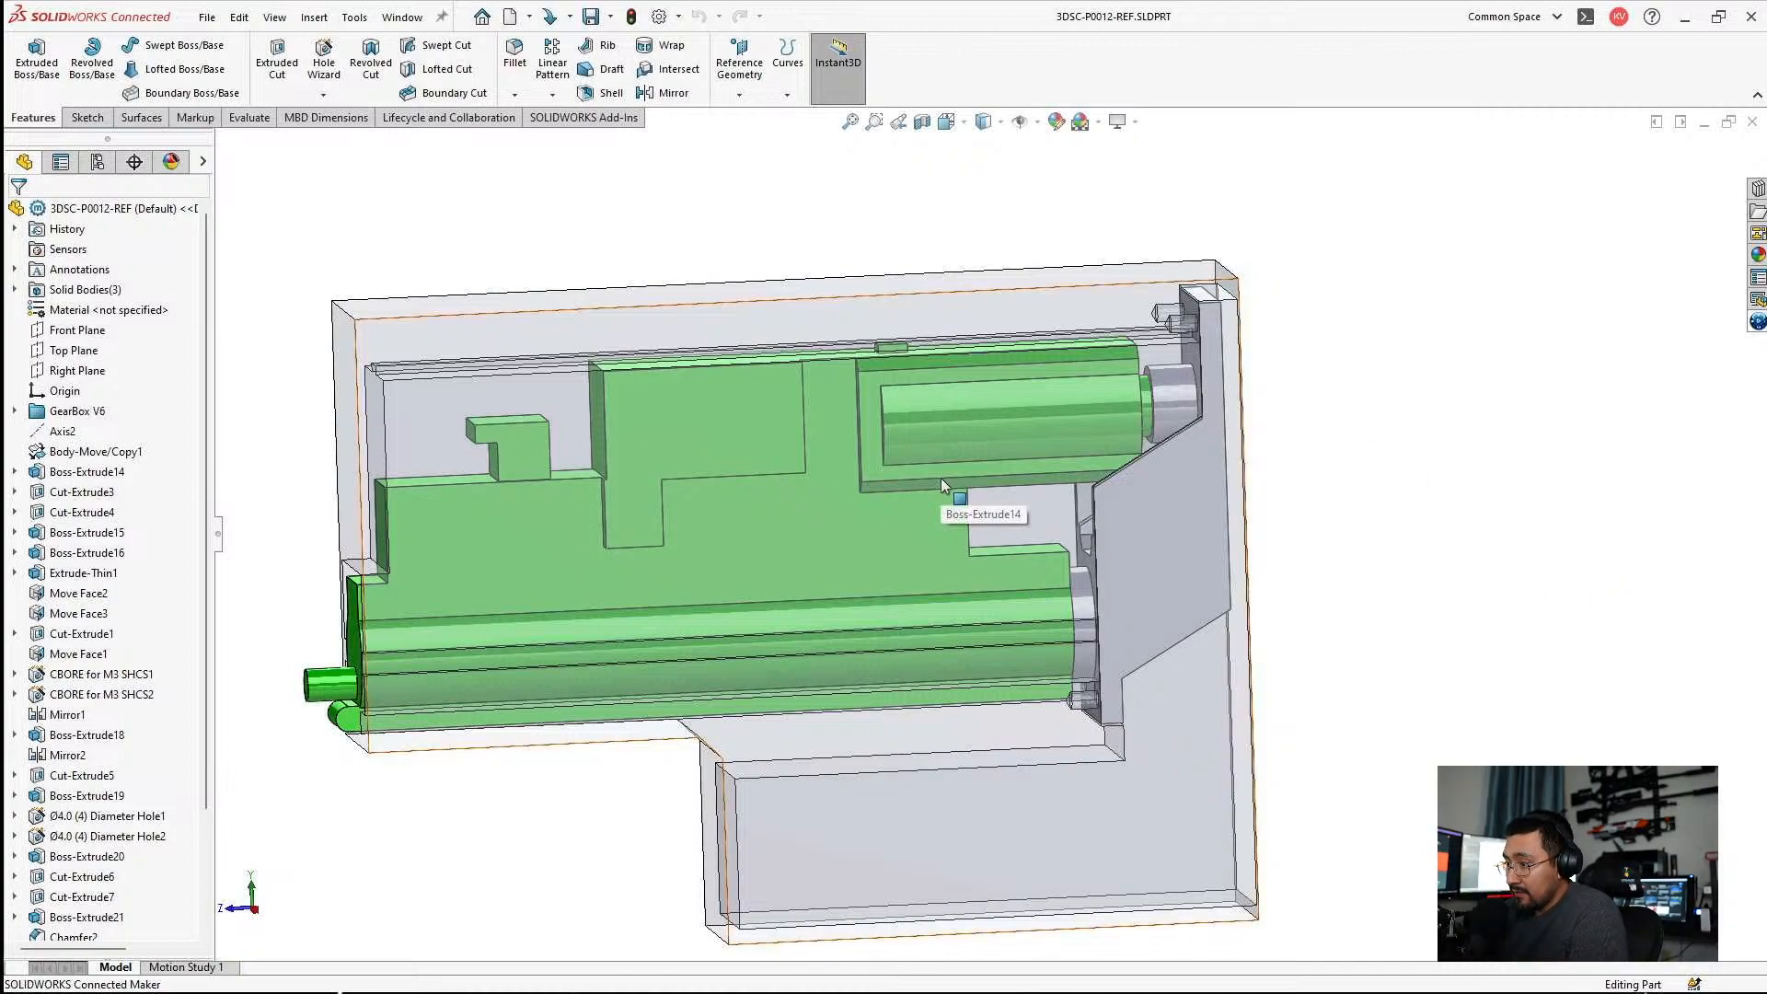
Open the 3DSC-P0012 Airsoft MA5D project folder in File Explorer.
{"action": "middle_click_drag", "start_coordinate": [940, 477], "coordinate": [1141, 481]}
{"action": "scroll", "coordinate": [1140, 481], "scroll_direction": "up", "scroll_amount": 3}
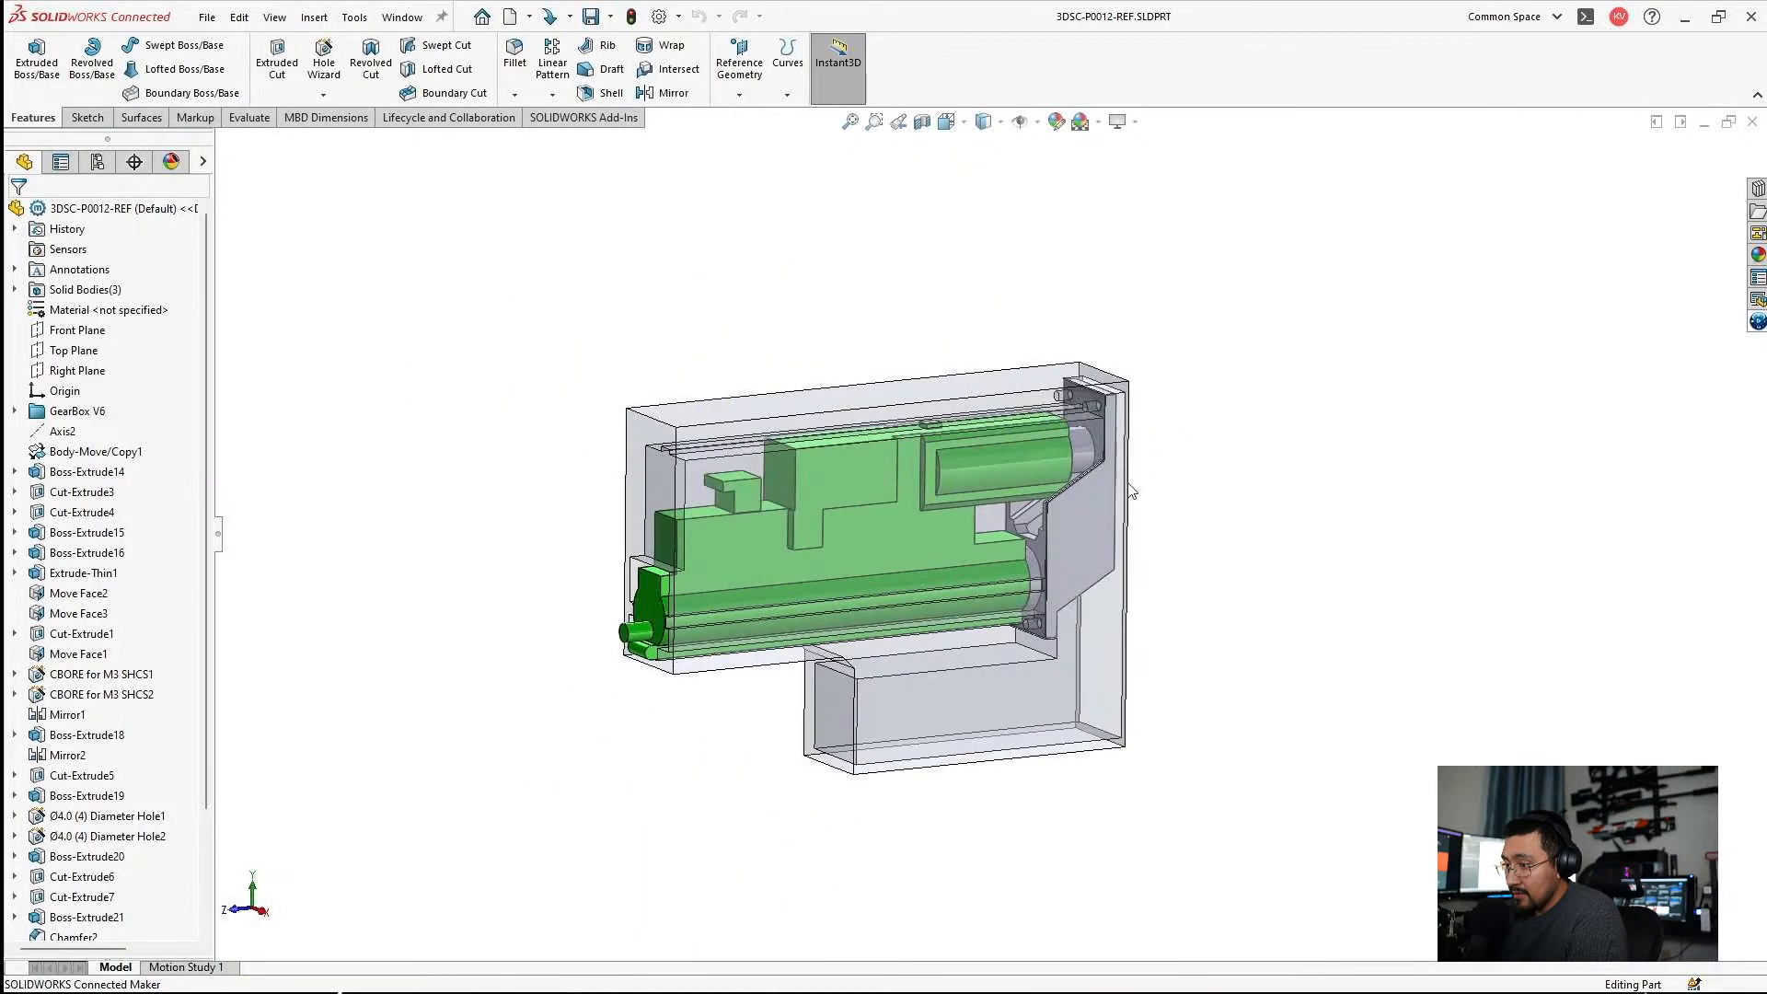
{"action": "mouse_move", "coordinate": [501, 983]}
{"action": "left_click", "coordinate": [745, 972]}
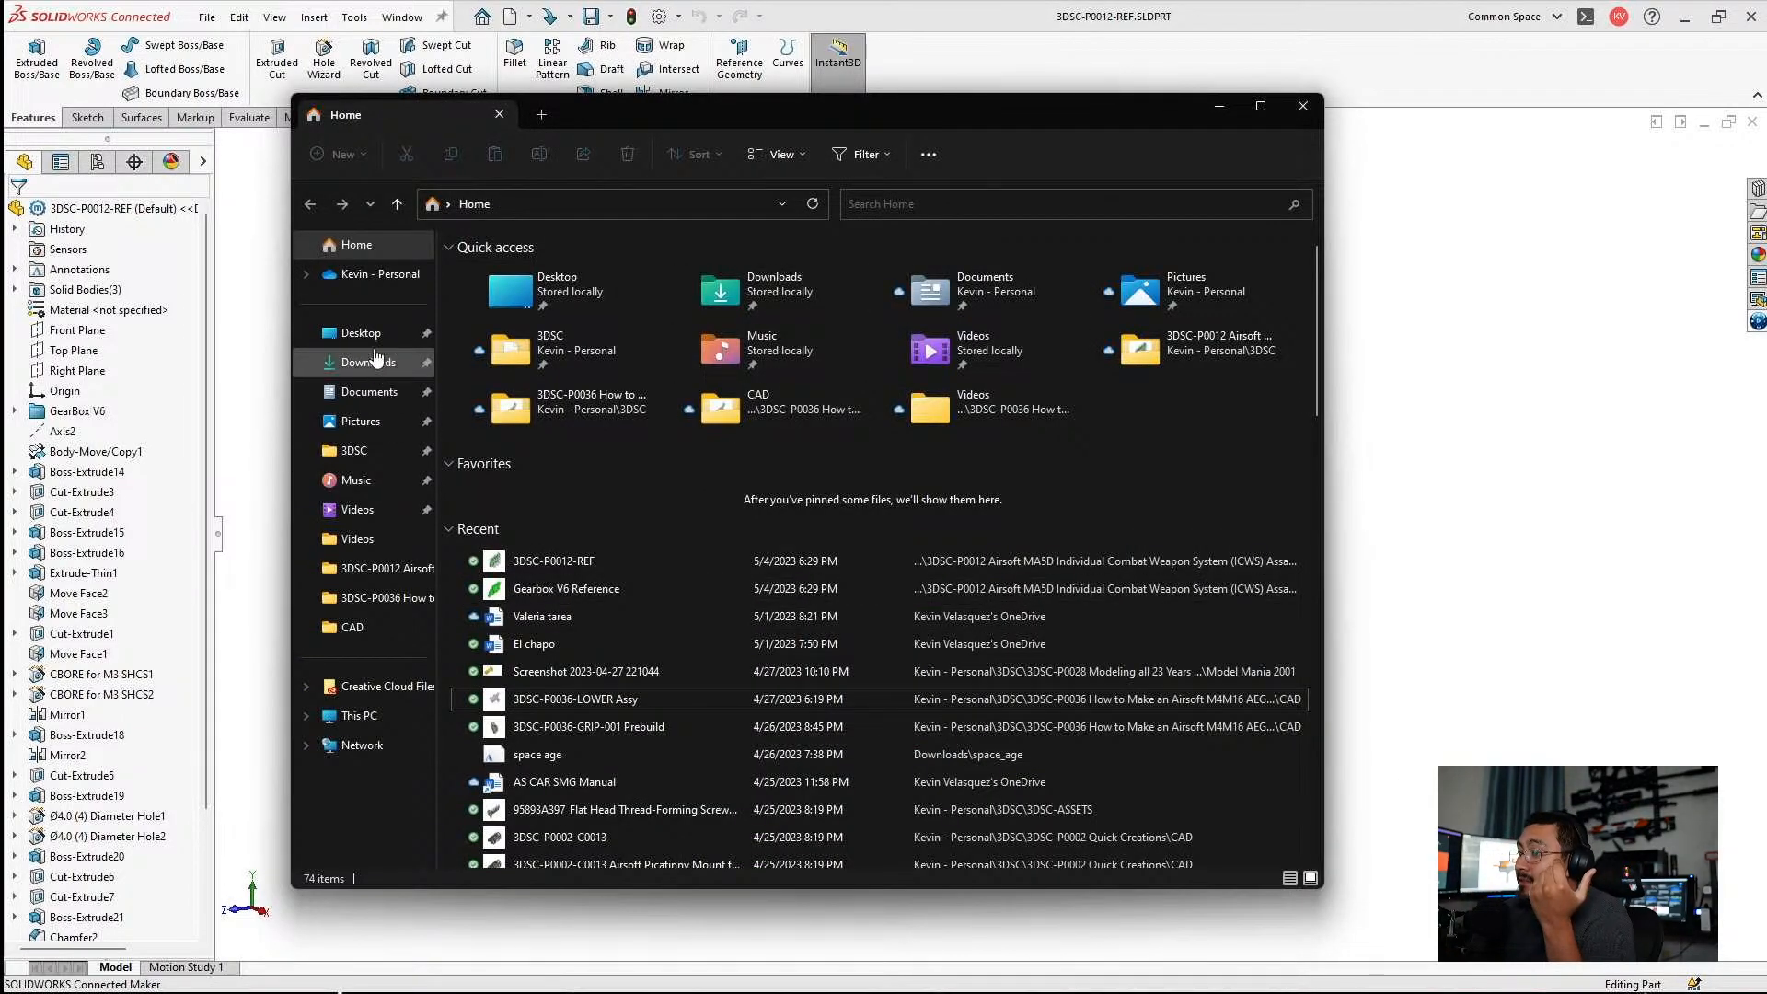
{"action": "left_click", "coordinate": [368, 568]}
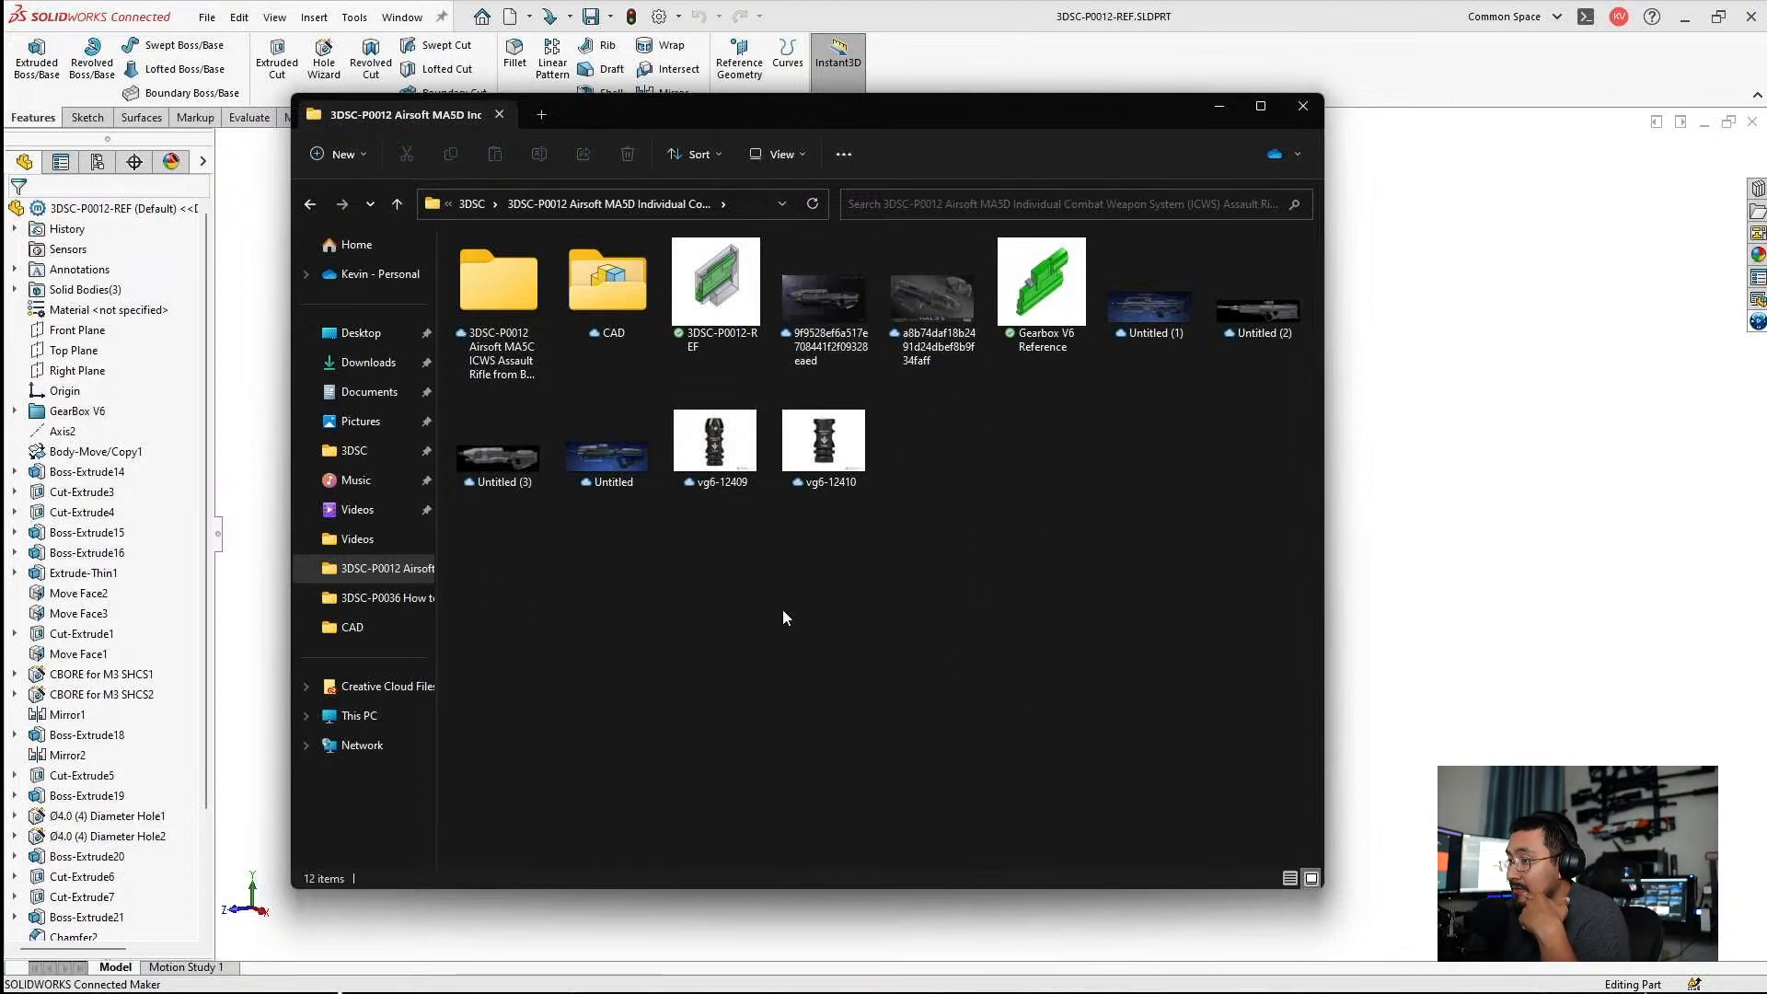
View the MA5D reference images 9f9528ef6a517e708441f2f09328eaed and Untitled (3), closing each one after viewing.
{"action": "left_click", "coordinate": [610, 473]}
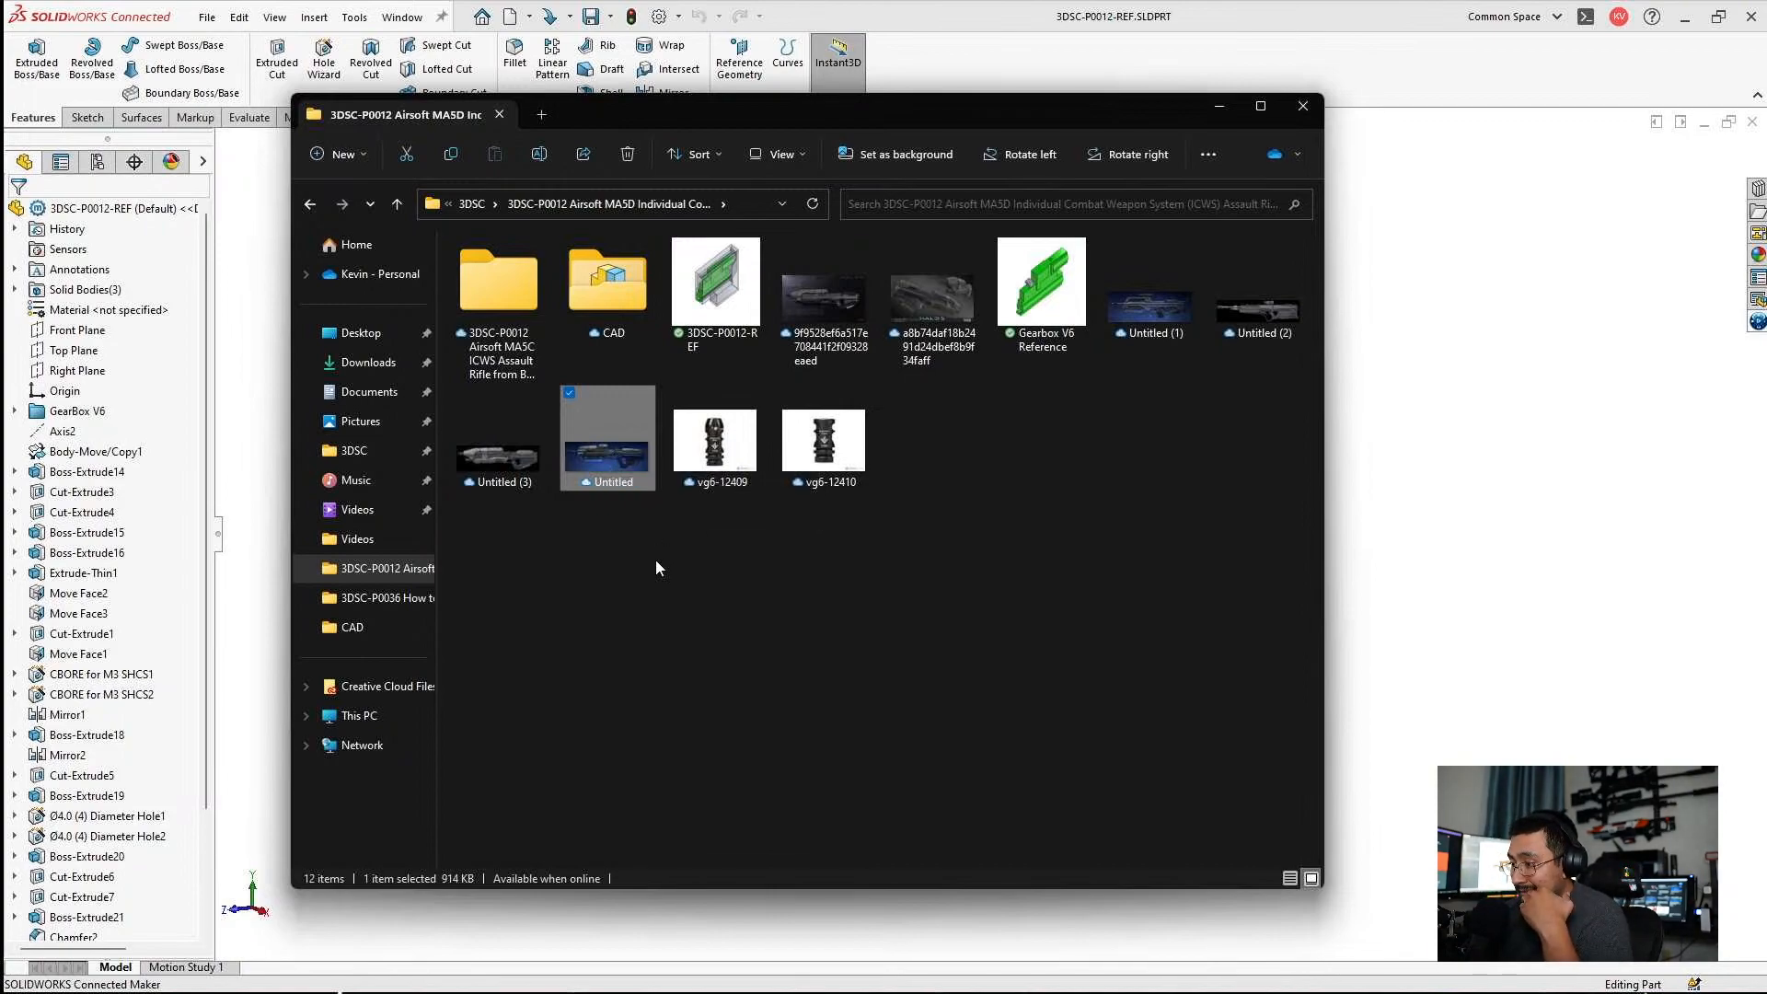
{"action": "left_click", "coordinate": [803, 536]}
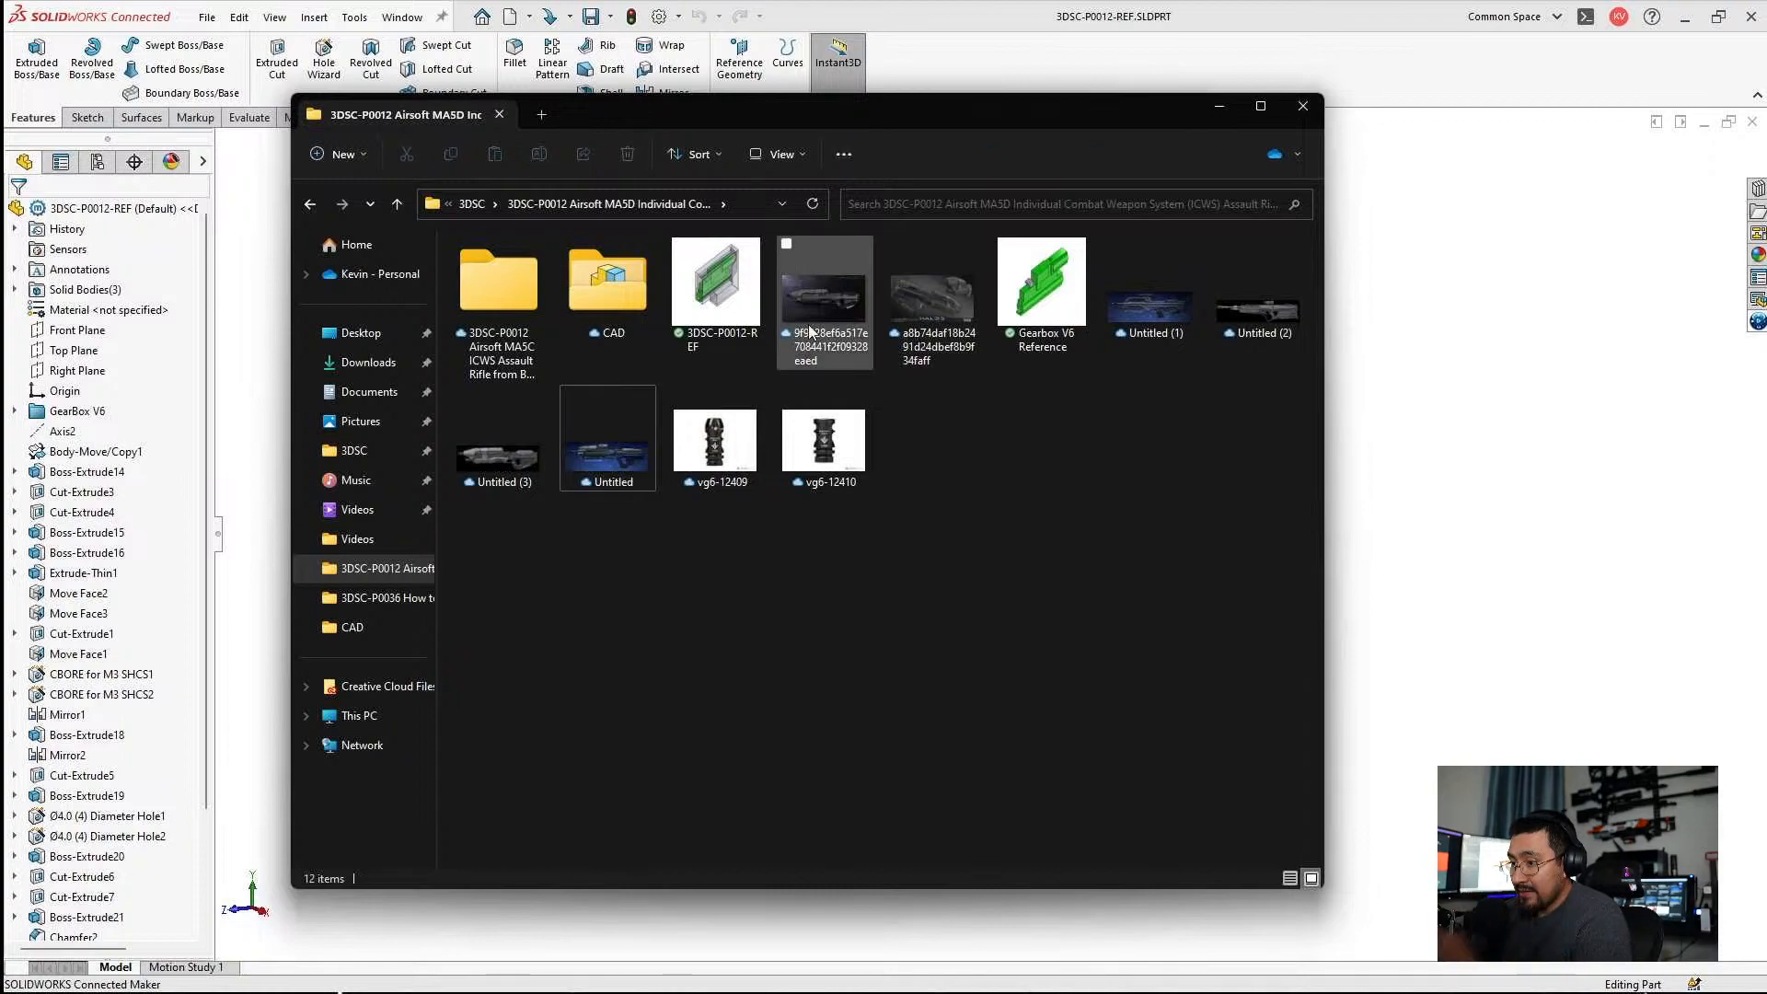
{"action": "left_click", "coordinate": [606, 423]}
{"action": "left_click", "coordinate": [704, 559]}
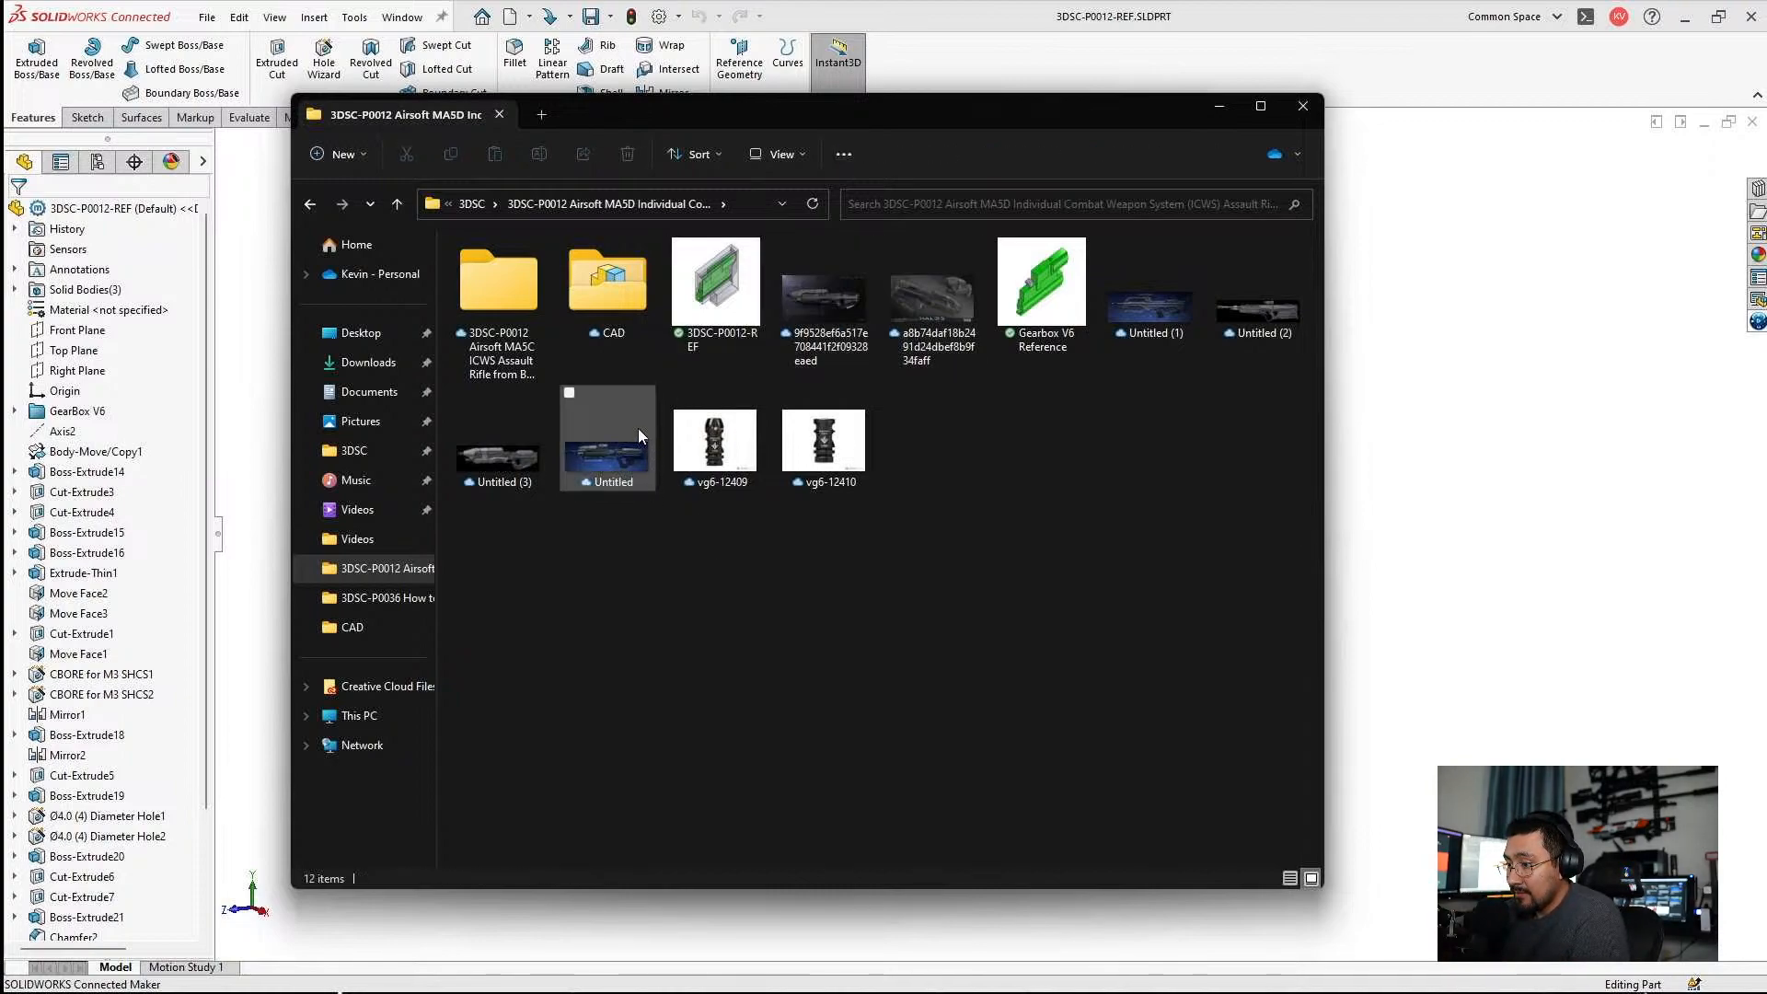
{"action": "double_click", "coordinate": [836, 291]}
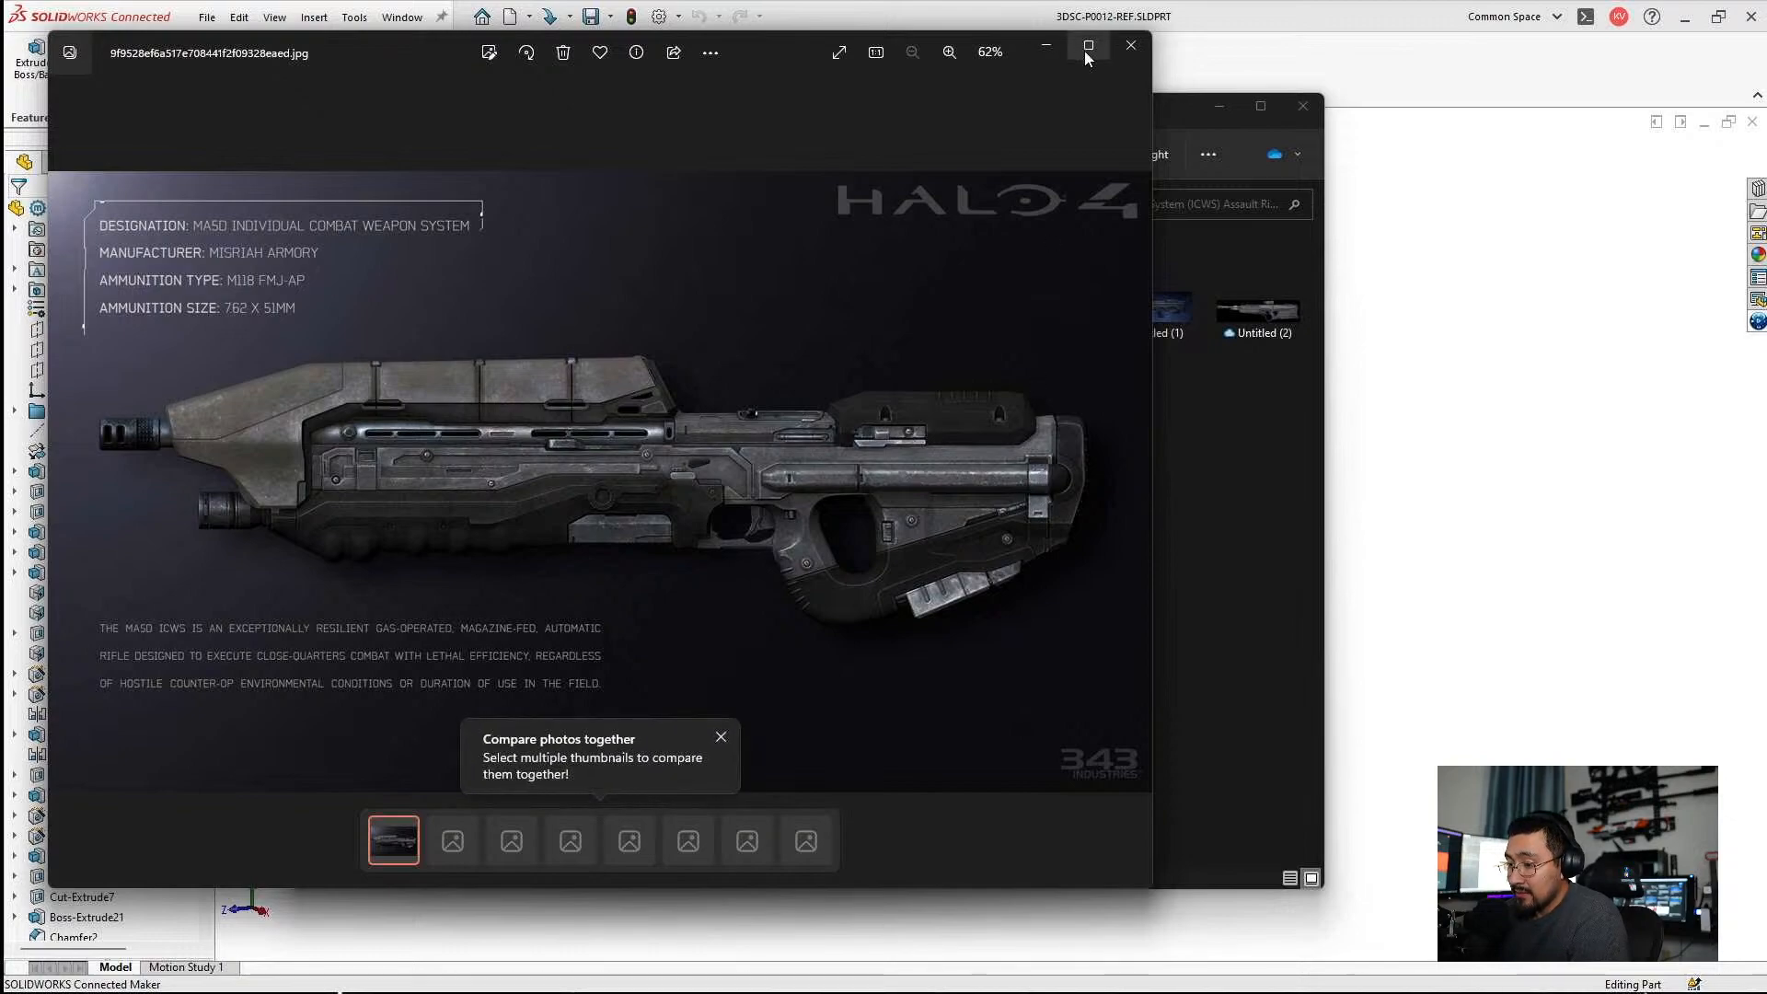
{"action": "left_click", "coordinate": [1131, 45]}
{"action": "left_click", "coordinate": [532, 446]}
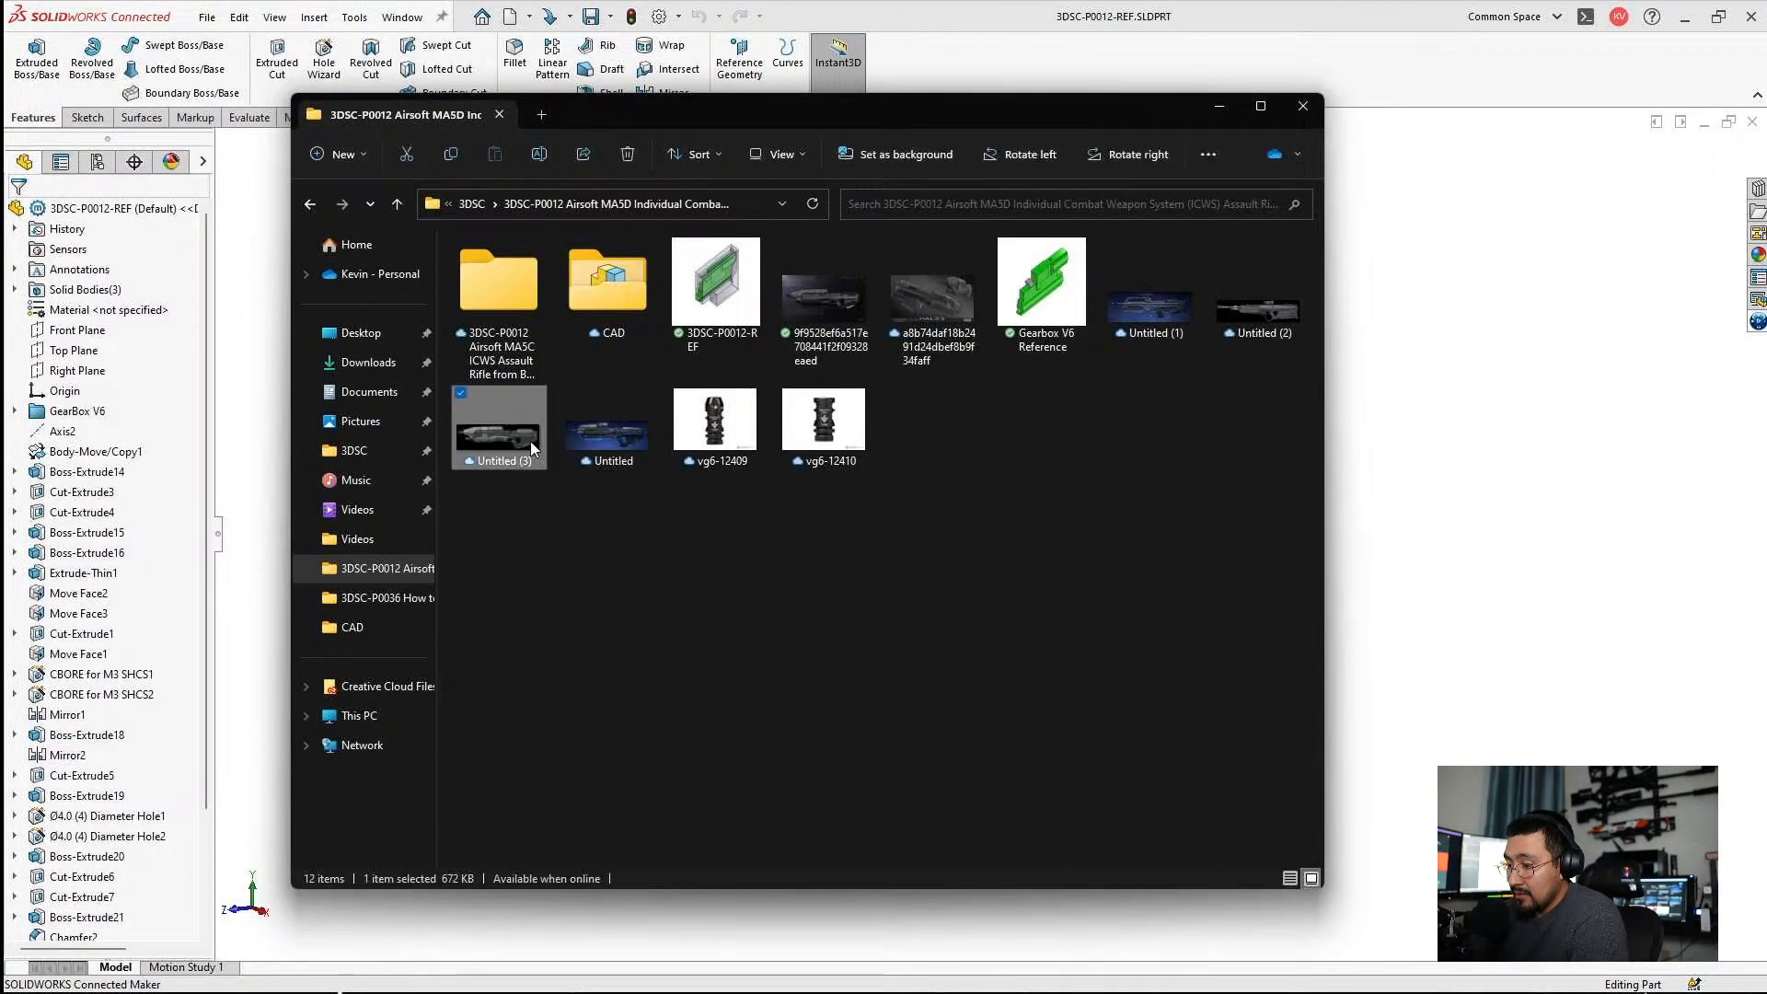
{"action": "double_click", "coordinate": [530, 439]}
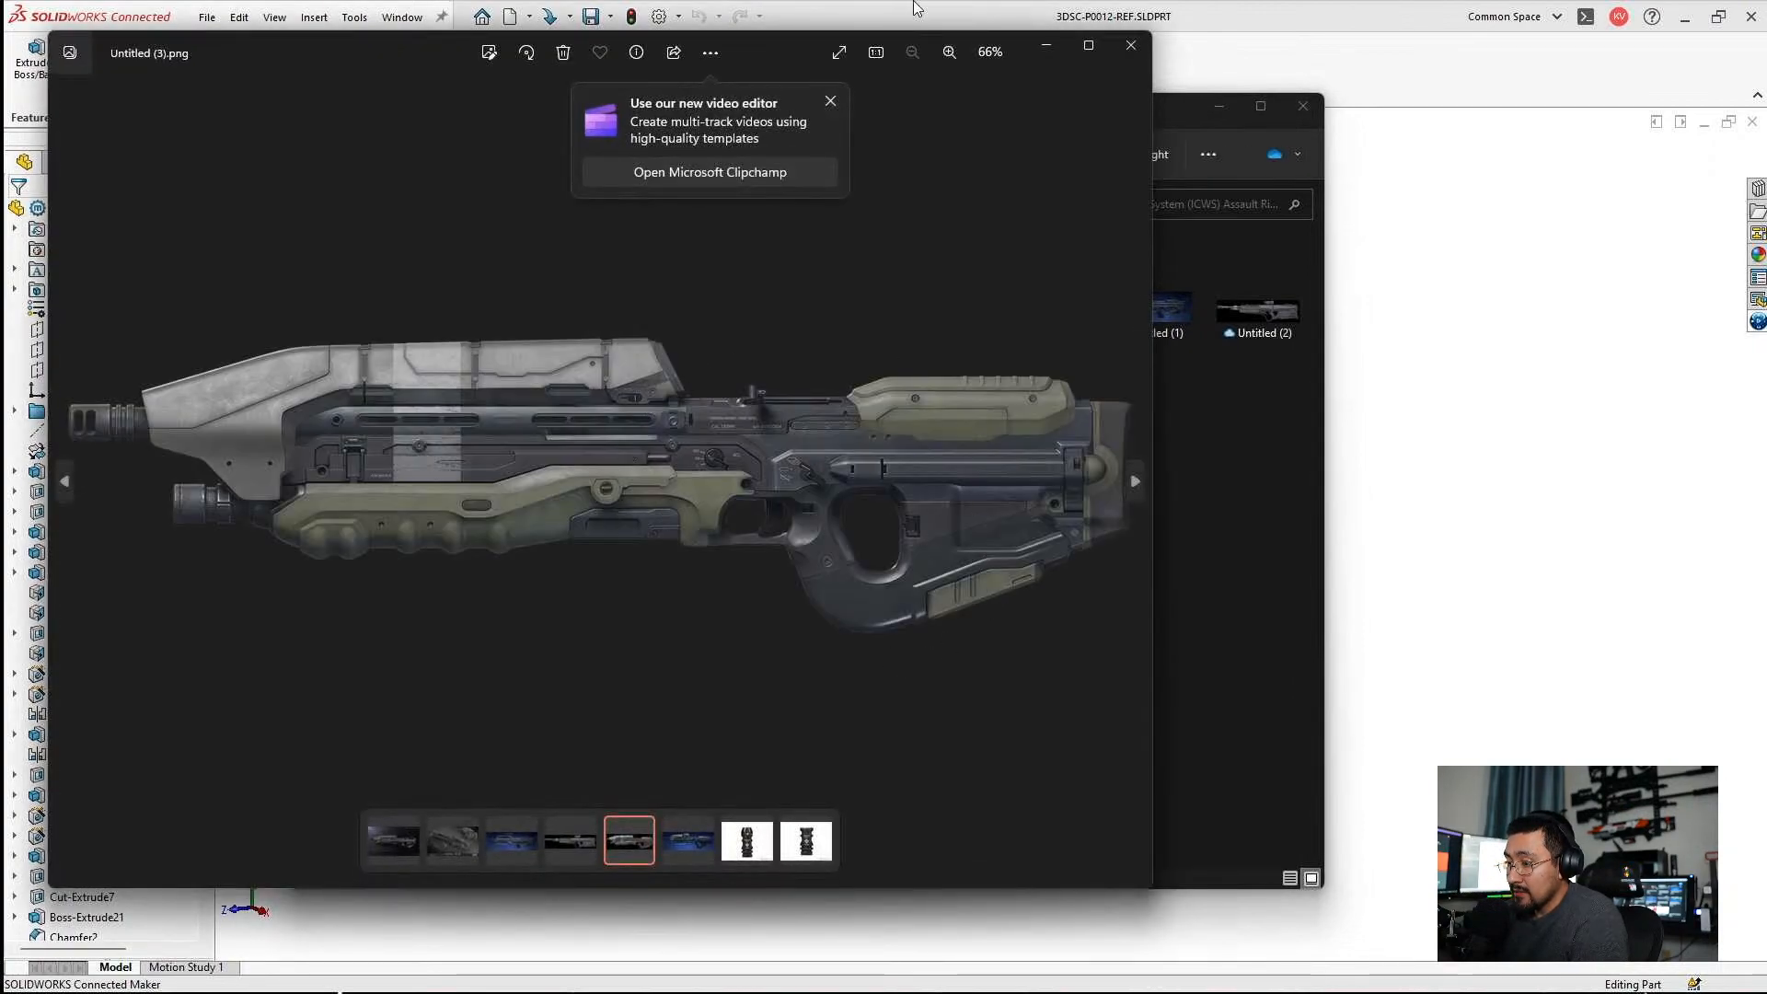
{"action": "left_click", "coordinate": [1131, 45]}
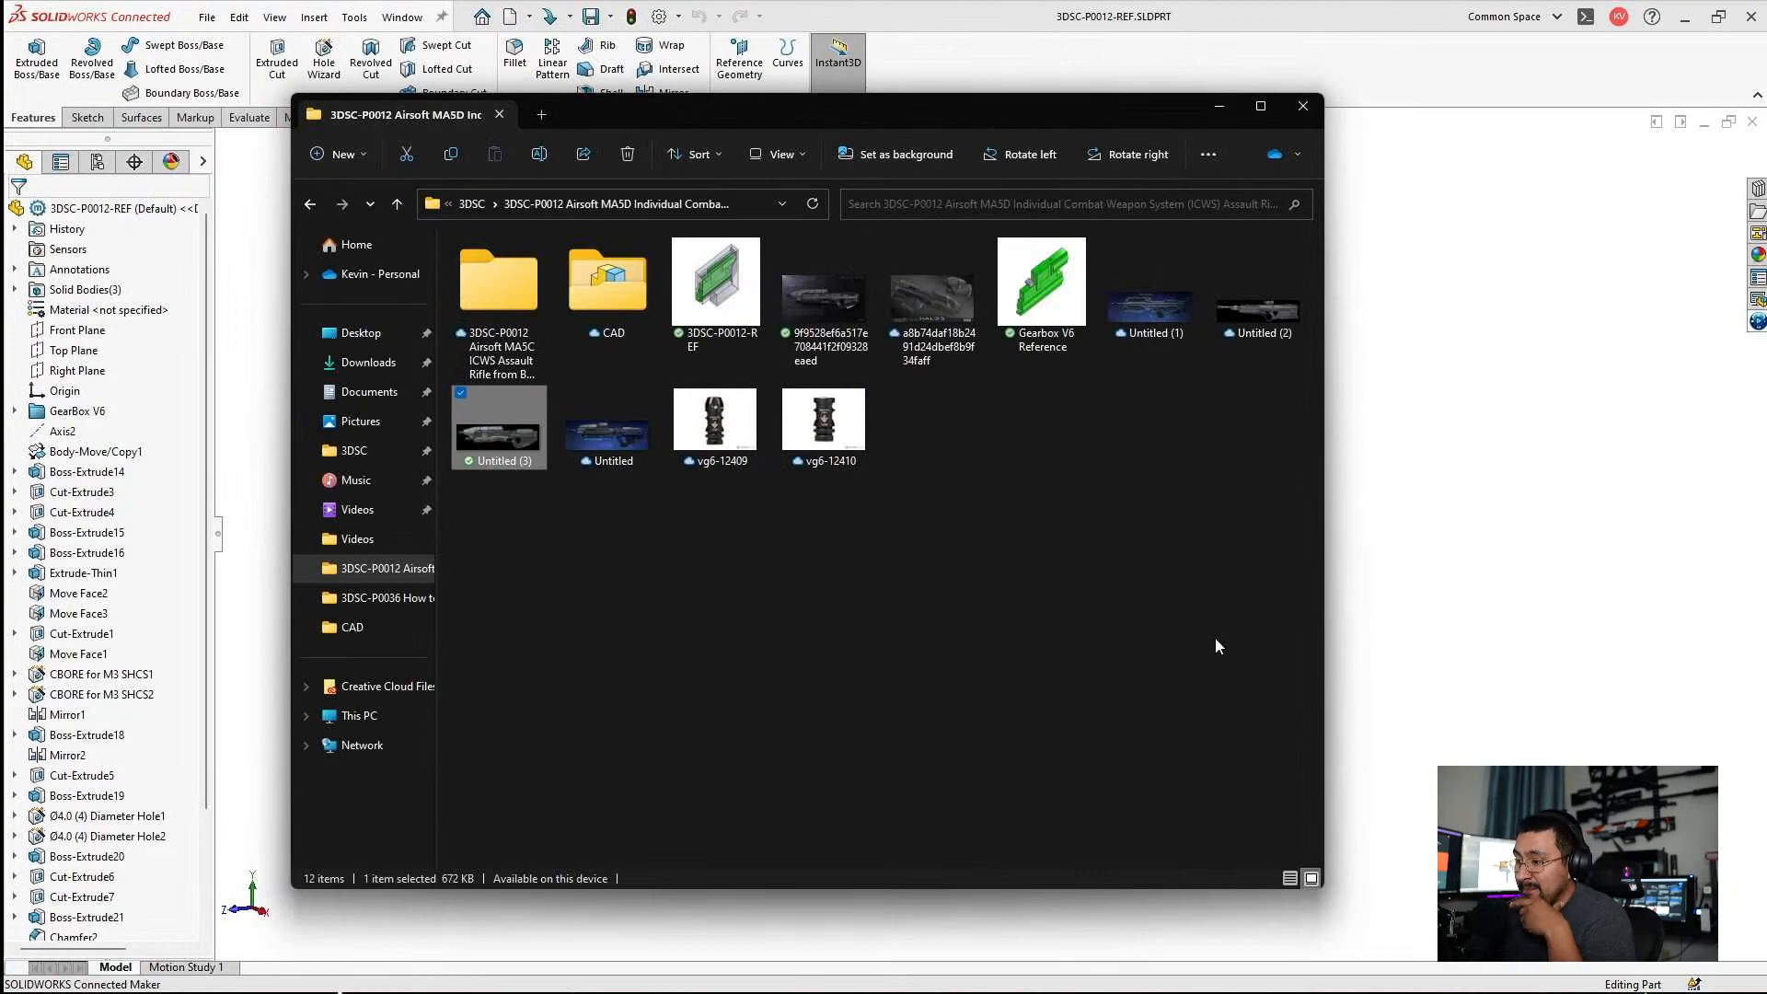
Open a second File Explorer window at the CAD folder inside 3DSC-P0002 Quick Creations, keeping the MA5D project folder open.
{"action": "left_click", "coordinate": [1215, 637]}
{"action": "left_click_drag", "start_coordinate": [980, 107], "coordinate": [1132, 128]}
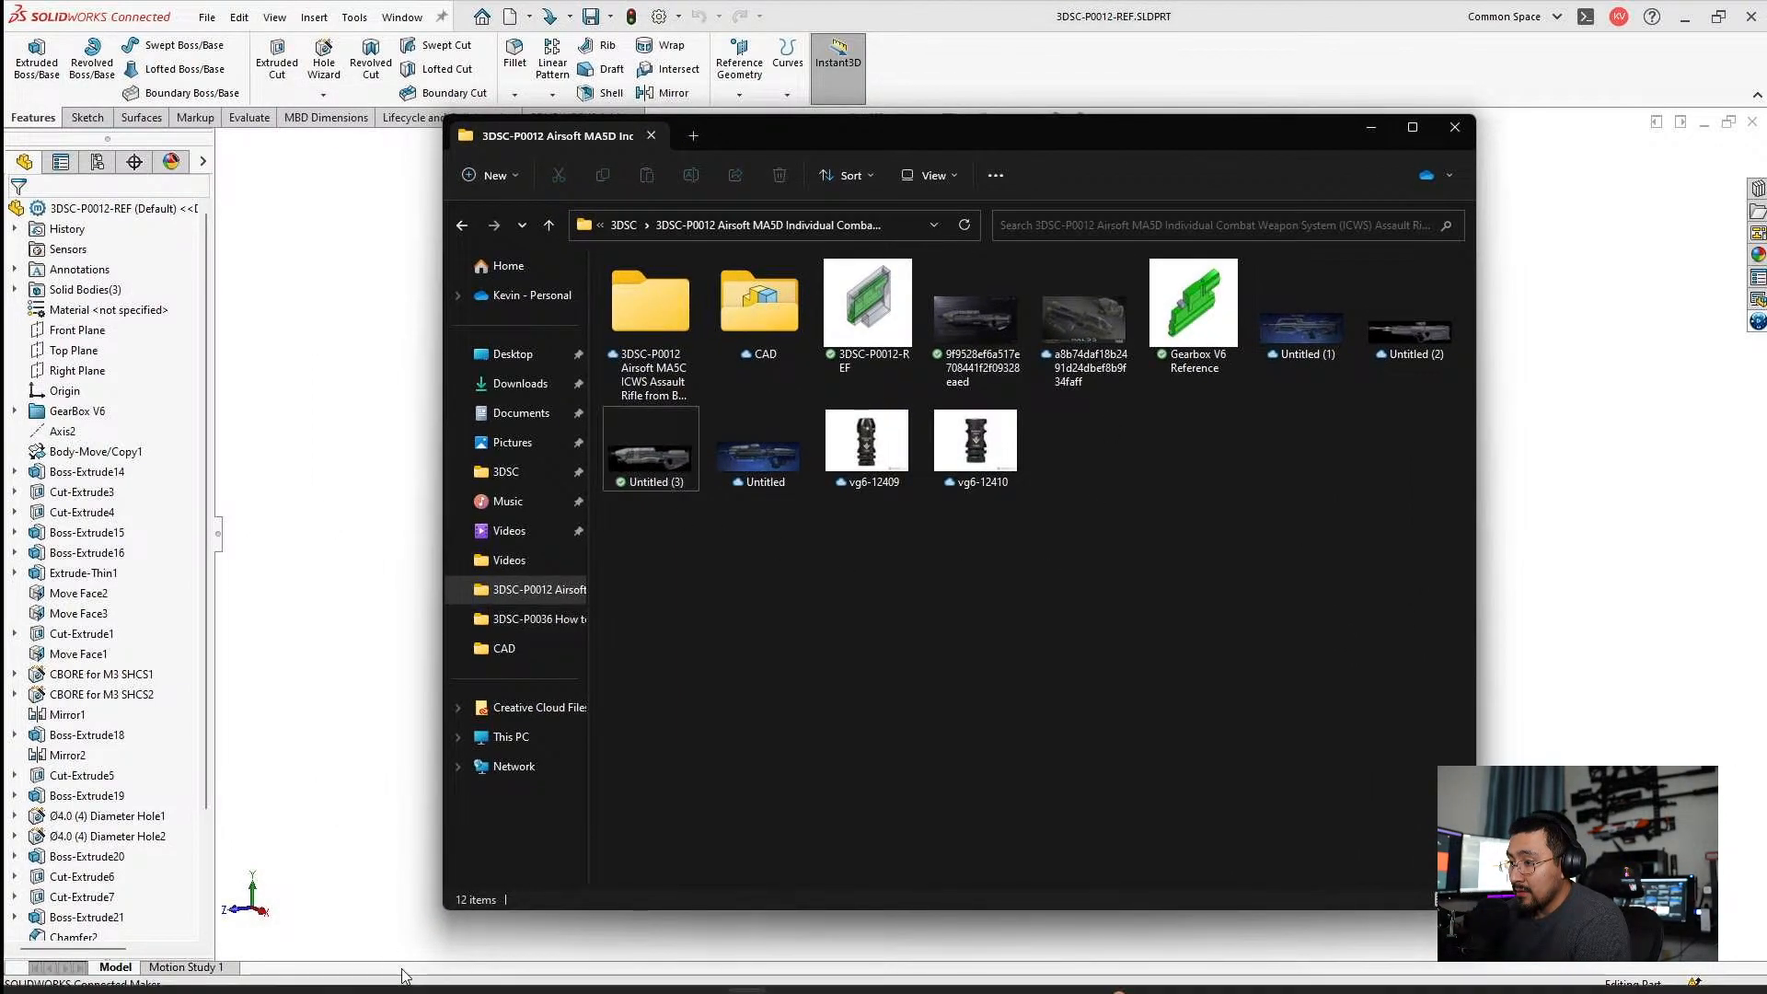
{"action": "right_click", "coordinate": [751, 966]}
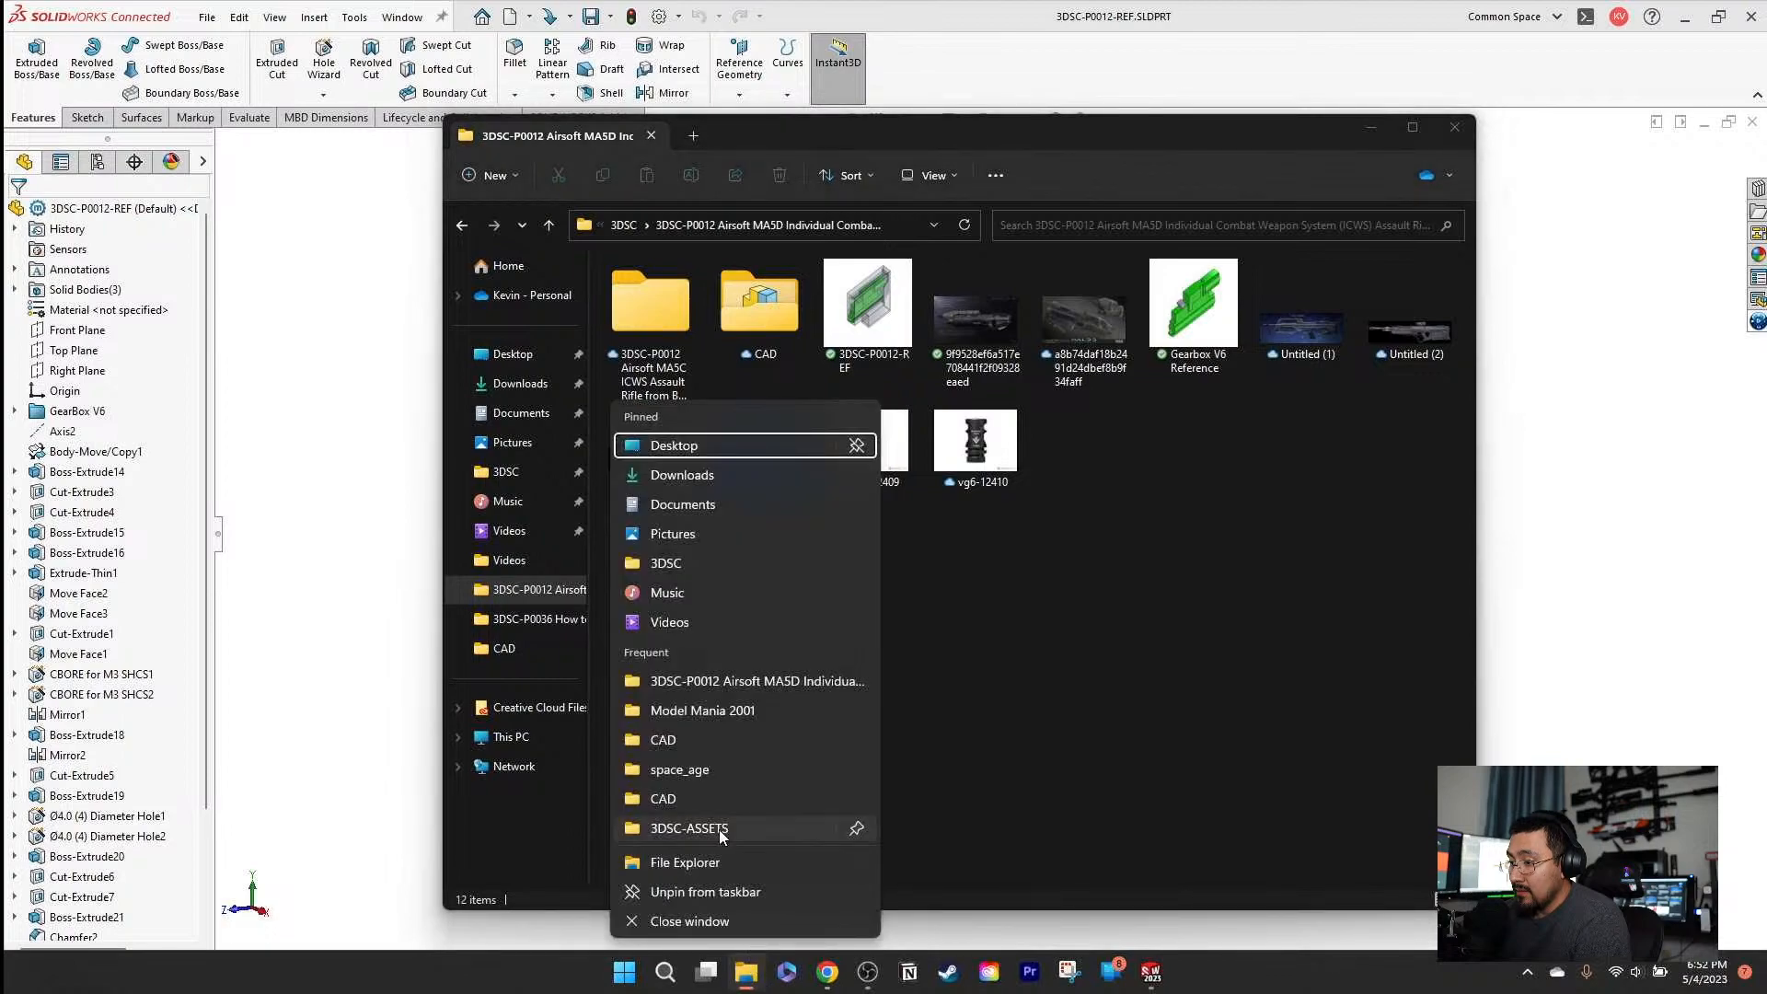
{"action": "left_click", "coordinate": [692, 863]}
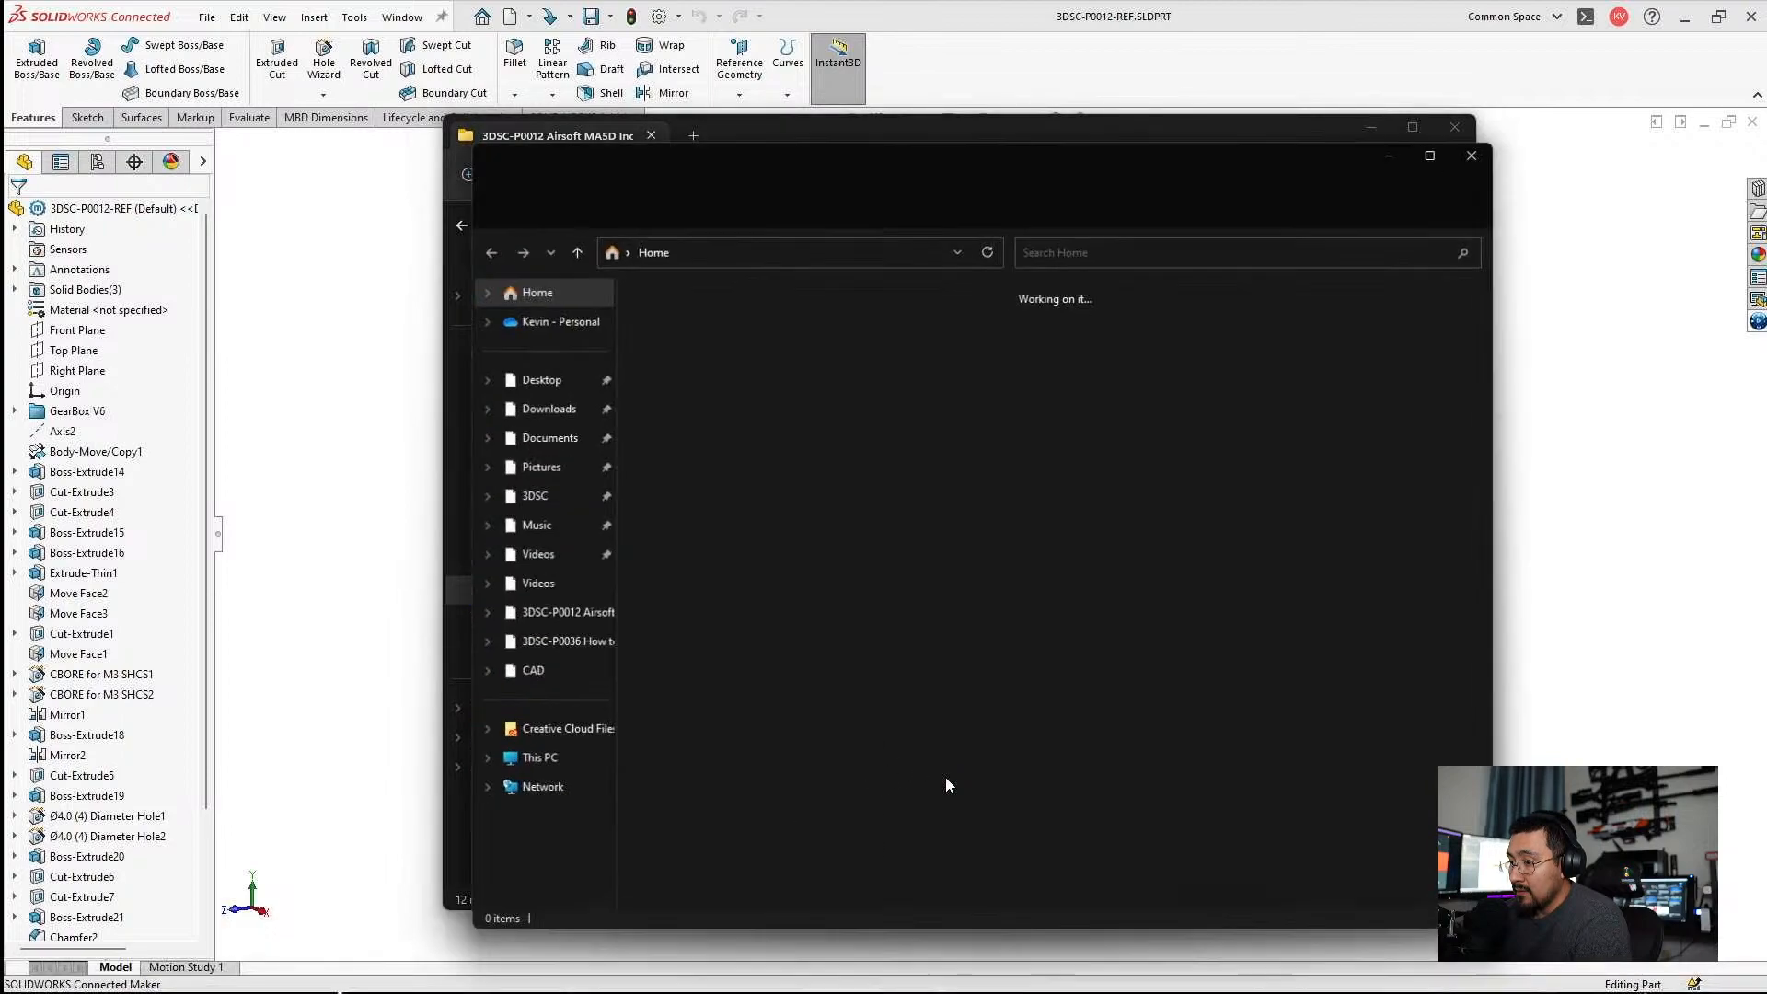
{"action": "left_click", "coordinate": [532, 389]}
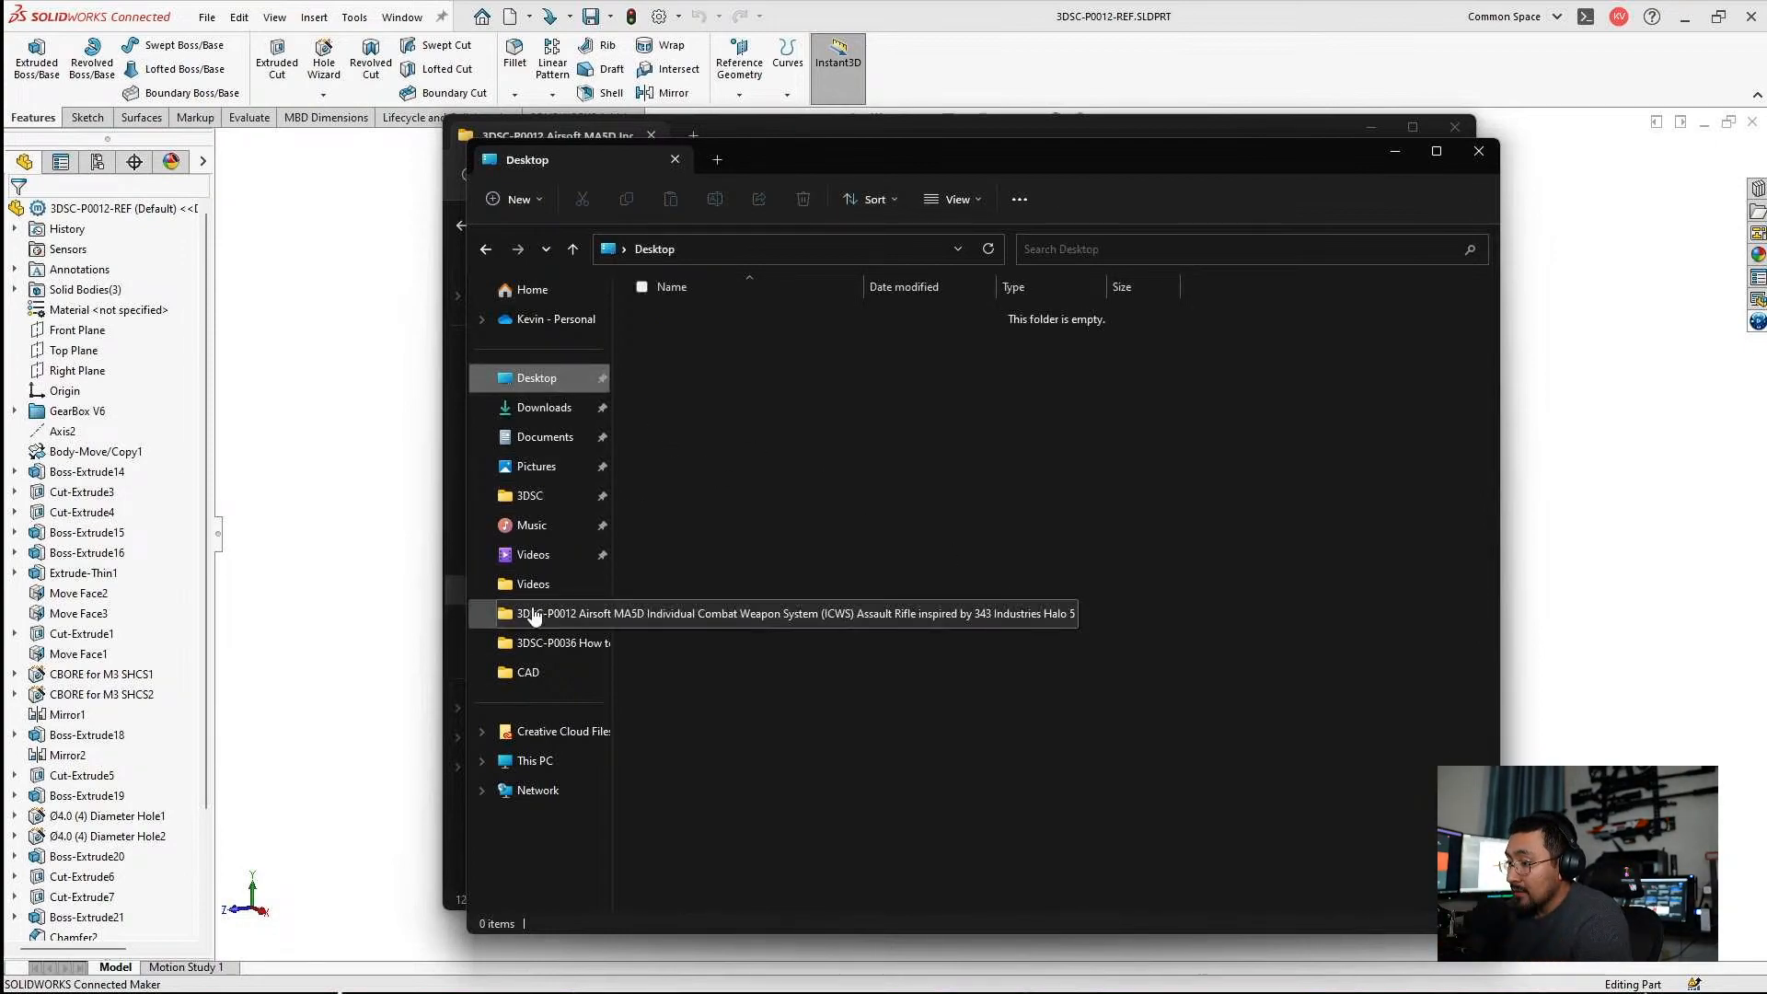
{"action": "left_click", "coordinate": [543, 496]}
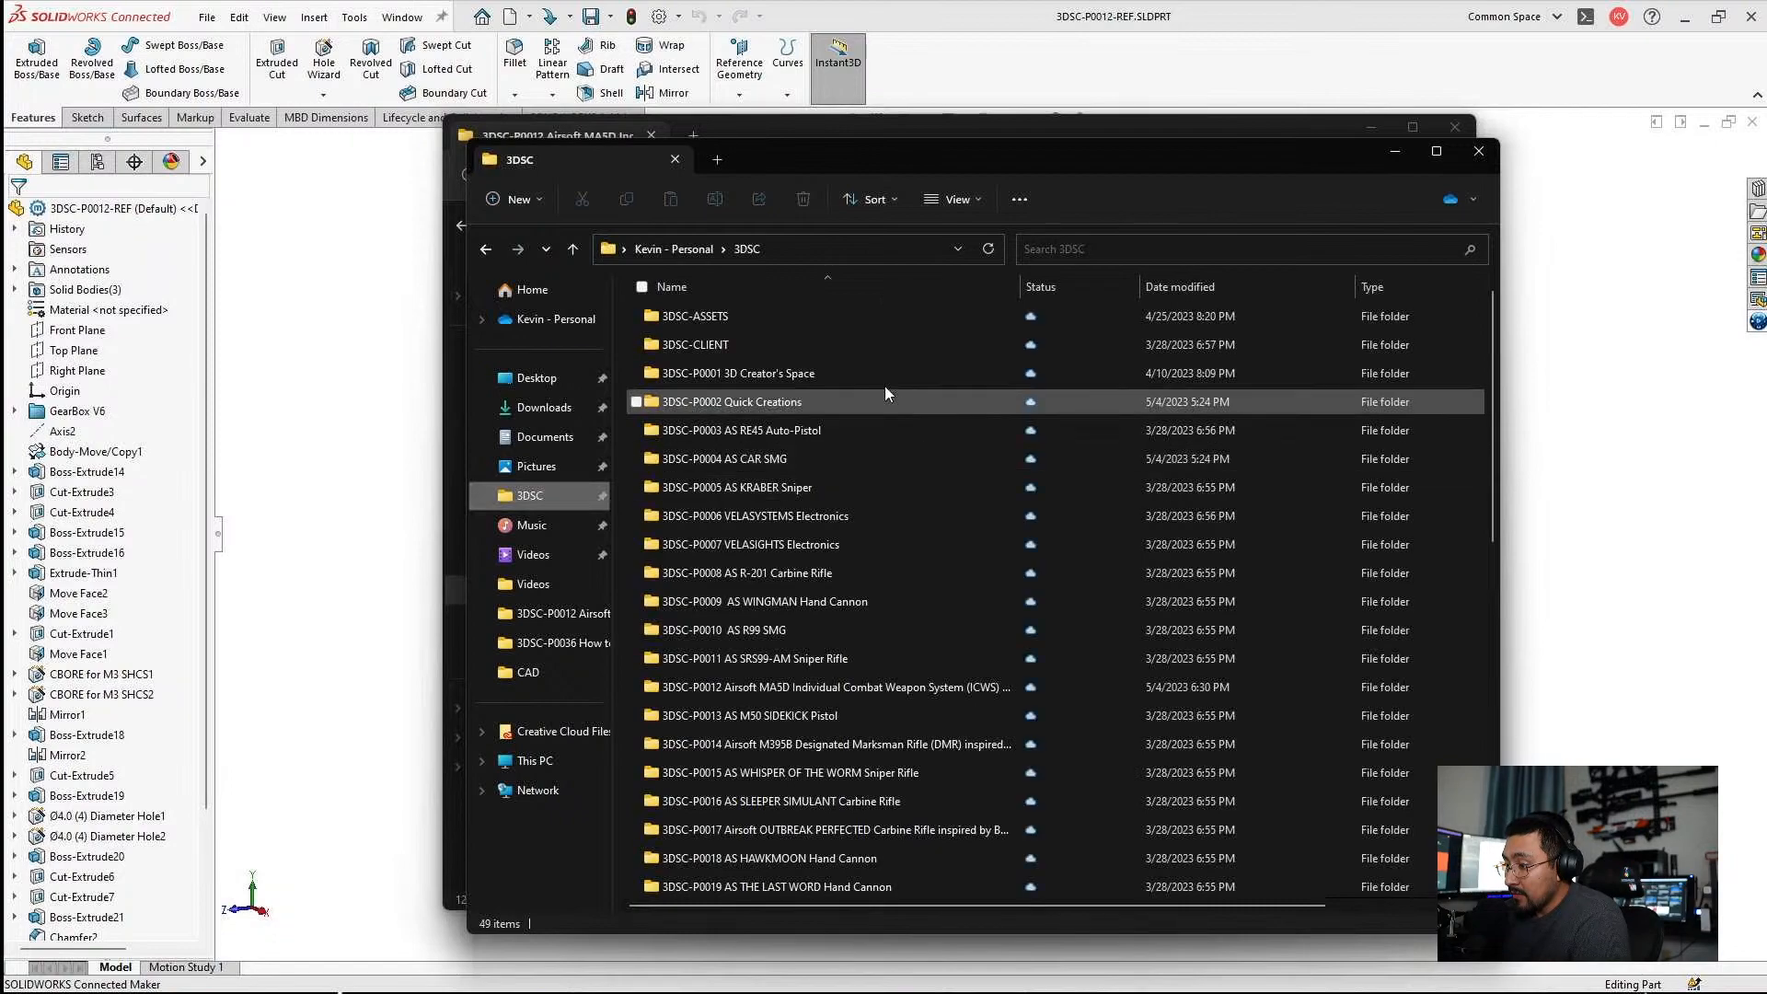
{"action": "double_click", "coordinate": [765, 405]}
{"action": "scroll", "coordinate": [812, 447], "scroll_direction": "down", "scroll_amount": 2}
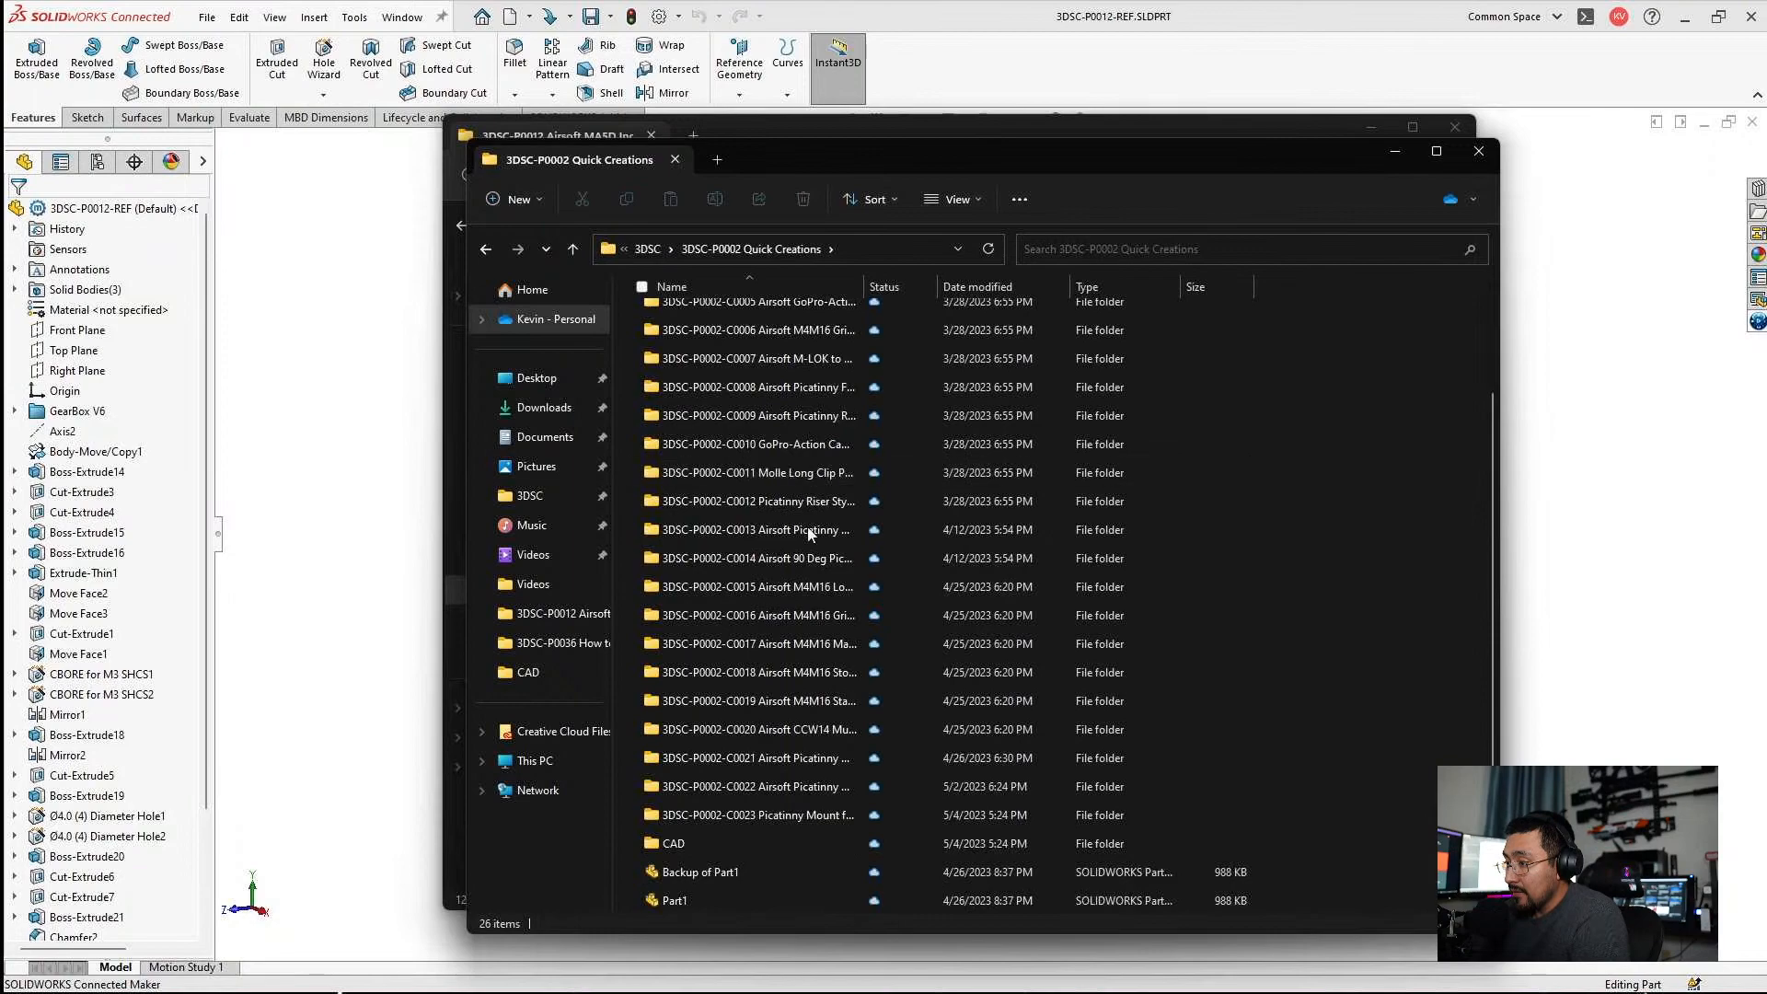
{"action": "double_click", "coordinate": [699, 845]}
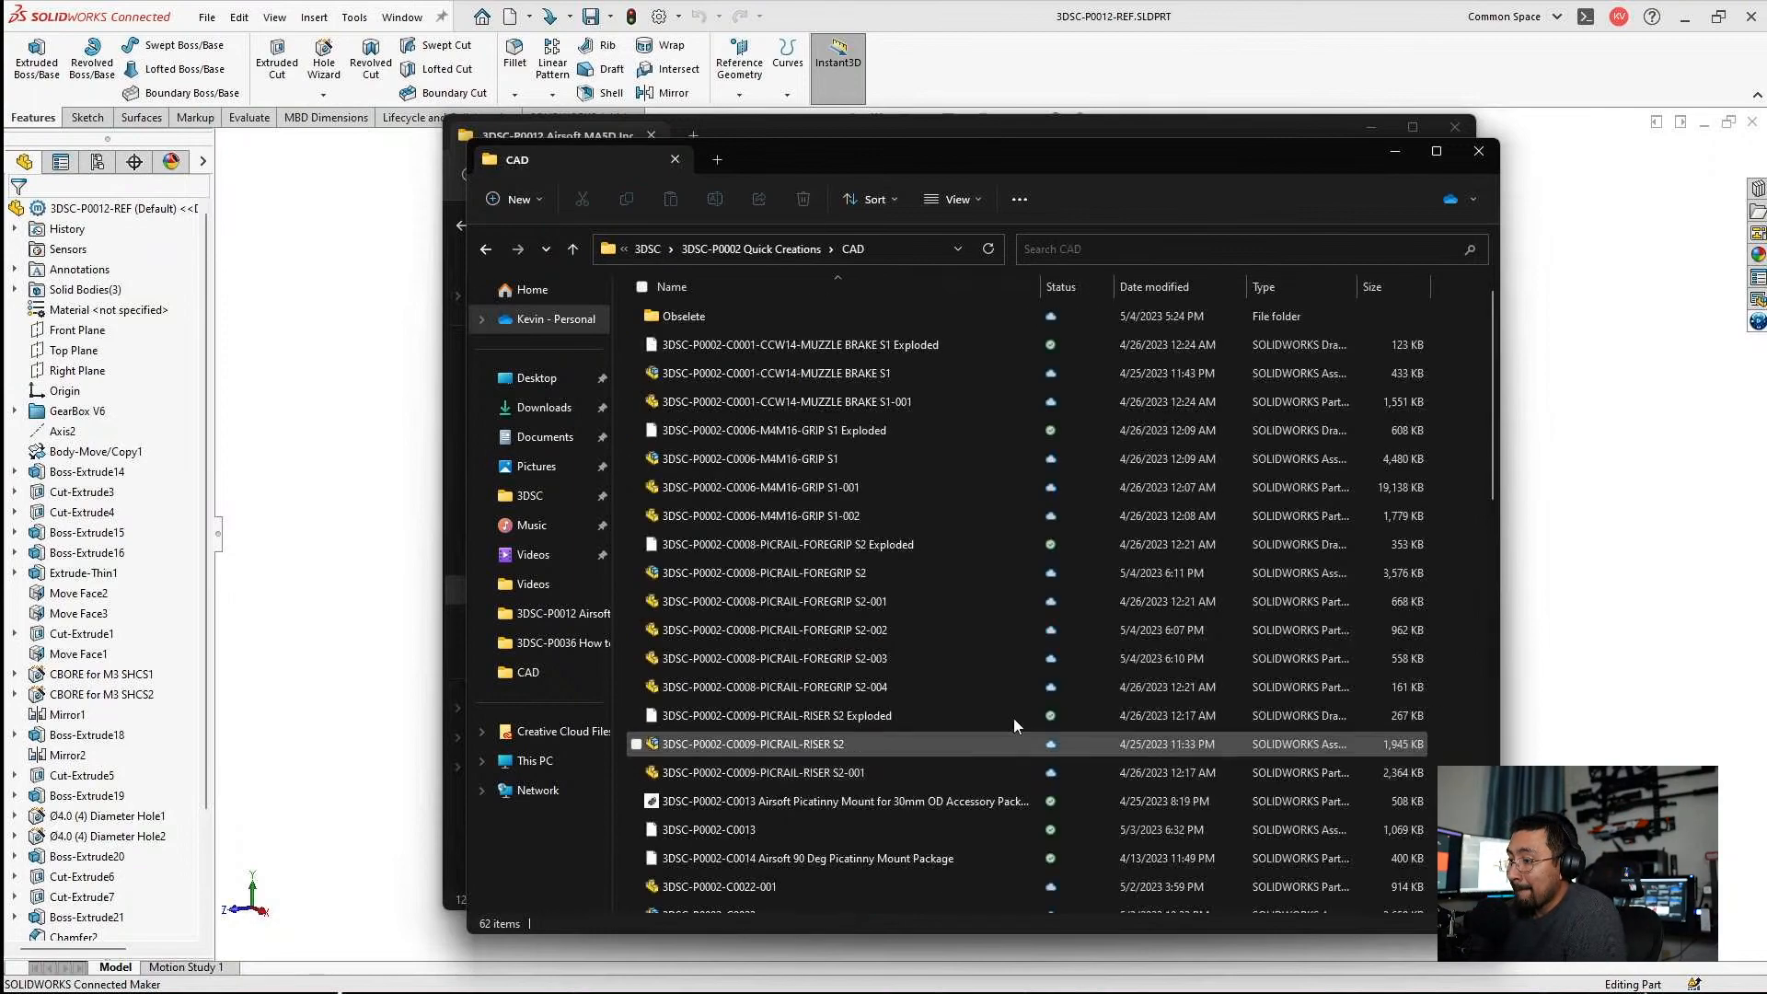
Display the CAD folder's contents as large icons.
{"action": "right_click", "coordinate": [626, 356]}
{"action": "mouse_move", "coordinate": [683, 377]}
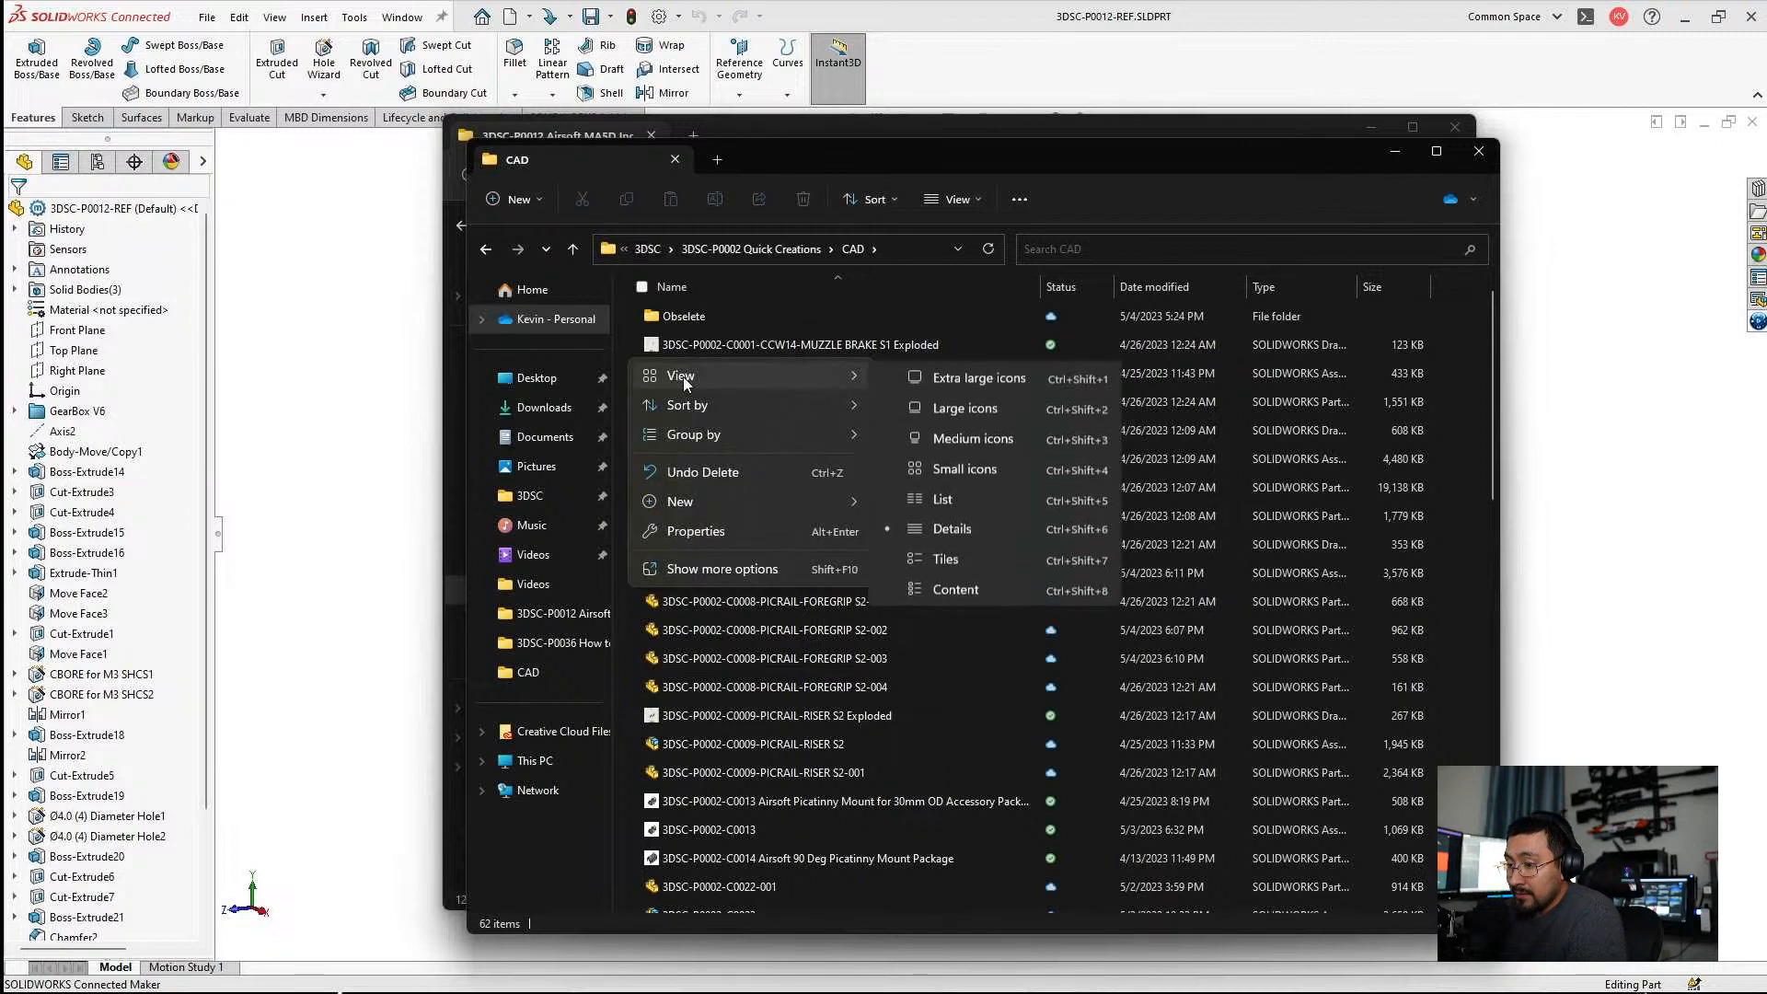
{"action": "left_click", "coordinate": [960, 417]}
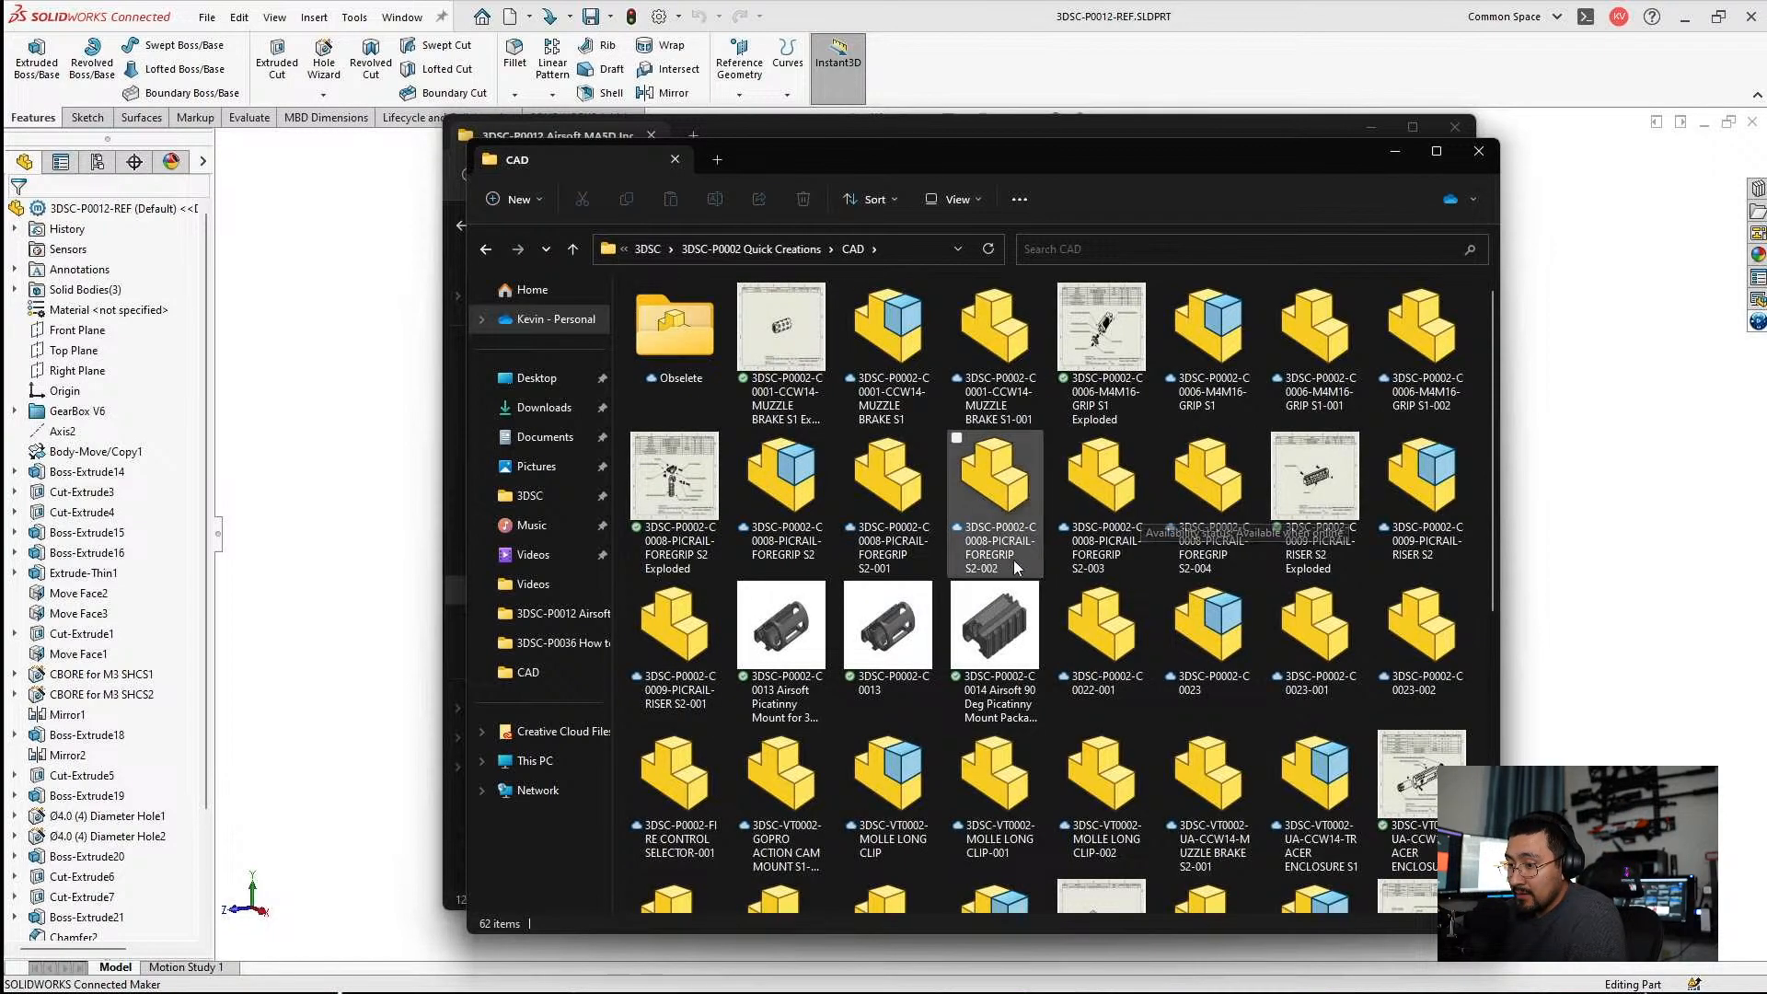
Open the C0013 Airsoft Picatinny Mount and C0014 Airsoft 90 Deg Picatinny Mount packages together in SOLIDWORKS.
{"action": "left_click", "coordinate": [929, 635]}
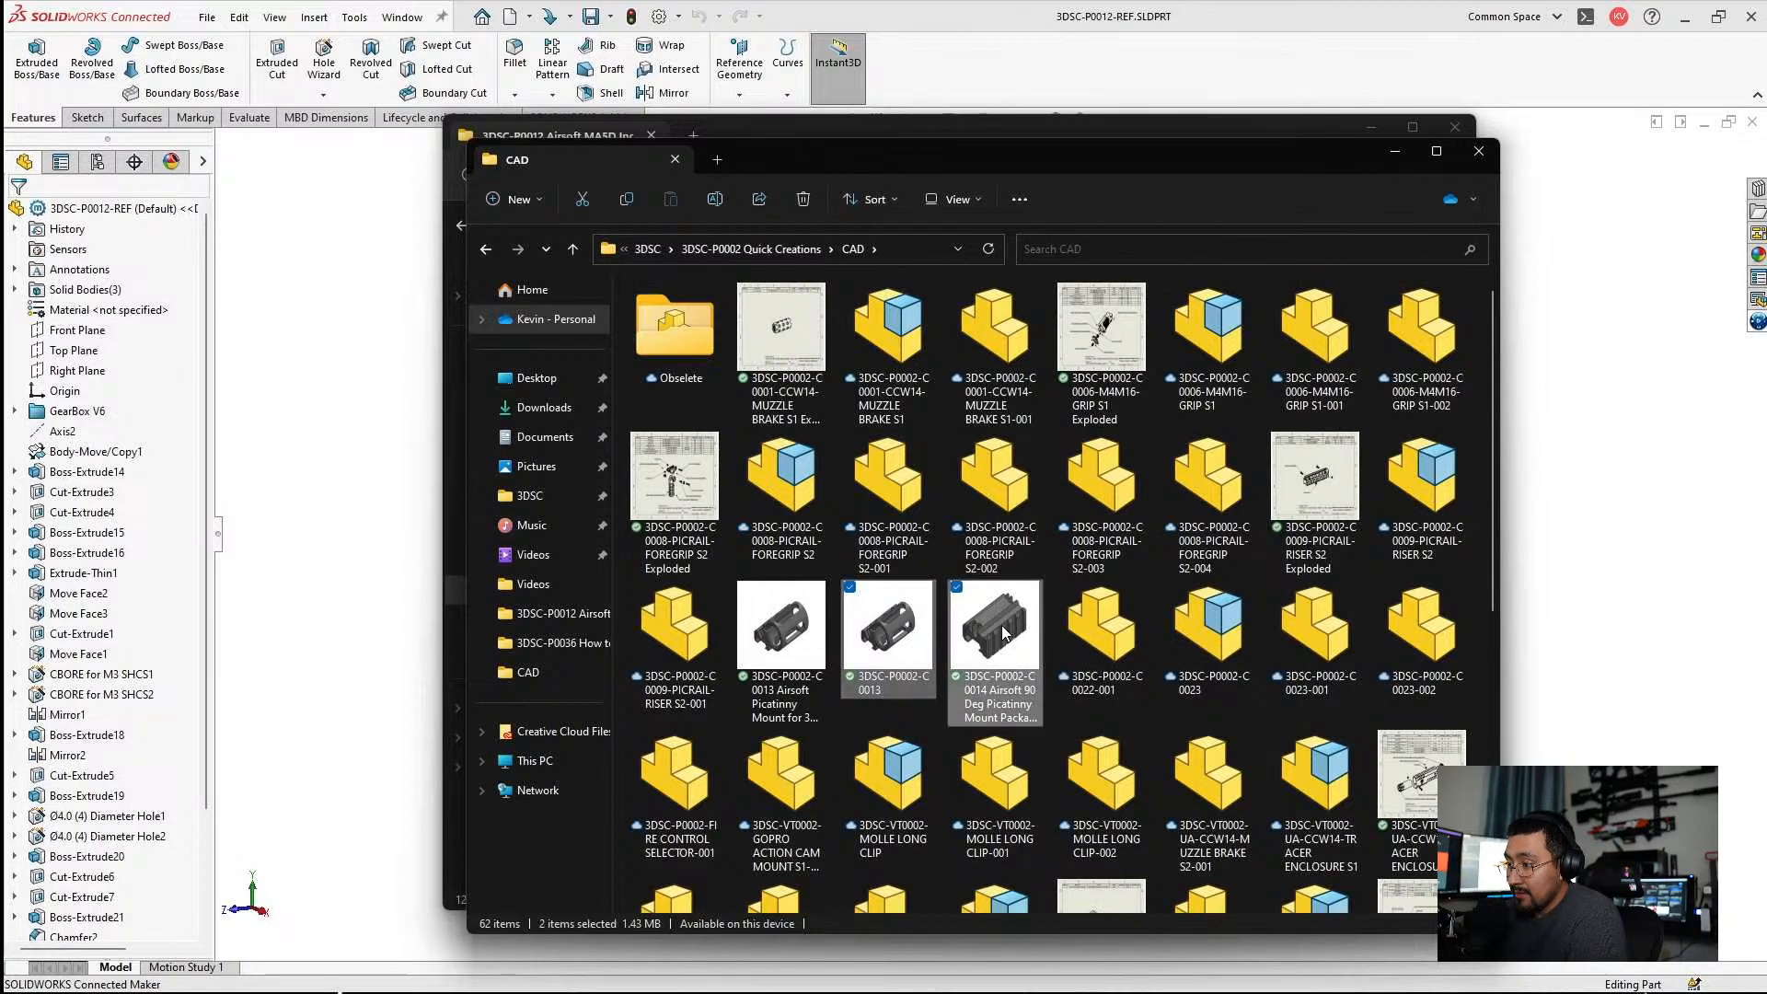
{"action": "left_click", "coordinate": [793, 651]}
{"action": "left_click", "coordinate": [965, 640], "text": "ctrl"}
{"action": "right_click", "coordinate": [966, 635]}
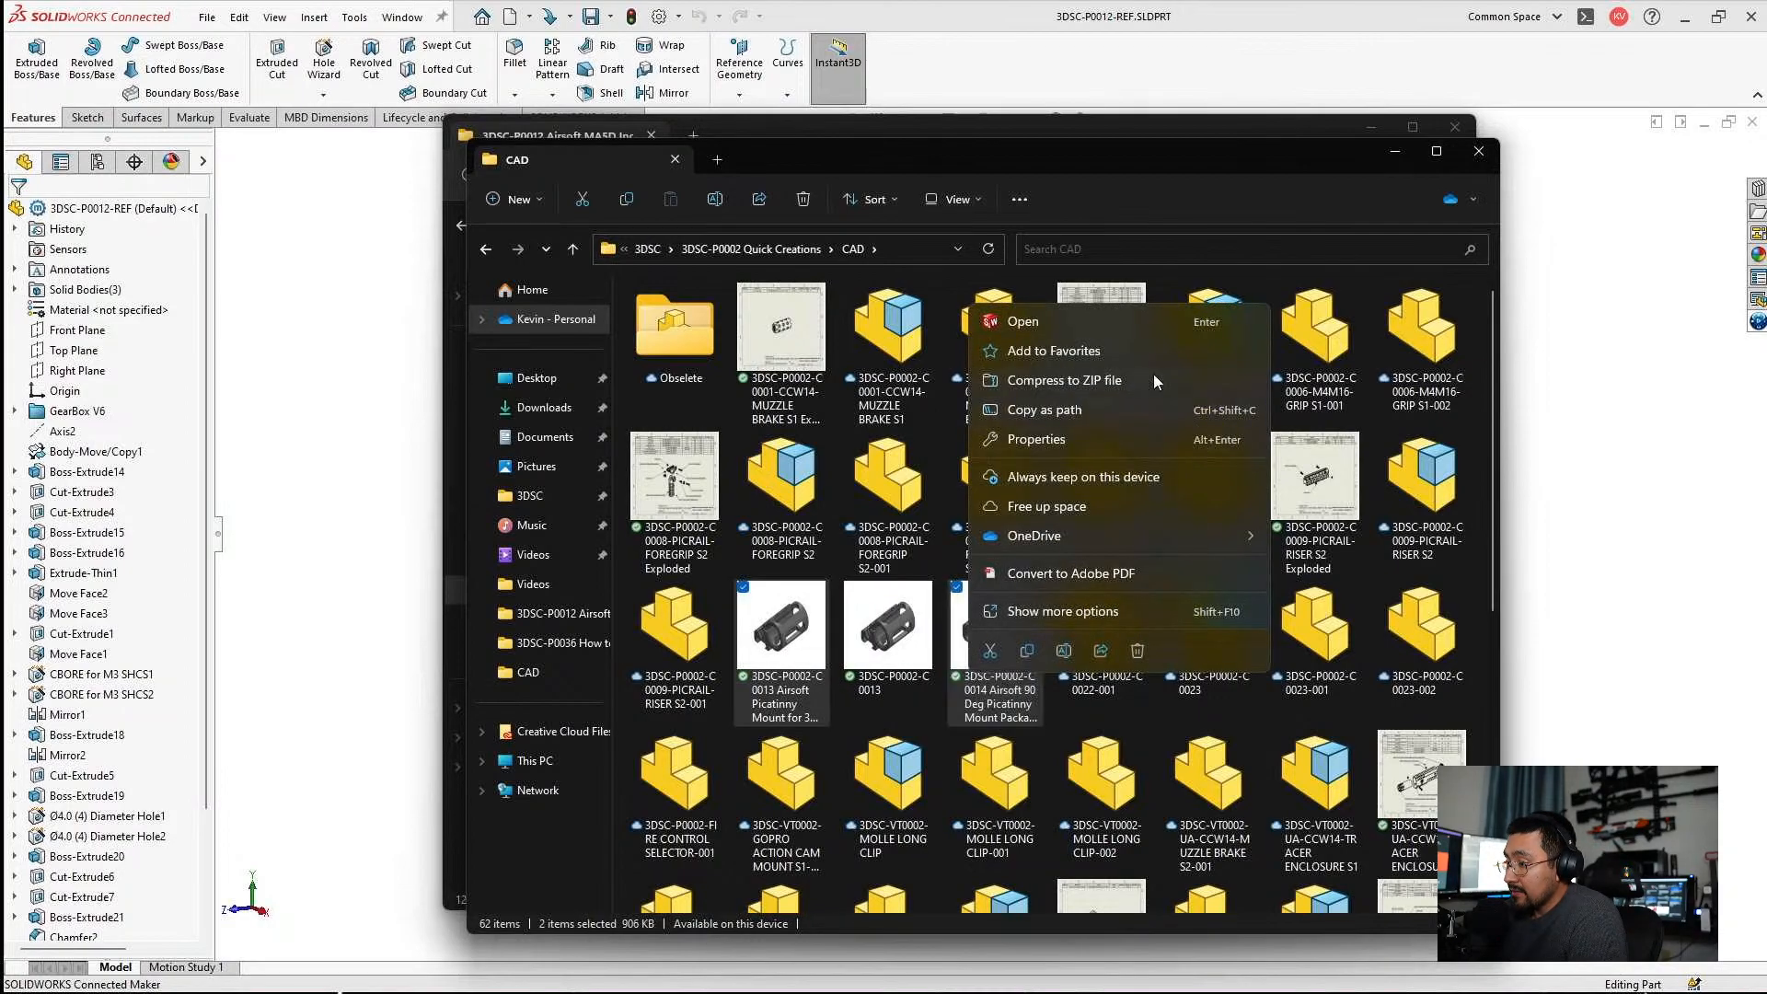
{"action": "left_click", "coordinate": [1082, 328]}
Suppress Cut-Extrude2, the nut slot cut in the end face of the C0013 Picatinny mount.
{"action": "middle_click_drag", "start_coordinate": [1099, 488], "coordinate": [1170, 639]}
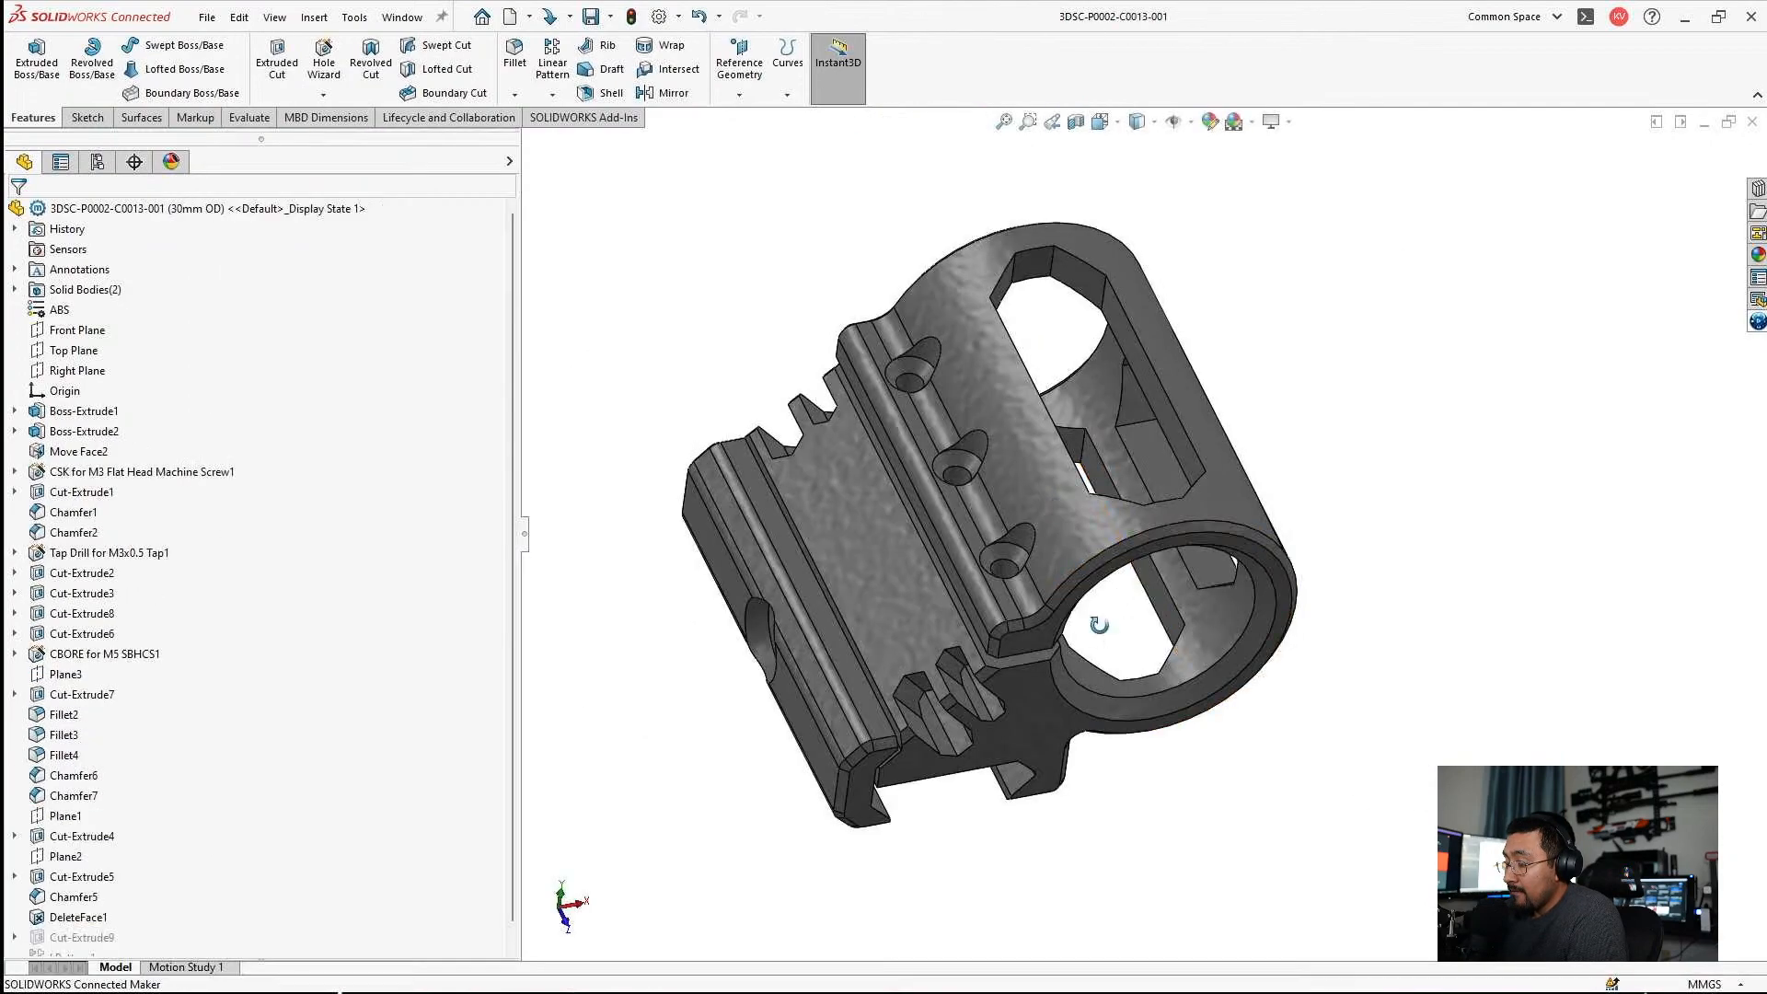
{"action": "scroll", "coordinate": [1012, 681], "scroll_direction": "down", "scroll_amount": 5}
{"action": "left_click", "coordinate": [1003, 674]}
{"action": "left_click", "coordinate": [89, 577]}
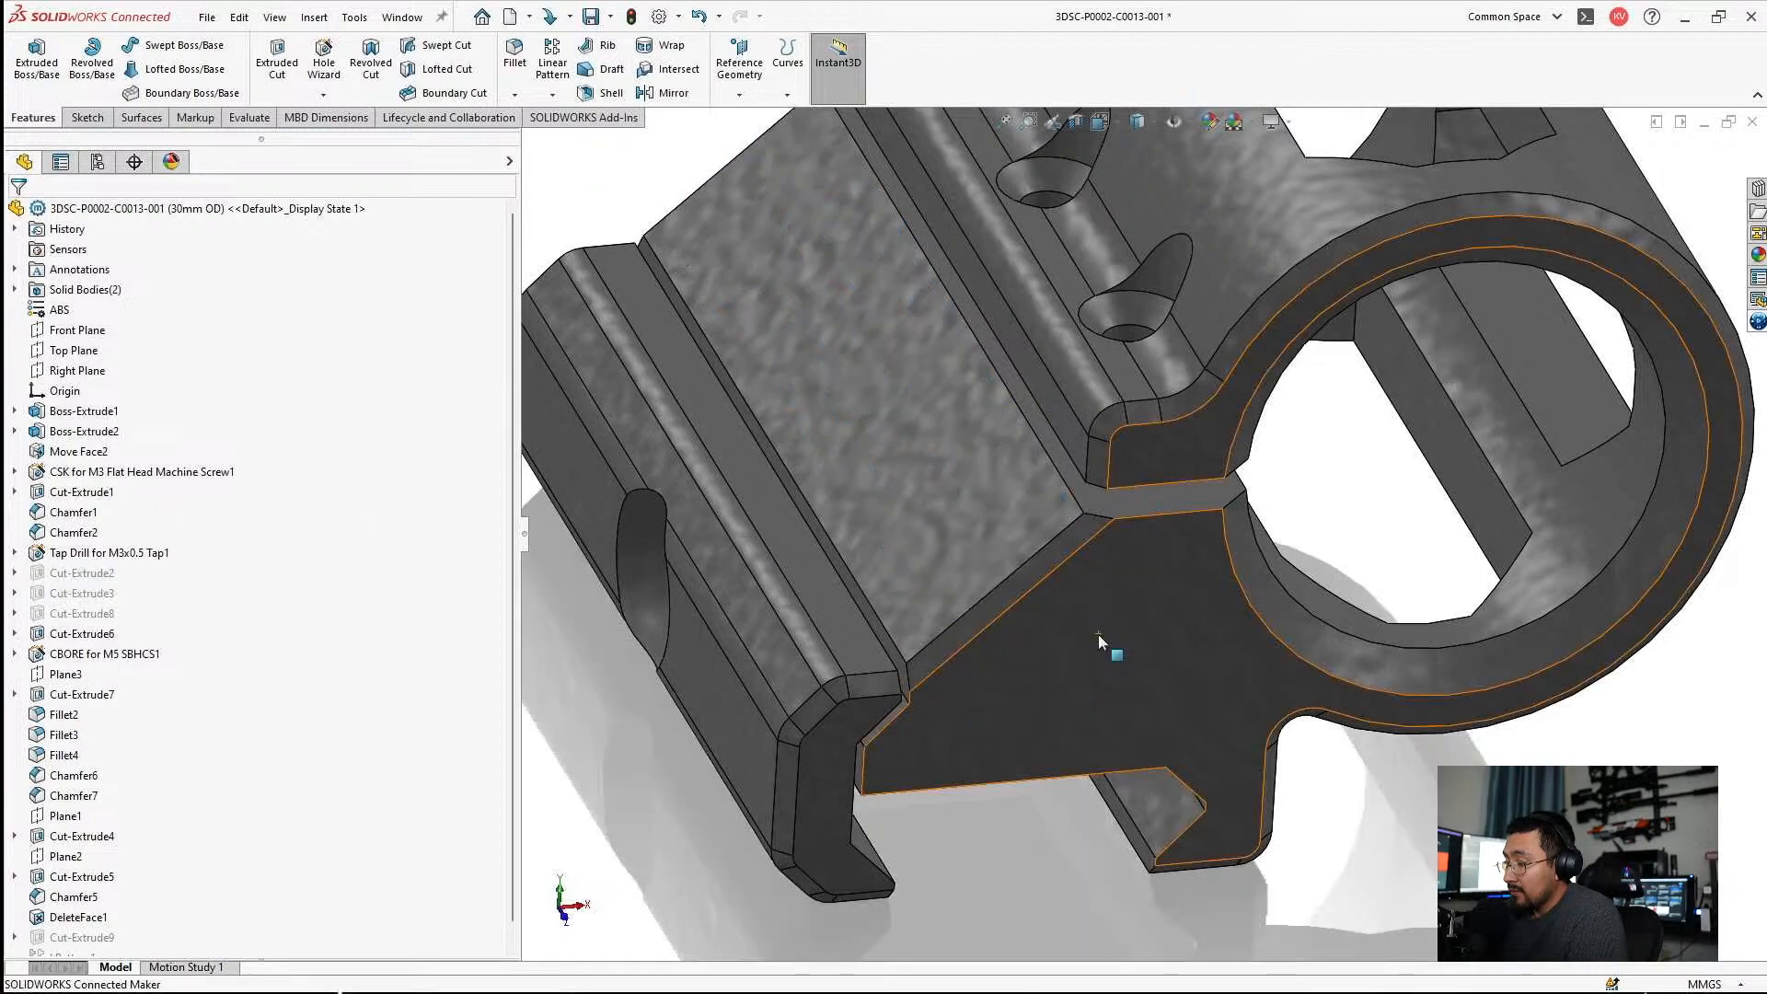
Inspect the sketch under the suppressed Cut-Extrude9 on the C0013 mount's upper rail face.
{"action": "scroll", "coordinate": [1093, 635], "scroll_direction": "up", "scroll_amount": 1}
{"action": "scroll", "coordinate": [229, 564], "scroll_direction": "down", "scroll_amount": 1}
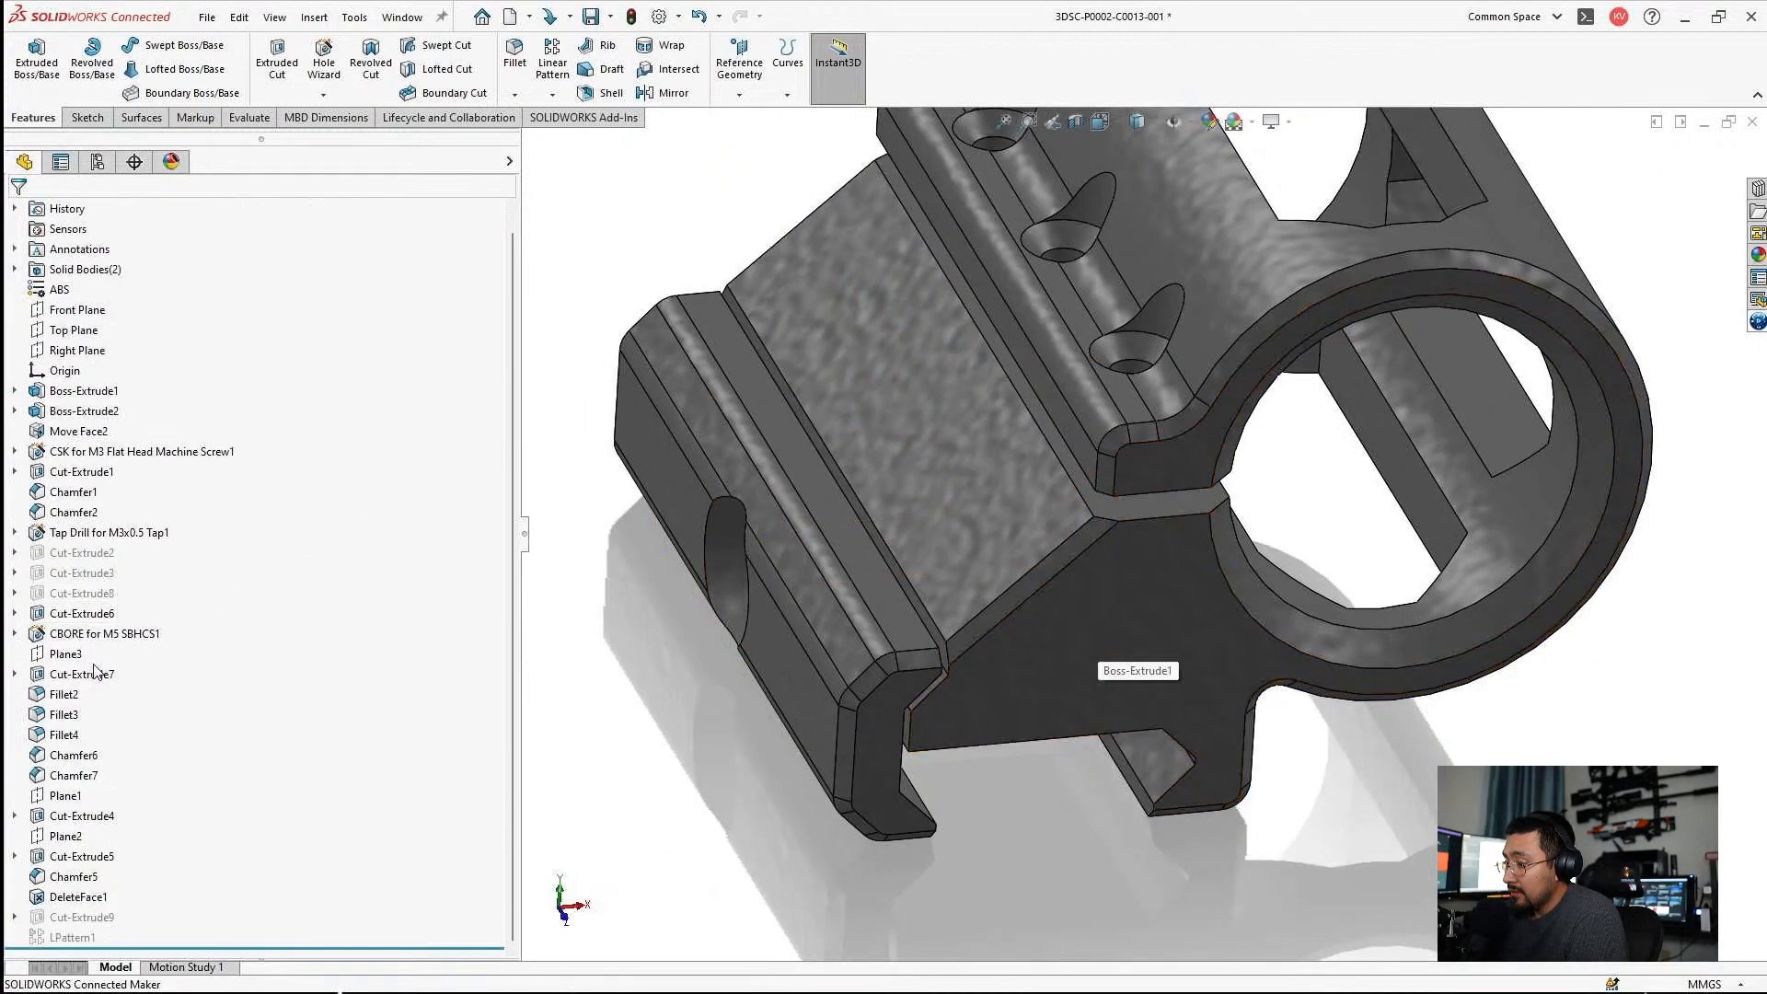
{"action": "left_click", "coordinate": [15, 917]}
{"action": "left_click", "coordinate": [81, 936]}
{"action": "scroll", "coordinate": [975, 702], "scroll_direction": "up", "scroll_amount": 1}
{"action": "middle_click_drag", "start_coordinate": [976, 701], "coordinate": [1149, 634]}
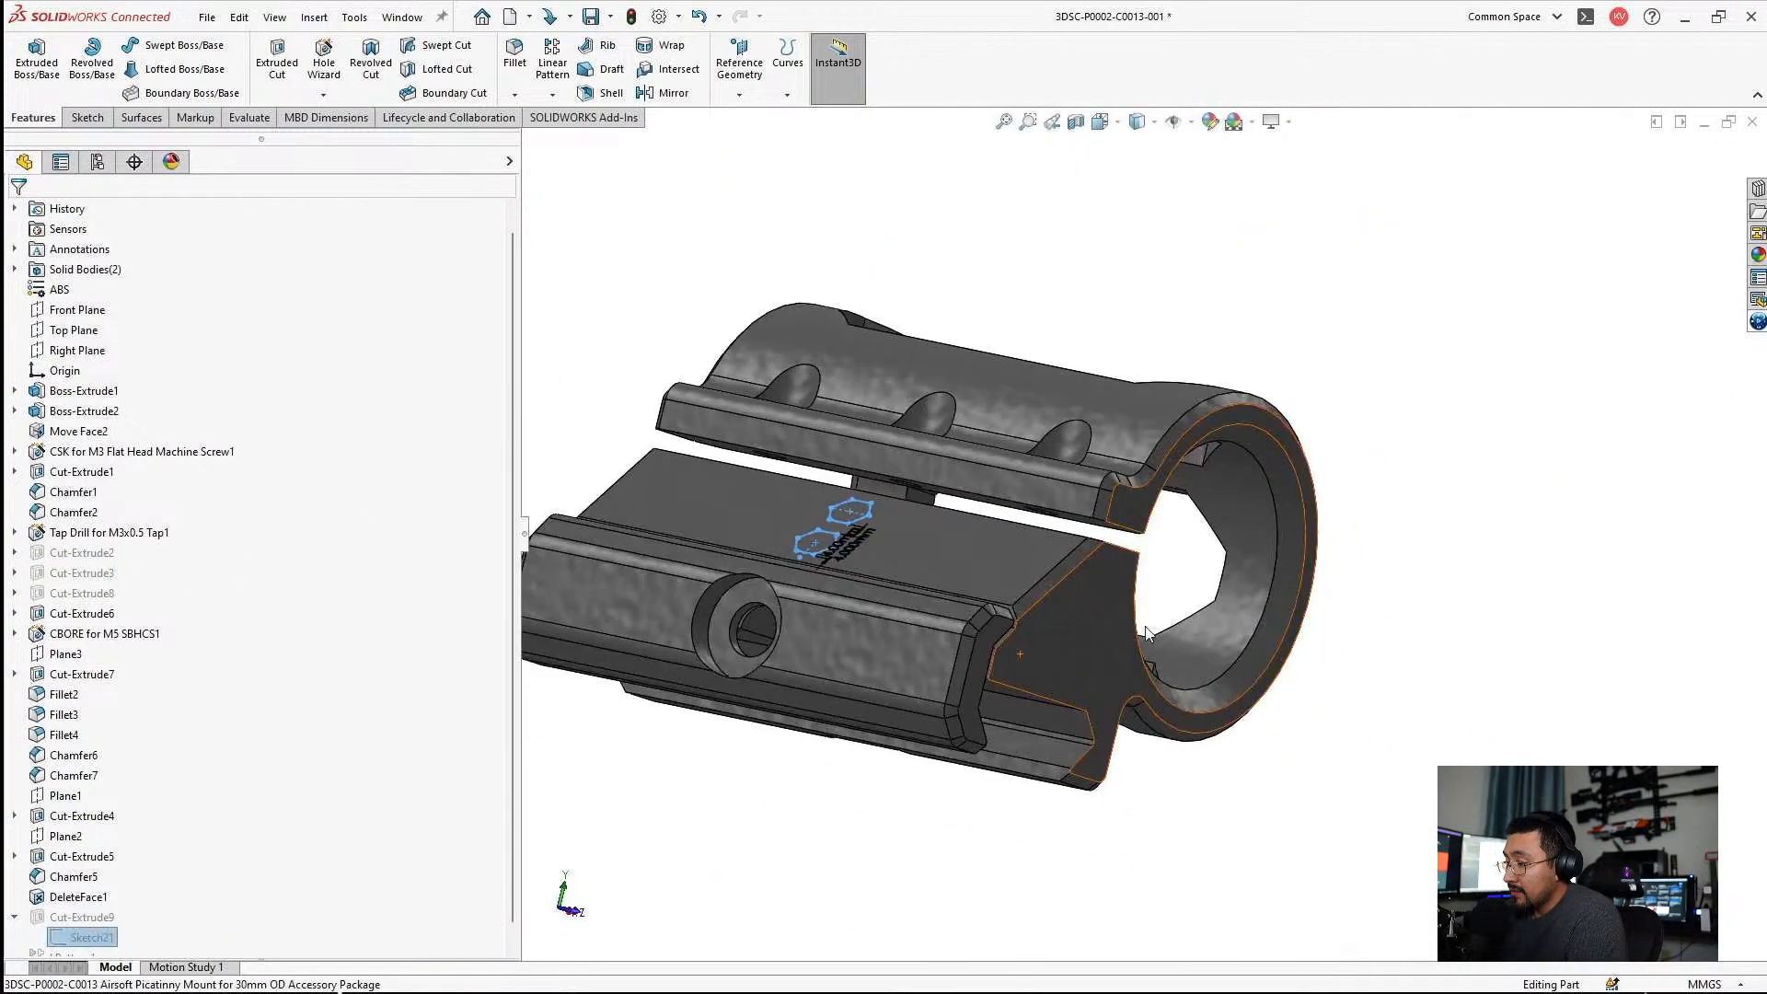
Open Boss-Extrude1's profile sketch on the C0013 mount, review its dimensions, and exit the sketch.
{"action": "left_click", "coordinate": [1292, 719]}
{"action": "middle_click_drag", "start_coordinate": [1292, 718], "coordinate": [1083, 605]}
{"action": "middle_click_drag", "start_coordinate": [1088, 439], "coordinate": [1123, 522]}
{"action": "left_click", "coordinate": [1120, 526]}
{"action": "left_click", "coordinate": [1173, 565]}
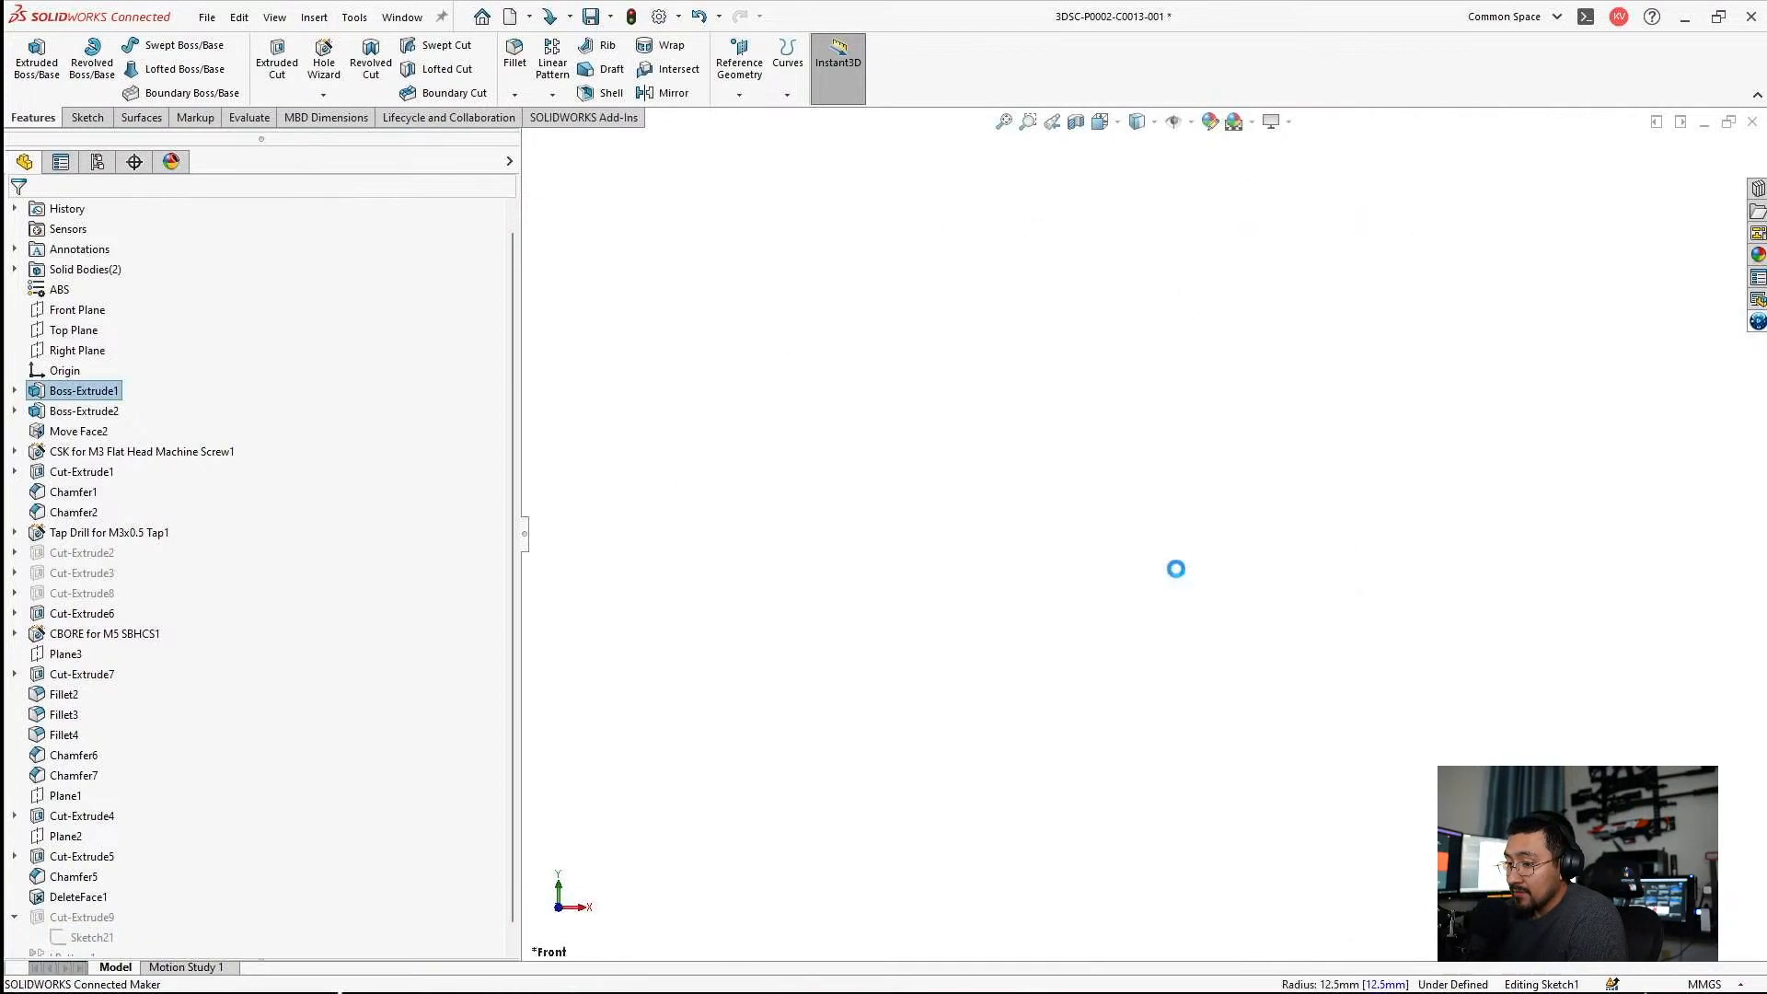
{"action": "scroll", "coordinate": [1334, 367], "scroll_direction": "down", "scroll_amount": 5}
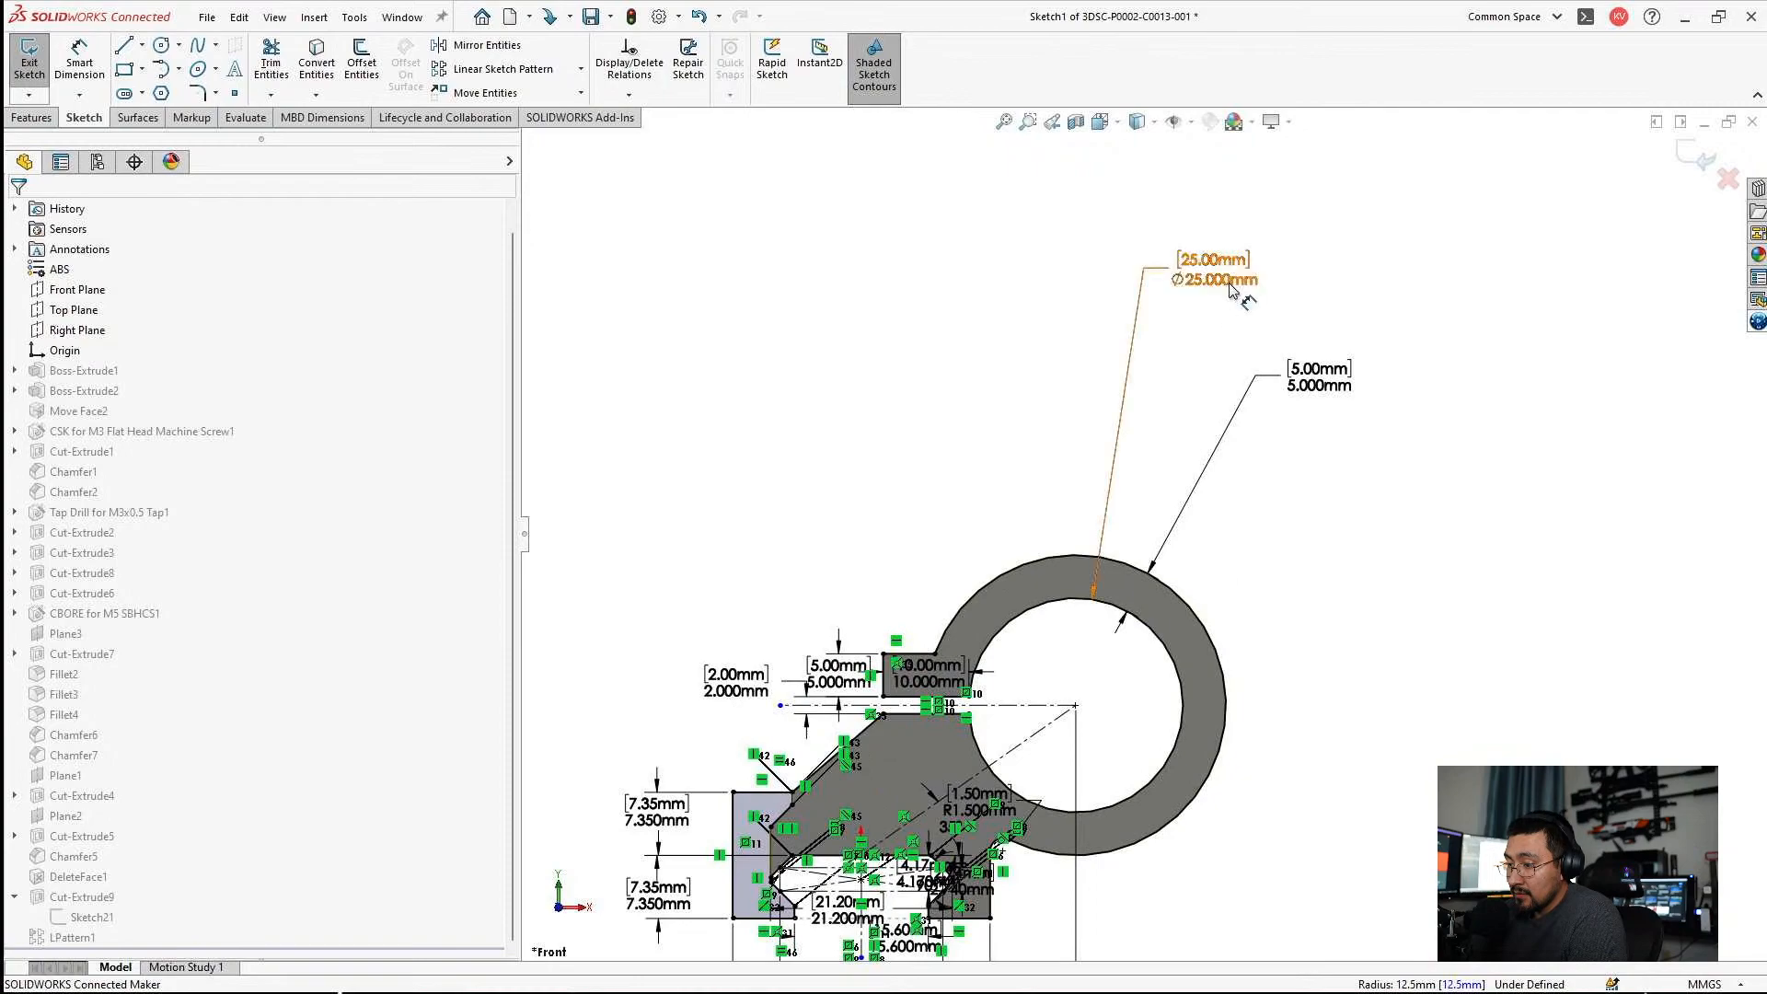
{"action": "left_click", "coordinate": [1693, 164]}
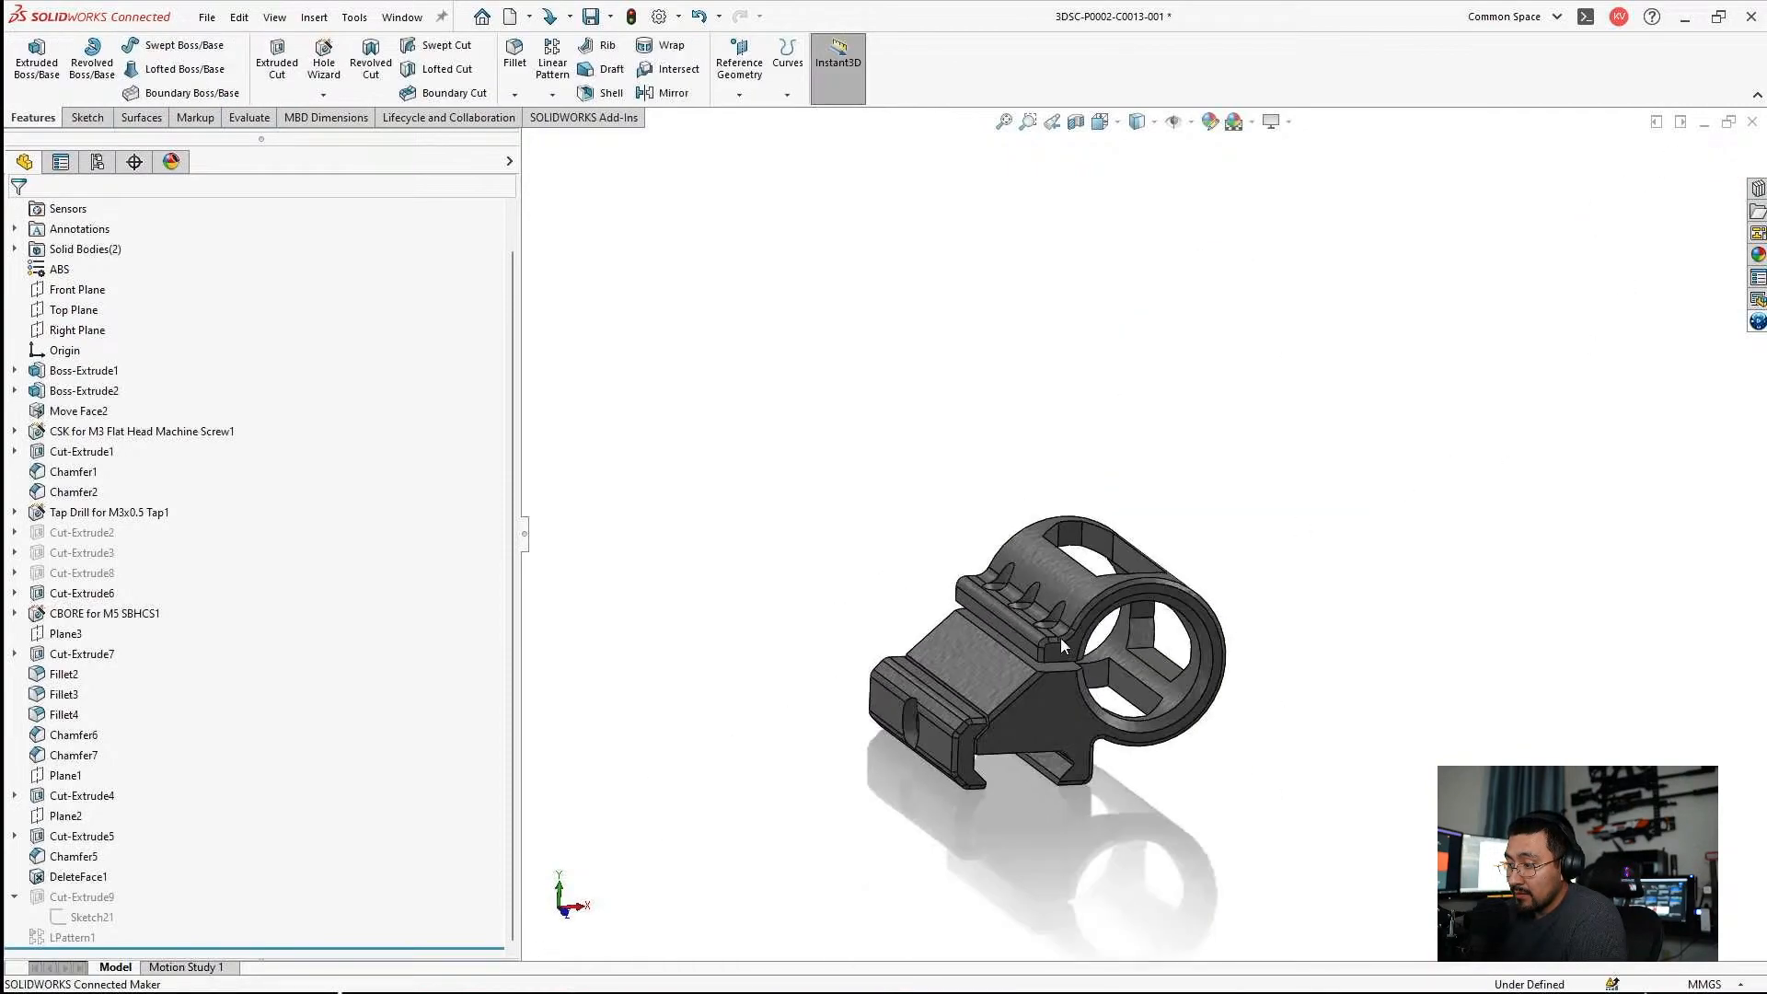
Switch to the C0014 90 degree mount and suppress Cut-Extrude2, ignoring the resulting rebuild errors.
{"action": "left_click", "coordinate": [1729, 122]}
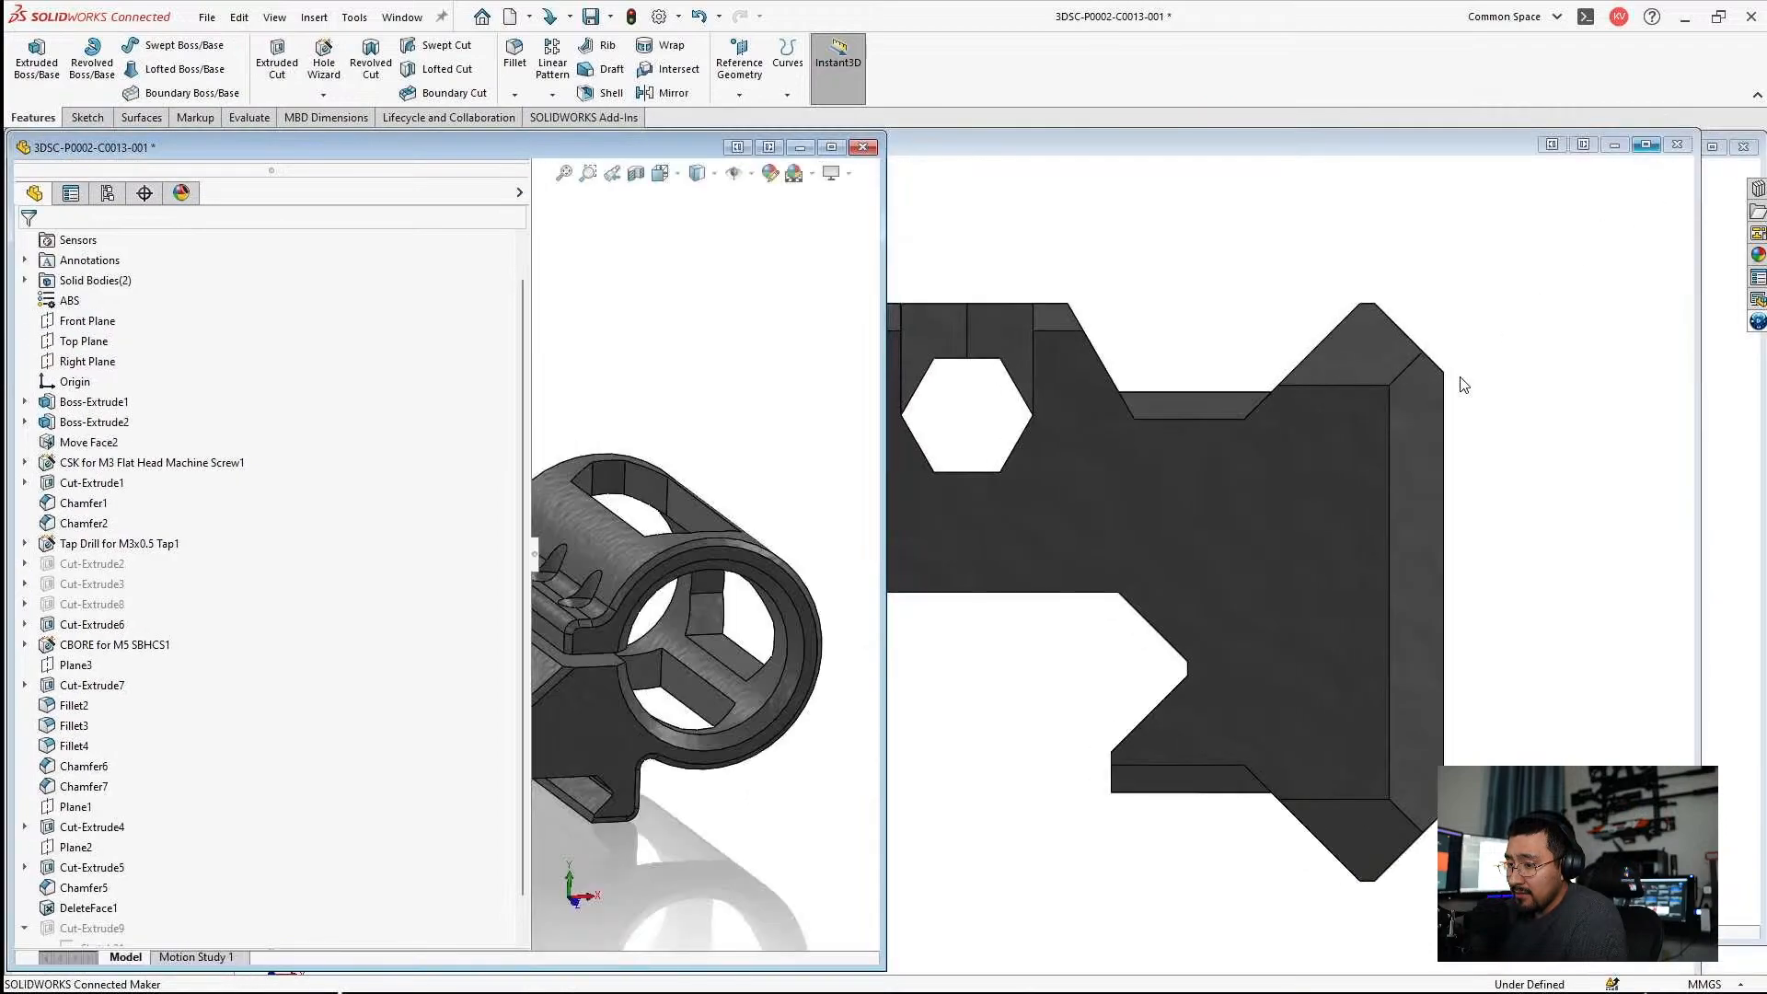
{"action": "left_click", "coordinate": [1460, 373]}
{"action": "middle_click_drag", "start_coordinate": [898, 390], "coordinate": [666, 532]}
{"action": "double_click", "coordinate": [721, 593]}
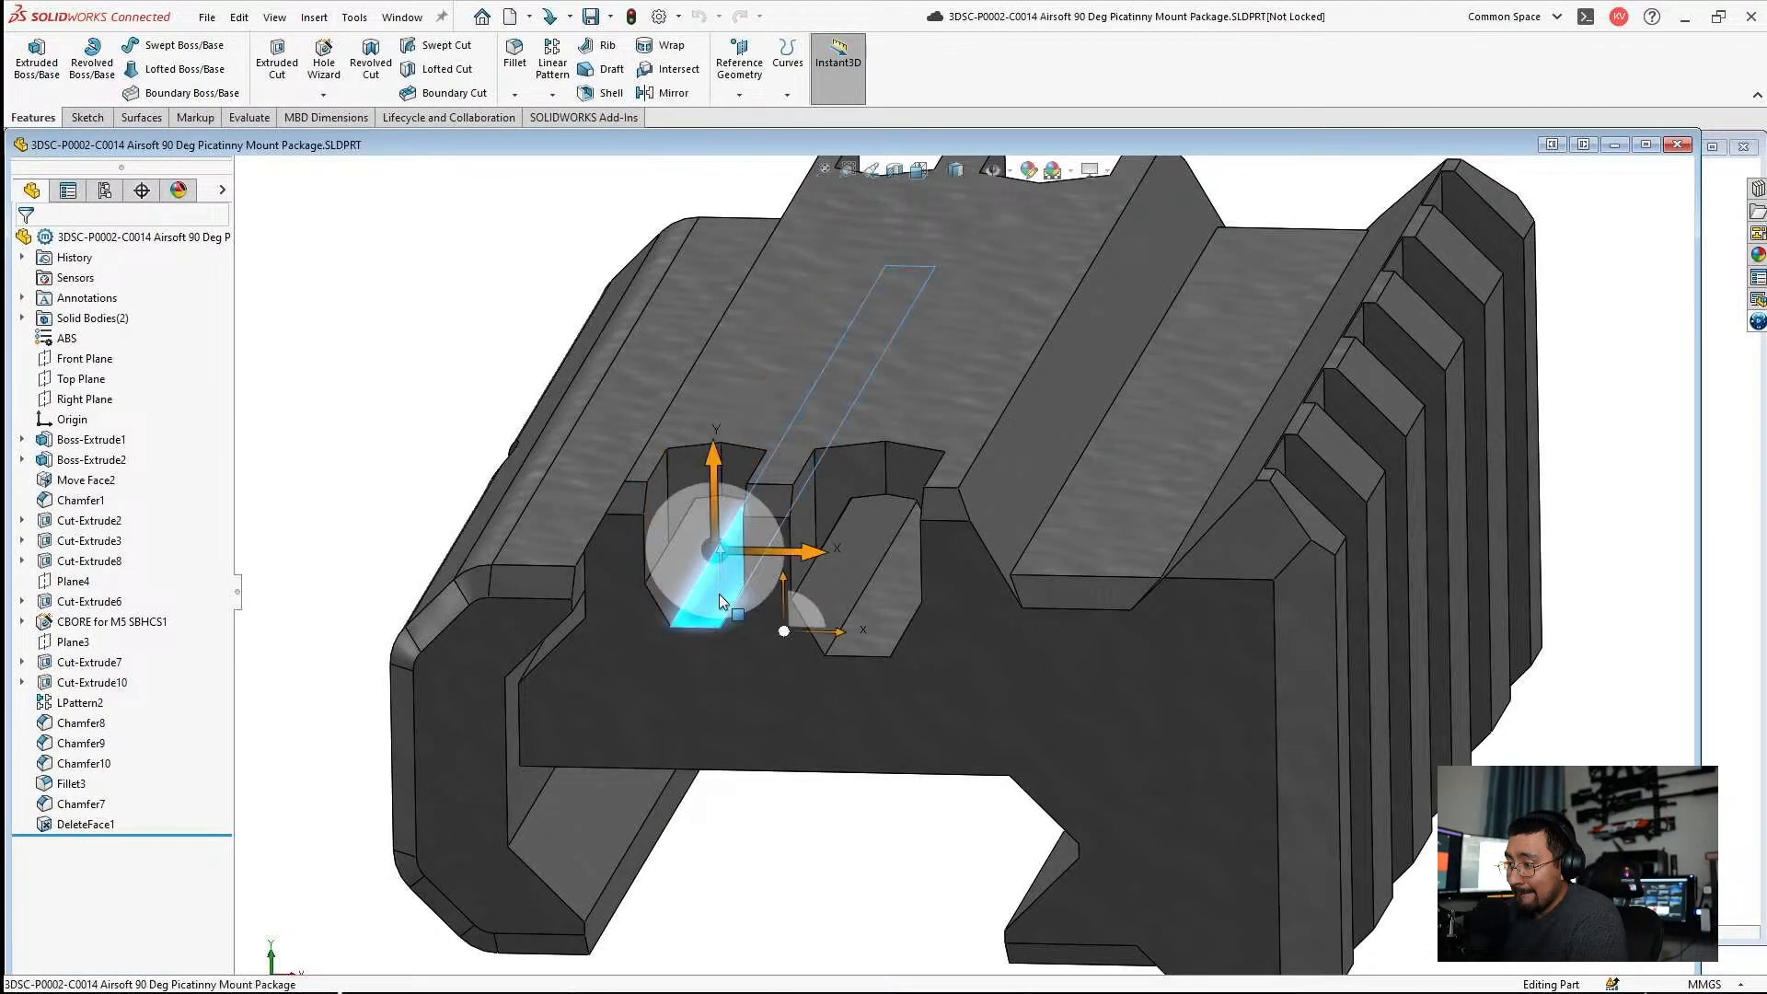
{"action": "left_click", "coordinate": [79, 523]}
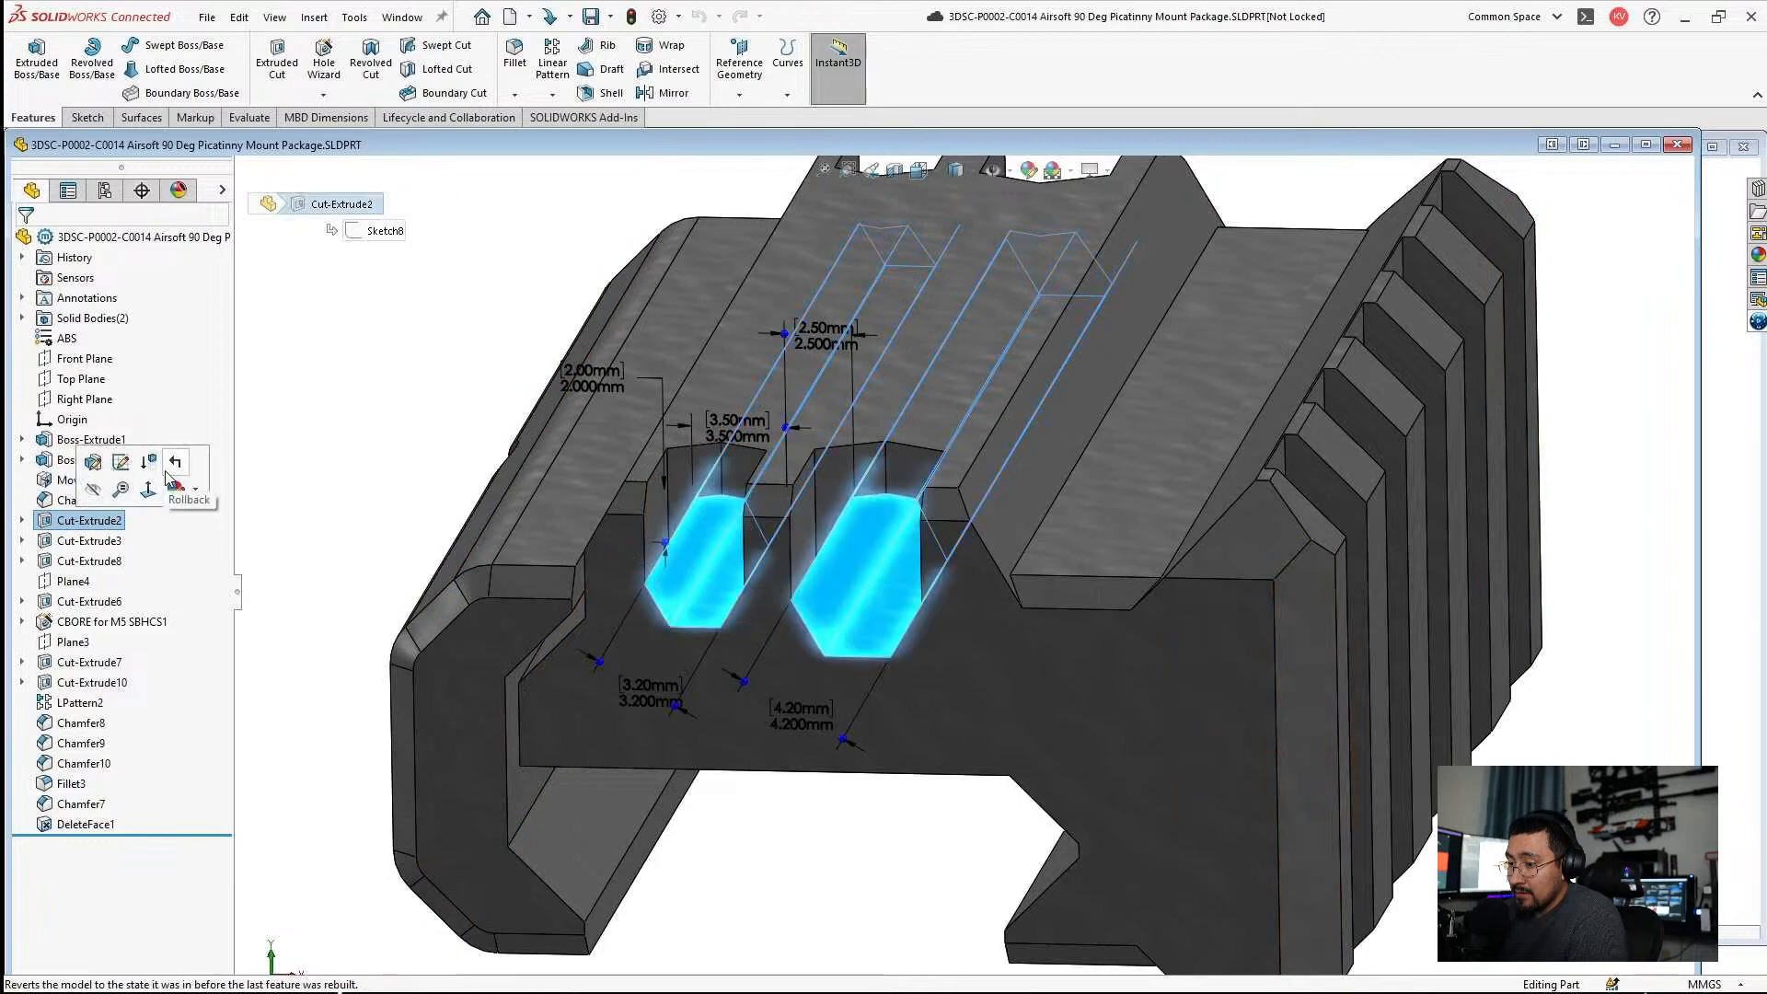
{"action": "left_click", "coordinate": [147, 467]}
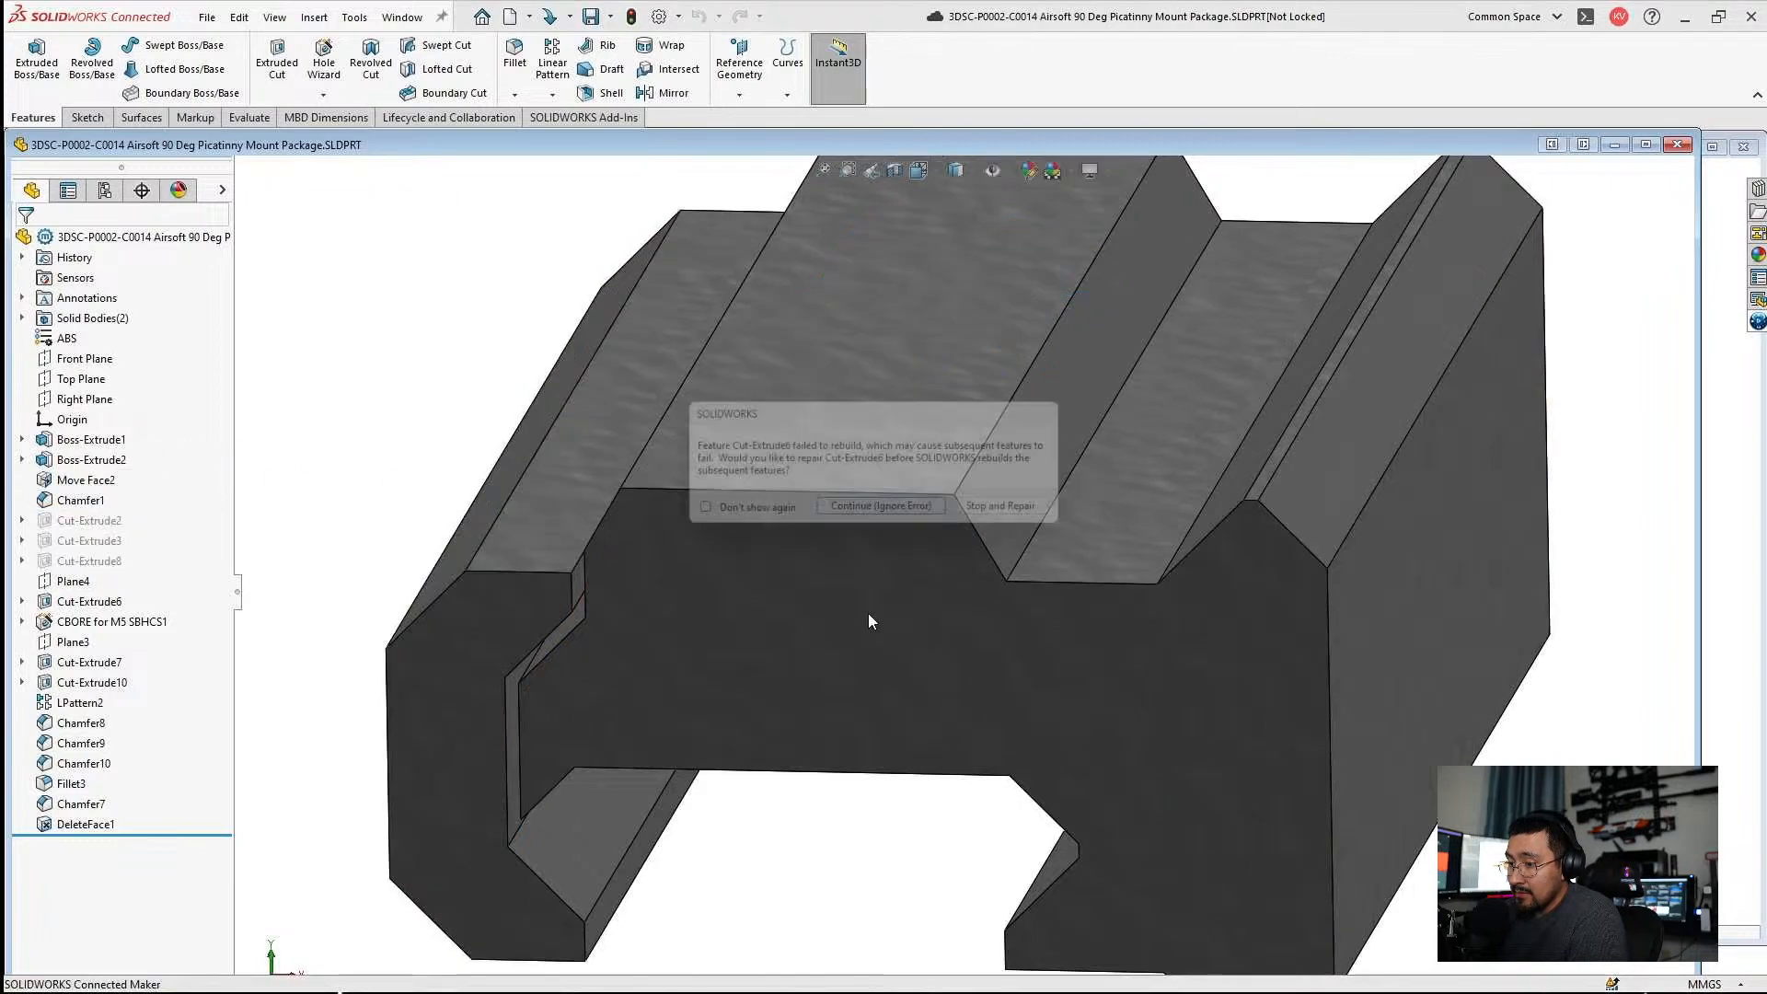
{"action": "left_click", "coordinate": [866, 513]}
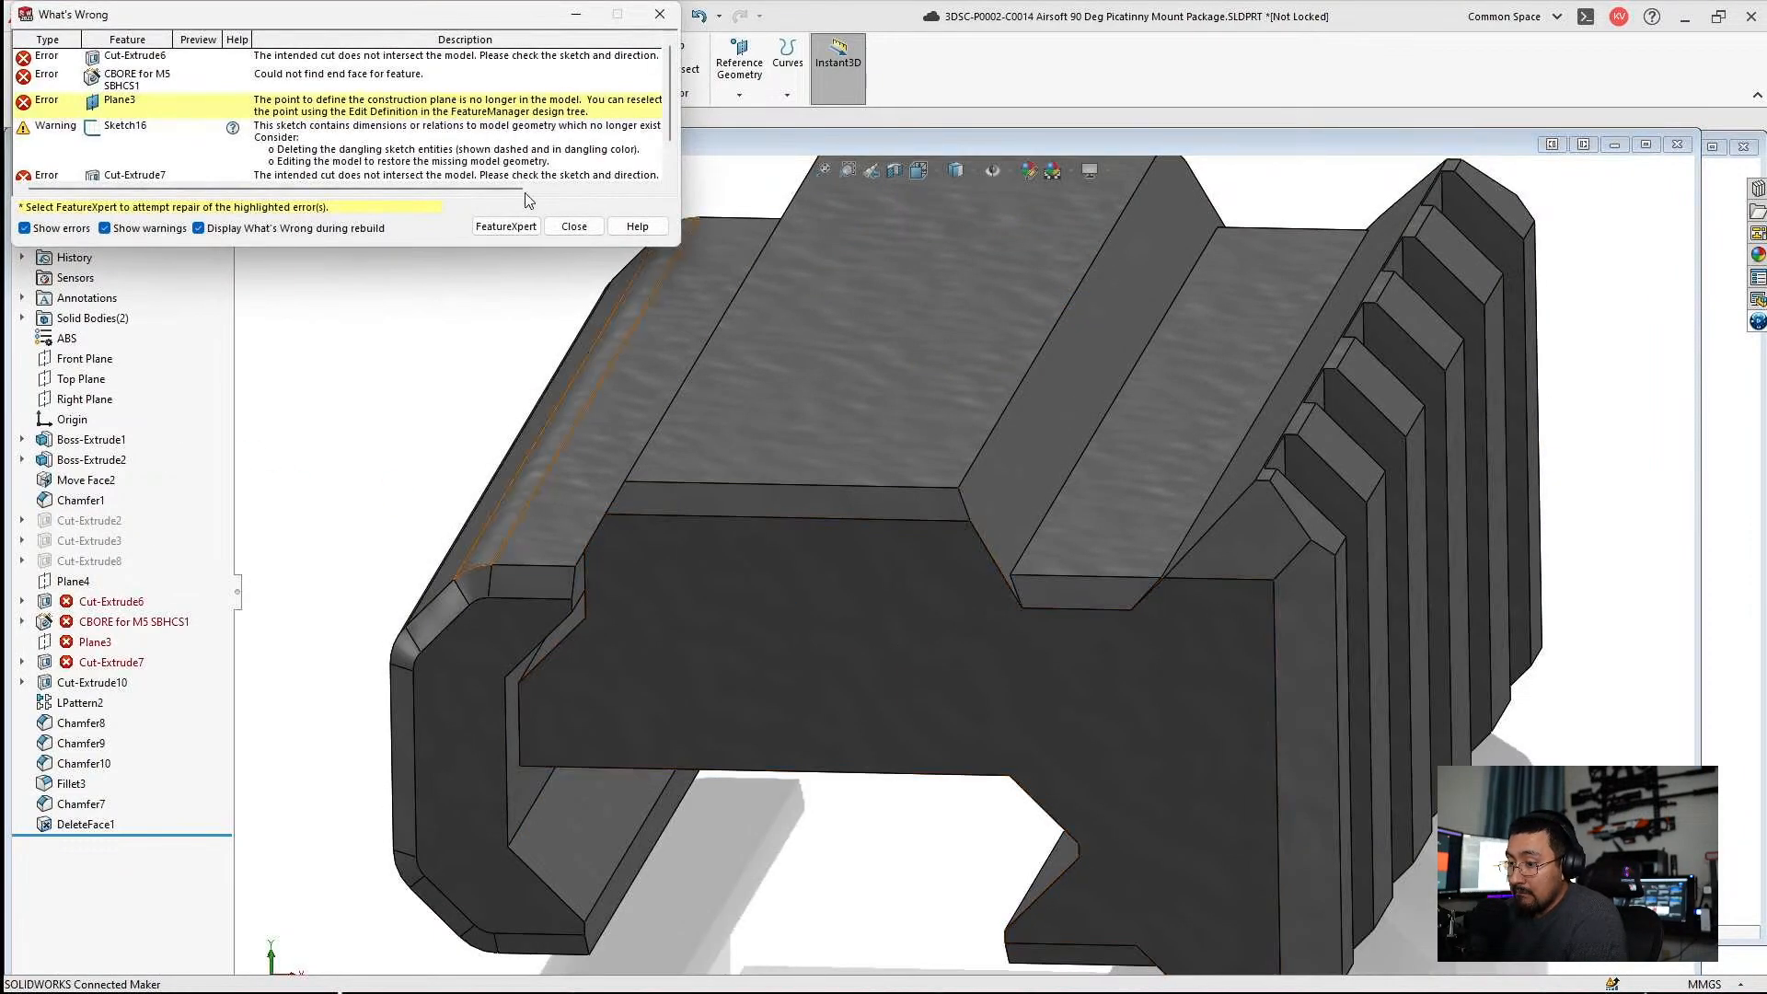
{"action": "left_click", "coordinate": [575, 226]}
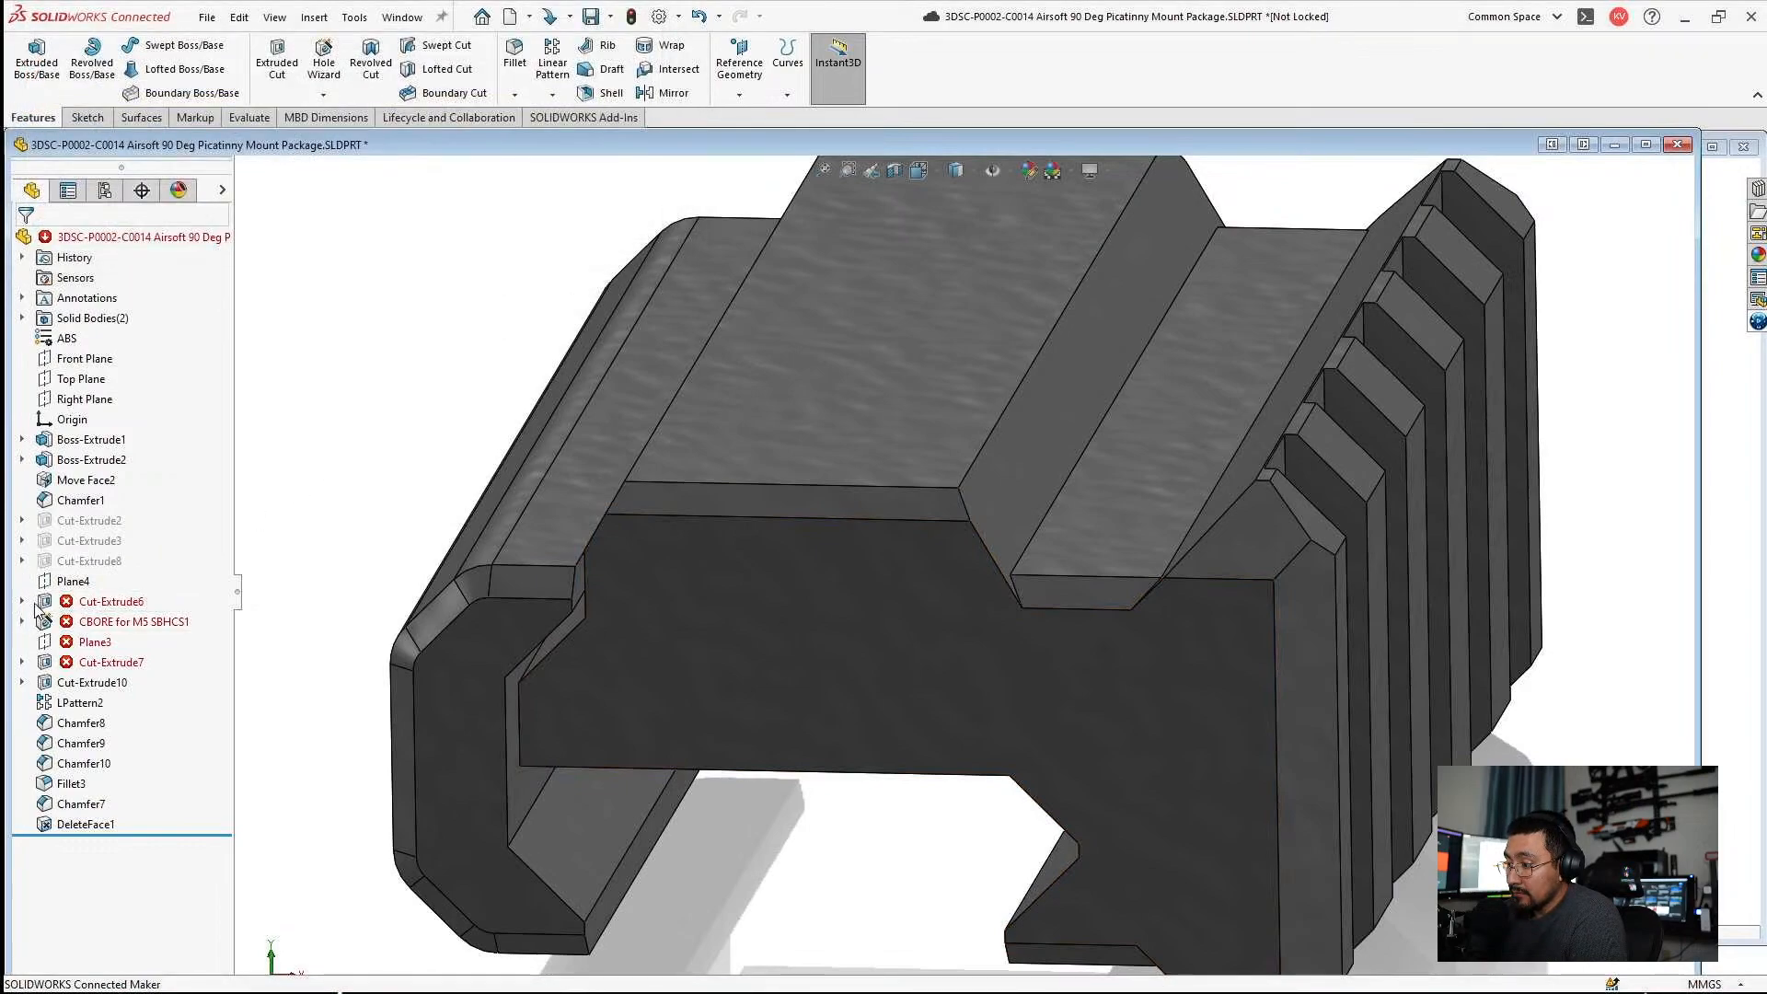
Expand the failed Cut-Extrude6 and examine its sketch and the C0014 mount's end profile.
{"action": "left_click", "coordinate": [22, 601]}
{"action": "left_click", "coordinate": [79, 622]}
{"action": "mouse_move", "coordinate": [821, 631]}
{"action": "middle_mouse_down"}
{"action": "mouse_move", "coordinate": [734, 611]}
{"action": "mouse_move", "coordinate": [733, 634]}
{"action": "mouse_move", "coordinate": [875, 584]}
{"action": "mouse_move", "coordinate": [886, 644]}
{"action": "middle_mouse_up"}
{"action": "scroll", "coordinate": [734, 635], "scroll_direction": "up", "scroll_amount": 1}
{"action": "left_click", "coordinate": [903, 779]}
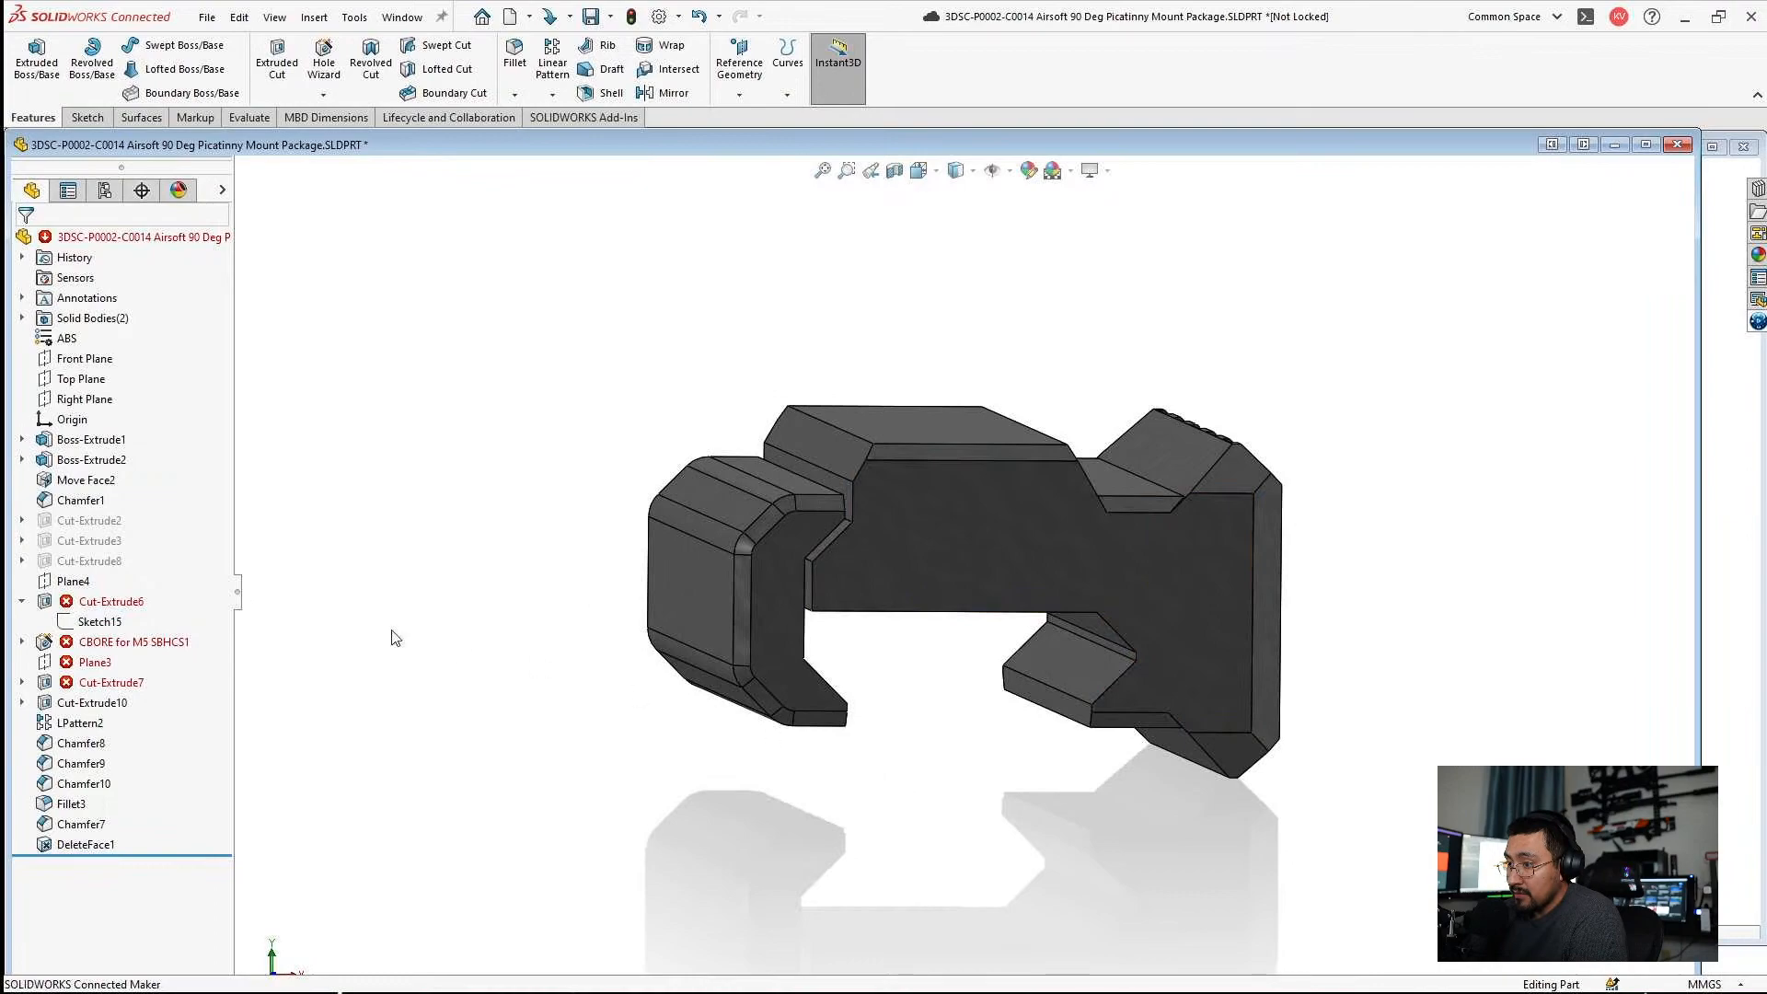
Inspect the sketches under the suppressed Cut-Extrude8, Cut-Extrude3 and Cut-Extrude2 on the C0014 mount.
{"action": "left_click", "coordinate": [22, 561]}
{"action": "left_click", "coordinate": [81, 582]}
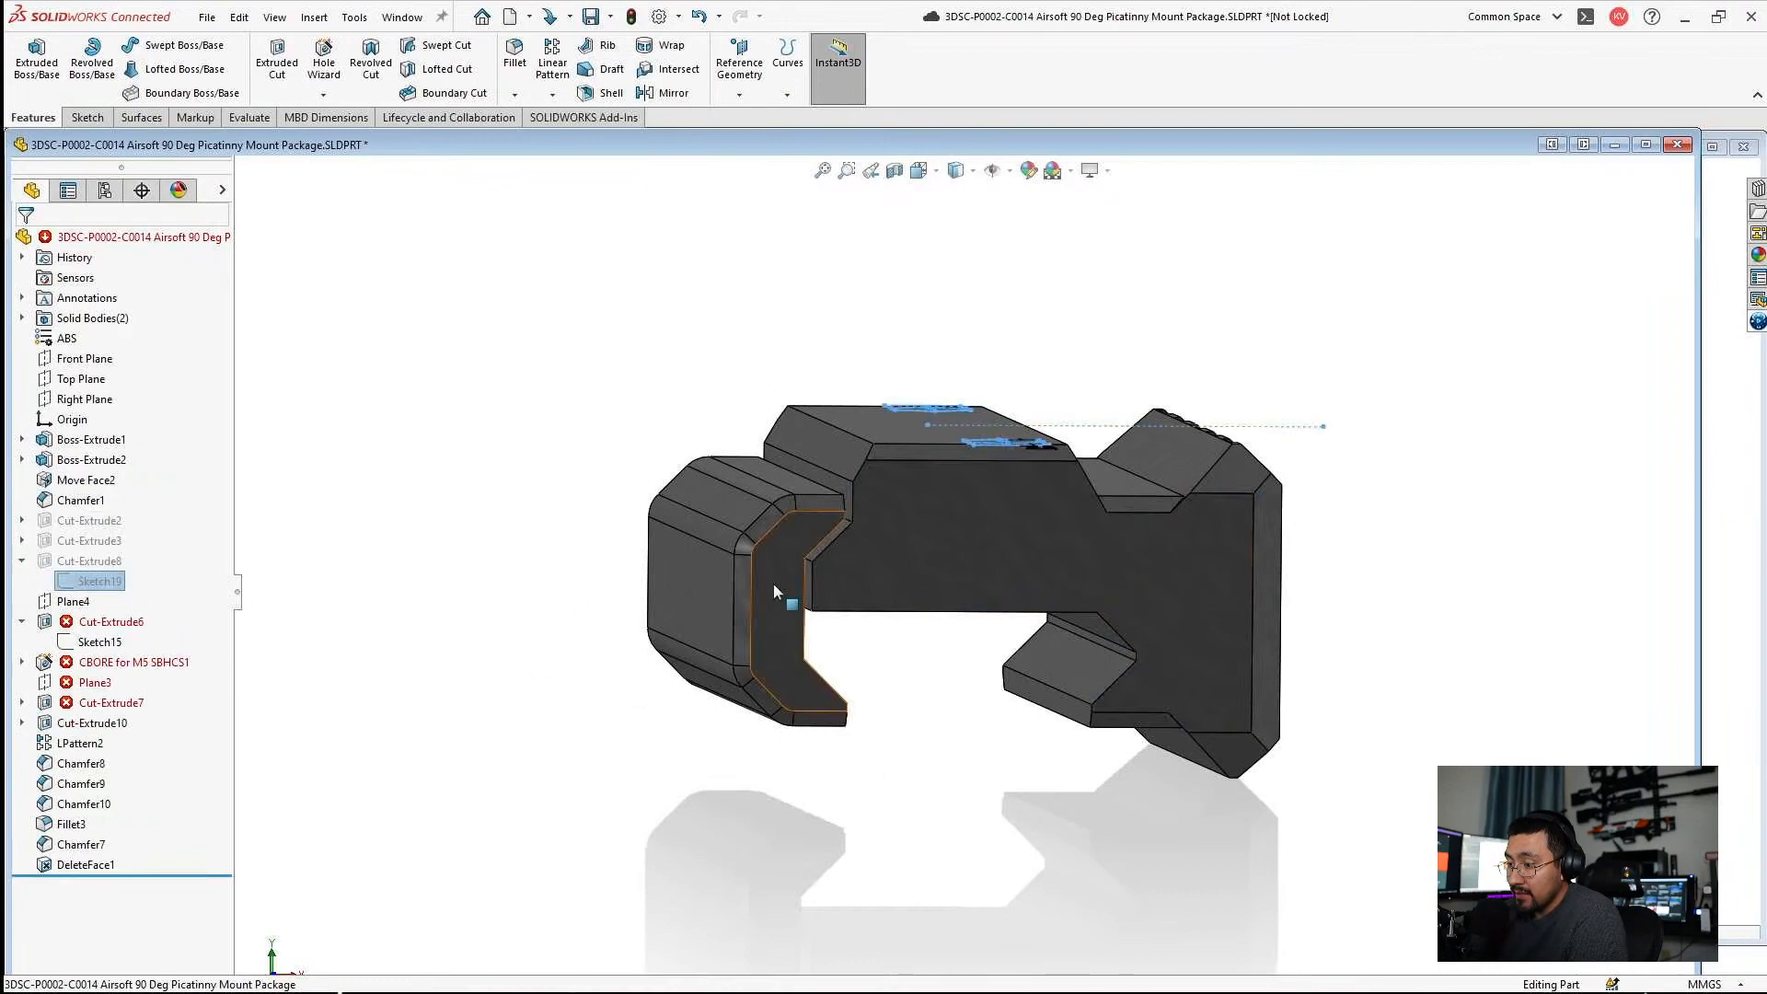
{"action": "middle_click_drag", "start_coordinate": [773, 584], "coordinate": [757, 664]}
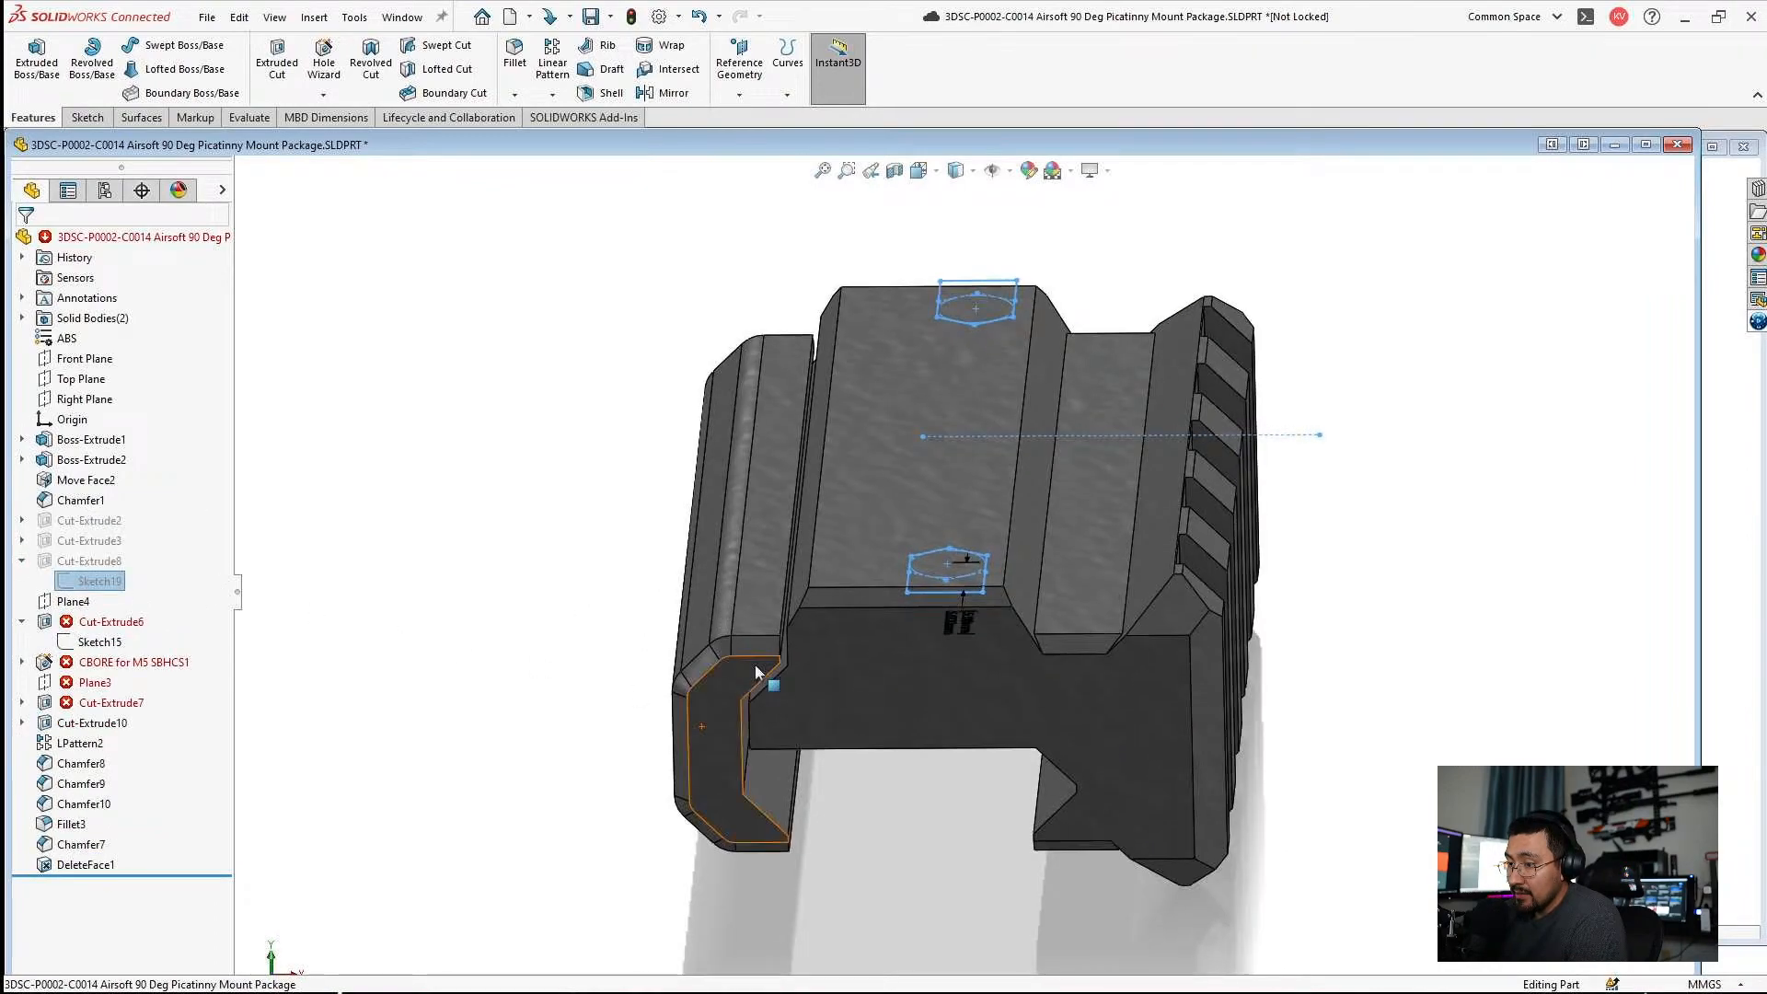
{"action": "left_click", "coordinate": [22, 541]}
{"action": "left_click", "coordinate": [96, 560]}
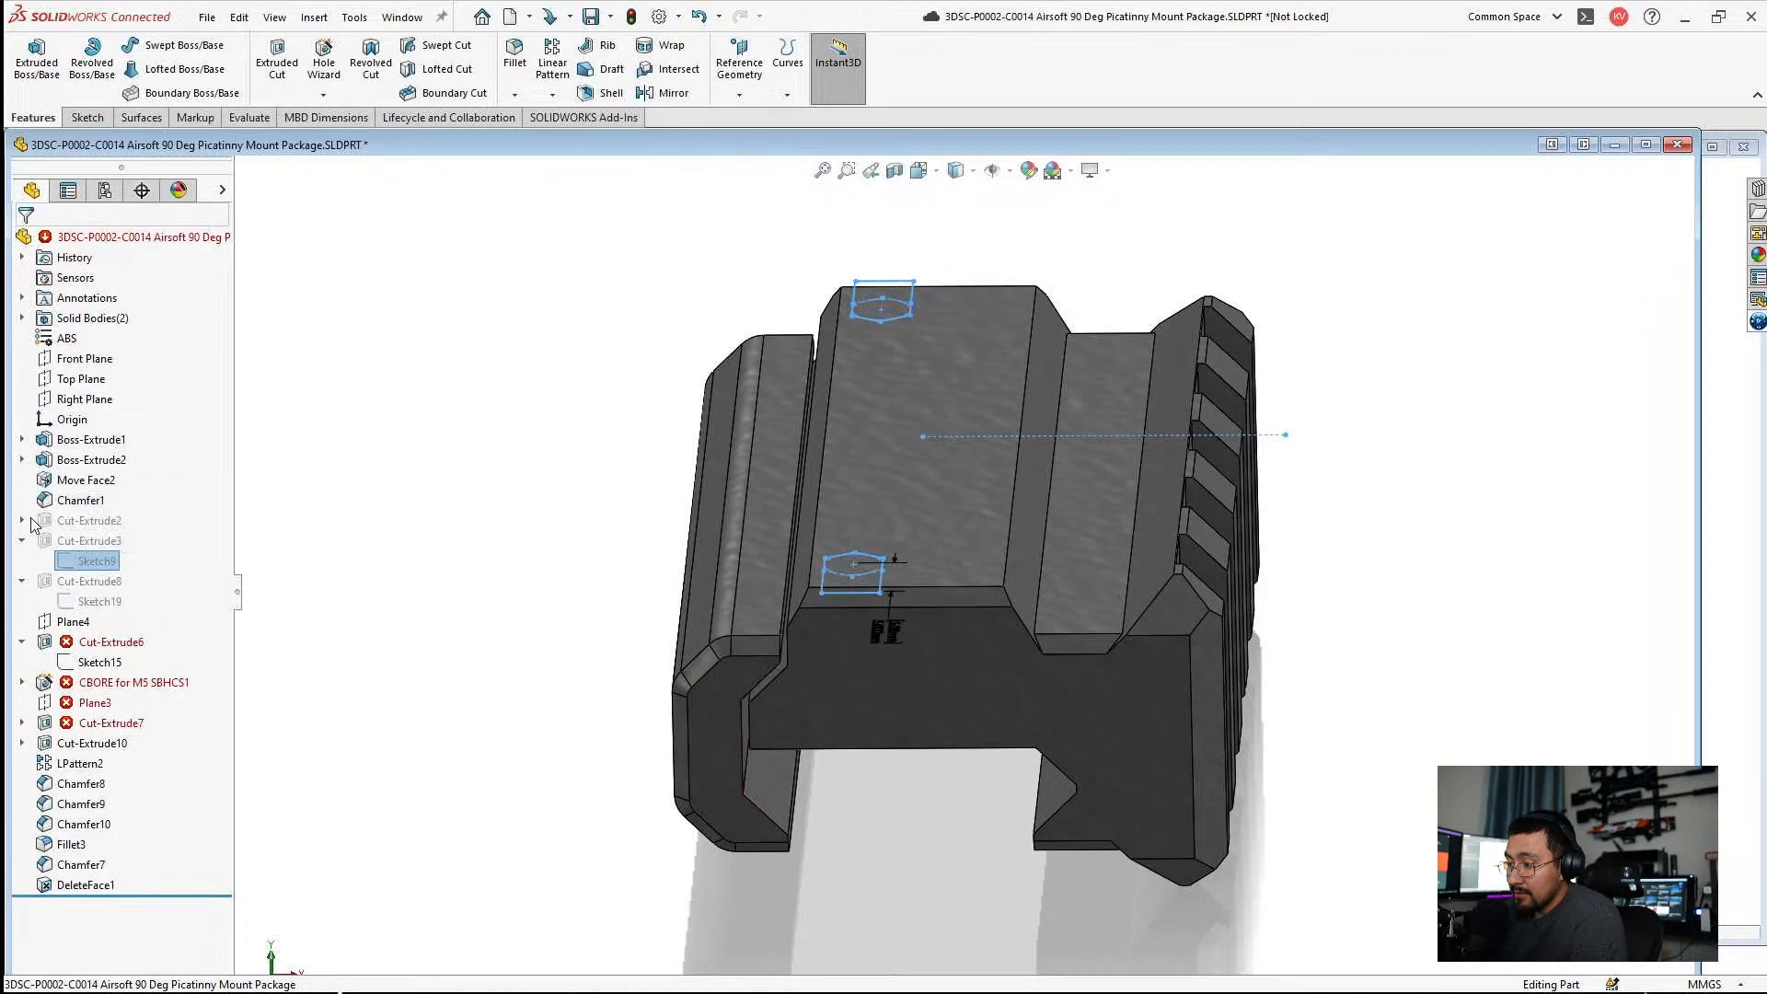
{"action": "left_click", "coordinate": [22, 521]}
{"action": "left_click", "coordinate": [97, 542]}
{"action": "left_click", "coordinate": [504, 467]}
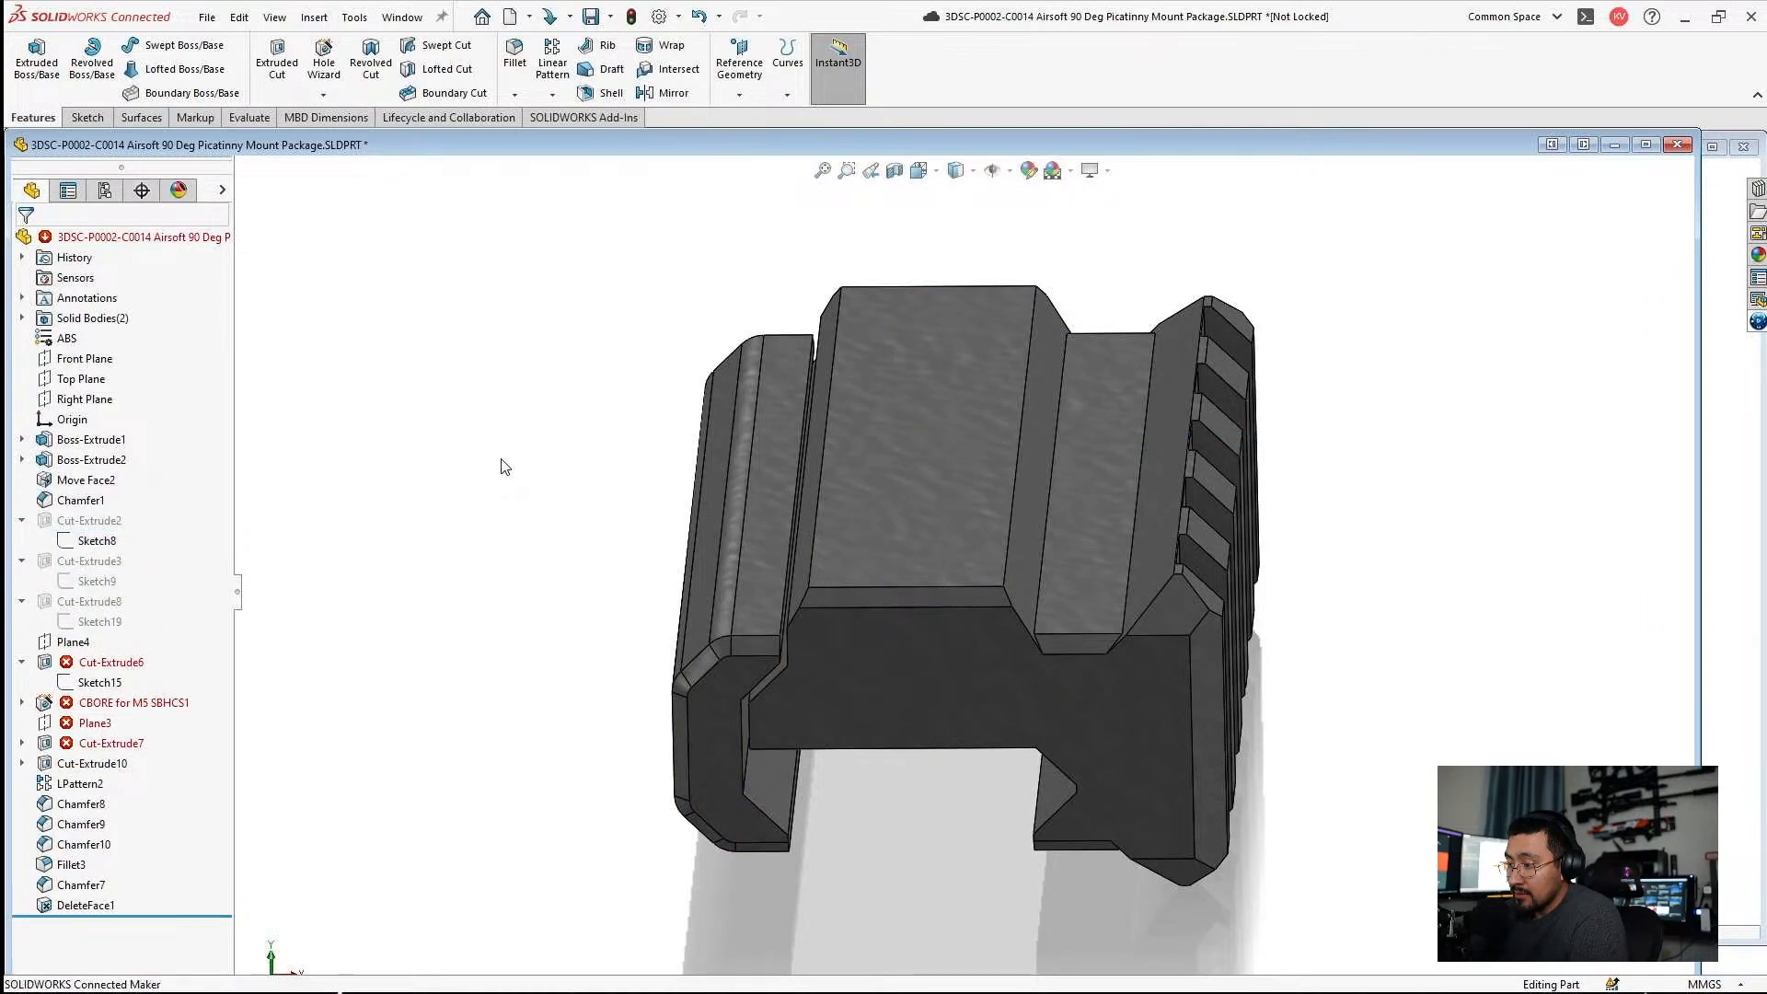
Edit the failed Cut-Extrude6 and assign the mount's main body as its feature scope.
{"action": "left_click", "coordinate": [103, 663]}
{"action": "left_click", "coordinate": [124, 615]}
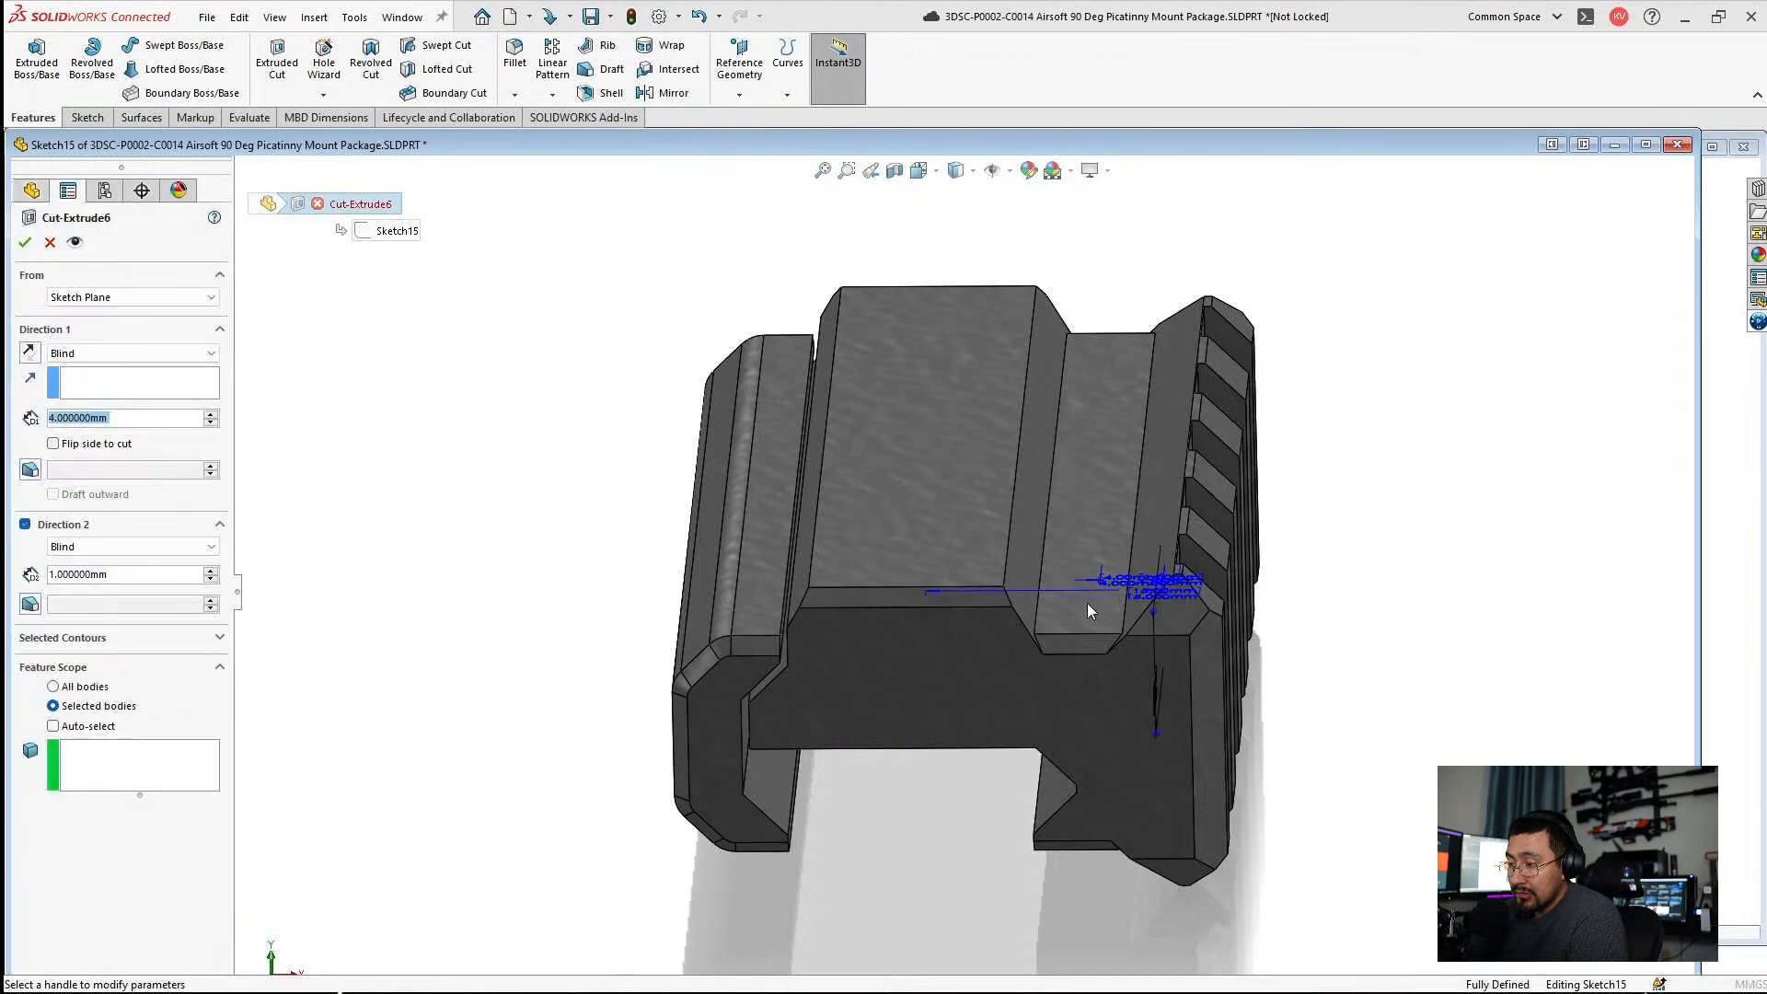
{"action": "mouse_move", "coordinate": [1058, 635]}
{"action": "middle_mouse_down"}
{"action": "mouse_move", "coordinate": [1065, 513]}
{"action": "mouse_move", "coordinate": [1012, 570]}
{"action": "mouse_move", "coordinate": [920, 552]}
{"action": "middle_mouse_up"}
{"action": "left_click", "coordinate": [25, 243]}
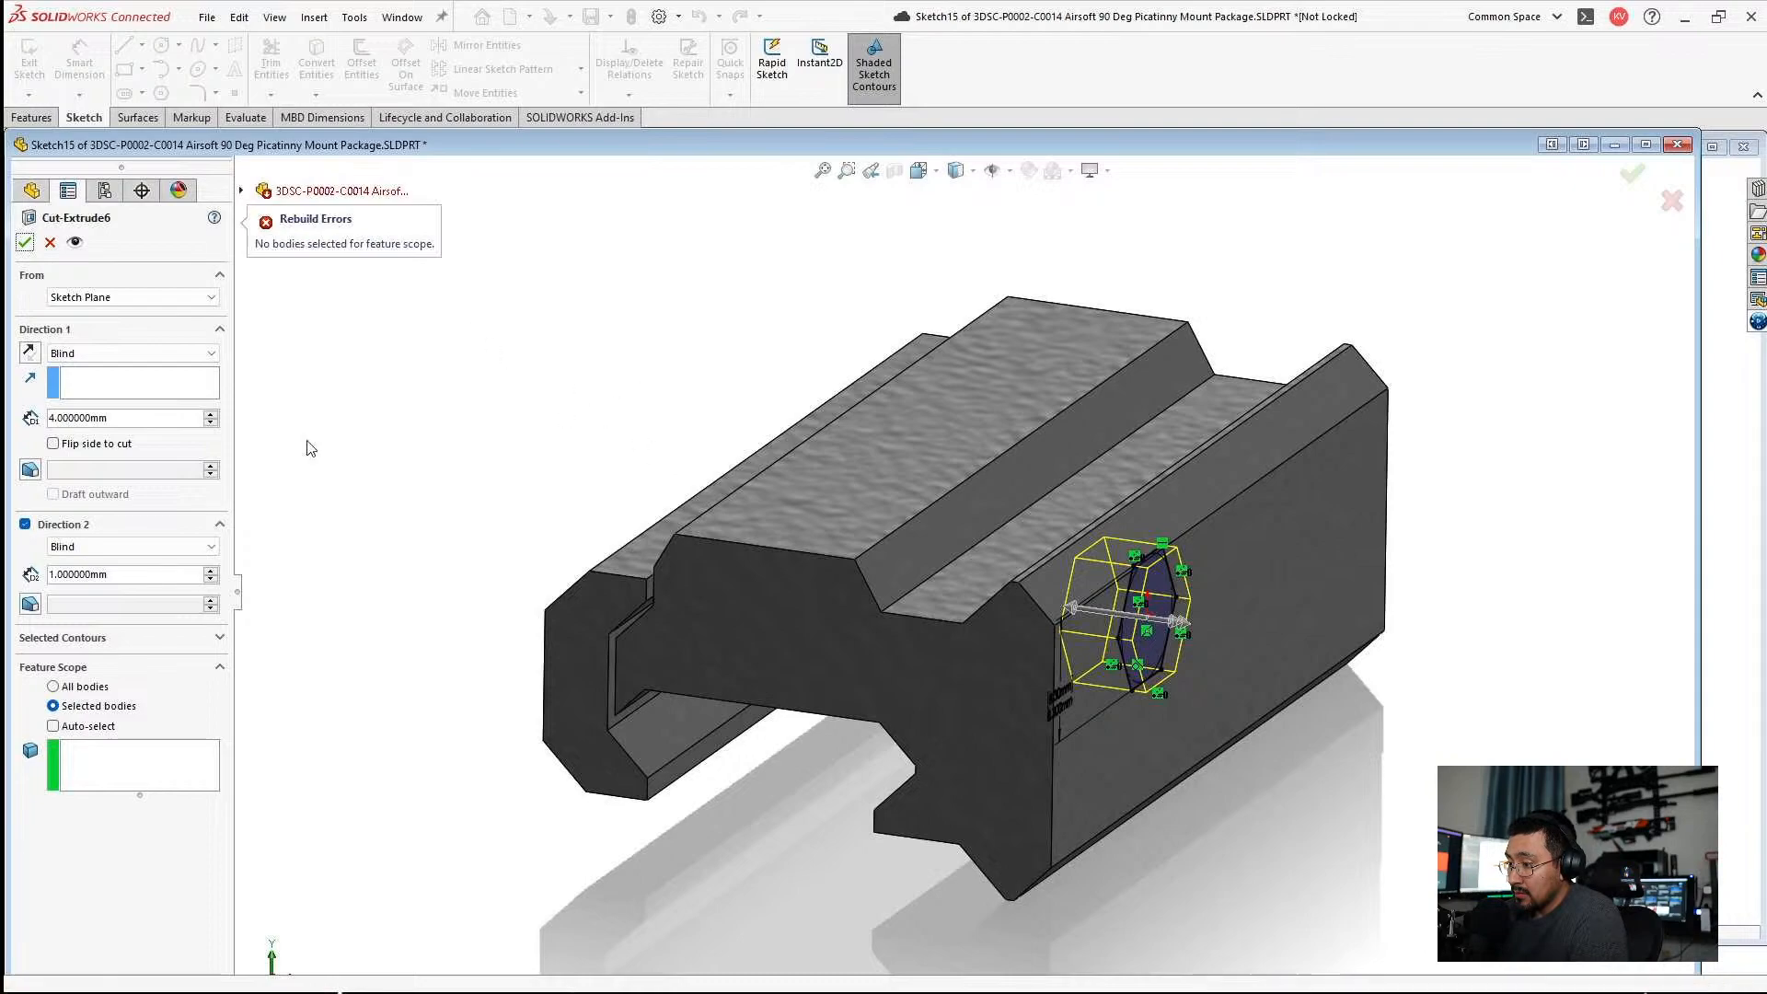
{"action": "left_click", "coordinate": [125, 764]}
{"action": "left_click", "coordinate": [893, 681]}
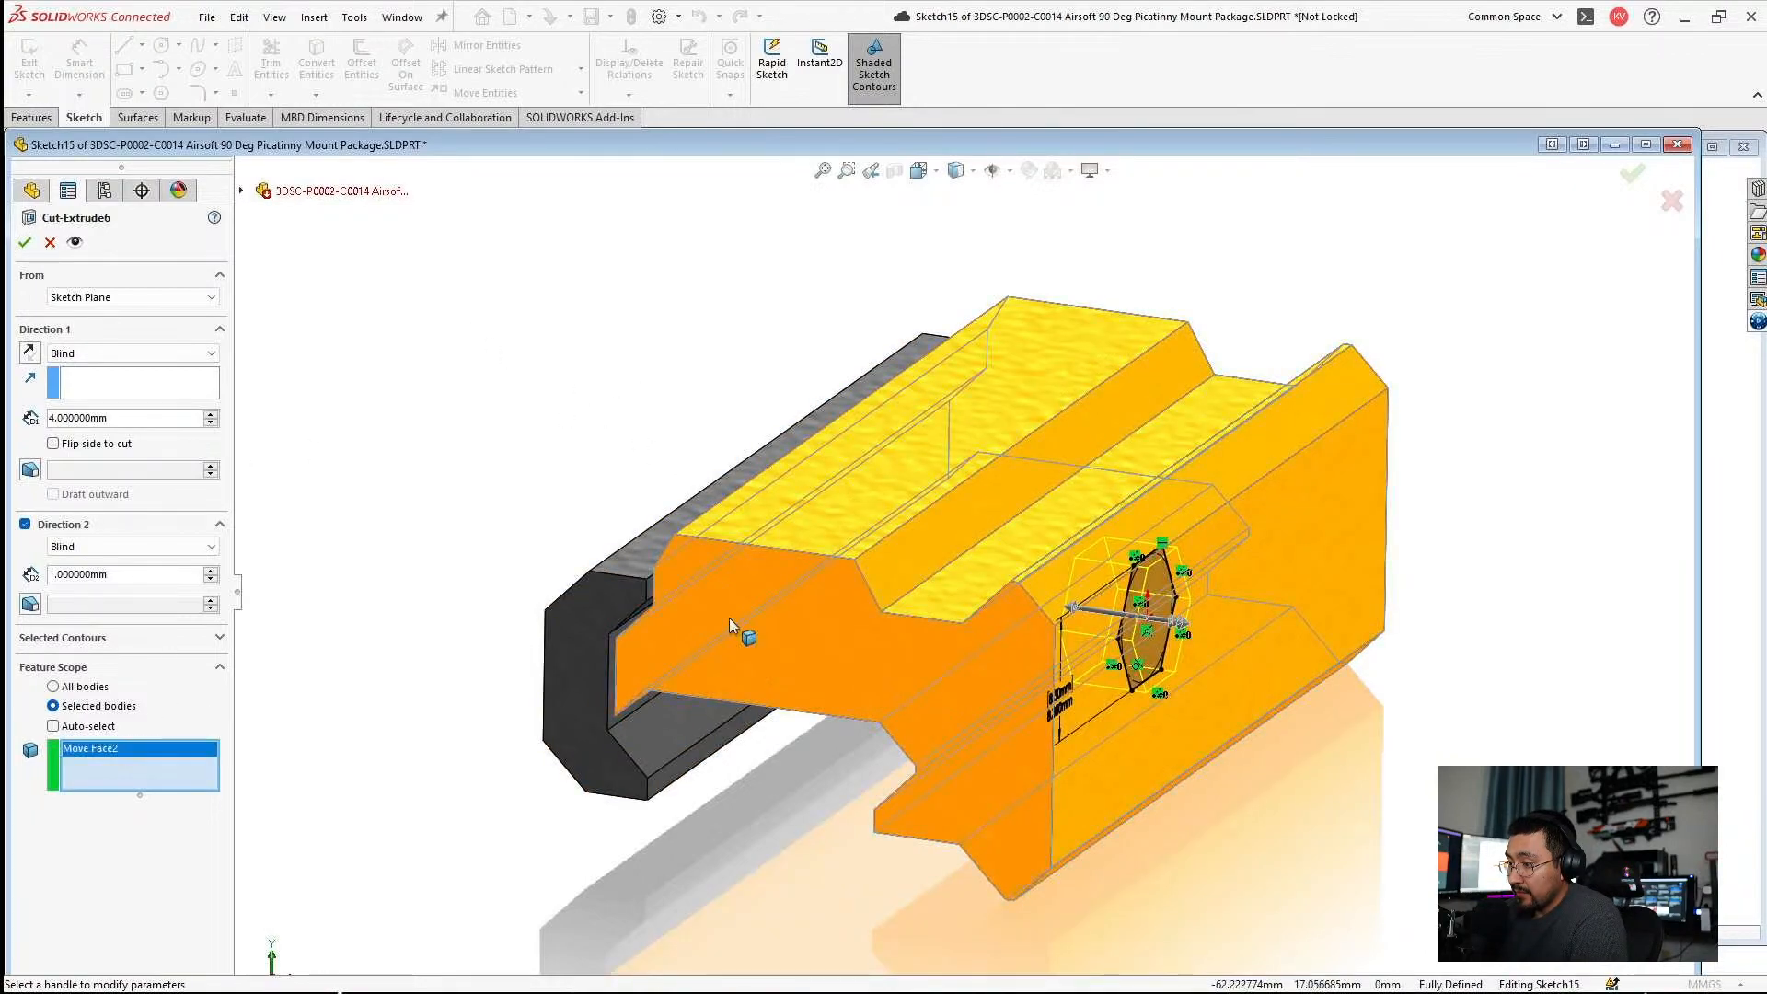
{"action": "left_click", "coordinate": [30, 241]}
Examine the C0014 mount's underside, clamp side and end profile from several angles.
{"action": "middle_click_drag", "start_coordinate": [623, 398], "coordinate": [1147, 622]}
{"action": "scroll", "coordinate": [1151, 711], "scroll_direction": "down", "scroll_amount": 1}
{"action": "scroll", "coordinate": [1150, 626], "scroll_direction": "down", "scroll_amount": 2}
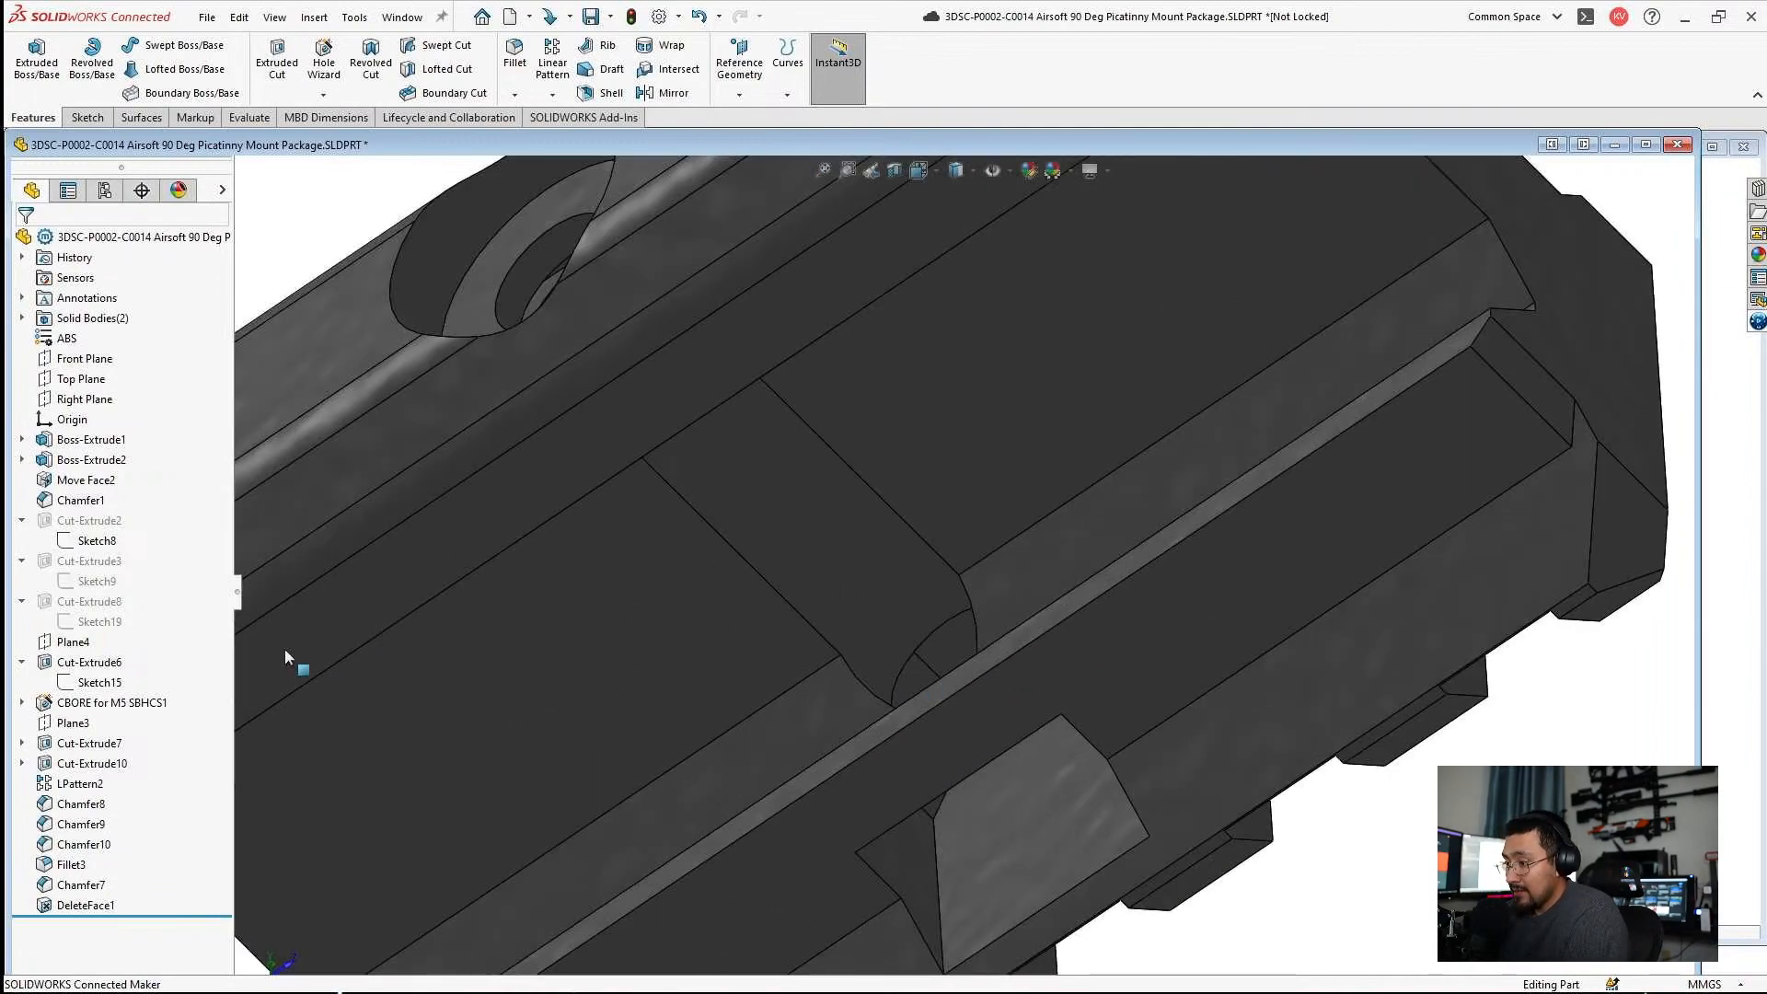
{"action": "scroll", "coordinate": [1012, 606], "scroll_direction": "up", "scroll_amount": 4}
{"action": "mouse_move", "coordinate": [1025, 608]}
{"action": "middle_mouse_down"}
{"action": "mouse_move", "coordinate": [997, 813]}
{"action": "mouse_move", "coordinate": [1020, 615]}
{"action": "middle_mouse_up"}
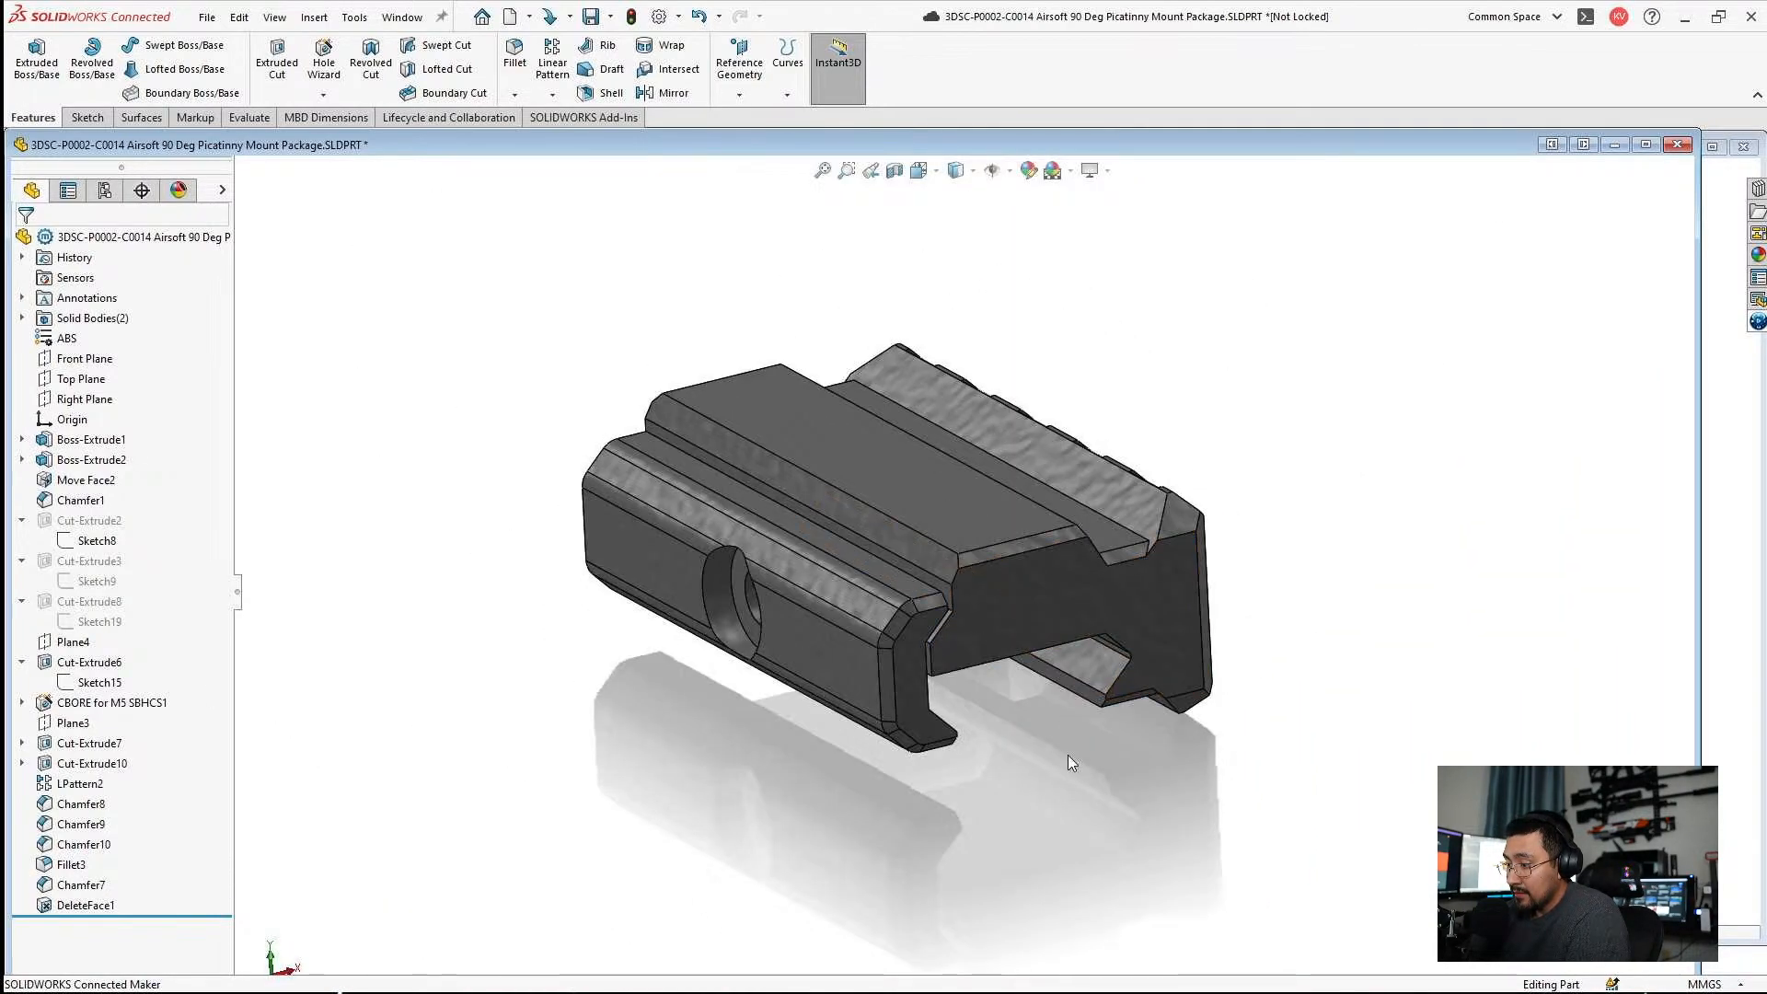
{"action": "scroll", "coordinate": [1017, 566], "scroll_direction": "down", "scroll_amount": 2}
{"action": "left_click", "coordinate": [1013, 522]}
{"action": "left_click", "coordinate": [997, 777]}
{"action": "middle_click_drag", "start_coordinate": [998, 778], "coordinate": [925, 726]}
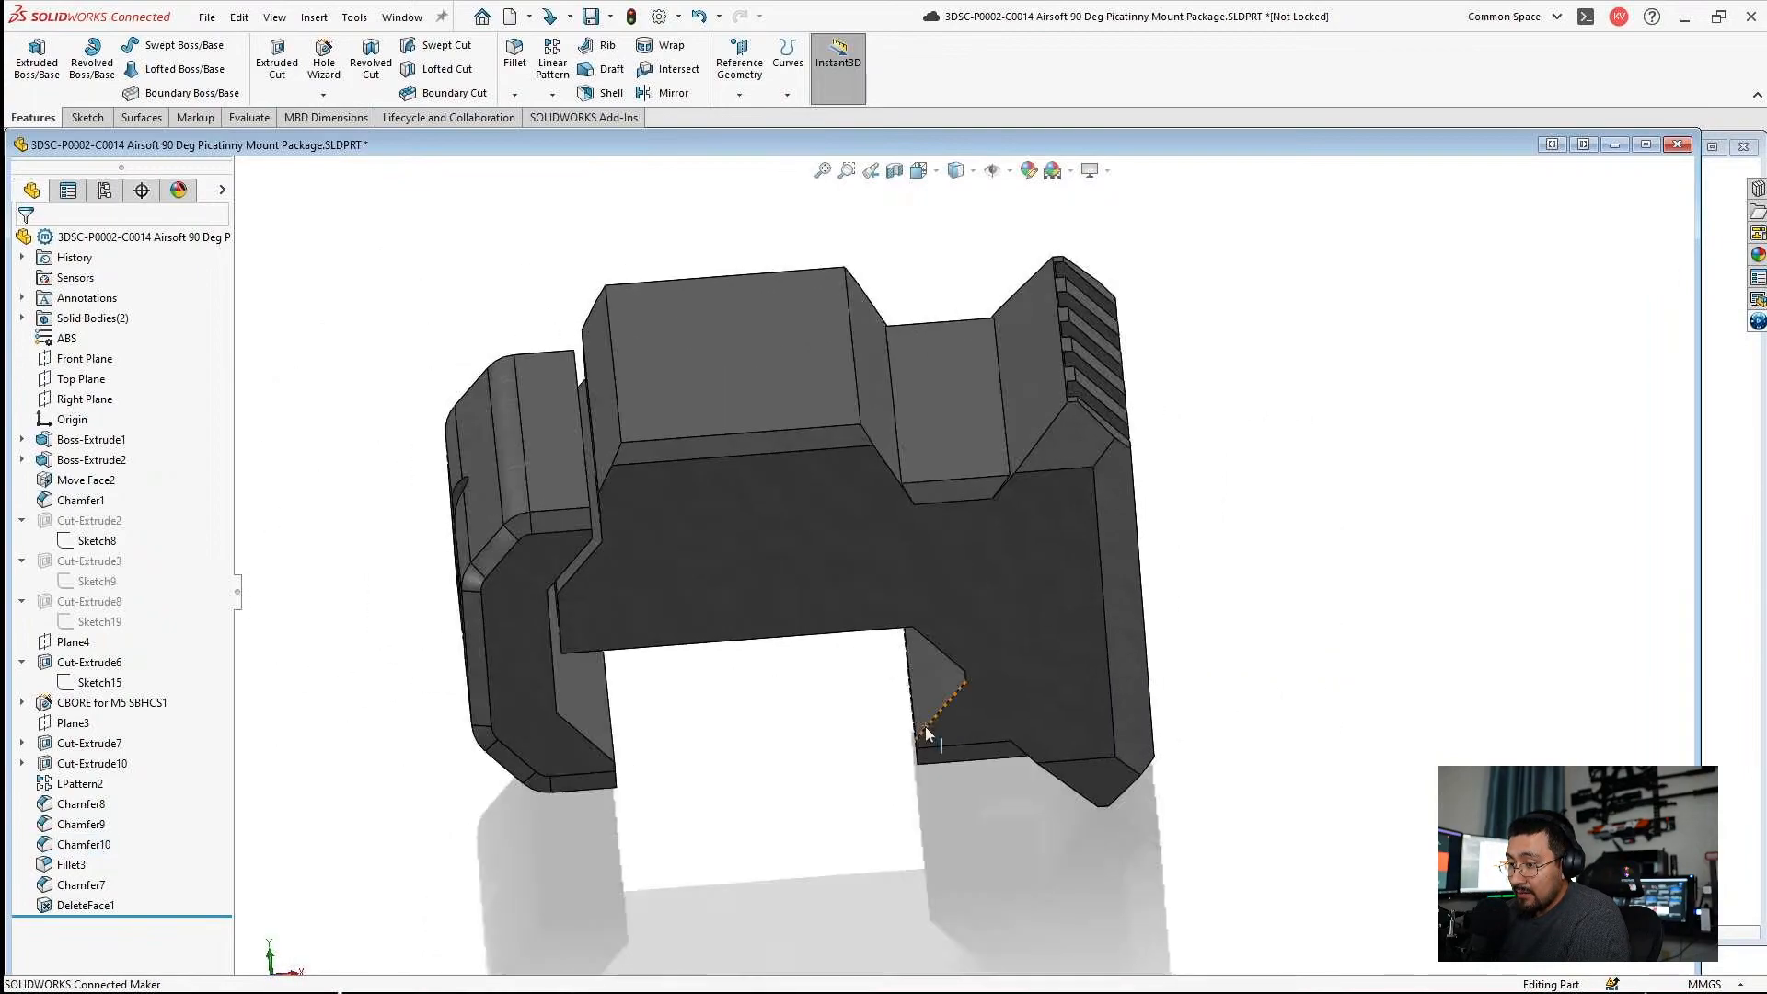
Open the main body's profile sketch and delete the three lines forming the raised trapezoid on its top edge, including their associated dimensions.
{"action": "left_click", "coordinate": [783, 399]}
{"action": "left_click", "coordinate": [833, 346]}
{"action": "scroll", "coordinate": [946, 587], "scroll_direction": "down", "scroll_amount": 4}
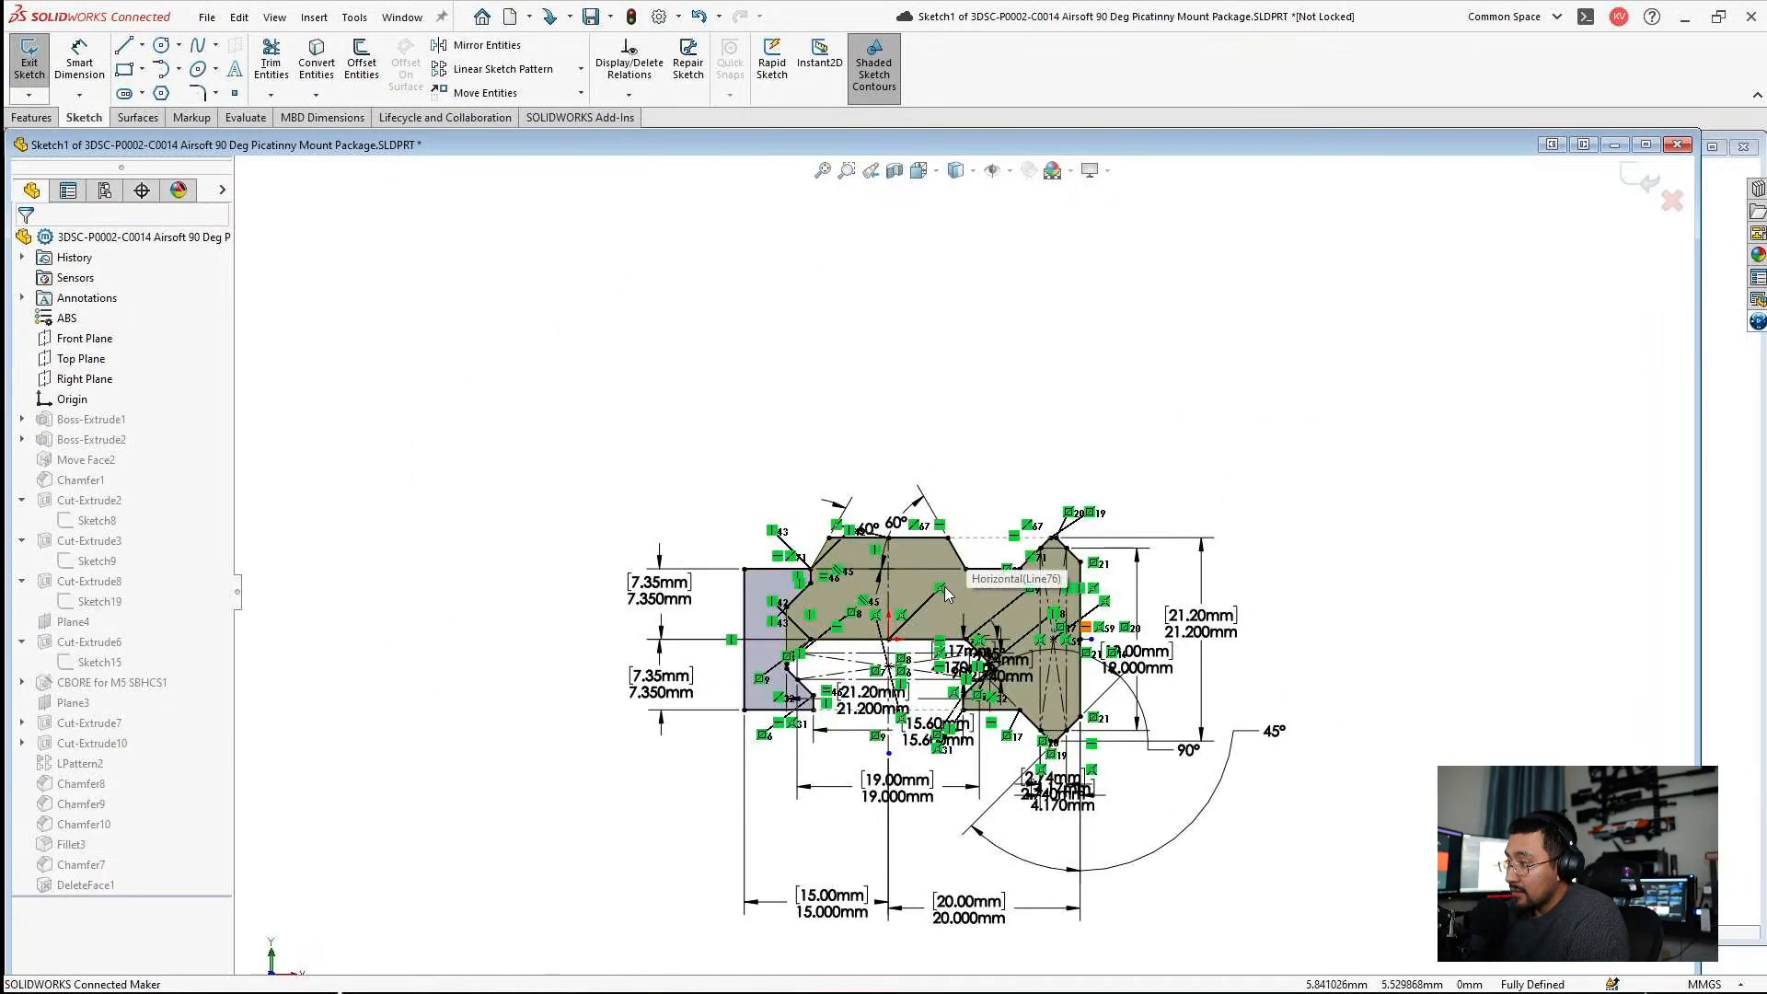
{"action": "scroll", "coordinate": [844, 550], "scroll_direction": "down", "scroll_amount": 6}
{"action": "left_click", "coordinate": [722, 552]}
{"action": "left_click", "coordinate": [929, 477], "text": "ctrl"}
{"action": "left_click", "coordinate": [1482, 572], "text": "ctrl"}
{"action": "key", "text": "Delete"}
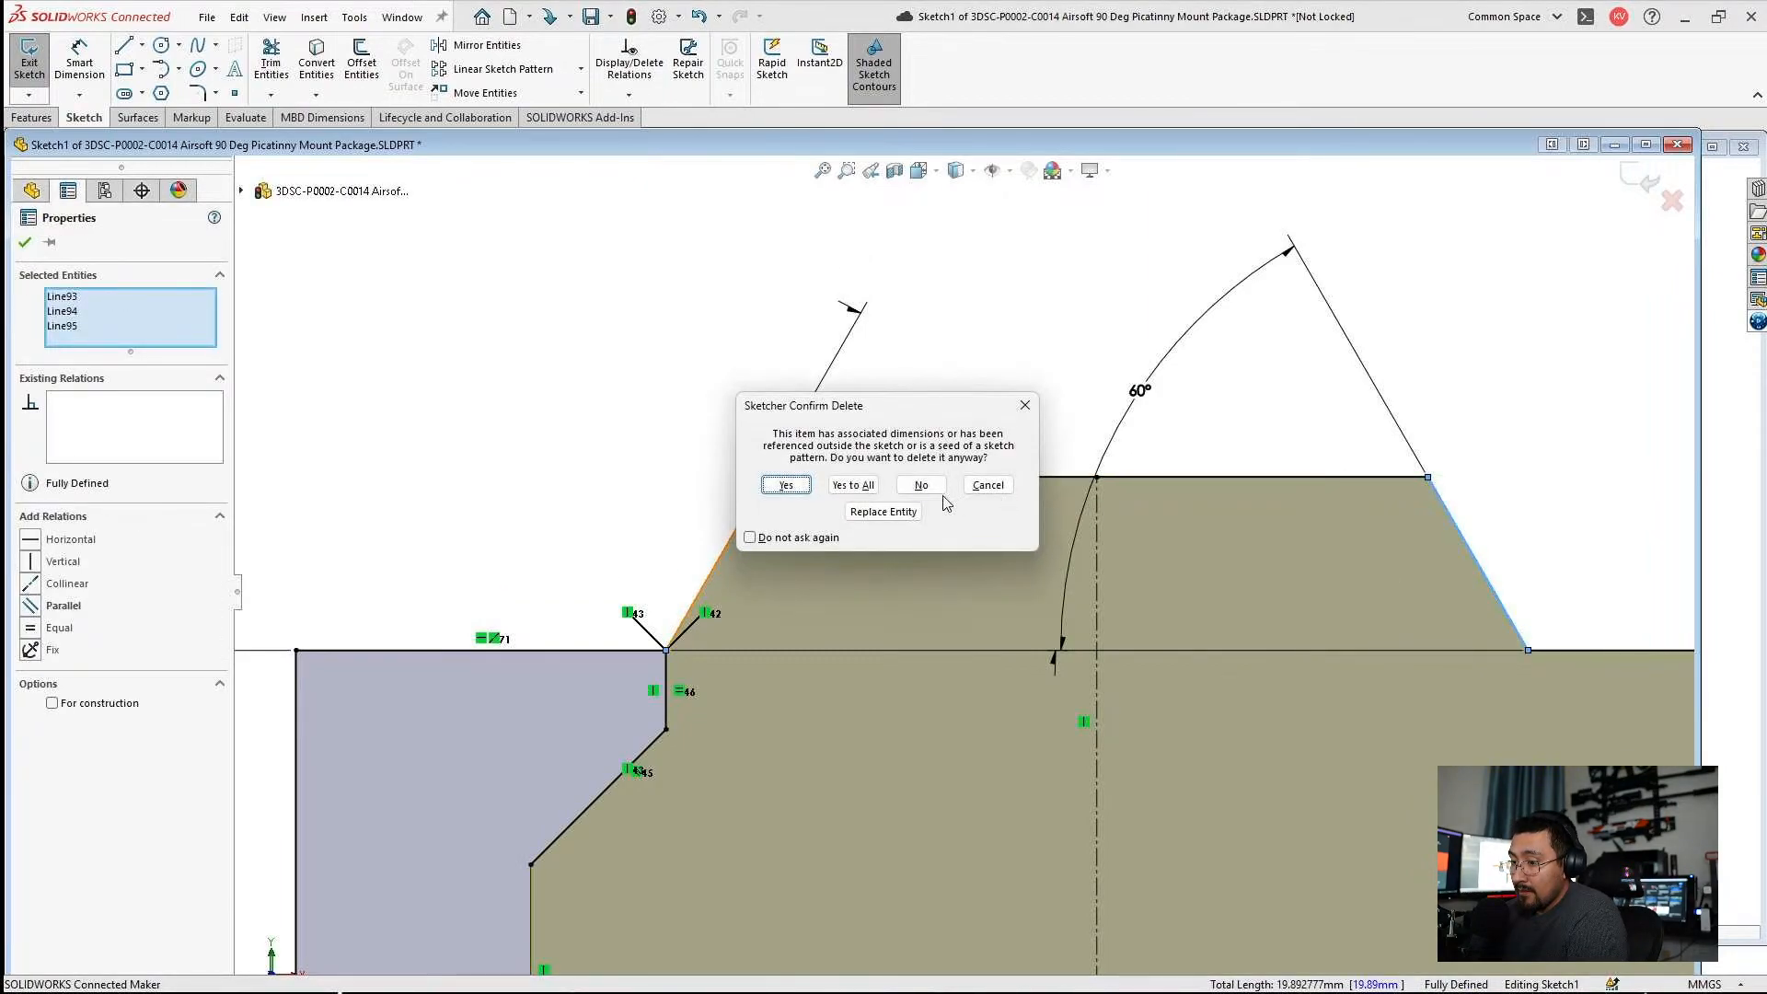
{"action": "left_click", "coordinate": [863, 492]}
Close the profile by merging the top line's loose endpoint with the clamp-side corner, and exit the sketch, ignoring the rebuild errors.
{"action": "scroll", "coordinate": [1219, 593], "scroll_direction": "up", "scroll_amount": 2}
{"action": "scroll", "coordinate": [1185, 653], "scroll_direction": "down", "scroll_amount": 5}
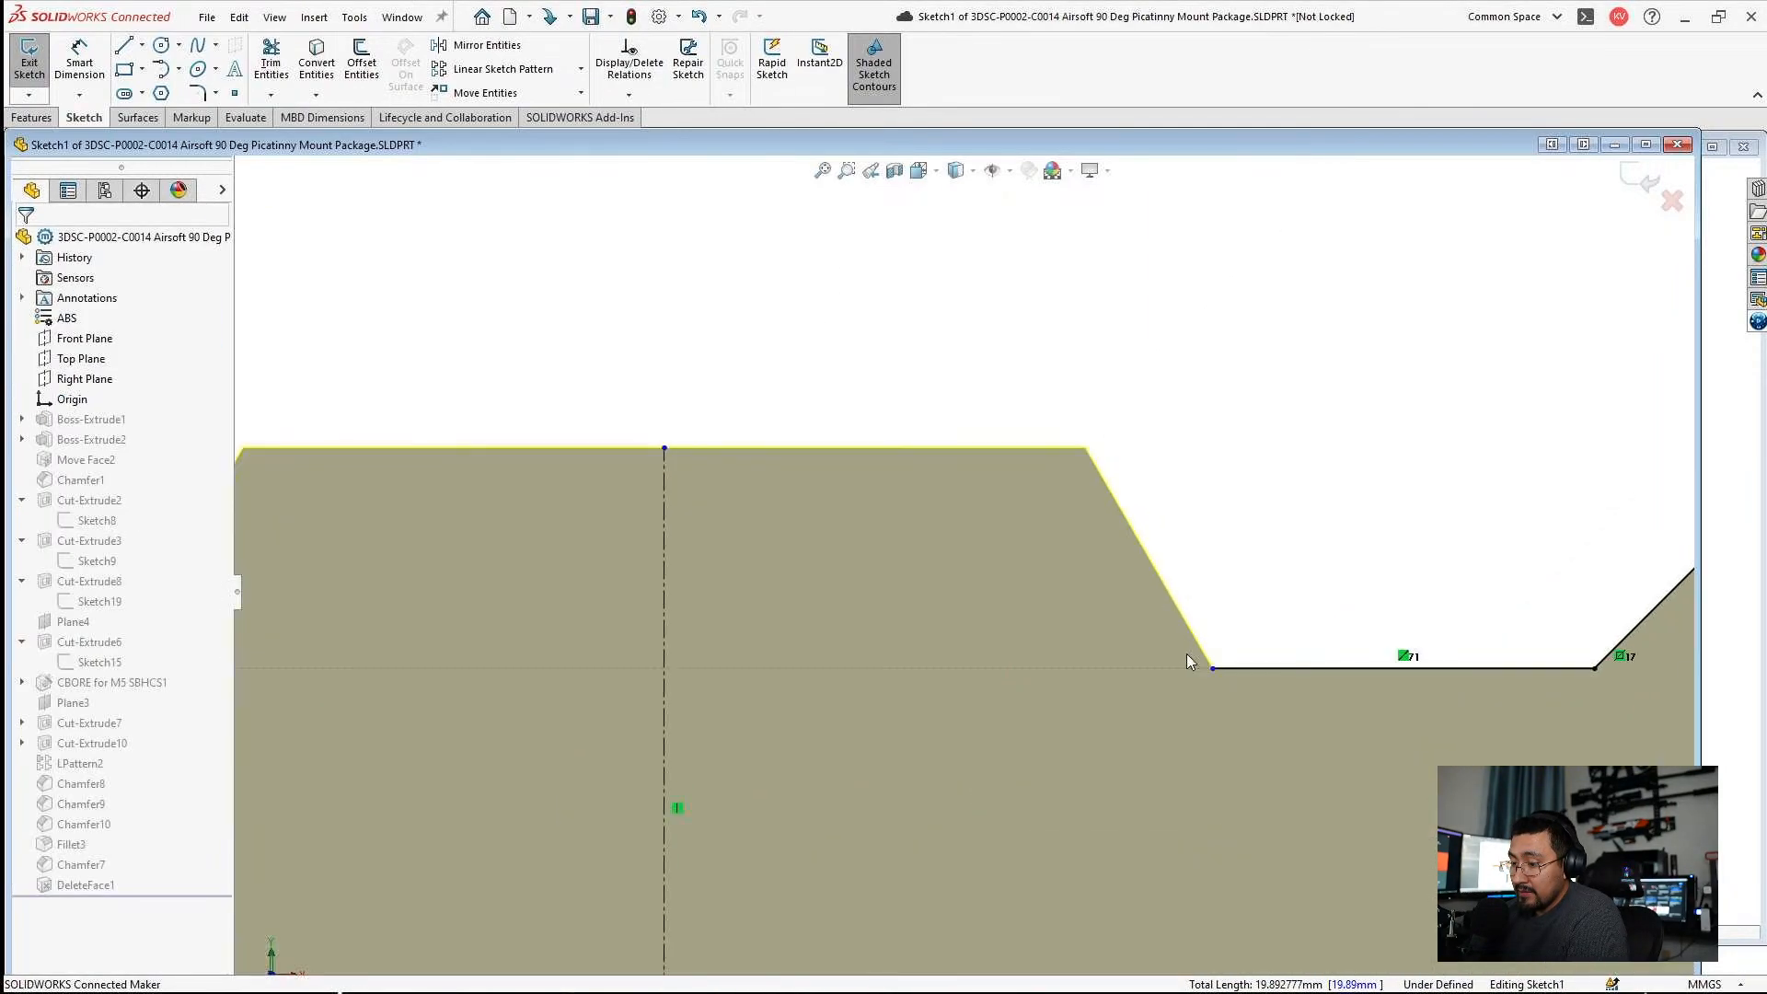
{"action": "left_click", "coordinate": [1219, 670]}
{"action": "scroll", "coordinate": [828, 631], "scroll_direction": "up", "scroll_amount": 2}
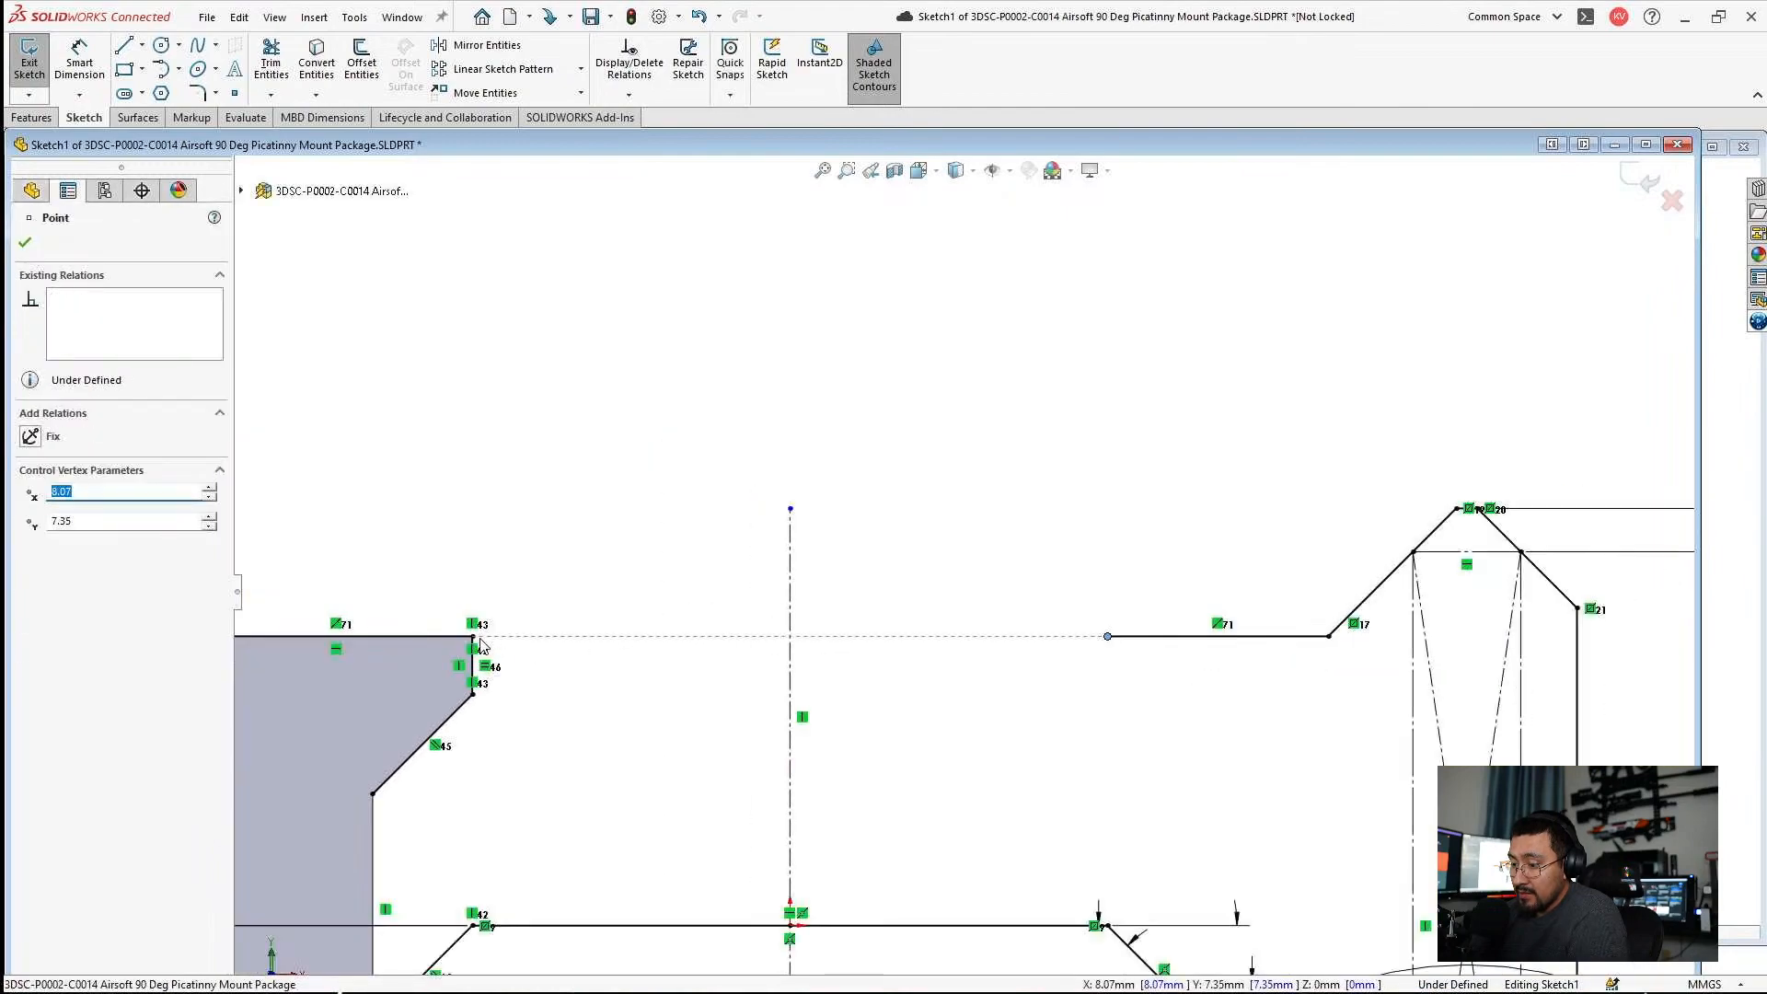
{"action": "left_click", "coordinate": [473, 637], "text": "ctrl"}
{"action": "left_click", "coordinate": [30, 628]}
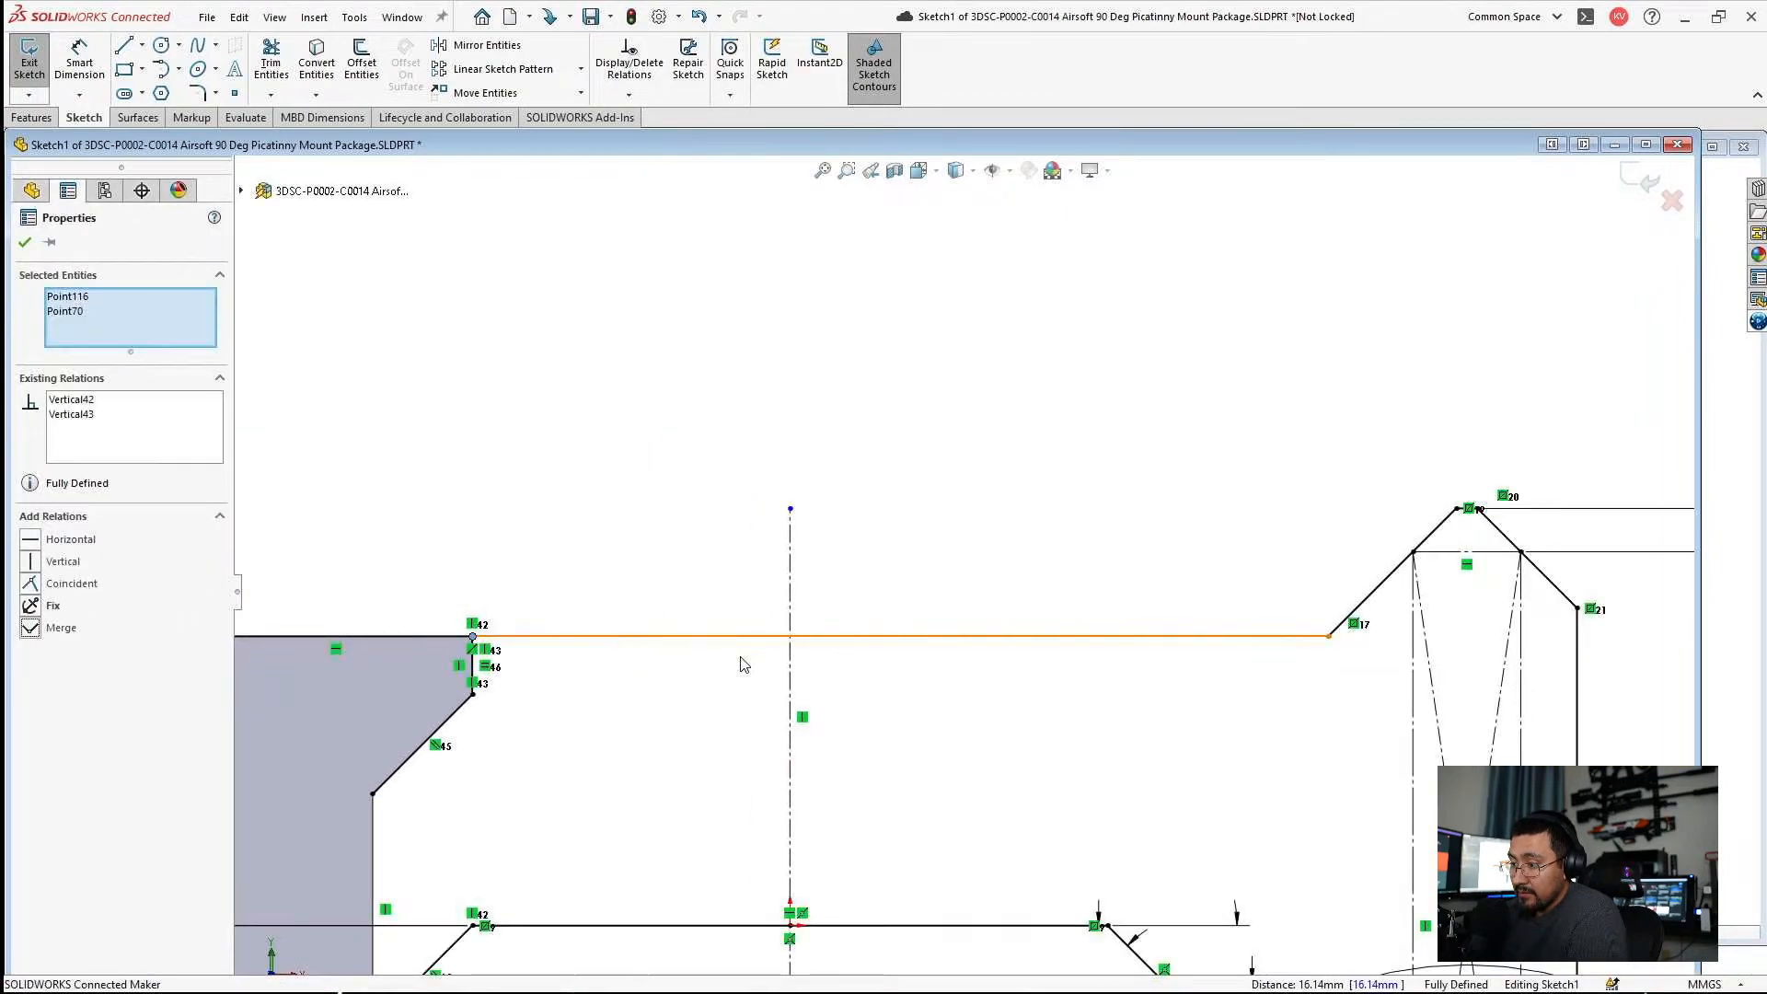
{"action": "left_click", "coordinate": [684, 656]}
{"action": "scroll", "coordinate": [1034, 662], "scroll_direction": "up", "scroll_amount": 3}
{"action": "left_click", "coordinate": [1662, 187]}
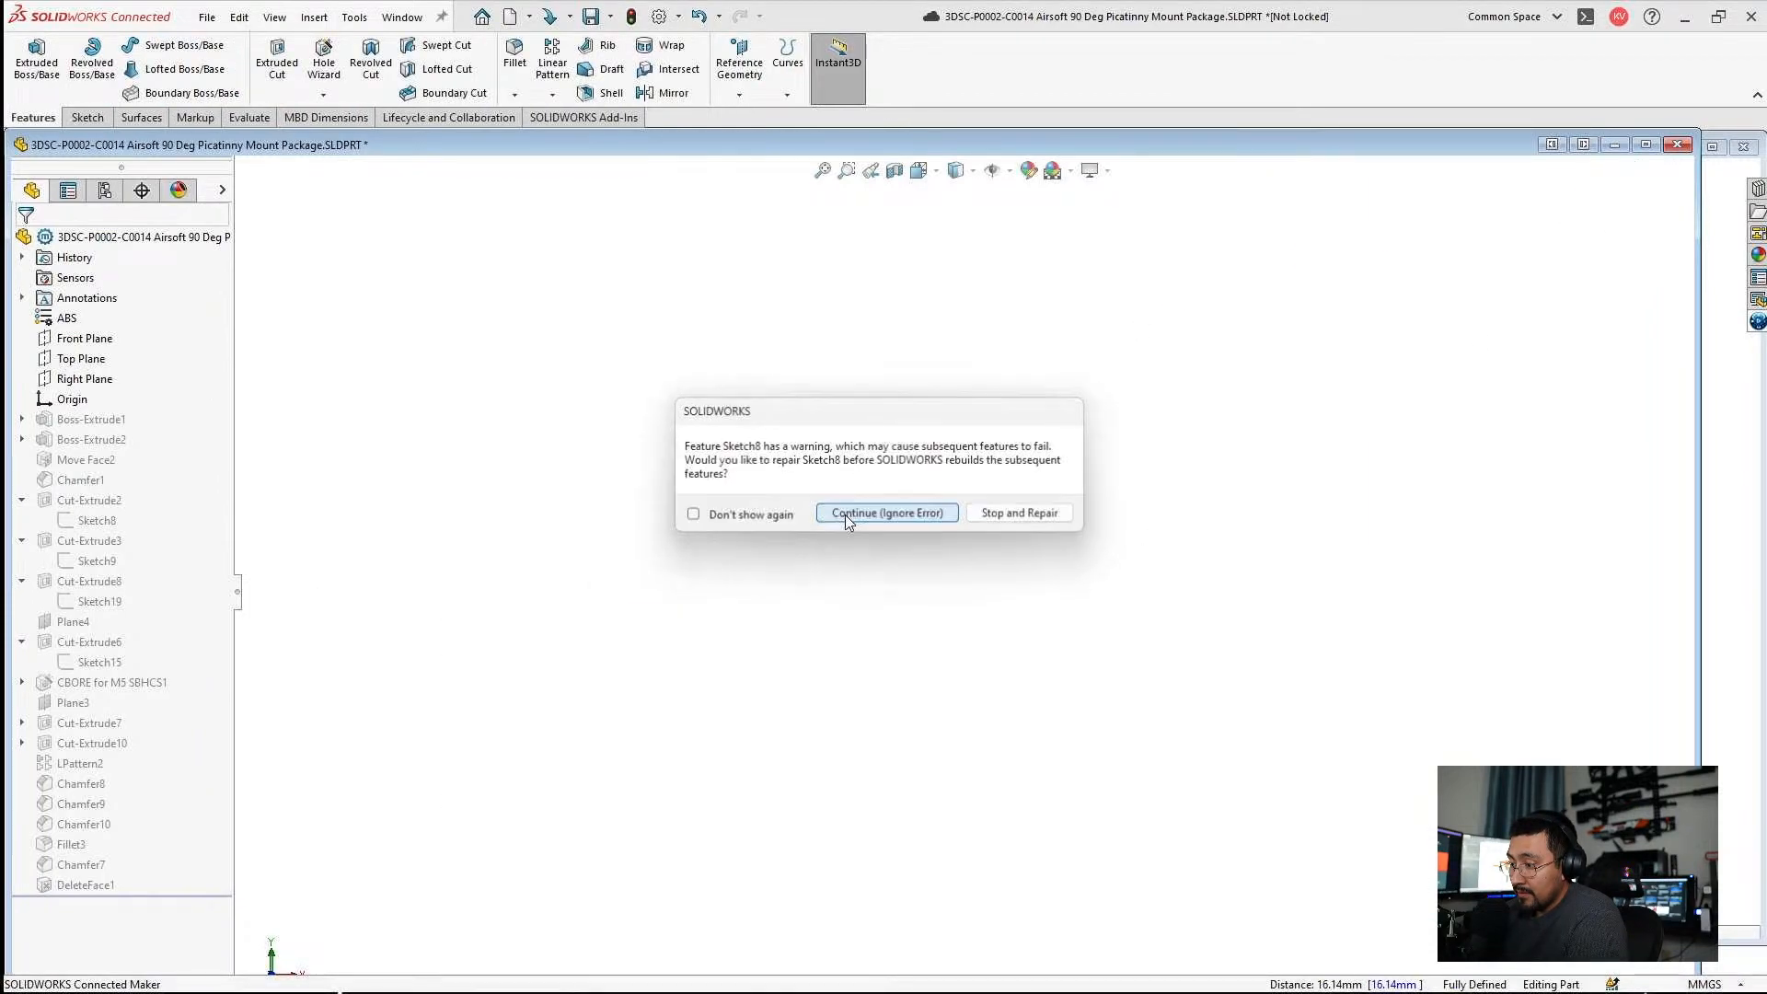
{"action": "left_click", "coordinate": [847, 517]}
{"action": "left_click", "coordinate": [574, 157]}
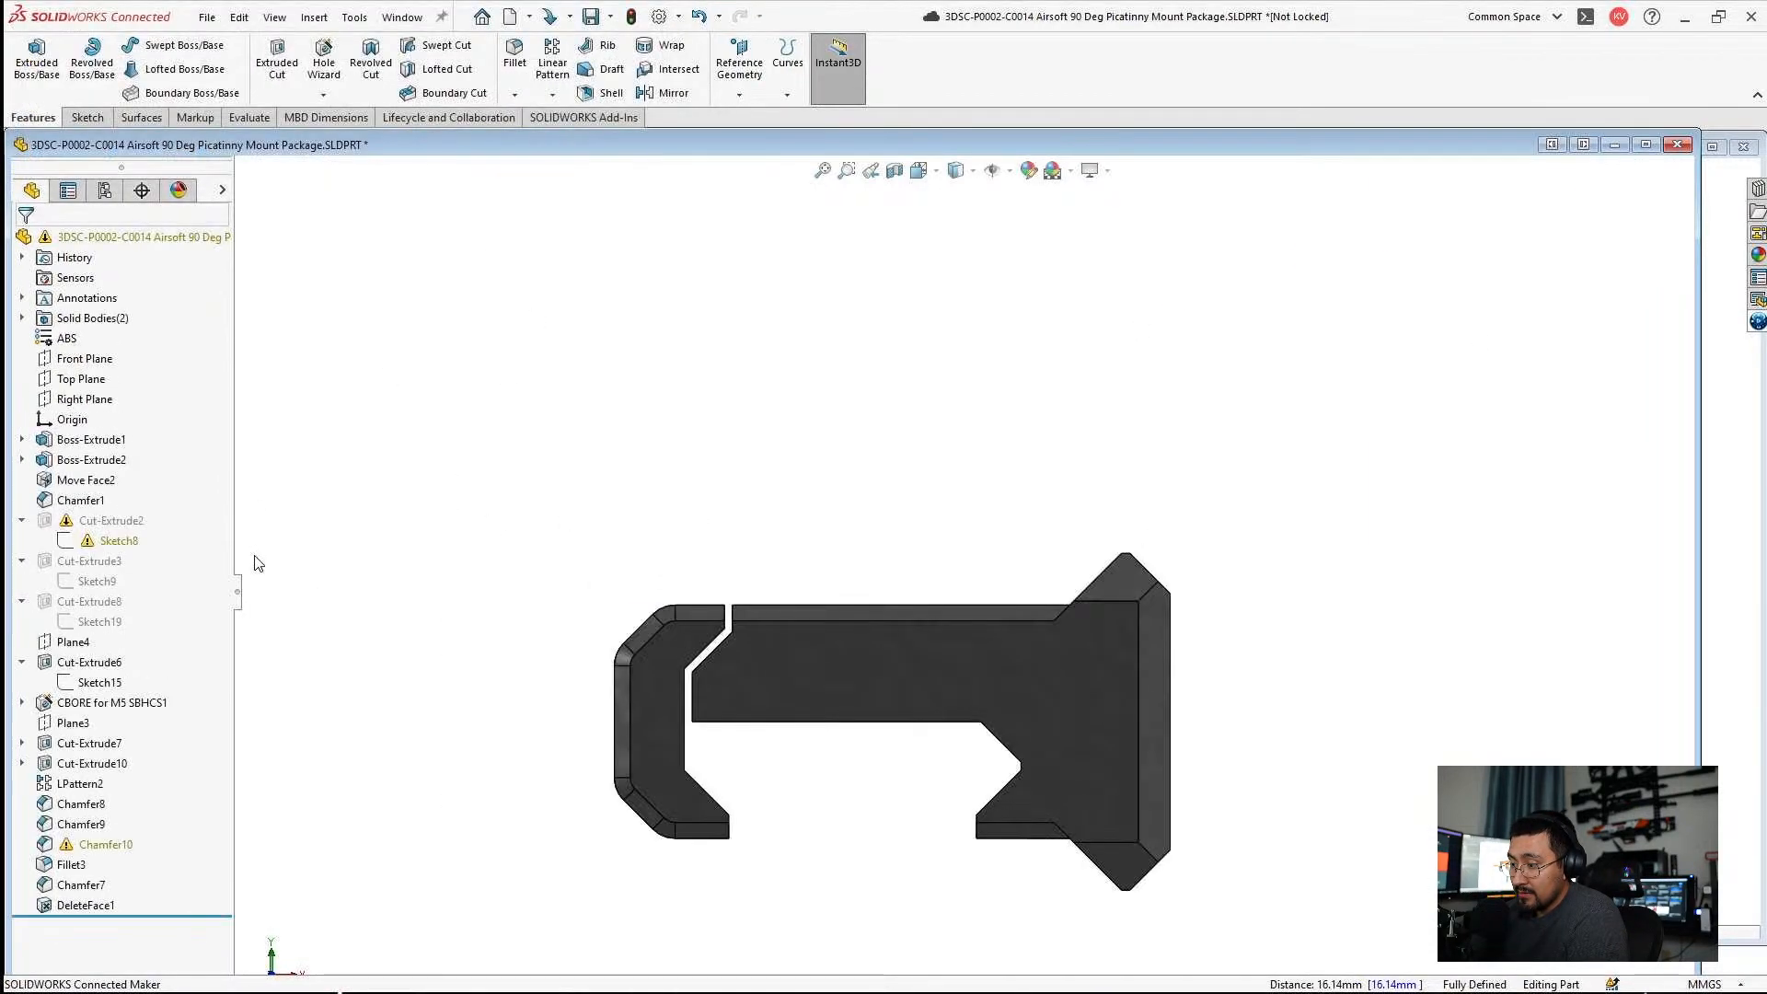
Edit Chamfer10 and remove its missing edge references automatically.
{"action": "left_click", "coordinate": [127, 836]}
{"action": "left_click", "coordinate": [139, 797]}
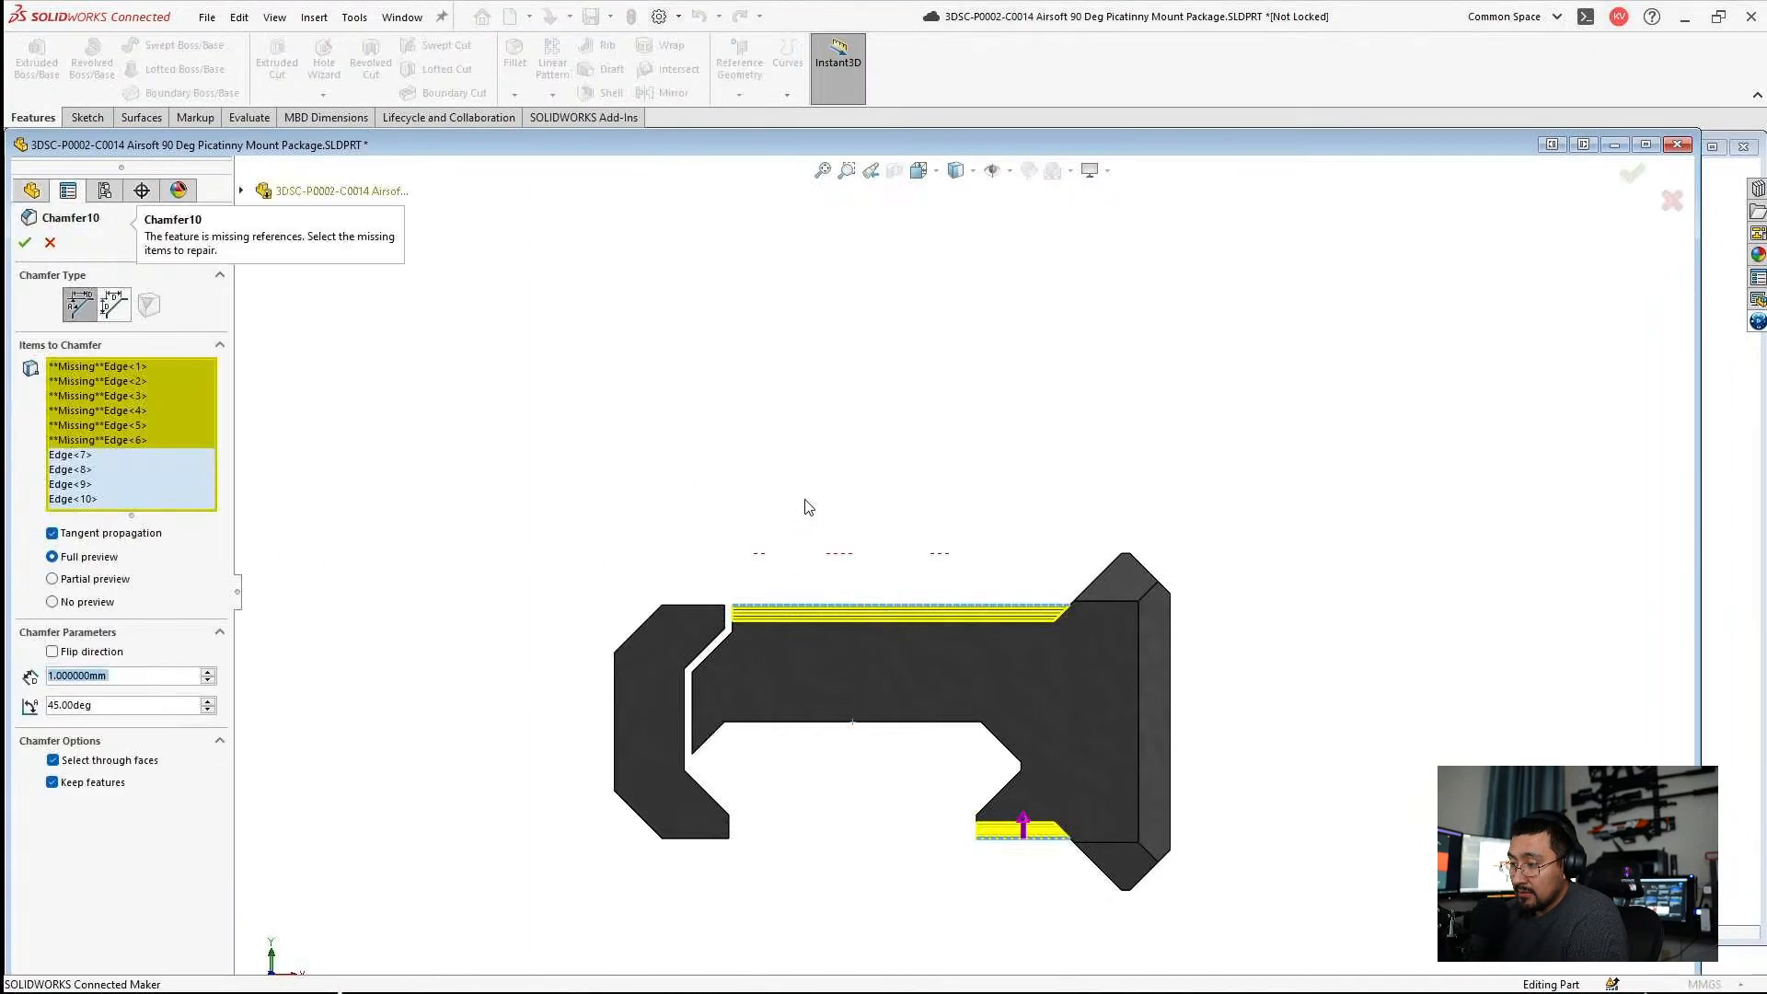
{"action": "left_click", "coordinate": [25, 242]}
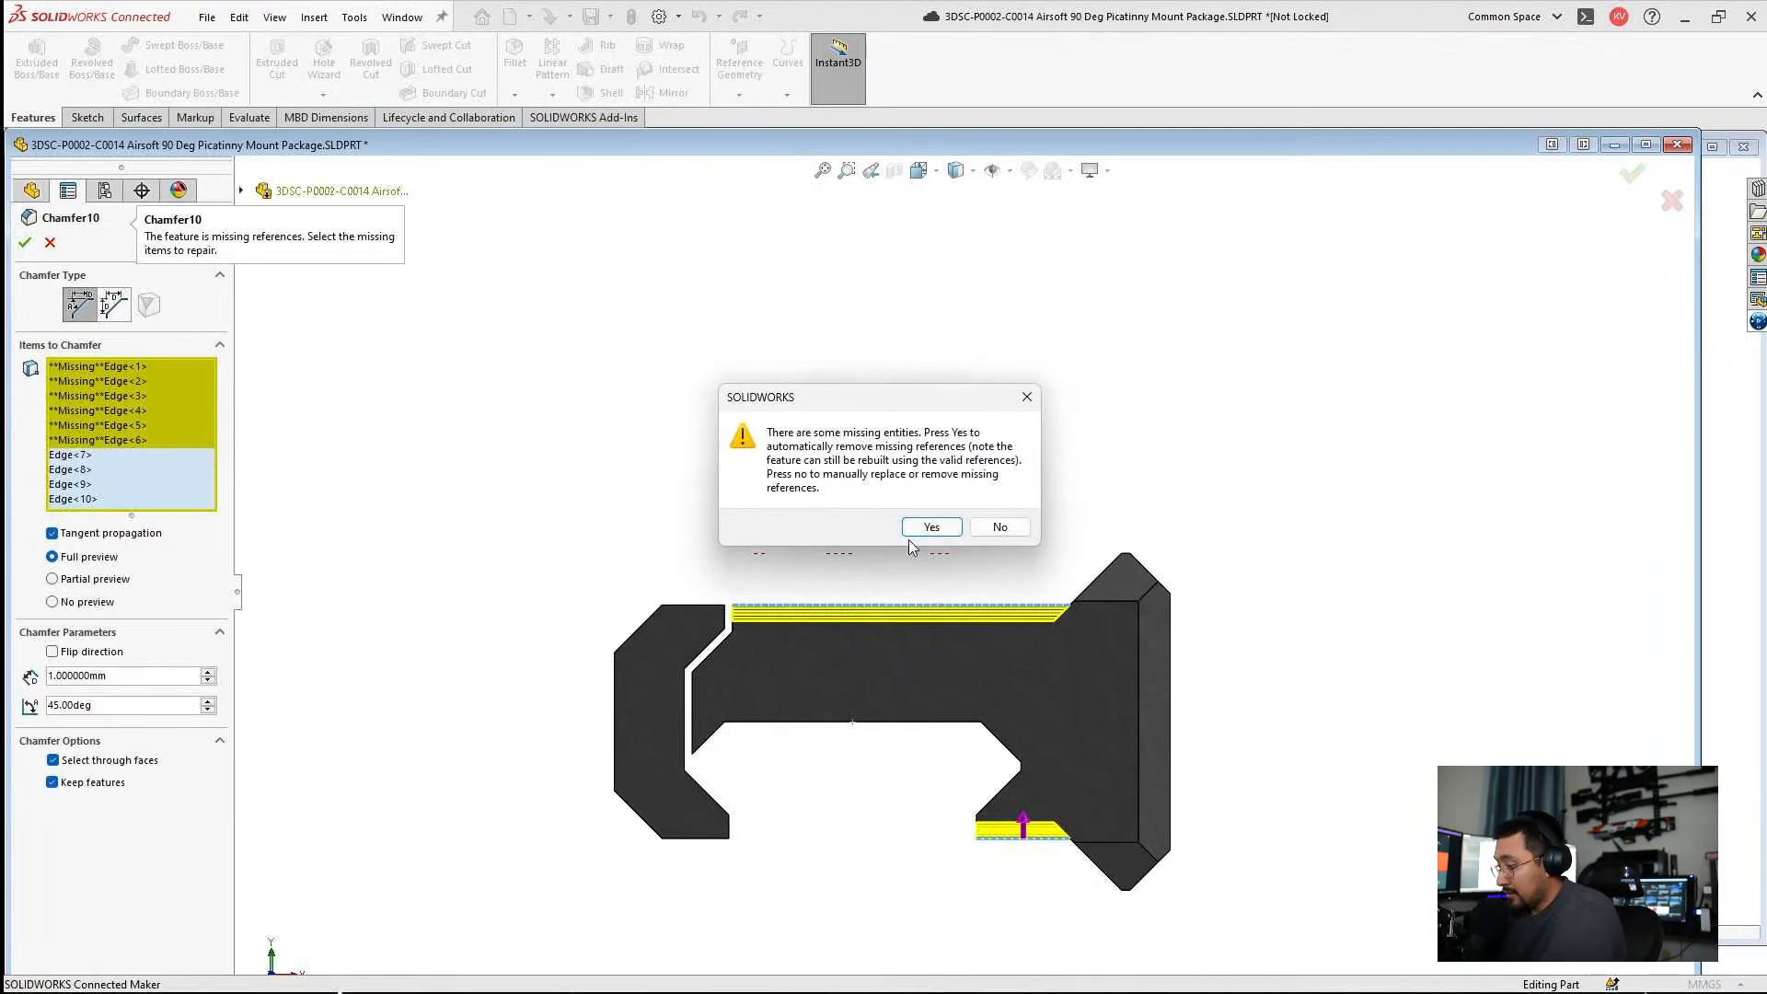
{"action": "left_click", "coordinate": [931, 527]}
Delete the dangling 2 mm dimension from Sketch8 under Cut-Extrude2 and exit the sketch, ignoring the rebuild errors.
{"action": "mouse_move", "coordinate": [919, 552]}
{"action": "middle_mouse_down"}
{"action": "mouse_move", "coordinate": [920, 721]}
{"action": "mouse_move", "coordinate": [820, 709]}
{"action": "mouse_move", "coordinate": [552, 474]}
{"action": "mouse_move", "coordinate": [592, 547]}
{"action": "middle_mouse_up"}
{"action": "left_click", "coordinate": [113, 543]}
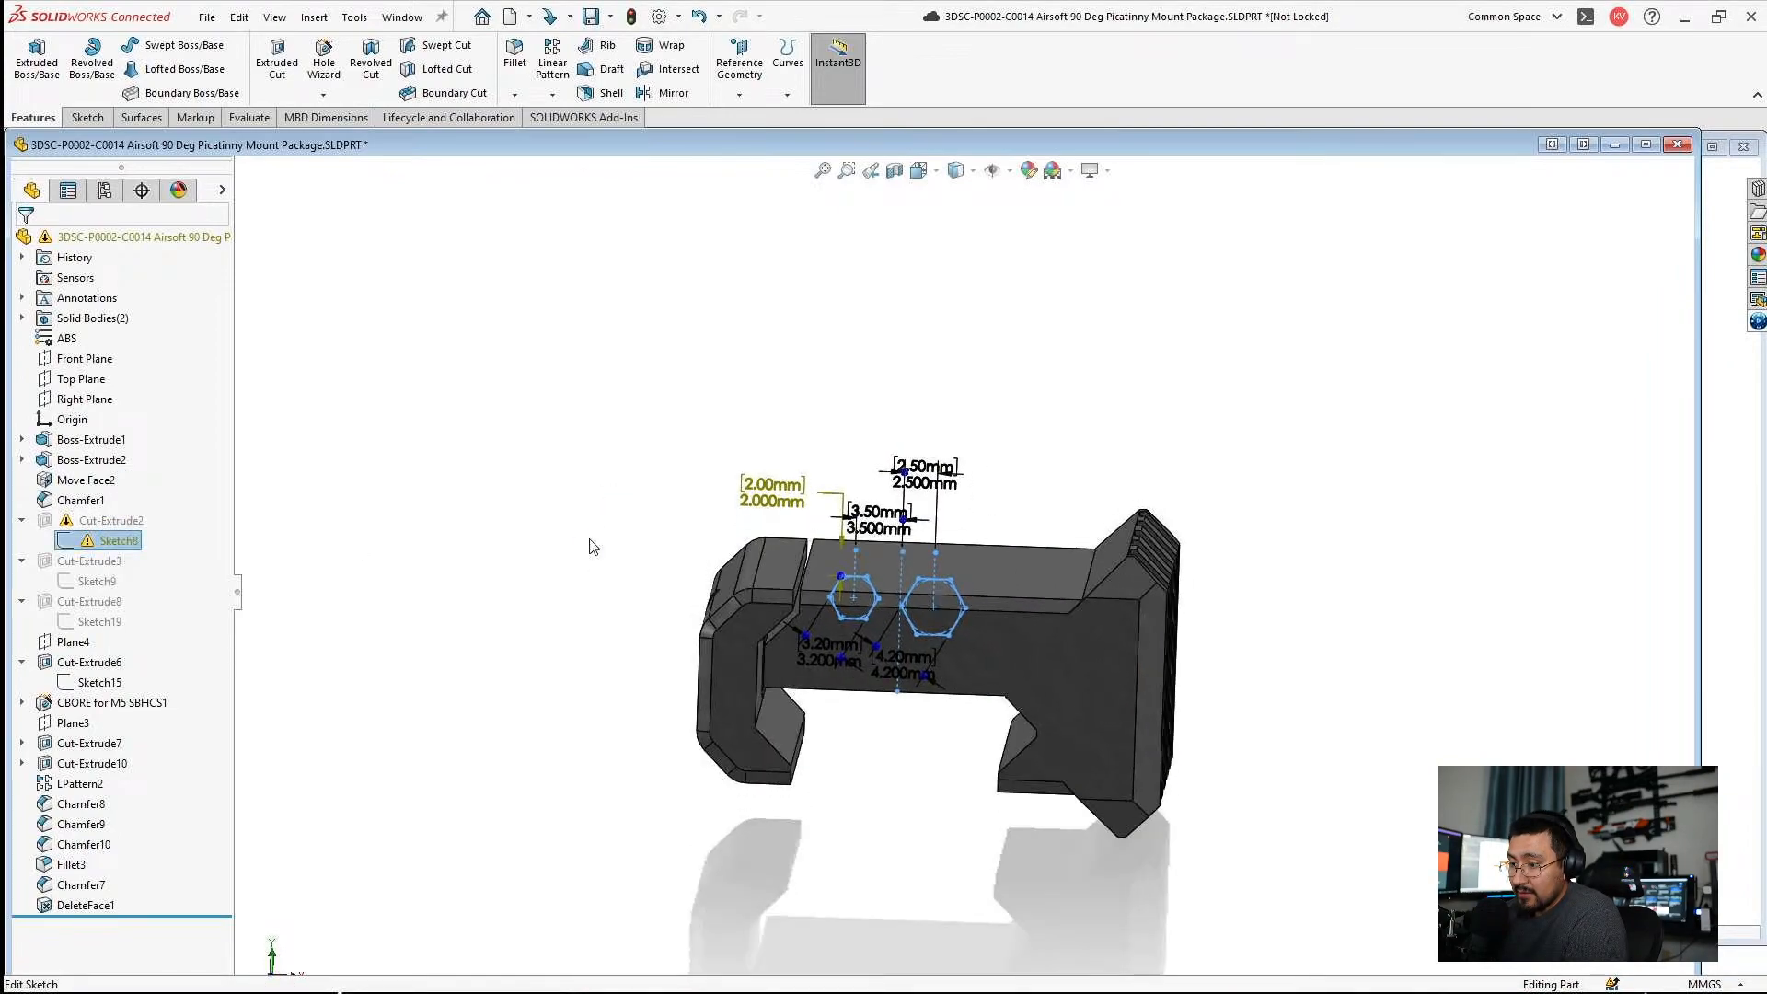
{"action": "right_click", "coordinate": [175, 547]}
{"action": "left_click", "coordinate": [142, 338]}
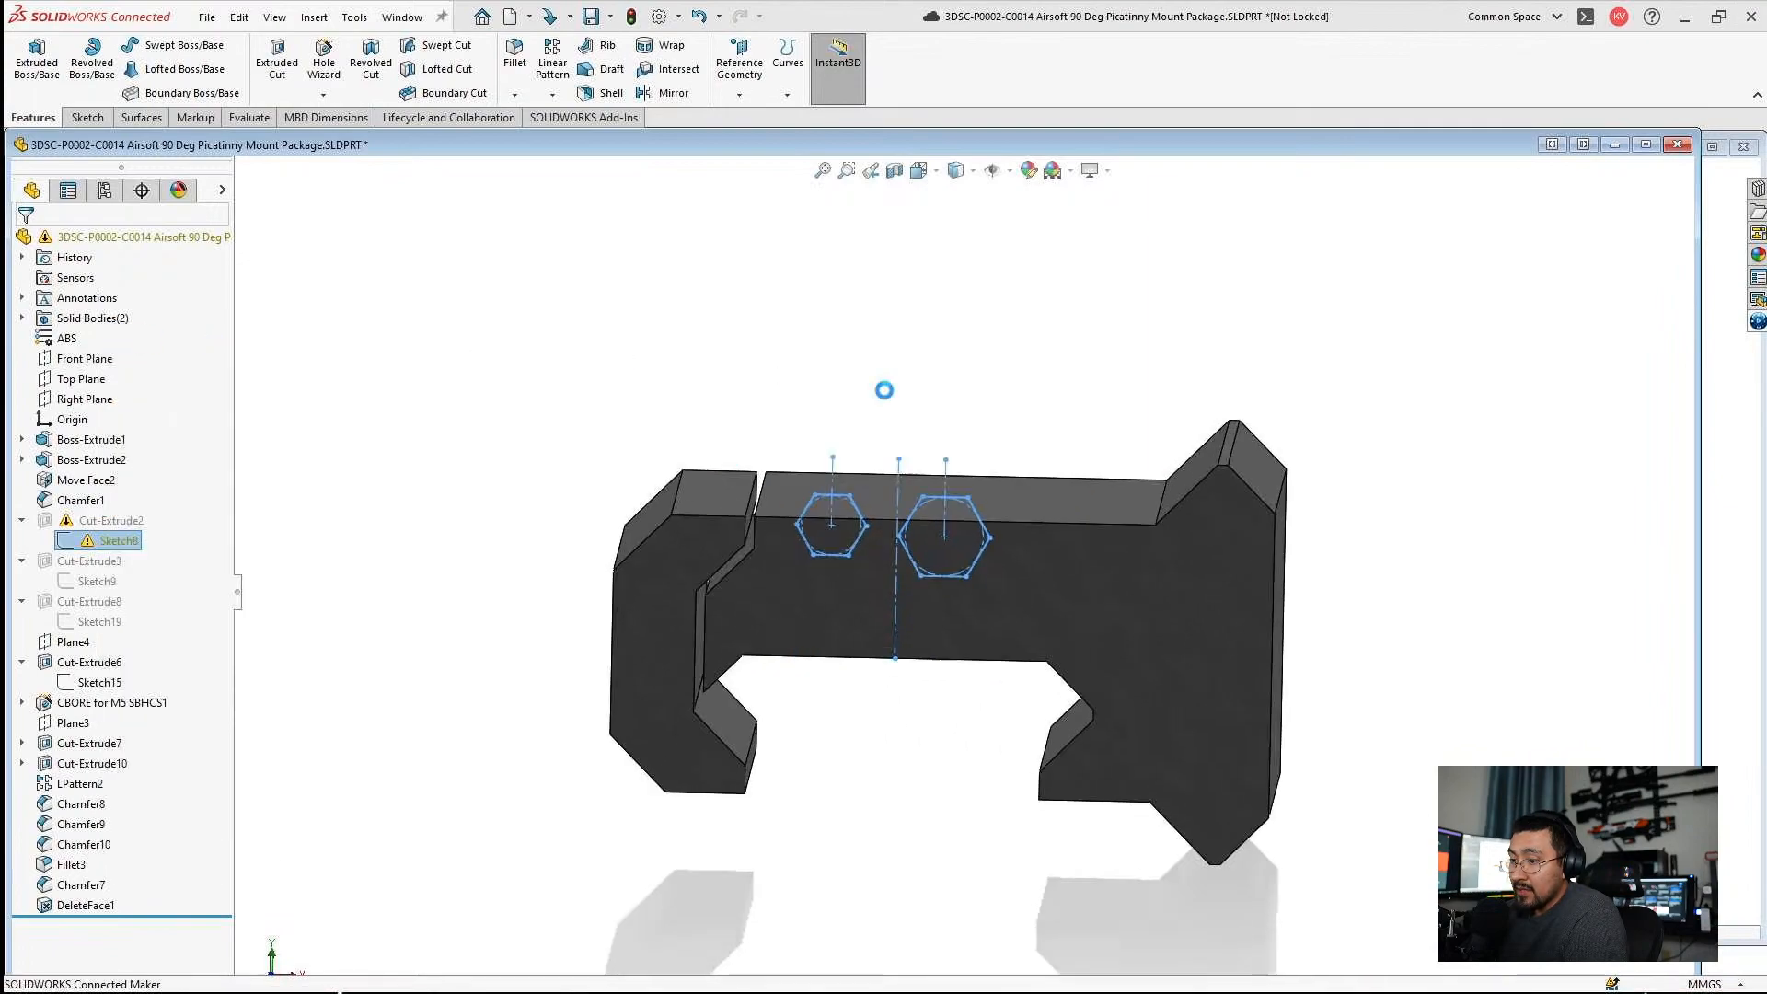
{"action": "left_click", "coordinate": [688, 200]}
{"action": "key", "text": "Delete"}
{"action": "left_click", "coordinate": [1648, 184]}
{"action": "left_click", "coordinate": [852, 519]}
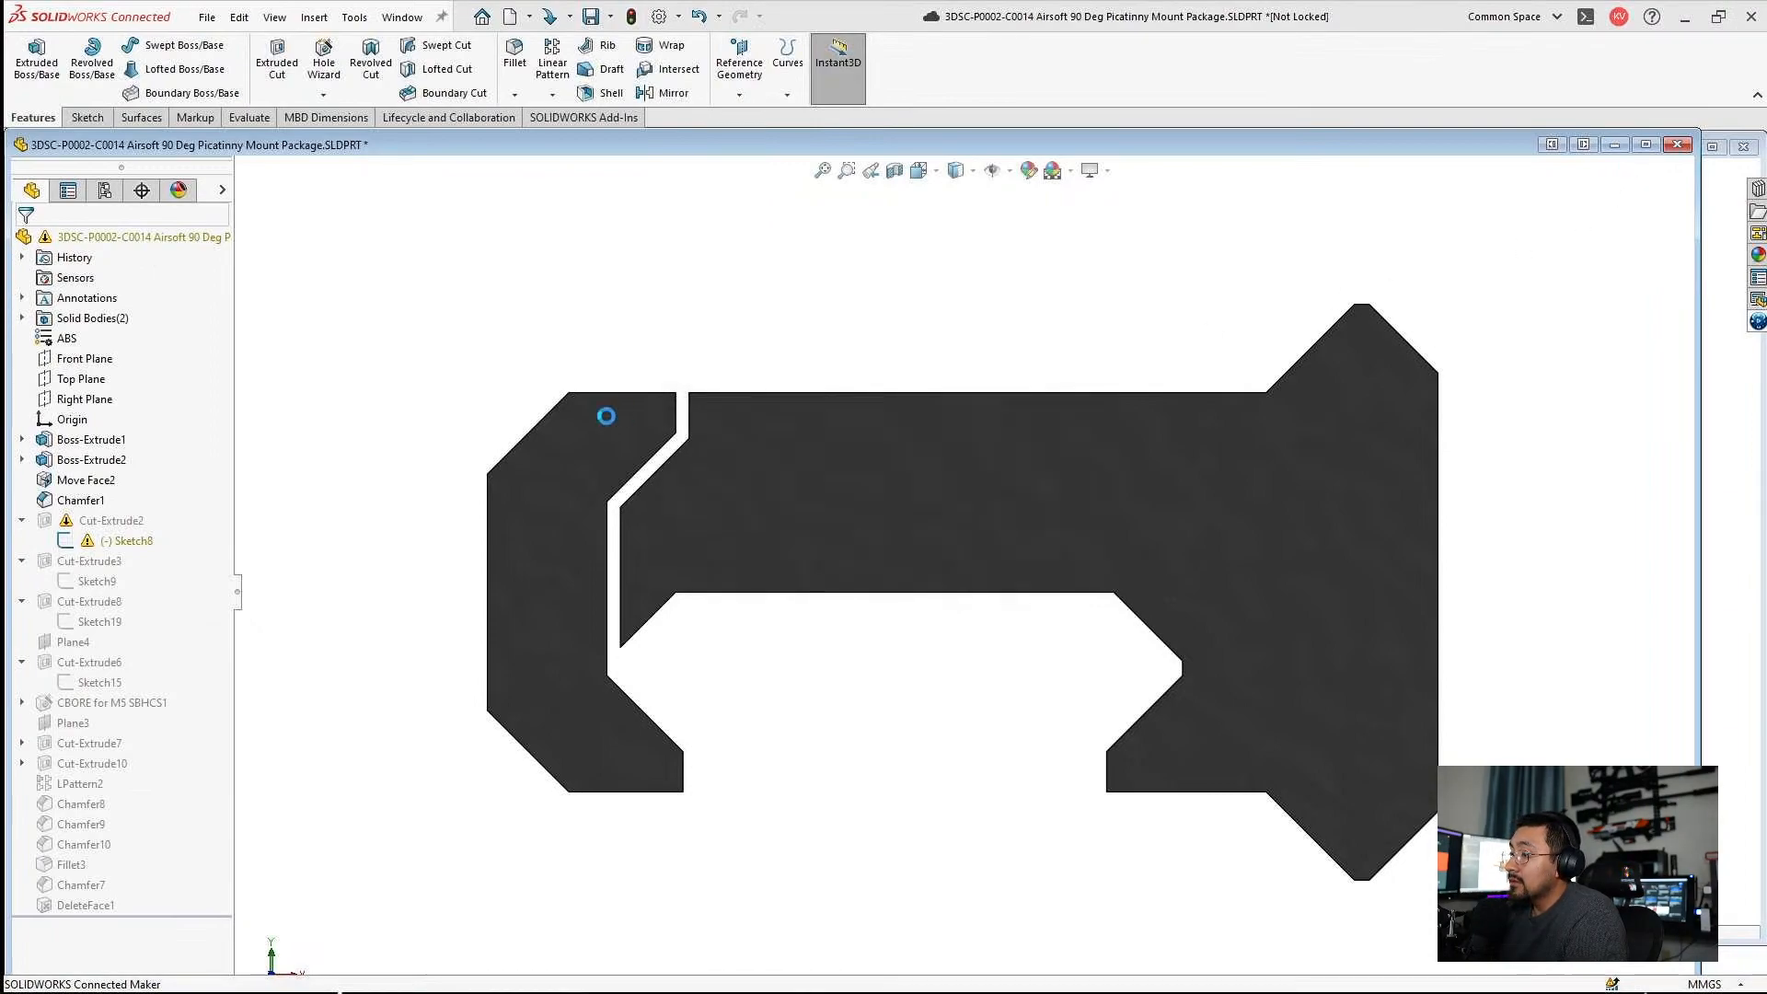
{"action": "left_click", "coordinate": [573, 156]}
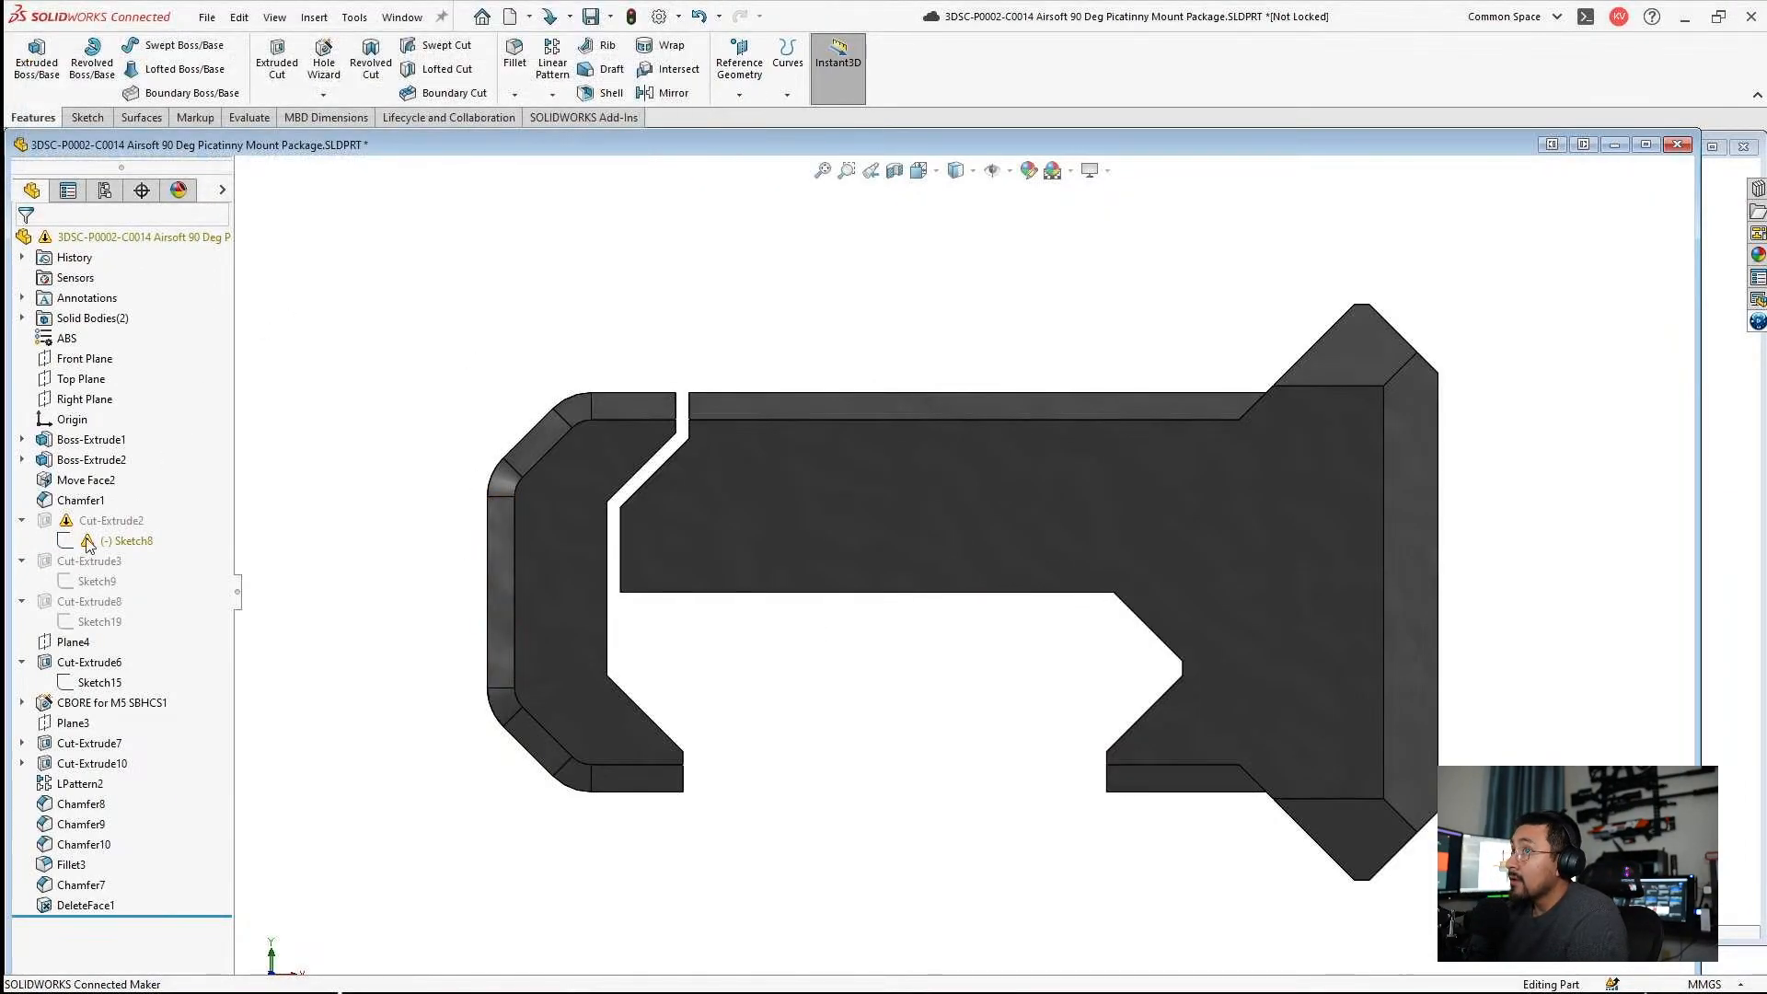
Delete the dangling Midpoint22, Coincident23 and Coincident24 relations from Sketch8 and exit the sketch.
{"action": "left_click", "coordinate": [115, 540]}
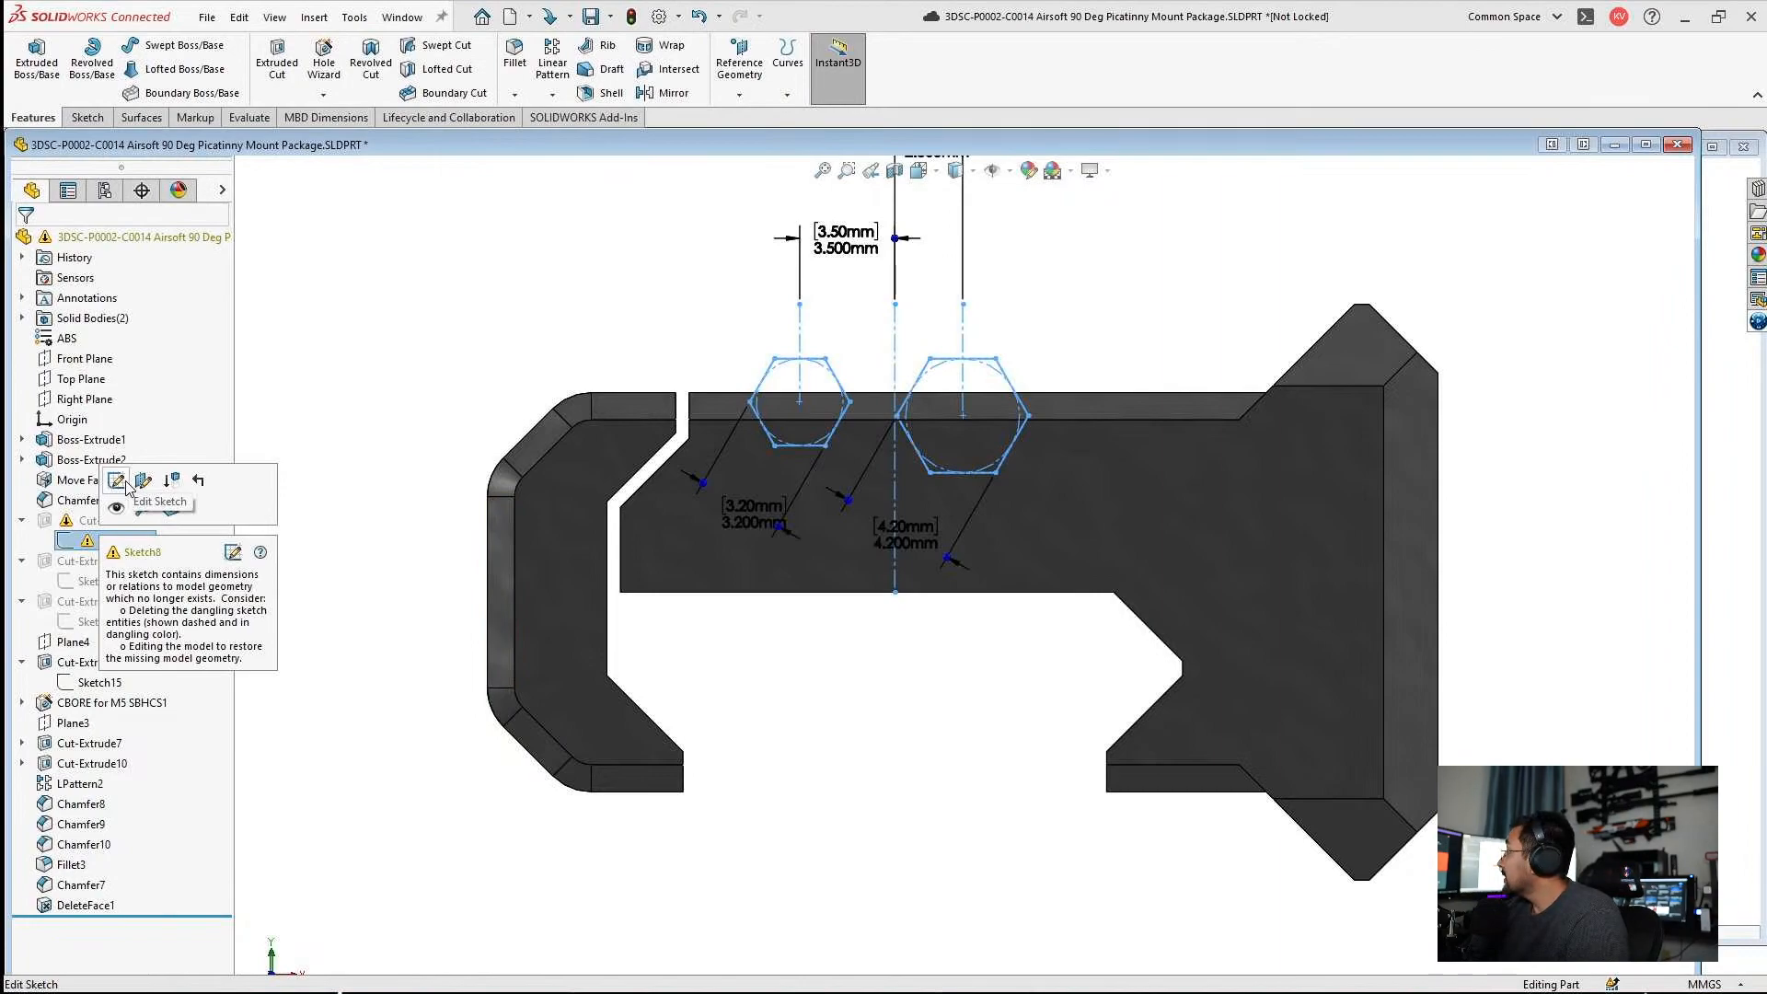
{"action": "left_click", "coordinate": [116, 479]}
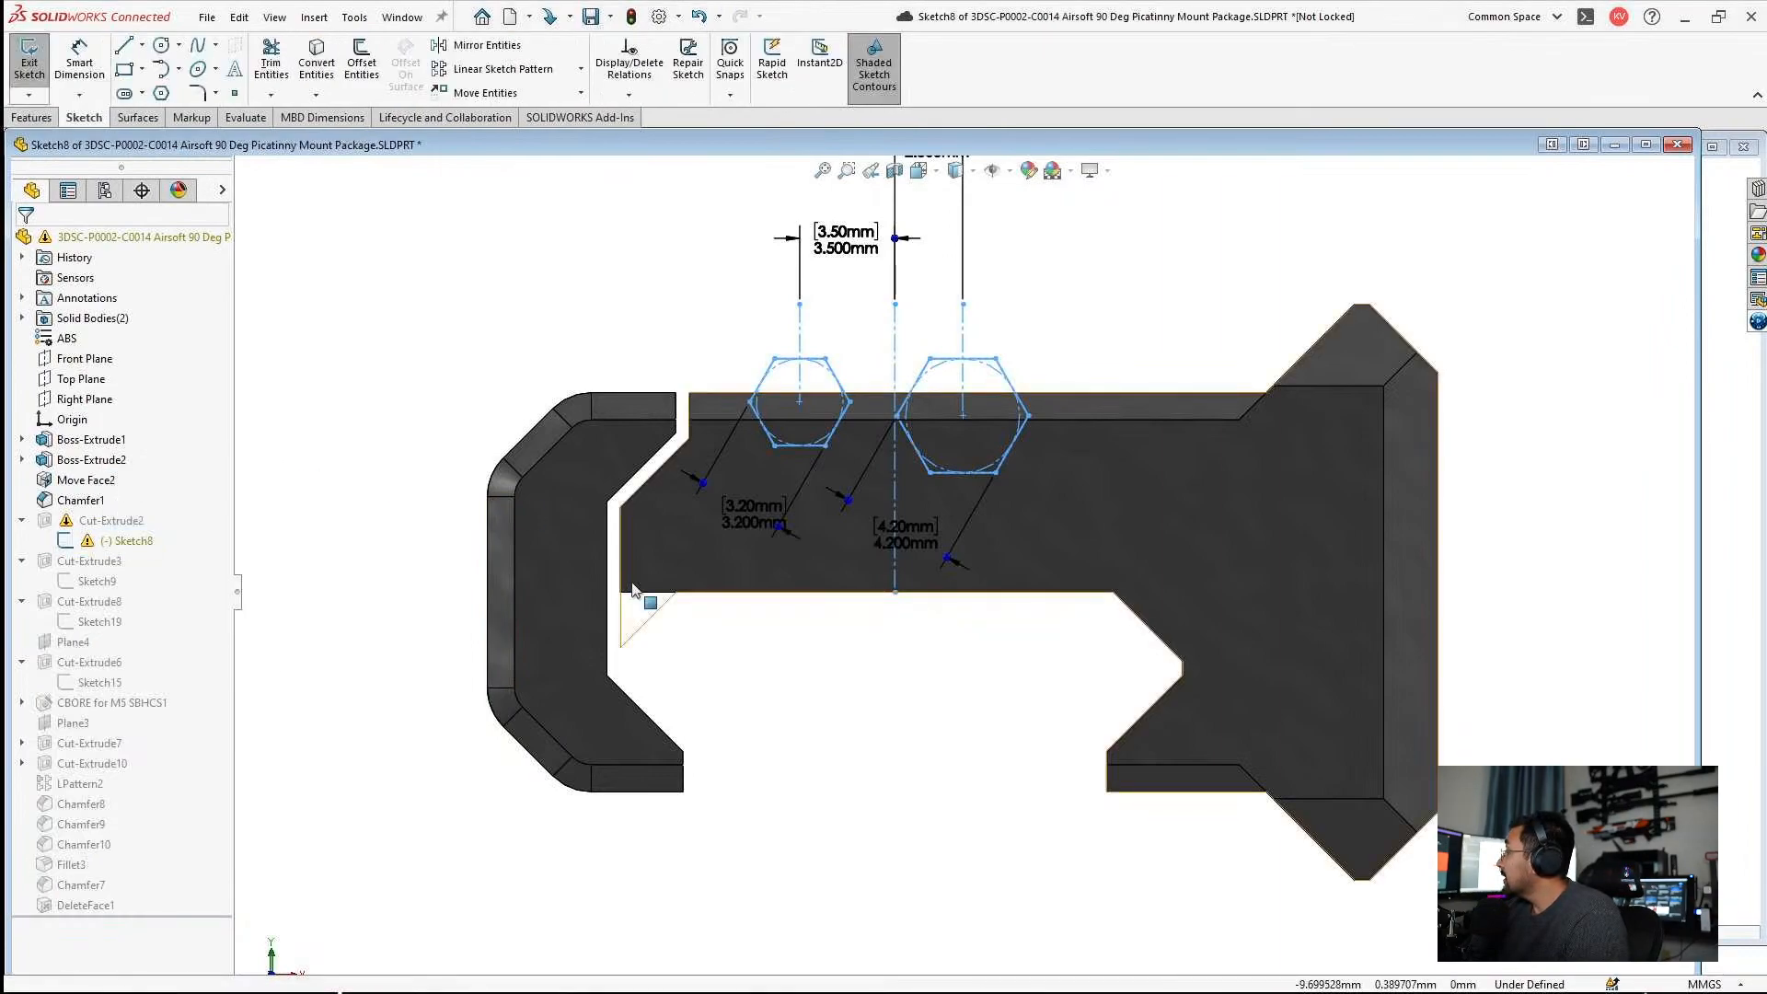
{"action": "left_click", "coordinate": [628, 64]}
{"action": "left_click", "coordinate": [101, 353], "text": "ctrl"}
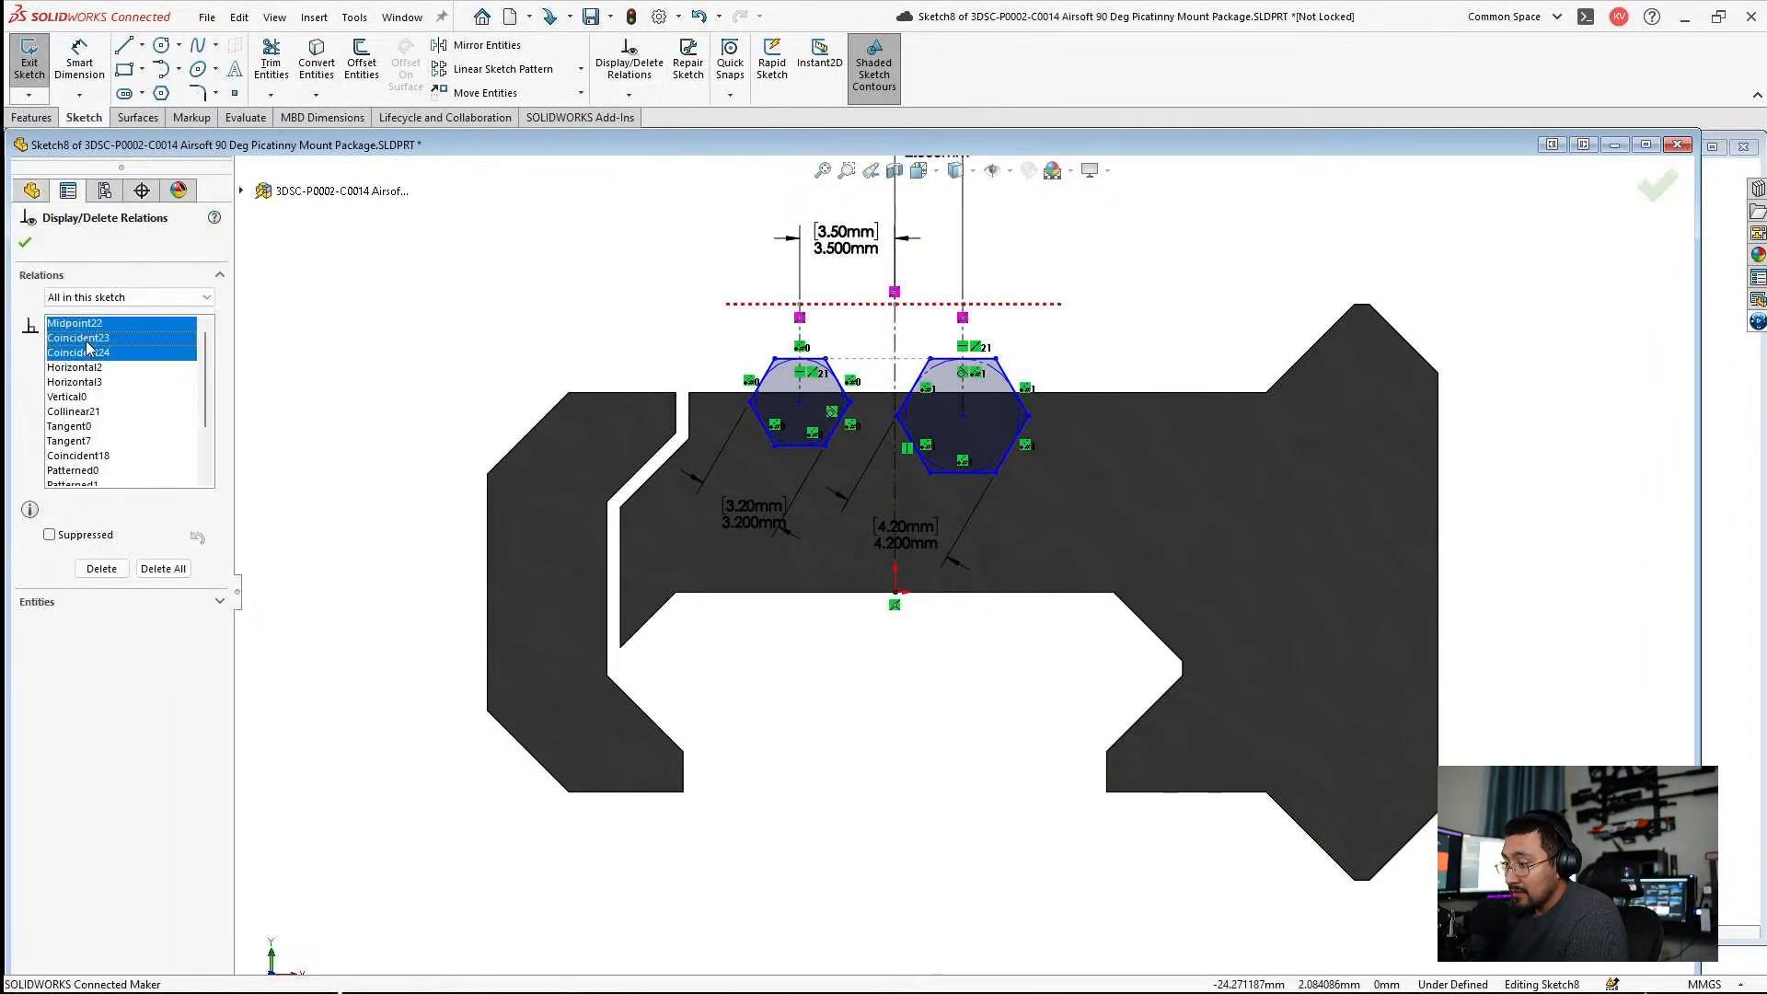
{"action": "left_click", "coordinate": [101, 568]}
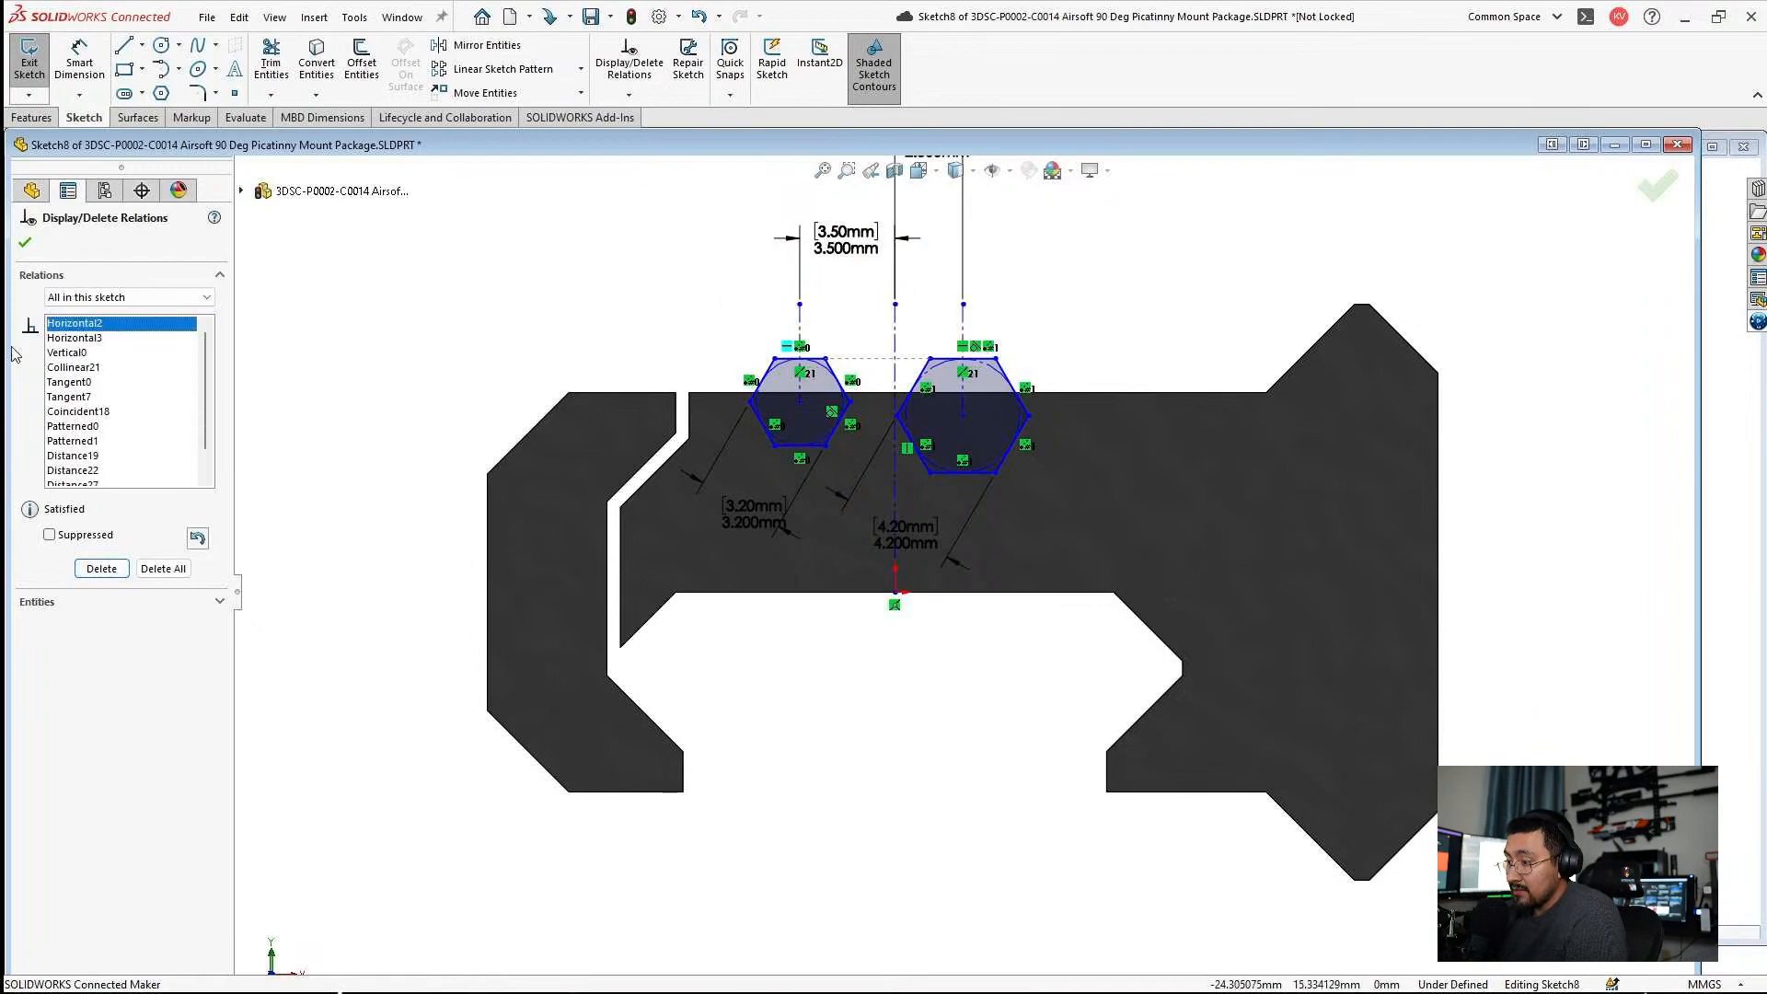
{"action": "left_click", "coordinate": [25, 242]}
{"action": "left_click", "coordinate": [1657, 185]}
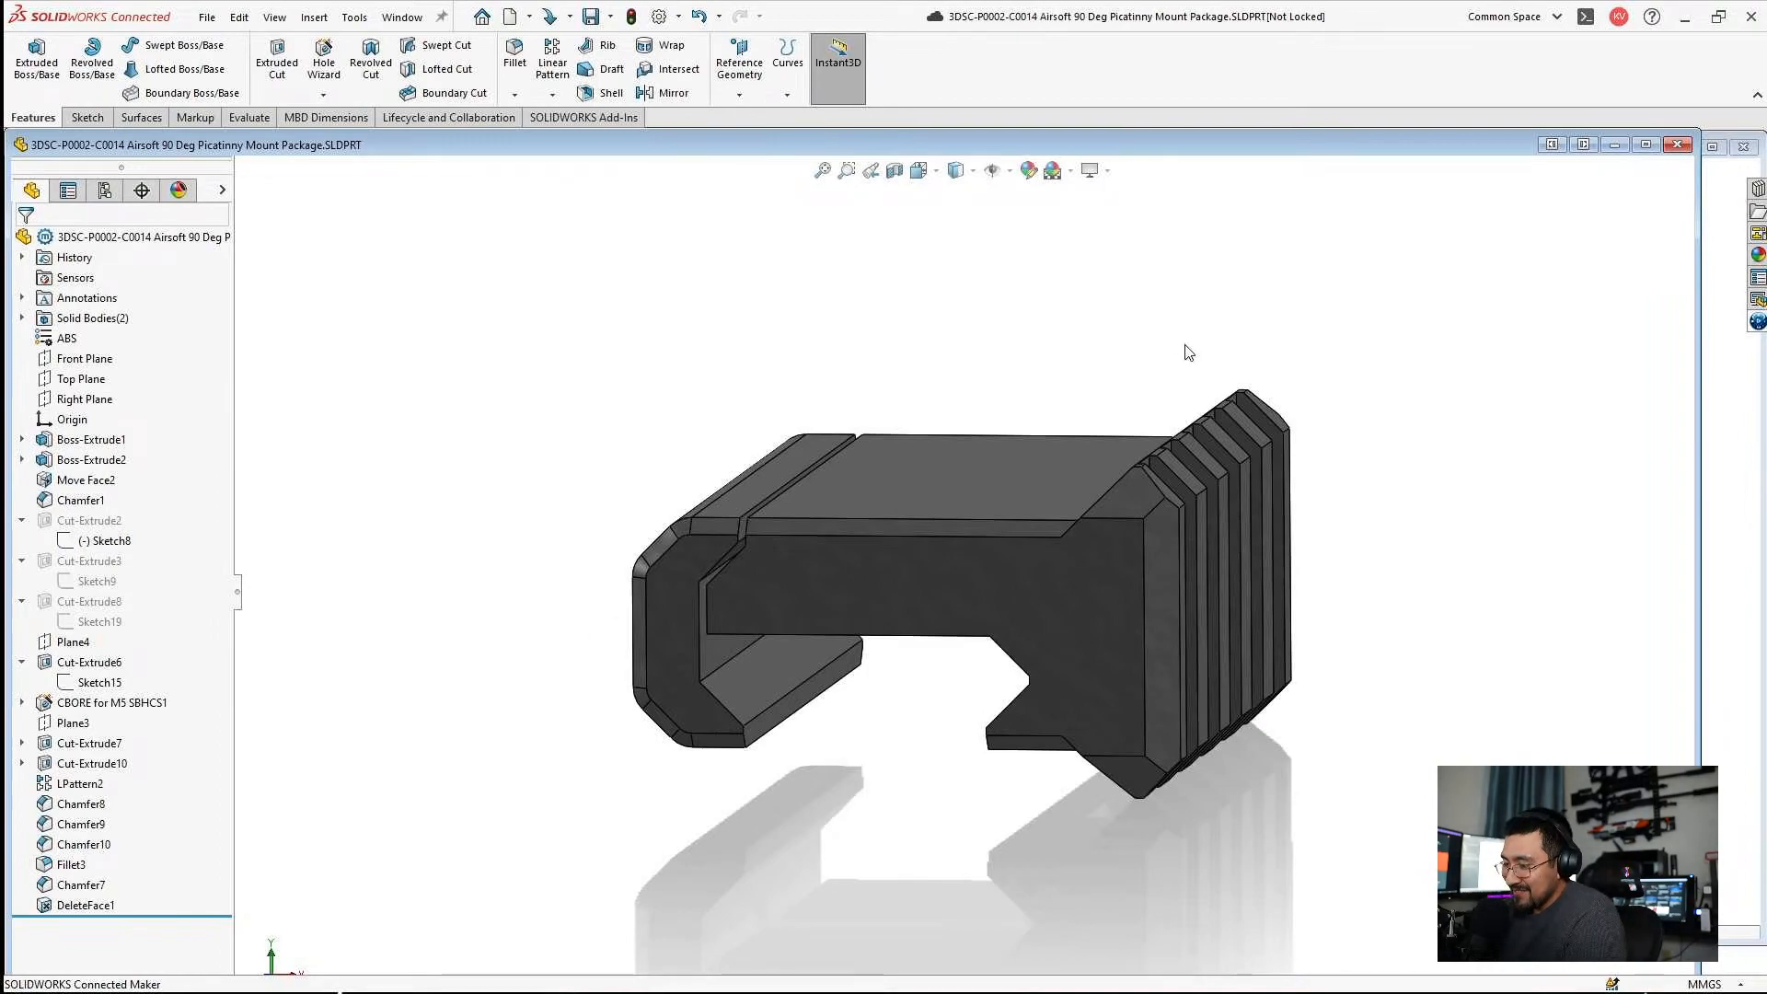
Close the C0014 mount part and maximize the C0013 mount's window.
{"action": "middle_click_drag", "start_coordinate": [1179, 446], "coordinate": [1466, 185]}
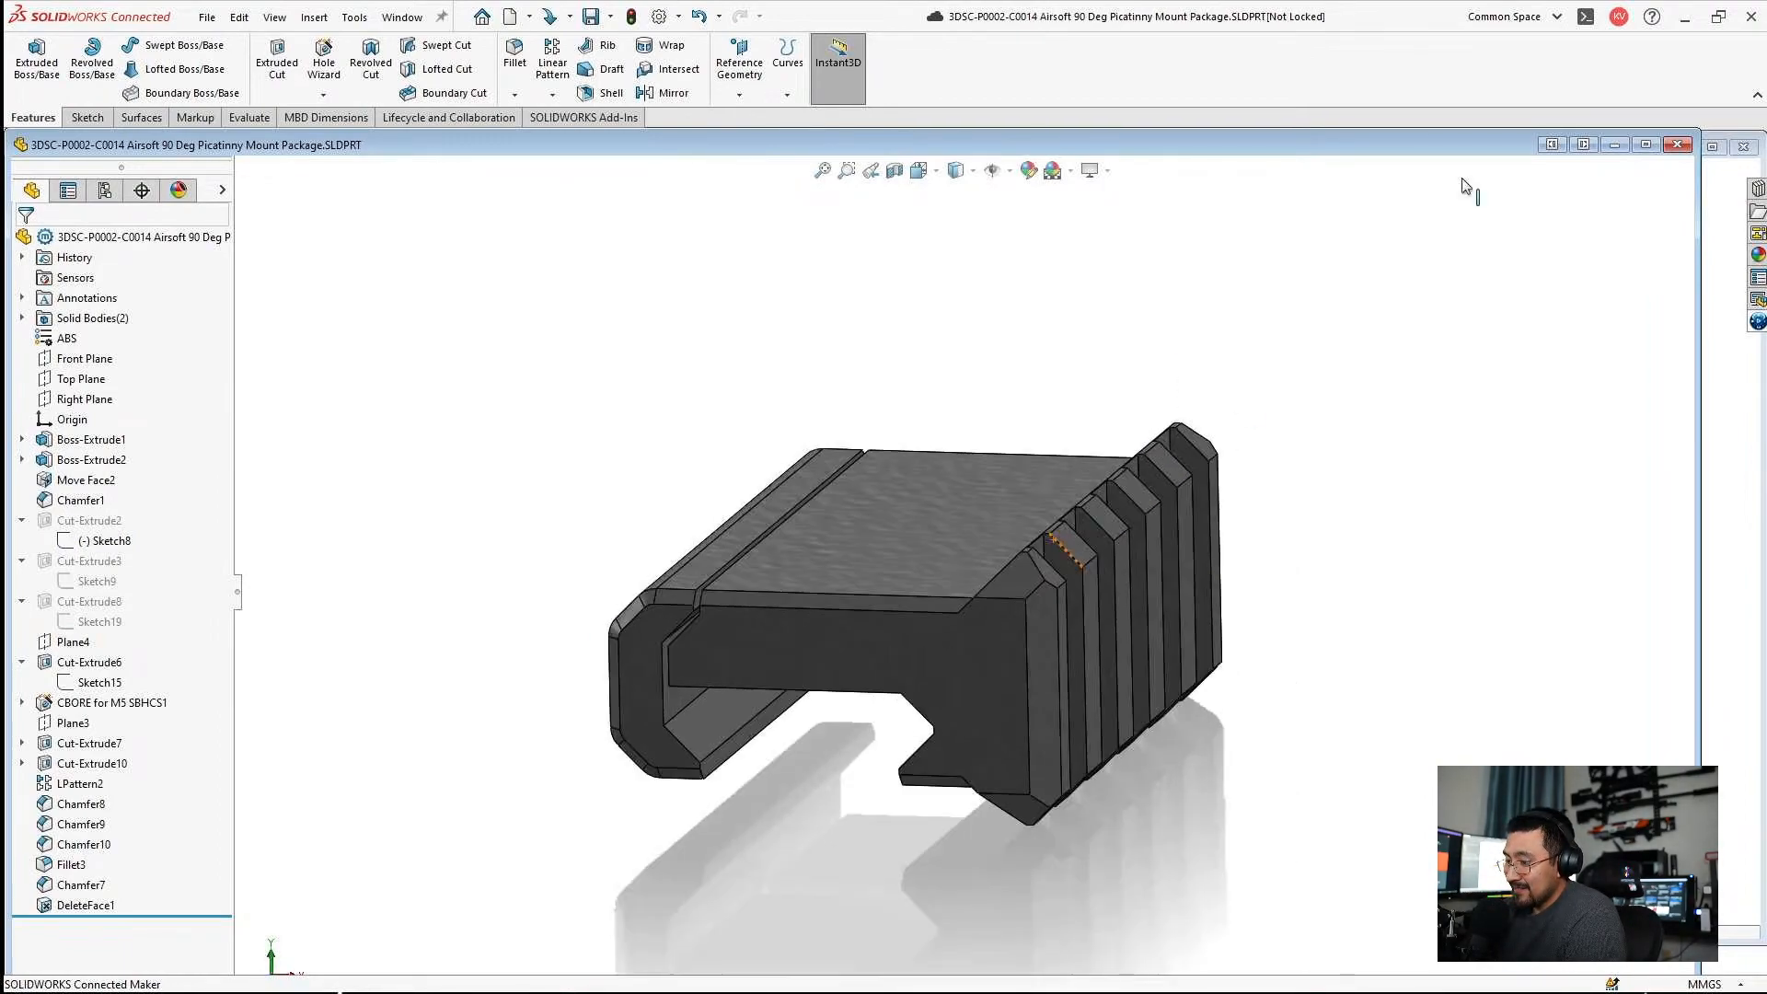
{"action": "left_click", "coordinate": [1677, 146]}
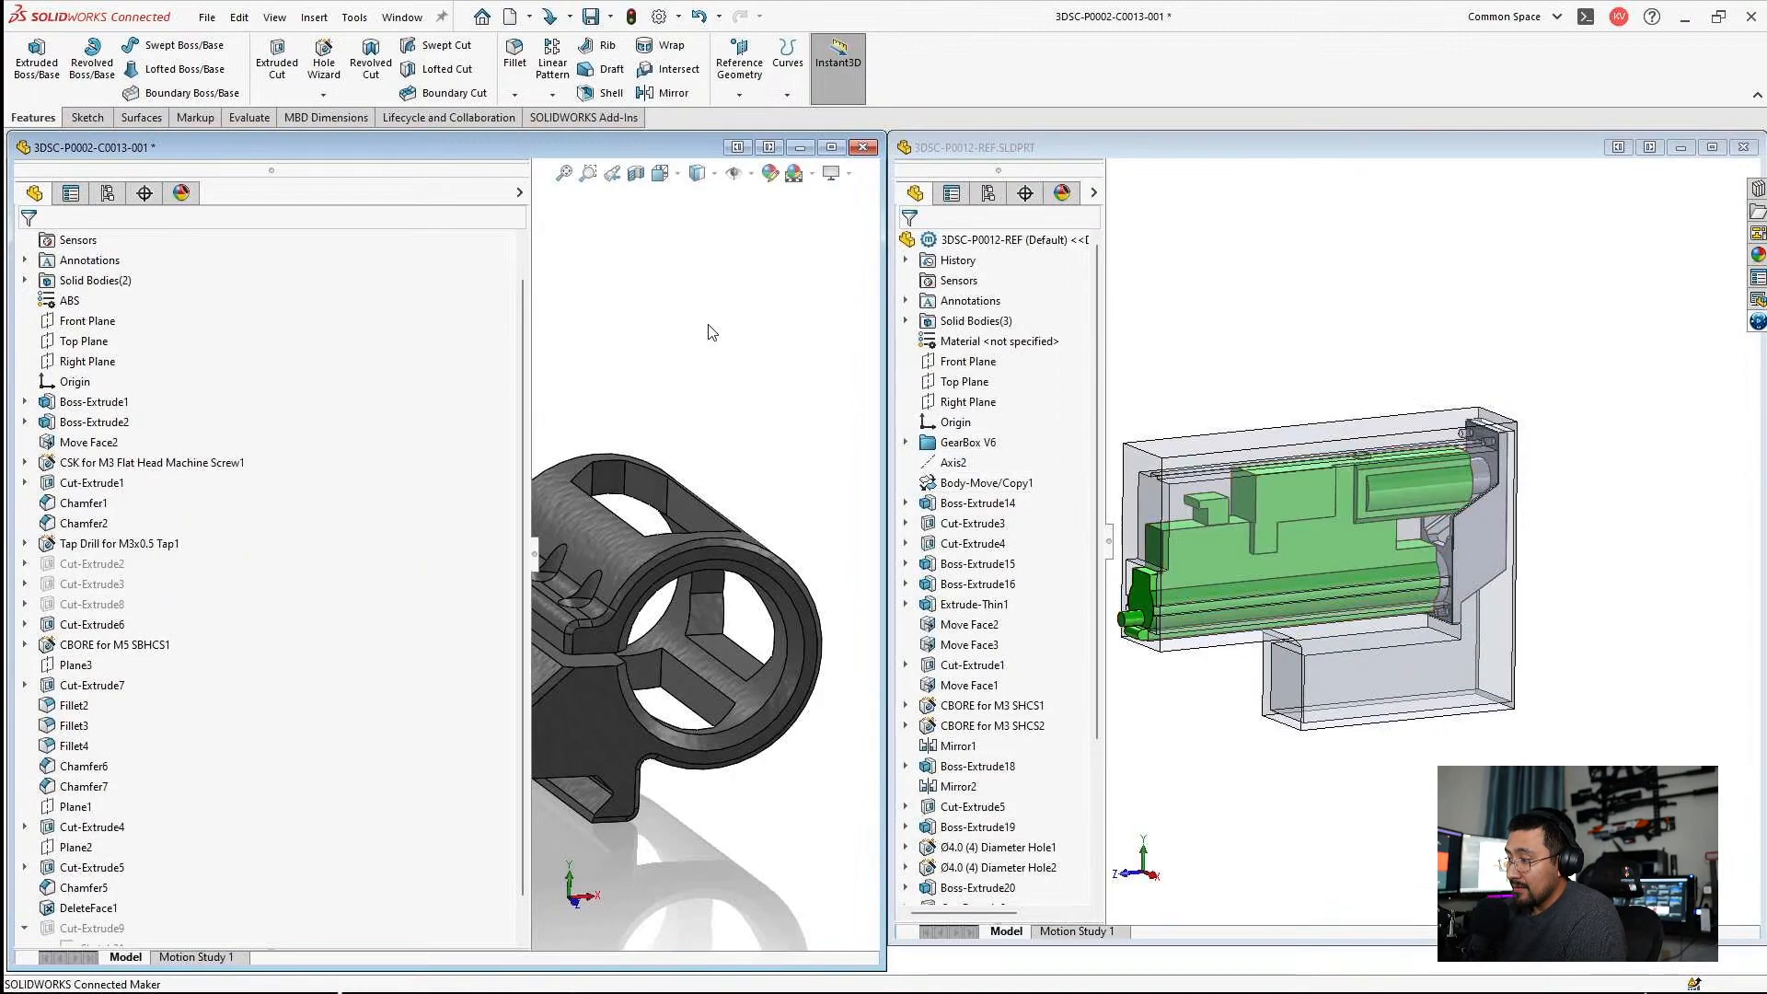
{"action": "left_click", "coordinate": [832, 149]}
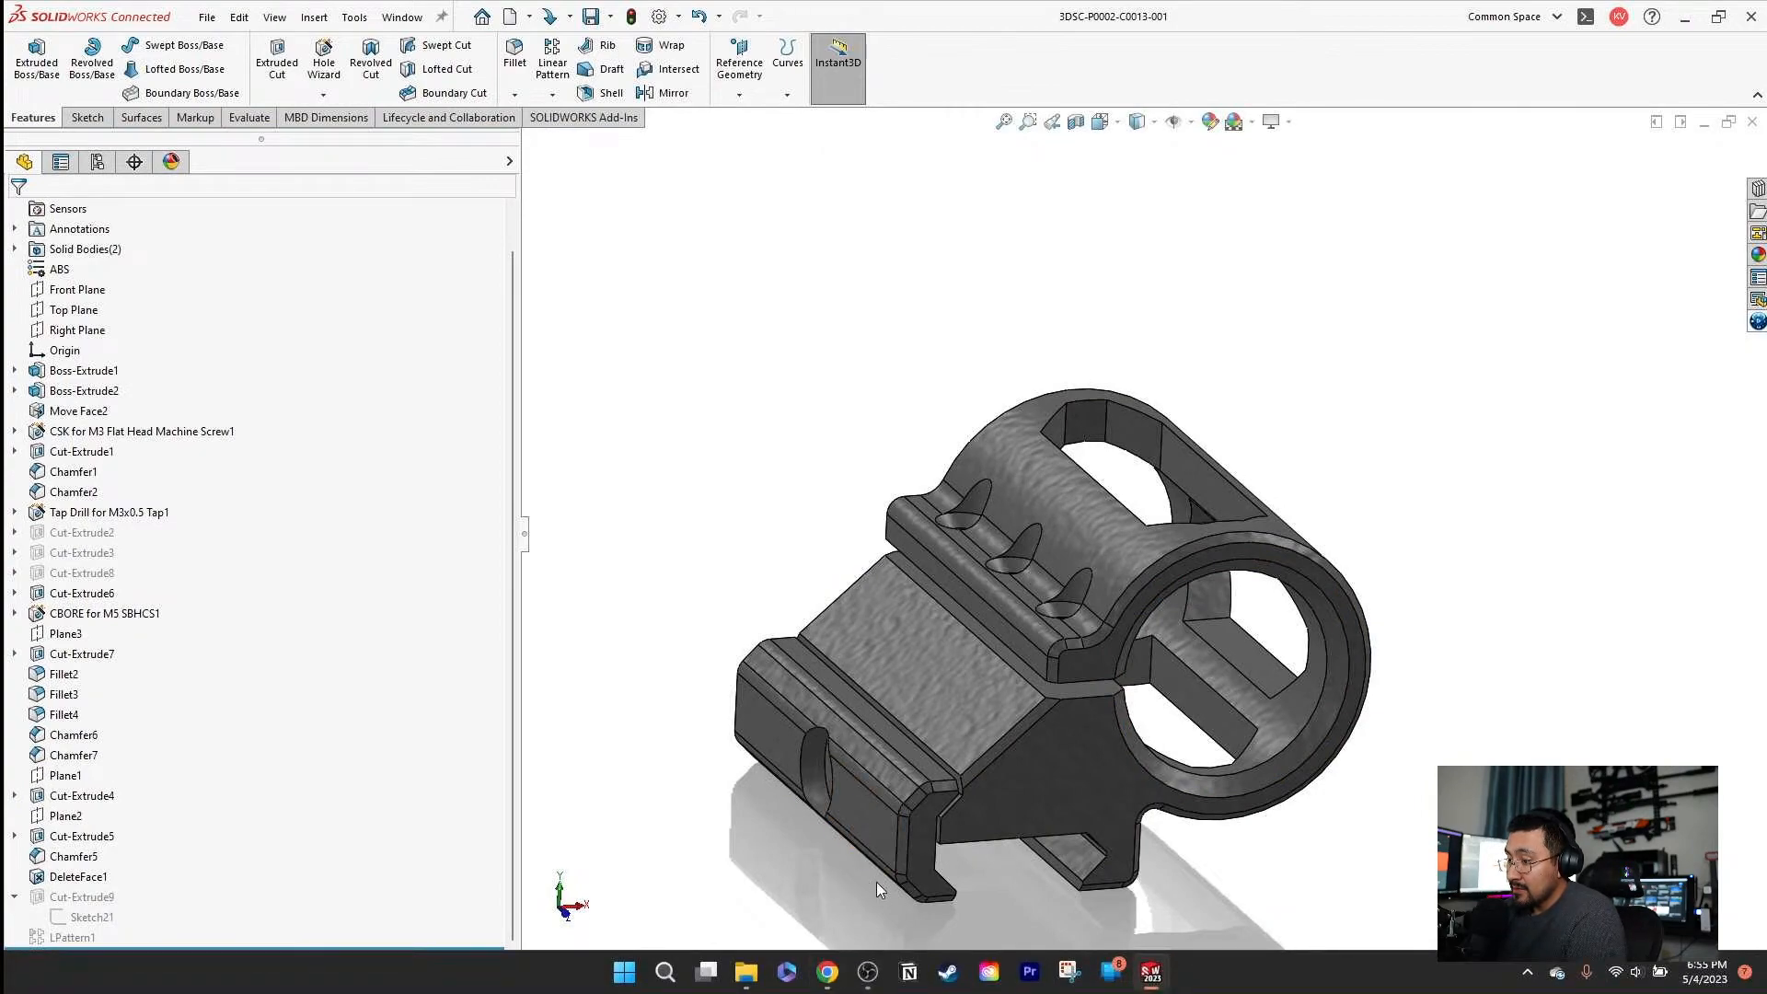
Switch to the File Explorer window showing the CAD folder of 3DSC-P0002 Quick Creations.
{"action": "mouse_move", "coordinate": [756, 981]}
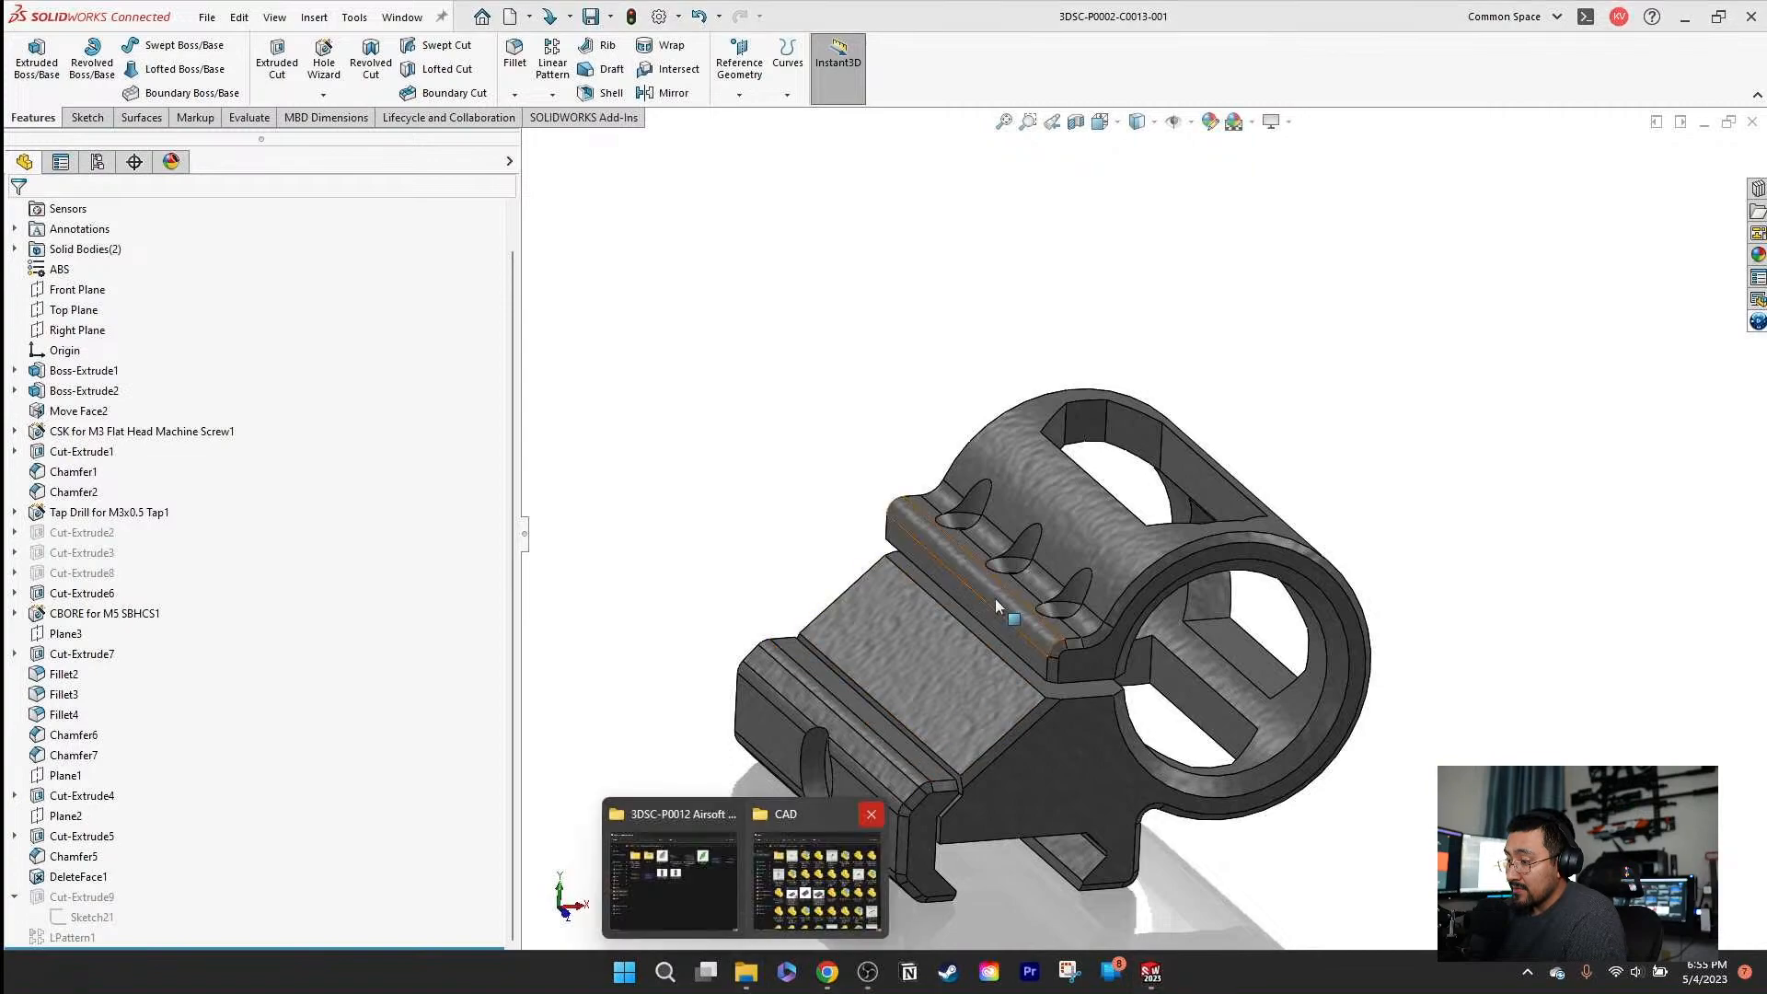
{"action": "mouse_move", "coordinate": [1114, 357]}
{"action": "middle_mouse_down"}
{"action": "mouse_move", "coordinate": [1049, 323]}
{"action": "mouse_move", "coordinate": [1149, 681]}
{"action": "middle_mouse_up"}
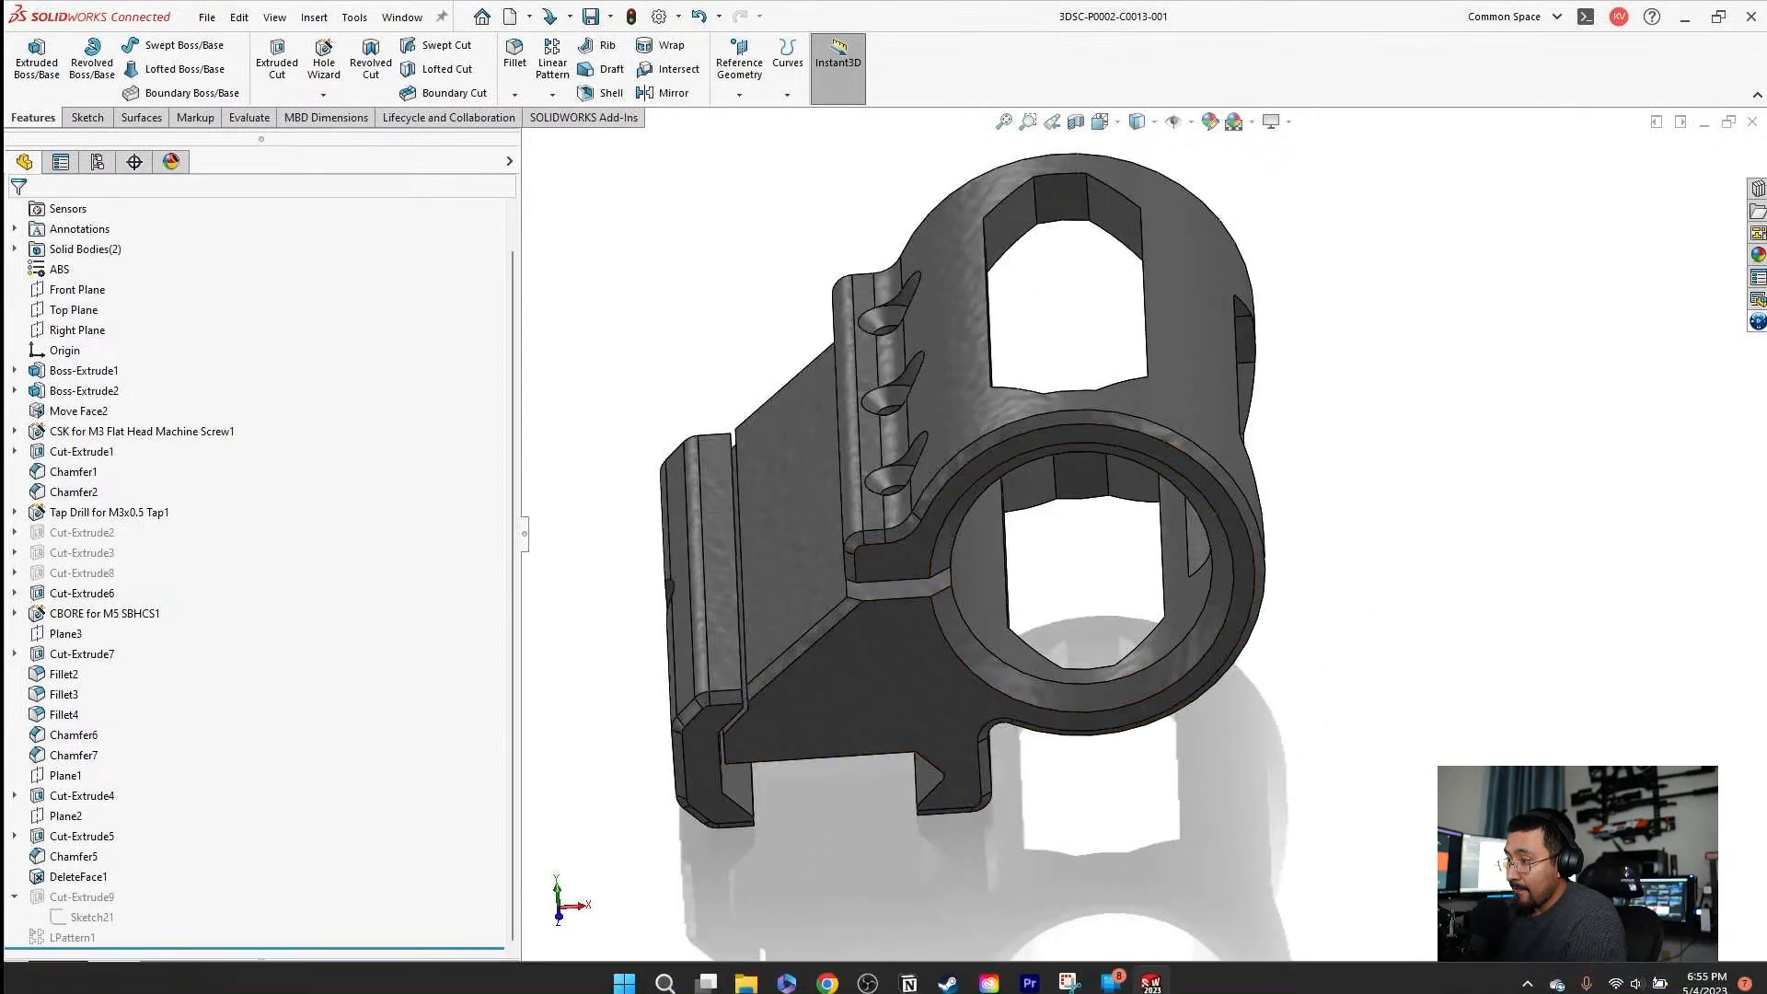
{"action": "mouse_move", "coordinate": [828, 978]}
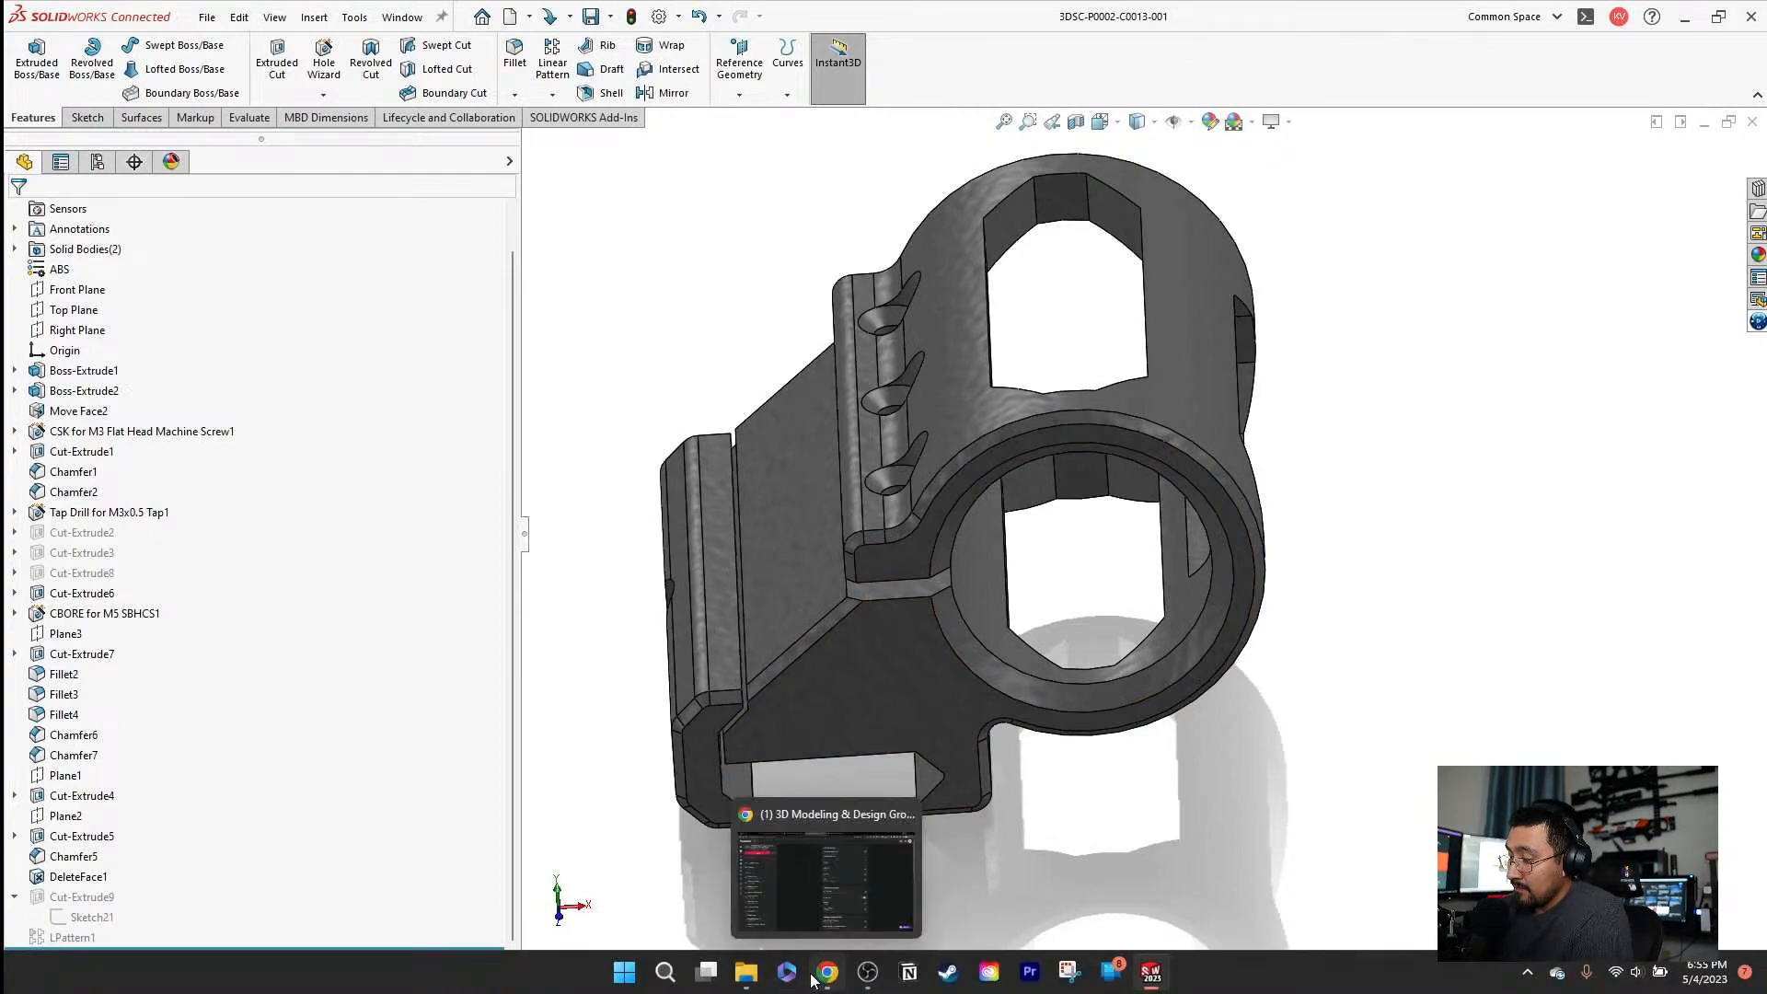
{"action": "mouse_move", "coordinate": [745, 975]}
{"action": "left_click", "coordinate": [819, 869]}
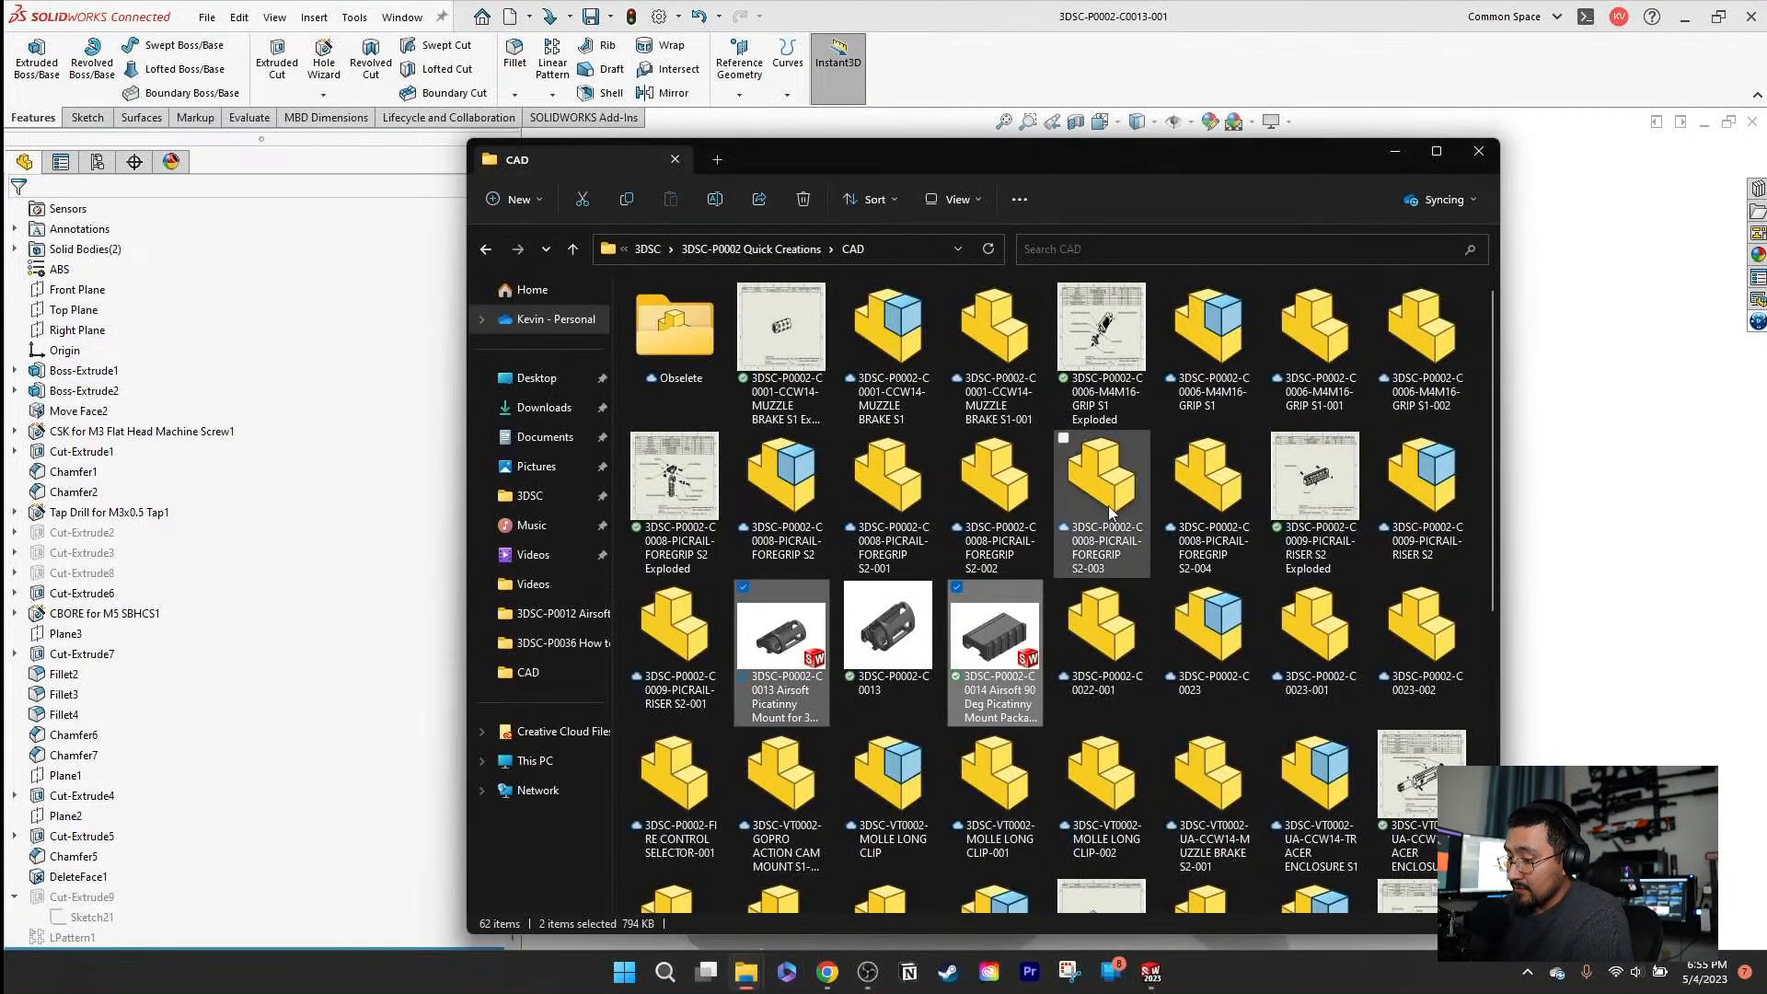
Look for the C0023 files in the CAD folder, searching it for "p0023" and "23".
{"action": "scroll", "coordinate": [1404, 856], "scroll_direction": "down", "scroll_amount": 5}
{"action": "left_click", "coordinate": [1400, 849]}
{"action": "scroll", "coordinate": [1156, 794], "scroll_direction": "up", "scroll_amount": 5}
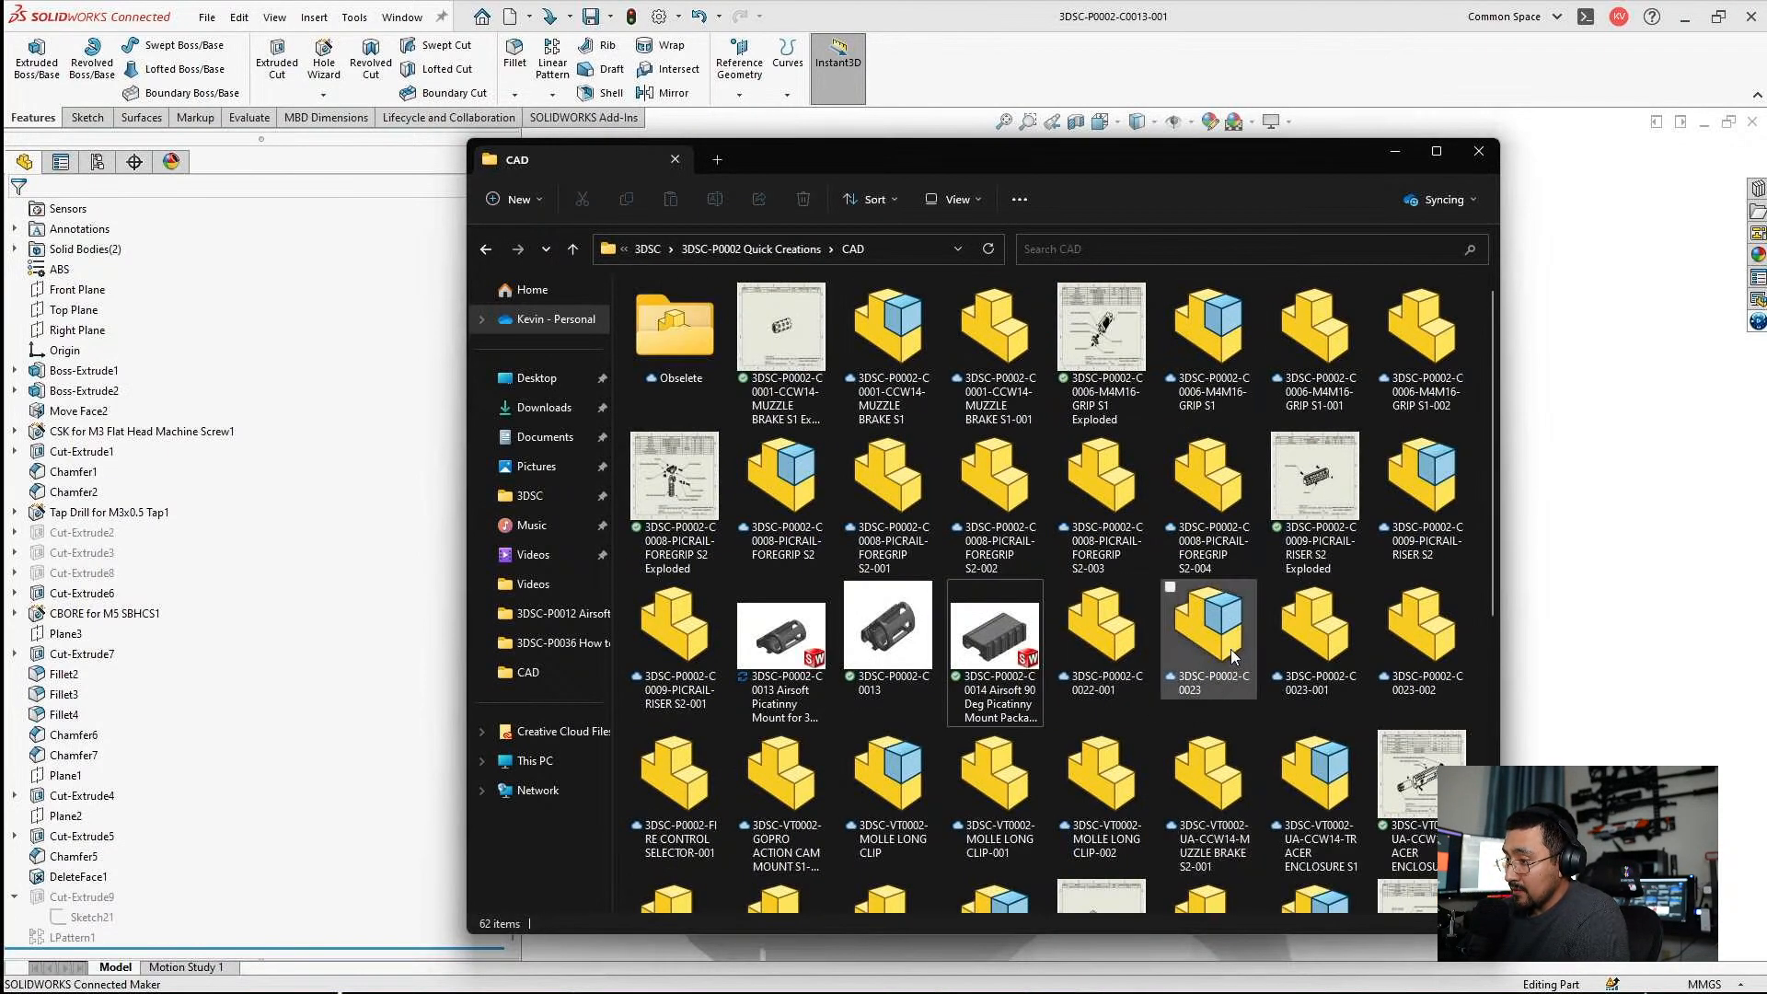
{"action": "scroll", "coordinate": [1240, 697], "scroll_direction": "down", "scroll_amount": 5}
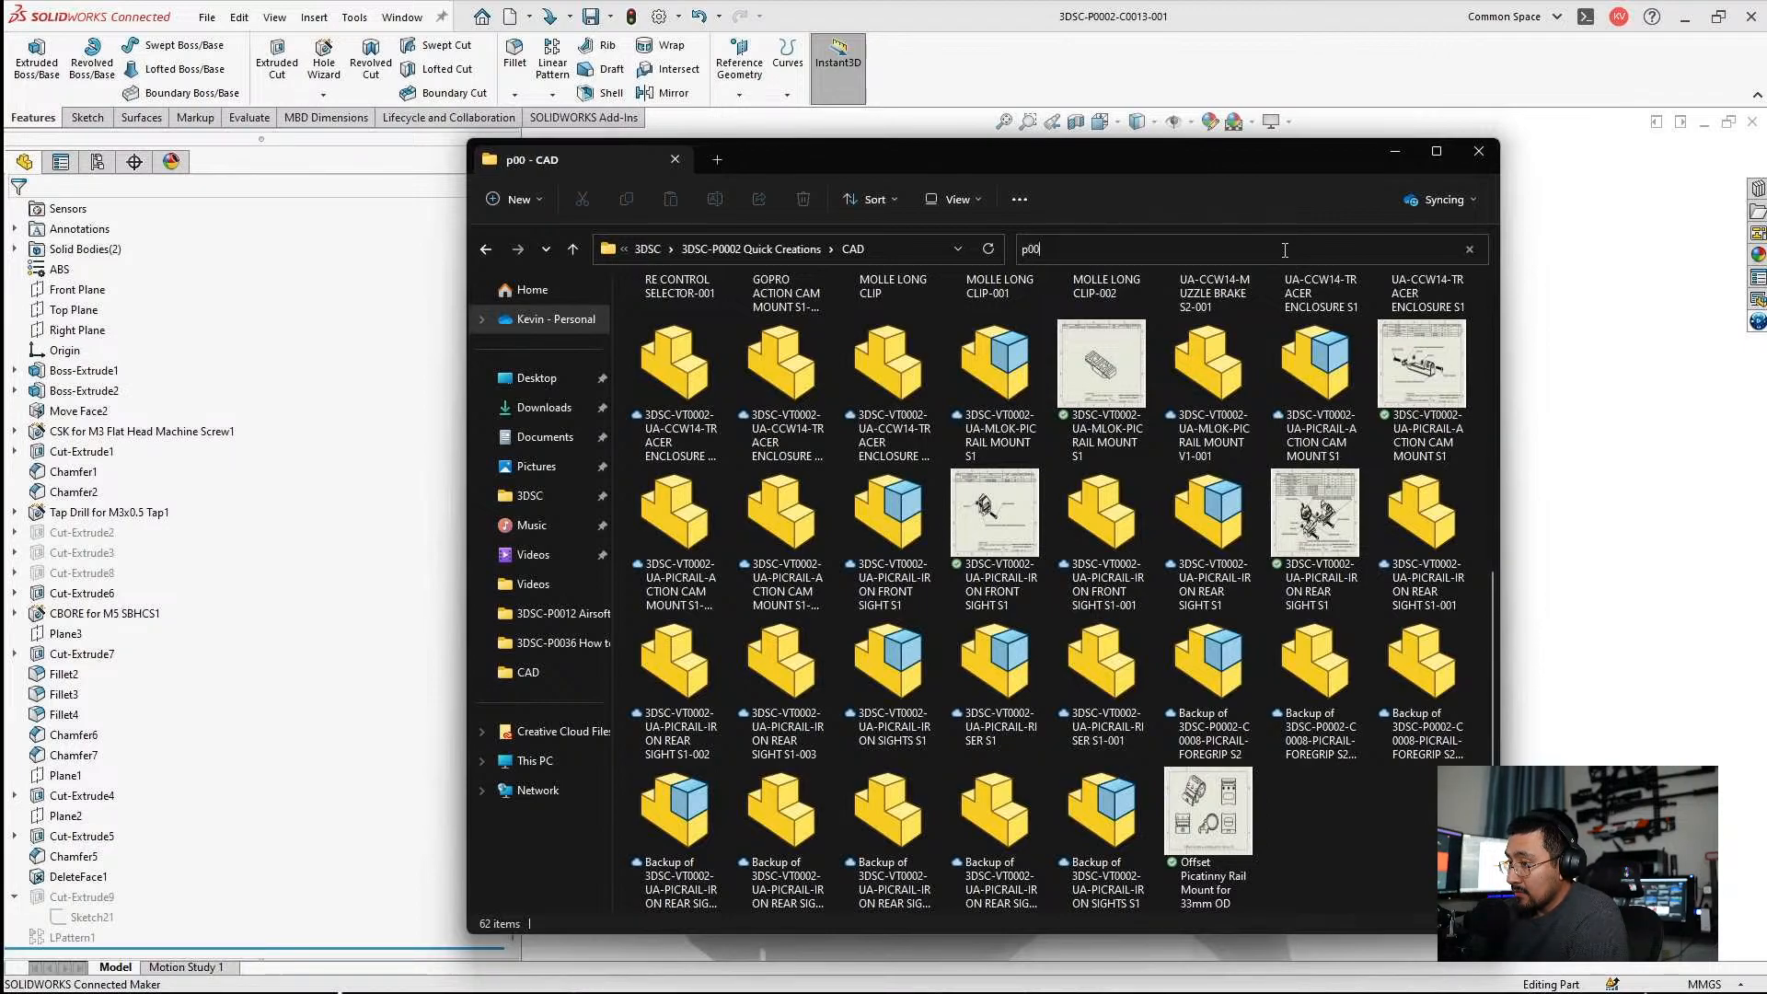
{"action": "type", "text": "23"}
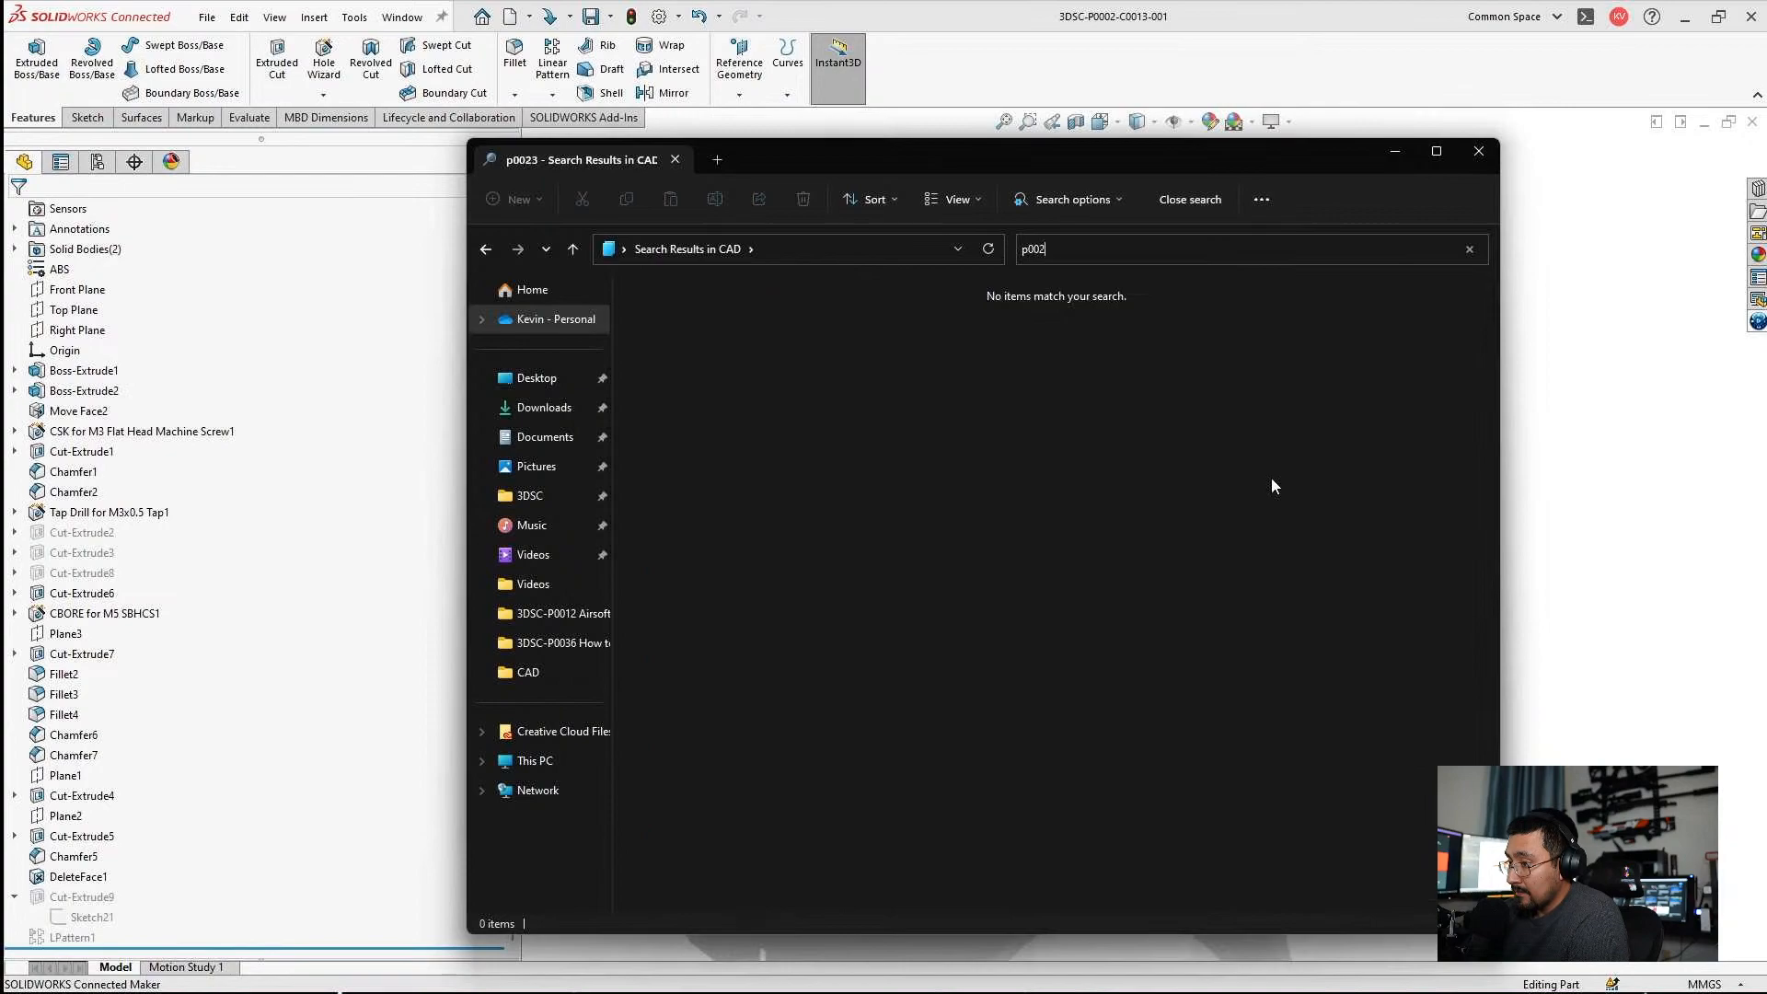
{"action": "key", "text": "BackSpace"}
{"action": "type", "text": "23"}
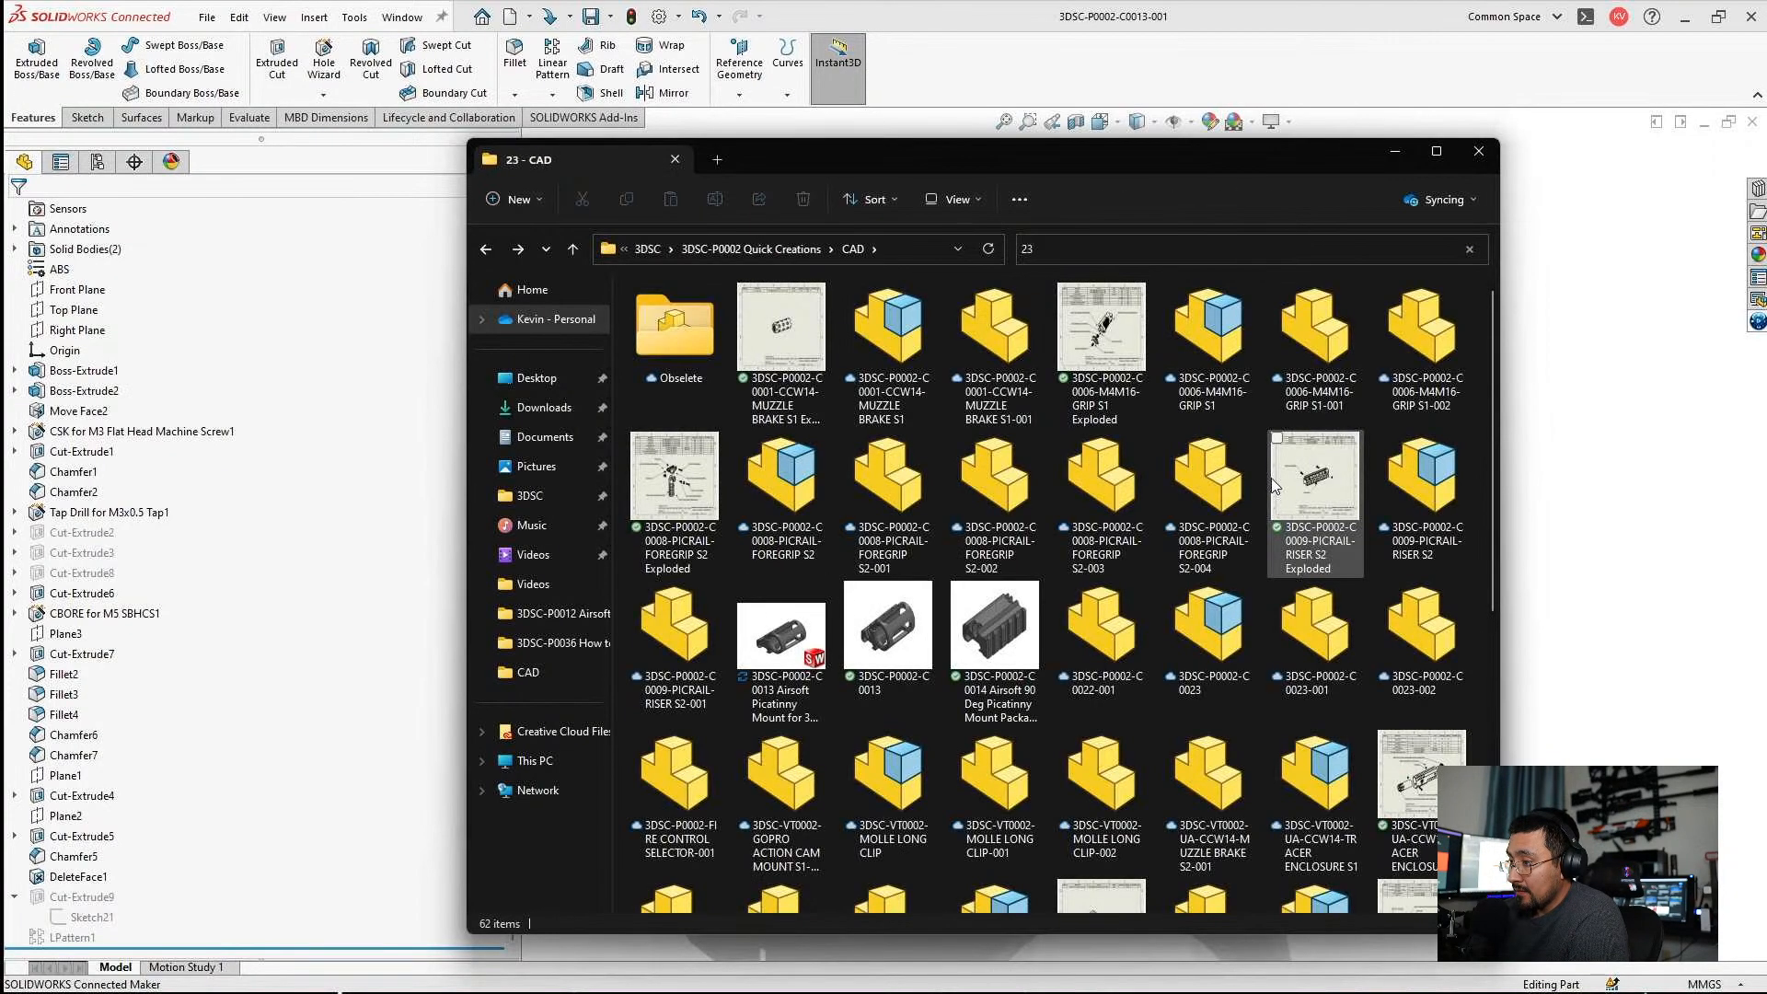
{"action": "left_click", "coordinate": [486, 248]}
{"action": "scroll", "coordinate": [1217, 635], "scroll_direction": "down", "scroll_amount": 5}
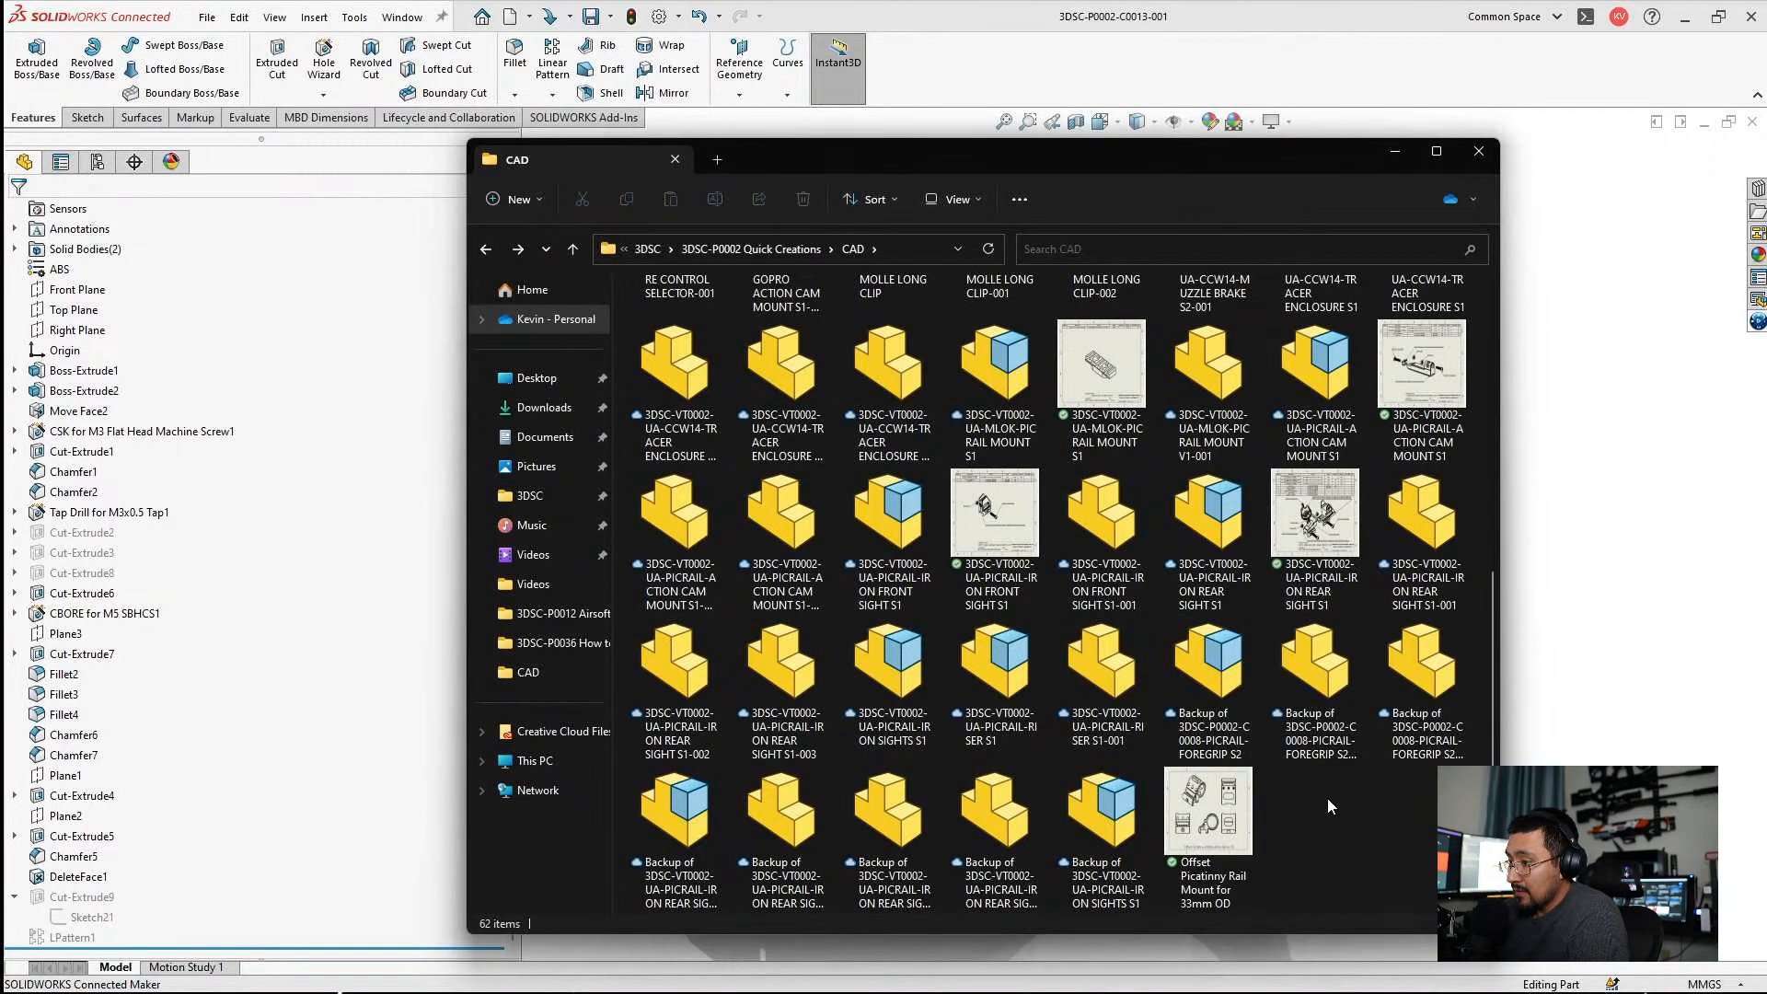
{"action": "scroll", "coordinate": [1327, 798], "scroll_direction": "up", "scroll_amount": 3}
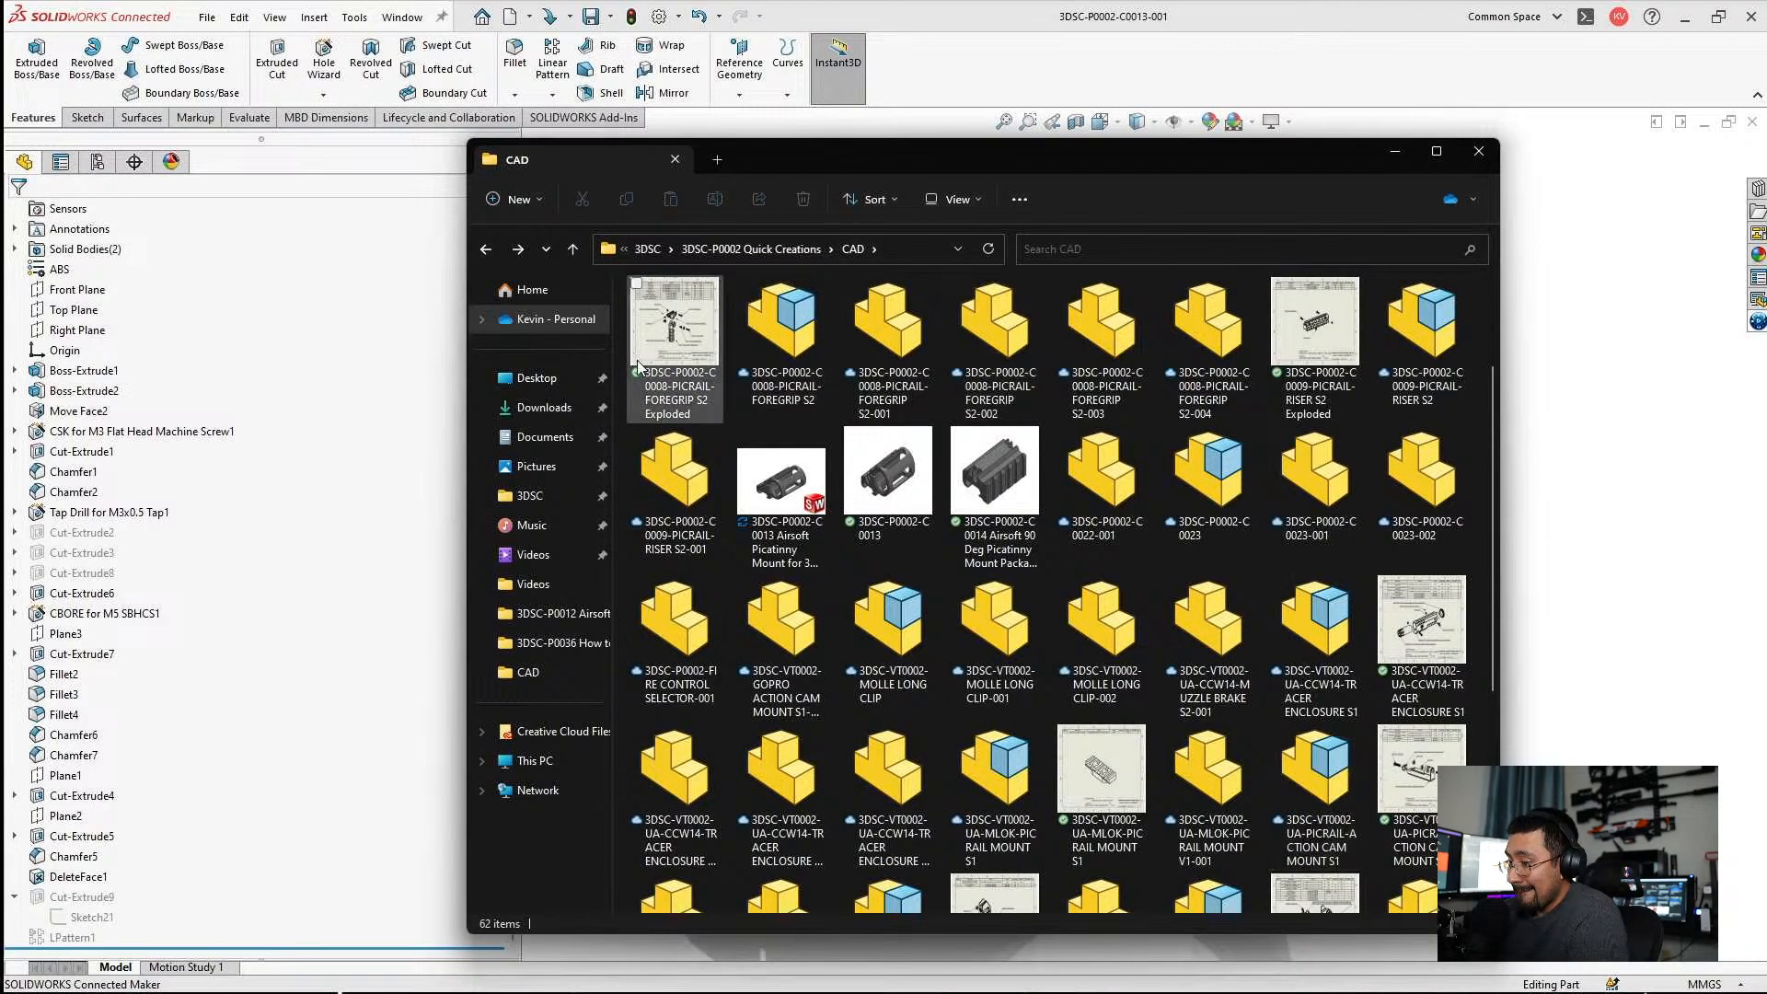
Show the CAD folder in Details view and sort its files by date modified, newest first.
{"action": "right_click", "coordinate": [626, 313]}
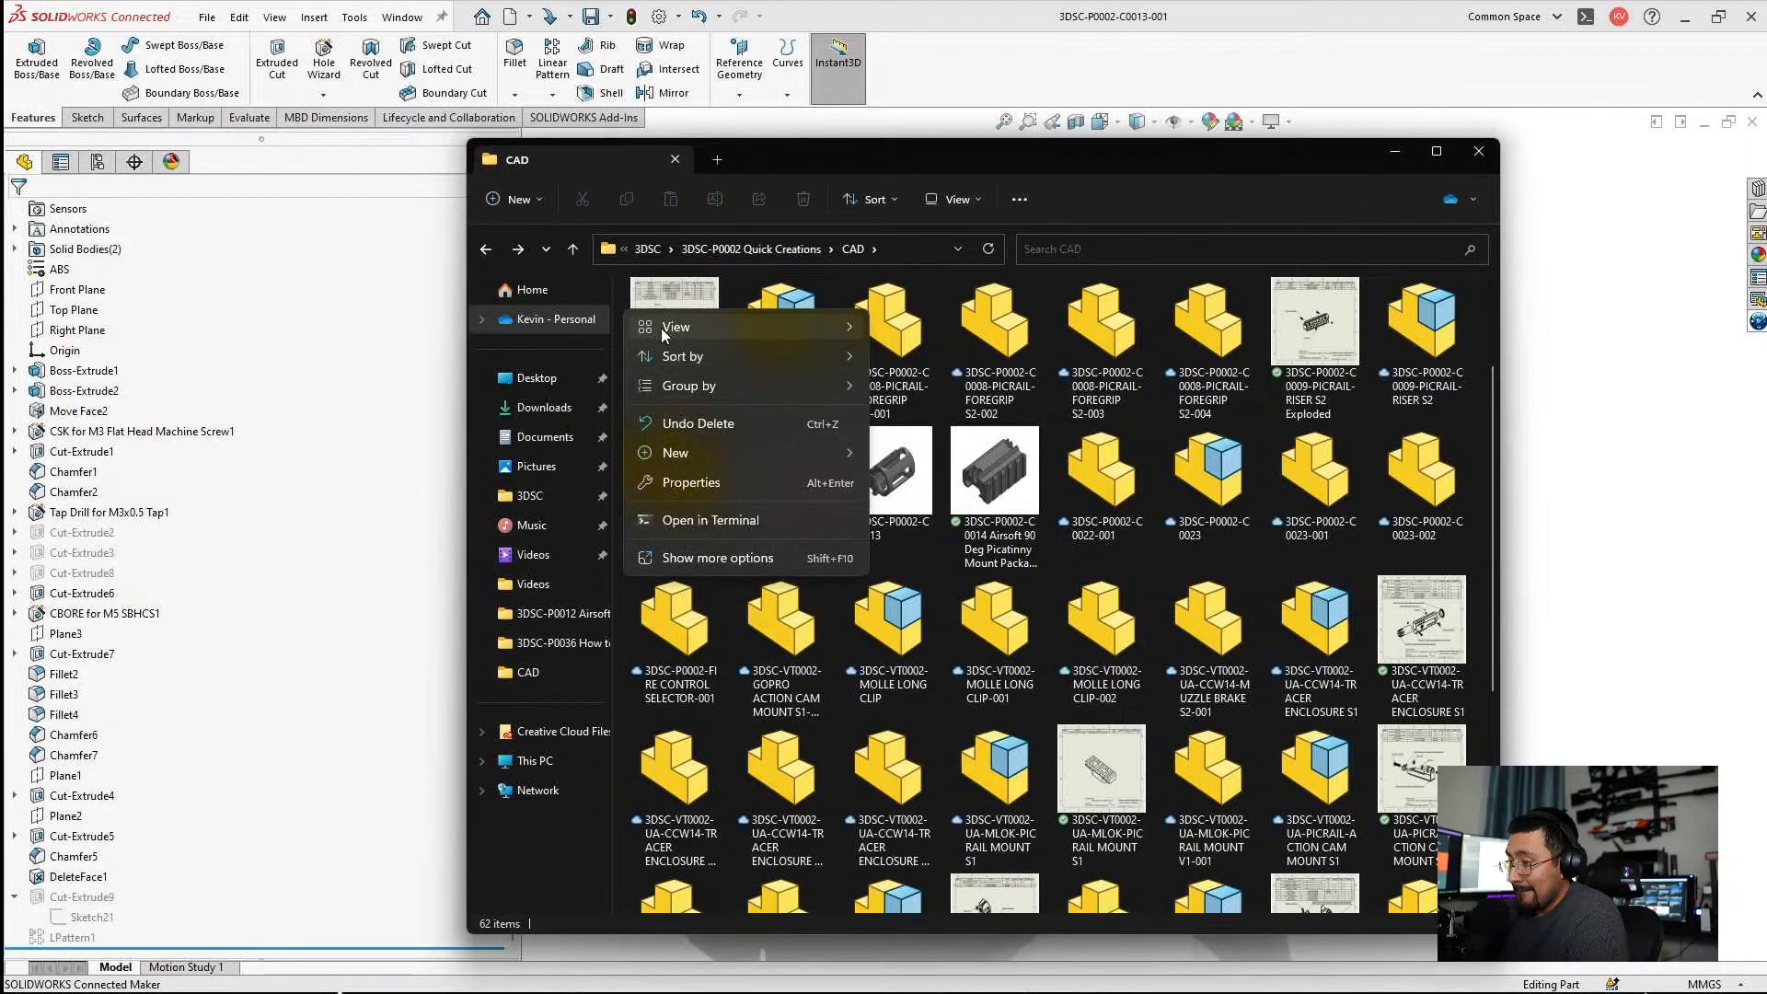
{"action": "mouse_move", "coordinate": [661, 327]}
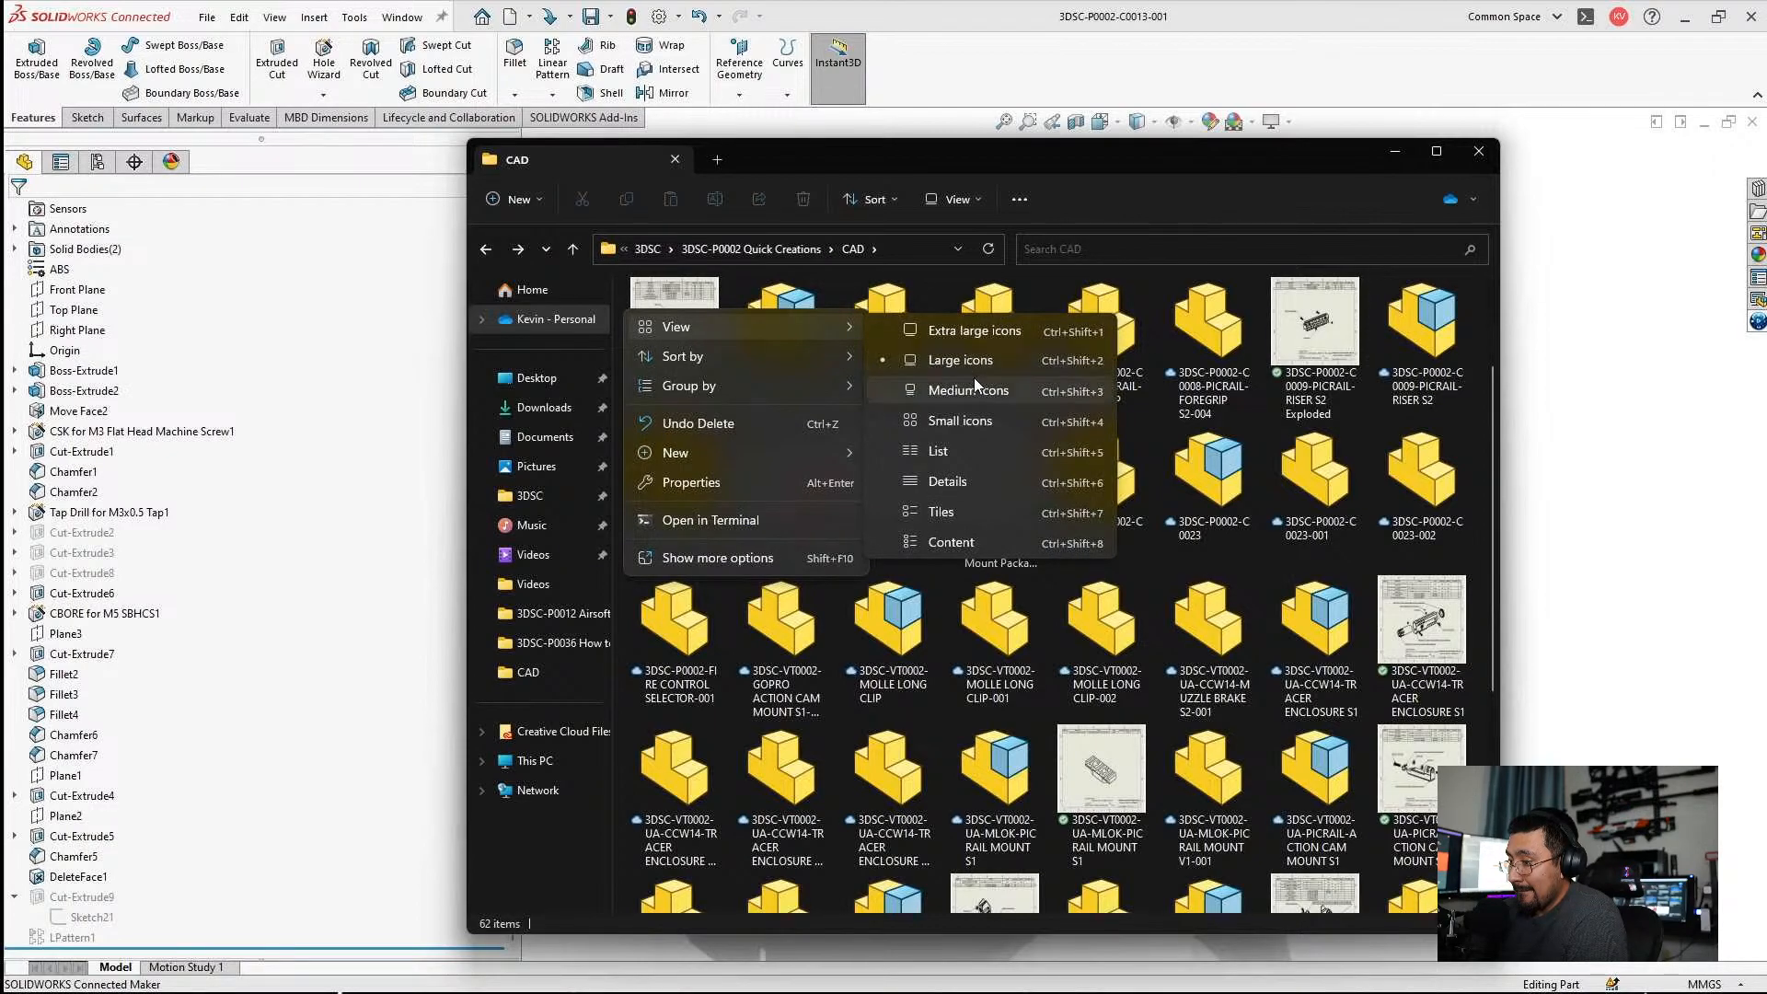
{"action": "left_click", "coordinate": [952, 482]}
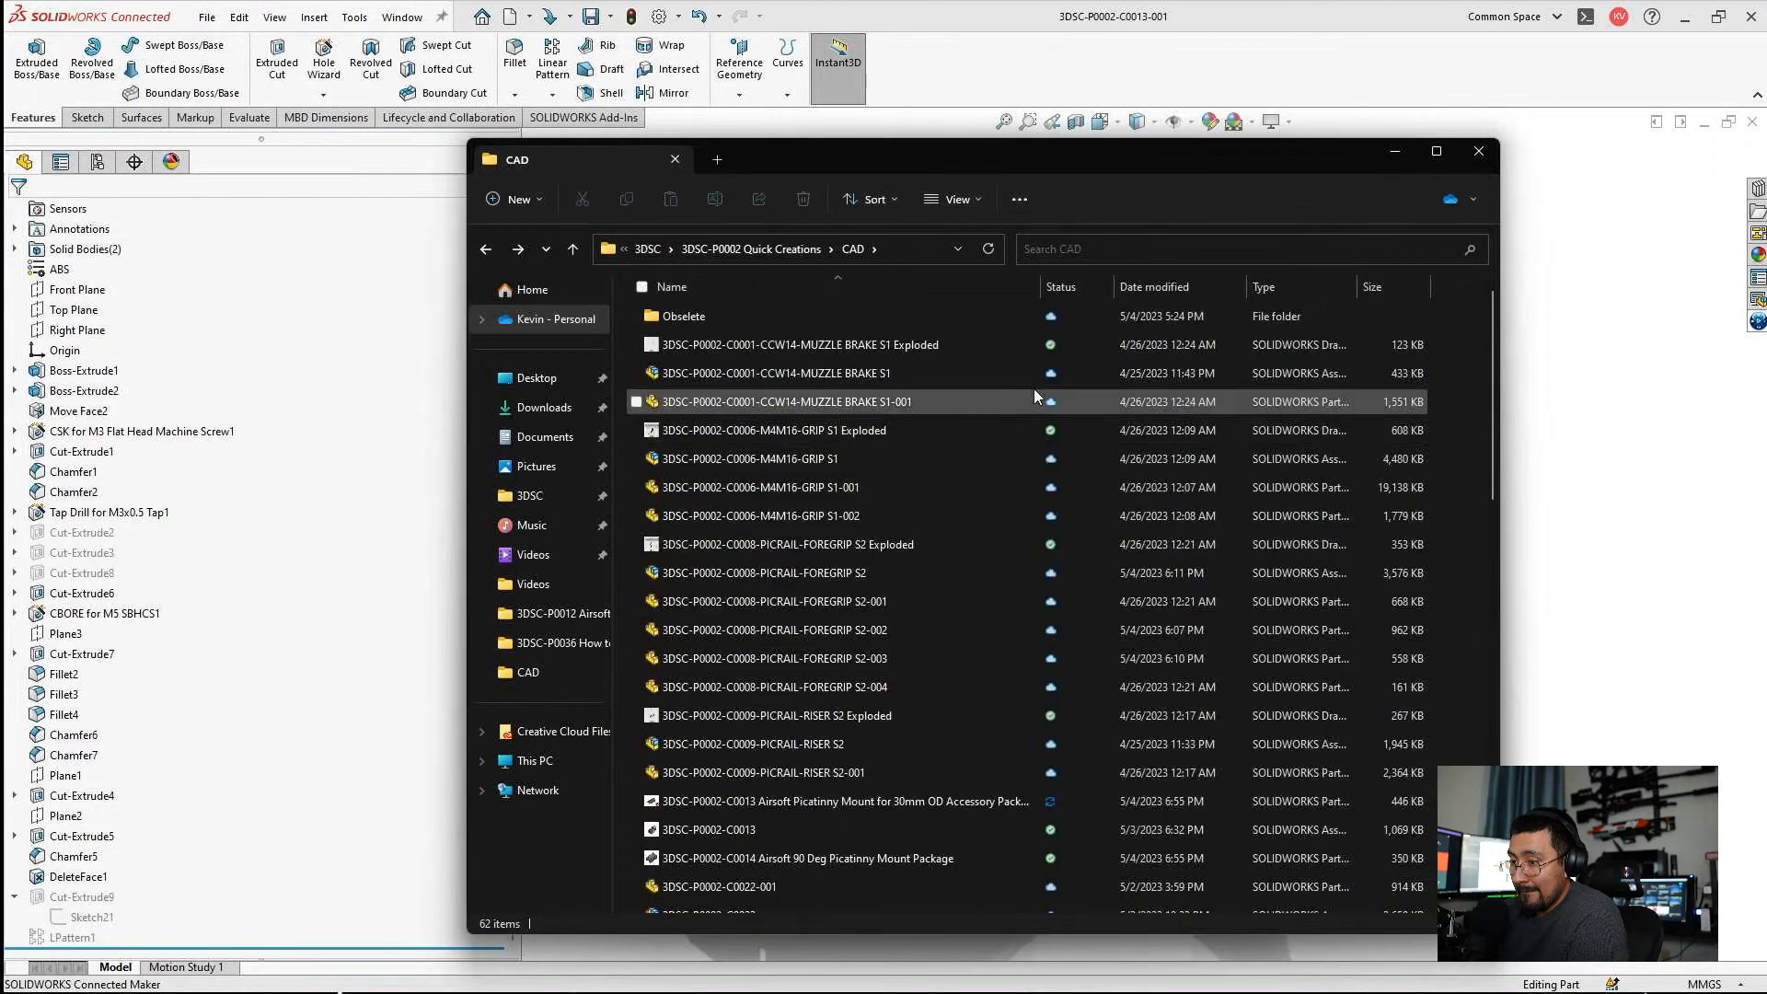
{"action": "left_click", "coordinate": [1156, 286]}
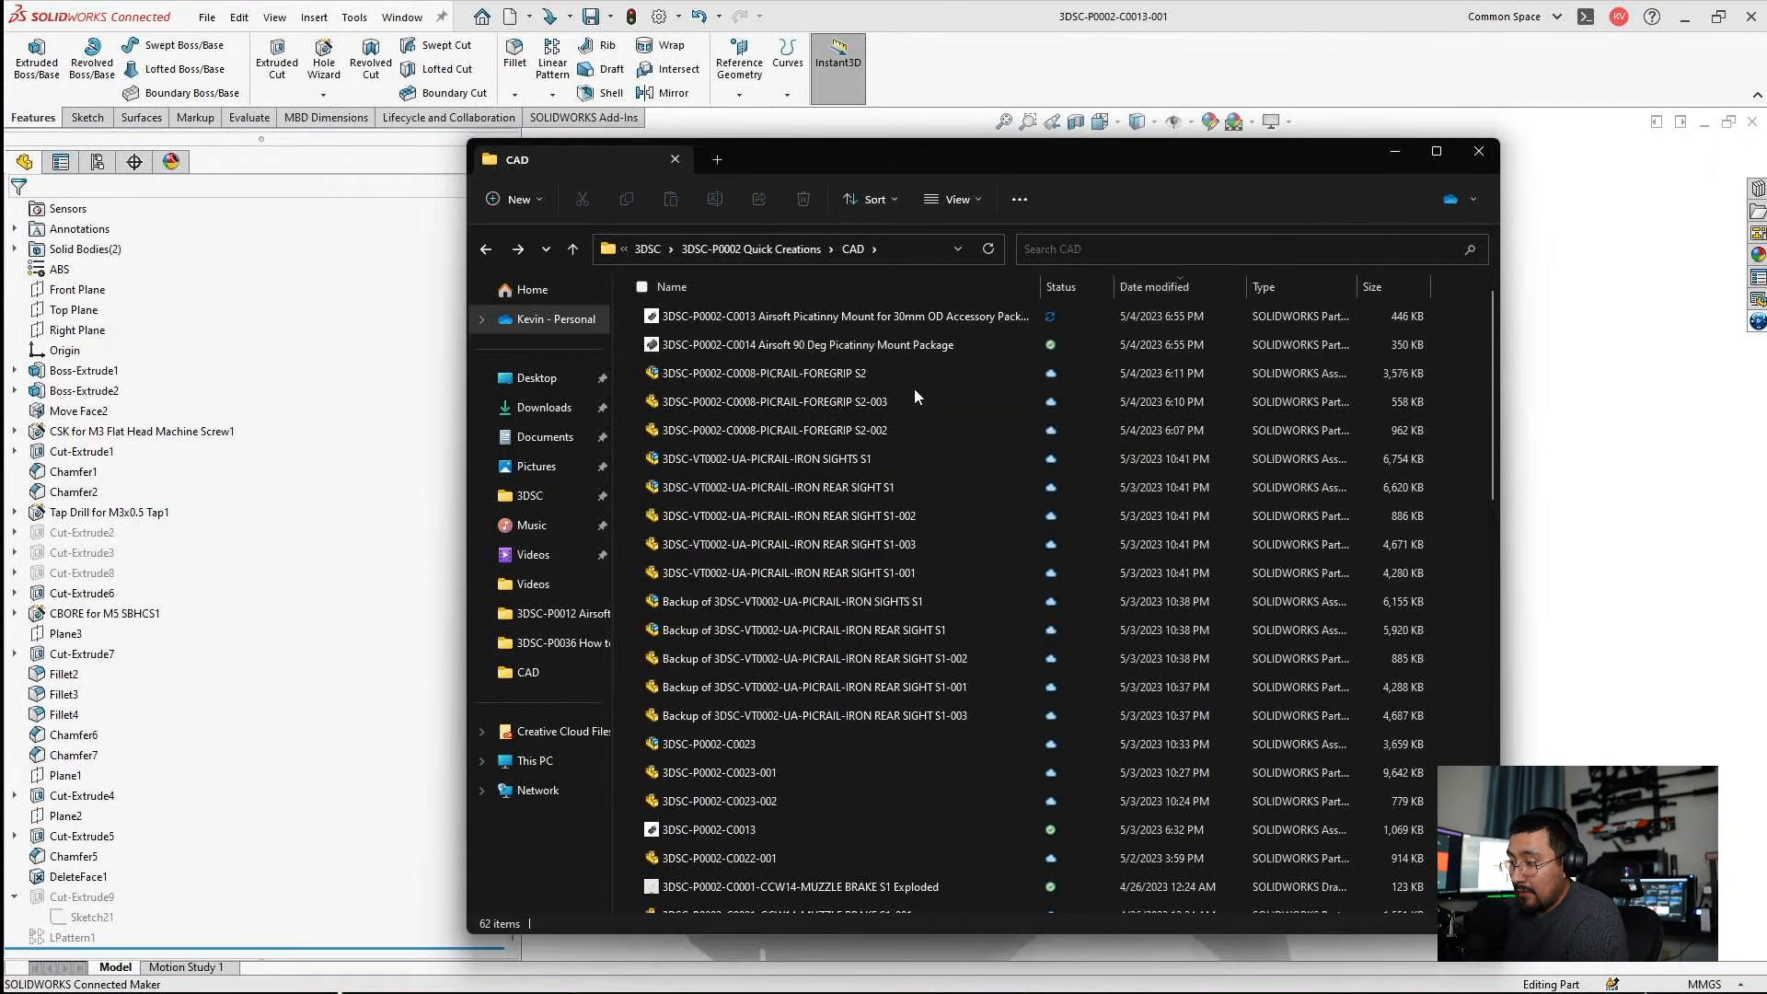
Open the 3DSC-P0002-C0023 assembly and open its 3DSC-P0002-C0023-001 component as a separate part.
{"action": "scroll", "coordinate": [955, 497], "scroll_direction": "down", "scroll_amount": 2}
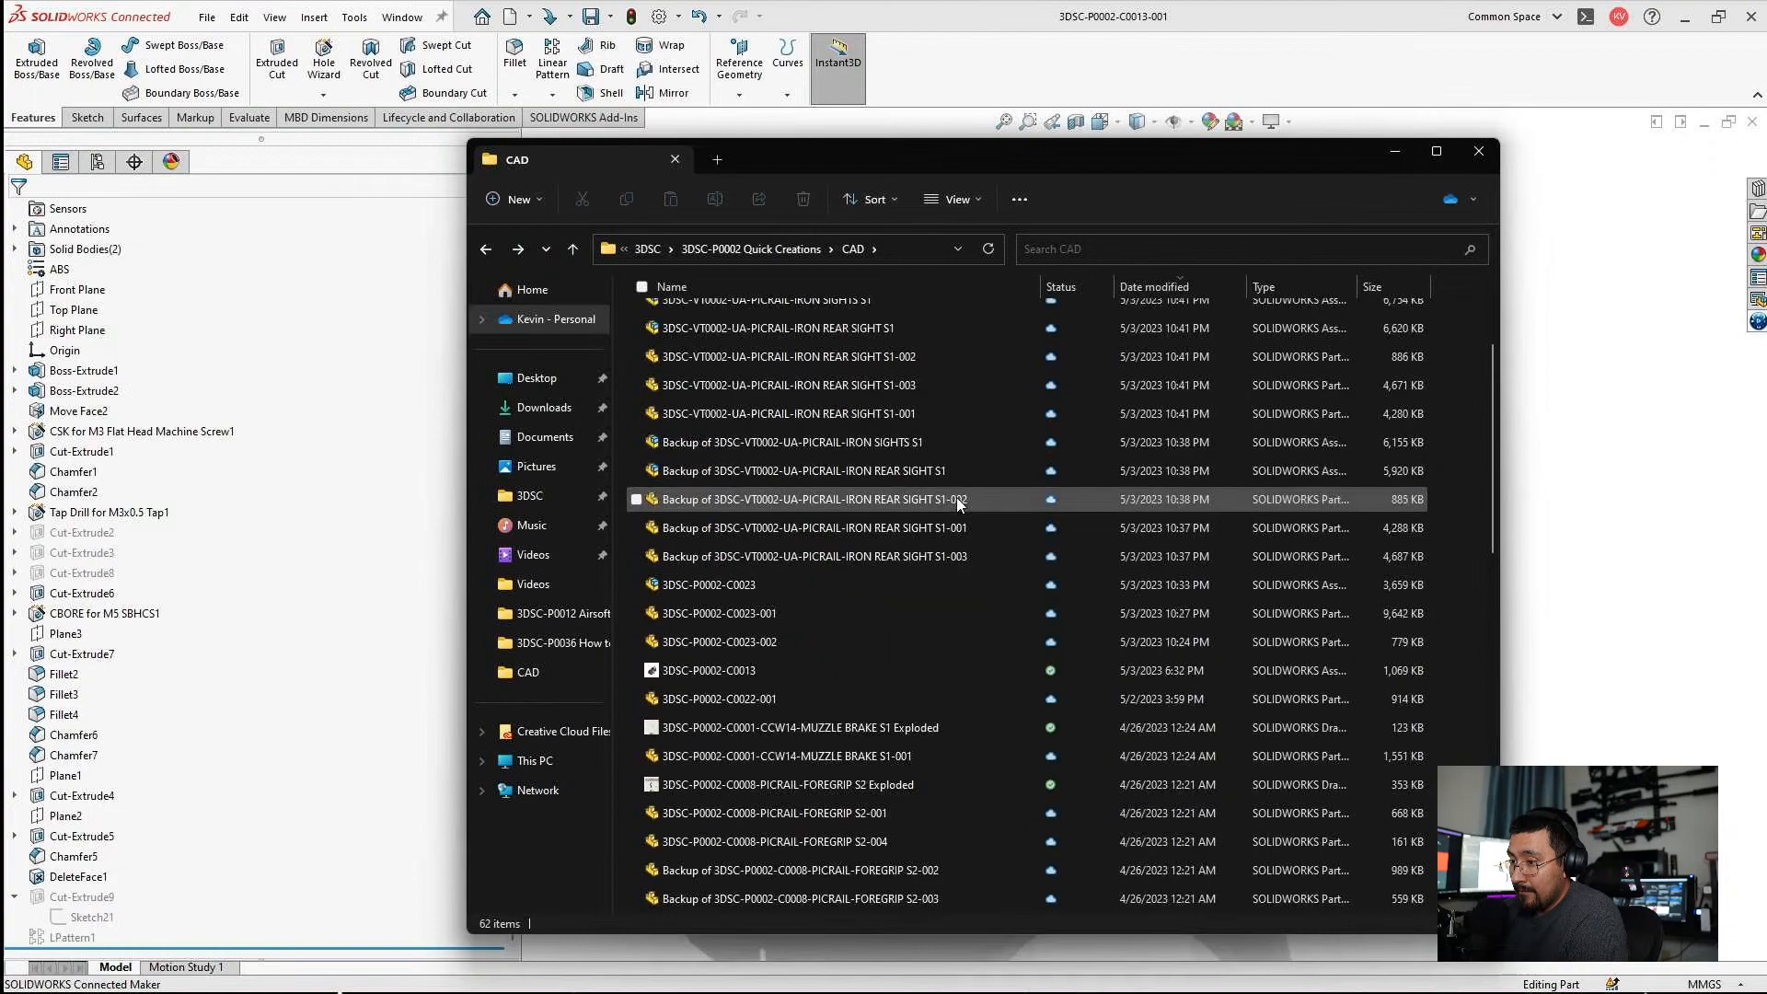
{"action": "left_click", "coordinate": [732, 586]}
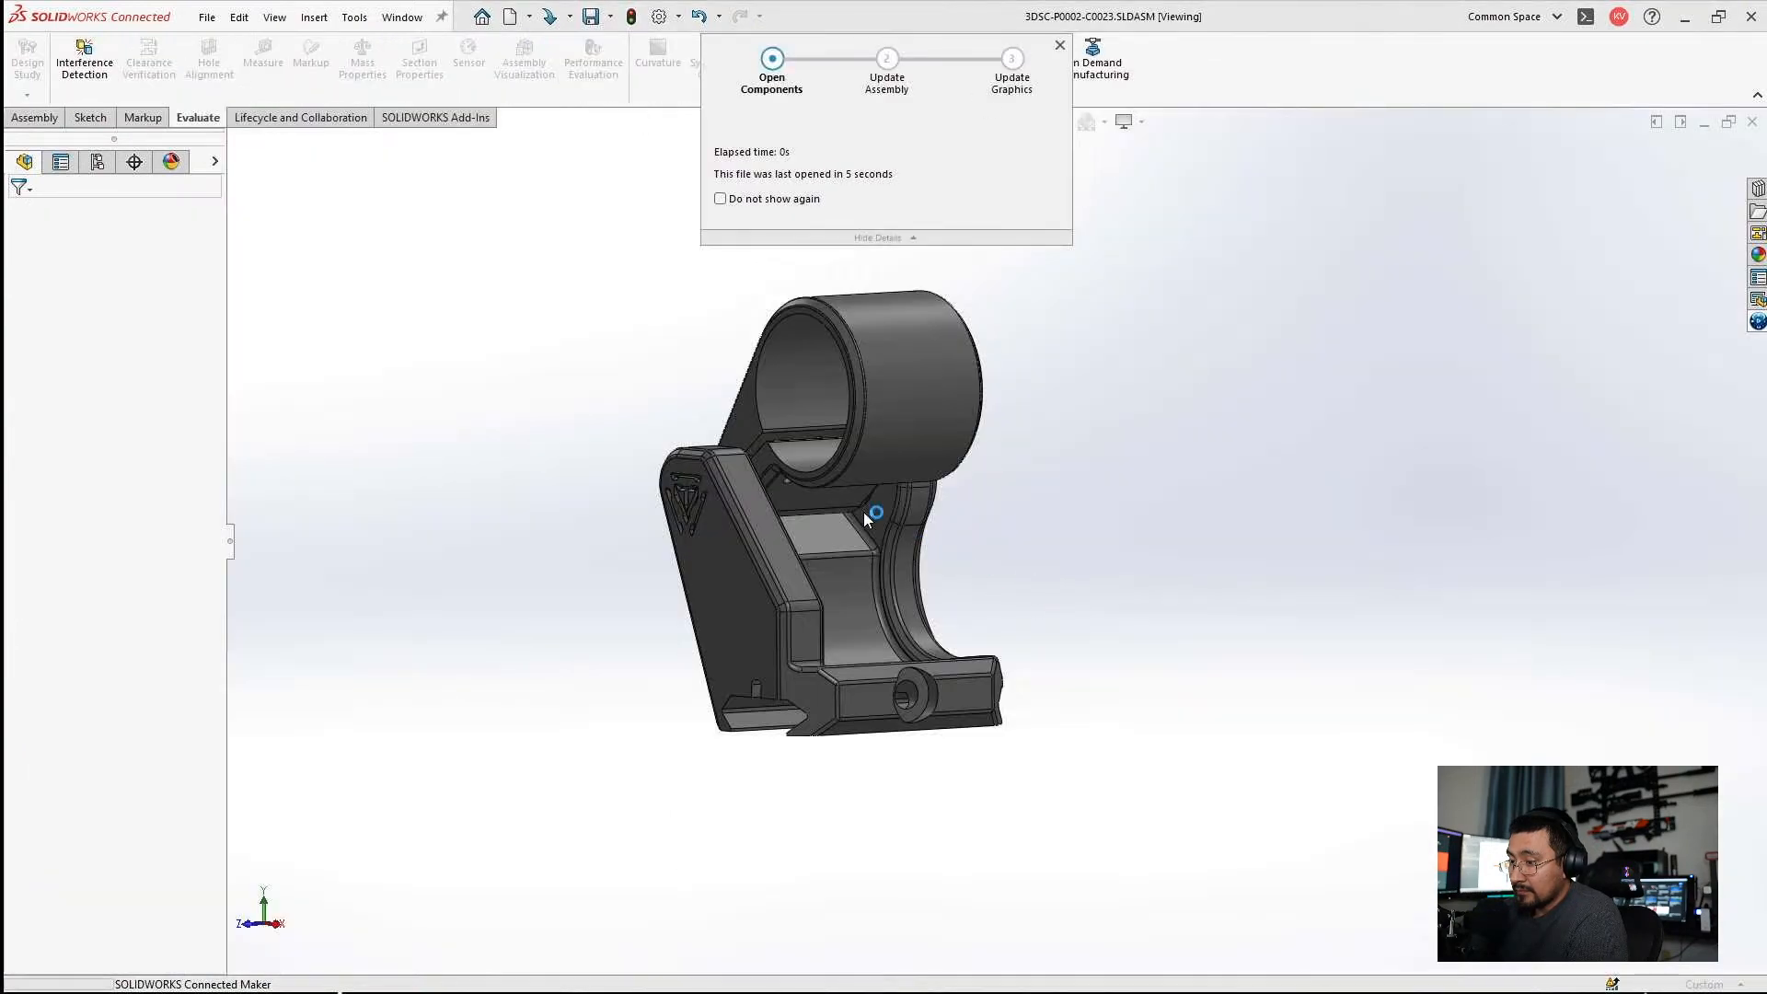
{"action": "left_click", "coordinate": [799, 391]}
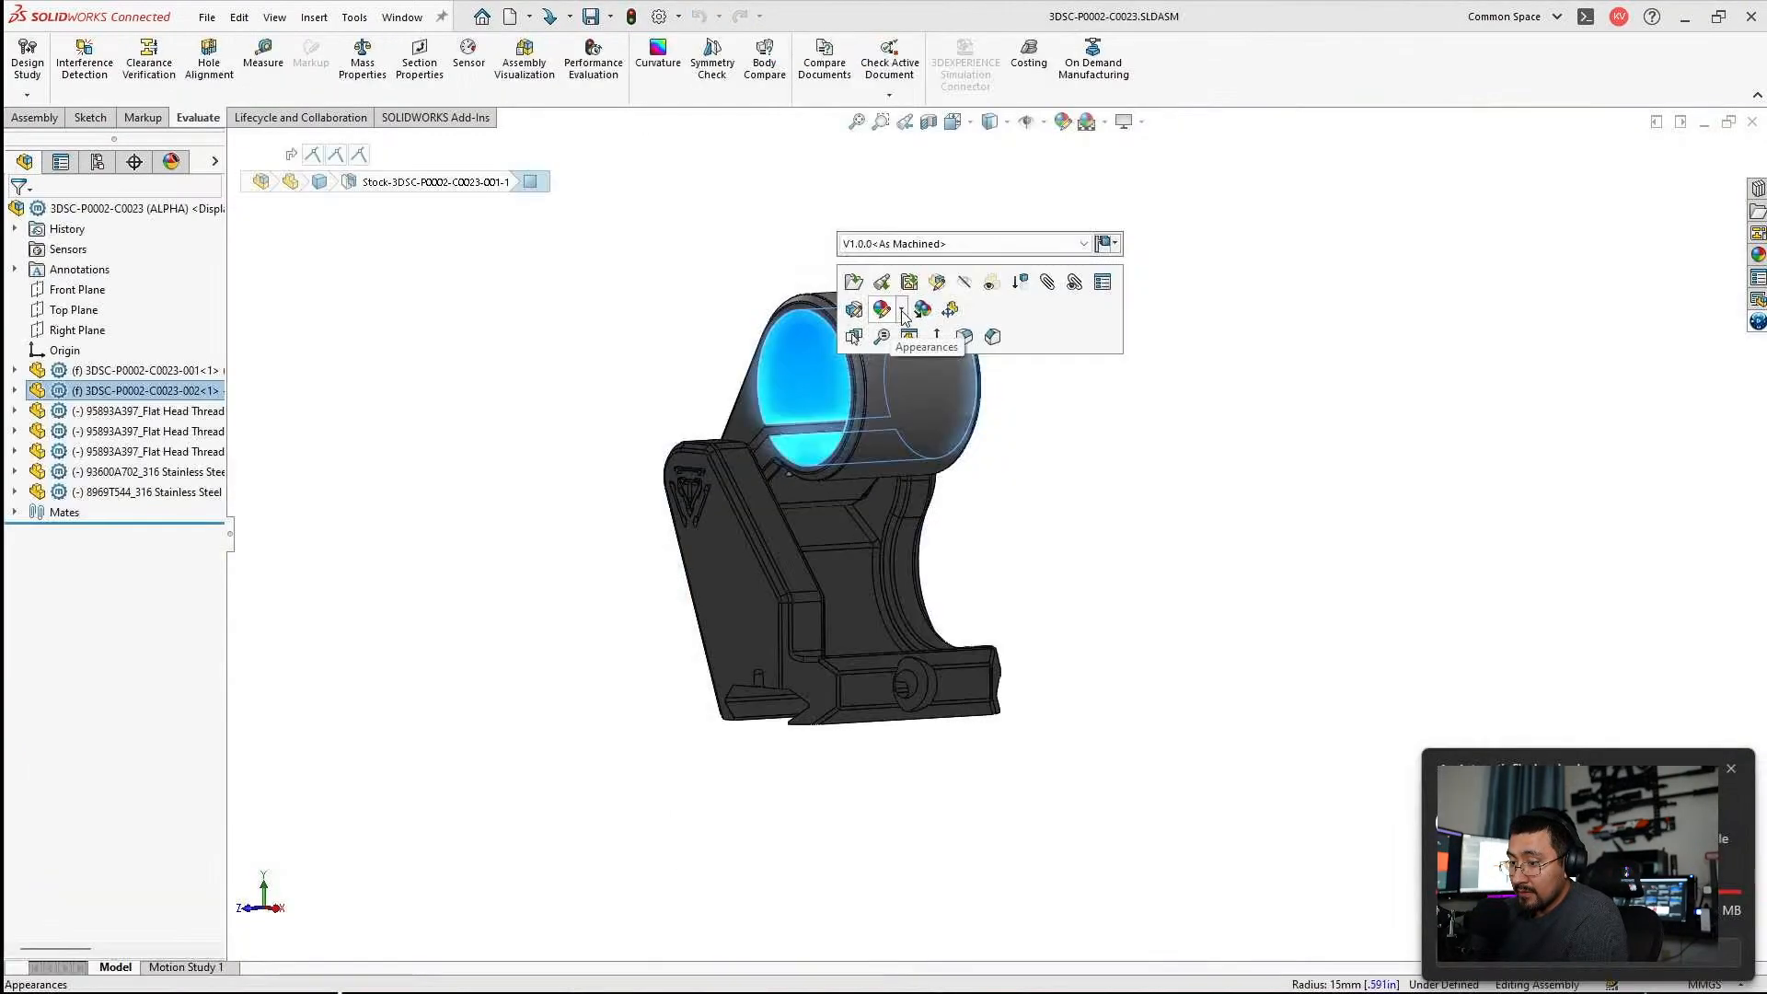
{"action": "left_click", "coordinate": [57, 389]}
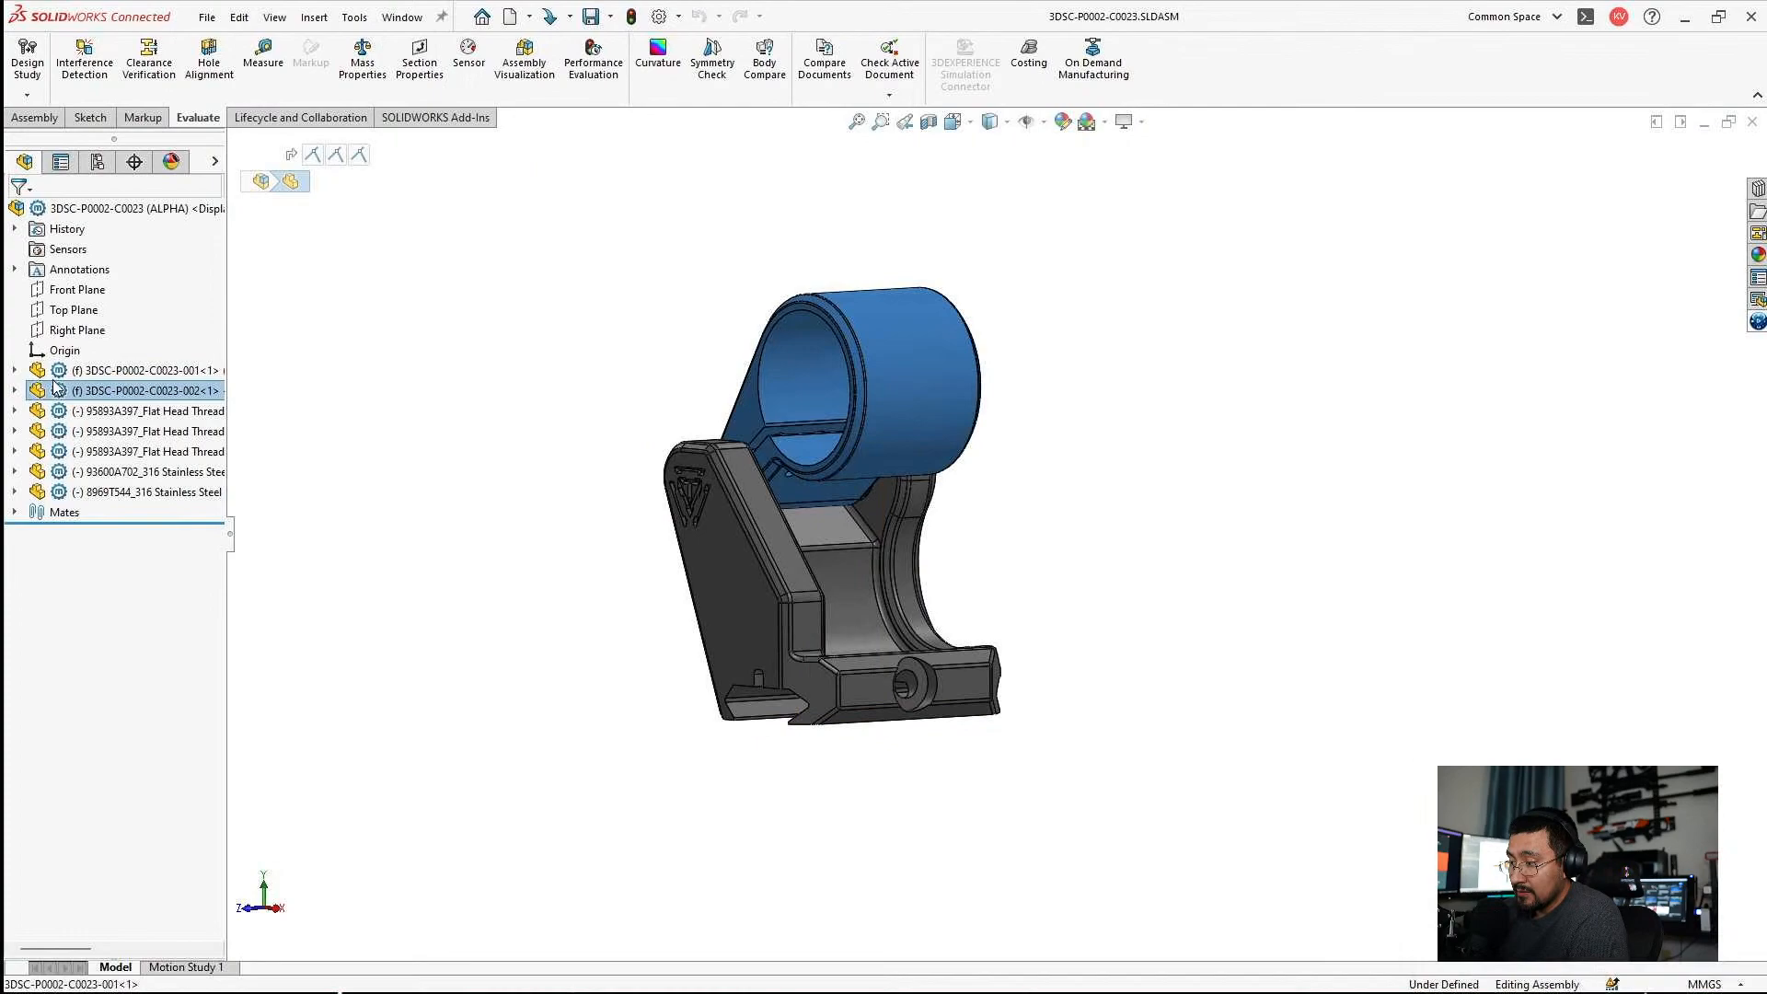
{"action": "left_click", "coordinate": [55, 376]}
{"action": "left_click", "coordinate": [71, 329]}
{"action": "middle_click_drag", "start_coordinate": [1079, 438], "coordinate": [1161, 460]}
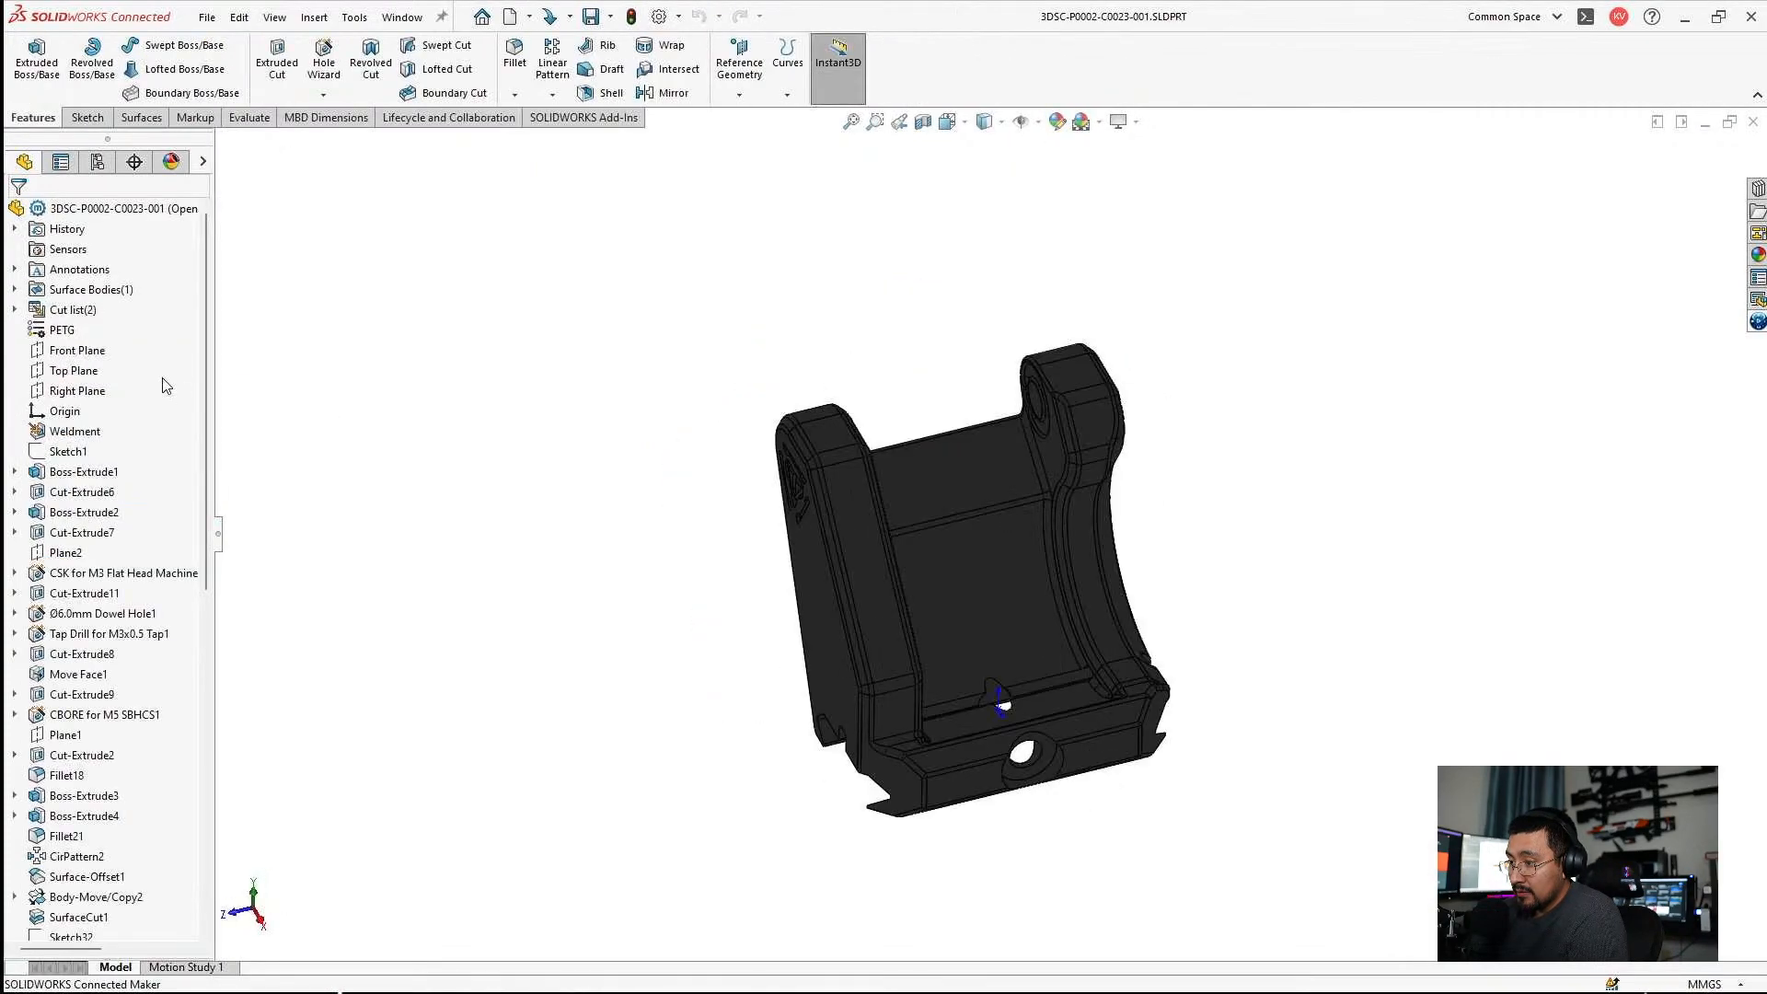
Show the Fillet15 ring body from the cut list and hide the DeleteFace1 mount body.
{"action": "left_click", "coordinate": [14, 309]}
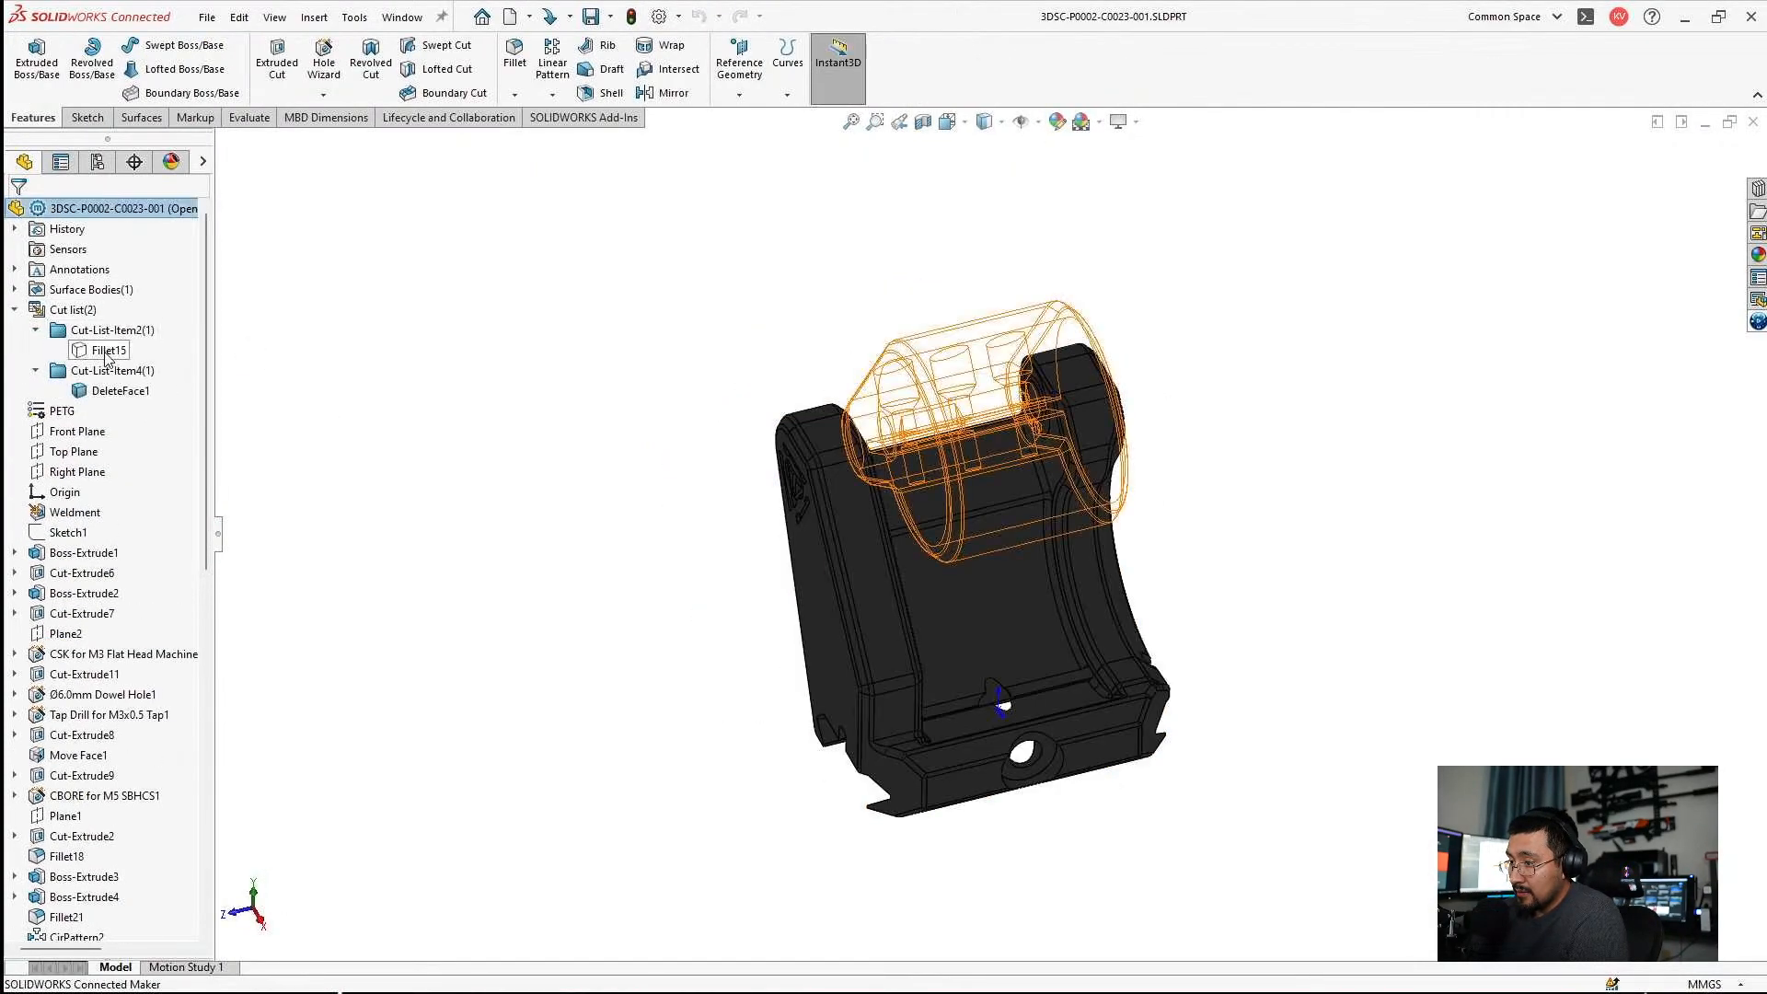
{"action": "left_click", "coordinate": [107, 349]}
{"action": "left_click", "coordinate": [93, 394]}
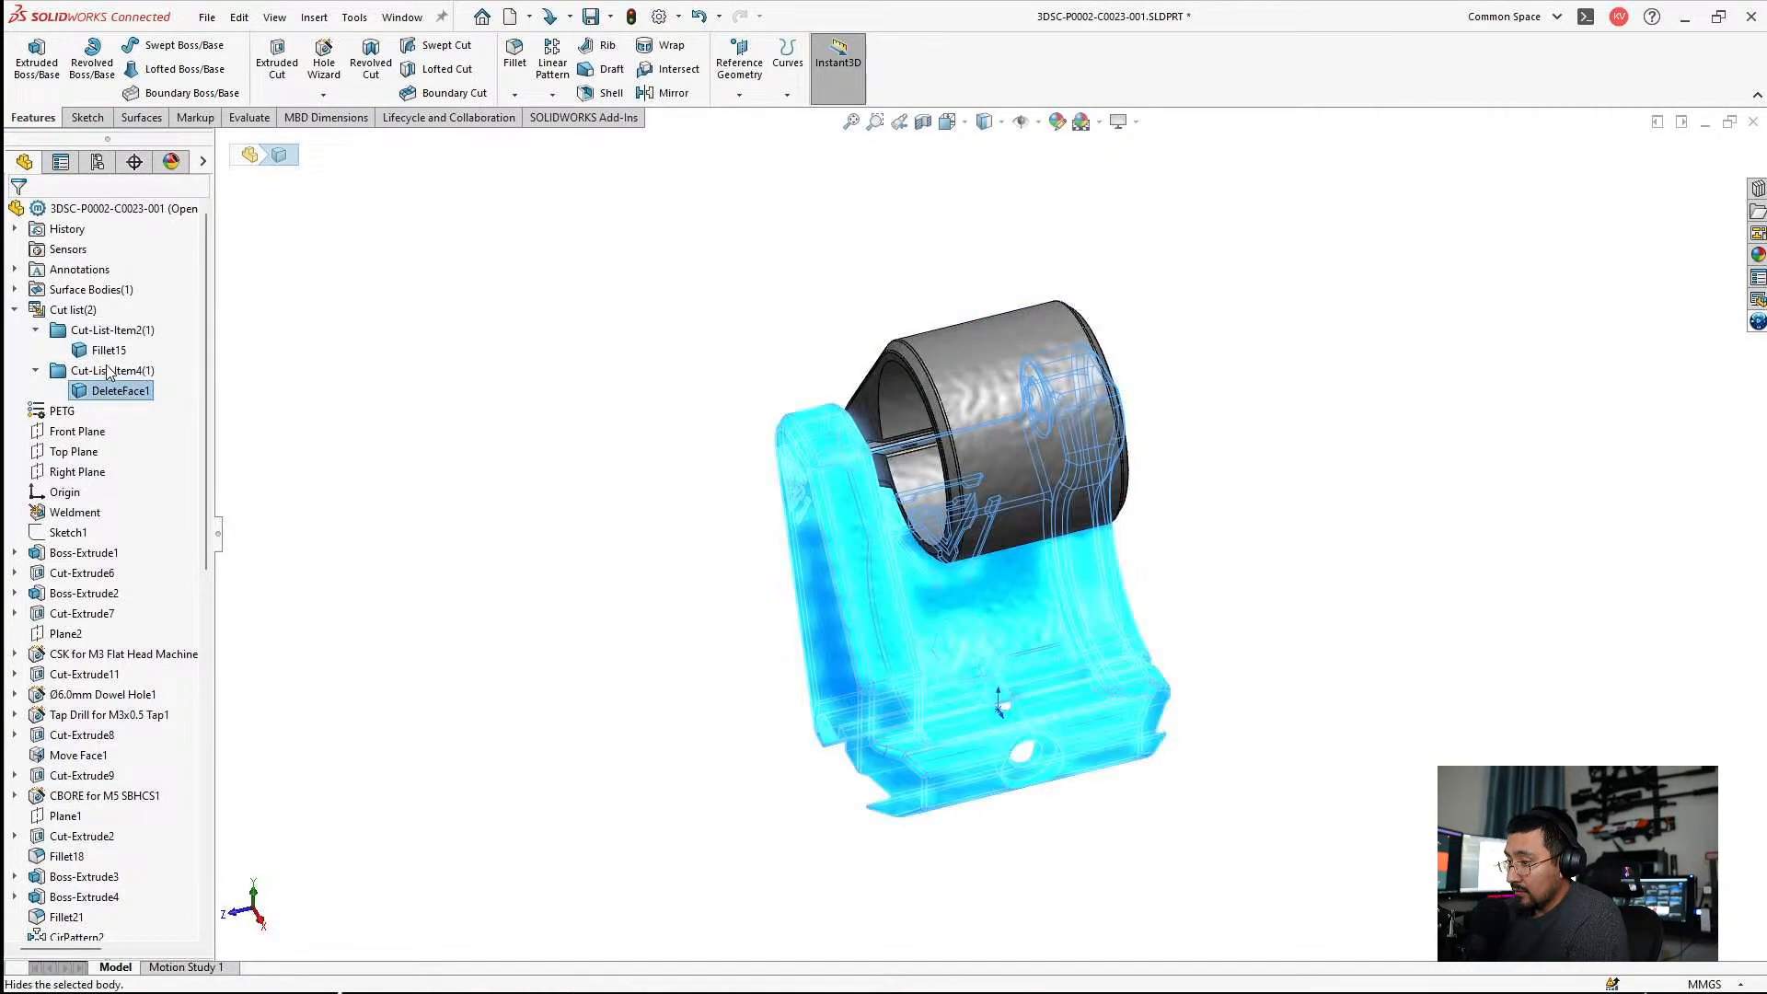
{"action": "left_click", "coordinate": [108, 368]}
Edit Sketch12 of Boss-Extrude2 and set the ring's wall thickness to 4 mm.
{"action": "middle_click_drag", "start_coordinate": [954, 487], "coordinate": [985, 385]}
{"action": "scroll", "coordinate": [945, 412], "scroll_direction": "down", "scroll_amount": 4}
{"action": "left_click", "coordinate": [942, 413]}
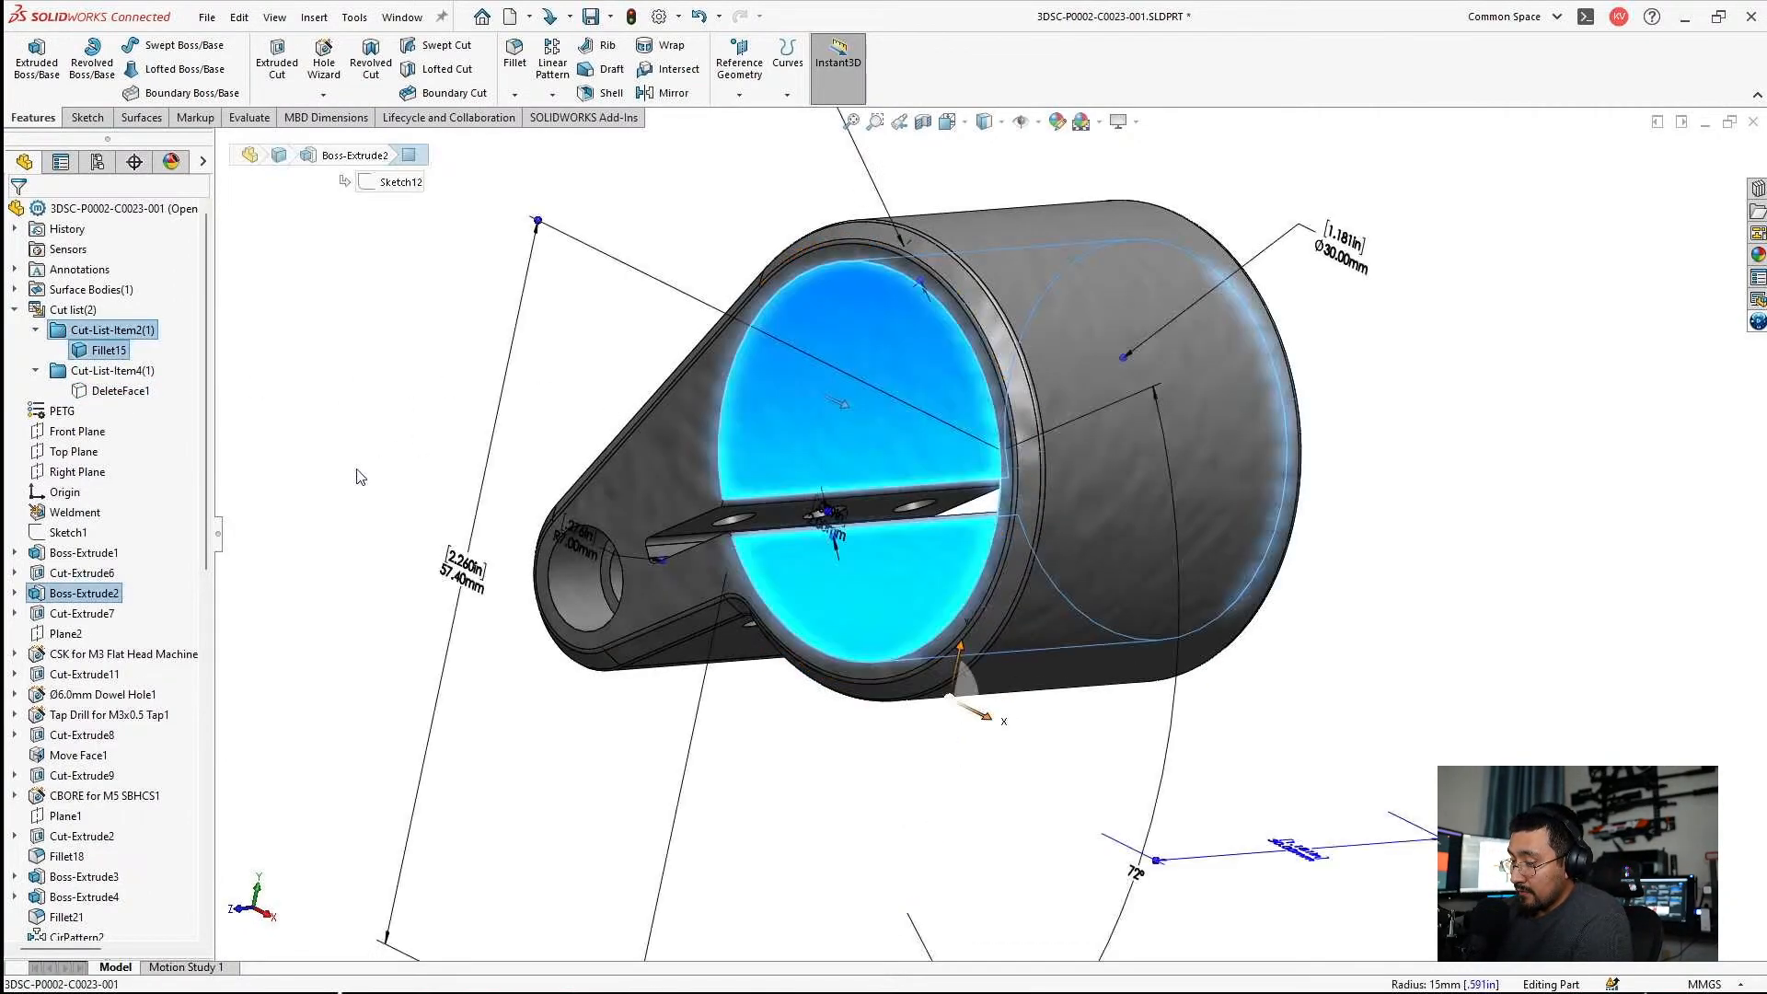
{"action": "left_click", "coordinate": [14, 593]}
{"action": "left_click", "coordinate": [81, 614]}
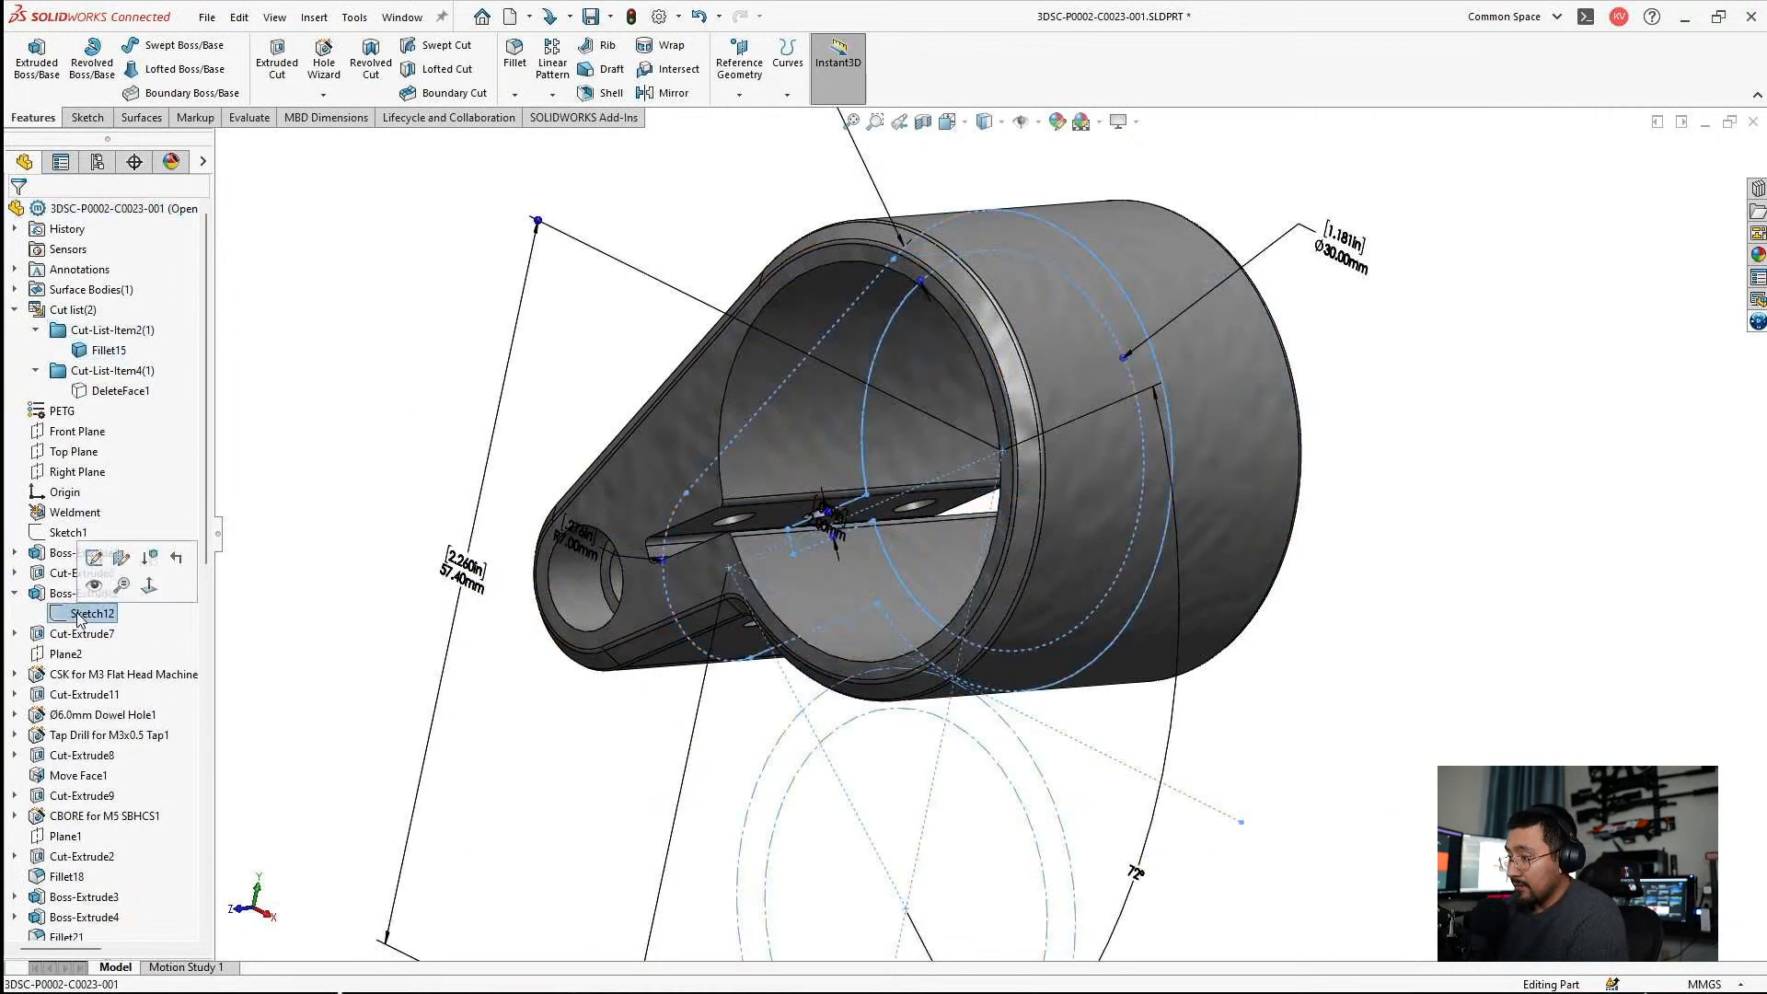
{"action": "left_click", "coordinate": [95, 557]}
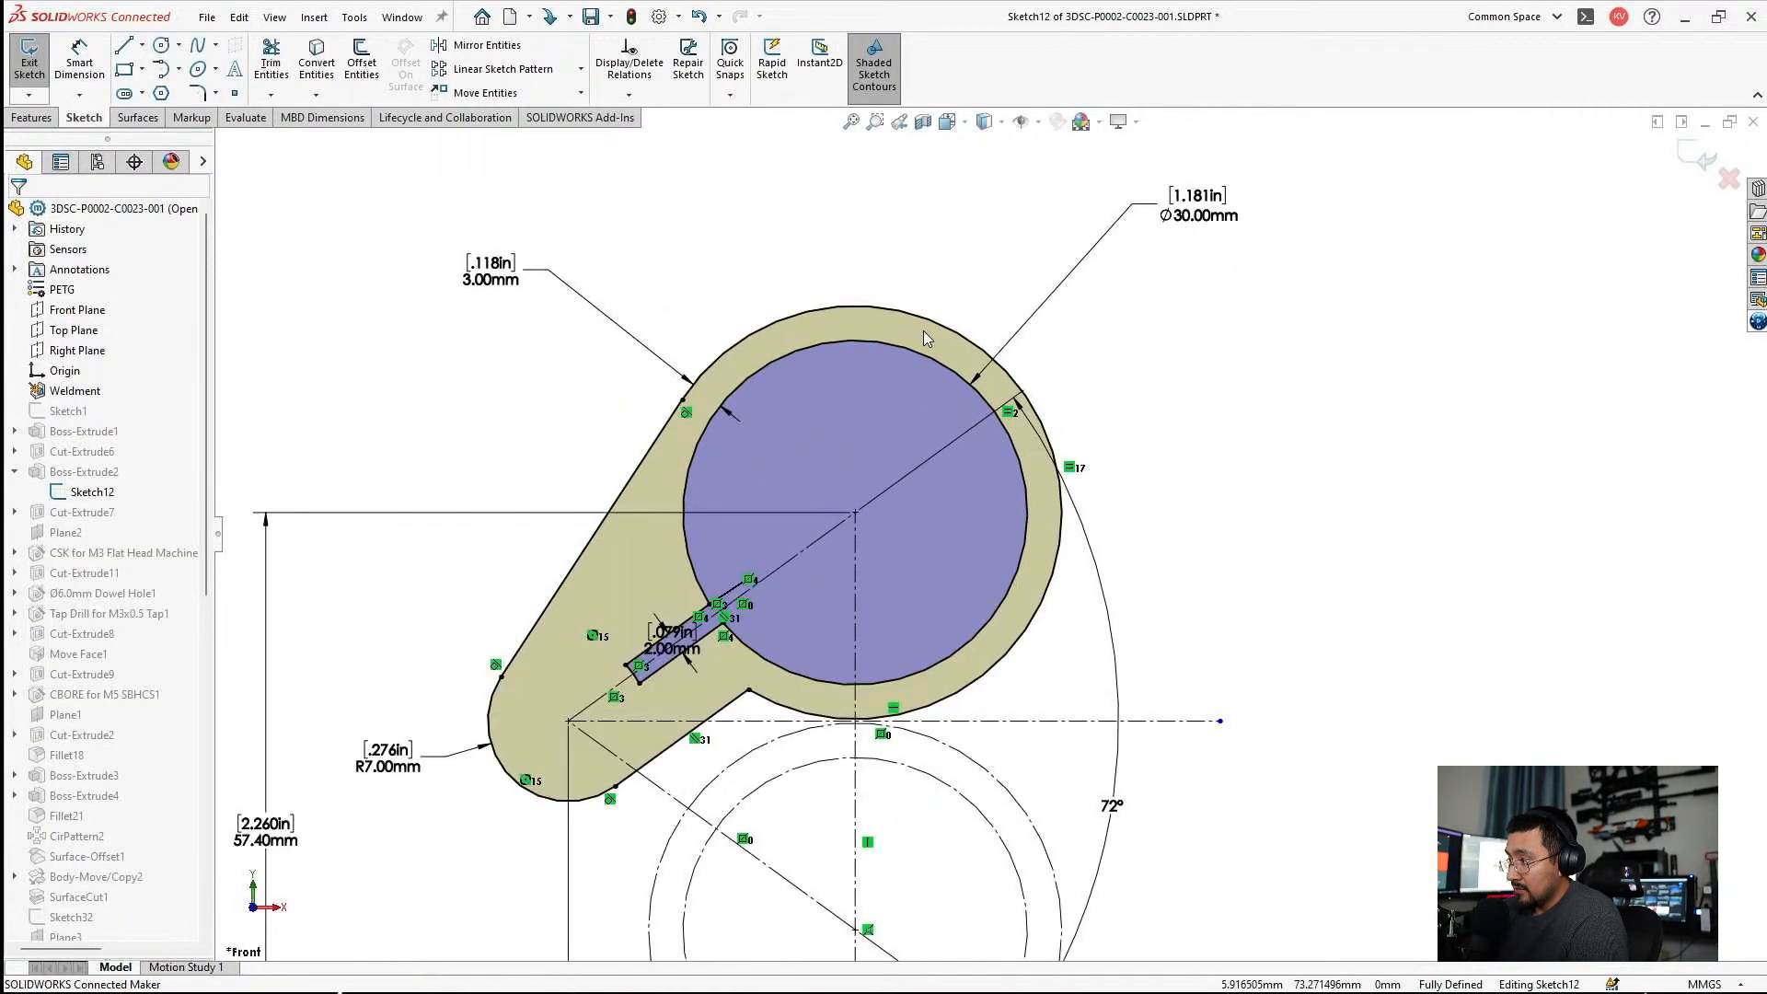
{"action": "double_click", "coordinate": [491, 271]}
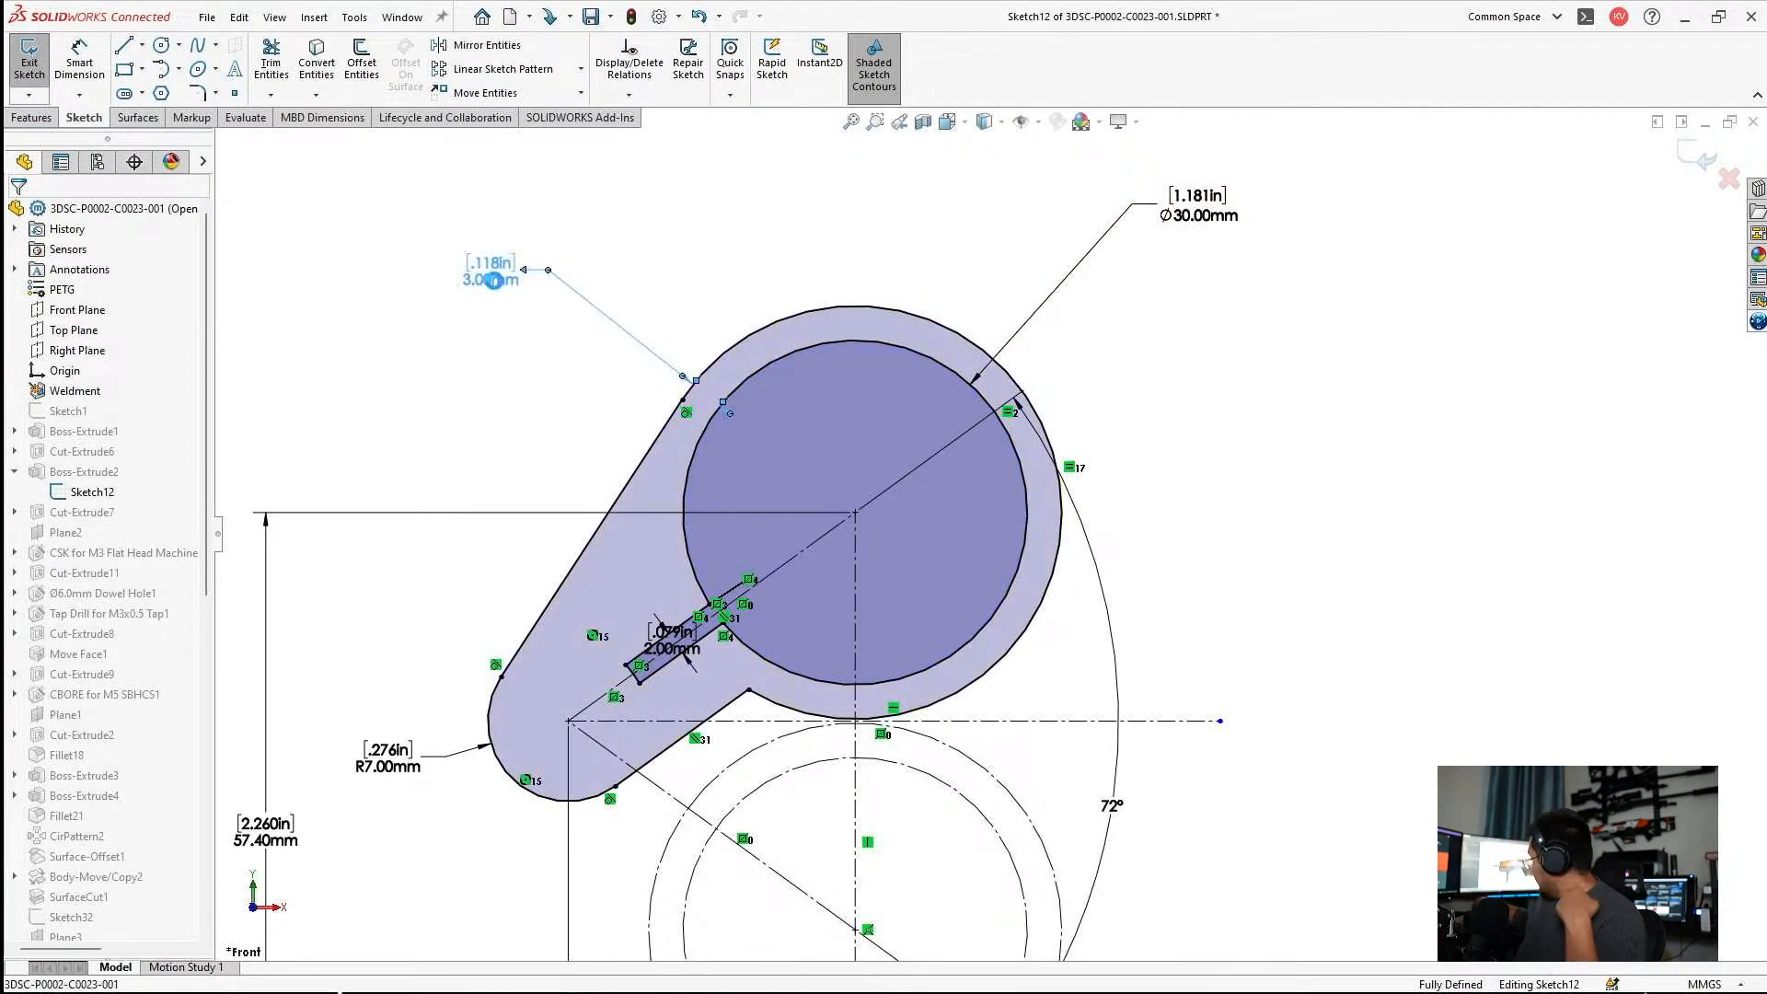
{"action": "type", "text": "4"}
{"action": "key", "text": "Return"}
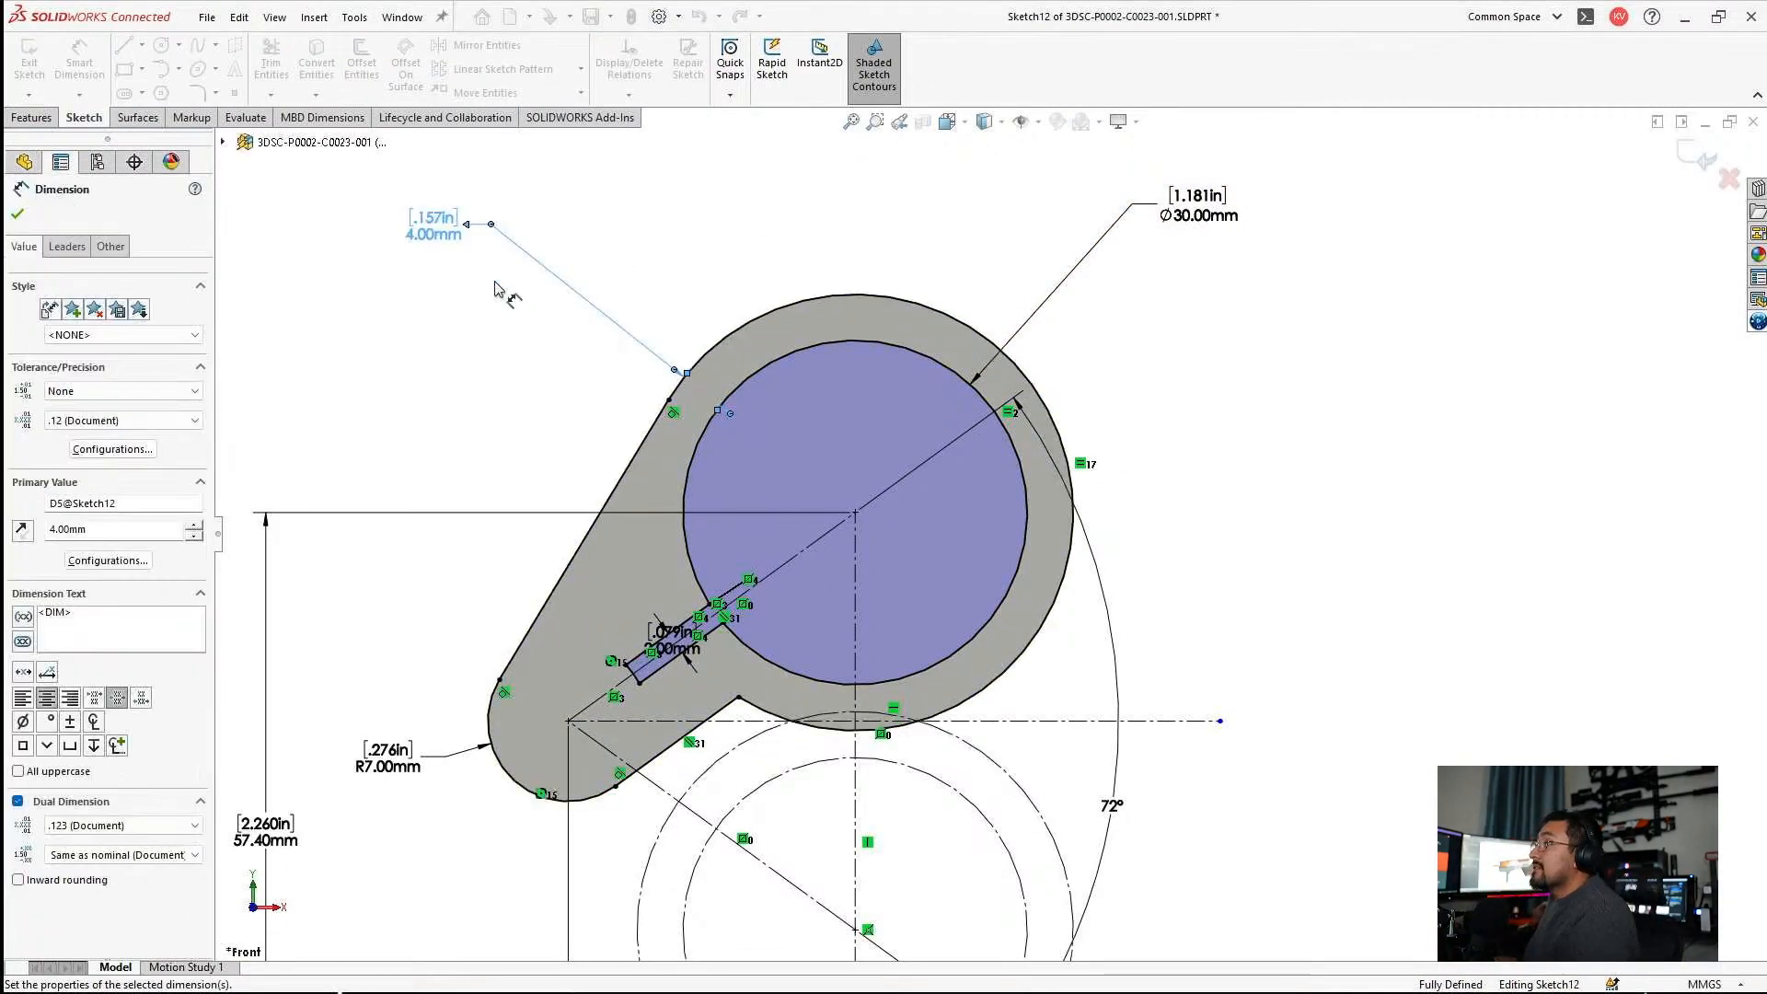
Set the ring's inner diameter to 30.5 mm.
{"action": "double_click", "coordinate": [1173, 211]}
{"action": "type", "text": "30.5"}
{"action": "key", "text": "Return"}
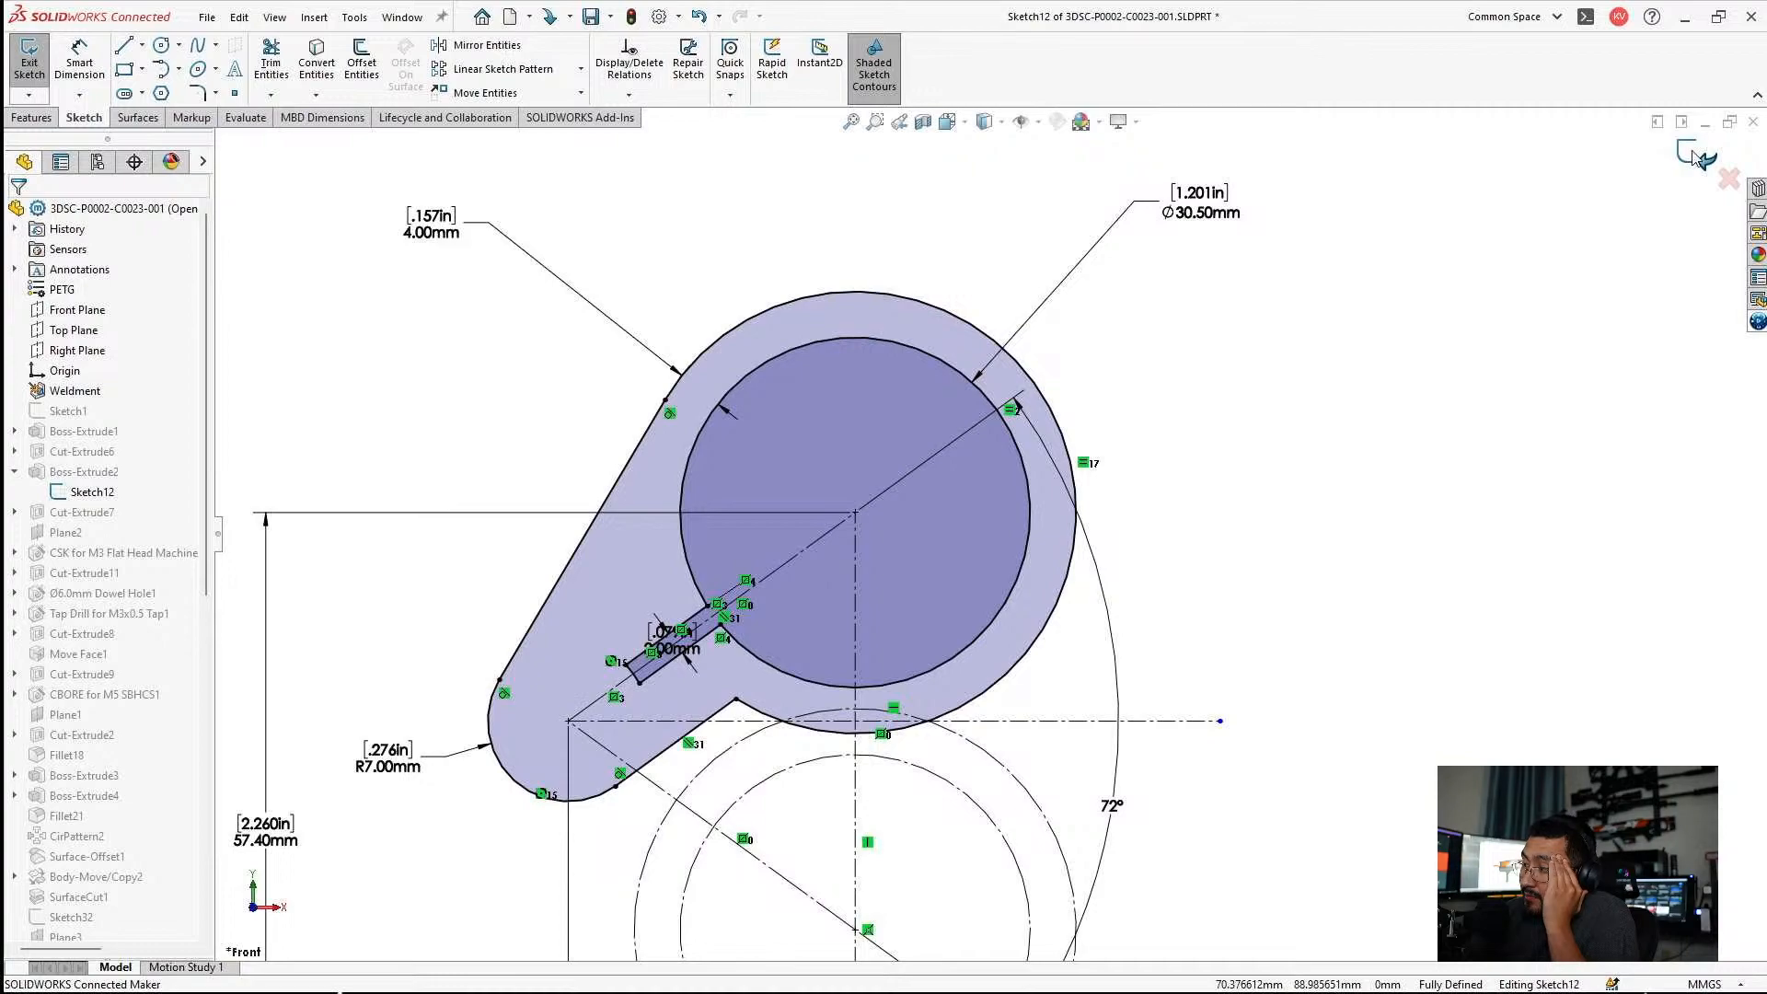
Set the ring's inner diameter to 31 mm and exit the sketch, ignoring the rebuild errors.
{"action": "double_click", "coordinate": [1231, 218]}
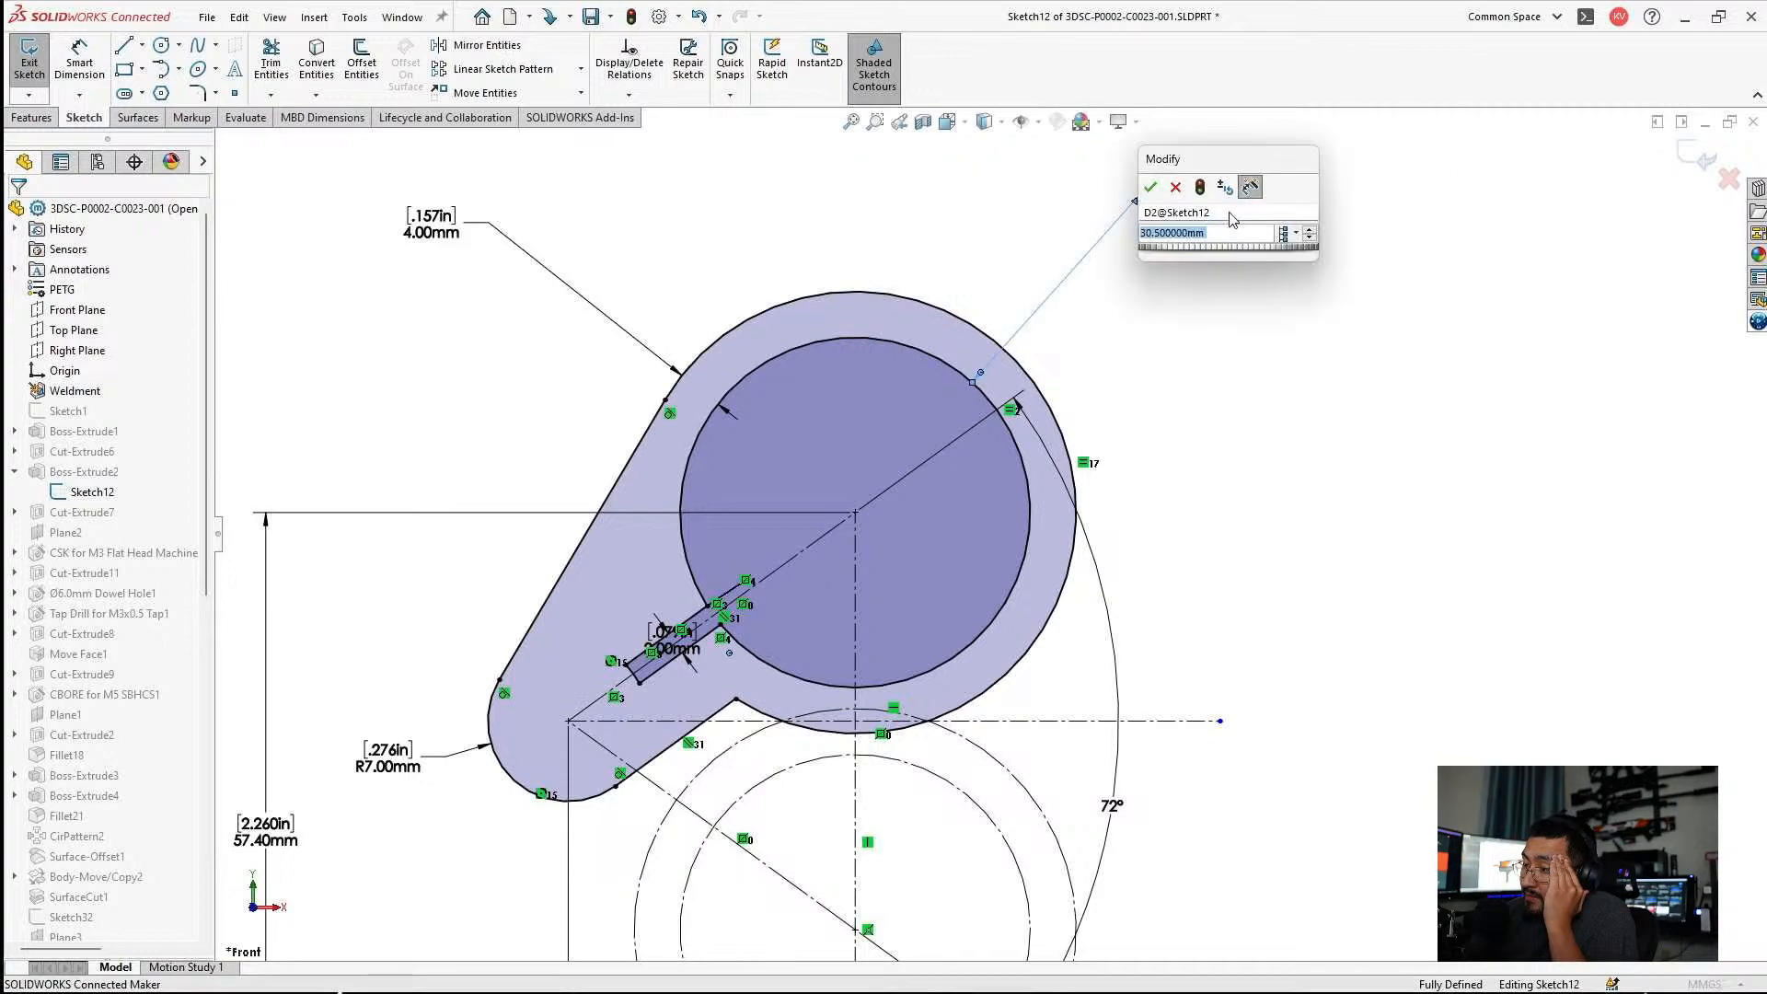
{"action": "type", "text": "31"}
{"action": "key", "text": "Return"}
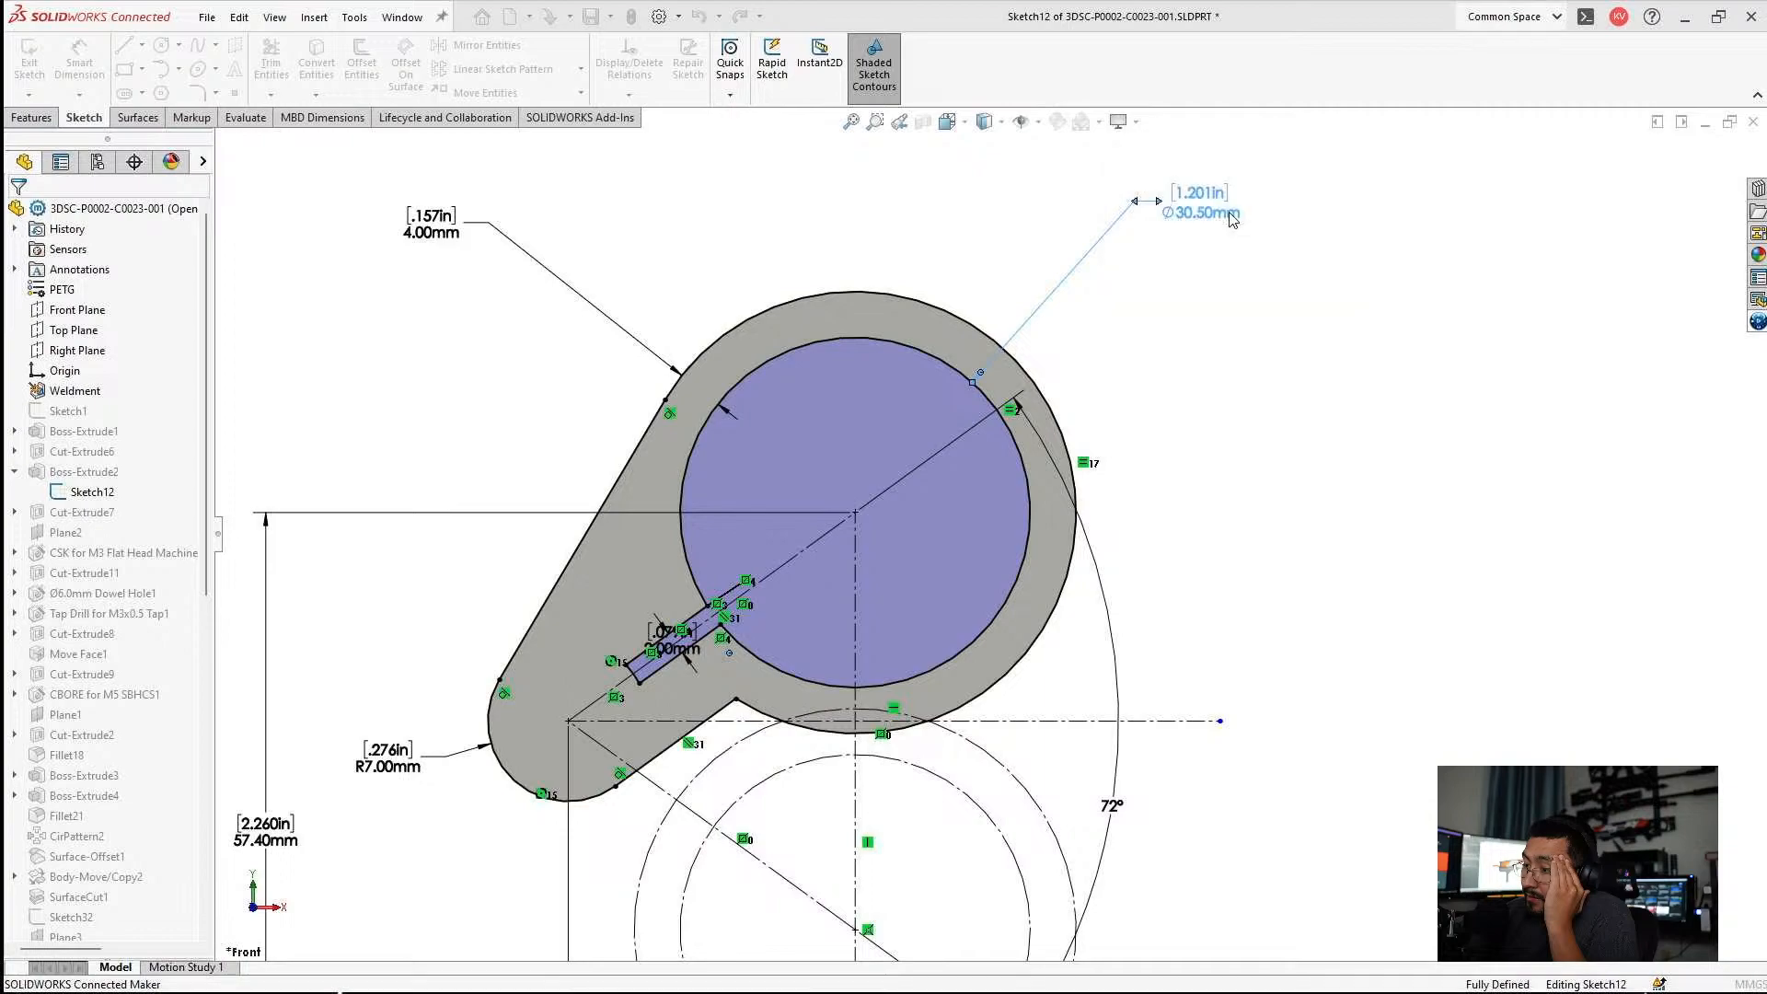
{"action": "left_click", "coordinate": [1332, 665]}
{"action": "scroll", "coordinate": [1332, 666], "scroll_direction": "up", "scroll_amount": 3}
{"action": "scroll", "coordinate": [912, 679], "scroll_direction": "down", "scroll_amount": 2}
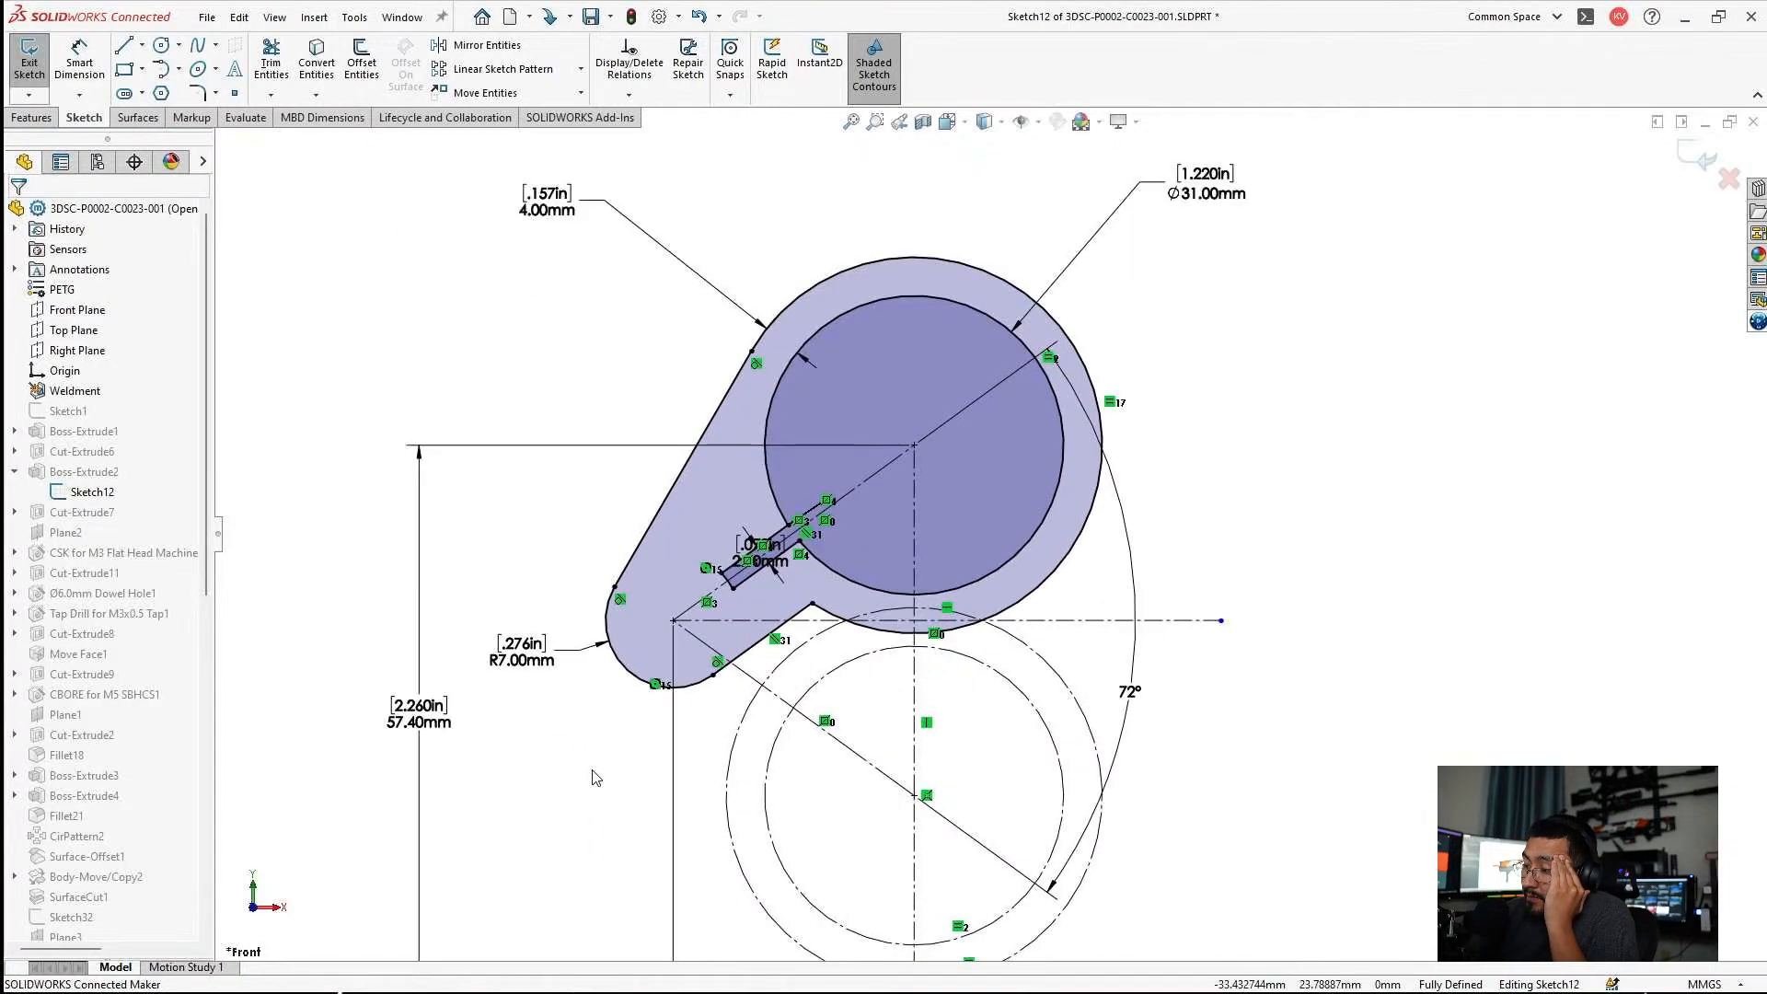
{"action": "scroll", "coordinate": [948, 709], "scroll_direction": "up", "scroll_amount": 2}
{"action": "scroll", "coordinate": [1047, 656], "scroll_direction": "down", "scroll_amount": 2}
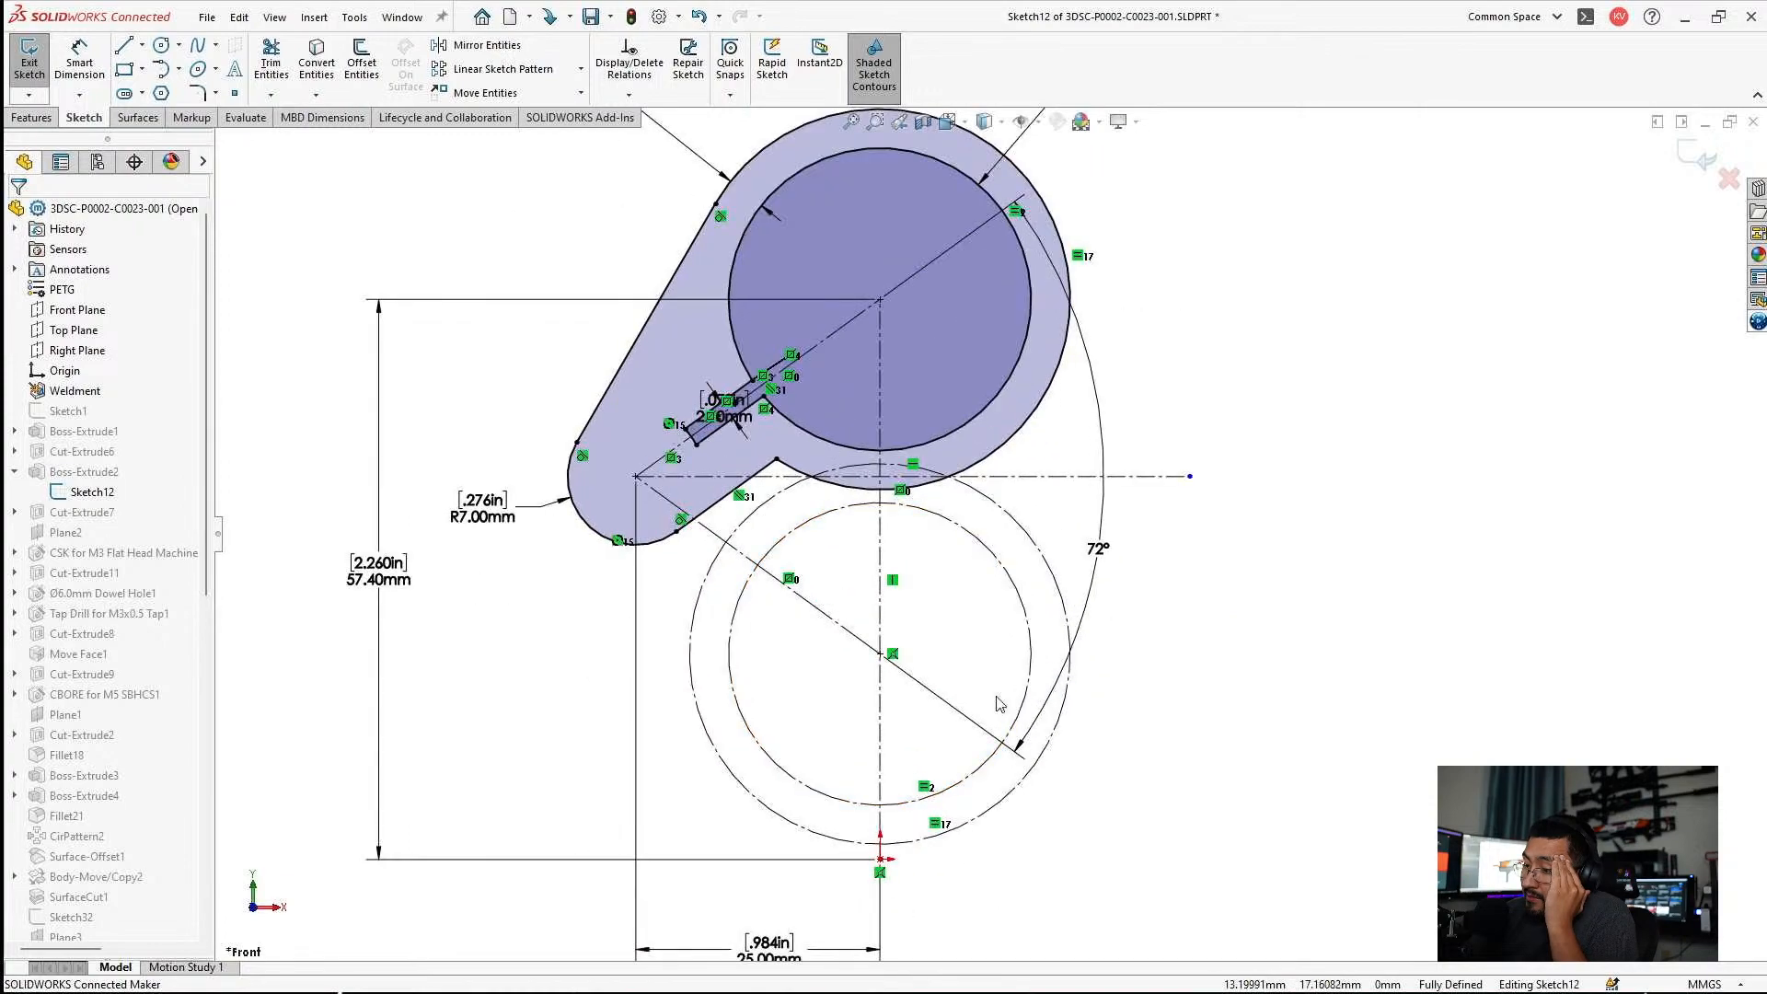
{"action": "left_click", "coordinate": [1691, 158]}
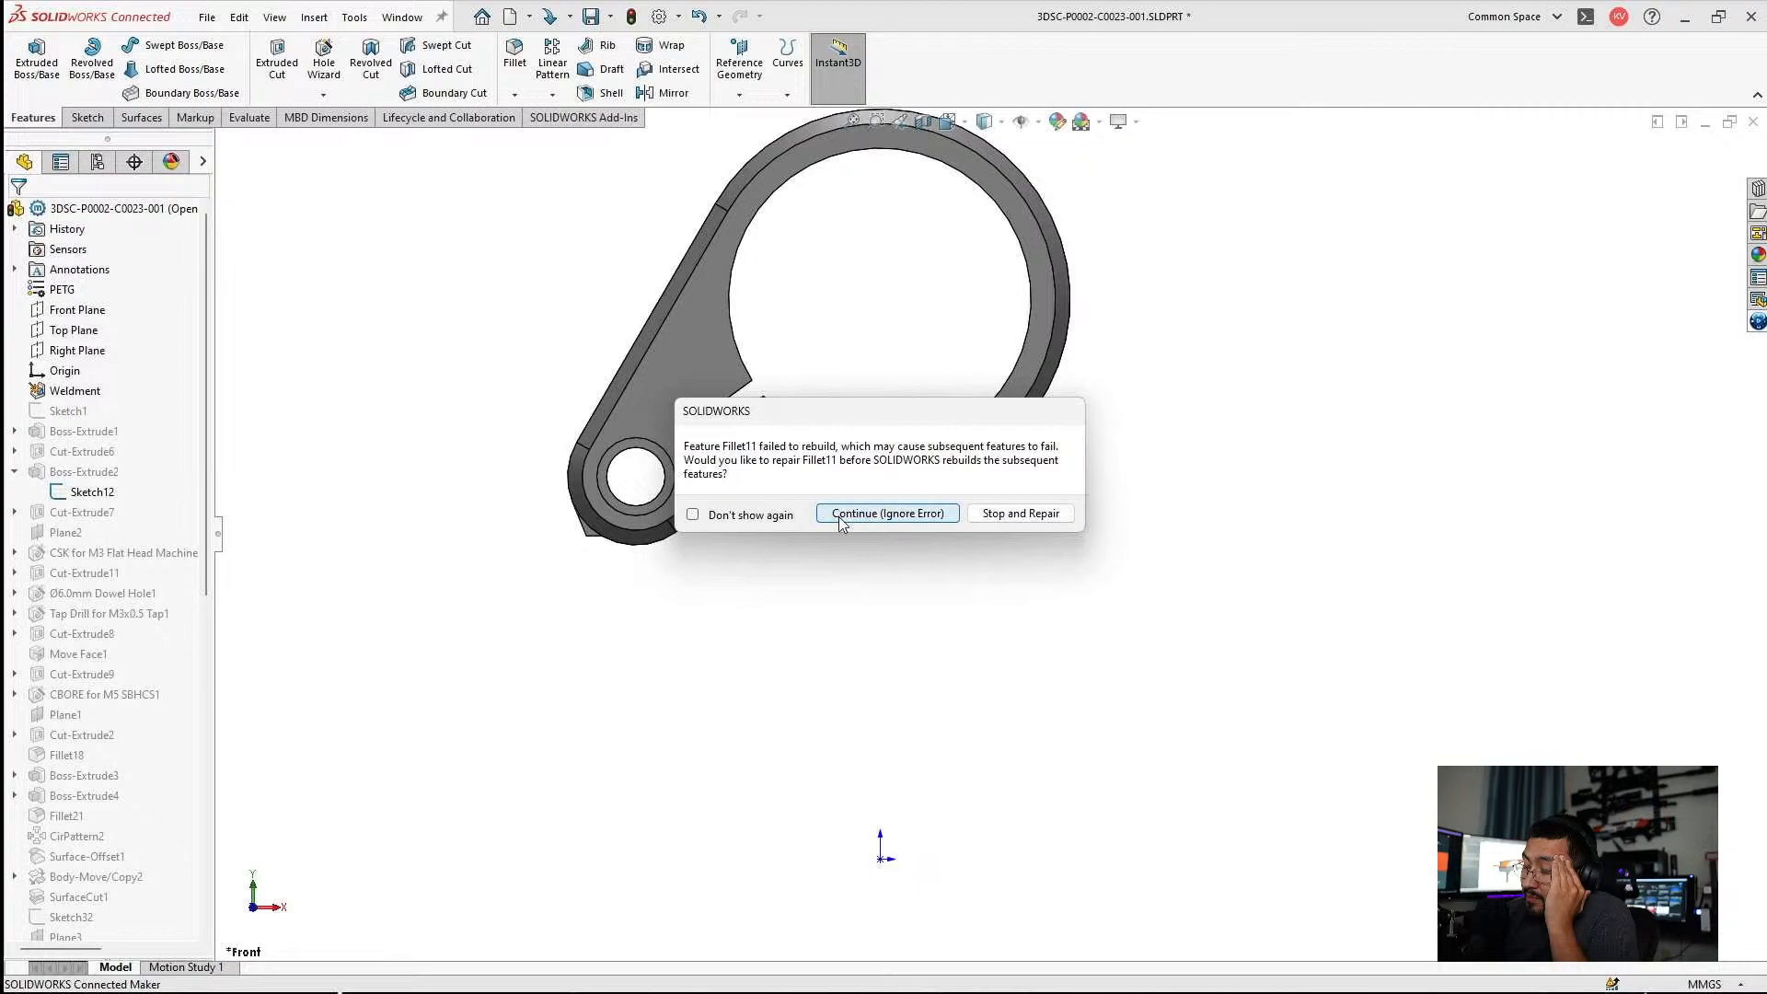
{"action": "left_click", "coordinate": [886, 514]}
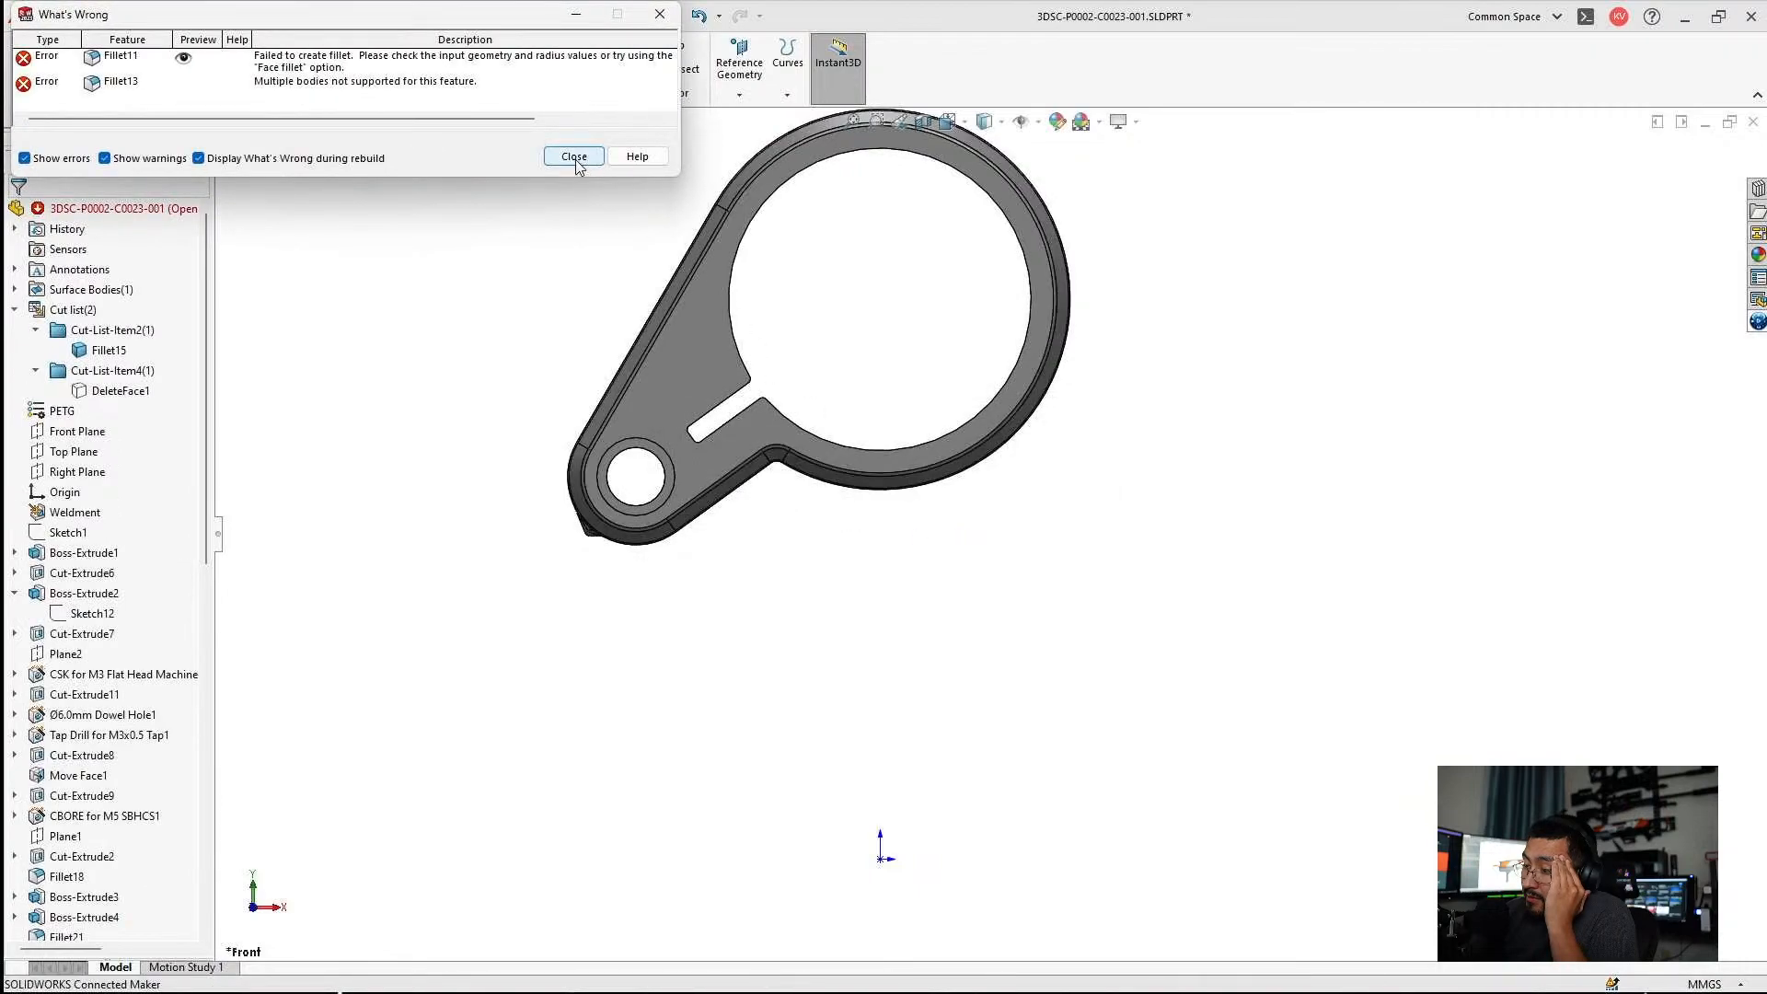
{"action": "left_click", "coordinate": [574, 157]}
Show the DeleteFace1 mount body and hide the Fillet15 ring body, in an isometric view.
{"action": "key", "text": "ctrl+7"}
{"action": "left_click", "coordinate": [103, 392]}
{"action": "left_click", "coordinate": [111, 365]}
{"action": "left_click", "coordinate": [348, 401]}
Examine the mount body's cradle, lower slot and rail clamp area from several angles.
{"action": "scroll", "coordinate": [972, 706], "scroll_direction": "down", "scroll_amount": 1}
{"action": "middle_click_drag", "start_coordinate": [972, 707], "coordinate": [957, 790]}
{"action": "scroll", "coordinate": [962, 714], "scroll_direction": "down", "scroll_amount": 3}
{"action": "middle_click_drag", "start_coordinate": [962, 719], "coordinate": [954, 641]}
{"action": "scroll", "coordinate": [184, 689], "scroll_direction": "down", "scroll_amount": 9}
{"action": "scroll", "coordinate": [184, 690], "scroll_direction": "down", "scroll_amount": 3}
{"action": "middle_click_drag", "start_coordinate": [856, 671], "coordinate": [486, 558]}
{"action": "scroll", "coordinate": [555, 673], "scroll_direction": "down", "scroll_amount": 2}
{"action": "scroll", "coordinate": [557, 662], "scroll_direction": "up", "scroll_amount": 2}
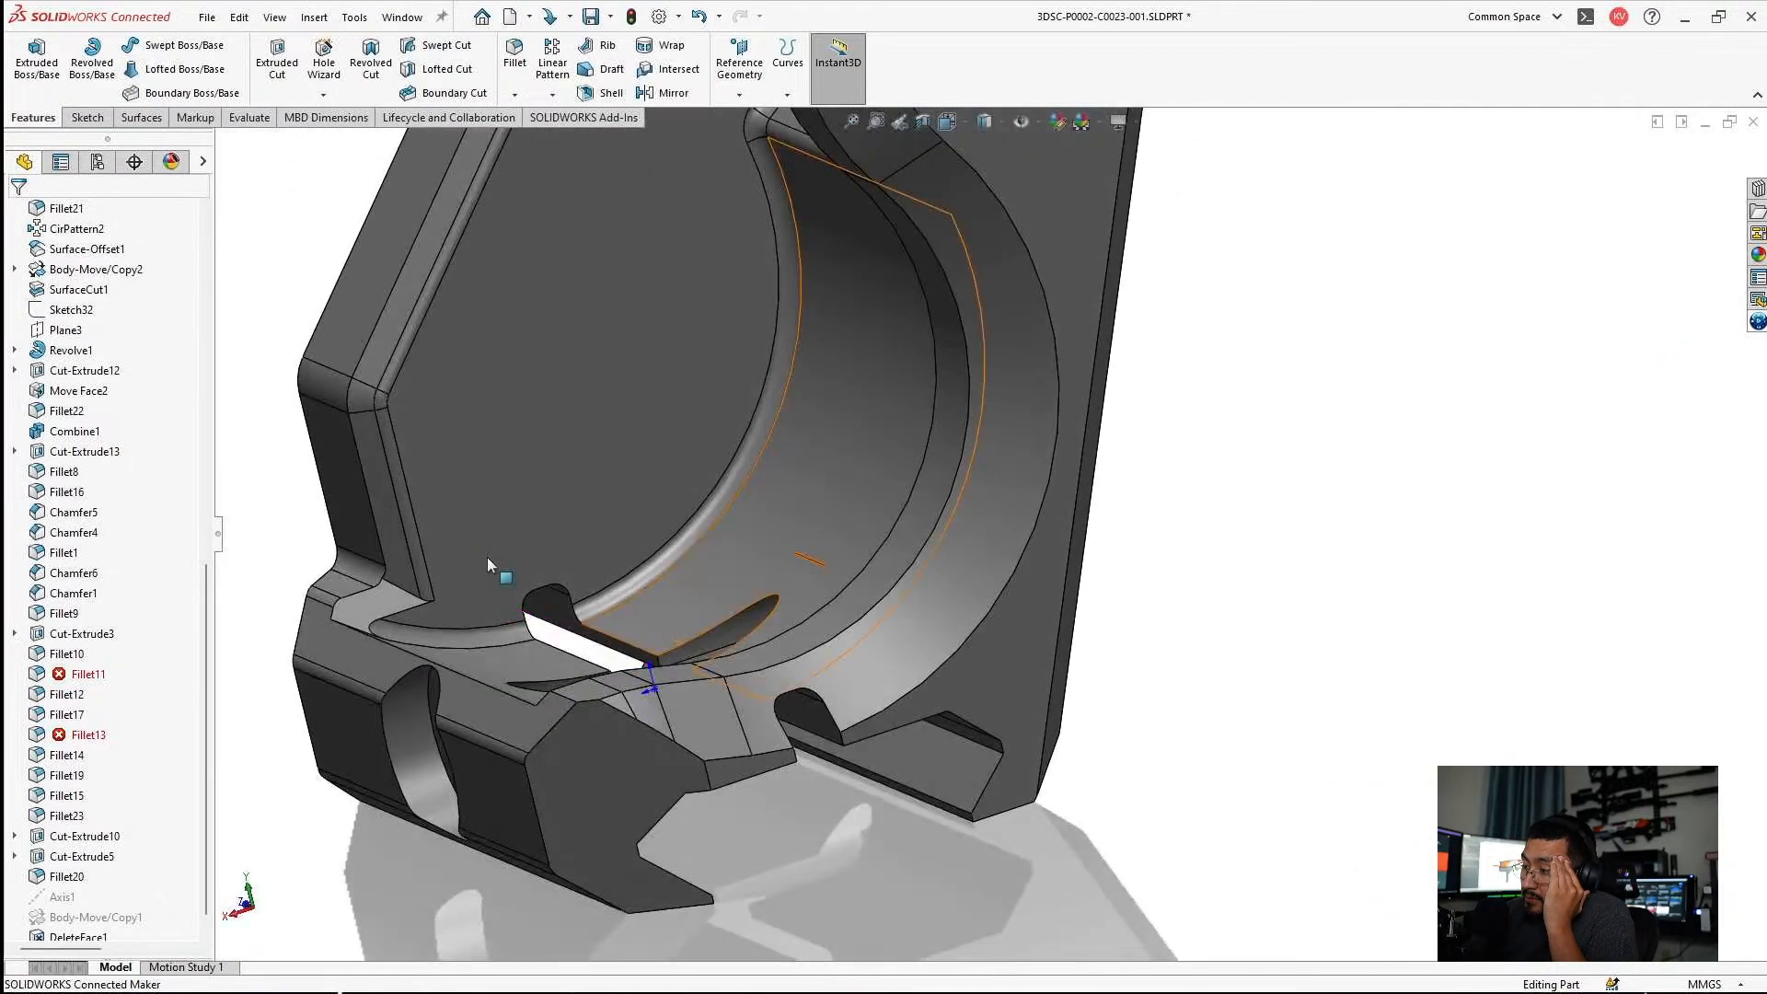
{"action": "scroll", "coordinate": [644, 676], "scroll_direction": "down", "scroll_amount": 3}
{"action": "mouse_move", "coordinate": [841, 722]}
{"action": "middle_mouse_down"}
{"action": "mouse_move", "coordinate": [836, 600]}
{"action": "mouse_move", "coordinate": [821, 712]}
{"action": "middle_mouse_up"}
{"action": "scroll", "coordinate": [830, 635], "scroll_direction": "up", "scroll_amount": 1}
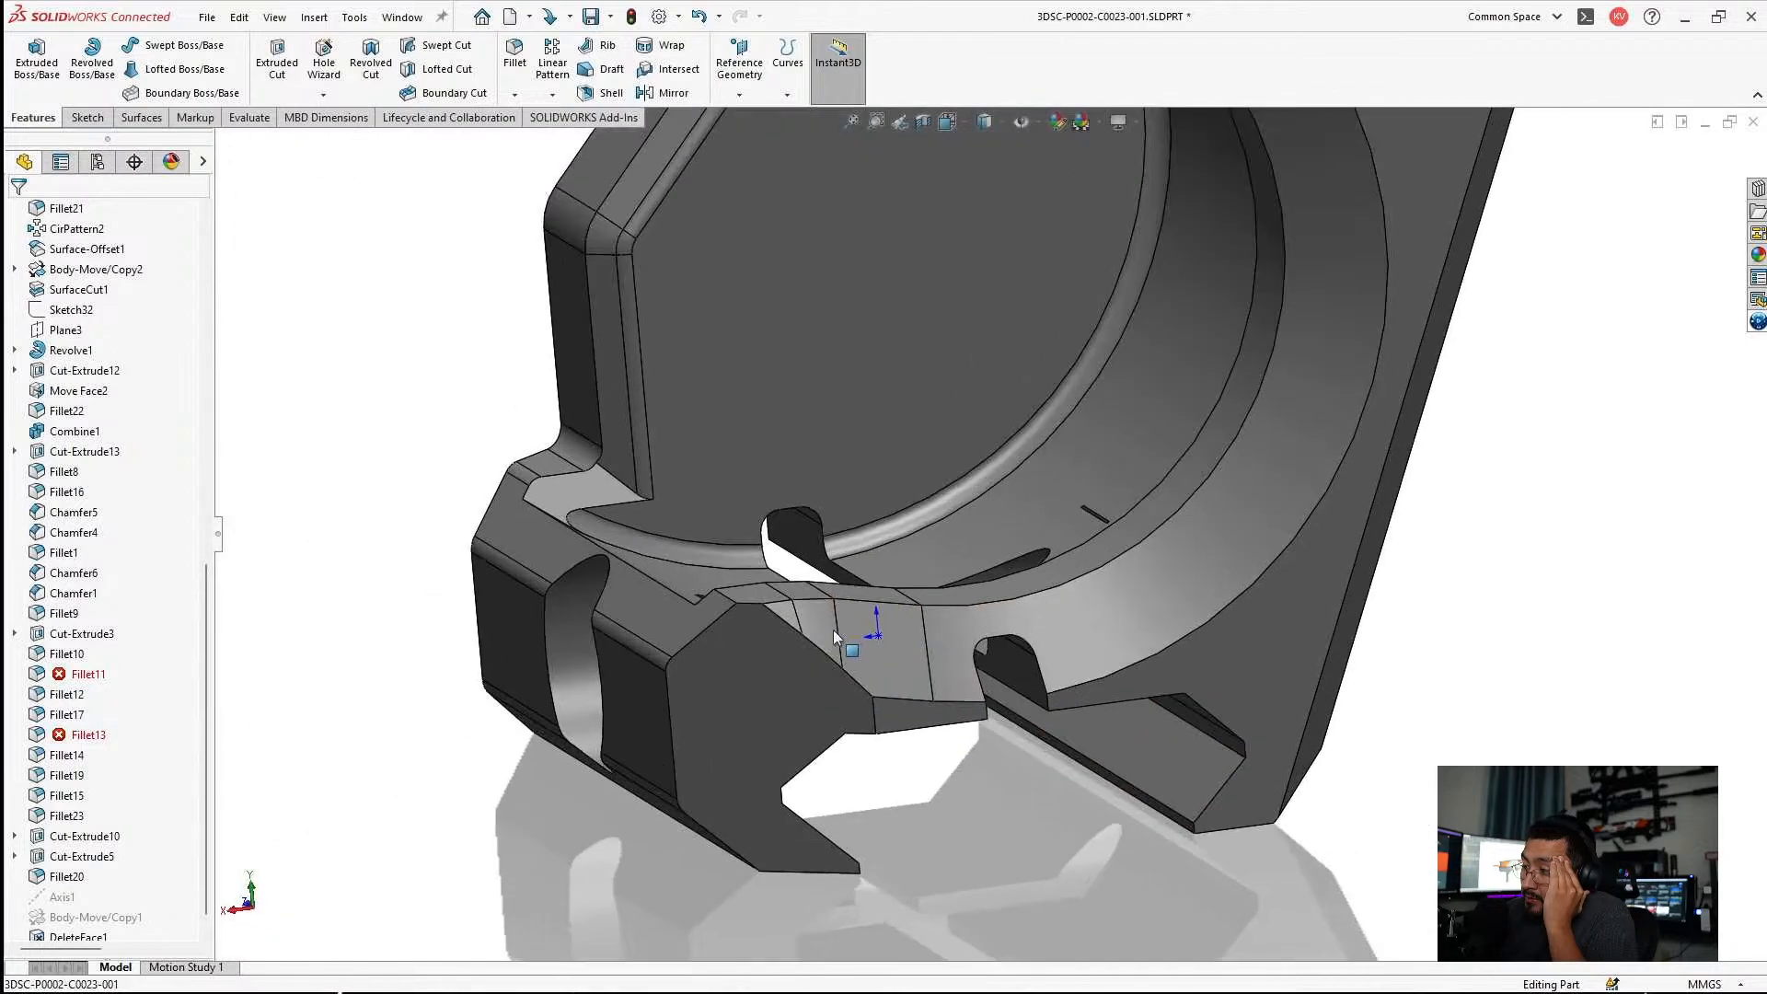
{"action": "middle_click_drag", "start_coordinate": [871, 631], "coordinate": [921, 699]}
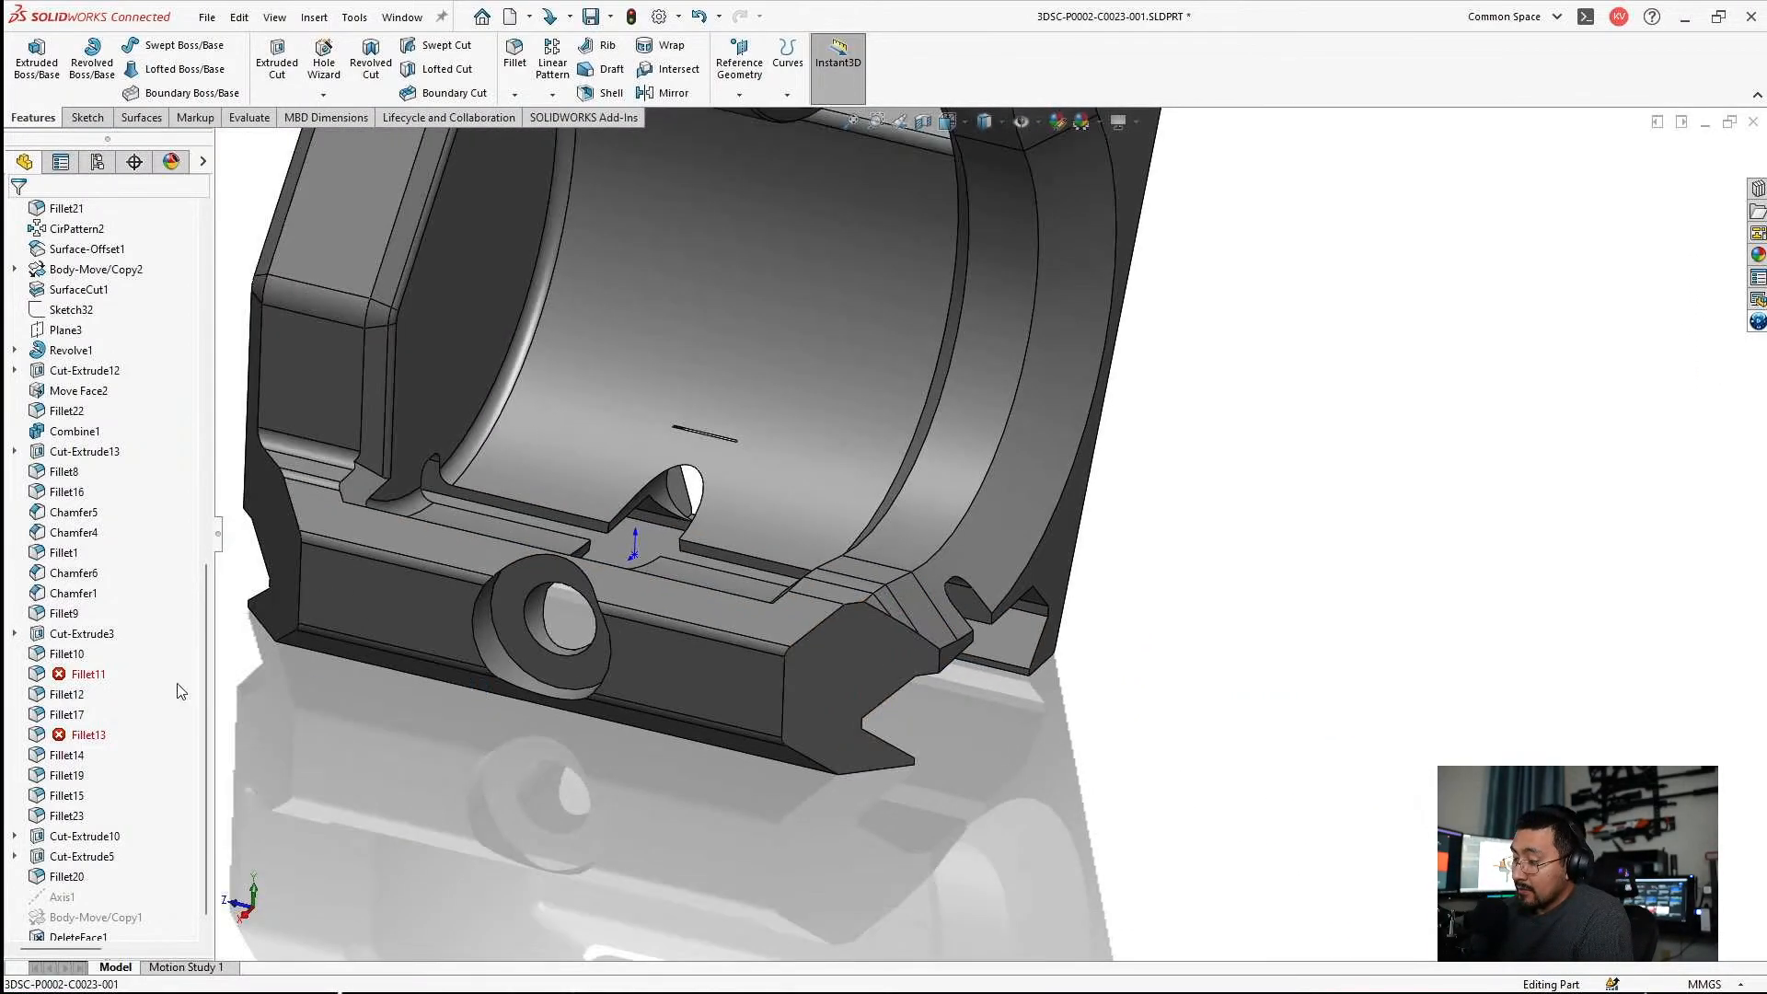
Roll the feature history back to just before Fillet11.
{"action": "scroll", "coordinate": [161, 830], "scroll_direction": "down", "scroll_amount": 1}
{"action": "left_click_drag", "start_coordinate": [139, 928], "coordinate": [138, 642]}
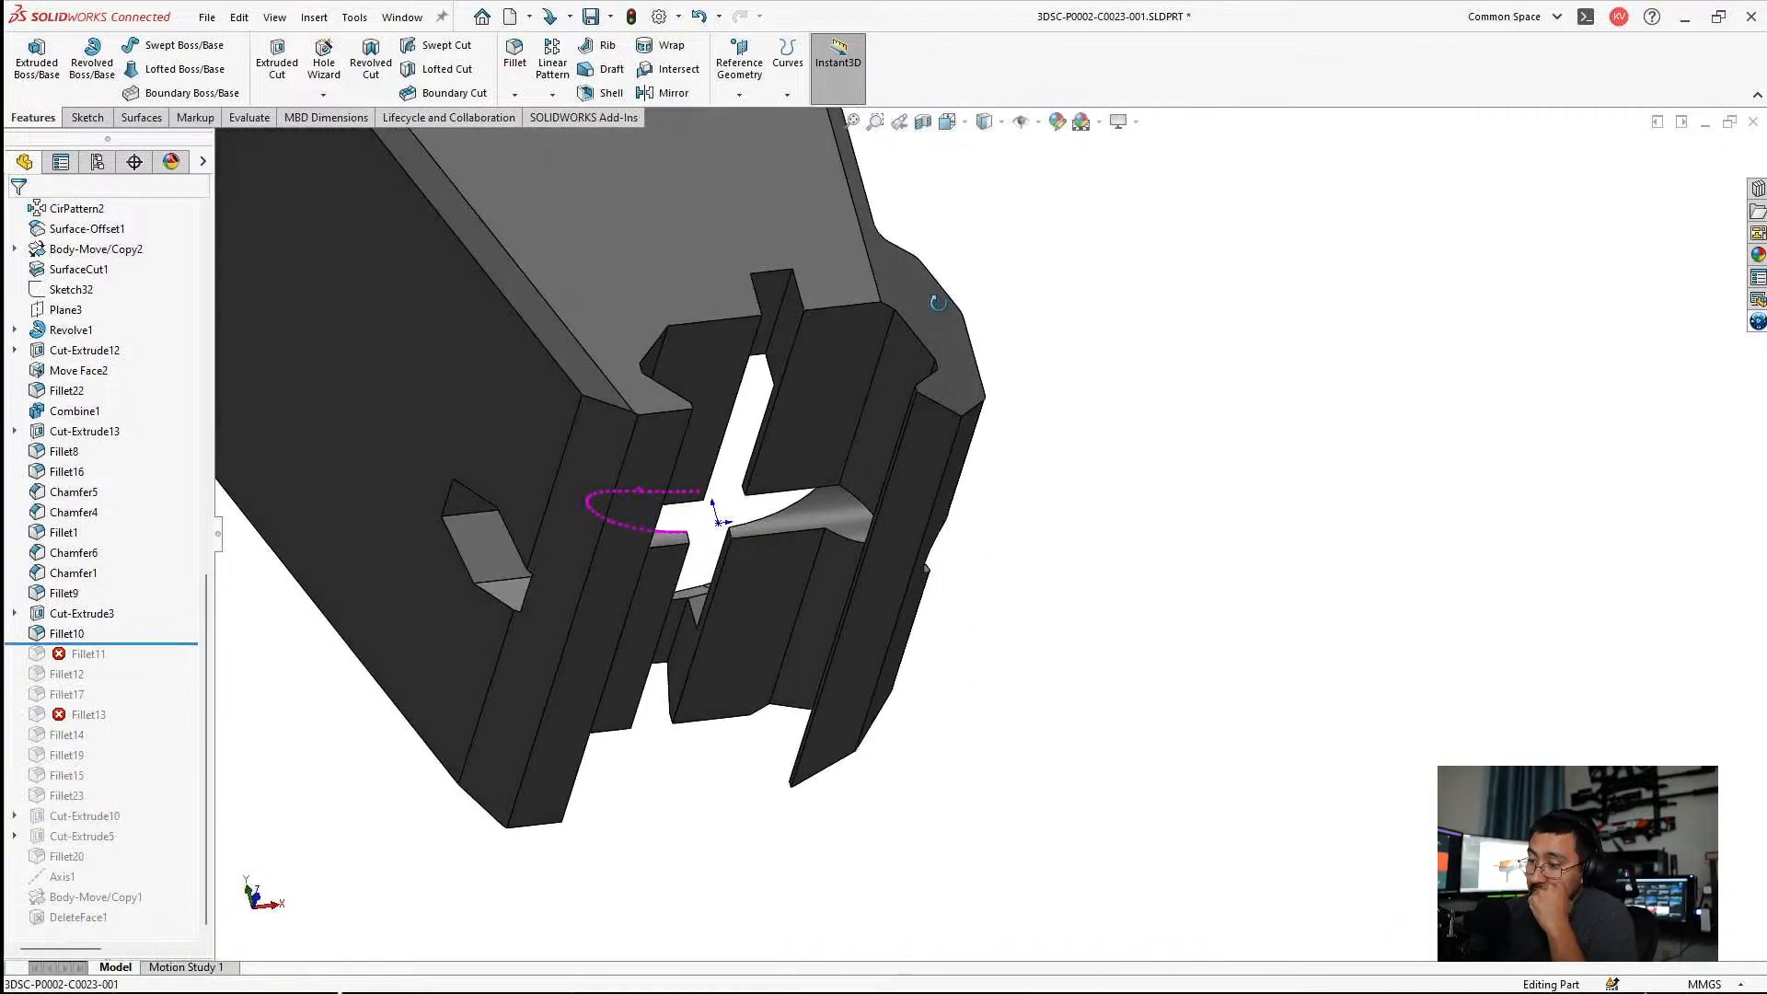
{"action": "scroll", "coordinate": [899, 297], "scroll_direction": "down", "scroll_amount": 3}
Edit Sketch2 of Boss-Extrude1 and set the height of the 3 mm wide center slot to 2 mm.
{"action": "middle_click_drag", "start_coordinate": [937, 302], "coordinate": [835, 344]}
{"action": "left_click", "coordinate": [852, 334]}
{"action": "left_click", "coordinate": [934, 250]}
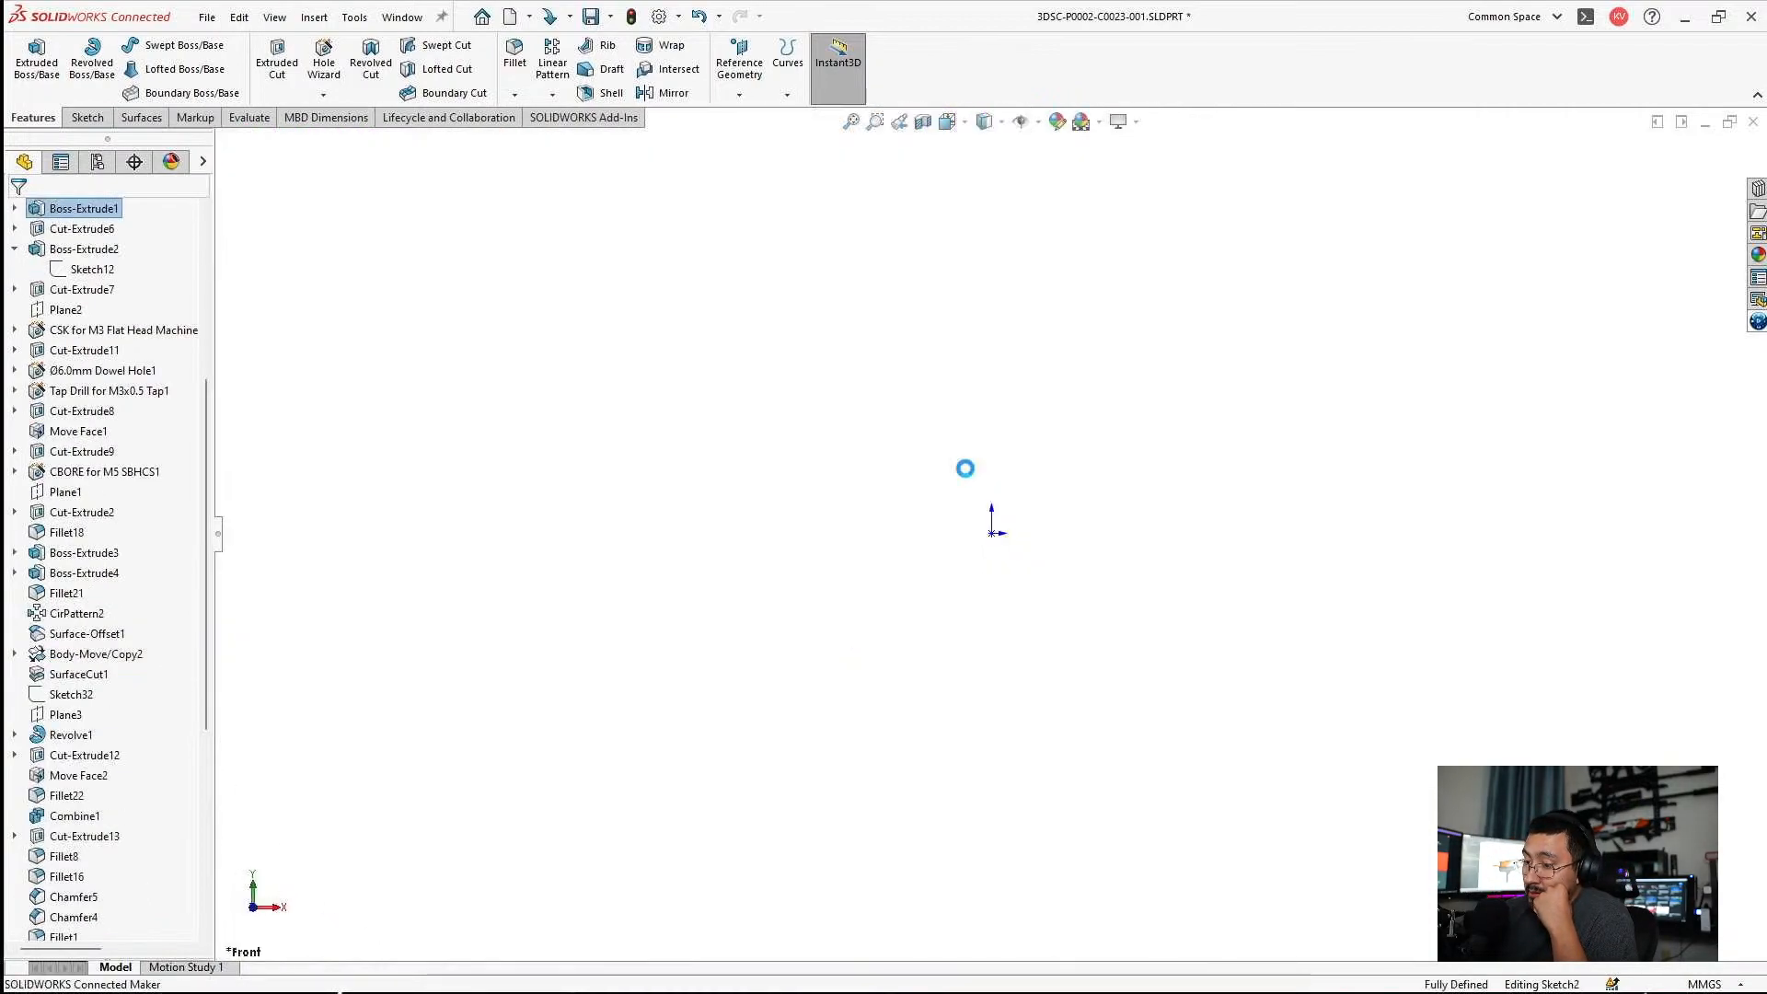
{"action": "scroll", "coordinate": [1024, 532], "scroll_direction": "down", "scroll_amount": 8}
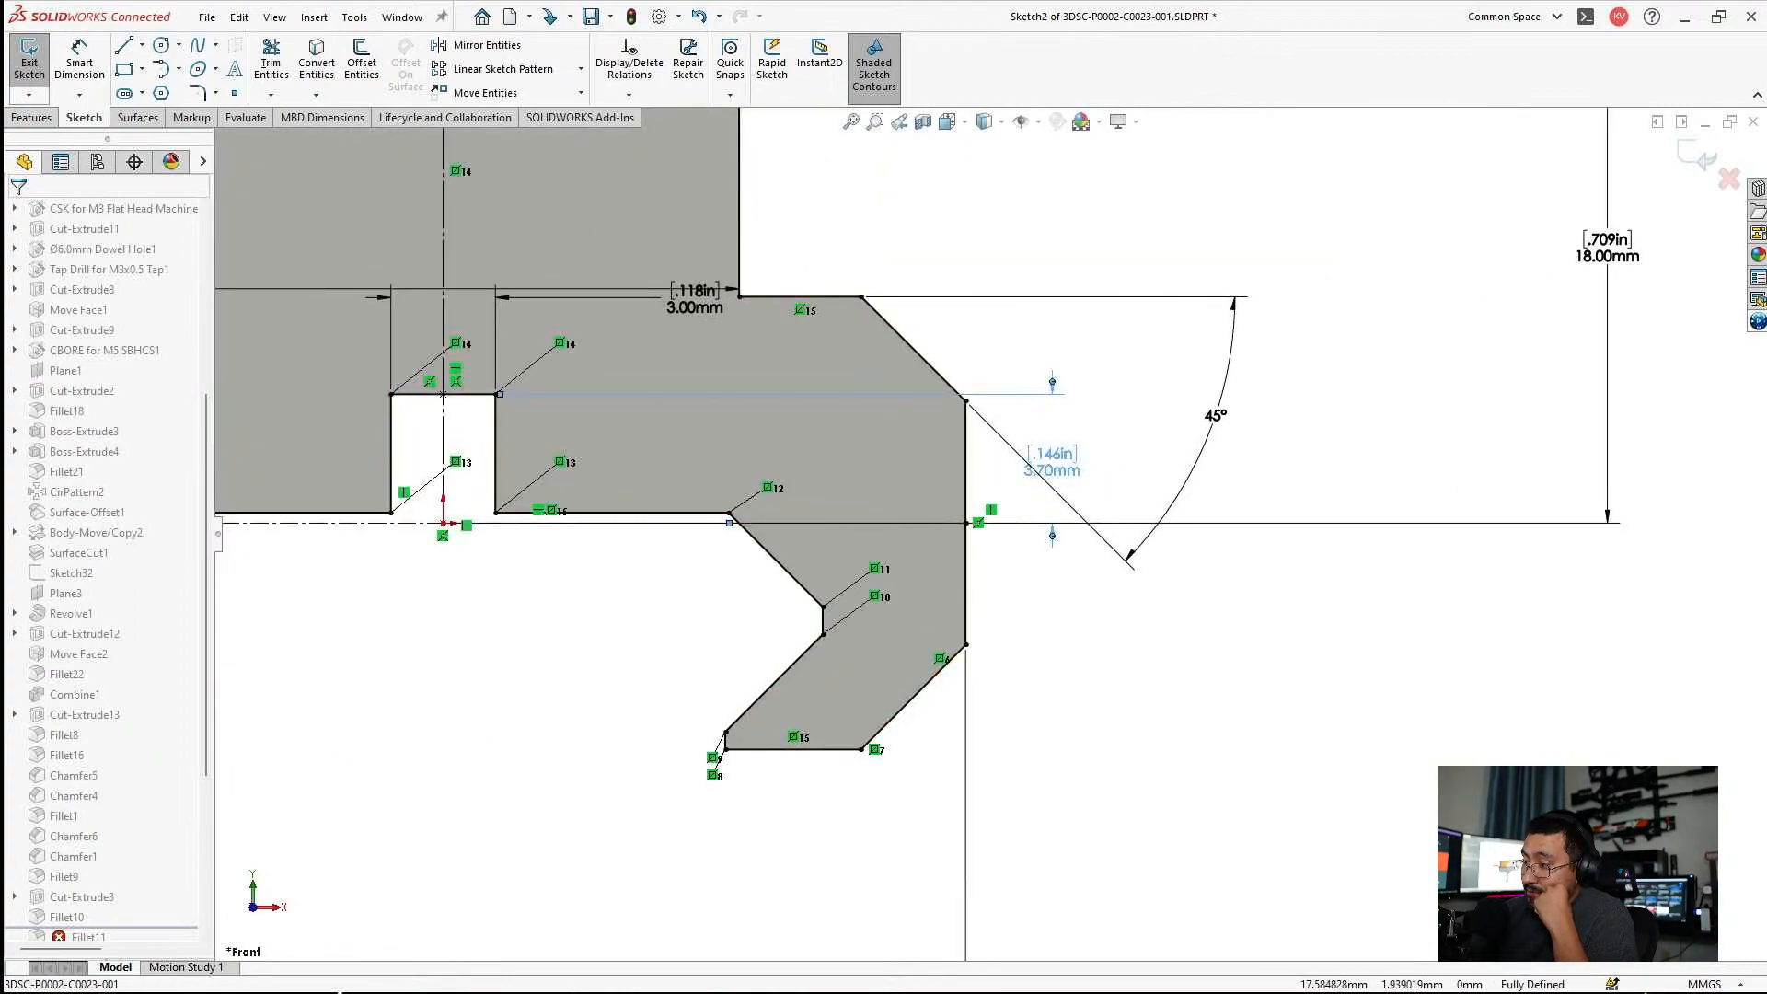
{"action": "double_click", "coordinate": [1054, 462]}
{"action": "type", "text": "2"}
{"action": "key", "text": "Return"}
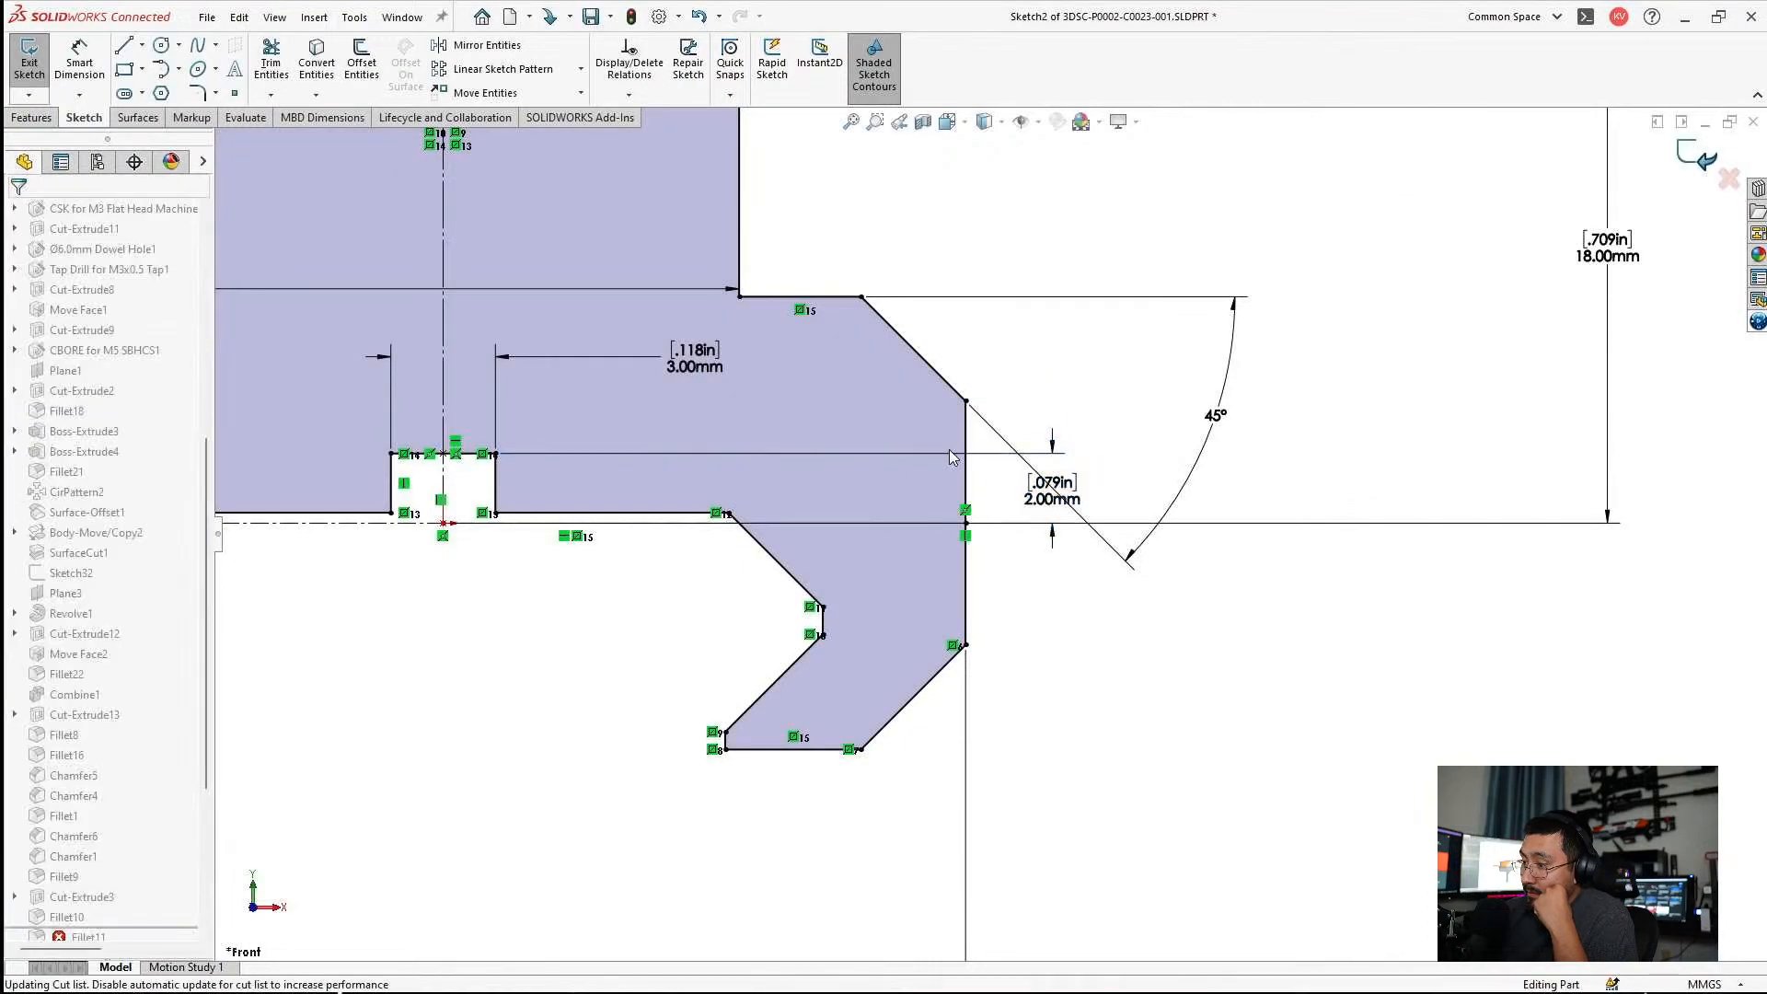
Exit the slot sketch, inspect the rebuilt mount, and roll the feature history forward to include Fillet11.
{"action": "middle_click_drag", "start_coordinate": [952, 453], "coordinate": [718, 438]}
{"action": "scroll", "coordinate": [1005, 477], "scroll_direction": "up", "scroll_amount": 3}
{"action": "middle_click_drag", "start_coordinate": [1005, 476], "coordinate": [948, 543]}
{"action": "scroll", "coordinate": [1212, 443], "scroll_direction": "down", "scroll_amount": 5}
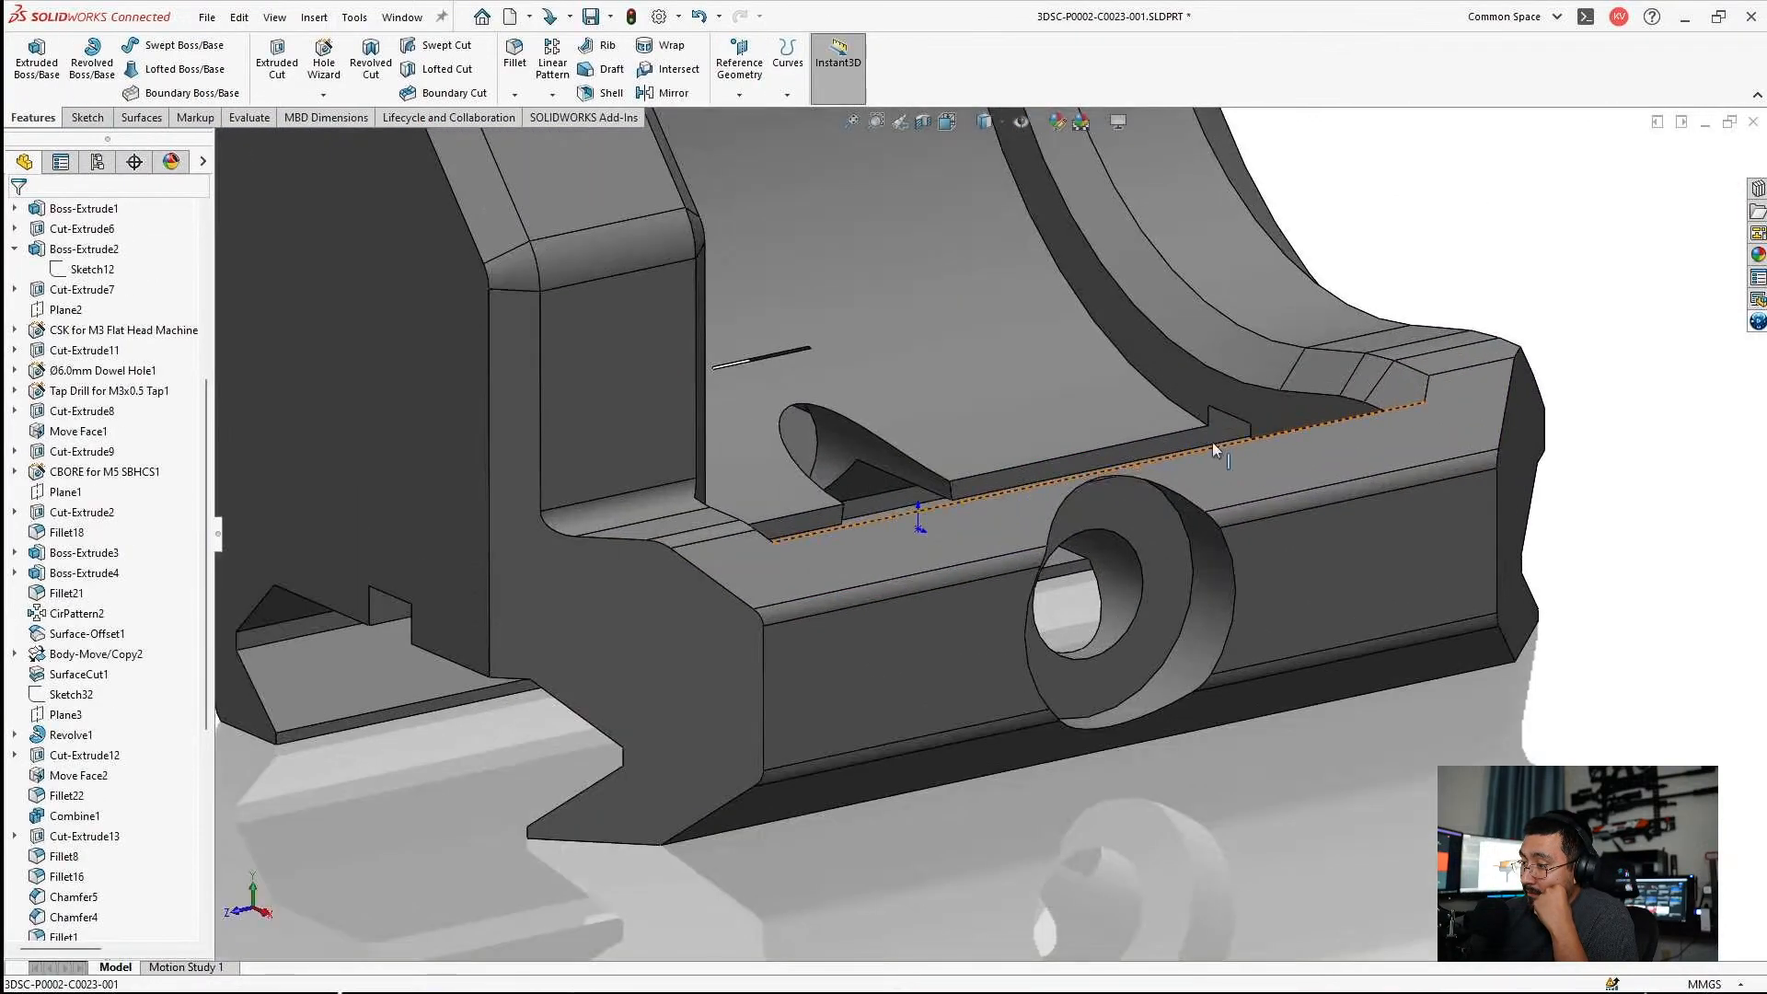
{"action": "middle_click_drag", "start_coordinate": [1212, 442], "coordinate": [1222, 493]}
{"action": "scroll", "coordinate": [108, 718], "scroll_direction": "down", "scroll_amount": 6}
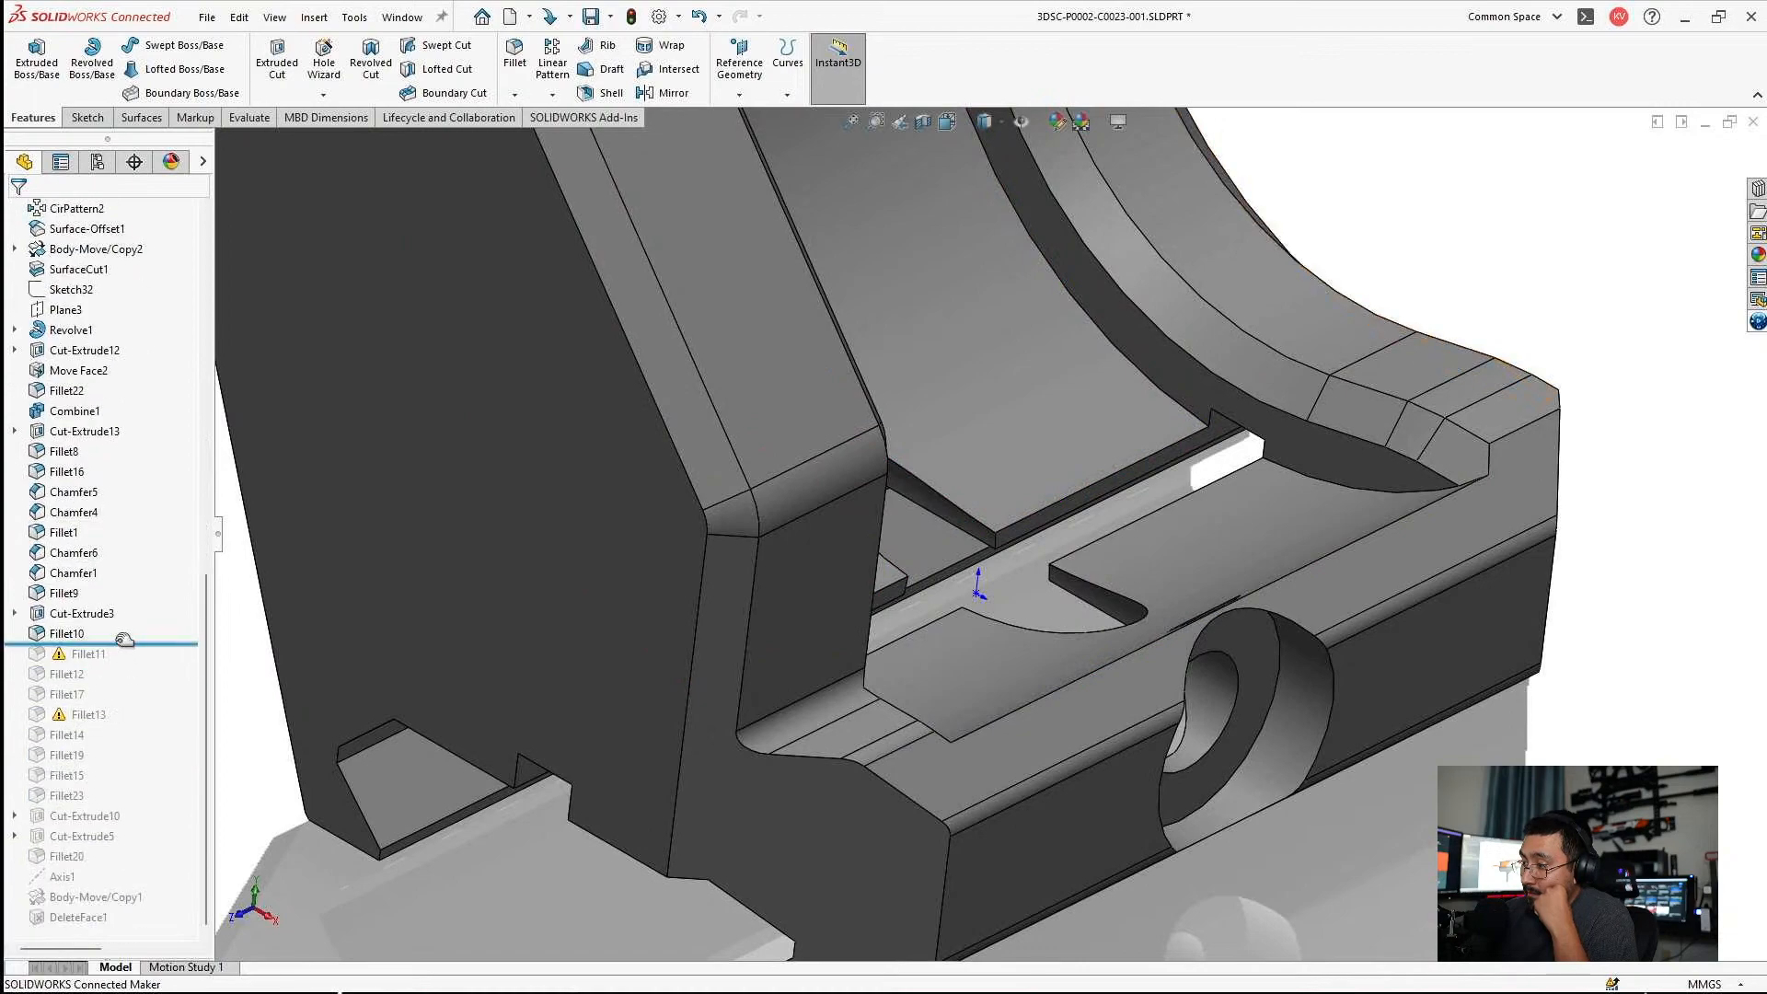
{"action": "left_click_drag", "start_coordinate": [123, 638], "coordinate": [127, 658]}
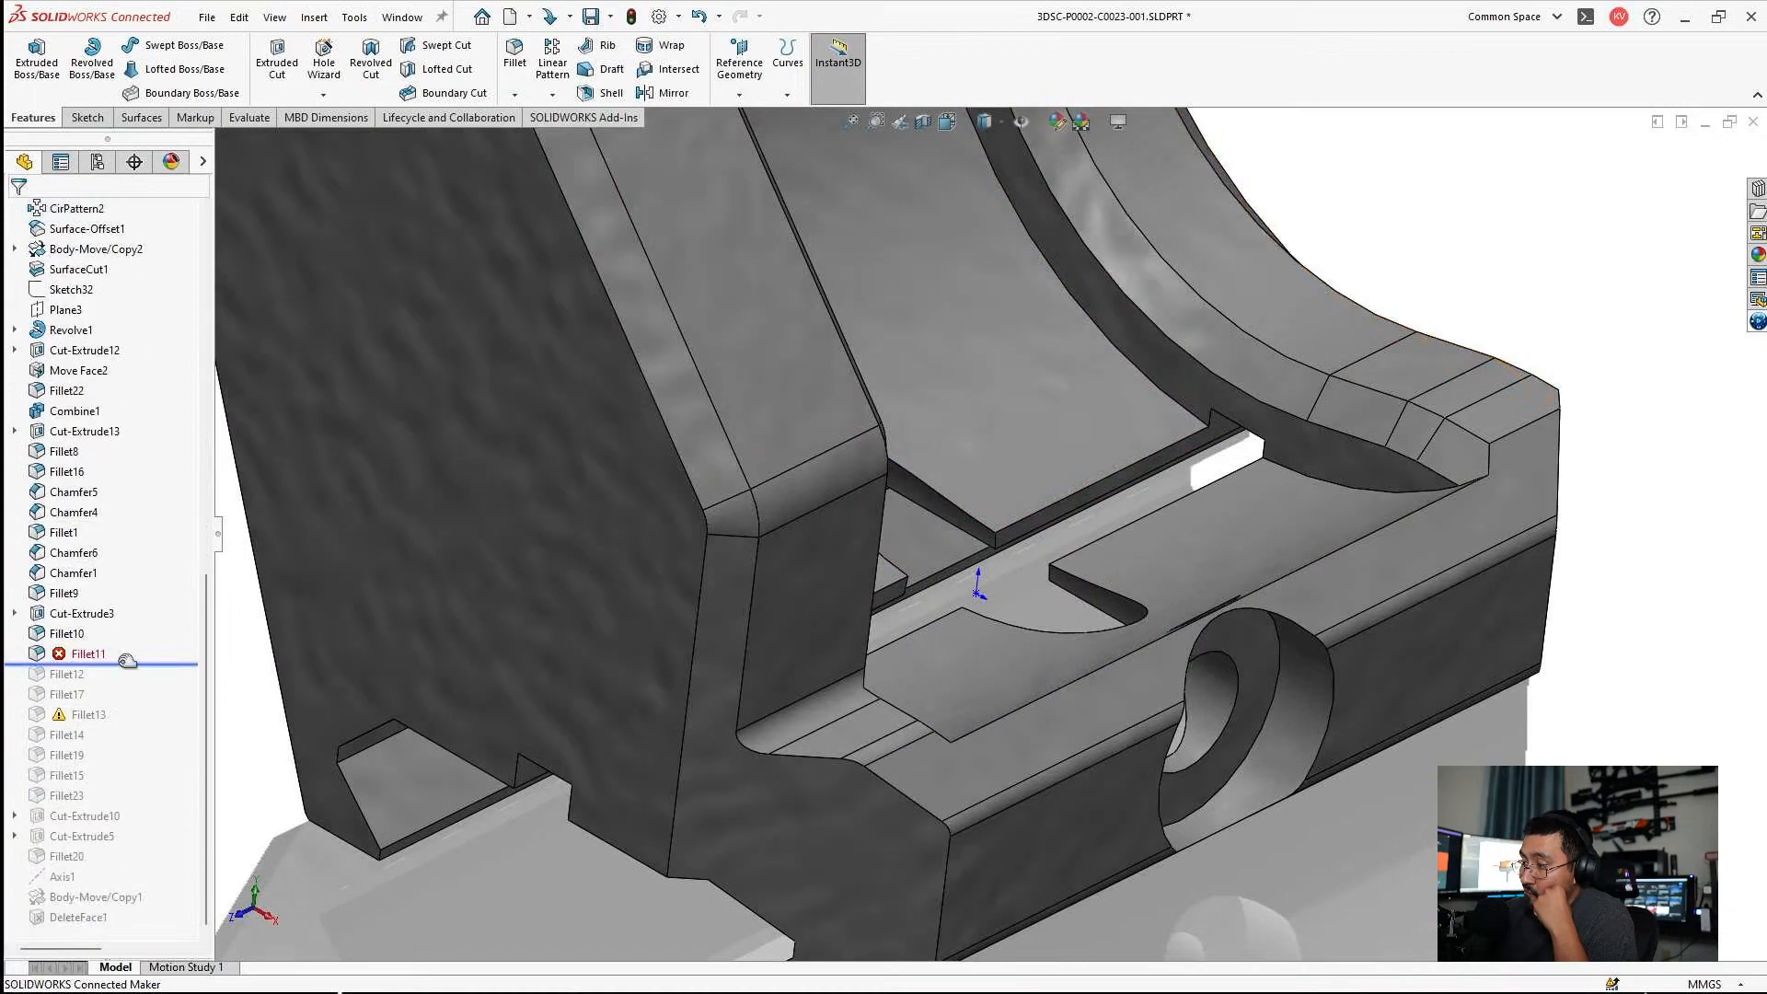
Try to repair Fillet11 by adding the unselected cradle rim edges and removing short conflicting edges near the rail clamp.
{"action": "left_click", "coordinate": [88, 655]}
{"action": "left_click", "coordinate": [102, 598]}
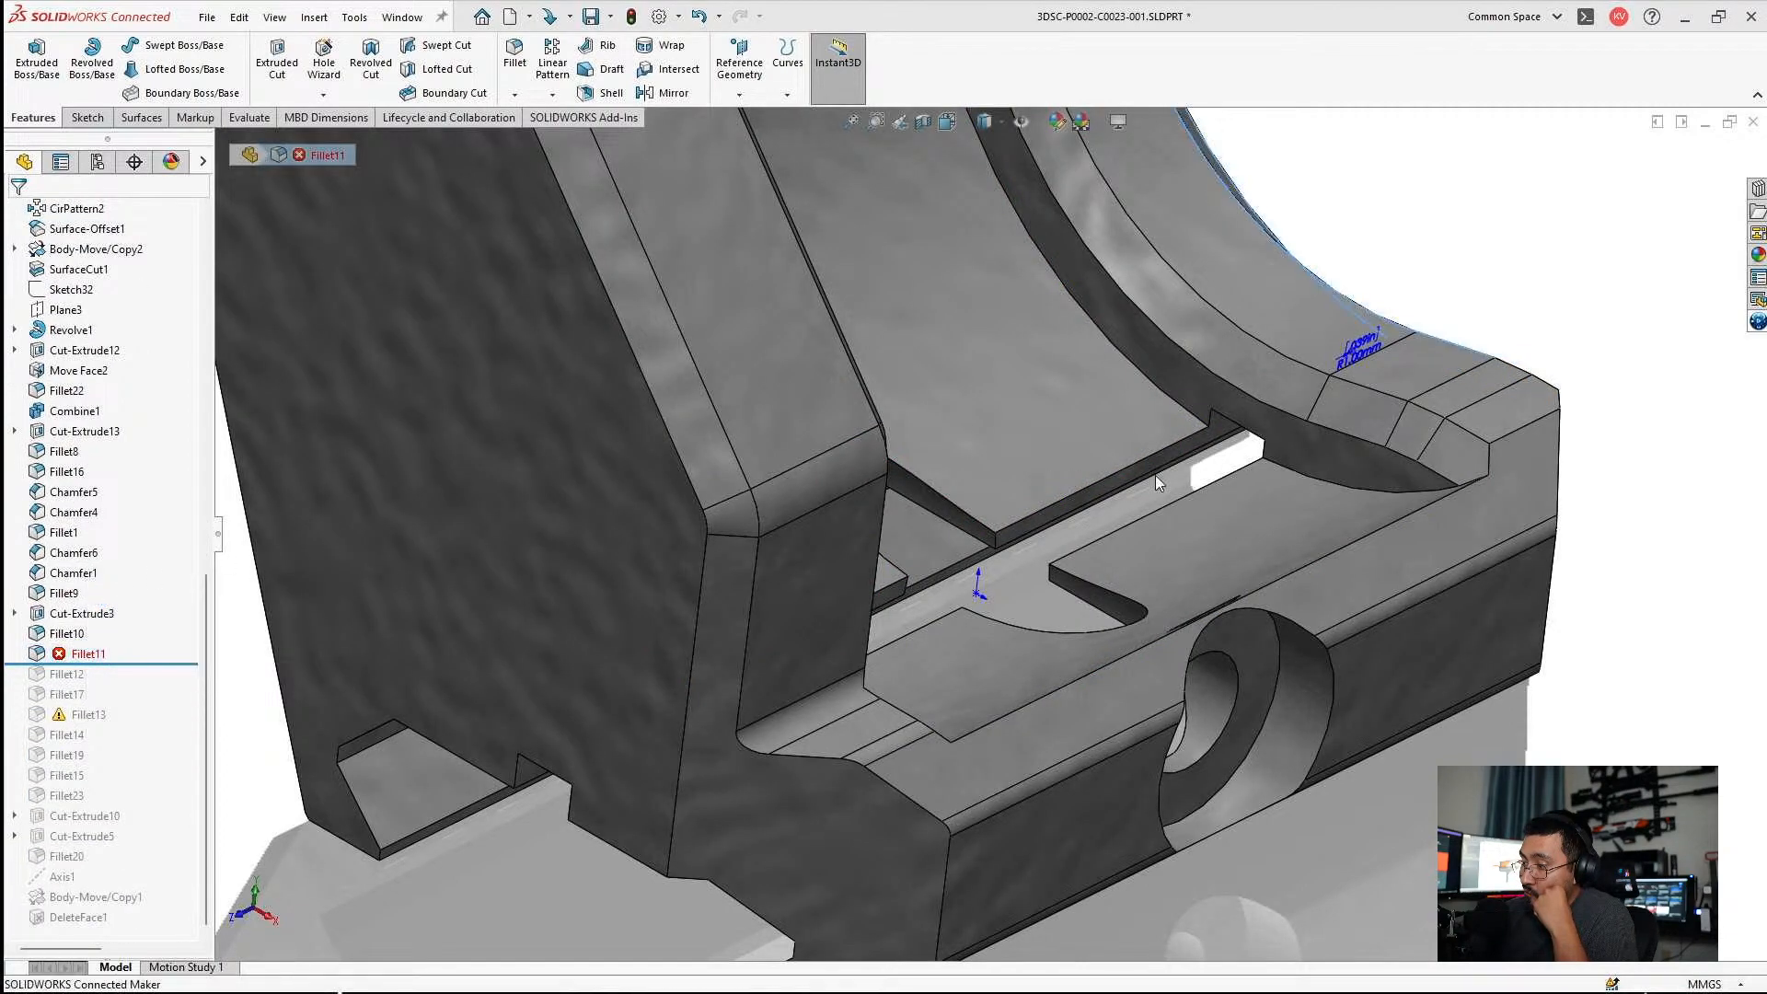
{"action": "scroll", "coordinate": [1340, 515], "scroll_direction": "down", "scroll_amount": 5}
{"action": "left_click", "coordinate": [1123, 559]}
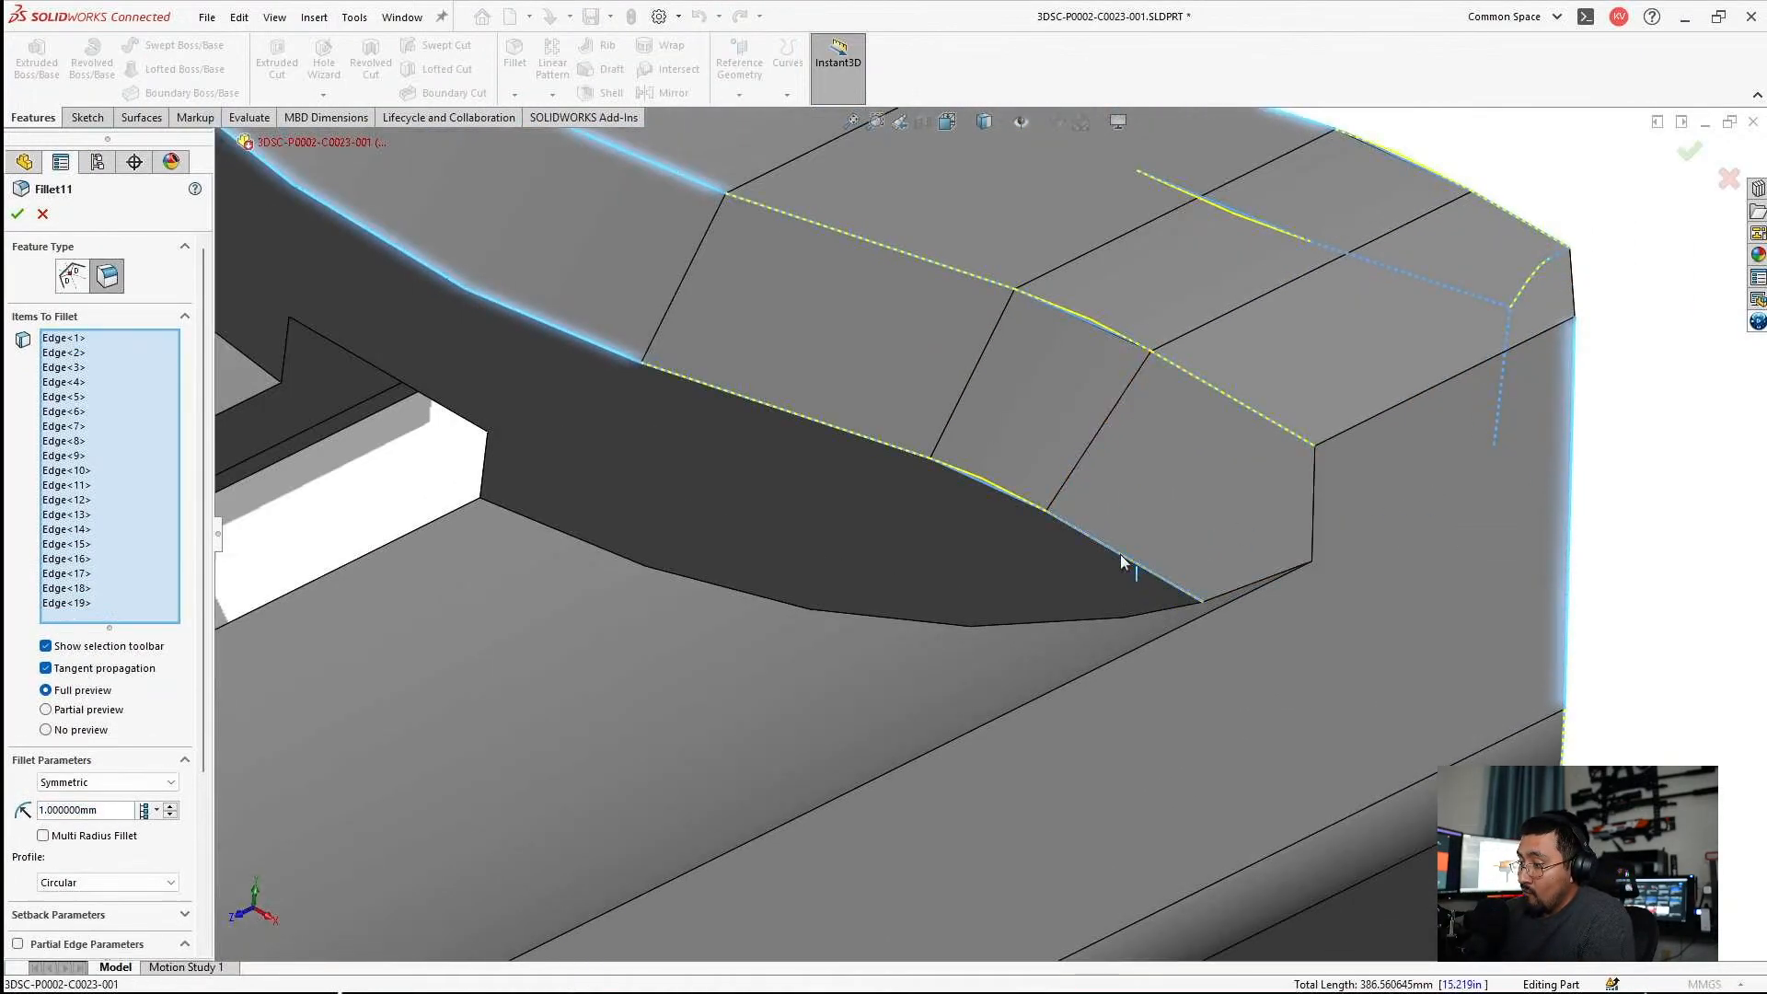
{"action": "left_click", "coordinate": [976, 478]}
{"action": "left_click", "coordinate": [874, 446]}
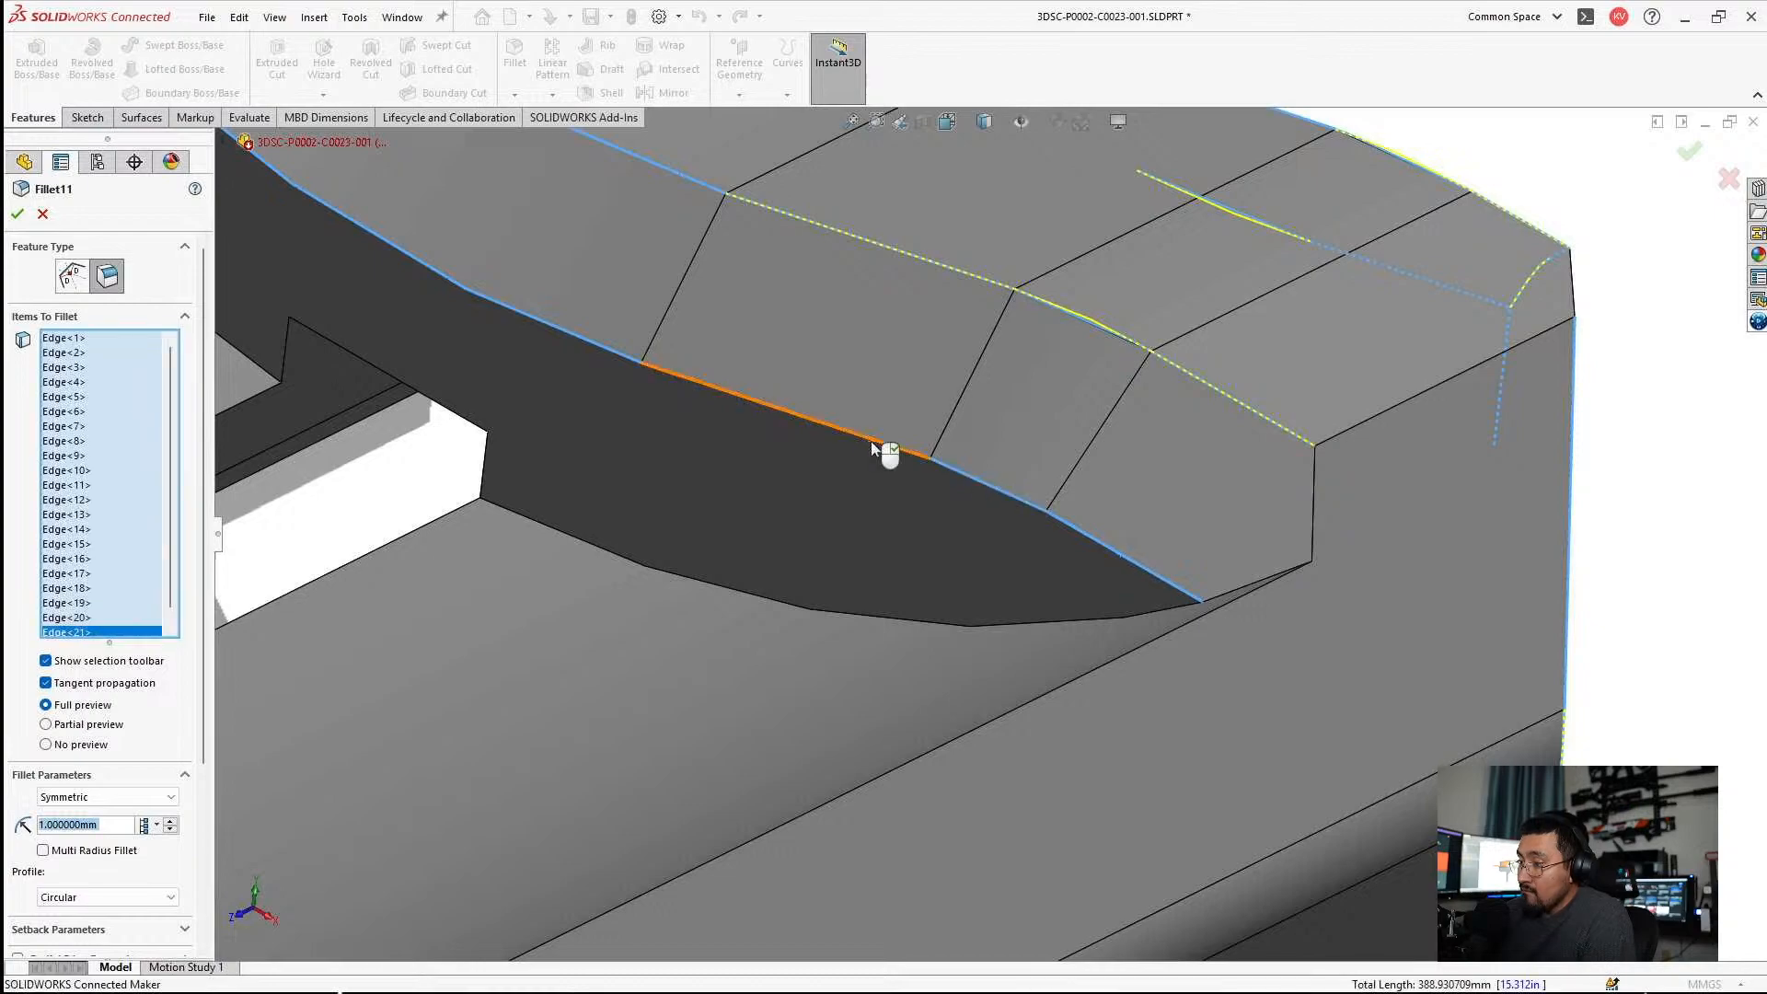
{"action": "scroll", "coordinate": [990, 534], "scroll_direction": "up", "scroll_amount": 3}
{"action": "middle_click_drag", "start_coordinate": [1078, 432], "coordinate": [1165, 474]}
{"action": "left_click", "coordinate": [1204, 441]}
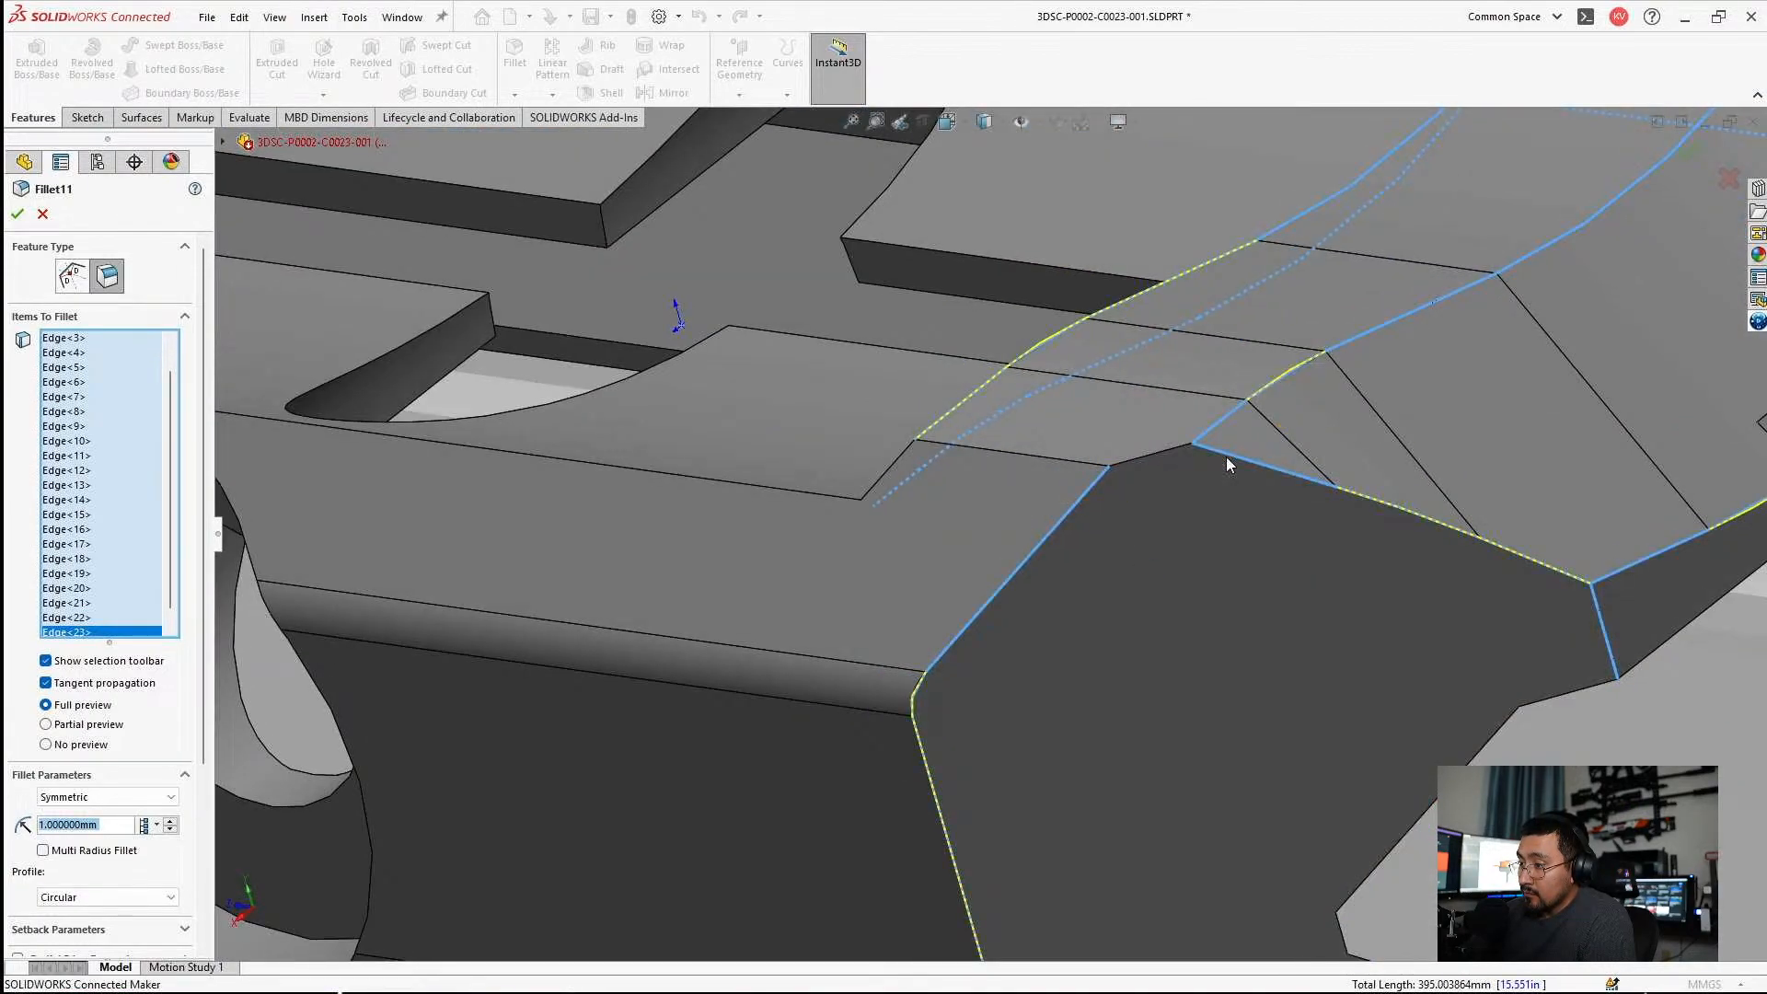
{"action": "left_click", "coordinate": [1085, 493]}
{"action": "scroll", "coordinate": [1085, 493], "scroll_direction": "up", "scroll_amount": 3}
{"action": "scroll", "coordinate": [1168, 553], "scroll_direction": "down", "scroll_amount": 2}
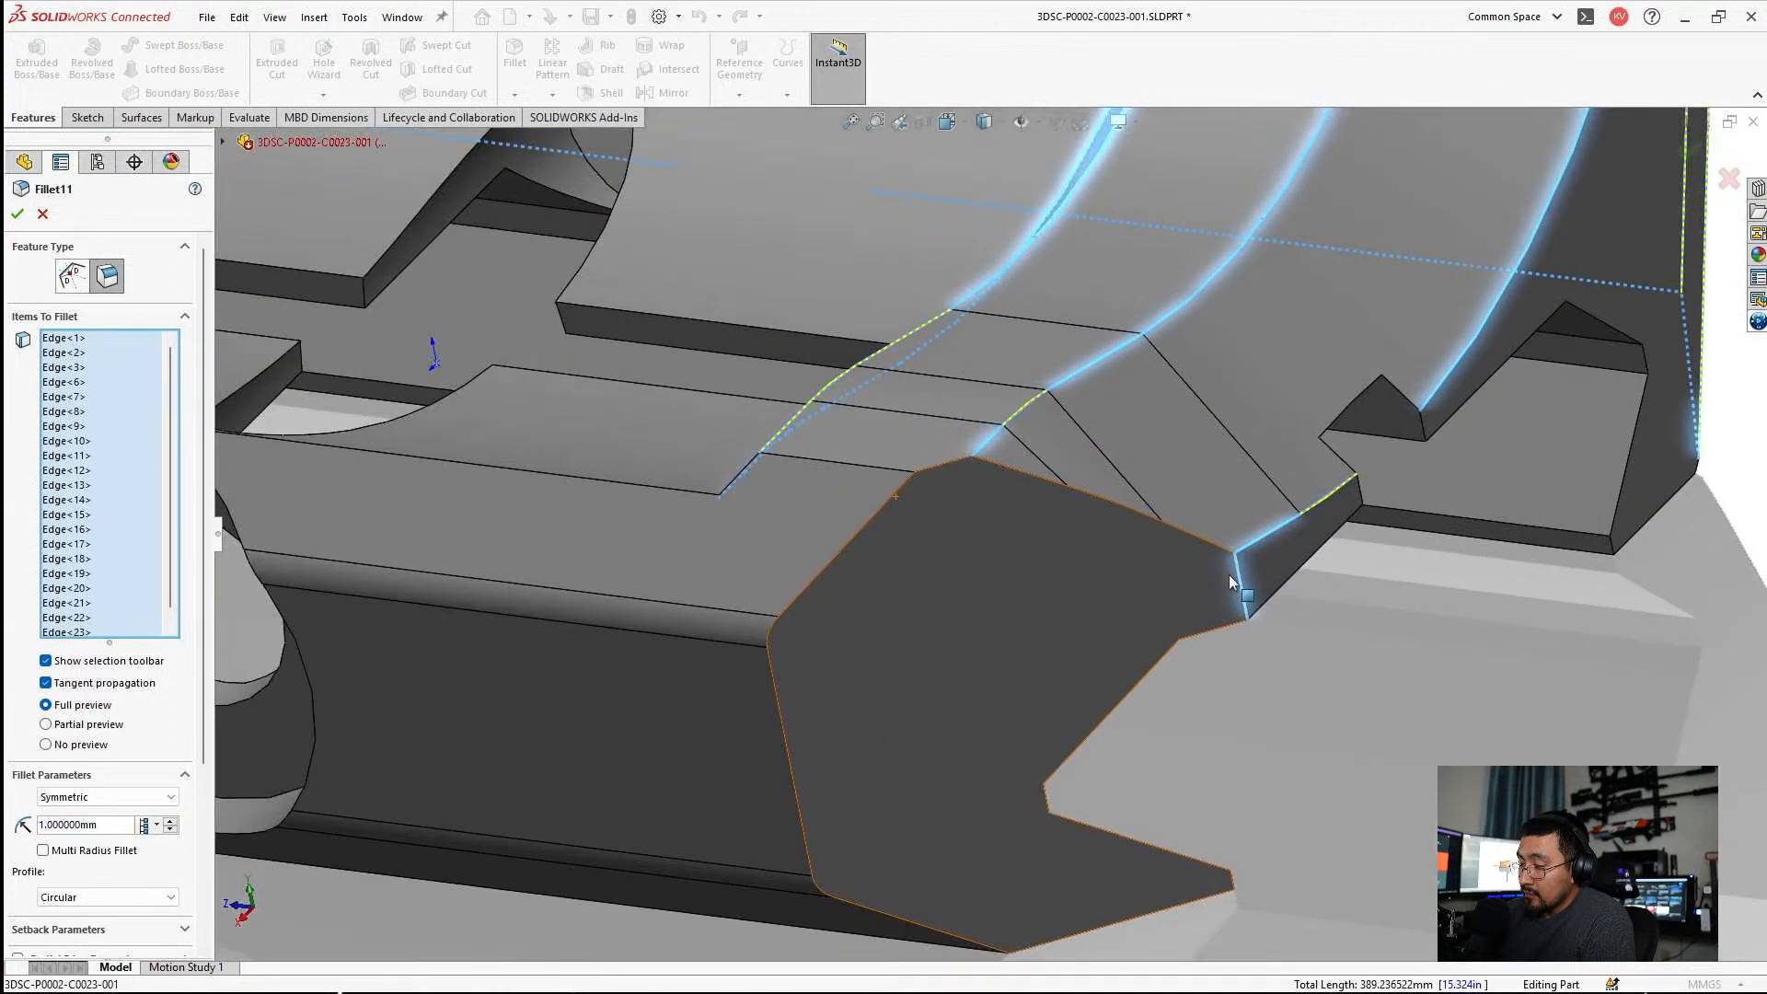
{"action": "left_click", "coordinate": [1243, 592]}
{"action": "scroll", "coordinate": [1192, 582], "scroll_direction": "up", "scroll_amount": 3}
{"action": "middle_click_drag", "start_coordinate": [1192, 582], "coordinate": [1136, 551]}
{"action": "scroll", "coordinate": [1012, 506], "scroll_direction": "up", "scroll_amount": 6}
{"action": "scroll", "coordinate": [836, 412], "scroll_direction": "down", "scroll_amount": 2}
{"action": "middle_click_drag", "start_coordinate": [835, 413], "coordinate": [728, 410]}
Try to replace all of Fillet11's edge selections with two side wall faces at 1 mm radius.
{"action": "right_click", "coordinate": [146, 441]}
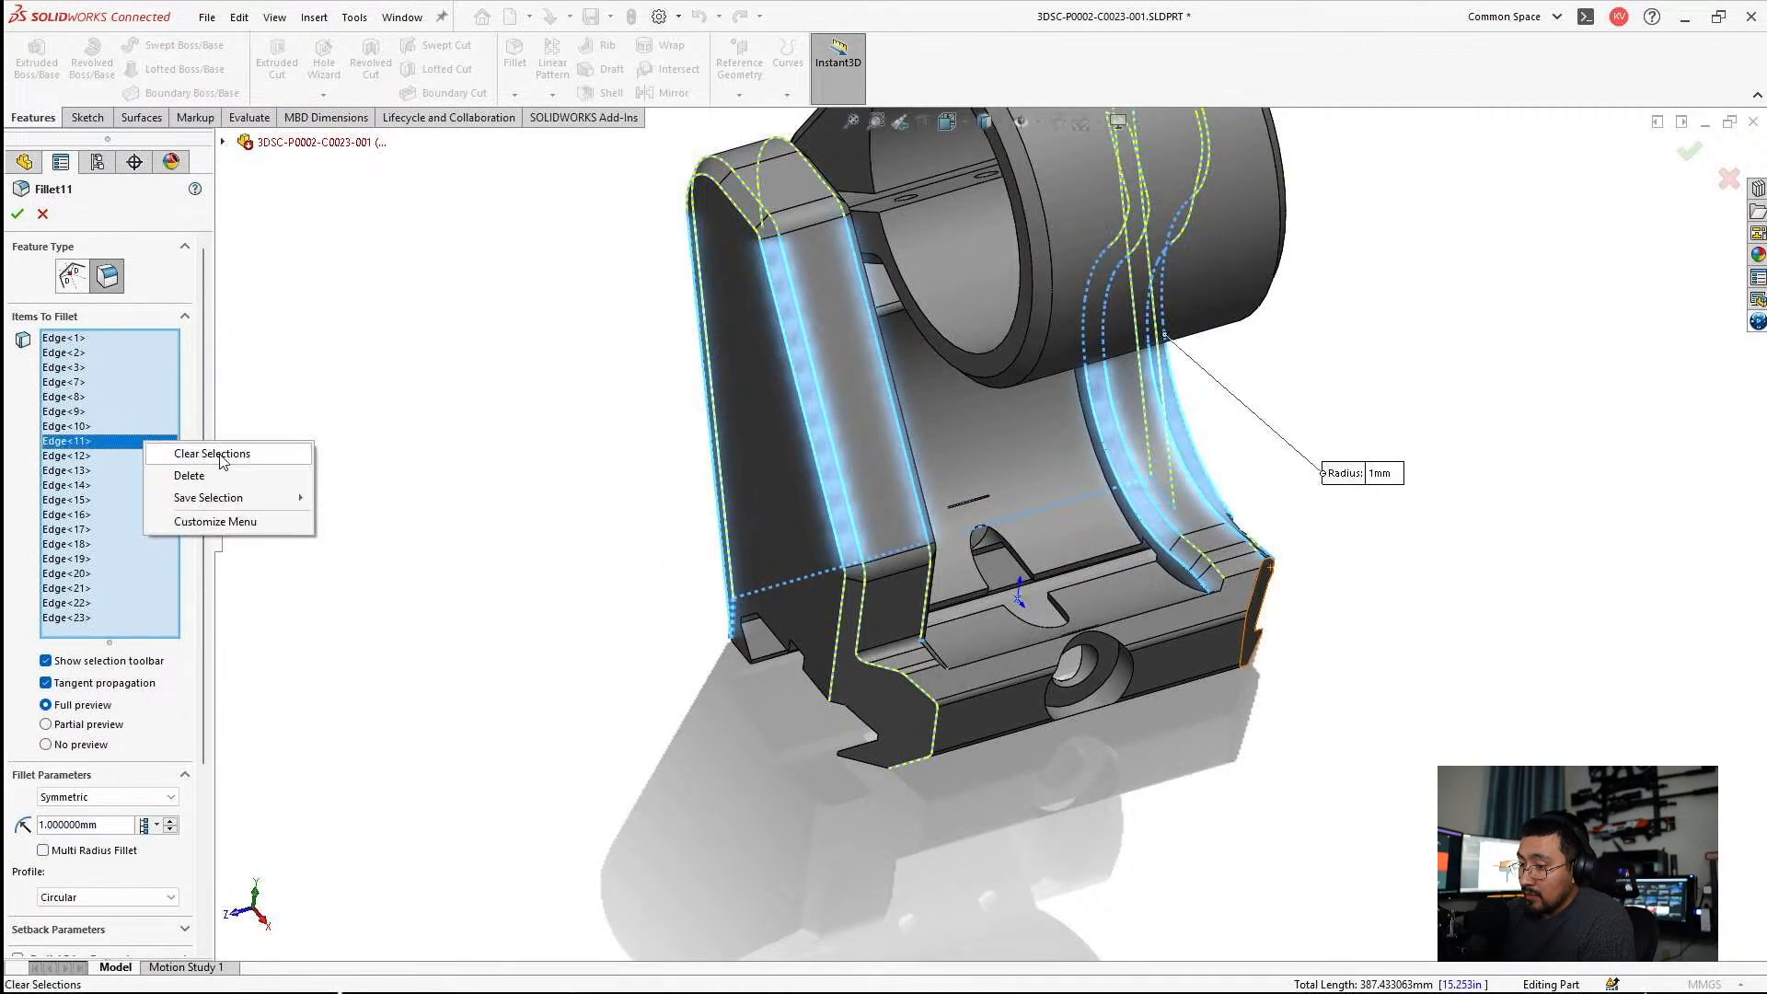
{"action": "left_click", "coordinate": [193, 451]}
{"action": "scroll", "coordinate": [812, 335], "scroll_direction": "down", "scroll_amount": 3}
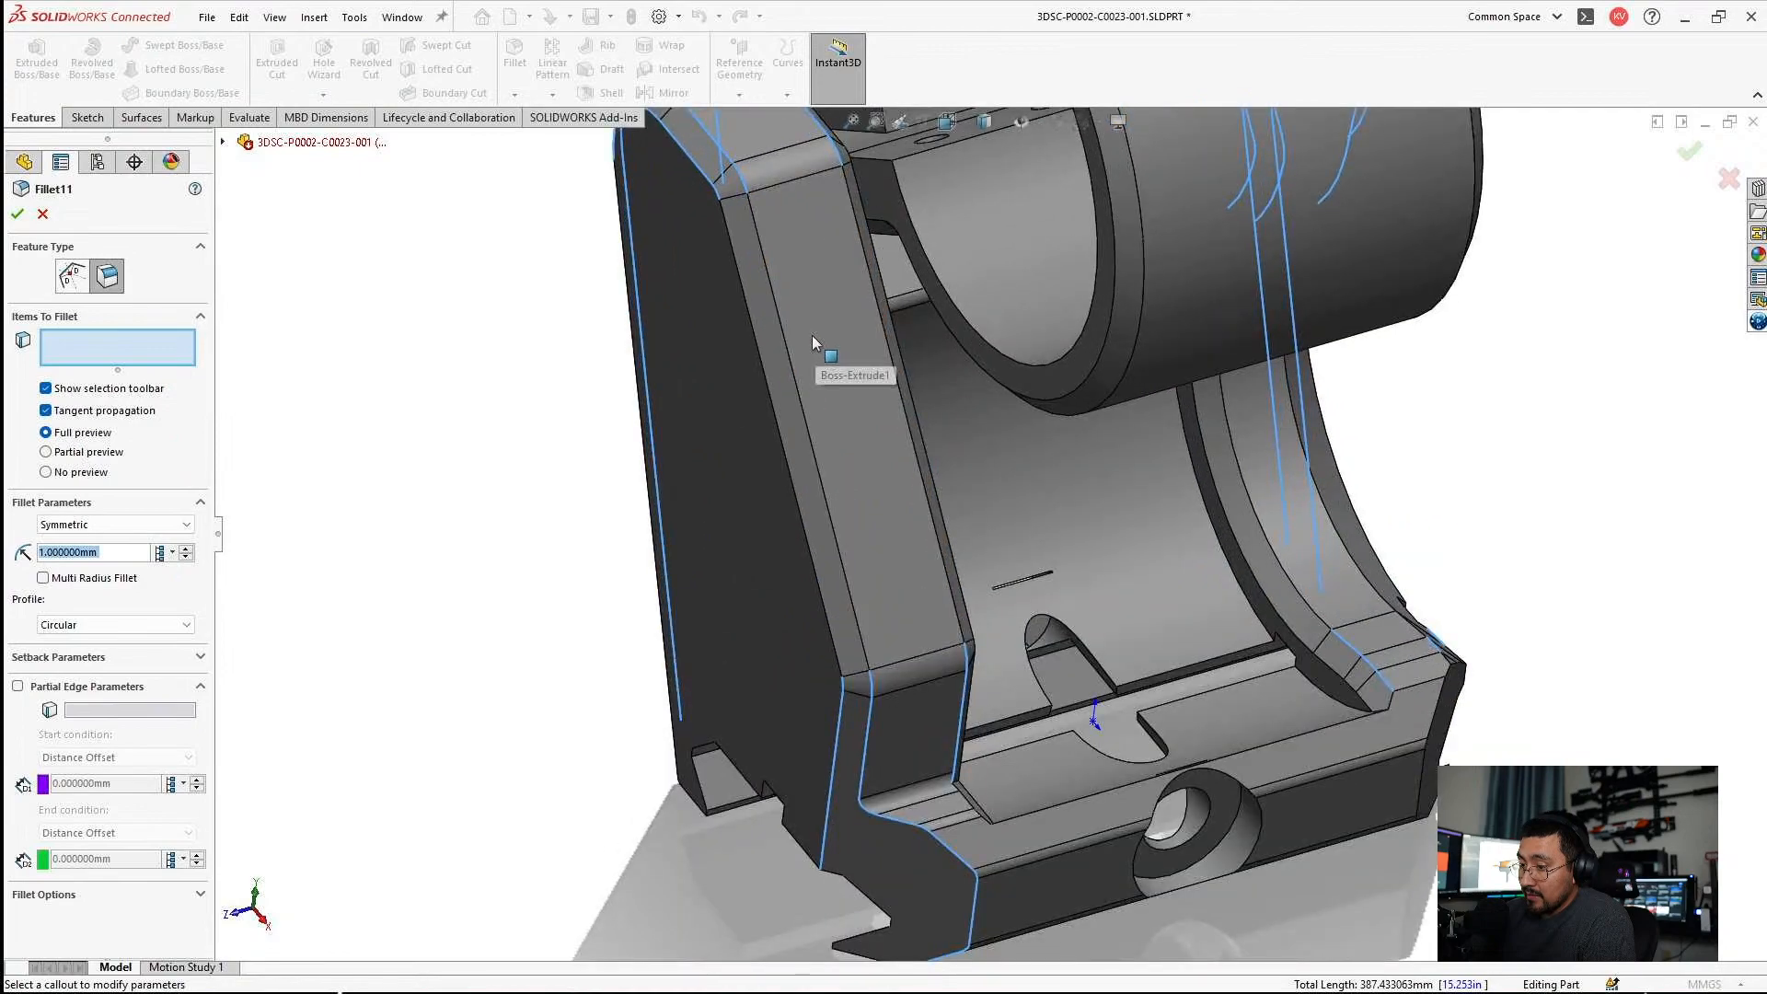
{"action": "left_click", "coordinate": [766, 334]}
{"action": "middle_click_drag", "start_coordinate": [796, 416], "coordinate": [721, 331]}
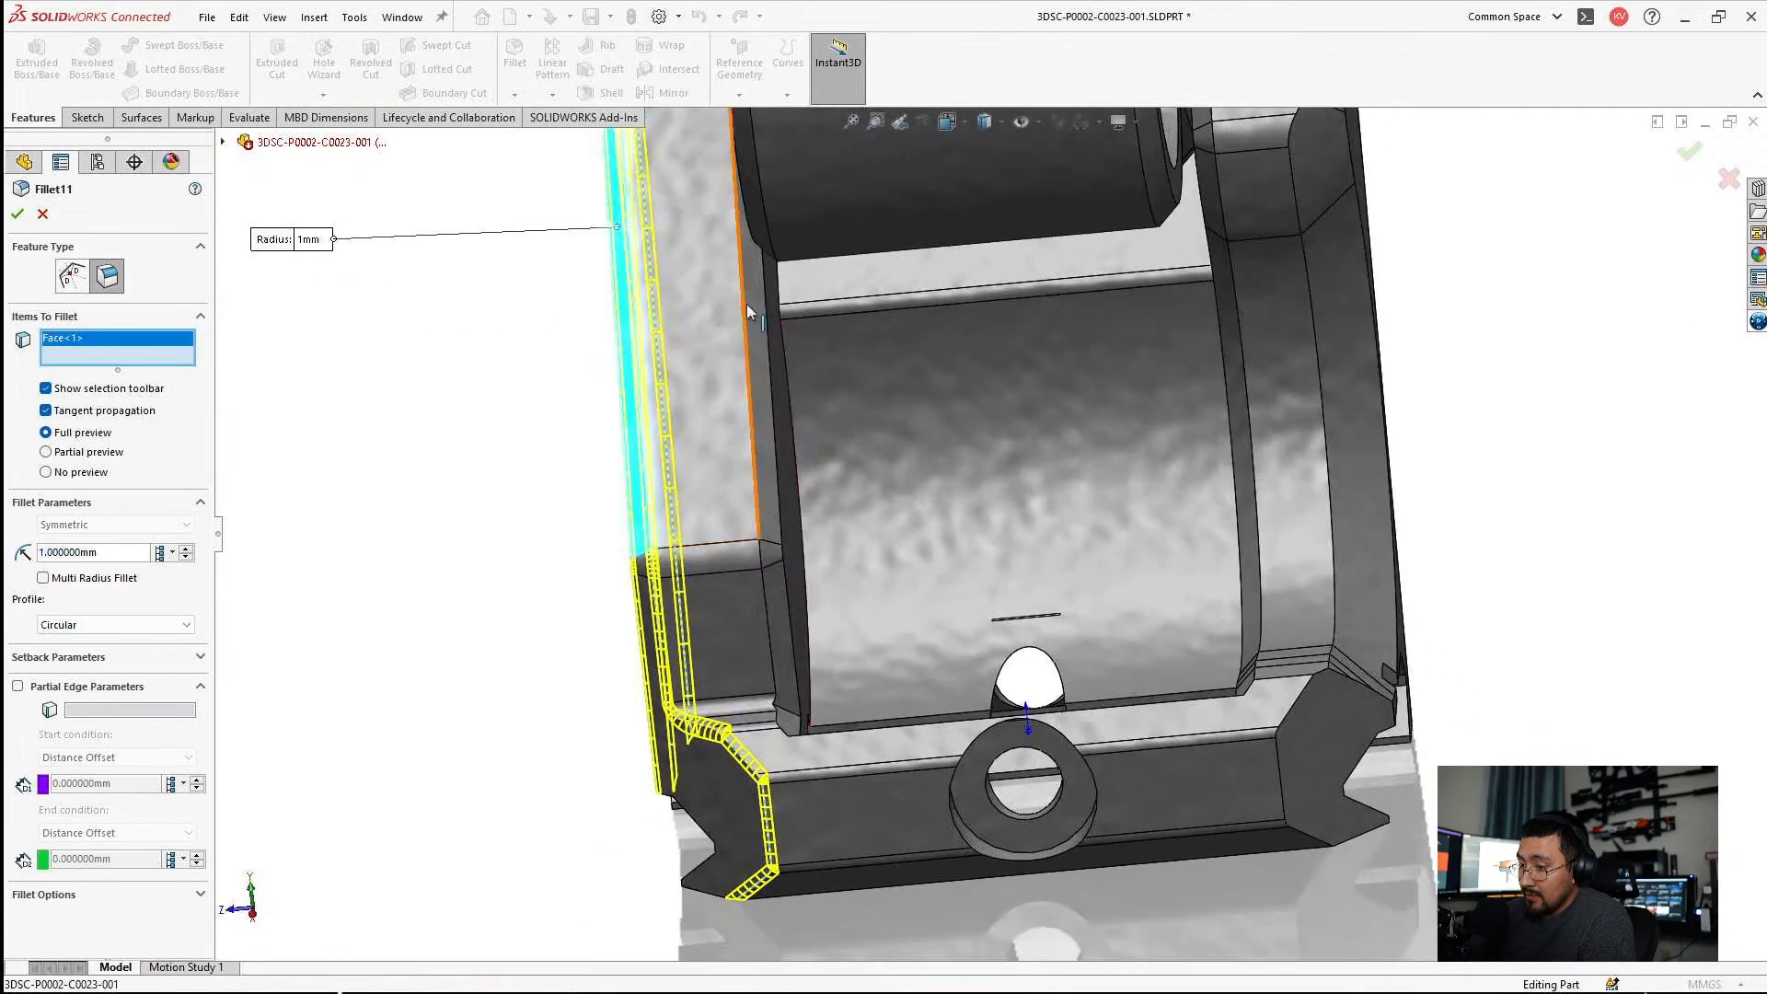
{"action": "left_click", "coordinate": [747, 313]}
{"action": "scroll", "coordinate": [710, 676], "scroll_direction": "down", "scroll_amount": 4}
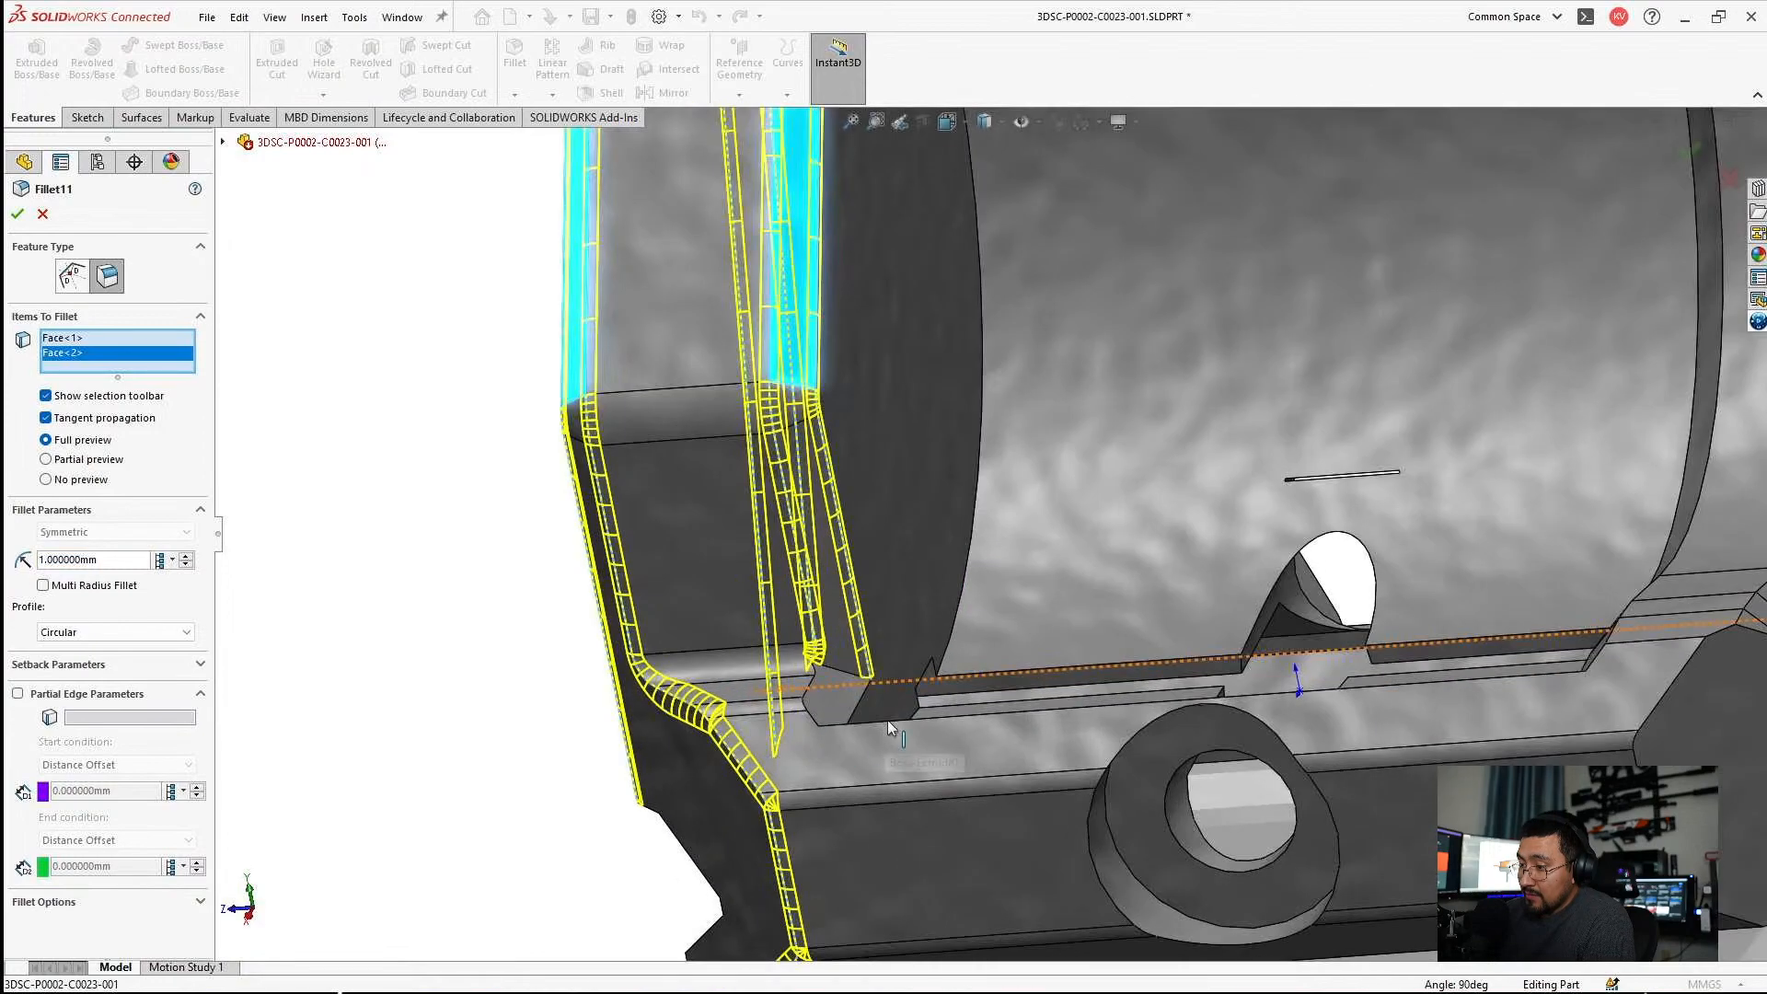
{"action": "scroll", "coordinate": [886, 725], "scroll_direction": "down", "scroll_amount": 2}
{"action": "key", "text": "Escape"}
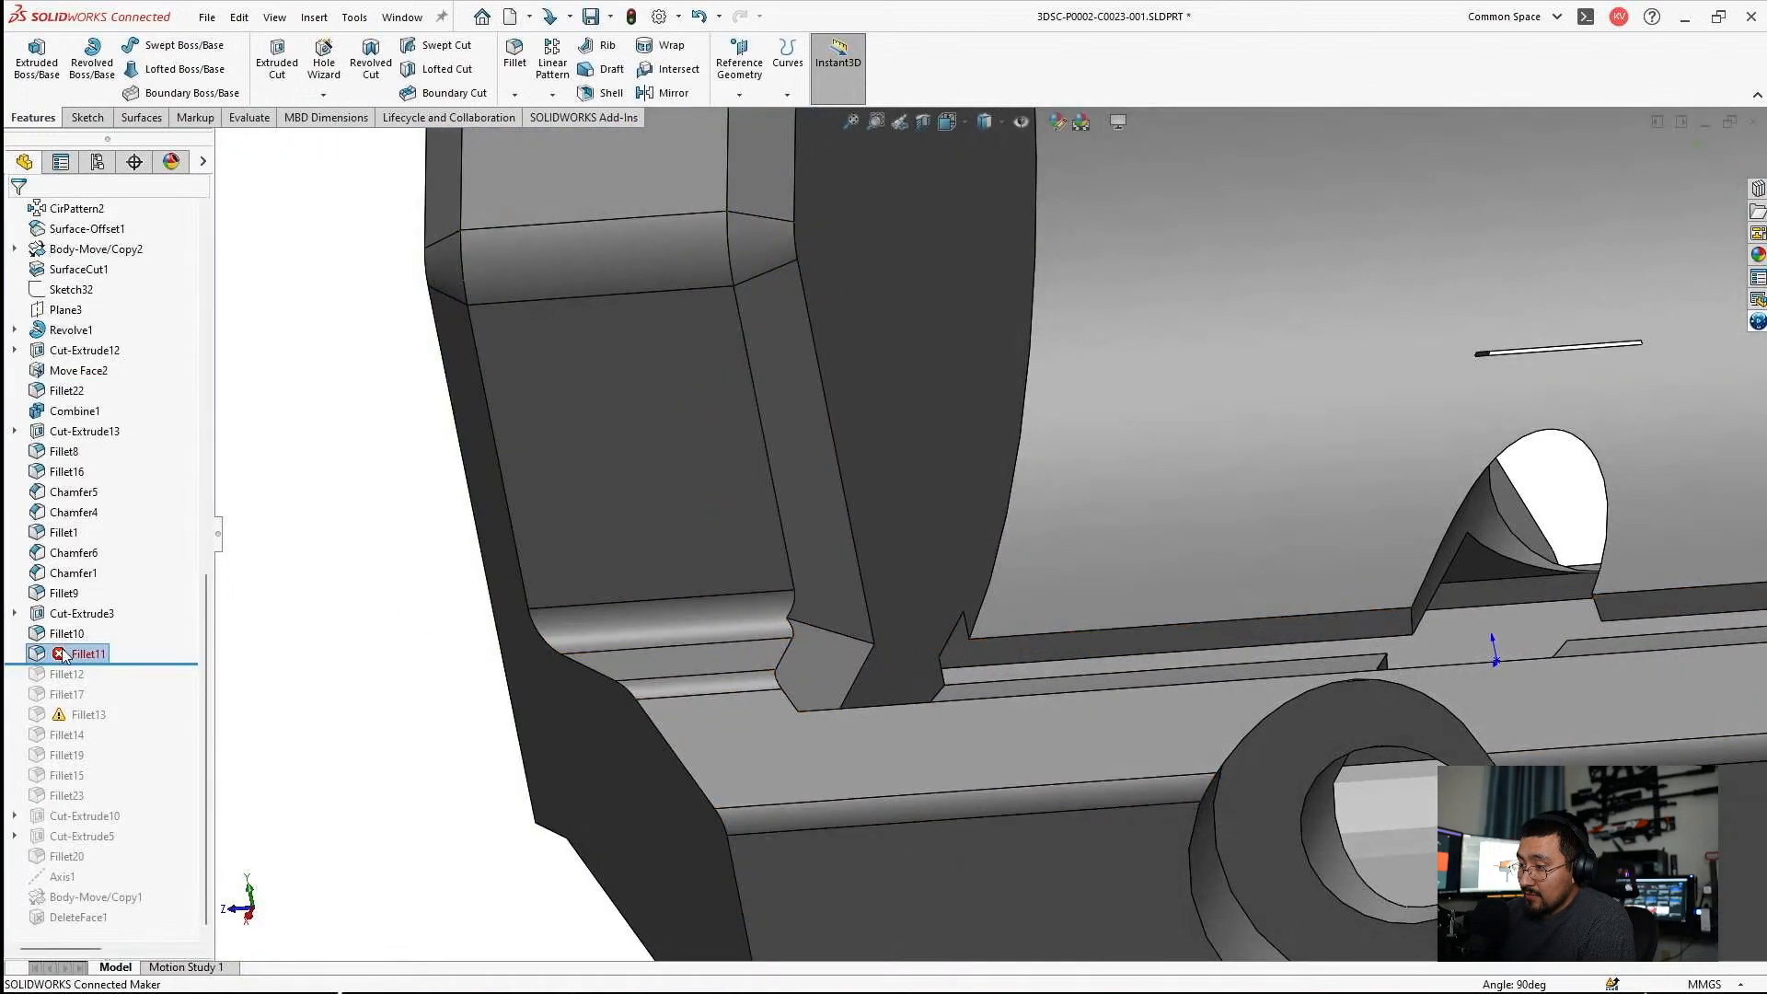
{"action": "right_click", "coordinate": [62, 653]}
{"action": "left_click", "coordinate": [82, 350]}
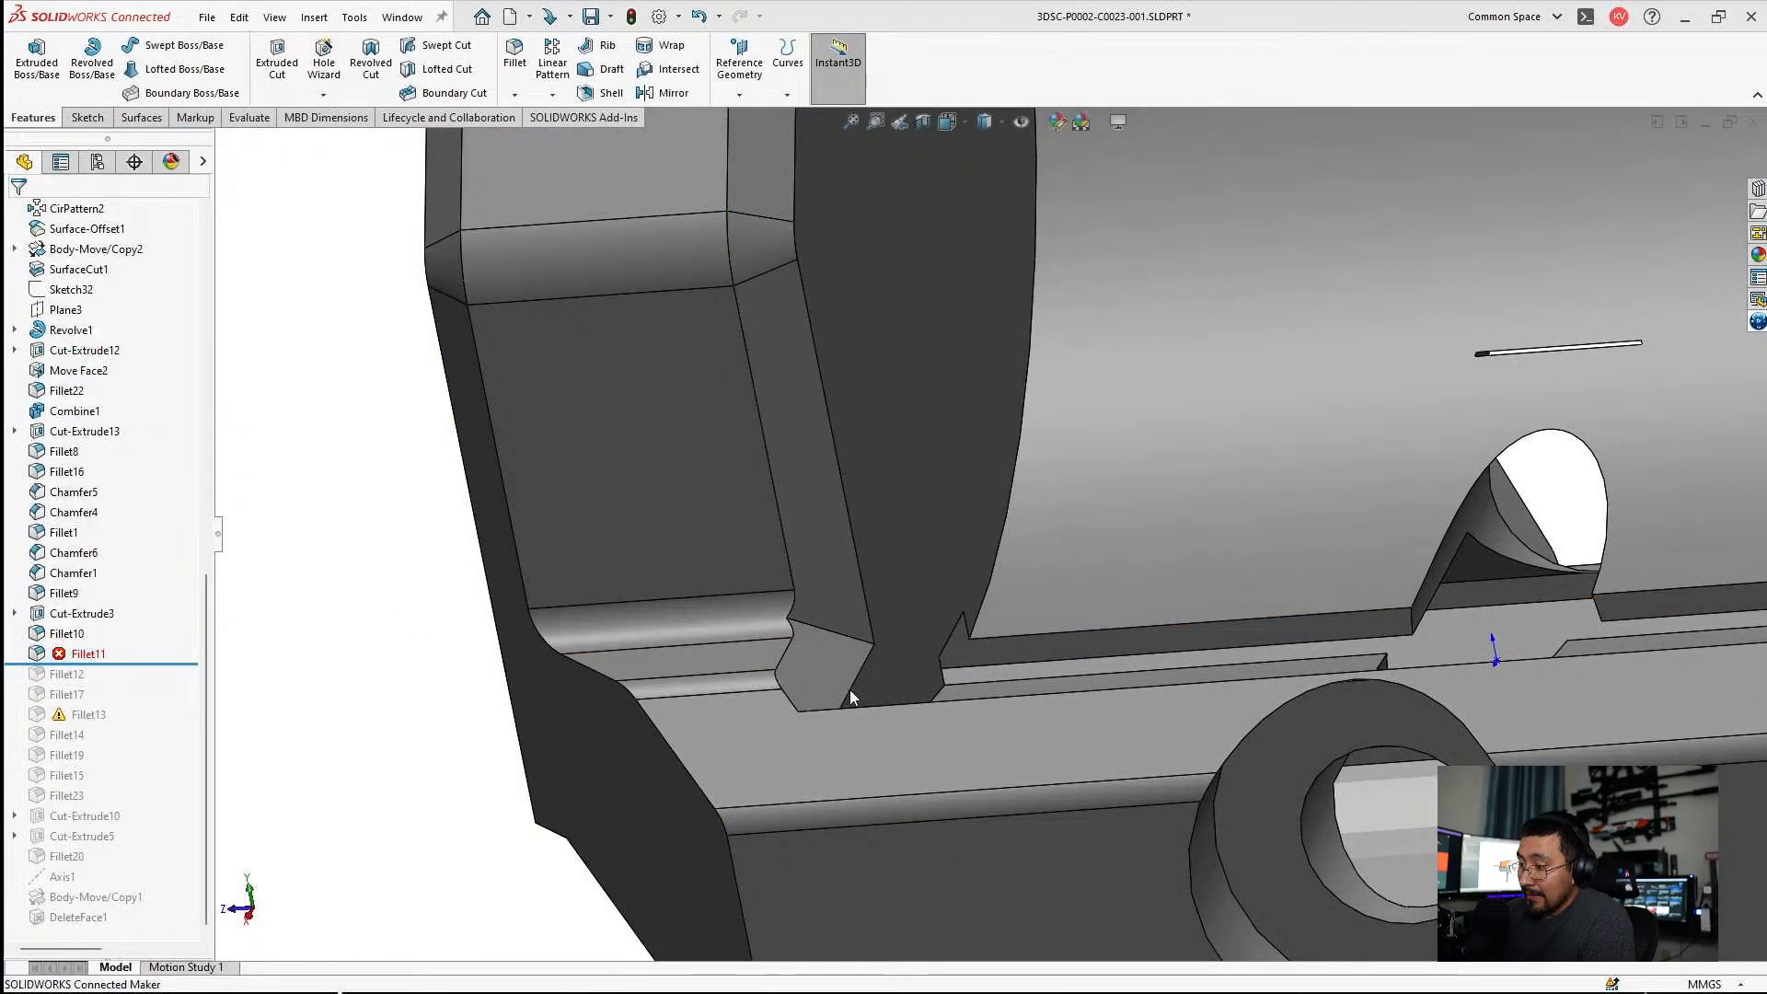
{"action": "scroll", "coordinate": [880, 657], "scroll_direction": "down", "scroll_amount": 2}
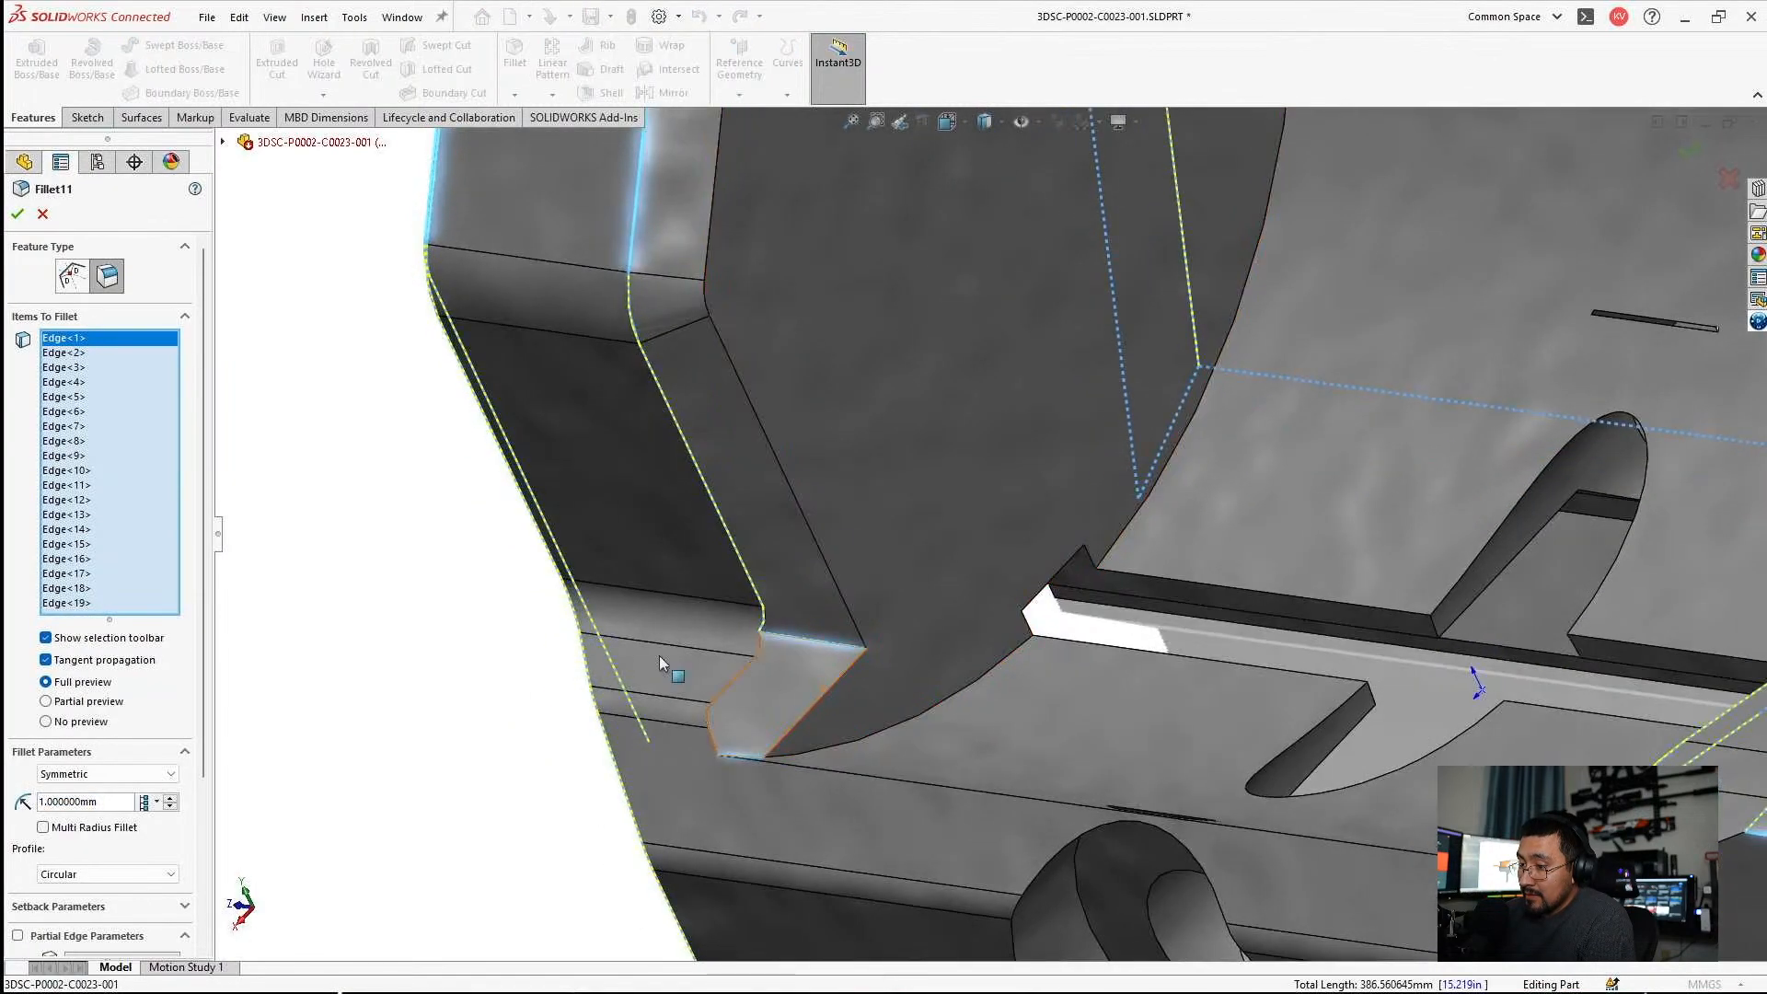
{"action": "key", "text": "Escape"}
Roll the feature history back to just before Fillet11 and identify the fillet at the foot of the side wall.
{"action": "left_click_drag", "start_coordinate": [128, 665], "coordinate": [130, 642]}
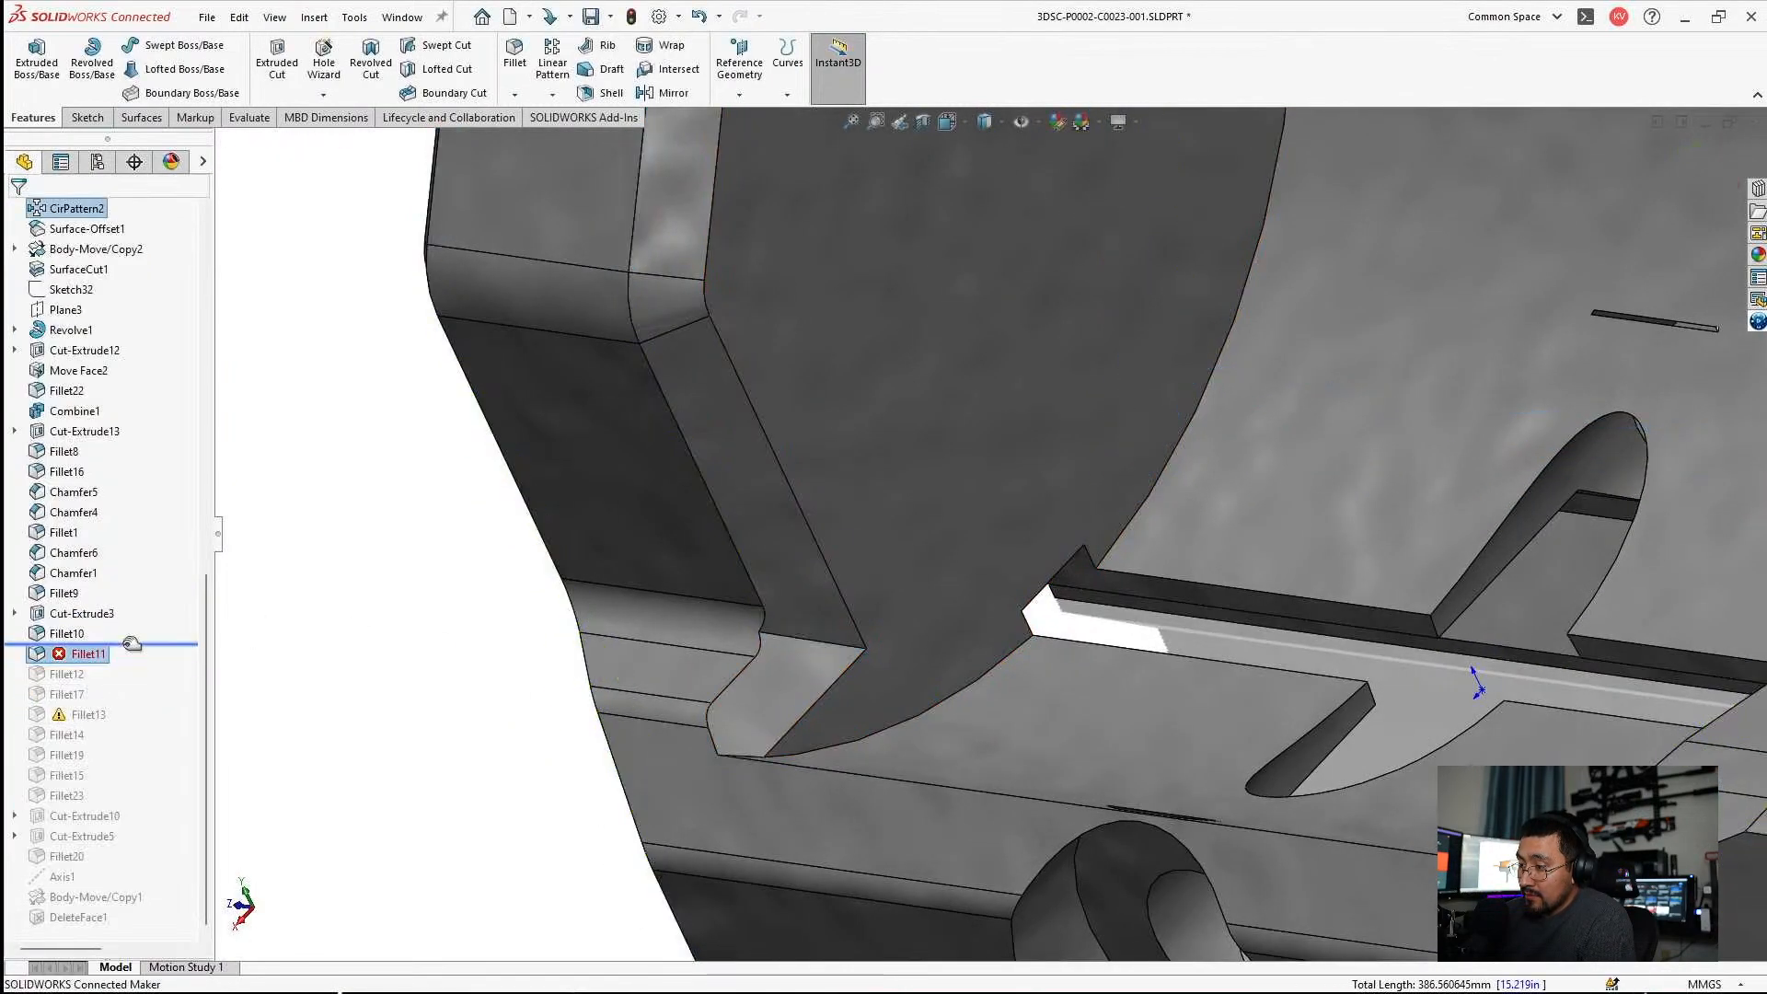
{"action": "scroll", "coordinate": [950, 690], "scroll_direction": "down", "scroll_amount": 2}
{"action": "left_click", "coordinate": [694, 608]}
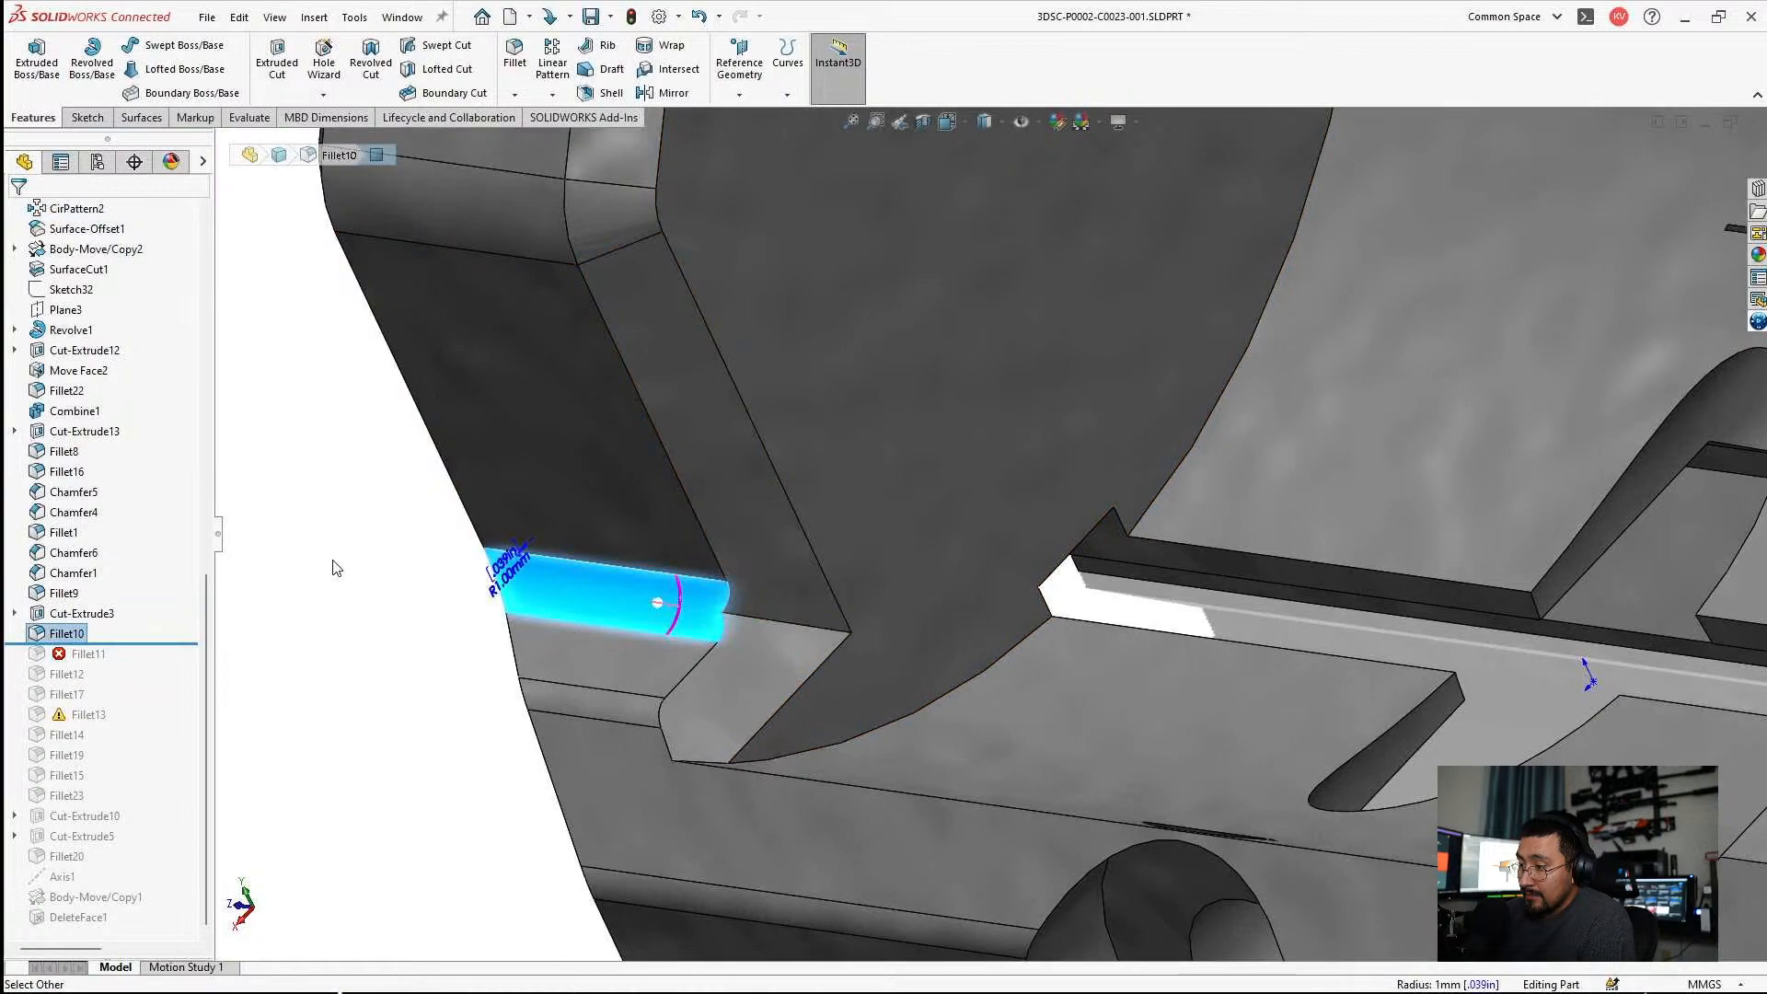
{"action": "right_click", "coordinate": [52, 634]}
{"action": "left_click", "coordinate": [360, 571]}
{"action": "left_click", "coordinate": [360, 571]}
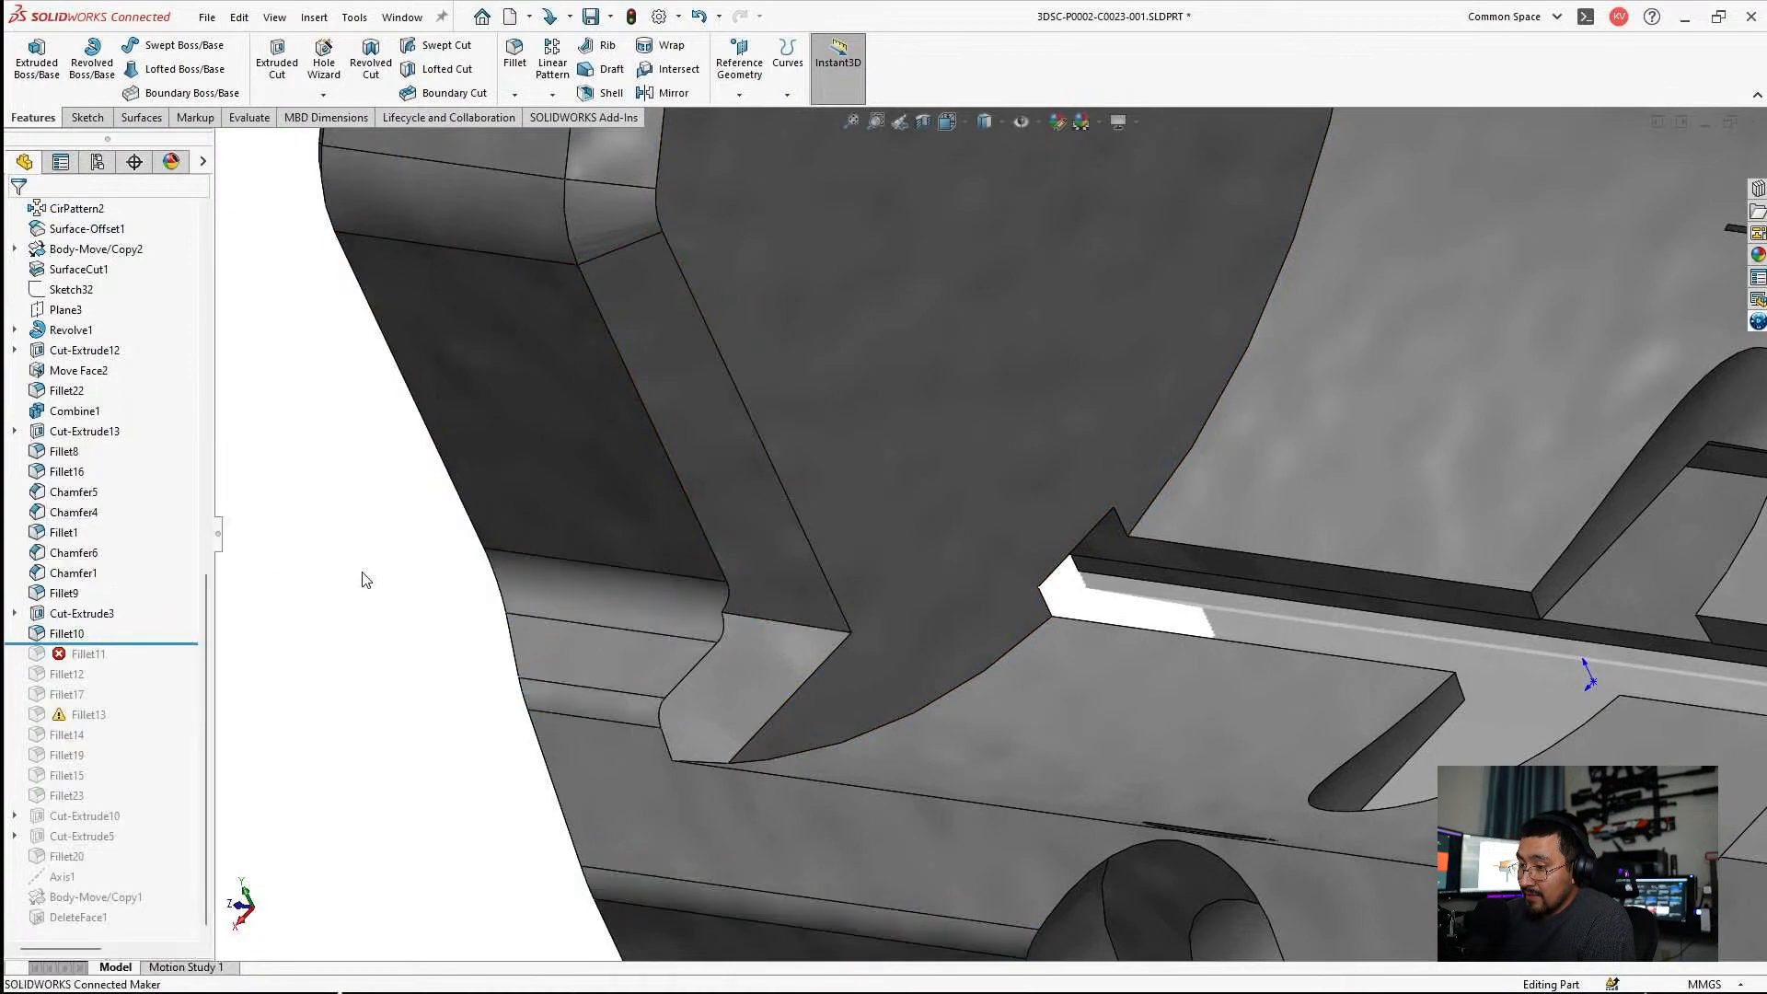
Try to add the short edge at the foot of the chamfered side wall face to Fillet10.
{"action": "left_click", "coordinate": [589, 603]}
{"action": "left_click", "coordinate": [657, 518]}
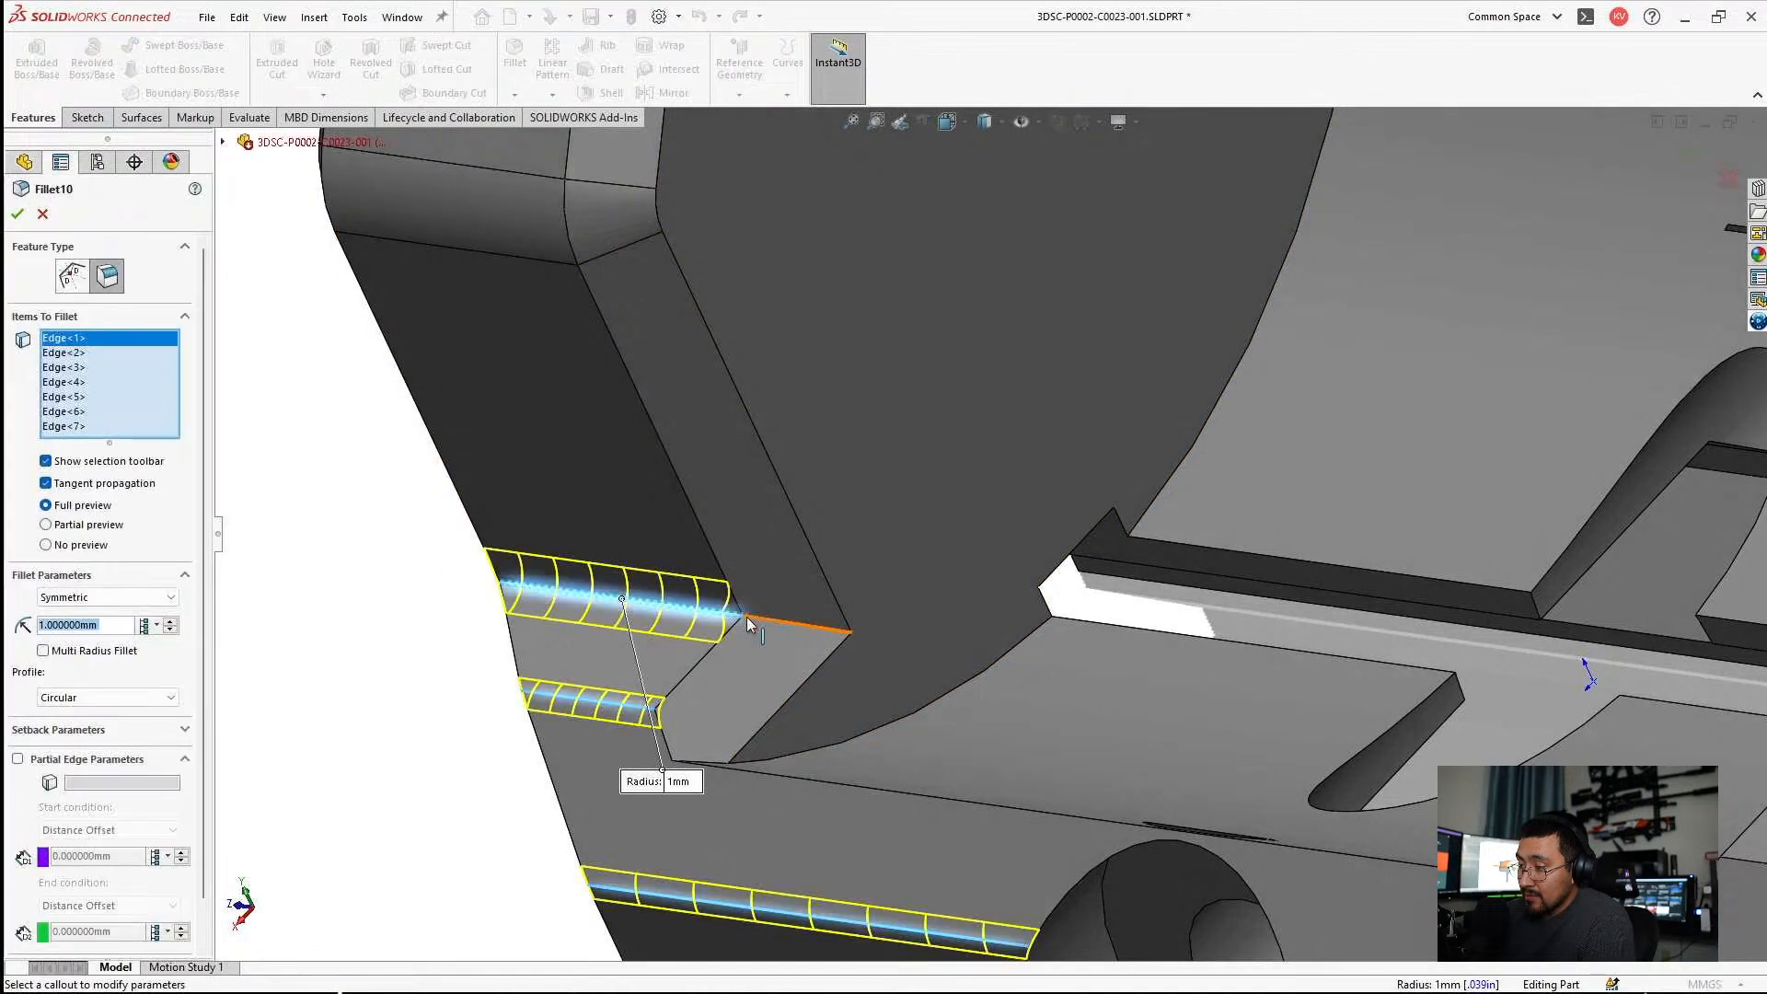
{"action": "left_click", "coordinate": [747, 616]}
{"action": "mouse_move", "coordinate": [789, 638]}
{"action": "middle_mouse_down"}
{"action": "mouse_move", "coordinate": [838, 552]}
{"action": "mouse_move", "coordinate": [778, 630]}
{"action": "middle_mouse_up"}
{"action": "key", "text": "Return"}
Roll the feature history back around Chamfer1 and examine how the chamfer shapes the side wall's foot.
{"action": "left_click", "coordinate": [756, 429]}
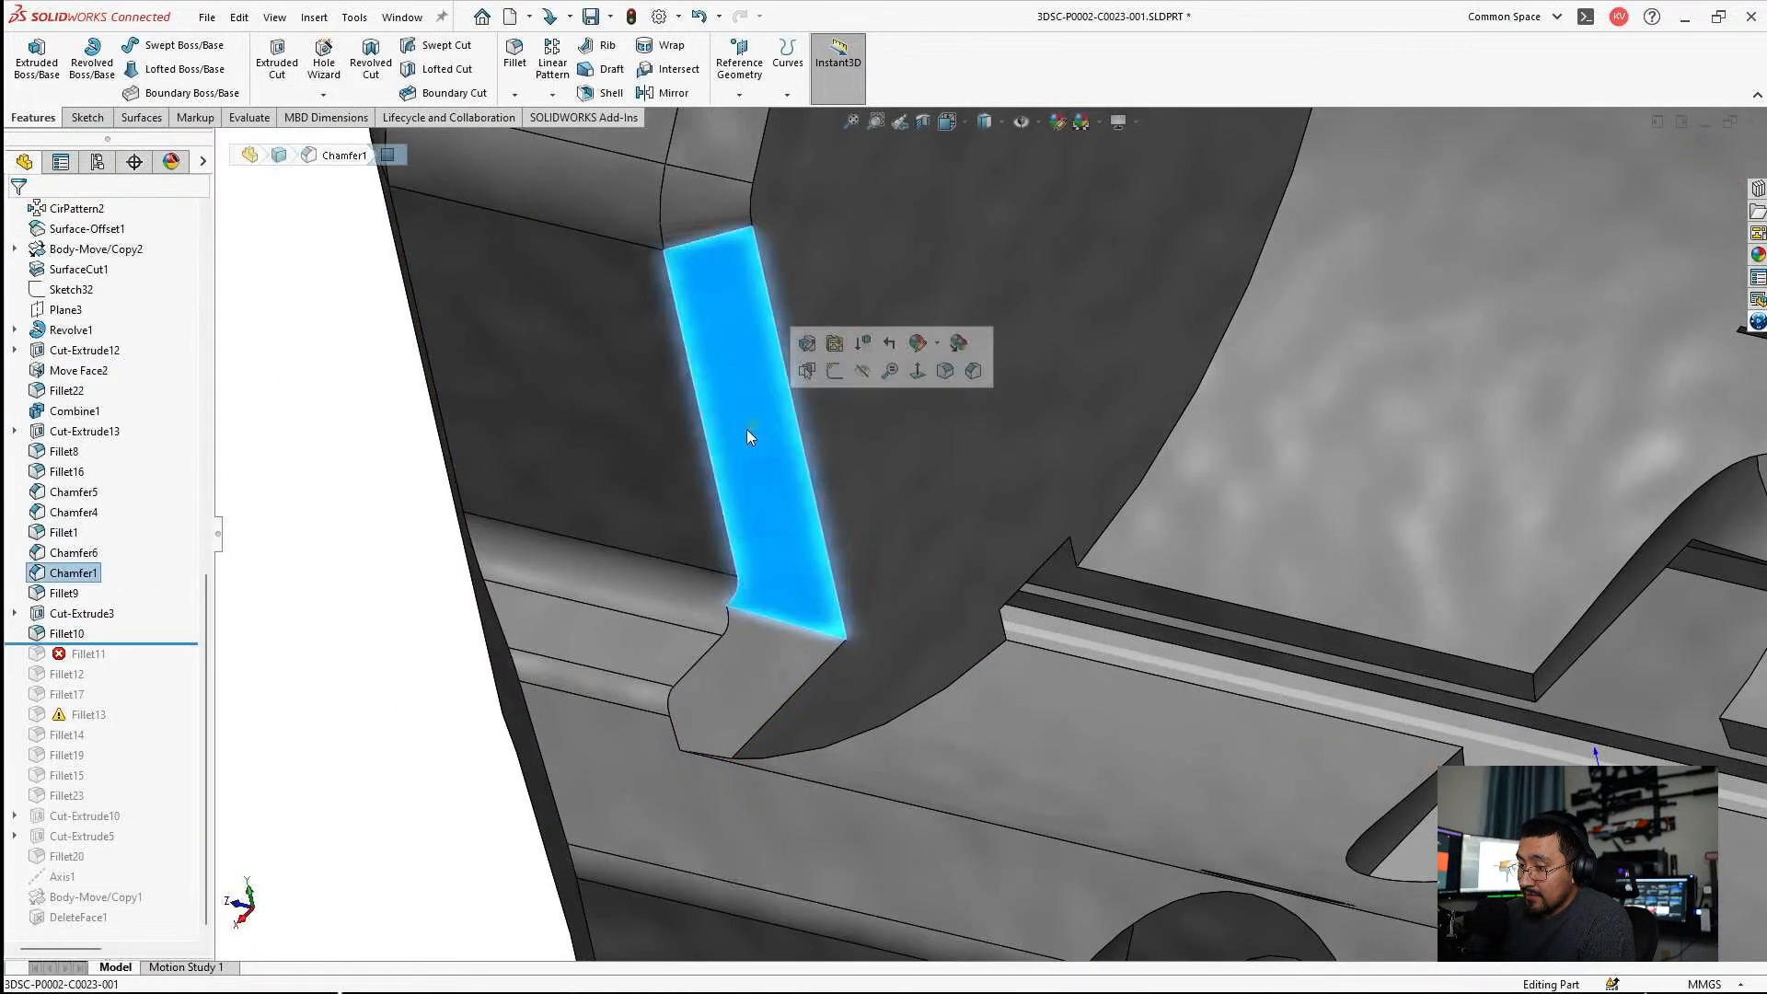
{"action": "left_click_drag", "start_coordinate": [134, 641], "coordinate": [130, 584]}
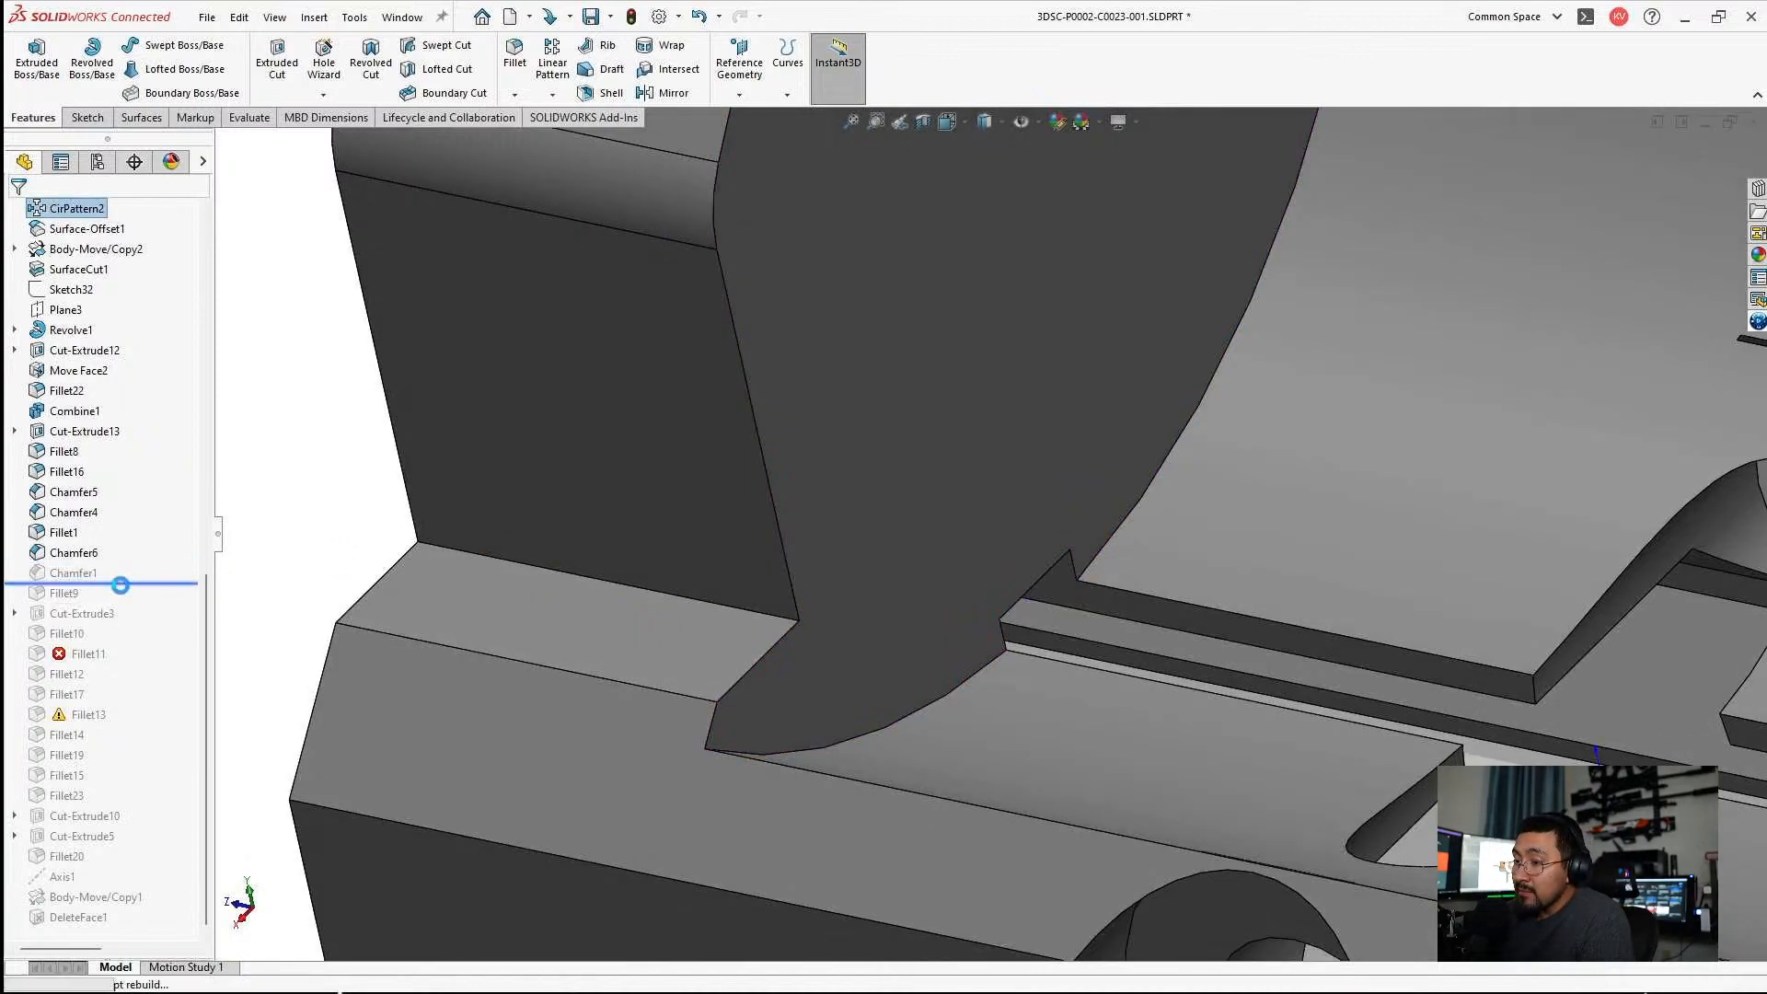
{"action": "middle_click_drag", "start_coordinate": [757, 683], "coordinate": [1045, 343]}
{"action": "scroll", "coordinate": [858, 622], "scroll_direction": "up", "scroll_amount": 5}
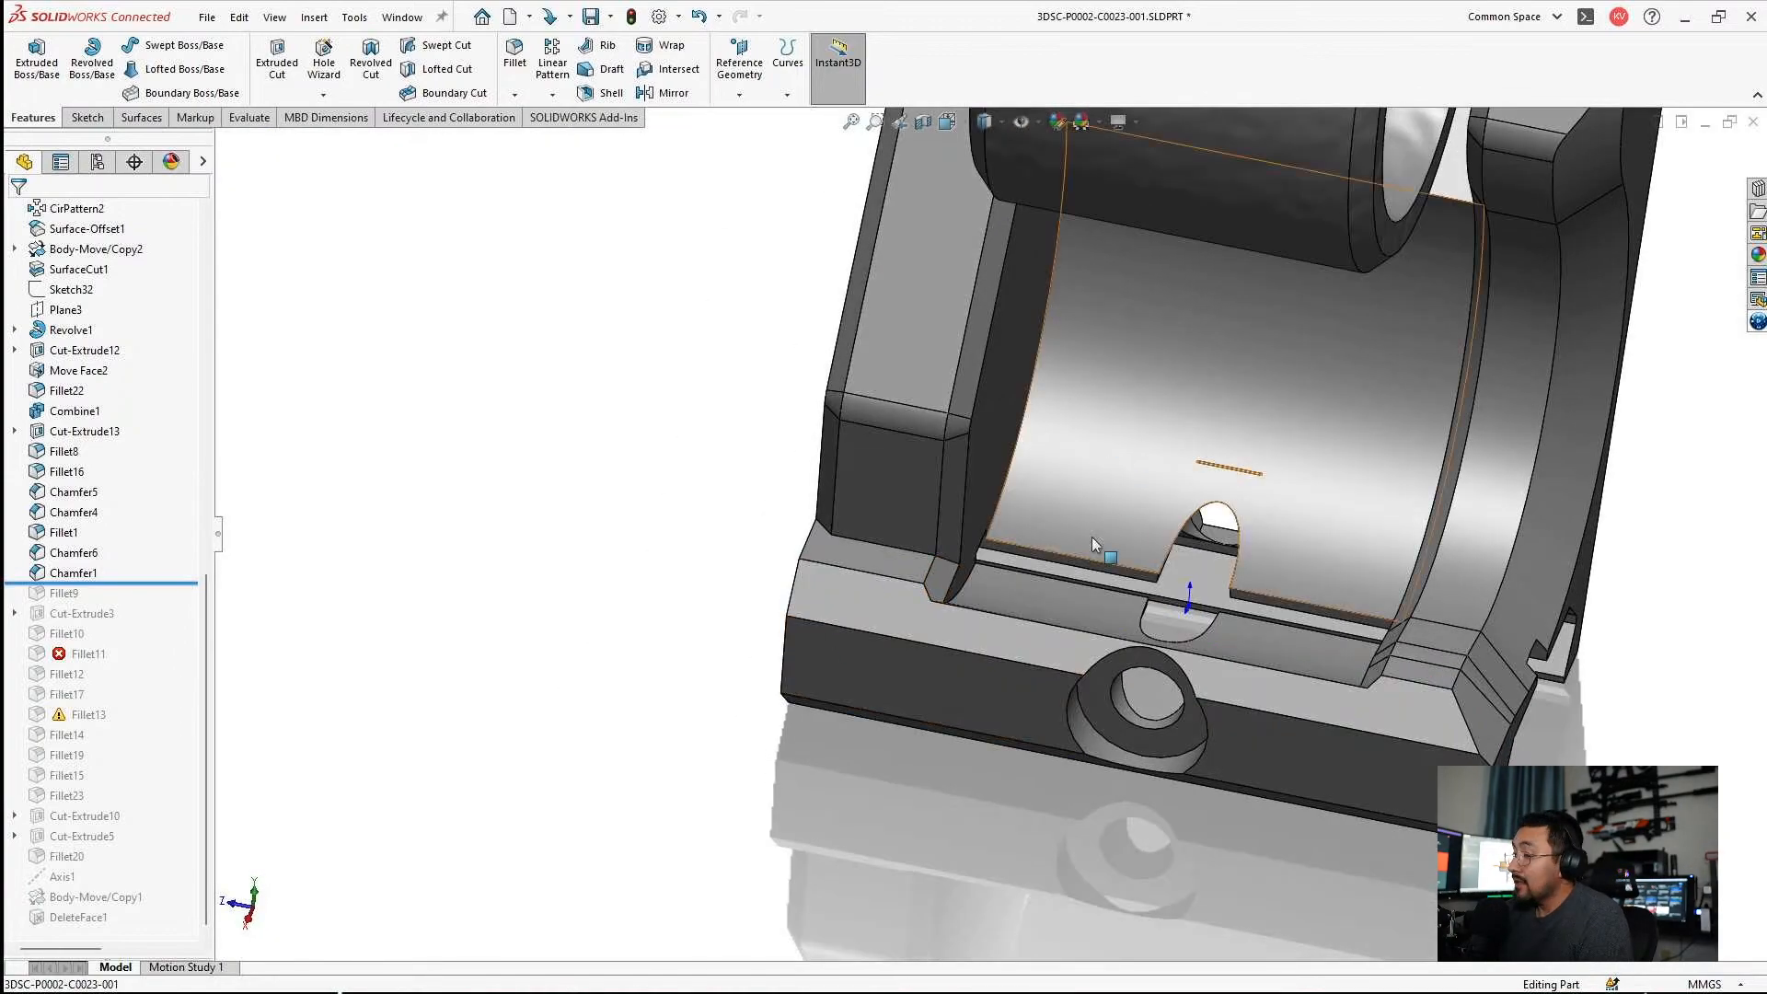
{"action": "scroll", "coordinate": [1092, 537], "scroll_direction": "down", "scroll_amount": 3}
{"action": "middle_click_drag", "start_coordinate": [827, 589], "coordinate": [755, 508]}
Roll the history forward through Fillet10 and add the short edge below the chamfered wall face to its 1 mm fillet.
{"action": "left_click_drag", "start_coordinate": [124, 579], "coordinate": [119, 644]}
{"action": "left_click", "coordinate": [75, 631]}
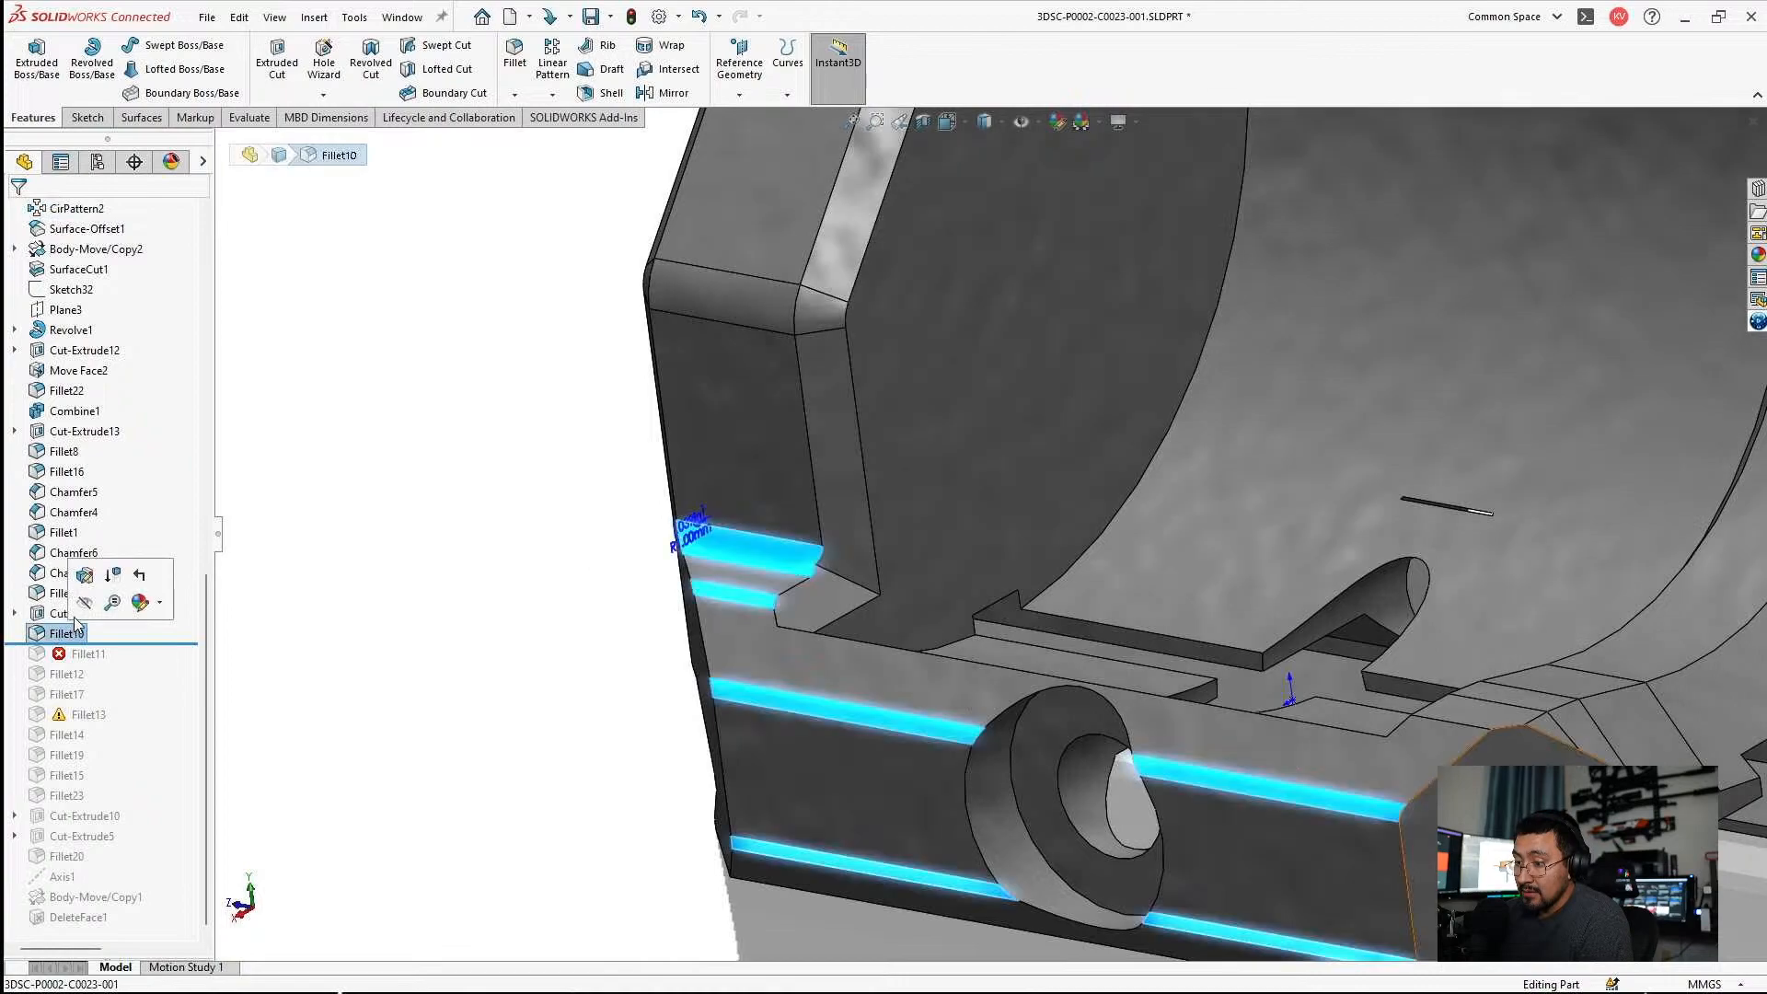
{"action": "left_click", "coordinate": [85, 576]}
{"action": "left_click", "coordinate": [837, 568]}
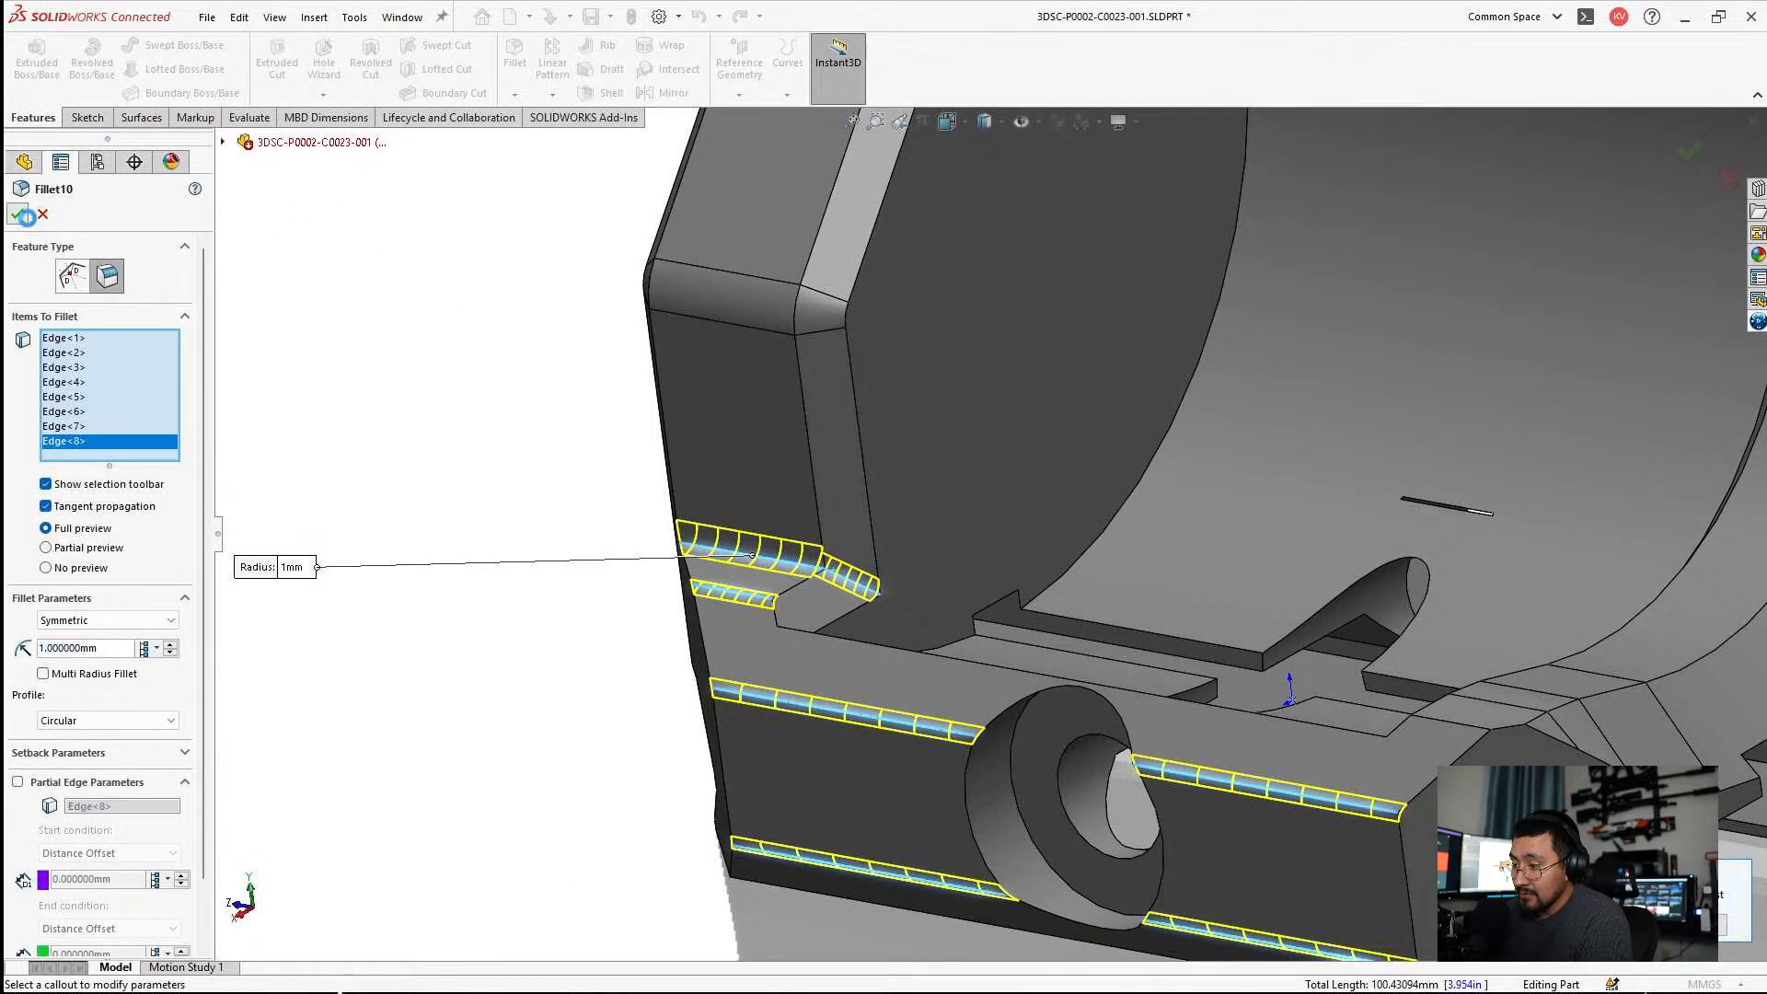
{"action": "left_click", "coordinate": [17, 215]}
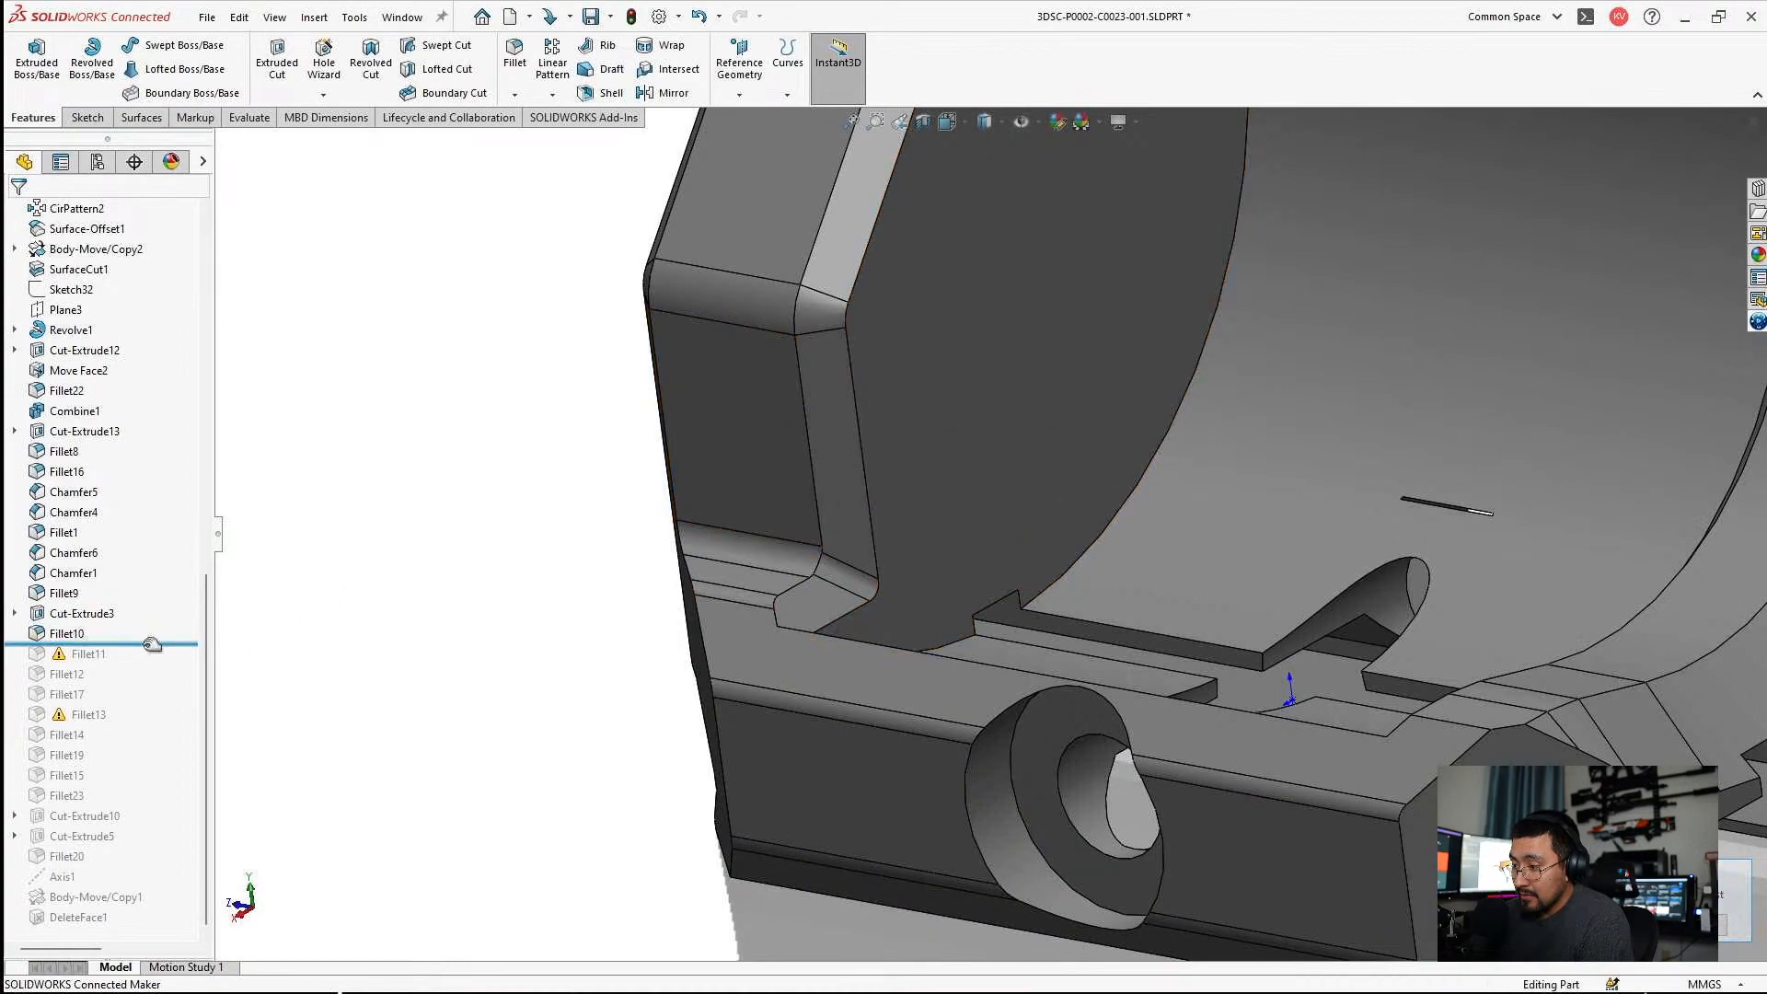
Roll forward to include Fillet11, replace its missing edge at the wall's foot, and remove the short edge at the lip.
{"action": "left_click_drag", "start_coordinate": [126, 667], "coordinate": [120, 663]}
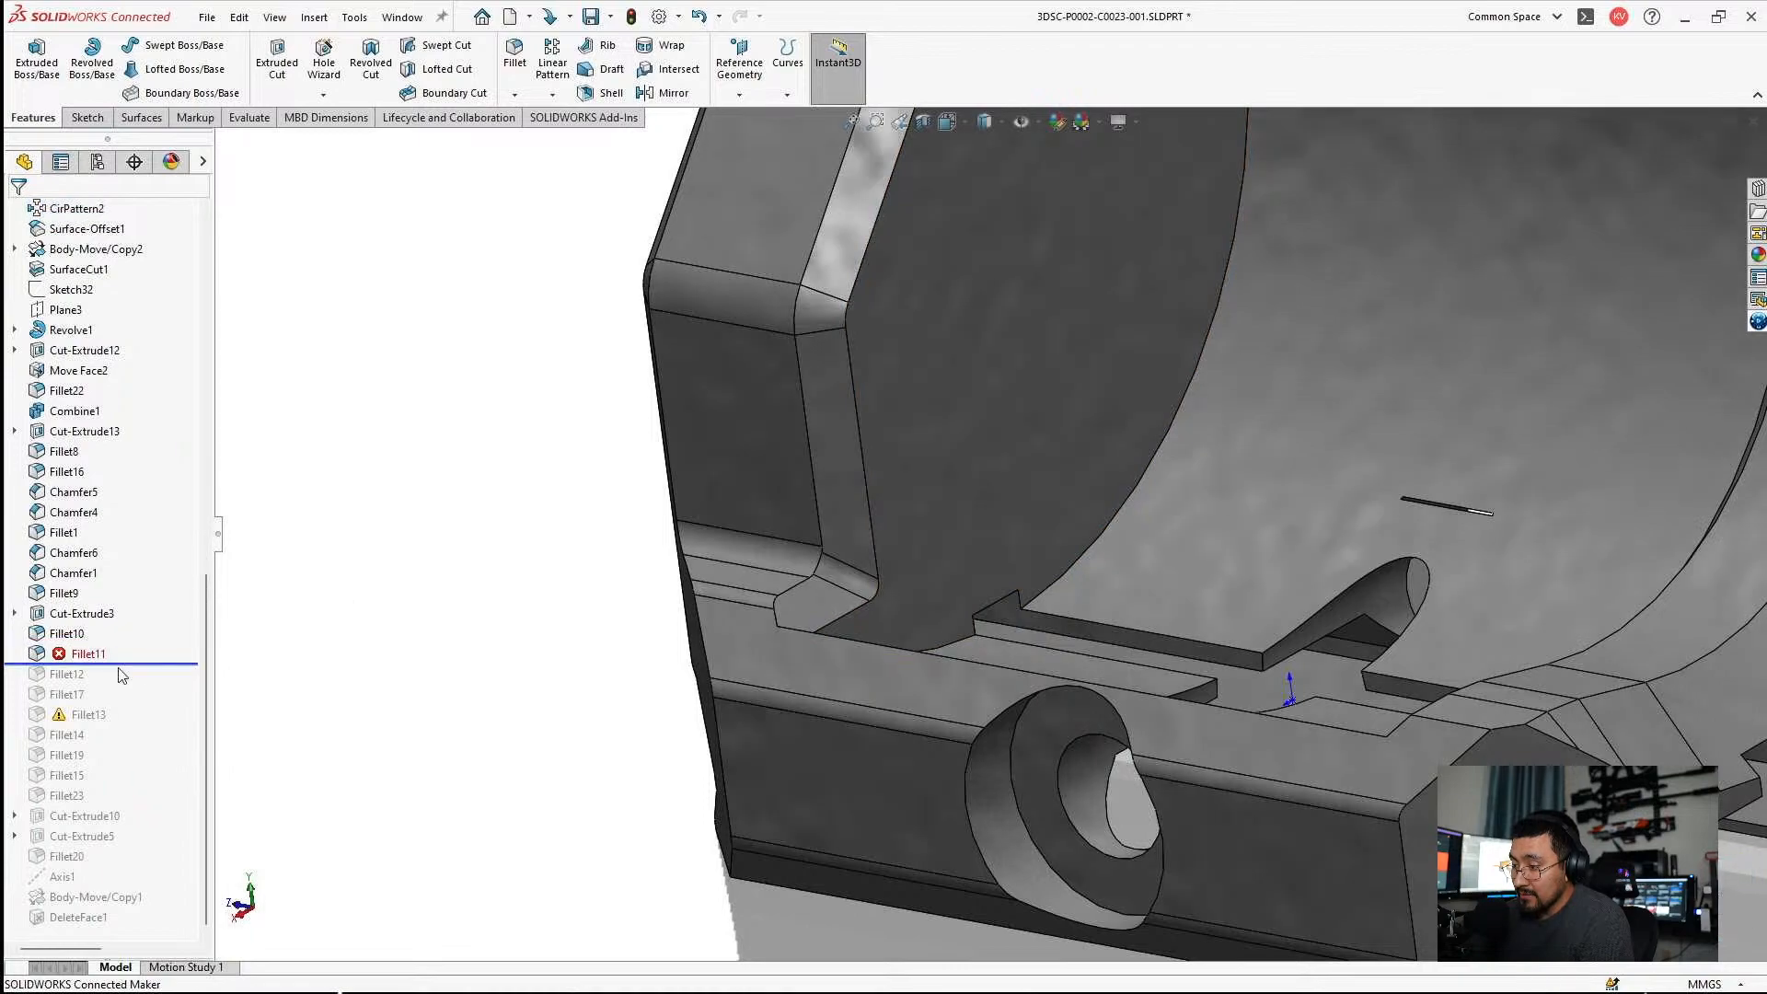
{"action": "left_click", "coordinate": [92, 655]}
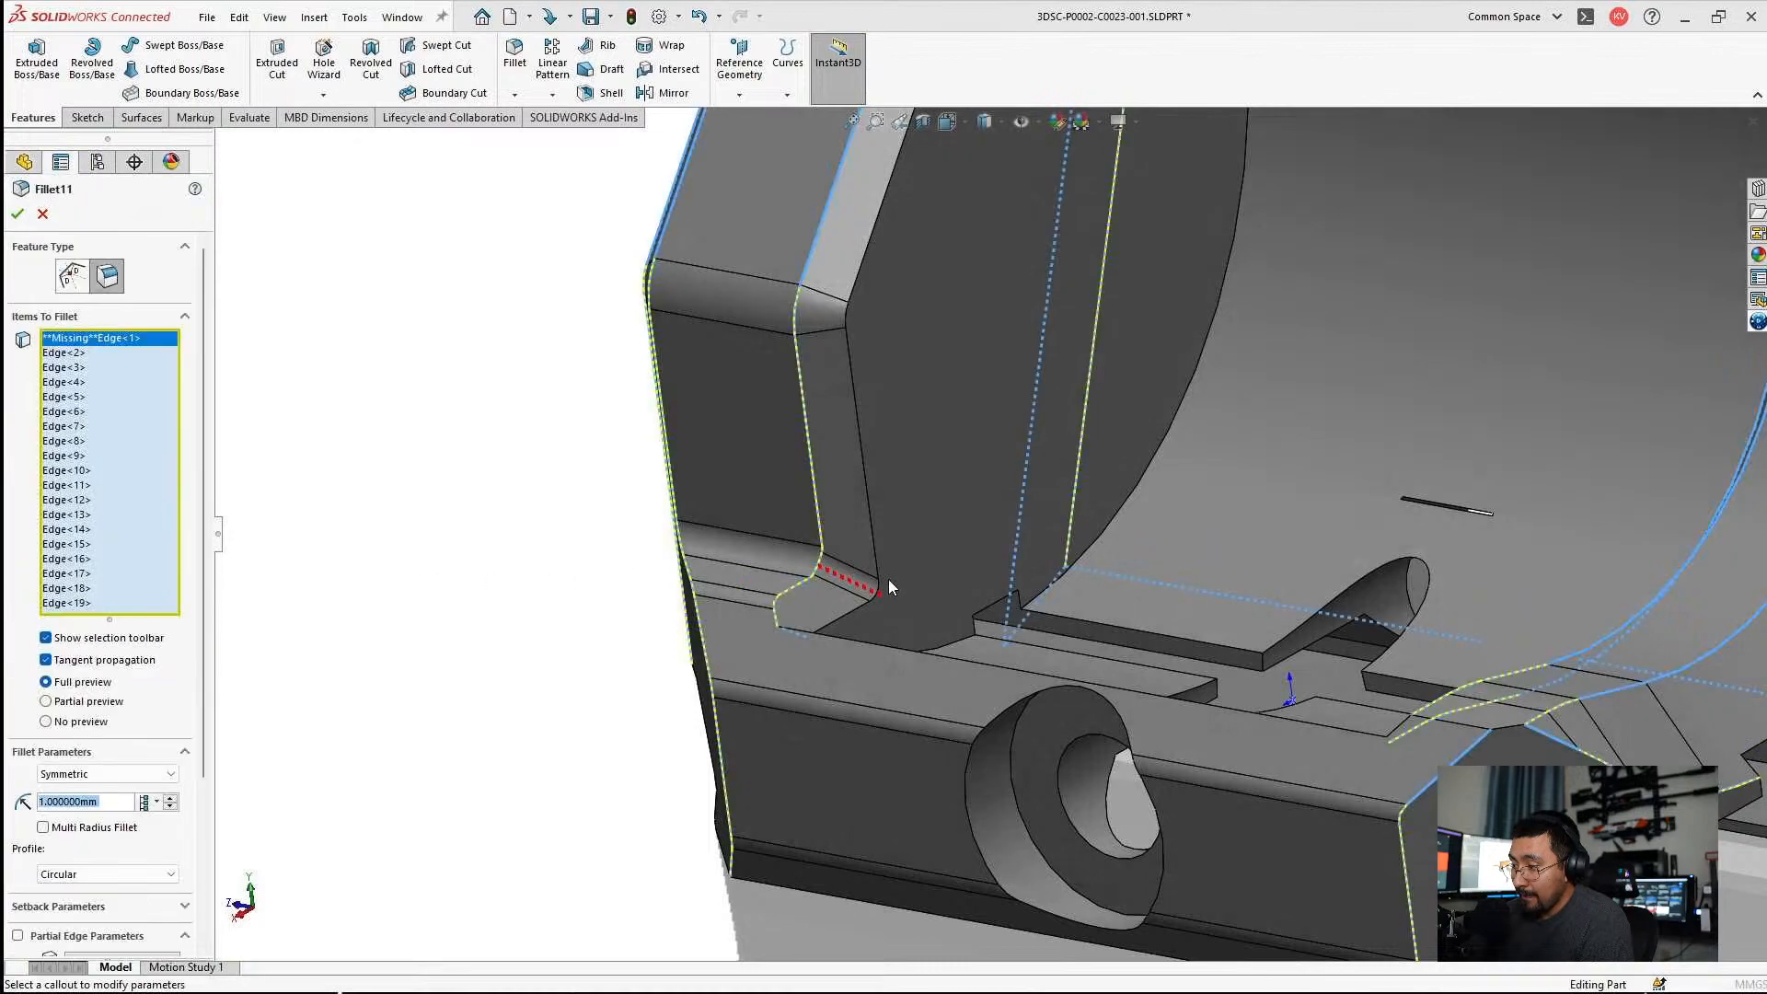
{"action": "left_click", "coordinate": [824, 566]}
{"action": "scroll", "coordinate": [822, 569], "scroll_direction": "up", "scroll_amount": 5}
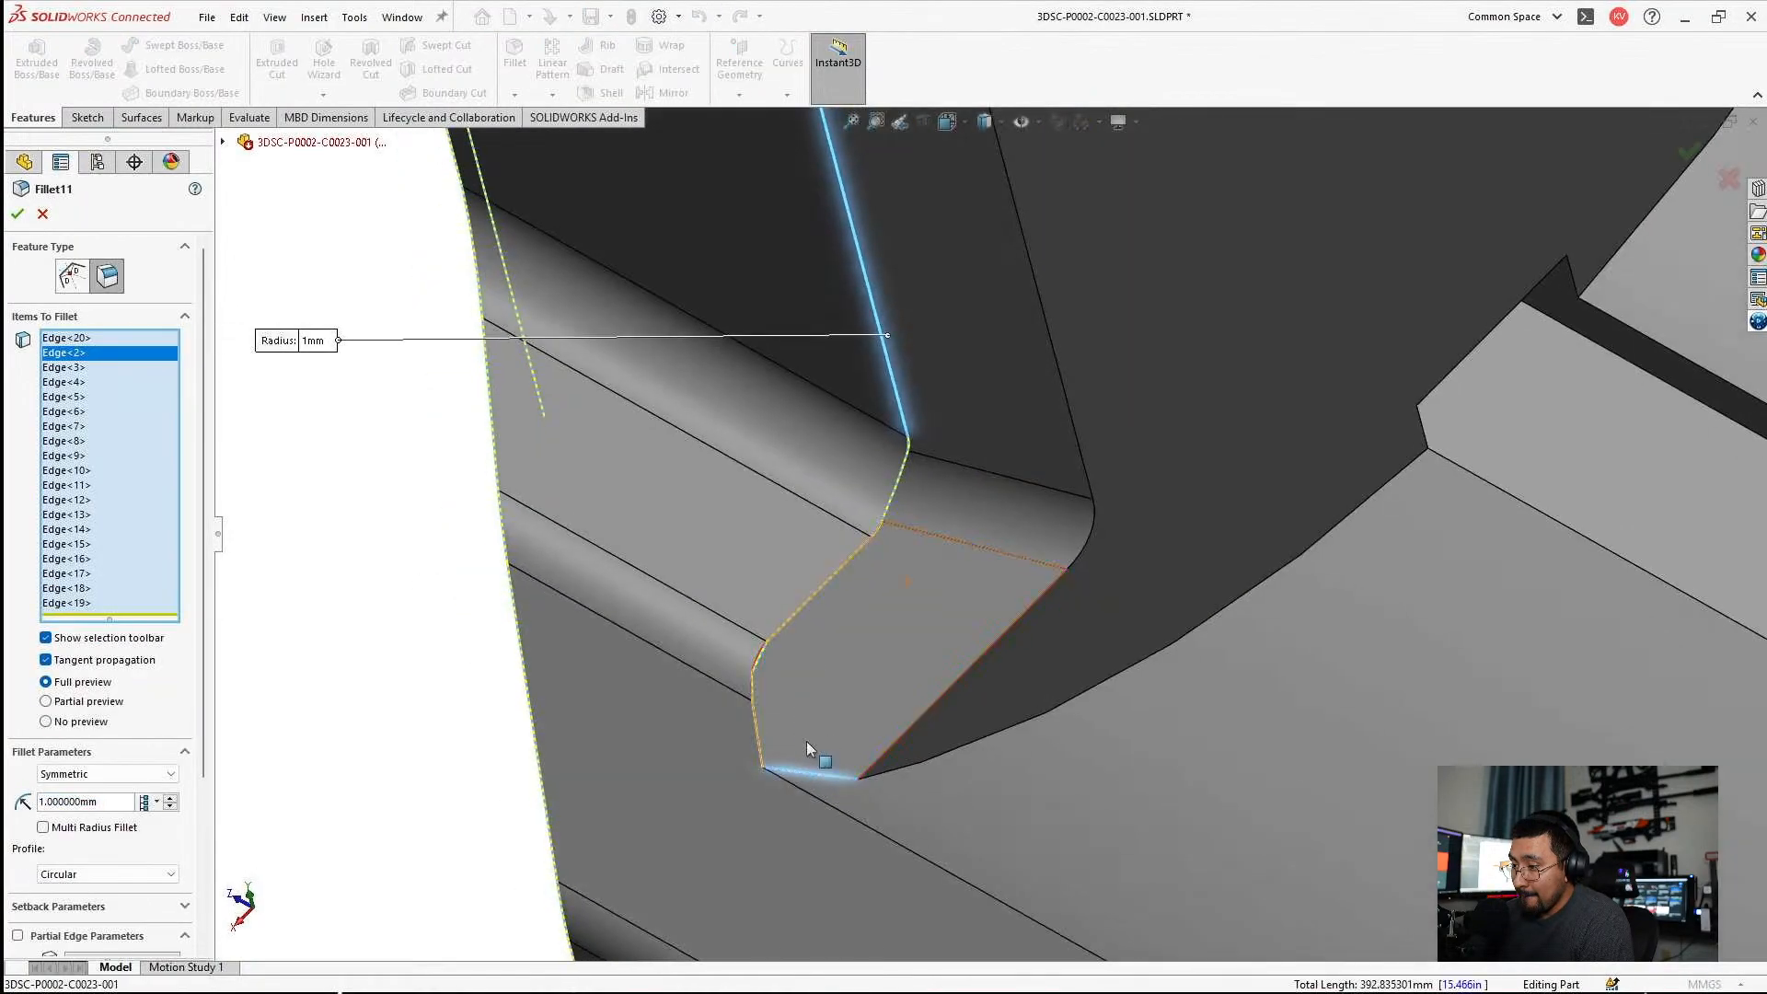
{"action": "left_click", "coordinate": [804, 777]}
{"action": "middle_click_drag", "start_coordinate": [828, 780], "coordinate": [987, 534]}
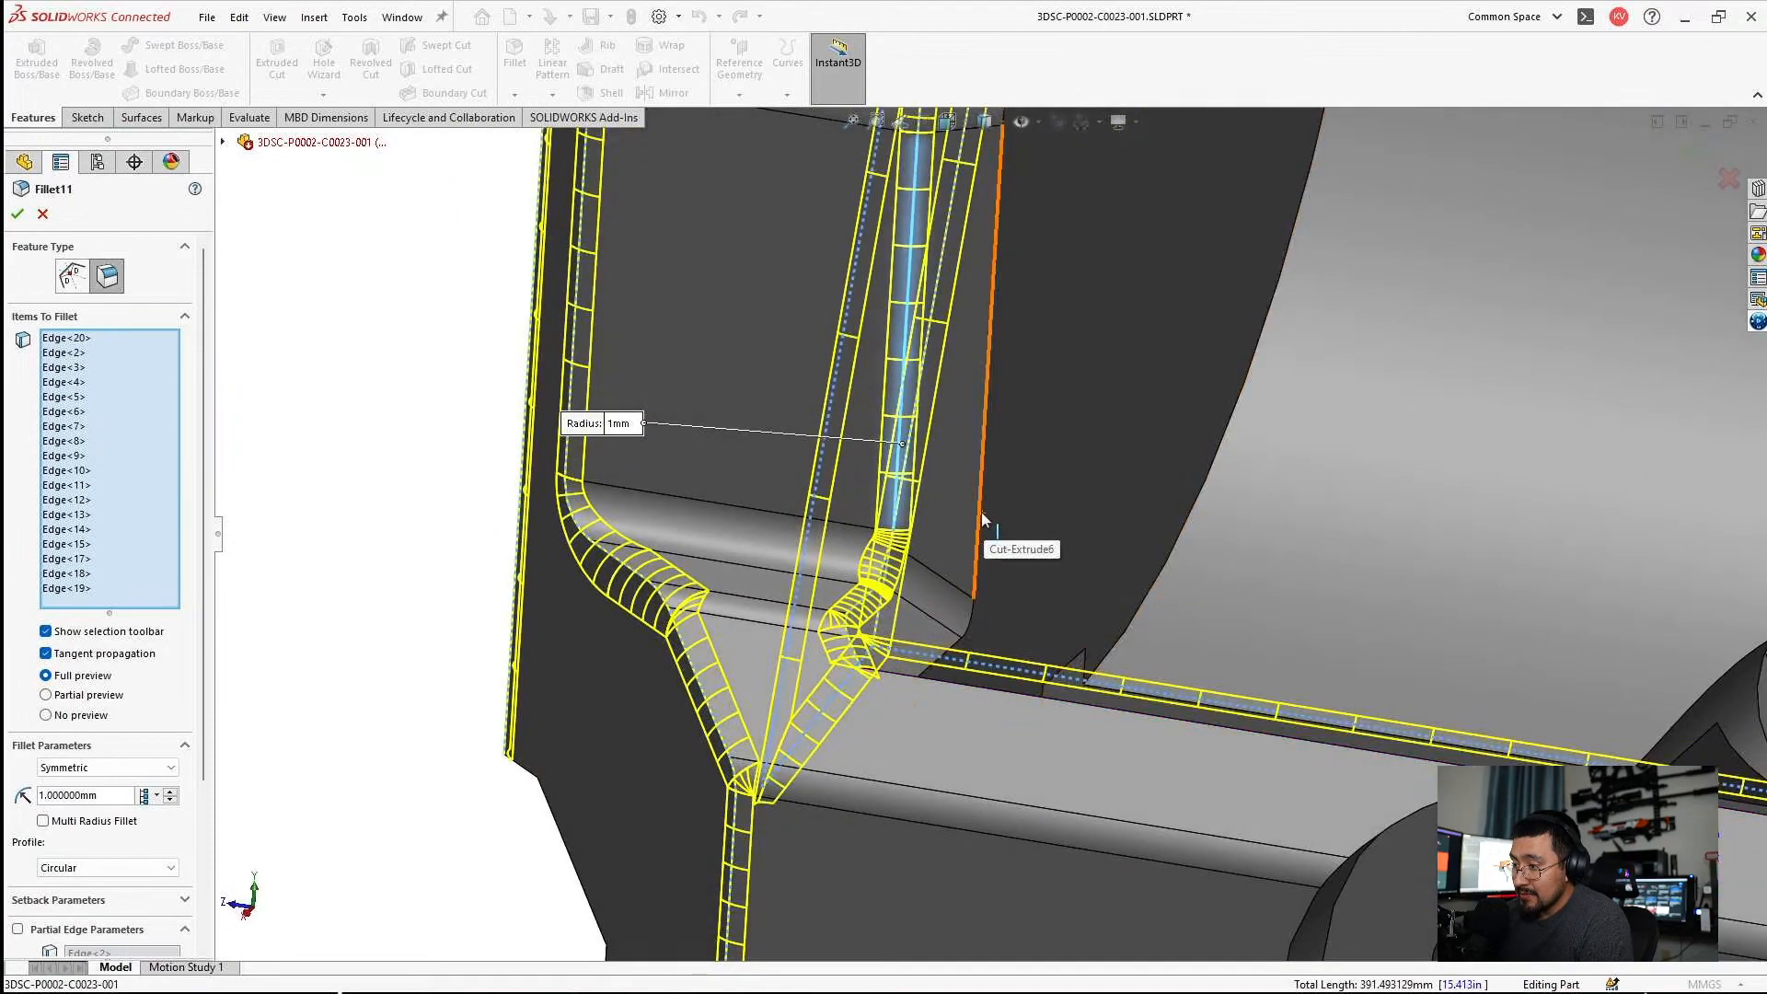
Add the inner edge of the chamfered side wall to Fillet11 at 1 mm, check the preview all around, and apply it.
{"action": "left_click", "coordinate": [981, 511]}
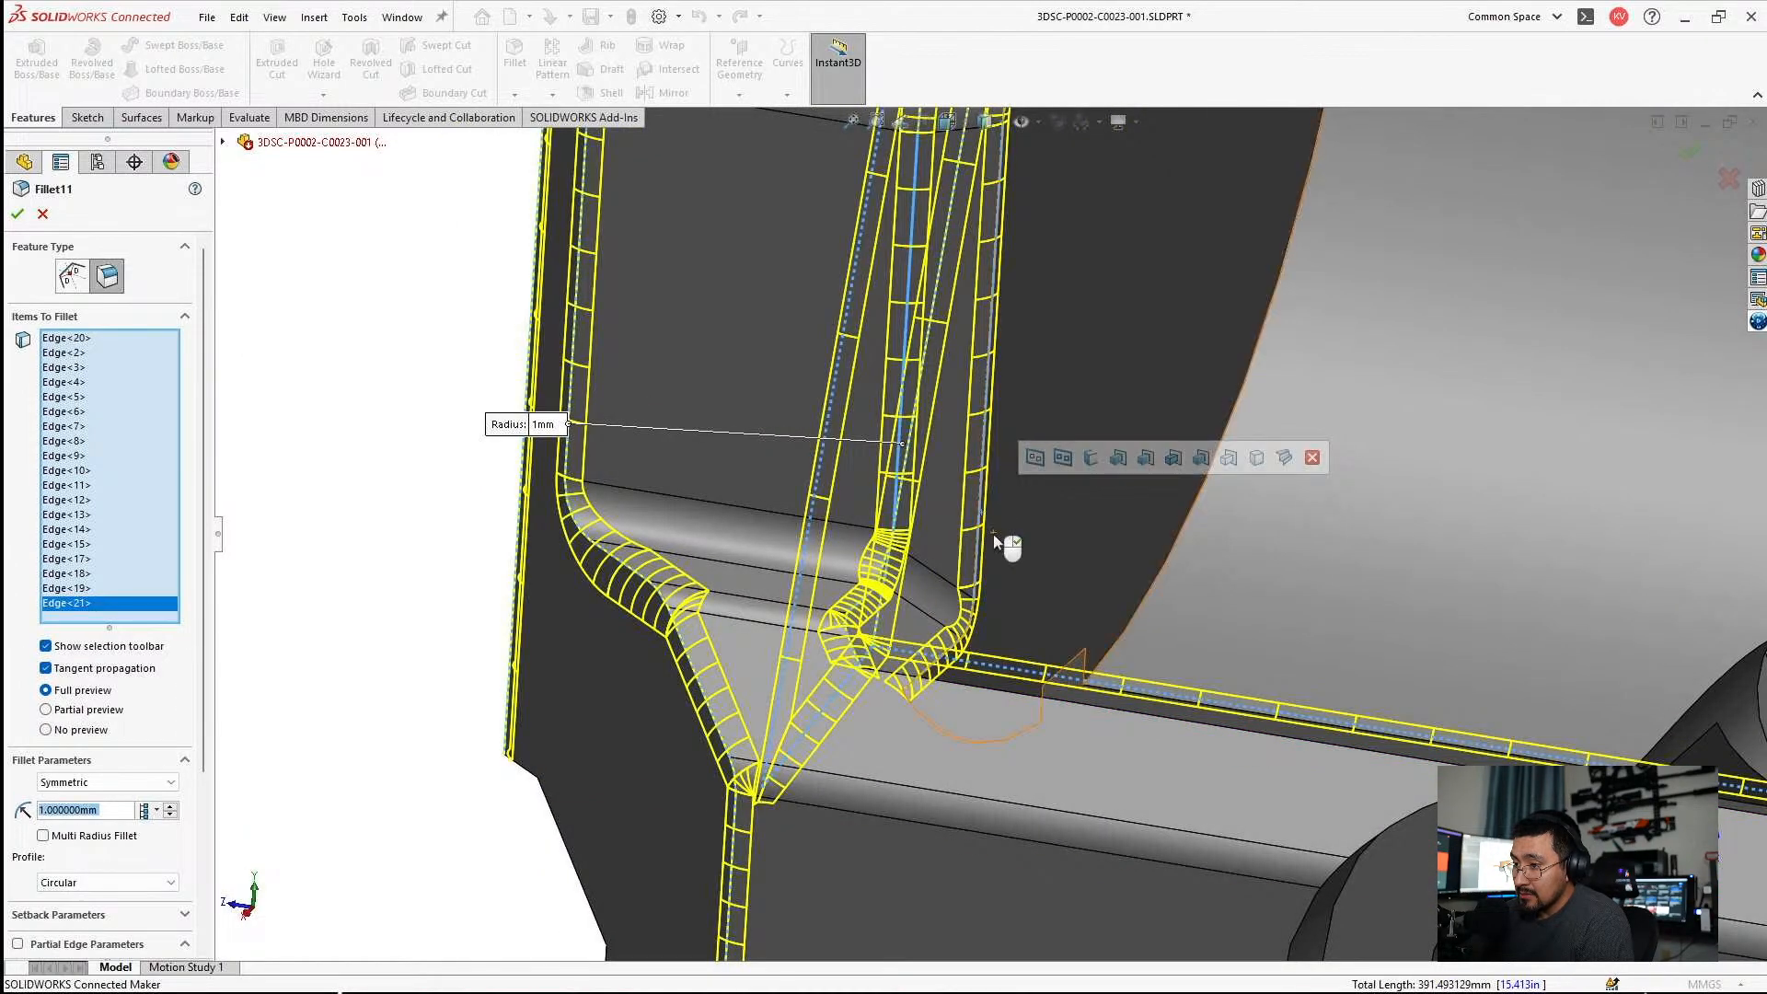
{"action": "scroll", "coordinate": [992, 531], "scroll_direction": "down", "scroll_amount": 8}
{"action": "middle_click_drag", "start_coordinate": [1002, 469], "coordinate": [1095, 400]}
{"action": "scroll", "coordinate": [1049, 419], "scroll_direction": "up", "scroll_amount": 5}
{"action": "middle_click_drag", "start_coordinate": [1284, 461], "coordinate": [1417, 609]}
{"action": "middle_click_drag", "start_coordinate": [1433, 739], "coordinate": [1405, 797]}
{"action": "scroll", "coordinate": [1405, 797], "scroll_direction": "up", "scroll_amount": 4}
{"action": "middle_click_drag", "start_coordinate": [1157, 655], "coordinate": [739, 415]}
{"action": "middle_click_drag", "start_coordinate": [902, 381], "coordinate": [737, 532]}
{"action": "scroll", "coordinate": [736, 533], "scroll_direction": "up", "scroll_amount": 1}
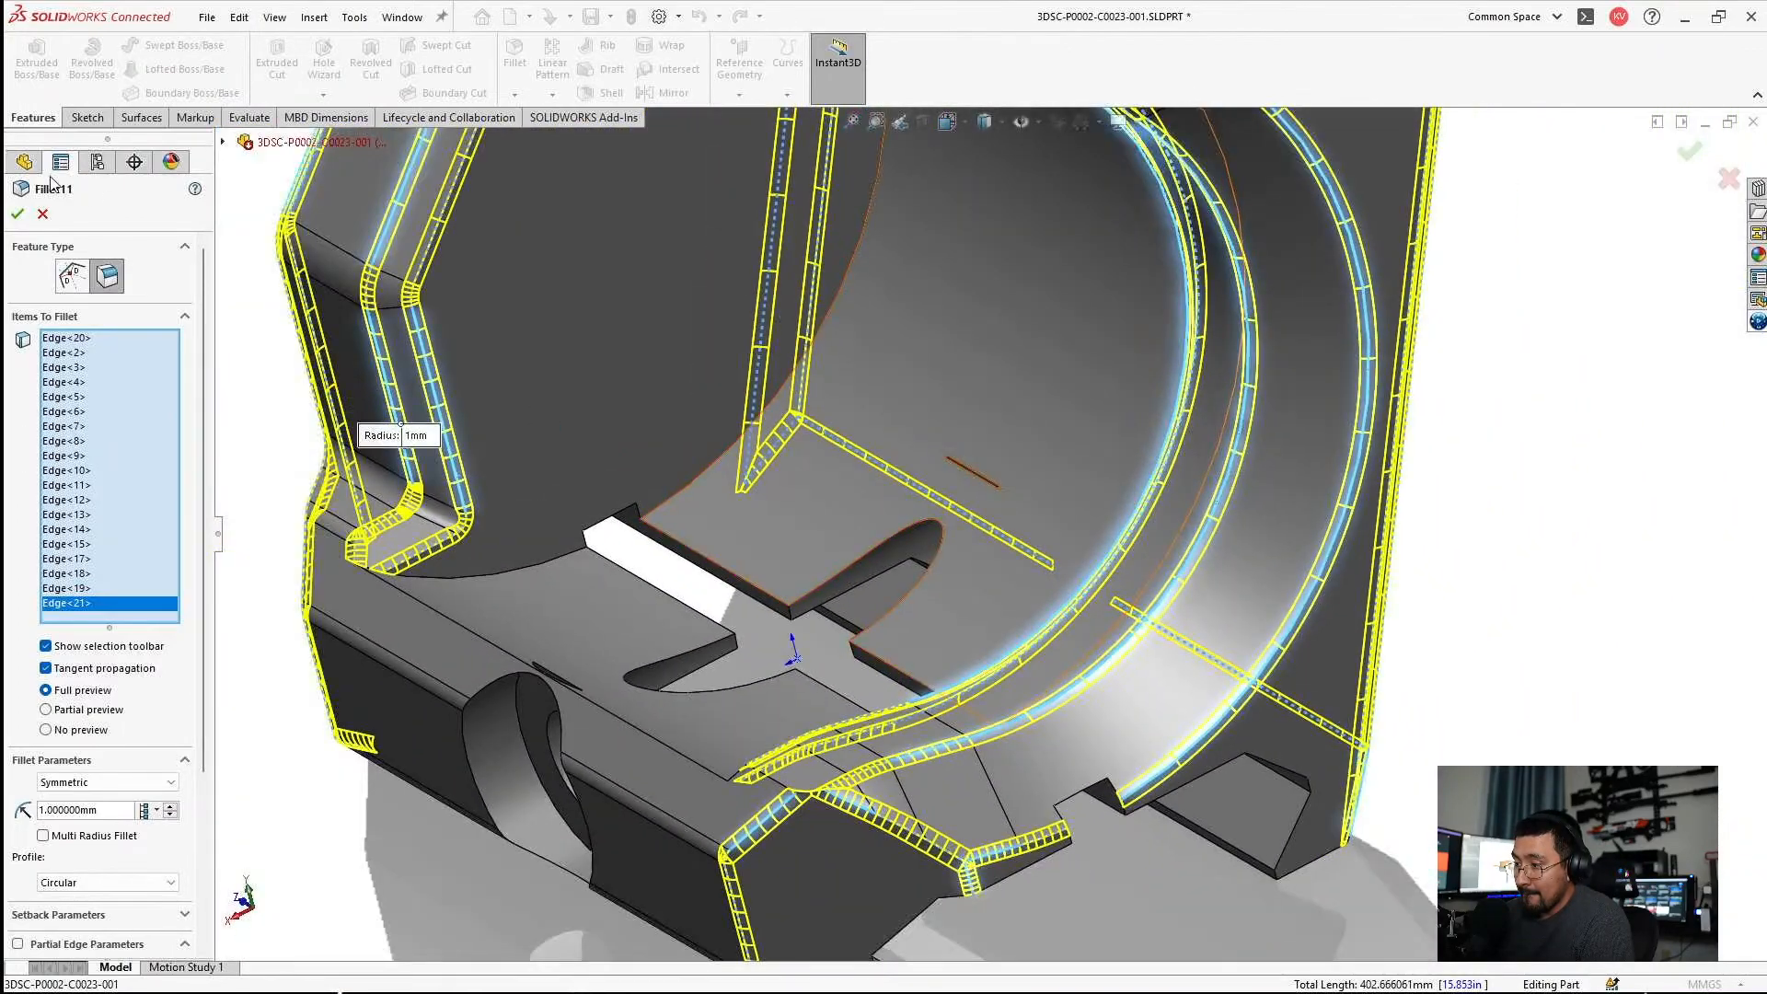
{"action": "left_click", "coordinate": [18, 213]}
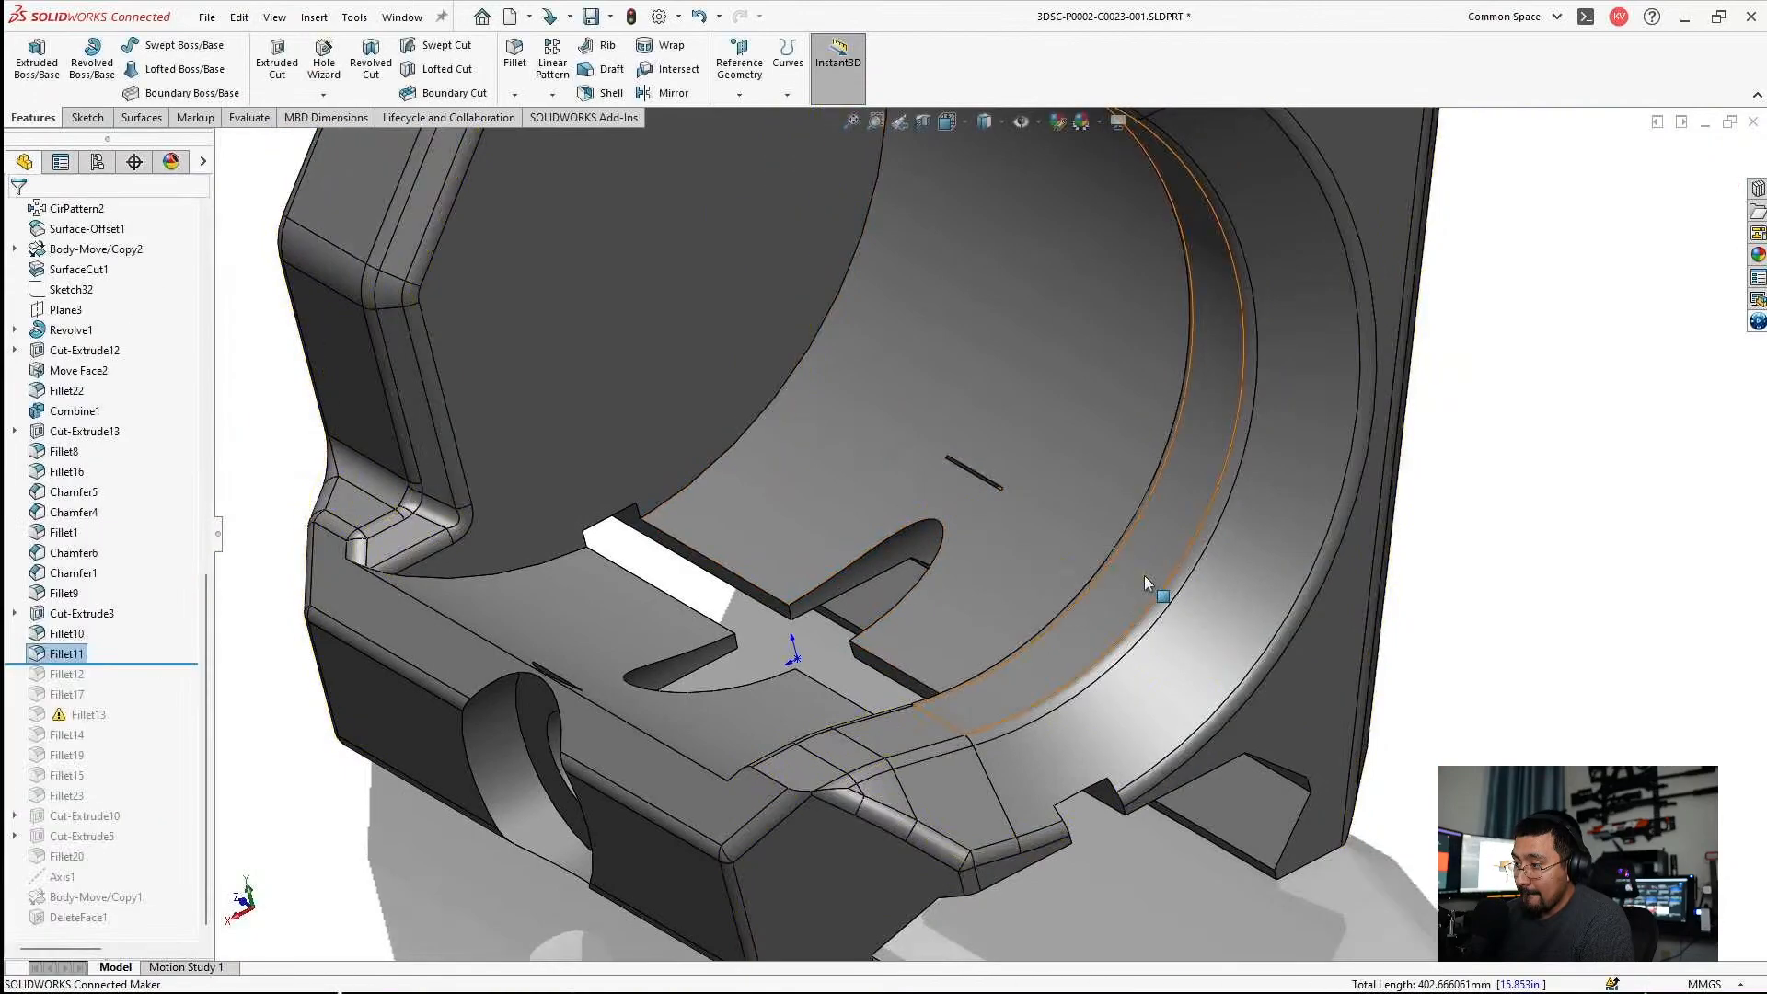
Inspect the filleted mount and roll the feature history forward to the end, past DeleteFace1.
{"action": "middle_click_drag", "start_coordinate": [988, 555], "coordinate": [1043, 493]}
{"action": "scroll", "coordinate": [987, 467], "scroll_direction": "up", "scroll_amount": 1}
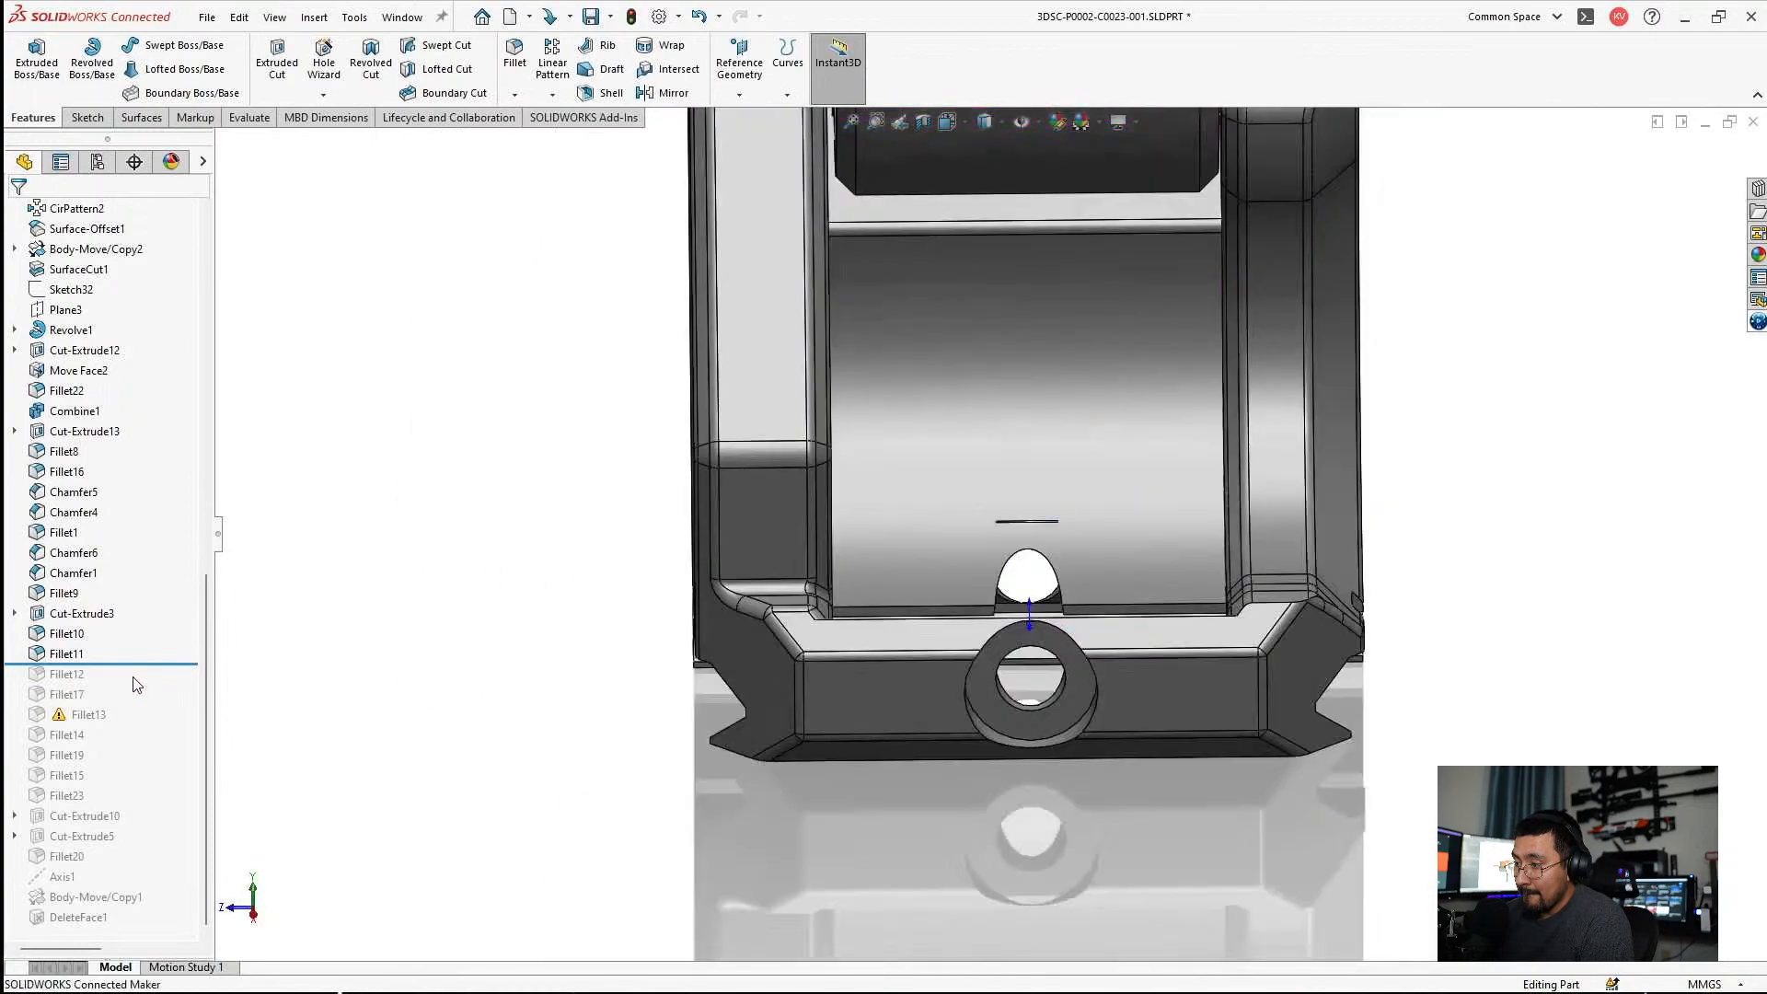
{"action": "left_click_drag", "start_coordinate": [131, 665], "coordinate": [145, 926]}
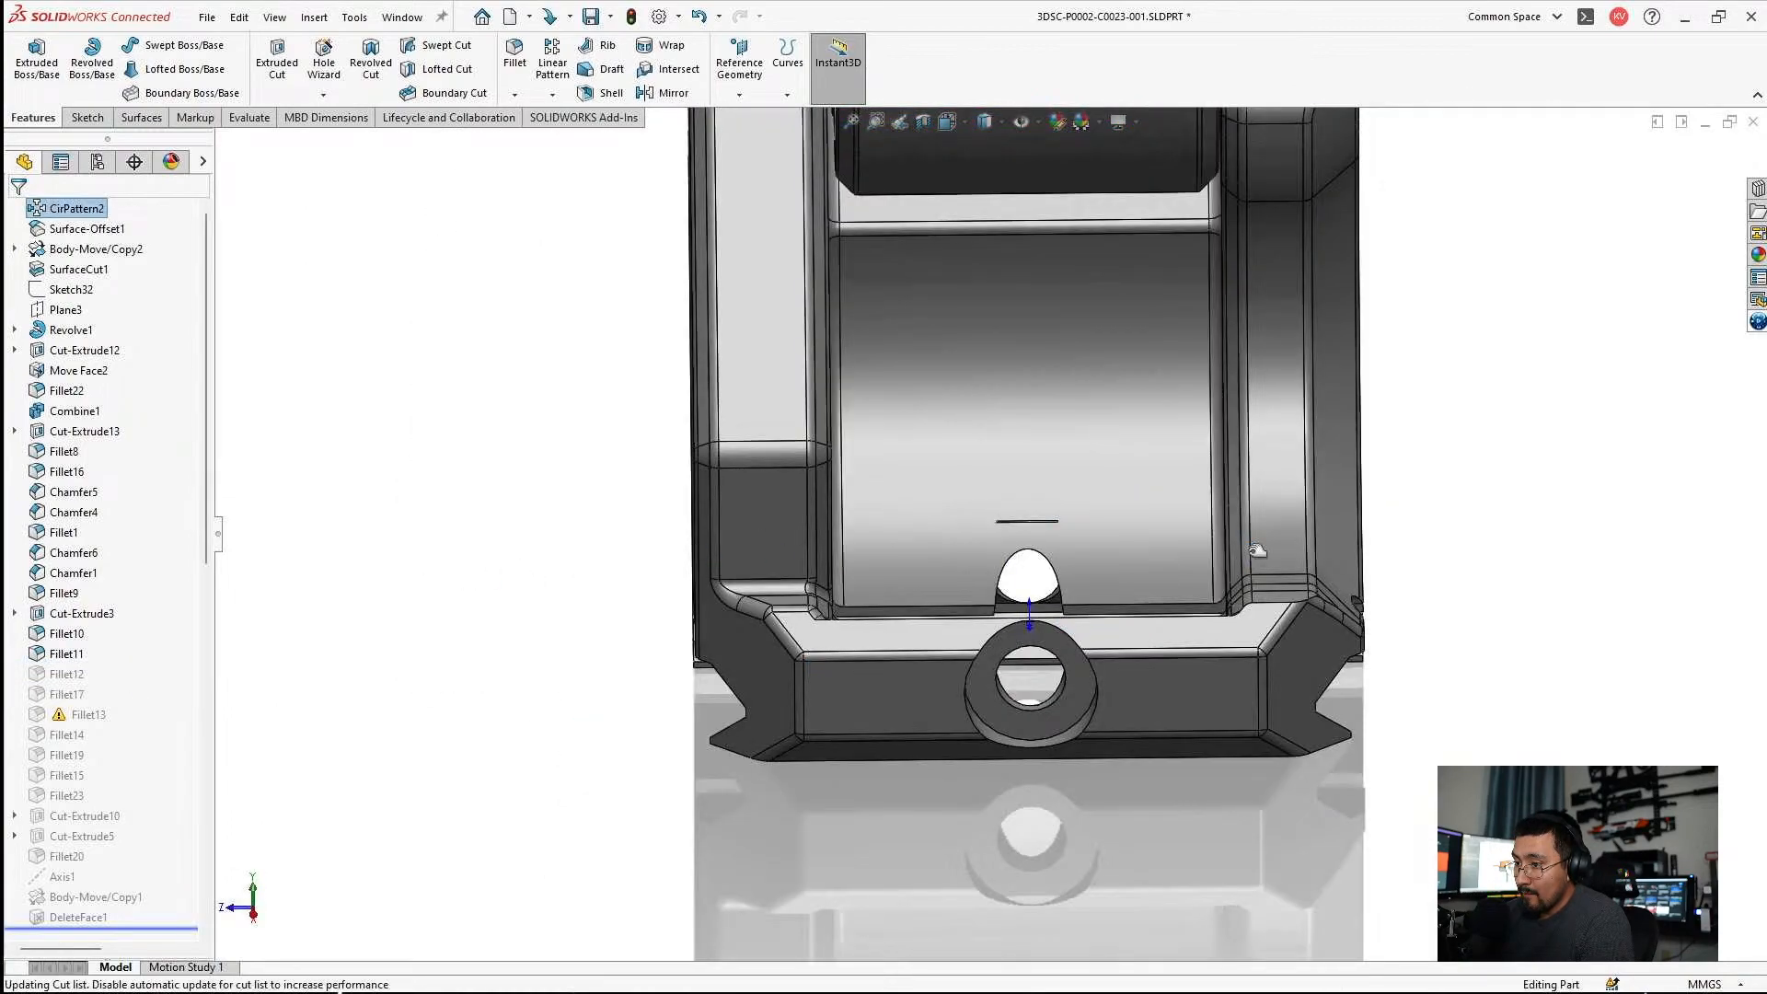
Open Fillet12 for editing and replace its missing edge with the curved edge at the foot of the chamfered side wall.
{"action": "left_click", "coordinate": [60, 677]}
{"action": "left_click", "coordinate": [74, 619]}
{"action": "middle_click_drag", "start_coordinate": [1188, 619], "coordinate": [1114, 743]}
{"action": "scroll", "coordinate": [963, 536], "scroll_direction": "down", "scroll_amount": 8}
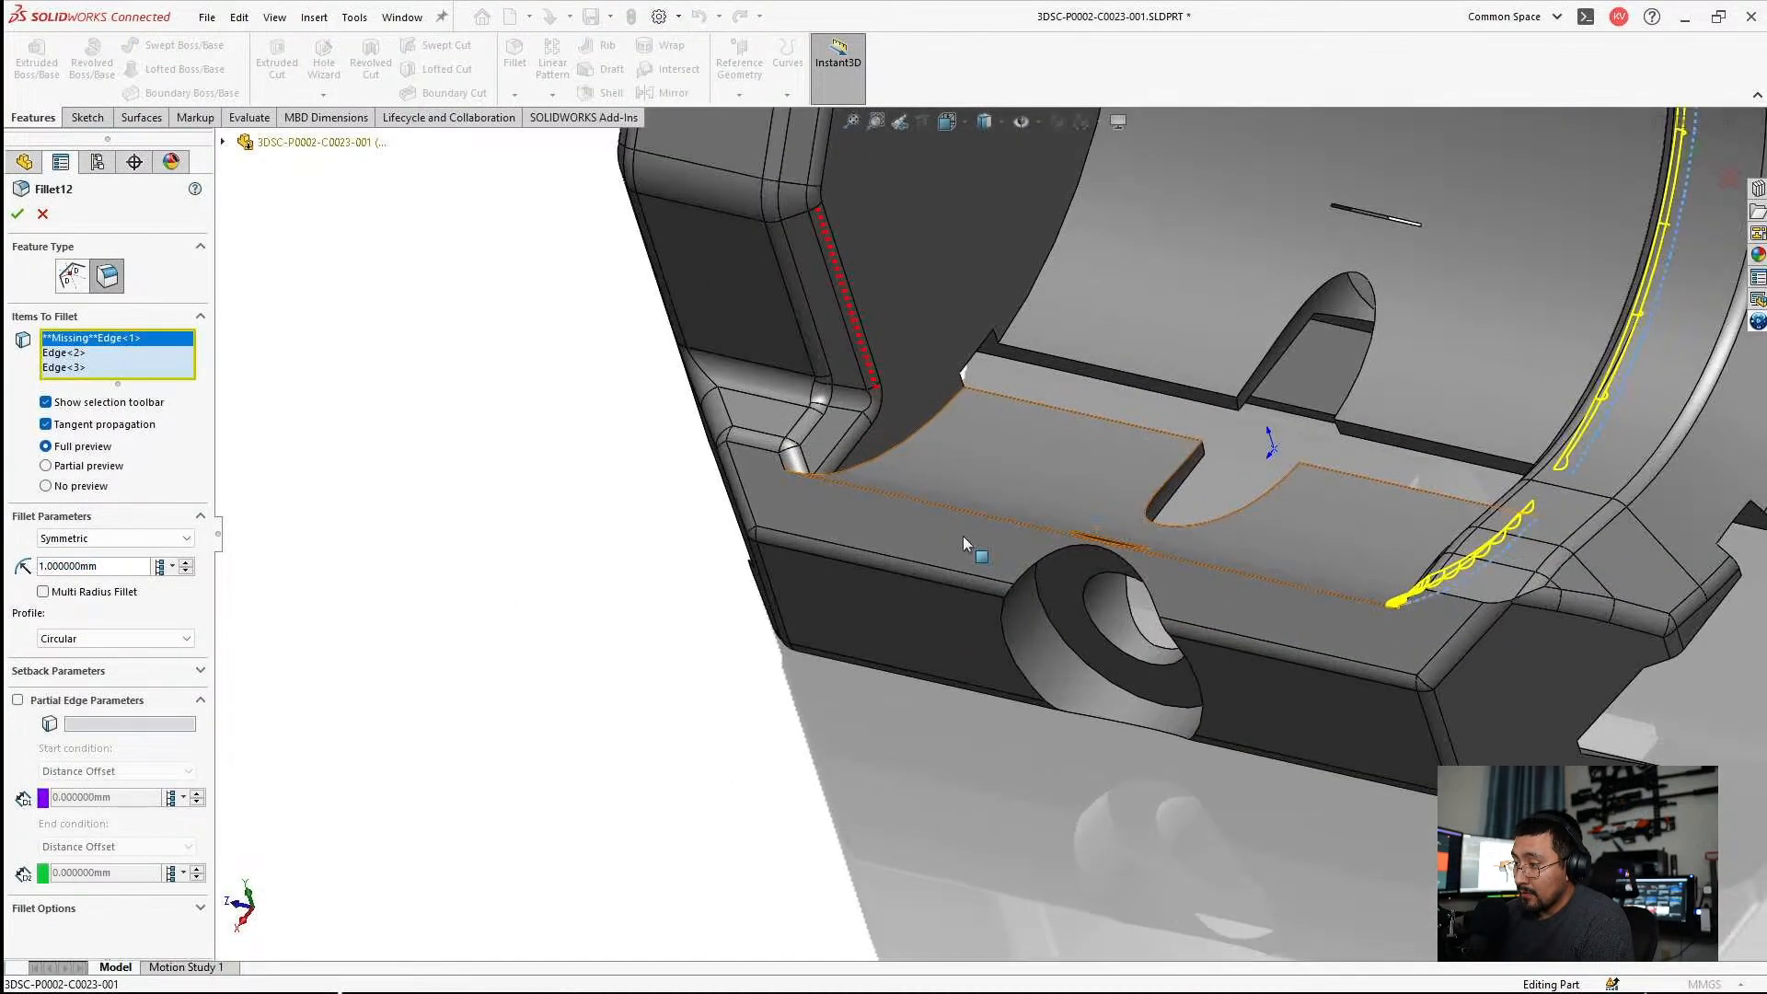
{"action": "left_click", "coordinate": [902, 457]}
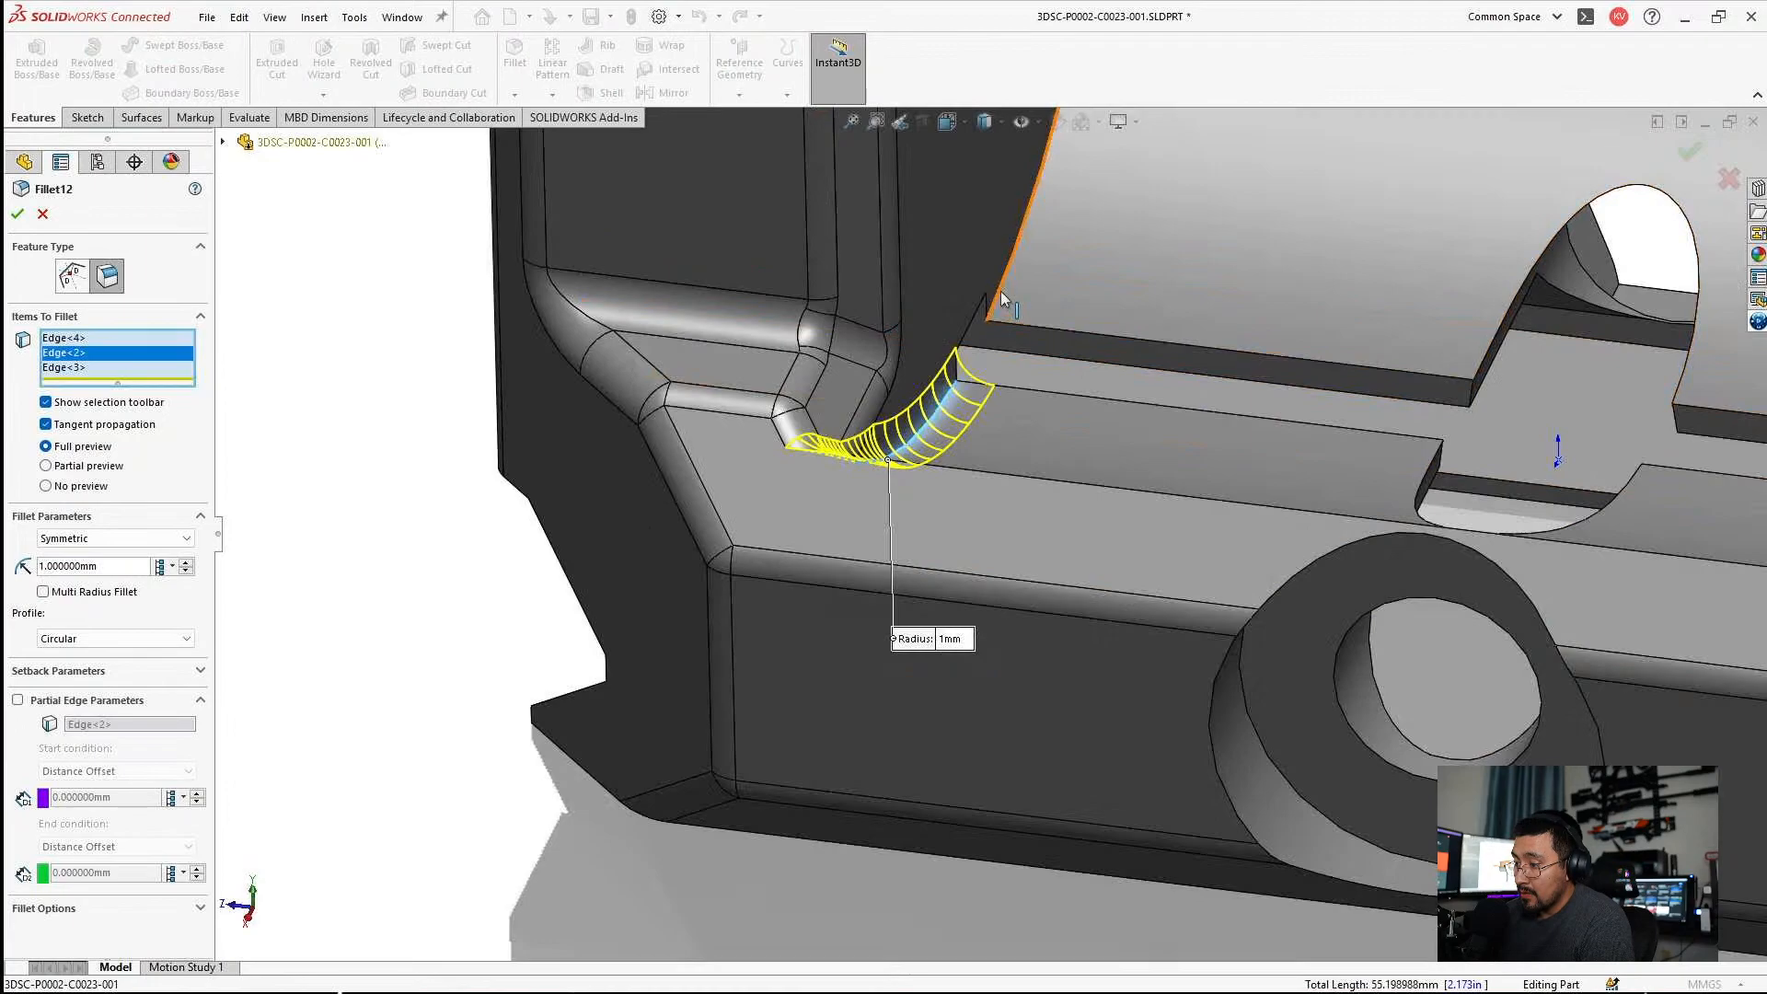
Add the arc edge between the cradle bore and the side wall to the 1 mm Fillet12, check the preview and apply it.
{"action": "left_click", "coordinate": [1001, 291]}
{"action": "scroll", "coordinate": [1106, 340], "scroll_direction": "up", "scroll_amount": 6}
{"action": "middle_click_drag", "start_coordinate": [1164, 395], "coordinate": [1509, 345]}
{"action": "scroll", "coordinate": [1291, 265], "scroll_direction": "down", "scroll_amount": 5}
{"action": "middle_click_drag", "start_coordinate": [1214, 365], "coordinate": [1178, 308]}
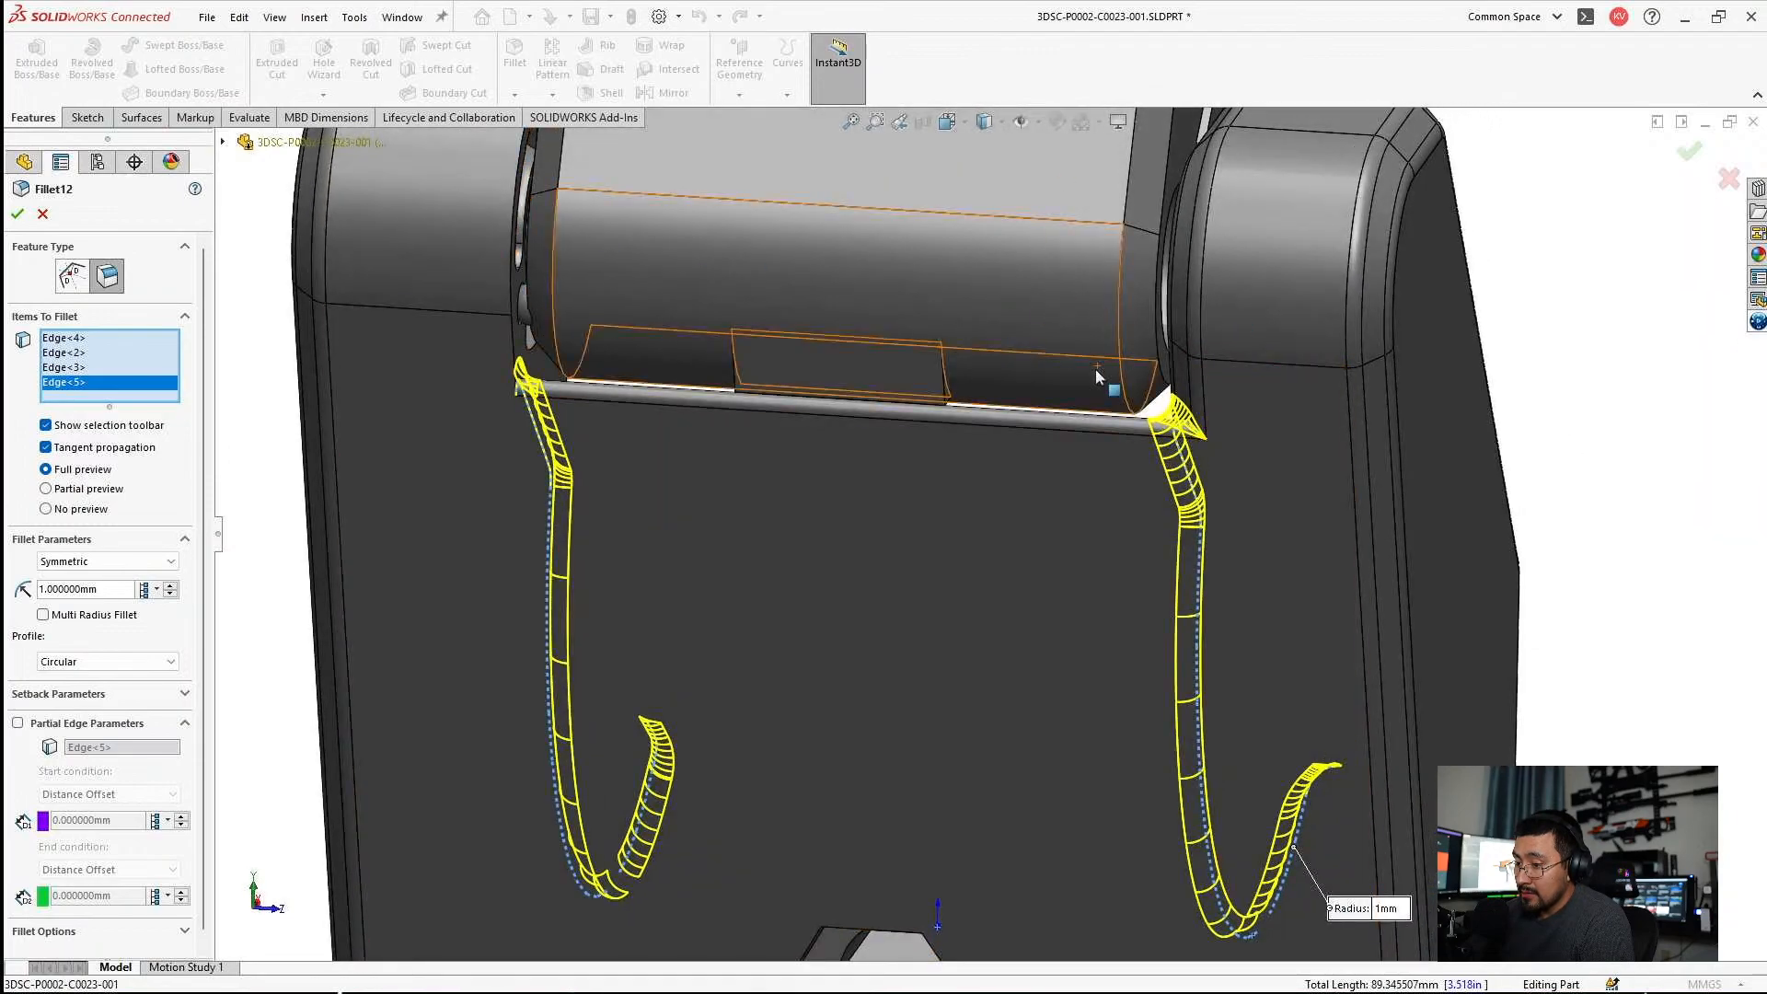
{"action": "middle_click_drag", "start_coordinate": [1102, 379], "coordinate": [1021, 429]}
{"action": "key", "text": "Return"}
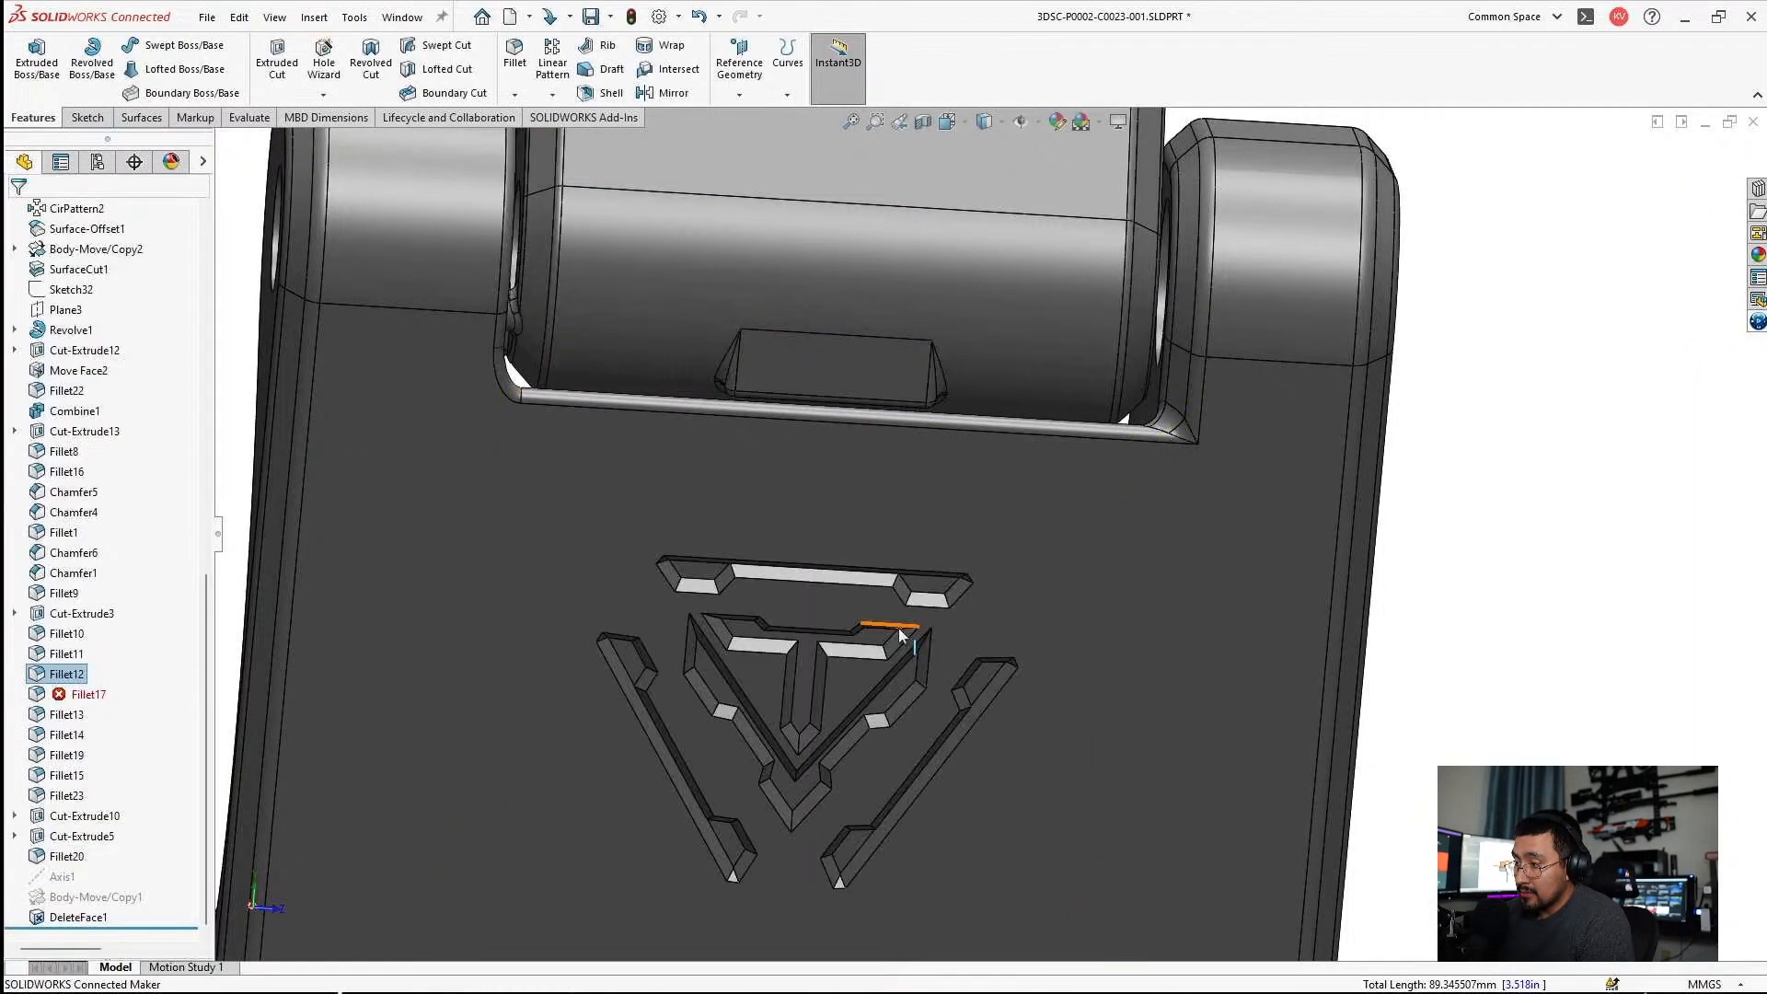
Examine where Fillet17's missing edges lie along the wall's foot and the bore, leaving the fillet unchanged.
{"action": "left_click", "coordinate": [73, 700]}
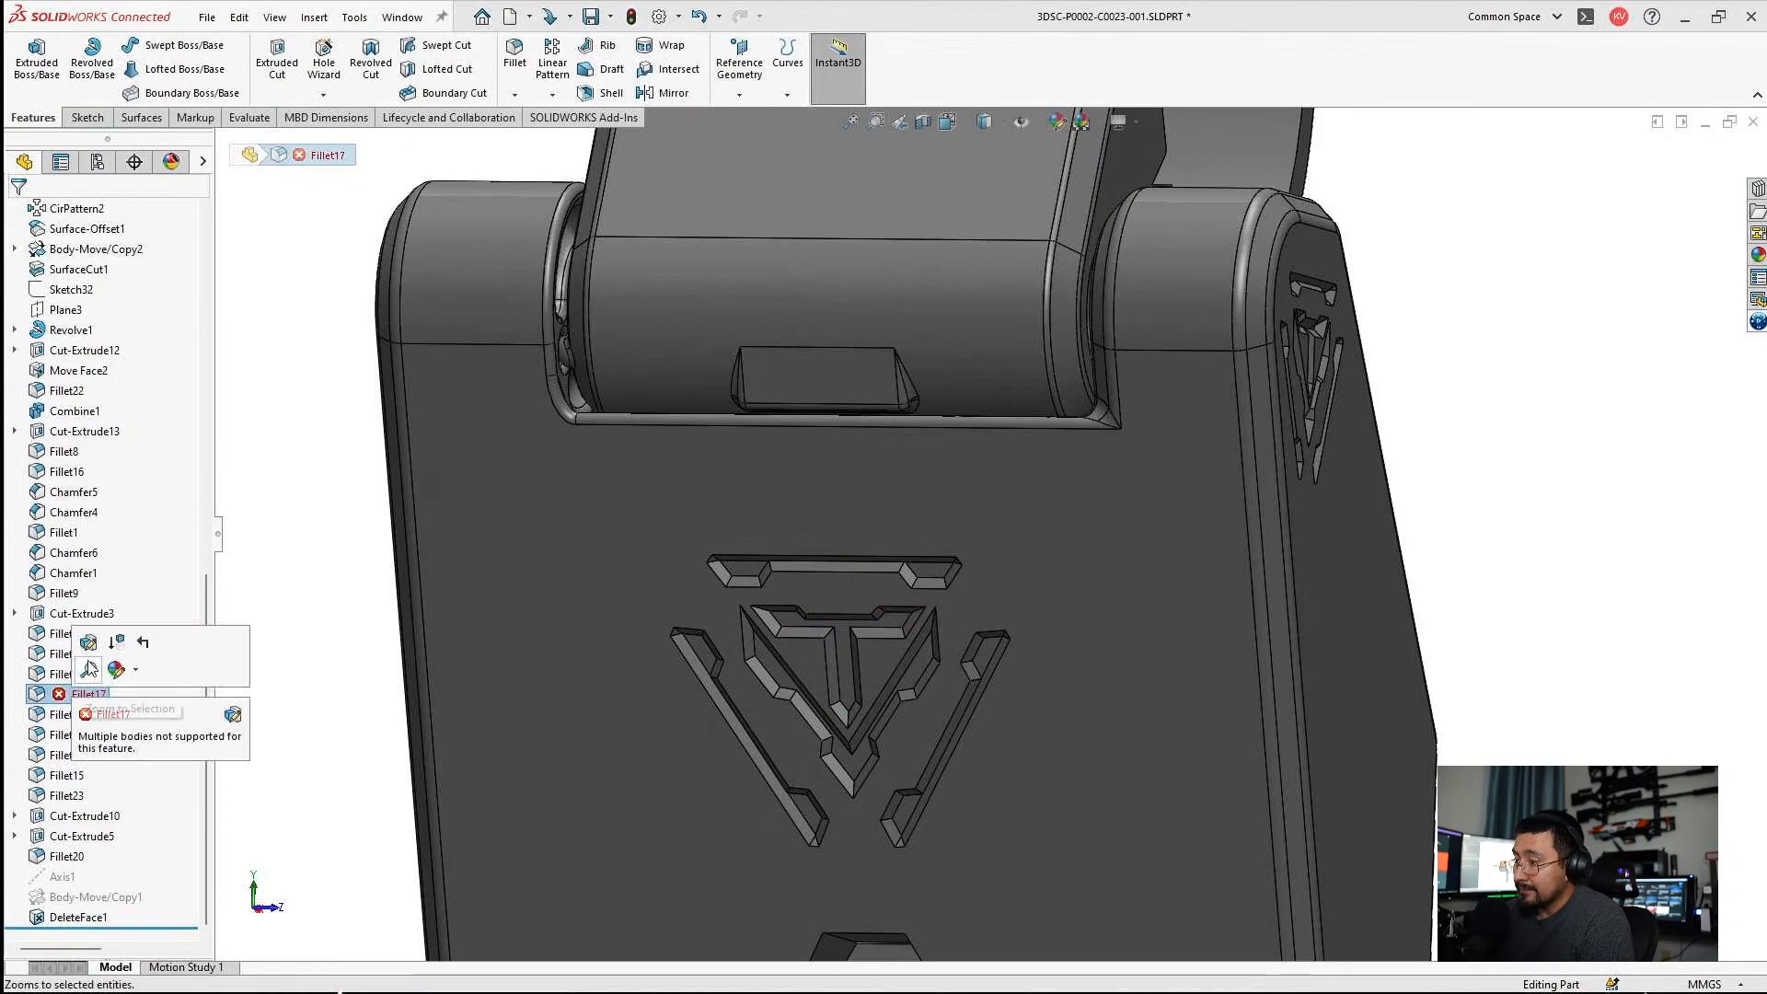
{"action": "left_click", "coordinate": [81, 642]}
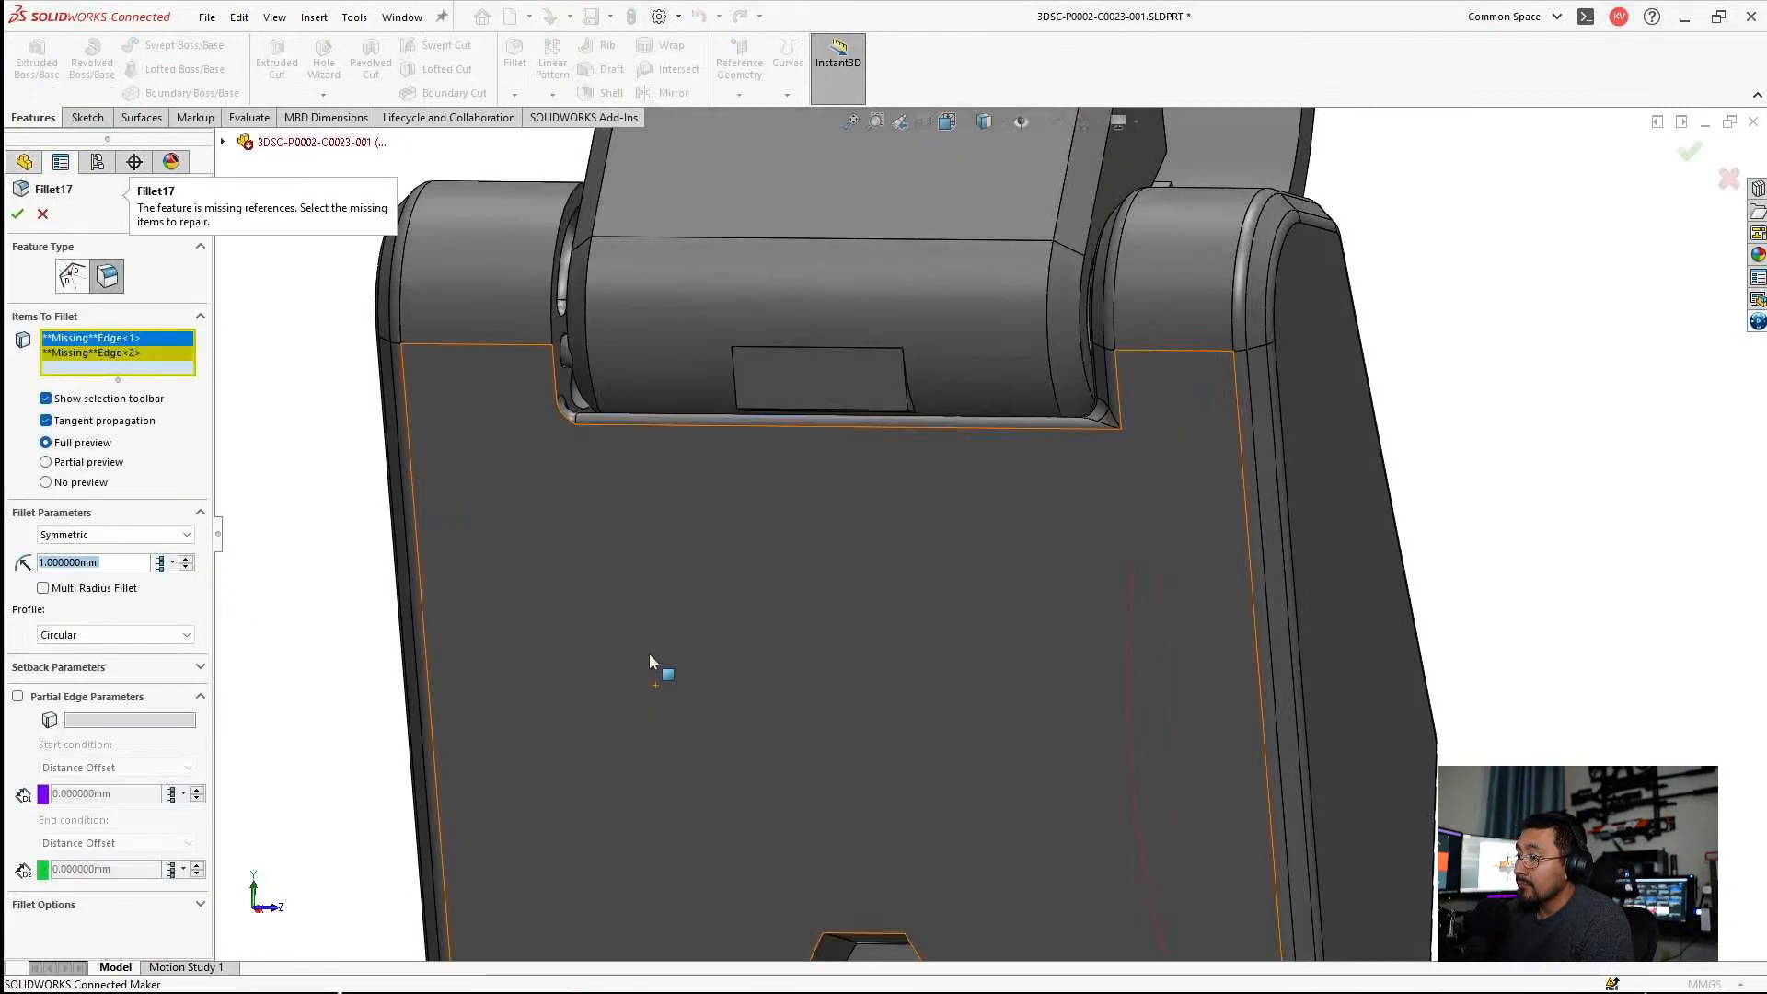
{"action": "scroll", "coordinate": [899, 633], "scroll_direction": "up", "scroll_amount": 3}
{"action": "middle_click_drag", "start_coordinate": [898, 633], "coordinate": [1140, 703]}
{"action": "scroll", "coordinate": [952, 777], "scroll_direction": "down", "scroll_amount": 6}
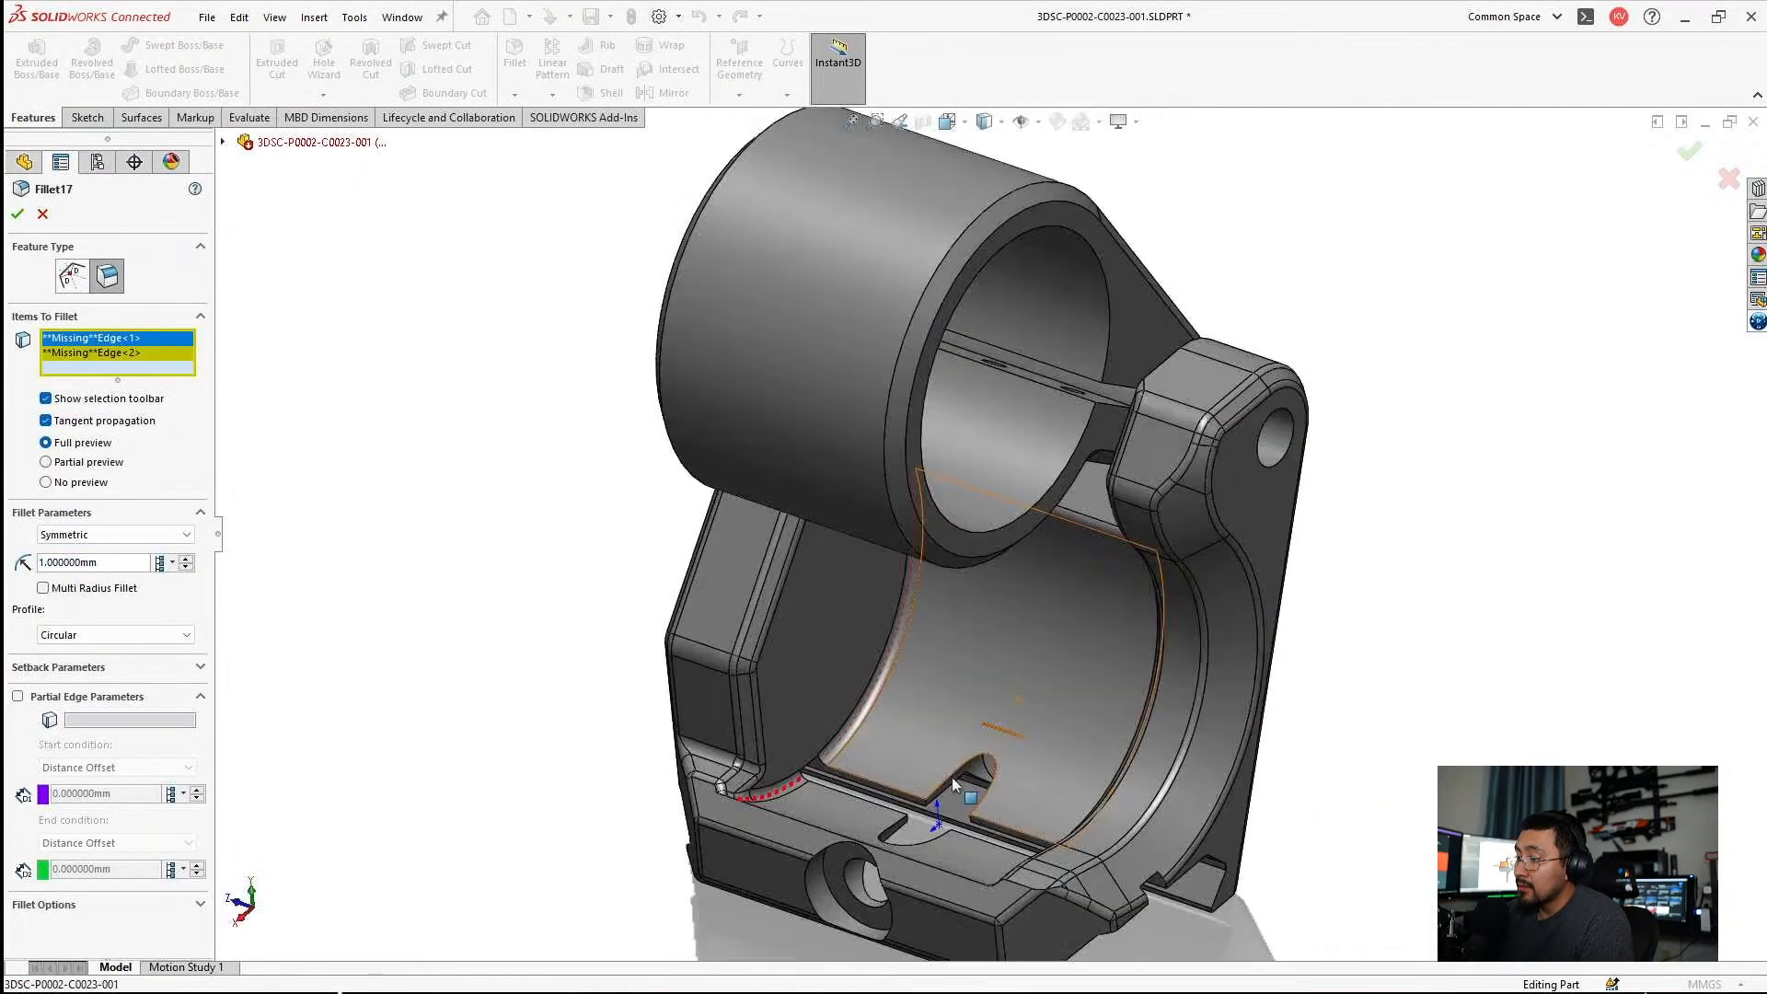
{"action": "key", "text": "Escape"}
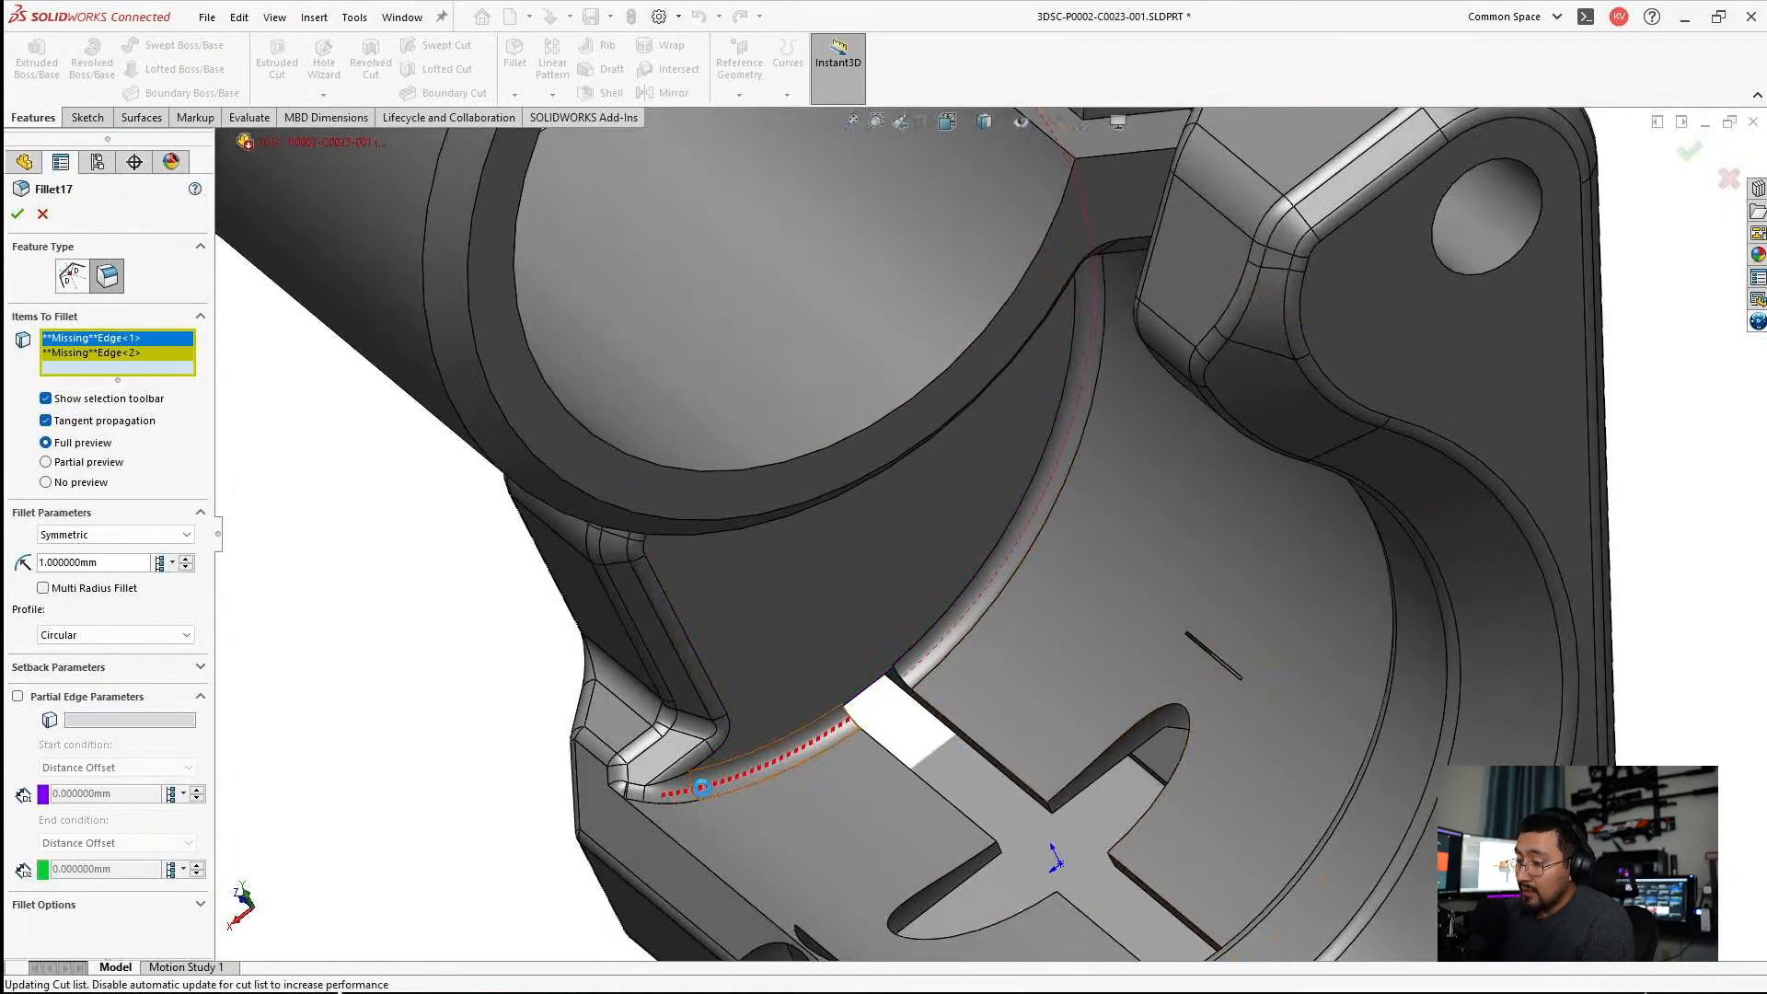
{"action": "scroll", "coordinate": [702, 794], "scroll_direction": "down", "scroll_amount": 5}
{"action": "scroll", "coordinate": [488, 732], "scroll_direction": "up", "scroll_amount": 5}
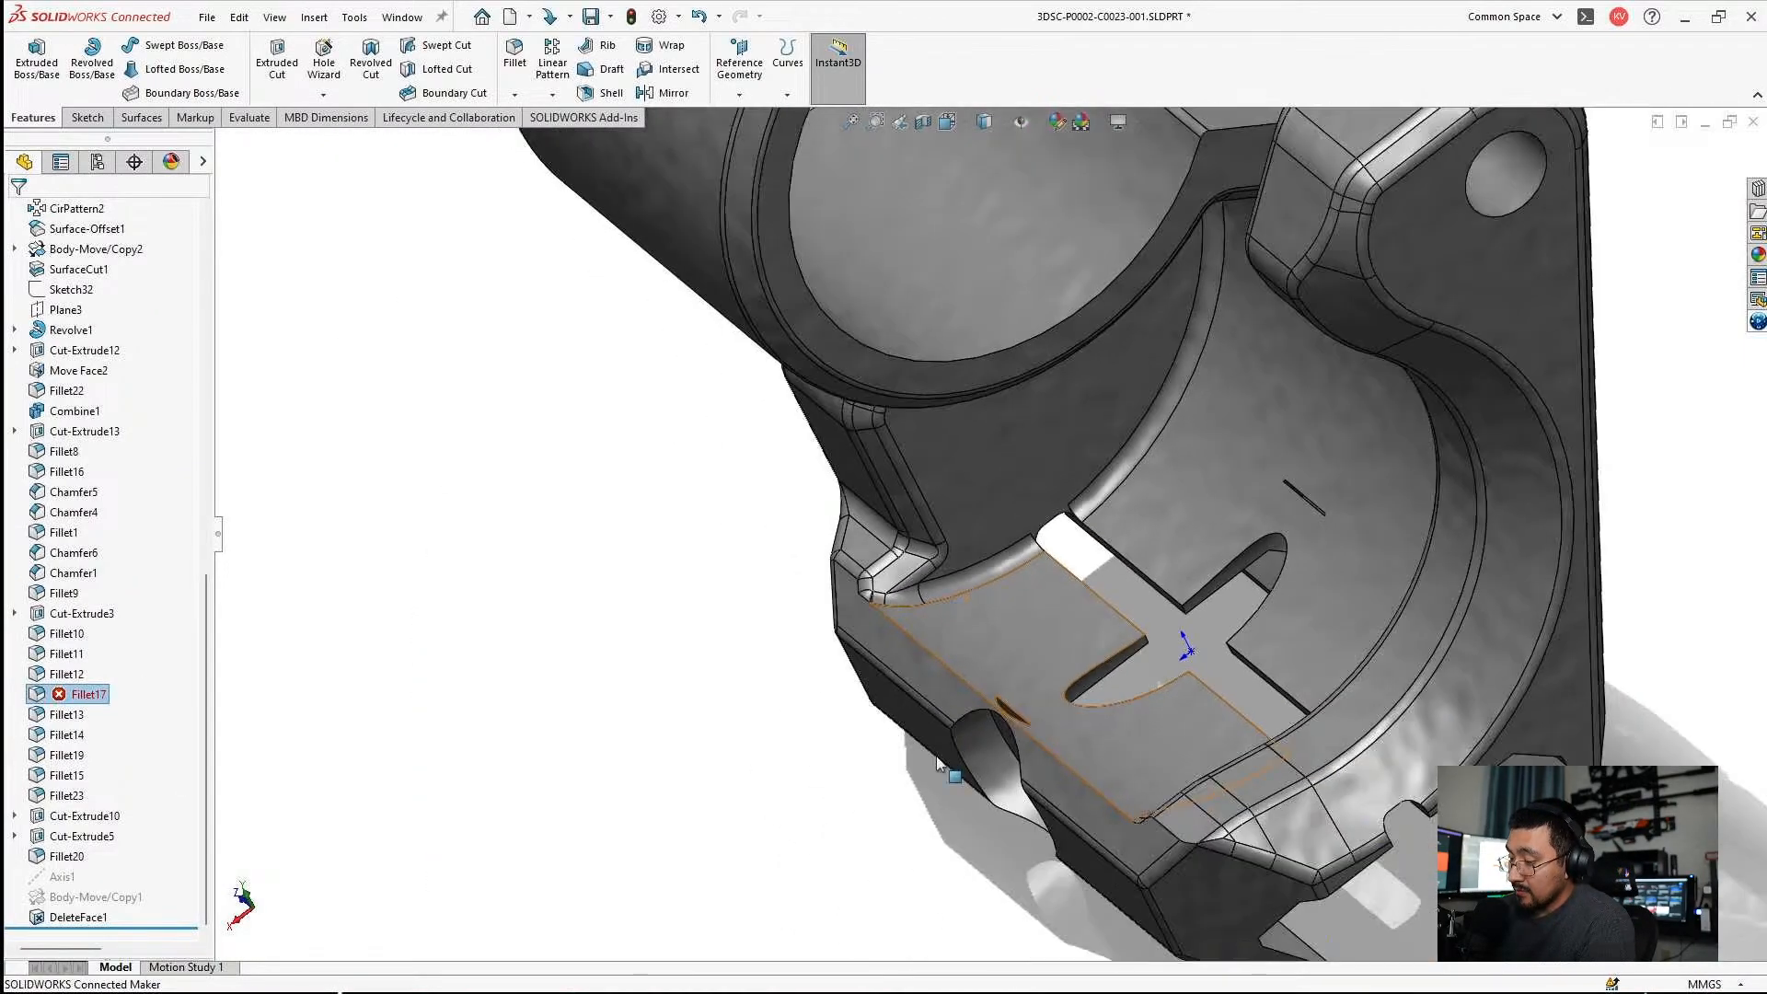
{"action": "scroll", "coordinate": [1024, 650], "scroll_direction": "down", "scroll_amount": 4}
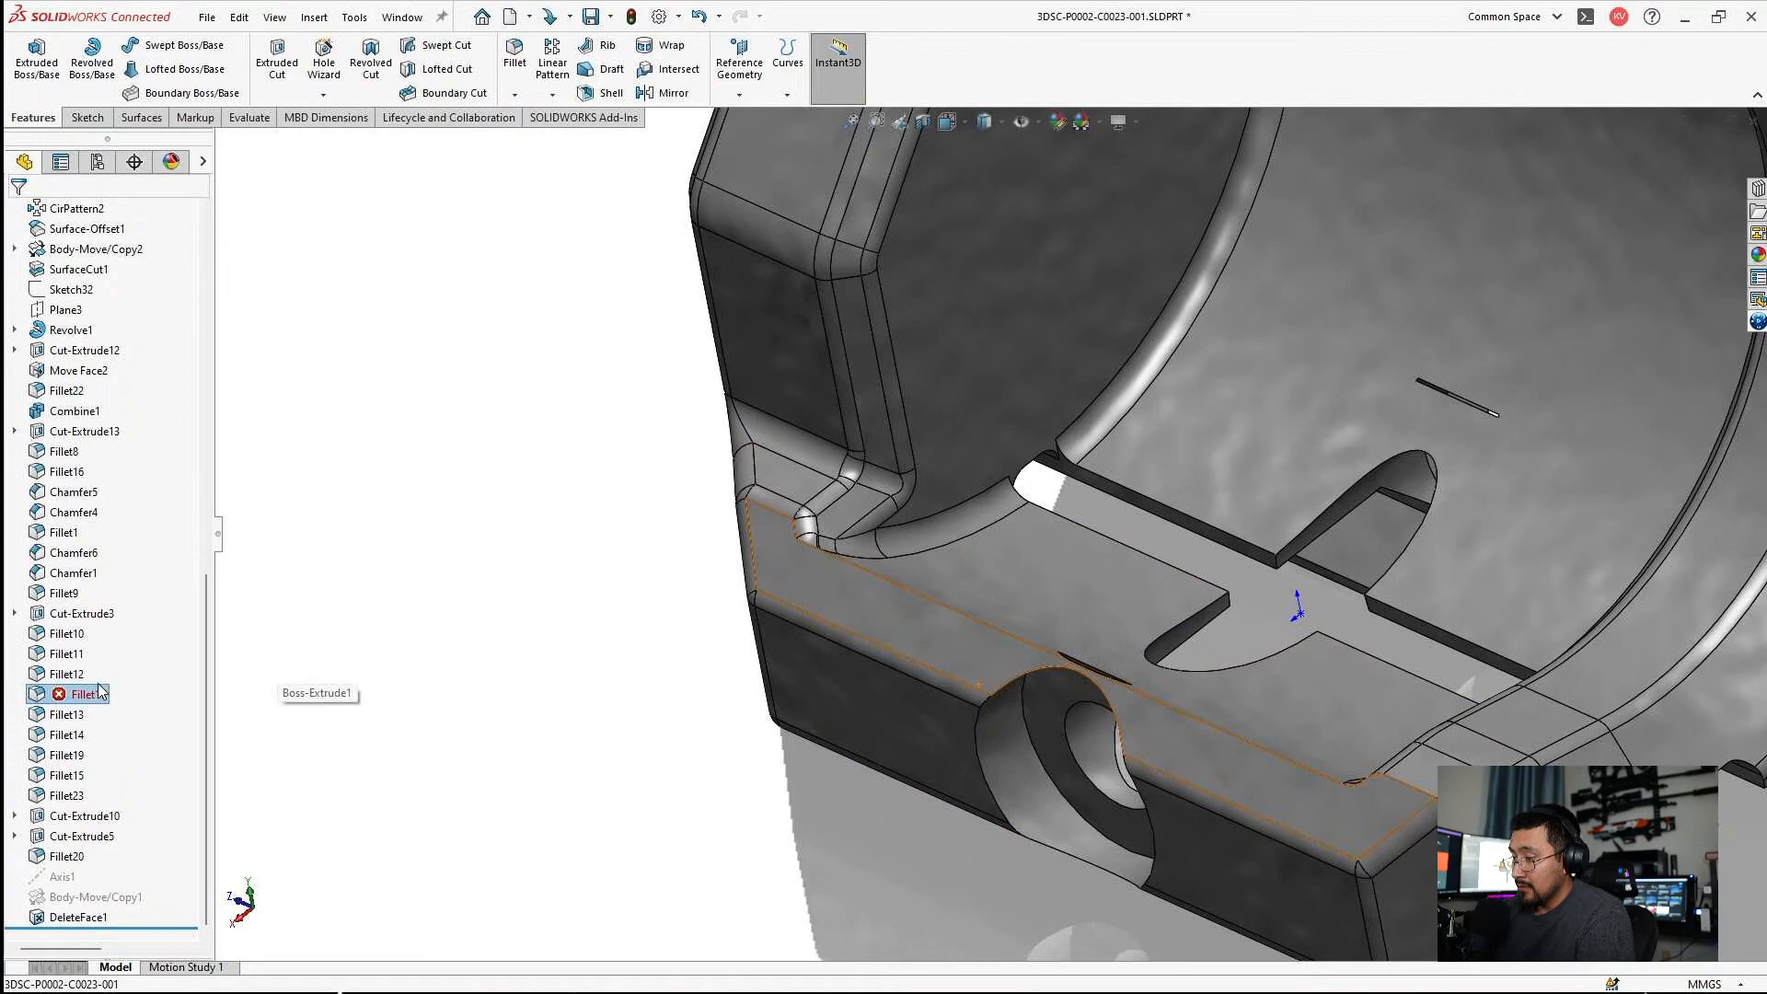
Delete the broken Fillet17 feature.
{"action": "right_click", "coordinate": [87, 696]}
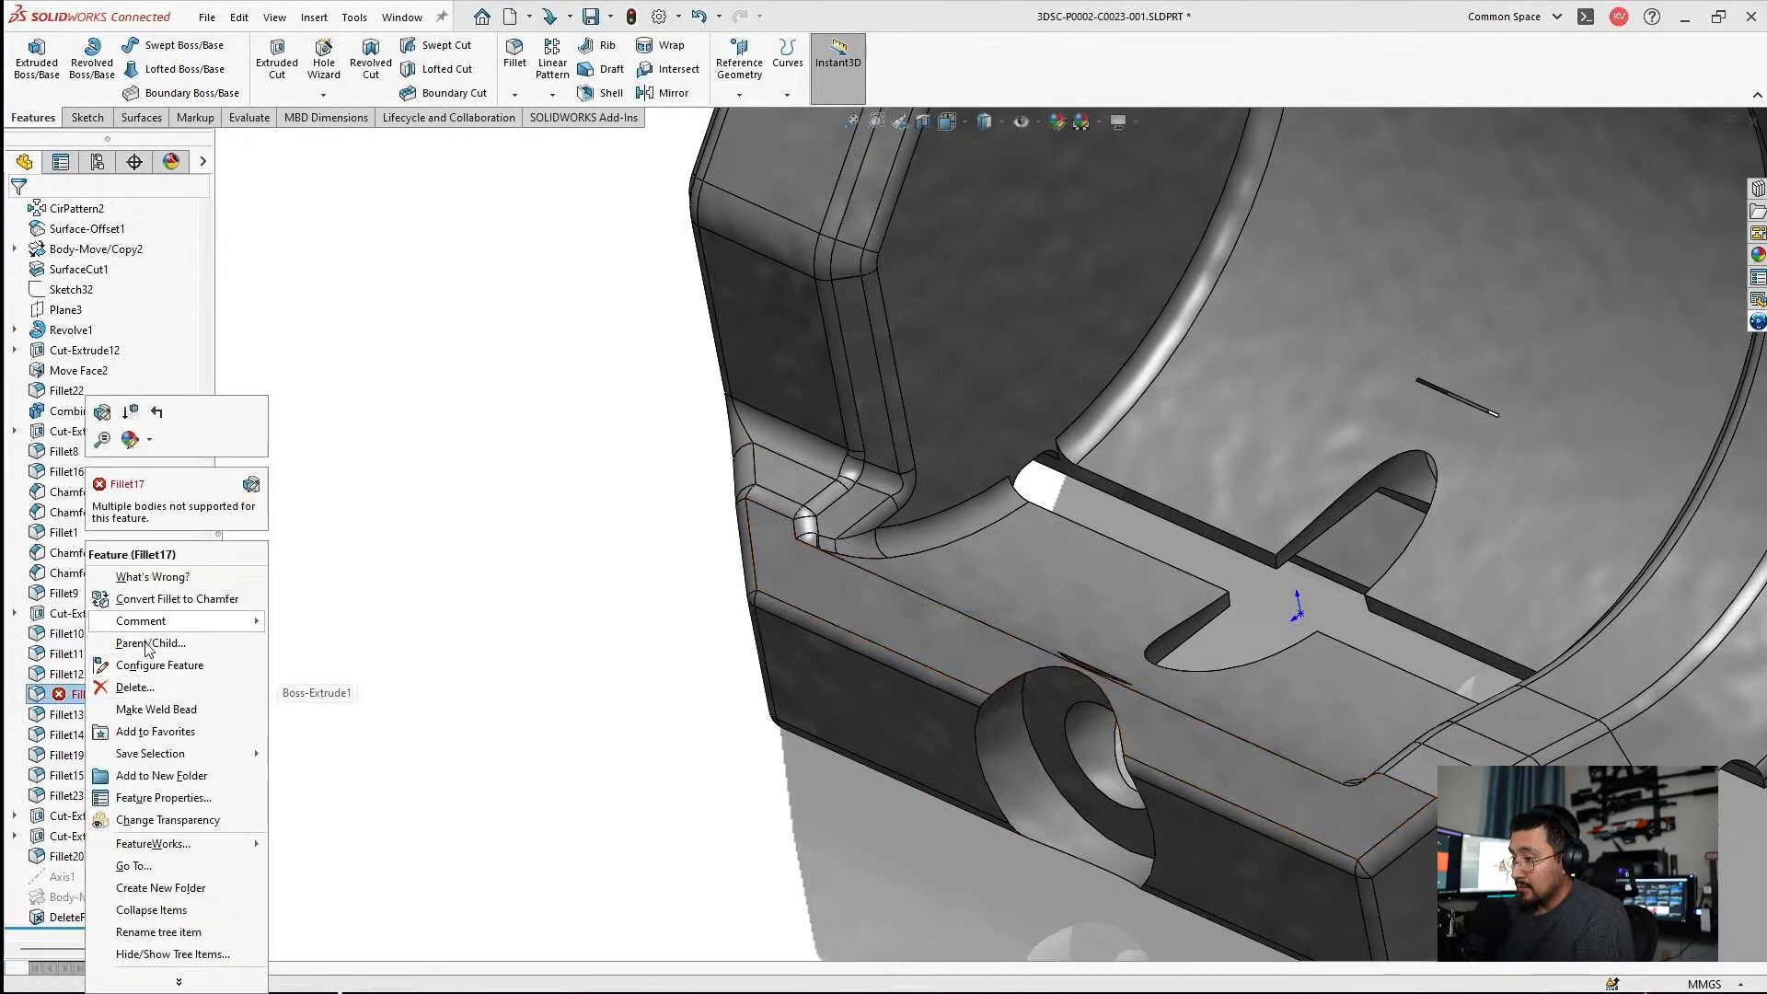
{"action": "left_click", "coordinate": [128, 692]}
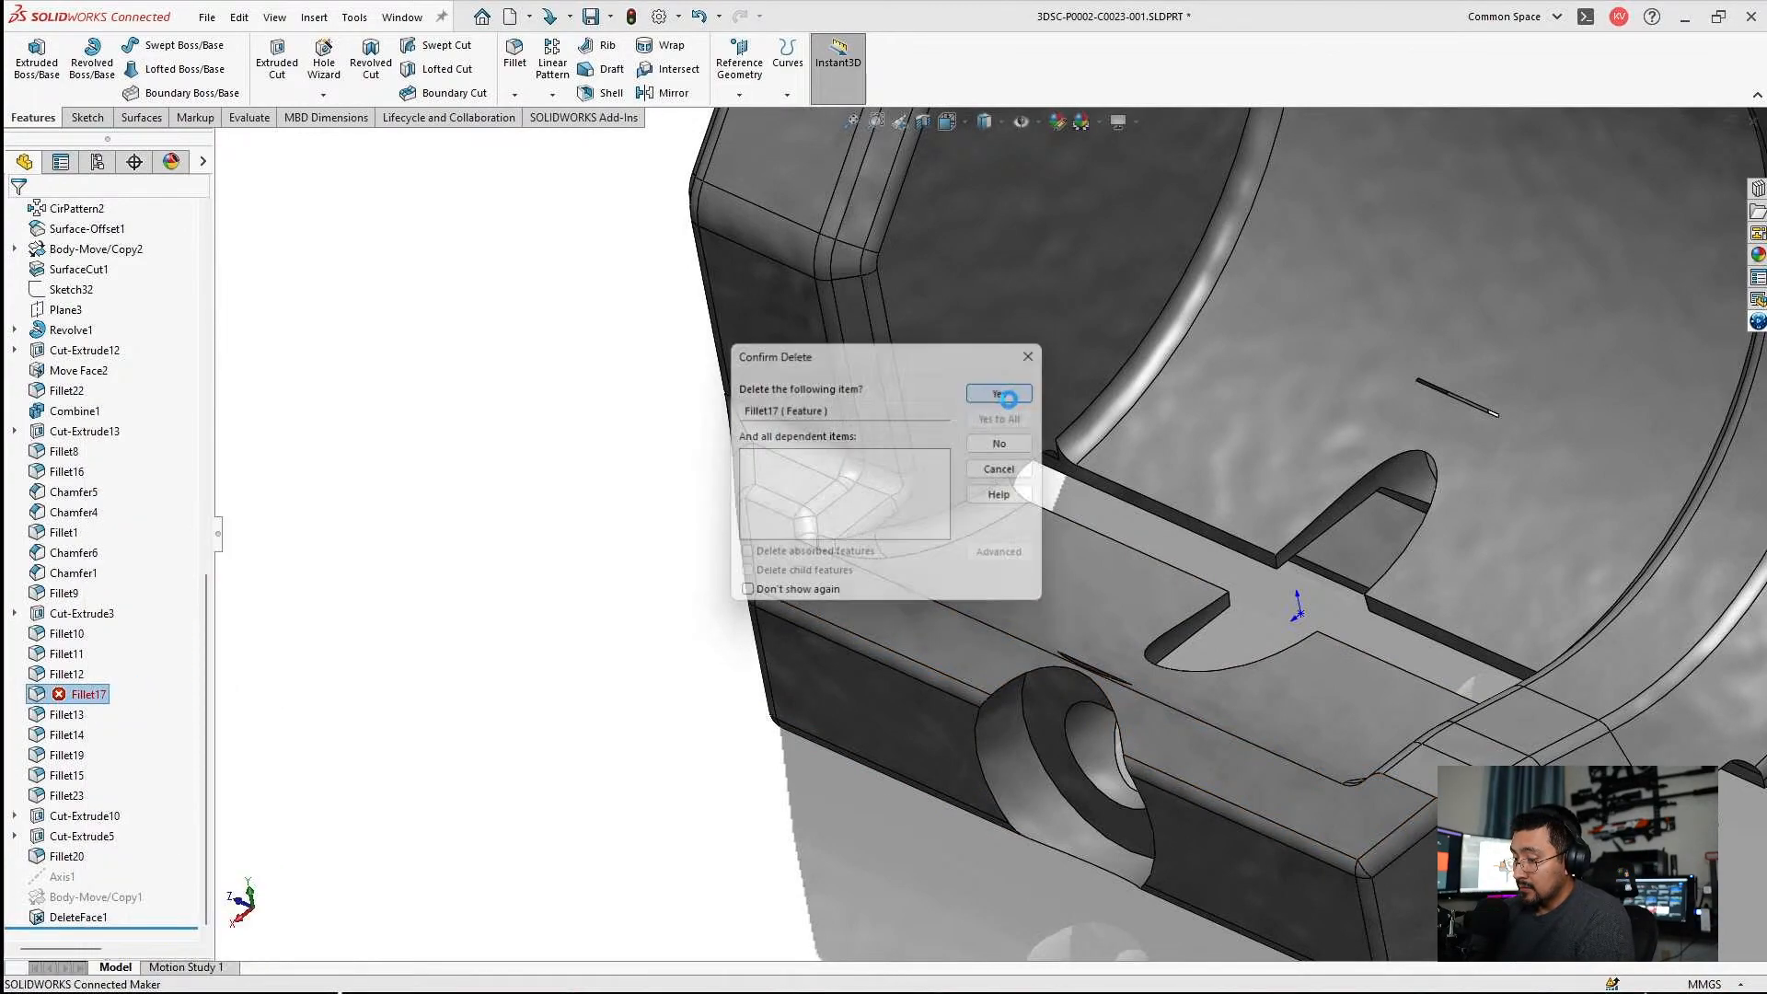
{"action": "left_click", "coordinate": [992, 401]}
Edit the sketch behind the upper ring's boss extrusion and set the ring's wall thickness to 3.5 mm.
{"action": "scroll", "coordinate": [1047, 454], "scroll_direction": "up", "scroll_amount": 5}
{"action": "middle_click_drag", "start_coordinate": [1046, 454], "coordinate": [1182, 332]}
{"action": "scroll", "coordinate": [1105, 248], "scroll_direction": "down", "scroll_amount": 3}
{"action": "scroll", "coordinate": [1101, 249], "scroll_direction": "up", "scroll_amount": 3}
{"action": "left_click", "coordinate": [1112, 265]}
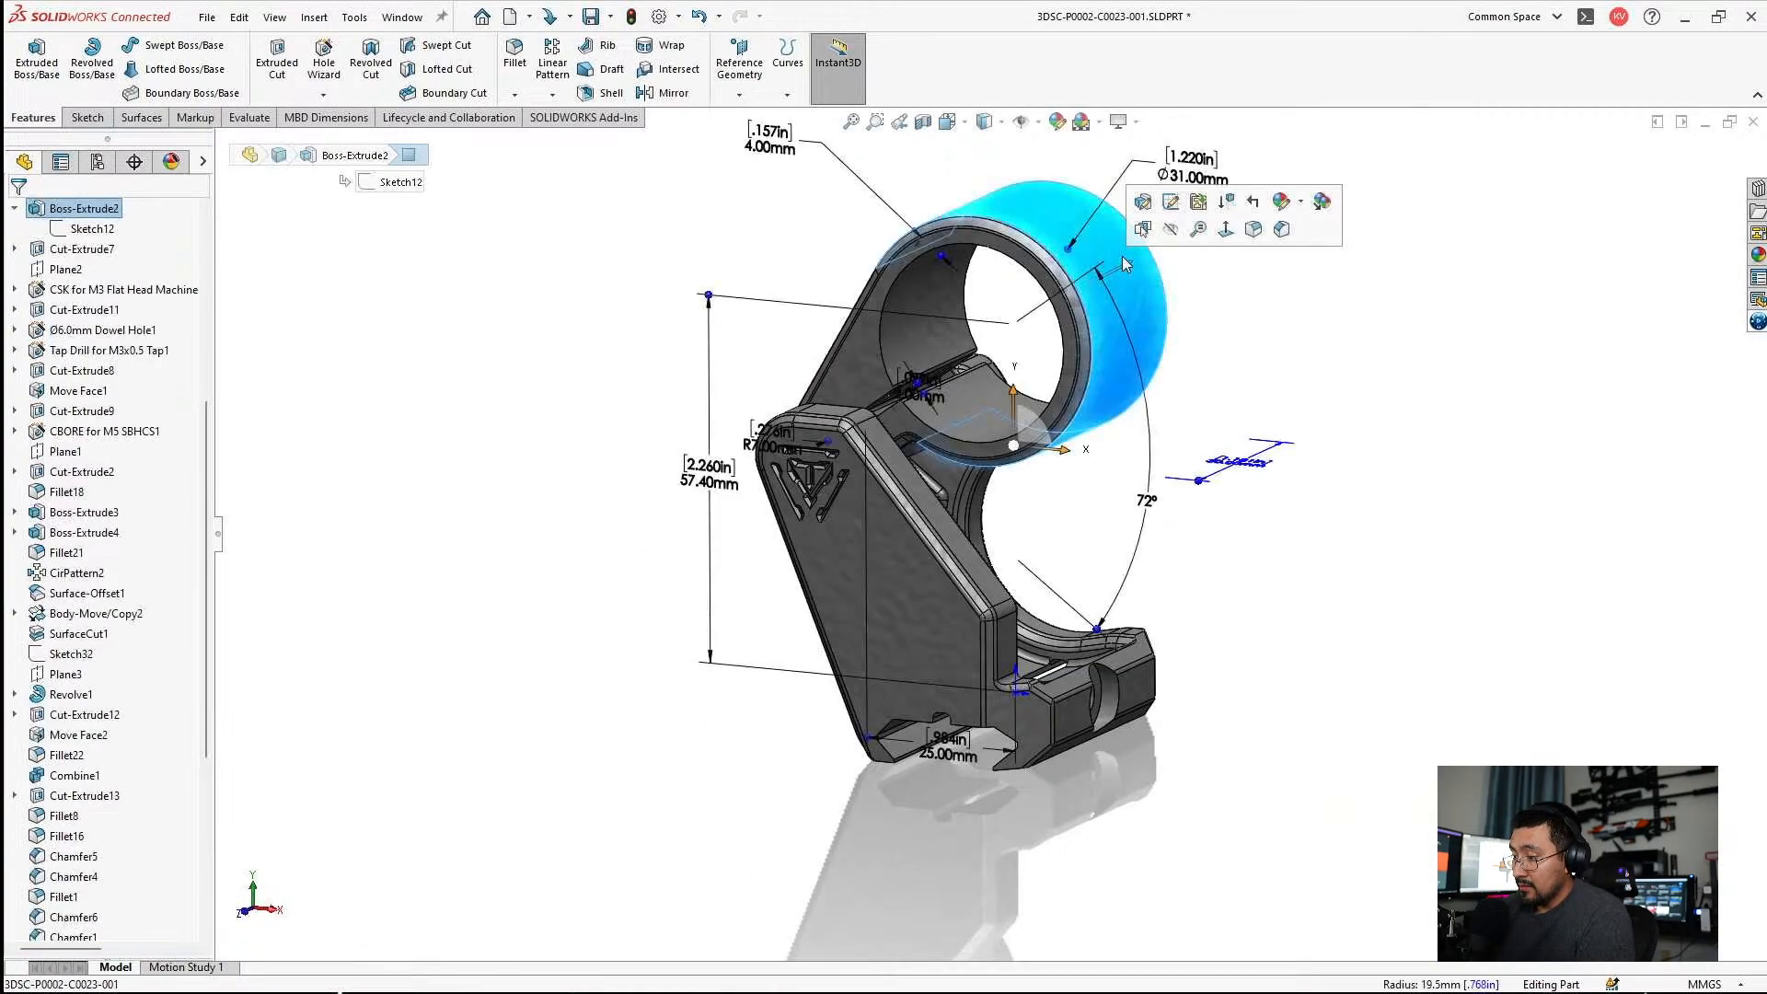
{"action": "left_click", "coordinate": [1171, 201]}
{"action": "scroll", "coordinate": [952, 238], "scroll_direction": "down", "scroll_amount": 3}
{"action": "double_click", "coordinate": [736, 225]}
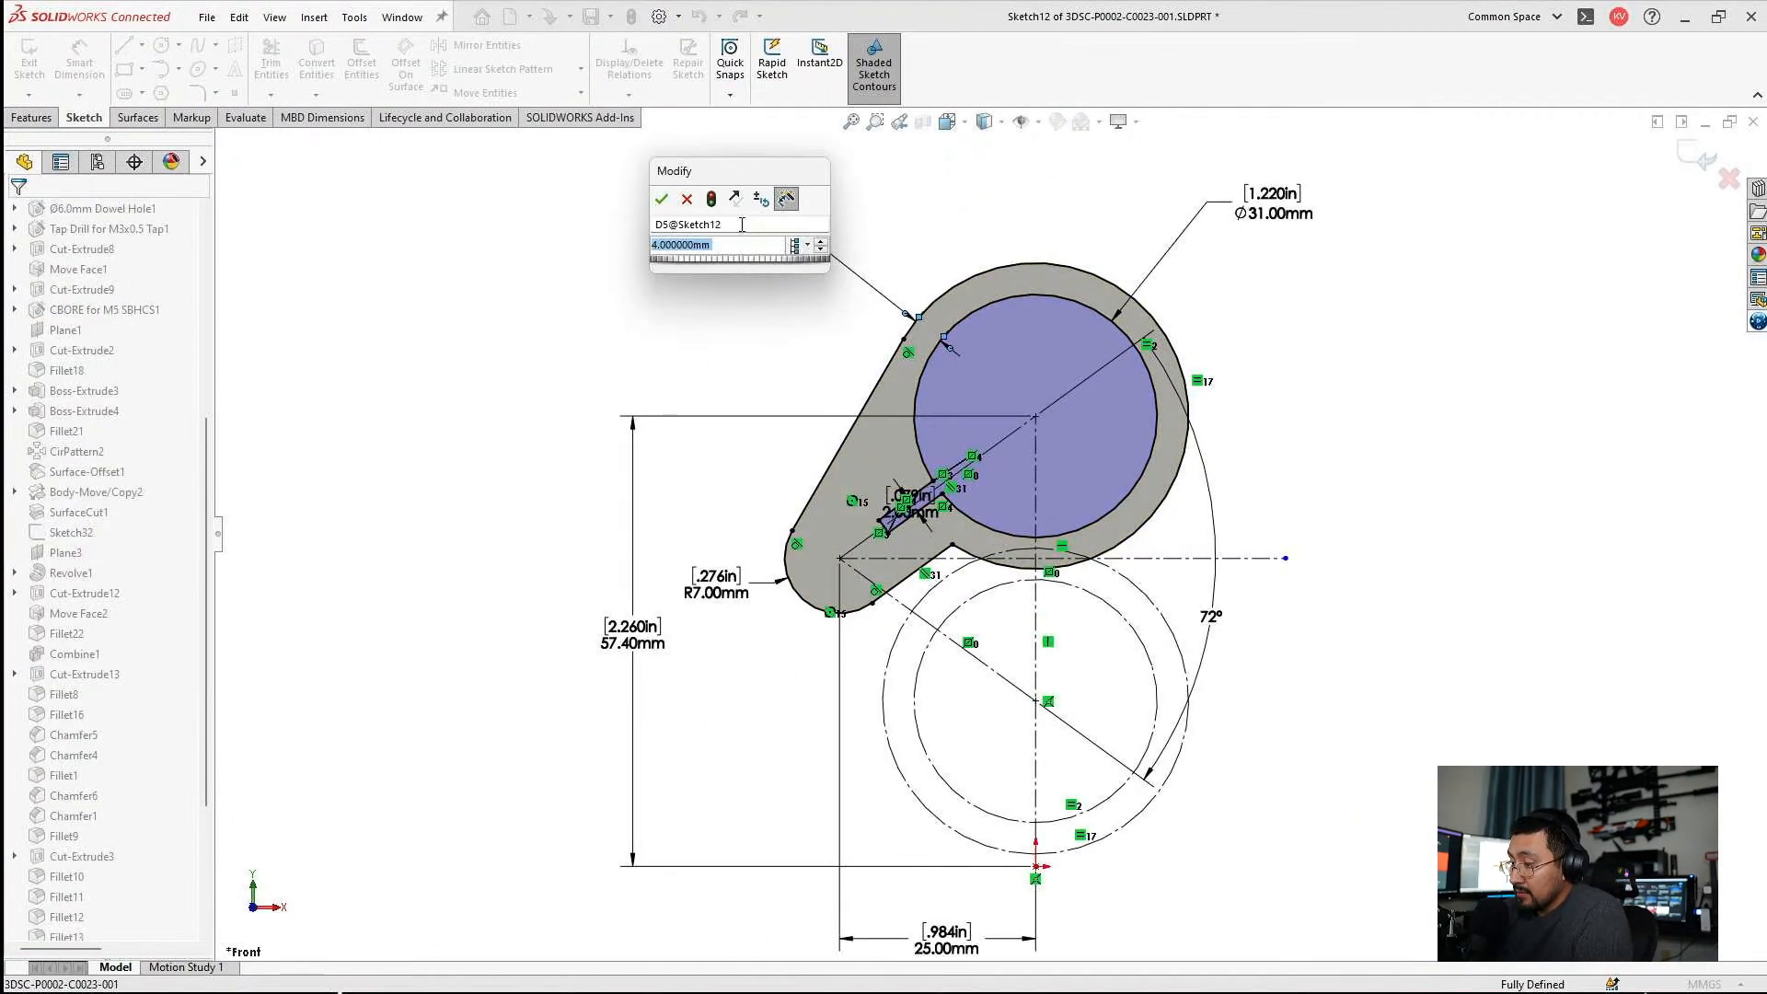
{"action": "type", "text": "3.5"}
{"action": "key", "text": "Return"}
{"action": "left_click", "coordinate": [1593, 473]}
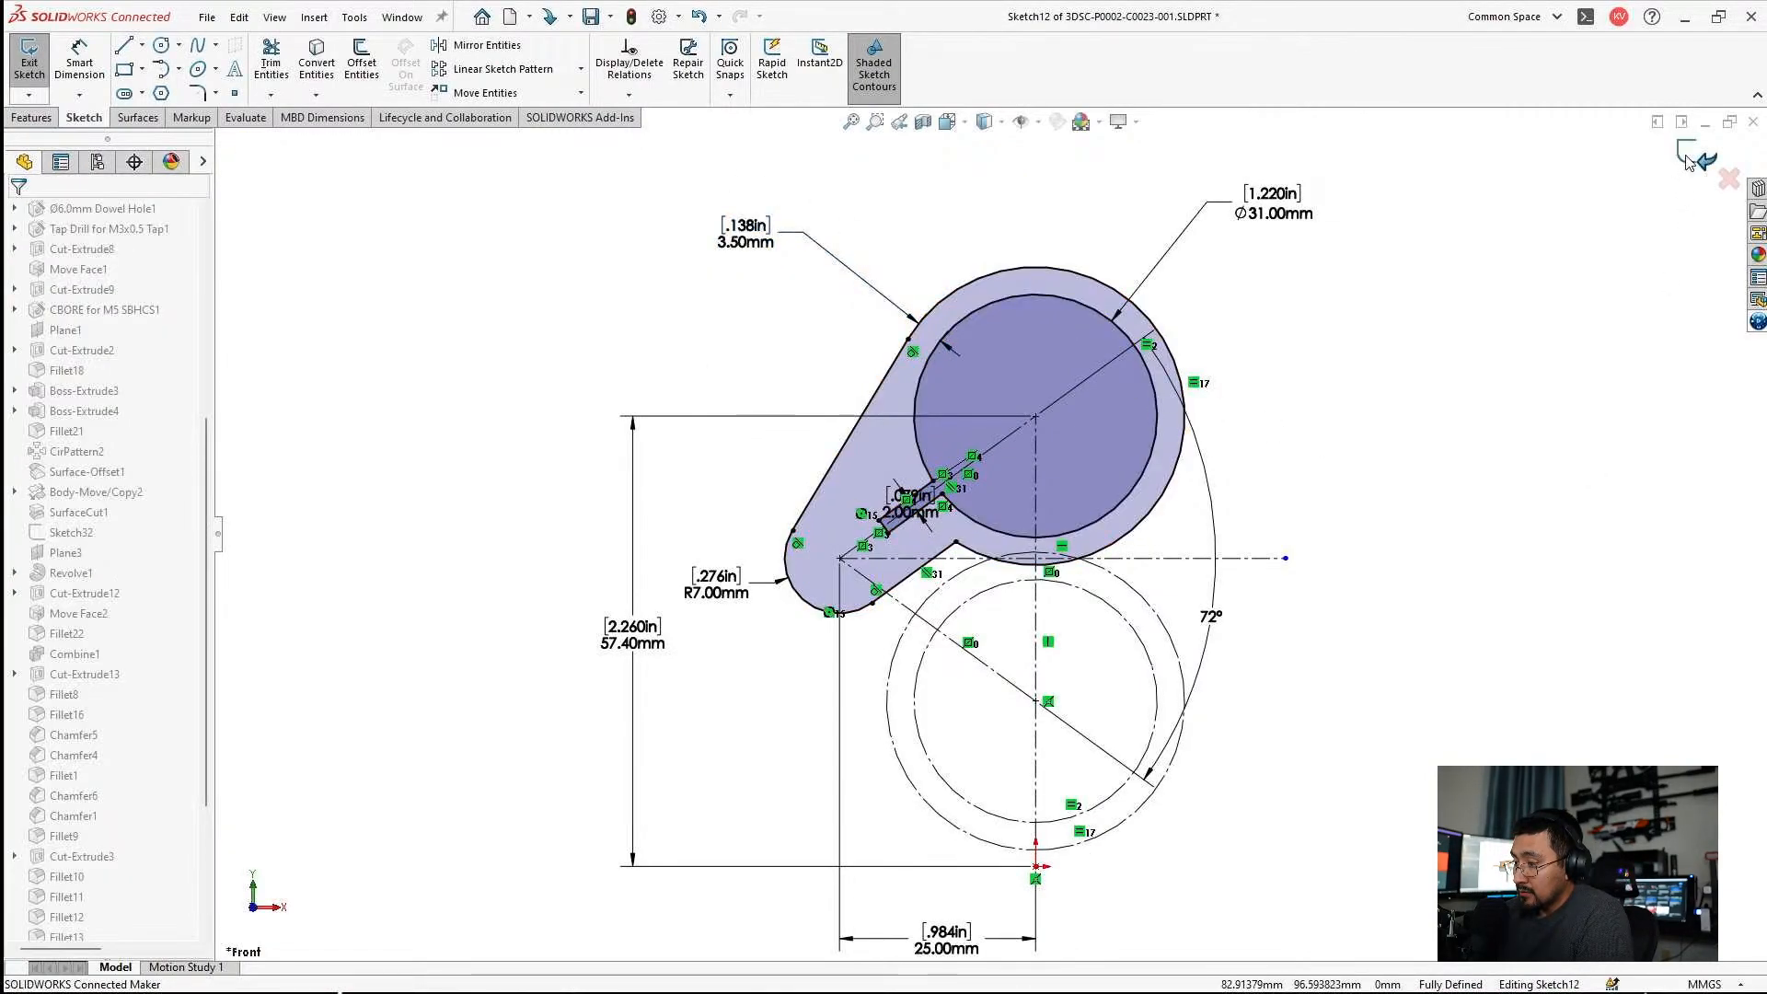
Set the swing angle between the ring's open and closed positions to 71°, rebuild the part and dismiss the error report.
{"action": "left_click", "coordinate": [1233, 635]}
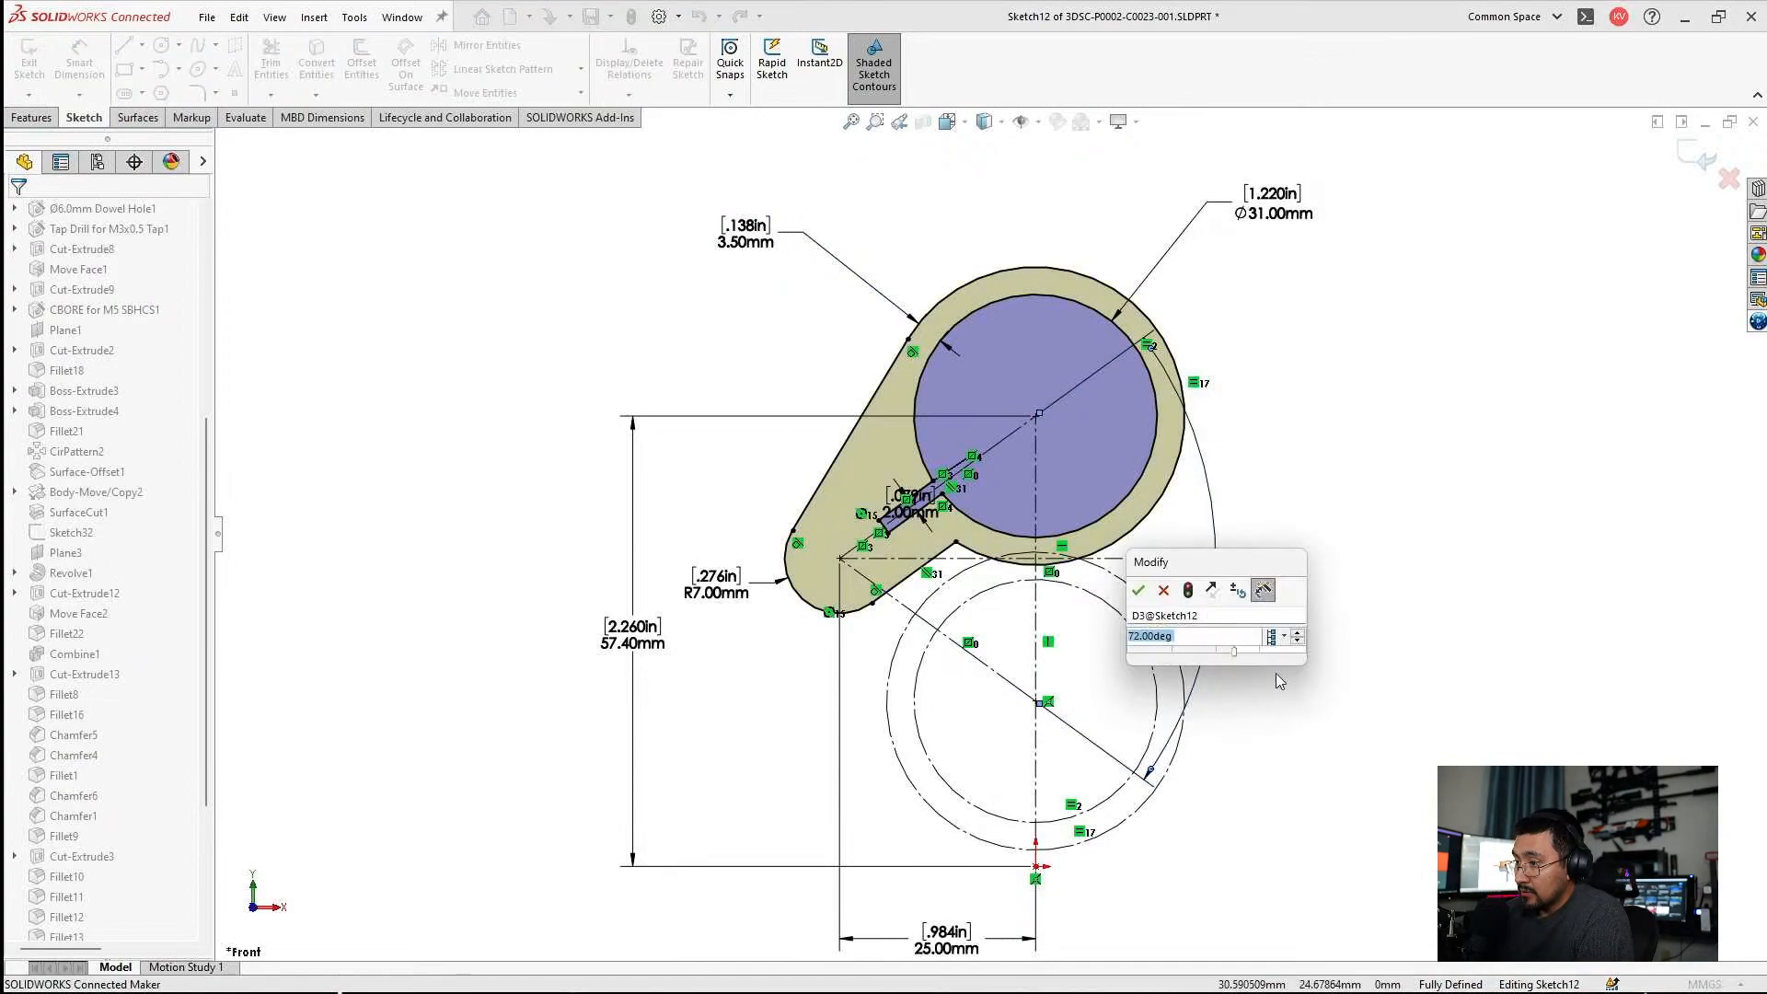
{"action": "type", "text": "7"}
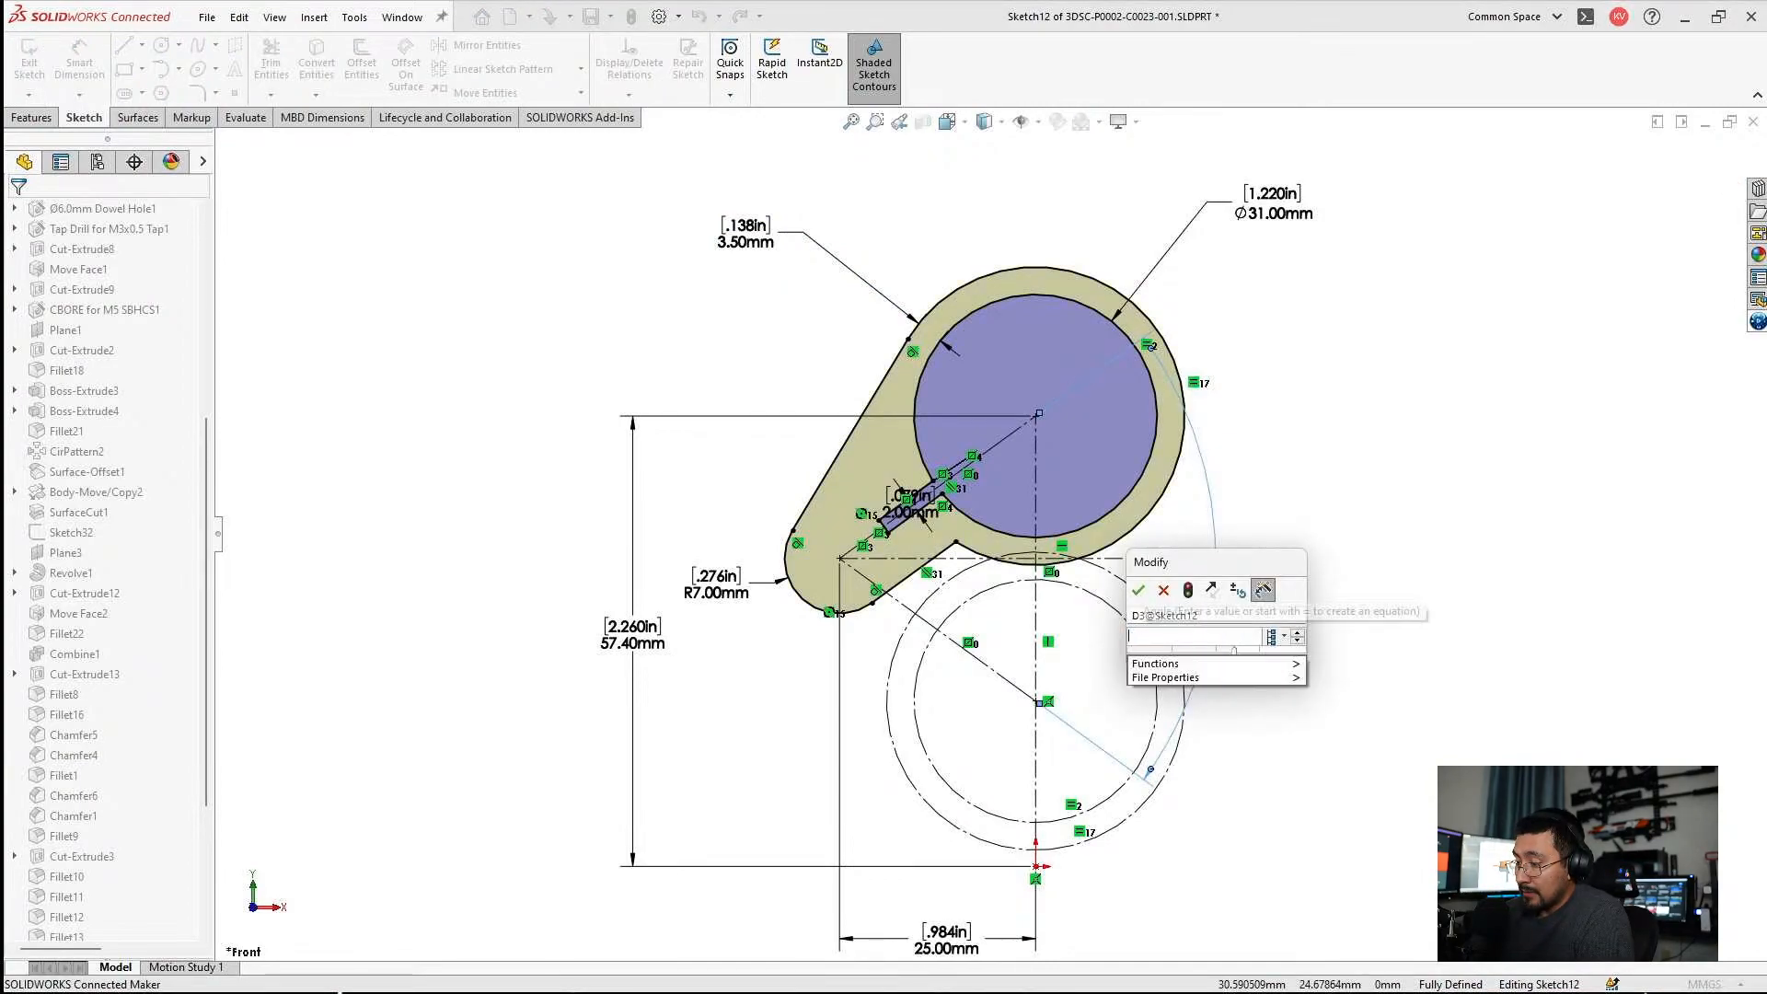
{"action": "type", "text": "1"}
{"action": "key", "text": "Return"}
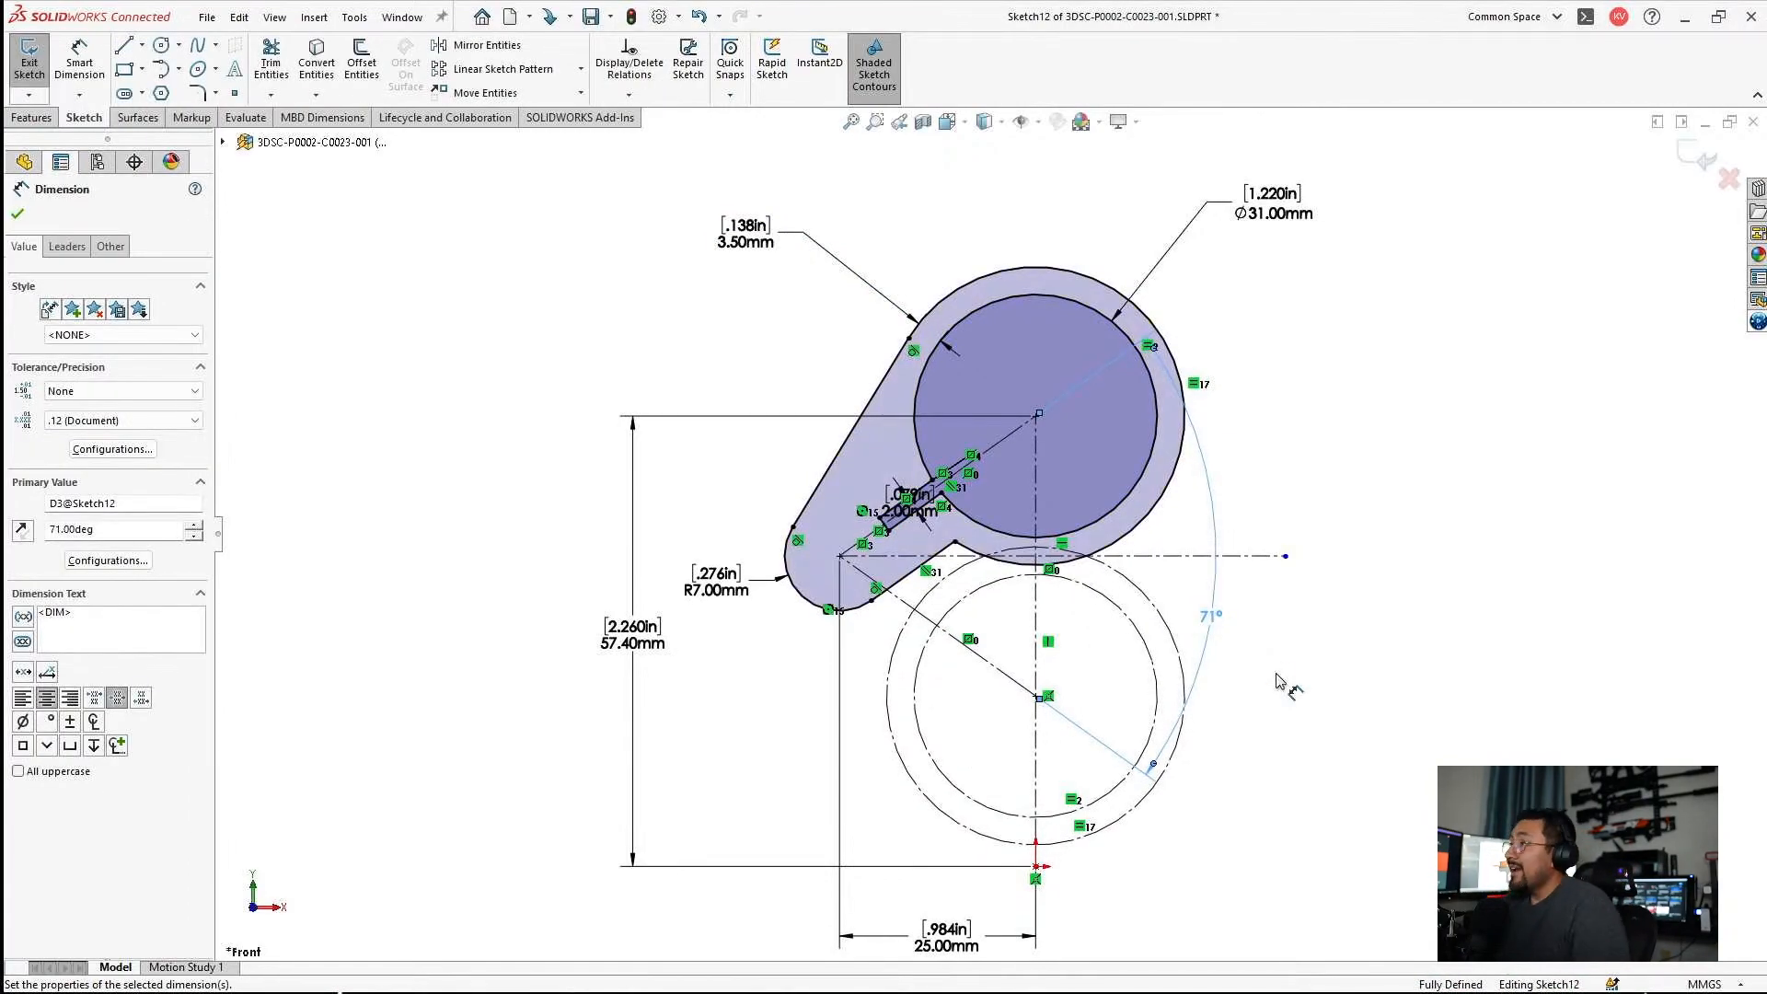
{"action": "left_click", "coordinate": [1423, 524]}
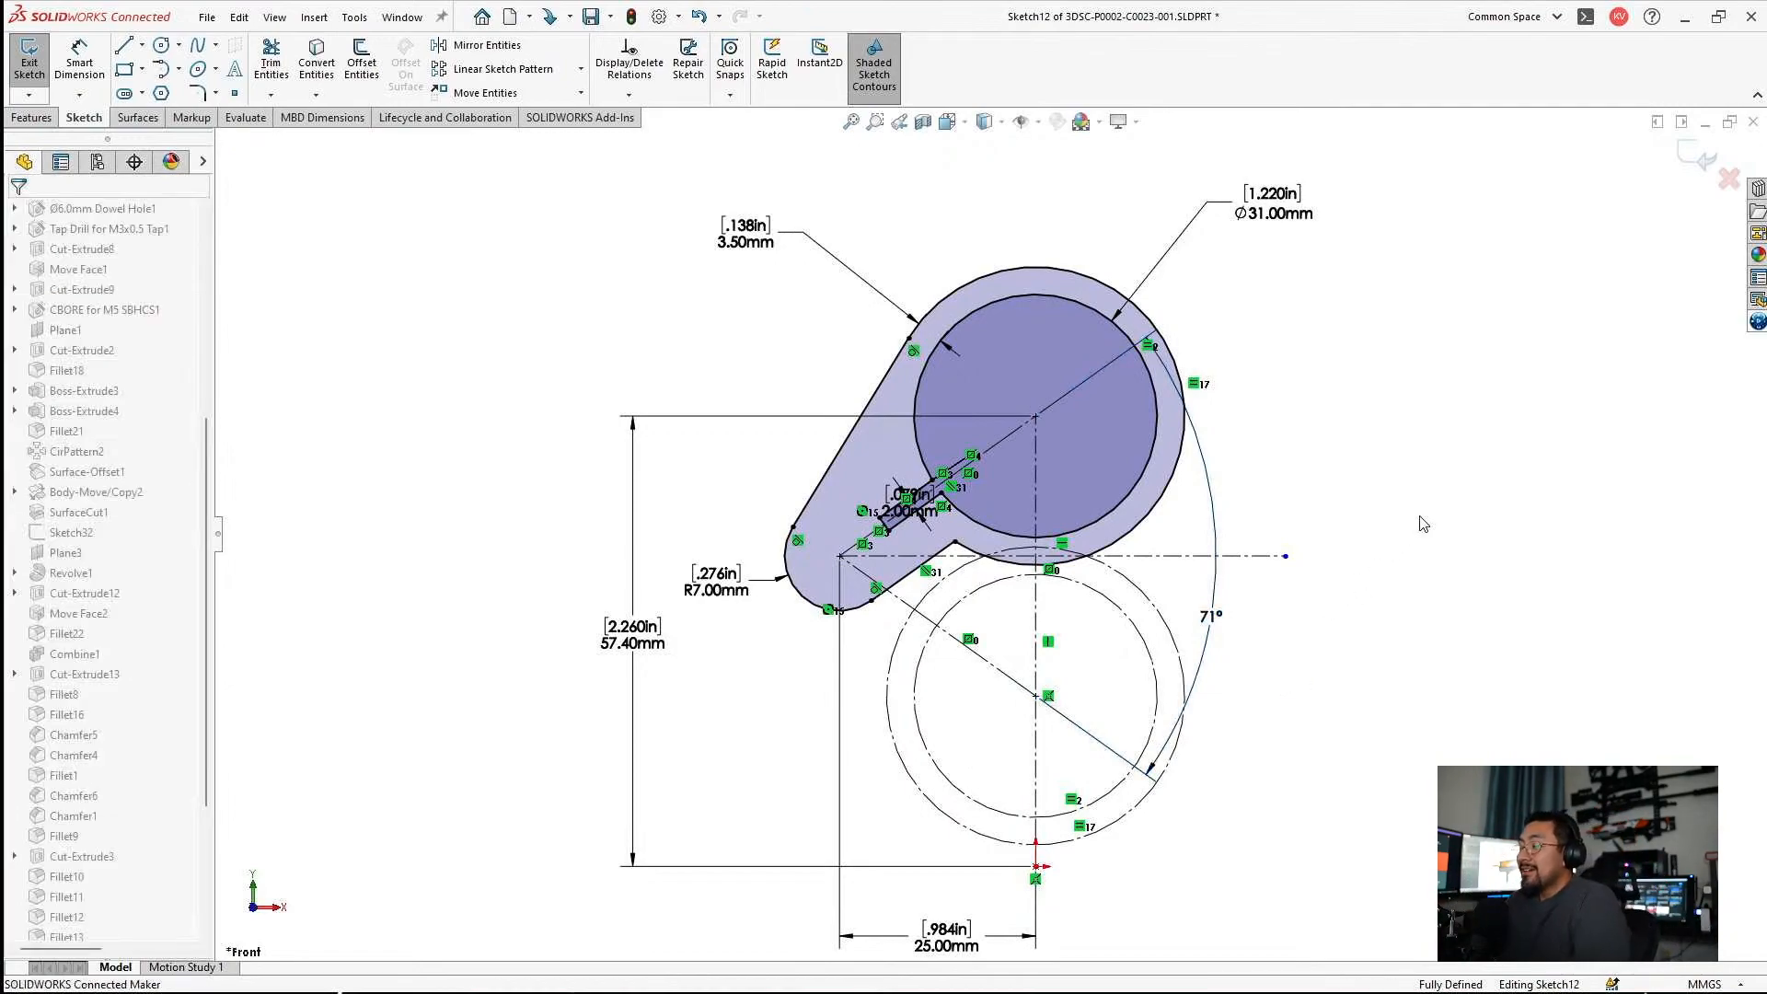
{"action": "key", "text": "f"}
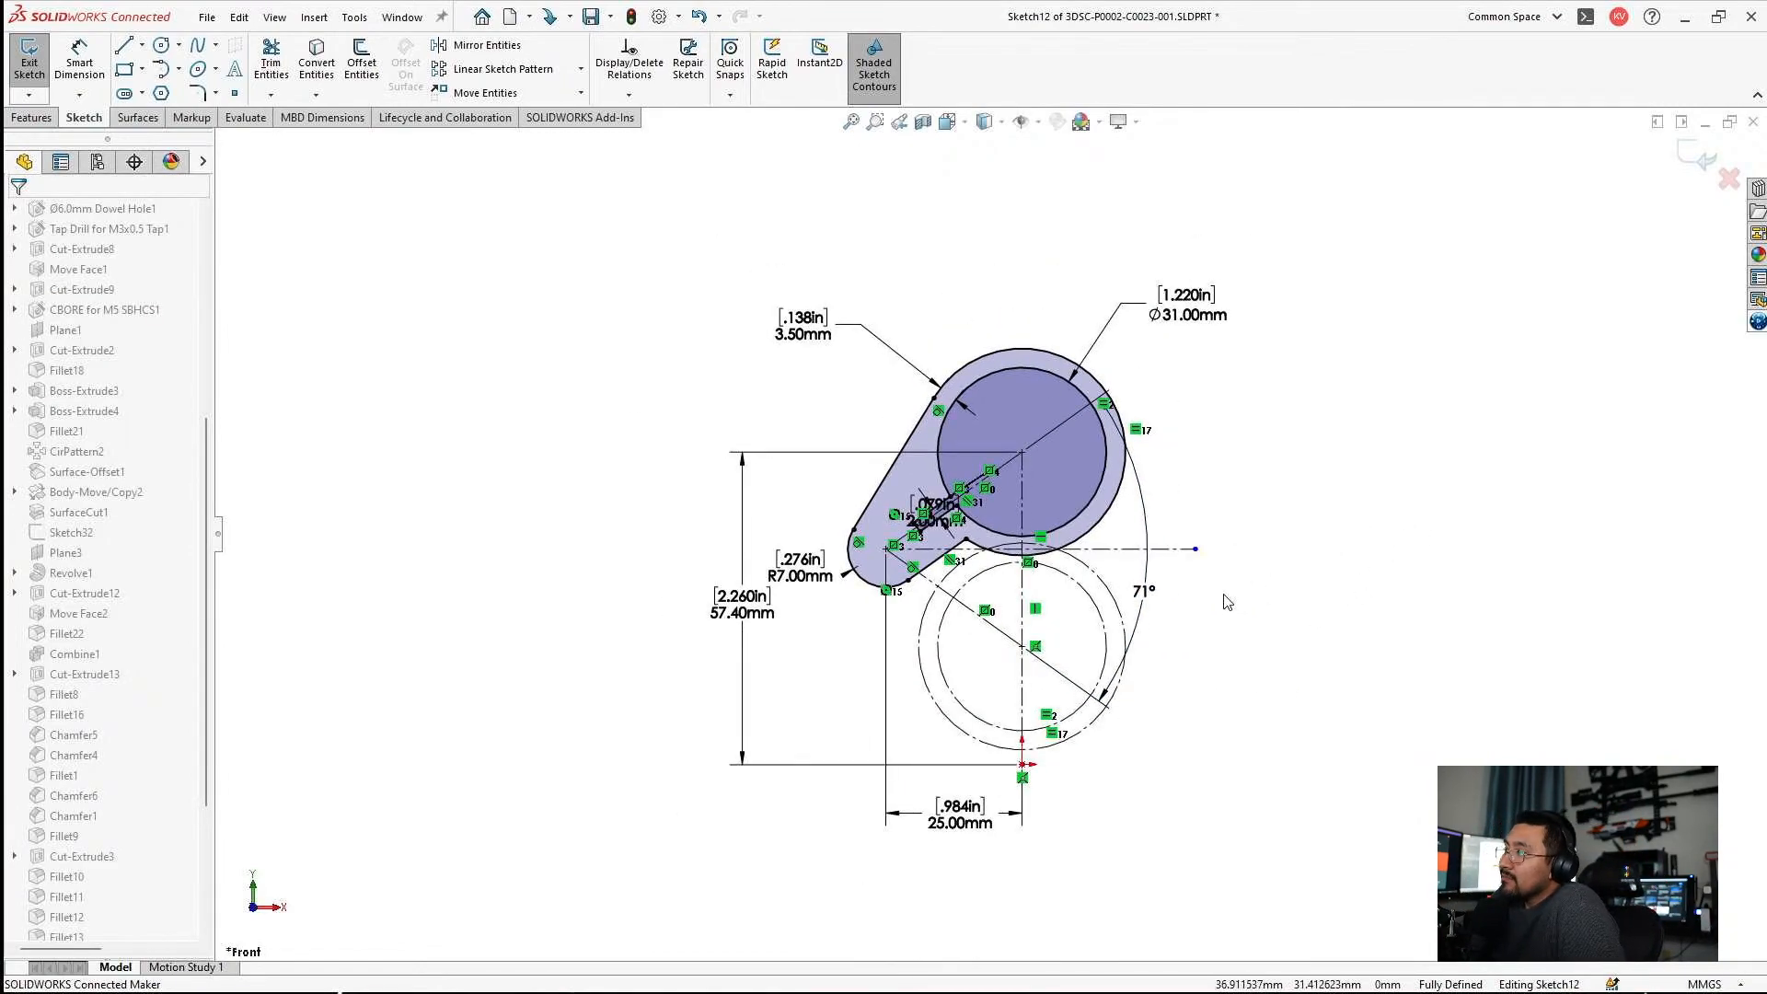
{"action": "key", "text": "ctrl+b"}
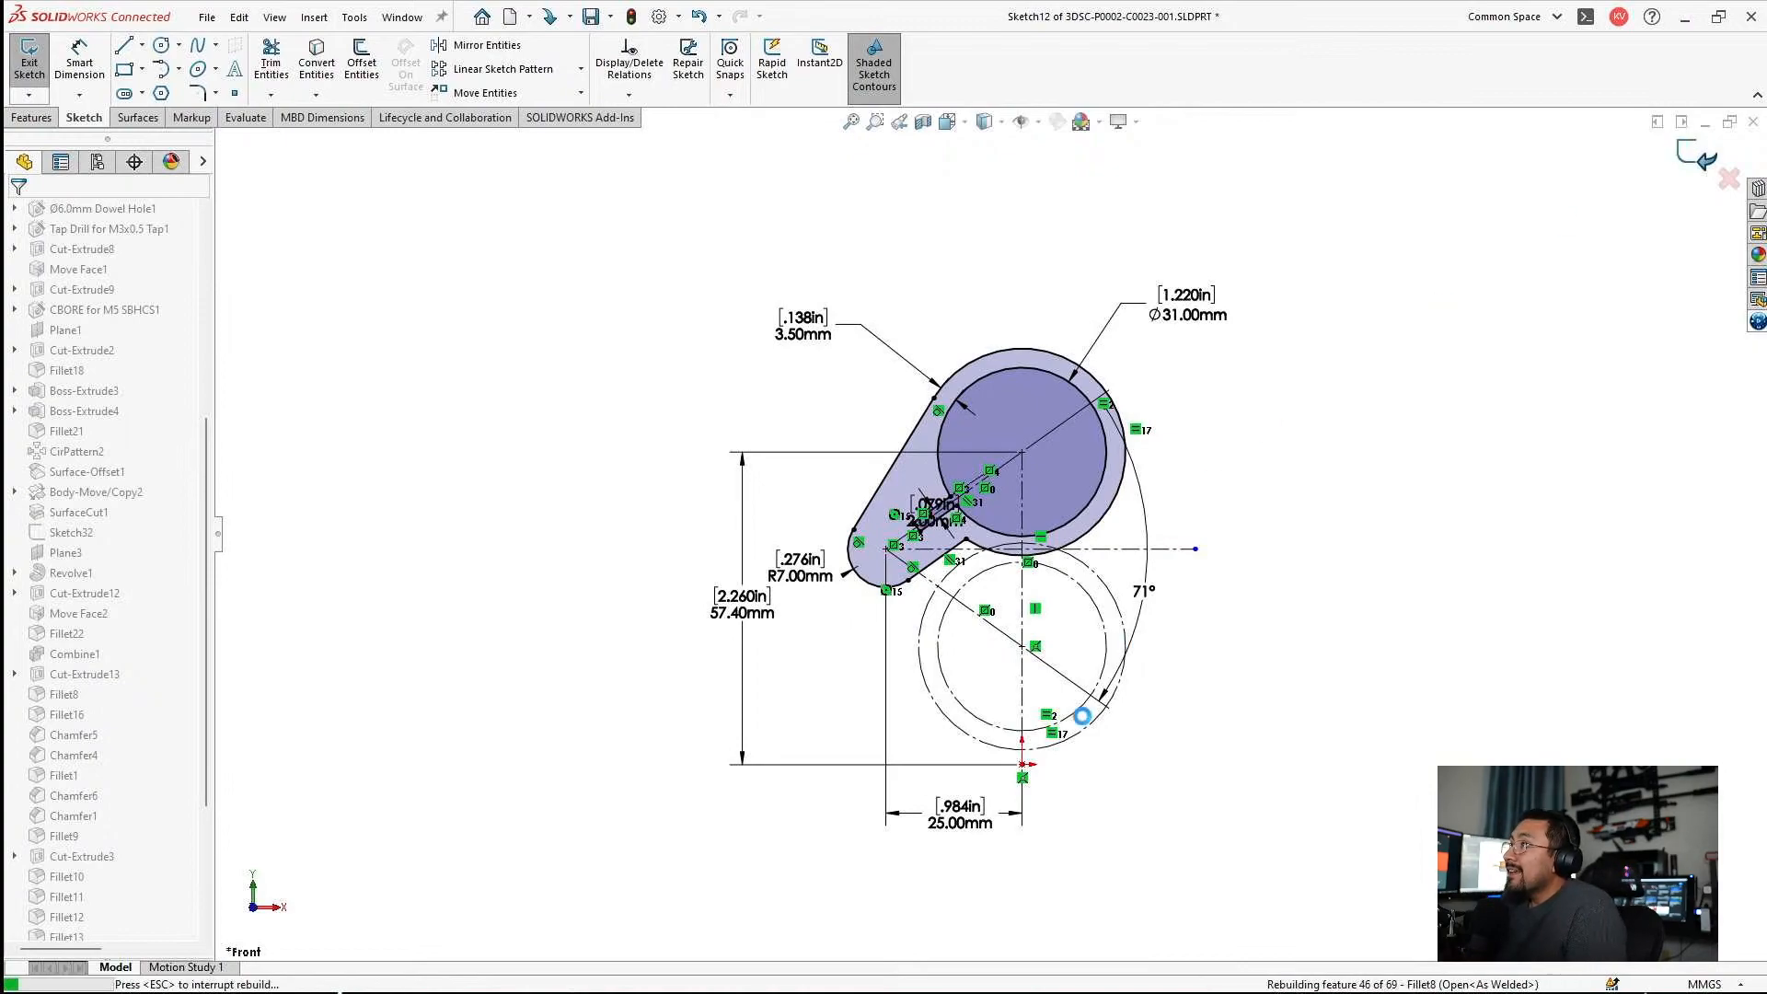
{"action": "left_click", "coordinate": [872, 522]}
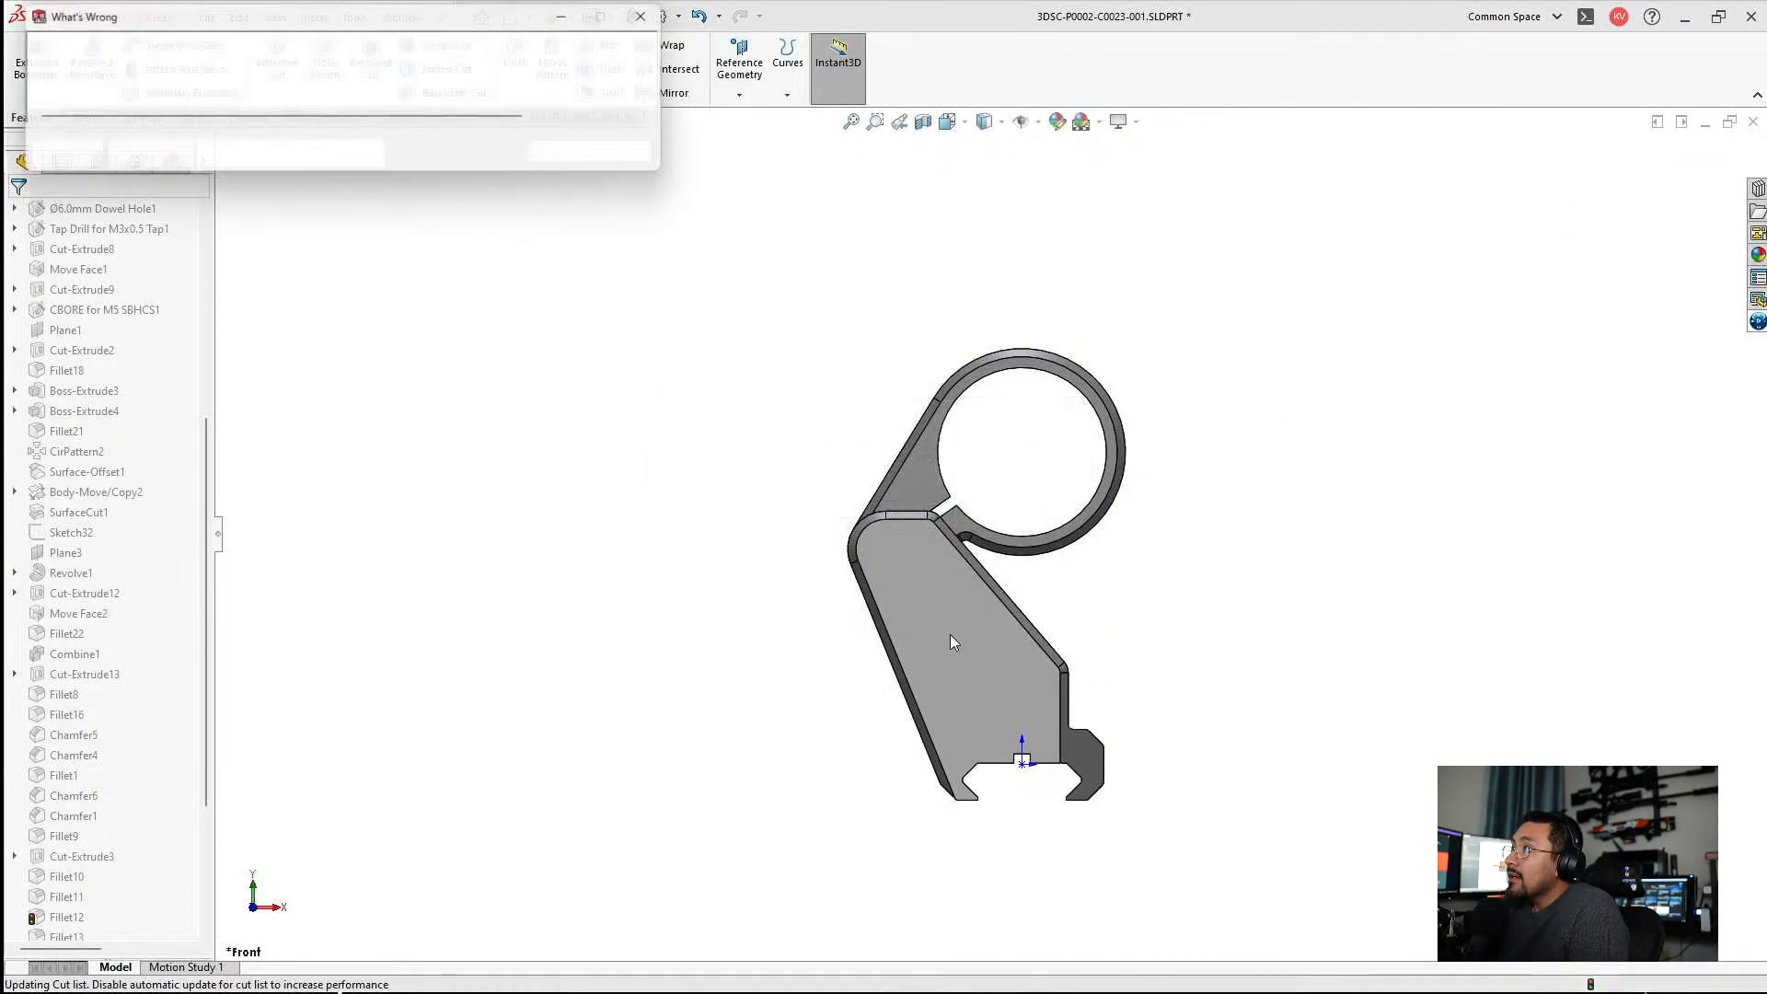
{"action": "left_click", "coordinate": [570, 157]}
Inspect the rebuilt mount's side walls and cradle, and open the failed Fillet11 for editing.
{"action": "scroll", "coordinate": [106, 644], "scroll_direction": "down", "scroll_amount": 6}
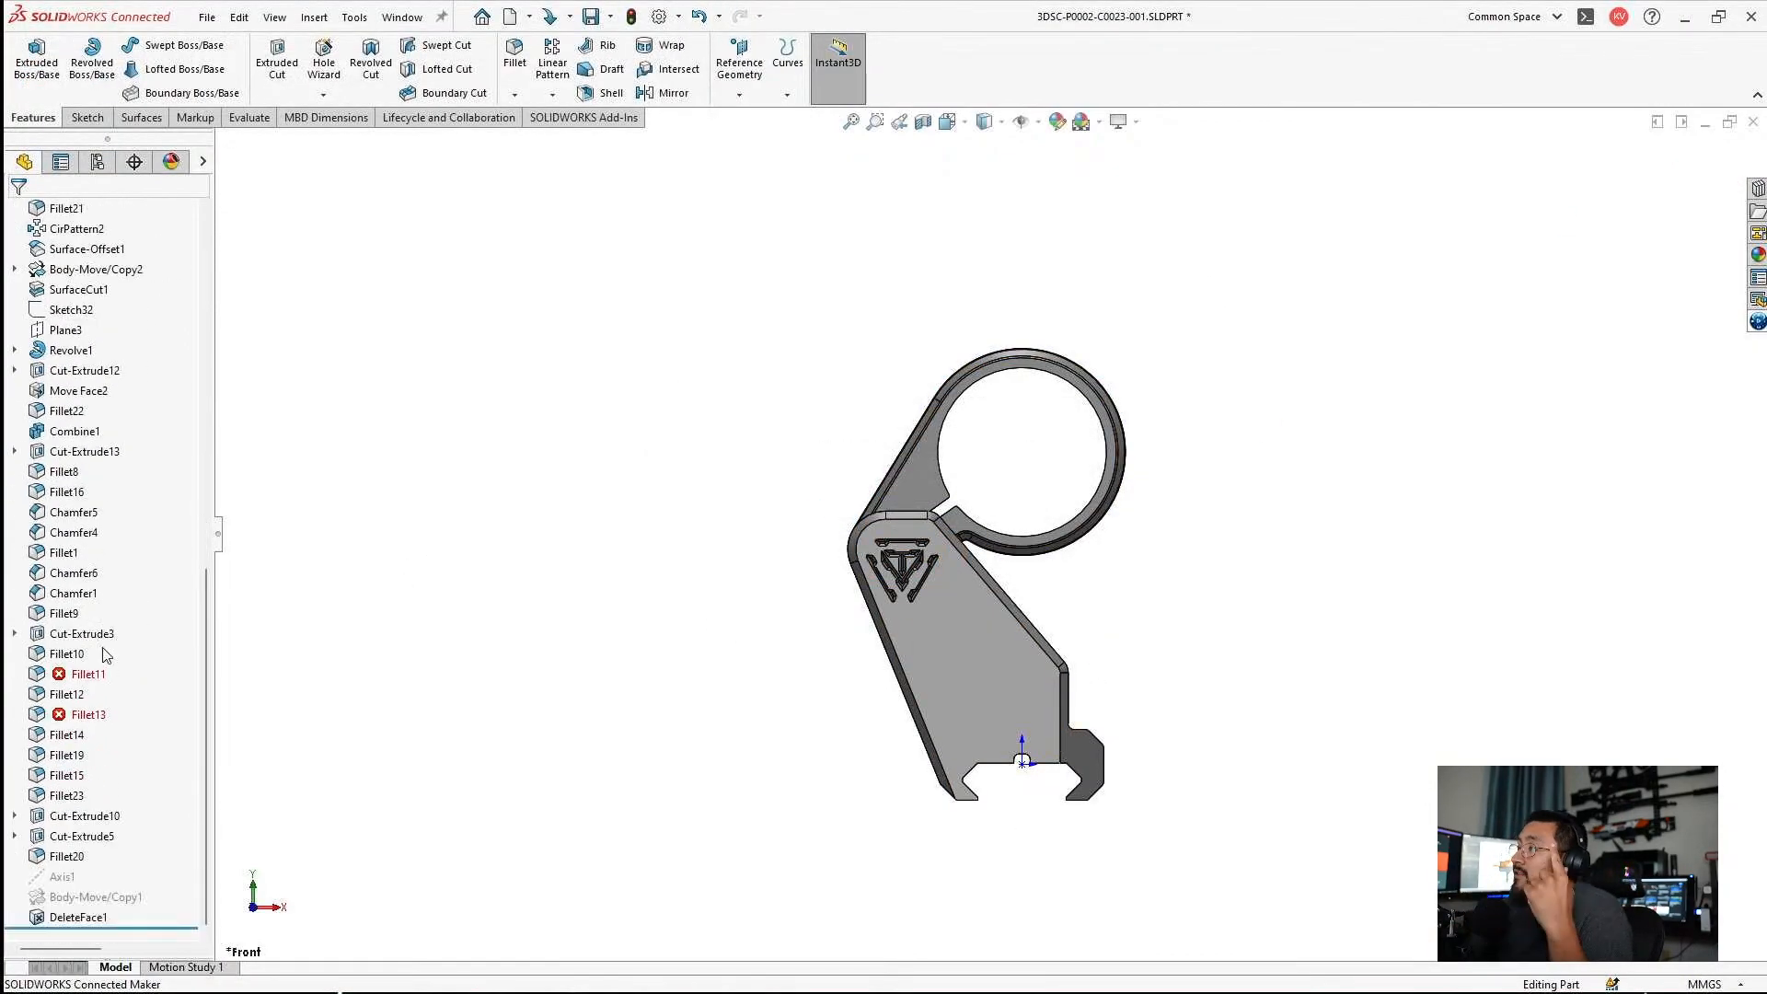
{"action": "middle_click_drag", "start_coordinate": [592, 687], "coordinate": [1017, 704]}
{"action": "scroll", "coordinate": [1020, 681], "scroll_direction": "down", "scroll_amount": 5}
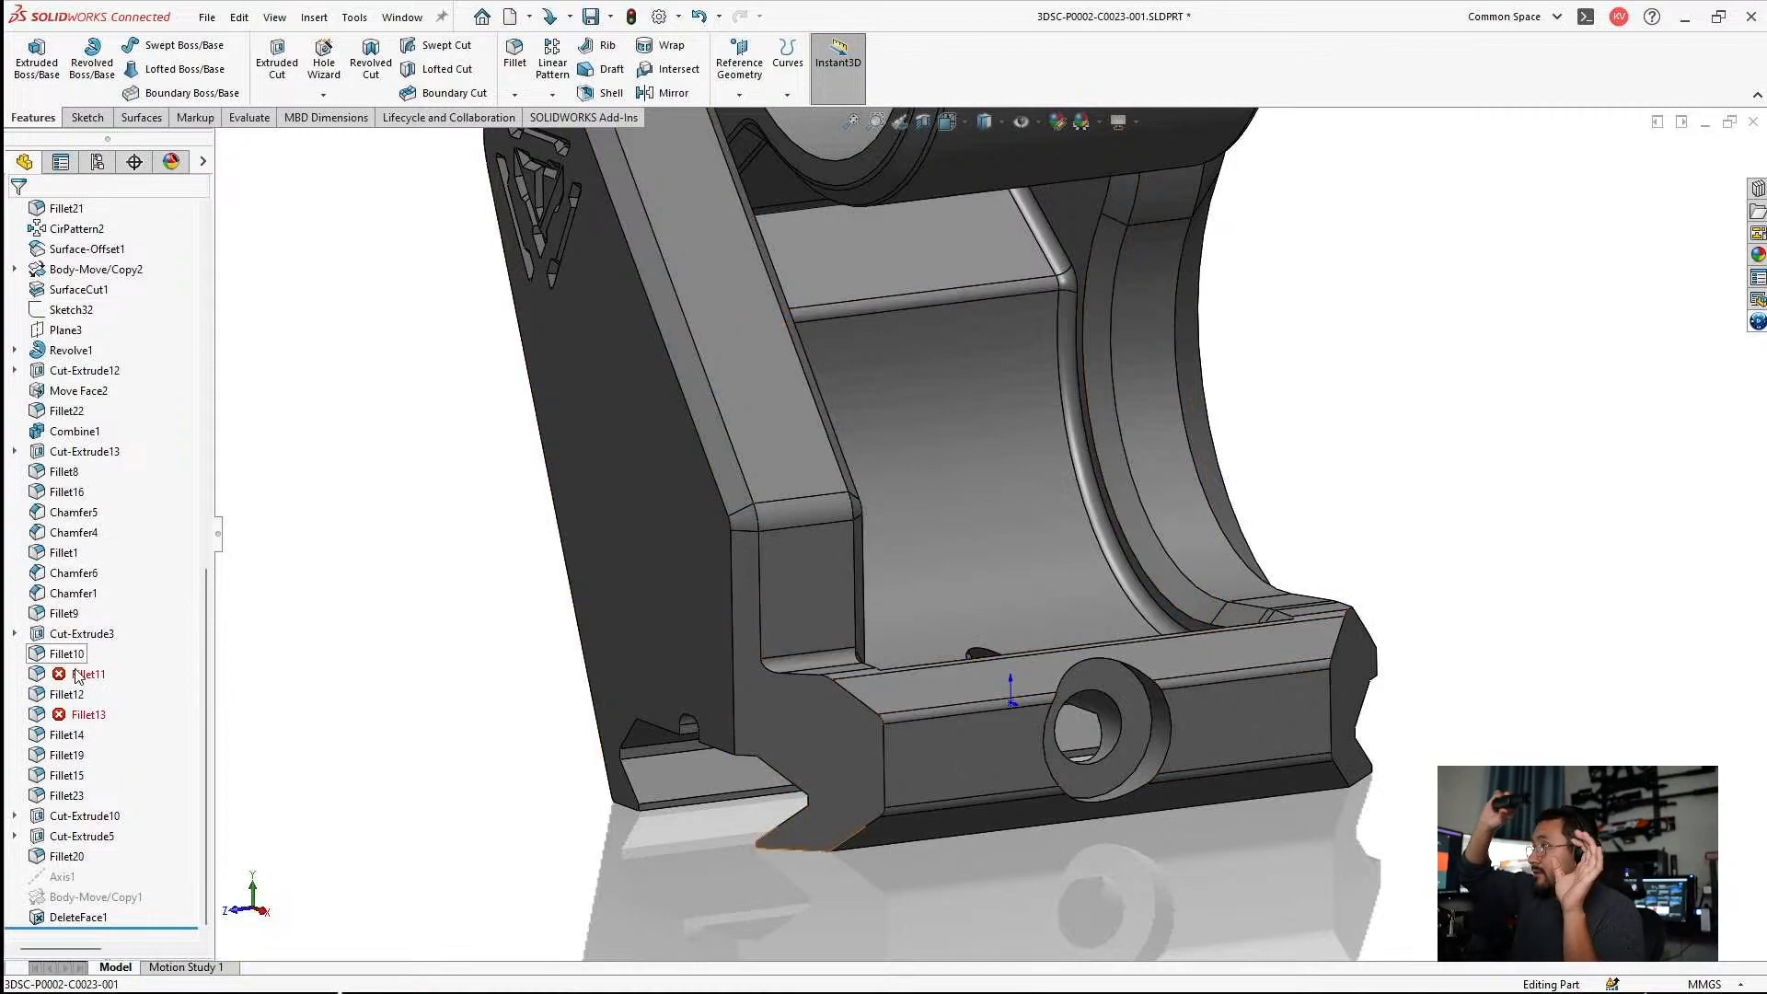
{"action": "scroll", "coordinate": [907, 618], "scroll_direction": "up", "scroll_amount": 3}
{"action": "middle_click_drag", "start_coordinate": [906, 618], "coordinate": [769, 508]}
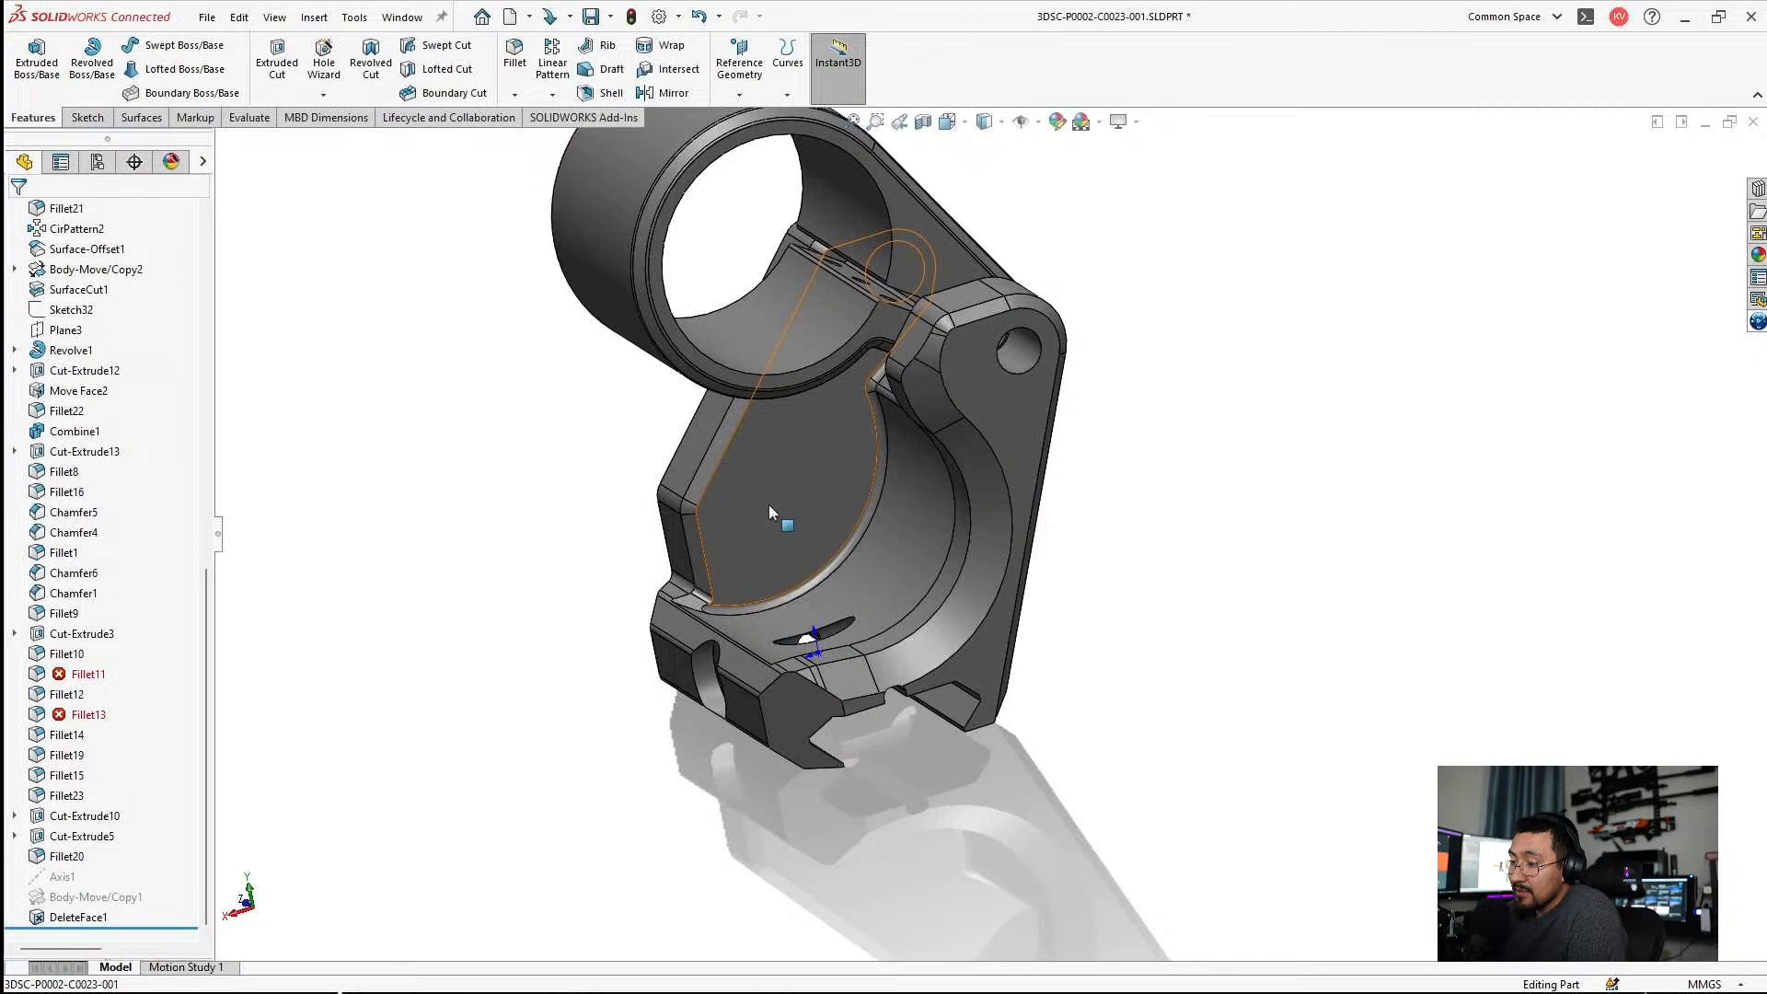
{"action": "middle_click_drag", "start_coordinate": [805, 410], "coordinate": [1023, 379]}
{"action": "left_click", "coordinate": [81, 674]}
{"action": "left_click", "coordinate": [91, 619]}
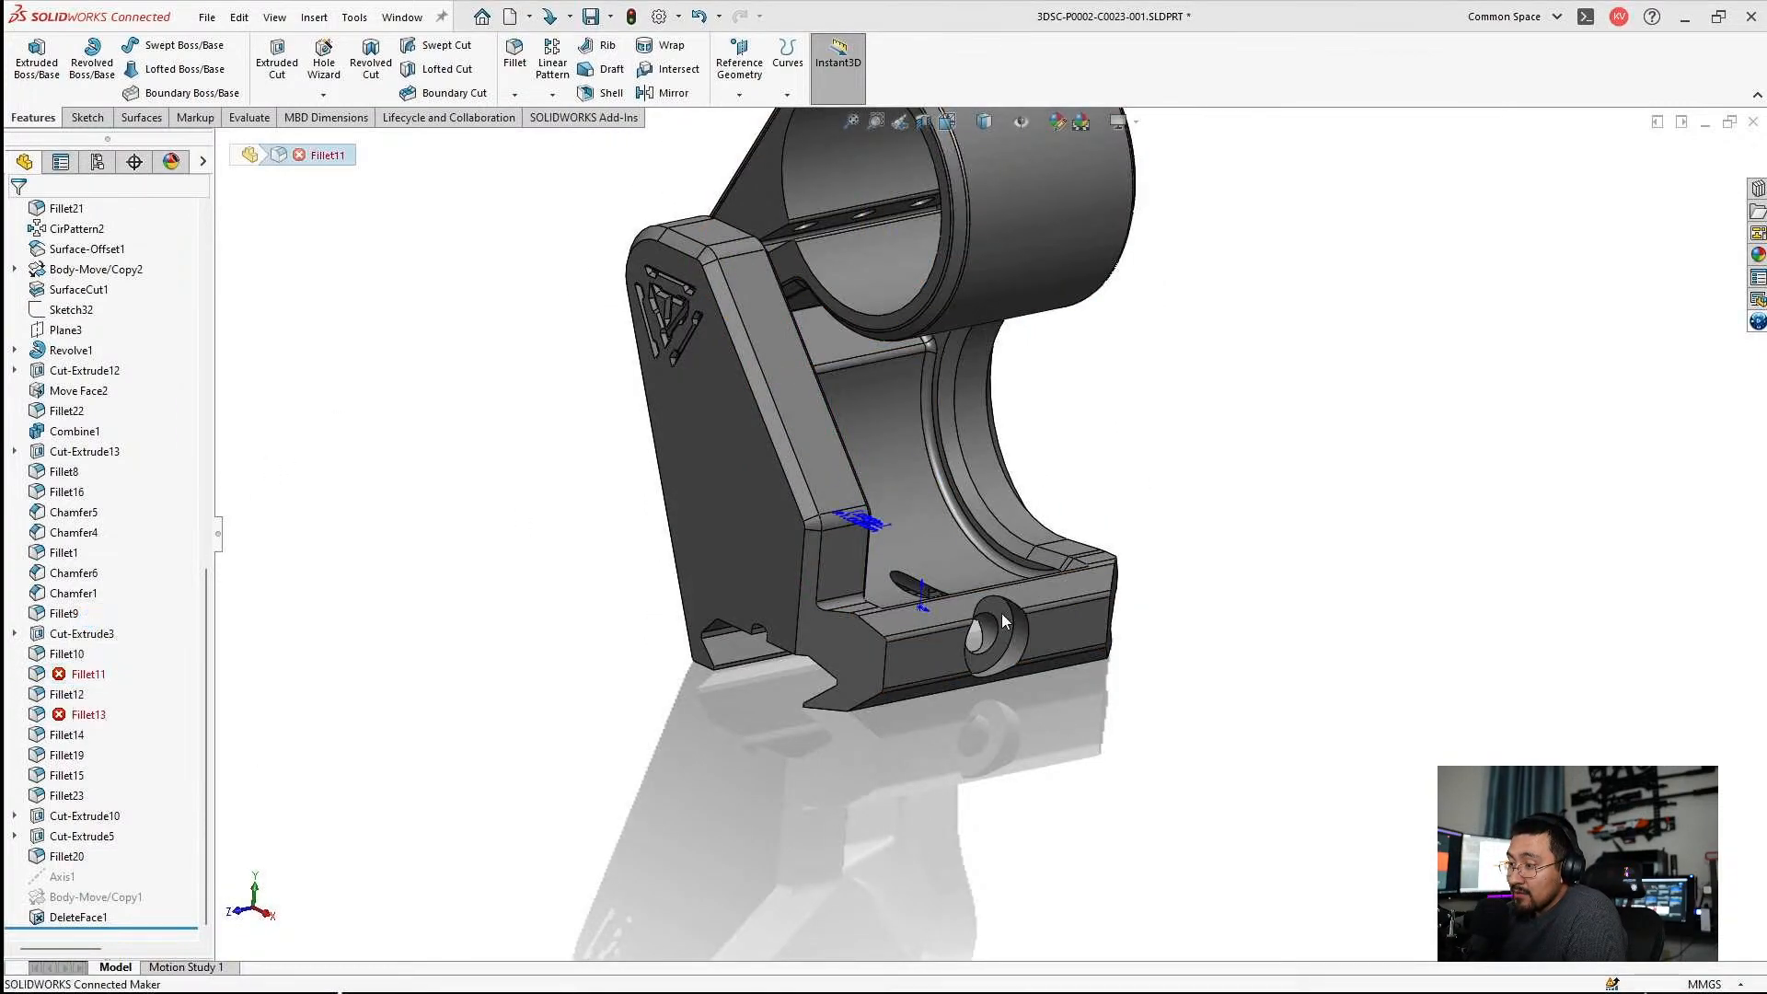
Try to add the two short slanted edges at the chamfered wall's foot to the 1 mm Fillet11.
{"action": "middle_click_drag", "start_coordinate": [883, 465], "coordinate": [908, 450]}
{"action": "scroll", "coordinate": [907, 450], "scroll_direction": "down", "scroll_amount": 8}
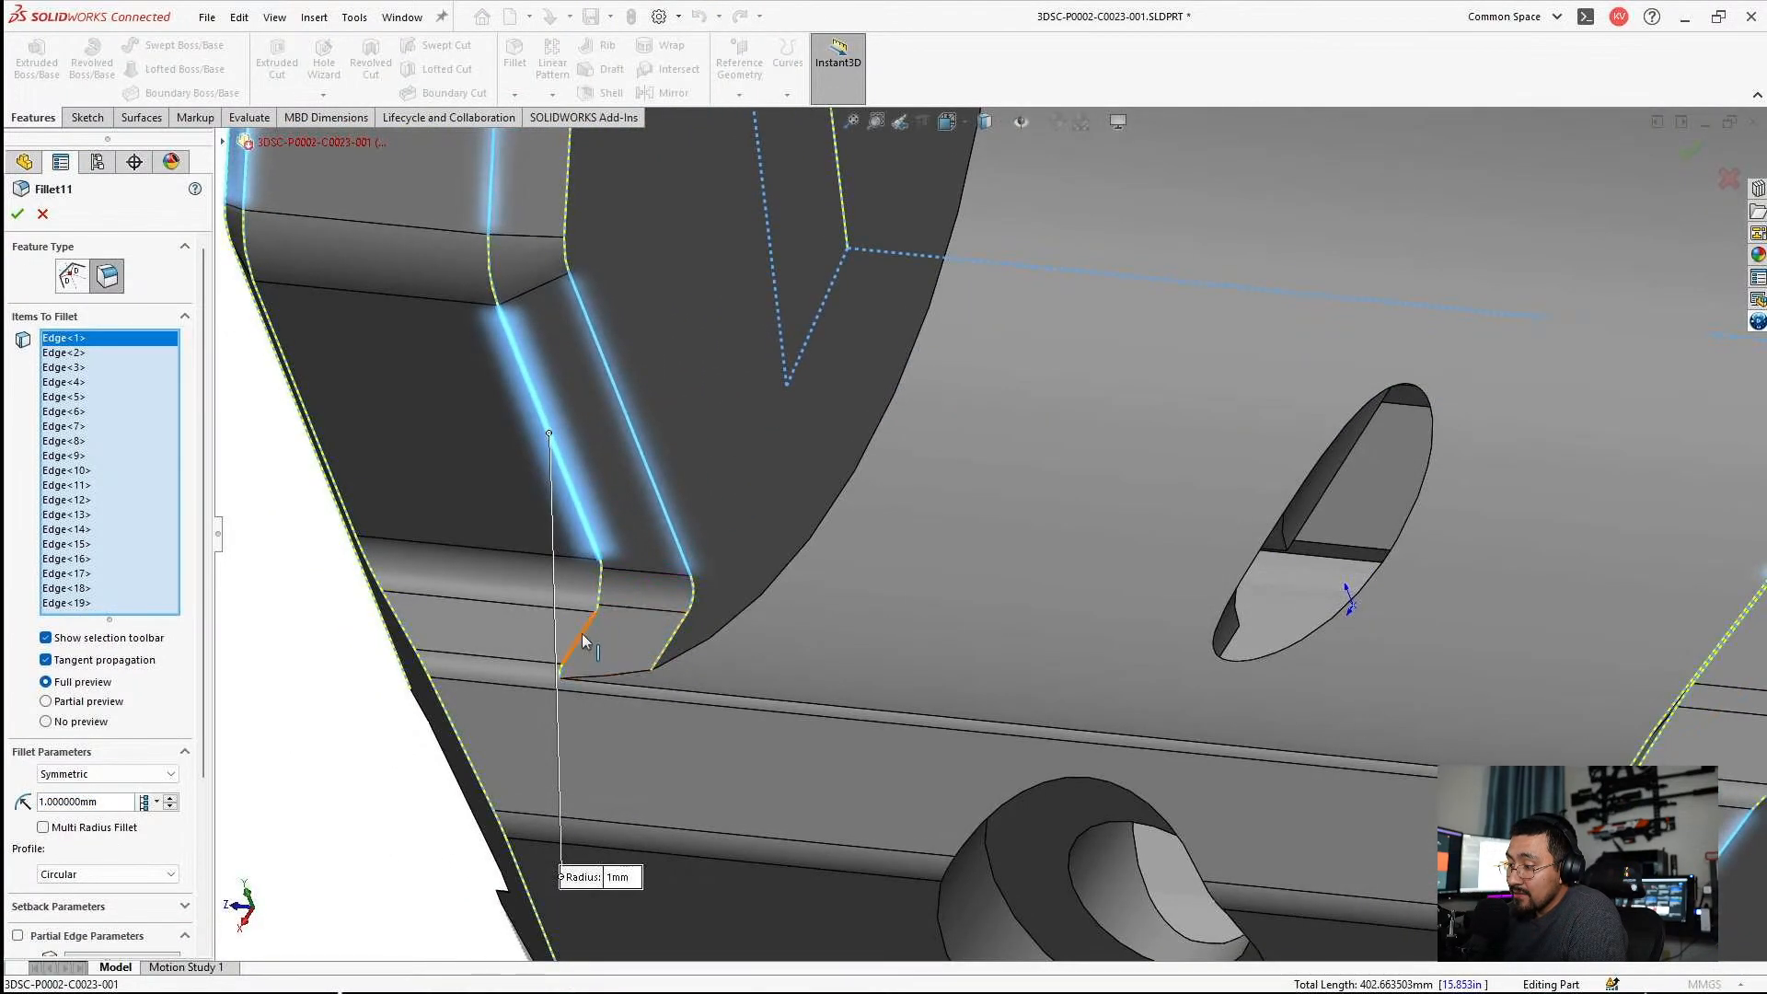
{"action": "left_click", "coordinate": [581, 633]}
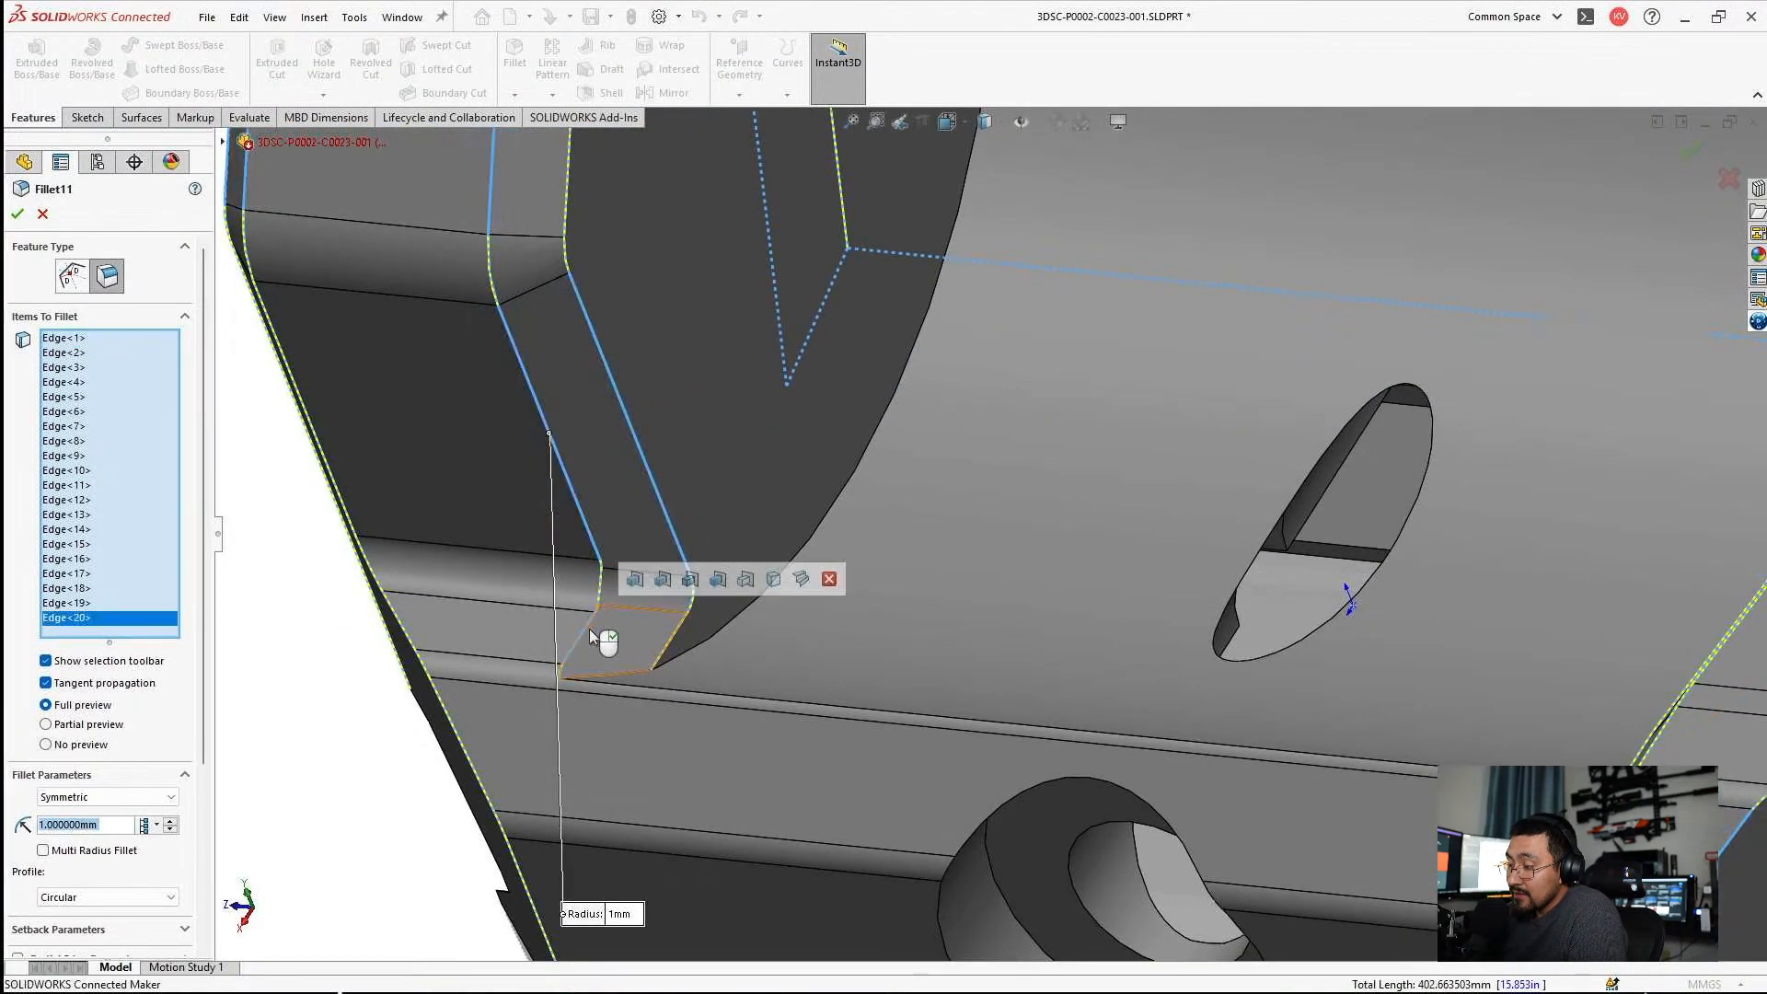
{"action": "left_click", "coordinate": [670, 648]}
Check Fillet11's selected edges around the cradle, and deselect and reselect the two short edges at the wall's foot.
{"action": "scroll", "coordinate": [708, 655], "scroll_direction": "up", "scroll_amount": 4}
{"action": "middle_click_drag", "start_coordinate": [714, 663], "coordinate": [1128, 489]}
{"action": "scroll", "coordinate": [1129, 489], "scroll_direction": "up", "scroll_amount": 4}
{"action": "middle_click_drag", "start_coordinate": [836, 422], "coordinate": [784, 567]}
{"action": "scroll", "coordinate": [940, 505], "scroll_direction": "down", "scroll_amount": 2}
{"action": "scroll", "coordinate": [826, 599], "scroll_direction": "down", "scroll_amount": 3}
{"action": "scroll", "coordinate": [921, 612], "scroll_direction": "up", "scroll_amount": 1}
{"action": "middle_click_drag", "start_coordinate": [911, 612], "coordinate": [860, 649]}
{"action": "scroll", "coordinate": [874, 649], "scroll_direction": "down", "scroll_amount": 2}
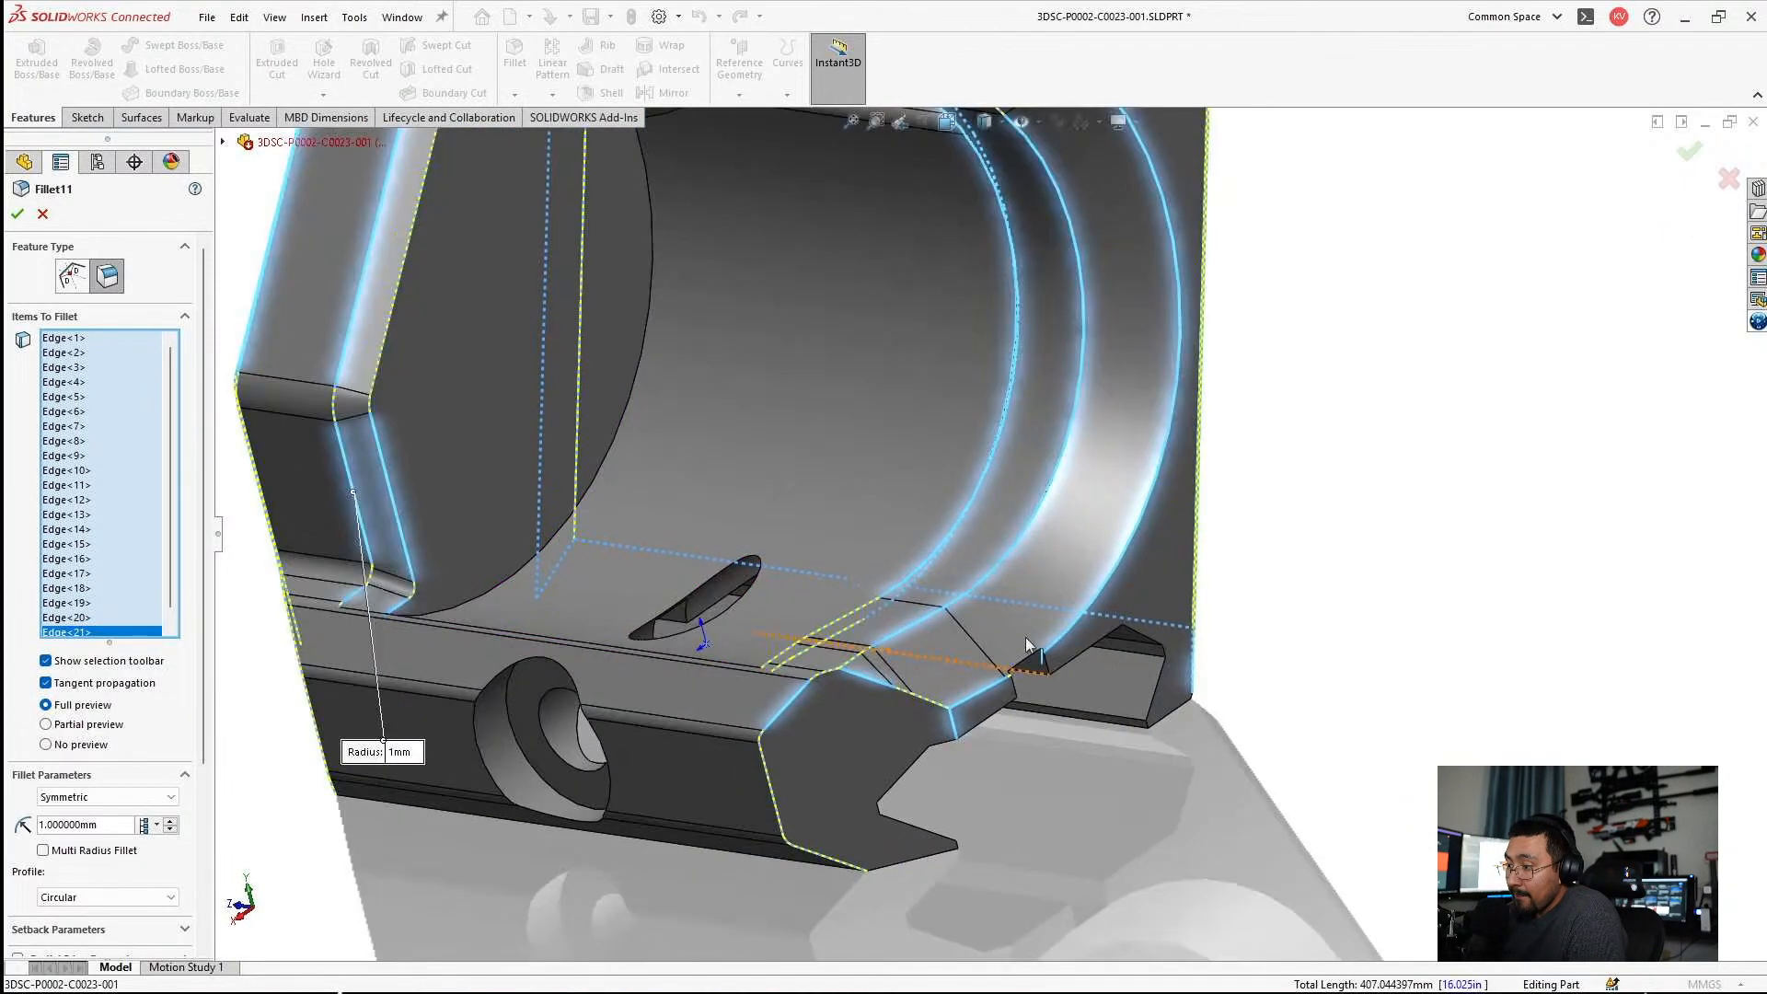
{"action": "scroll", "coordinate": [1027, 647], "scroll_direction": "down", "scroll_amount": 3}
{"action": "scroll", "coordinate": [812, 493], "scroll_direction": "up", "scroll_amount": 3}
{"action": "middle_click_drag", "start_coordinate": [802, 494], "coordinate": [768, 541]}
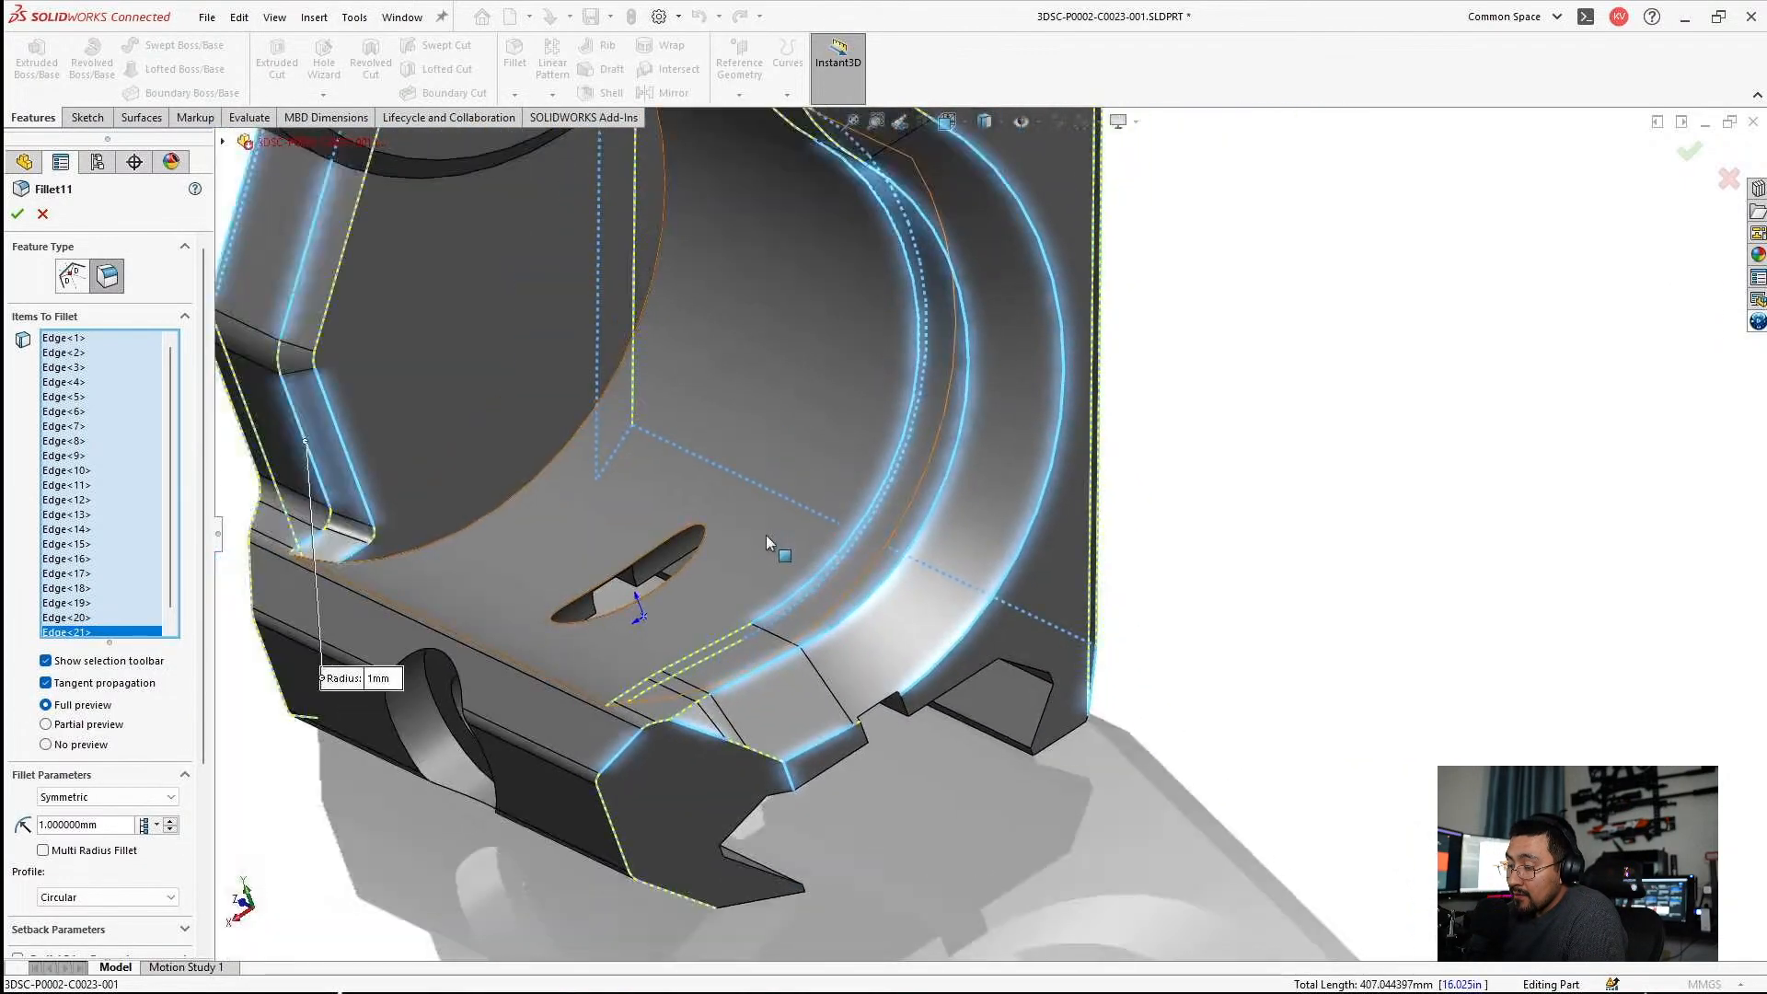
{"action": "scroll", "coordinate": [745, 527], "scroll_direction": "up", "scroll_amount": 4}
{"action": "scroll", "coordinate": [512, 511], "scroll_direction": "down", "scroll_amount": 8}
{"action": "scroll", "coordinate": [775, 600], "scroll_direction": "down", "scroll_amount": 1}
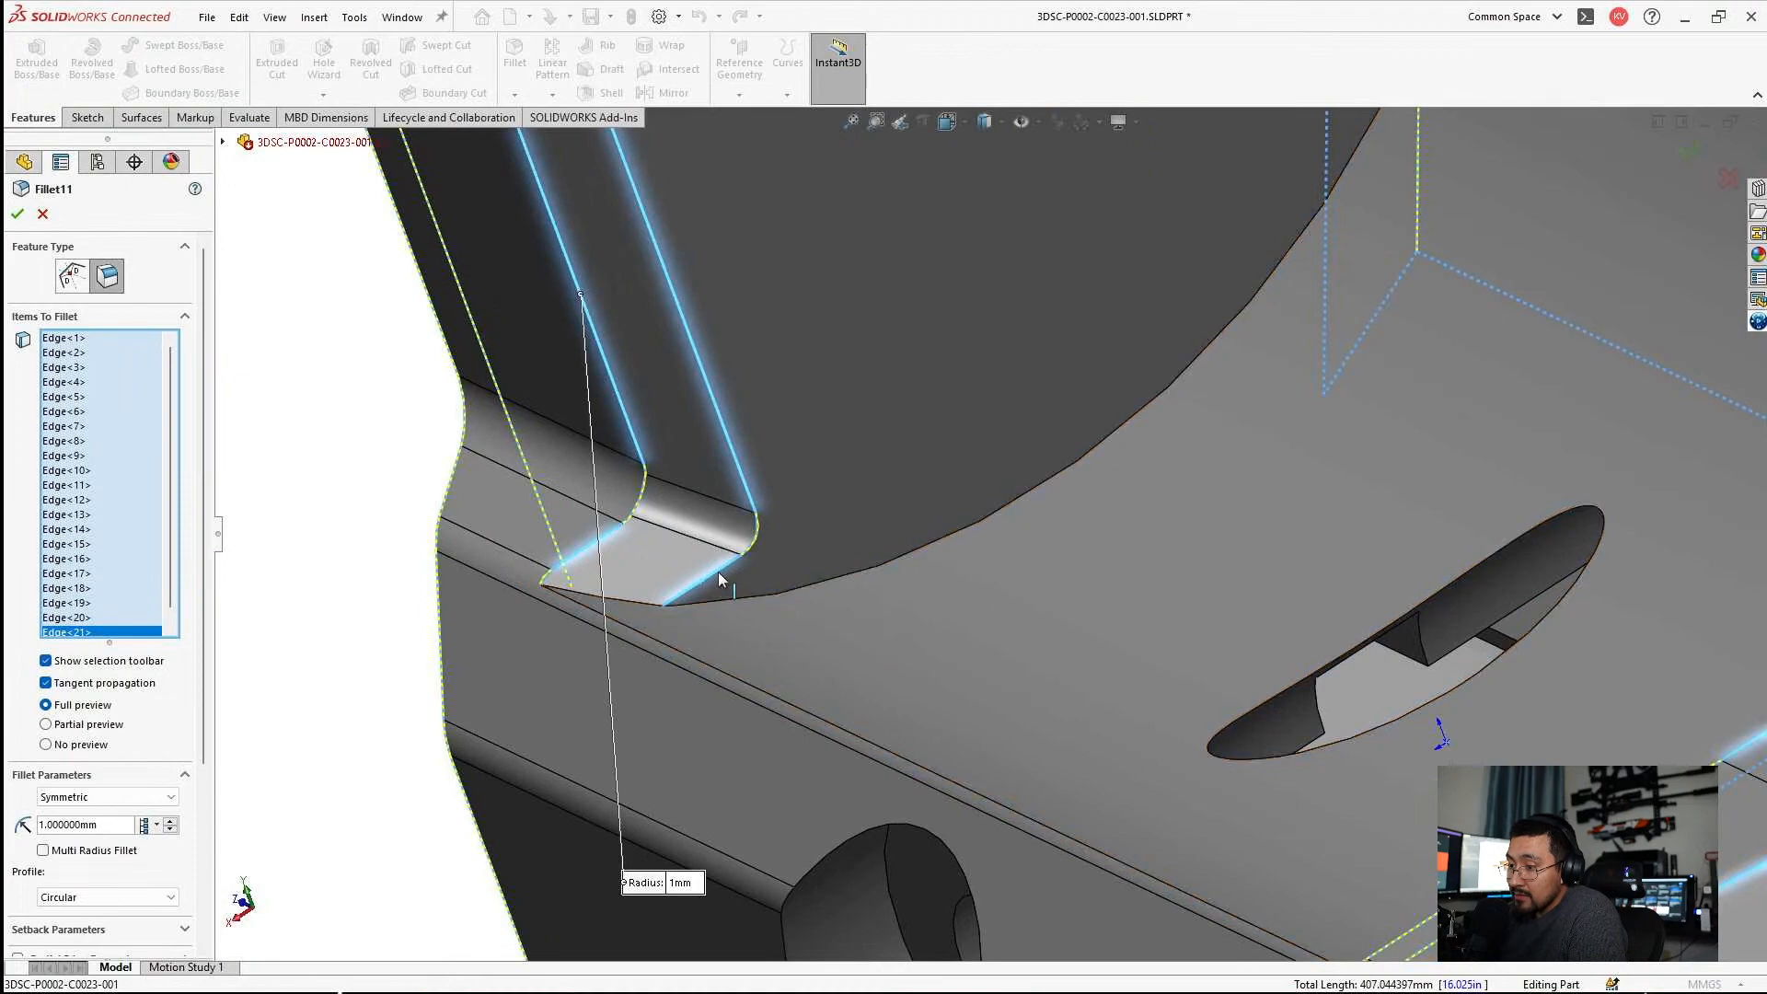
{"action": "left_click", "coordinate": [718, 579]}
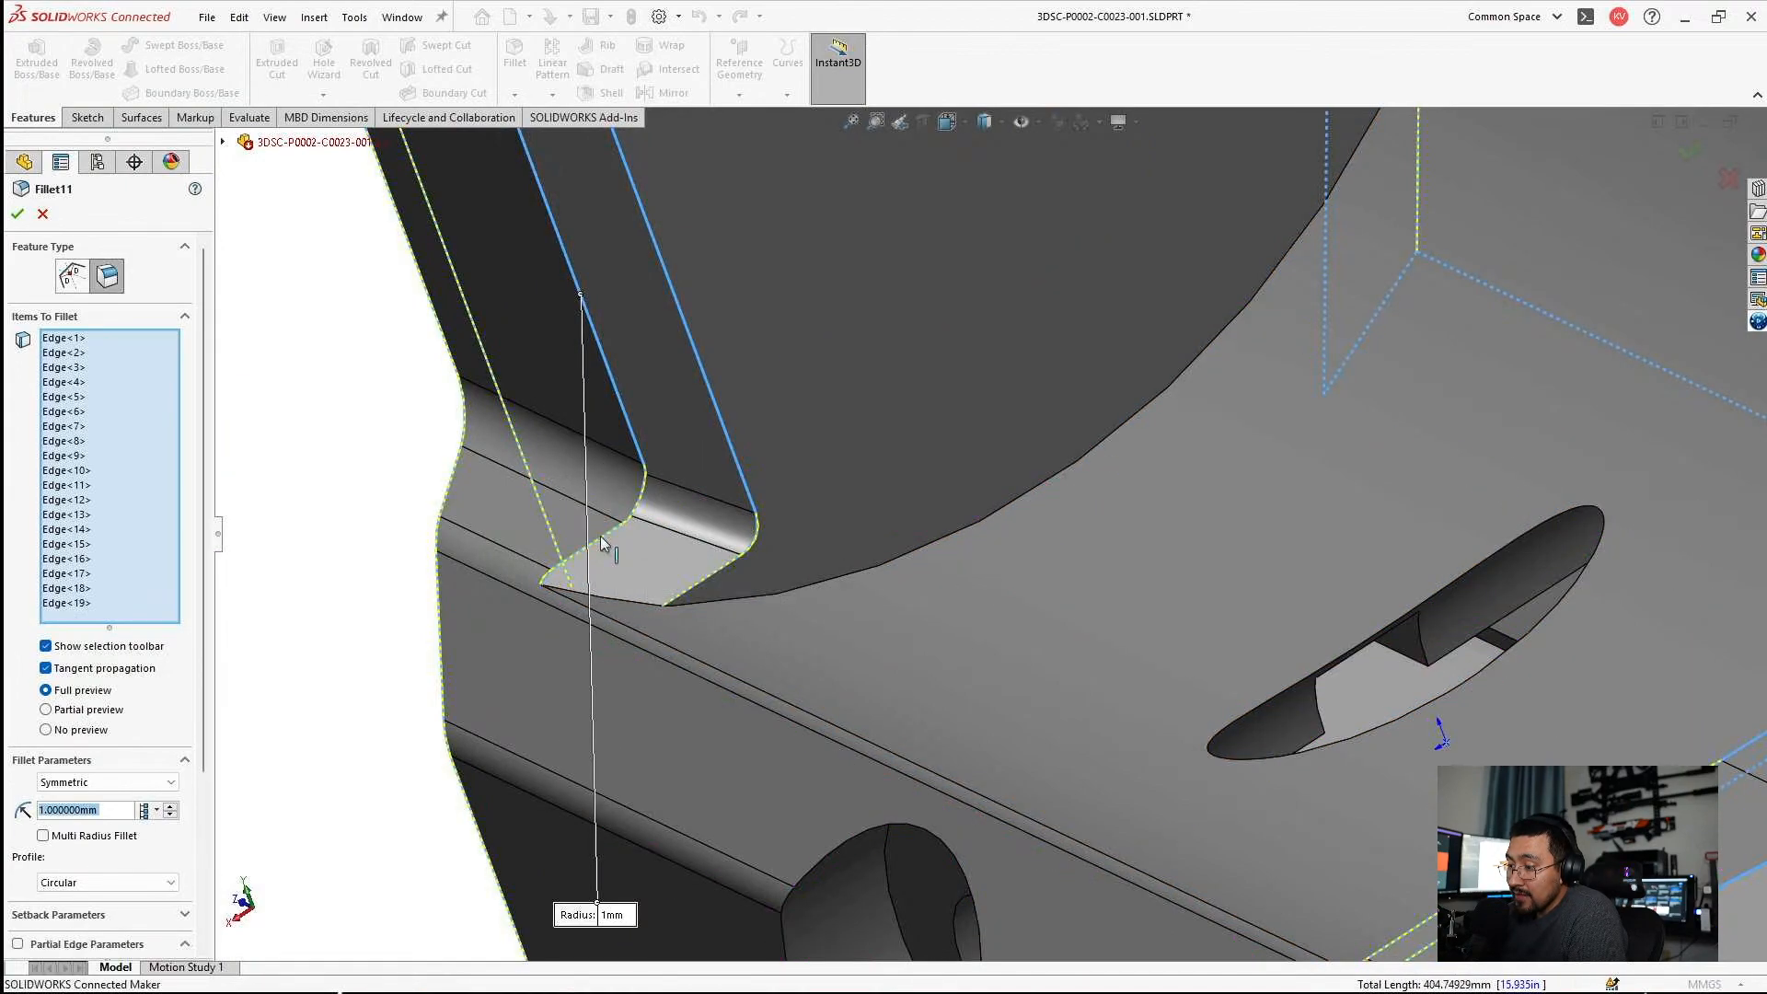
{"action": "left_click", "coordinate": [704, 577]}
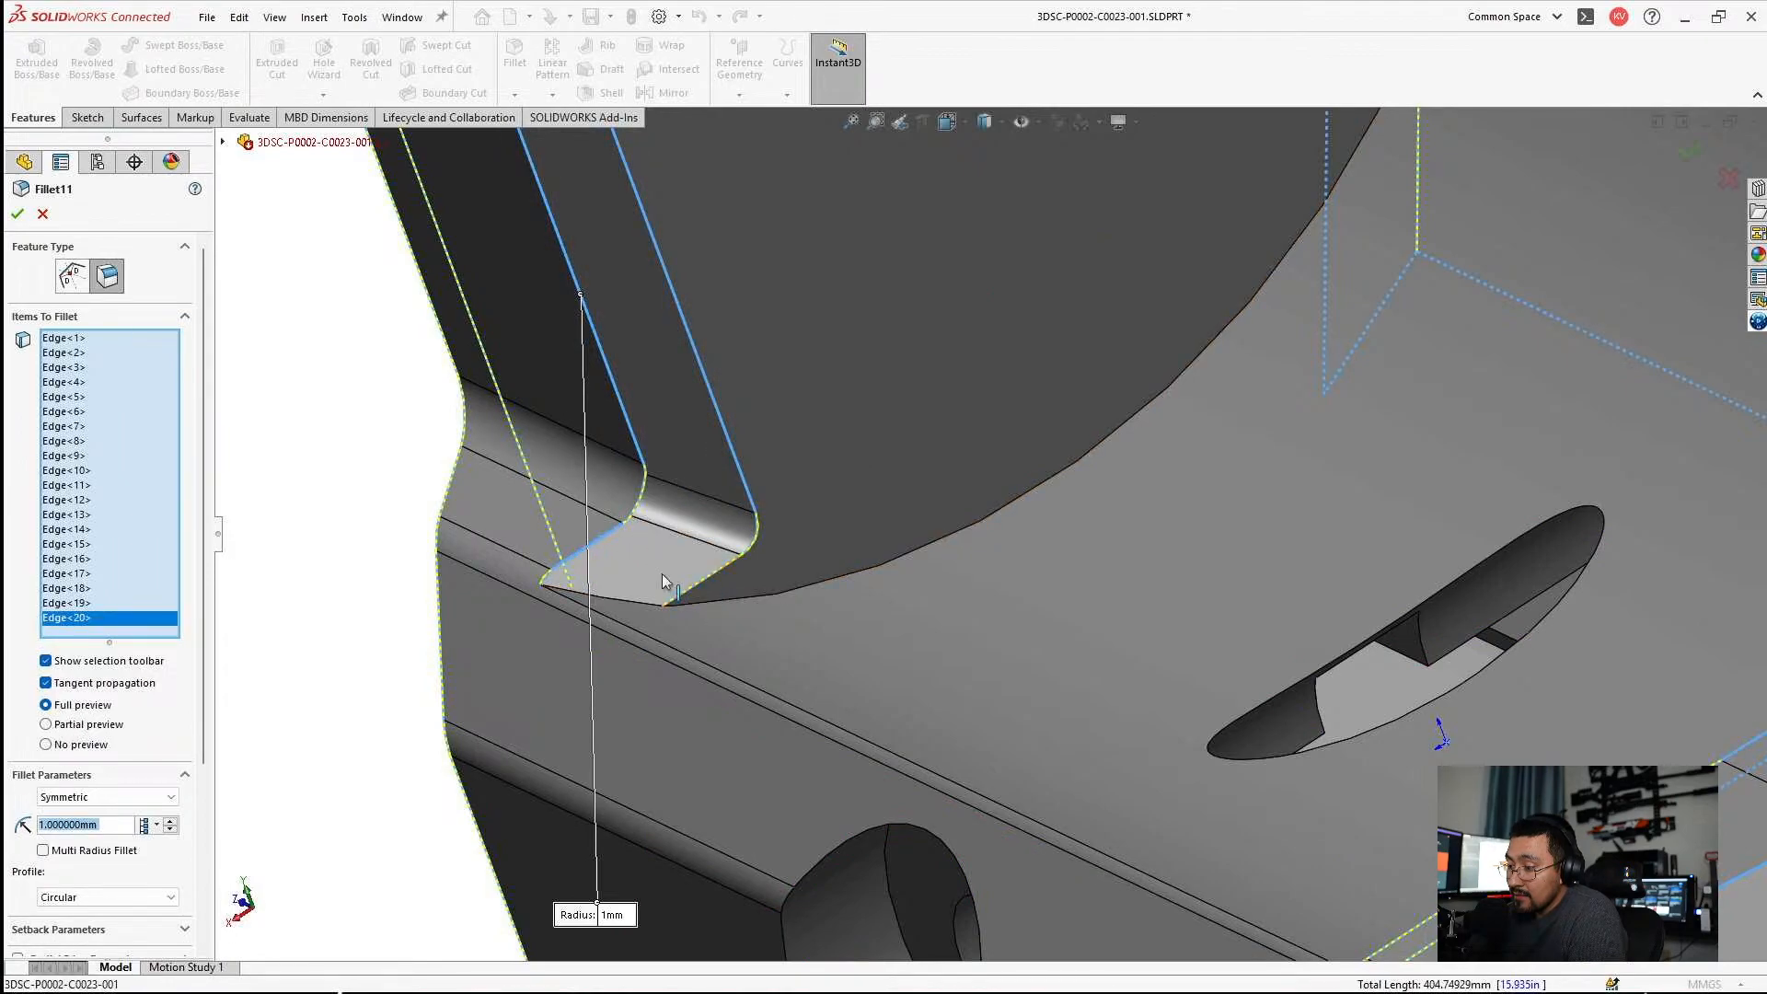
Review the selected edges on both side walls and clear all edges from Fillet11's selection.
{"action": "scroll", "coordinate": [782, 511], "scroll_direction": "up", "scroll_amount": 8}
{"action": "middle_click_drag", "start_coordinate": [792, 513], "coordinate": [1045, 355]}
{"action": "scroll", "coordinate": [865, 319], "scroll_direction": "down", "scroll_amount": 3}
{"action": "scroll", "coordinate": [576, 282], "scroll_direction": "down", "scroll_amount": 4}
{"action": "middle_click_drag", "start_coordinate": [576, 281], "coordinate": [709, 355]}
{"action": "scroll", "coordinate": [556, 389], "scroll_direction": "down", "scroll_amount": 4}
{"action": "middle_click_drag", "start_coordinate": [557, 387], "coordinate": [732, 635]}
{"action": "scroll", "coordinate": [731, 644], "scroll_direction": "up", "scroll_amount": 6}
{"action": "middle_click_drag", "start_coordinate": [685, 839], "coordinate": [600, 902]}
{"action": "scroll", "coordinate": [598, 902], "scroll_direction": "down", "scroll_amount": 3}
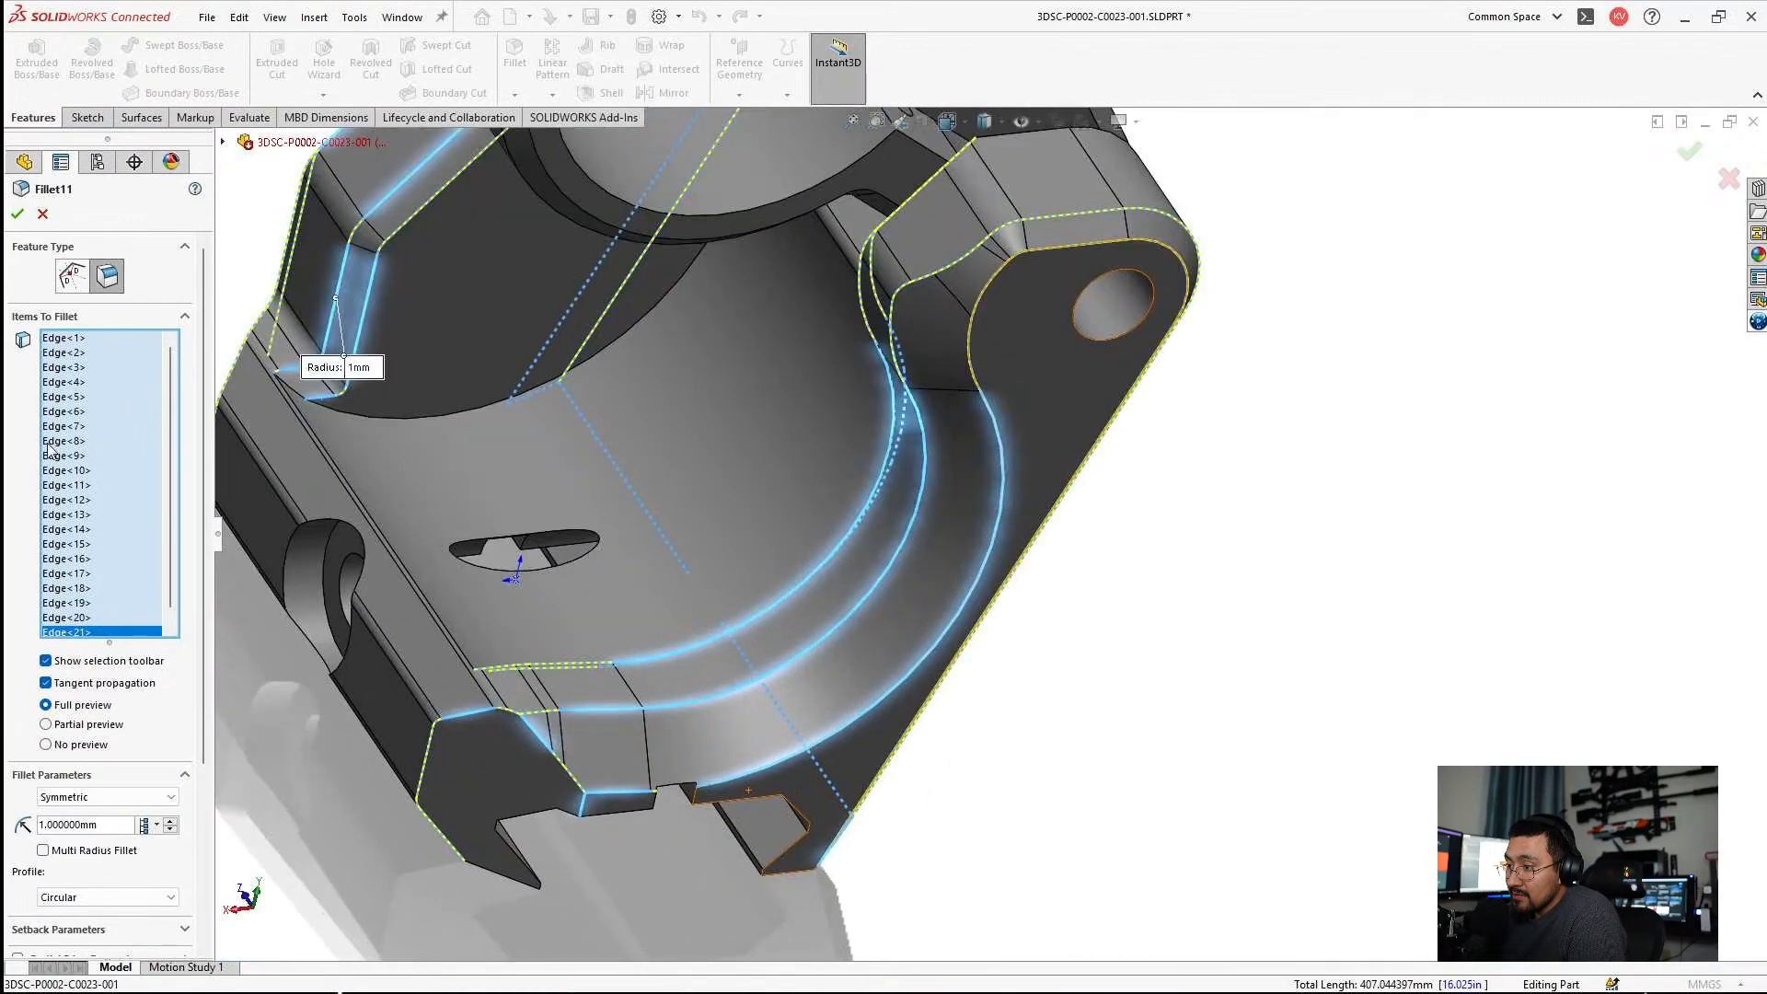
{"action": "right_click", "coordinate": [132, 396]}
{"action": "left_click", "coordinate": [191, 432]}
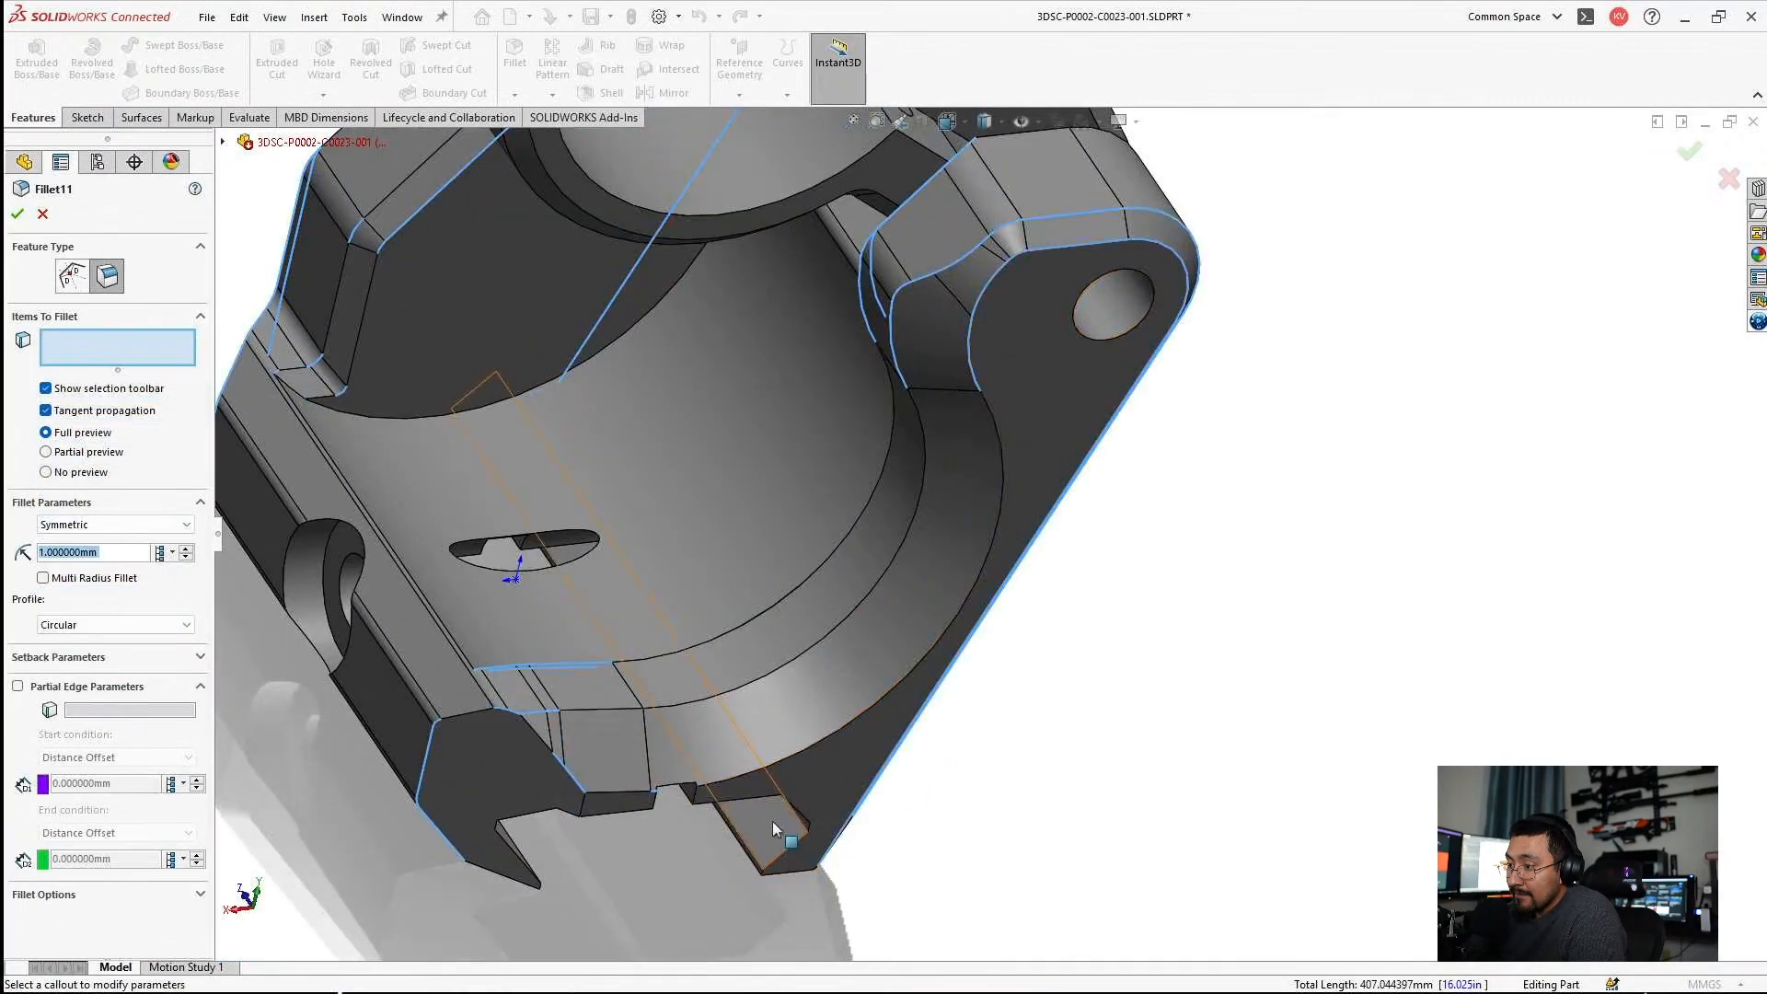
Try Fillet11 on the cradle wall's curved edges and the short arc edges near the lug's top, and clear the selection.
{"action": "left_click", "coordinate": [759, 692]}
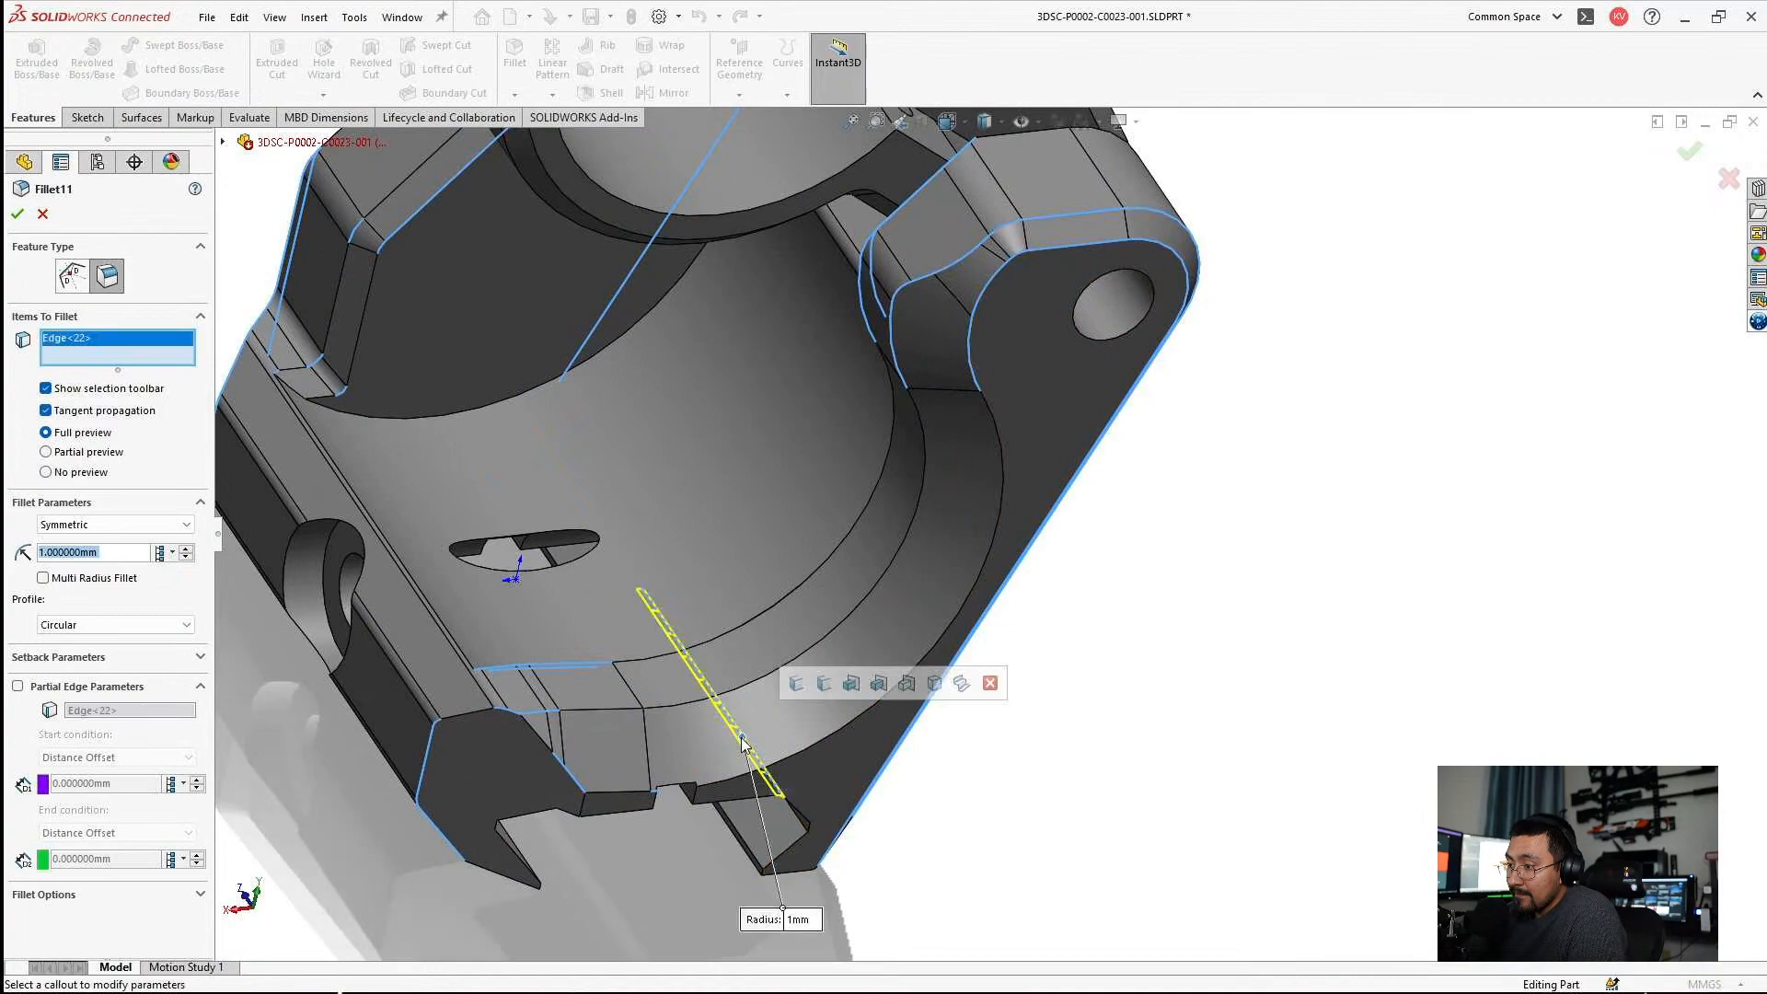
{"action": "left_click", "coordinate": [747, 684]}
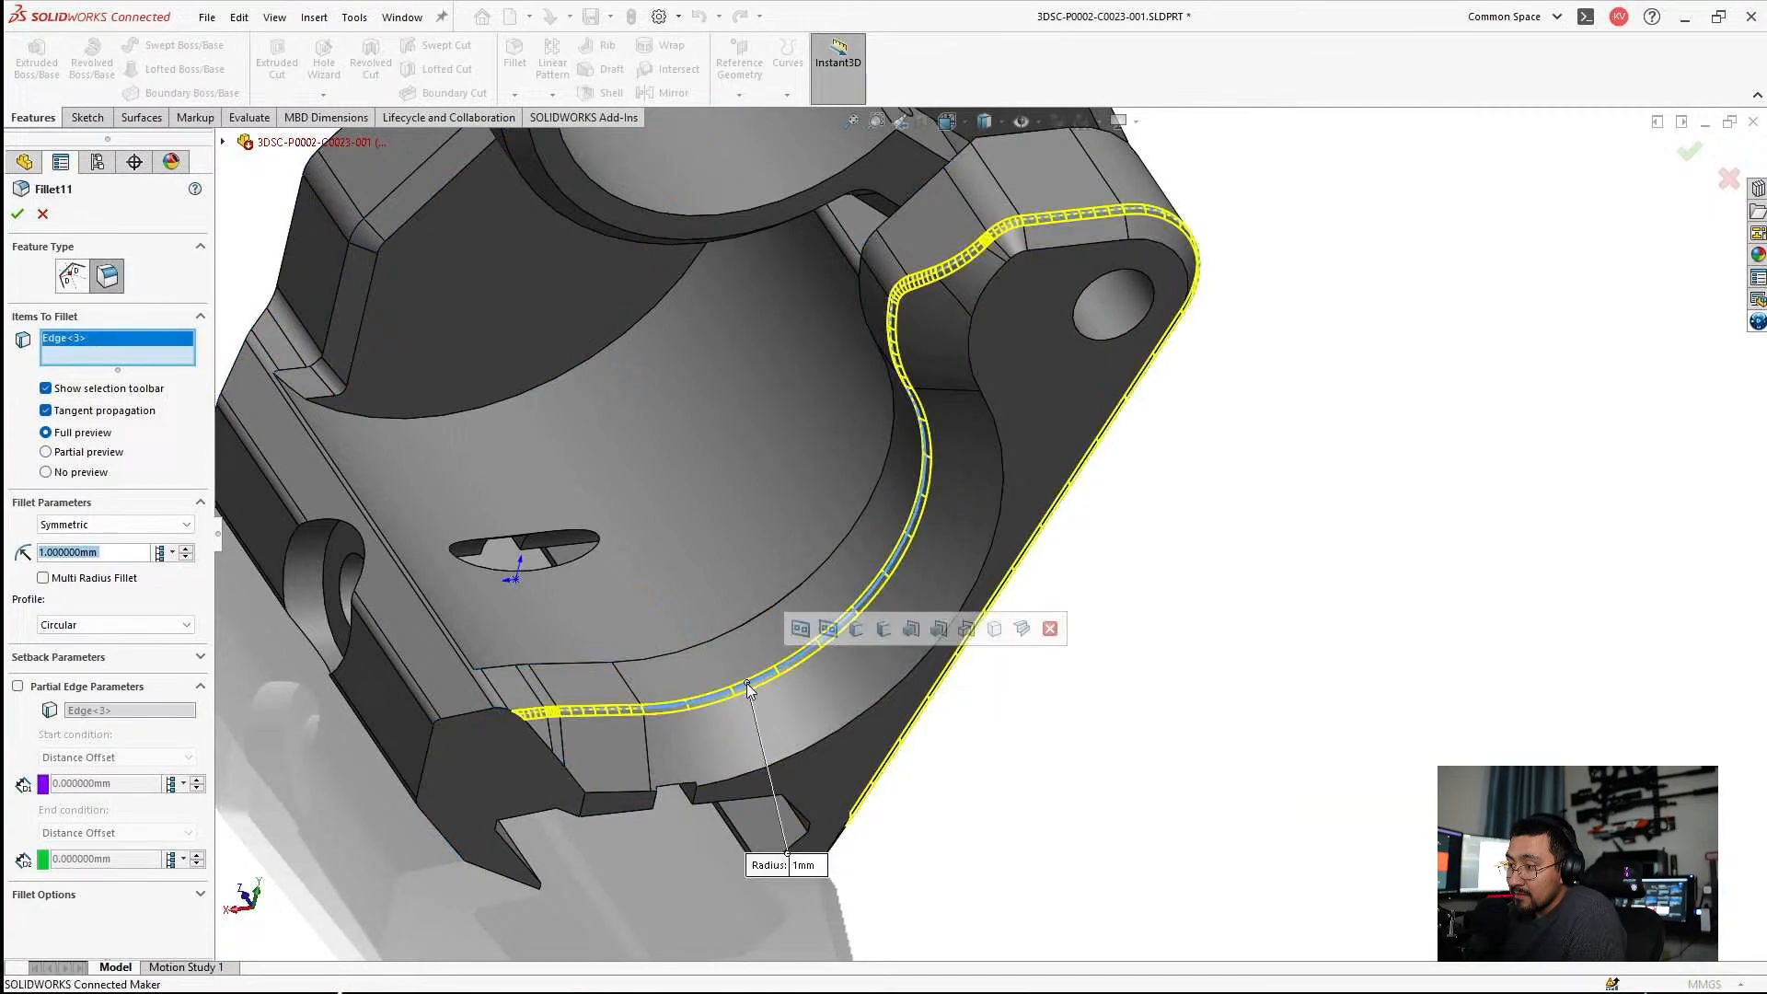
{"action": "left_click", "coordinate": [710, 647]}
{"action": "middle_click_drag", "start_coordinate": [709, 641], "coordinate": [644, 345]}
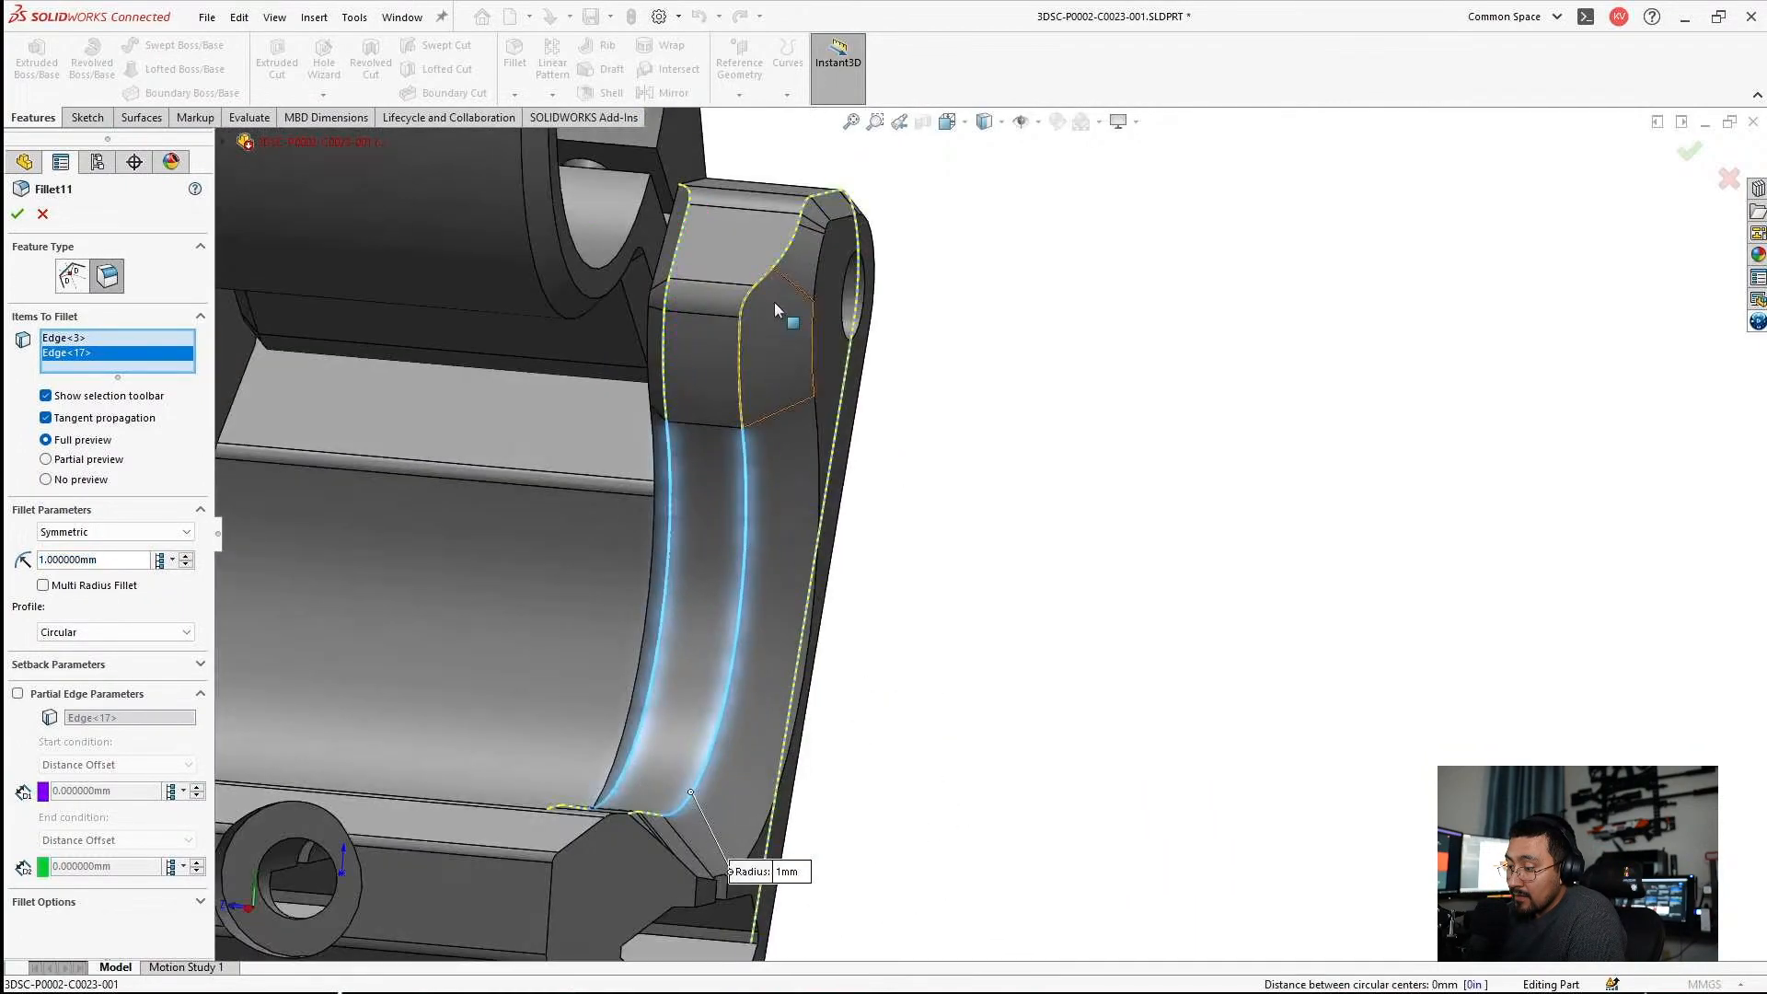
{"action": "scroll", "coordinate": [715, 221], "scroll_direction": "down", "scroll_amount": 4}
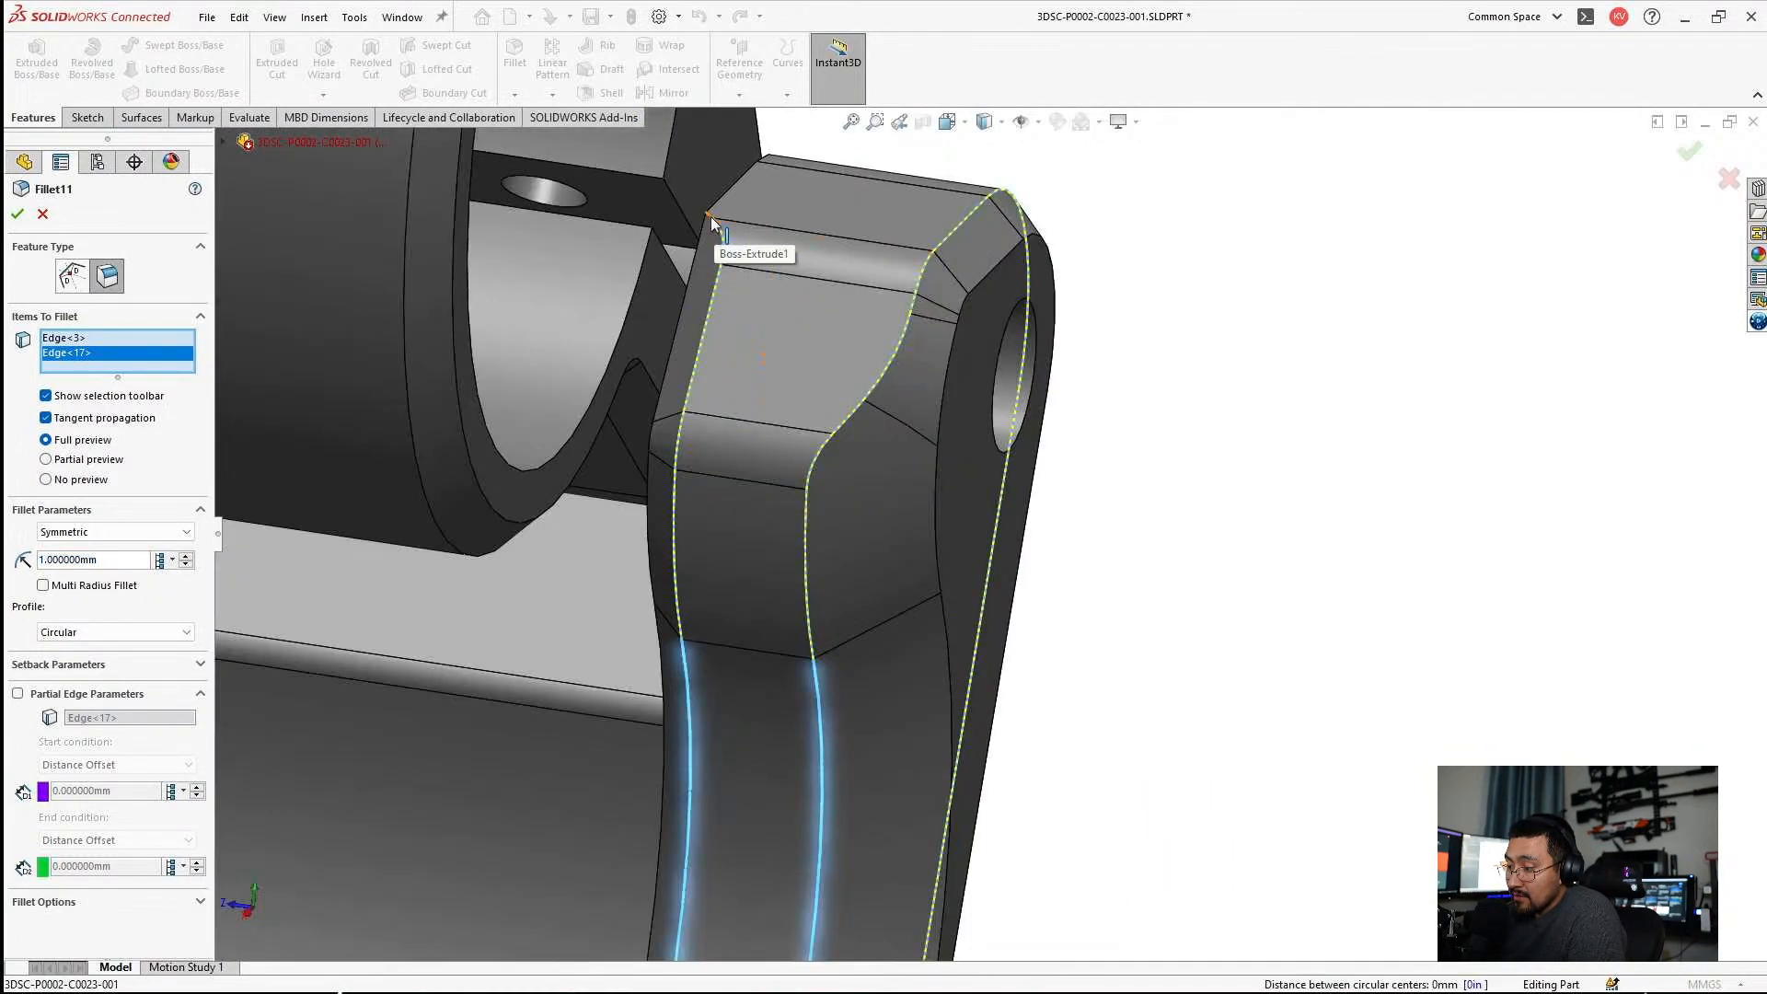
{"action": "left_click", "coordinate": [713, 224]}
{"action": "left_click", "coordinate": [722, 240]}
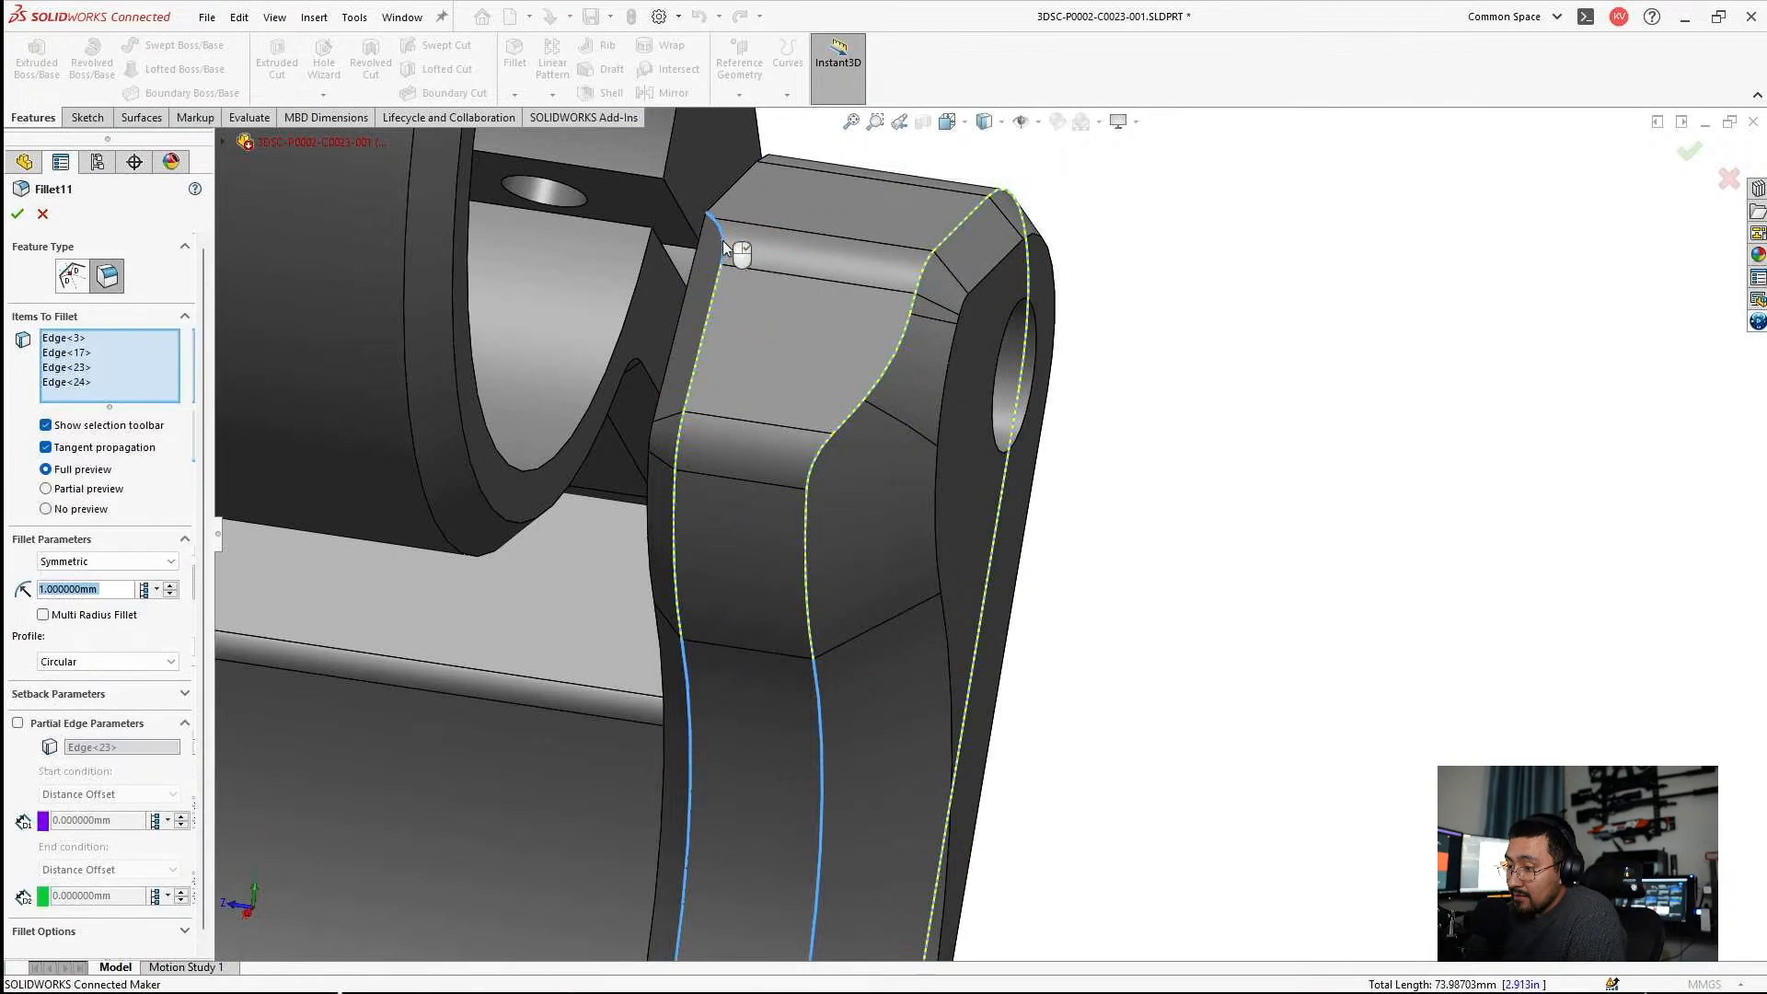
{"action": "right_click", "coordinate": [138, 372]}
{"action": "left_click", "coordinate": [276, 374]}
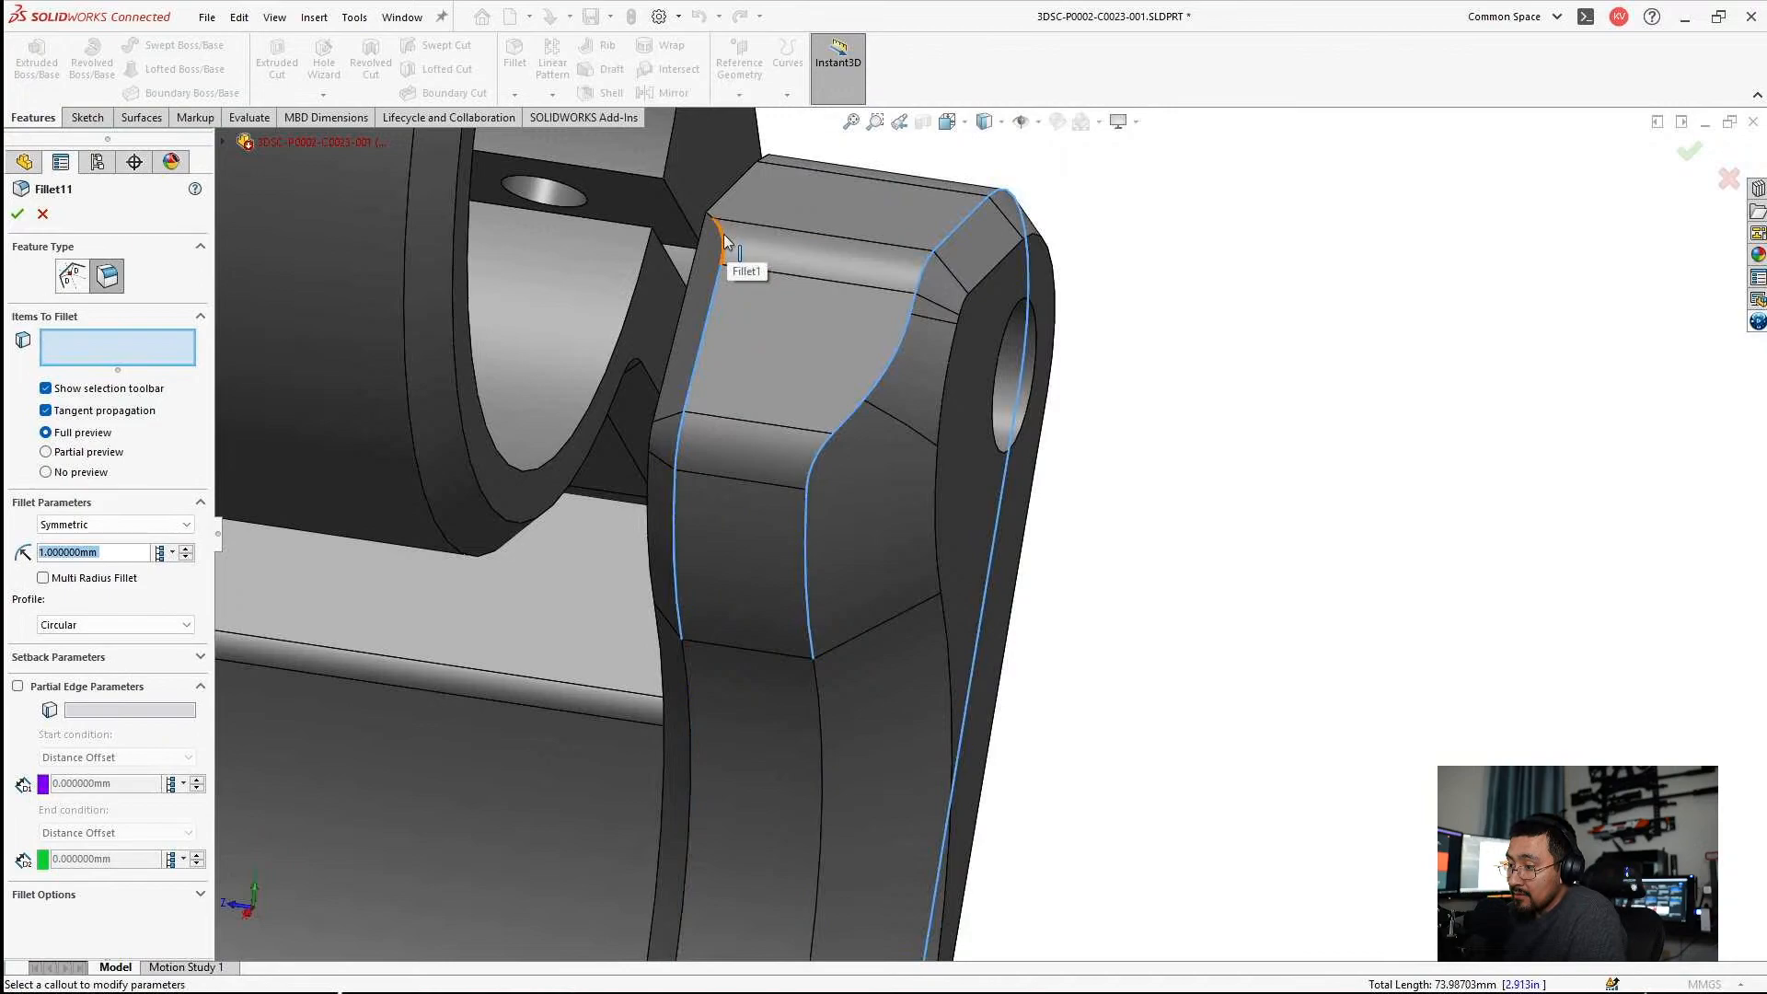
Try Fillet11 on only the lug's short arc edge and the slanted edge at the chamfered wall's foot, and cancel the edit.
{"action": "left_click", "coordinate": [723, 234]}
{"action": "middle_click_drag", "start_coordinate": [727, 376], "coordinate": [787, 696]}
{"action": "scroll", "coordinate": [790, 704], "scroll_direction": "up", "scroll_amount": 2}
{"action": "scroll", "coordinate": [911, 815], "scroll_direction": "down", "scroll_amount": 3}
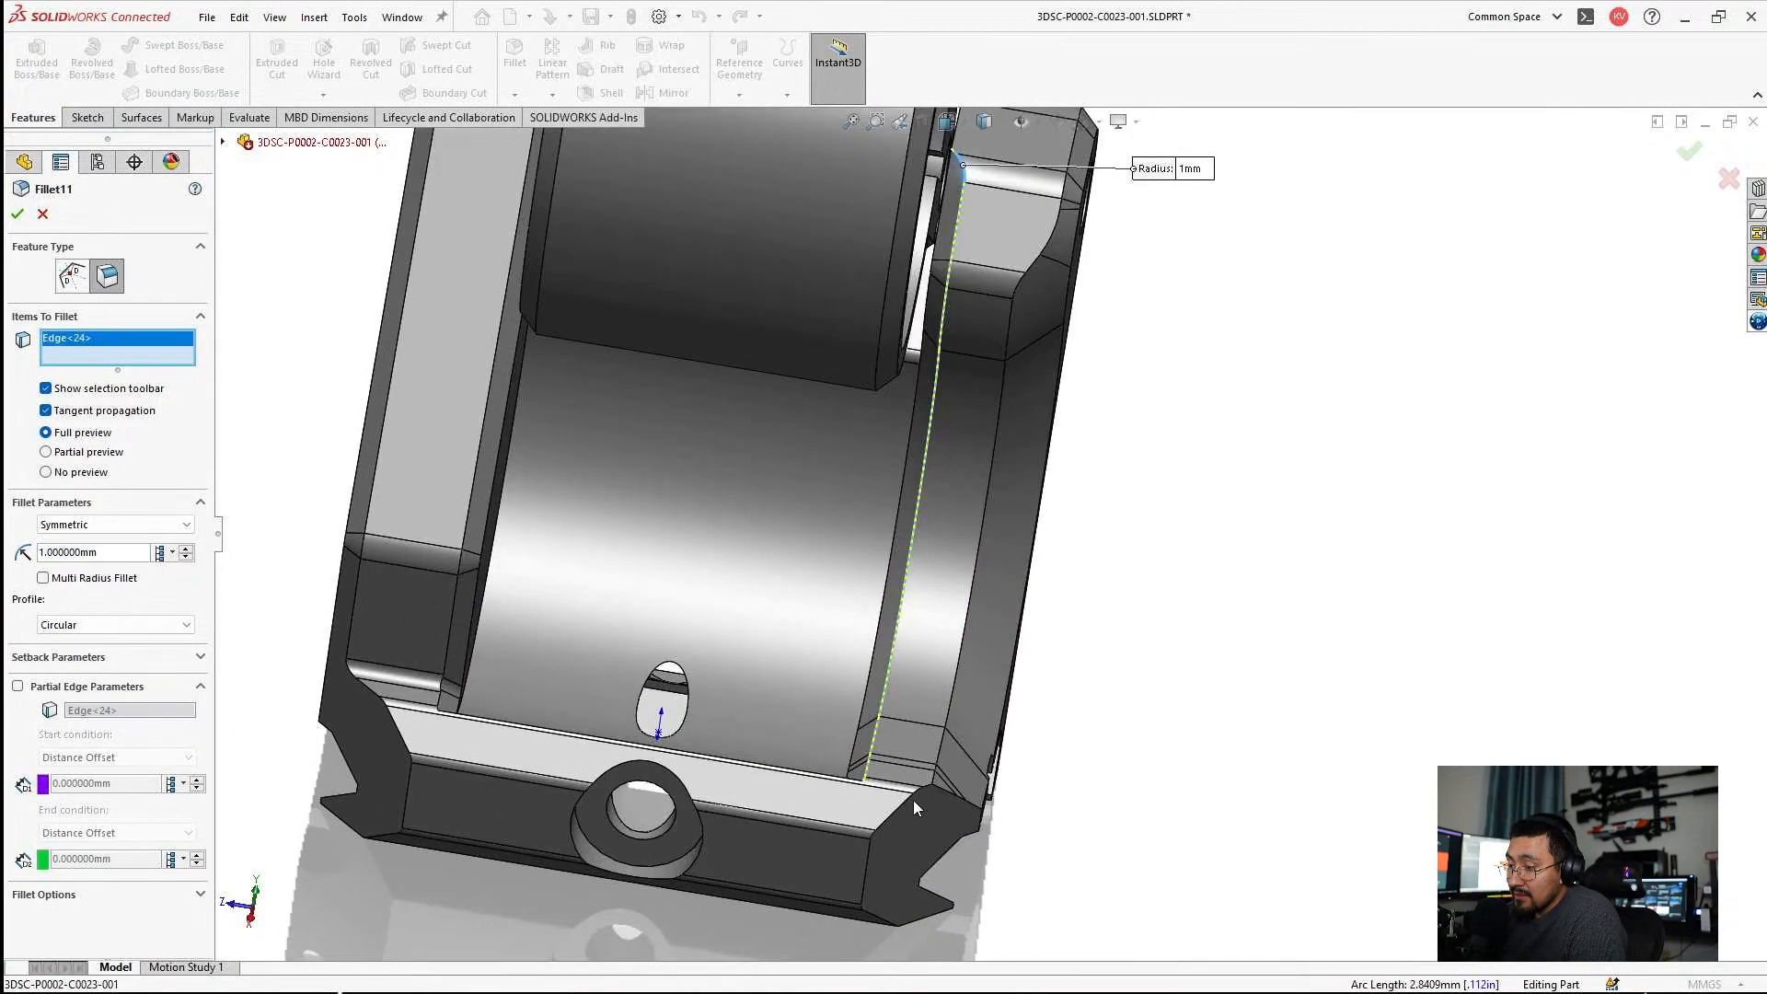
{"action": "scroll", "coordinate": [891, 740], "scroll_direction": "down", "scroll_amount": 2}
{"action": "middle_click_drag", "start_coordinate": [889, 735], "coordinate": [950, 833]}
{"action": "scroll", "coordinate": [920, 809], "scroll_direction": "down", "scroll_amount": 5}
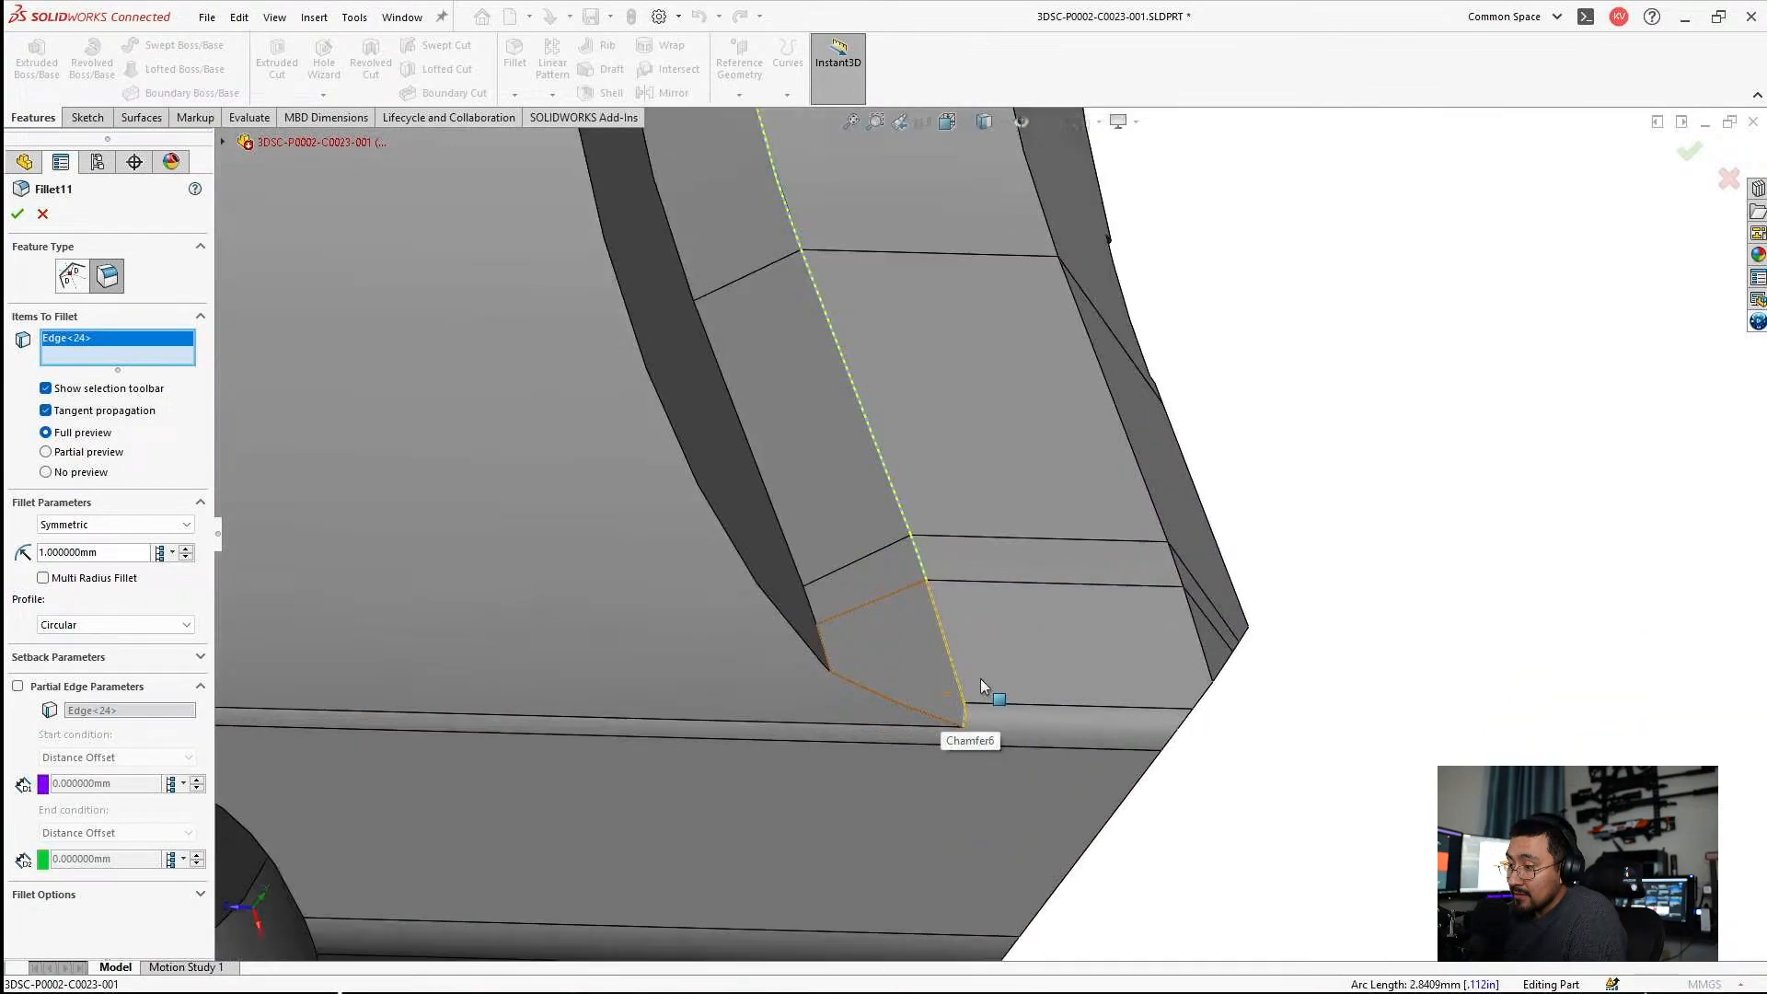
{"action": "left_click", "coordinate": [955, 680]}
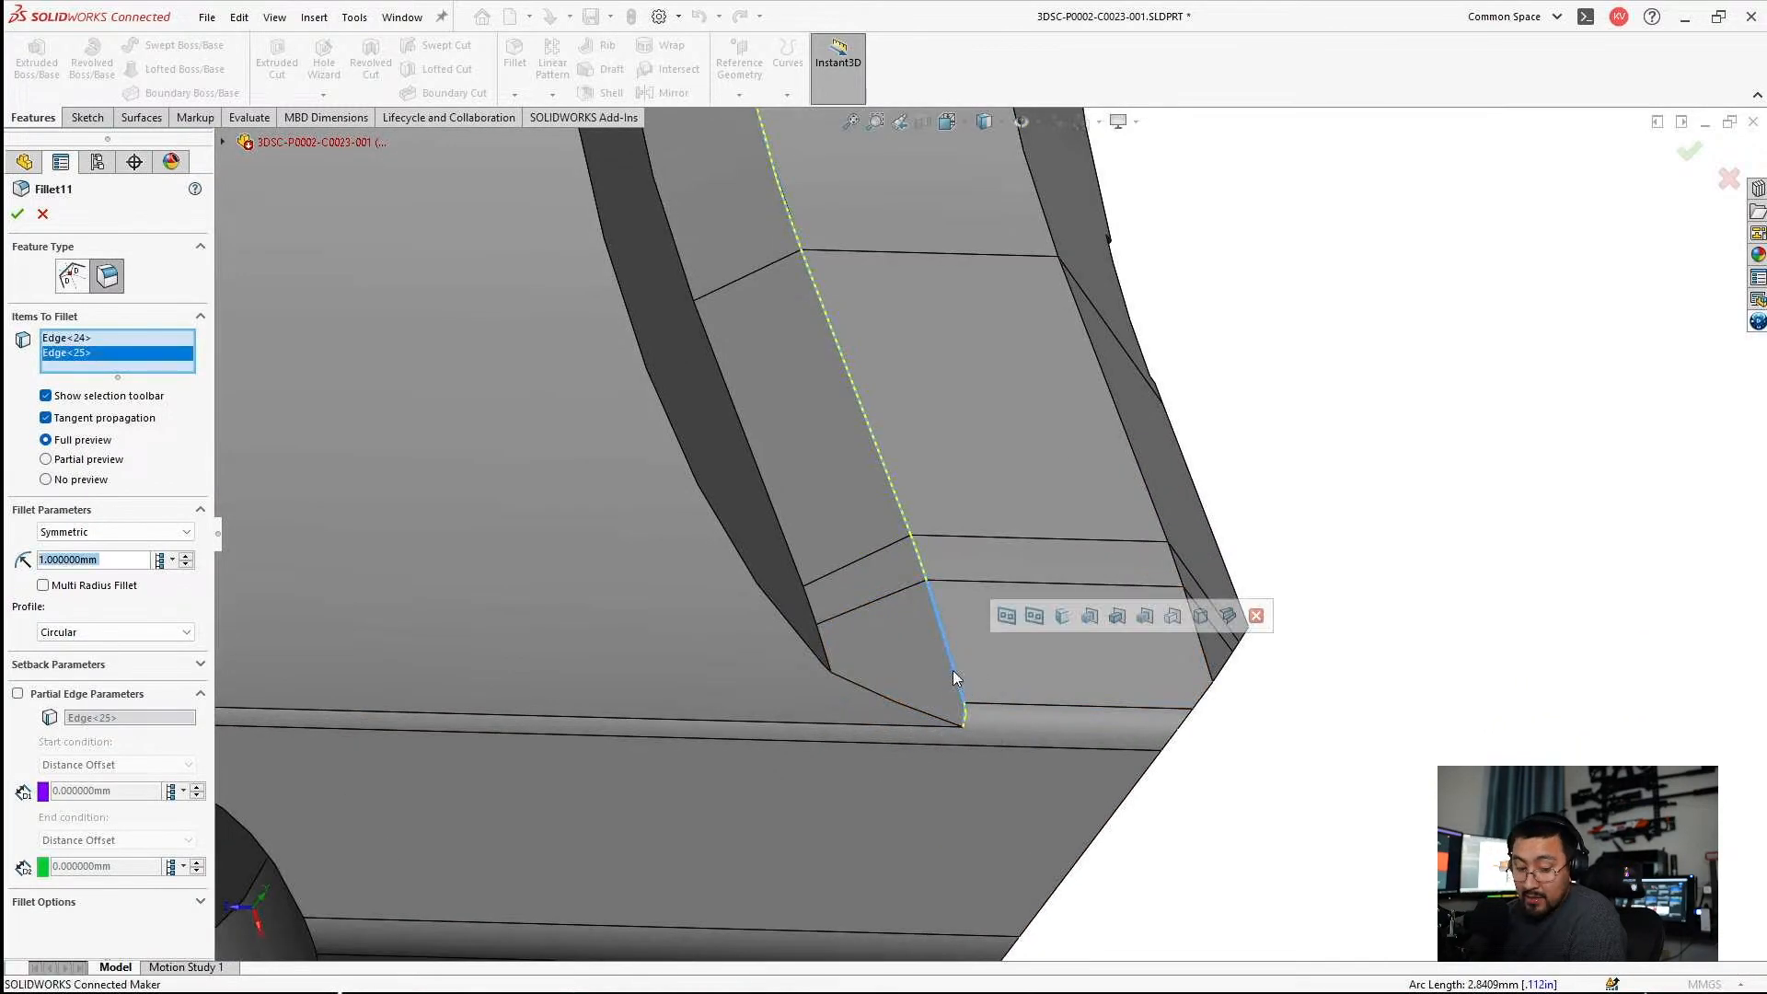
{"action": "scroll", "coordinate": [738, 661], "scroll_direction": "up", "scroll_amount": 3}
{"action": "middle_click_drag", "start_coordinate": [684, 563], "coordinate": [843, 572]}
{"action": "key", "text": "Escape"}
{"action": "middle_click_drag", "start_coordinate": [758, 427], "coordinate": [1057, 577]}
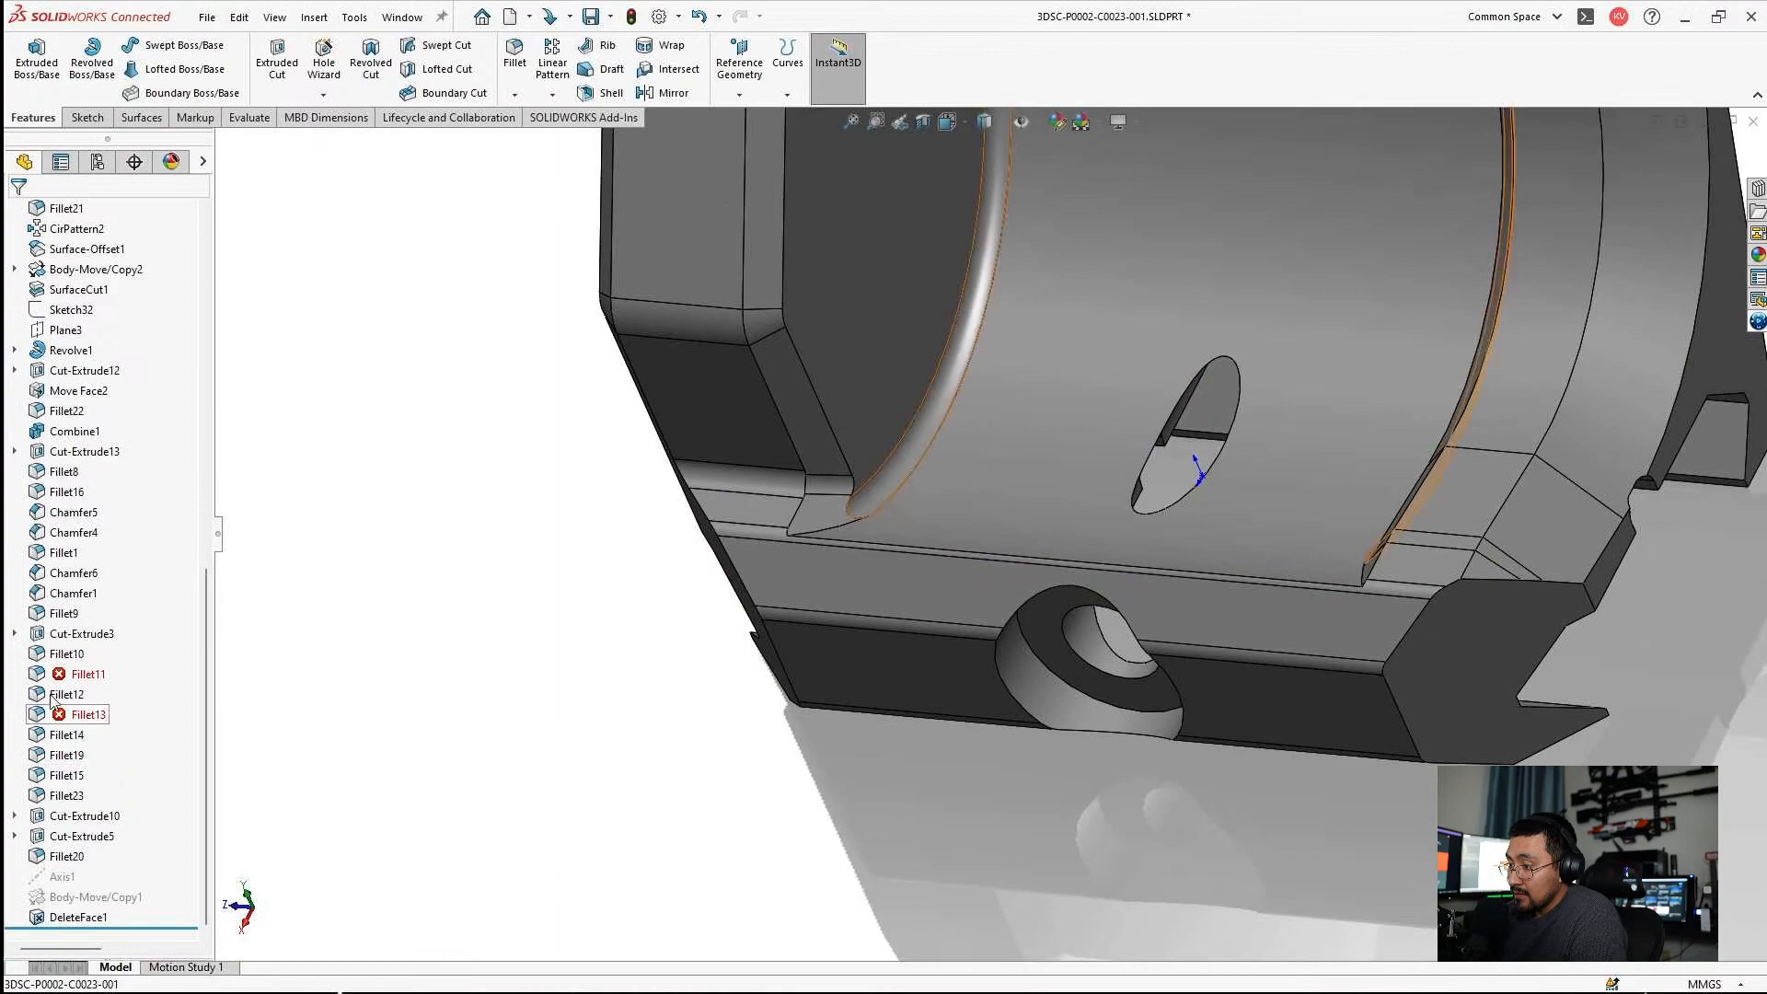
Reopen Fillet11 and examine its selected edges at the chamfered wall's foot, leaving the feature without changes.
{"action": "left_click", "coordinate": [77, 674]}
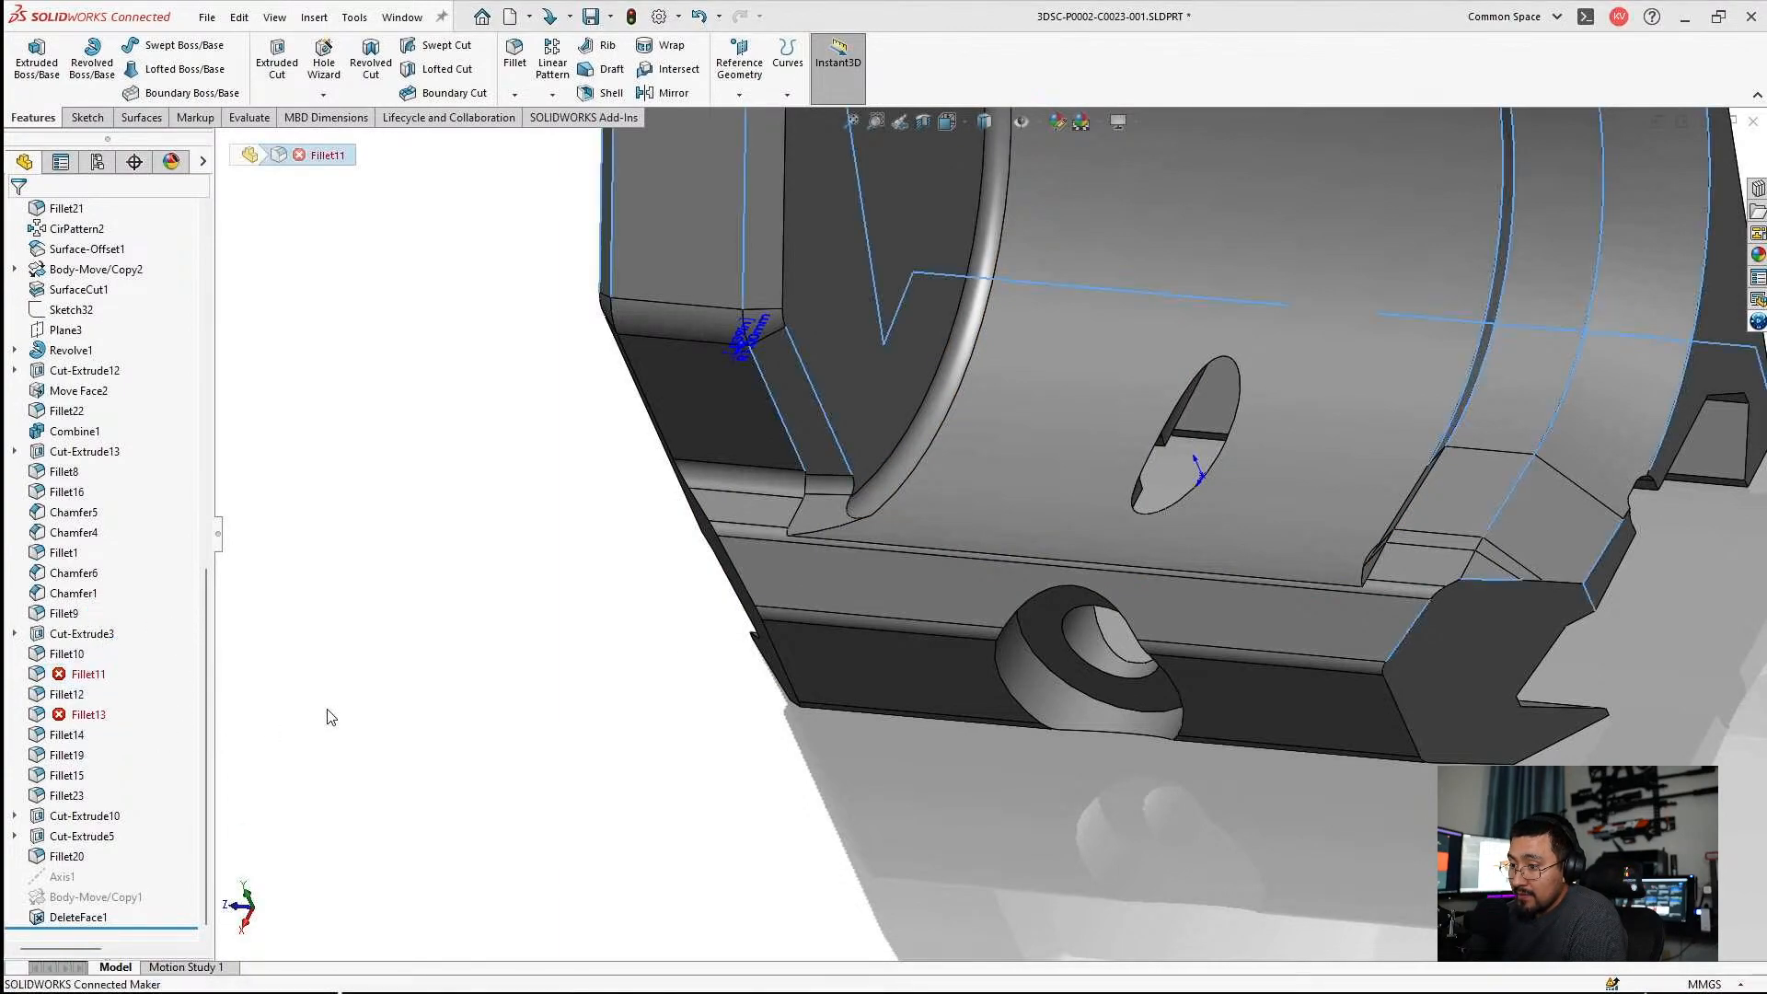
{"action": "middle_click_drag", "start_coordinate": [1305, 513], "coordinate": [1406, 449]}
{"action": "scroll", "coordinate": [1406, 449], "scroll_direction": "down", "scroll_amount": 4}
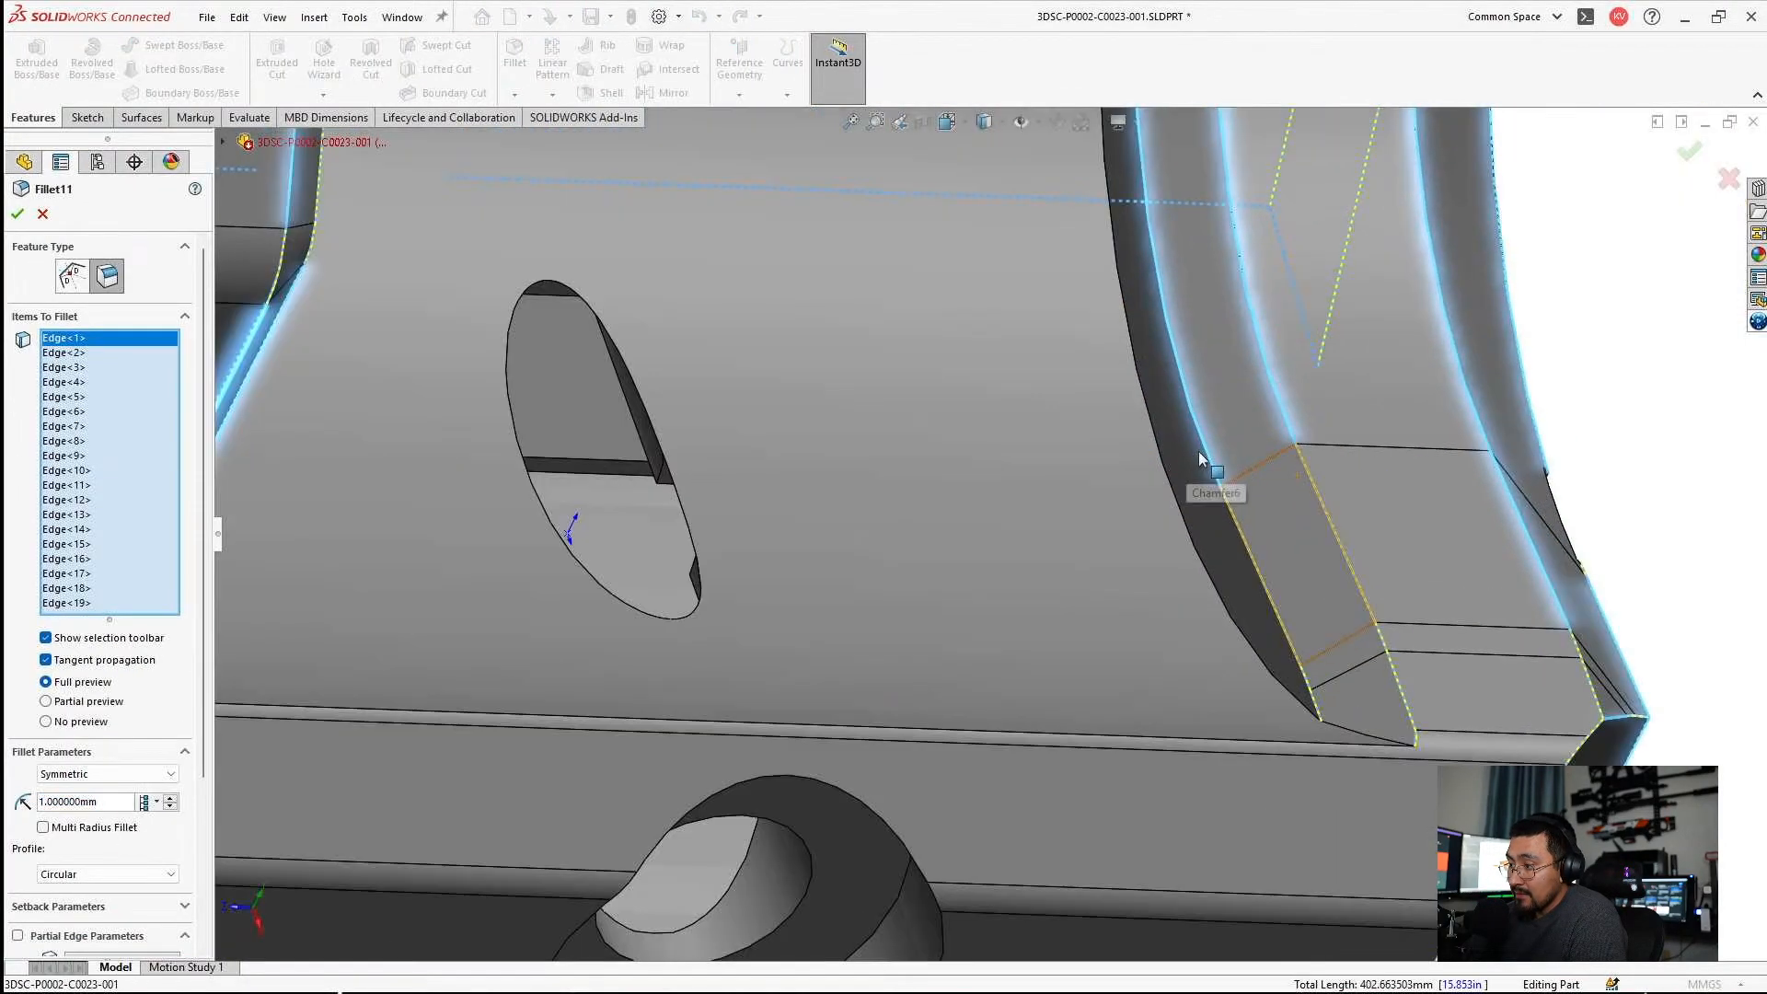
{"action": "scroll", "coordinate": [1288, 663], "scroll_direction": "down", "scroll_amount": 3}
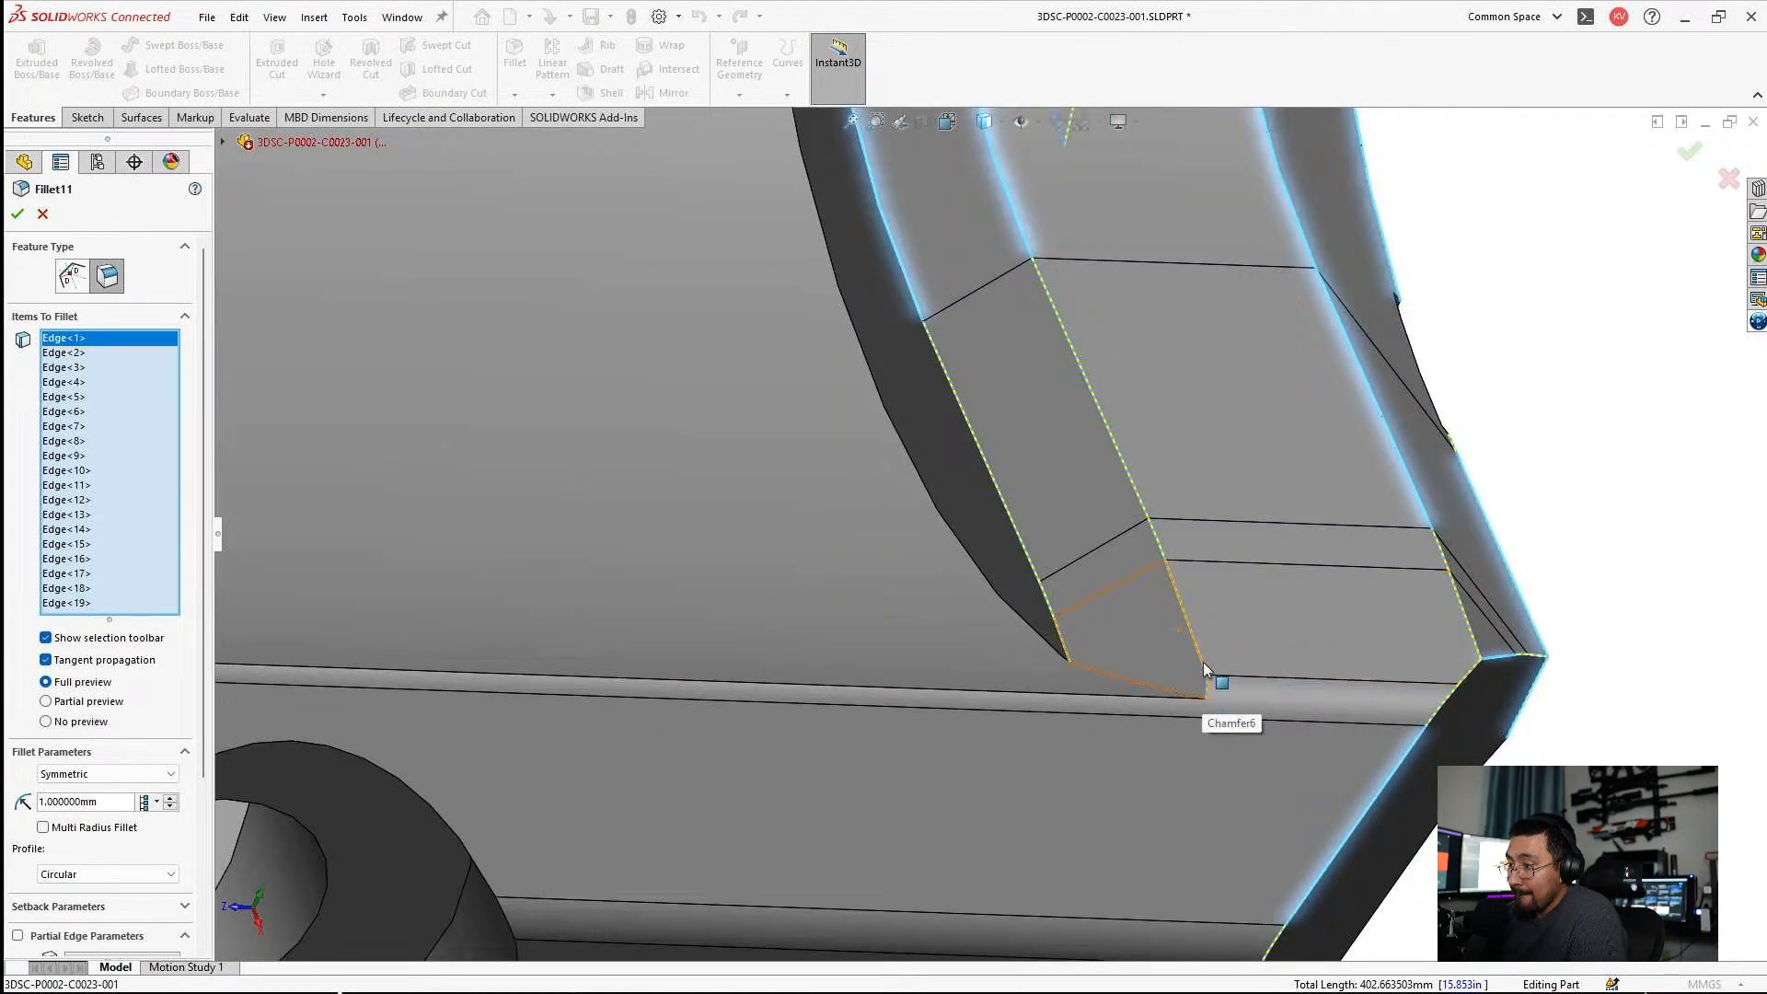
{"action": "scroll", "coordinate": [1044, 568], "scroll_direction": "up", "scroll_amount": 4}
{"action": "key", "text": "Escape"}
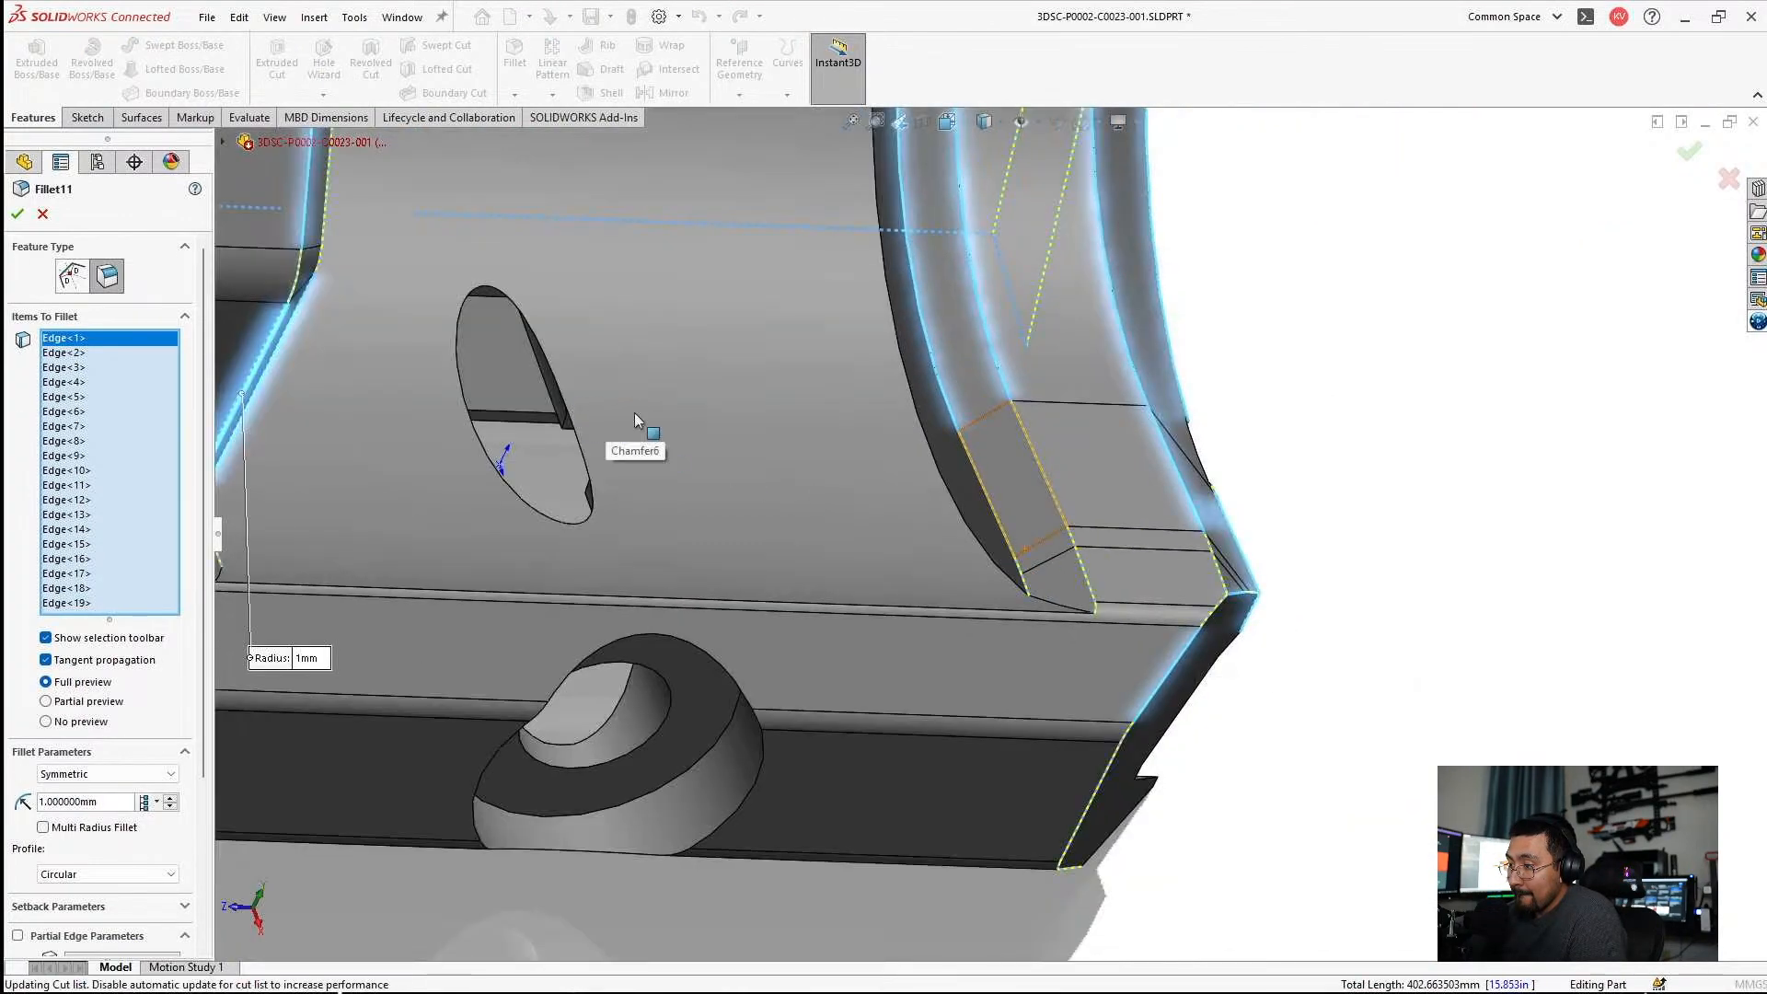
Roll the model back to before Fillet11 and start a 1 mm fillet on the chamfered wall's slanted edge without tangent propagation.
{"action": "left_click_drag", "start_coordinate": [151, 927], "coordinate": [138, 663]}
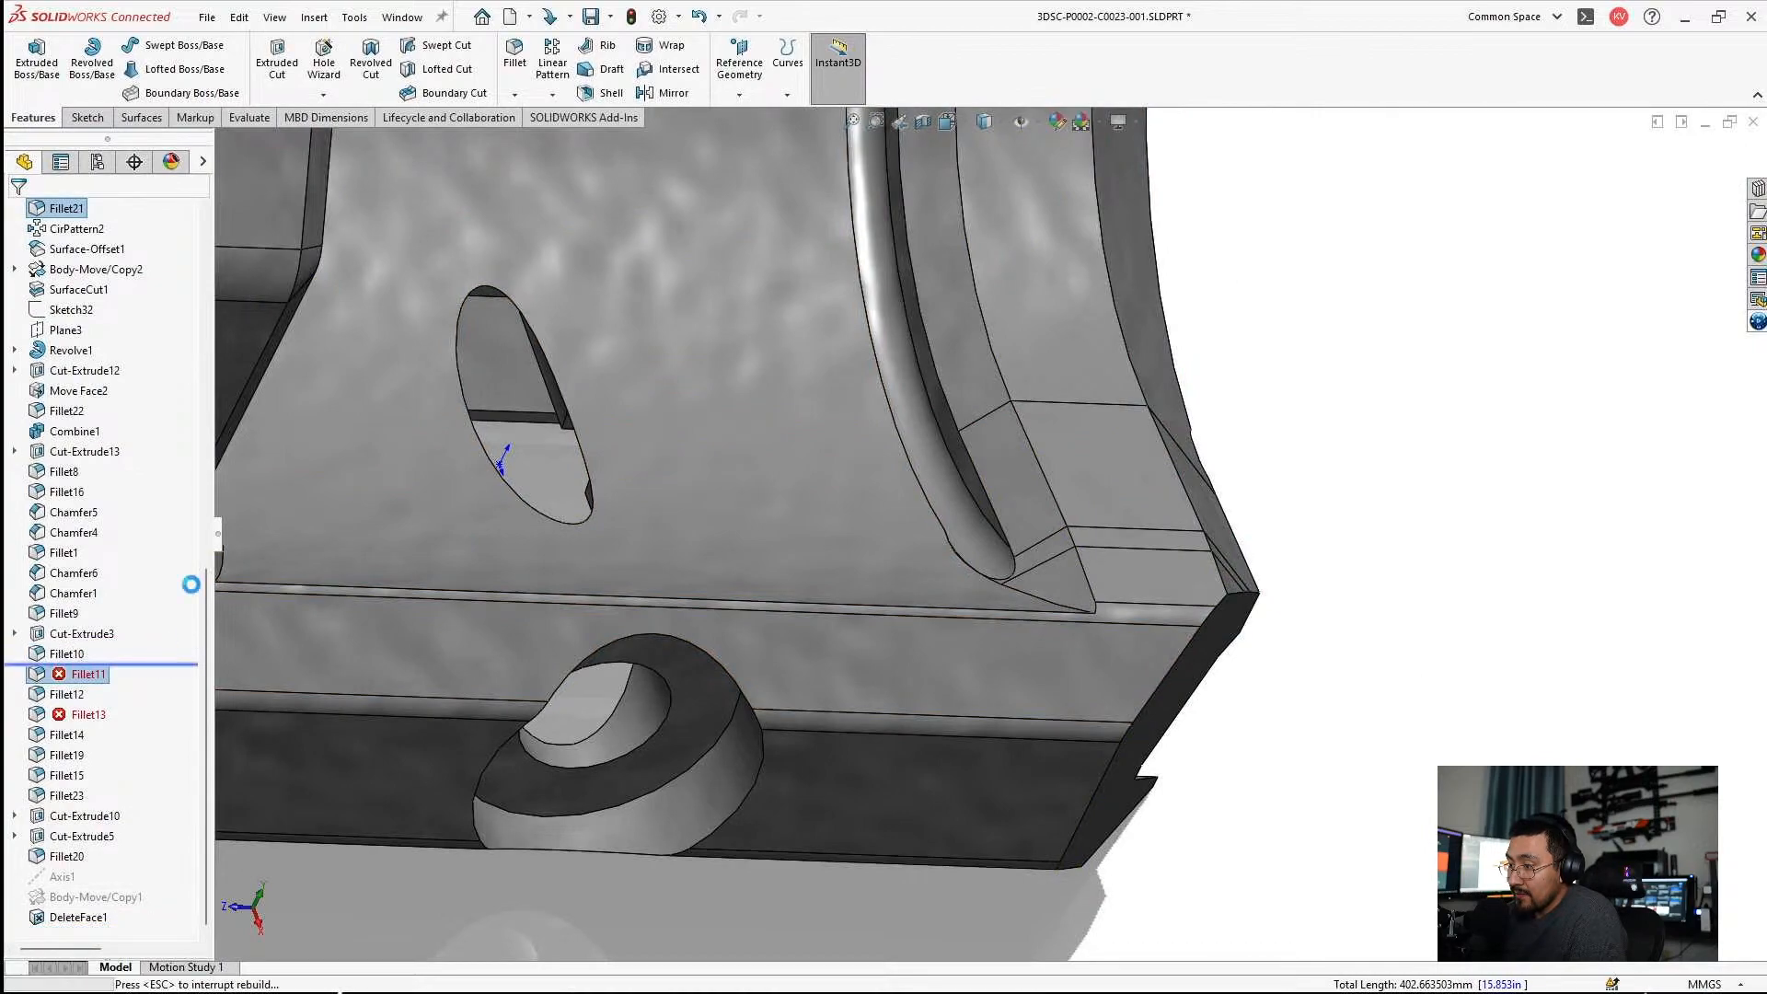
{"action": "left_click", "coordinate": [517, 61]}
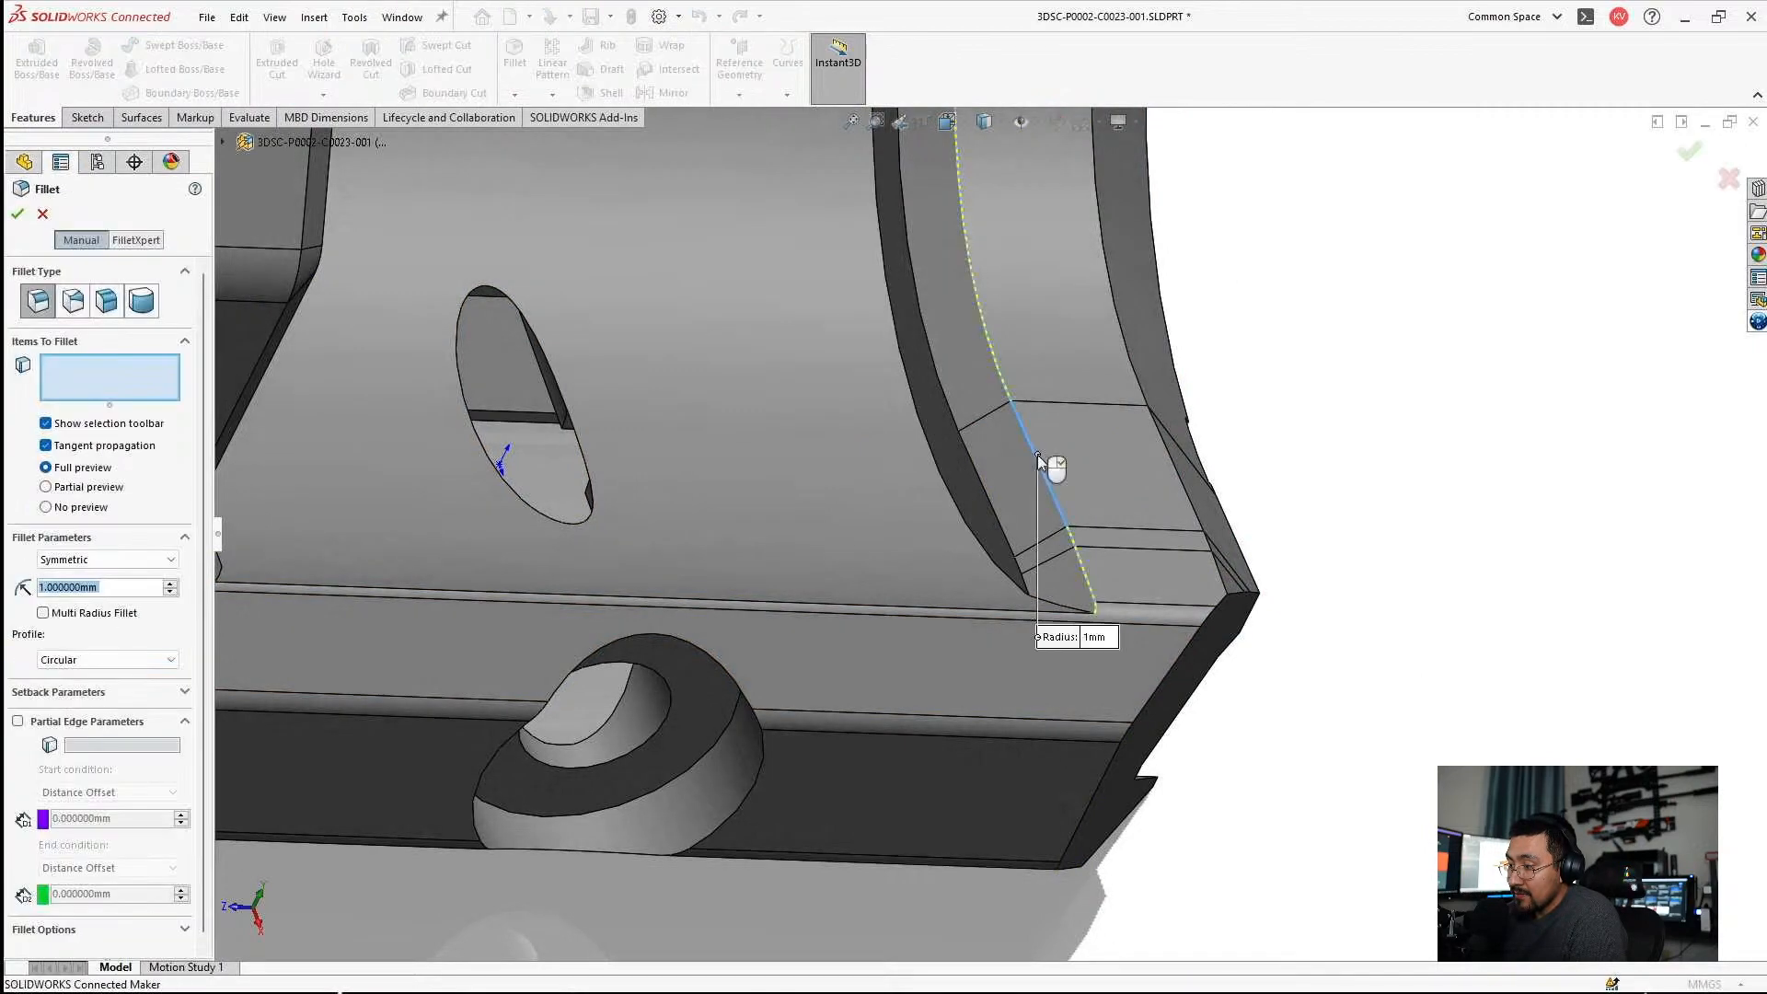
{"action": "left_click", "coordinate": [67, 447]}
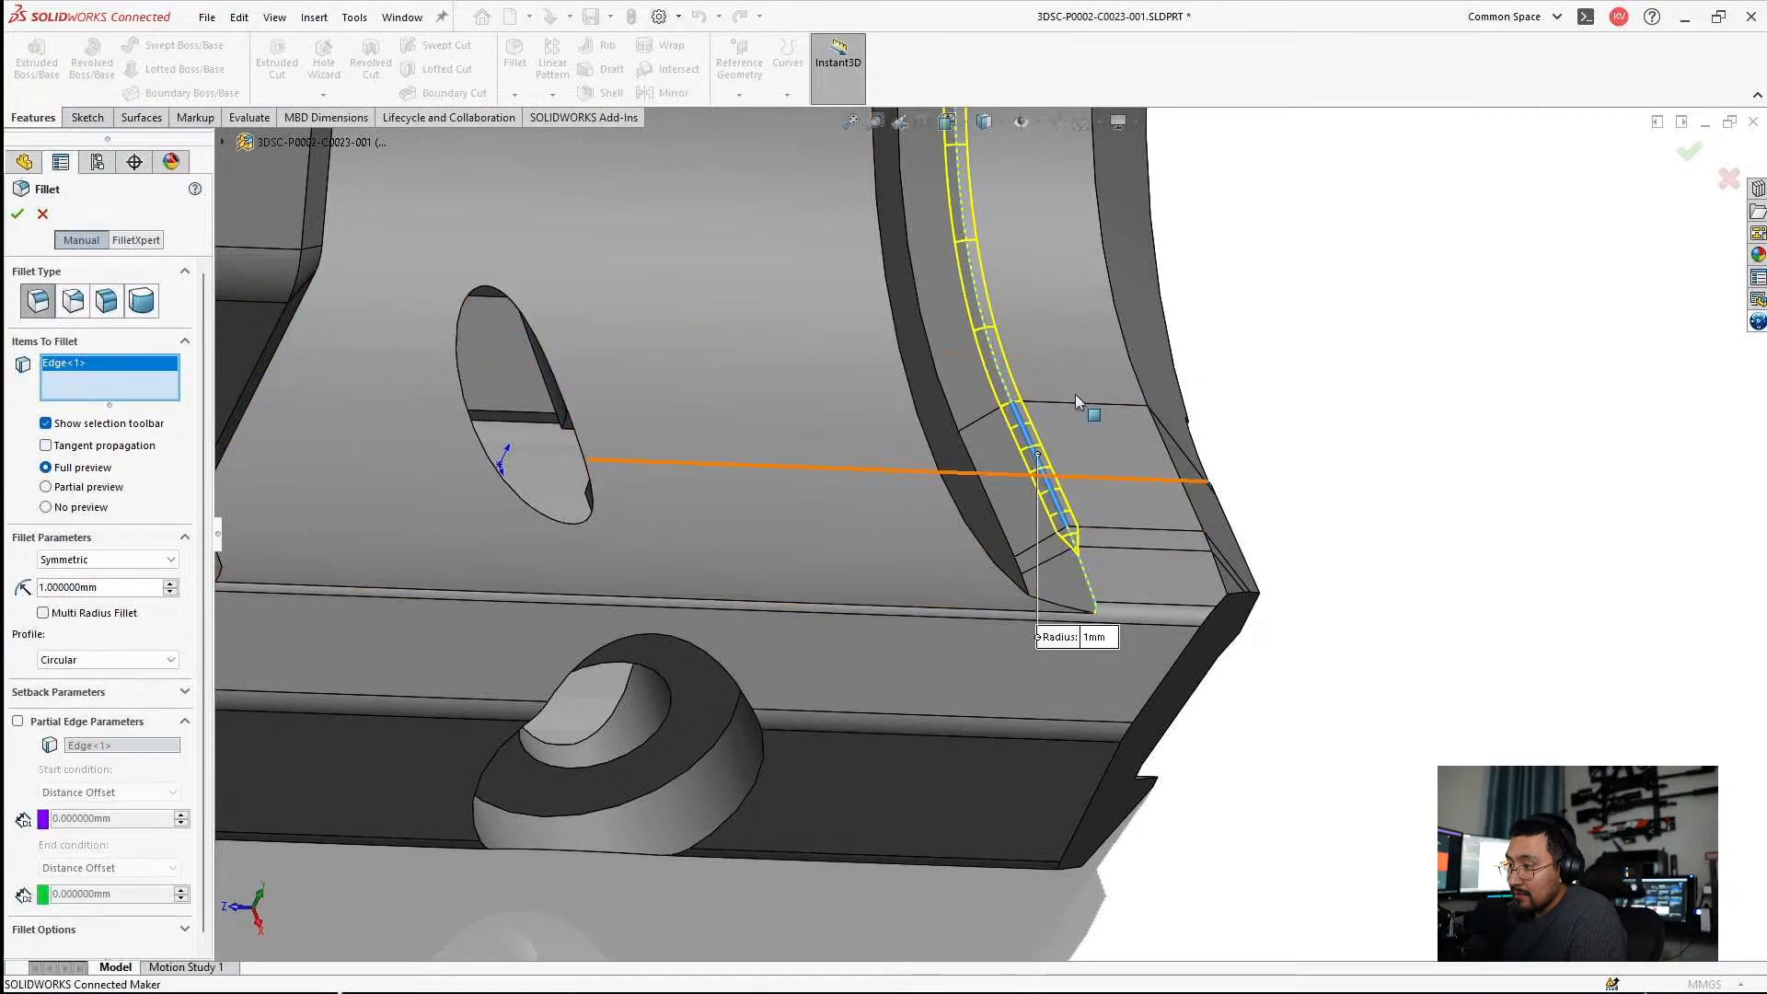
{"action": "scroll", "coordinate": [1043, 381], "scroll_direction": "up", "scroll_amount": 5}
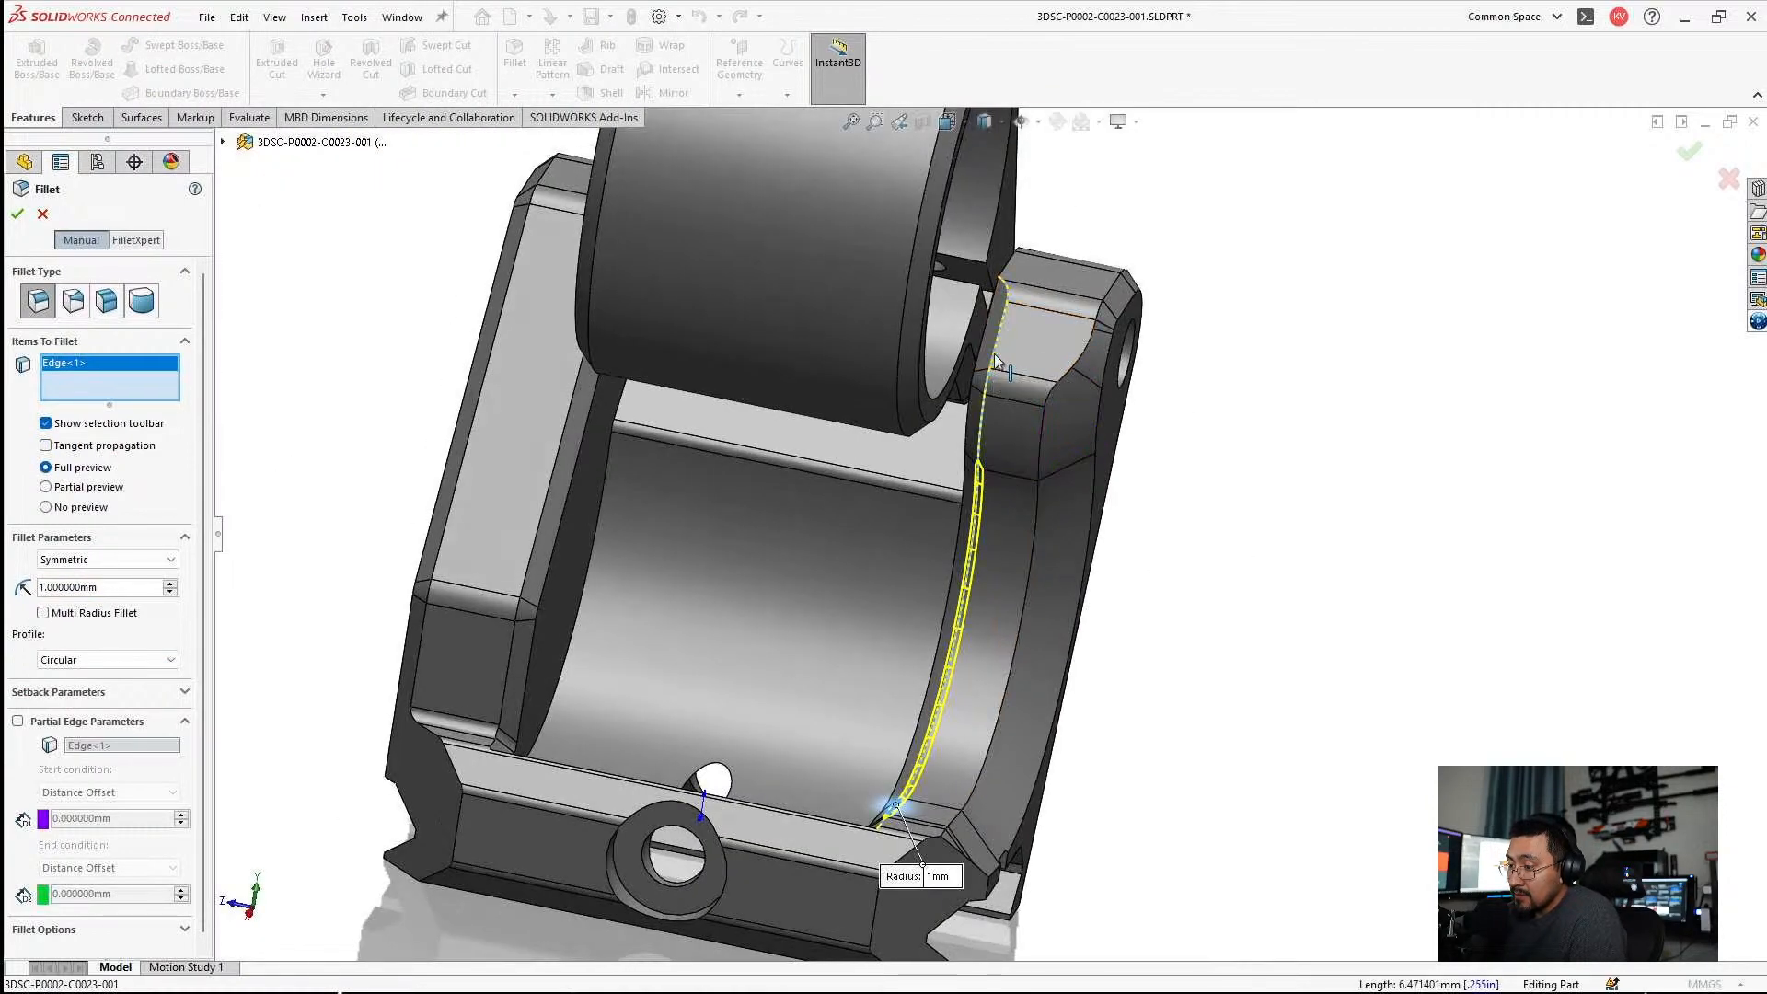
Add the connected edge segments from the cradle's curve up to the top of the lug to the 1 mm fillet.
{"action": "left_click", "coordinate": [997, 361]}
{"action": "scroll", "coordinate": [992, 405], "scroll_direction": "down", "scroll_amount": 3}
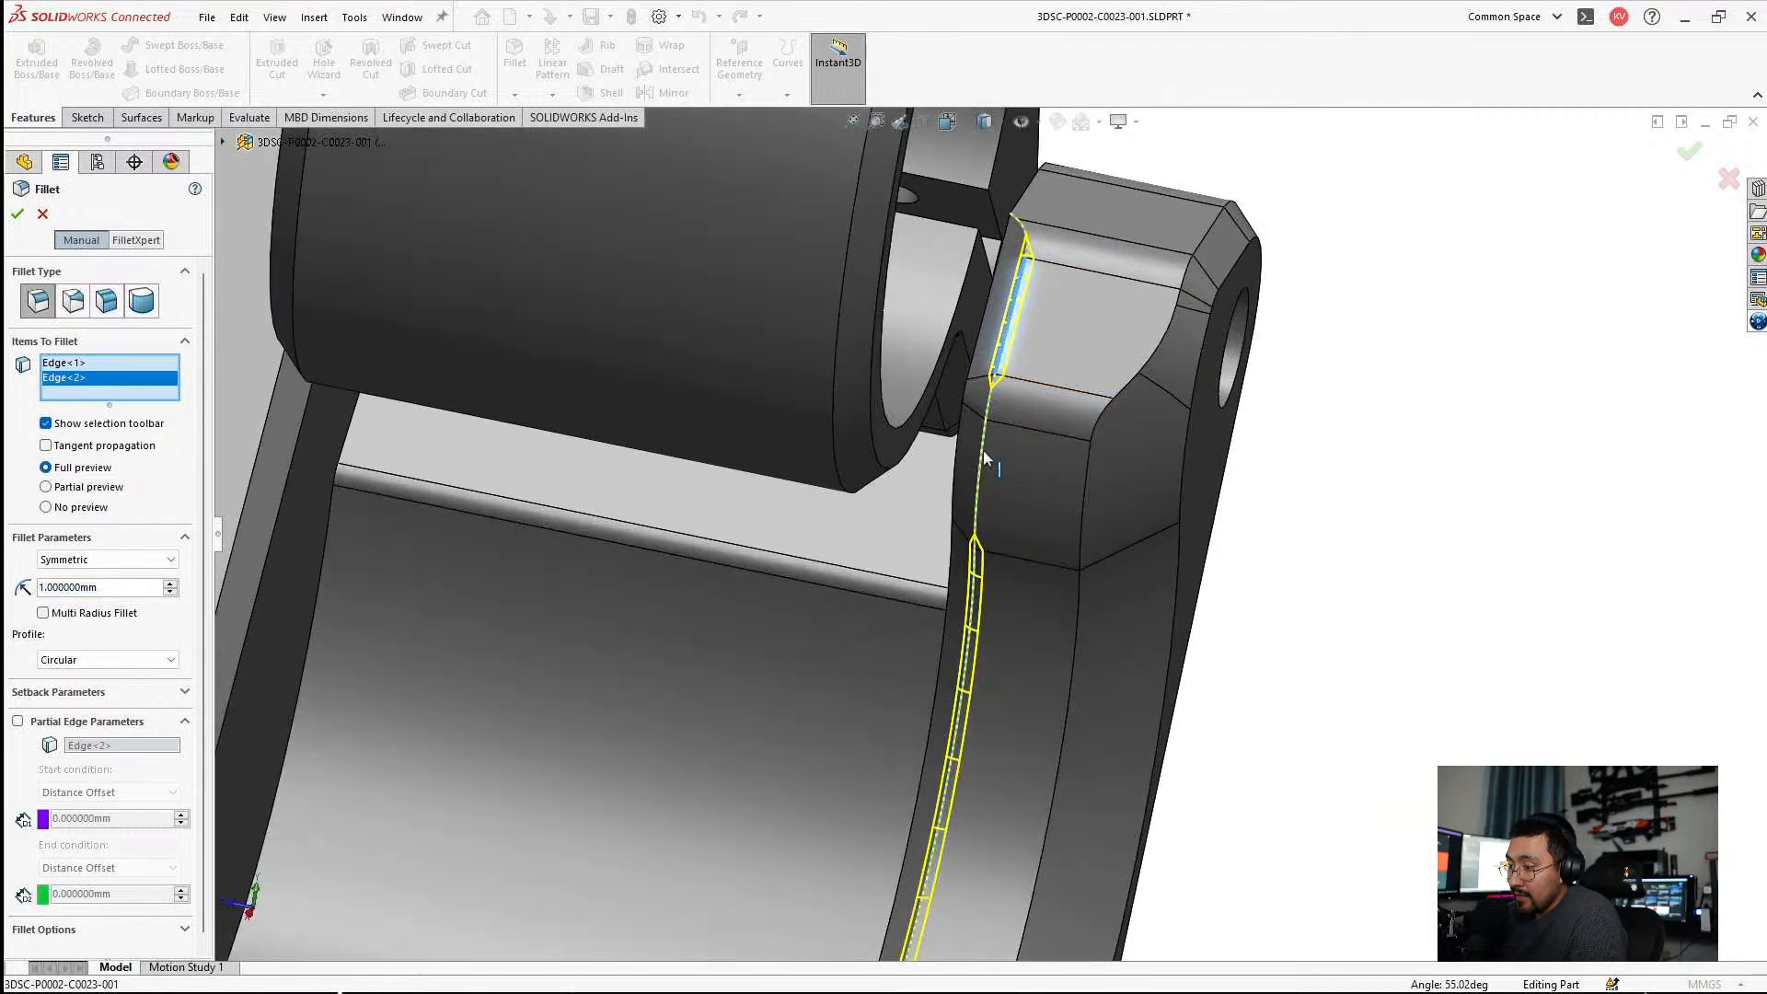
{"action": "left_click", "coordinate": [988, 428]}
{"action": "left_click", "coordinate": [989, 416]}
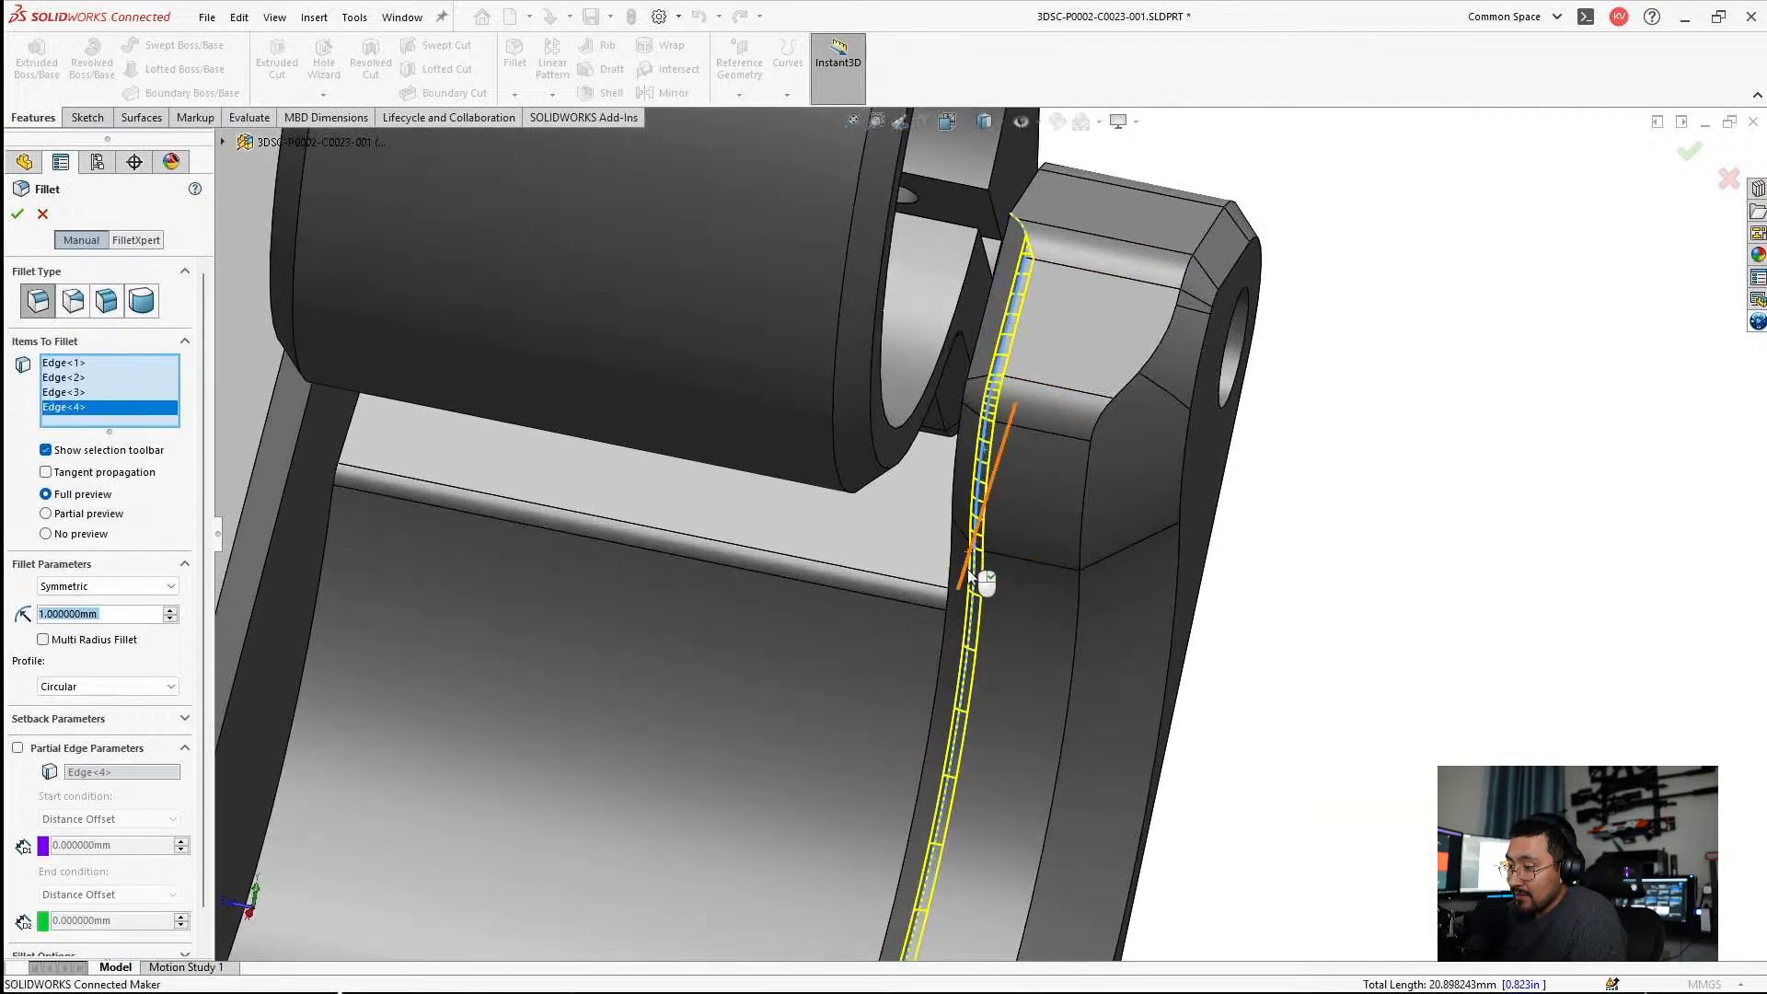
{"action": "left_click", "coordinate": [974, 577]}
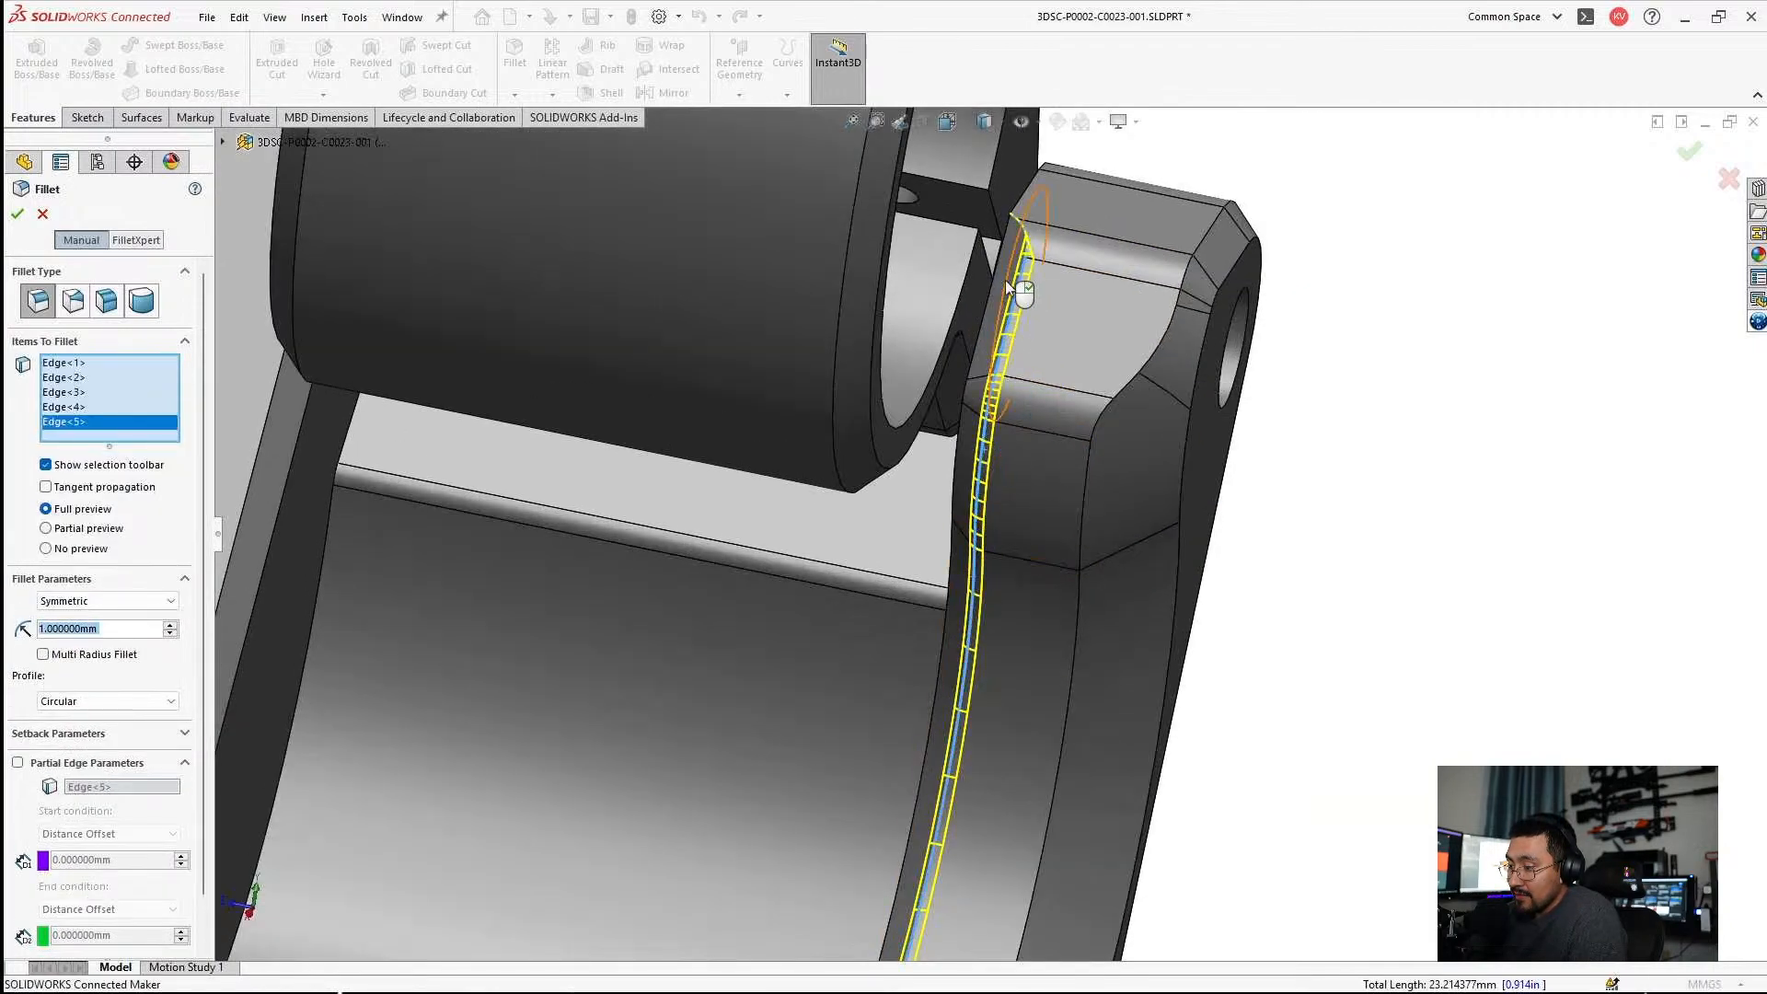
{"action": "left_click", "coordinate": [1019, 228]}
{"action": "scroll", "coordinate": [1012, 265], "scroll_direction": "down", "scroll_amount": 3}
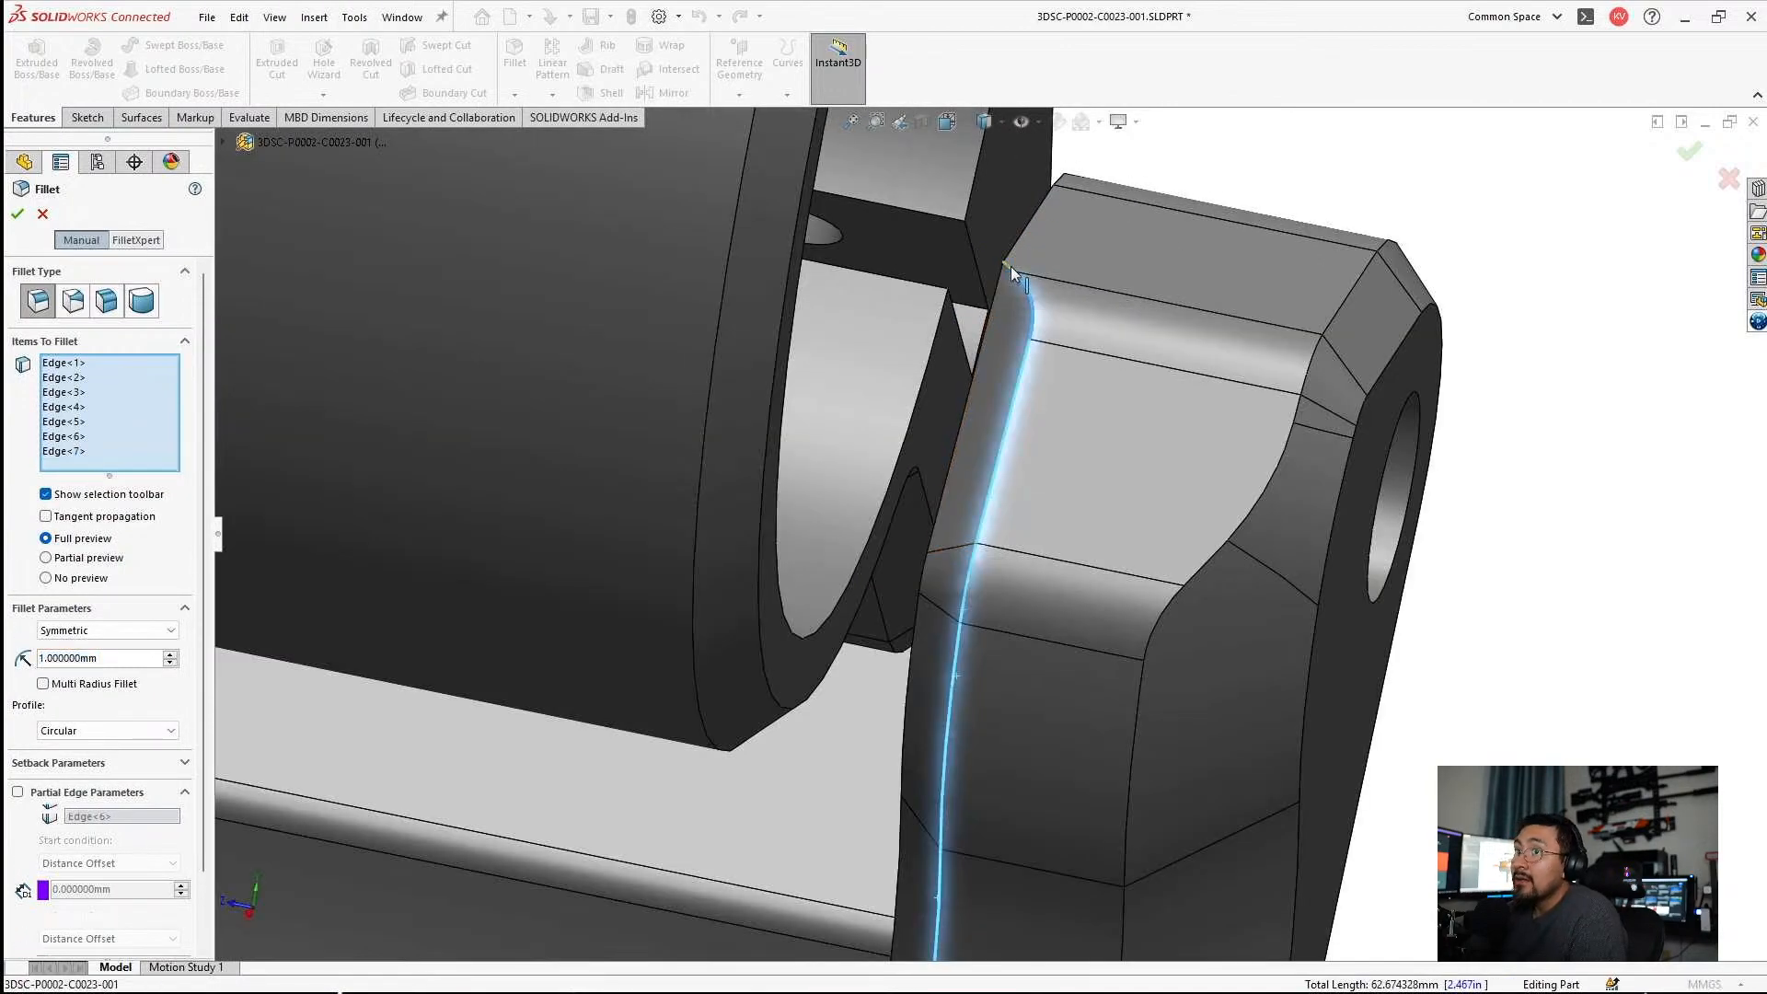
{"action": "left_click", "coordinate": [1010, 267]}
Add the remaining short edge segments down to the chamfered wall's foot and create the 1 mm fillet.
{"action": "scroll", "coordinate": [1009, 592], "scroll_direction": "up", "scroll_amount": 4}
{"action": "middle_click_drag", "start_coordinate": [1010, 598], "coordinate": [1034, 764]}
{"action": "scroll", "coordinate": [1011, 718], "scroll_direction": "down", "scroll_amount": 2}
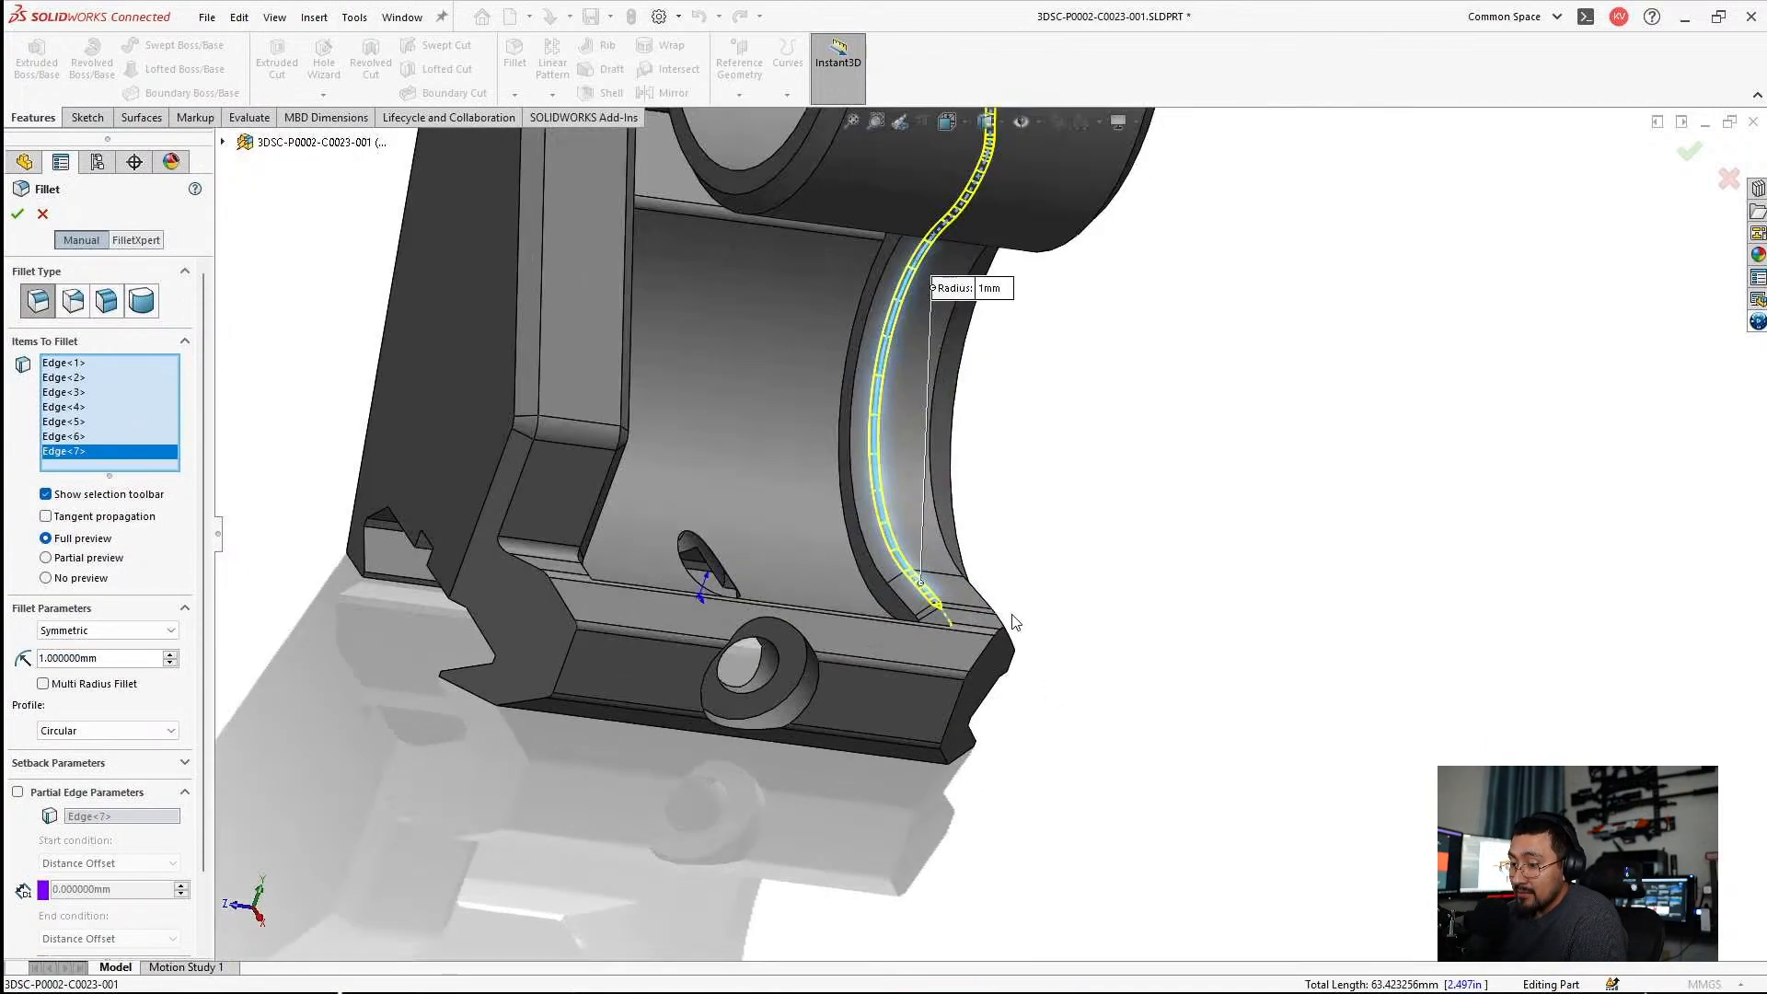
{"action": "scroll", "coordinate": [1003, 622], "scroll_direction": "down", "scroll_amount": 3}
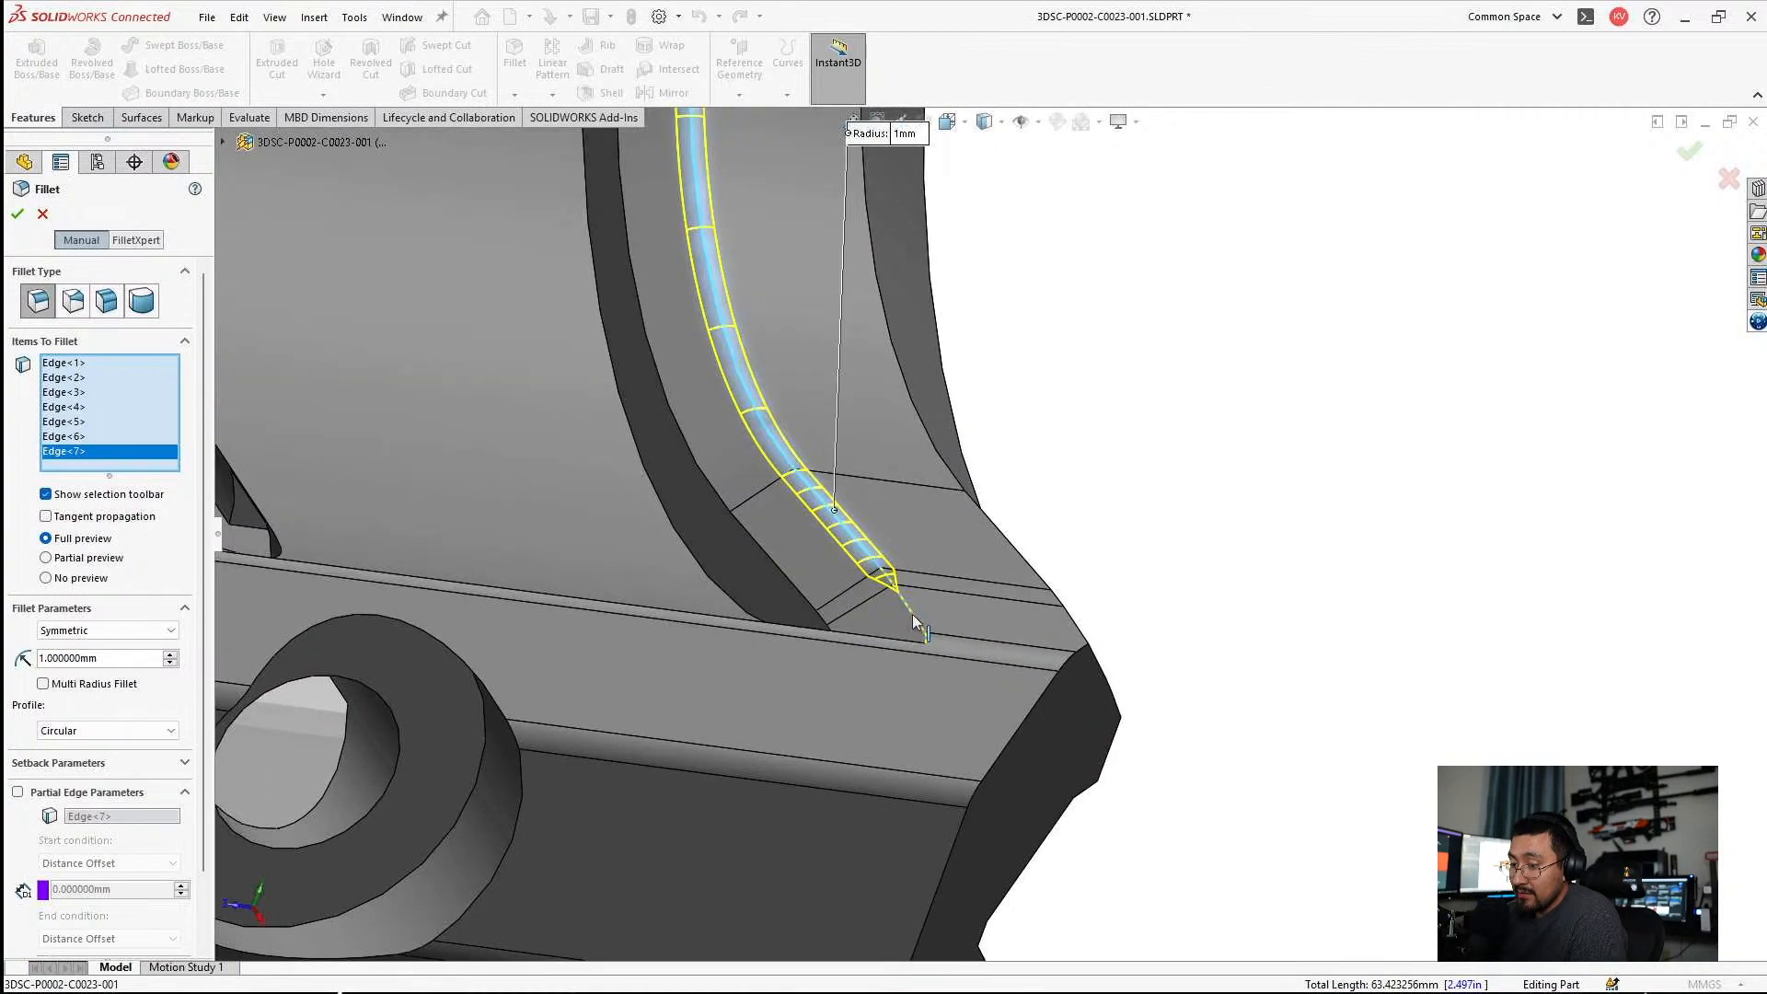
{"action": "left_click", "coordinate": [913, 615]}
{"action": "scroll", "coordinate": [913, 615], "scroll_direction": "down", "scroll_amount": 4}
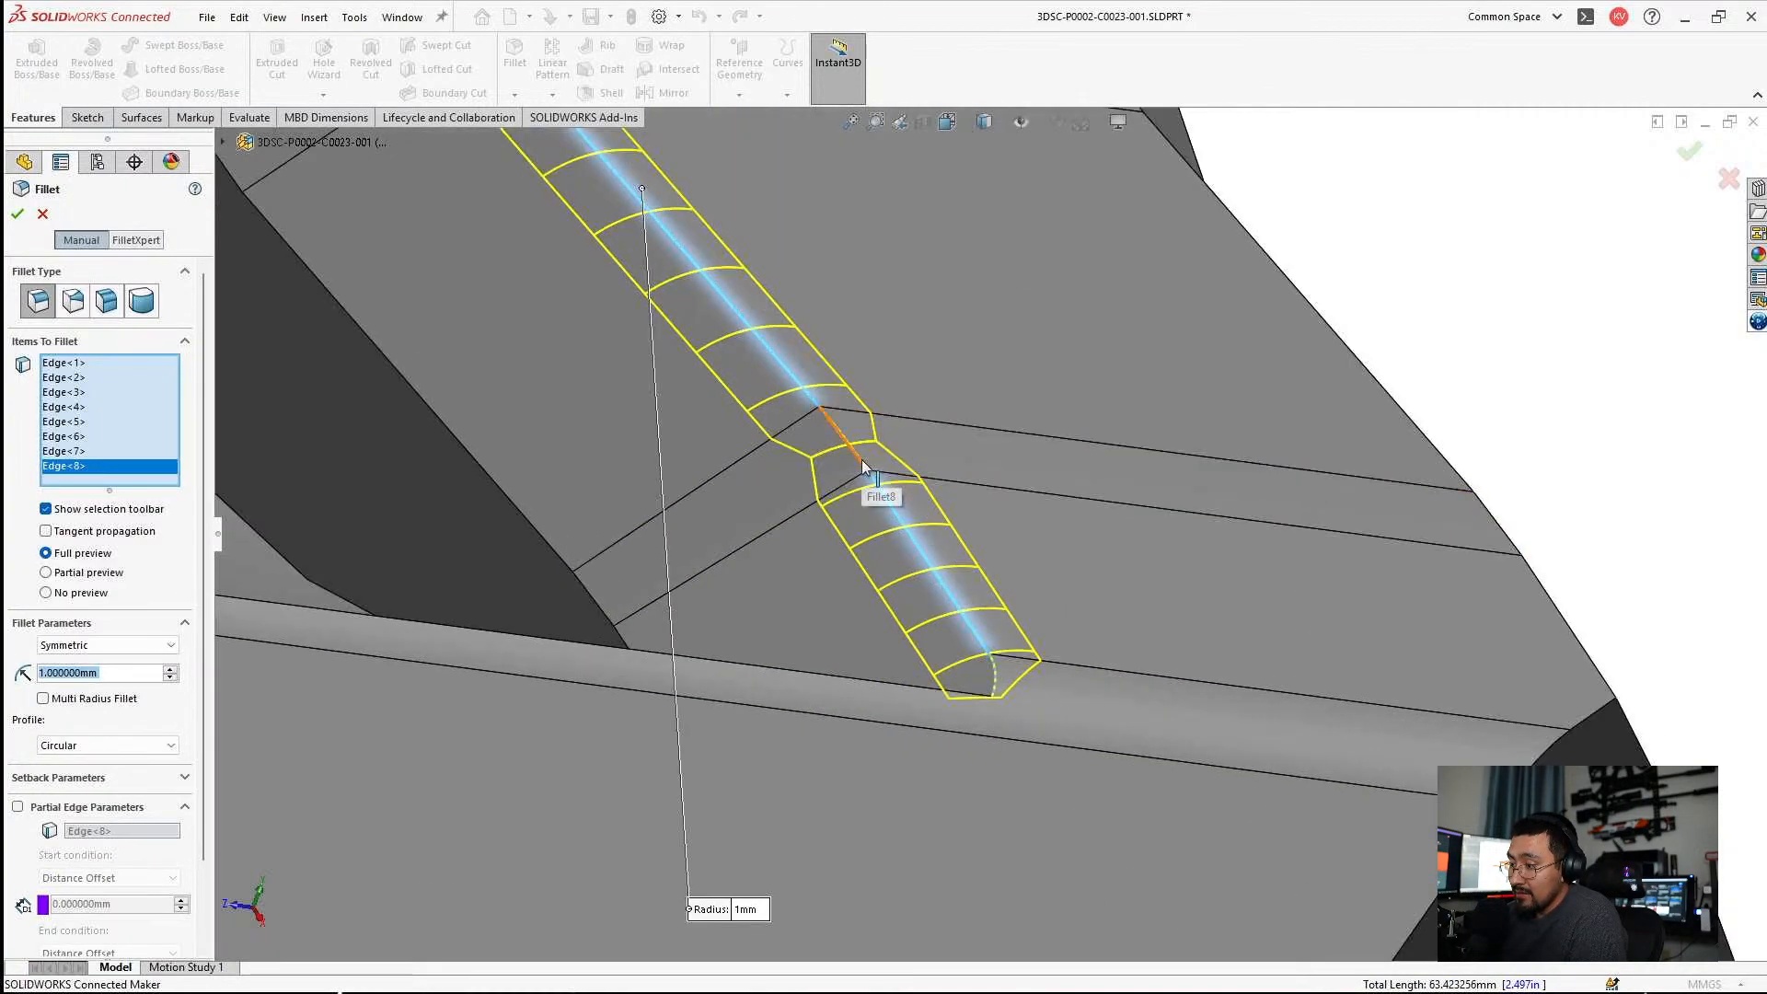
{"action": "left_click", "coordinate": [872, 482]}
{"action": "left_click", "coordinate": [1000, 677]}
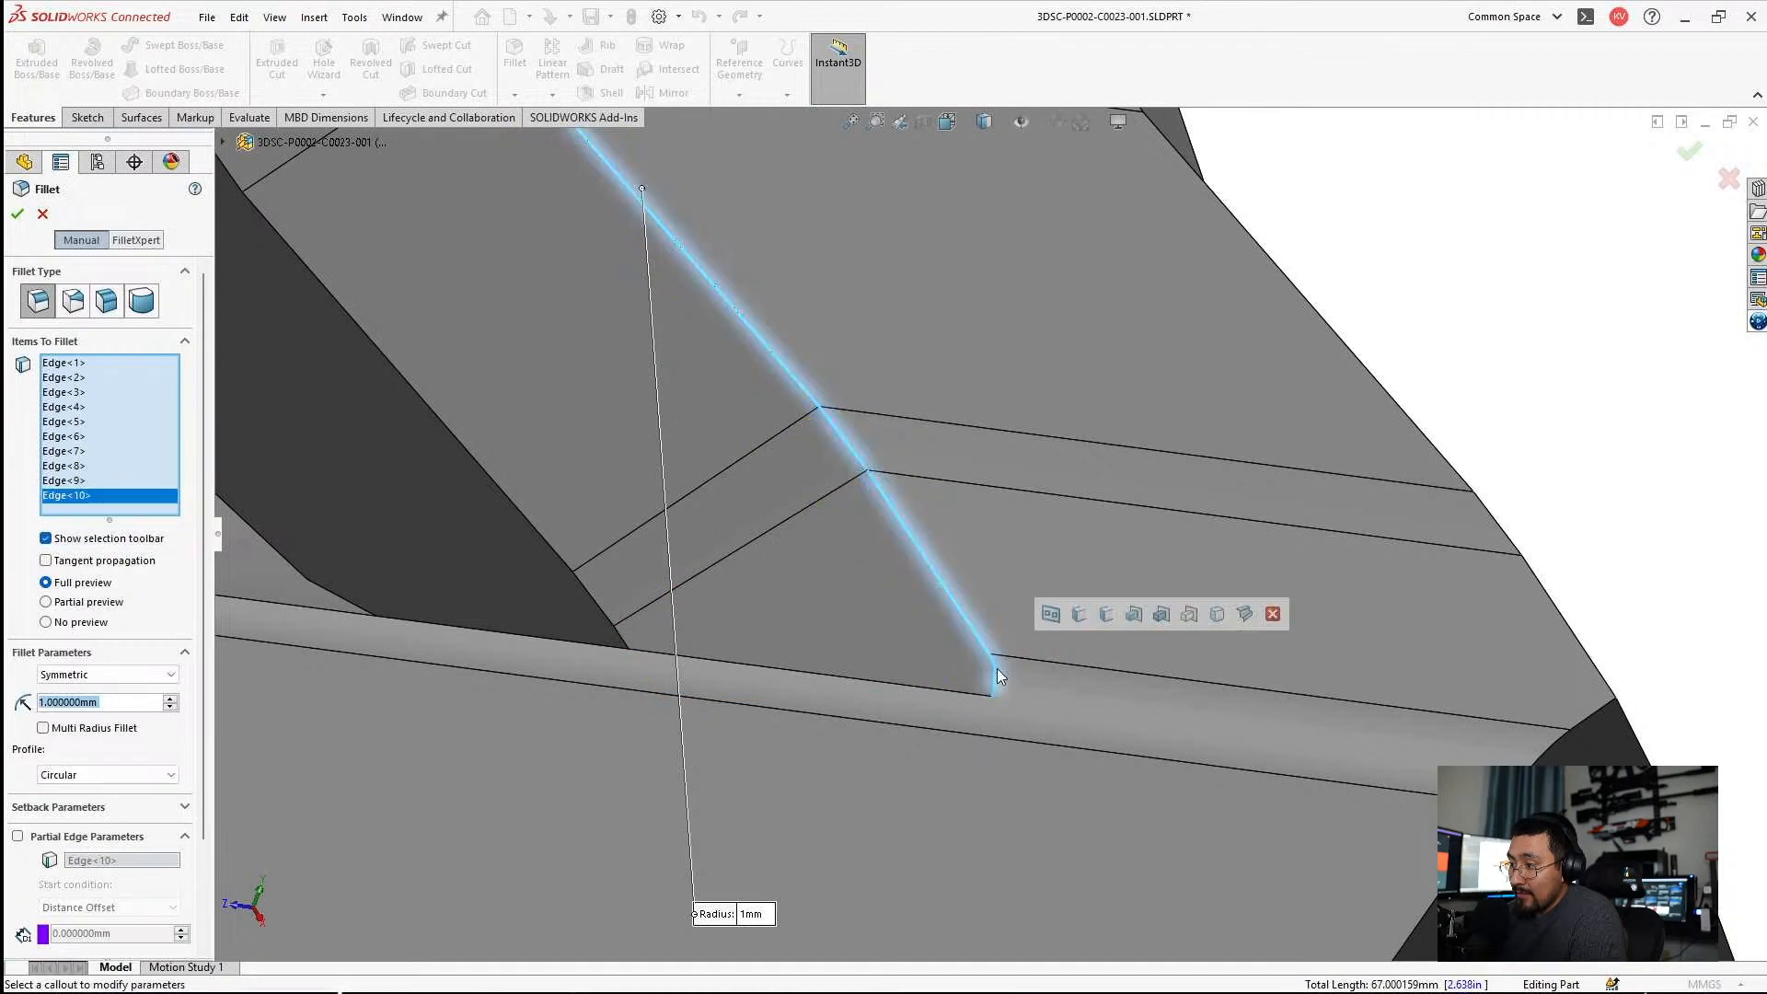
{"action": "left_click", "coordinate": [25, 211]}
Roll the model forward past Fillet11, open that fillet for editing and check its selected edges around the mount's base.
{"action": "scroll", "coordinate": [1106, 537], "scroll_direction": "down", "scroll_amount": 3}
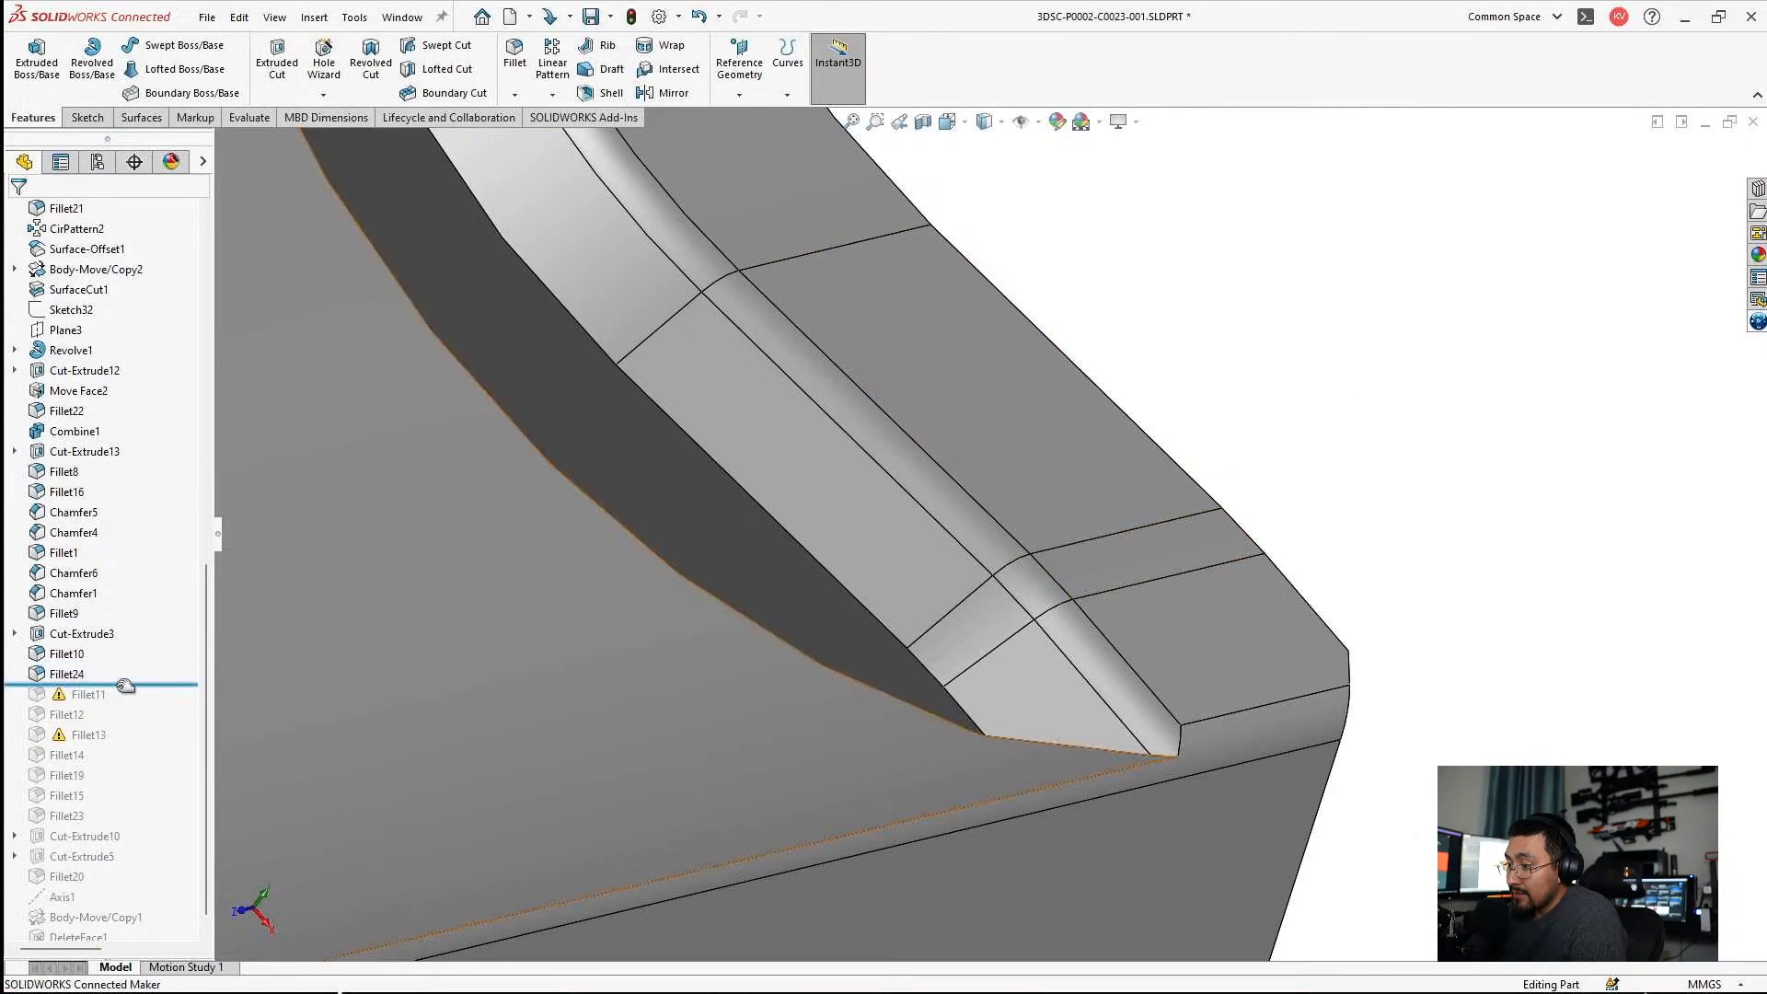
{"action": "left_click_drag", "start_coordinate": [126, 700], "coordinate": [122, 701]}
{"action": "left_click", "coordinate": [79, 693]}
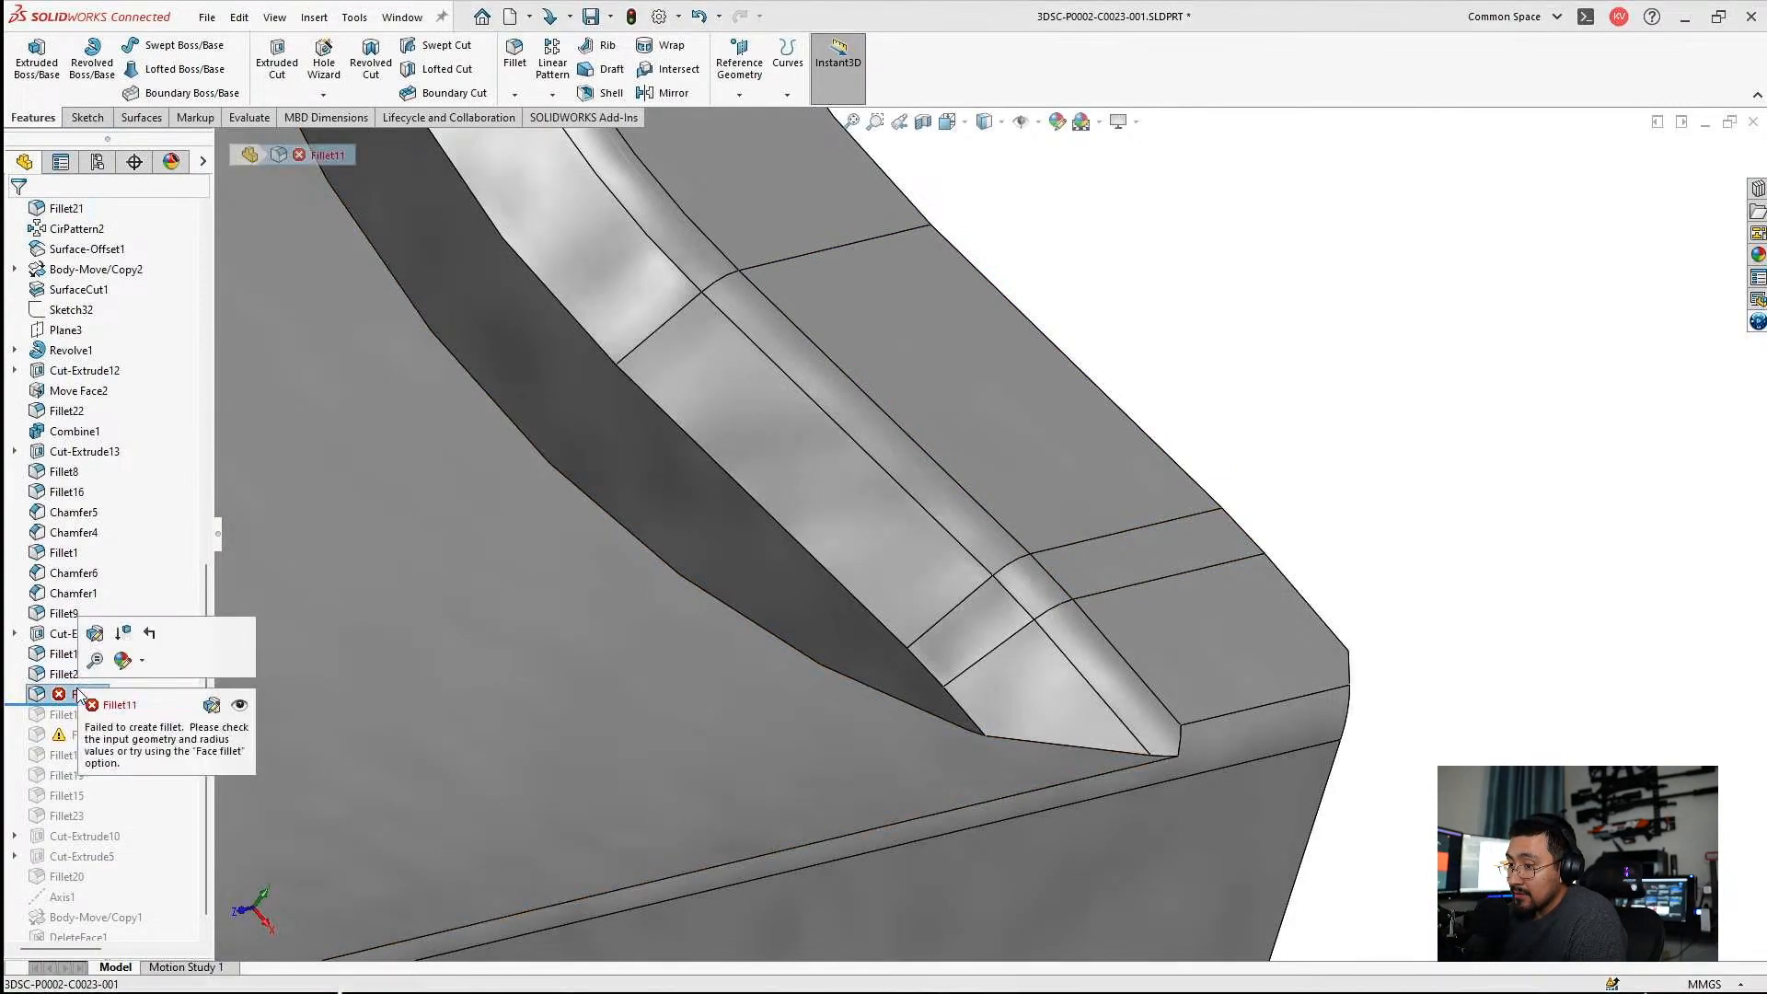
{"action": "left_click", "coordinate": [95, 661]}
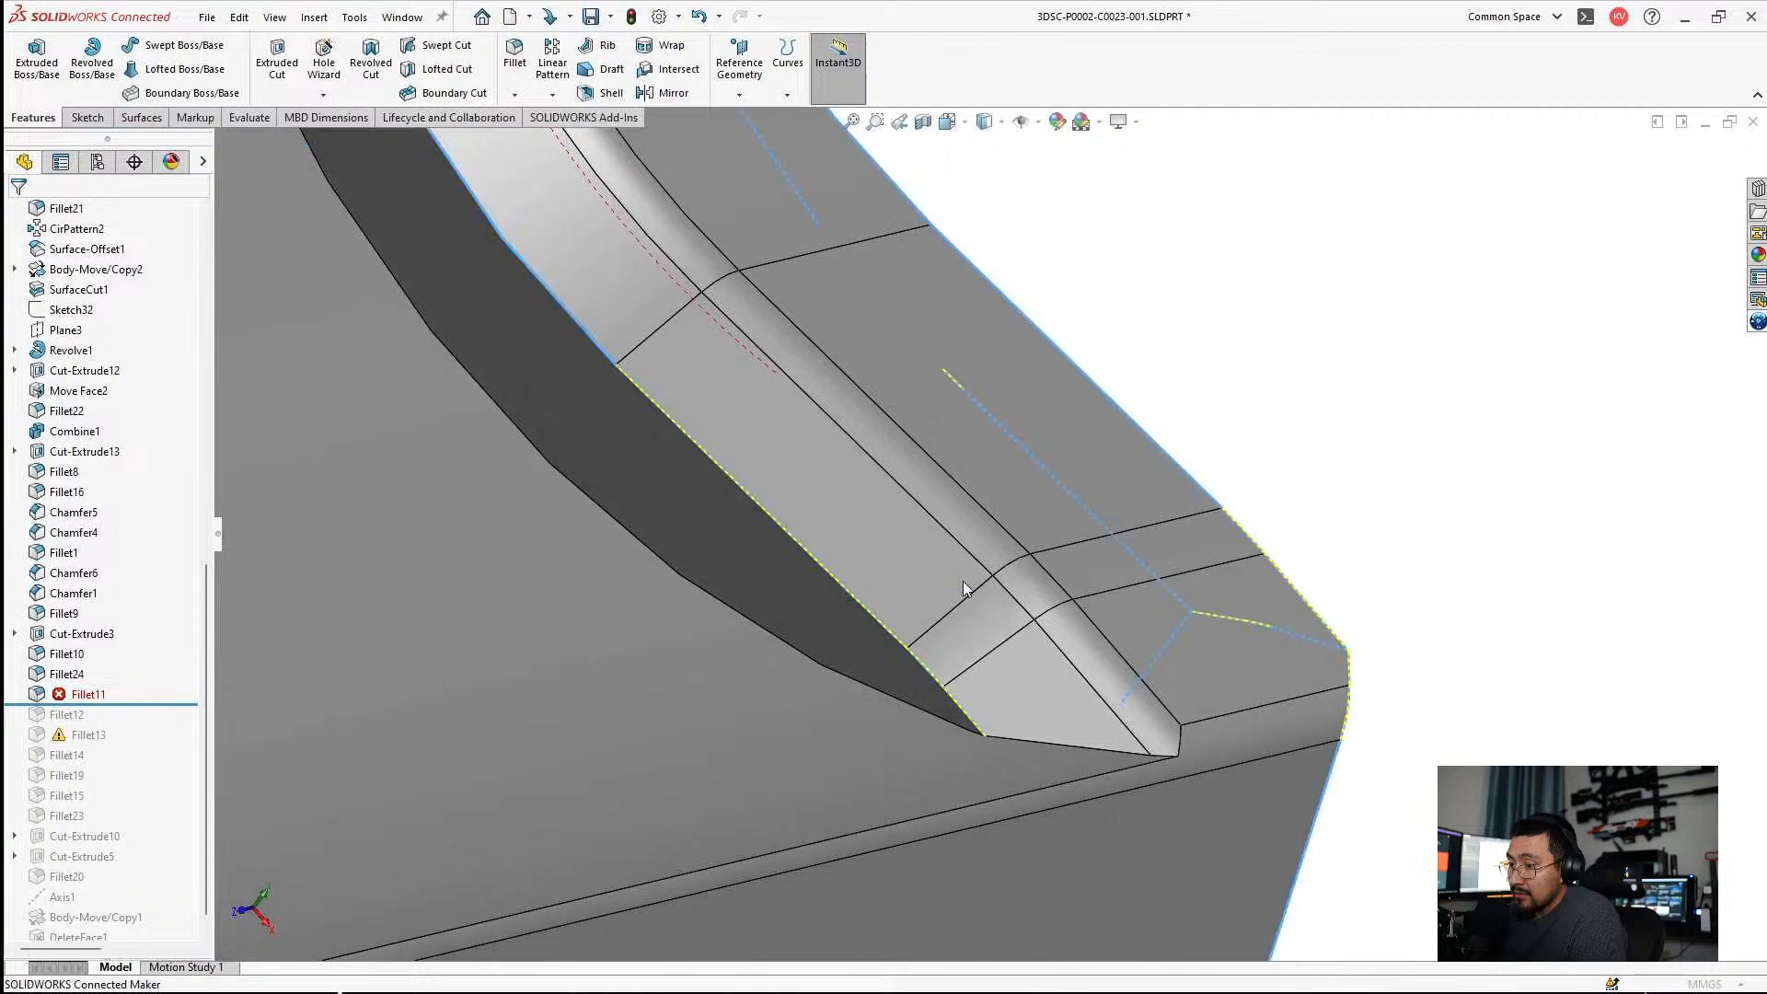
{"action": "scroll", "coordinate": [952, 602], "scroll_direction": "up", "scroll_amount": 3}
{"action": "middle_click_drag", "start_coordinate": [951, 602], "coordinate": [848, 412]}
{"action": "scroll", "coordinate": [925, 511], "scroll_direction": "up", "scroll_amount": 3}
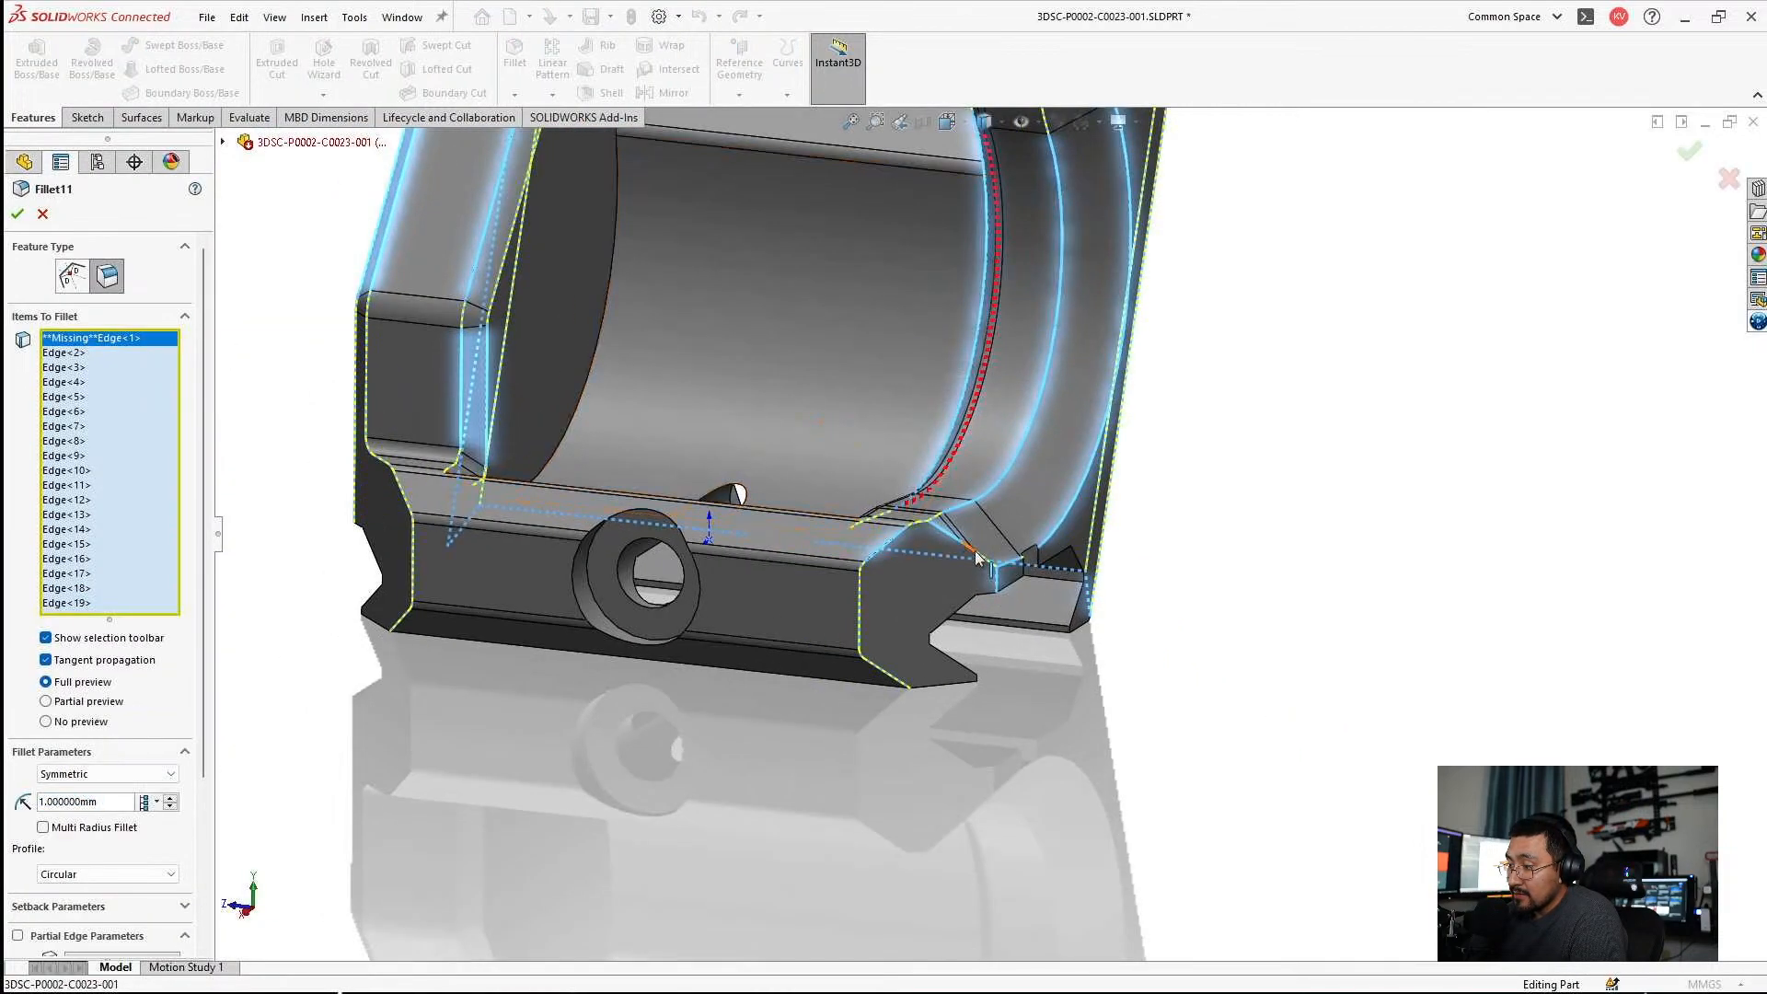
{"action": "scroll", "coordinate": [975, 558], "scroll_direction": "down", "scroll_amount": 5}
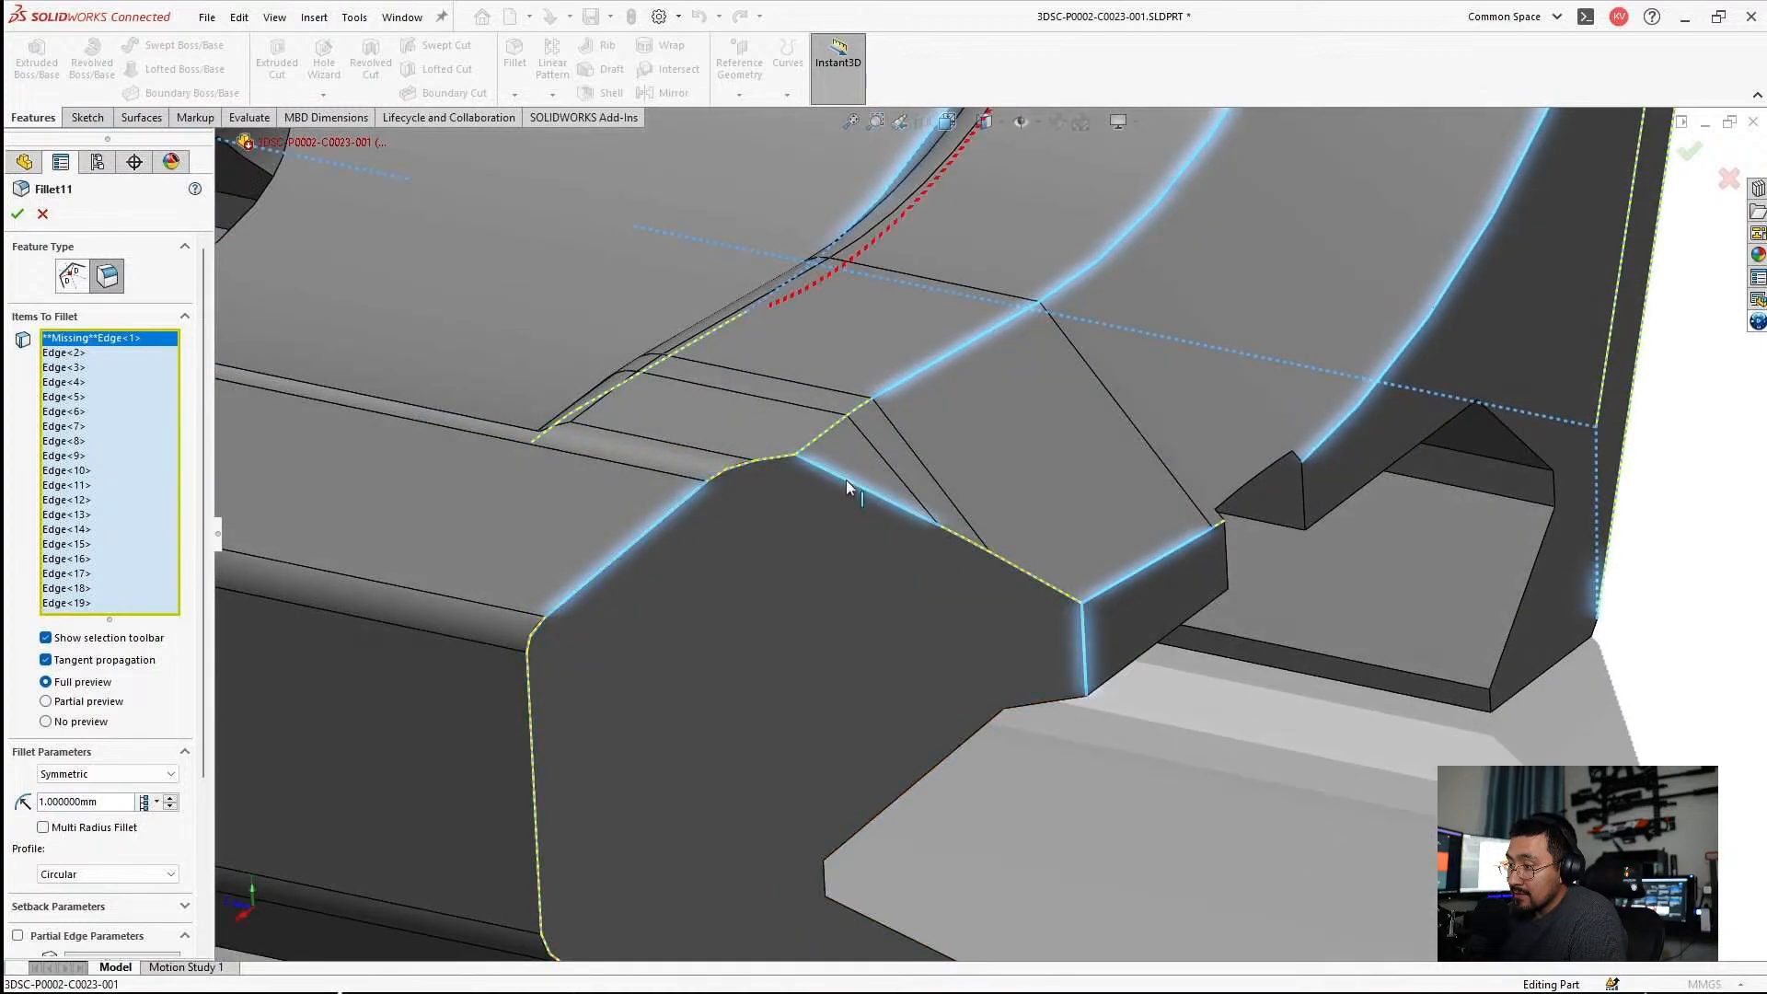
Deselect and reselect the end face's short sloped edge, and clear all of Fillet11's selected edges, including the missing reference.
{"action": "left_click", "coordinate": [846, 482]}
{"action": "left_click", "coordinate": [847, 481]}
{"action": "scroll", "coordinate": [804, 542], "scroll_direction": "up", "scroll_amount": 4}
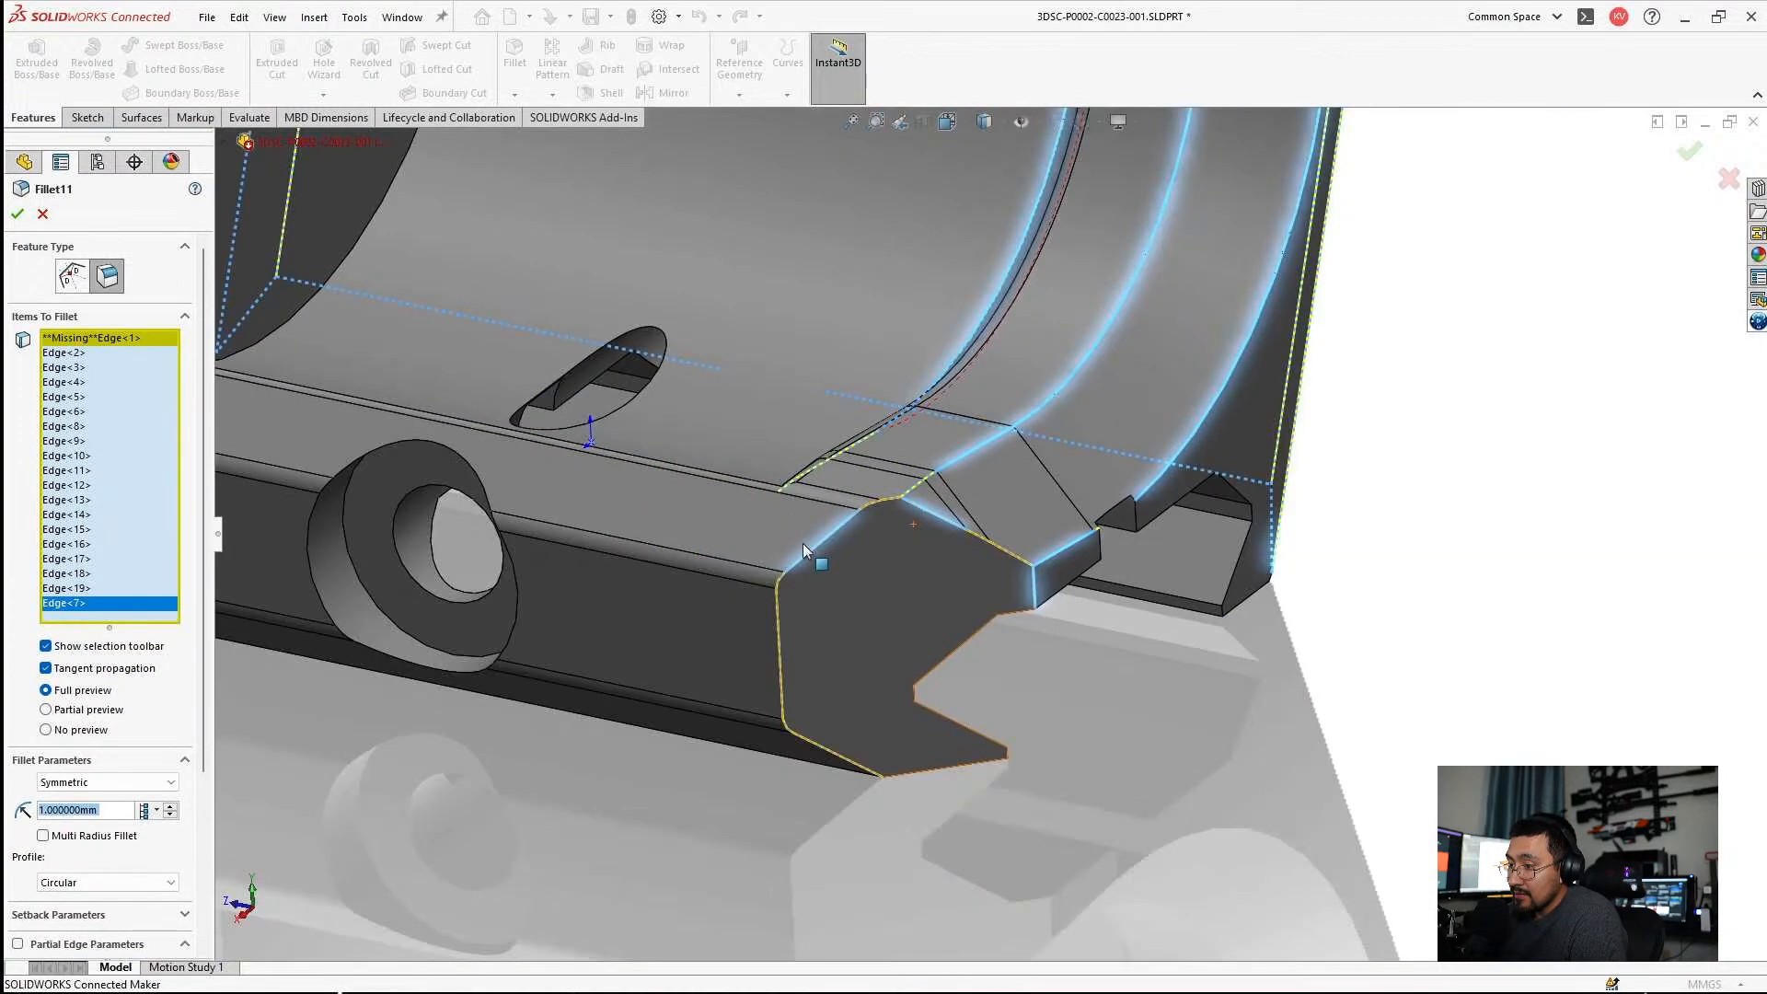
{"action": "scroll", "coordinate": [803, 543], "scroll_direction": "up", "scroll_amount": 5}
{"action": "scroll", "coordinate": [560, 422], "scroll_direction": "down", "scroll_amount": 3}
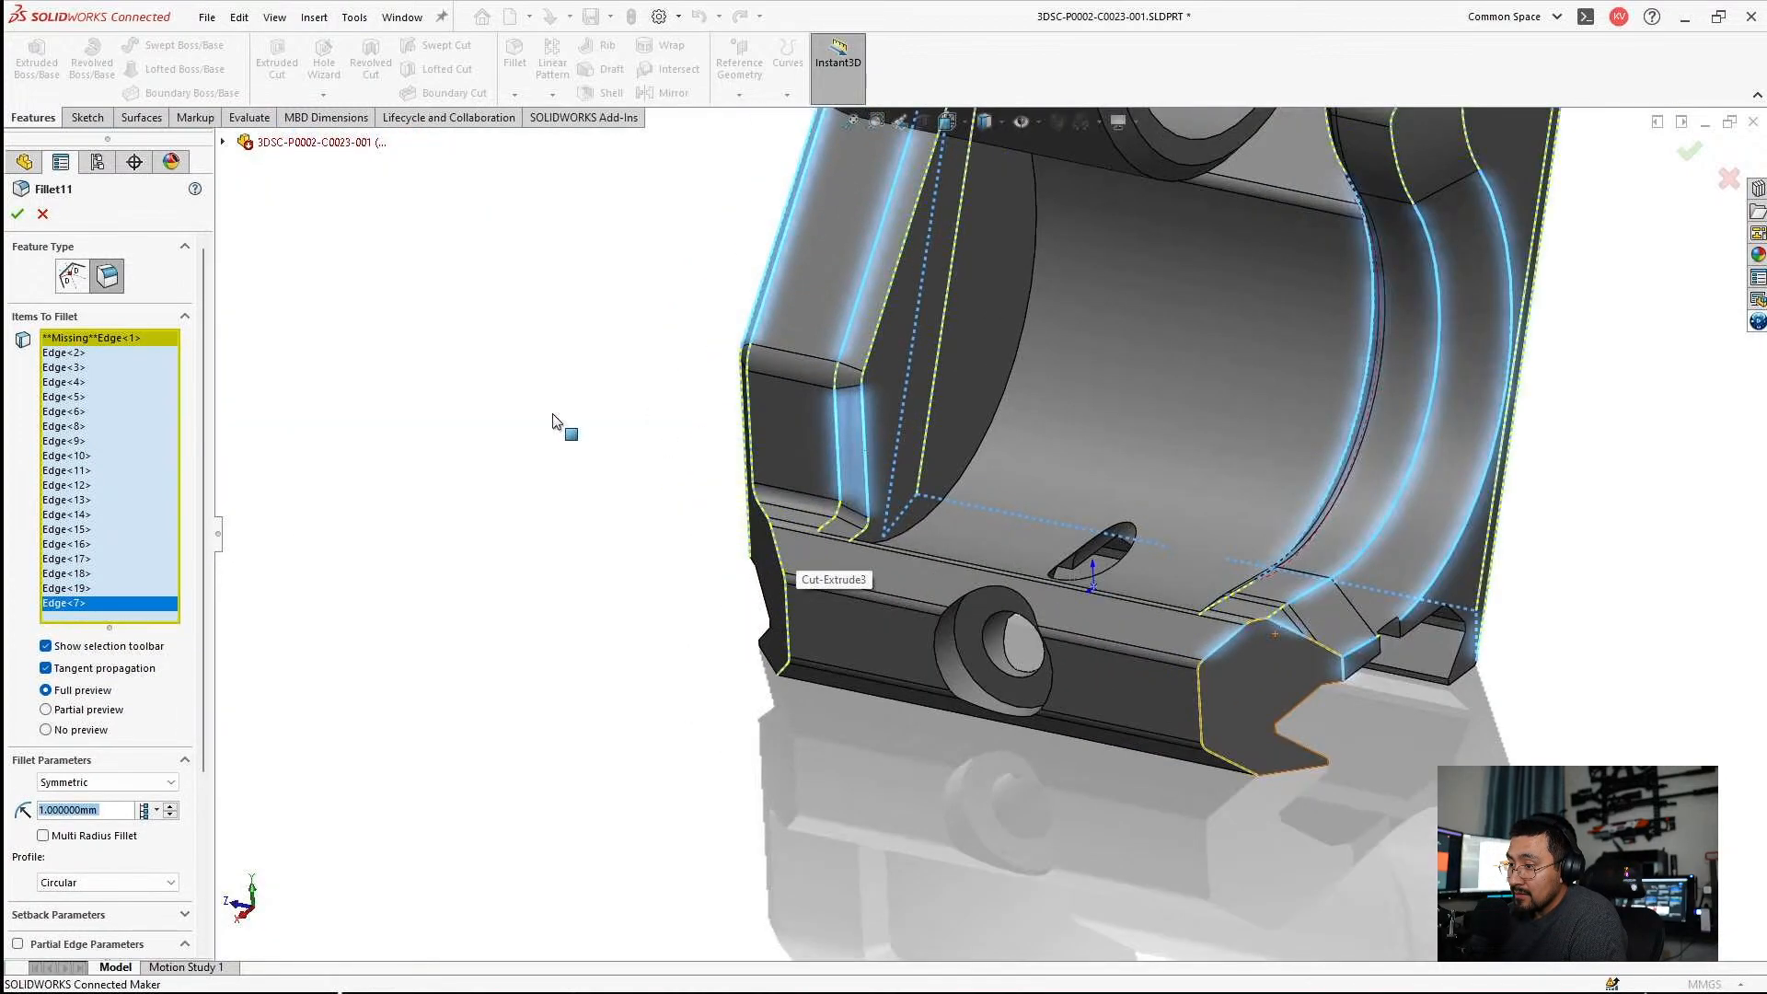
{"action": "right_click", "coordinate": [113, 355]}
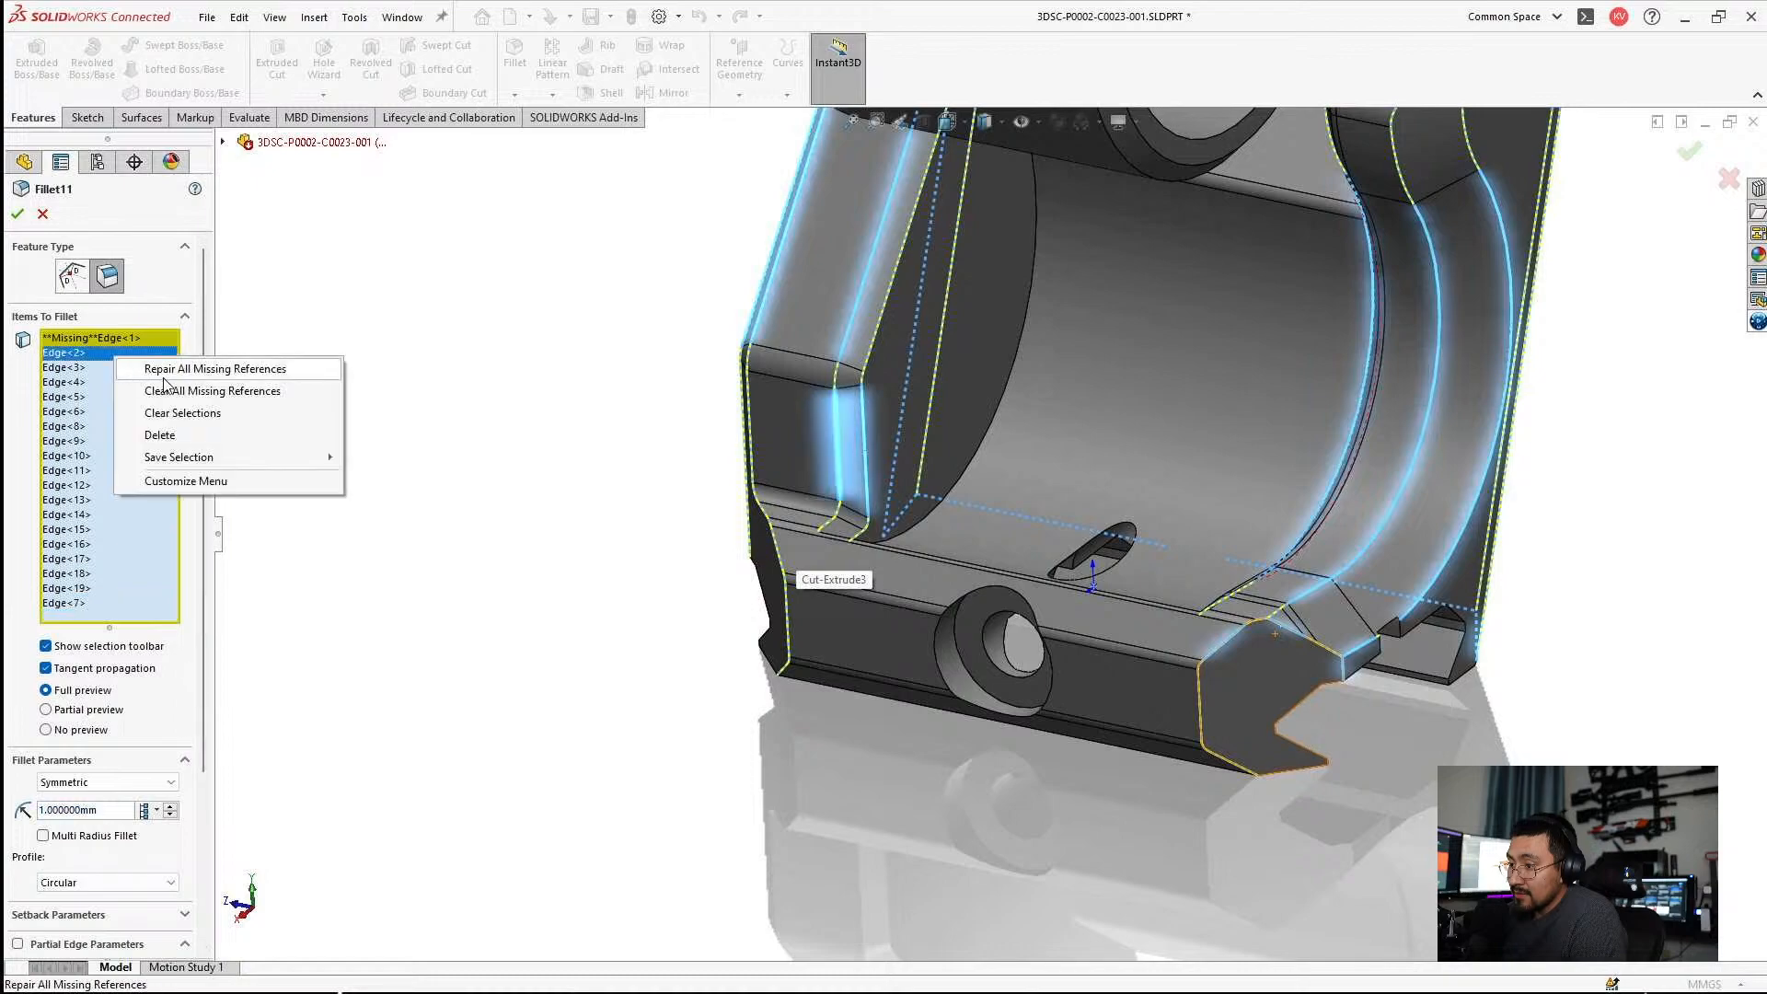
{"action": "left_click", "coordinate": [196, 414]}
{"action": "scroll", "coordinate": [1102, 603], "scroll_direction": "down", "scroll_amount": 6}
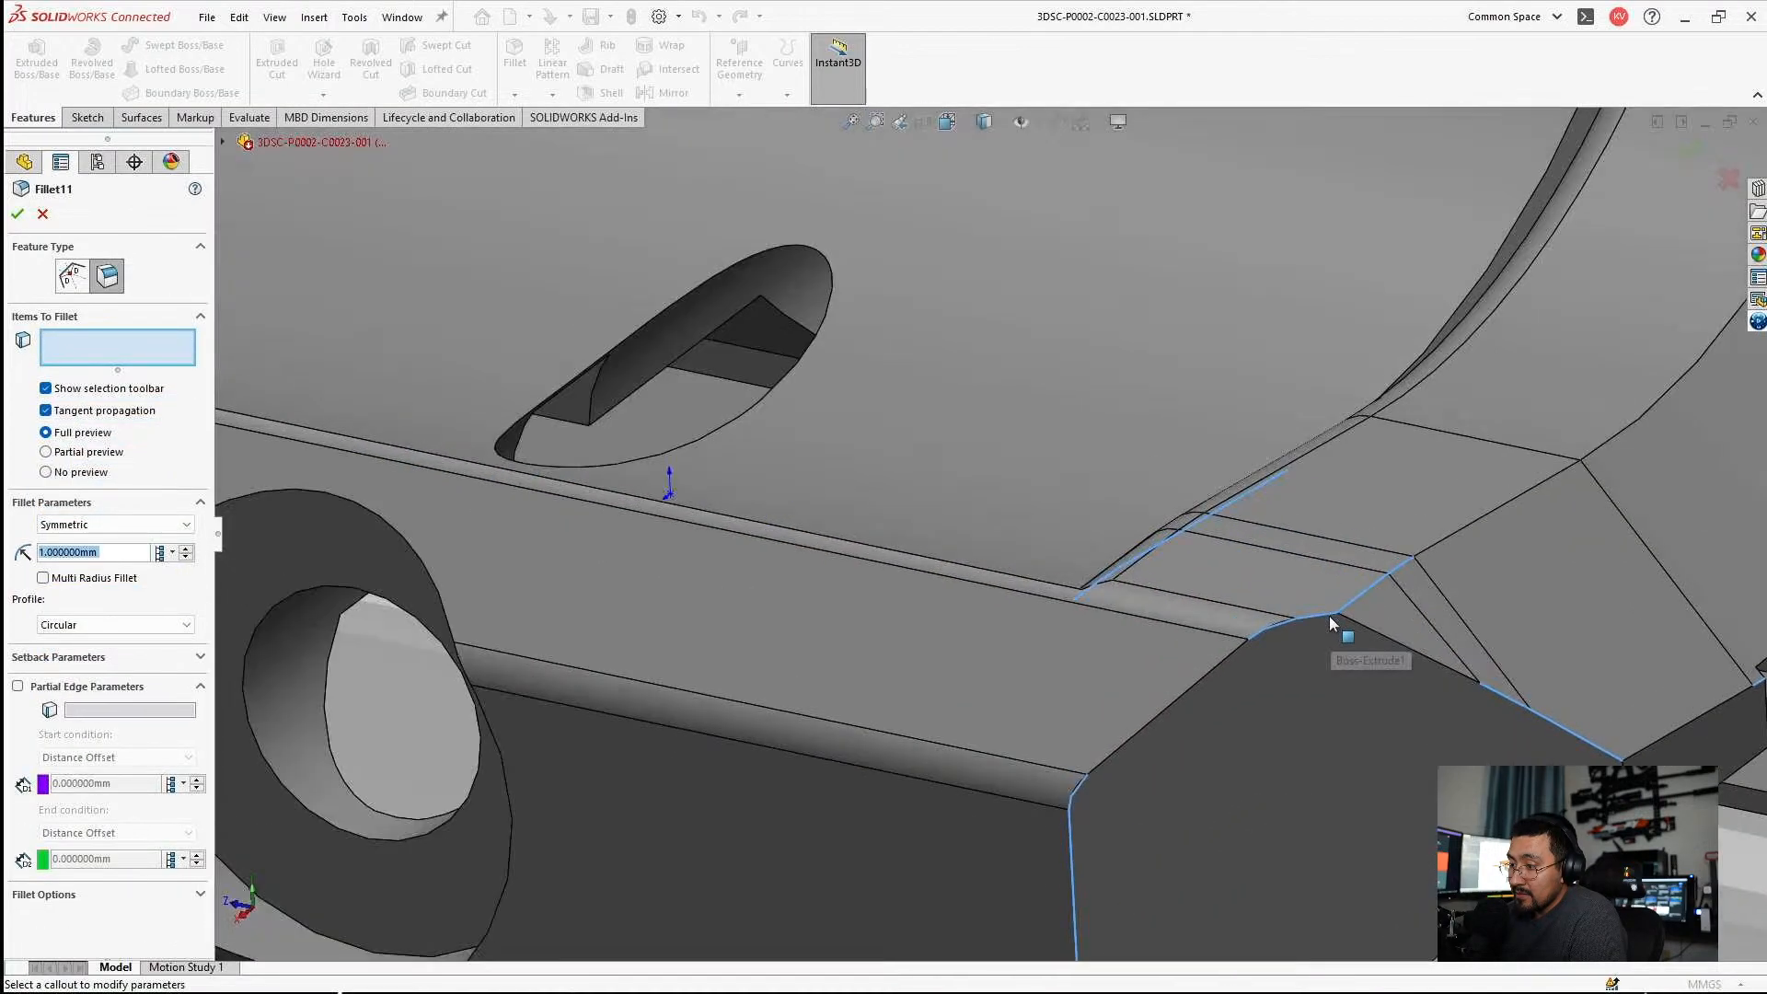
{"action": "left_click", "coordinate": [962, 522]}
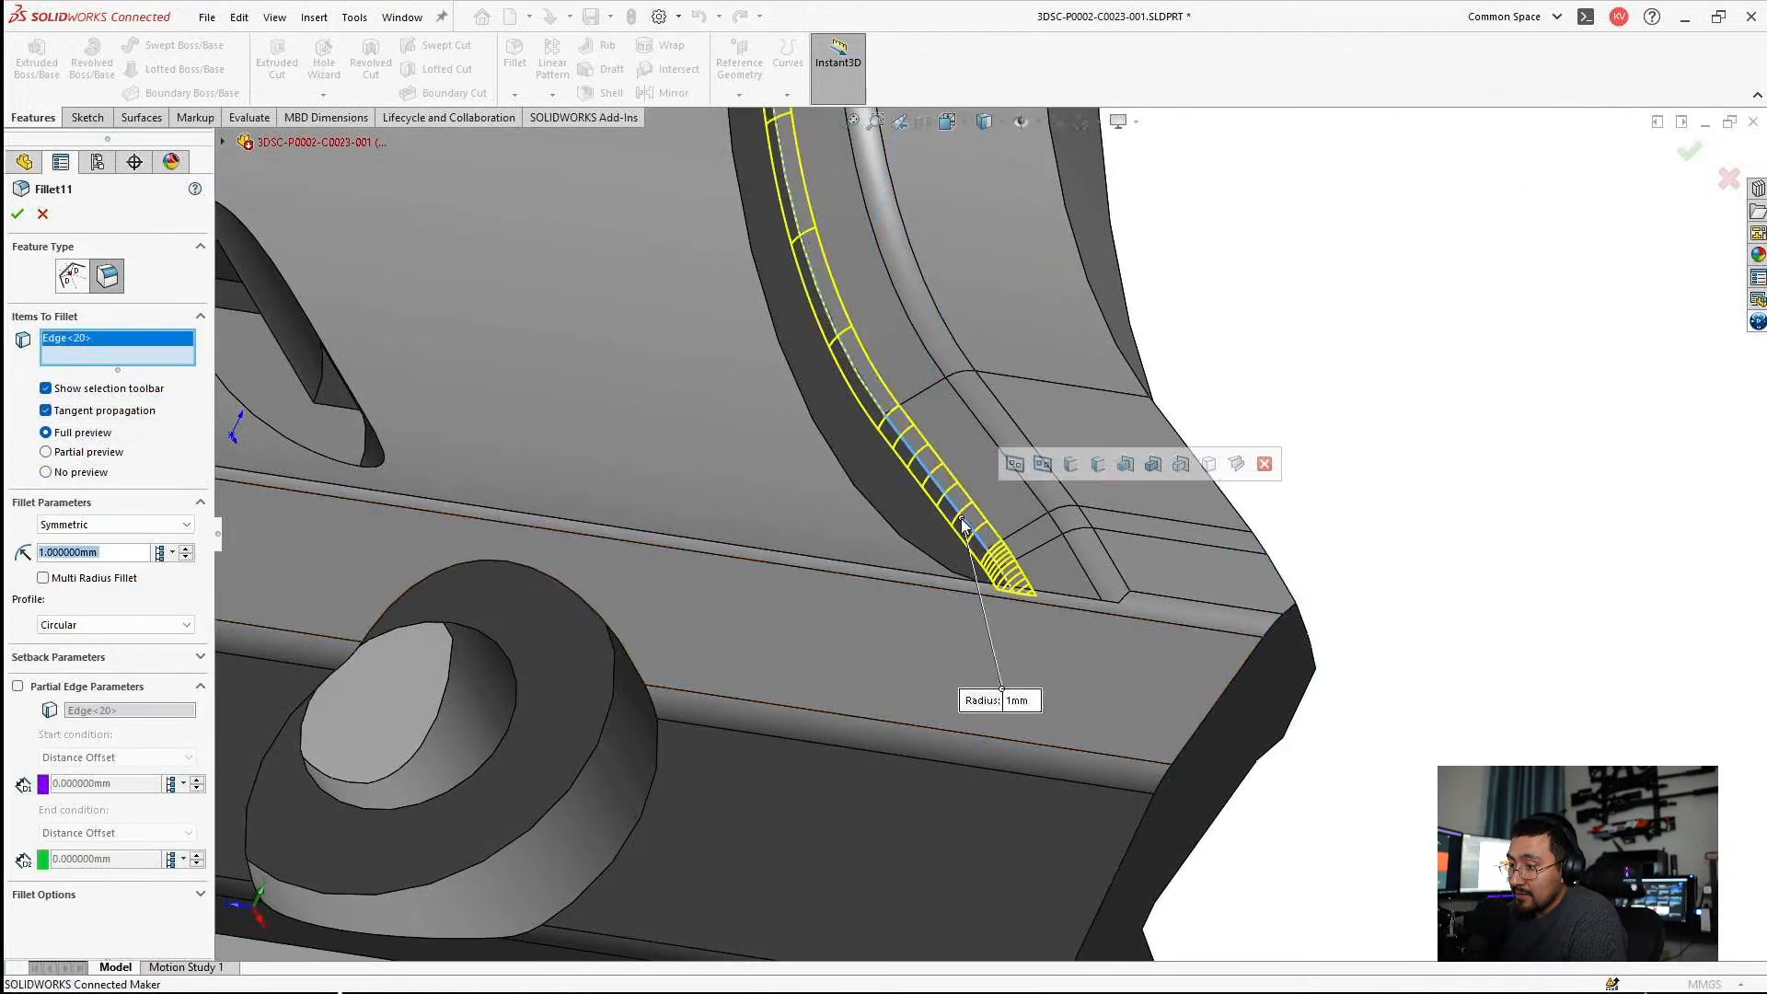
{"action": "scroll", "coordinate": [974, 529], "scroll_direction": "up", "scroll_amount": 5}
{"action": "middle_click_drag", "start_coordinate": [973, 530], "coordinate": [658, 477]}
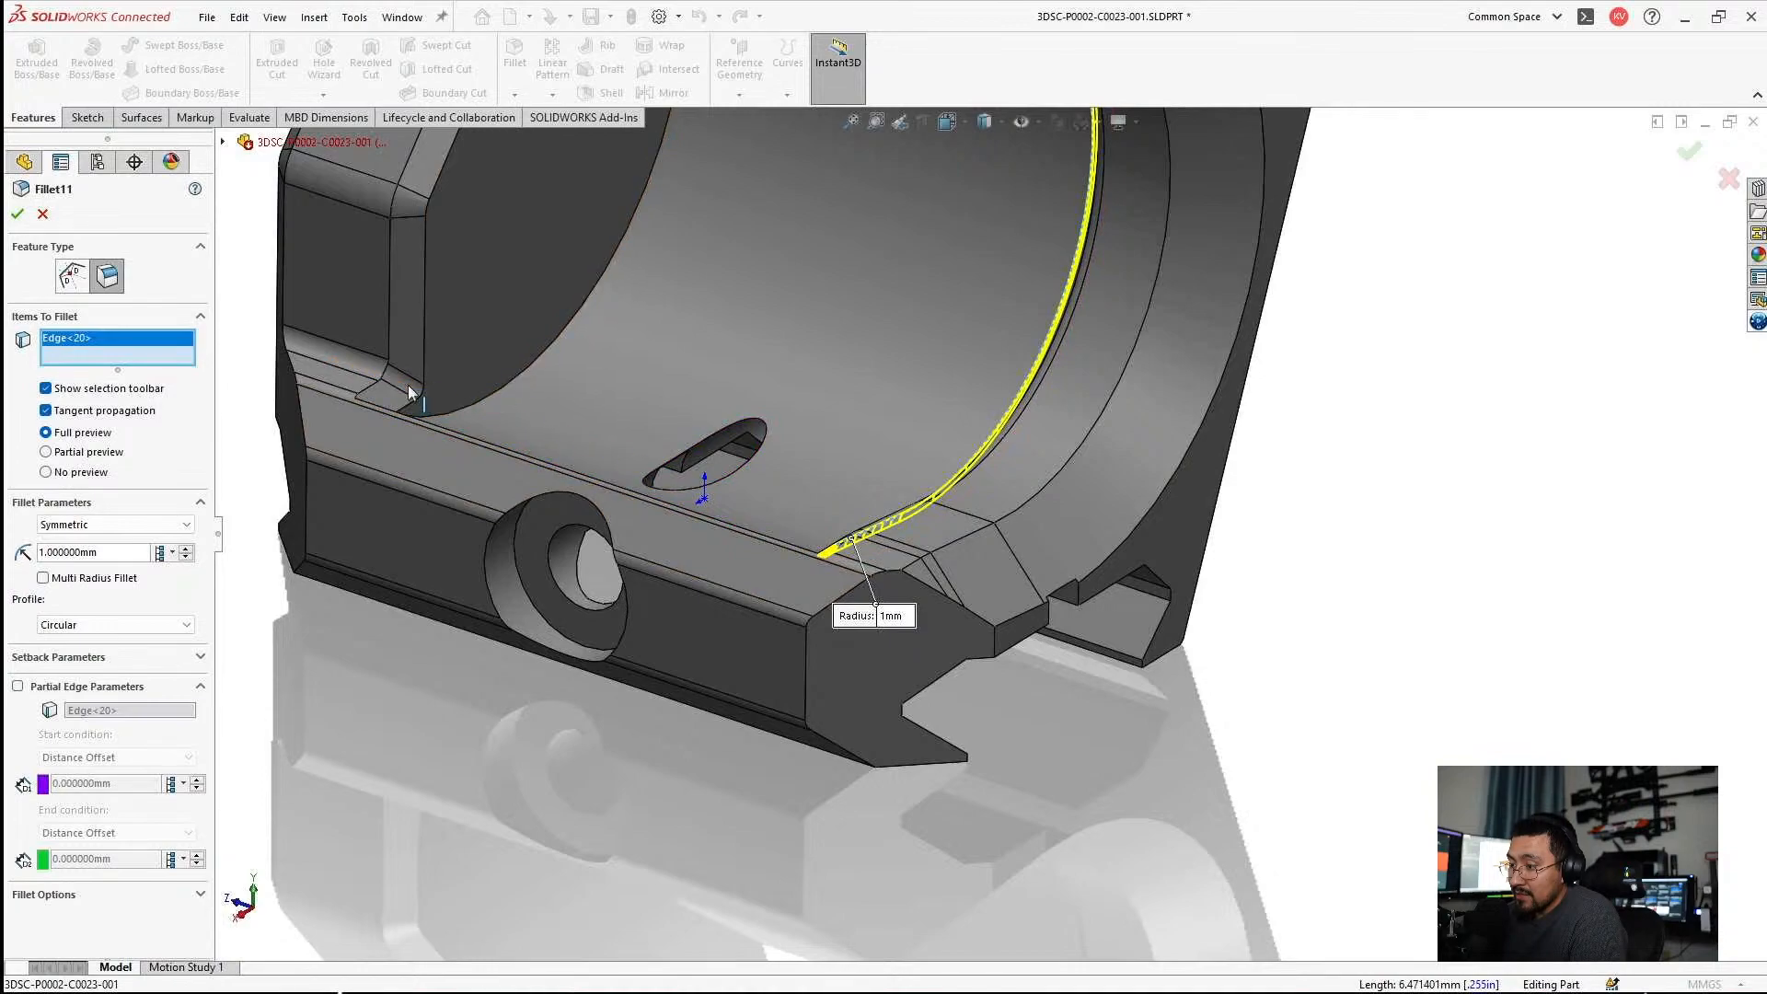
{"action": "left_click", "coordinate": [425, 362]}
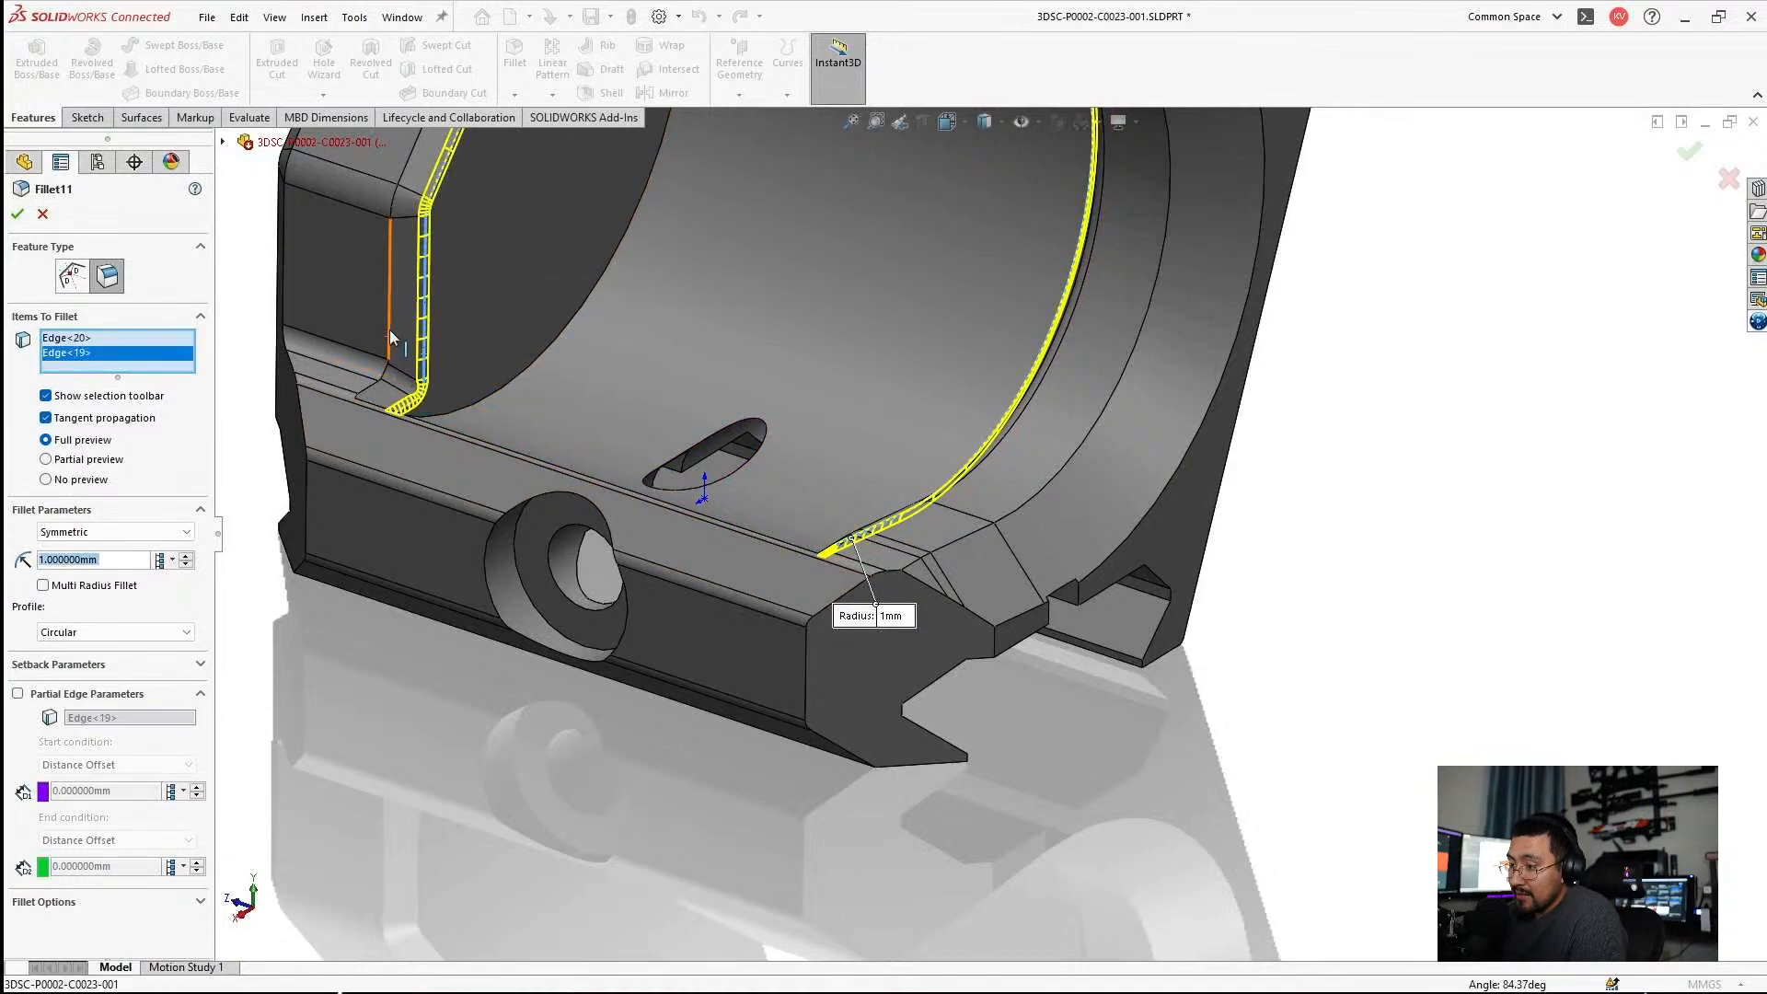
{"action": "left_click", "coordinate": [389, 331]}
{"action": "left_click", "coordinate": [389, 335]}
{"action": "scroll", "coordinate": [464, 423], "scroll_direction": "up", "scroll_amount": 5}
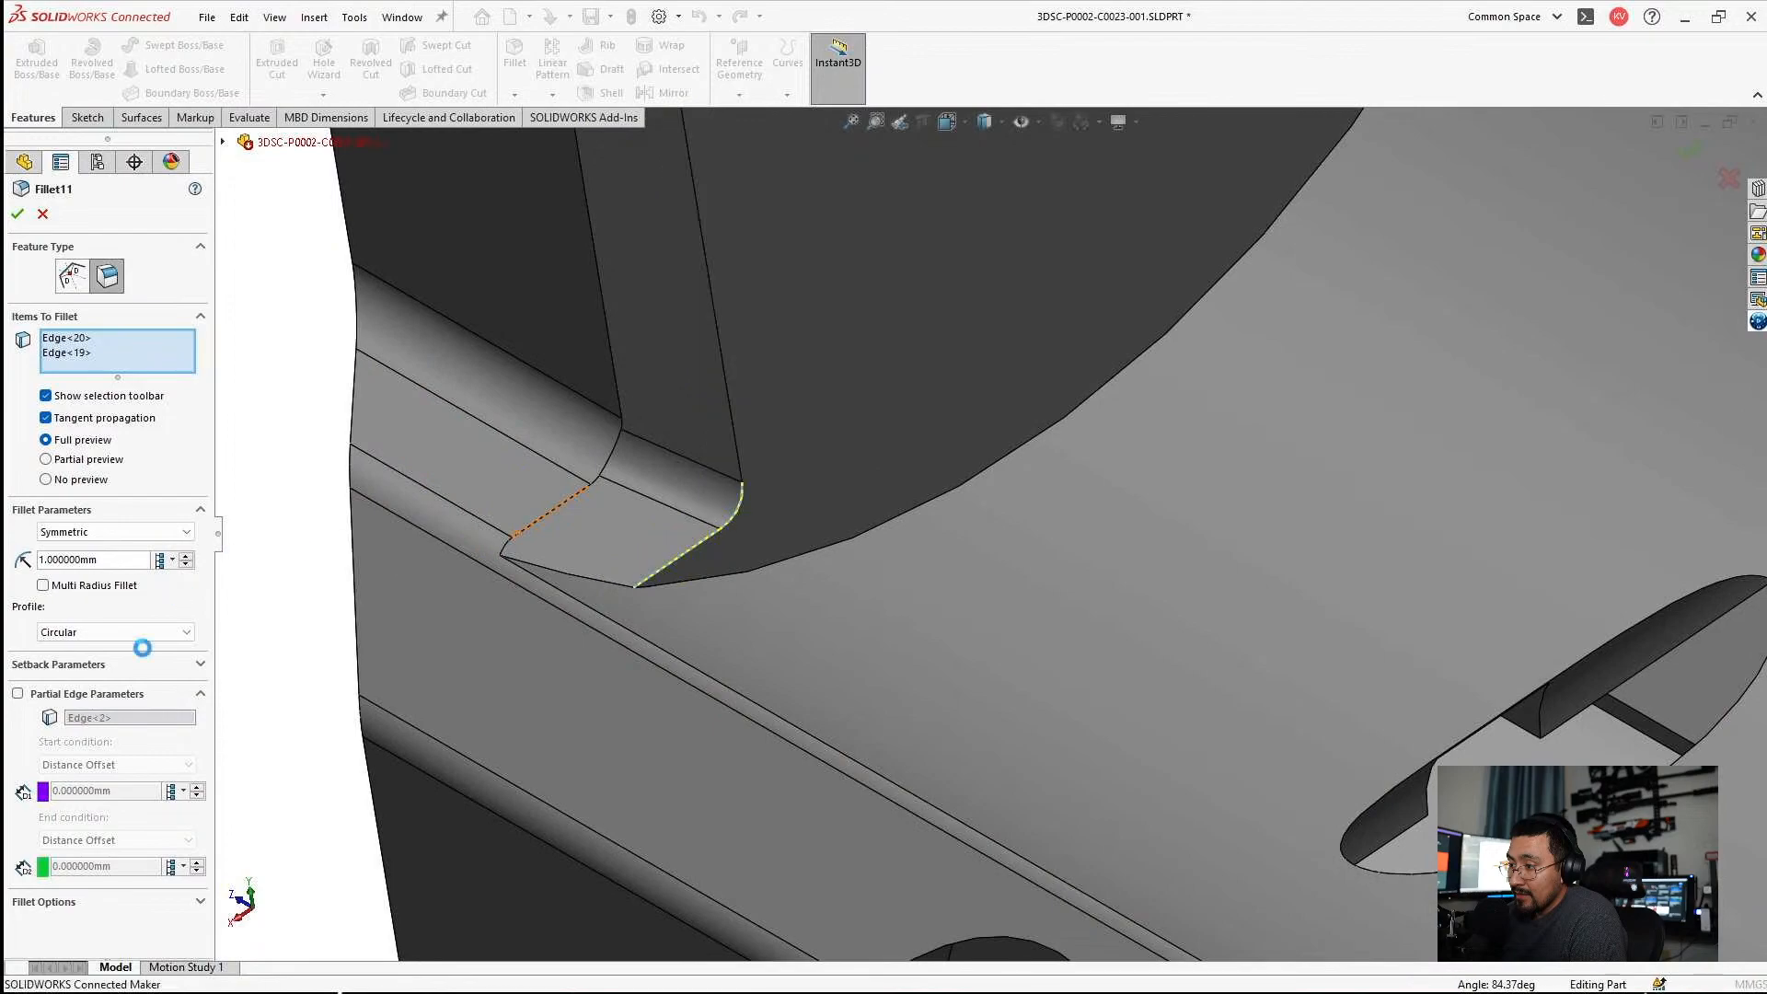
Roll the model back to before Fillet11 and add the opposite lug's foot and vertical edges to the 1 mm Fillet24.
{"action": "left_click_drag", "start_coordinate": [106, 705], "coordinate": [100, 679]}
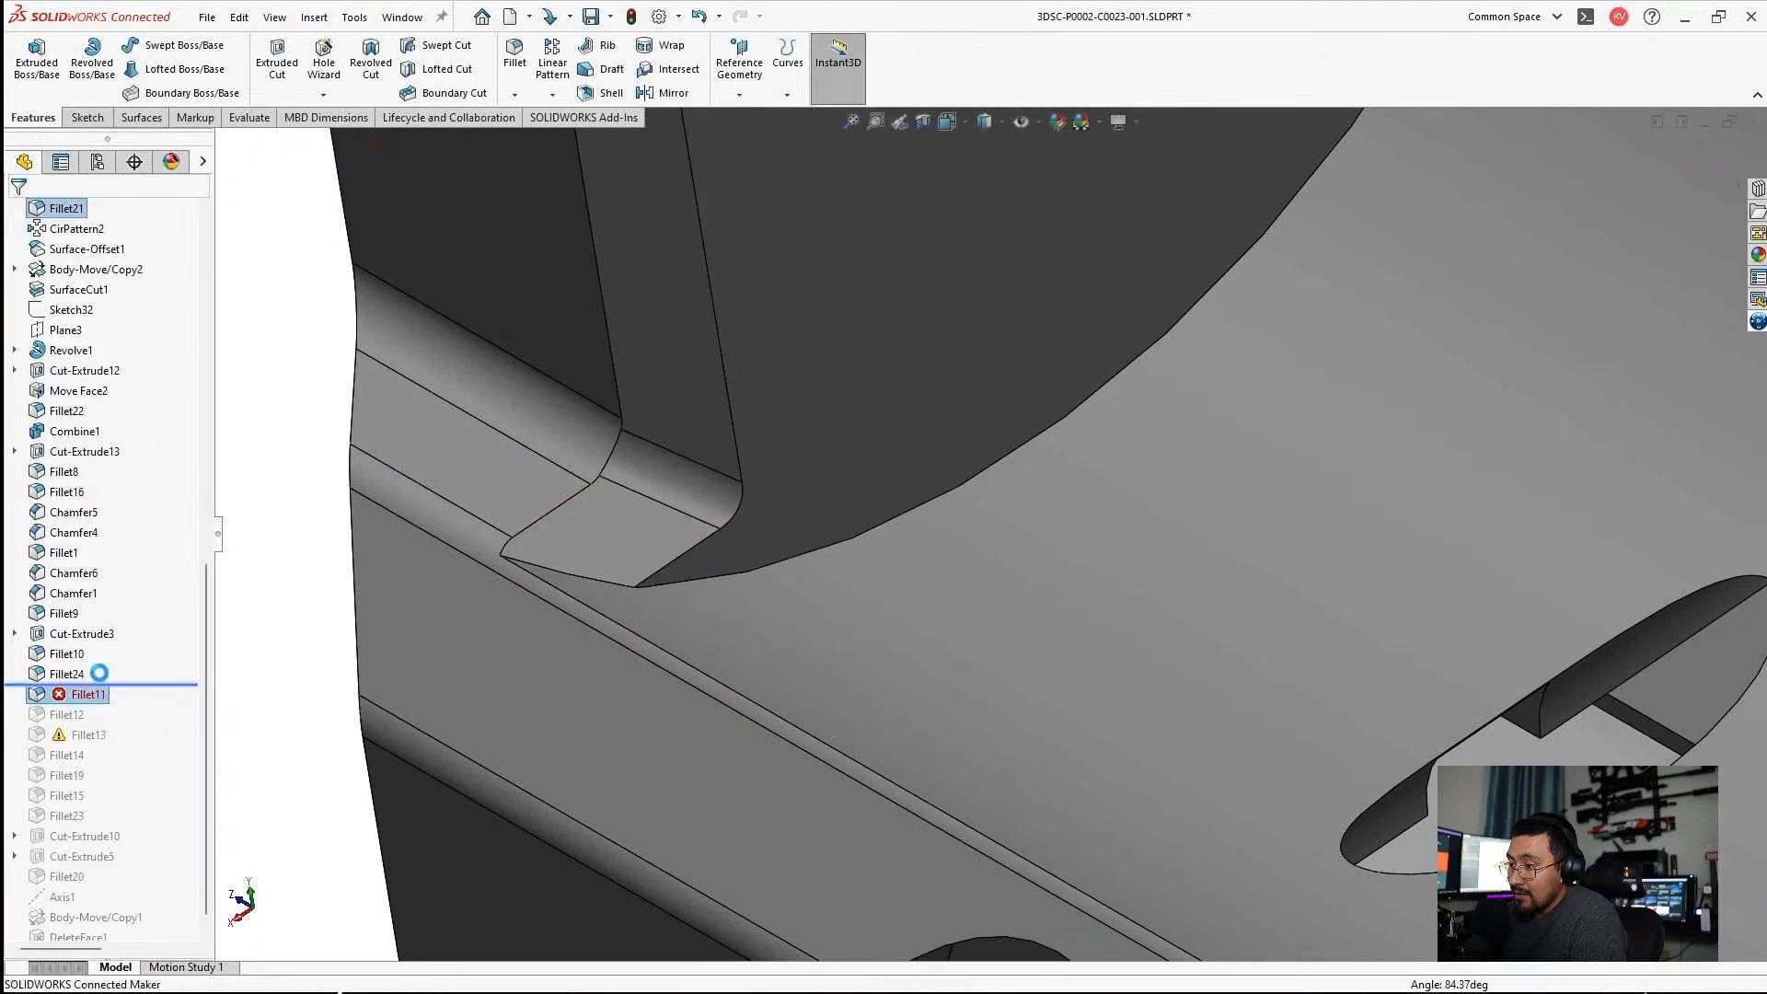
{"action": "left_click", "coordinate": [79, 675]}
{"action": "left_click", "coordinate": [80, 617]}
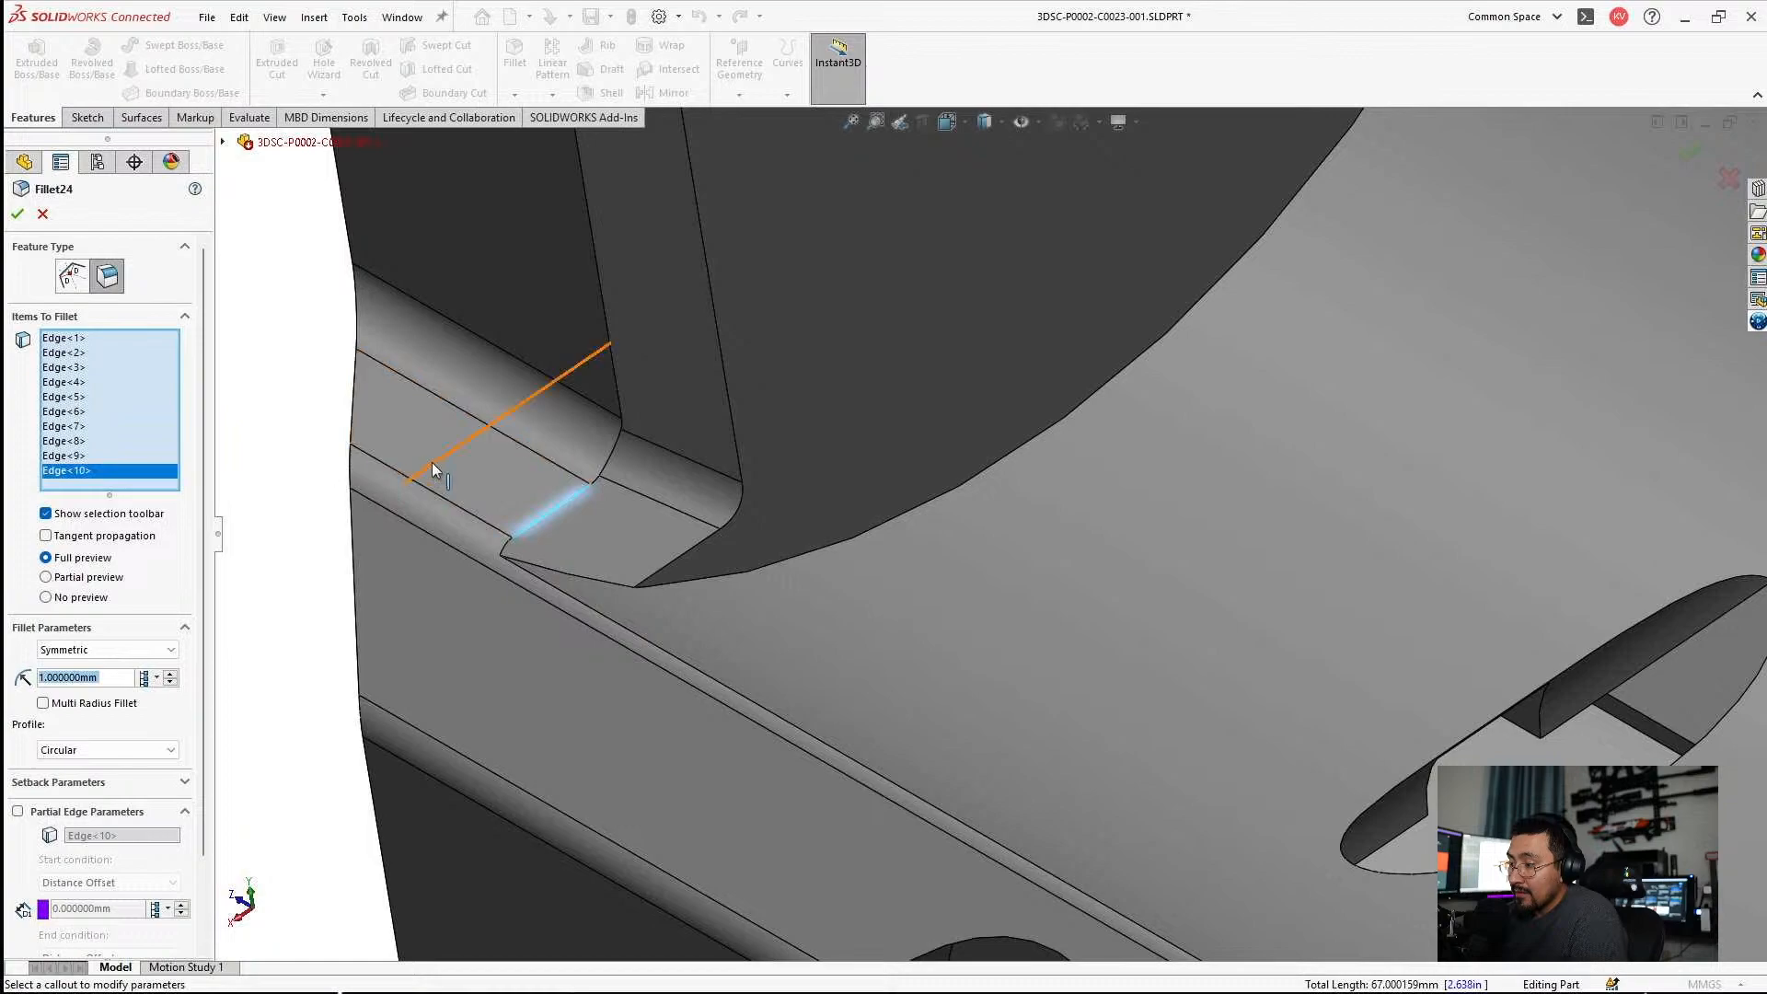
{"action": "left_click", "coordinate": [610, 451]}
{"action": "left_click", "coordinate": [623, 409]}
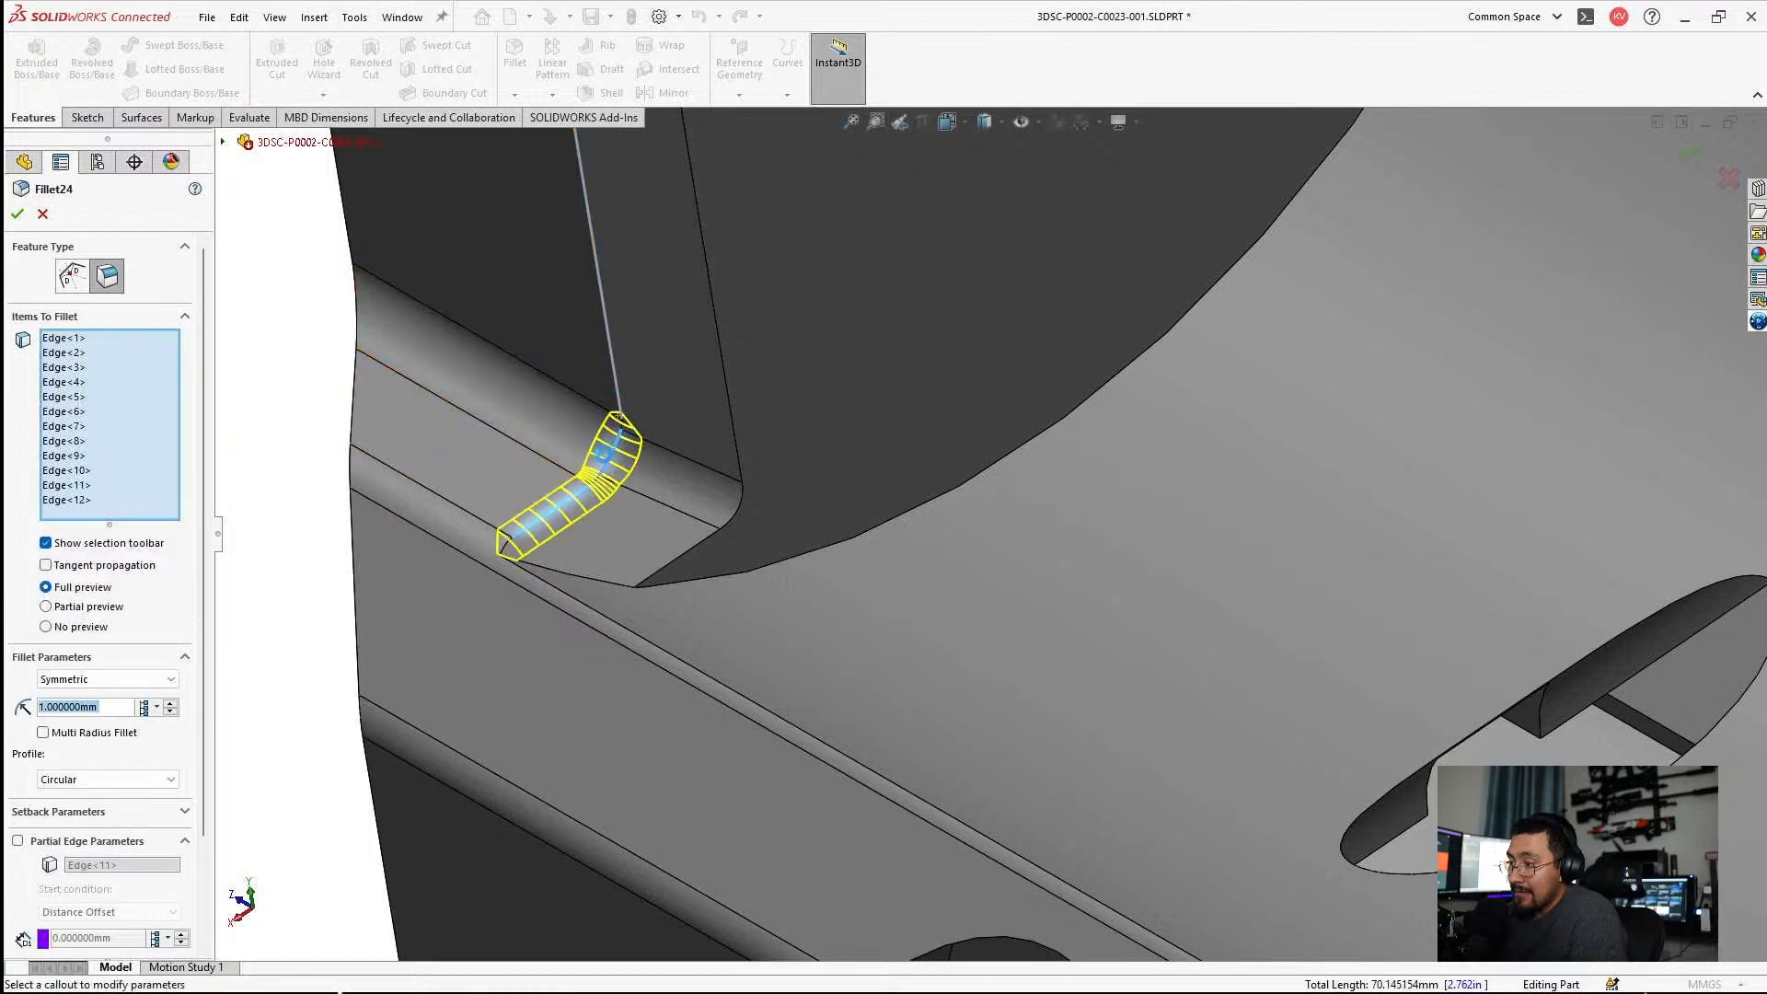
{"action": "left_click", "coordinate": [599, 478]}
{"action": "scroll", "coordinate": [704, 545], "scroll_direction": "up", "scroll_amount": 5}
{"action": "middle_click_drag", "start_coordinate": [704, 544], "coordinate": [900, 337]}
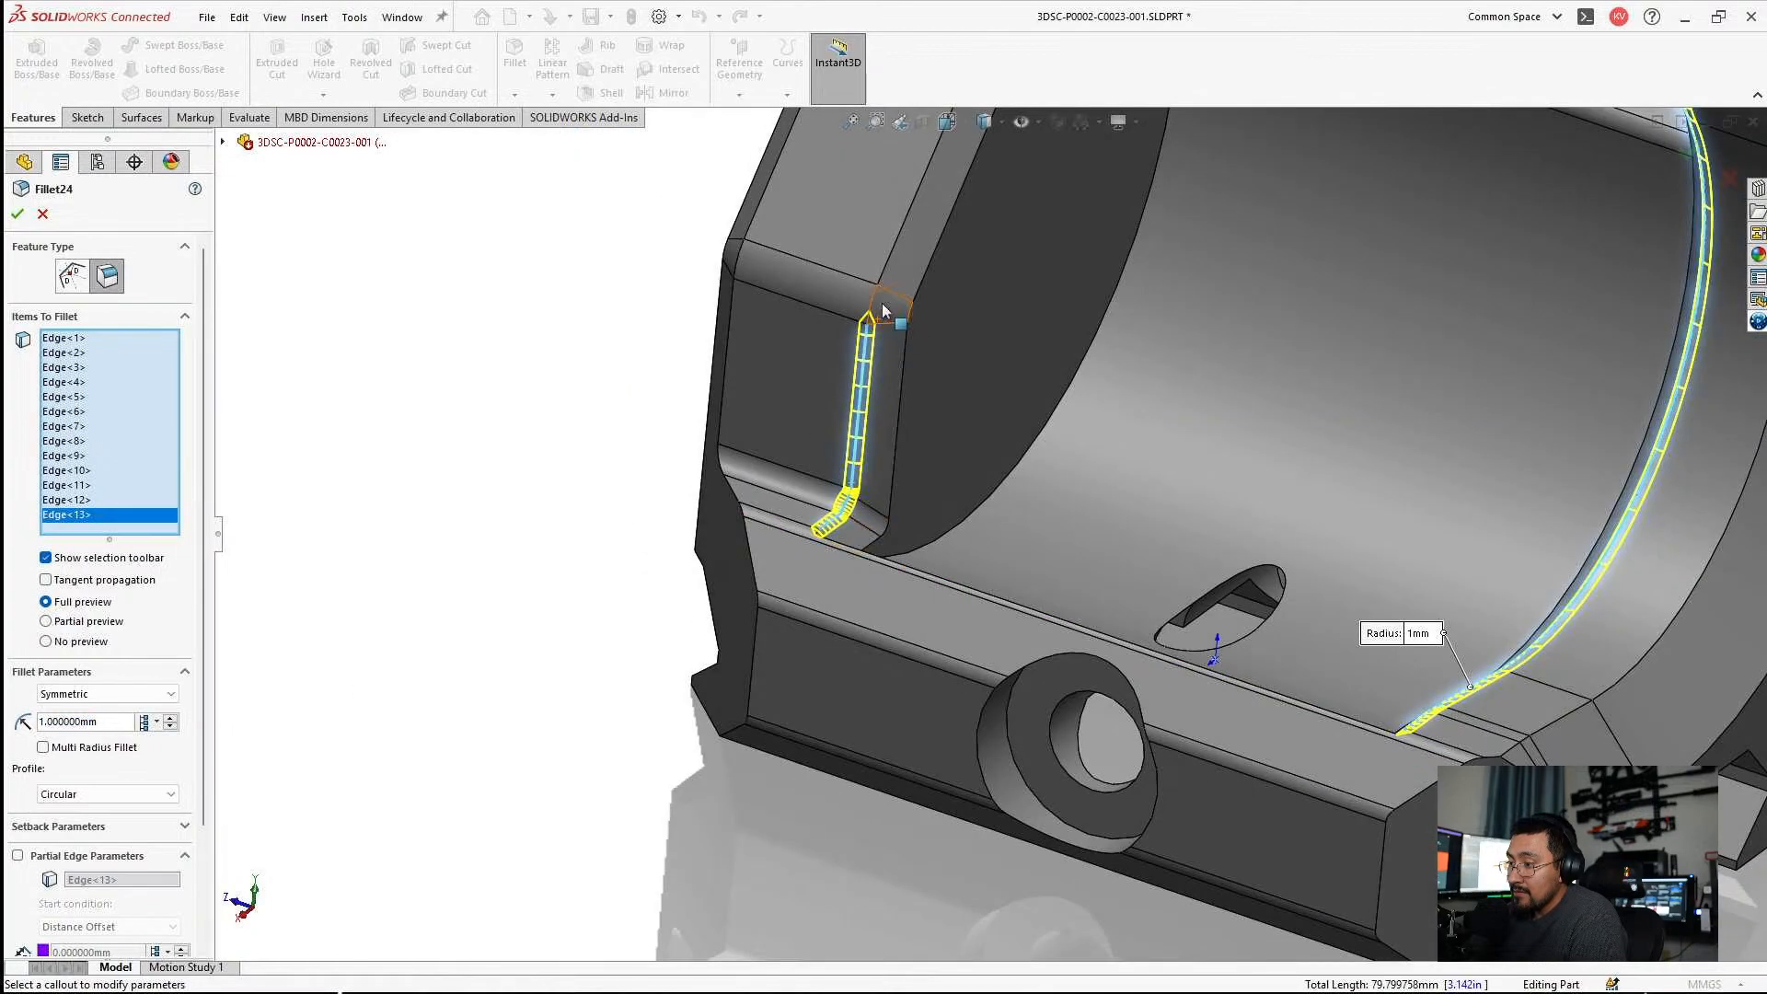
Add the remaining edge segments from the opposite lug's upper corner around to the gap at the joint, and accept Fillet24 at 1 mm.
{"action": "left_click", "coordinate": [876, 304]}
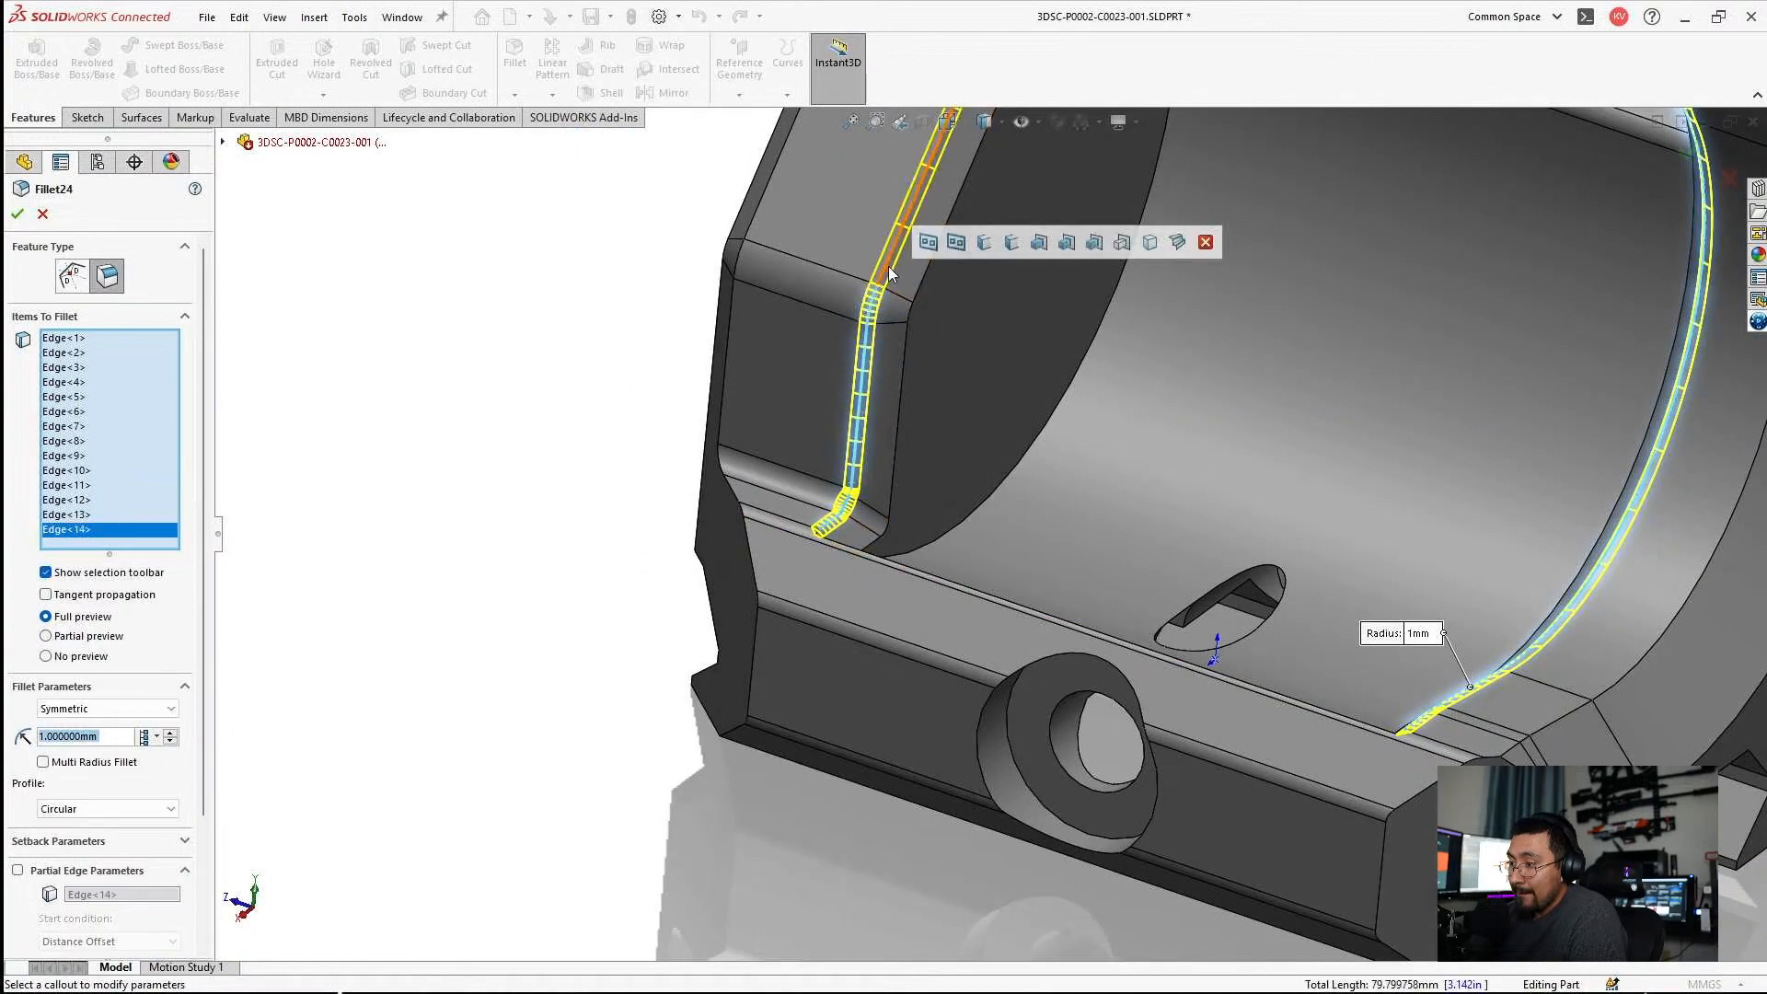
{"action": "left_click", "coordinate": [871, 279]}
{"action": "middle_click_drag", "start_coordinate": [871, 279], "coordinate": [1002, 340]}
{"action": "scroll", "coordinate": [1038, 280], "scroll_direction": "down", "scroll_amount": 4}
{"action": "left_click", "coordinate": [1035, 294]}
{"action": "left_click", "coordinate": [1003, 341]}
{"action": "left_click", "coordinate": [998, 241]}
{"action": "middle_click_drag", "start_coordinate": [998, 241], "coordinate": [872, 339]}
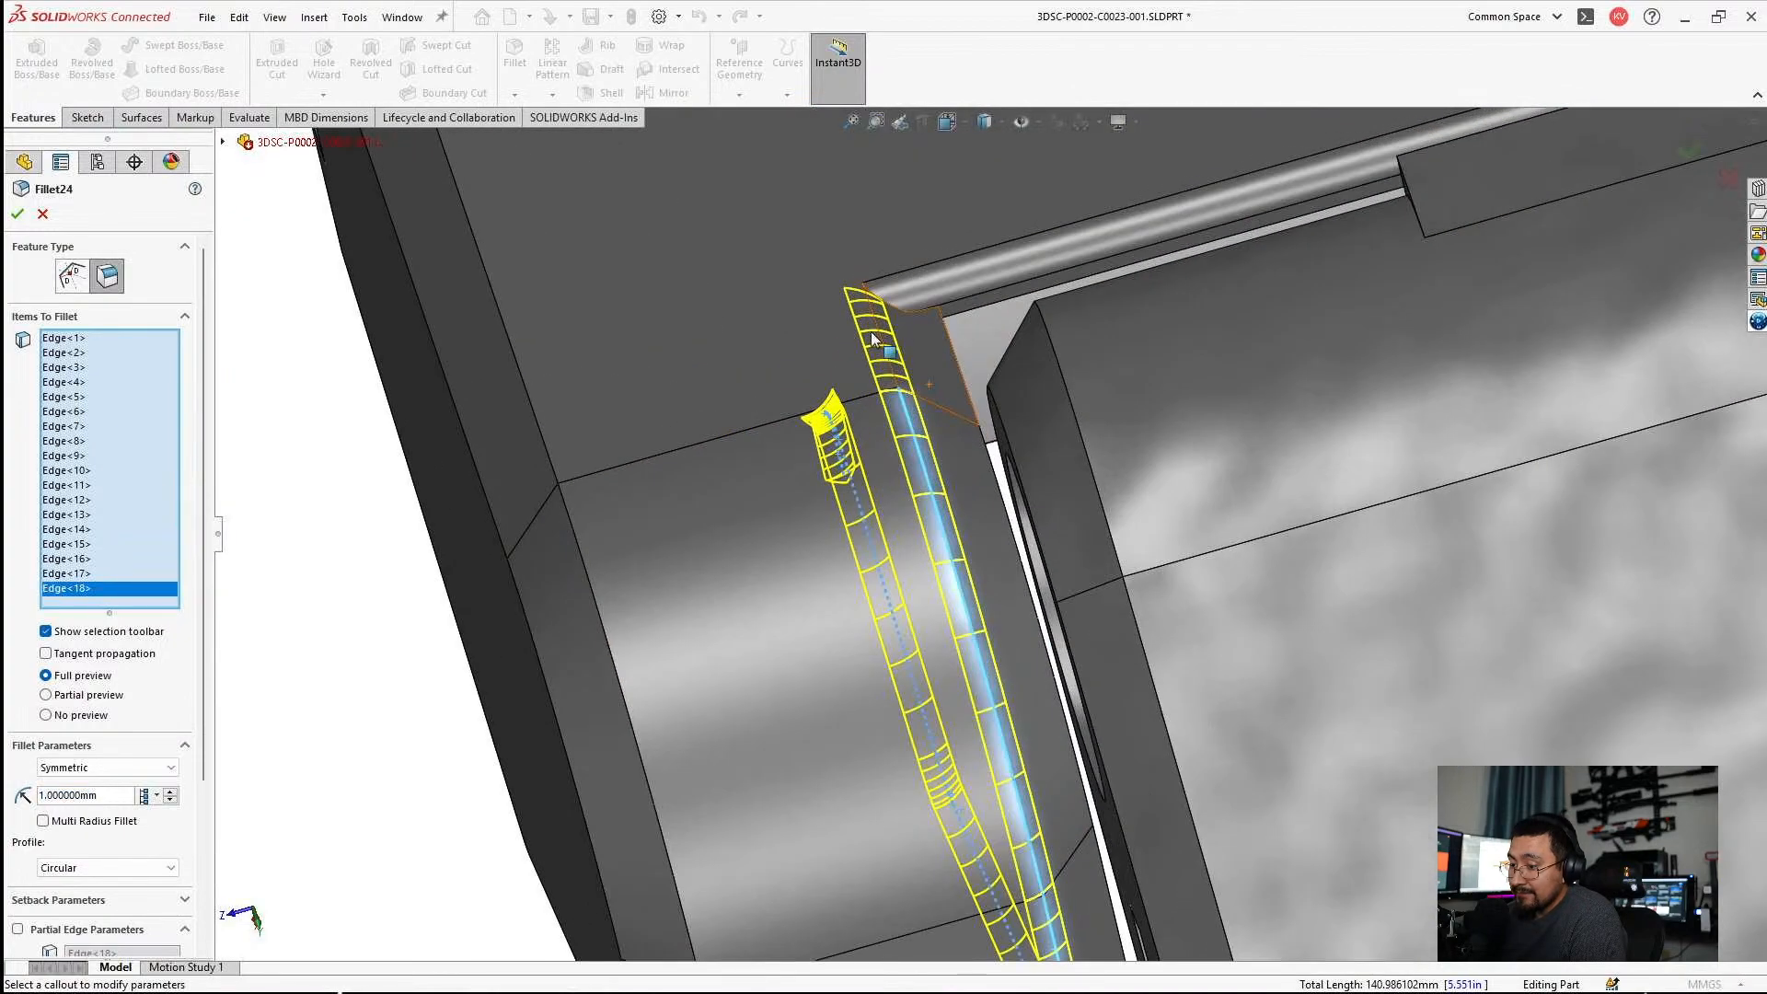
{"action": "left_click", "coordinate": [879, 343]}
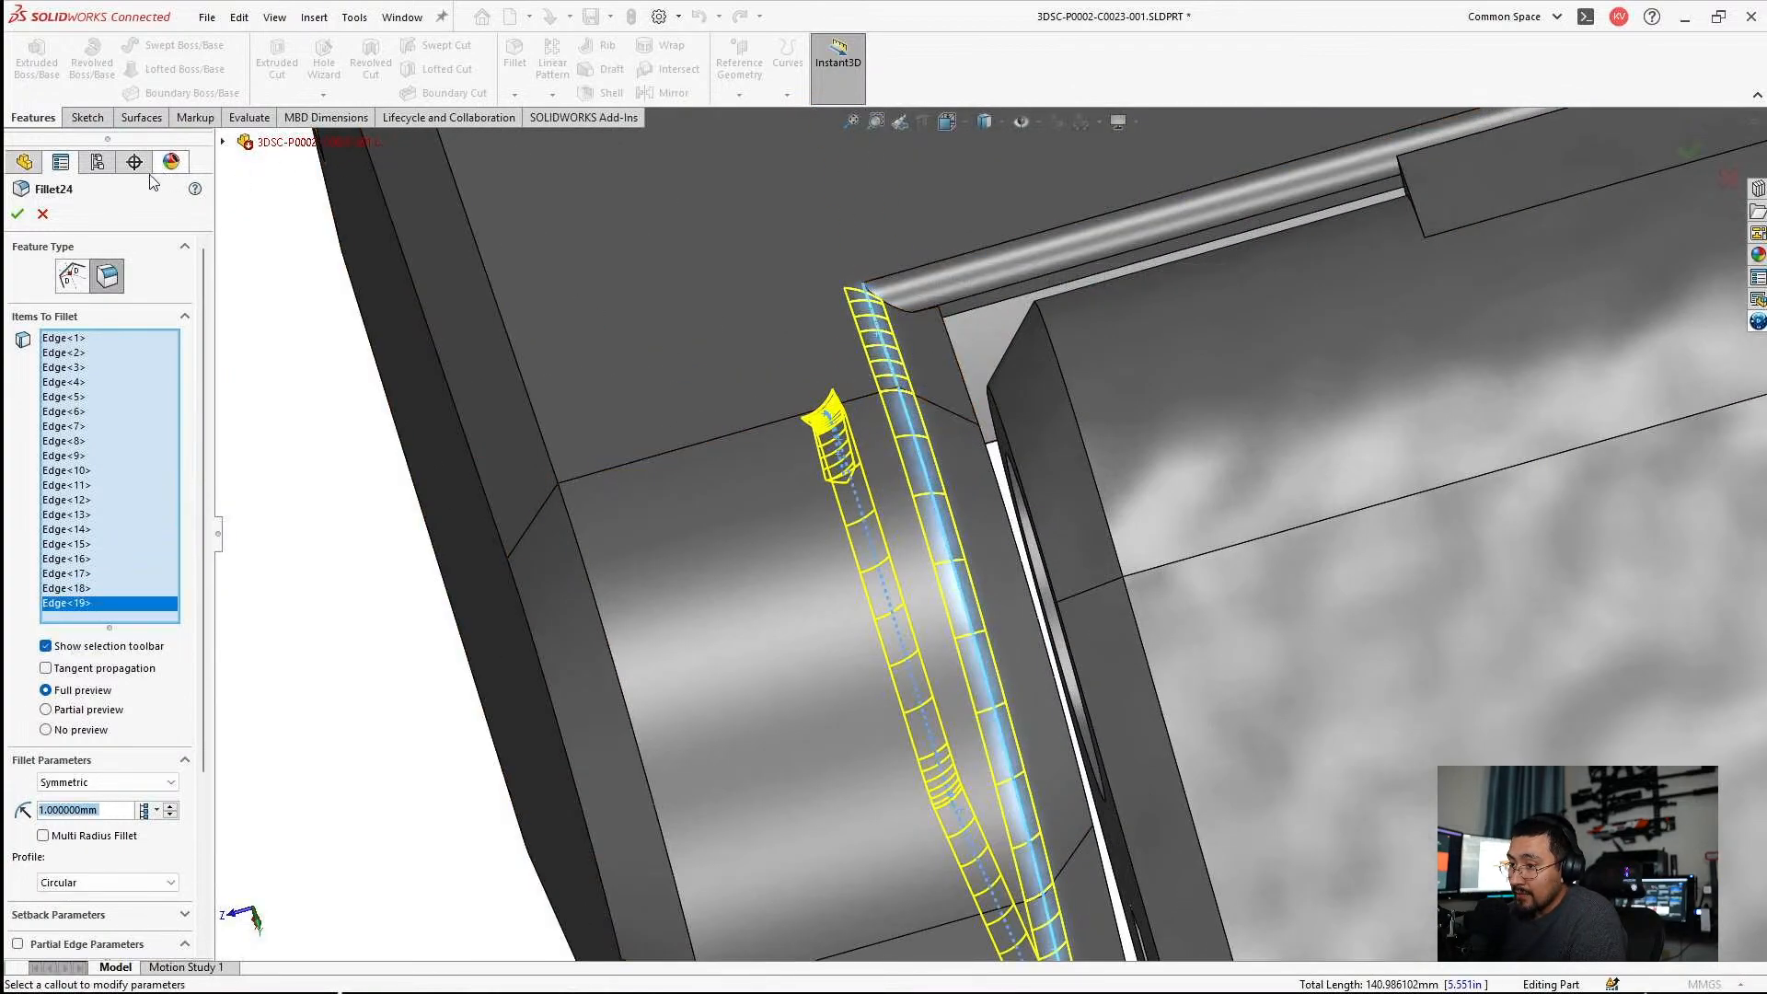
{"action": "left_click", "coordinate": [17, 217]}
Roll the model forward to include Fillet11 and inspect the fillets around the opposite lug.
{"action": "scroll", "coordinate": [782, 439], "scroll_direction": "up", "scroll_amount": 4}
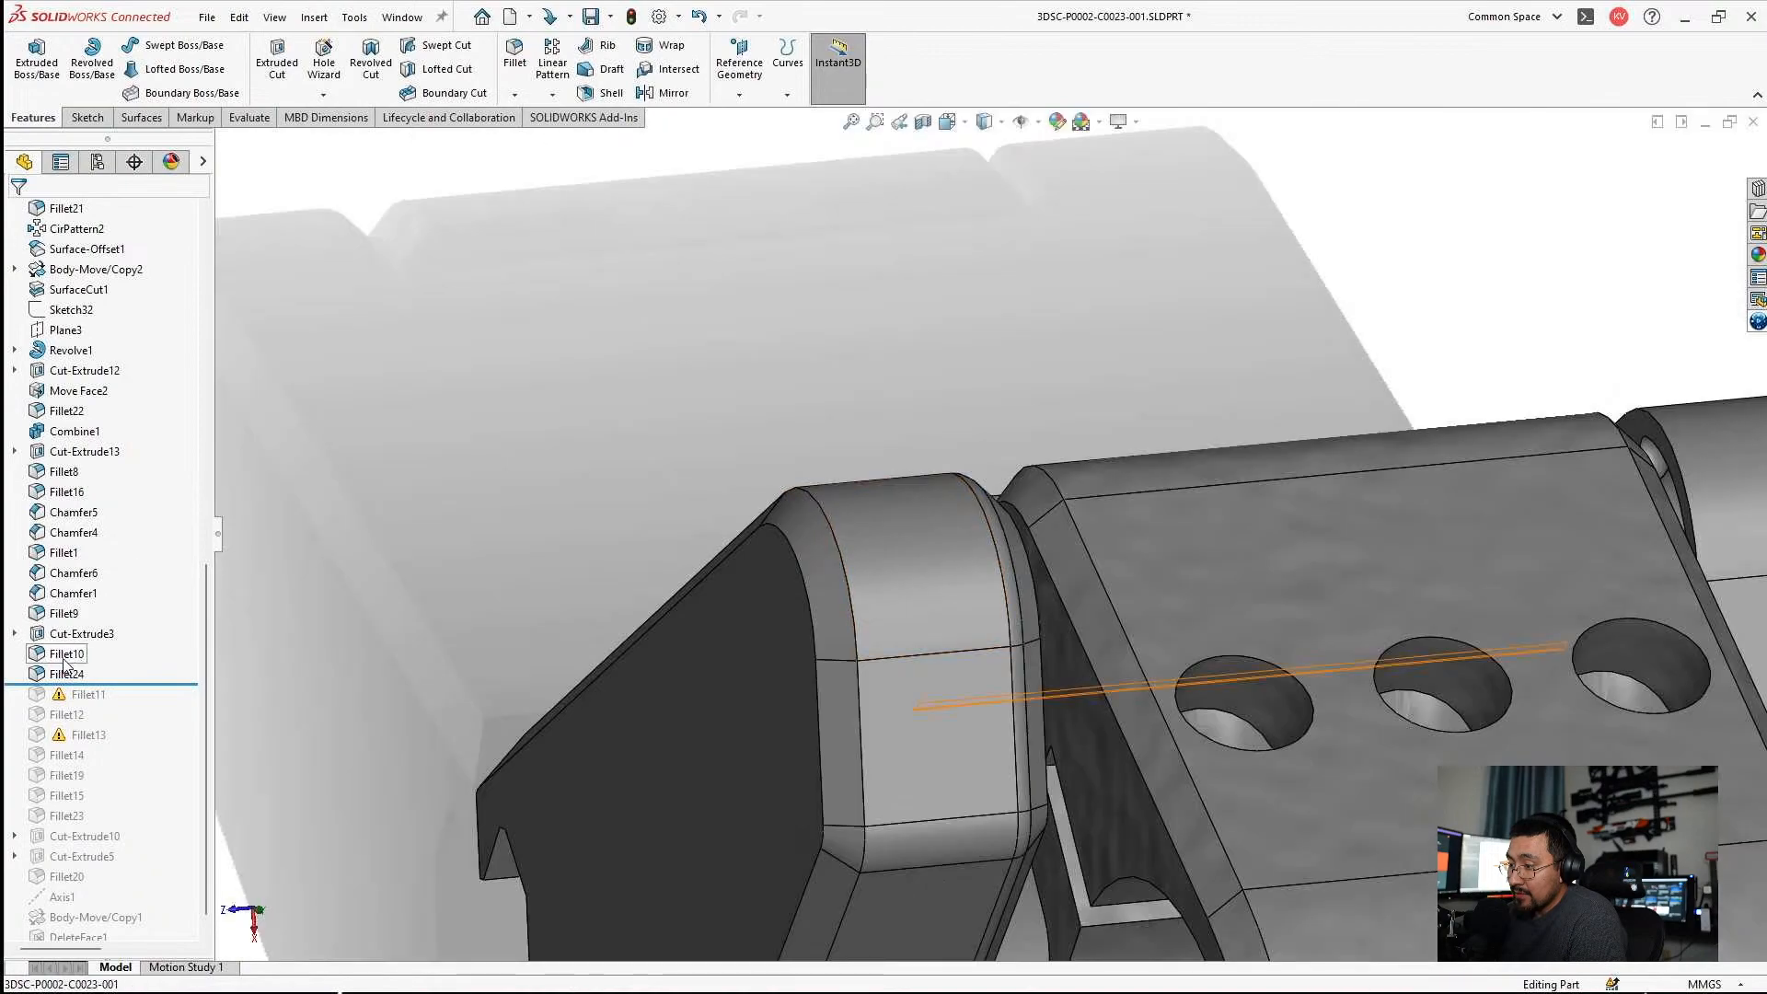
{"action": "left_click_drag", "start_coordinate": [124, 684], "coordinate": [132, 704]}
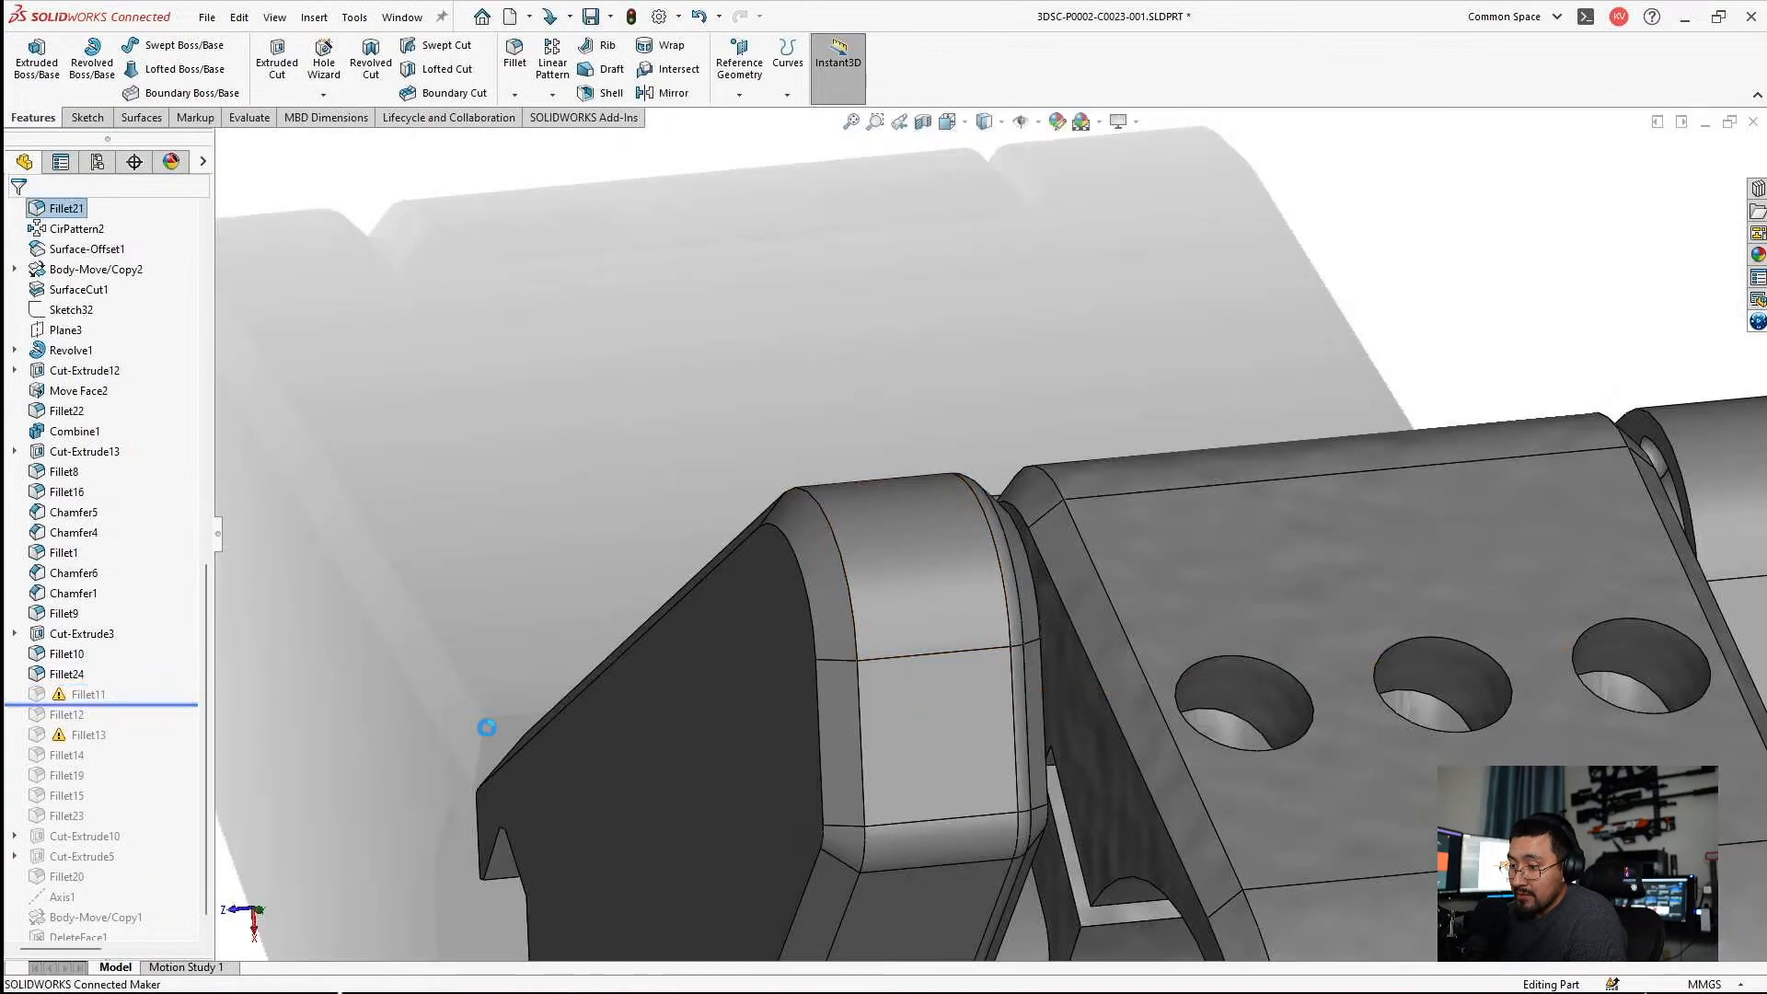
{"action": "scroll", "coordinate": [840, 742], "scroll_direction": "up", "scroll_amount": 4}
{"action": "middle_click_drag", "start_coordinate": [840, 742], "coordinate": [765, 528]}
{"action": "scroll", "coordinate": [1030, 737], "scroll_direction": "down", "scroll_amount": 2}
{"action": "middle_click_drag", "start_coordinate": [1031, 737], "coordinate": [944, 704]}
{"action": "scroll", "coordinate": [1073, 694], "scroll_direction": "up", "scroll_amount": 5}
{"action": "scroll", "coordinate": [943, 690], "scroll_direction": "down", "scroll_amount": 5}
{"action": "middle_click_drag", "start_coordinate": [948, 617], "coordinate": [930, 658]}
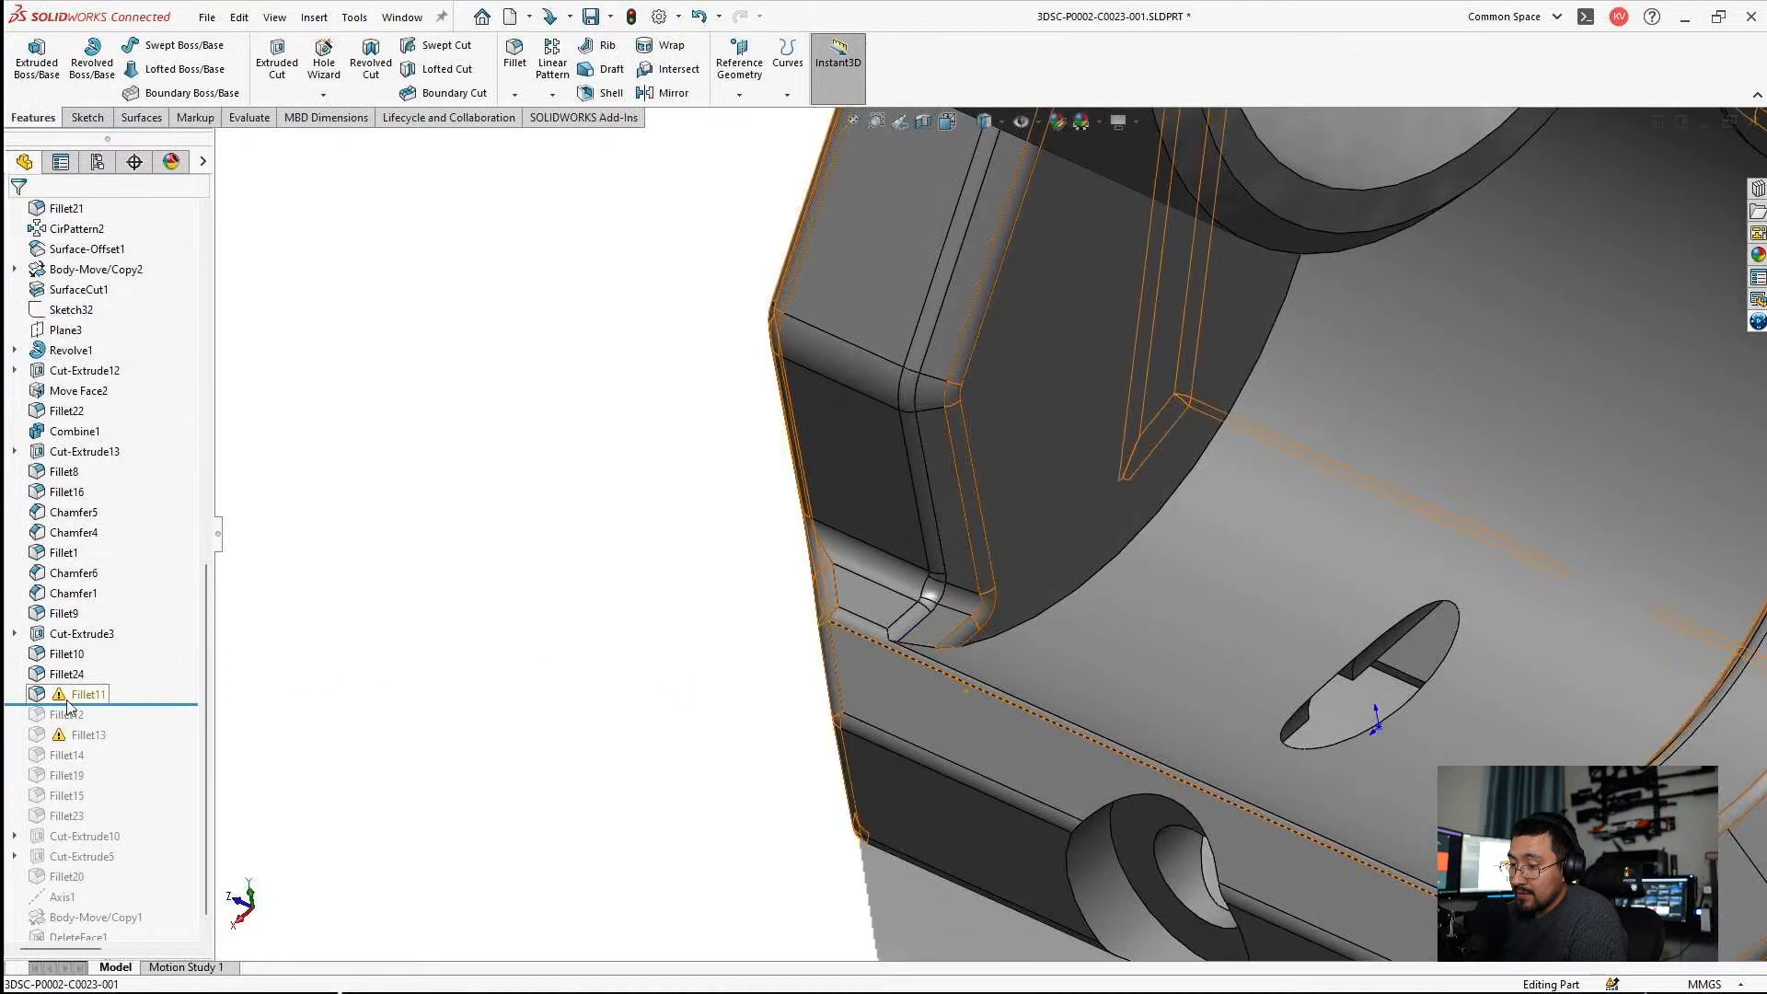
Edit Fillet11 to drop its three missing edge references and accept the repaired 1 mm fillet.
{"action": "left_click", "coordinate": [70, 699]}
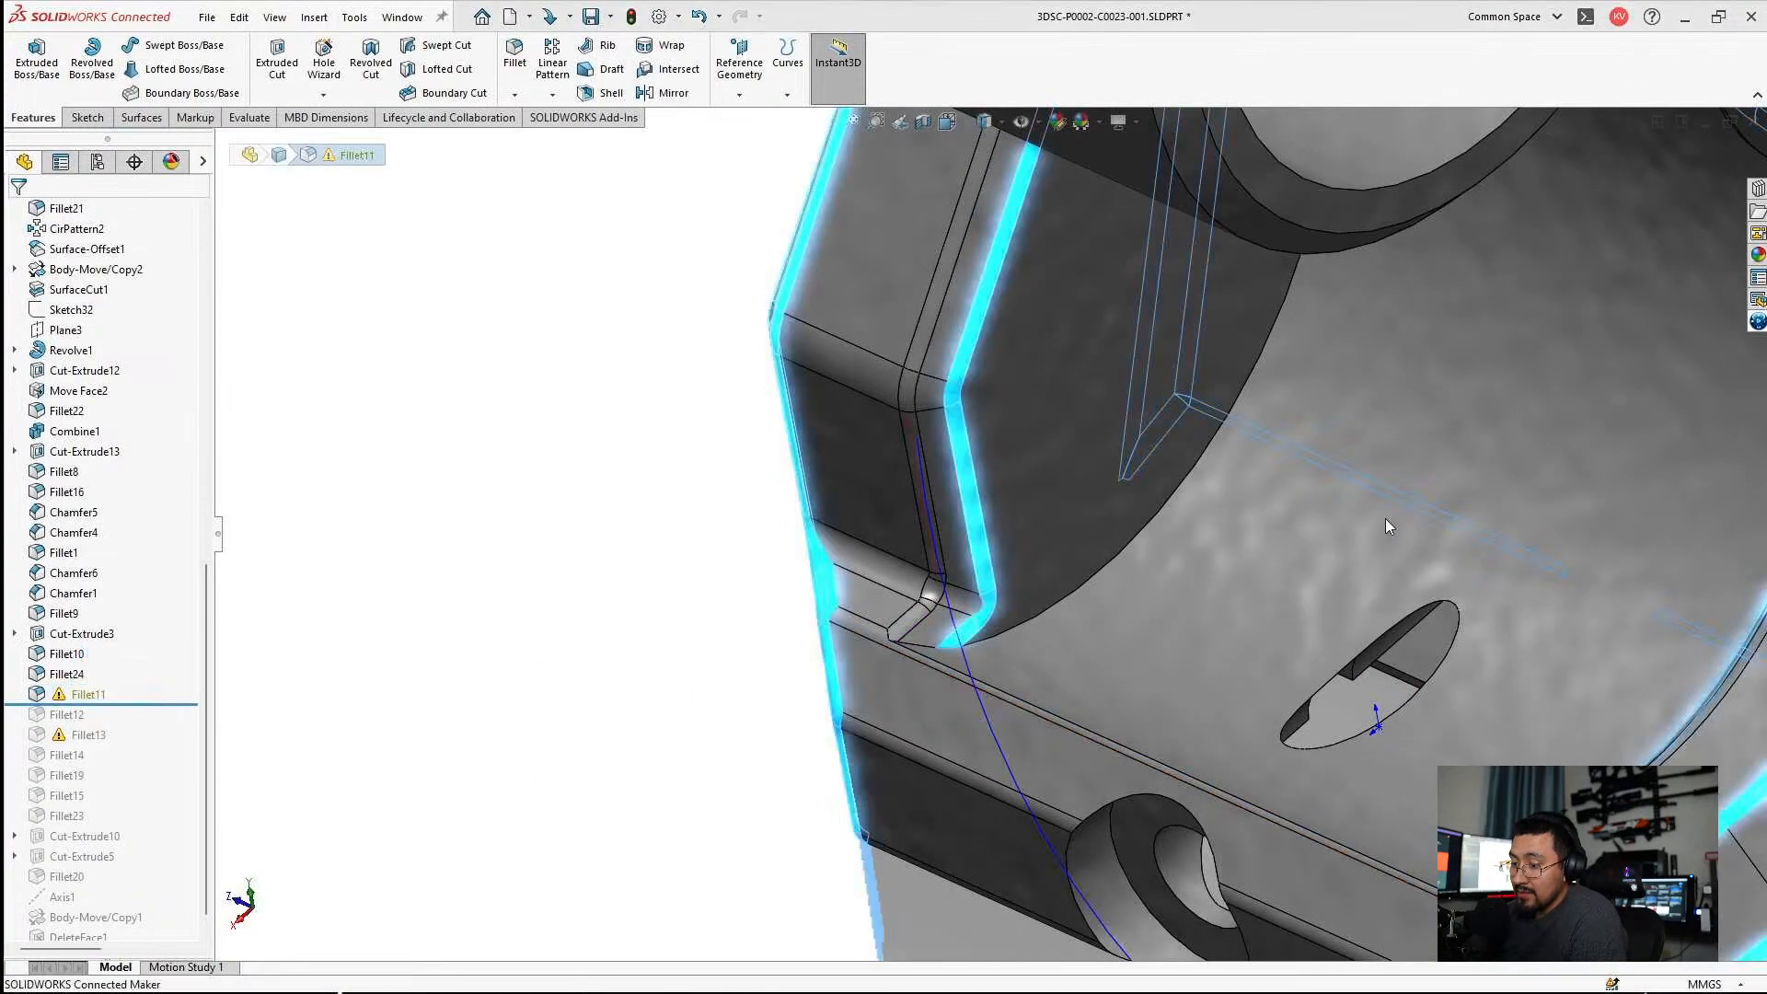
{"action": "key", "text": "e"}
{"action": "left_click", "coordinate": [18, 220]}
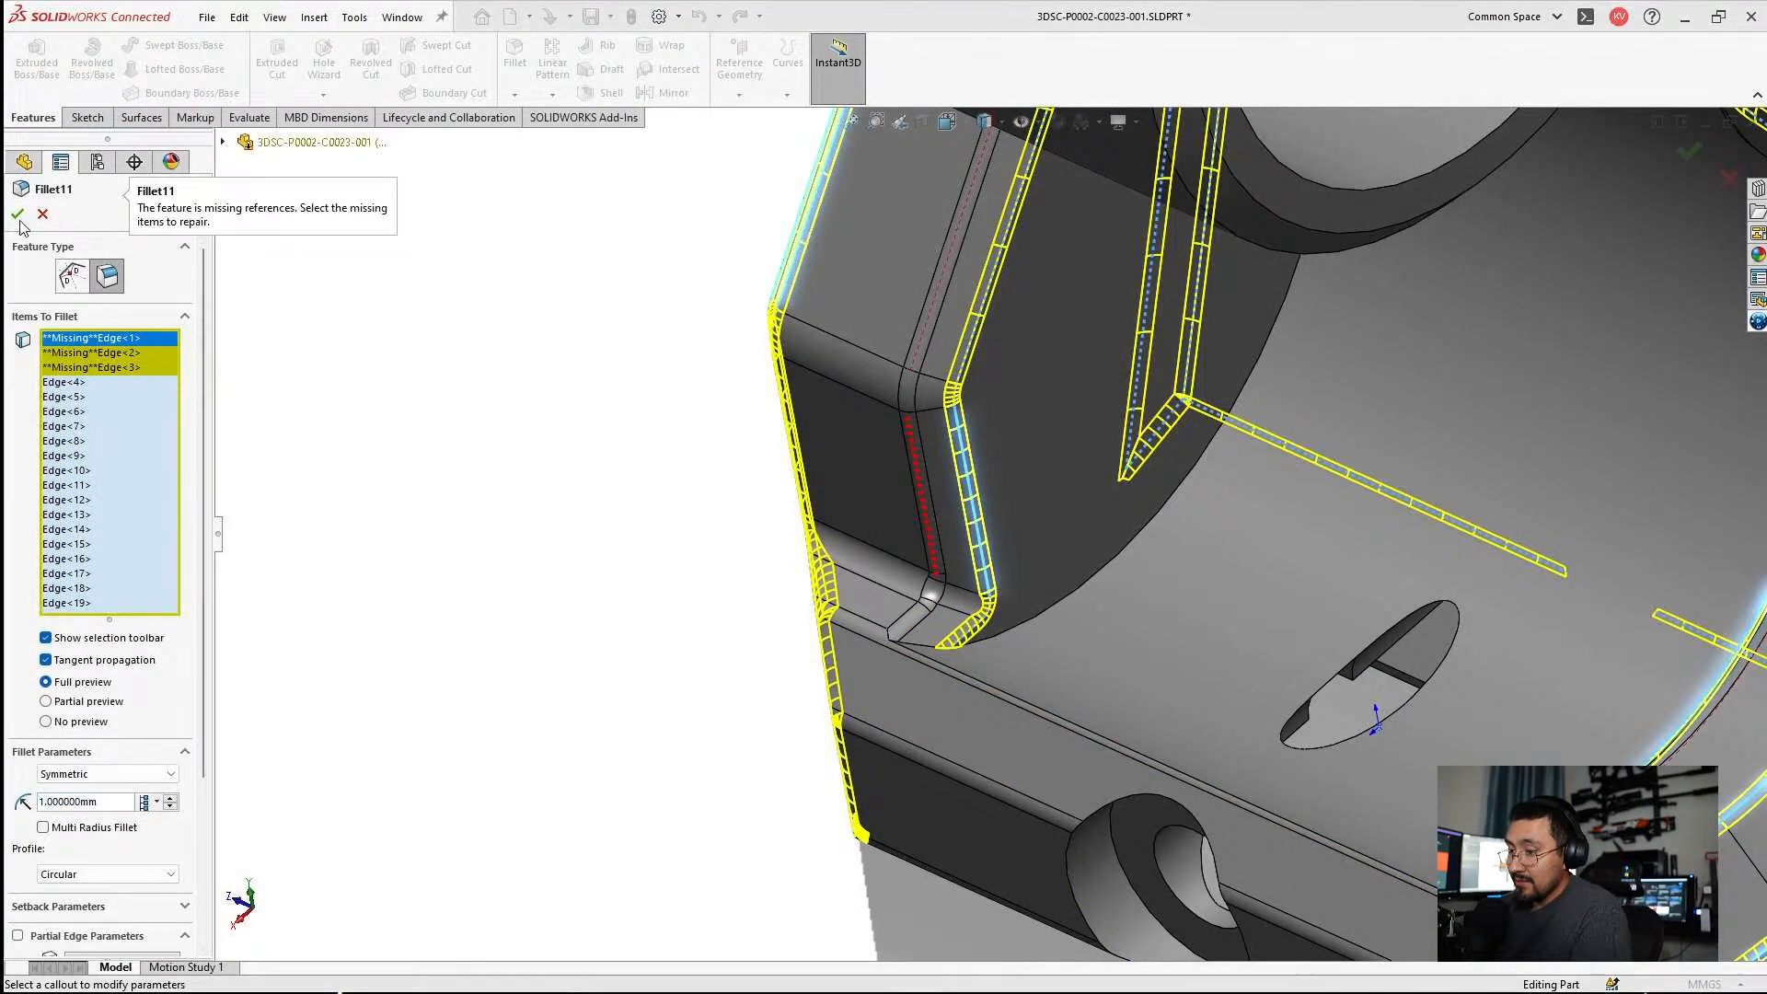
{"action": "left_click", "coordinate": [932, 528]}
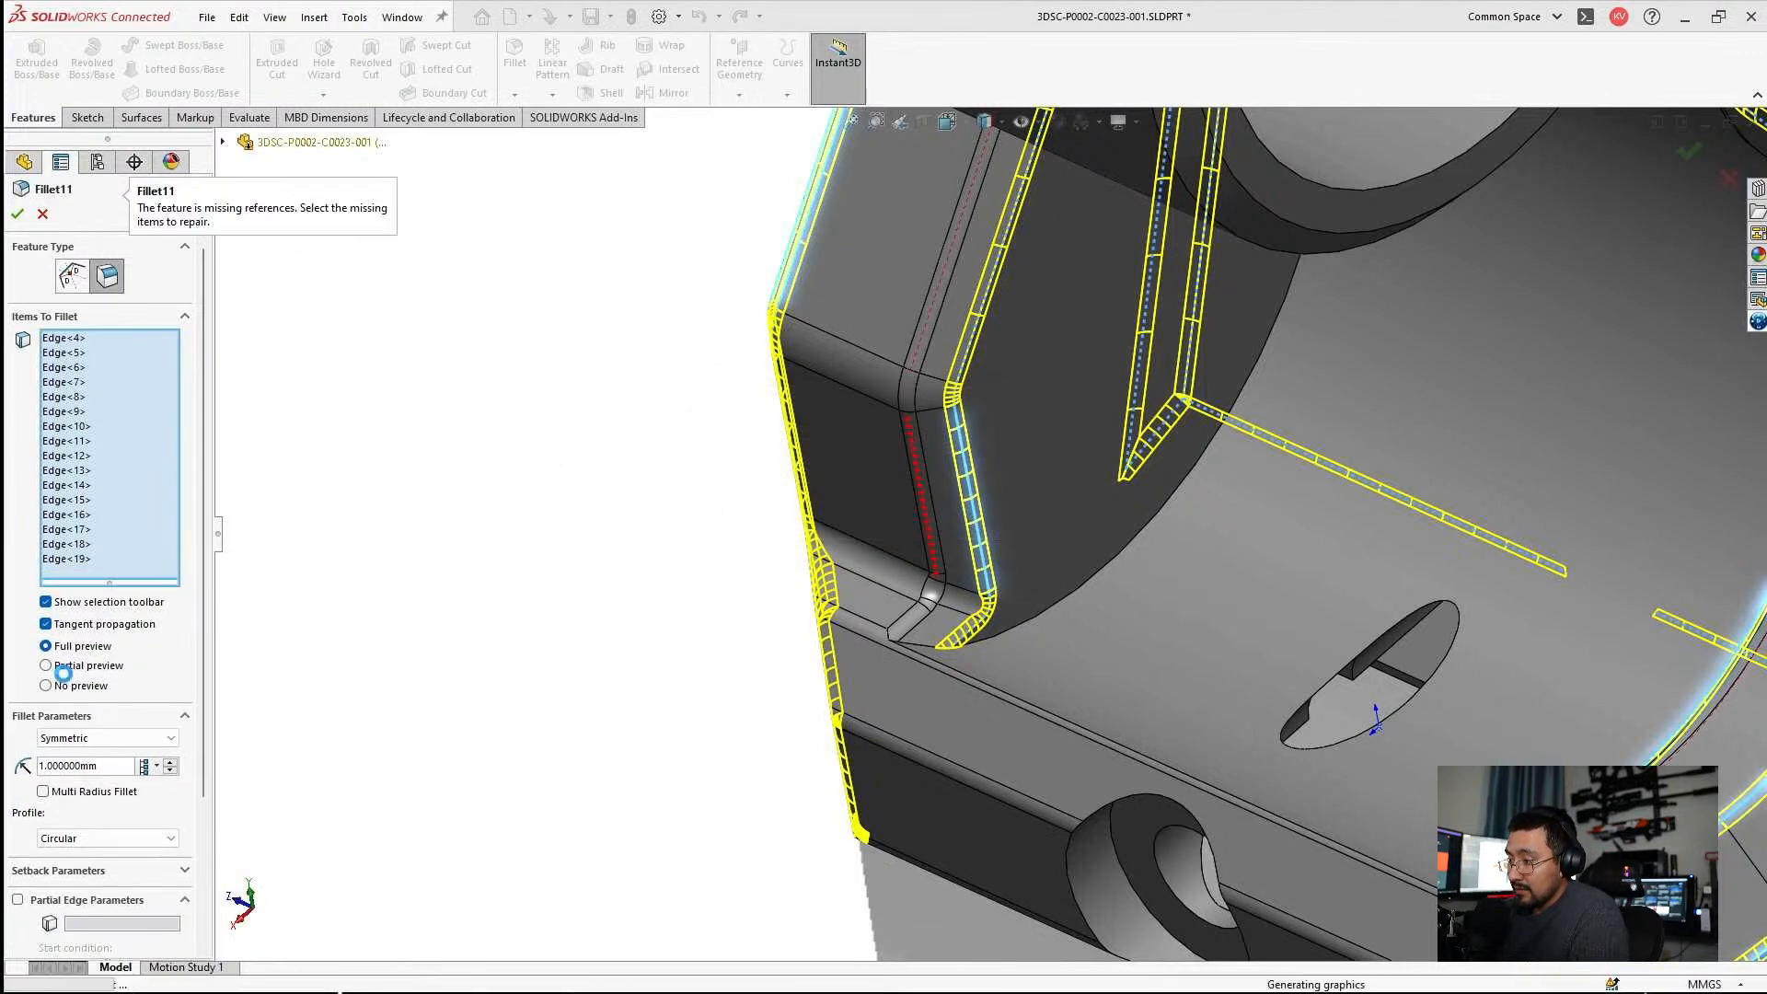
Roll the model forward past DeleteFace1 to the end of the history and toggle the suppression of Body-Move/Copy1.
{"action": "left_click_drag", "start_coordinate": [132, 700], "coordinate": [130, 930]}
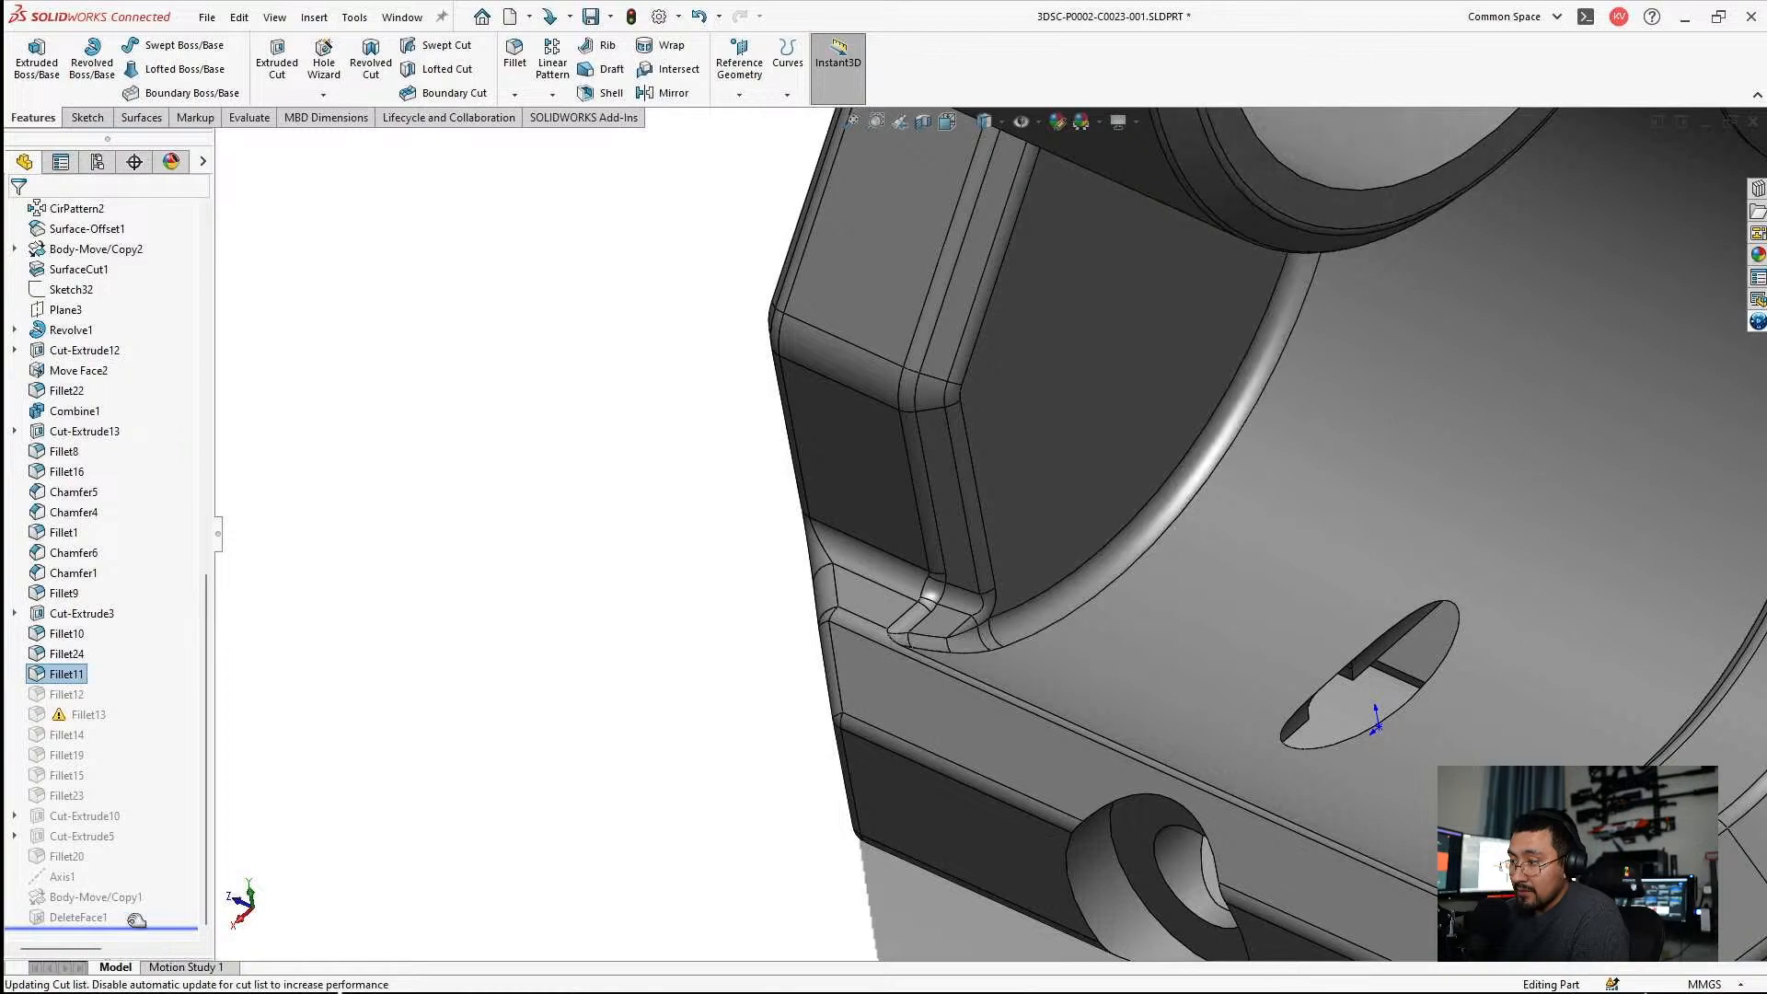
{"action": "left_click", "coordinate": [99, 897]}
{"action": "left_click", "coordinate": [114, 836]}
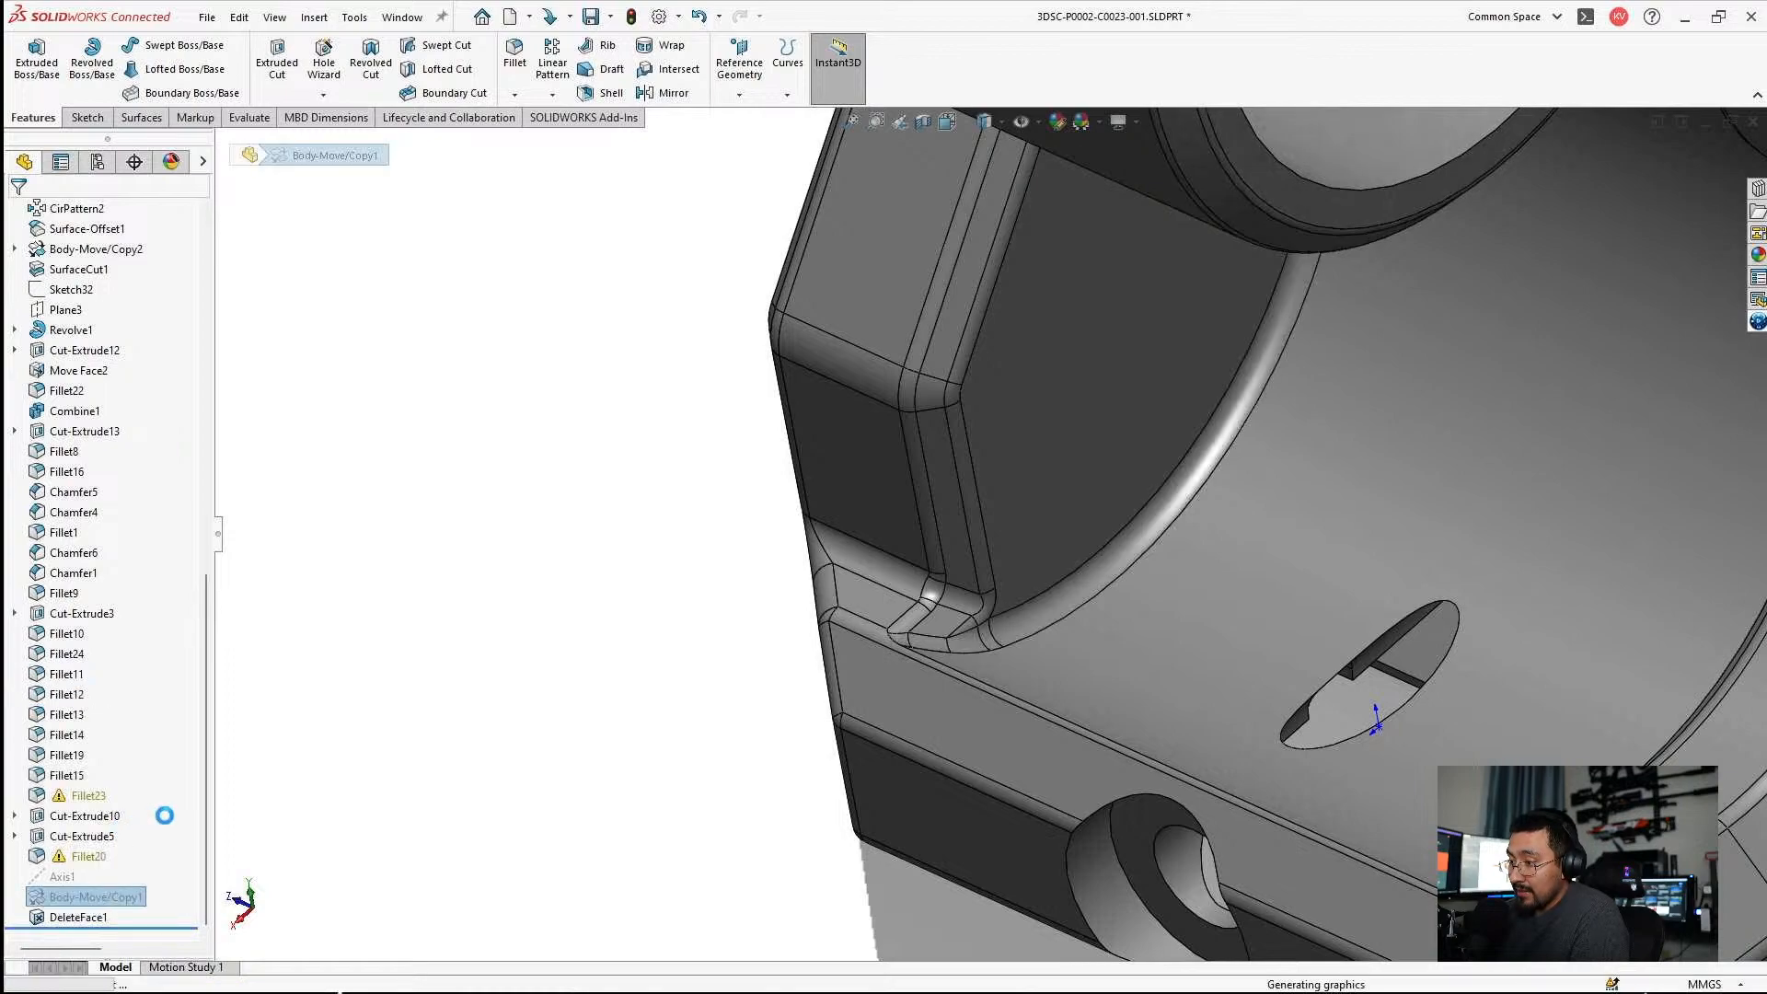
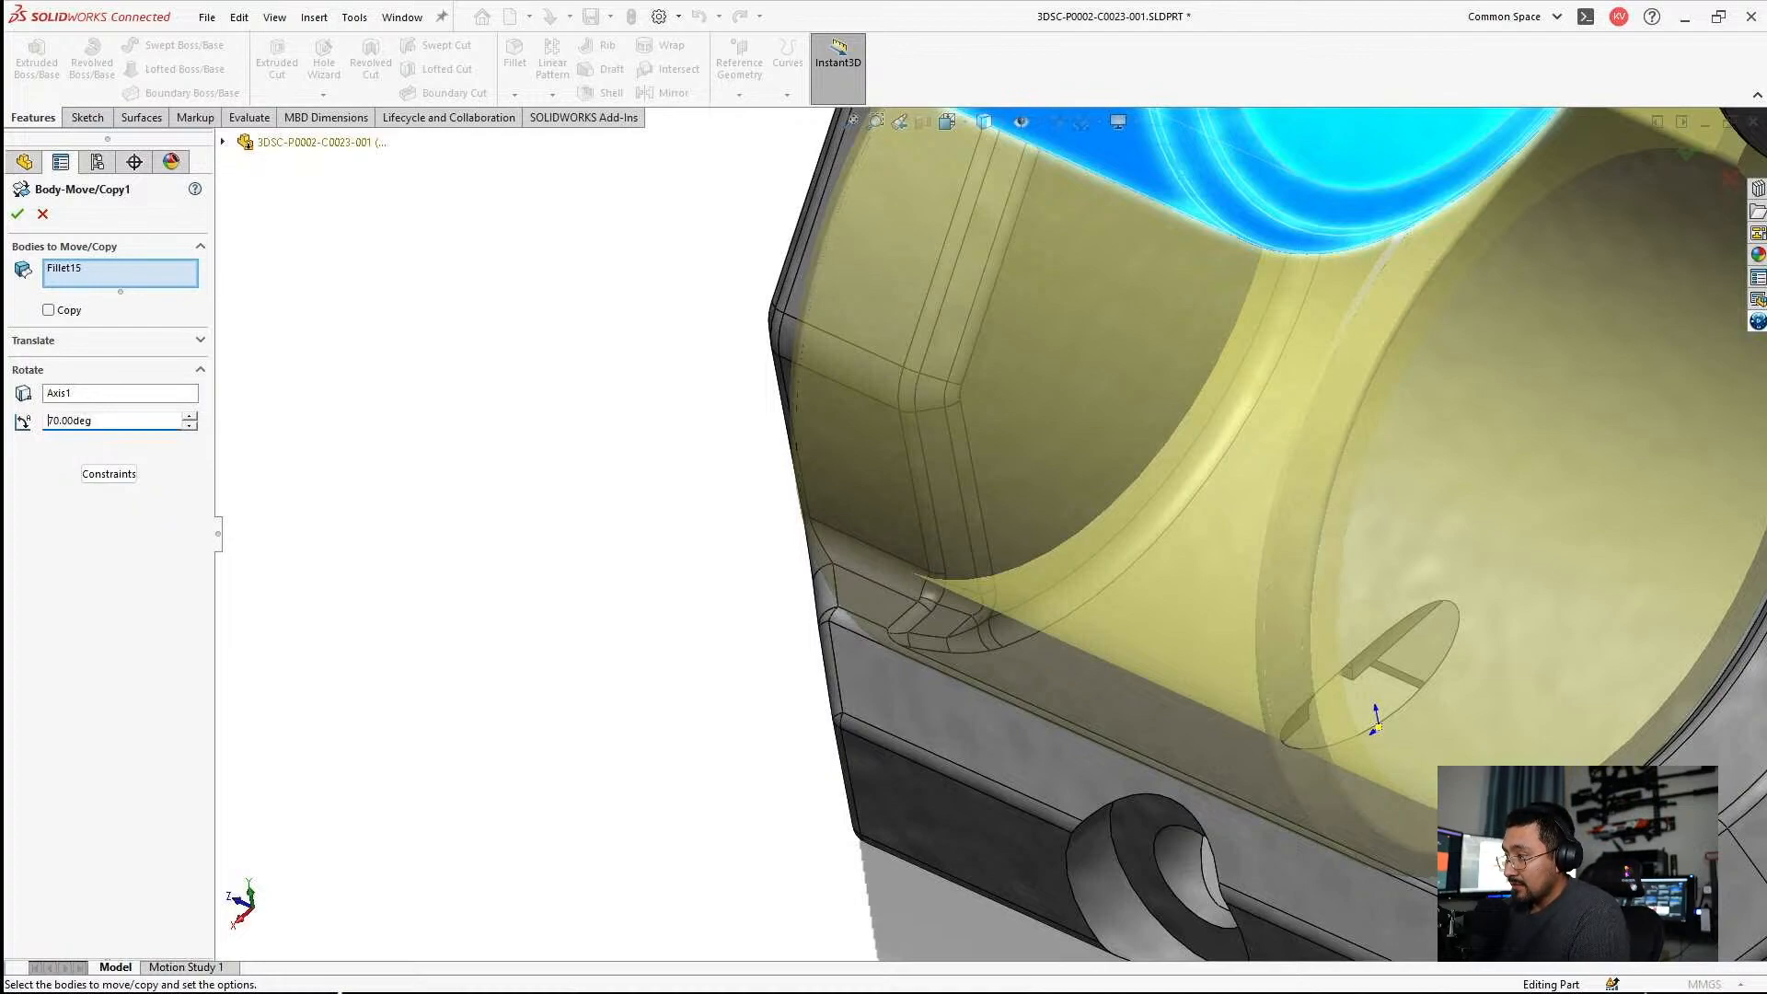
Accept the 70° rotation of Body-Move/Copy1 about Axis1 and select the large bore's inner face.
{"action": "key", "text": "Return"}
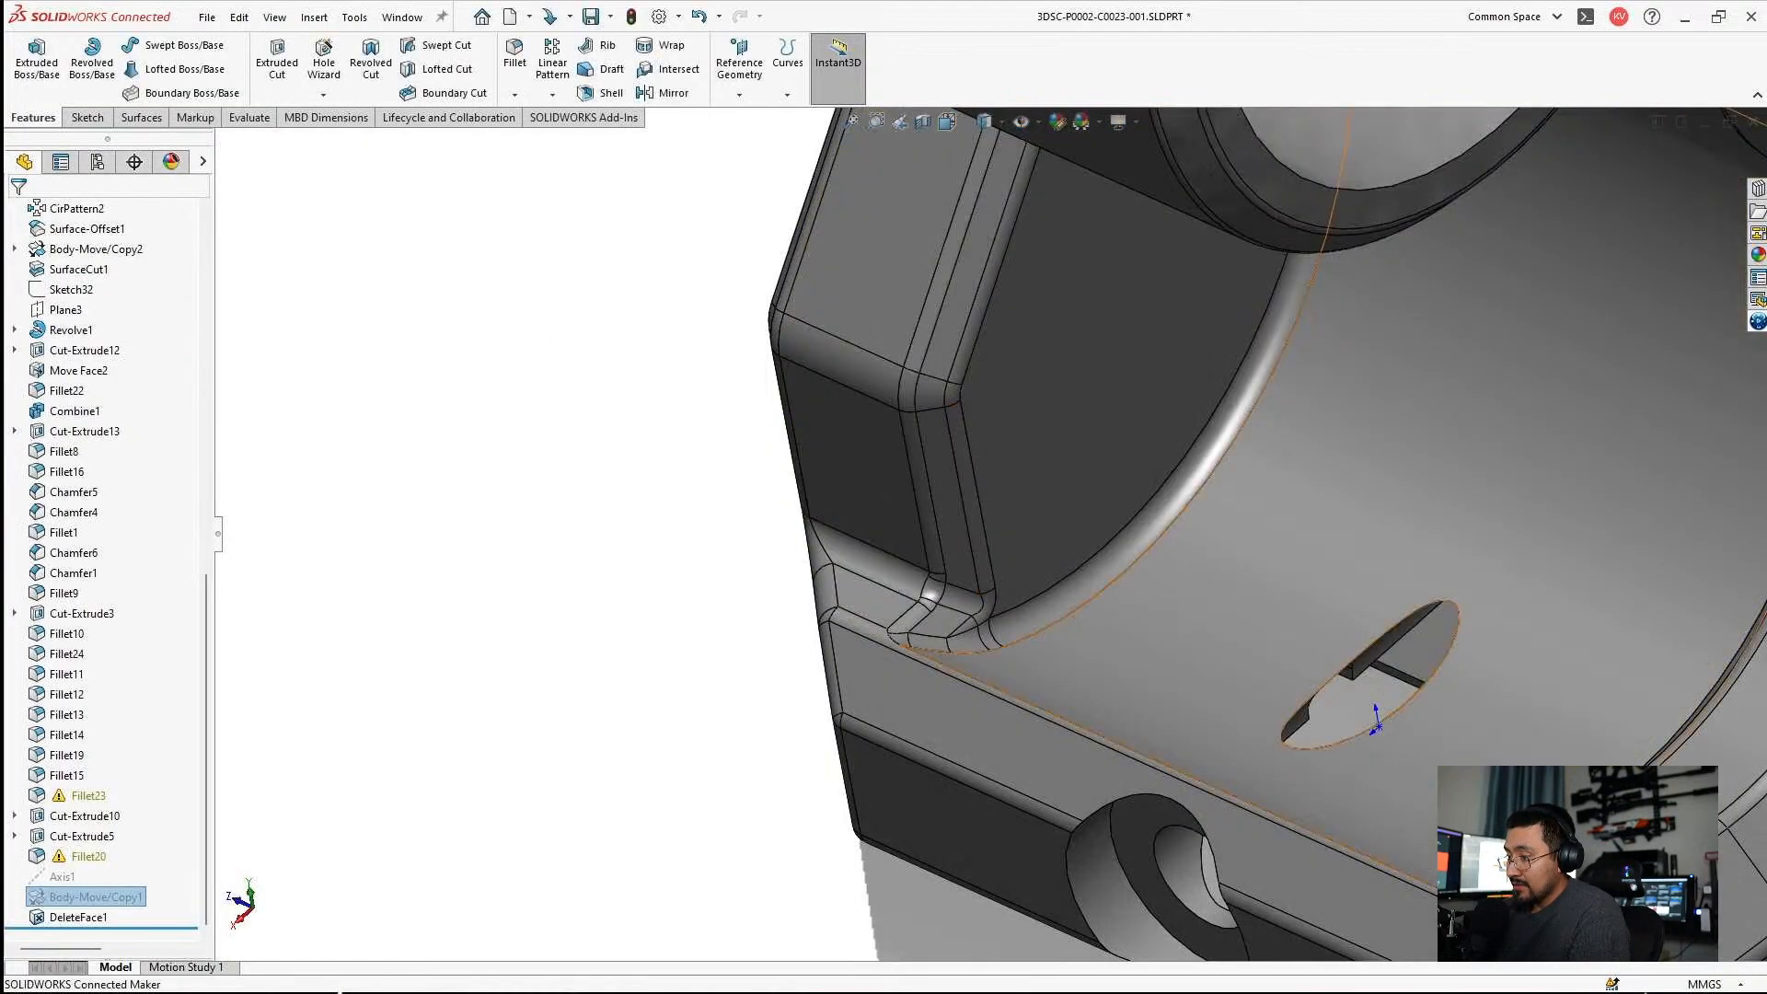
{"action": "scroll", "coordinate": [1096, 543], "scroll_direction": "up", "scroll_amount": 2}
{"action": "left_click", "coordinate": [1213, 446]}
{"action": "scroll", "coordinate": [83, 396], "scroll_direction": "up", "scroll_amount": 8}
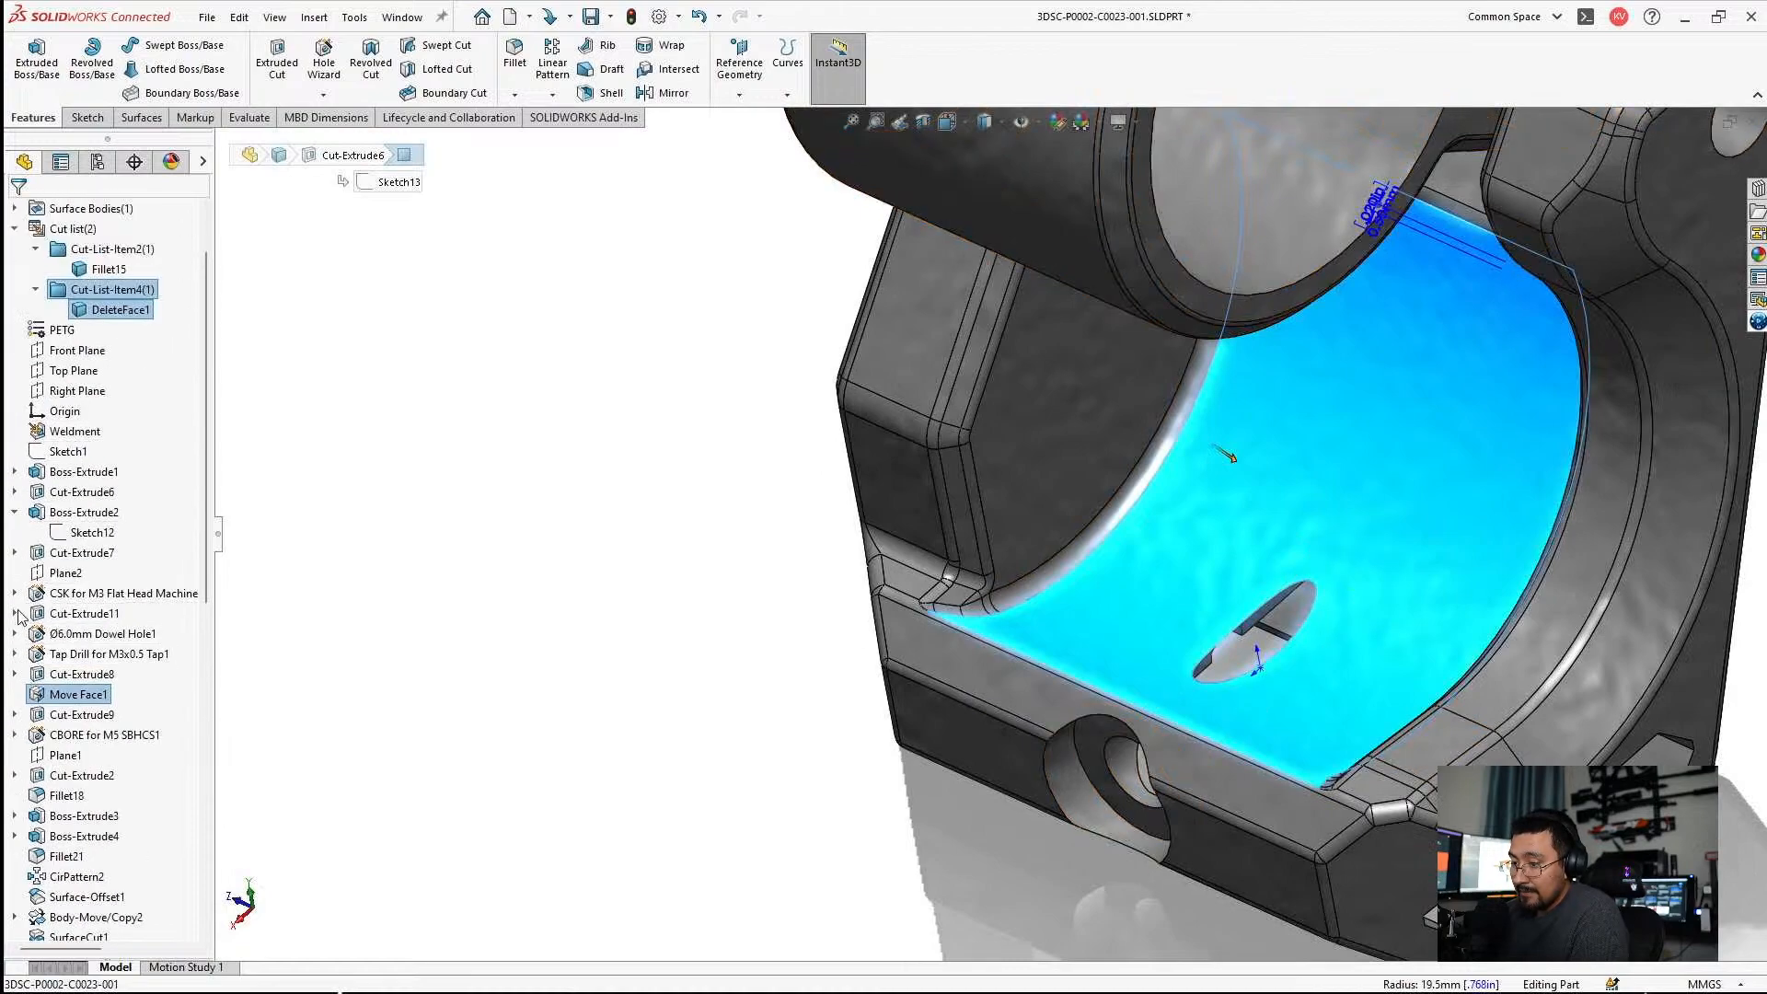
Edit Sketch12 of Boss-Extrude2, set the angle dimension to 70°, and continue the rebuild while ignoring the Plane1 error.
{"action": "left_click", "coordinate": [92, 532]}
{"action": "left_click", "coordinate": [84, 473]}
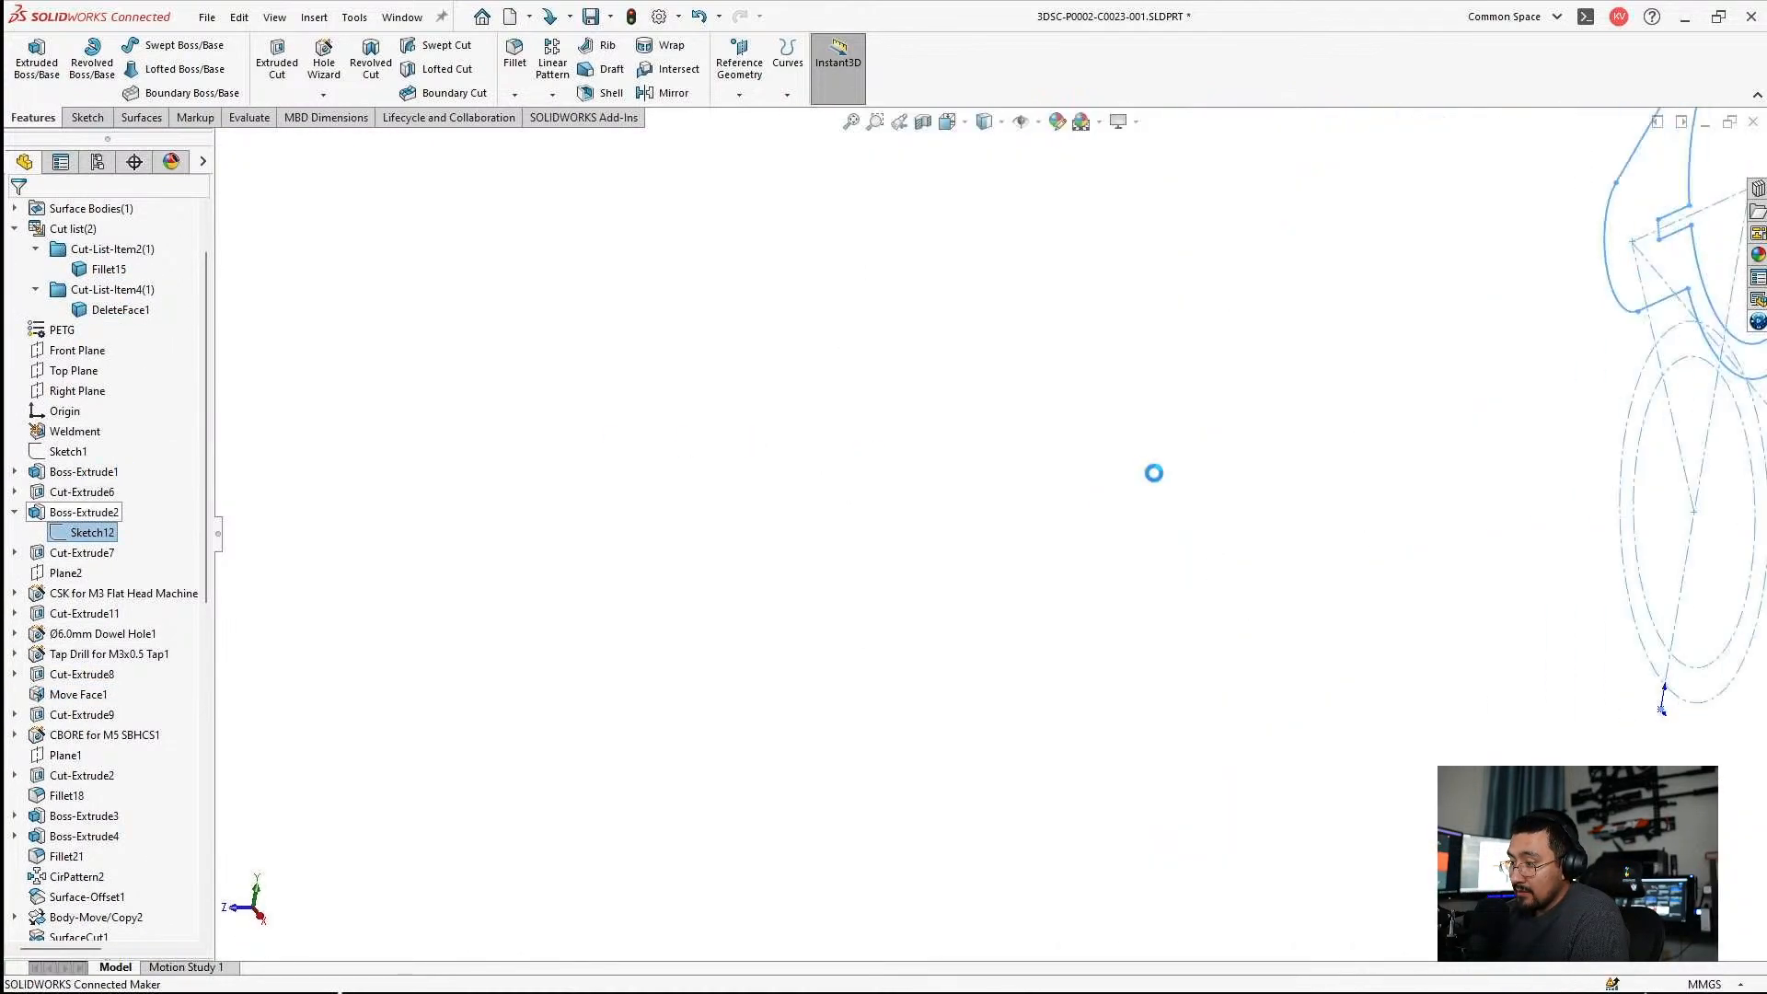
{"action": "double_click", "coordinate": [1065, 362]}
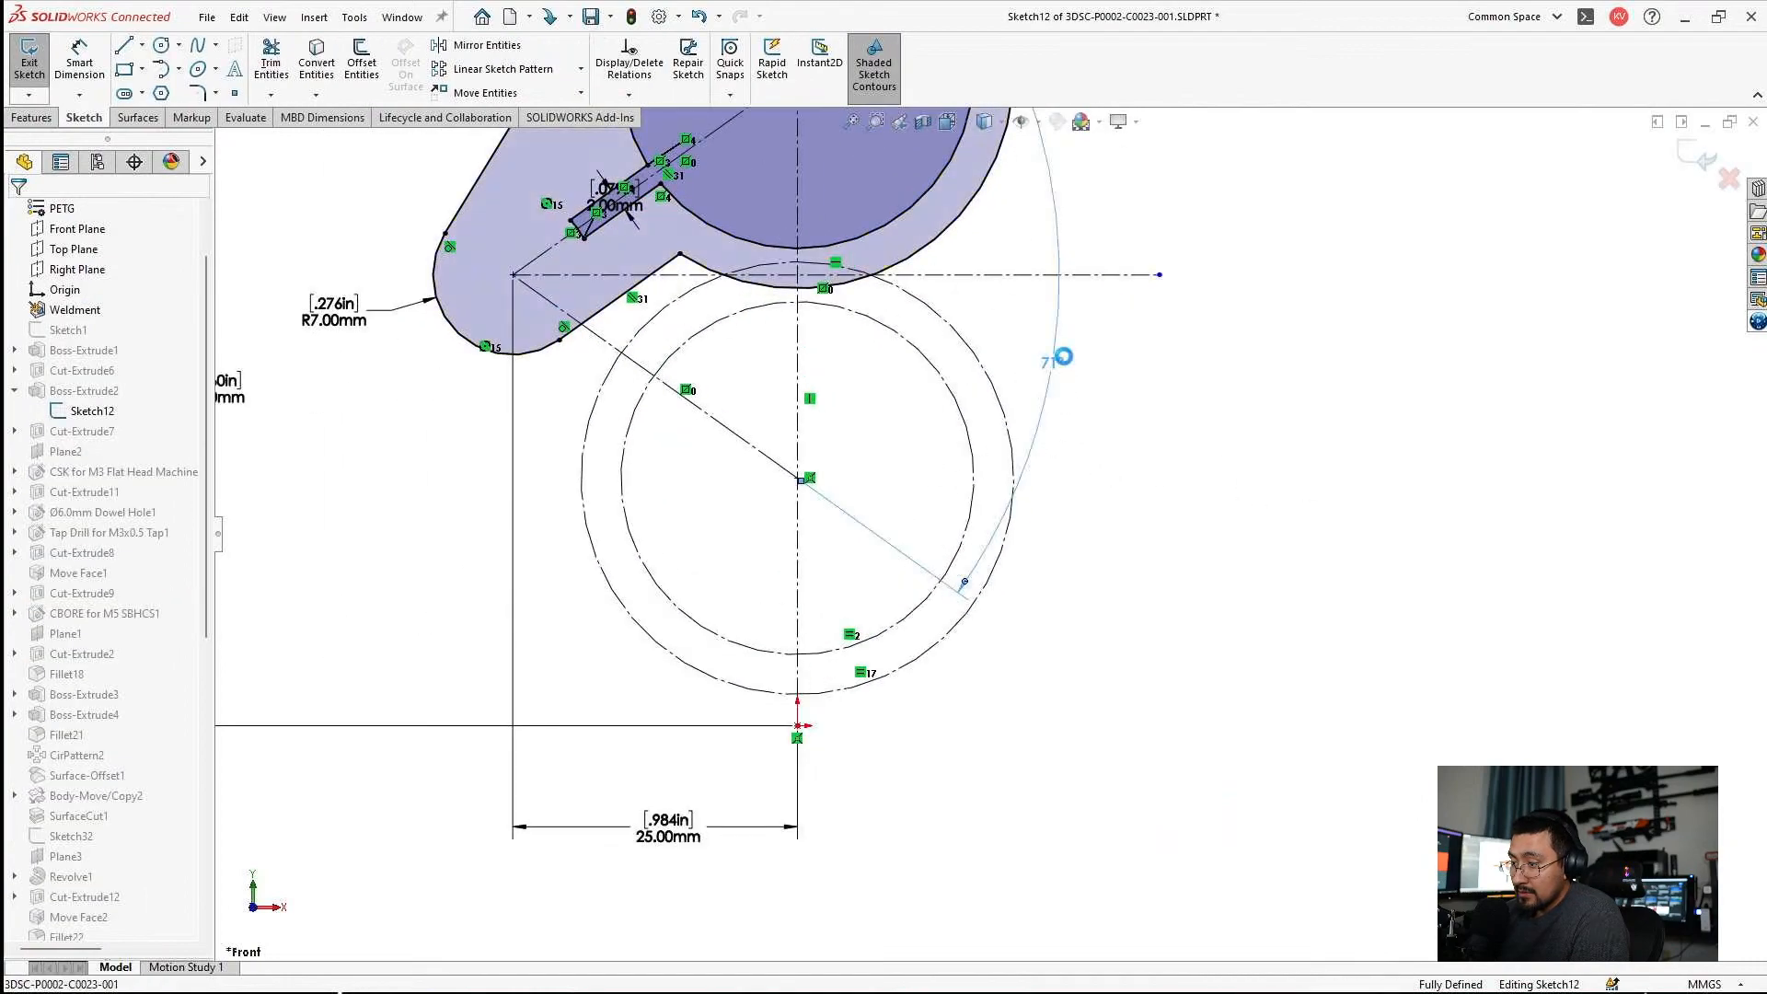
{"action": "type", "text": "70"}
{"action": "key", "text": "Return"}
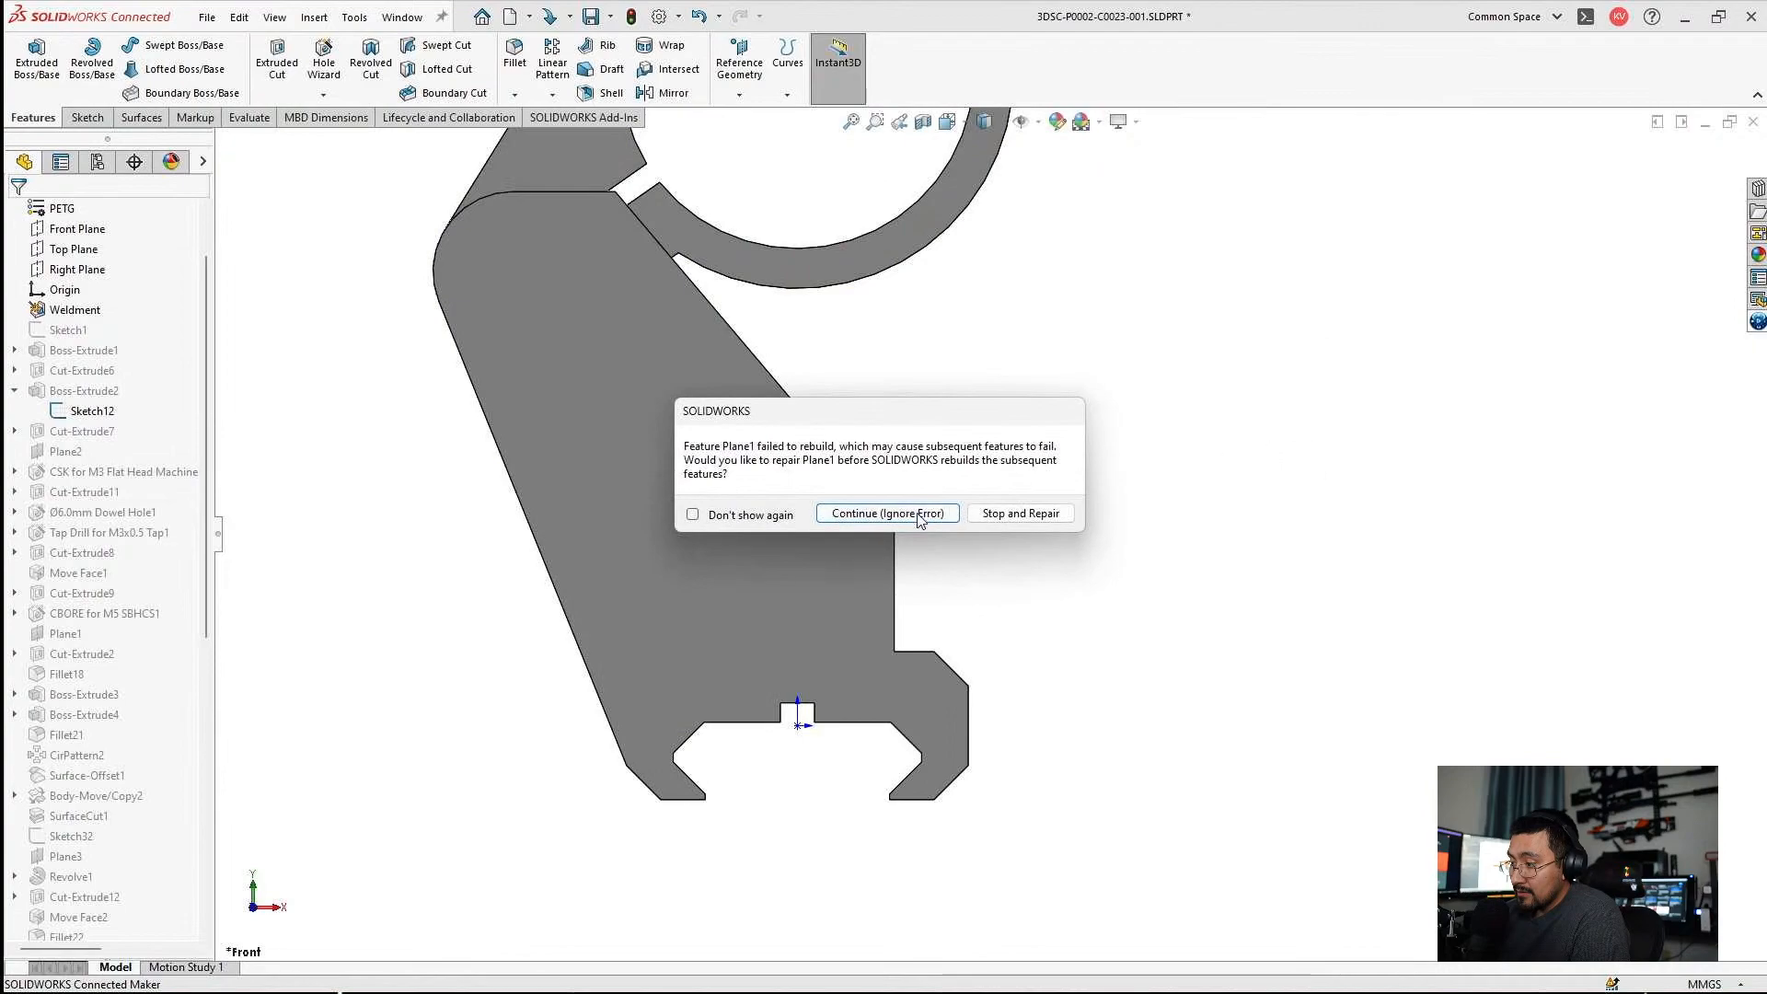
{"action": "left_click", "coordinate": [918, 518]}
{"action": "left_click", "coordinate": [576, 303]}
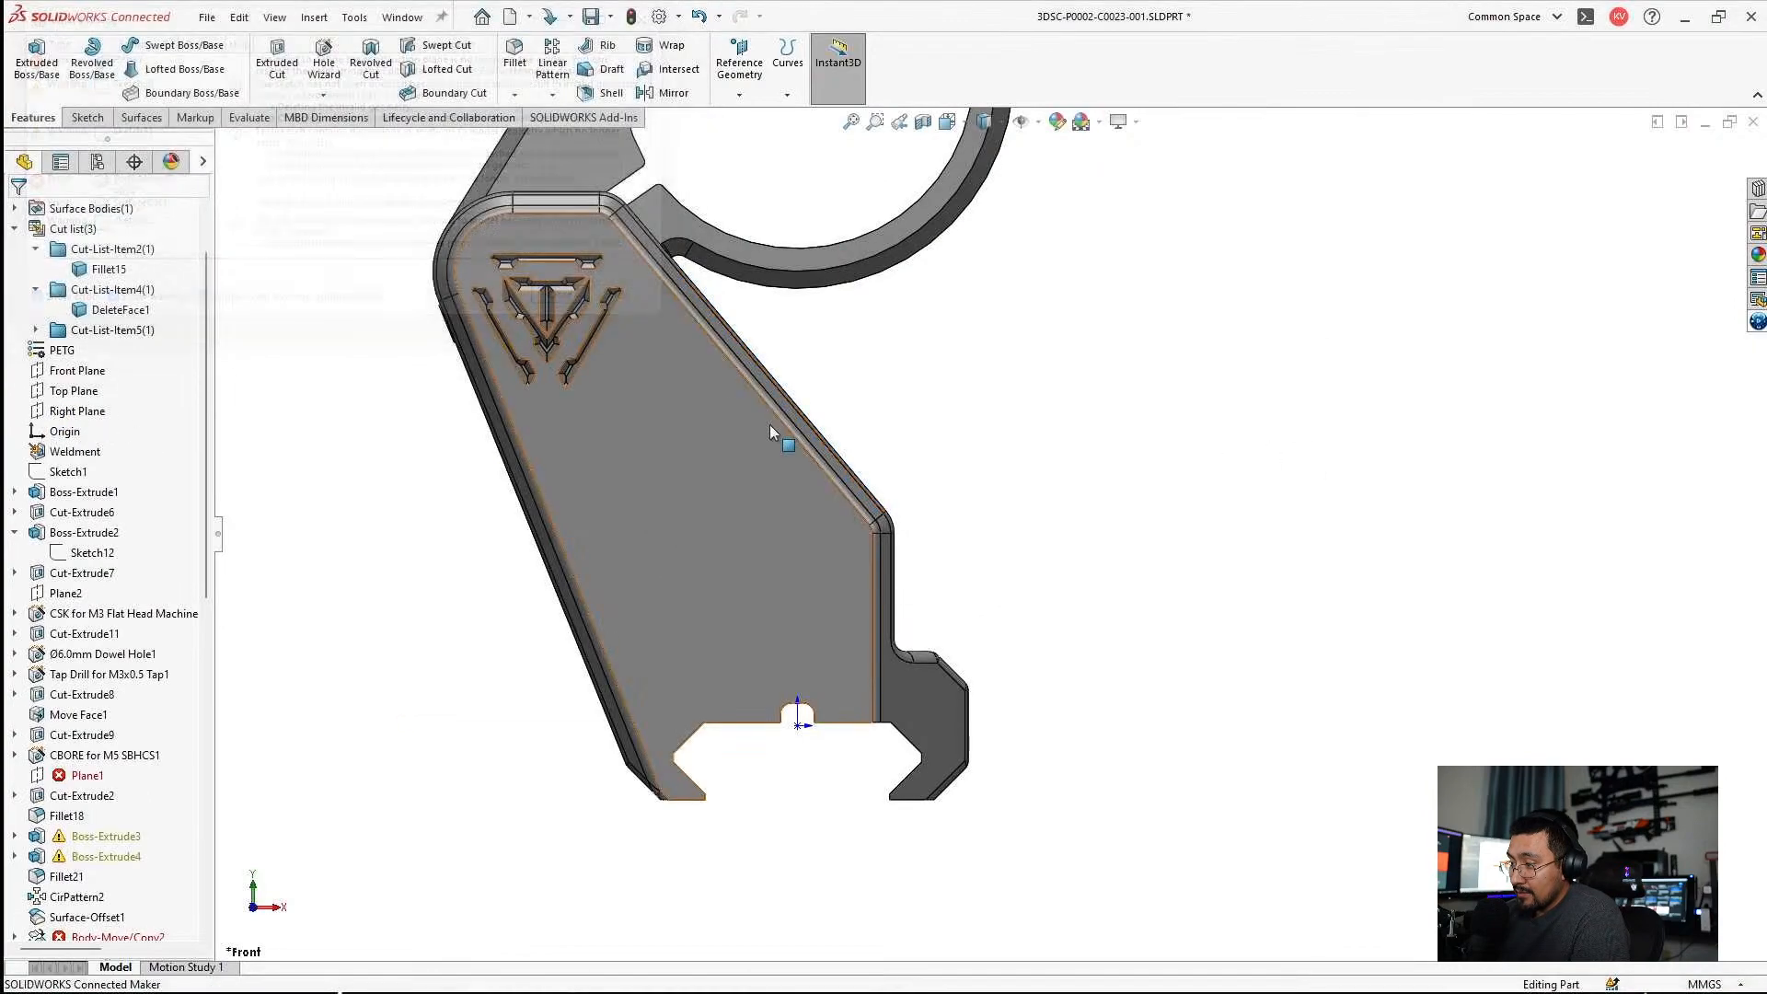
Edit Plane1 and replace its missing second reference with the outer lower corner vertex beside the rail clamp.
{"action": "scroll", "coordinate": [777, 429], "scroll_direction": "up", "scroll_amount": 2}
{"action": "middle_click_drag", "start_coordinate": [967, 515], "coordinate": [899, 541]}
{"action": "left_click", "coordinate": [84, 775]}
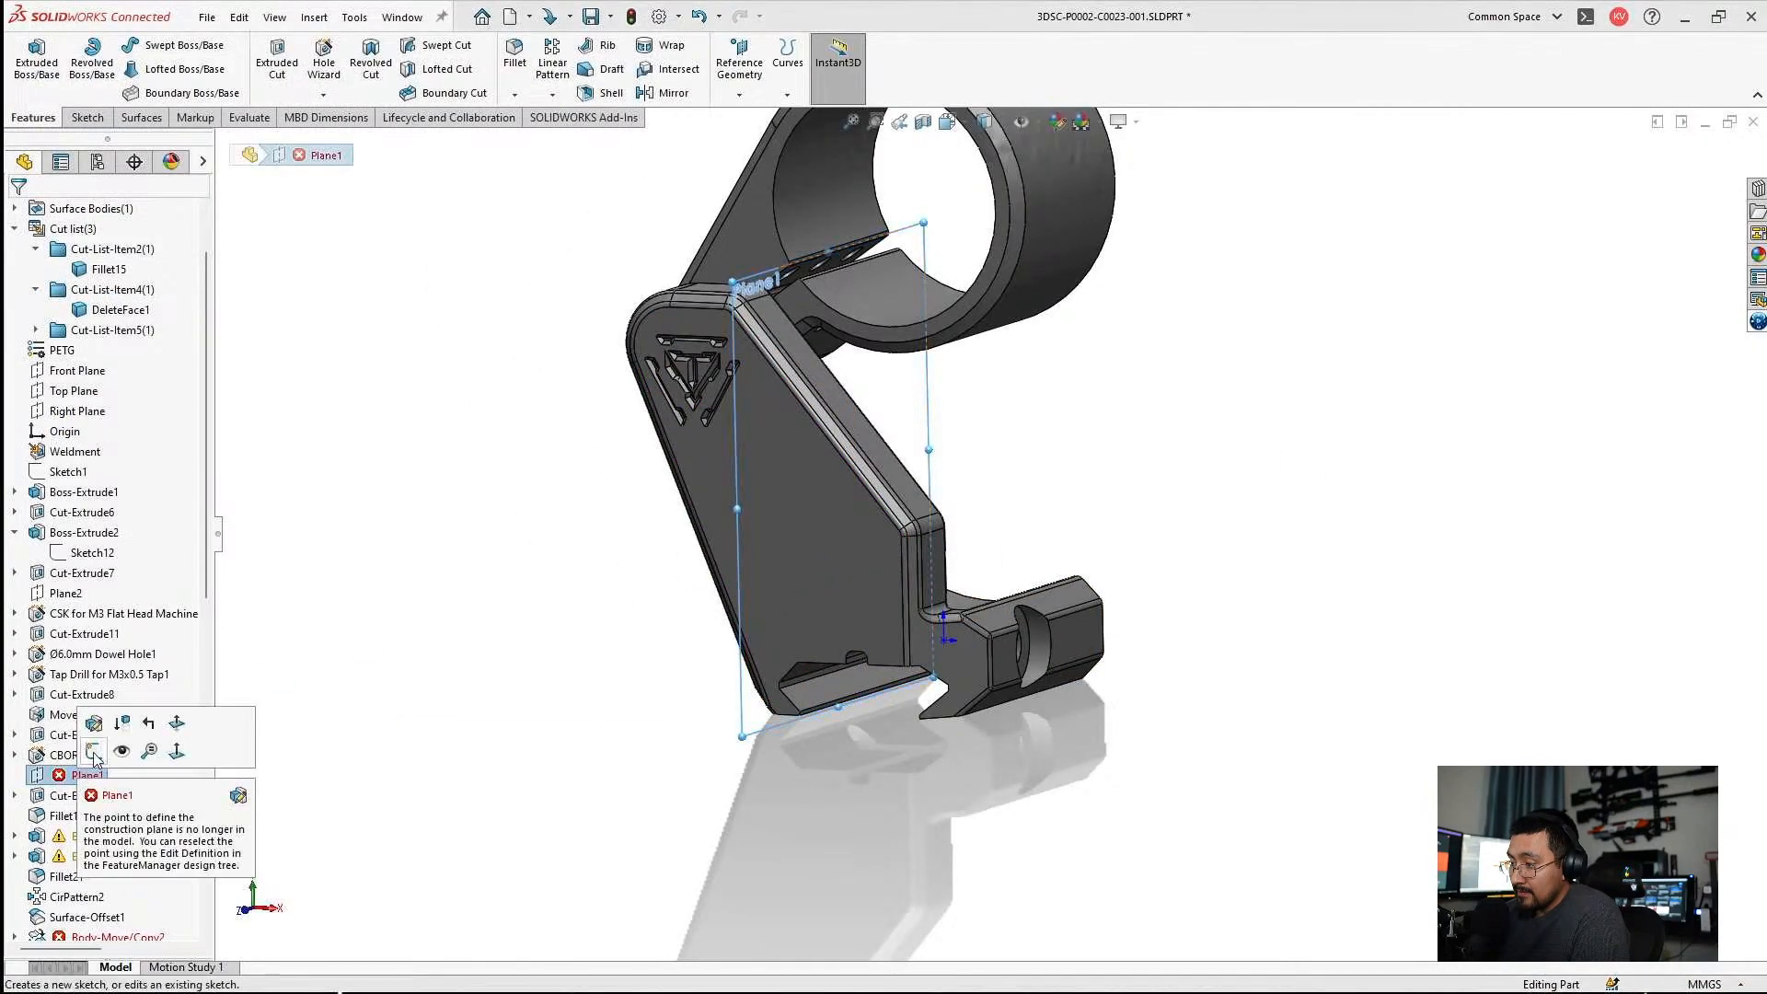
{"action": "left_click", "coordinate": [96, 725]}
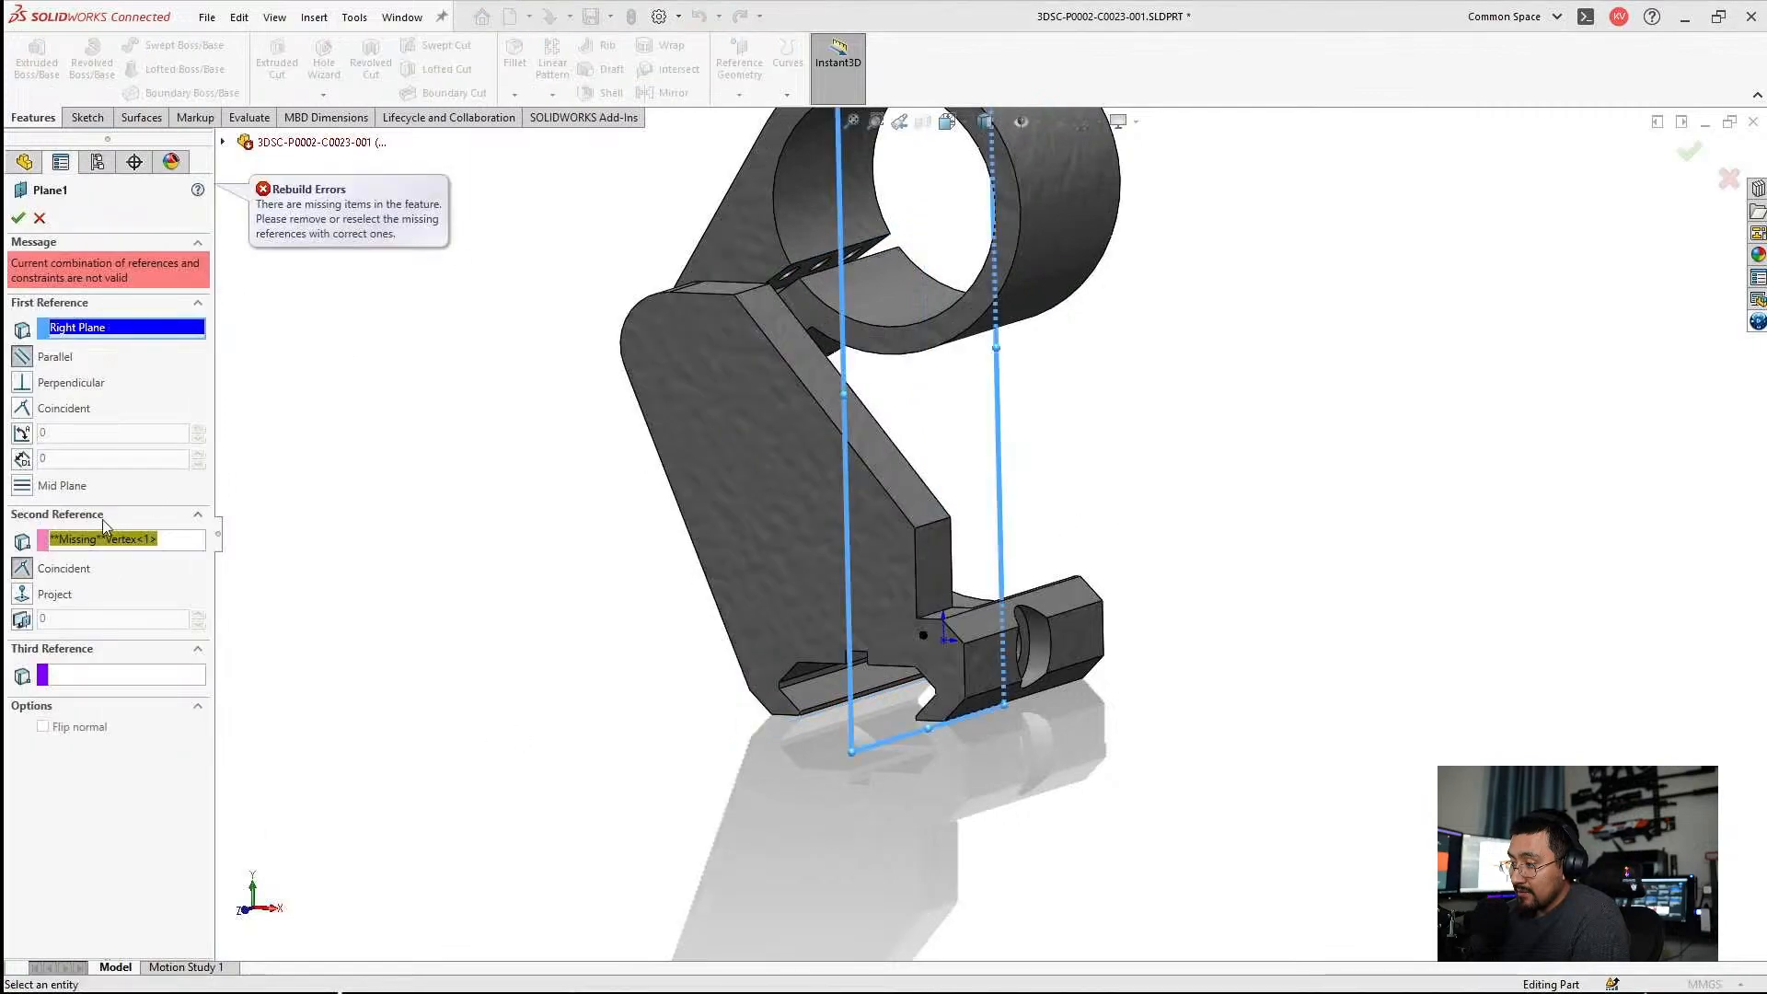
{"action": "left_click", "coordinate": [81, 539]}
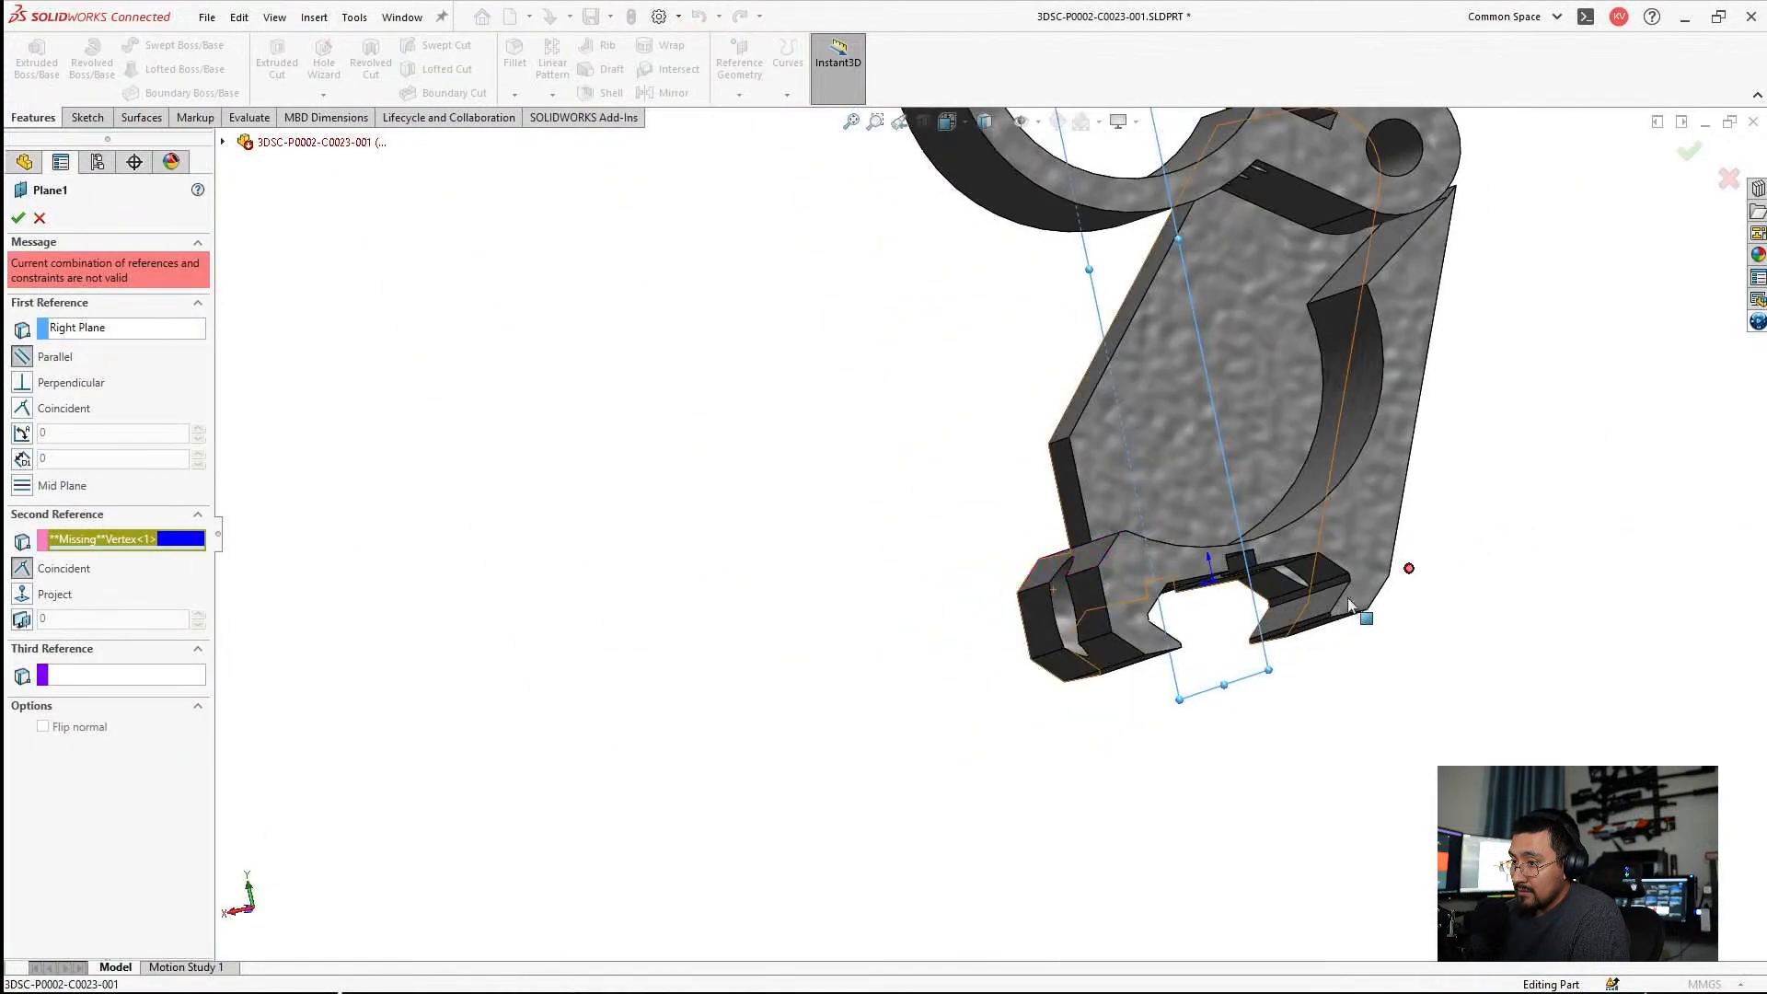
{"action": "scroll", "coordinate": [1371, 576], "scroll_direction": "down", "scroll_amount": 2}
{"action": "middle_click_drag", "start_coordinate": [1305, 537], "coordinate": [1245, 661]}
{"action": "scroll", "coordinate": [1377, 573], "scroll_direction": "down", "scroll_amount": 4}
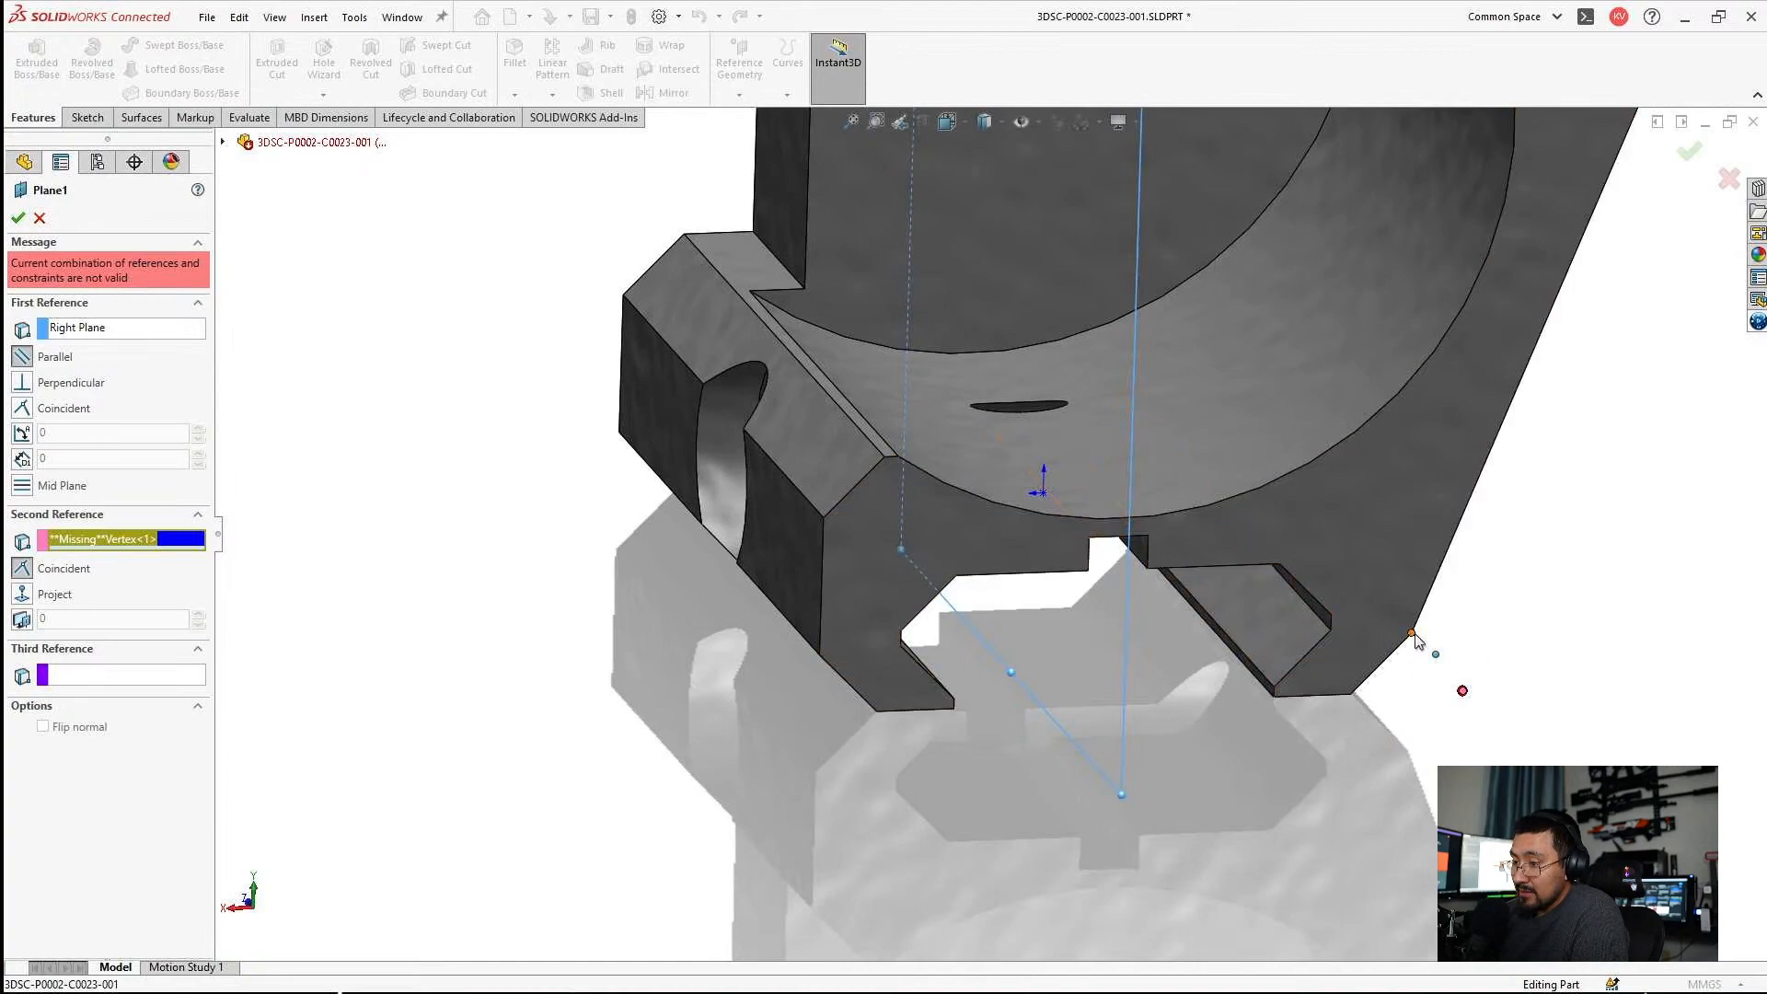
{"action": "left_click", "coordinate": [1413, 633]}
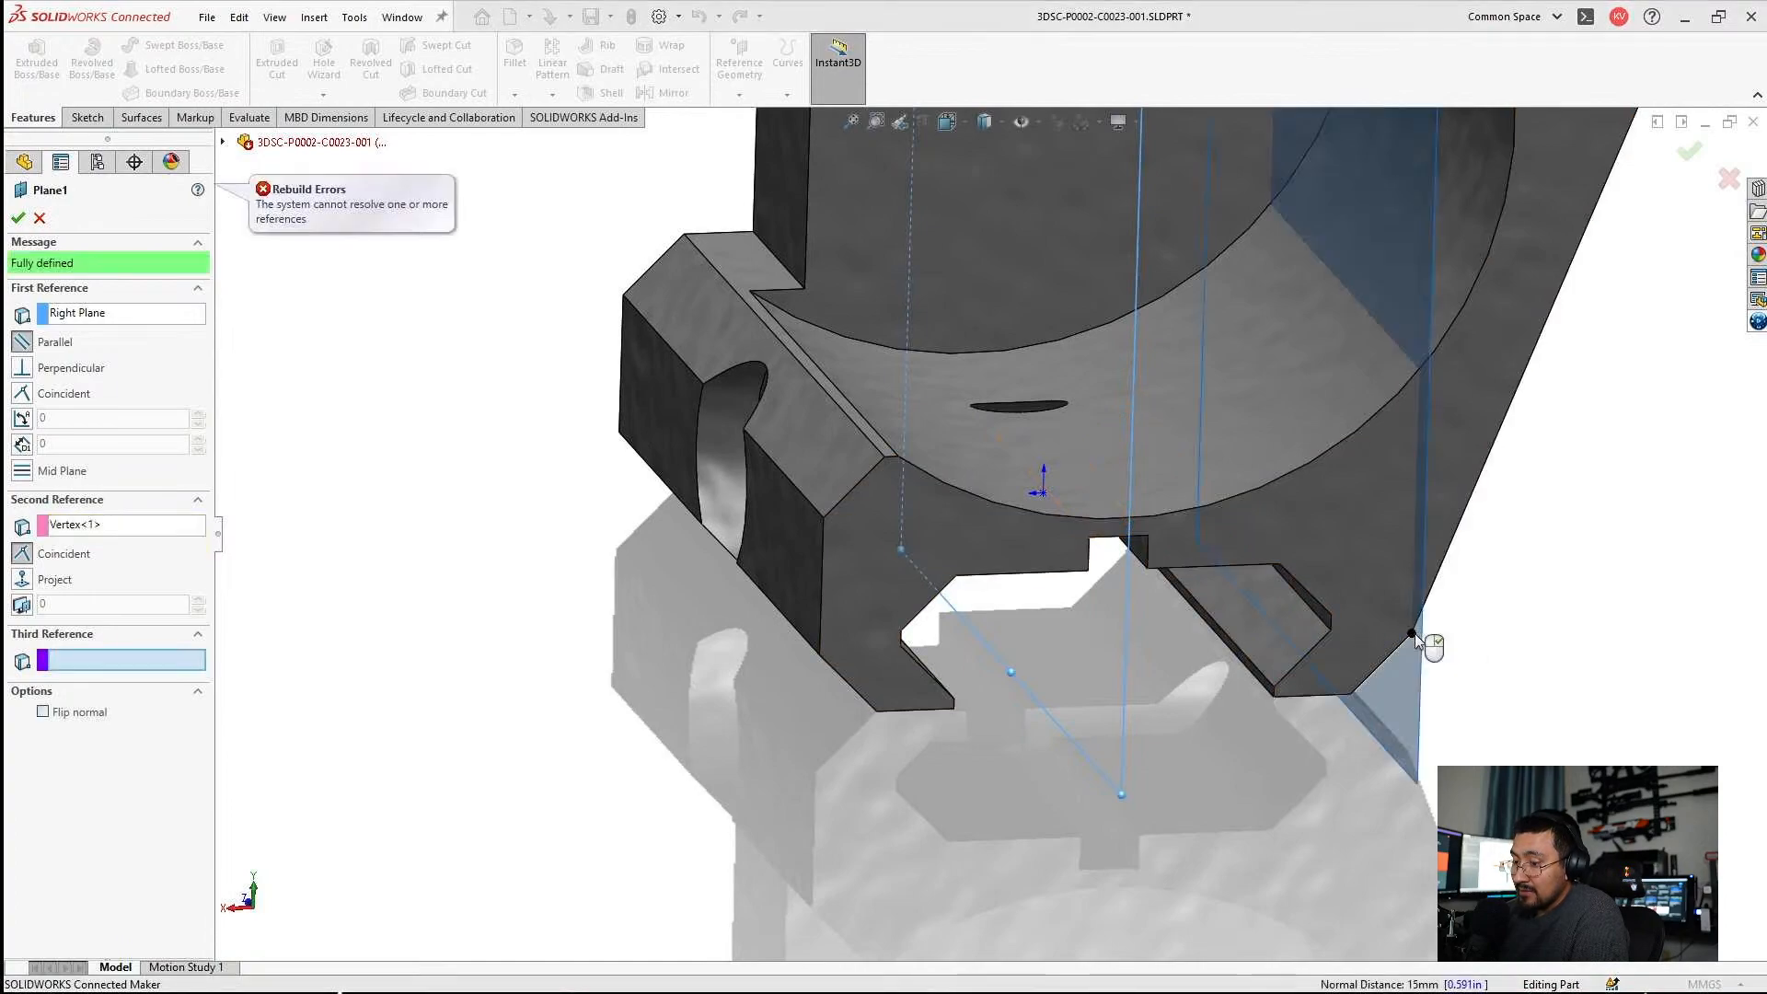
{"action": "left_click", "coordinate": [19, 220]}
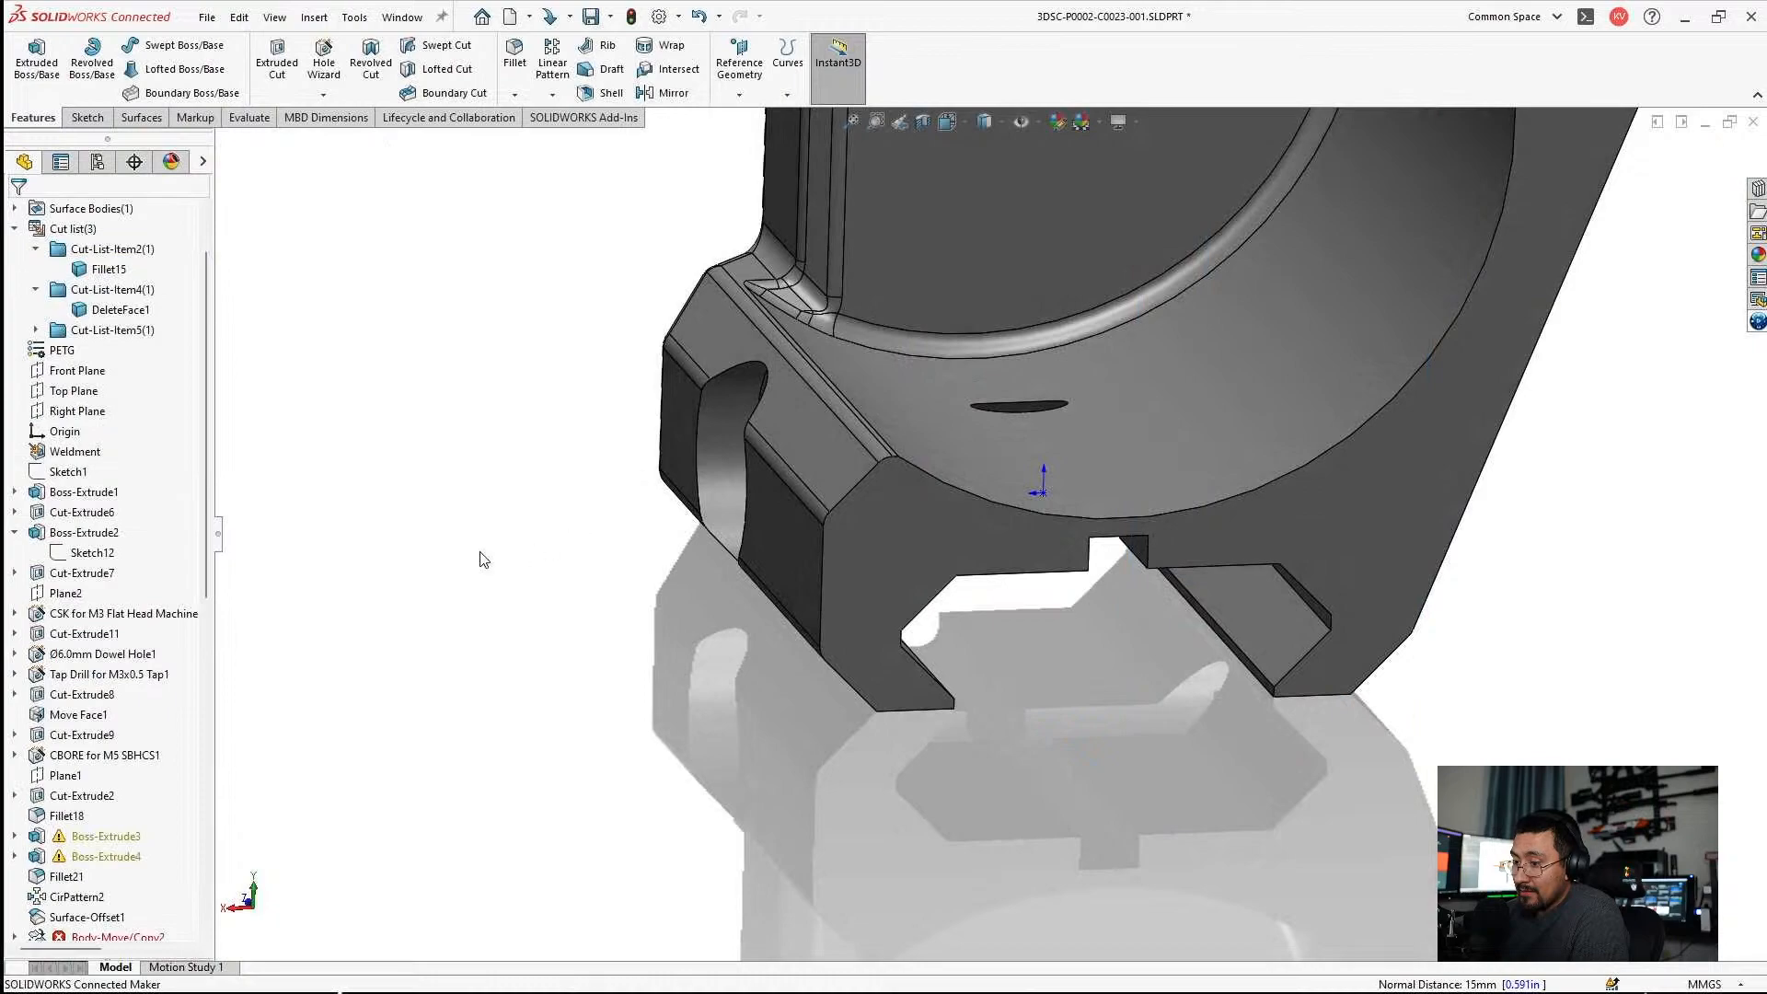
Examine Boss-Extrude3's Sketch30, the mount's side and the failing features down to the end of the history.
{"action": "scroll", "coordinate": [81, 727], "scroll_direction": "down", "scroll_amount": 2}
{"action": "left_click", "coordinate": [33, 719]}
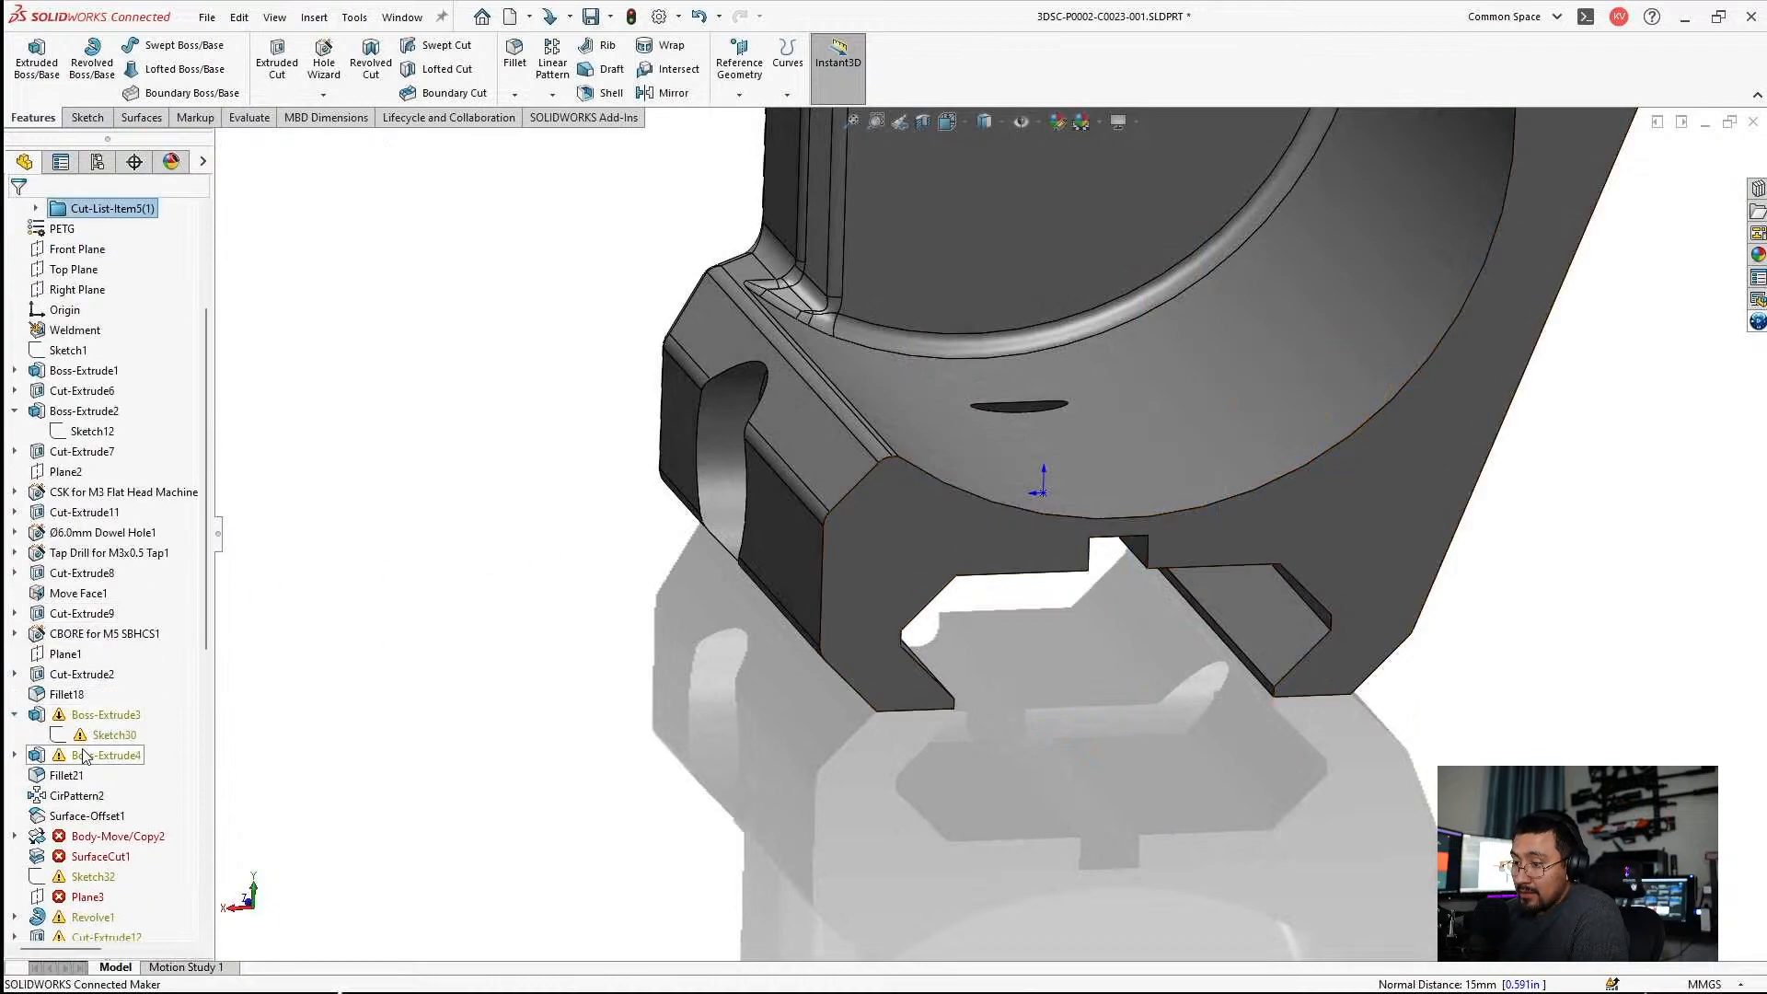
{"action": "left_click", "coordinate": [109, 740]}
{"action": "scroll", "coordinate": [1227, 430], "scroll_direction": "up", "scroll_amount": 4}
{"action": "mouse_move", "coordinate": [1228, 431]}
{"action": "middle_mouse_down"}
{"action": "mouse_move", "coordinate": [1397, 406]}
{"action": "mouse_move", "coordinate": [1397, 440]}
{"action": "middle_mouse_up"}
{"action": "left_click", "coordinate": [1397, 447]}
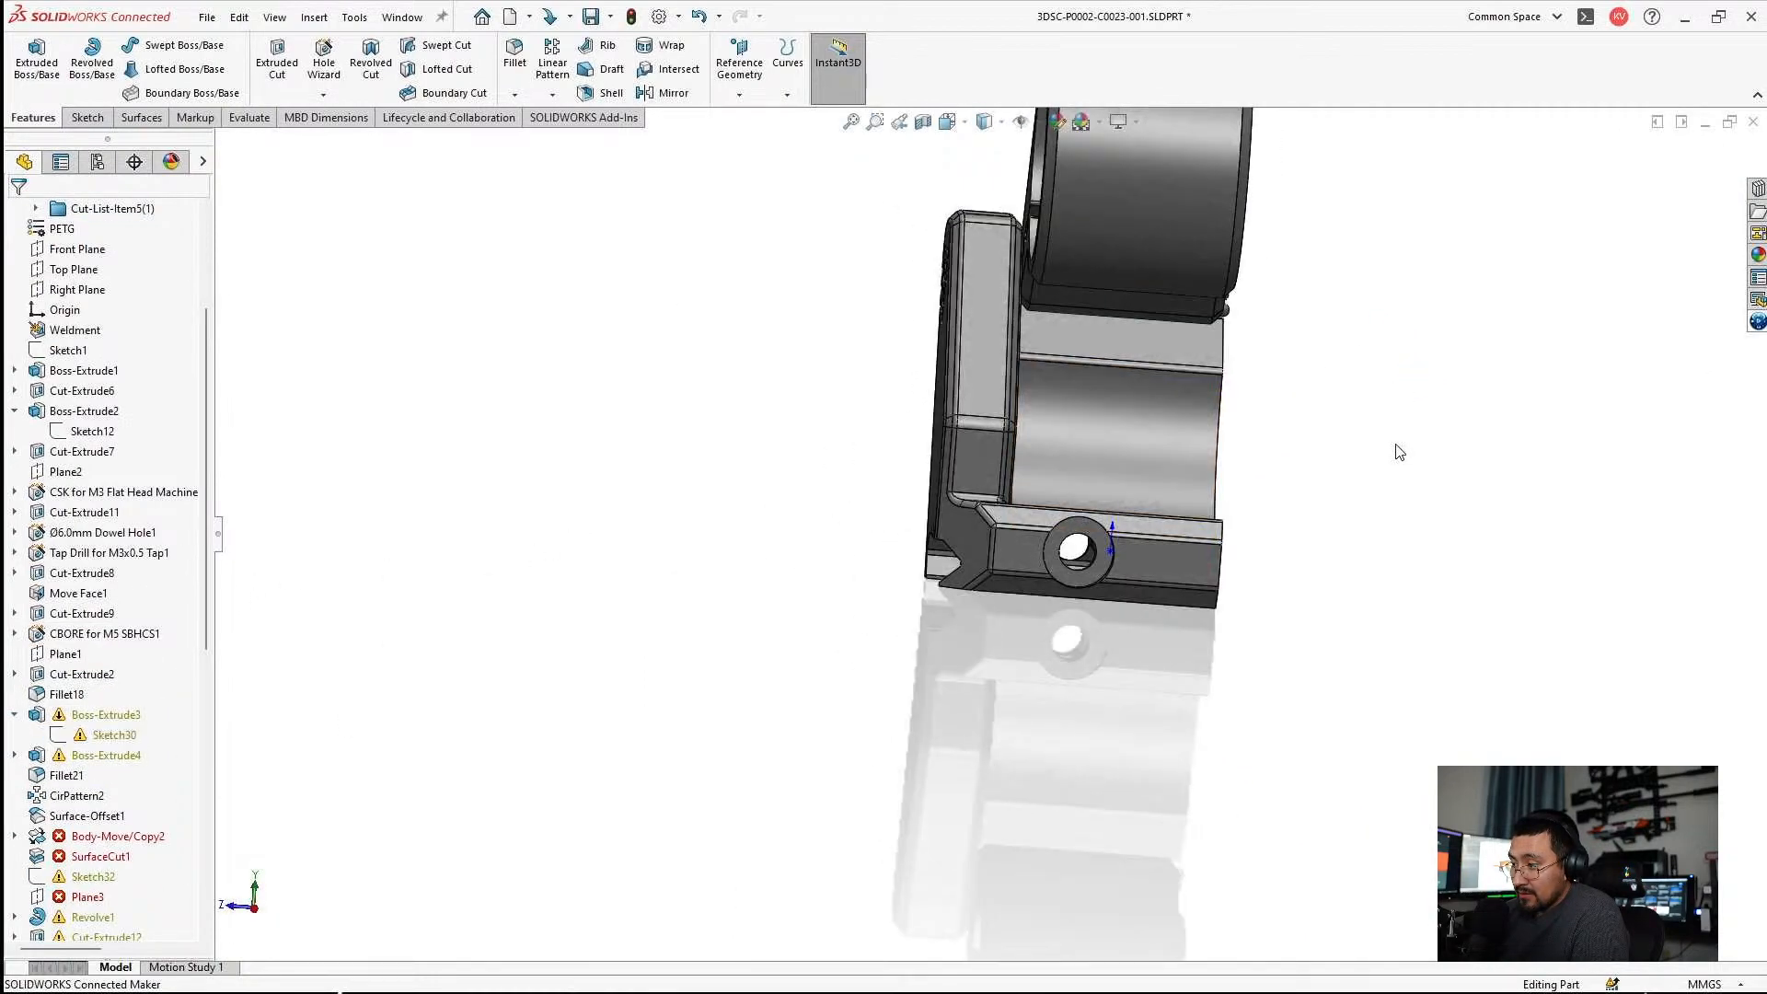
{"action": "left_click", "coordinate": [887, 512]}
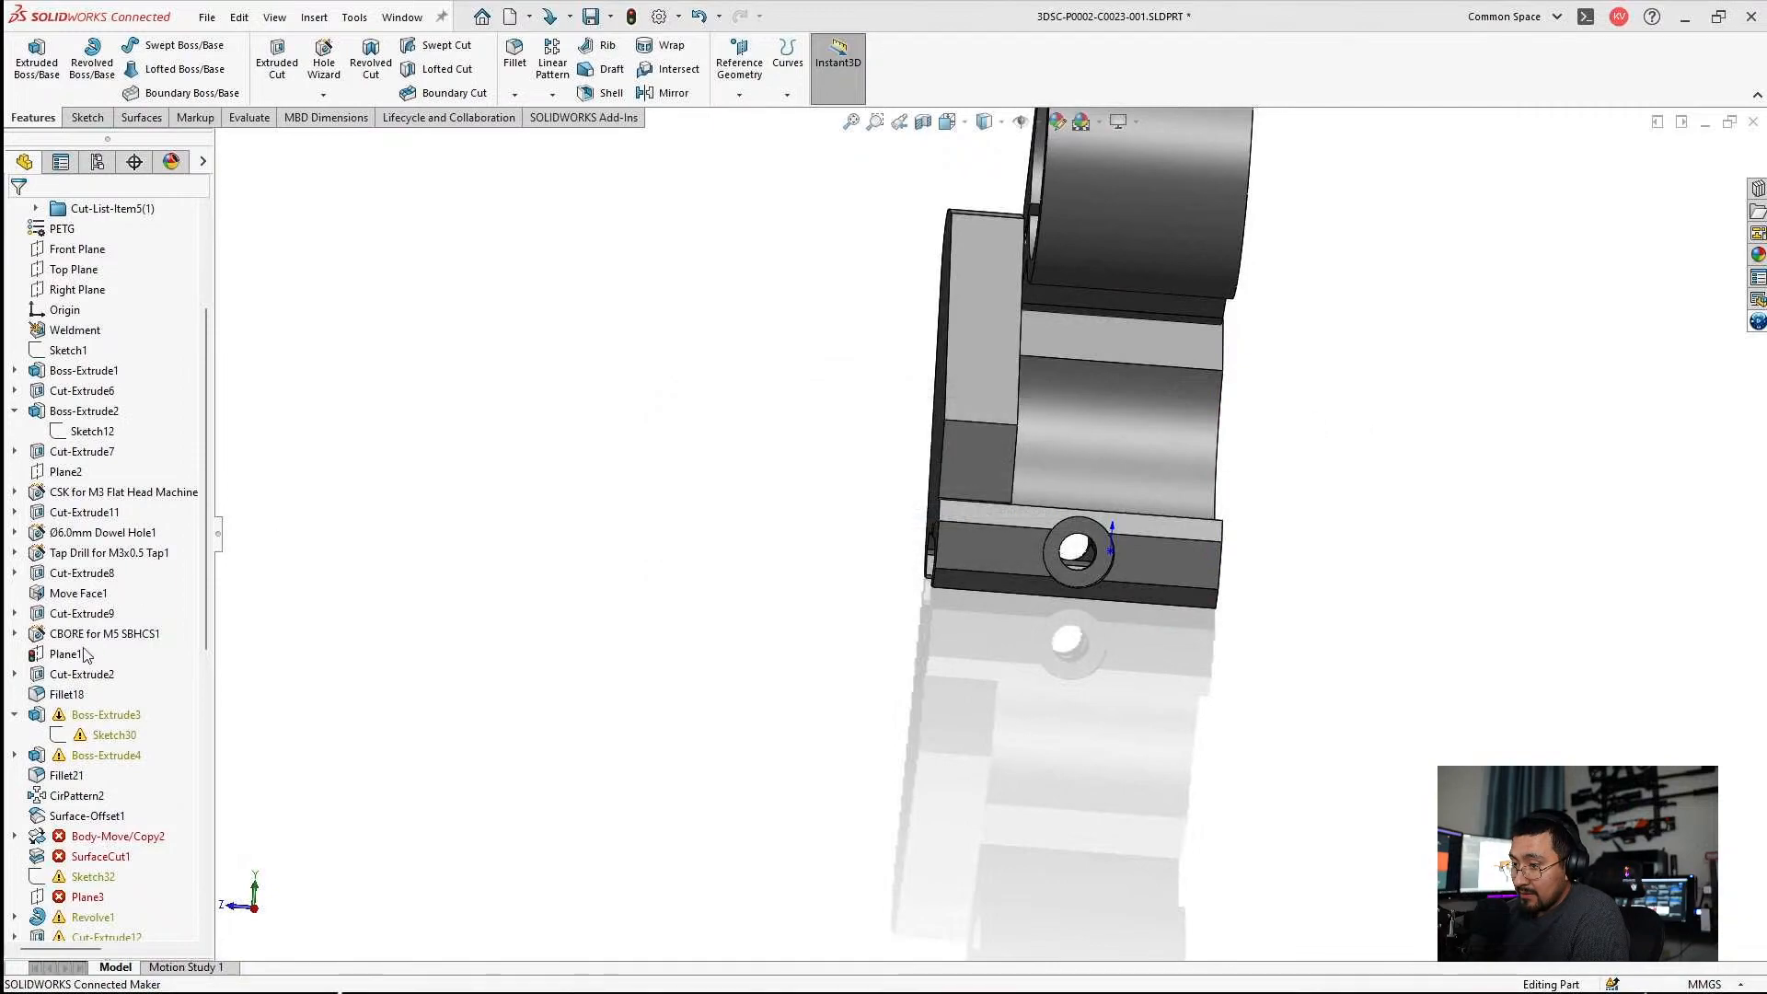
{"action": "scroll", "coordinate": [104, 826], "scroll_direction": "down", "scroll_amount": 10}
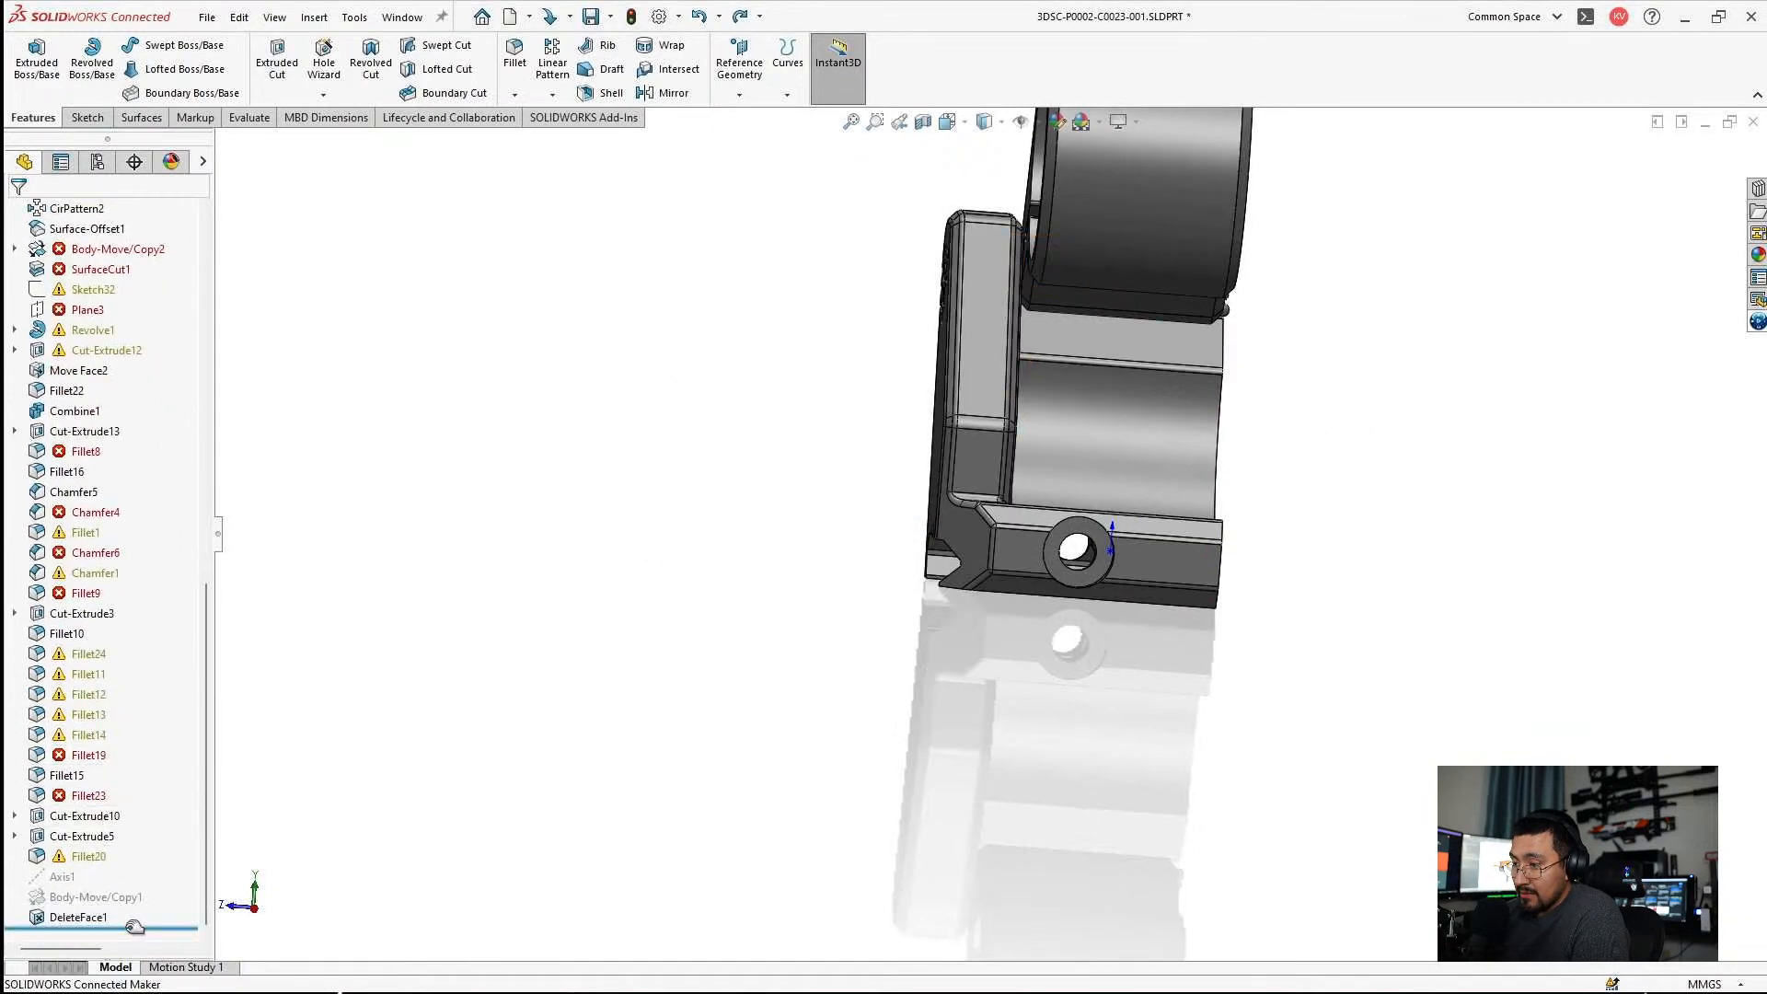
Step the model history forward from Boss-Extrude2 to Fillet18 and examine Sketch6 of Cut-Extrude2 around the bore.
{"action": "mouse_move", "coordinate": [175, 537]}
{"action": "left_mouse_down"}
{"action": "mouse_move", "coordinate": [202, 664]}
{"action": "mouse_move", "coordinate": [202, 644]}
{"action": "left_mouse_up"}
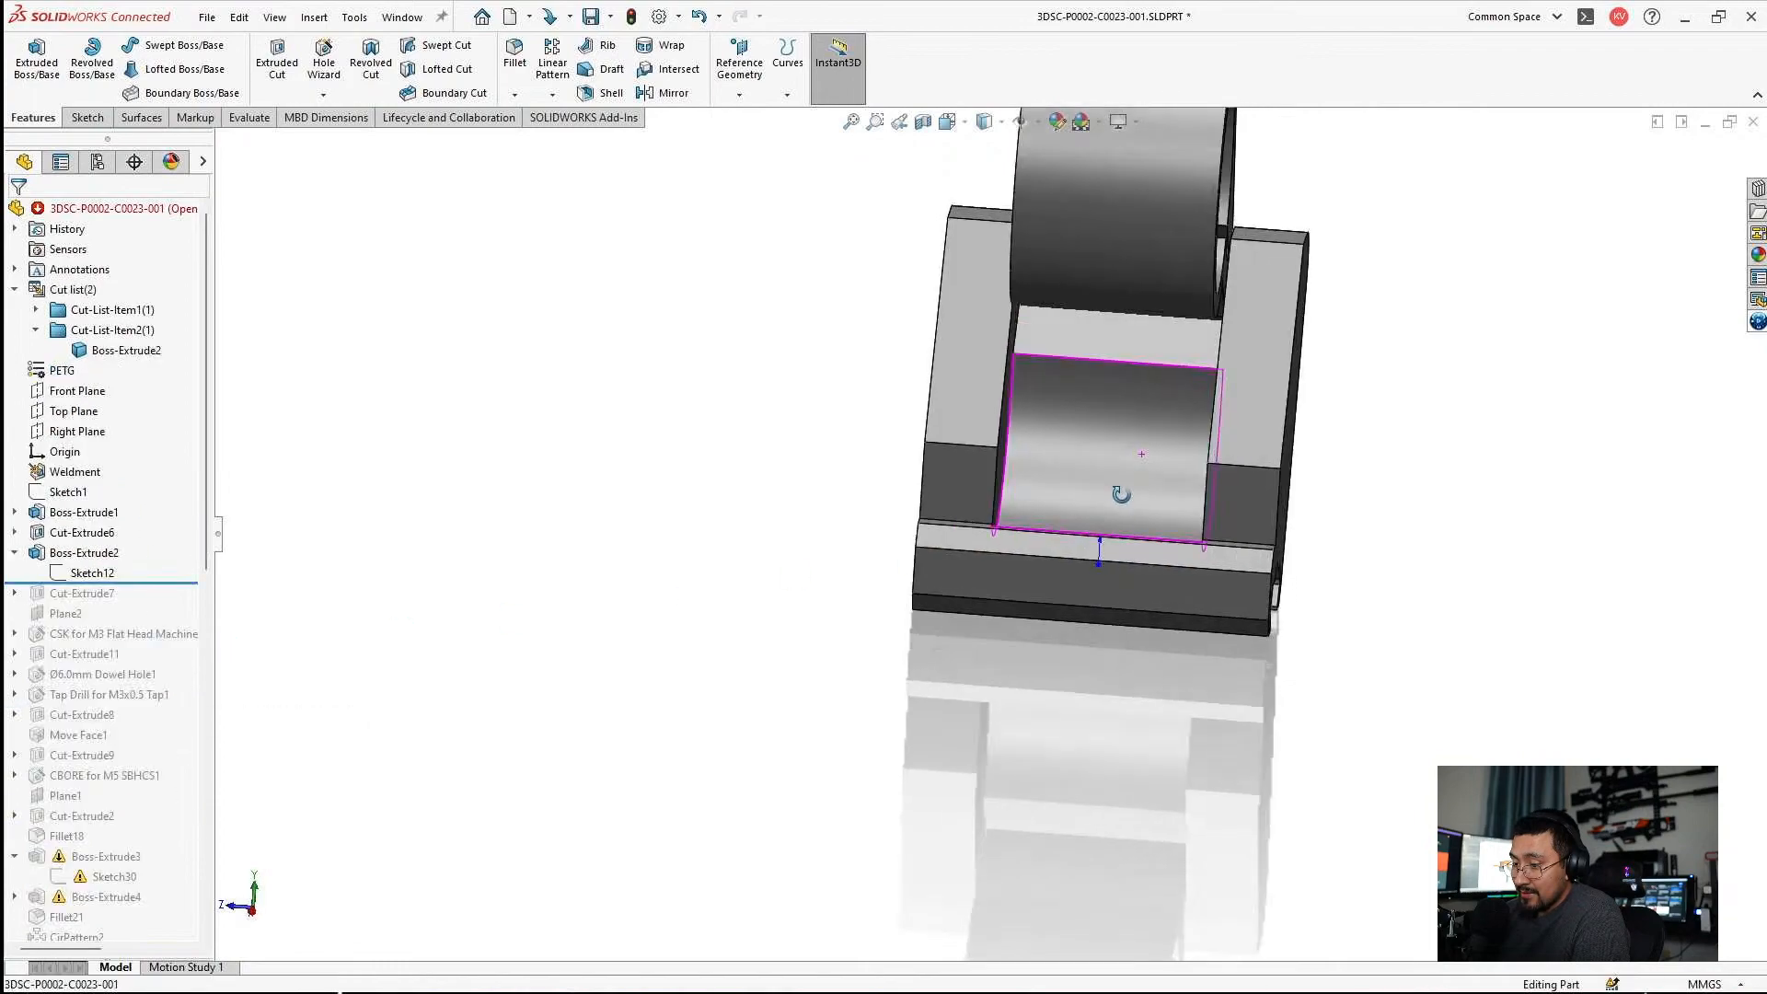
{"action": "left_click_drag", "start_coordinate": [148, 578], "coordinate": [150, 603]}
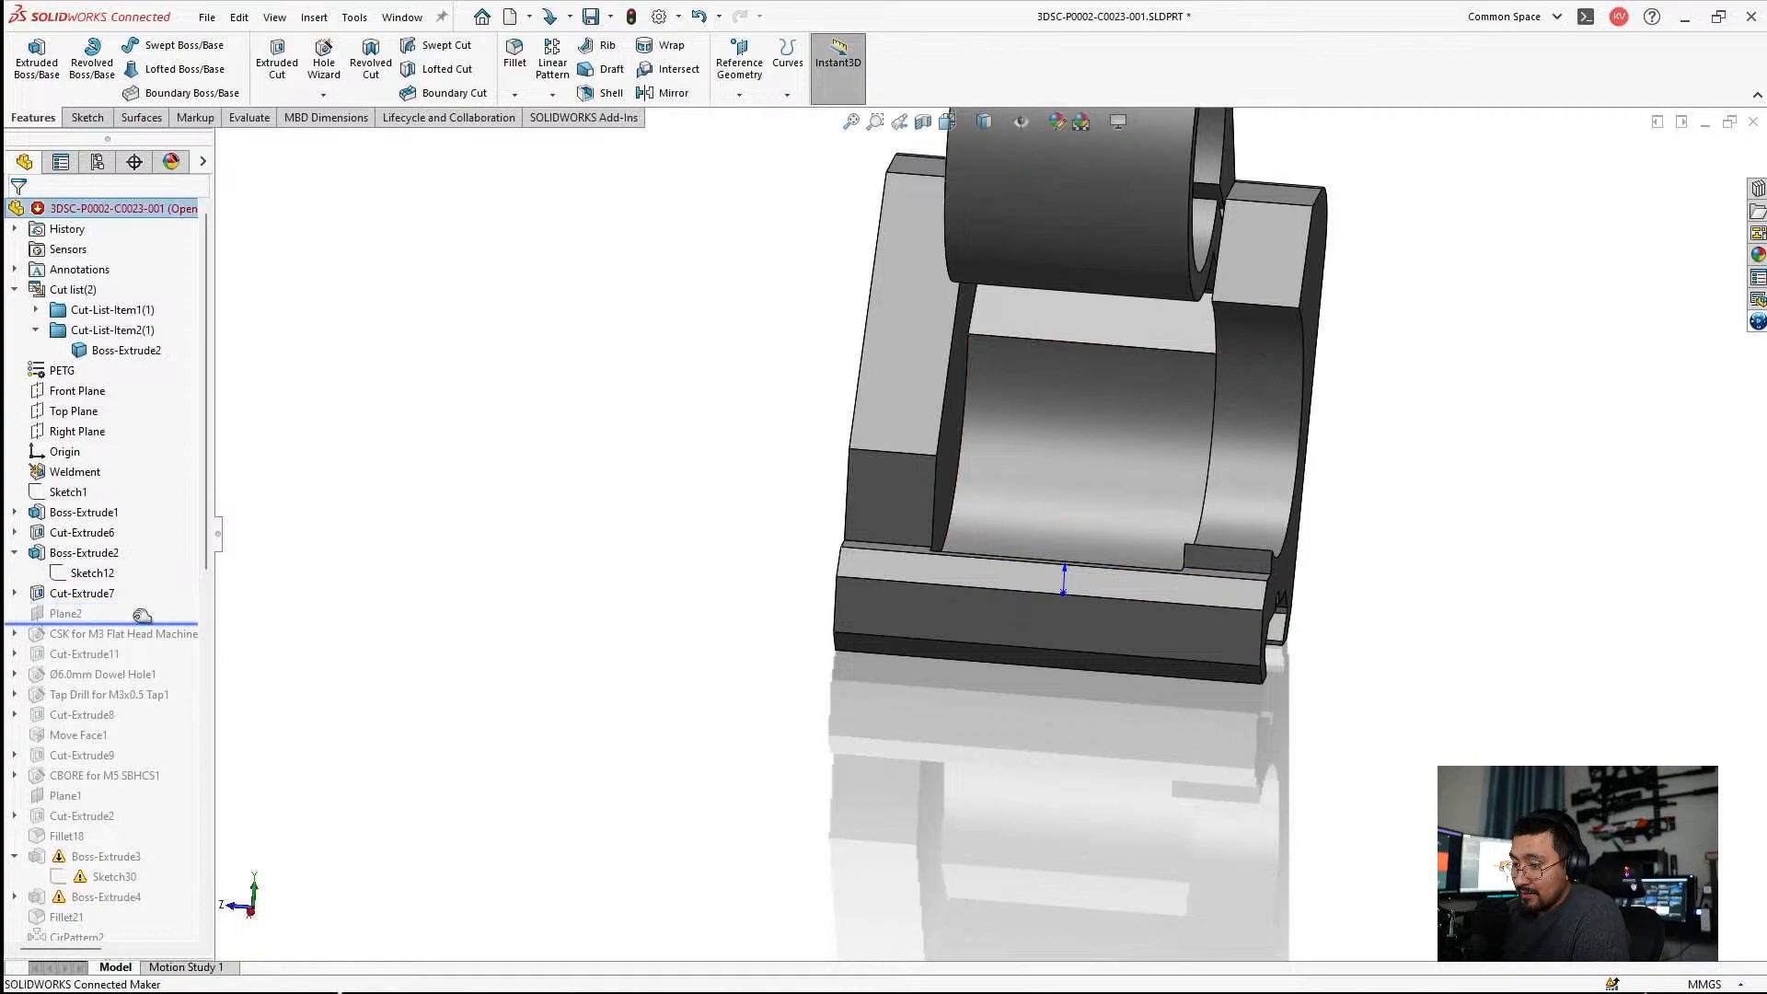
{"action": "left_click_drag", "start_coordinate": [133, 615], "coordinate": [136, 645]}
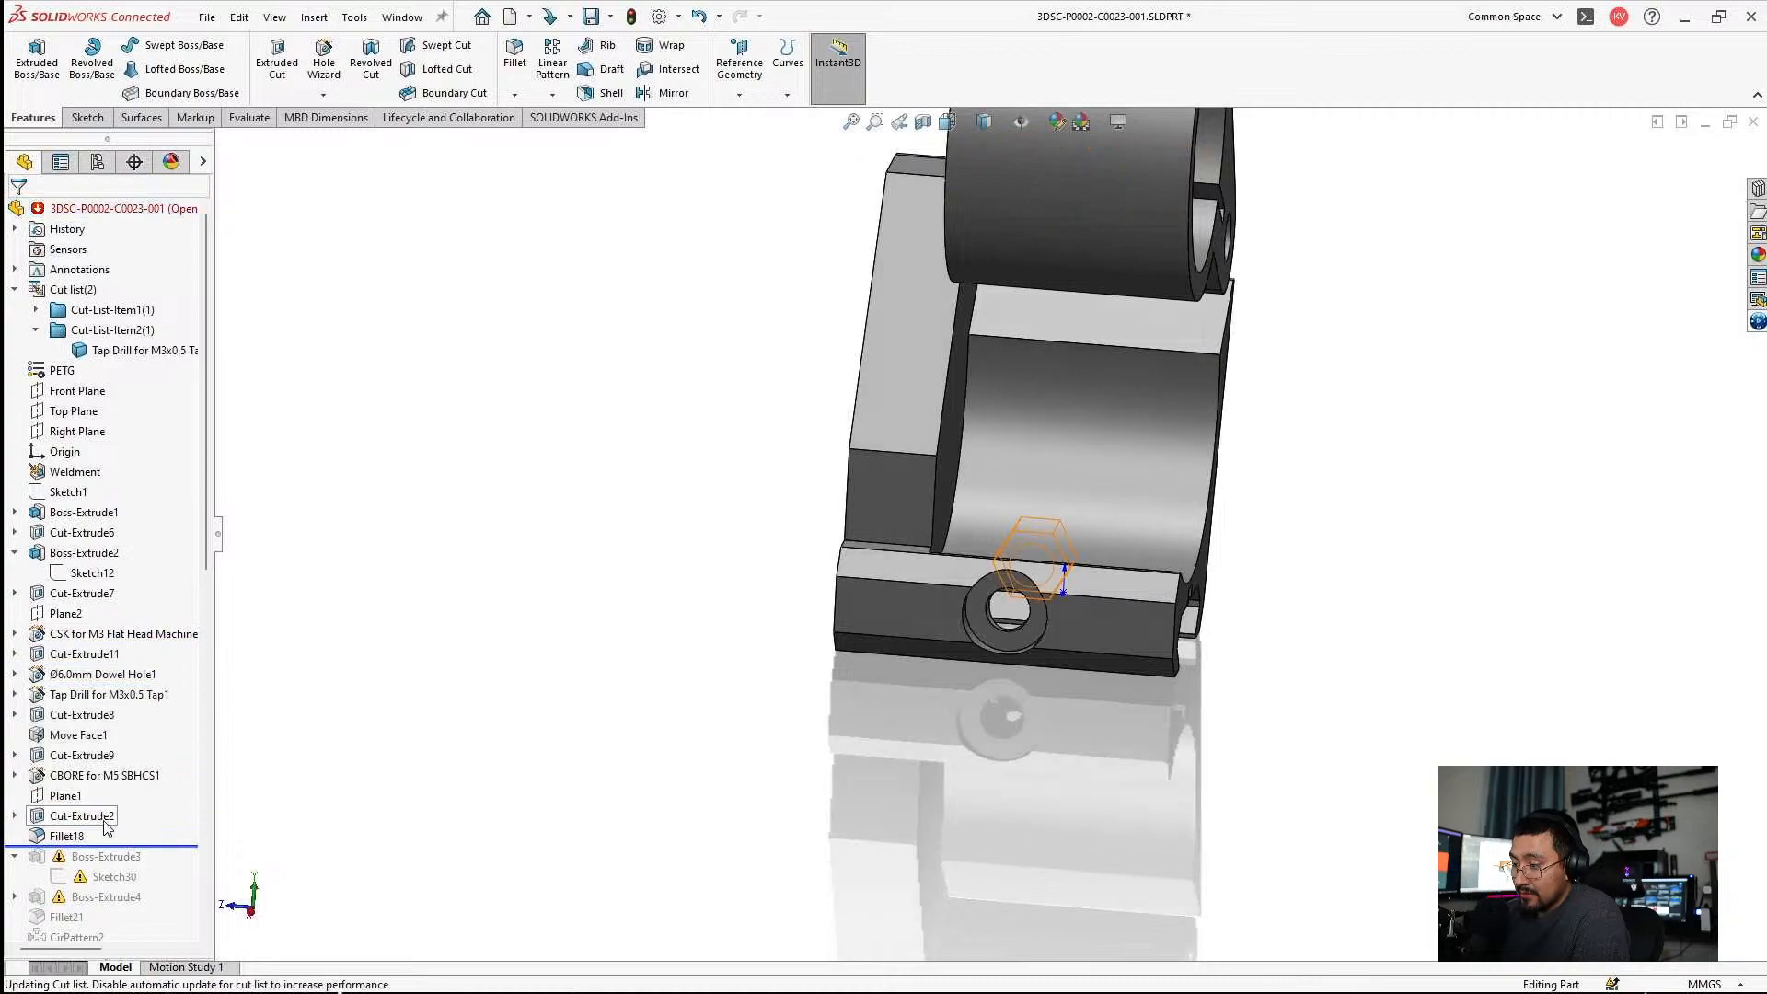
{"action": "left_click", "coordinate": [15, 817]}
{"action": "left_click", "coordinate": [85, 836]}
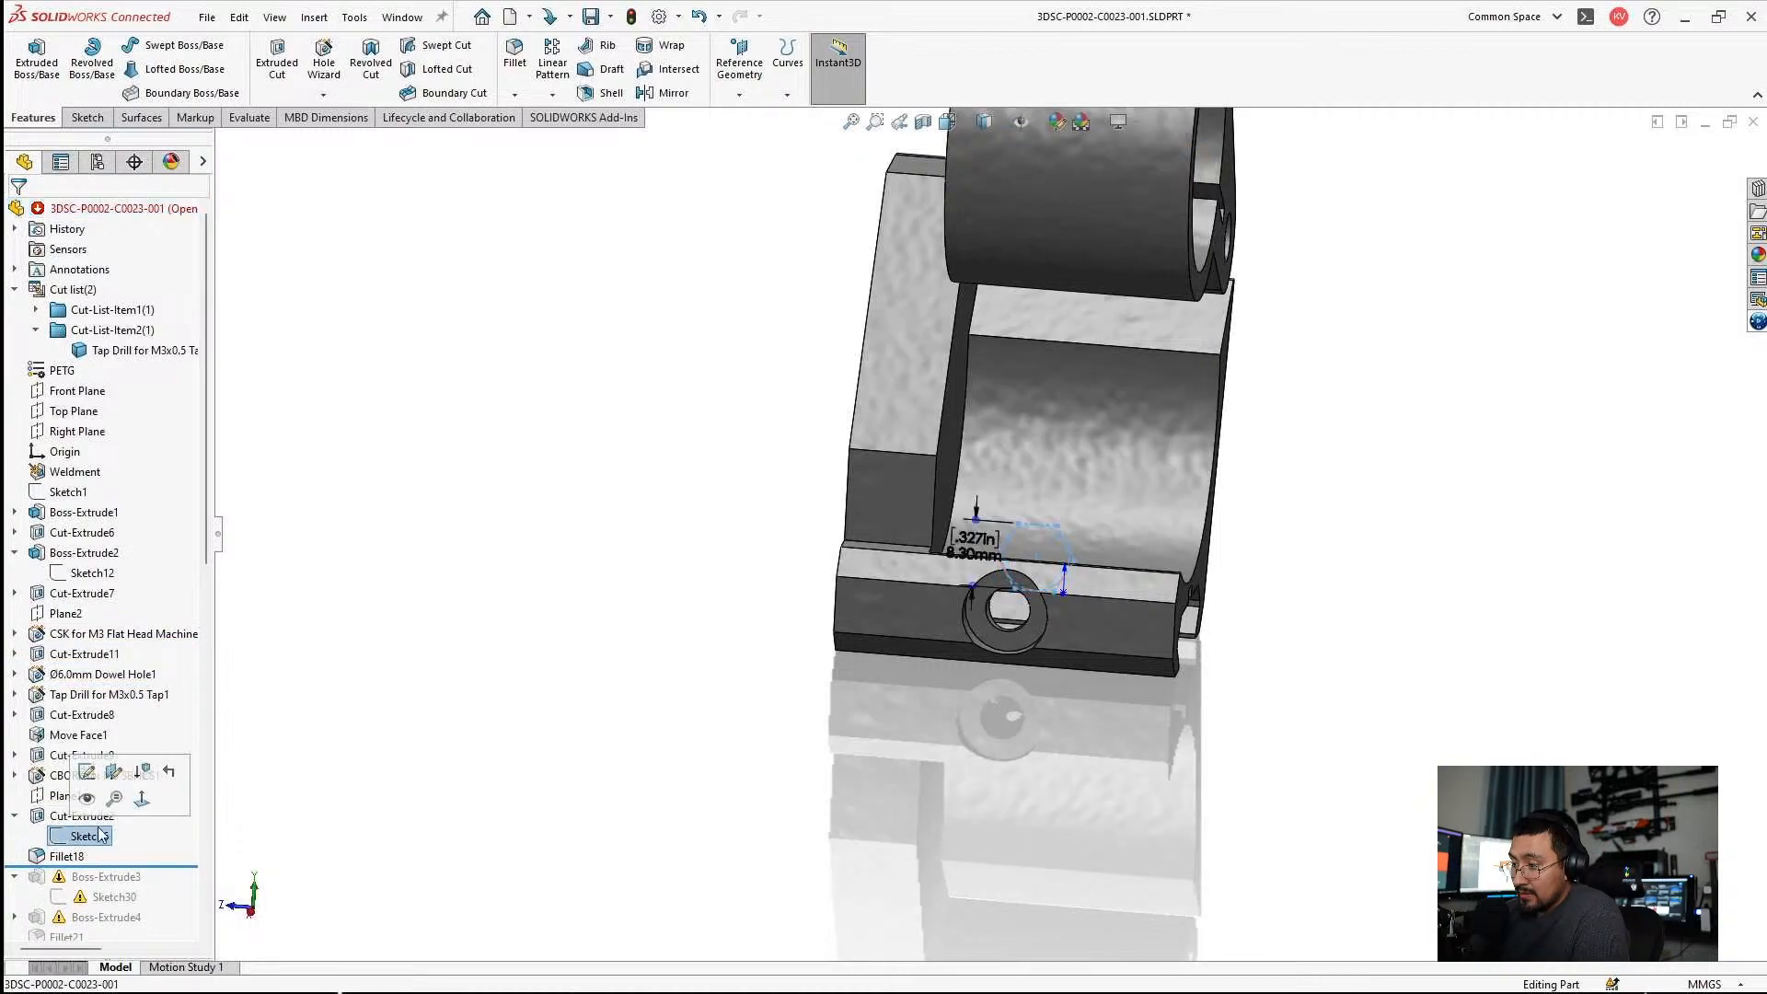
{"action": "middle_click_drag", "start_coordinate": [912, 609], "coordinate": [848, 643]}
{"action": "scroll", "coordinate": [1288, 532], "scroll_direction": "down", "scroll_amount": 4}
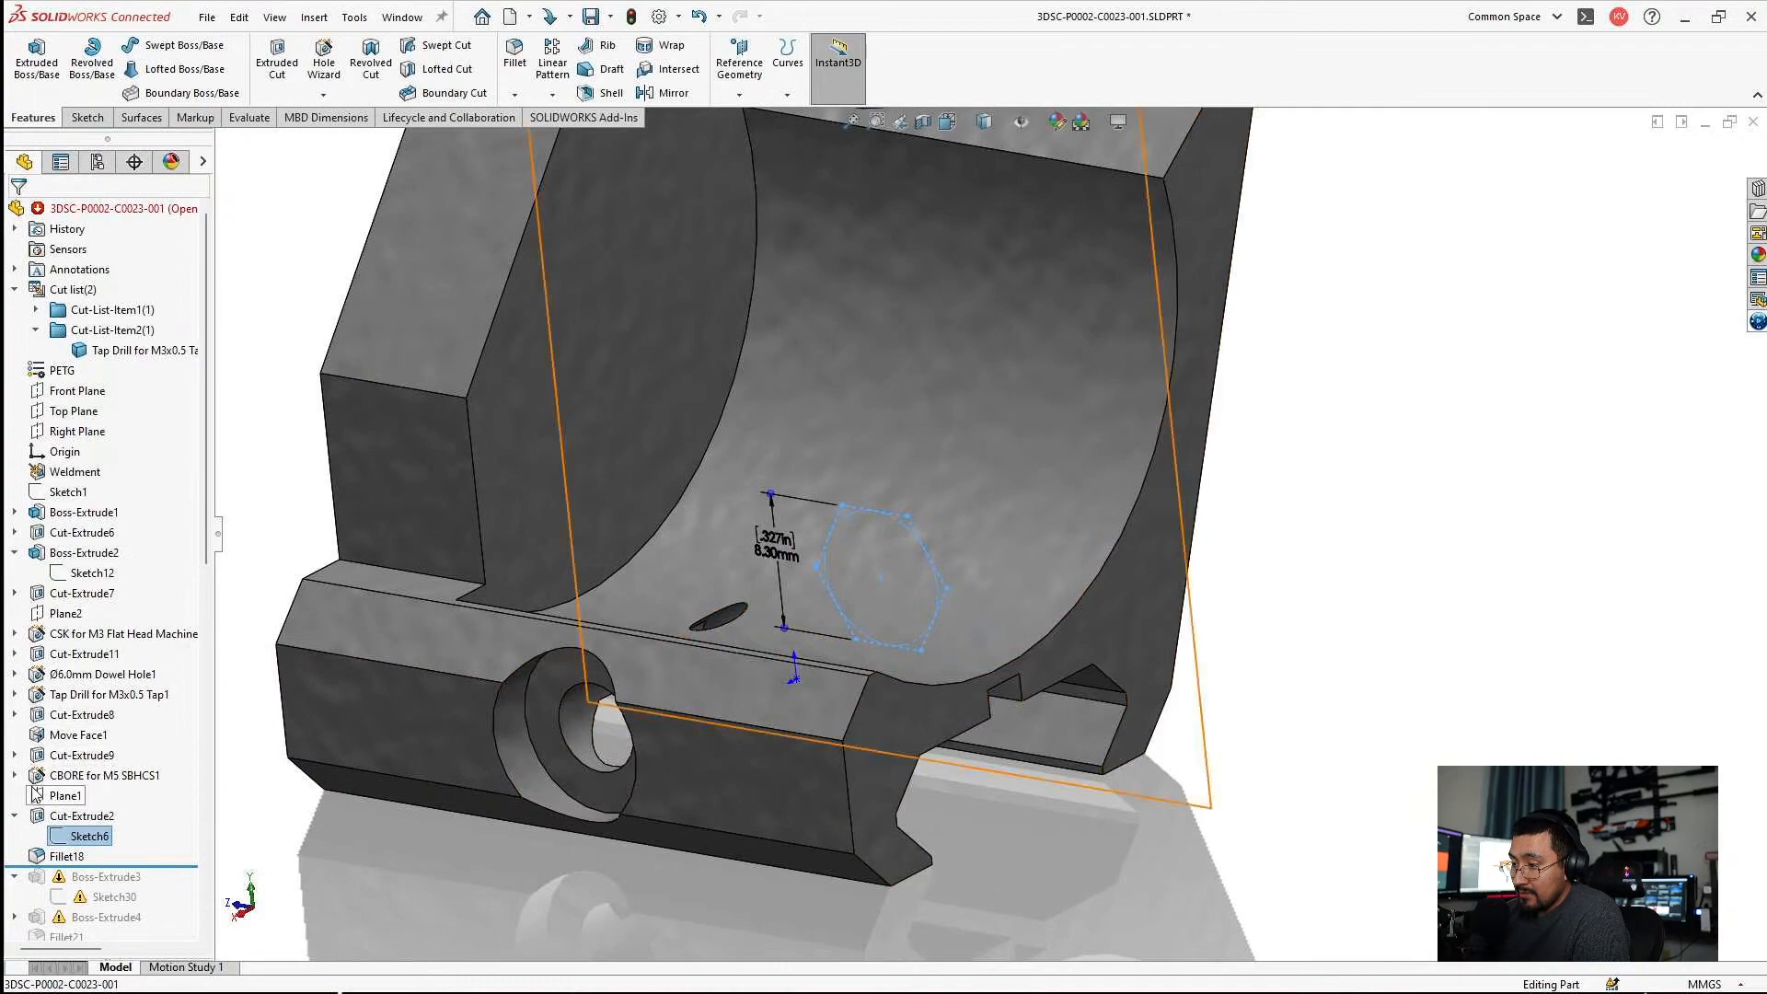
Roll the model back to just after Cut-Extrude9 and open its Sketch20 for editing at the line and arc junction.
{"action": "left_click_drag", "start_coordinate": [166, 875], "coordinate": [19, 765]}
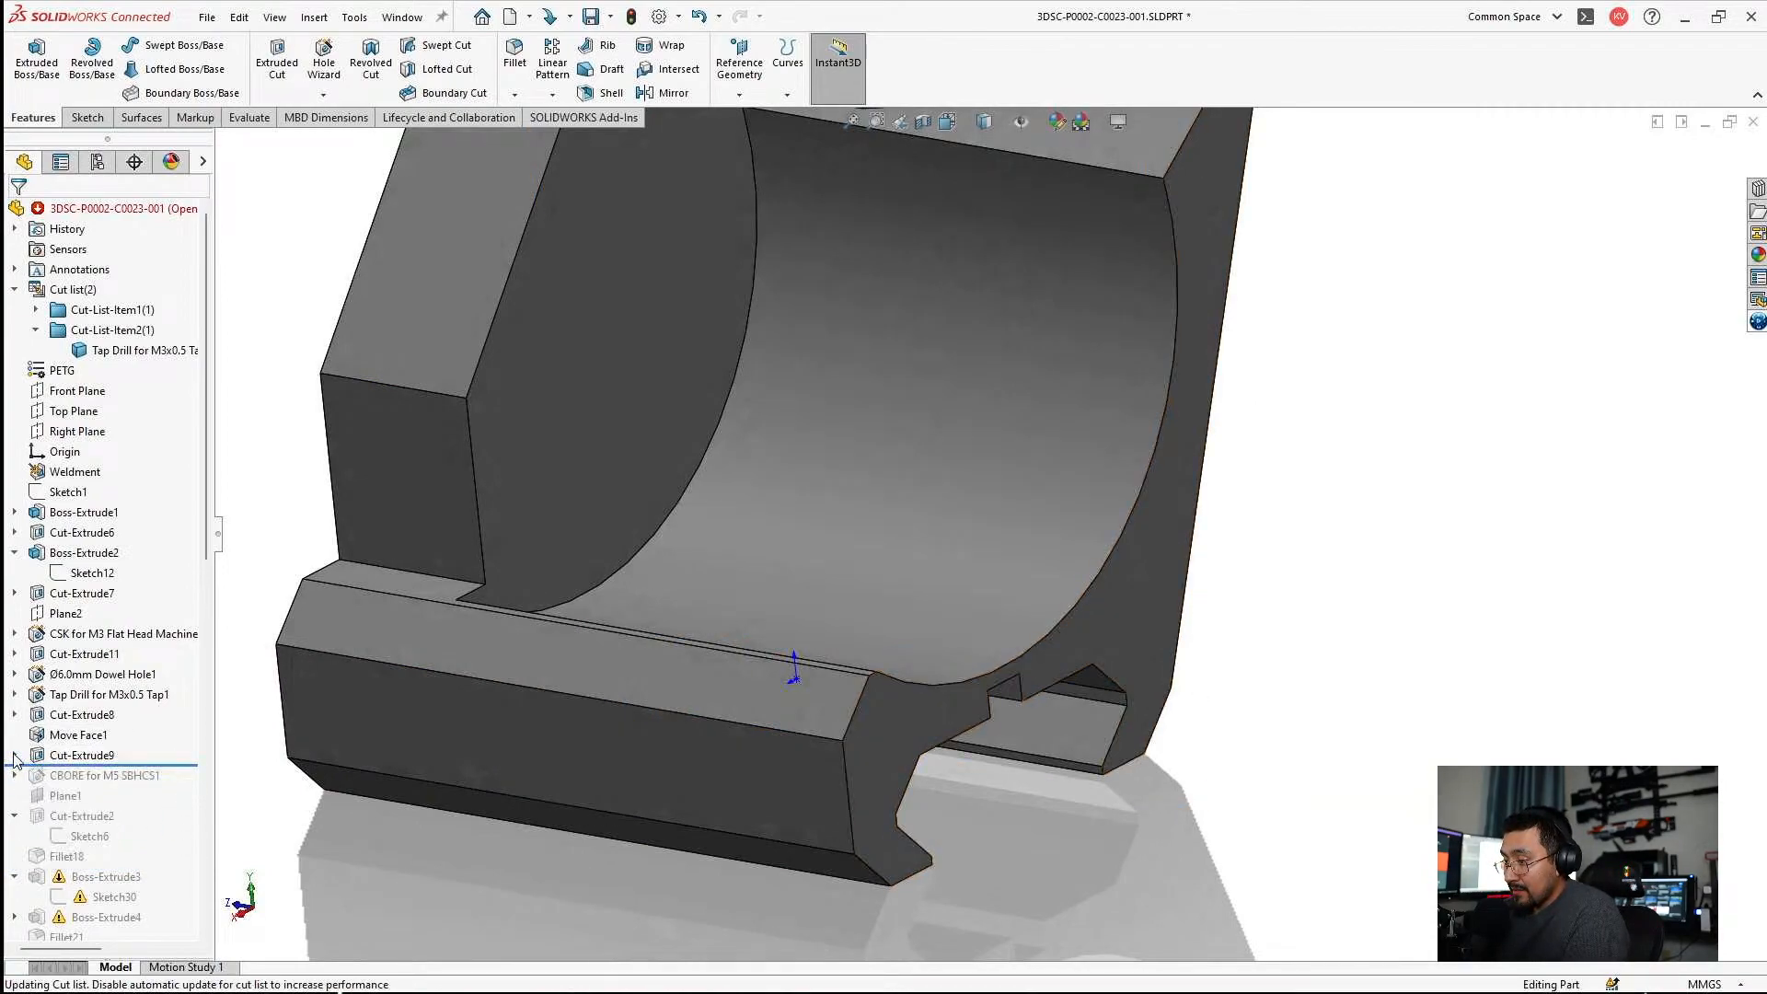
{"action": "left_click", "coordinate": [14, 756]}
{"action": "left_click", "coordinate": [95, 778]}
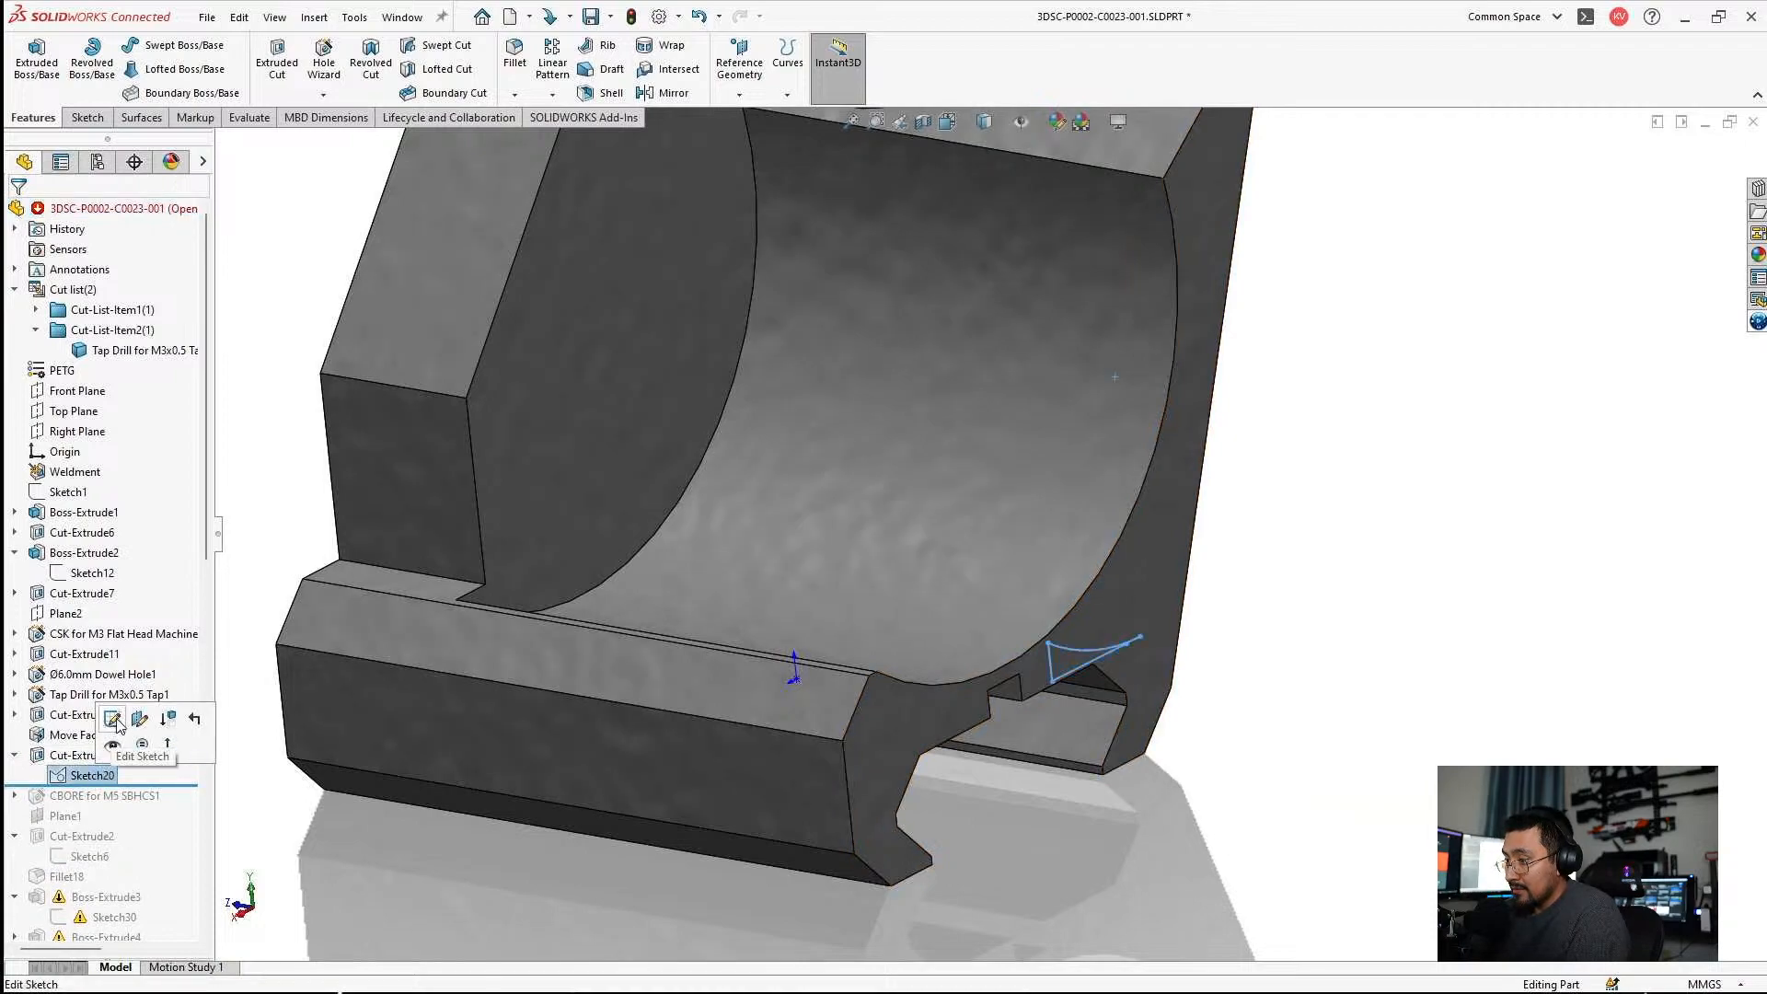
{"action": "left_click", "coordinate": [112, 719]}
{"action": "scroll", "coordinate": [935, 764], "scroll_direction": "down", "scroll_amount": 5}
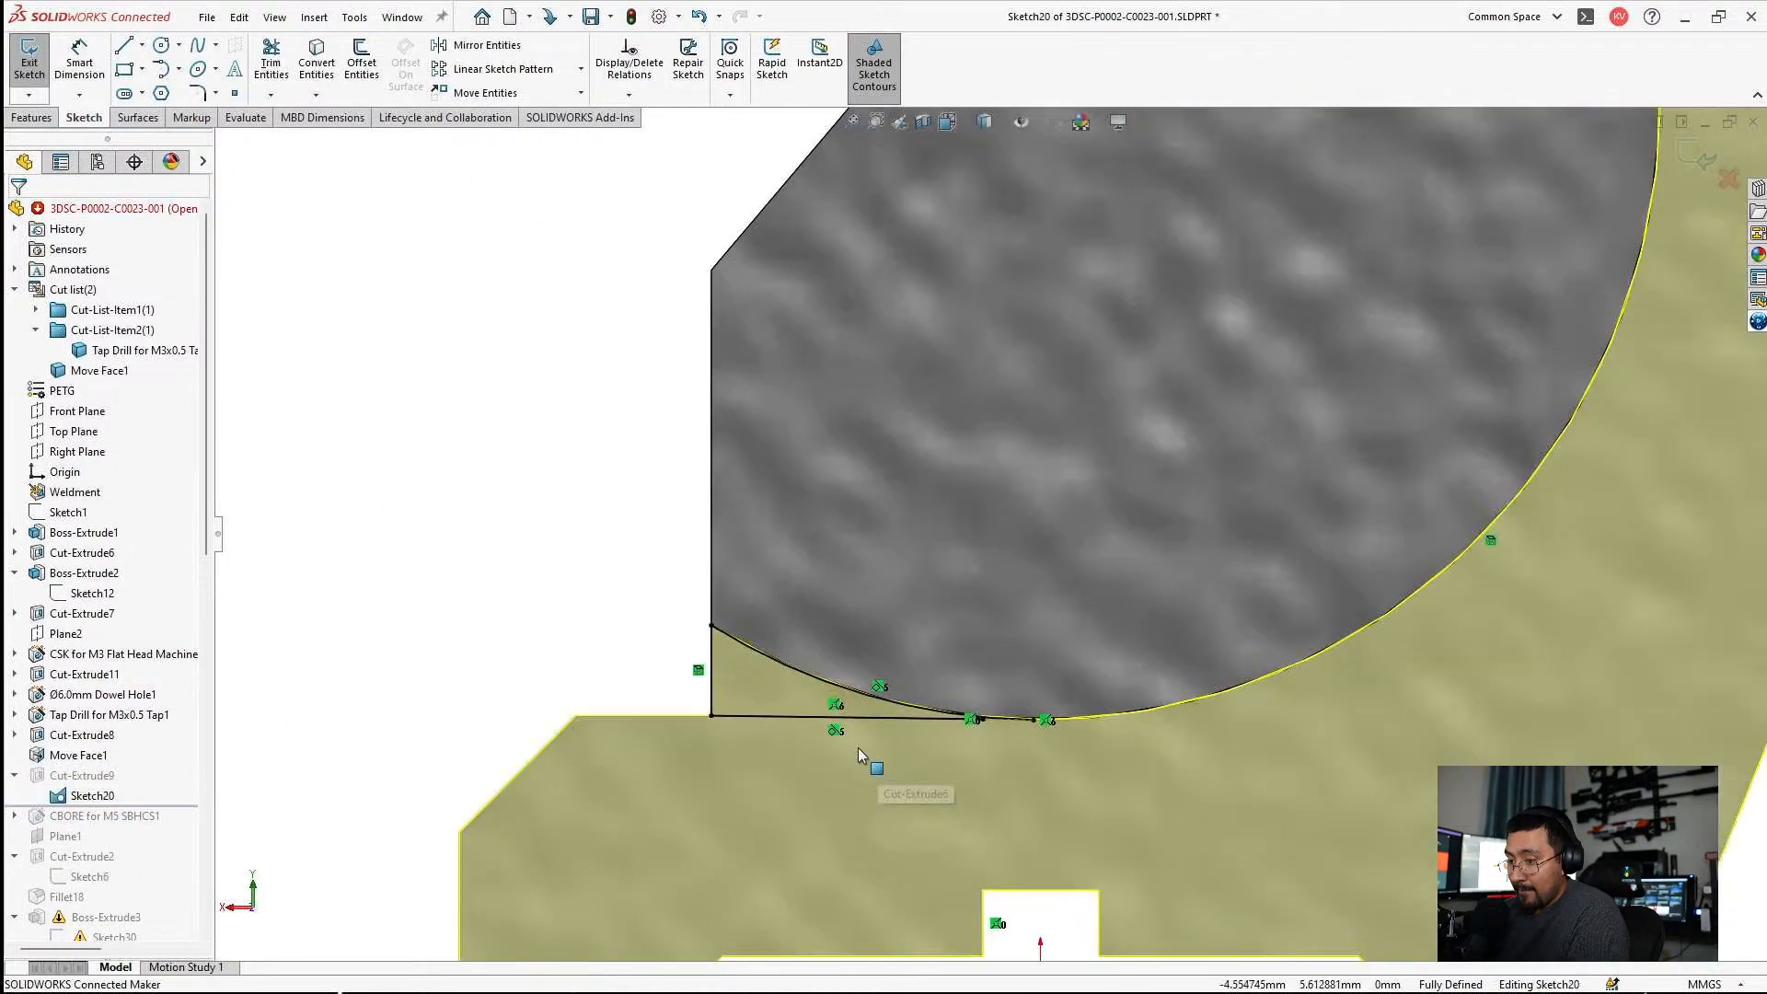
{"action": "scroll", "coordinate": [861, 755], "scroll_direction": "up", "scroll_amount": 3}
{"action": "scroll", "coordinate": [1056, 622], "scroll_direction": "down", "scroll_amount": 8}
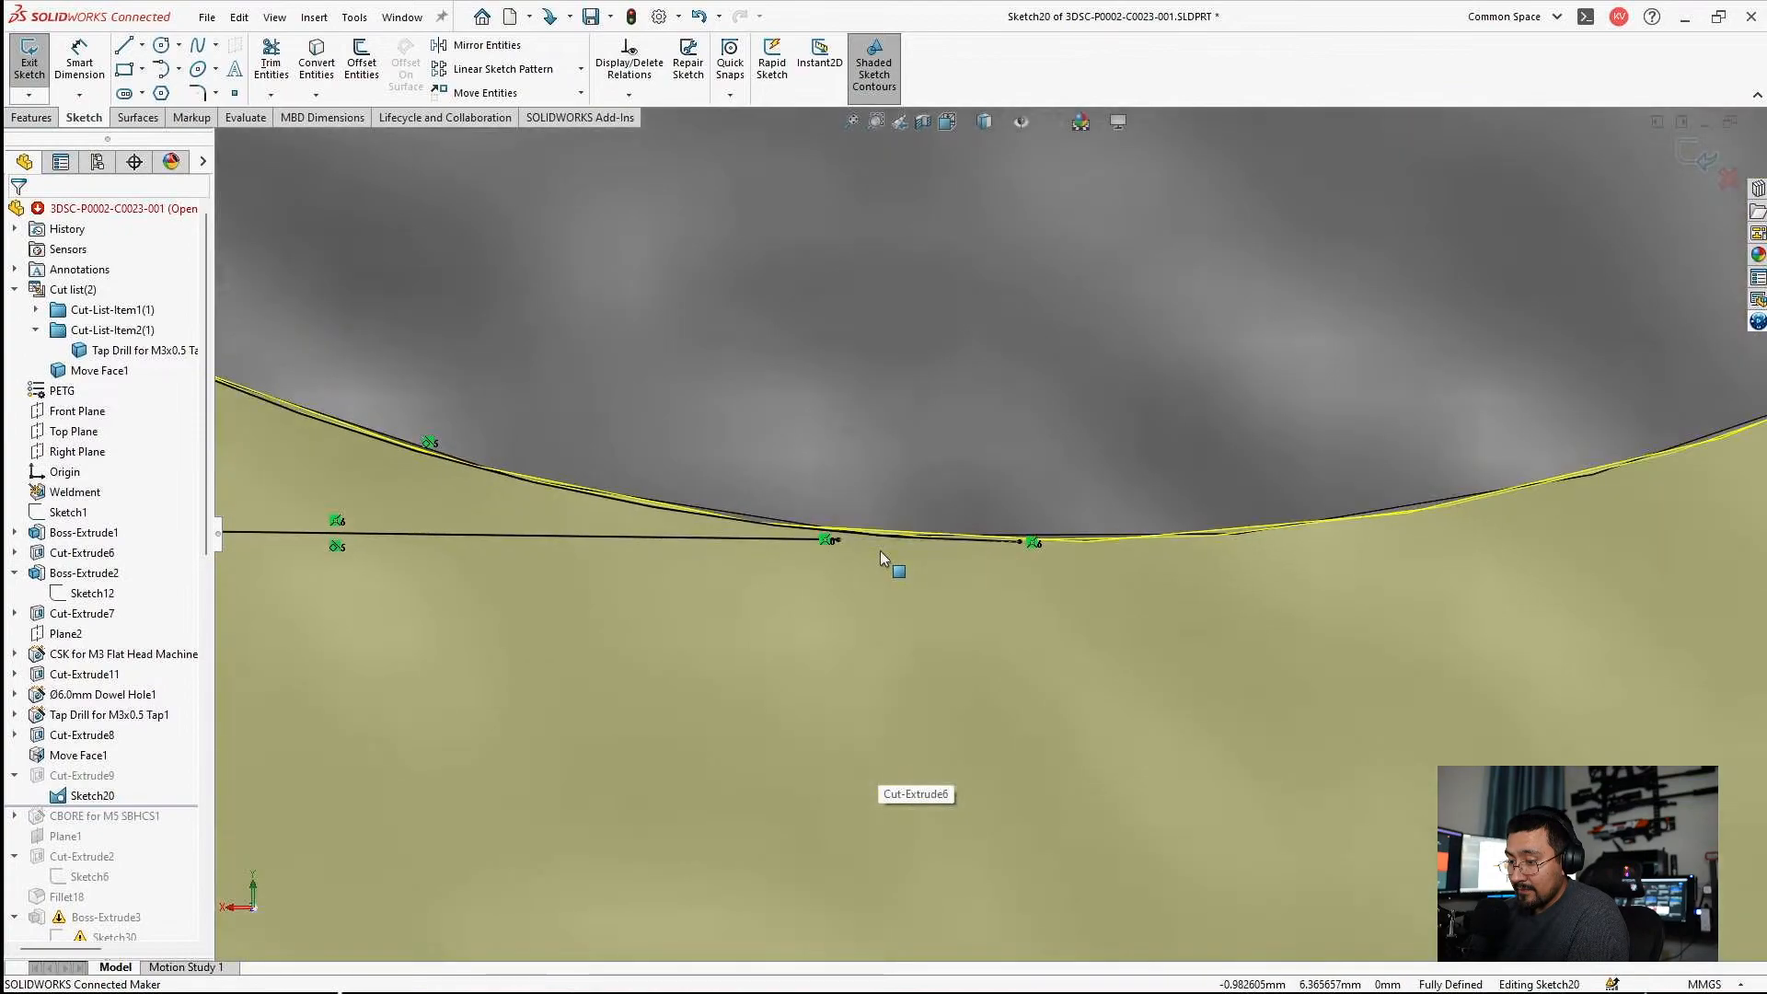
Delete the relation at the line's end in Sketch20, join that end to the arc's endpoint, and exit the sketch.
{"action": "left_click_drag", "start_coordinate": [836, 540], "coordinate": [1020, 543]}
{"action": "left_click", "coordinate": [826, 539]}
{"action": "key", "text": "Delete"}
{"action": "key", "text": "Escape"}
{"action": "scroll", "coordinate": [996, 540], "scroll_direction": "up", "scroll_amount": 8}
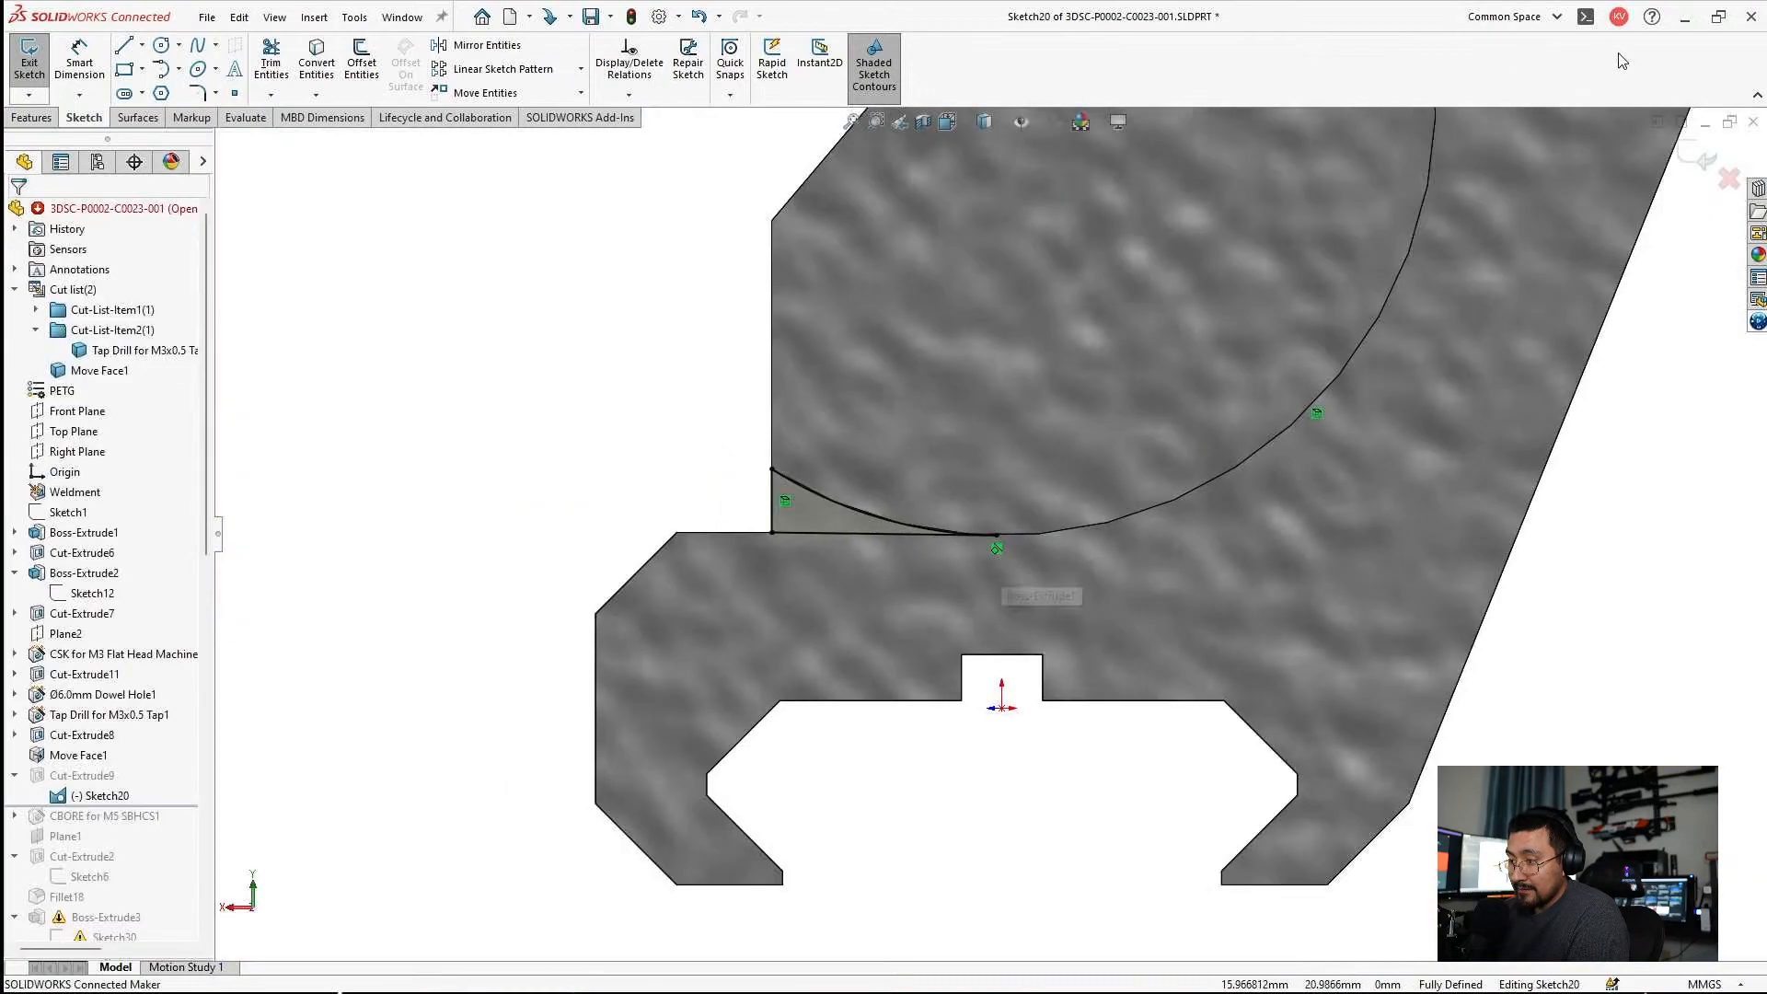
{"action": "left_click", "coordinate": [1693, 156]}
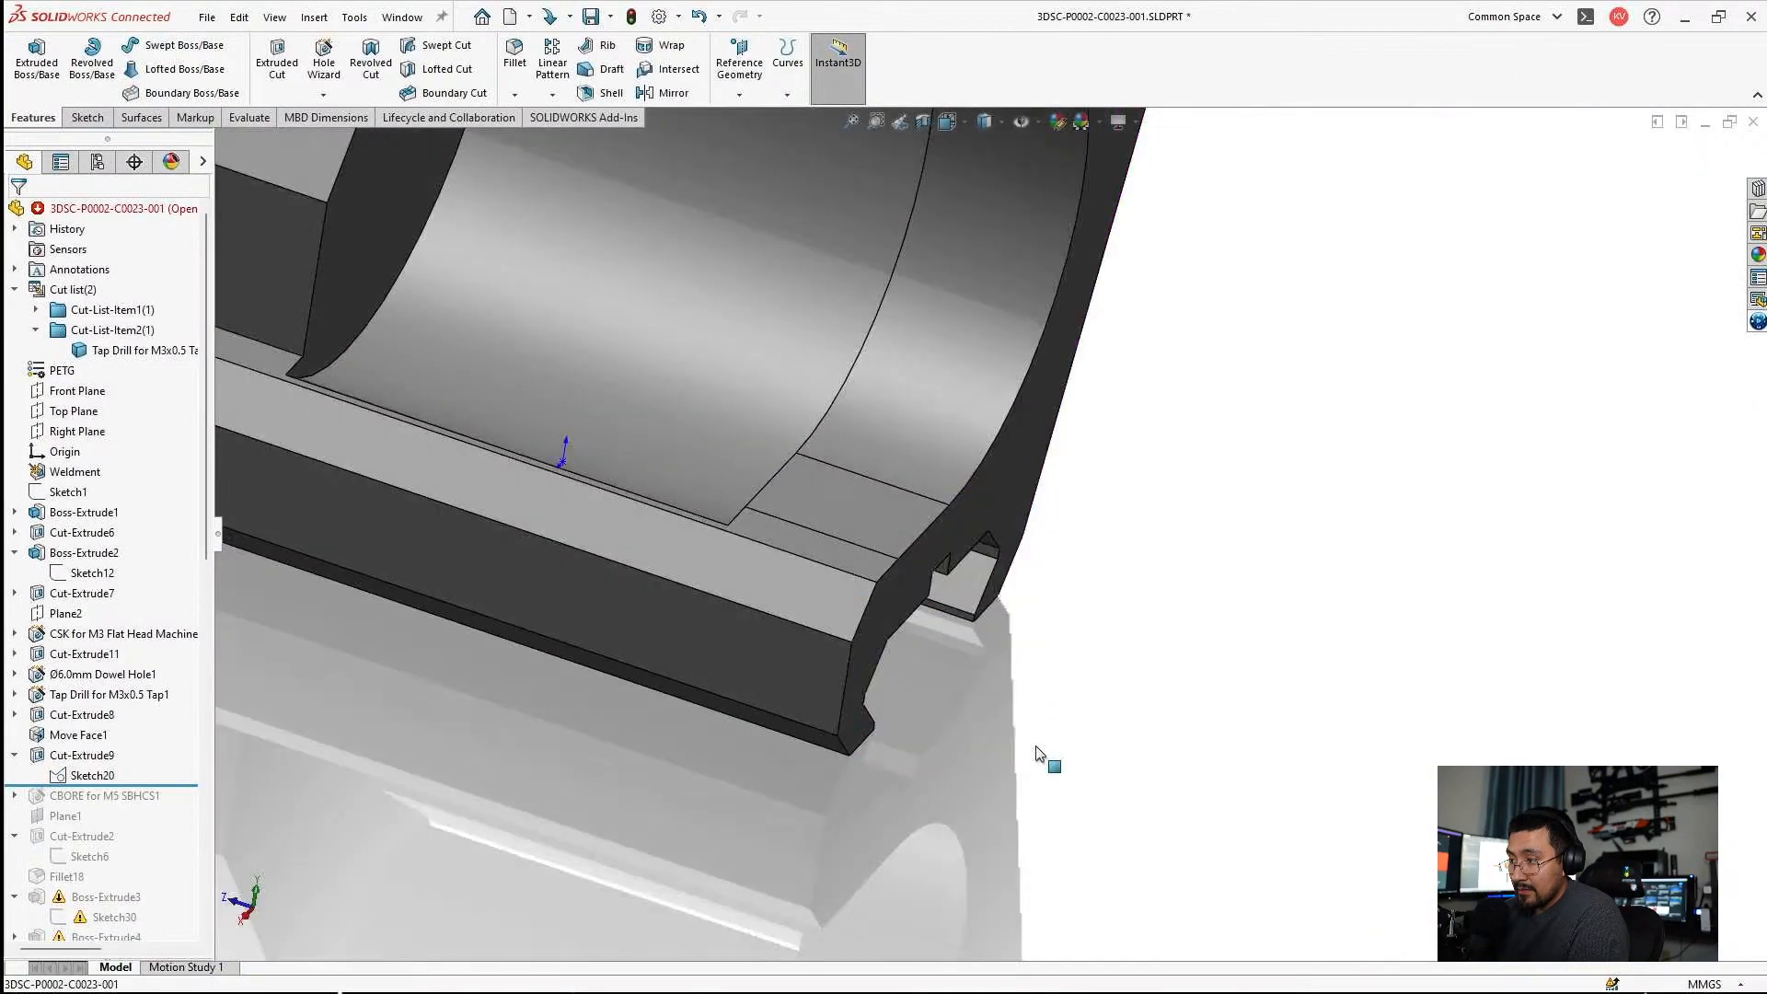
Roll the model forward to the end of the history and inspect the rebuilt mount.
{"action": "scroll", "coordinate": [197, 617], "scroll_direction": "down", "scroll_amount": 5}
{"action": "scroll", "coordinate": [171, 478], "scroll_direction": "down", "scroll_amount": 8}
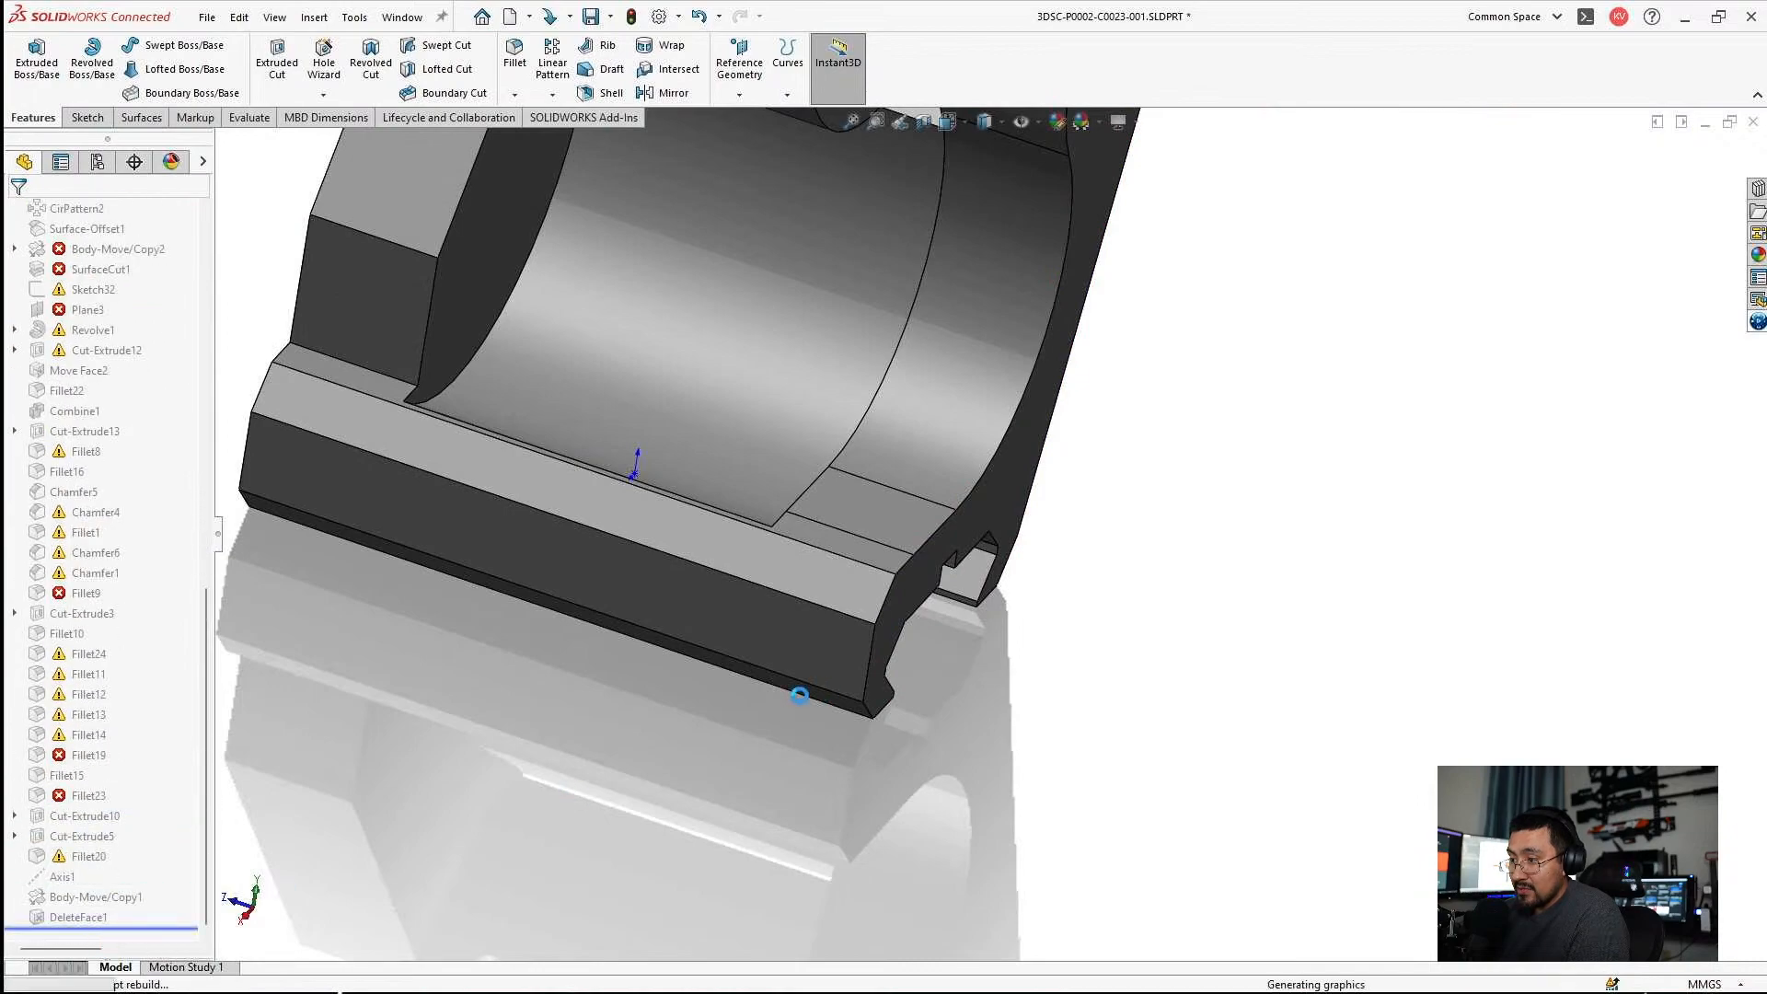
{"action": "scroll", "coordinate": [677, 620], "scroll_direction": "up", "scroll_amount": 2}
{"action": "middle_click_drag", "start_coordinate": [678, 620], "coordinate": [779, 666]}
{"action": "middle_click_drag", "start_coordinate": [782, 469], "coordinate": [769, 553]}
Edit Fillet23 to drop its missing edge reference and accept the 0.5 mm fillet.
{"action": "left_click", "coordinate": [85, 795]}
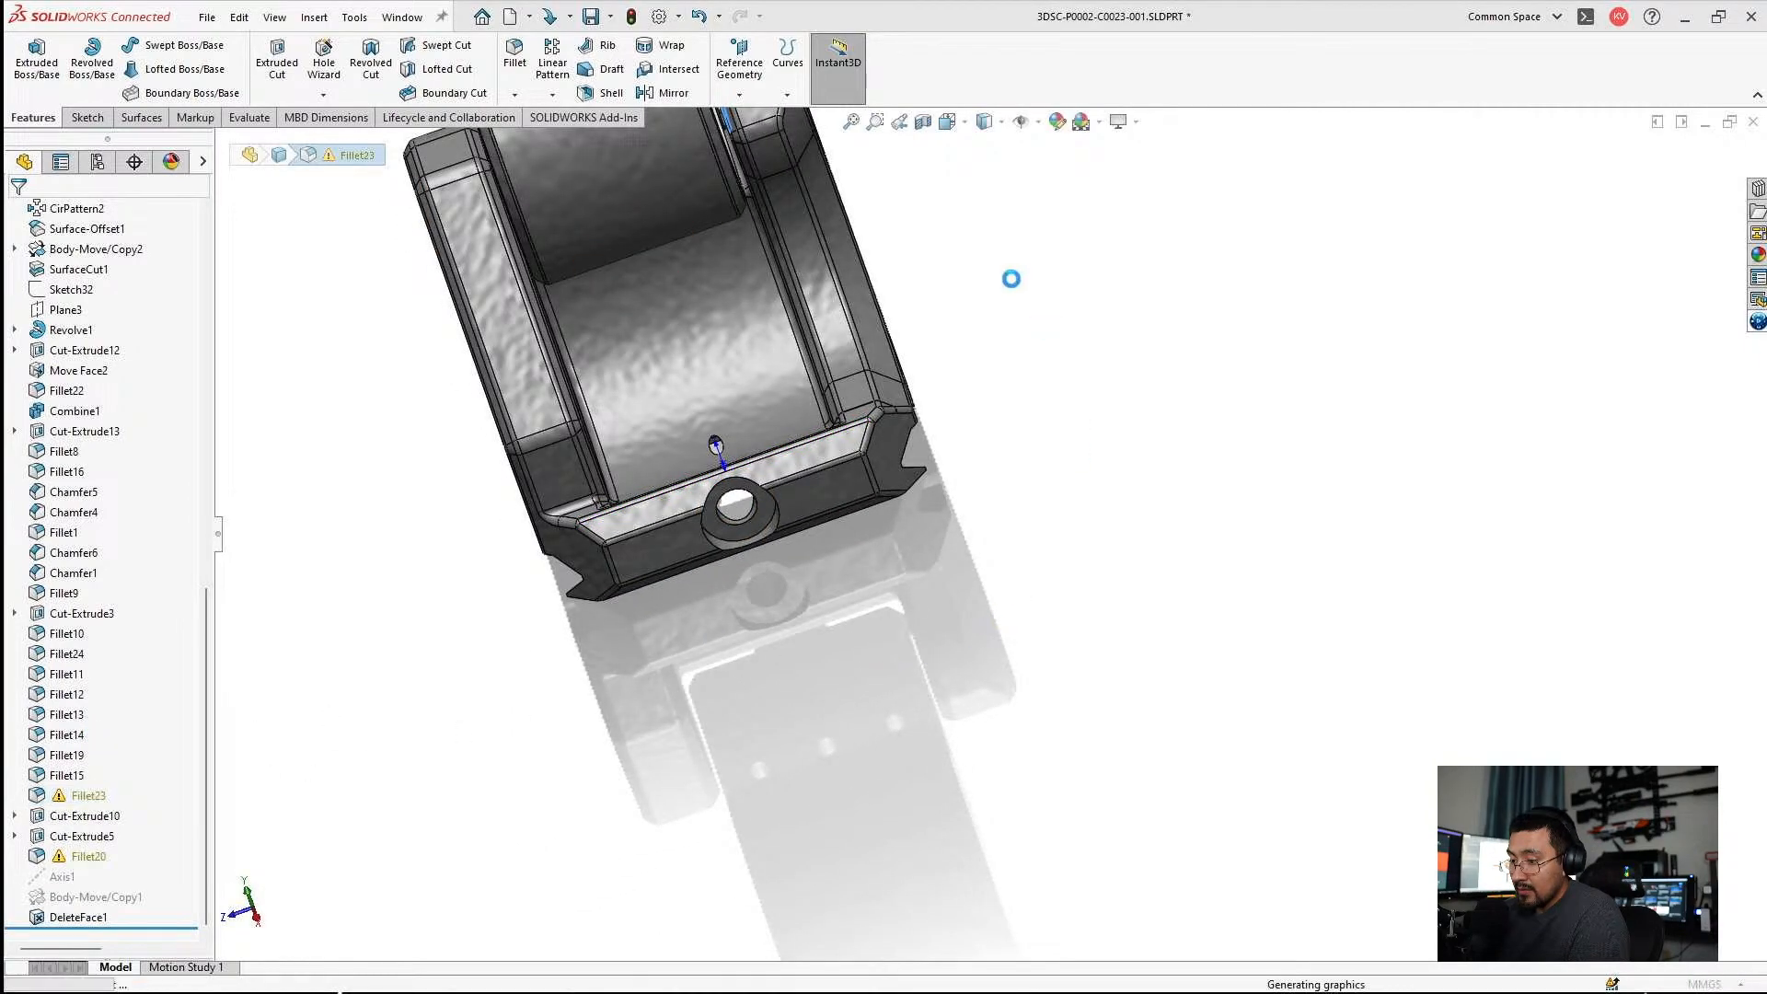
{"action": "middle_click_drag", "start_coordinate": [860, 334], "coordinate": [701, 419]}
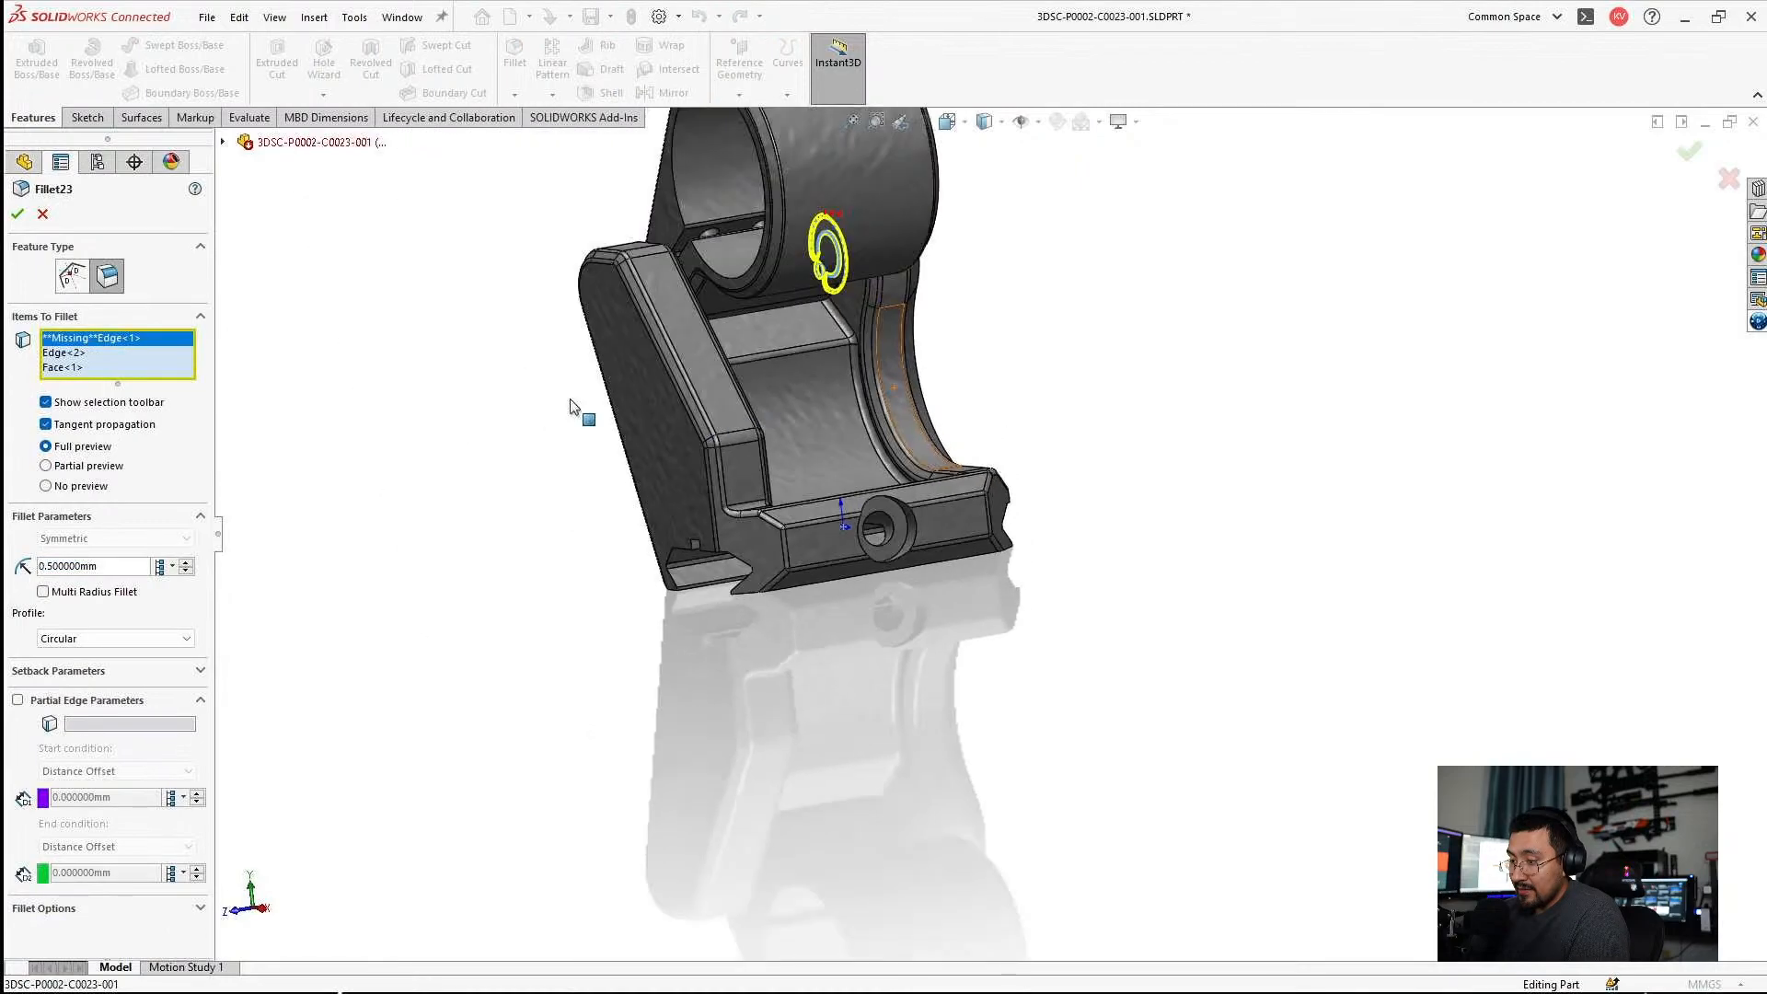
{"action": "scroll", "coordinate": [608, 313], "scroll_direction": "down", "scroll_amount": 3}
{"action": "middle_click_drag", "start_coordinate": [677, 332], "coordinate": [828, 313]}
{"action": "scroll", "coordinate": [427, 259], "scroll_direction": "down", "scroll_amount": 4}
{"action": "middle_click_drag", "start_coordinate": [427, 259], "coordinate": [585, 342]}
{"action": "scroll", "coordinate": [520, 287], "scroll_direction": "down", "scroll_amount": 3}
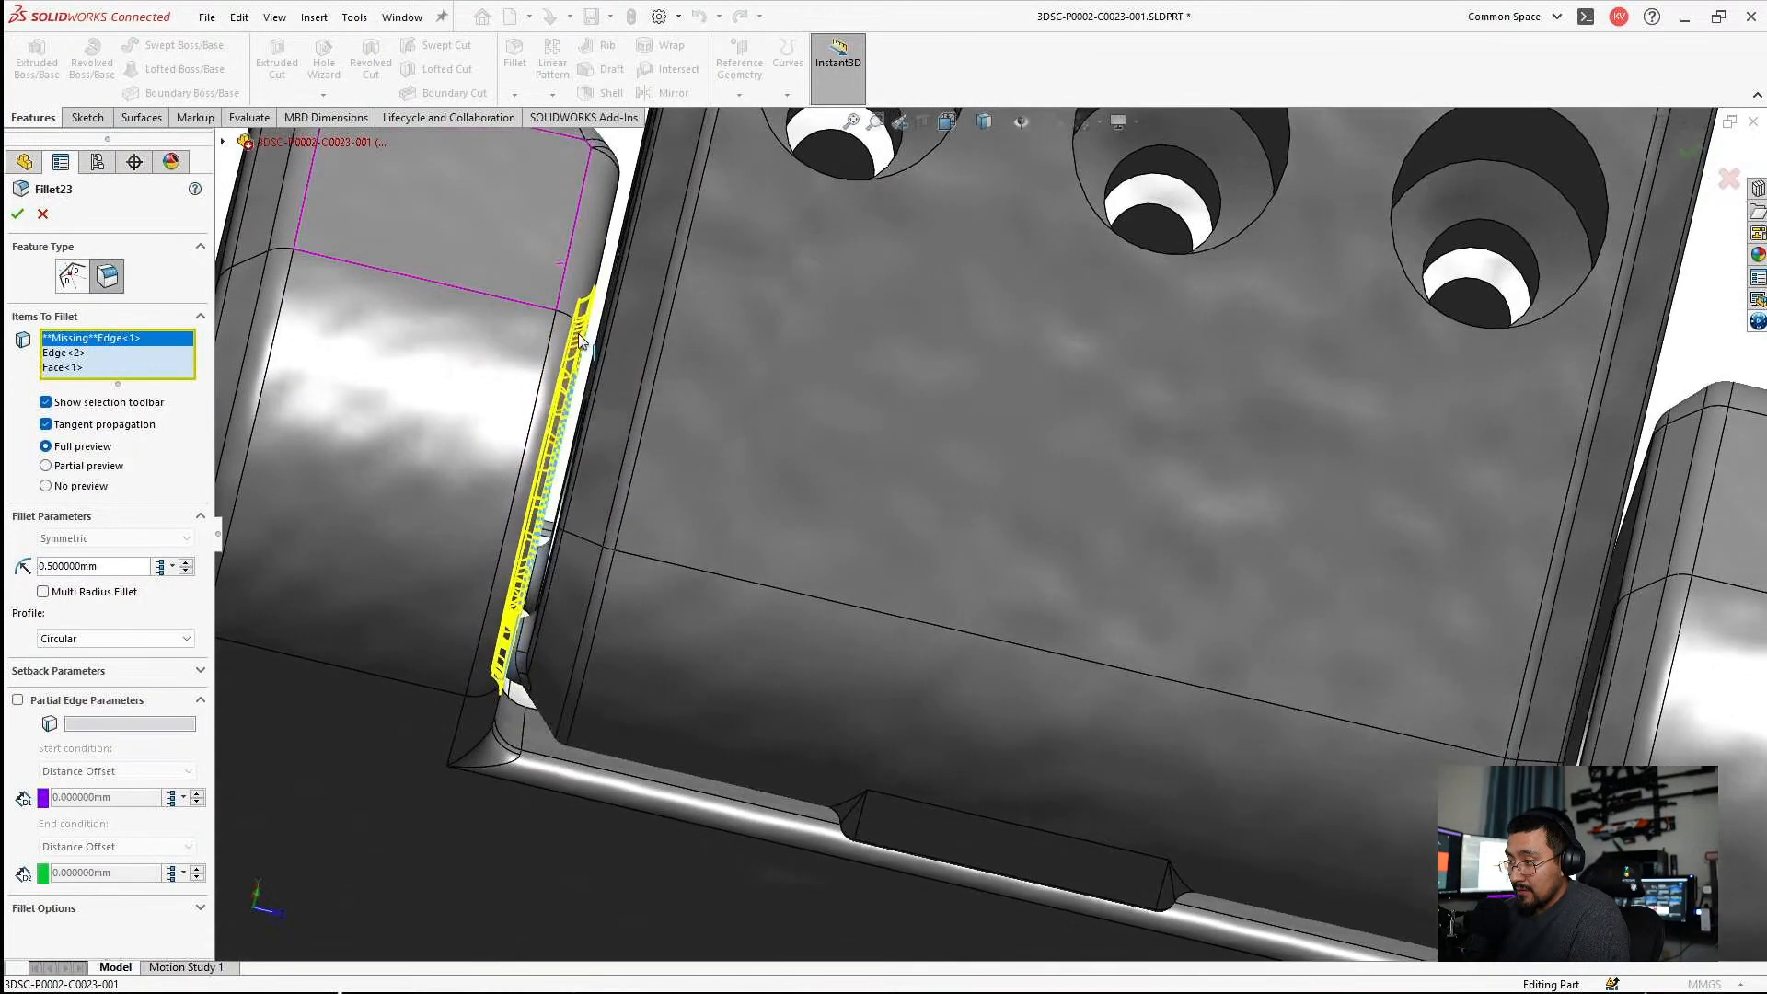
{"action": "left_click", "coordinate": [18, 217]}
{"action": "left_click", "coordinate": [948, 535]}
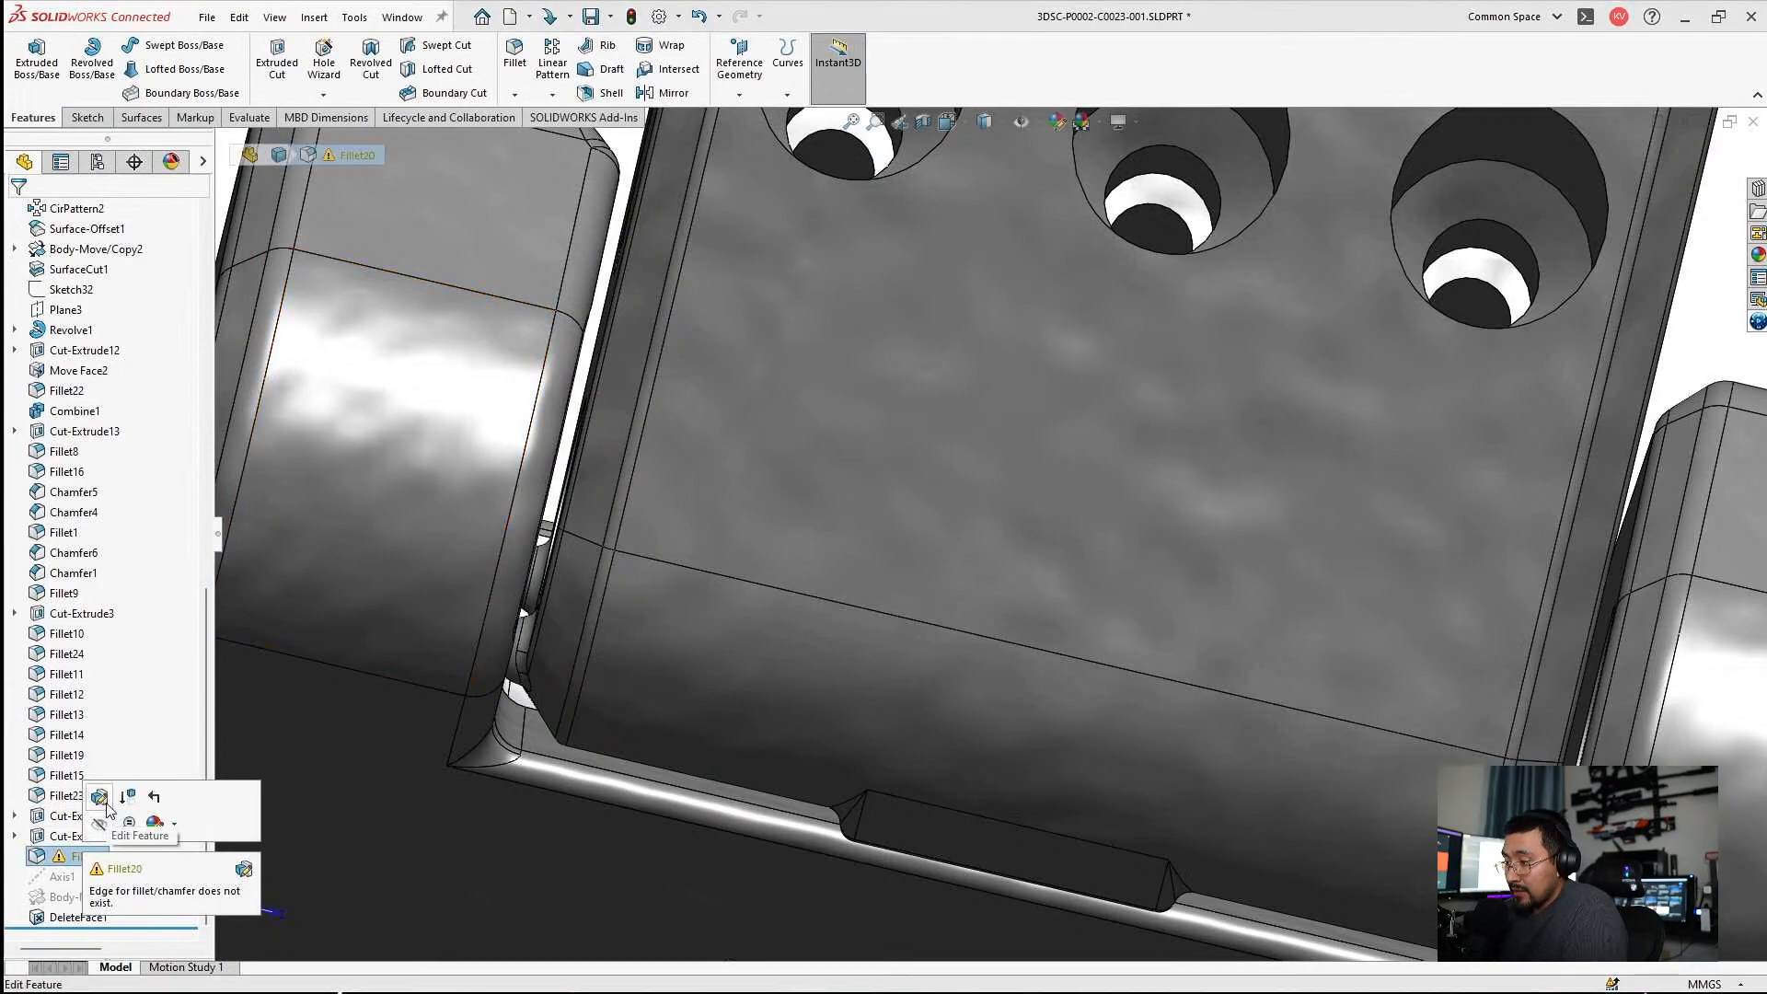
Edit Fillet20 to replace its two missing edges with the long edges of the rail channel's rib, and accept it at 1 mm.
{"action": "left_click", "coordinate": [101, 798]}
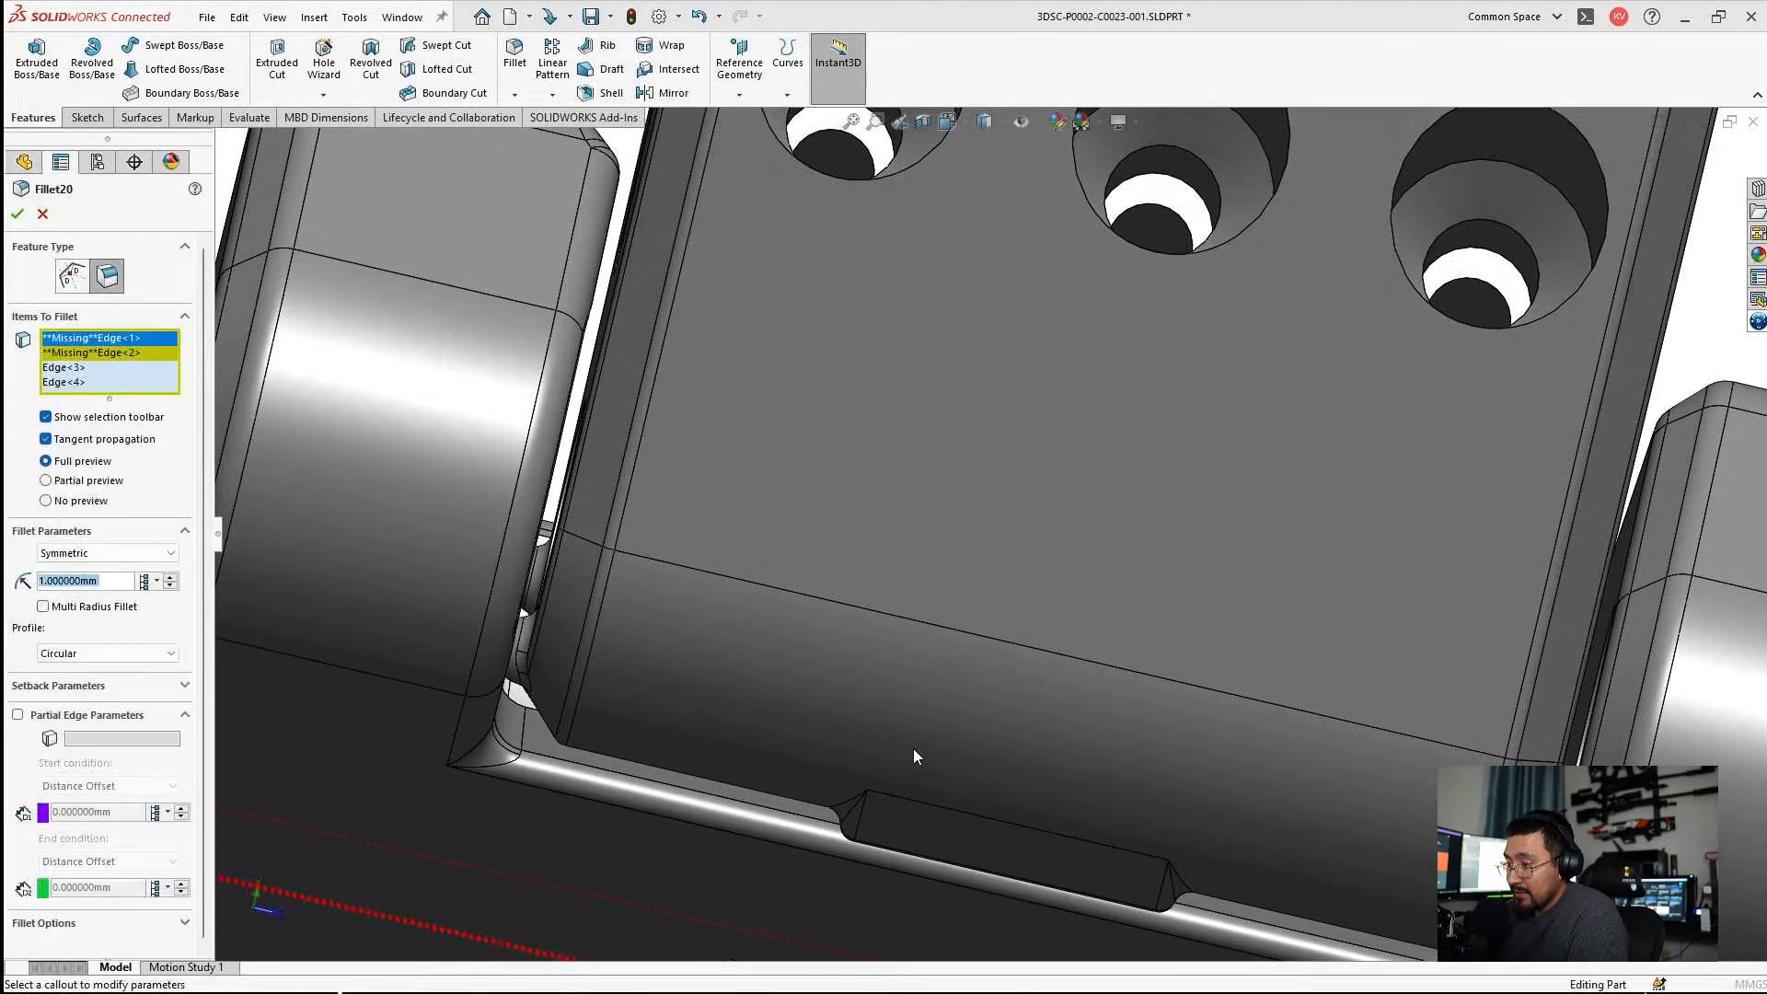
{"action": "scroll", "coordinate": [911, 749], "scroll_direction": "up", "scroll_amount": 6}
{"action": "middle_click_drag", "start_coordinate": [892, 596], "coordinate": [998, 500]}
{"action": "scroll", "coordinate": [1042, 738], "scroll_direction": "down", "scroll_amount": 4}
{"action": "scroll", "coordinate": [1102, 749], "scroll_direction": "down", "scroll_amount": 4}
{"action": "middle_click_drag", "start_coordinate": [1102, 749], "coordinate": [1253, 605]}
{"action": "left_click", "coordinate": [1404, 429]}
{"action": "scroll", "coordinate": [1046, 727], "scroll_direction": "down", "scroll_amount": 3}
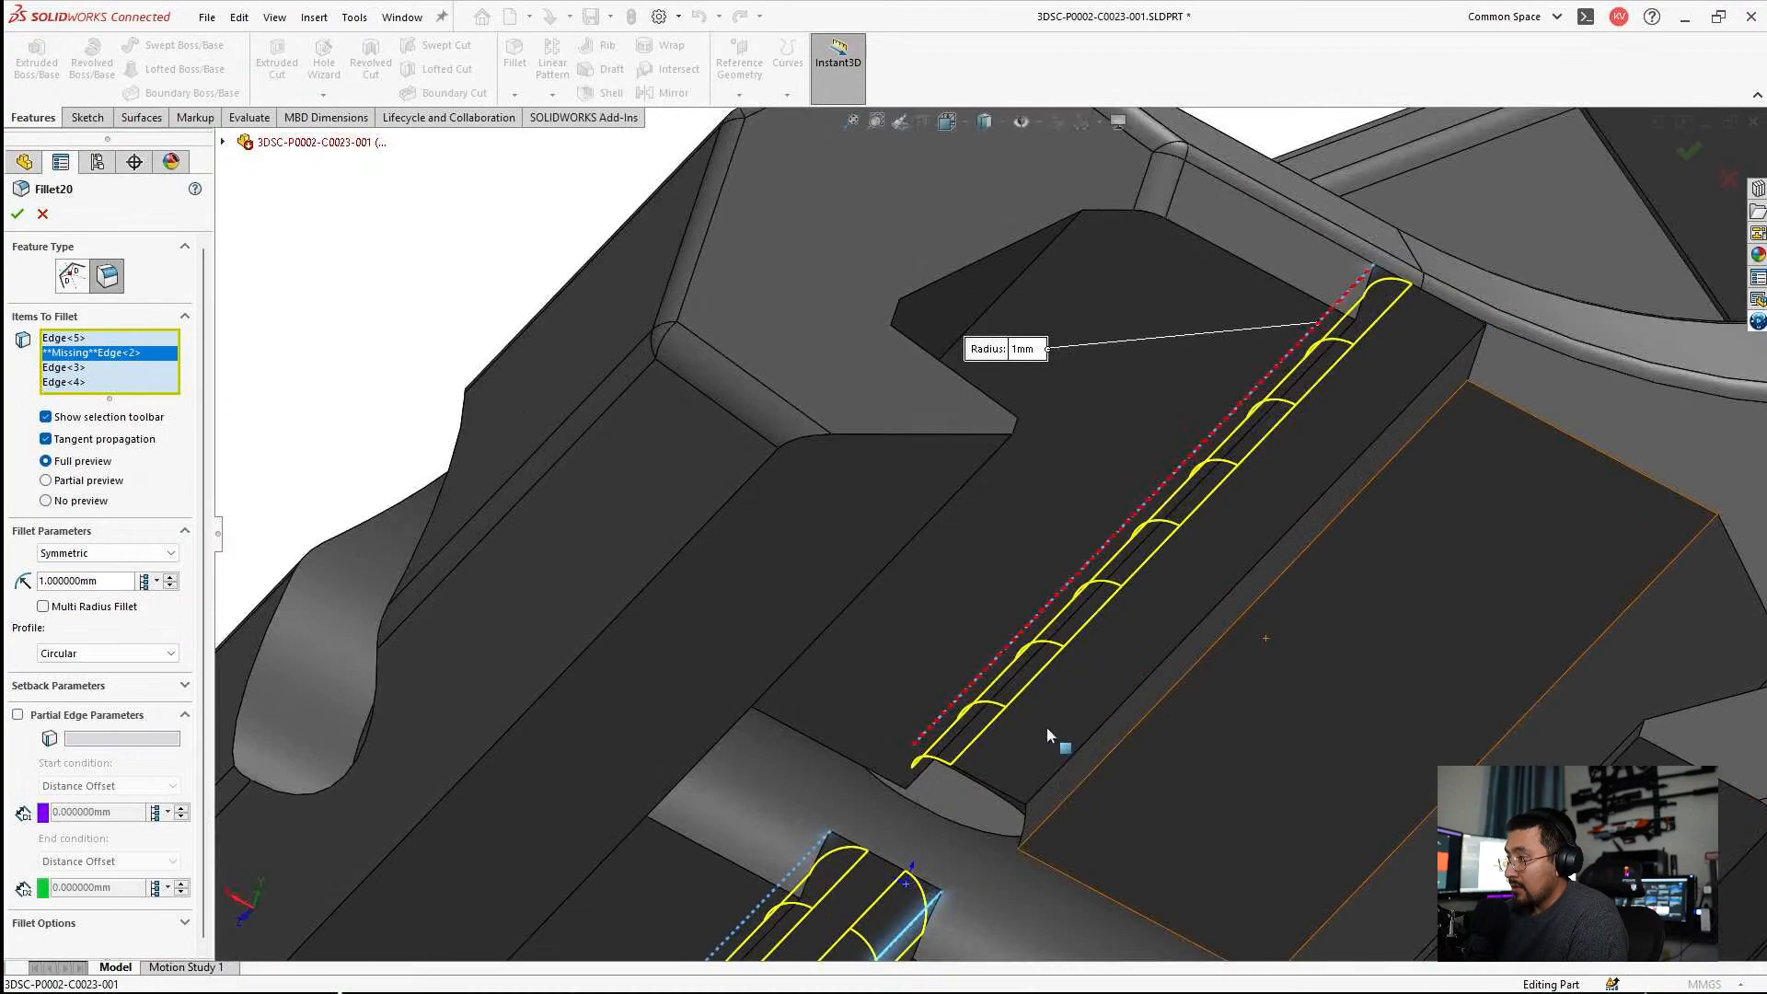
{"action": "left_click", "coordinate": [1079, 748]}
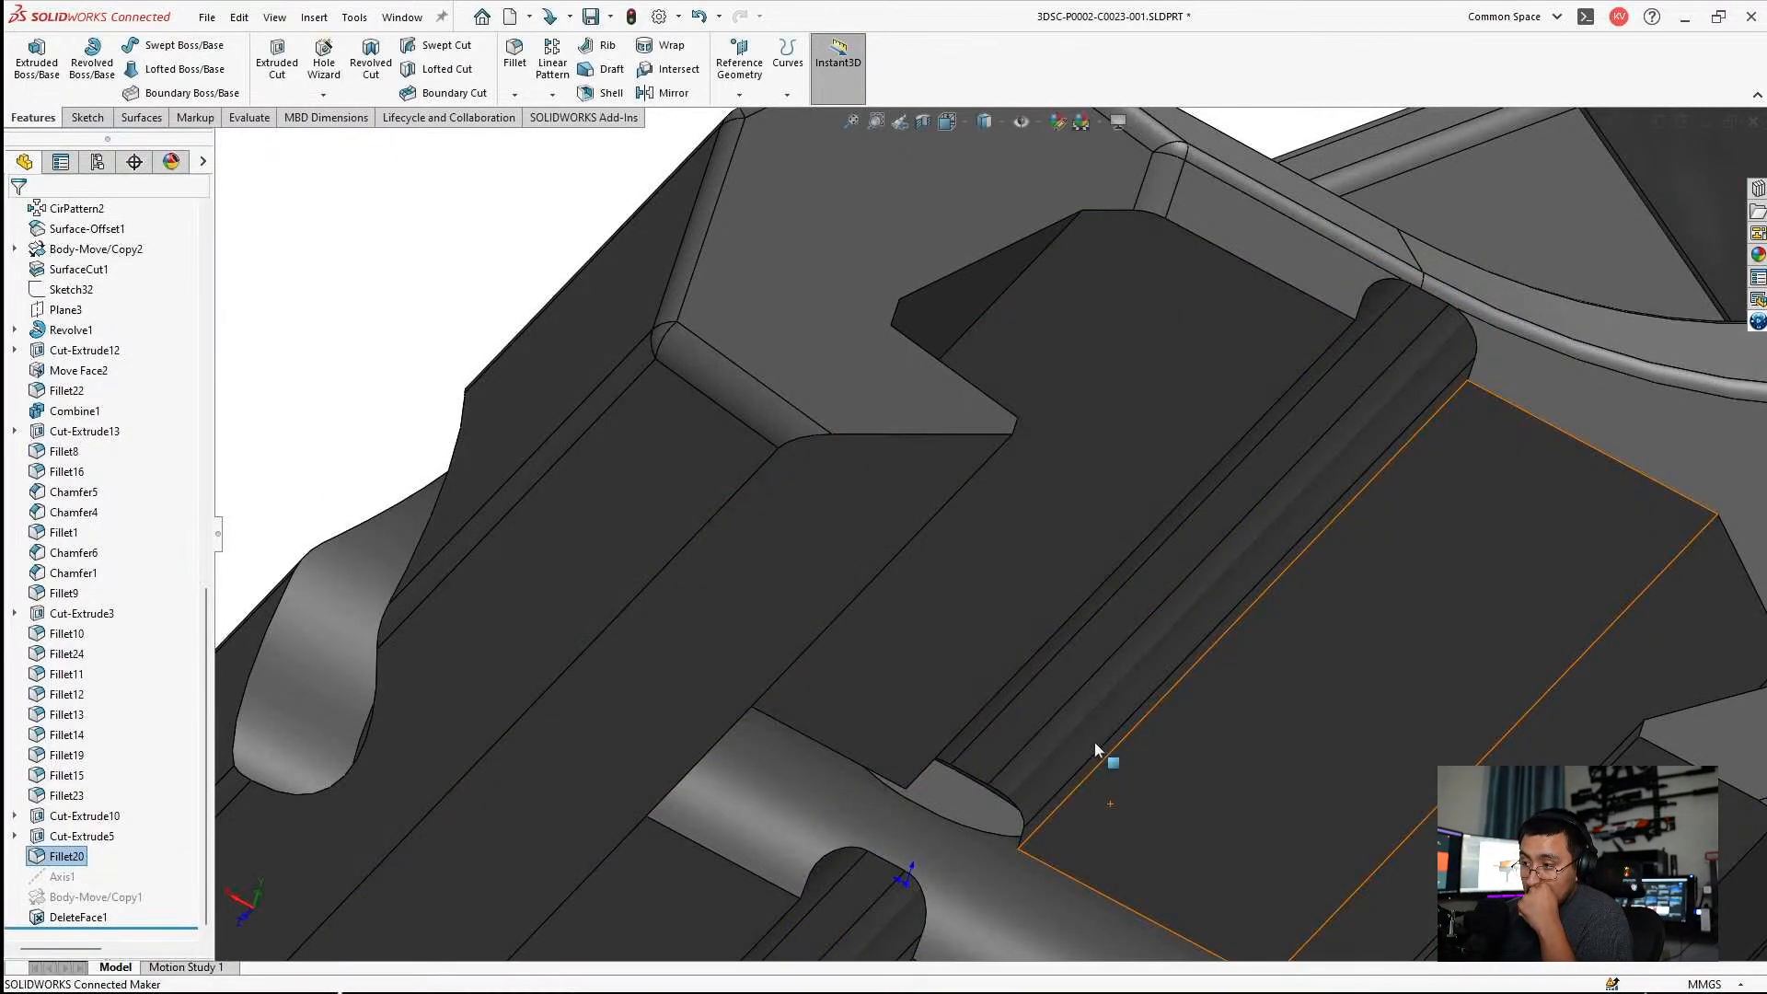
Edit Sketch2 to set the height of the small central slot above the rail channel to 3 mm, and rebuild.
{"action": "scroll", "coordinate": [1072, 607], "scroll_direction": "up", "scroll_amount": 4}
{"action": "middle_click_drag", "start_coordinate": [1068, 589], "coordinate": [1080, 709]}
{"action": "scroll", "coordinate": [1115, 573], "scroll_direction": "down", "scroll_amount": 3}
{"action": "middle_click_drag", "start_coordinate": [1114, 571], "coordinate": [1104, 488]}
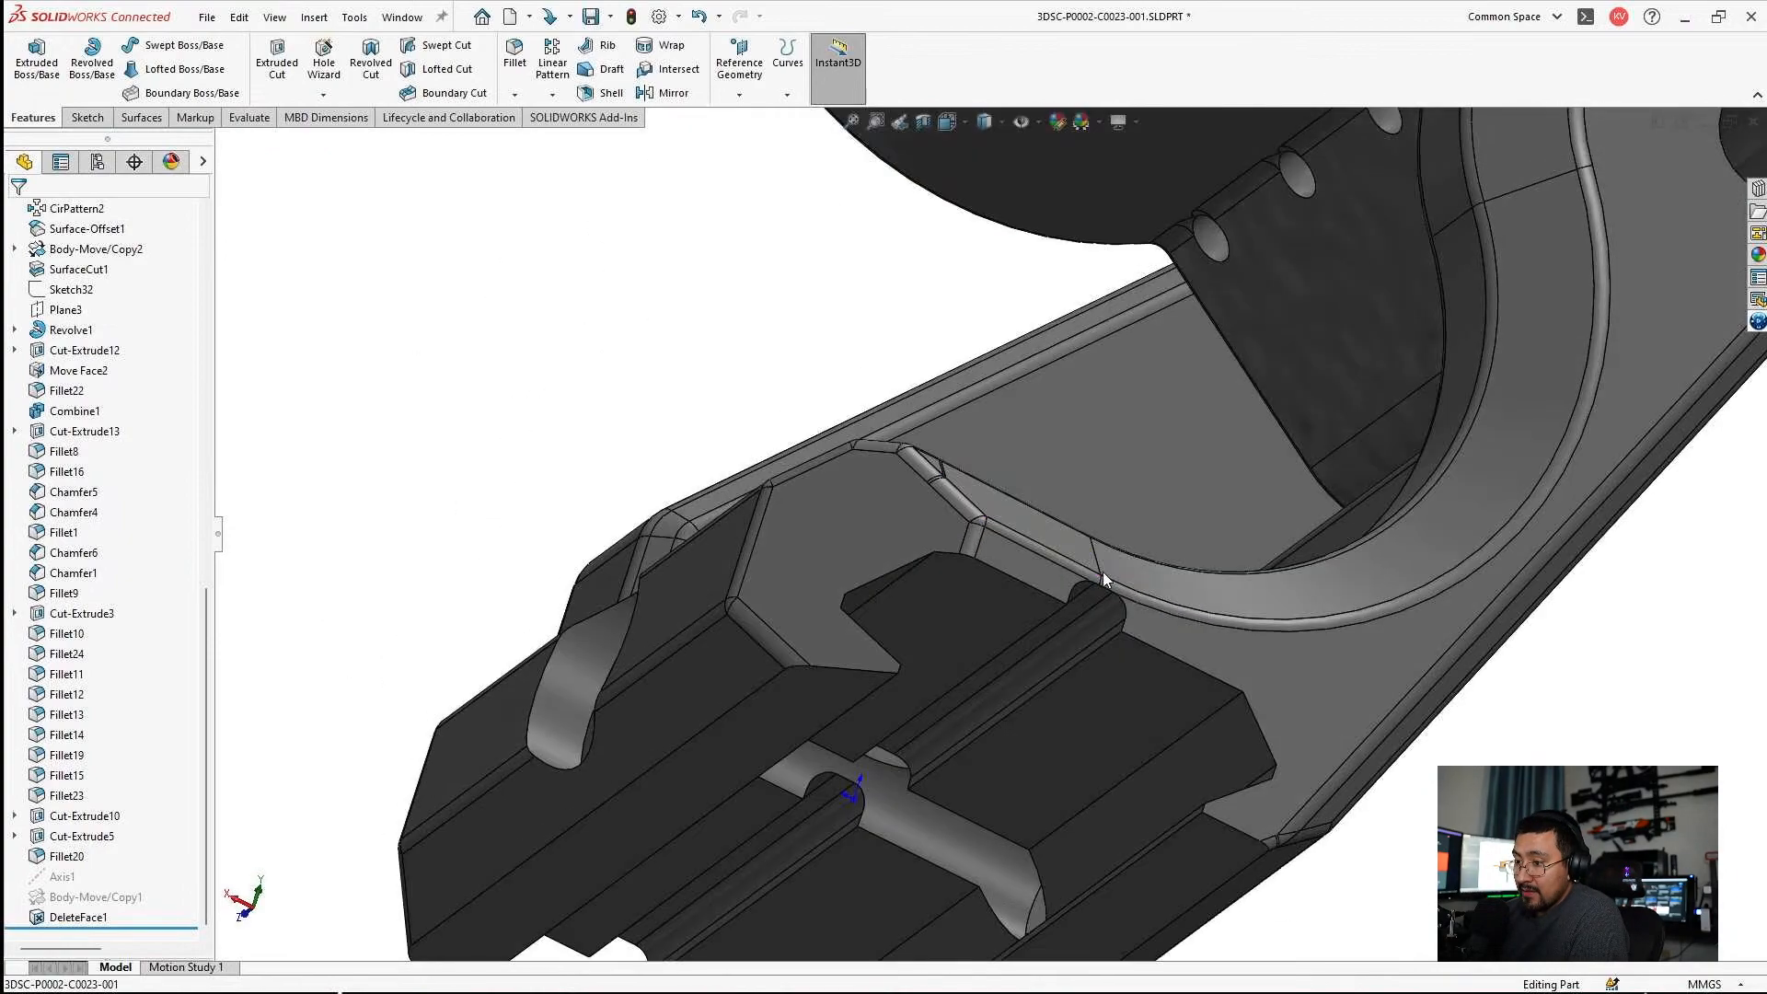
{"action": "scroll", "coordinate": [1104, 572], "scroll_direction": "down", "scroll_amount": 3}
{"action": "left_click", "coordinate": [1069, 598]}
{"action": "left_click", "coordinate": [1145, 525]}
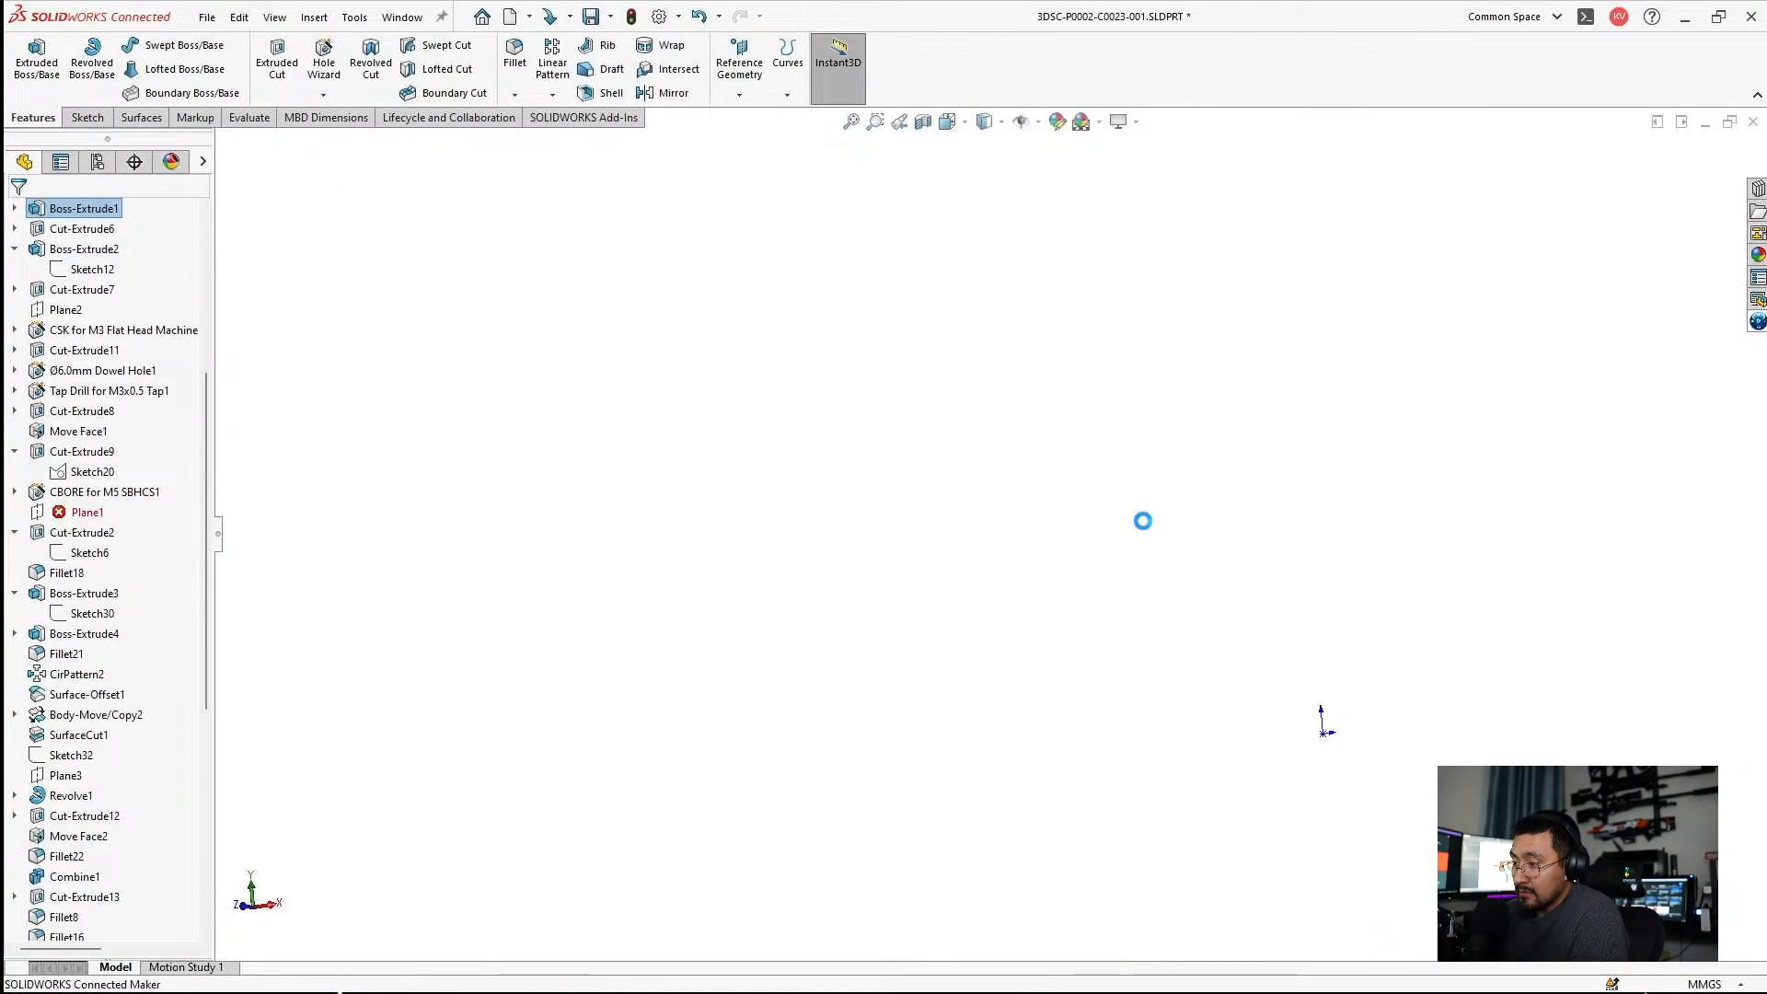
{"action": "scroll", "coordinate": [1028, 689], "scroll_direction": "down", "scroll_amount": 2}
{"action": "scroll", "coordinate": [1028, 689], "scroll_direction": "down", "scroll_amount": 2}
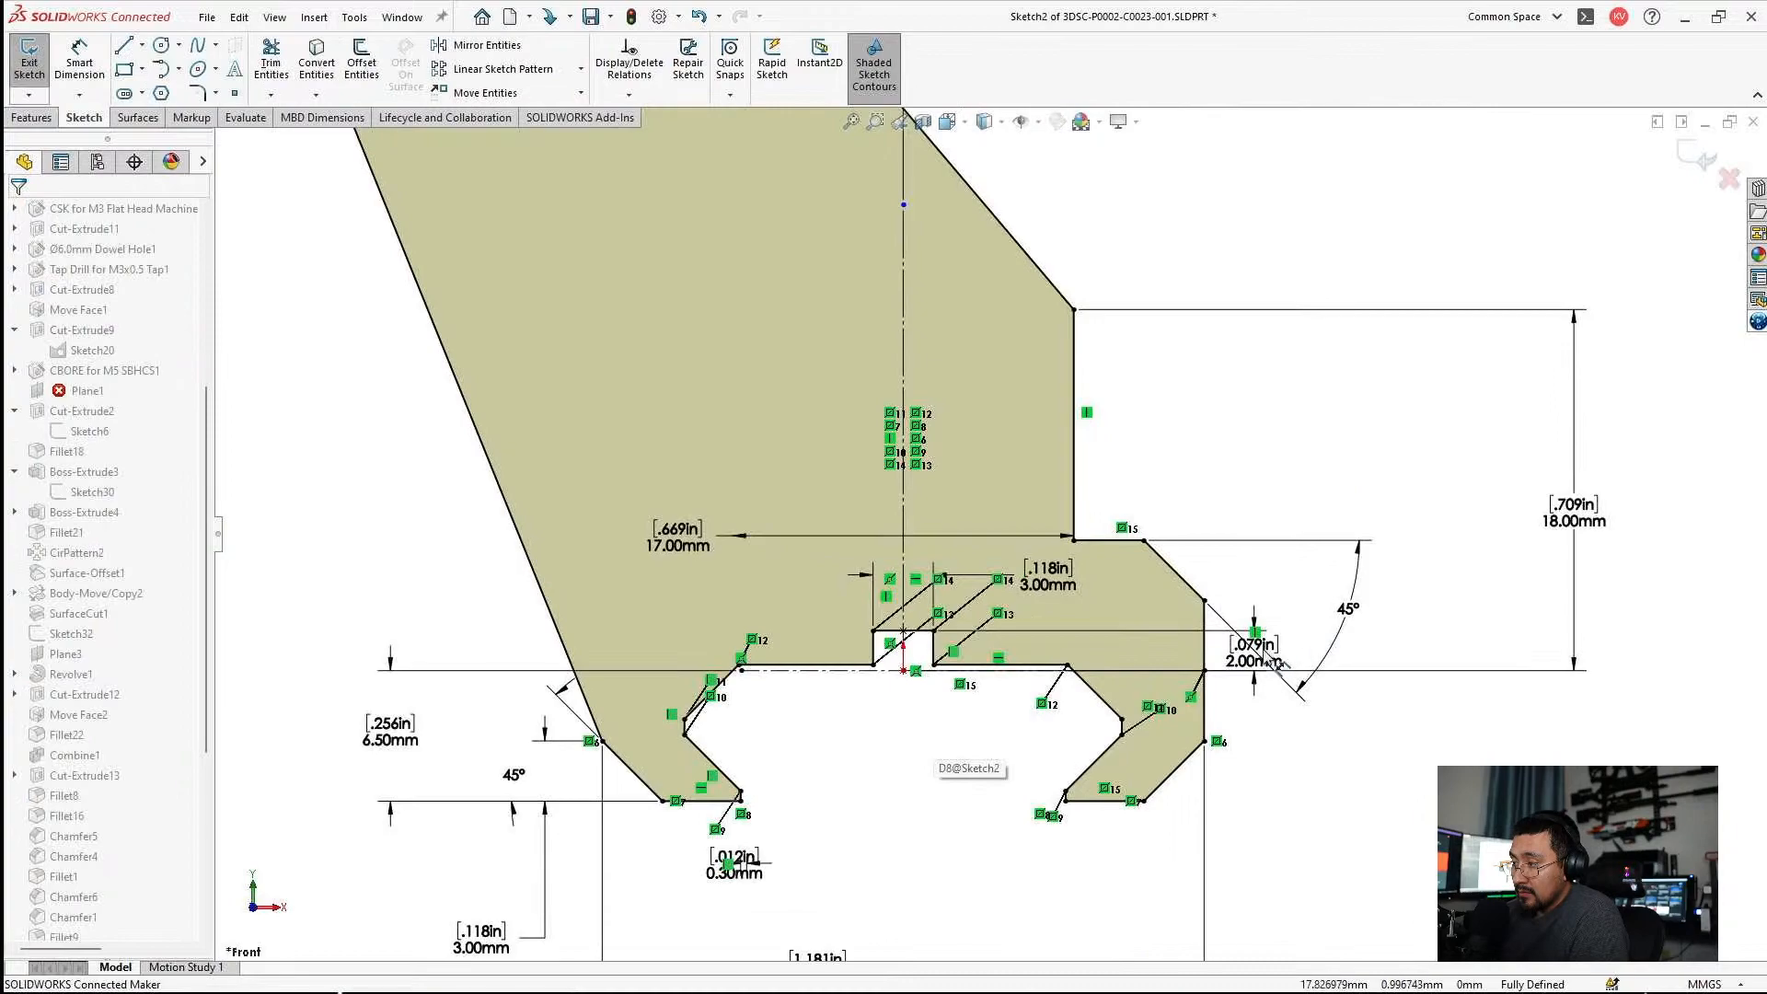
{"action": "double_click", "coordinate": [1252, 662]}
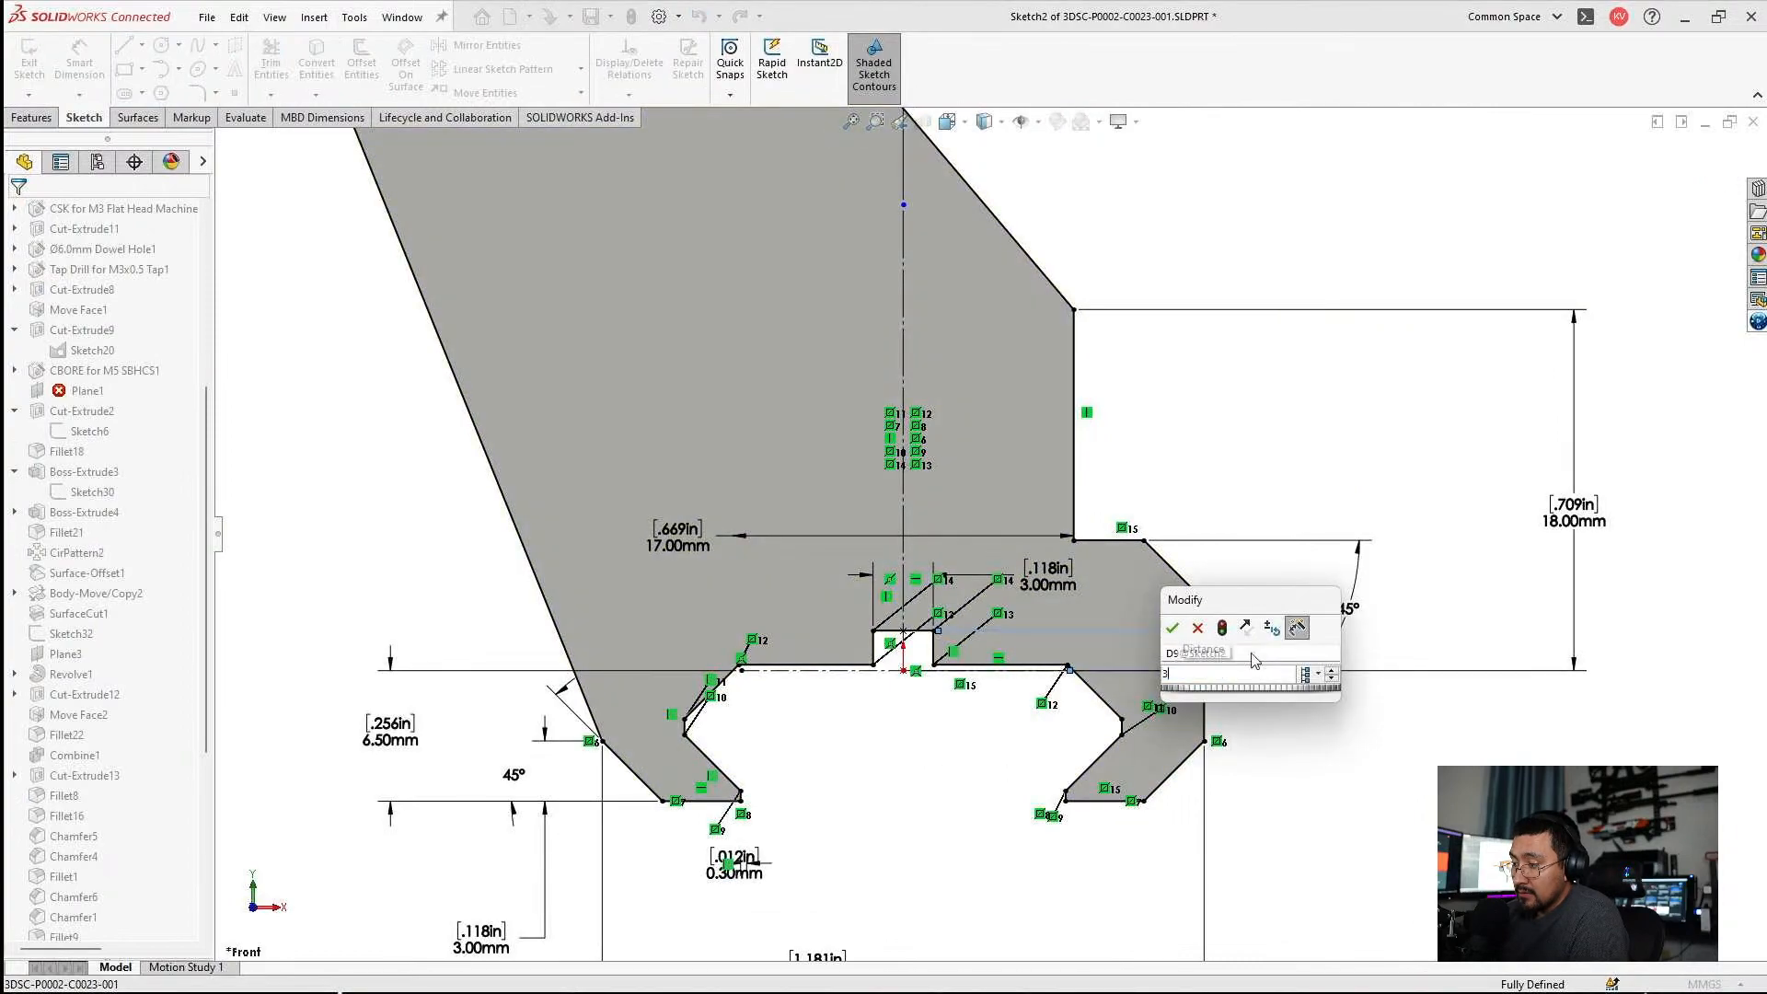
{"action": "type", "text": "3"}
{"action": "key", "text": "Return"}
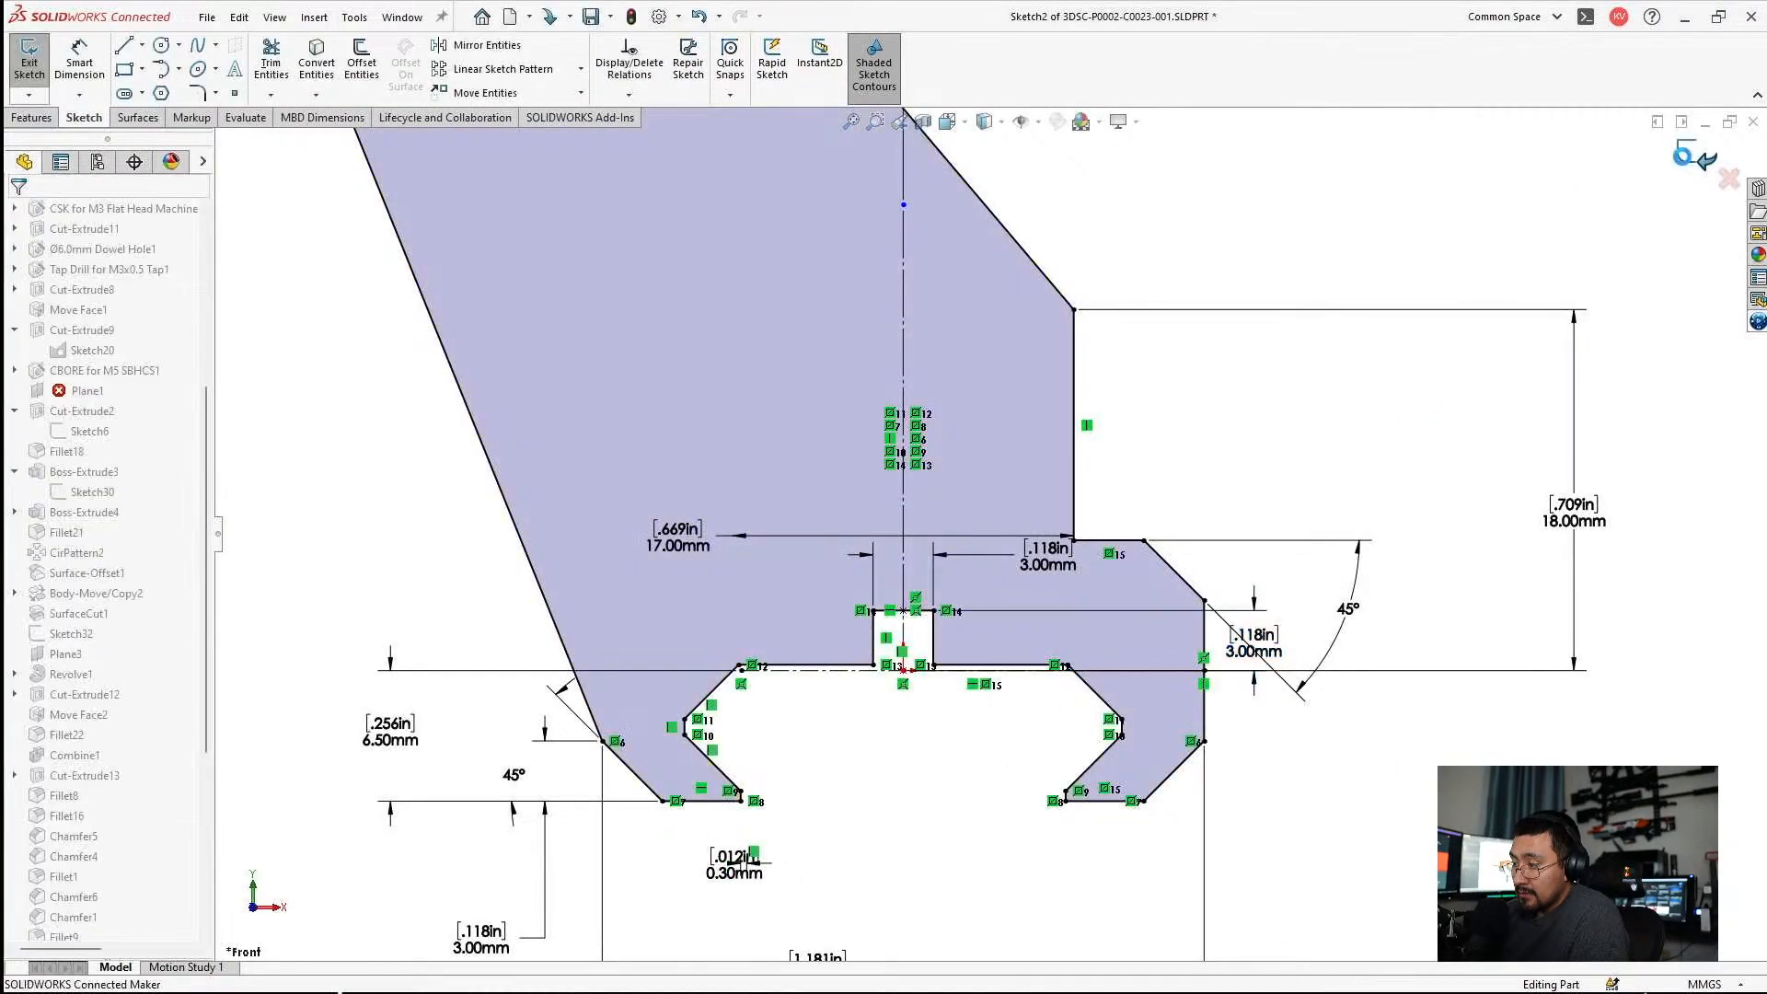
{"action": "left_click", "coordinate": [1684, 156]}
{"action": "left_click", "coordinate": [887, 513]}
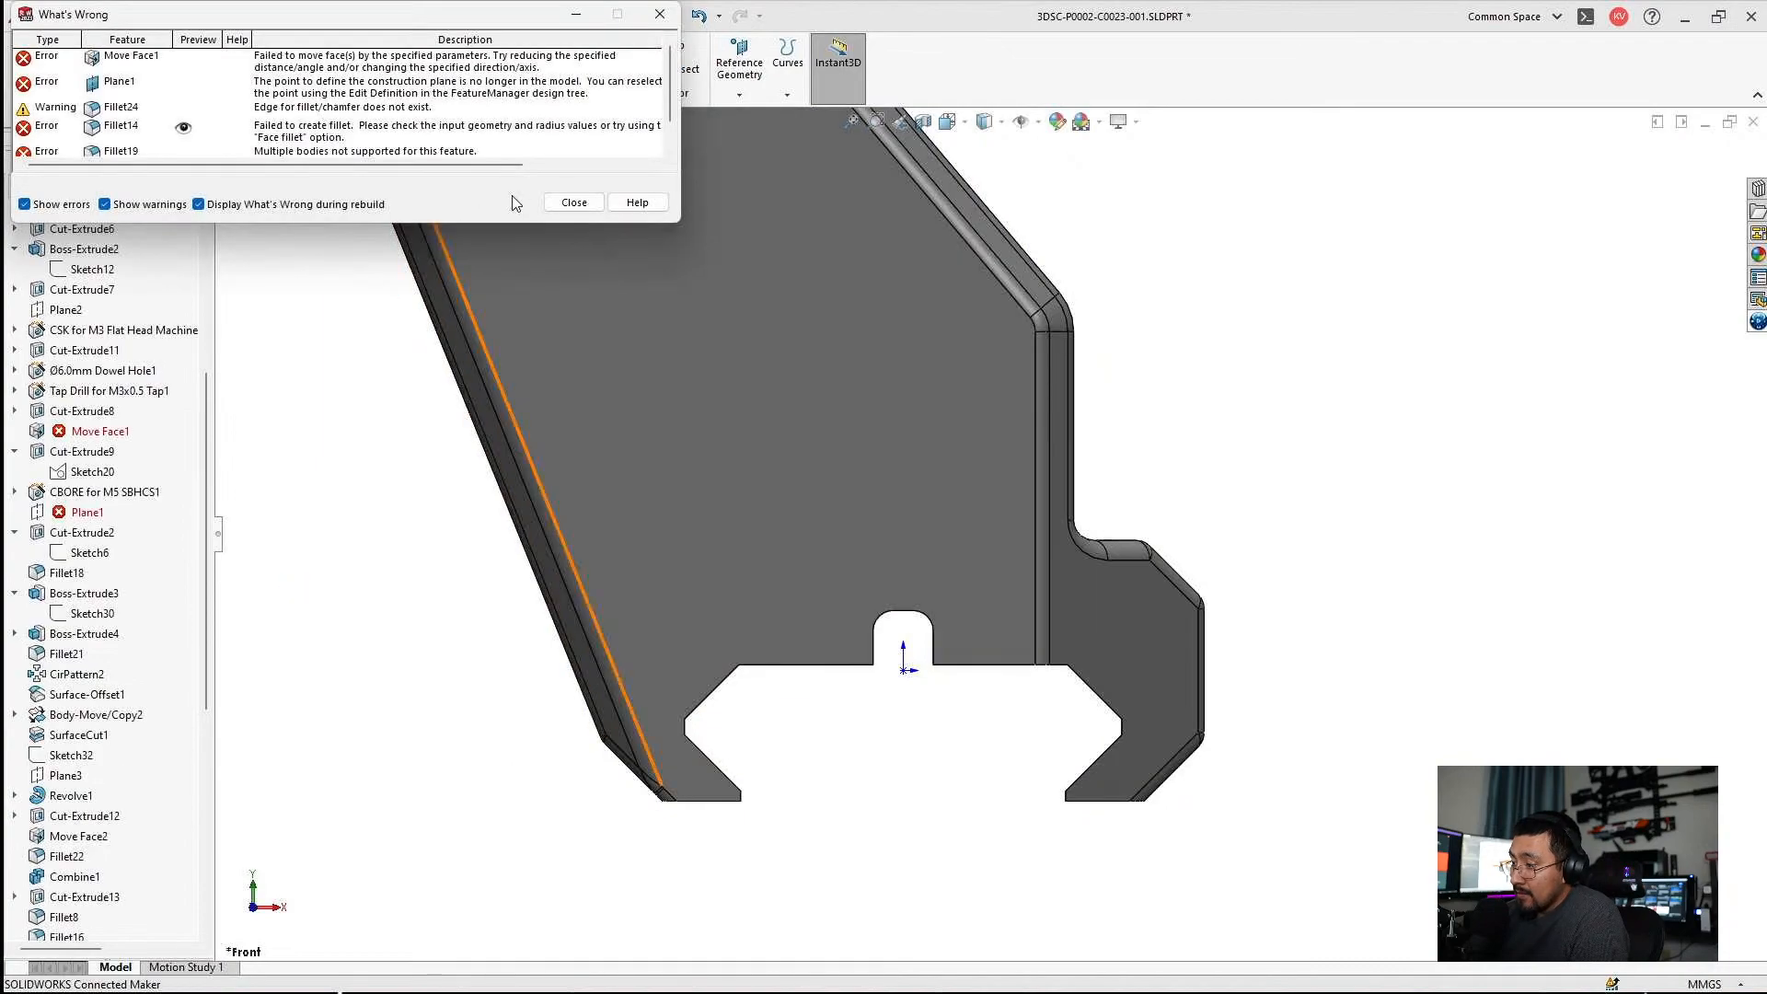
{"action": "left_click", "coordinate": [574, 203]}
Try to repair Move Face1 by reselecting the large concave cylindrical face, and leave the feature without accepting.
{"action": "left_click", "coordinate": [66, 432]}
{"action": "left_click", "coordinate": [83, 402]}
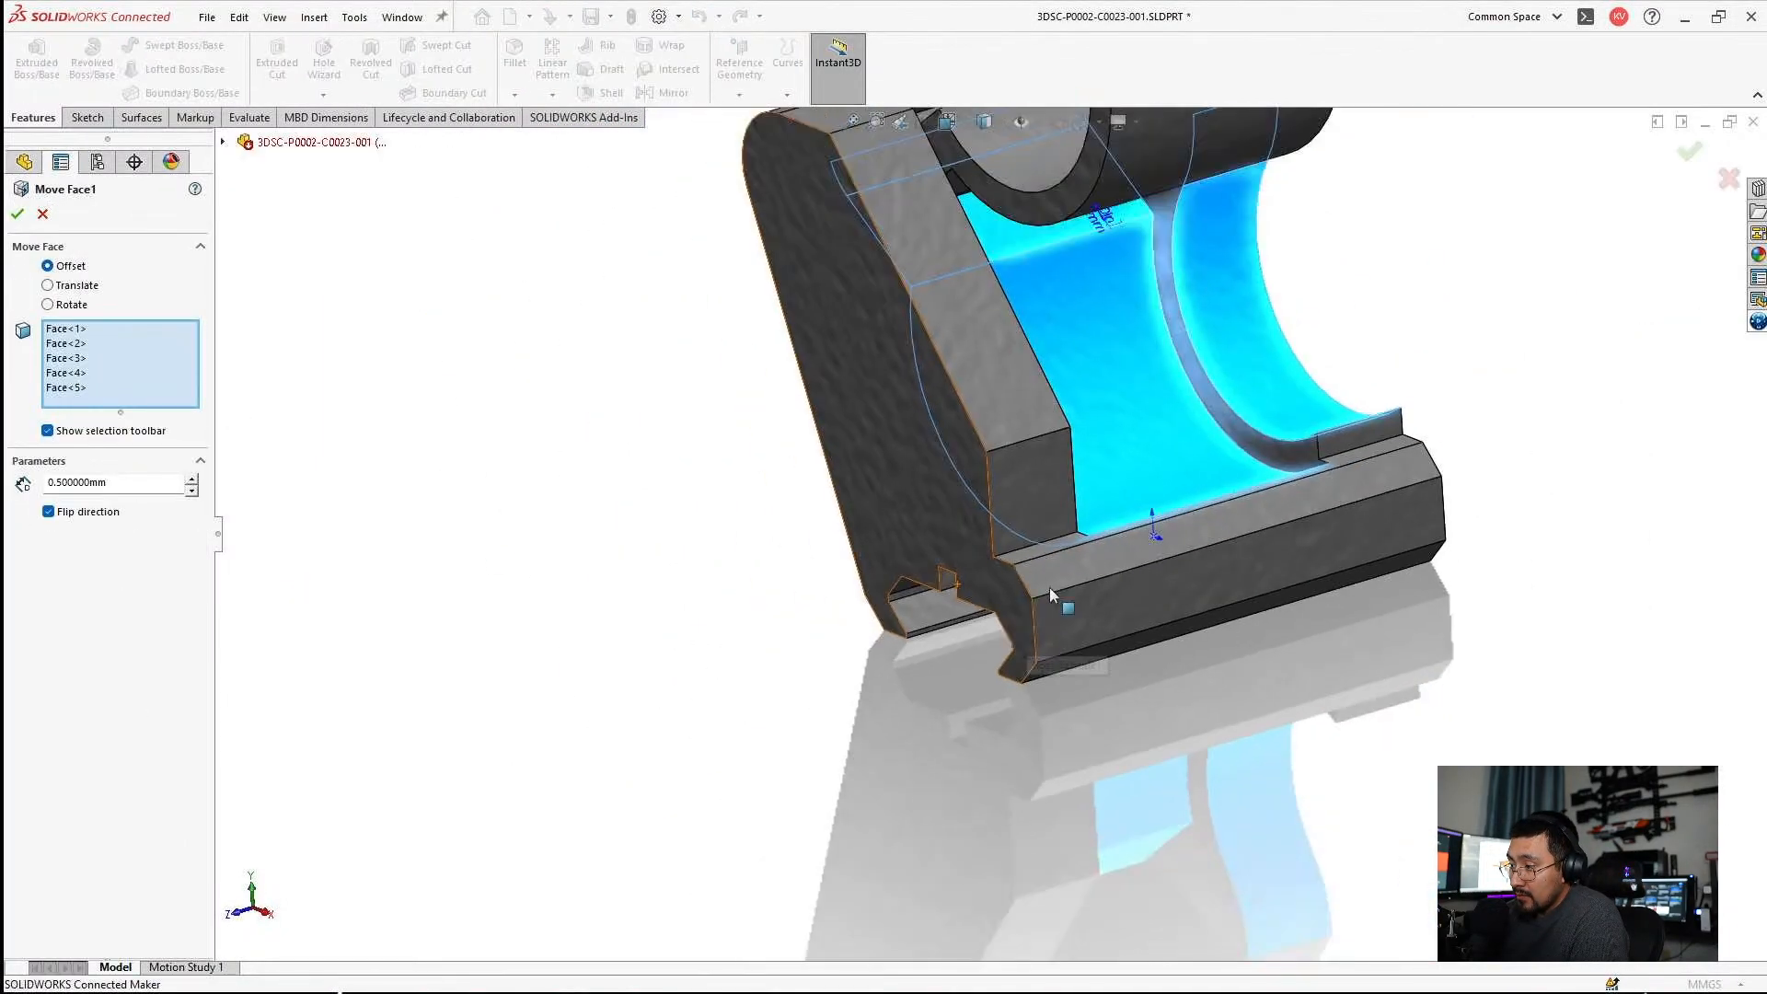
{"action": "middle_click_drag", "start_coordinate": [1049, 589], "coordinate": [1274, 541]}
{"action": "scroll", "coordinate": [1277, 639], "scroll_direction": "down", "scroll_amount": 3}
{"action": "scroll", "coordinate": [1277, 639], "scroll_direction": "up", "scroll_amount": 5}
{"action": "scroll", "coordinate": [1246, 575], "scroll_direction": "down", "scroll_amount": 5}
{"action": "left_click", "coordinate": [1183, 538]}
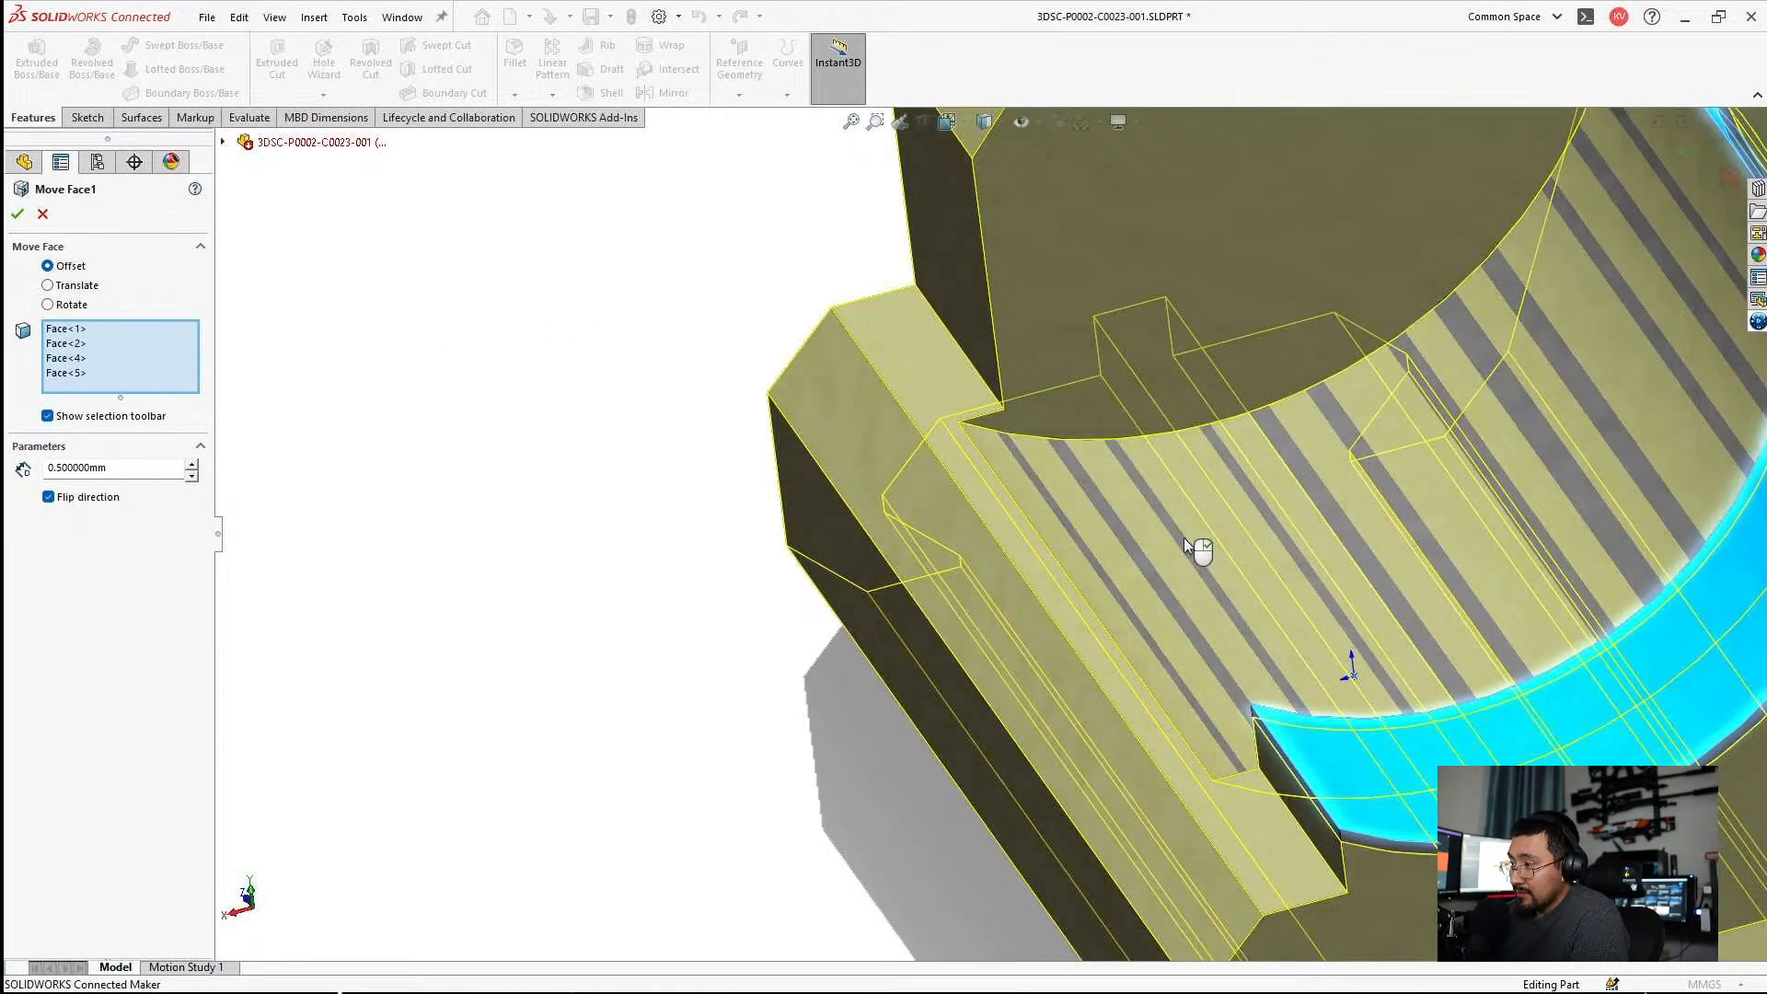
{"action": "left_click", "coordinate": [1167, 541]}
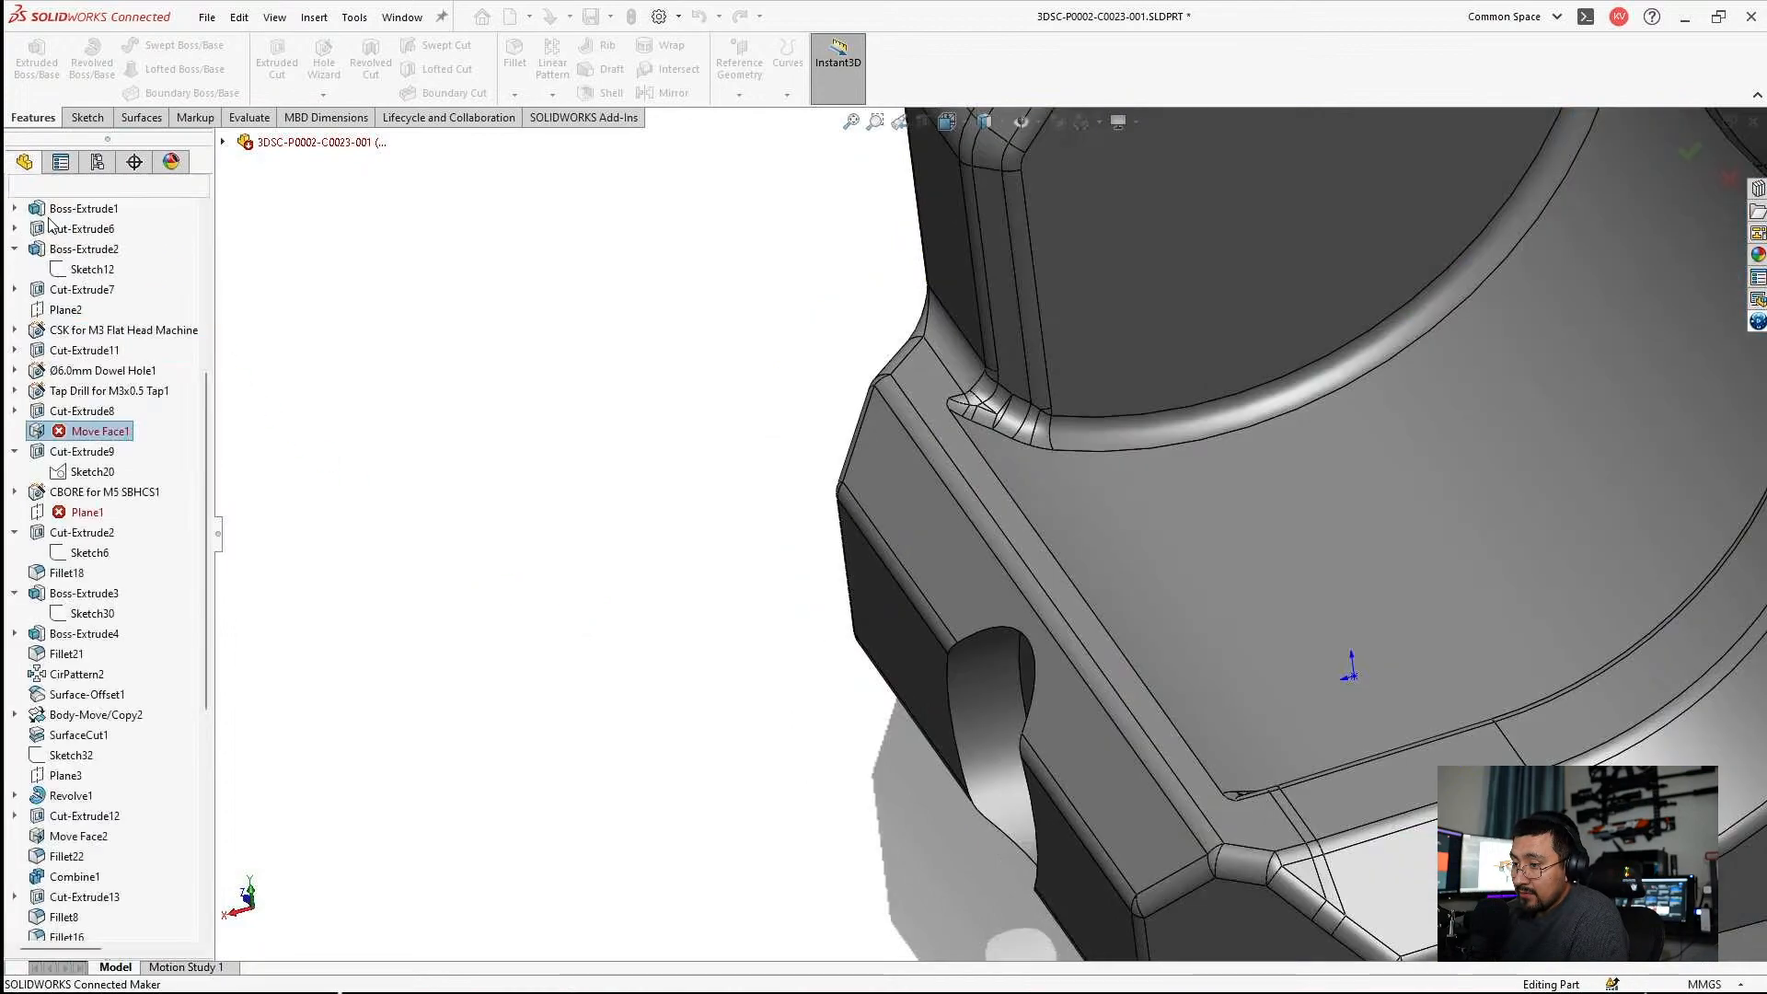
{"action": "middle_click_drag", "start_coordinate": [1196, 378], "coordinate": [729, 538]}
{"action": "key", "text": "Escape"}
Restore the central slot's height in Sketch2 to 2 mm and exit the sketch.
{"action": "scroll", "coordinate": [689, 540], "scroll_direction": "down", "scroll_amount": 4}
{"action": "left_click", "coordinate": [606, 643]}
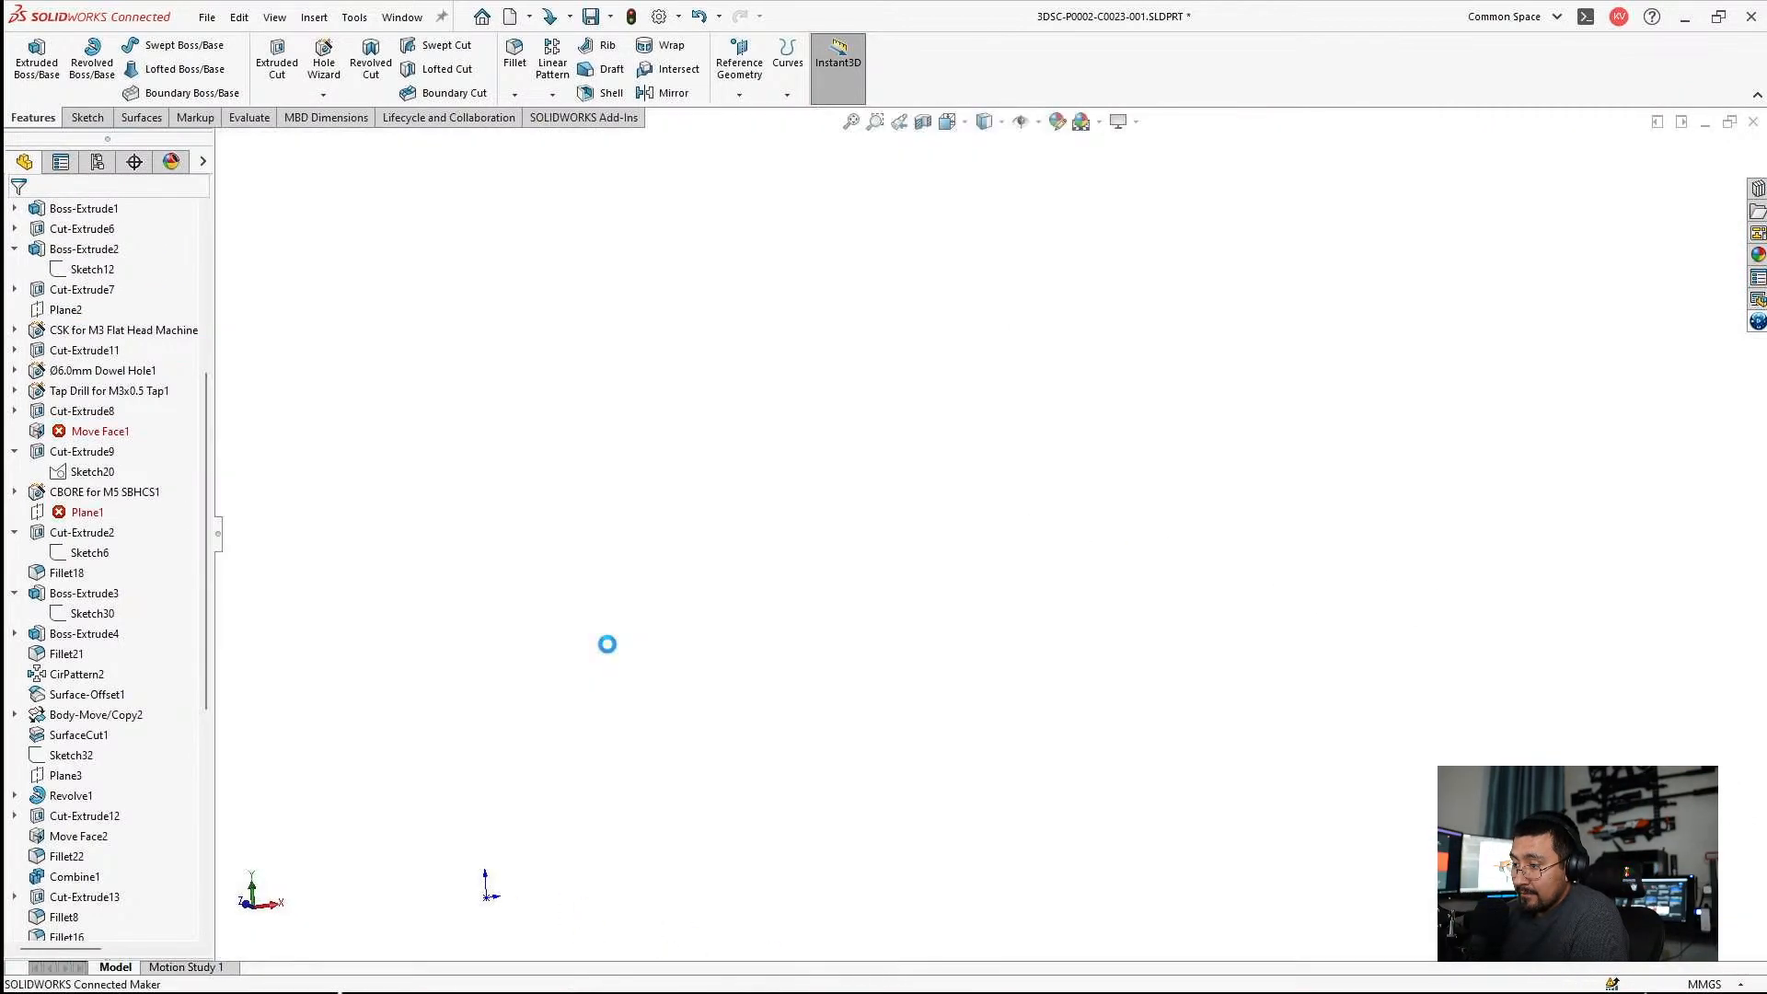
{"action": "scroll", "coordinate": [1066, 546], "scroll_direction": "down", "scroll_amount": 5}
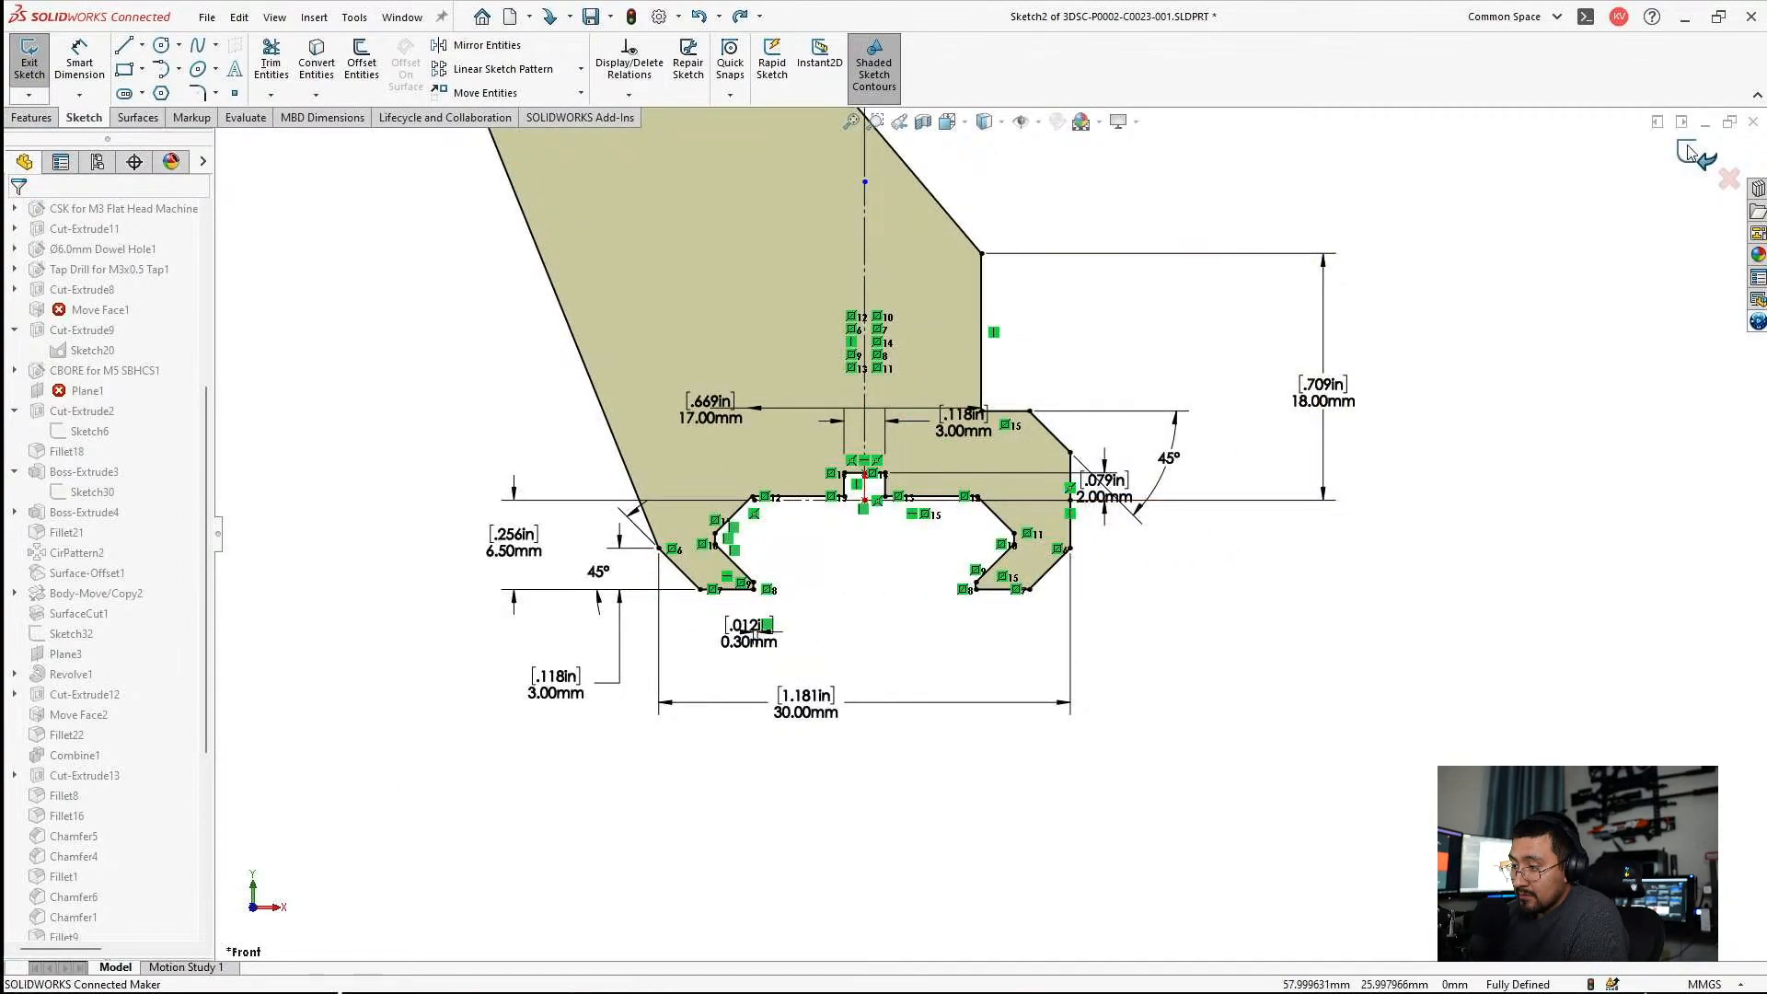
{"action": "left_click", "coordinate": [851, 513]}
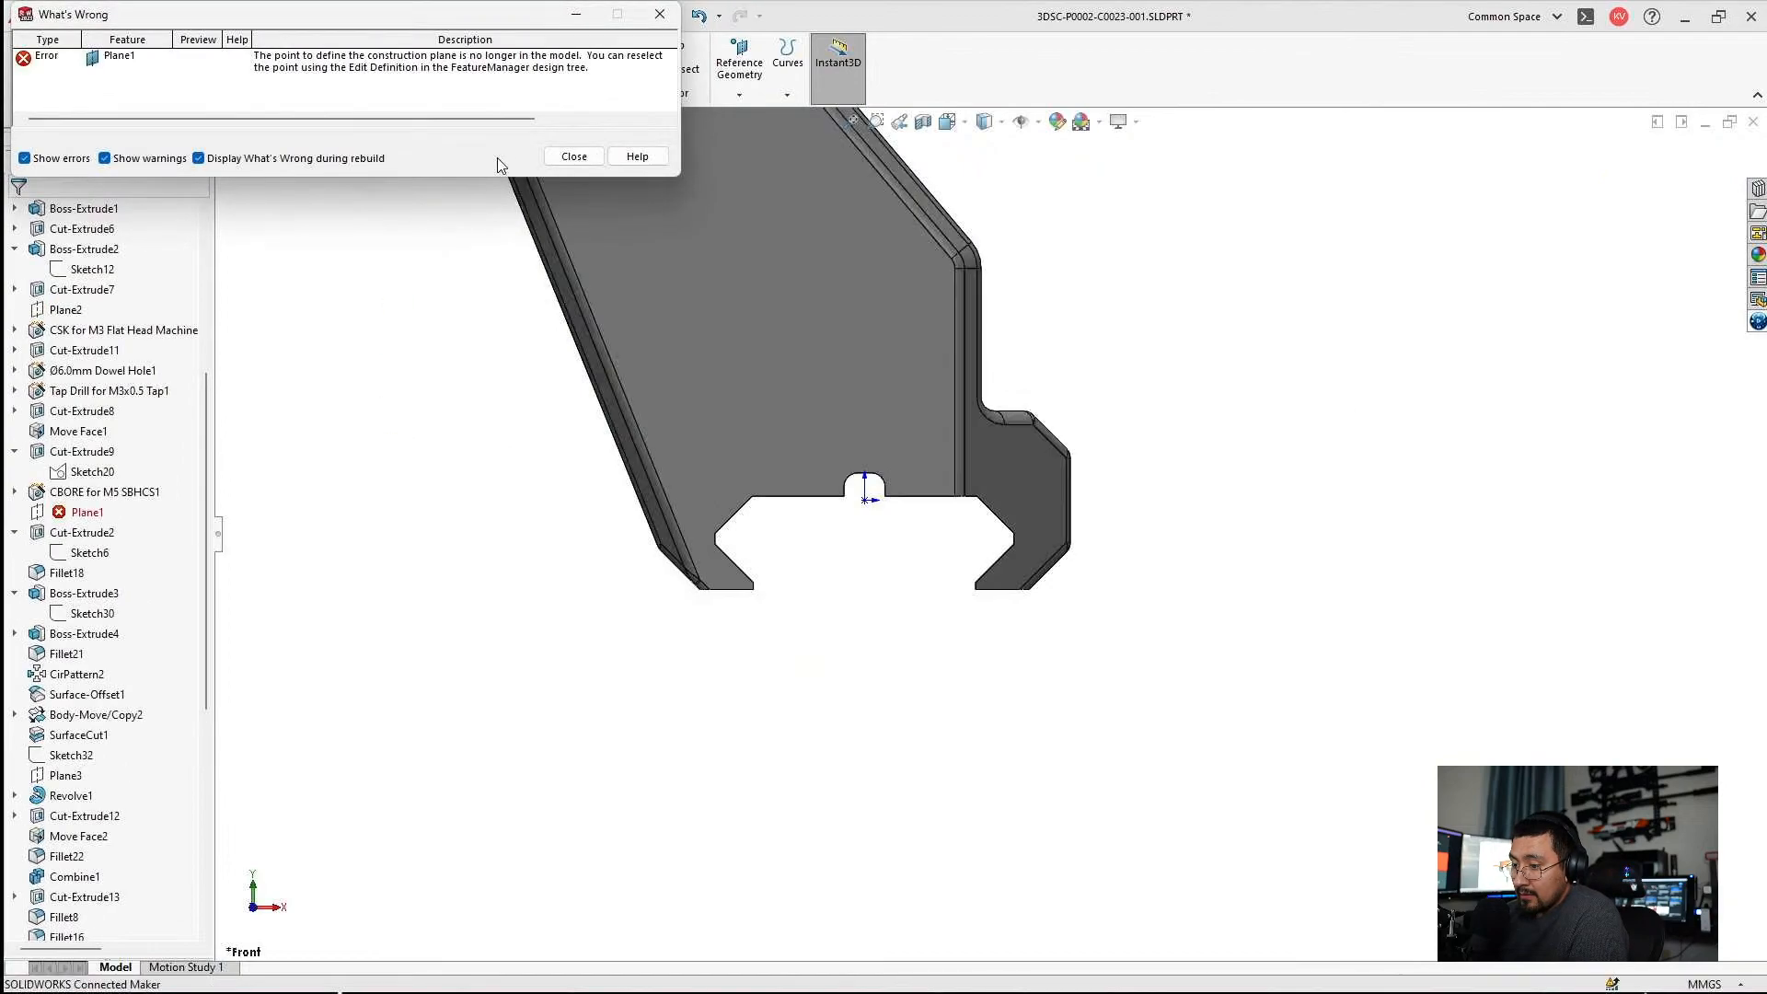
{"action": "left_click", "coordinate": [554, 162]}
Edit Plane1 to replace its missing vertex reference with the end vertex of the side plate's lower chamfer edge, and accept it.
{"action": "left_click", "coordinate": [60, 514]}
{"action": "left_click", "coordinate": [74, 457]}
{"action": "middle_click_drag", "start_coordinate": [642, 522], "coordinate": [748, 524]}
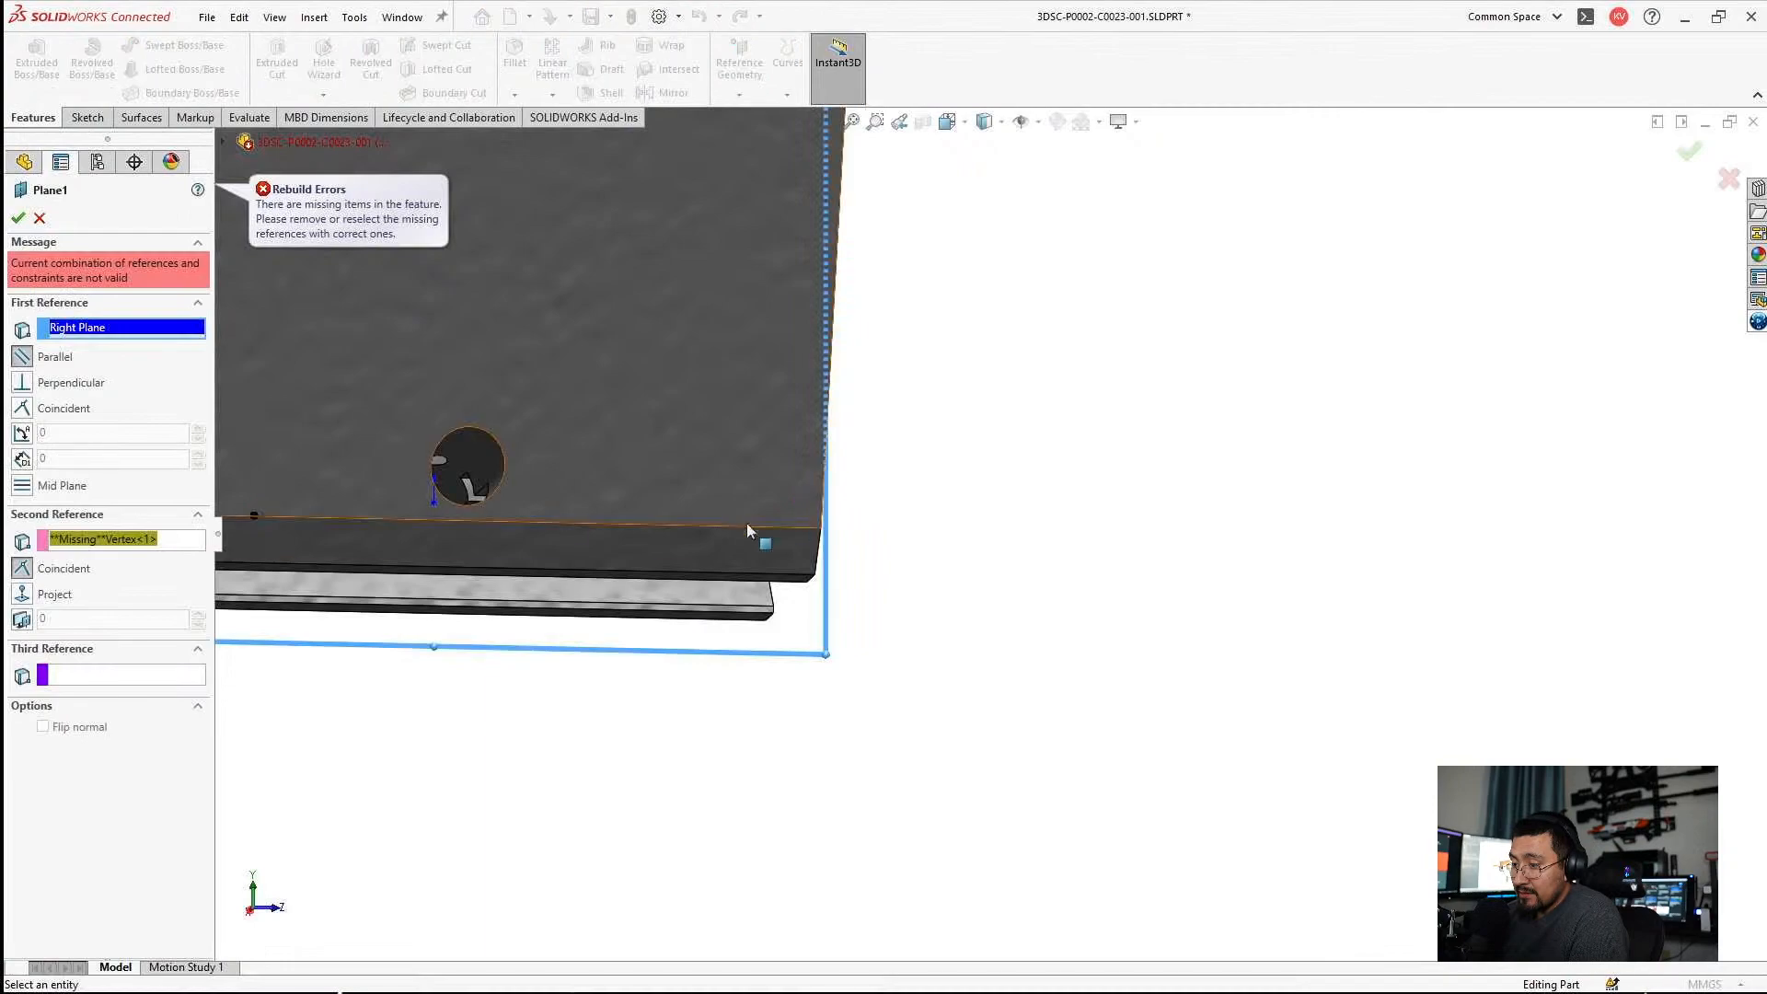
{"action": "left_click", "coordinate": [123, 541]}
{"action": "scroll", "coordinate": [502, 582], "scroll_direction": "up", "scroll_amount": 4}
{"action": "middle_click_drag", "start_coordinate": [598, 580], "coordinate": [765, 571]}
{"action": "scroll", "coordinate": [724, 548], "scroll_direction": "down", "scroll_amount": 4}
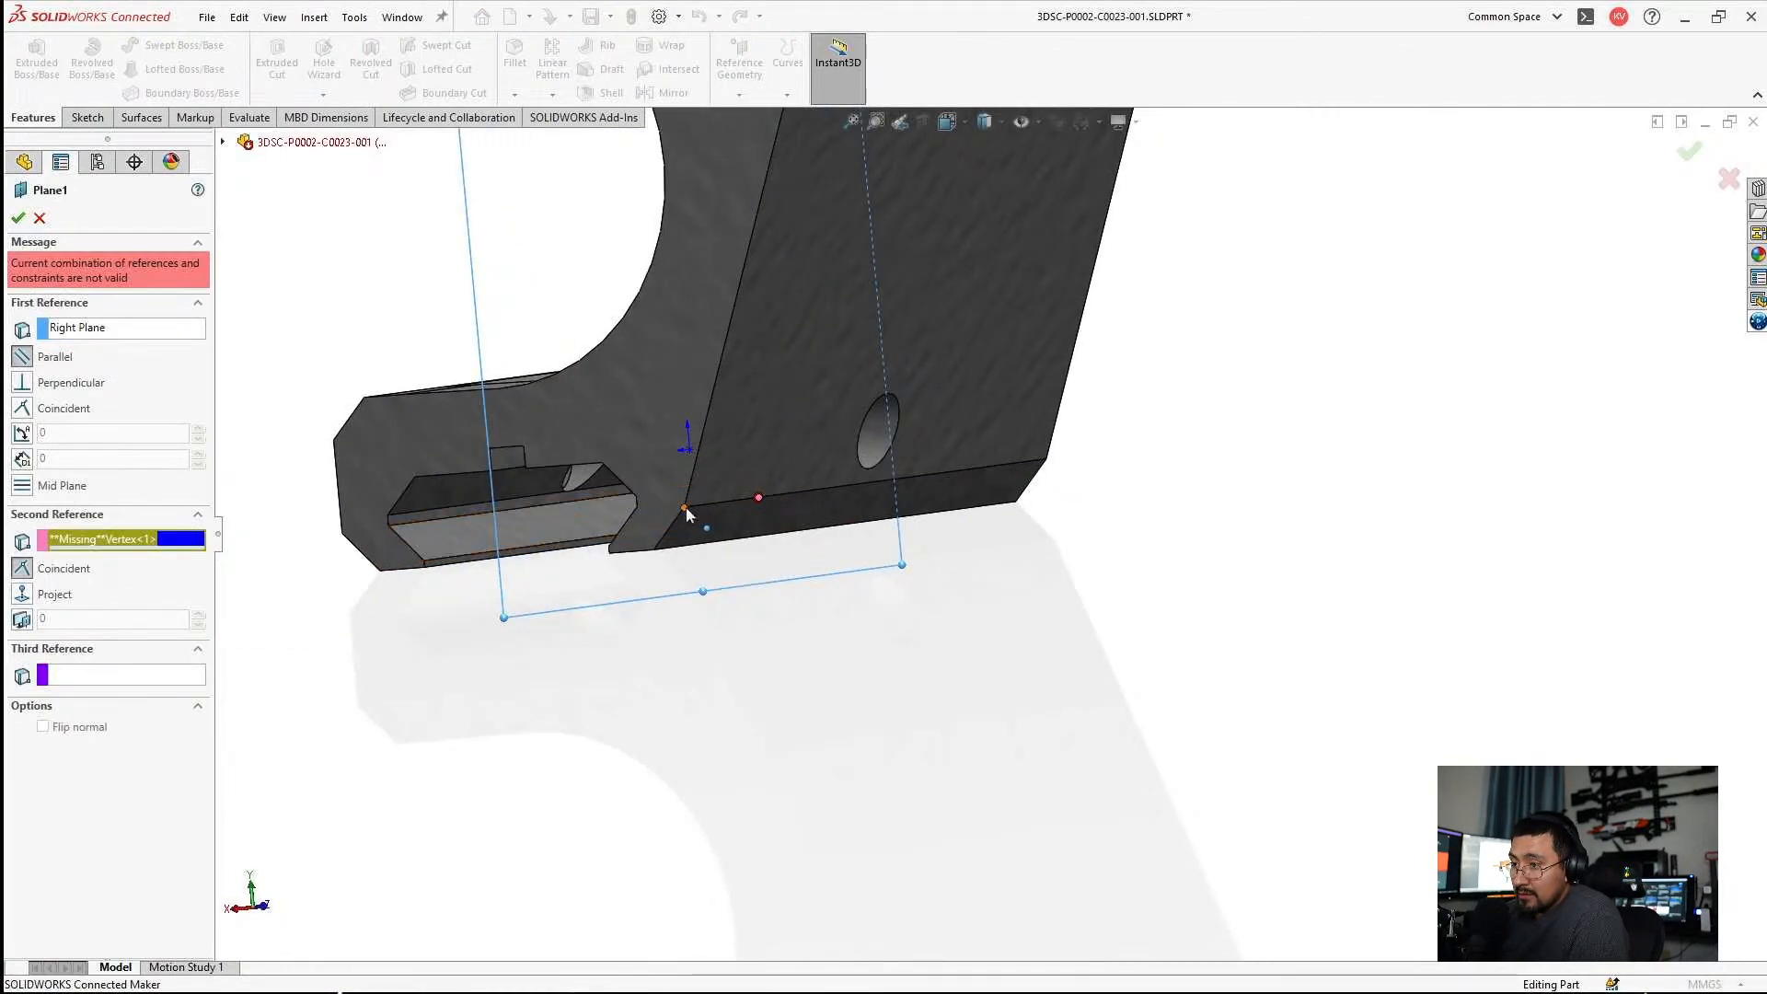
{"action": "left_click", "coordinate": [685, 508]}
{"action": "left_click", "coordinate": [17, 218]}
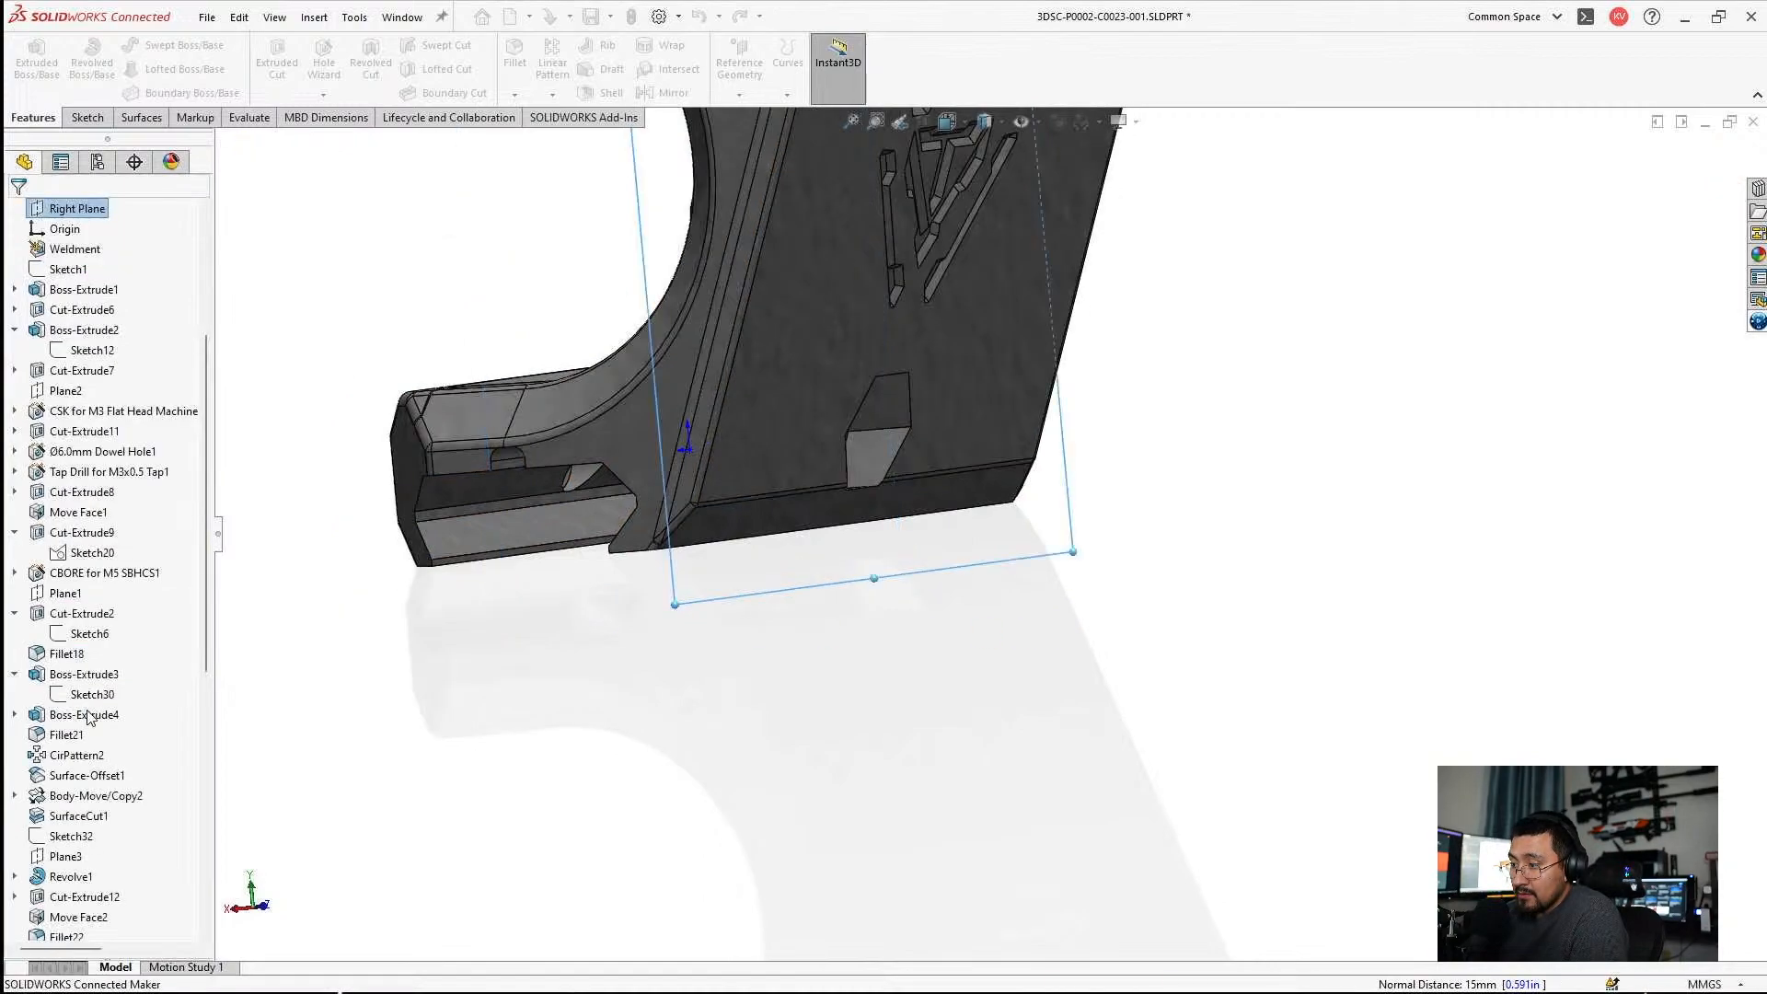
Activate the Closed configuration of the part and return to its feature history.
{"action": "scroll", "coordinate": [90, 718], "scroll_direction": "down", "scroll_amount": 9}
{"action": "scroll", "coordinate": [98, 781], "scroll_direction": "up", "scroll_amount": 15}
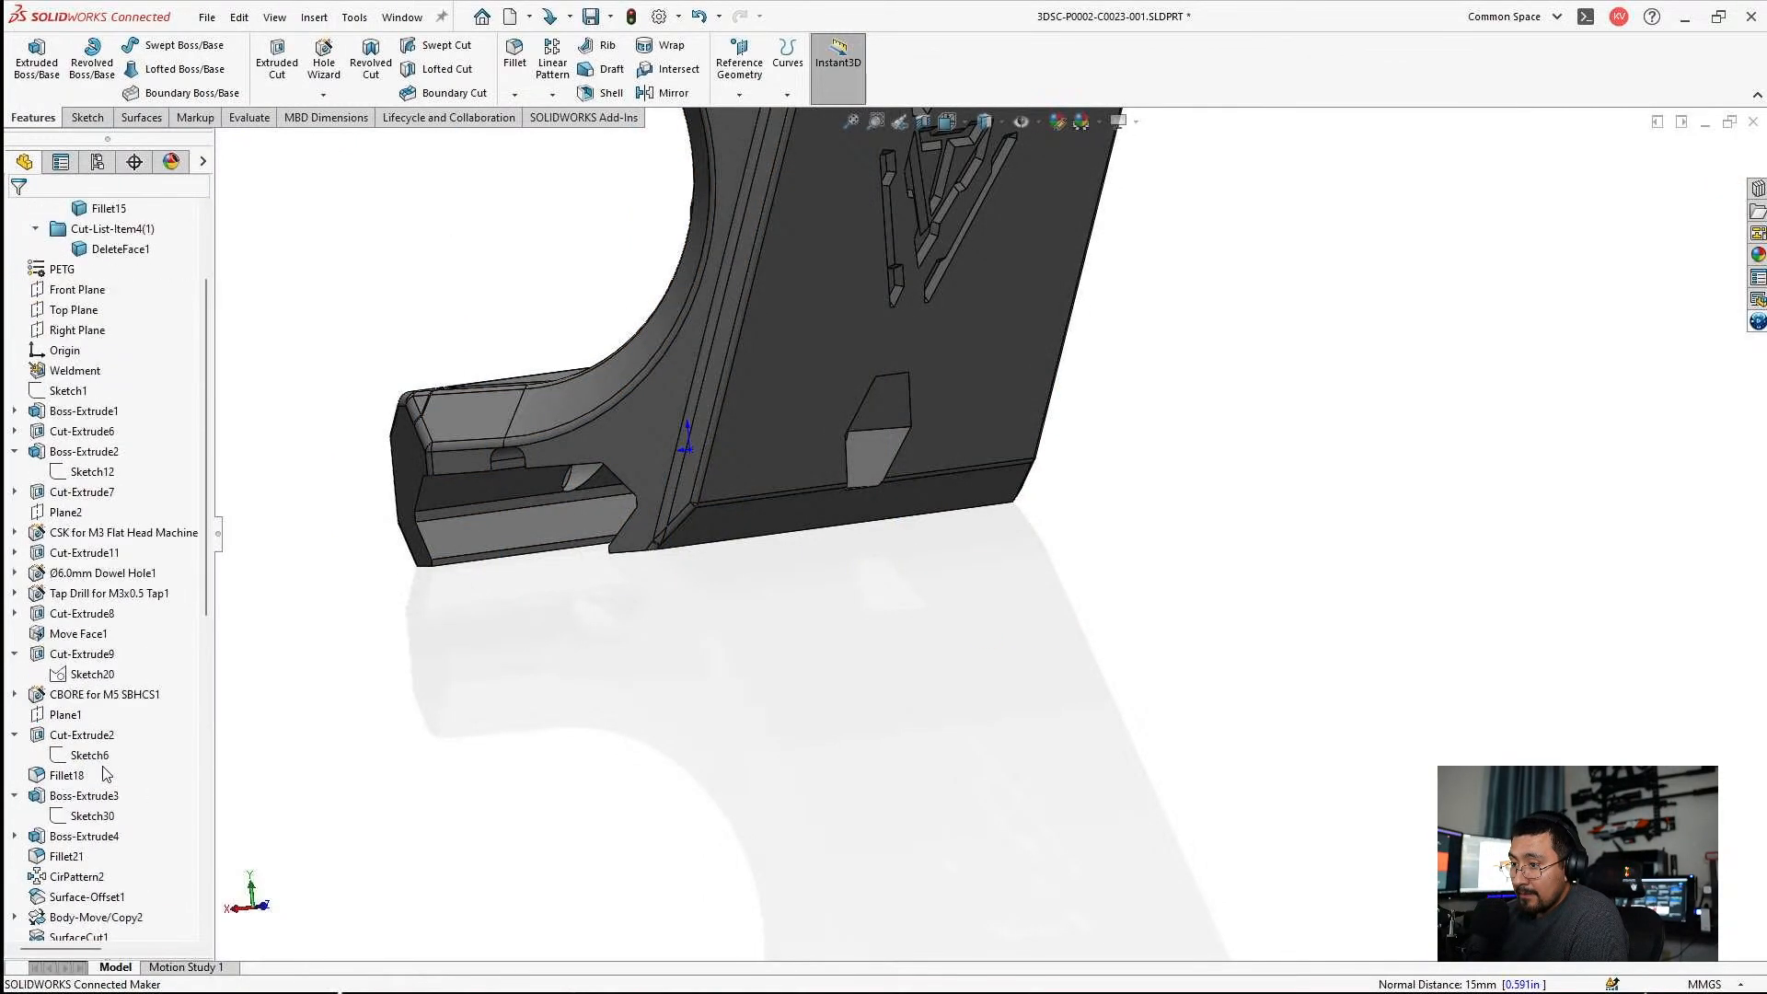
{"action": "scroll", "coordinate": [133, 702], "scroll_direction": "down", "scroll_amount": 12}
{"action": "scroll", "coordinate": [702, 583], "scroll_direction": "up", "scroll_amount": 6}
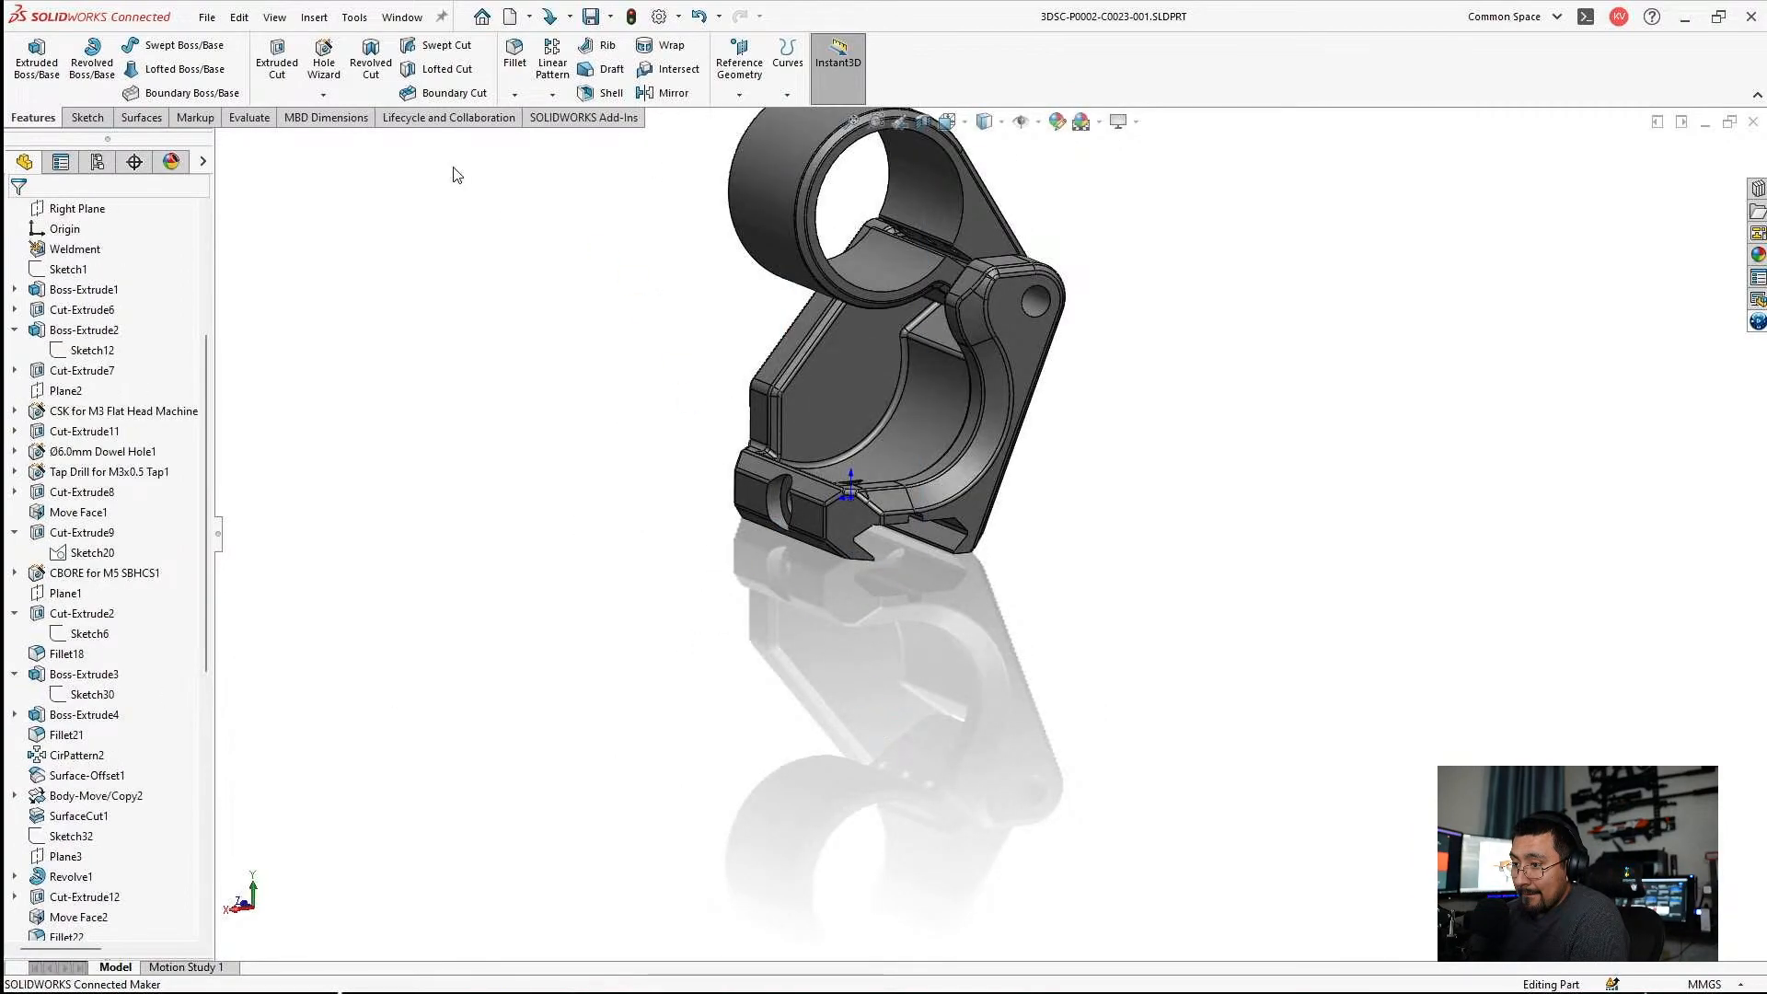
{"action": "left_click", "coordinate": [97, 162]}
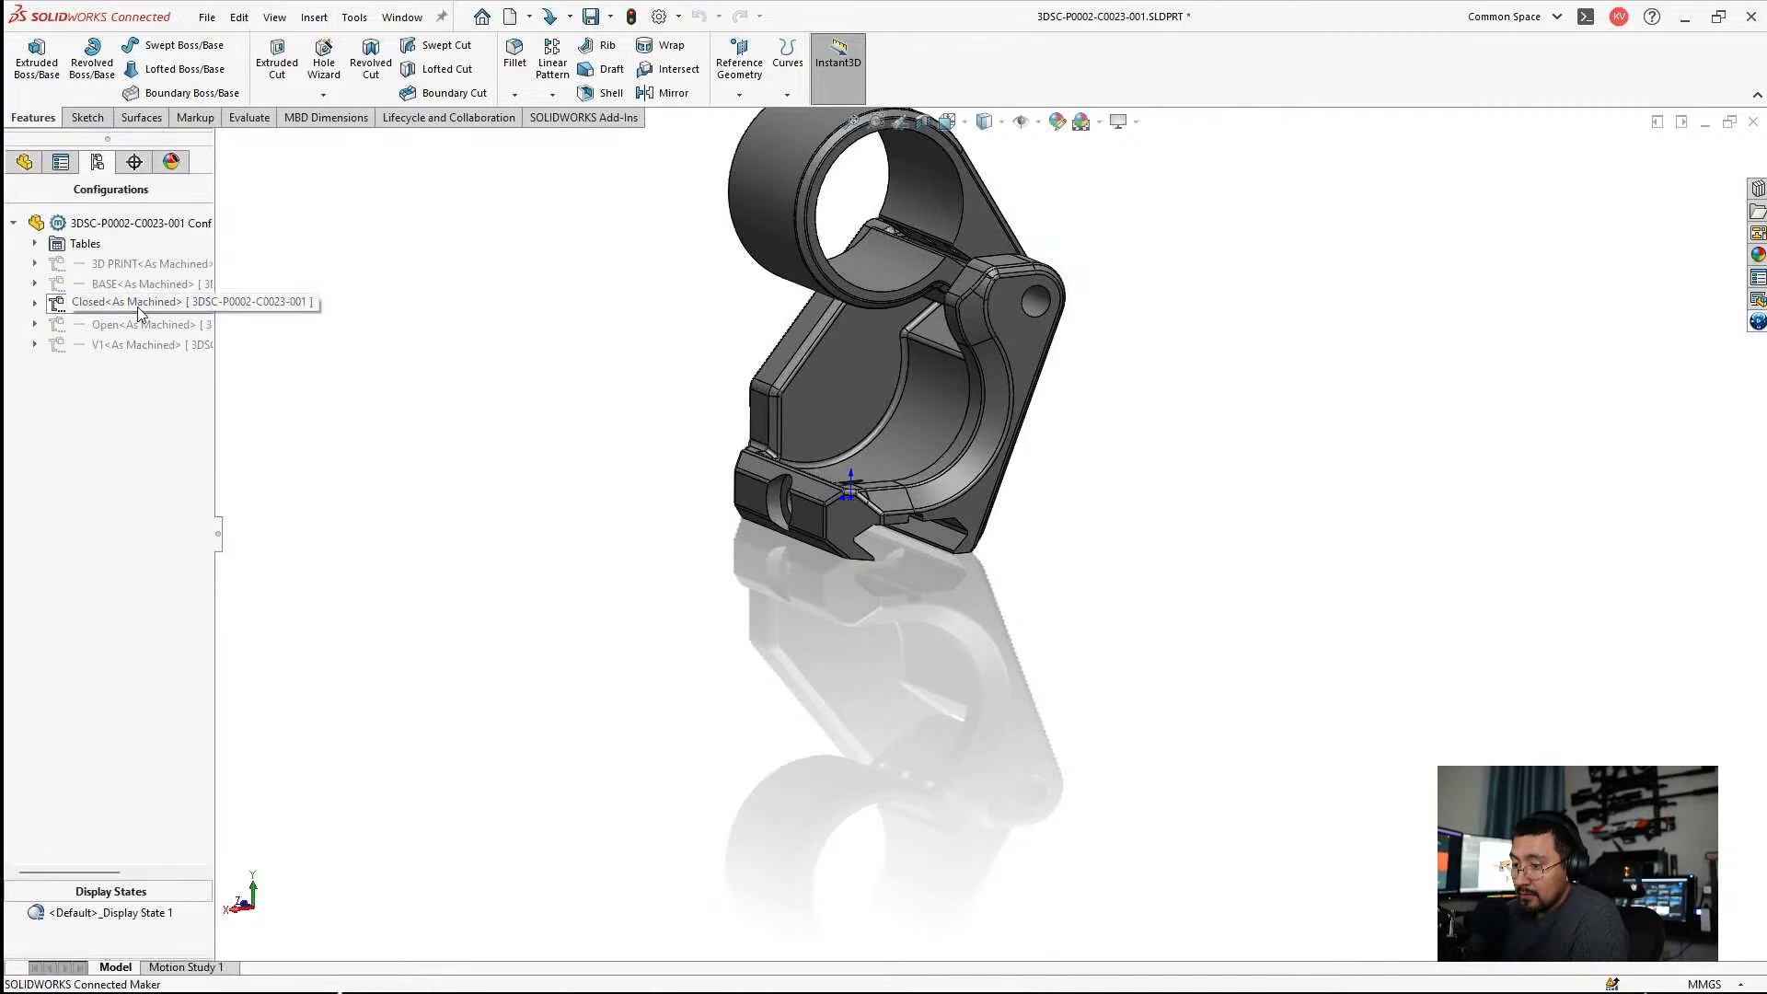
{"action": "left_click", "coordinate": [23, 162]}
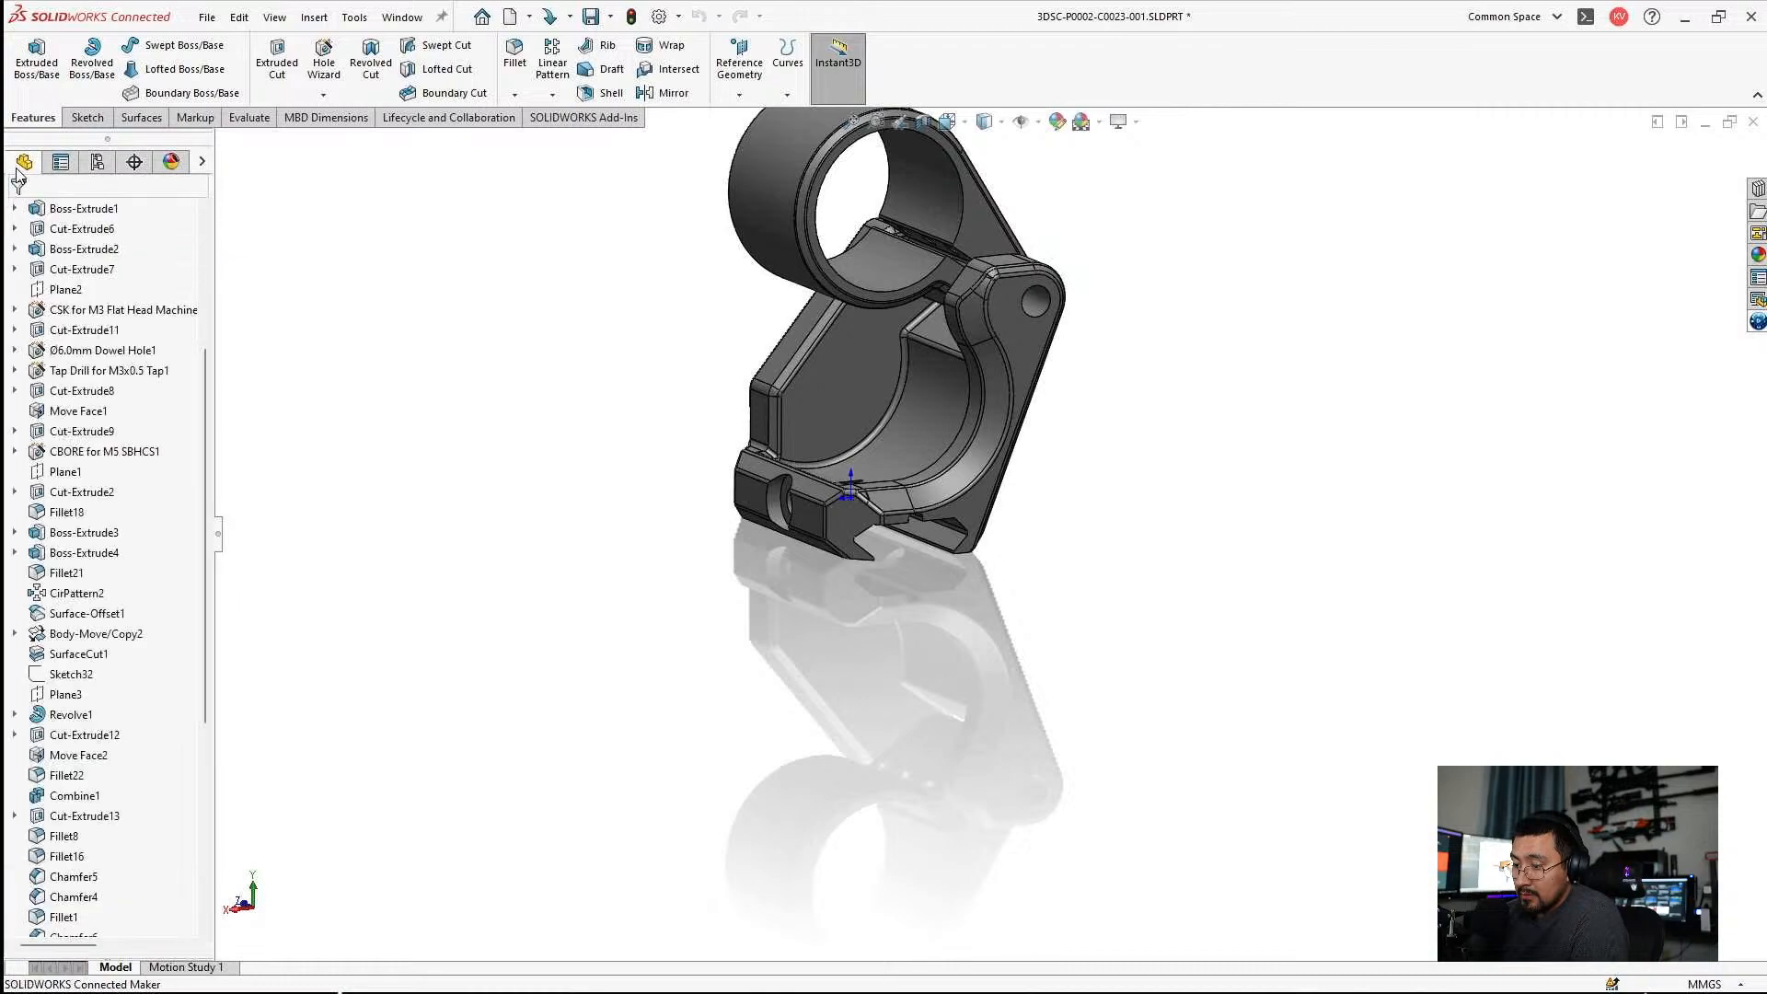
Unsuppress Fillet24 in the Closed configuration.
{"action": "left_click", "coordinate": [43, 659]}
{"action": "scroll", "coordinate": [124, 461], "scroll_direction": "up", "scroll_amount": 10}
{"action": "scroll", "coordinate": [125, 460], "scroll_direction": "down", "scroll_amount": 8}
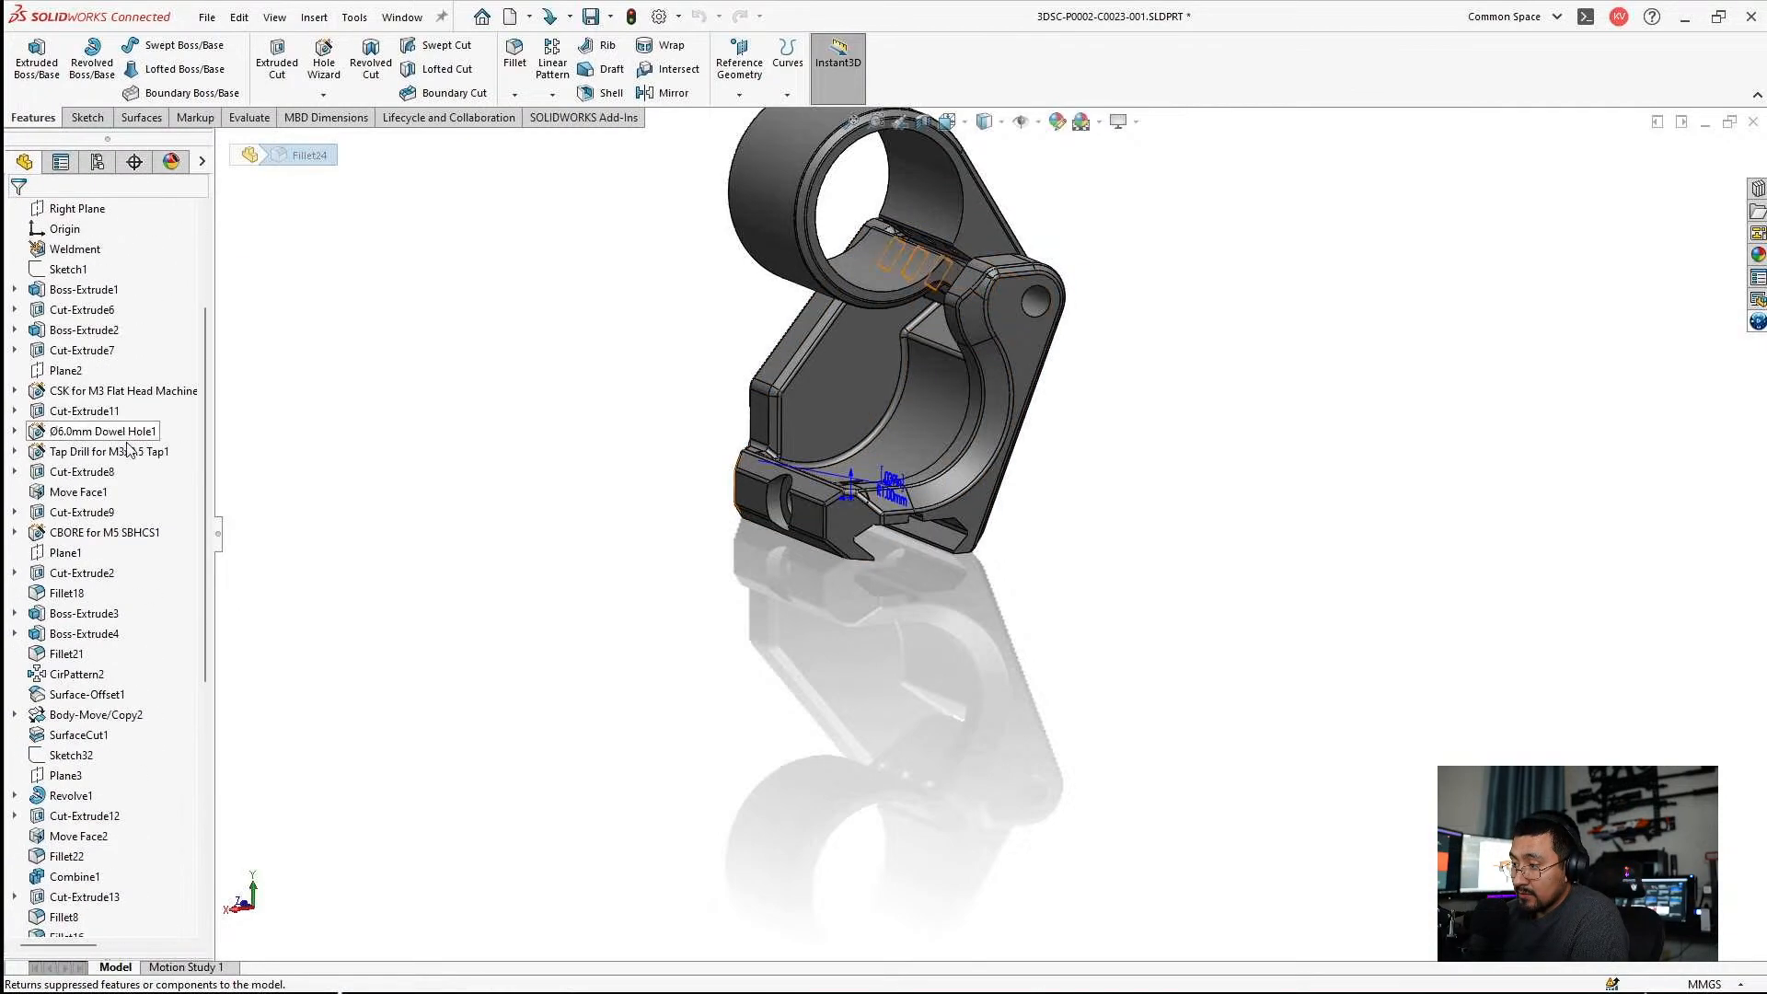
{"action": "right_click", "coordinate": [59, 755]}
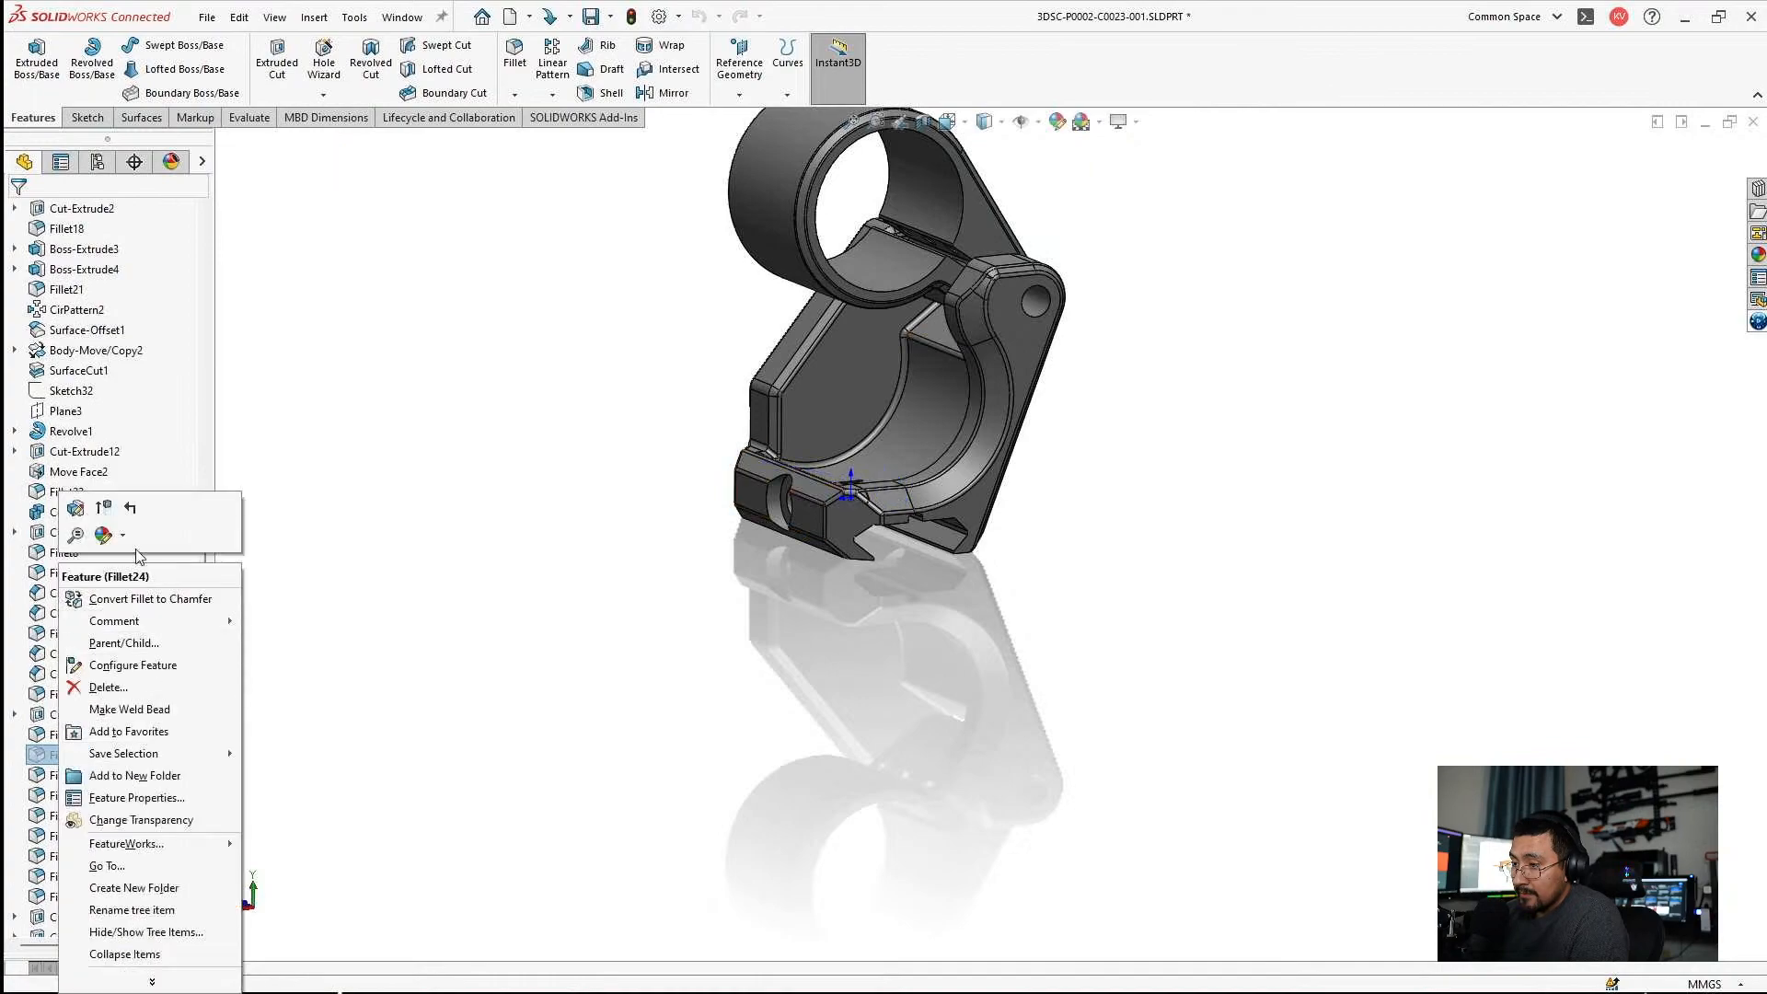
{"action": "left_click", "coordinate": [107, 510]}
Unsuppress Axis1 and Body-Move/Copy1 together to swing the ring body into its closed position.
{"action": "scroll", "coordinate": [114, 753], "scroll_direction": "down", "scroll_amount": 2}
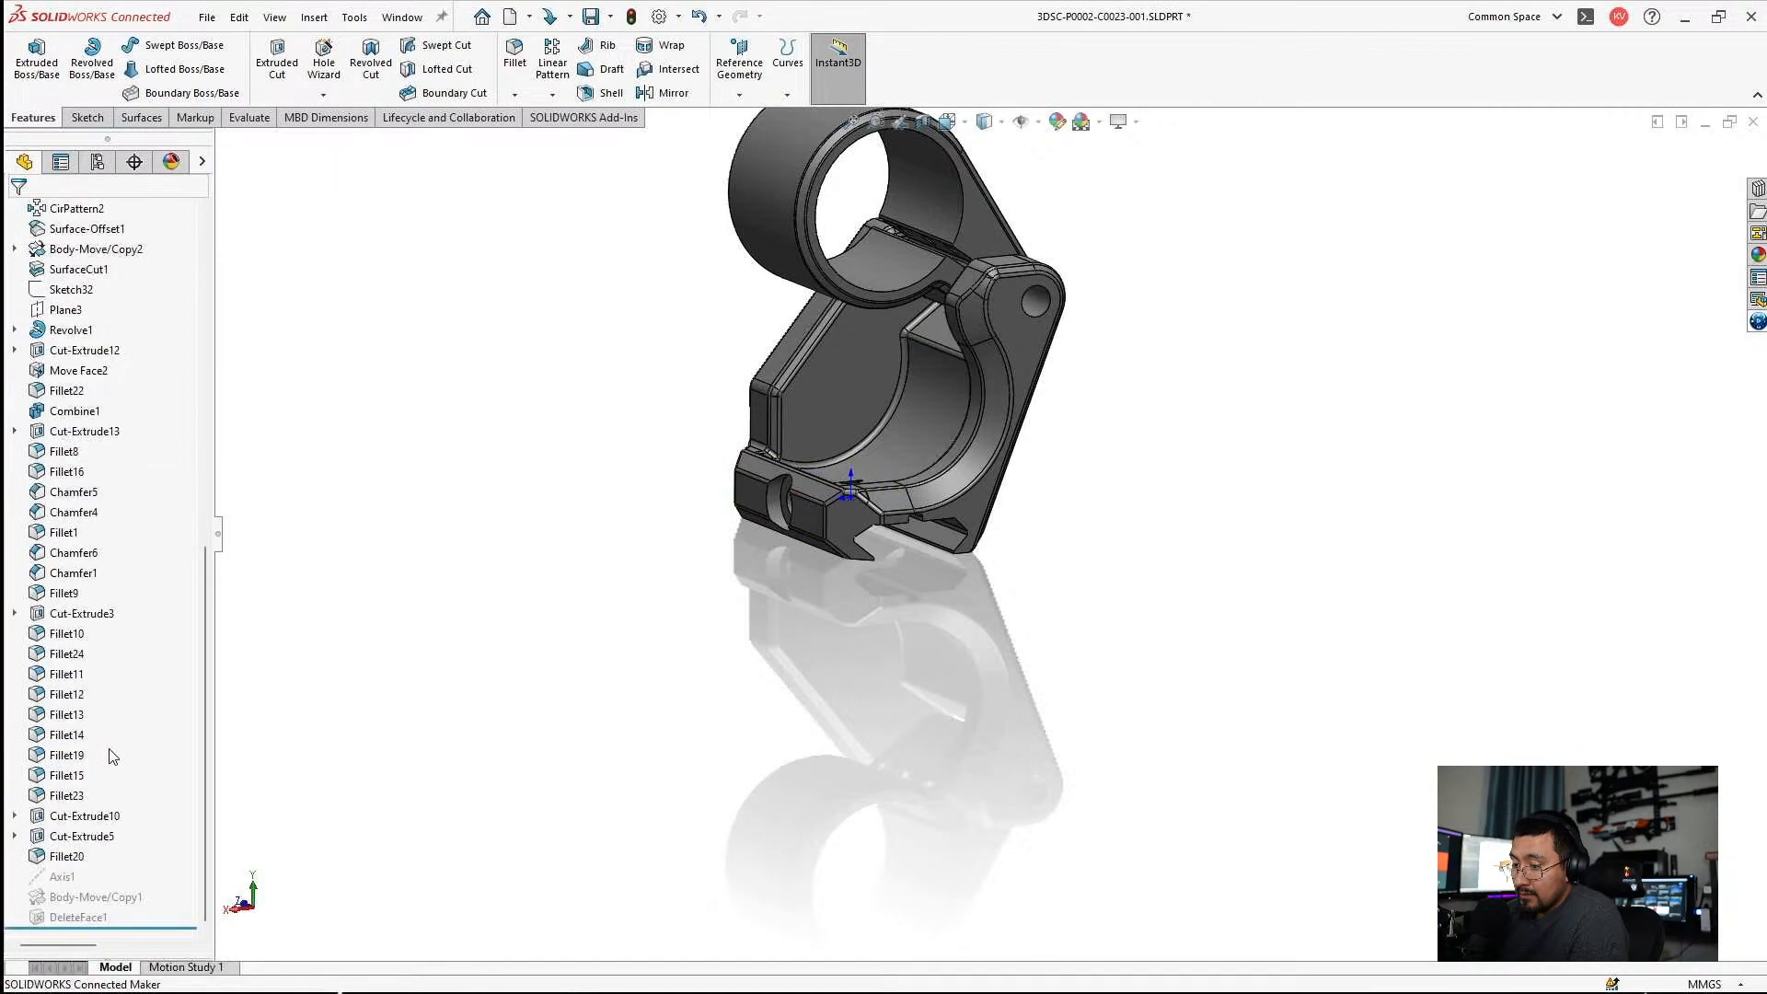
{"action": "left_click", "coordinate": [59, 881]}
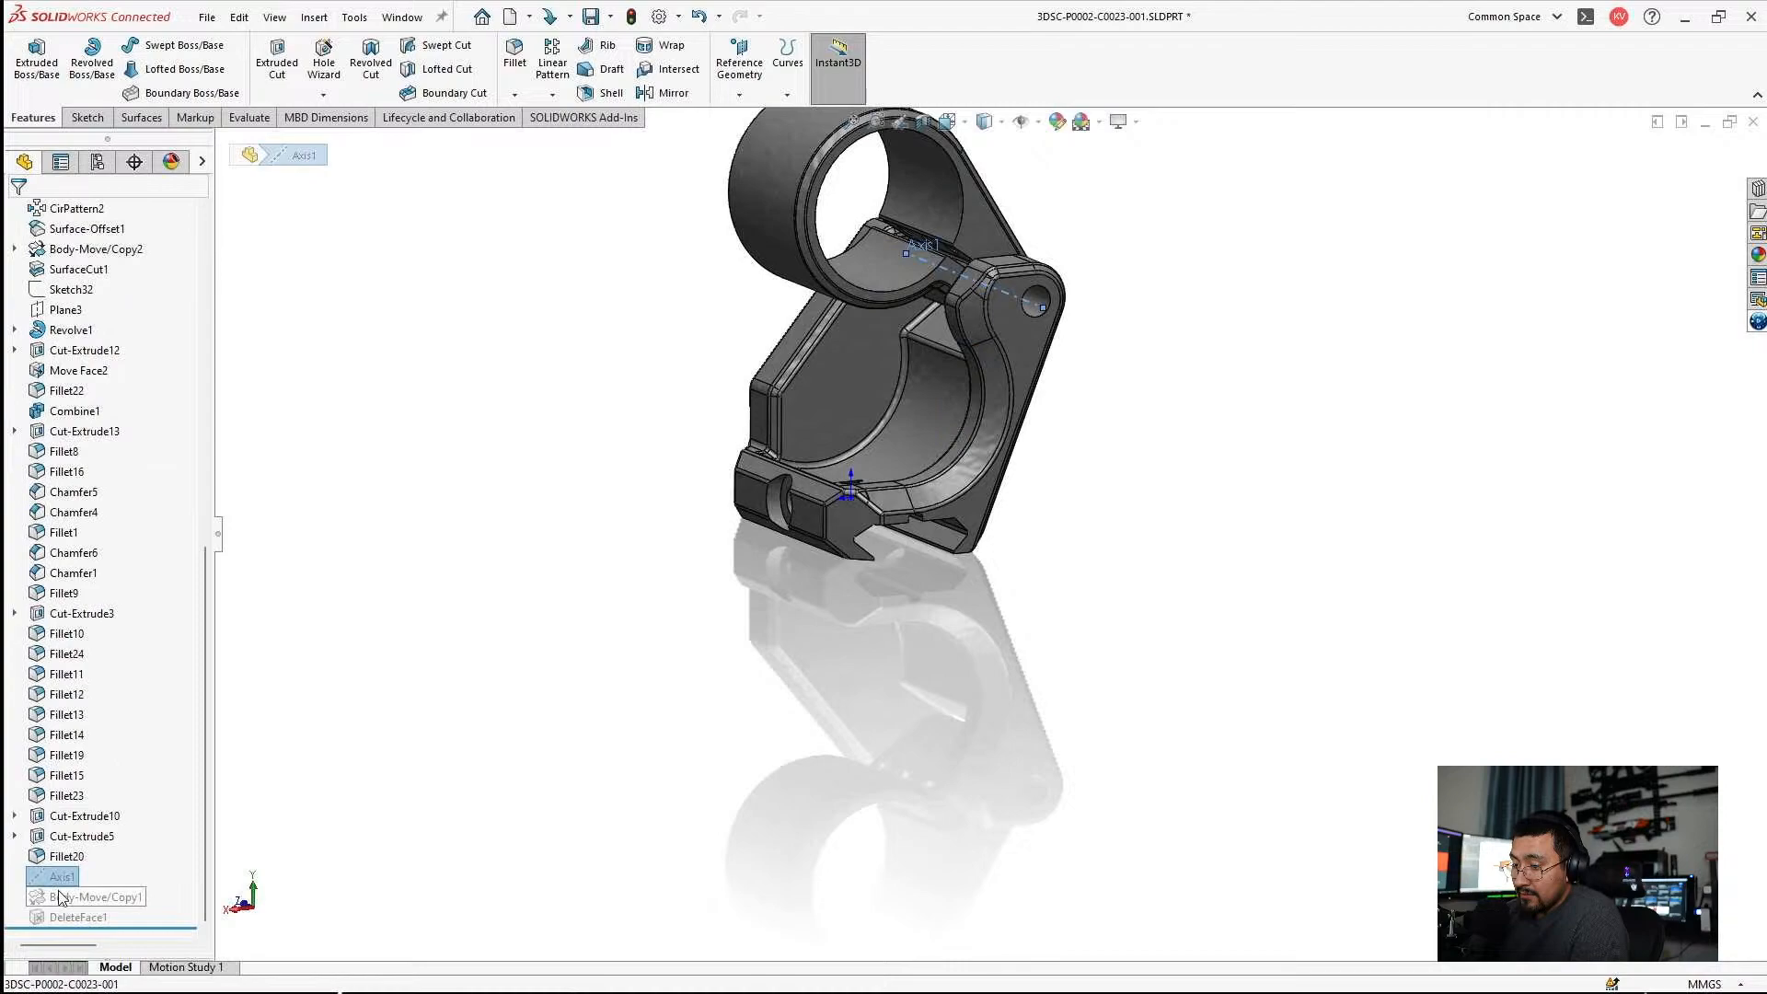
{"action": "right_click", "coordinate": [64, 905]}
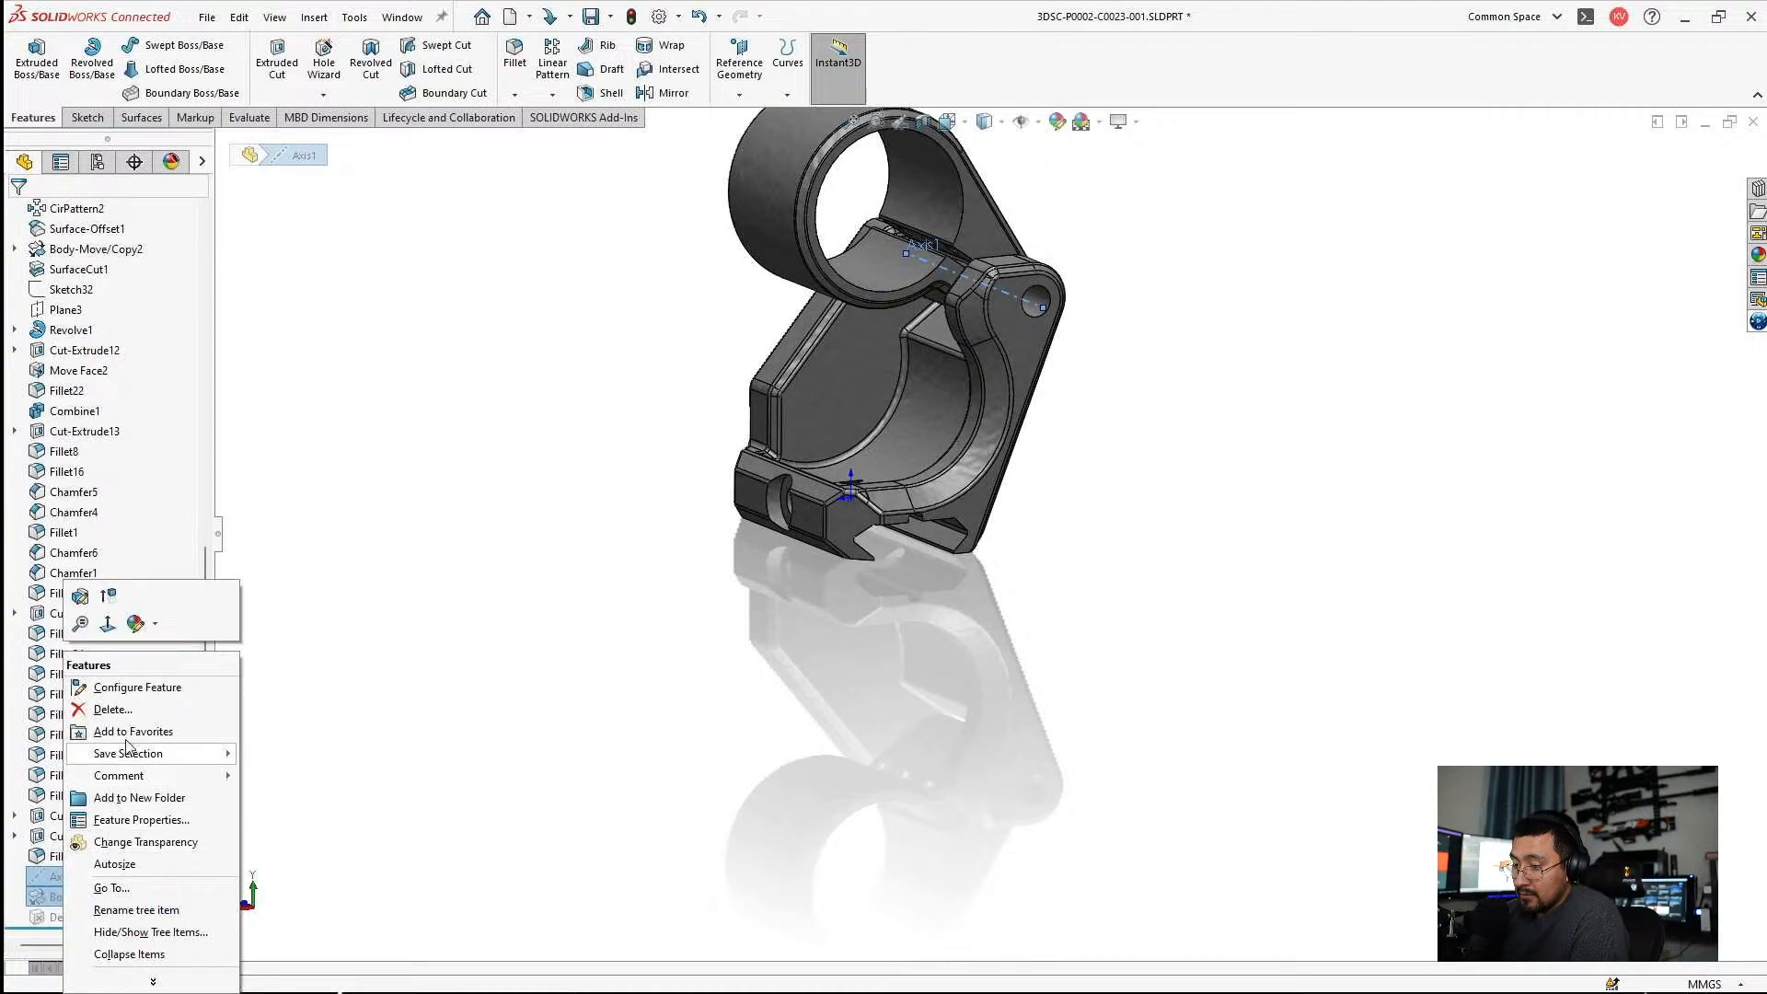
{"action": "left_click", "coordinate": [102, 614]}
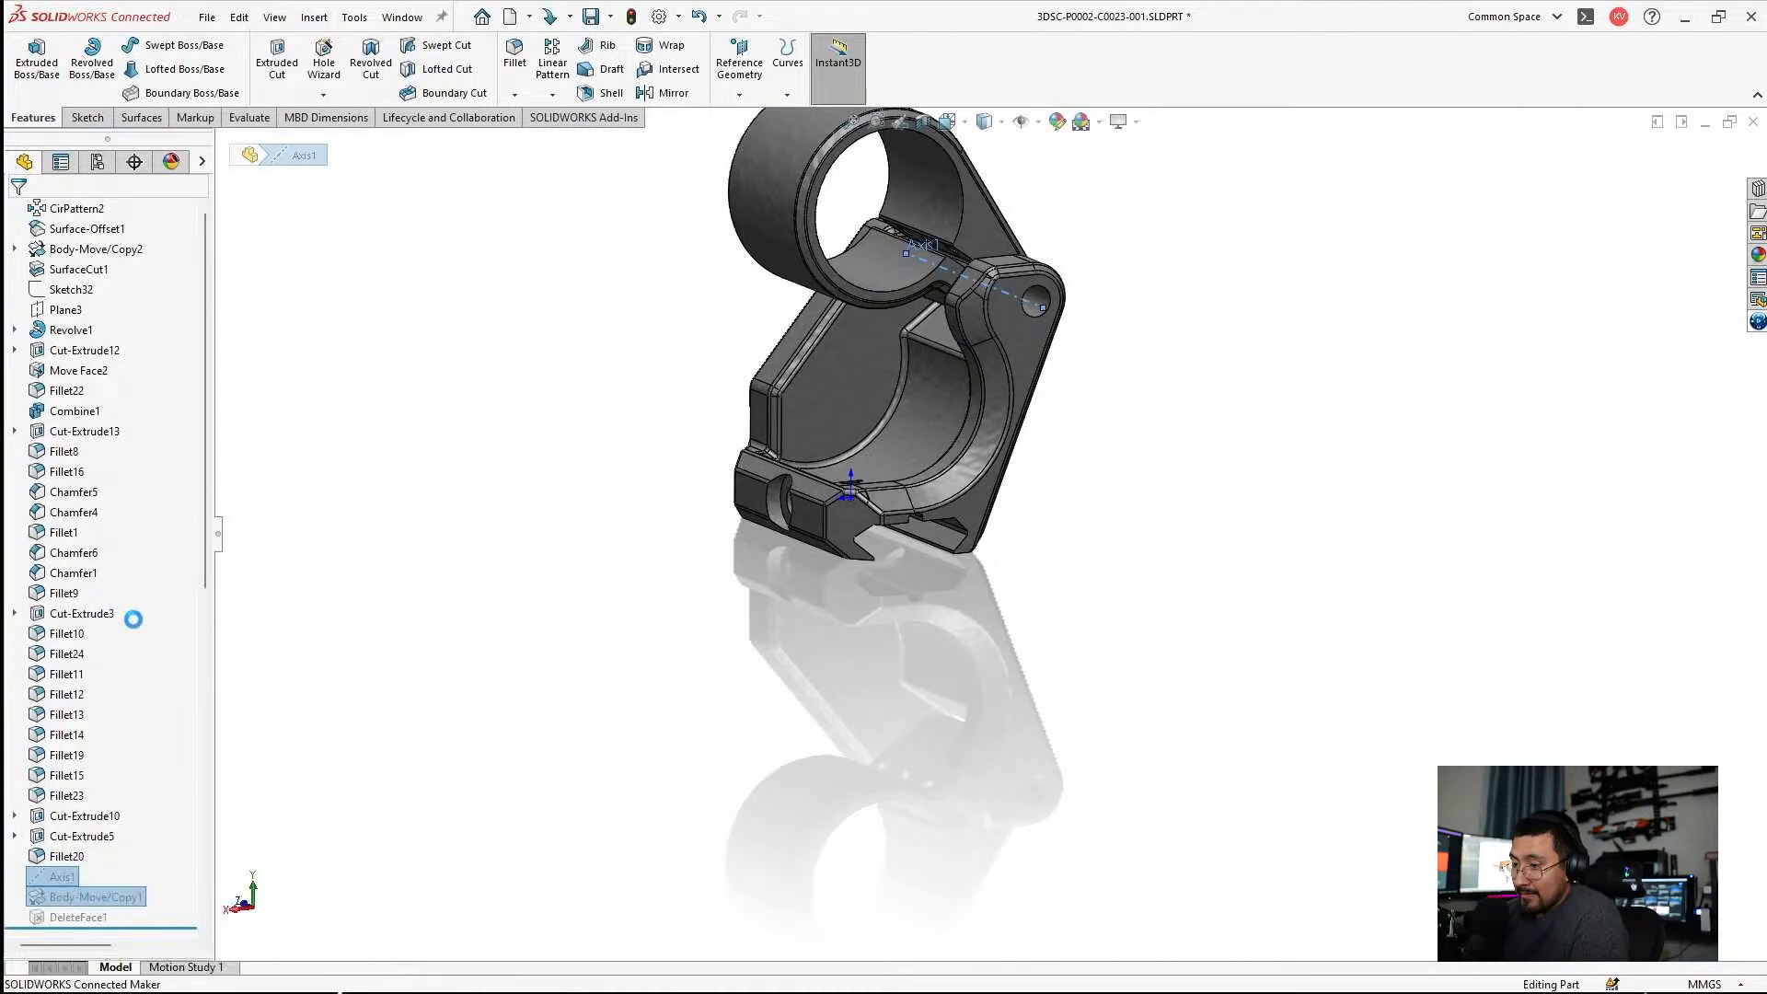
Review the face selection and fill option of DeleteFace1, cancel the edit, and inspect the ring's three screw holes.
{"action": "left_click", "coordinate": [64, 916]}
{"action": "left_click", "coordinate": [79, 859]}
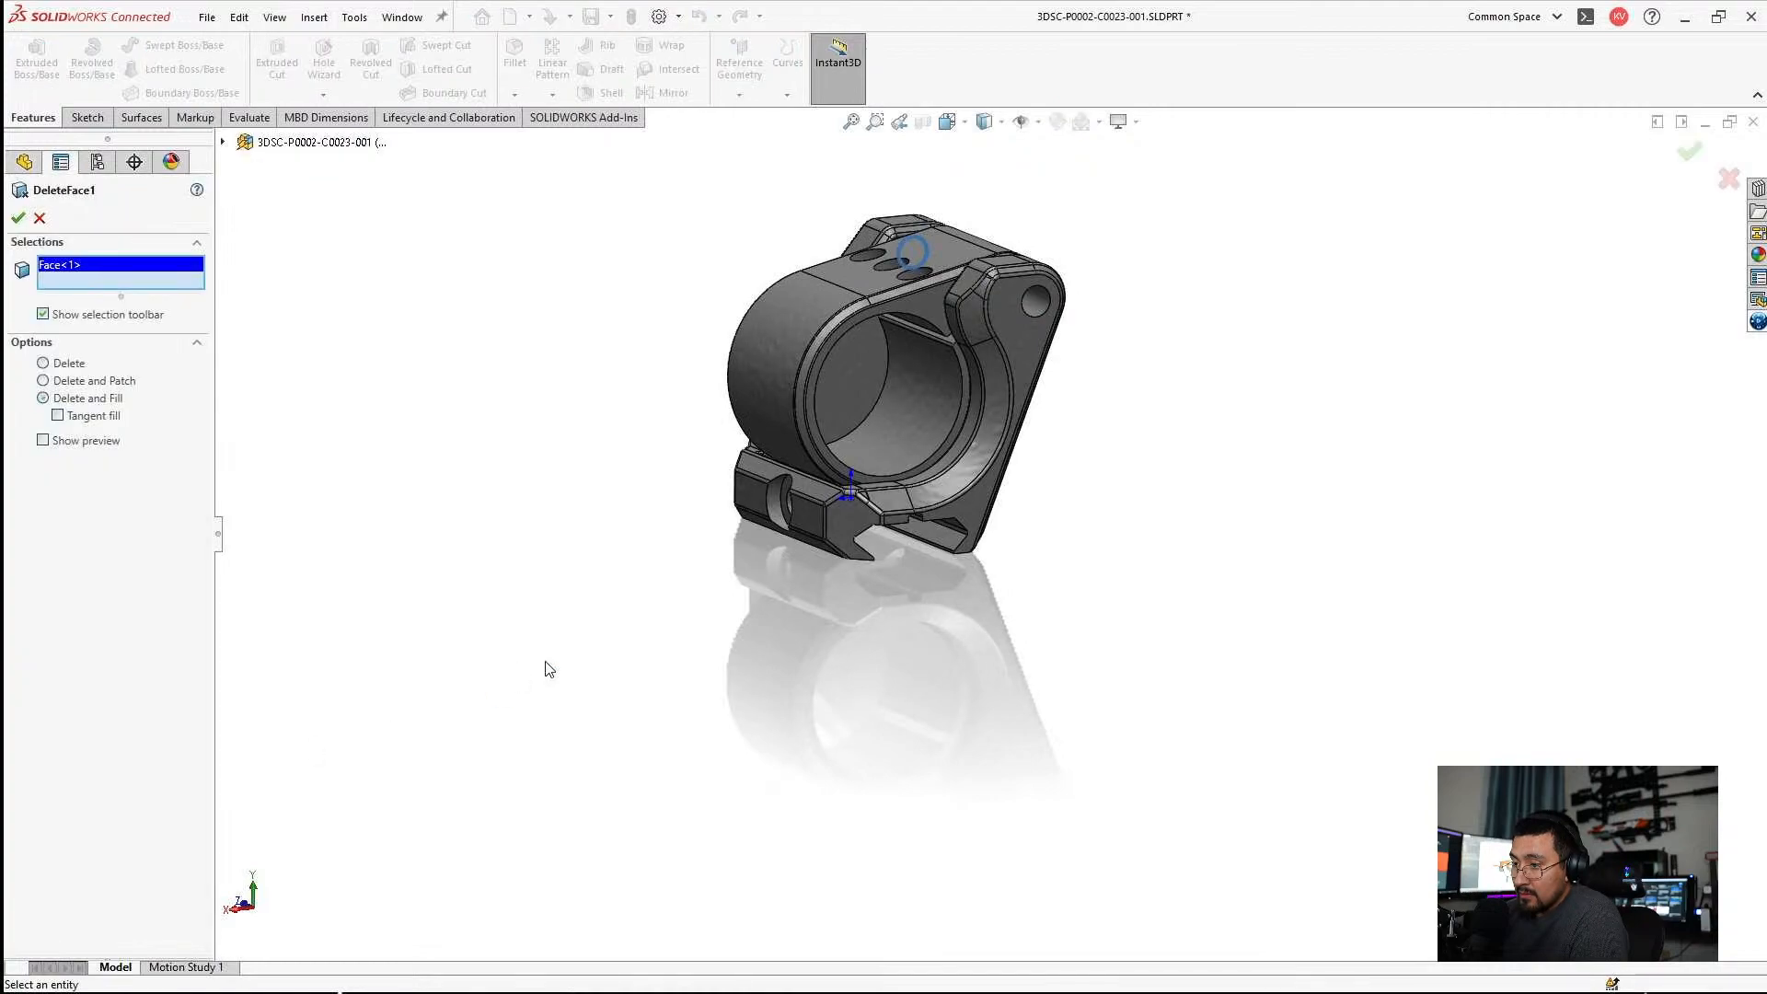
{"action": "middle_click_drag", "start_coordinate": [549, 669], "coordinate": [810, 700]}
{"action": "scroll", "coordinate": [685, 363], "scroll_direction": "down", "scroll_amount": 5}
{"action": "key", "text": "Escape"}
{"action": "scroll", "coordinate": [102, 856], "scroll_direction": "down", "scroll_amount": 4}
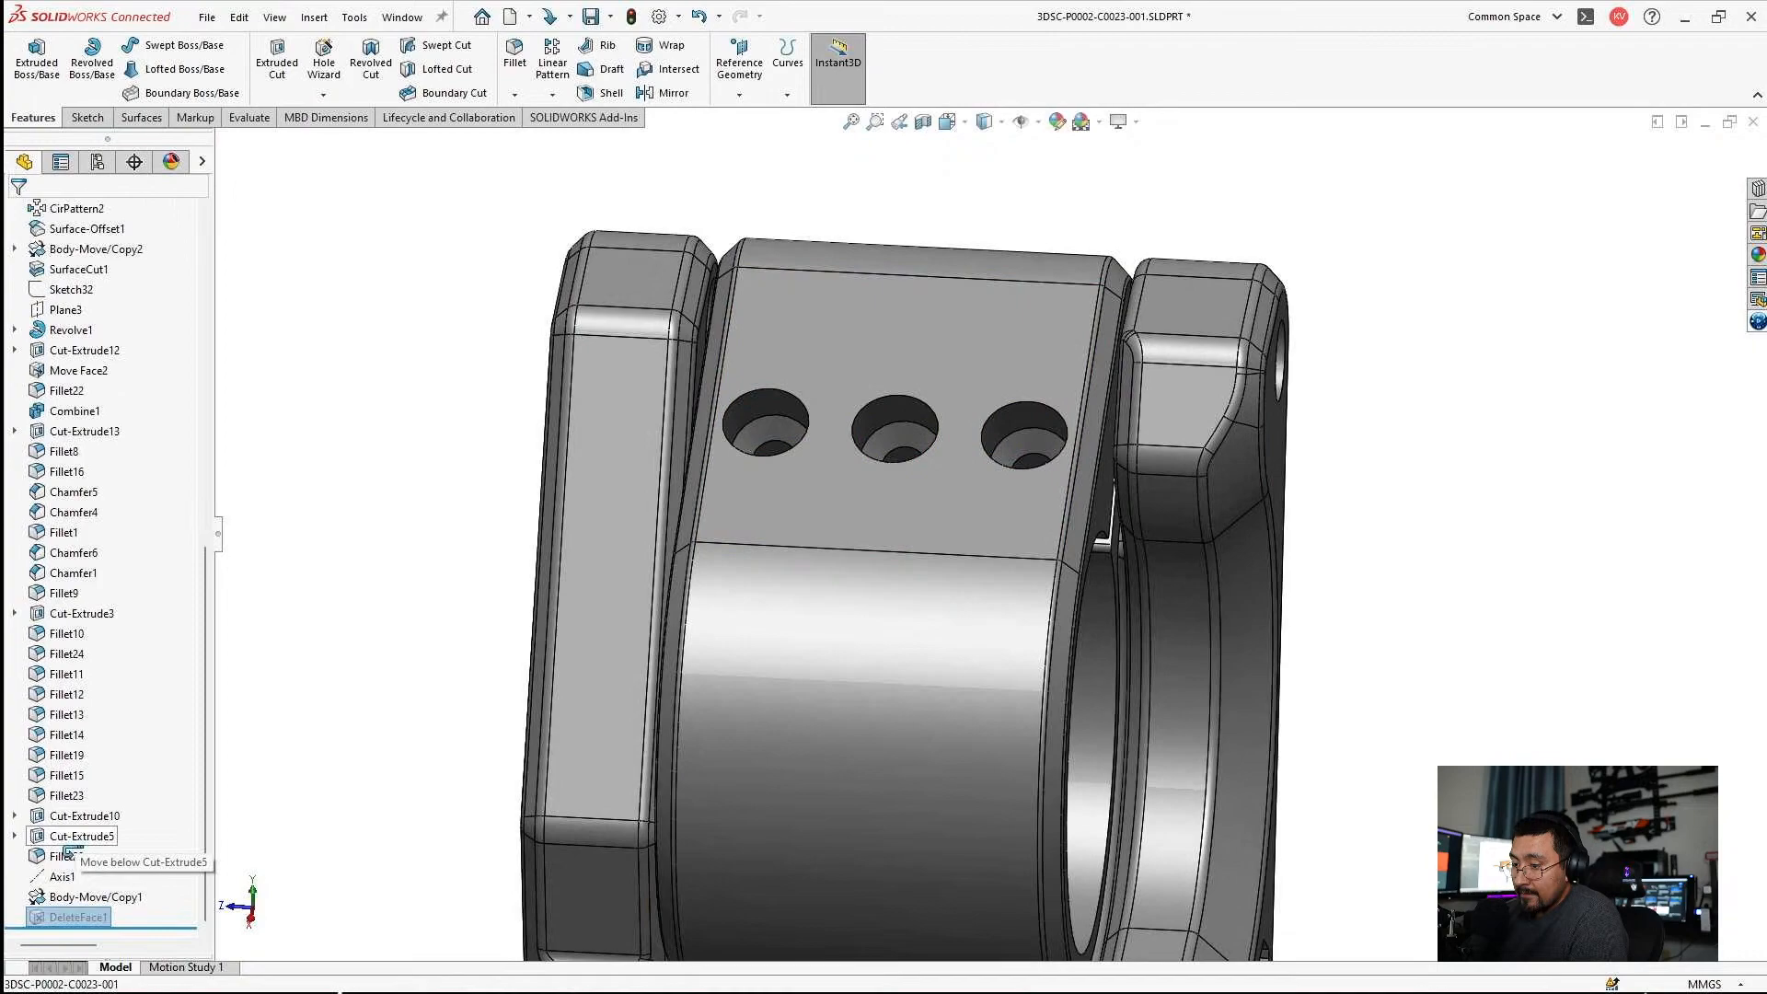
Move DeleteFace1 in the feature history to directly after Fillet20 and unsuppress it.
{"action": "left_click_drag", "start_coordinate": [65, 858], "coordinate": [70, 868]}
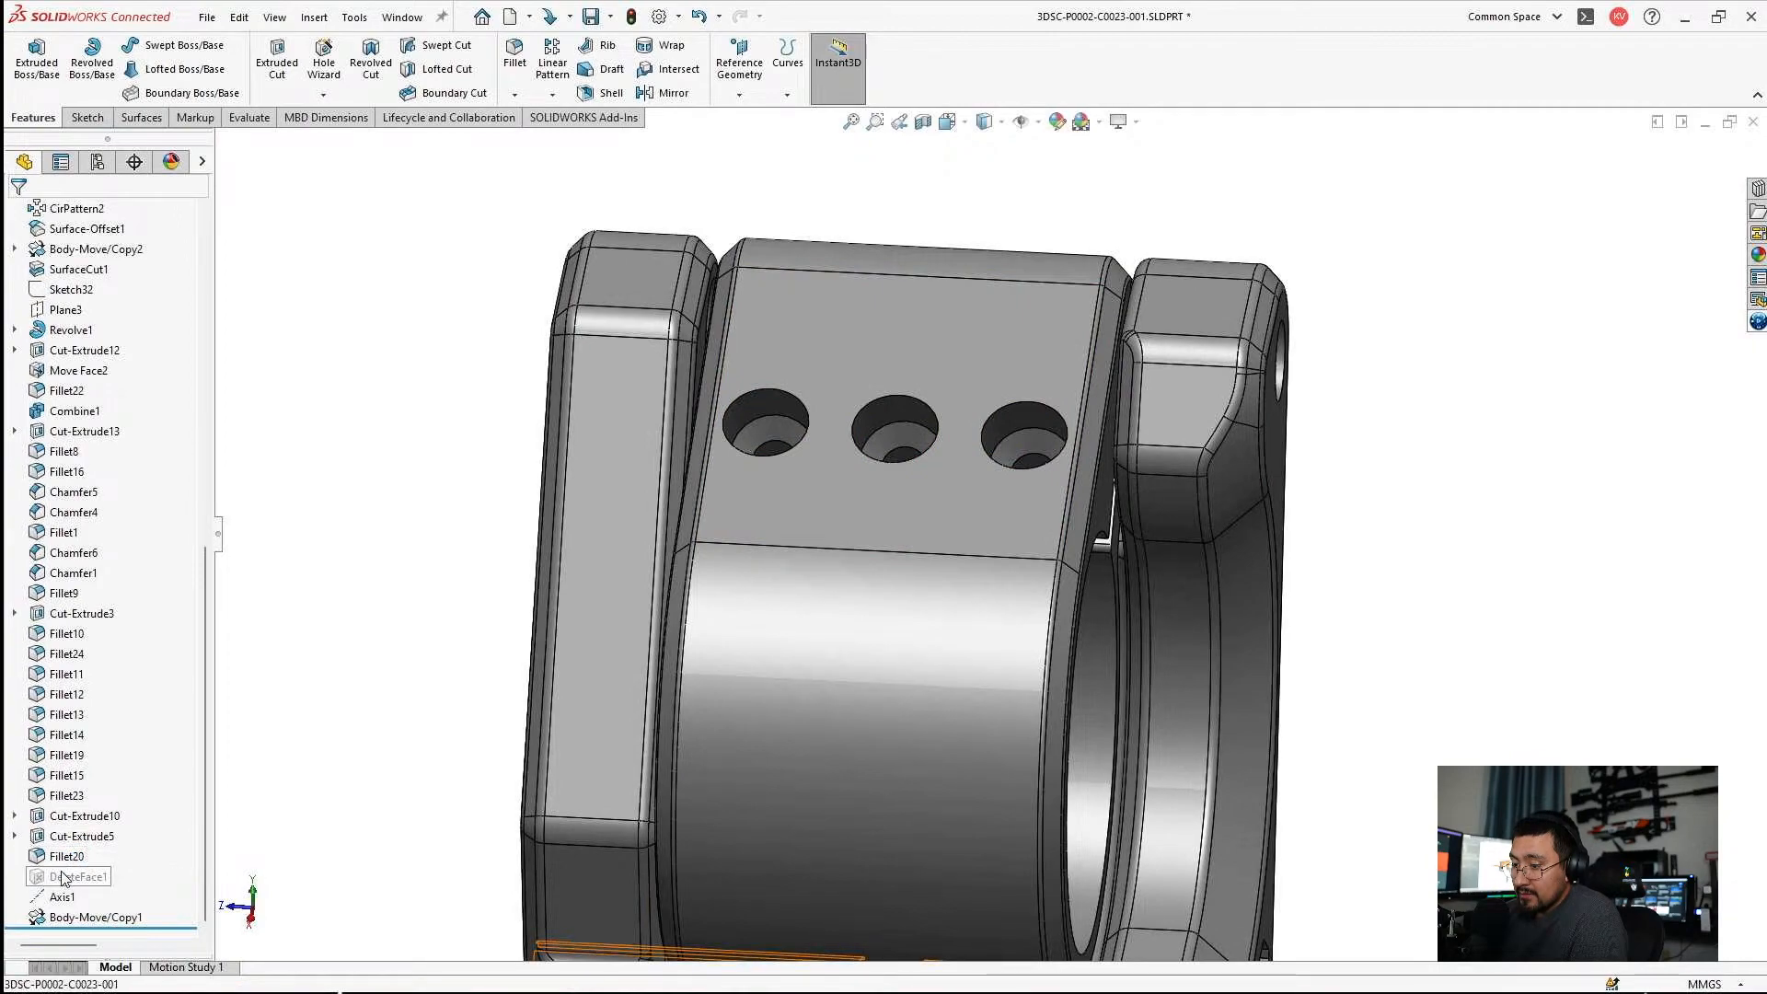
{"action": "right_click", "coordinate": [62, 877]}
{"action": "left_click", "coordinate": [113, 532]}
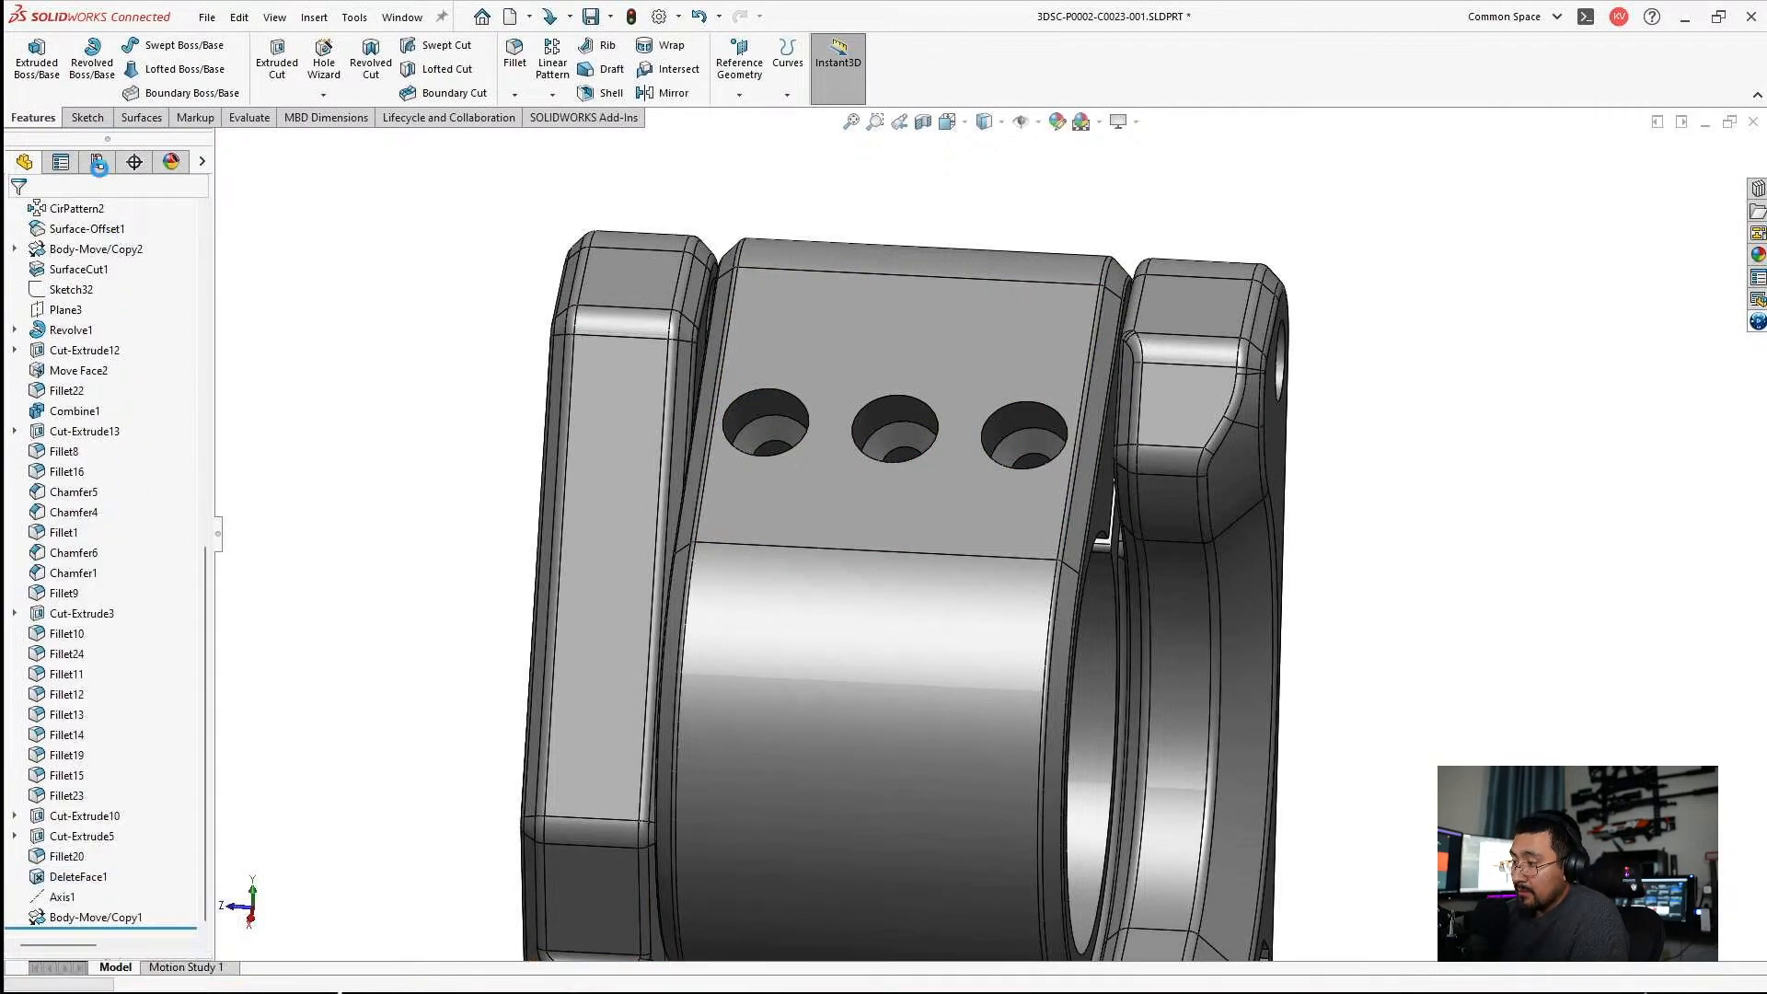
Activate the Open configuration and unsuppress DeleteFace1 in it.
{"action": "left_click", "coordinate": [96, 162]}
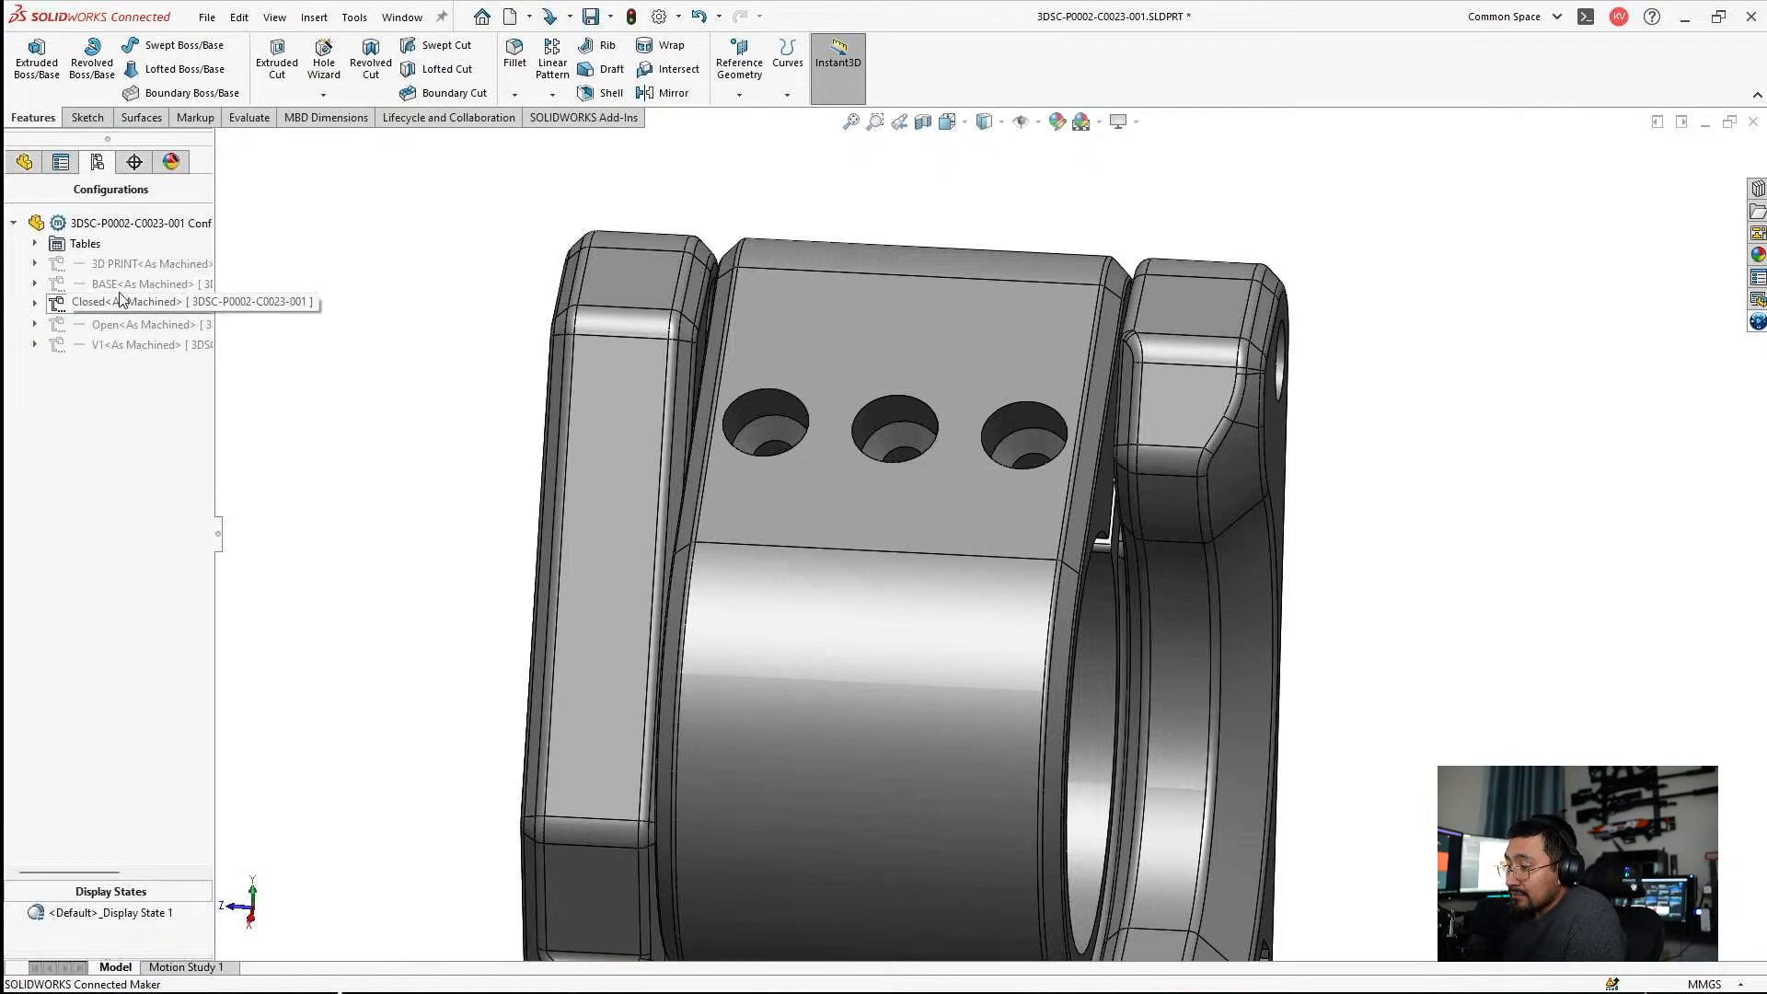
{"action": "left_click", "coordinate": [109, 323]}
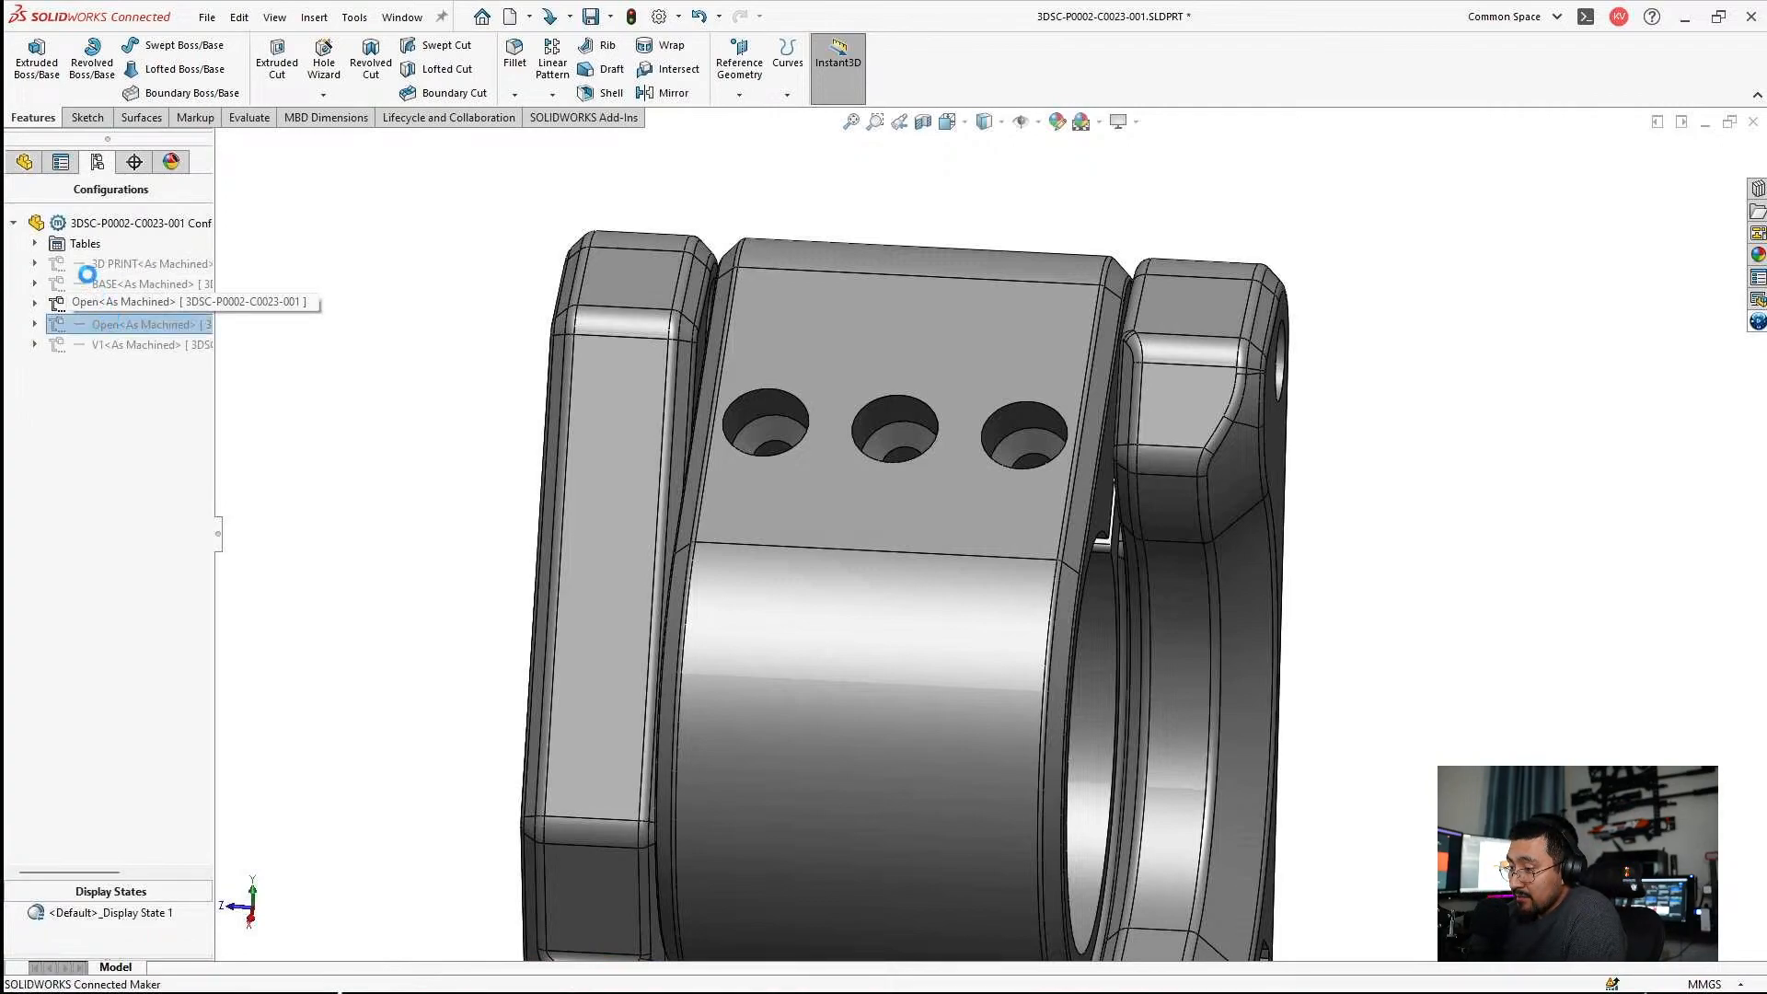
{"action": "left_click", "coordinate": [29, 163]}
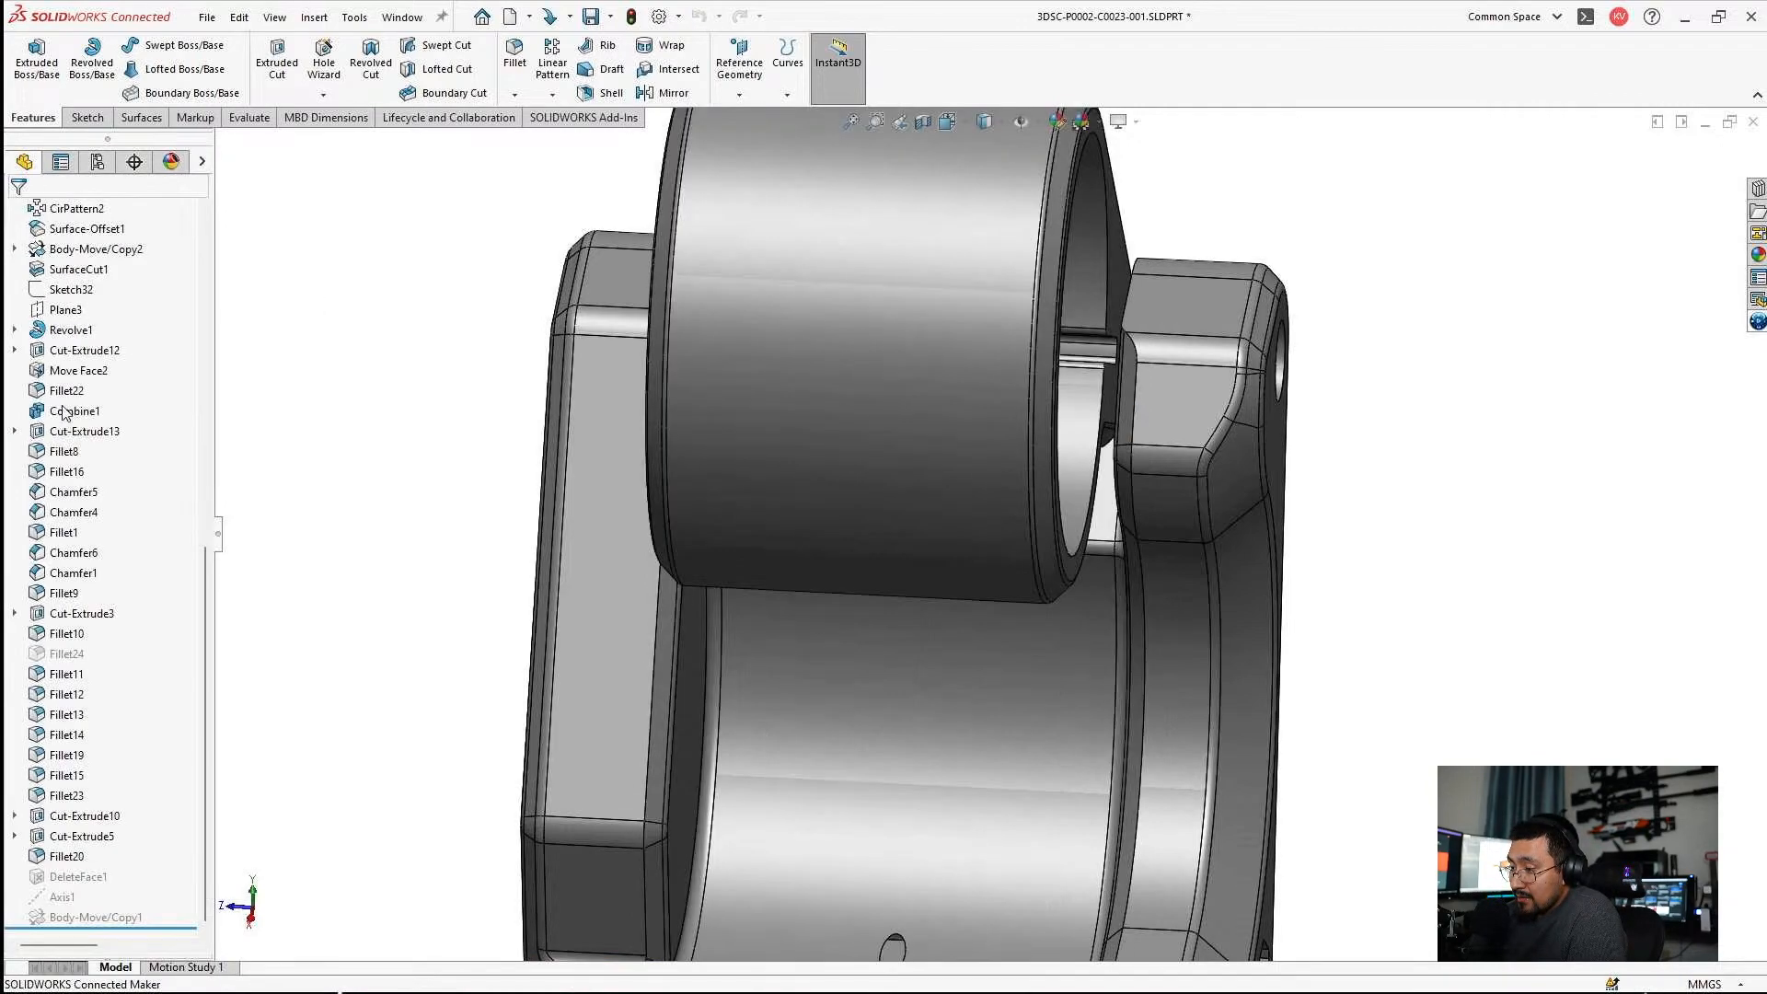
{"action": "left_click", "coordinate": [83, 877]}
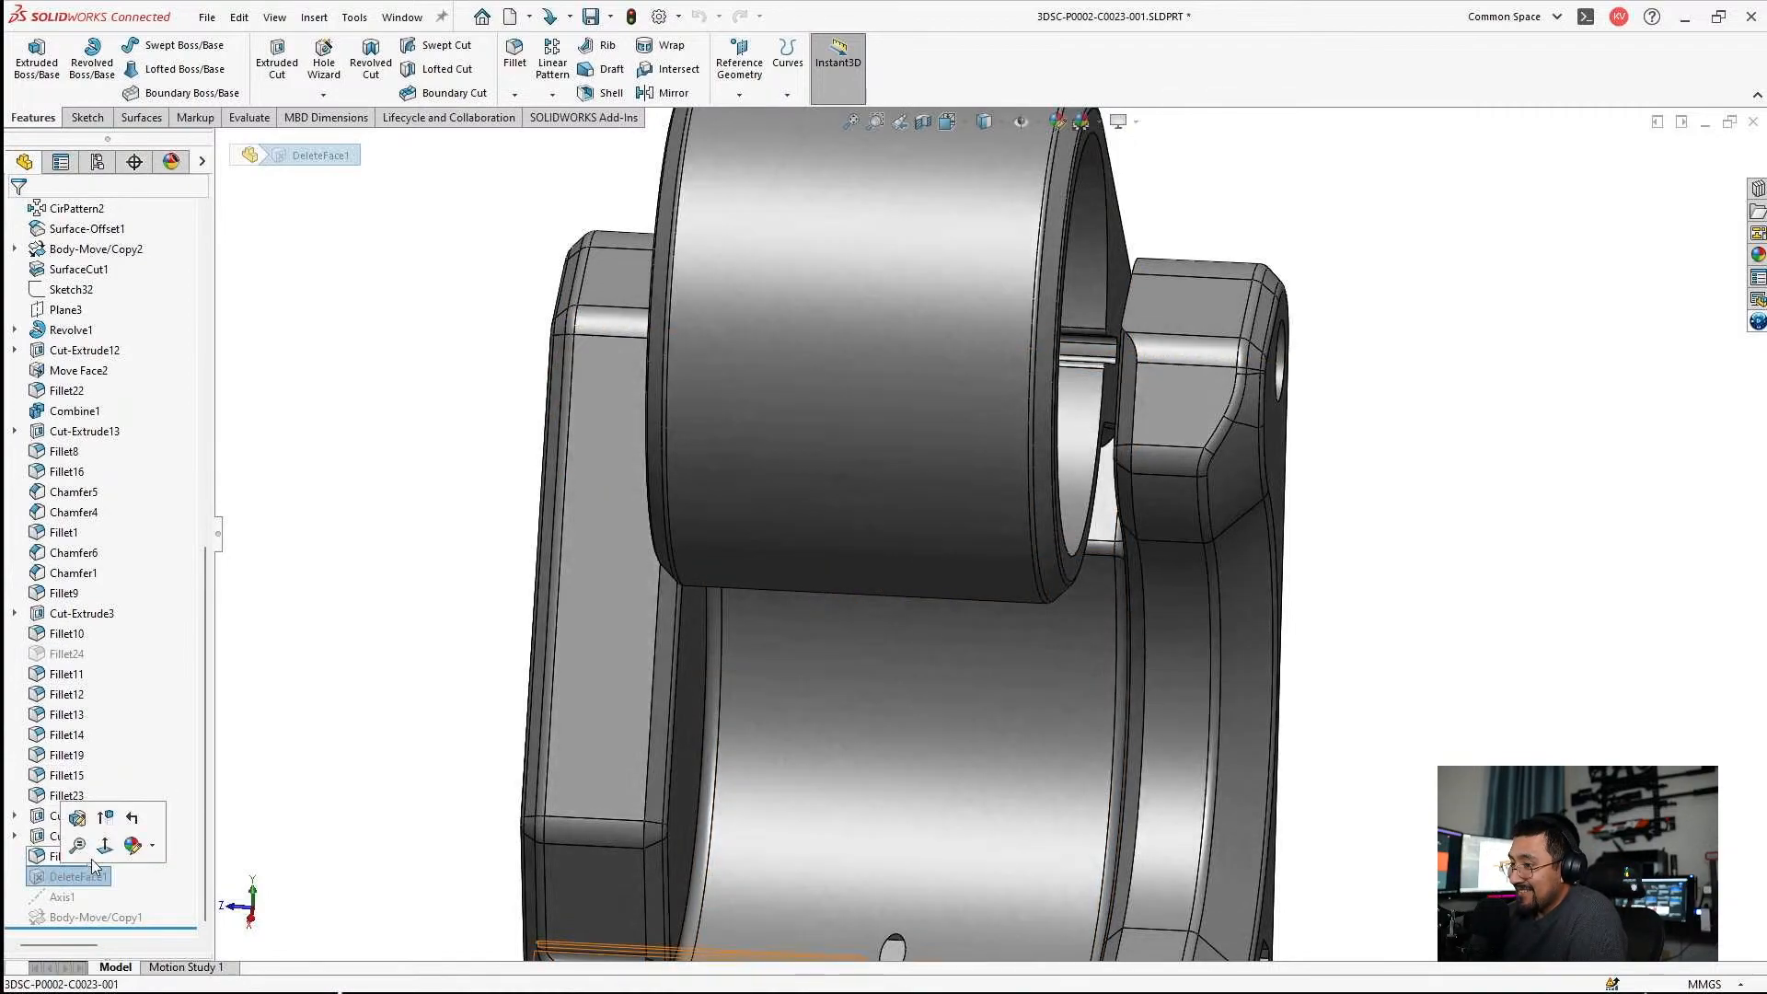
{"action": "left_click", "coordinate": [110, 832]}
Inspect the opened mount from several sides, examining the rail clamp, the ring seat and the fillets where they meet.
{"action": "key", "text": "f"}
{"action": "middle_click_drag", "start_coordinate": [782, 488], "coordinate": [1045, 627]}
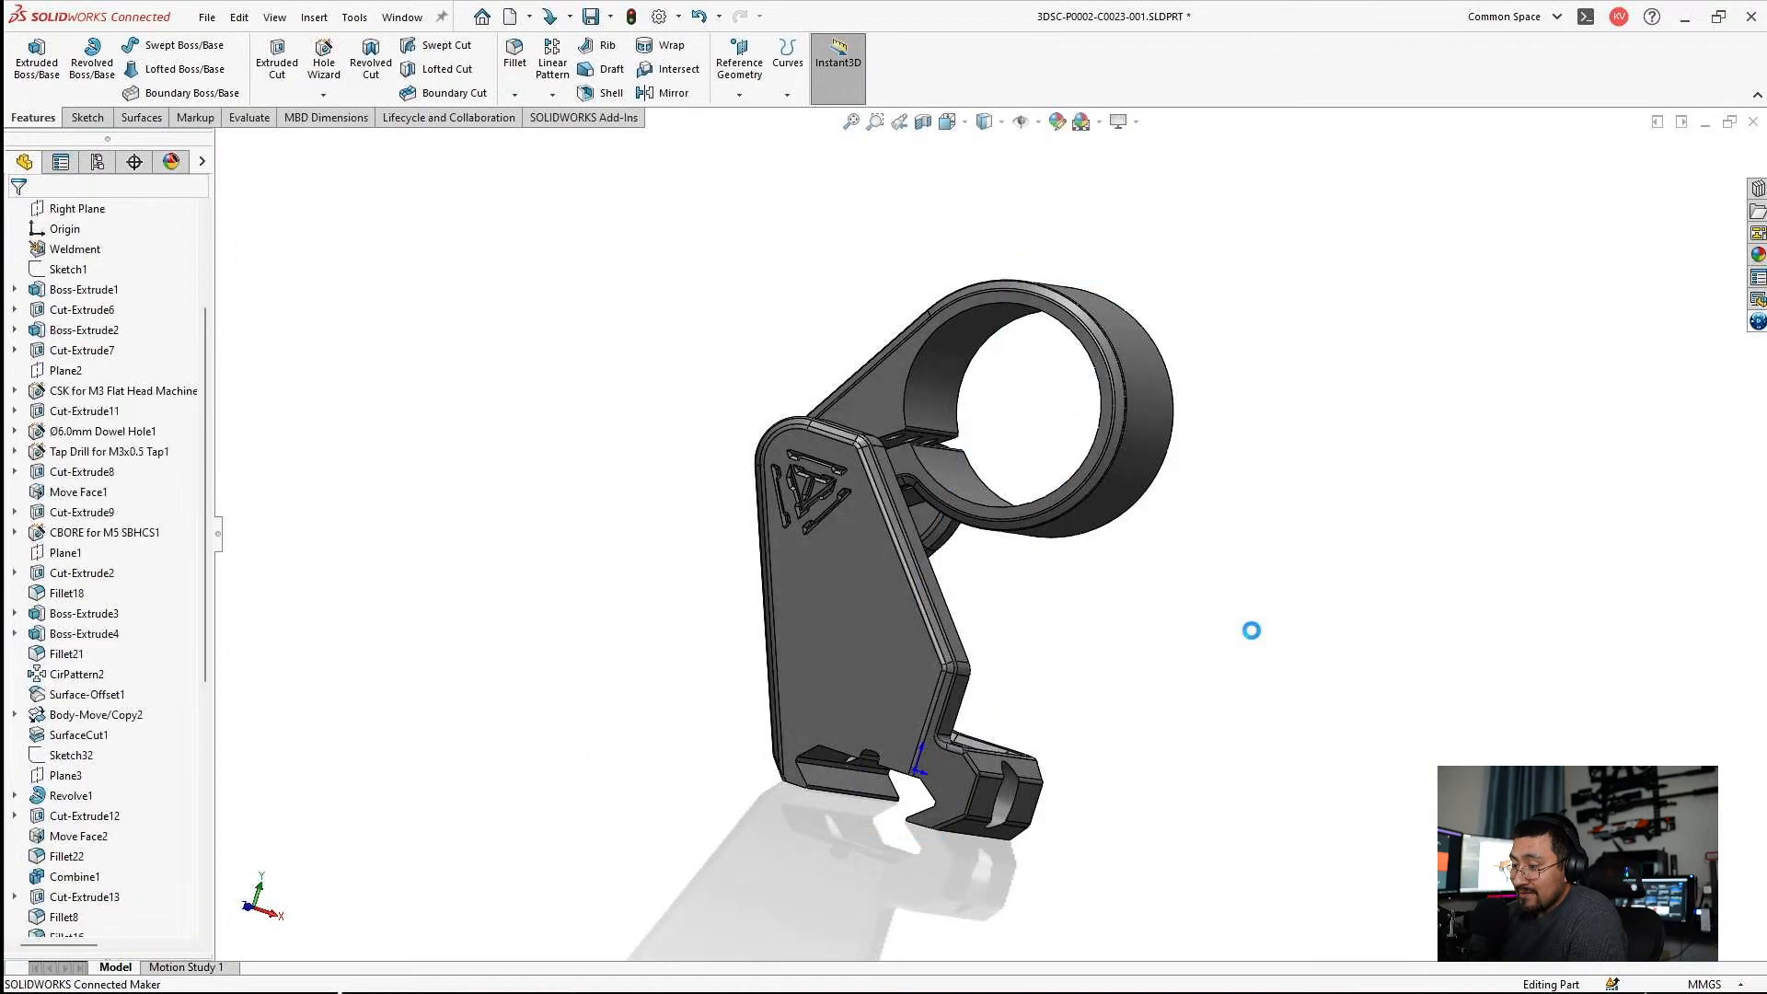
{"action": "middle_click_drag", "start_coordinate": [935, 361], "coordinate": [986, 580]}
{"action": "scroll", "coordinate": [985, 580], "scroll_direction": "down", "scroll_amount": 5}
{"action": "middle_click_drag", "start_coordinate": [978, 485], "coordinate": [937, 806]}
{"action": "scroll", "coordinate": [937, 806], "scroll_direction": "down", "scroll_amount": 8}
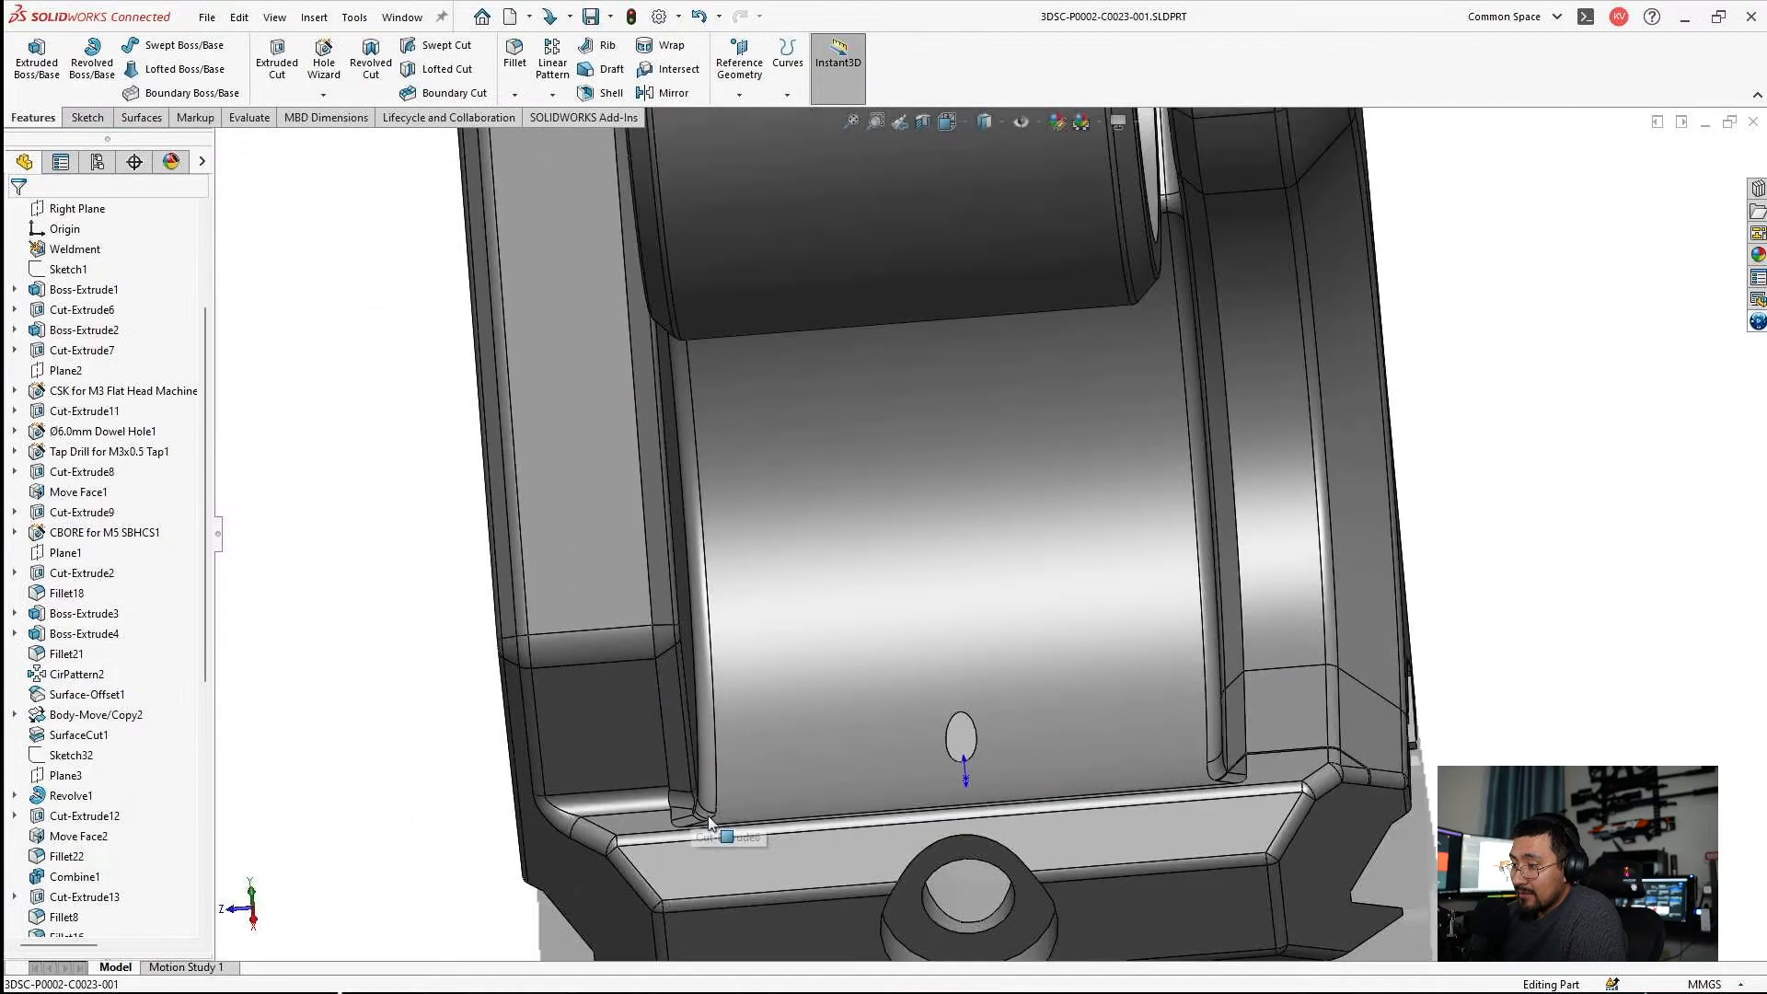
{"action": "scroll", "coordinate": [704, 828], "scroll_direction": "down", "scroll_amount": 3}
{"action": "middle_click_drag", "start_coordinate": [819, 690], "coordinate": [770, 737]}
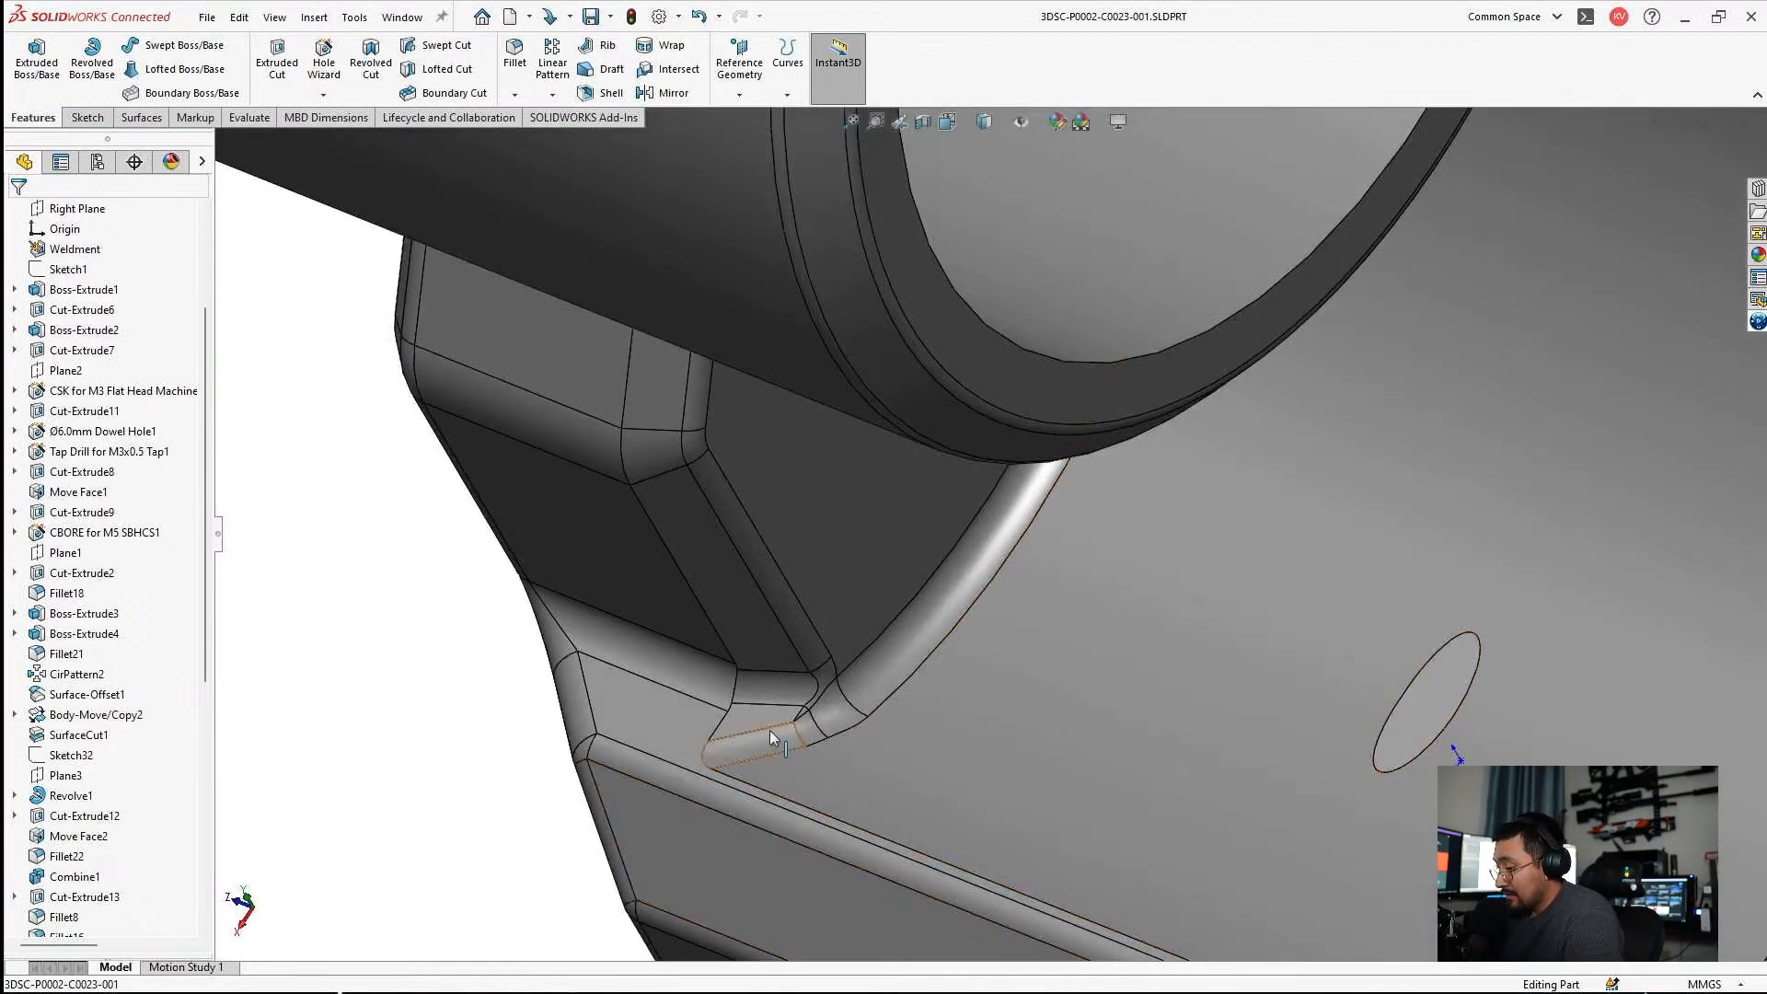
Examine the corner where the side wall's small fillets meet the rail clamp, and highlight the edges belonging to Fillet20.
{"action": "scroll", "coordinate": [770, 732], "scroll_direction": "down", "scroll_amount": 2}
{"action": "scroll", "coordinate": [770, 729], "scroll_direction": "up", "scroll_amount": 1}
{"action": "middle_click_drag", "start_coordinate": [758, 479], "coordinate": [838, 370]}
{"action": "scroll", "coordinate": [826, 307], "scroll_direction": "up", "scroll_amount": 4}
{"action": "scroll", "coordinate": [838, 370], "scroll_direction": "down", "scroll_amount": 2}
{"action": "scroll", "coordinate": [172, 794], "scroll_direction": "down", "scroll_amount": 8}
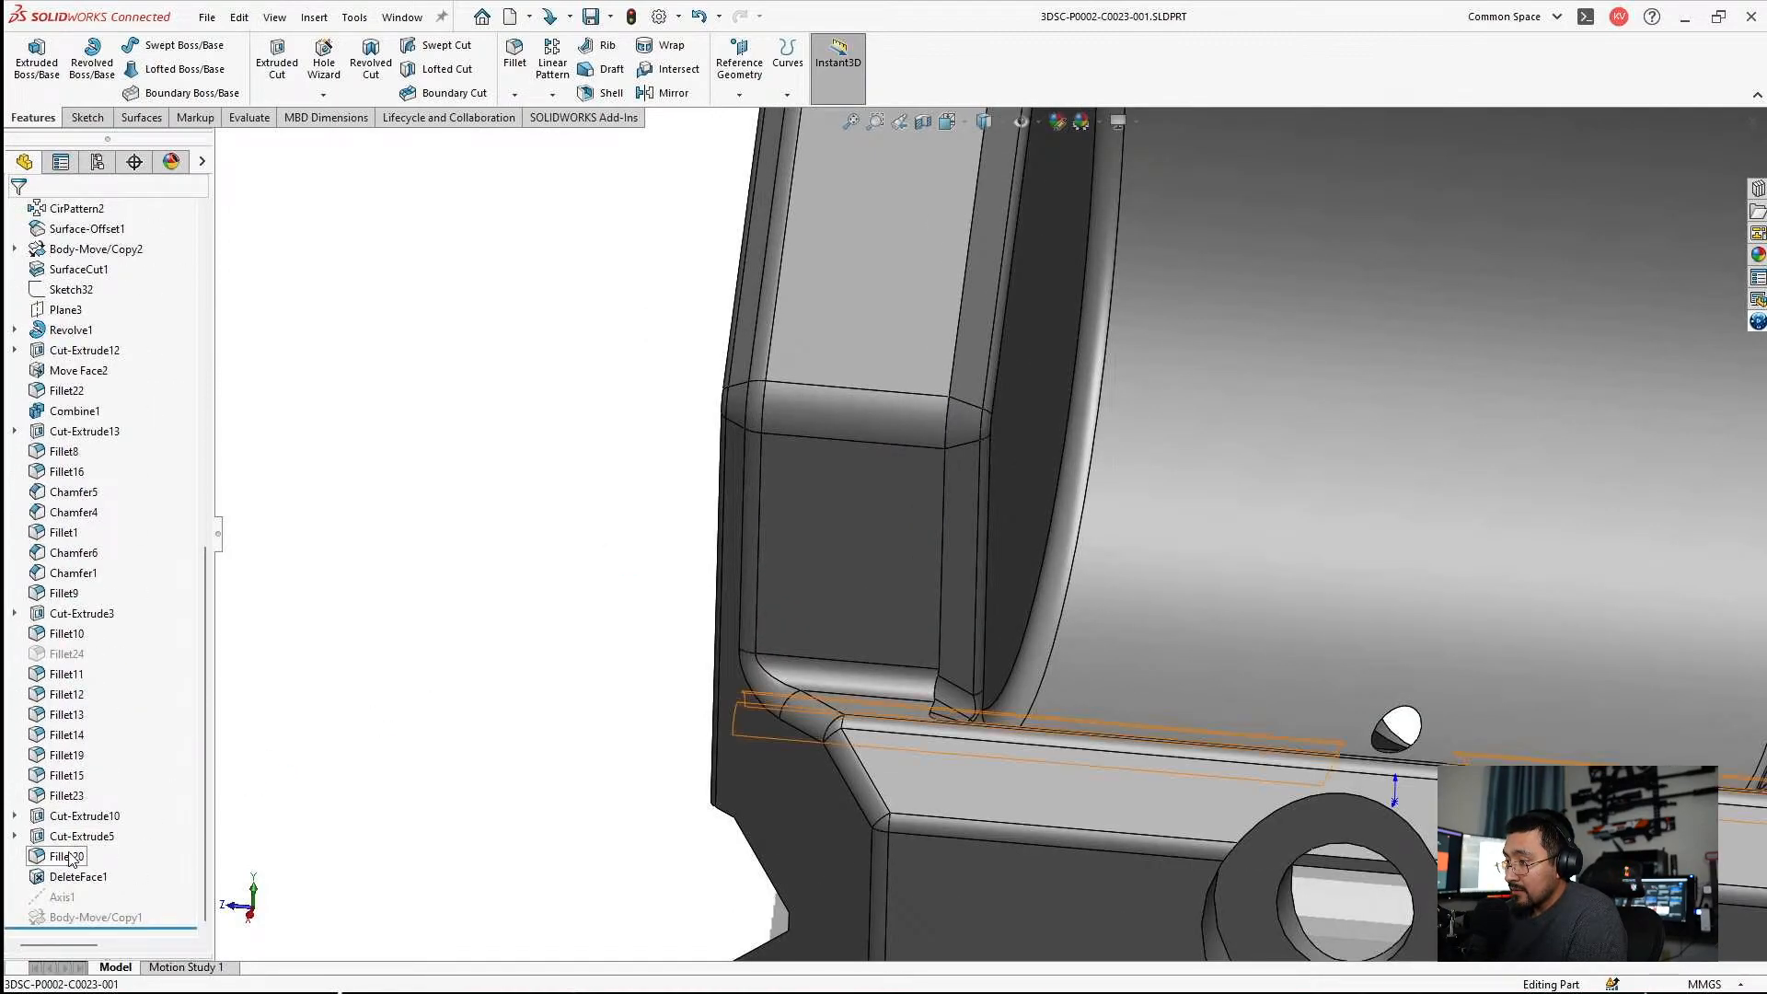
{"action": "left_click", "coordinate": [71, 856]}
{"action": "middle_click_drag", "start_coordinate": [982, 670], "coordinate": [972, 634]}
{"action": "scroll", "coordinate": [971, 635], "scroll_direction": "down", "scroll_amount": 2}
{"action": "key", "text": "Escape"}
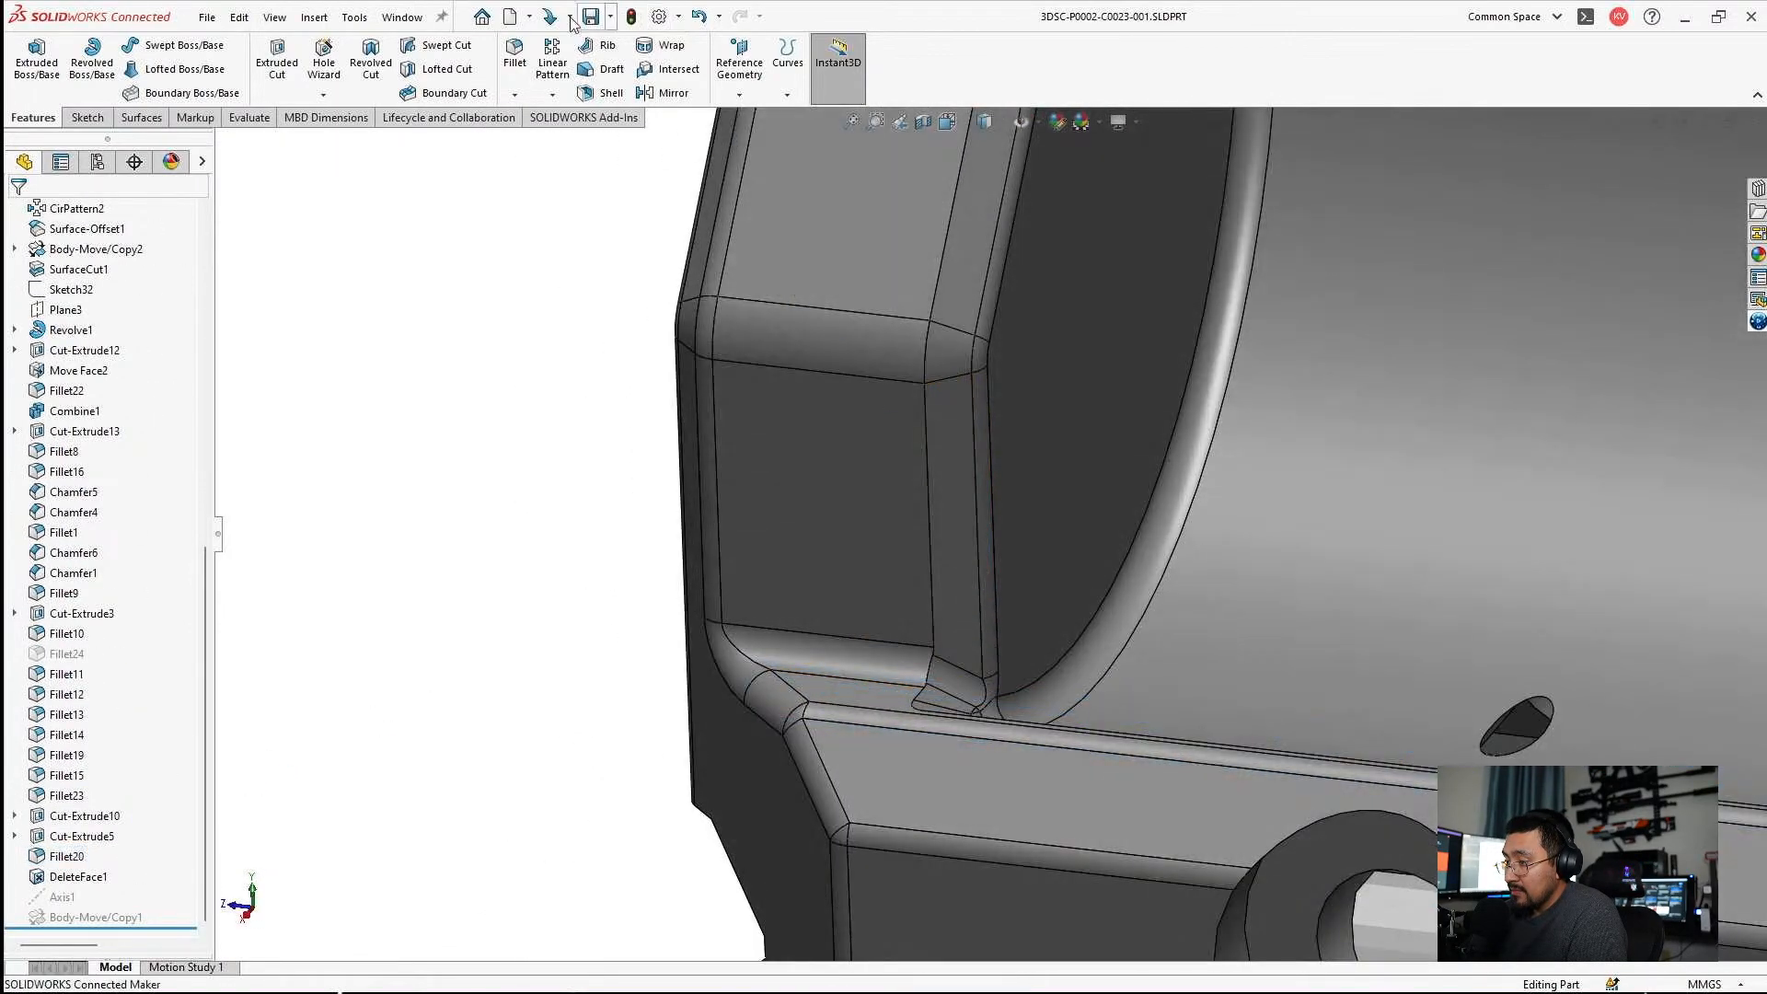
Add a 0.5 mm symmetric fillet along the side wall's inner vertical edge, with tangent propagation.
{"action": "left_click", "coordinate": [506, 72]}
{"action": "left_click", "coordinate": [923, 462]}
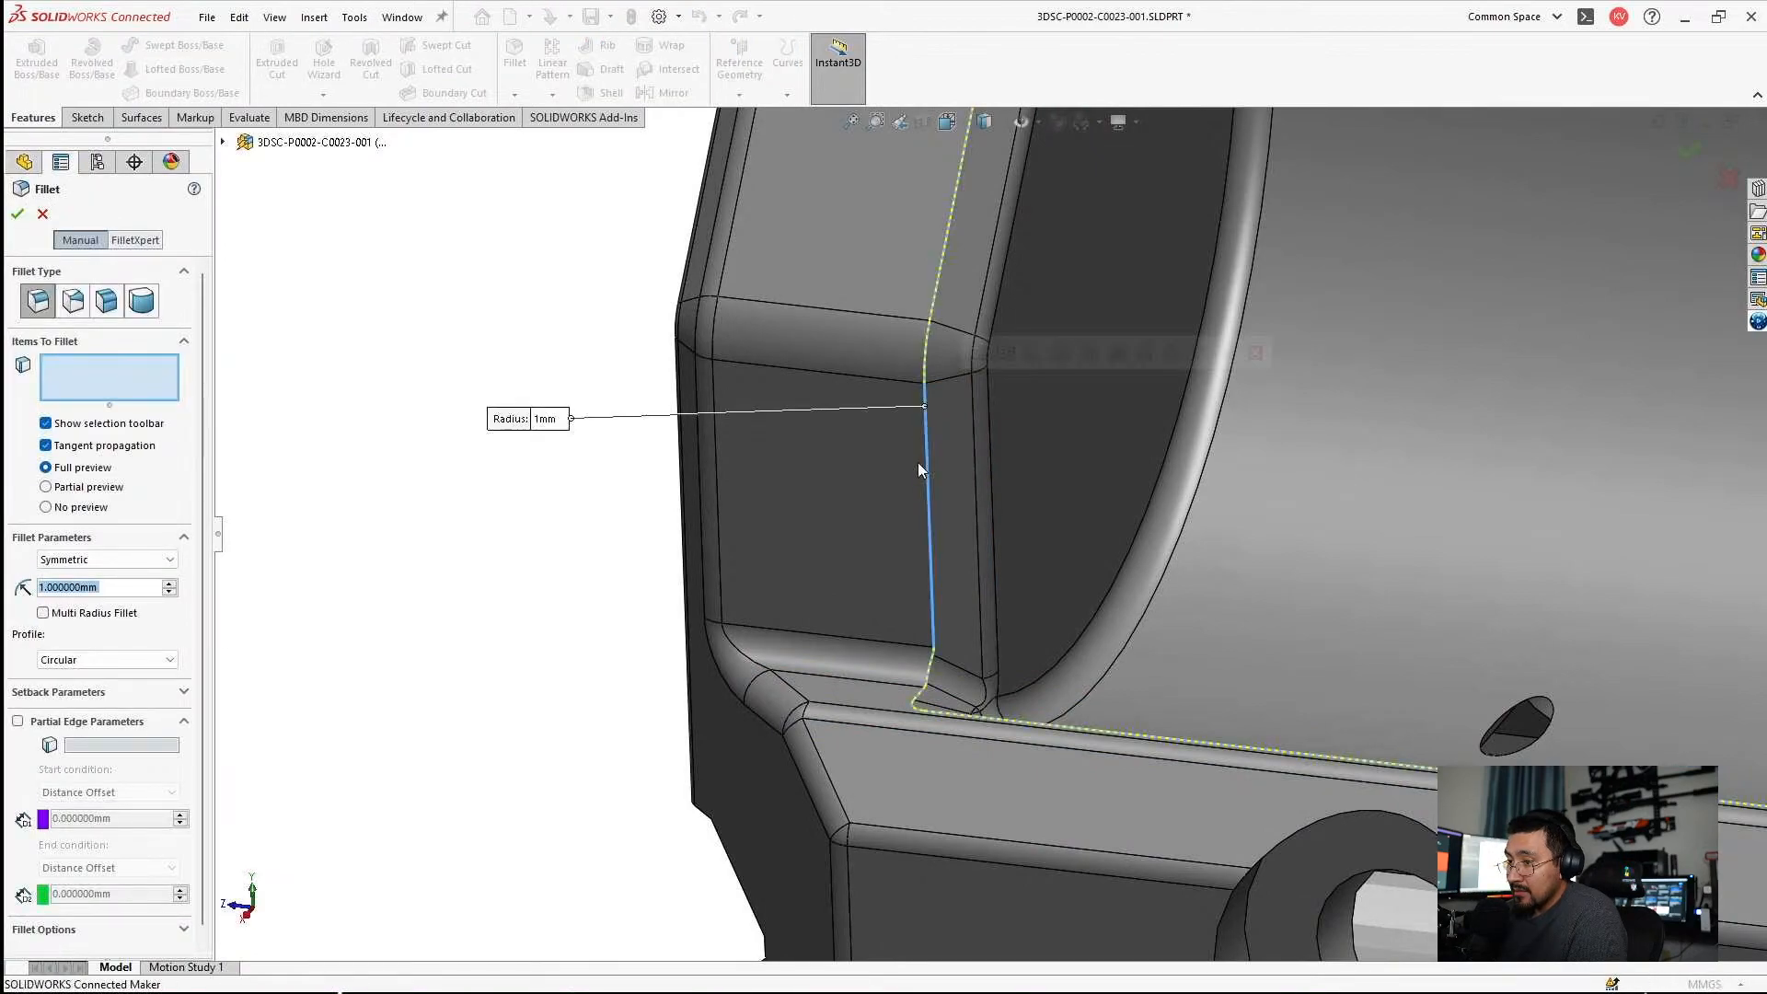
{"action": "type", "text": ".5"}
{"action": "key", "text": "Return"}
{"action": "scroll", "coordinate": [937, 532], "scroll_direction": "up", "scroll_amount": 5}
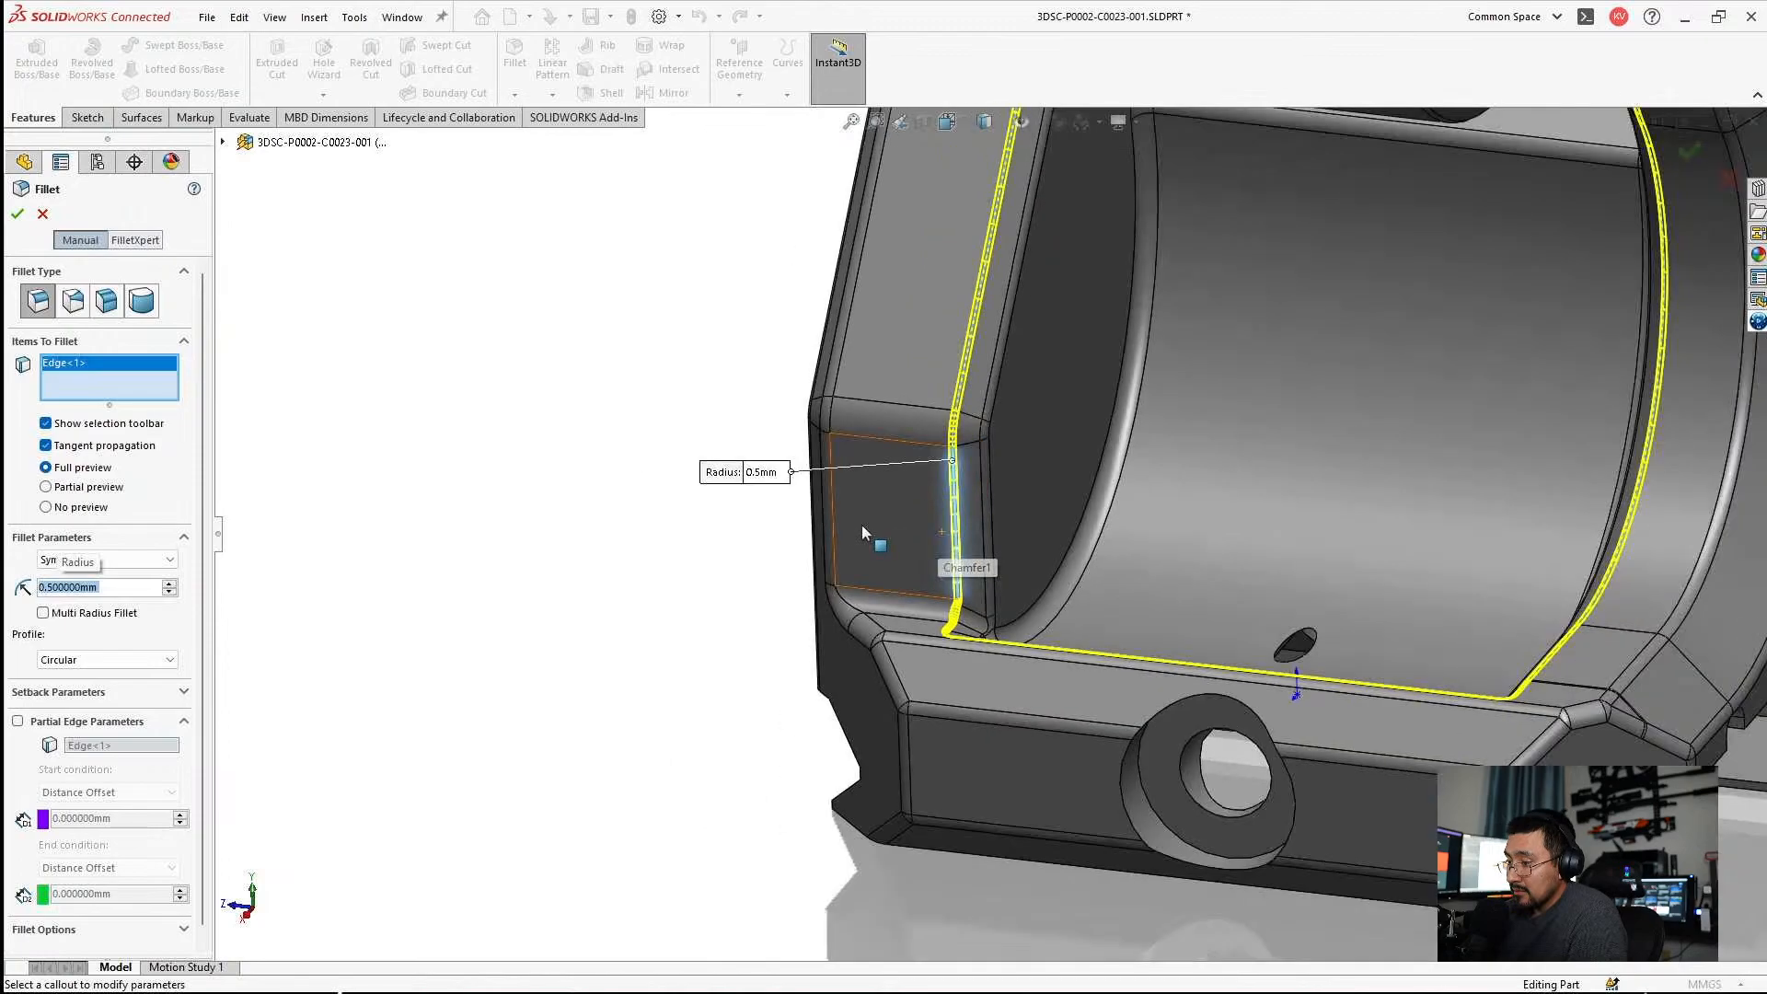
Examine the fillet preview around the mount, checking the hinge cutout corners at the back plate.
{"action": "middle_click_drag", "start_coordinate": [1346, 510], "coordinate": [848, 323]}
{"action": "scroll", "coordinate": [1229, 296], "scroll_direction": "down", "scroll_amount": 4}
{"action": "middle_click_drag", "start_coordinate": [844, 385], "coordinate": [926, 330]}
{"action": "scroll", "coordinate": [1472, 372], "scroll_direction": "up", "scroll_amount": 3}
{"action": "scroll", "coordinate": [1473, 373], "scroll_direction": "down", "scroll_amount": 5}
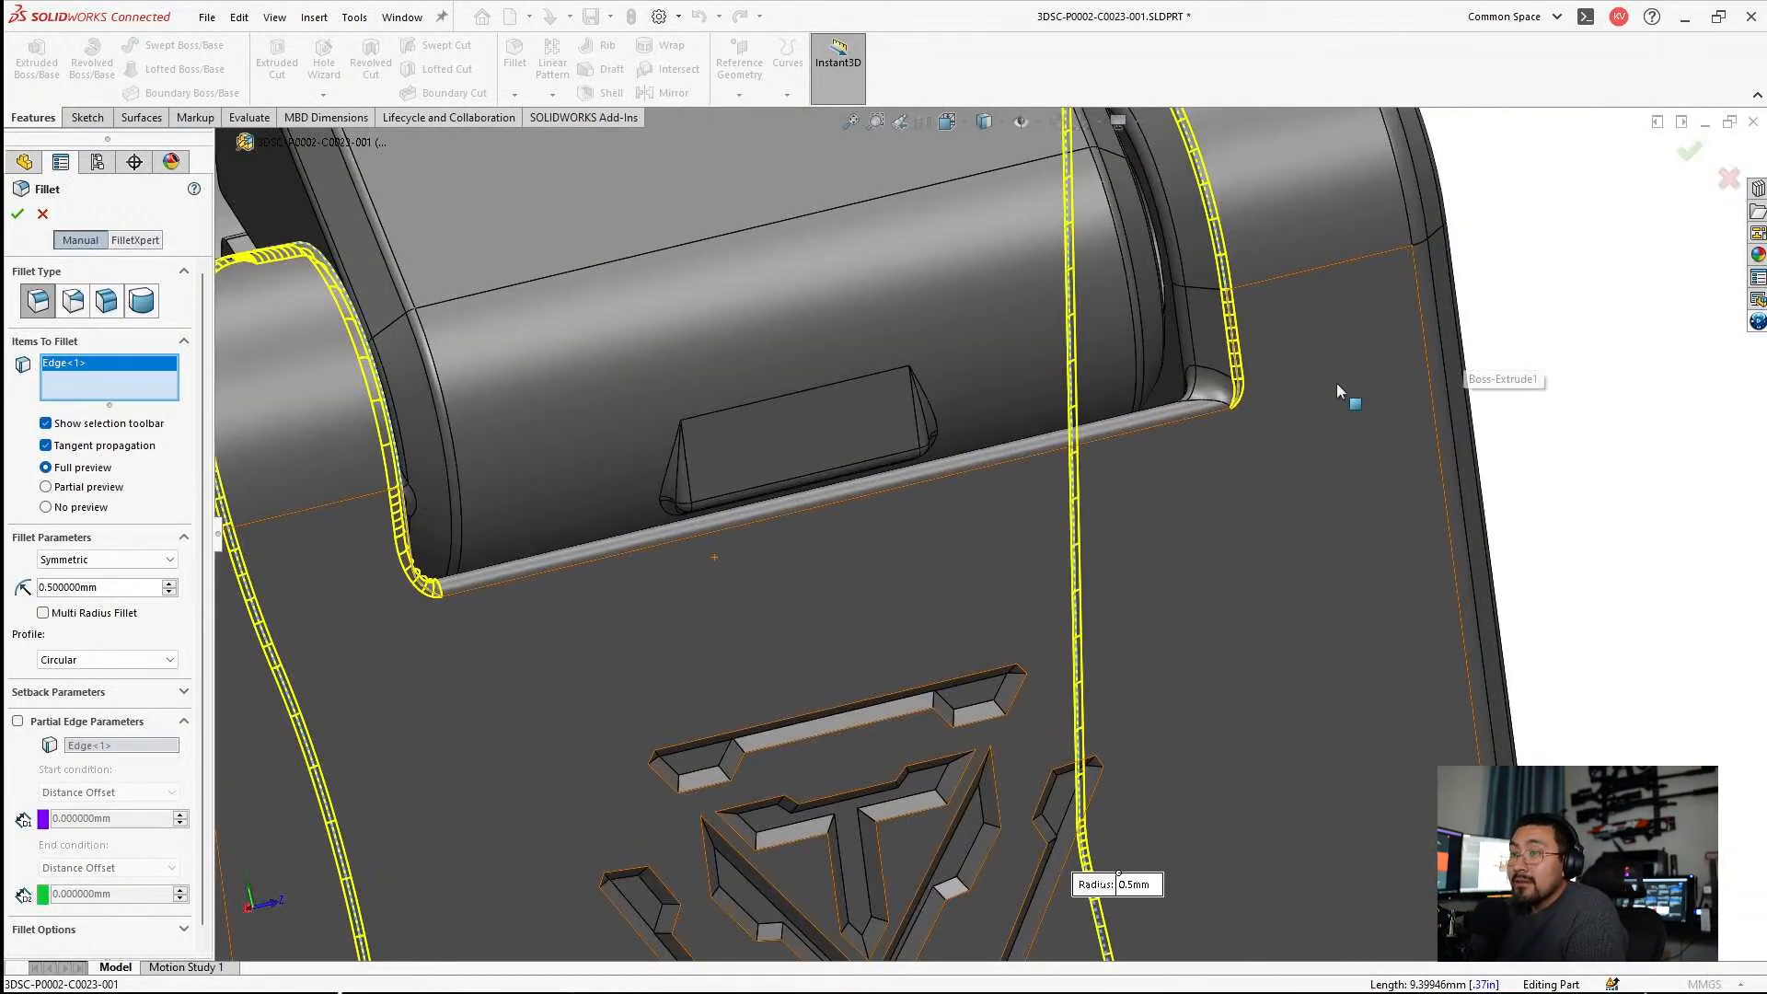
{"action": "middle_click_drag", "start_coordinate": [1187, 394], "coordinate": [1203, 413]}
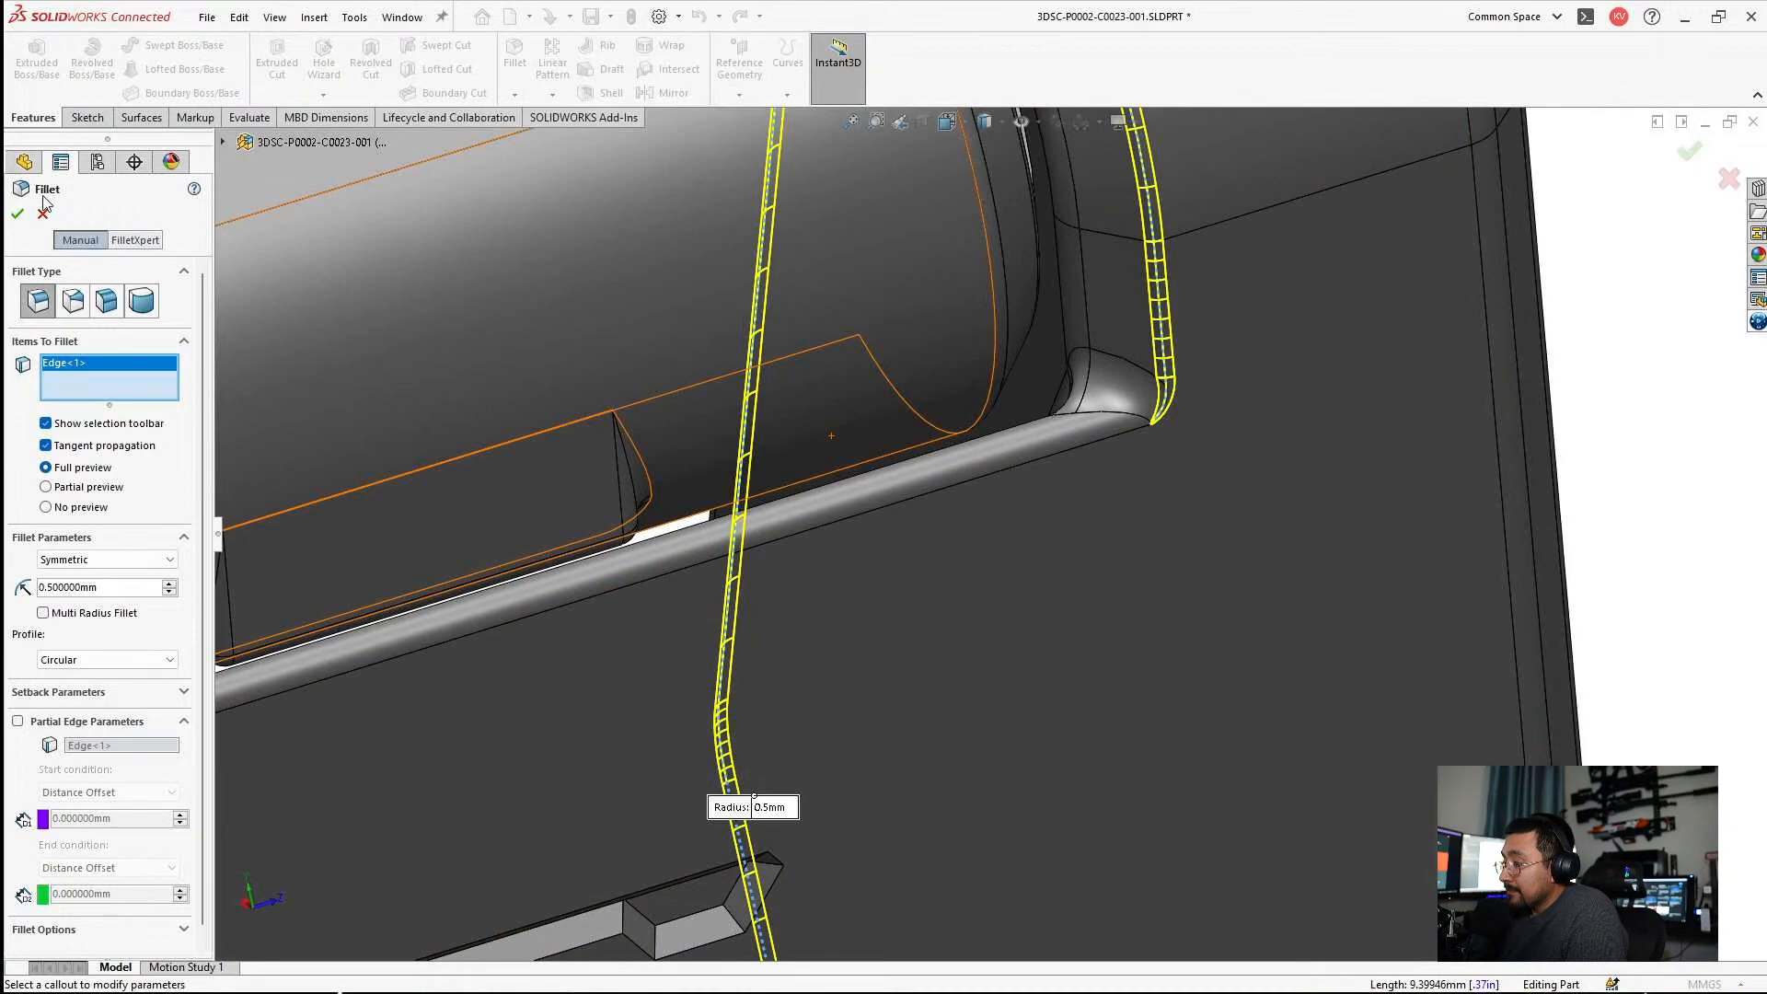
{"action": "scroll", "coordinate": [1146, 531], "scroll_direction": "up", "scroll_amount": 6}
{"action": "middle_click_drag", "start_coordinate": [946, 556], "coordinate": [967, 611]}
{"action": "scroll", "coordinate": [892, 569], "scroll_direction": "up", "scroll_amount": 3}
{"action": "scroll", "coordinate": [967, 611], "scroll_direction": "up", "scroll_amount": 3}
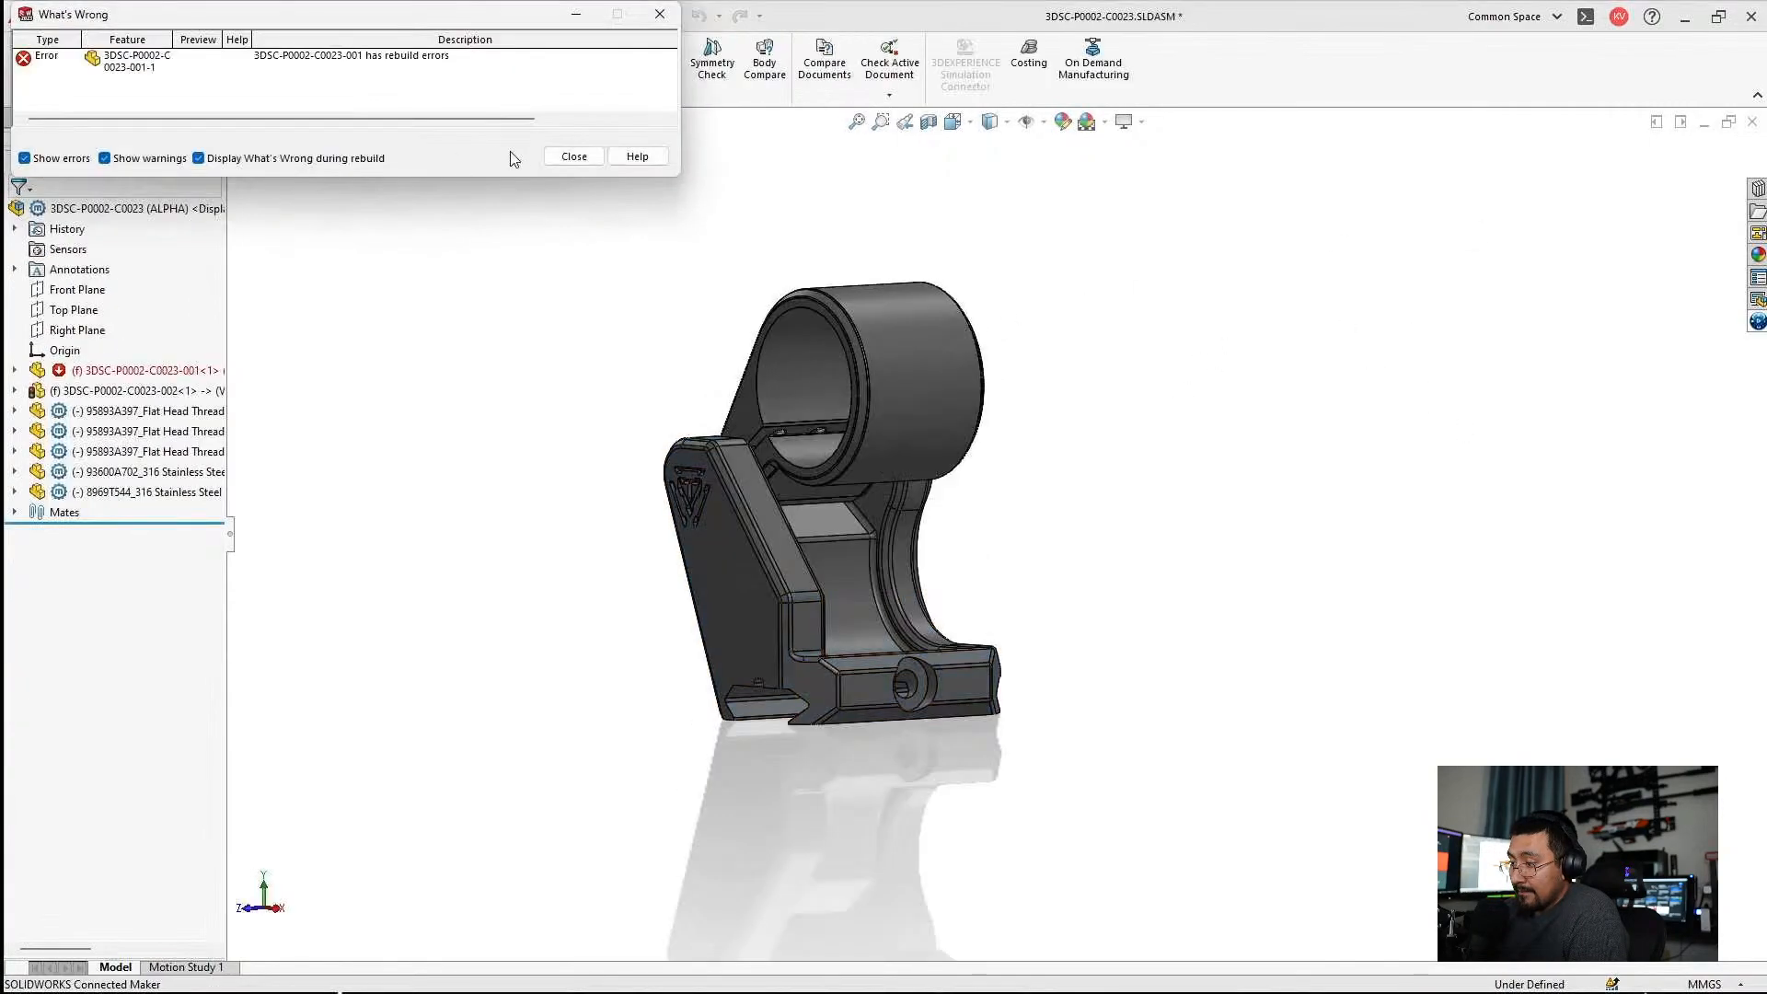
Rebuild the 3DSC-P0002-C0023 assembly and dismiss its error report.
{"action": "left_click", "coordinate": [571, 161]}
{"action": "key", "text": "ctrl+b"}
{"action": "left_click", "coordinate": [573, 156]}
Open the component 3DSC-P0002-C0023-001 from the assembly and rebuild it on opening.
{"action": "left_click", "coordinate": [128, 370]}
{"action": "left_click", "coordinate": [14, 370]}
{"action": "scroll", "coordinate": [138, 727], "scroll_direction": "up", "scroll_amount": 10}
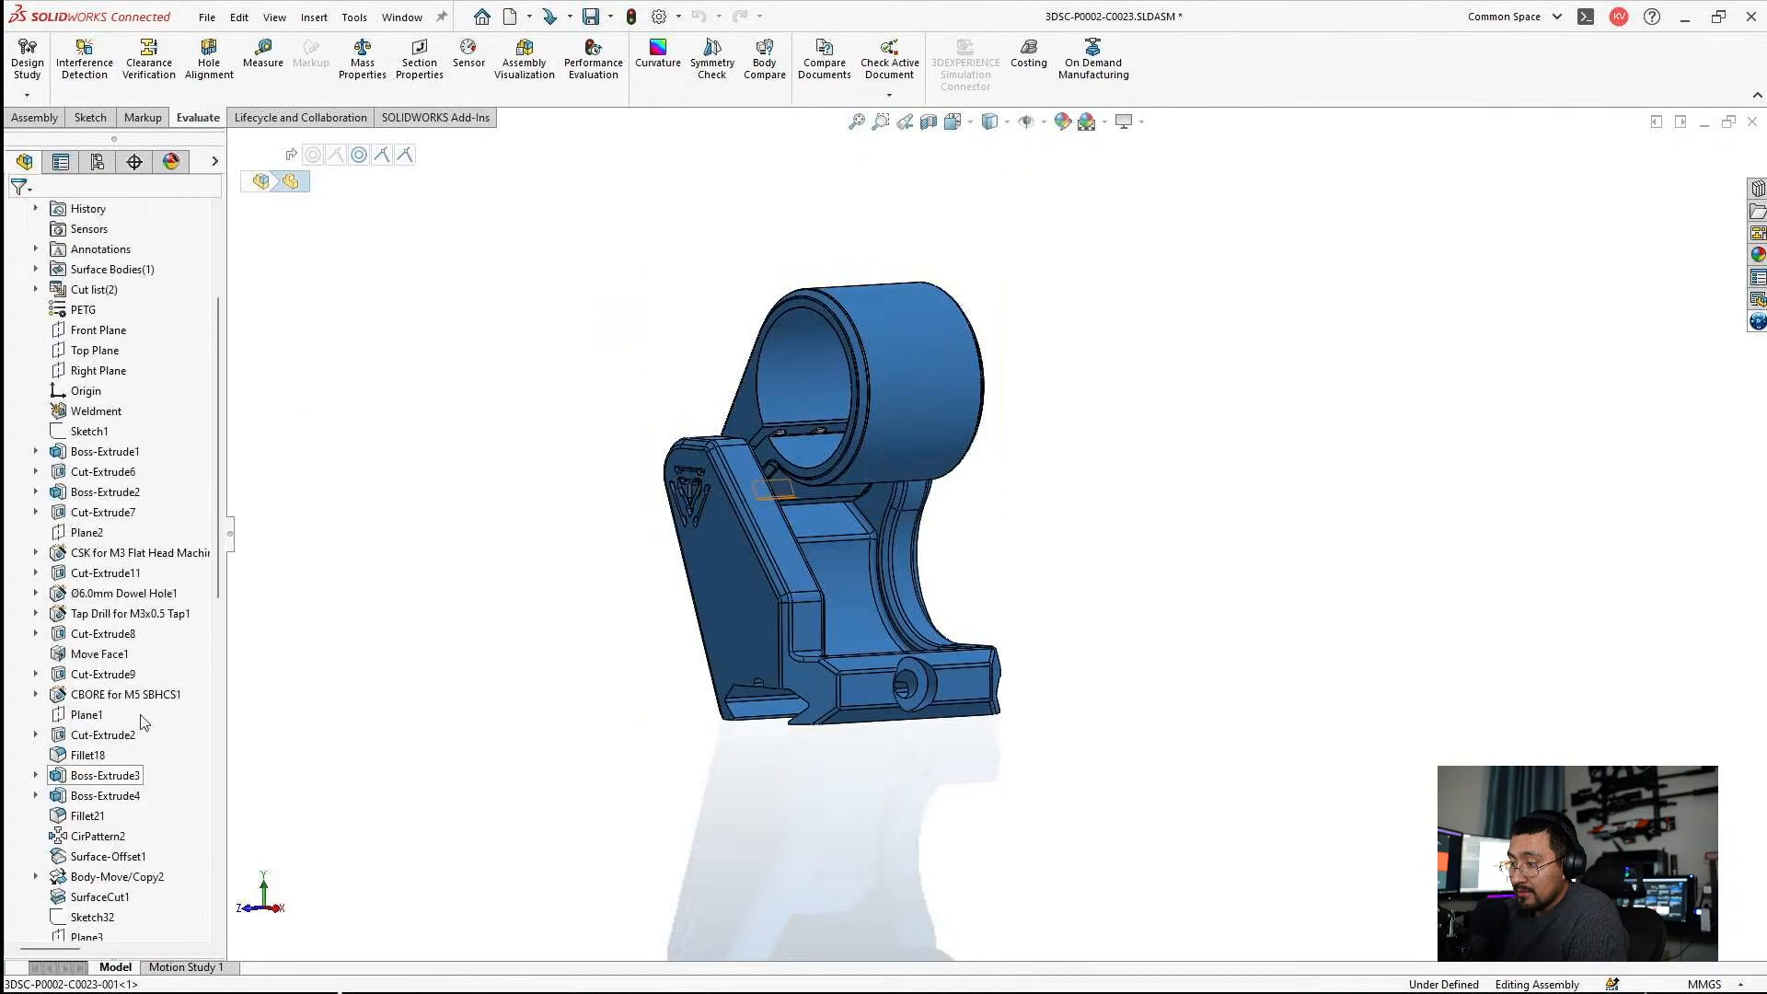
{"action": "scroll", "coordinate": [138, 552], "scroll_direction": "up", "scroll_amount": 3}
{"action": "right_click", "coordinate": [138, 349]}
{"action": "left_click", "coordinate": [138, 331]}
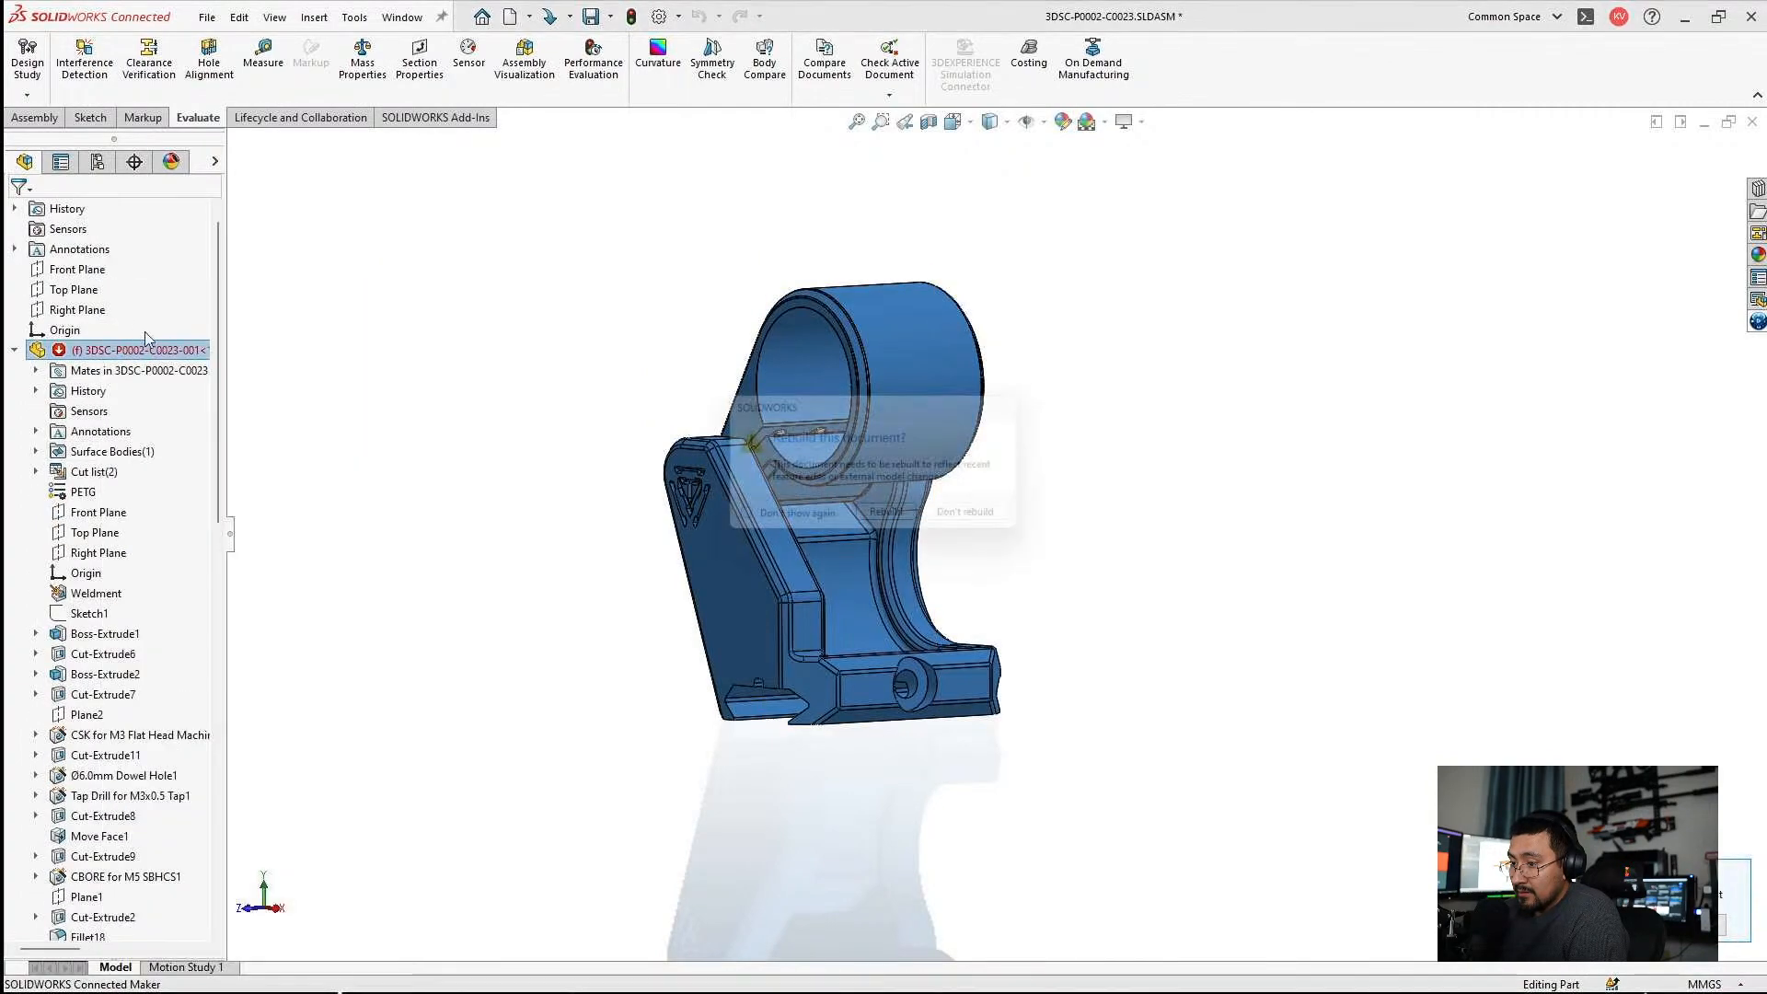
{"action": "left_click", "coordinate": [891, 521]}
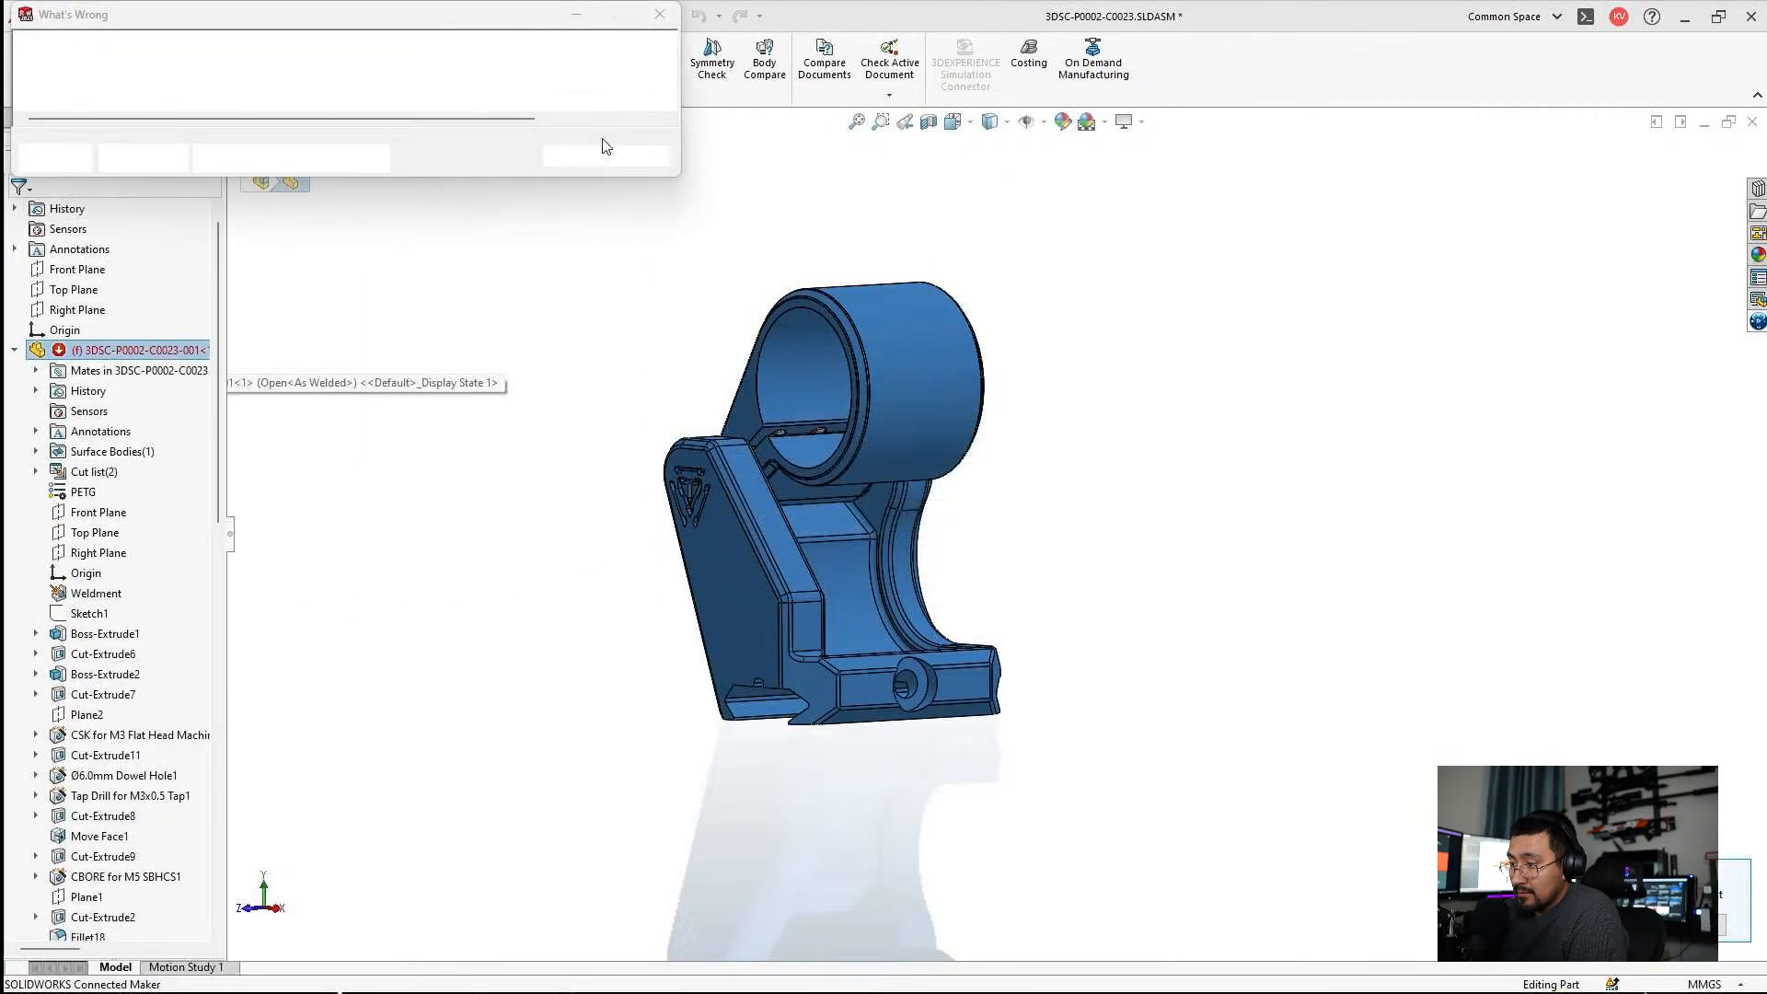
{"action": "left_click", "coordinate": [574, 156]}
Move Fillet25 in the feature history to directly below DeleteFace1, ignoring the rebuild error.
{"action": "scroll", "coordinate": [121, 663], "scroll_direction": "down", "scroll_amount": 10}
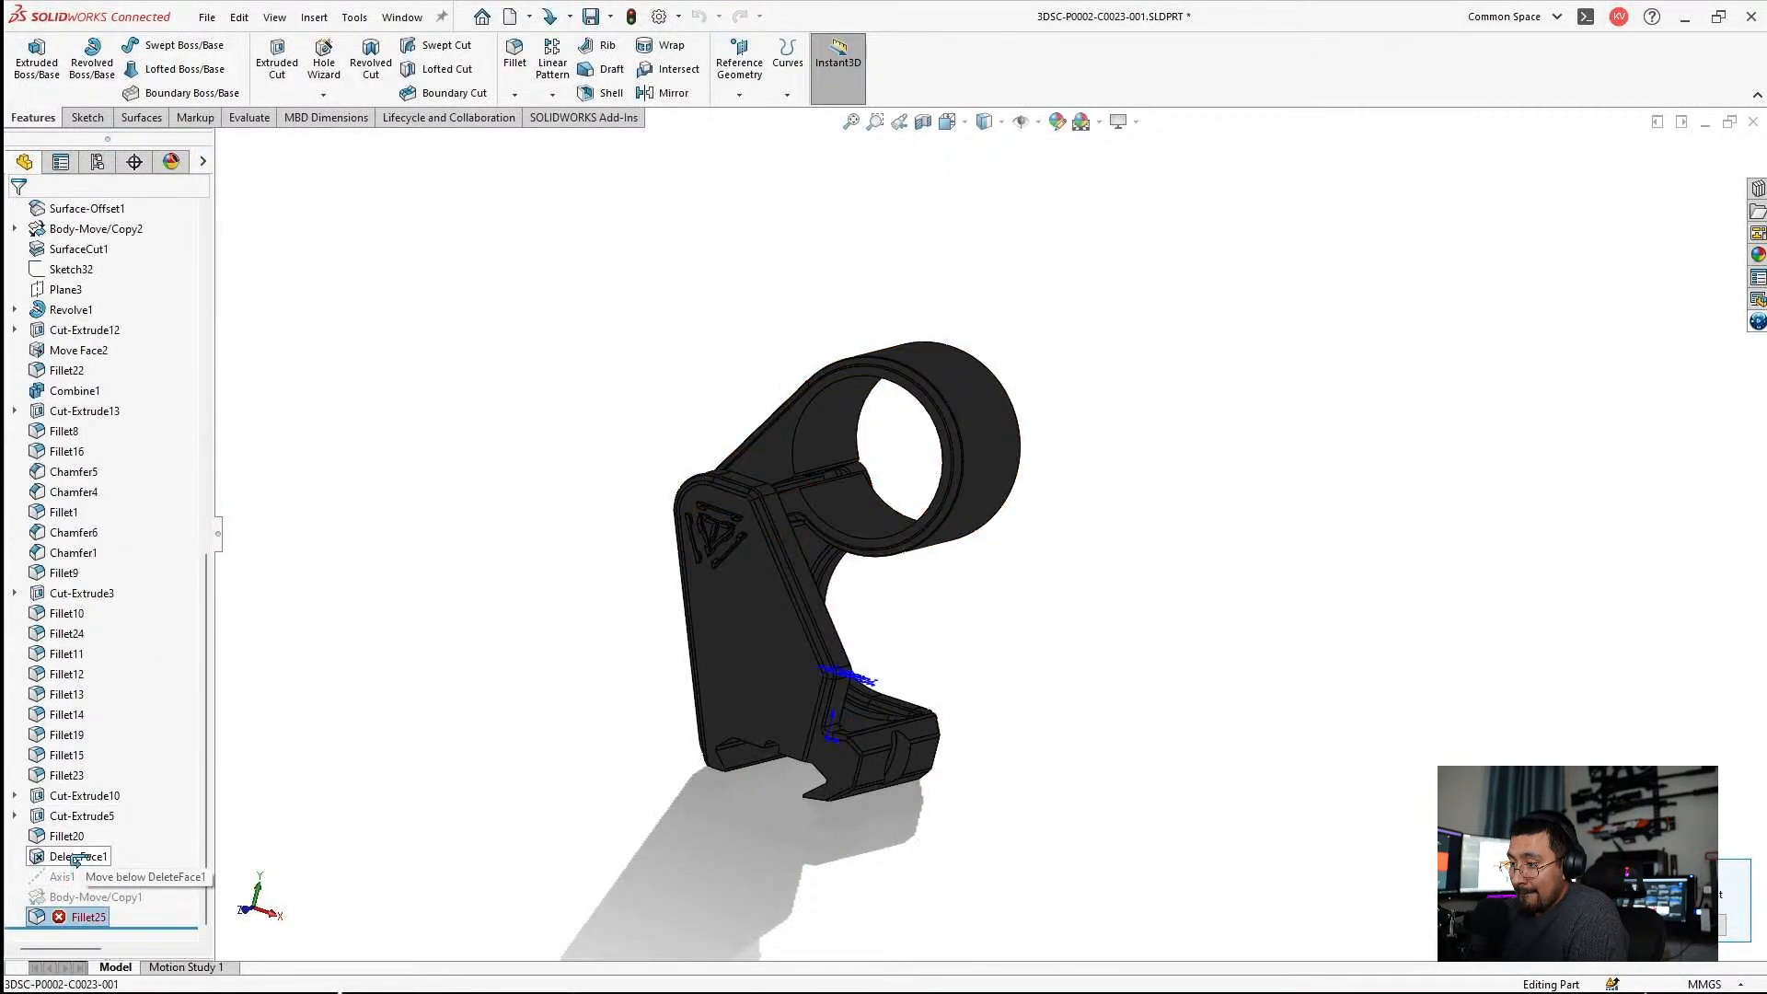
{"action": "left_click_drag", "start_coordinate": [74, 854], "coordinate": [76, 855]}
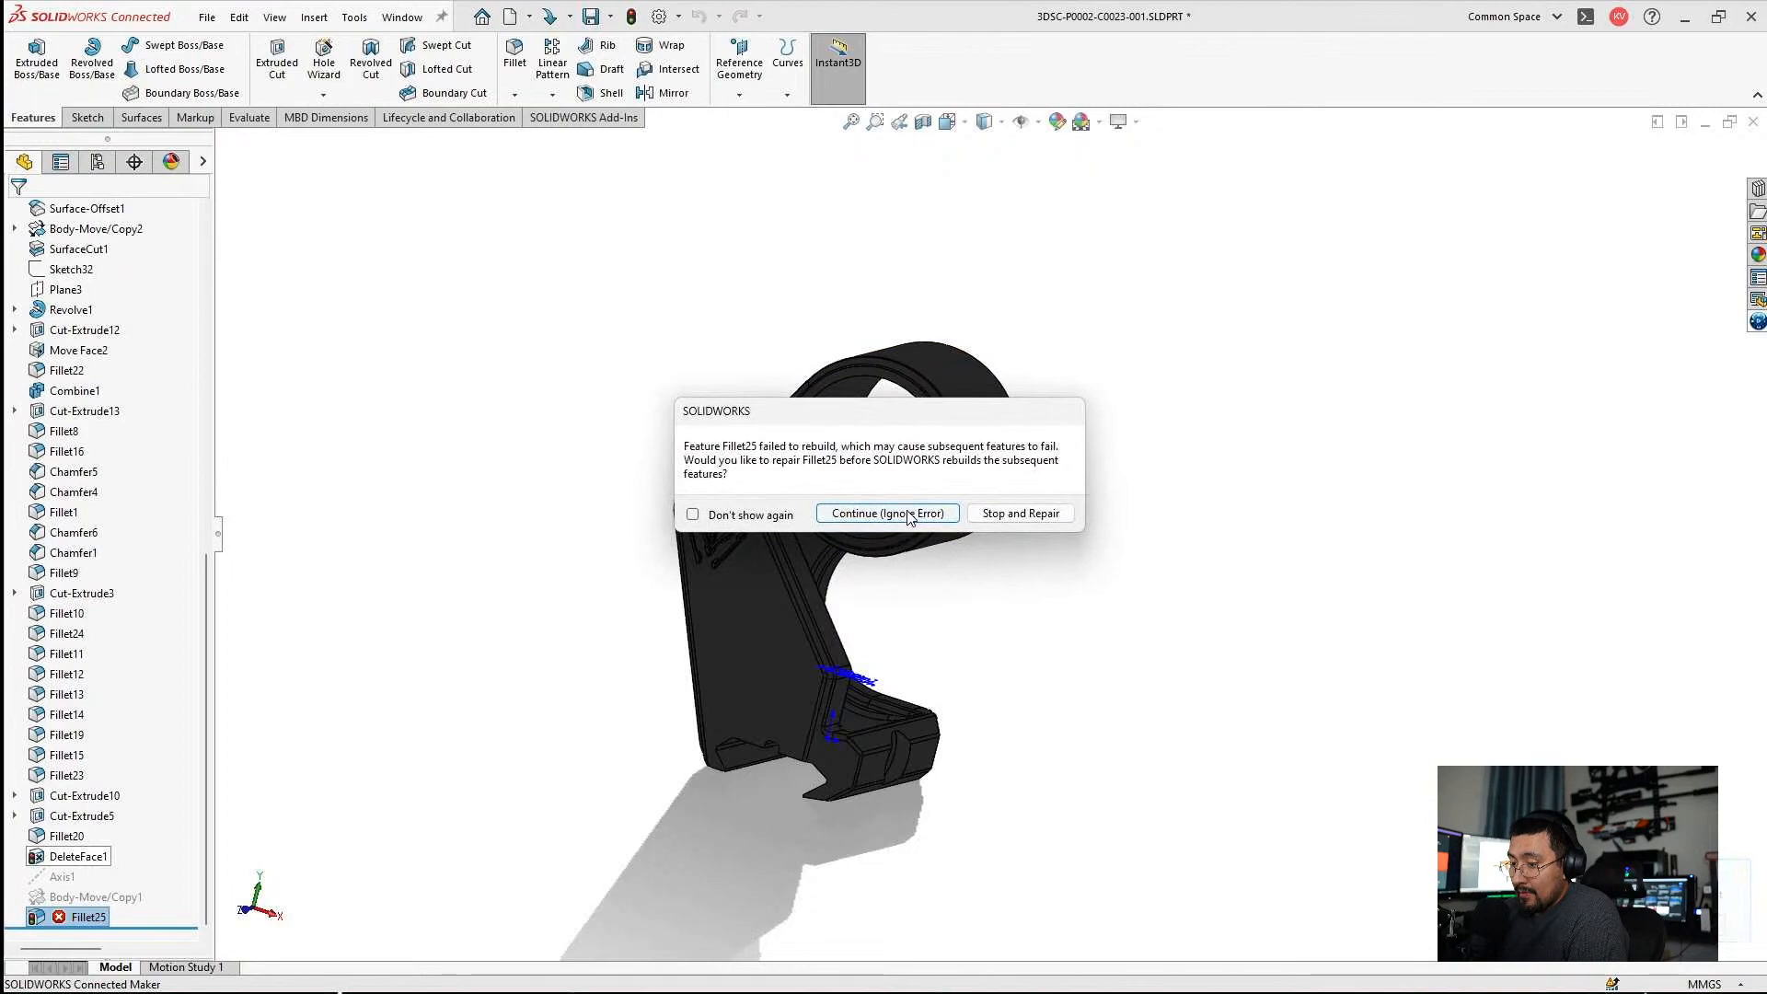
{"action": "left_click", "coordinate": [909, 517]}
{"action": "left_click", "coordinate": [1003, 505]}
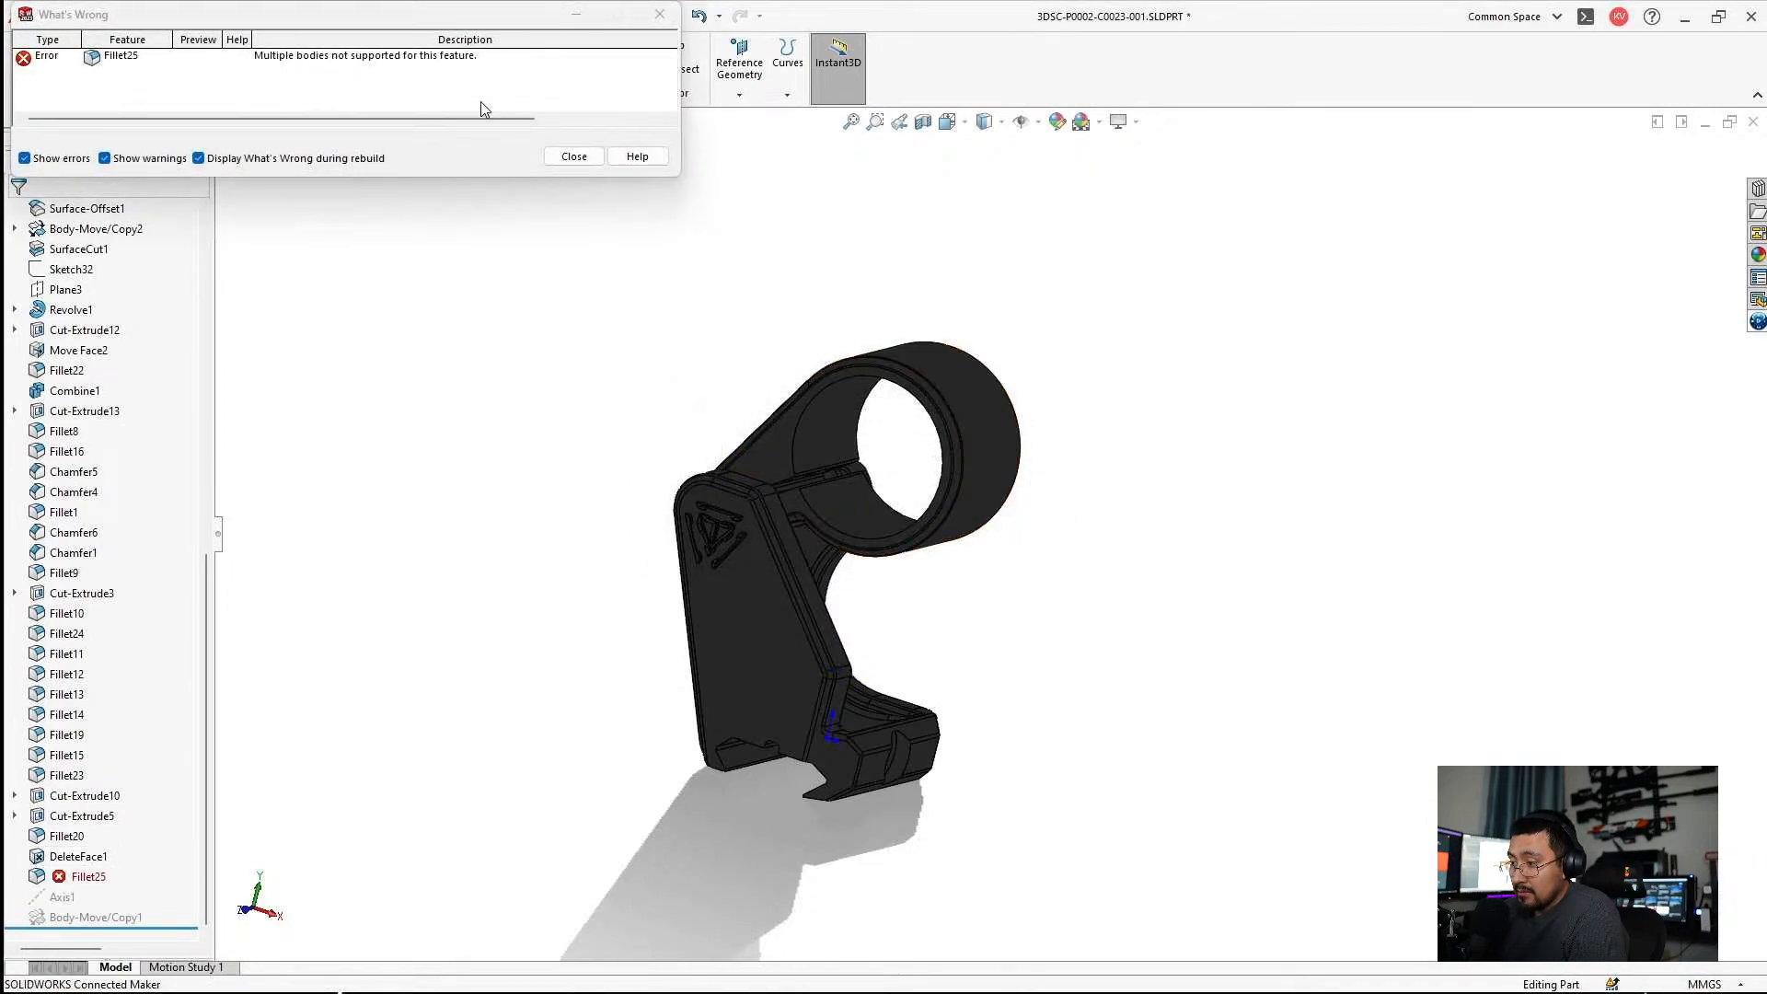
{"action": "left_click", "coordinate": [557, 165]}
Inspect the mount's inner edges, review the edge selection of Fillet25, and cancel the edit.
{"action": "middle_click_drag", "start_coordinate": [911, 494], "coordinate": [814, 515]}
{"action": "scroll", "coordinate": [836, 702], "scroll_direction": "down", "scroll_amount": 6}
{"action": "middle_click", "coordinate": [786, 669]}
{"action": "middle_click_drag", "start_coordinate": [786, 669], "coordinate": [553, 699]}
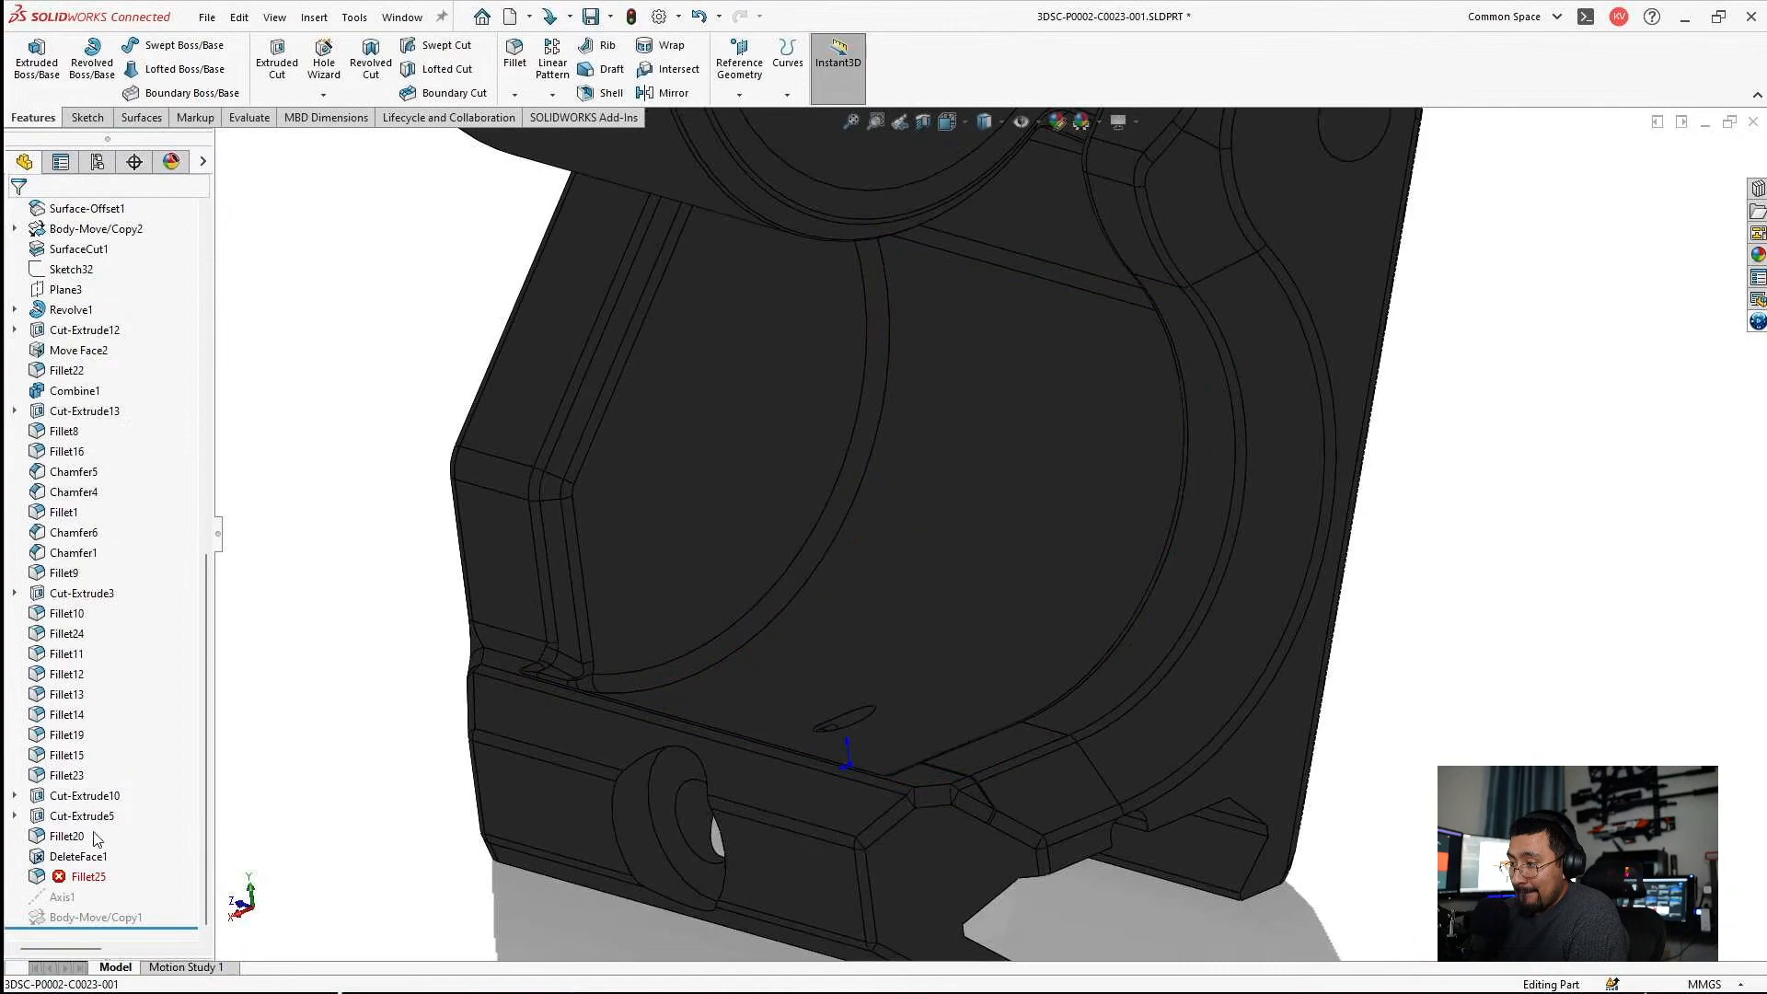
{"action": "right_click", "coordinate": [66, 876]}
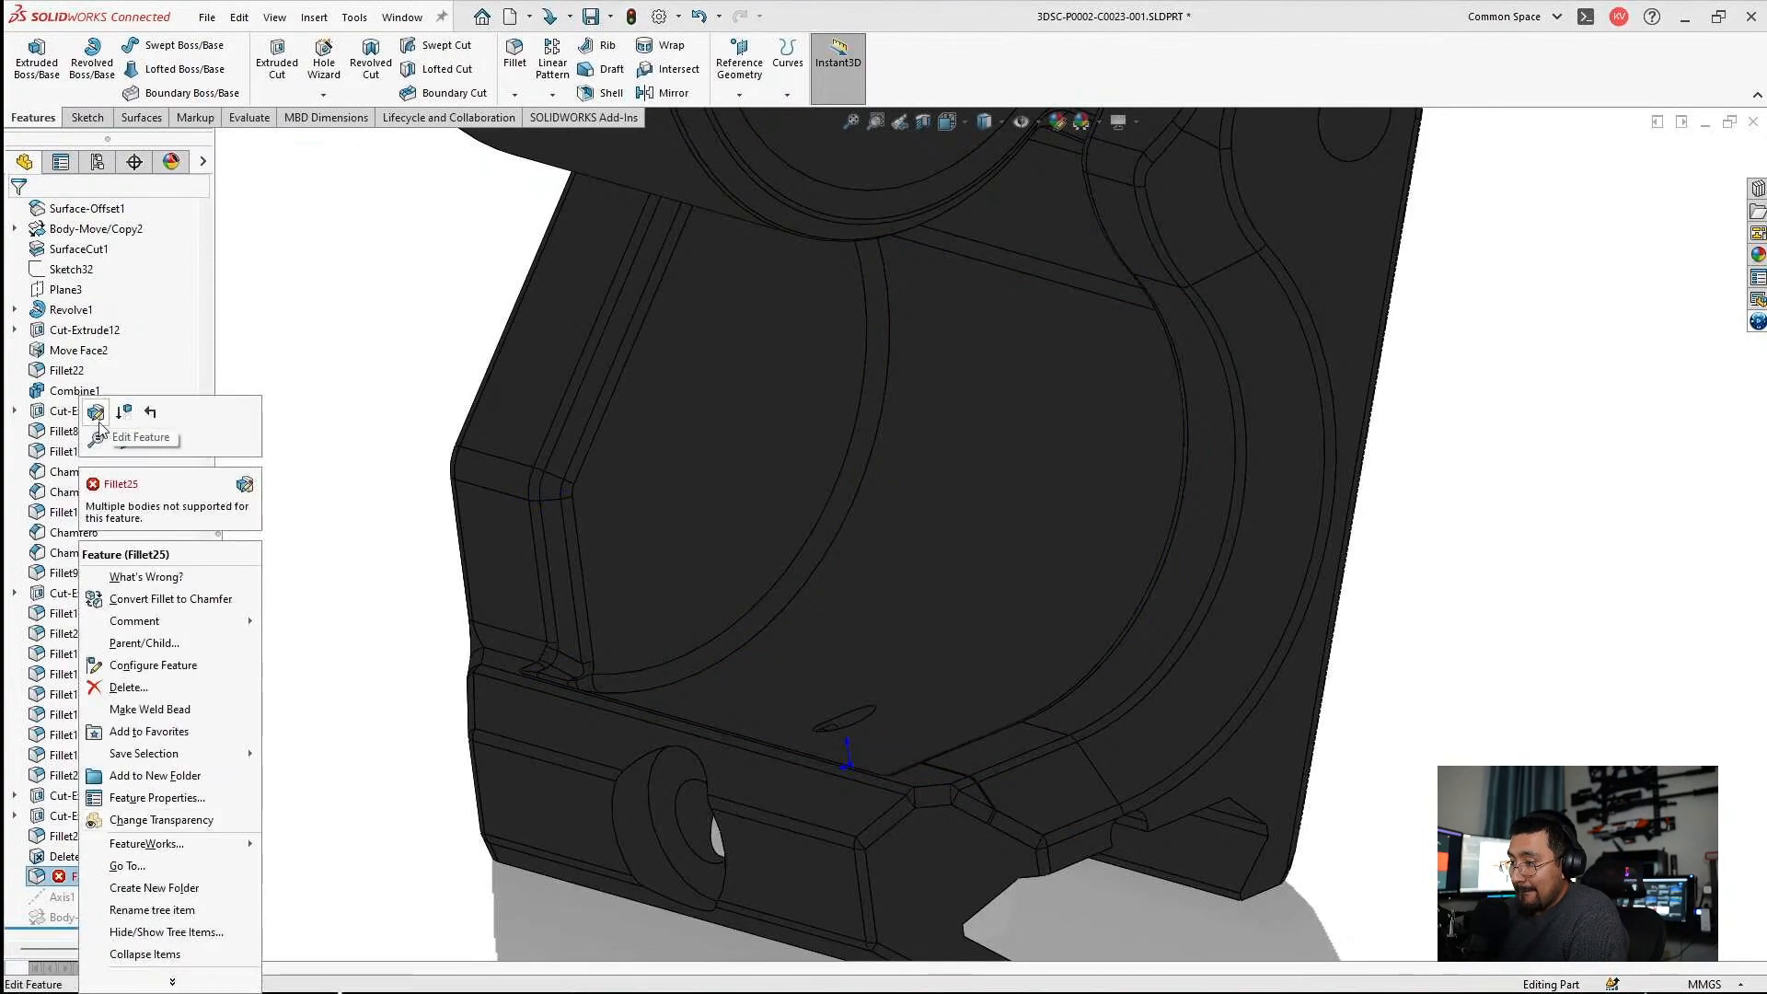
{"action": "left_click", "coordinate": [98, 424]}
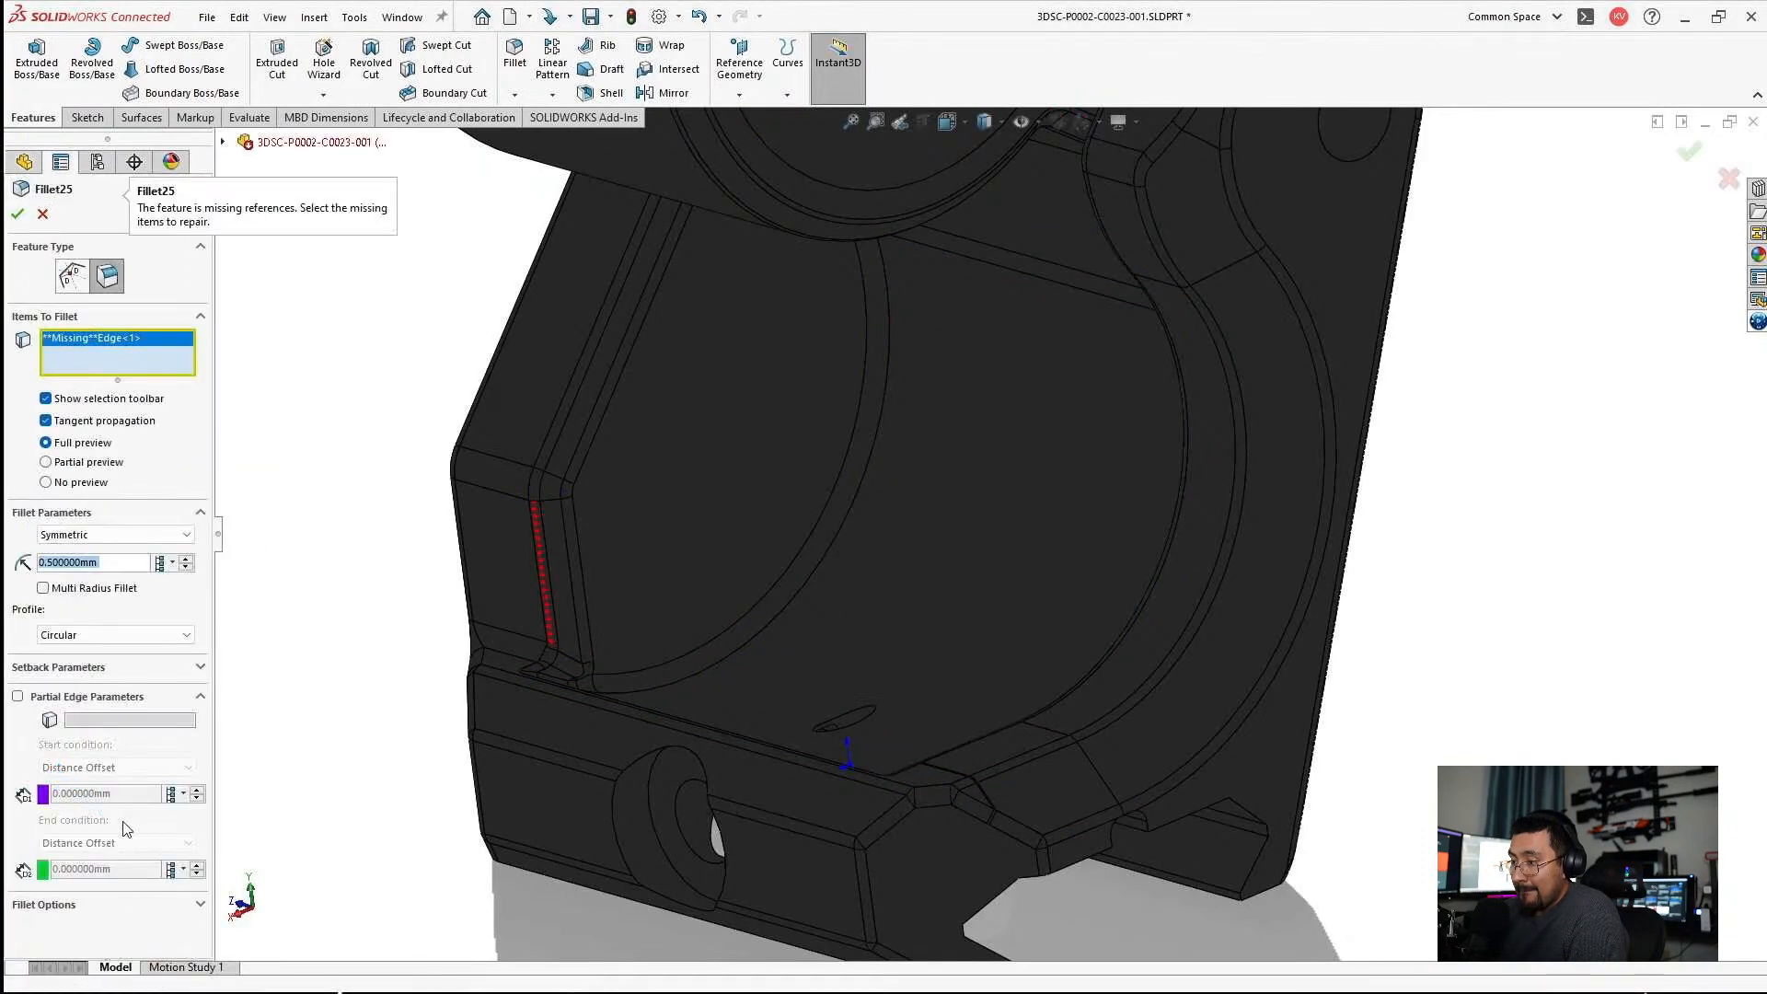
{"action": "key", "text": "Escape"}
Delete Fillet25 from the part.
{"action": "right_click", "coordinate": [65, 878]}
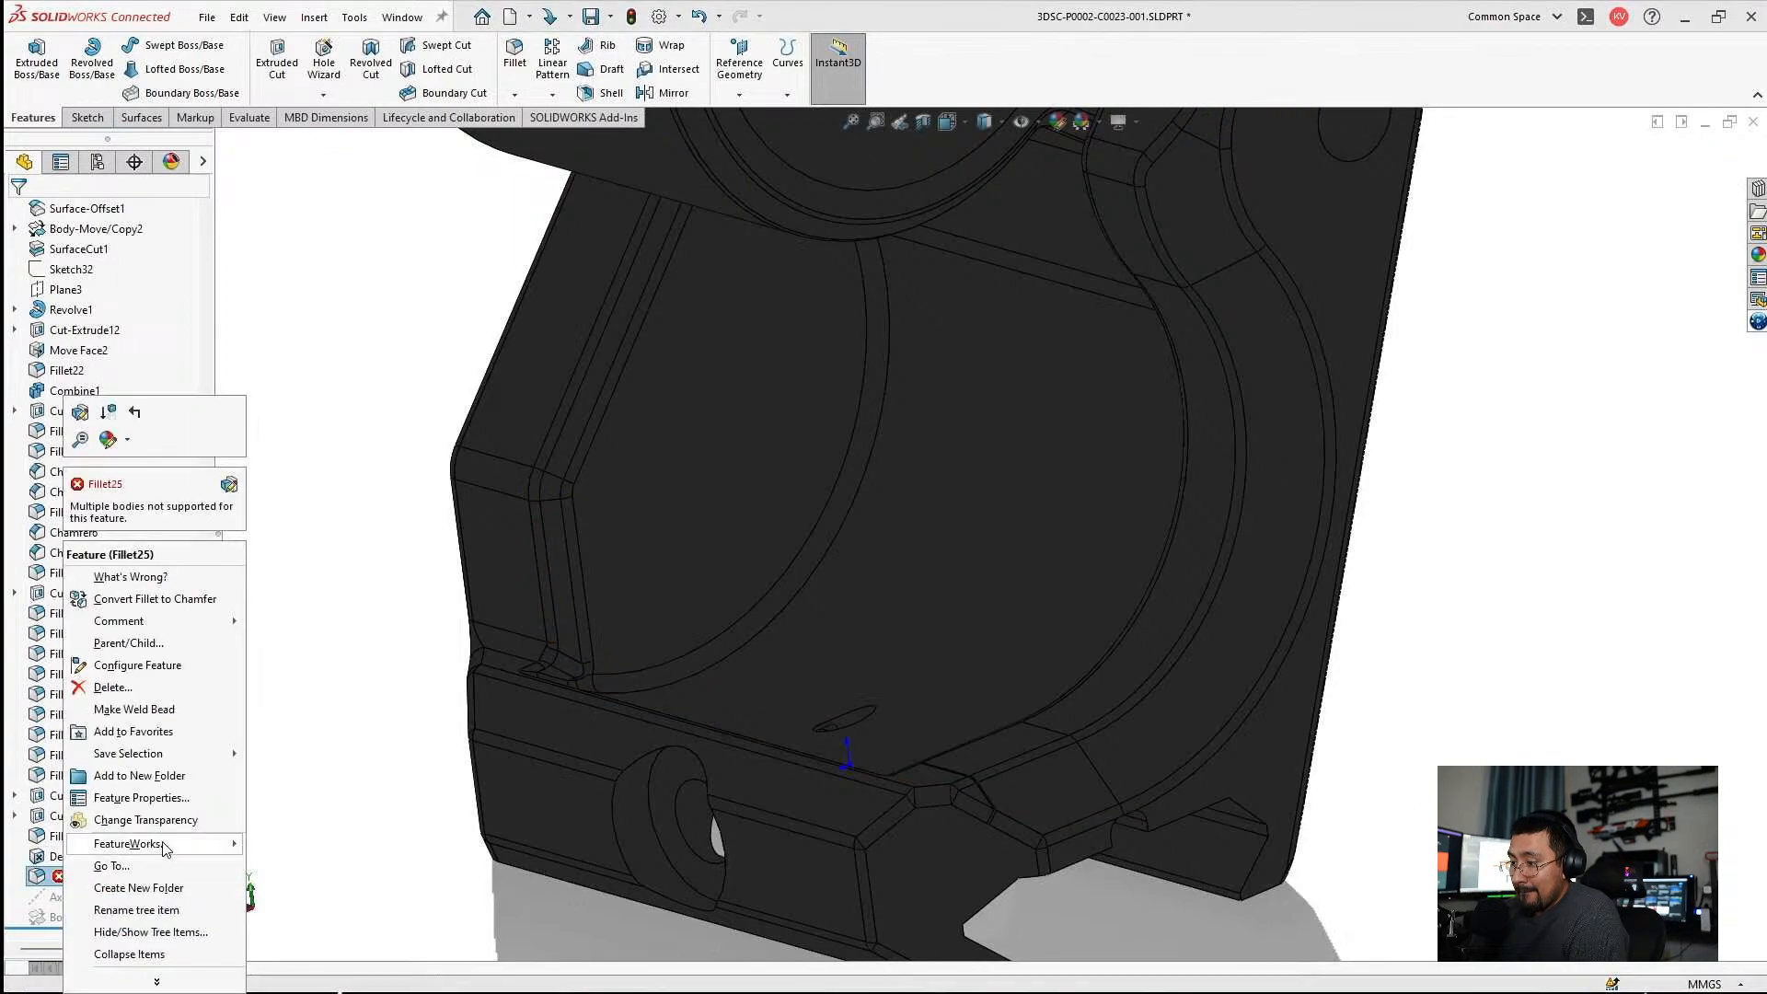
{"action": "left_click", "coordinate": [106, 687]}
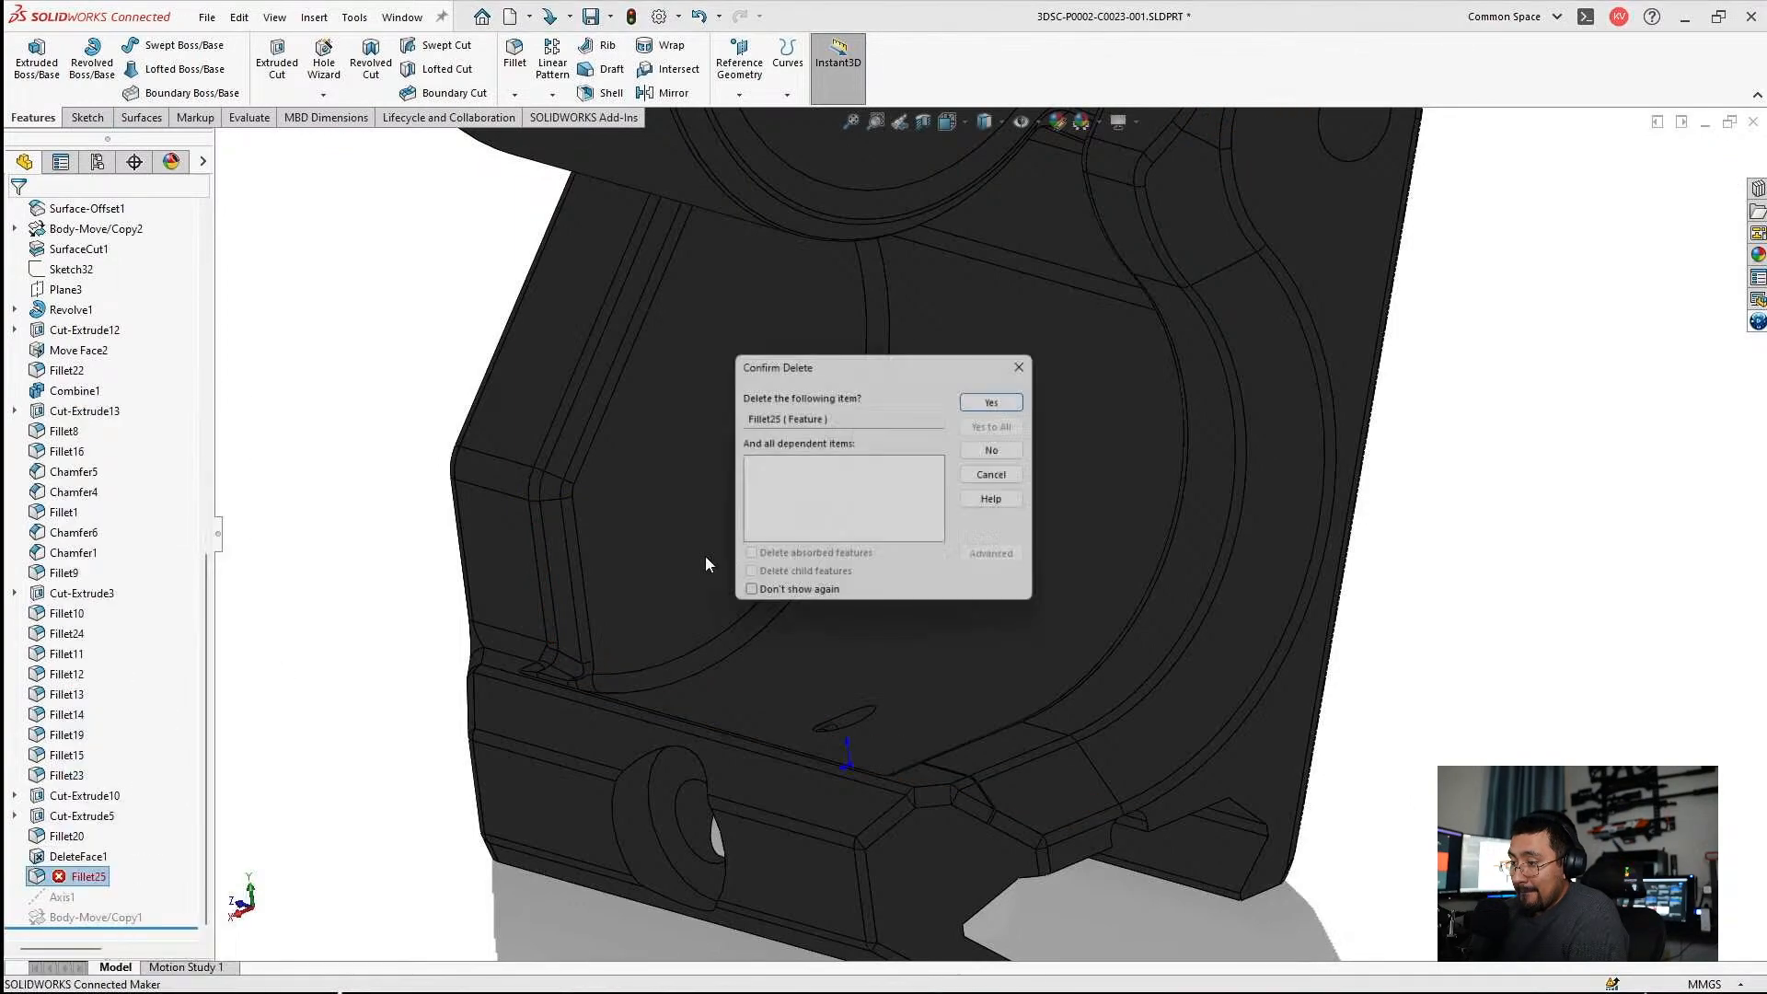
{"action": "left_click", "coordinate": [1001, 394]}
Close the part with its changes saved, and rebuild the C0023 assembly.
{"action": "scroll", "coordinate": [1037, 460], "scroll_direction": "up", "scroll_amount": 5}
{"action": "middle_click_drag", "start_coordinate": [1037, 460], "coordinate": [1472, 387]}
{"action": "left_click", "coordinate": [1753, 122]}
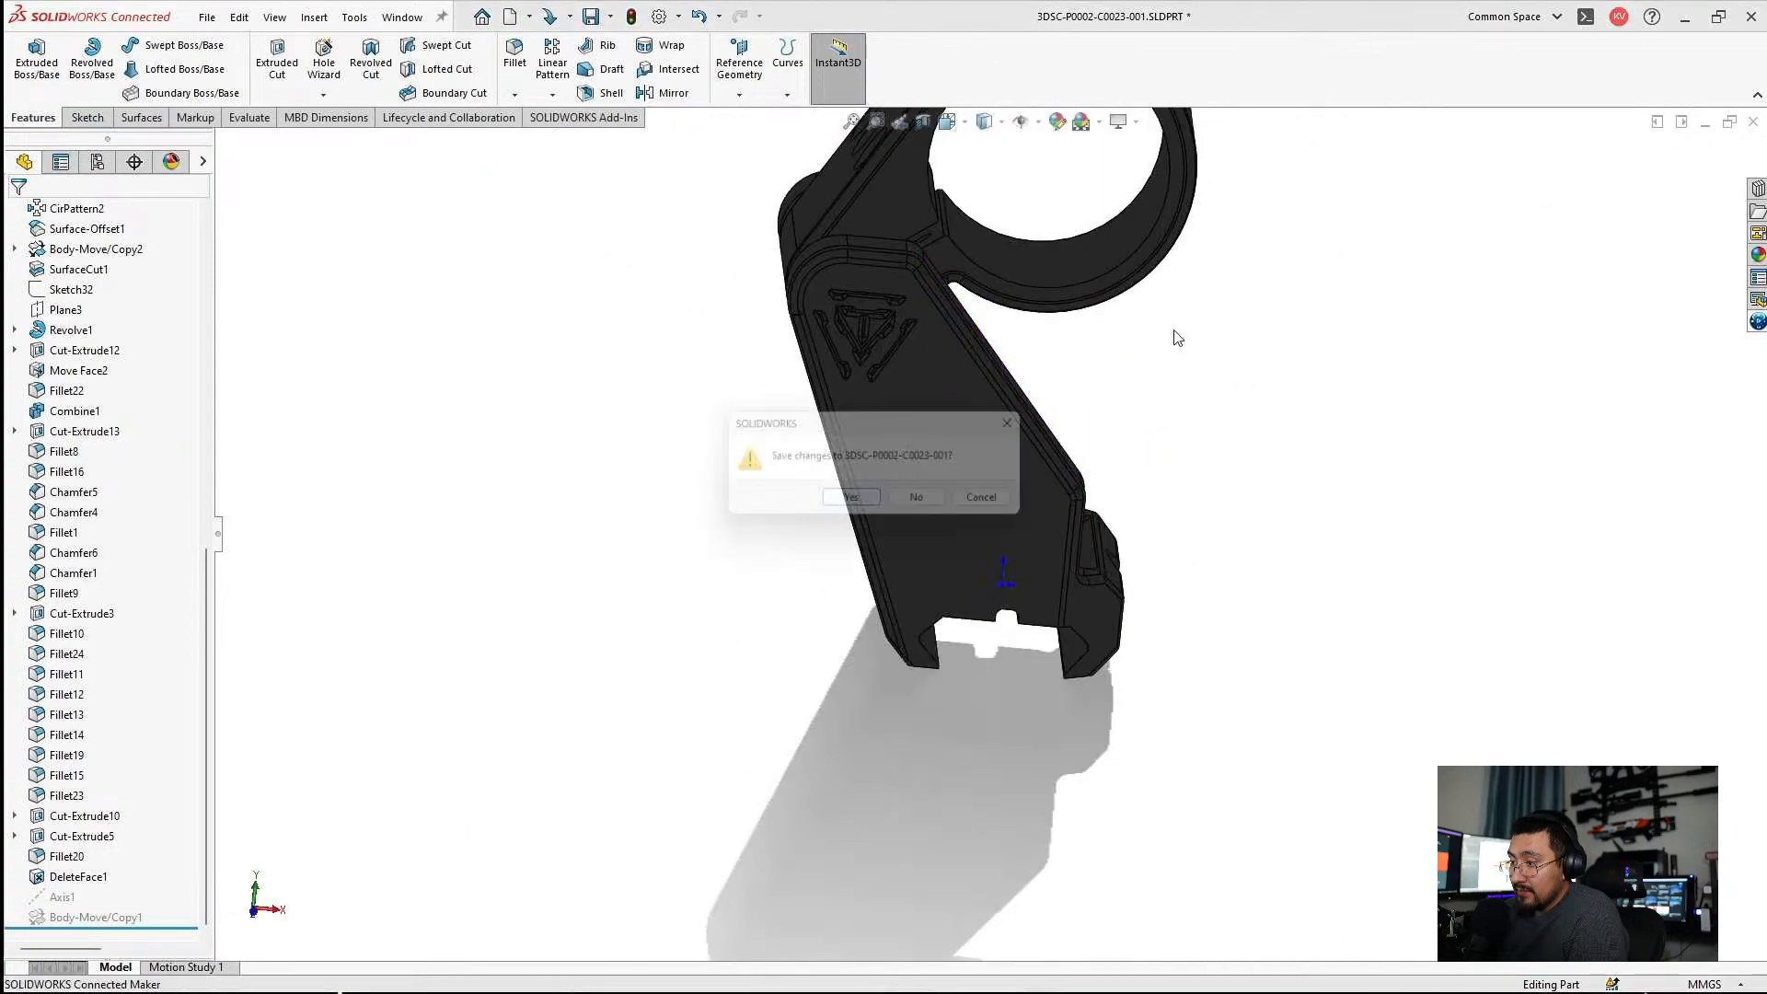
{"action": "left_click", "coordinate": [854, 505]}
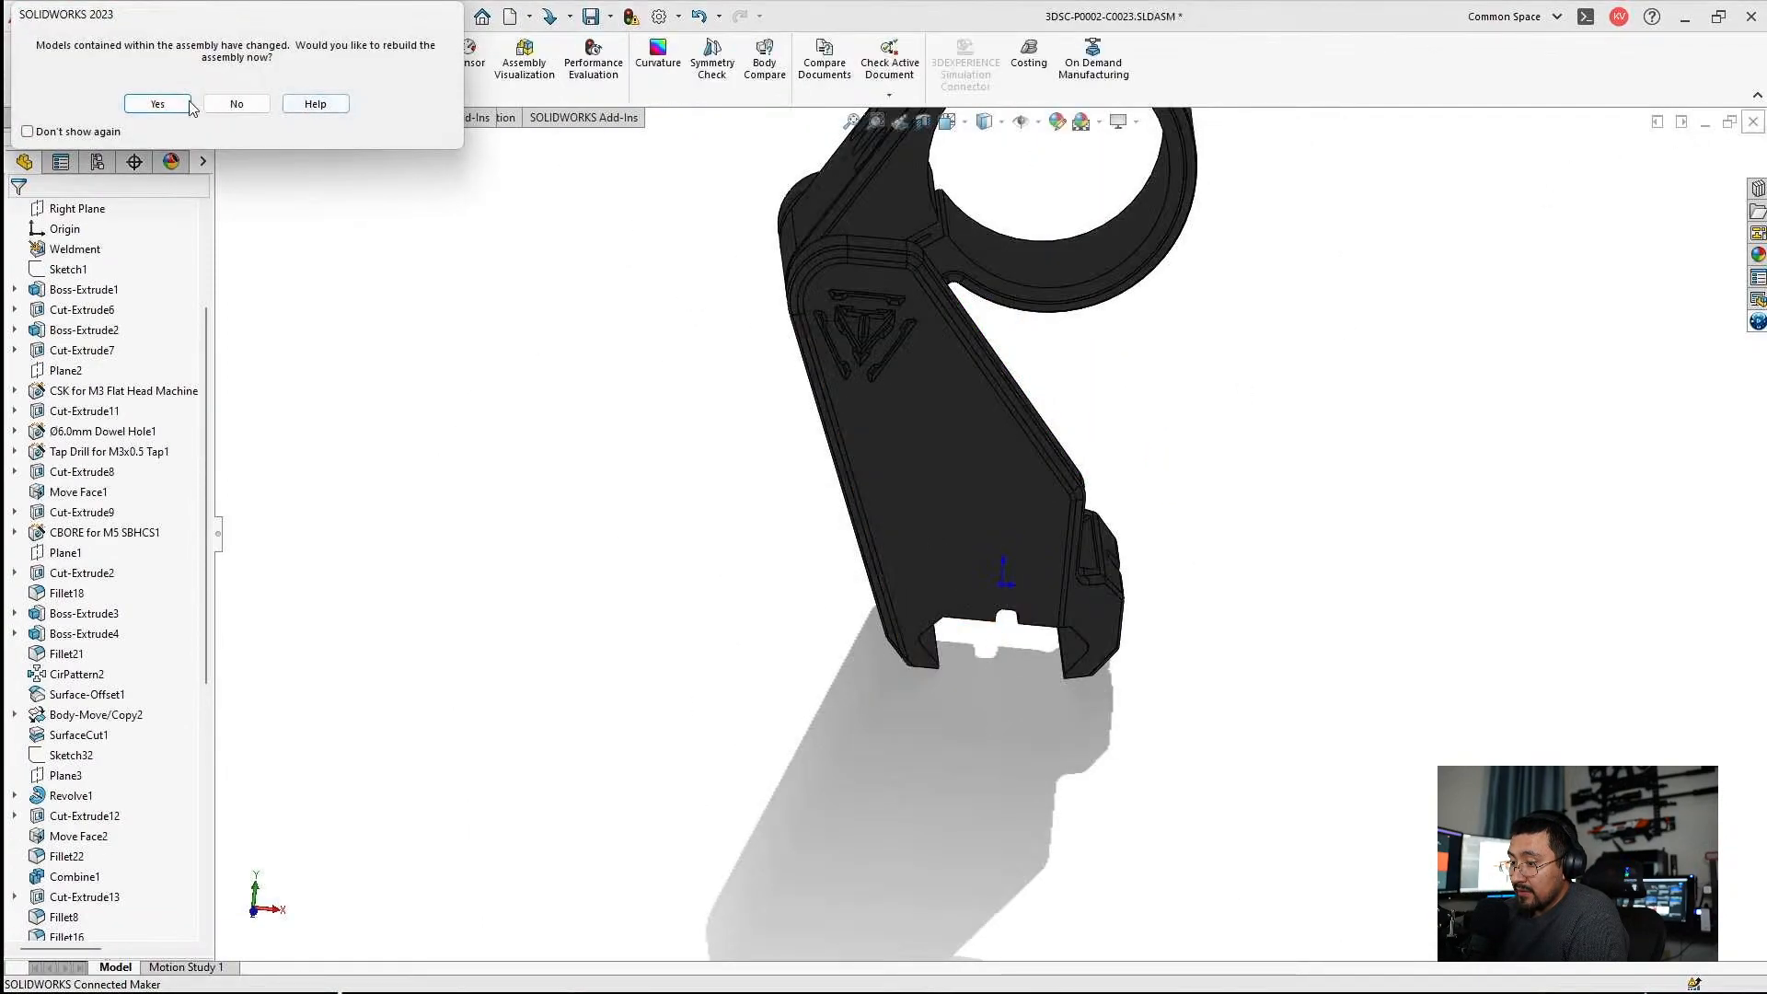
{"action": "left_click", "coordinate": [166, 103]}
Inspect the assembly from several sides, examining the hinge cutout between the ring arm and the back plate.
{"action": "scroll", "coordinate": [740, 583], "scroll_direction": "down", "scroll_amount": 5}
{"action": "middle_click_drag", "start_coordinate": [740, 583], "coordinate": [782, 481]}
{"action": "scroll", "coordinate": [680, 410], "scroll_direction": "down", "scroll_amount": 3}
{"action": "scroll", "coordinate": [671, 451], "scroll_direction": "up", "scroll_amount": 2}
{"action": "middle_click_drag", "start_coordinate": [682, 414], "coordinate": [883, 473]}
{"action": "scroll", "coordinate": [799, 467], "scroll_direction": "down", "scroll_amount": 2}
{"action": "middle_click", "coordinate": [797, 444]}
{"action": "scroll", "coordinate": [884, 473], "scroll_direction": "up", "scroll_amount": 2}
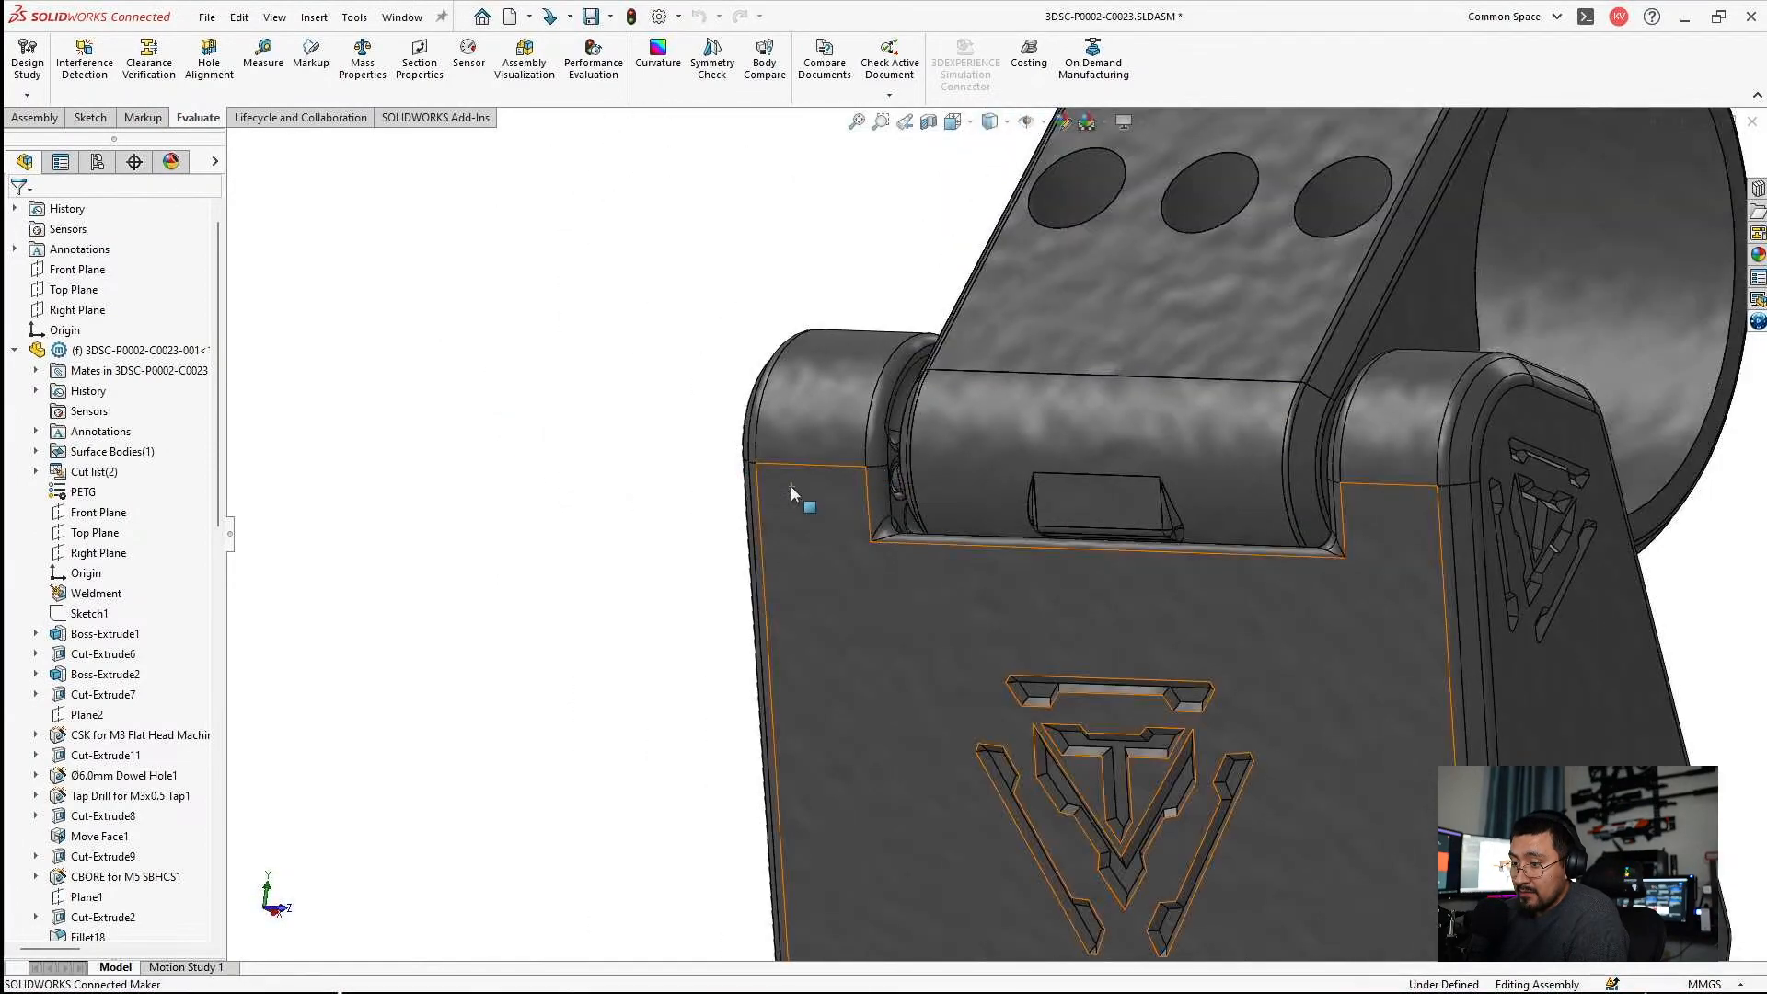
Open 3DSC-P0002-C0023-001 from the assembly and activate its Open<As Machined> configuration.
{"action": "left_click", "coordinate": [833, 515]}
{"action": "left_click", "coordinate": [884, 408]}
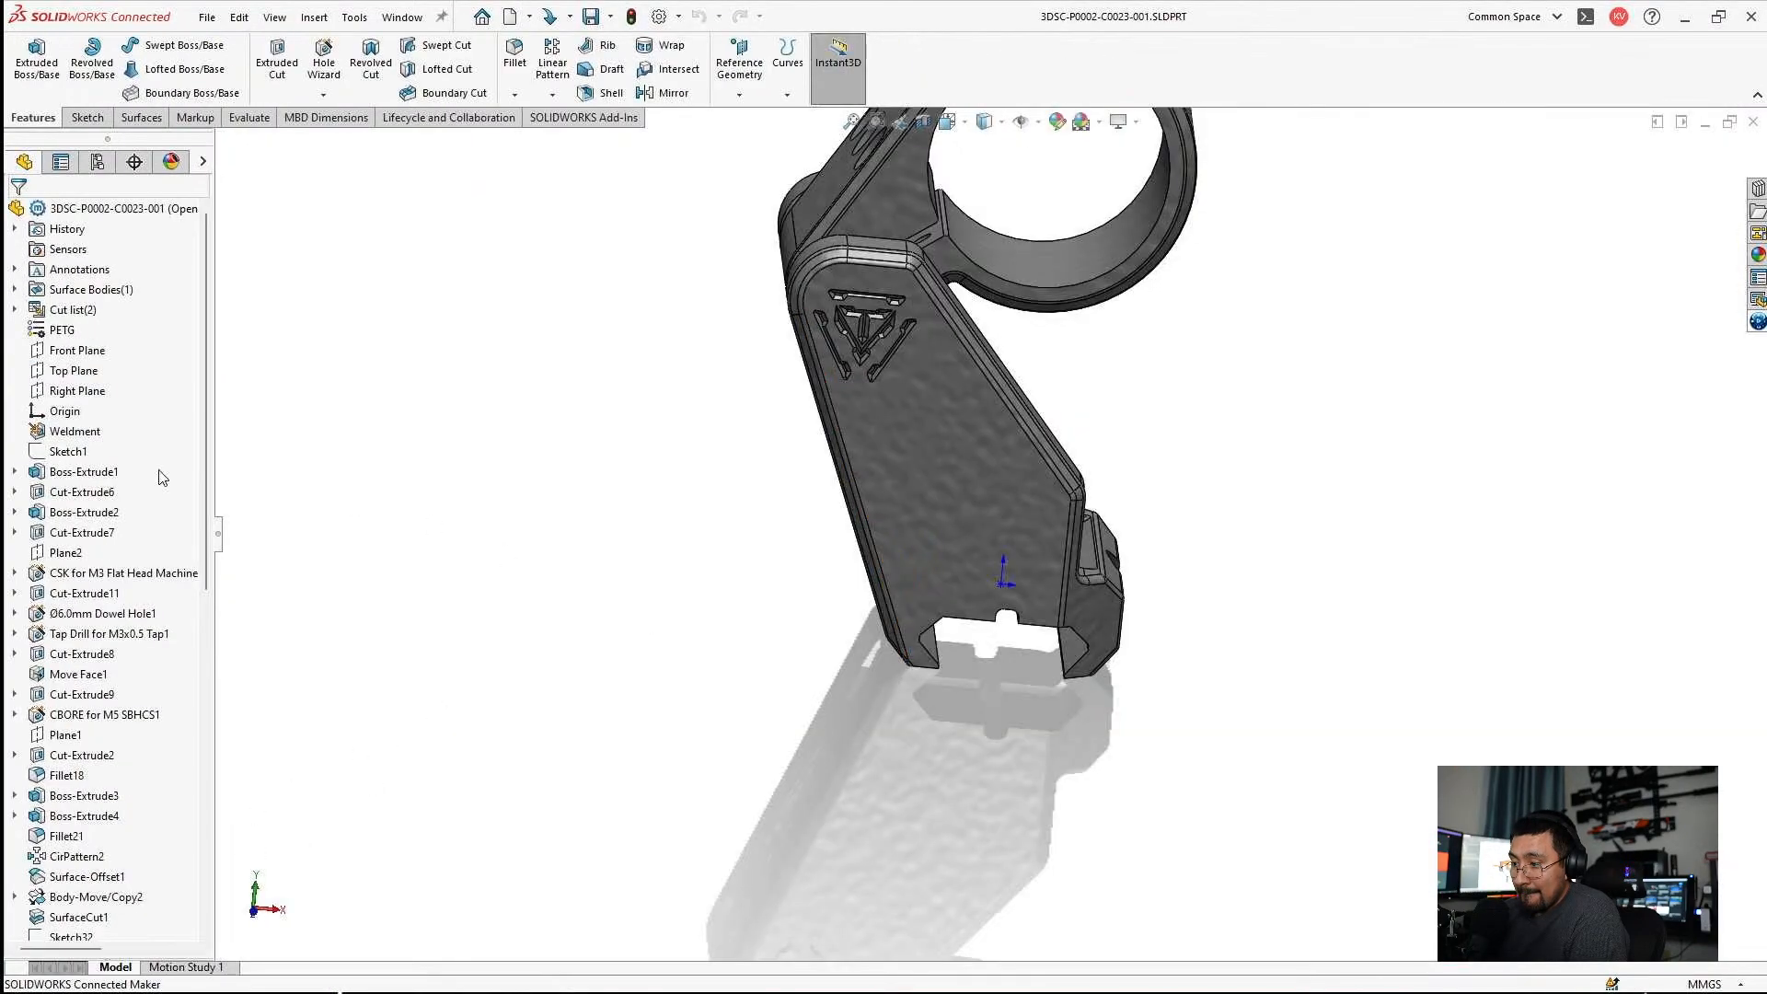
{"action": "left_click", "coordinate": [96, 161]}
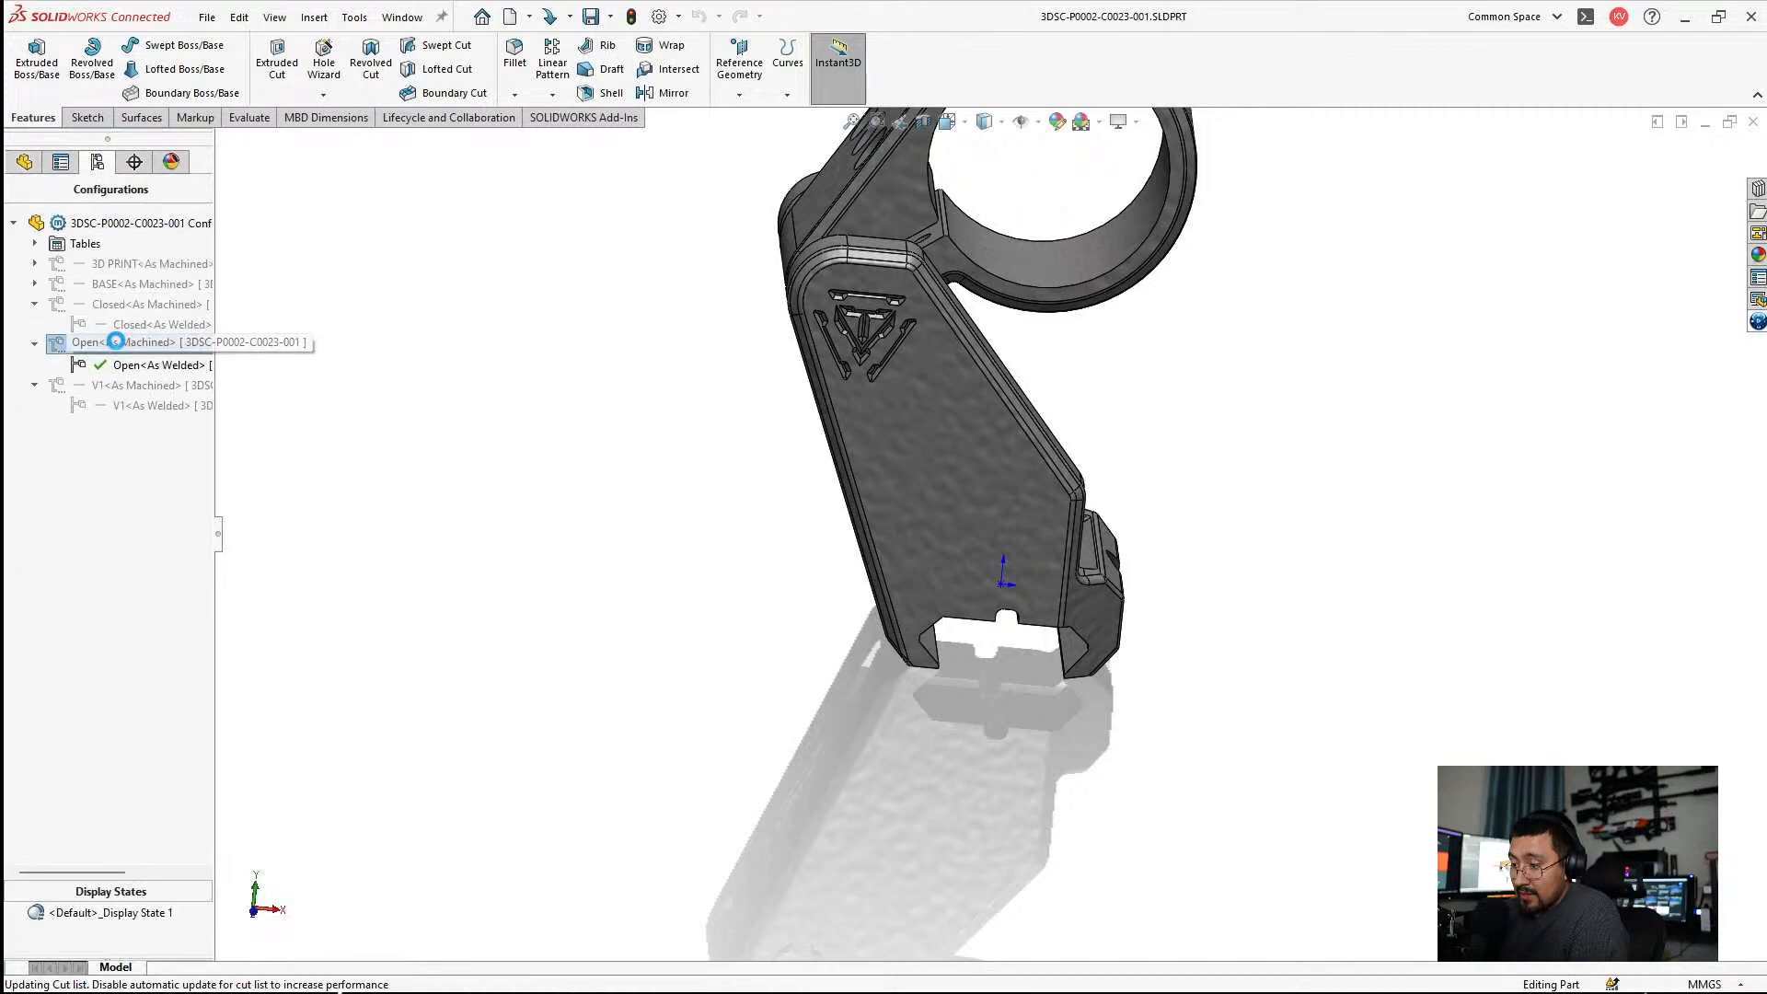
{"action": "double_click", "coordinate": [118, 344]}
Unsuppress Fillet24 in the active configuration.
{"action": "left_click", "coordinate": [24, 161]}
{"action": "scroll", "coordinate": [50, 722], "scroll_direction": "down", "scroll_amount": 10}
{"action": "left_click", "coordinate": [55, 657]}
{"action": "left_click", "coordinate": [85, 599]}
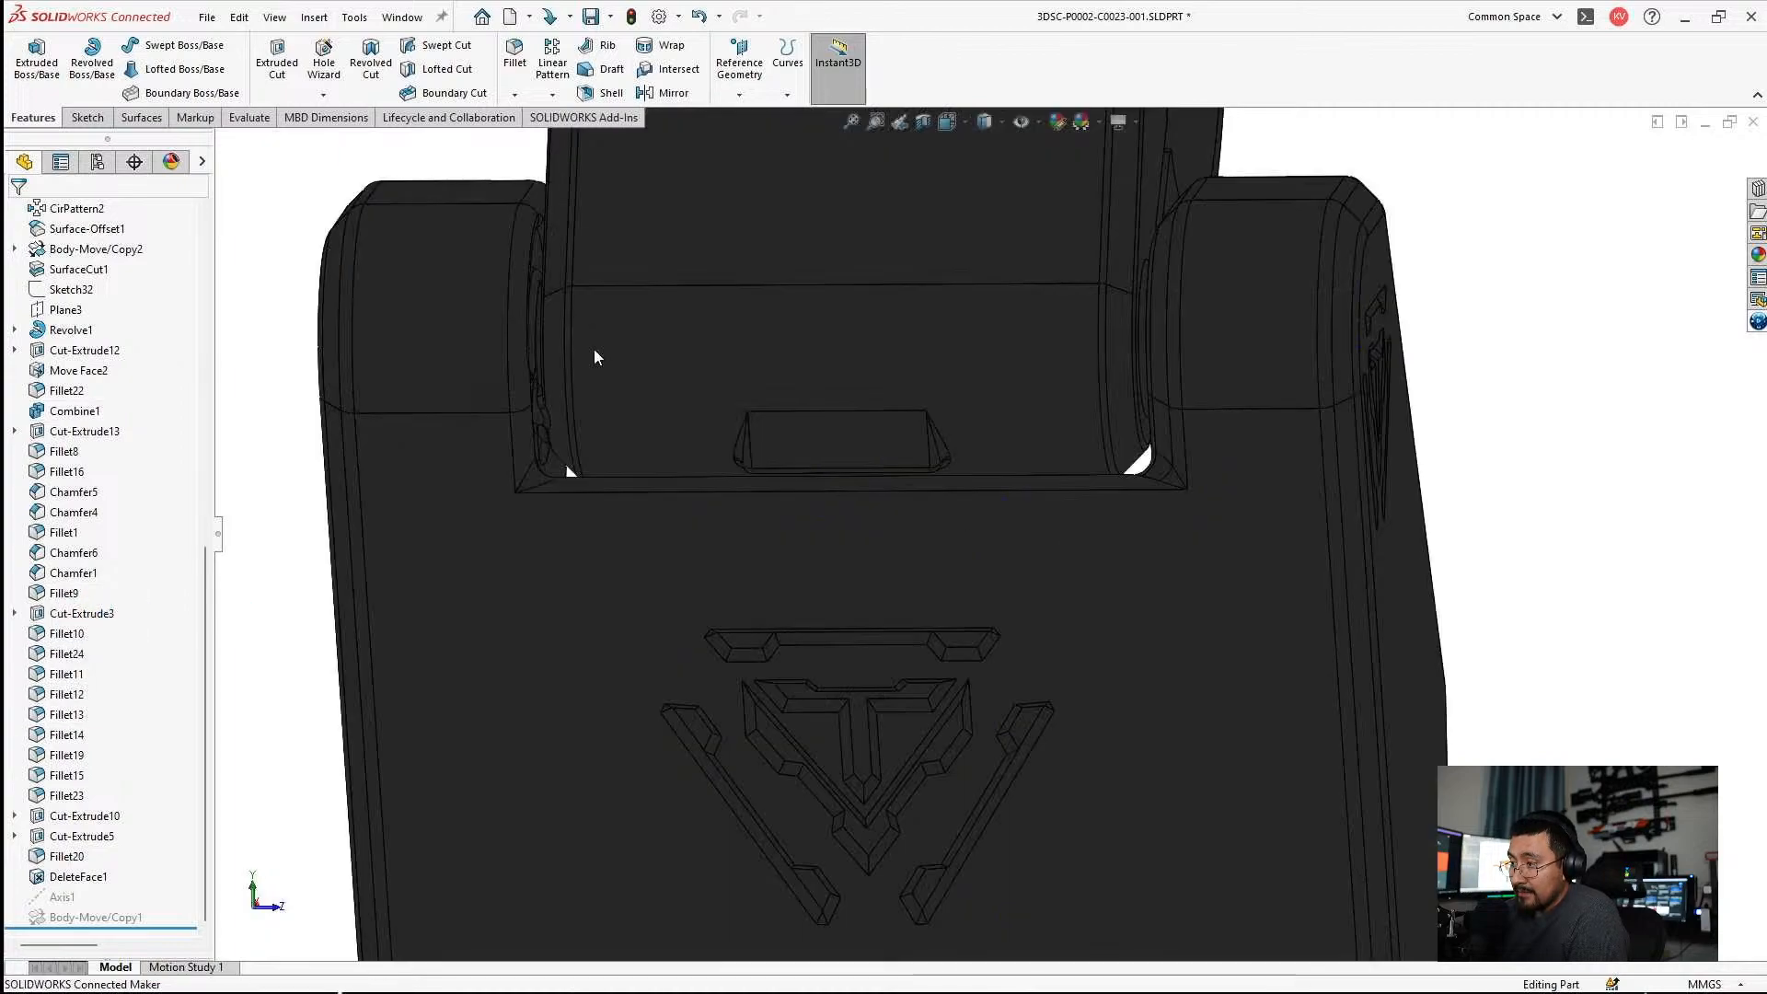
Inspect the opened mount from several sides, examining the hinge gap, the inner seat and the rail clamp.
{"action": "middle_click_drag", "start_coordinate": [594, 357], "coordinate": [1061, 494]}
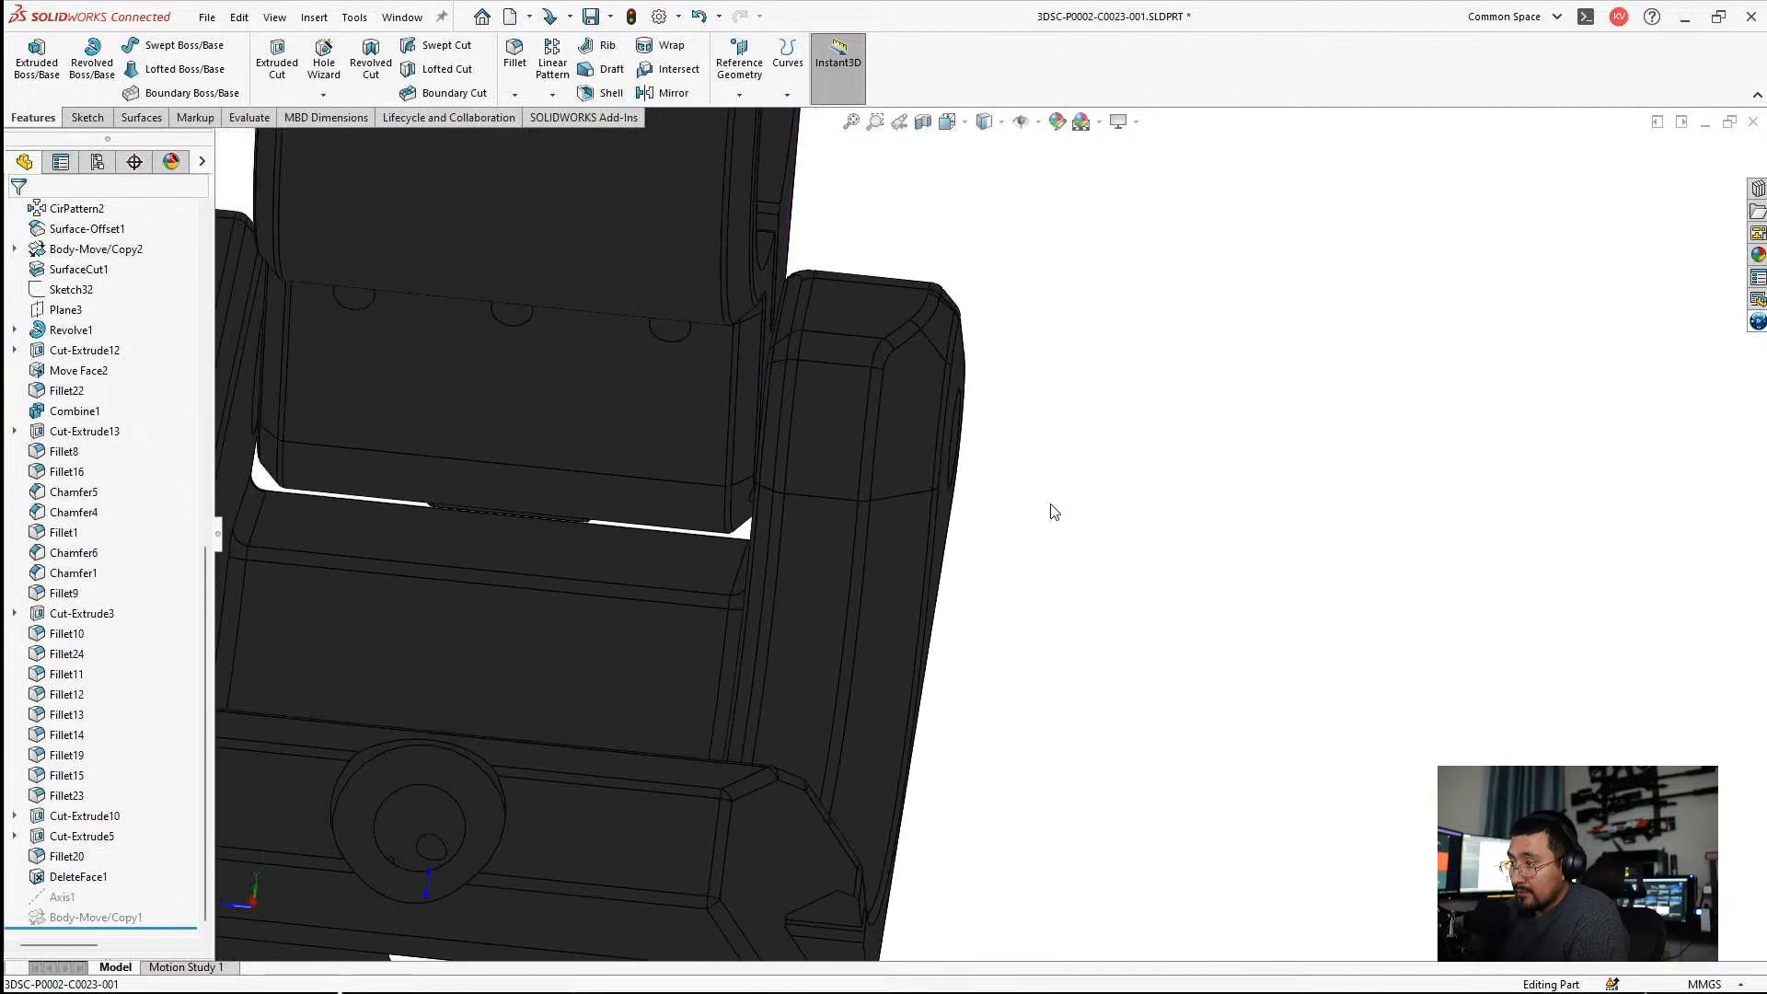
{"action": "scroll", "coordinate": [994, 543], "scroll_direction": "up", "scroll_amount": 4}
{"action": "middle_click_drag", "start_coordinate": [797, 551], "coordinate": [681, 576]}
{"action": "scroll", "coordinate": [681, 576], "scroll_direction": "down", "scroll_amount": 3}
{"action": "scroll", "coordinate": [681, 577], "scroll_direction": "down", "scroll_amount": 4}
{"action": "middle_click_drag", "start_coordinate": [630, 653], "coordinate": [576, 852]}
{"action": "scroll", "coordinate": [576, 852], "scroll_direction": "up", "scroll_amount": 2}
{"action": "scroll", "coordinate": [576, 852], "scroll_direction": "up", "scroll_amount": 3}
{"action": "middle_click_drag", "start_coordinate": [651, 793], "coordinate": [1201, 345]}
{"action": "scroll", "coordinate": [799, 722], "scroll_direction": "down", "scroll_amount": 4}
{"action": "scroll", "coordinate": [1025, 475], "scroll_direction": "up", "scroll_amount": 6}
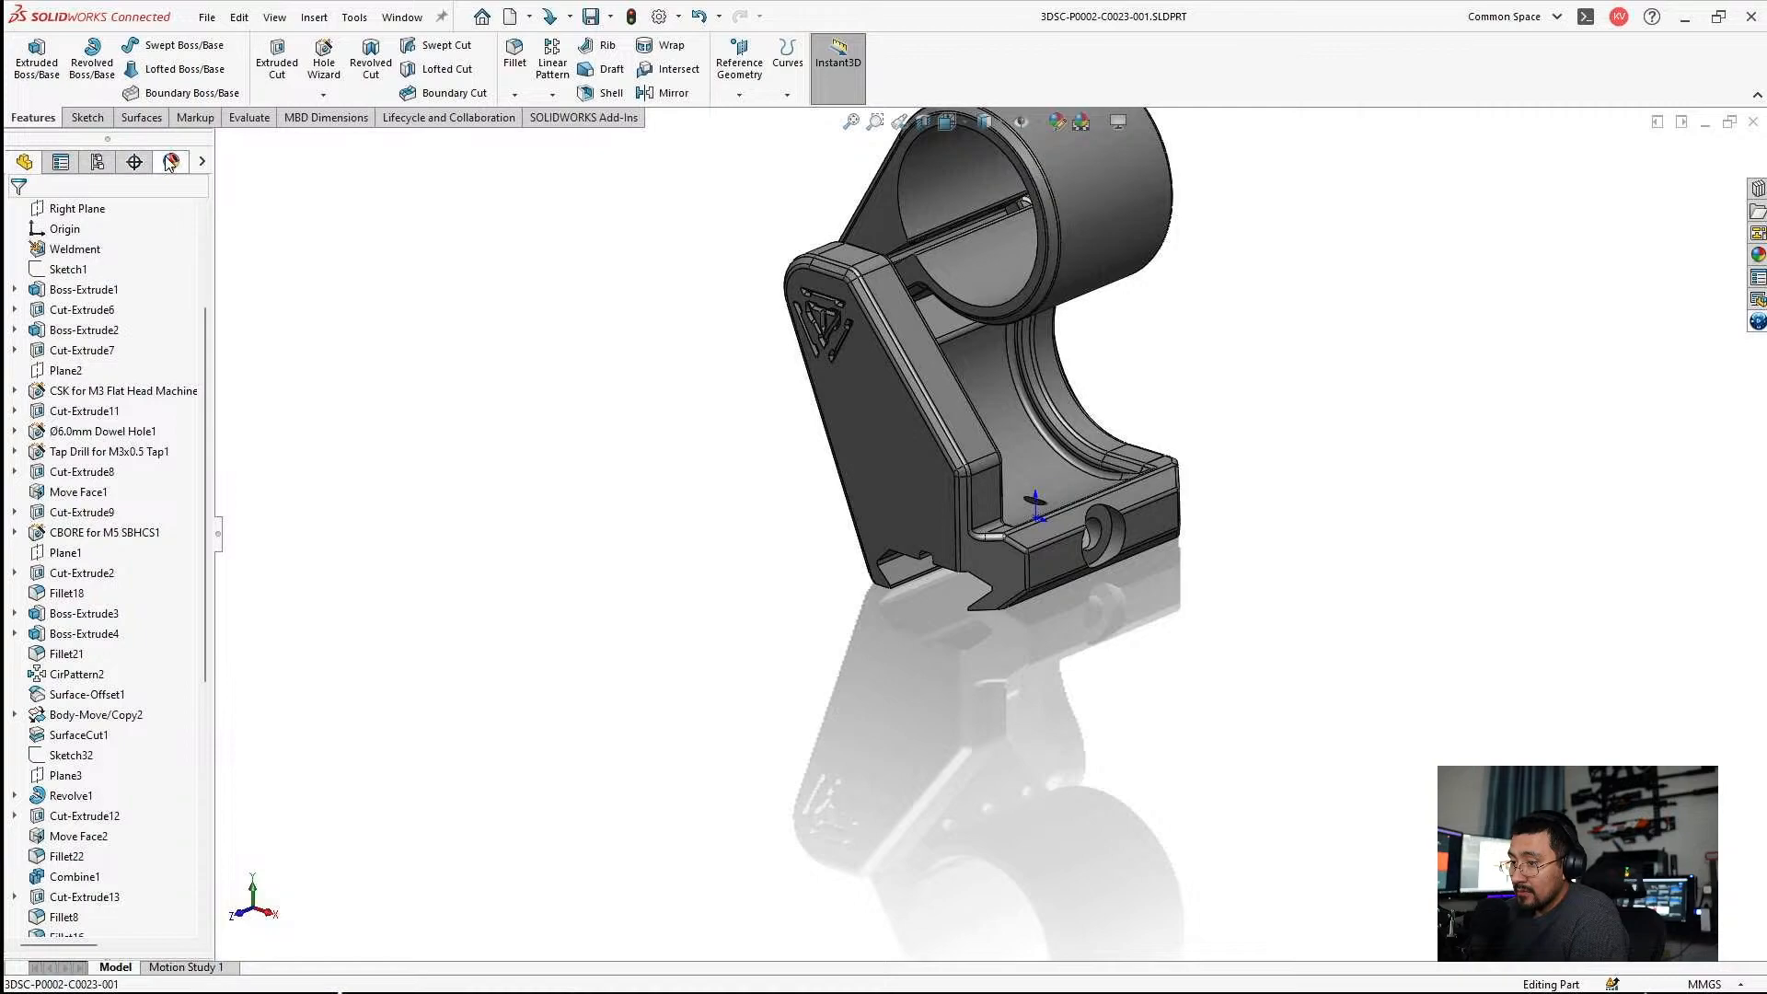
Turn off RealView Graphics and fit the whole part in the view.
{"action": "left_click", "coordinate": [1119, 120]}
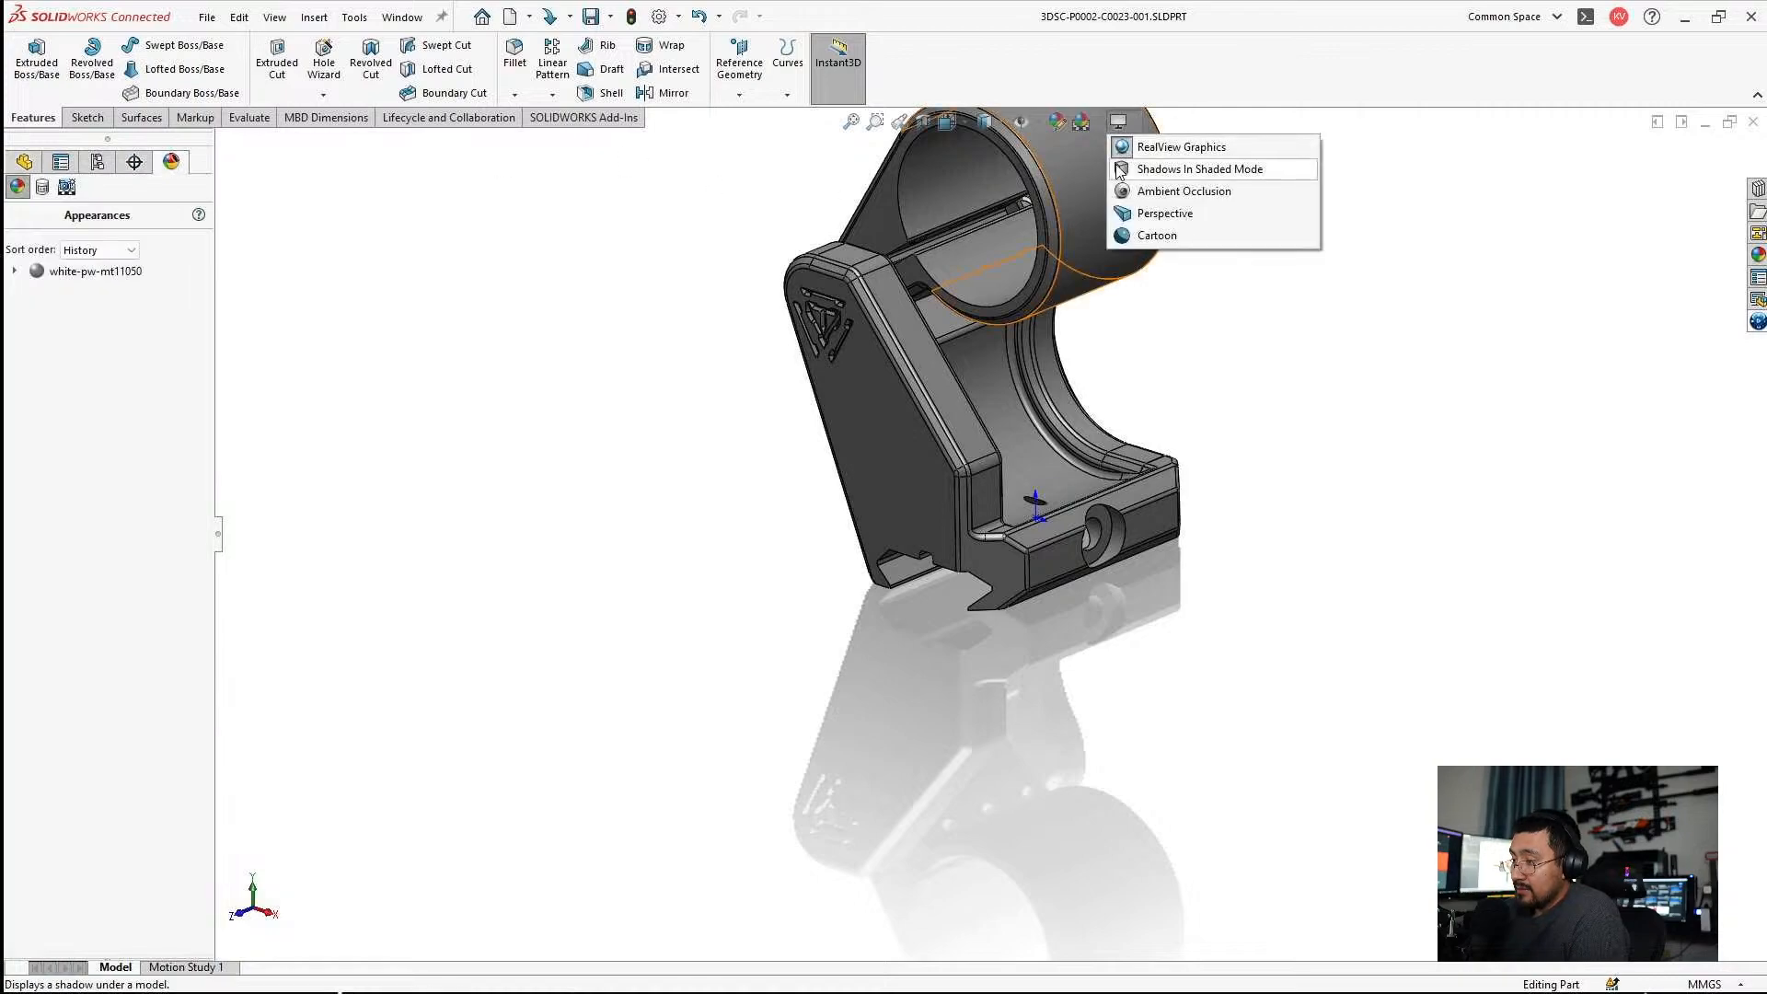
{"action": "left_click", "coordinate": [1141, 147]}
{"action": "key", "text": "f"}
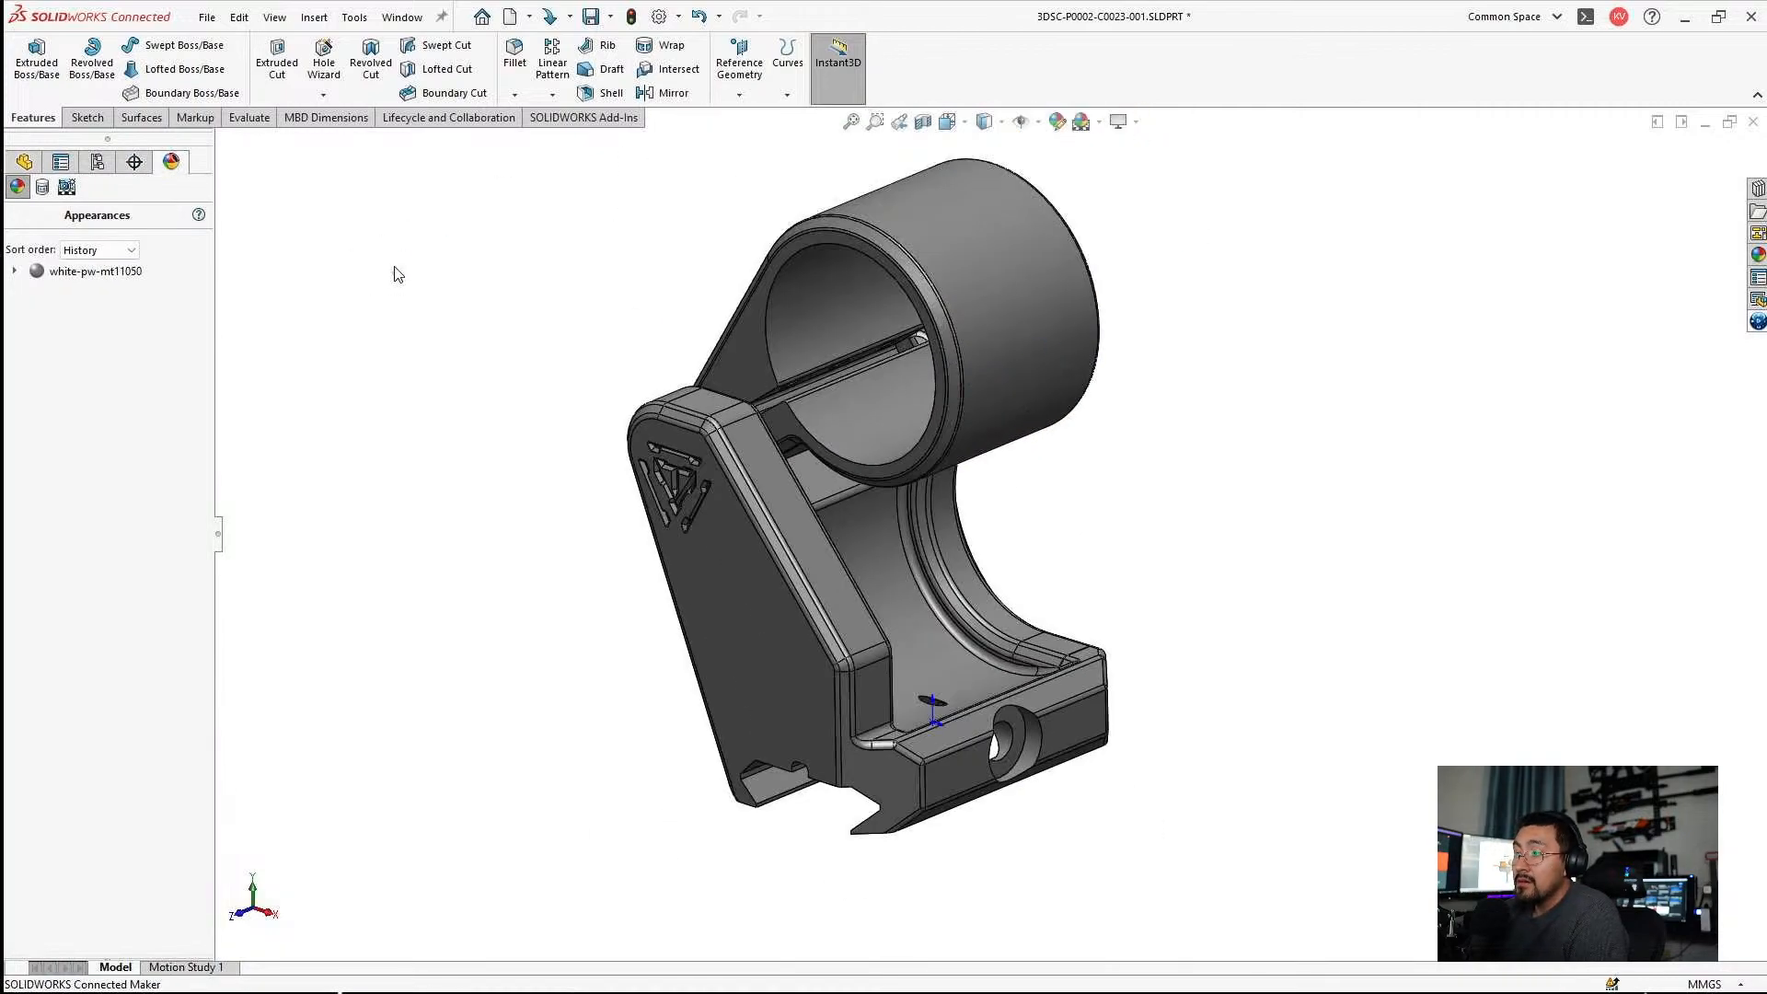
Return to the feature history and close the part, saving all modified documents.
{"action": "left_click", "coordinate": [27, 164]}
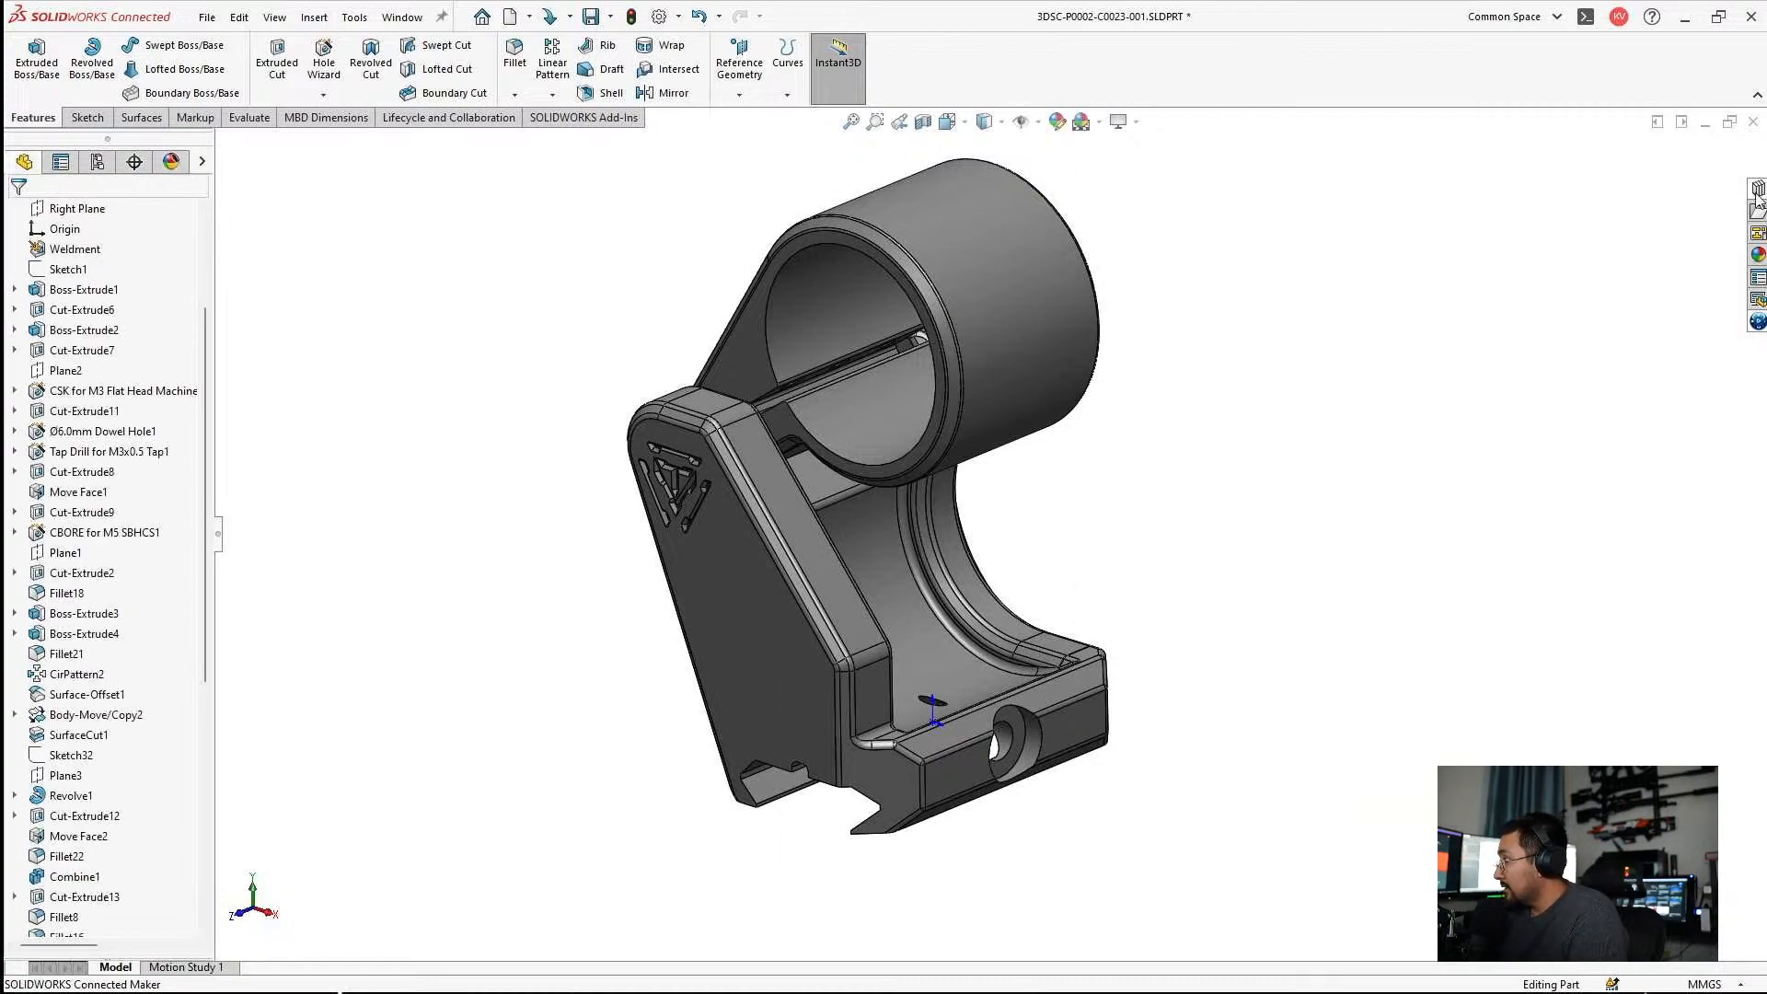
{"action": "left_click", "coordinate": [1752, 123]}
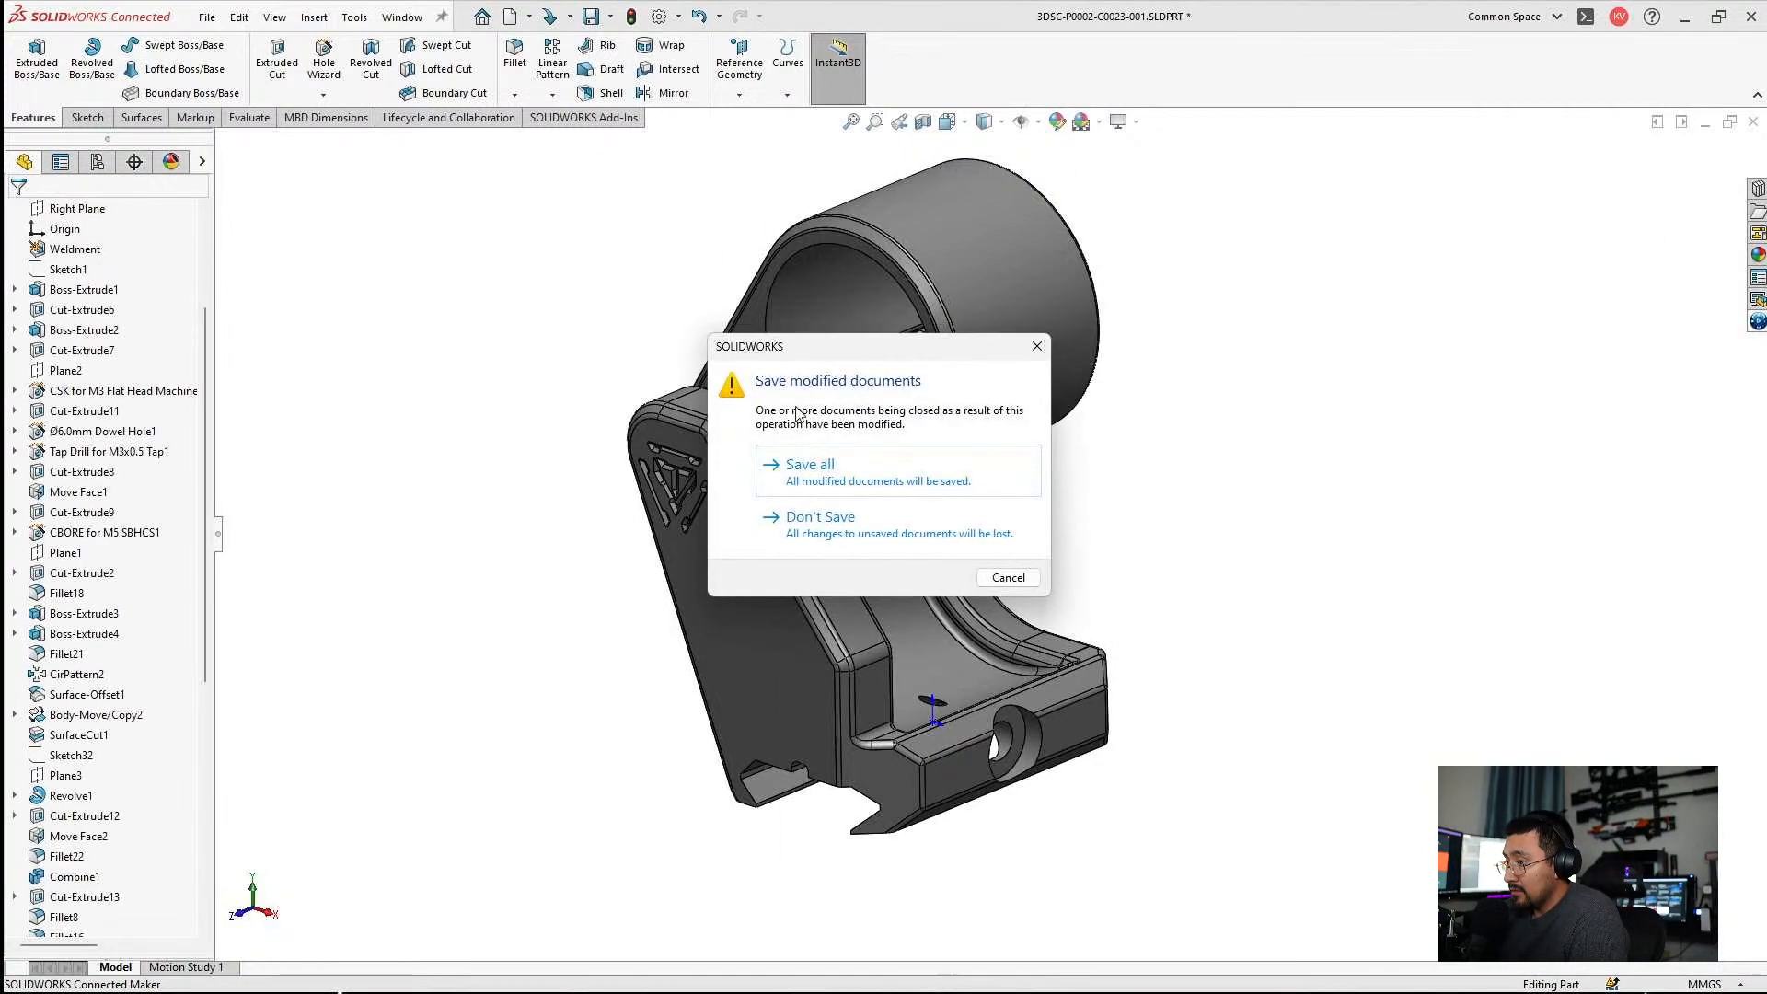
{"action": "left_click", "coordinate": [798, 456]}
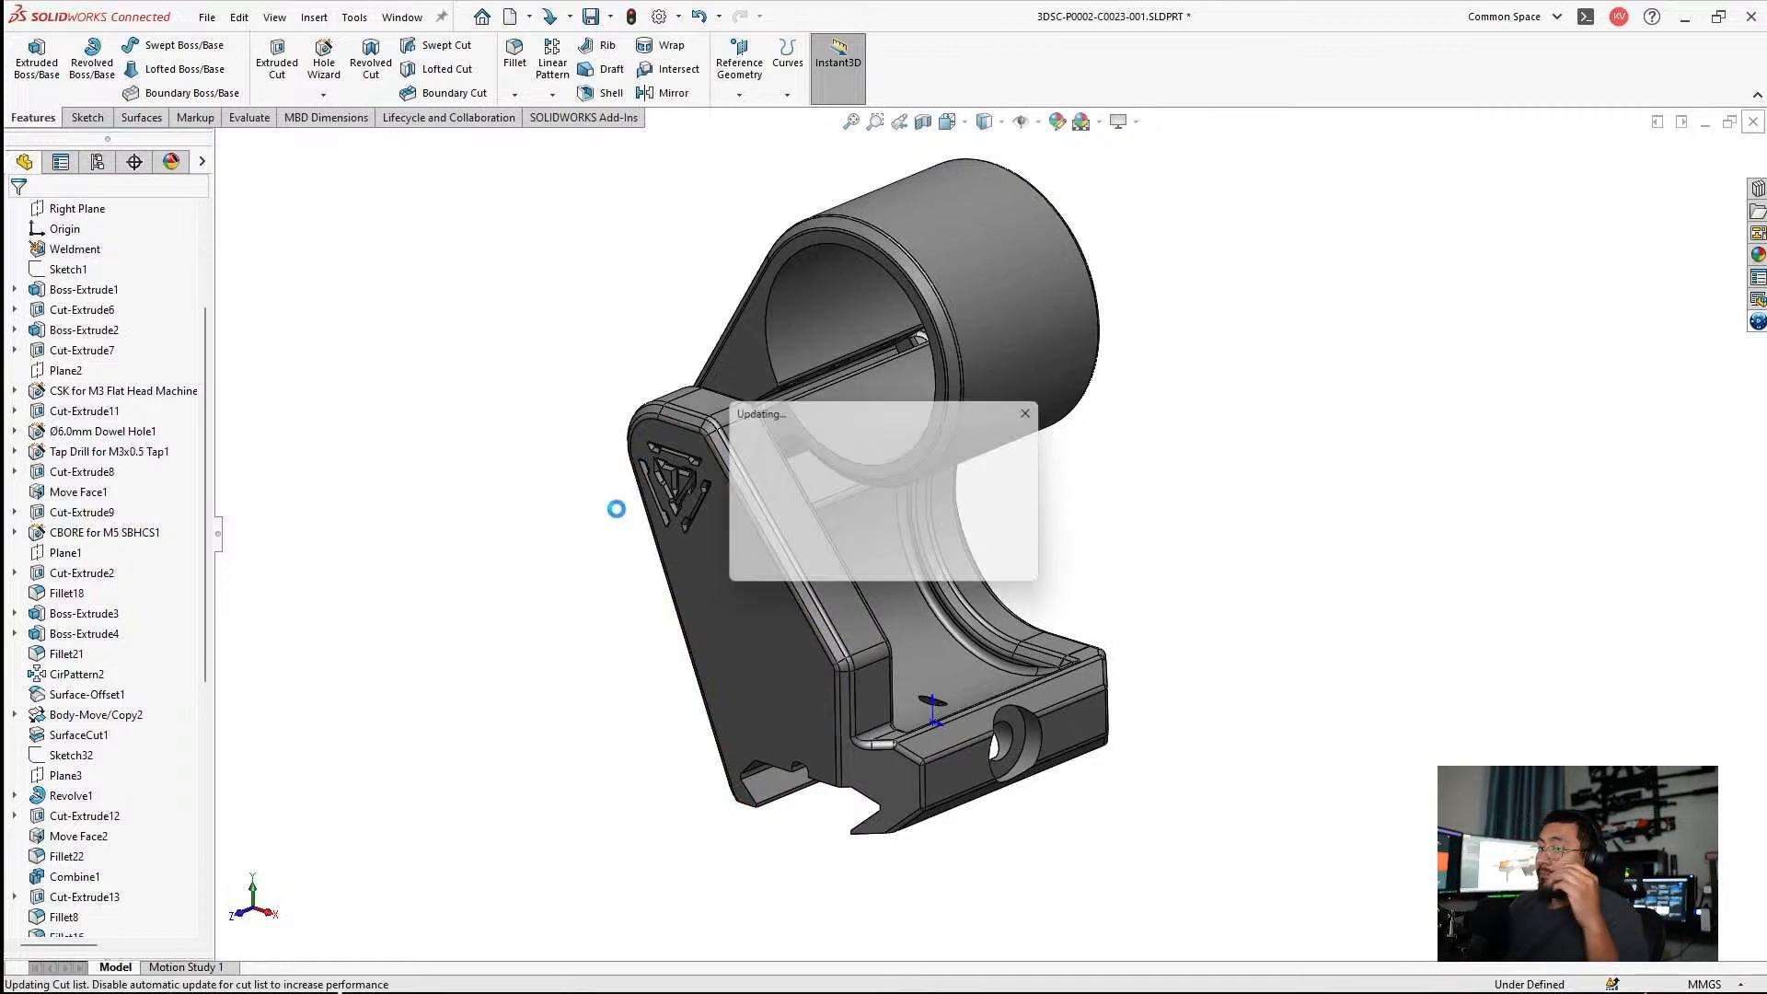
Collapse the C0023 assembly's feature tree, then save and close the assembly.
{"action": "scroll", "coordinate": [865, 519], "scroll_direction": "up", "scroll_amount": 5}
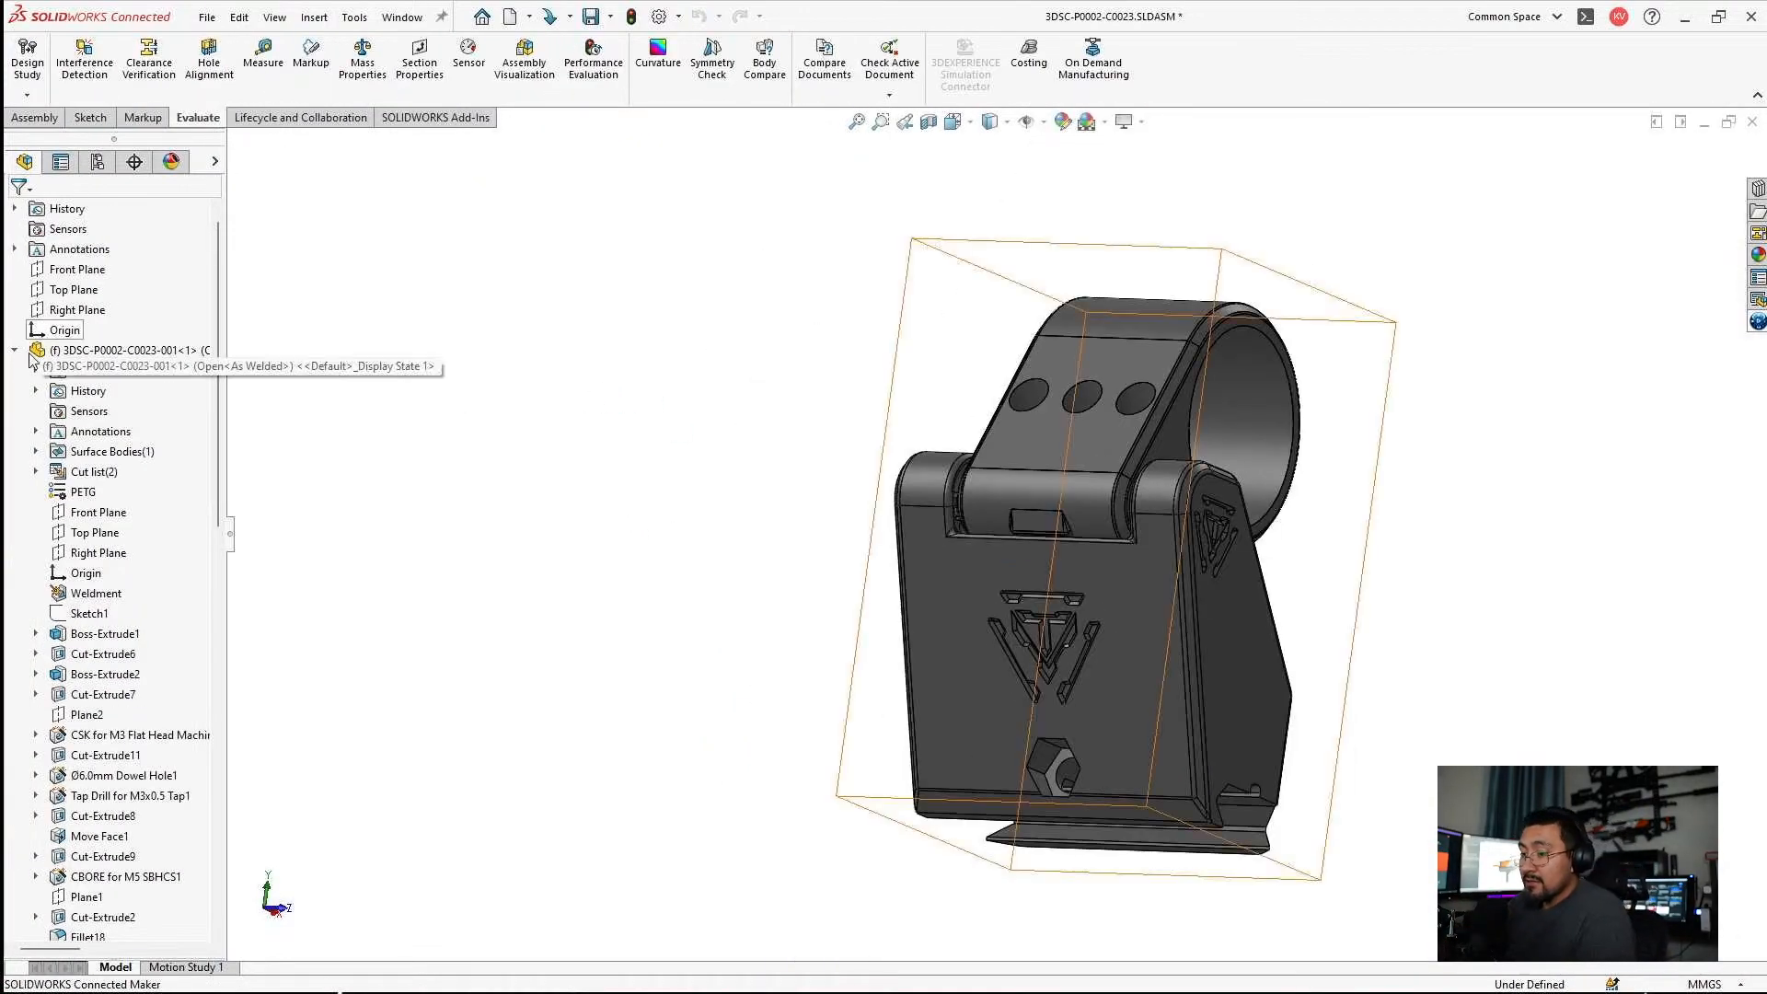
{"action": "key", "text": "shift+c"}
{"action": "left_click", "coordinate": [423, 405]}
{"action": "middle_click_drag", "start_coordinate": [632, 414], "coordinate": [1178, 601]}
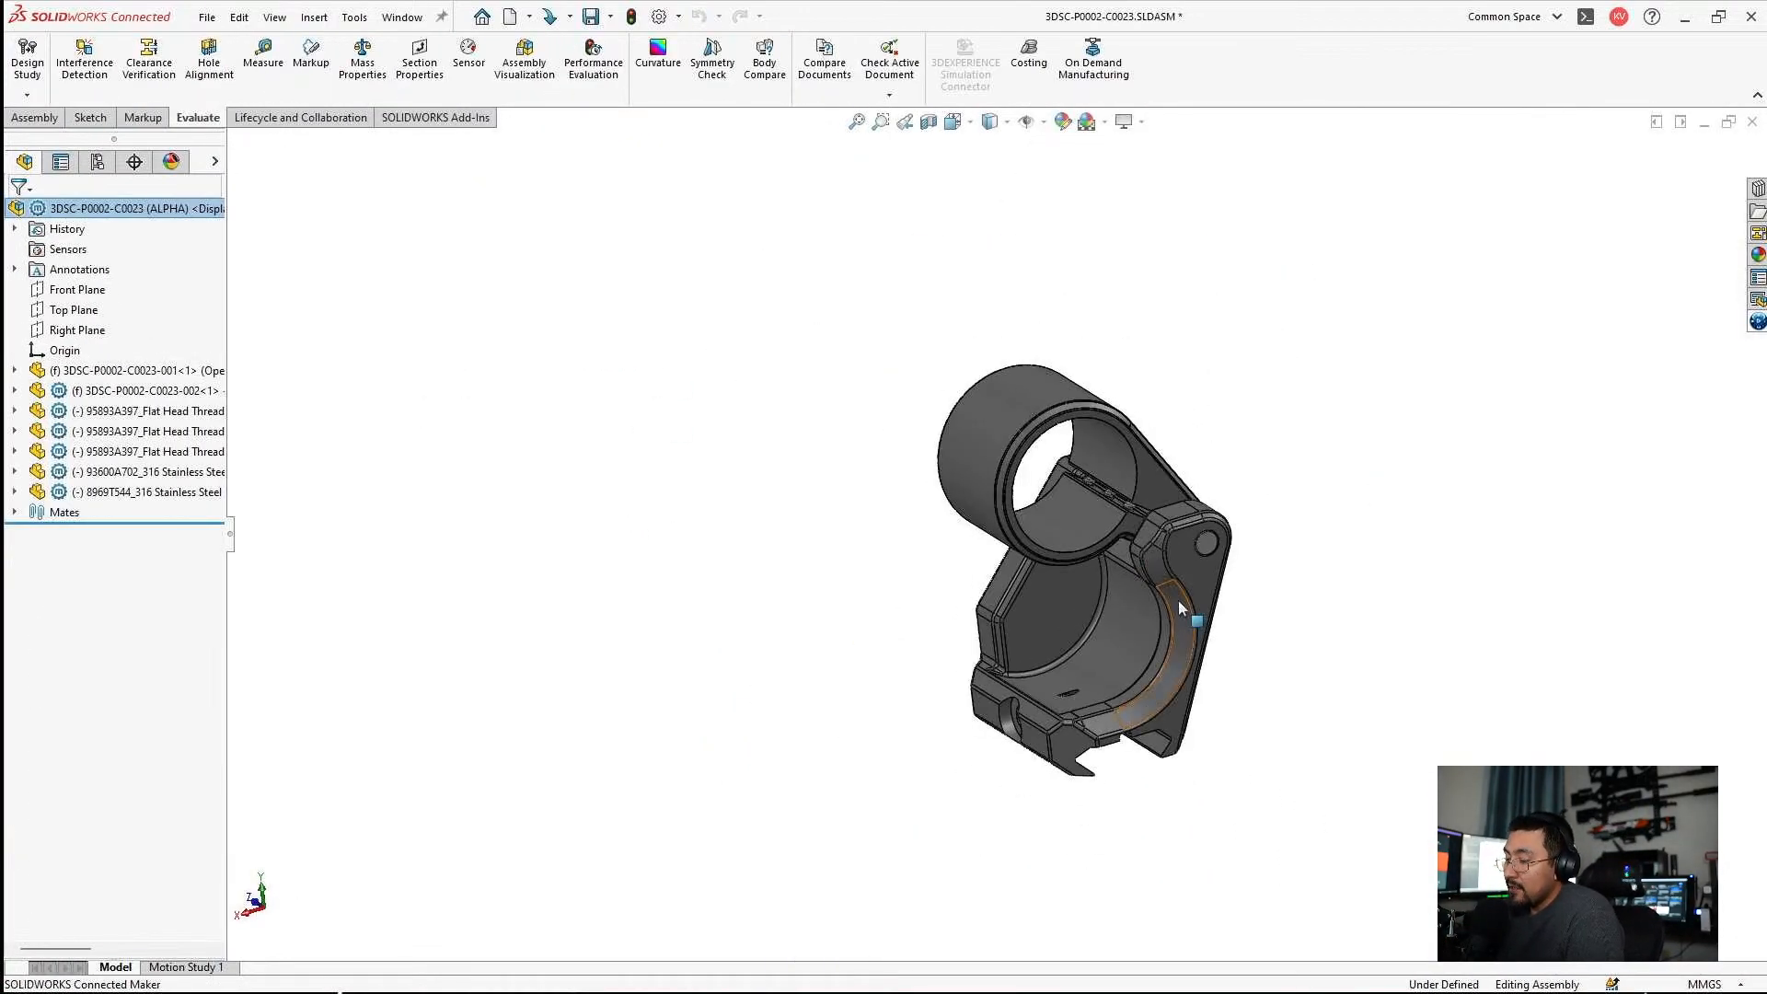
{"action": "key", "text": "ctrl+s"}
{"action": "left_click", "coordinate": [374, 285]}
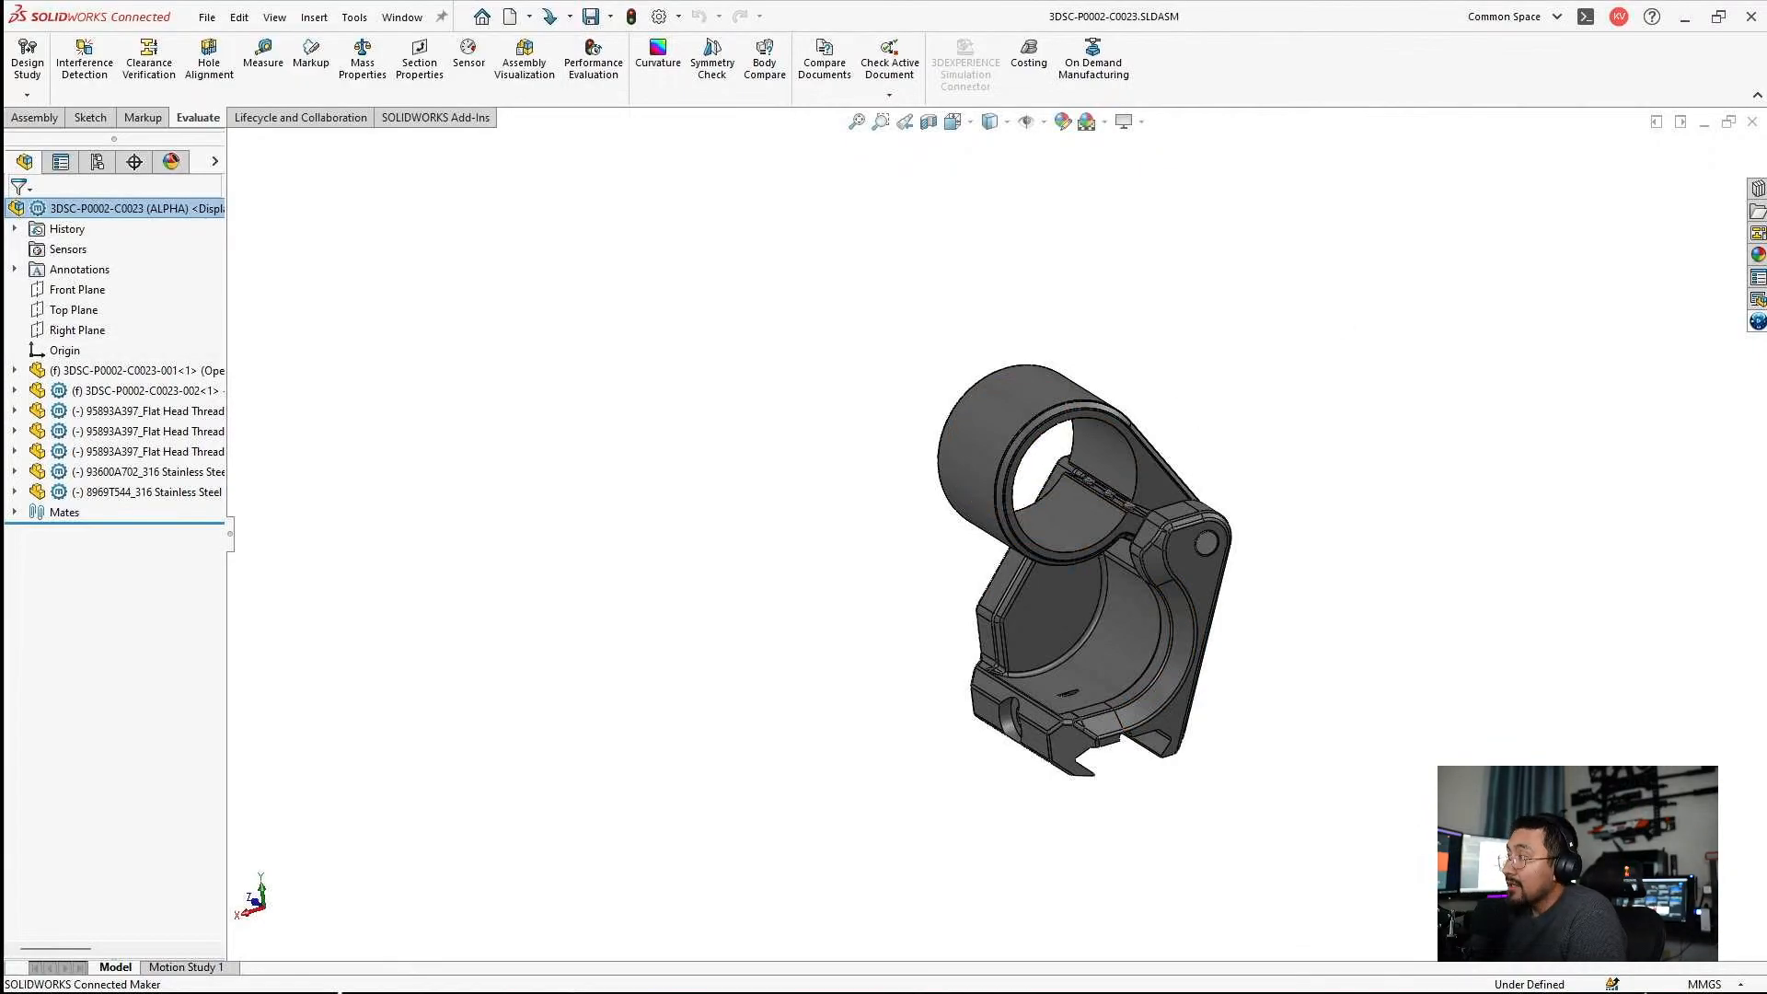
{"action": "left_click", "coordinate": [1750, 124]}
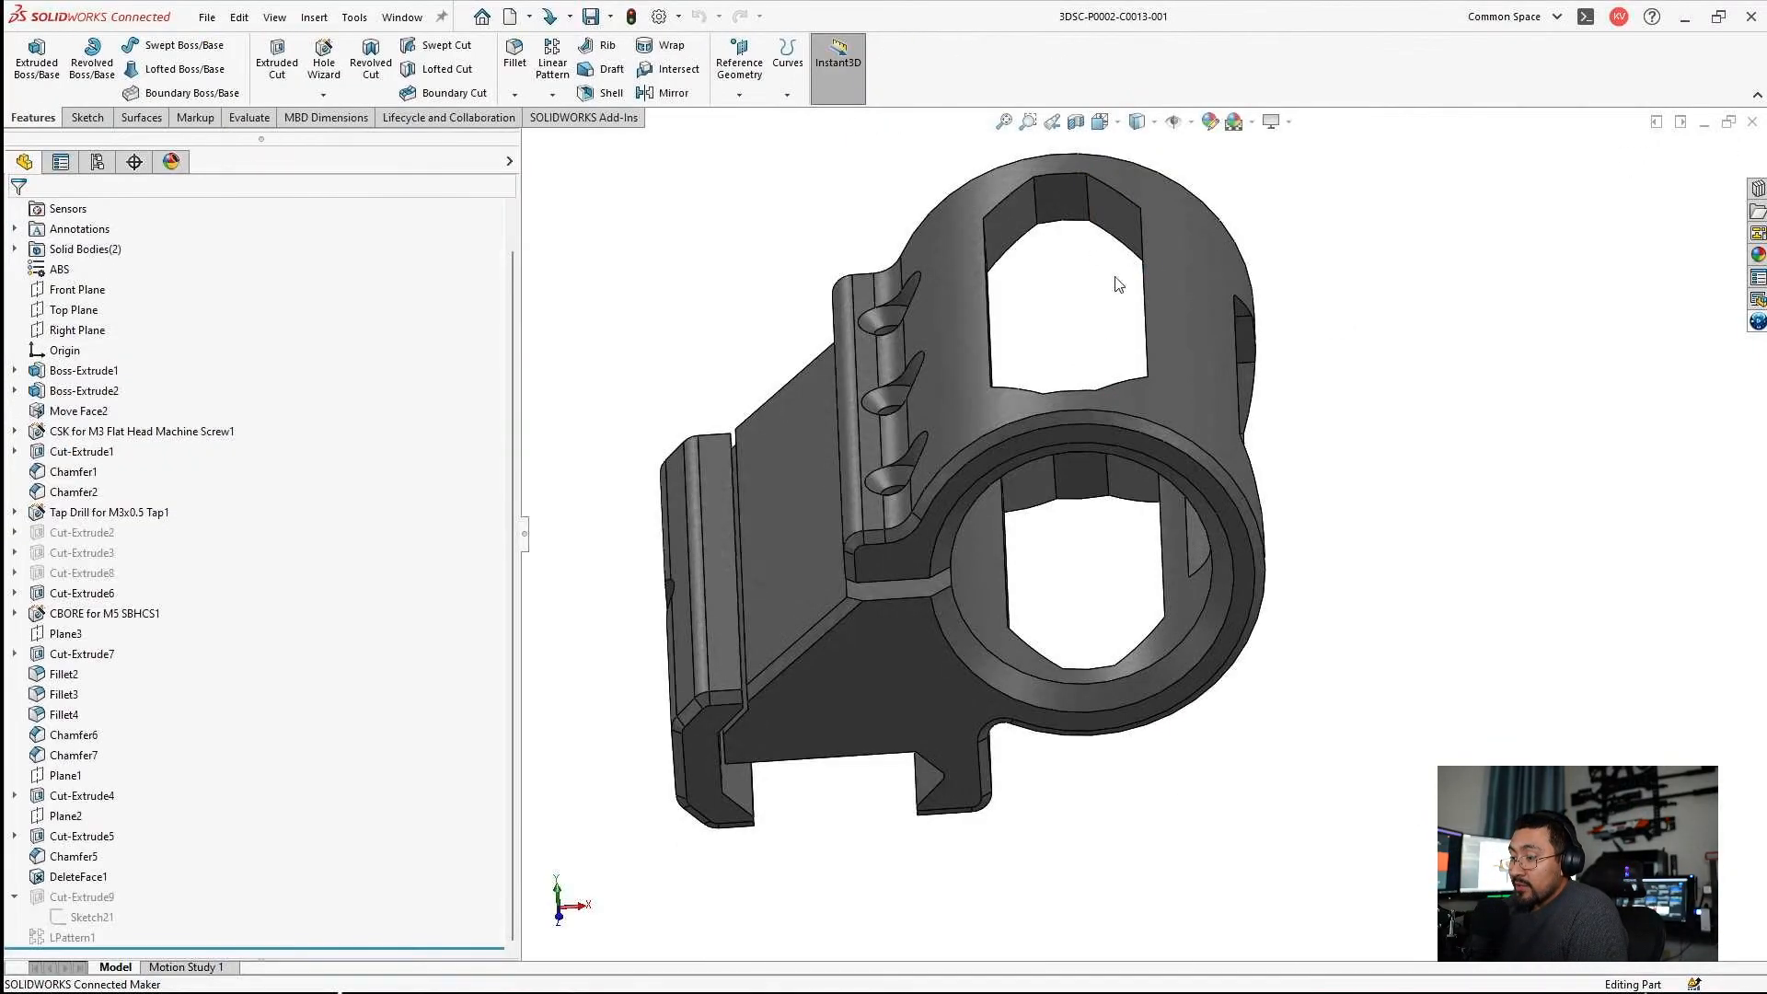
Close the mount part and examine the gearbox bodies and surrounding shell in the 3DSC-P0012-REF part from several sides.
{"action": "left_click", "coordinate": [1751, 126]}
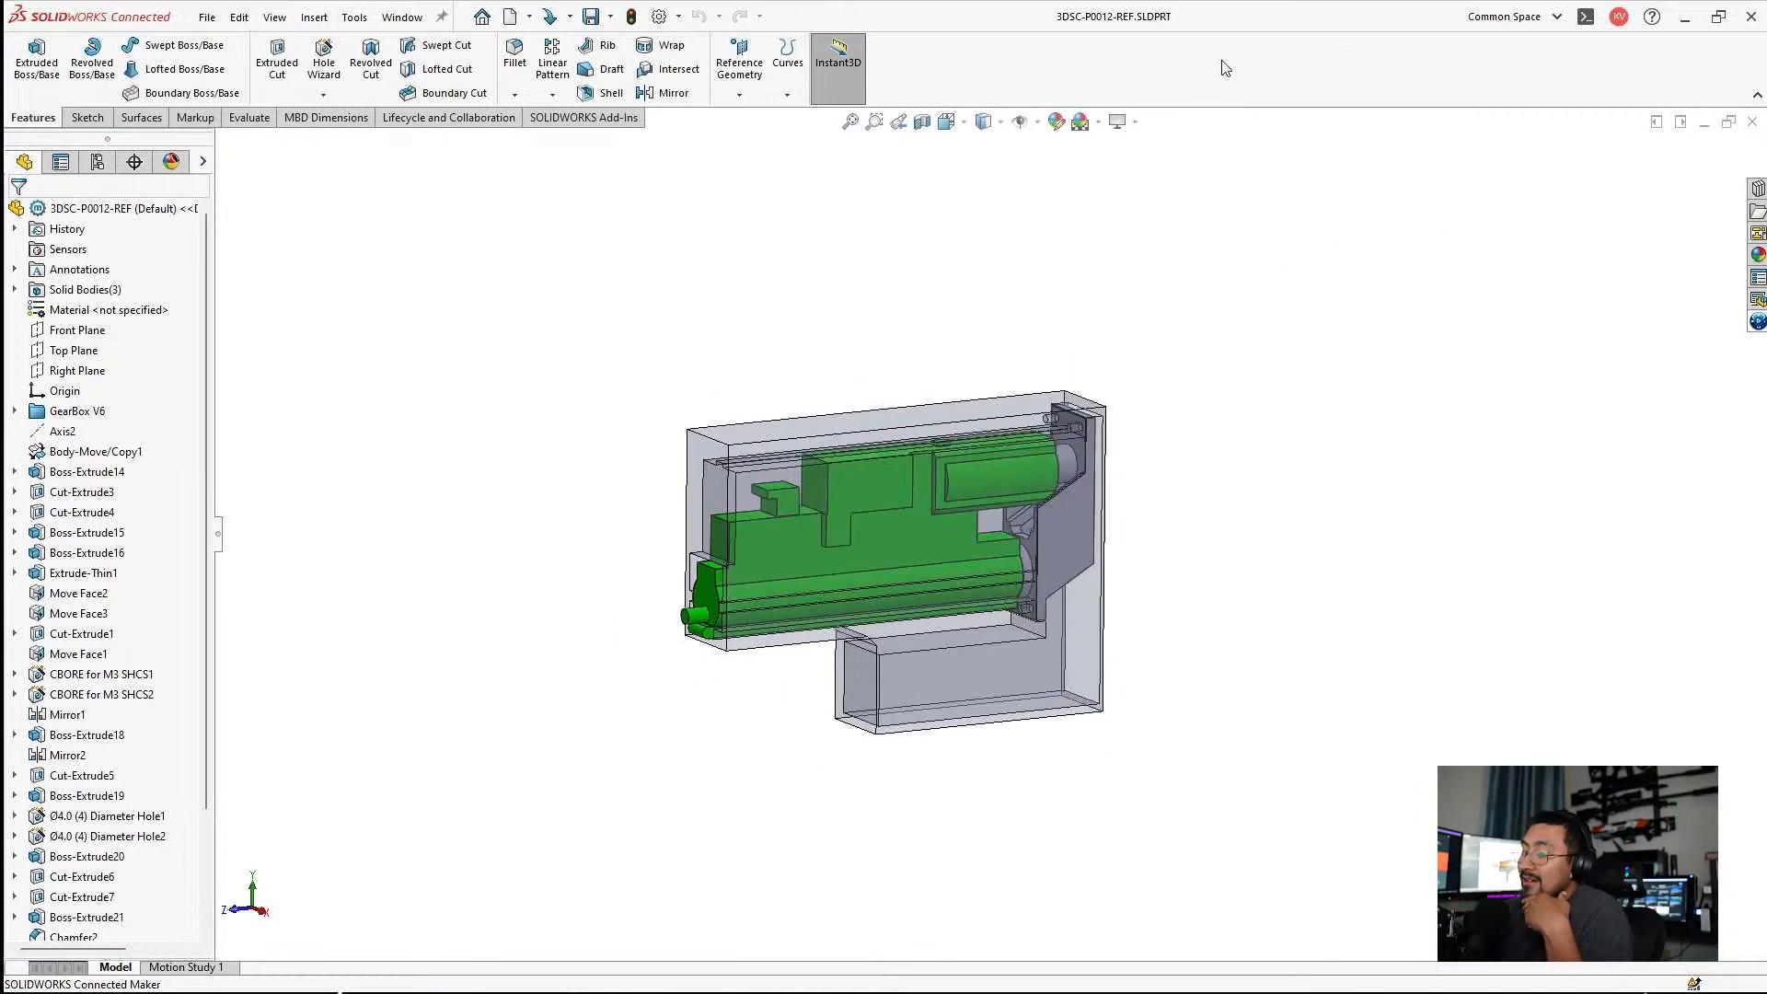
{"action": "middle_click_drag", "start_coordinate": [1208, 343], "coordinate": [747, 366]}
{"action": "scroll", "coordinate": [738, 427], "scroll_direction": "down", "scroll_amount": 5}
{"action": "scroll", "coordinate": [868, 644], "scroll_direction": "up", "scroll_amount": 3}
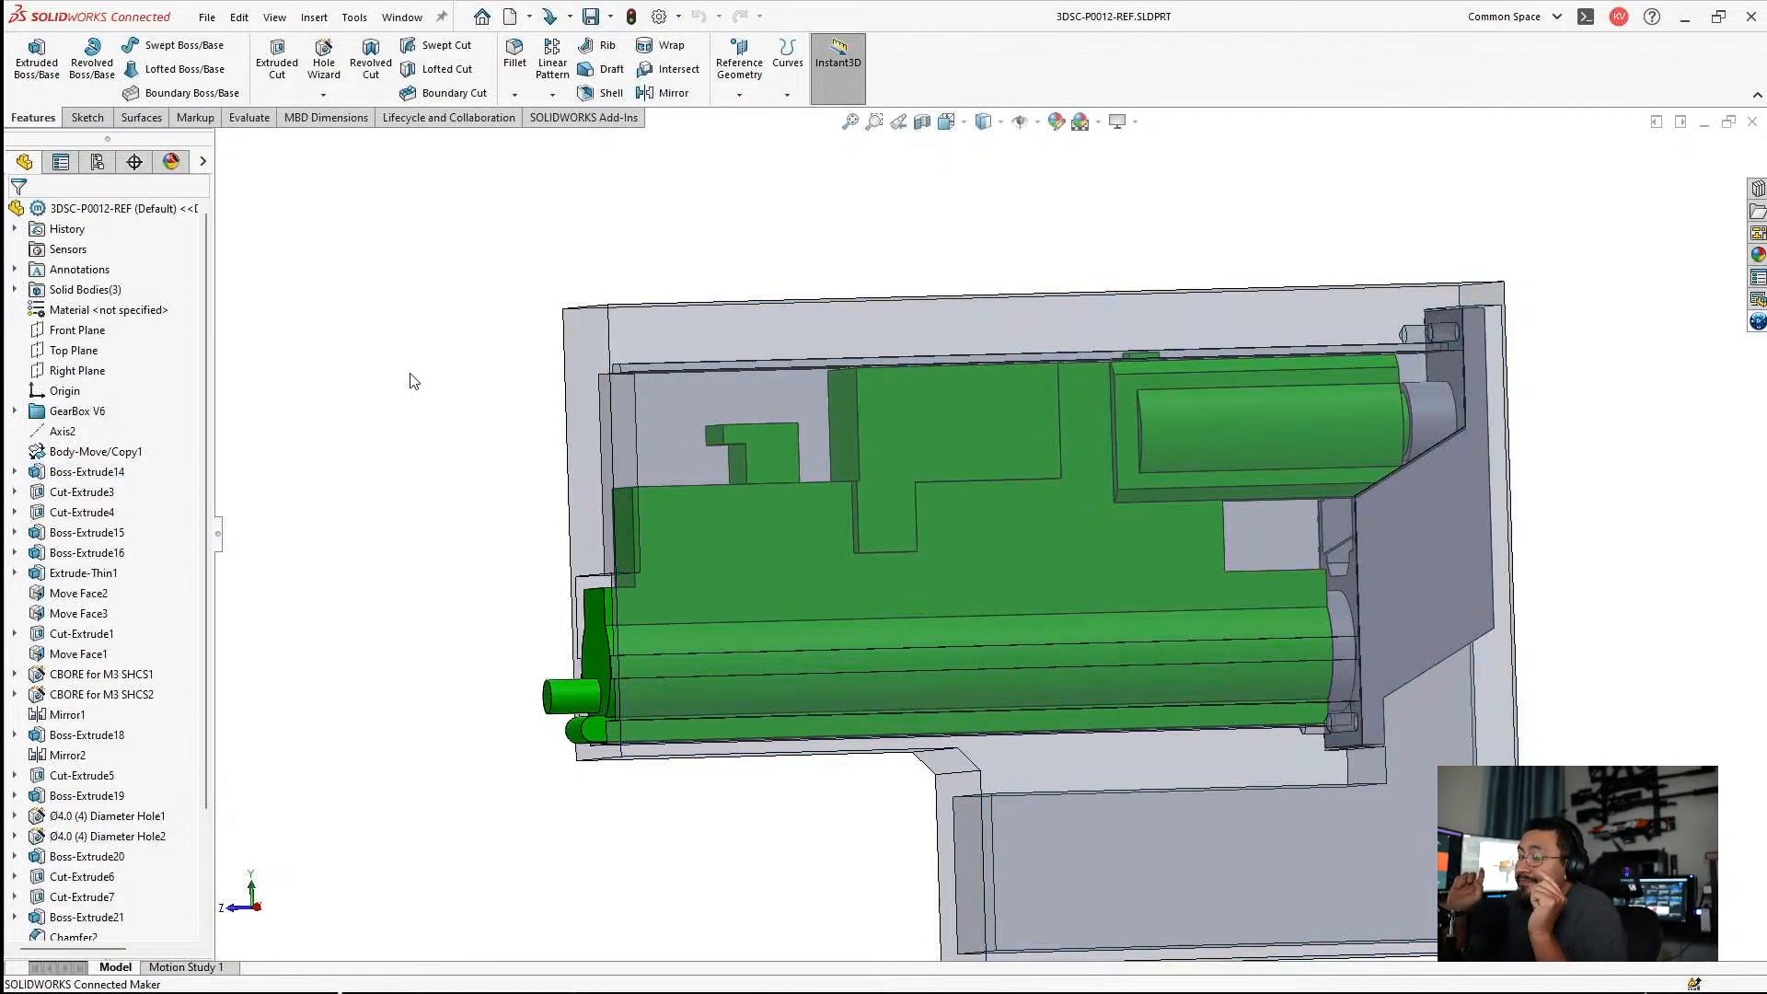
{"action": "key", "text": "f"}
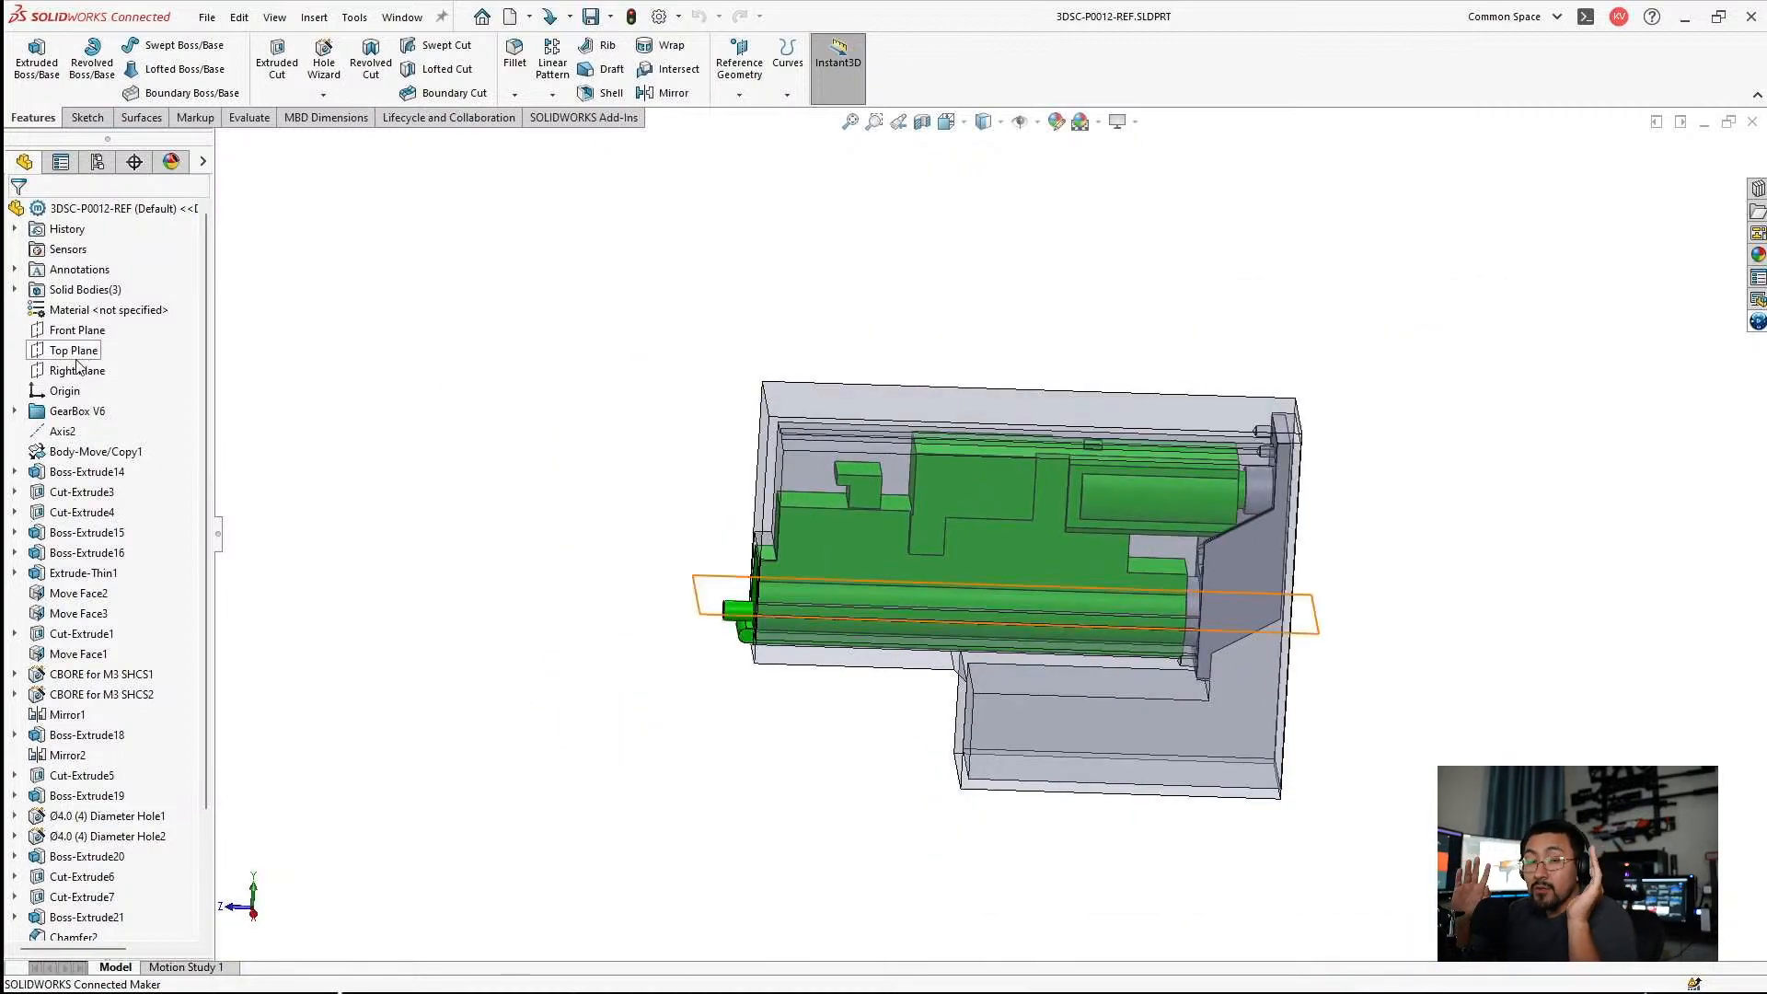
{"action": "left_click", "coordinate": [77, 370]}
{"action": "middle_click_drag", "start_coordinate": [549, 347], "coordinate": [1071, 419]}
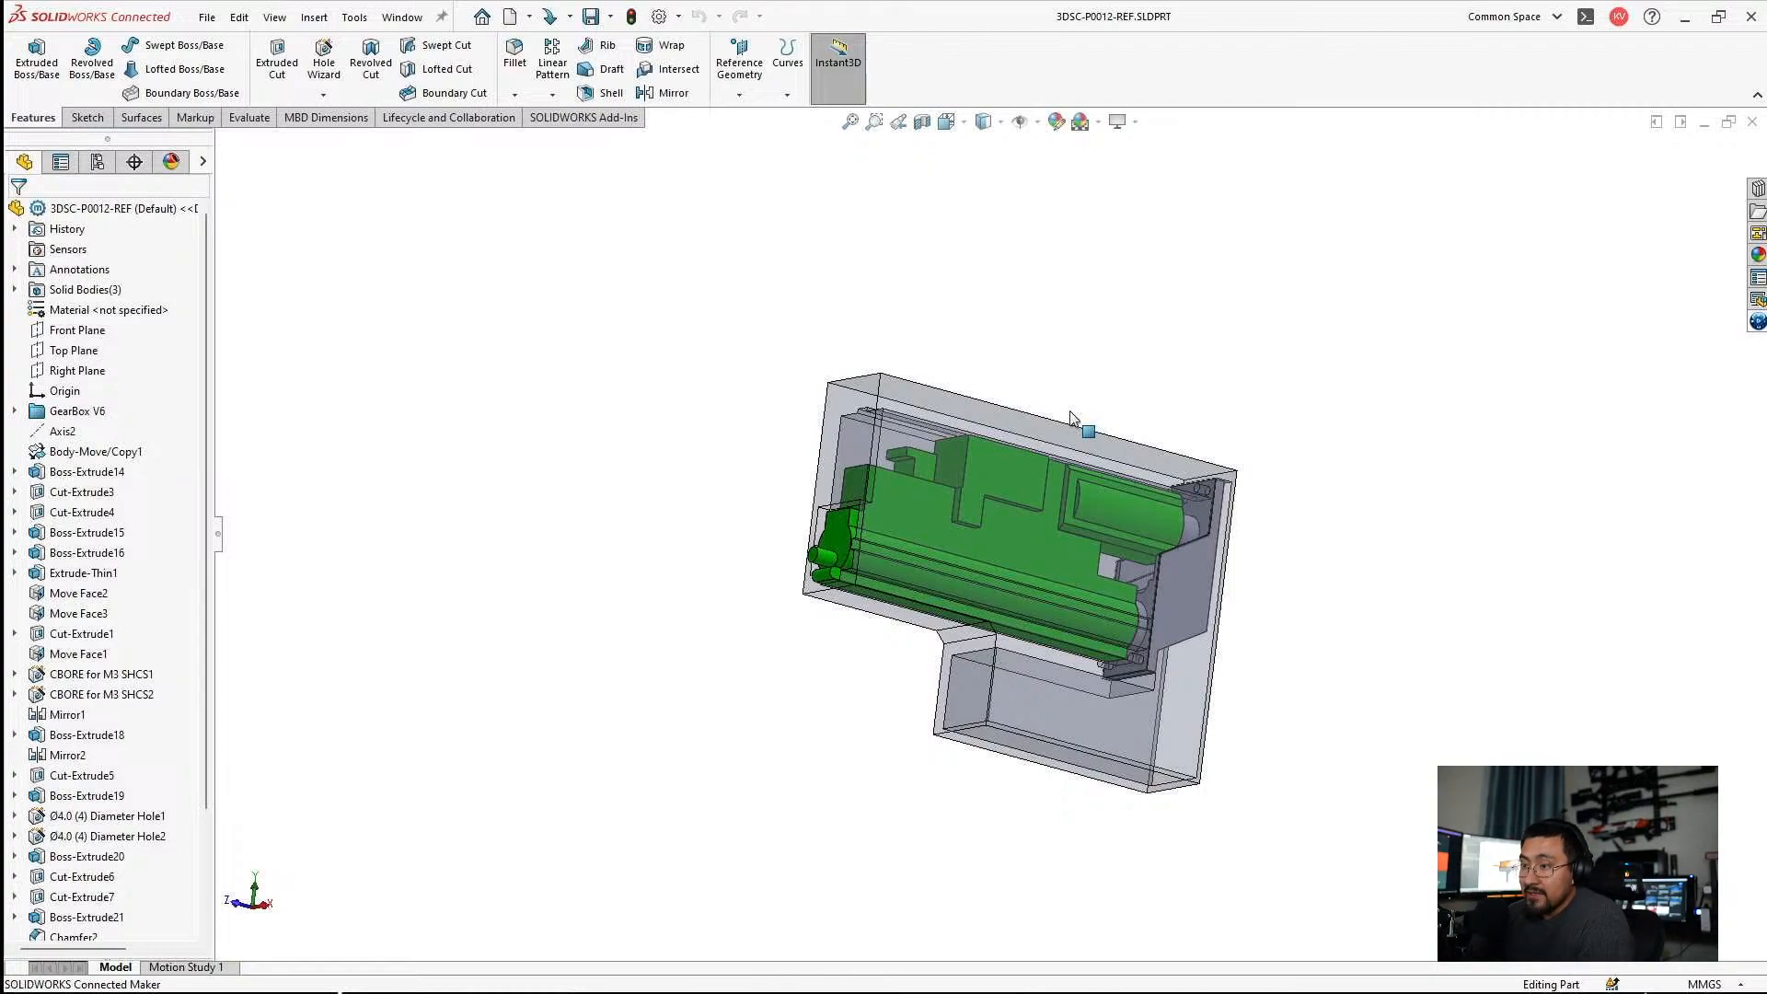
{"action": "middle_click_drag", "start_coordinate": [688, 381], "coordinate": [1061, 549]}
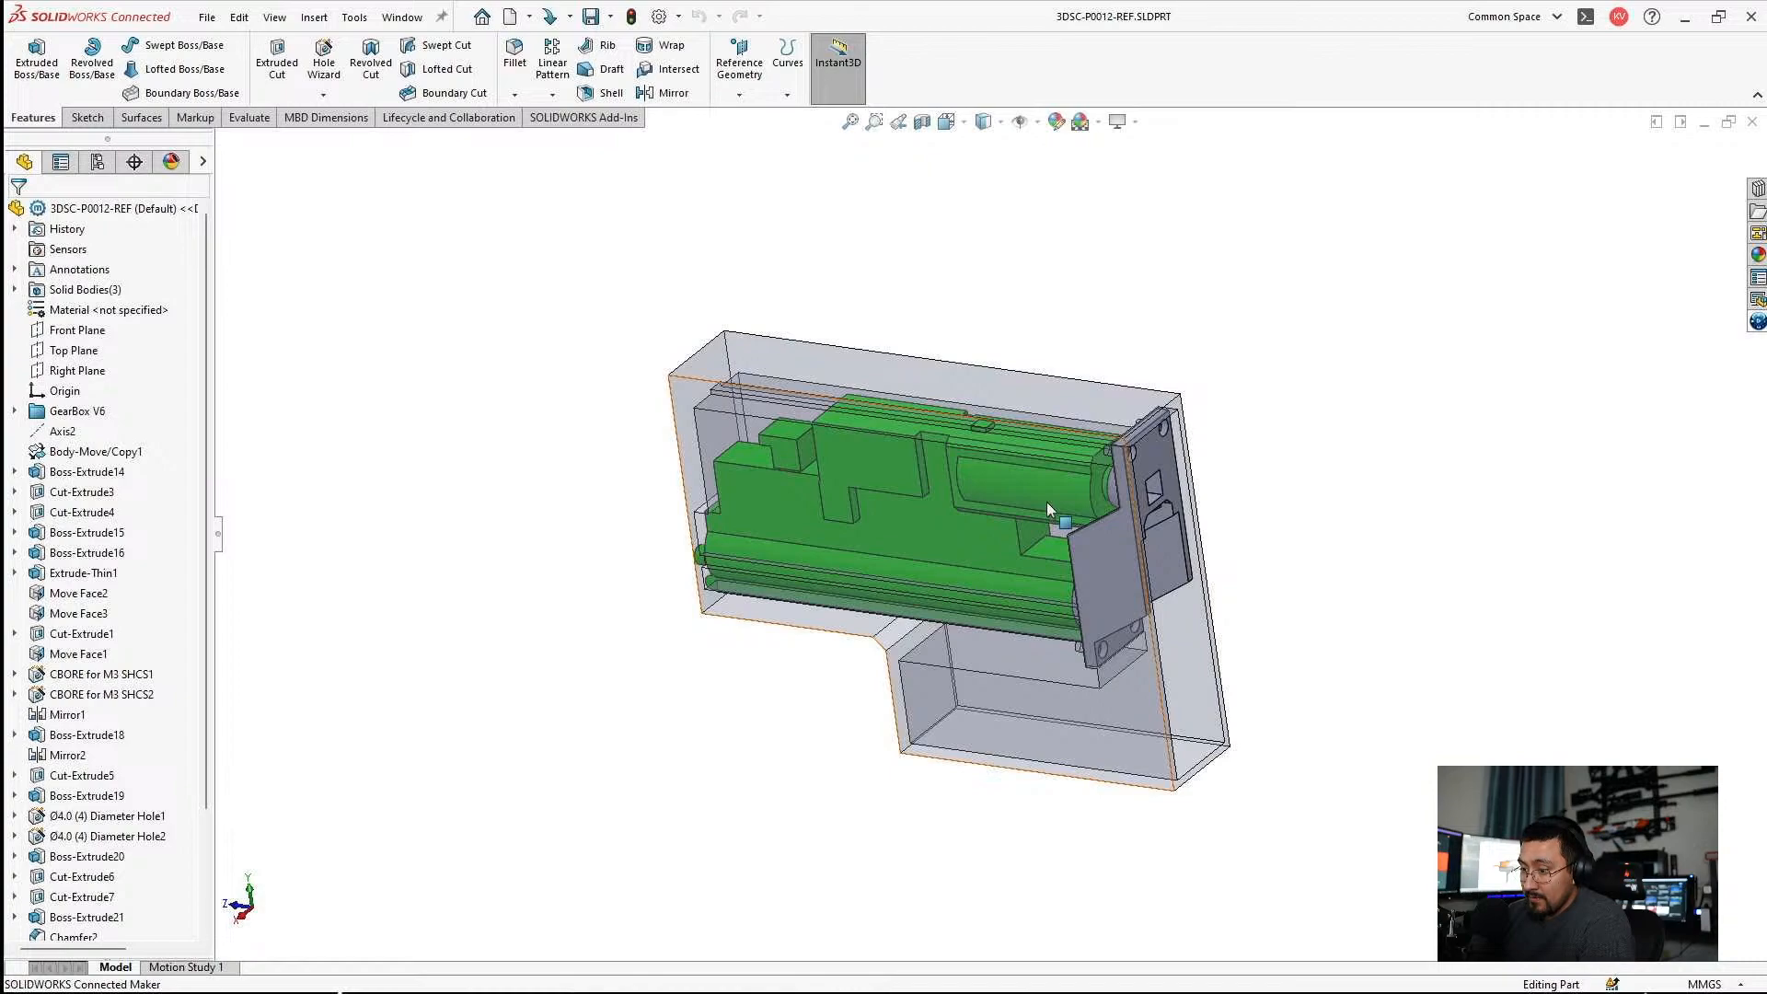
Start a sketch on the Right Plane and call up the Sketch Picture command.
{"action": "left_click", "coordinate": [74, 371]}
{"action": "left_click", "coordinate": [96, 341]}
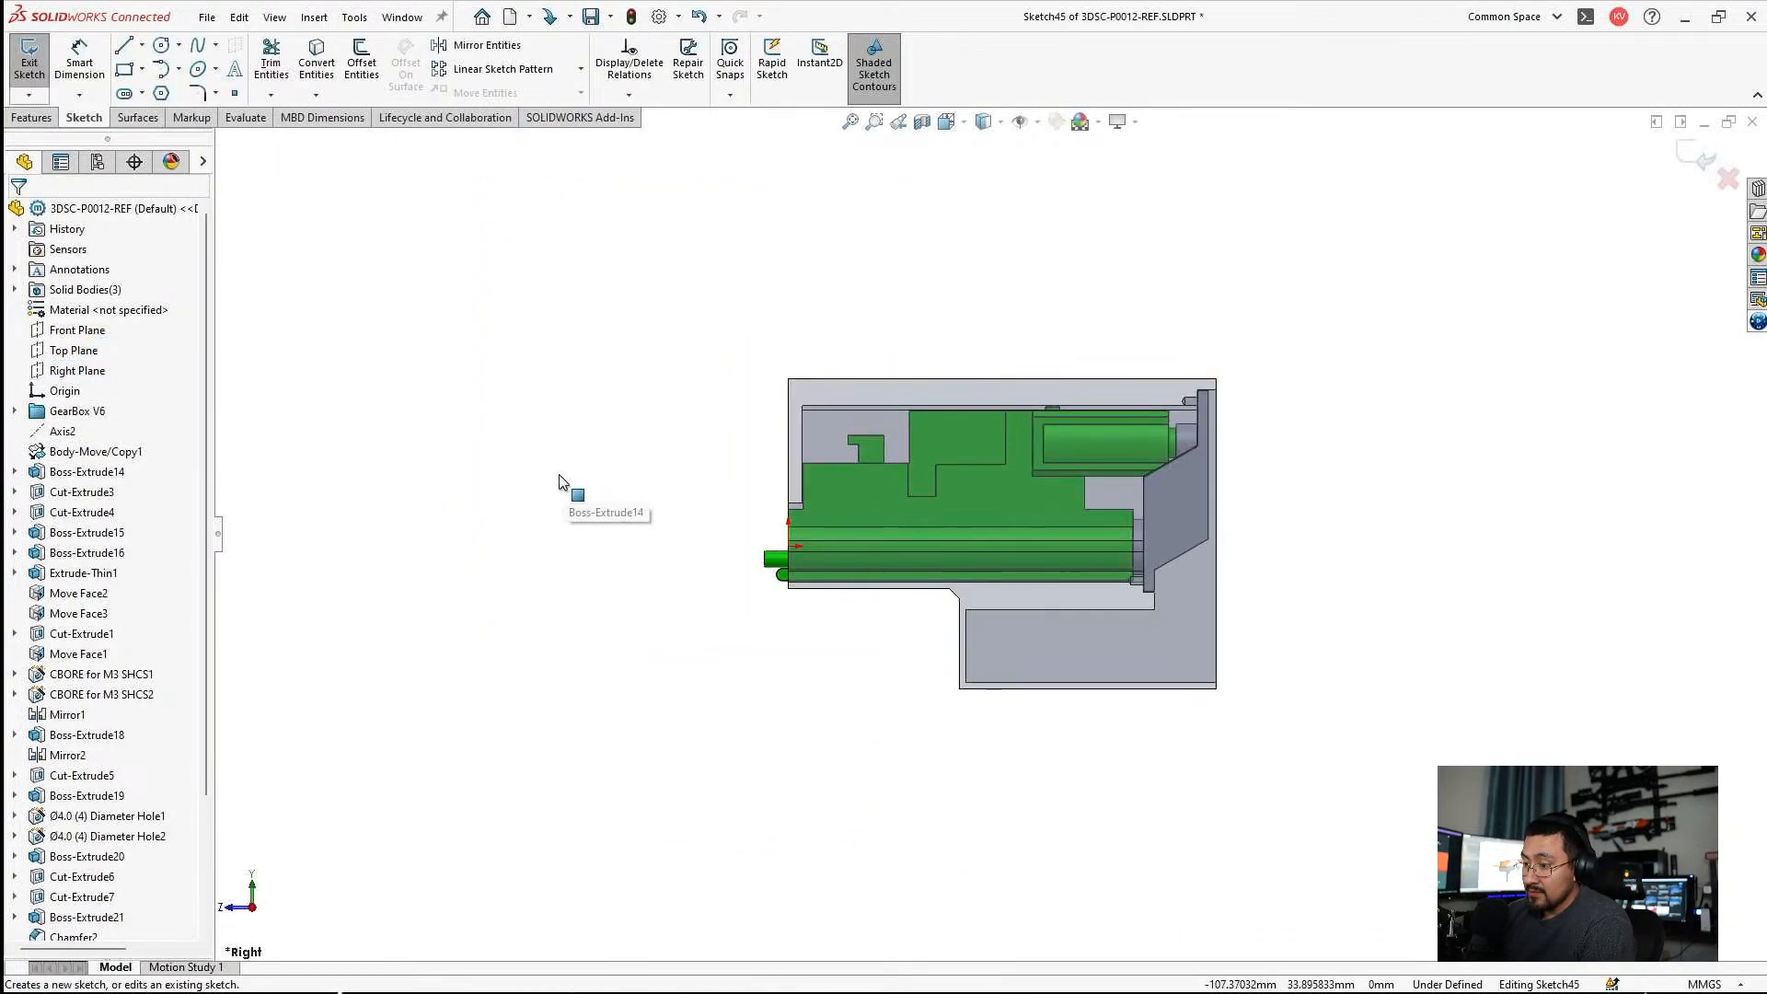
{"action": "left_click", "coordinate": [306, 19]}
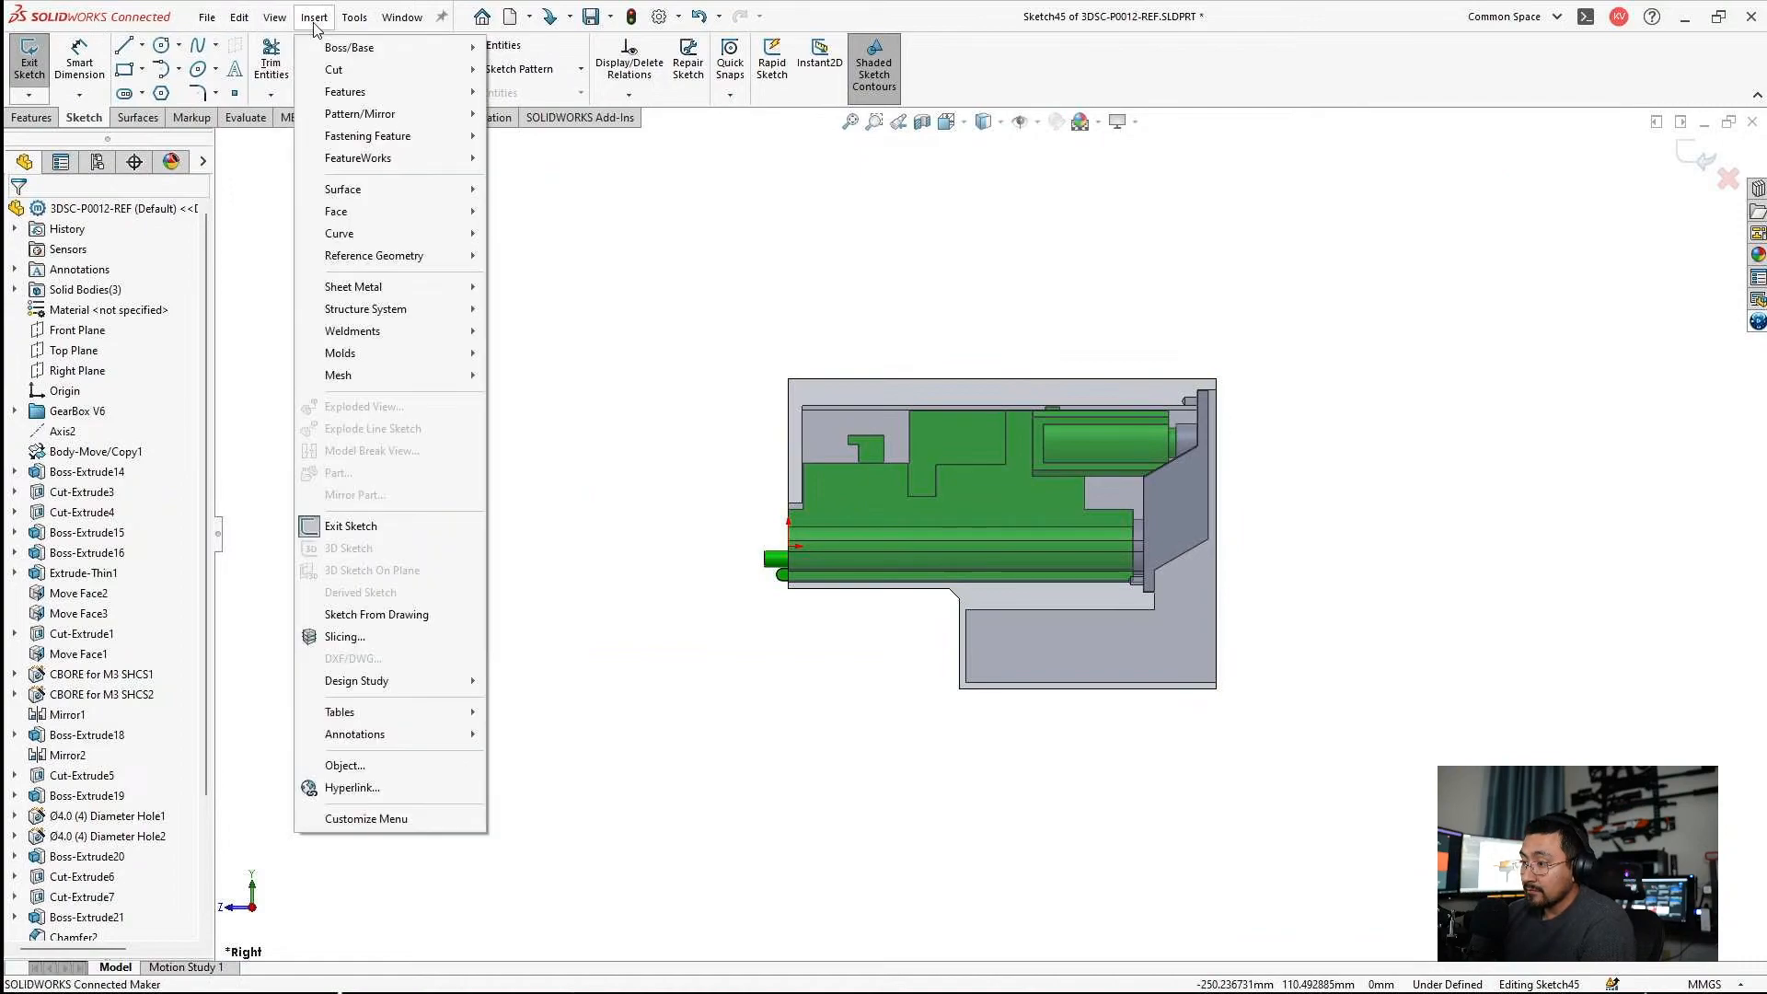
{"action": "left_click", "coordinate": [311, 19]}
{"action": "left_click", "coordinate": [314, 20]}
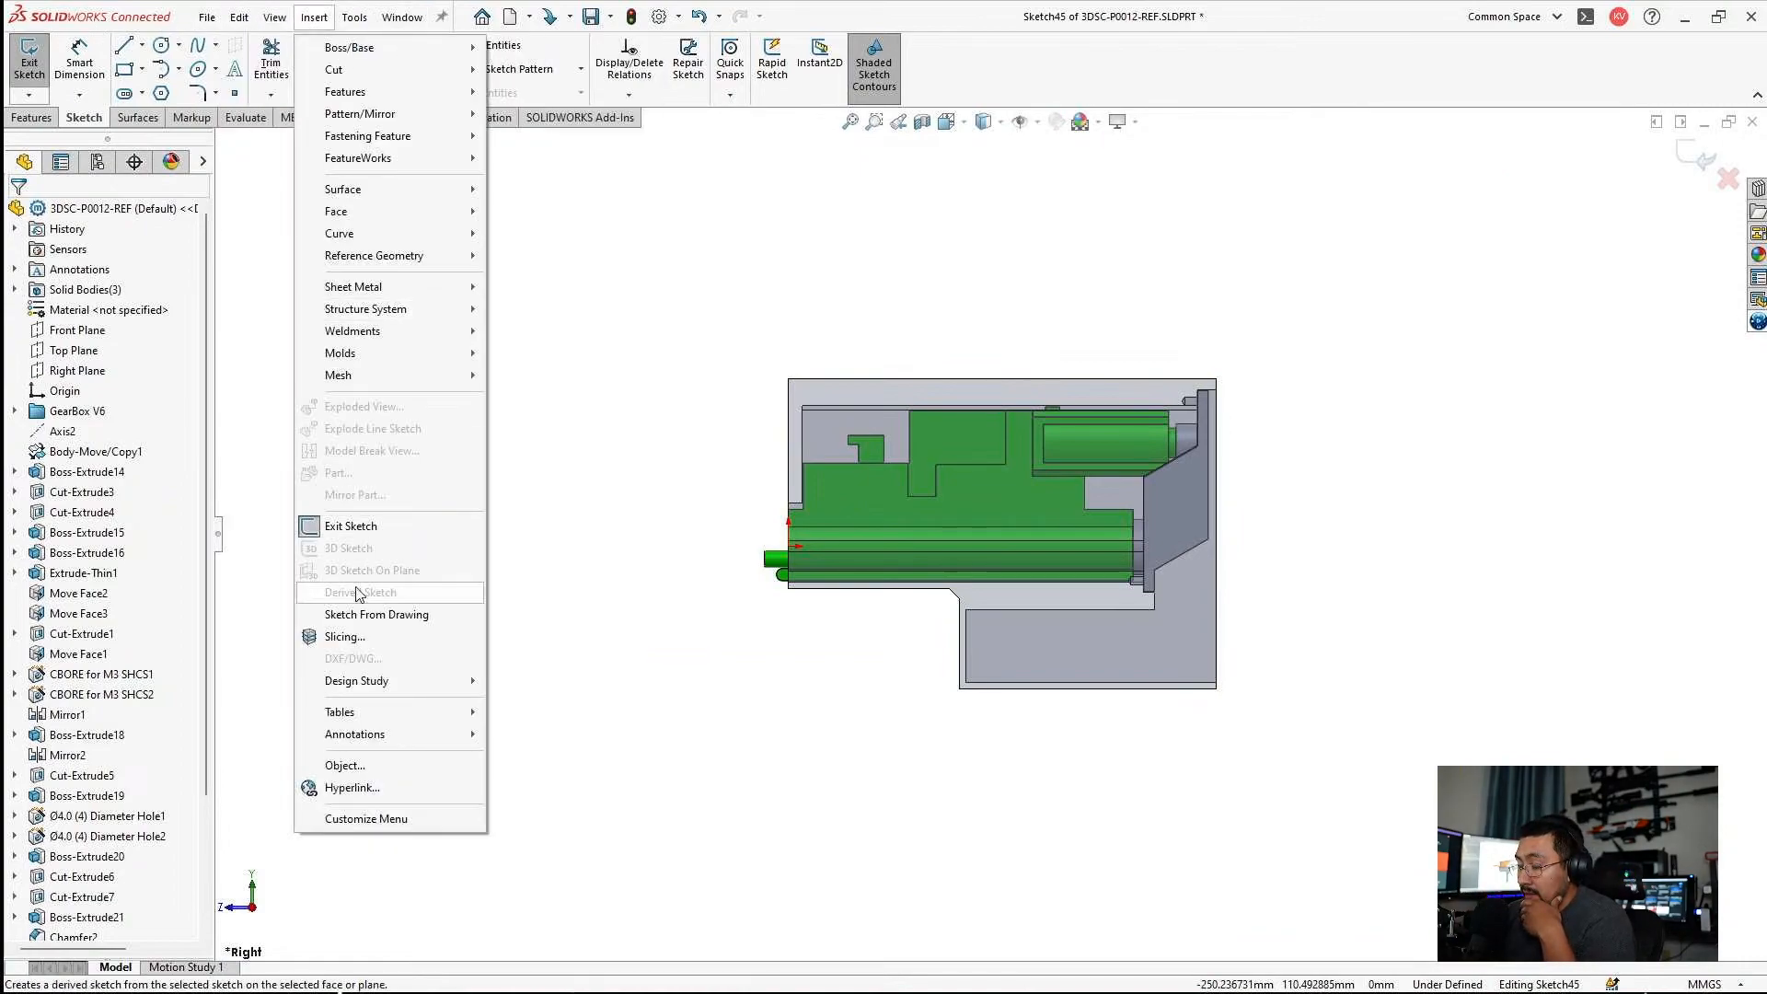
{"action": "left_click", "coordinate": [355, 16]}
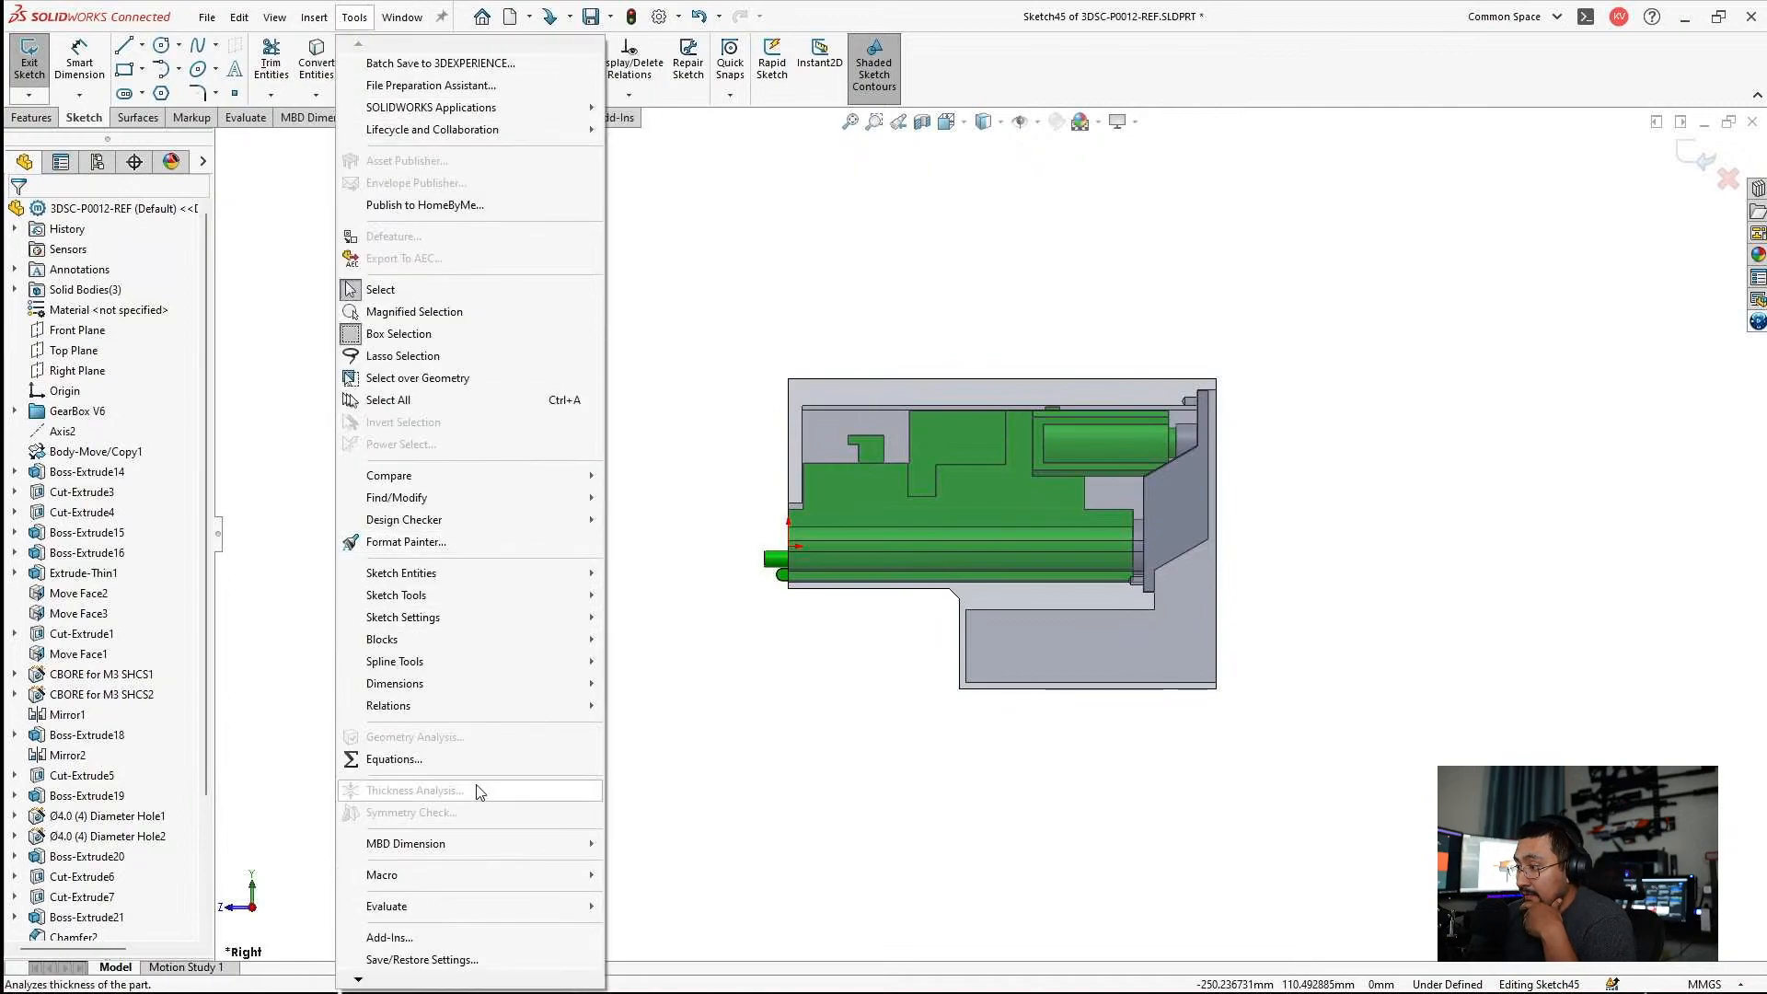
{"action": "mouse_move", "coordinate": [439, 601]}
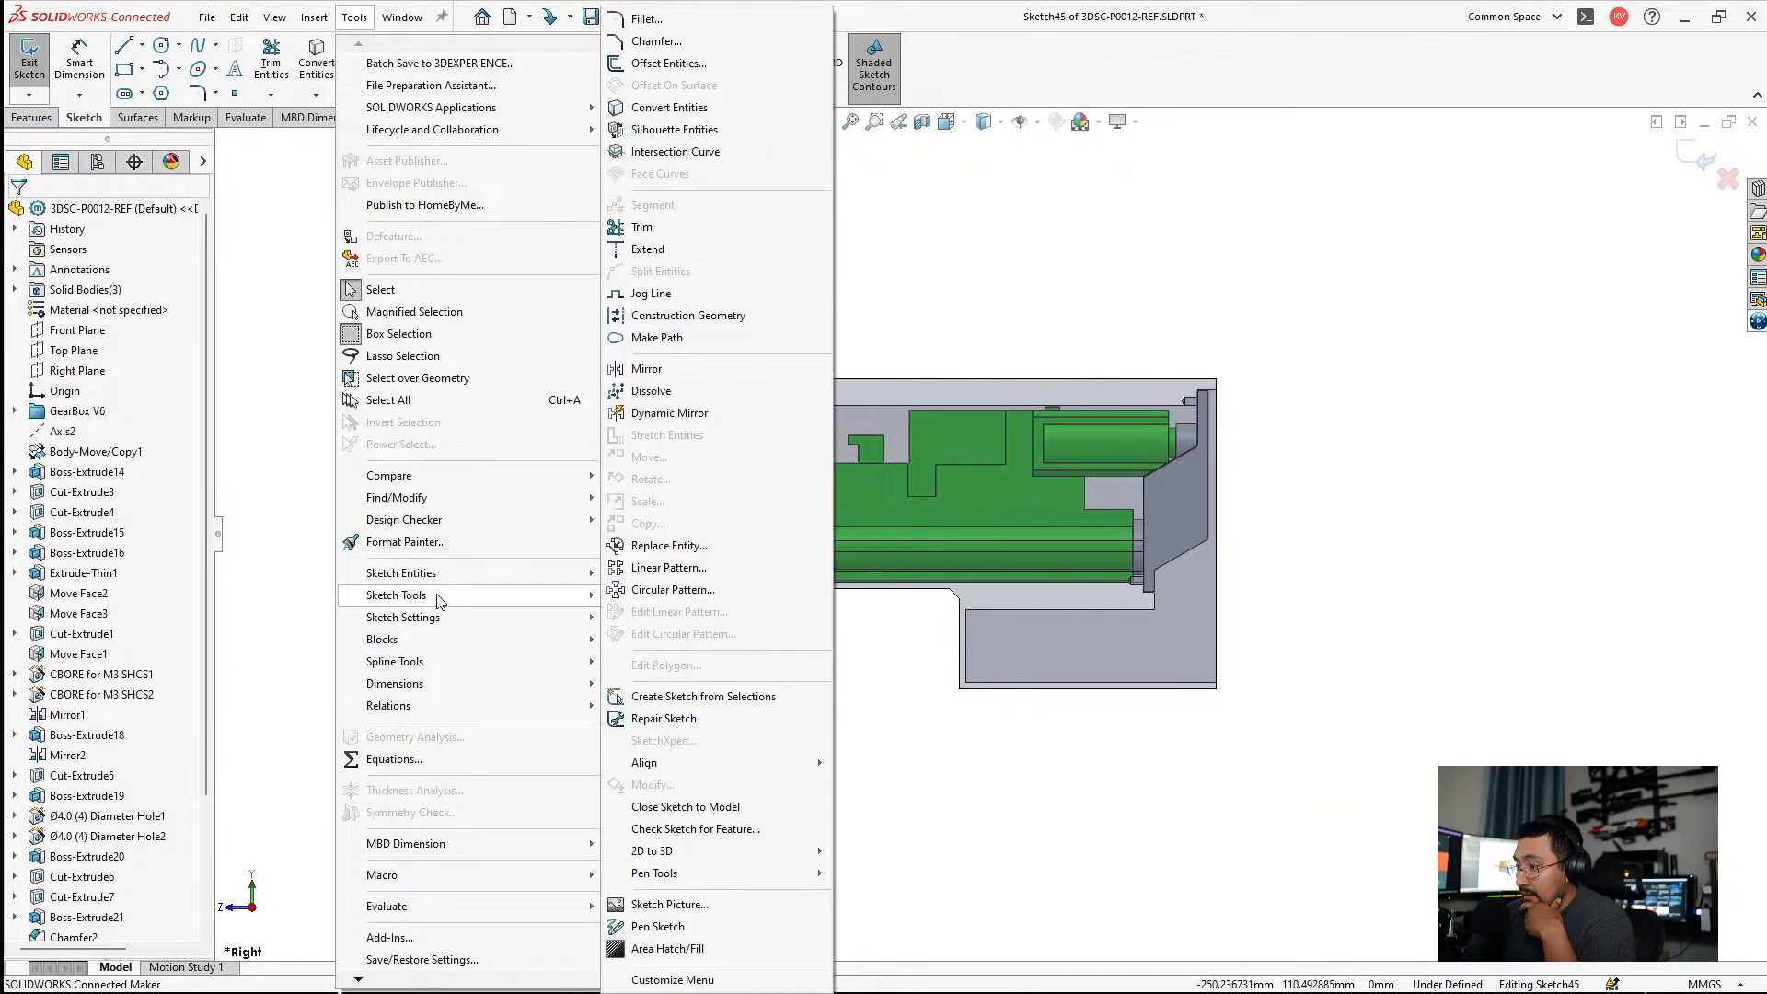
{"action": "left_click", "coordinate": [676, 909]}
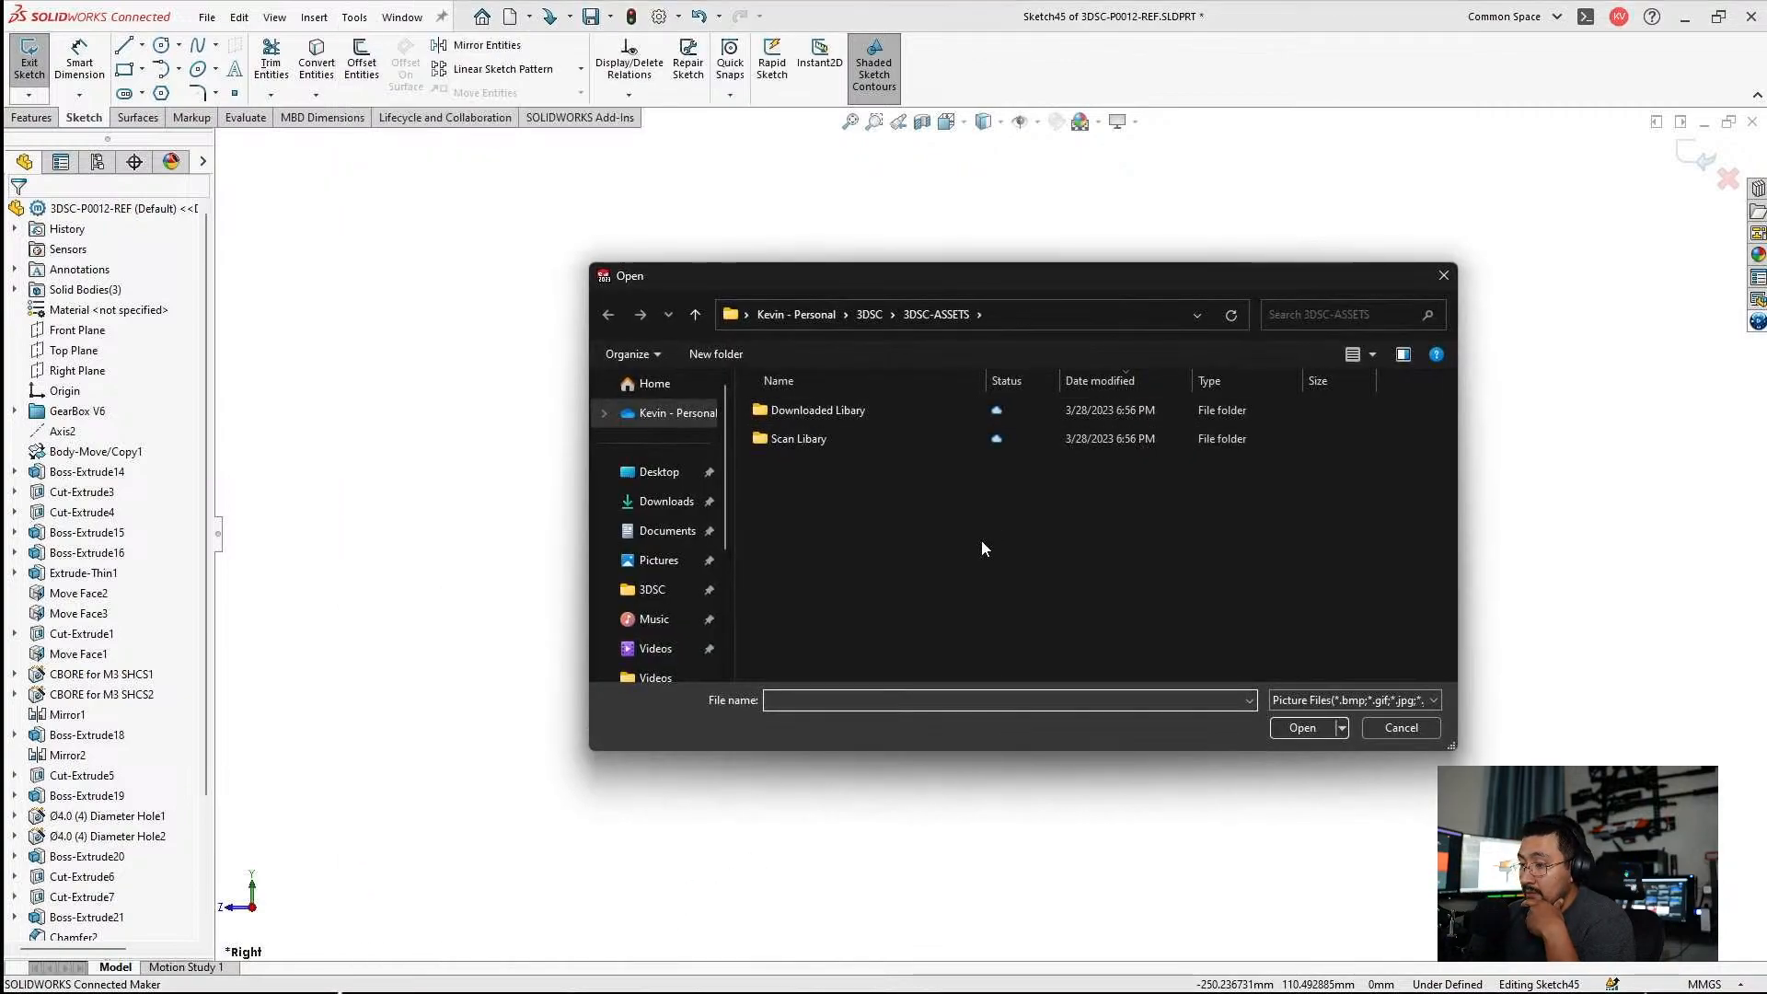
Insert the rifle image "Untitled (3)" from the 3DSC-P0012 Airsoft MA5D project folder as the sketch picture.
{"action": "left_click", "coordinate": [869, 314]}
{"action": "scroll", "coordinate": [921, 526], "scroll_direction": "down", "scroll_amount": 2}
{"action": "left_click", "coordinate": [796, 617]}
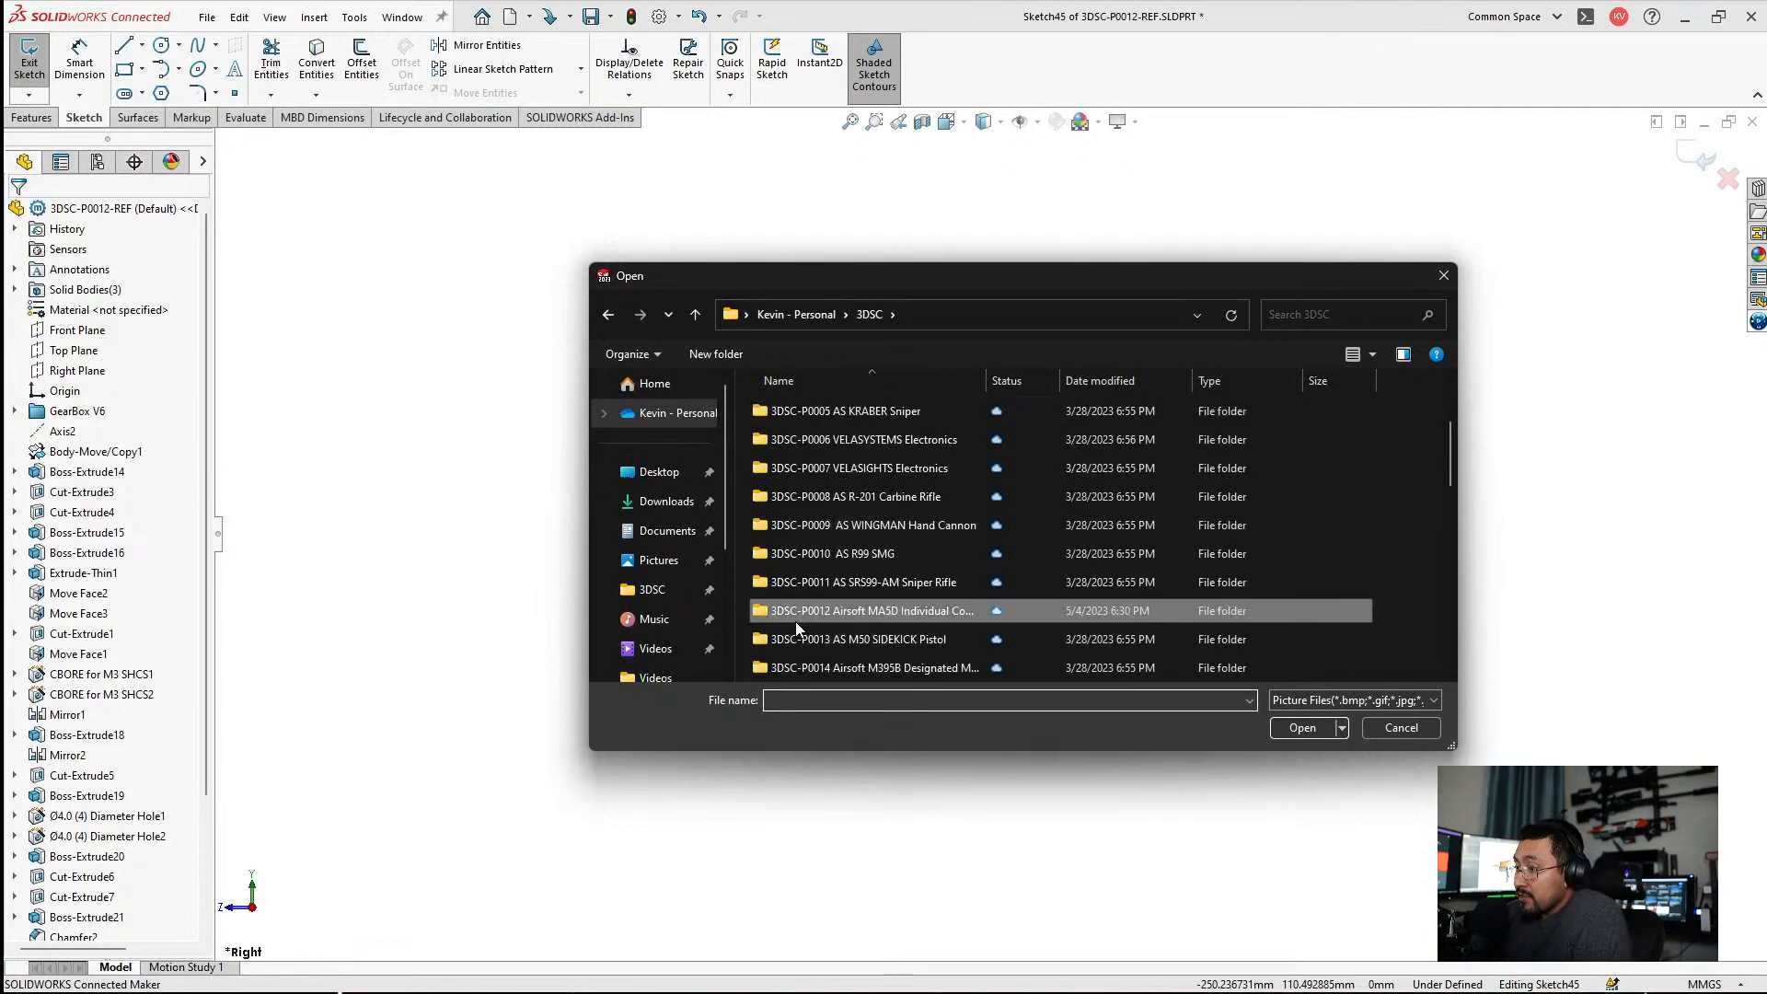
{"action": "double_click", "coordinate": [796, 617]}
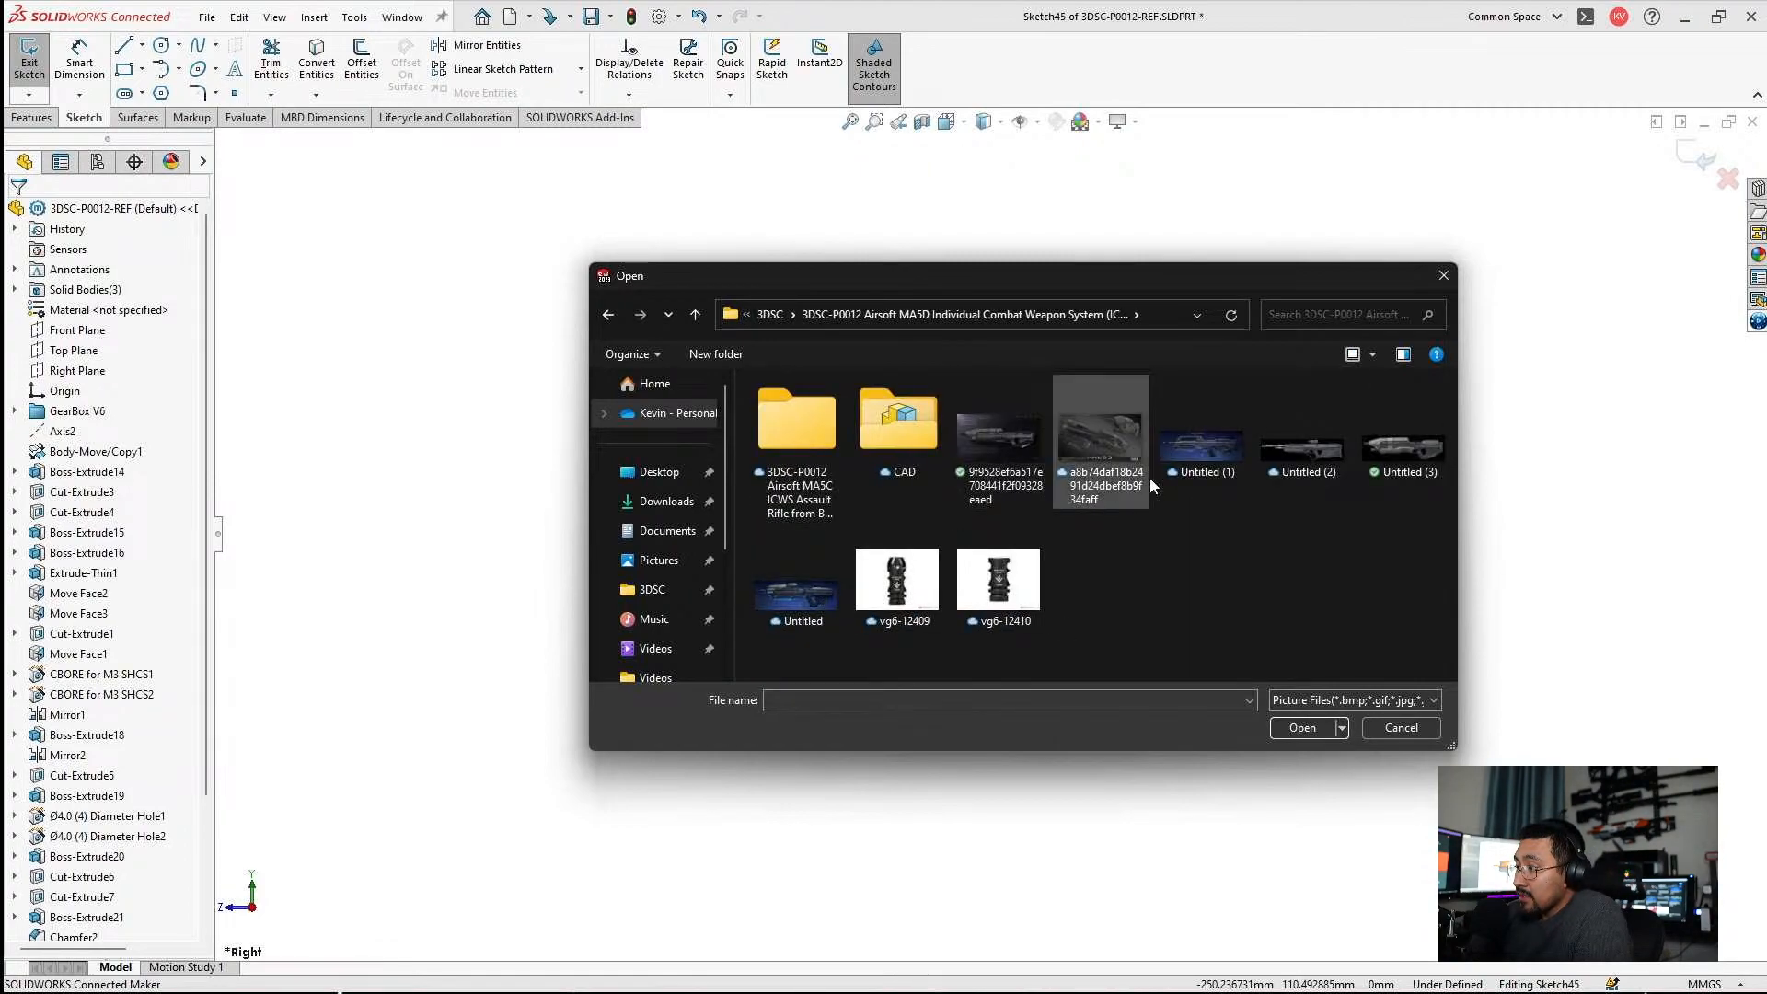
{"action": "double_click", "coordinate": [1377, 467]}
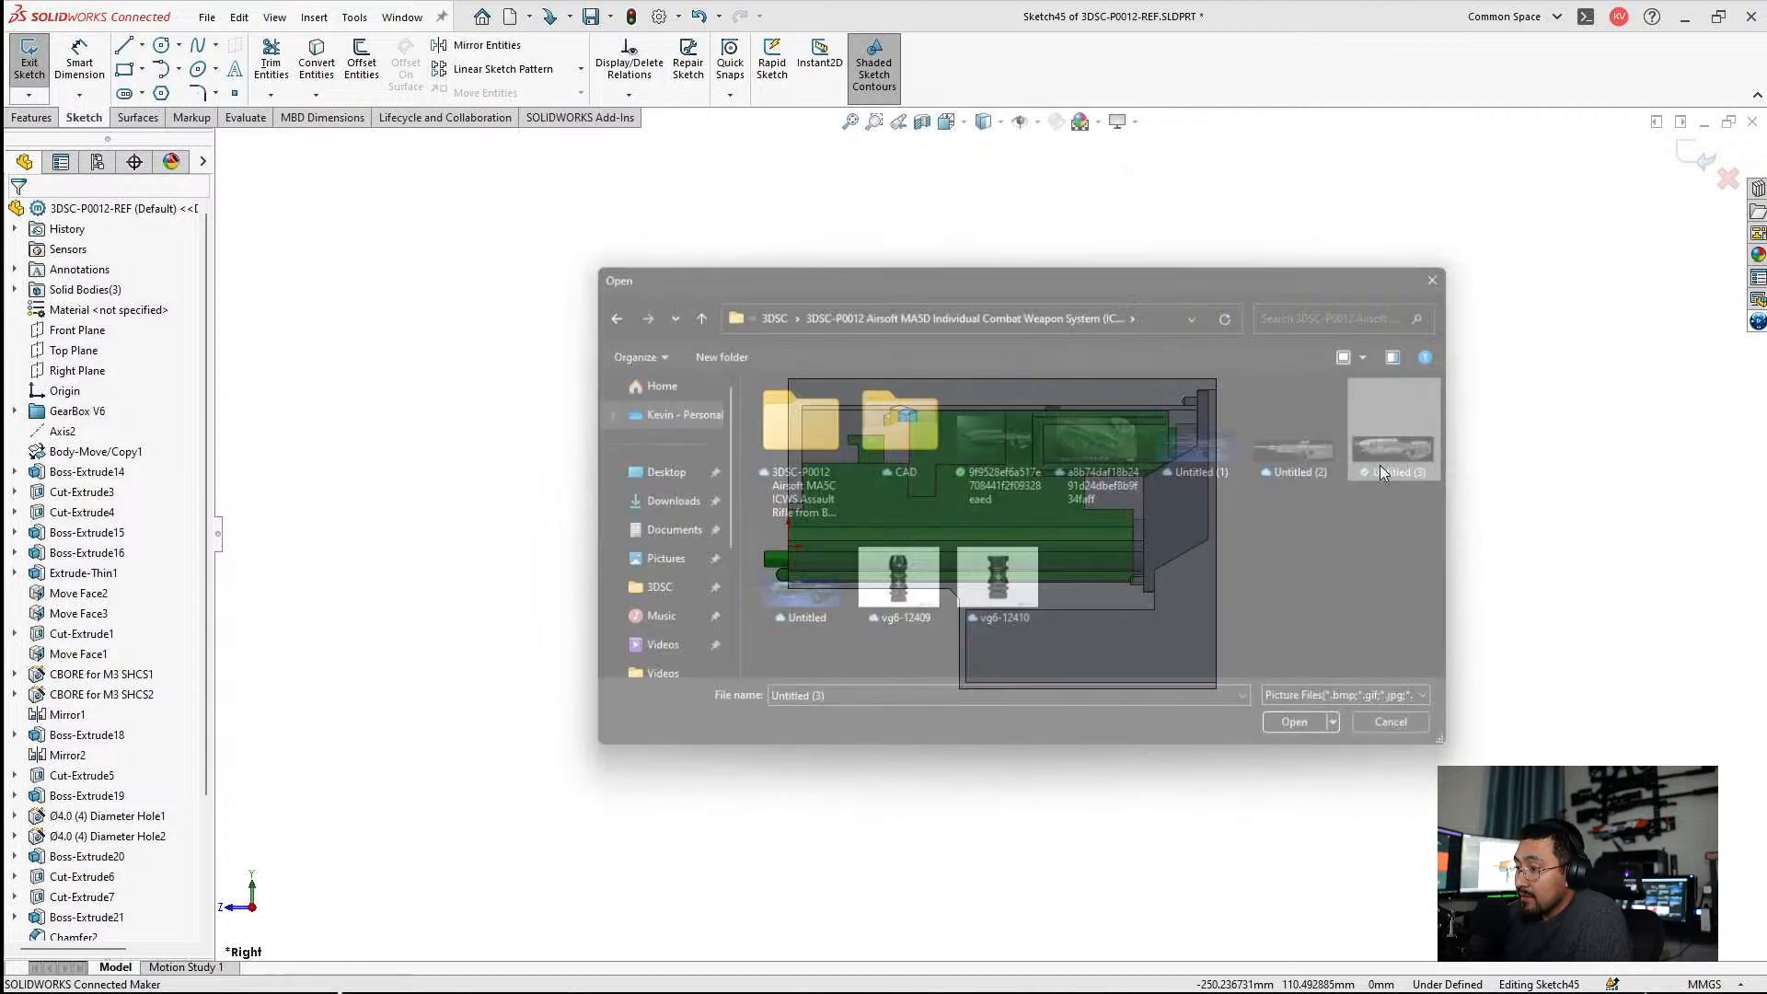
Move the rifle picture below the gearbox to about X -1249 mm, Y -664 mm and accept its placement.
{"action": "scroll", "coordinate": [962, 556], "scroll_direction": "up", "scroll_amount": 1}
{"action": "mouse_move", "coordinate": [1281, 472]}
{"action": "left_mouse_down"}
{"action": "mouse_move", "coordinate": [1044, 497]}
{"action": "mouse_move", "coordinate": [613, 635]}
{"action": "left_mouse_up"}
{"action": "scroll", "coordinate": [1026, 625], "scroll_direction": "down", "scroll_amount": 3}
{"action": "scroll", "coordinate": [1058, 589], "scroll_direction": "down", "scroll_amount": 2}
{"action": "mouse_move", "coordinate": [1057, 588]}
{"action": "left_mouse_down"}
{"action": "mouse_move", "coordinate": [844, 635]}
{"action": "mouse_move", "coordinate": [855, 645]}
{"action": "left_mouse_up"}
{"action": "scroll", "coordinate": [685, 560], "scroll_direction": "up", "scroll_amount": 6}
{"action": "mouse_move", "coordinate": [683, 559]}
{"action": "left_mouse_down"}
{"action": "mouse_move", "coordinate": [677, 621]}
{"action": "mouse_move", "coordinate": [709, 725]}
{"action": "left_mouse_up"}
{"action": "scroll", "coordinate": [681, 718], "scroll_direction": "up", "scroll_amount": 4}
{"action": "scroll", "coordinate": [609, 702], "scroll_direction": "down", "scroll_amount": 5}
{"action": "scroll", "coordinate": [1065, 486], "scroll_direction": "up", "scroll_amount": 3}
{"action": "scroll", "coordinate": [1264, 425], "scroll_direction": "down", "scroll_amount": 3}
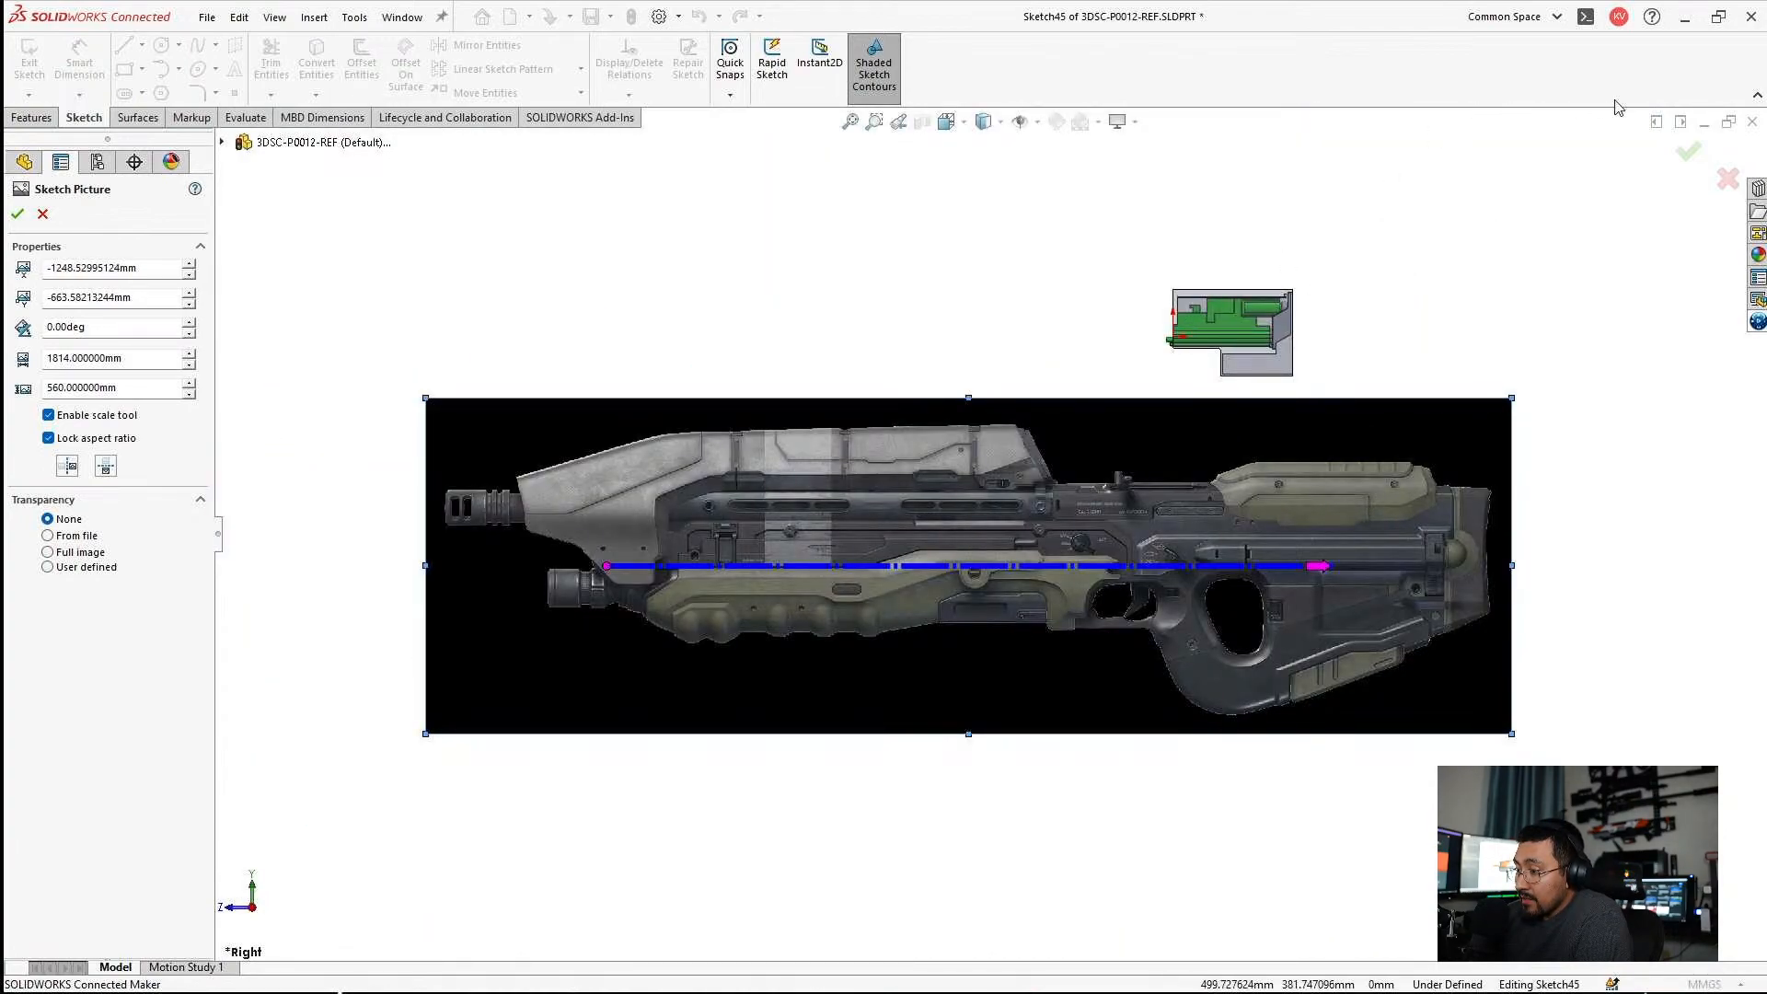
{"action": "left_click", "coordinate": [1687, 152]}
Sketch a horizontal centerline about 1338 mm long across the gearbox and move it up above the part.
{"action": "scroll", "coordinate": [931, 454], "scroll_direction": "up", "scroll_amount": 1}
{"action": "scroll", "coordinate": [1103, 444], "scroll_direction": "down", "scroll_amount": 6}
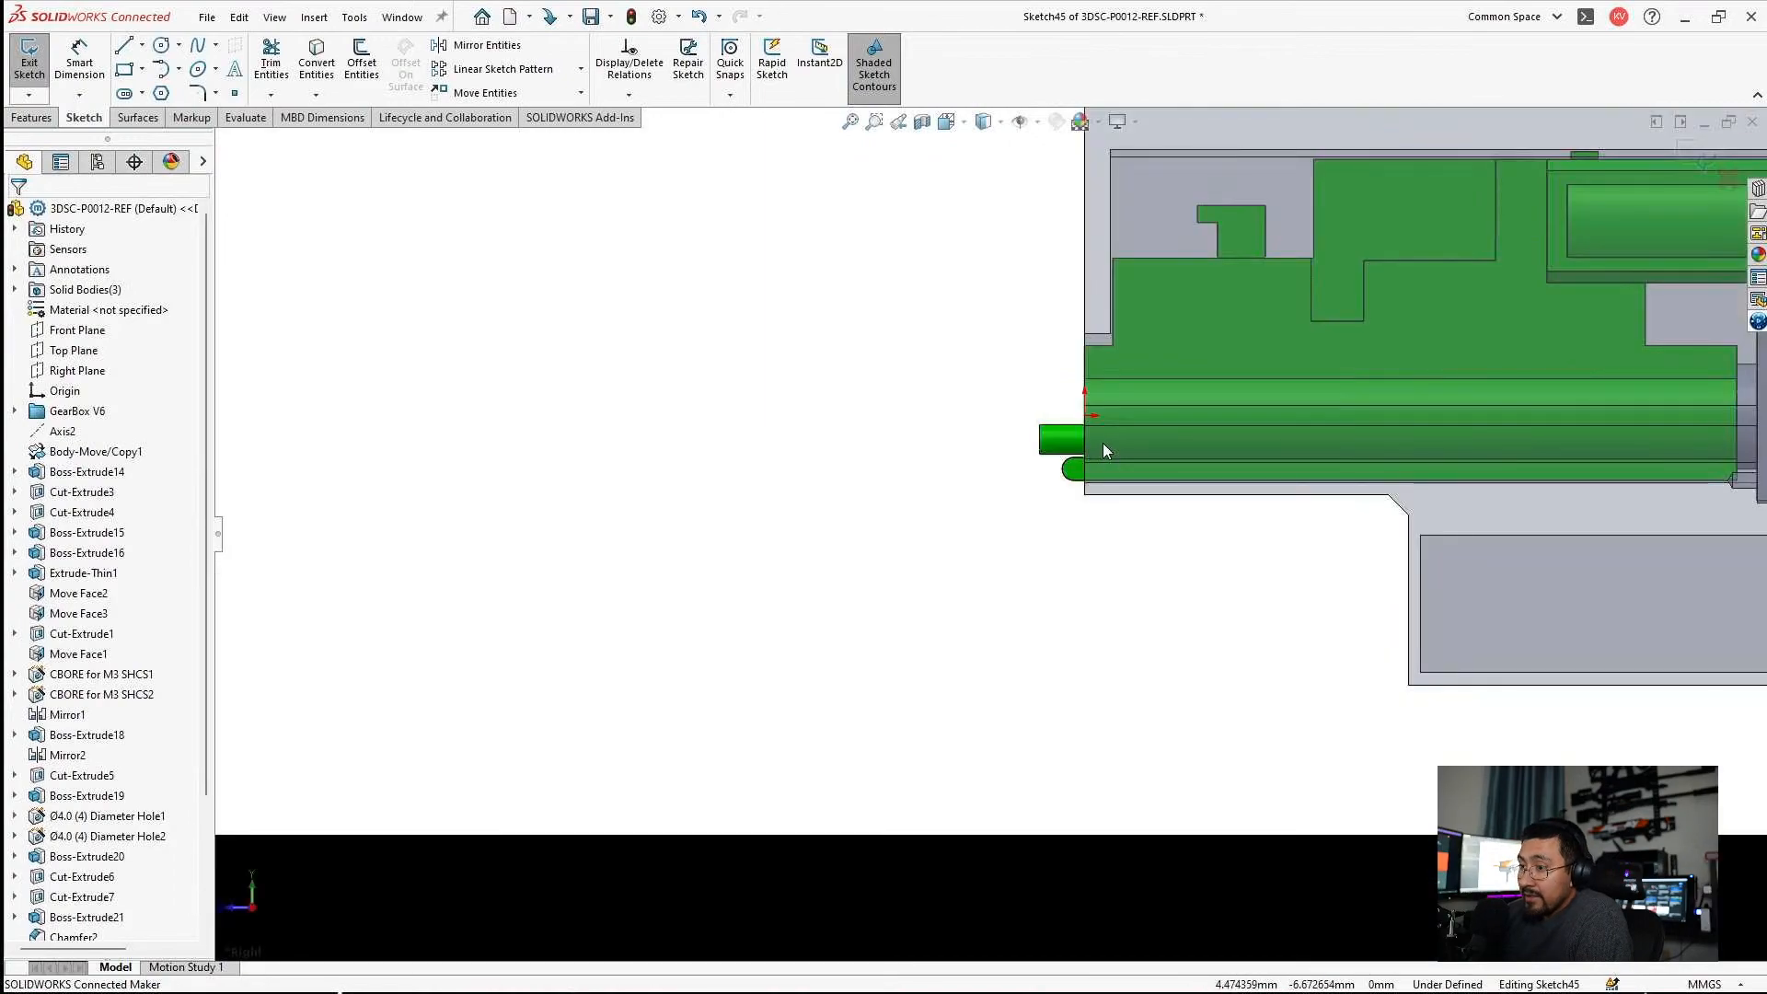
{"action": "scroll", "coordinate": [797, 471], "scroll_direction": "up", "scroll_amount": 2}
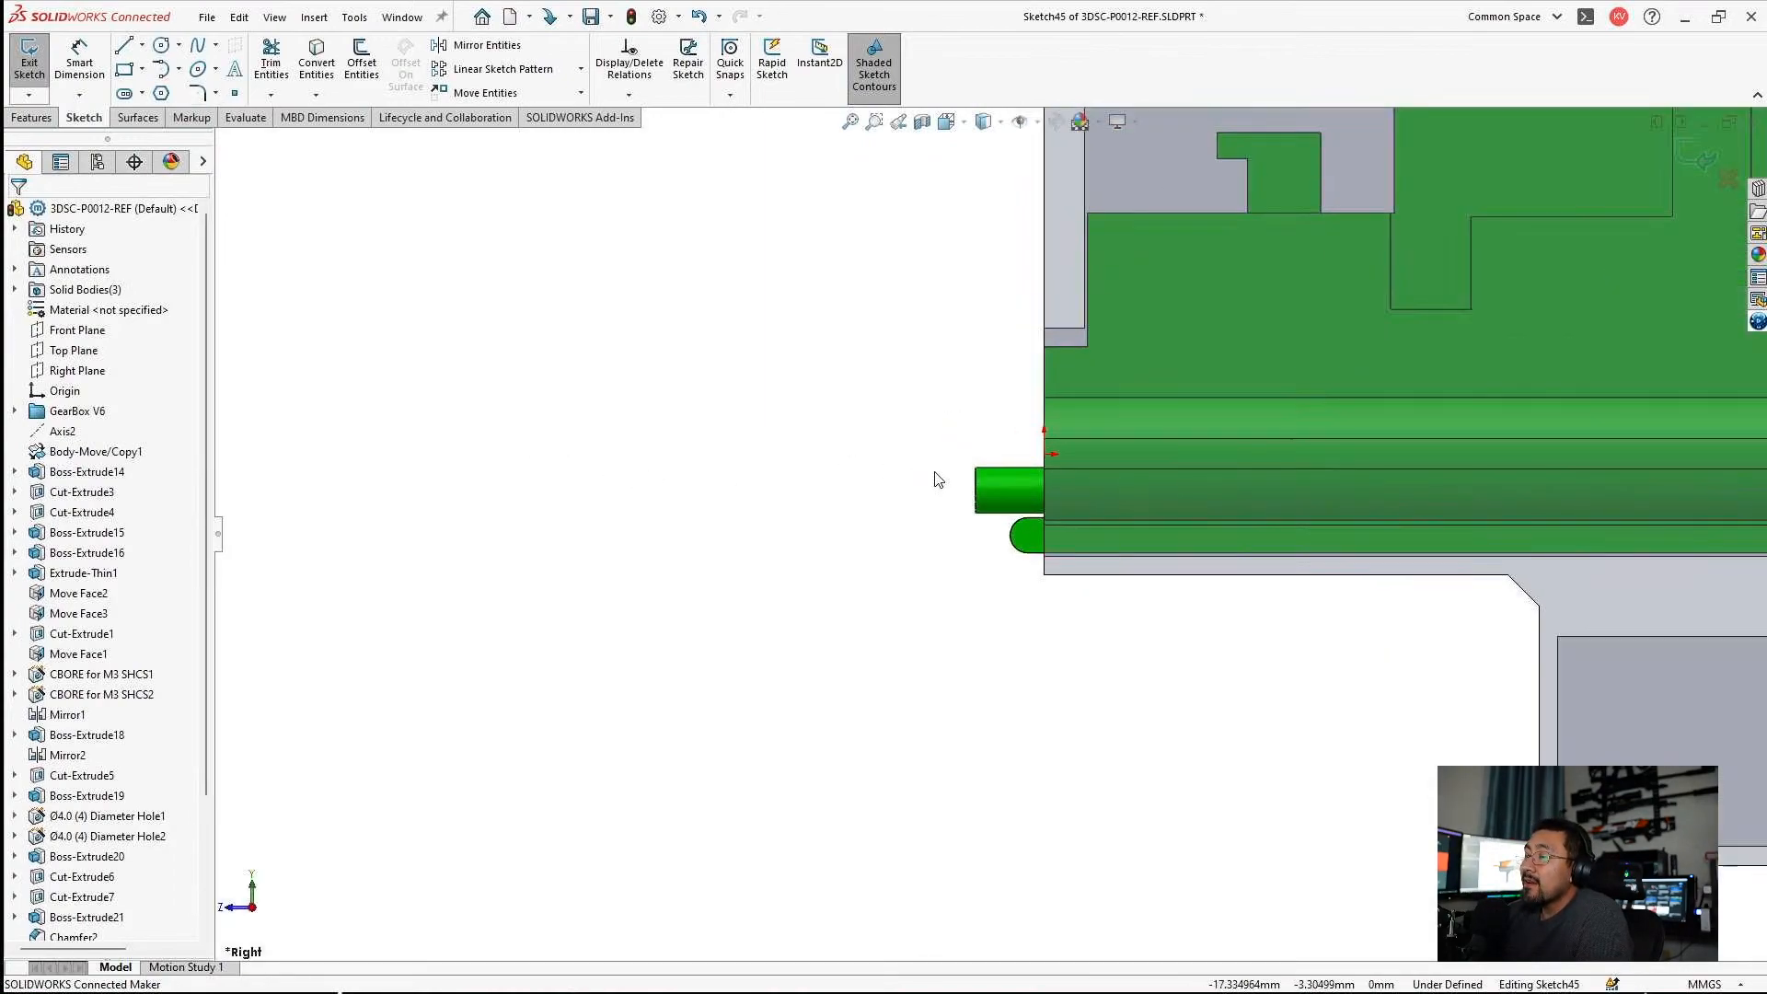
{"action": "scroll", "coordinate": [472, 319], "scroll_direction": "up", "scroll_amount": 1}
{"action": "left_click", "coordinate": [142, 45]}
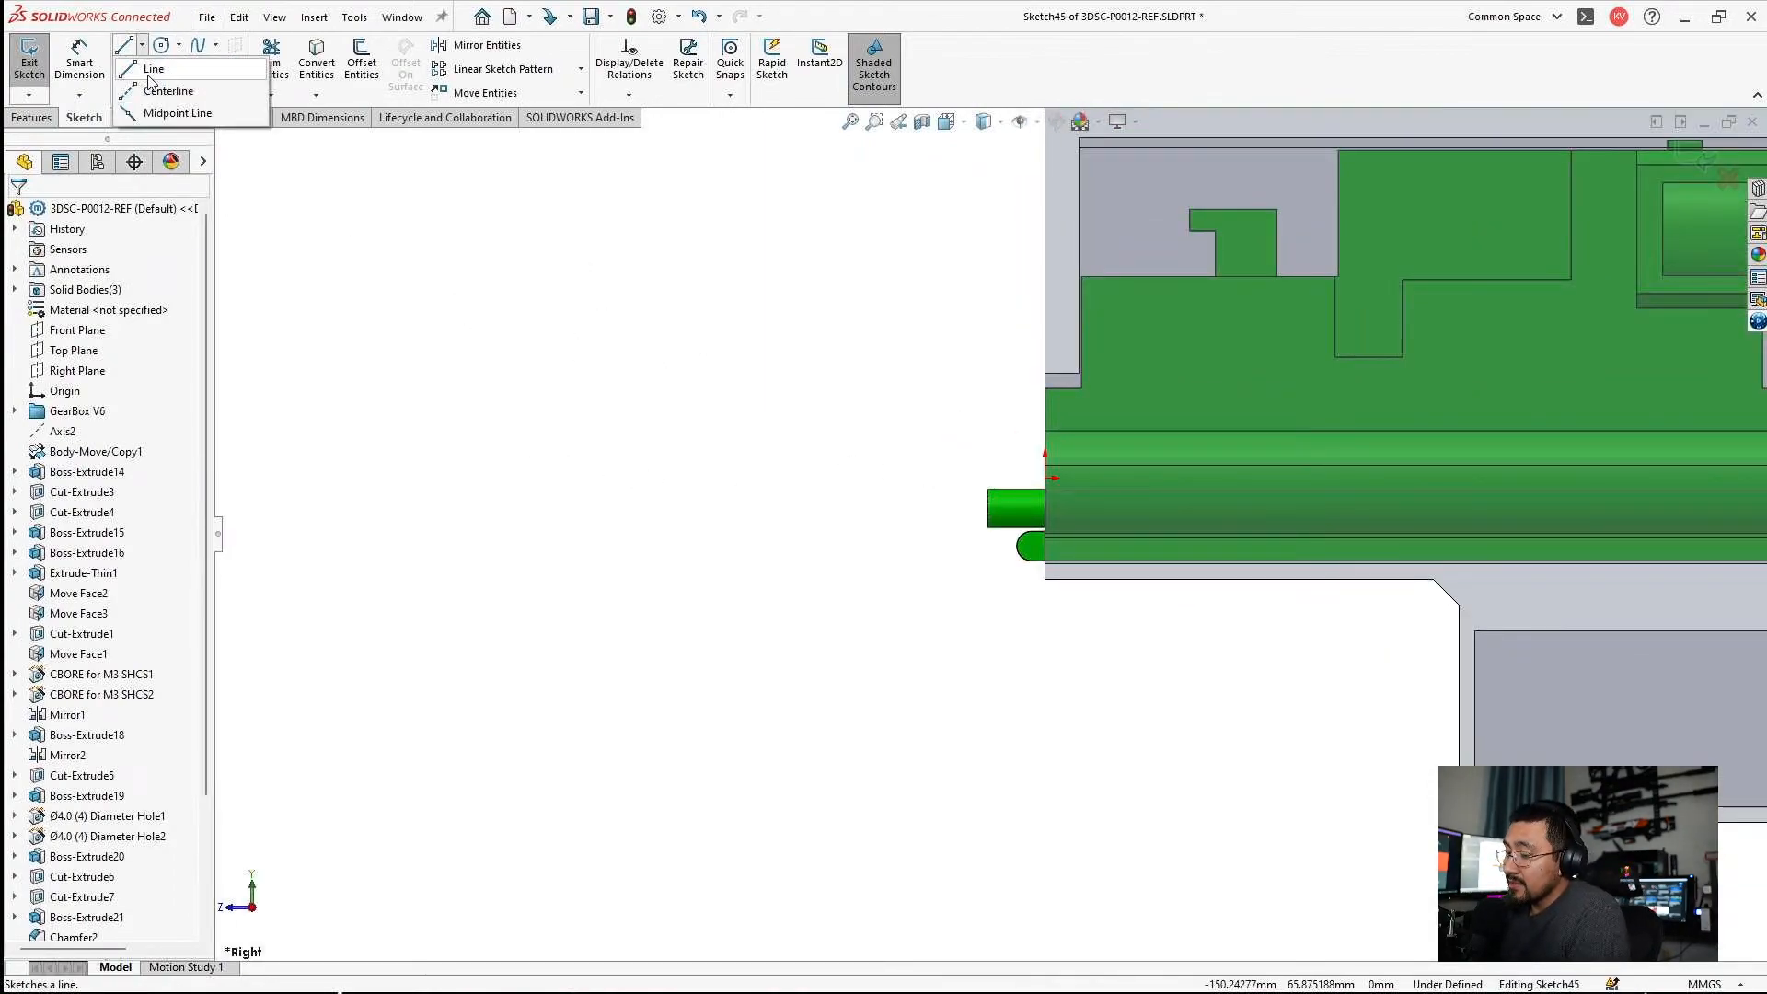
{"action": "left_click", "coordinate": [164, 91]}
{"action": "scroll", "coordinate": [1031, 561], "scroll_direction": "up", "scroll_amount": 4}
{"action": "scroll", "coordinate": [975, 552], "scroll_direction": "up", "scroll_amount": 4}
{"action": "left_click", "coordinate": [498, 498]}
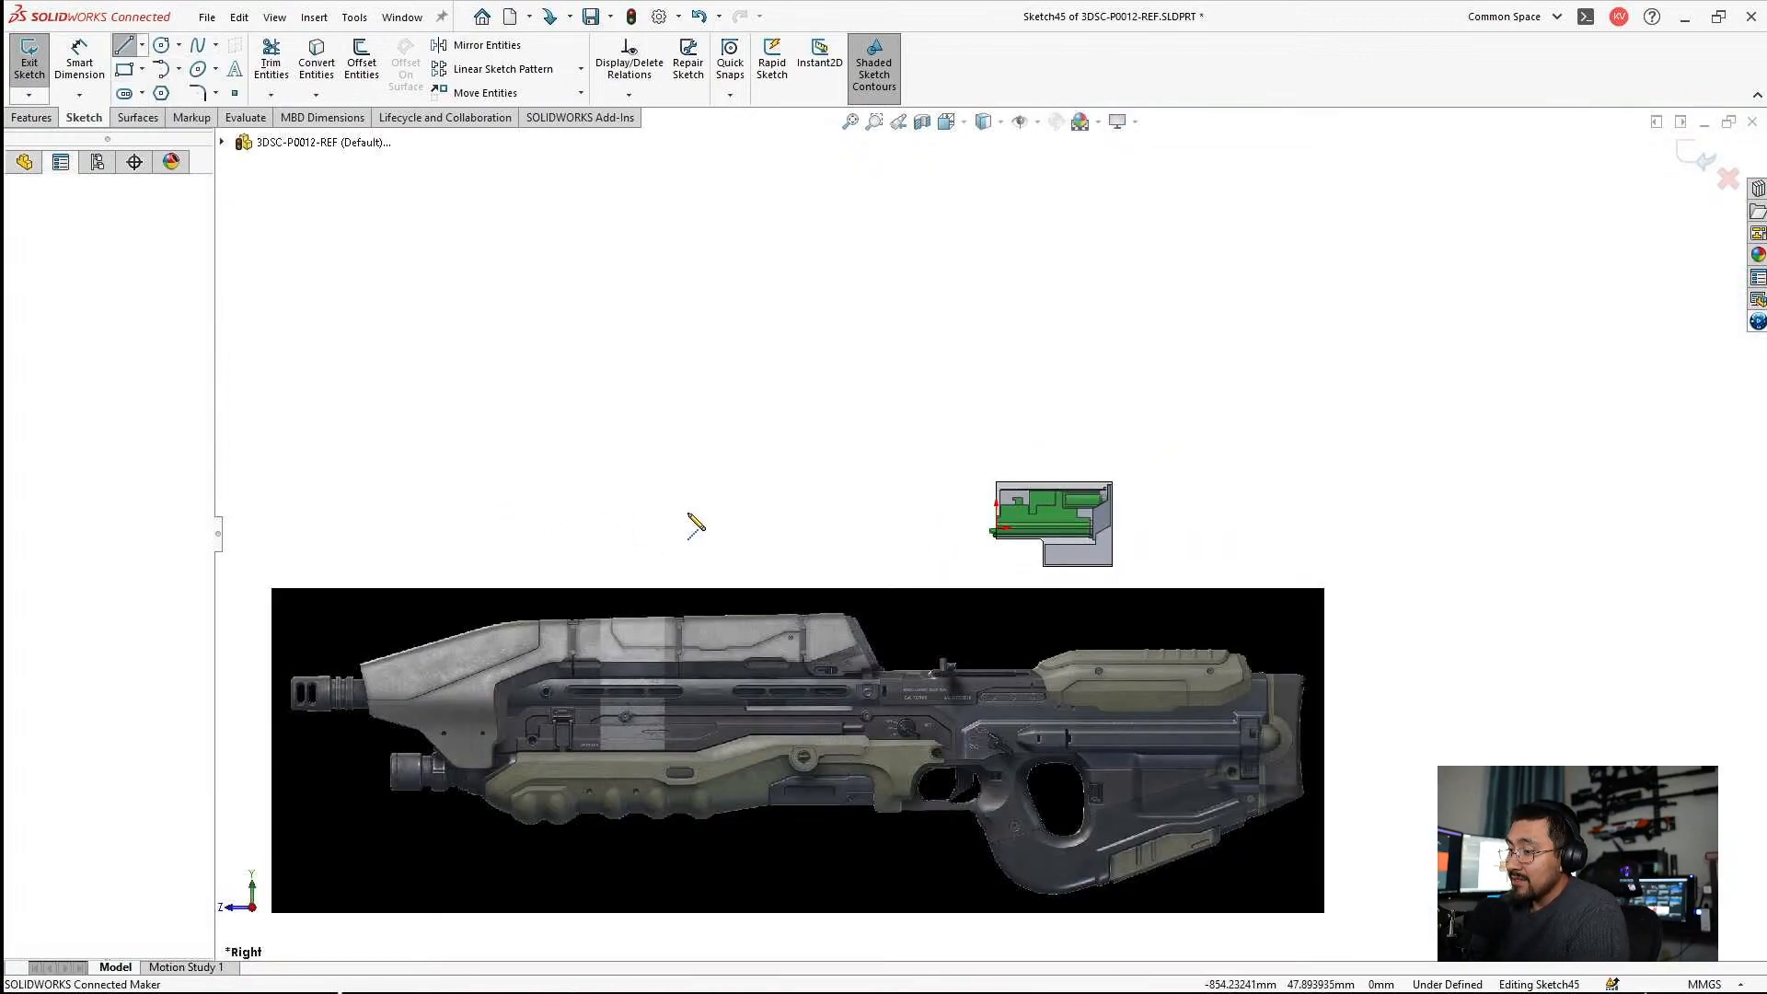
{"action": "left_click", "coordinate": [1275, 500]}
{"action": "key", "text": "Escape"}
{"action": "scroll", "coordinate": [1164, 513], "scroll_direction": "down", "scroll_amount": 3}
{"action": "scroll", "coordinate": [985, 523], "scroll_direction": "up", "scroll_amount": 3}
{"action": "scroll", "coordinate": [741, 514], "scroll_direction": "down", "scroll_amount": 1}
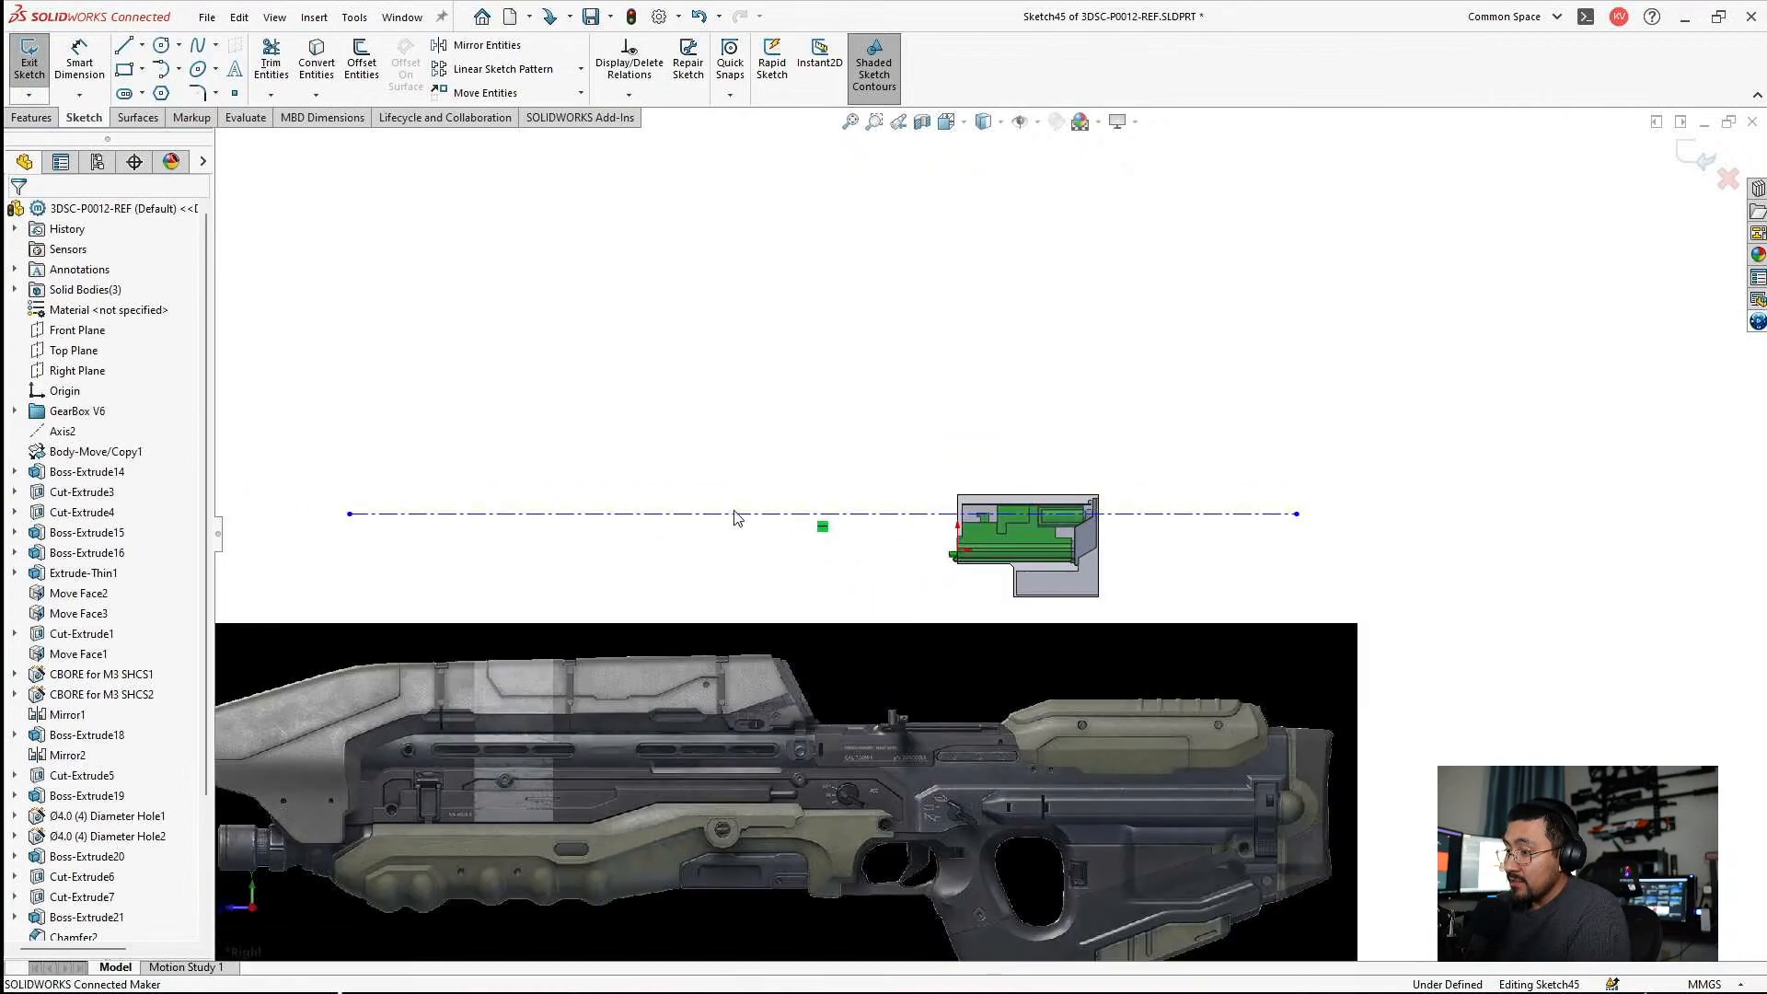
{"action": "left_click_drag", "start_coordinate": [697, 514], "coordinate": [698, 424]}
{"action": "key", "text": "Escape"}
Dimension the centerline's overall length and set it to 38 in.
{"action": "left_click", "coordinate": [79, 63]}
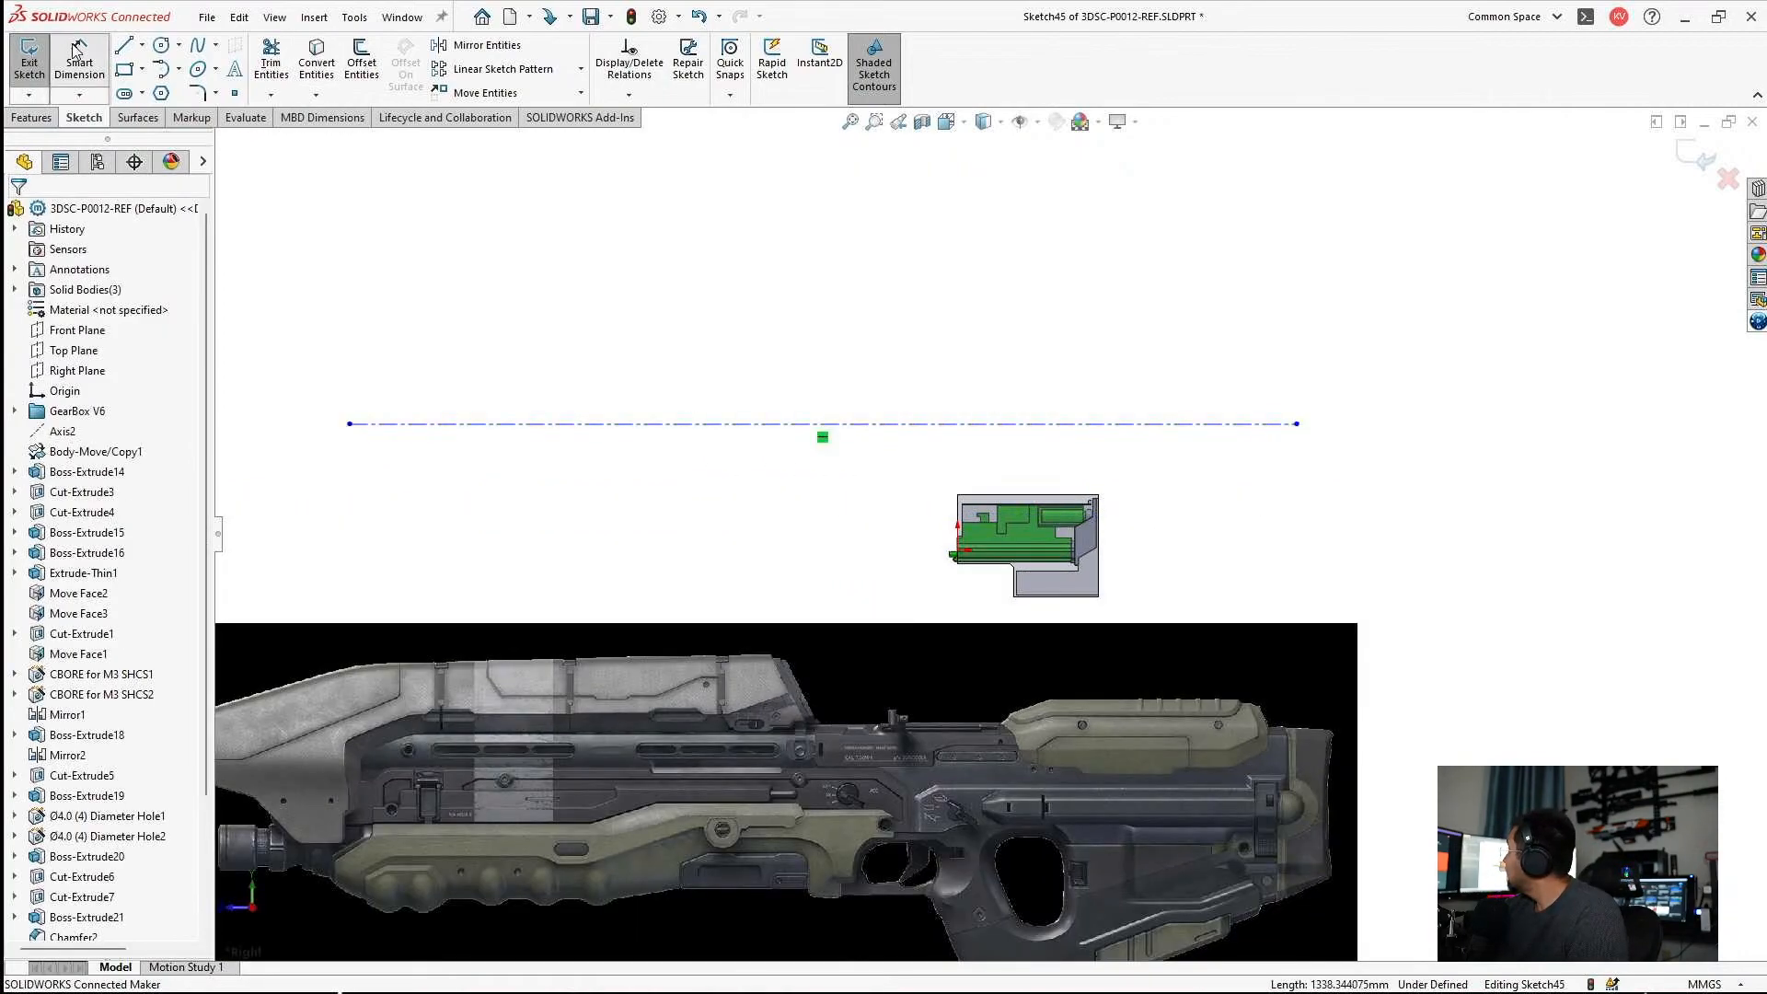
{"action": "left_click", "coordinate": [723, 424]}
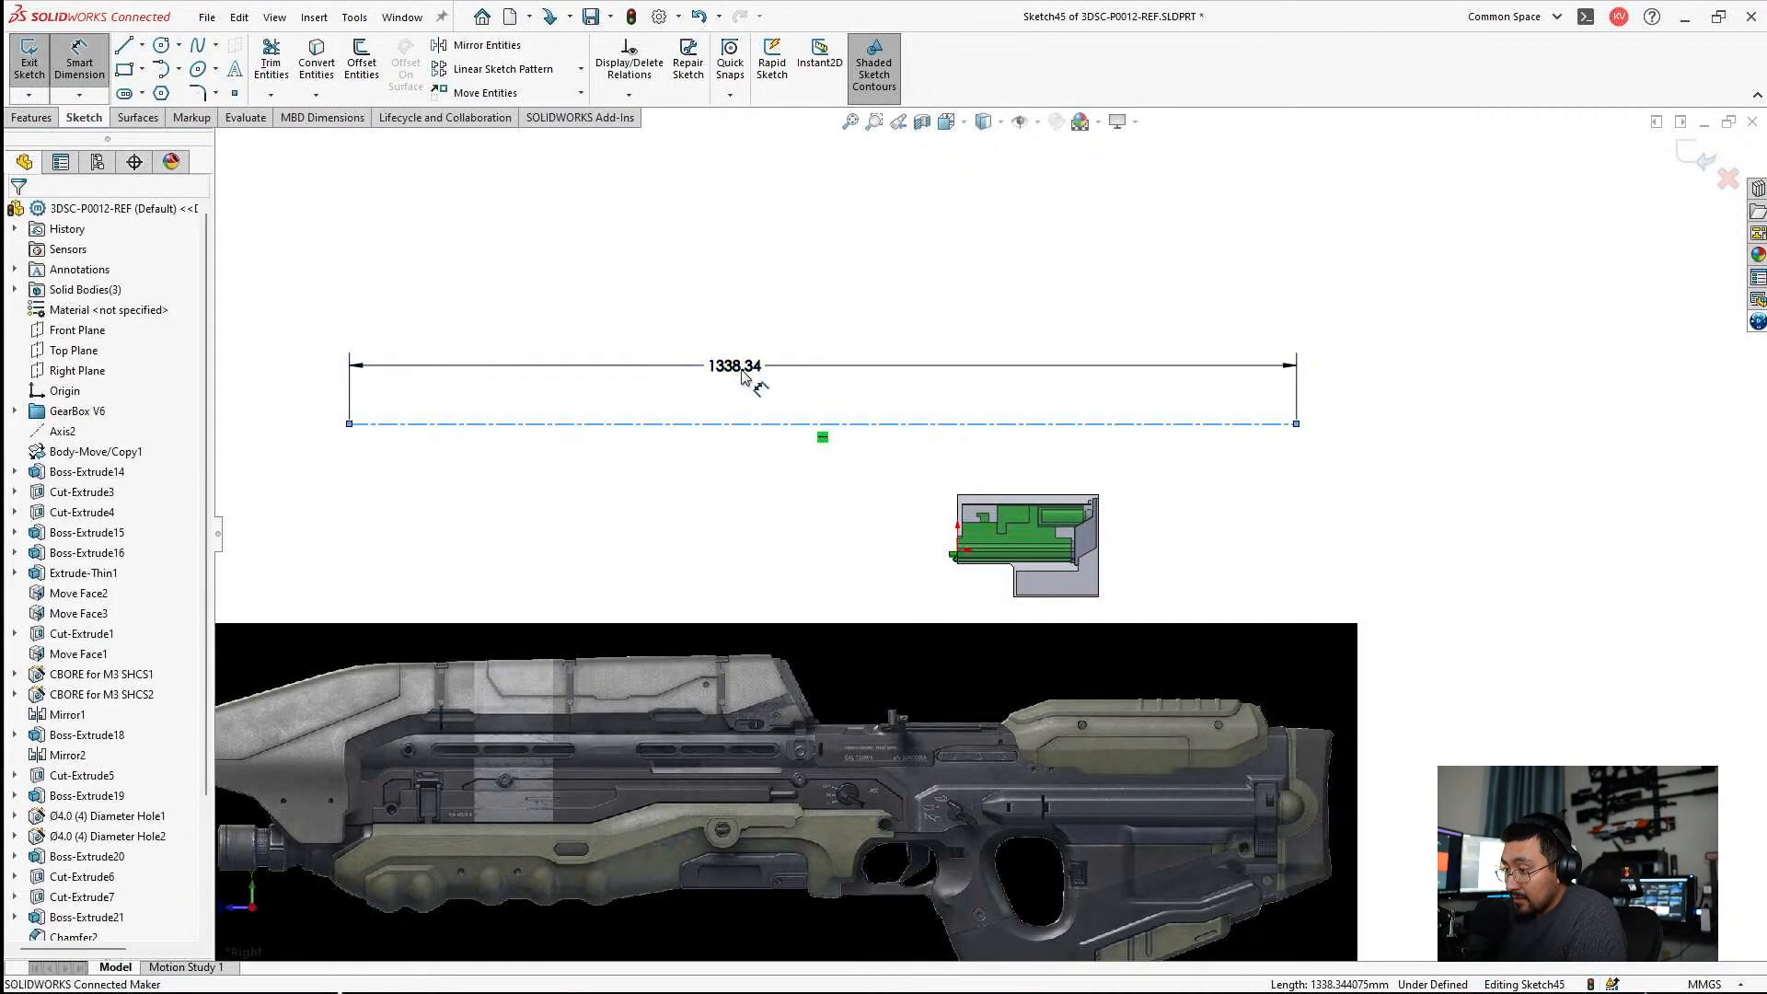
{"action": "left_click", "coordinate": [742, 366]}
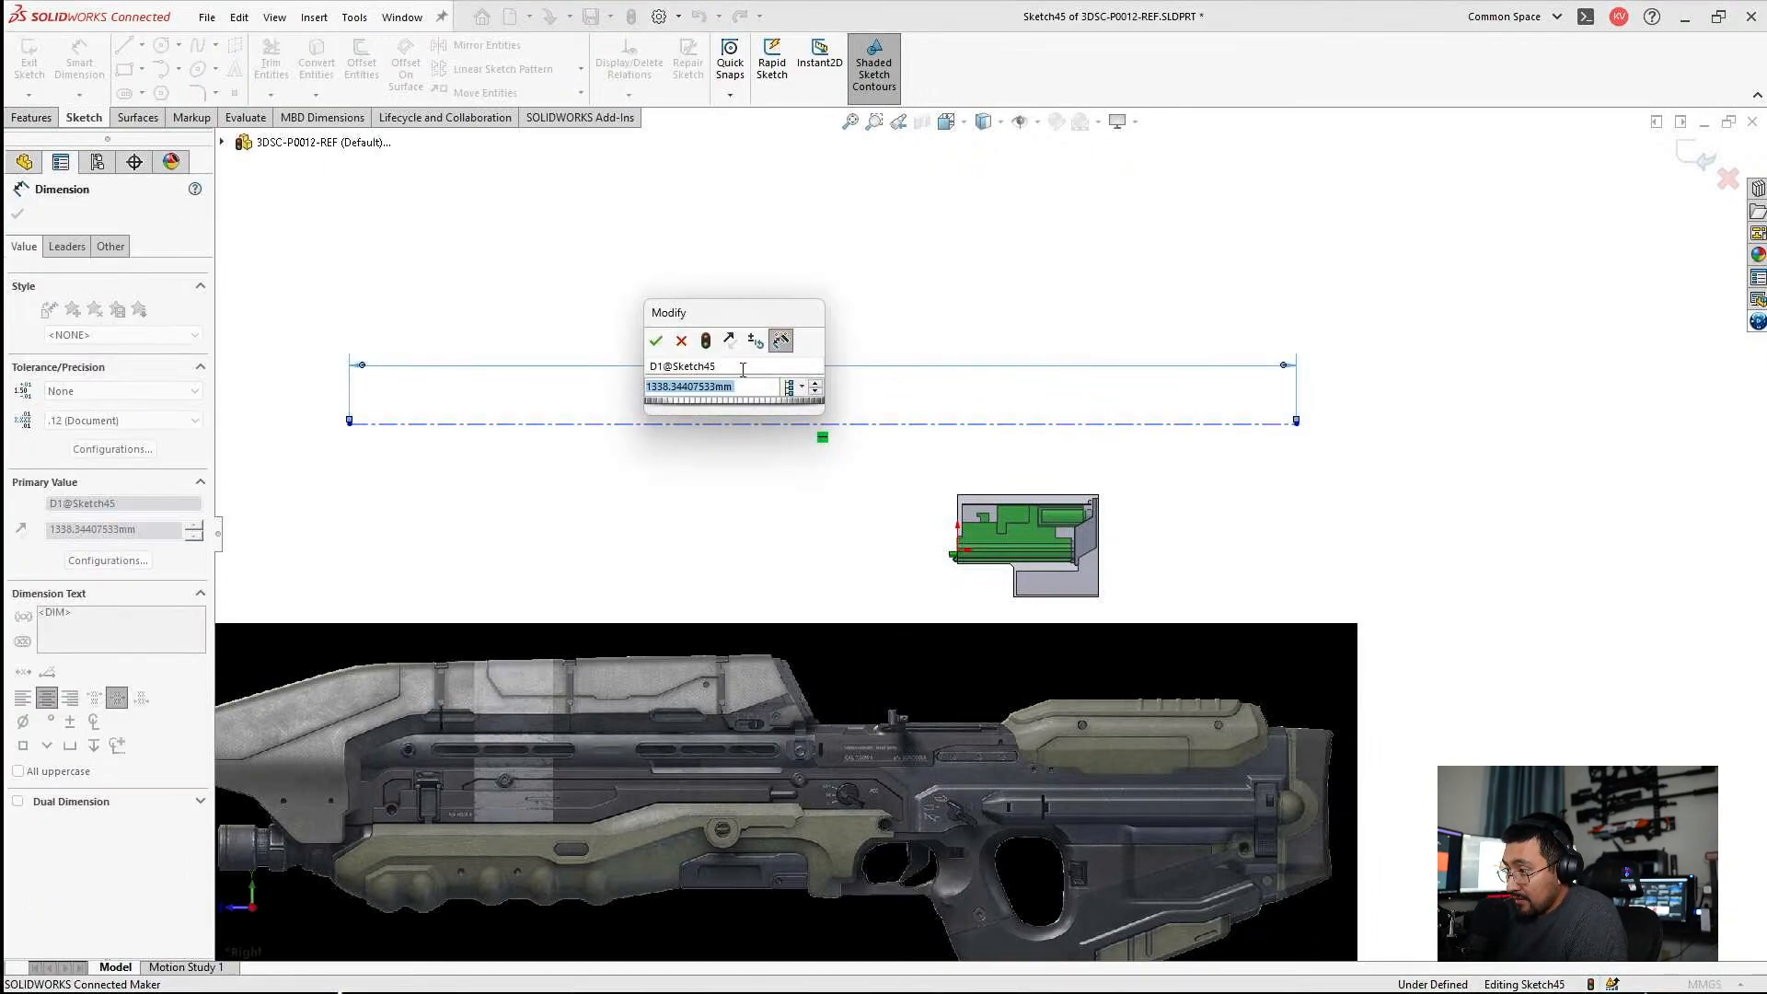
{"action": "type", "text": "48in"}
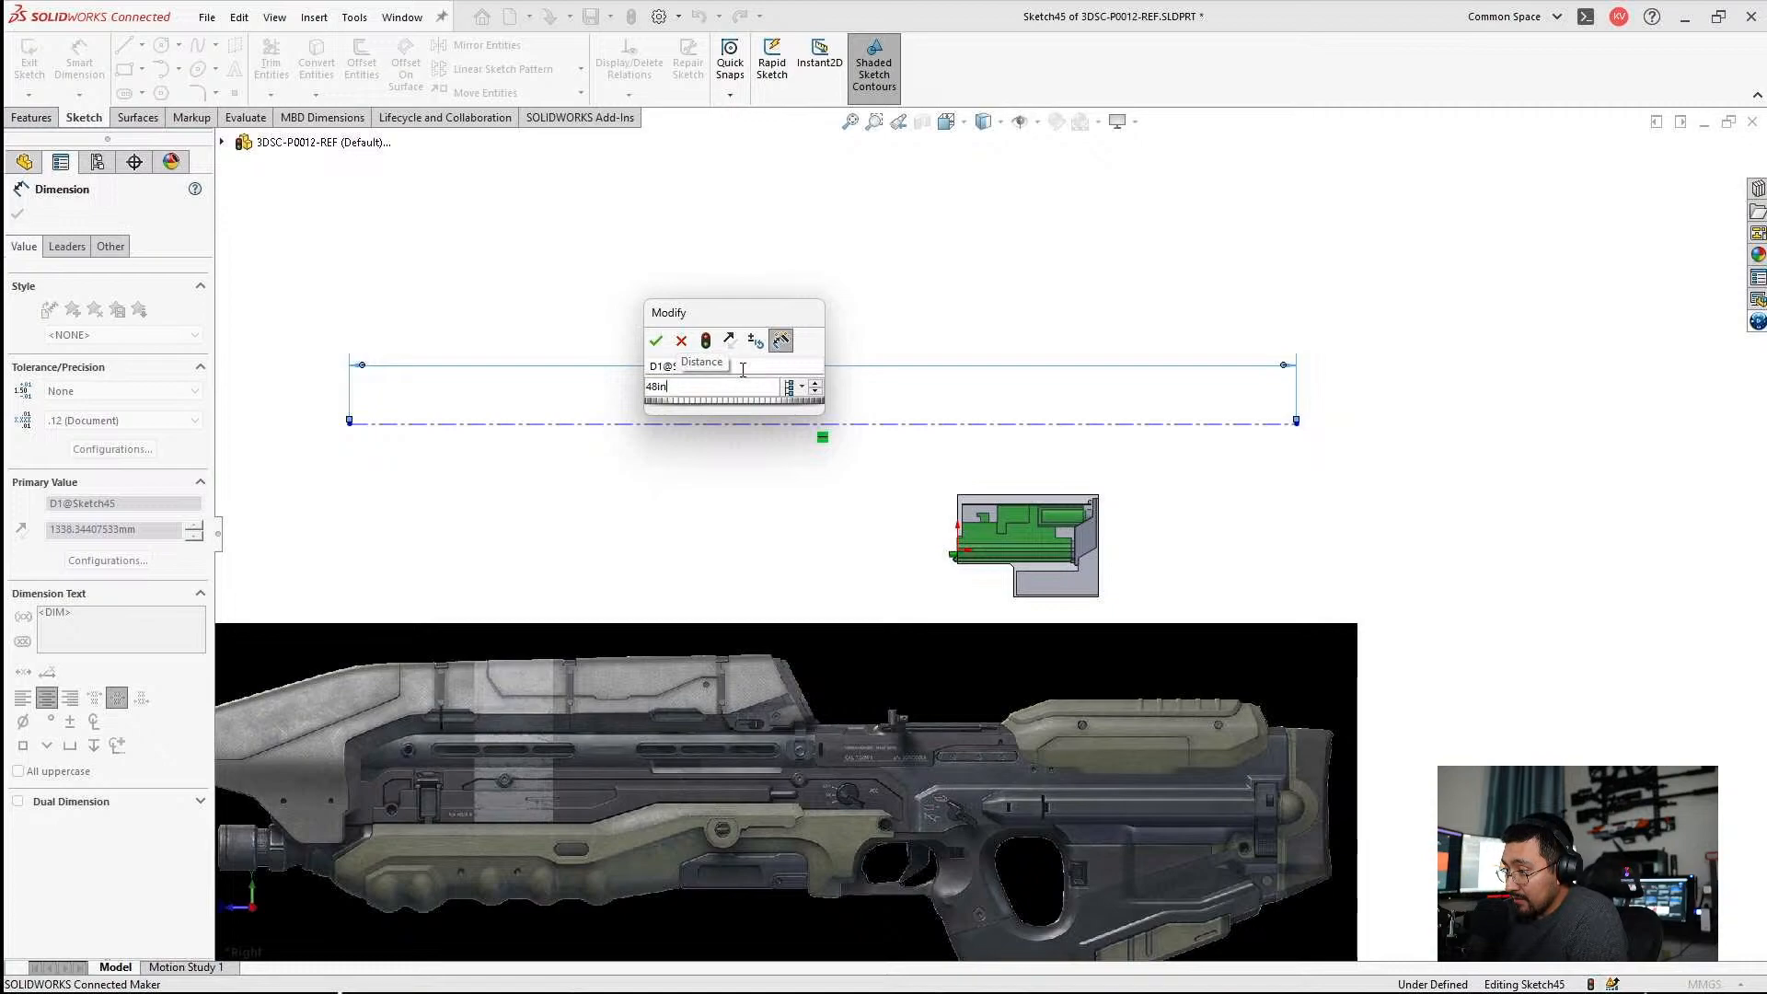
{"action": "key", "text": "BackSpace"}
{"action": "key", "text": "BackSpace"}
{"action": "key", "text": "BackSpace"}
{"action": "key", "text": "BackSpace"}
{"action": "type", "text": "38in"}
{"action": "key", "text": "Return"}
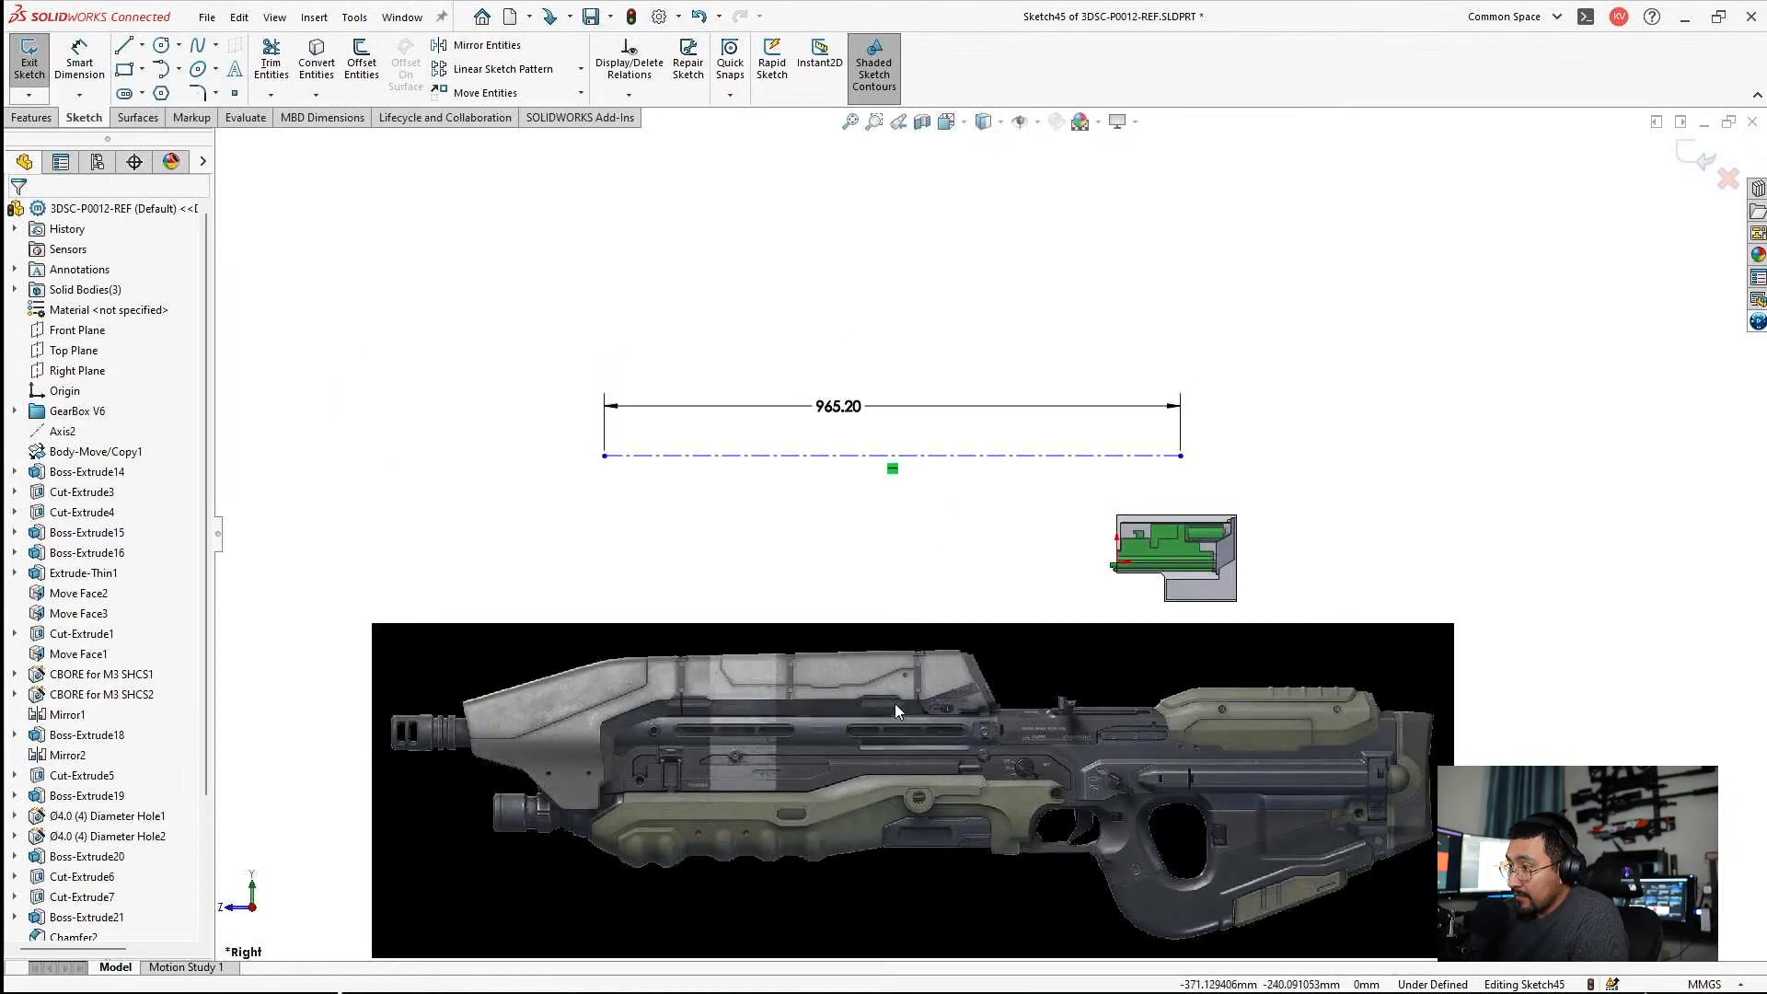
Move the centerline down to the gearbox and make it coincident with the origin.
{"action": "scroll", "coordinate": [565, 417], "scroll_direction": "down", "scroll_amount": 2}
{"action": "left_click_drag", "start_coordinate": [1256, 426], "coordinate": [1424, 673]}
{"action": "scroll", "coordinate": [1180, 635], "scroll_direction": "down", "scroll_amount": 5}
{"action": "scroll", "coordinate": [1139, 589], "scroll_direction": "down", "scroll_amount": 3}
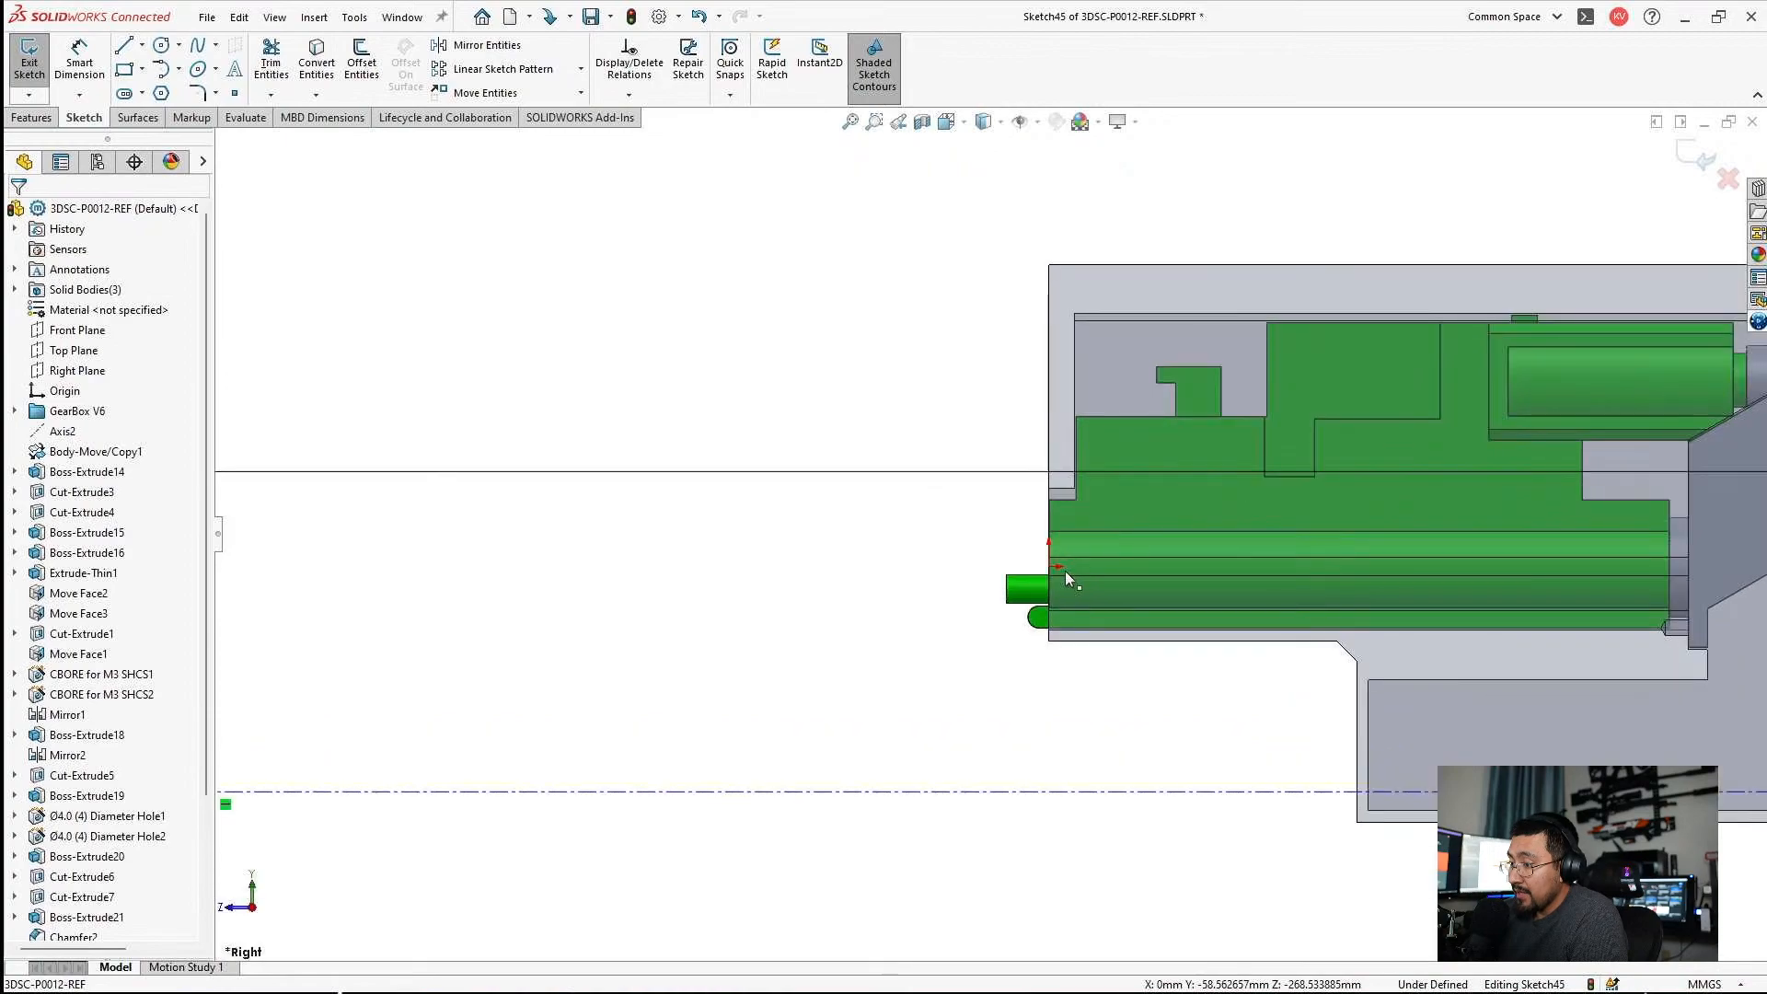
{"action": "left_click", "coordinate": [1048, 566]}
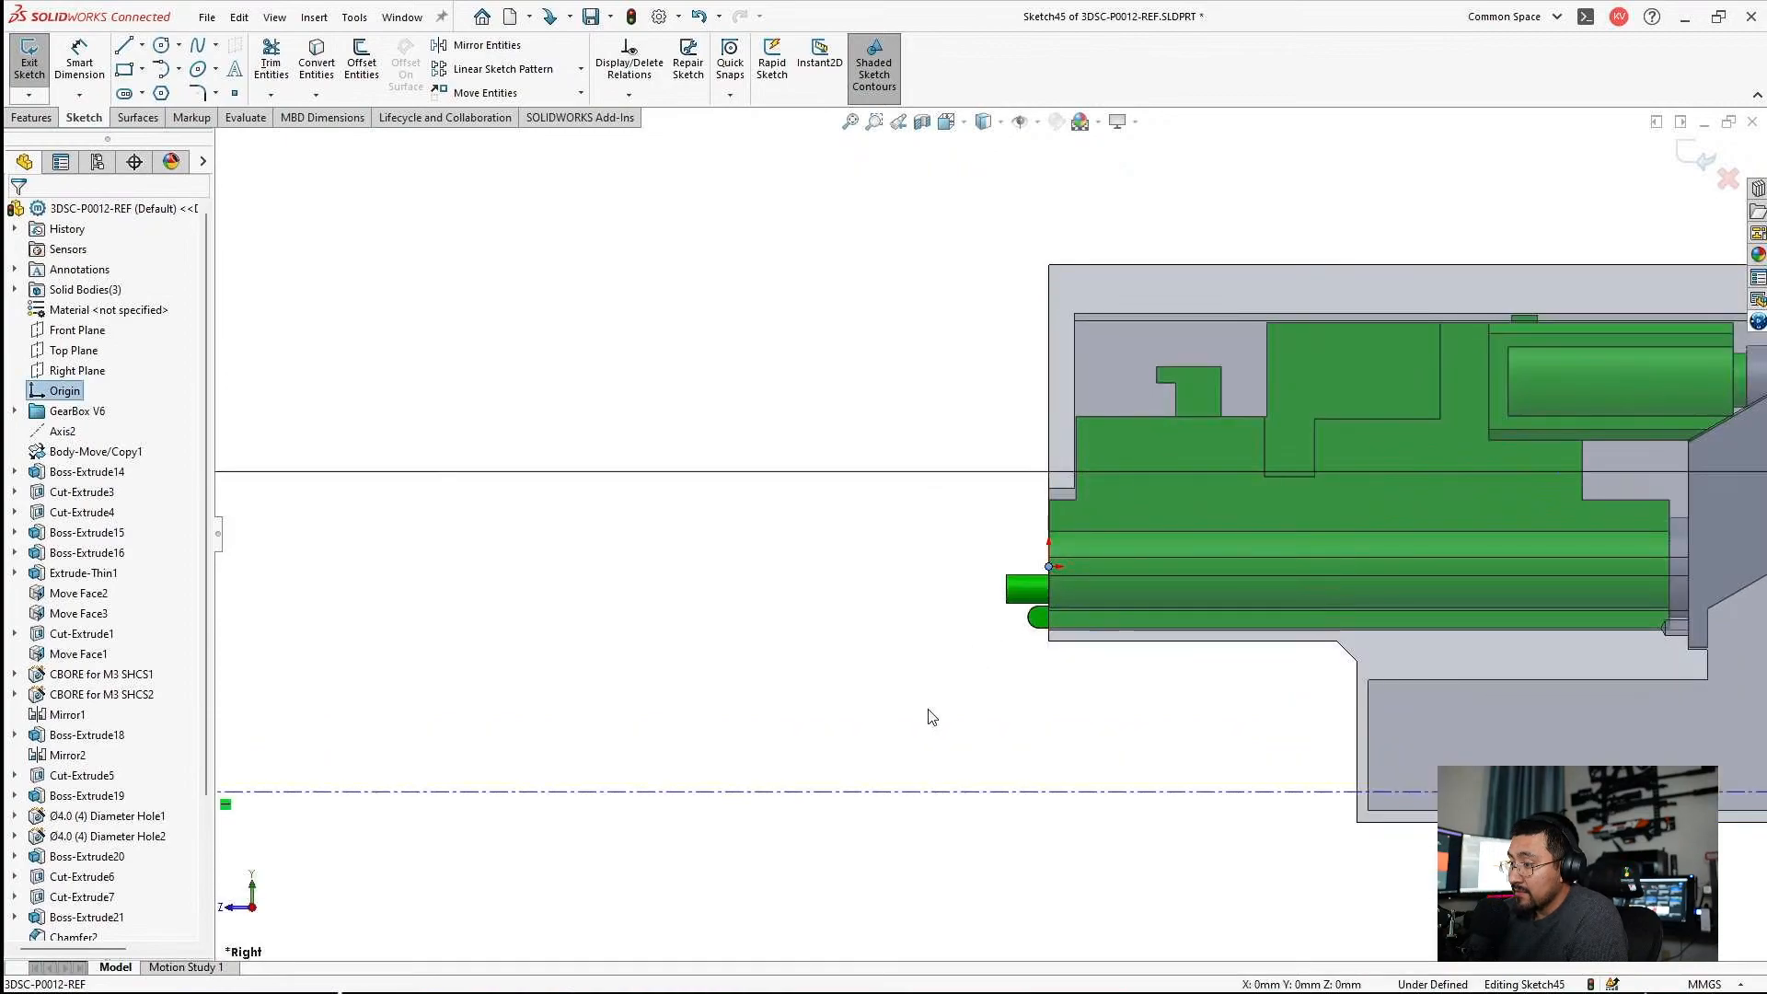
{"action": "left_click", "coordinate": [892, 791], "text": "ctrl"}
{"action": "left_click", "coordinate": [44, 531]}
{"action": "key", "text": "Escape"}
{"action": "scroll", "coordinate": [966, 599], "scroll_direction": "up", "scroll_amount": 6}
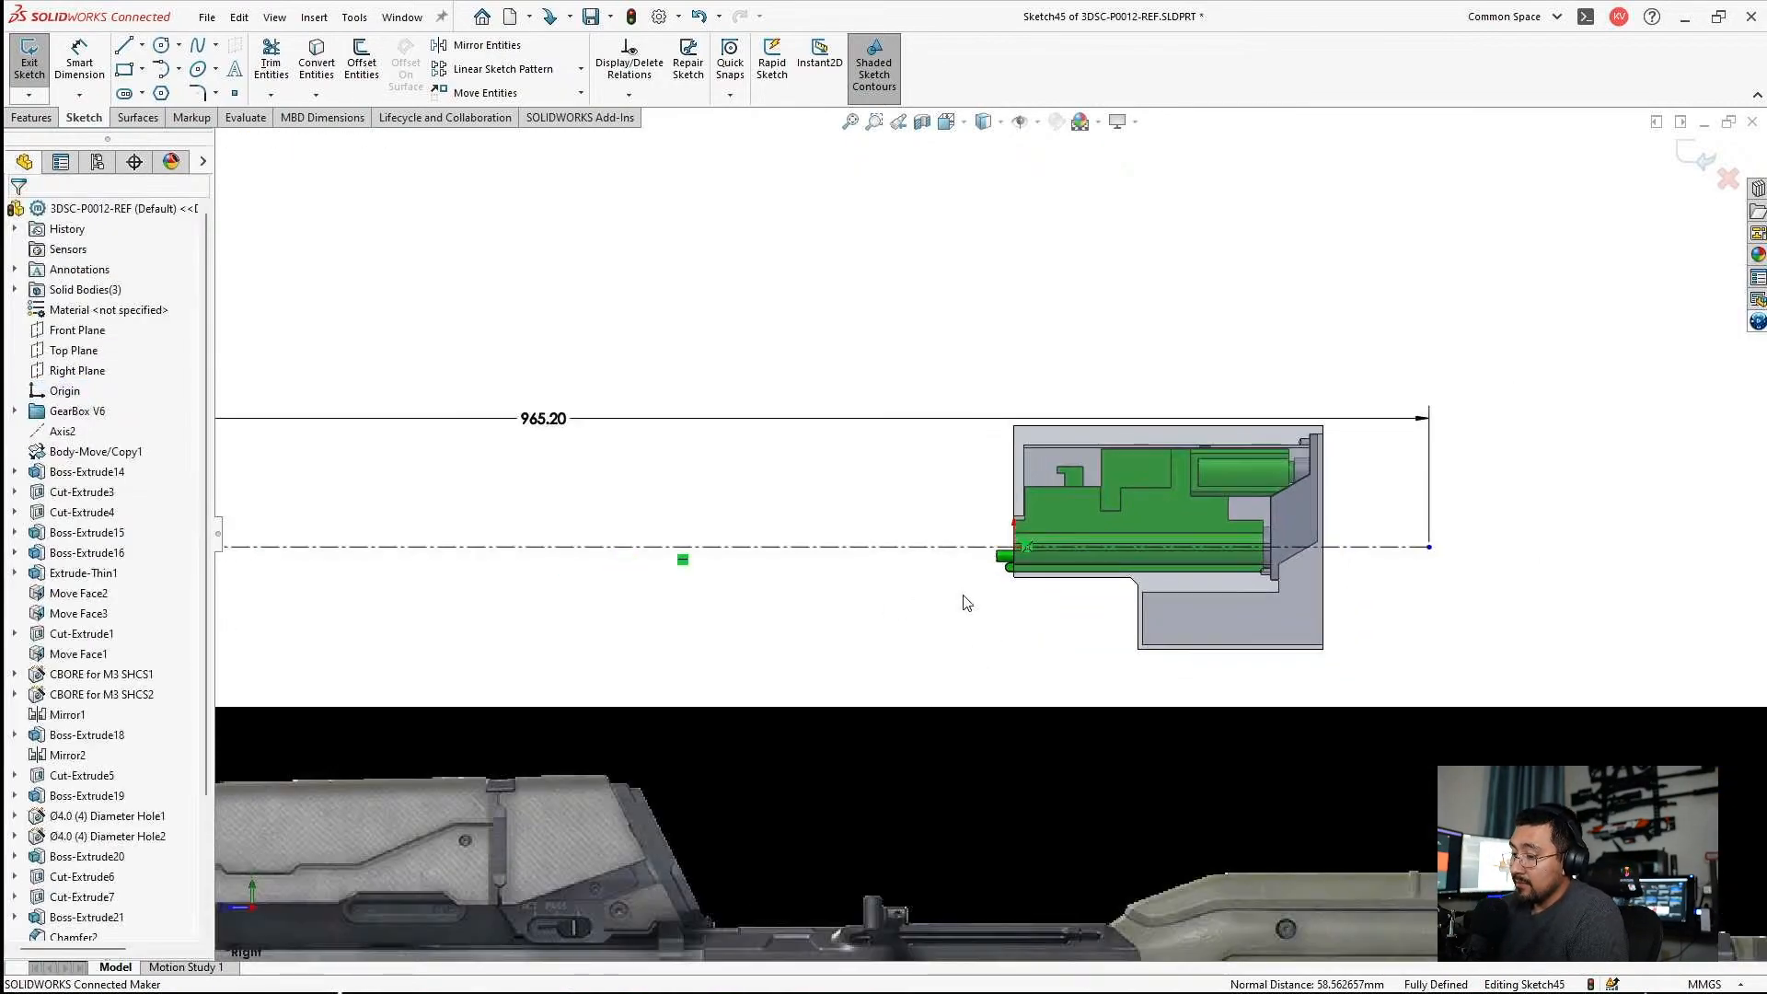
Dimension the centerline's rear endpoint 30 mm from the back edge of the gearbox shell.
{"action": "scroll", "coordinate": [883, 607], "scroll_direction": "up", "scroll_amount": 4}
{"action": "scroll", "coordinate": [930, 701], "scroll_direction": "down", "scroll_amount": 1}
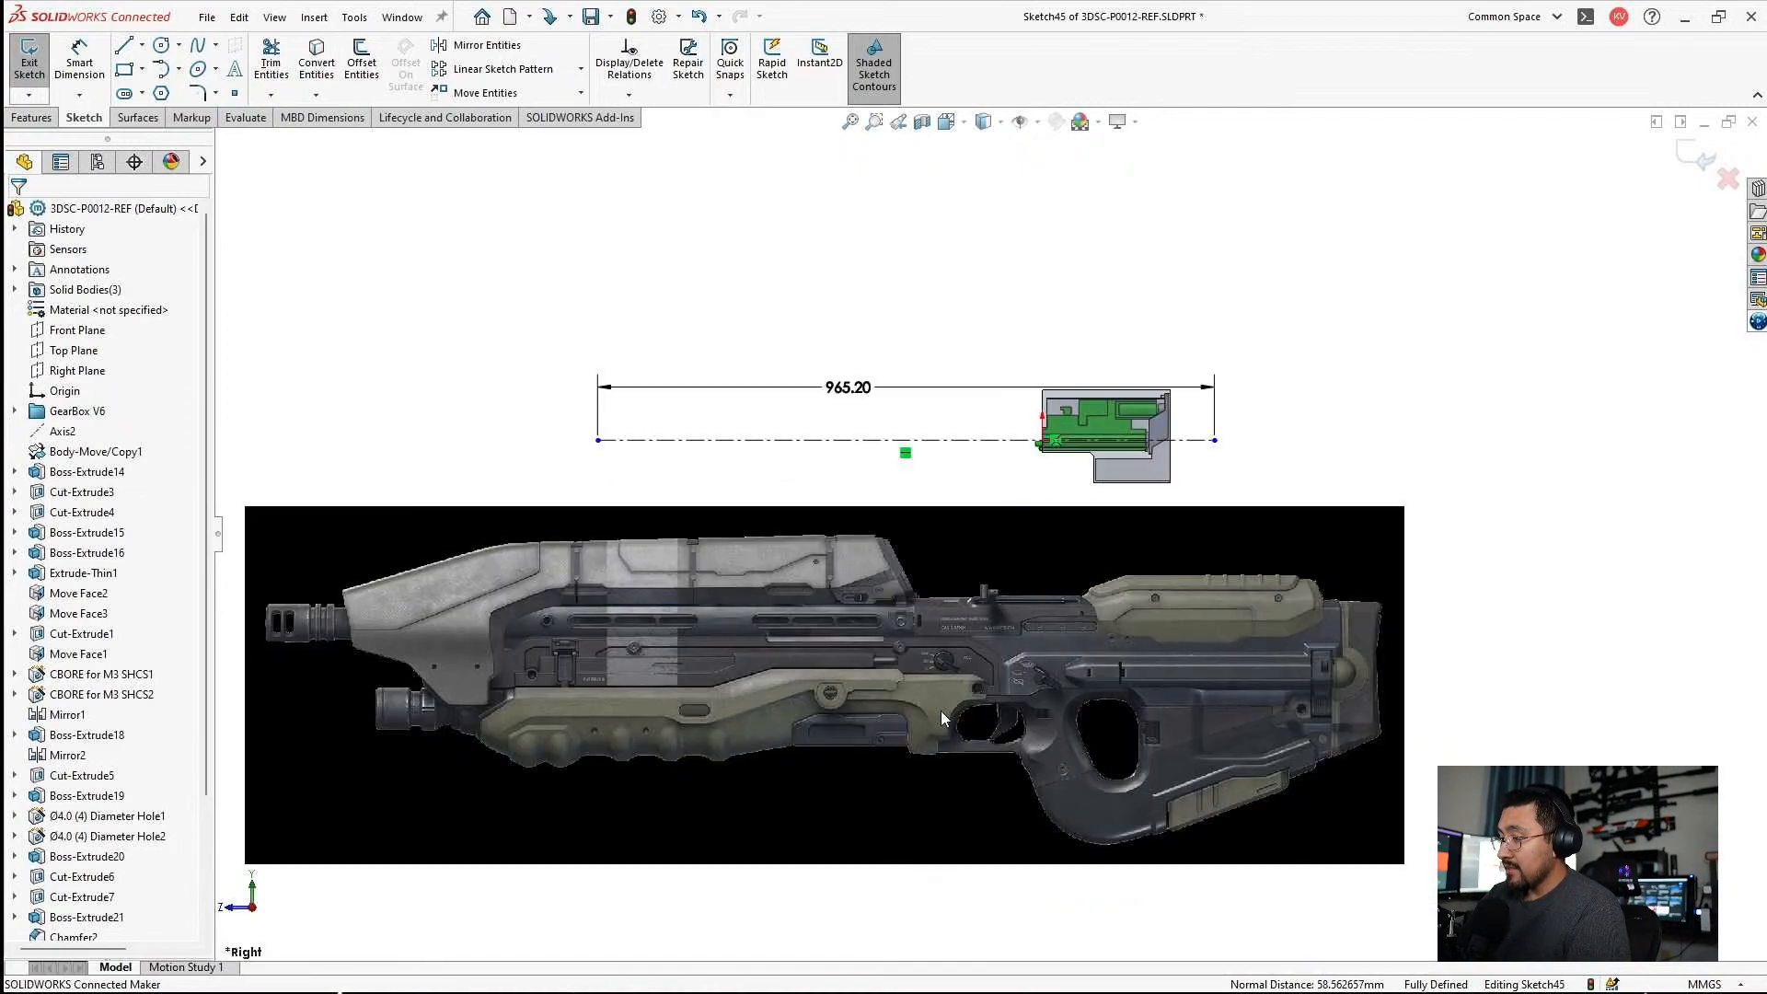
{"action": "scroll", "coordinate": [1303, 683], "scroll_direction": "down", "scroll_amount": 3}
{"action": "scroll", "coordinate": [1072, 230], "scroll_direction": "down", "scroll_amount": 6}
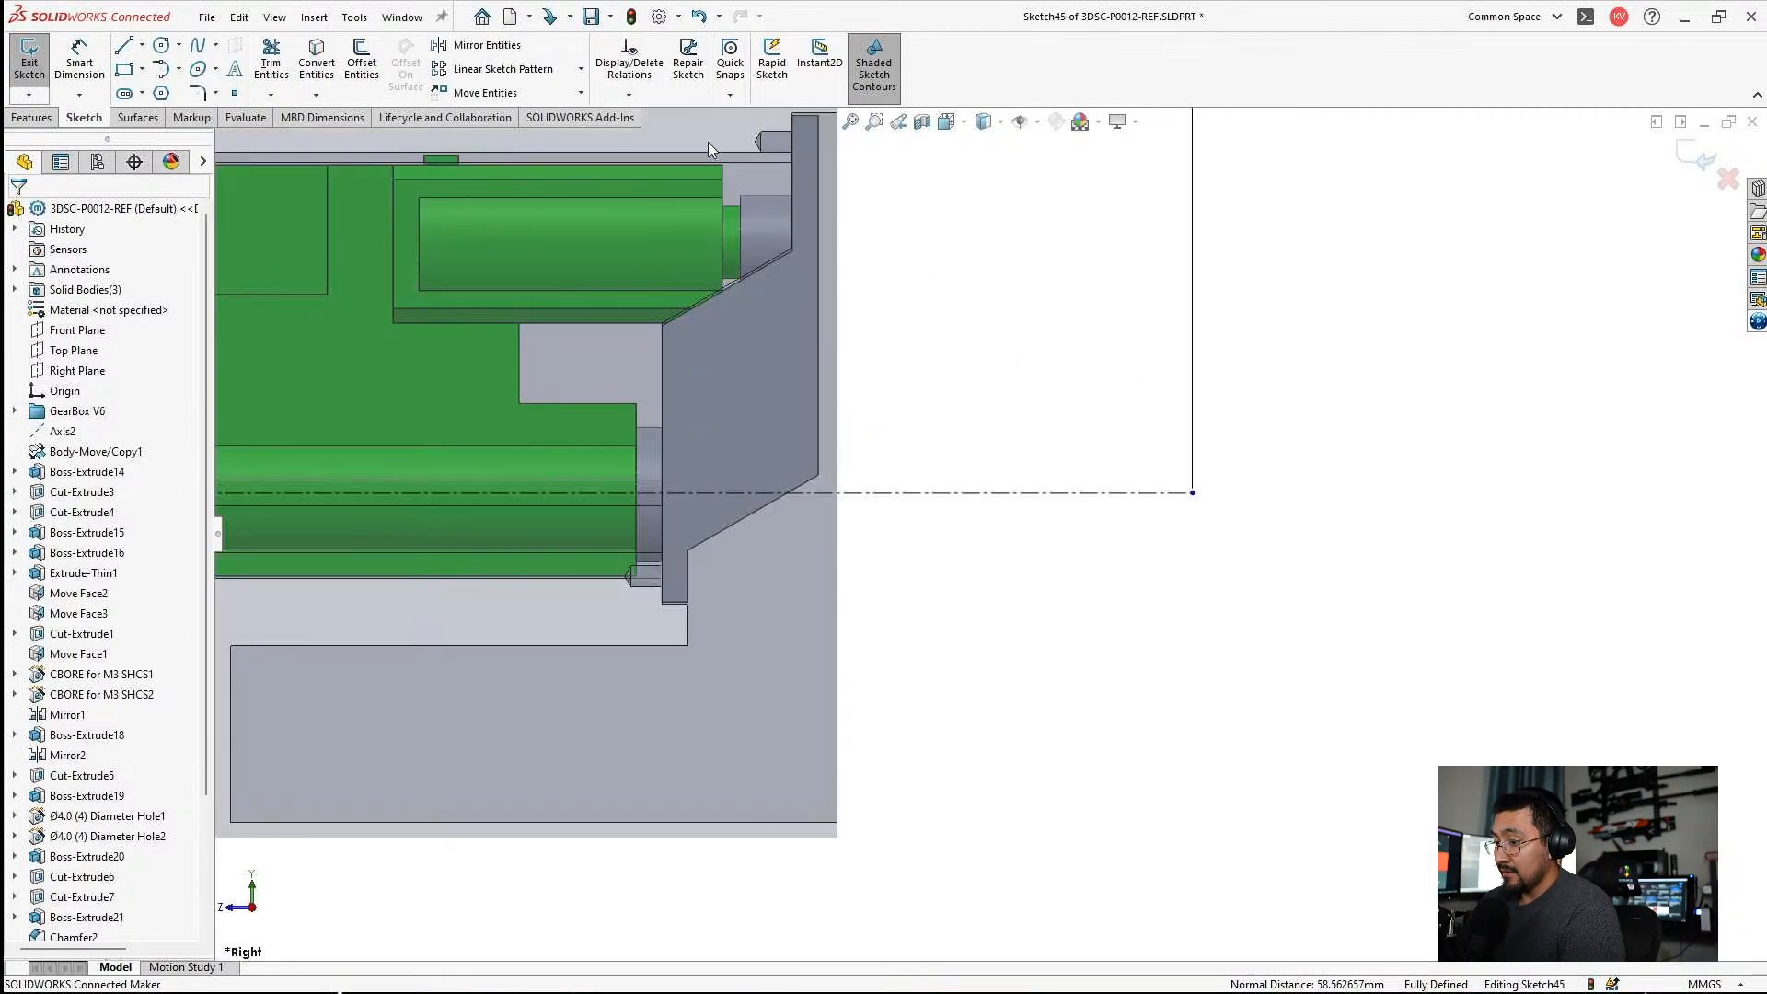
{"action": "left_click", "coordinate": [80, 69]}
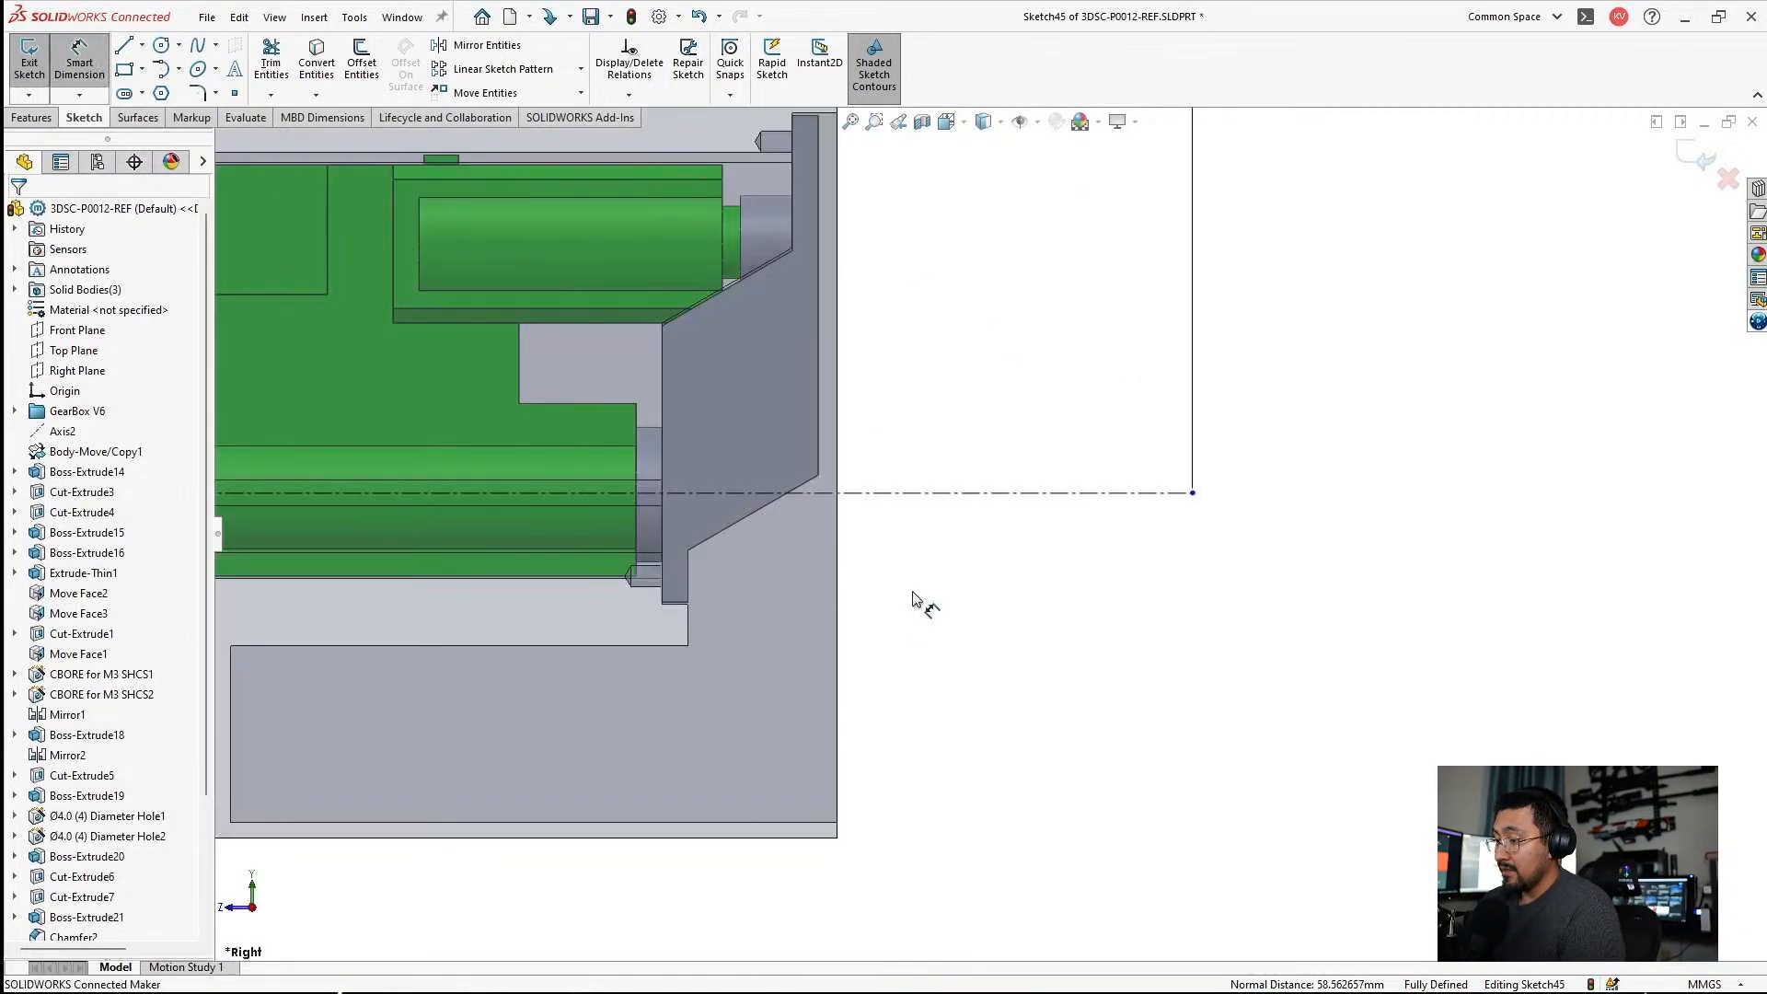
{"action": "left_click", "coordinate": [837, 520]}
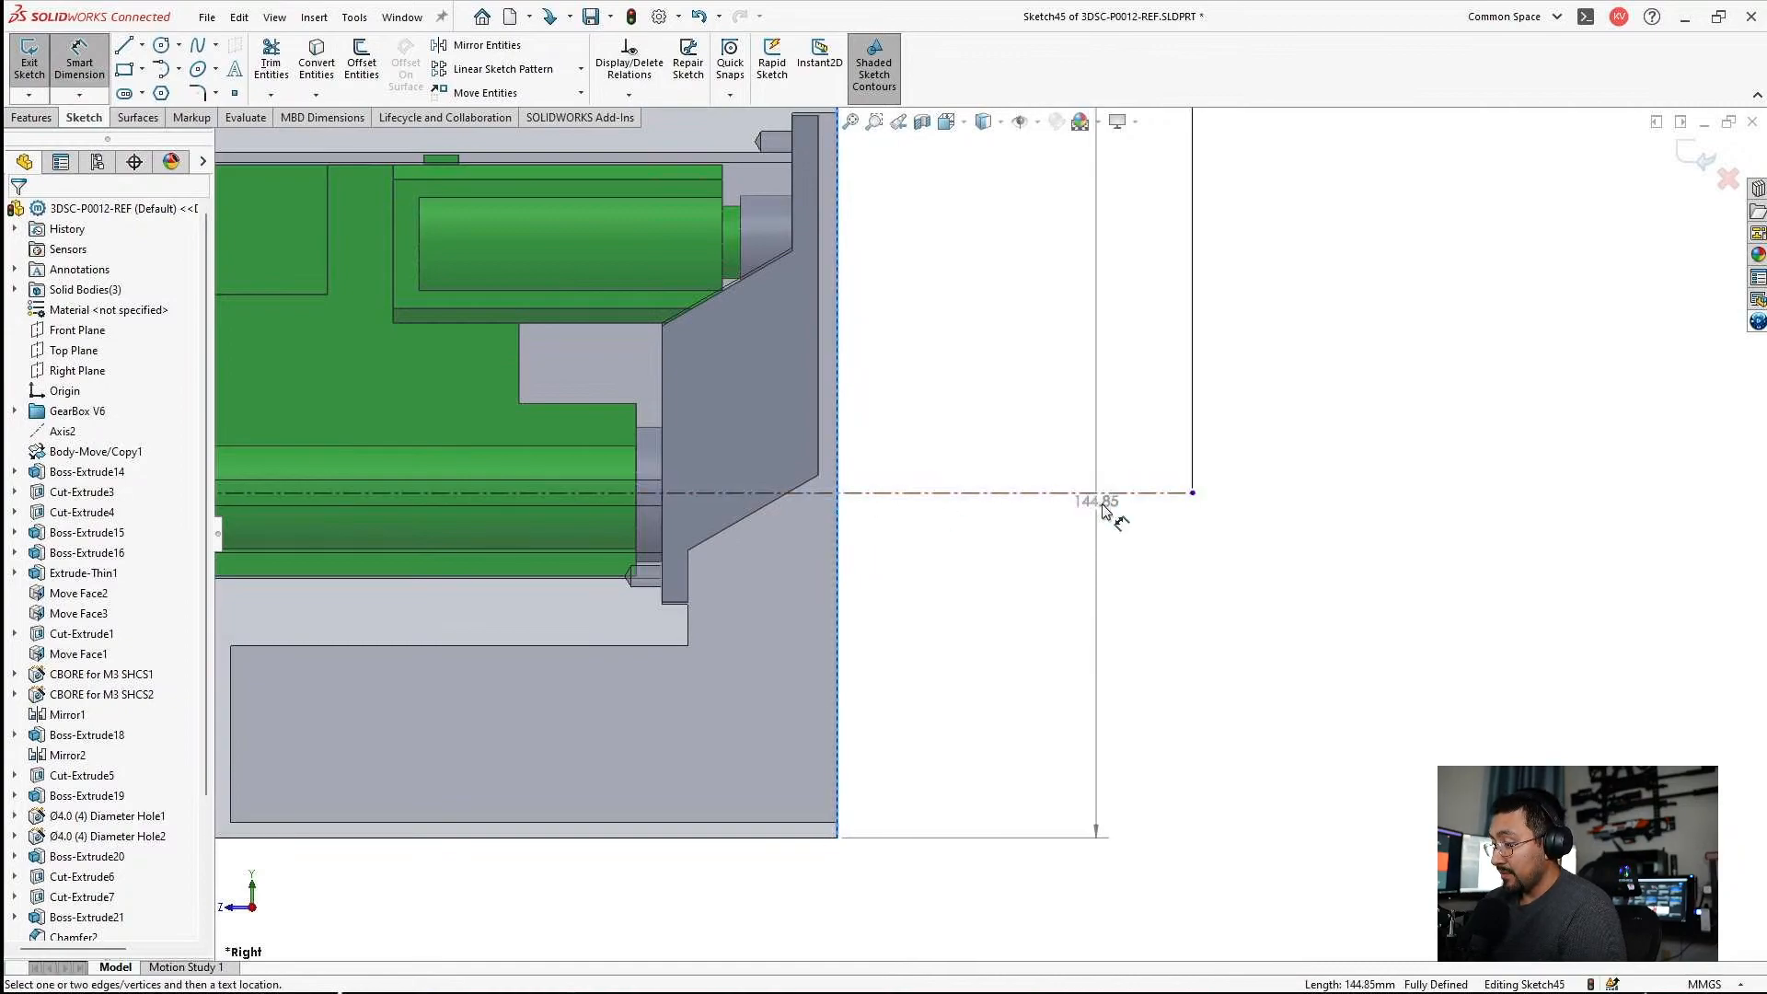
{"action": "left_click", "coordinate": [1193, 493]}
{"action": "scroll", "coordinate": [1004, 398], "scroll_direction": "up", "scroll_amount": 2}
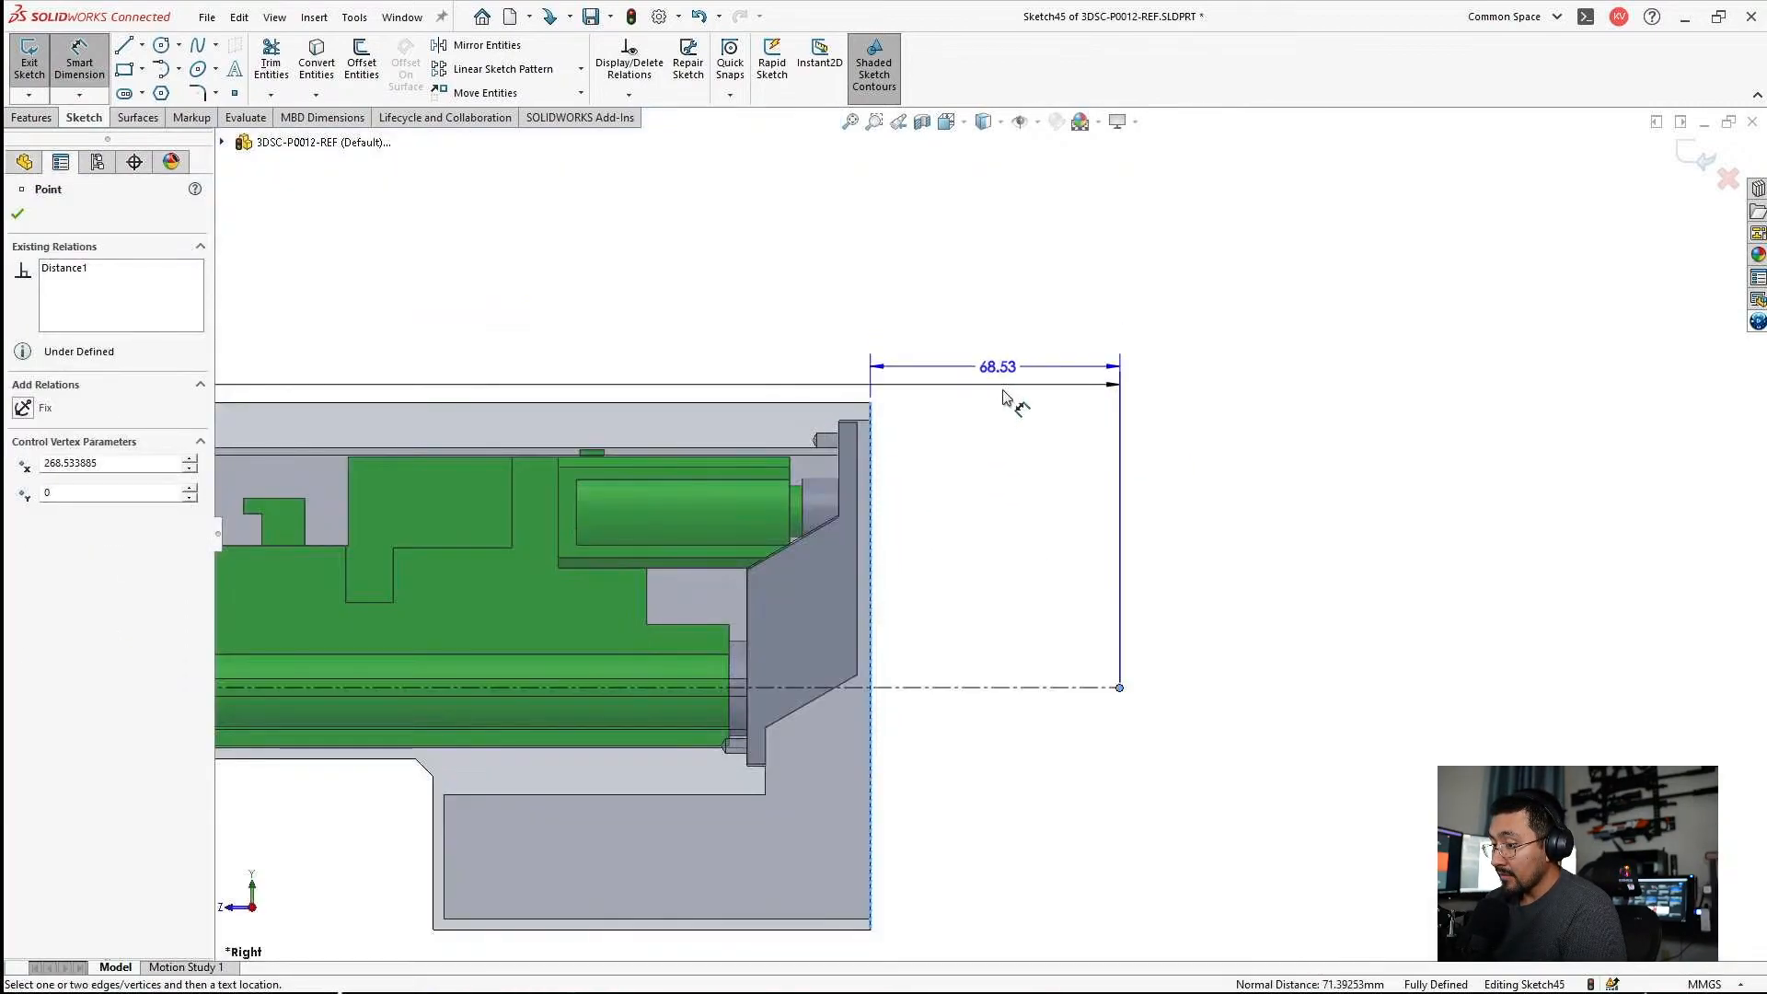
{"action": "left_click", "coordinate": [1001, 333]}
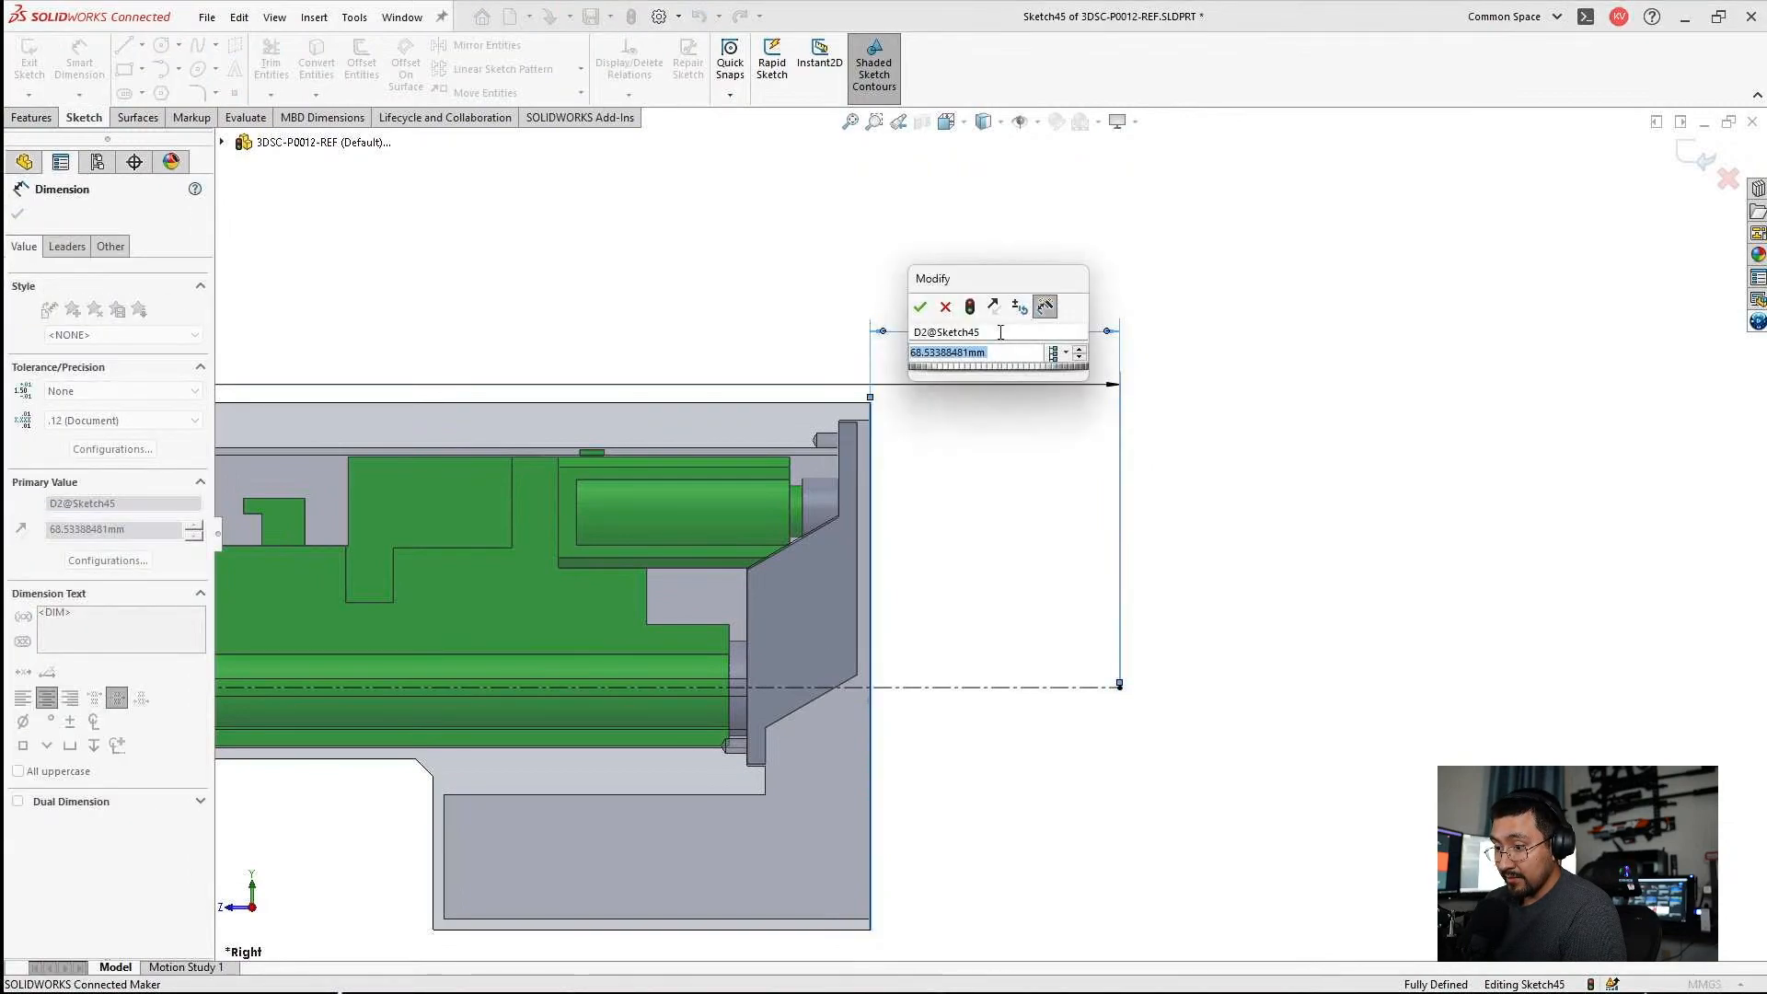
{"action": "type", "text": "30"}
{"action": "key", "text": "Return"}
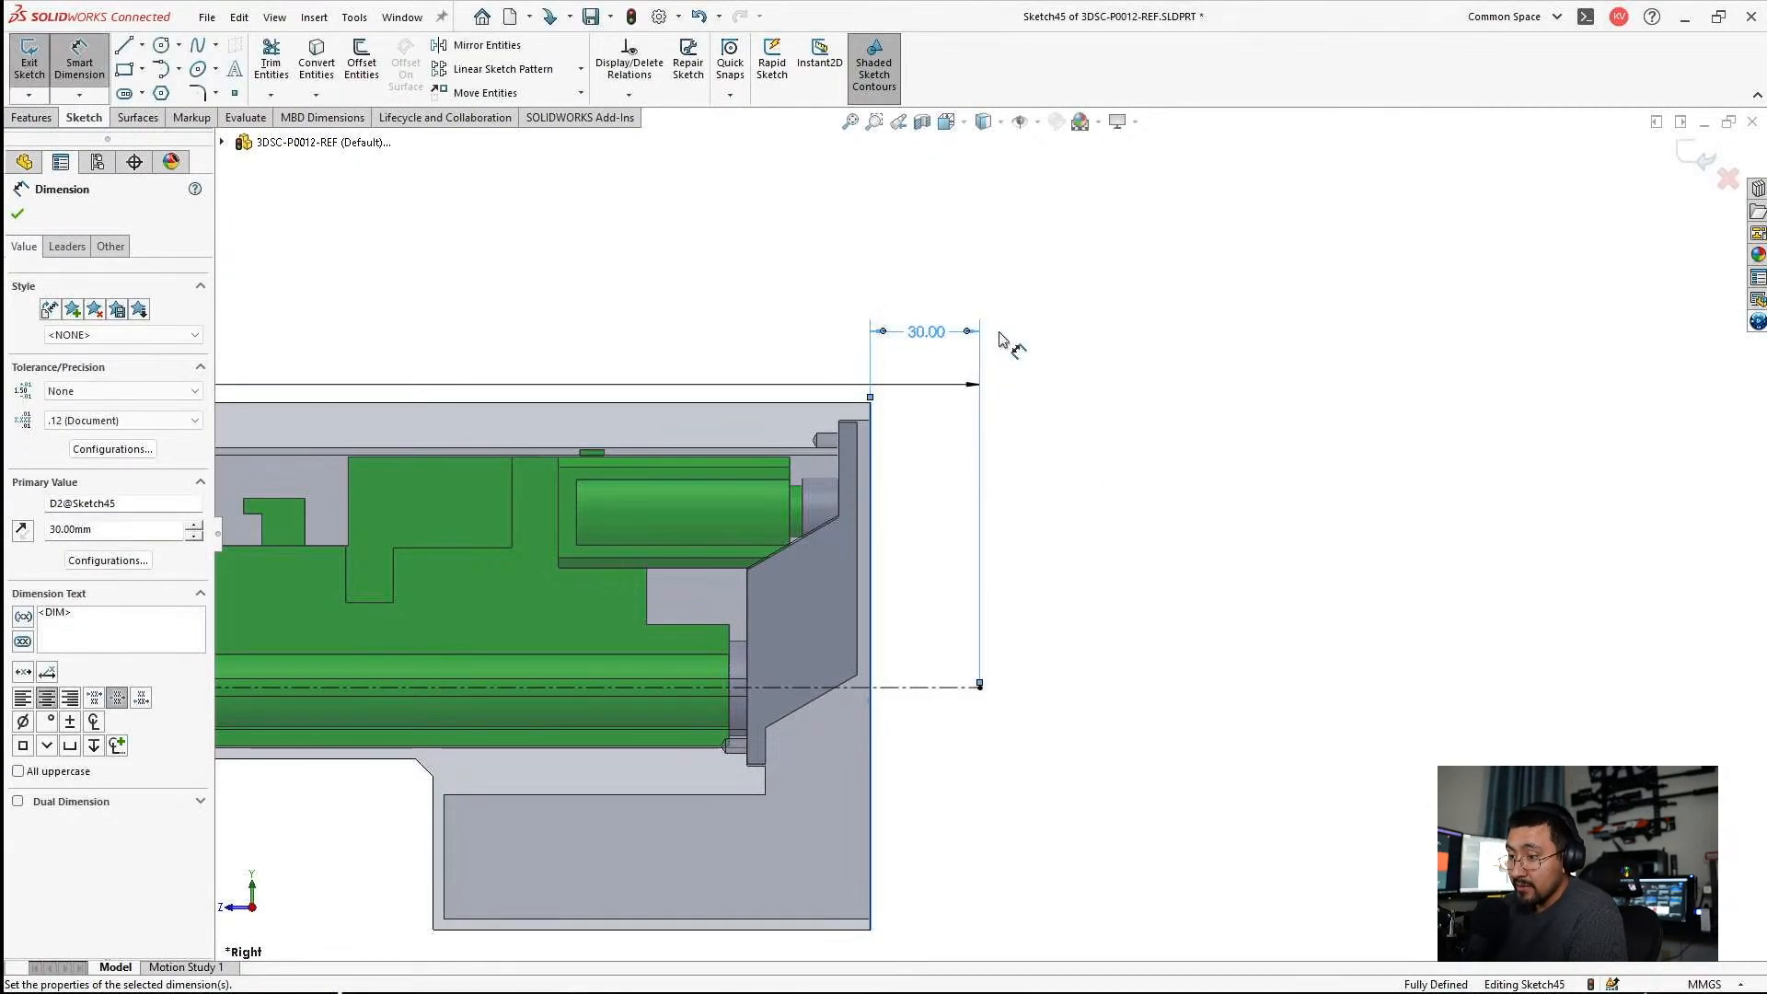
Finish dimensioning and move the overall-length dimension higher above the centerline, clear of the 30 mm dimension.
{"action": "key", "text": "Escape"}
{"action": "scroll", "coordinate": [792, 387], "scroll_direction": "up", "scroll_amount": 6}
{"action": "scroll", "coordinate": [644, 442], "scroll_direction": "down", "scroll_amount": 2}
{"action": "scroll", "coordinate": [538, 463], "scroll_direction": "up", "scroll_amount": 2}
{"action": "left_click", "coordinate": [406, 477]}
{"action": "left_click_drag", "start_coordinate": [402, 475], "coordinate": [414, 406]}
{"action": "left_click", "coordinate": [516, 465]}
{"action": "scroll", "coordinate": [865, 612], "scroll_direction": "up", "scroll_amount": 3}
{"action": "scroll", "coordinate": [865, 608], "scroll_direction": "down", "scroll_amount": 4}
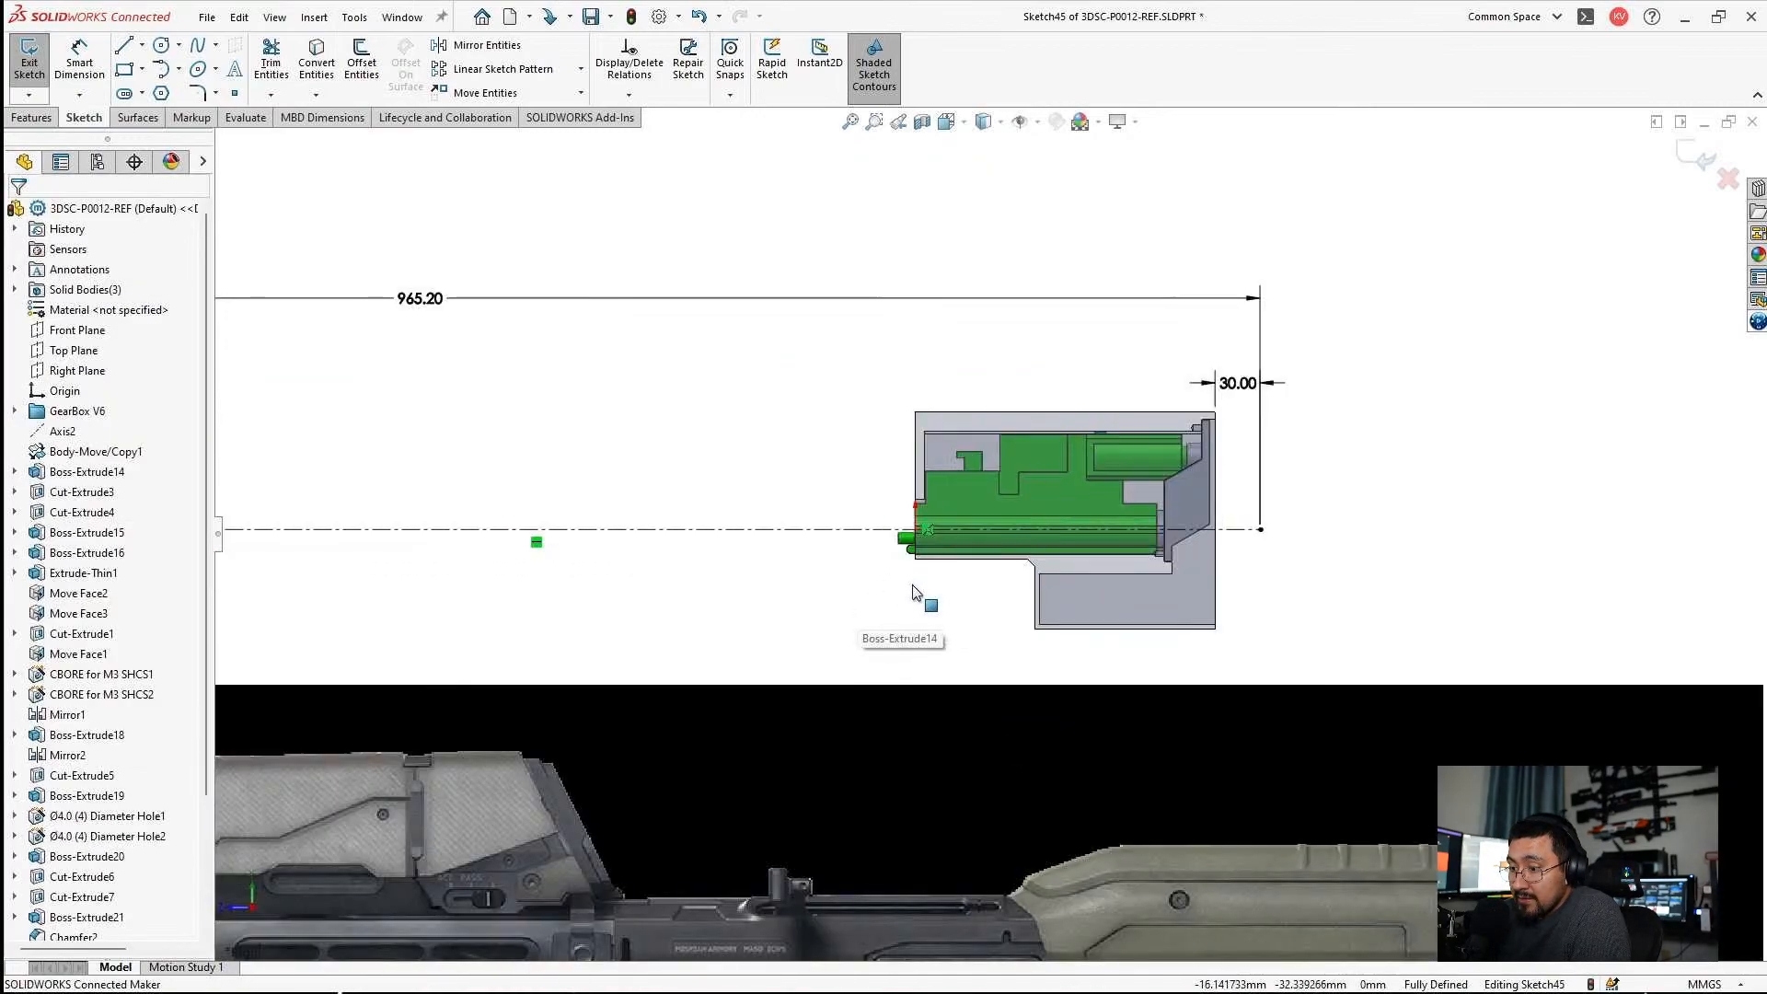
Open the rifle sketch picture for editing, set its transparency to From file, and move it up over the gearbox and centerline.
{"action": "scroll", "coordinate": [916, 598], "scroll_direction": "up", "scroll_amount": 4}
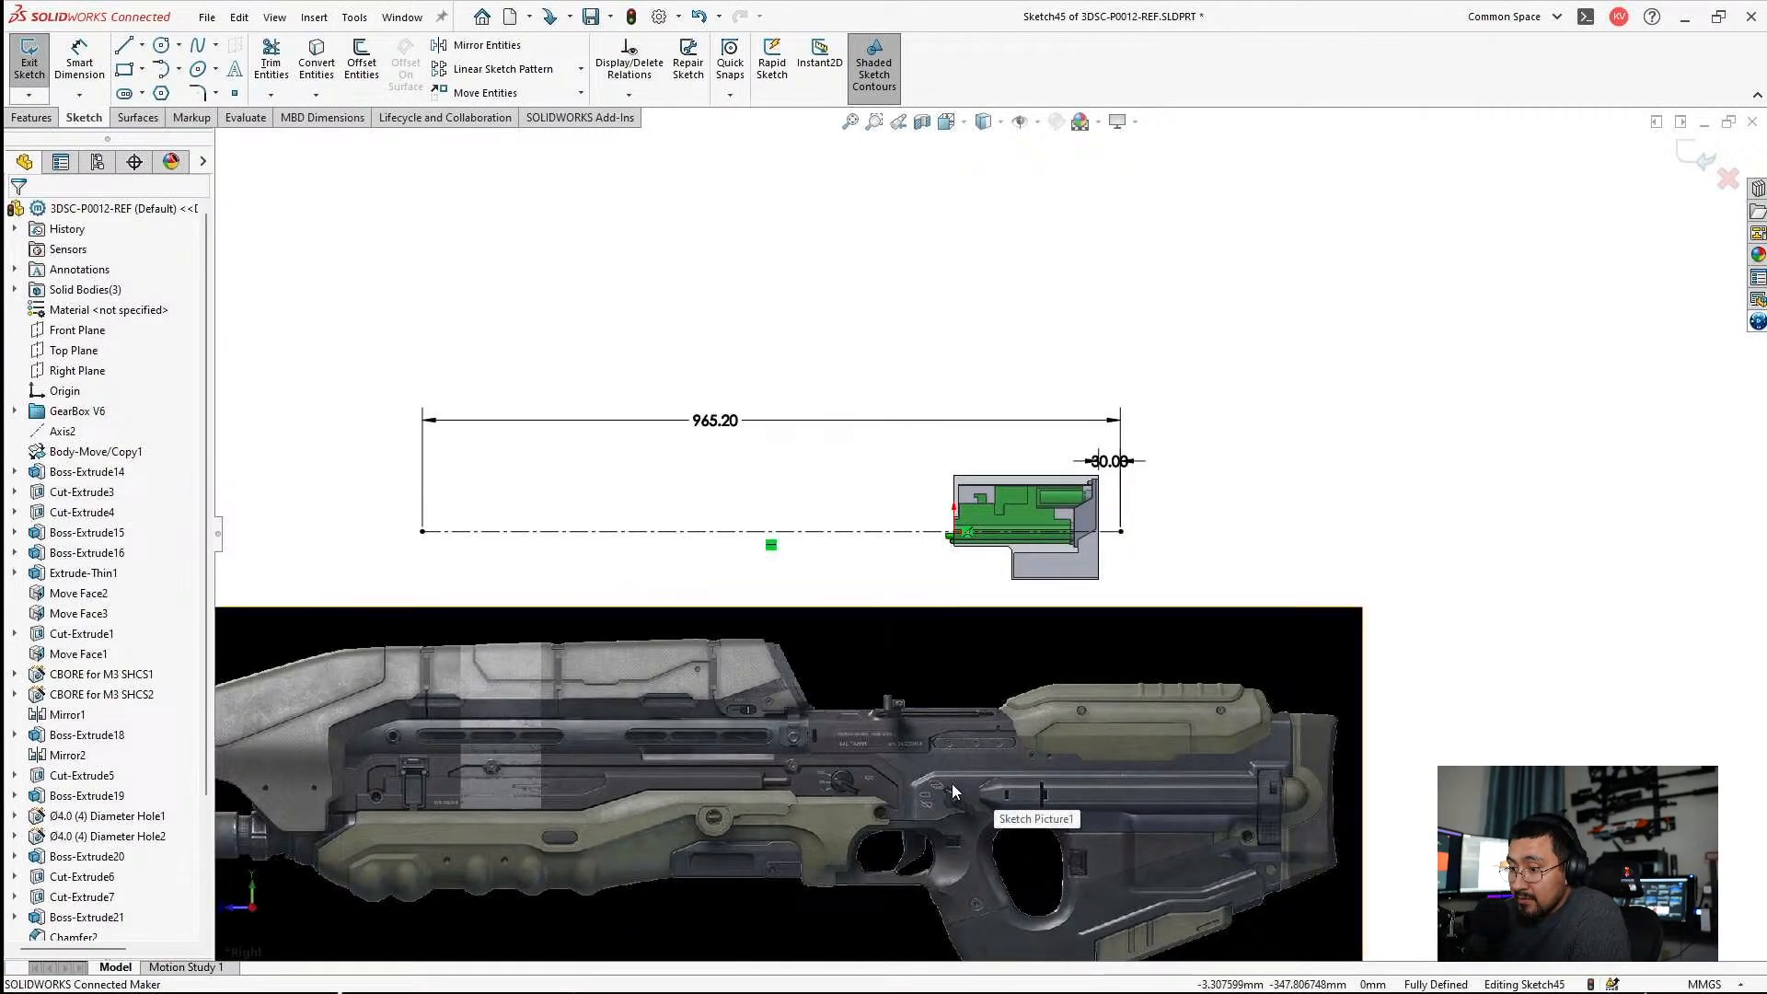
{"action": "double_click", "coordinate": [899, 742]}
{"action": "scroll", "coordinate": [863, 748], "scroll_direction": "up", "scroll_amount": 3}
{"action": "scroll", "coordinate": [681, 711], "scroll_direction": "down", "scroll_amount": 3}
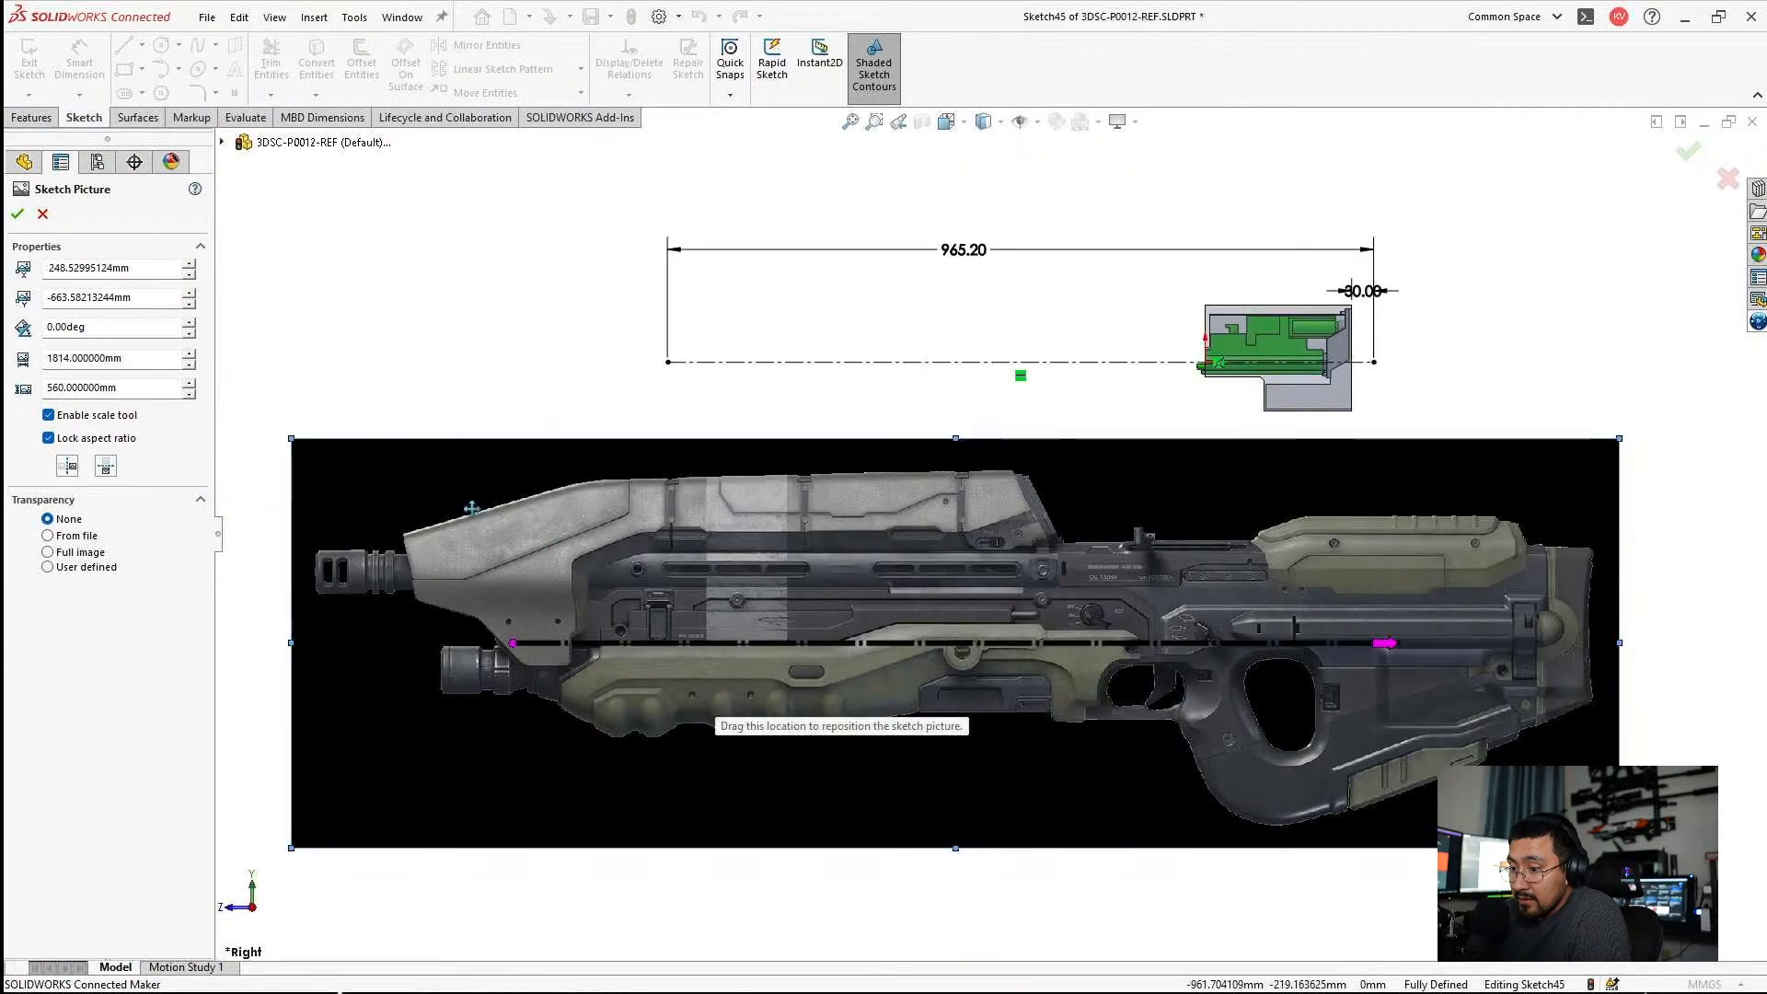
{"action": "left_click", "coordinate": [49, 537]}
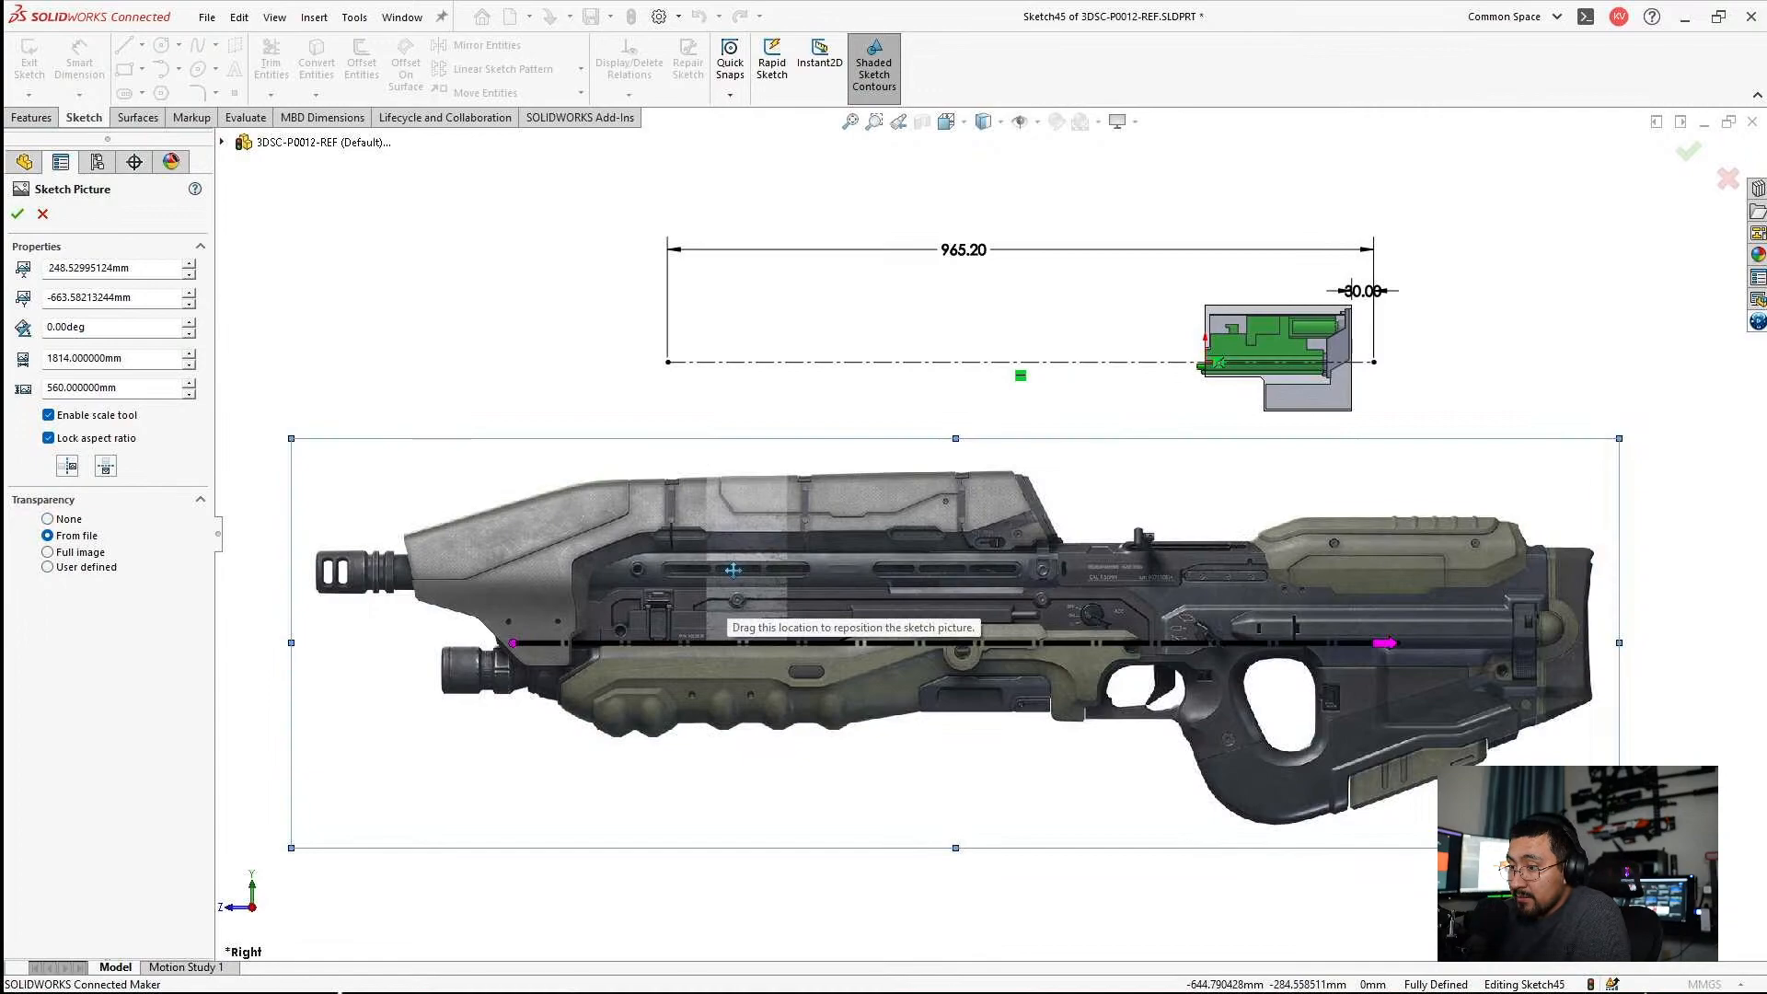
{"action": "mouse_move", "coordinate": [460, 513]}
{"action": "left_mouse_down"}
{"action": "mouse_move", "coordinate": [449, 313]}
{"action": "mouse_move", "coordinate": [386, 223]}
{"action": "left_mouse_up"}
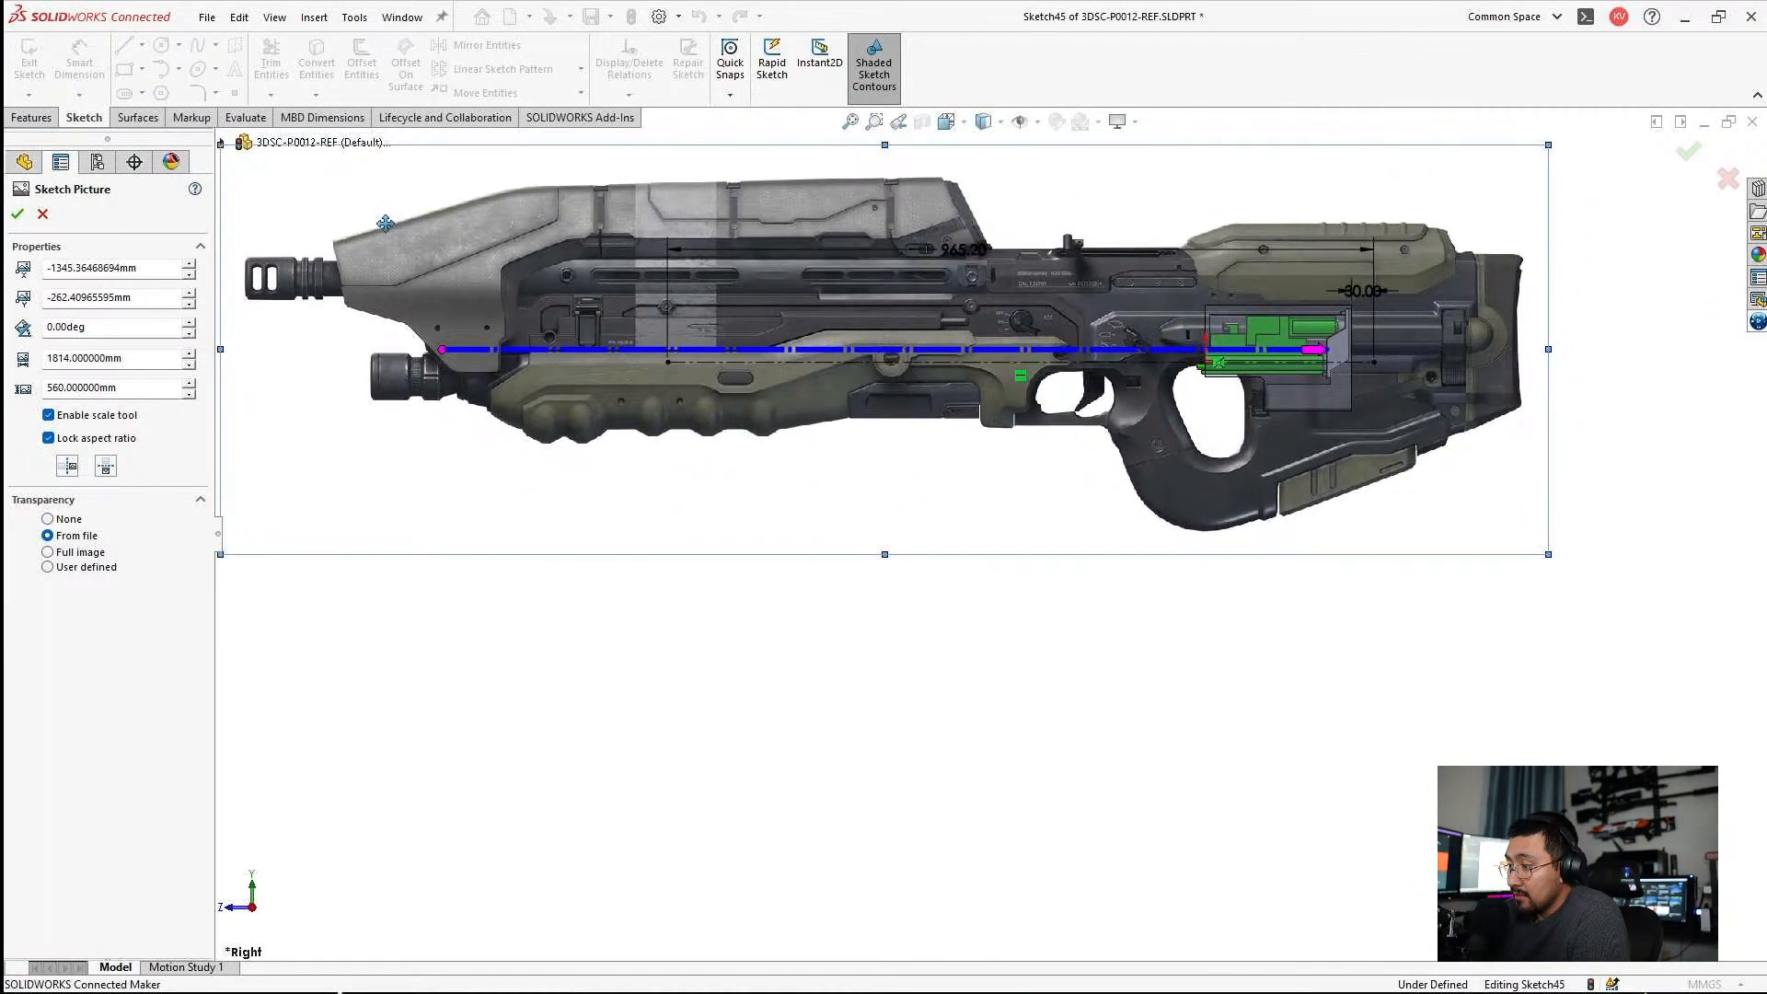
Try the Full image and User defined transparency modes on the rifle picture, returning to From file.
{"action": "left_click", "coordinate": [59, 553]}
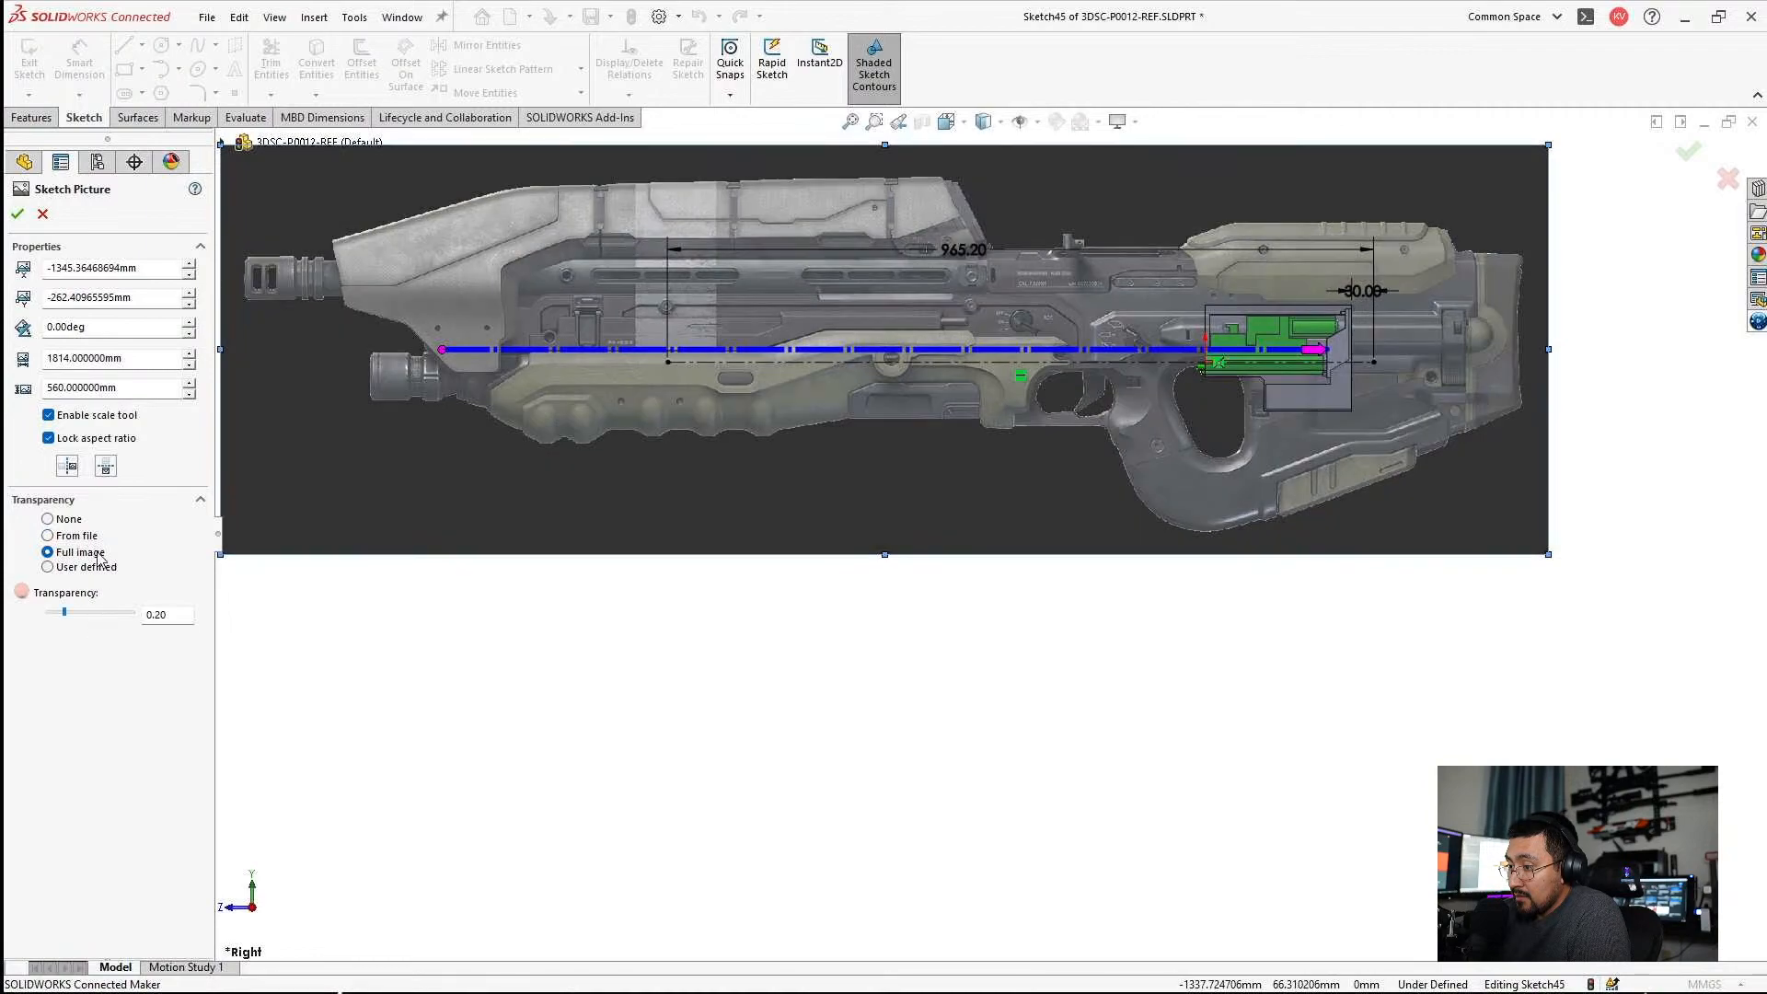
{"action": "left_click", "coordinate": [71, 566]}
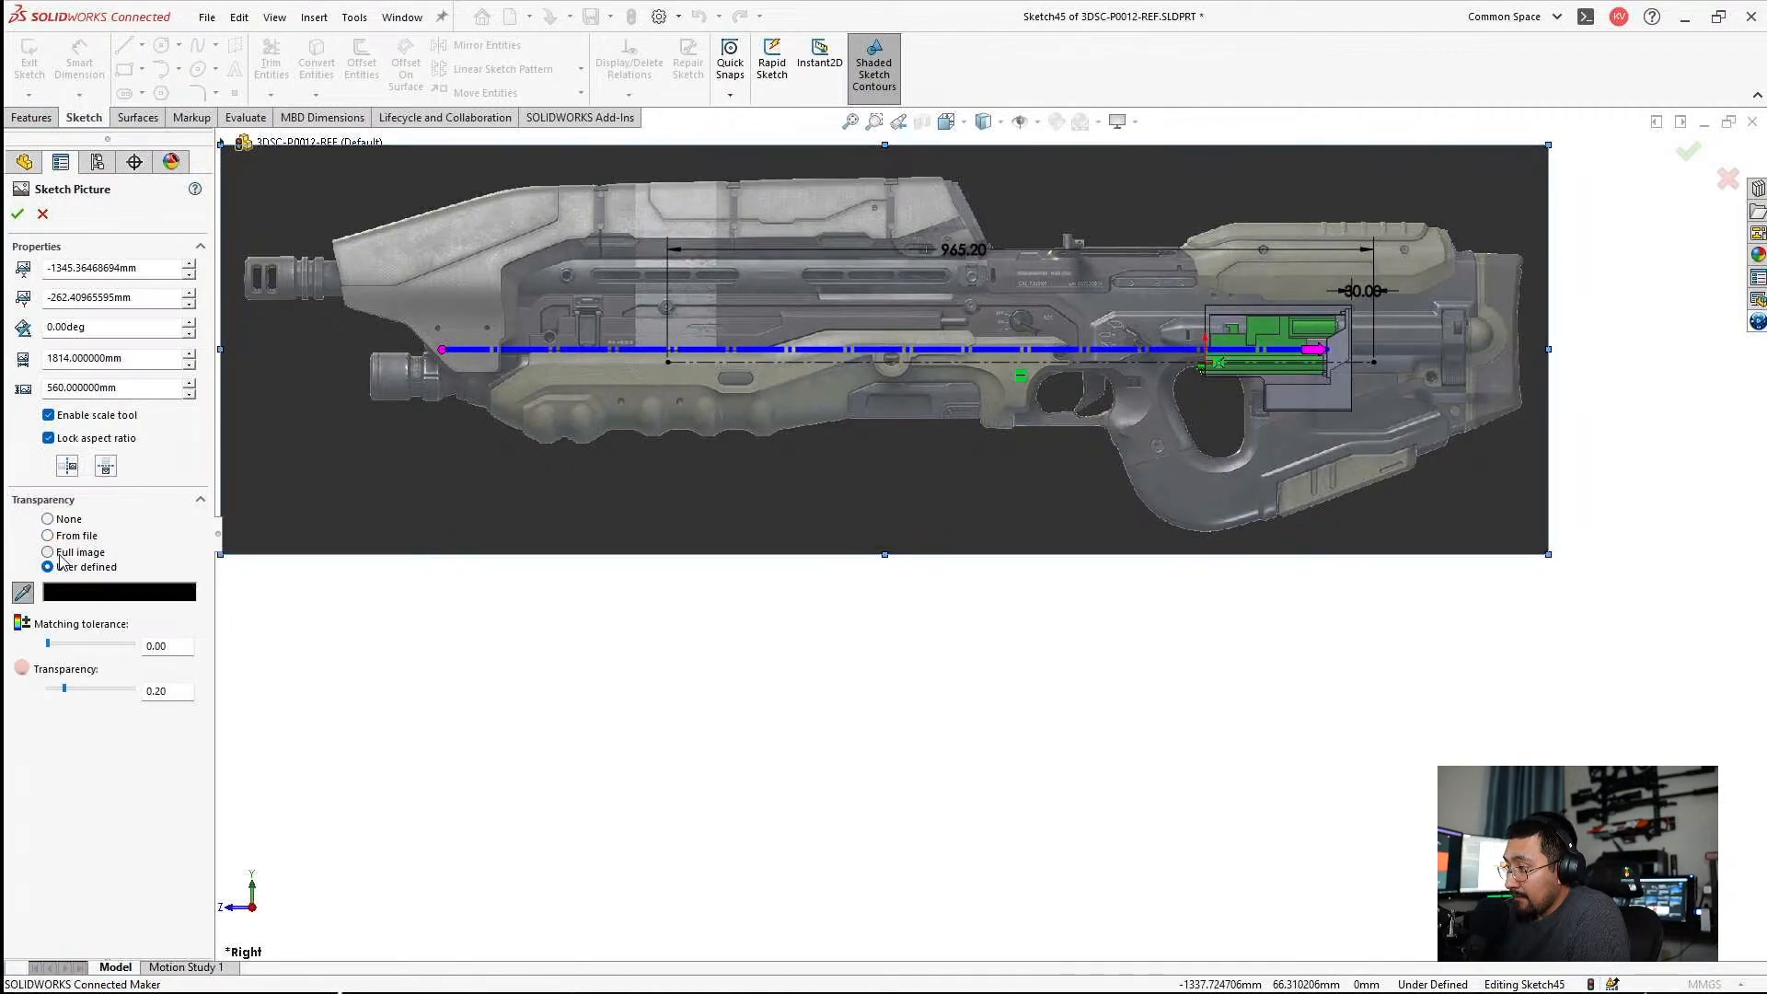
{"action": "left_click", "coordinate": [59, 552]}
{"action": "left_click", "coordinate": [63, 543]}
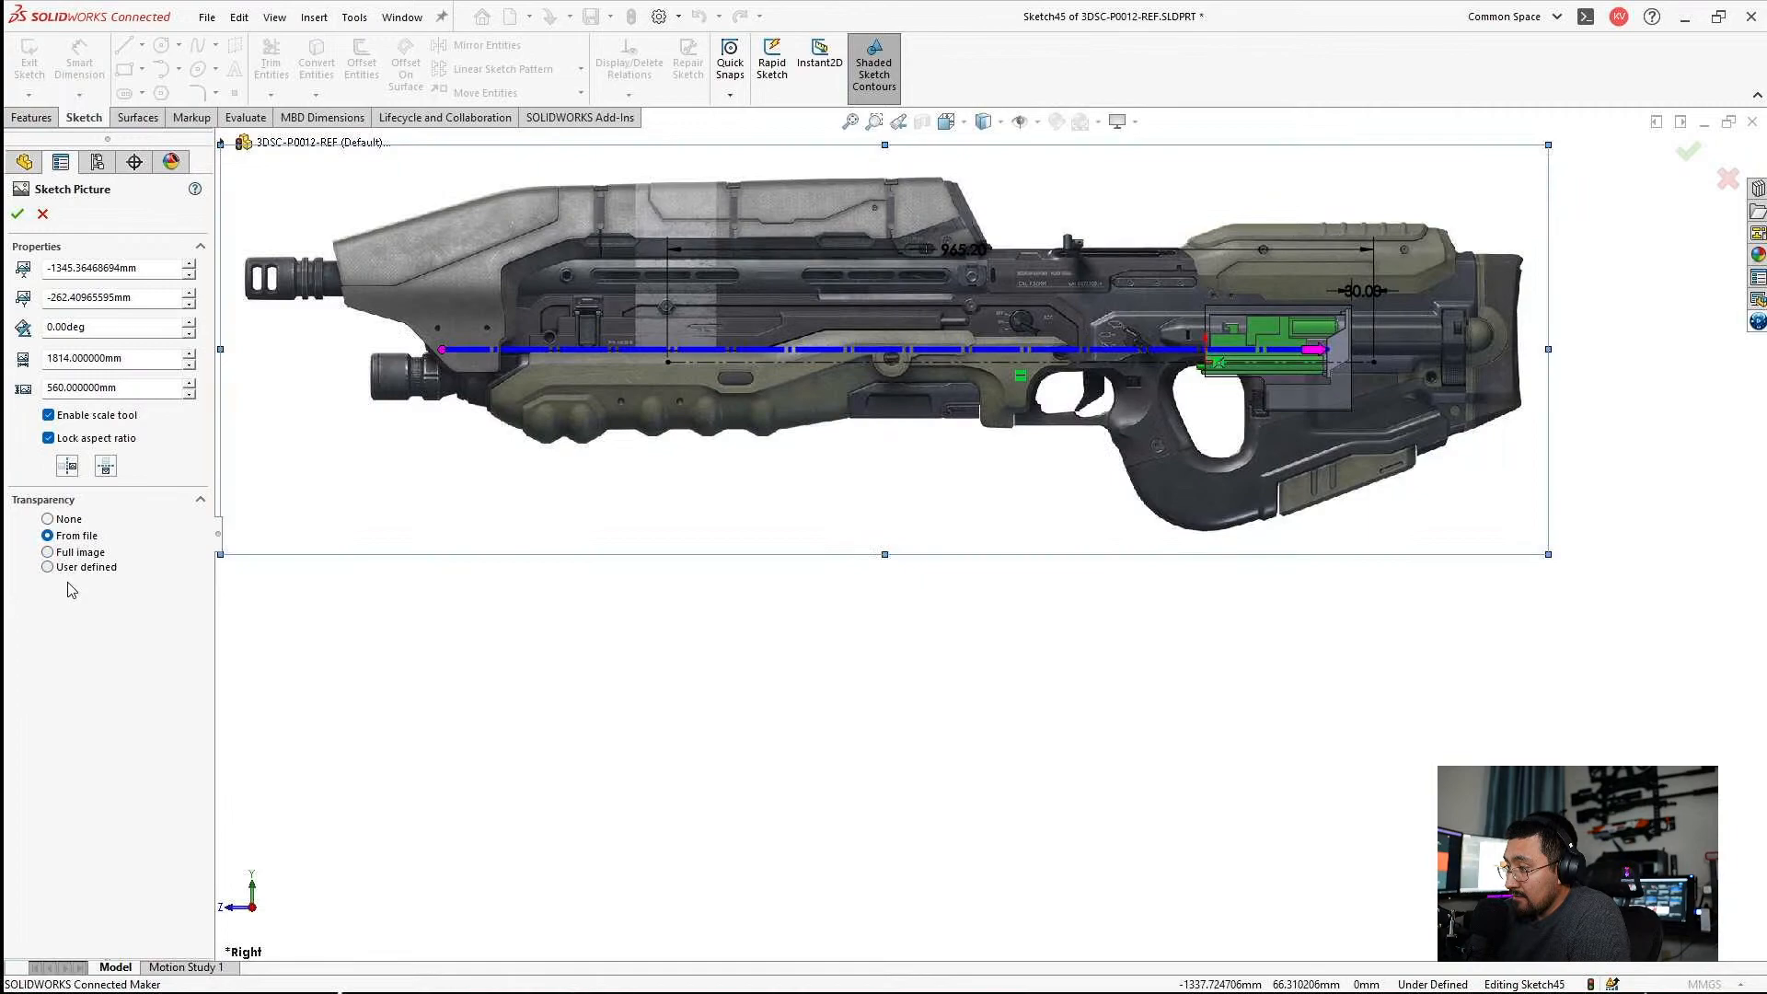
Scale the rifle picture down to about 1319 by 407 mm and shift it so the muzzle tip meets the centerline's front end.
{"action": "scroll", "coordinate": [796, 441], "scroll_direction": "up", "scroll_amount": 3}
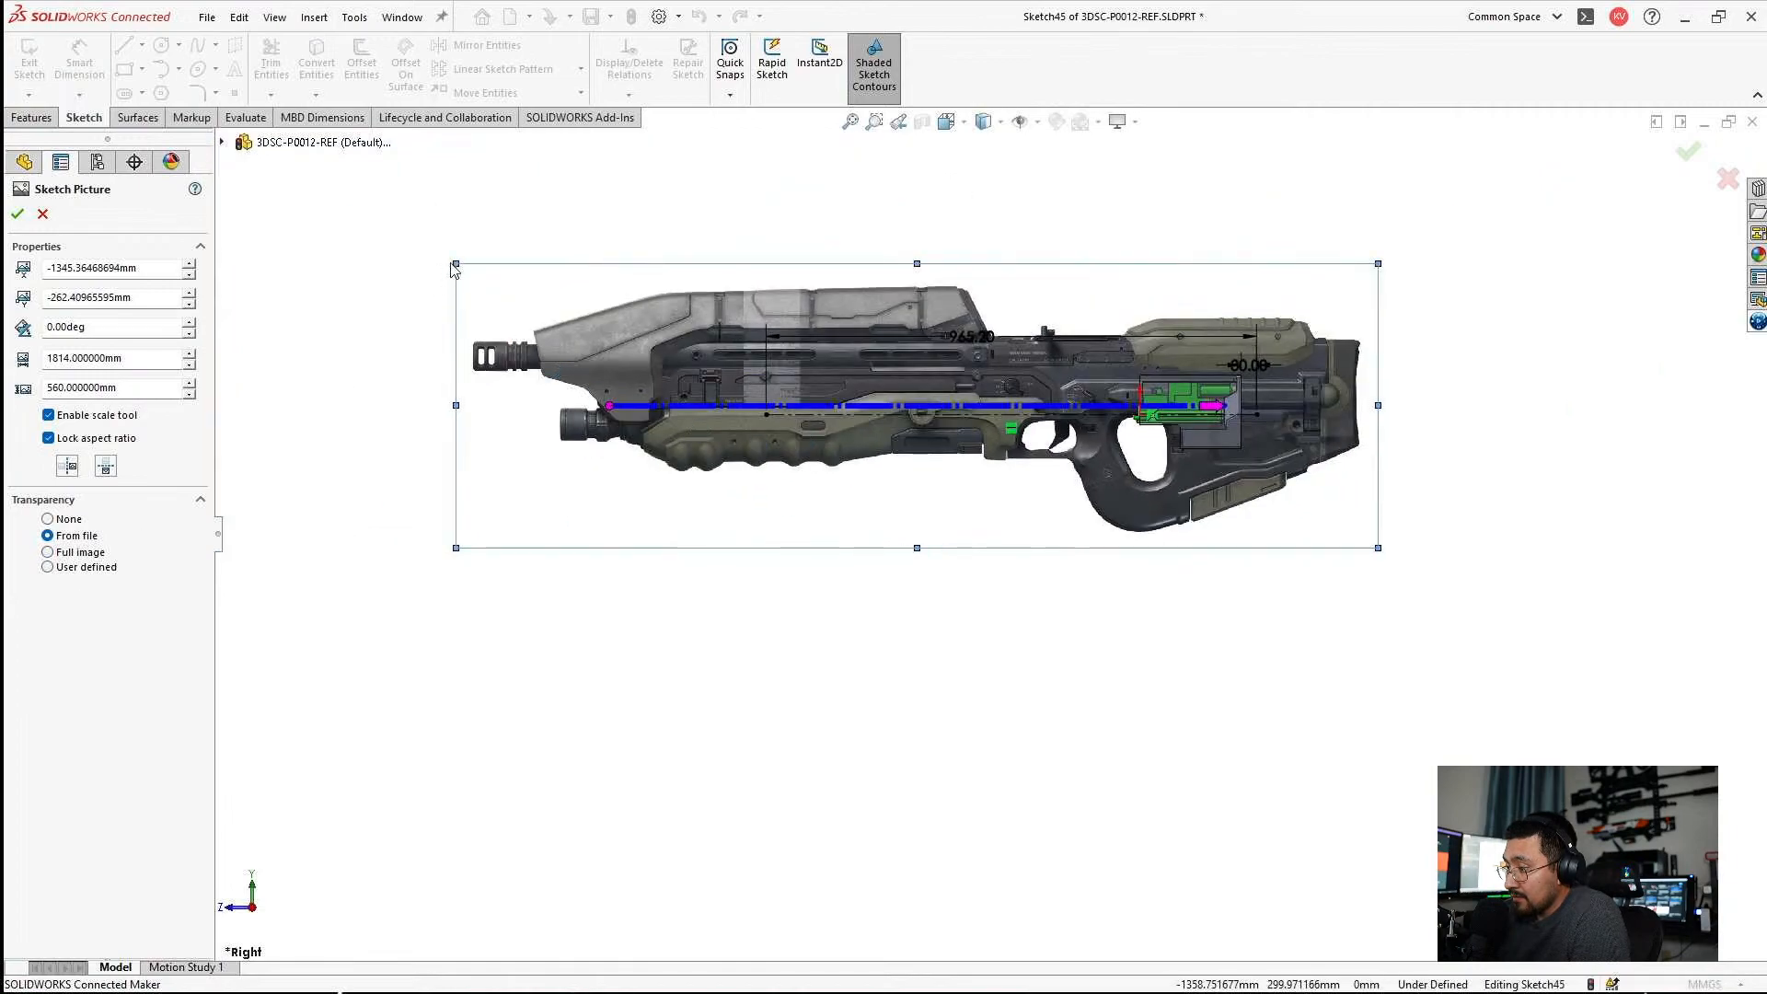
{"action": "left_click_drag", "start_coordinate": [455, 264], "coordinate": [708, 342]}
{"action": "scroll", "coordinate": [1111, 383], "scroll_direction": "down", "scroll_amount": 4}
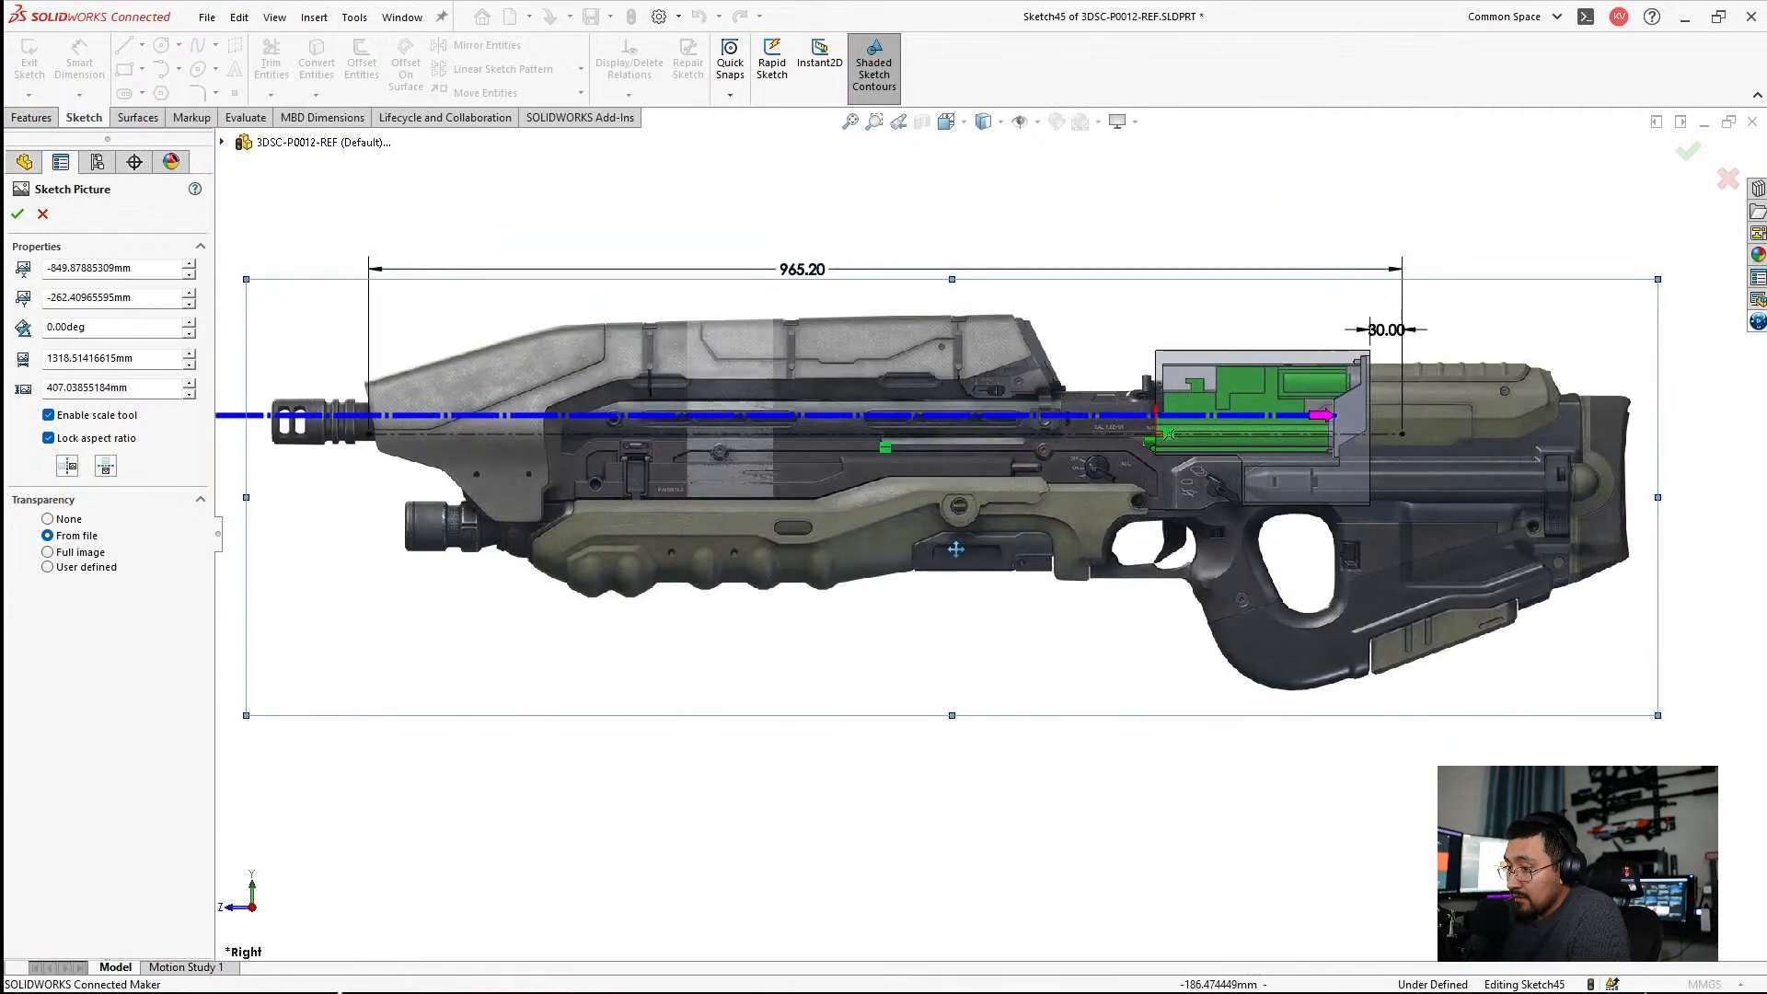
{"action": "scroll", "coordinate": [948, 540], "scroll_direction": "up", "scroll_amount": 3}
{"action": "scroll", "coordinate": [737, 499], "scroll_direction": "down", "scroll_amount": 3}
{"action": "scroll", "coordinate": [838, 506], "scroll_direction": "up", "scroll_amount": 2}
{"action": "scroll", "coordinate": [989, 508], "scroll_direction": "down", "scroll_amount": 4}
{"action": "mouse_move", "coordinate": [856, 556]}
{"action": "left_mouse_down"}
{"action": "mouse_move", "coordinate": [779, 710]}
{"action": "mouse_move", "coordinate": [778, 661]}
{"action": "mouse_move", "coordinate": [862, 605]}
{"action": "left_mouse_up"}
{"action": "scroll", "coordinate": [777, 681], "scroll_direction": "up", "scroll_amount": 3}
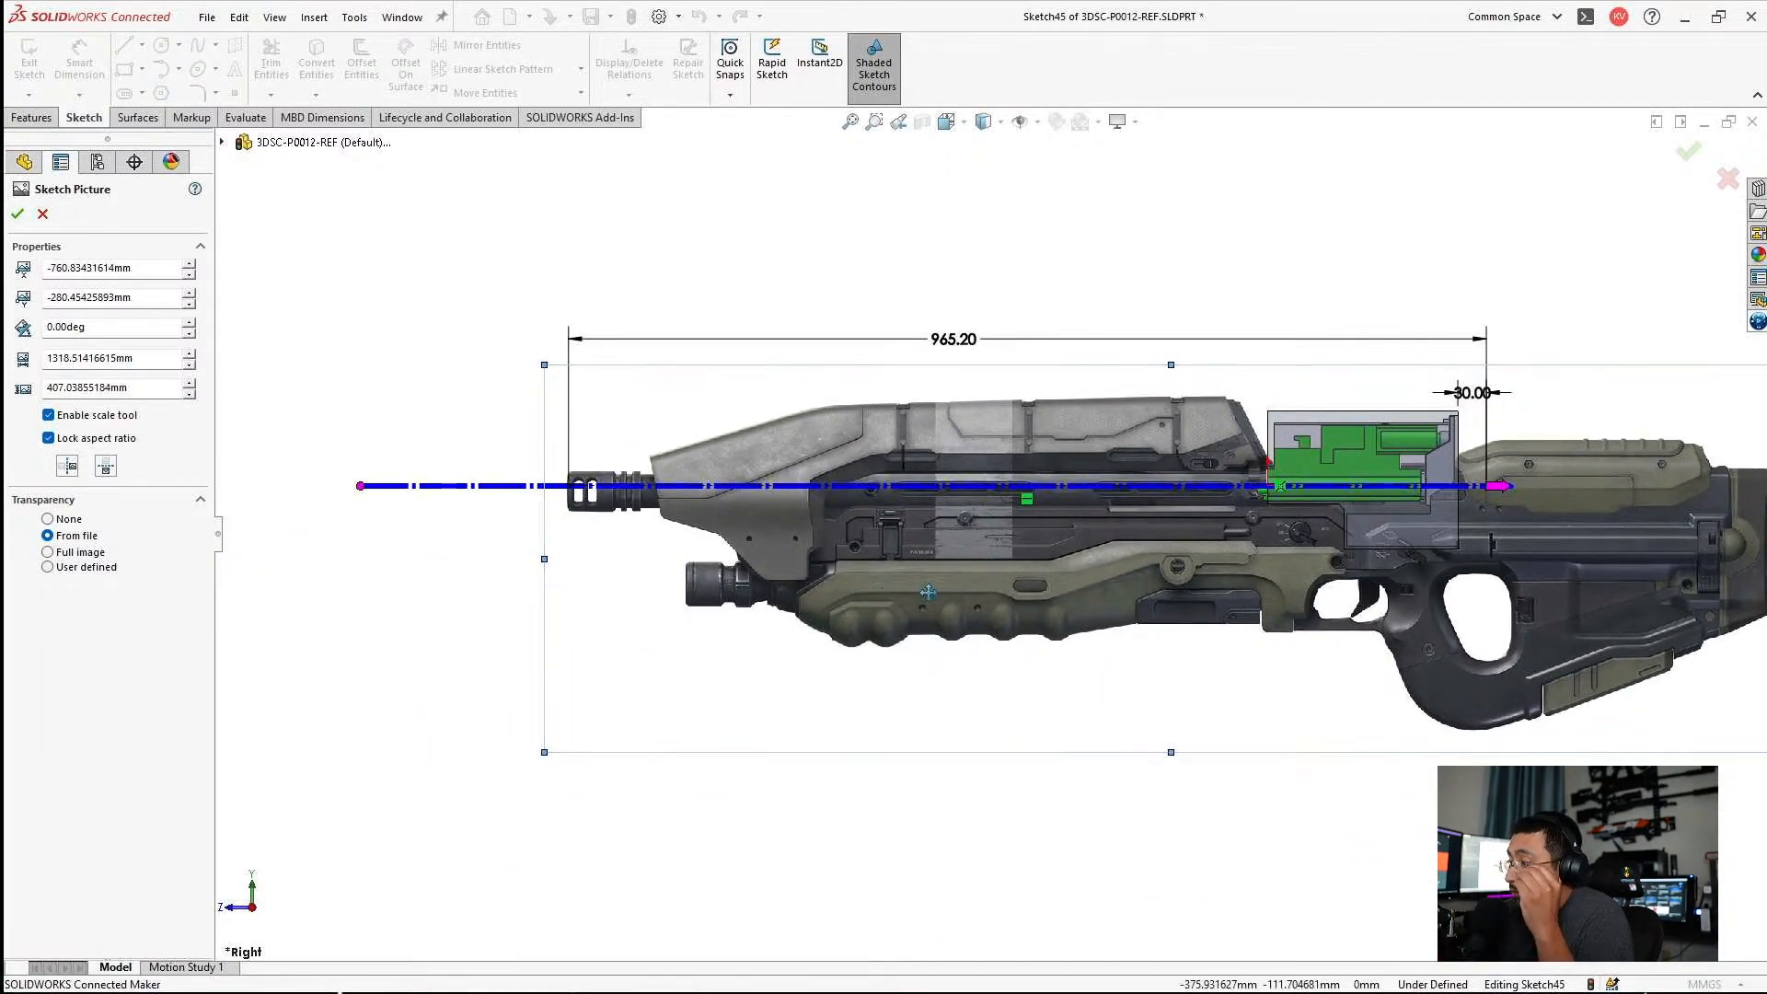
Scale the rifle picture down further to about 1034 by 319 mm to match the 38 in centerline.
{"action": "scroll", "coordinate": [879, 557], "scroll_direction": "up", "scroll_amount": 3}
{"action": "scroll", "coordinate": [1118, 525], "scroll_direction": "down", "scroll_amount": 3}
{"action": "mouse_move", "coordinate": [1688, 372]}
{"action": "left_mouse_down"}
{"action": "mouse_move", "coordinate": [1496, 471]}
{"action": "mouse_move", "coordinate": [1413, 454]}
{"action": "left_mouse_up"}
Reposition the rifle picture so the gearbox fits inside the rear stock, with the picture origin at about -759, -169 mm.
{"action": "left_click_drag", "start_coordinate": [1207, 635], "coordinate": [1192, 530]}
{"action": "scroll", "coordinate": [930, 432], "scroll_direction": "down", "scroll_amount": 2}
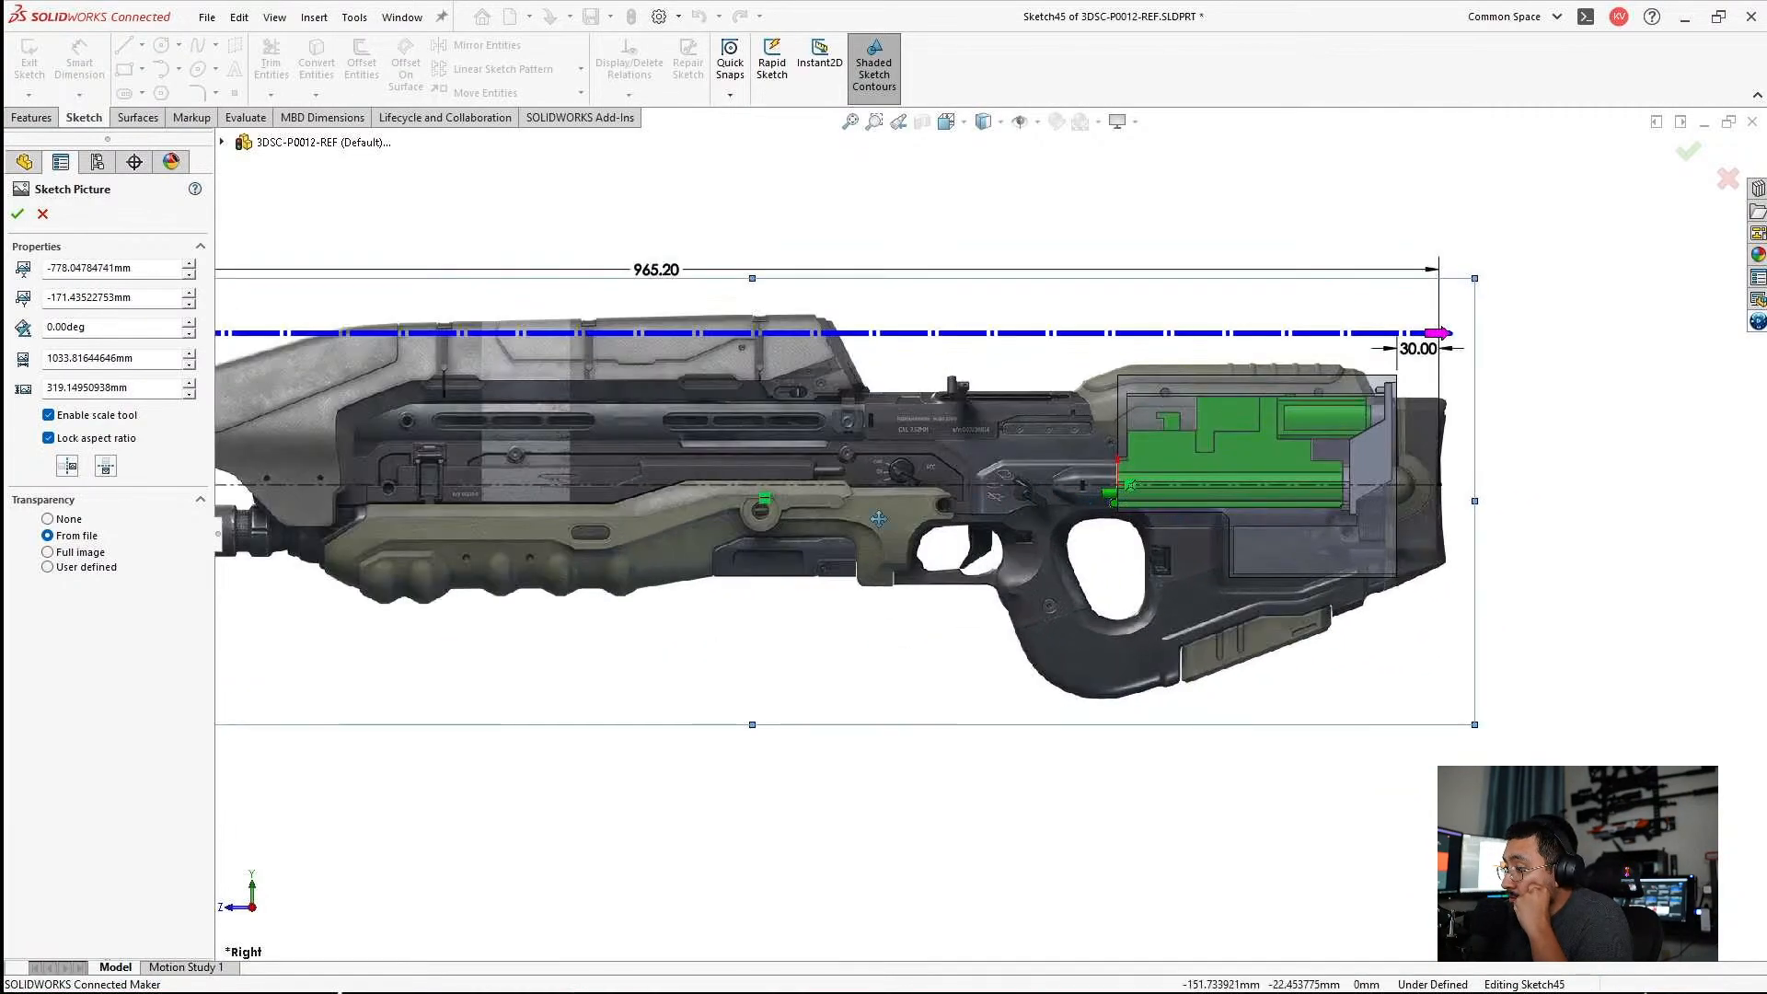
{"action": "left_click_drag", "start_coordinate": [573, 534], "coordinate": [577, 582]}
{"action": "scroll", "coordinate": [1158, 497], "scroll_direction": "down", "scroll_amount": 2}
{"action": "scroll", "coordinate": [1158, 515], "scroll_direction": "up", "scroll_amount": 2}
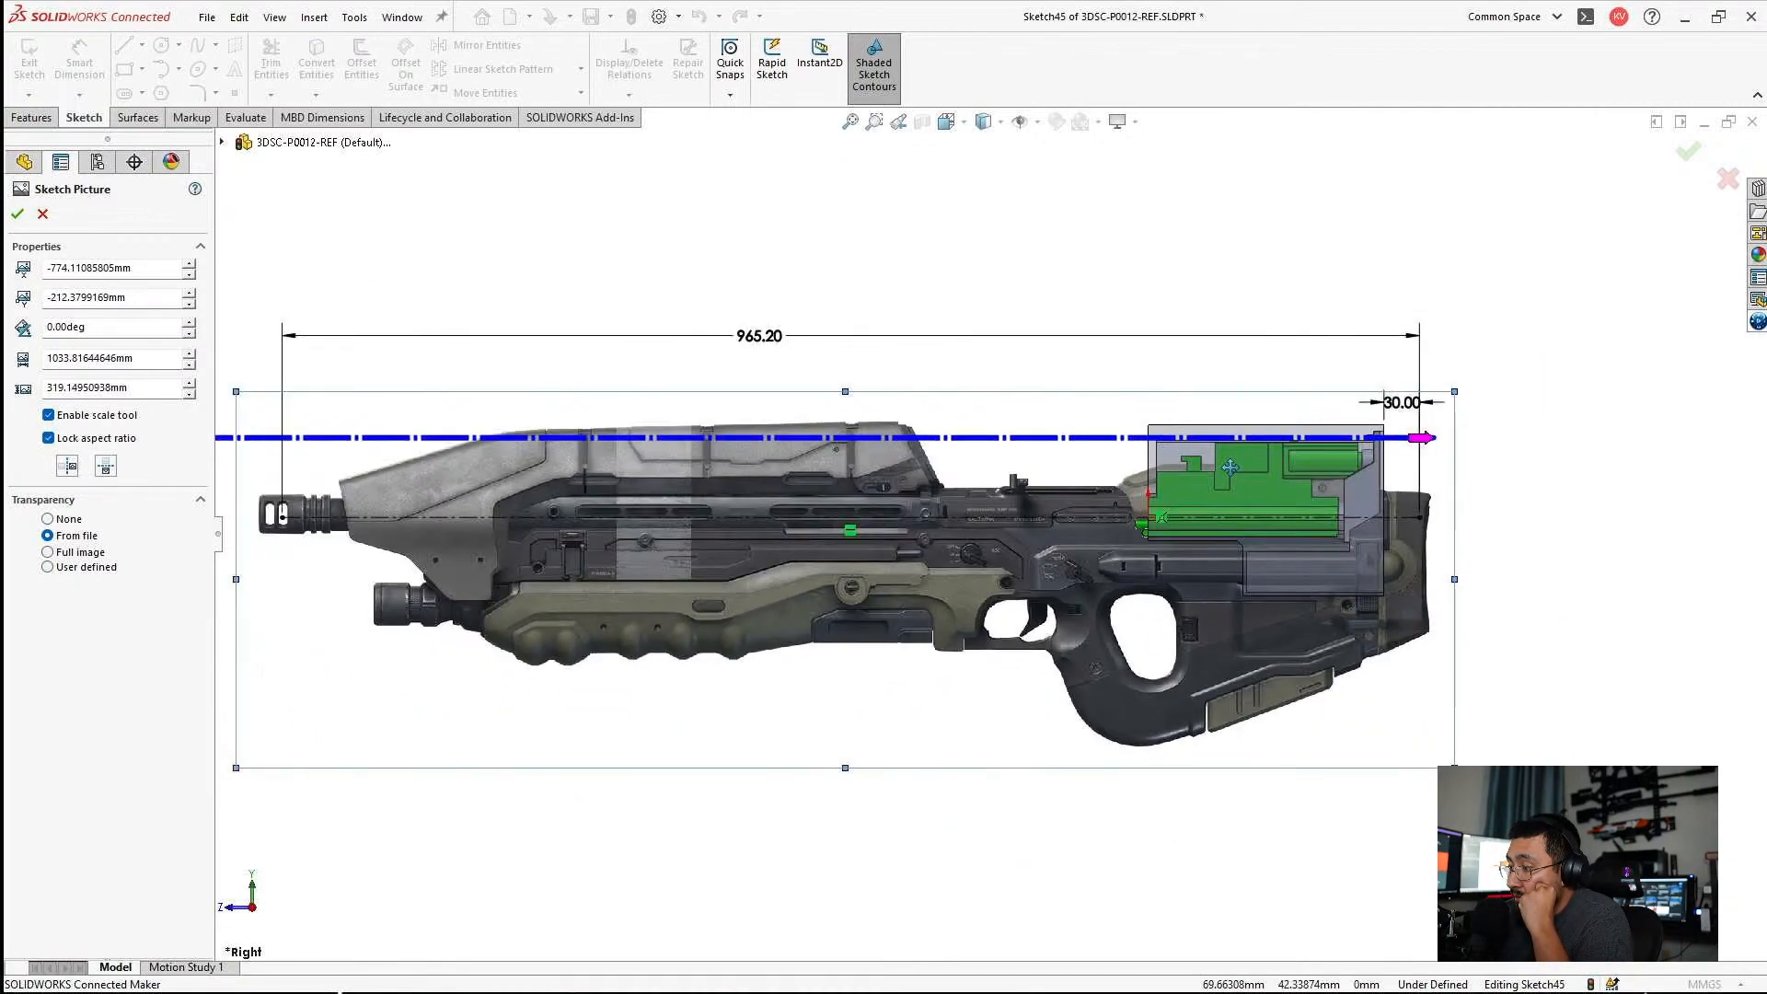
{"action": "mouse_move", "coordinate": [993, 594]}
{"action": "left_mouse_down"}
{"action": "mouse_move", "coordinate": [984, 554]}
{"action": "mouse_move", "coordinate": [982, 577]}
{"action": "mouse_move", "coordinate": [998, 574]}
{"action": "mouse_move", "coordinate": [1003, 547]}
{"action": "left_mouse_up"}
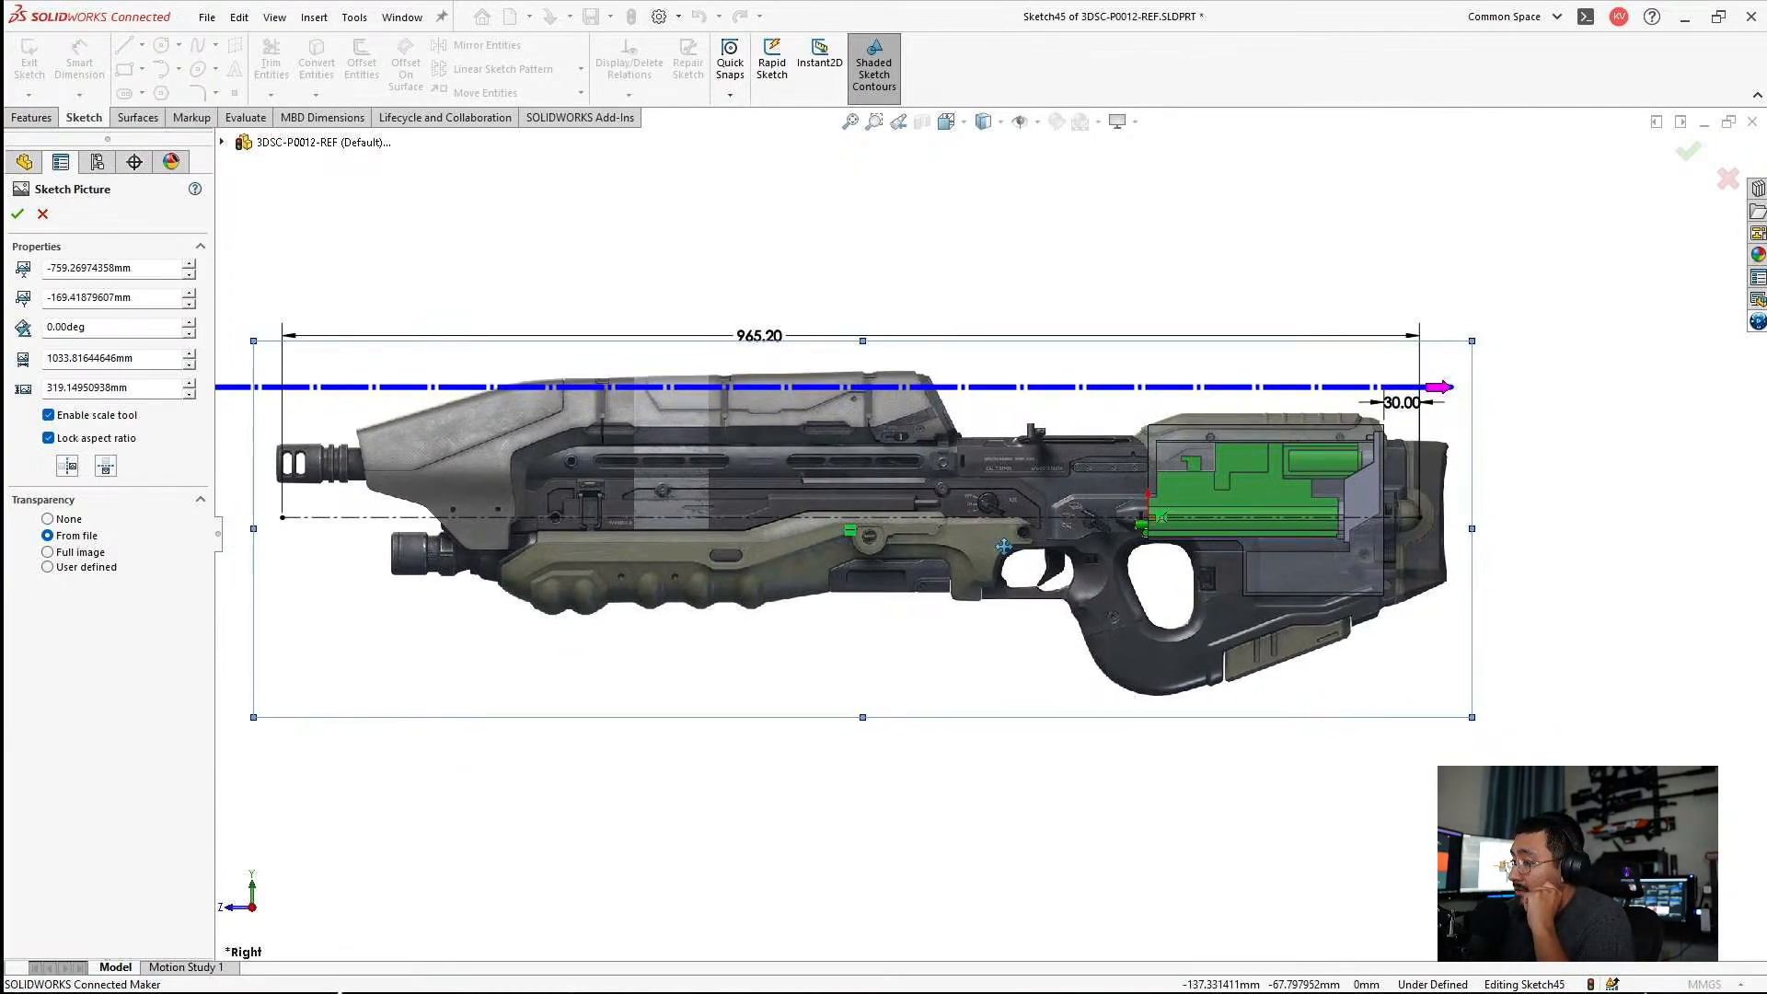
{"action": "scroll", "coordinate": [1179, 542], "scroll_direction": "down", "scroll_amount": 3}
{"action": "scroll", "coordinate": [1293, 557], "scroll_direction": "up", "scroll_amount": 4}
{"action": "scroll", "coordinate": [1293, 557], "scroll_direction": "down", "scroll_amount": 3}
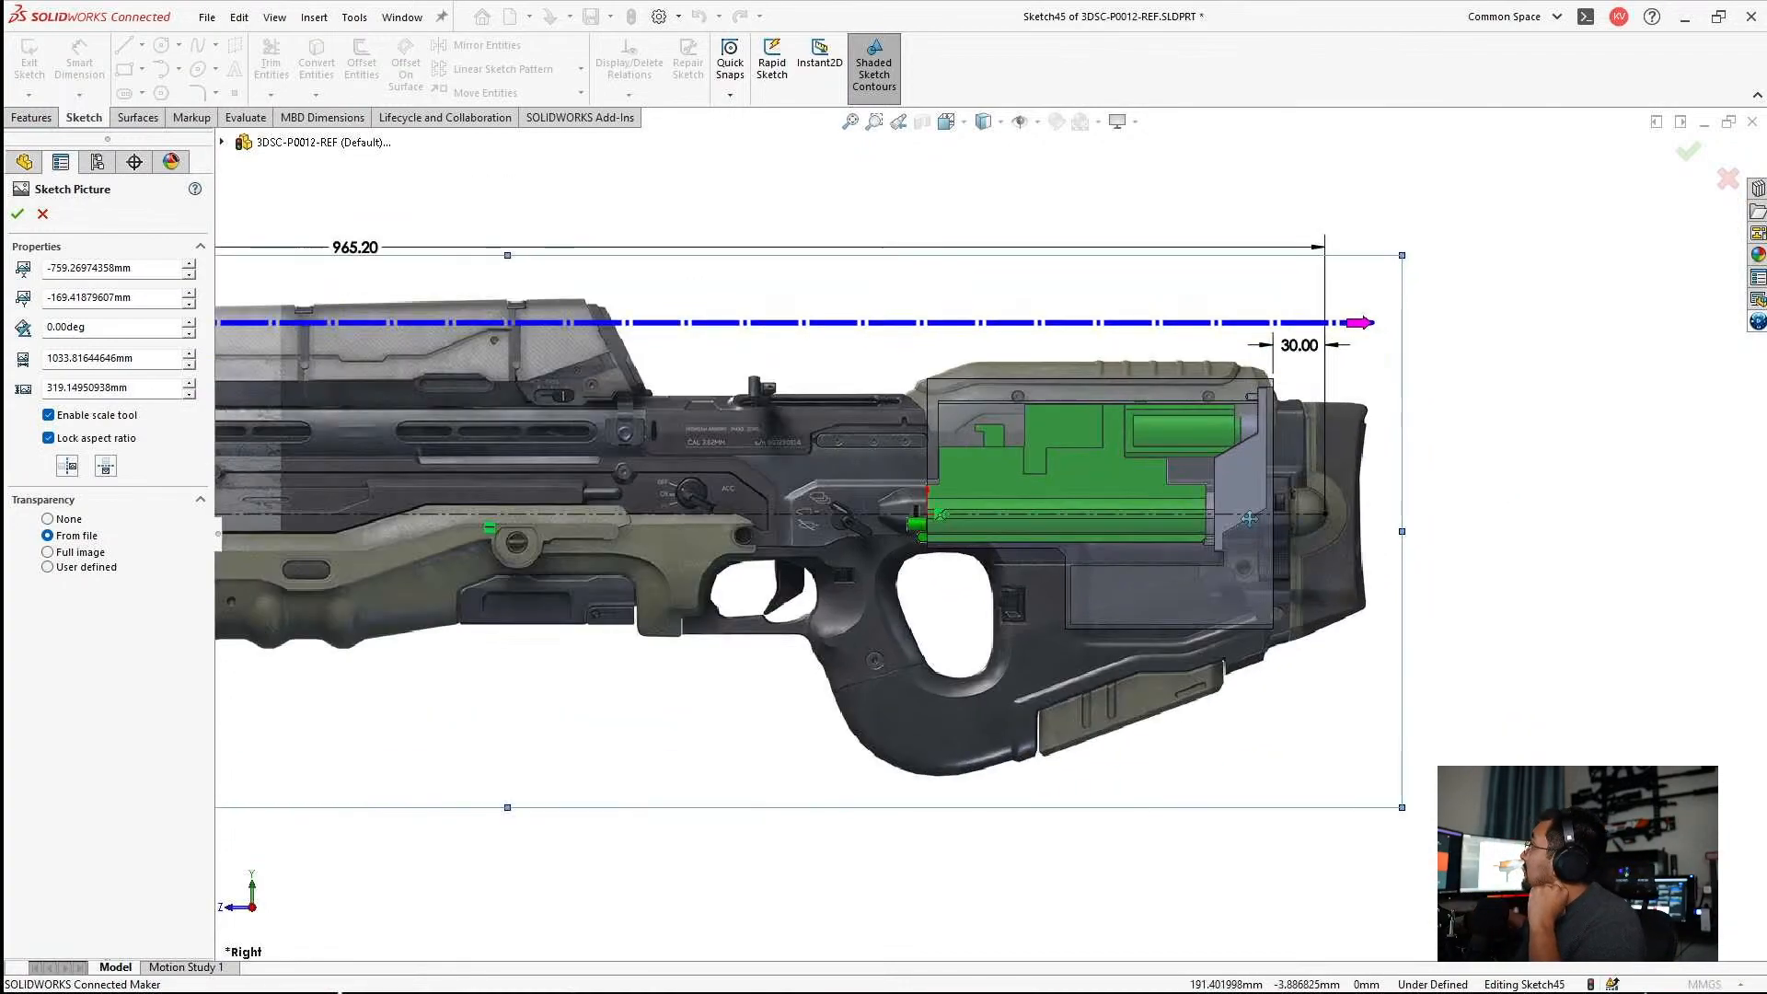
{"action": "scroll", "coordinate": [1293, 558], "scroll_direction": "up", "scroll_amount": 4}
{"action": "scroll", "coordinate": [508, 597], "scroll_direction": "down", "scroll_amount": 2}
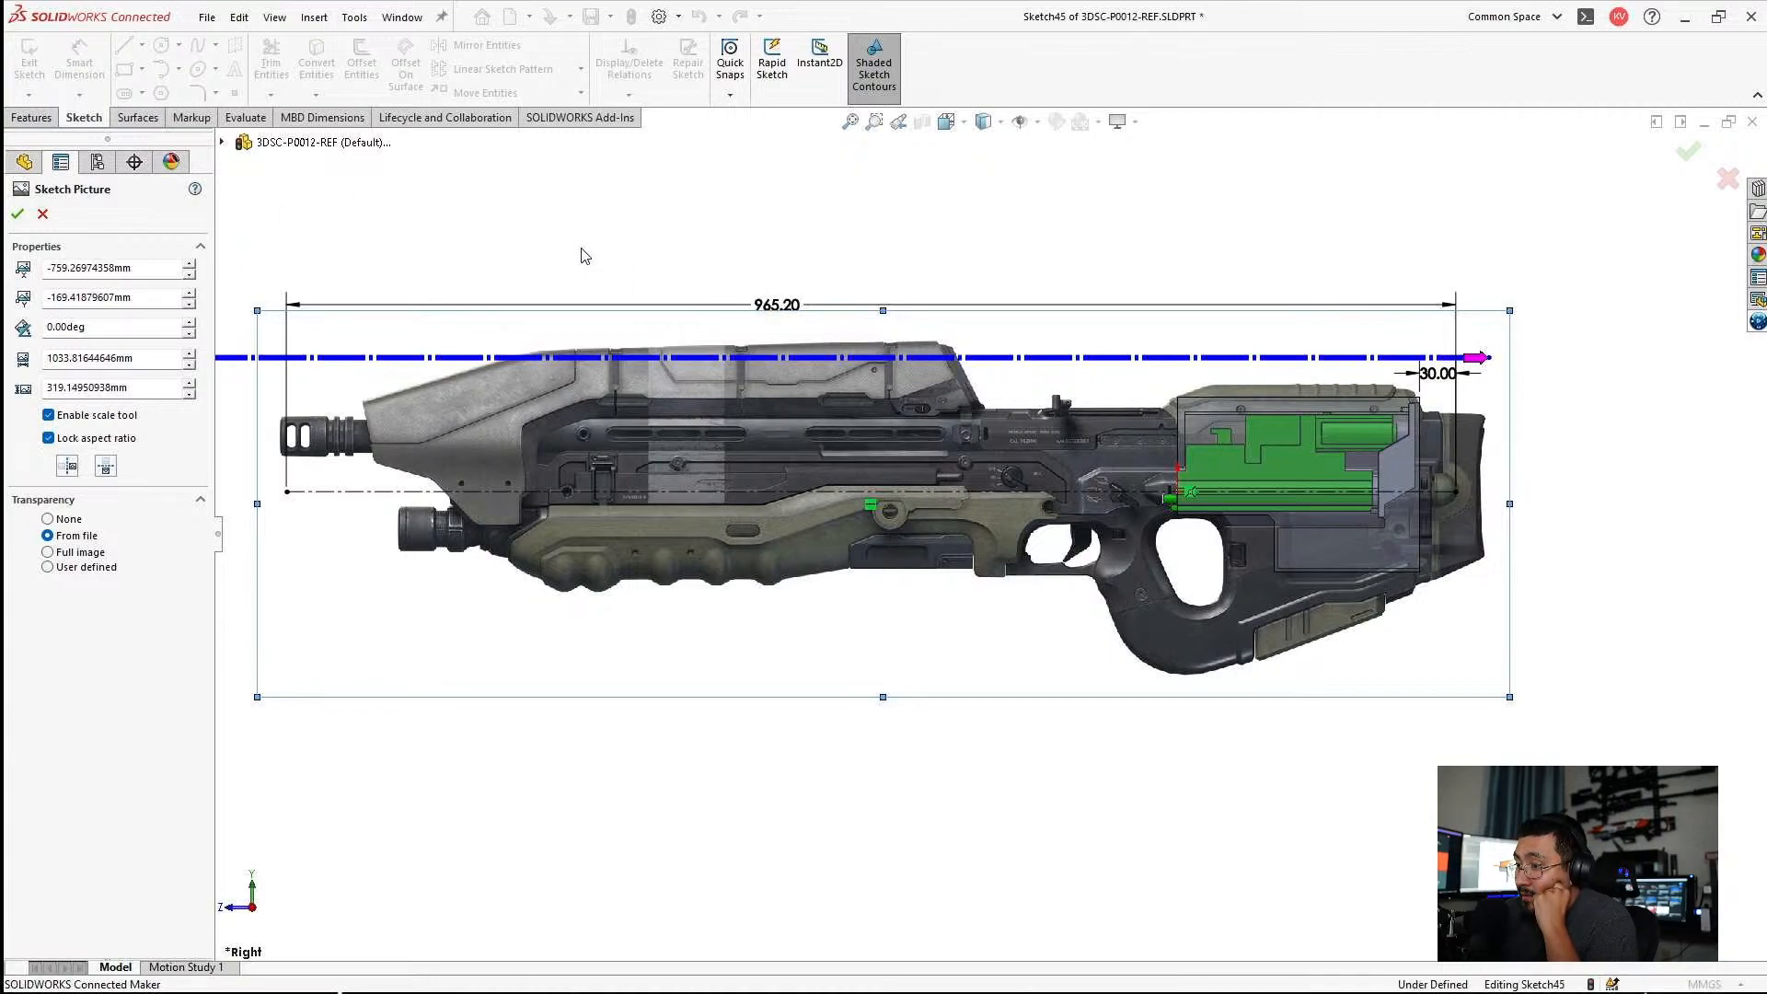
Accept the picture placement and move the overall-length dimension higher above the rifle.
{"action": "key", "text": "z"}
{"action": "left_click", "coordinate": [18, 213]}
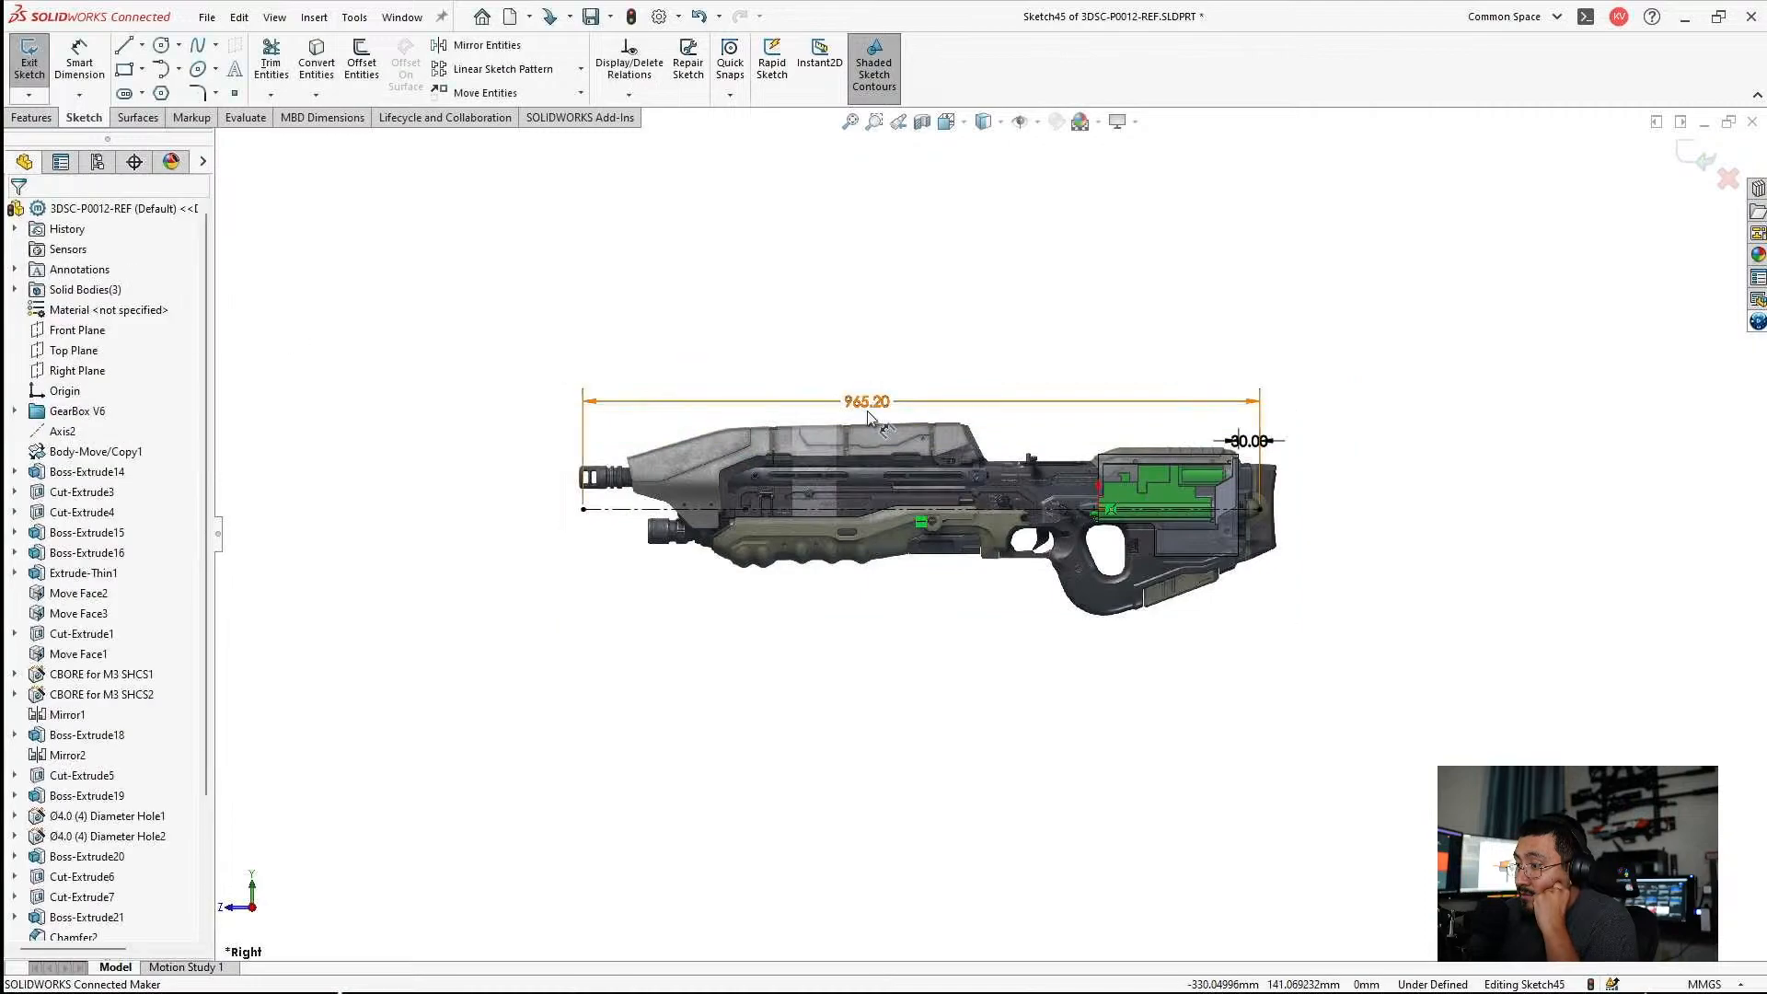
{"action": "left_click_drag", "start_coordinate": [867, 406], "coordinate": [907, 374]}
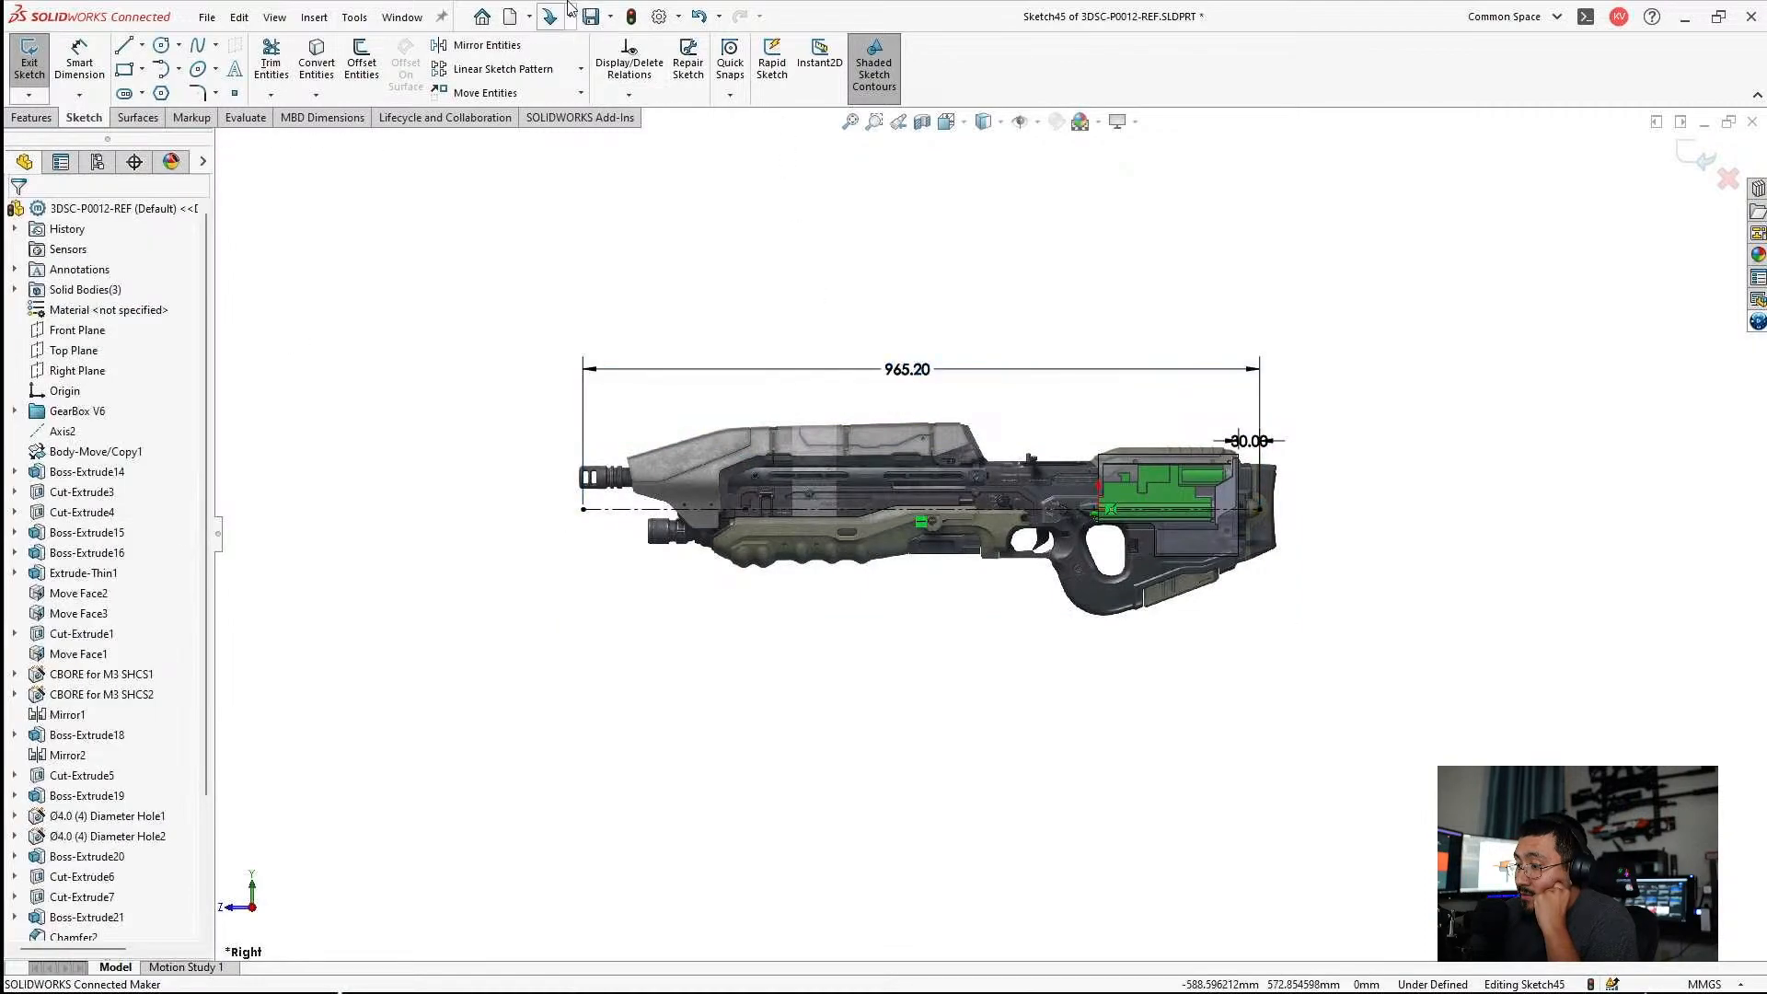
Enable dual dimensions display with units shown in the document's dimension properties, and rebuild the part.
{"action": "left_click", "coordinate": [678, 15]}
{"action": "left_click", "coordinate": [700, 45]}
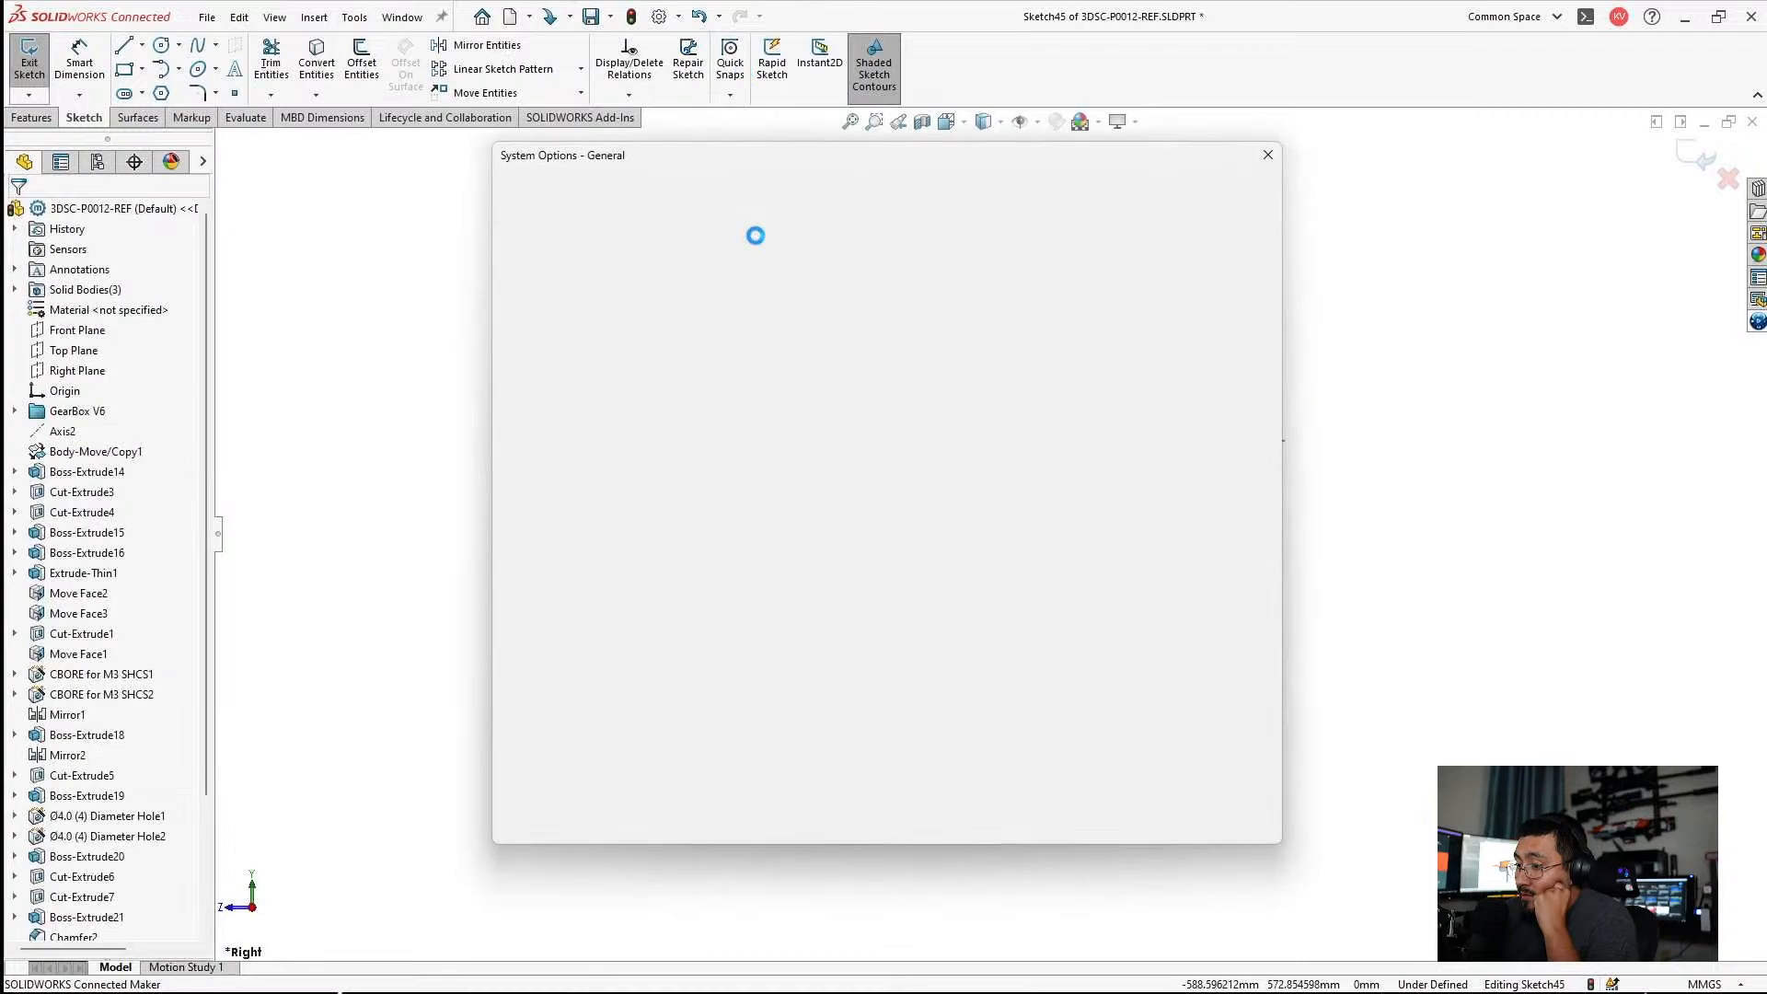
{"action": "left_click", "coordinate": [624, 191]}
{"action": "left_click", "coordinate": [529, 348]}
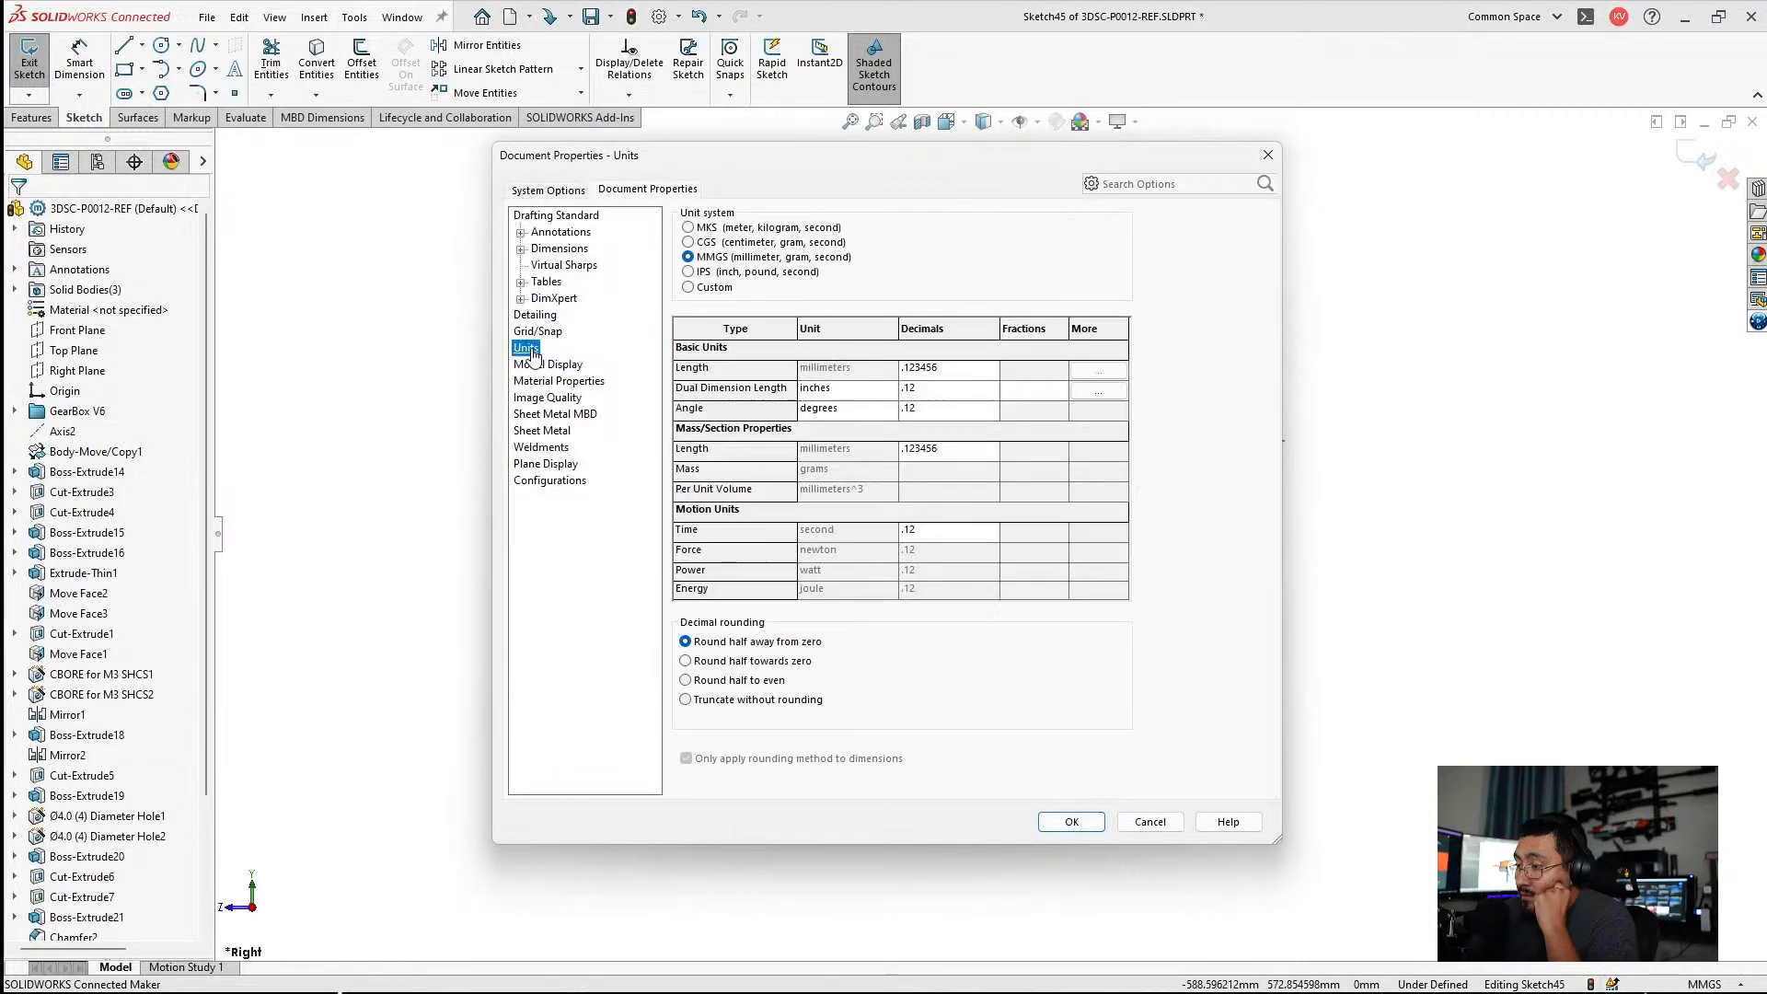
{"action": "left_click", "coordinate": [557, 233]}
{"action": "left_click", "coordinate": [558, 248]}
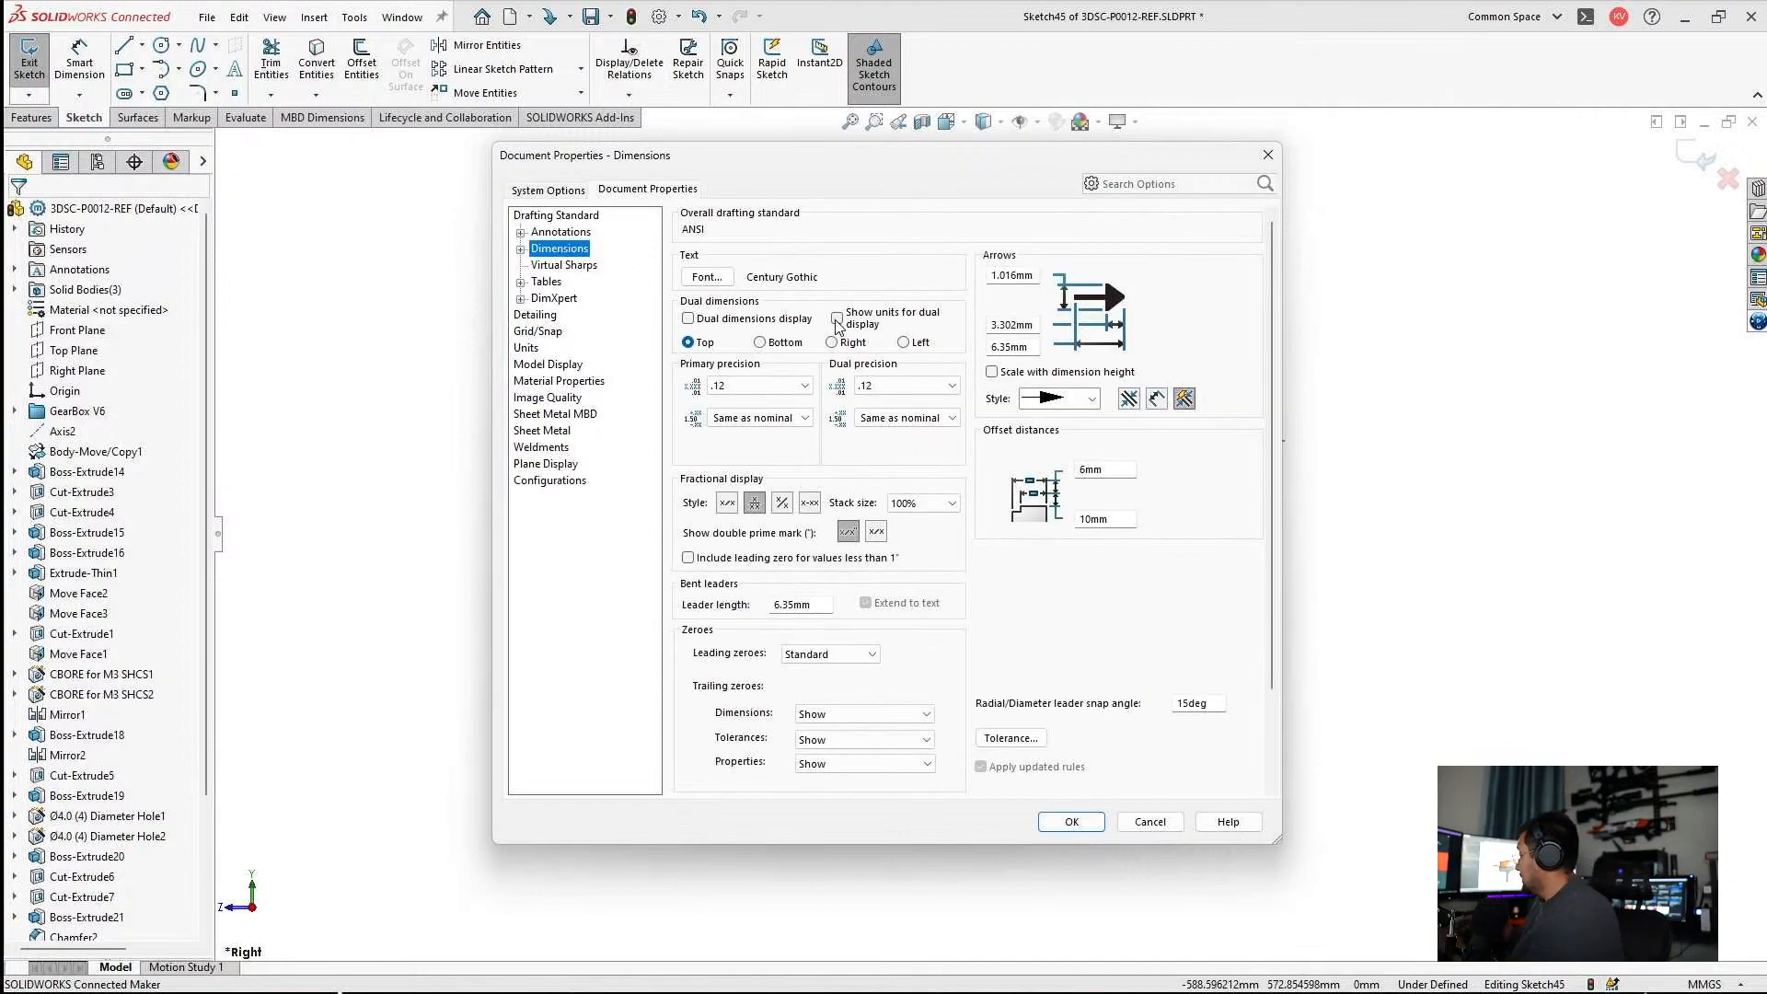
{"action": "left_click", "coordinate": [732, 320]}
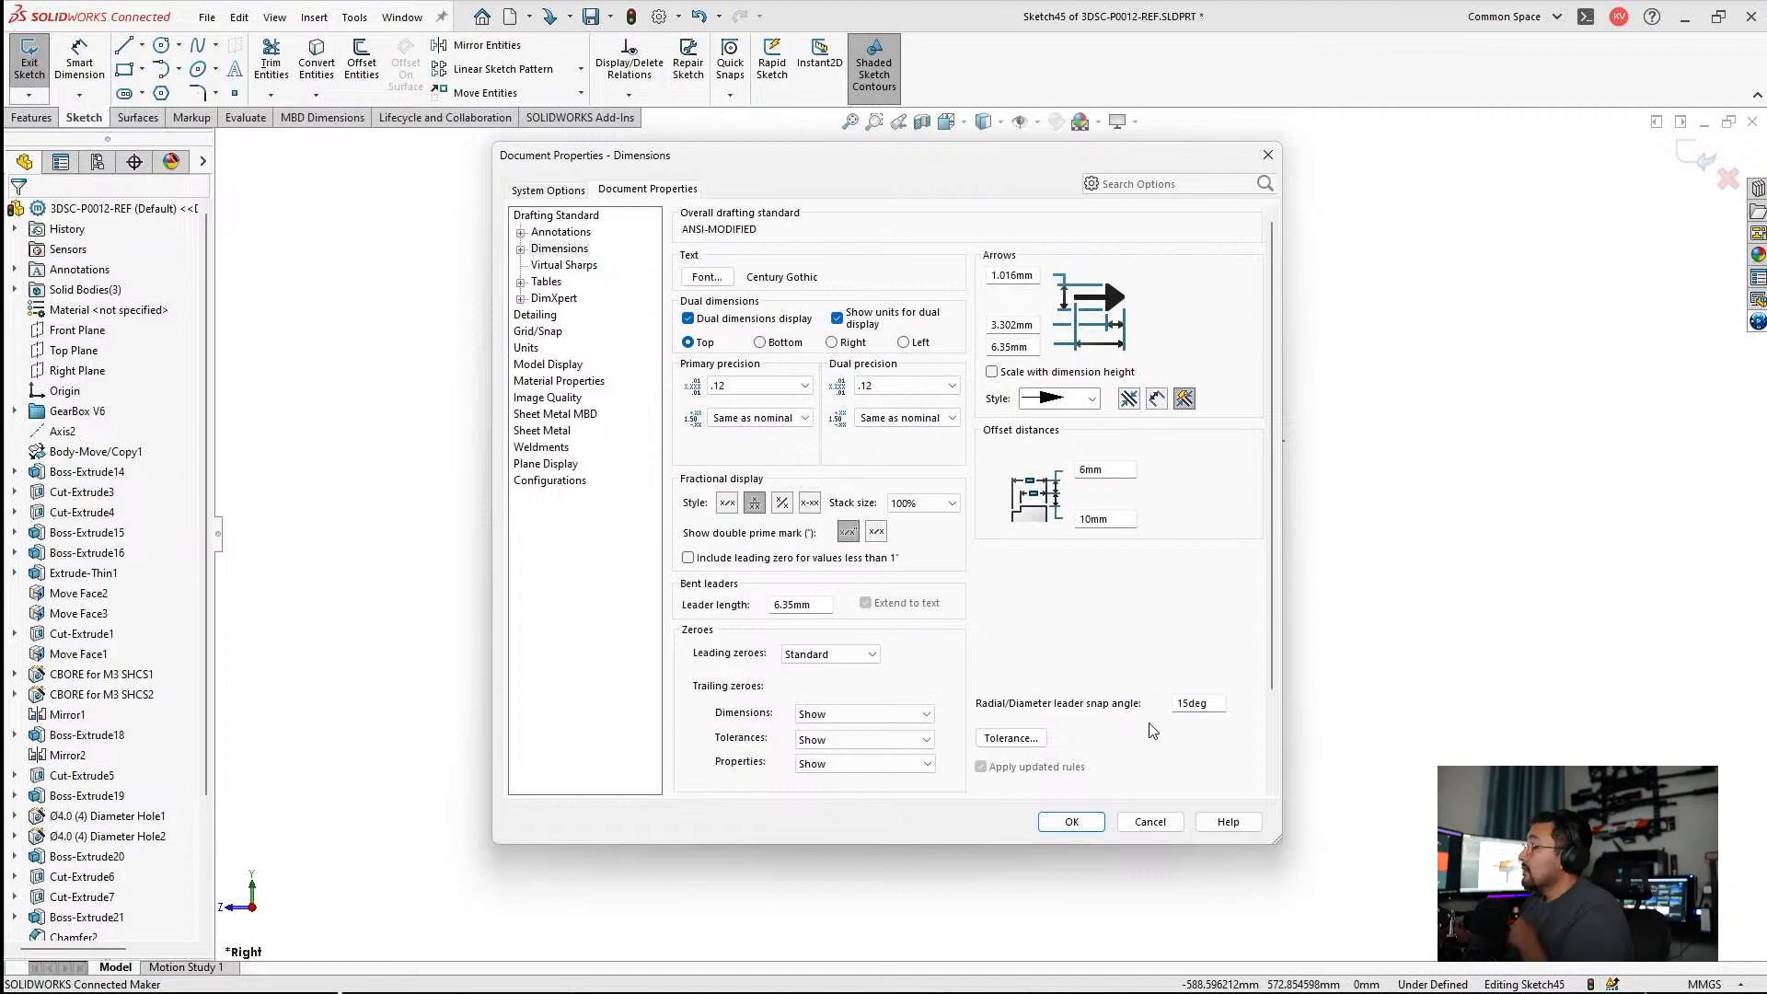
{"action": "left_click", "coordinate": [1071, 822]}
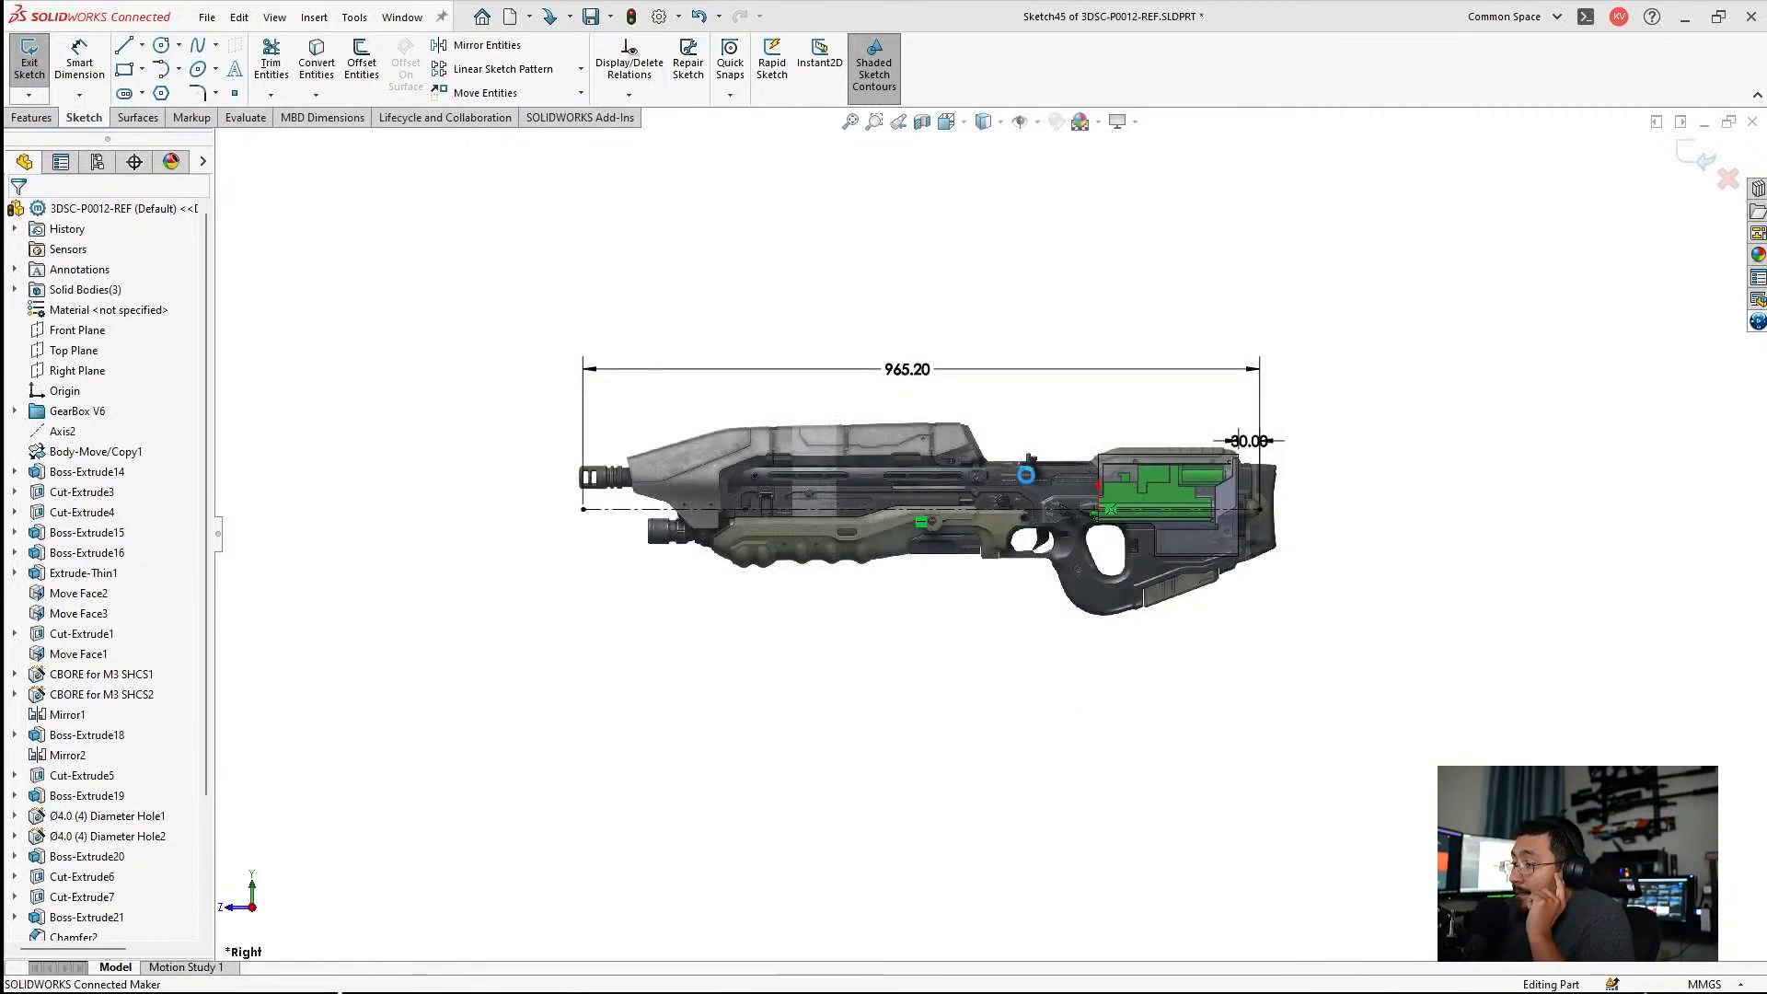
{"action": "key", "text": "ctrl+b"}
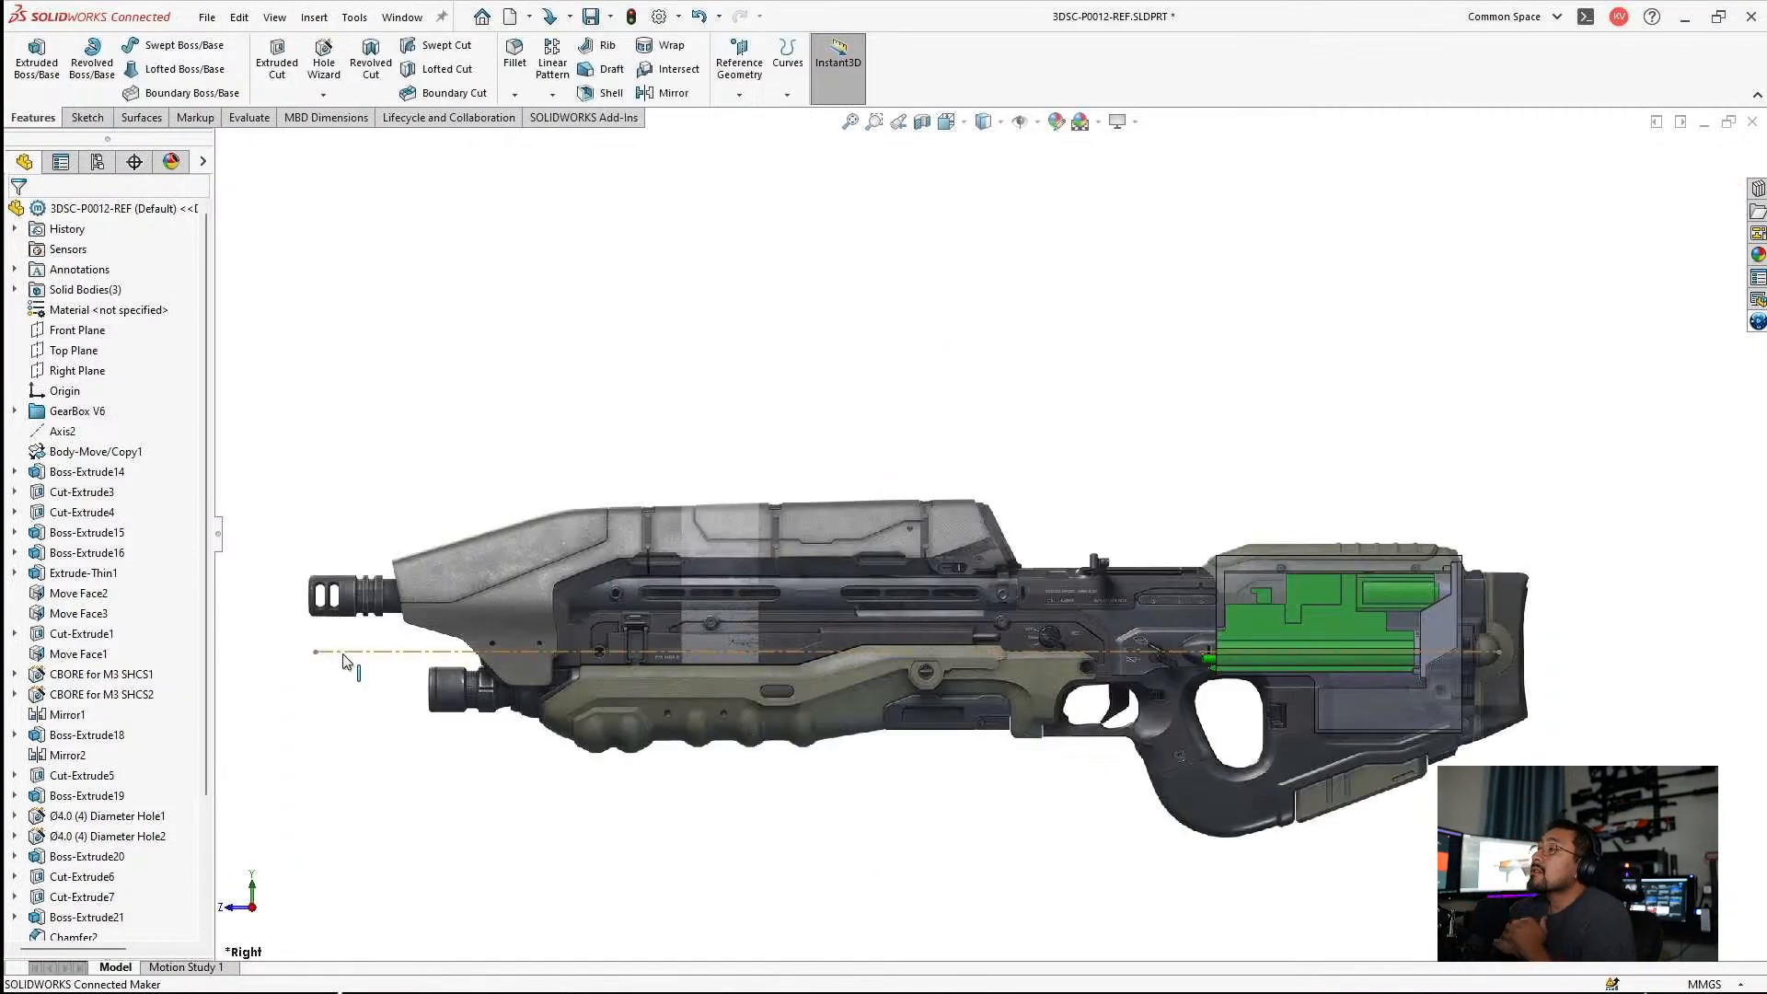
Reopen the reference sketch for editing and check how the gearbox fits inside the pictured rifle stock.
{"action": "left_click", "coordinate": [401, 589]}
{"action": "left_click", "coordinate": [396, 576]}
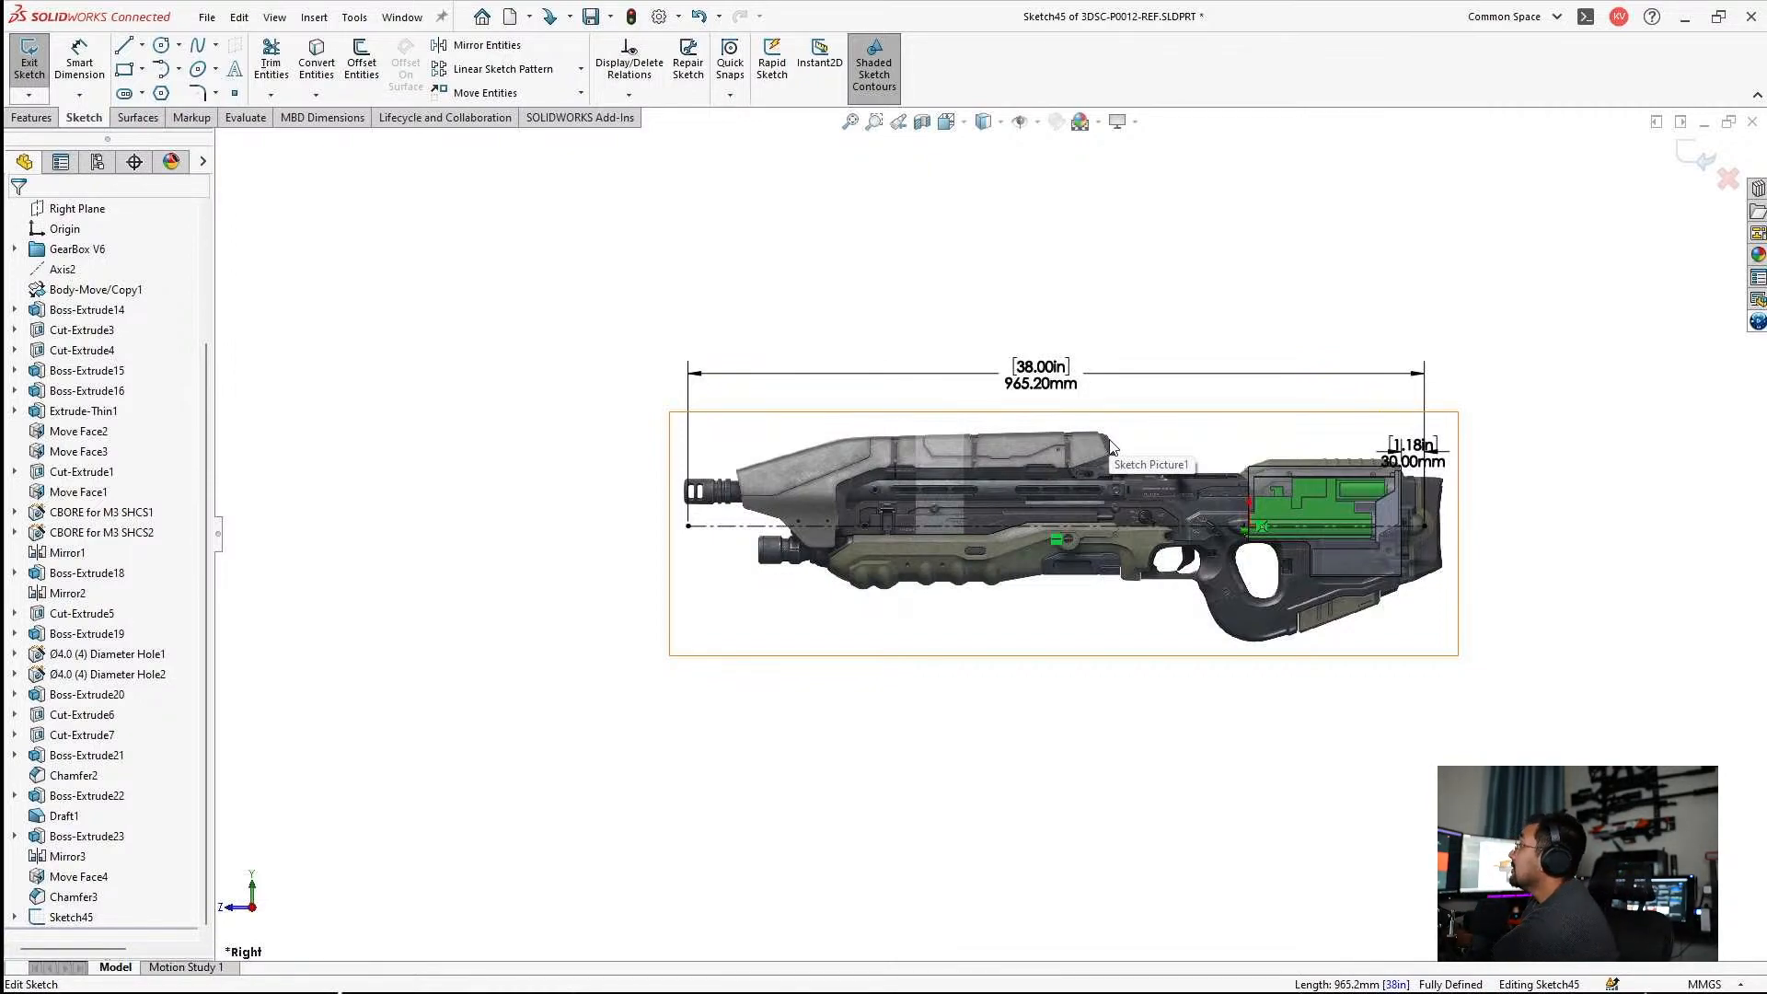
{"action": "scroll", "coordinate": [1102, 387], "scroll_direction": "down", "scroll_amount": 2}
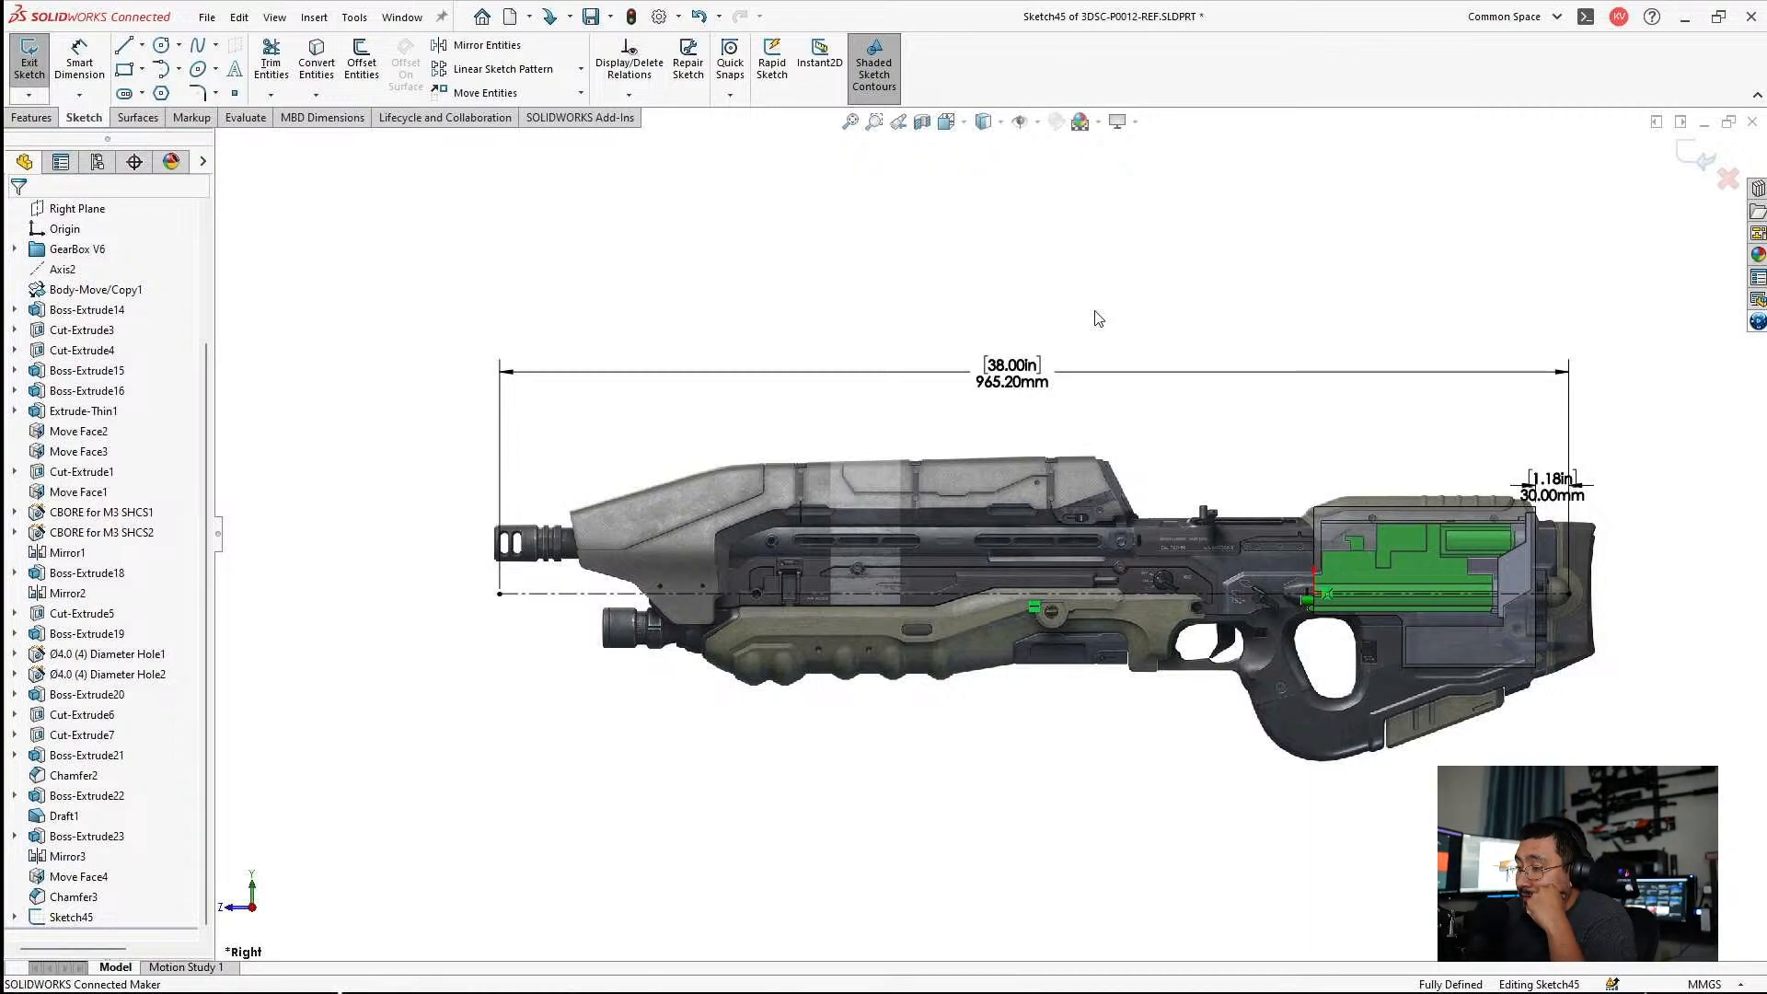
{"action": "scroll", "coordinate": [1196, 444], "scroll_direction": "up", "scroll_amount": 2}
{"action": "scroll", "coordinate": [1218, 560], "scroll_direction": "down", "scroll_amount": 5}
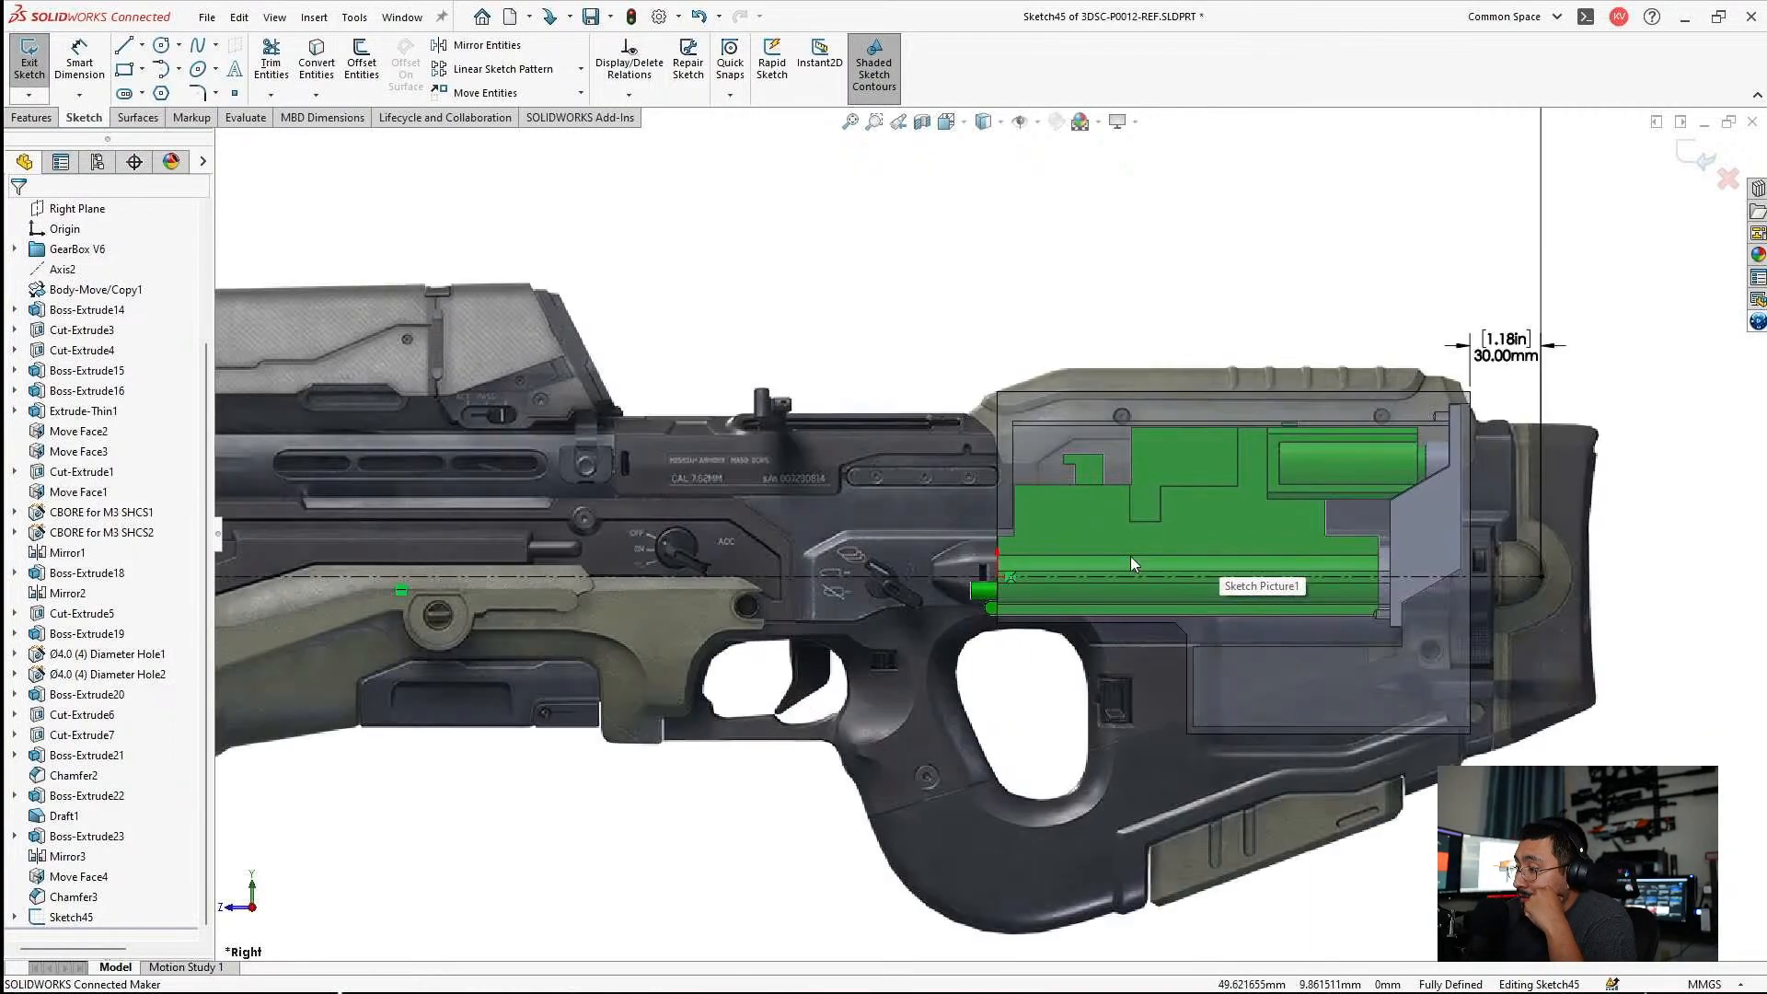
{"action": "scroll", "coordinate": [652, 507], "scroll_direction": "up", "scroll_amount": 4}
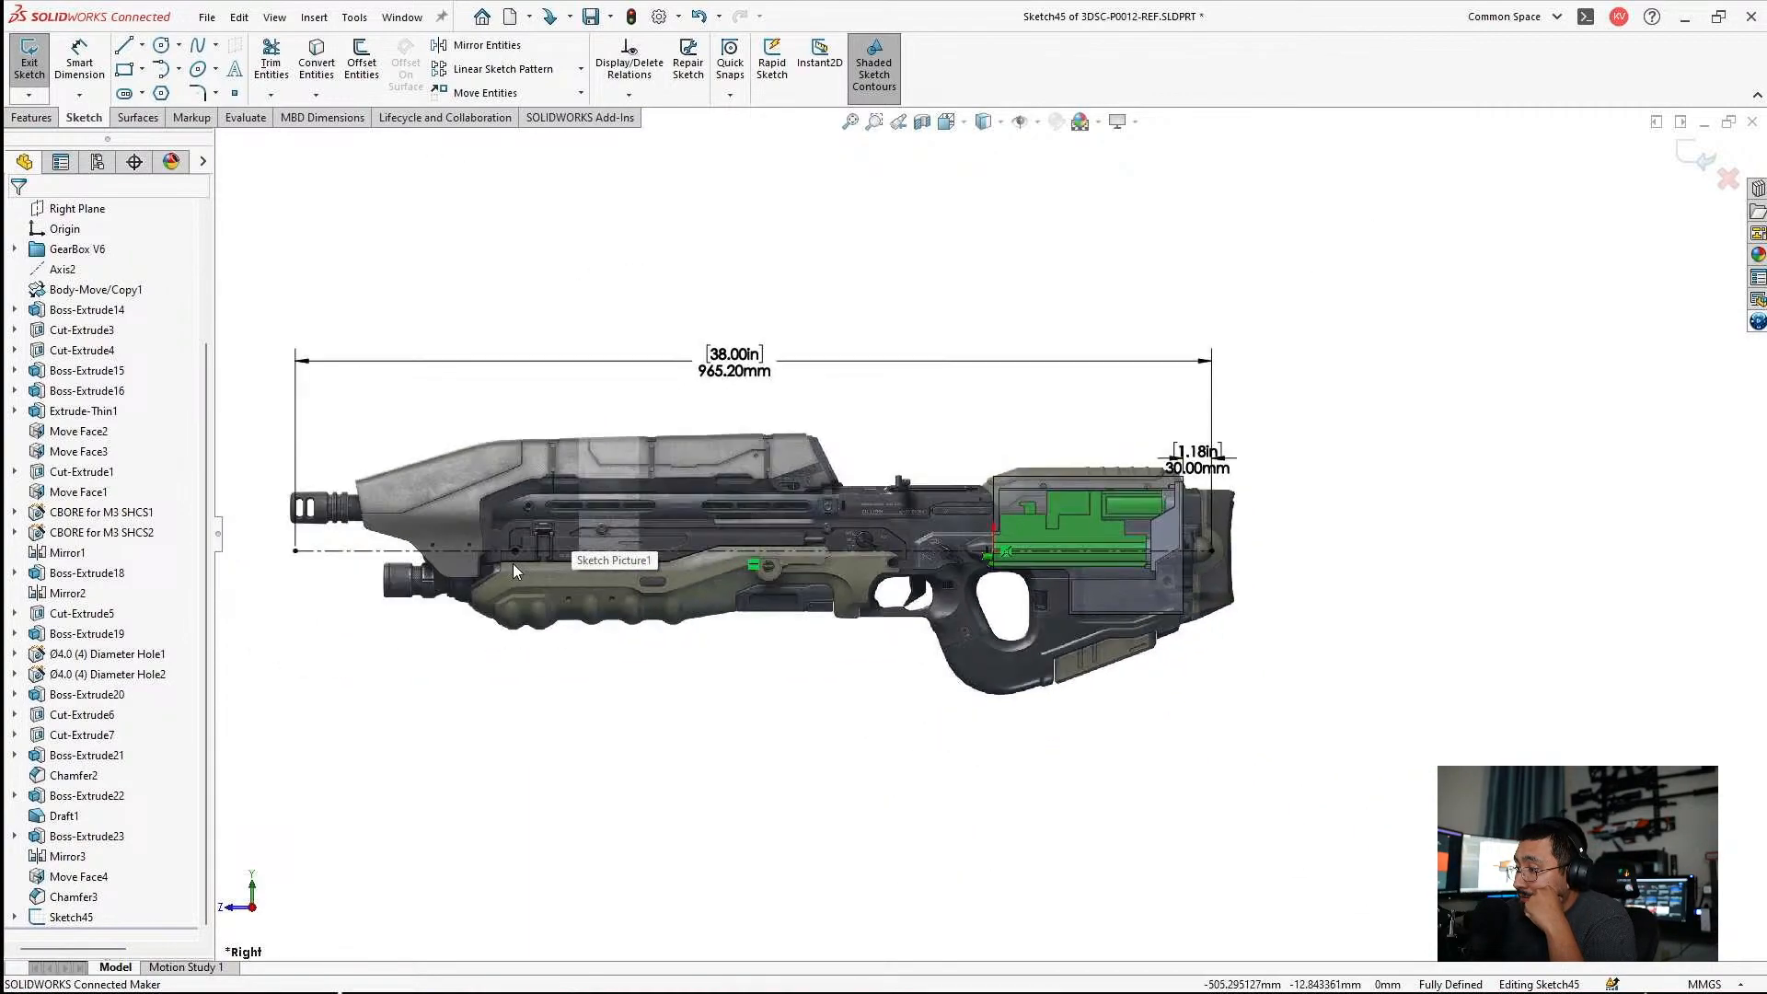
Move the rifle picture down to about -771, -215 mm so its barrel lies on the centerline, and accept the placement.
{"action": "scroll", "coordinate": [290, 482], "scroll_direction": "down", "scroll_amount": 2}
{"action": "left_click", "coordinate": [502, 498]}
{"action": "mouse_move", "coordinate": [502, 498]}
{"action": "left_mouse_down"}
{"action": "mouse_move", "coordinate": [510, 538]}
{"action": "mouse_move", "coordinate": [493, 544]}
{"action": "left_mouse_up"}
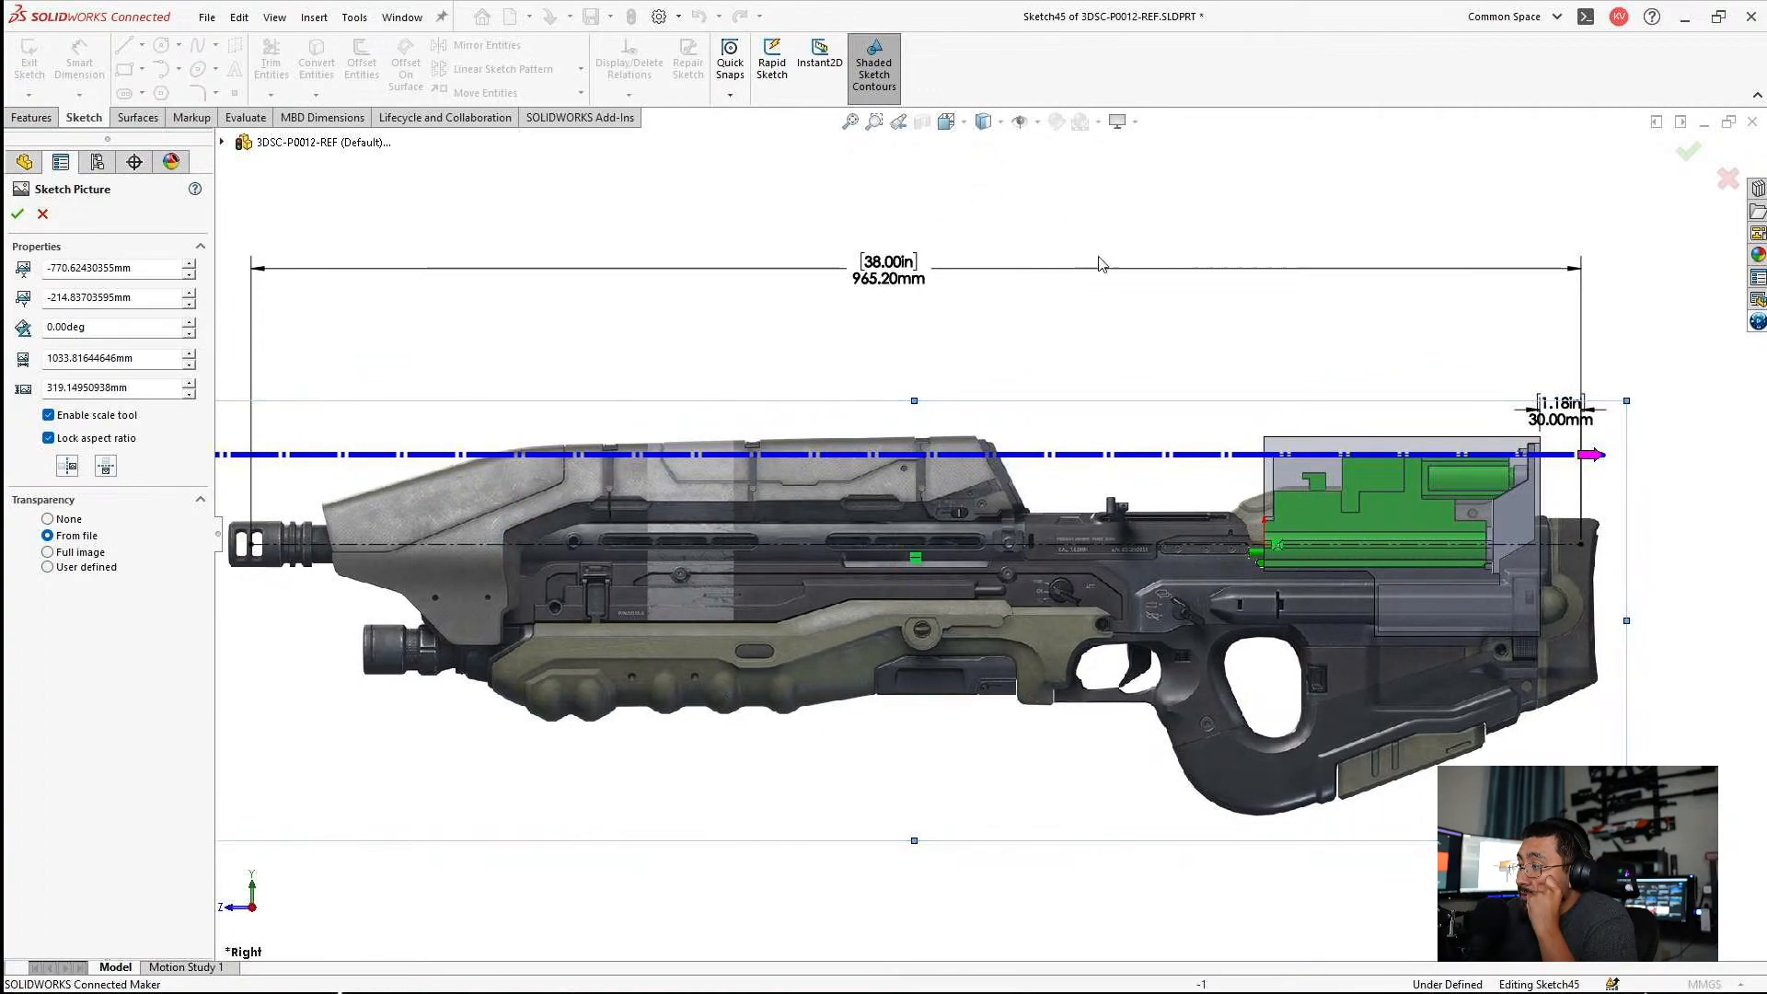
{"action": "scroll", "coordinate": [1512, 543], "scroll_direction": "down", "scroll_amount": 3}
{"action": "scroll", "coordinate": [1512, 542], "scroll_direction": "down", "scroll_amount": 1}
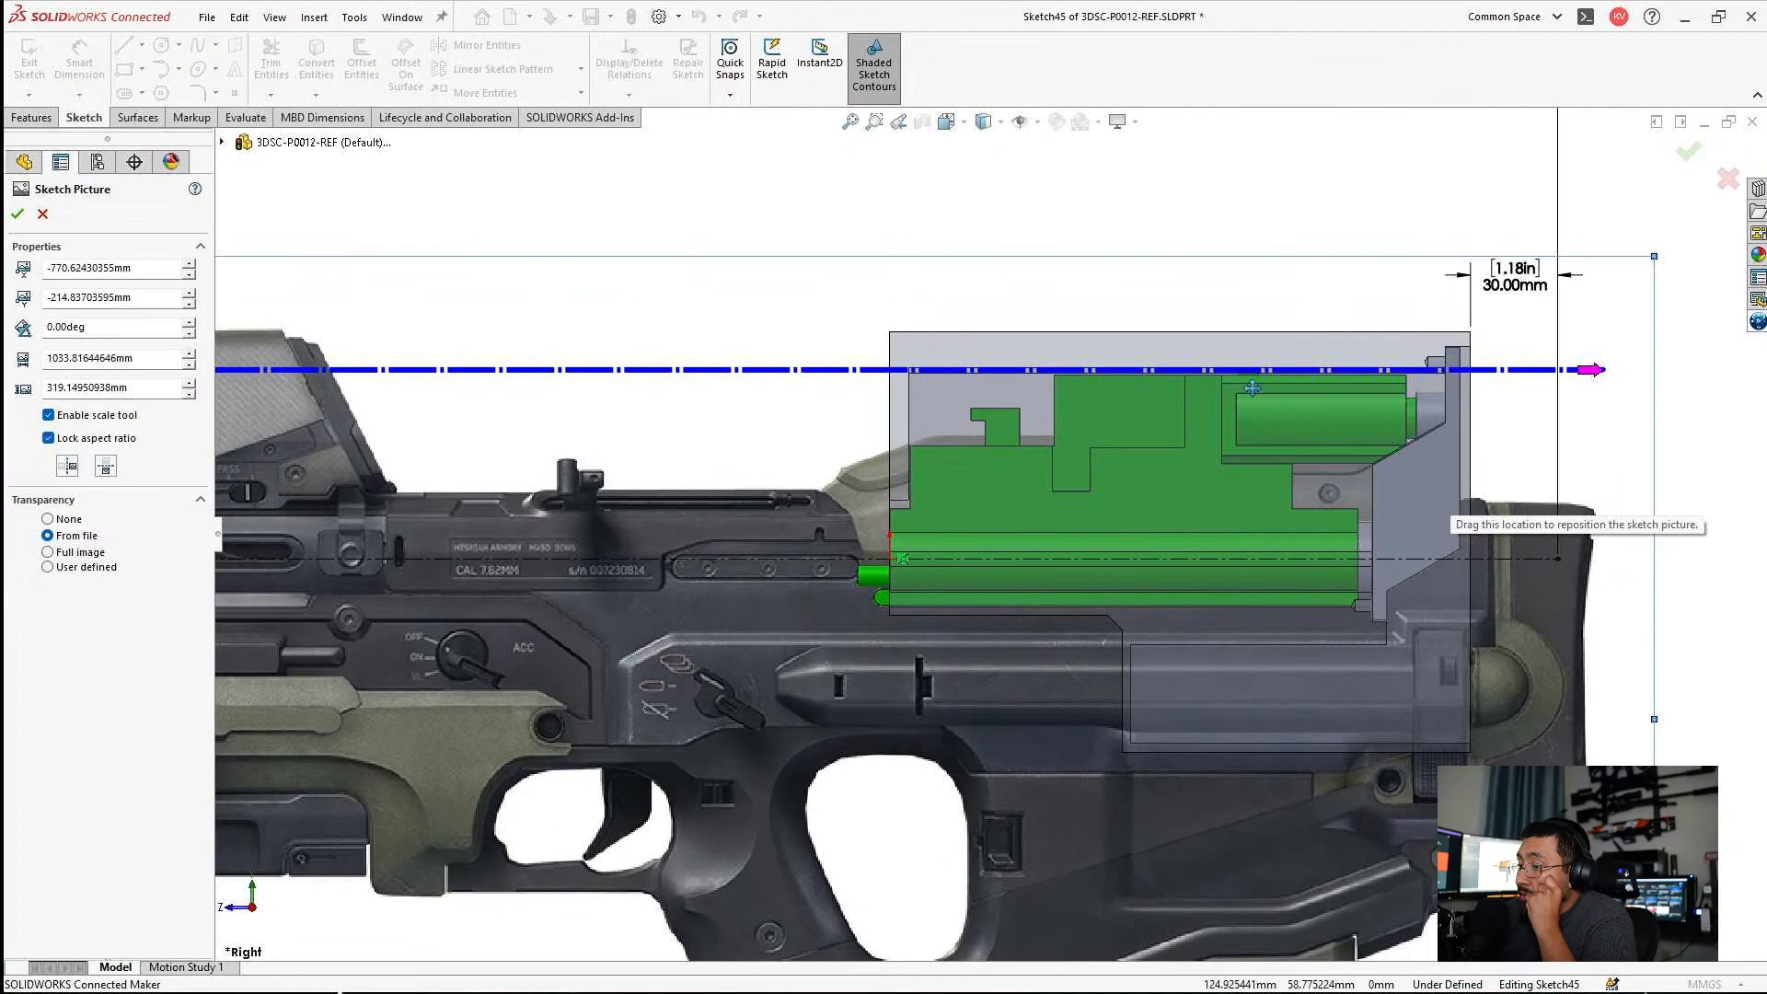
{"action": "scroll", "coordinate": [953, 460], "scroll_direction": "up", "scroll_amount": 7}
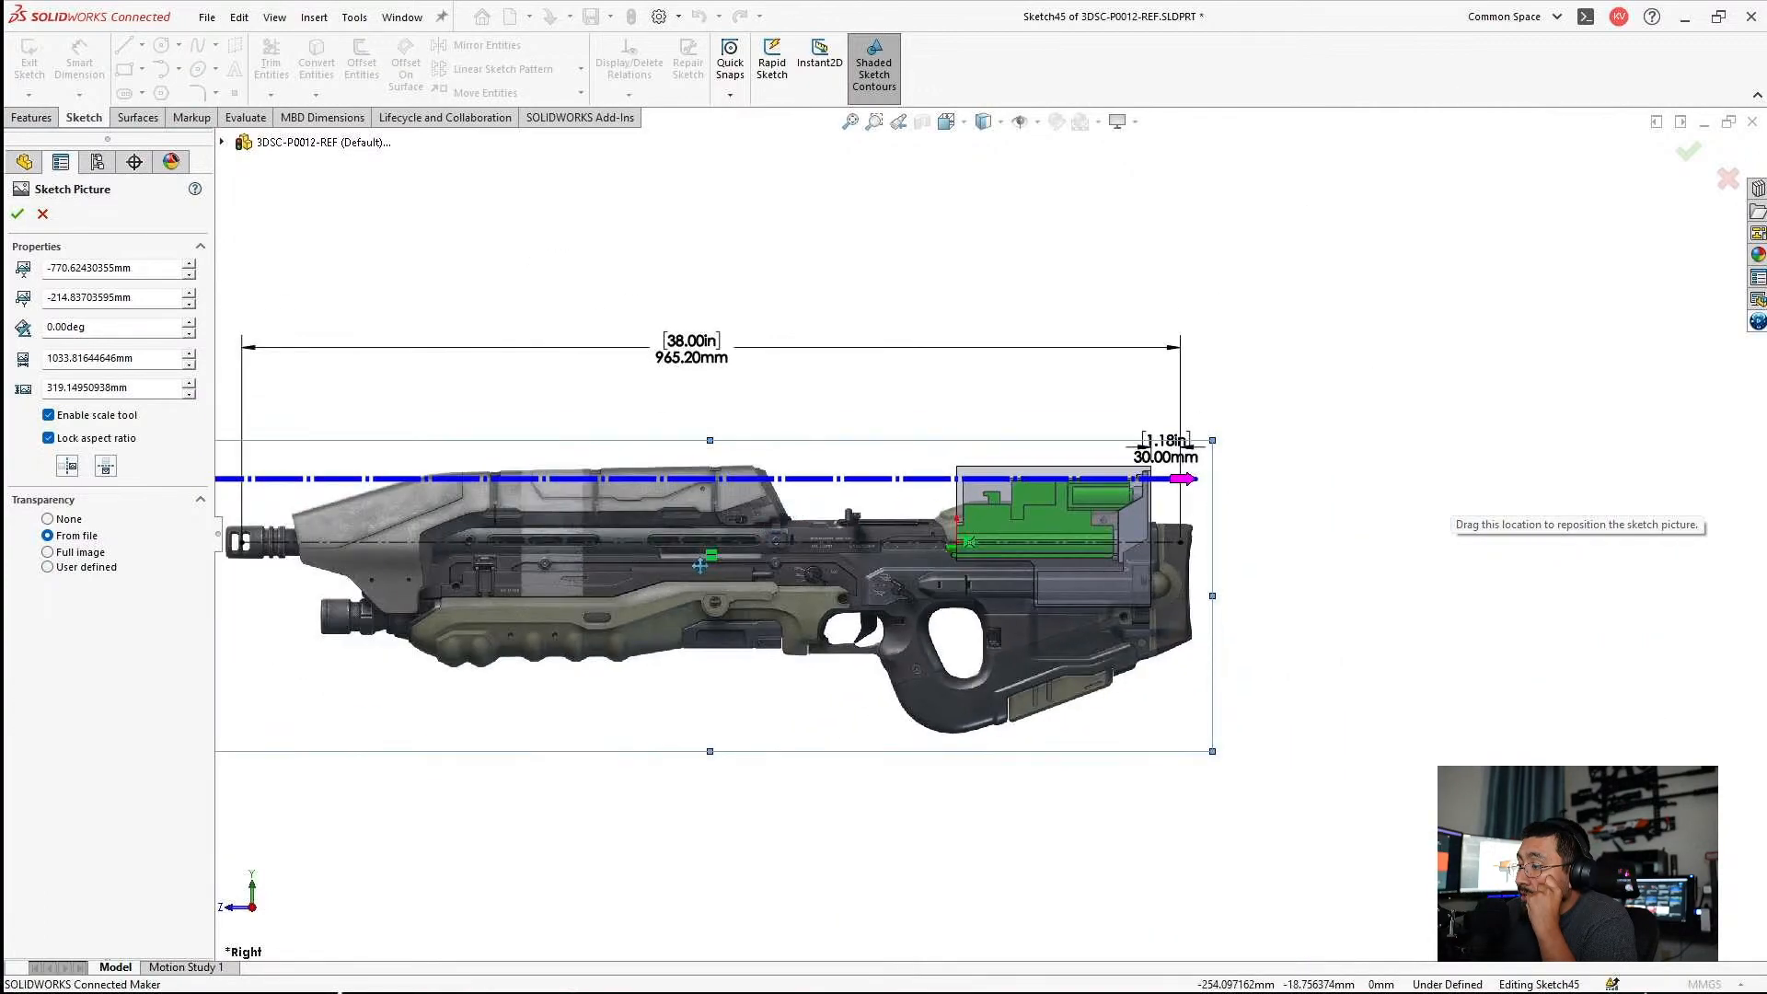
{"action": "scroll", "coordinate": [675, 566], "scroll_direction": "down", "scroll_amount": 3}
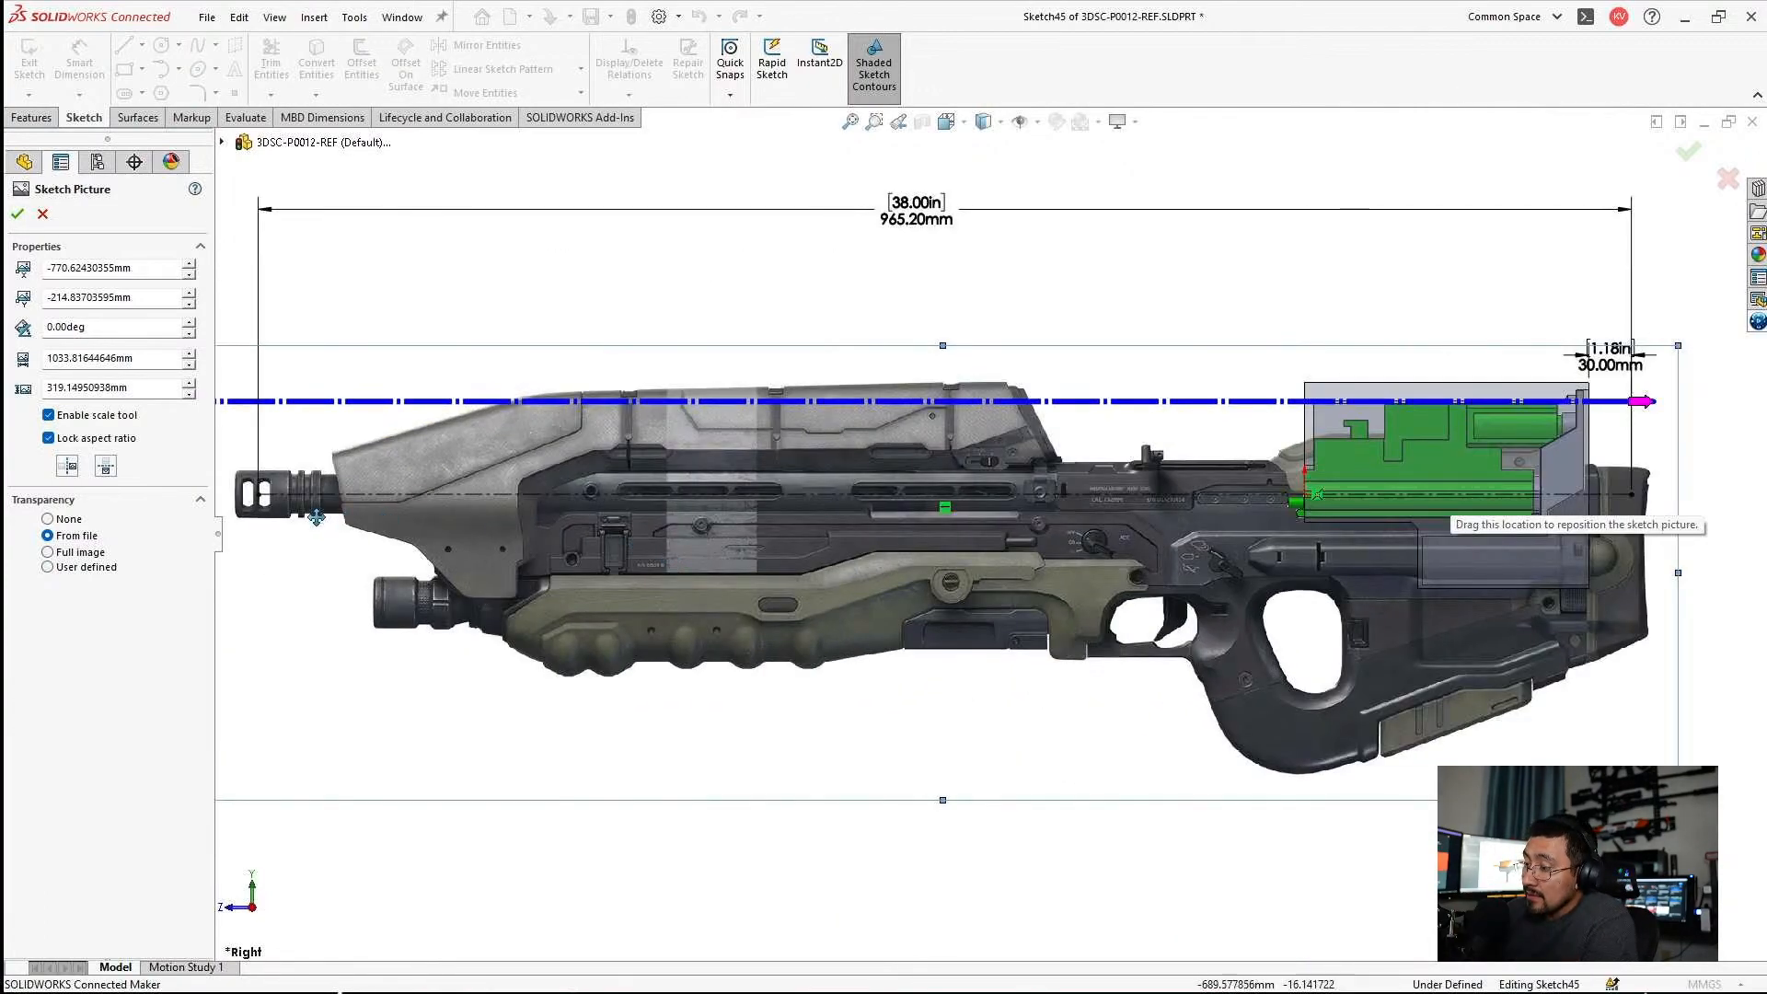
{"action": "scroll", "coordinate": [990, 534], "scroll_direction": "up", "scroll_amount": 2}
{"action": "scroll", "coordinate": [1338, 547], "scroll_direction": "down", "scroll_amount": 5}
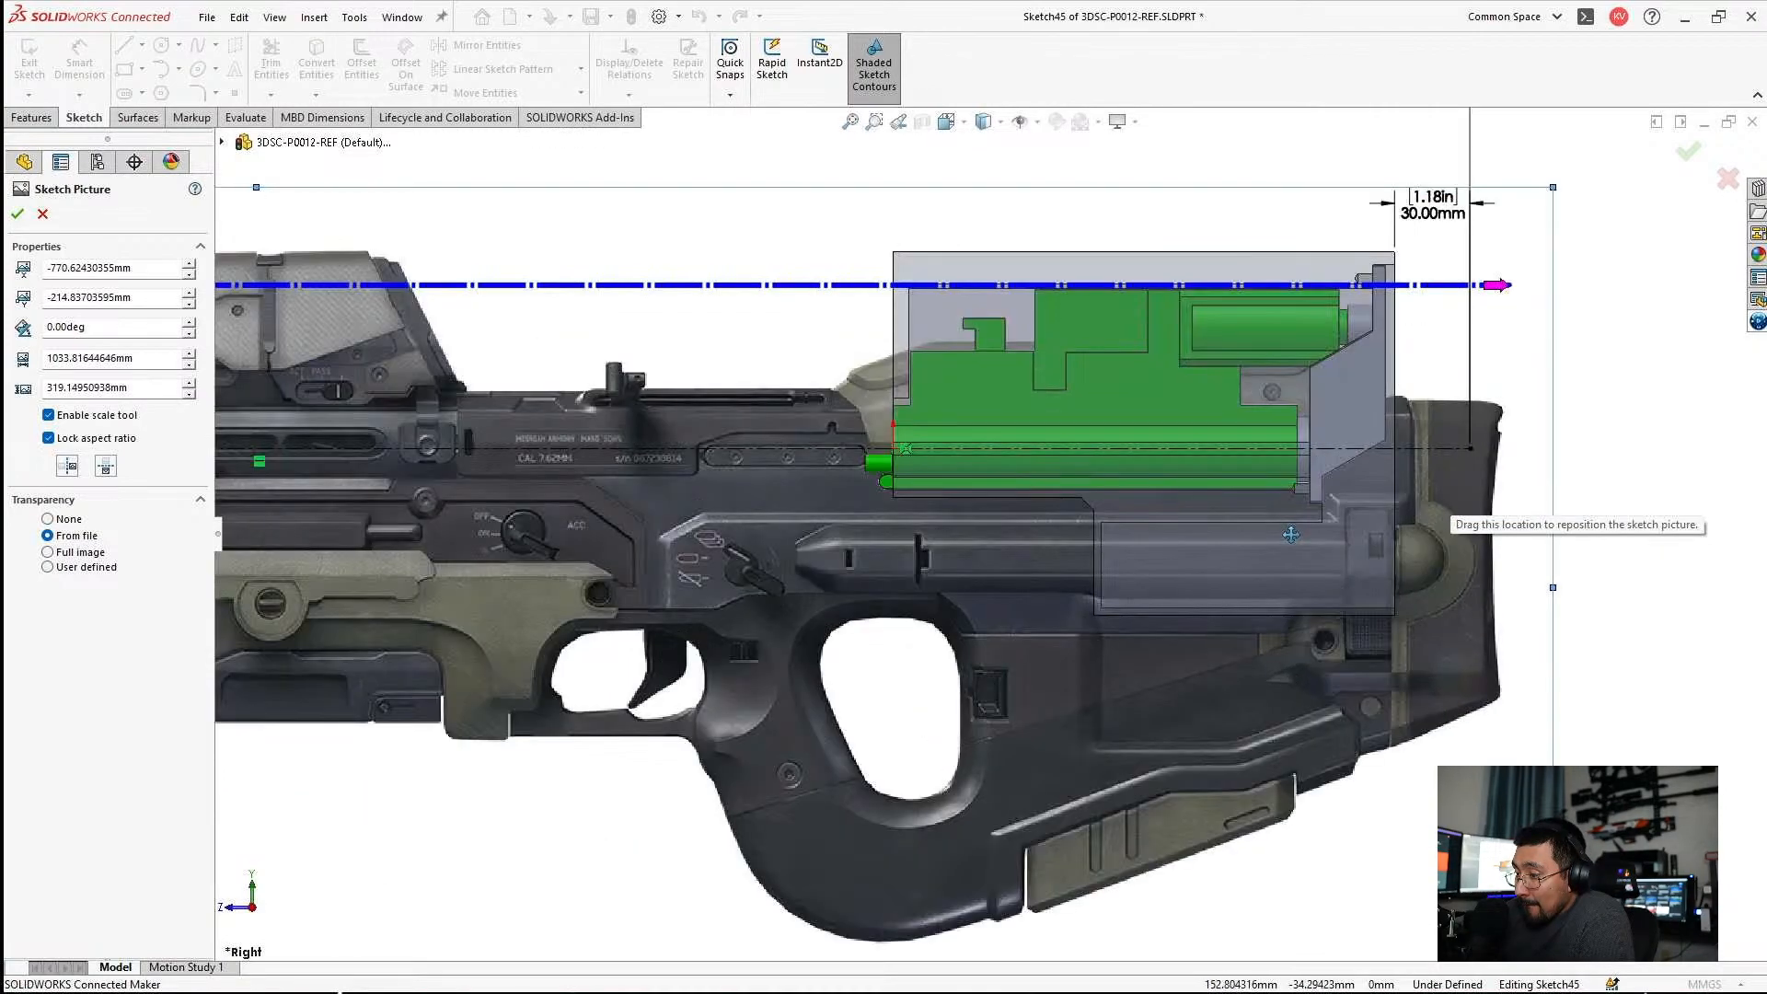
{"action": "scroll", "coordinate": [990, 530], "scroll_direction": "up", "scroll_amount": 3}
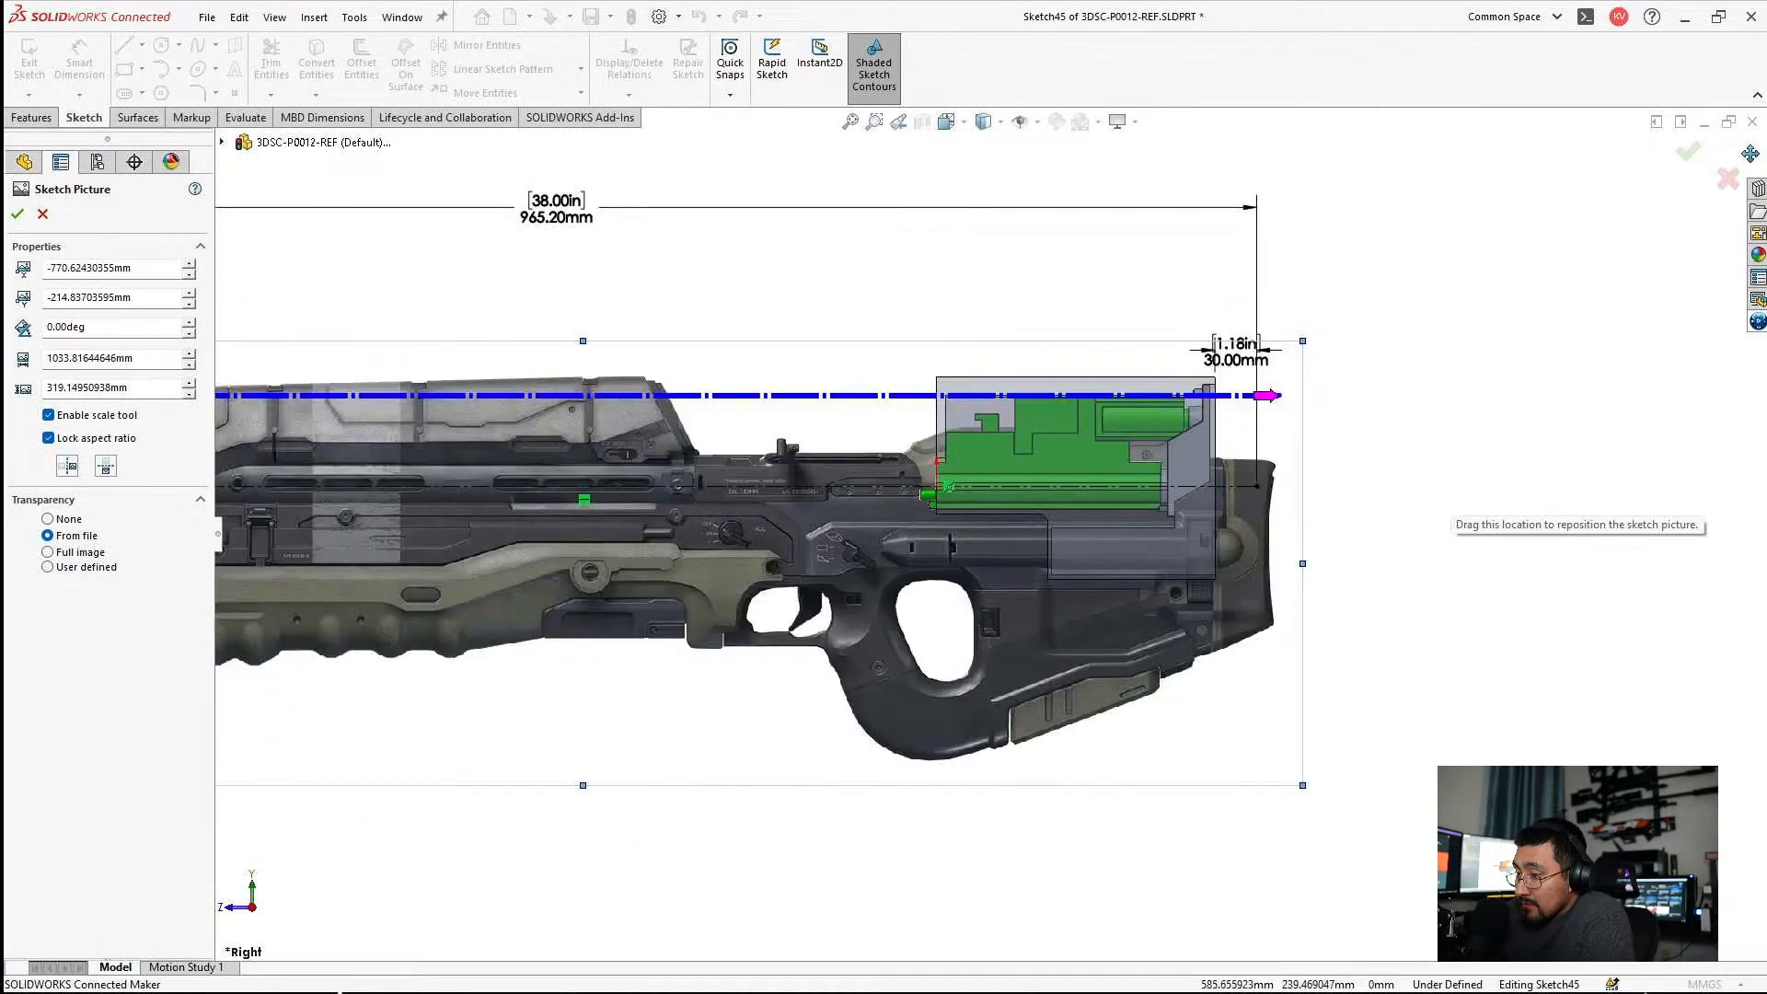
{"action": "left_click", "coordinate": [1687, 155]}
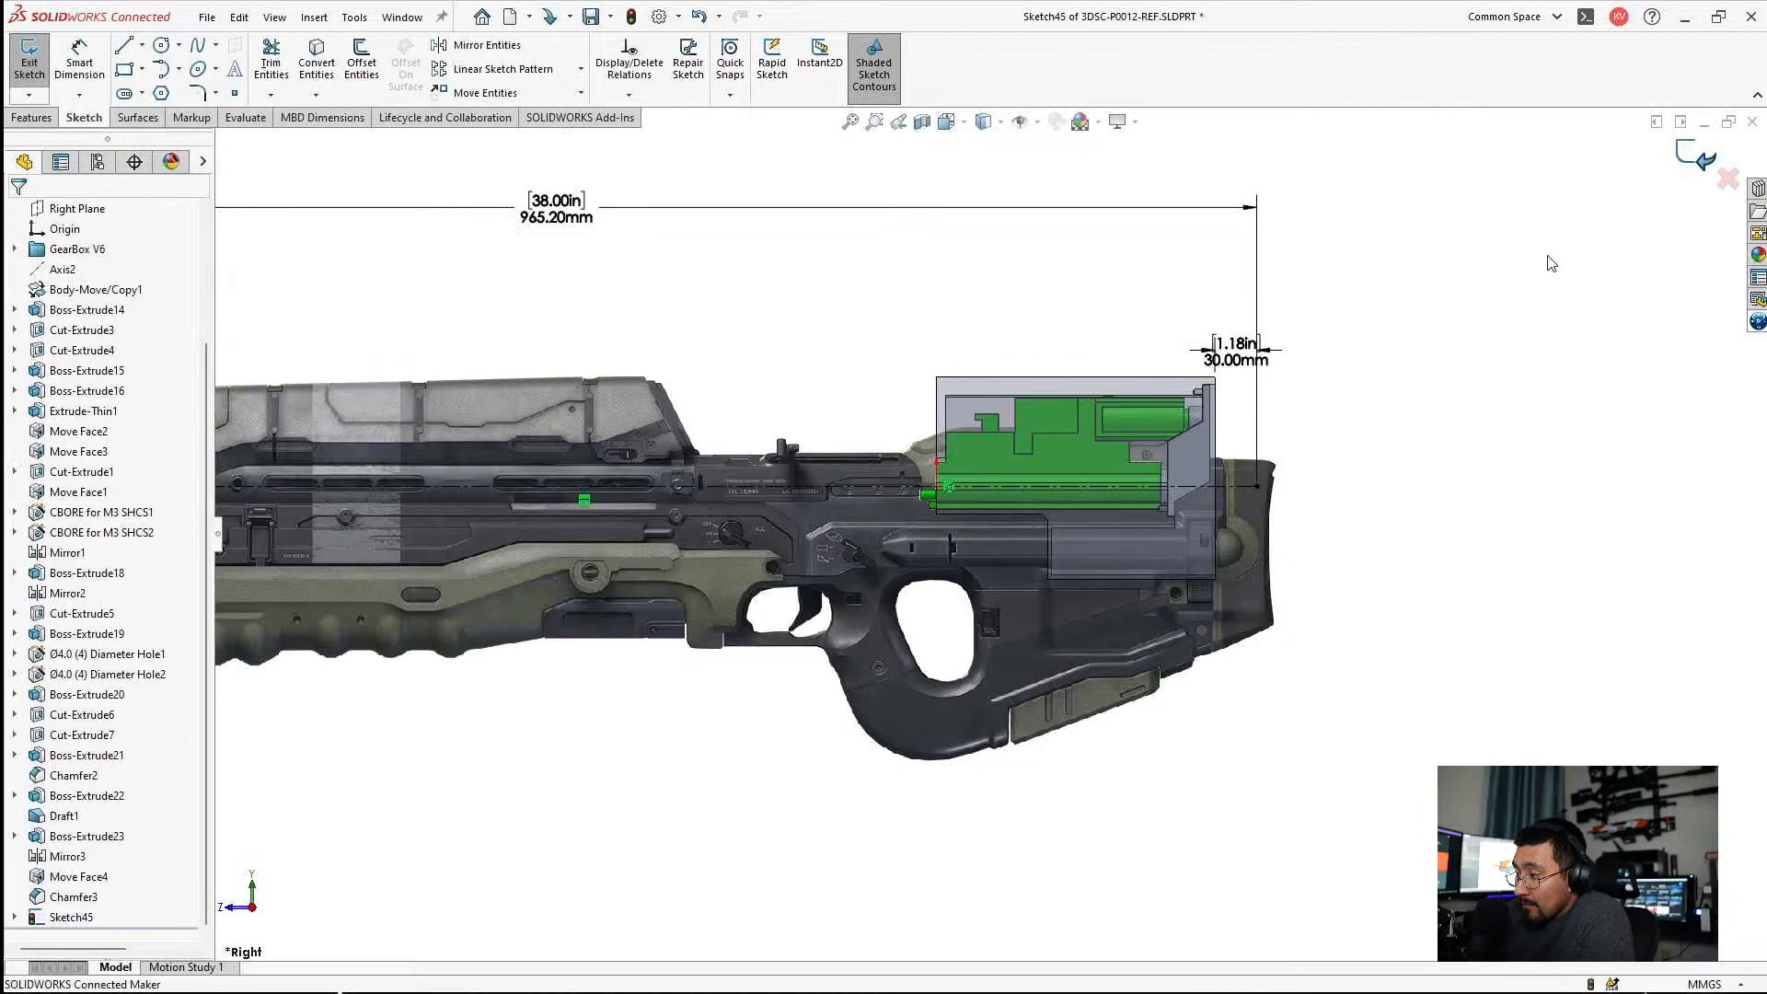
Exit the sketch and examine how the gearbox and its housing fit within the pictured rifle stock along the barrel line.
{"action": "left_click", "coordinate": [1690, 158]}
{"action": "scroll", "coordinate": [1034, 462], "scroll_direction": "down", "scroll_amount": 4}
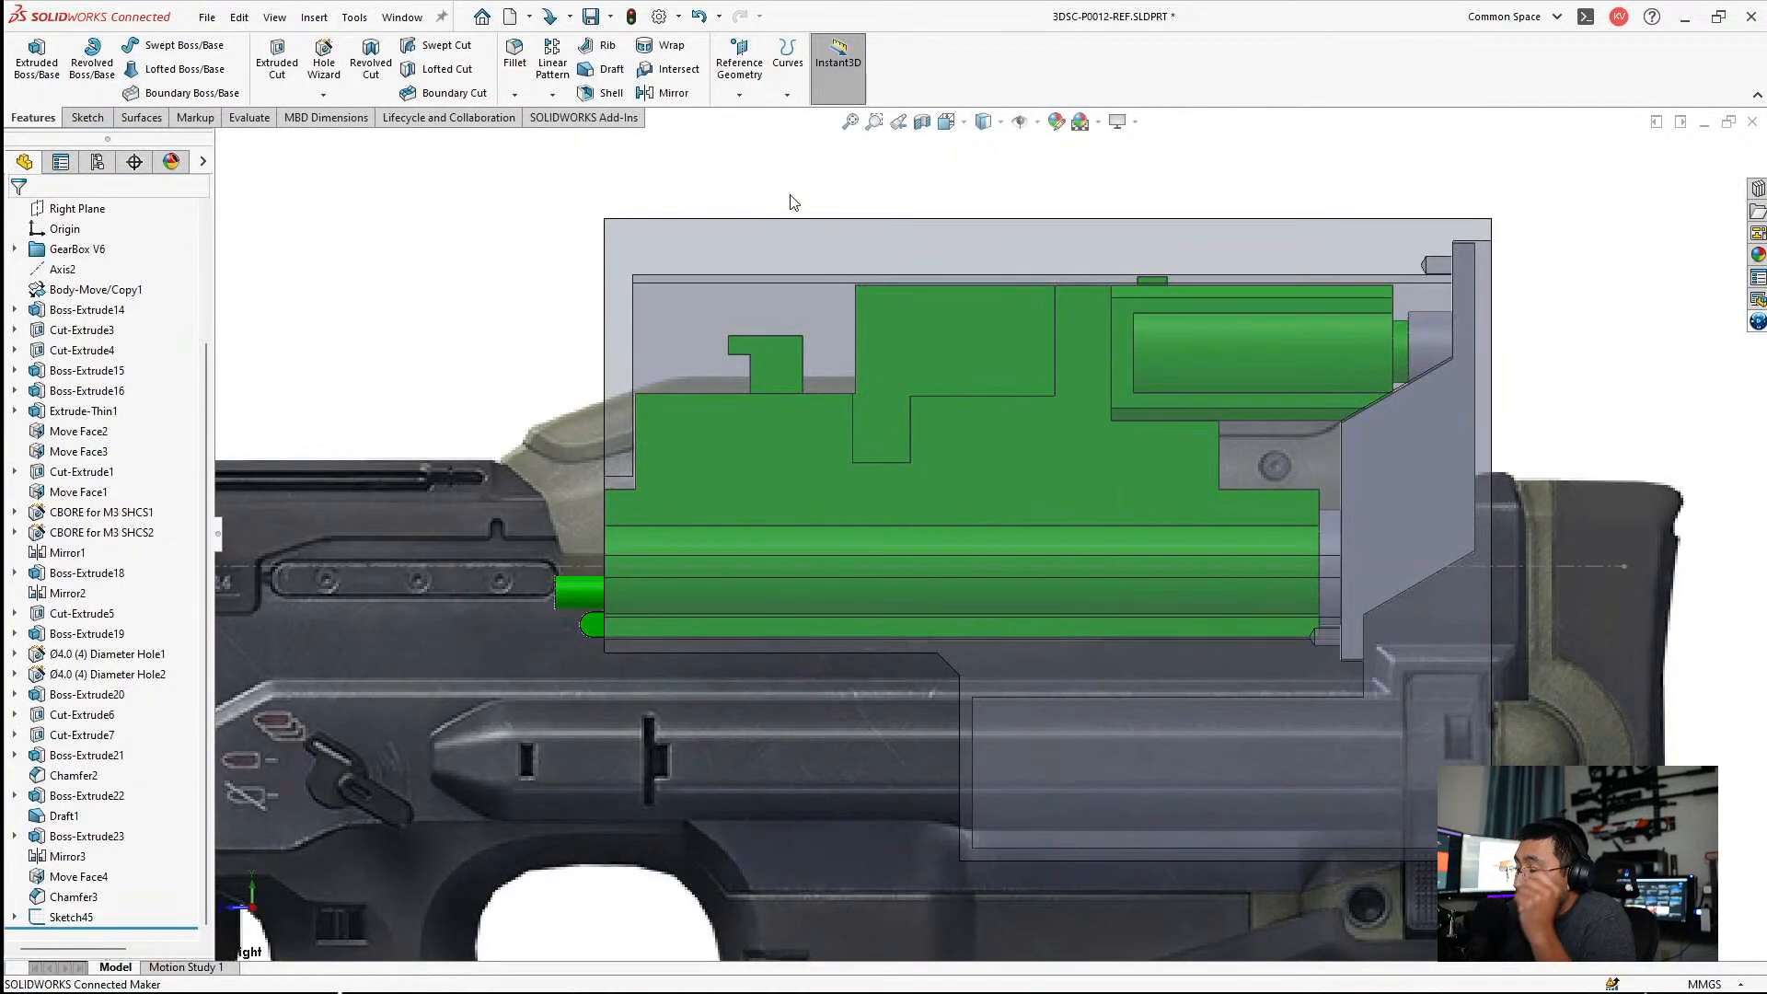
{"action": "scroll", "coordinate": [1053, 402], "scroll_direction": "up", "scroll_amount": 3}
{"action": "scroll", "coordinate": [1053, 402], "scroll_direction": "down", "scroll_amount": 3}
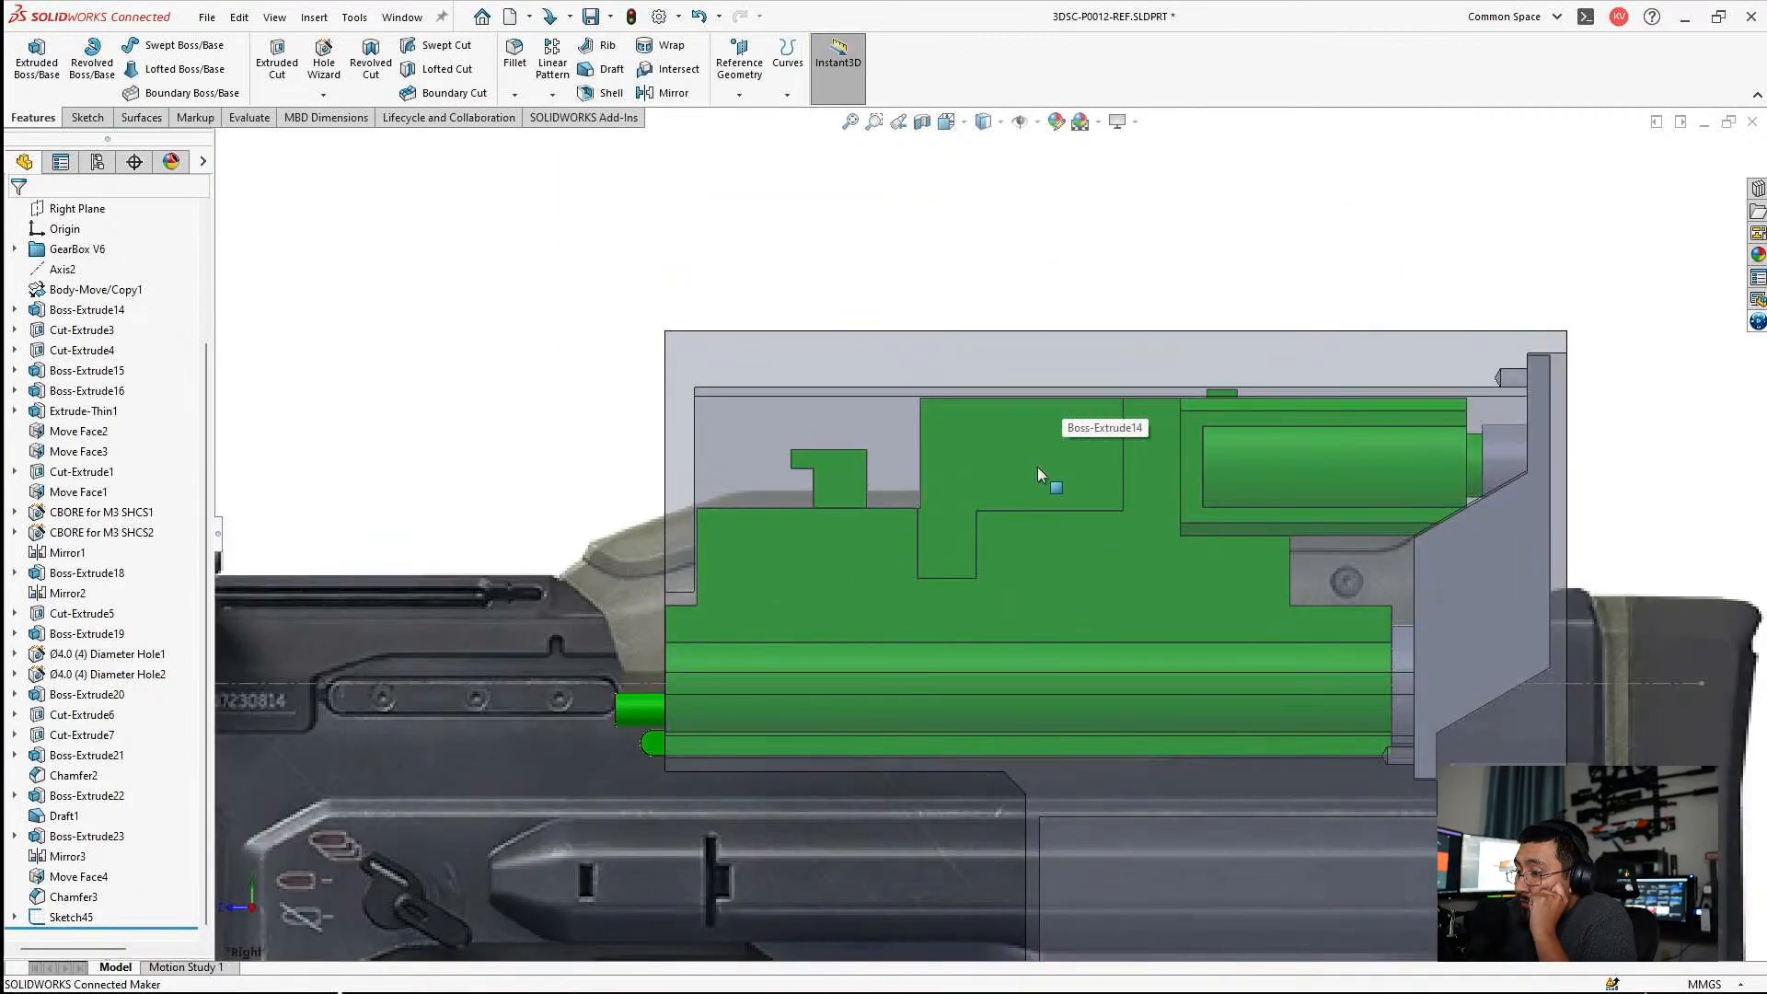
{"action": "scroll", "coordinate": [990, 598], "scroll_direction": "up", "scroll_amount": 5}
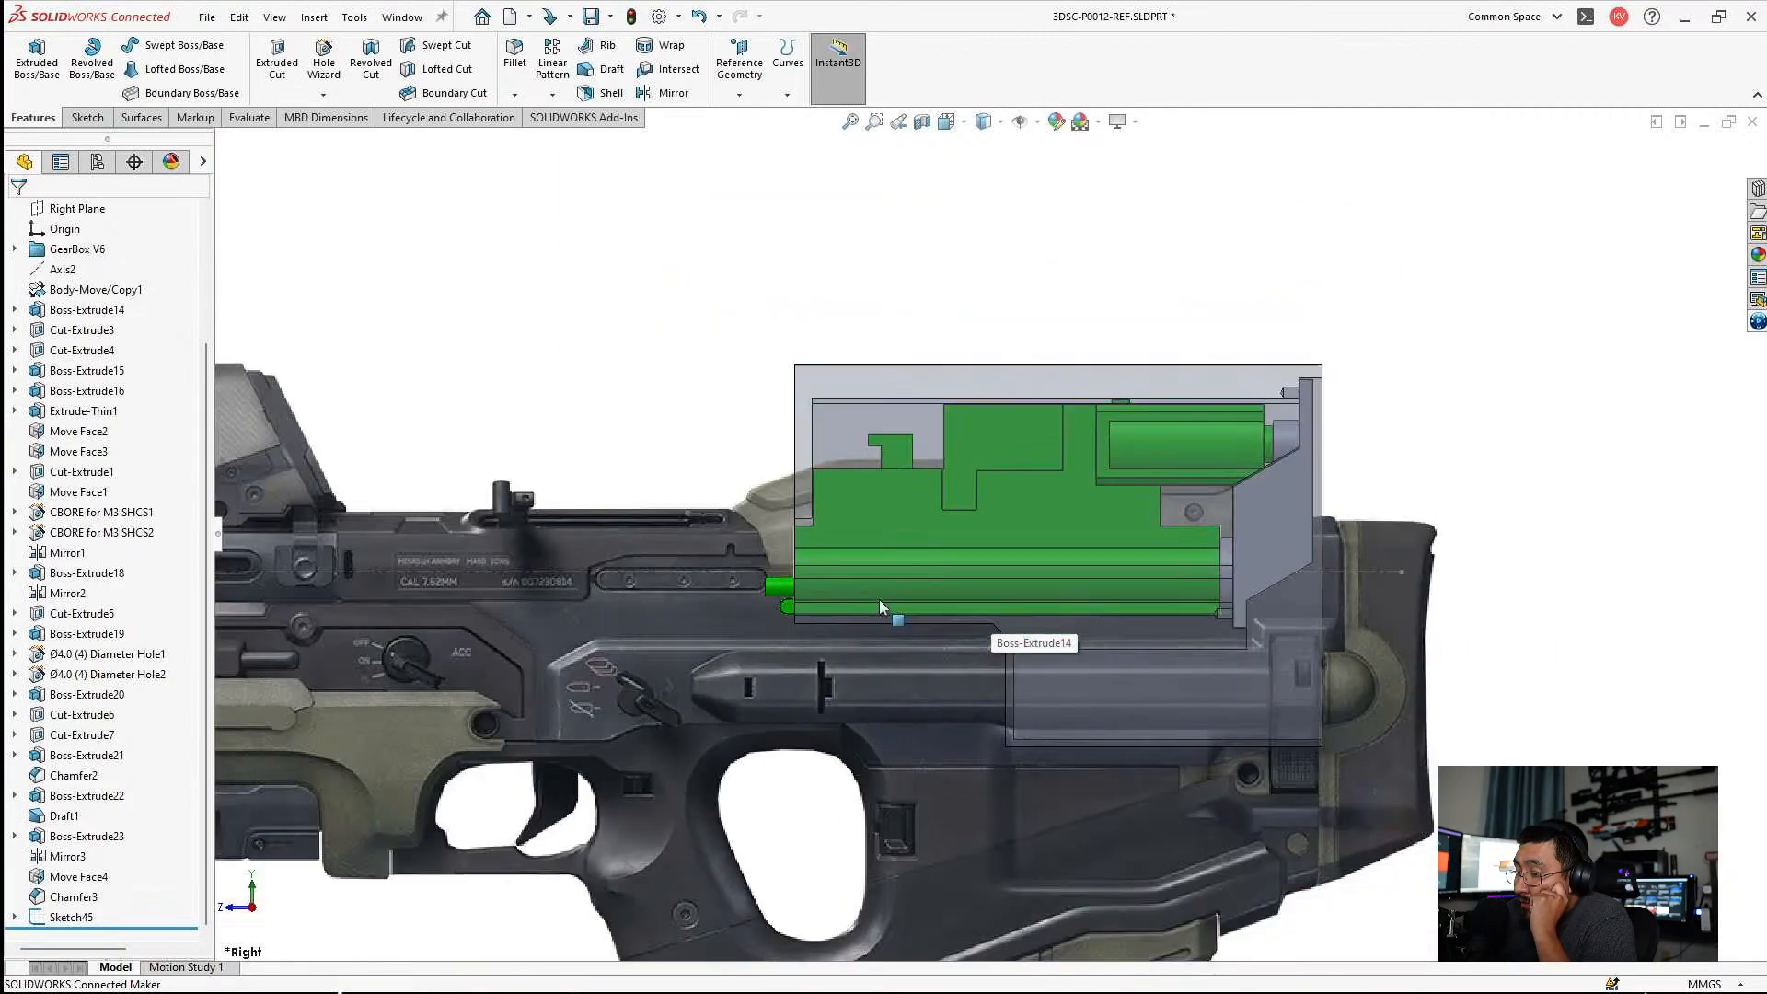
{"action": "scroll", "coordinate": [526, 578], "scroll_direction": "up", "scroll_amount": 2}
{"action": "scroll", "coordinate": [461, 534], "scroll_direction": "down", "scroll_amount": 1}
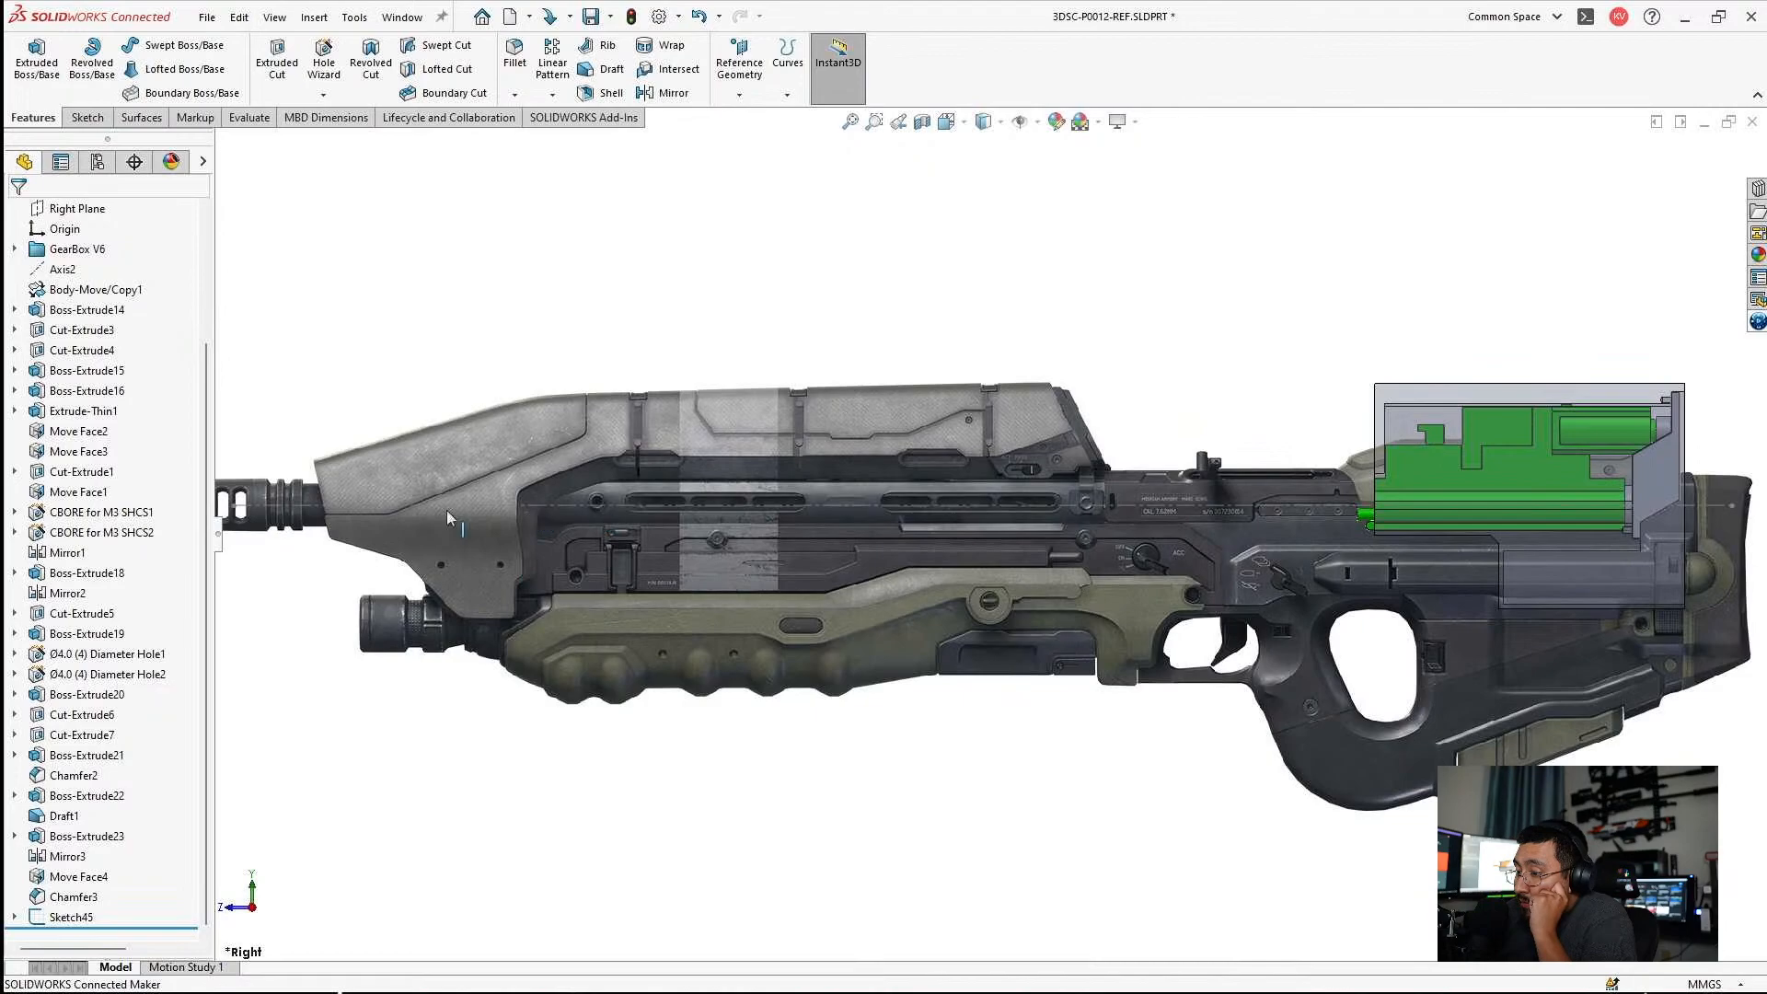
{"action": "scroll", "coordinate": [598, 537], "scroll_direction": "down", "scroll_amount": 6}
{"action": "scroll", "coordinate": [859, 533], "scroll_direction": "up", "scroll_amount": 3}
{"action": "scroll", "coordinate": [1355, 553], "scroll_direction": "down", "scroll_amount": 2}
{"action": "scroll", "coordinate": [1356, 553], "scroll_direction": "up", "scroll_amount": 2}
{"action": "scroll", "coordinate": [1461, 511], "scroll_direction": "down", "scroll_amount": 5}
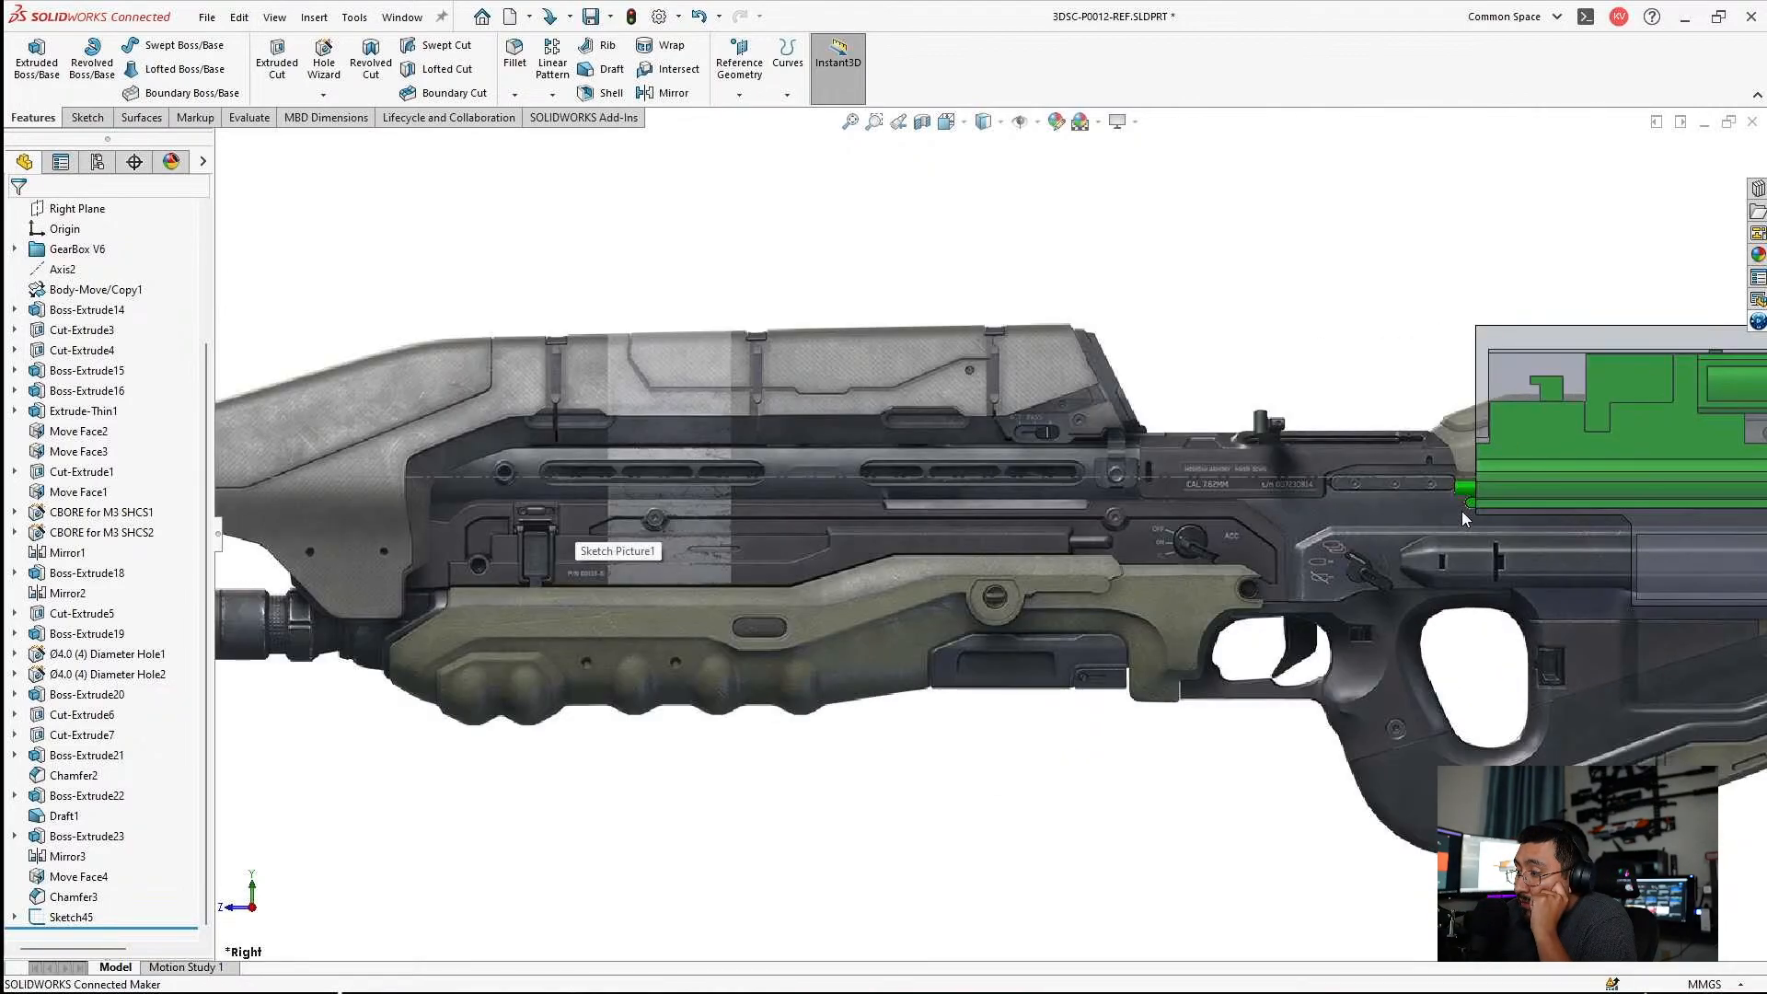
{"action": "scroll", "coordinate": [1462, 488], "scroll_direction": "up", "scroll_amount": 1}
{"action": "scroll", "coordinate": [1459, 479], "scroll_direction": "down", "scroll_amount": 2}
{"action": "scroll", "coordinate": [1197, 419], "scroll_direction": "up", "scroll_amount": 2}
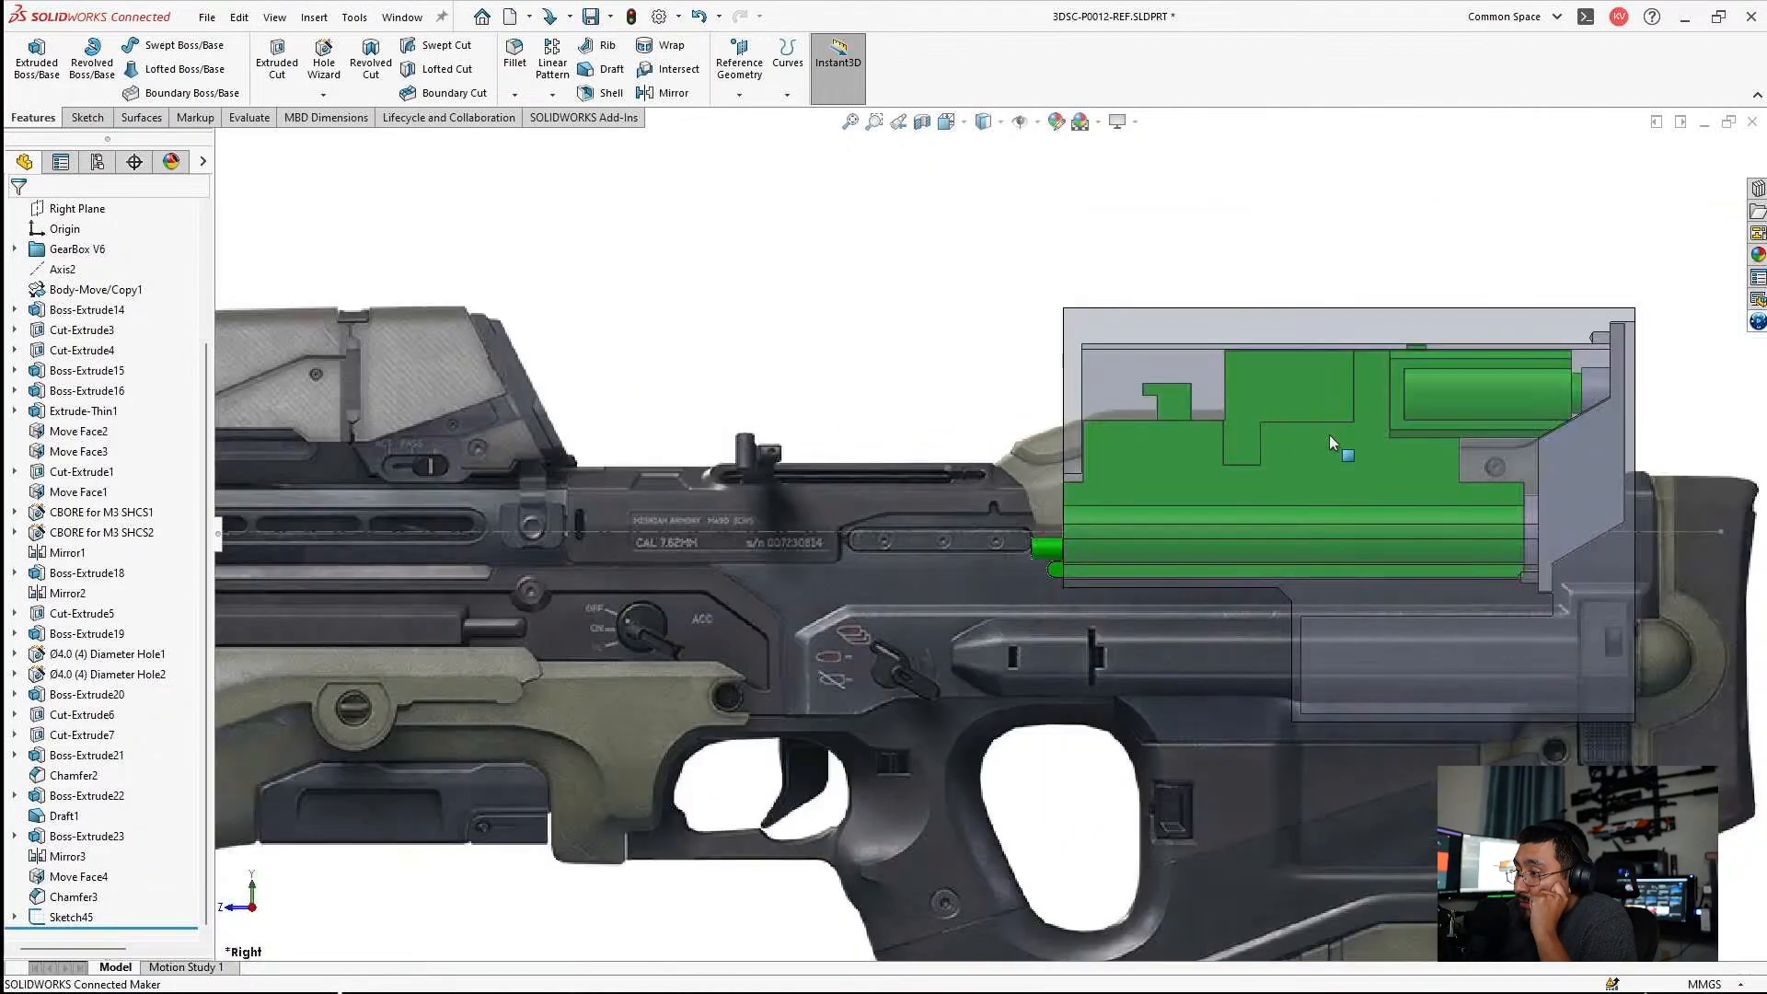
{"action": "scroll", "coordinate": [1329, 433], "scroll_direction": "down", "scroll_amount": 2}
{"action": "scroll", "coordinate": [973, 383], "scroll_direction": "up", "scroll_amount": 1}
{"action": "scroll", "coordinate": [1340, 419], "scroll_direction": "up", "scroll_amount": 2}
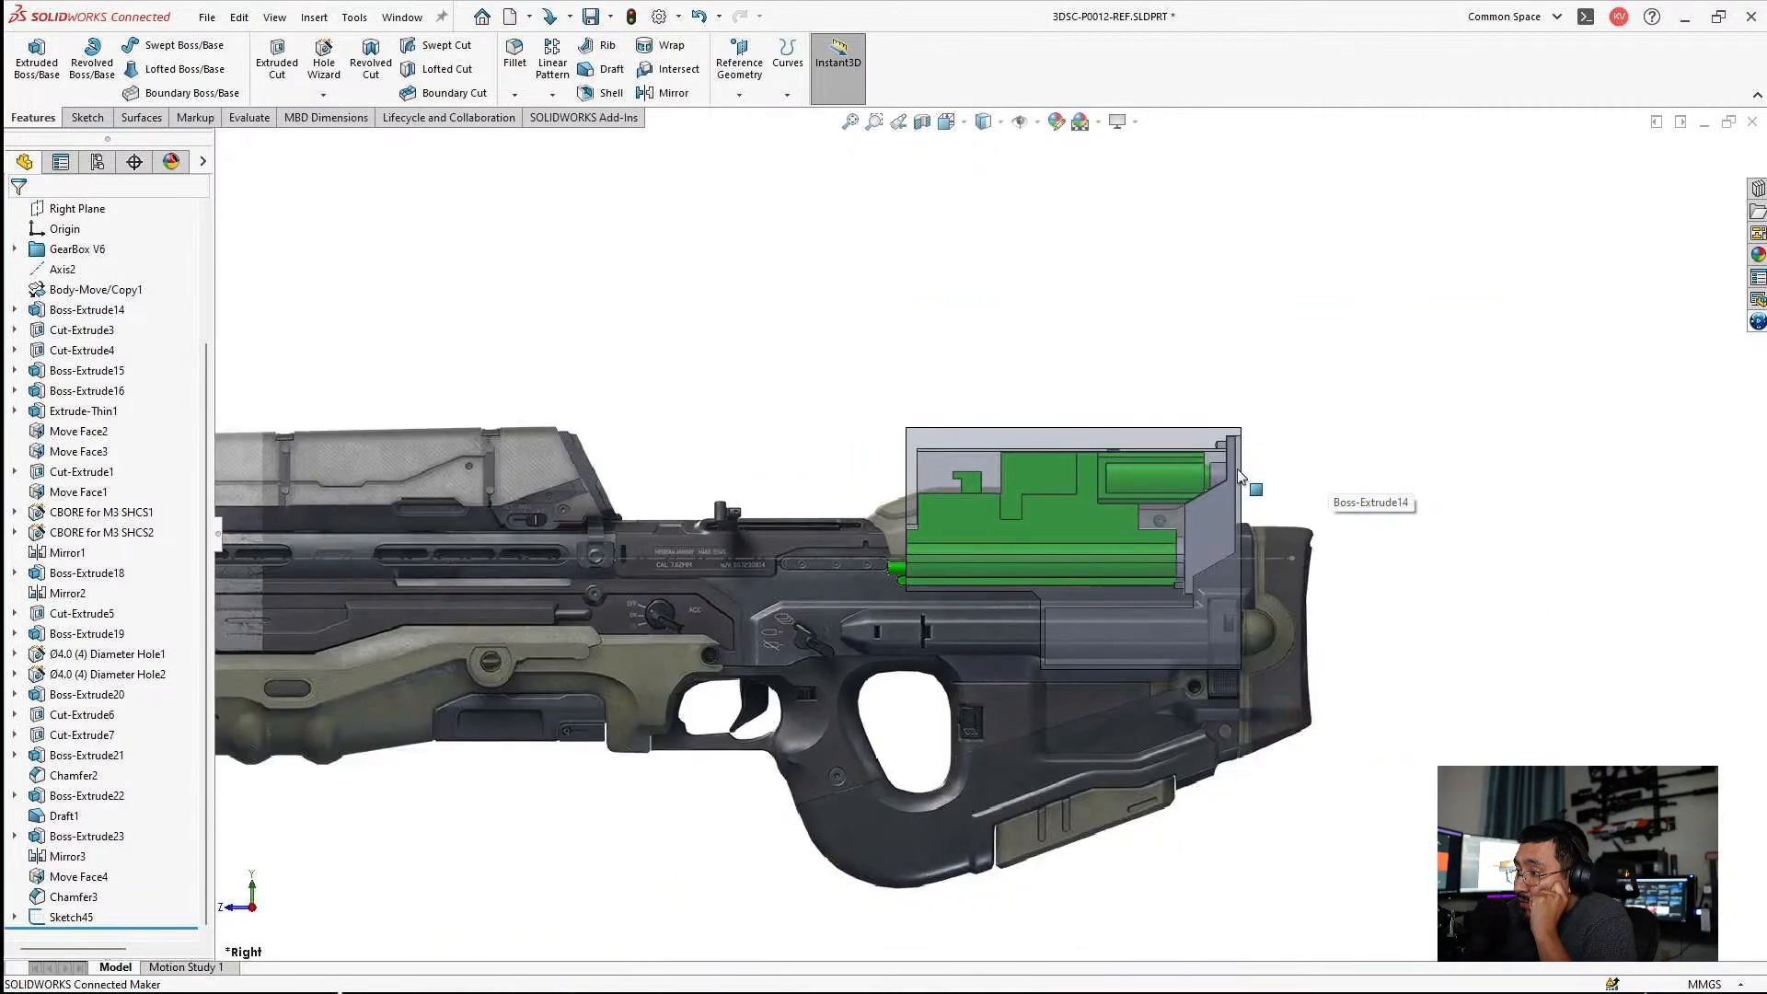
{"action": "scroll", "coordinate": [1215, 575], "scroll_direction": "down", "scroll_amount": 2}
{"action": "scroll", "coordinate": [563, 611], "scroll_direction": "up", "scroll_amount": 3}
{"action": "scroll", "coordinate": [501, 604], "scroll_direction": "down", "scroll_amount": 4}
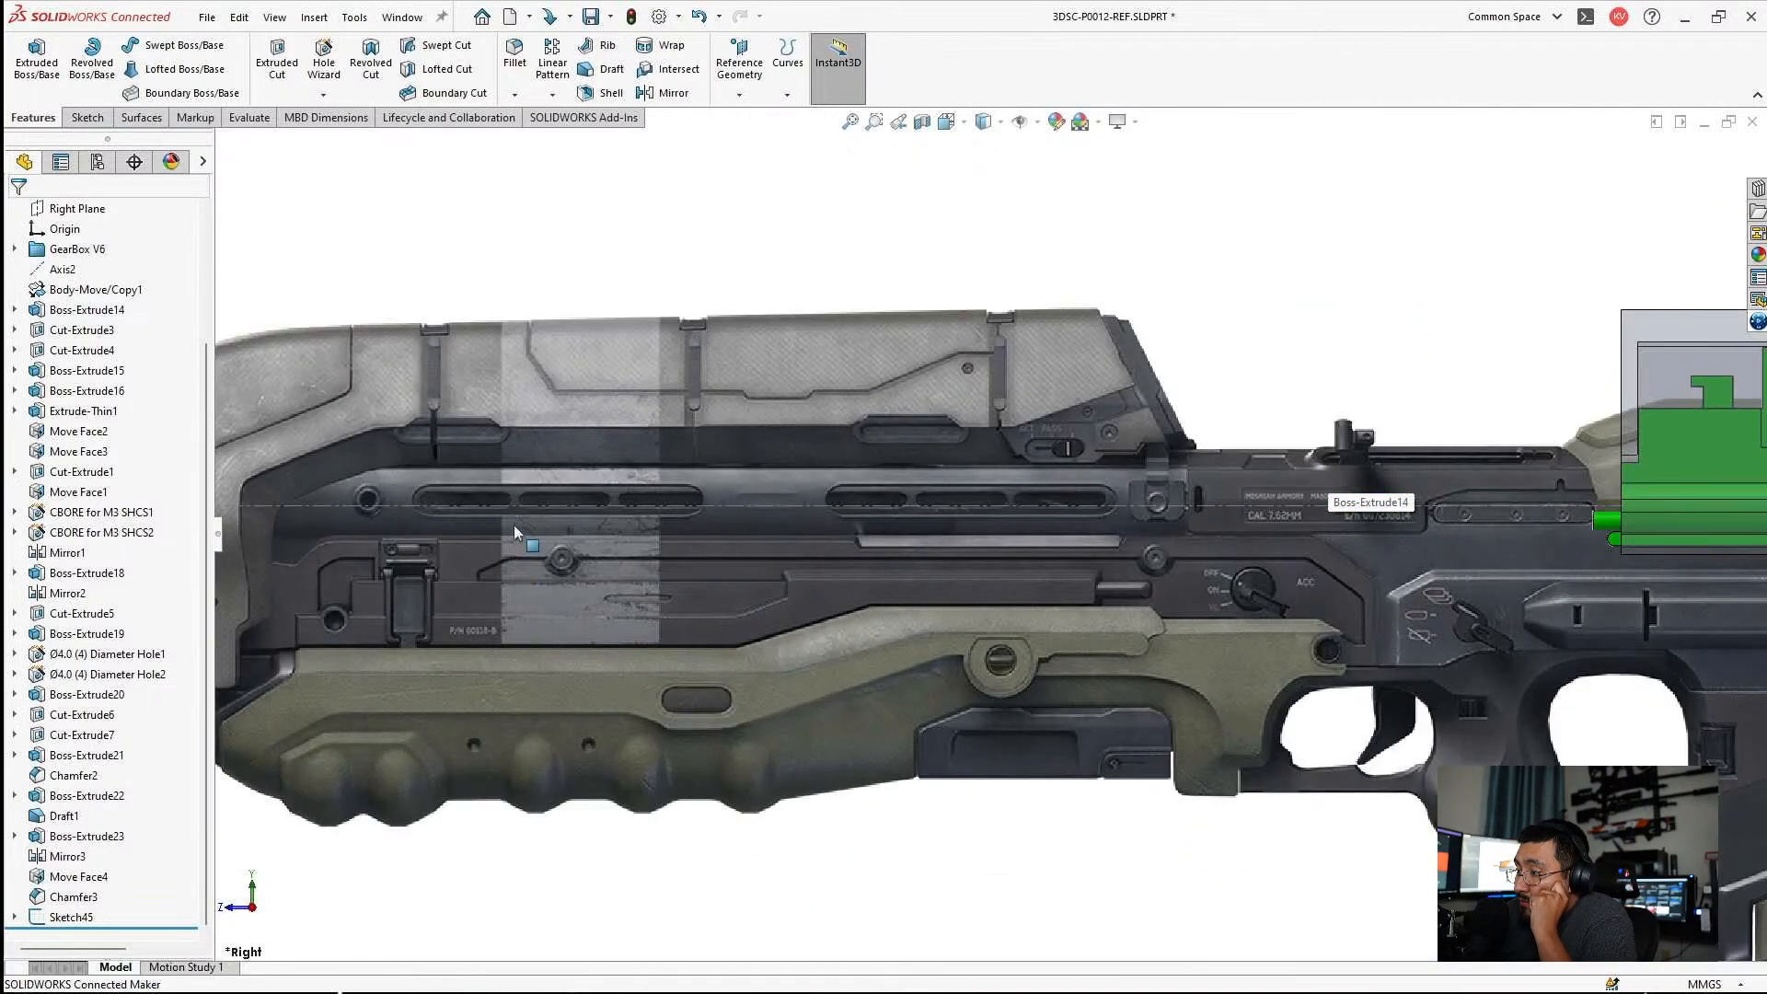
Open the rifle picture's placement and shift it up to about -768, -201 mm.
{"action": "double_click", "coordinate": [520, 452]}
{"action": "scroll", "coordinate": [515, 460], "scroll_direction": "up", "scroll_amount": 4}
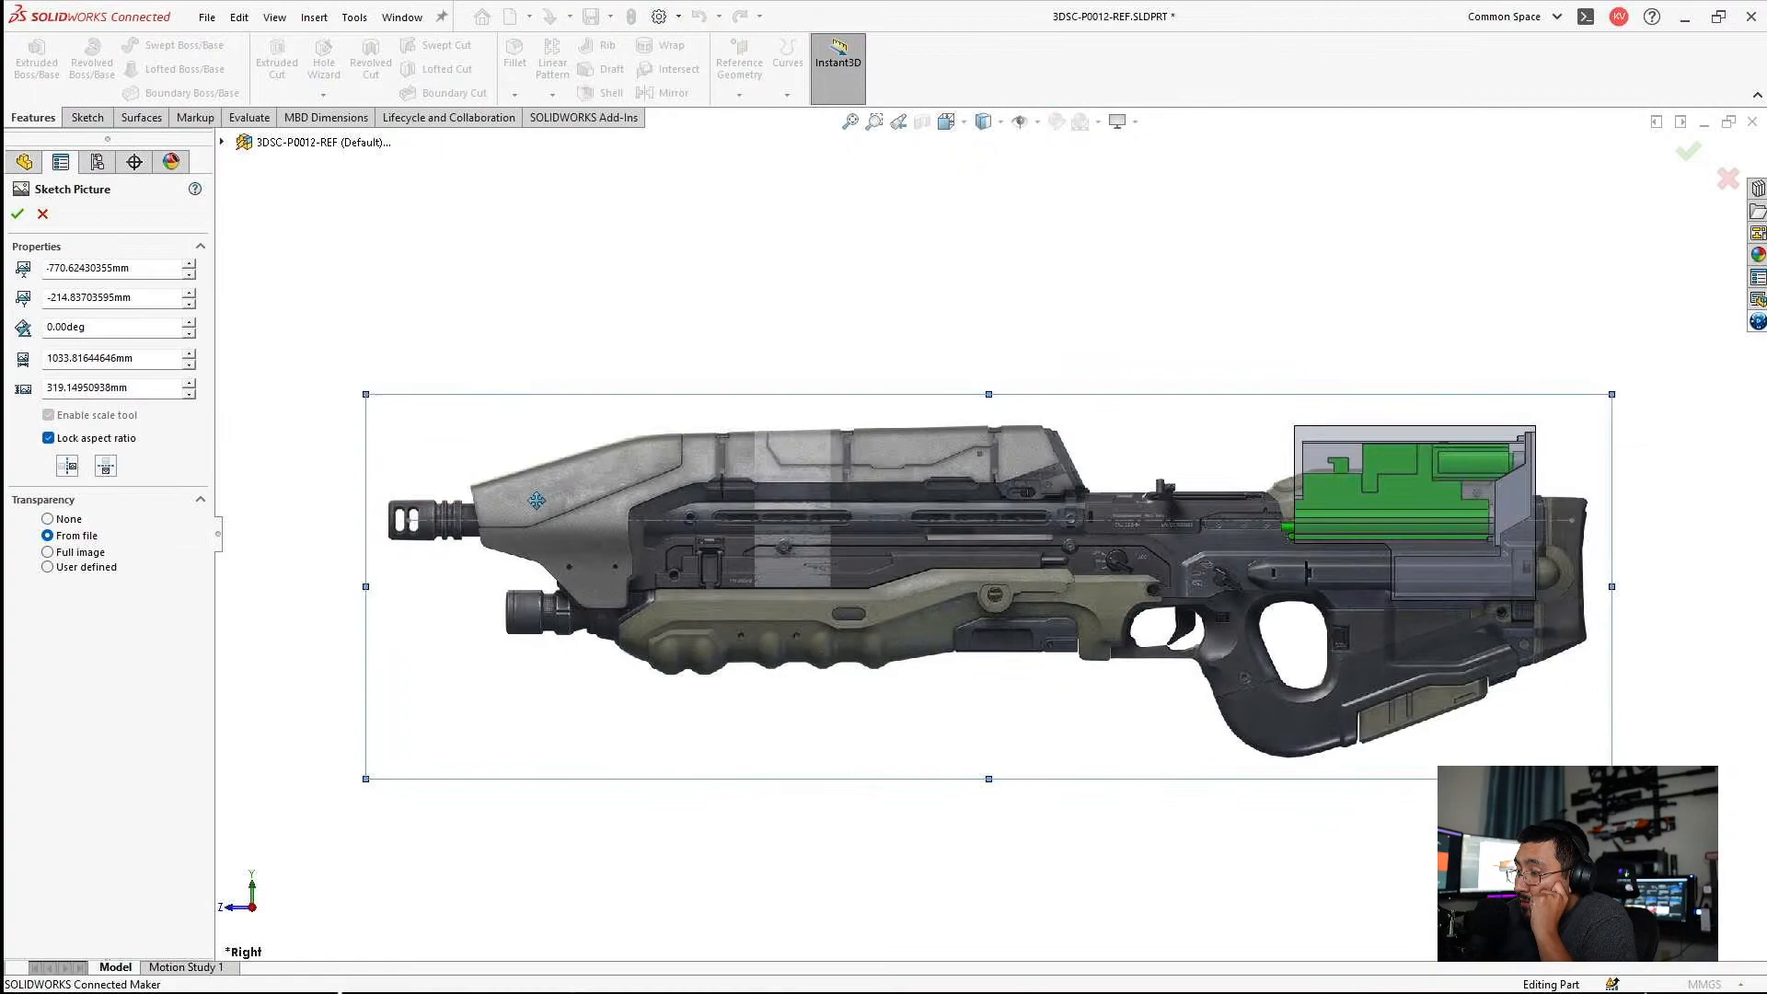
{"action": "scroll", "coordinate": [439, 497], "scroll_direction": "down", "scroll_amount": 5}
{"action": "left_click_drag", "start_coordinate": [711, 535], "coordinate": [721, 493]}
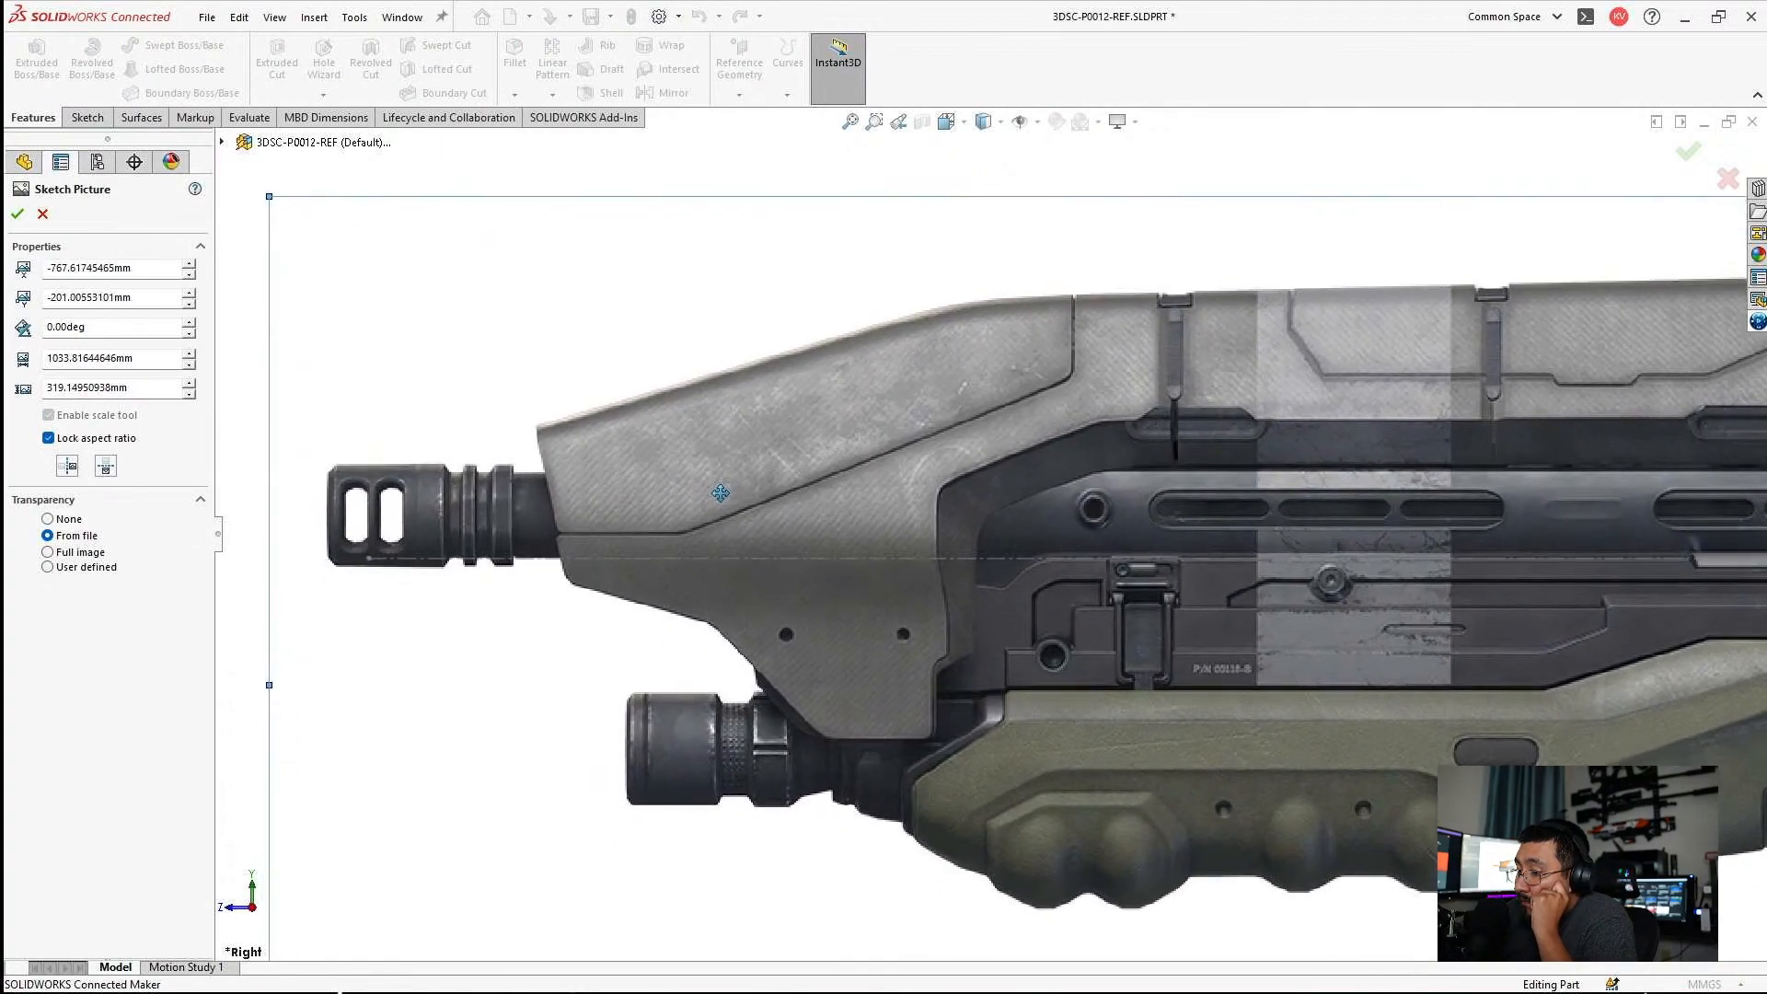
Check from the side how the gearbox sits against the raised rifle stock.
{"action": "scroll", "coordinate": [504, 453], "scroll_direction": "up", "scroll_amount": 4}
{"action": "scroll", "coordinate": [1419, 598], "scroll_direction": "down", "scroll_amount": 5}
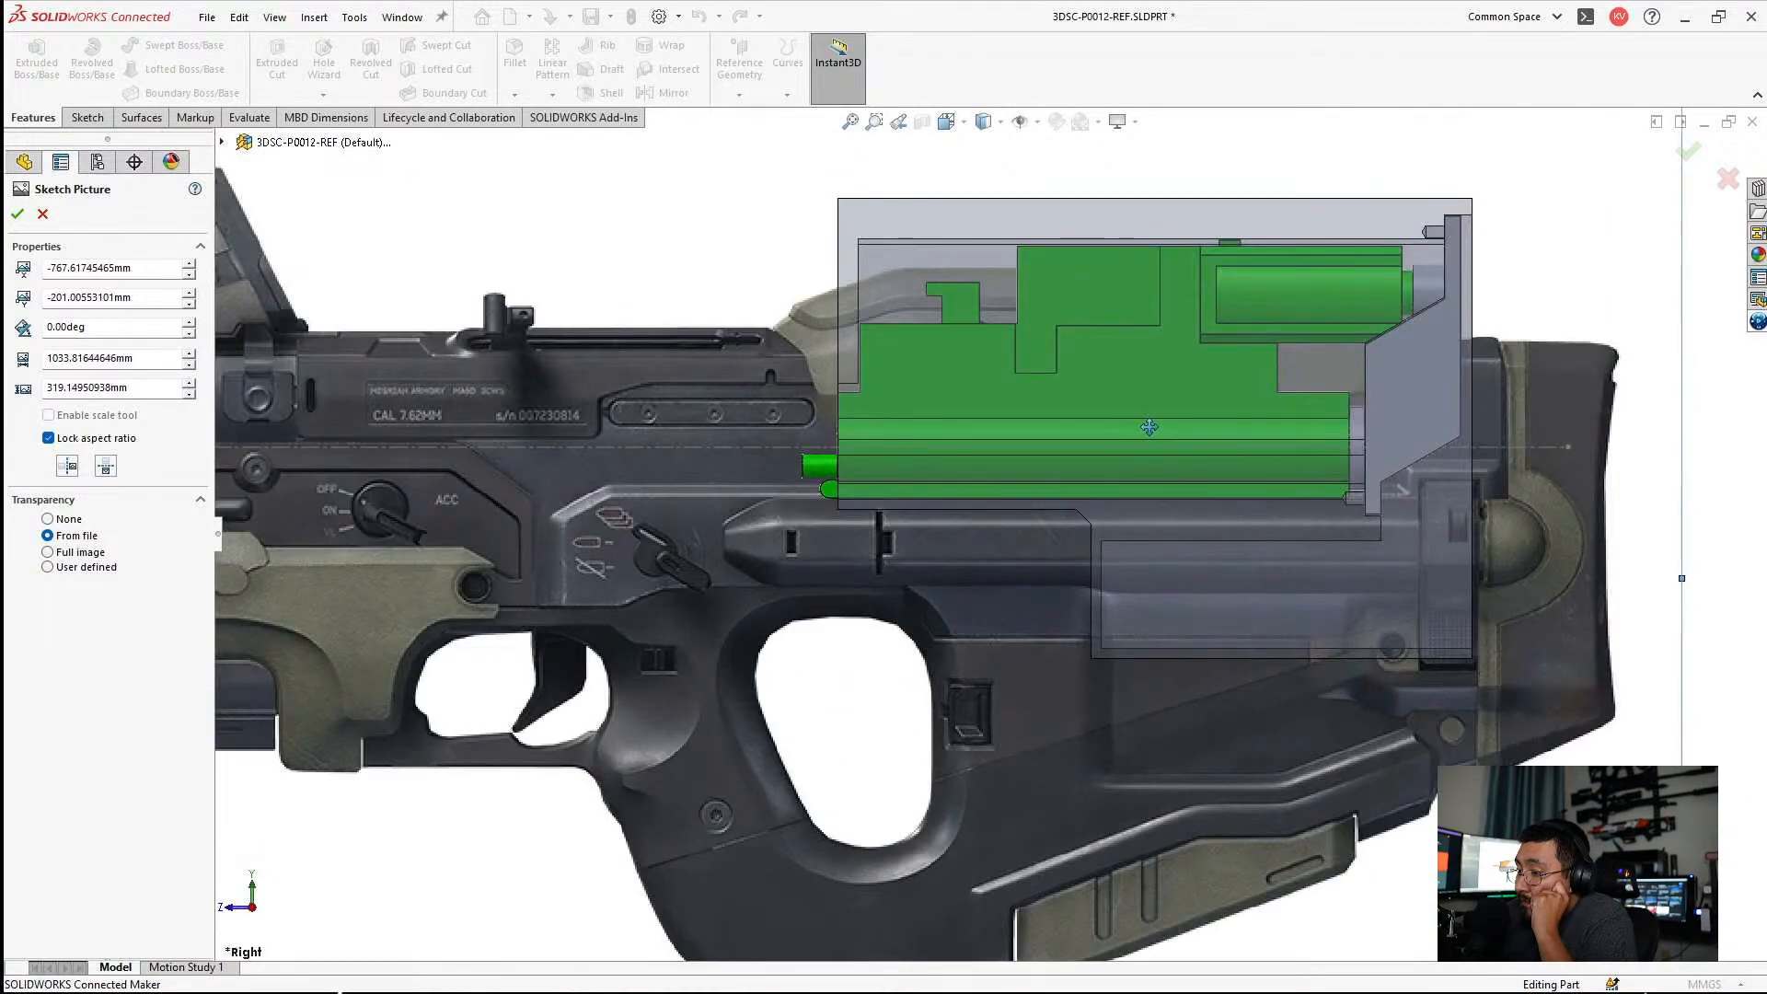
{"action": "scroll", "coordinate": [1012, 315], "scroll_direction": "down", "scroll_amount": 3}
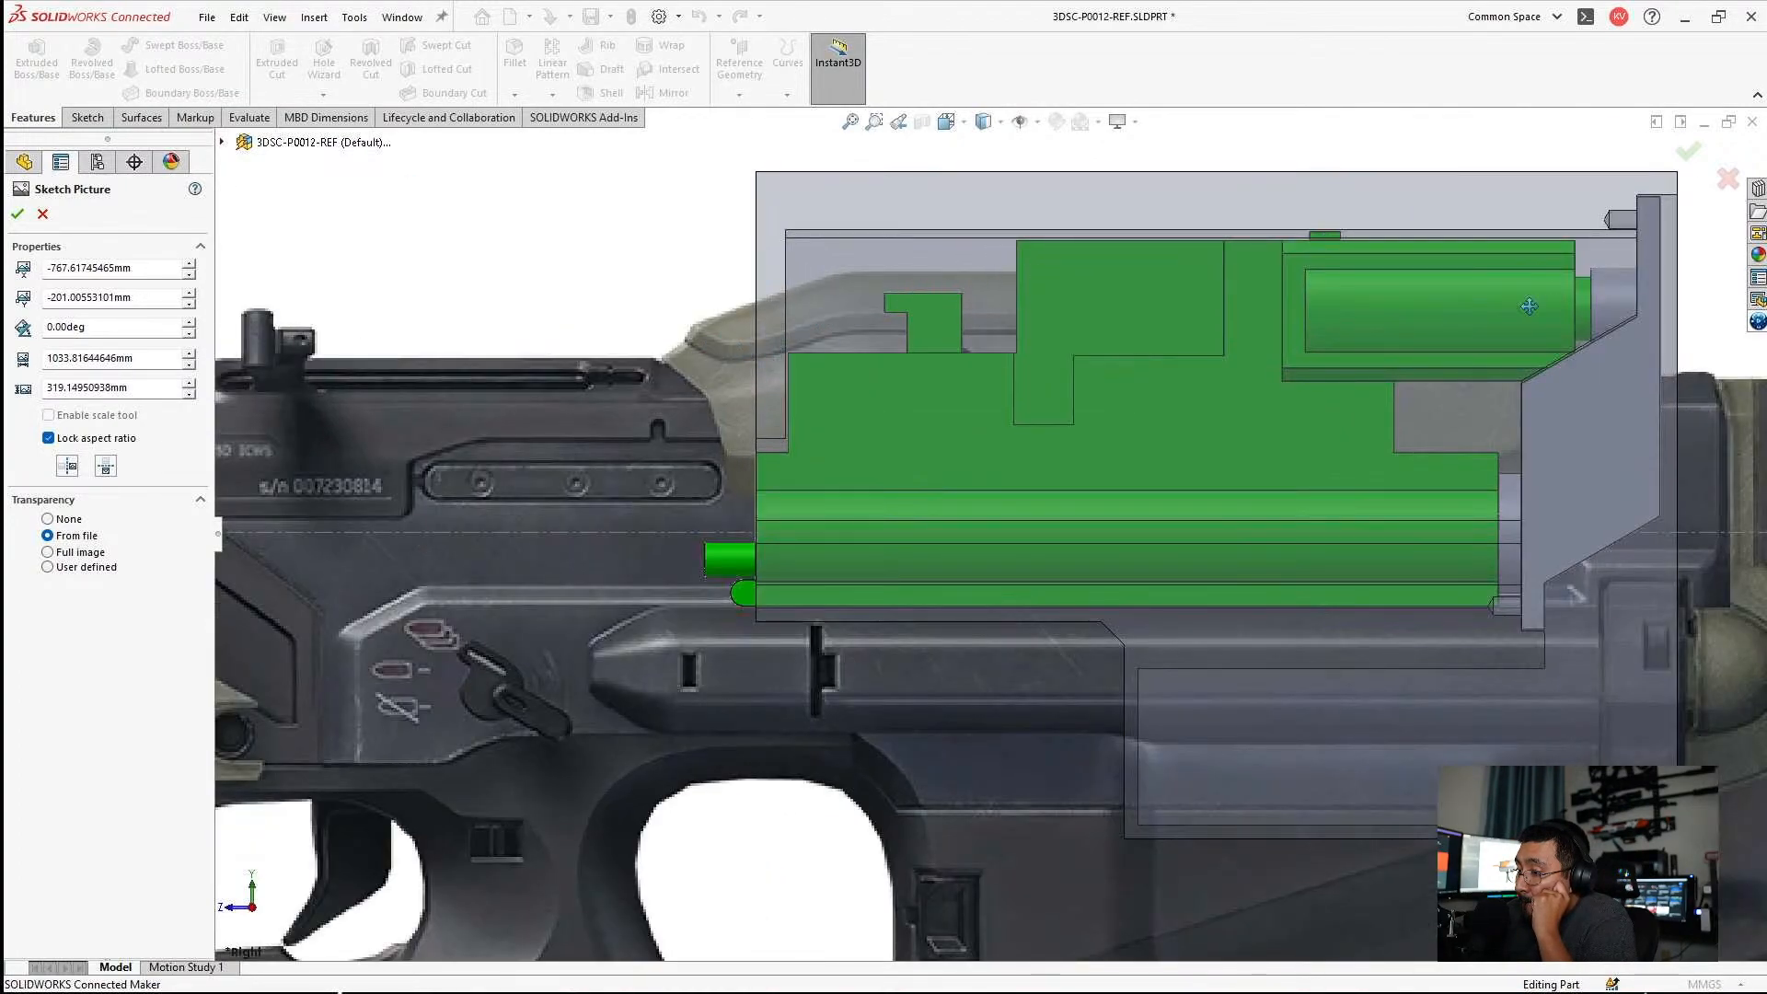
{"action": "scroll", "coordinate": [1534, 293], "scroll_direction": "up", "scroll_amount": 2}
{"action": "scroll", "coordinate": [1141, 433], "scroll_direction": "down", "scroll_amount": 4}
{"action": "scroll", "coordinate": [1104, 478], "scroll_direction": "up", "scroll_amount": 4}
{"action": "scroll", "coordinate": [1066, 513], "scroll_direction": "down", "scroll_amount": 3}
Examine the gearbox, its rear plate and the surrounding housing against the rifle picture from several 3D angles.
{"action": "middle_click_drag", "start_coordinate": [1067, 512], "coordinate": [819, 569]}
{"action": "scroll", "coordinate": [814, 571], "scroll_direction": "up", "scroll_amount": 2}
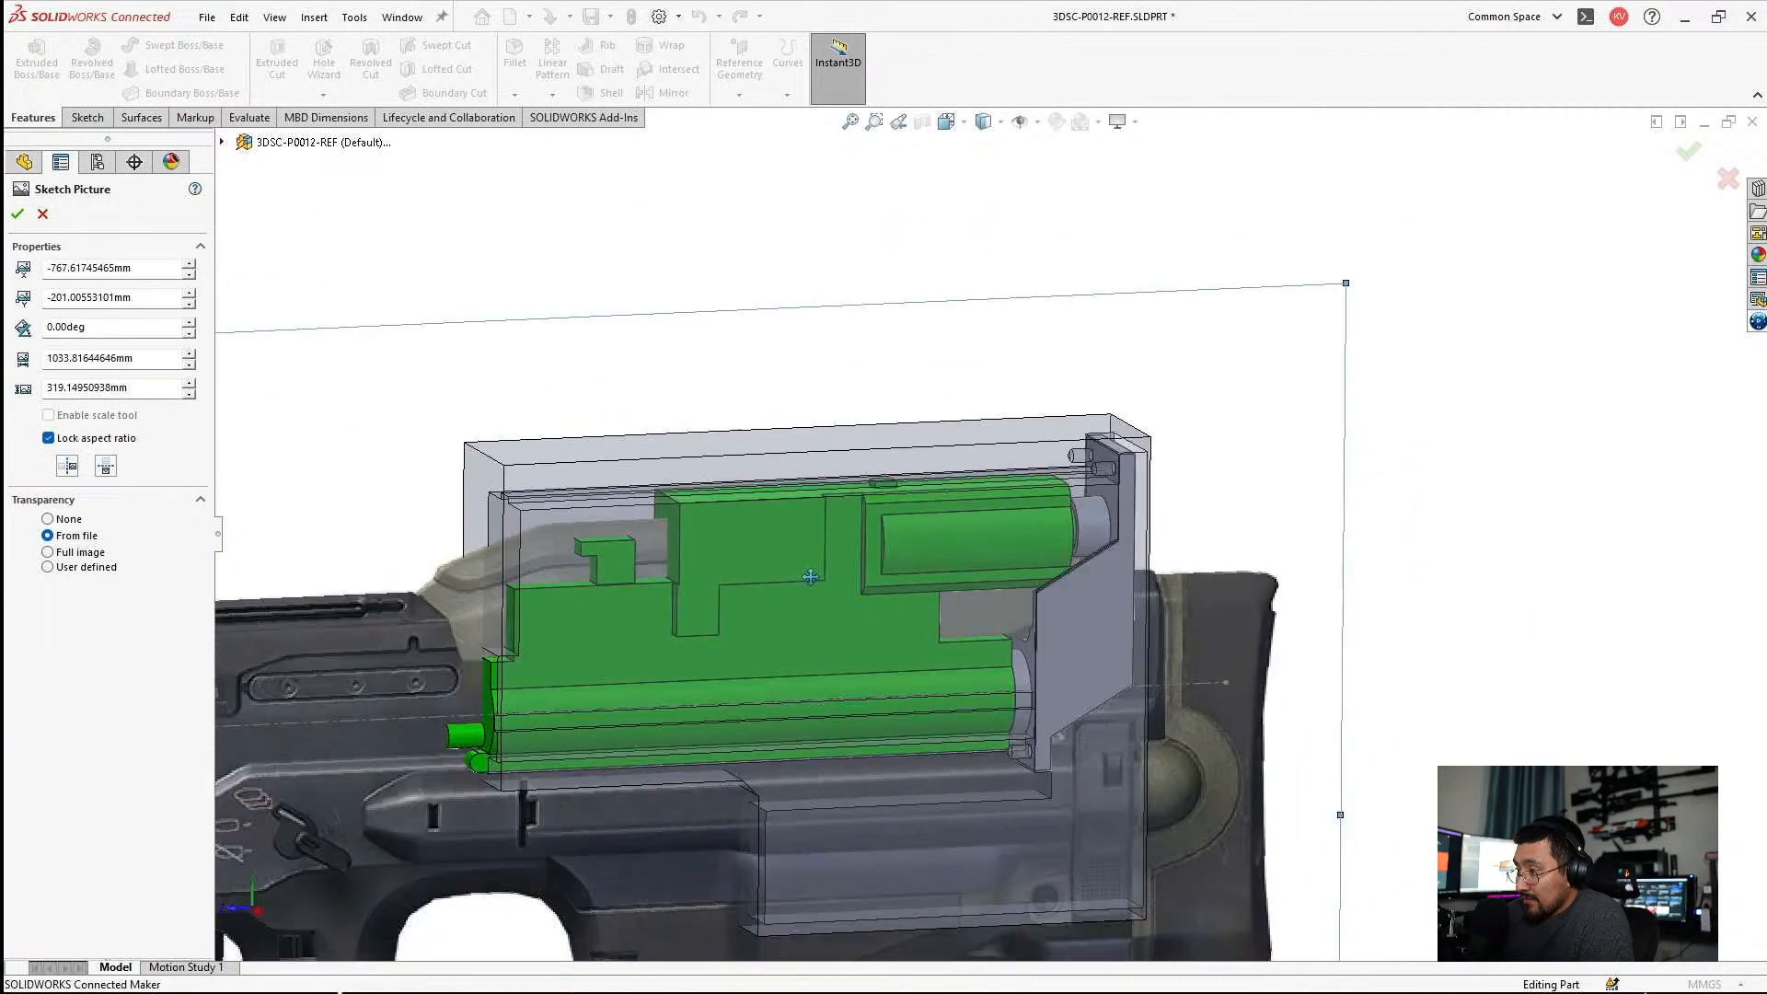
{"action": "mouse_move", "coordinate": [804, 577]}
{"action": "middle_mouse_down"}
{"action": "mouse_move", "coordinate": [746, 563]}
{"action": "mouse_move", "coordinate": [826, 557]}
{"action": "mouse_move", "coordinate": [900, 584]}
{"action": "middle_mouse_up"}
{"action": "scroll", "coordinate": [635, 644], "scroll_direction": "down", "scroll_amount": 3}
{"action": "mouse_move", "coordinate": [644, 625]}
{"action": "middle_mouse_down"}
{"action": "mouse_move", "coordinate": [554, 585]}
{"action": "mouse_move", "coordinate": [627, 609]}
{"action": "middle_mouse_up"}
{"action": "scroll", "coordinate": [631, 611], "scroll_direction": "up", "scroll_amount": 6}
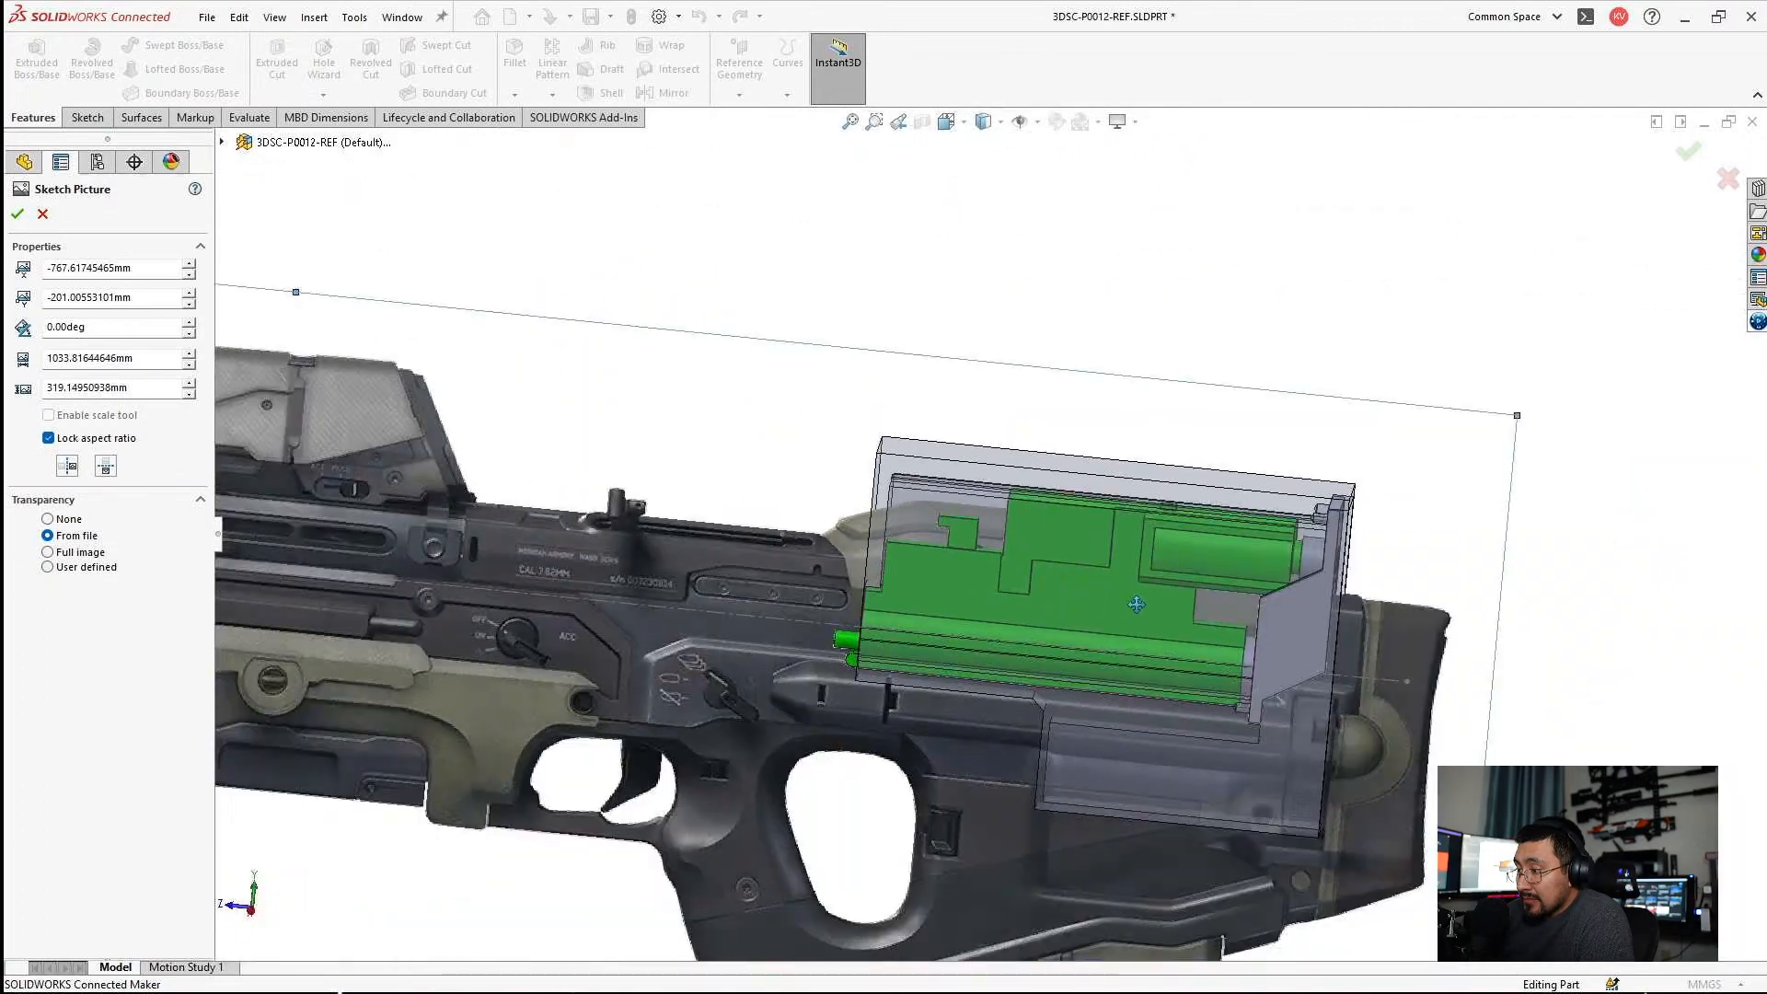
{"action": "middle_click_drag", "start_coordinate": [1117, 589], "coordinate": [1172, 408]}
{"action": "scroll", "coordinate": [1141, 491], "scroll_direction": "down", "scroll_amount": 6}
{"action": "scroll", "coordinate": [1172, 409], "scroll_direction": "up", "scroll_amount": 5}
{"action": "scroll", "coordinate": [1059, 529], "scroll_direction": "down", "scroll_amount": 4}
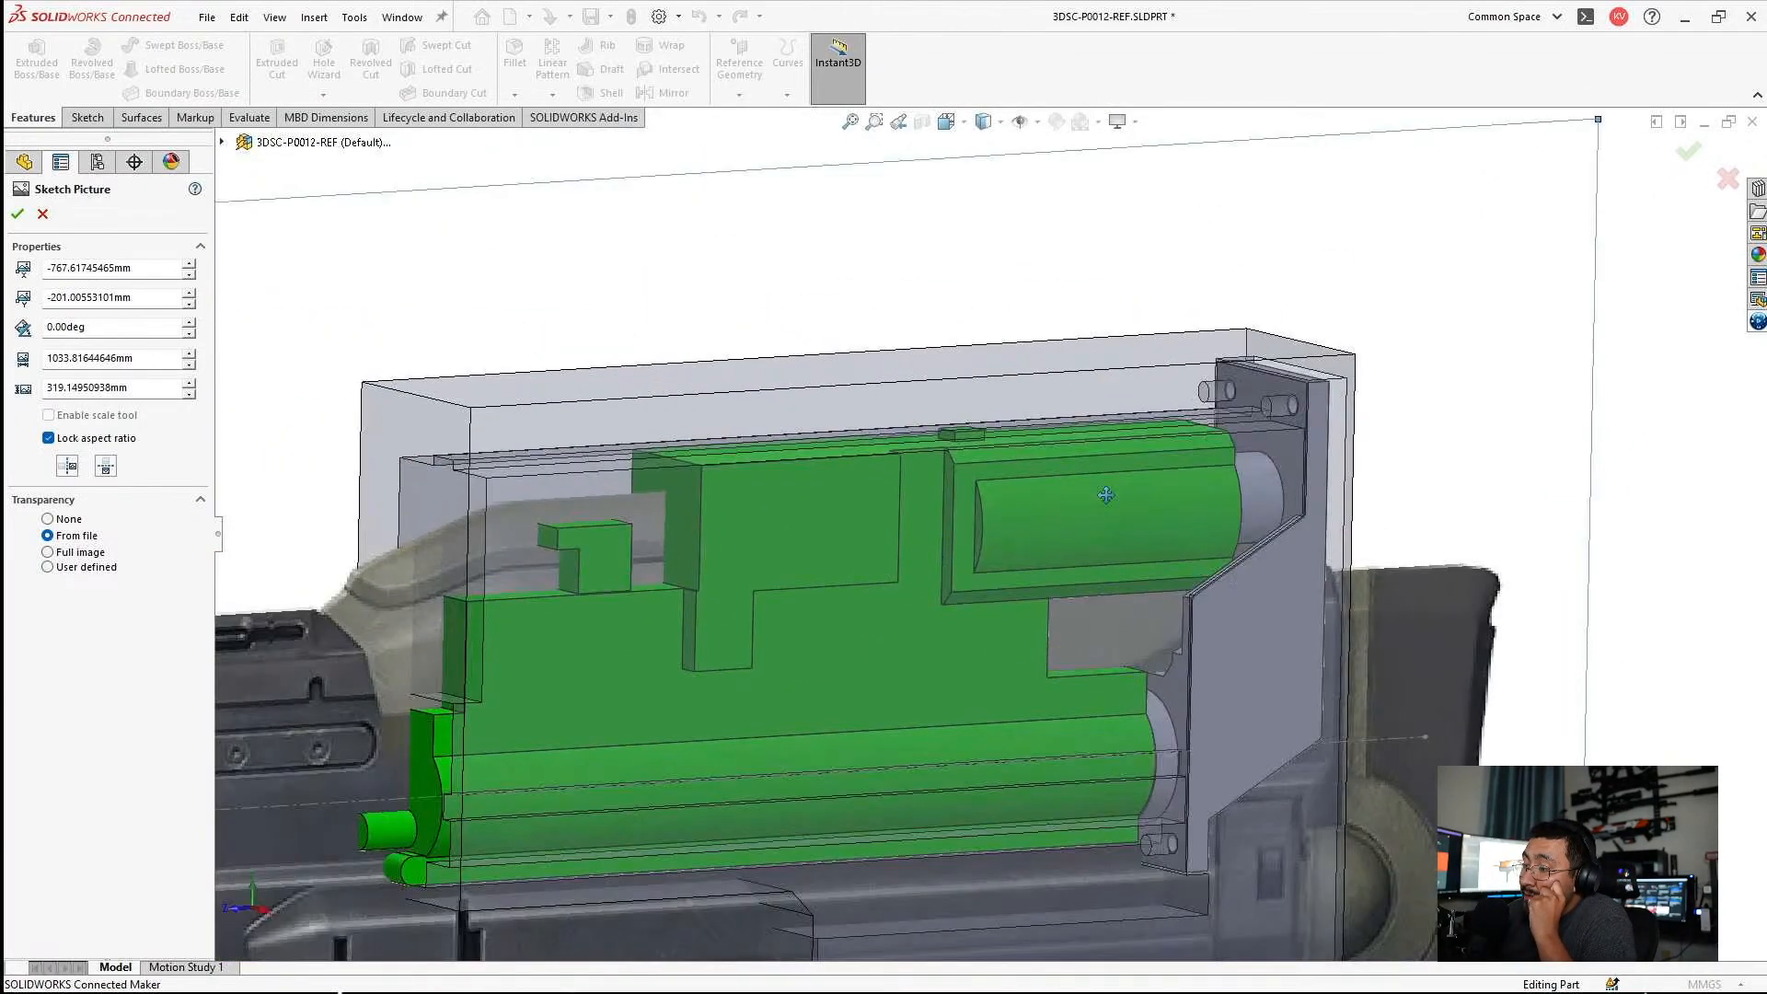
{"action": "scroll", "coordinate": [1058, 529], "scroll_direction": "up", "scroll_amount": 2}
{"action": "middle_click_drag", "start_coordinate": [1058, 529], "coordinate": [937, 518]}
{"action": "scroll", "coordinate": [908, 583], "scroll_direction": "up", "scroll_amount": 5}
{"action": "scroll", "coordinate": [1183, 516], "scroll_direction": "up", "scroll_amount": 1}
{"action": "scroll", "coordinate": [1188, 515], "scroll_direction": "down", "scroll_amount": 5}
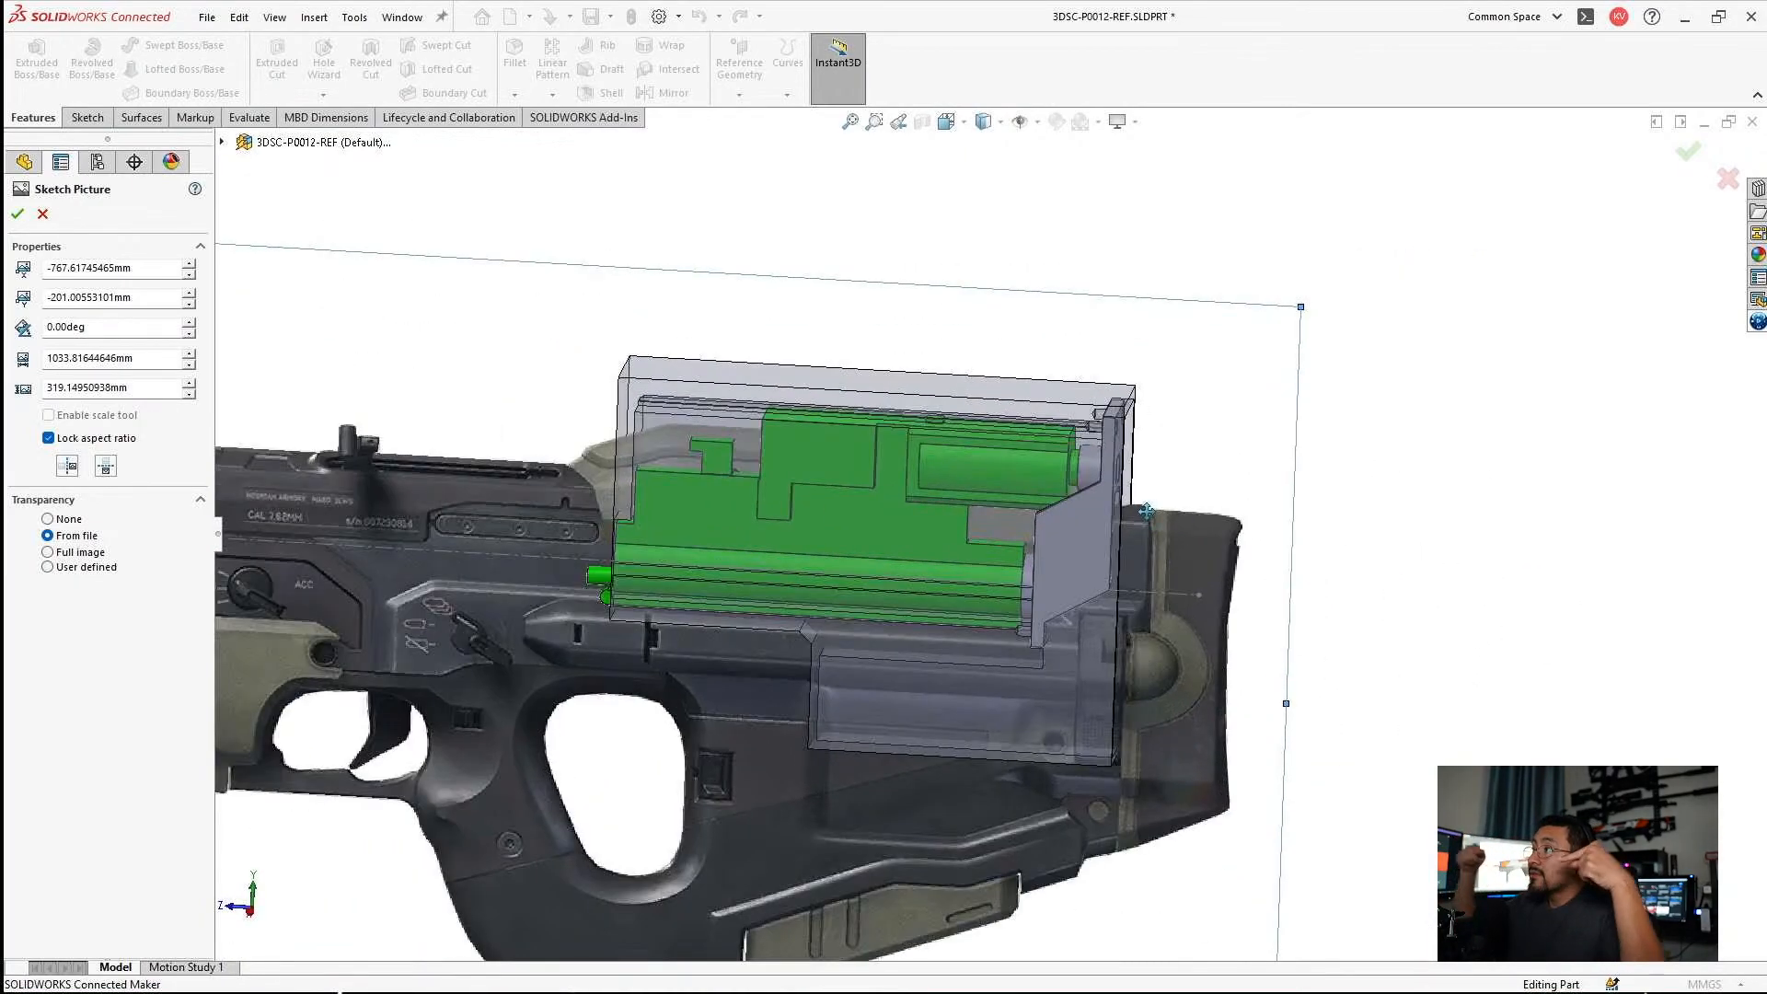
{"action": "middle_click_drag", "start_coordinate": [1182, 512], "coordinate": [969, 469]}
{"action": "scroll", "coordinate": [1140, 445], "scroll_direction": "down", "scroll_amount": 5}
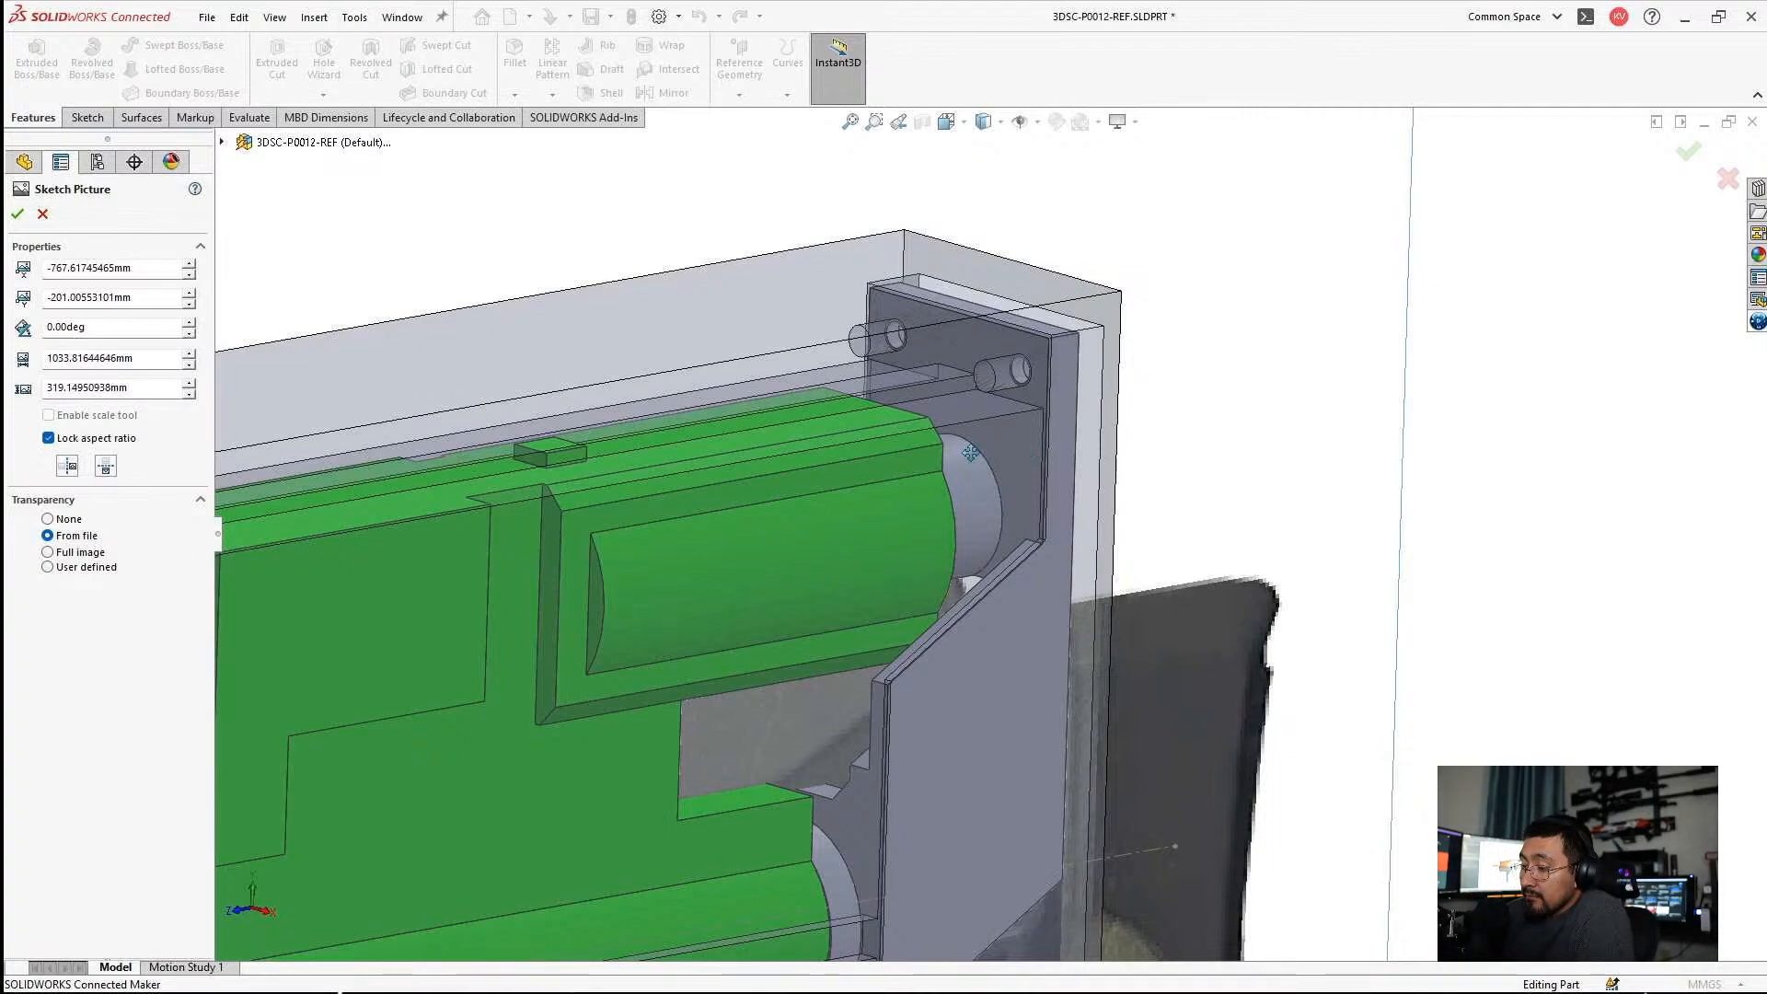
{"action": "middle_click_drag", "start_coordinate": [993, 462], "coordinate": [1018, 501]}
{"action": "middle_click_drag", "start_coordinate": [1021, 504], "coordinate": [839, 436]}
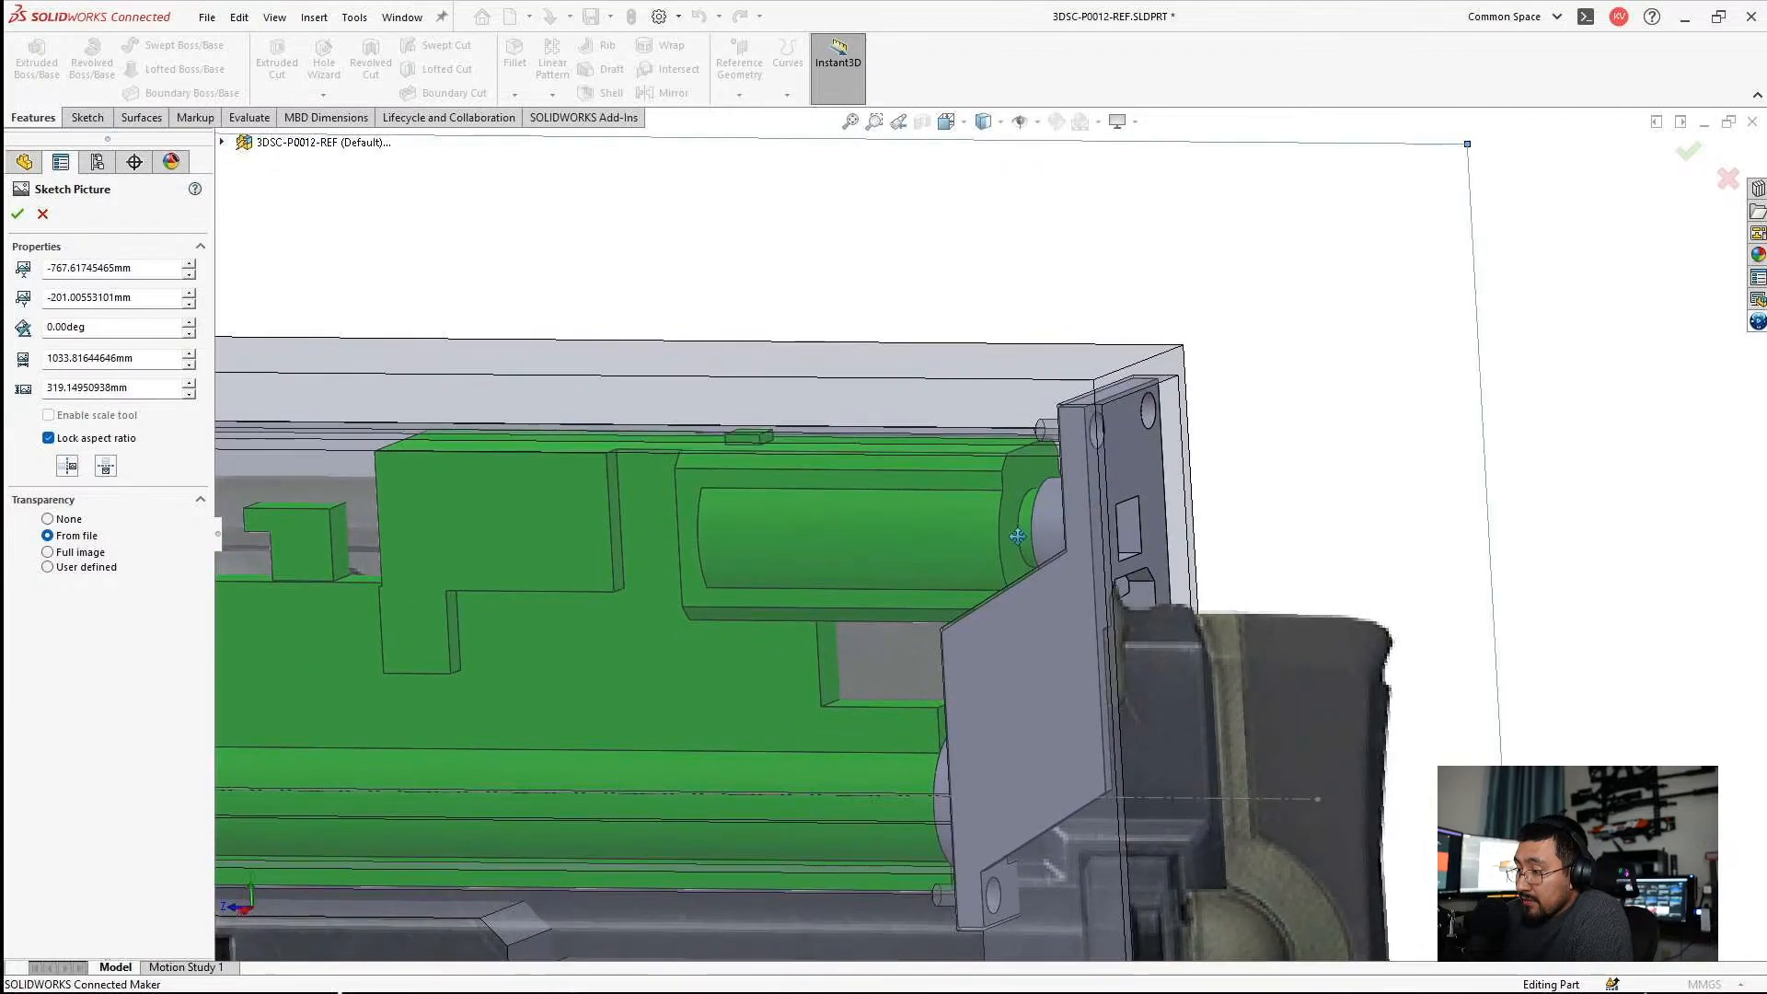
{"action": "scroll", "coordinate": [849, 599], "scroll_direction": "up", "scroll_amount": 5}
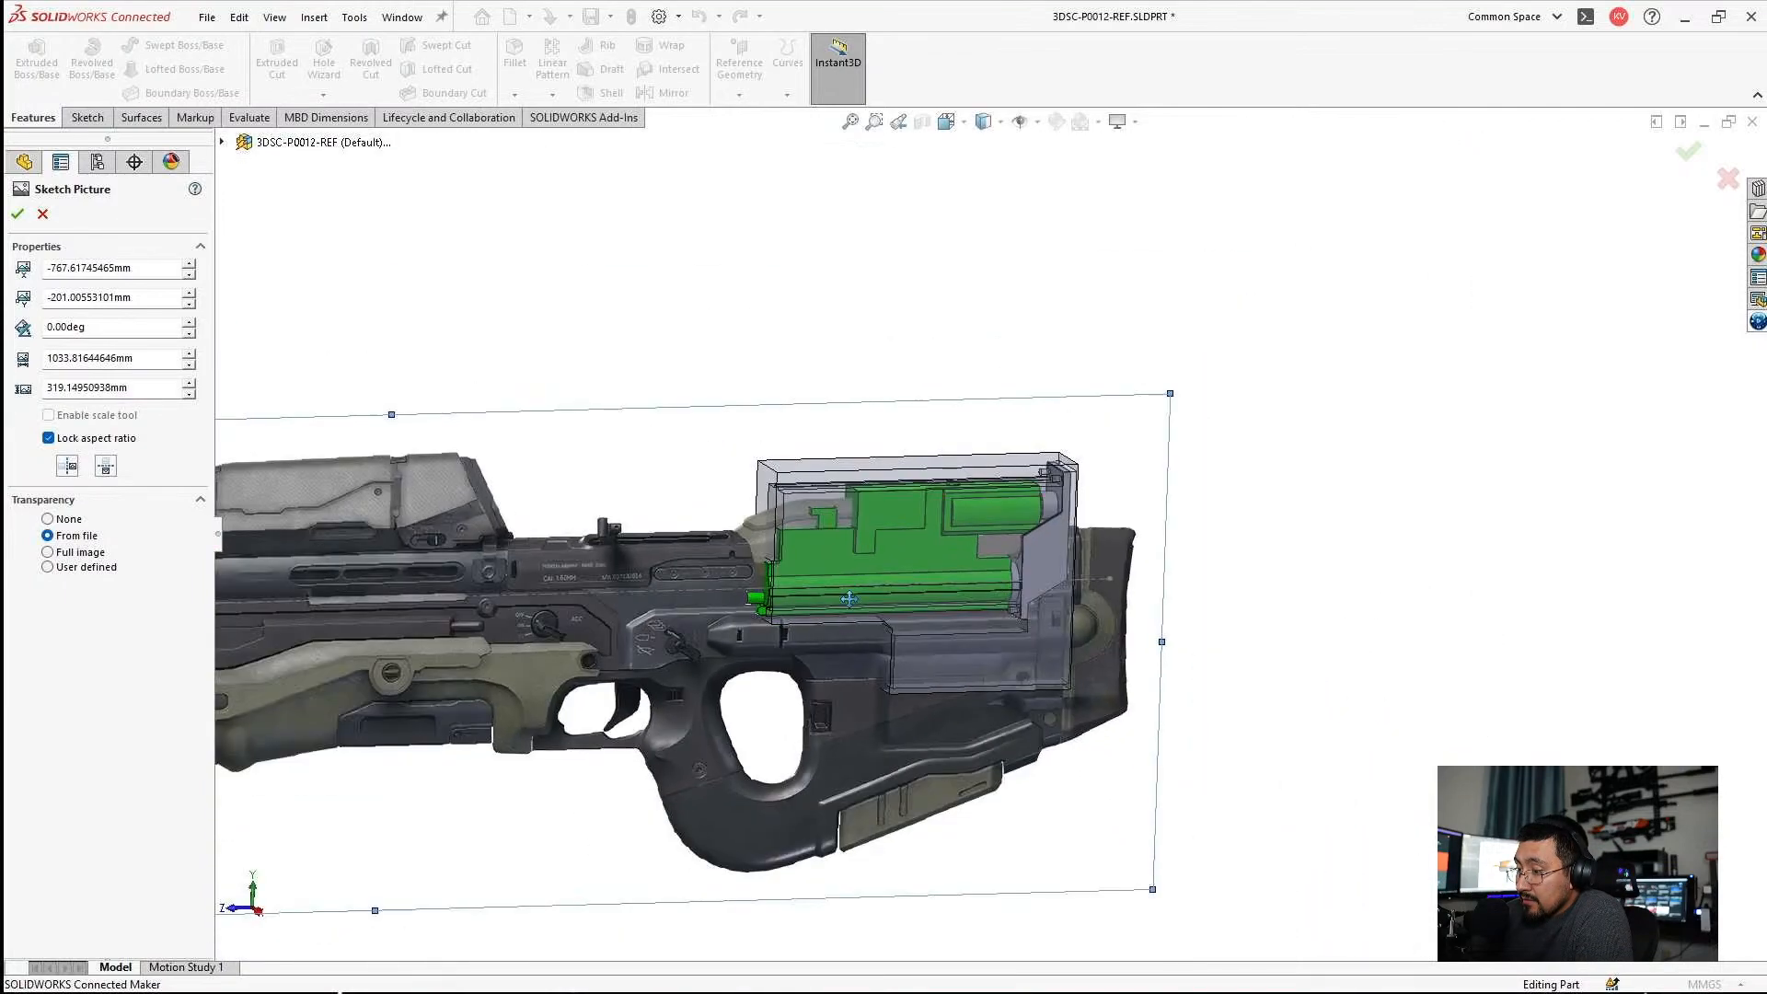
{"action": "scroll", "coordinate": [769, 619], "scroll_direction": "down", "scroll_amount": 3}
{"action": "scroll", "coordinate": [1157, 553], "scroll_direction": "up", "scroll_amount": 5}
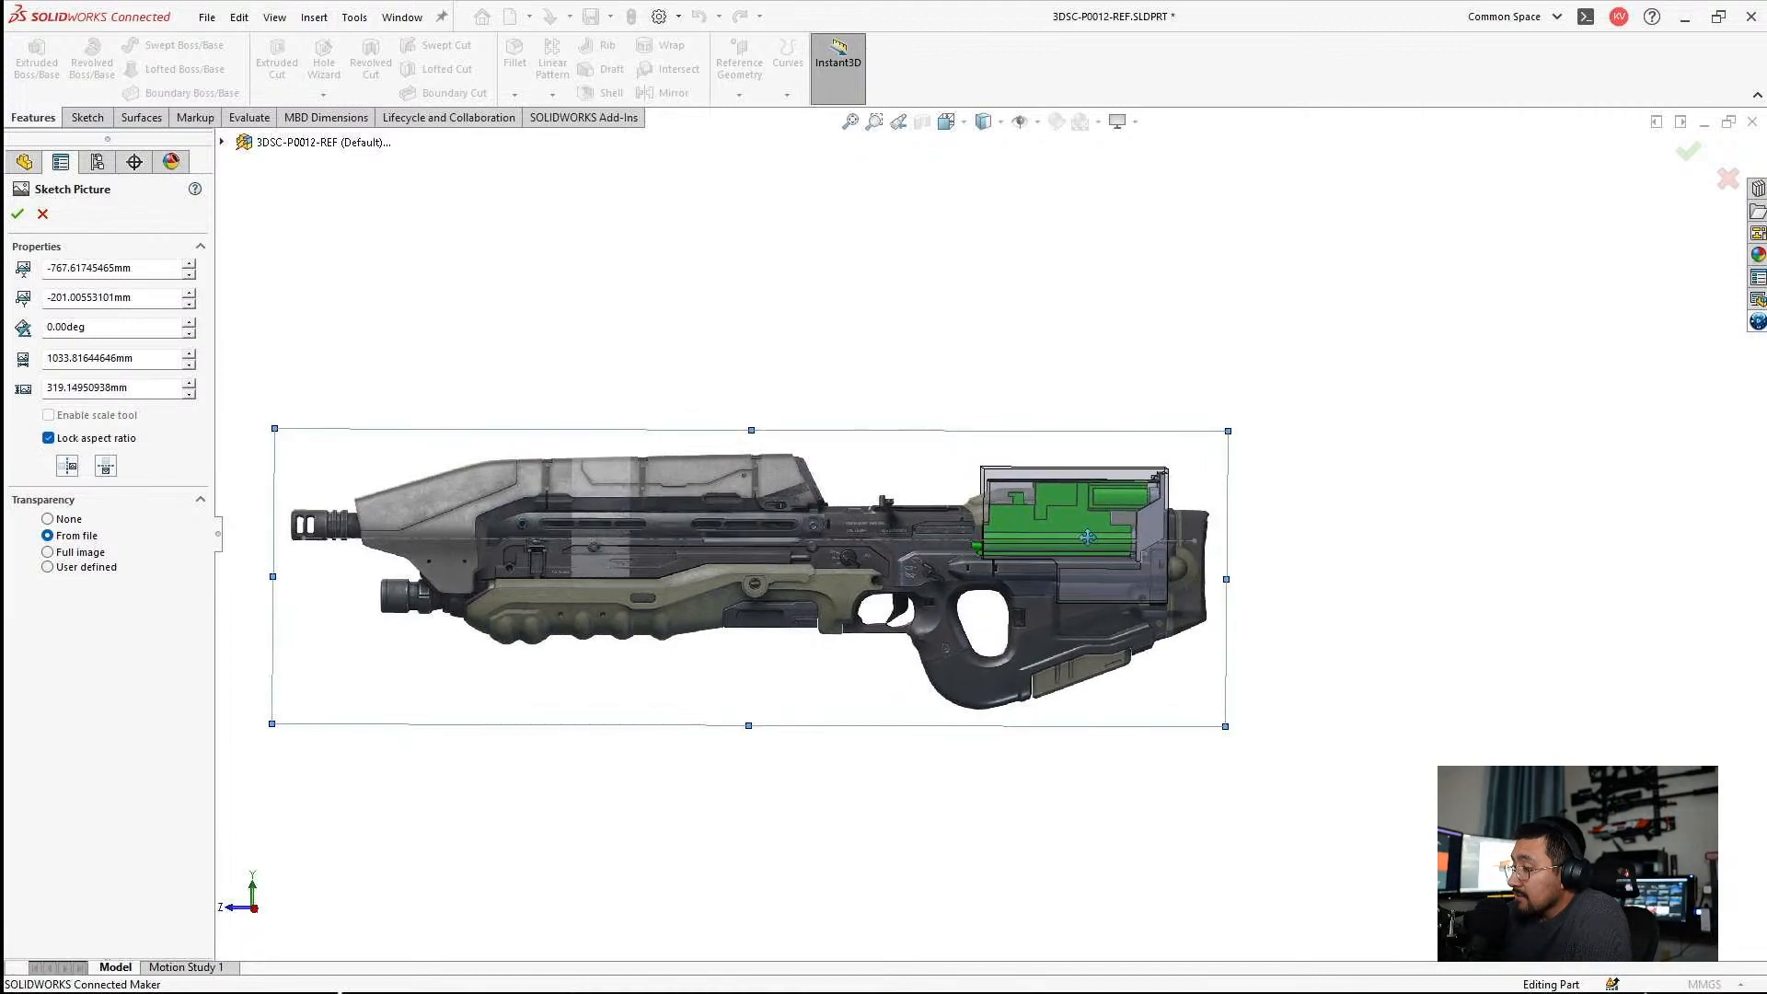
{"action": "scroll", "coordinate": [915, 439], "scroll_direction": "down", "scroll_amount": 10}
{"action": "scroll", "coordinate": [915, 440], "scroll_direction": "up", "scroll_amount": 10}
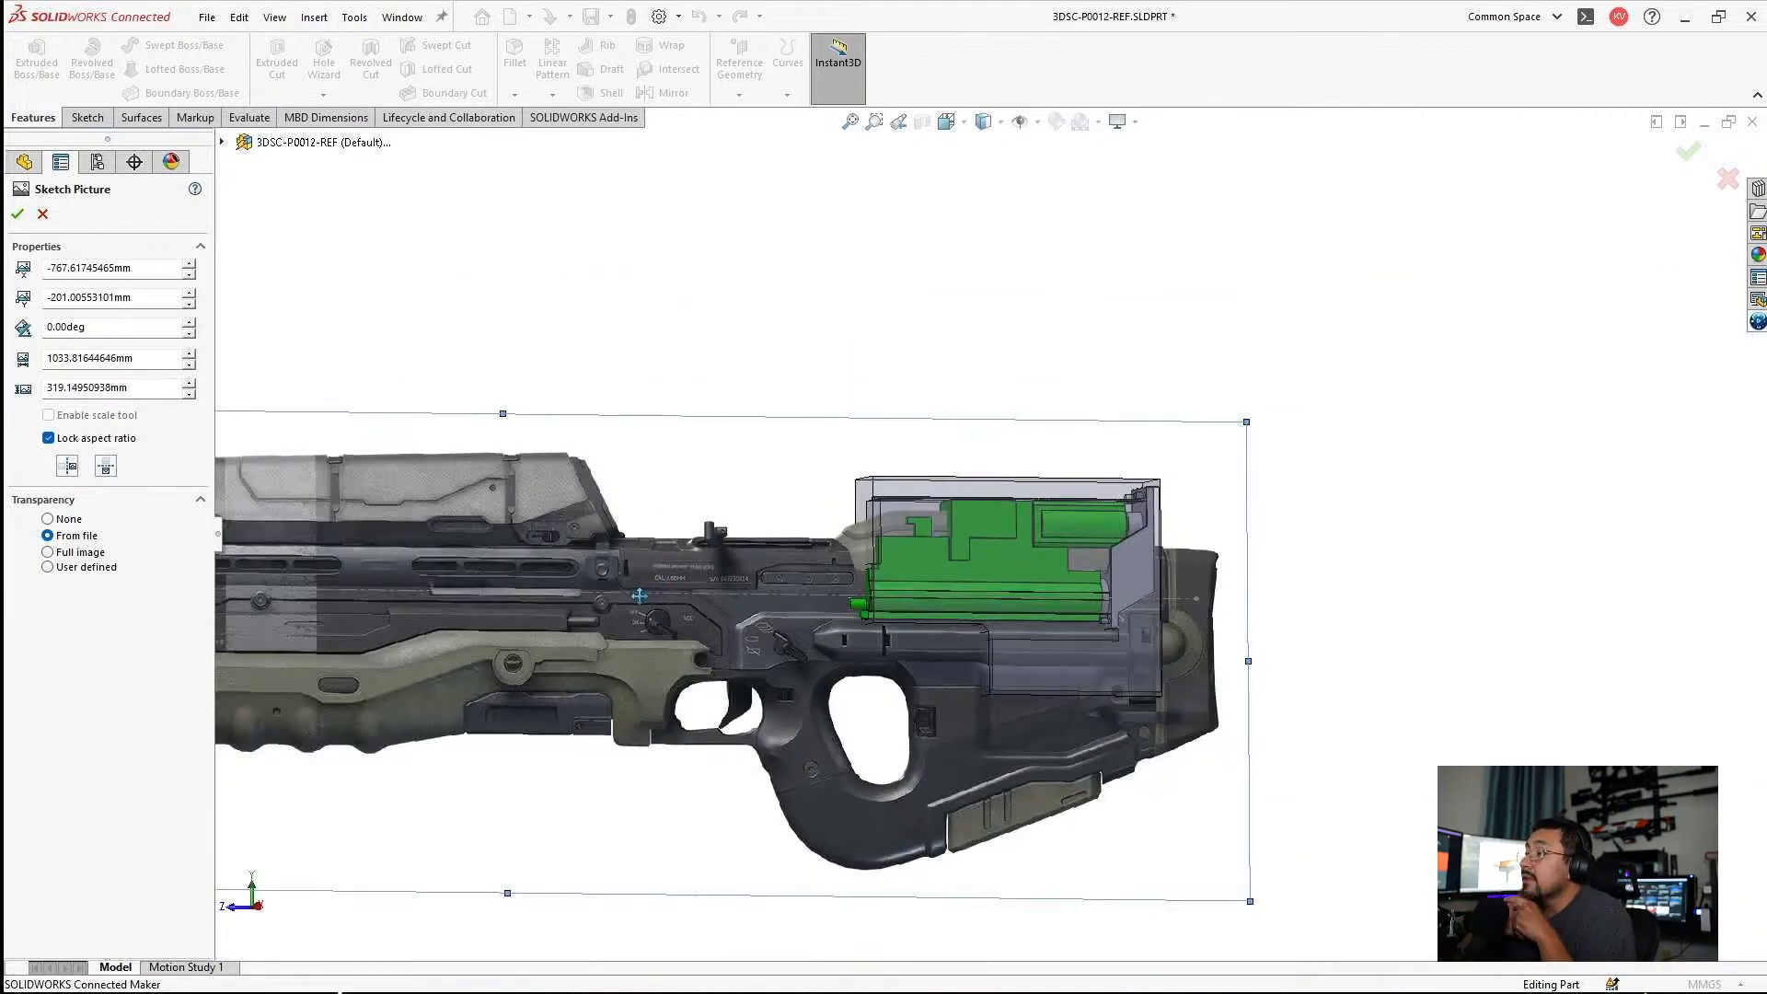
Return to the Right view, move the rifle picture down to about -767, -215 mm with its barrel on the centerline, and close its placement.
{"action": "key", "text": "ctrl+4"}
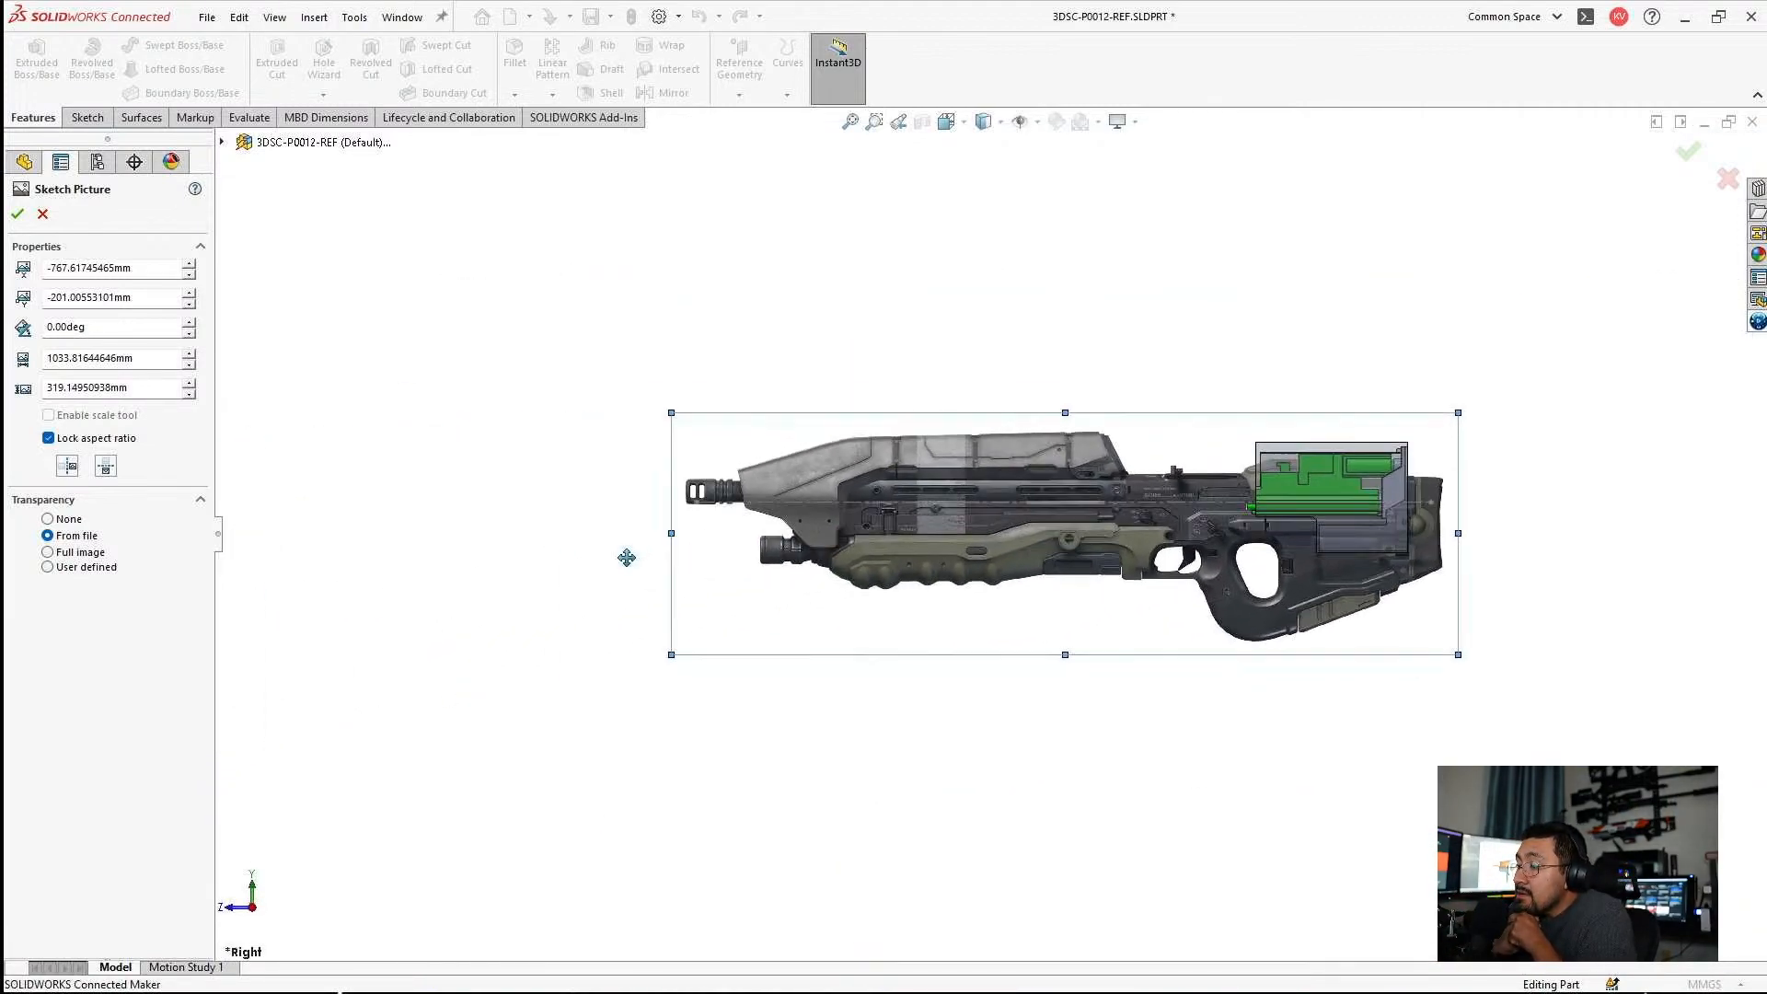
{"action": "scroll", "coordinate": [783, 483], "scroll_direction": "down", "scroll_amount": 8}
{"action": "left_click_drag", "start_coordinate": [799, 460], "coordinate": [797, 528]}
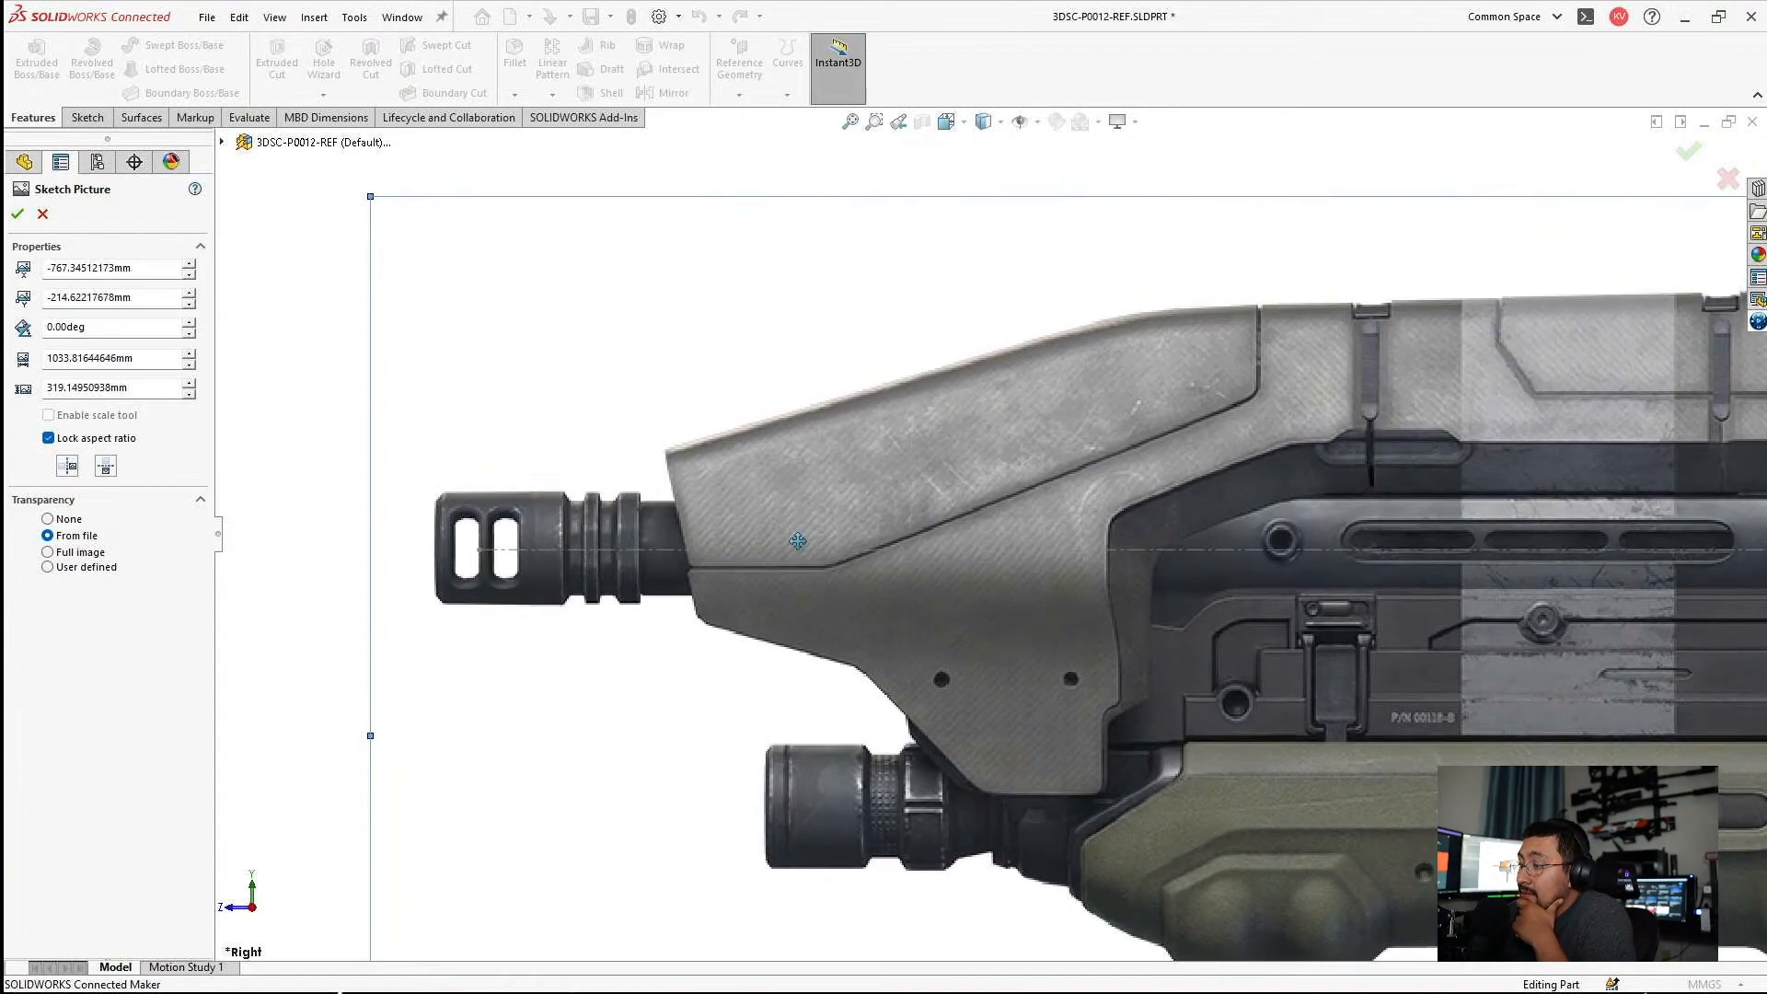
{"action": "scroll", "coordinate": [1009, 578], "scroll_direction": "up", "scroll_amount": 4}
{"action": "key", "text": "Escape"}
Examine the gearbox's fit in the full rifle and review the picture's size and placement properties.
{"action": "scroll", "coordinate": [1178, 544], "scroll_direction": "up", "scroll_amount": 3}
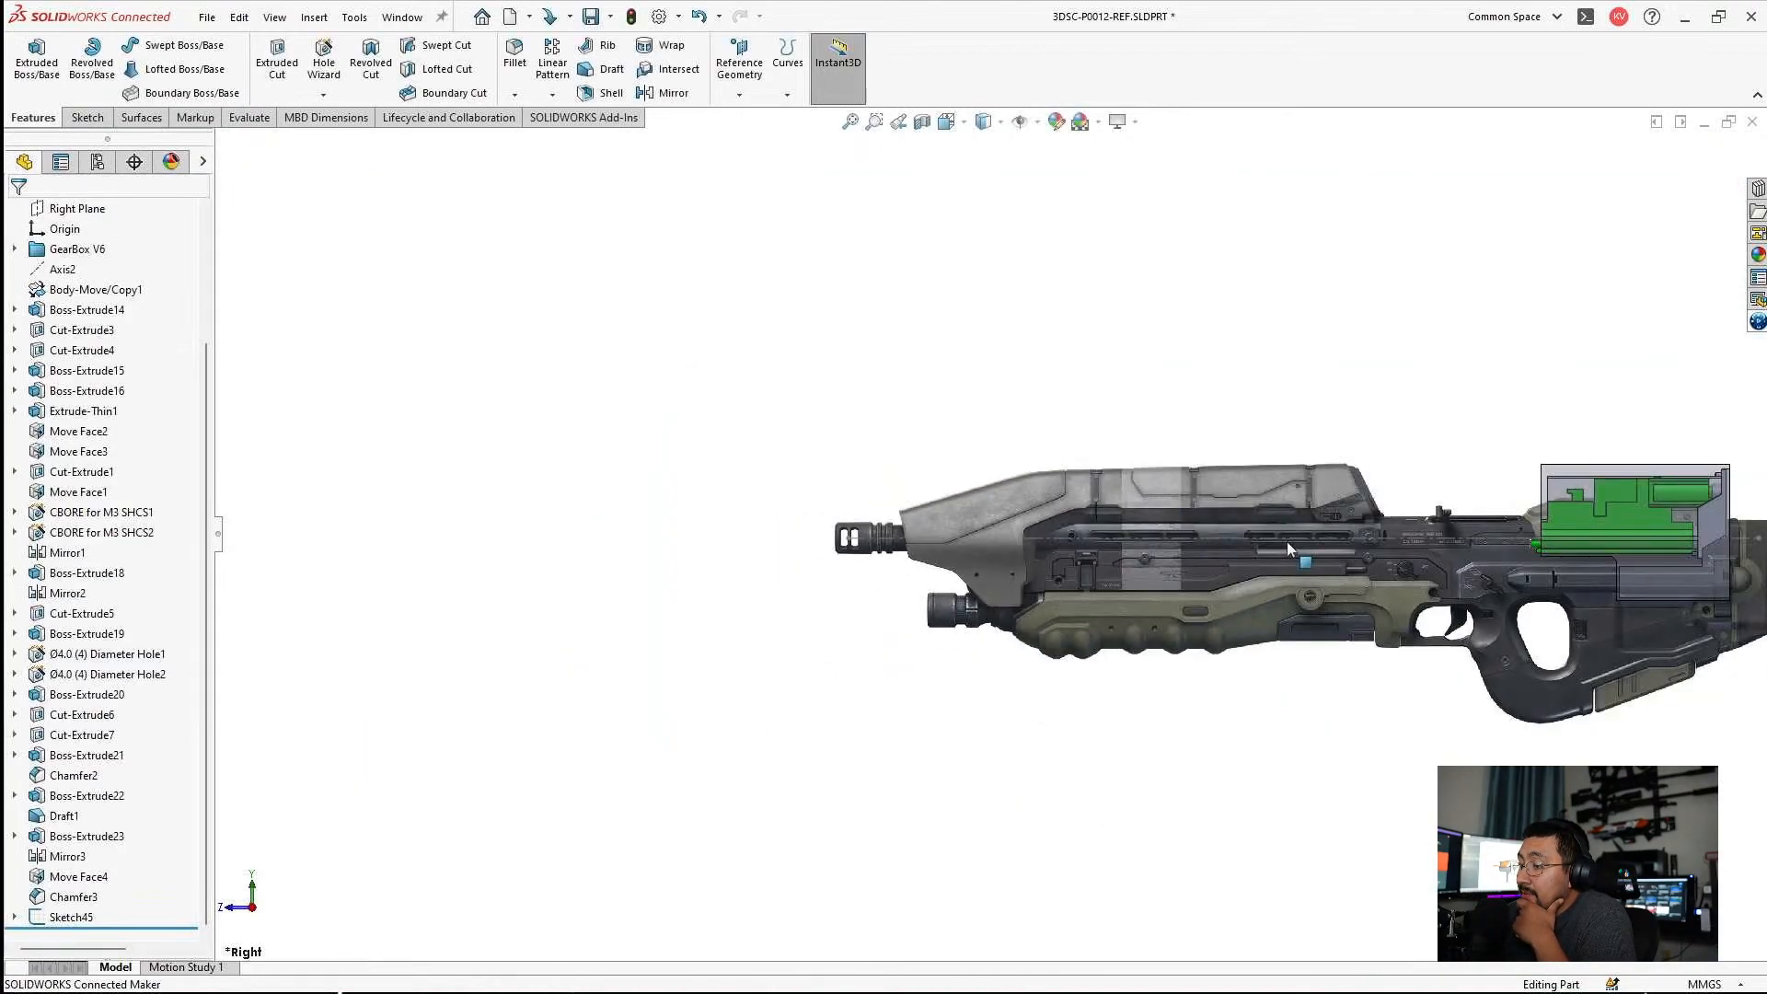
{"action": "scroll", "coordinate": [1404, 558], "scroll_direction": "up", "scroll_amount": 3}
{"action": "scroll", "coordinate": [1412, 560], "scroll_direction": "down", "scroll_amount": 10}
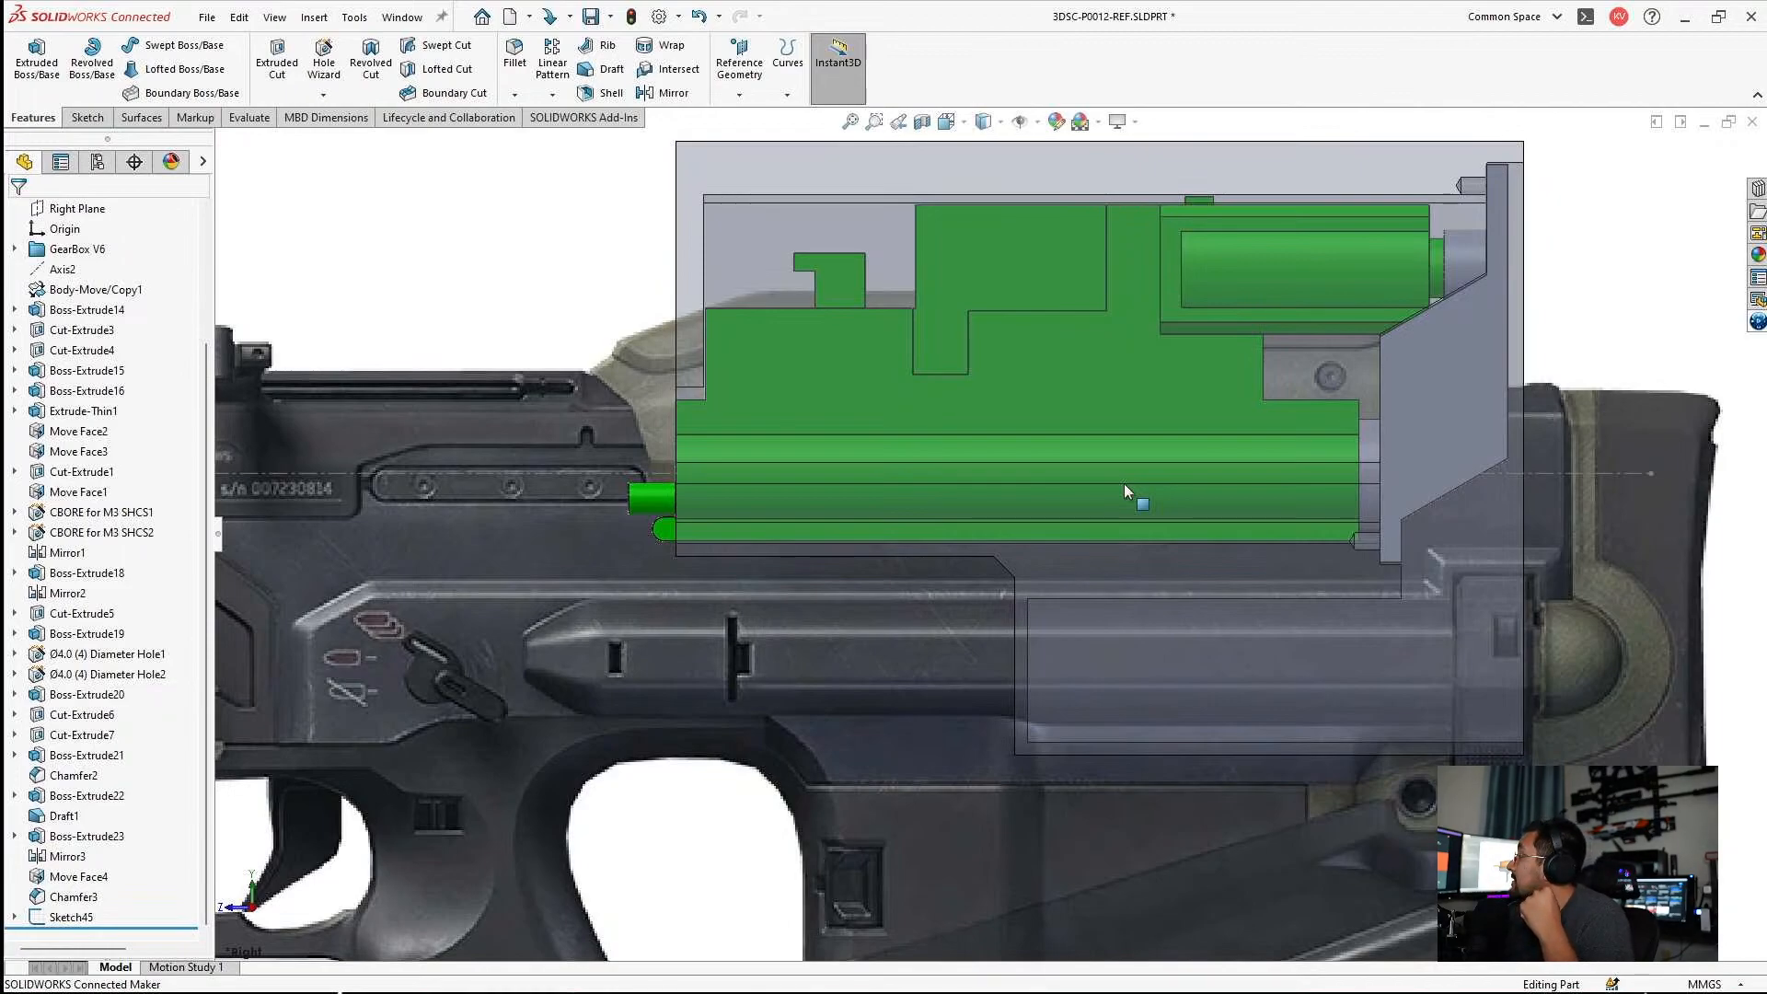
{"action": "scroll", "coordinate": [911, 570], "scroll_direction": "up", "scroll_amount": 5}
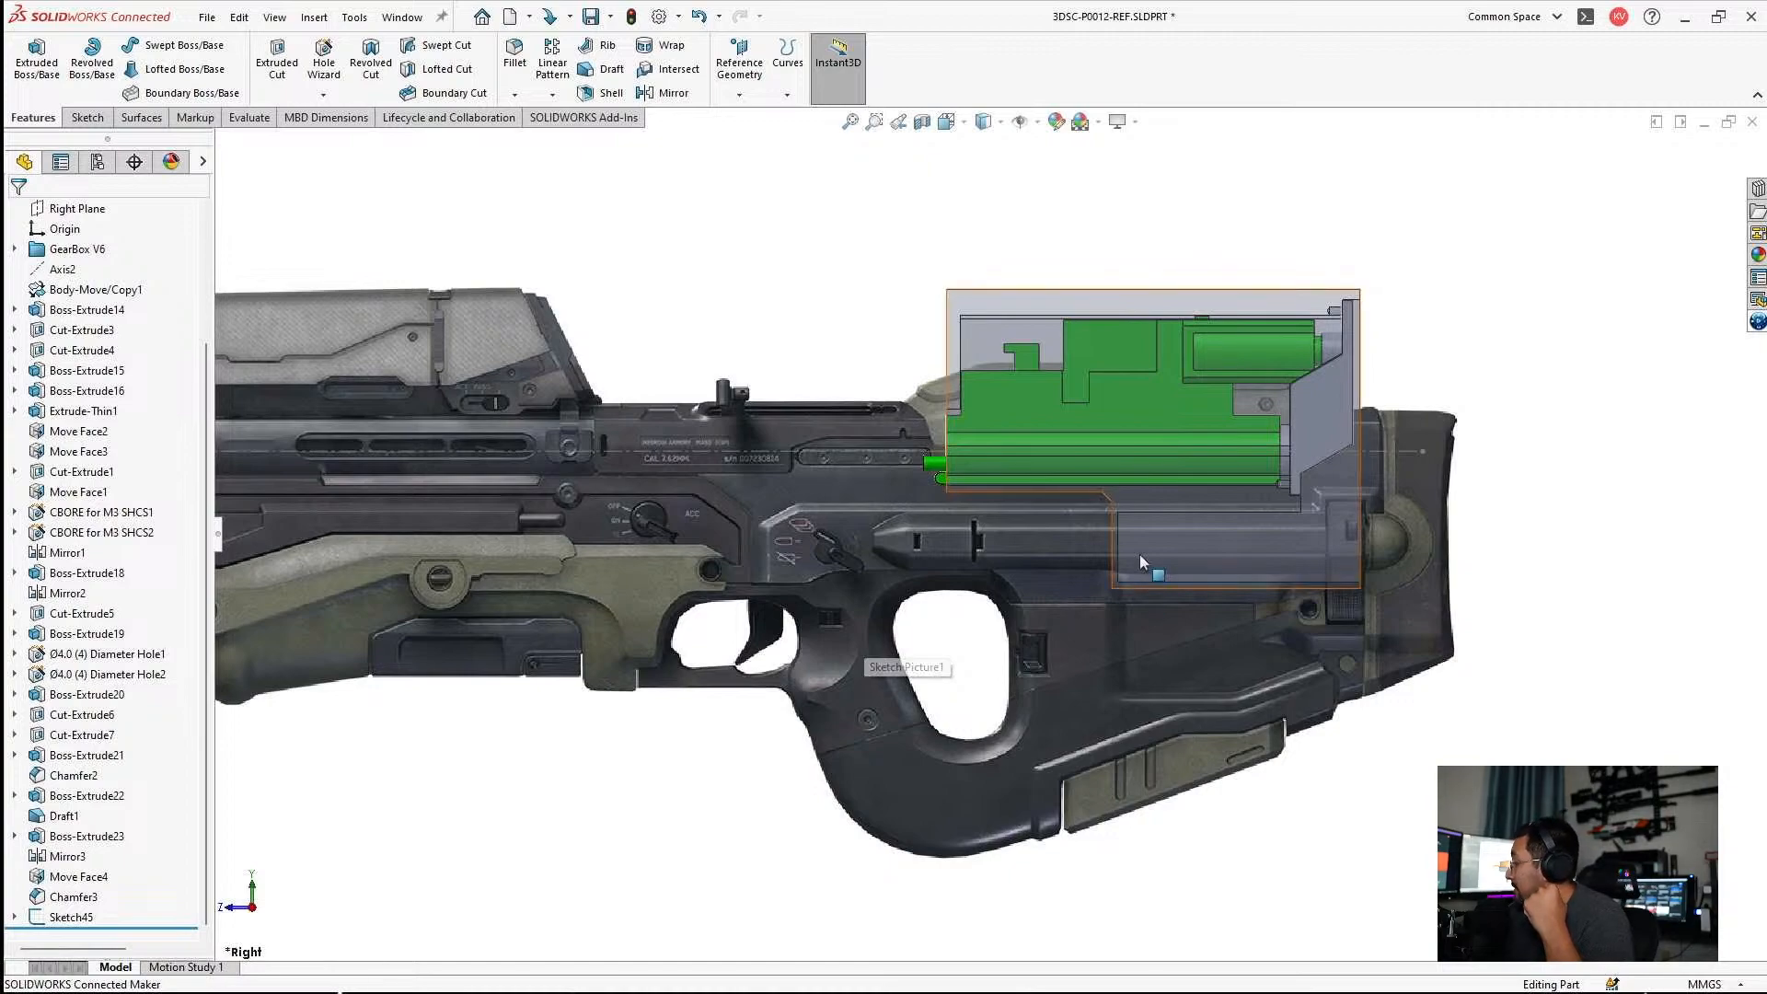
{"action": "key", "text": "f"}
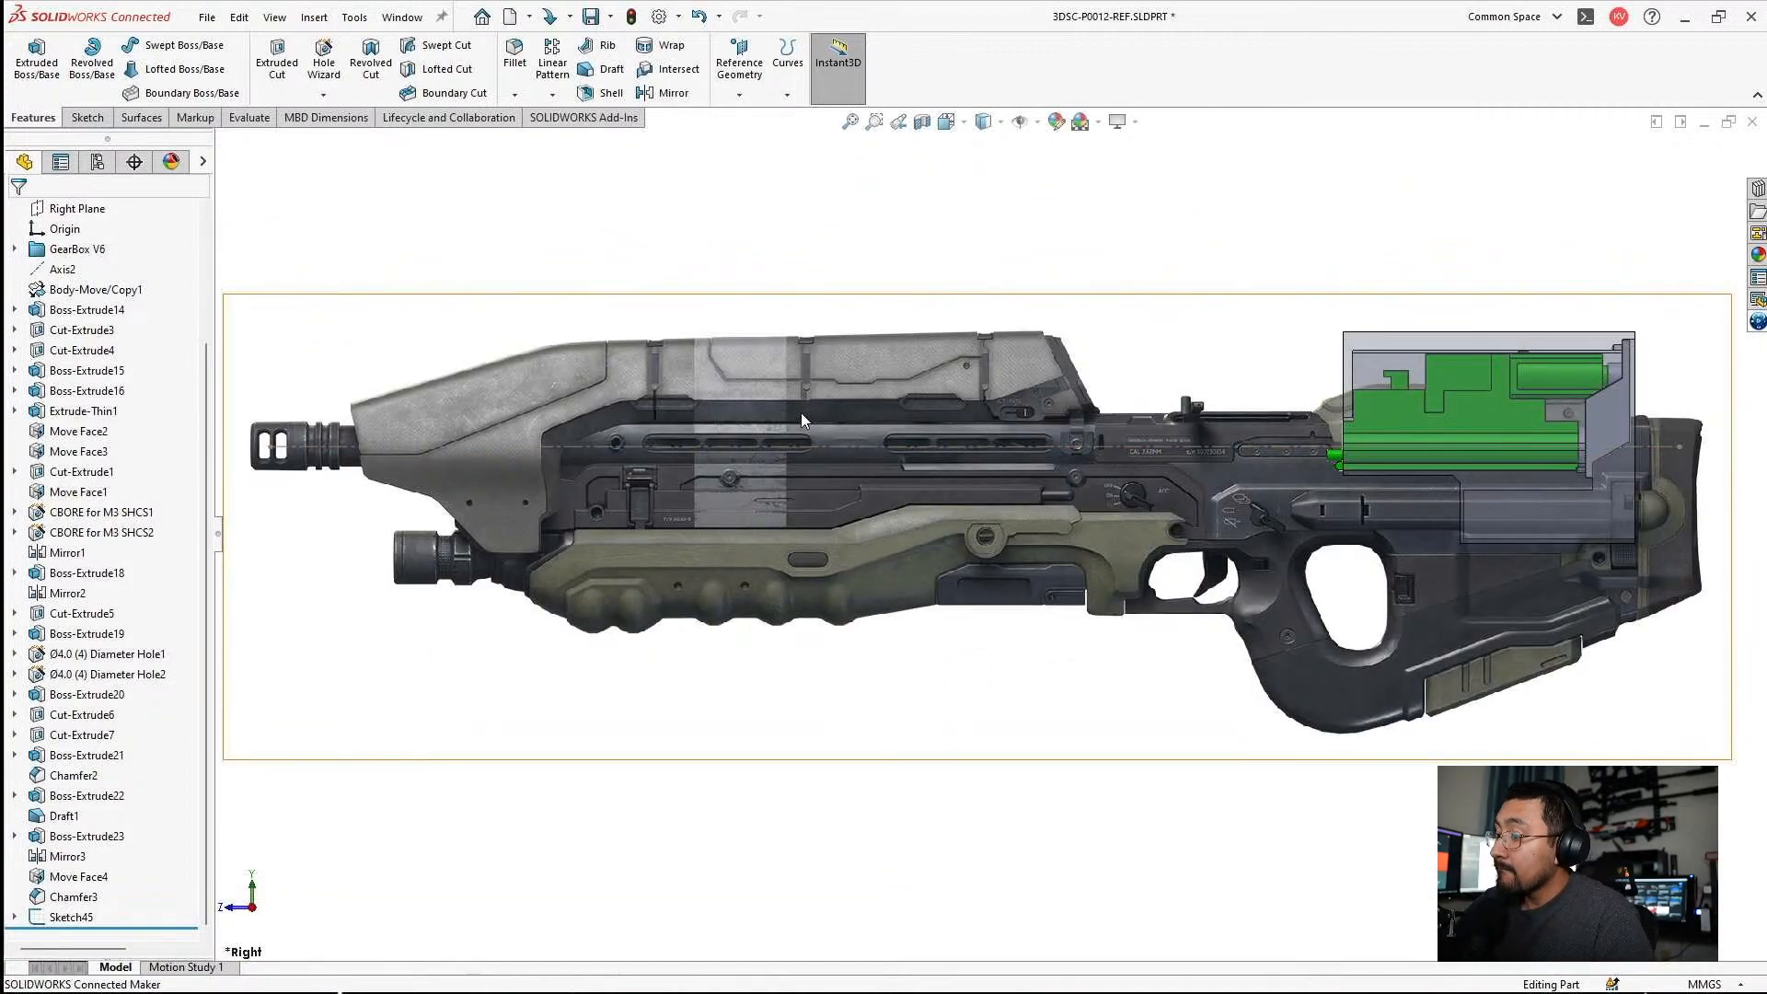
{"action": "double_click", "coordinate": [801, 414]}
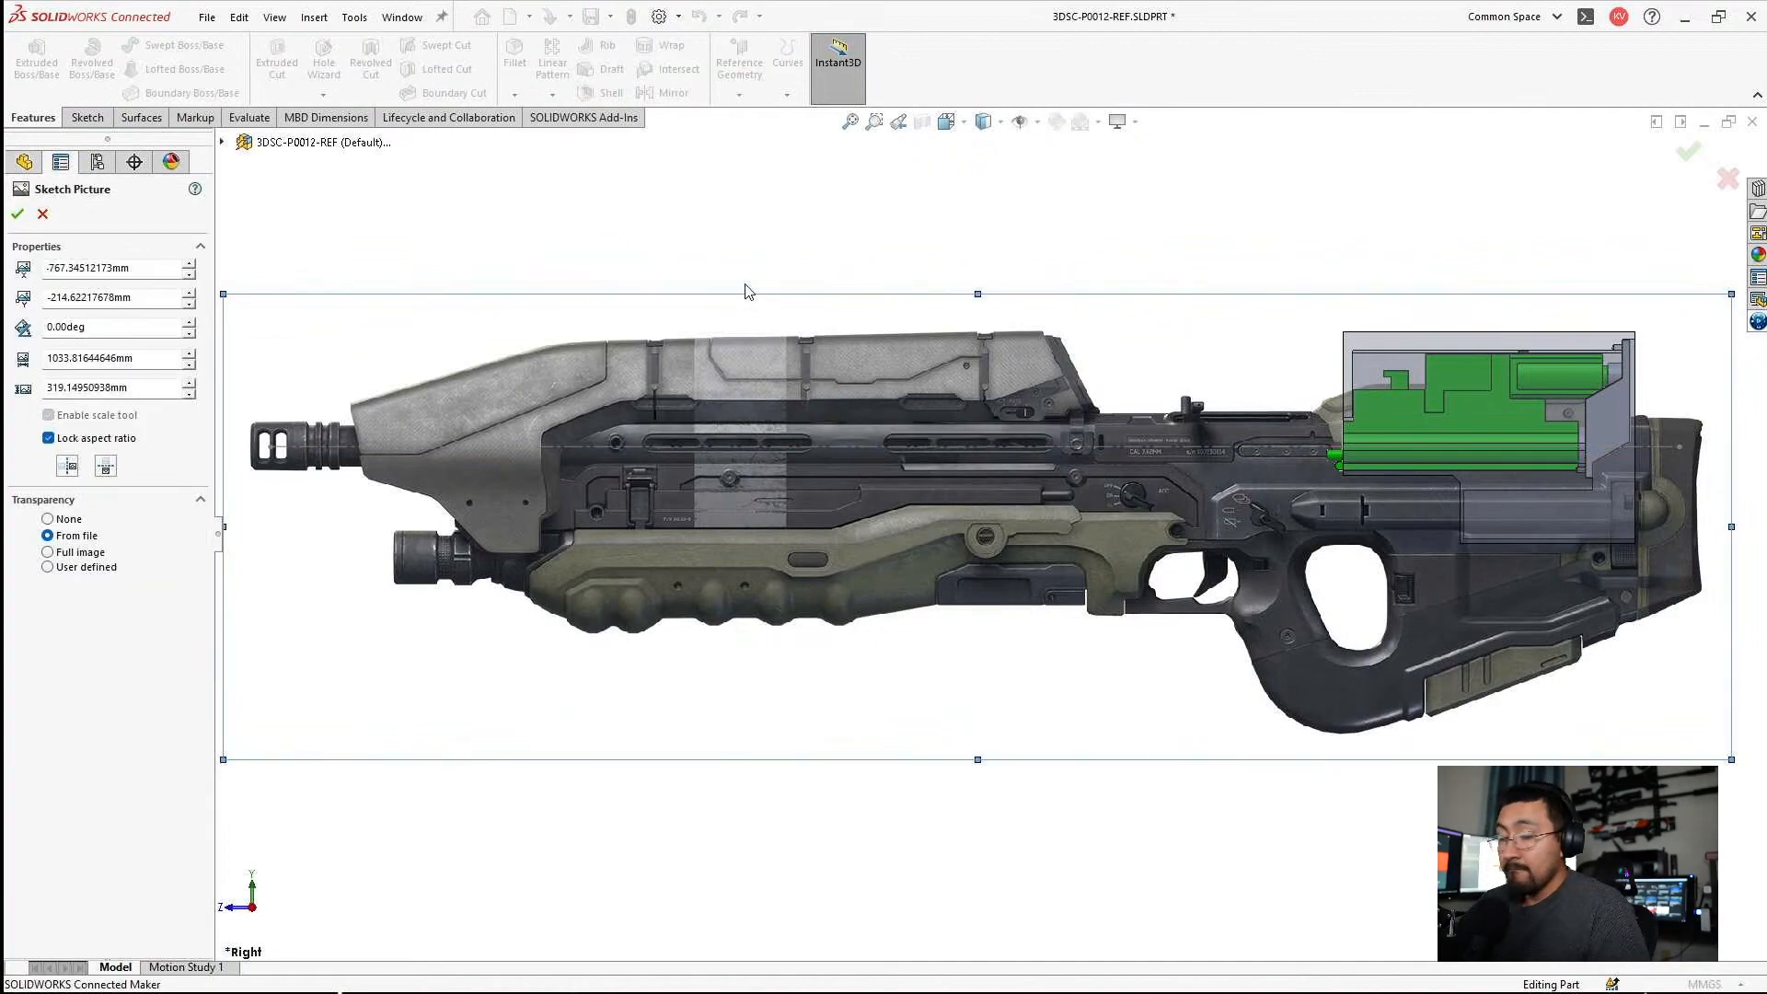
{"action": "key", "text": "Return"}
{"action": "scroll", "coordinate": [812, 458], "scroll_direction": "up", "scroll_amount": 3}
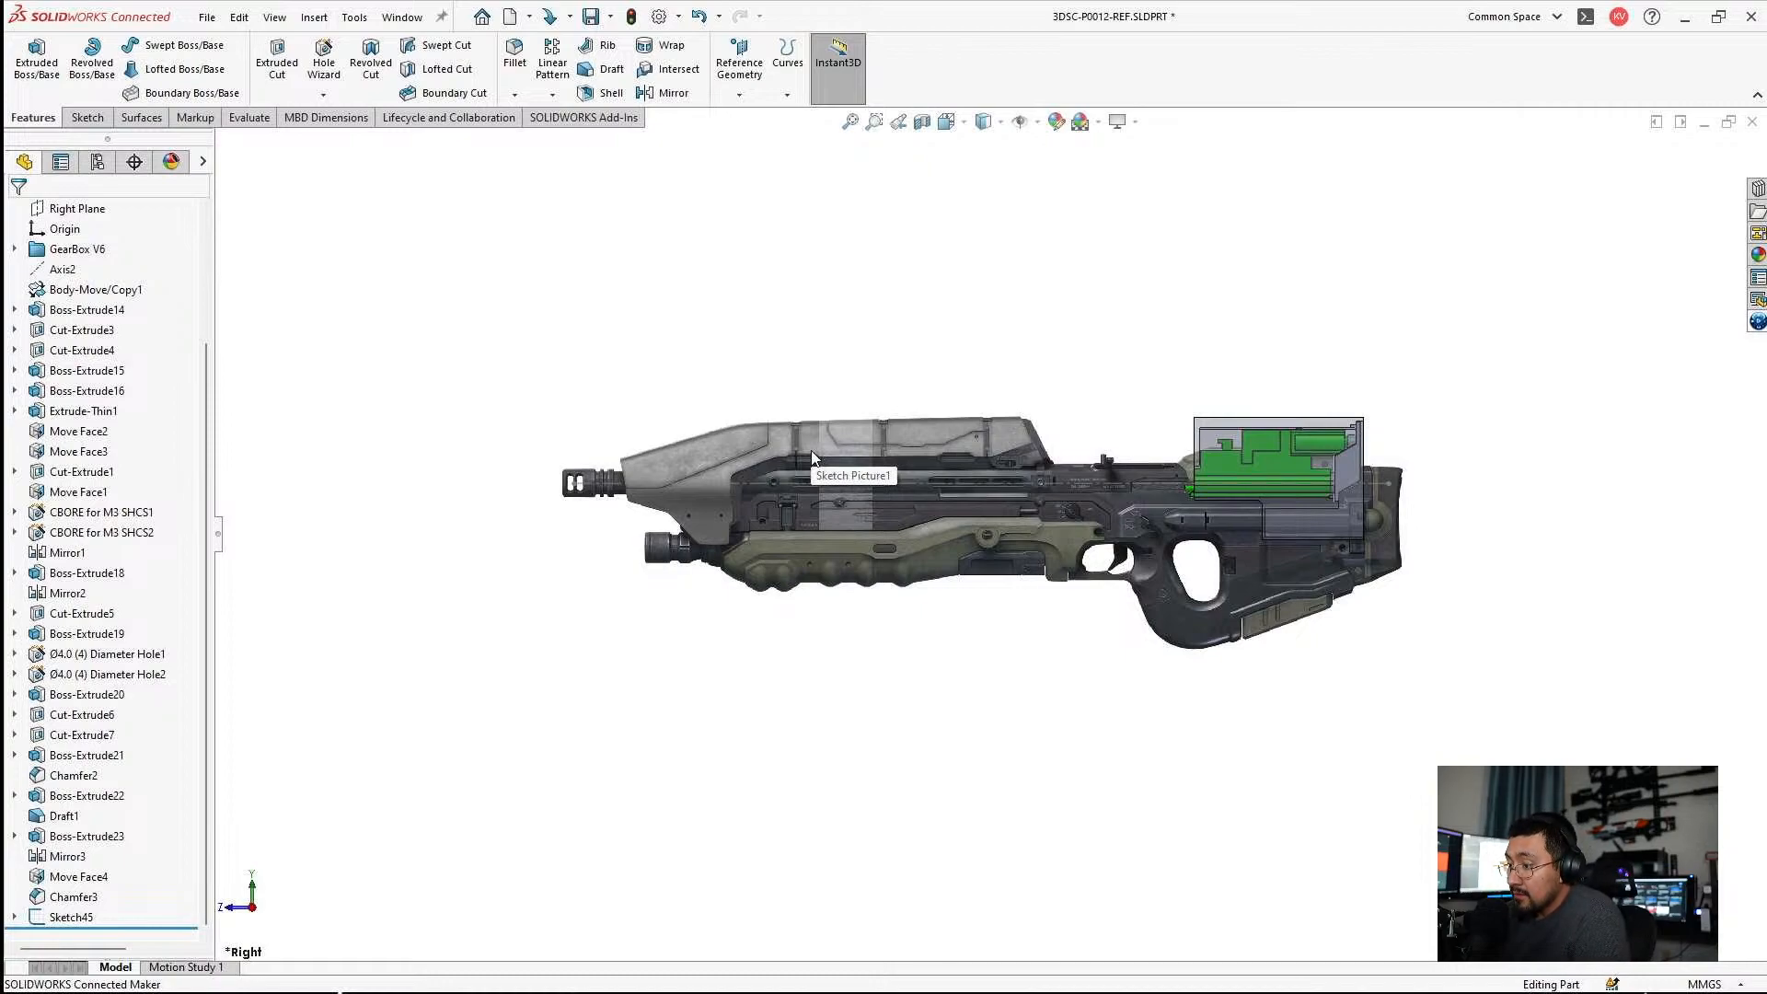
{"action": "left_click", "coordinate": [897, 440]}
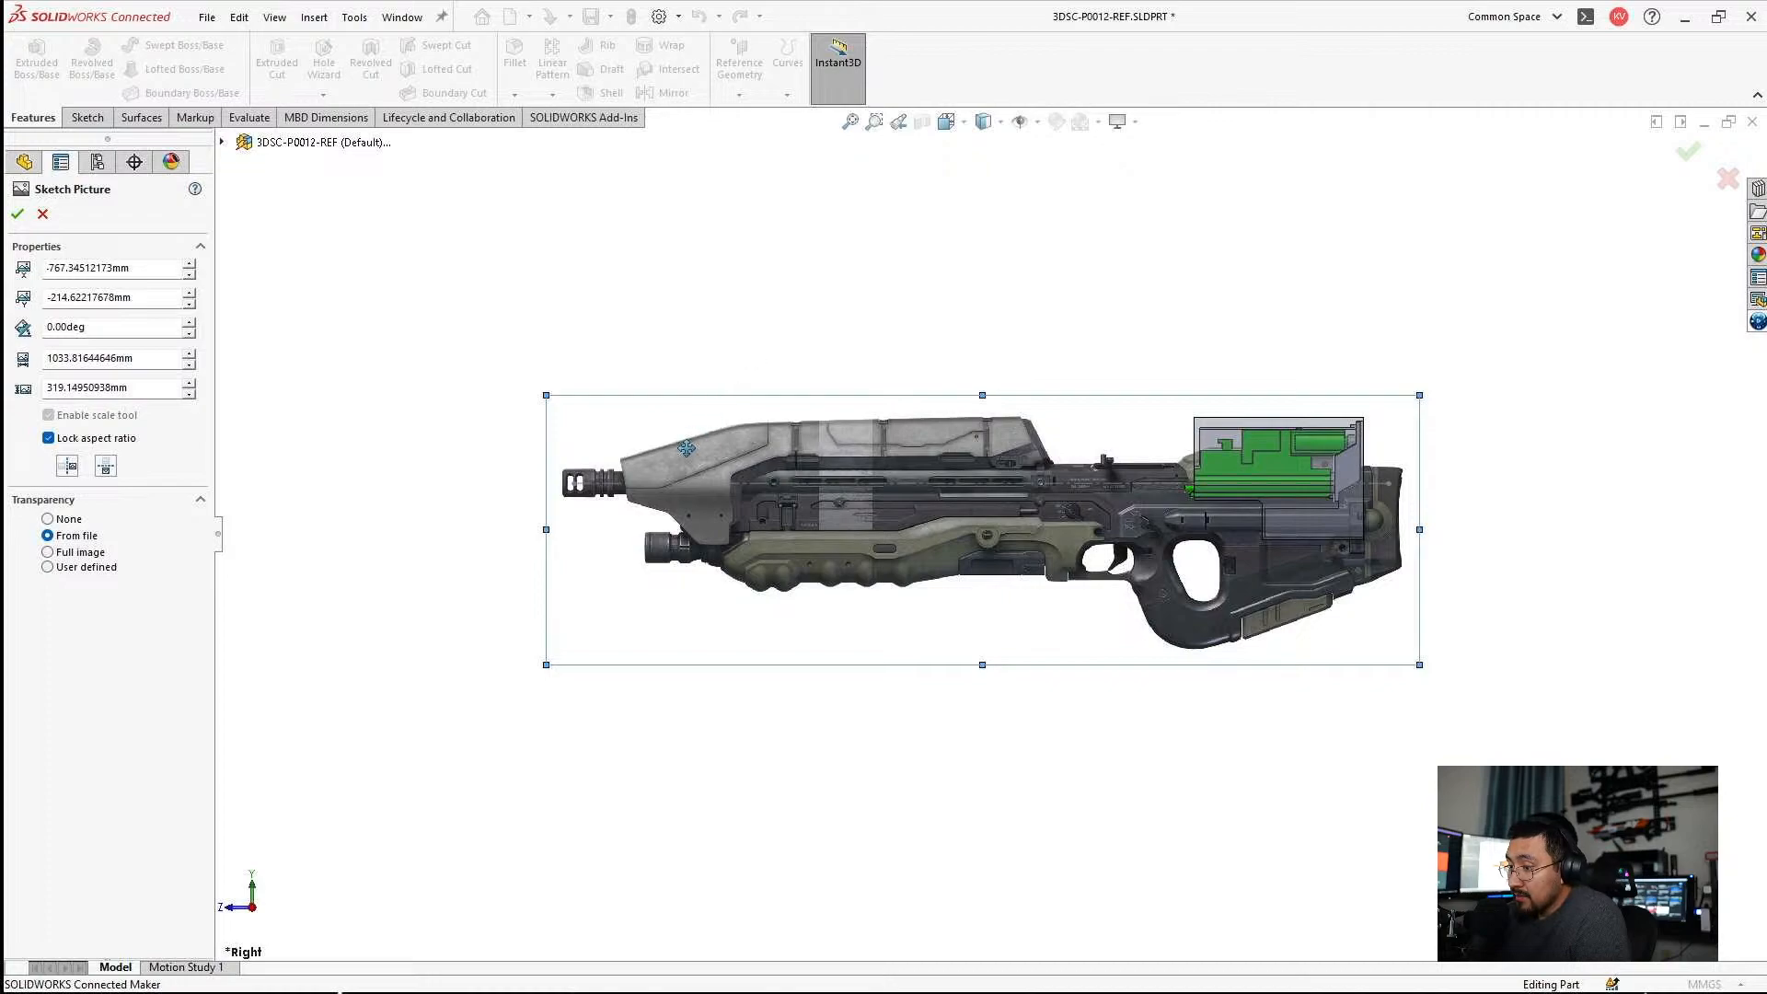
{"action": "key", "text": "Escape"}
Reopen the reference sketch and set the centerline's overall length to 48 in.
{"action": "left_click", "coordinate": [650, 484]}
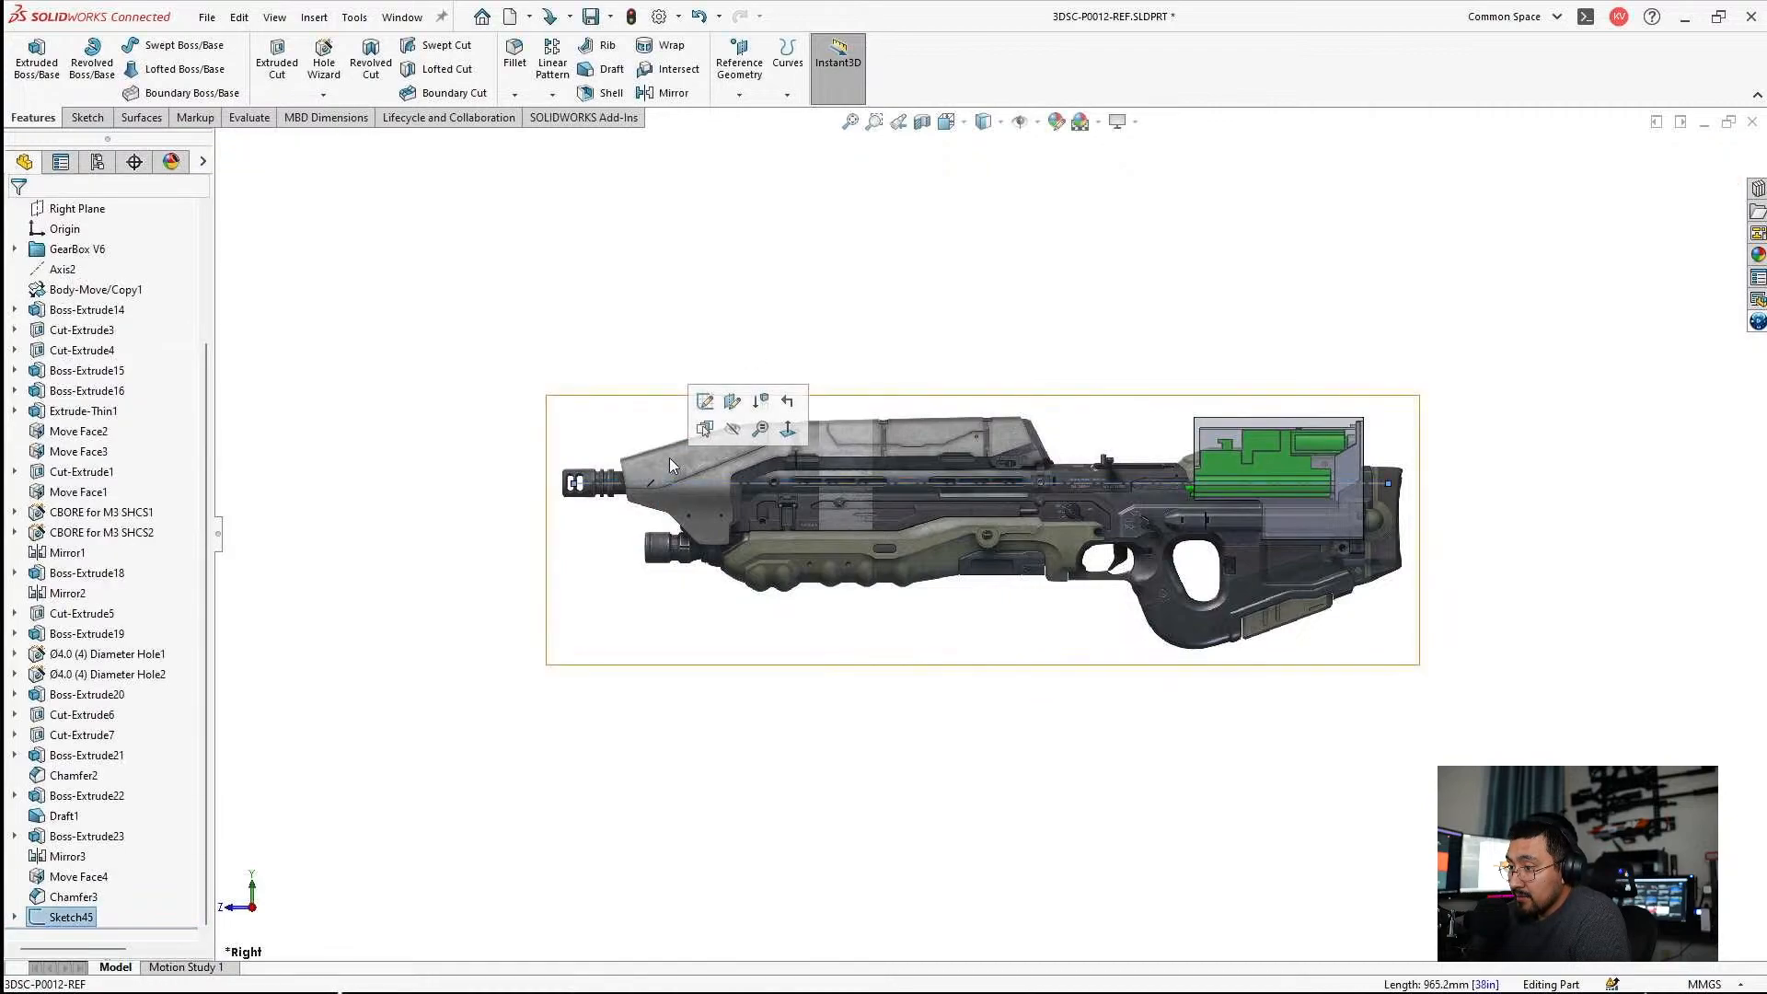
{"action": "left_click", "coordinate": [704, 405]}
{"action": "double_click", "coordinate": [1038, 338]}
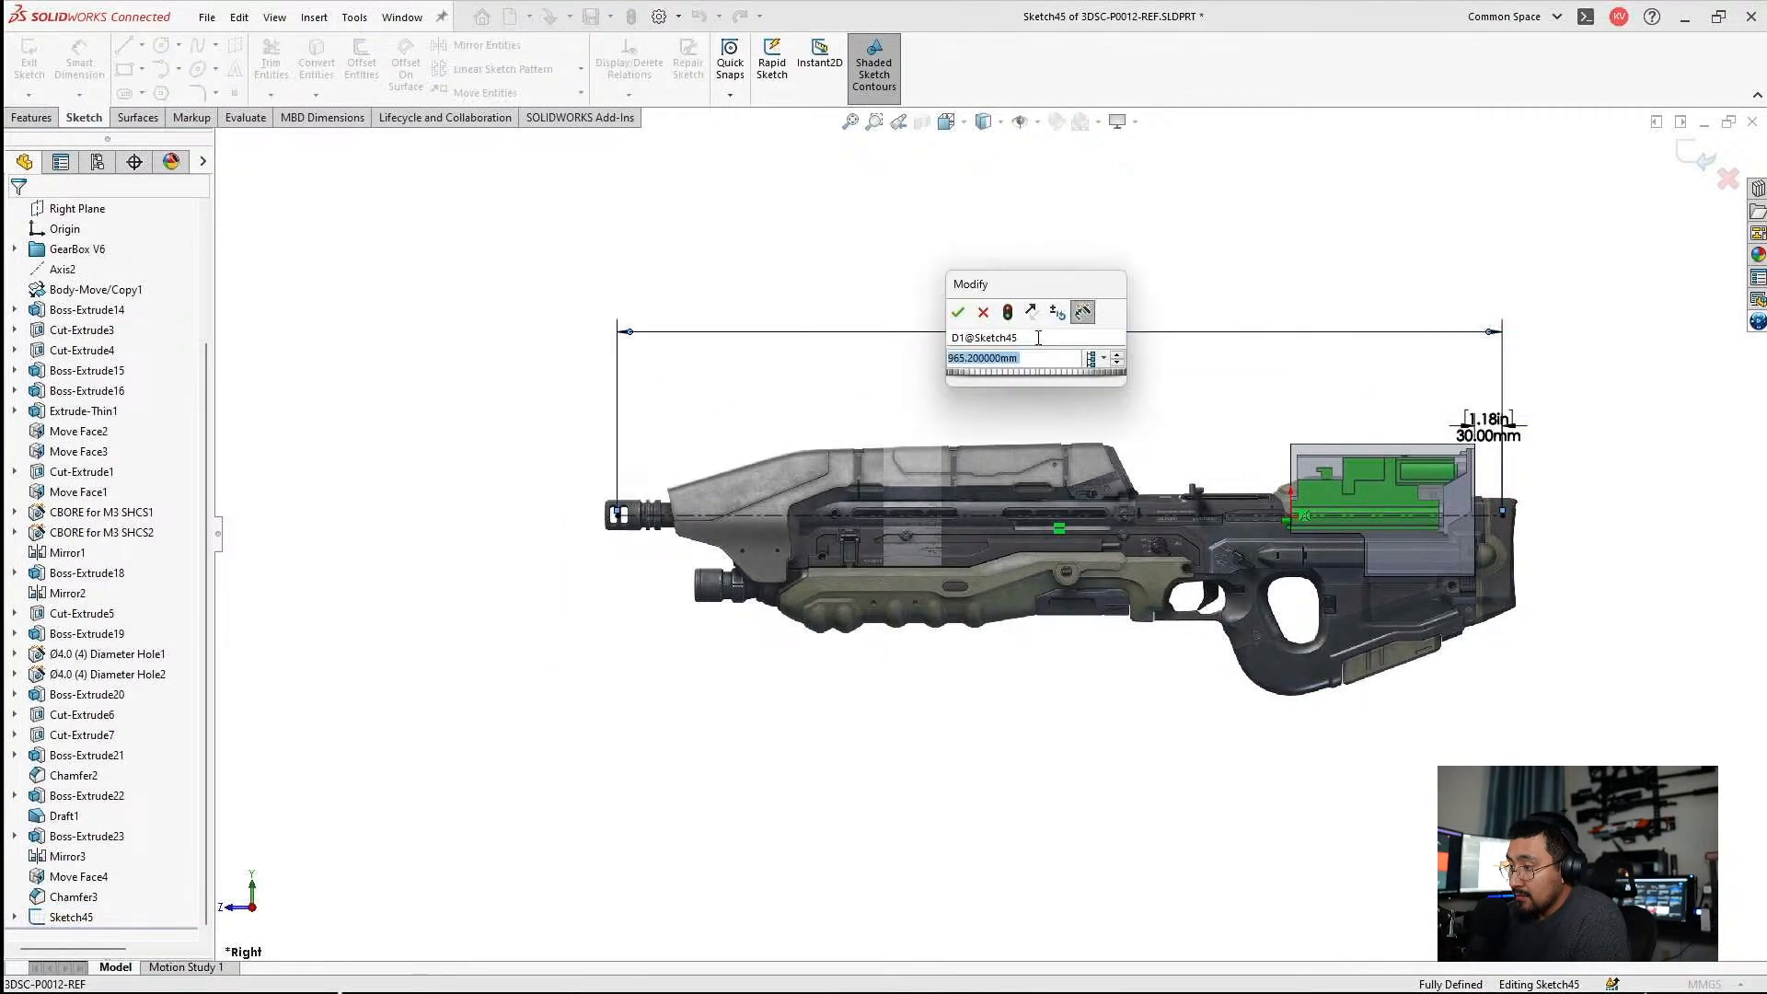
{"action": "type", "text": "48.00in"}
{"action": "key", "text": "Return"}
Scale the rifle picture to about 1154 × 356 mm and close its placement.
{"action": "left_click", "coordinate": [753, 641]}
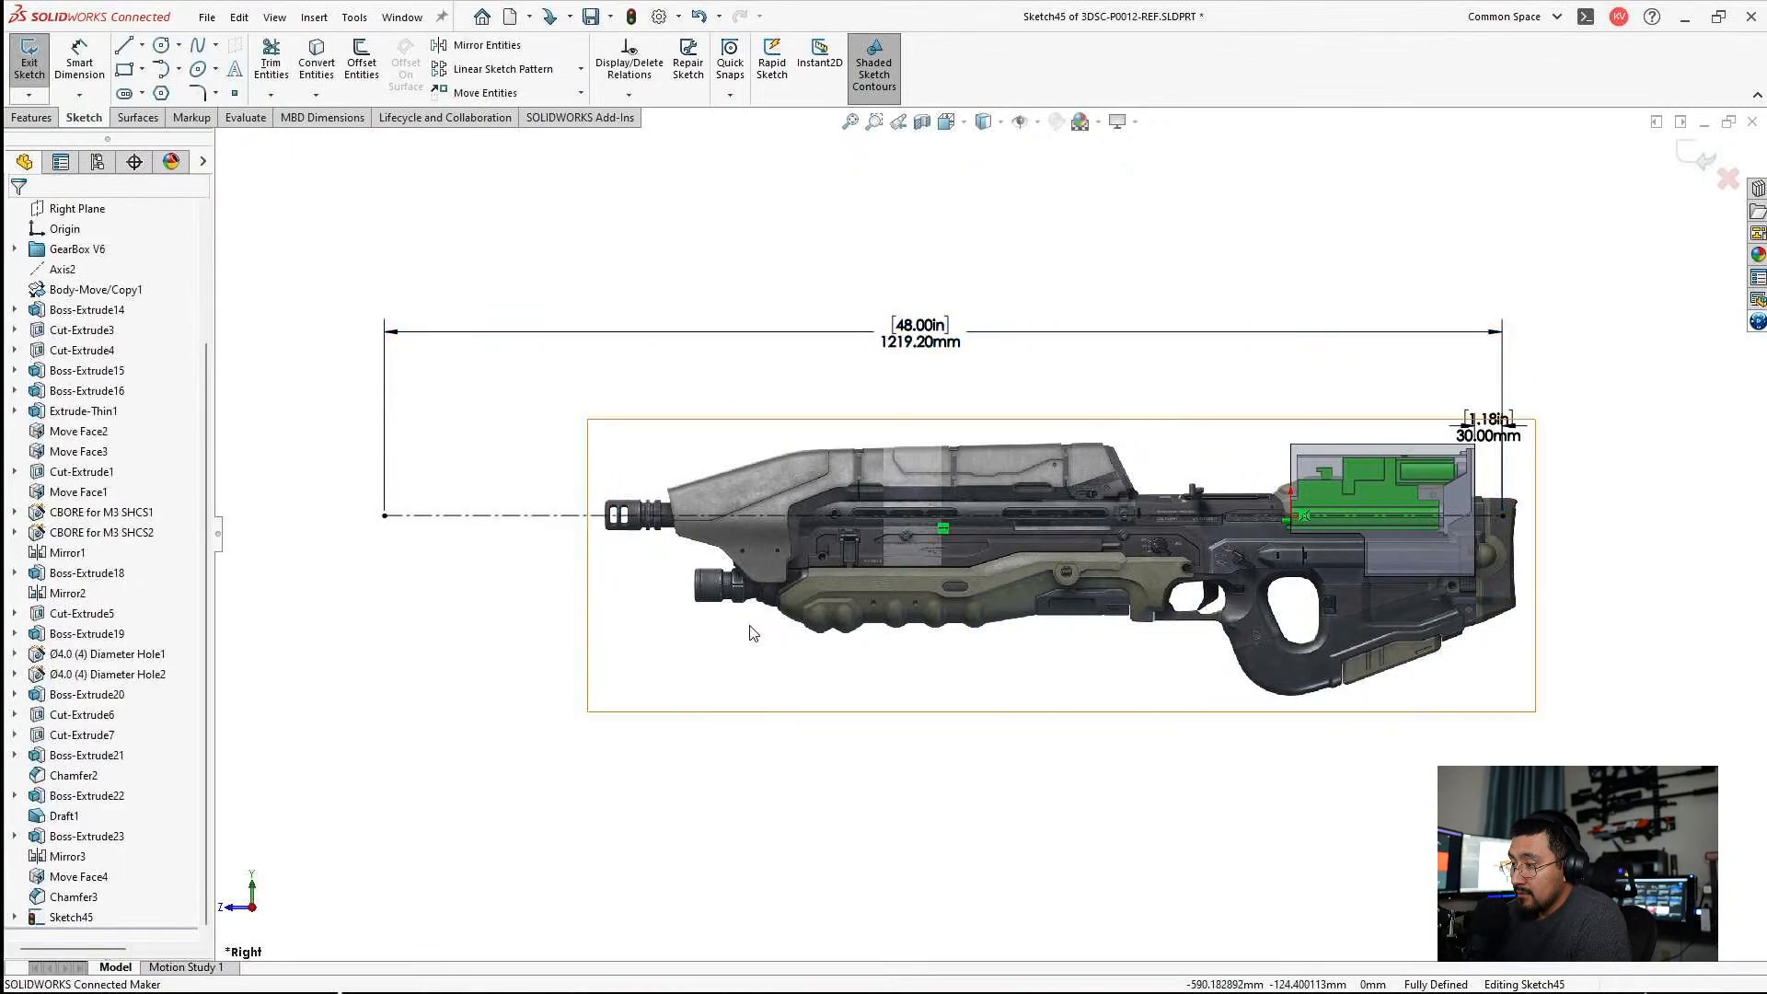
{"action": "left_click", "coordinate": [864, 537]}
{"action": "left_click_drag", "start_coordinate": [584, 415], "coordinate": [395, 351]}
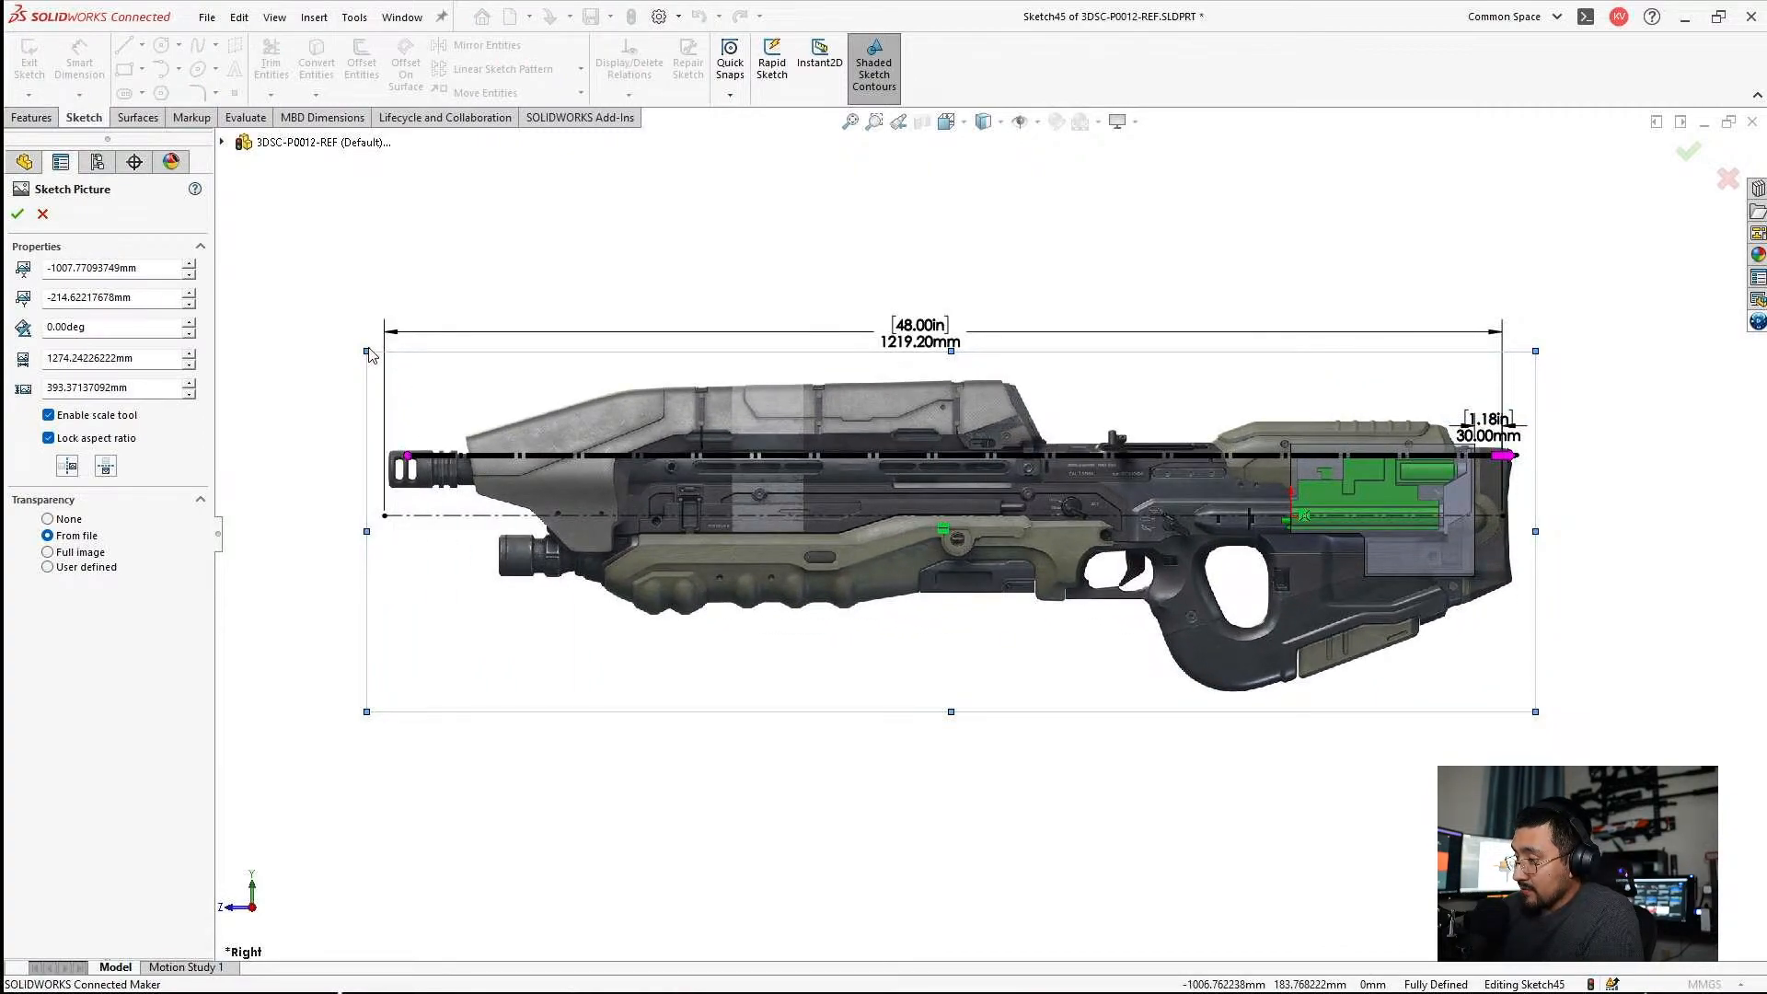
{"action": "left_click_drag", "start_coordinate": [366, 349], "coordinate": [479, 410]}
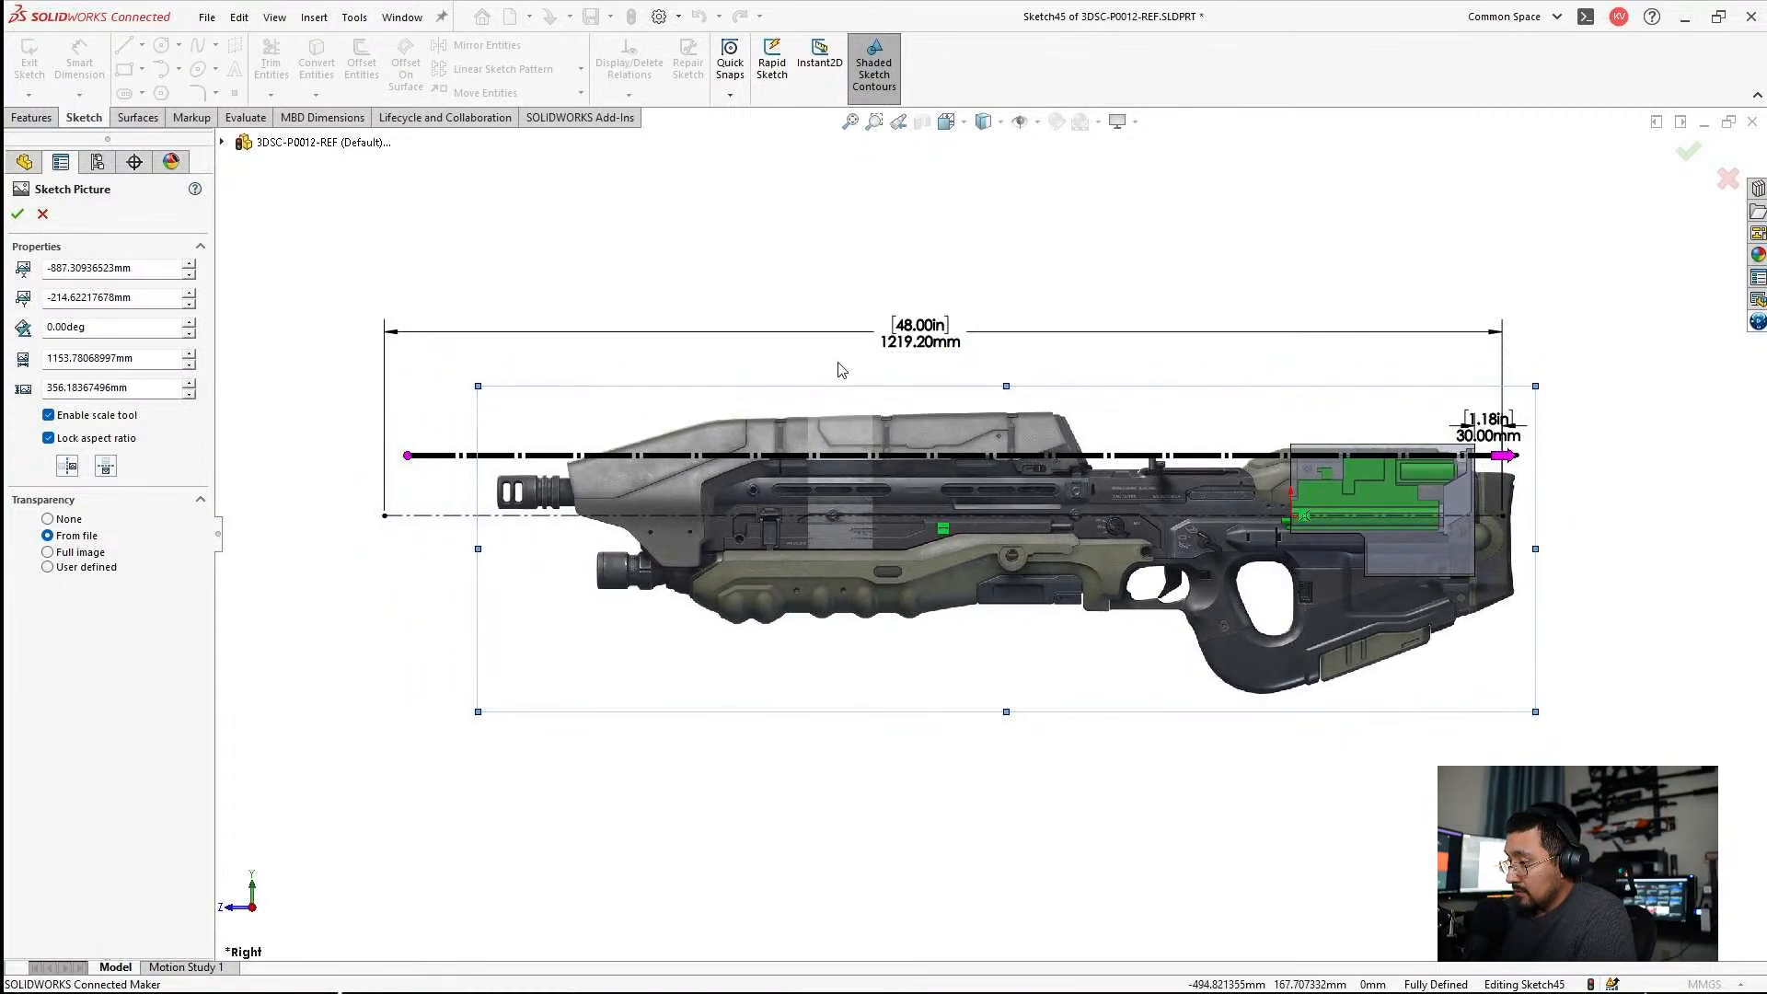
{"action": "key", "text": "Escape"}
Move the overall length dimension slightly farther above the rifle.
{"action": "left_click", "coordinate": [939, 348]}
{"action": "left_click", "coordinate": [898, 379]}
{"action": "left_click_drag", "start_coordinate": [911, 347], "coordinate": [911, 333]}
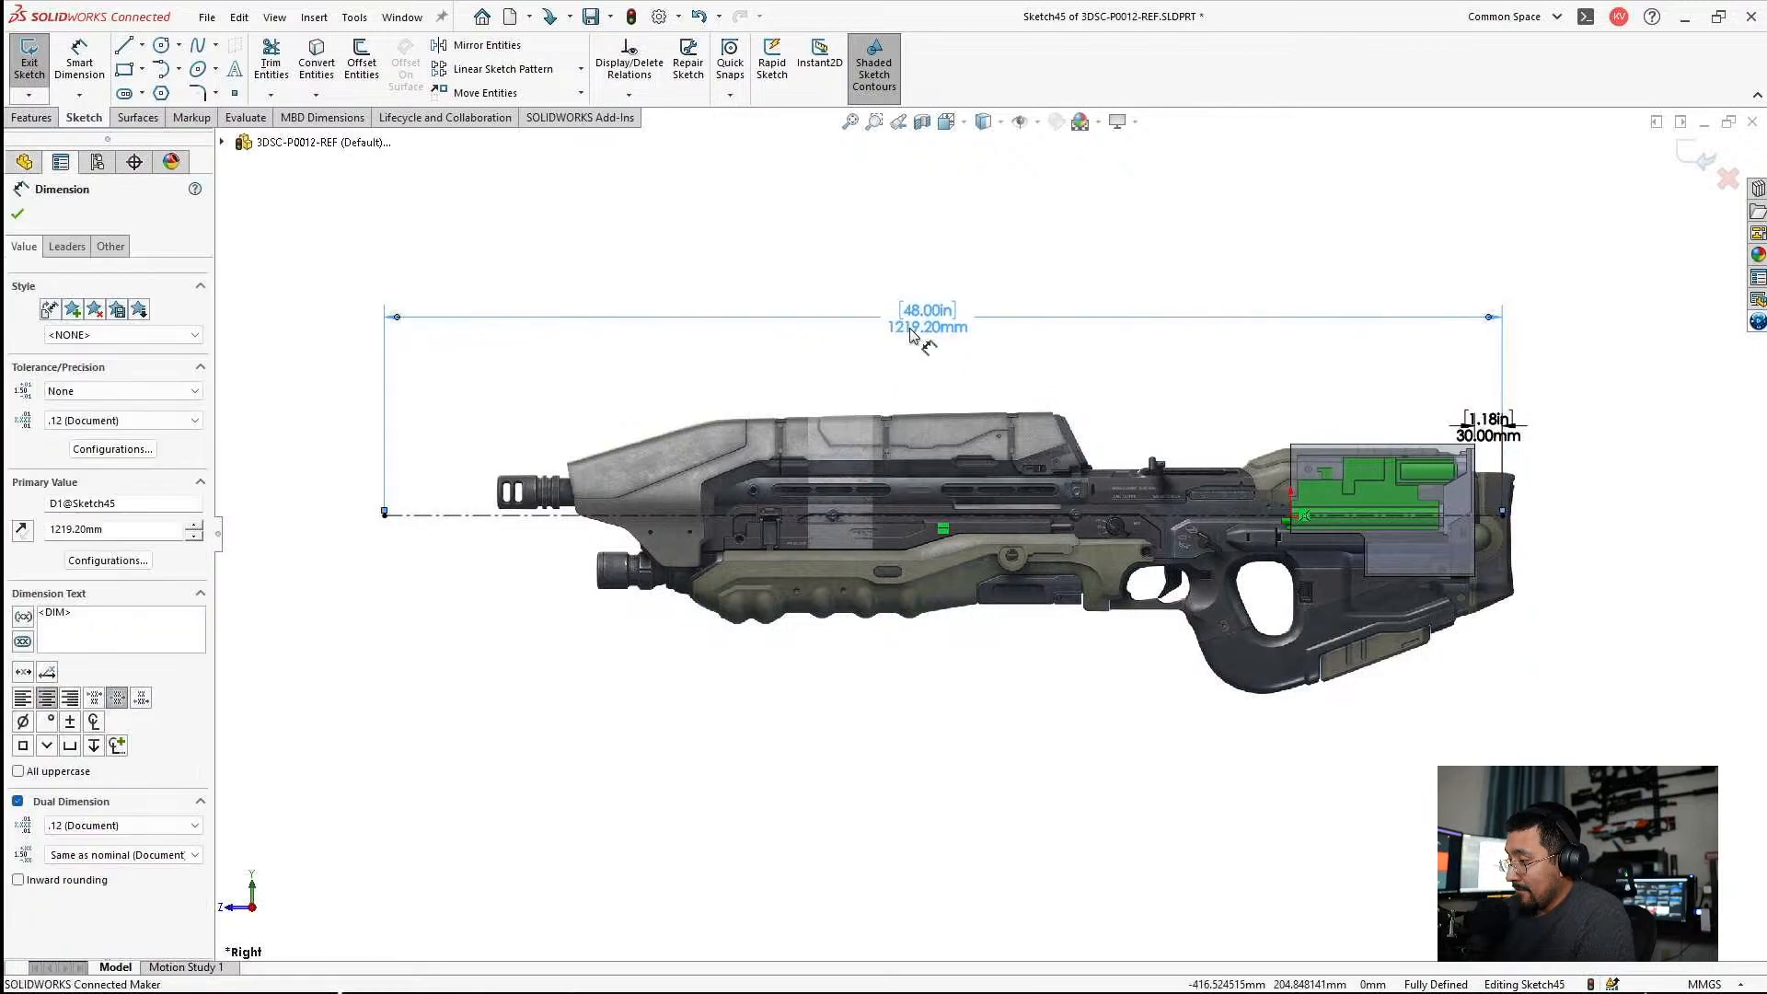
{"action": "key", "text": "Escape"}
Set the distance between the housing's rear face and the centerline's rear end to 20 mm.
{"action": "scroll", "coordinate": [1472, 460], "scroll_direction": "down", "scroll_amount": 5}
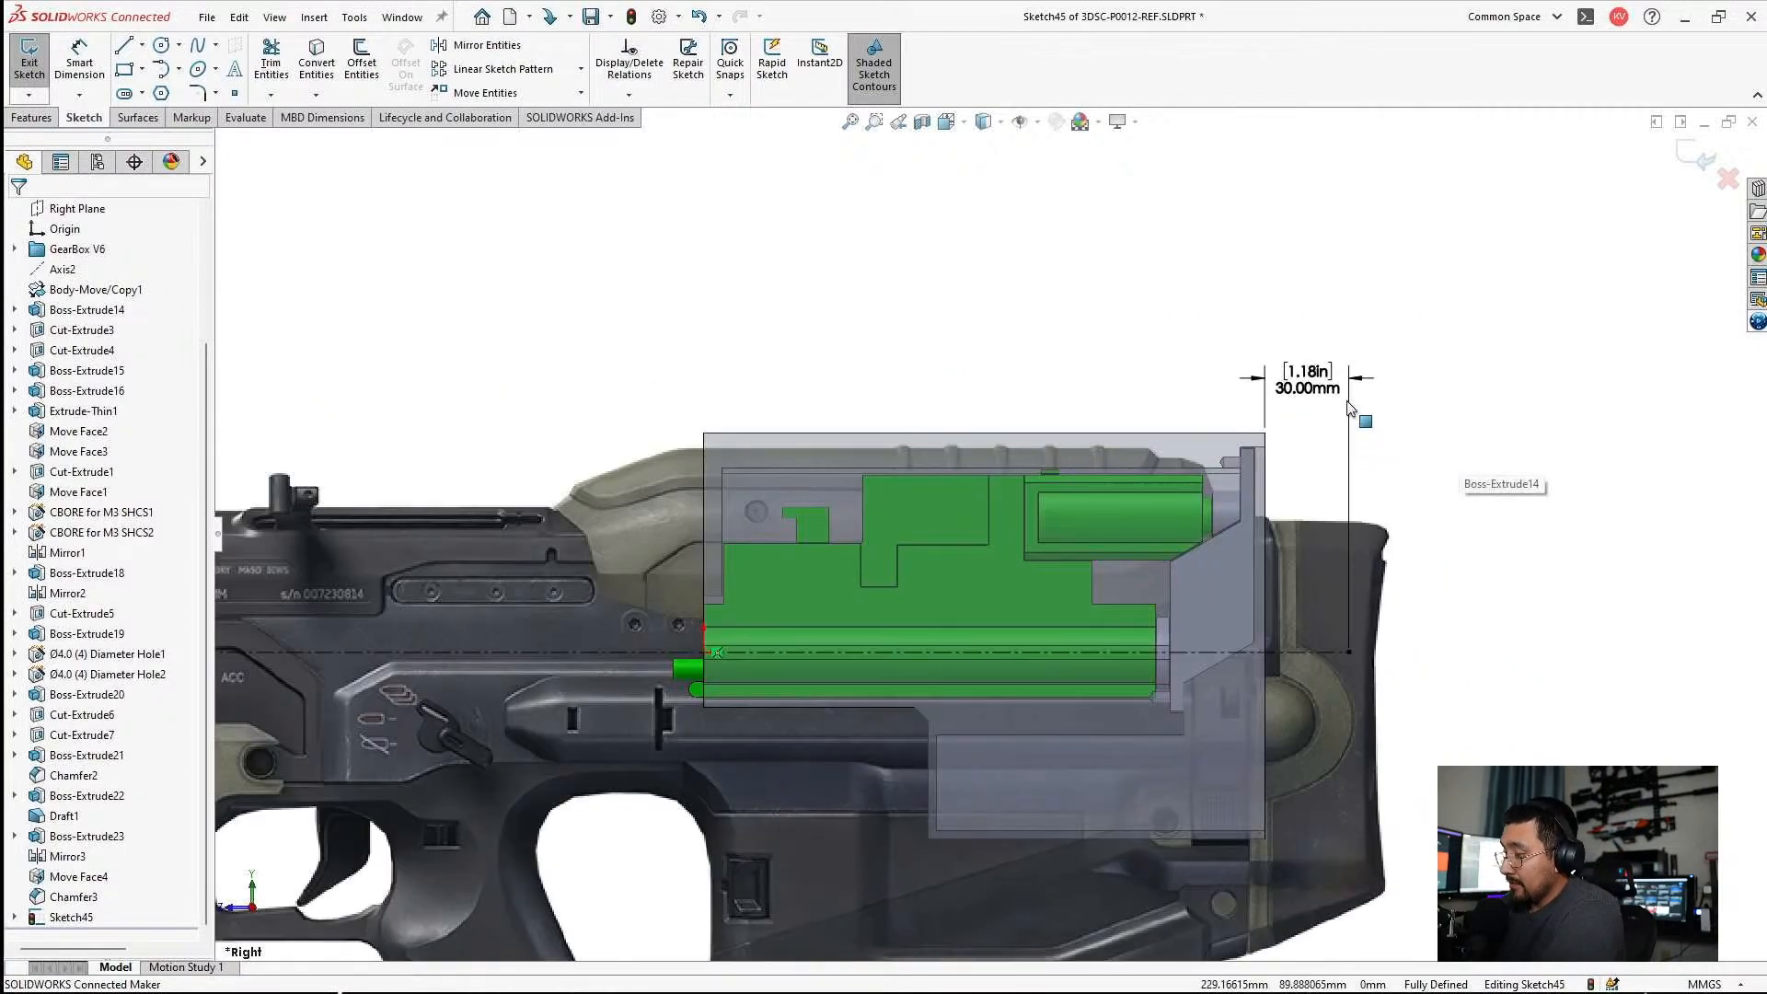
{"action": "left_click", "coordinate": [1449, 357]}
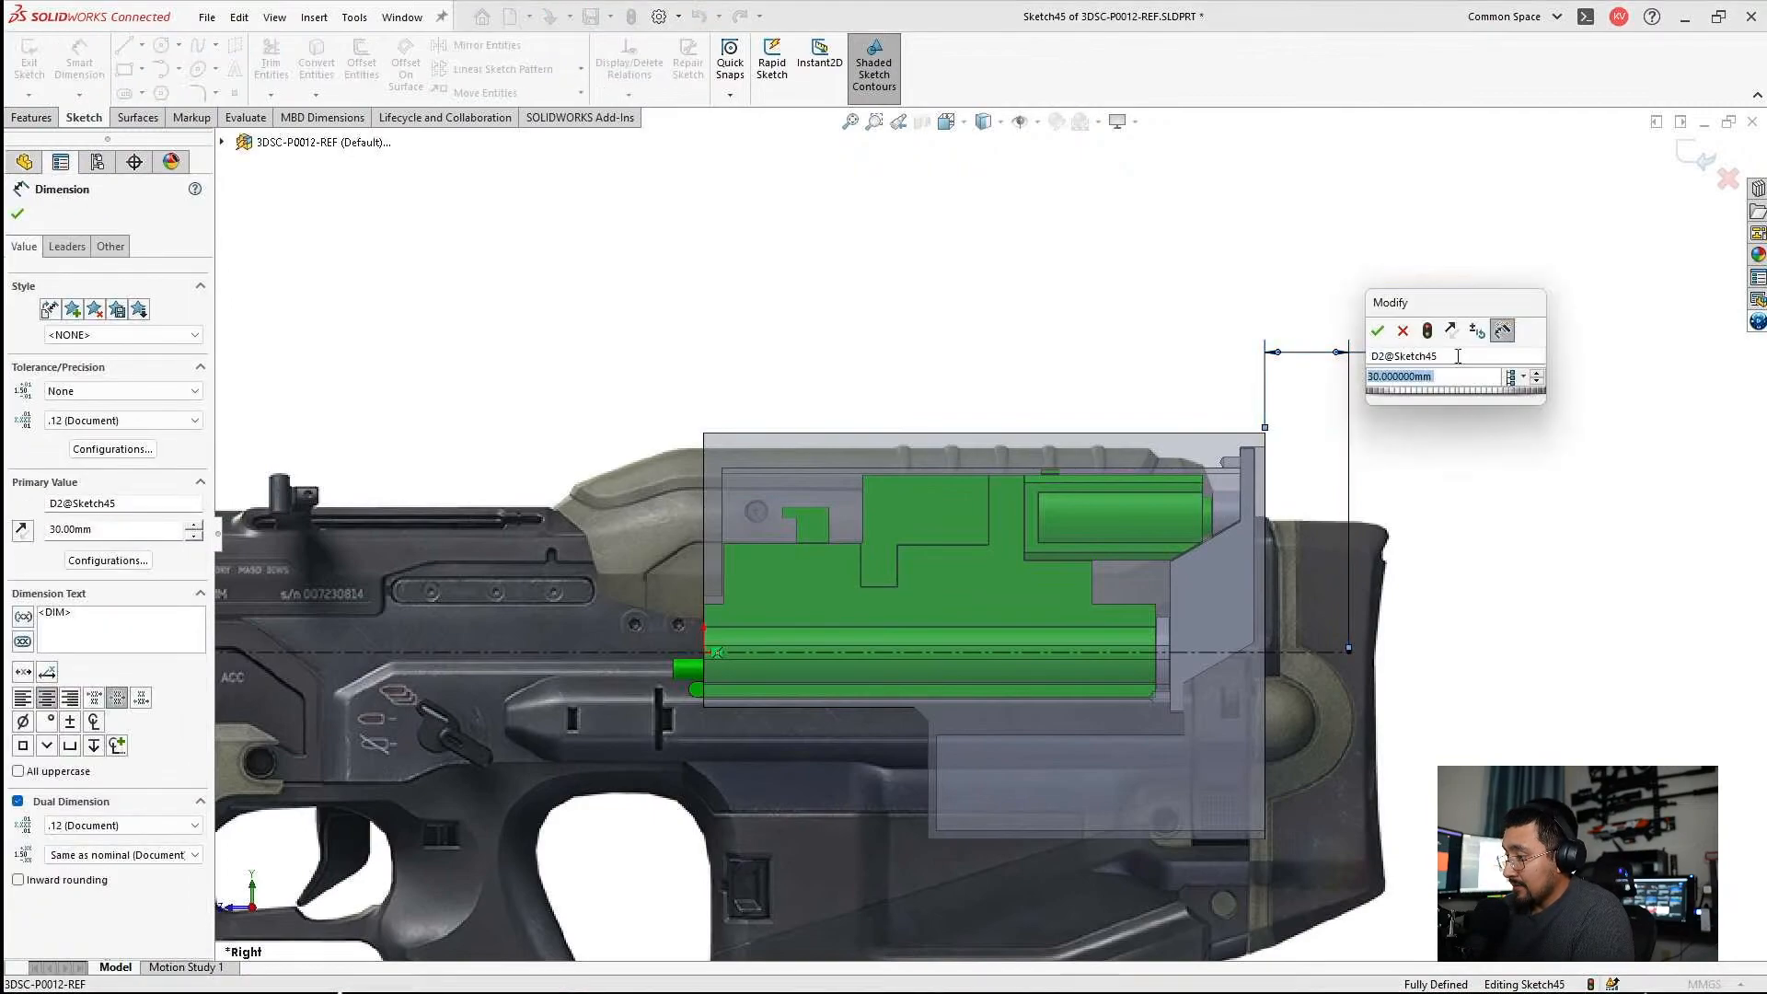
{"action": "type", "text": "20mm"}
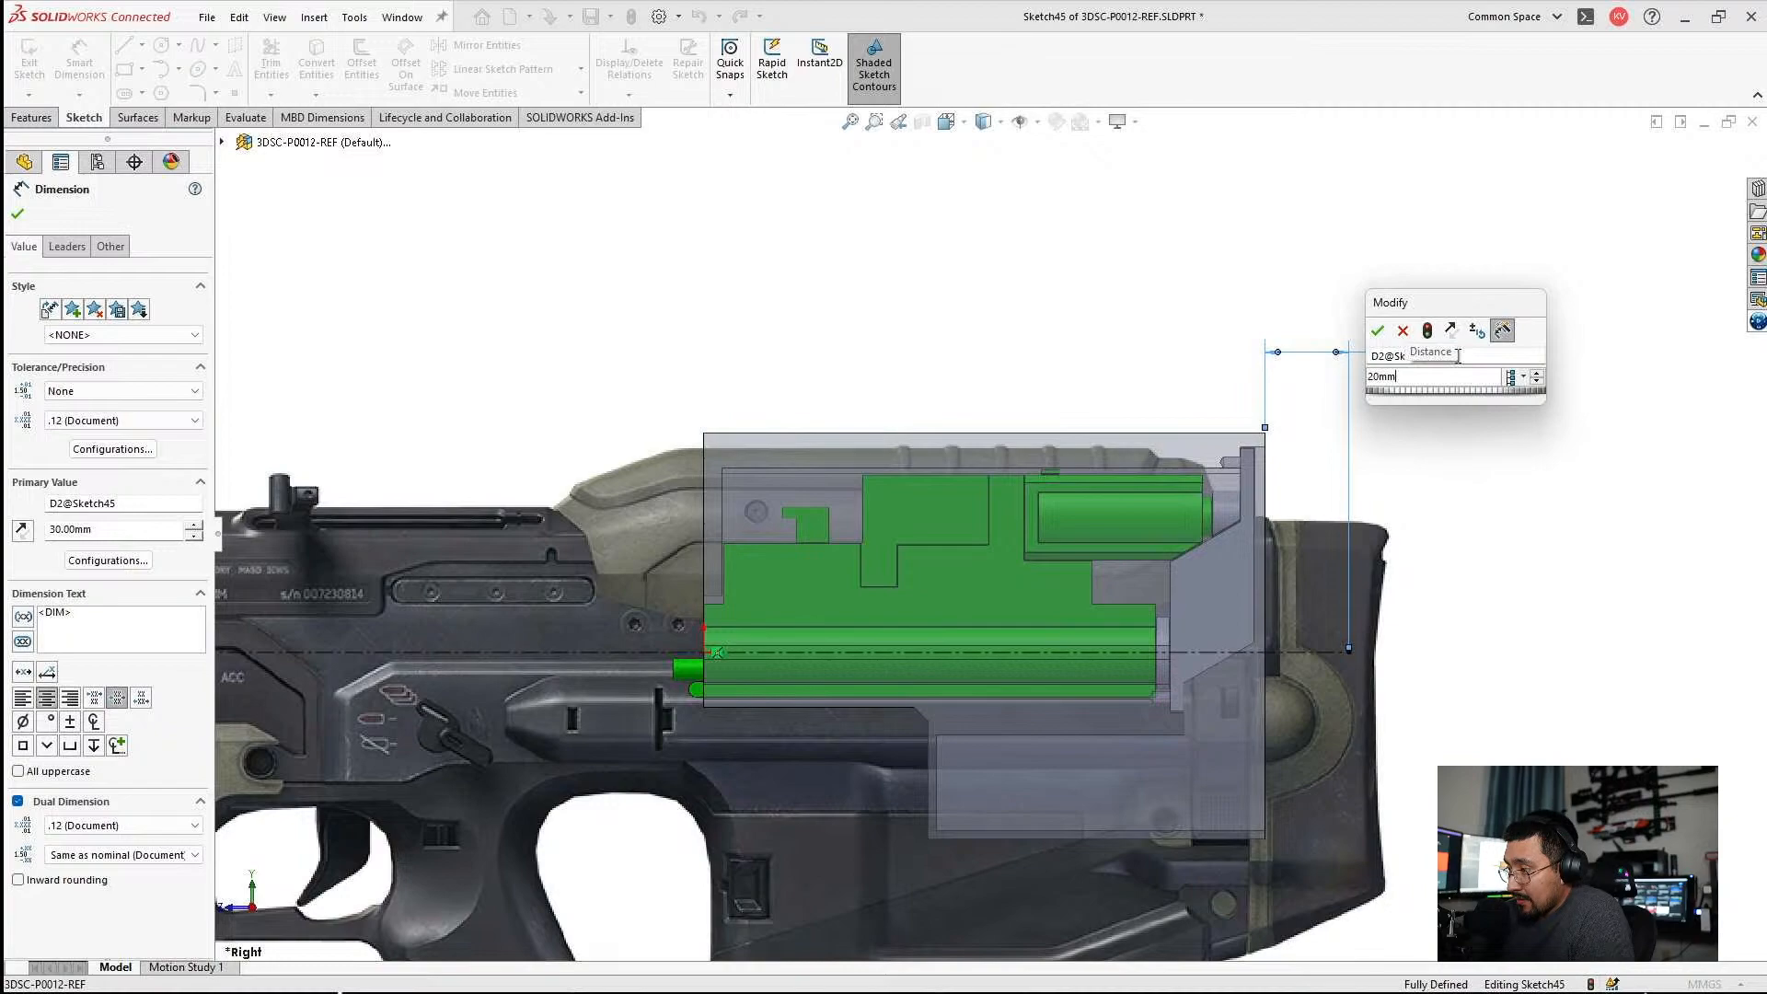
{"action": "key", "text": "Return"}
Delete the rear offset and overall length dimensions and place the centerline's rear end about 38 mm behind the housing's rear face.
{"action": "left_click", "coordinate": [1351, 628]}
{"action": "mouse_move", "coordinate": [1354, 624]}
{"action": "left_mouse_down"}
{"action": "mouse_move", "coordinate": [1359, 610]}
{"action": "mouse_move", "coordinate": [1371, 661]}
{"action": "left_mouse_up"}
{"action": "key", "text": "Return"}
{"action": "left_click", "coordinate": [1401, 359]}
{"action": "key", "text": "Delete"}
{"action": "scroll", "coordinate": [932, 497], "scroll_direction": "up", "scroll_amount": 8}
{"action": "scroll", "coordinate": [625, 547], "scroll_direction": "down", "scroll_amount": 3}
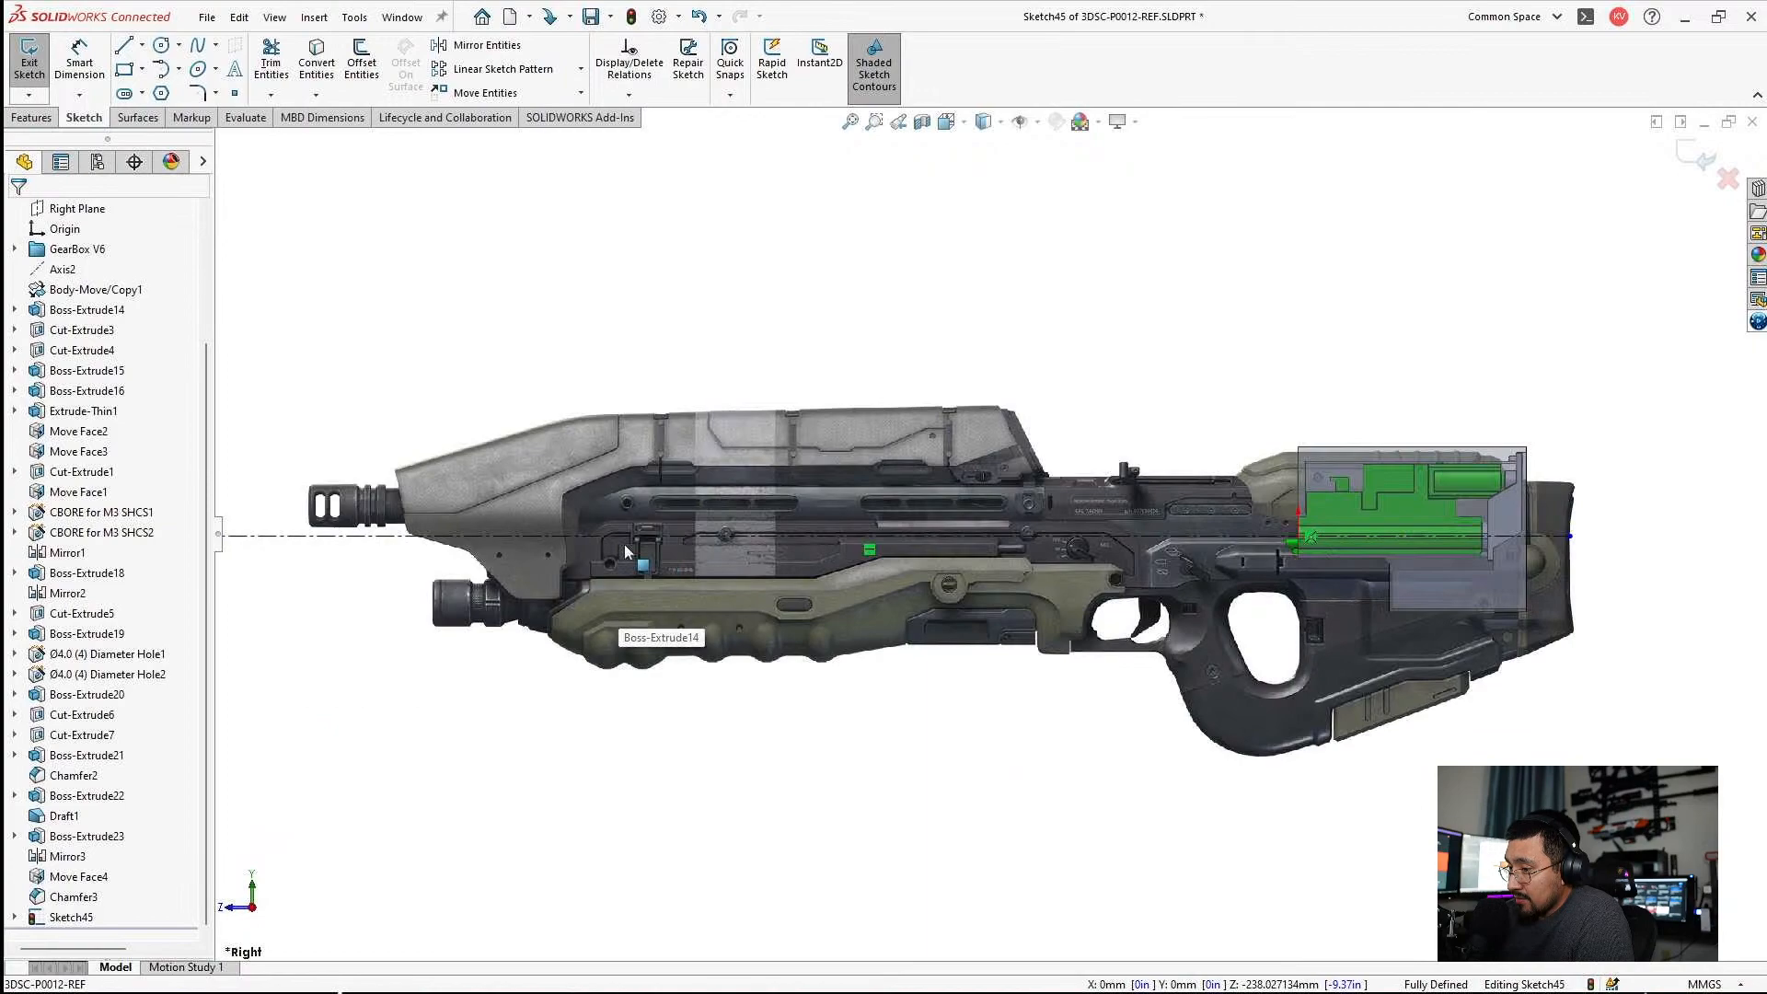
Move the rifle picture to about -885, -232 mm with its barrel on the centerline, and close its placement.
{"action": "left_click", "coordinate": [624, 544]}
{"action": "left_click_drag", "start_coordinate": [733, 489], "coordinate": [735, 512]}
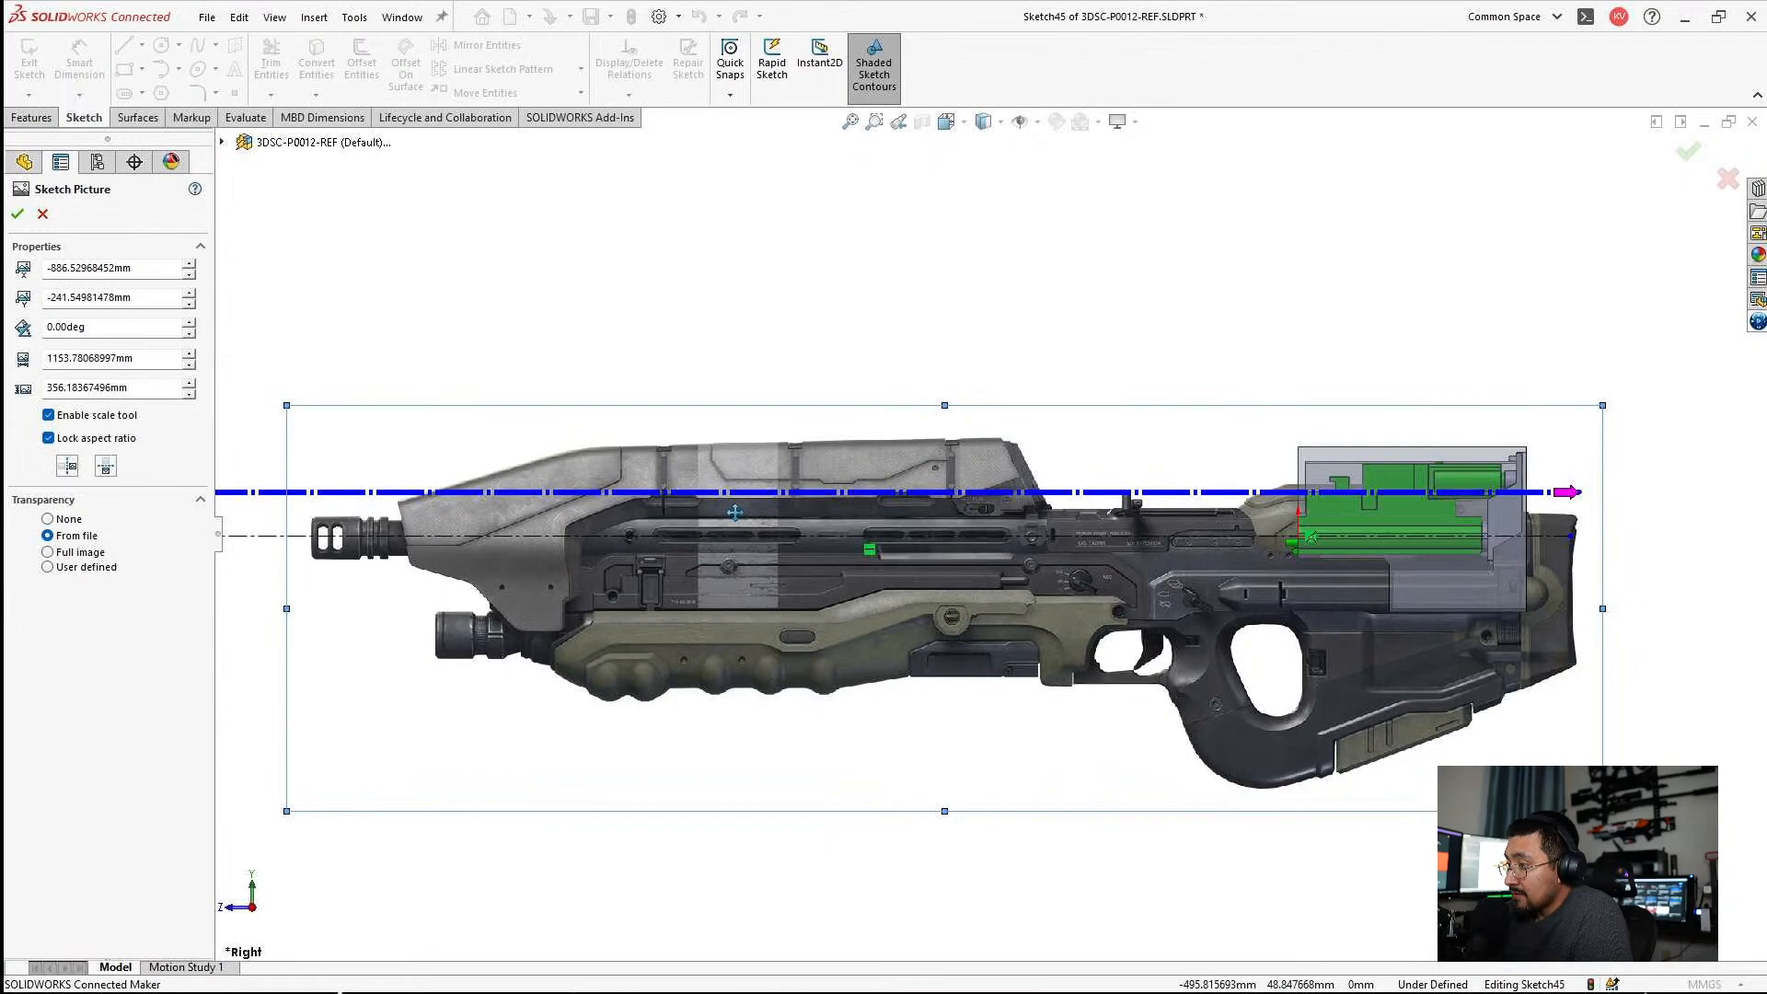
{"action": "left_click", "coordinate": [1644, 529]}
{"action": "scroll", "coordinate": [1625, 515], "scroll_direction": "down", "scroll_amount": 7}
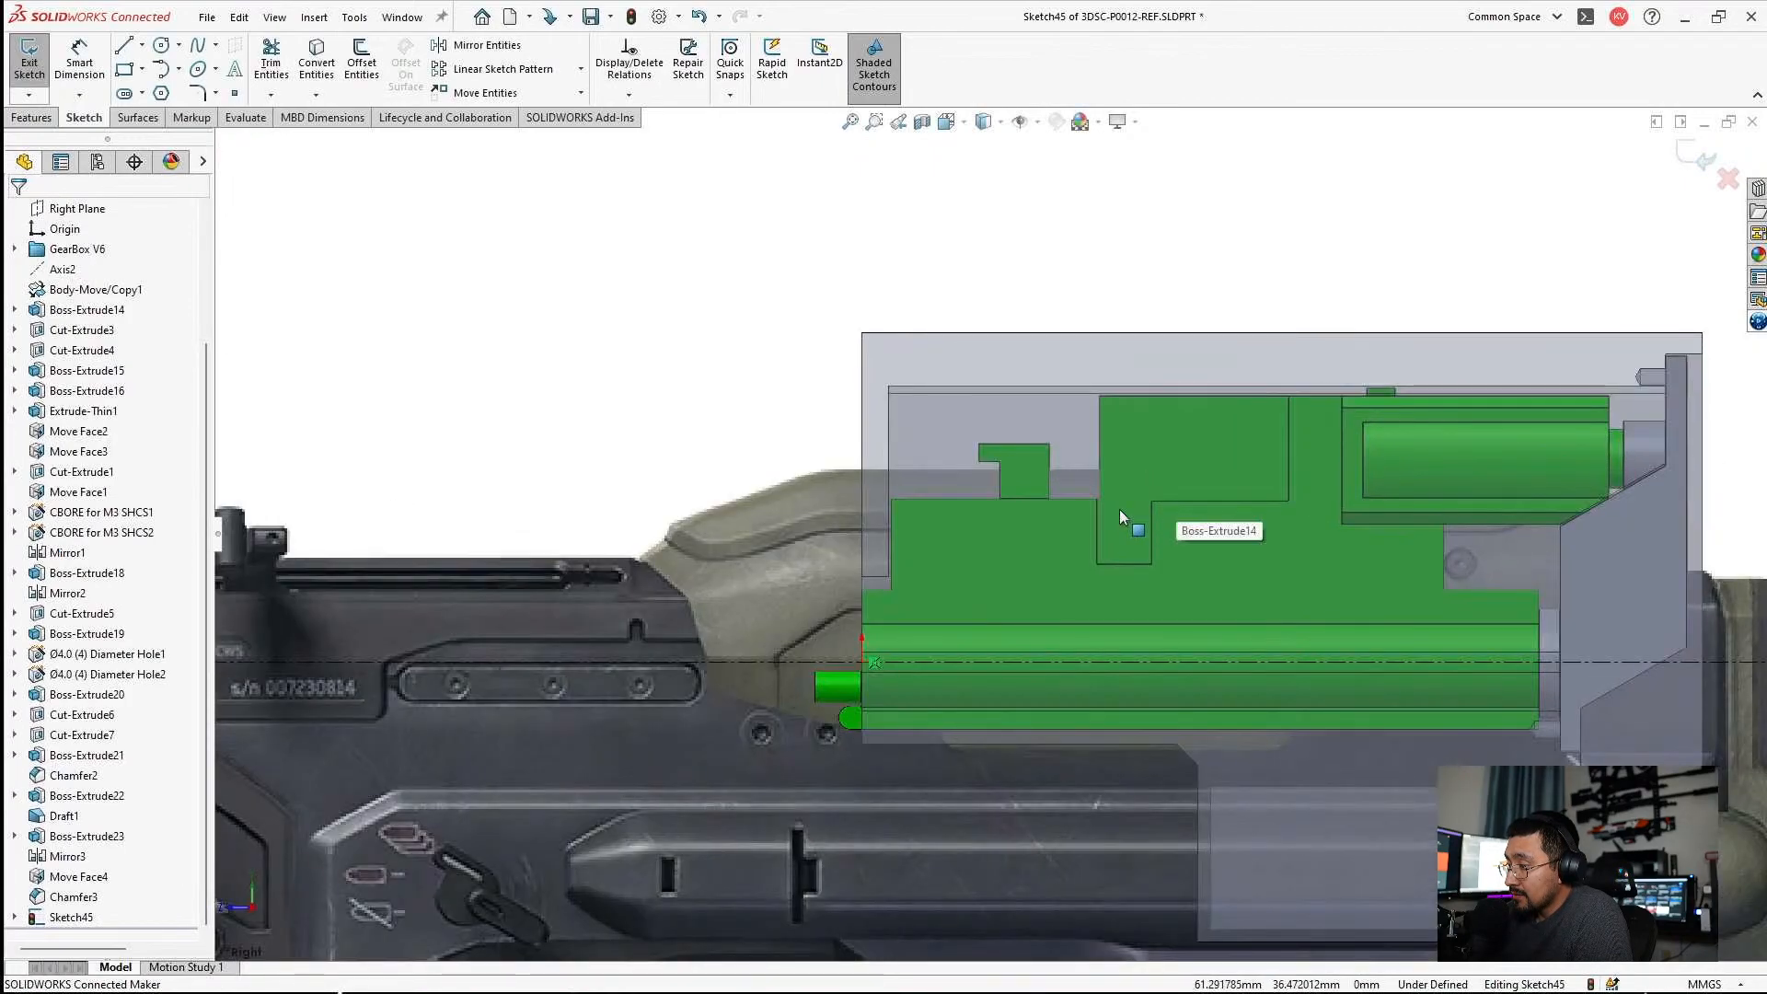
{"action": "scroll", "coordinate": [1036, 562], "scroll_direction": "up", "scroll_amount": 5}
{"action": "scroll", "coordinate": [431, 606], "scroll_direction": "down", "scroll_amount": 5}
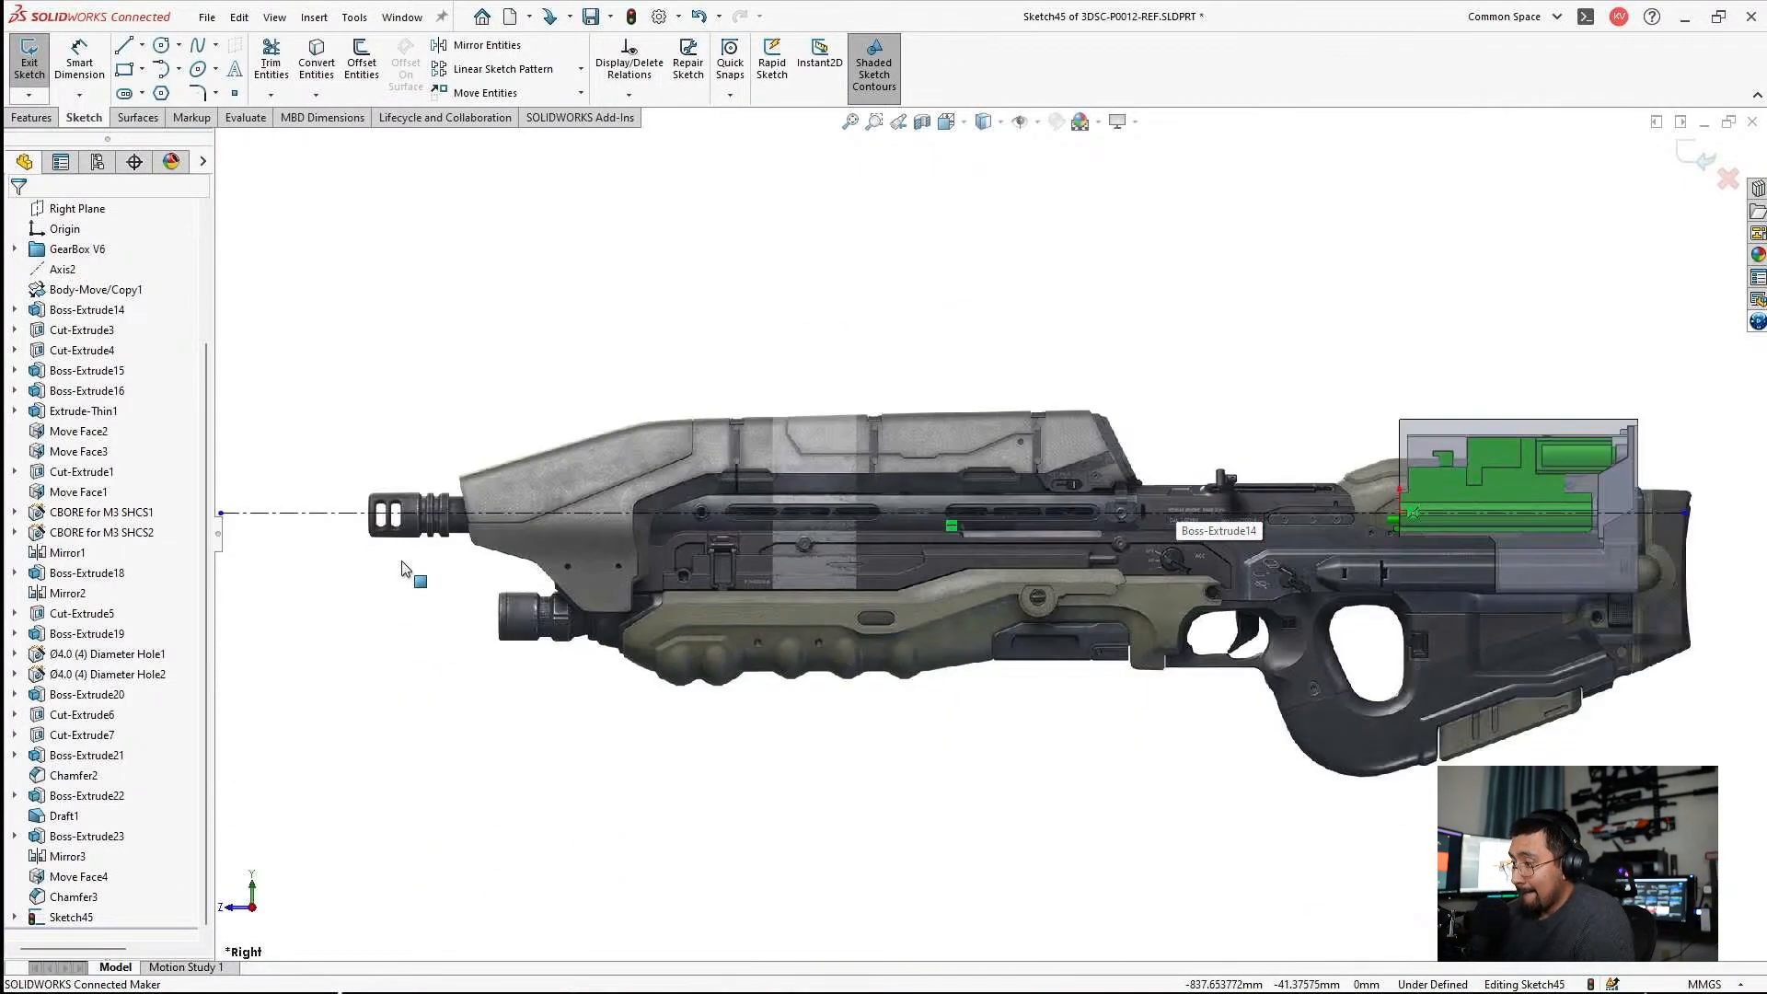
{"action": "double_click", "coordinate": [817, 449]}
{"action": "left_click_drag", "start_coordinate": [835, 453], "coordinate": [840, 429]}
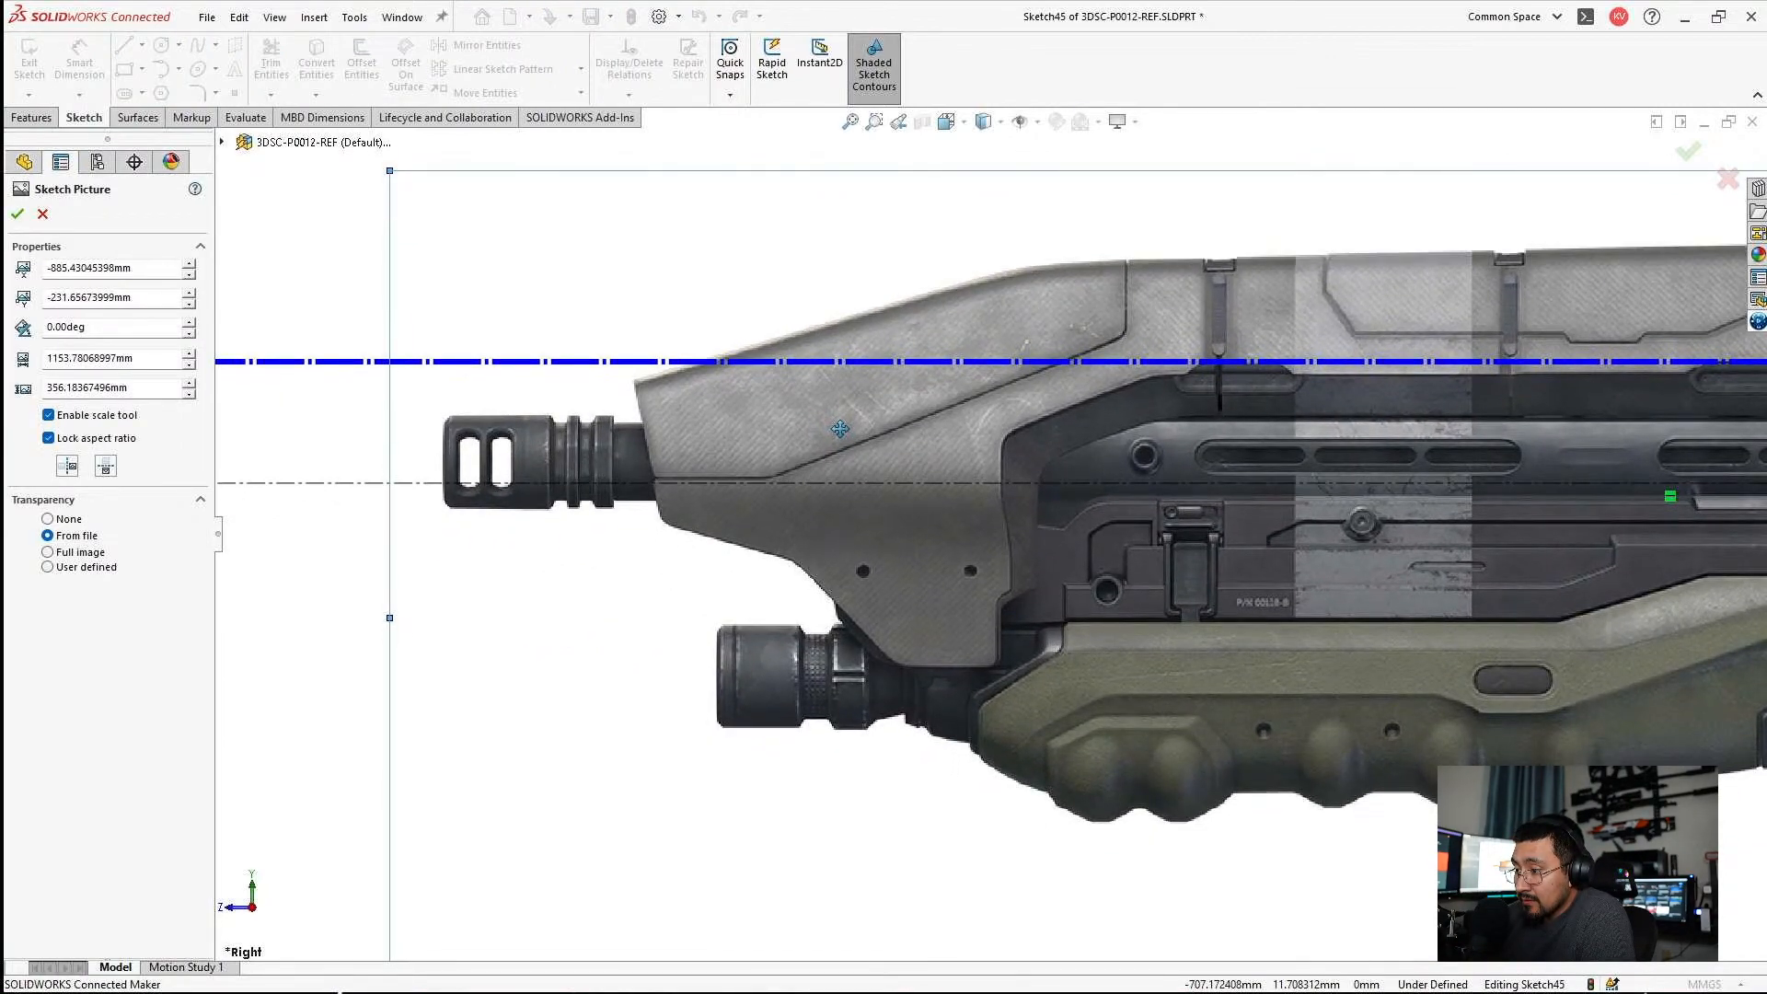
{"action": "key", "text": "Return"}
Move the centerline's front endpoint to the muzzle tip, about 866 mm ahead of the origin.
{"action": "scroll", "coordinate": [1157, 534], "scroll_direction": "up", "scroll_amount": 5}
{"action": "scroll", "coordinate": [1334, 533], "scroll_direction": "down", "scroll_amount": 6}
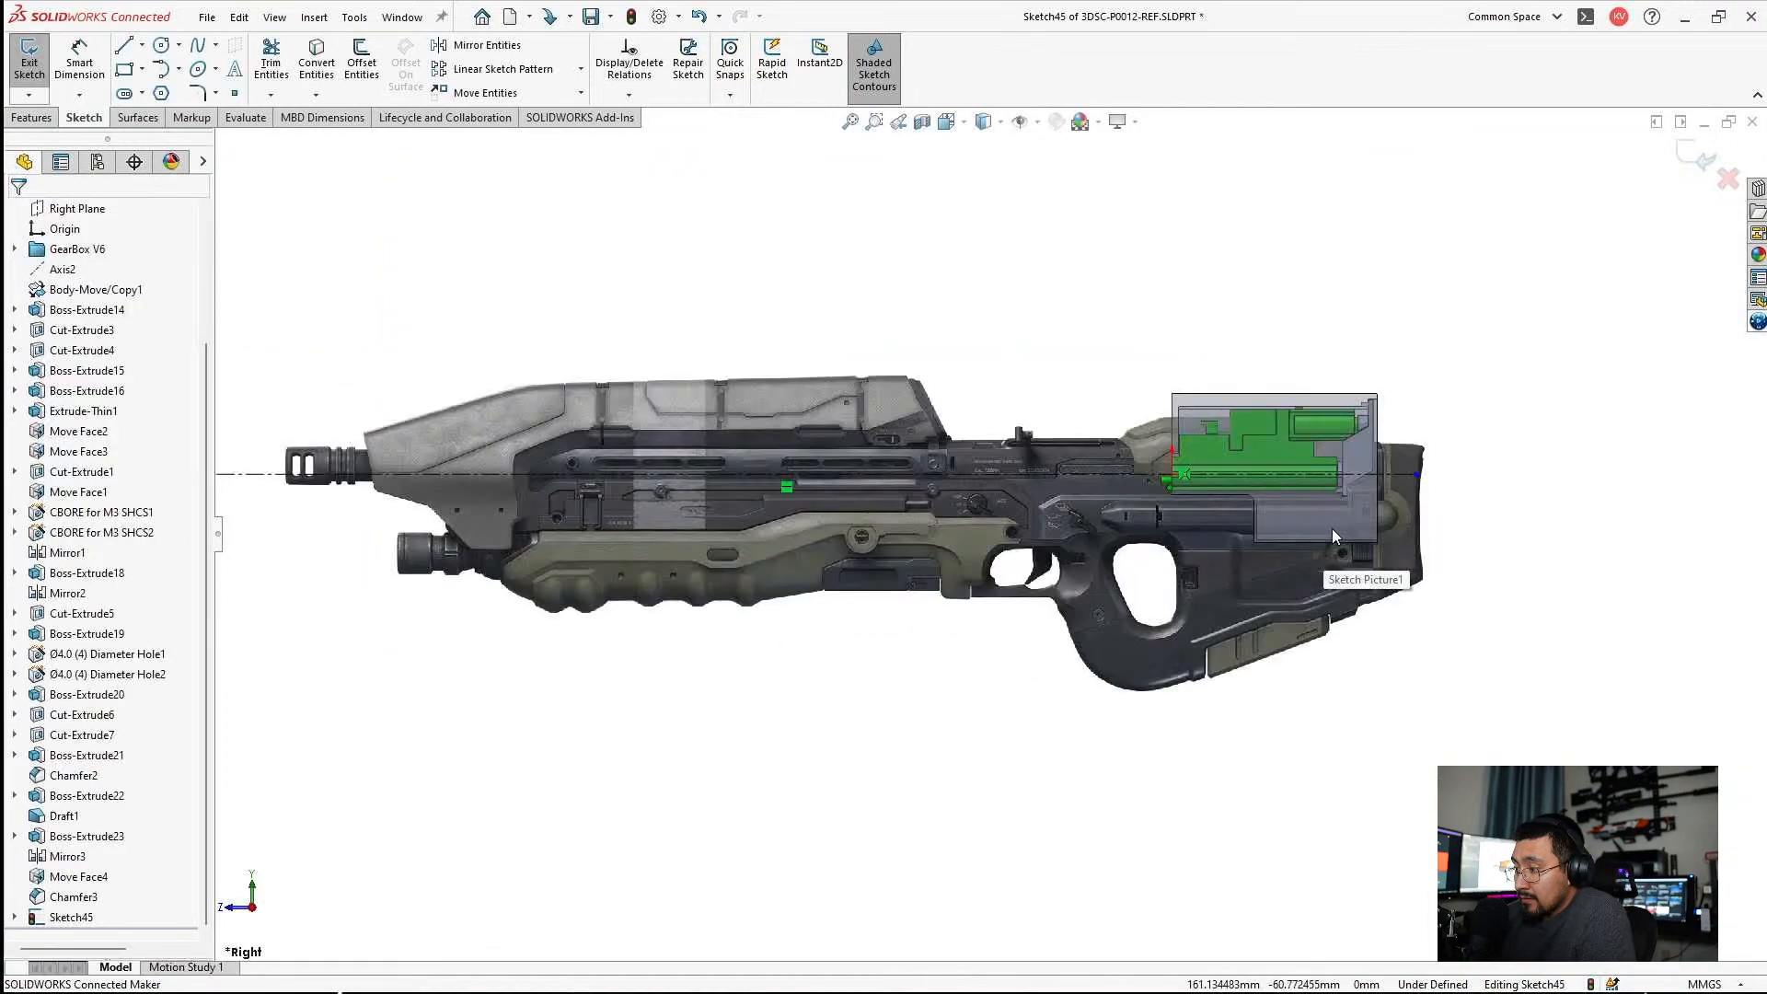
{"action": "scroll", "coordinate": [1196, 313], "scroll_direction": "down", "scroll_amount": 3}
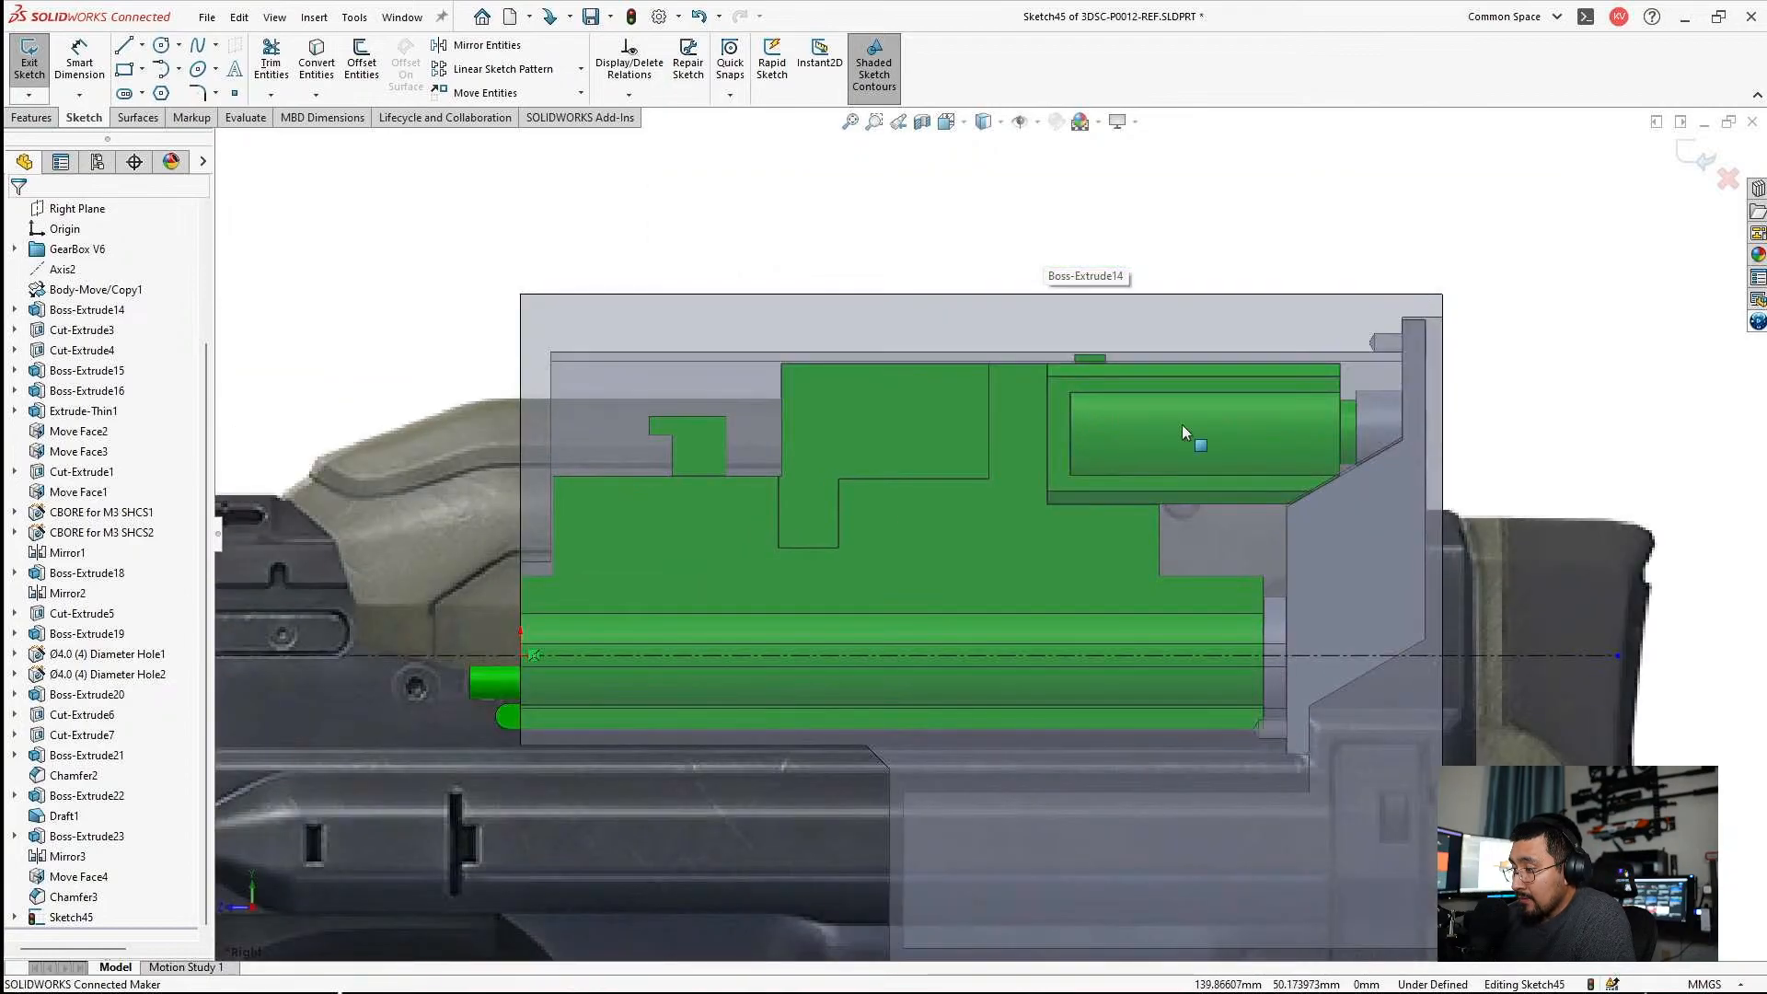
{"action": "scroll", "coordinate": [940, 578], "scroll_direction": "up", "scroll_amount": 5}
{"action": "scroll", "coordinate": [570, 593], "scroll_direction": "down", "scroll_amount": 2}
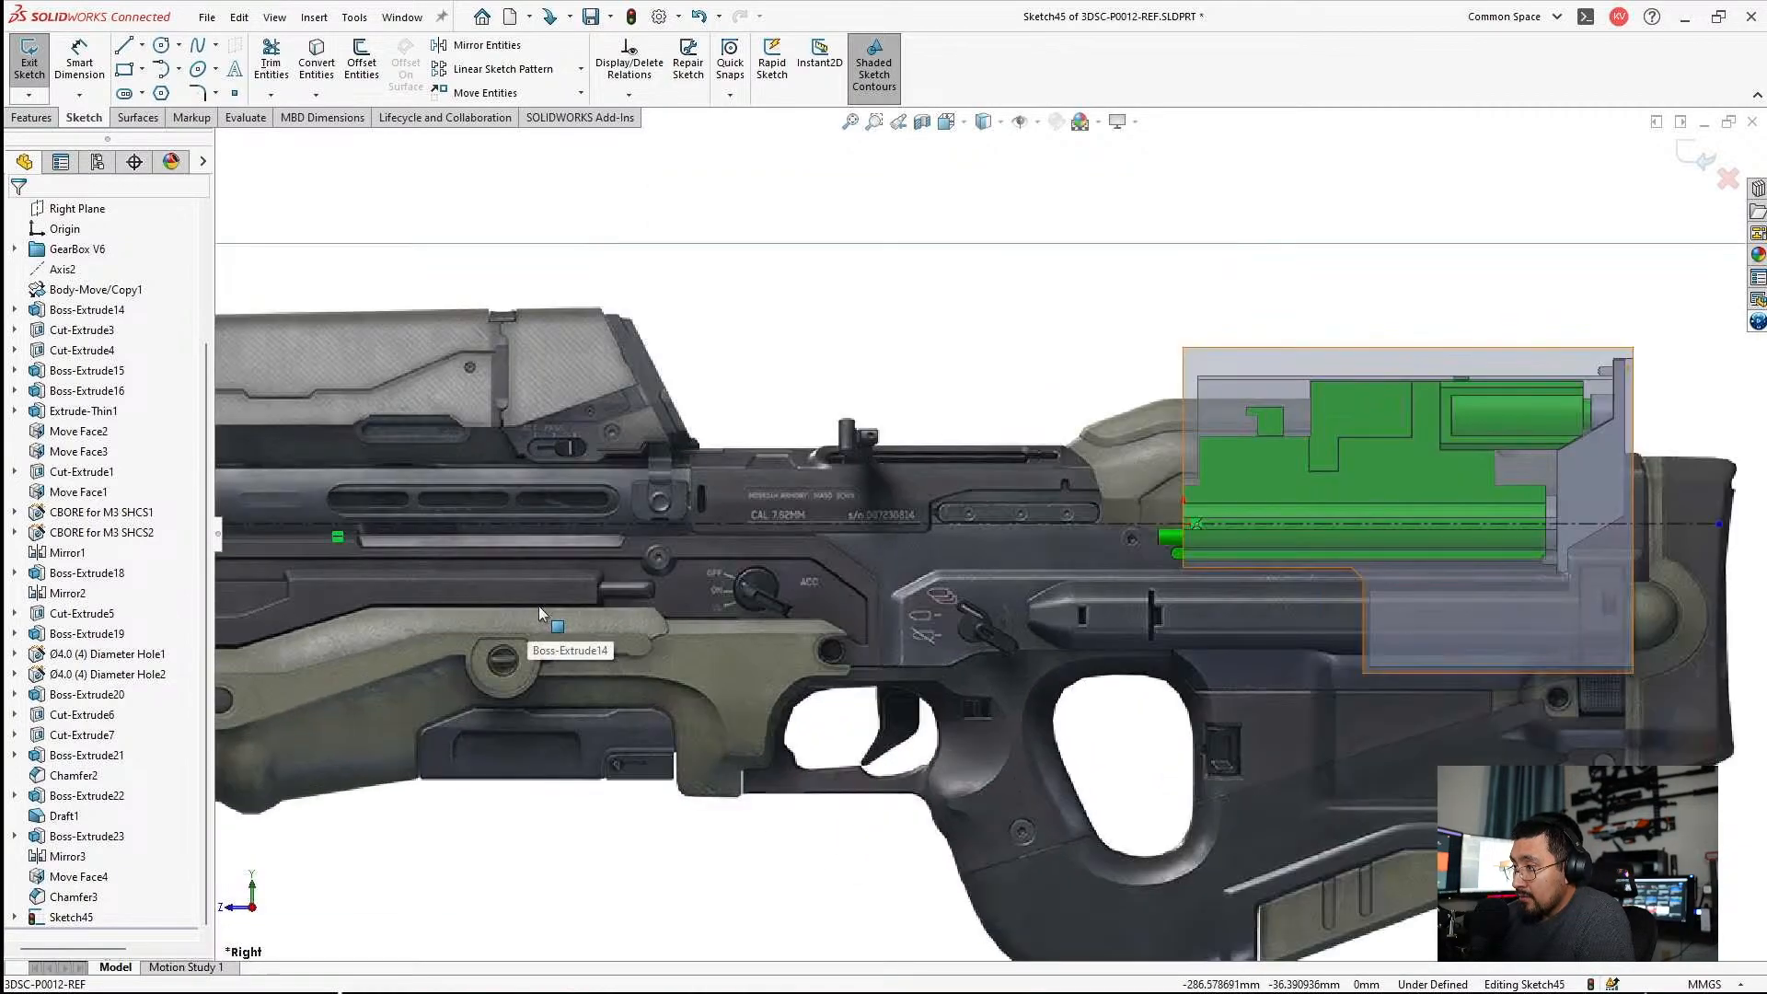
{"action": "scroll", "coordinate": [549, 605], "scroll_direction": "up", "scroll_amount": 3}
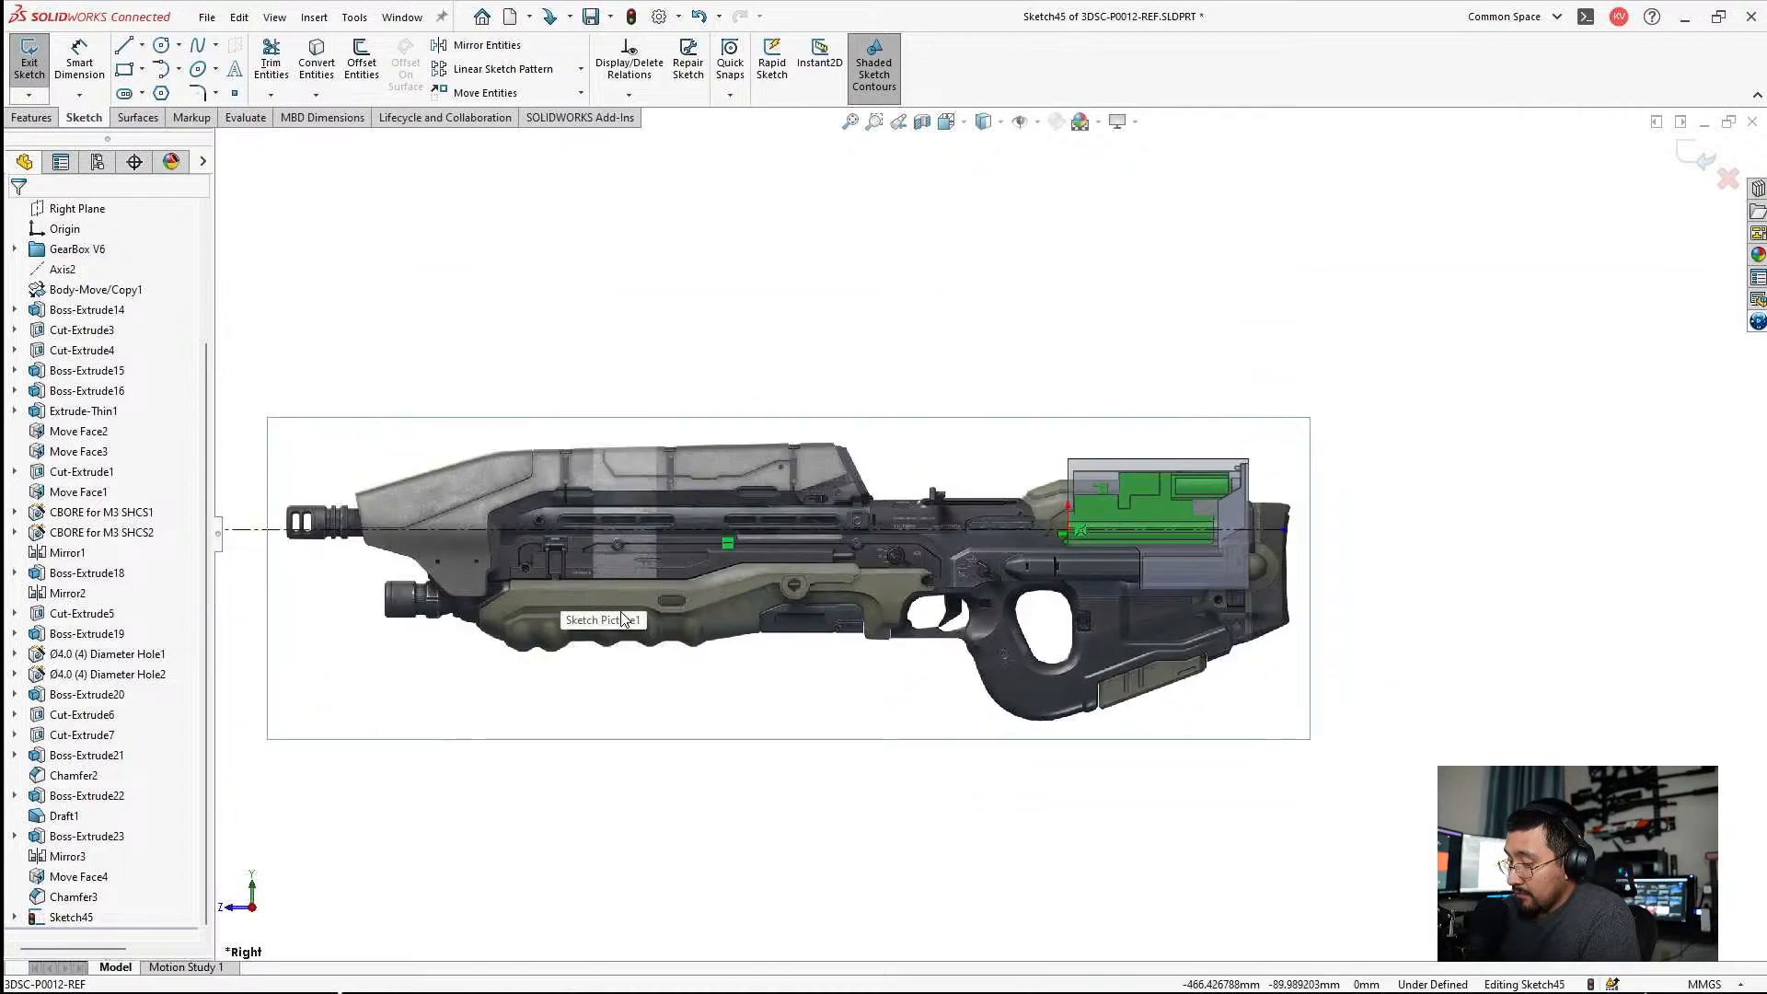
{"action": "scroll", "coordinate": [387, 575], "scroll_direction": "down", "scroll_amount": 6}
{"action": "left_click_drag", "start_coordinate": [331, 463], "coordinate": [673, 483]}
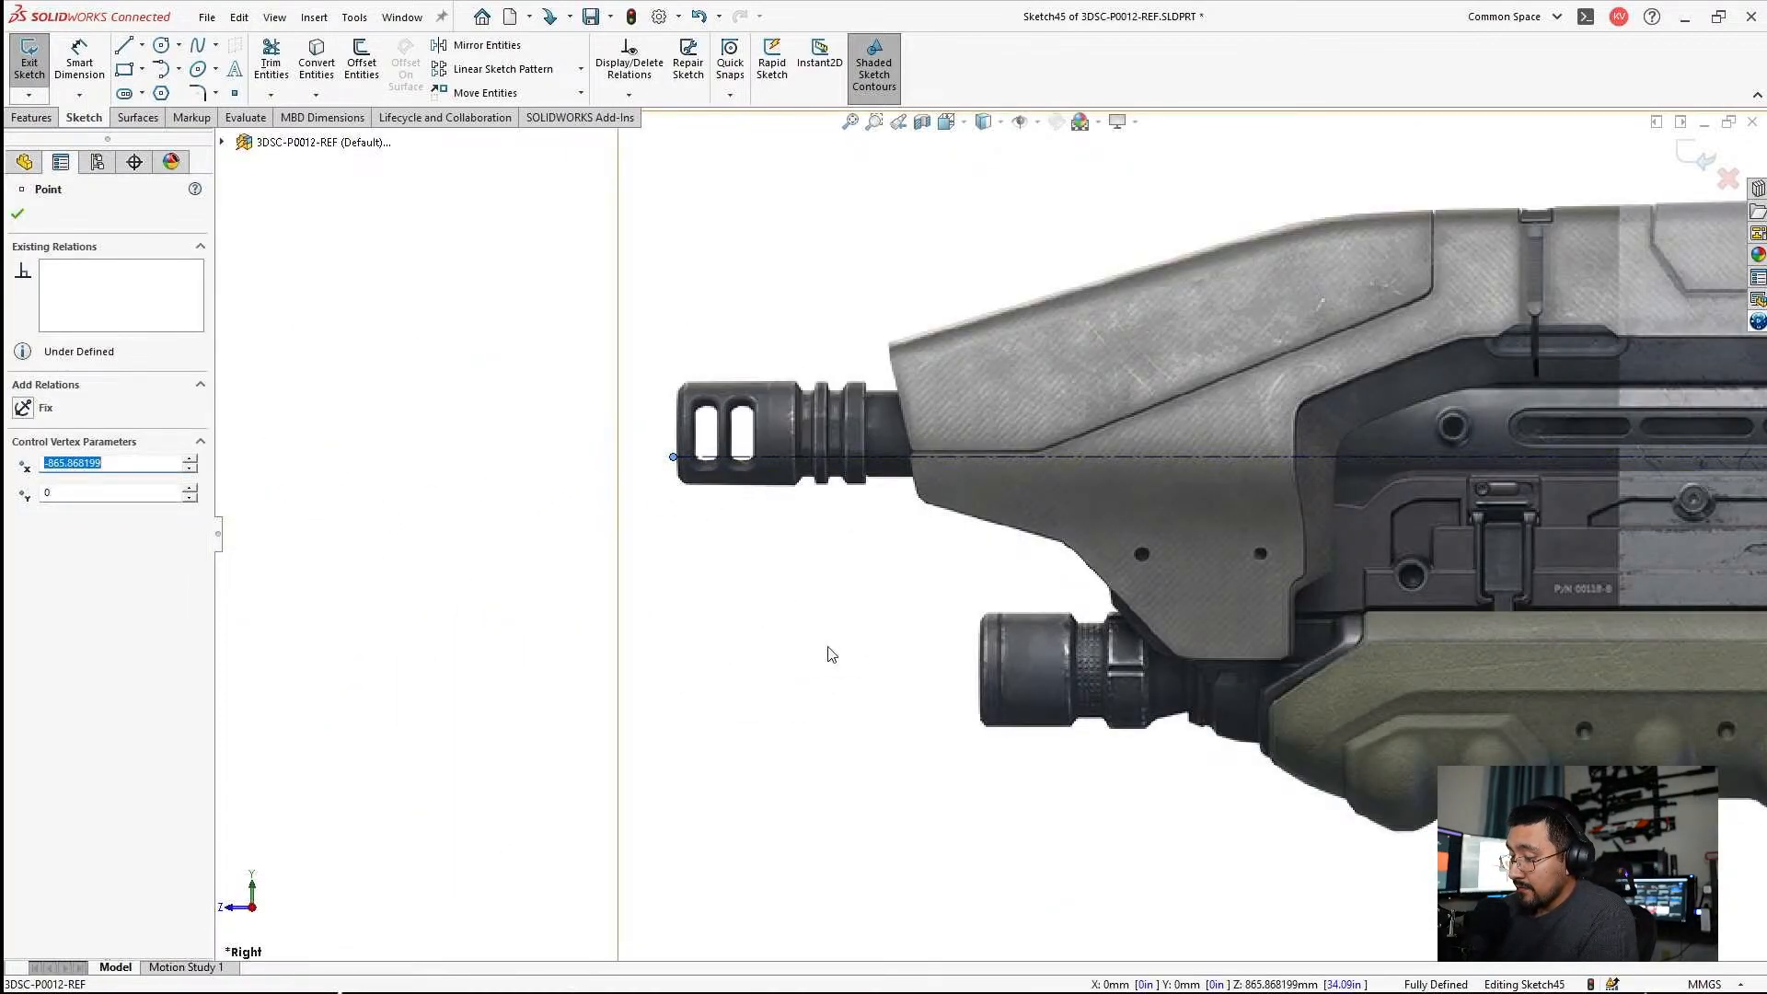
{"action": "left_click", "coordinate": [788, 602]}
Dimension the distance from the housing's rear edge to the centerline's rear endpoint as 1.5 in.
{"action": "scroll", "coordinate": [842, 655], "scroll_direction": "up", "scroll_amount": 8}
{"action": "scroll", "coordinate": [1242, 478], "scroll_direction": "down", "scroll_amount": 5}
{"action": "left_click", "coordinate": [79, 57]}
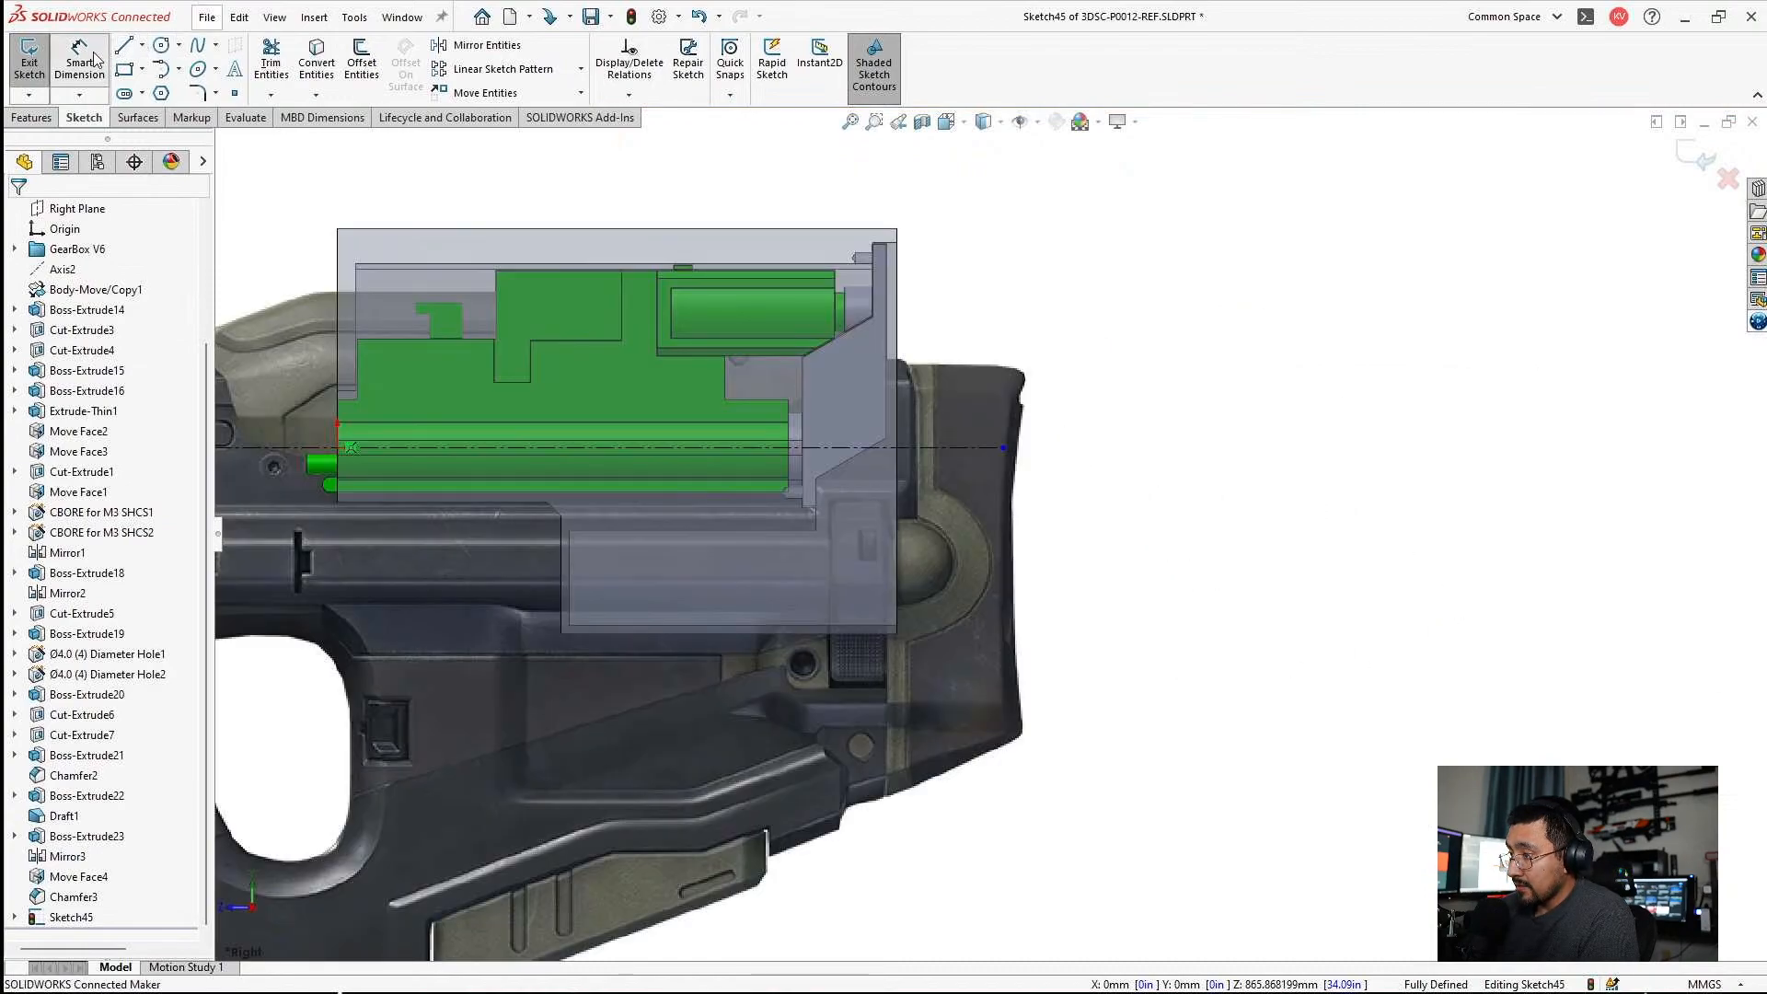
{"action": "left_click", "coordinate": [897, 344]}
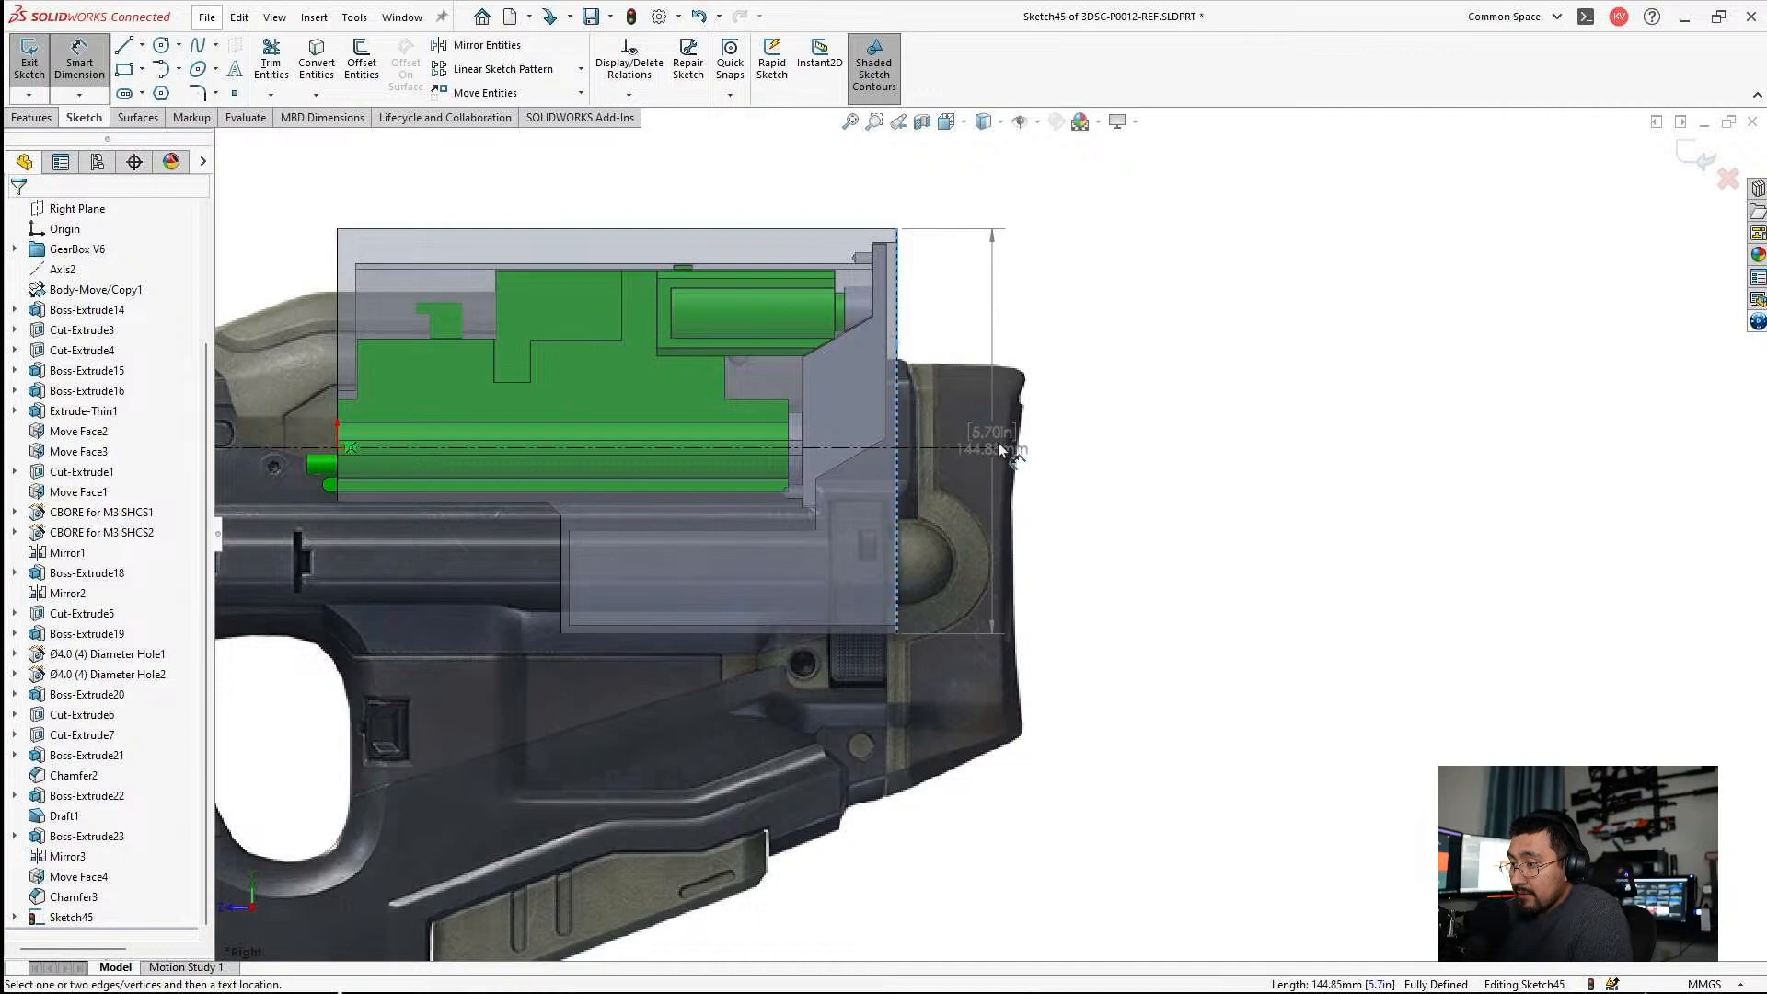
{"action": "left_click", "coordinate": [1002, 448]}
{"action": "left_click", "coordinate": [1000, 207]}
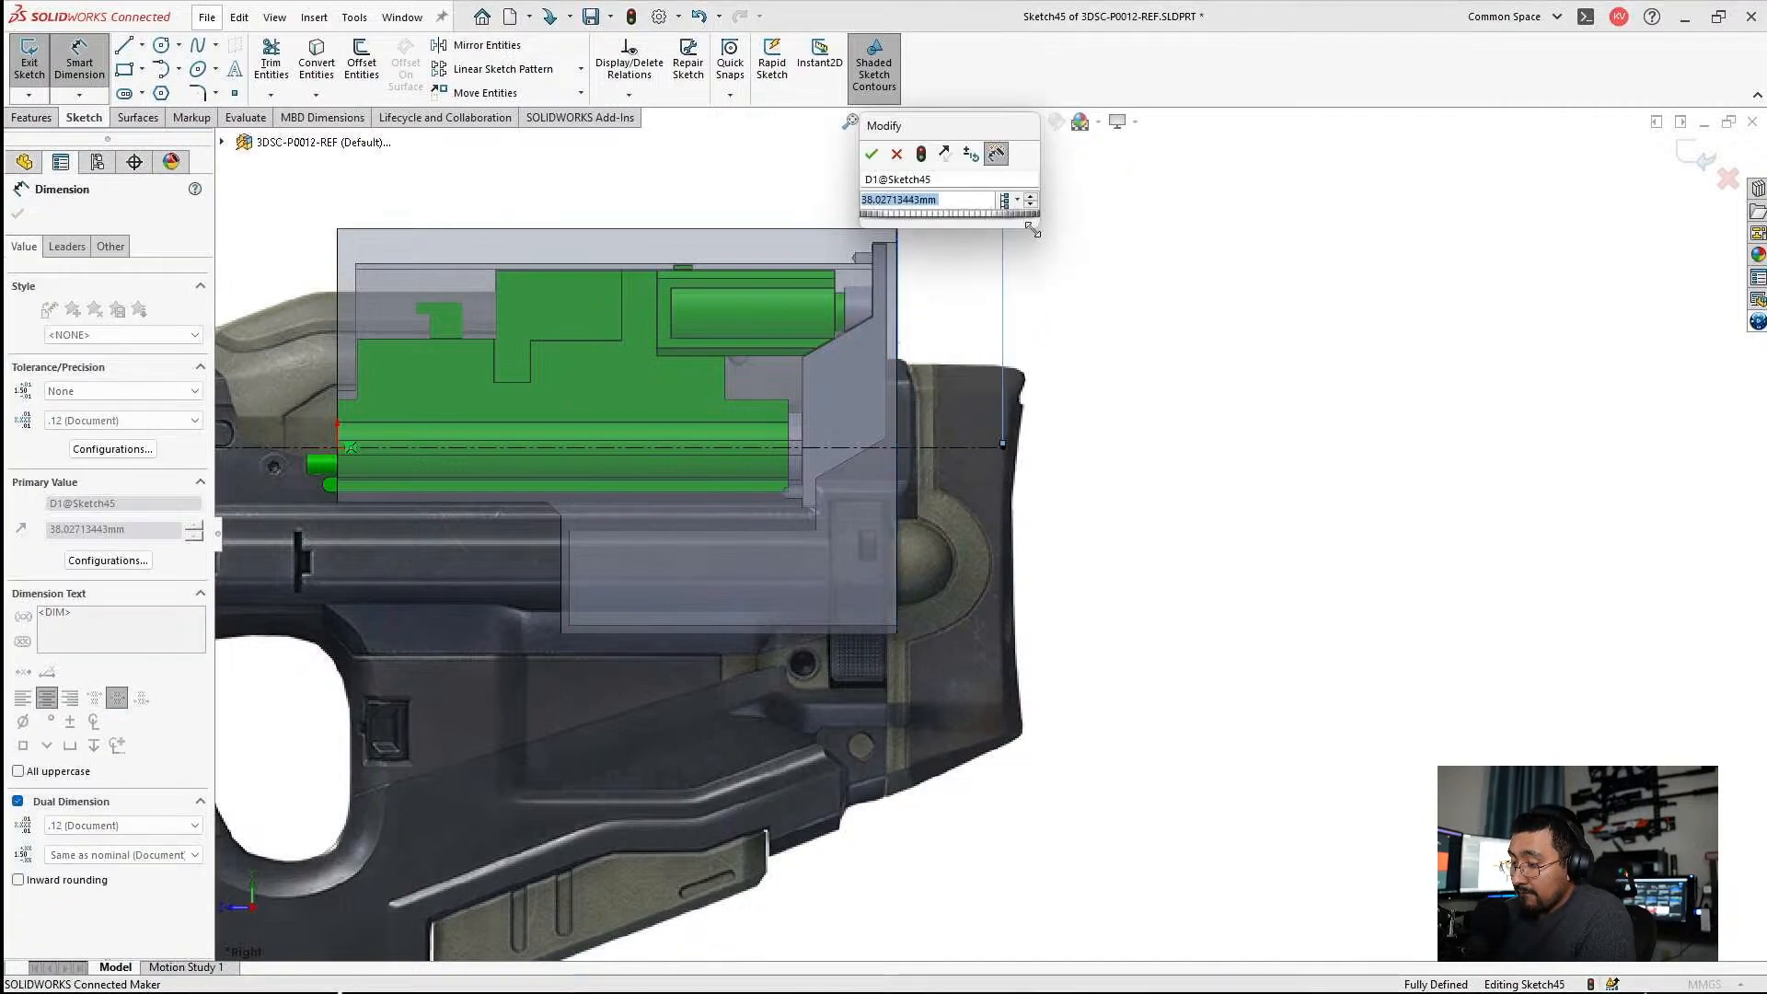
{"action": "type", "text": "1.5in"}
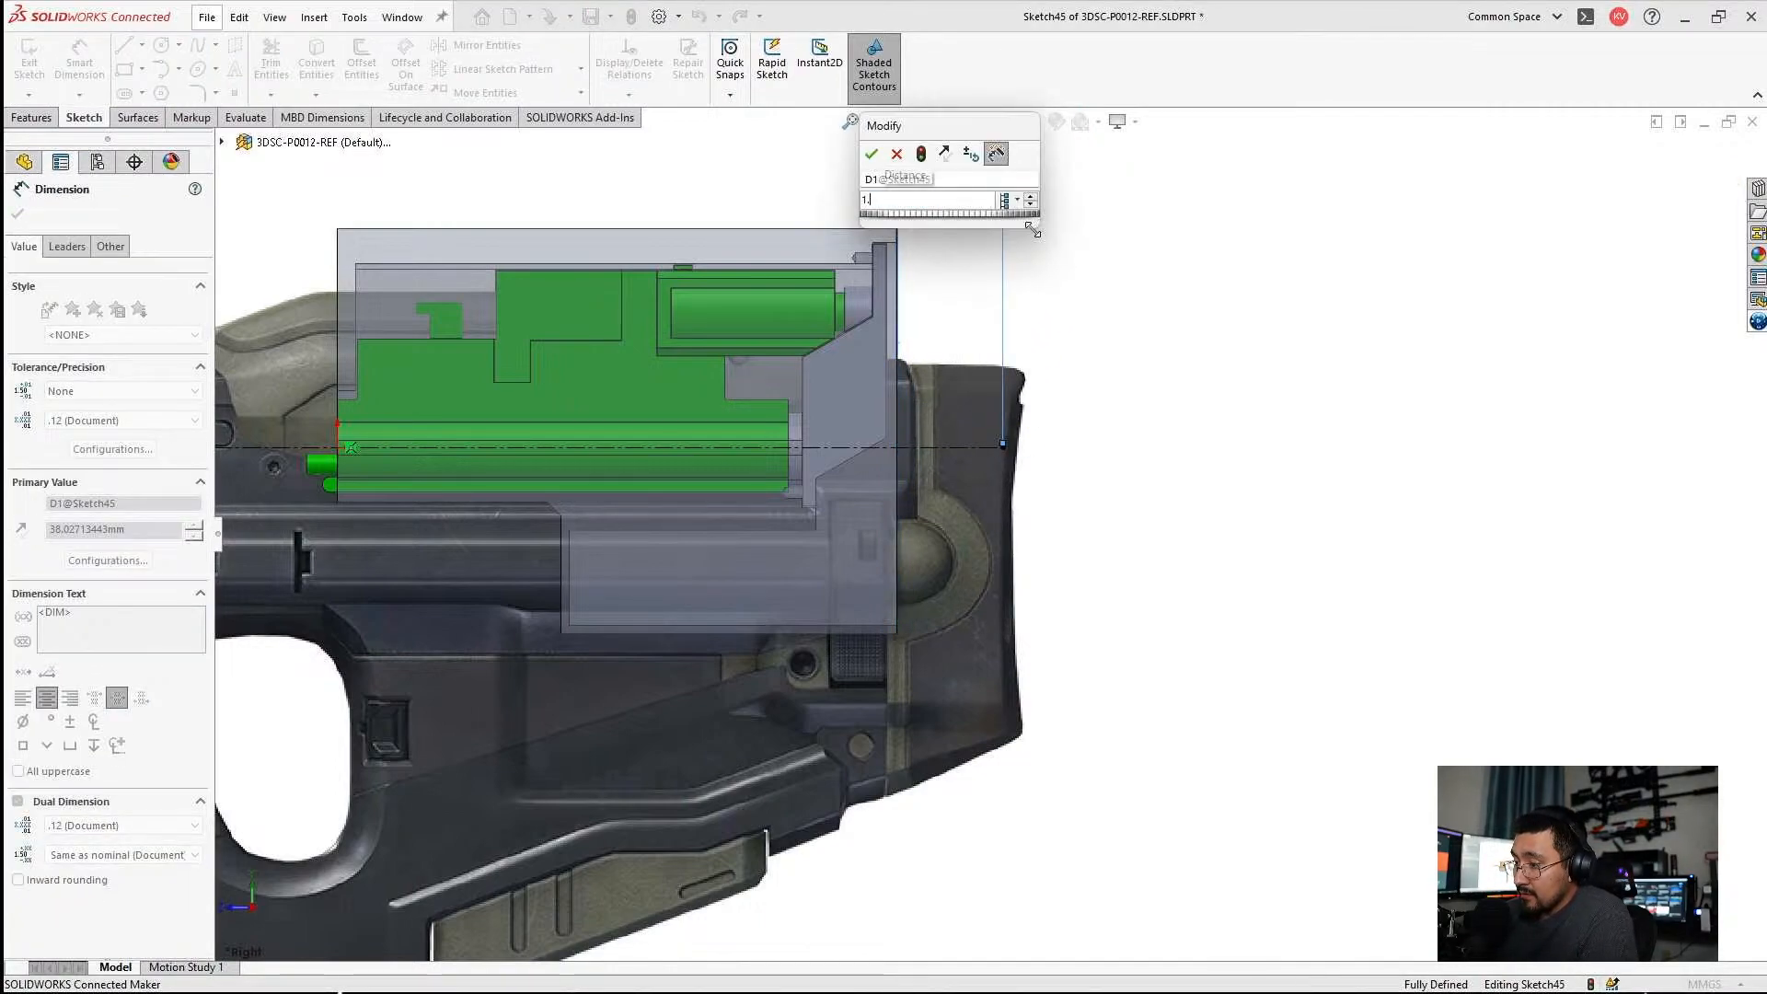
{"action": "key", "text": "Return"}
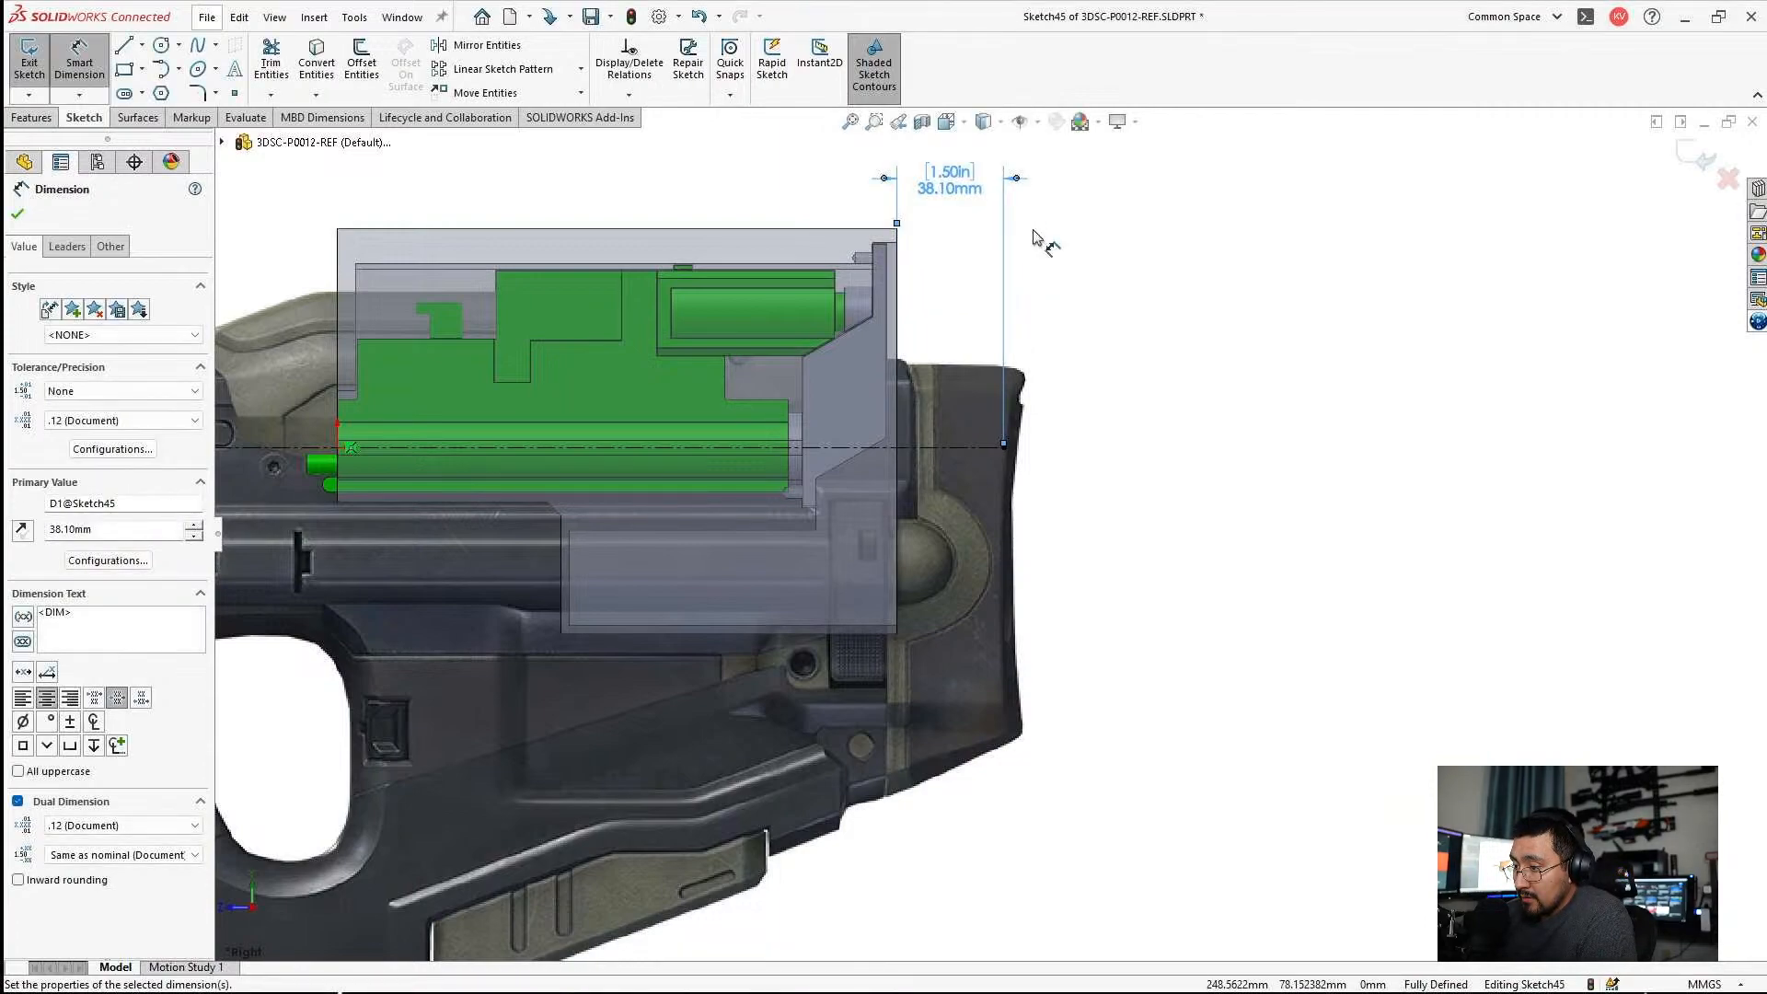
{"action": "key", "text": "Escape"}
Change the distance between the housing's rear edge and the centerline's rear endpoint to 38 mm.
{"action": "double_click", "coordinate": [976, 179]}
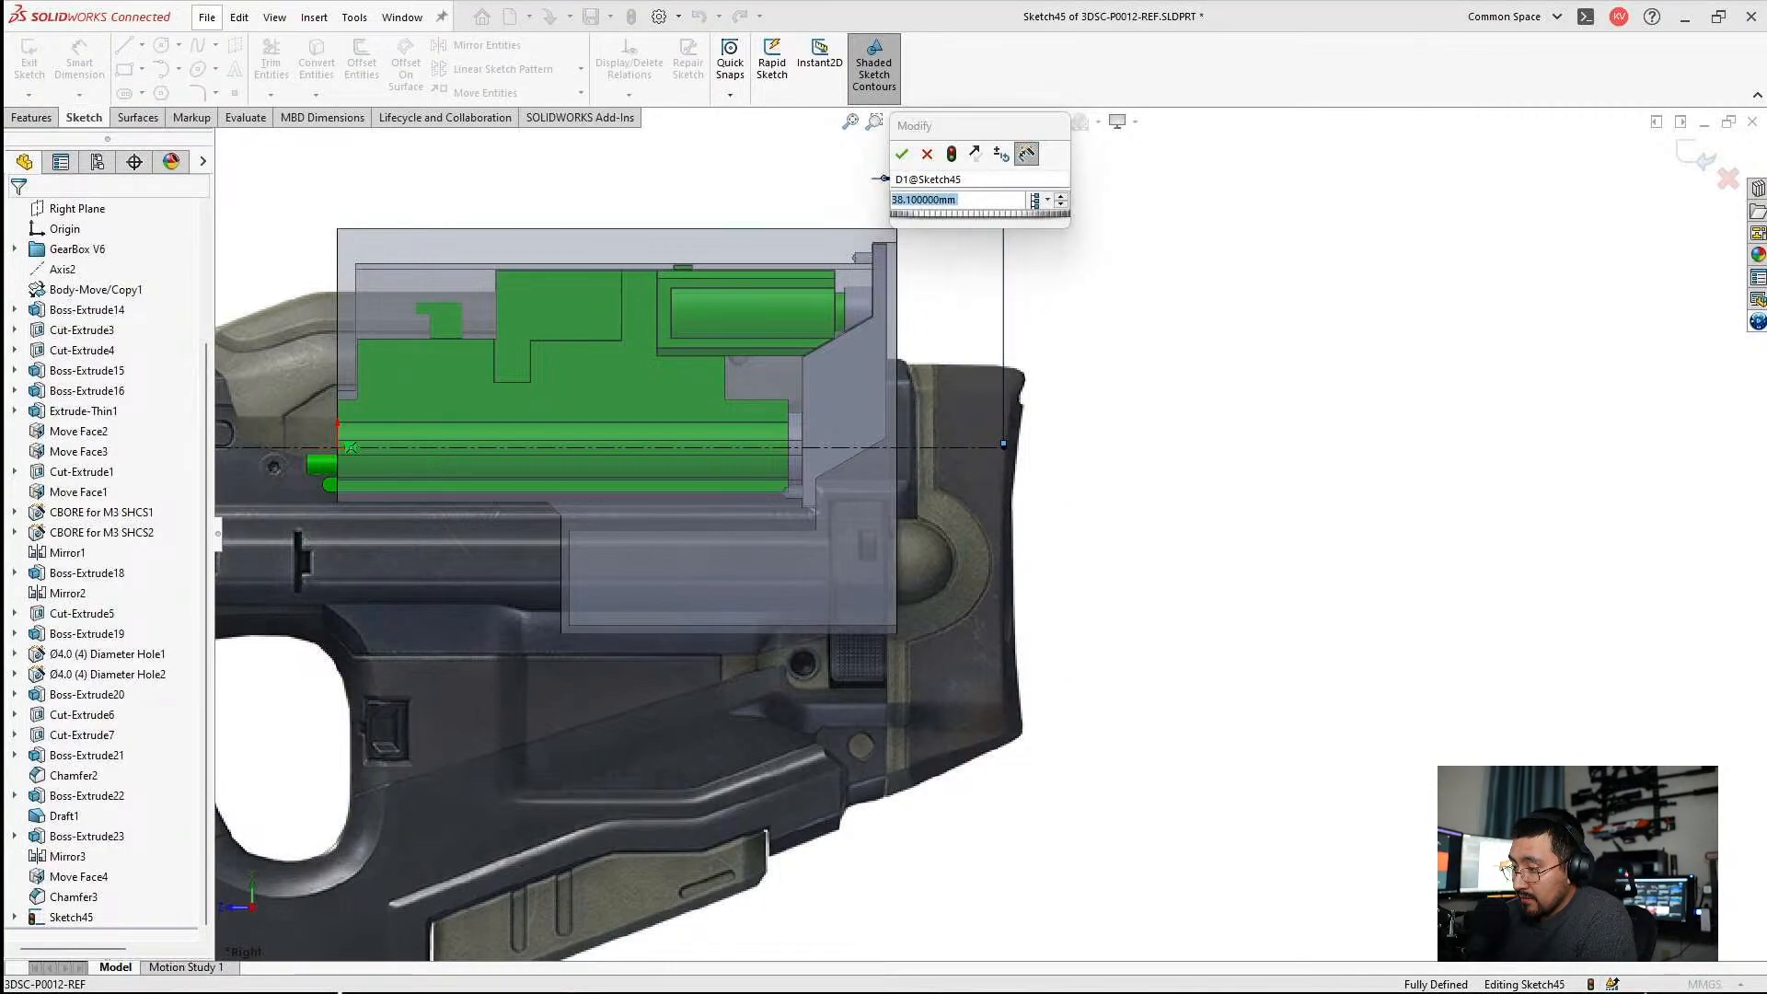
{"action": "type", "text": "38mm"}
{"action": "key", "text": "Return"}
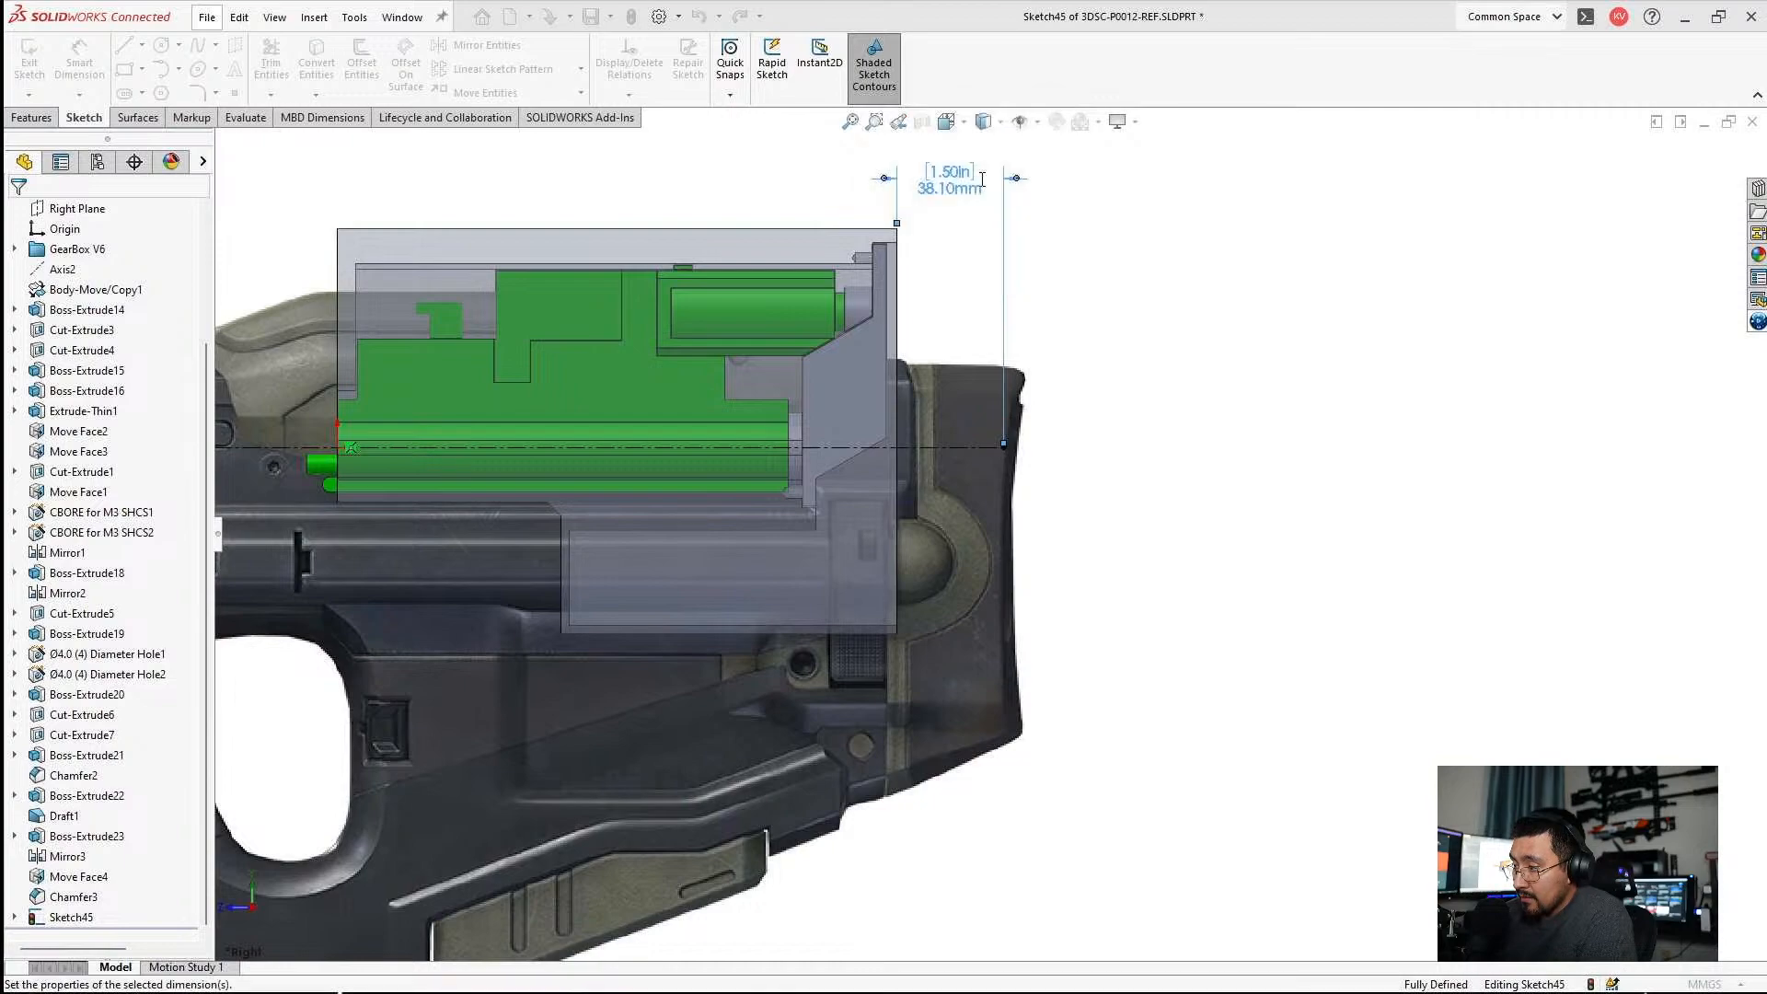
{"action": "left_click", "coordinate": [1287, 631]}
Dimension the centerline's overall length above the rifle and set it to 44 in.
{"action": "left_click", "coordinate": [79, 60]}
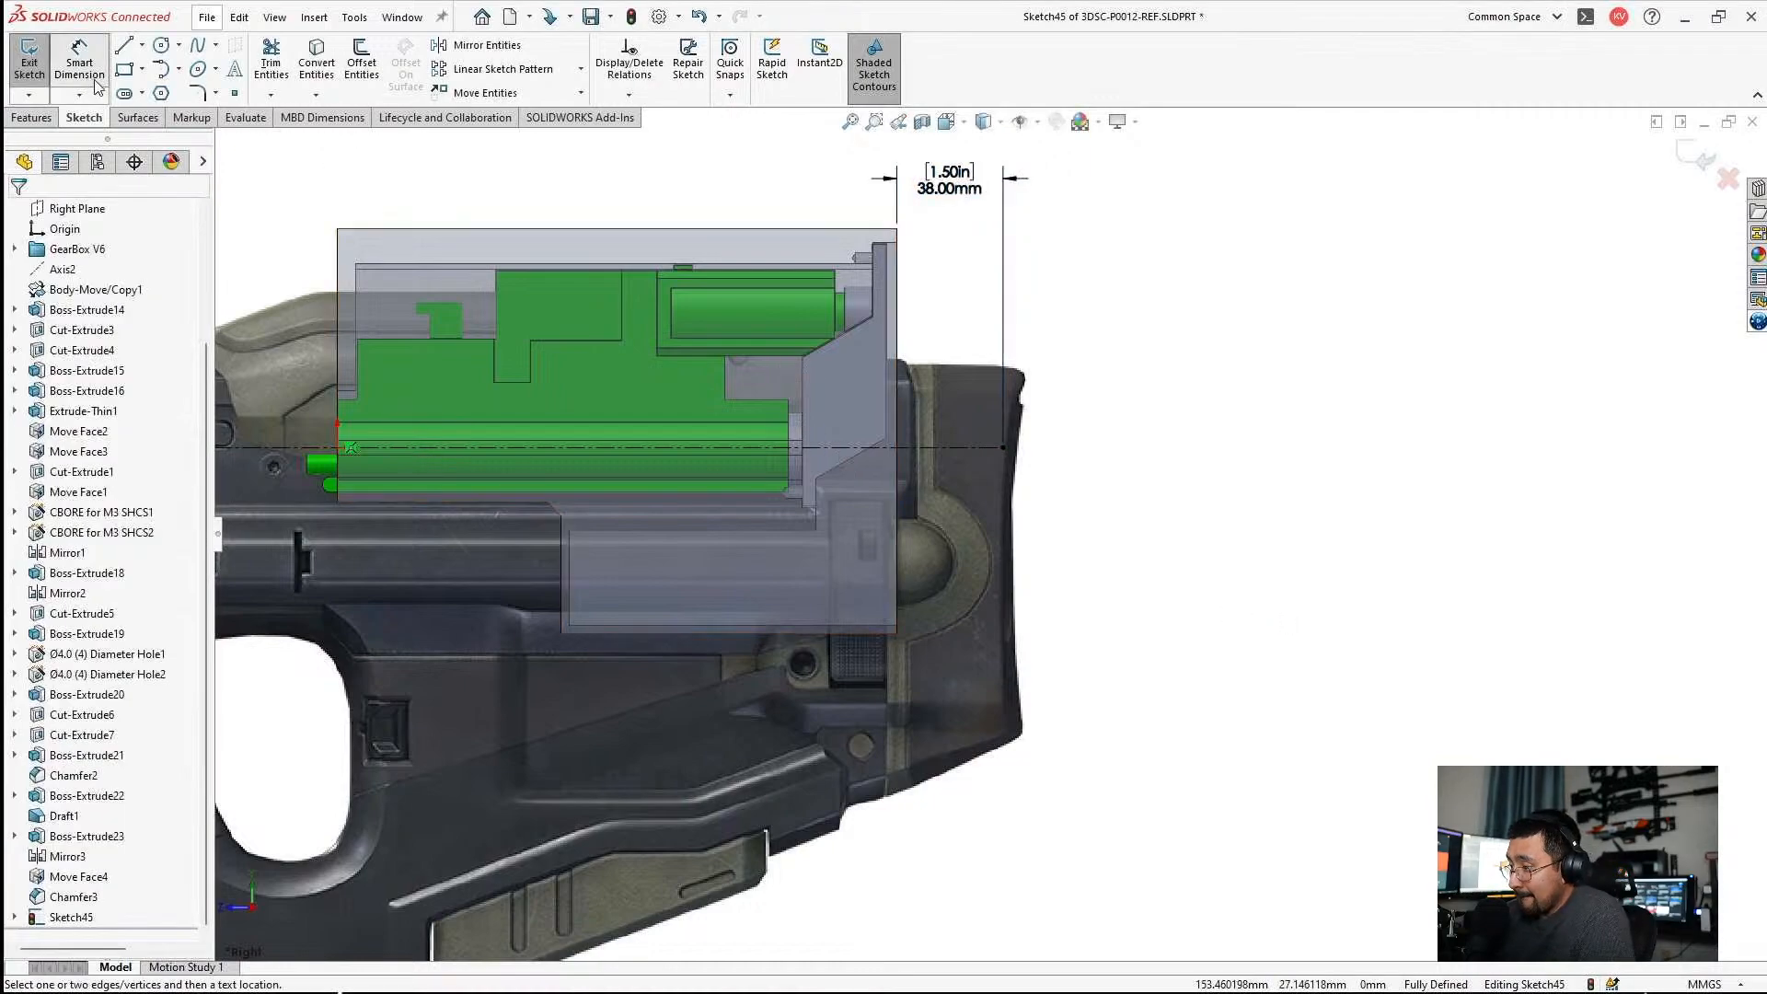
{"action": "left_click", "coordinate": [279, 448]}
{"action": "key", "text": "f"}
{"action": "scroll", "coordinate": [810, 475], "scroll_direction": "down", "scroll_amount": 3}
{"action": "left_click", "coordinate": [791, 463]}
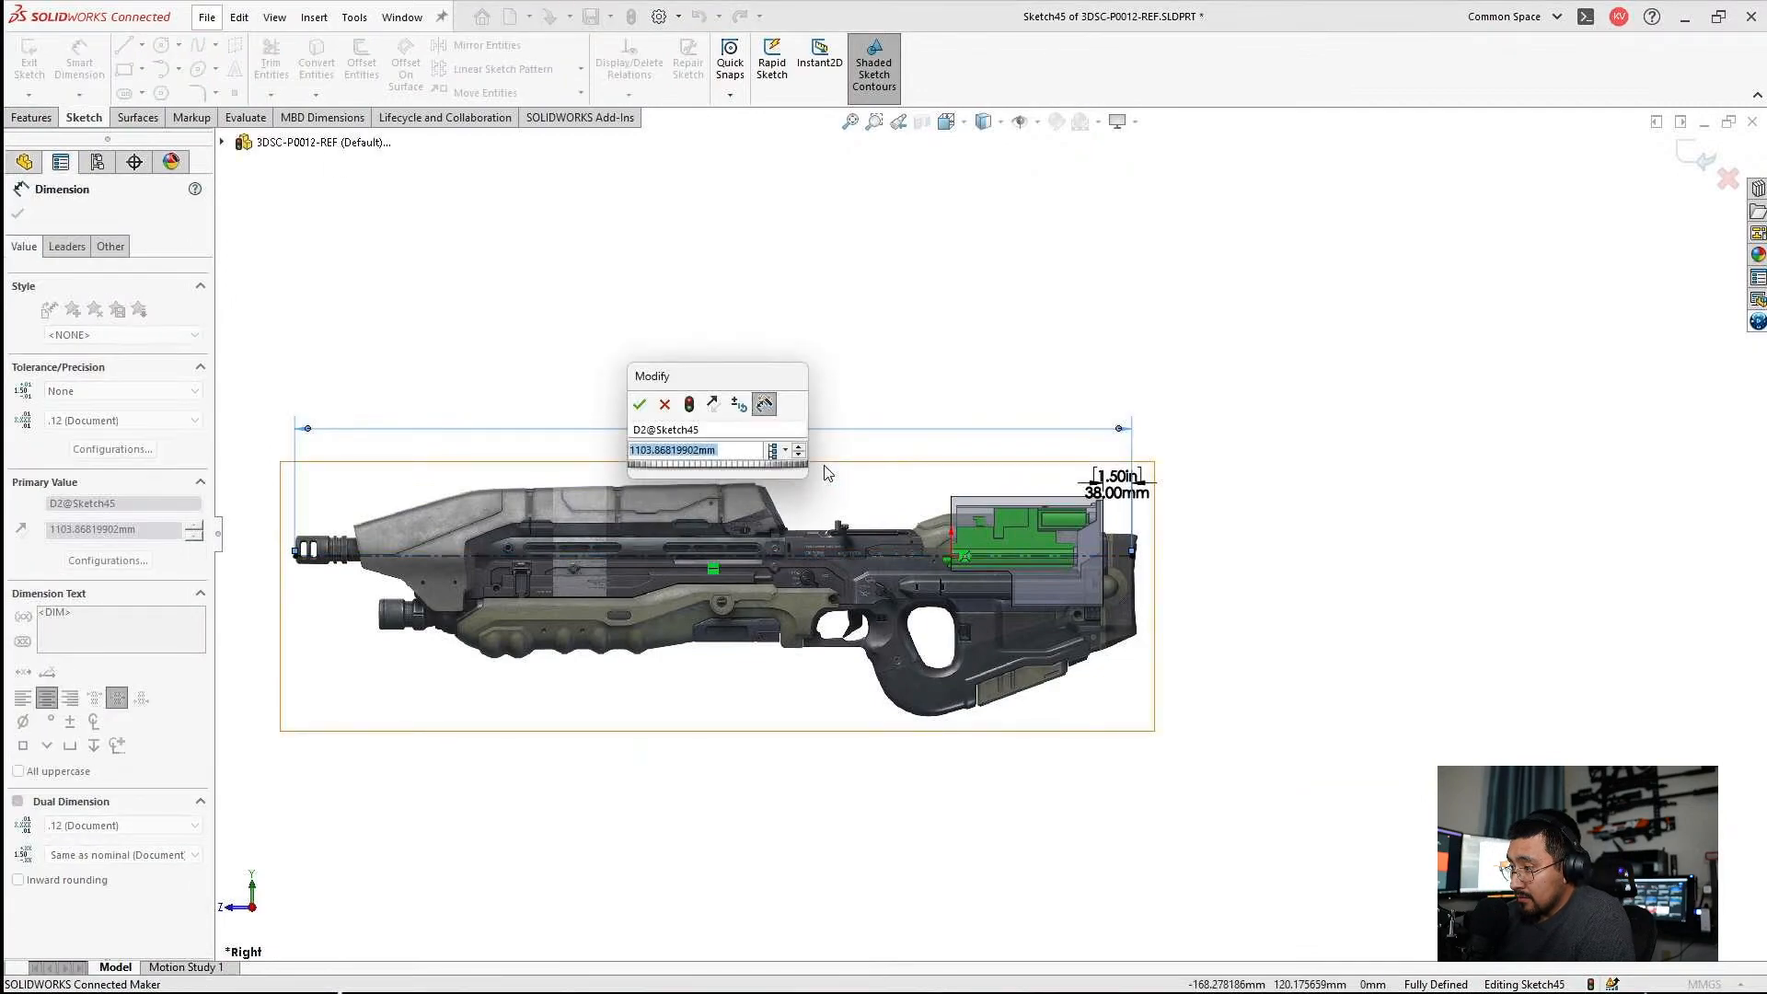
{"action": "type", "text": "44in"}
{"action": "key", "text": "Return"}
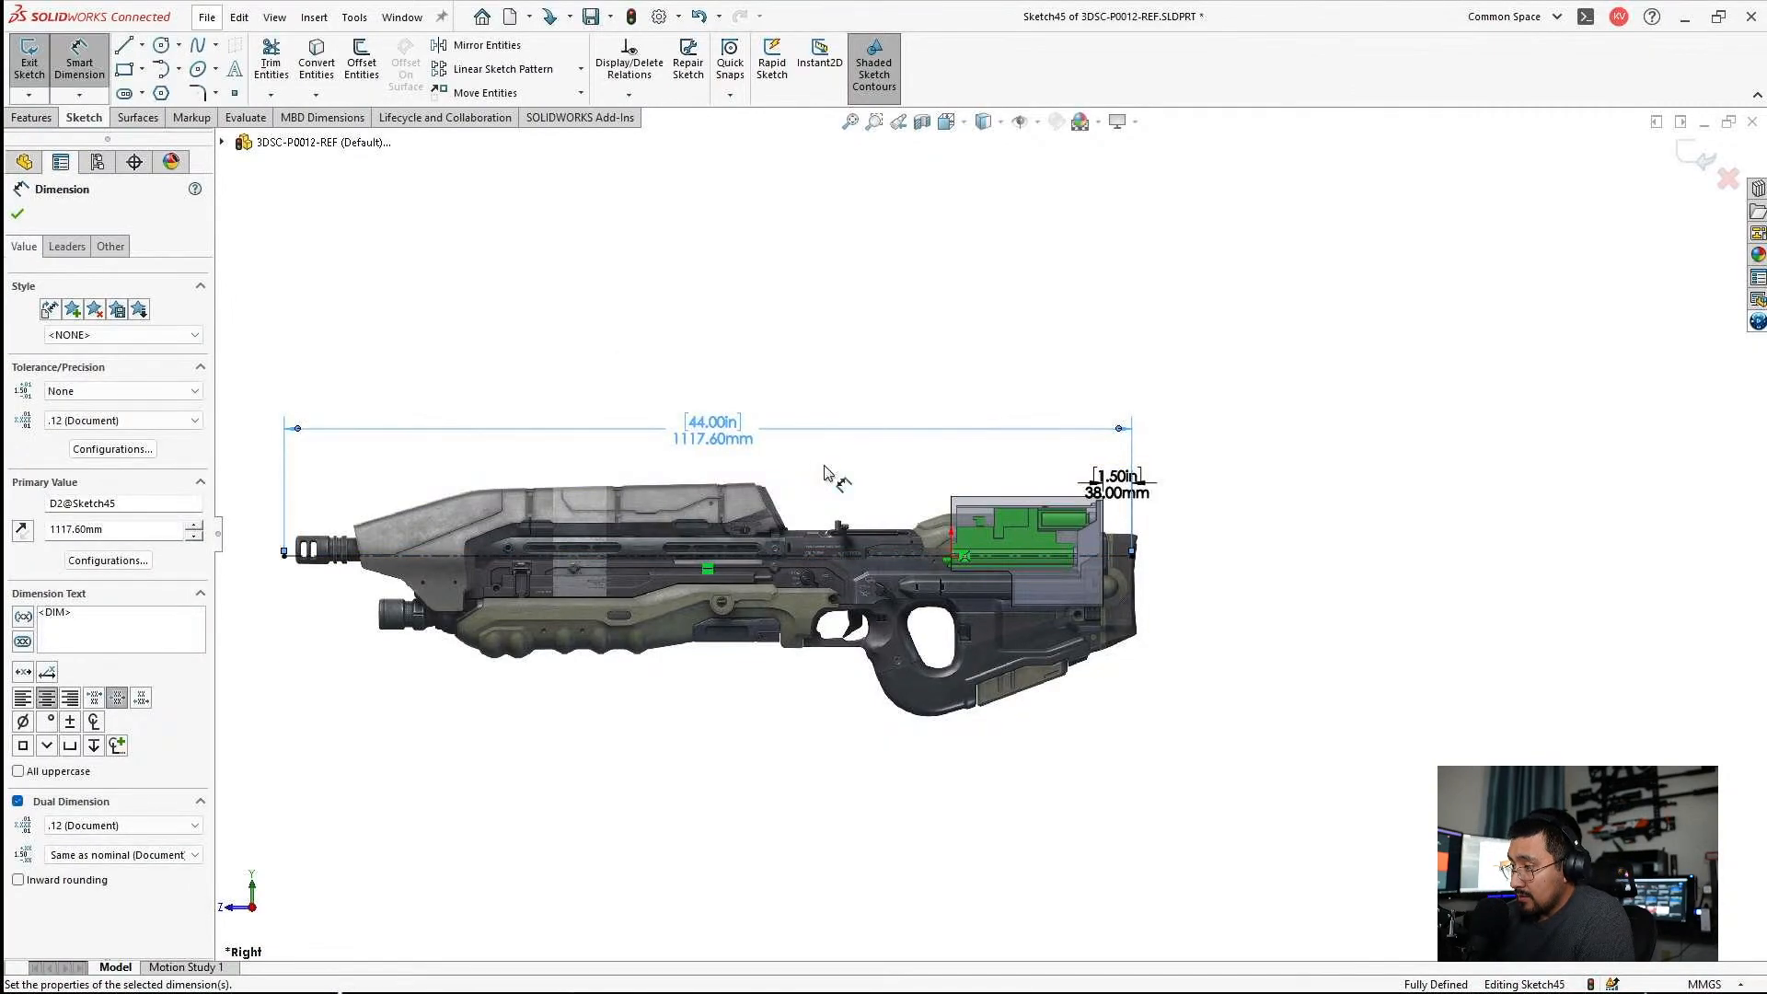
{"action": "key", "text": "Escape"}
Scale the rifle picture to about 1169 × 361 mm so the muzzle meets the centerline's front end.
{"action": "scroll", "coordinate": [461, 548], "scroll_direction": "down", "scroll_amount": 5}
{"action": "left_click", "coordinate": [466, 555]}
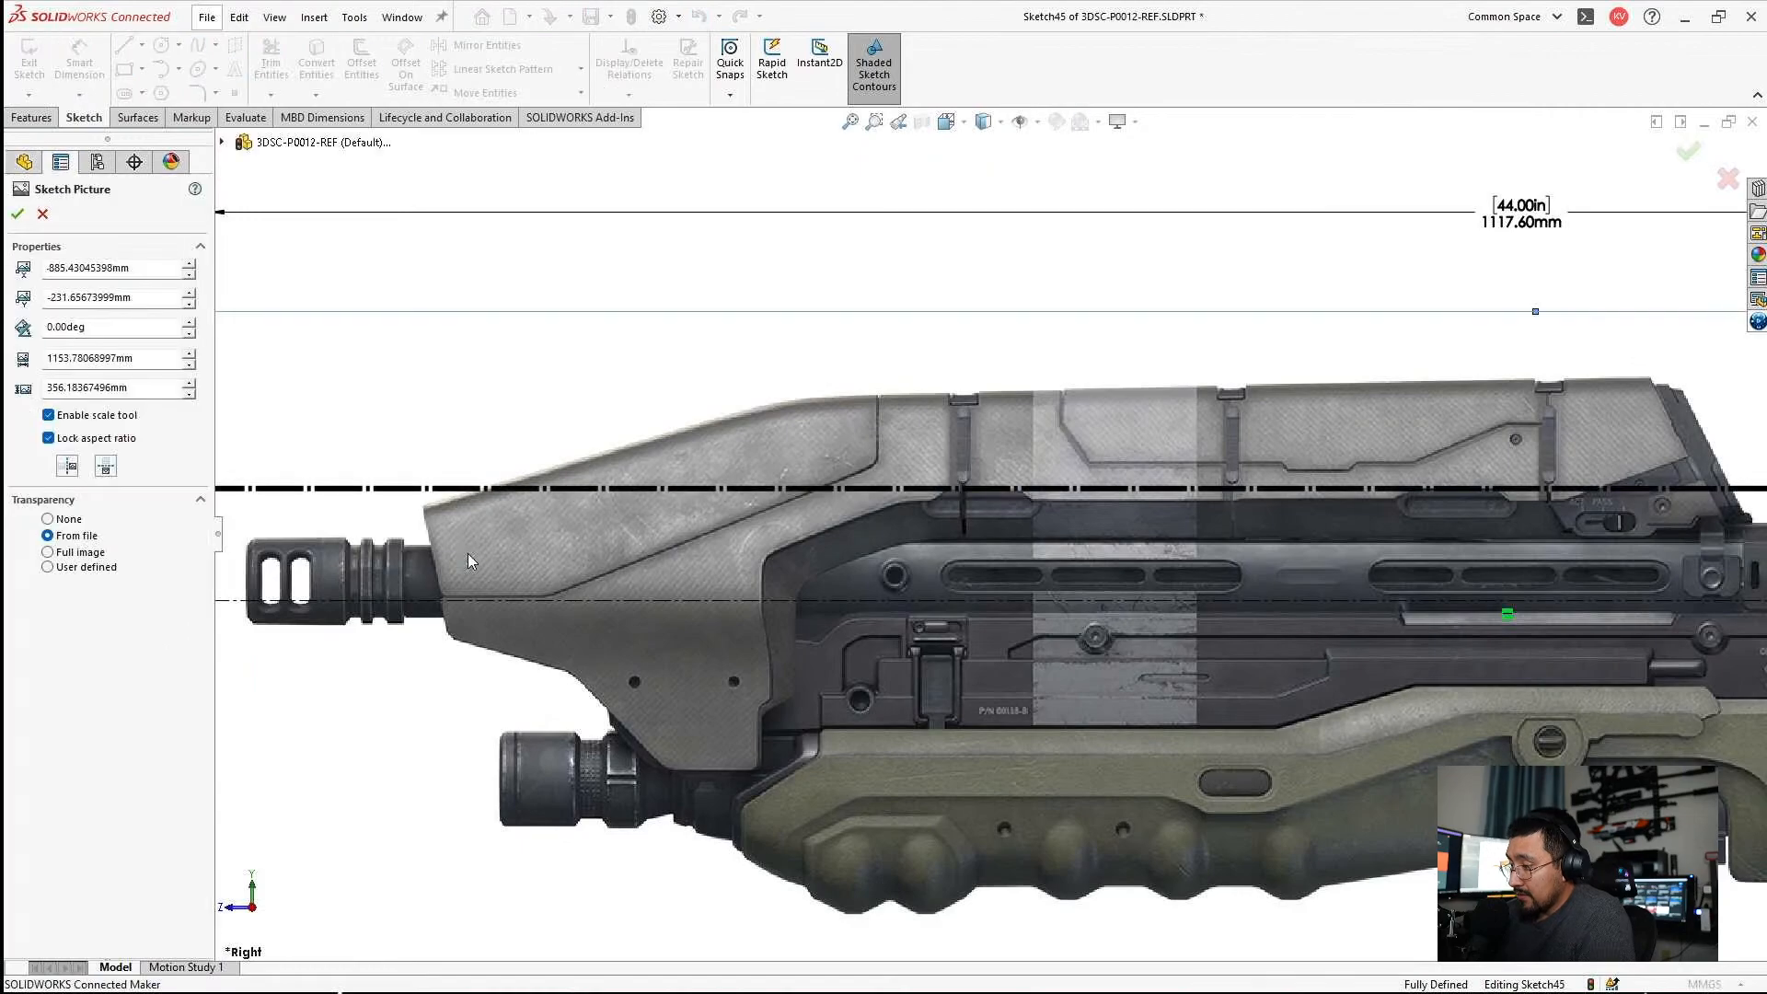
{"action": "scroll", "coordinate": [753, 714], "scroll_direction": "up", "scroll_amount": 3}
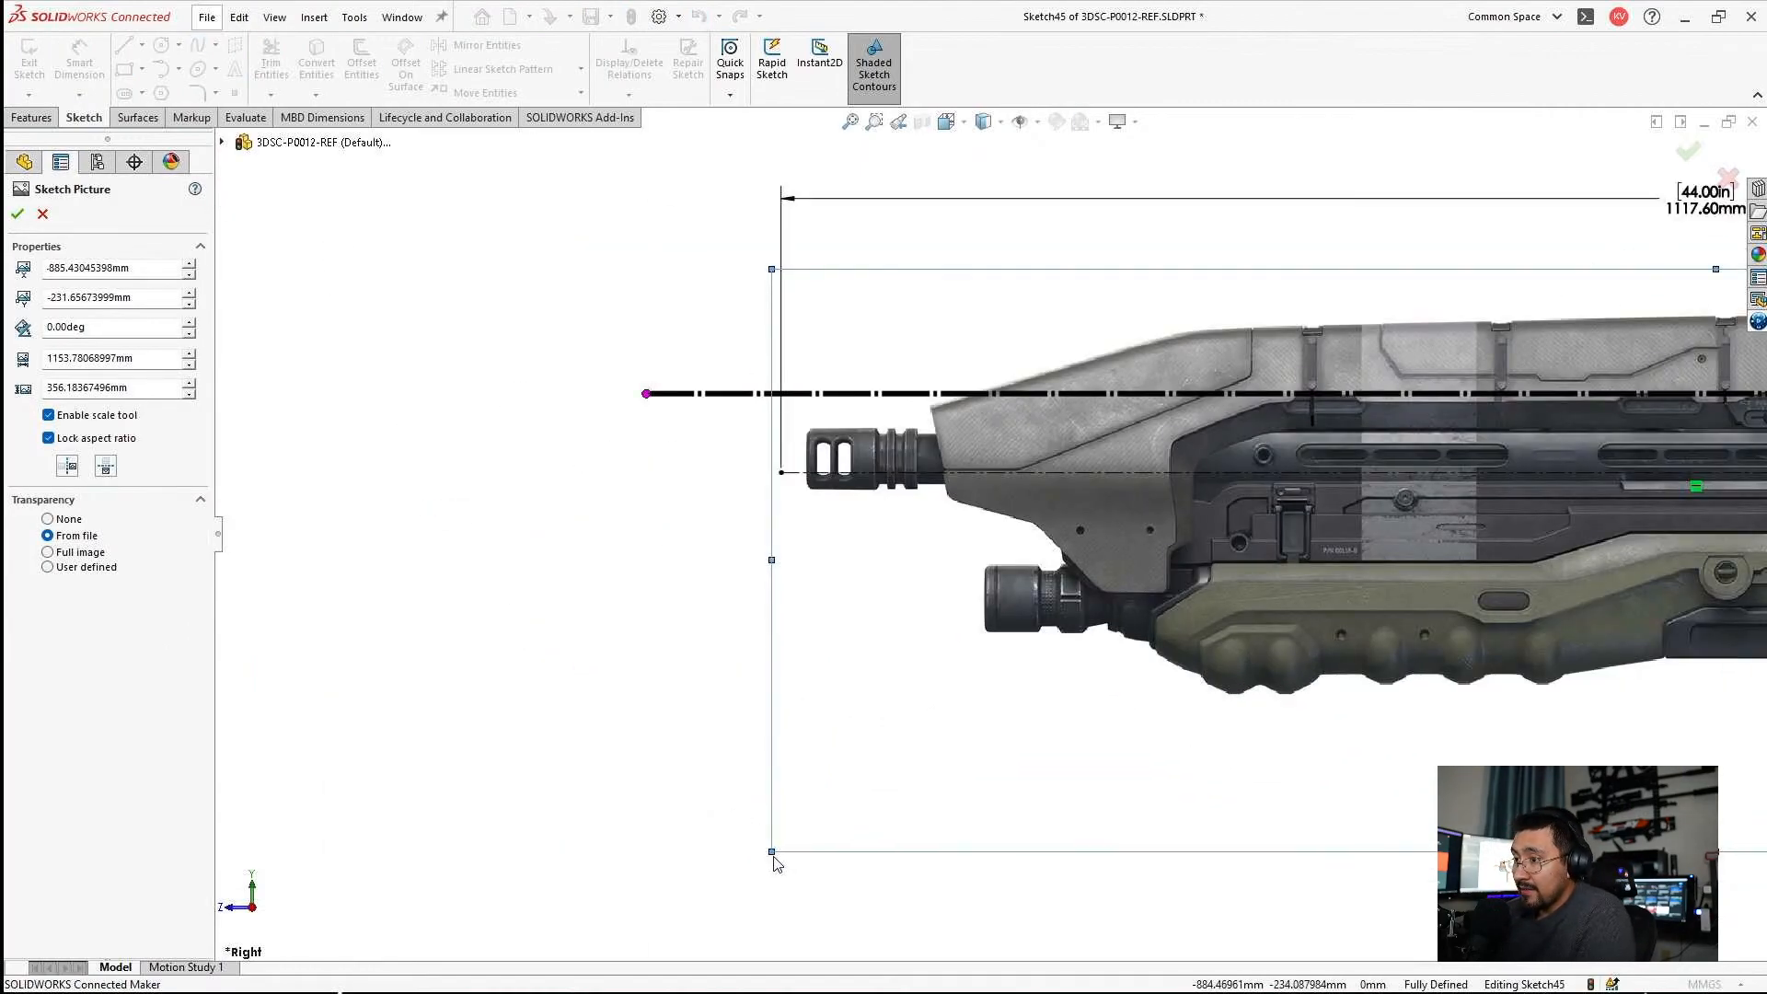
{"action": "left_click_drag", "start_coordinate": [771, 854], "coordinate": [763, 860]}
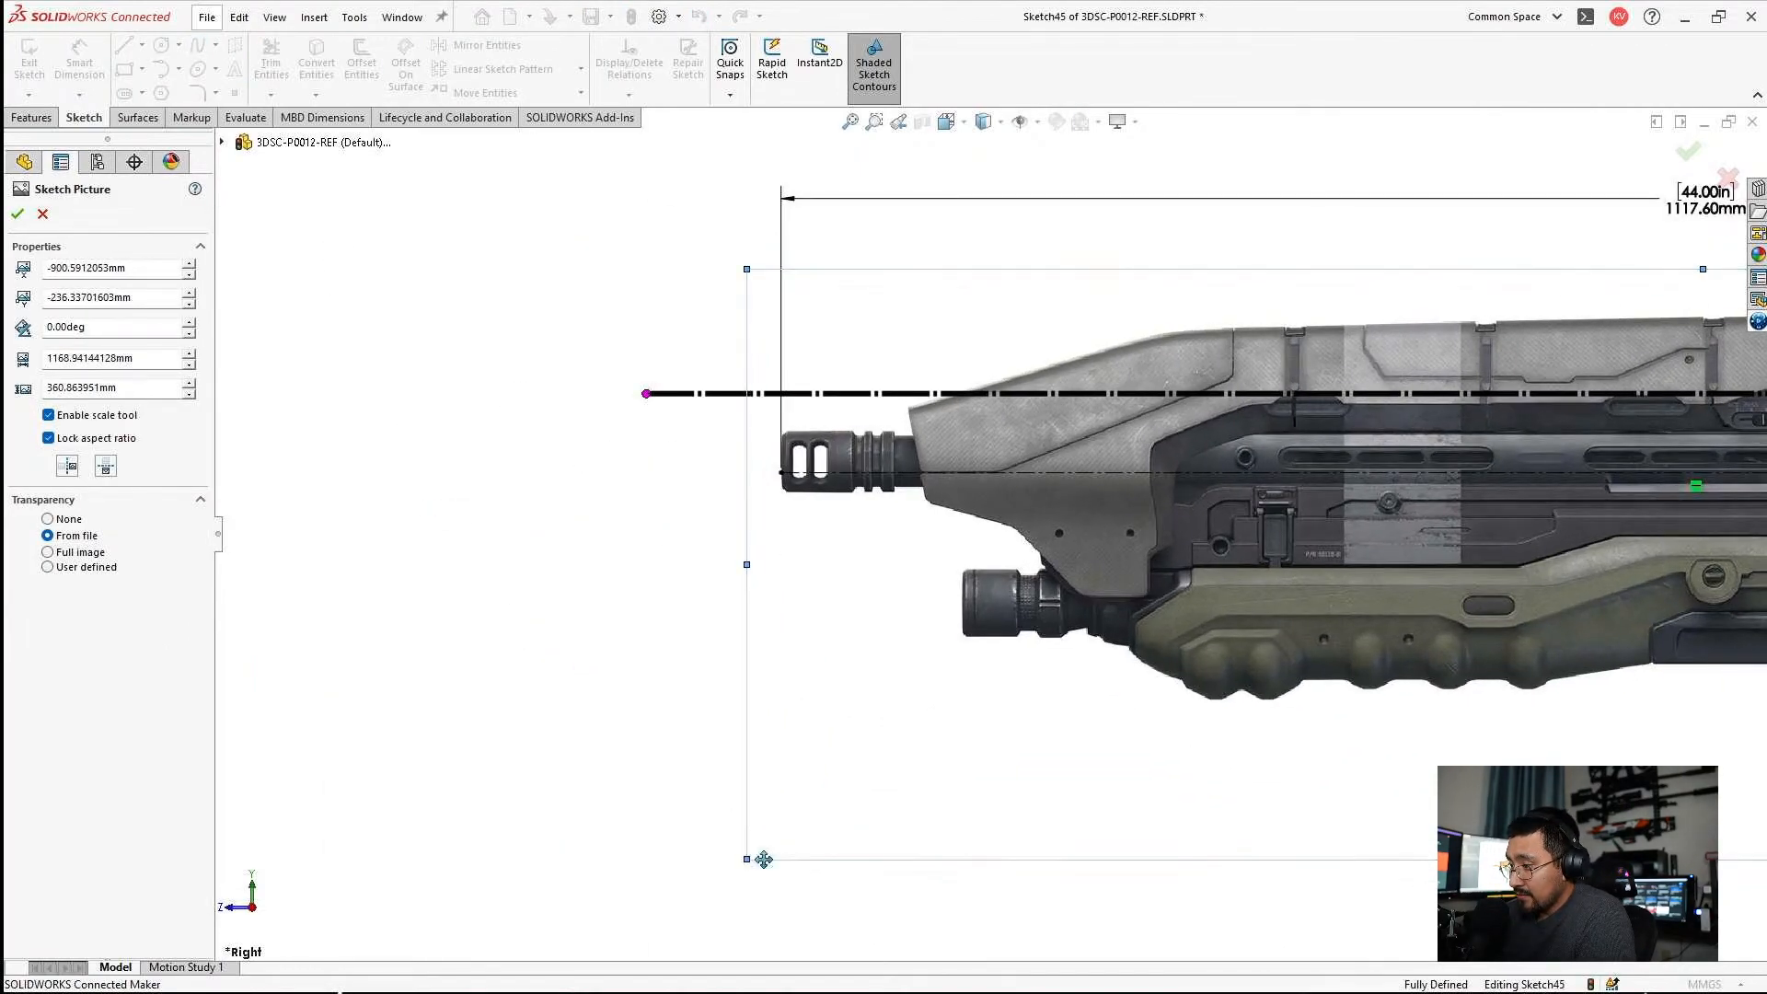
{"action": "key", "text": "Escape"}
Examine how the gearbox, its housing and the centerline line up with the barrel and stock of the resized rifle picture.
{"action": "scroll", "coordinate": [1352, 501], "scroll_direction": "up", "scroll_amount": 7}
{"action": "scroll", "coordinate": [1260, 526], "scroll_direction": "down", "scroll_amount": 8}
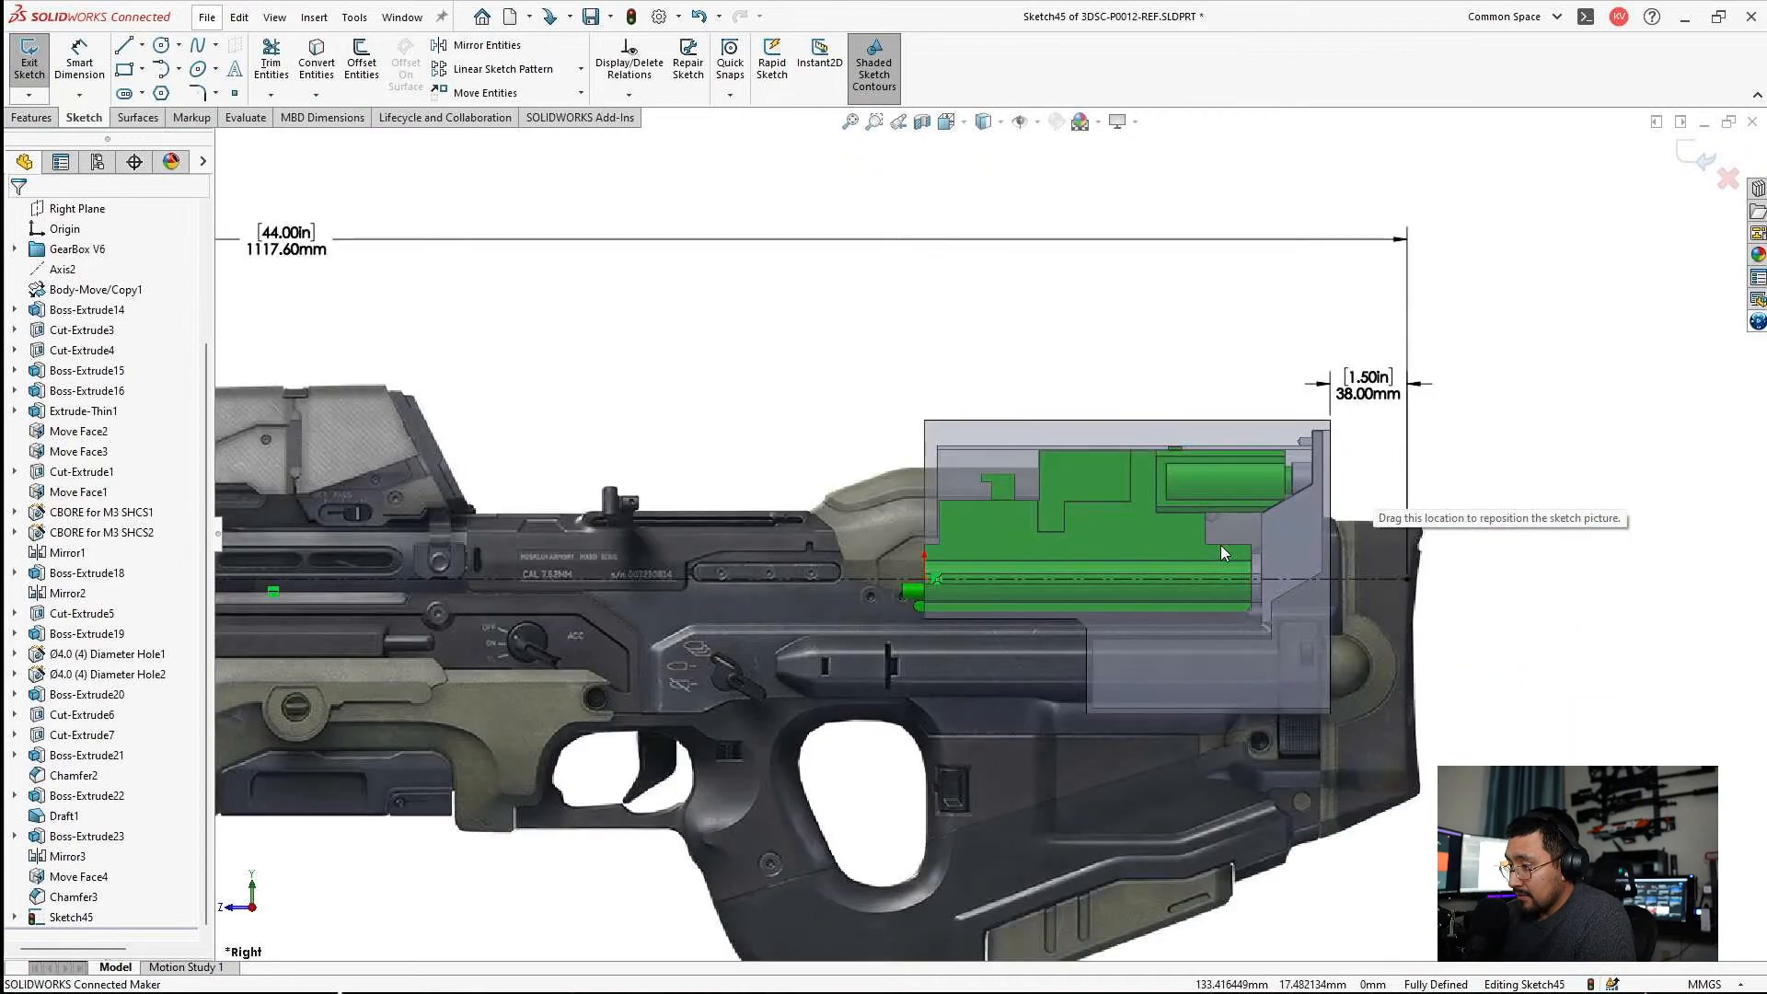
{"action": "scroll", "coordinate": [1221, 545], "scroll_direction": "up", "scroll_amount": 4}
{"action": "scroll", "coordinate": [697, 571], "scroll_direction": "down", "scroll_amount": 4}
{"action": "scroll", "coordinate": [791, 578], "scroll_direction": "up", "scroll_amount": 4}
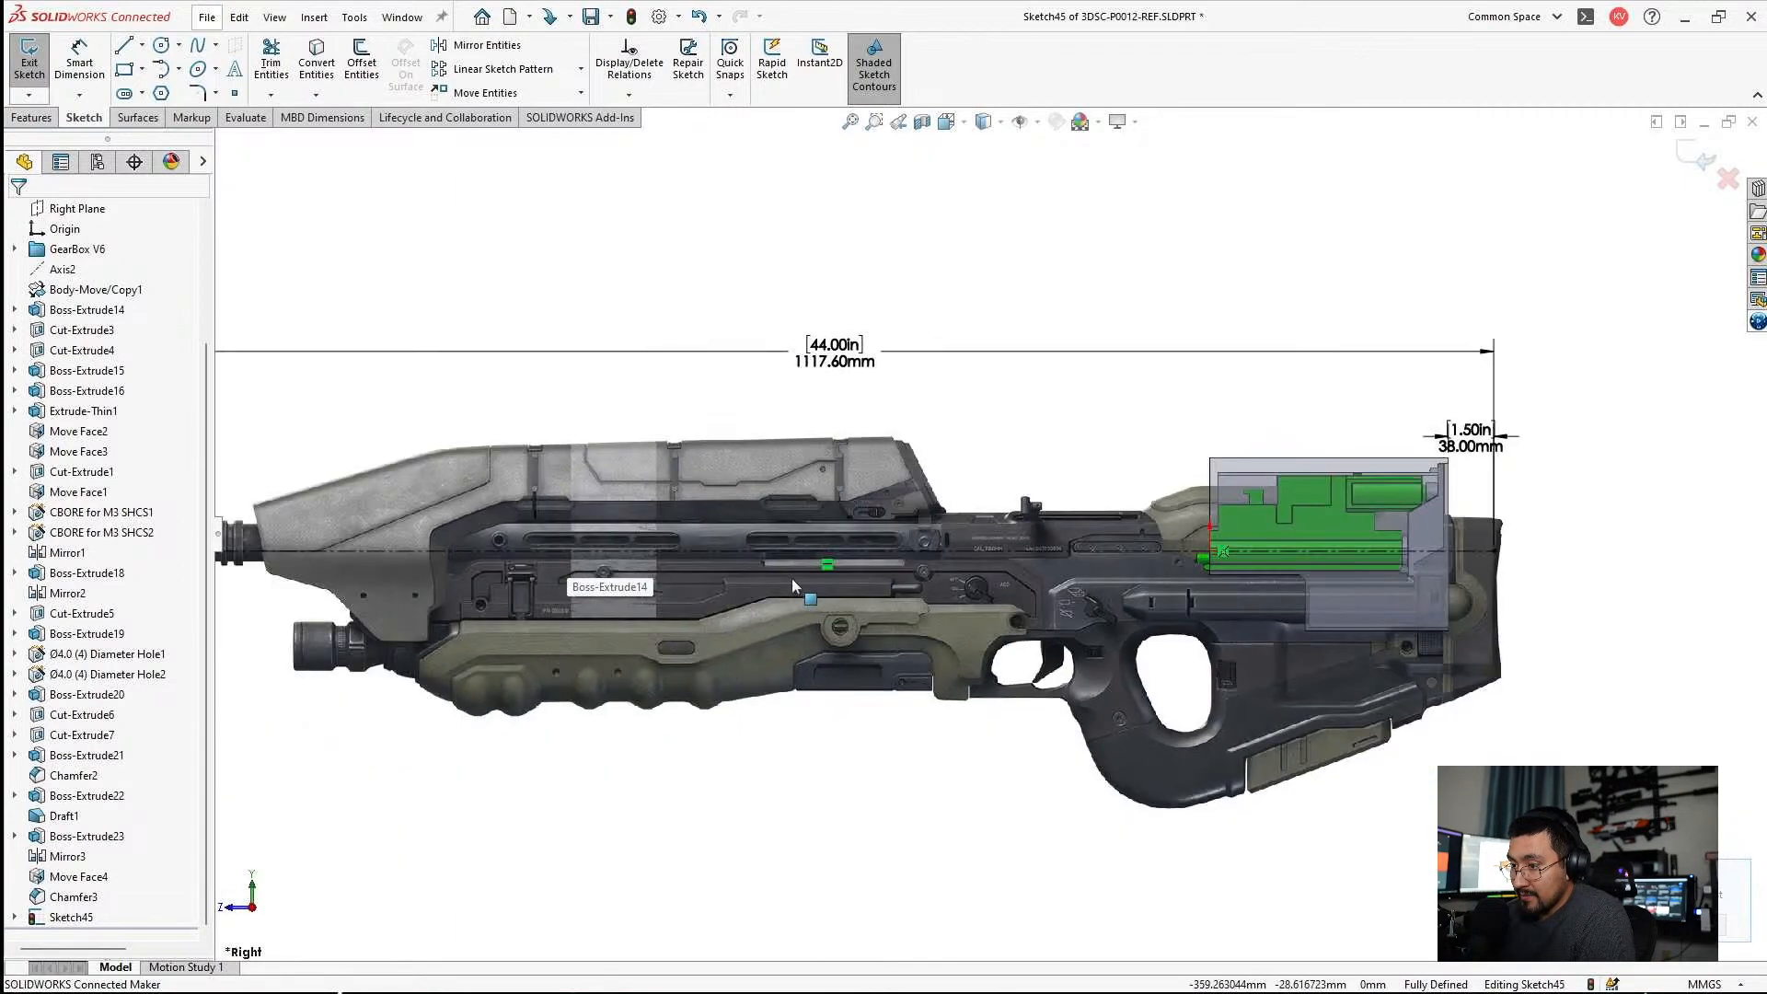
{"action": "scroll", "coordinate": [810, 574], "scroll_direction": "down", "scroll_amount": 2}
{"action": "scroll", "coordinate": [821, 570], "scroll_direction": "up", "scroll_amount": 2}
{"action": "scroll", "coordinate": [755, 561], "scroll_direction": "down", "scroll_amount": 3}
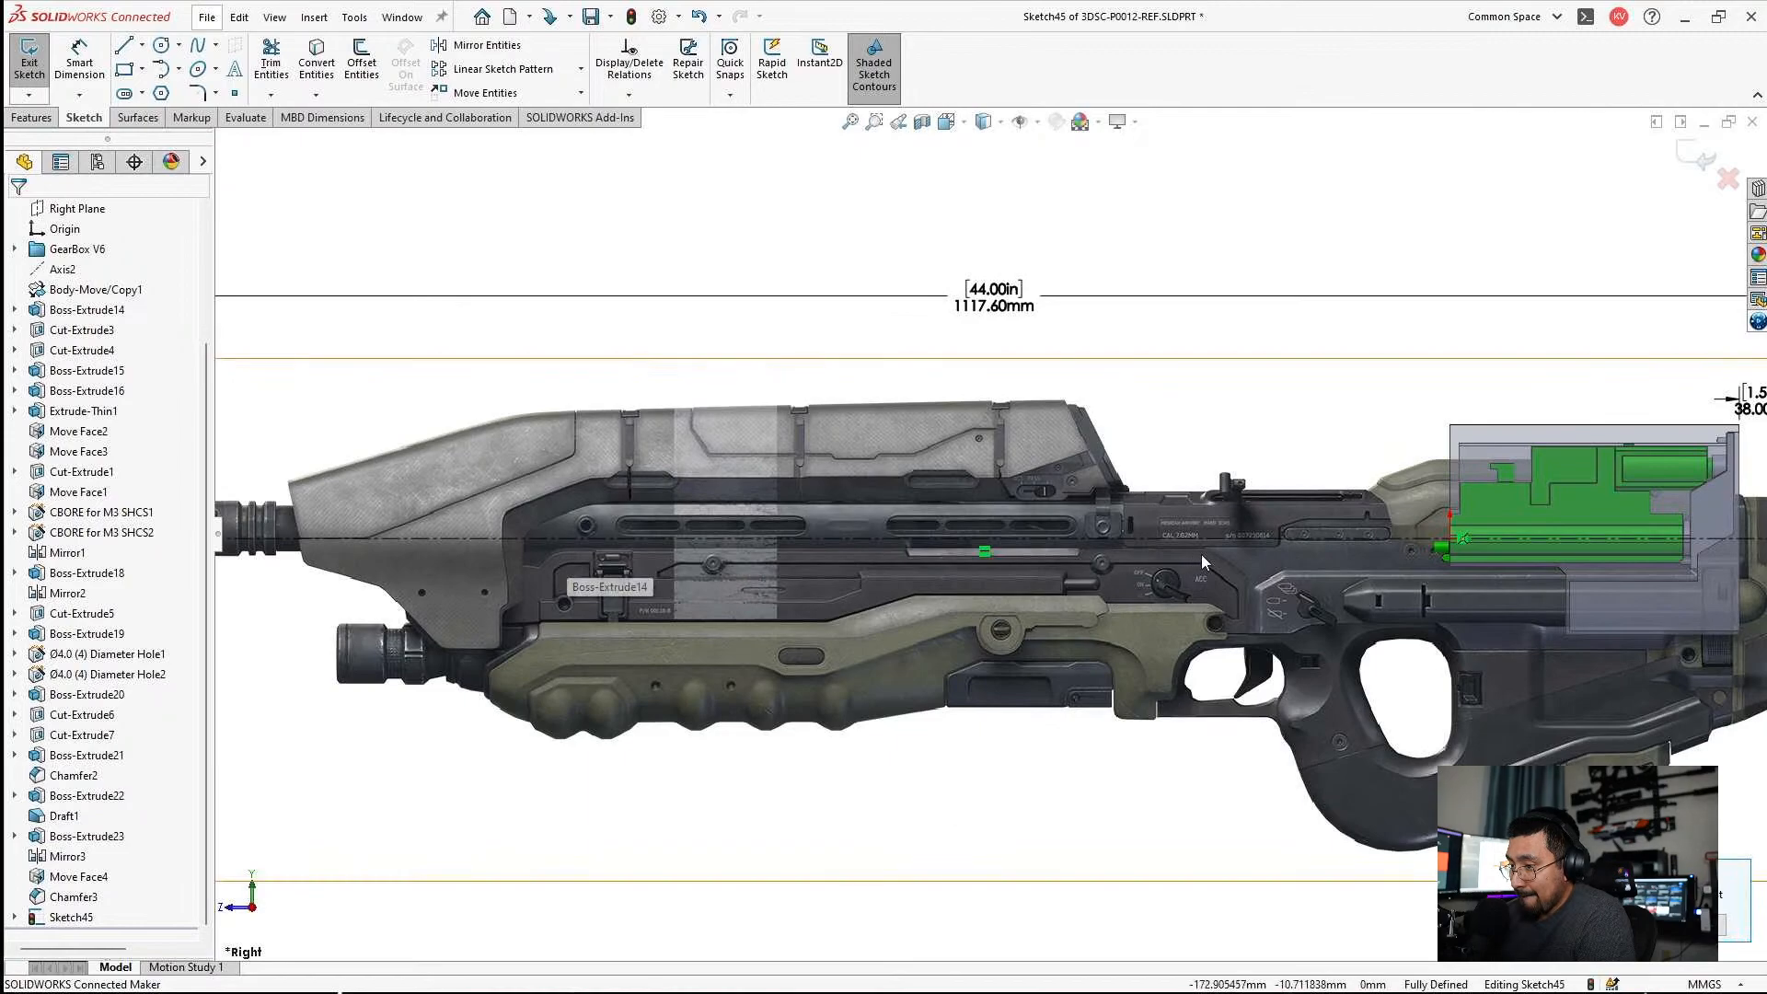
{"action": "left_click", "coordinate": [1256, 540]}
{"action": "scroll", "coordinate": [1261, 543], "scroll_direction": "up", "scroll_amount": 2}
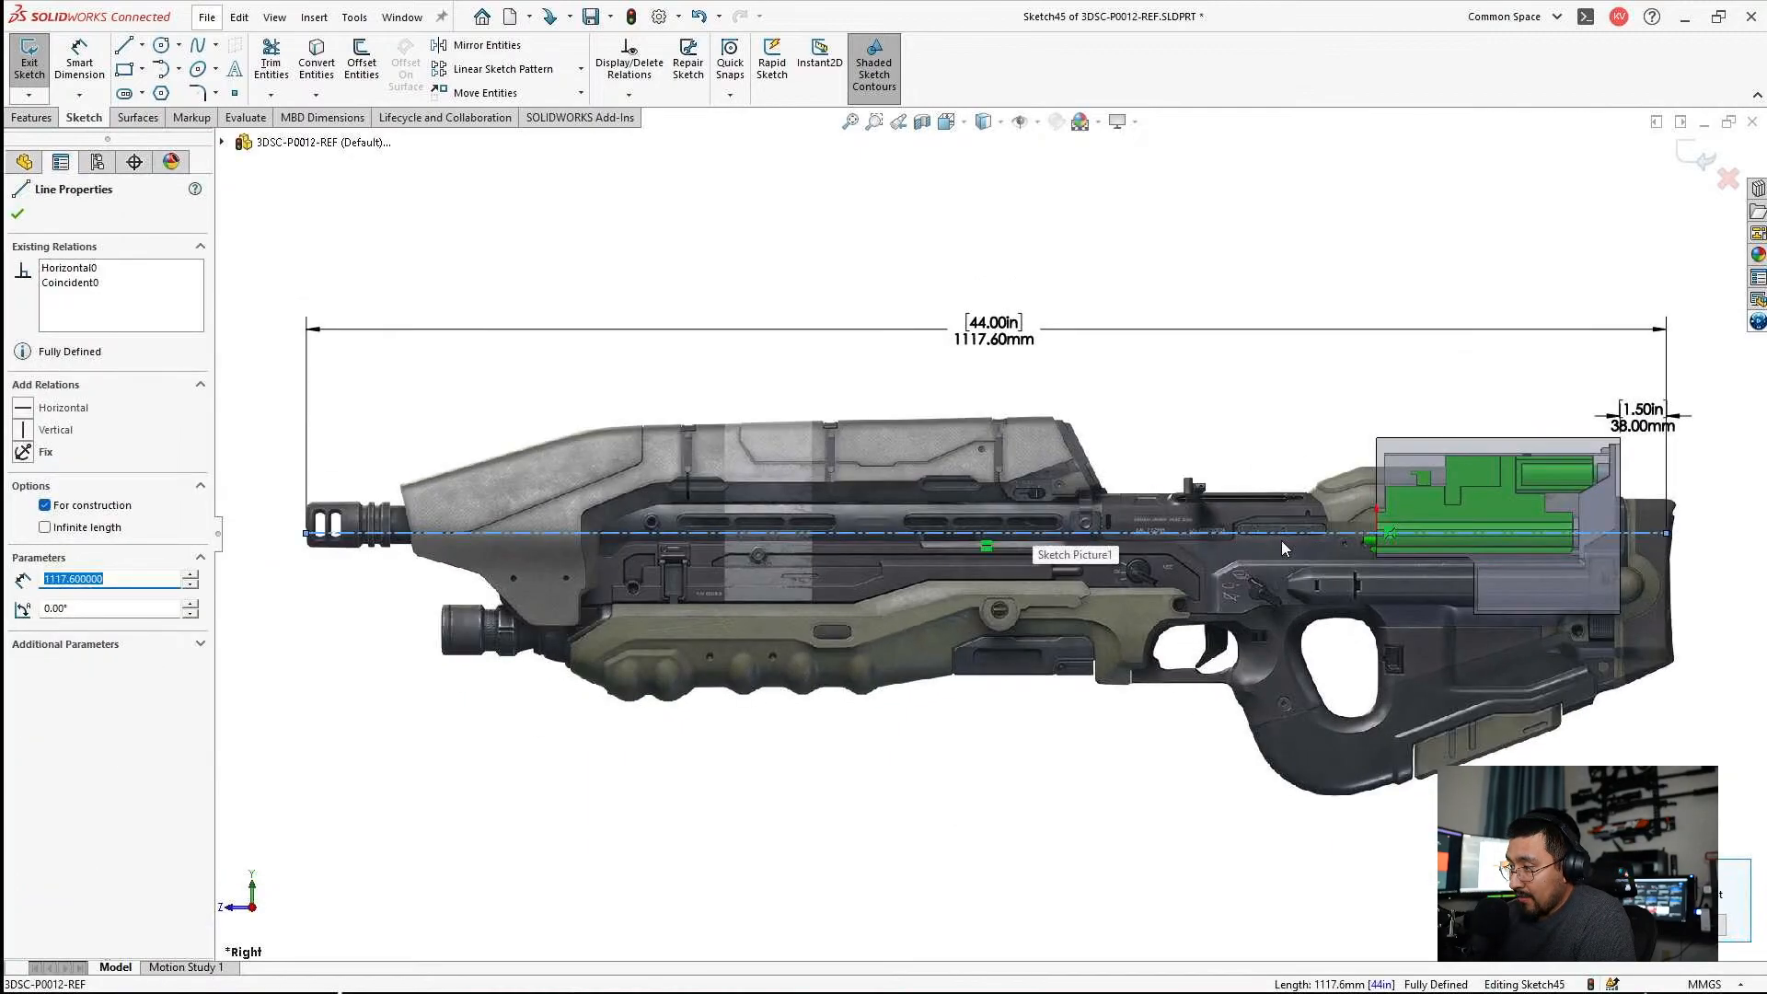
{"action": "key", "text": "Escape"}
{"action": "scroll", "coordinate": [1284, 541], "scroll_direction": "down", "scroll_amount": 5}
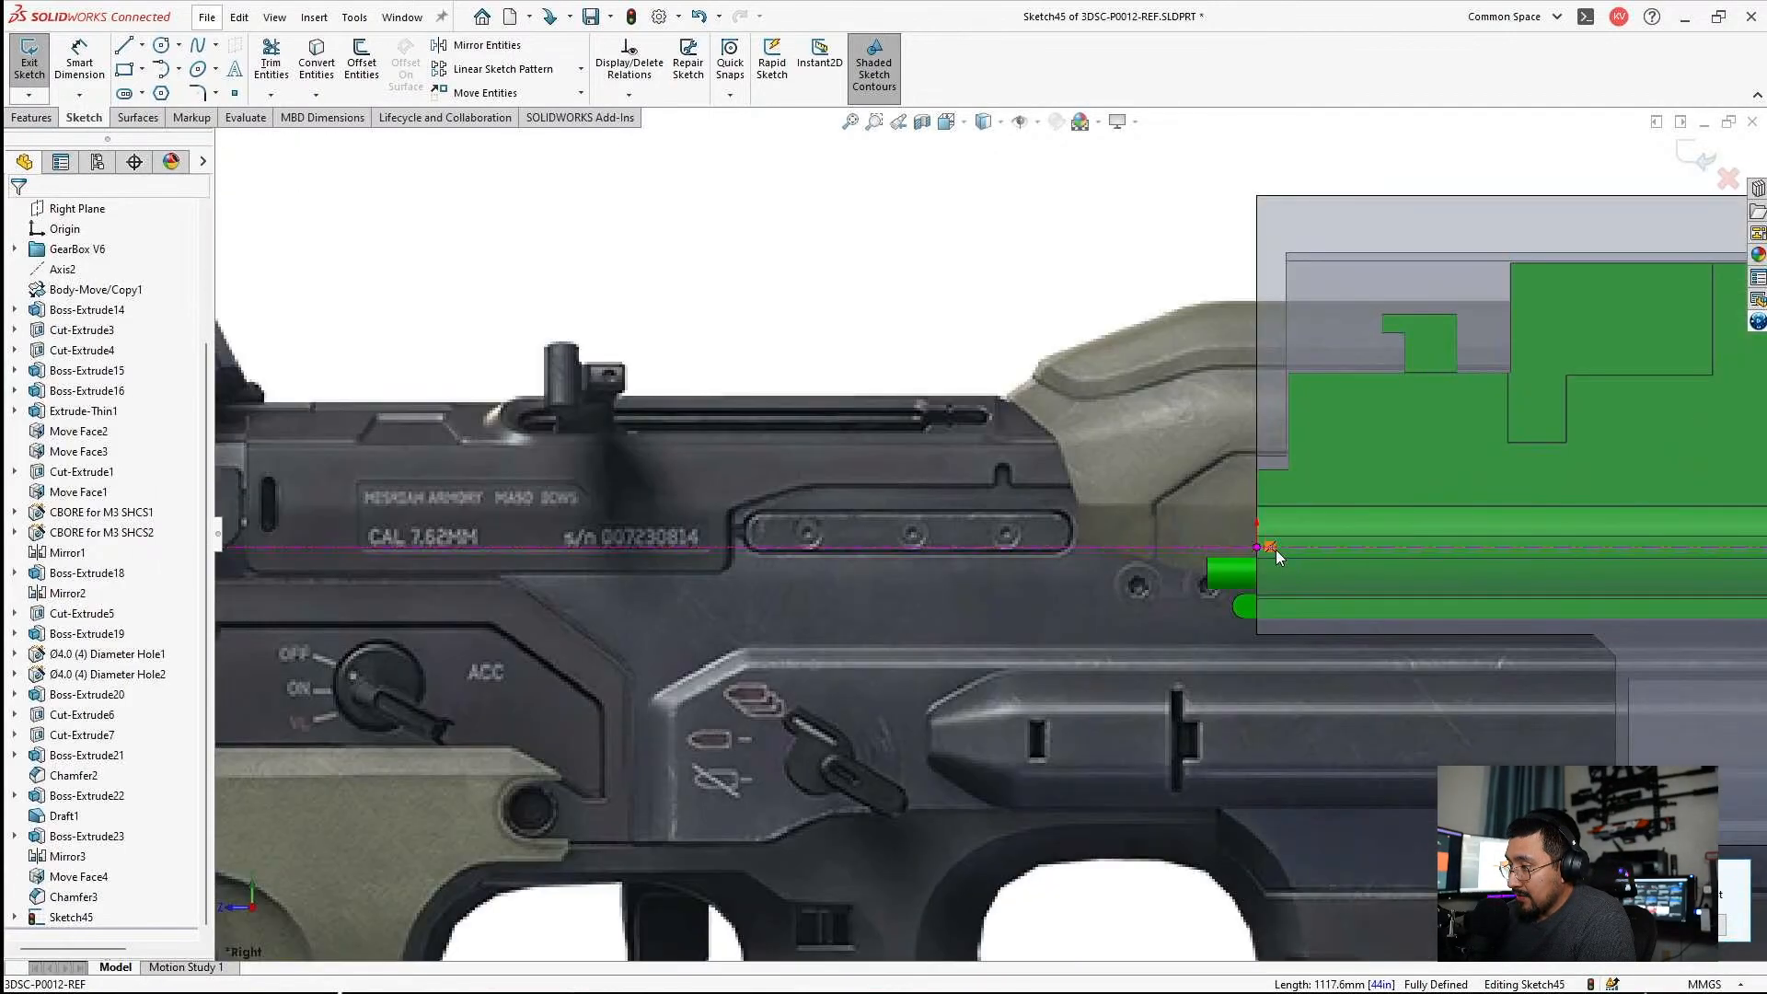
Place a sketch point at the midpoint of the small green cylinder's front edge and make it coincident with the horizontal centerline.
{"action": "scroll", "coordinate": [1261, 560], "scroll_direction": "down", "scroll_amount": 4}
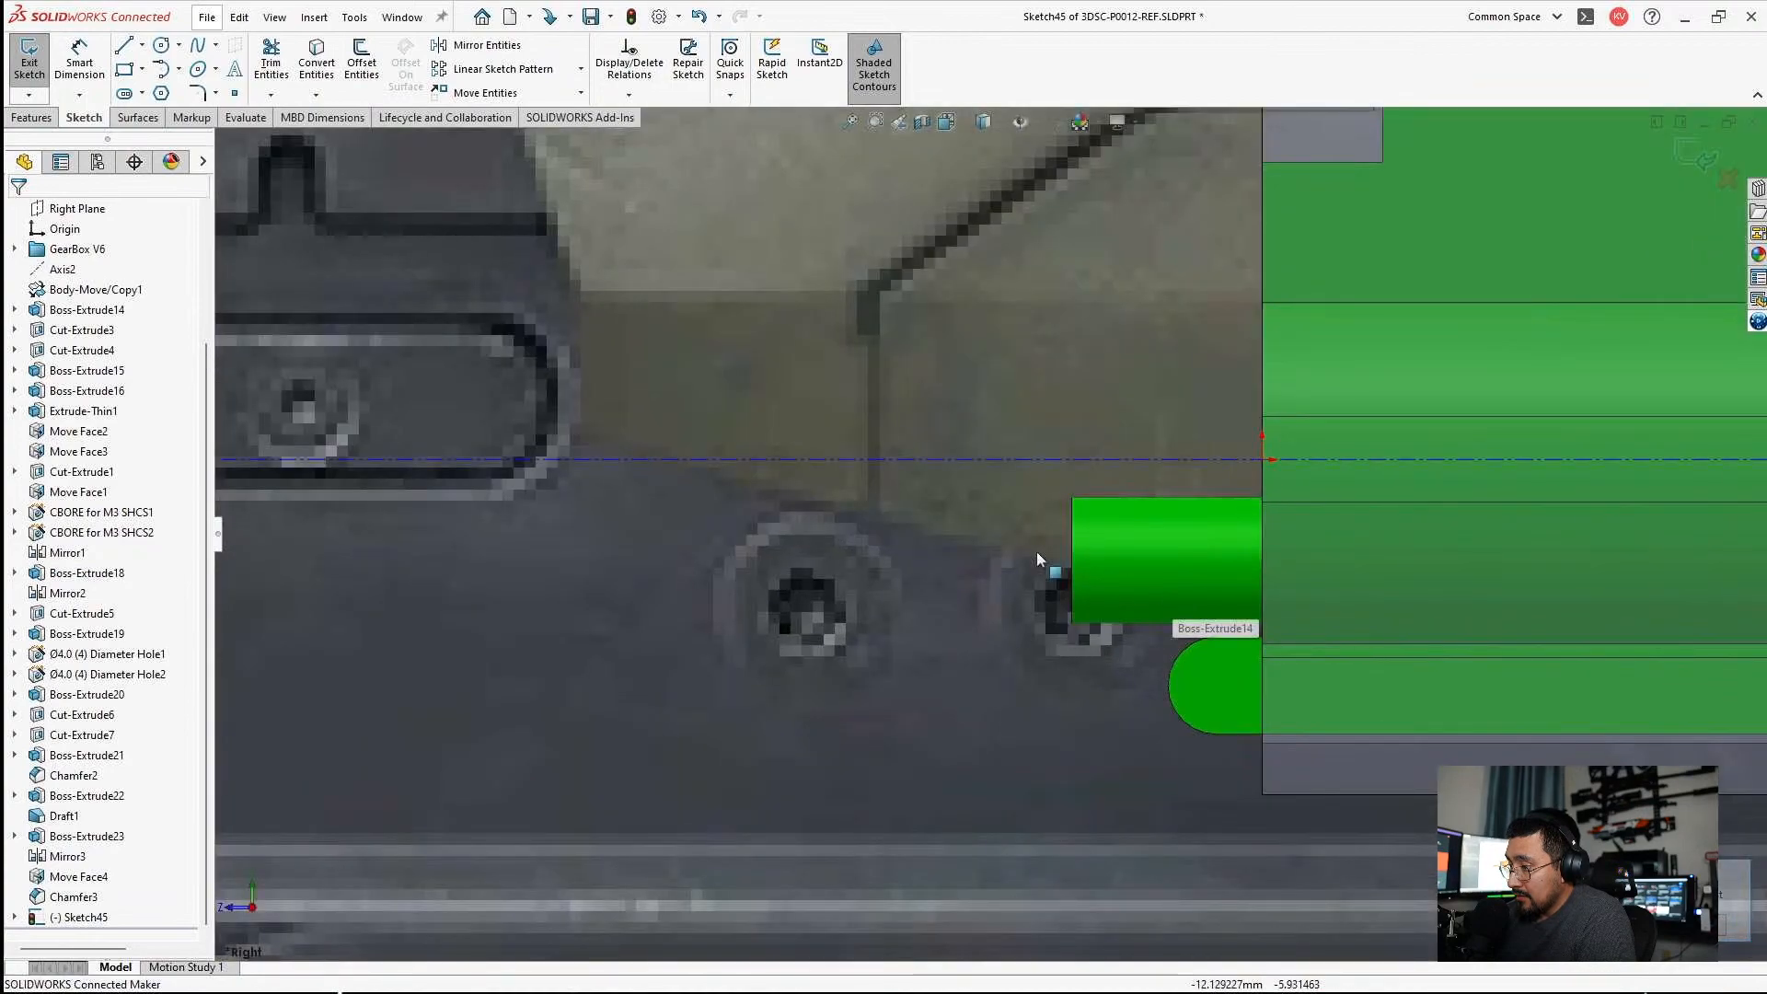
{"action": "left_click", "coordinate": [235, 93]}
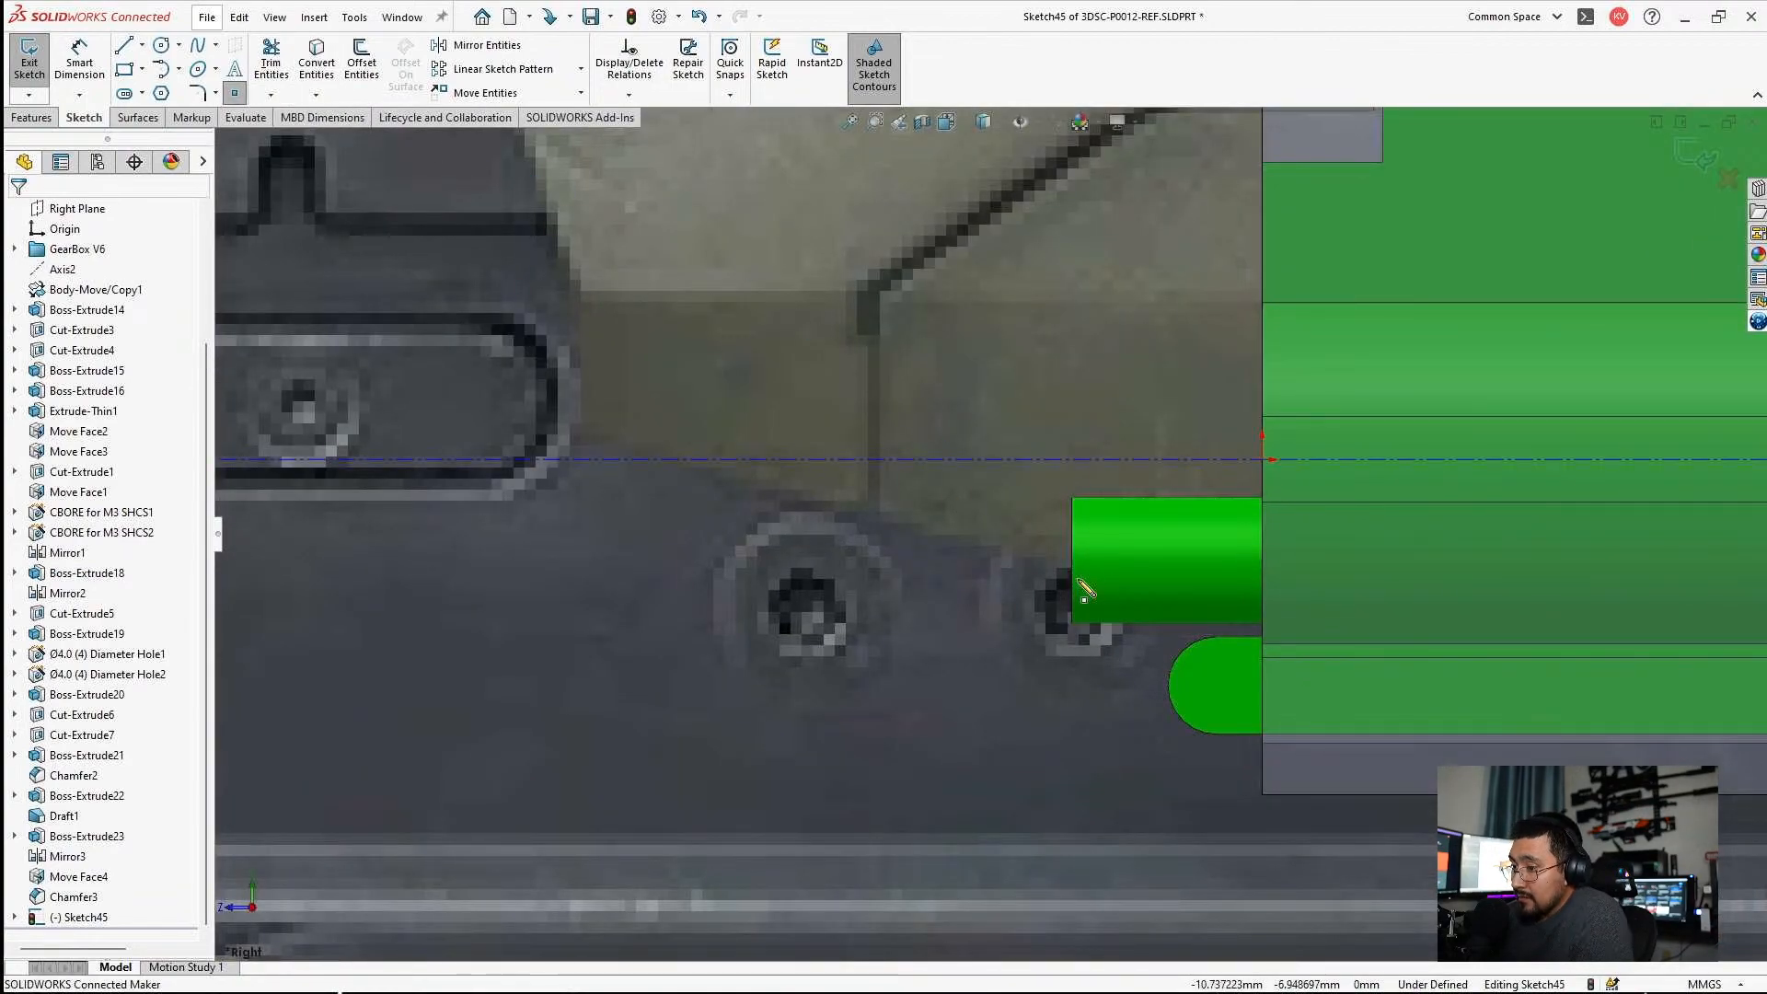
{"action": "left_click", "coordinate": [1092, 581]}
{"action": "key", "text": "Escape"}
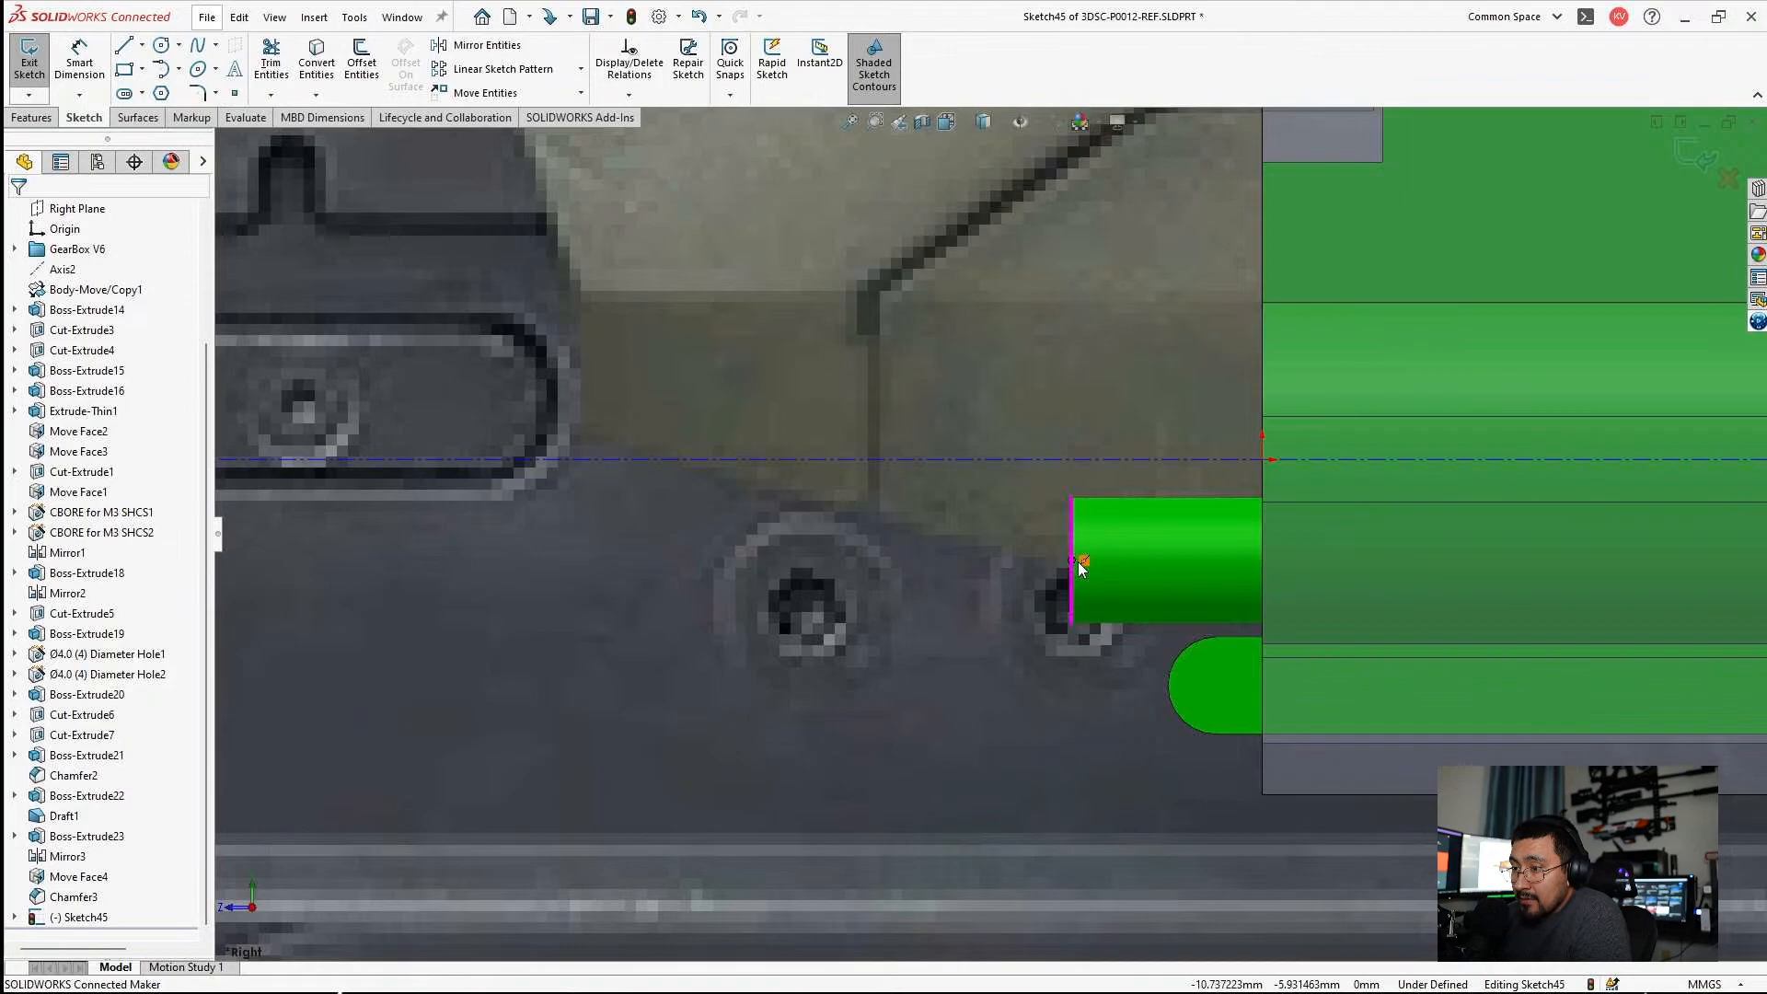
{"action": "left_click", "coordinate": [1073, 559]}
{"action": "left_click", "coordinate": [1047, 459], "text": "ctrl"}
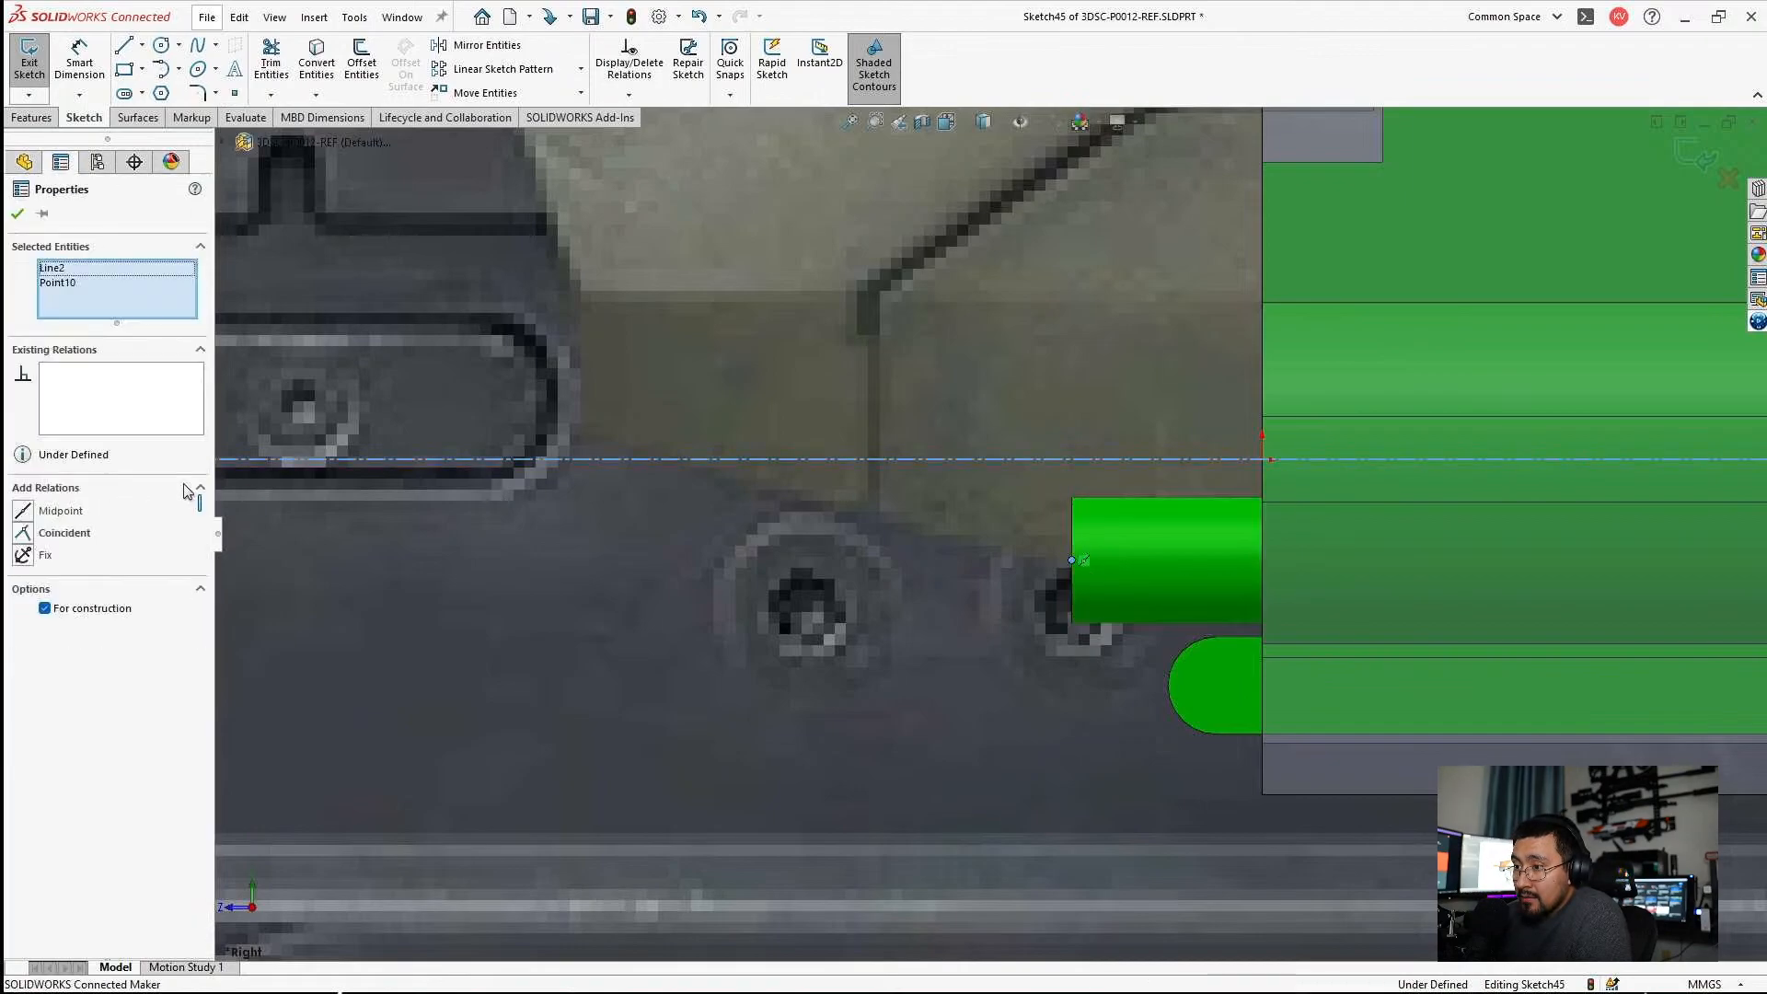
{"action": "left_click", "coordinate": [64, 538]}
Examine how the repositioned centerline and the rifle picture line up from the muzzle to the gearbox housing and stock.
{"action": "scroll", "coordinate": [1103, 610], "scroll_direction": "up", "scroll_amount": 10}
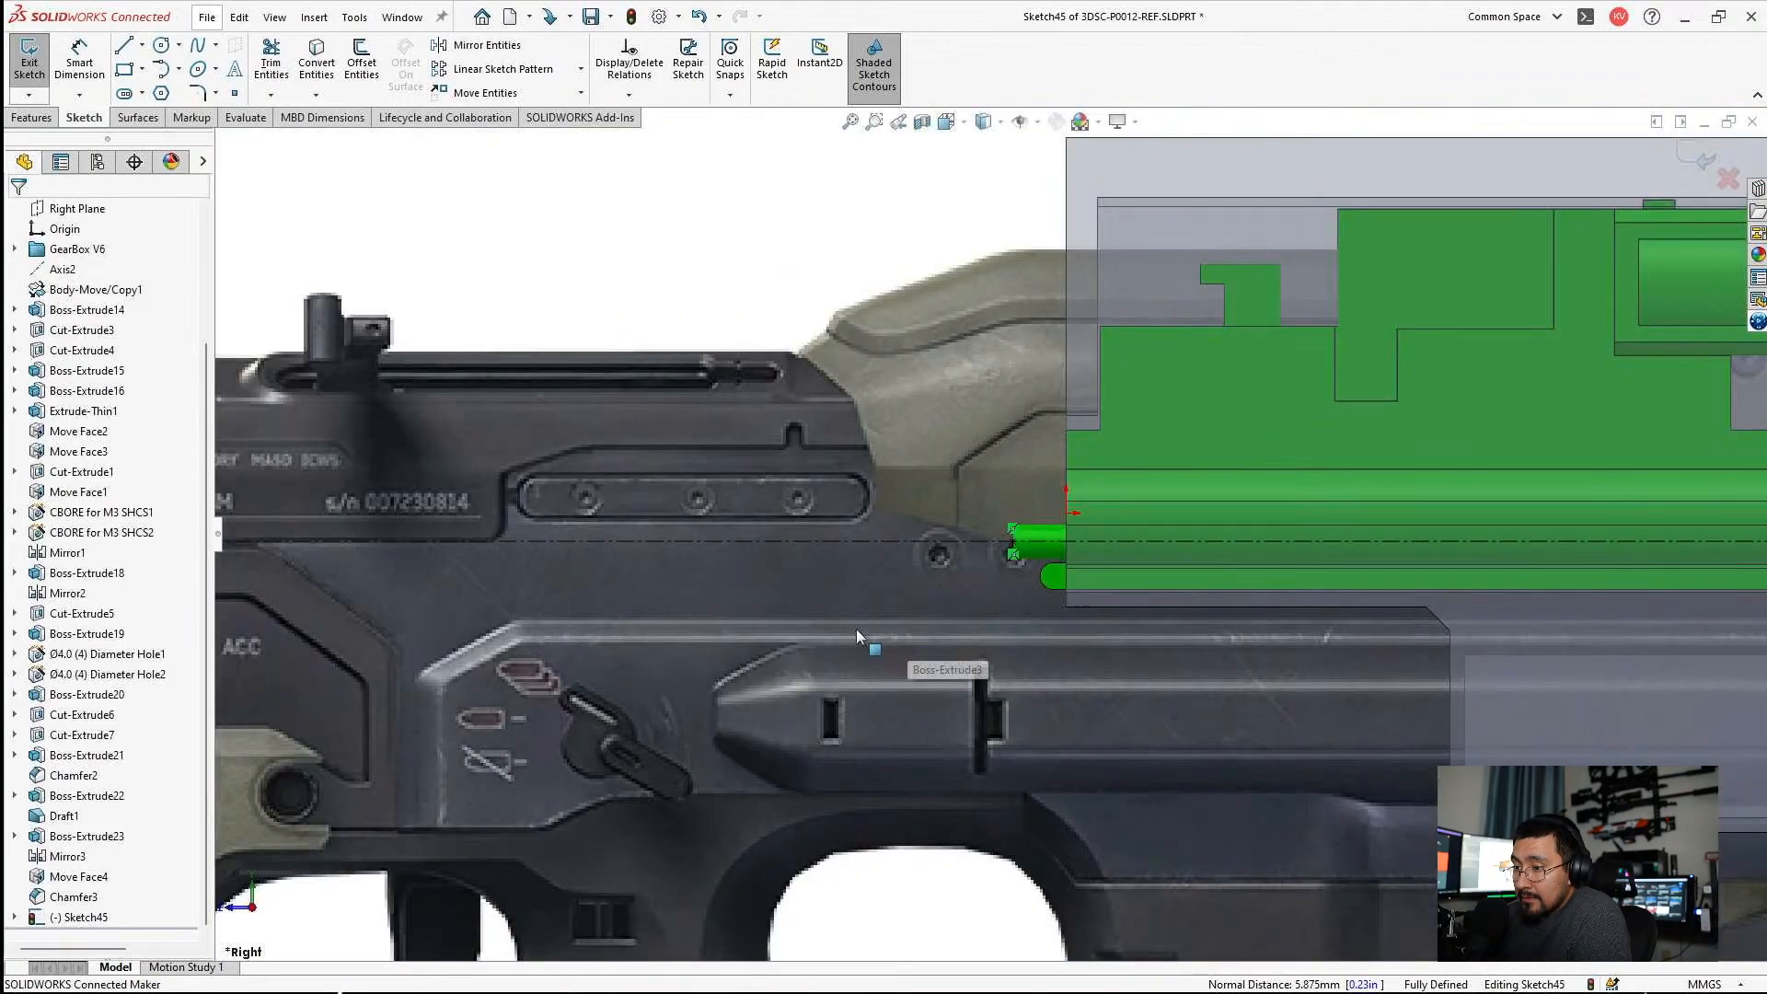
{"action": "scroll", "coordinate": [553, 552], "scroll_direction": "down", "scroll_amount": 3}
{"action": "scroll", "coordinate": [615, 556], "scroll_direction": "up", "scroll_amount": 4}
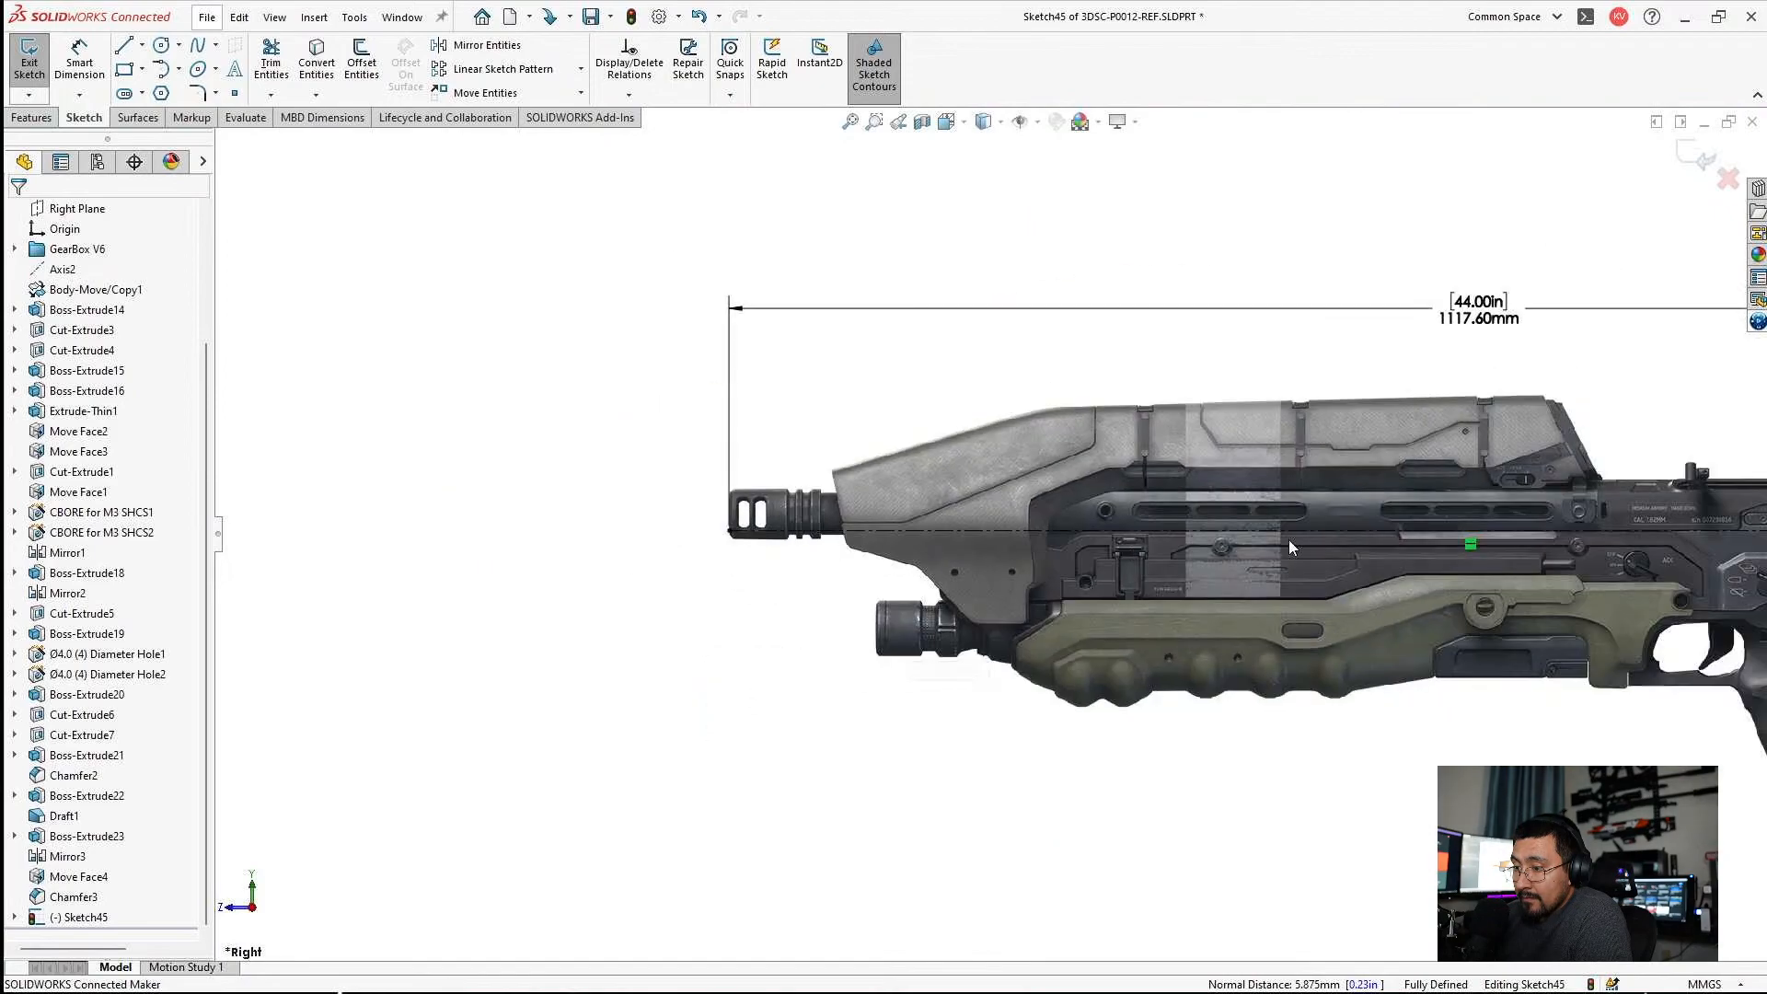
{"action": "scroll", "coordinate": [1335, 534], "scroll_direction": "down", "scroll_amount": 2}
{"action": "scroll", "coordinate": [1456, 529], "scroll_direction": "down", "scroll_amount": 3}
{"action": "scroll", "coordinate": [1360, 493], "scroll_direction": "down", "scroll_amount": 2}
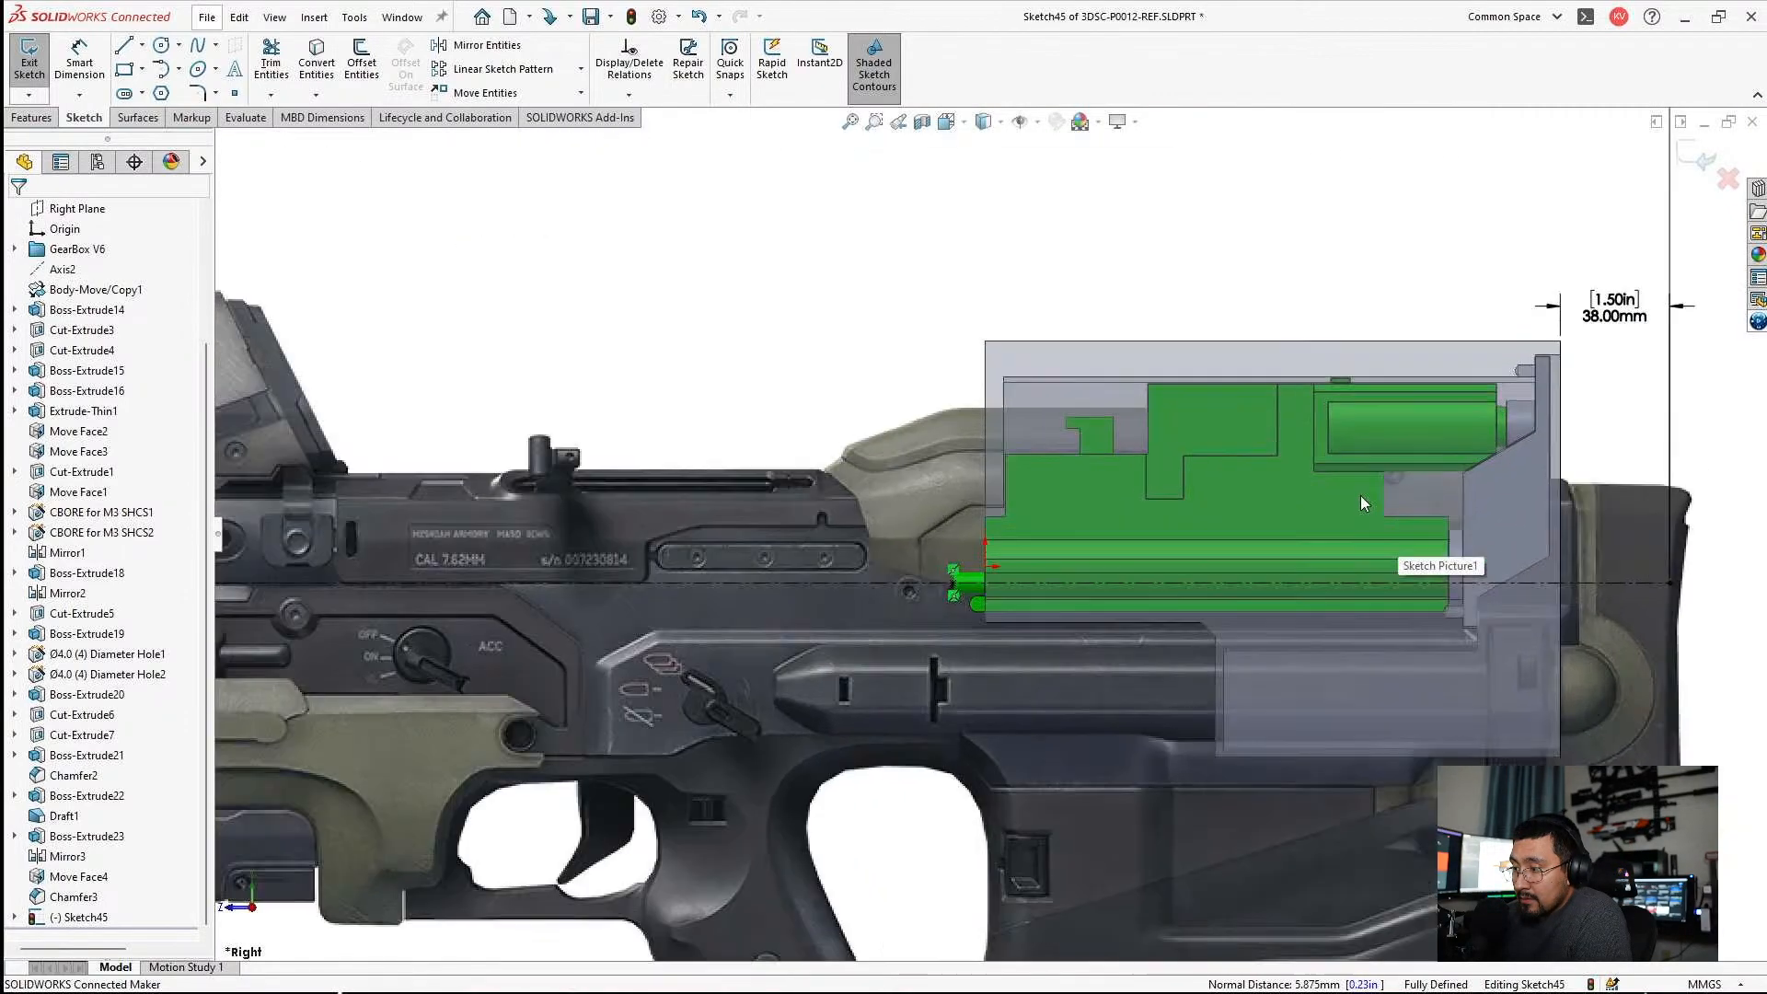
{"action": "scroll", "coordinate": [1361, 497], "scroll_direction": "up", "scroll_amount": 1}
{"action": "scroll", "coordinate": [1443, 505], "scroll_direction": "down", "scroll_amount": 3}
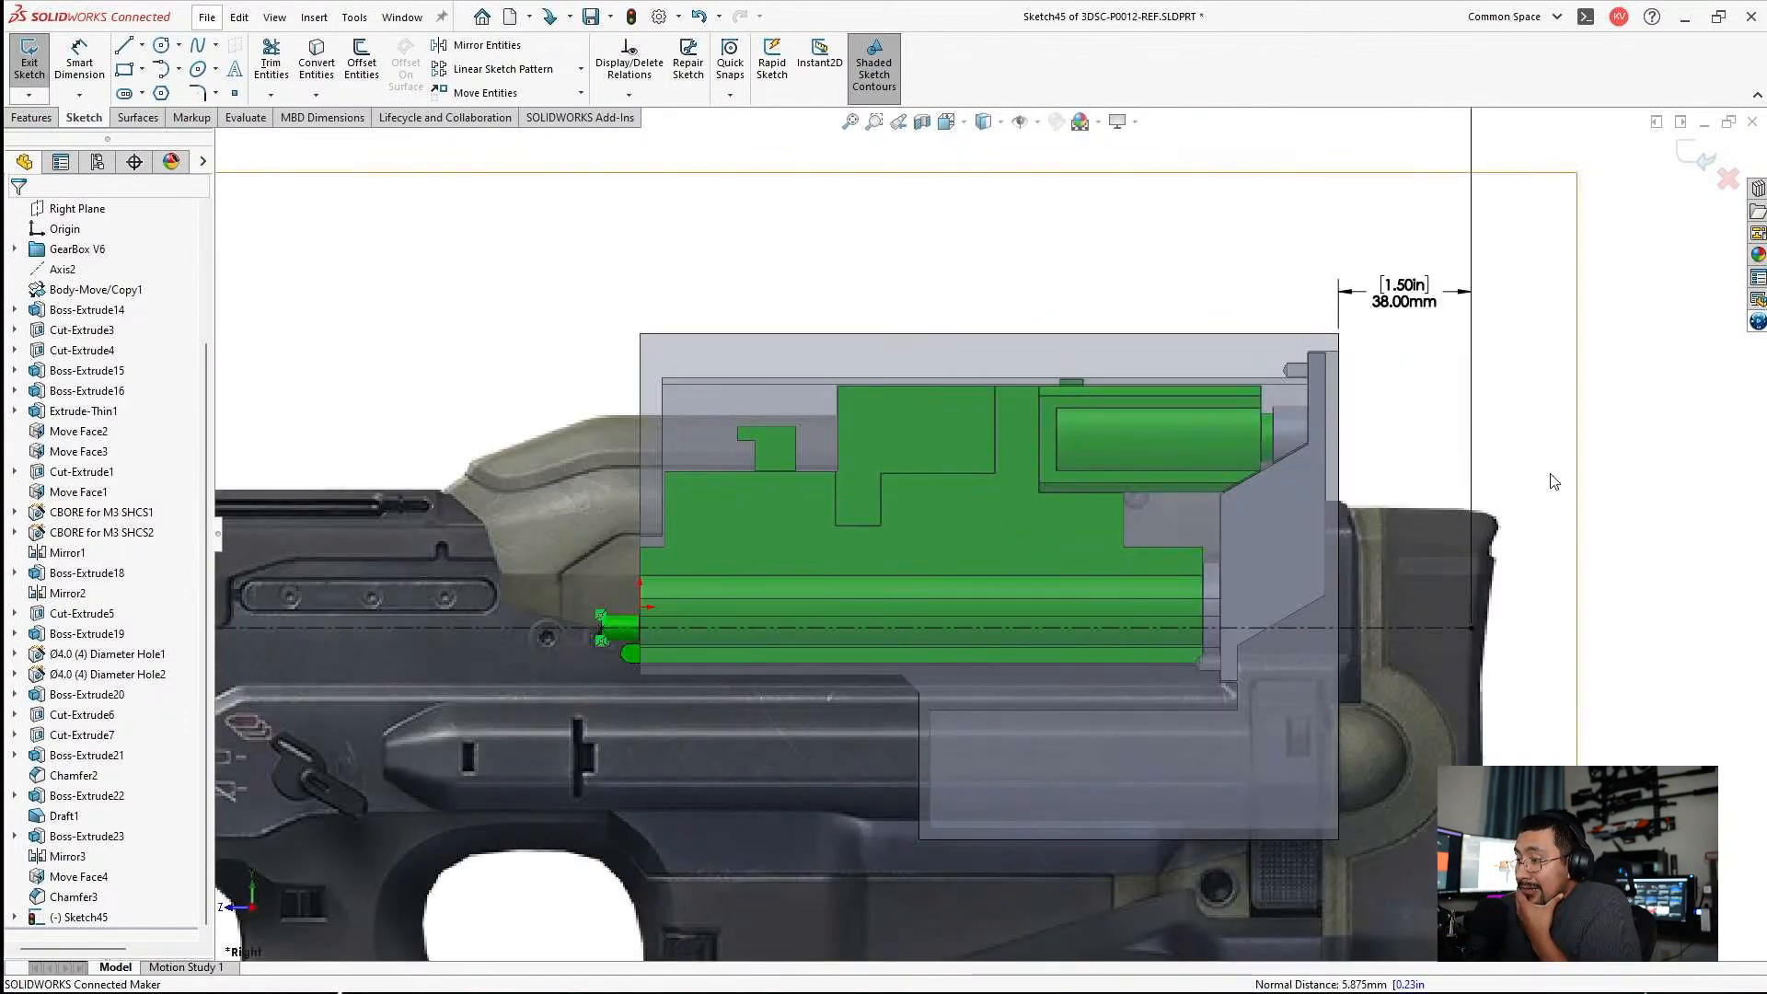
{"action": "scroll", "coordinate": [1336, 519], "scroll_direction": "up", "scroll_amount": 3}
{"action": "scroll", "coordinate": [1340, 526], "scroll_direction": "down", "scroll_amount": 2}
{"action": "scroll", "coordinate": [1012, 552], "scroll_direction": "up", "scroll_amount": 3}
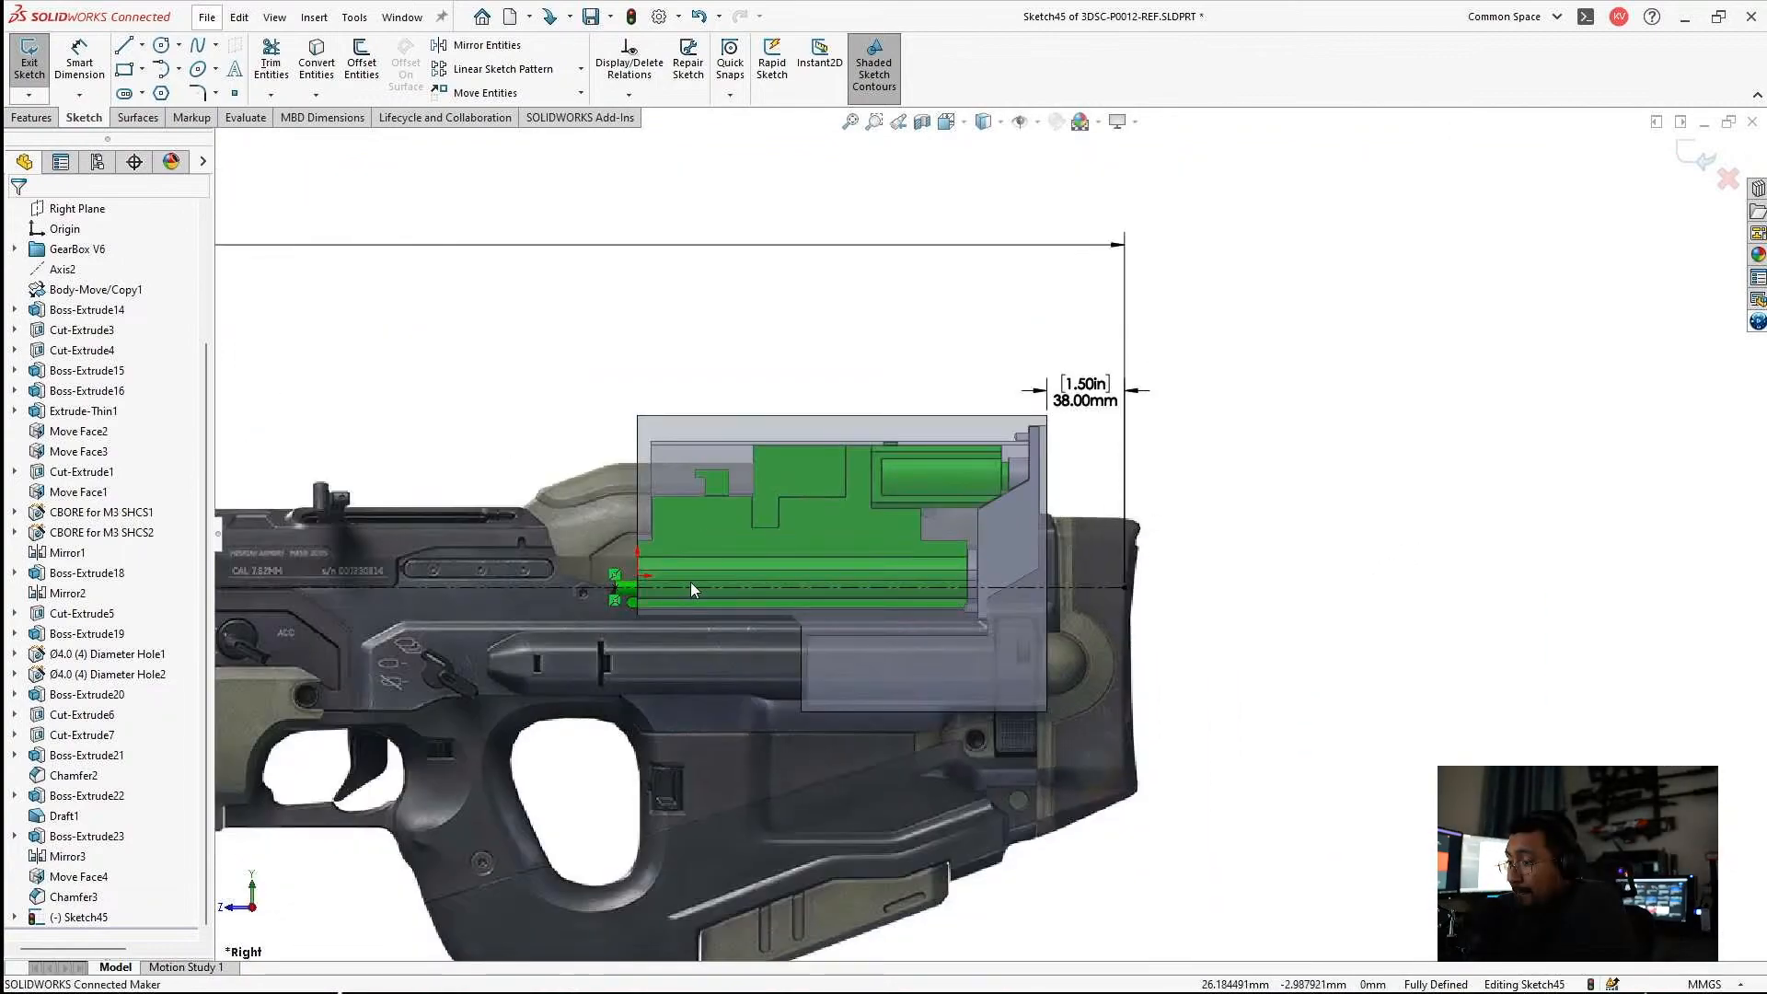
Exit the sketch and change the transparency of all three solid bodies so the rifle picture shows through.
{"action": "scroll", "coordinate": [175, 315], "scroll_direction": "up", "scroll_amount": 3}
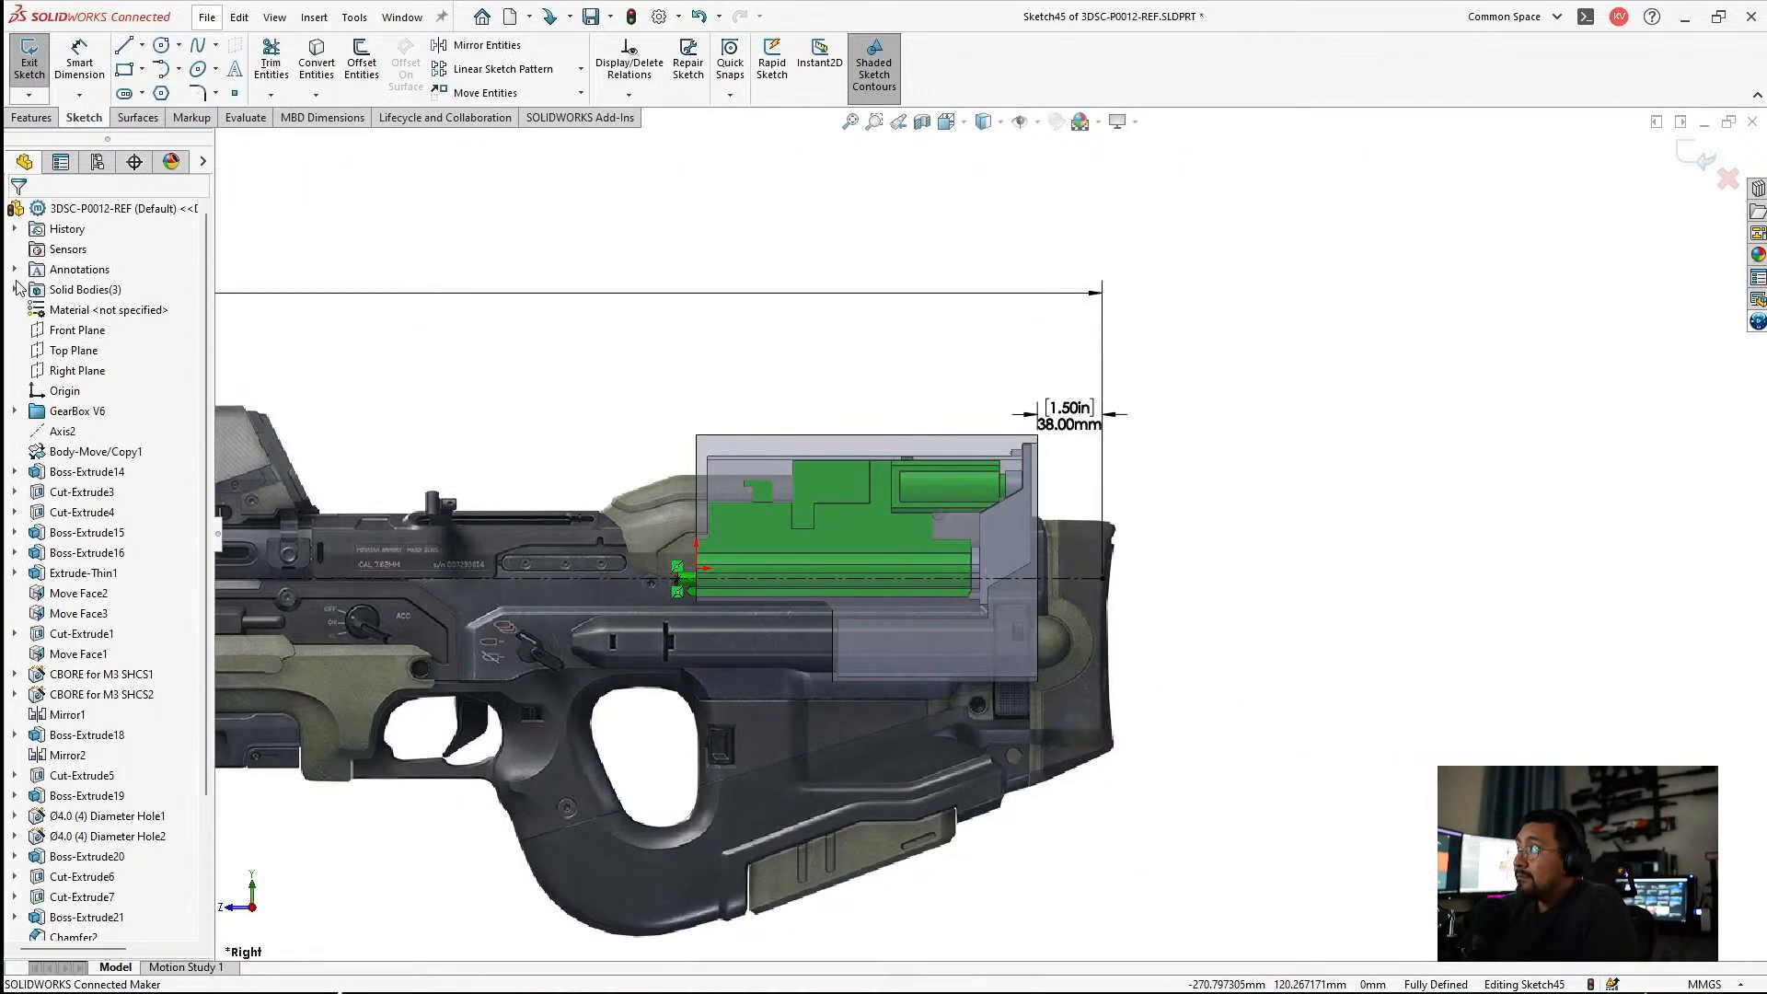
{"action": "left_click", "coordinate": [15, 289]}
{"action": "right_click", "coordinate": [79, 291]}
{"action": "left_click", "coordinate": [29, 57]}
{"action": "left_click", "coordinate": [85, 309]}
{"action": "left_click", "coordinate": [83, 330], "text": "ctrl"}
{"action": "right_click", "coordinate": [77, 350]}
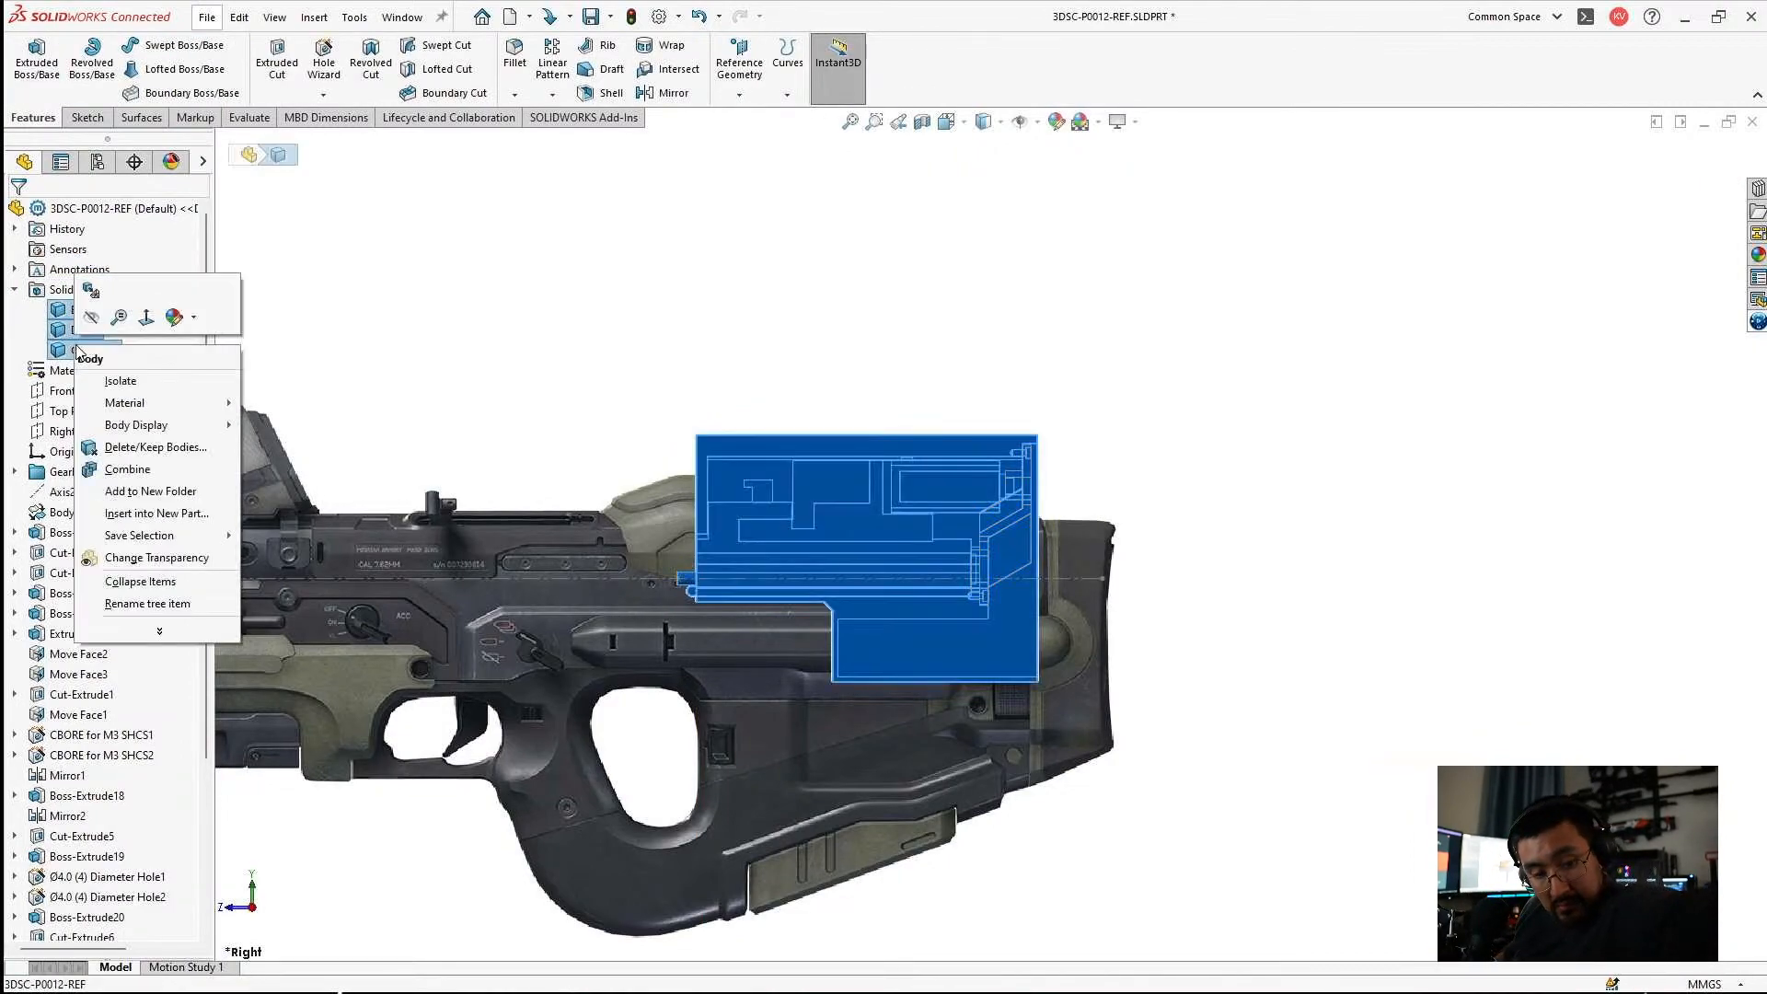
{"action": "left_click", "coordinate": [143, 560]}
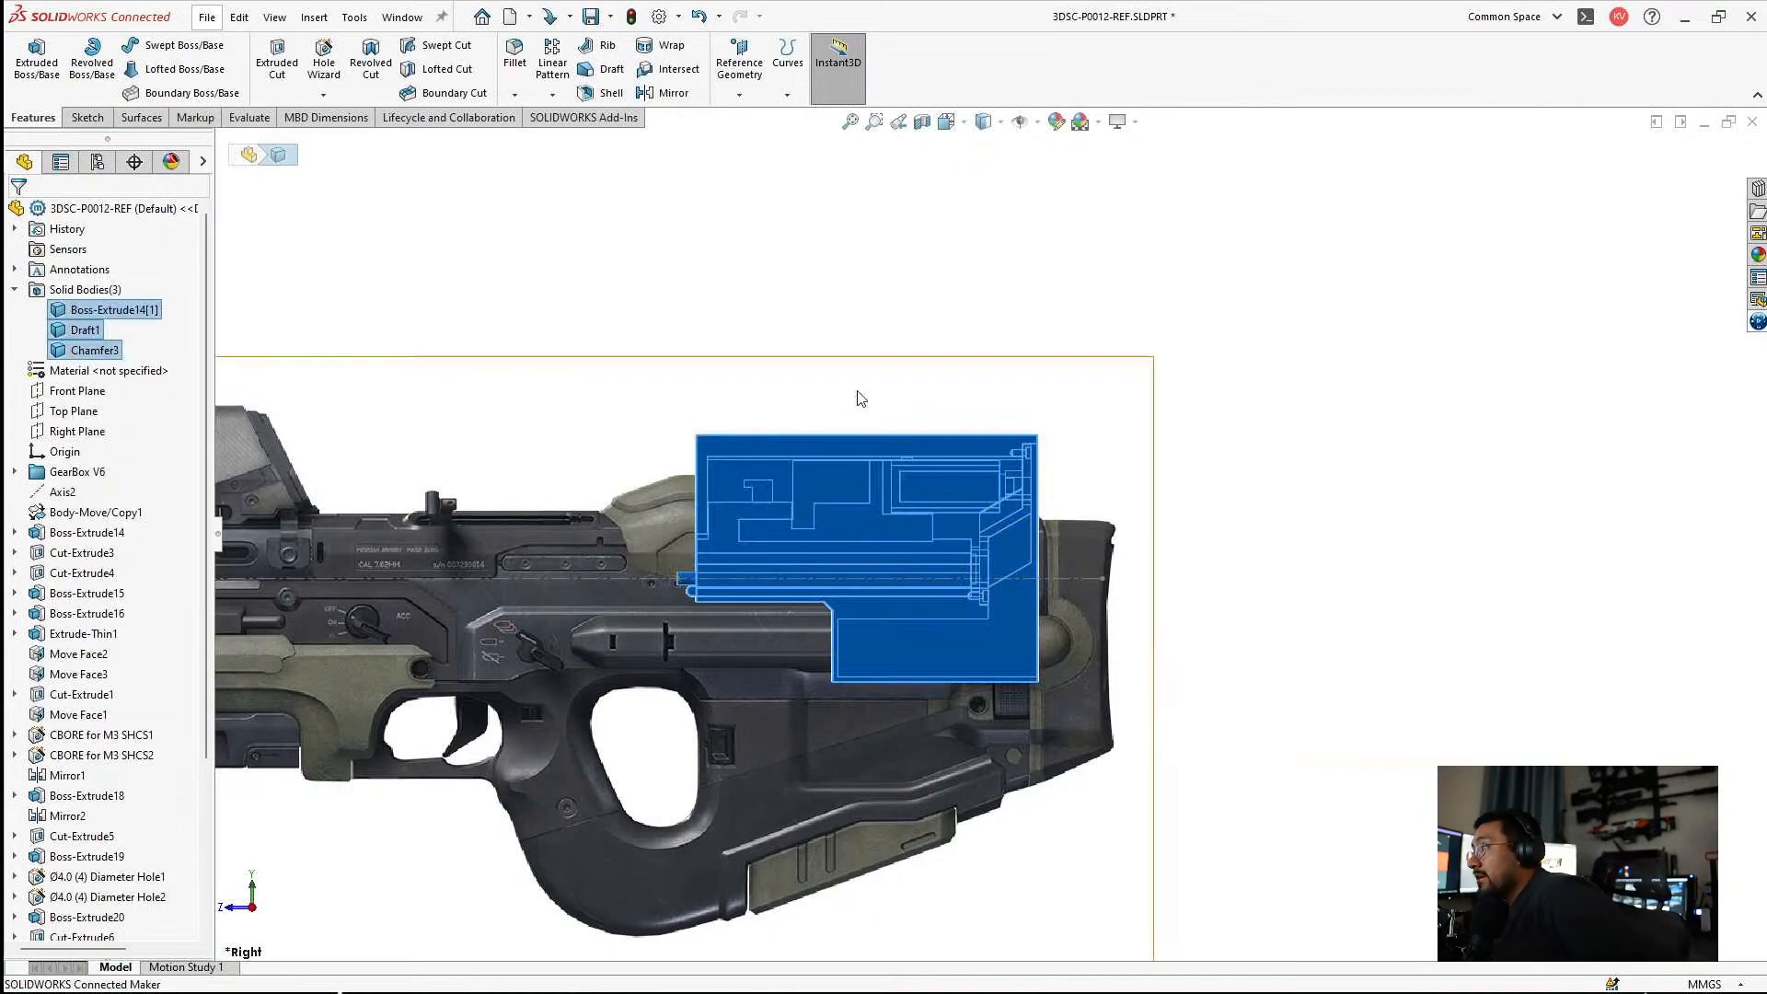
Check the housing's rear end against the stock through the transparent bodies and save the 3DSC-P0012-REF part.
{"action": "scroll", "coordinate": [1007, 506], "scroll_direction": "down", "scroll_amount": 5}
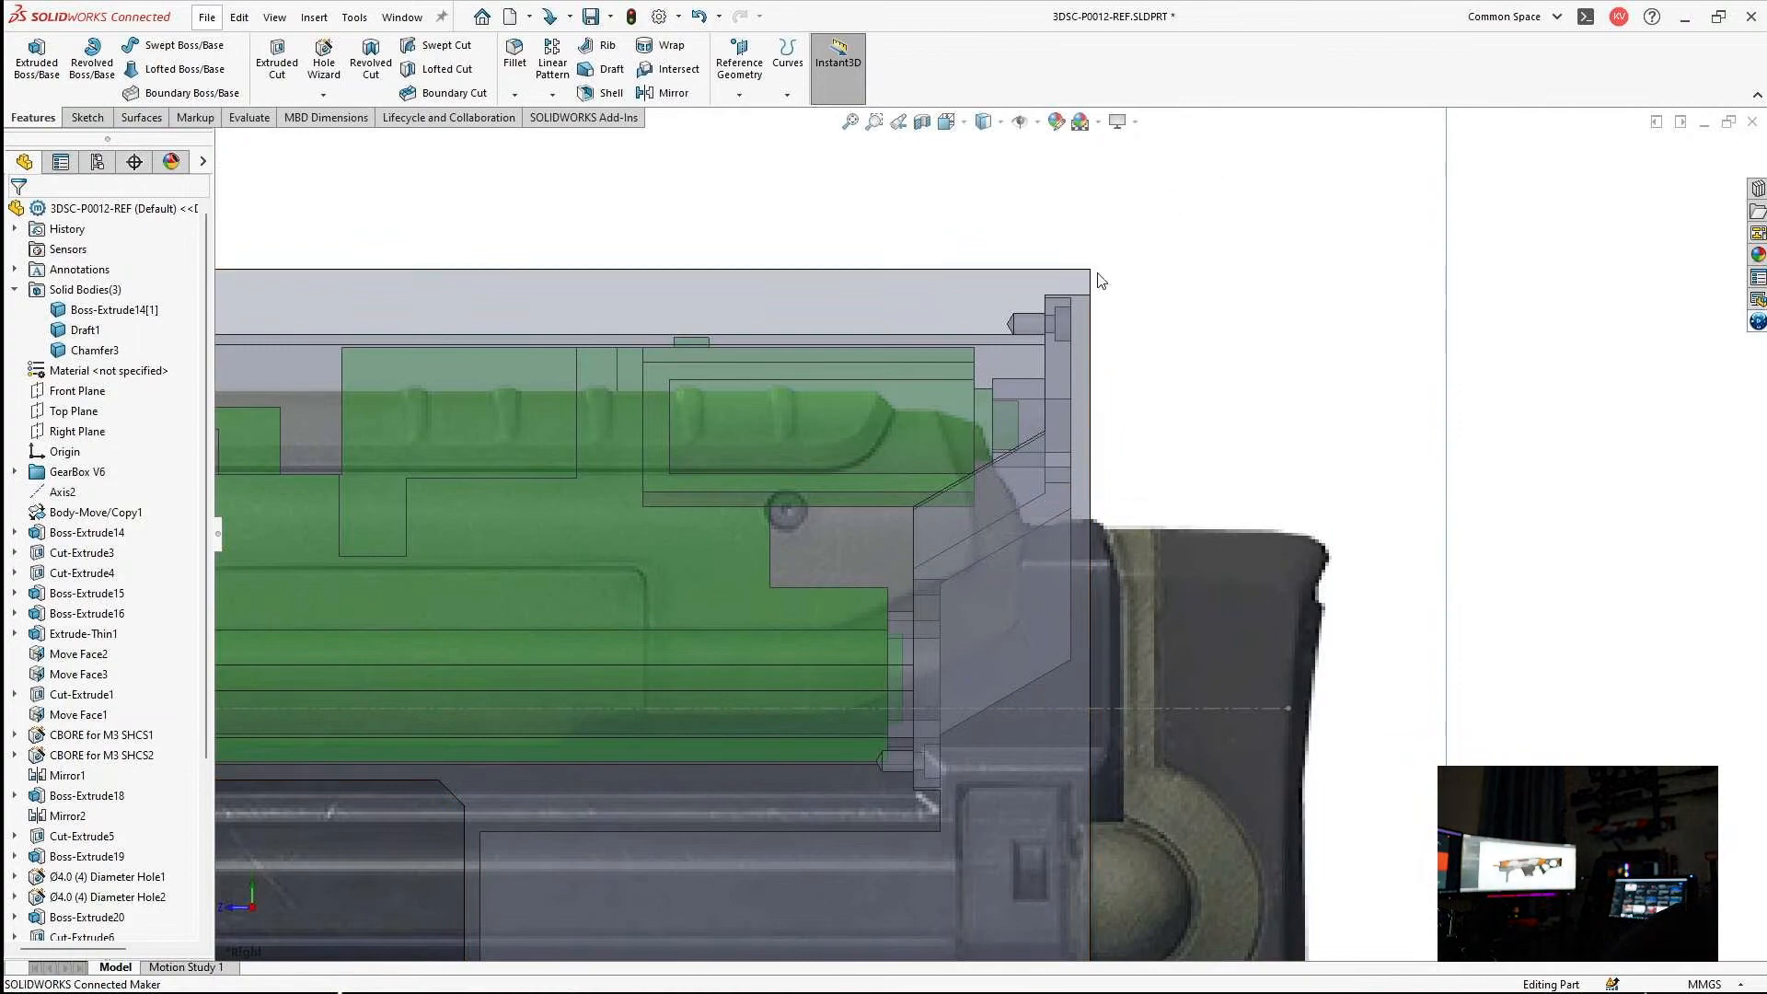
{"action": "scroll", "coordinate": [948, 515], "scroll_direction": "up", "scroll_amount": 5}
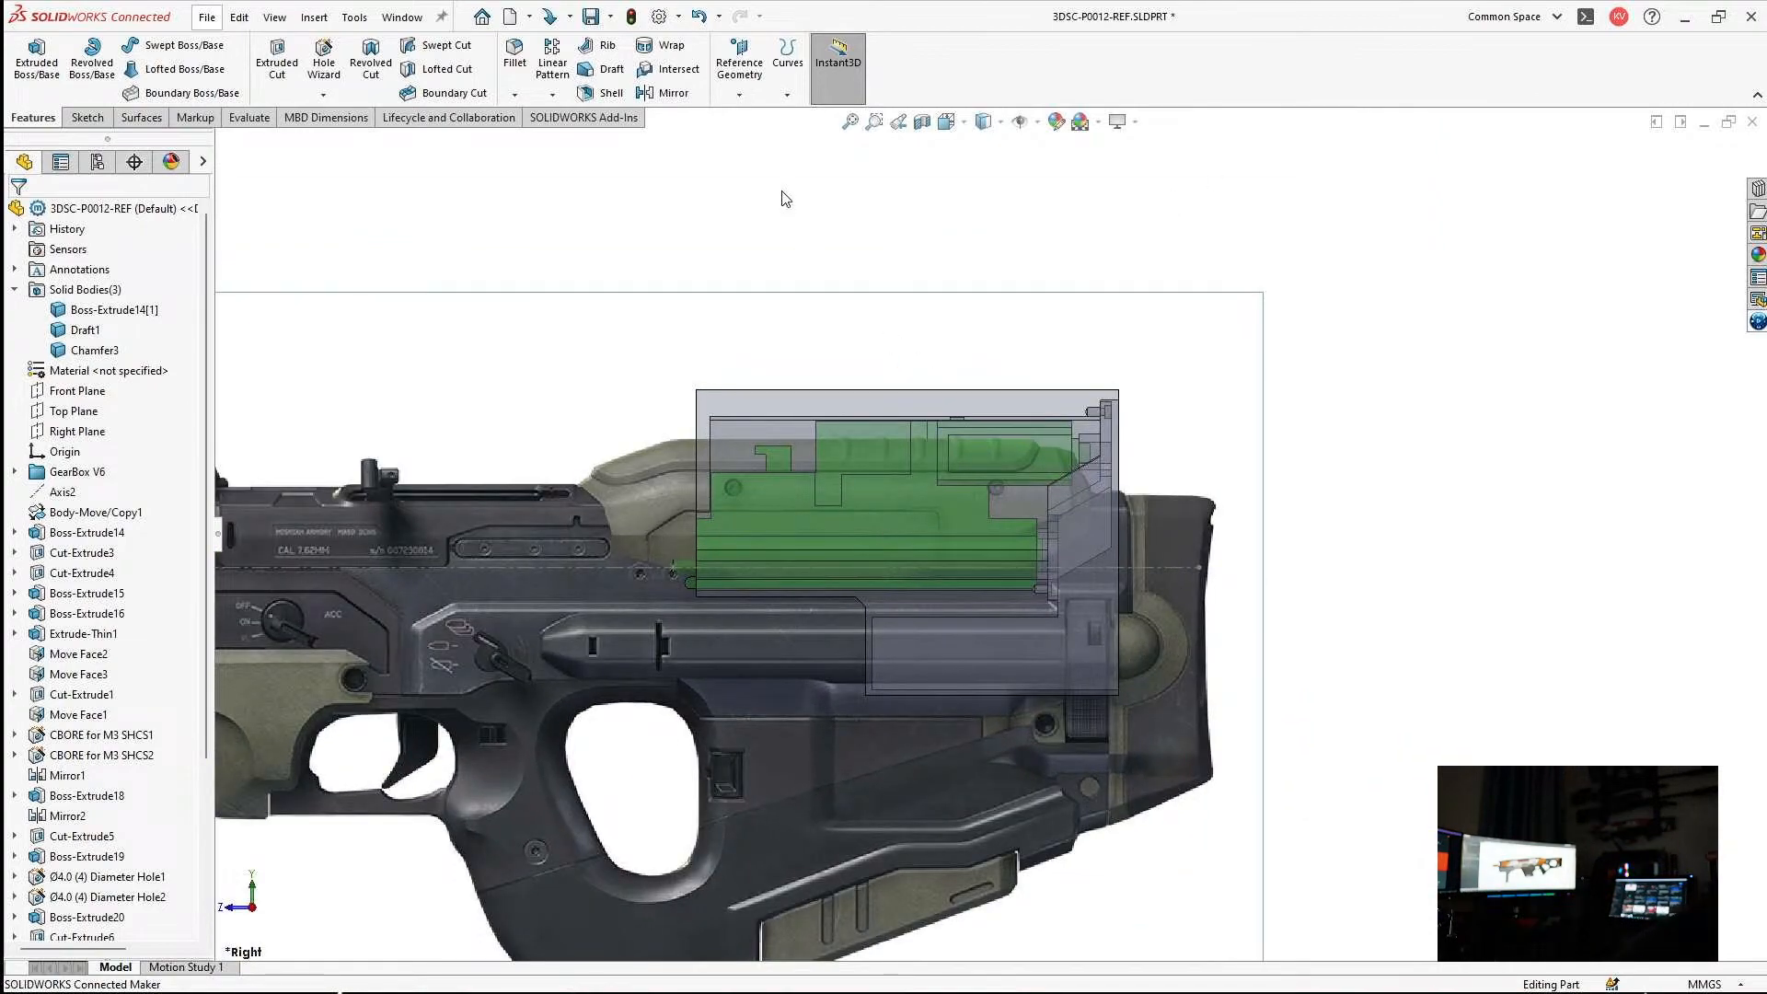
{"action": "key", "text": "ctrl+s"}
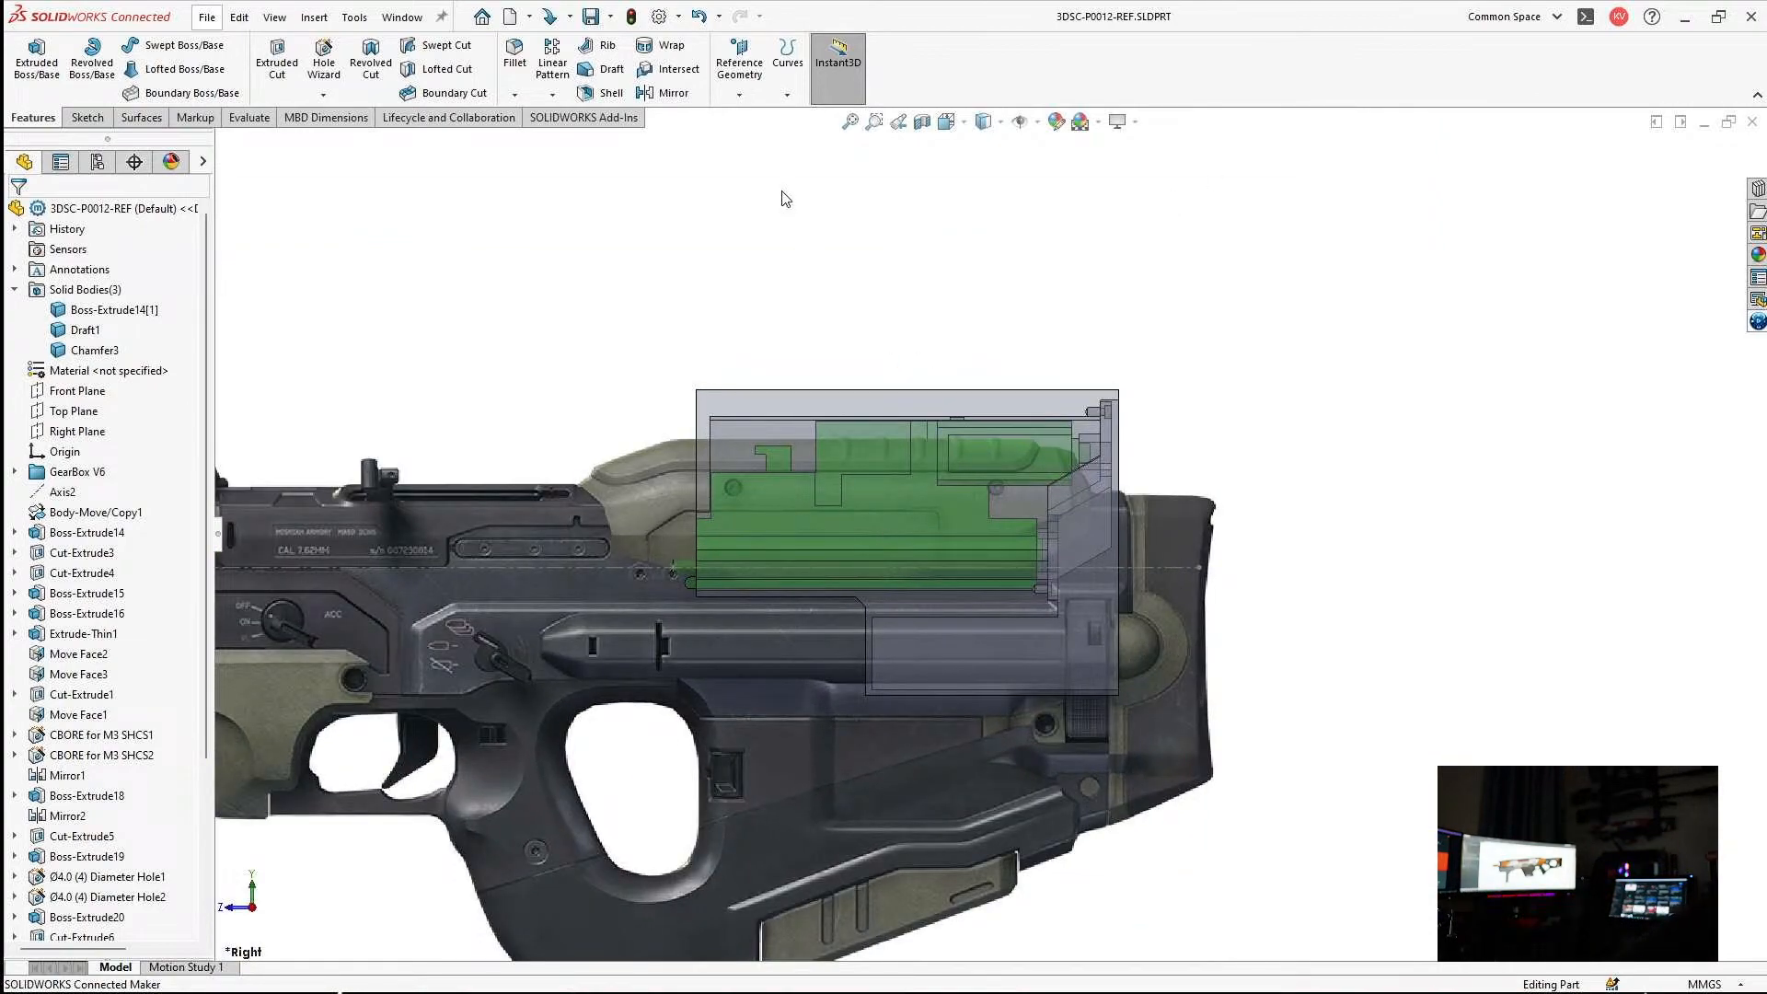
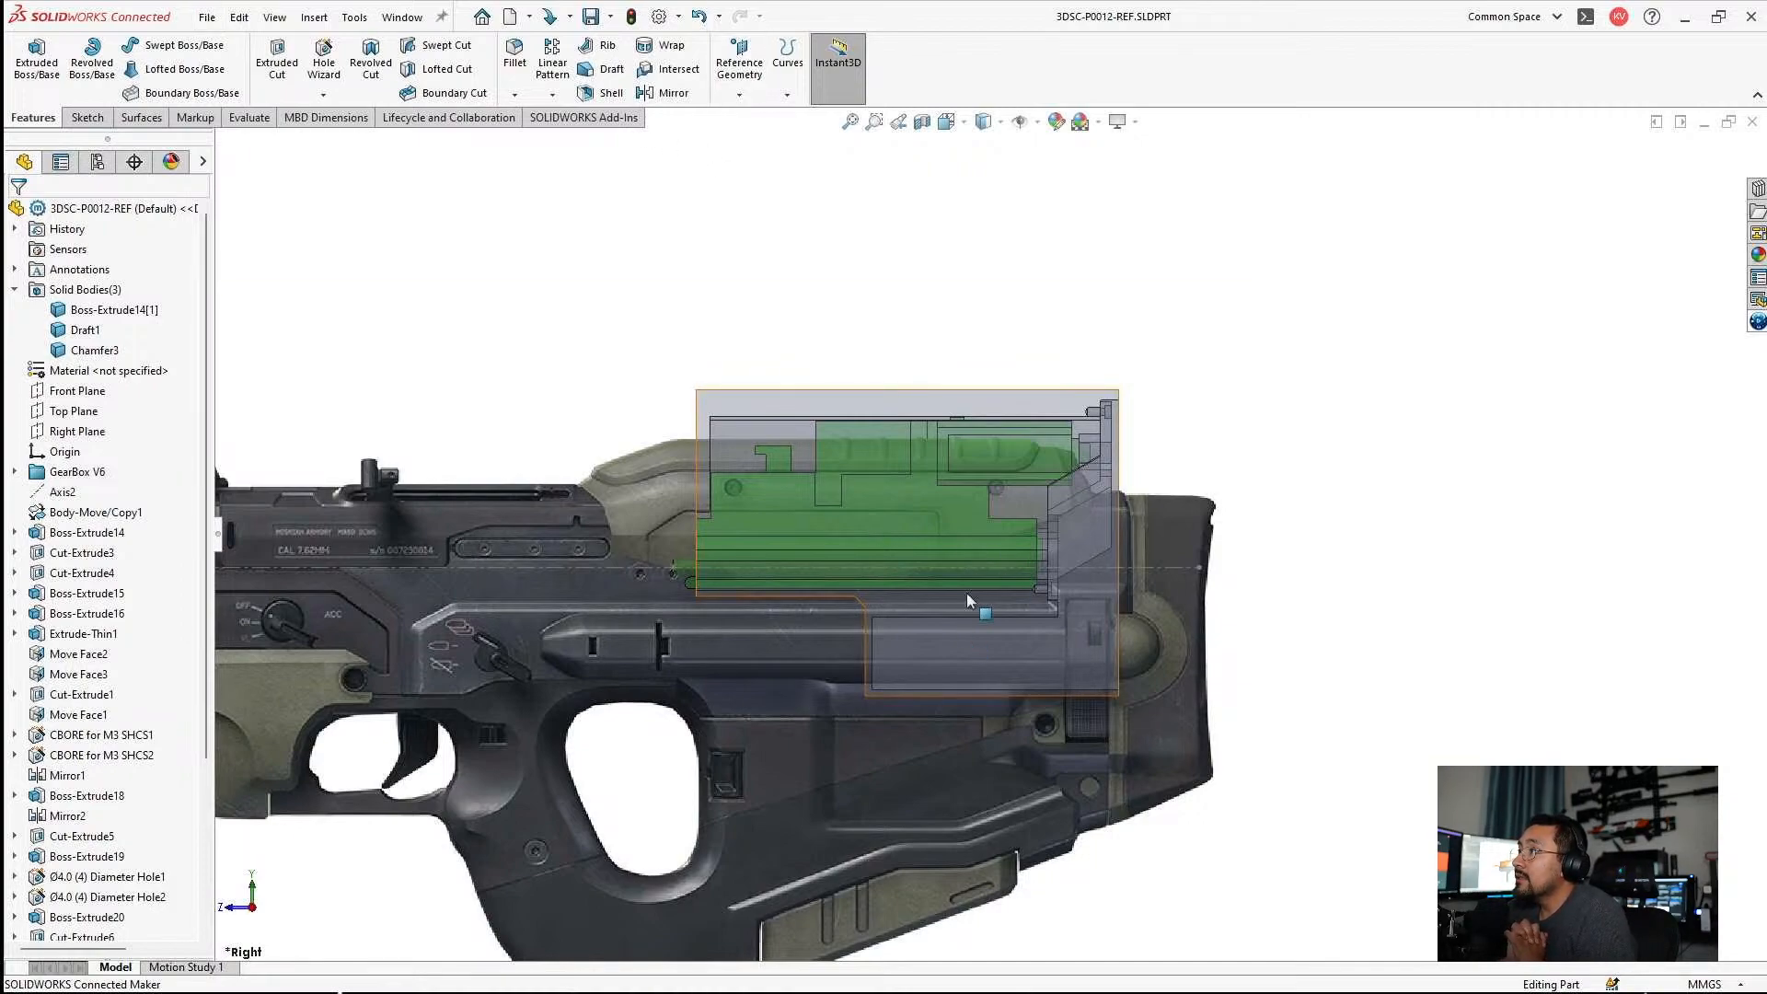
Create a new assembly from the 3DSC-P0012-REF part and place the part as its first component.
{"action": "scroll", "coordinate": [853, 521], "scroll_direction": "down", "scroll_amount": 2}
{"action": "scroll", "coordinate": [856, 525], "scroll_direction": "down", "scroll_amount": 2}
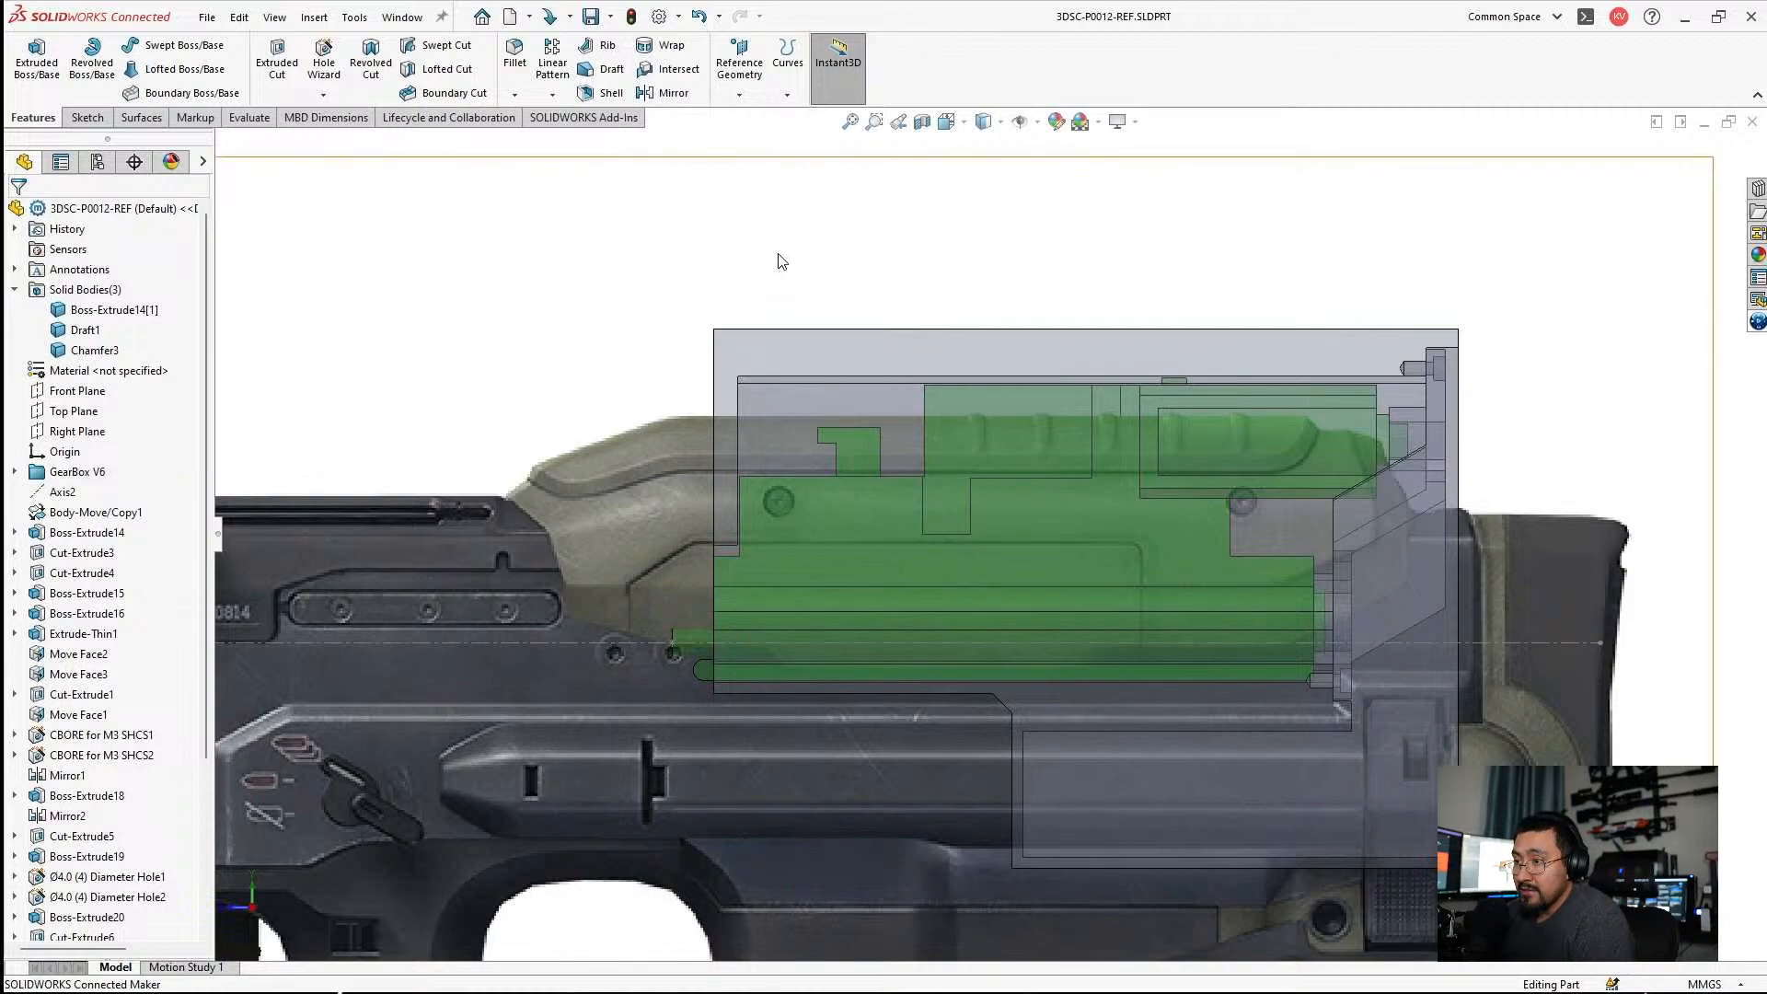
{"action": "key", "text": "alt+f"}
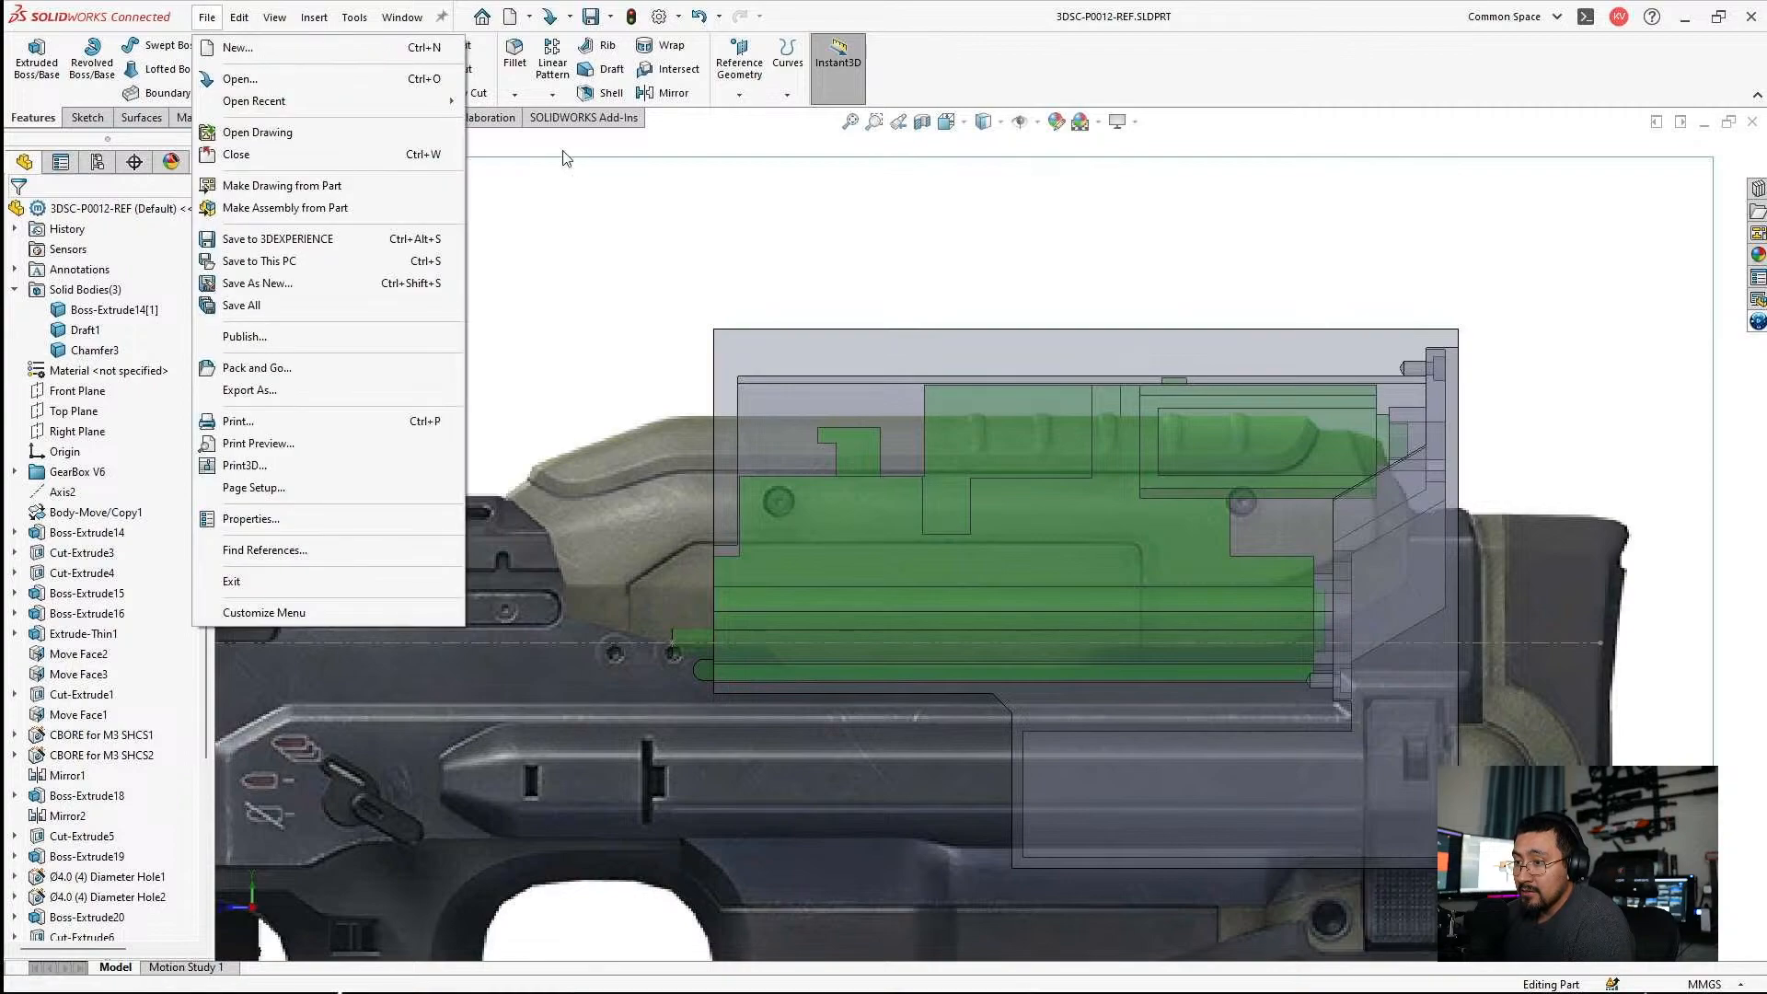
{"action": "left_click", "coordinate": [729, 142]}
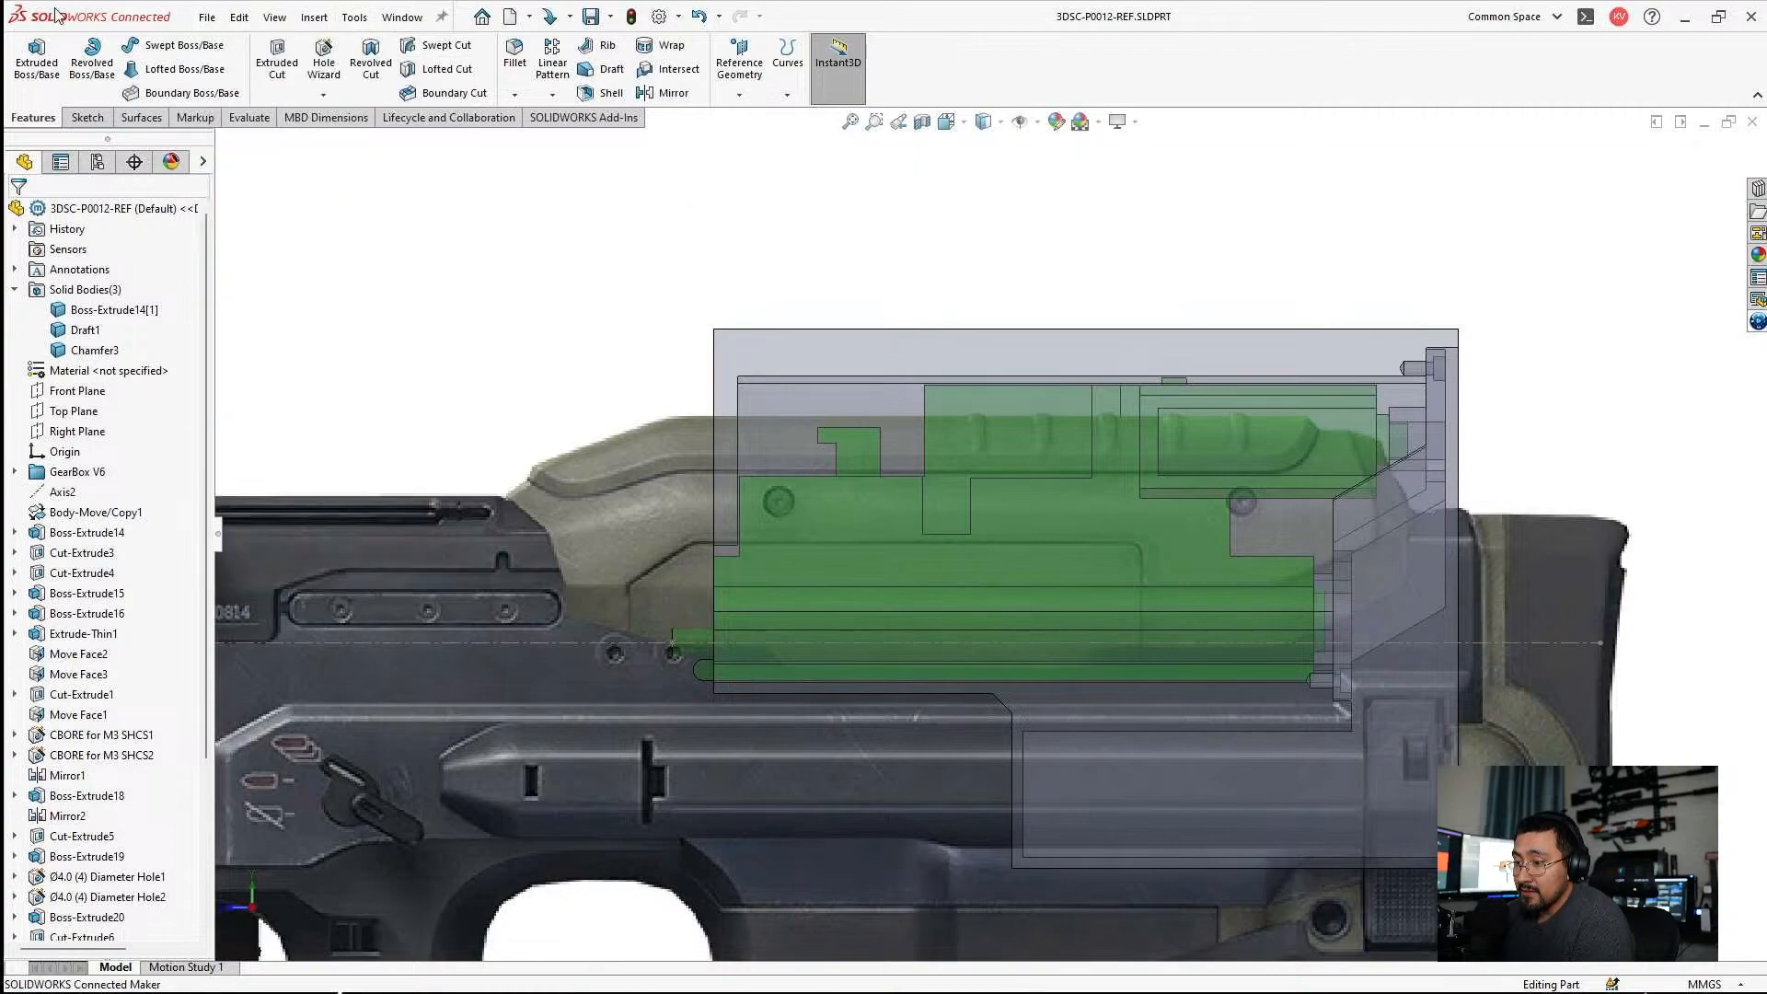
{"action": "left_click", "coordinate": [206, 16]}
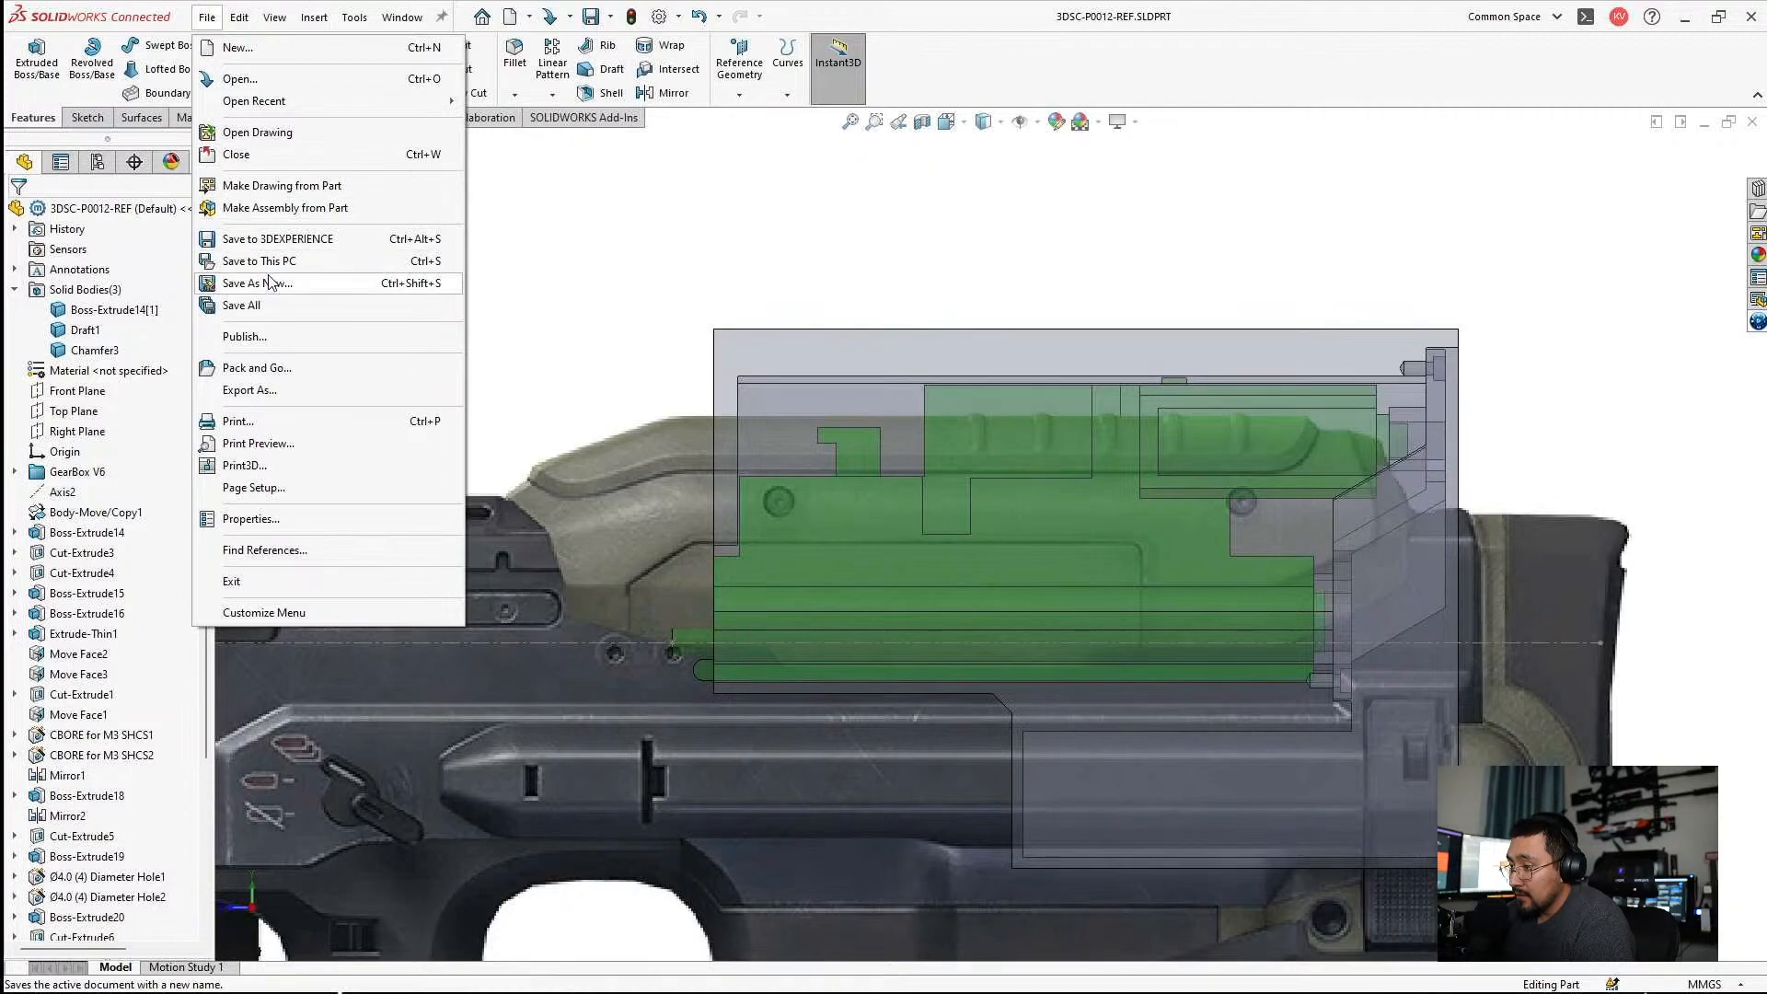
{"action": "left_click", "coordinate": [273, 214]}
{"action": "double_click", "coordinate": [376, 346]}
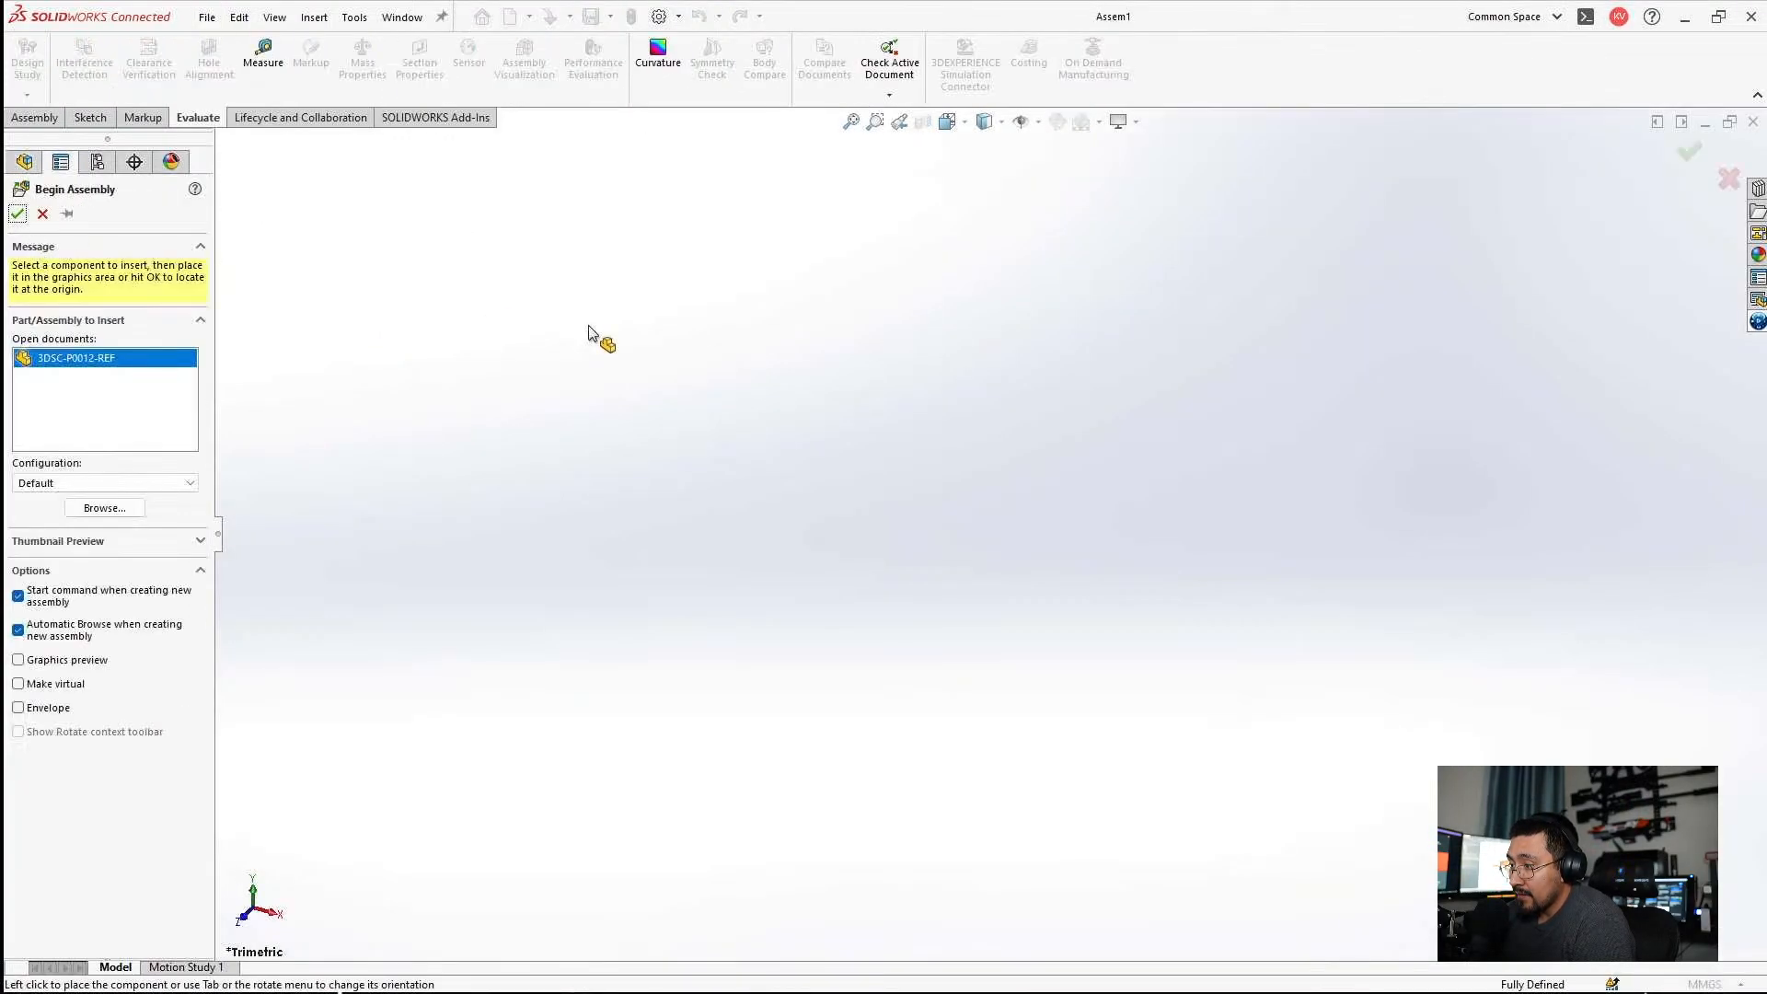
{"action": "left_click", "coordinate": [1061, 477]}
{"action": "middle_click_drag", "start_coordinate": [1194, 574], "coordinate": [1116, 414]}
{"action": "scroll", "coordinate": [1181, 495], "scroll_direction": "down", "scroll_amount": 3}
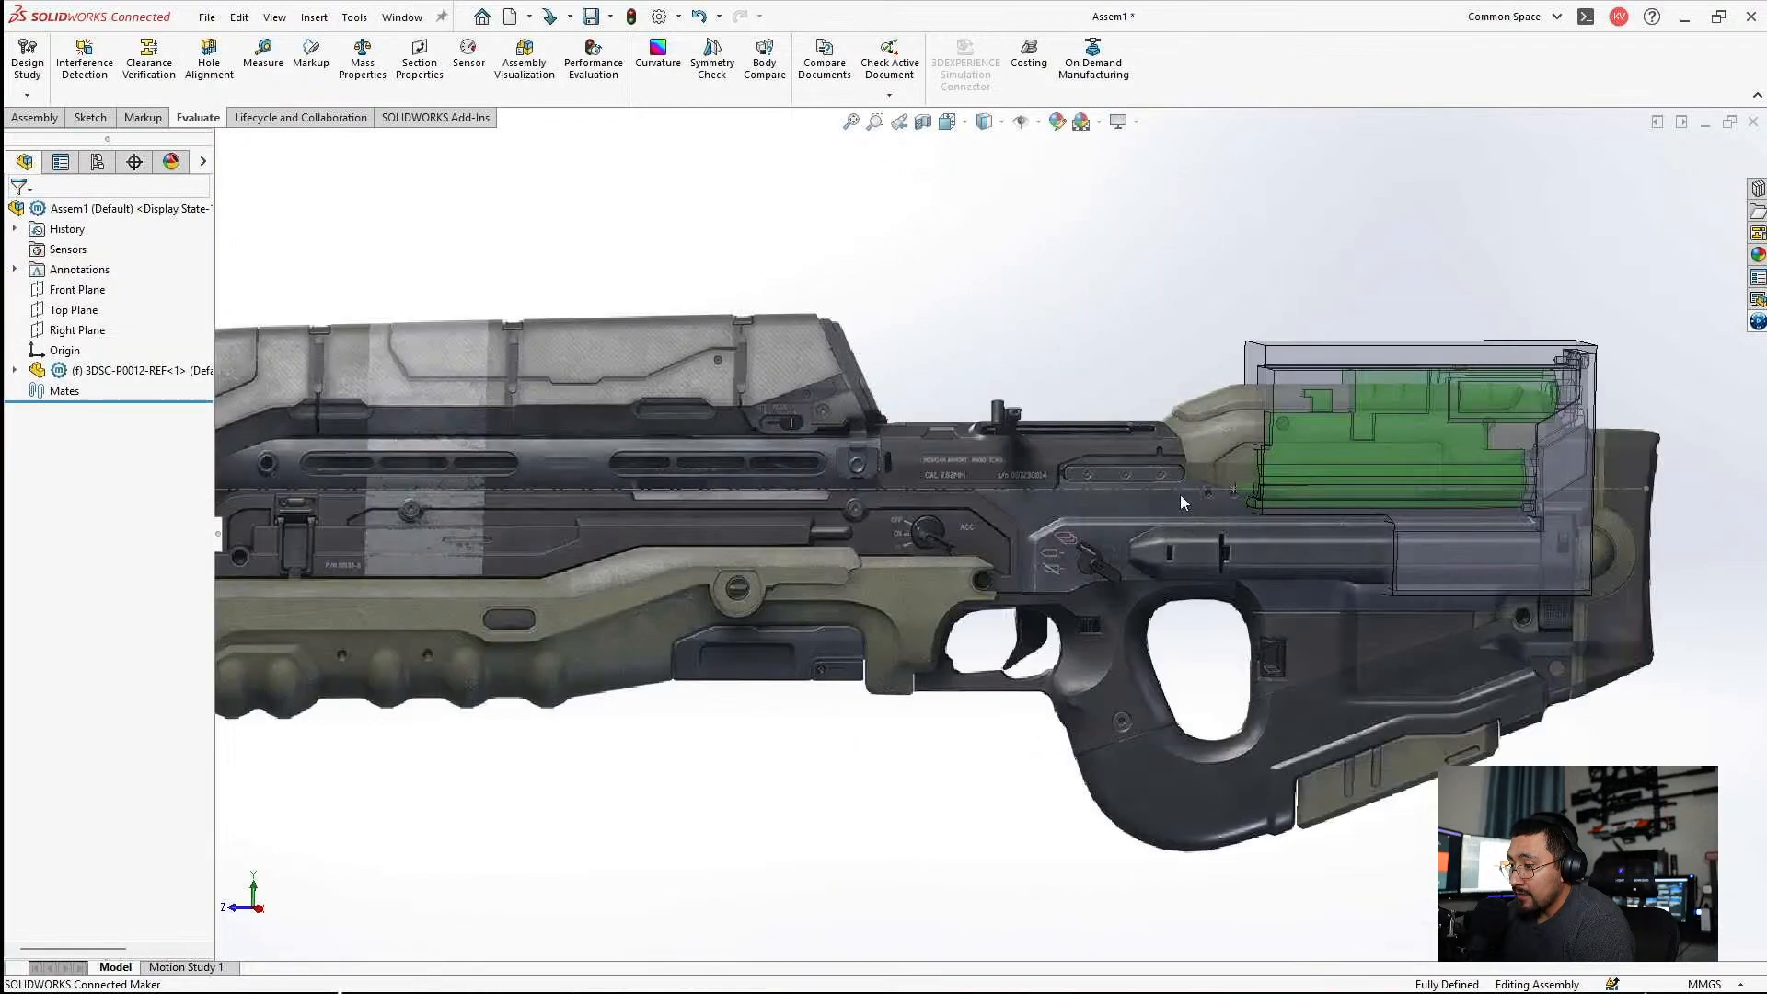
Start inserting a component and browse to the Scan Libary folder inside 3DSC-ASSETS.
{"action": "left_click", "coordinate": [314, 16]}
{"action": "left_click", "coordinate": [556, 212]}
{"action": "left_click", "coordinate": [34, 118]}
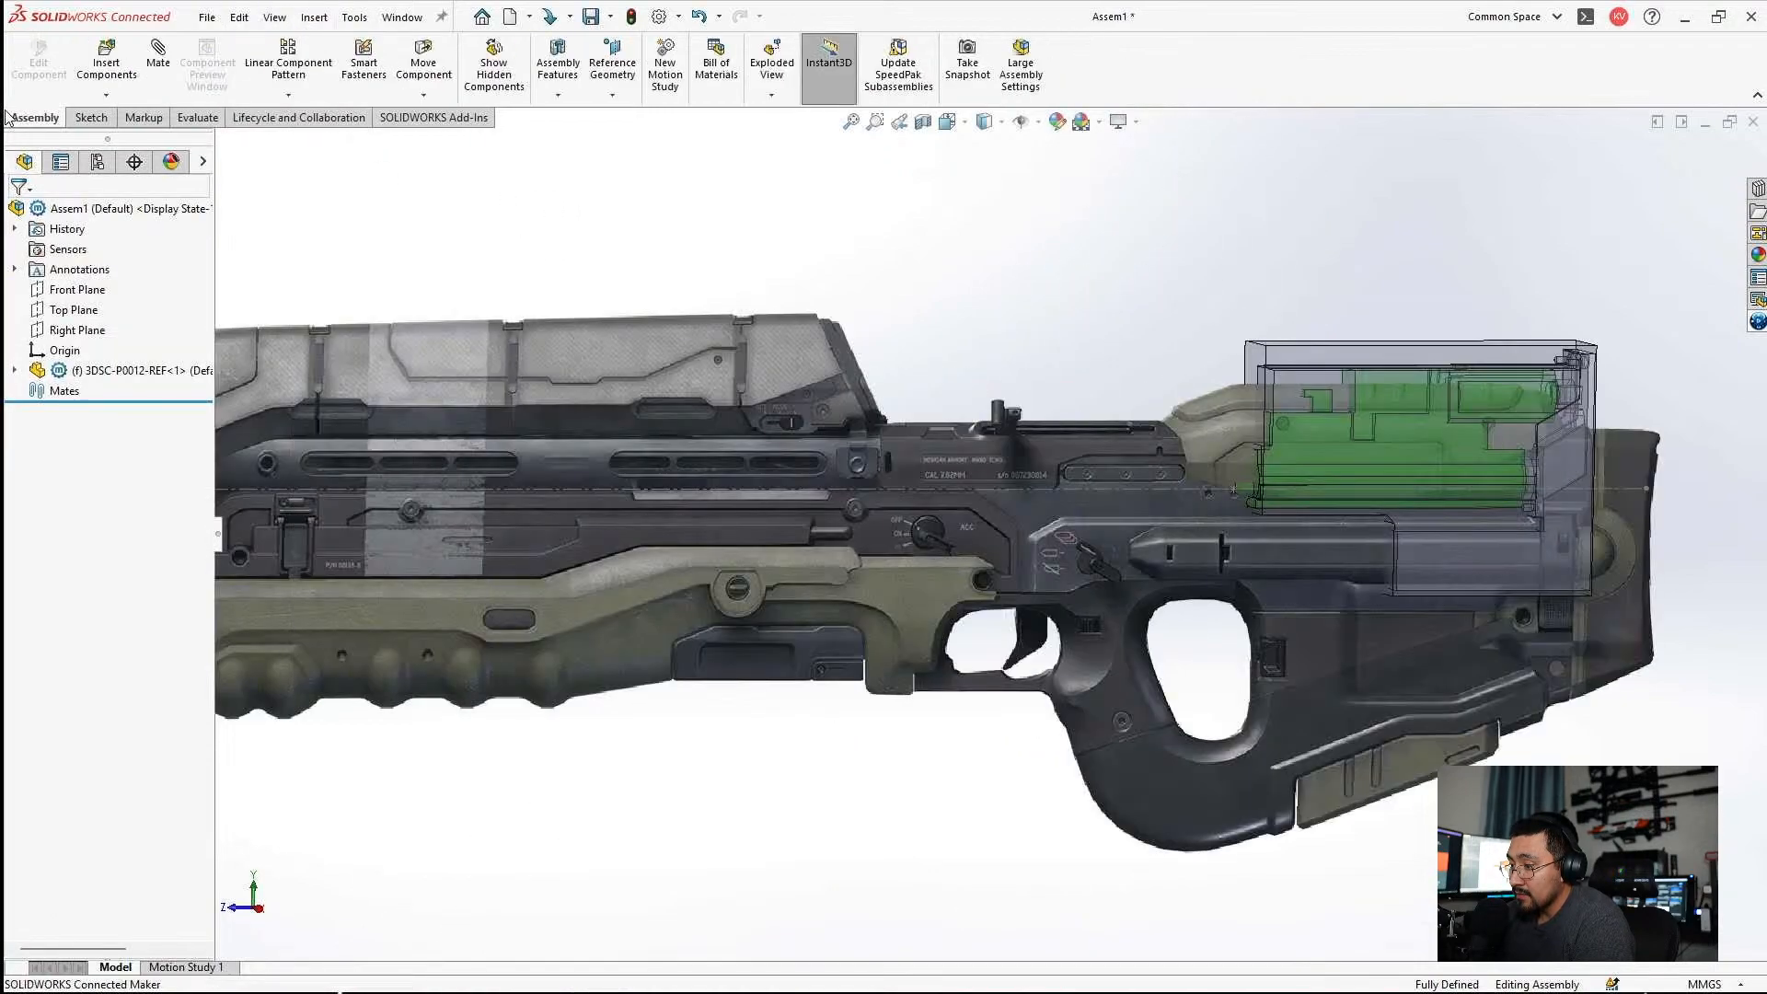
{"action": "left_click", "coordinate": [118, 83]}
{"action": "left_click", "coordinate": [104, 530]}
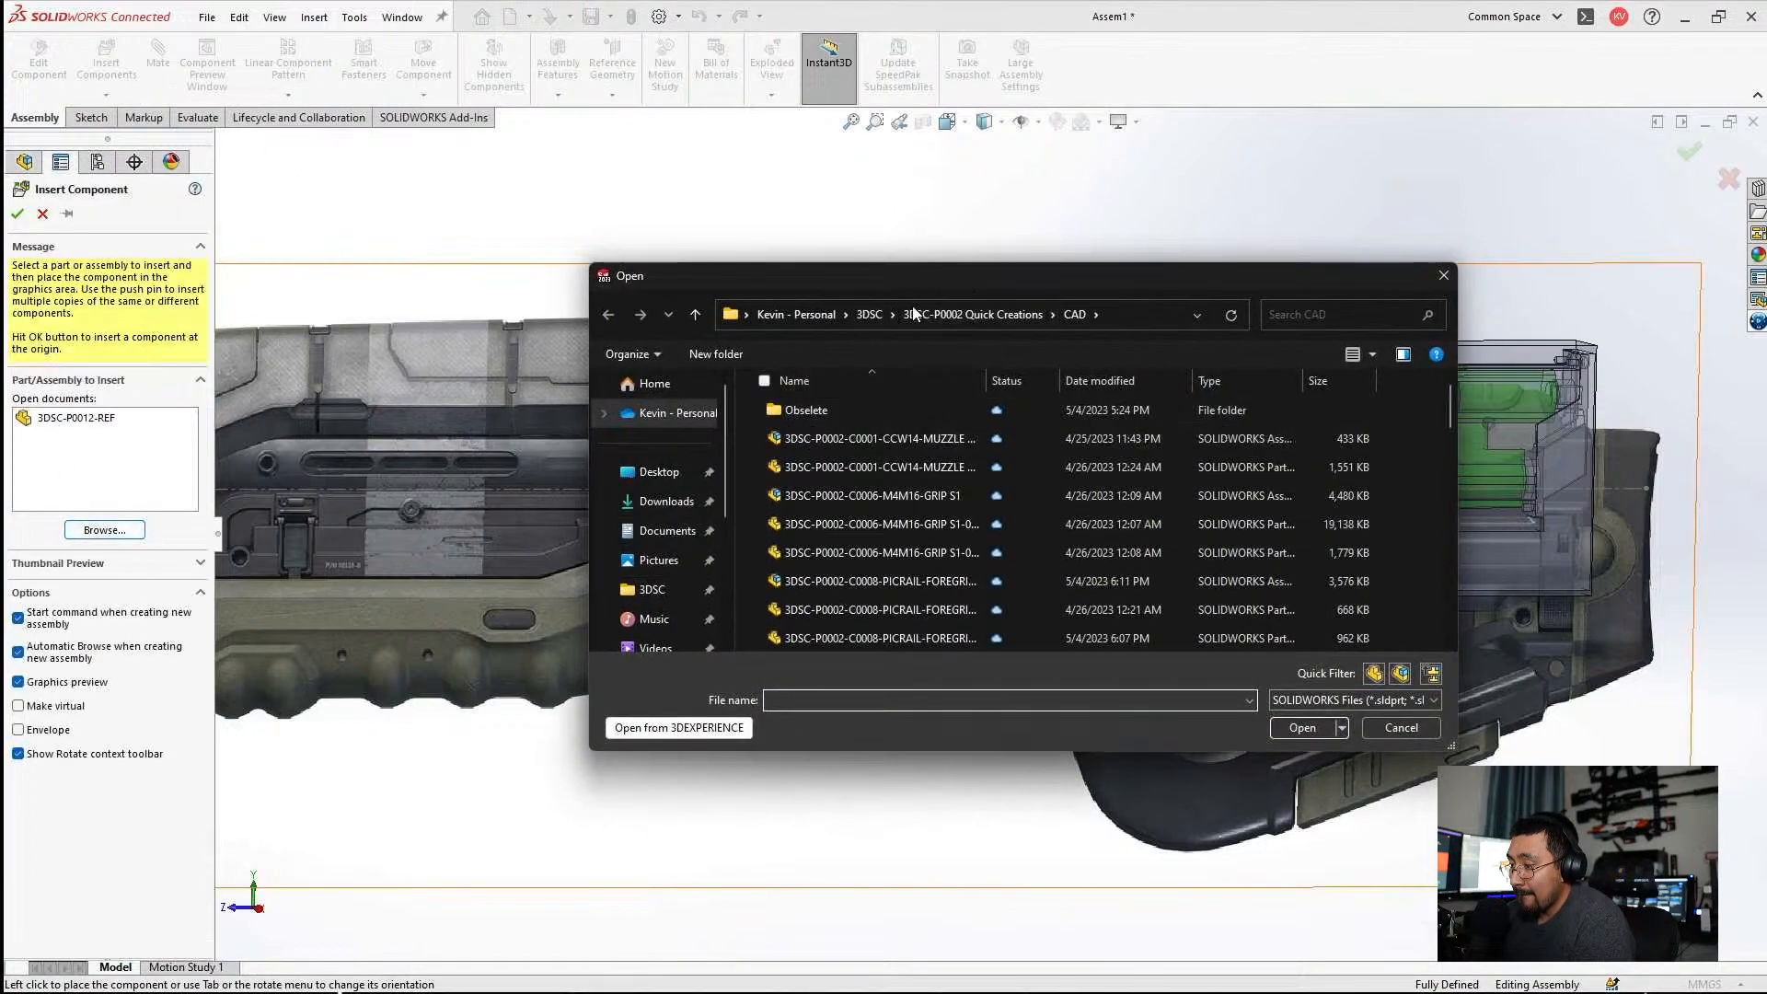
{"action": "left_click", "coordinate": [869, 314]}
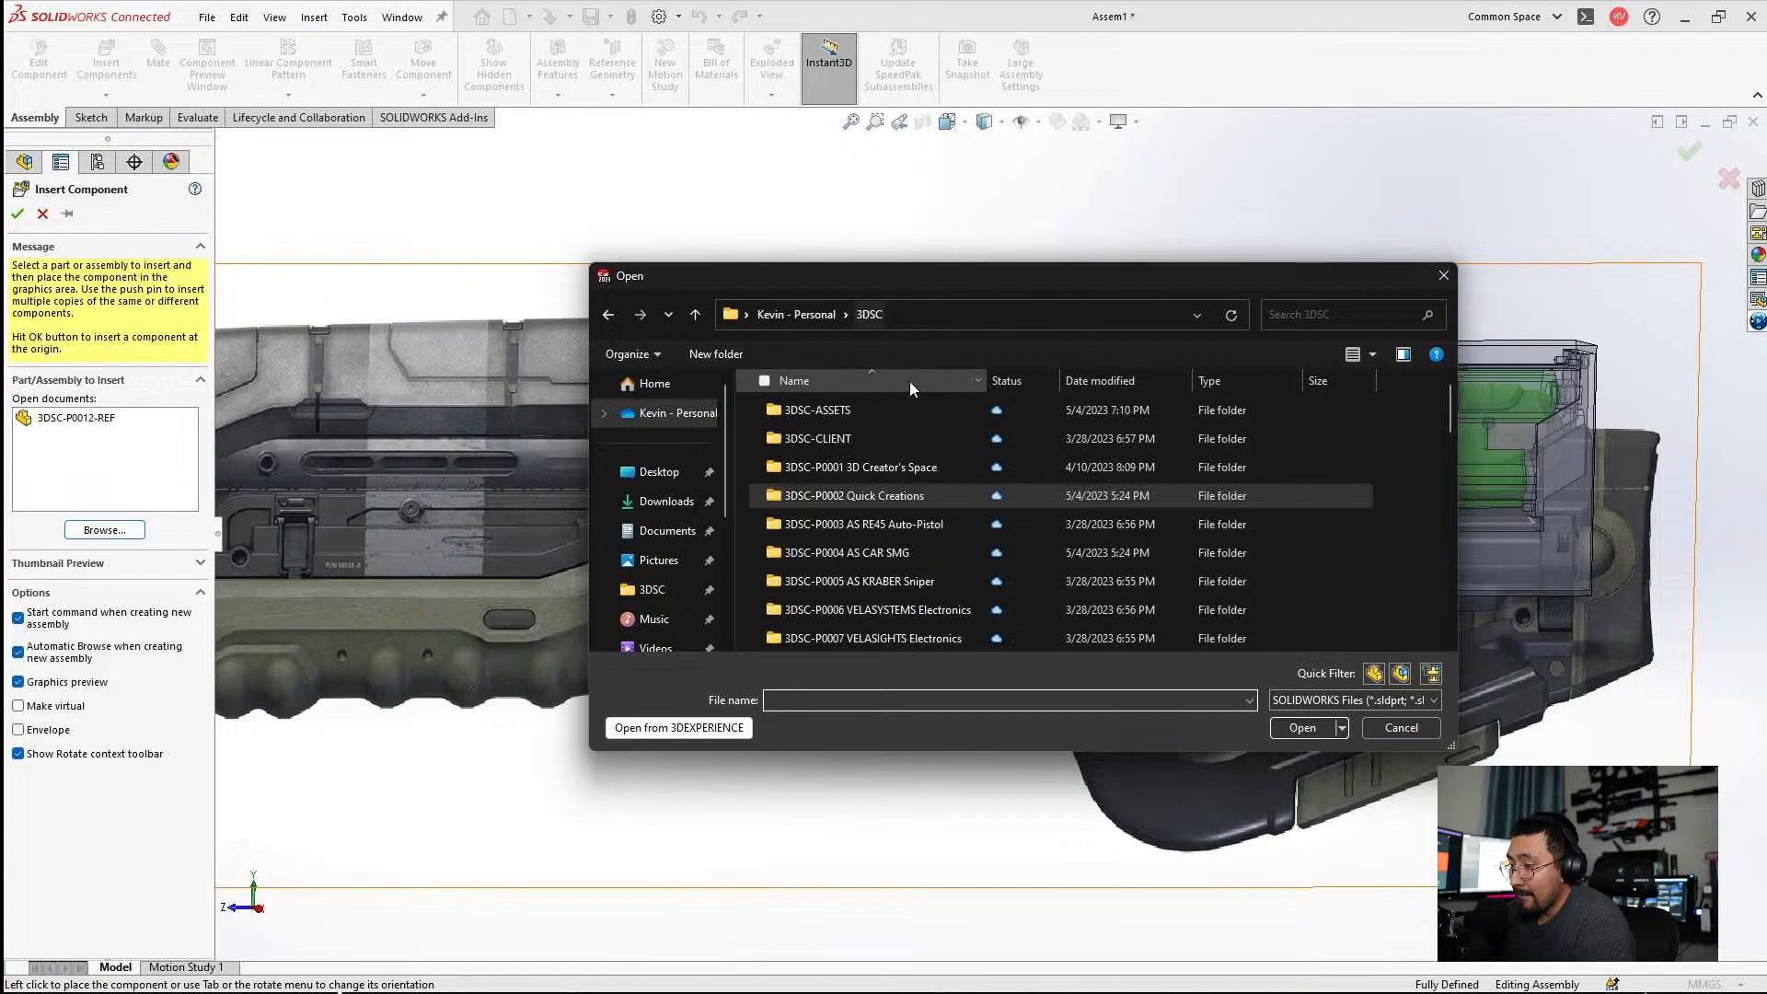
{"action": "double_click", "coordinate": [830, 419]}
{"action": "scroll", "coordinate": [872, 436], "scroll_direction": "down", "scroll_amount": 10}
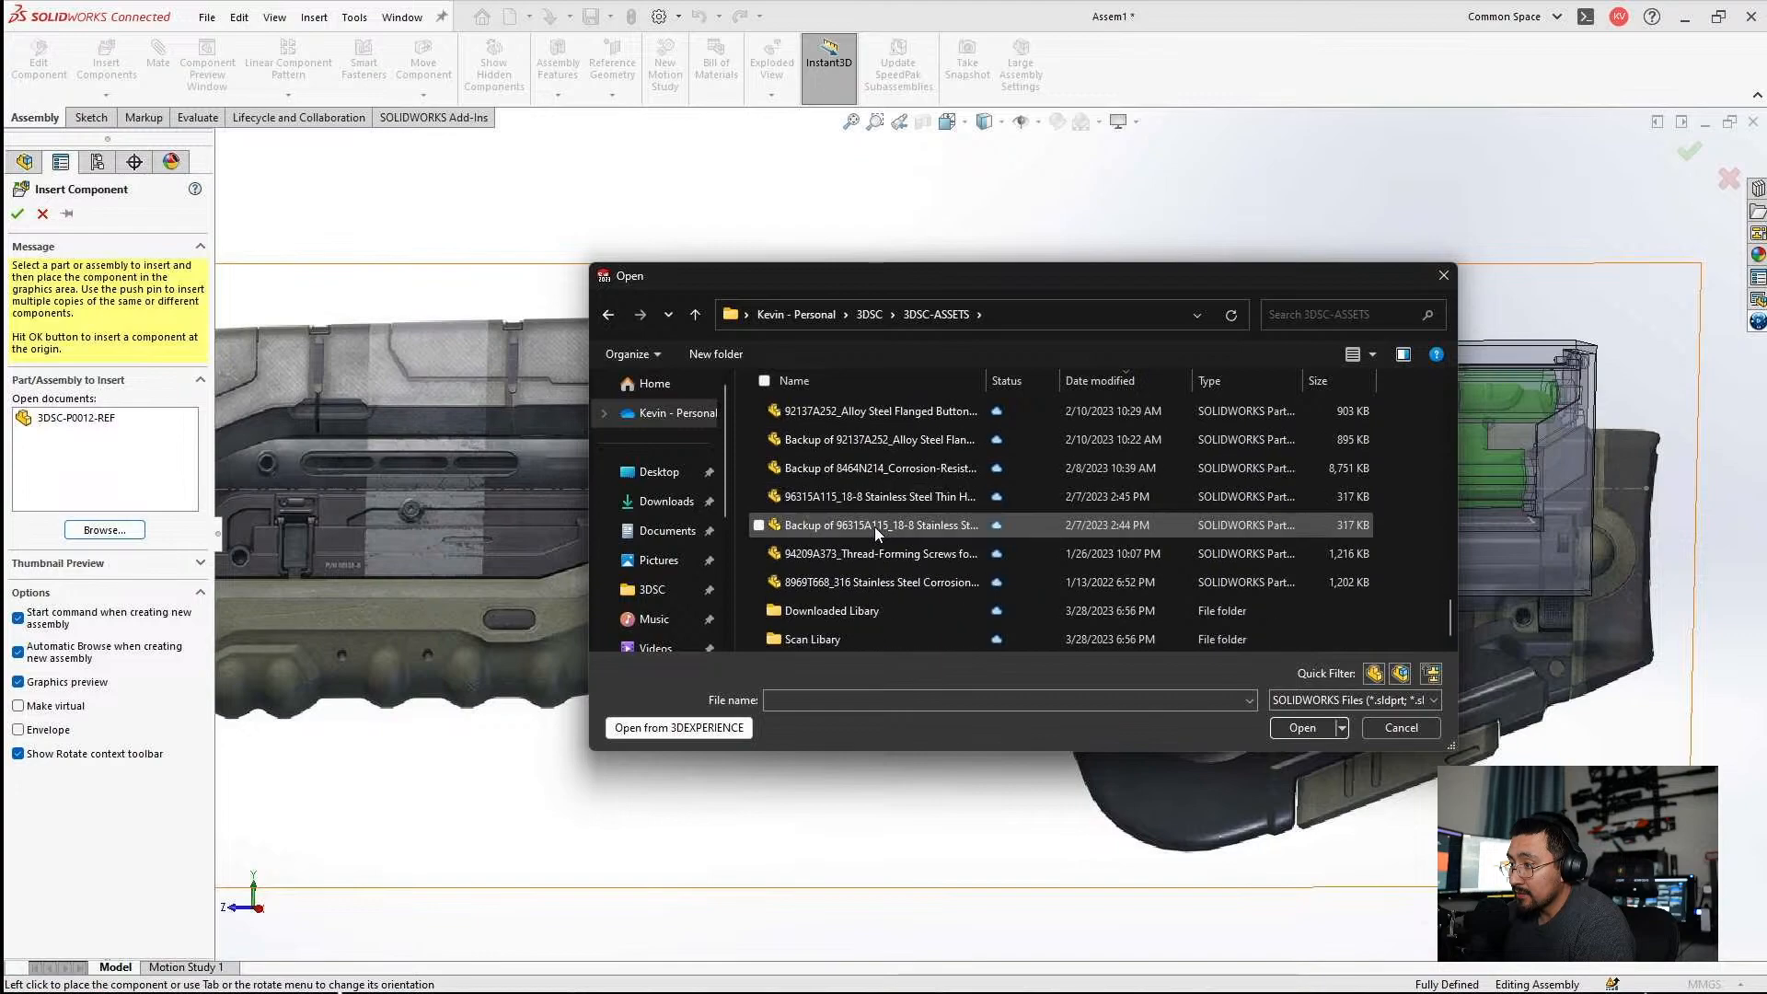
{"action": "double_click", "coordinate": [824, 646]}
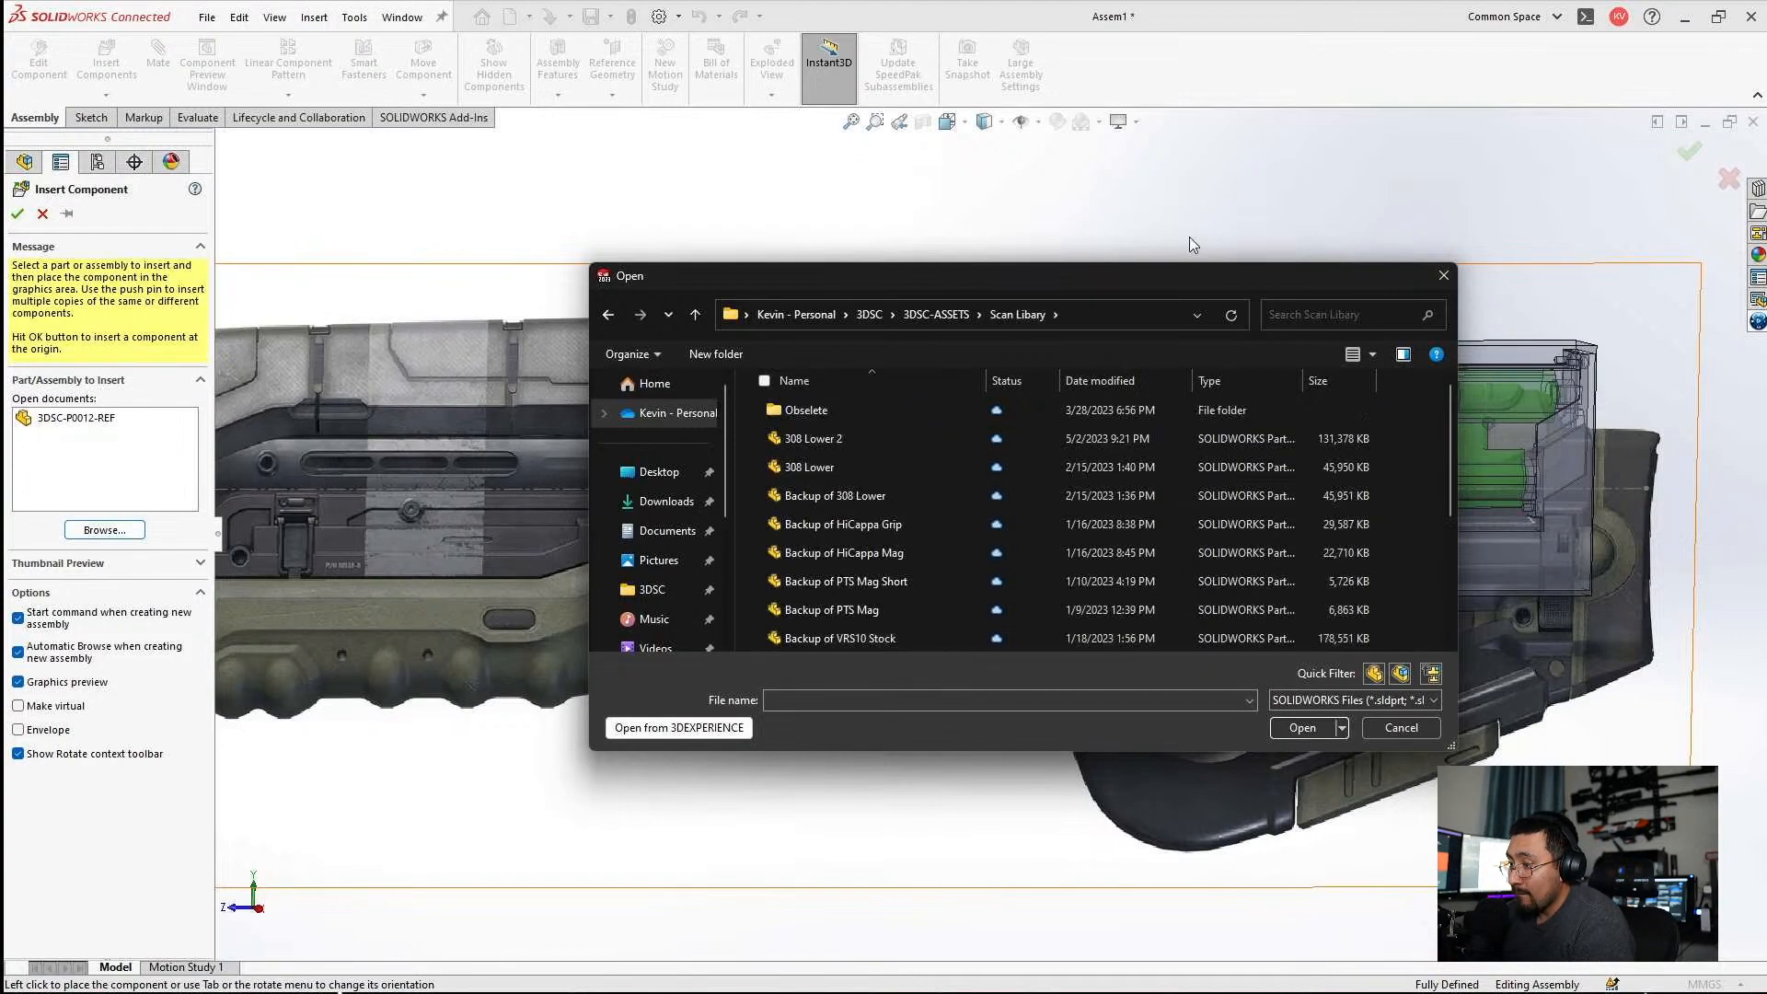
Choose the M4 Lower scan part from the library and insert it at the assembly origin.
{"action": "scroll", "coordinate": [925, 437], "scroll_direction": "down", "scroll_amount": 2}
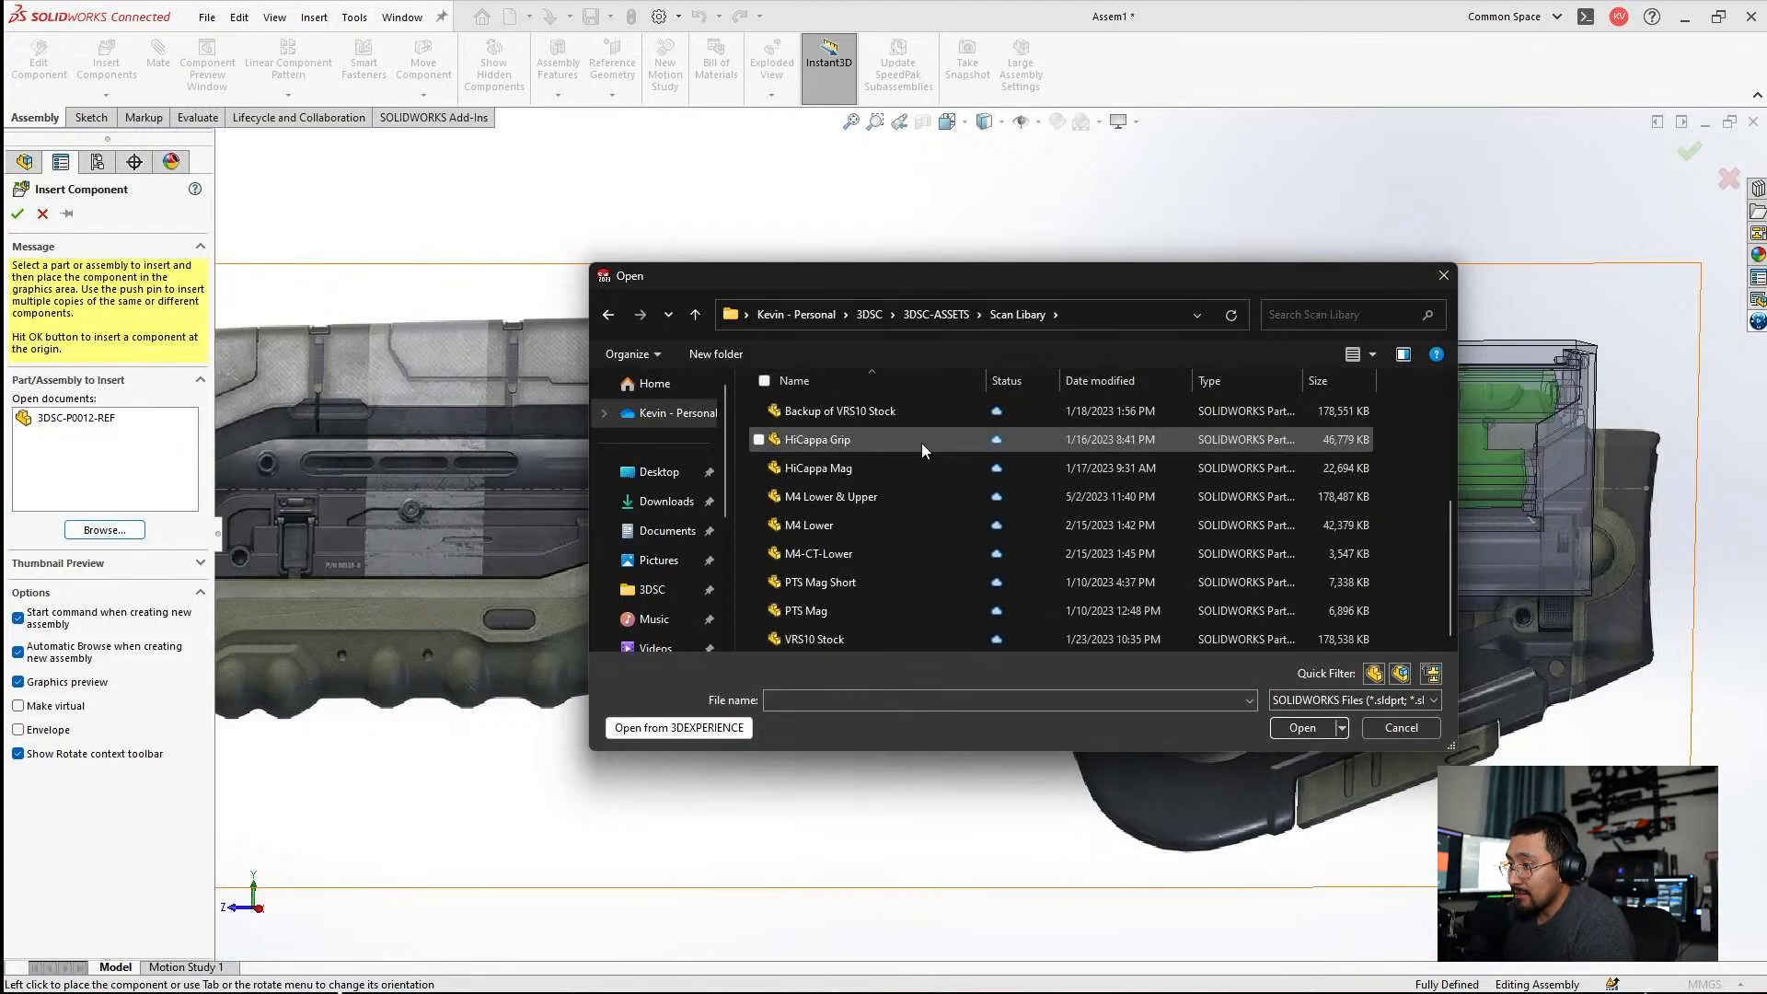
{"action": "scroll", "coordinate": [980, 500], "scroll_direction": "up", "scroll_amount": 2}
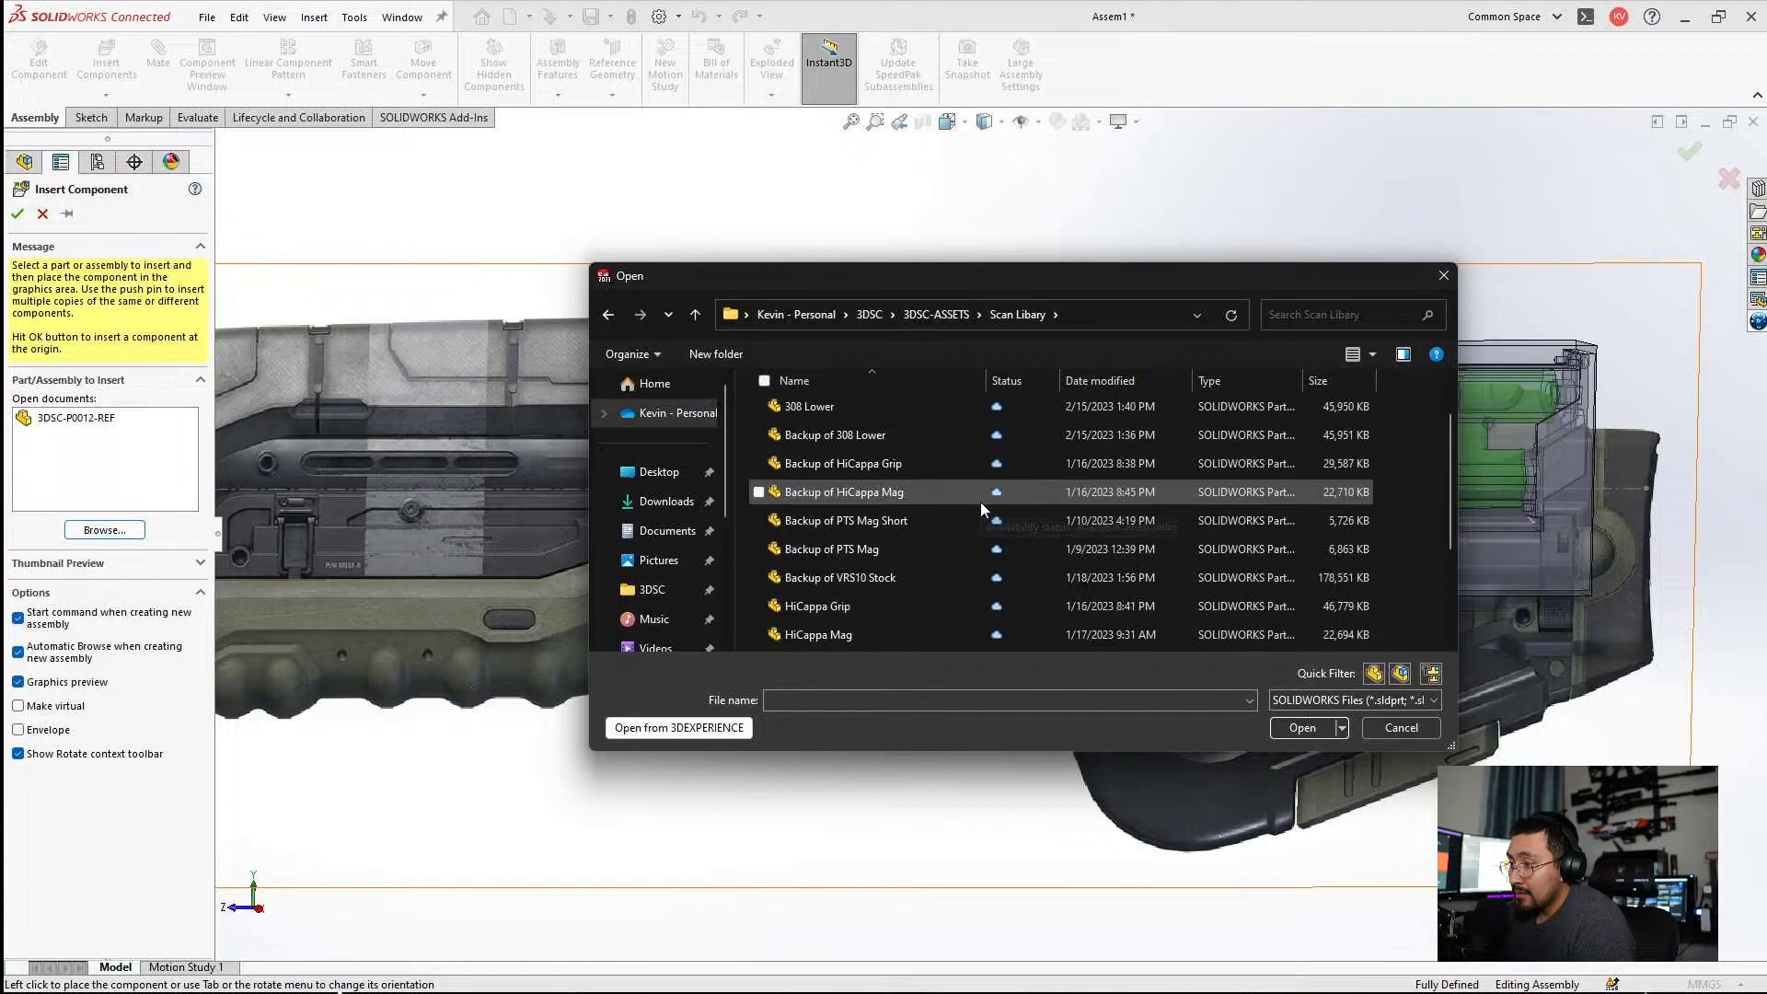
{"action": "left_click_drag", "start_coordinate": [1007, 267], "coordinate": [1007, 73]}
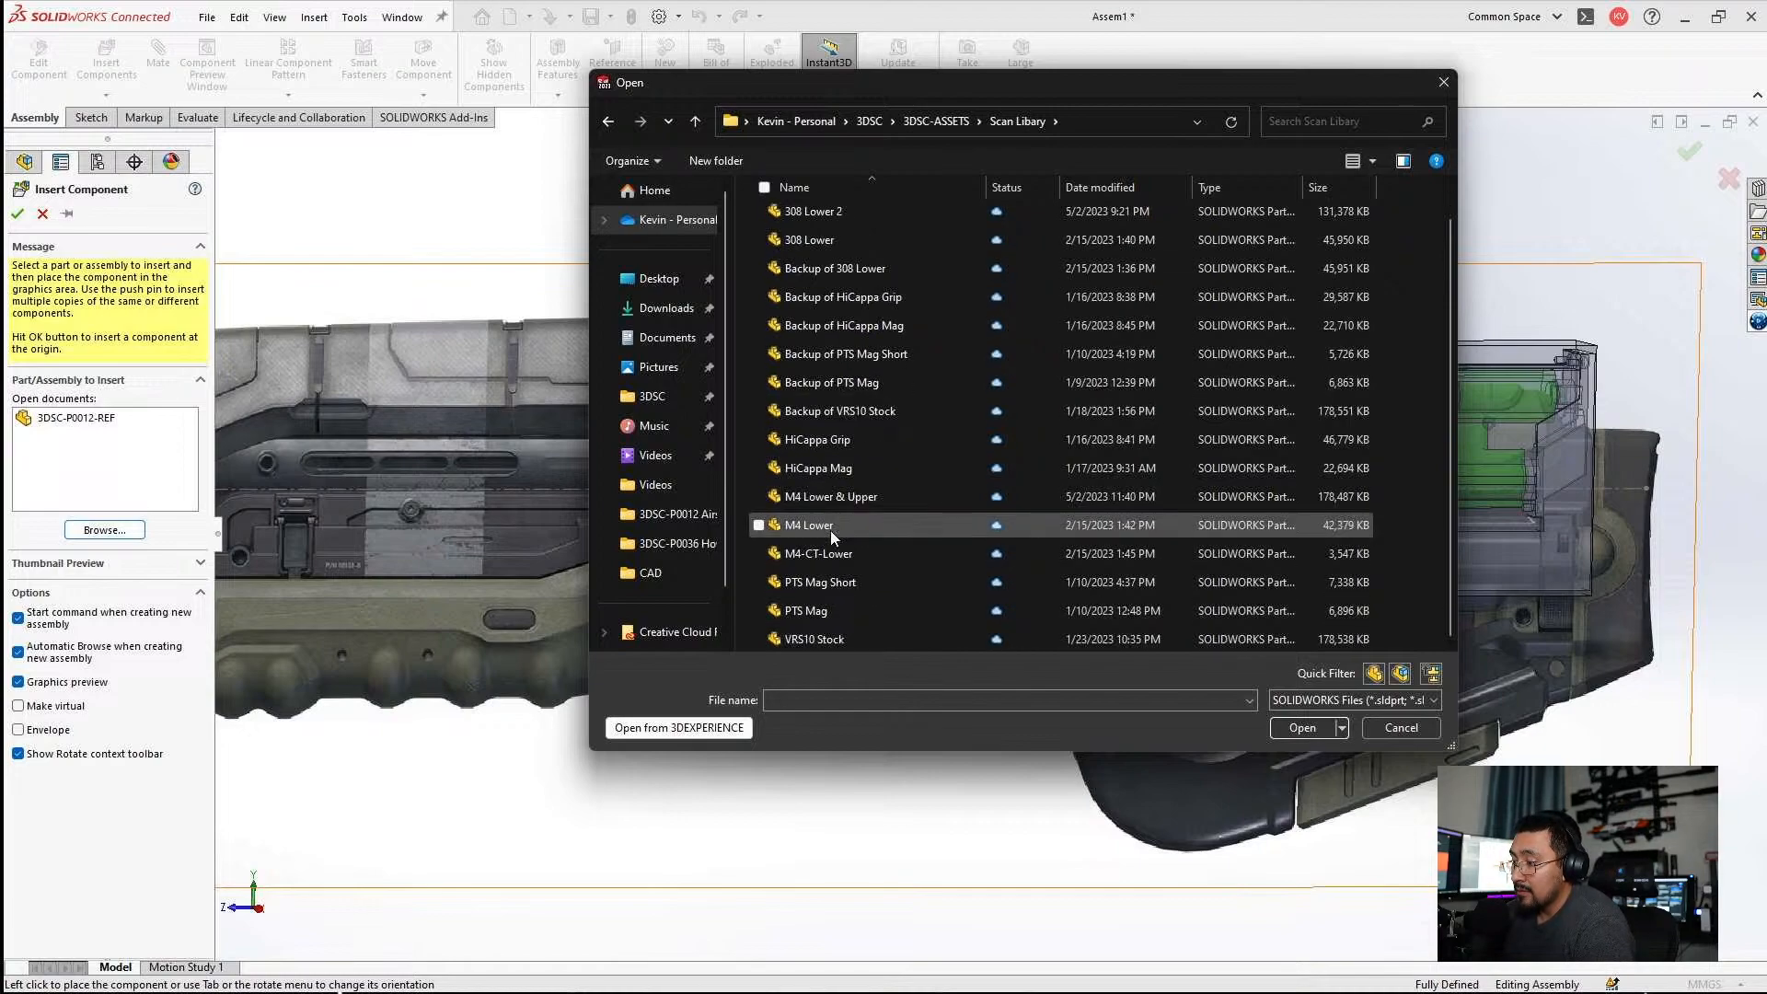
{"action": "scroll", "coordinate": [830, 530], "scroll_direction": "up", "scroll_amount": 1}
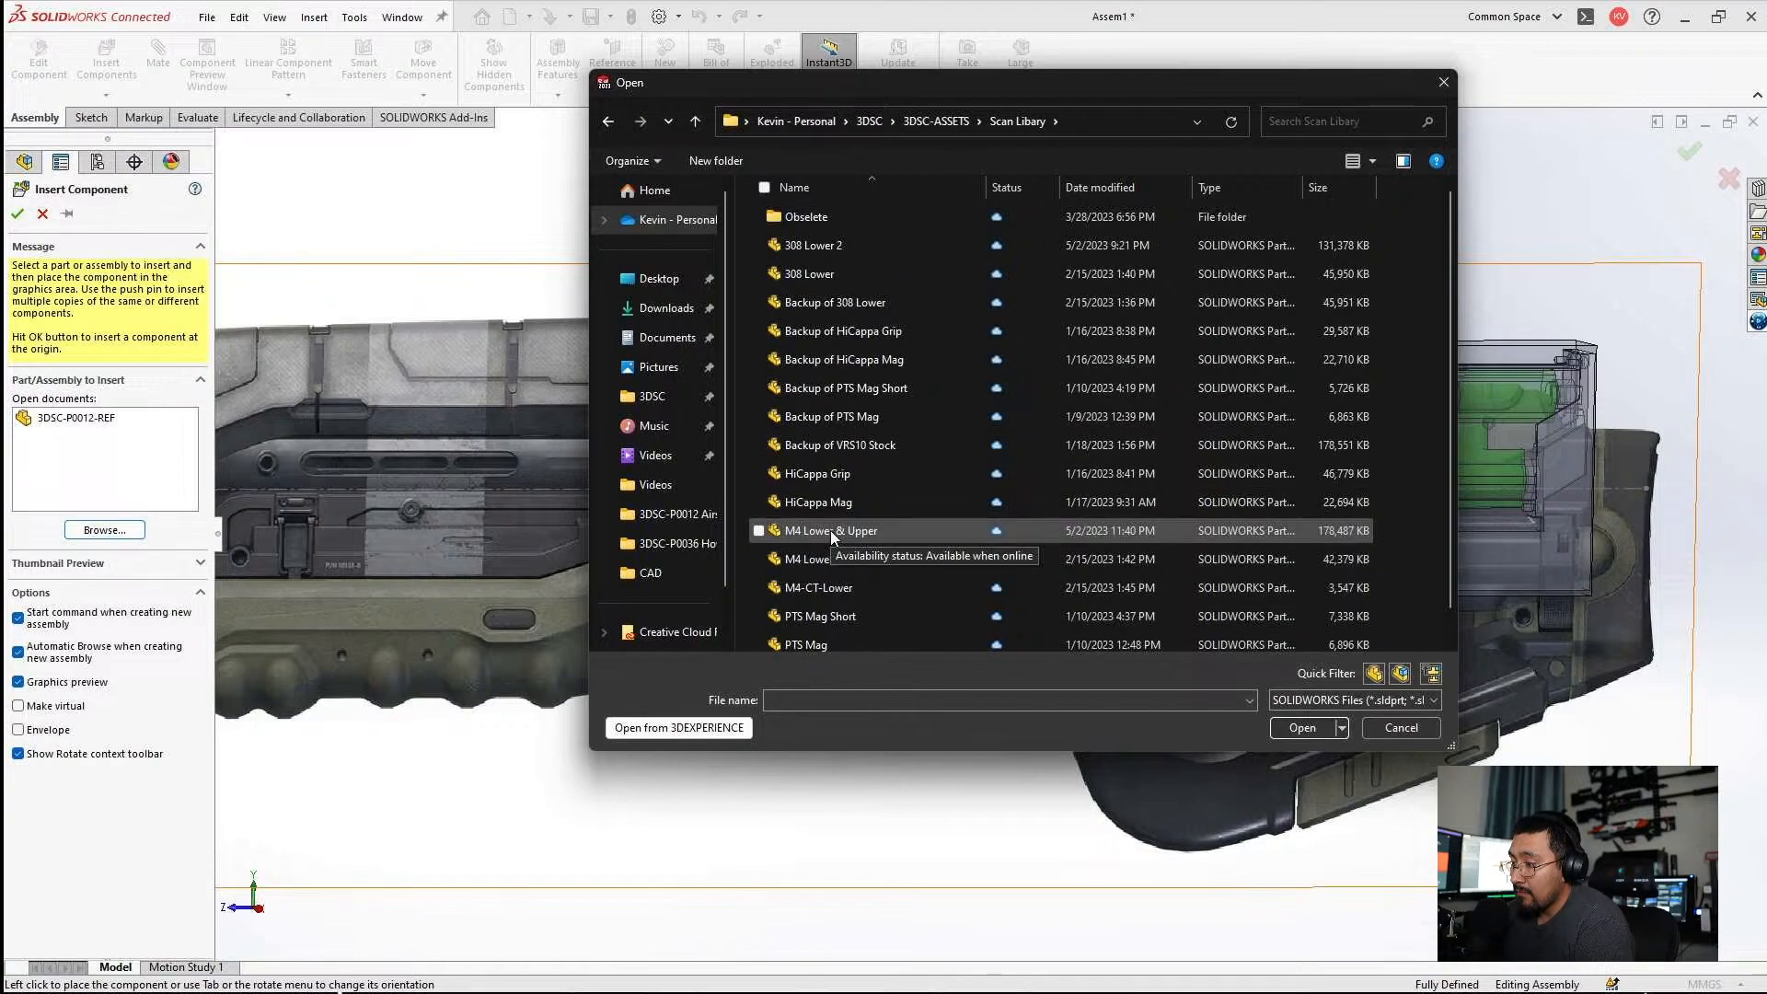
{"action": "scroll", "coordinate": [830, 530], "scroll_direction": "down", "scroll_amount": 1}
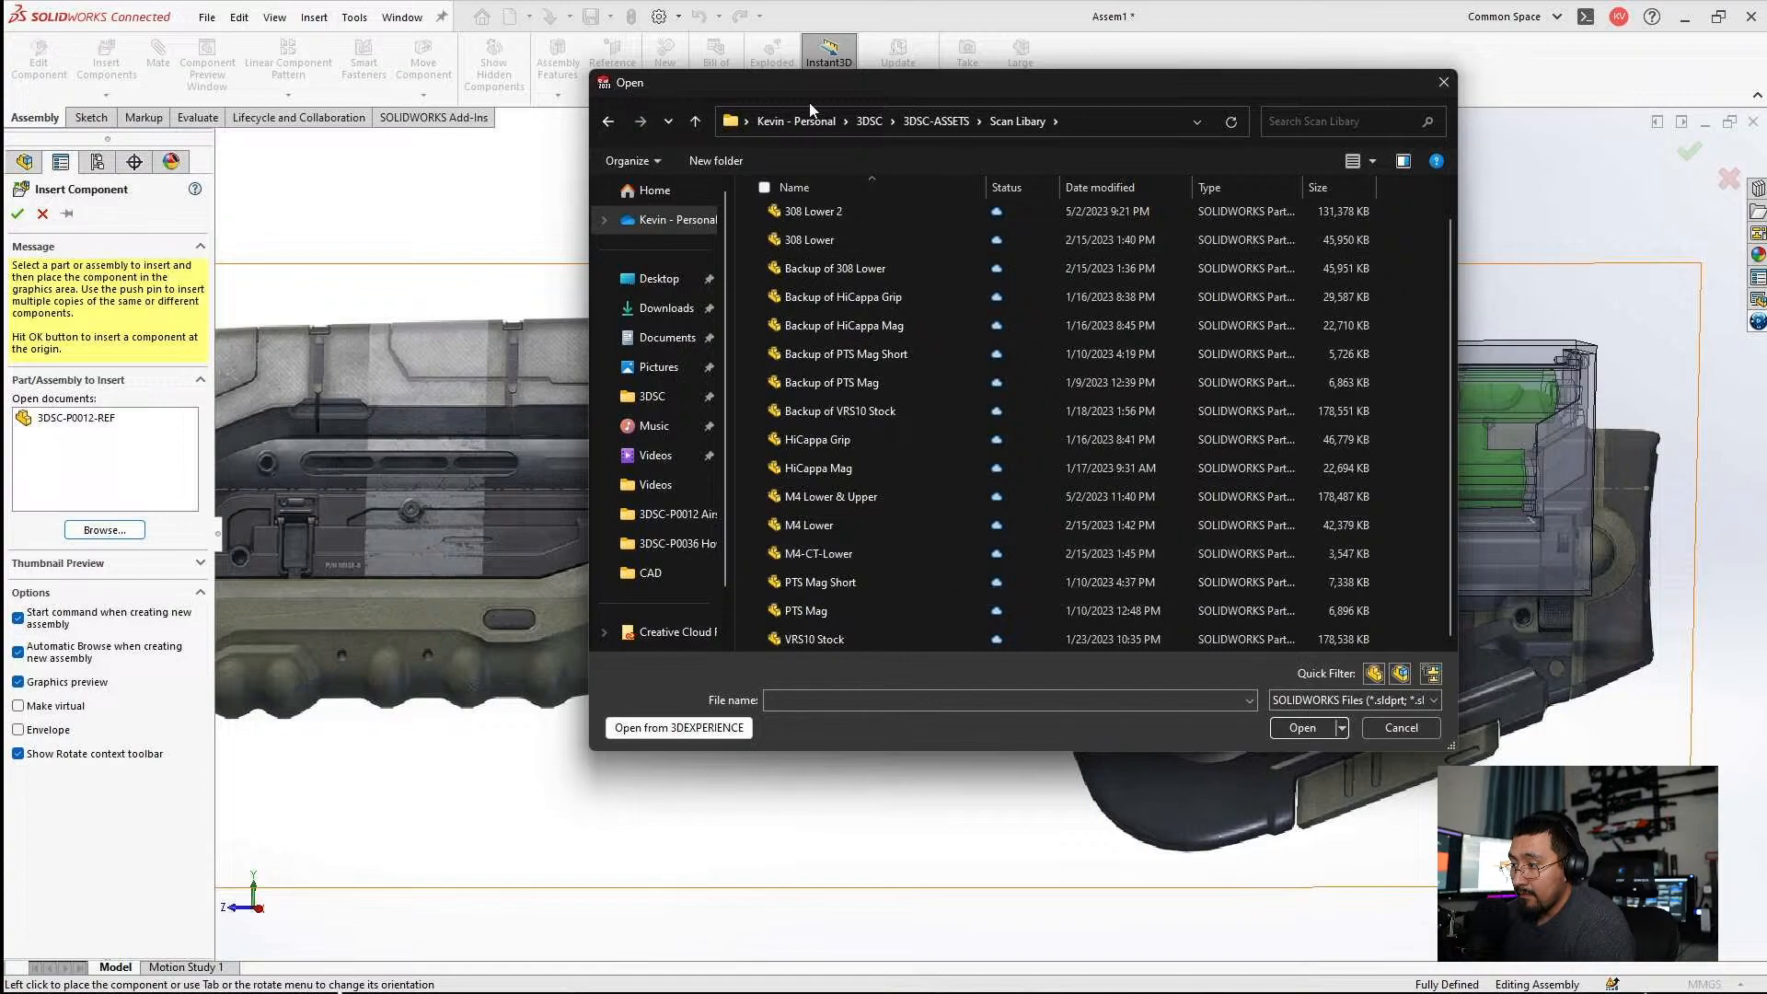
{"action": "left_click", "coordinate": [830, 523]}
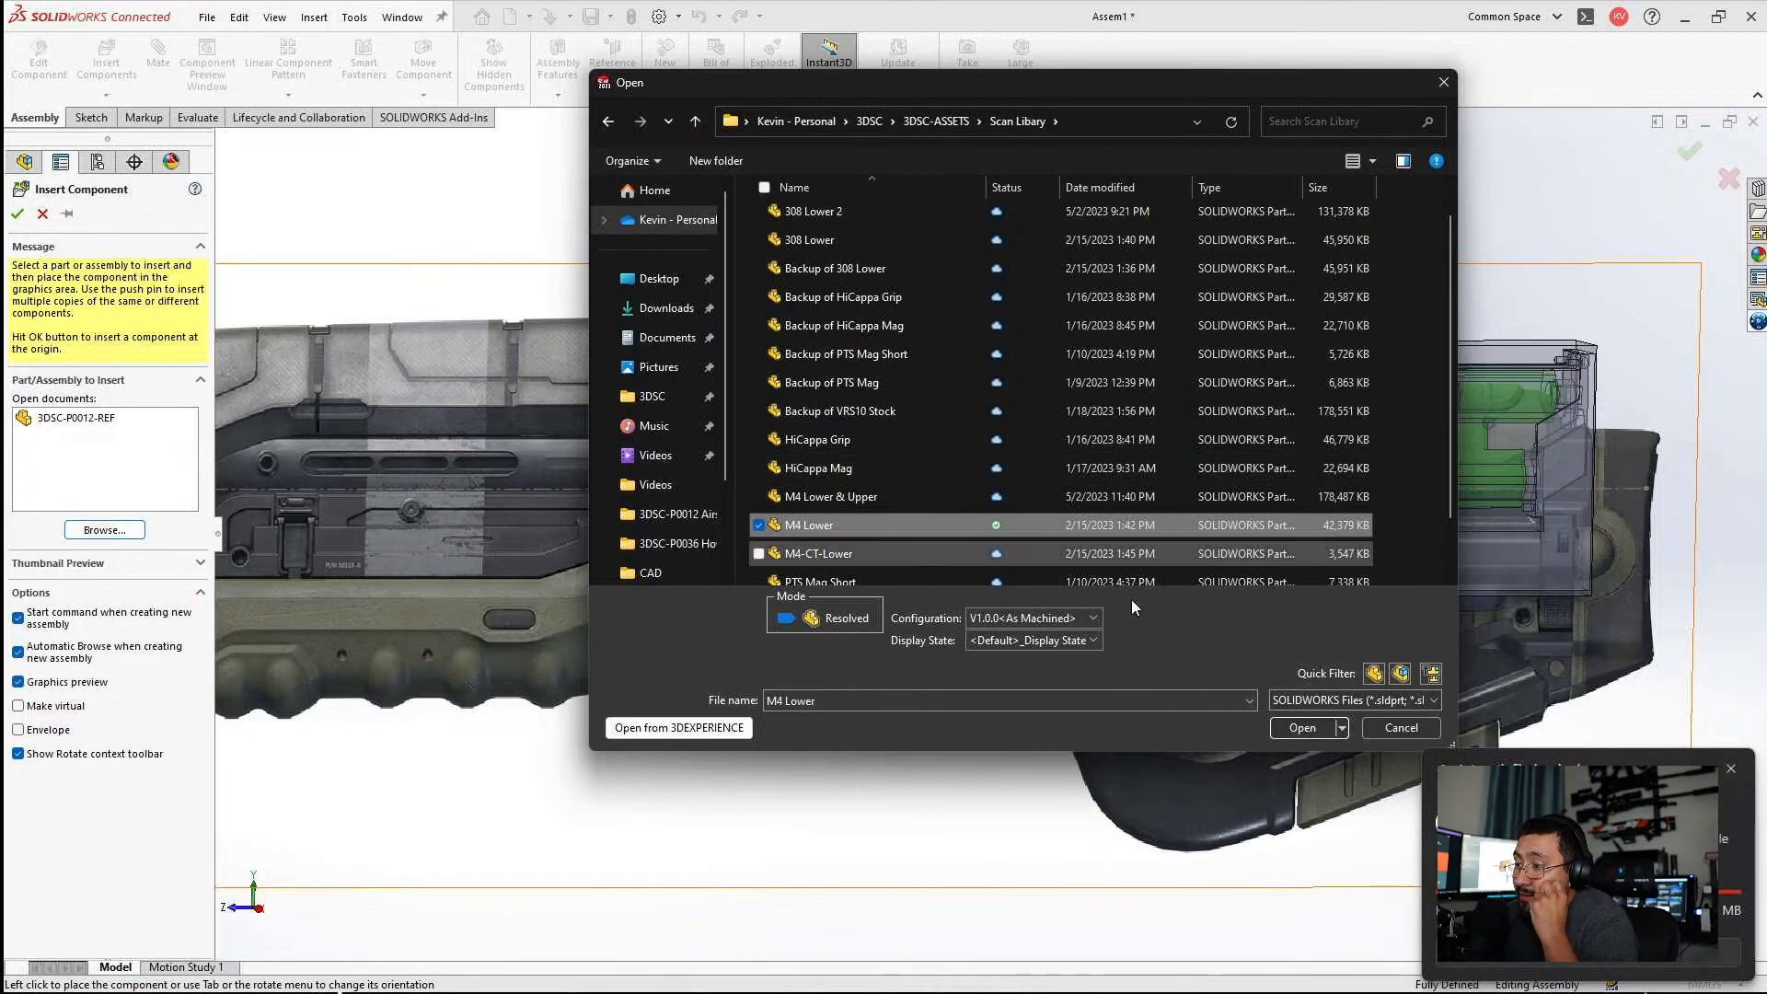
{"action": "left_click", "coordinate": [1290, 727]}
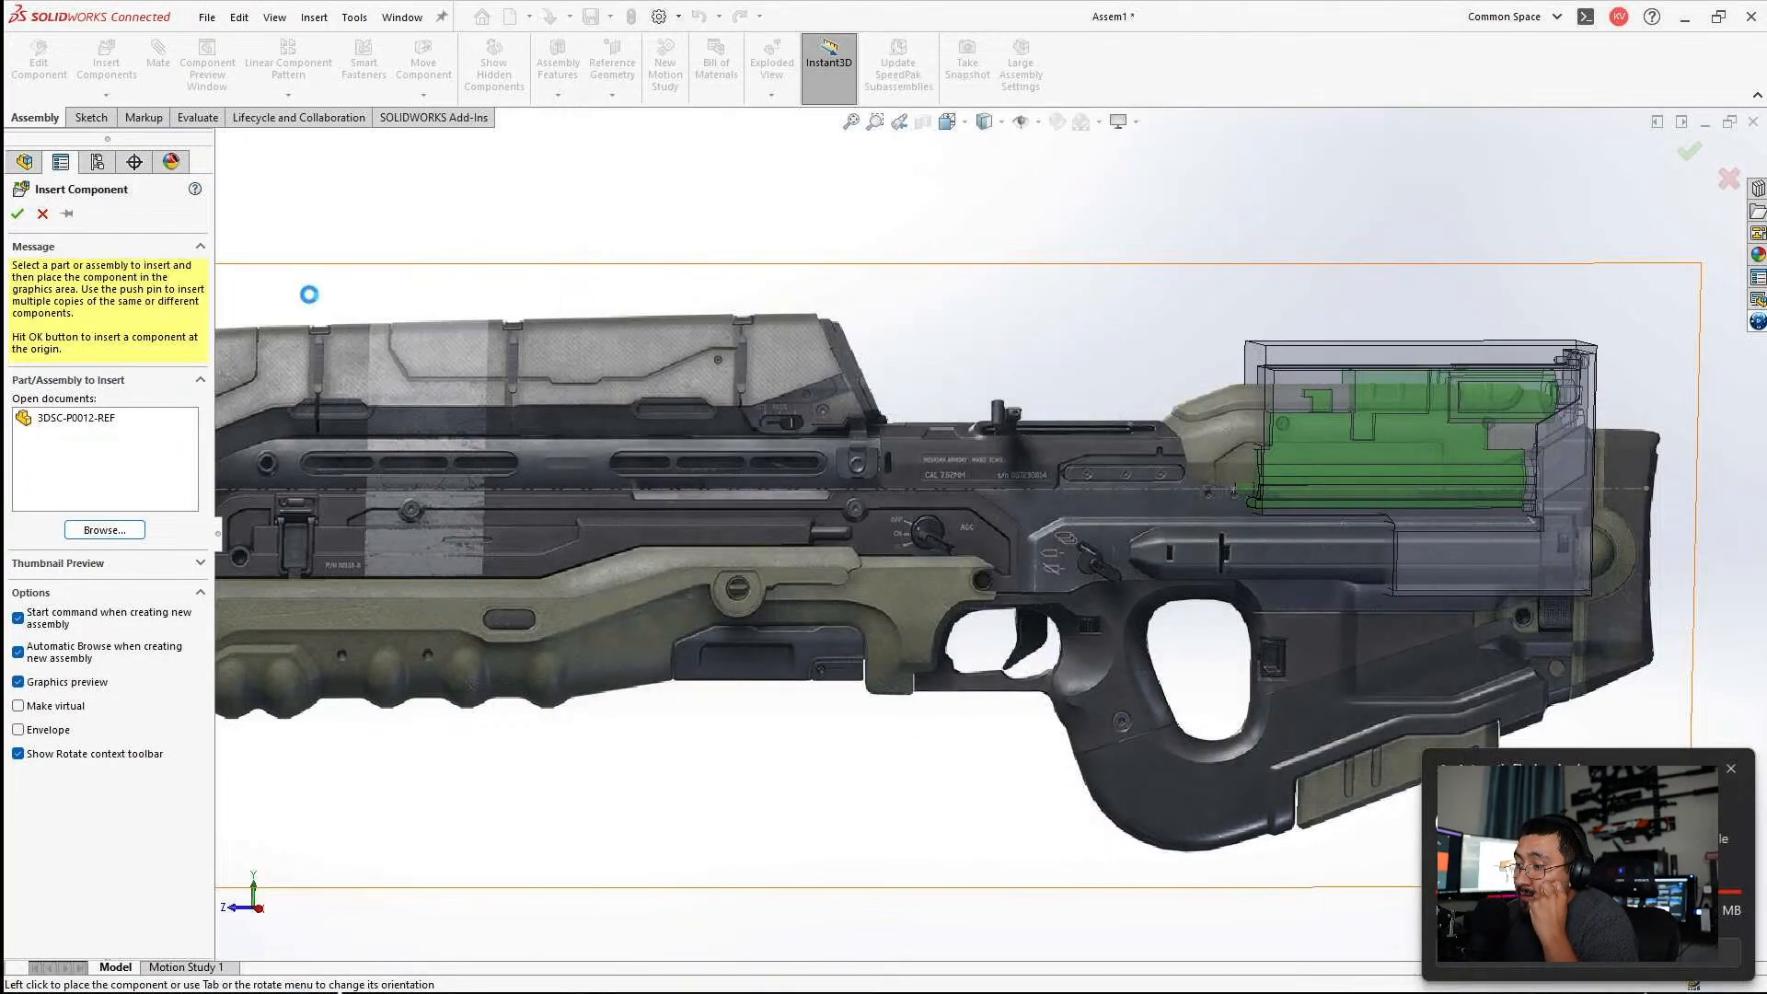
{"action": "left_click", "coordinate": [17, 216]}
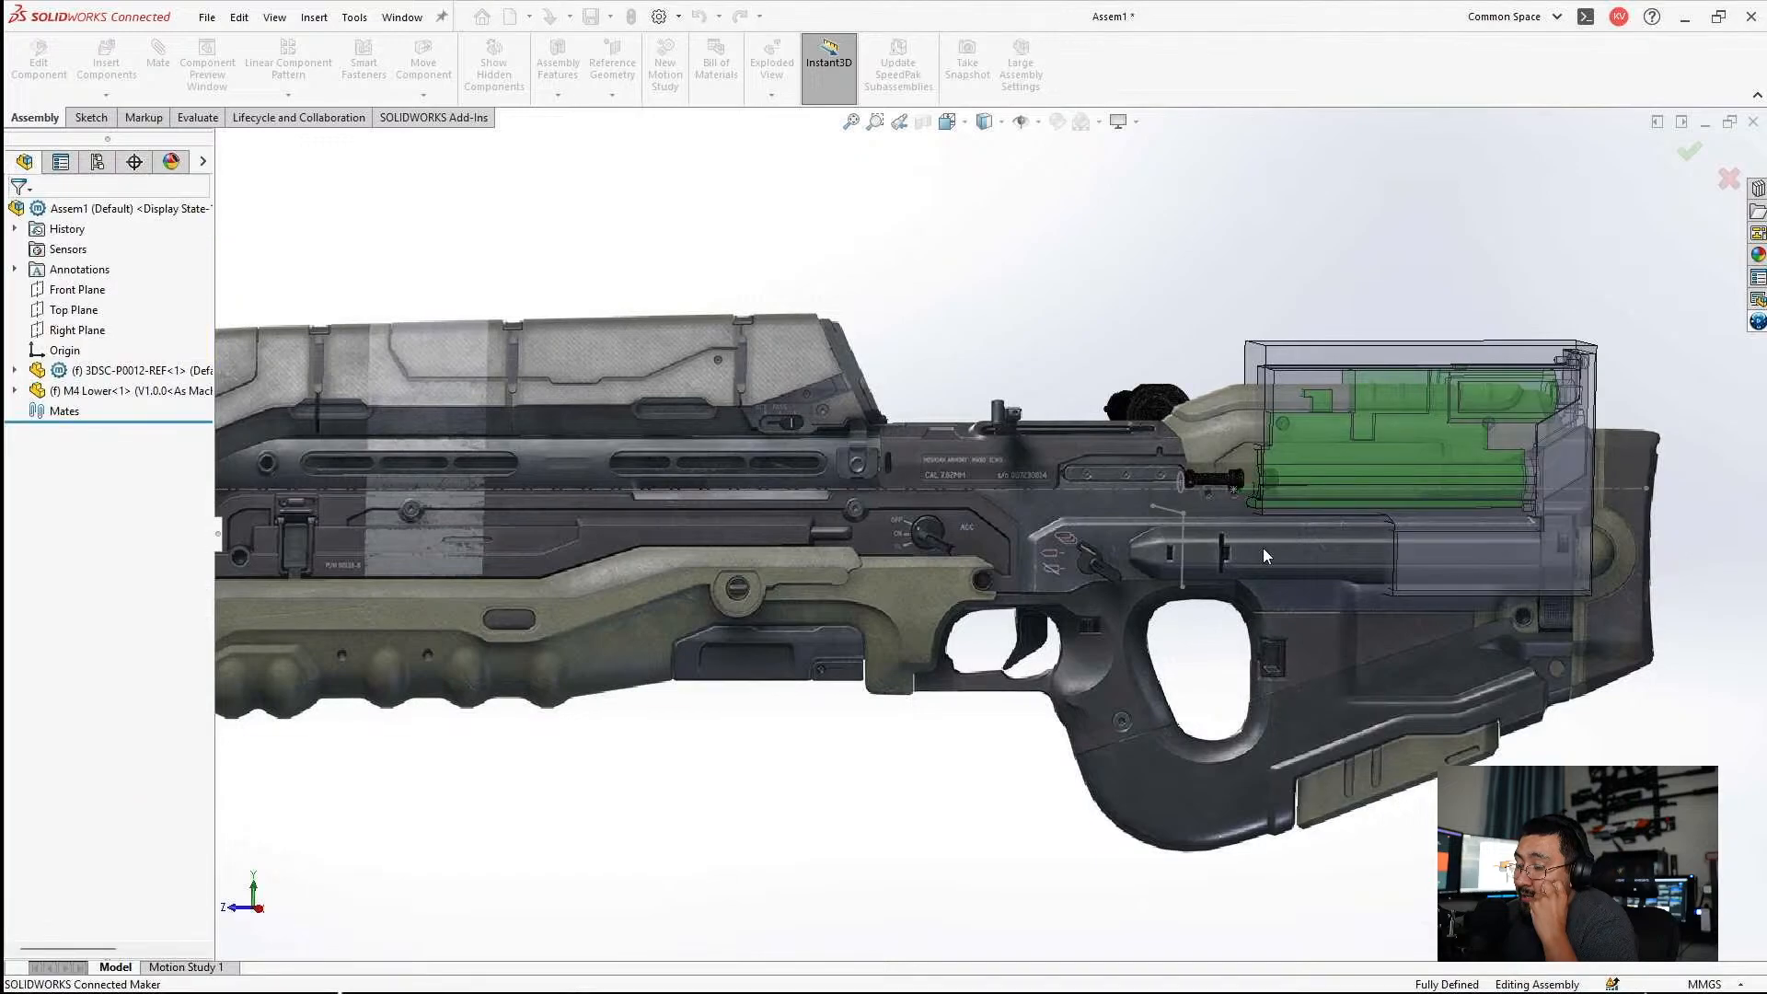
Examine how the inserted M4 Lower is oriented relative to the rifle picture and the gearbox housing.
{"action": "scroll", "coordinate": [1058, 456], "scroll_direction": "down", "scroll_amount": 5}
{"action": "mouse_move", "coordinate": [1052, 520]}
{"action": "middle_mouse_down"}
{"action": "mouse_move", "coordinate": [1046, 562]}
{"action": "mouse_move", "coordinate": [1049, 527]}
{"action": "middle_mouse_up"}
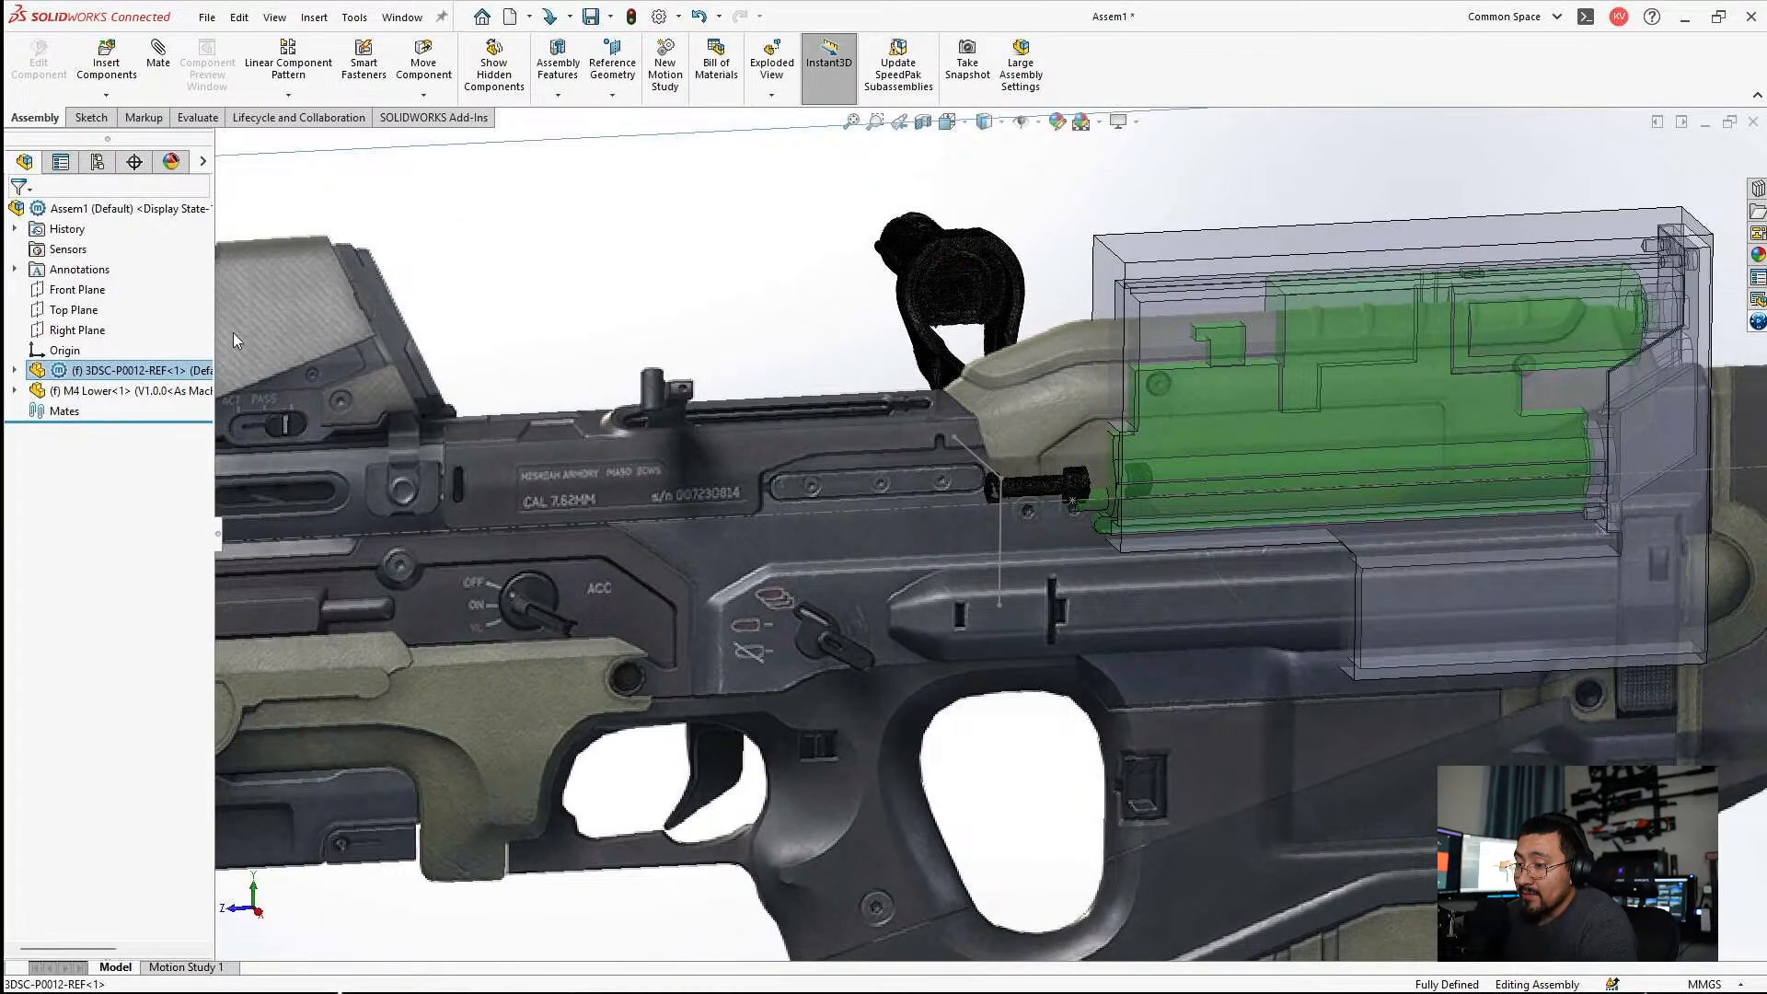
{"action": "left_click", "coordinate": [909, 429]}
{"action": "scroll", "coordinate": [909, 429], "scroll_direction": "up", "scroll_amount": 2}
{"action": "middle_click_drag", "start_coordinate": [920, 405], "coordinate": [1126, 429]}
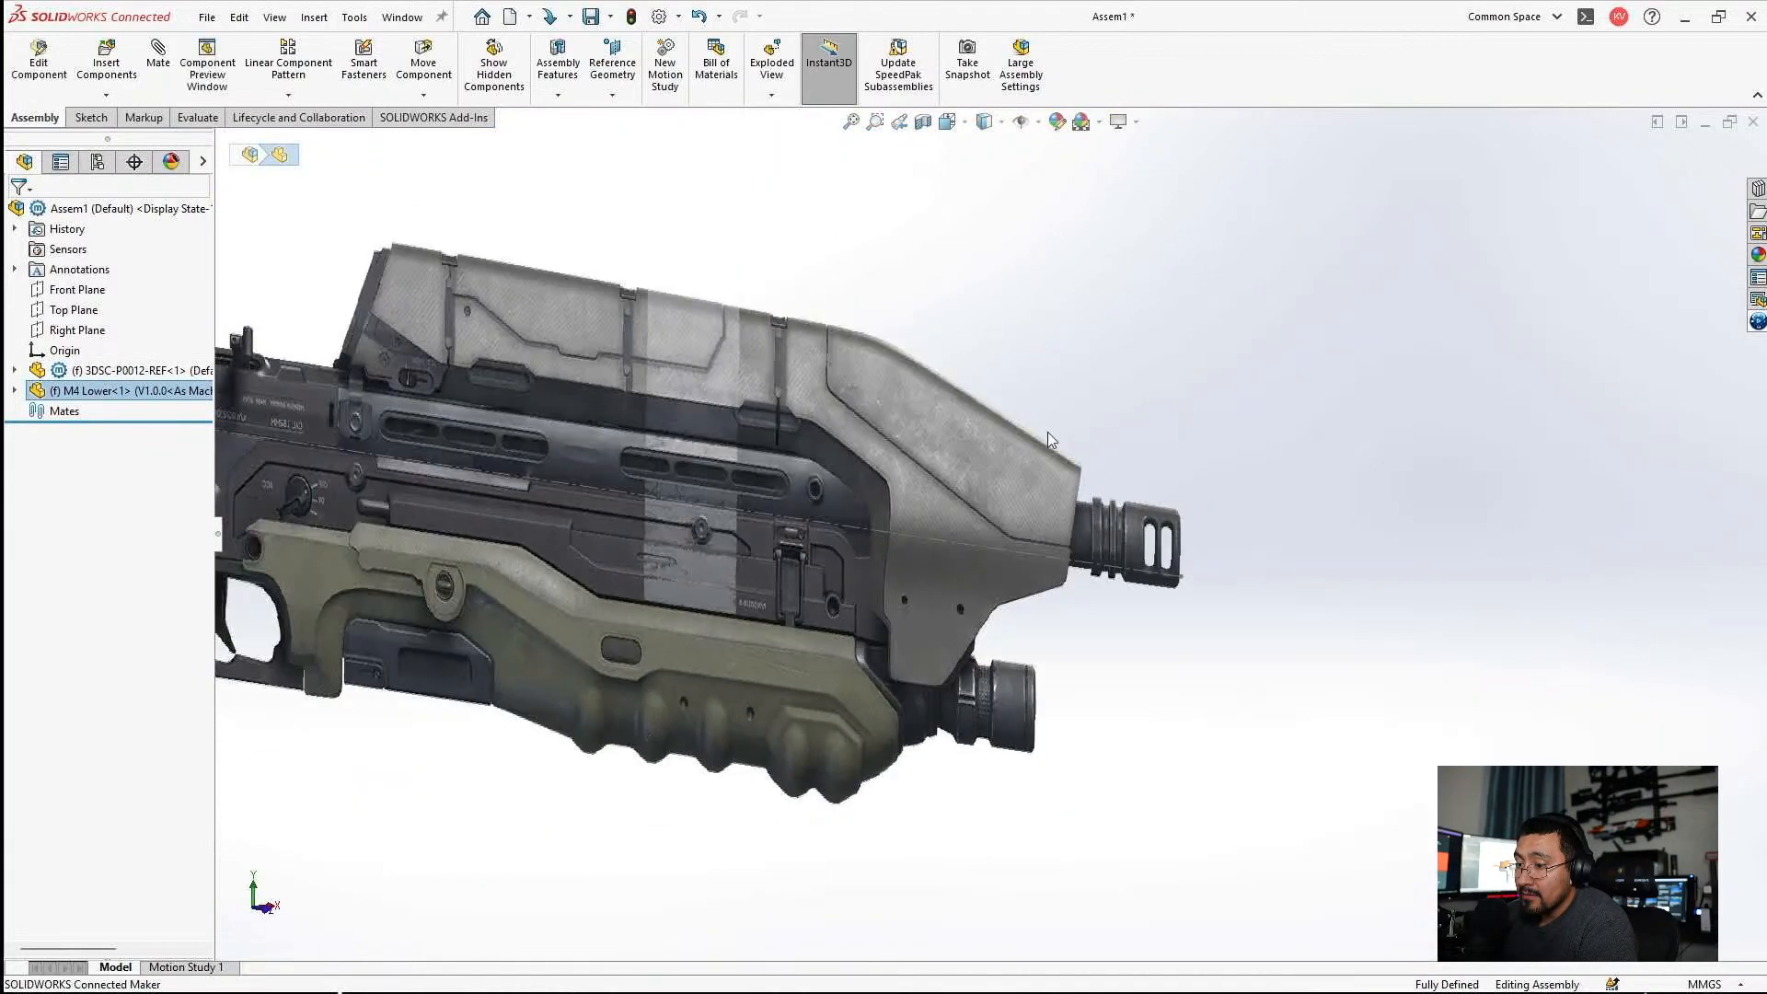
{"action": "scroll", "coordinate": [1126, 429], "scroll_direction": "up", "scroll_amount": 5}
{"action": "middle_click_drag", "start_coordinate": [624, 440], "coordinate": [1316, 520]}
{"action": "scroll", "coordinate": [598, 427], "scroll_direction": "down", "scroll_amount": 5}
{"action": "key", "text": "Escape"}
{"action": "scroll", "coordinate": [620, 461], "scroll_direction": "up", "scroll_amount": 2}
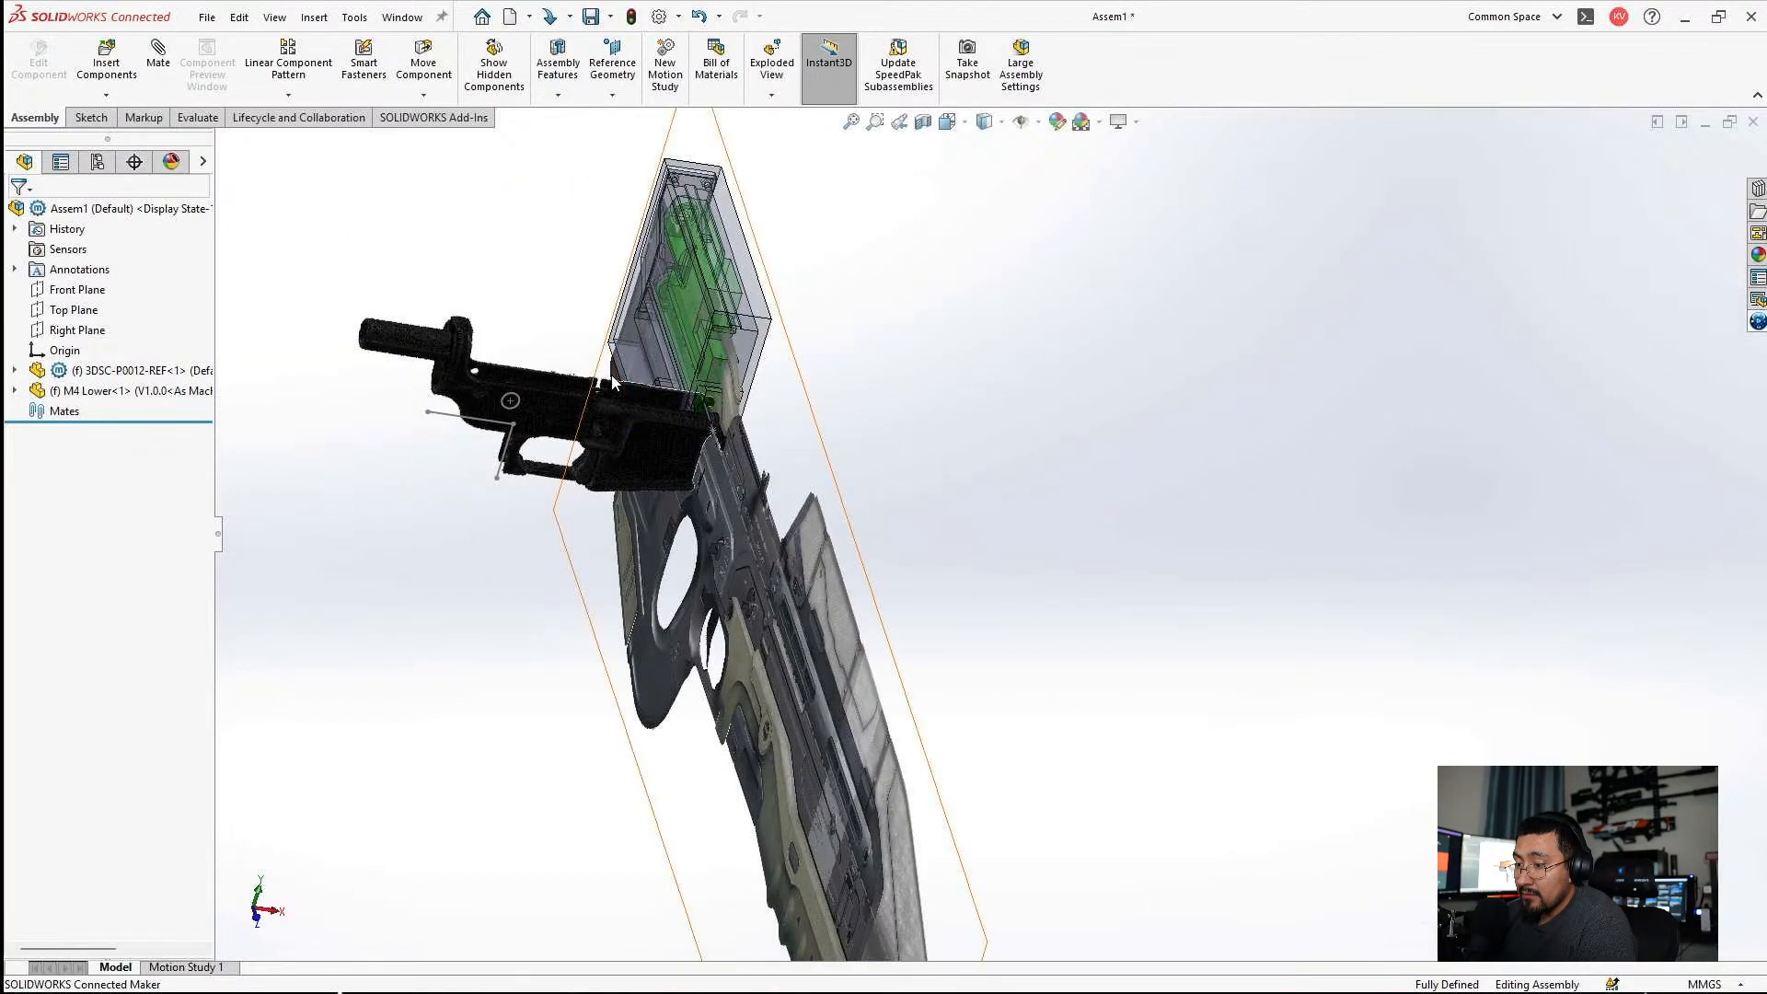
{"action": "scroll", "coordinate": [626, 385], "scroll_direction": "down", "scroll_amount": 4}
{"action": "left_click", "coordinate": [15, 392]}
{"action": "left_click", "coordinate": [98, 552]}
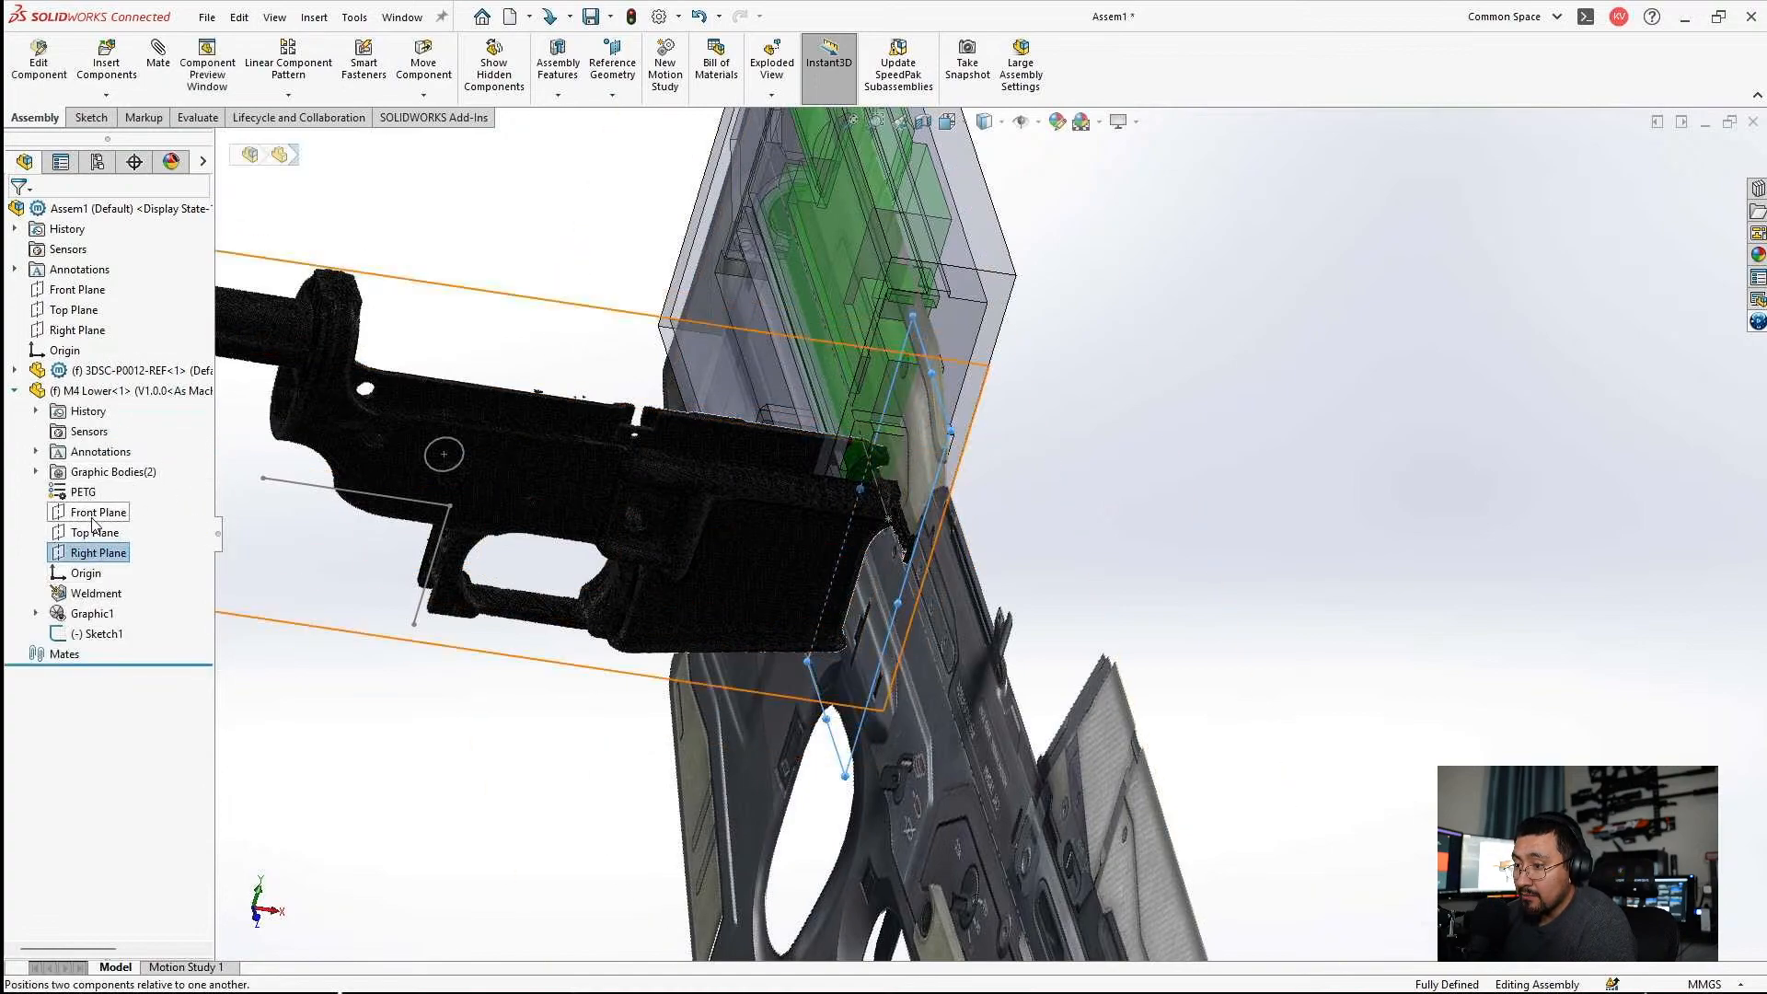
{"action": "left_click", "coordinate": [99, 512]}
{"action": "left_click", "coordinate": [111, 328], "text": "ctrl"}
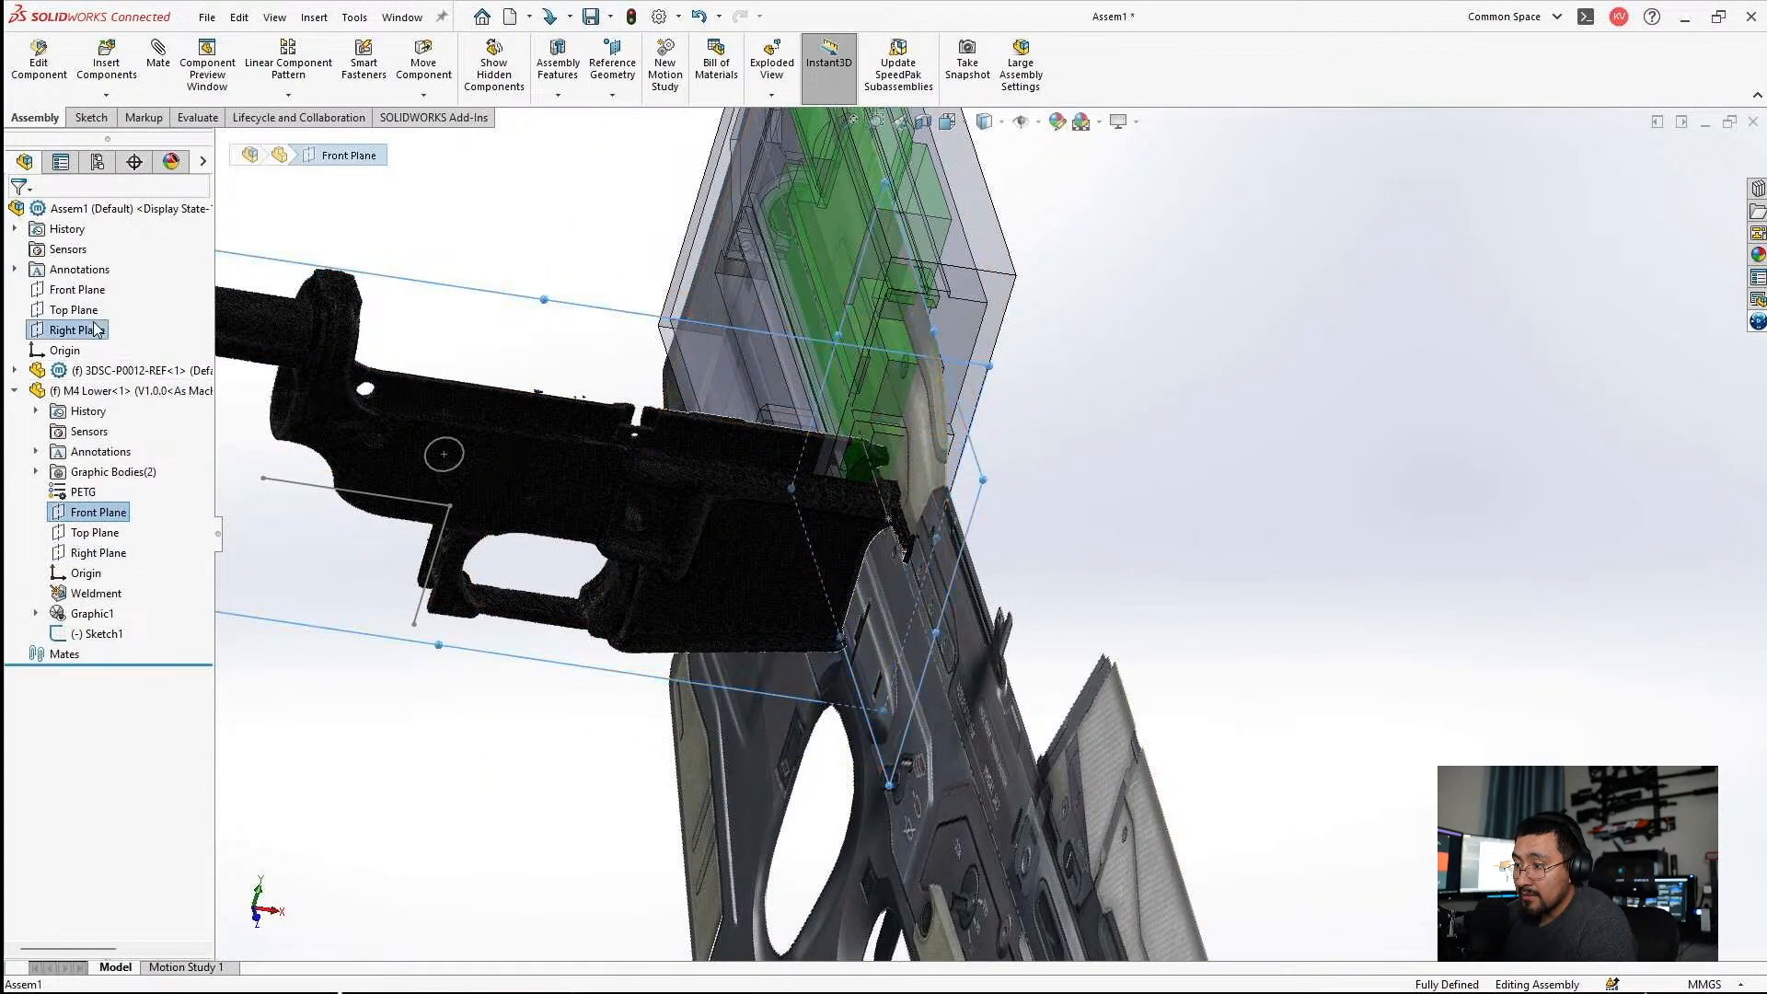
{"action": "left_click", "coordinate": [157, 77]}
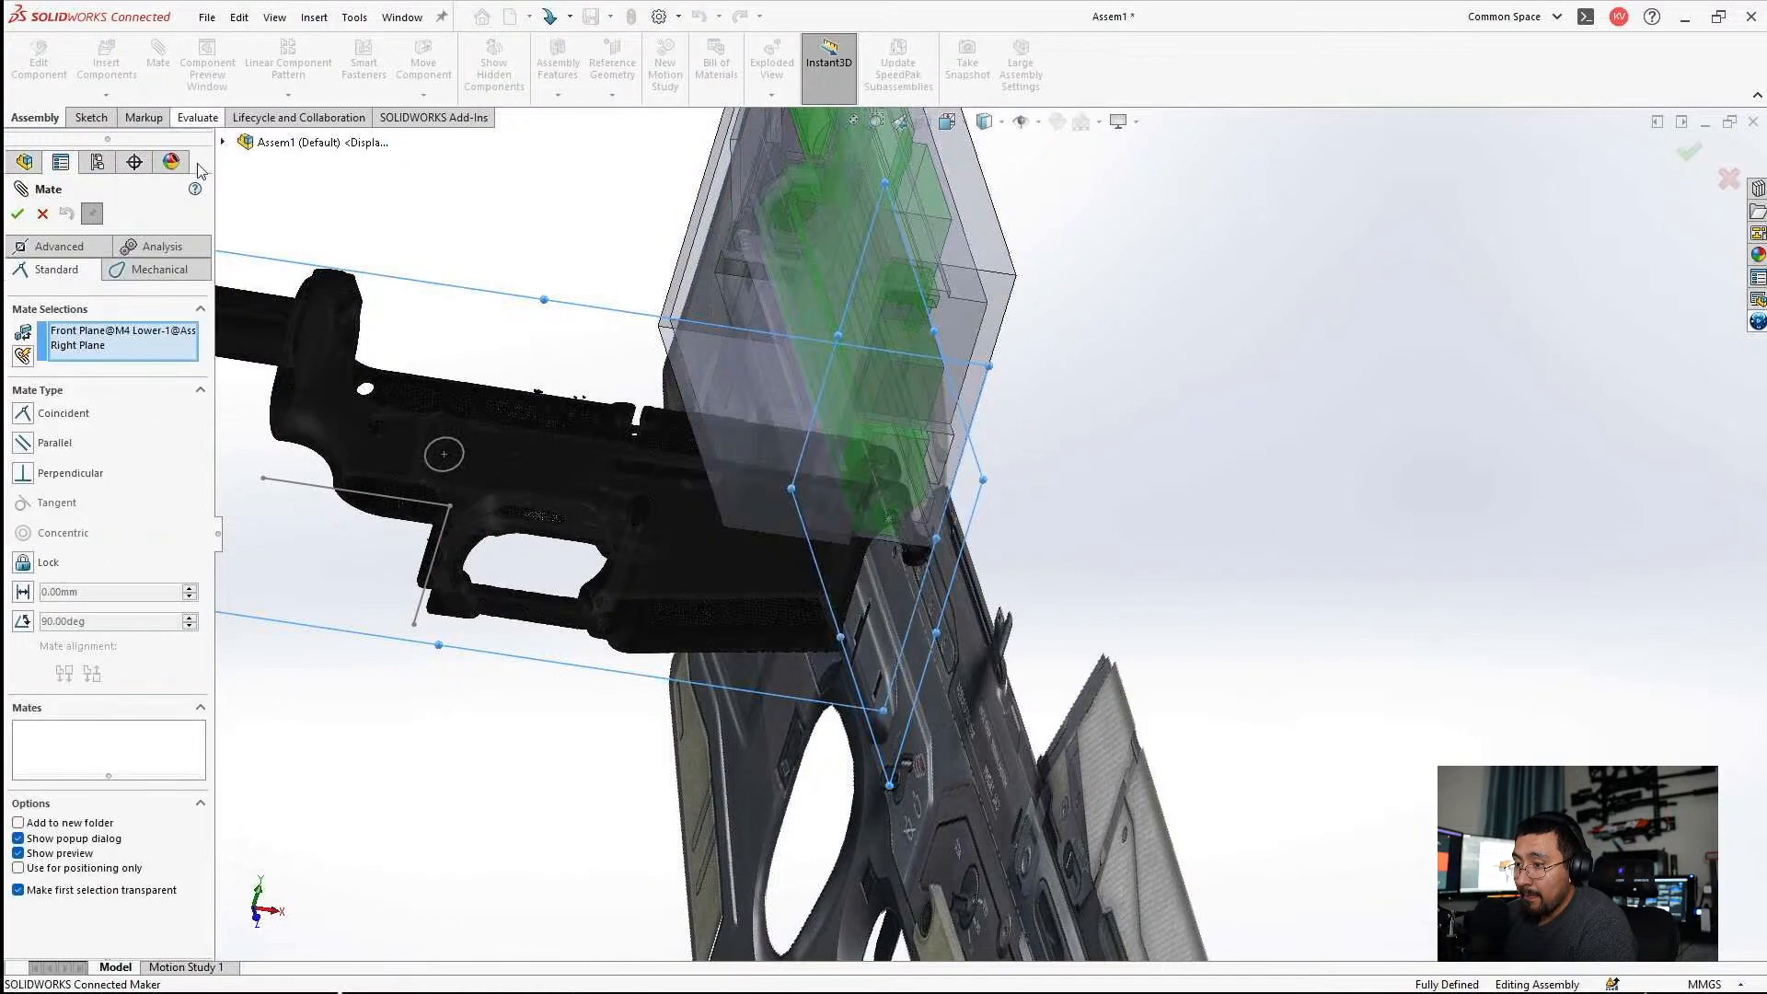
{"action": "key", "text": "Escape"}
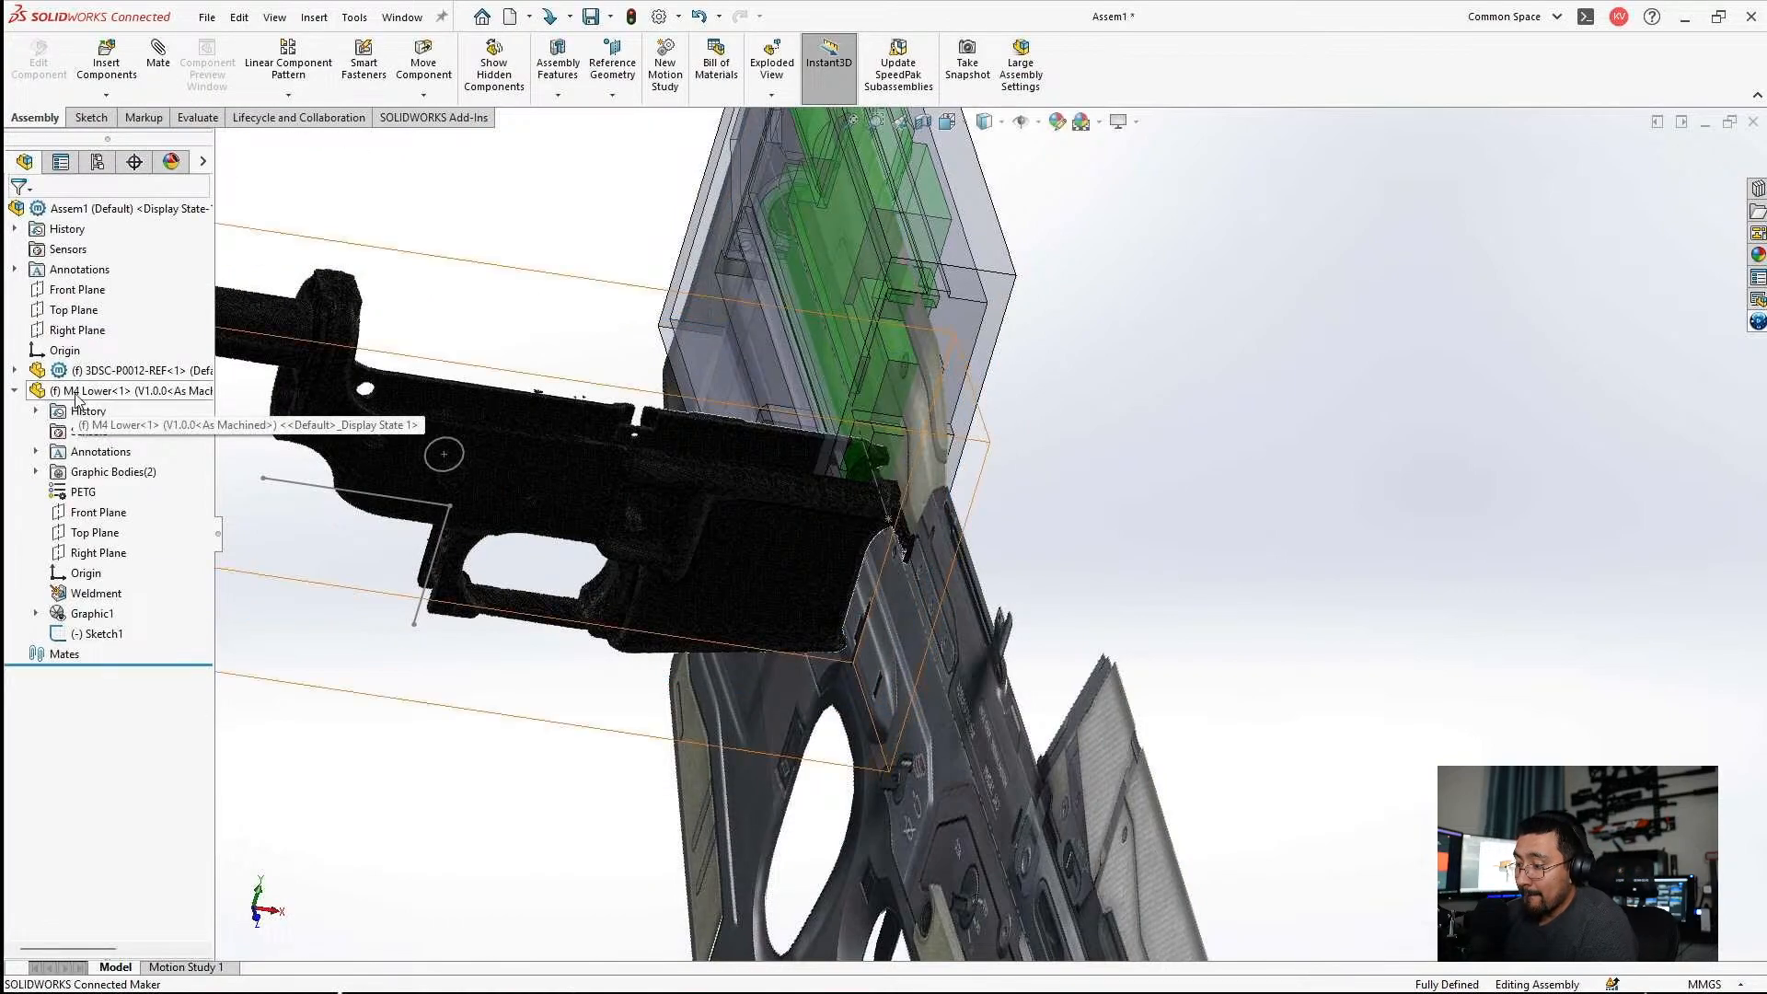
Float the M4 Lower component and mate its Front Plane coincident with the assembly's Right Plane.
{"action": "right_click", "coordinate": [74, 393]}
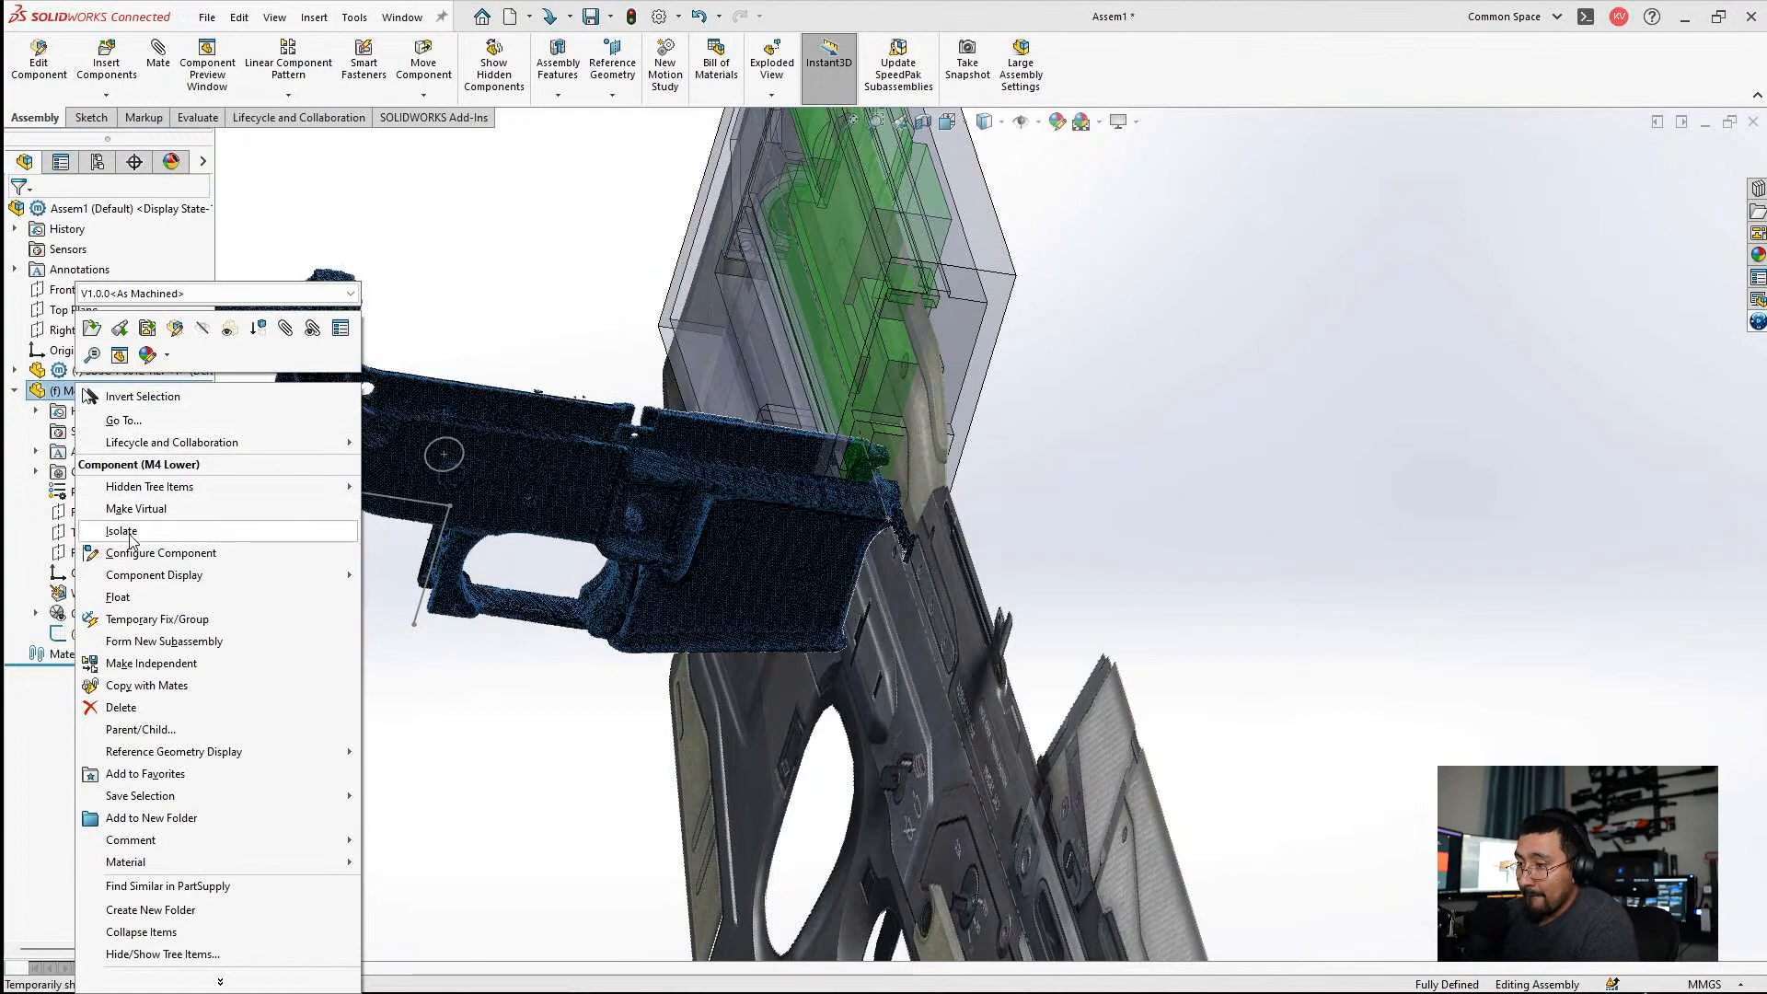
{"action": "left_click", "coordinate": [122, 597]}
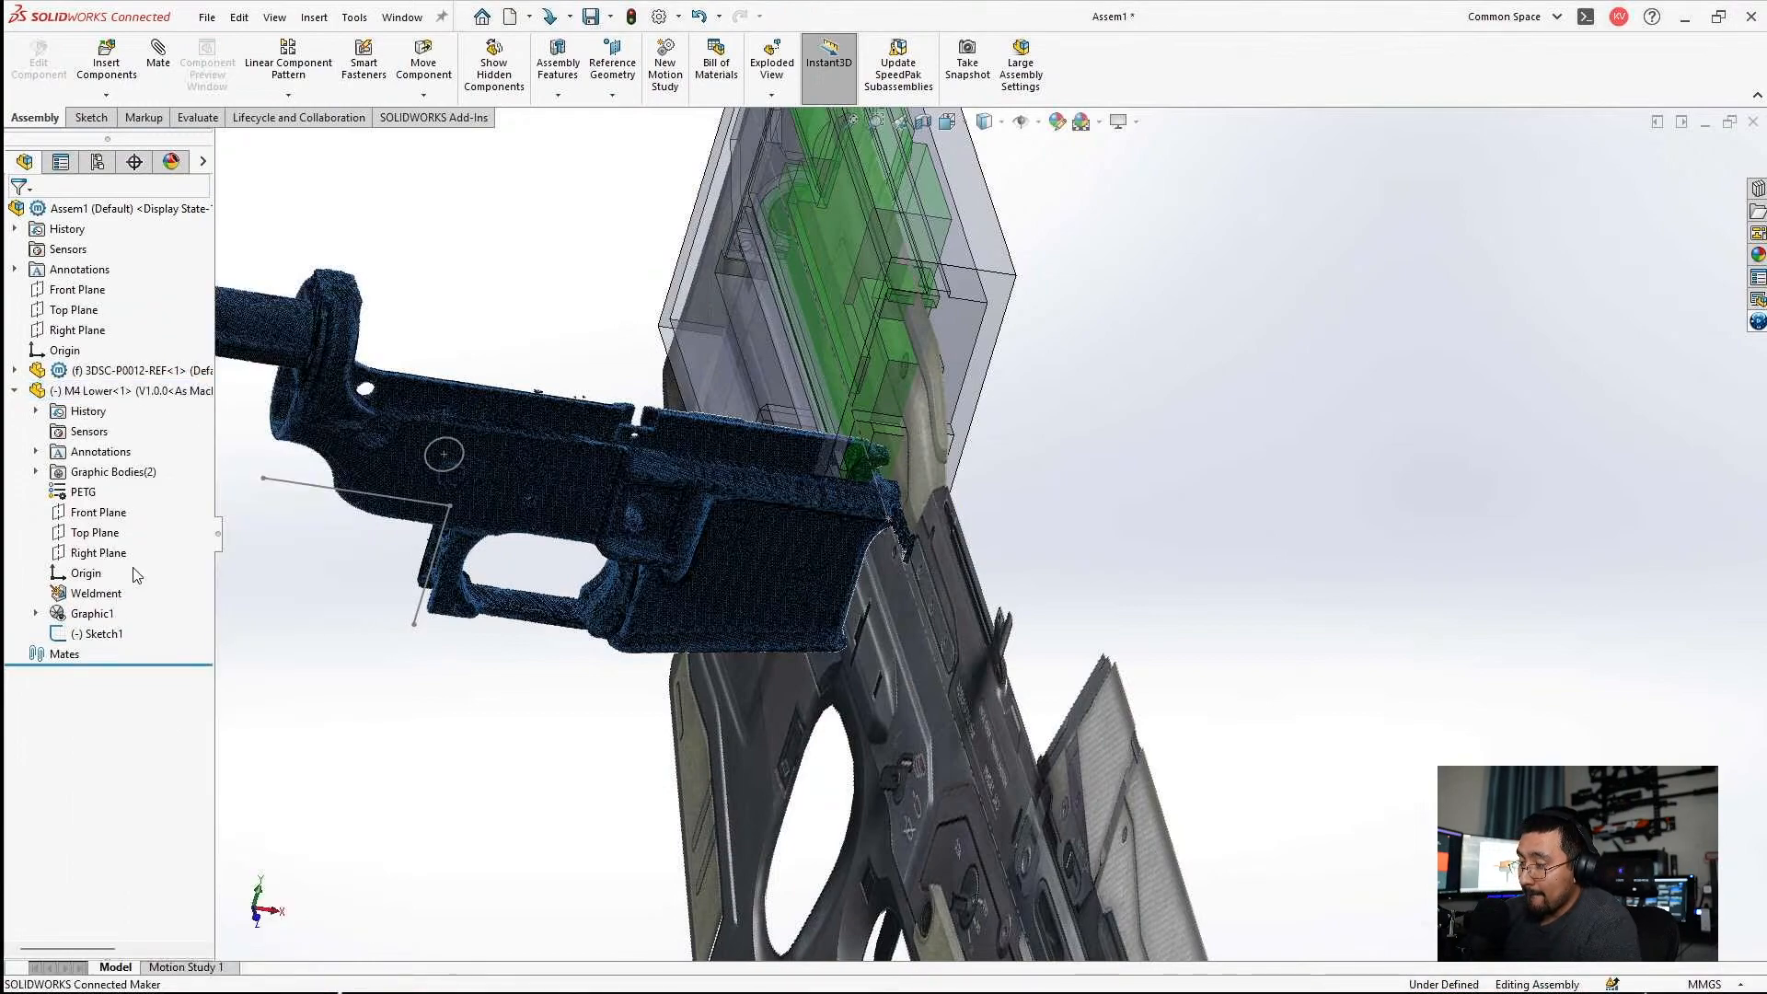
{"action": "left_click", "coordinate": [114, 550]}
{"action": "left_click", "coordinate": [95, 514]}
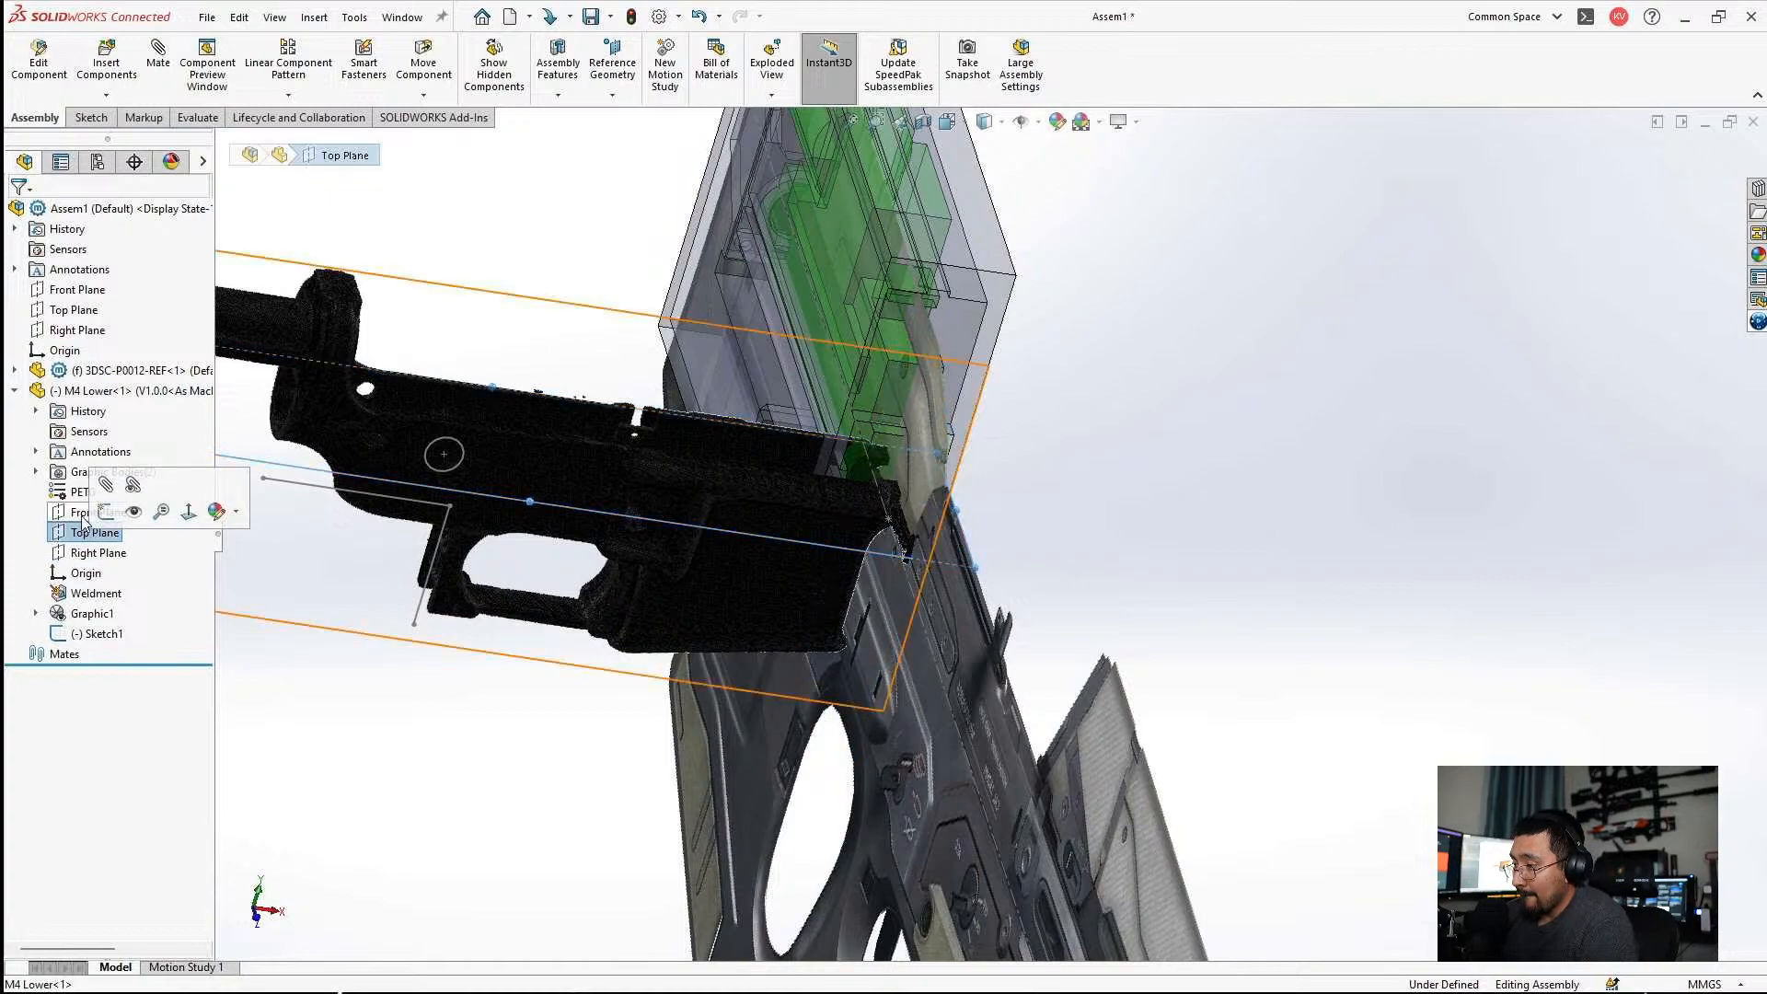
{"action": "left_click", "coordinate": [78, 329], "text": "ctrl"}
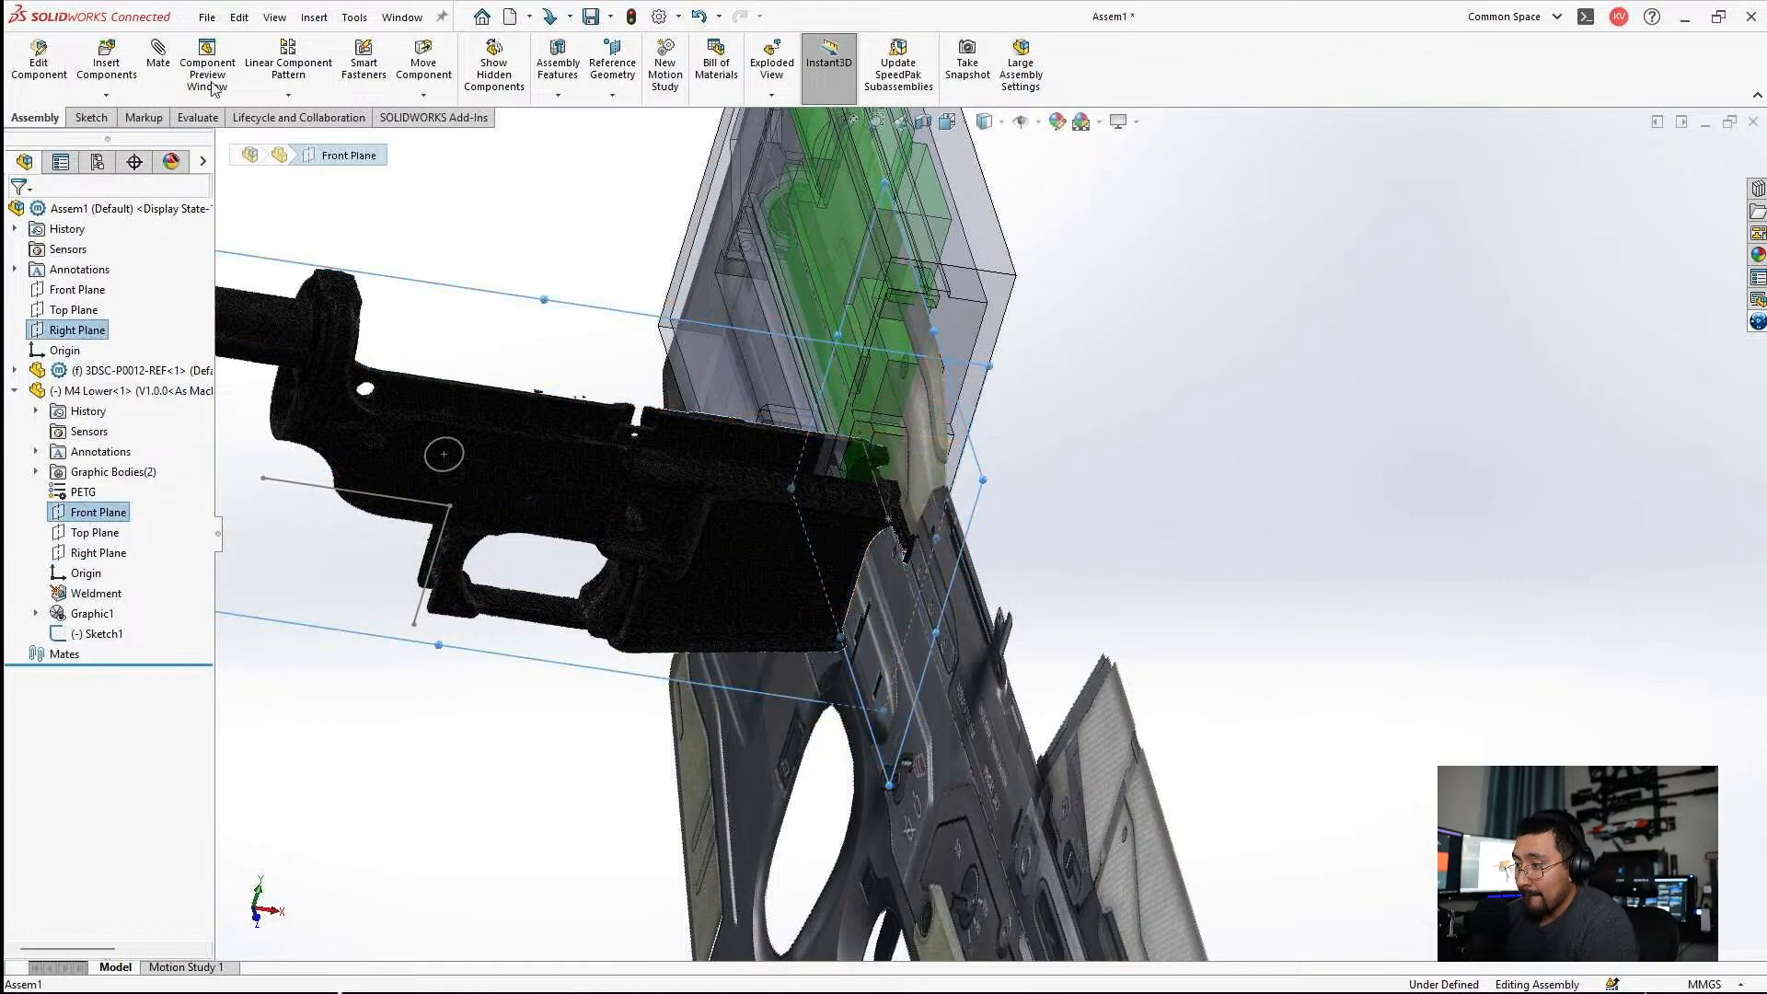
{"action": "left_click", "coordinate": [156, 50]}
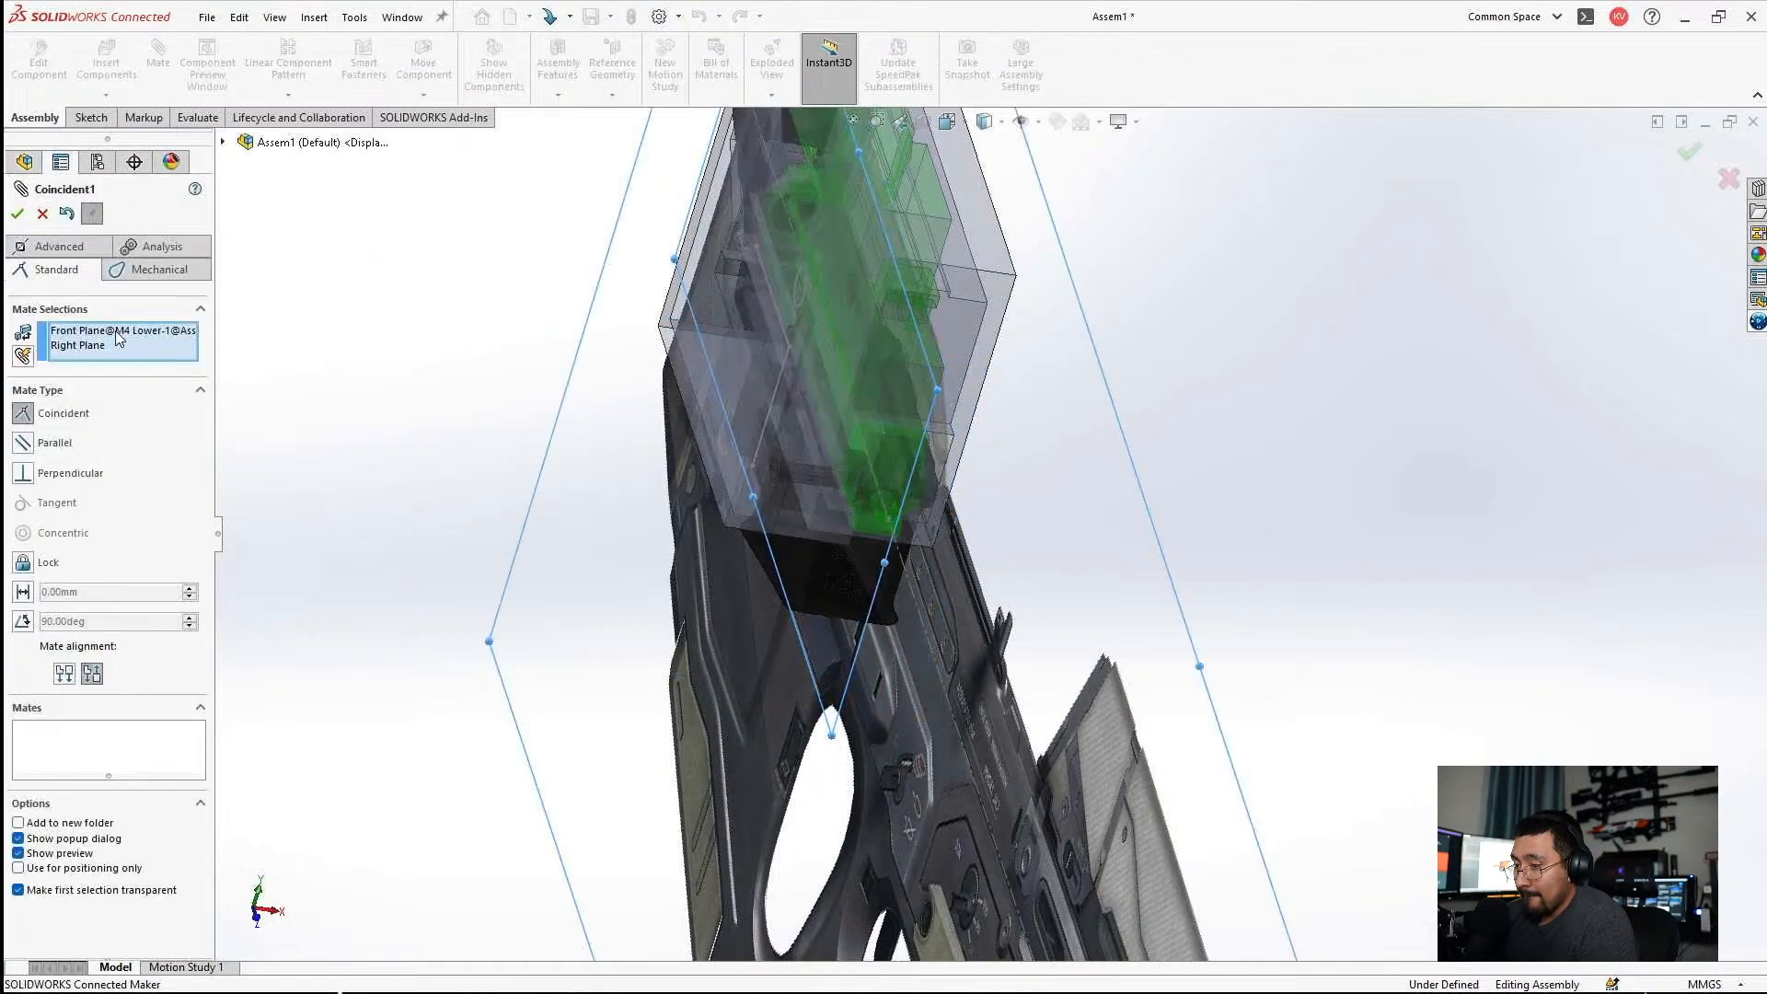
{"action": "left_click", "coordinate": [19, 214]}
{"action": "left_click", "coordinate": [19, 215]}
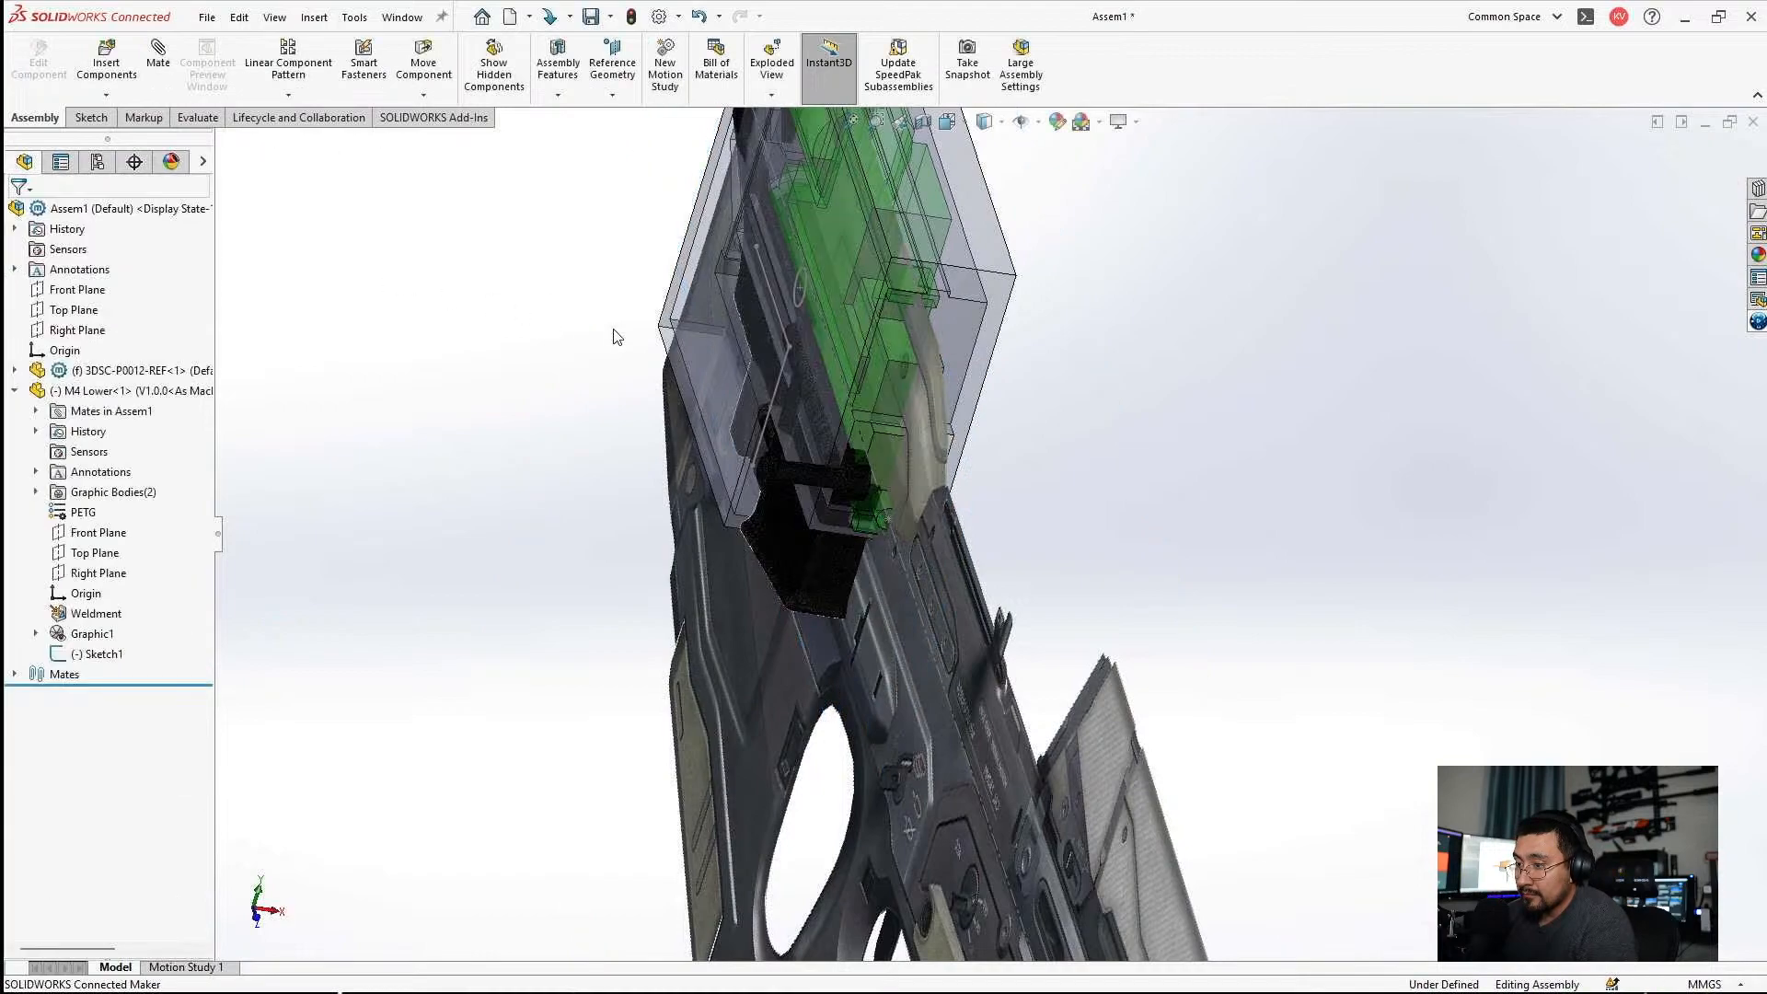
Check the M4 Lower's position against the gearbox and rifle picture, looking normal to the assembly's Right Plane.
{"action": "key", "text": "ctrl+8"}
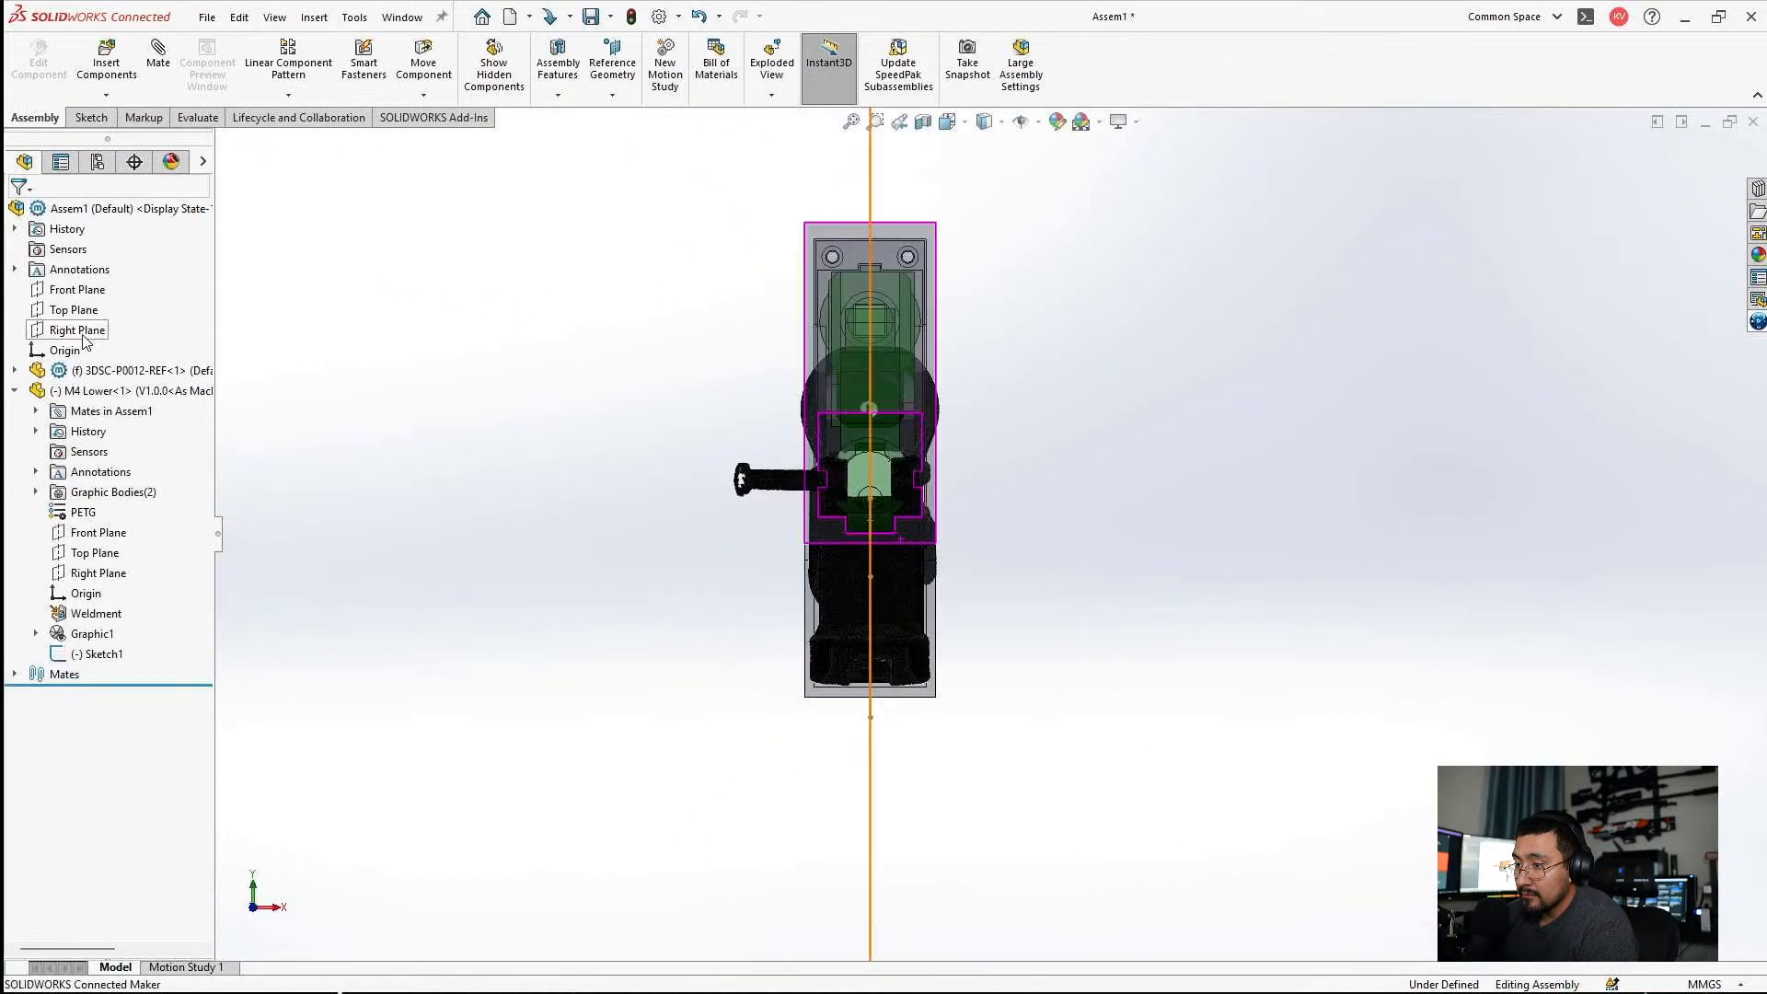
{"action": "left_click", "coordinate": [77, 333]}
{"action": "key", "text": "ctrl+8"}
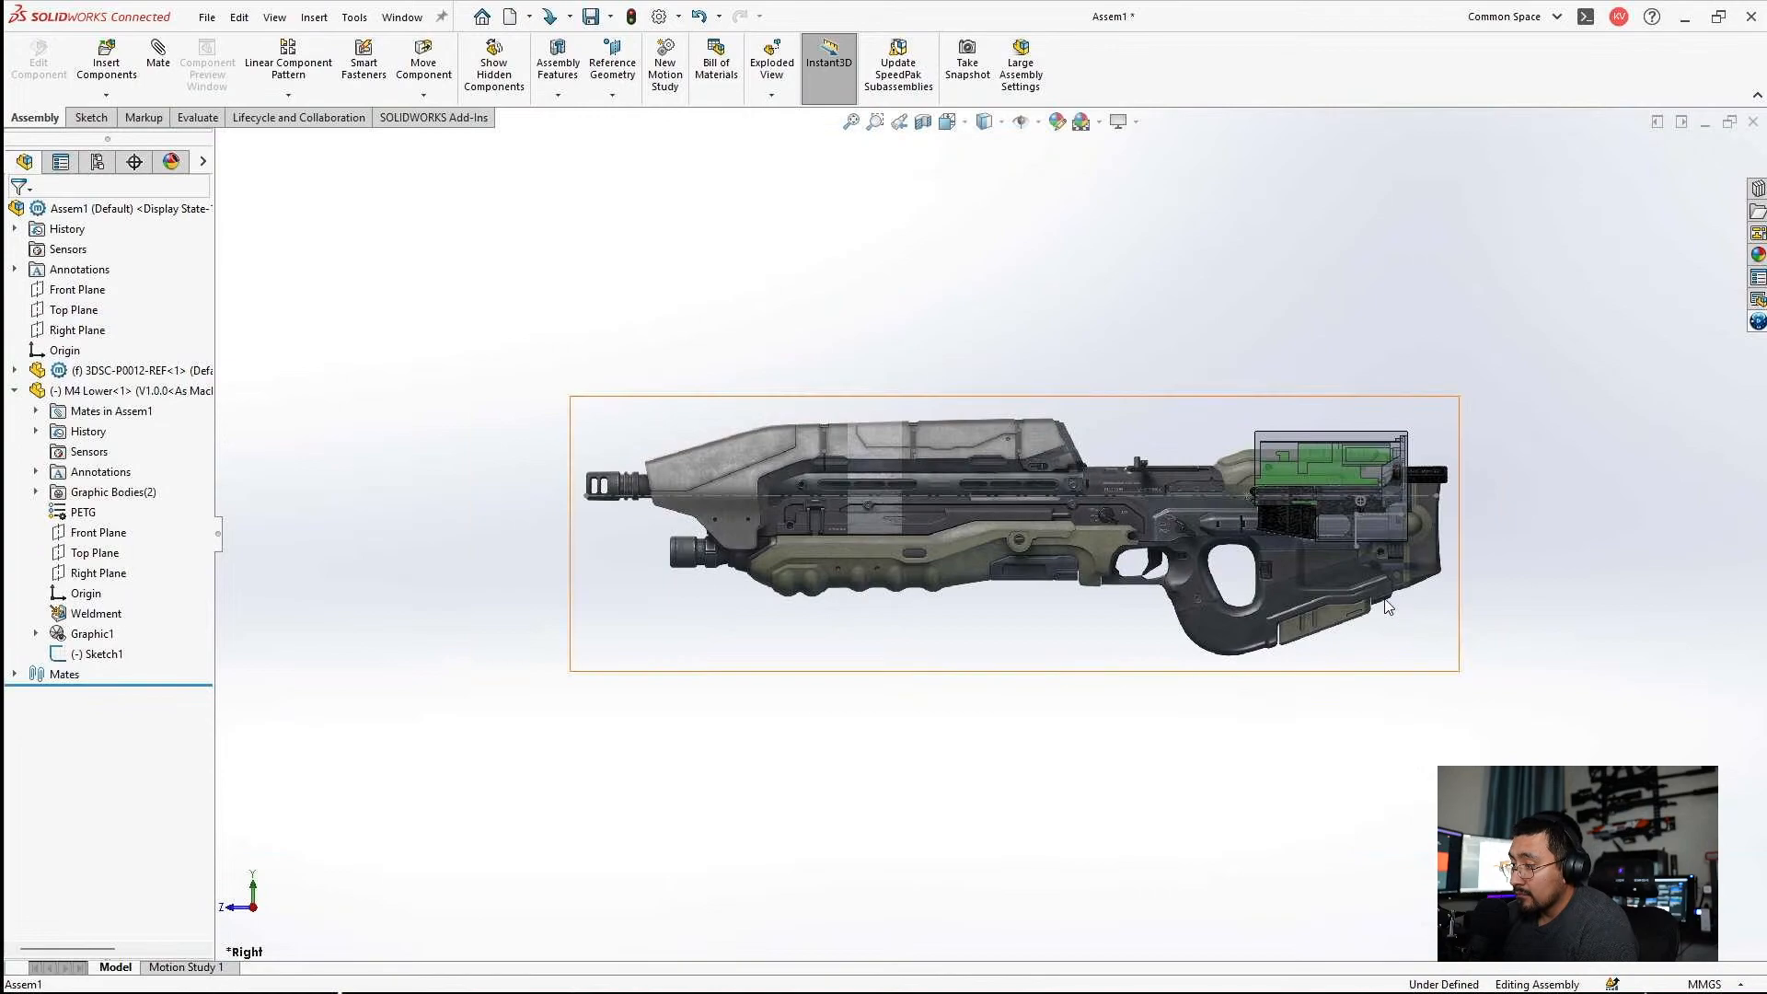
{"action": "scroll", "coordinate": [1362, 543], "scroll_direction": "down", "scroll_amount": 5}
{"action": "scroll", "coordinate": [1359, 538], "scroll_direction": "down", "scroll_amount": 1}
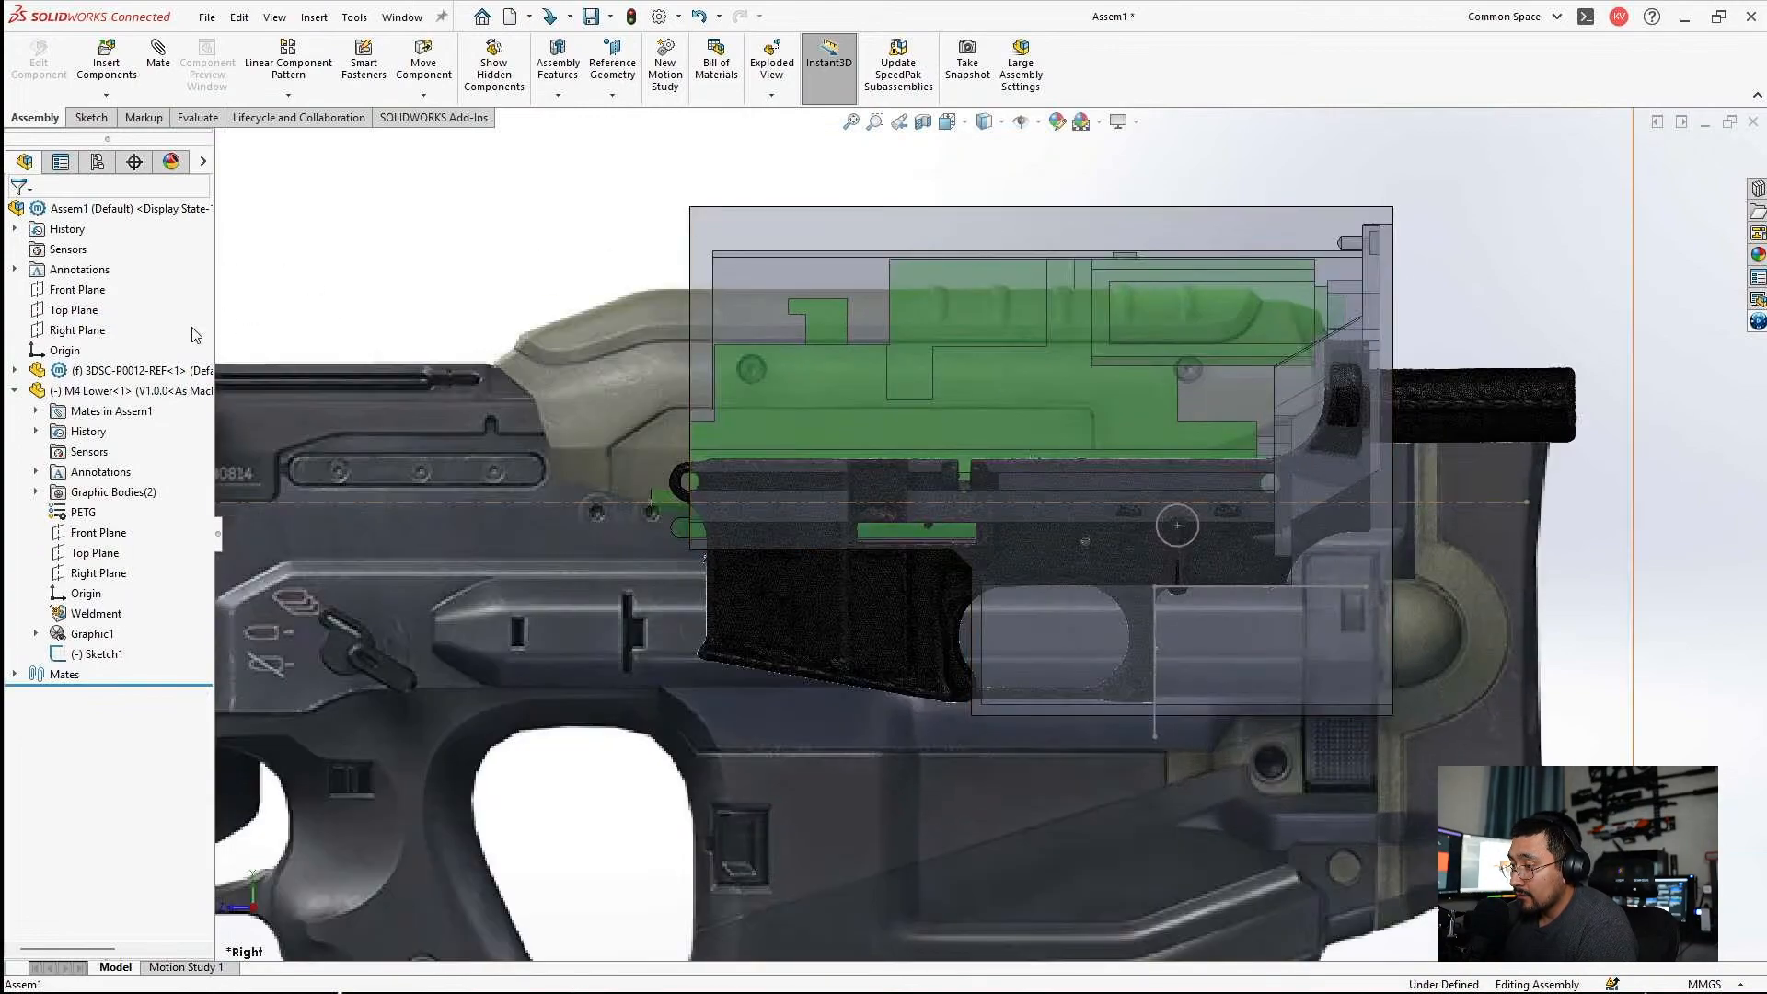
Hide all three solid bodies of the 3DSC-P0012-REF part in the assembly.
{"action": "left_click", "coordinate": [83, 358]}
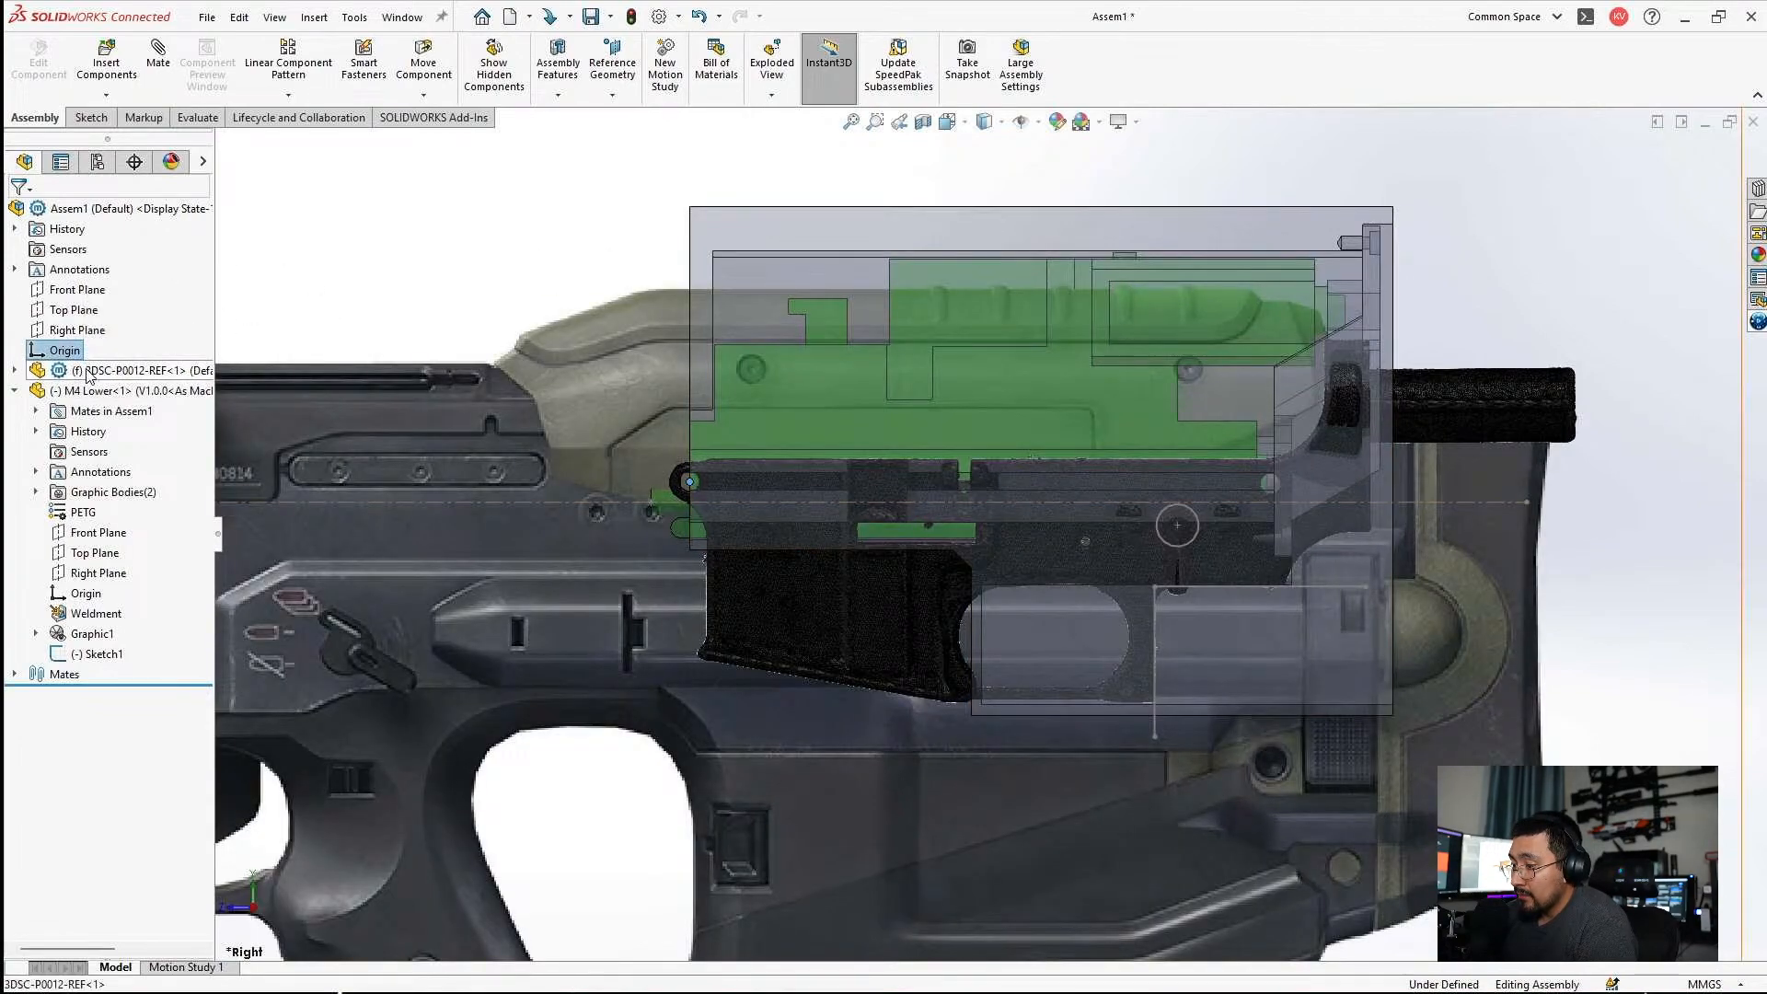
{"action": "left_click", "coordinate": [88, 370]}
{"action": "scroll", "coordinate": [891, 509], "scroll_direction": "up", "scroll_amount": 1}
{"action": "key", "text": "Escape"}
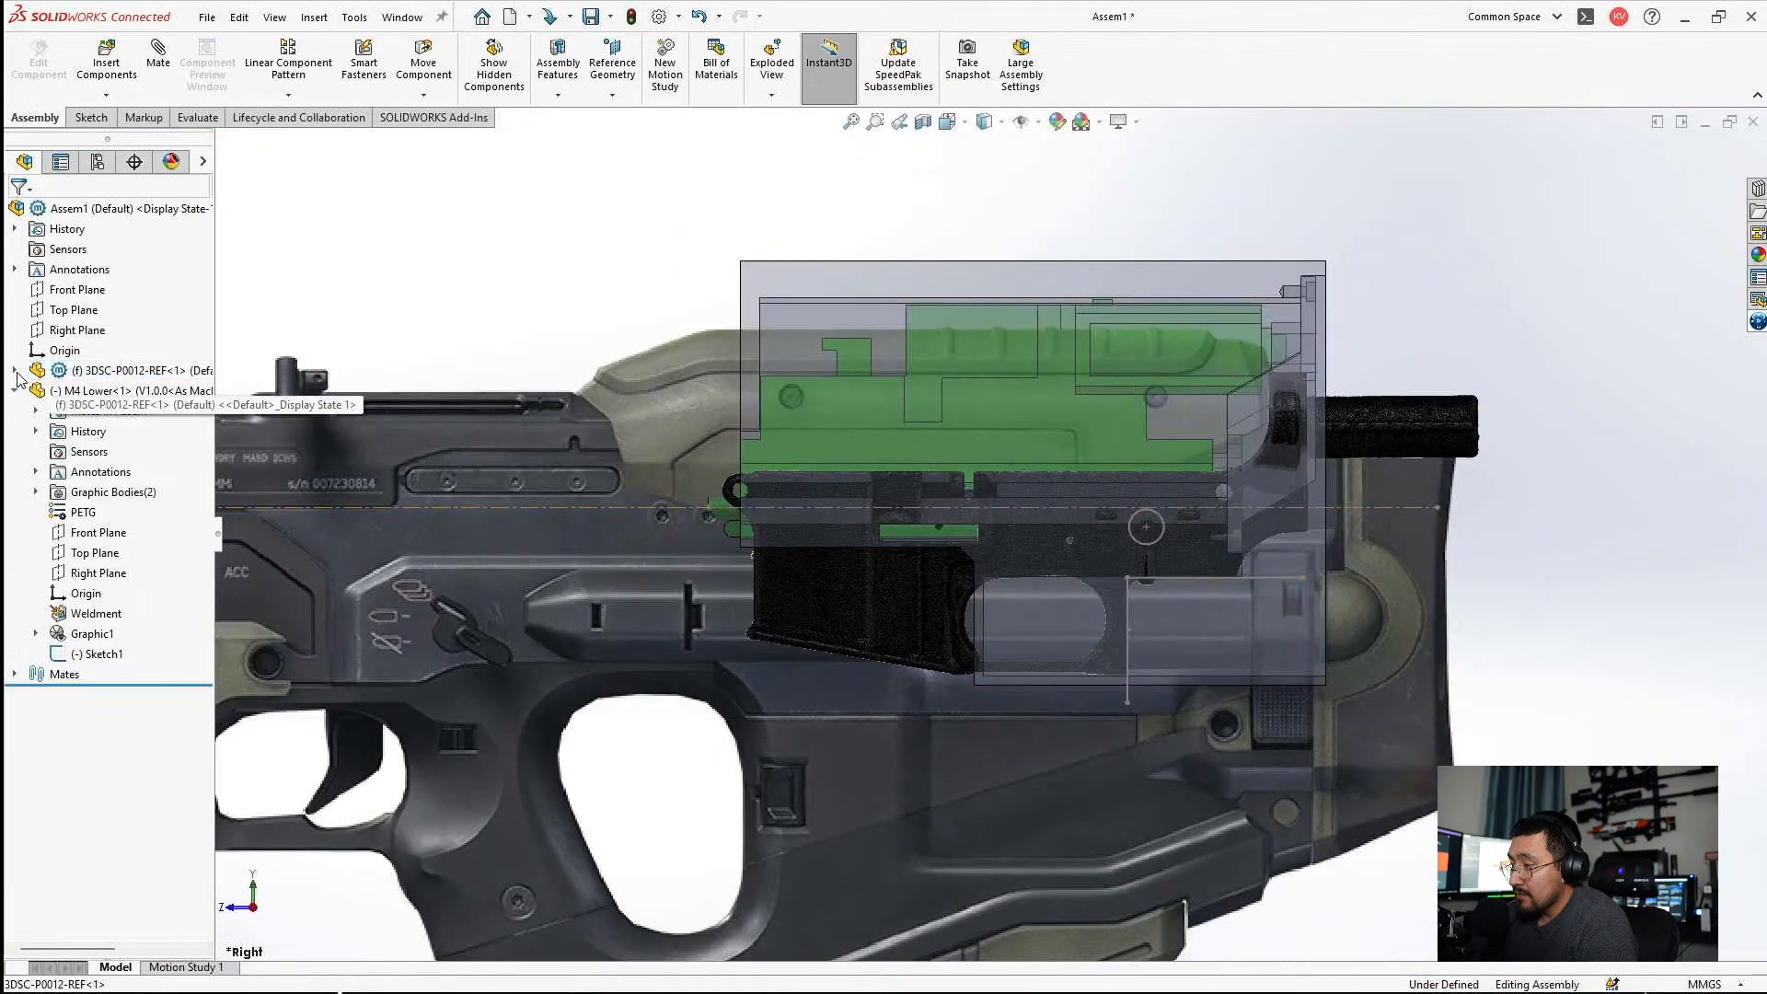
{"action": "left_click", "coordinate": [13, 371]}
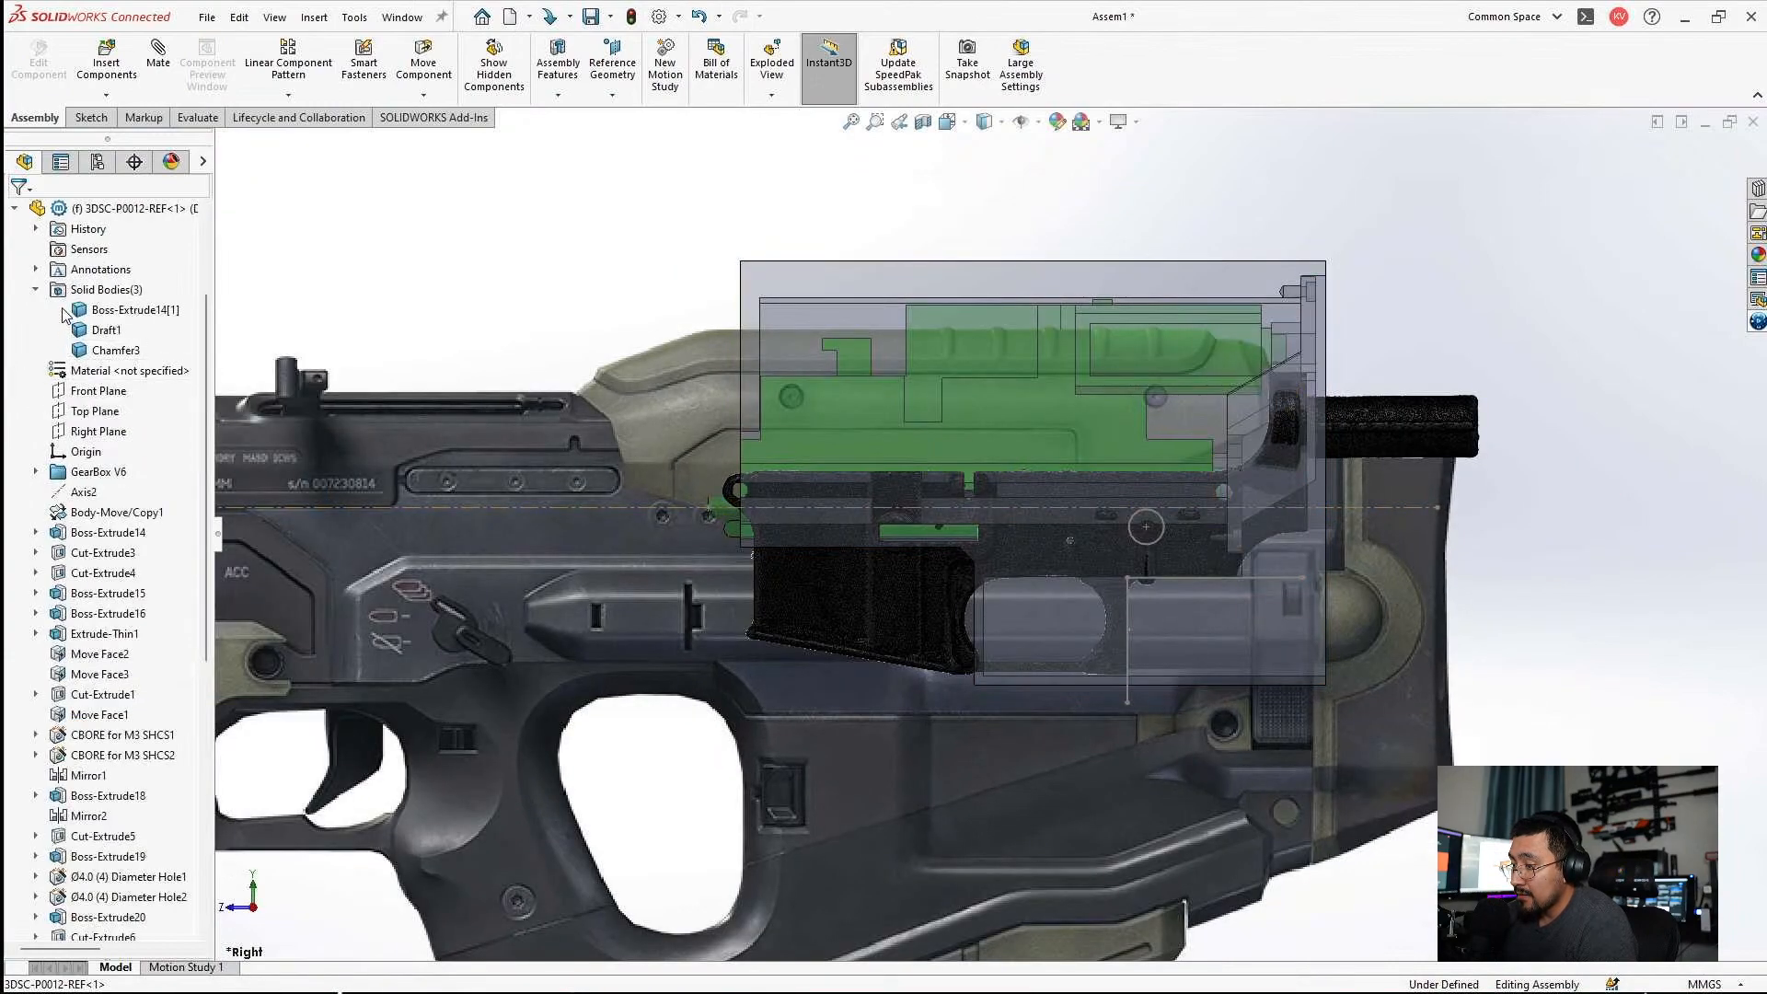
{"action": "right_click", "coordinate": [108, 355]}
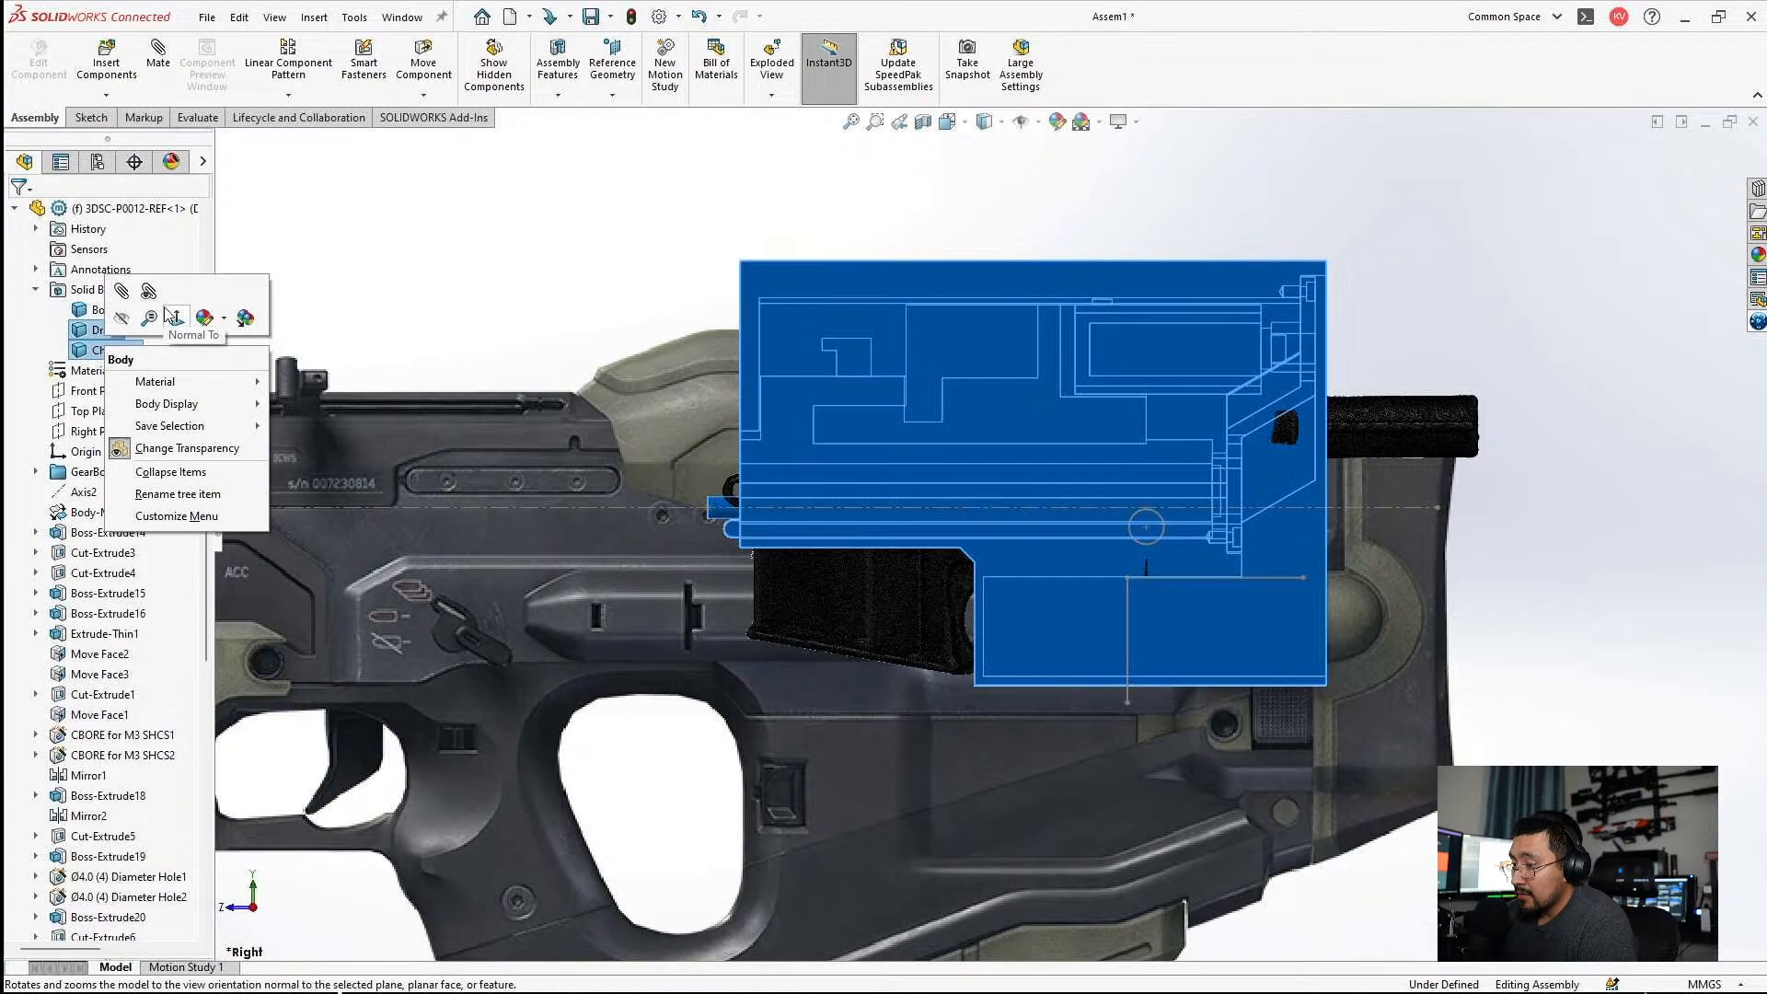
{"action": "left_click", "coordinate": [122, 319]}
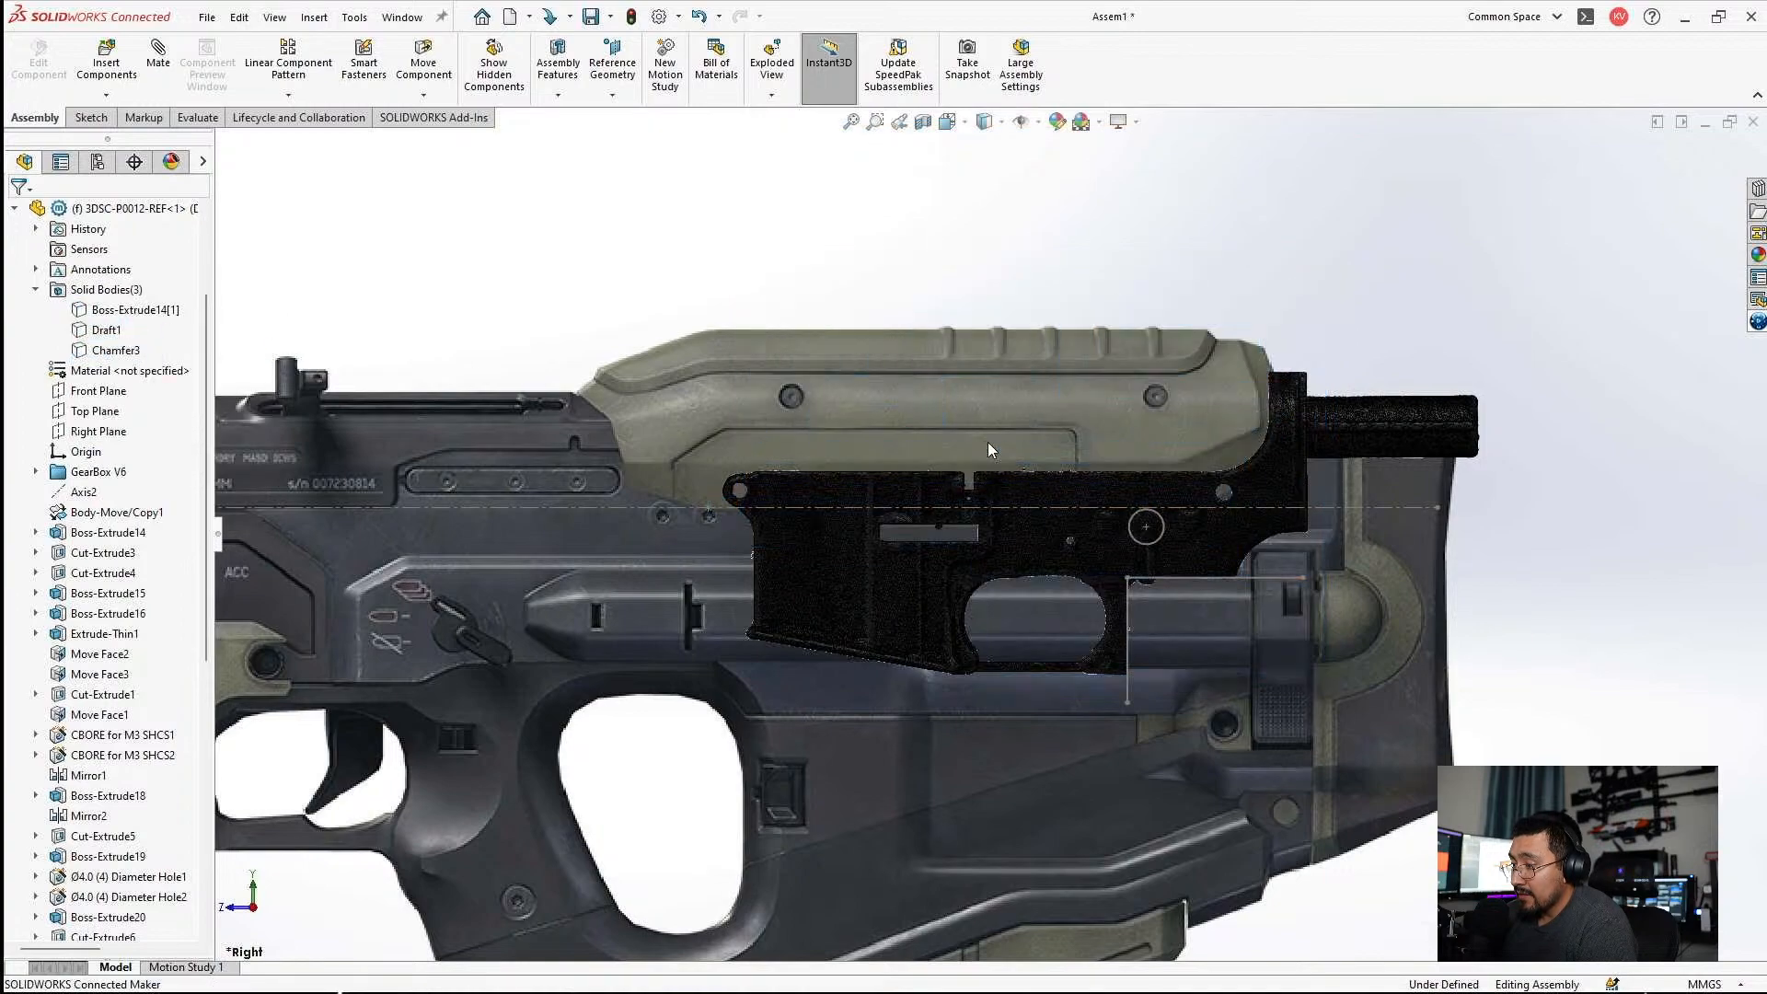
Move the M4 Lower scan downward over the rear of the rifle picture and compare its size with the stock area.
{"action": "scroll", "coordinate": [986, 442], "scroll_direction": "down", "scroll_amount": 1}
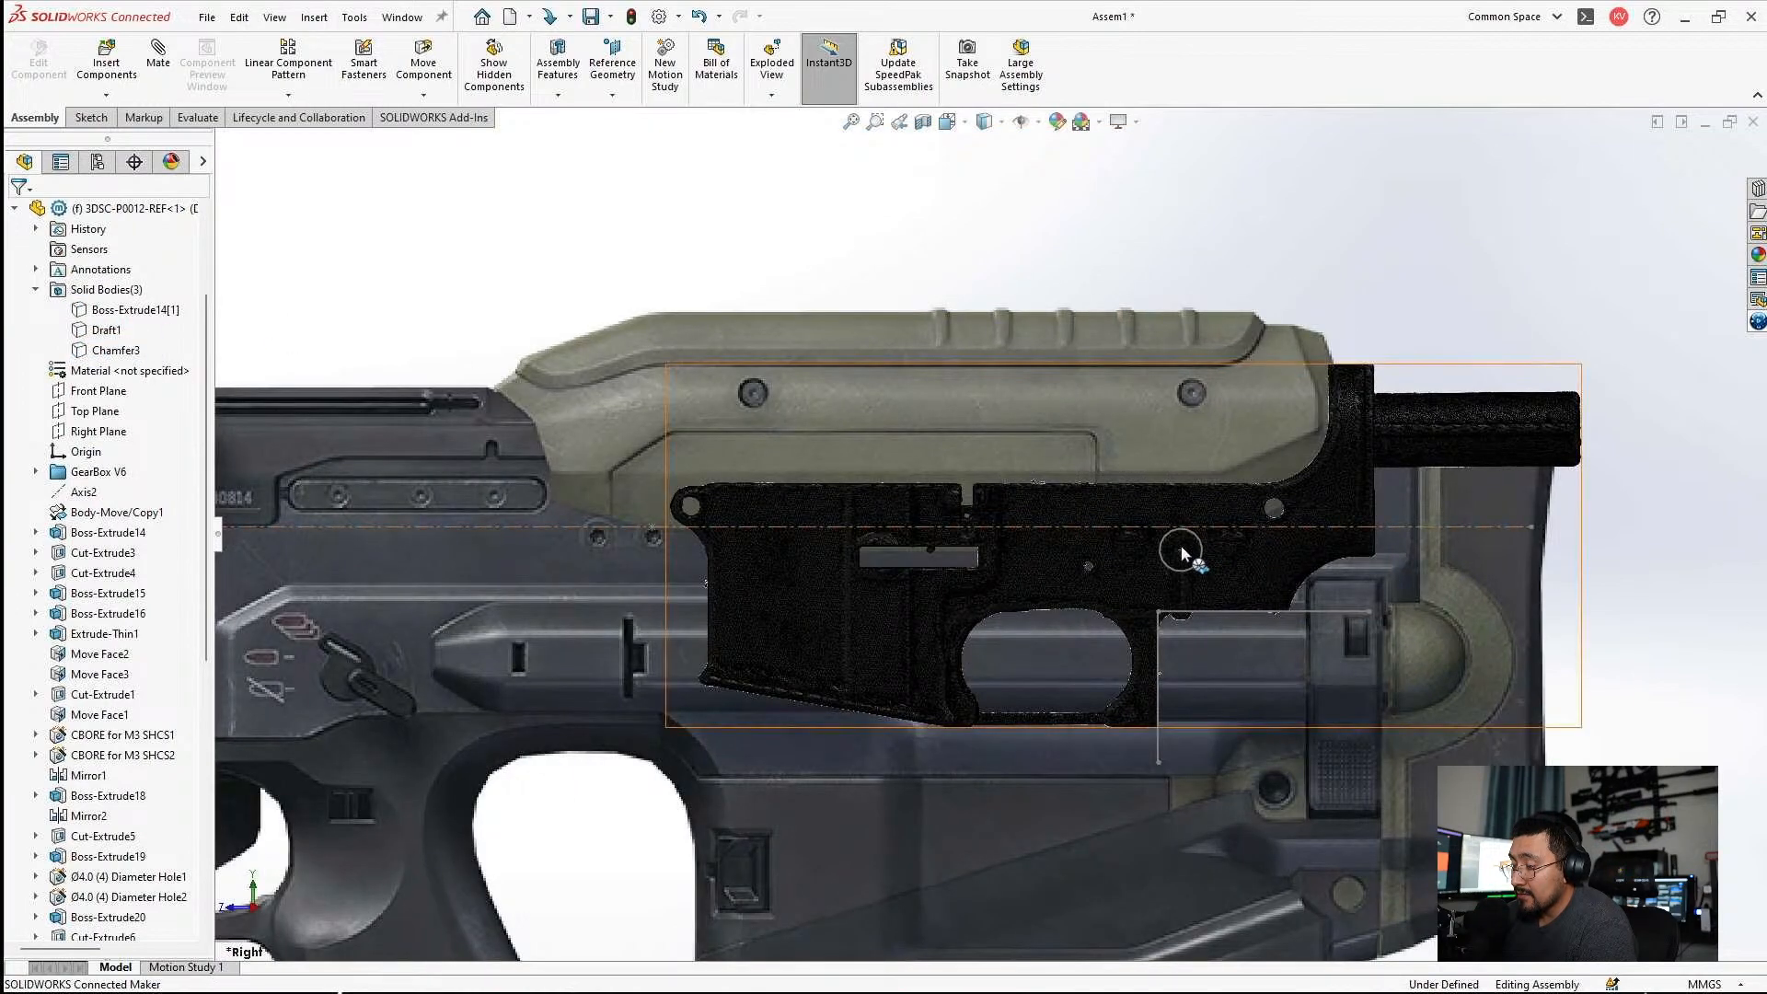
{"action": "left_click_drag", "start_coordinate": [1184, 554], "coordinate": [1124, 708]}
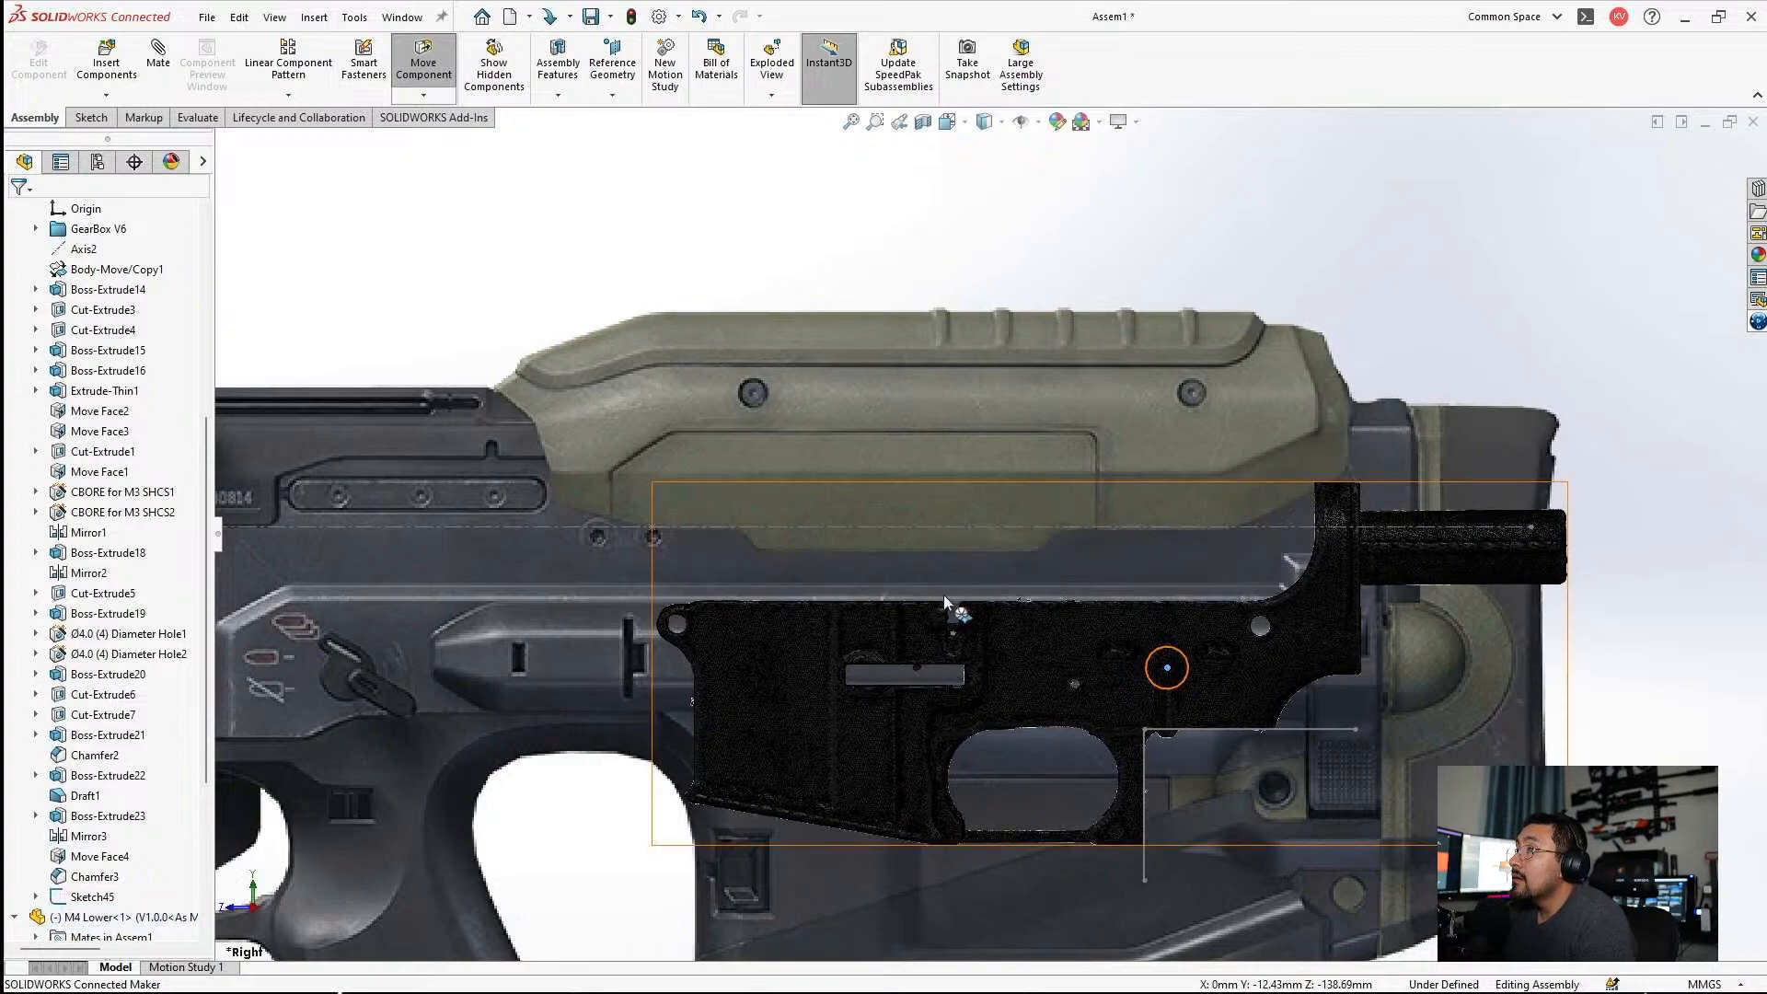
{"action": "scroll", "coordinate": [959, 592], "scroll_direction": "up", "scroll_amount": 5}
{"action": "scroll", "coordinate": [957, 576], "scroll_direction": "down", "scroll_amount": 2}
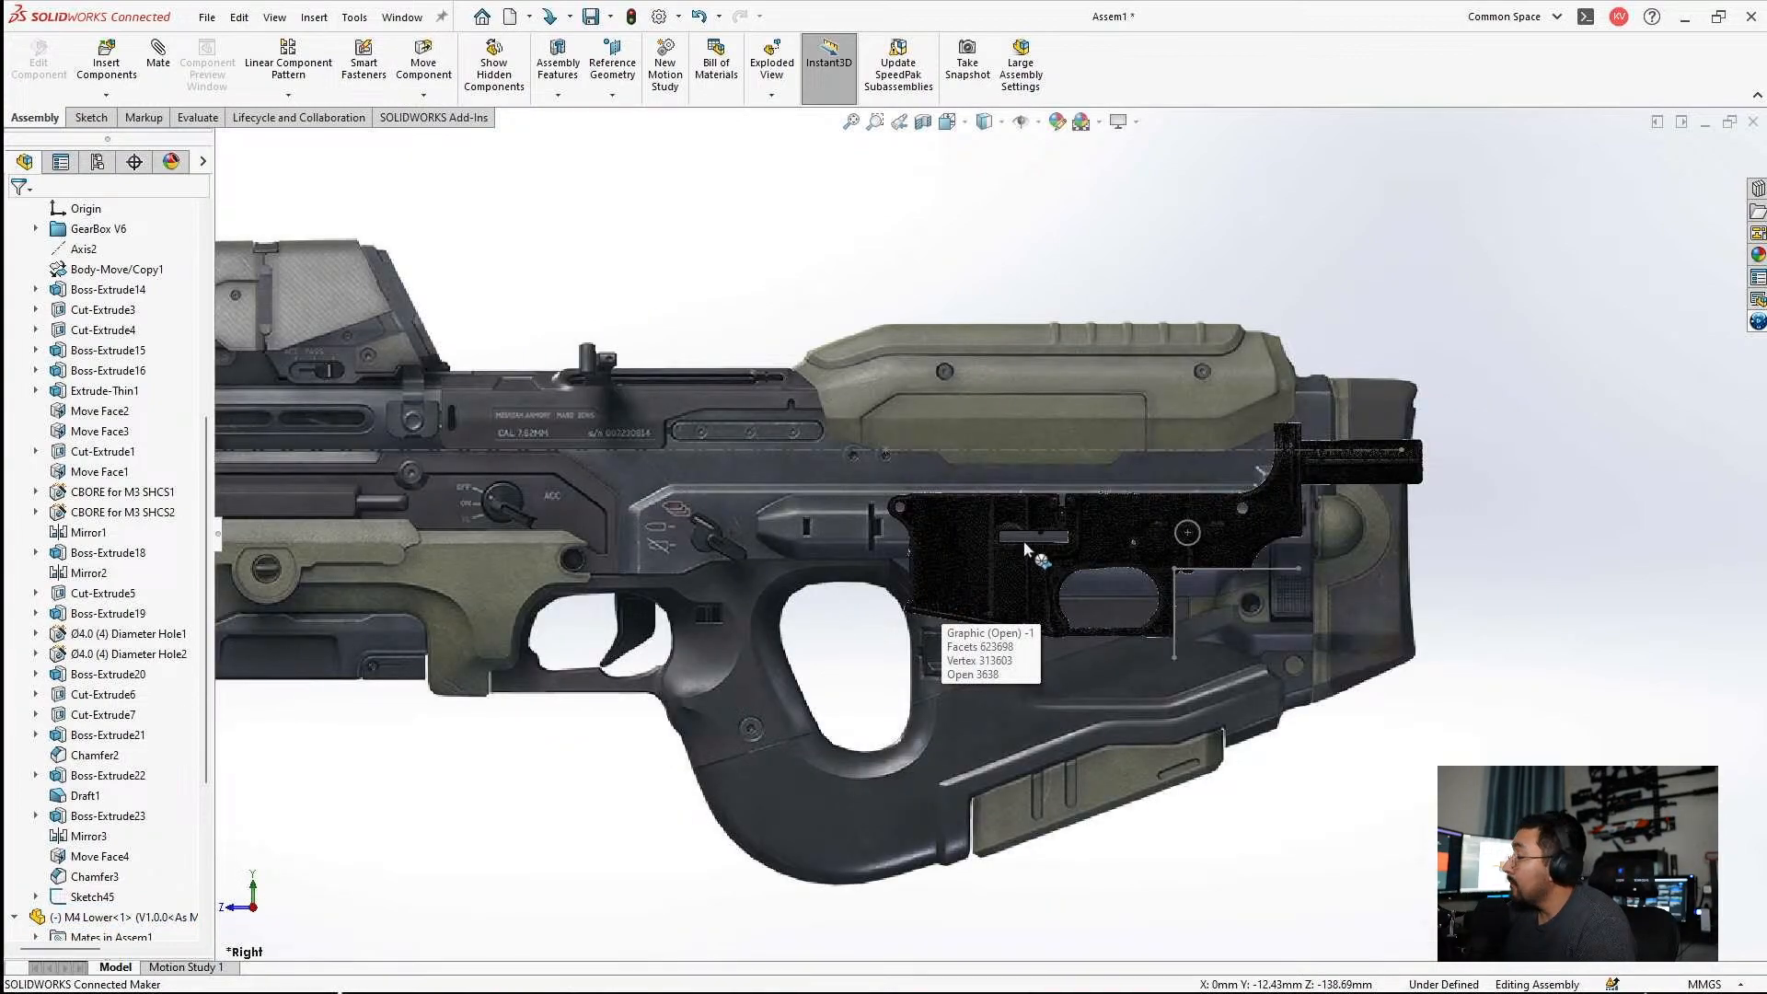
Delete the M4 Lower component from the assembly.
{"action": "scroll", "coordinate": [90, 727], "scroll_direction": "down", "scroll_amount": 5}
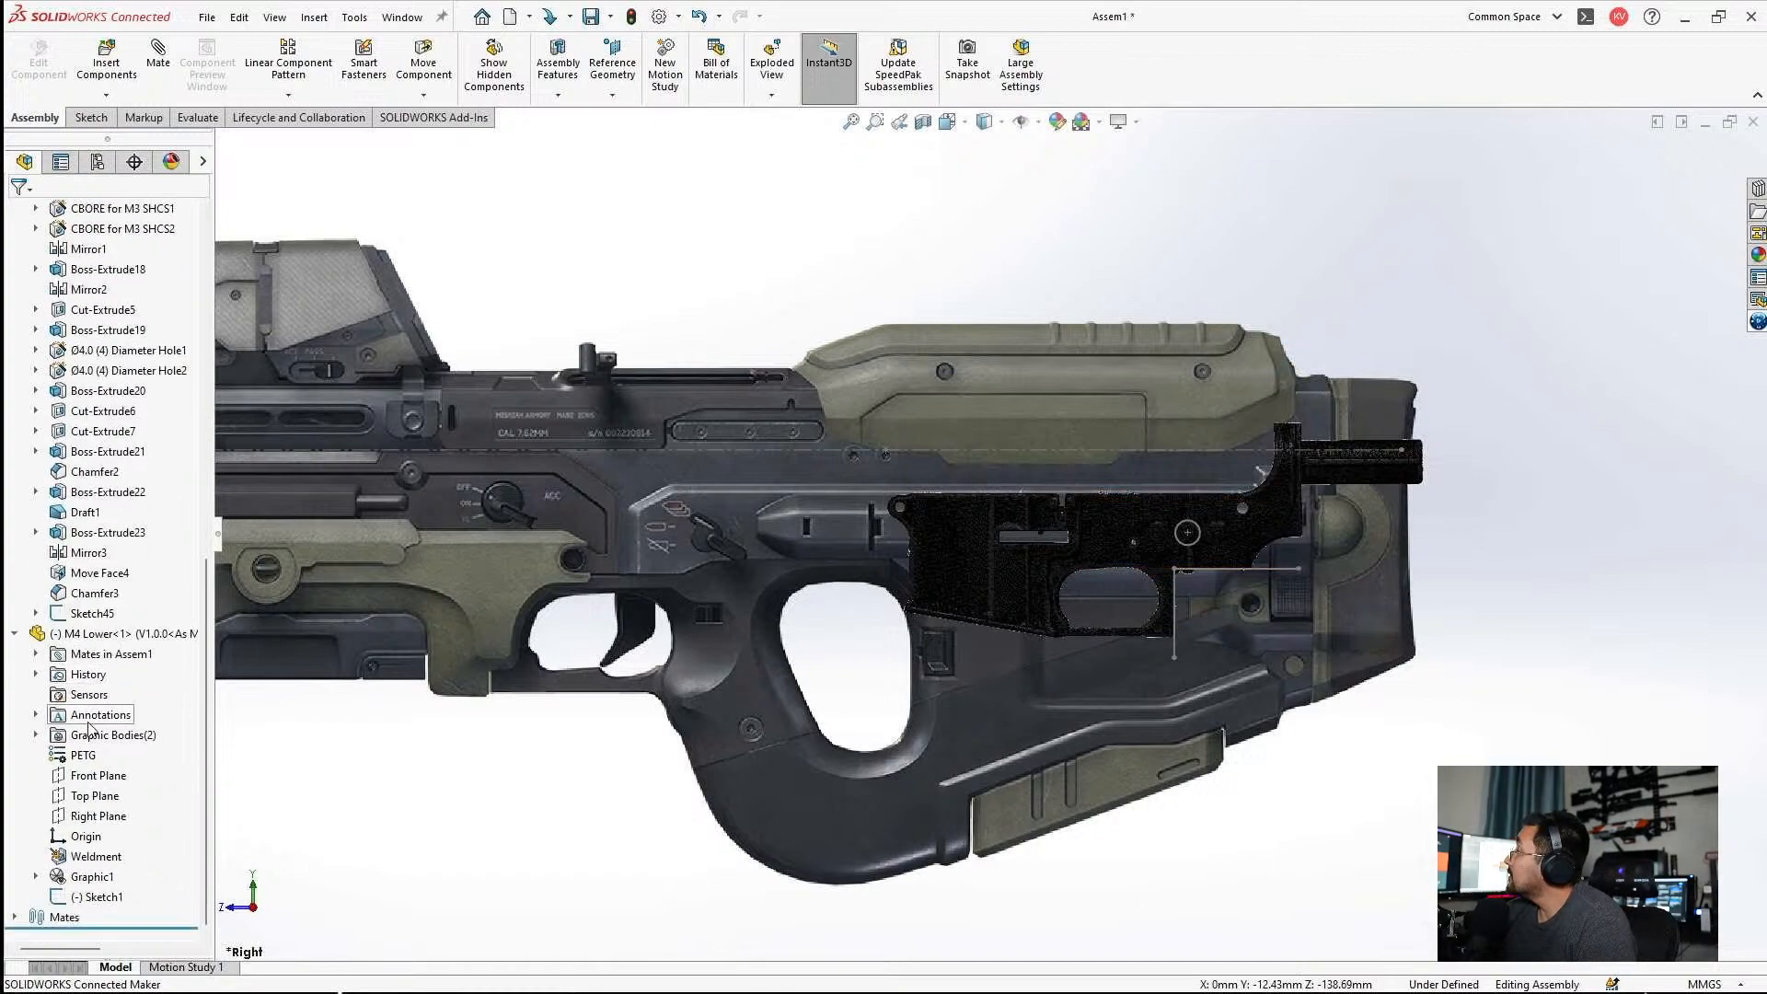
{"action": "left_click", "coordinate": [106, 633]}
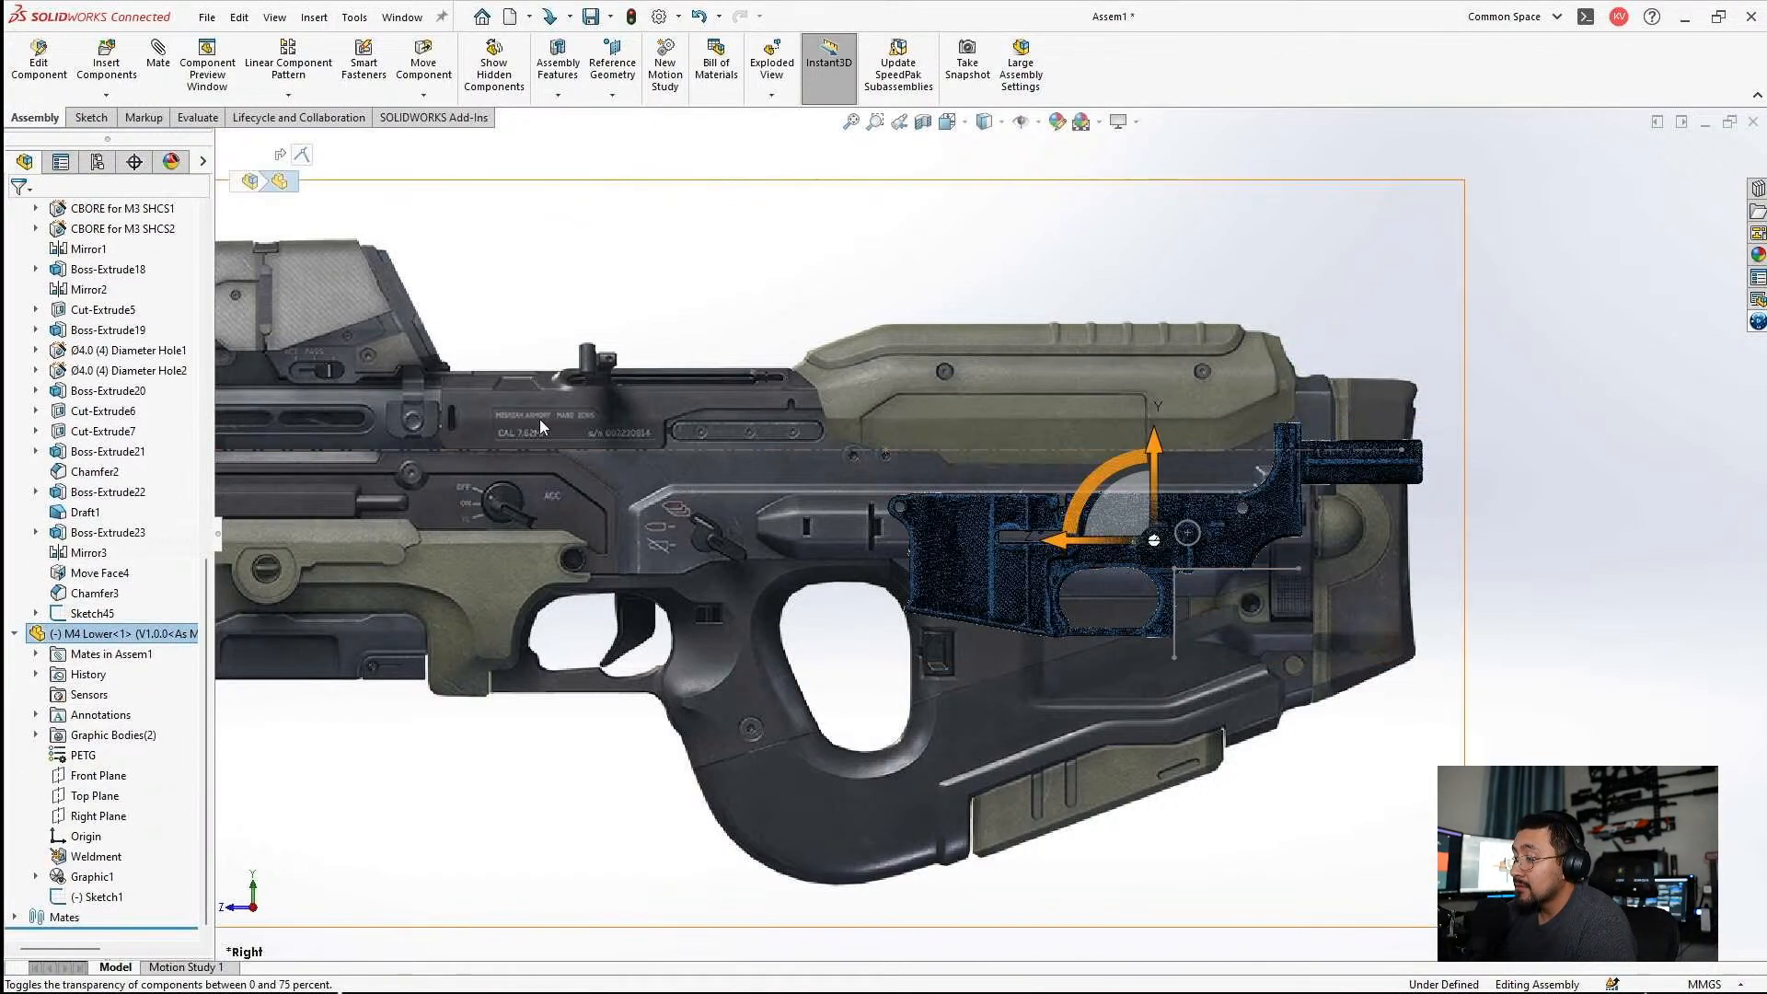
{"action": "key", "text": "Delete"}
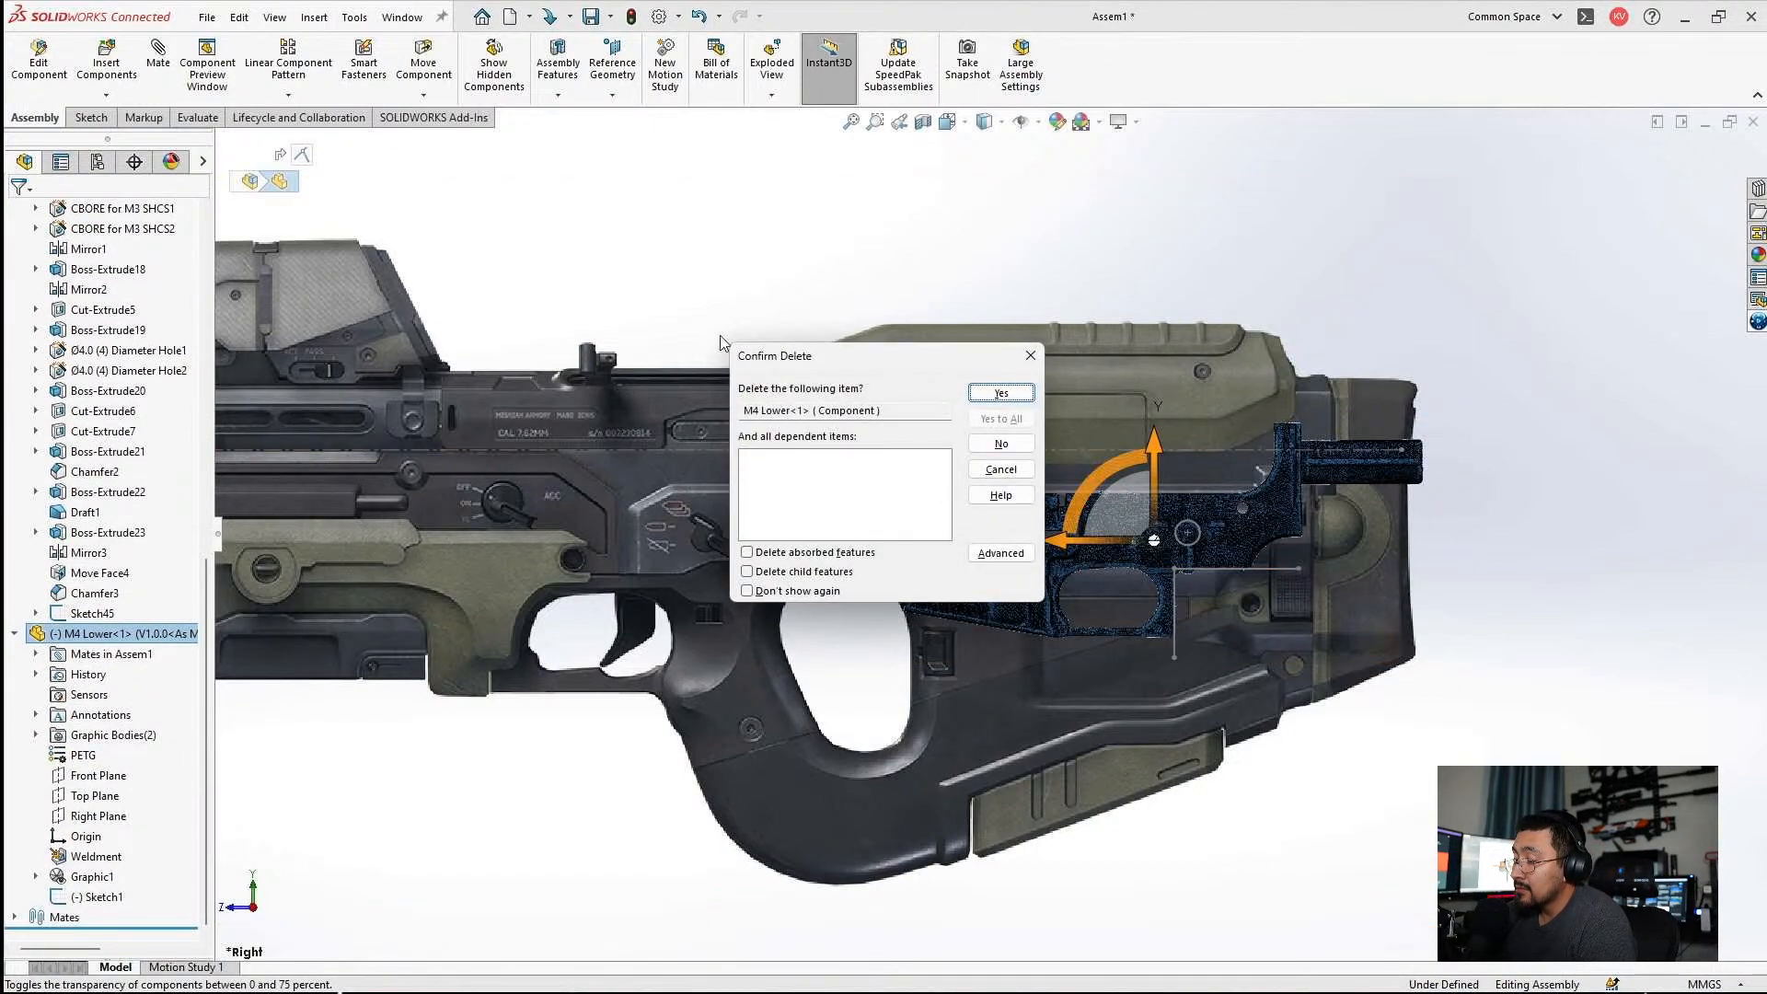
{"action": "left_click", "coordinate": [1013, 401]}
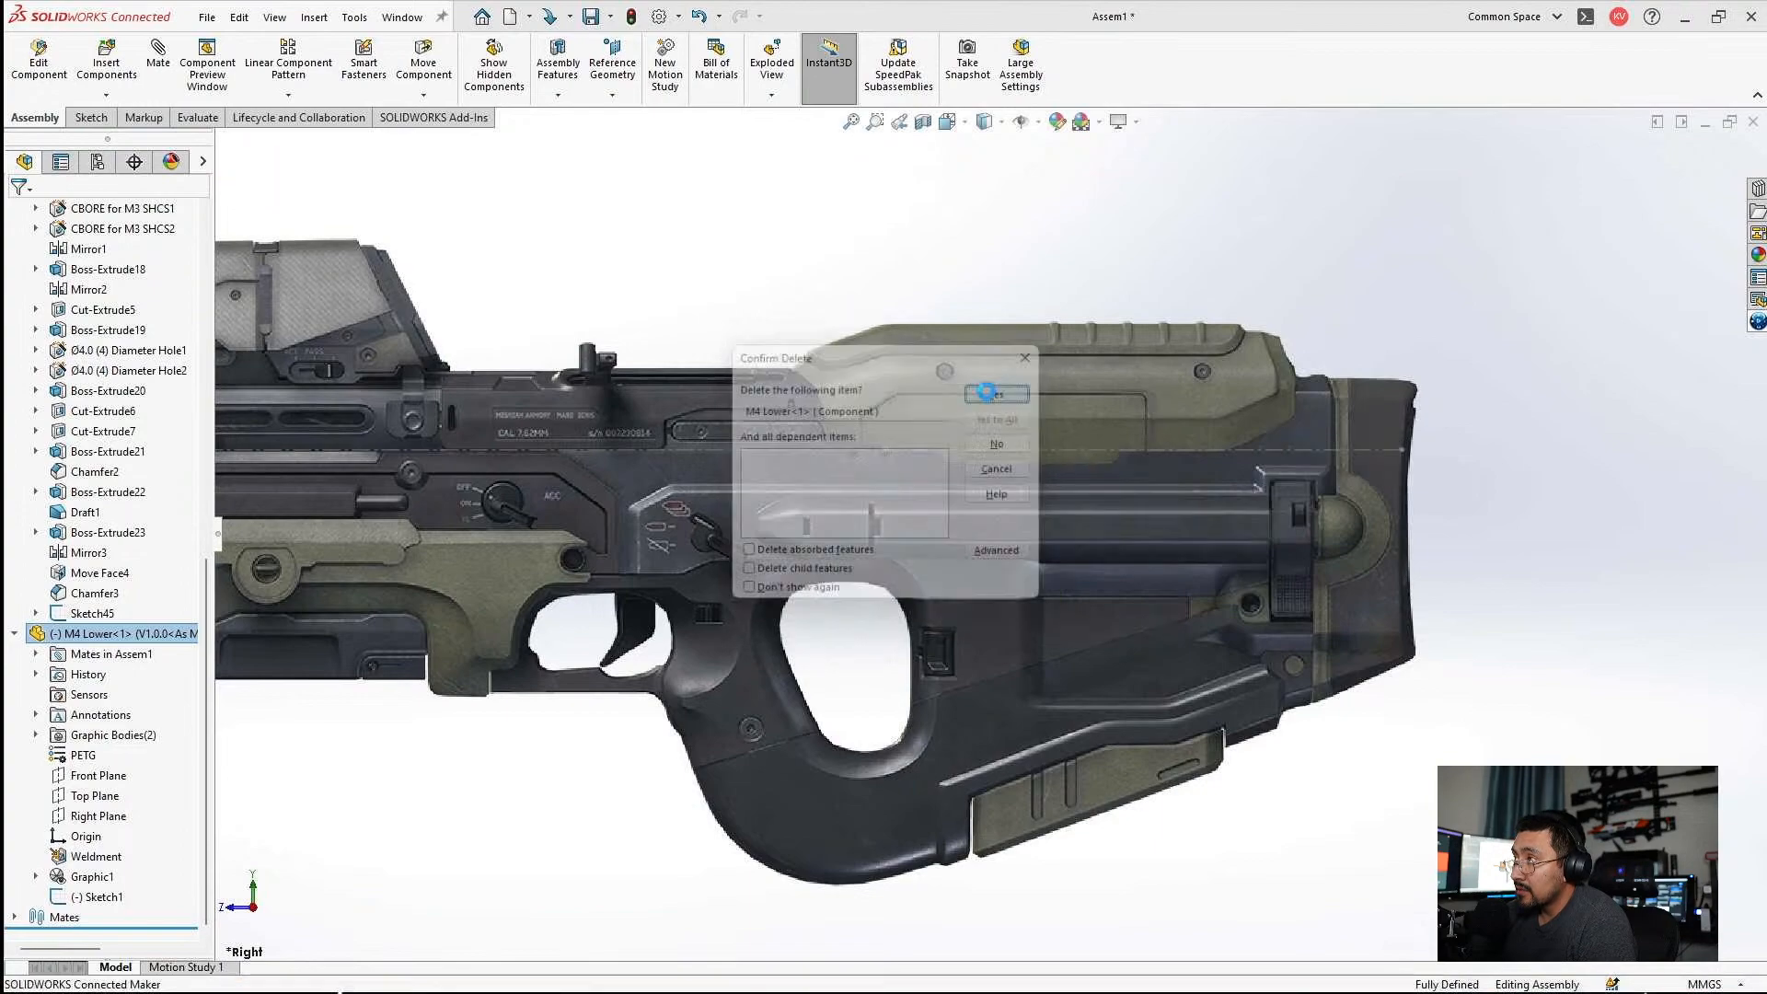
Insert the M4 Lower & Upper scan part from the Scan Library folder and place it over the rear of the rifle picture.
{"action": "left_click", "coordinate": [106, 62]}
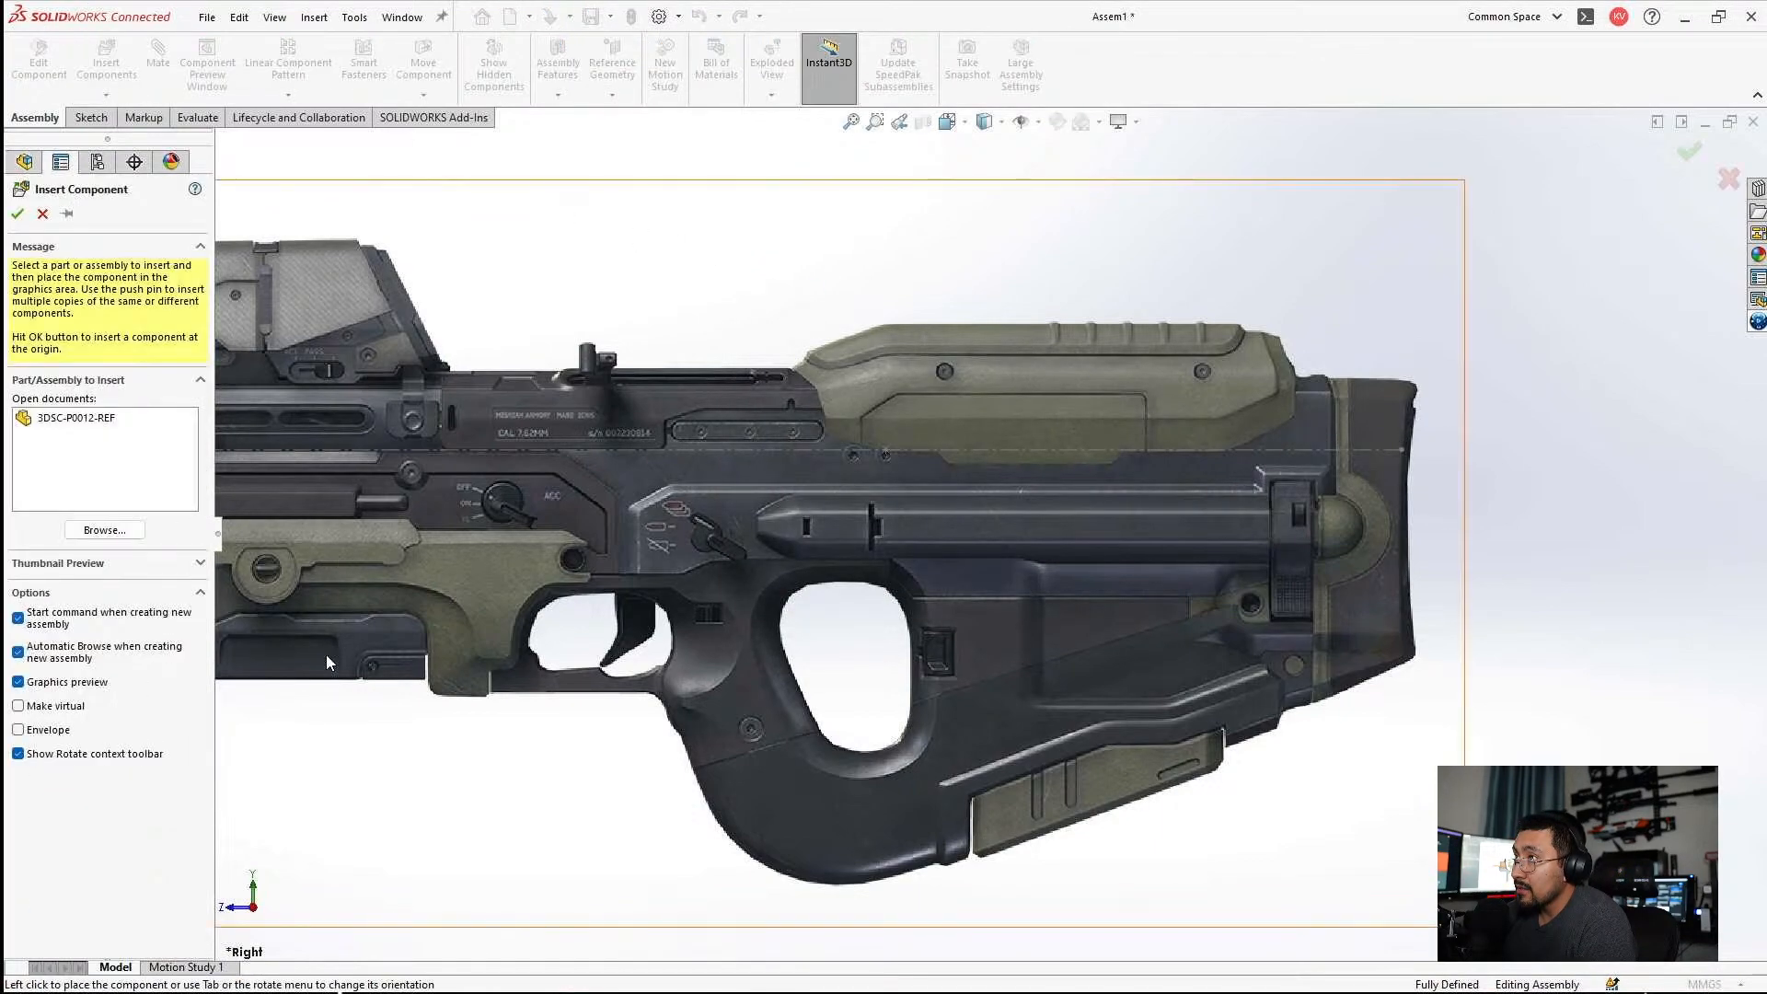
{"action": "left_click", "coordinate": [103, 529]}
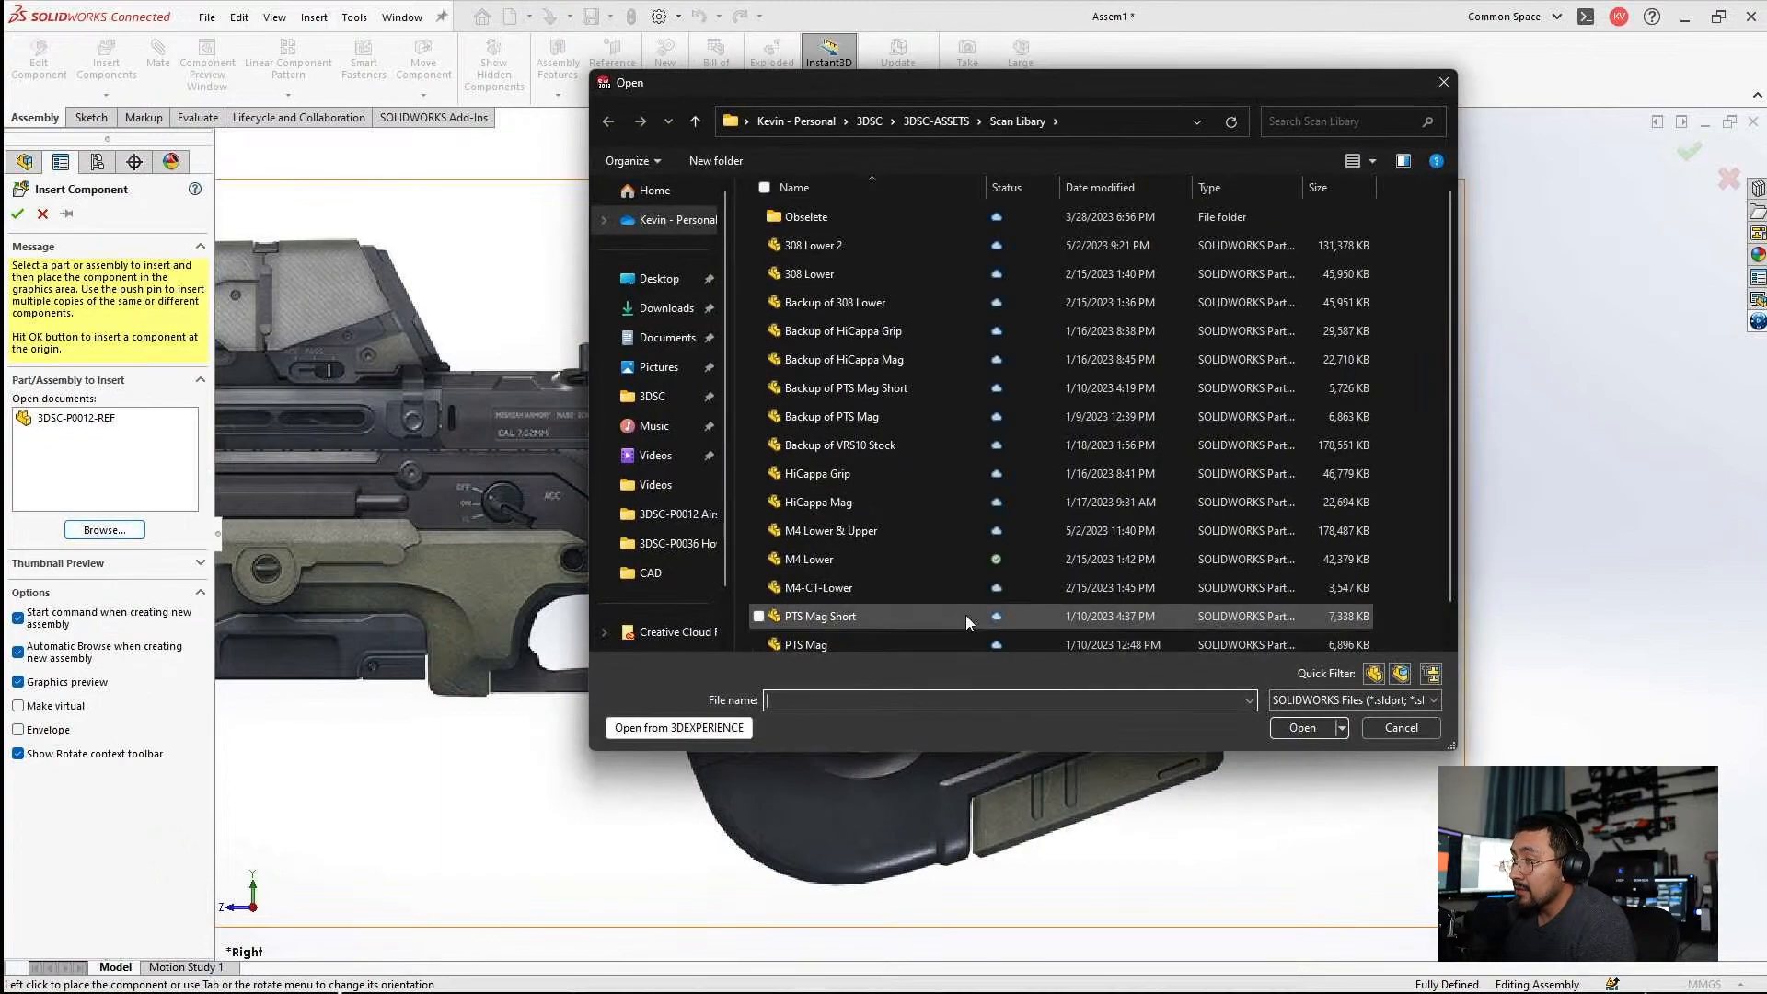
{"action": "scroll", "coordinate": [962, 357], "scroll_direction": "down", "scroll_amount": 1}
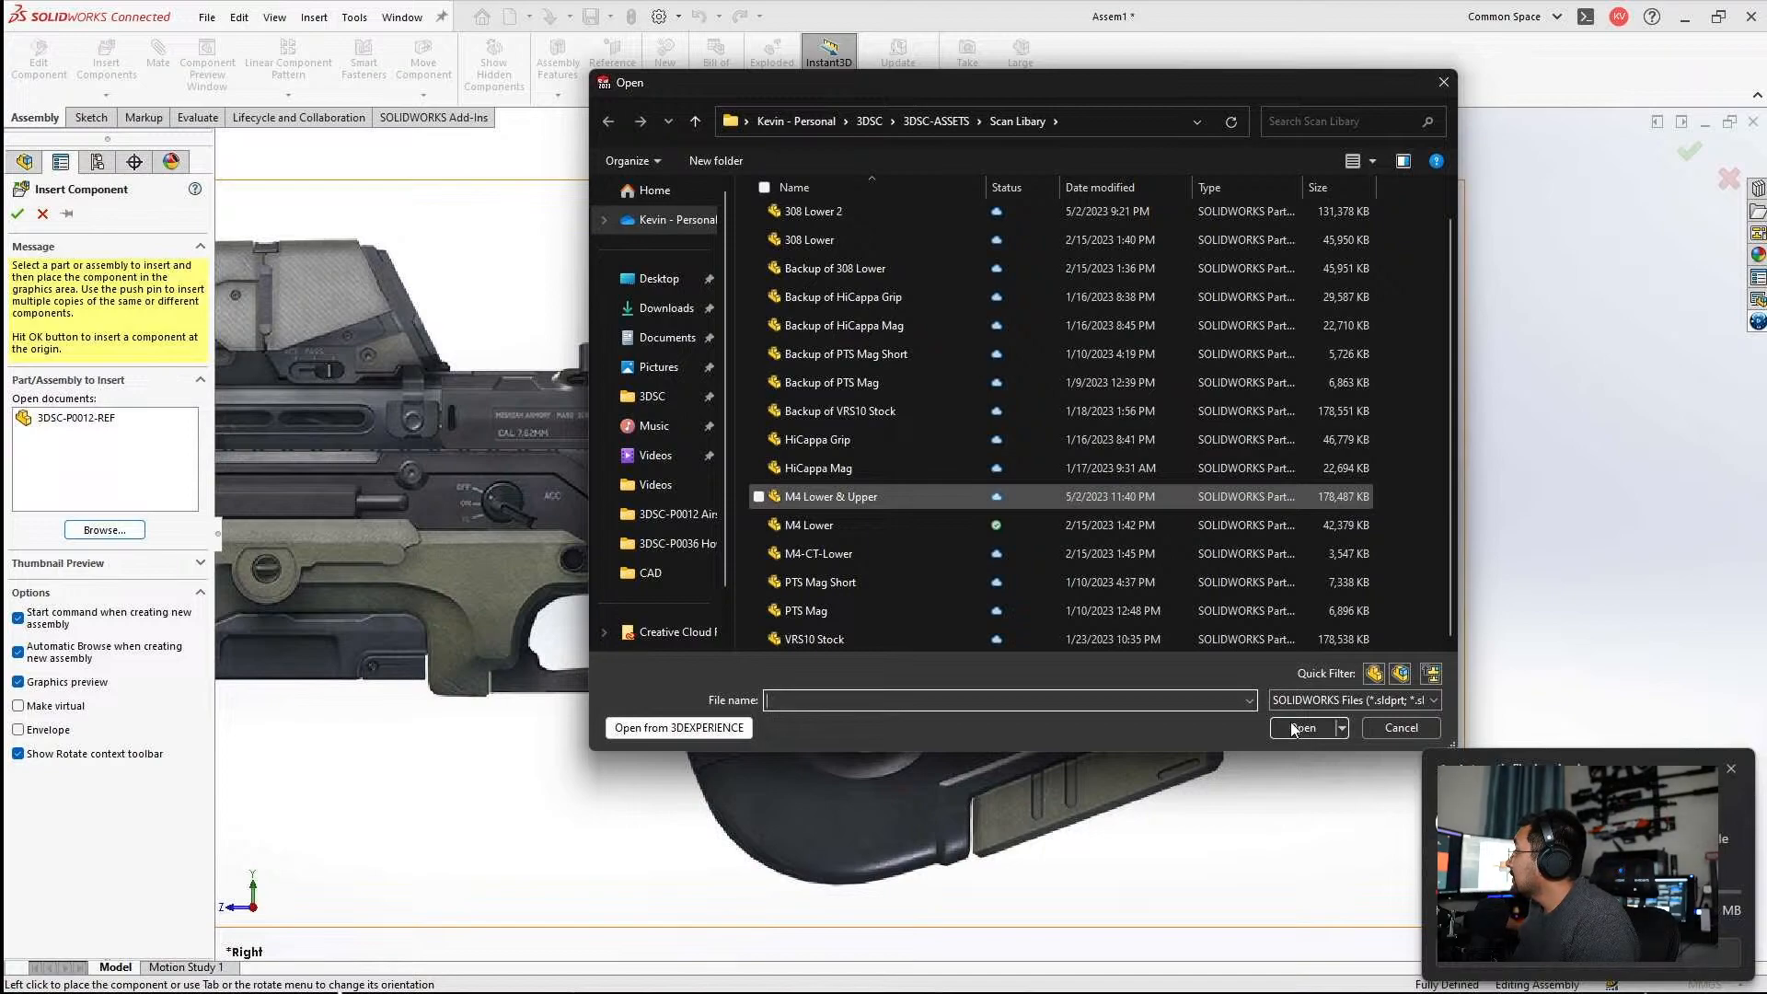
{"action": "left_click", "coordinate": [1293, 728]}
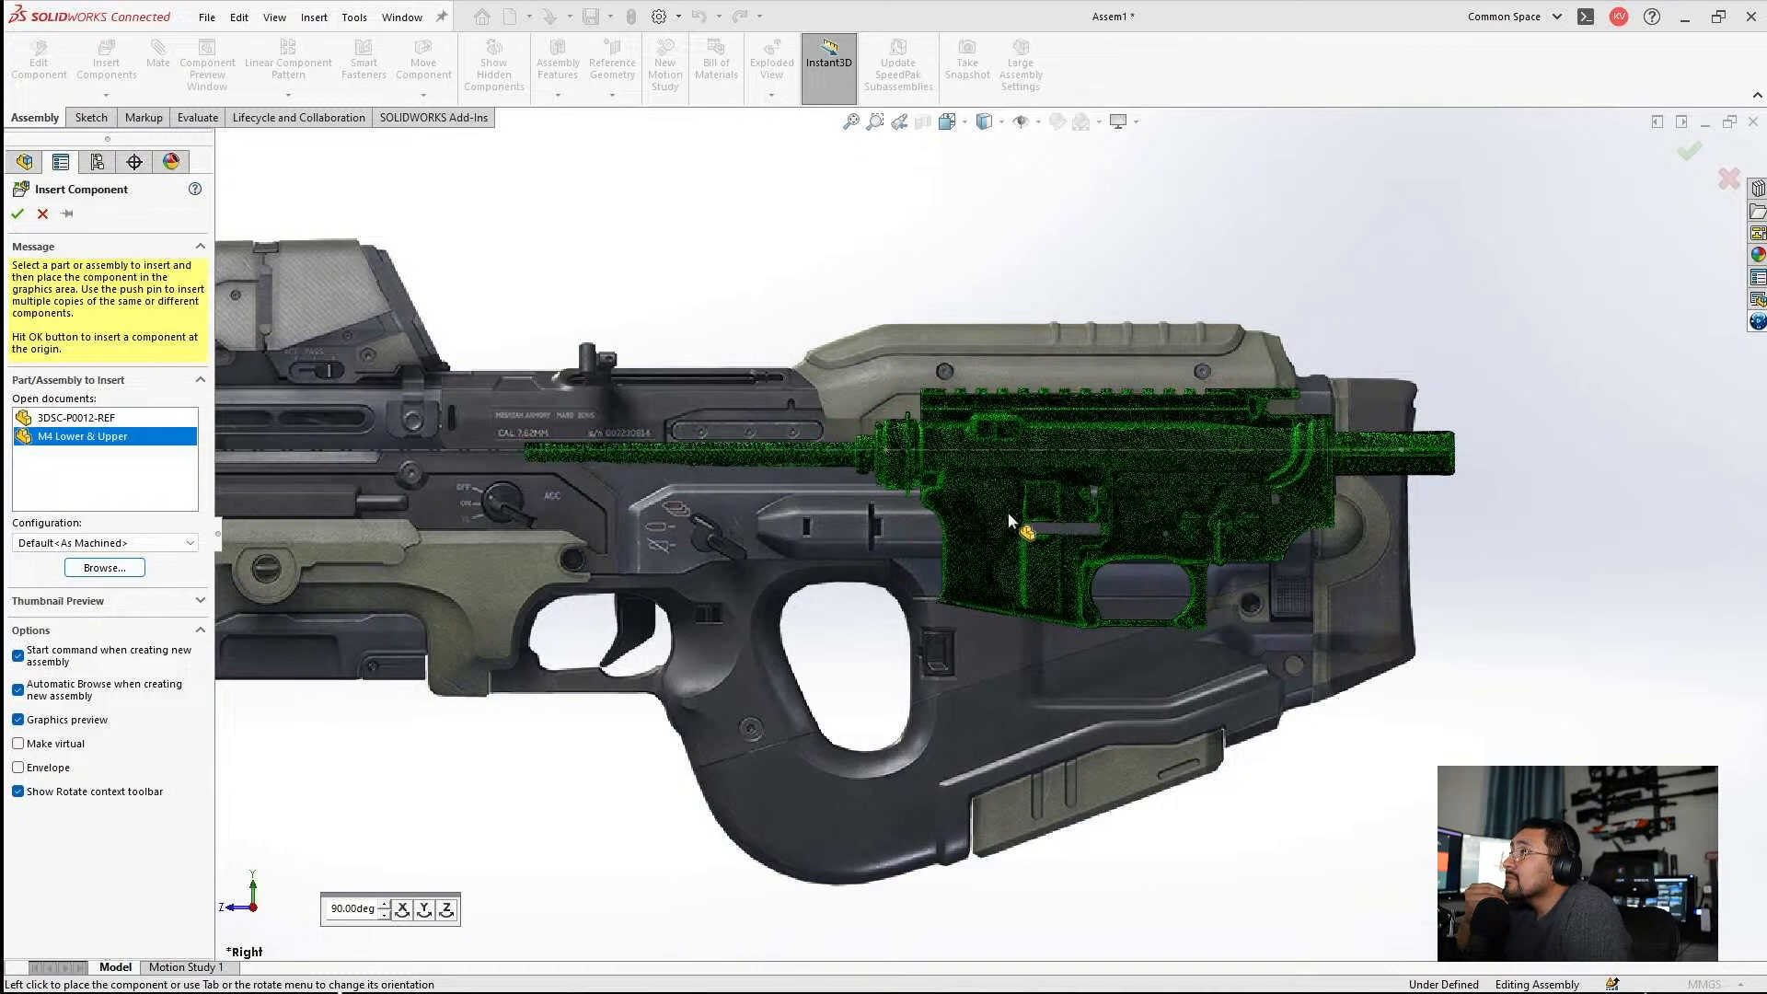
{"action": "left_click", "coordinate": [1021, 511]}
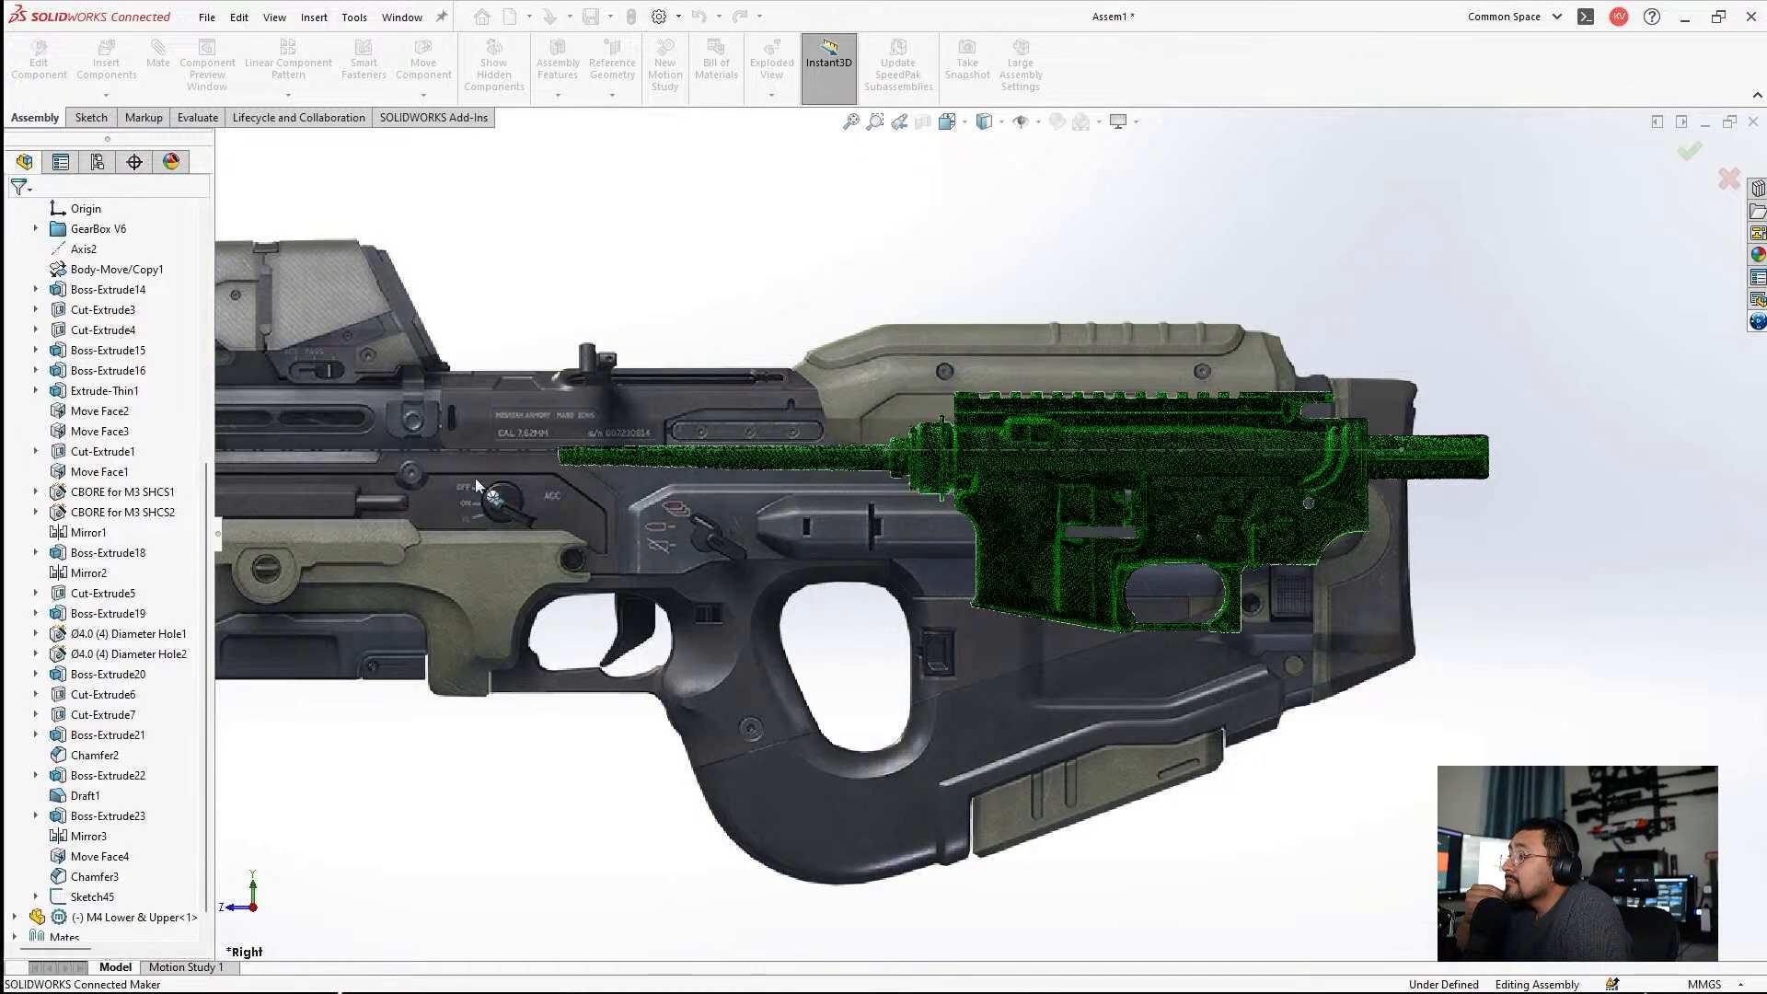
Examine how the M4 Lower & Upper scan compares with the full rifle picture from muzzle to stock.
{"action": "scroll", "coordinate": [945, 539], "scroll_direction": "up", "scroll_amount": 5}
{"action": "scroll", "coordinate": [790, 560], "scroll_direction": "down", "scroll_amount": 5}
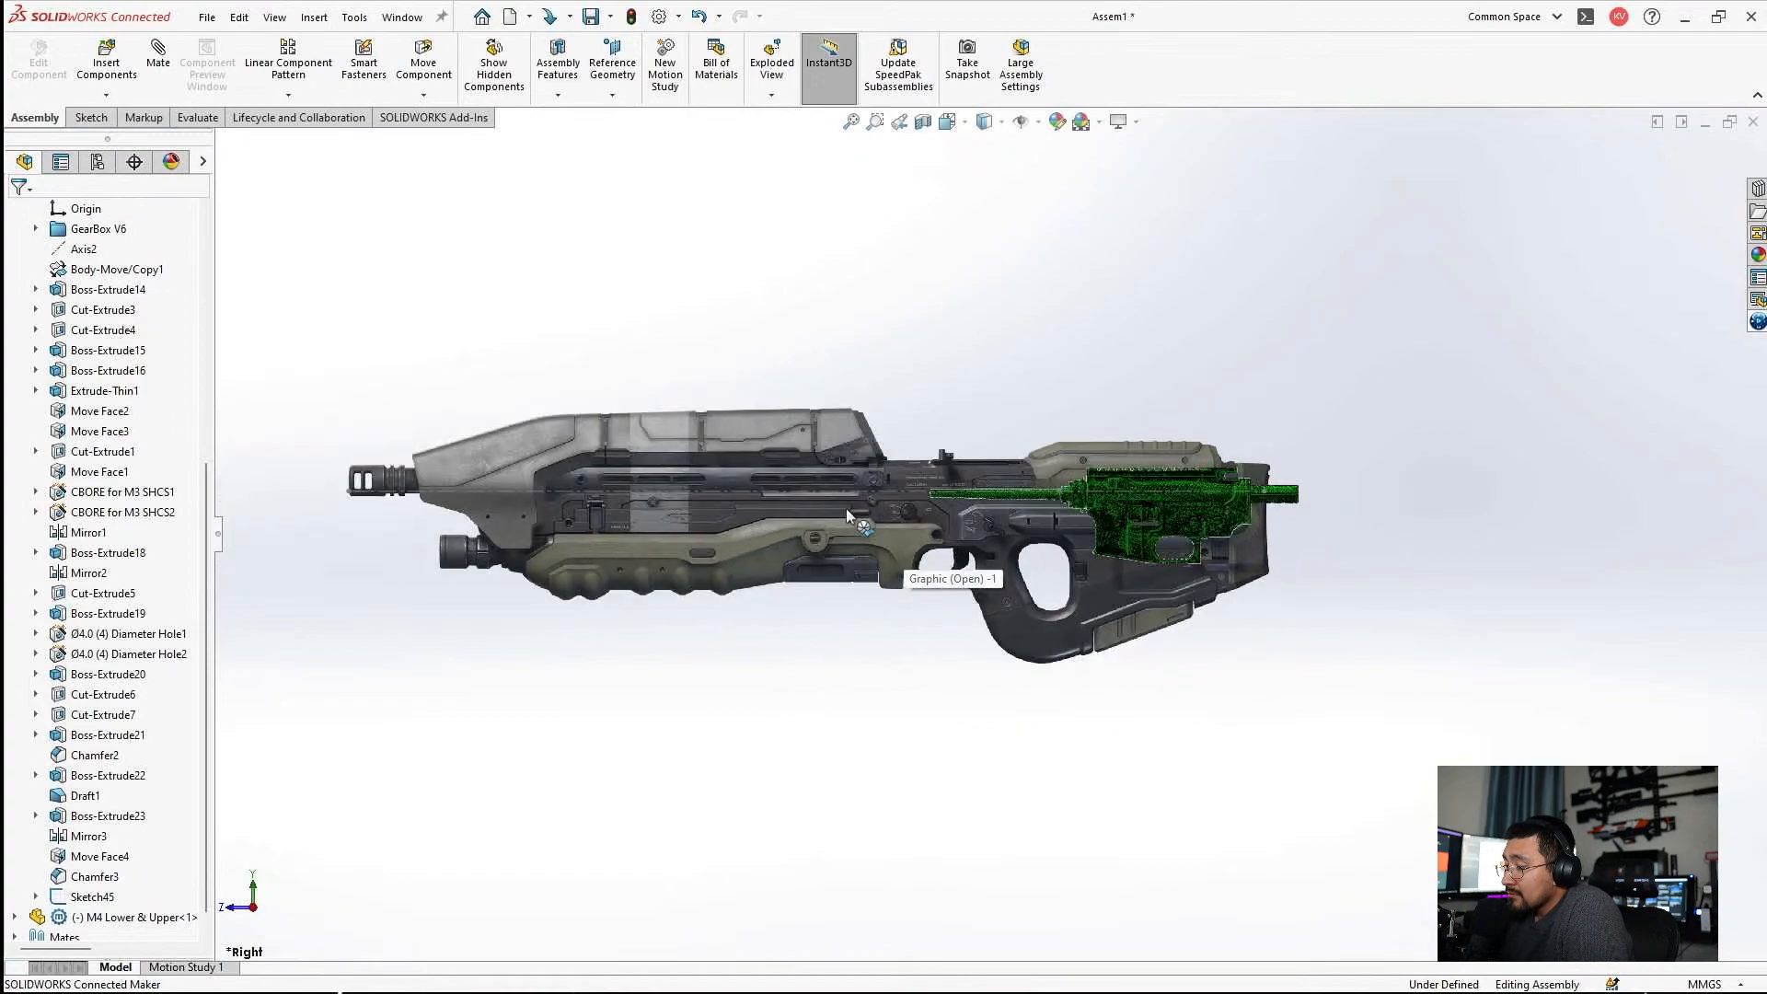
{"action": "scroll", "coordinate": [1187, 526], "scroll_direction": "down", "scroll_amount": 4}
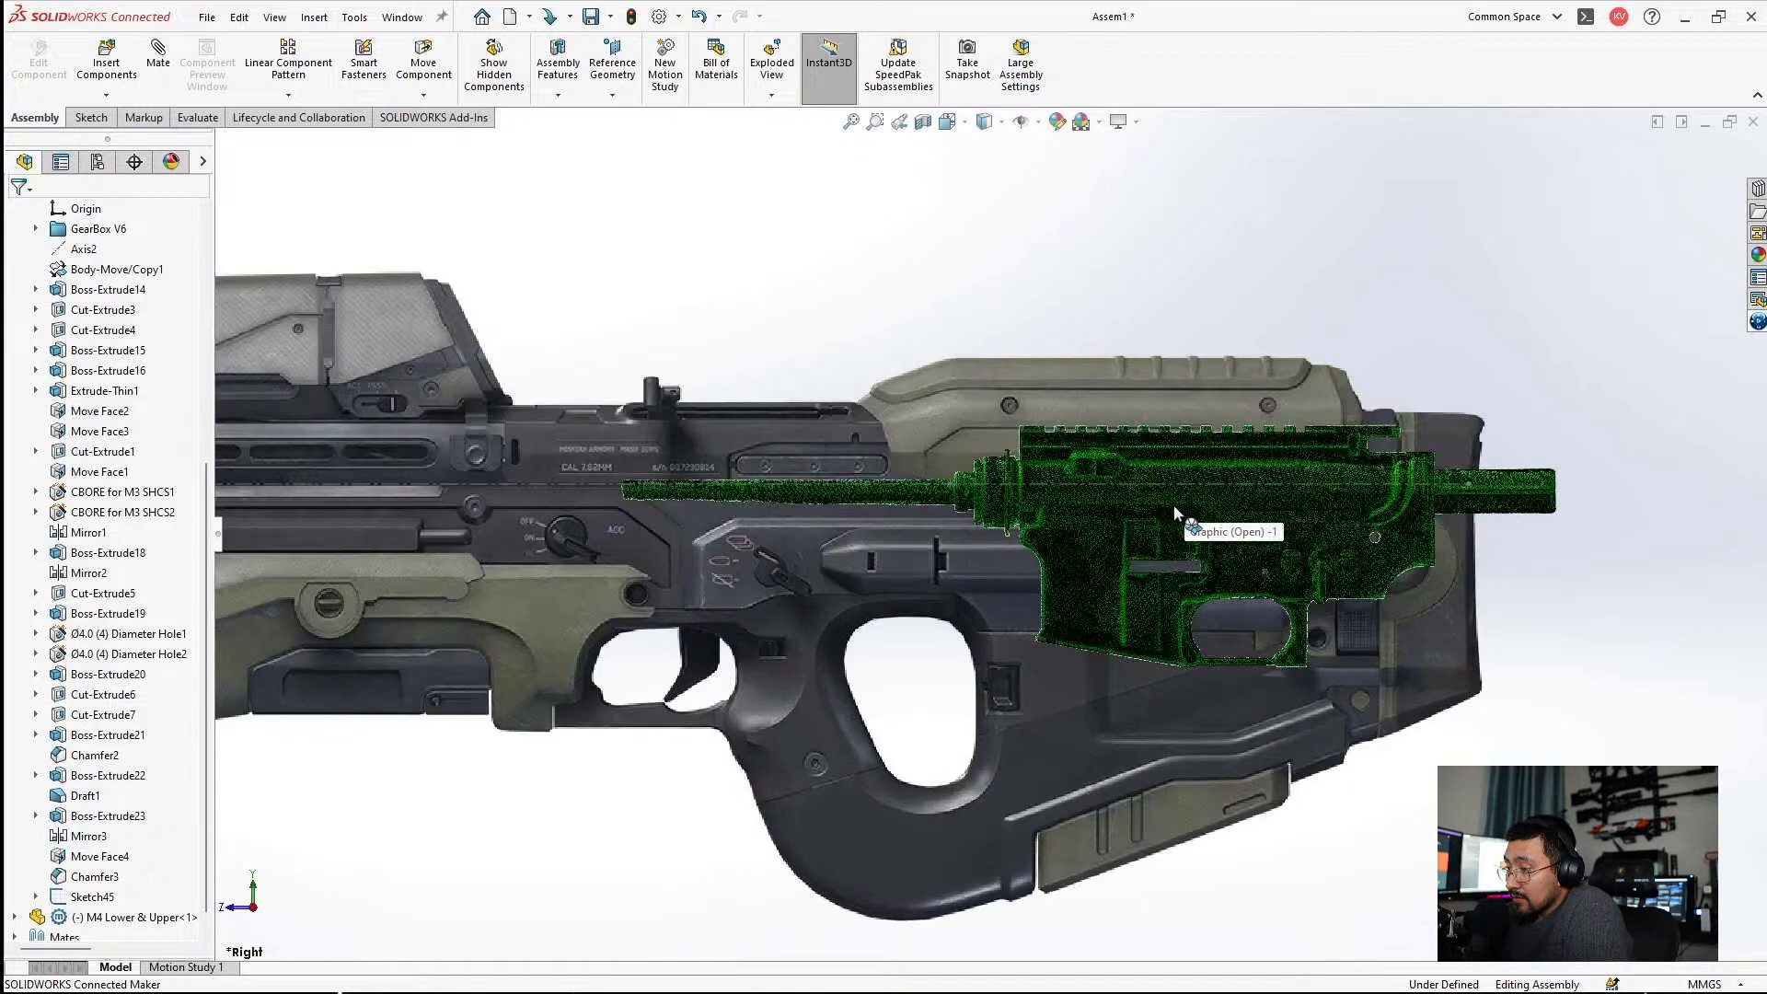
{"action": "scroll", "coordinate": [1173, 504], "scroll_direction": "down", "scroll_amount": 3}
{"action": "scroll", "coordinate": [831, 565], "scroll_direction": "up", "scroll_amount": 5}
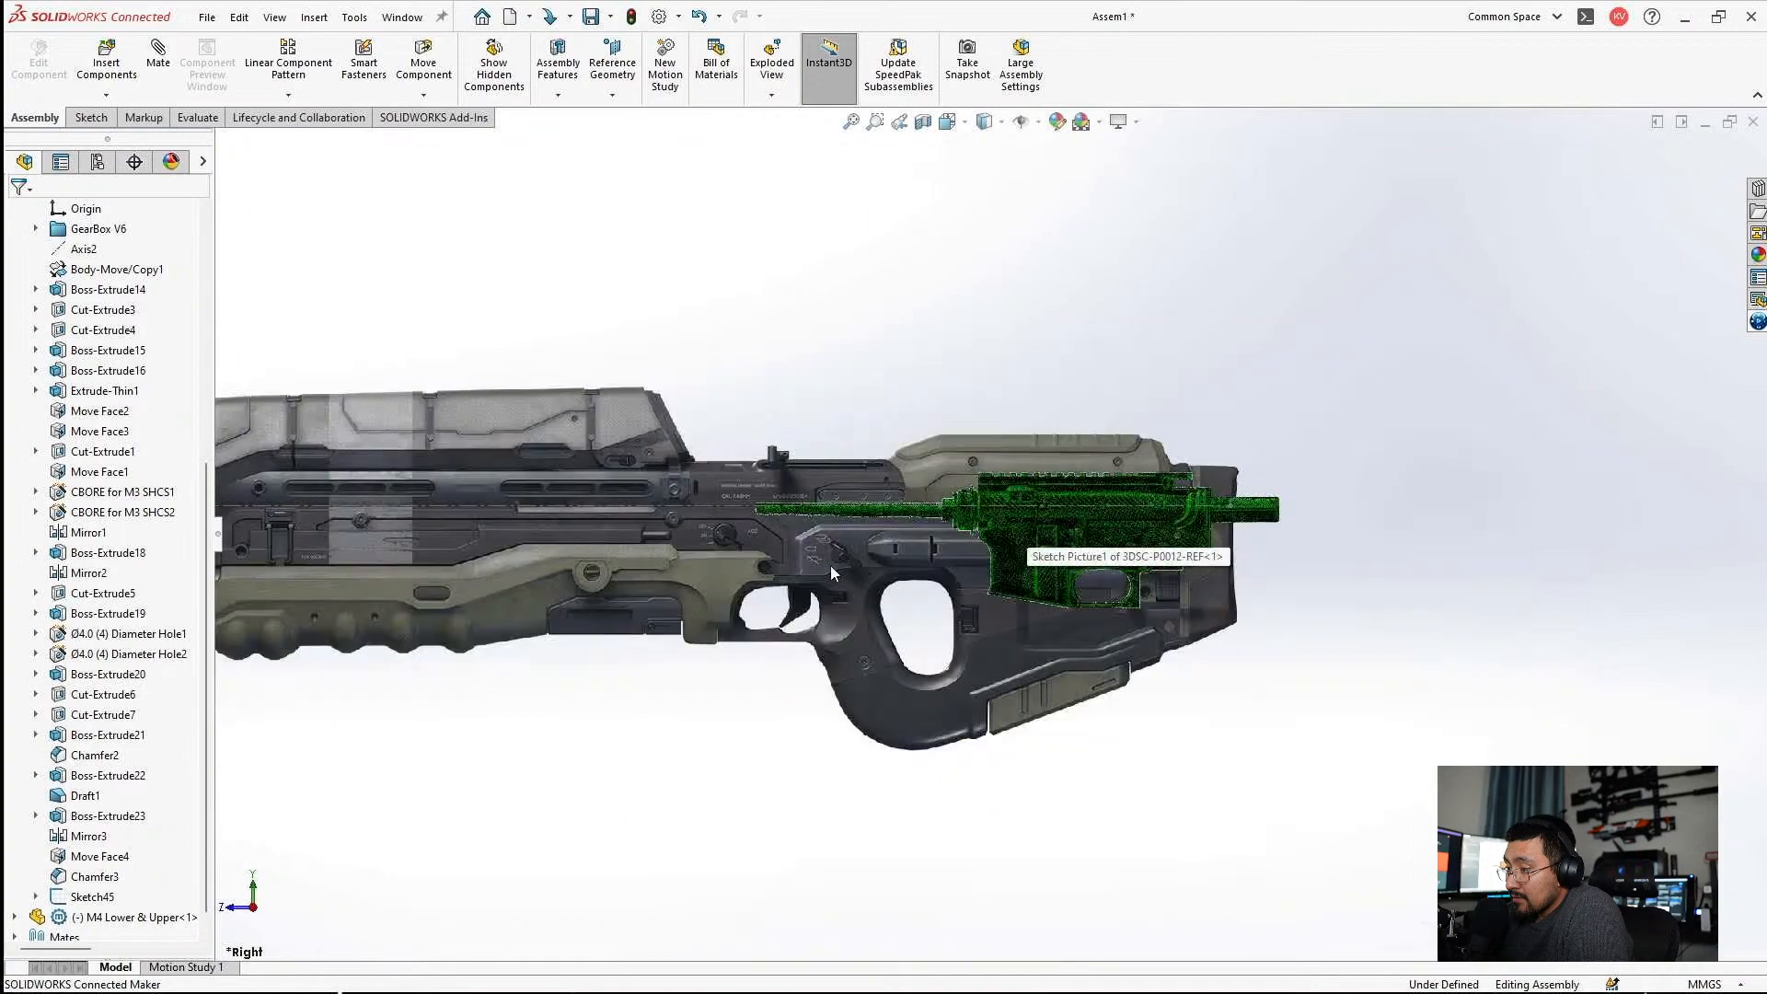
{"action": "scroll", "coordinate": [652, 539], "scroll_direction": "down", "scroll_amount": 3}
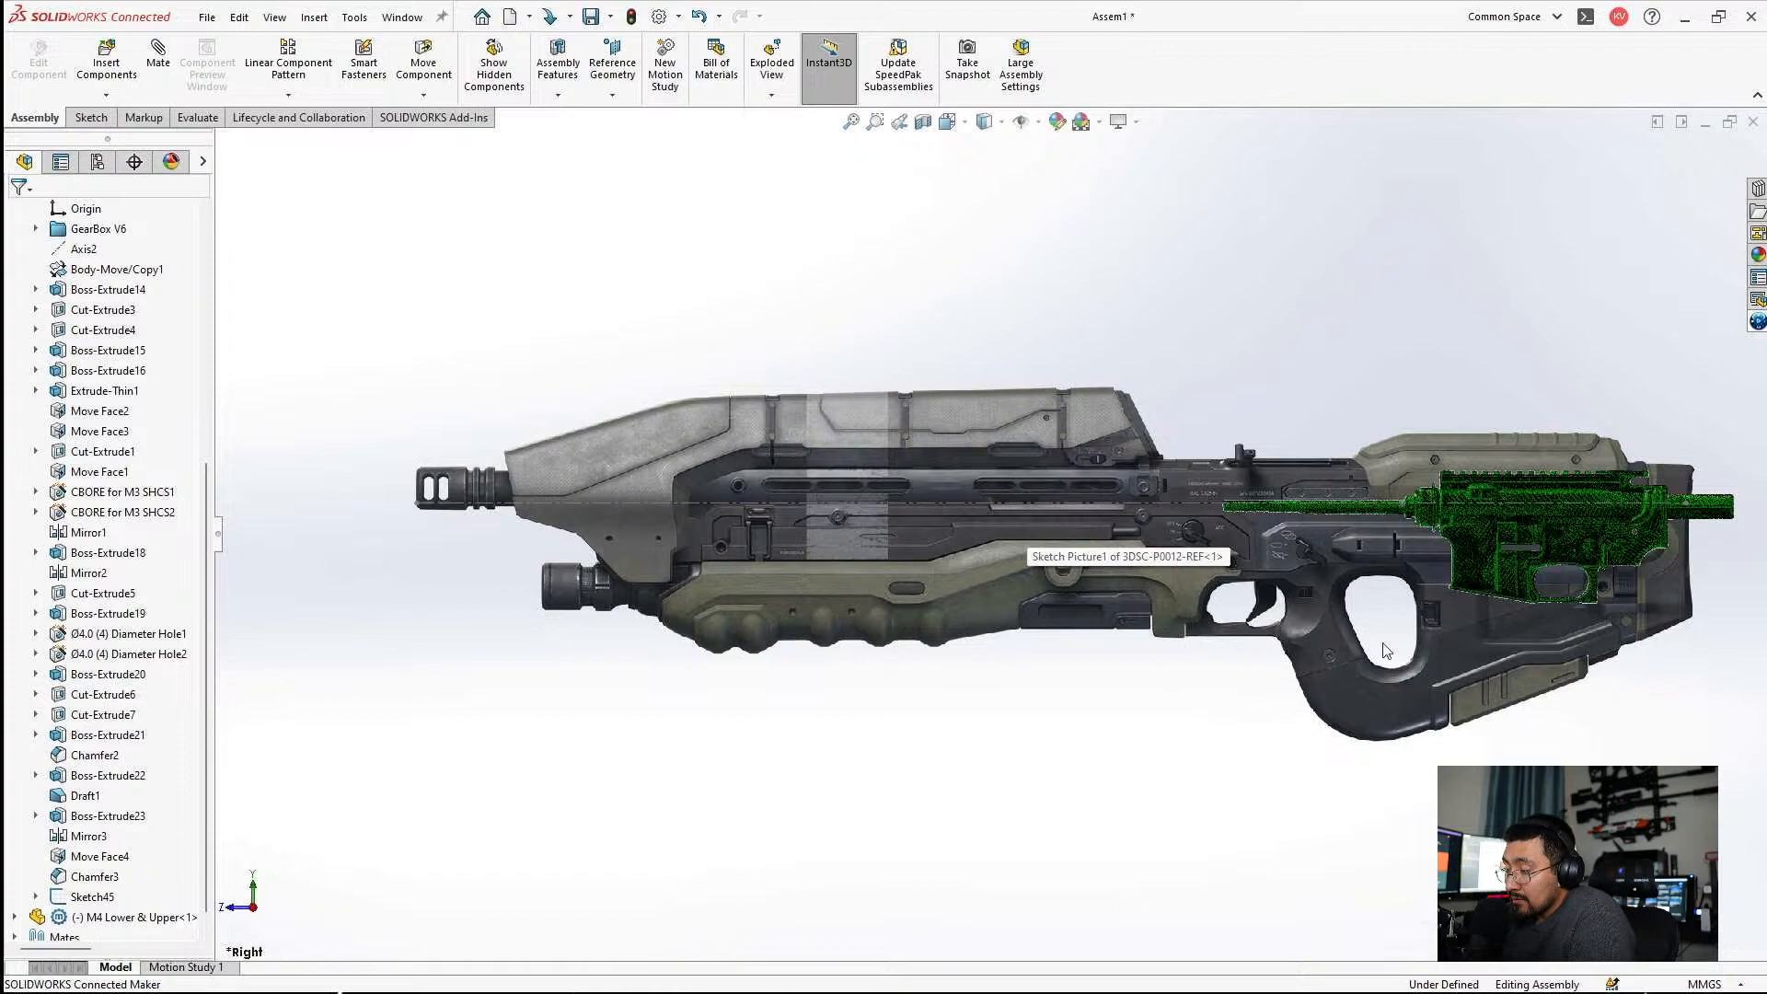
{"action": "scroll", "coordinate": [1472, 571], "scroll_direction": "up", "scroll_amount": 2}
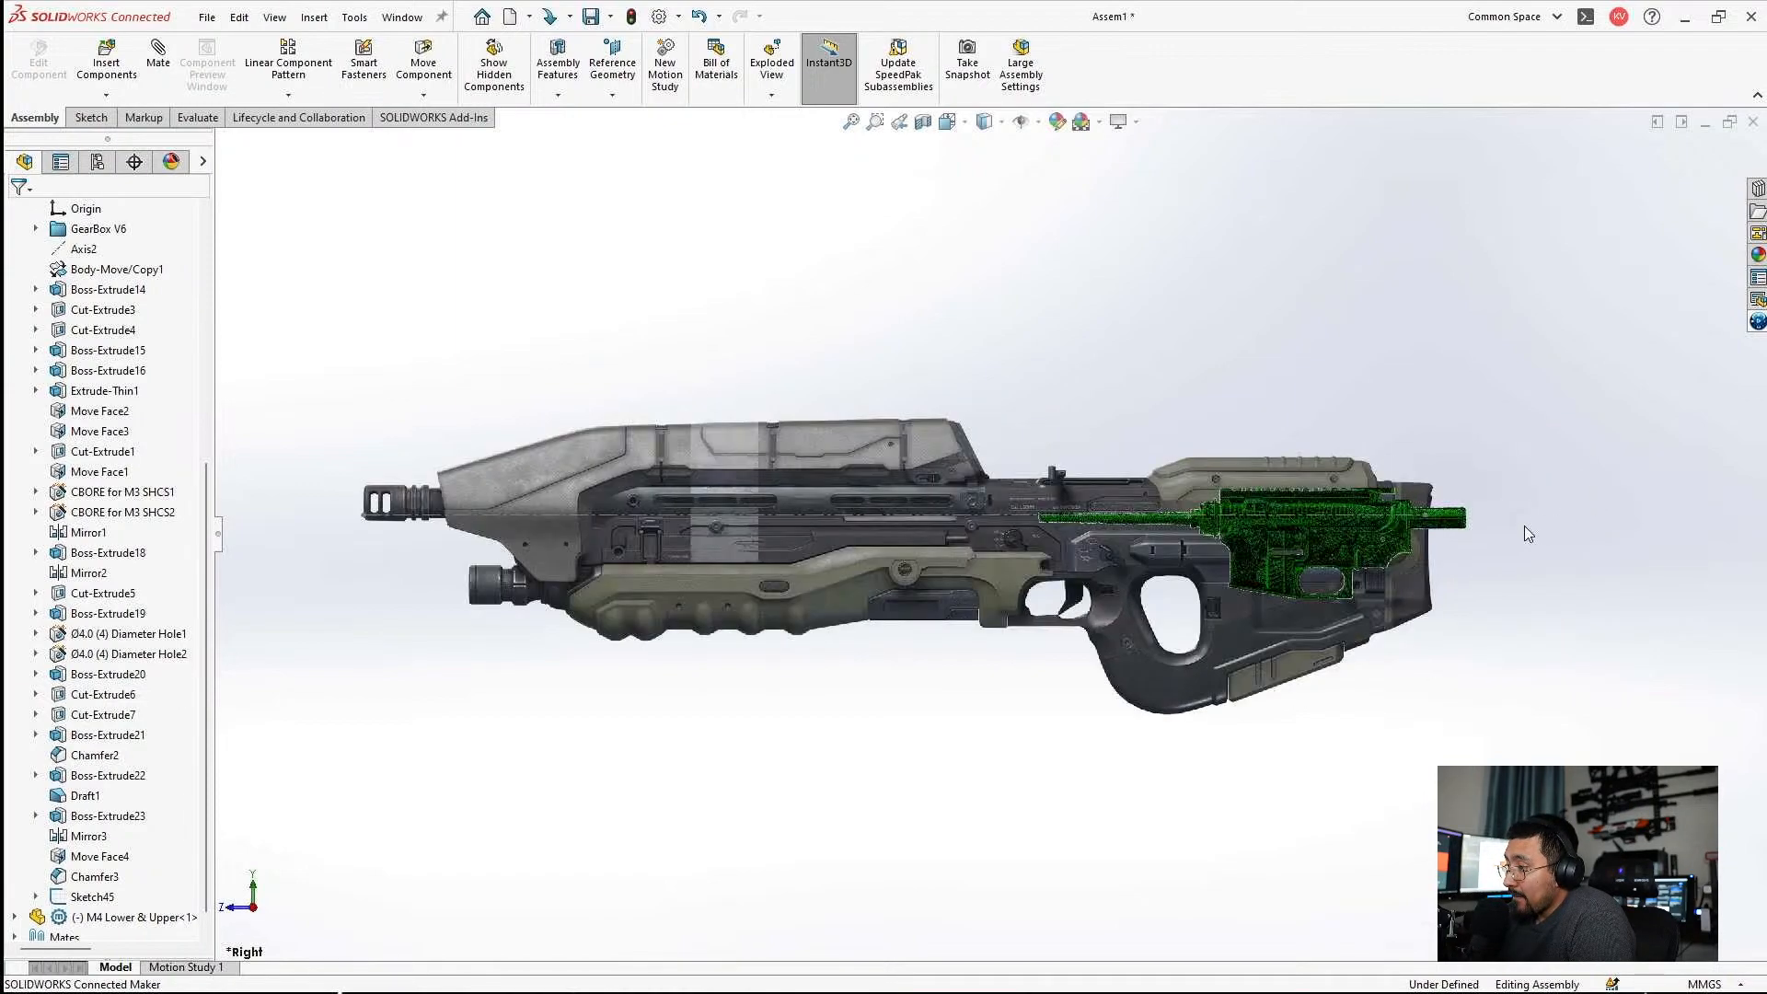
{"action": "scroll", "coordinate": [1491, 539], "scroll_direction": "down", "scroll_amount": 2}
Edit the rifle sketch picture in 3DSC-P0012-REF, shift it slightly downward relative to the M4 scan, and return to the assembly.
{"action": "double_click", "coordinate": [727, 444]}
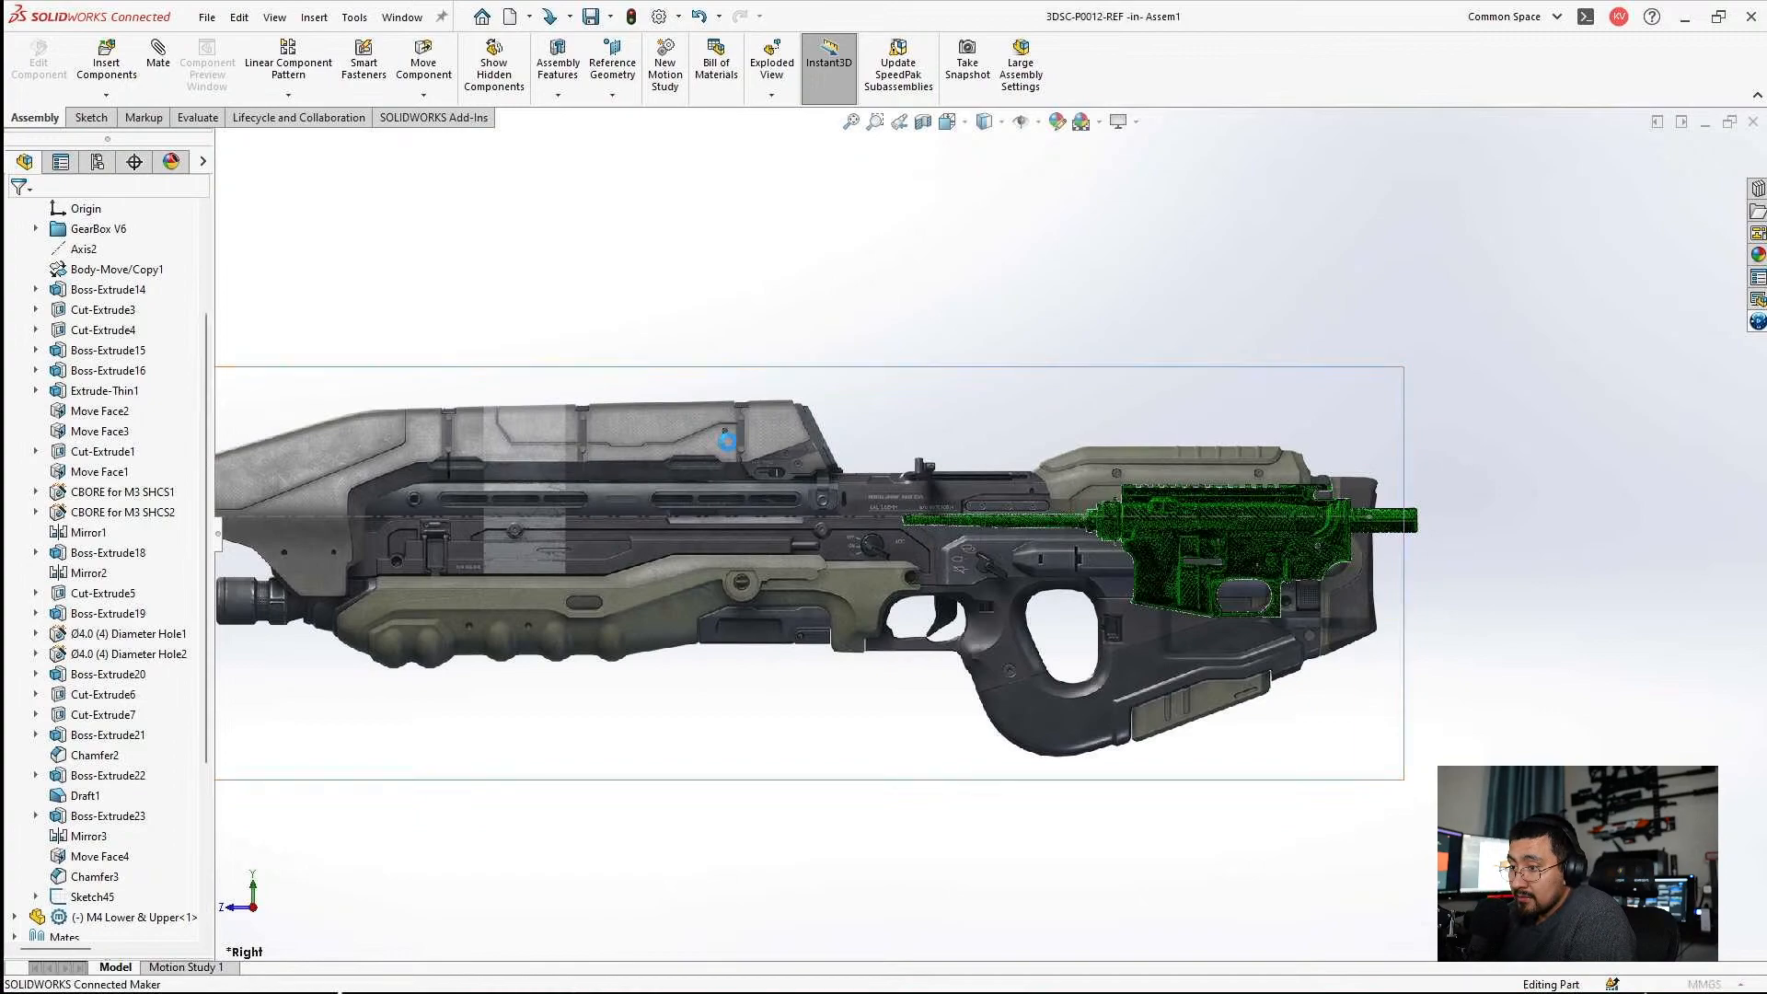
{"action": "left_click_drag", "start_coordinate": [711, 444], "coordinate": [715, 454]}
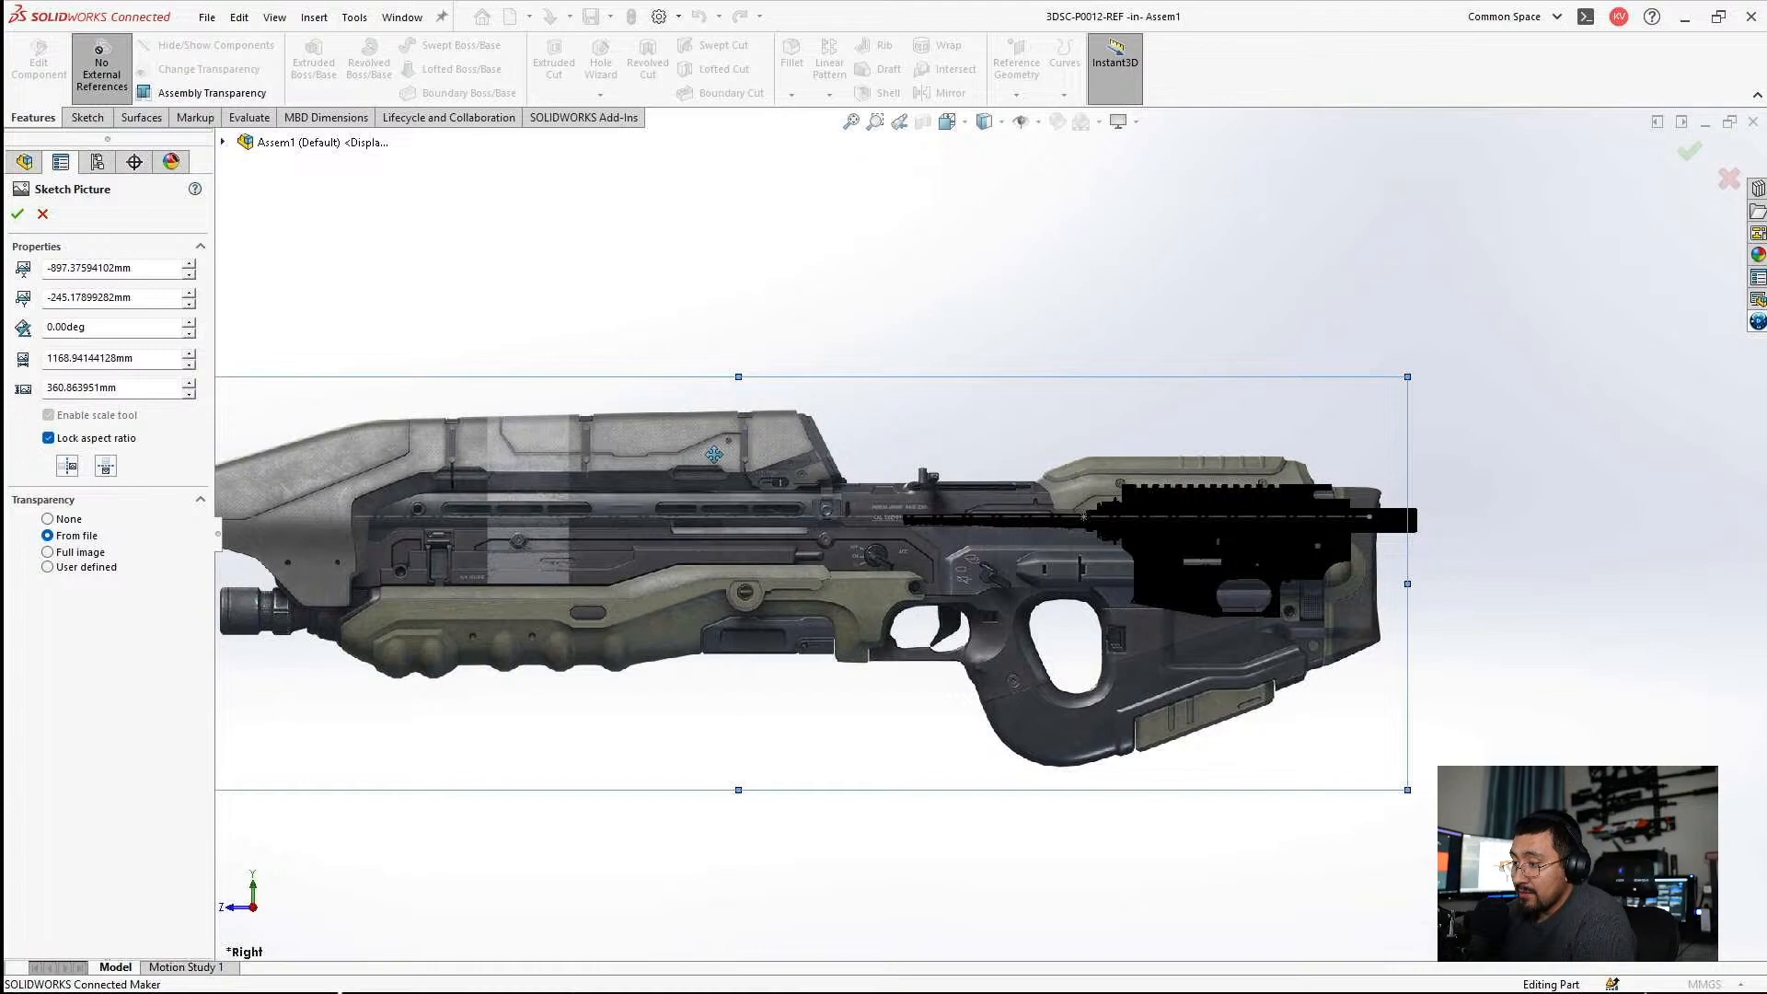
{"action": "scroll", "coordinate": [716, 453], "scroll_direction": "up", "scroll_amount": 2}
{"action": "scroll", "coordinate": [615, 539], "scroll_direction": "down", "scroll_amount": 1}
{"action": "left_click_drag", "start_coordinate": [651, 488], "coordinate": [652, 491]}
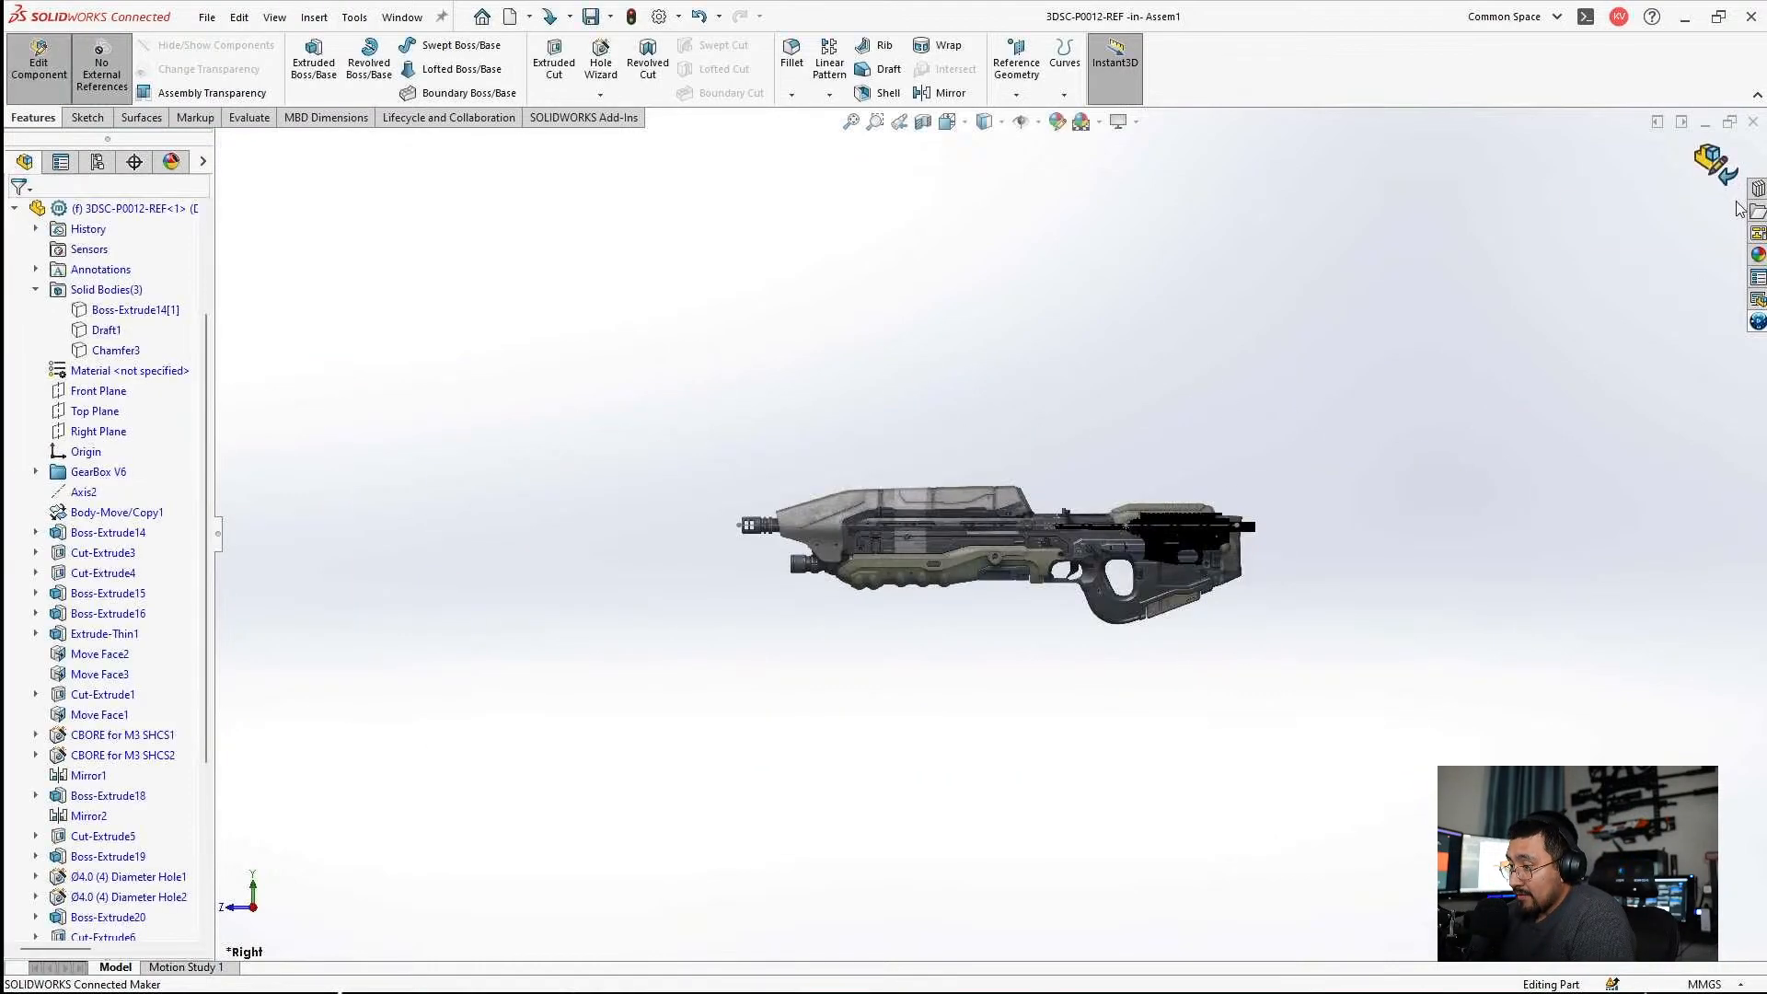
{"action": "left_click", "coordinate": [1720, 175]}
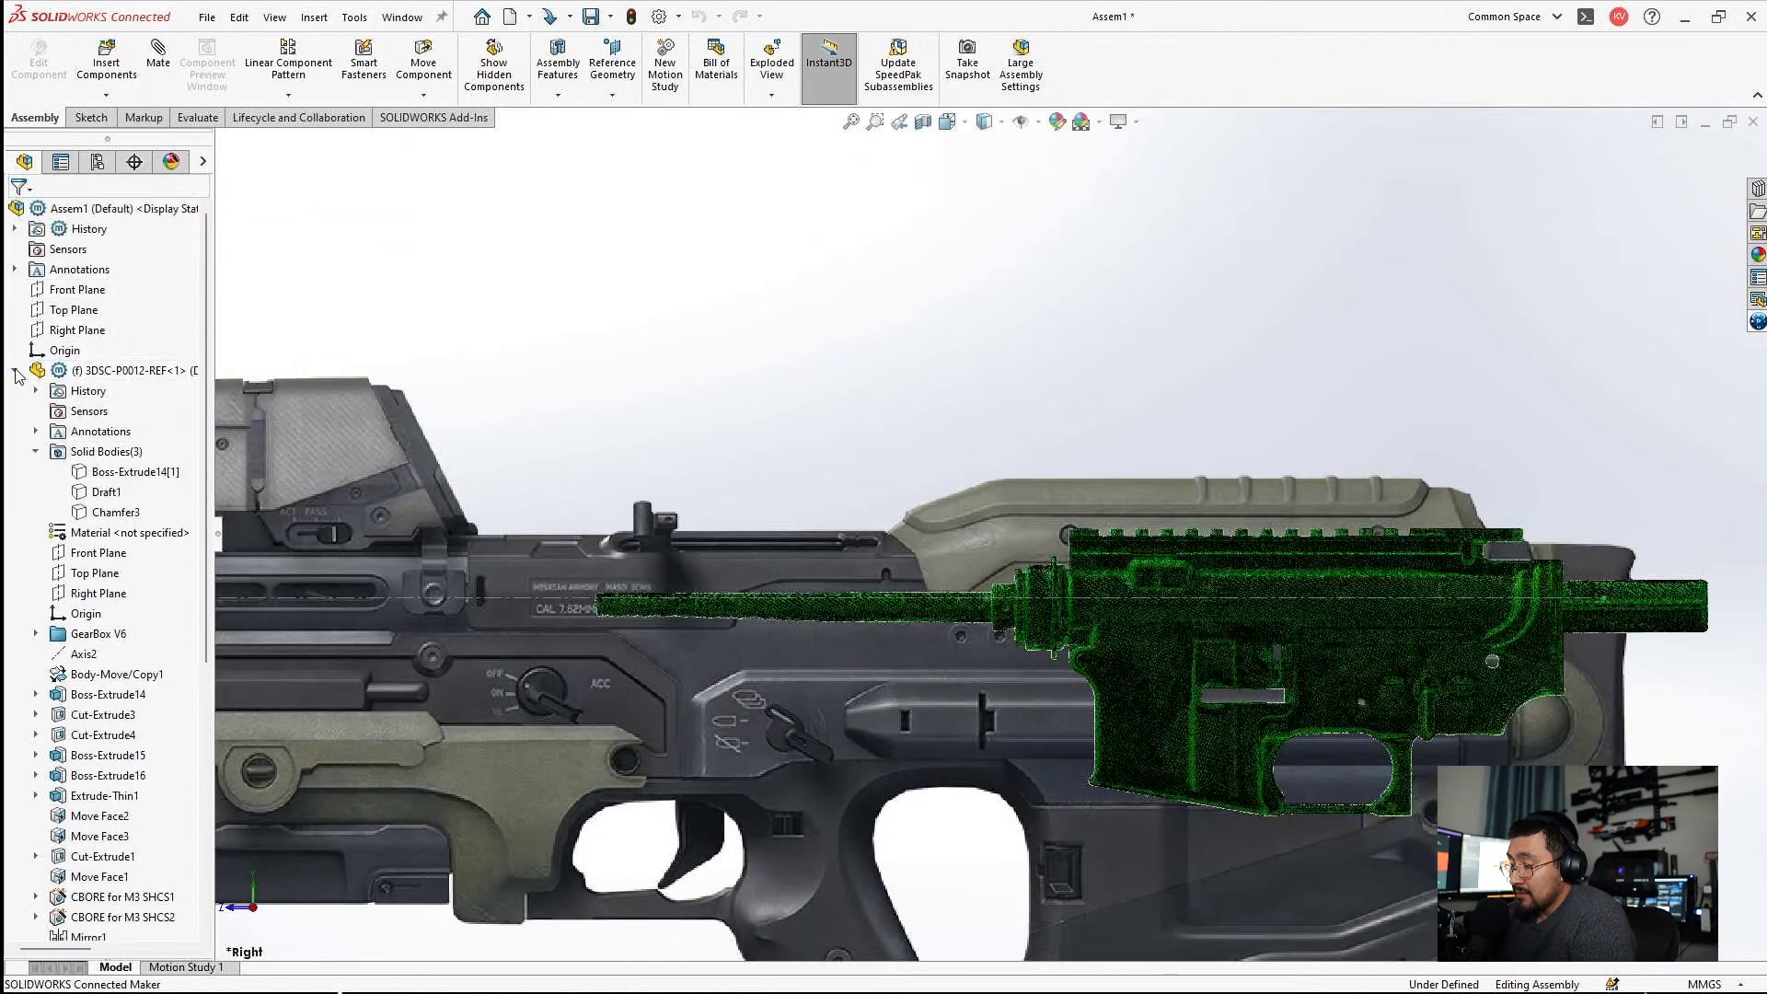
Delete the M4 Lower & Upper component from the assembly.
{"action": "left_click", "coordinate": [48, 390]}
{"action": "key", "text": "Delete"}
{"action": "left_click", "coordinate": [999, 404]}
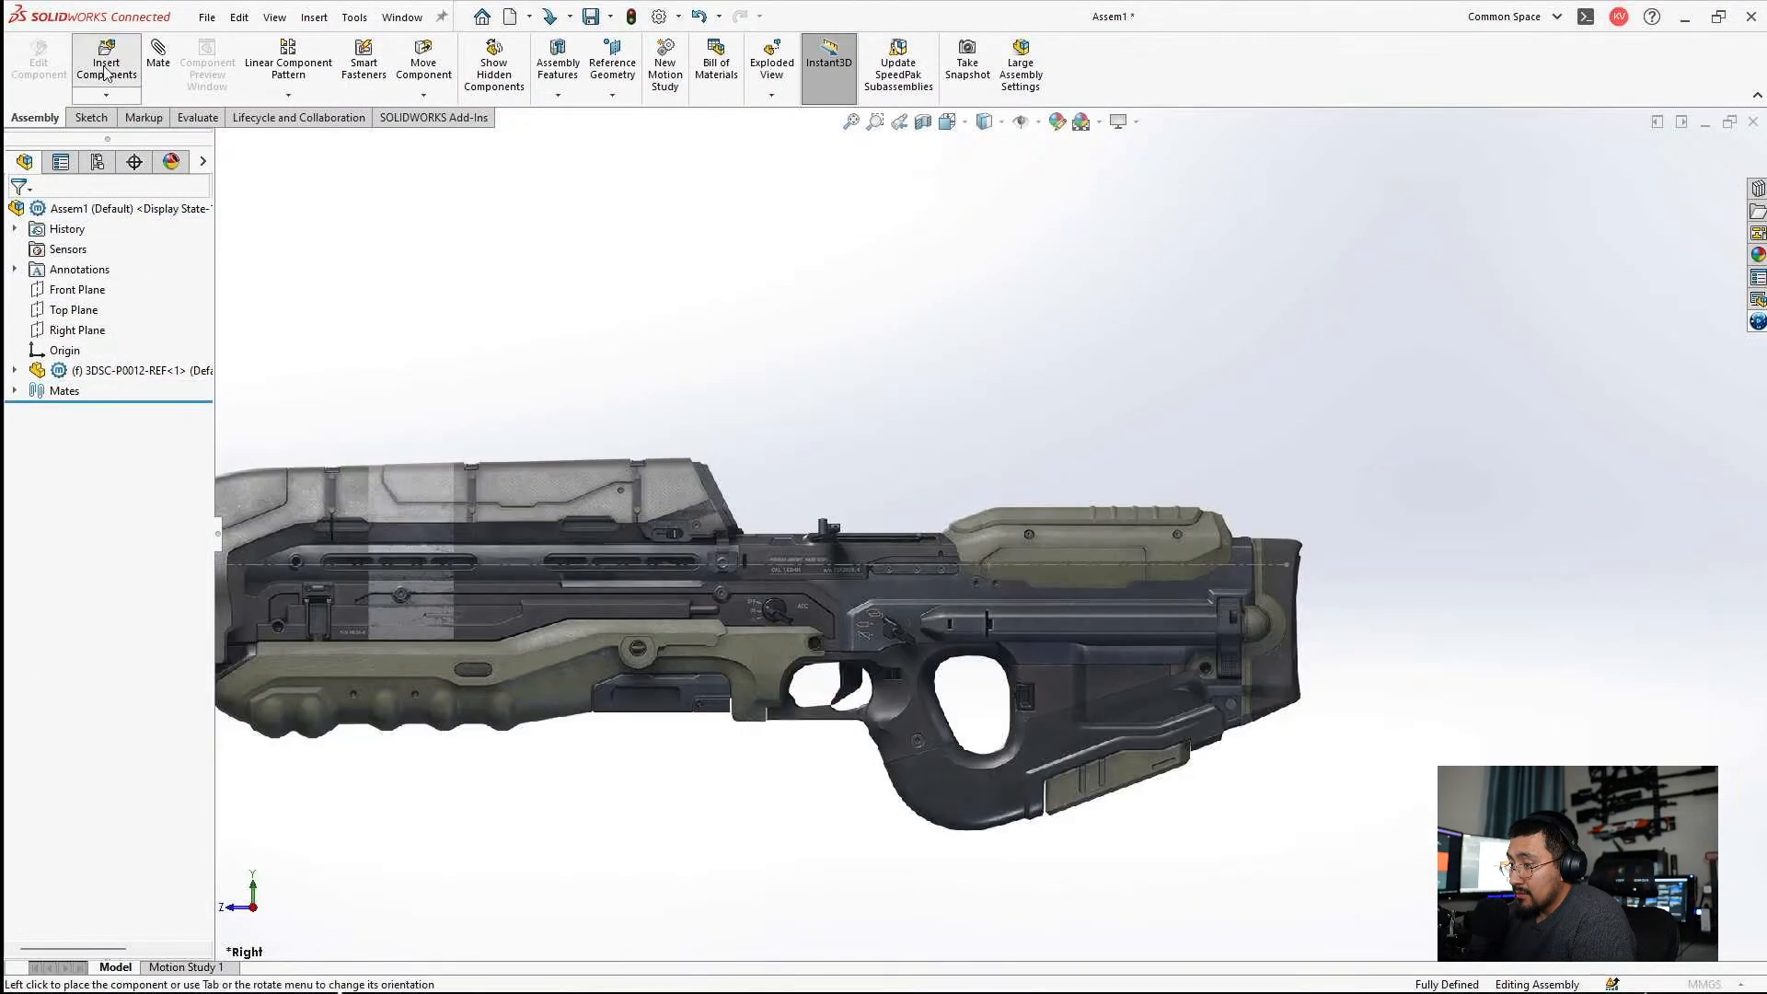
Insert the 3DSC-P0036-LOWER Assy from the 3DSC-P0036 project's CAD folder and place it above the rifle picture.
{"action": "left_click", "coordinate": [106, 63]}
{"action": "left_click", "coordinate": [104, 530]}
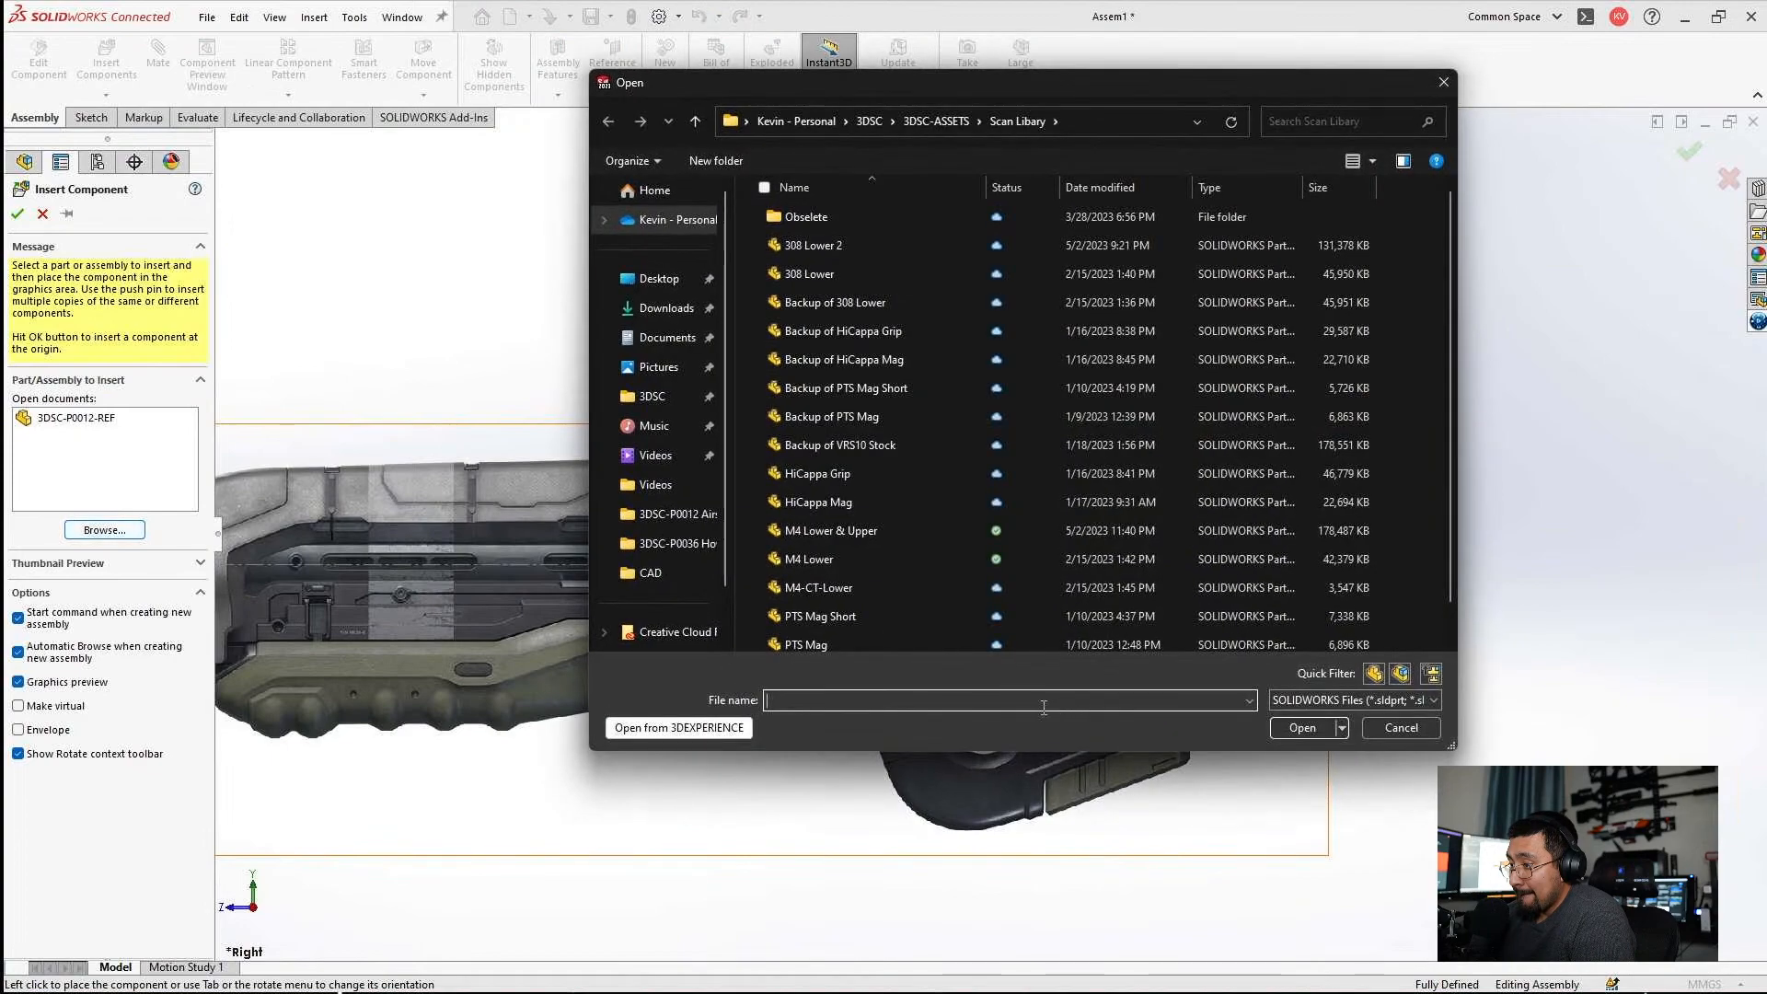
{"action": "left_click", "coordinate": [948, 129]}
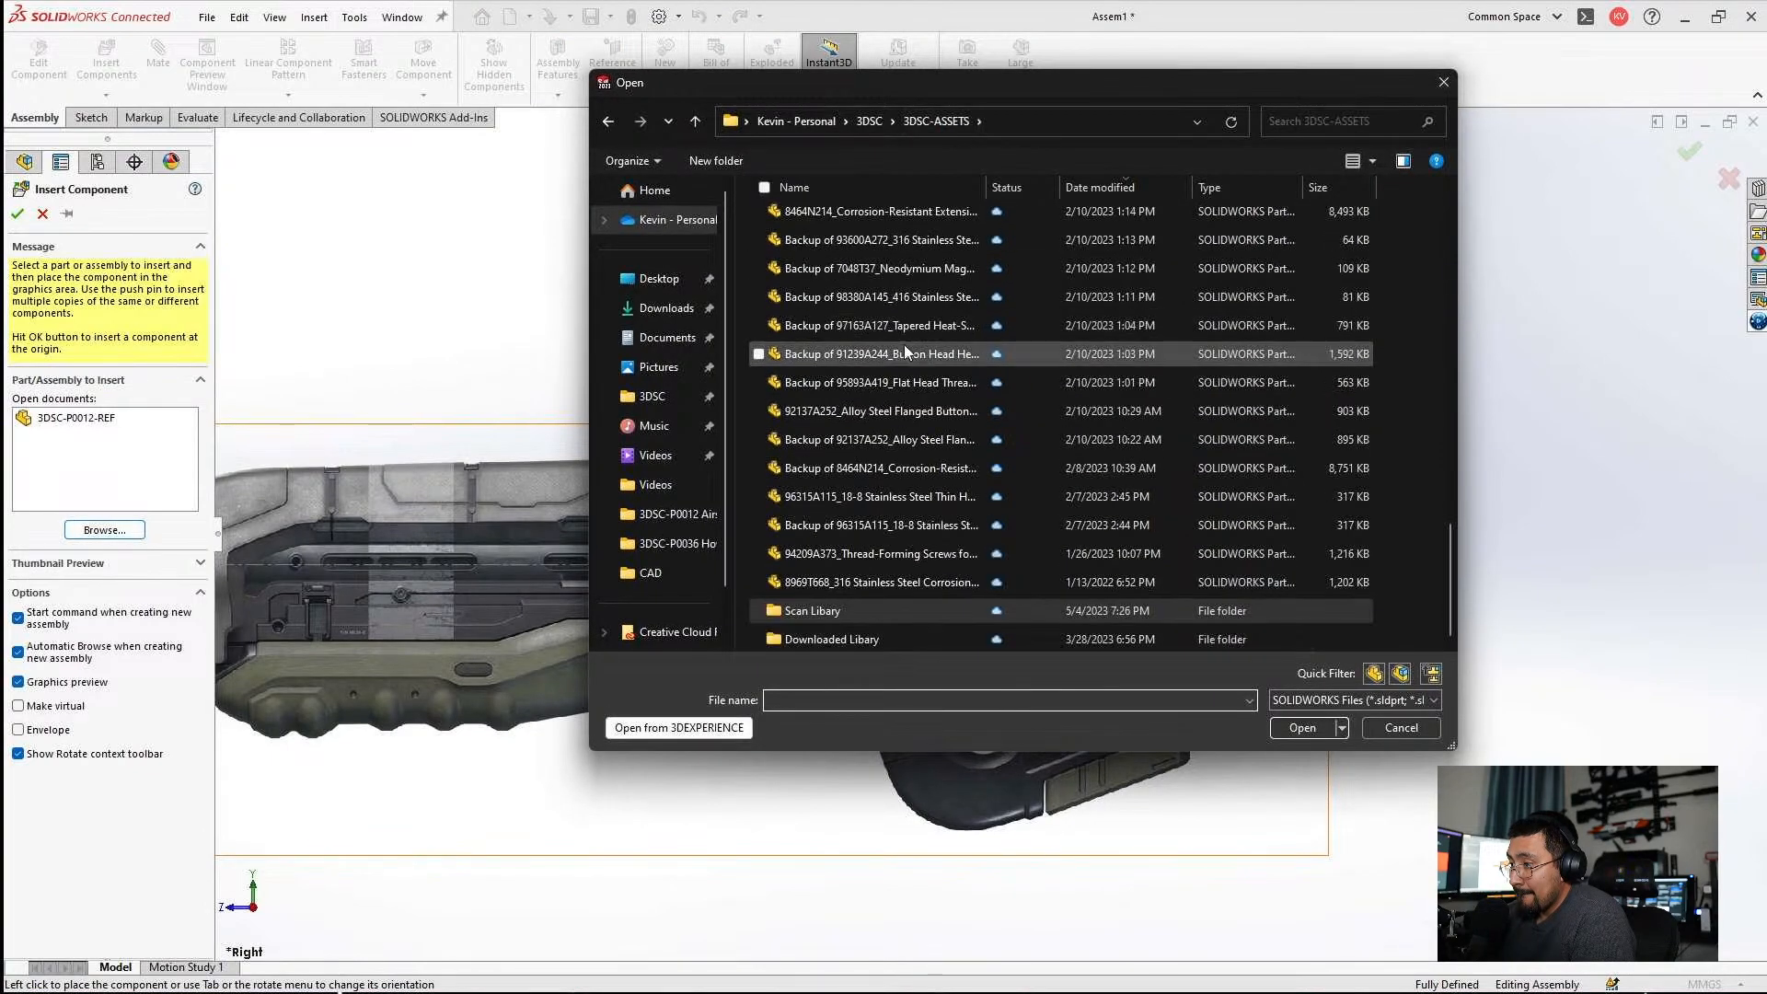
{"action": "scroll", "coordinate": [892, 579], "scroll_direction": "up", "scroll_amount": 5}
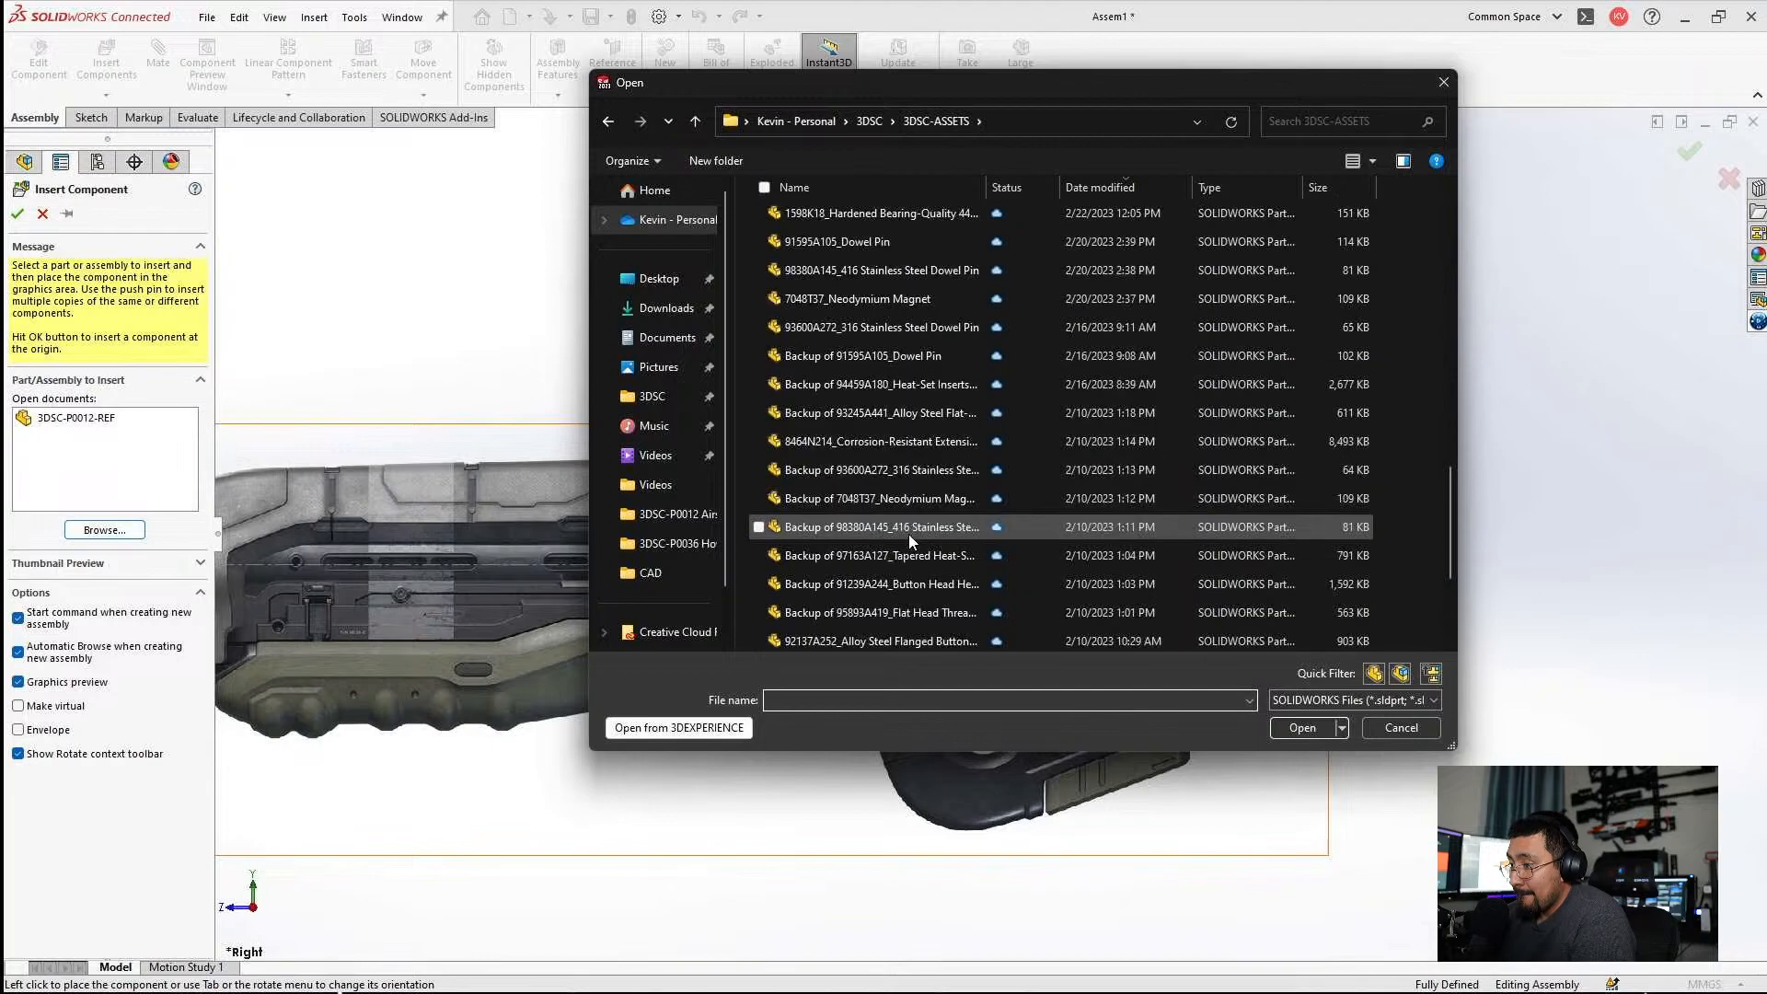
{"action": "left_click", "coordinate": [869, 121]}
{"action": "scroll", "coordinate": [974, 384], "scroll_direction": "down", "scroll_amount": 8}
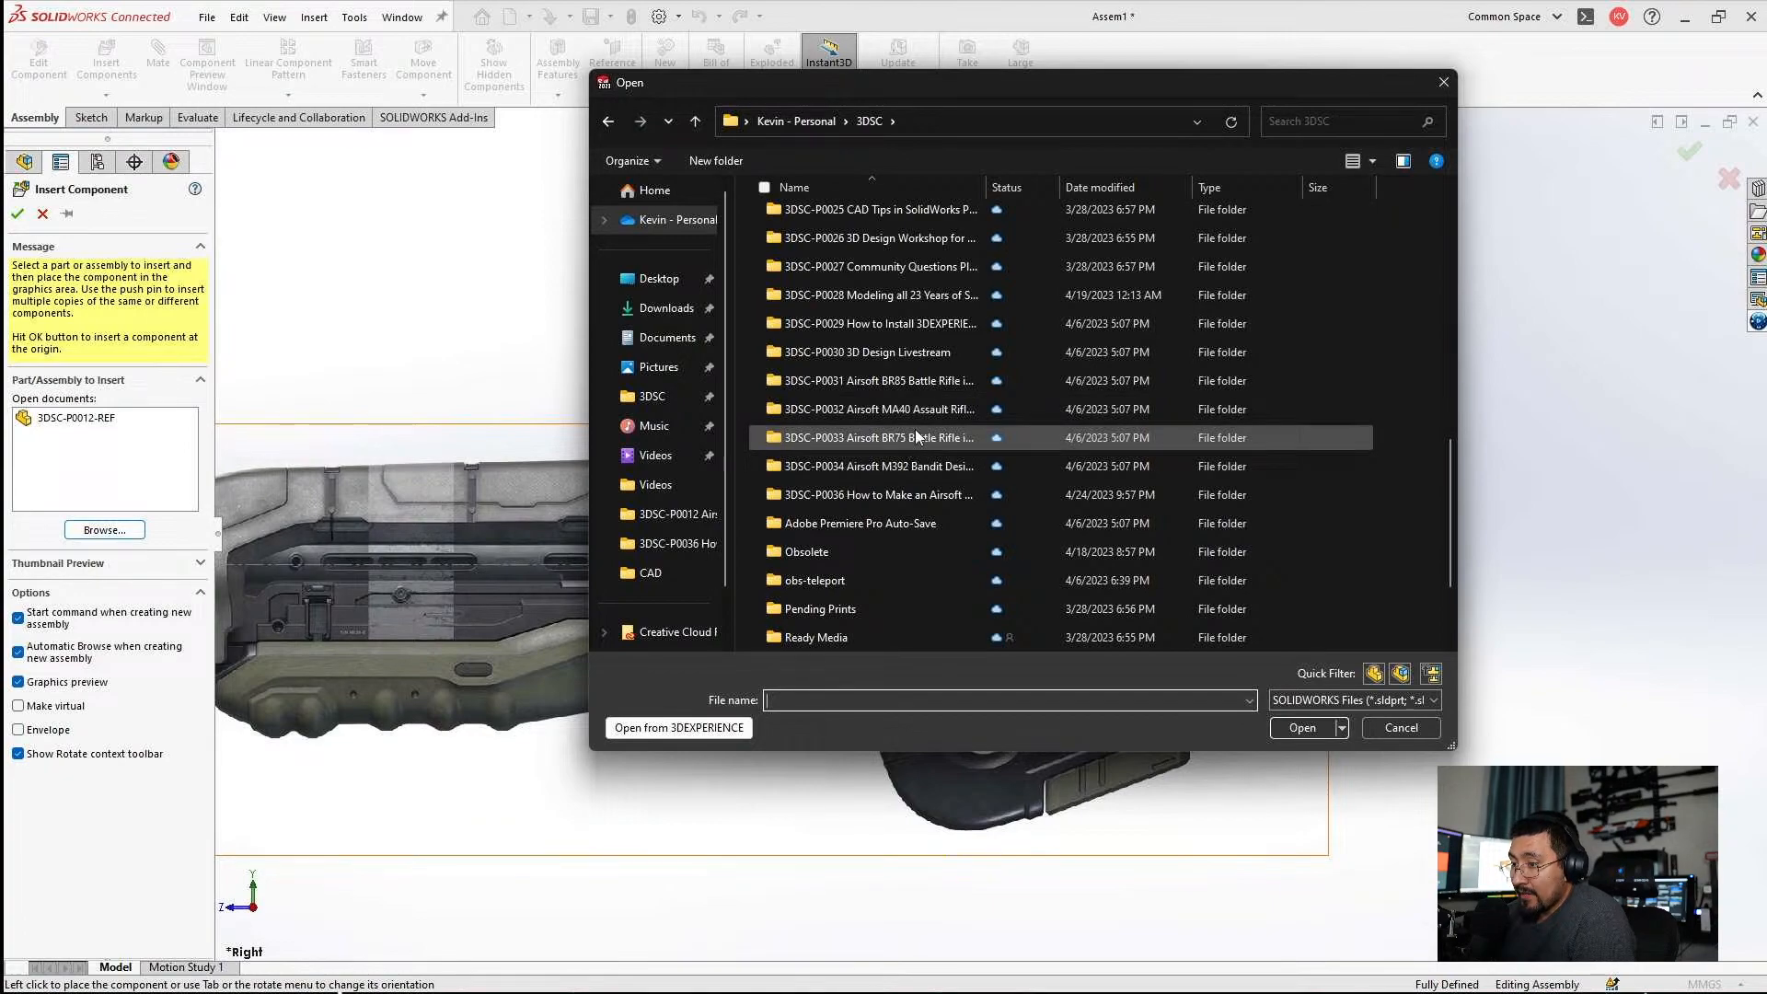
{"action": "double_click", "coordinate": [904, 492]}
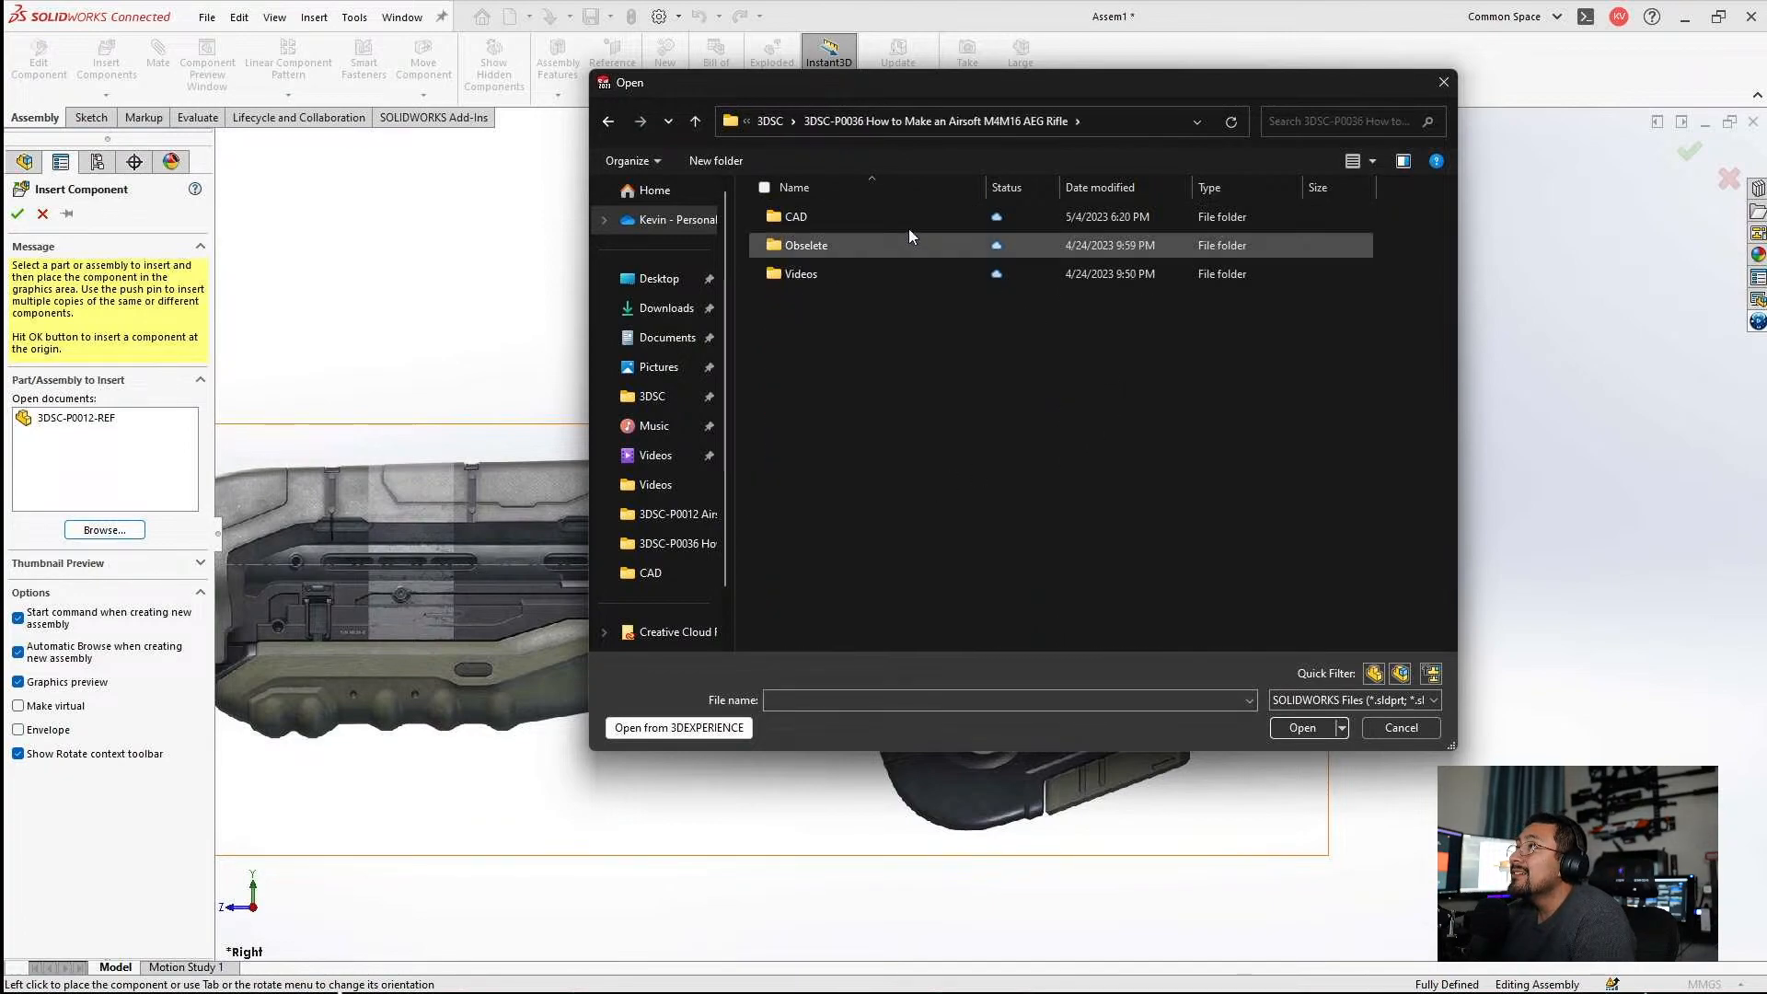
{"action": "double_click", "coordinate": [870, 219]}
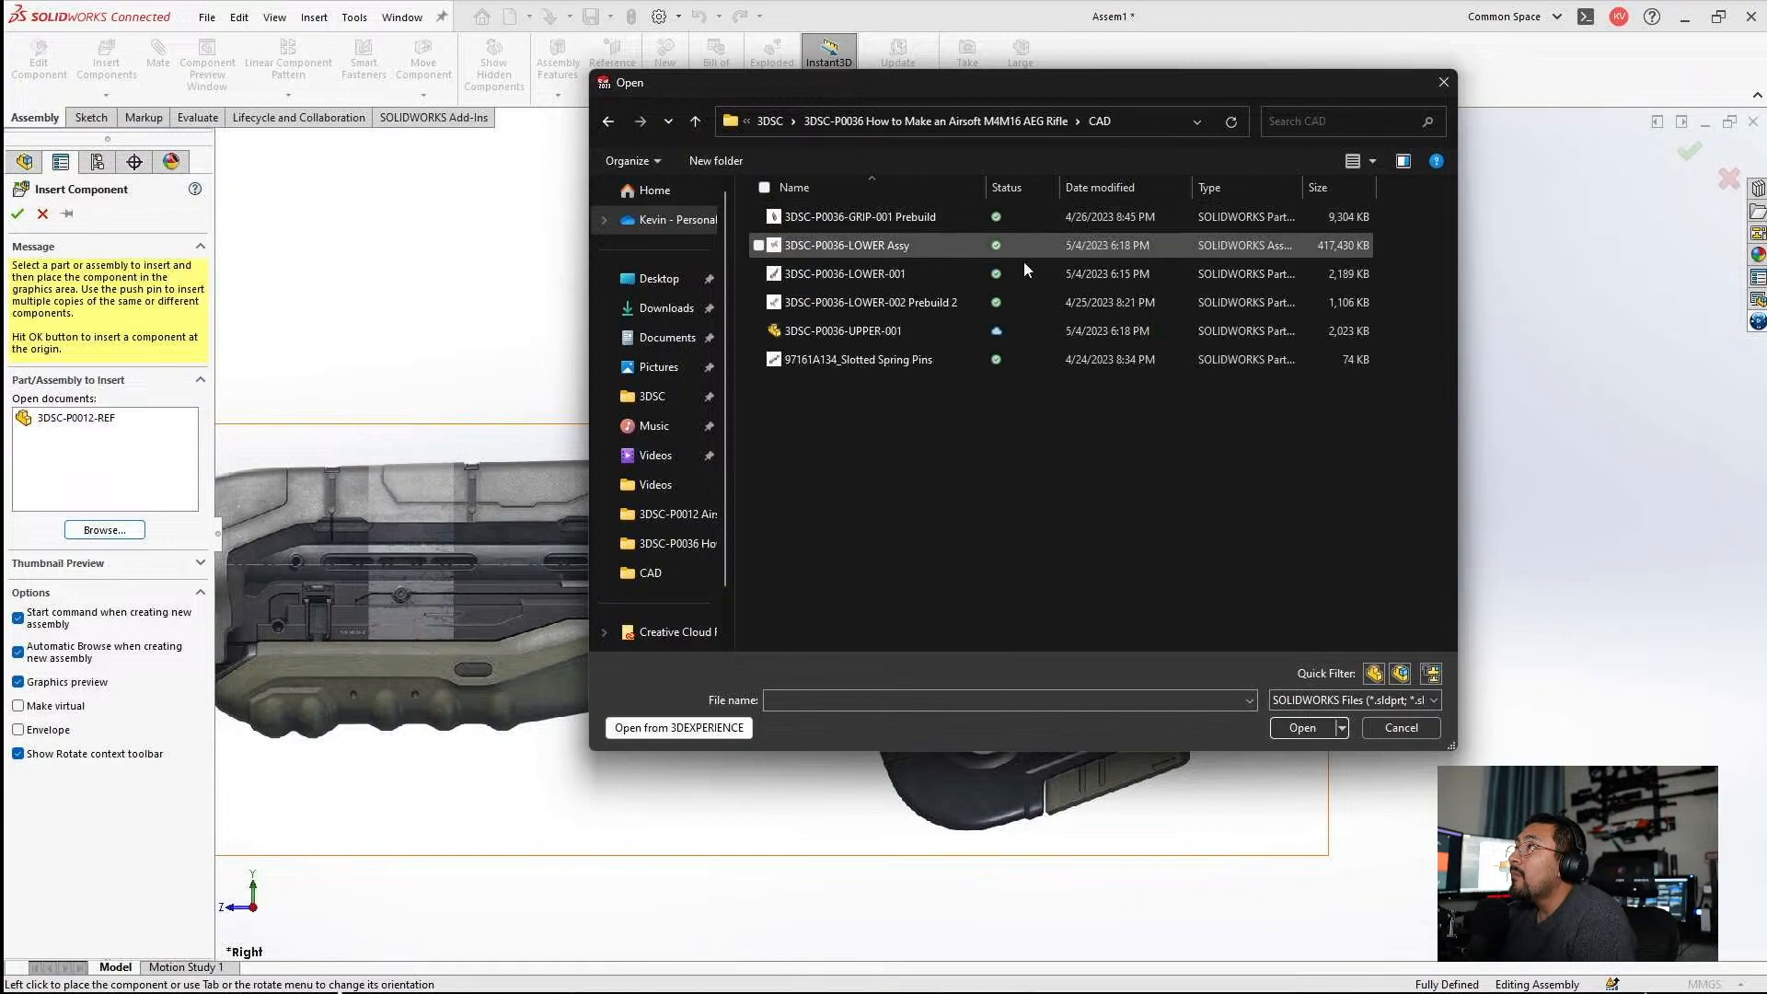
{"action": "left_click", "coordinate": [896, 246]}
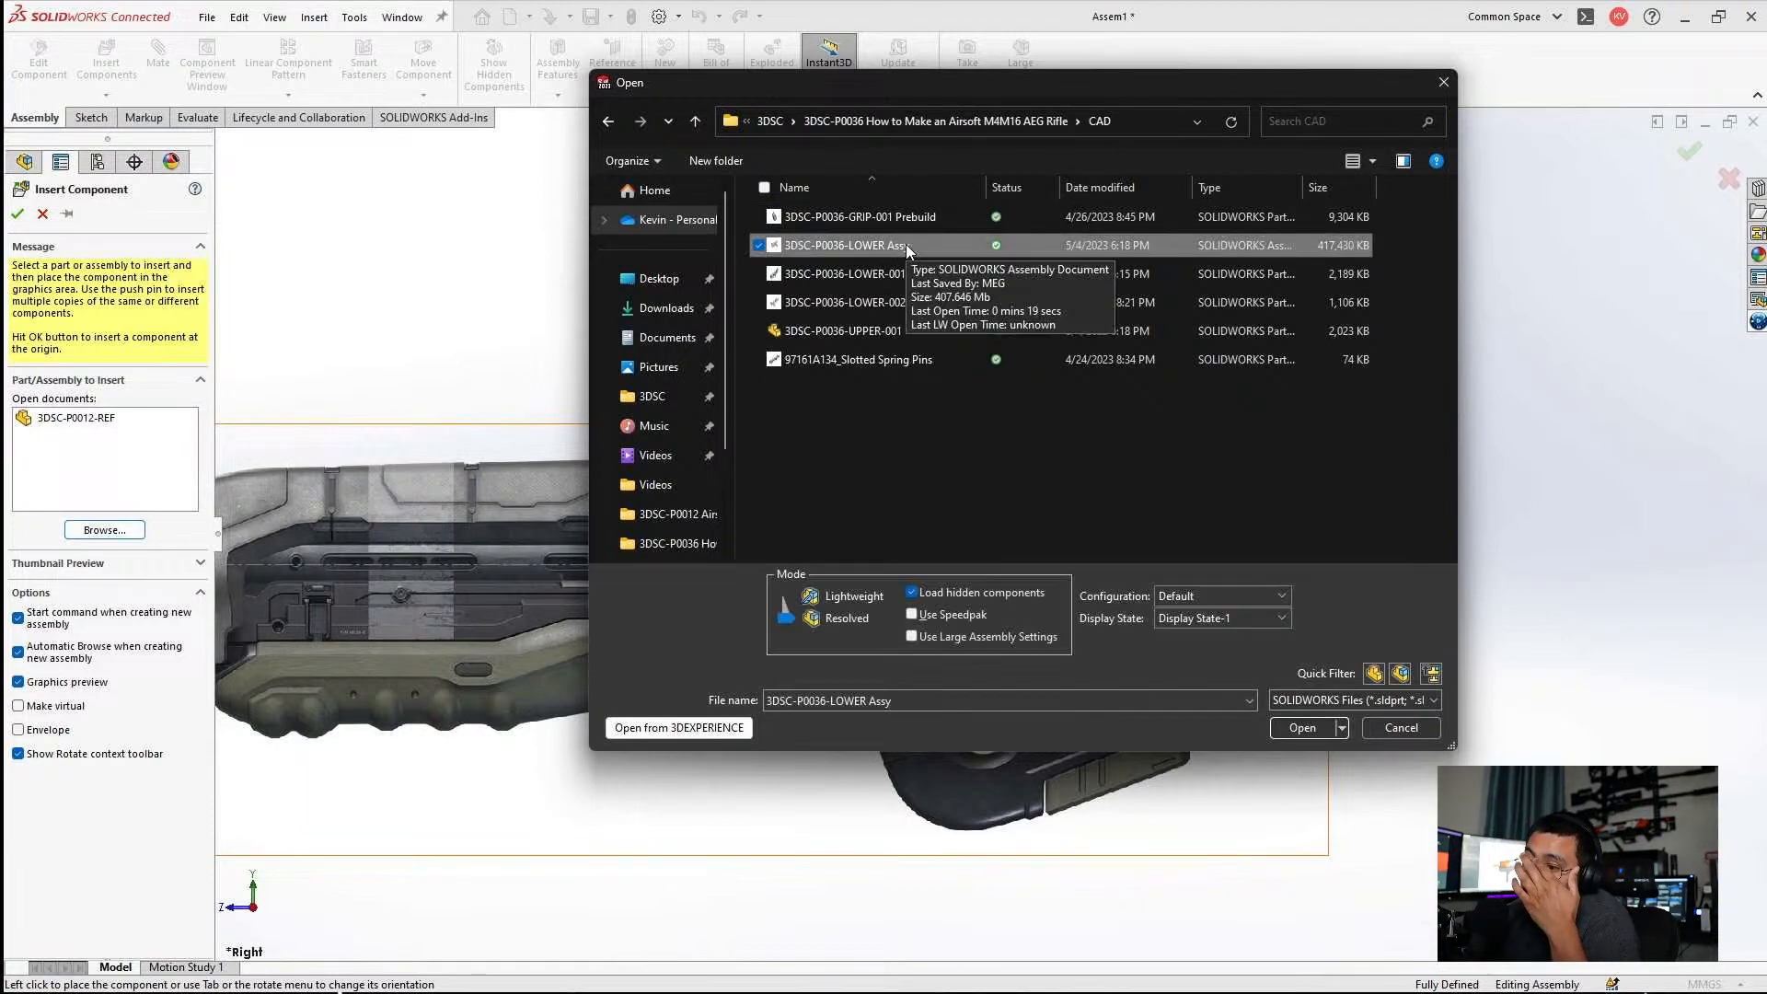
{"action": "double_click", "coordinate": [906, 244]}
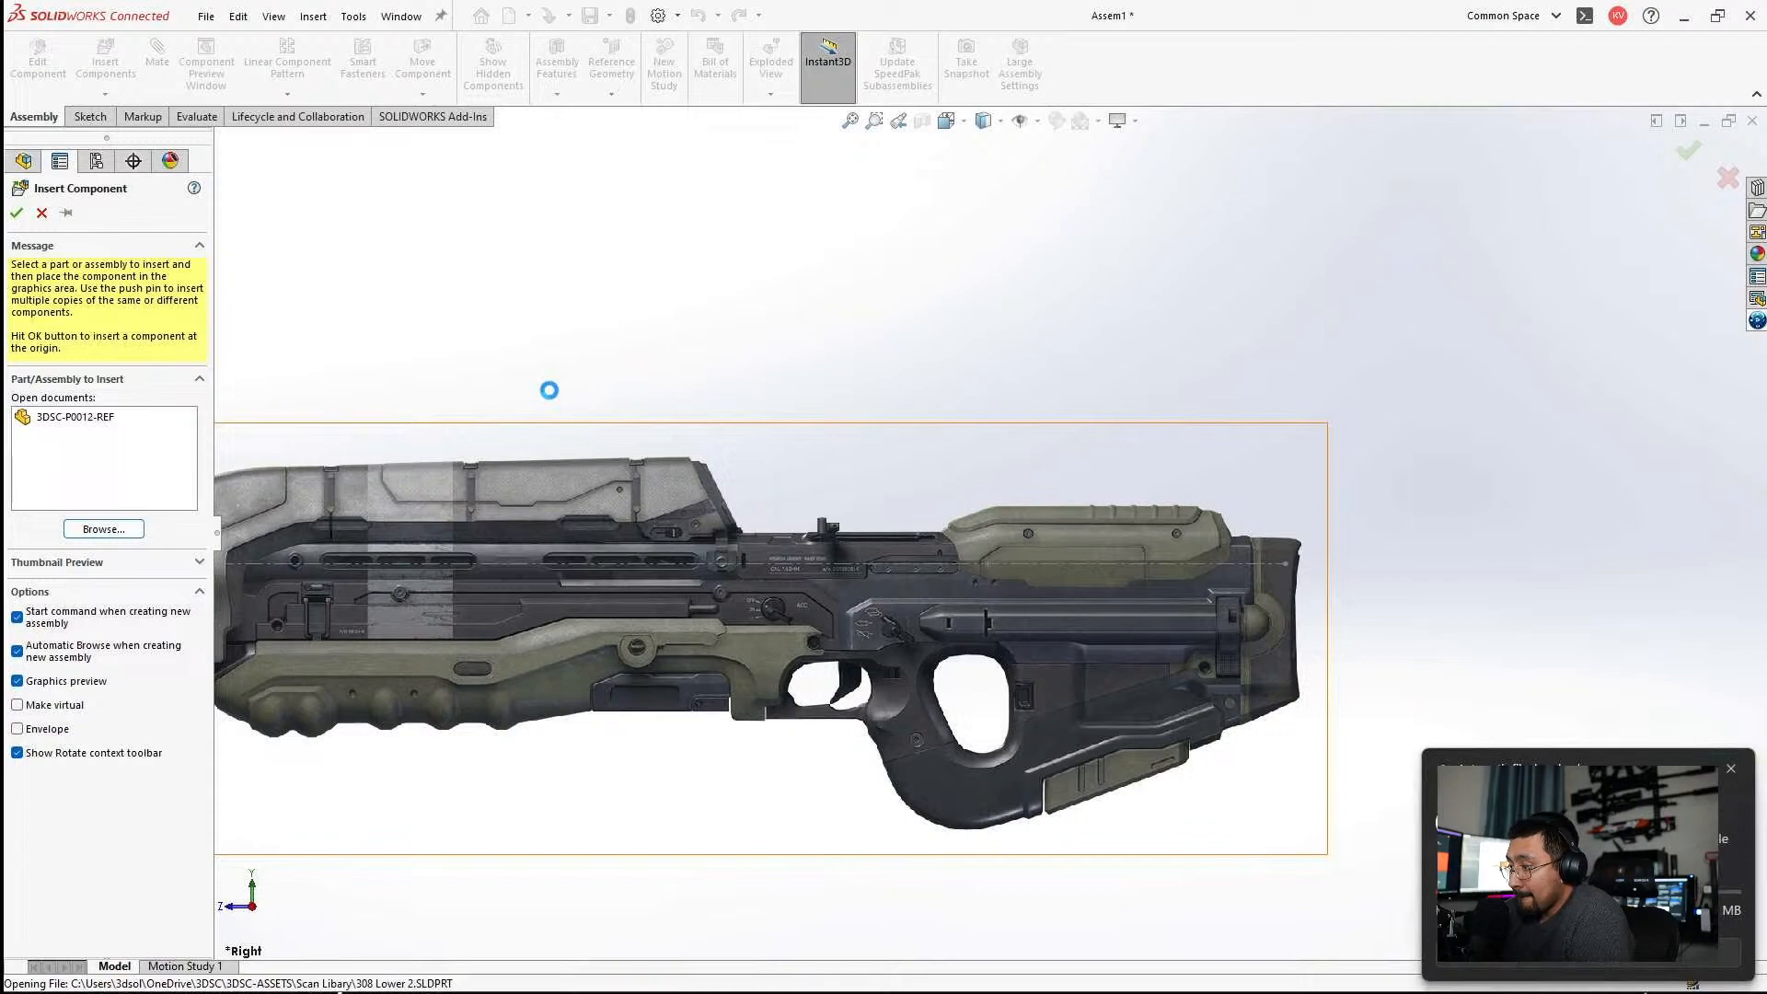
{"action": "left_click", "coordinate": [548, 390]}
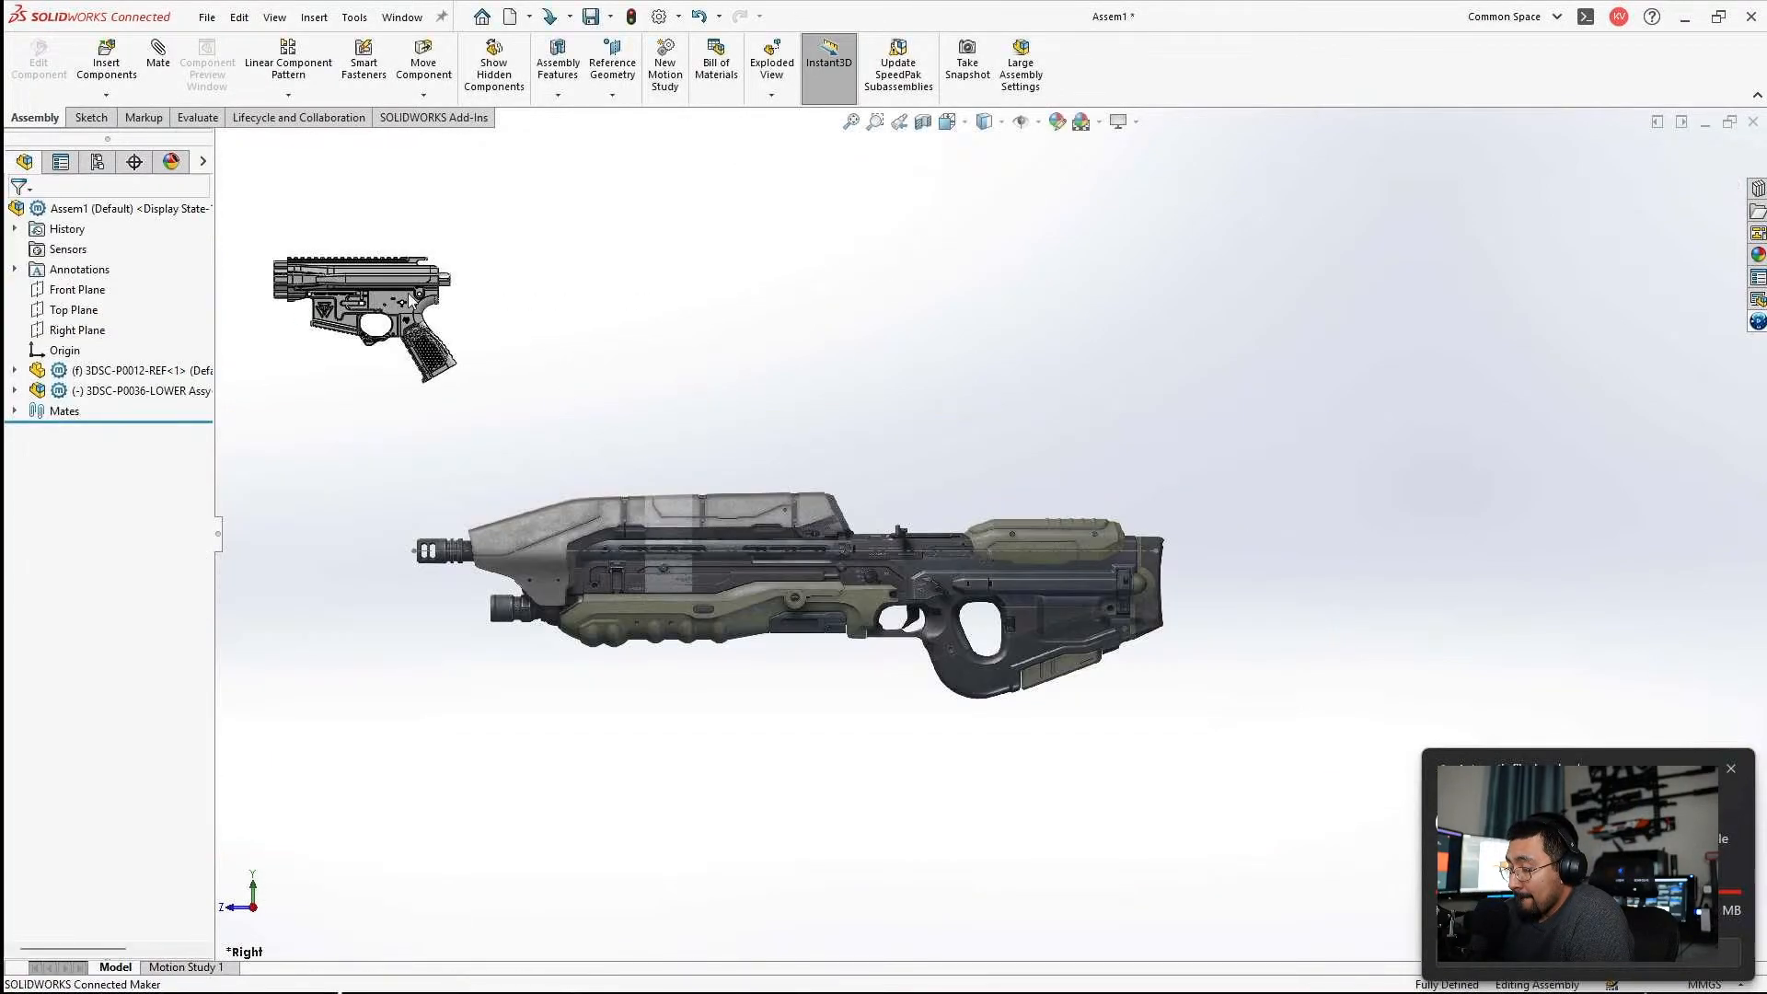
Move the 3DSC-P0036-LOWER assembly over the rear stock of the rifle picture, with its grip end at the stock's lower edge.
{"action": "left_click_drag", "start_coordinate": [412, 287], "coordinate": [623, 432]}
{"action": "left_click_drag", "start_coordinate": [398, 309], "coordinate": [635, 444]}
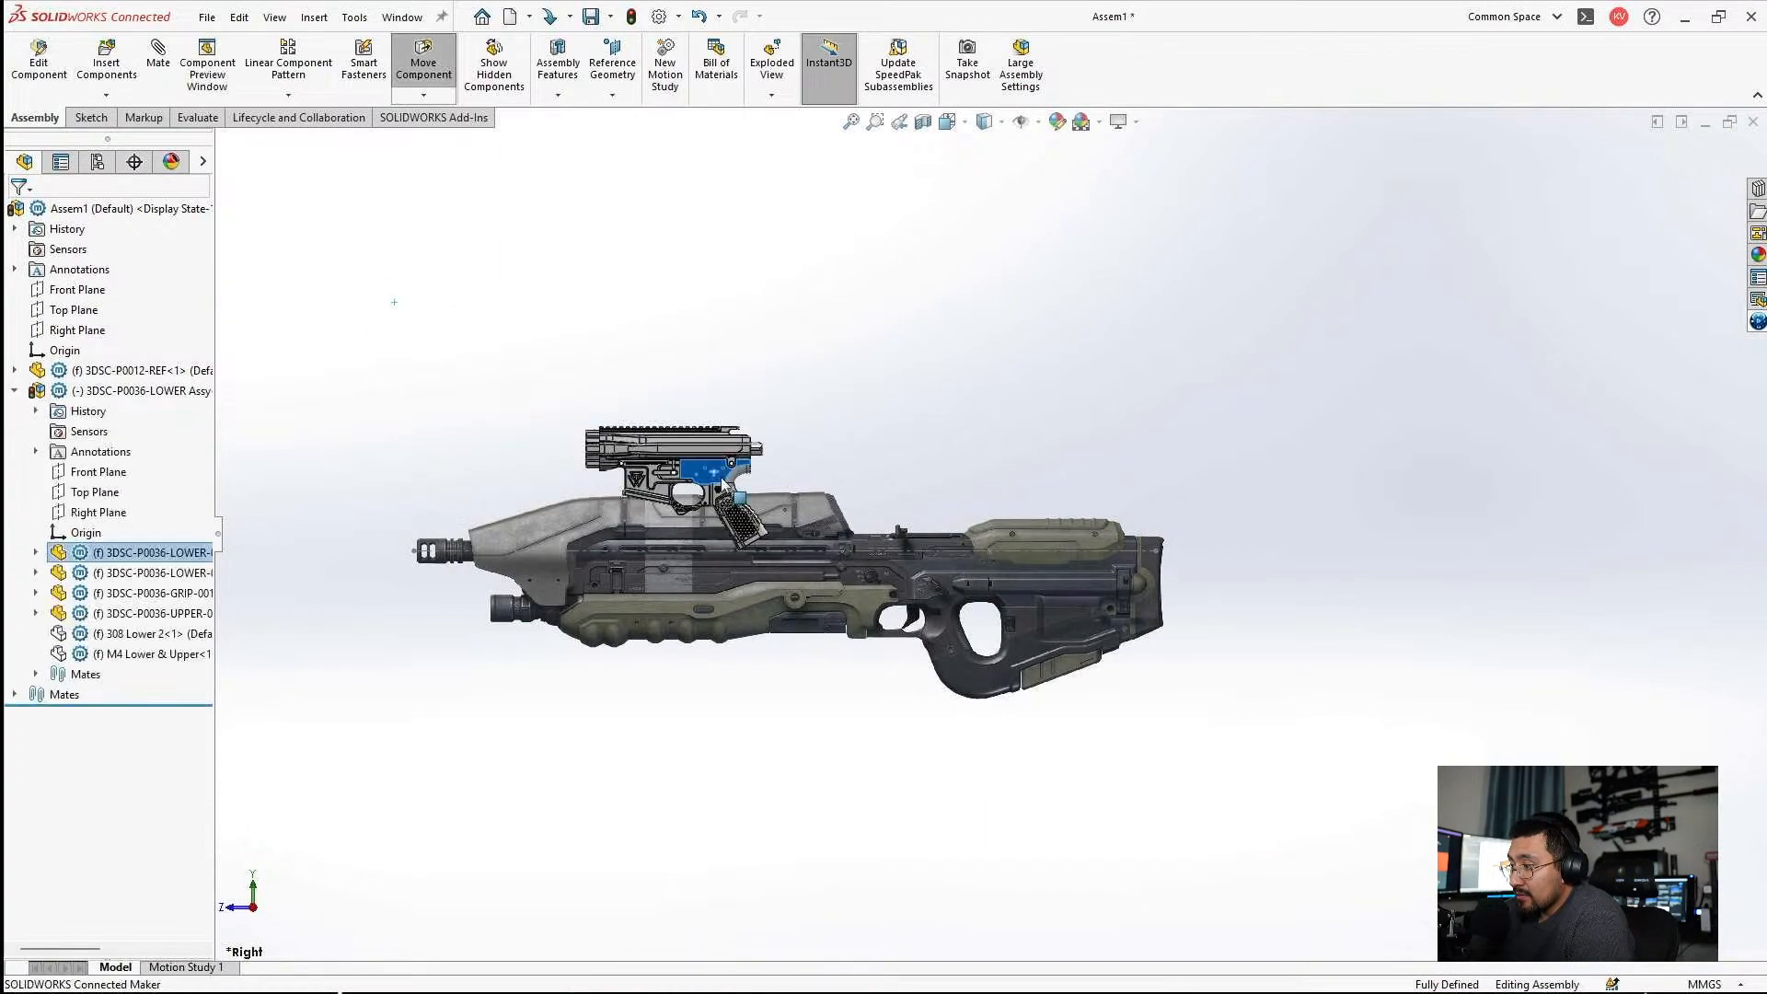
{"action": "scroll", "coordinate": [1080, 615], "scroll_direction": "down", "scroll_amount": 5}
{"action": "left_click_drag", "start_coordinate": [1104, 585], "coordinate": [1167, 509]}
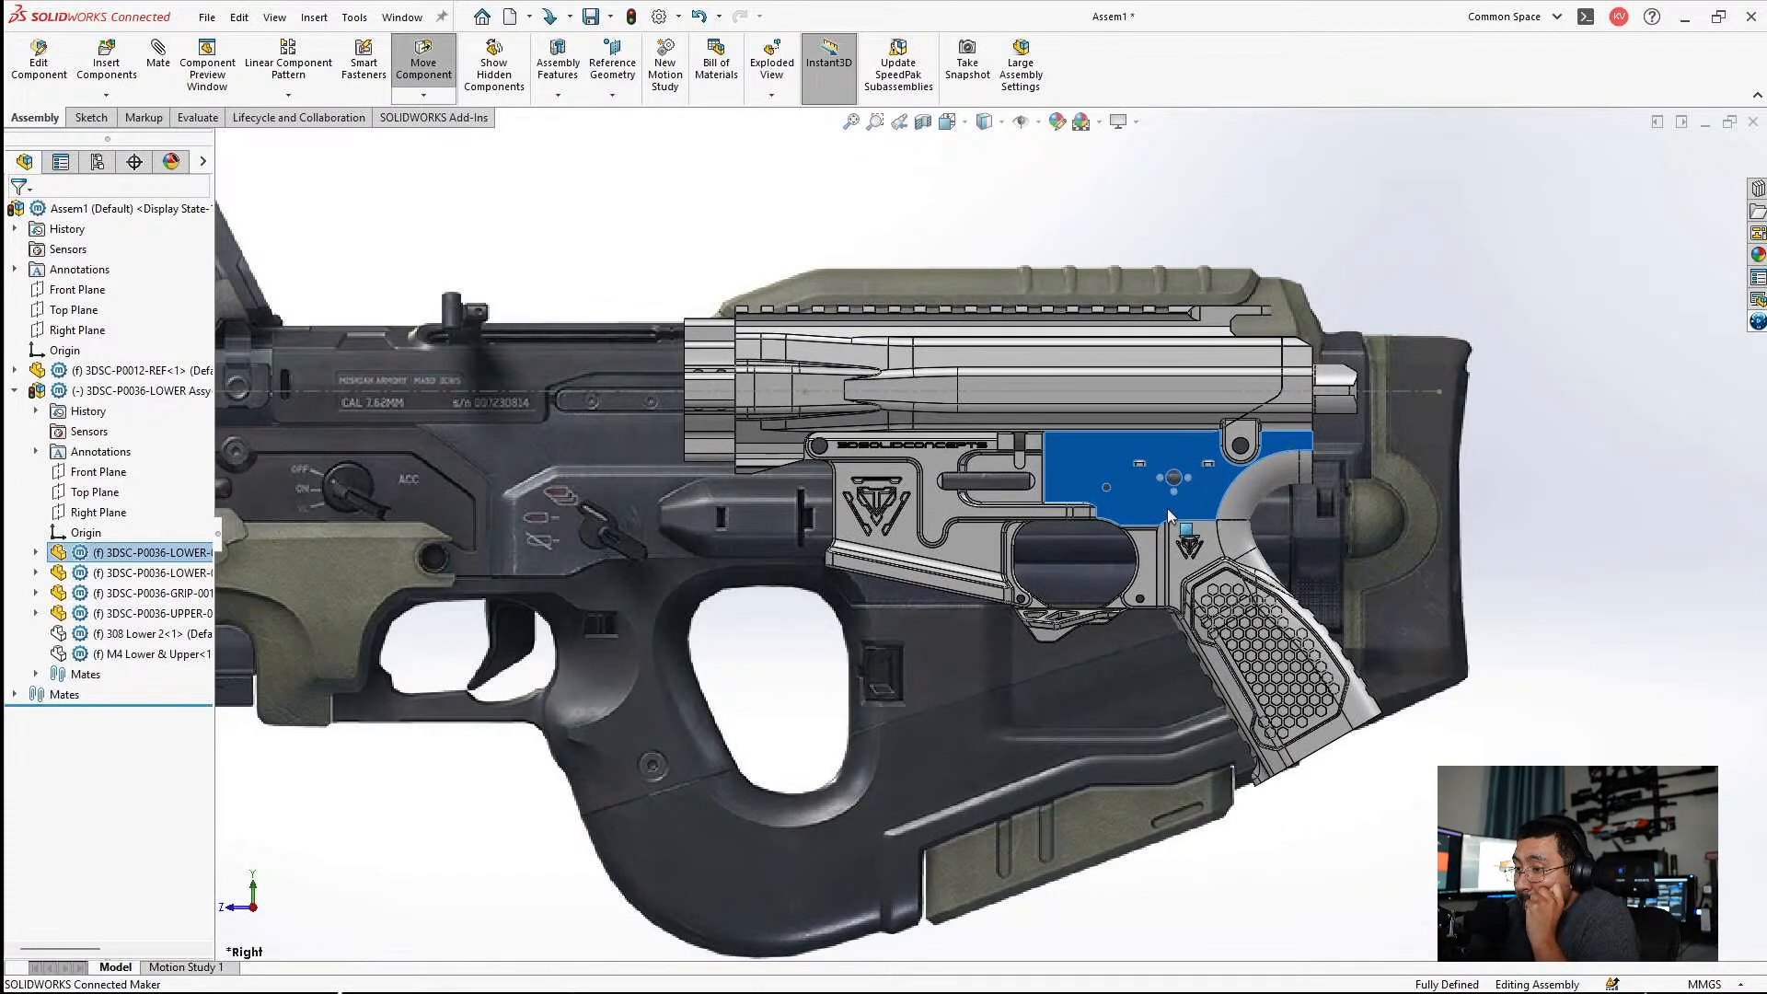
{"action": "left_click_drag", "start_coordinate": [1168, 510], "coordinate": [1167, 510]}
{"action": "key", "text": "Escape"}
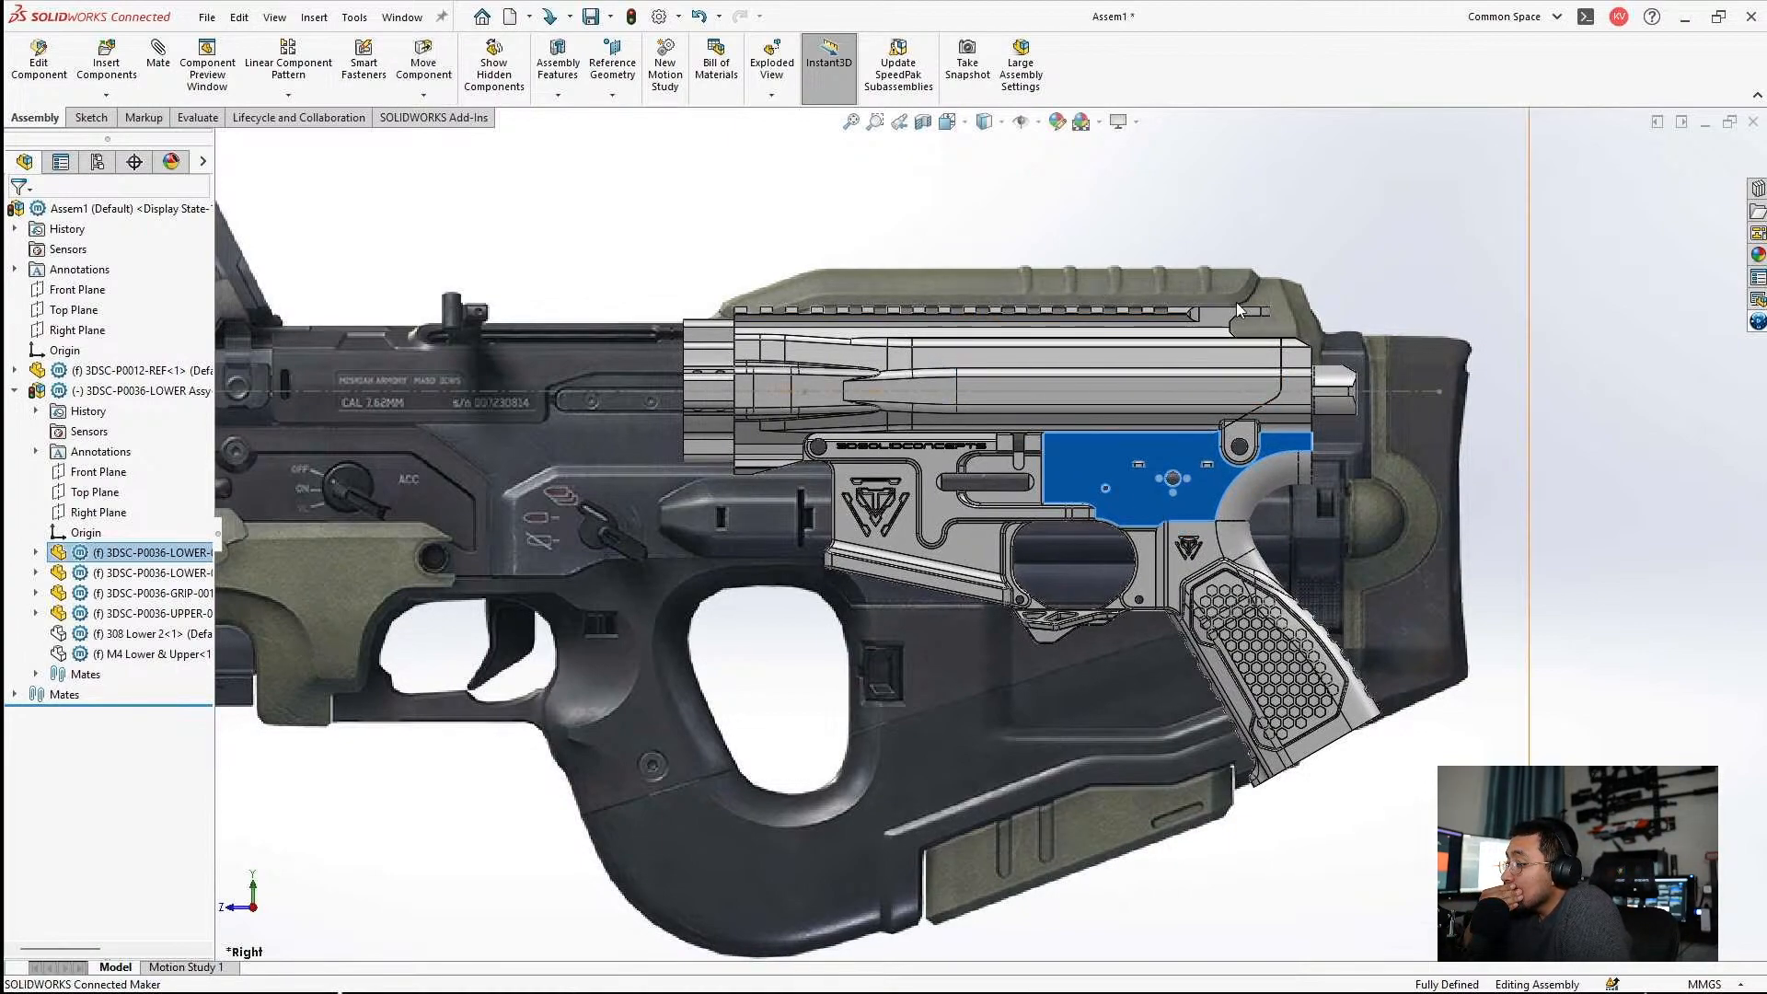
{"action": "left_click", "coordinate": [1600, 688]}
Examine how the lower assembly's receiver and grip fit within the rifle picture's stock, from the side and at an angle.
{"action": "scroll", "coordinate": [1038, 589], "scroll_direction": "up", "scroll_amount": 3}
{"action": "scroll", "coordinate": [1038, 586], "scroll_direction": "down", "scroll_amount": 3}
{"action": "scroll", "coordinate": [1043, 585], "scroll_direction": "up", "scroll_amount": 6}
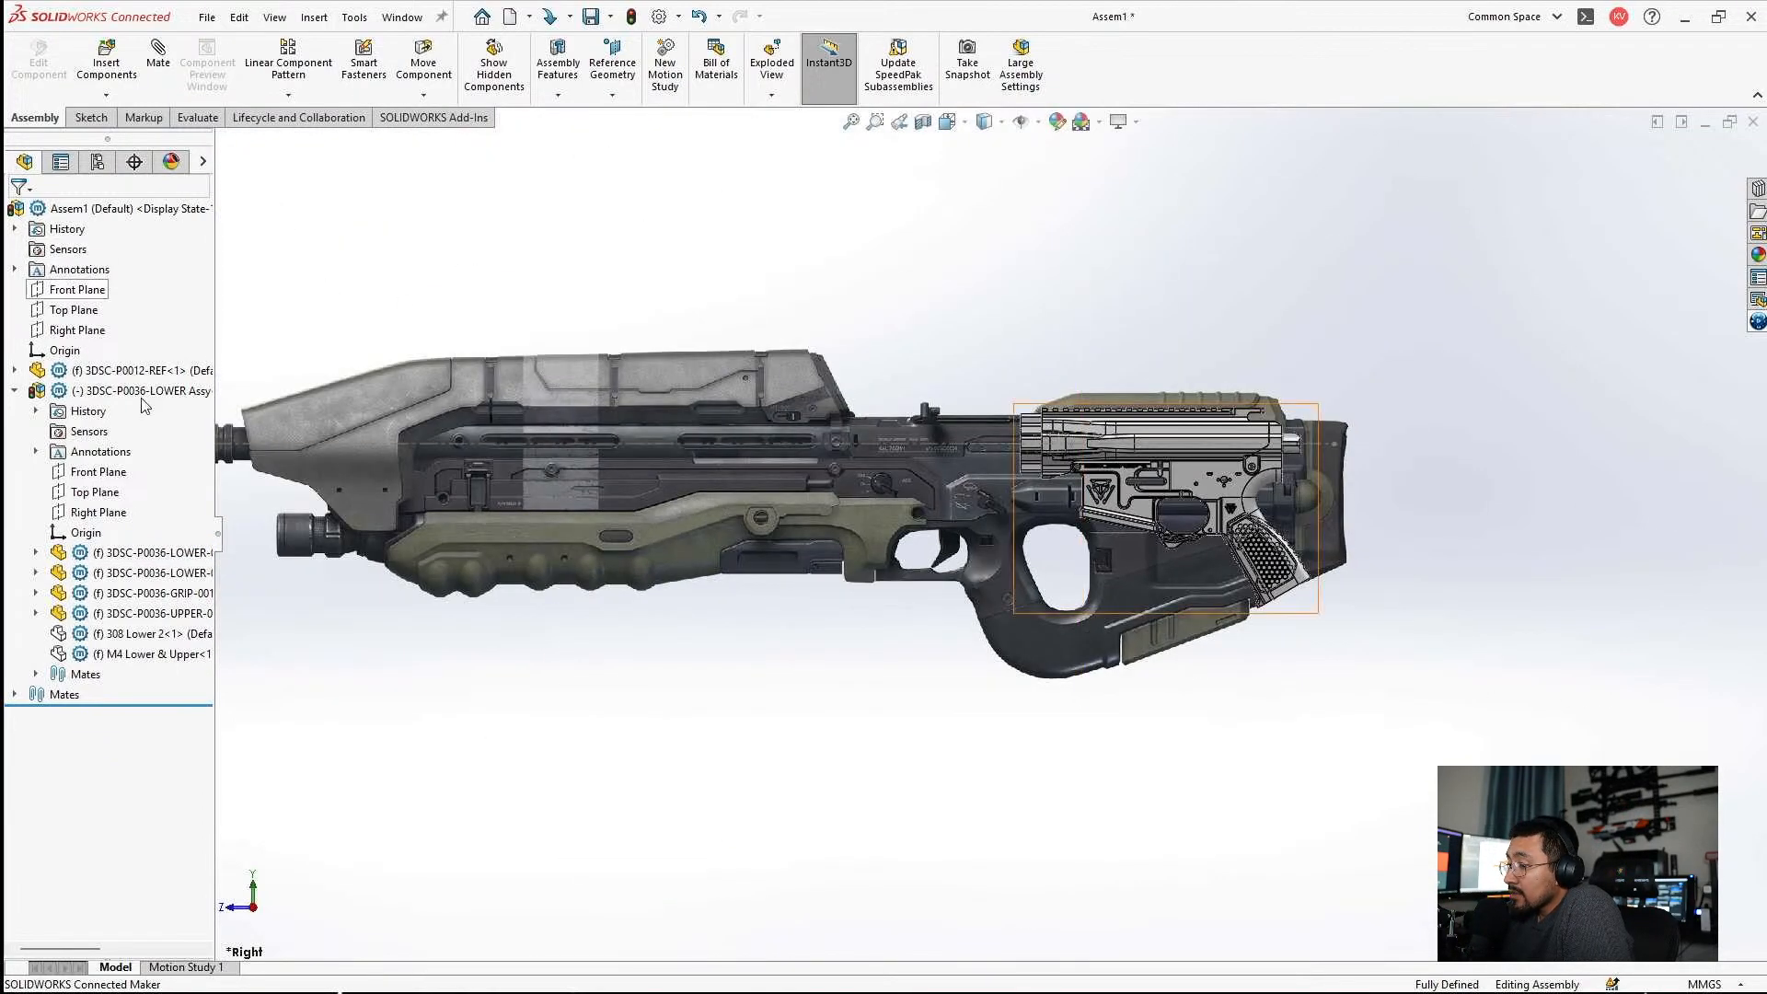
{"action": "key", "text": "shift+c"}
{"action": "scroll", "coordinate": [881, 695], "scroll_direction": "up", "scroll_amount": 1}
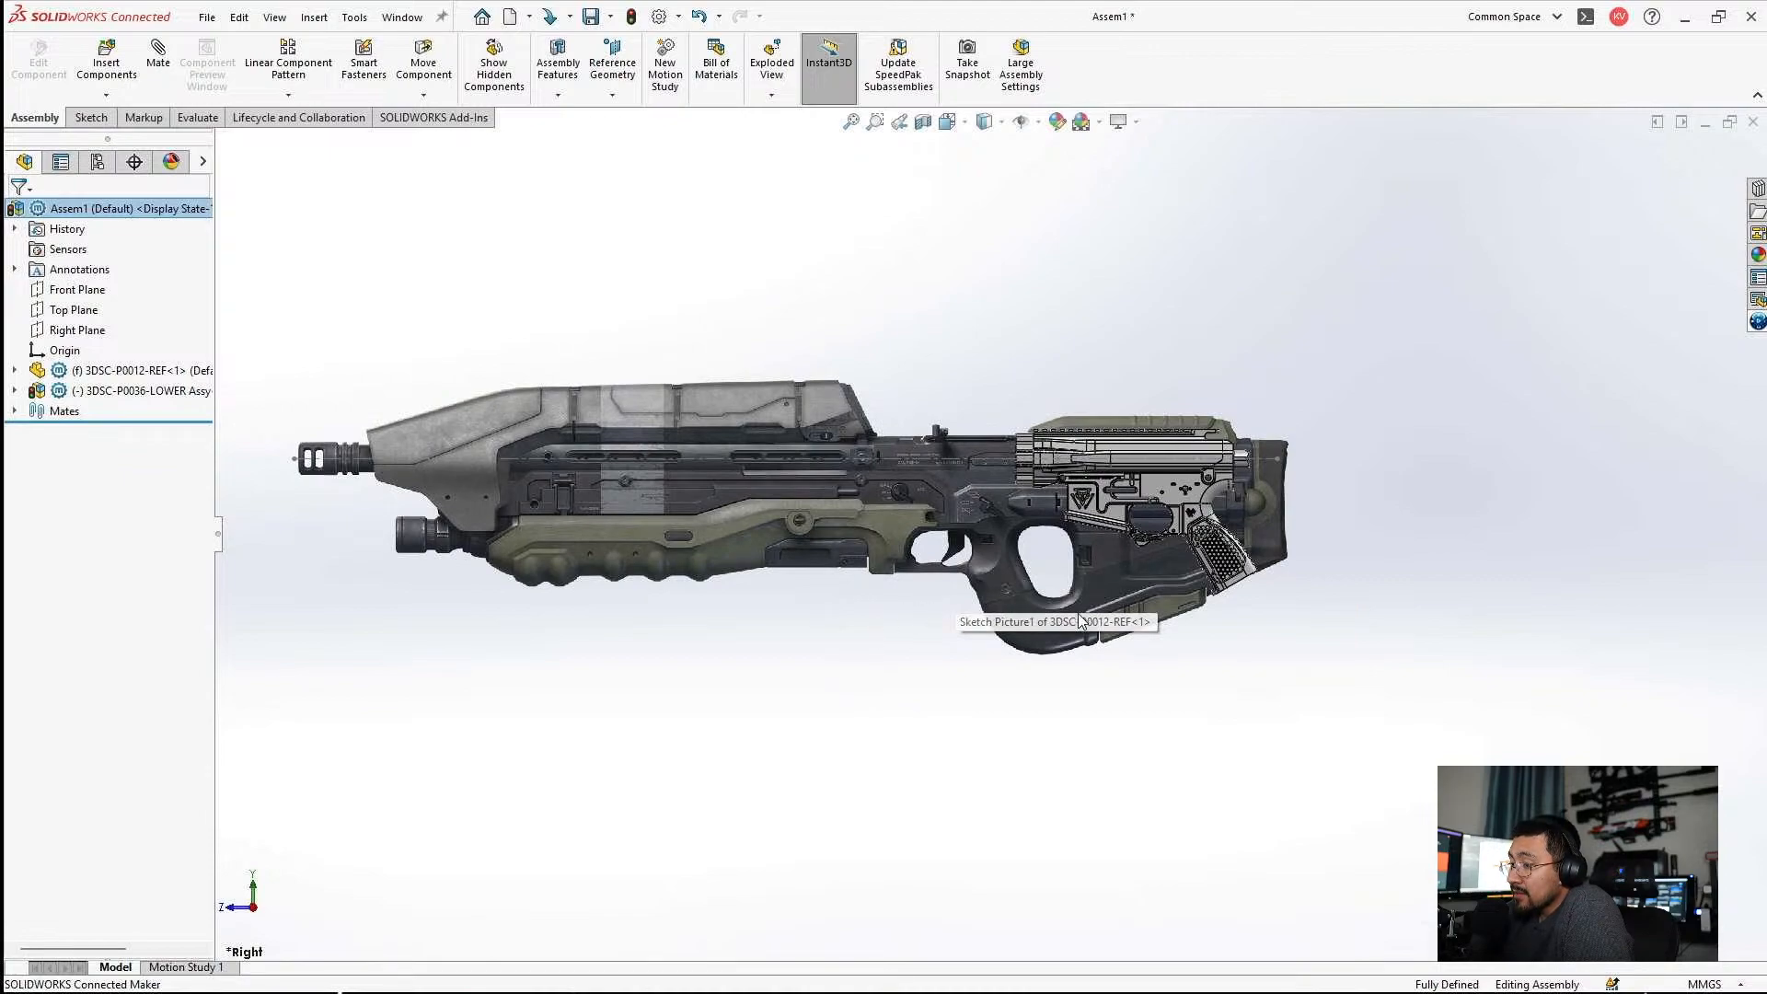
{"action": "scroll", "coordinate": [1288, 571], "scroll_direction": "down", "scroll_amount": 8}
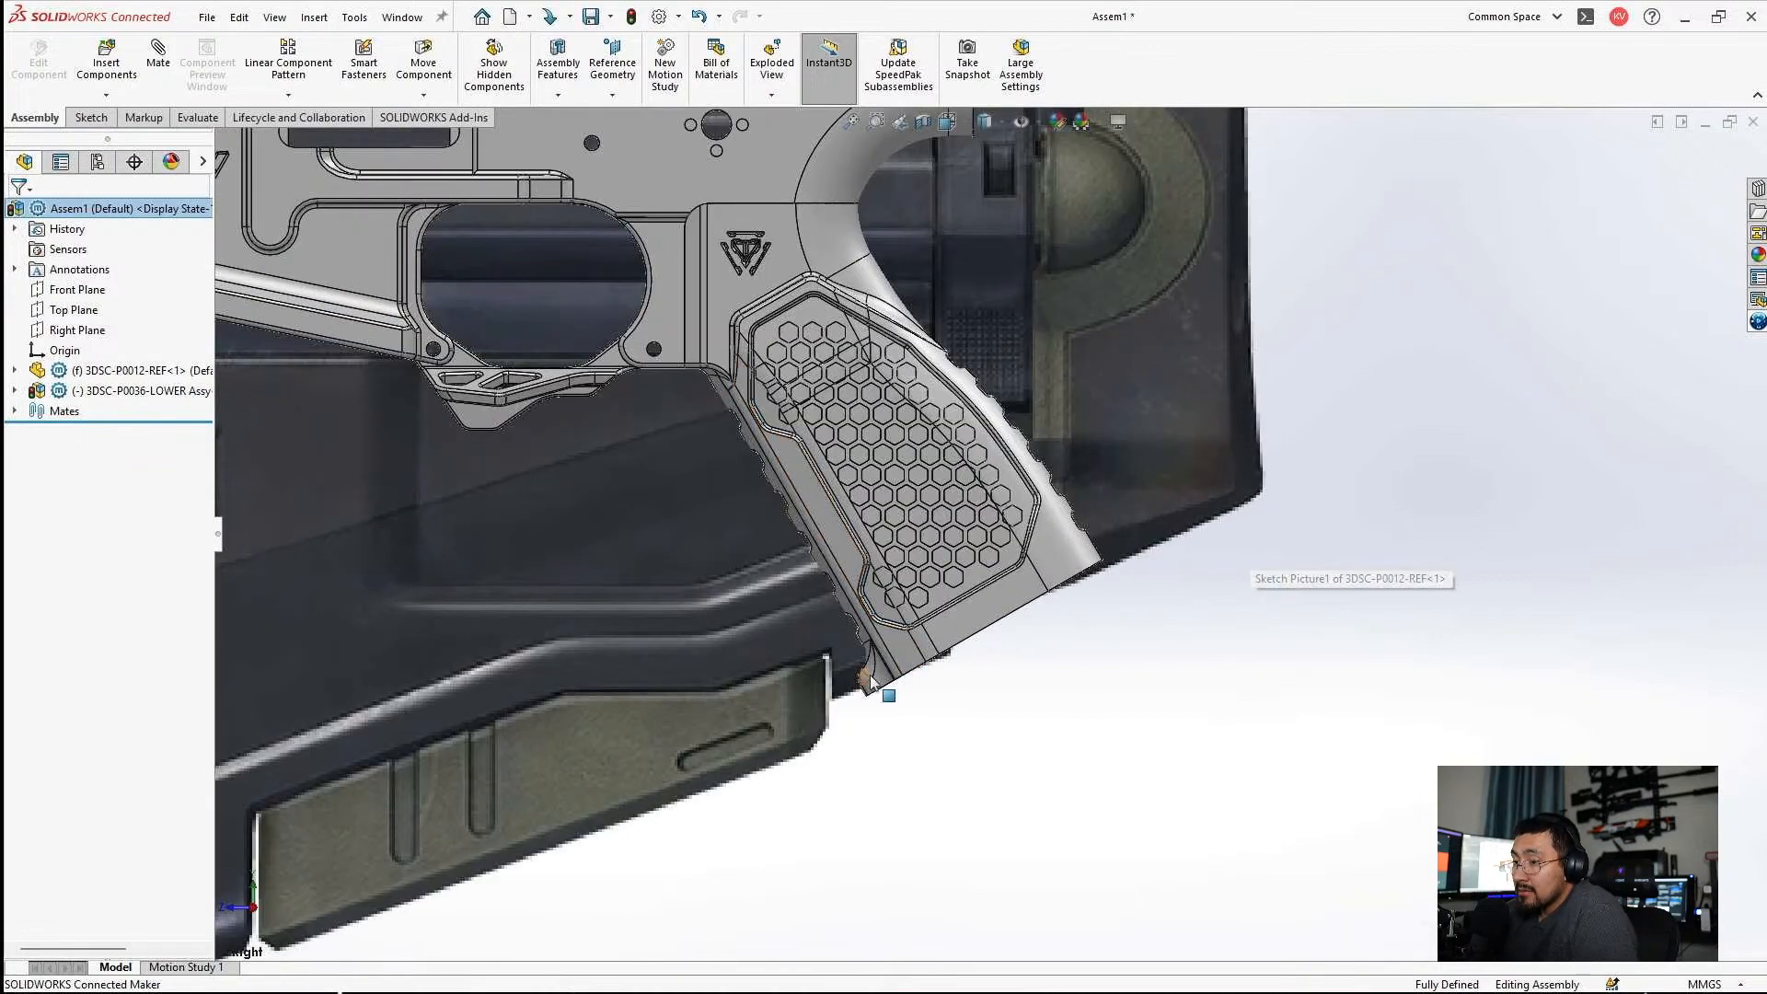
{"action": "scroll", "coordinate": [963, 543], "scroll_direction": "up", "scroll_amount": 3}
{"action": "scroll", "coordinate": [1040, 389], "scroll_direction": "up", "scroll_amount": 3}
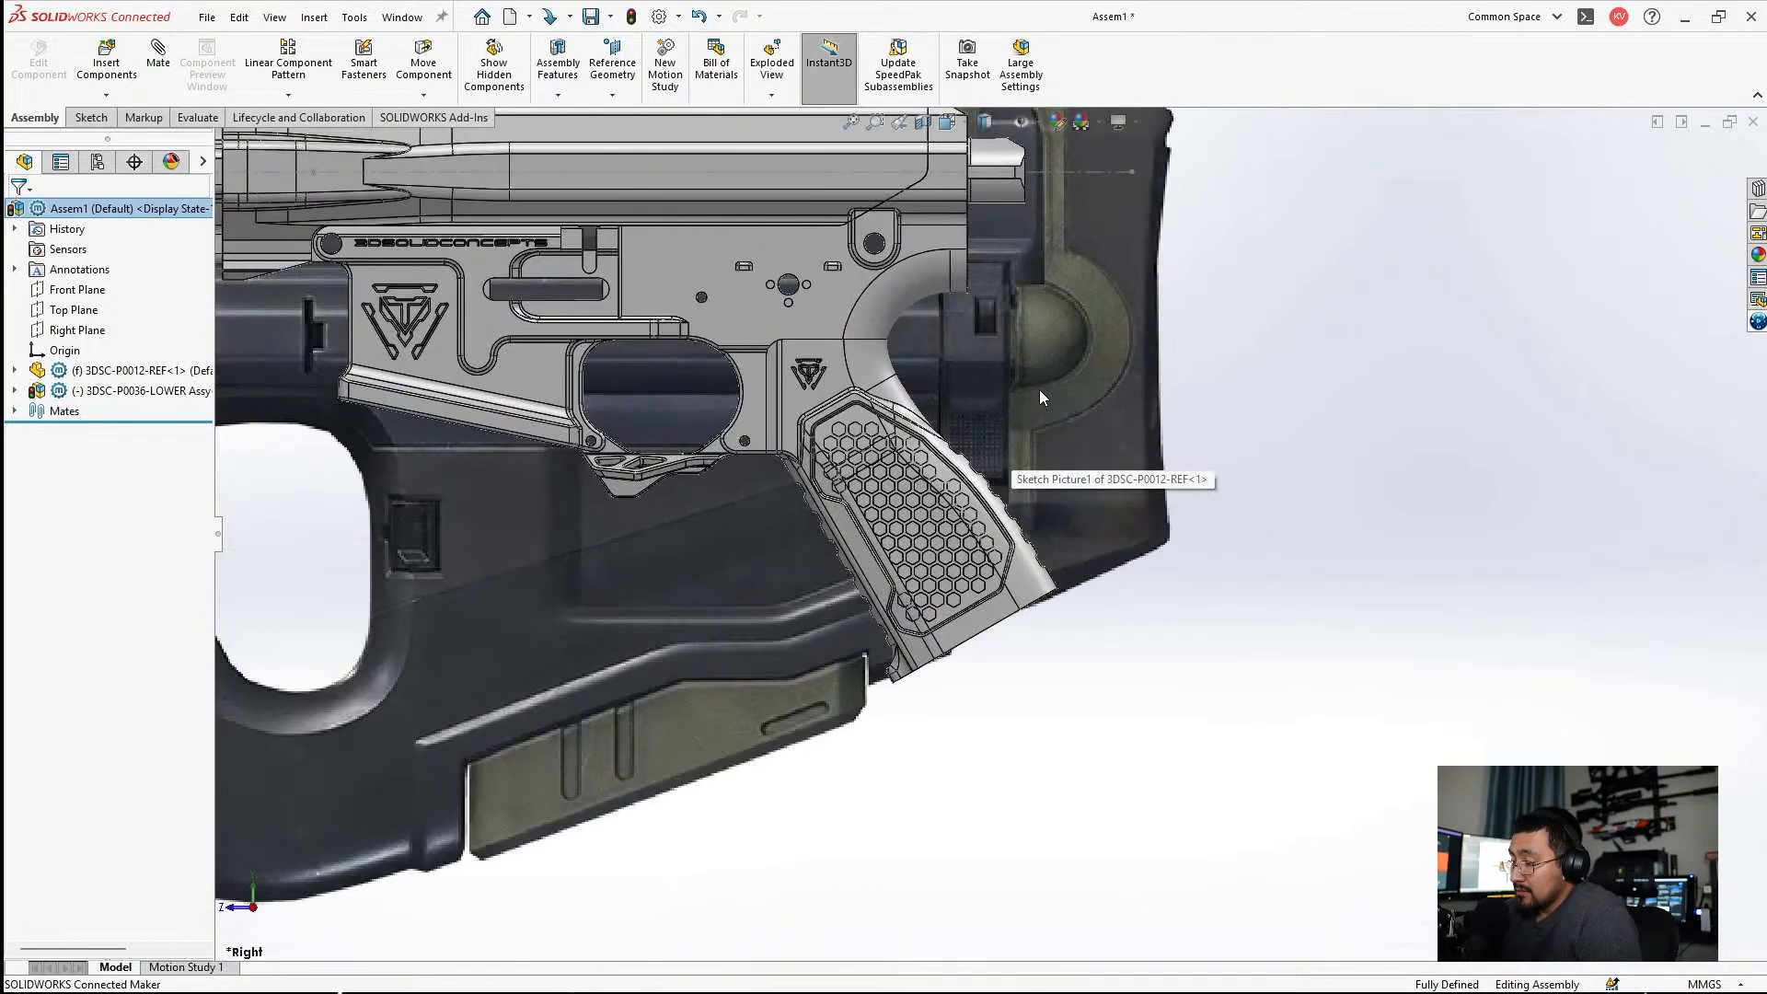
{"action": "scroll", "coordinate": [1030, 322], "scroll_direction": "down", "scroll_amount": 2}
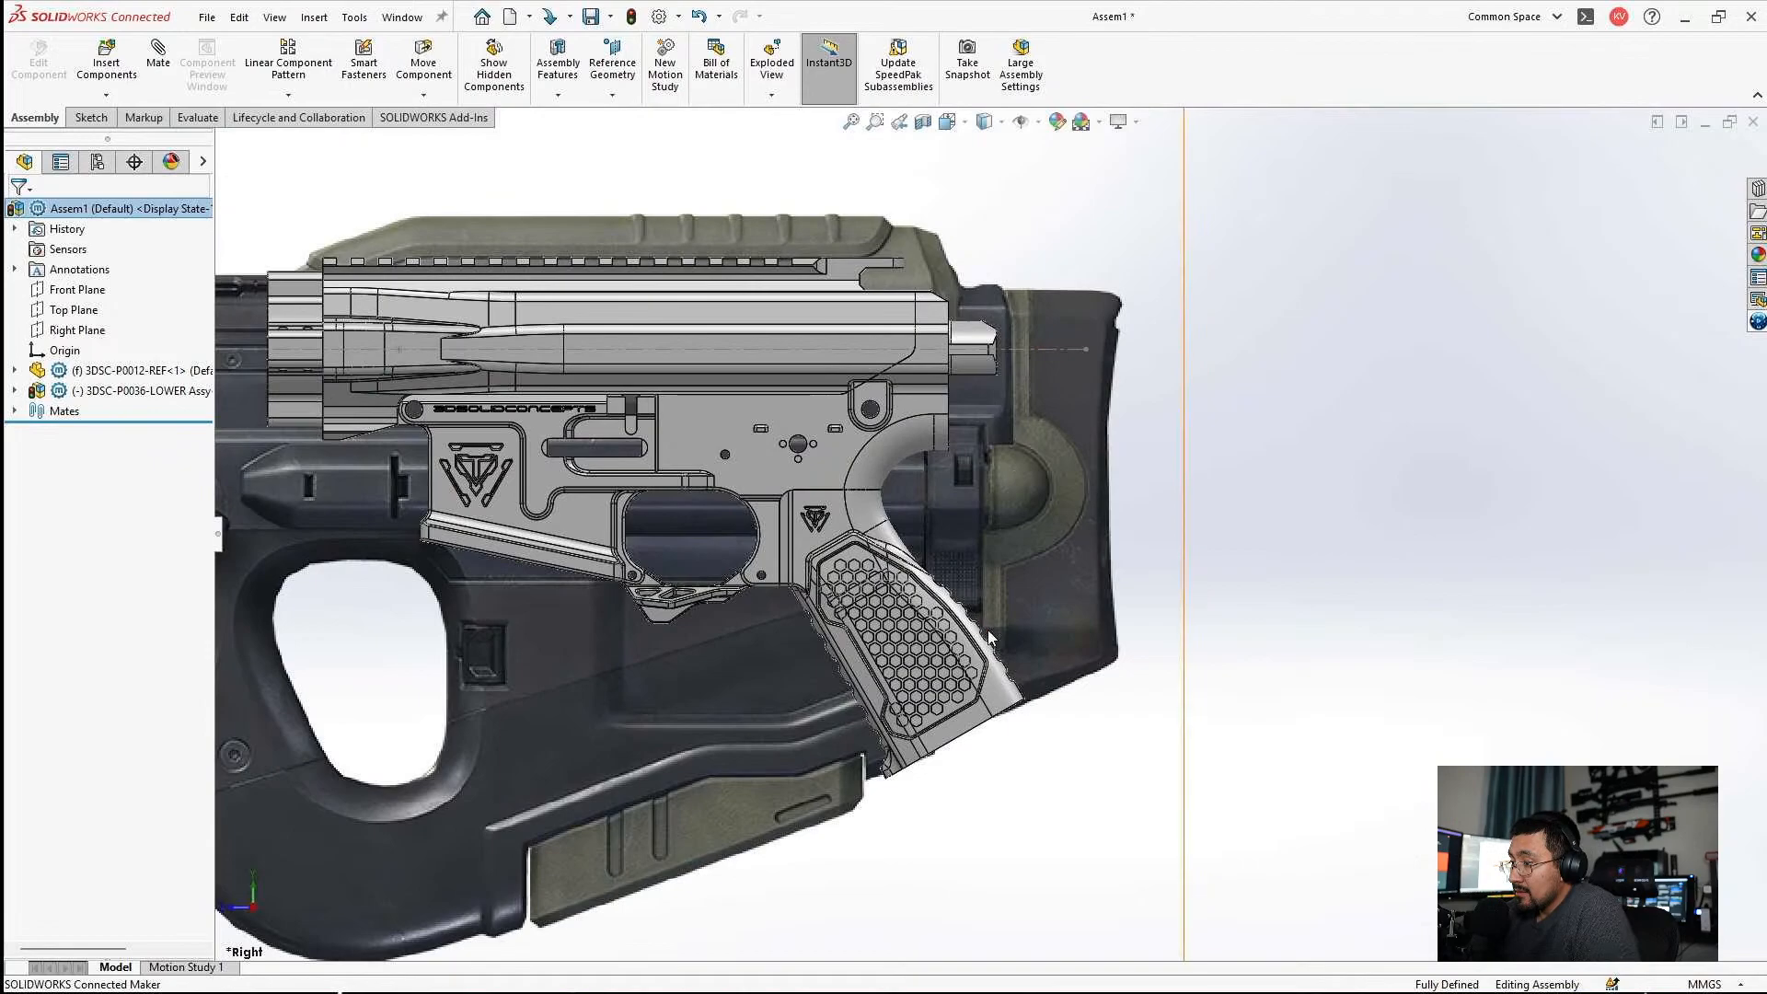
{"action": "scroll", "coordinate": [1018, 673], "scroll_direction": "up", "scroll_amount": 2}
{"action": "middle_click_drag", "start_coordinate": [763, 469], "coordinate": [898, 489]}
{"action": "scroll", "coordinate": [899, 488], "scroll_direction": "up", "scroll_amount": 3}
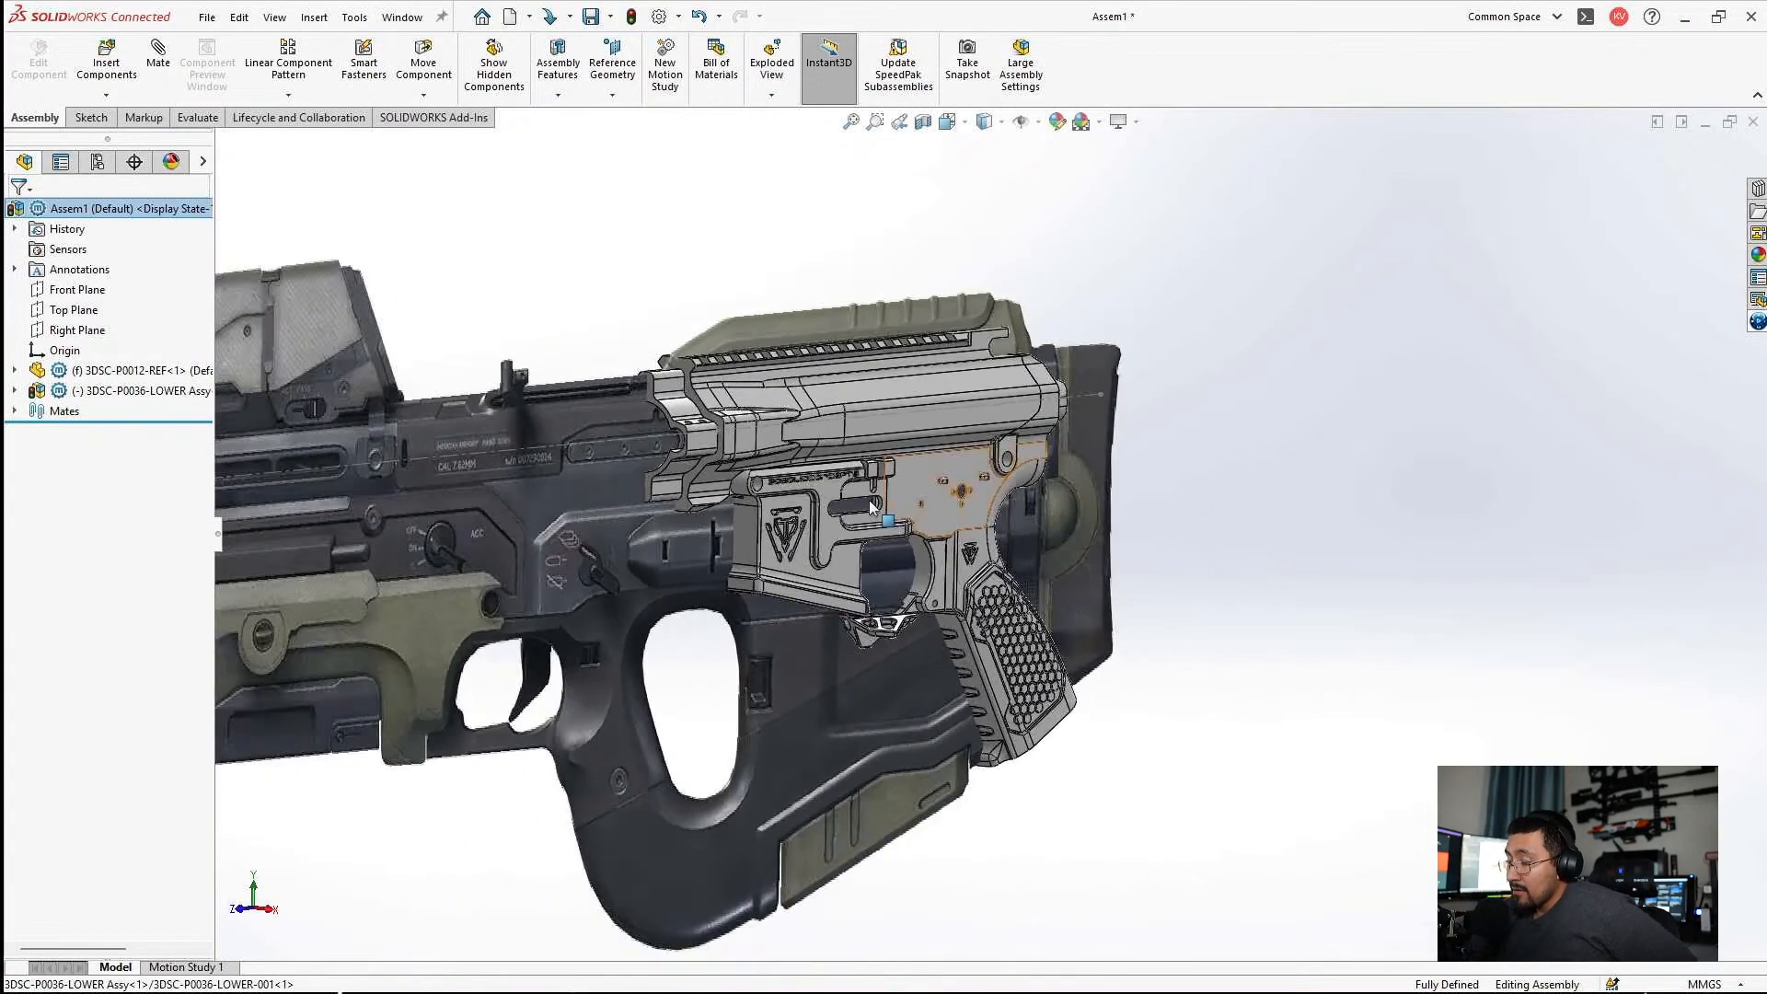
Orient the view normal to the Right Plane and set the display style to Shaded without edges.
{"action": "left_click", "coordinate": [77, 329]}
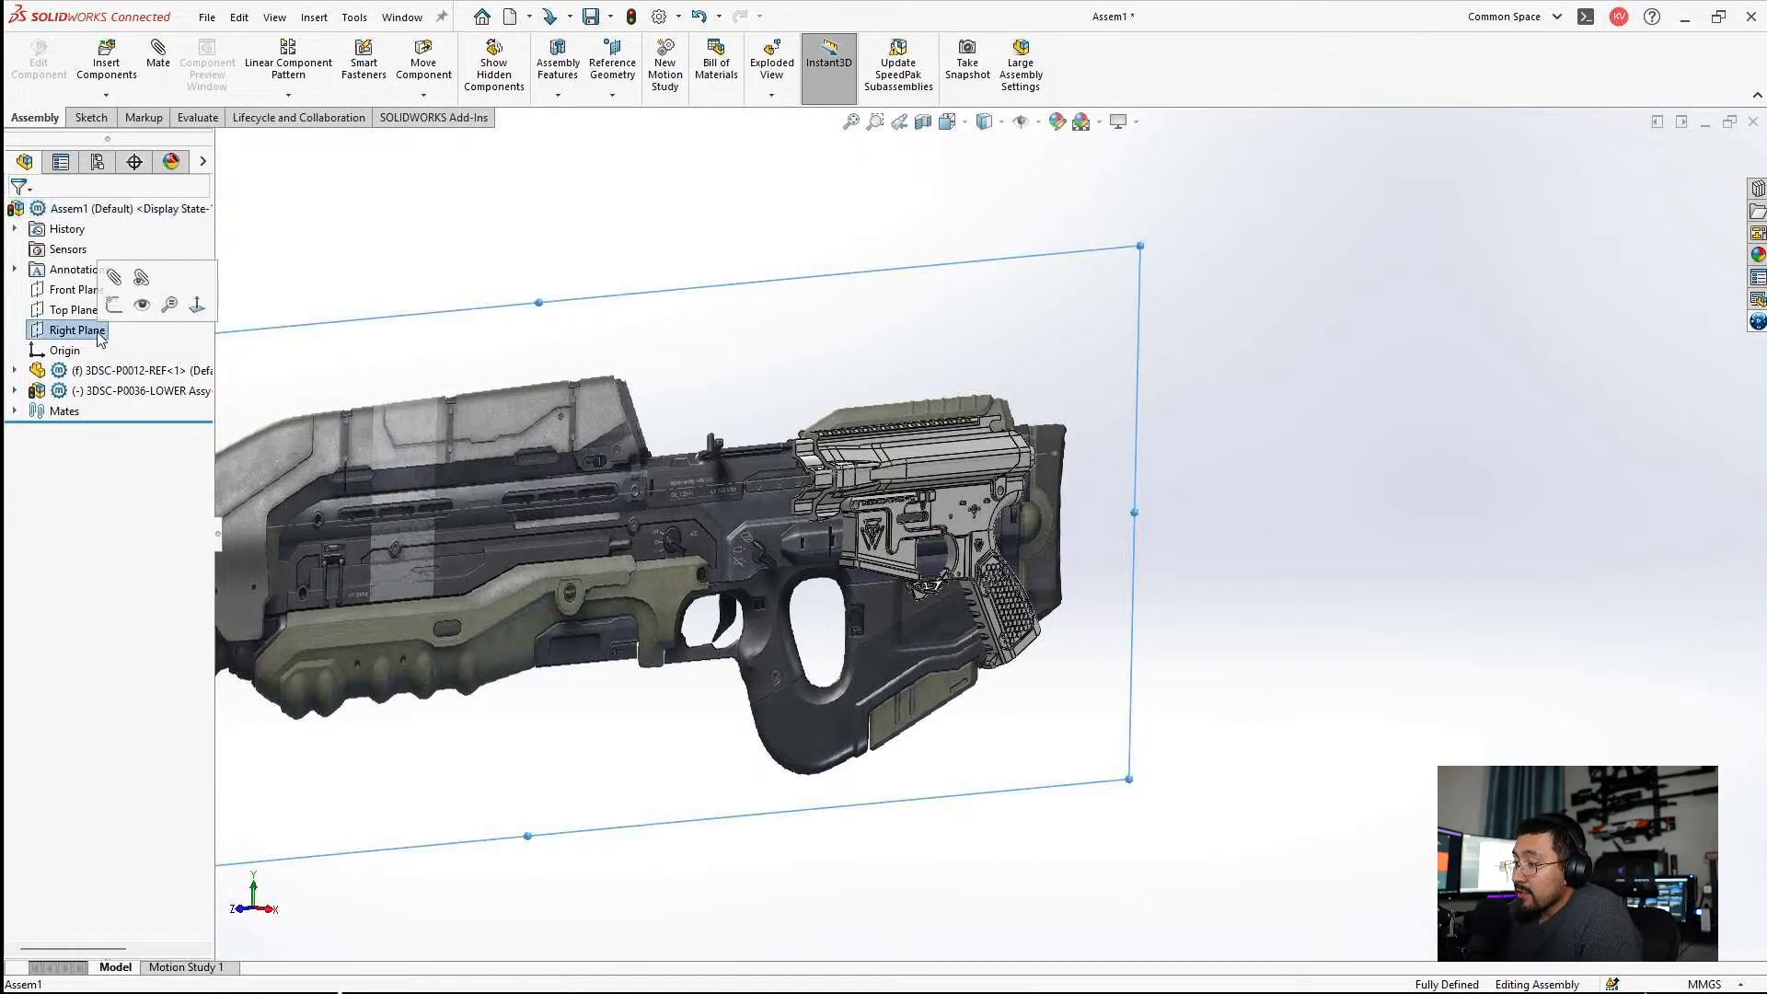
{"action": "left_click", "coordinate": [197, 304]}
{"action": "left_click", "coordinate": [1121, 298]}
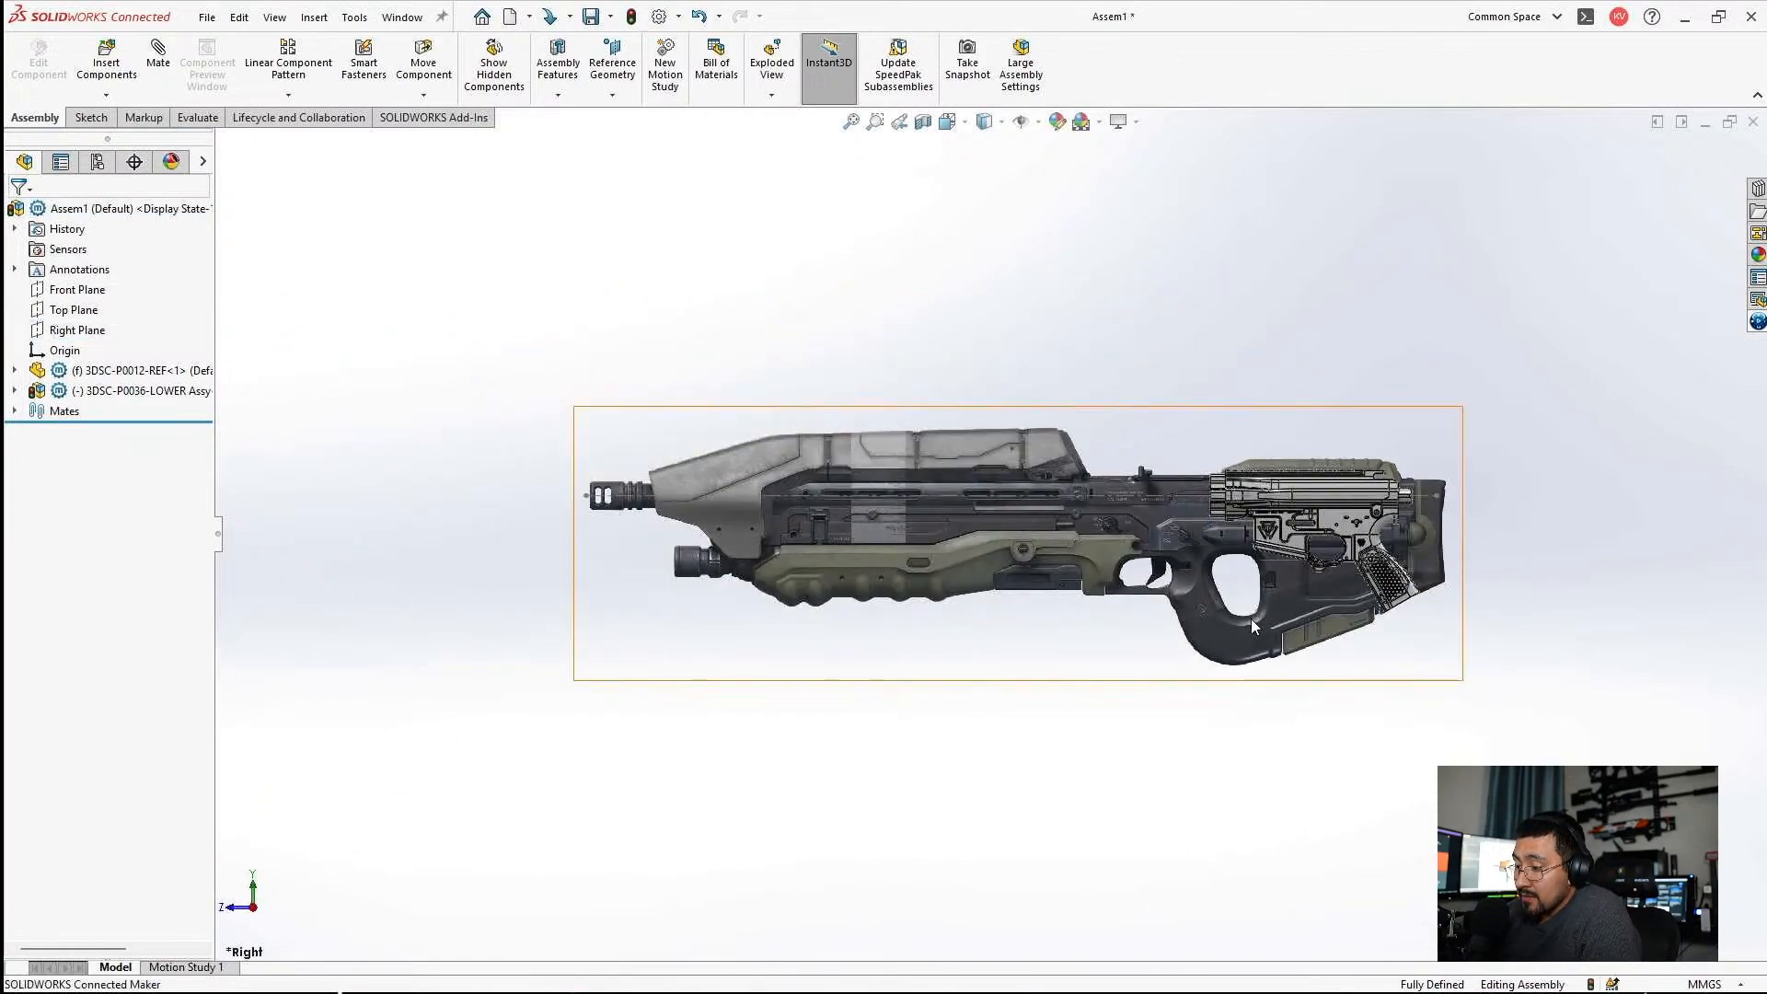
{"action": "scroll", "coordinate": [1270, 515], "scroll_direction": "down", "scroll_amount": 10}
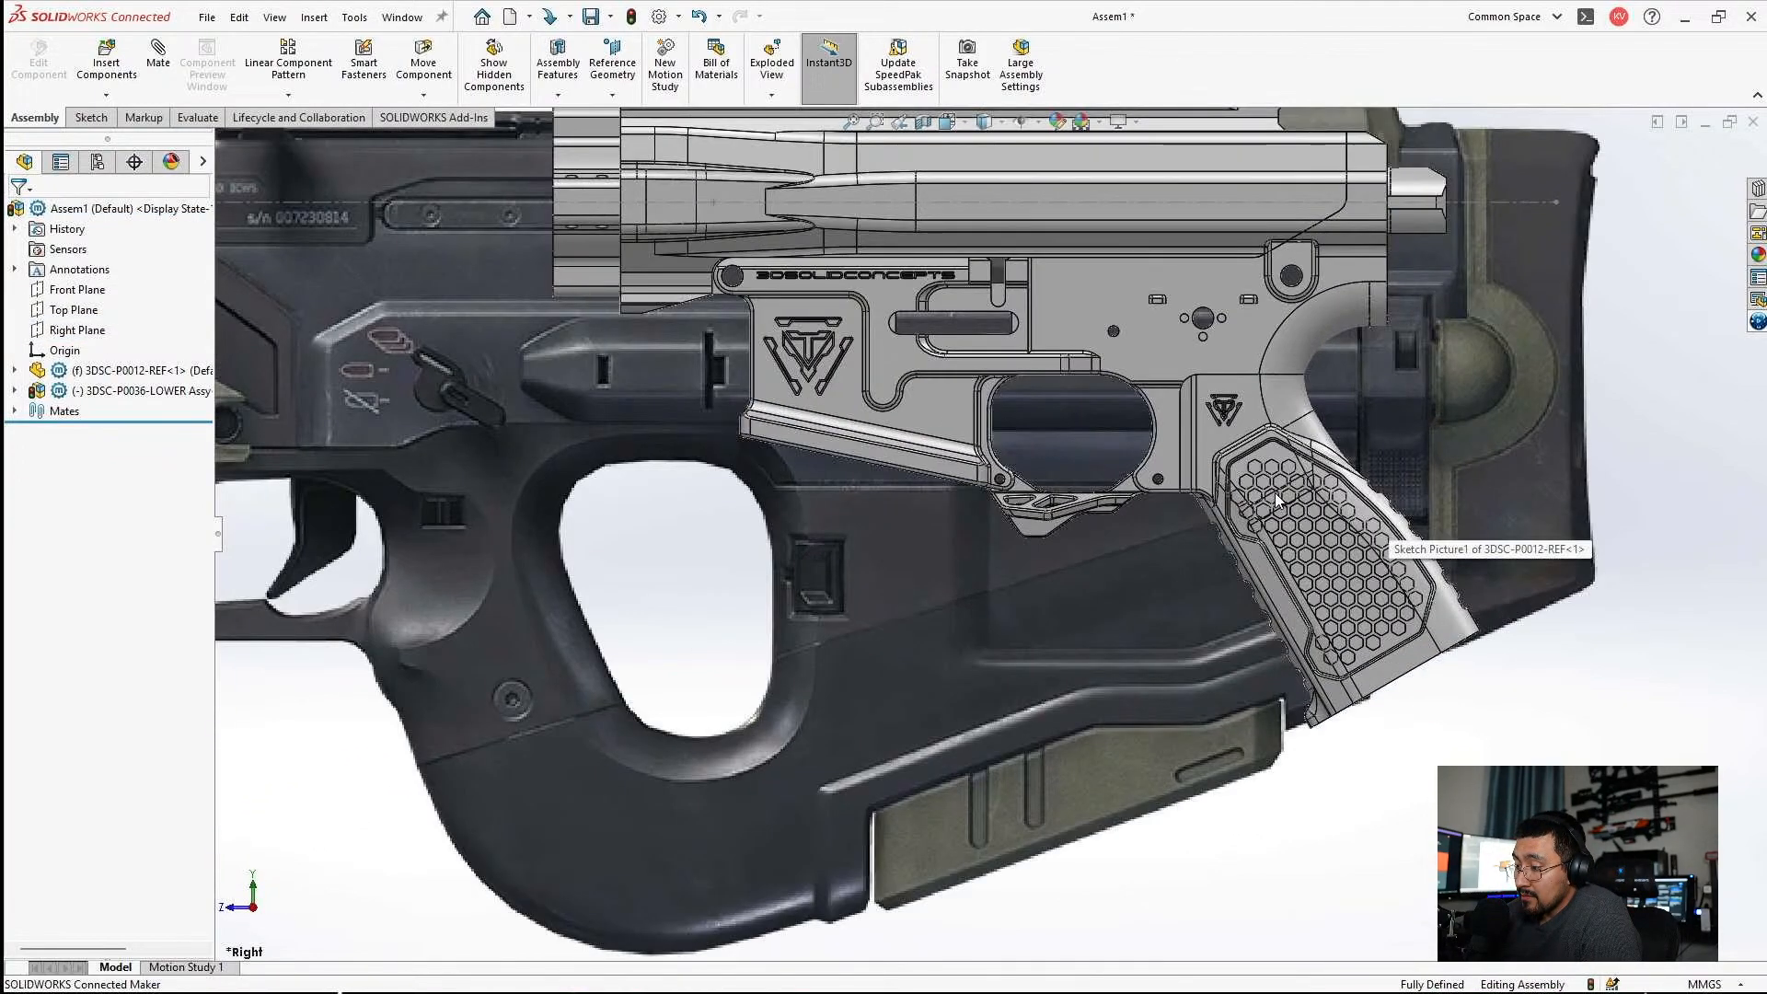
{"action": "left_click", "coordinate": [984, 121]}
{"action": "left_click", "coordinate": [990, 173]}
Capture a rectangular snip of the receiver over the rifle's rear half with Snipping Tool and maximize the captured image.
{"action": "scroll", "coordinate": [1174, 372], "scroll_direction": "up", "scroll_amount": 8}
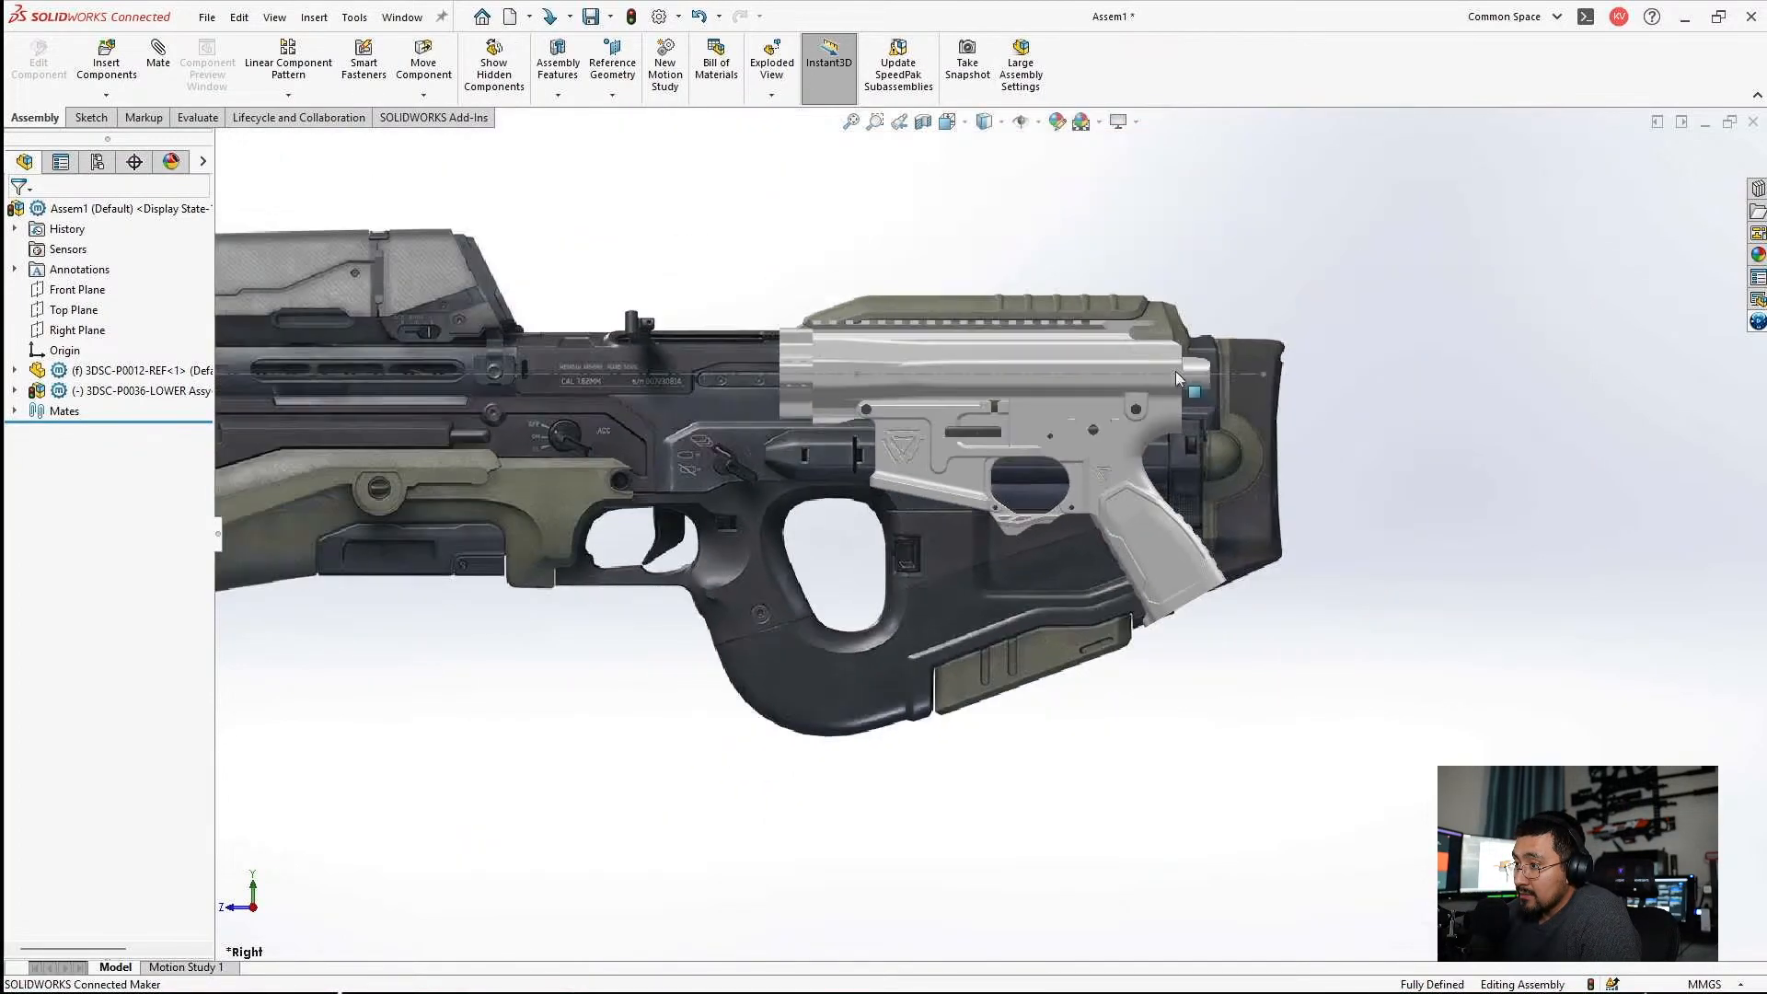
{"action": "scroll", "coordinate": [1150, 417], "scroll_direction": "down", "scroll_amount": 6}
{"action": "scroll", "coordinate": [911, 726], "scroll_direction": "up", "scroll_amount": 5}
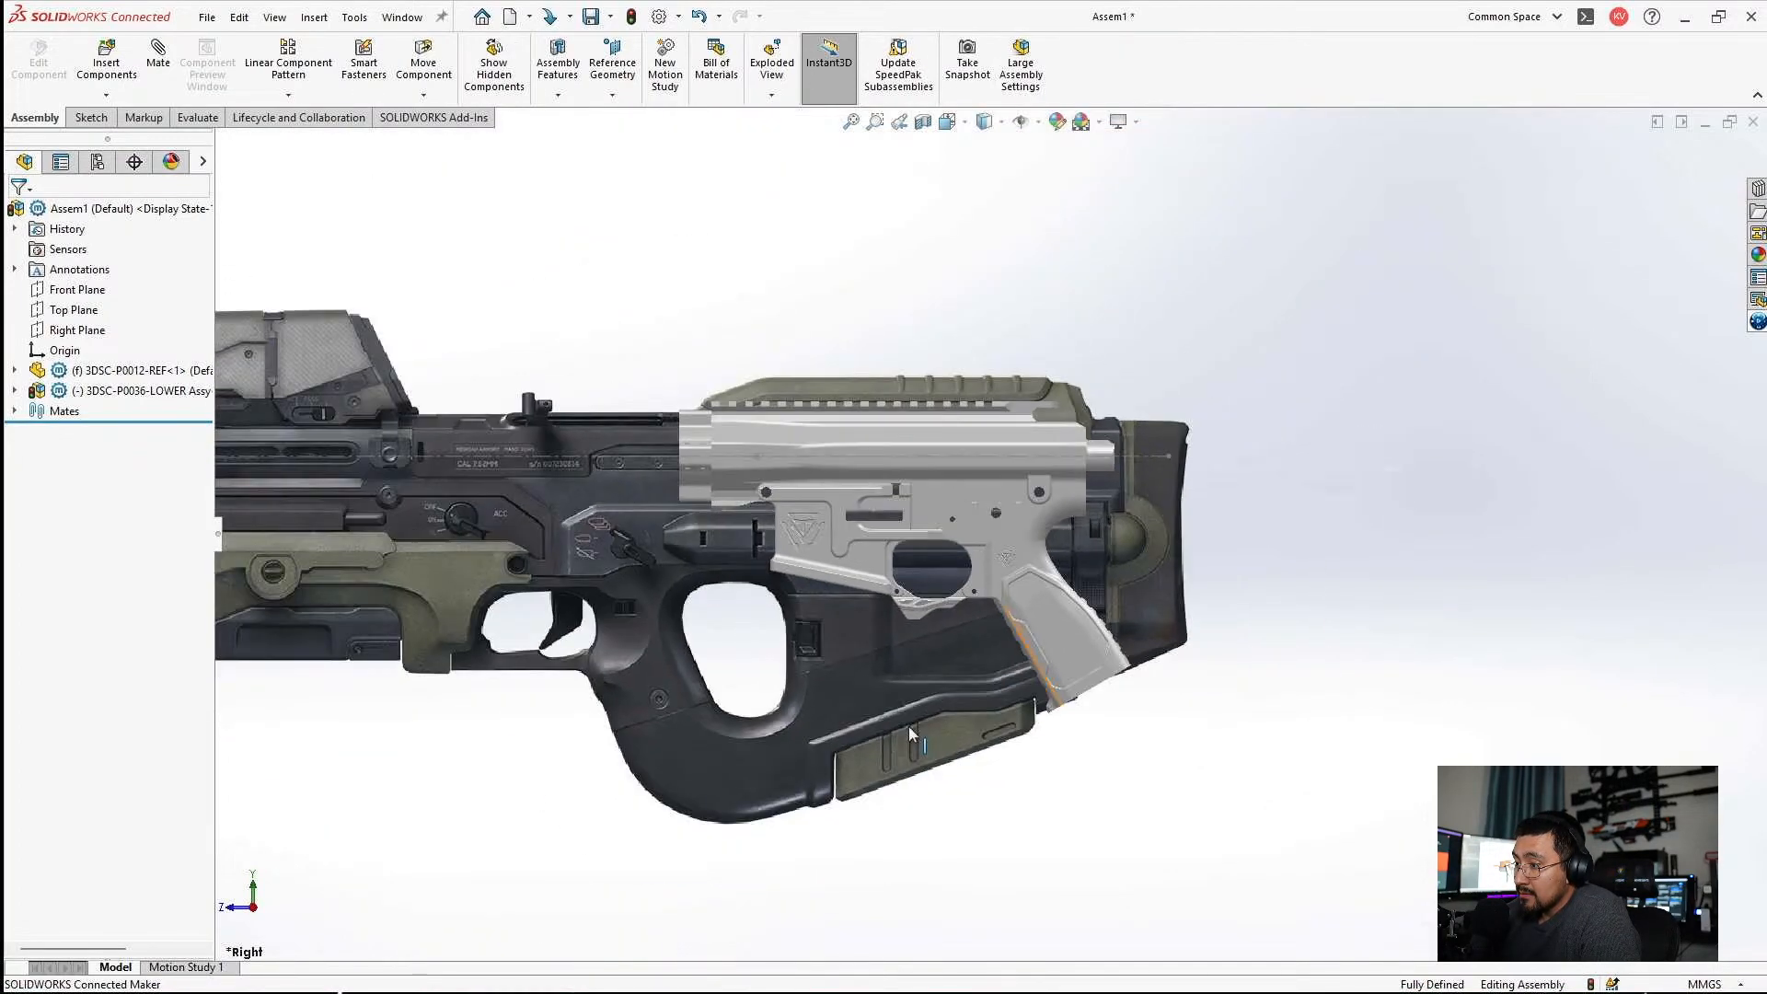
{"action": "scroll", "coordinate": [871, 605], "scroll_direction": "down", "scroll_amount": 5}
{"action": "scroll", "coordinate": [882, 541], "scroll_direction": "down", "scroll_amount": 3}
{"action": "scroll", "coordinate": [1037, 391], "scroll_direction": "up", "scroll_amount": 2}
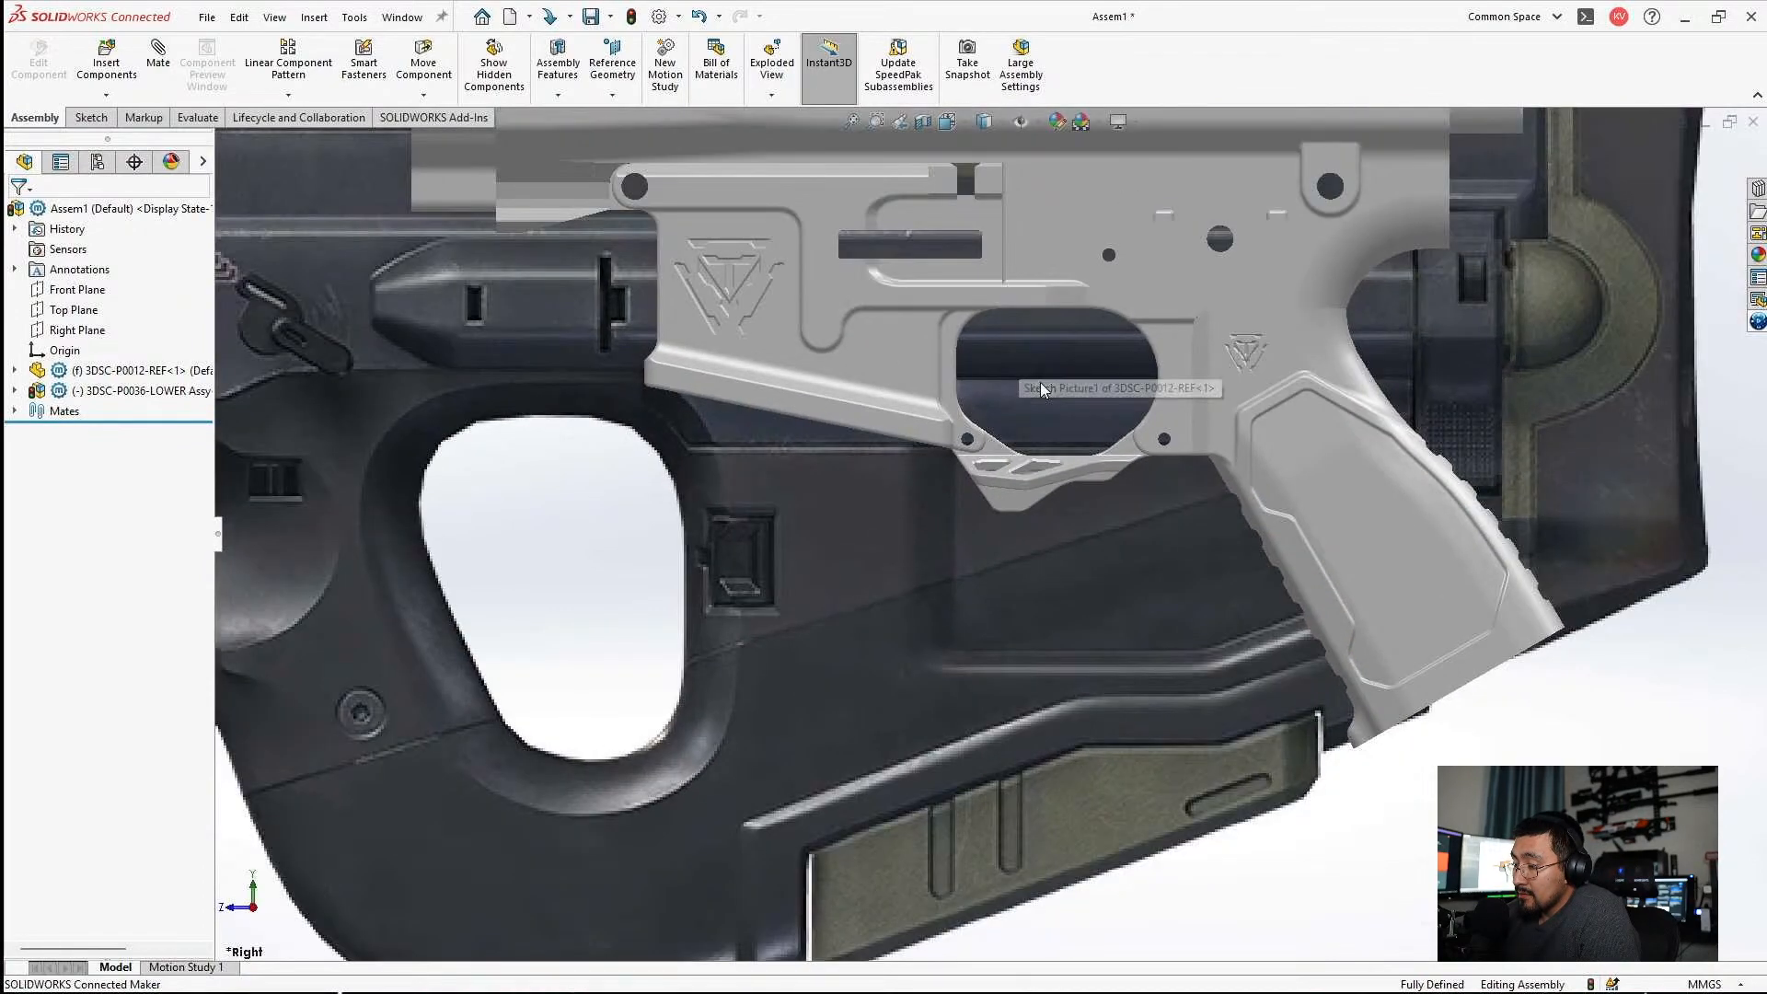
{"action": "scroll", "coordinate": [1010, 386], "scroll_direction": "up", "scroll_amount": 4}
{"action": "mouse_move", "coordinate": [627, 986]}
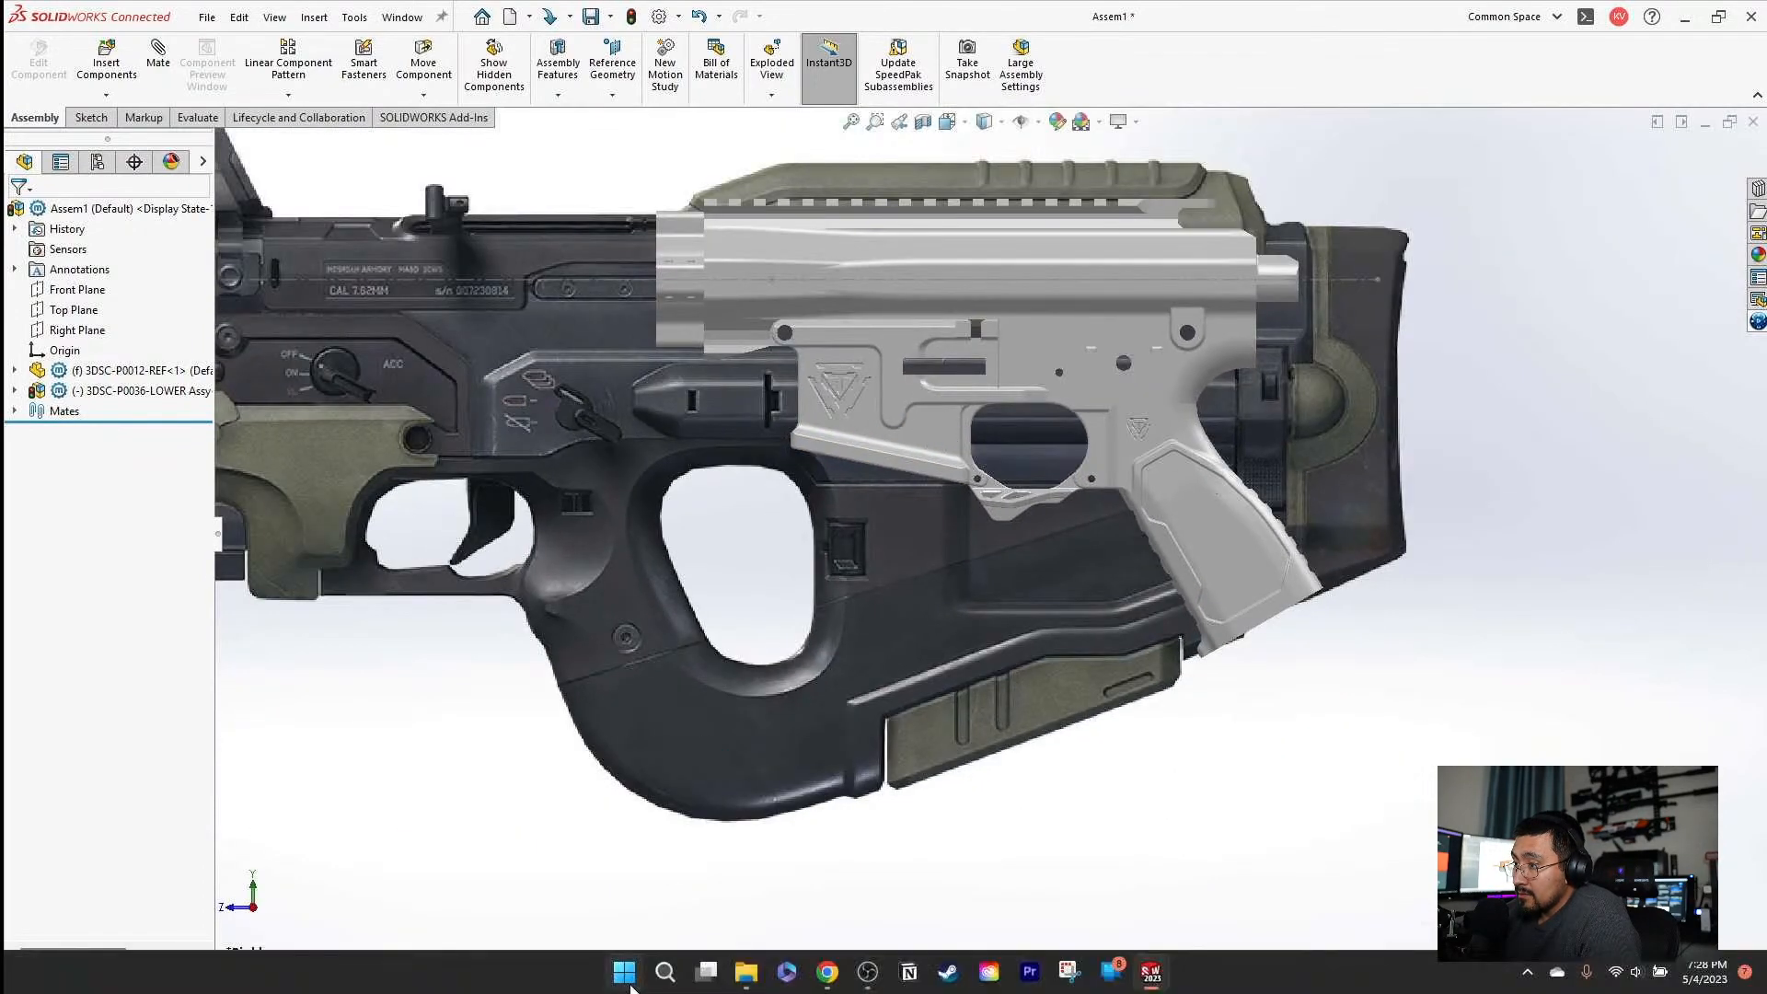
{"action": "left_click", "coordinate": [1067, 972]}
{"action": "left_click", "coordinate": [410, 39]}
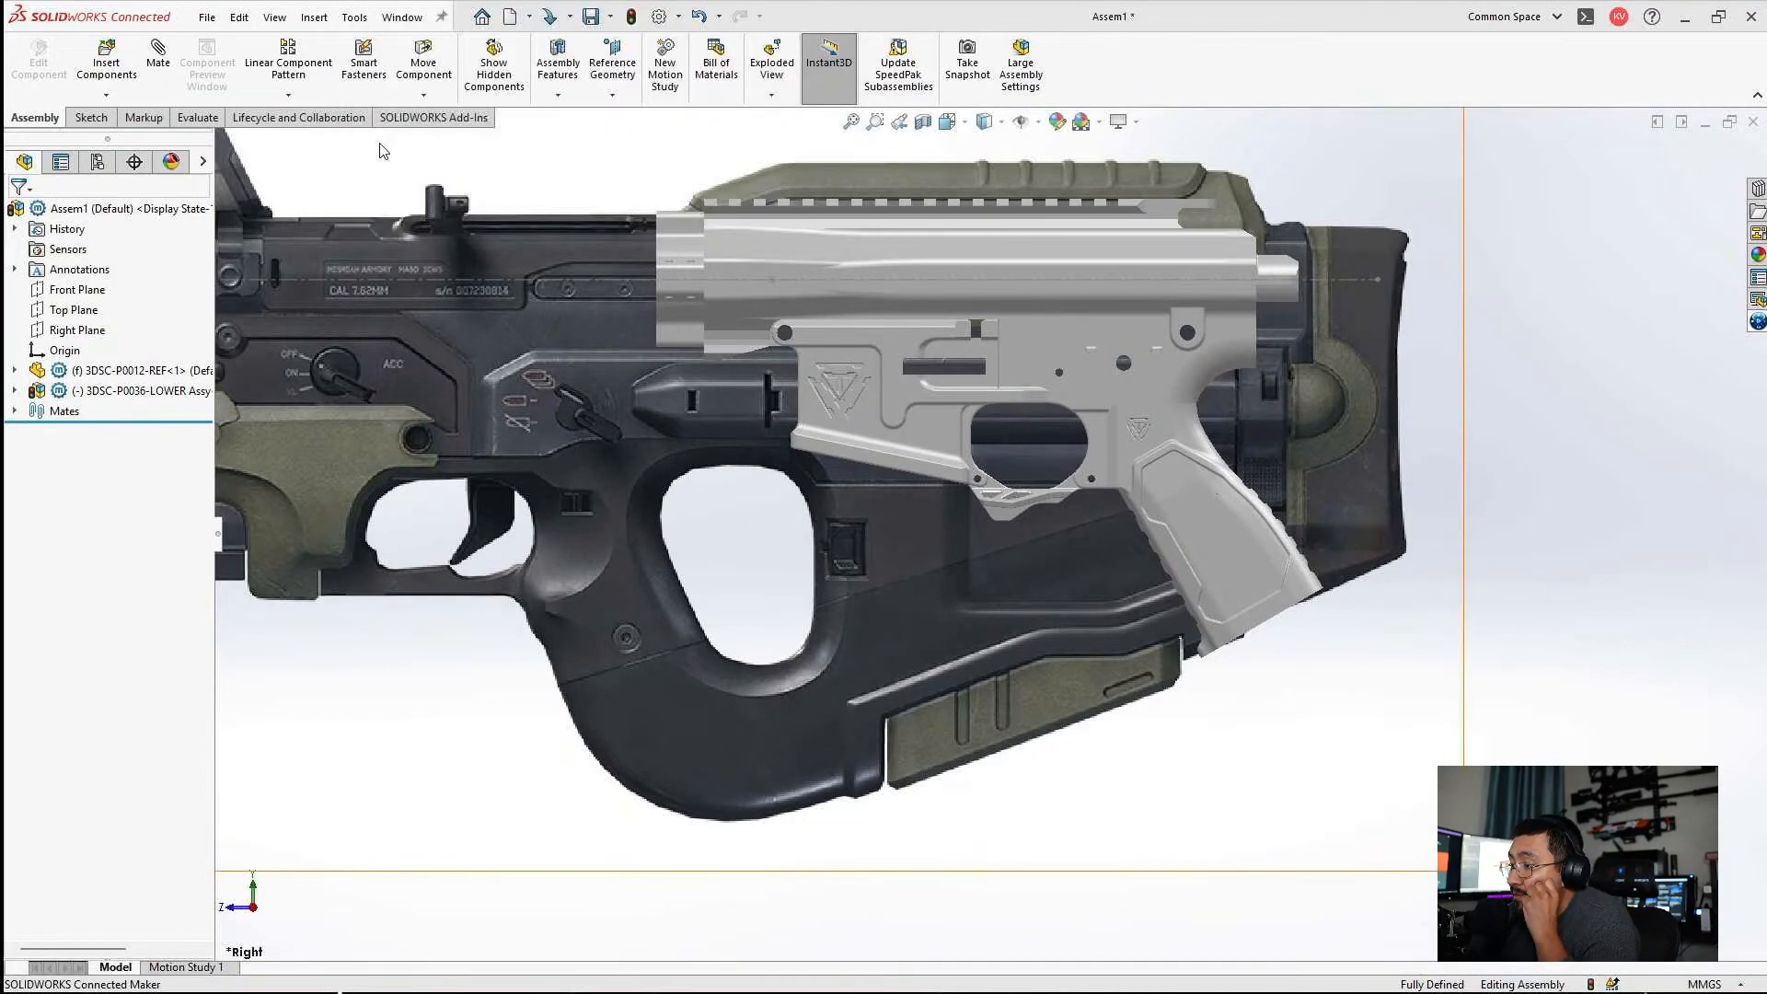
{"action": "left_click_drag", "start_coordinate": [336, 88], "coordinate": [1528, 900]}
{"action": "left_click", "coordinate": [1067, 974]}
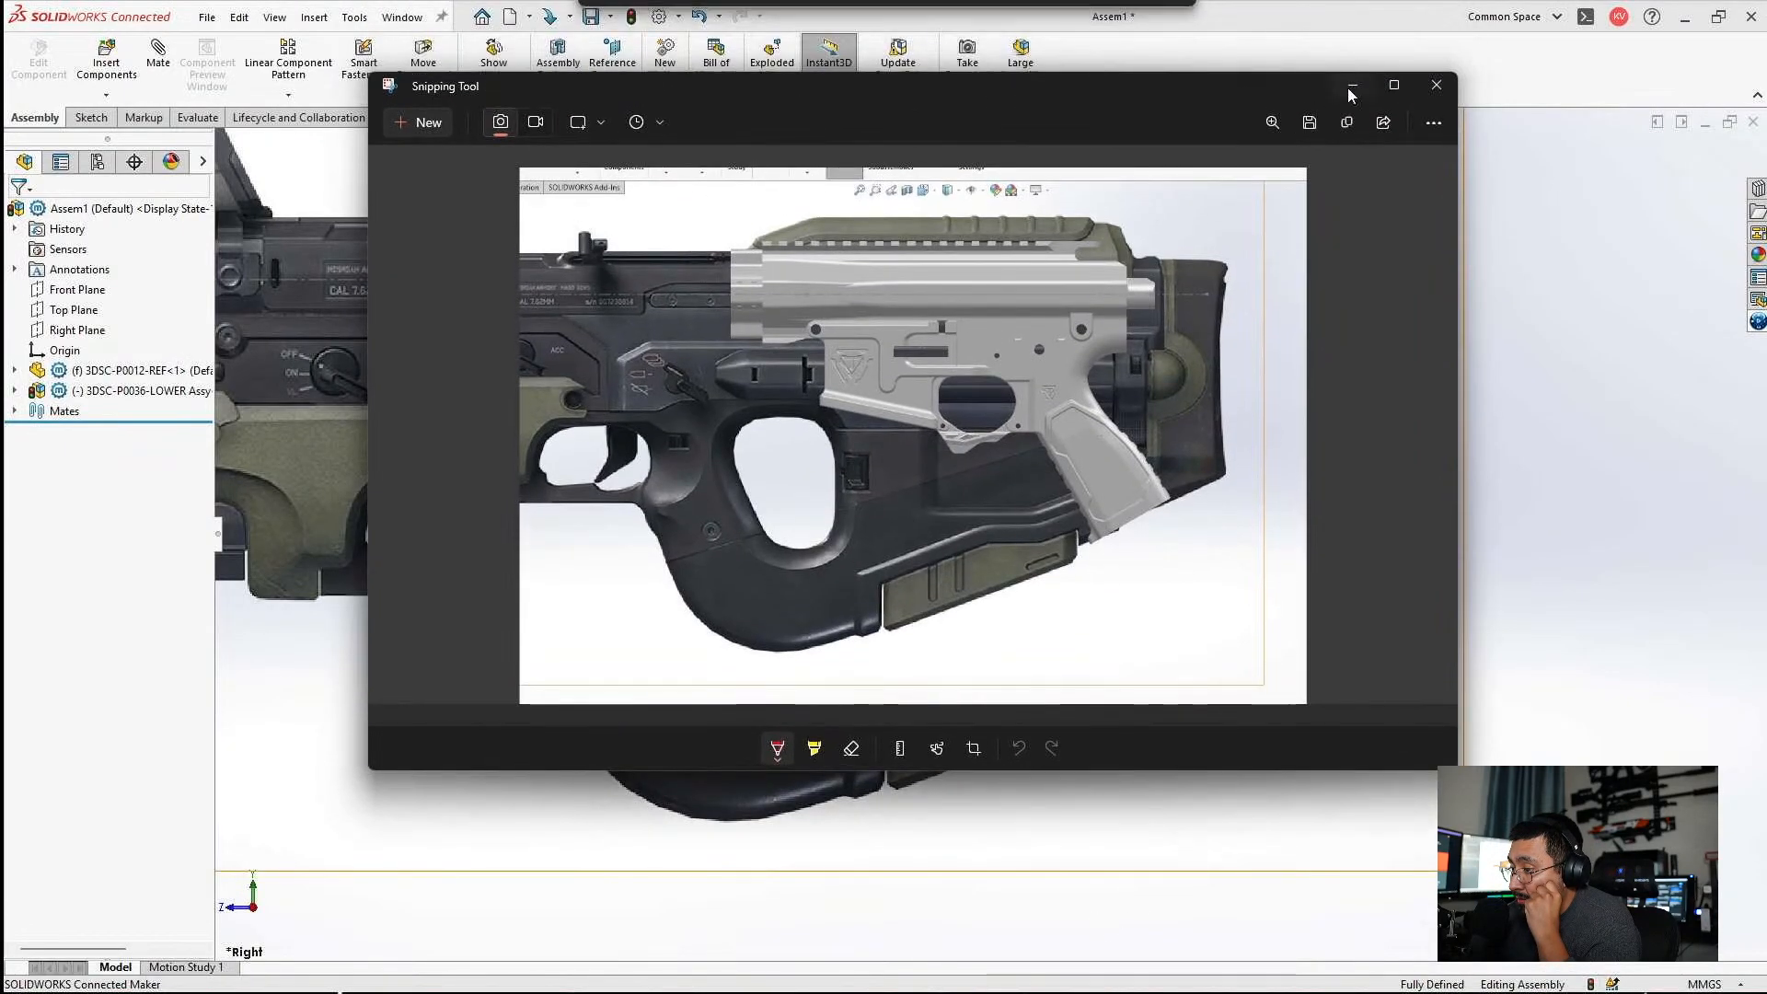
{"action": "double_click", "coordinate": [1385, 90]}
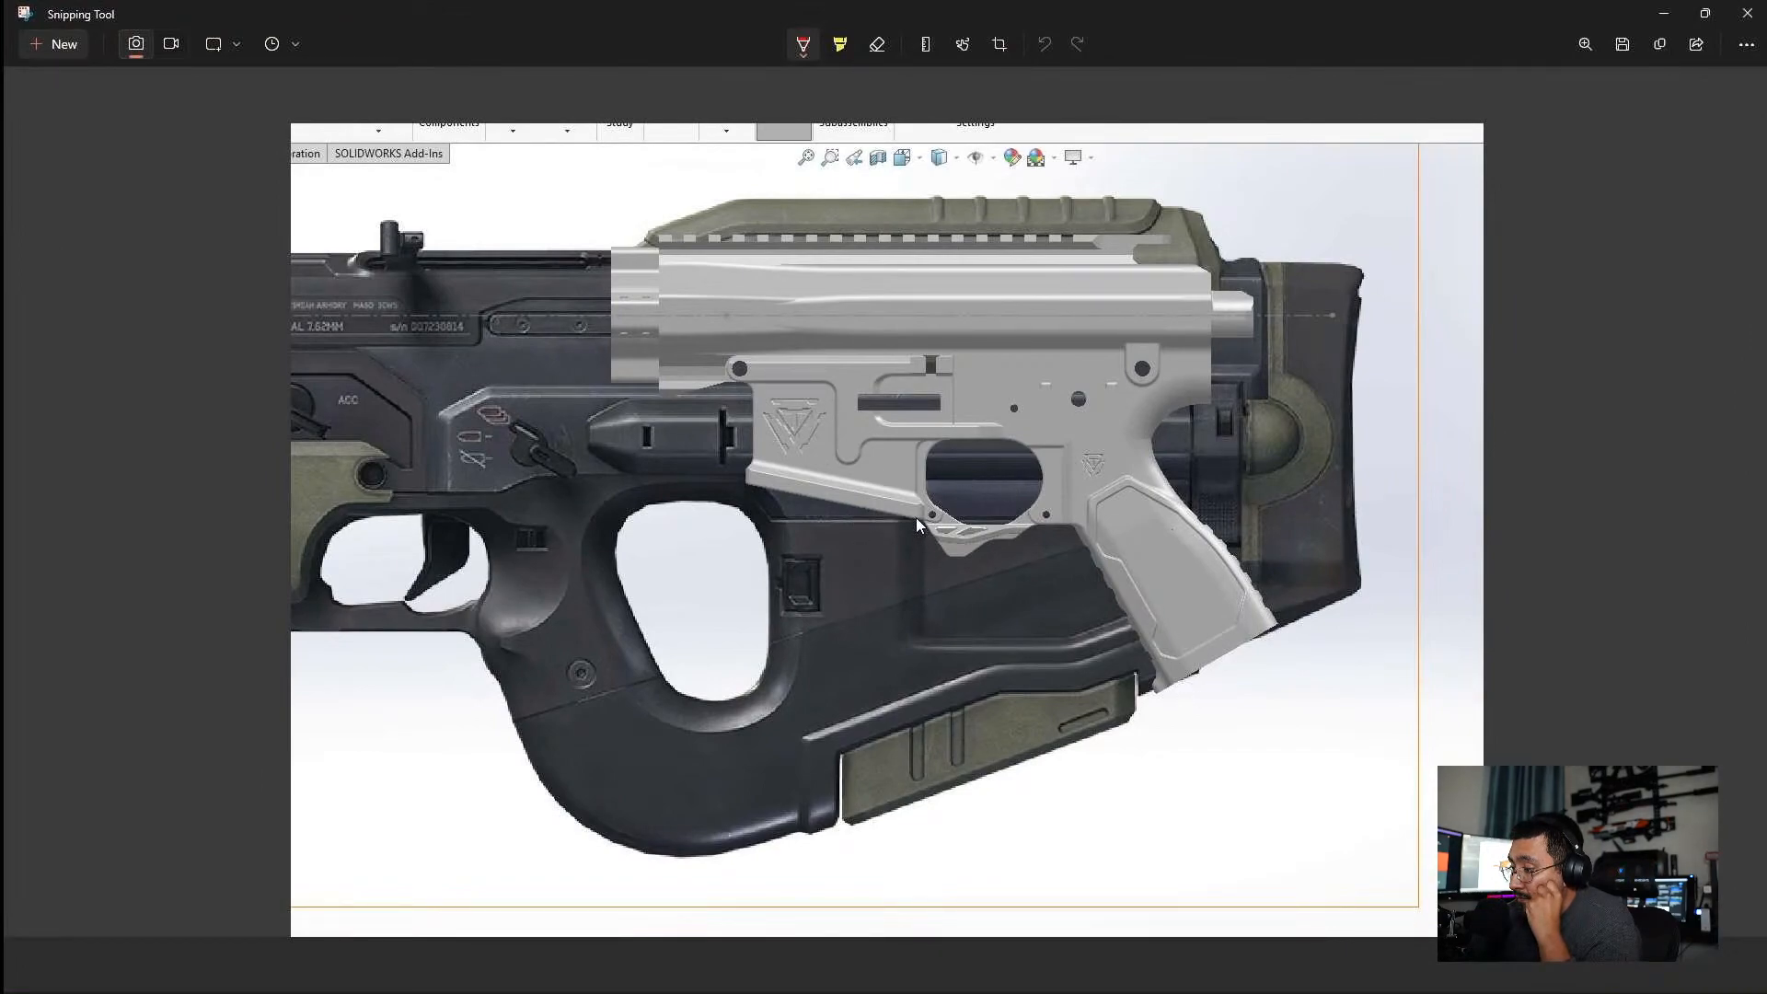
Outline in red pen a section running from the magazine well down to the stock's lower edge and along the grip.
{"action": "left_click_drag", "start_coordinate": [917, 520], "coordinate": [964, 533]}
{"action": "mouse_move", "coordinate": [1133, 710]}
{"action": "left_mouse_down"}
{"action": "mouse_move", "coordinate": [1119, 745]}
{"action": "mouse_move", "coordinate": [854, 831]}
{"action": "mouse_move", "coordinate": [847, 784]}
{"action": "left_mouse_up"}
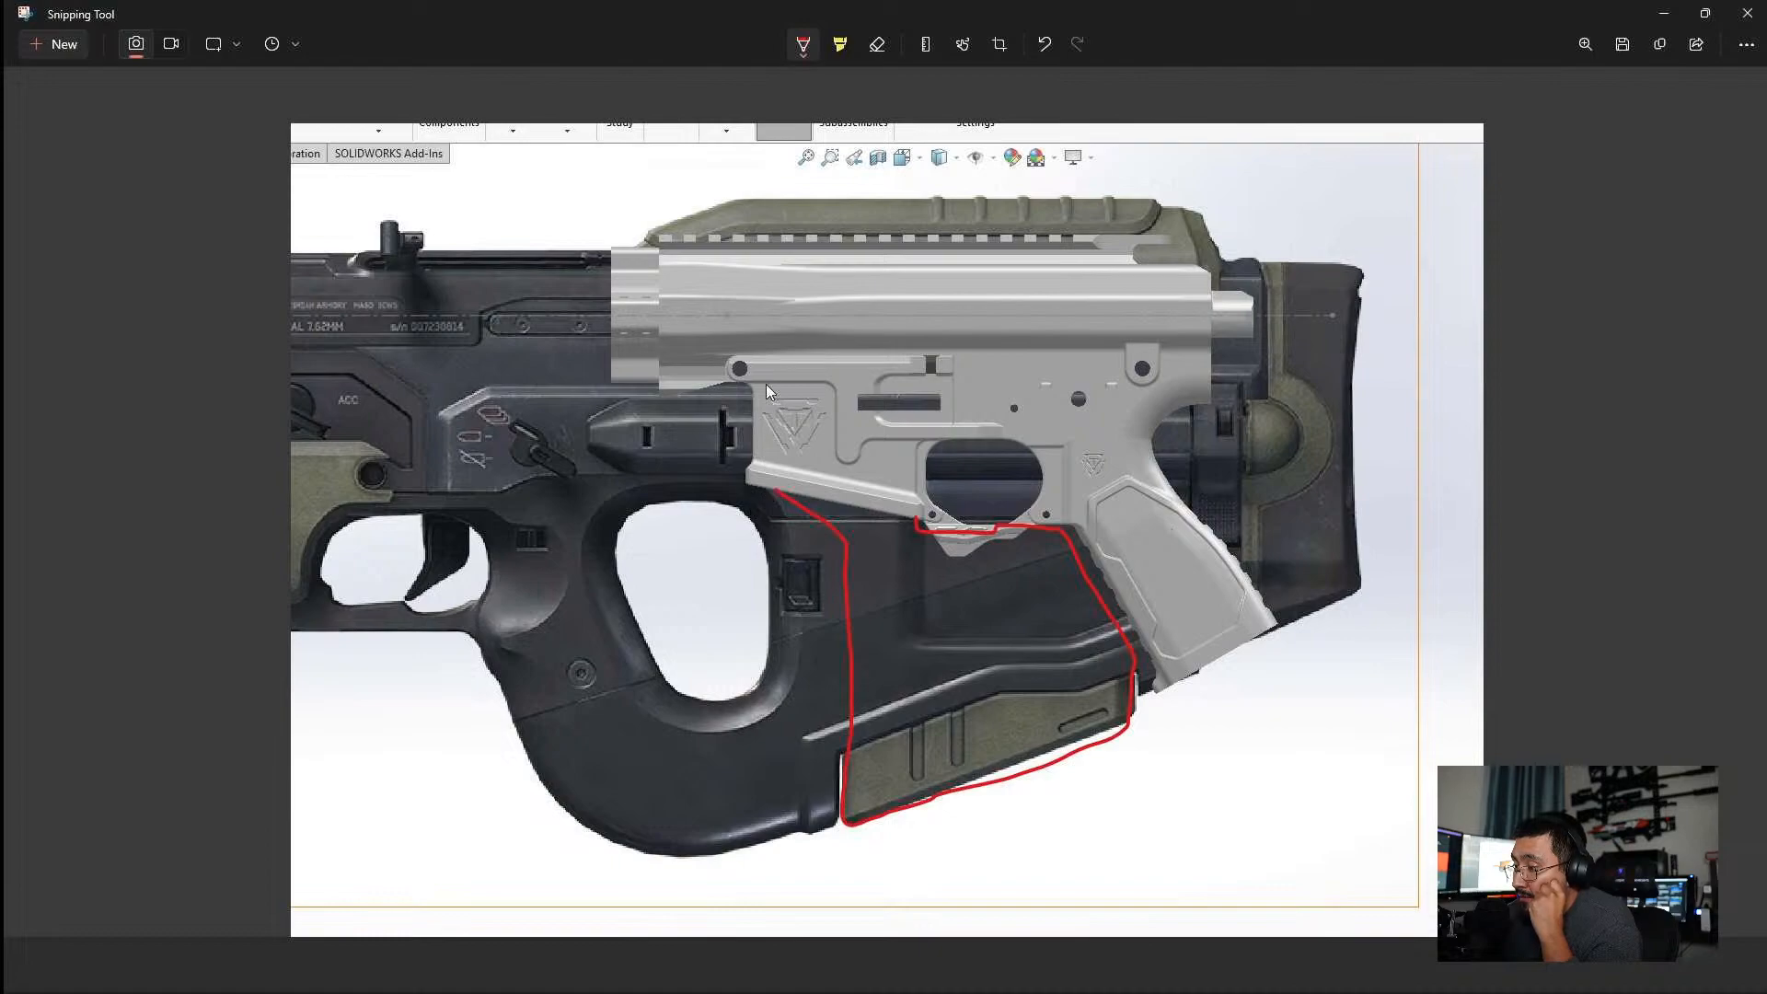
{"action": "left_click_drag", "start_coordinate": [764, 383], "coordinate": [766, 637]}
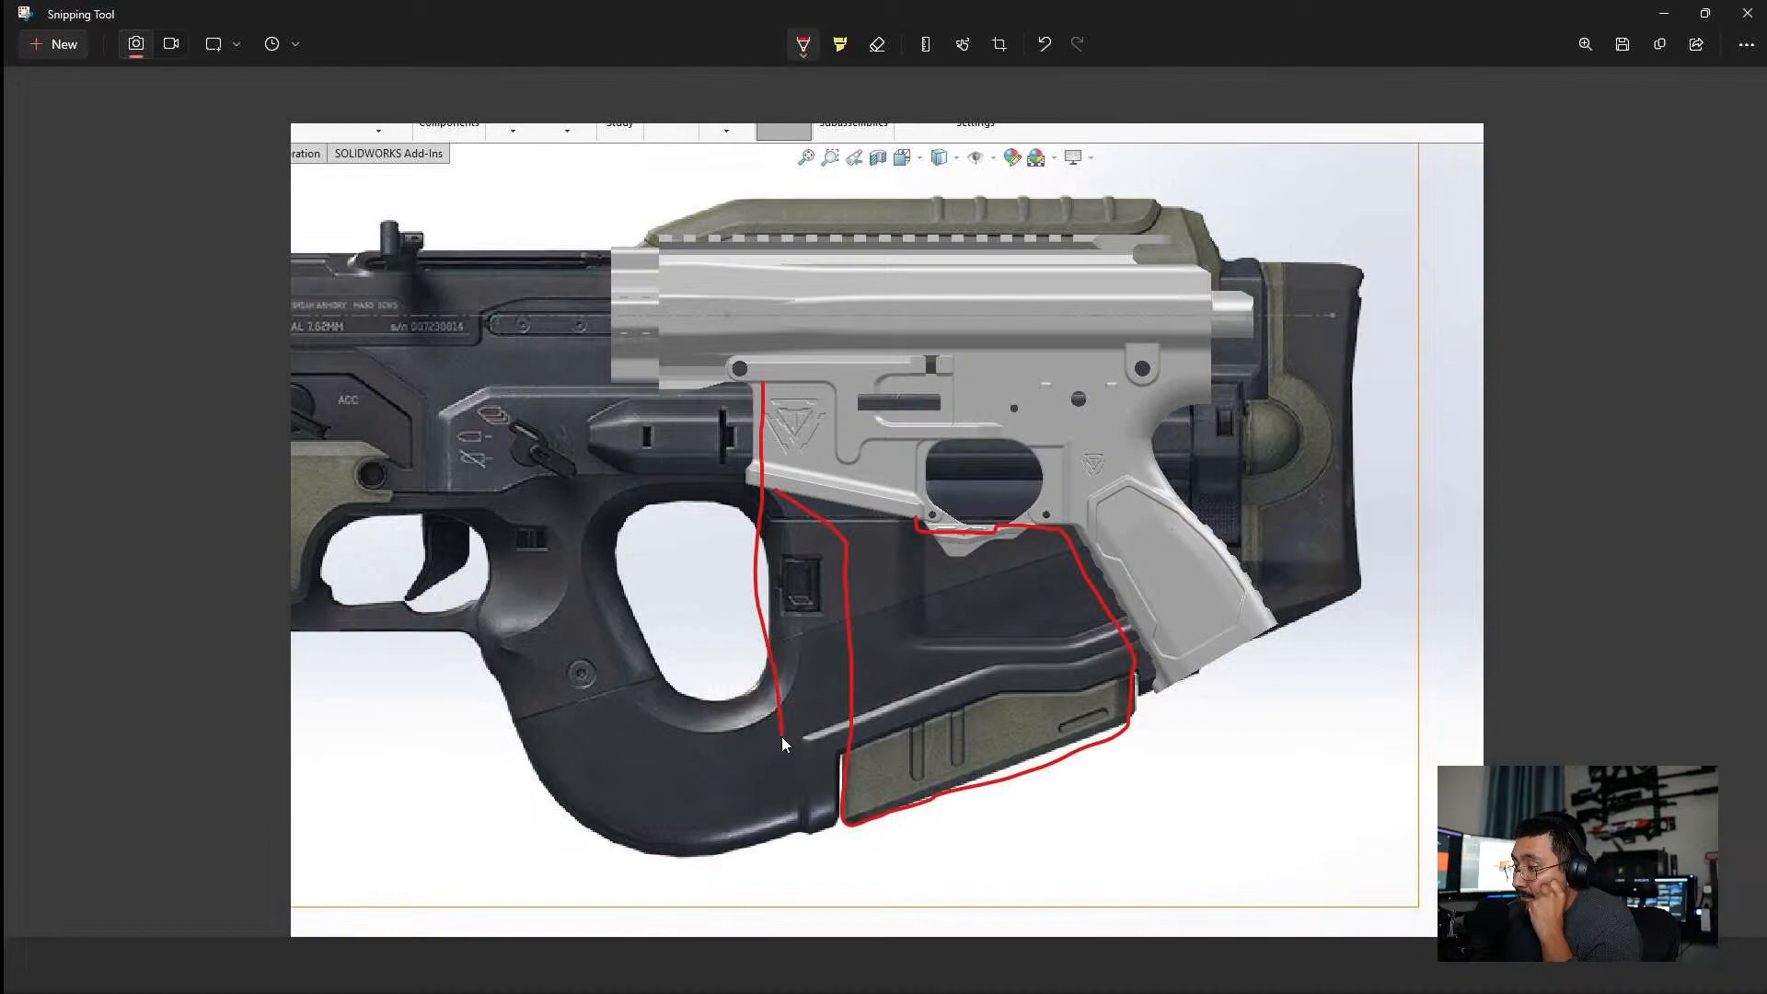
{"action": "left_click_drag", "start_coordinate": [791, 829], "coordinate": [831, 824]}
{"action": "mouse_move", "coordinate": [768, 391]}
{"action": "left_mouse_down"}
{"action": "mouse_move", "coordinate": [909, 403]}
{"action": "mouse_move", "coordinate": [896, 456]}
{"action": "left_mouse_up"}
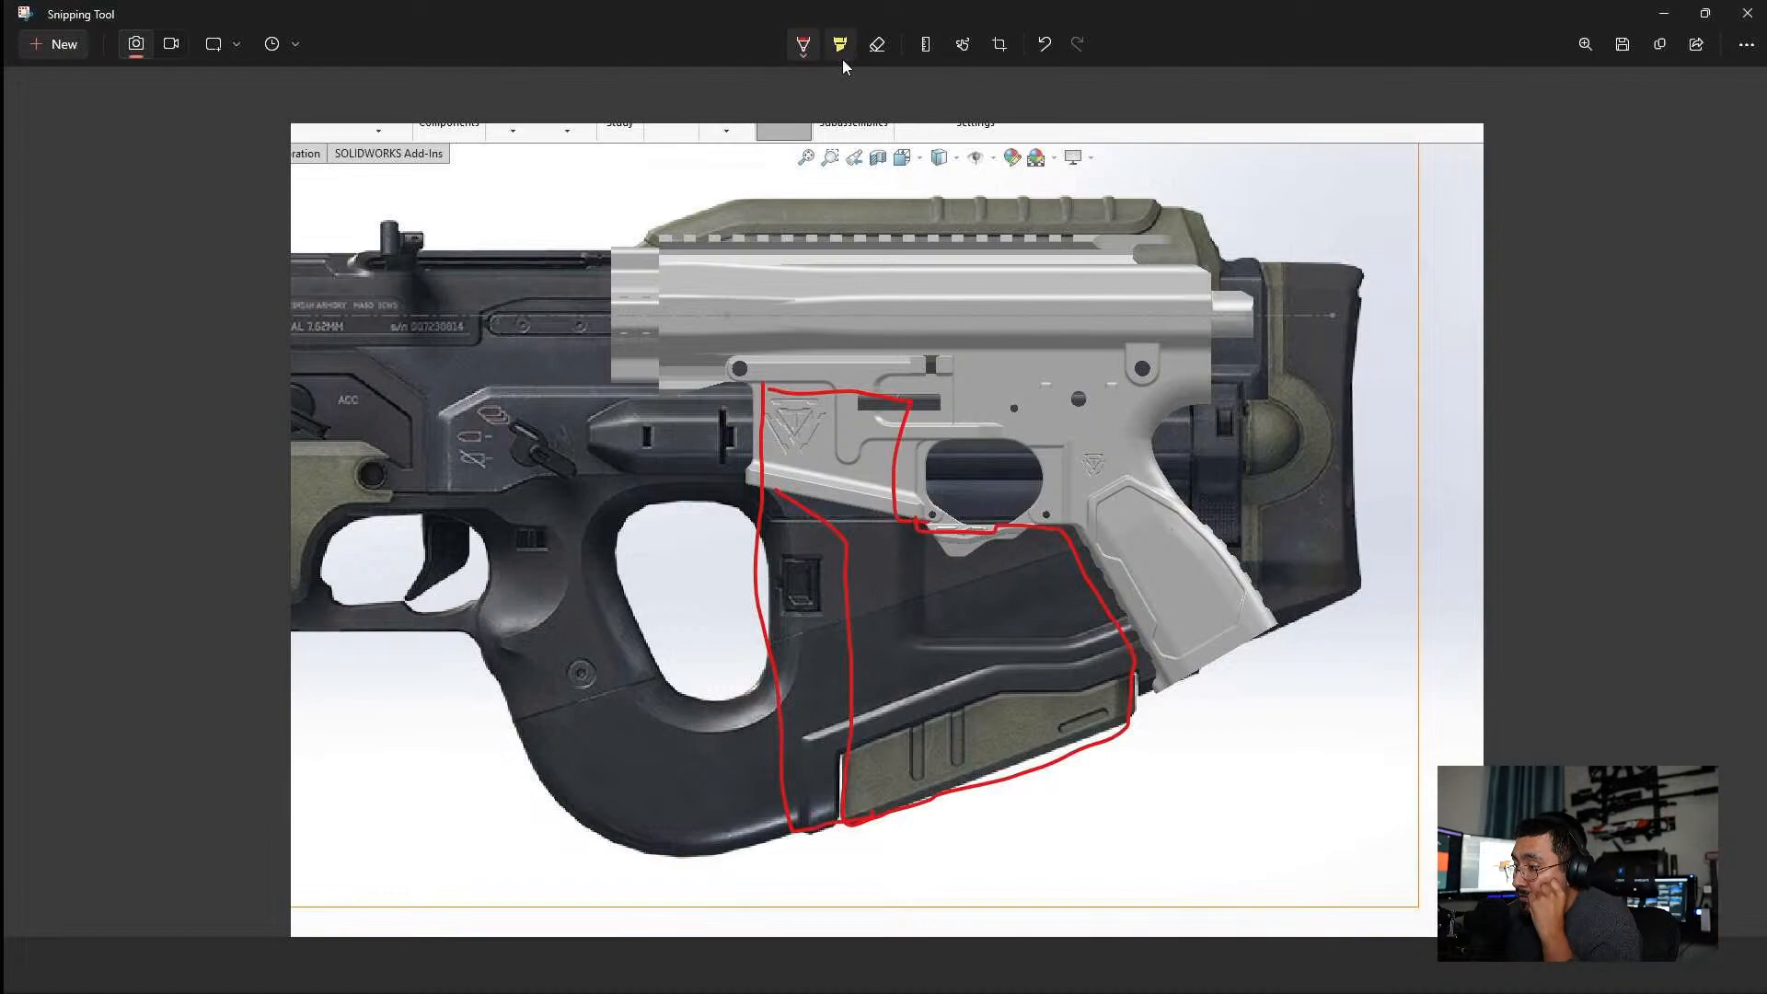
Erase all the red pen strokes from the snip.
{"action": "left_click", "coordinate": [875, 48]}
{"action": "left_click_drag", "start_coordinate": [832, 546], "coordinate": [799, 509]}
{"action": "mouse_move", "coordinate": [817, 445]}
{"action": "left_mouse_down"}
{"action": "mouse_move", "coordinate": [755, 512]}
{"action": "mouse_move", "coordinate": [935, 444]}
{"action": "left_mouse_up"}
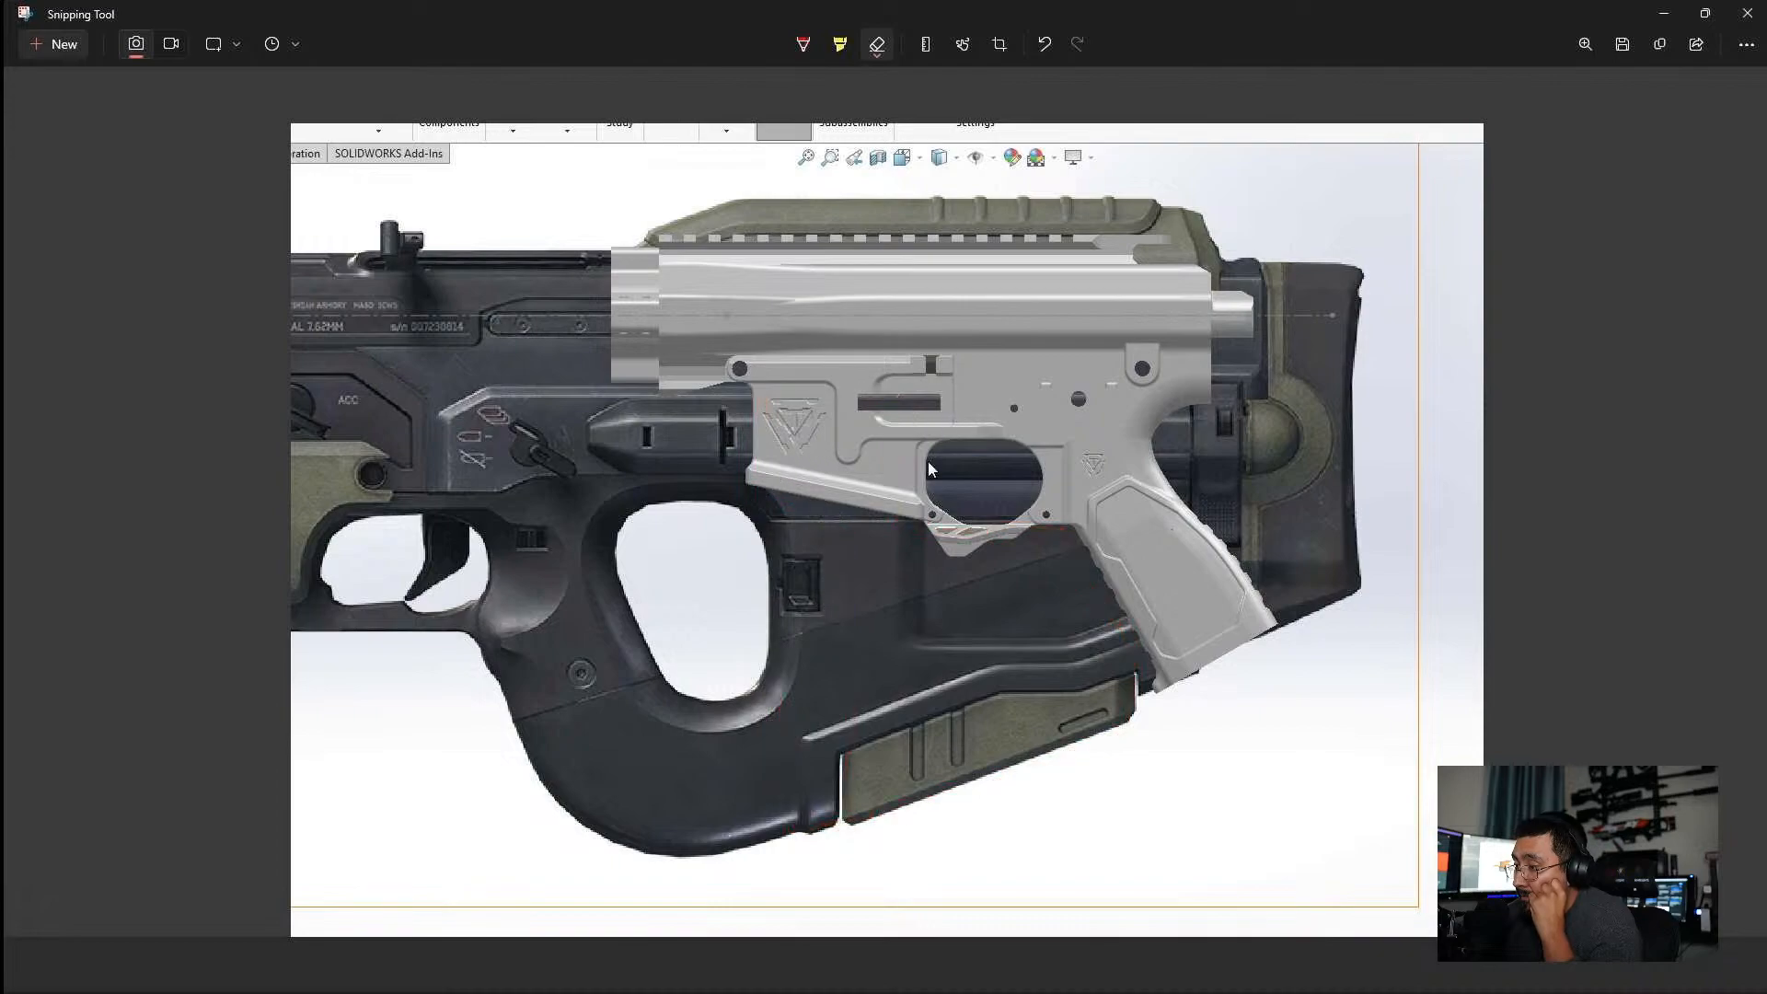
Outline in red pen a closed section from the magazine well to the stock's bottom and grip, and mark a trigger curve.
{"action": "left_click", "coordinate": [804, 44]}
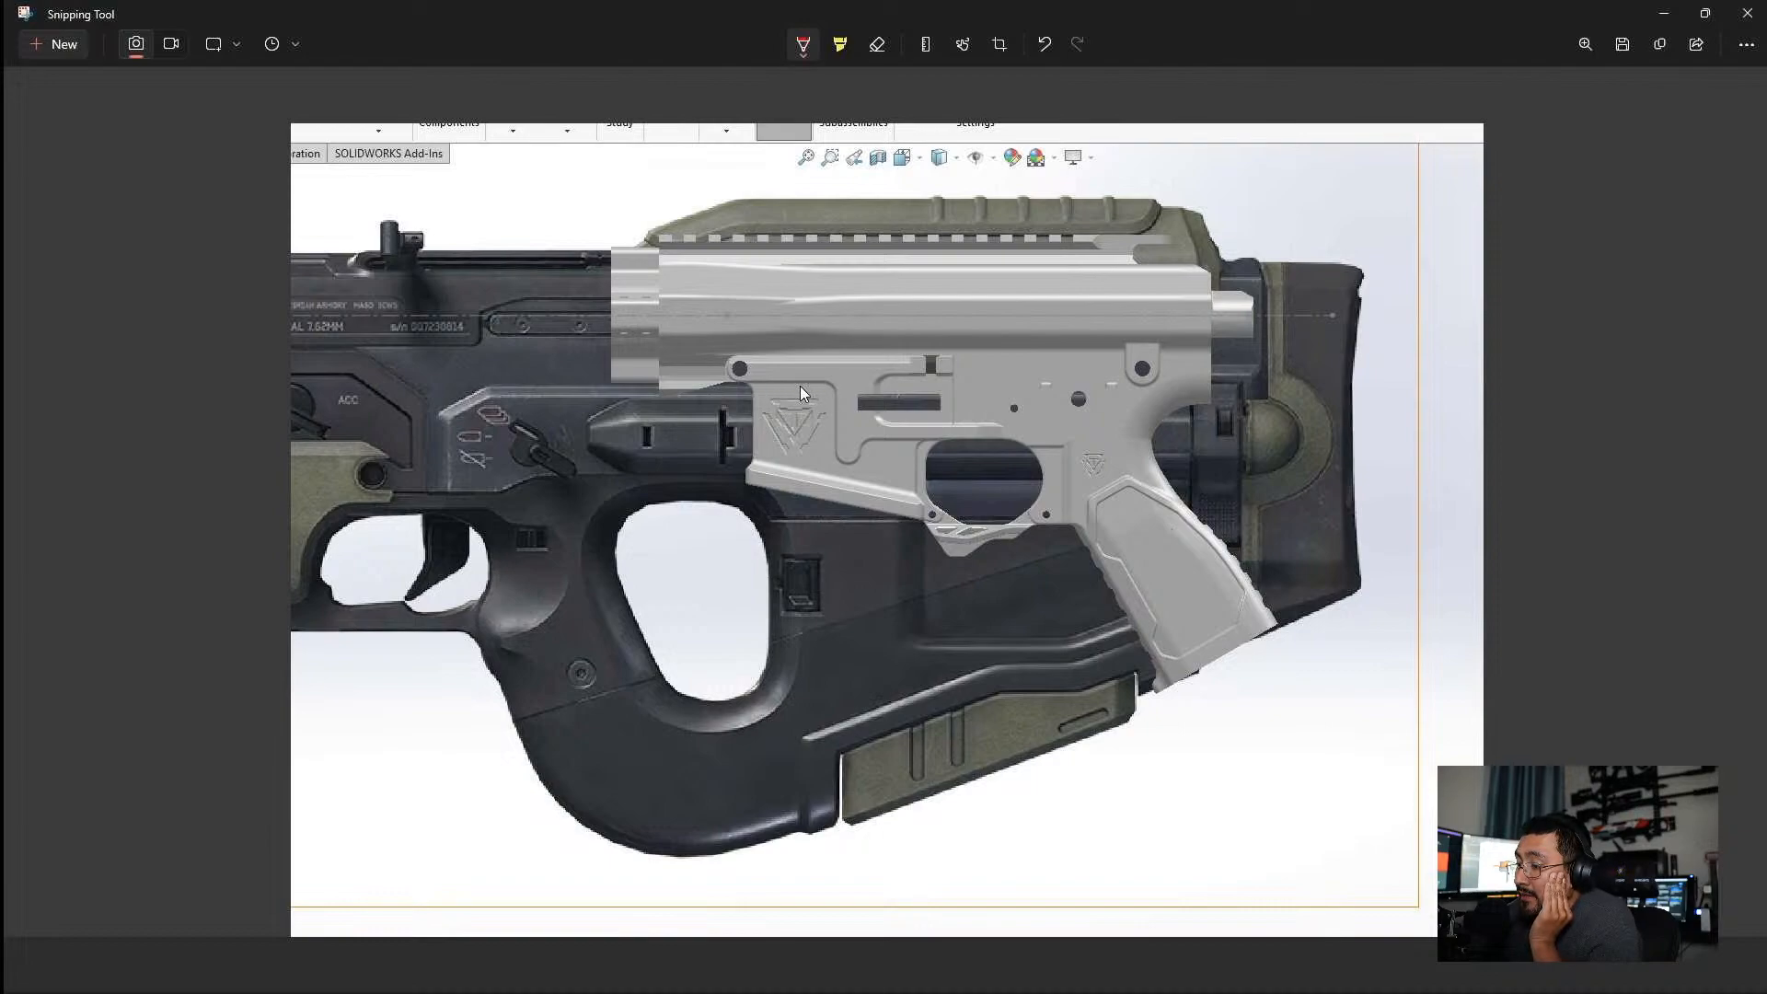
{"action": "left_click_drag", "start_coordinate": [799, 385], "coordinate": [797, 511]}
{"action": "mouse_move", "coordinate": [806, 832]}
{"action": "left_mouse_down"}
{"action": "mouse_move", "coordinate": [1158, 701]}
{"action": "mouse_move", "coordinate": [1126, 633]}
{"action": "left_mouse_up"}
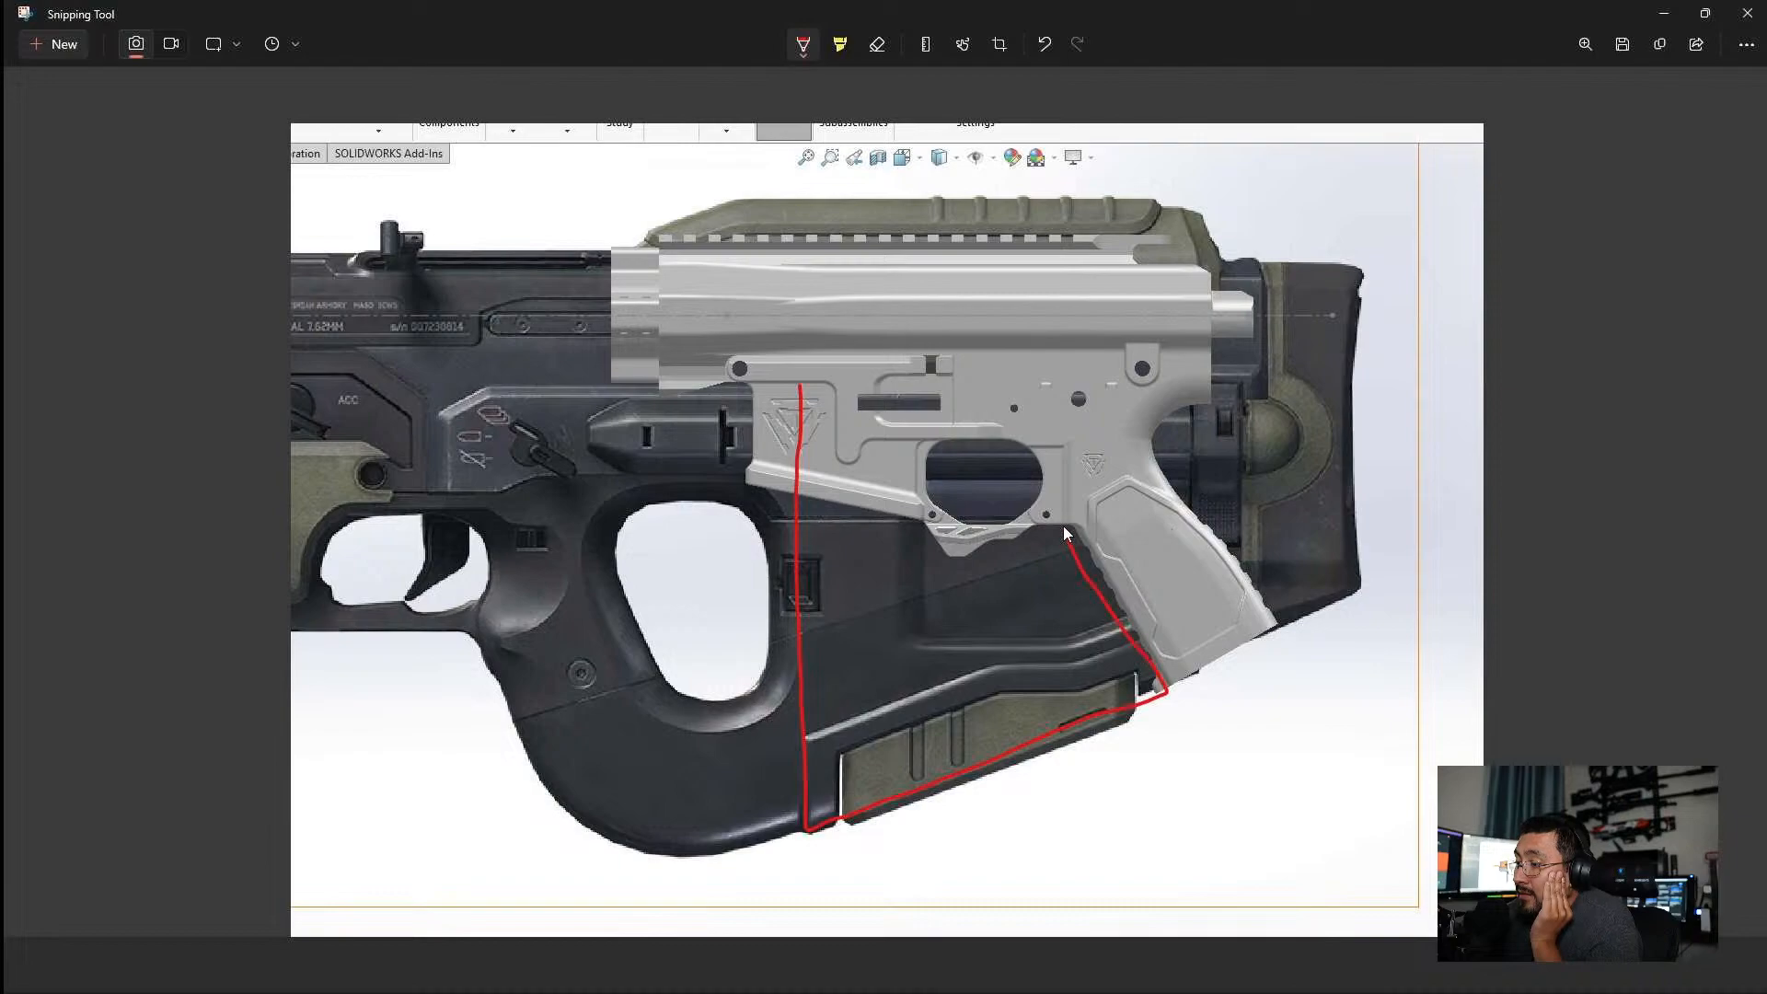
{"action": "mouse_move", "coordinate": [1013, 526]}
{"action": "left_mouse_down"}
{"action": "mouse_move", "coordinate": [907, 522]}
{"action": "mouse_move", "coordinate": [902, 386]}
{"action": "left_mouse_up"}
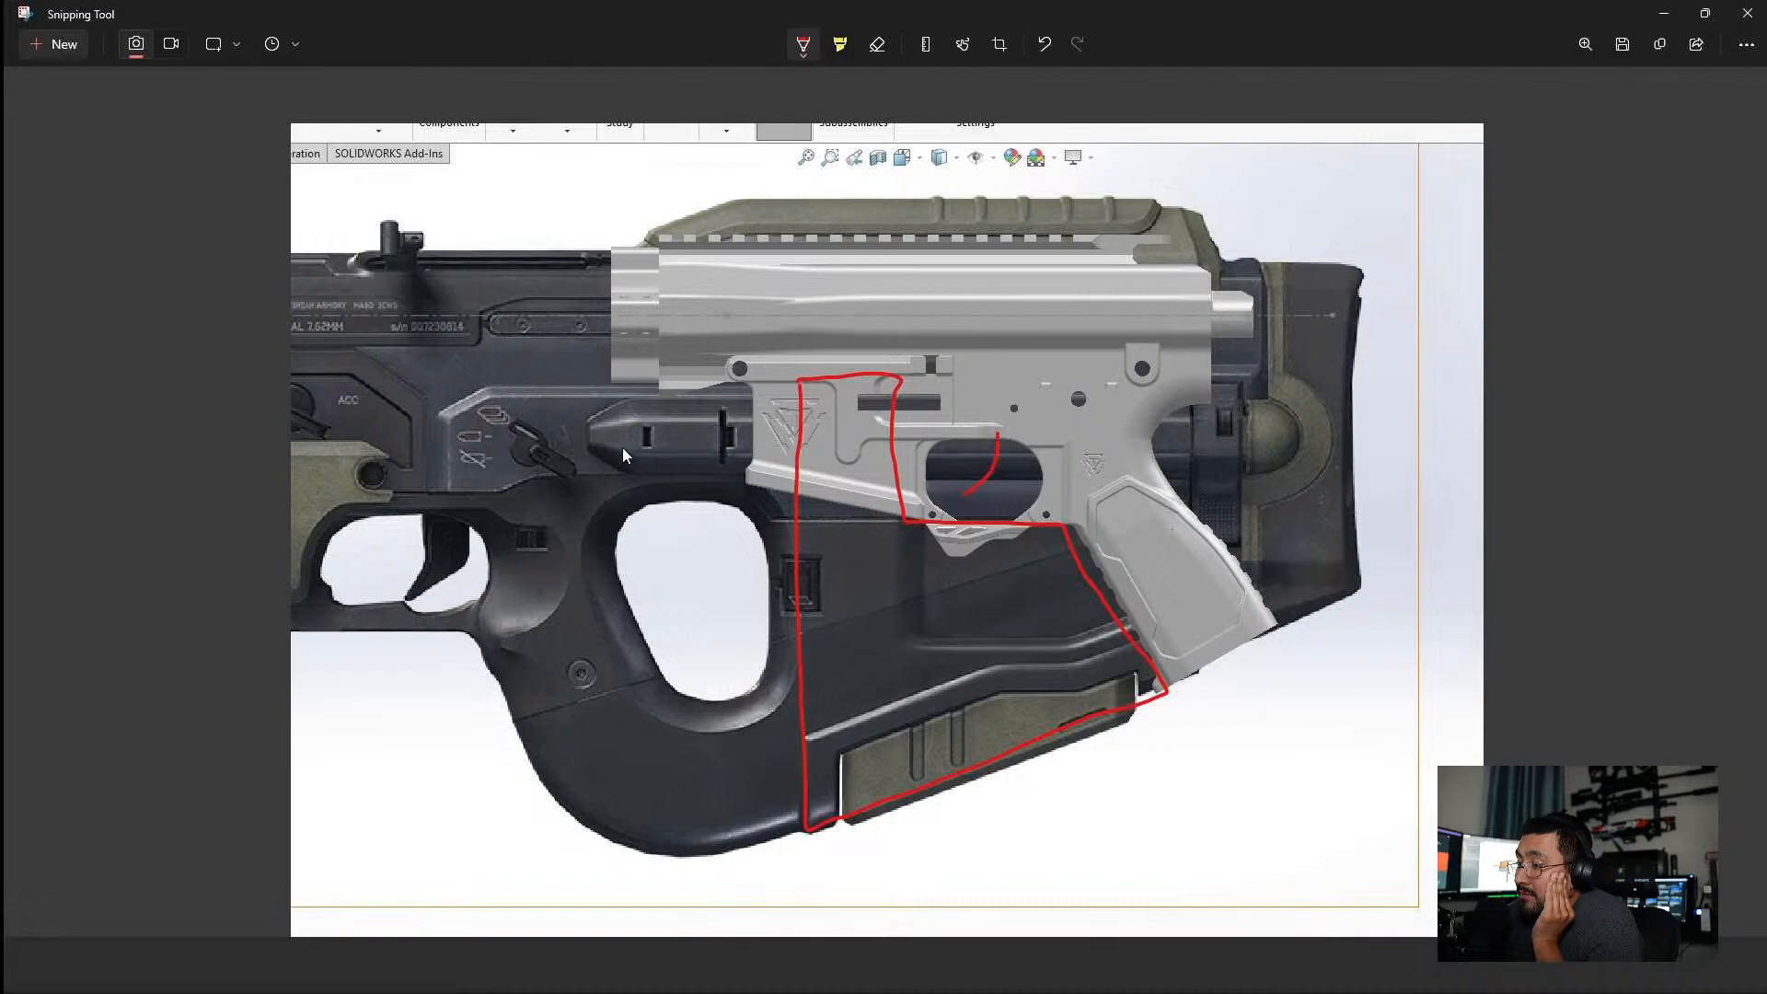
Outline in red pen a long narrow bar from the rifle's front controls back to the trigger curve, and return to the SOLIDWORKS assembly.
{"action": "left_click_drag", "start_coordinate": [643, 449], "coordinate": [896, 453]}
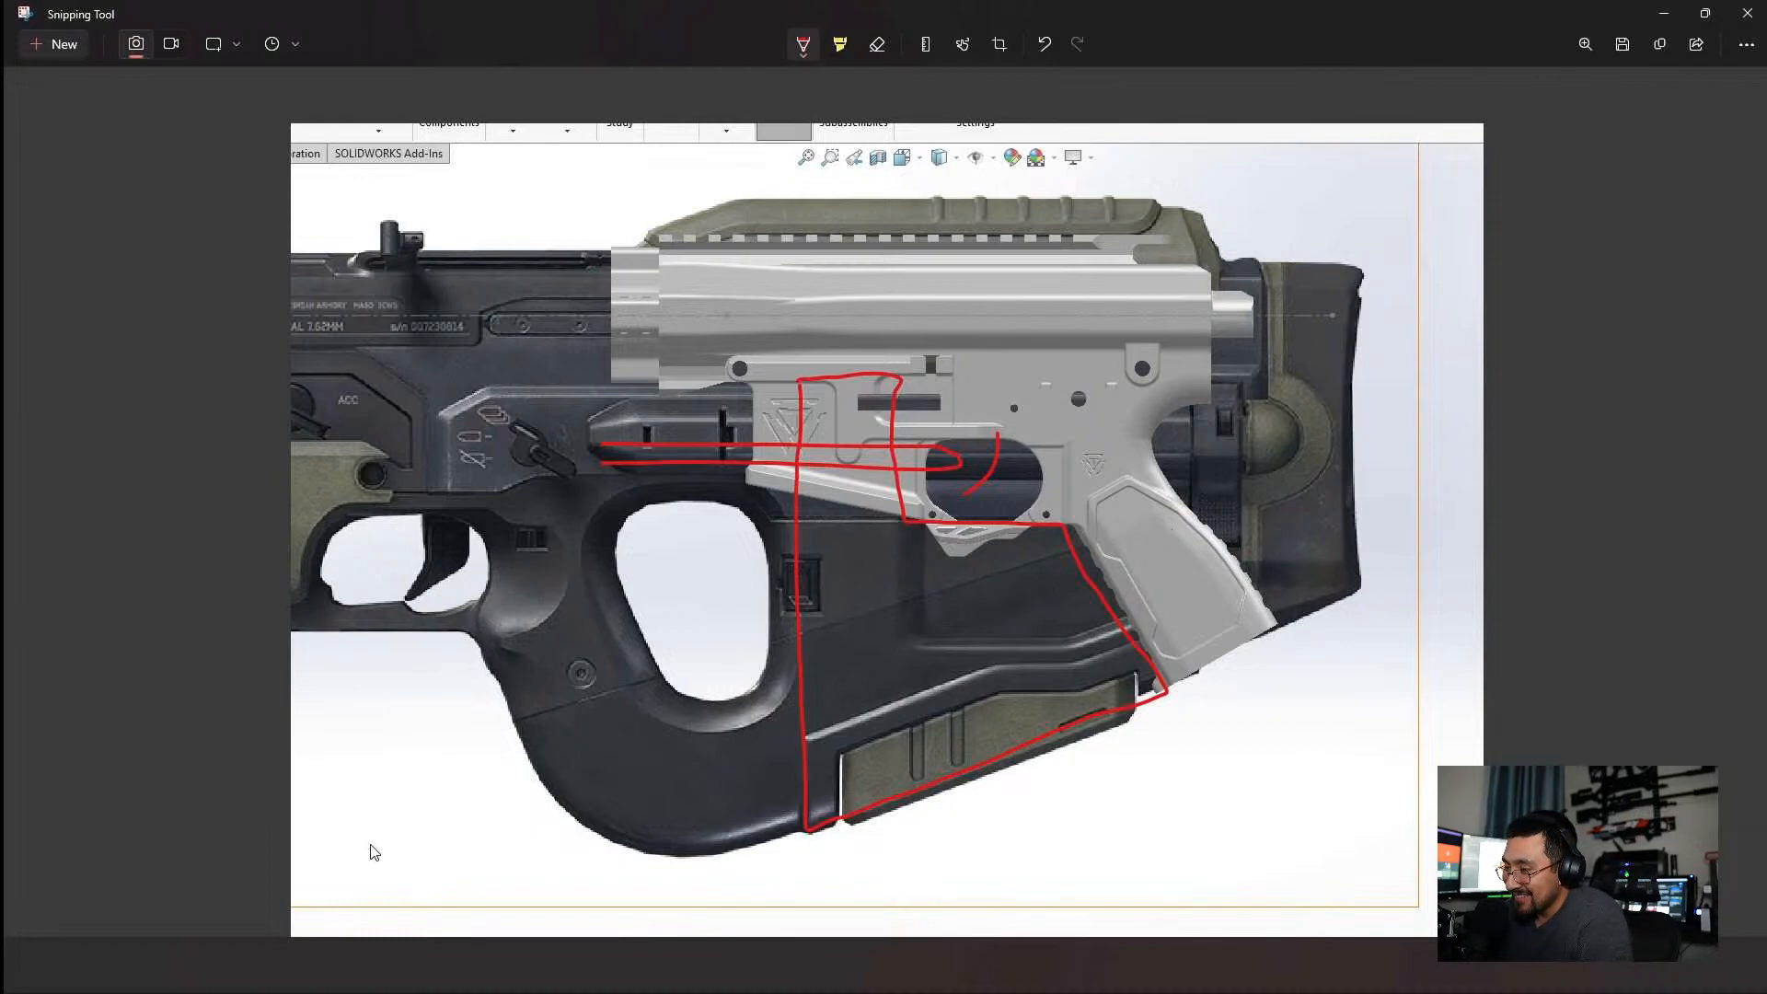
{"action": "left_click", "coordinate": [1668, 13]}
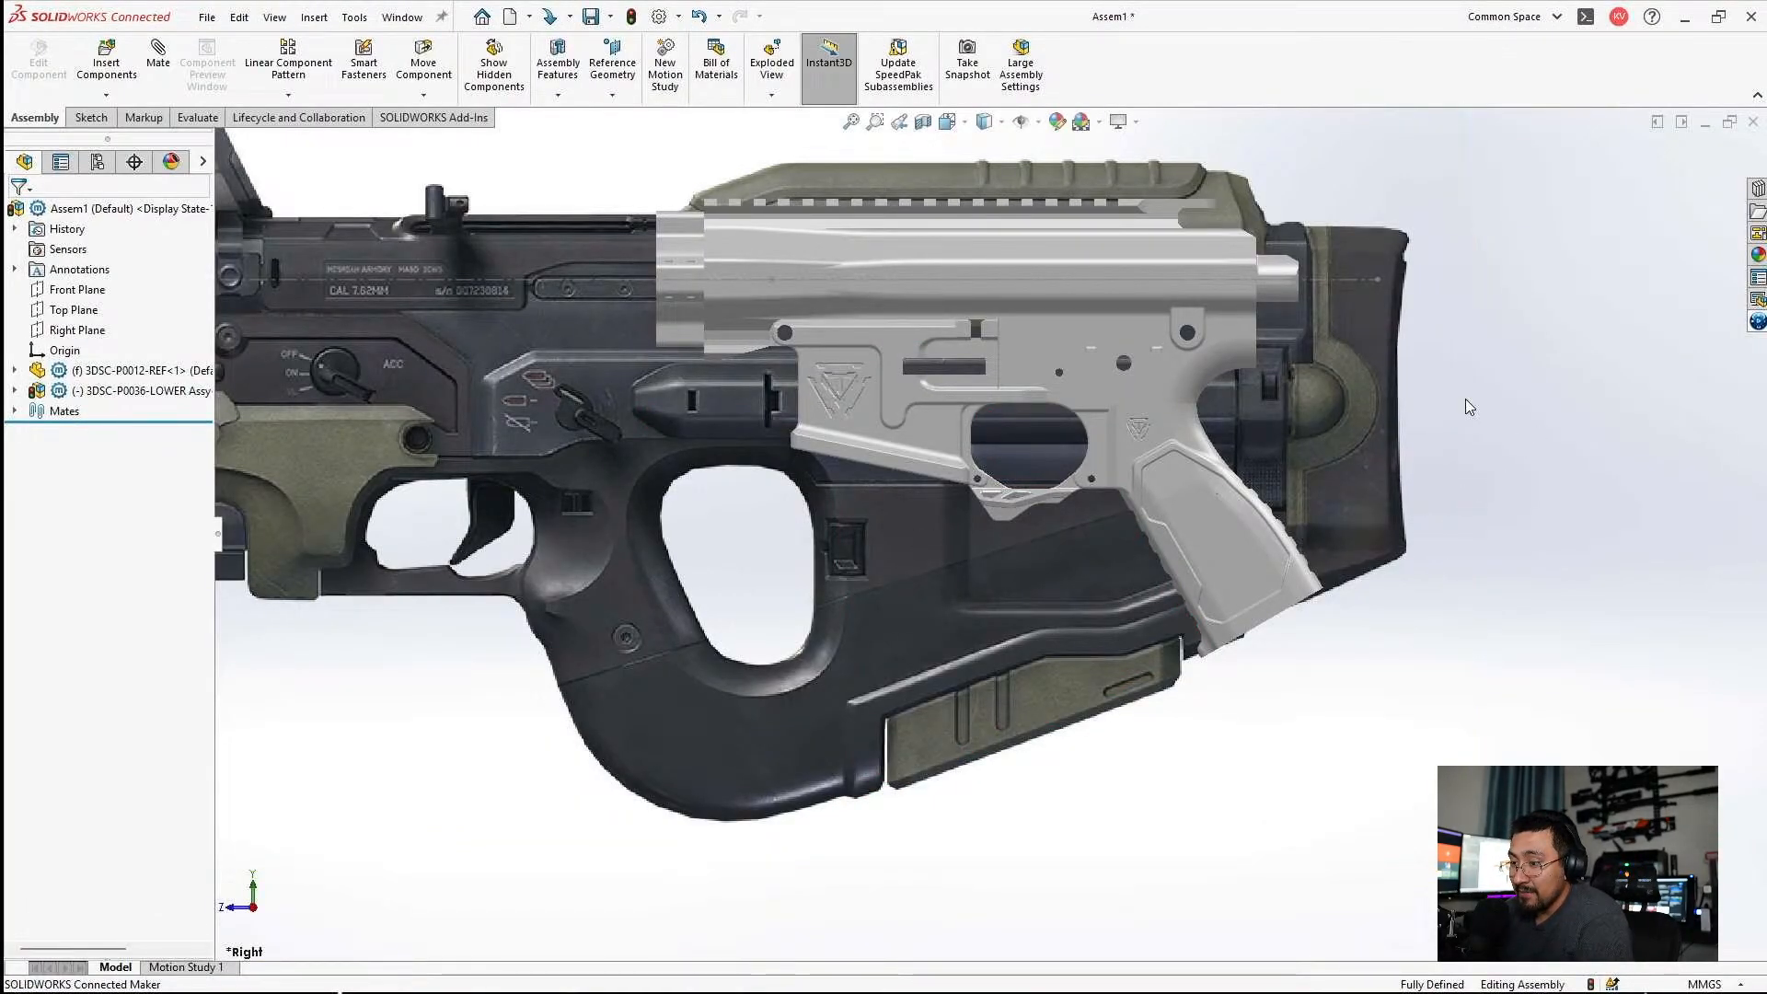
{"action": "scroll", "coordinate": [905, 448], "scroll_direction": "up", "scroll_amount": 5}
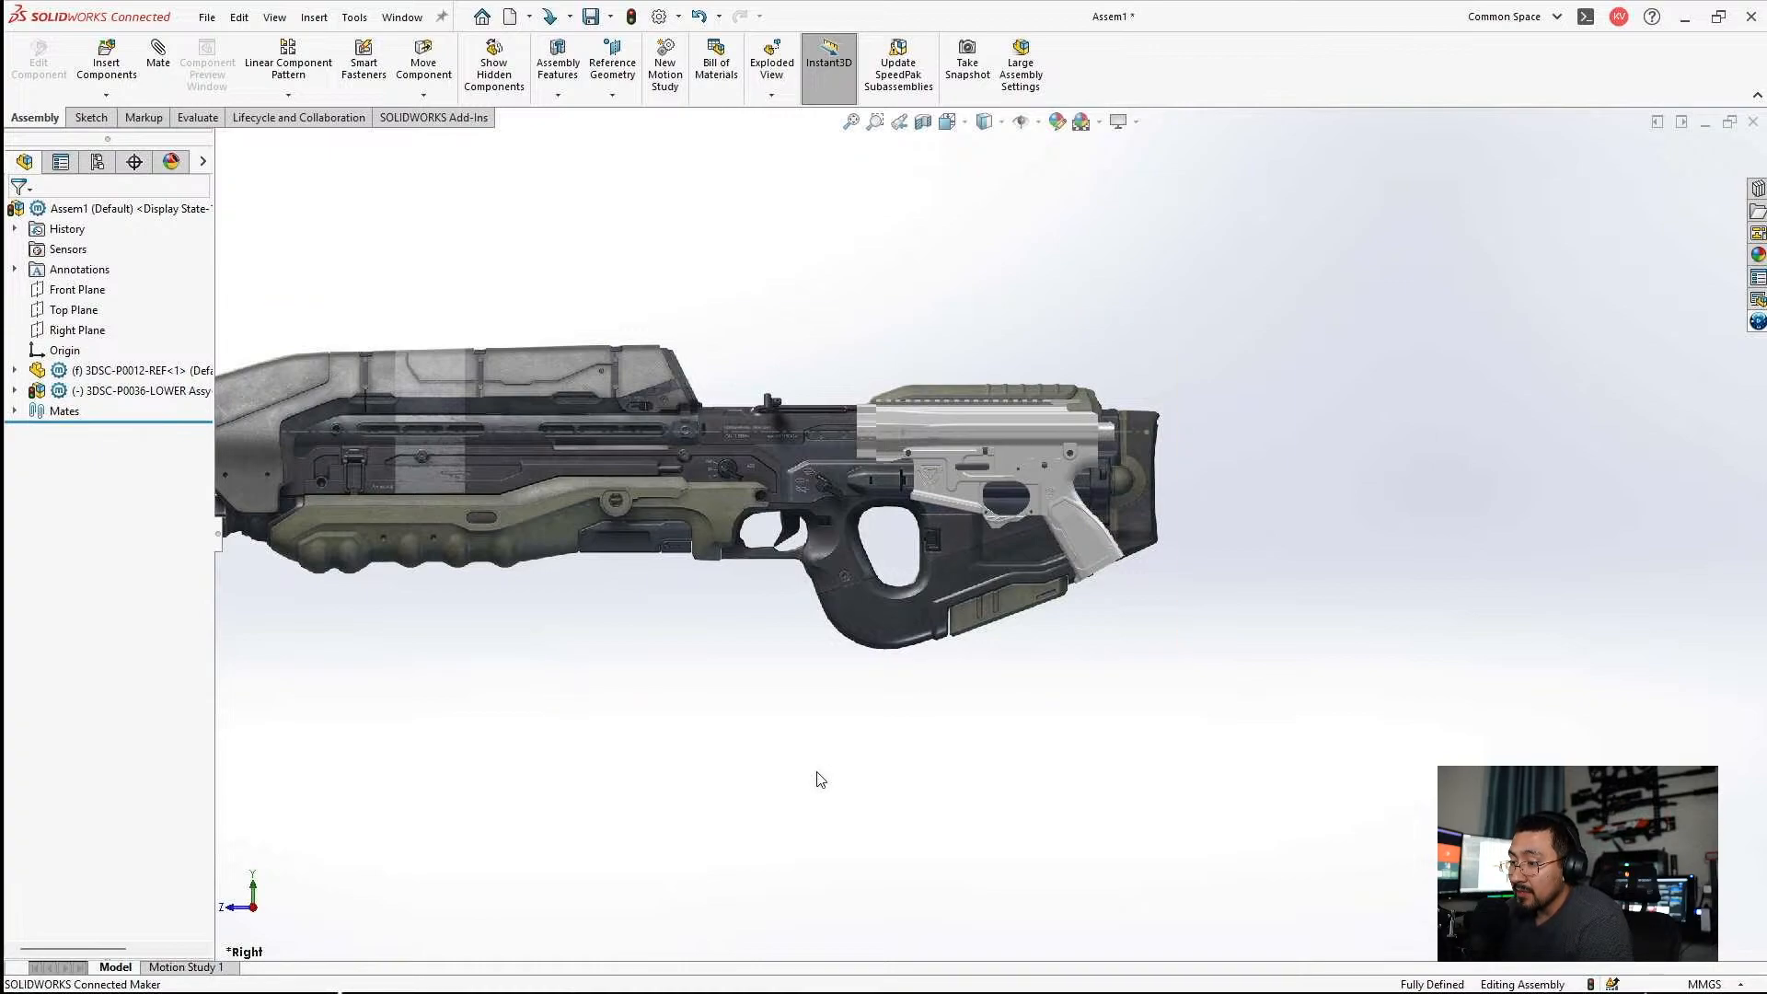
{"action": "scroll", "coordinate": [909, 444], "scroll_direction": "down", "scroll_amount": 3}
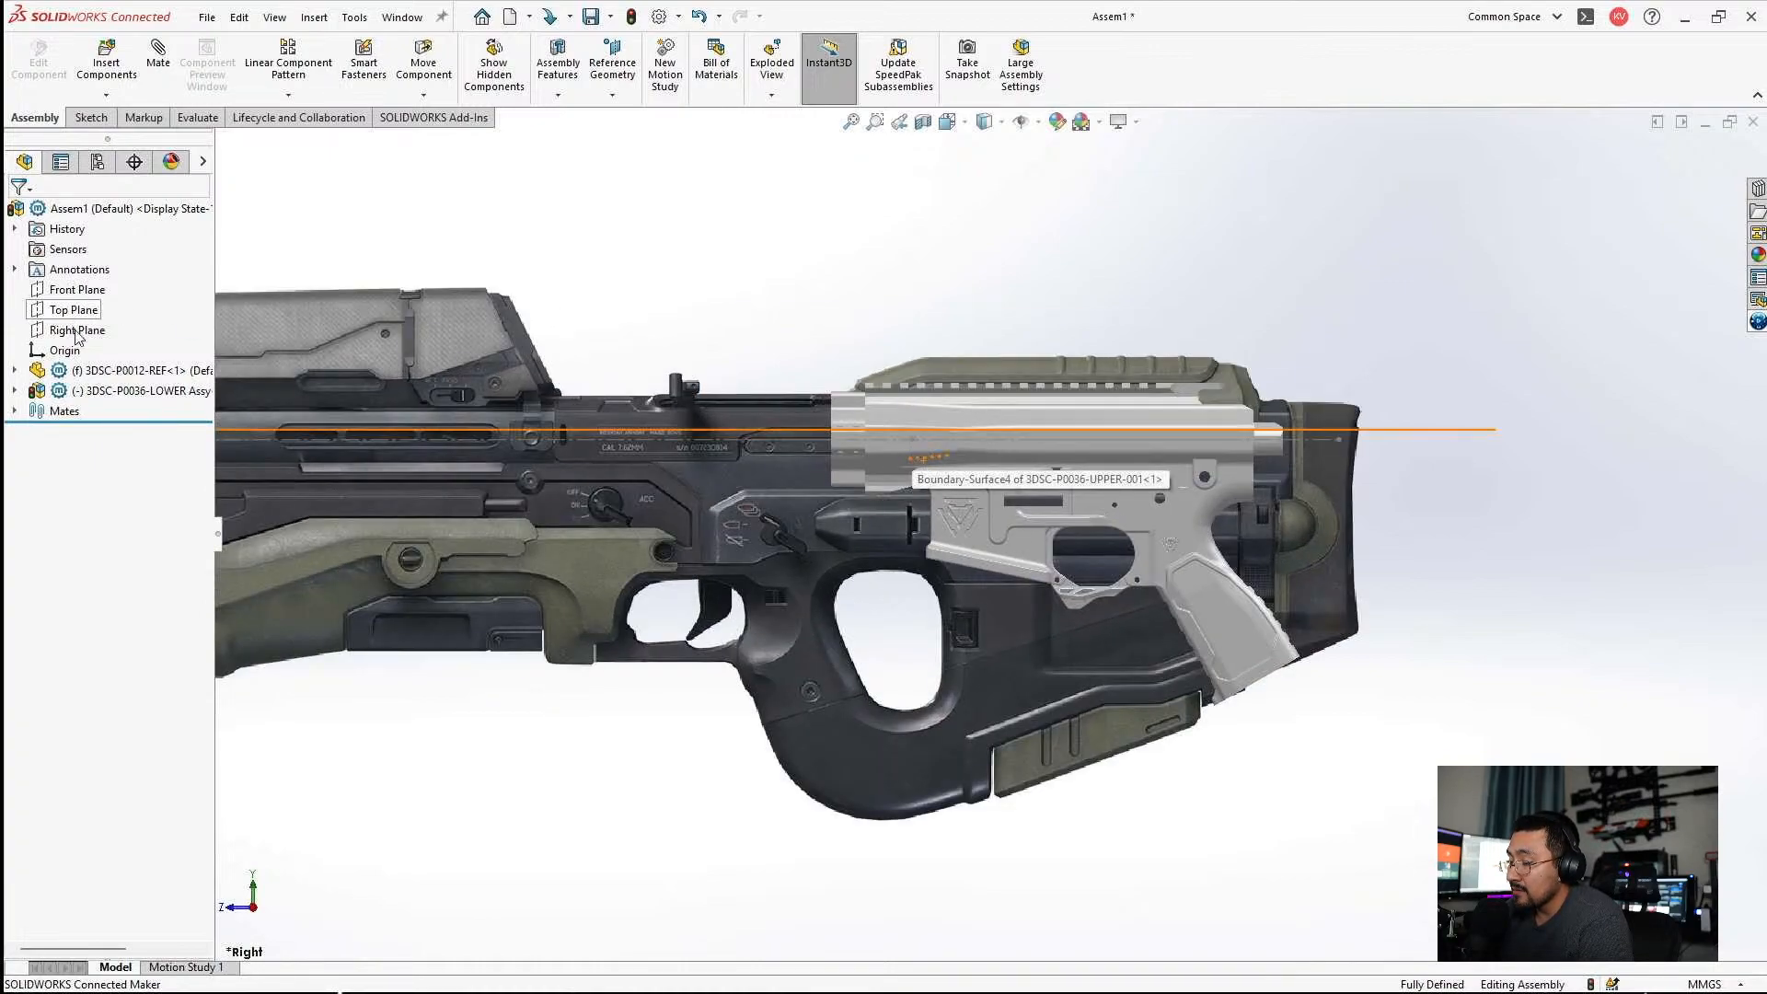
Hide the 3DSC-P0036-LOWER assembly and dismiss the rifle picture's properties without changing them.
{"action": "left_click", "coordinate": [114, 390]}
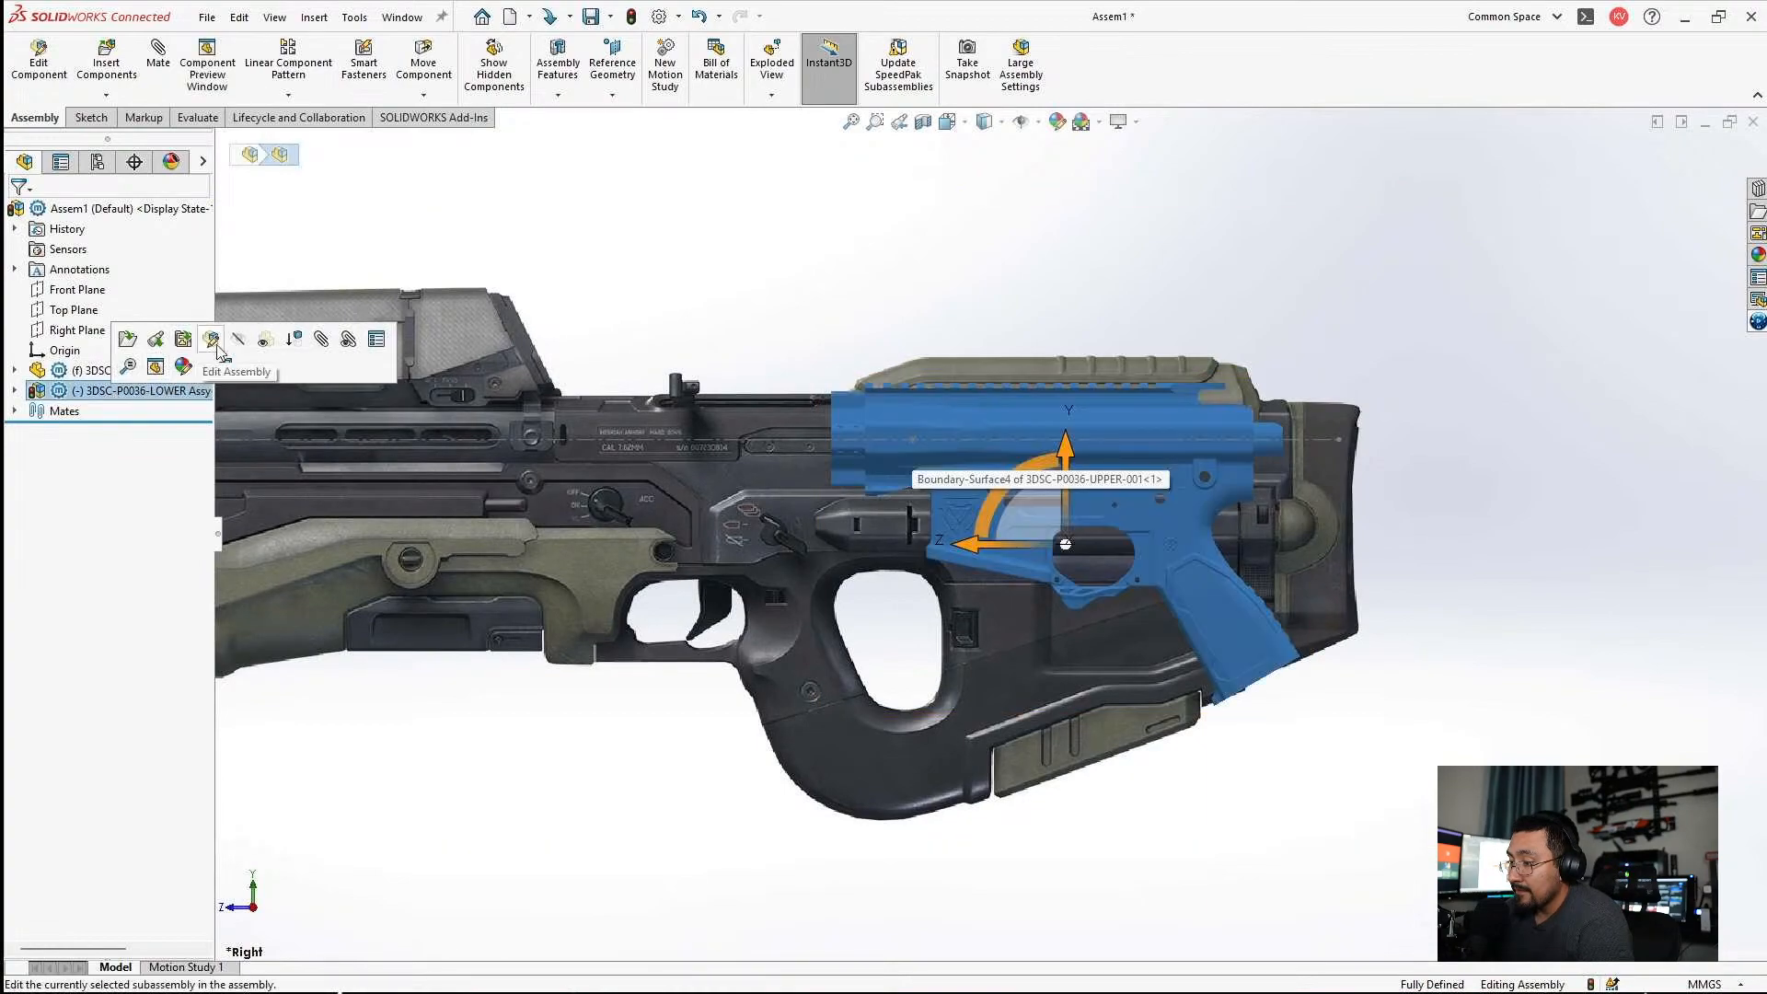
{"action": "left_click", "coordinate": [445, 346]}
{"action": "scroll", "coordinate": [432, 369], "scroll_direction": "up", "scroll_amount": 4}
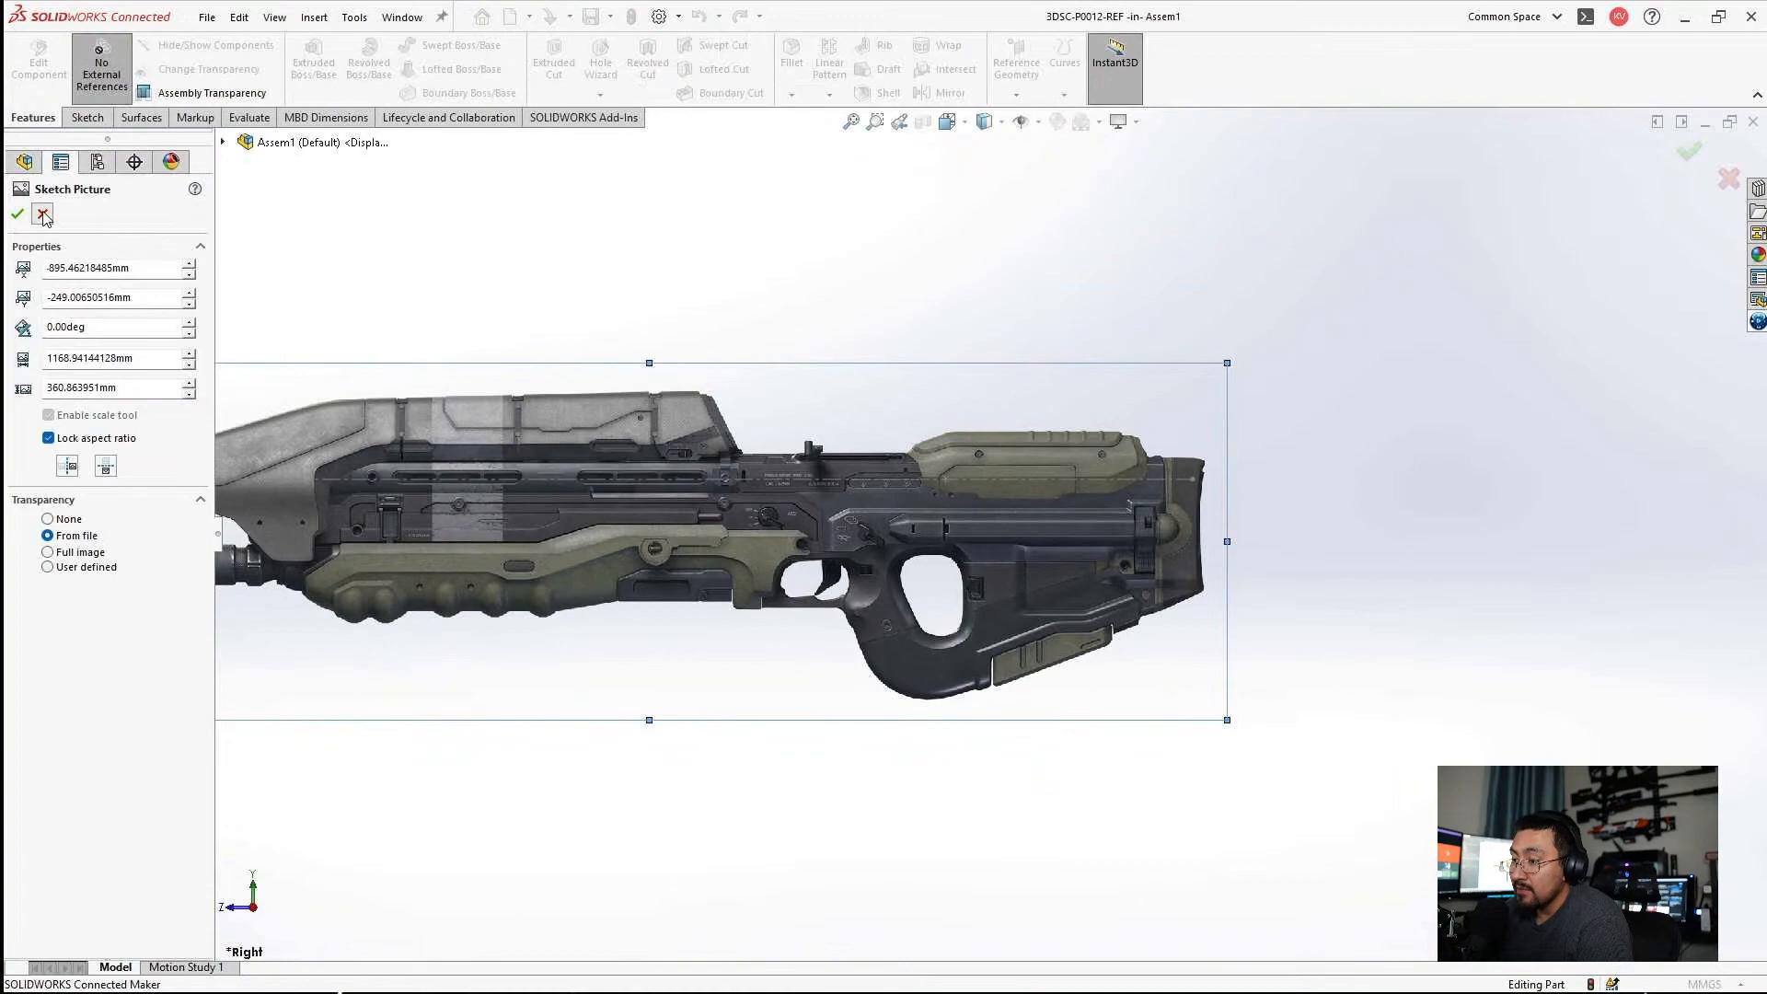
{"action": "left_click", "coordinate": [42, 213]}
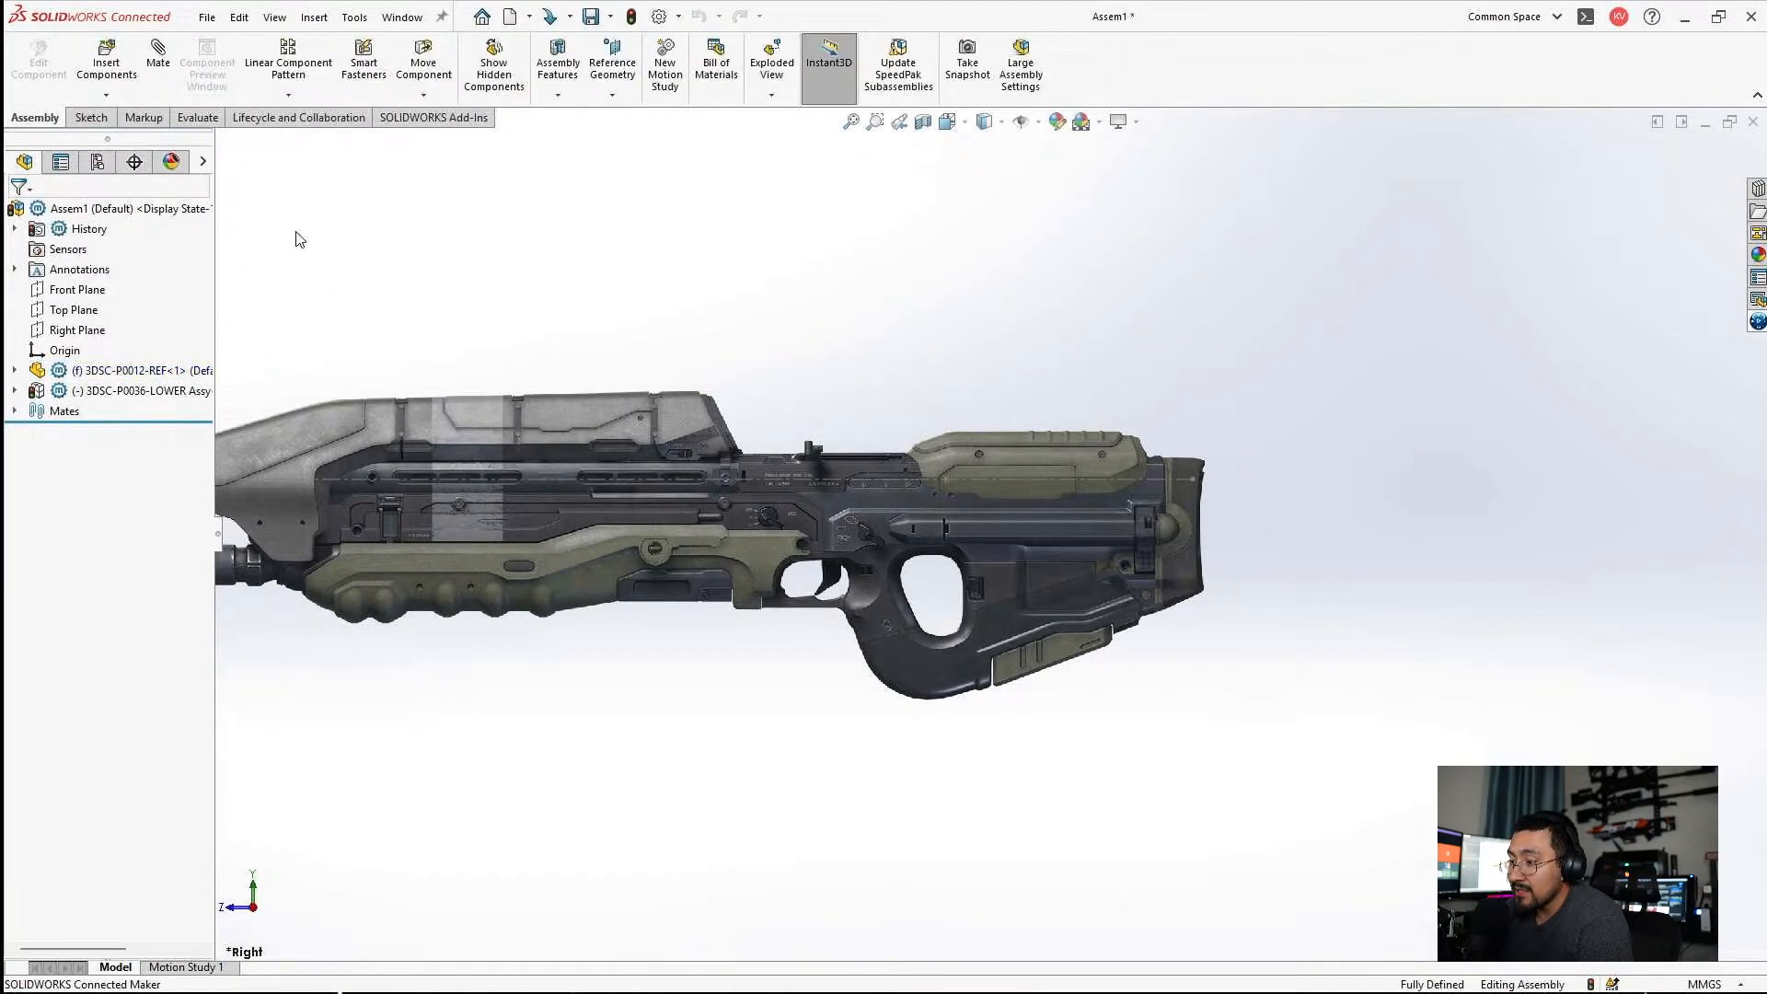
Open the 3DSC-P0012-REF part in its own window and return to the assembly.
{"action": "left_click", "coordinate": [160, 371]}
{"action": "left_click", "coordinate": [311, 314]}
{"action": "left_click", "coordinate": [511, 207]}
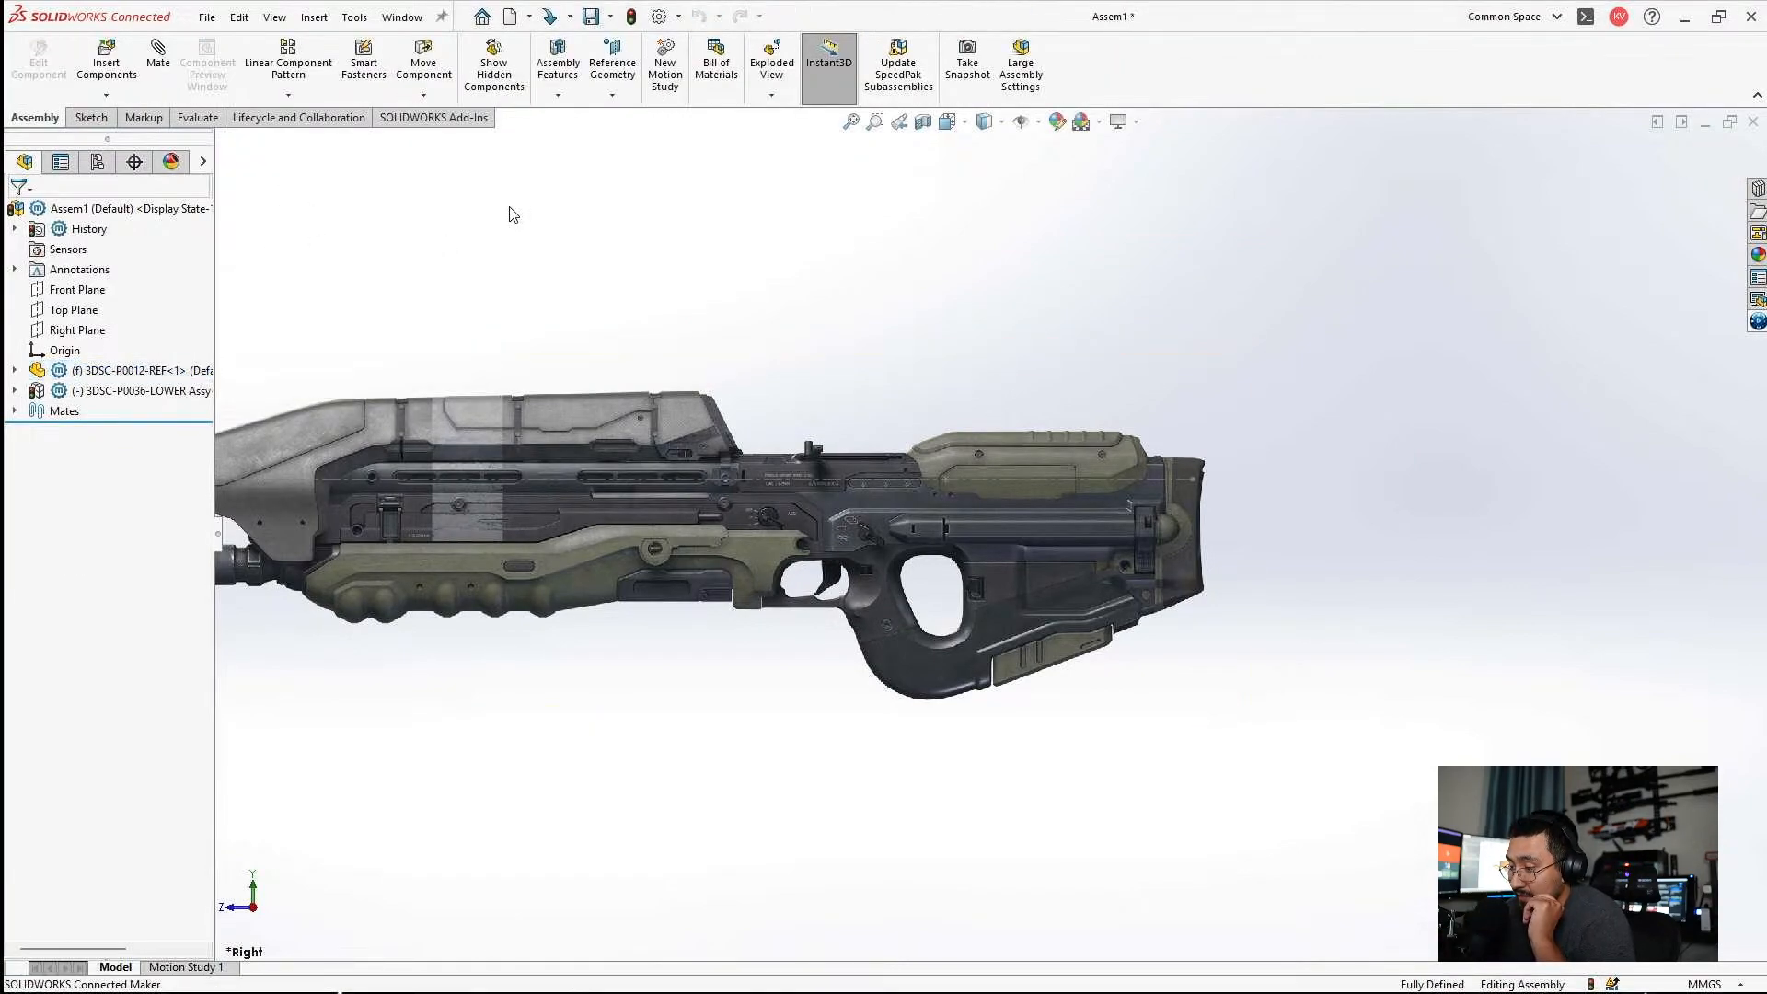
{"action": "left_click", "coordinate": [127, 370]}
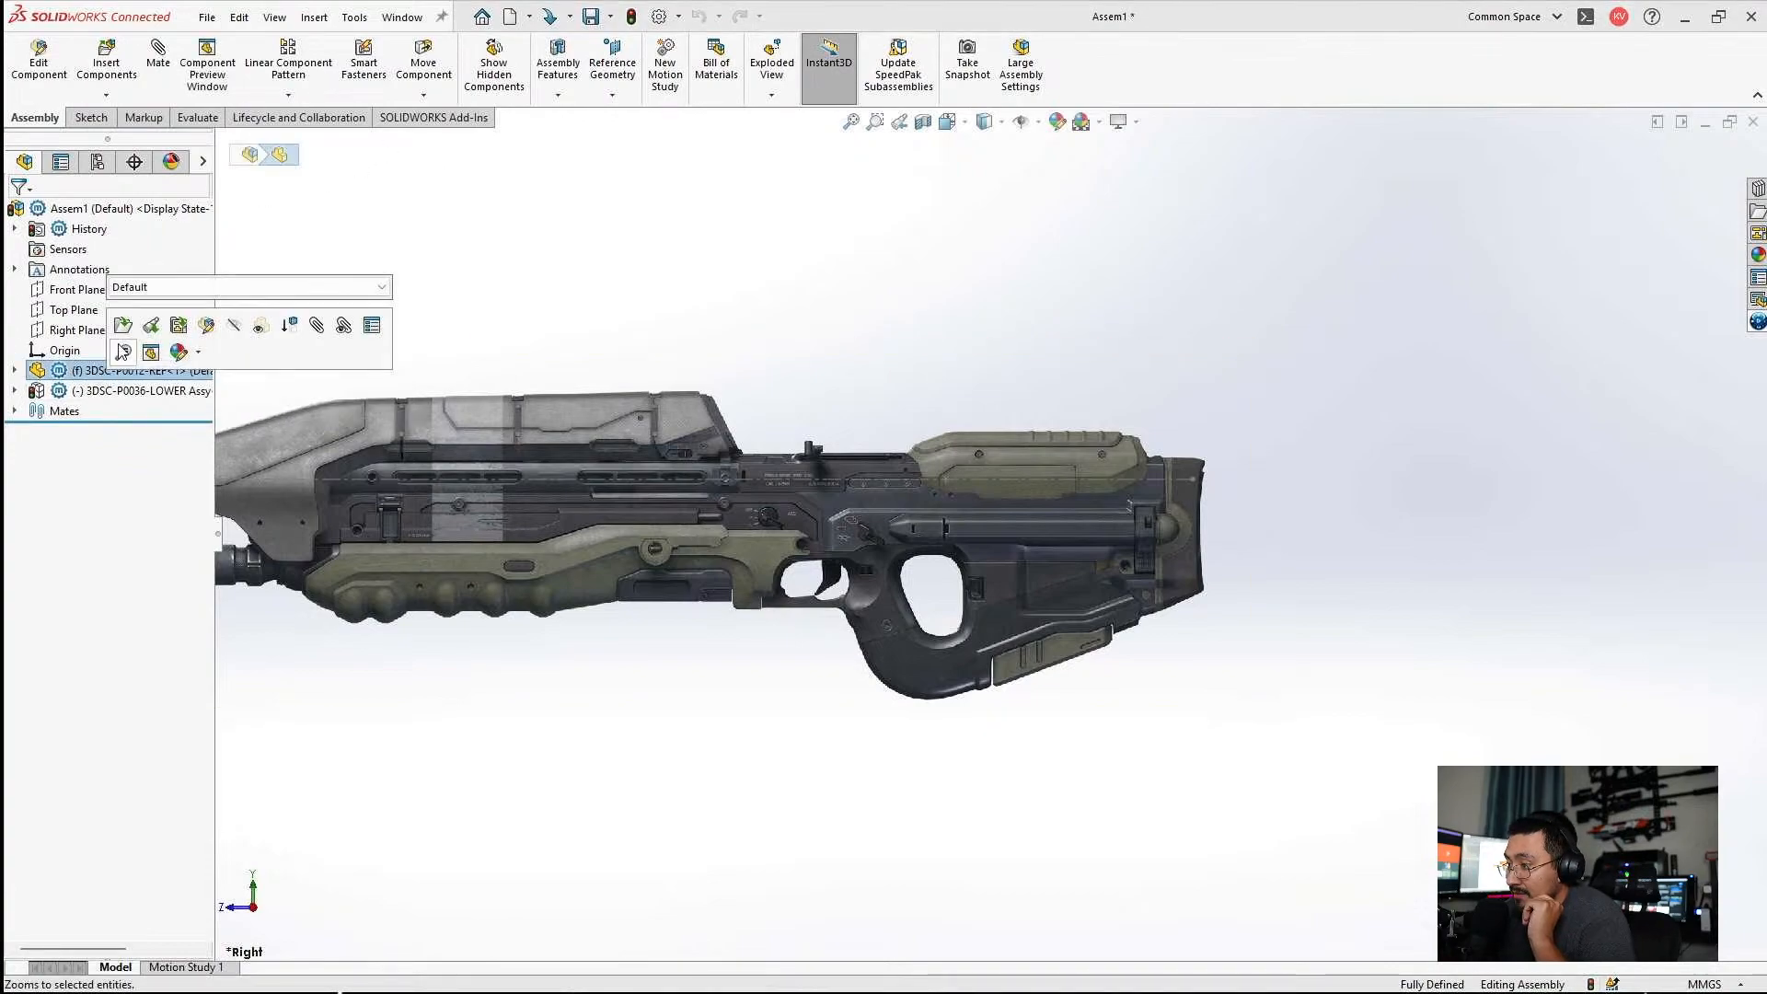
{"action": "left_click", "coordinate": [124, 352]}
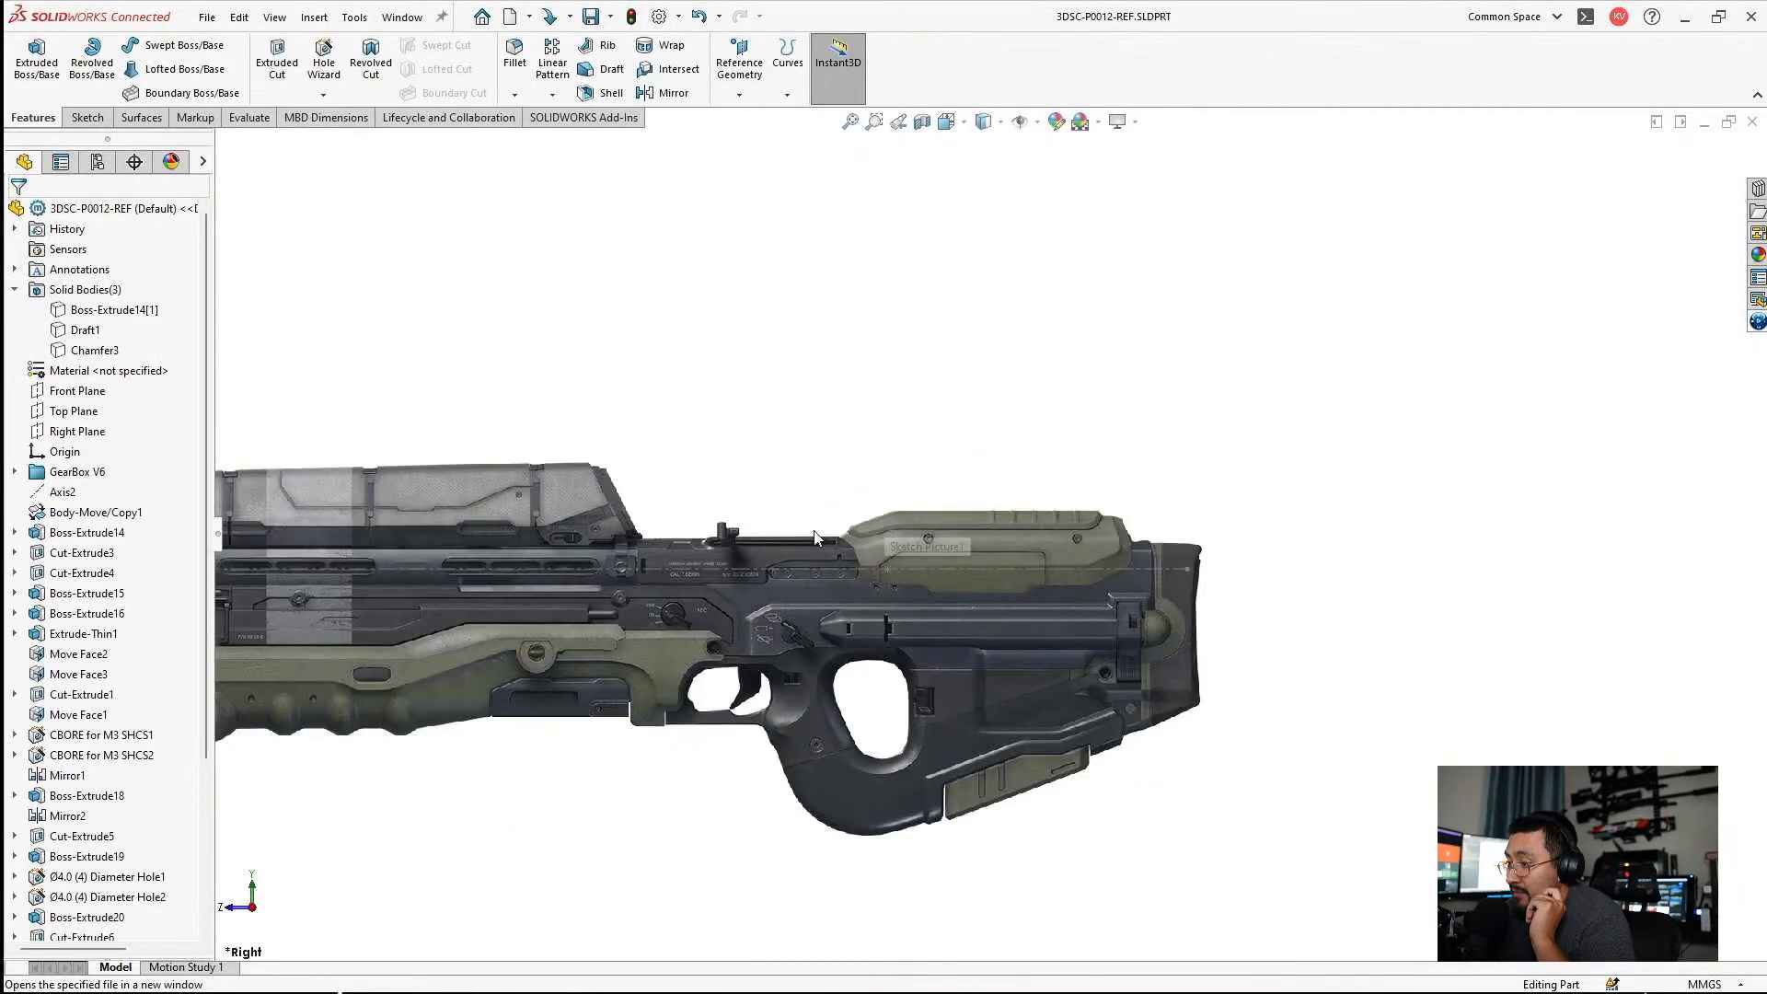
{"action": "left_click", "coordinate": [1727, 123]}
{"action": "left_click", "coordinate": [1714, 148]}
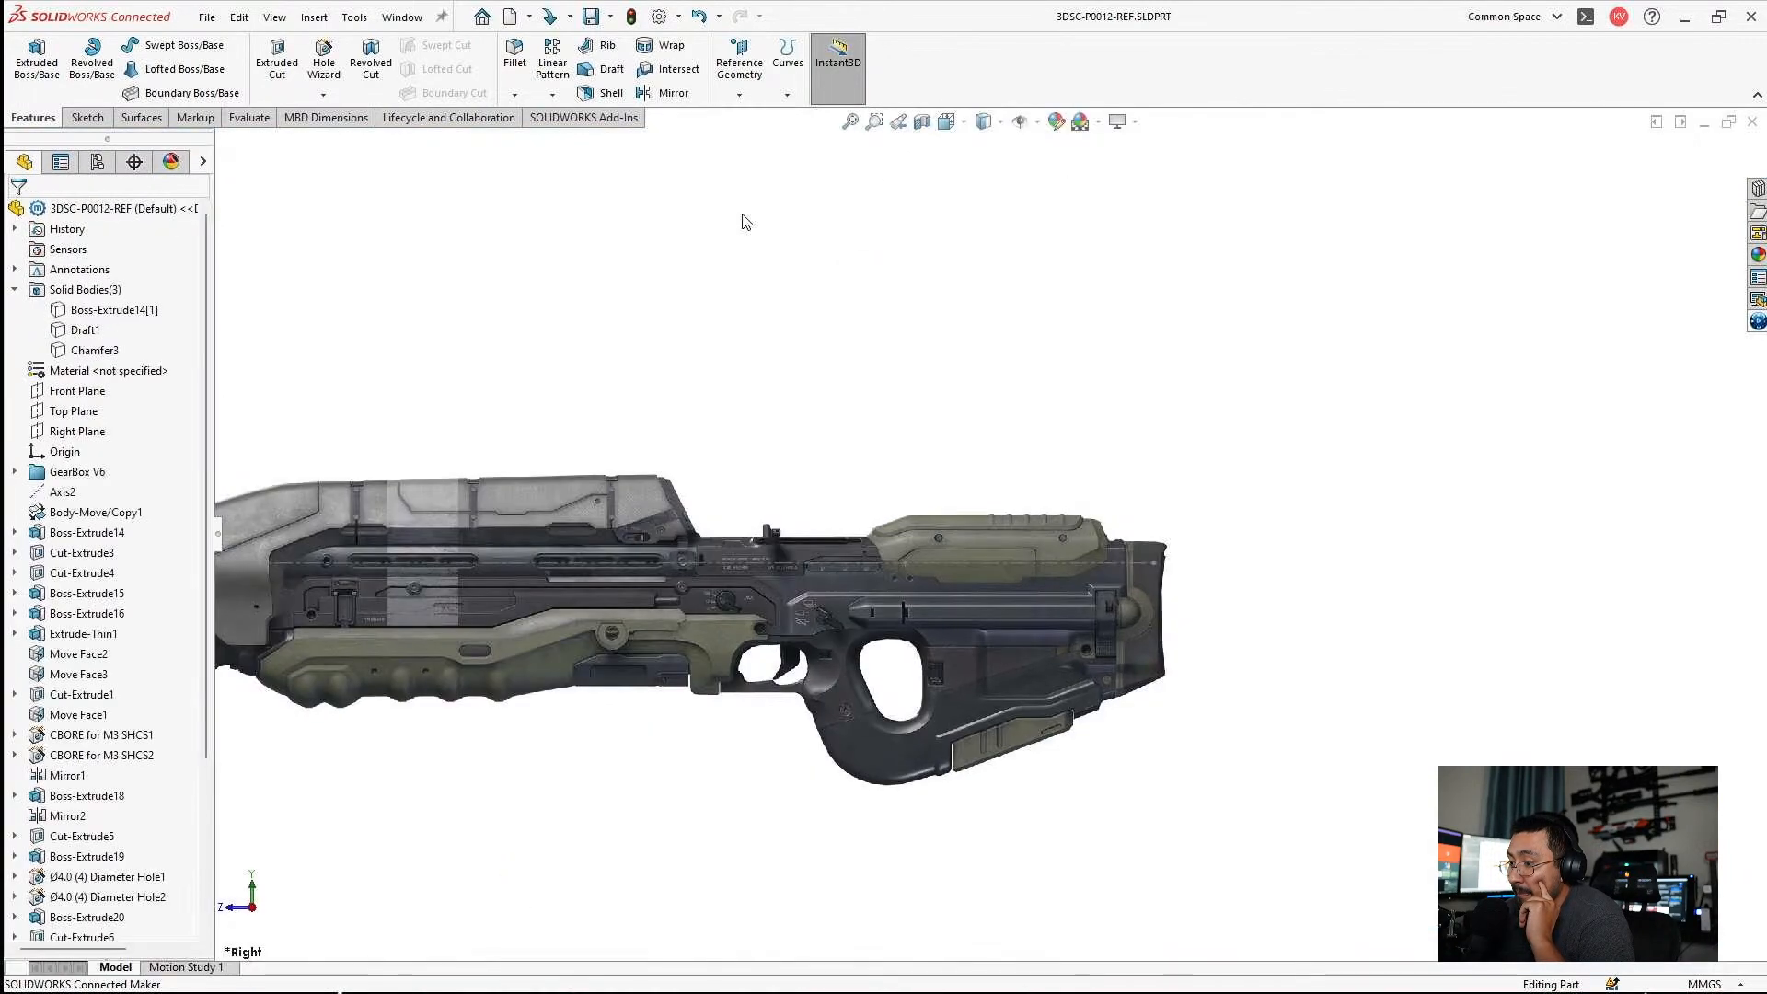
{"action": "left_click", "coordinate": [1749, 119]}
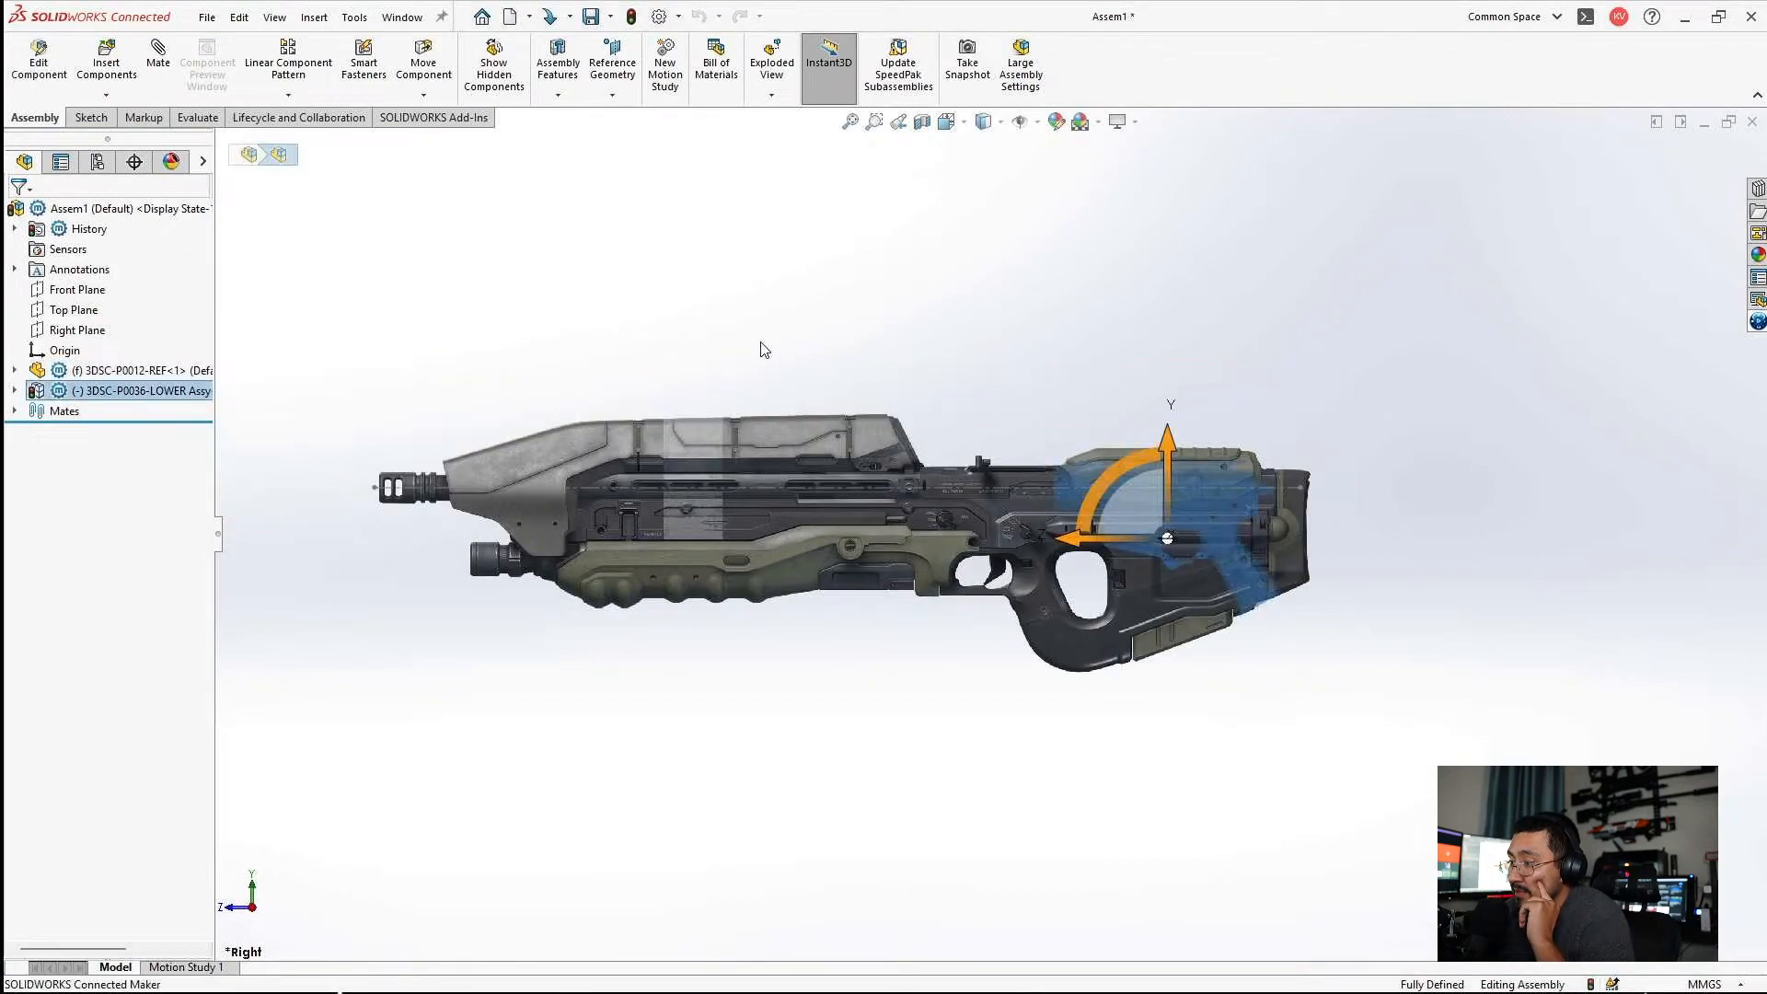
{"action": "scroll", "coordinate": [870, 545], "scroll_direction": "down", "scroll_amount": 2}
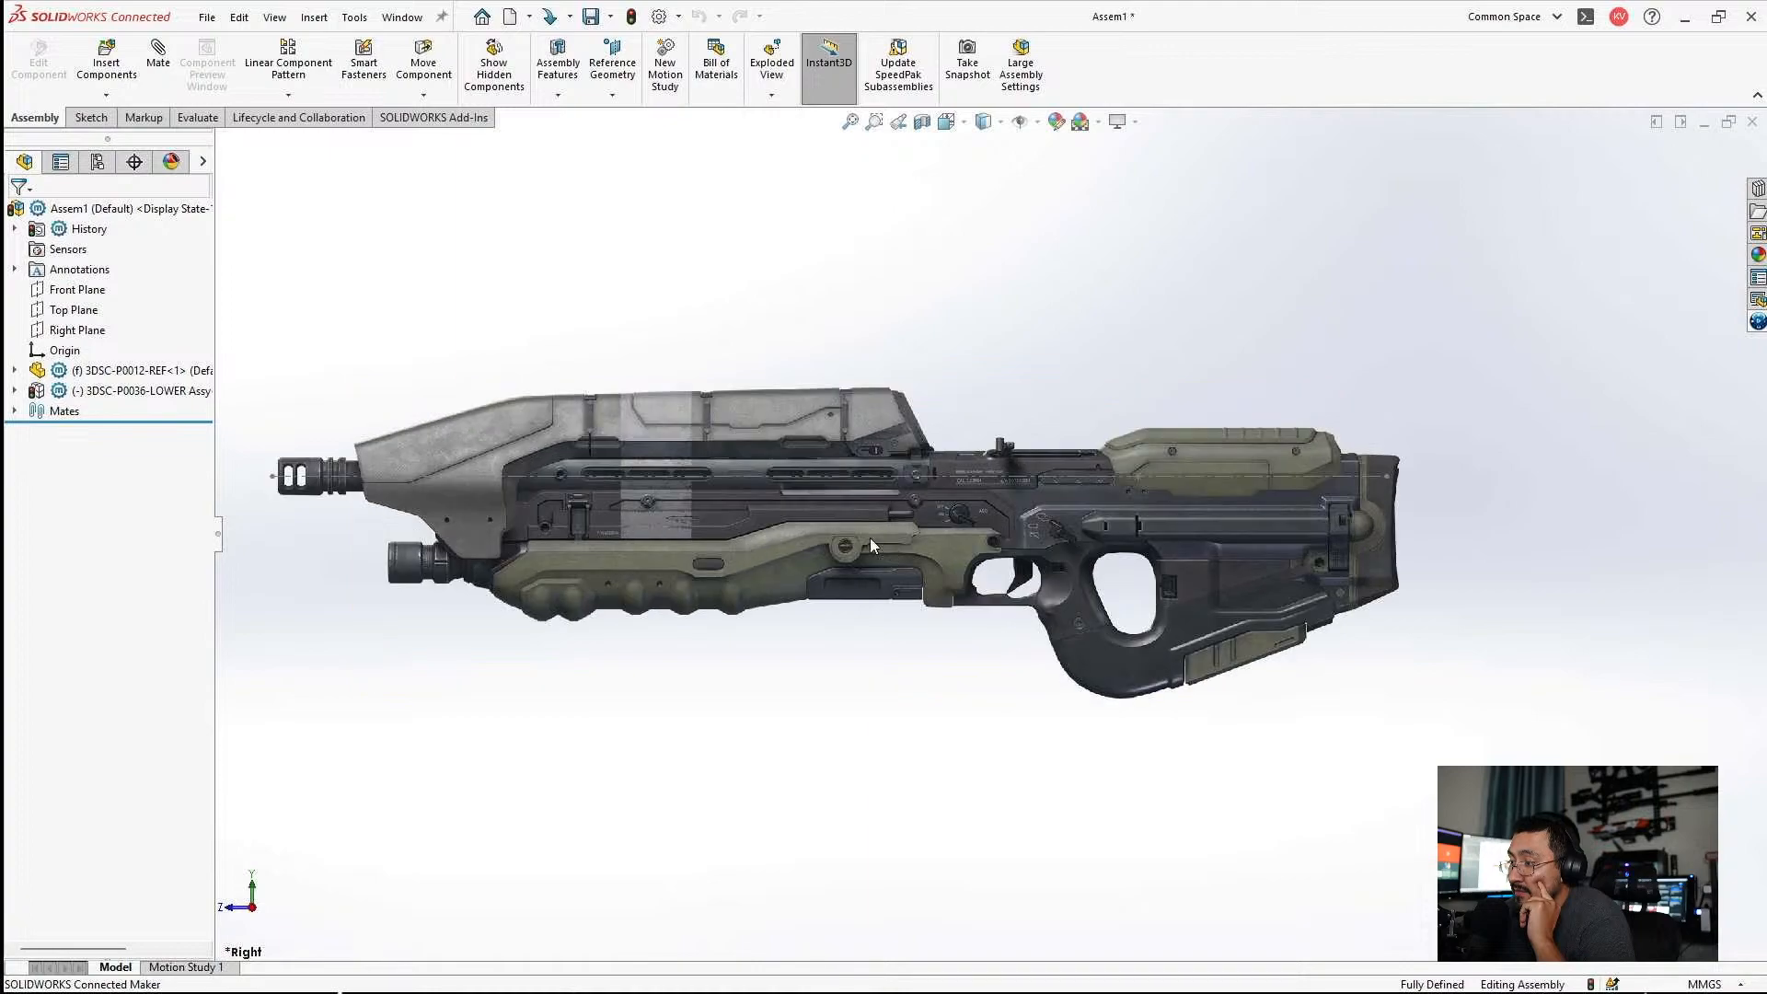
Open the Untitled (1) rifle reference image from the 3DSC-P0012 Airsoft MA5D project folder in File Explorer.
{"action": "mouse_move", "coordinate": [614, 968]}
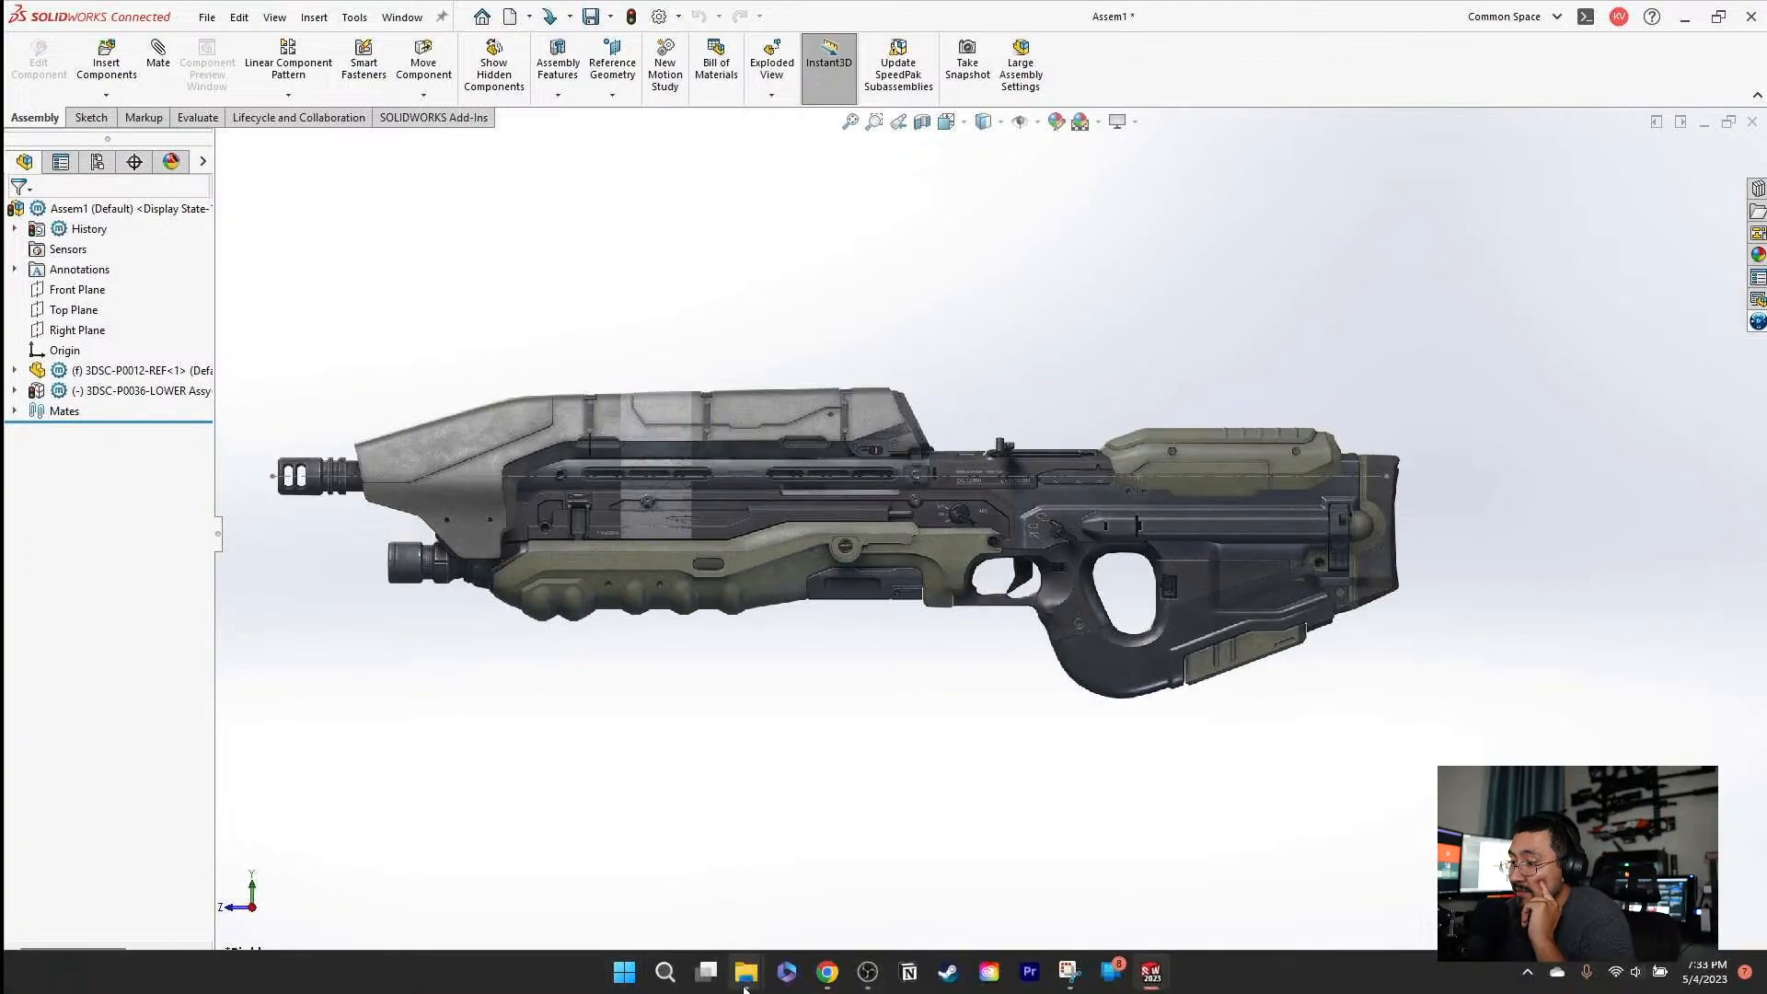
{"action": "mouse_move", "coordinate": [745, 987]}
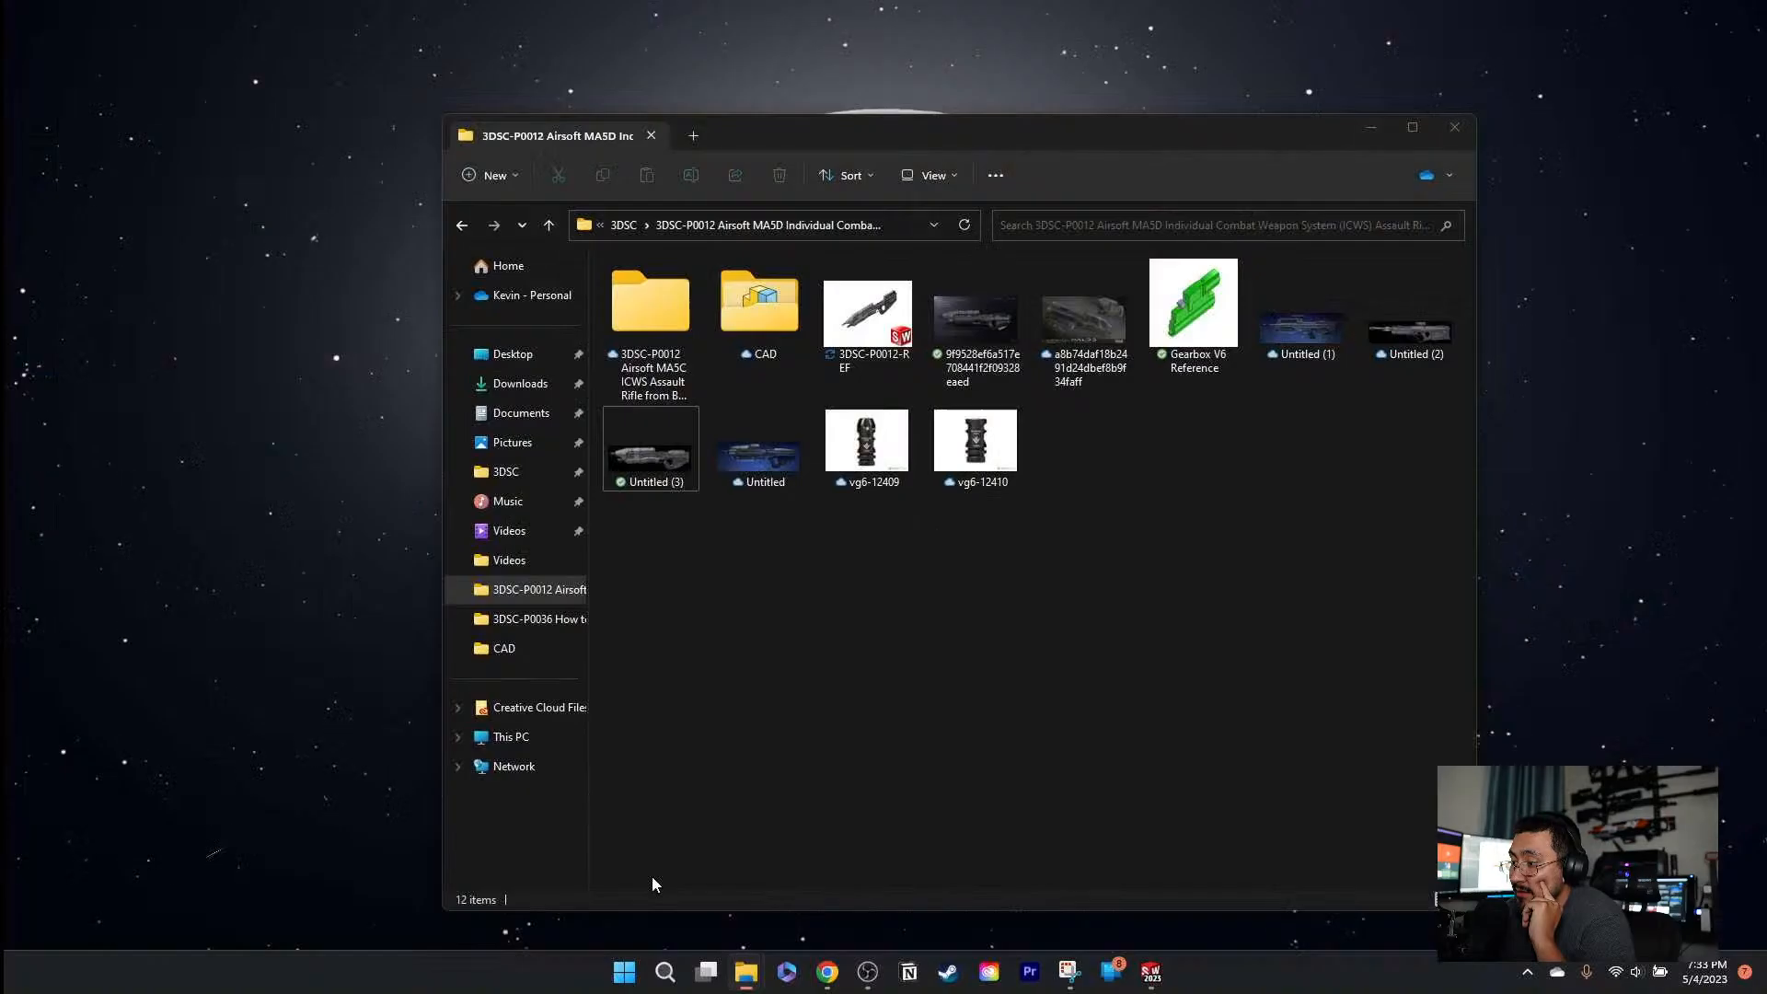
{"action": "left_click", "coordinate": [652, 875]}
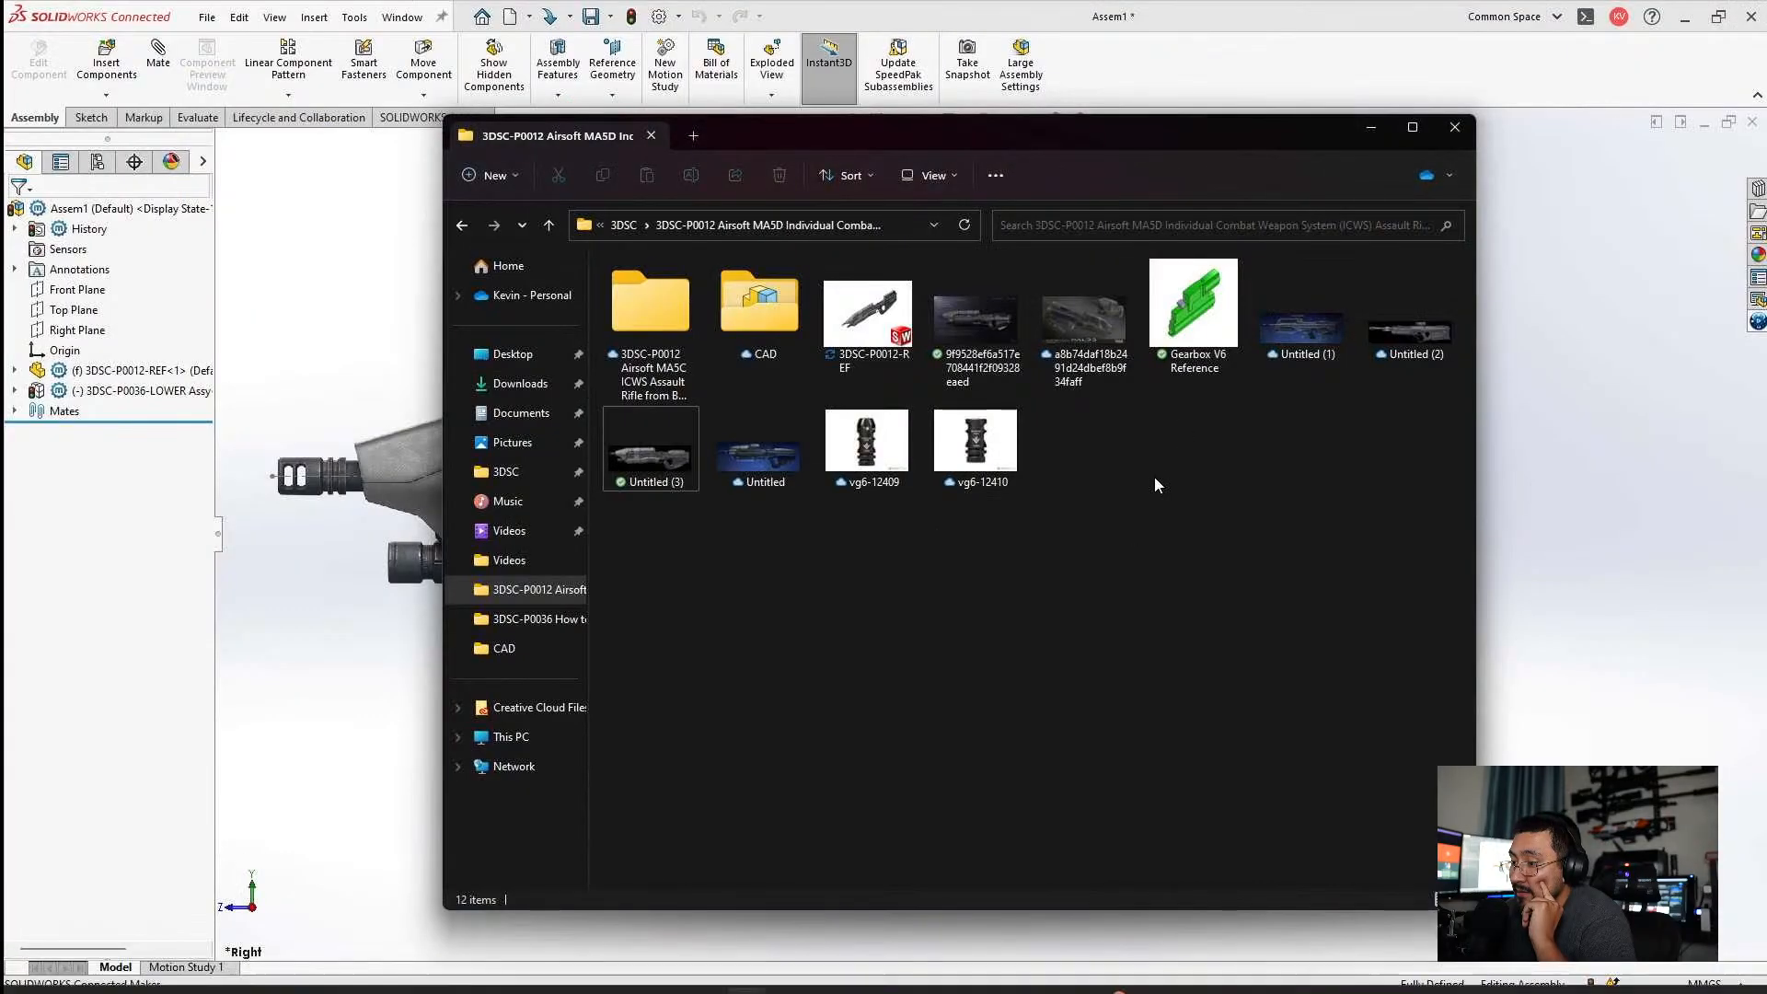
{"action": "double_click", "coordinate": [1297, 335]}
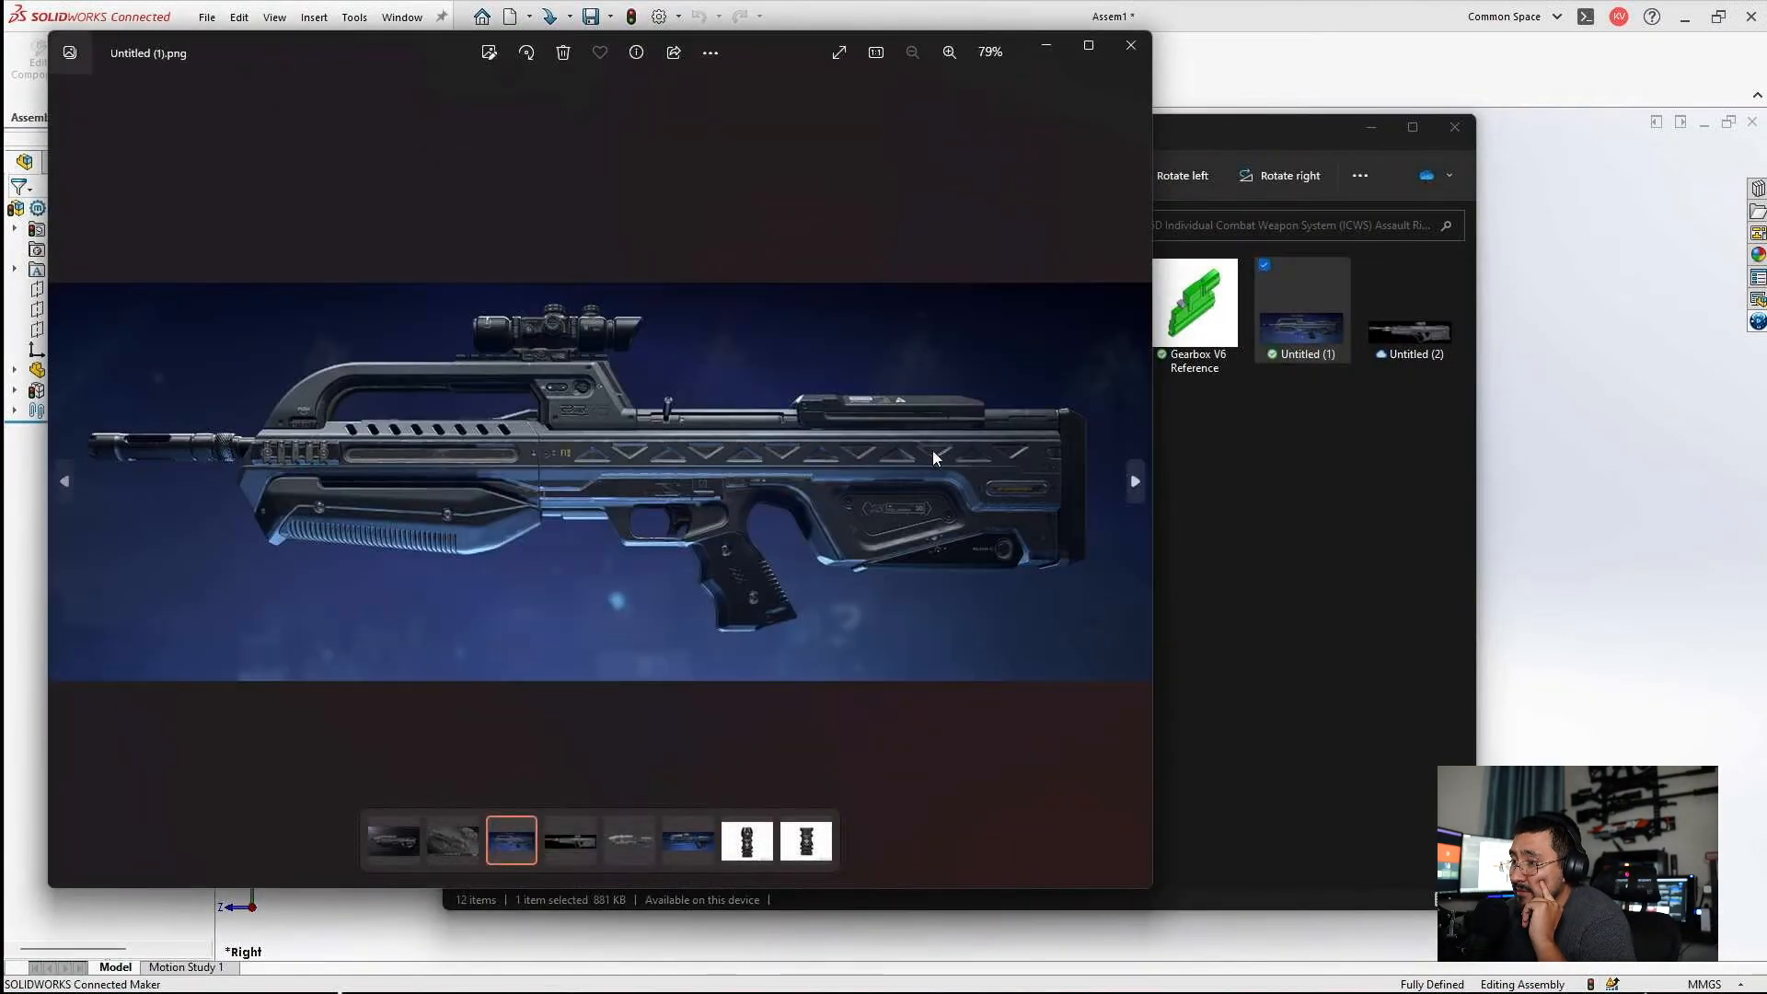
{"action": "left_click", "coordinate": [1044, 47]}
{"action": "left_click_drag", "start_coordinate": [1288, 129], "coordinate": [1185, 111]}
{"action": "double_click", "coordinate": [1228, 294]}
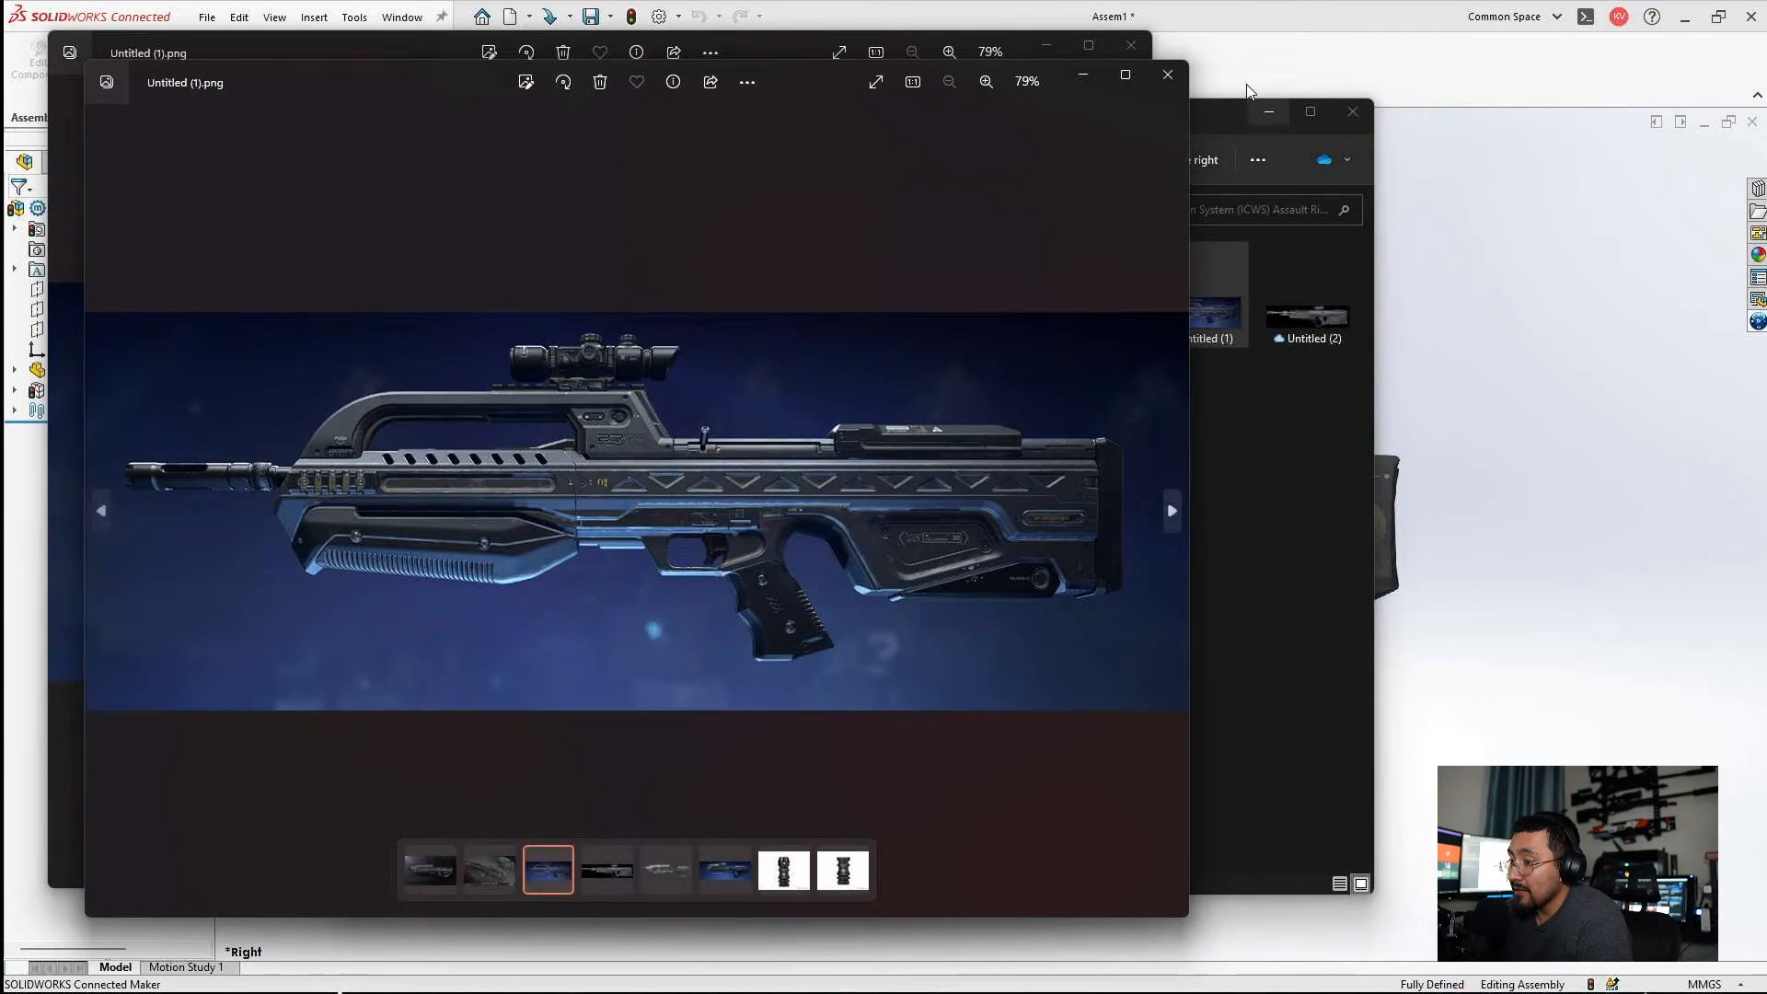
Examine the rifle's grip, trigger and stock layout in the reference image, and close the image.
{"action": "left_click", "coordinate": [1168, 74]}
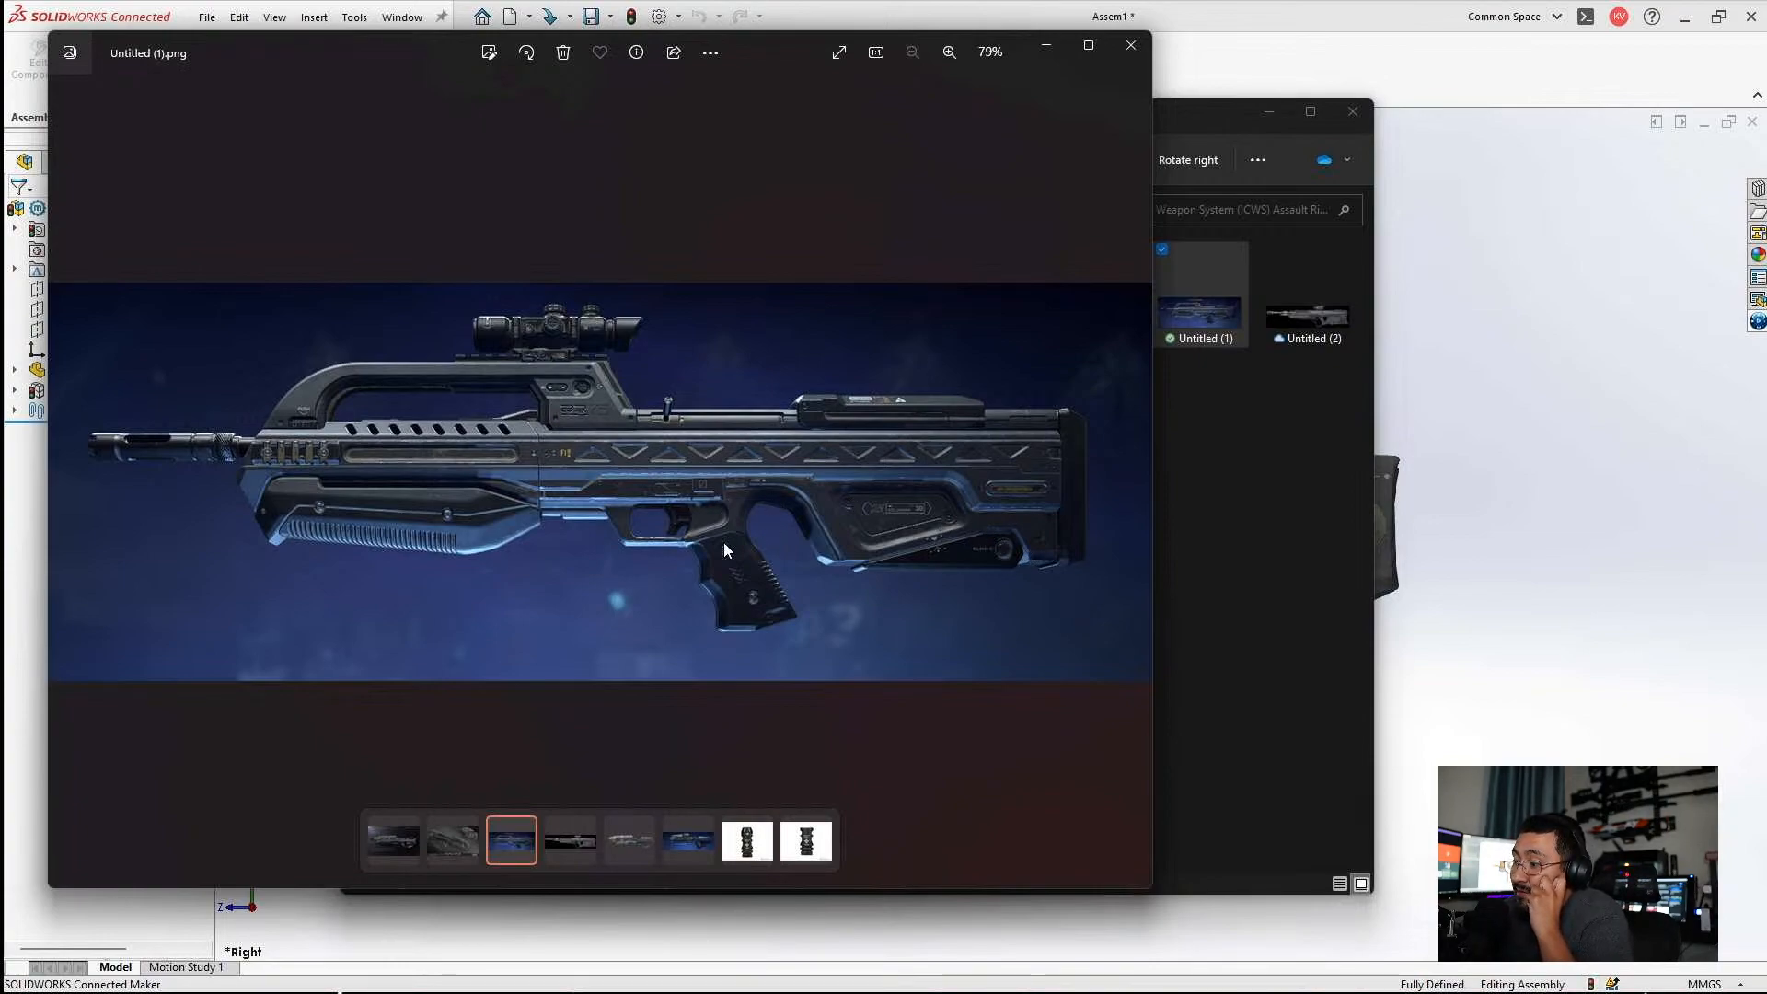
{"action": "left_click_drag", "start_coordinate": [803, 52], "coordinate": [1068, 46]}
{"action": "left_click", "coordinate": [1266, 113]}
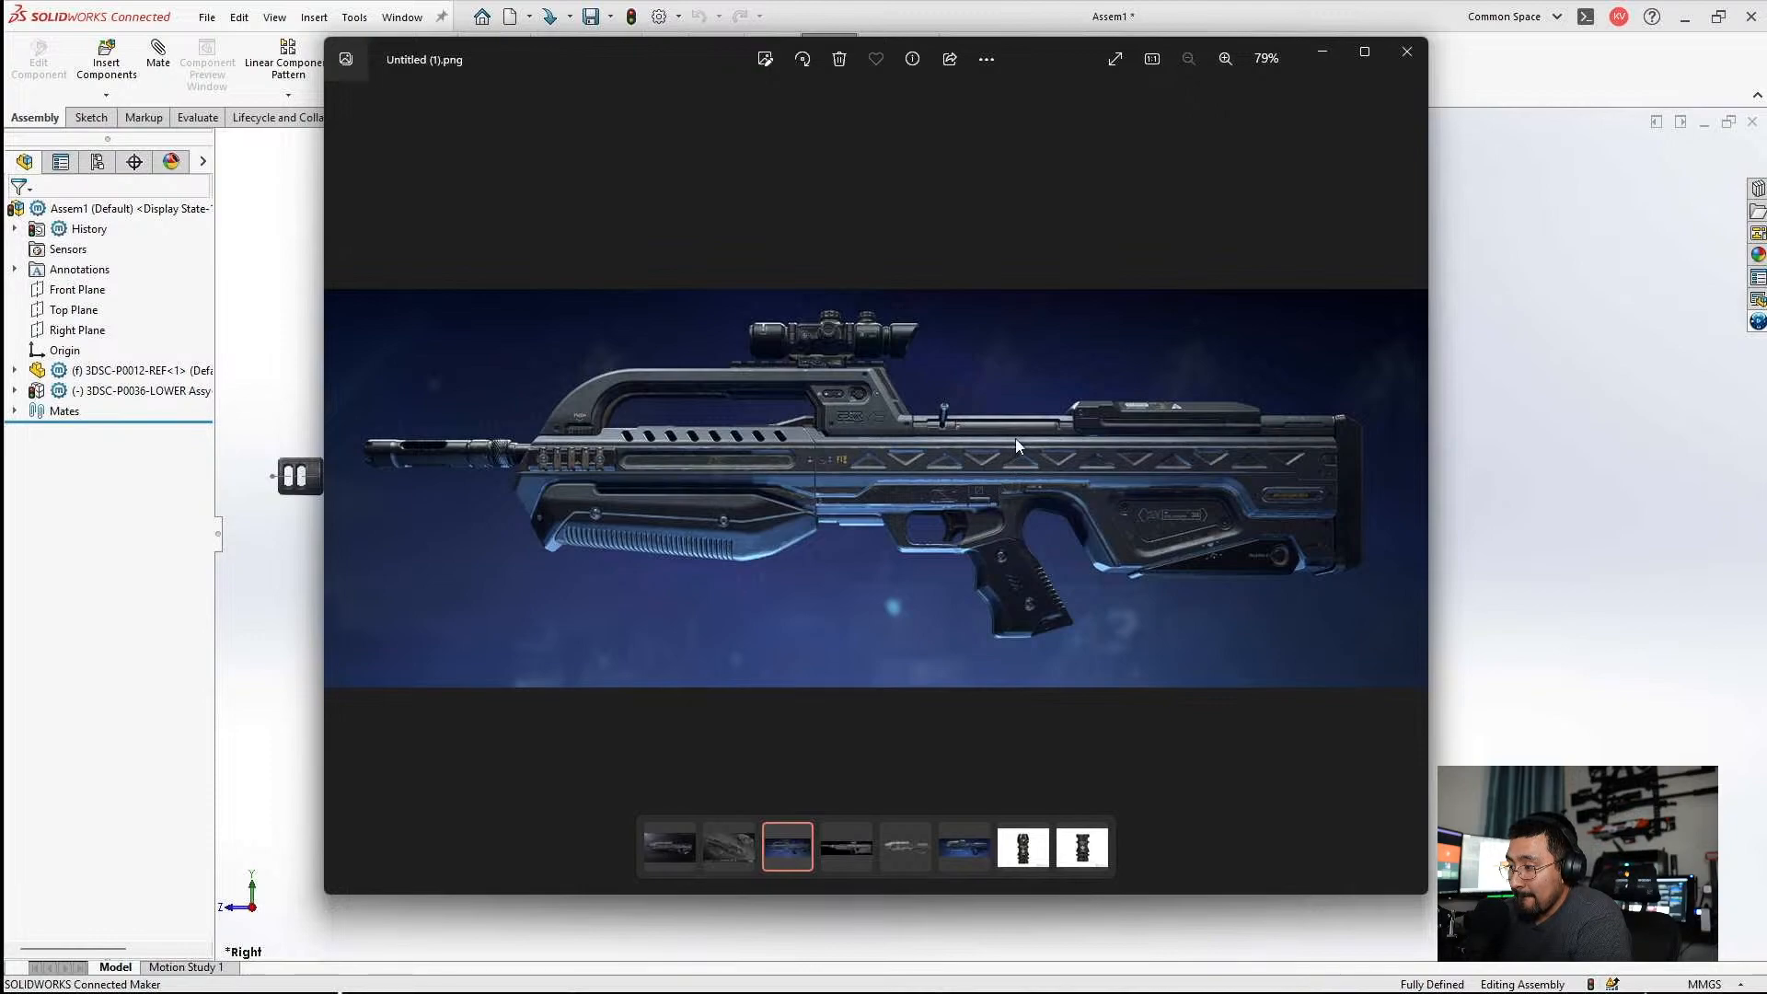
{"action": "left_click", "coordinate": [1408, 52]}
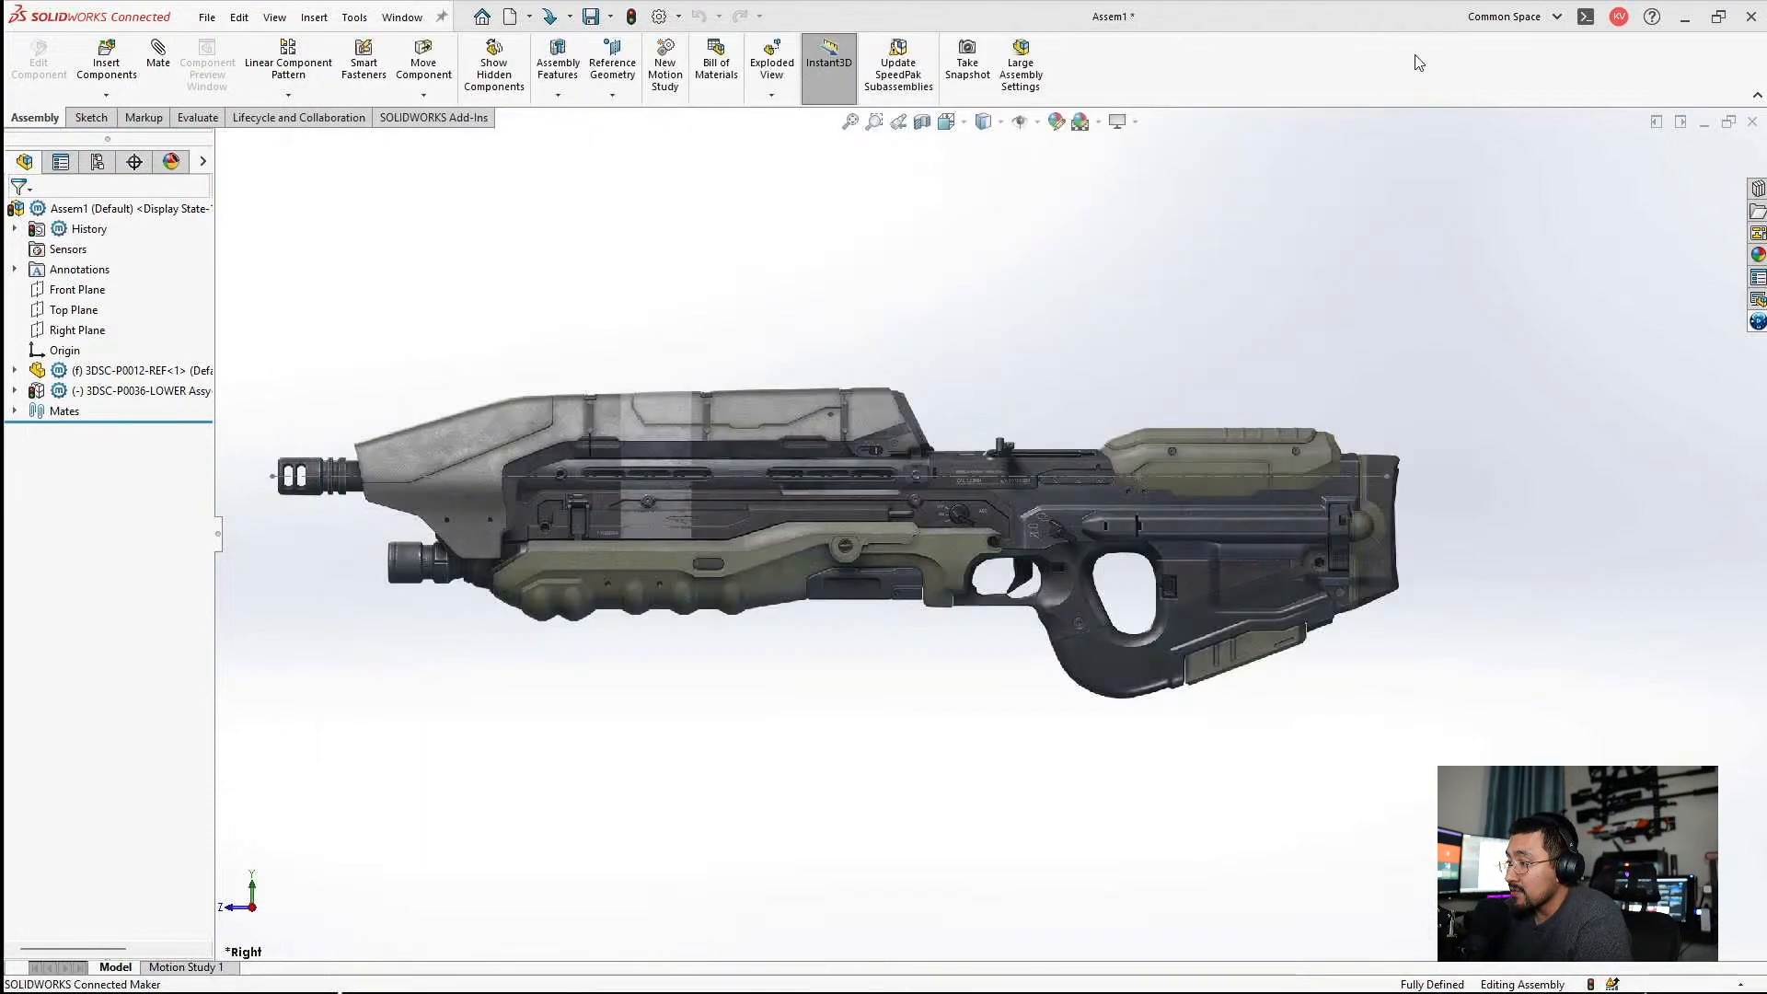
{"action": "left_click", "coordinate": [438, 484]}
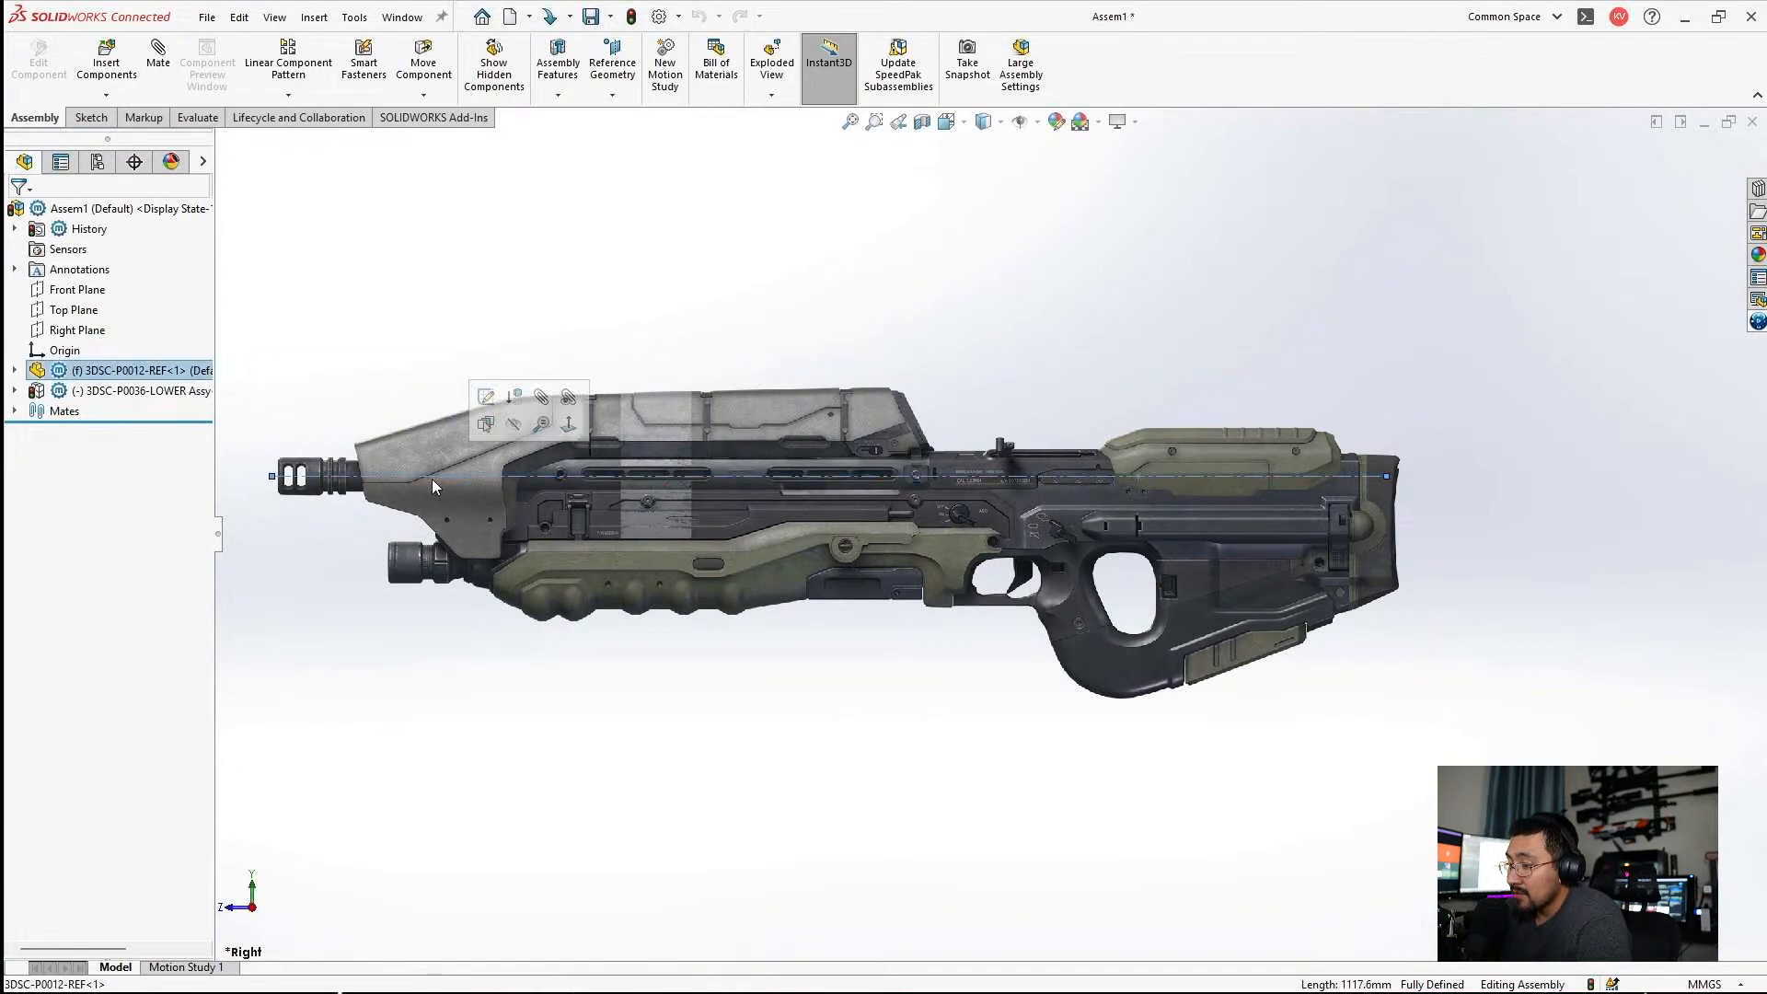
{"action": "left_click", "coordinate": [440, 302]}
{"action": "left_click", "coordinate": [395, 477]}
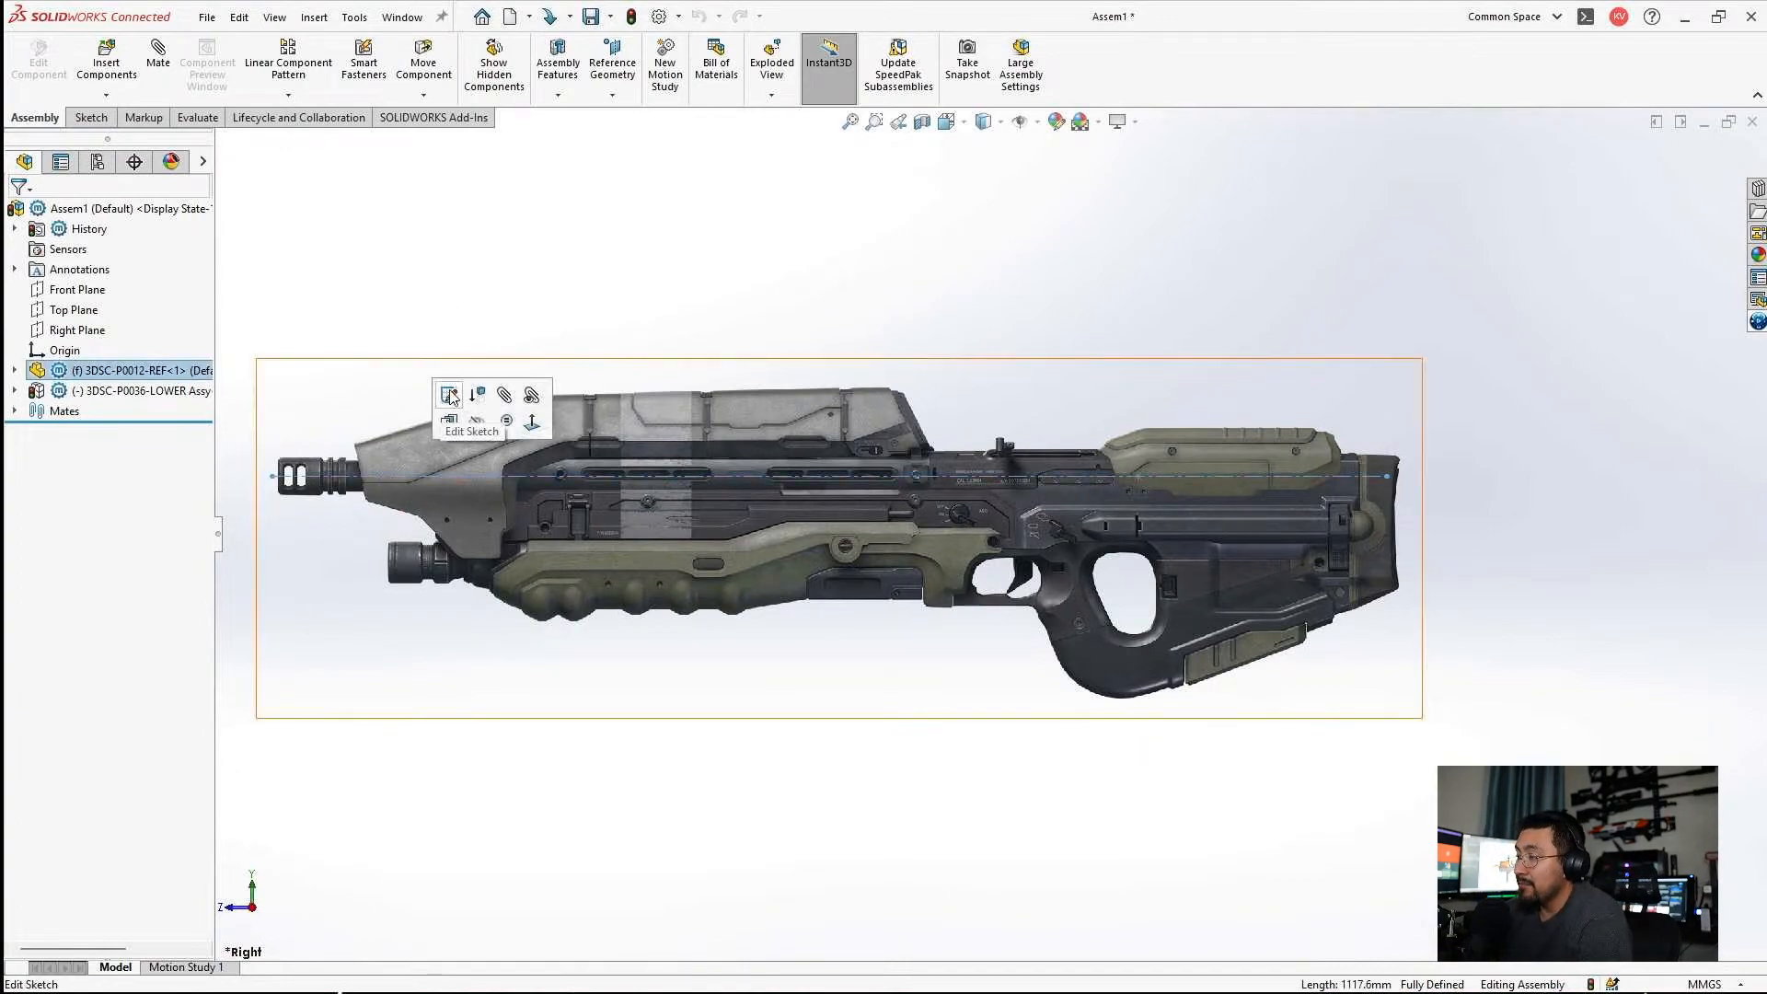
{"action": "left_click", "coordinate": [454, 393]}
{"action": "left_click", "coordinate": [978, 526]}
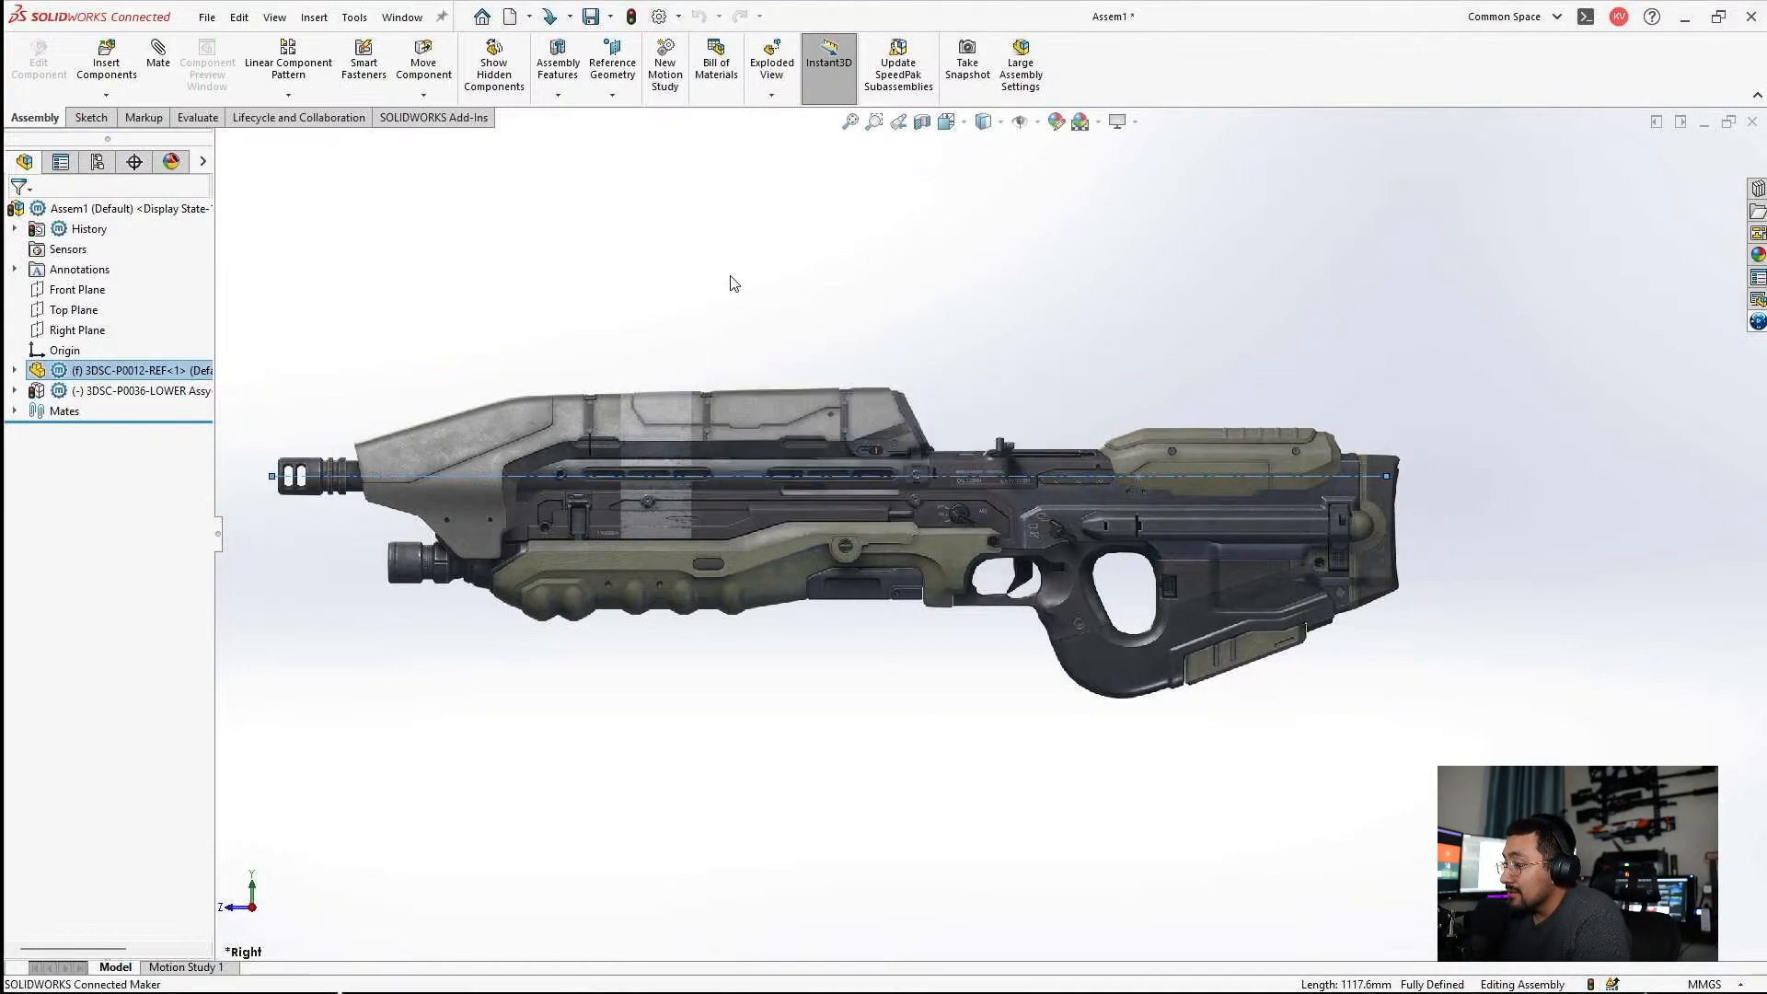
Open the 3DSC-P0012-REF part from the assembly and edit the sketch that holds the rifle picture.
{"action": "left_click", "coordinate": [128, 370]}
{"action": "left_click", "coordinate": [138, 314]}
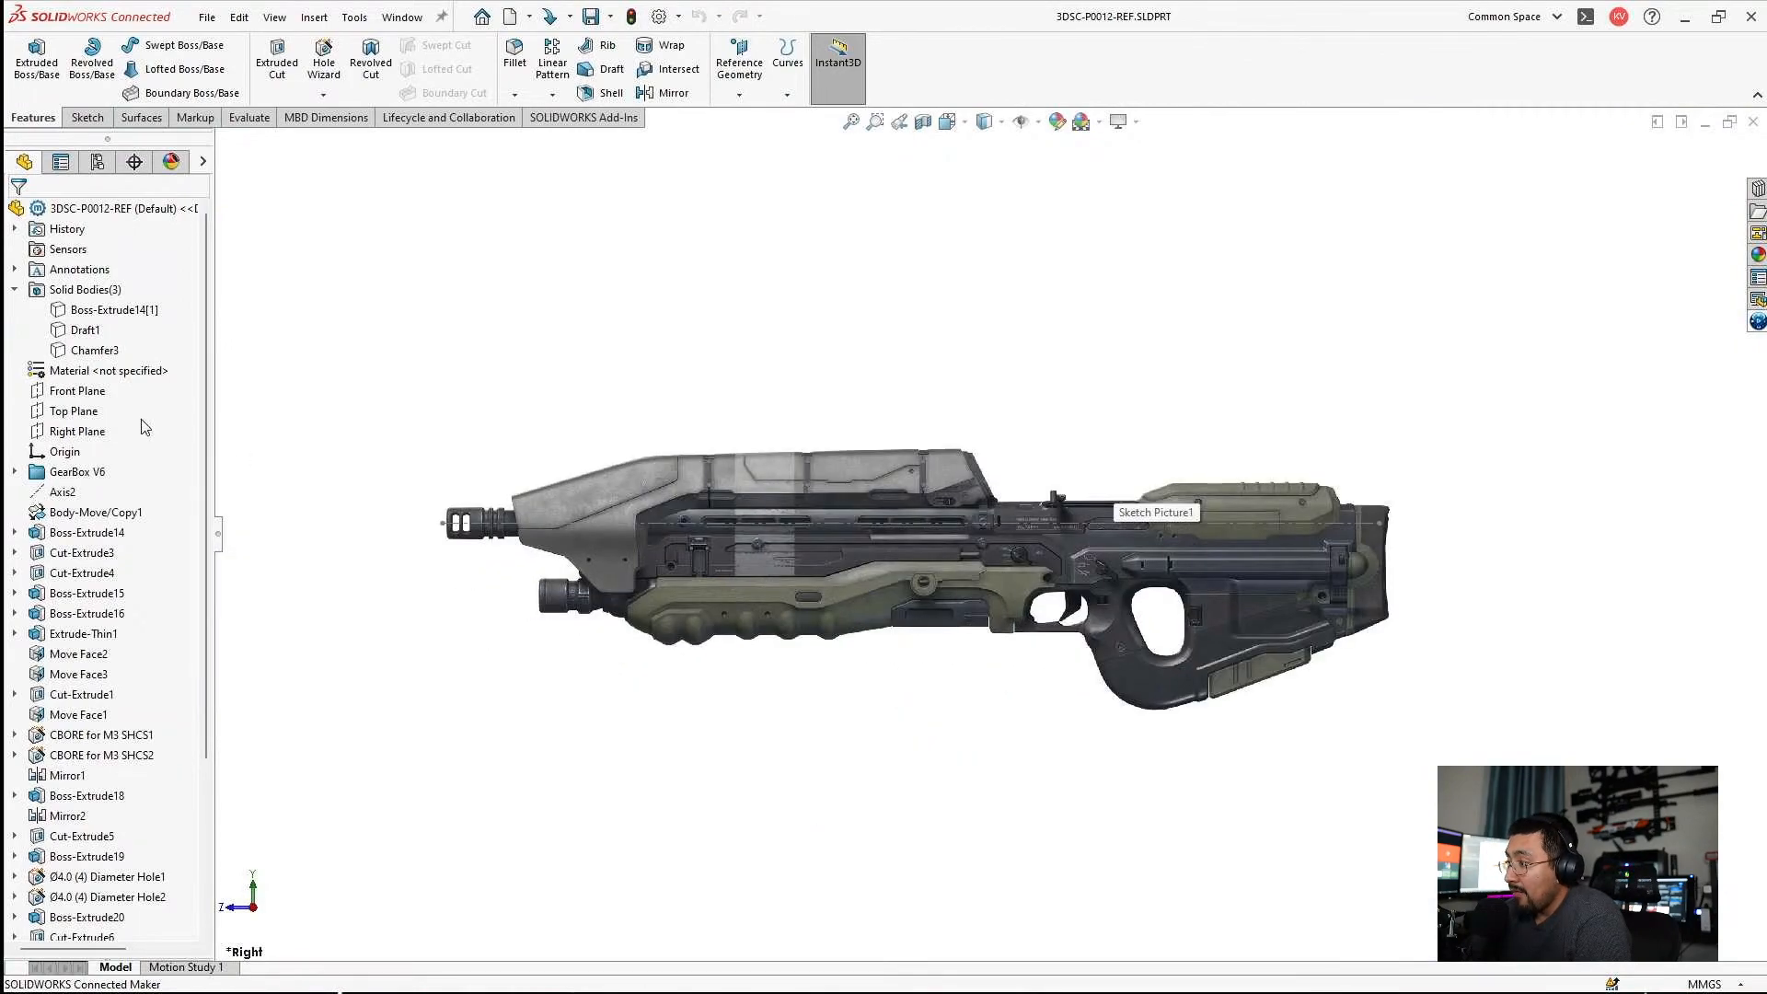
{"action": "left_click", "coordinate": [996, 529]}
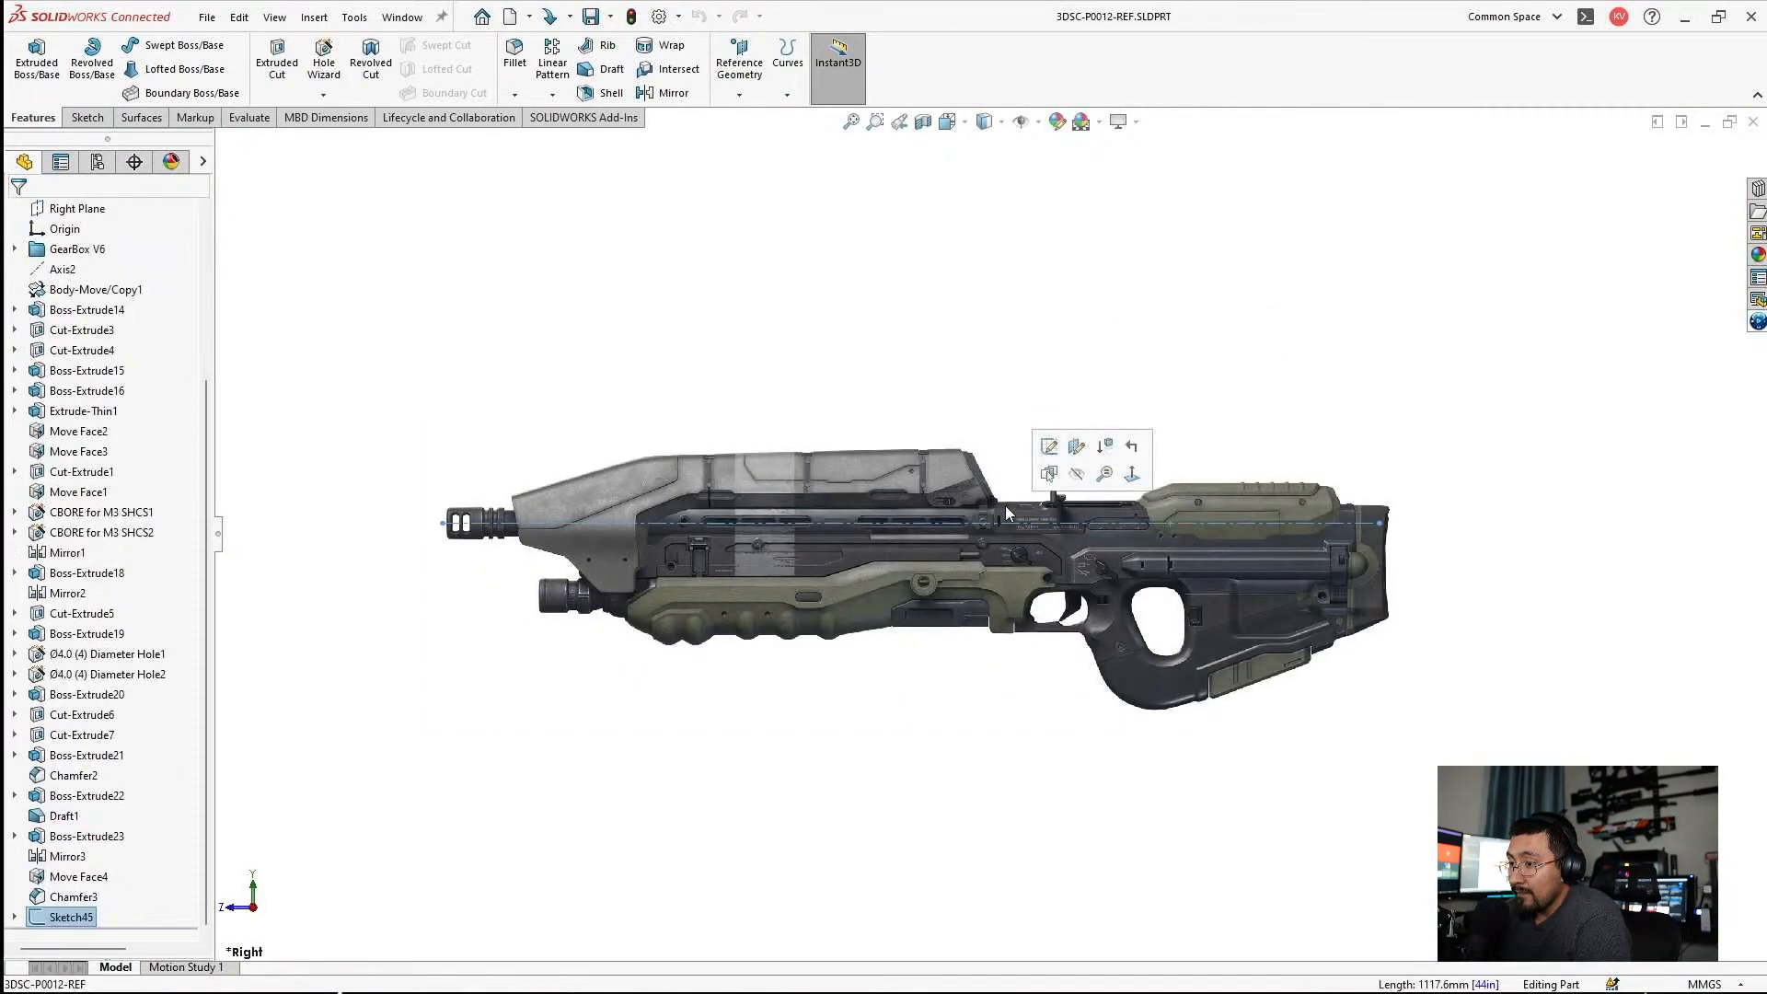
{"action": "left_click", "coordinate": [1050, 462]}
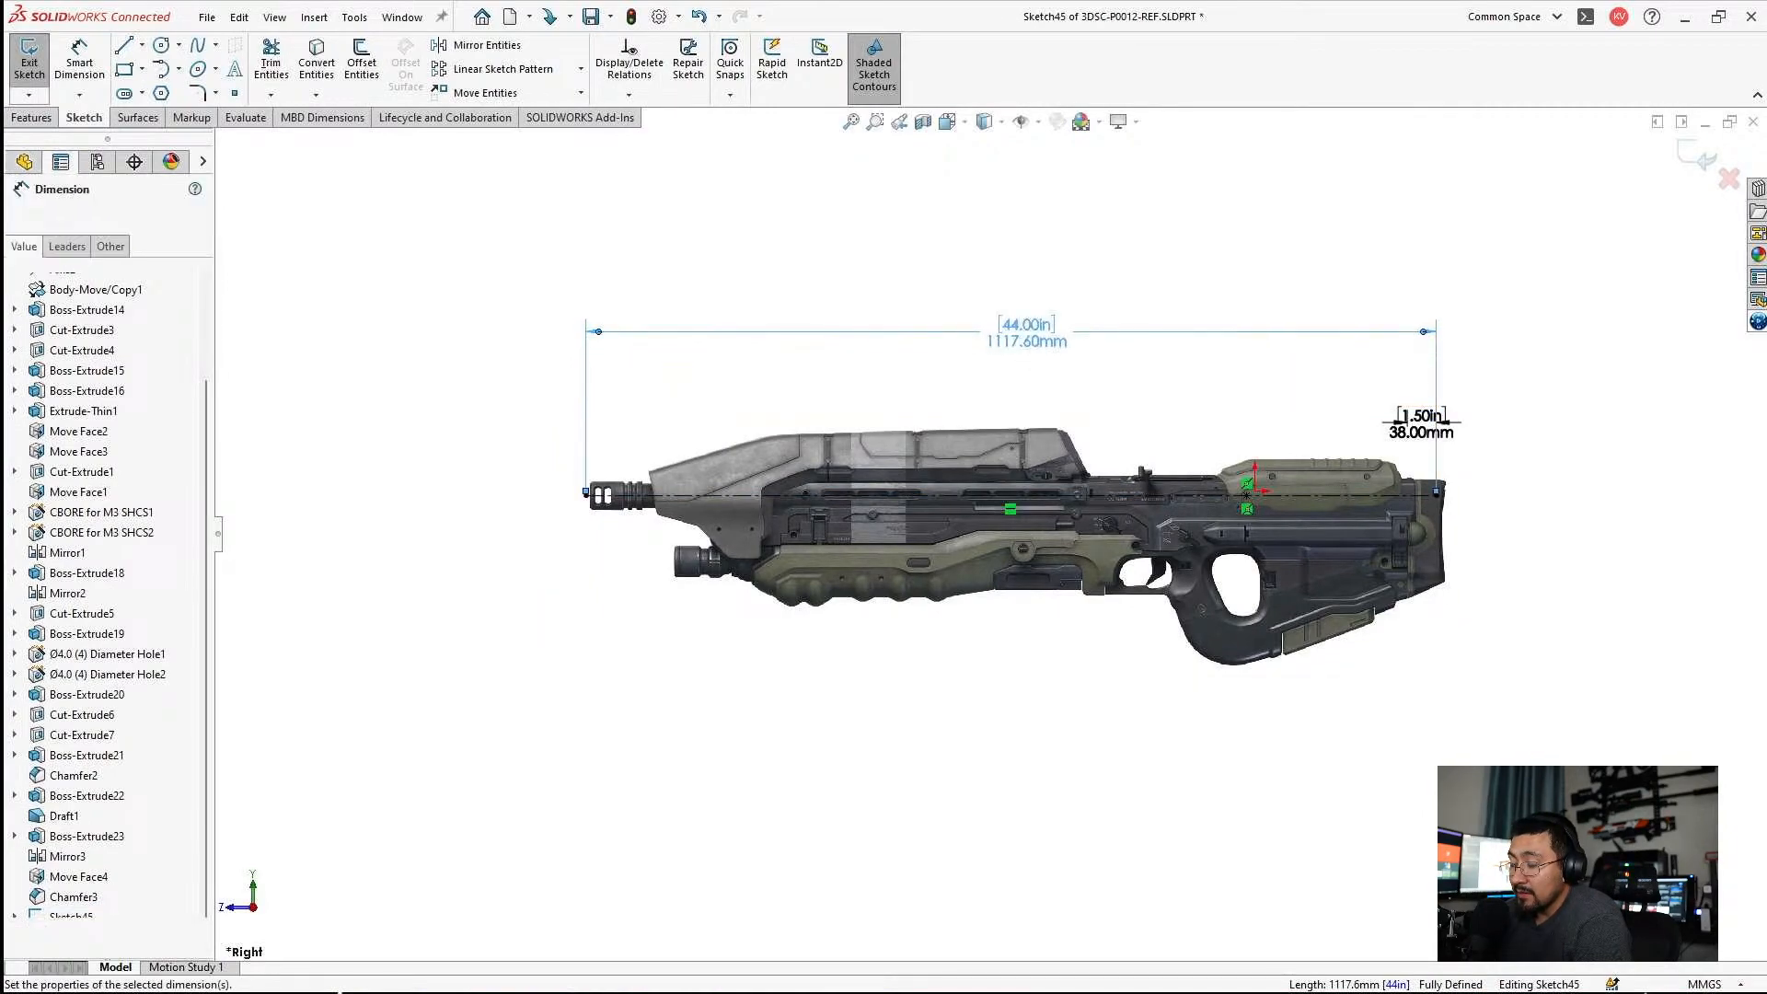
Move the 38 mm dimension text clear behind the rifle's rear end and exit the sketch.
{"action": "left_click", "coordinate": [1425, 375]}
{"action": "left_click_drag", "start_coordinate": [1415, 417], "coordinate": [1497, 401]}
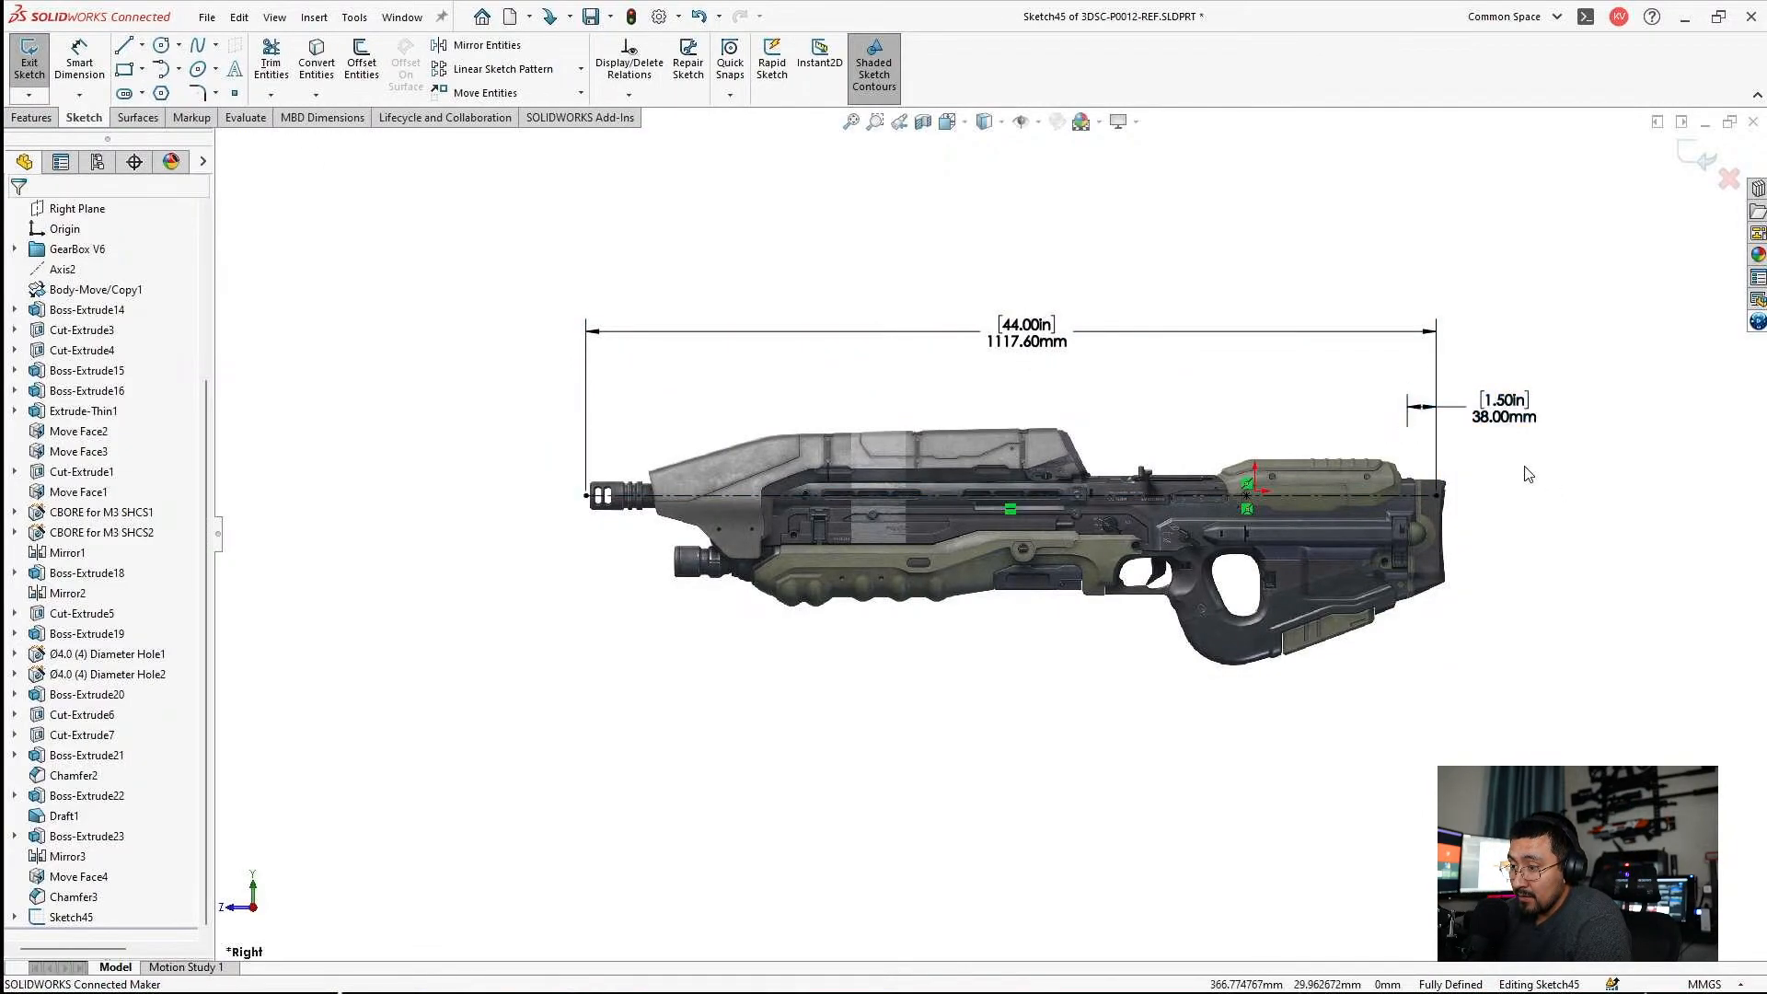
{"action": "scroll", "coordinate": [1371, 440], "scroll_direction": "down", "scroll_amount": 5}
{"action": "scroll", "coordinate": [1225, 483], "scroll_direction": "up", "scroll_amount": 6}
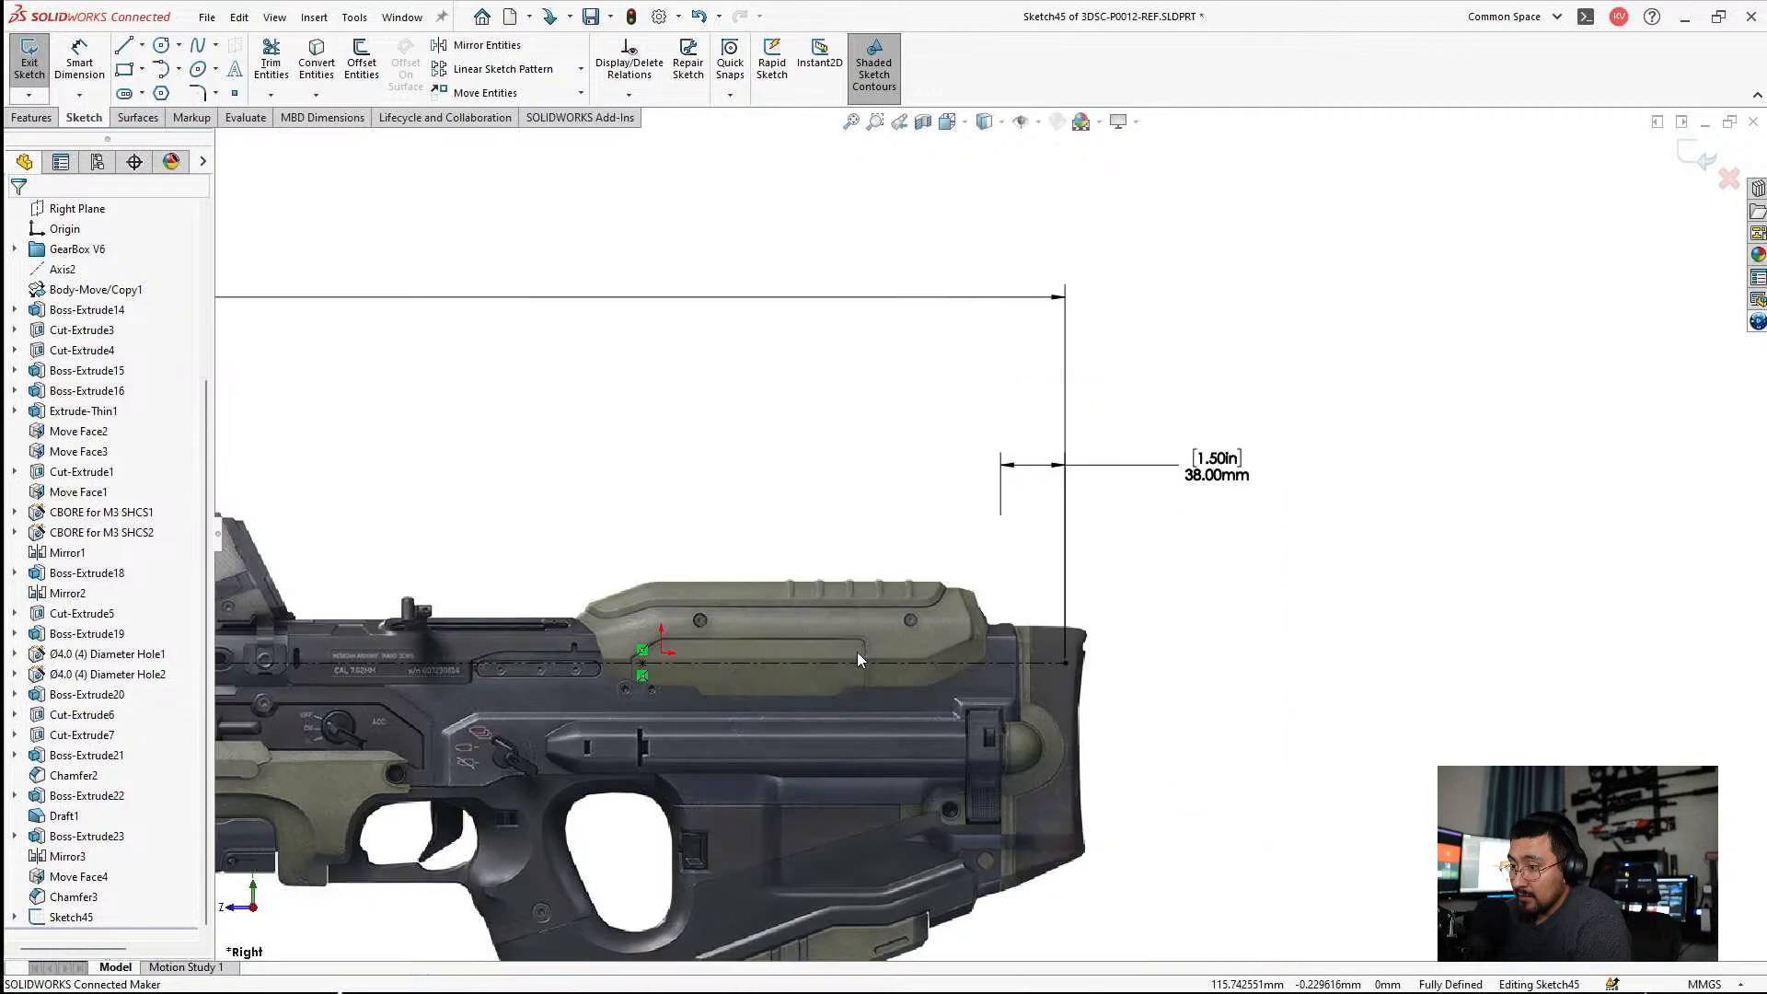
{"action": "scroll", "coordinate": [1122, 589], "scroll_direction": "down", "scroll_amount": 2}
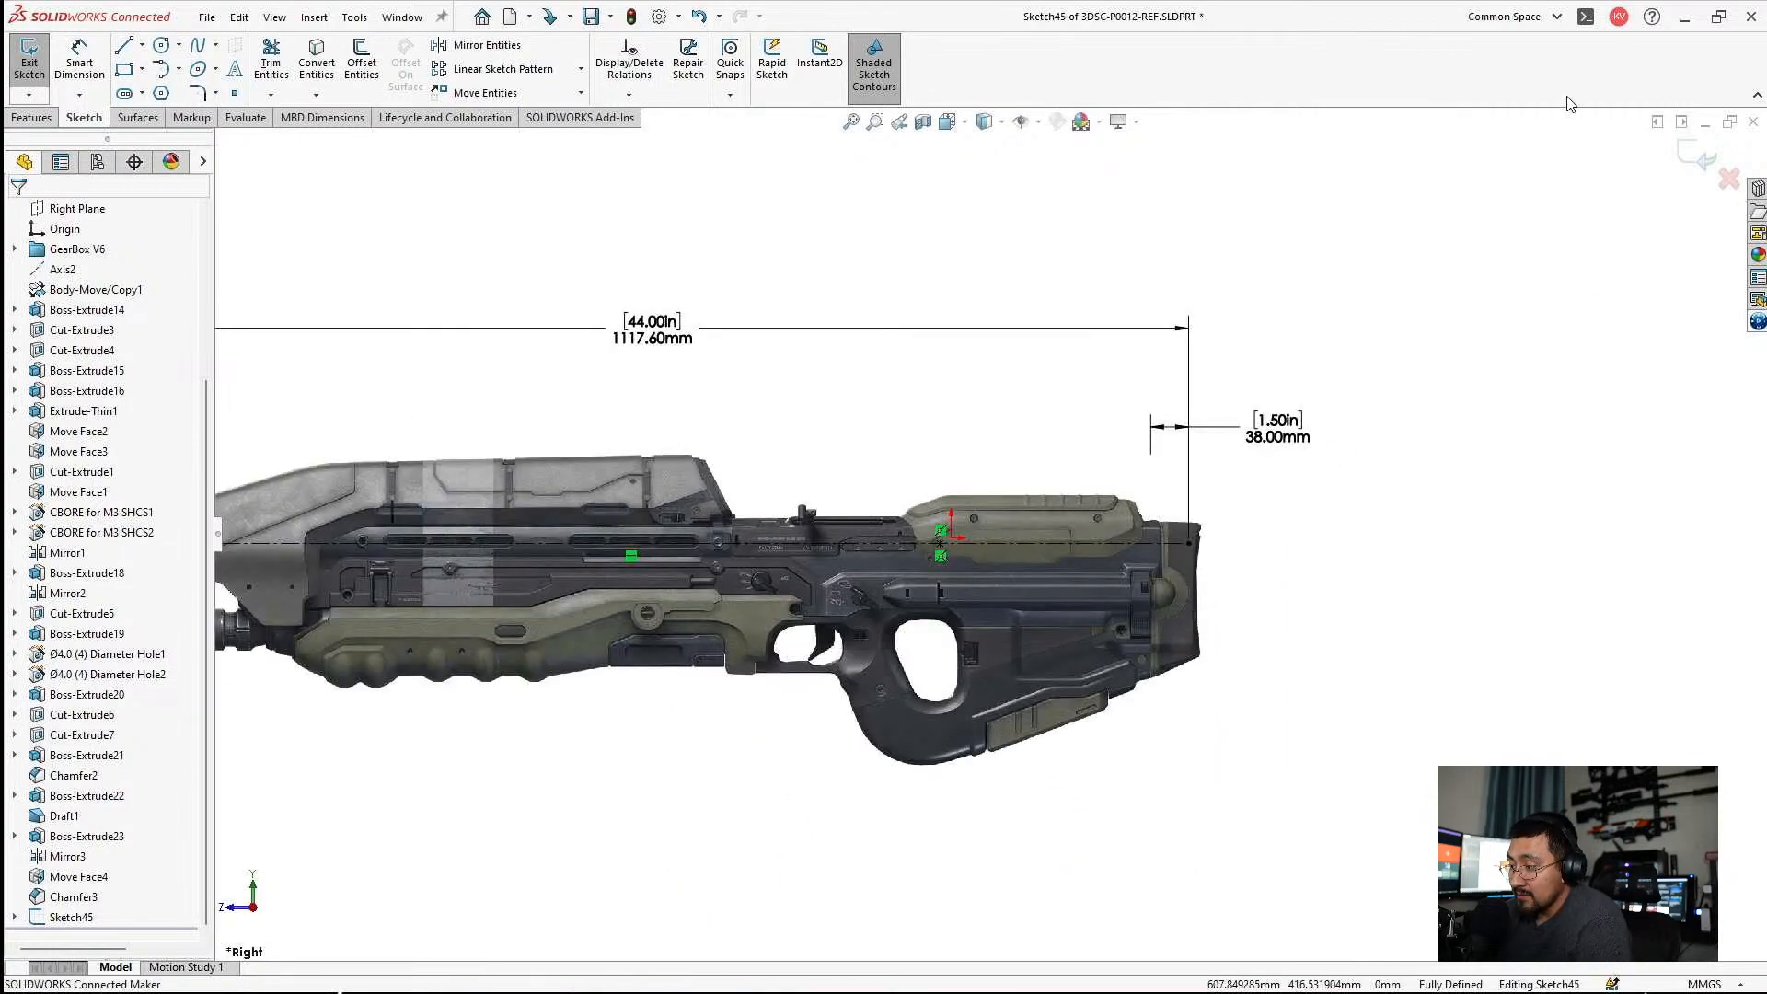
{"action": "left_click", "coordinate": [1702, 158]}
{"action": "scroll", "coordinate": [675, 551], "scroll_direction": "up", "scroll_amount": 3}
{"action": "scroll", "coordinate": [795, 573], "scroll_direction": "down", "scroll_amount": 3}
{"action": "scroll", "coordinate": [795, 572], "scroll_direction": "up", "scroll_amount": 2}
{"action": "scroll", "coordinate": [1130, 539], "scroll_direction": "down", "scroll_amount": 1}
{"action": "scroll", "coordinate": [1162, 493], "scroll_direction": "up", "scroll_amount": 2}
{"action": "scroll", "coordinate": [1031, 381], "scroll_direction": "down", "scroll_amount": 2}
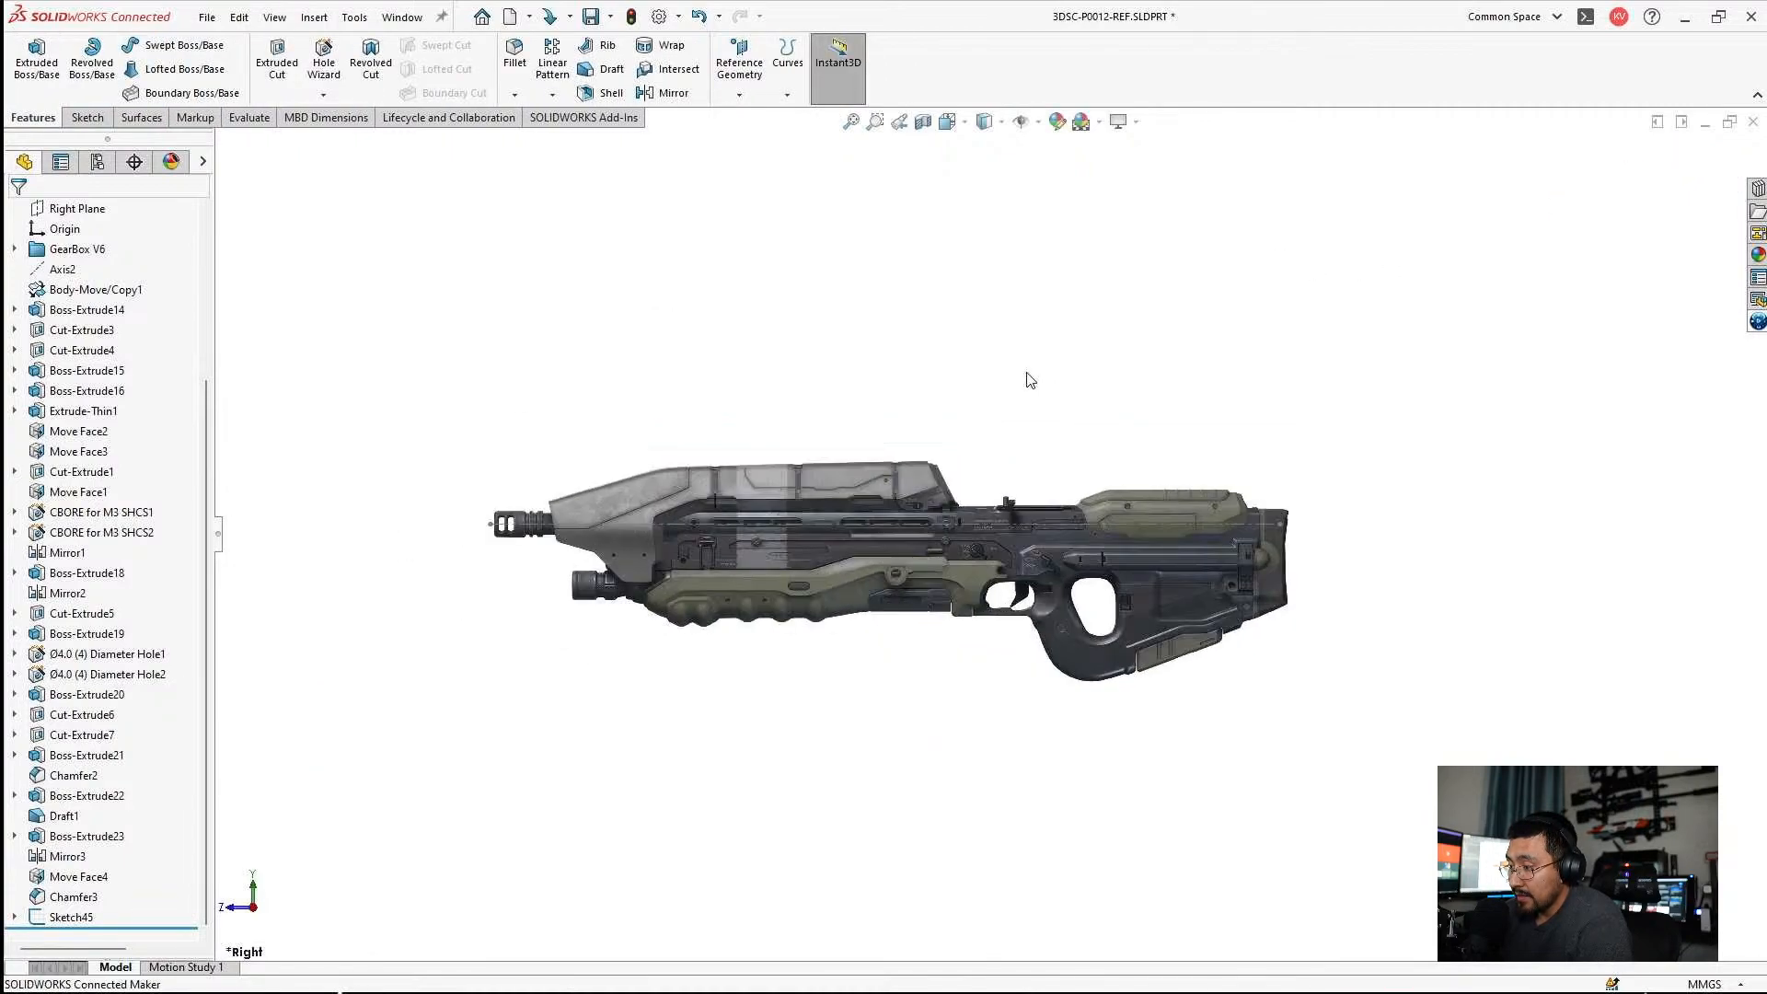
Minimize the open part and assembly windows and create a new part document.
{"action": "key", "text": "ctrl+Tab"}
{"action": "left_click", "coordinate": [150, 102]}
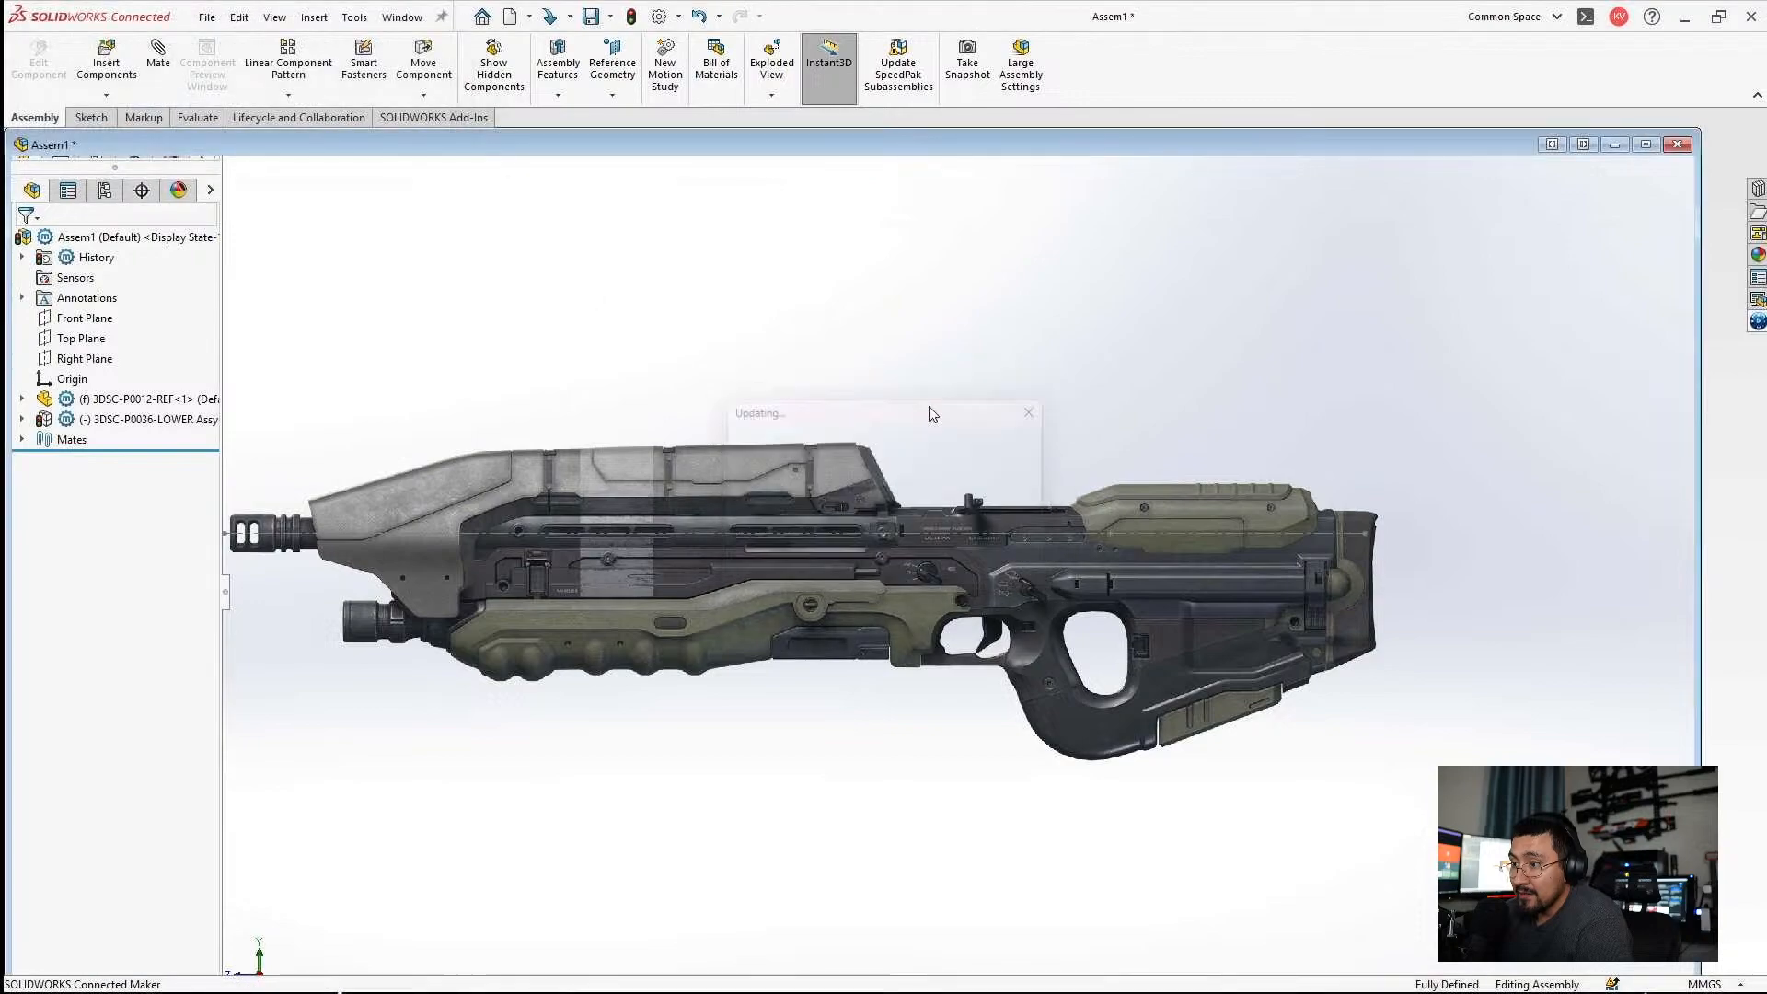
{"action": "left_click", "coordinate": [1614, 145]}
{"action": "left_click", "coordinate": [208, 17]}
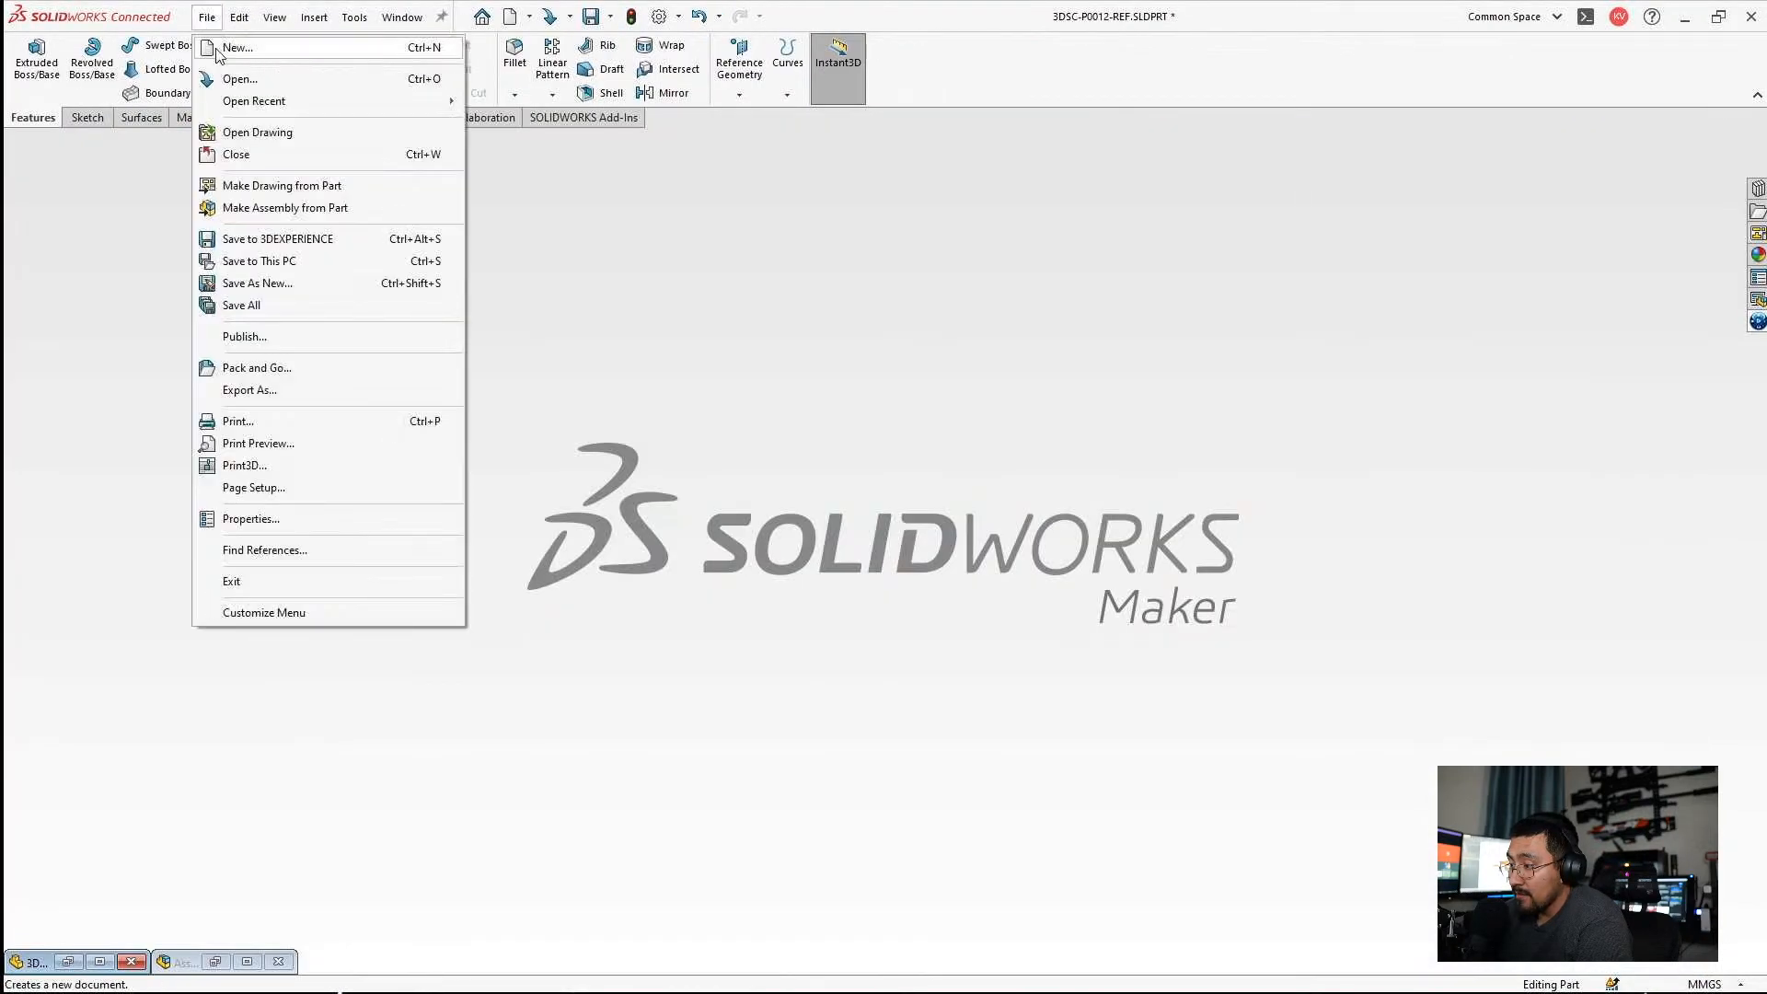
{"action": "left_click", "coordinate": [230, 45]}
{"action": "double_click", "coordinate": [375, 355]}
Sketch on the Right Plane a vertical construction line about 48 mm long below the origin and a horizontal one from the origin.
{"action": "left_click", "coordinate": [77, 351]}
{"action": "left_click", "coordinate": [97, 316]}
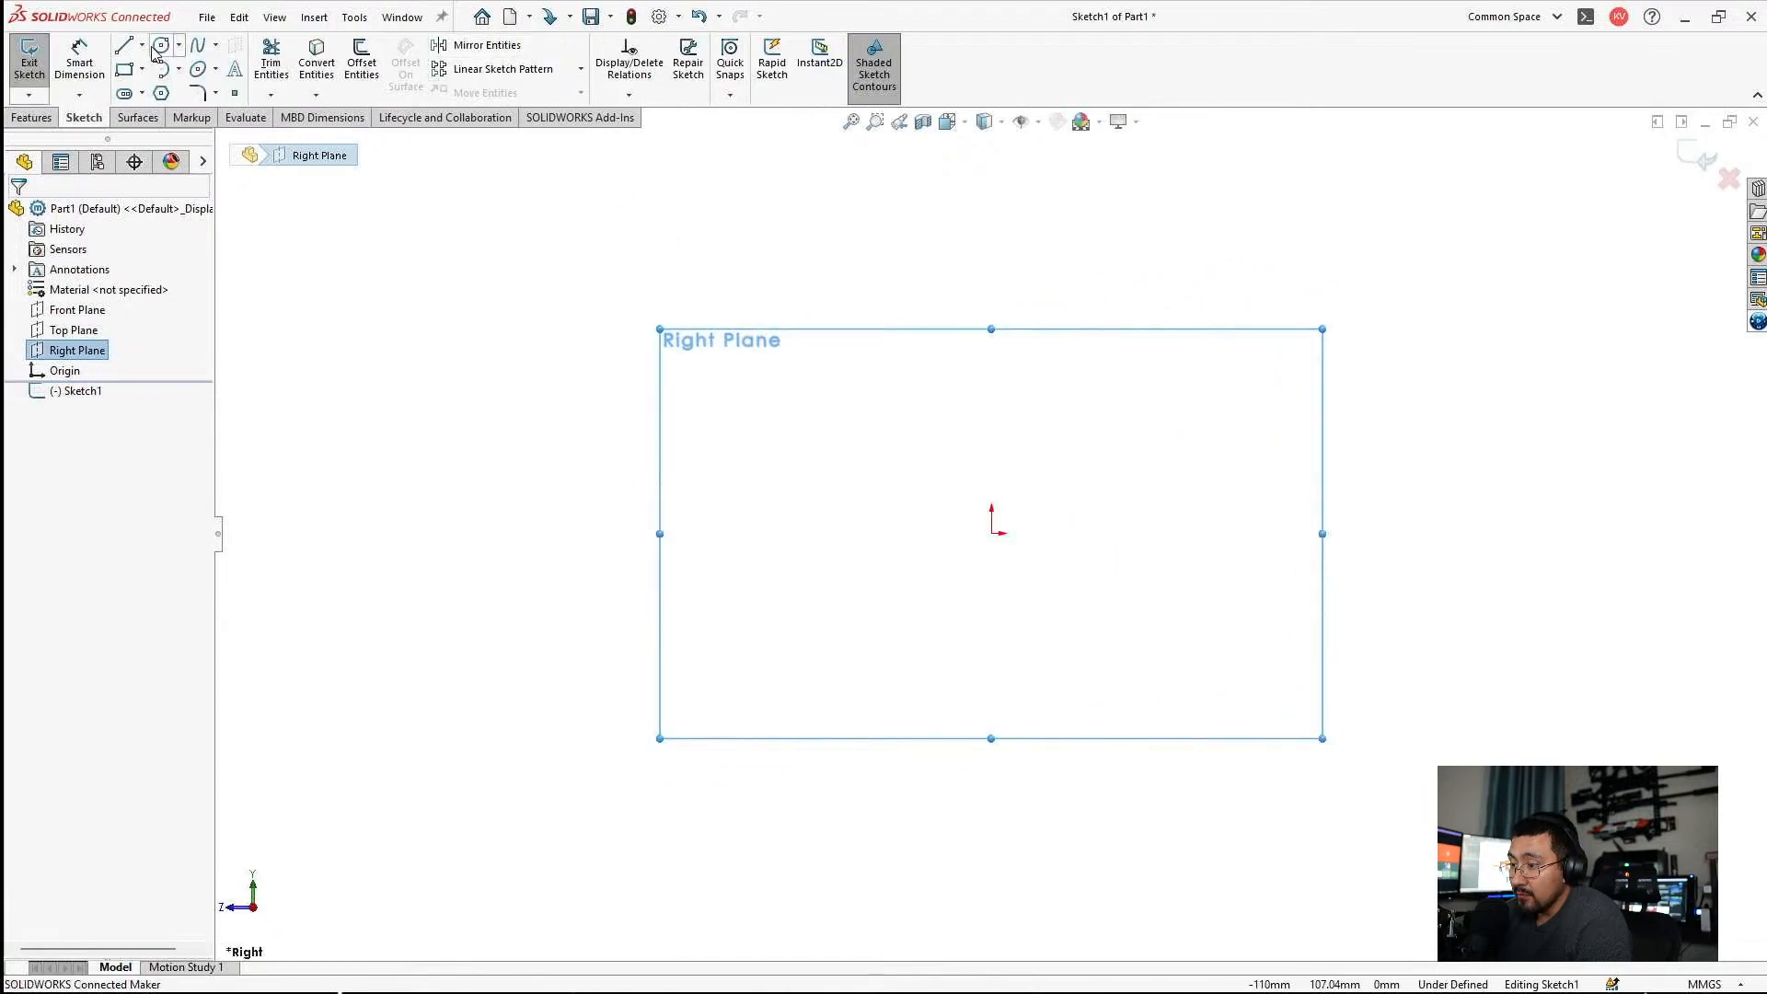
{"action": "left_click", "coordinate": [124, 45]}
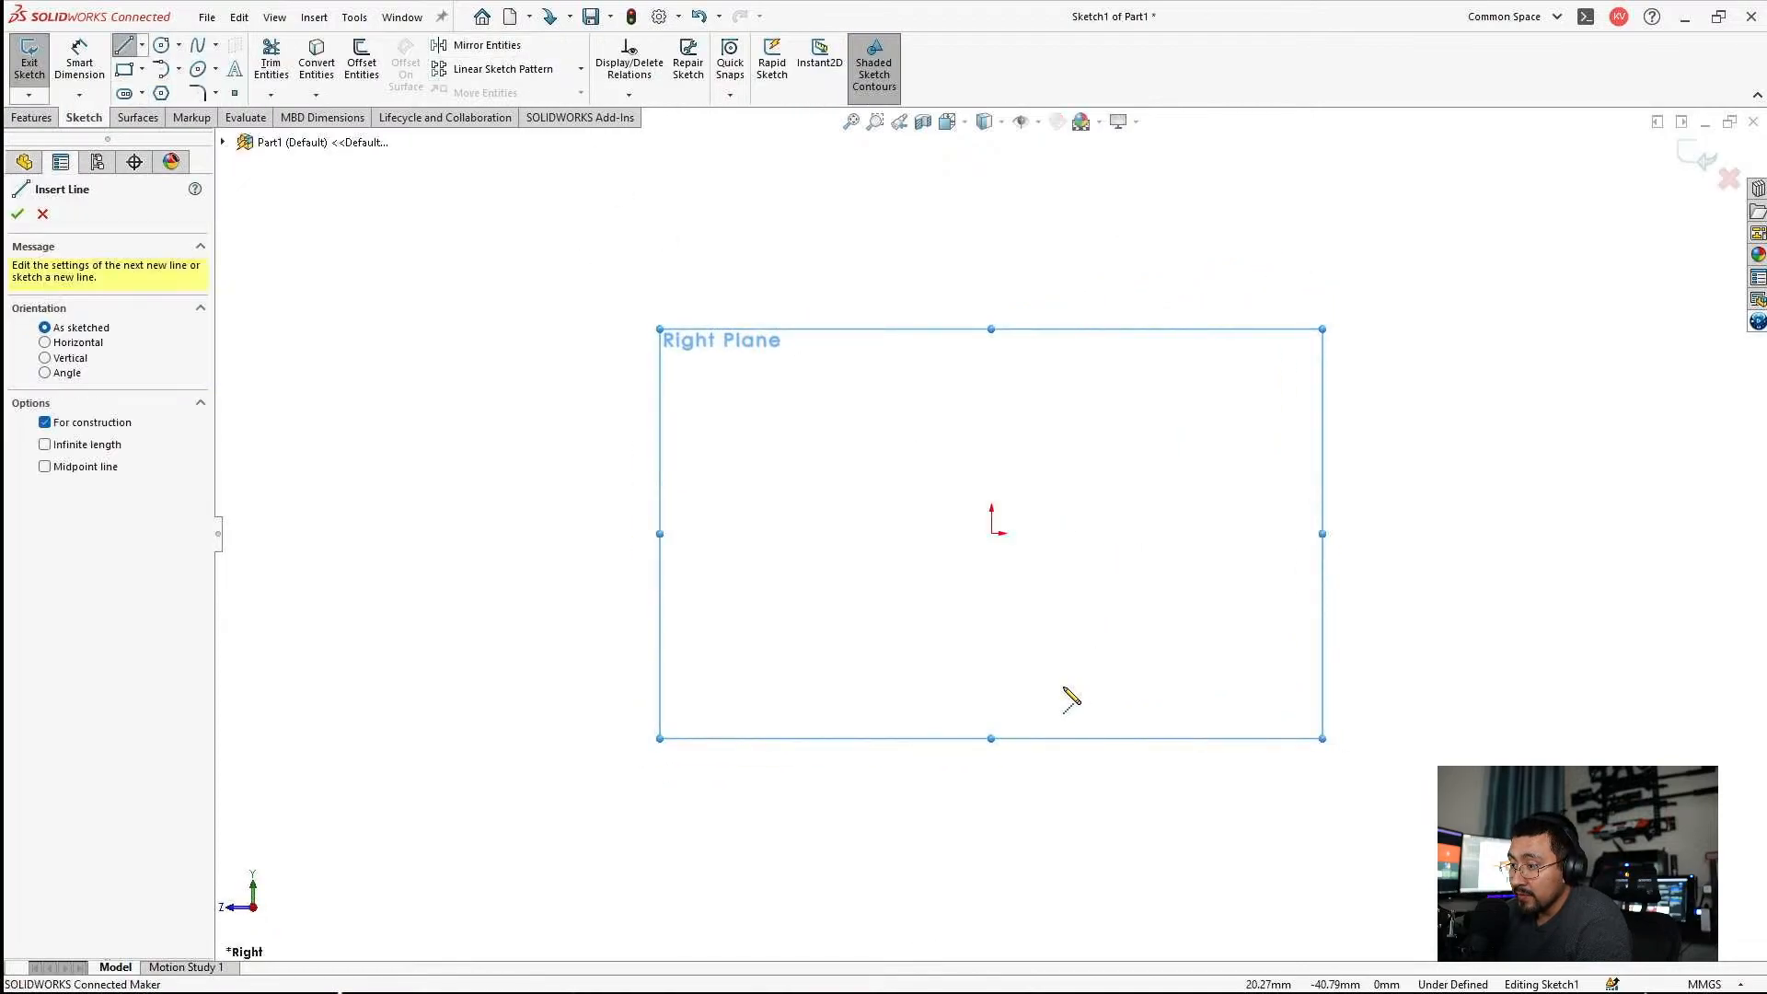
{"action": "left_click", "coordinate": [991, 711]}
{"action": "left_click", "coordinate": [991, 533]}
{"action": "left_click", "coordinate": [1143, 533]}
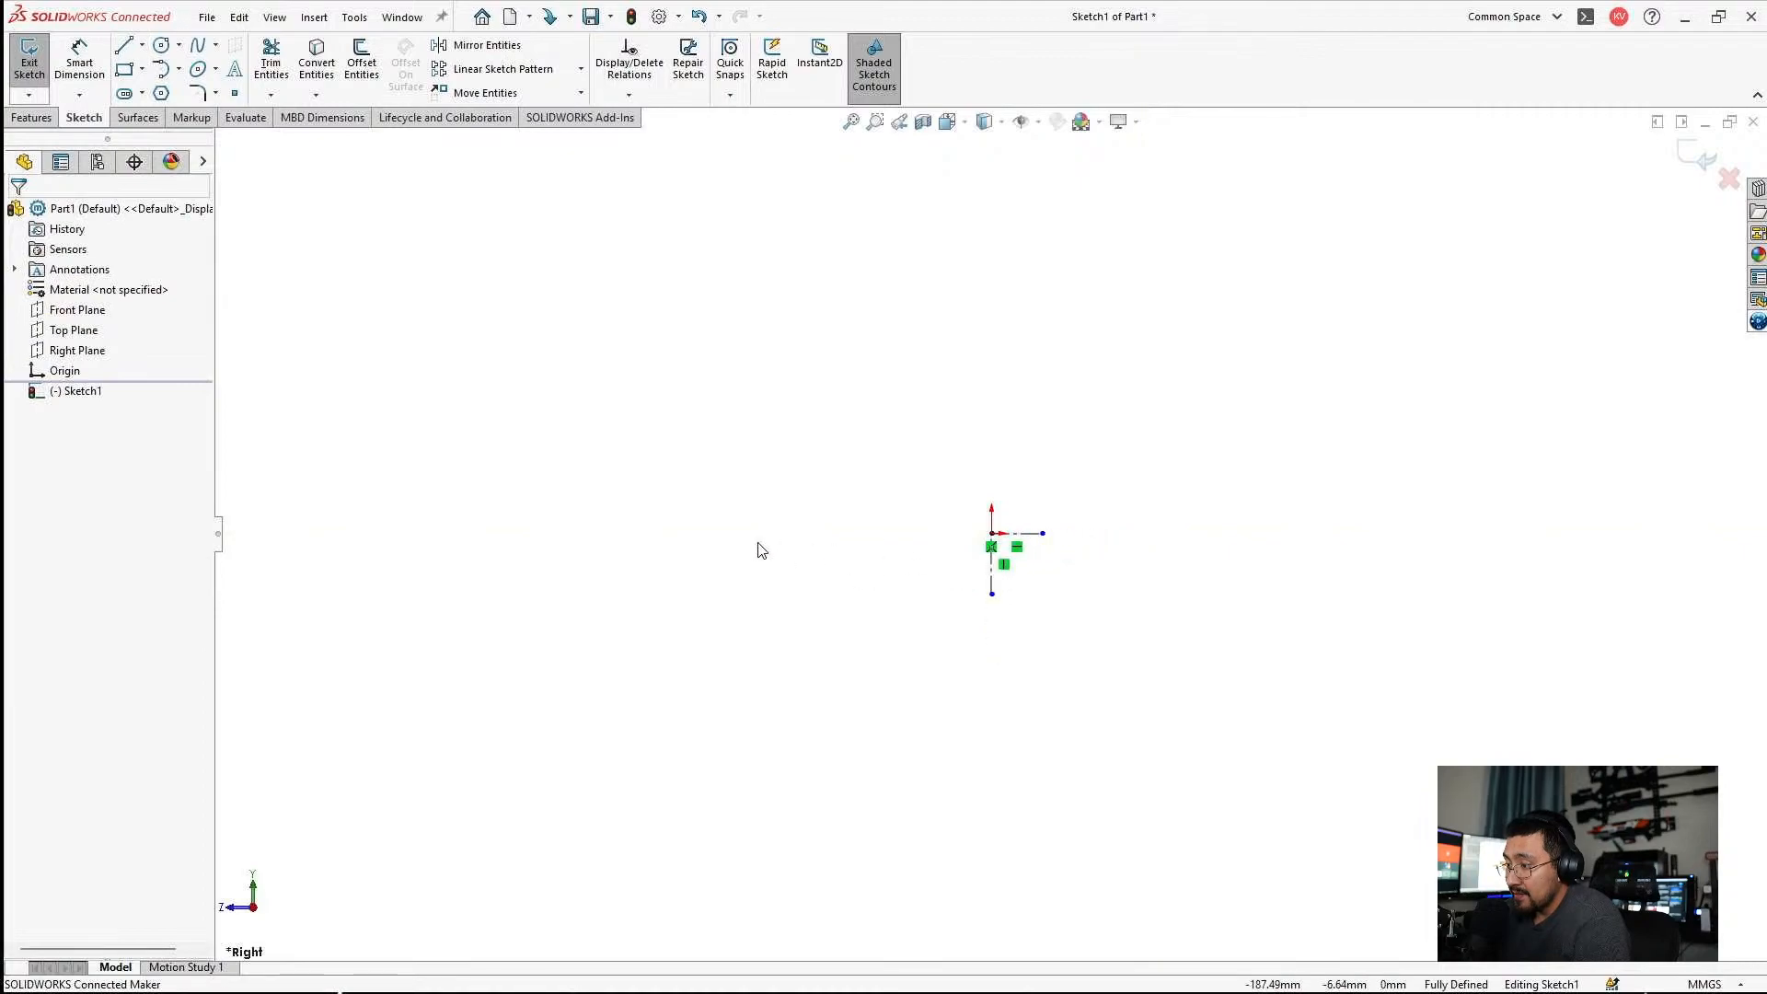
Sketch a horizontal construction line about 721 mm long above the origin, spanning both sides of it.
{"action": "left_click", "coordinate": [142, 44]}
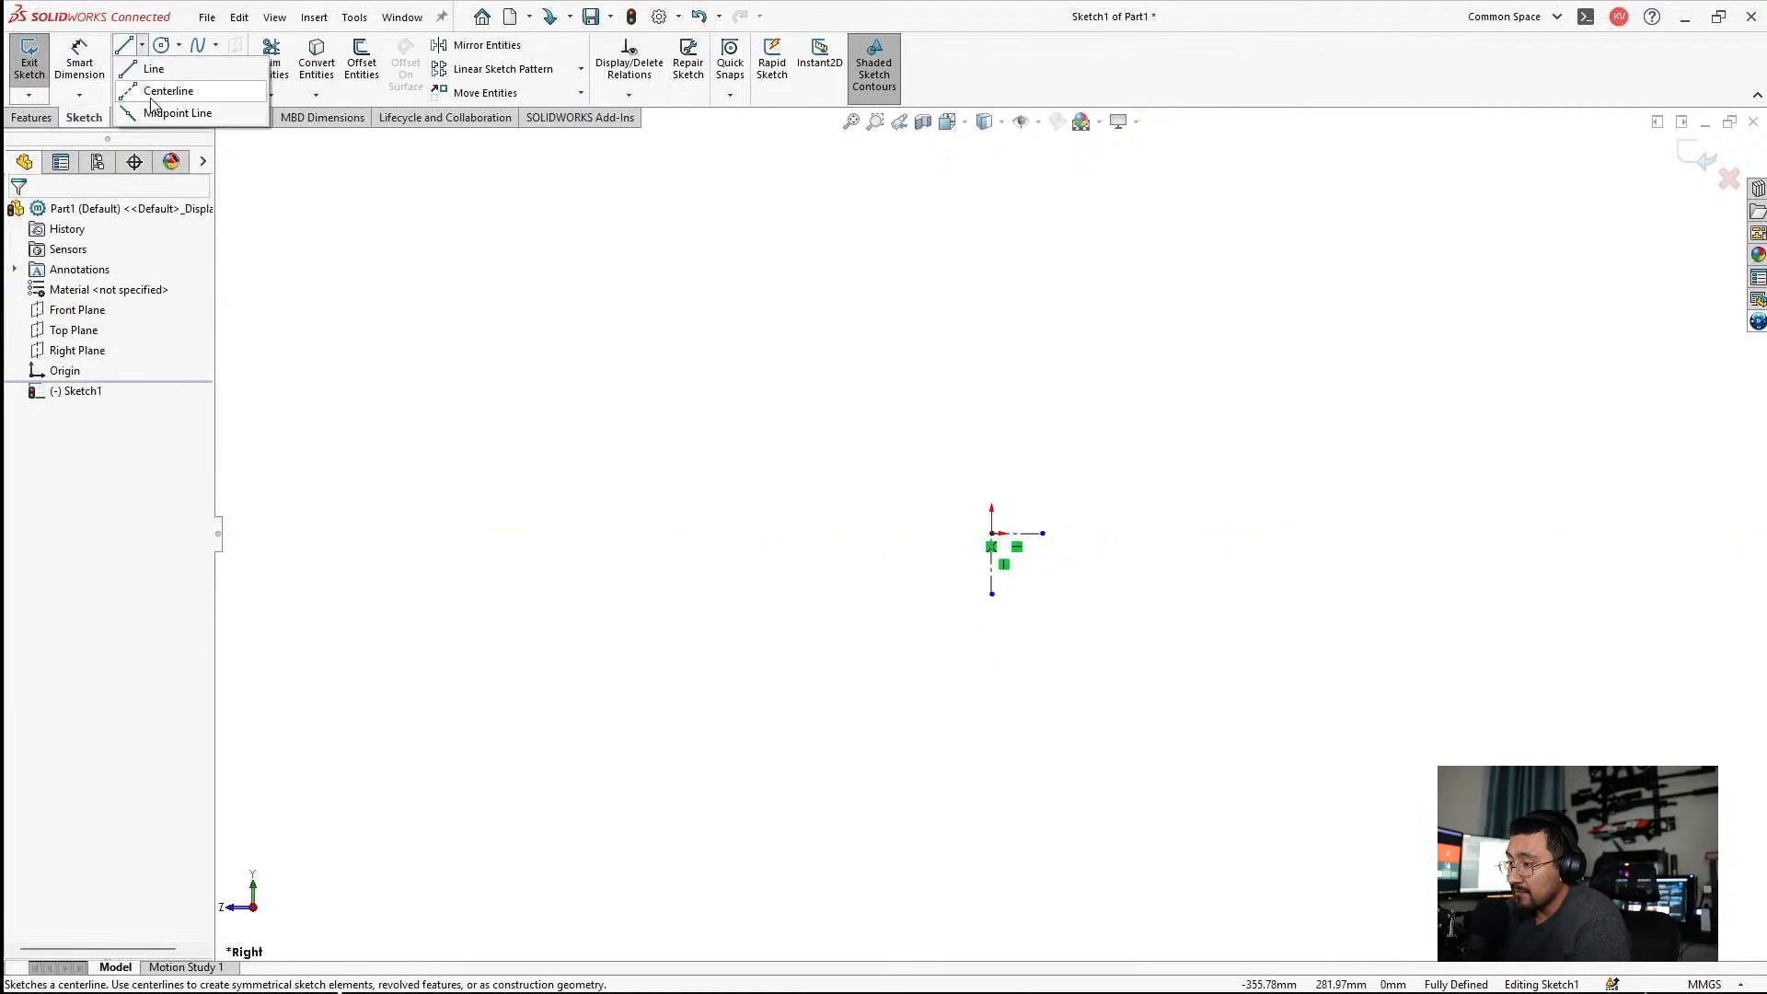
{"action": "left_click", "coordinate": [171, 113]}
{"action": "left_click", "coordinate": [352, 407]}
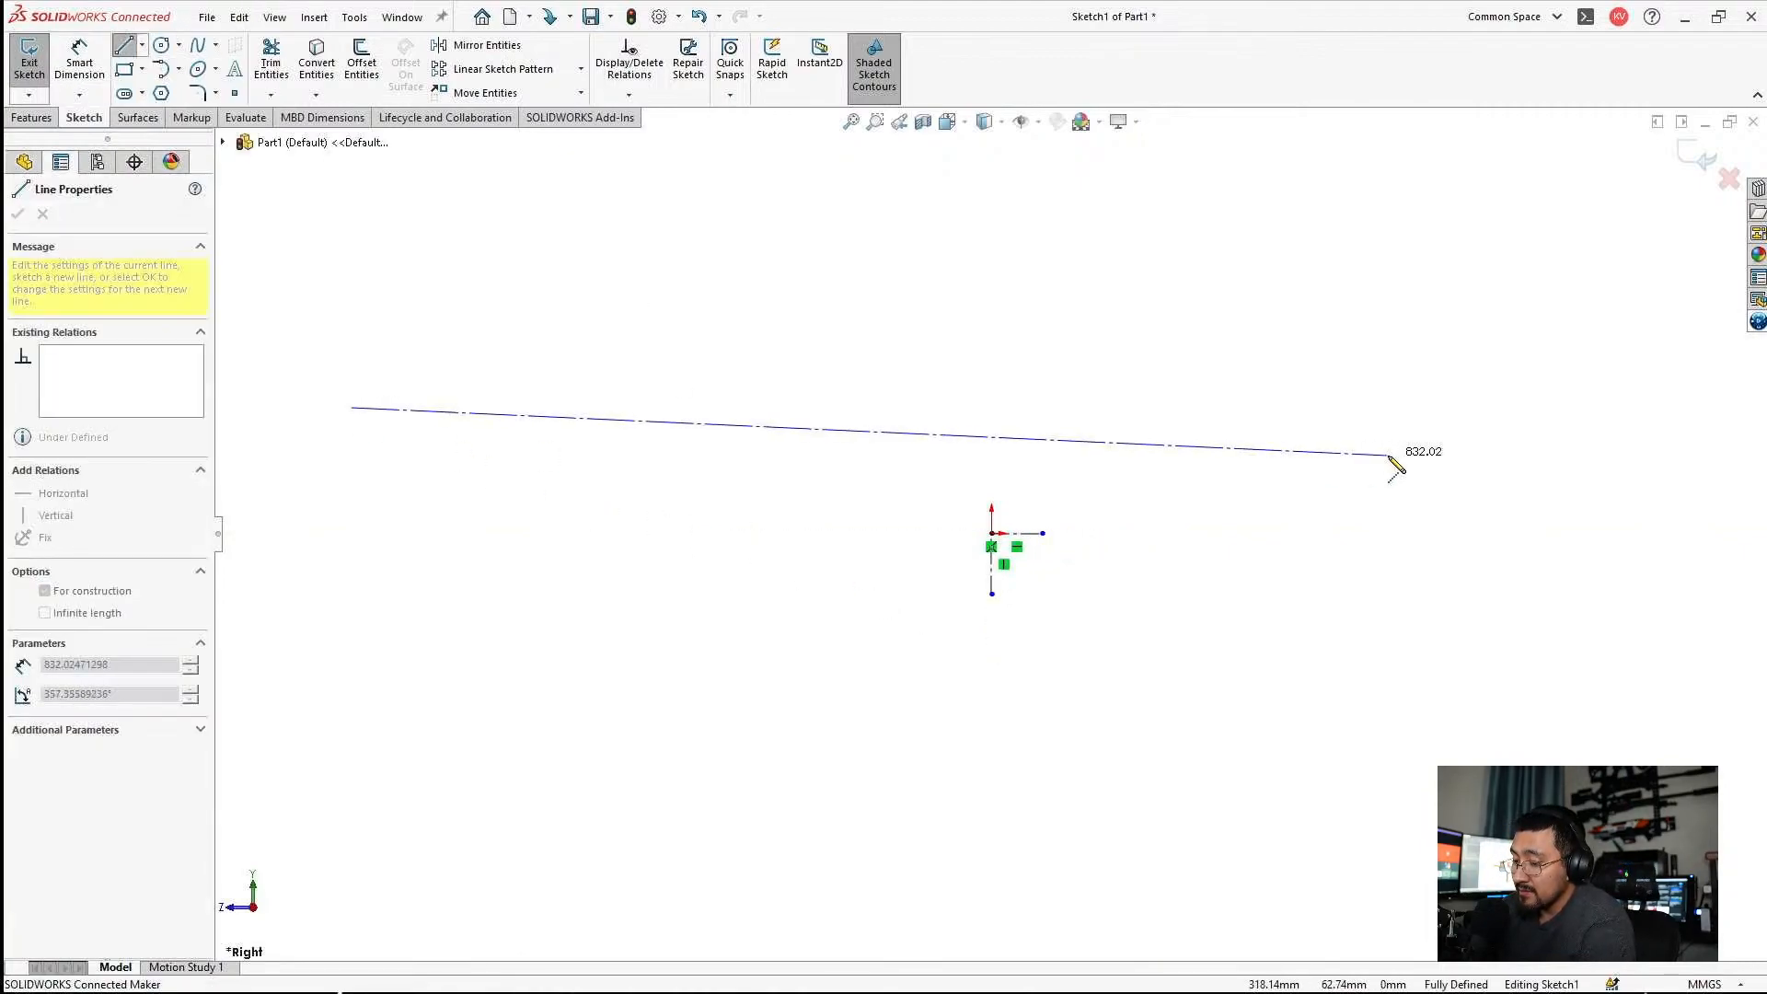
{"action": "left_click", "coordinate": [1251, 407]}
{"action": "key", "text": "Escape"}
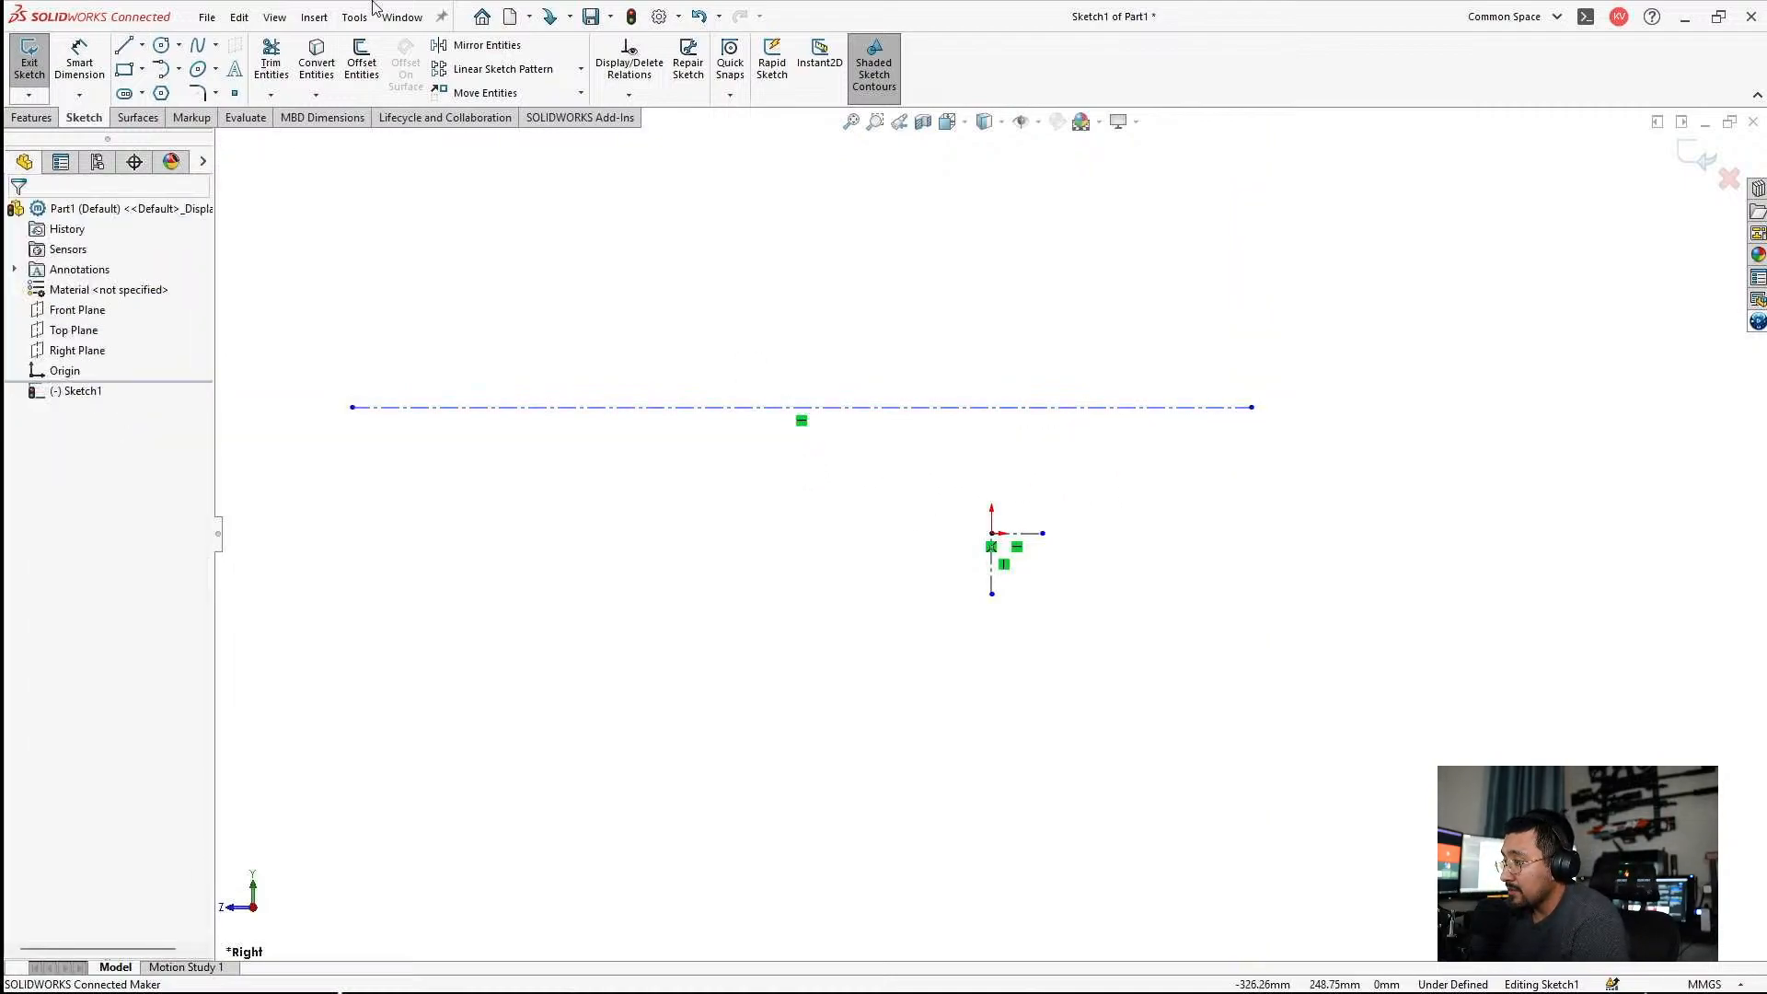
Dimension the long horizontal construction line and set its length to 44 inches.
{"action": "left_click", "coordinate": [79, 60]}
{"action": "left_click", "coordinate": [622, 407]}
{"action": "left_click", "coordinate": [633, 362]}
{"action": "type", "text": "44in"}
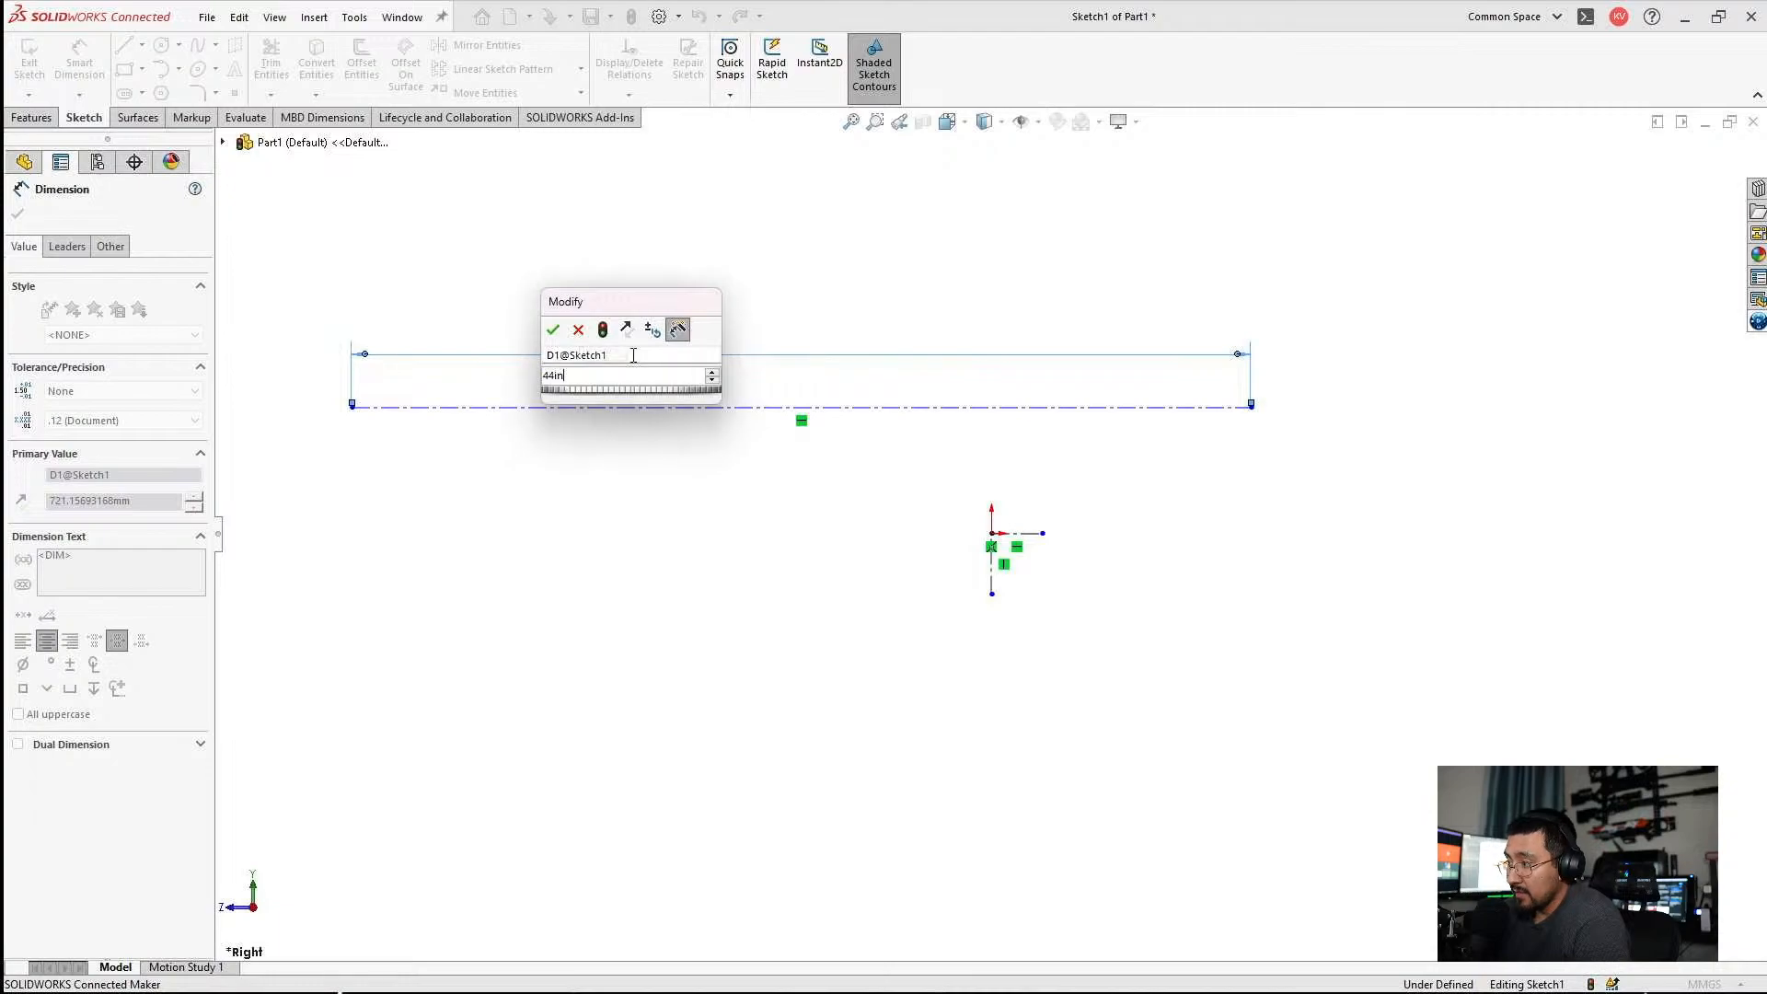
{"action": "key", "text": "Return"}
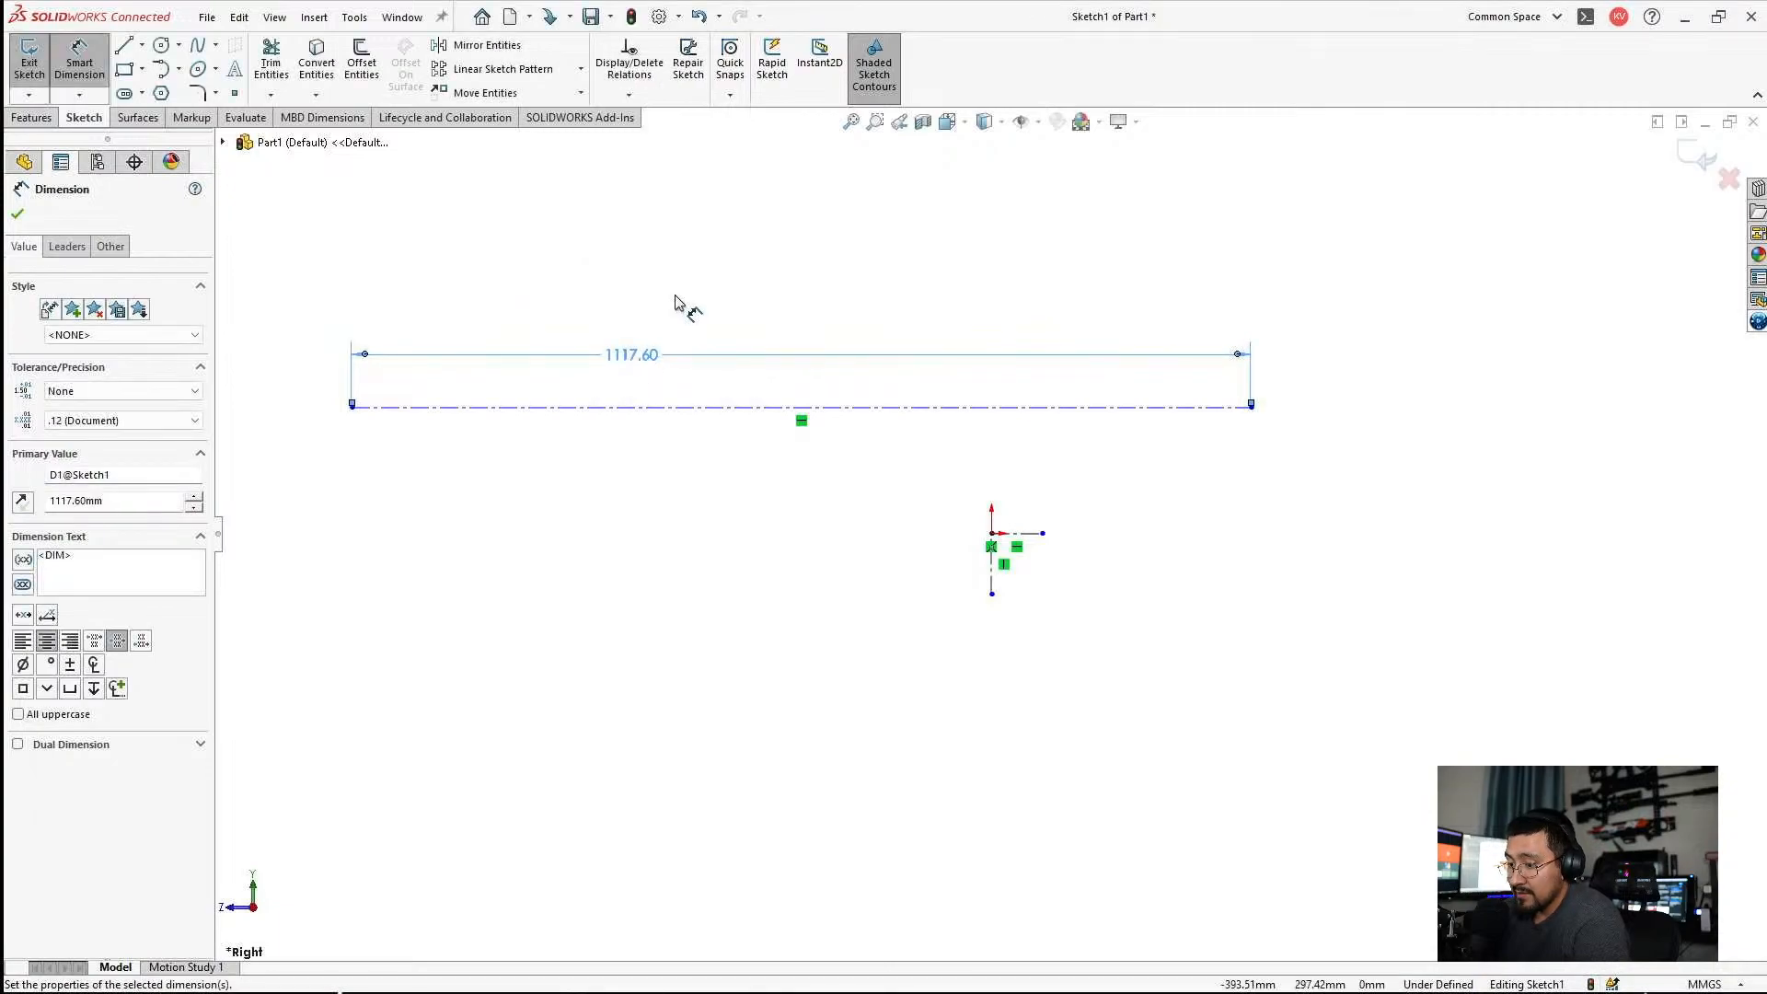
Dimension the spacing between the short and long horizontal construction lines to 51 mm and exit the sketch.
{"action": "scroll", "coordinate": [1102, 533], "scroll_direction": "down", "scroll_amount": 2}
{"action": "left_click", "coordinate": [1002, 536]}
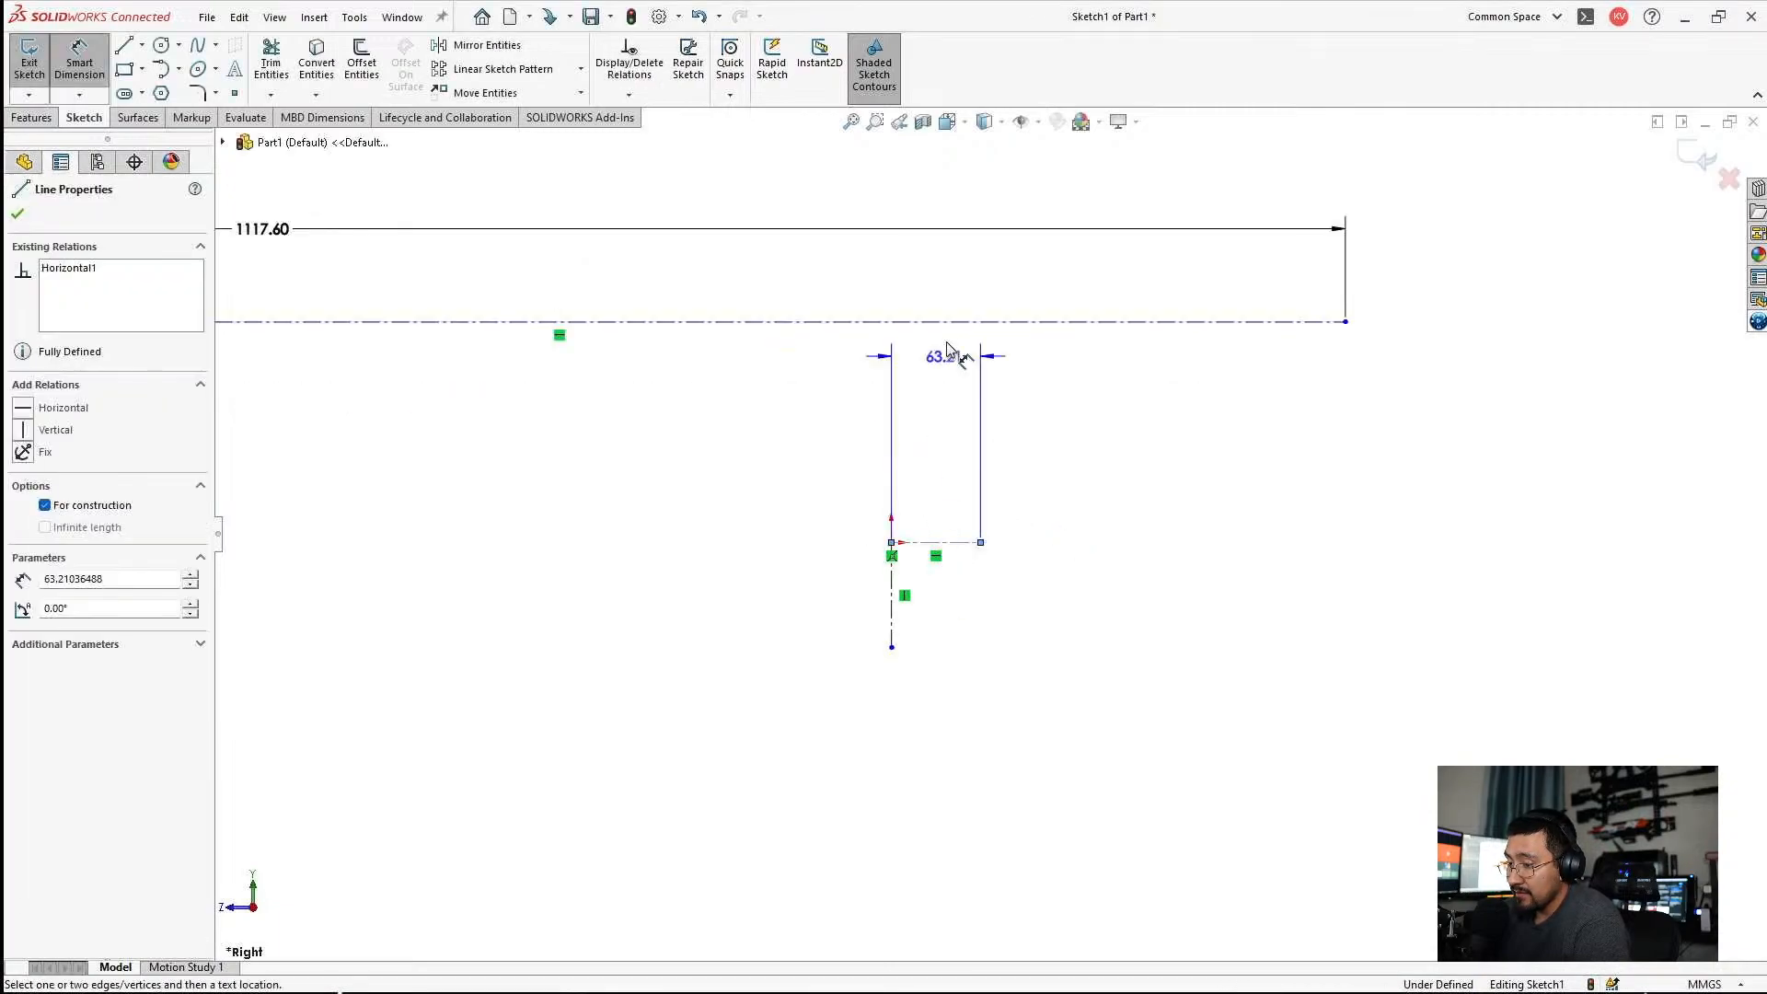
{"action": "left_click", "coordinate": [945, 329]}
{"action": "left_click", "coordinate": [946, 396]}
{"action": "type", "text": "51"}
{"action": "key", "text": "Return"}
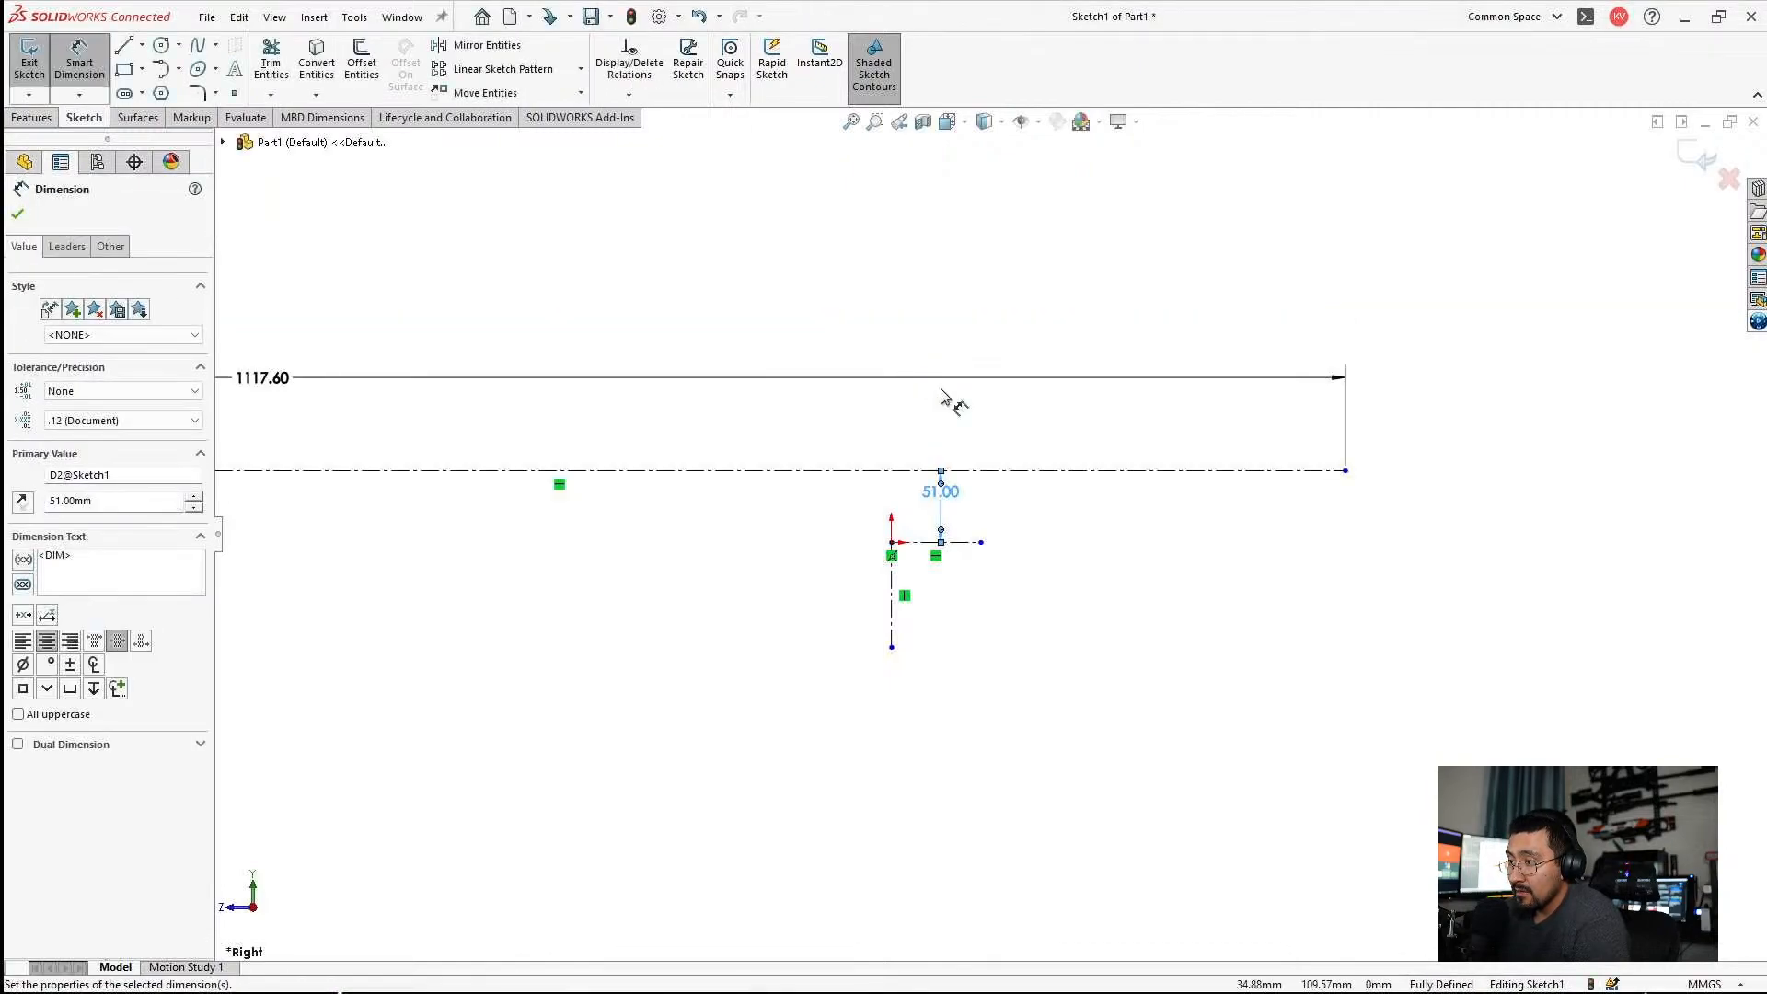
{"action": "key", "text": "Escape"}
{"action": "left_click", "coordinate": [1702, 158]}
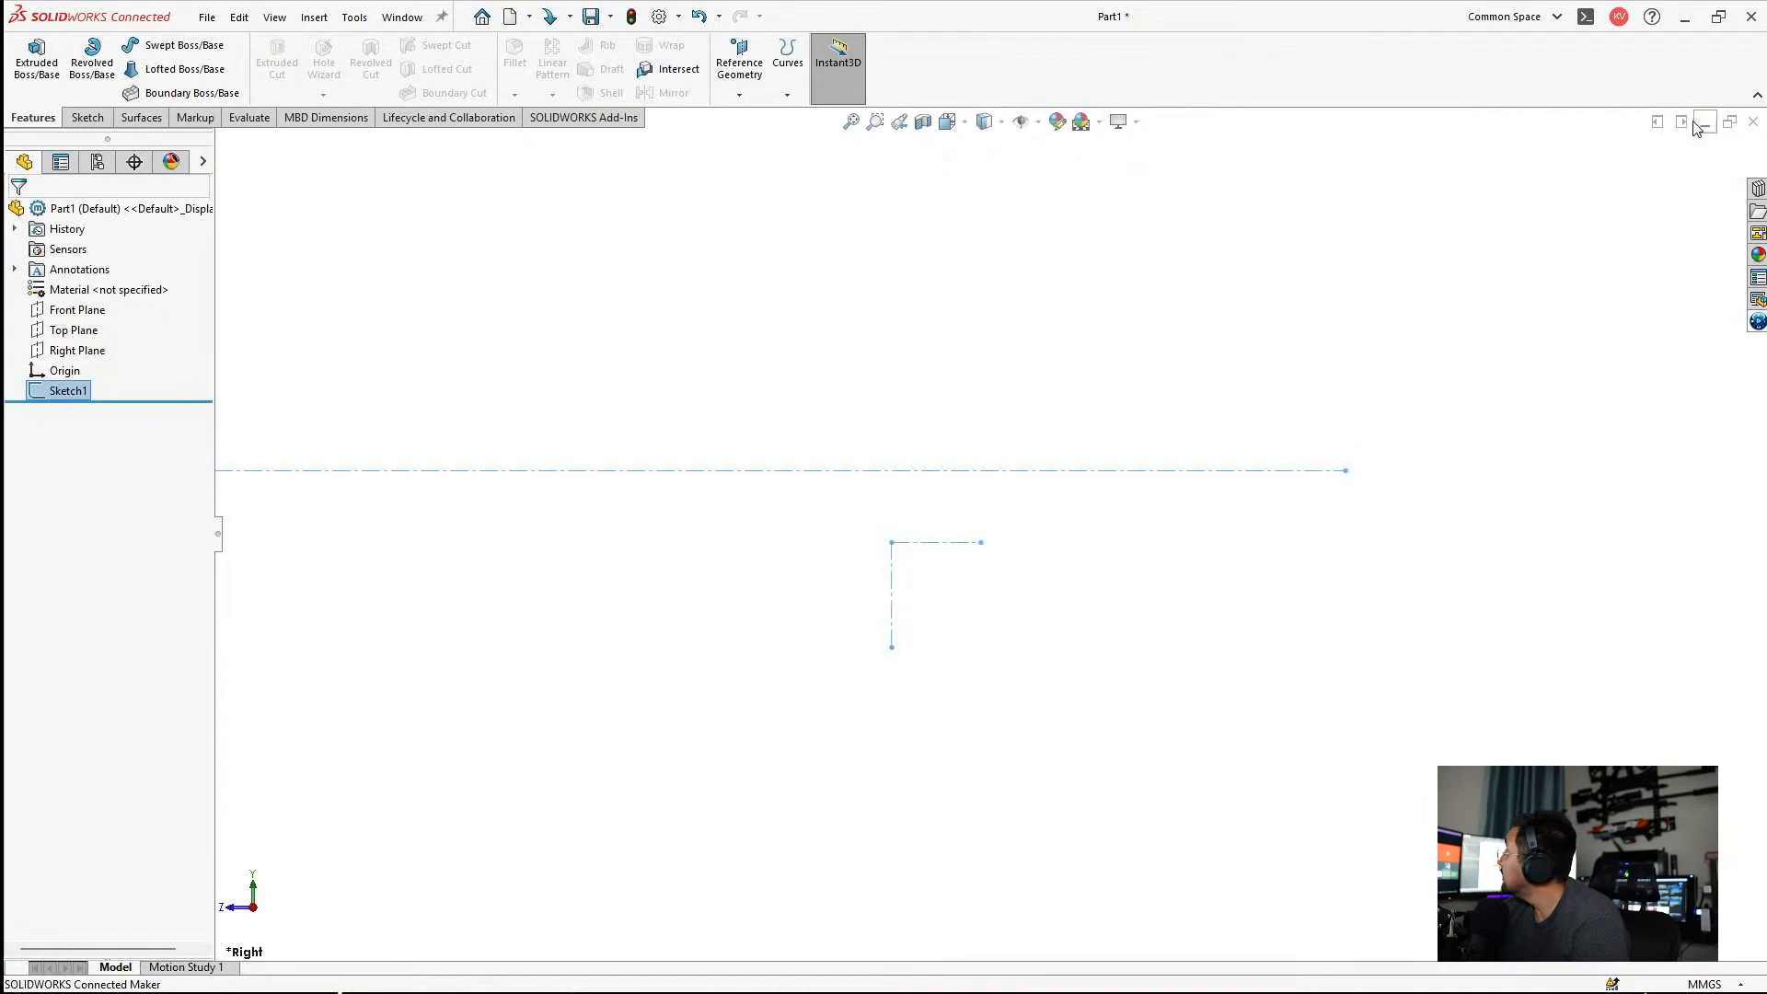
Tile the new part window to half the workspace, then view and minimize the rifle assembly and the 3DSC-P0012-REF part.
{"action": "left_click", "coordinate": [1682, 122]}
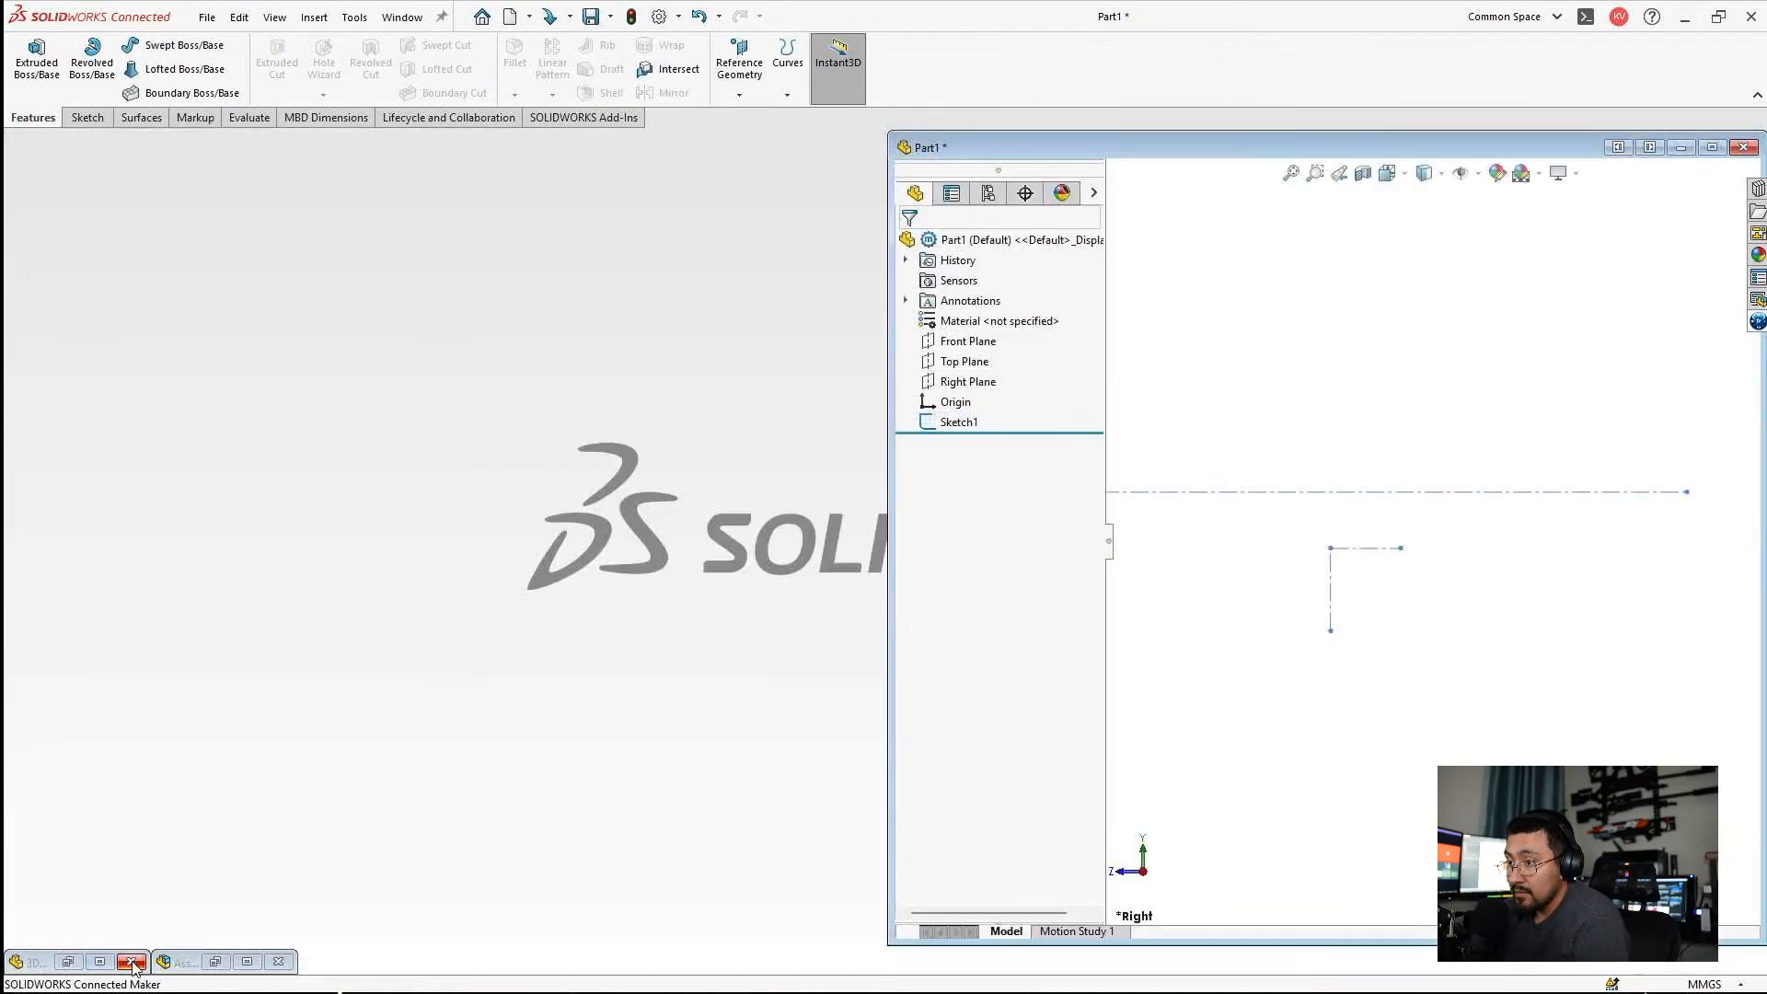
{"action": "left_click", "coordinate": [248, 962]}
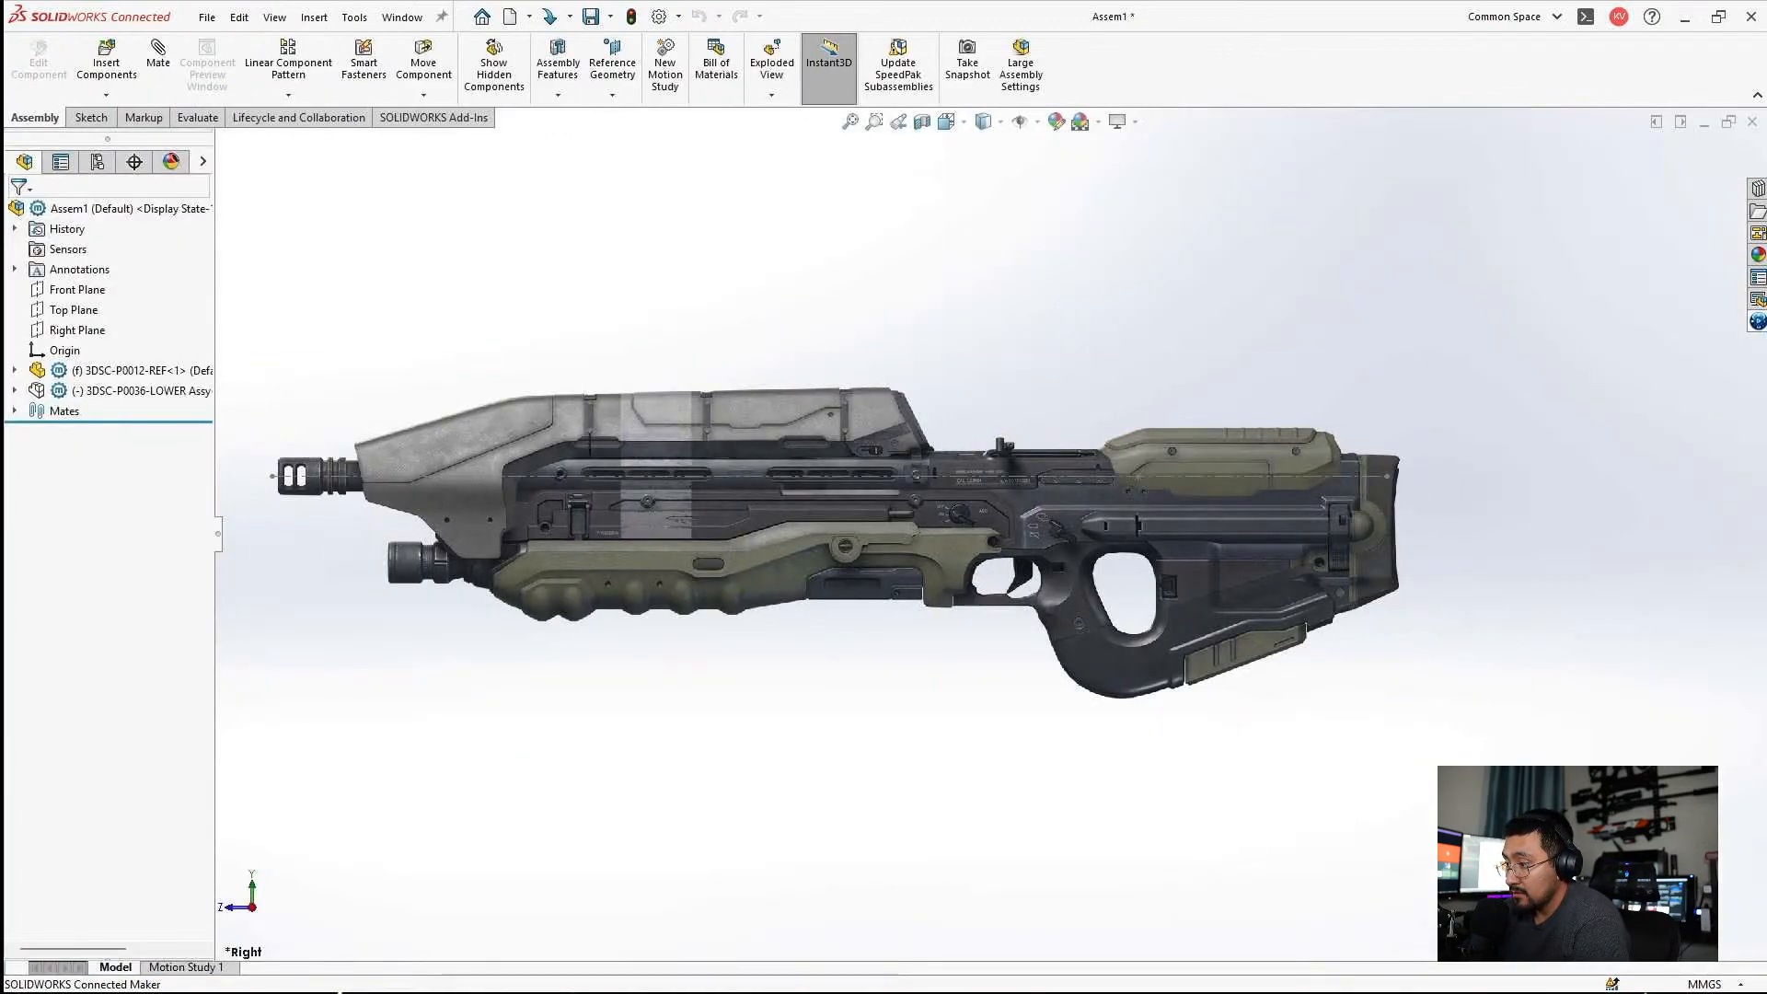
{"action": "left_click", "coordinate": [1714, 127]}
{"action": "left_click", "coordinate": [99, 962]}
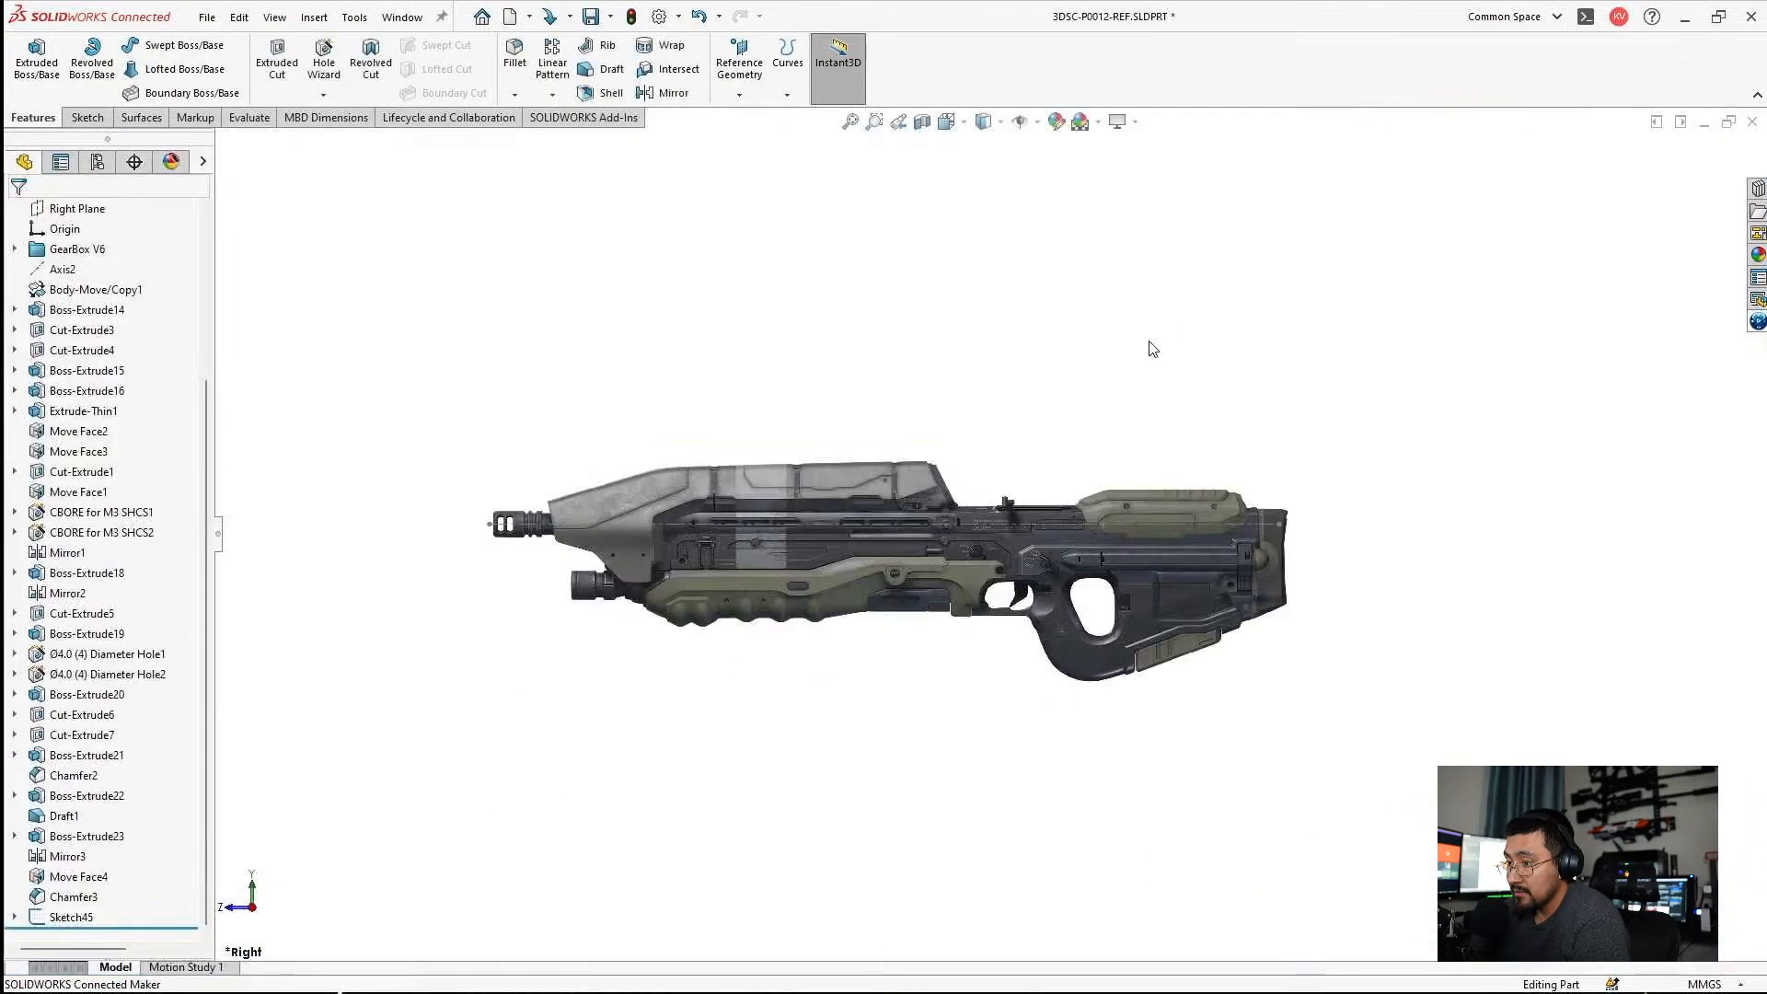
{"action": "left_click", "coordinate": [1704, 121]}
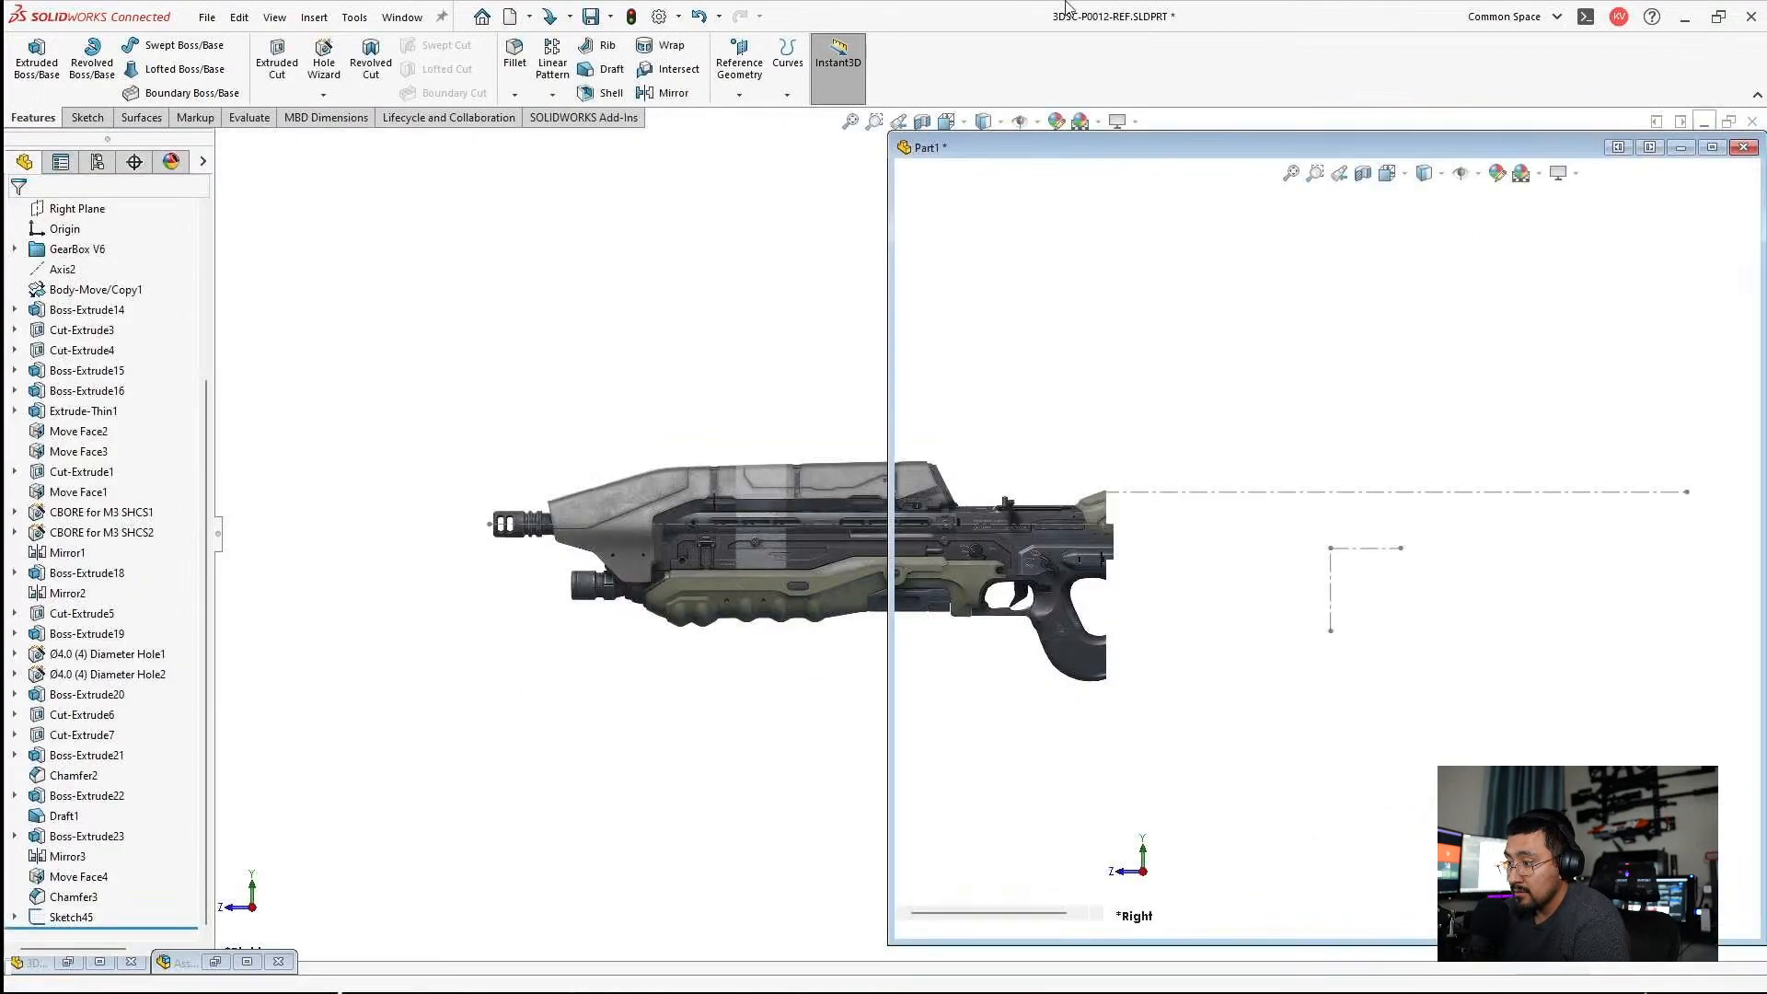
Open the recent 3DSC-P0036-LOWER Assy assembly and rebuild it.
{"action": "left_click", "coordinate": [206, 19]}
{"action": "mouse_move", "coordinate": [405, 101]}
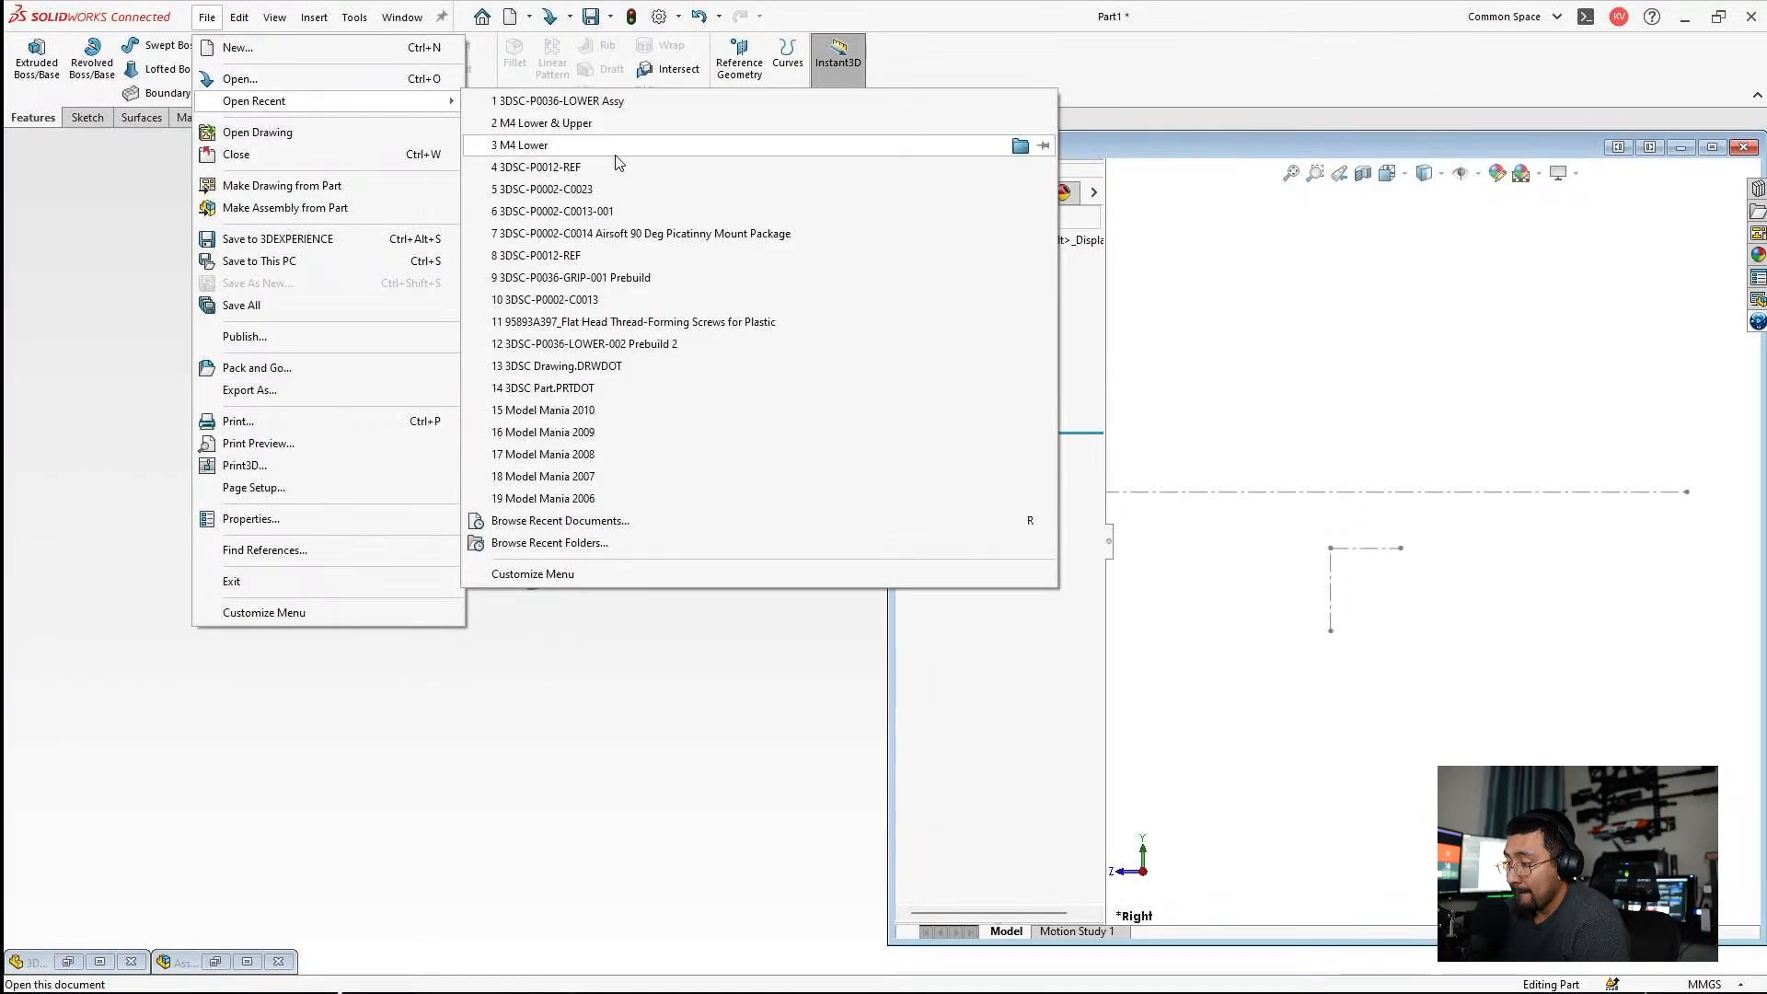
{"action": "left_click", "coordinate": [589, 101]}
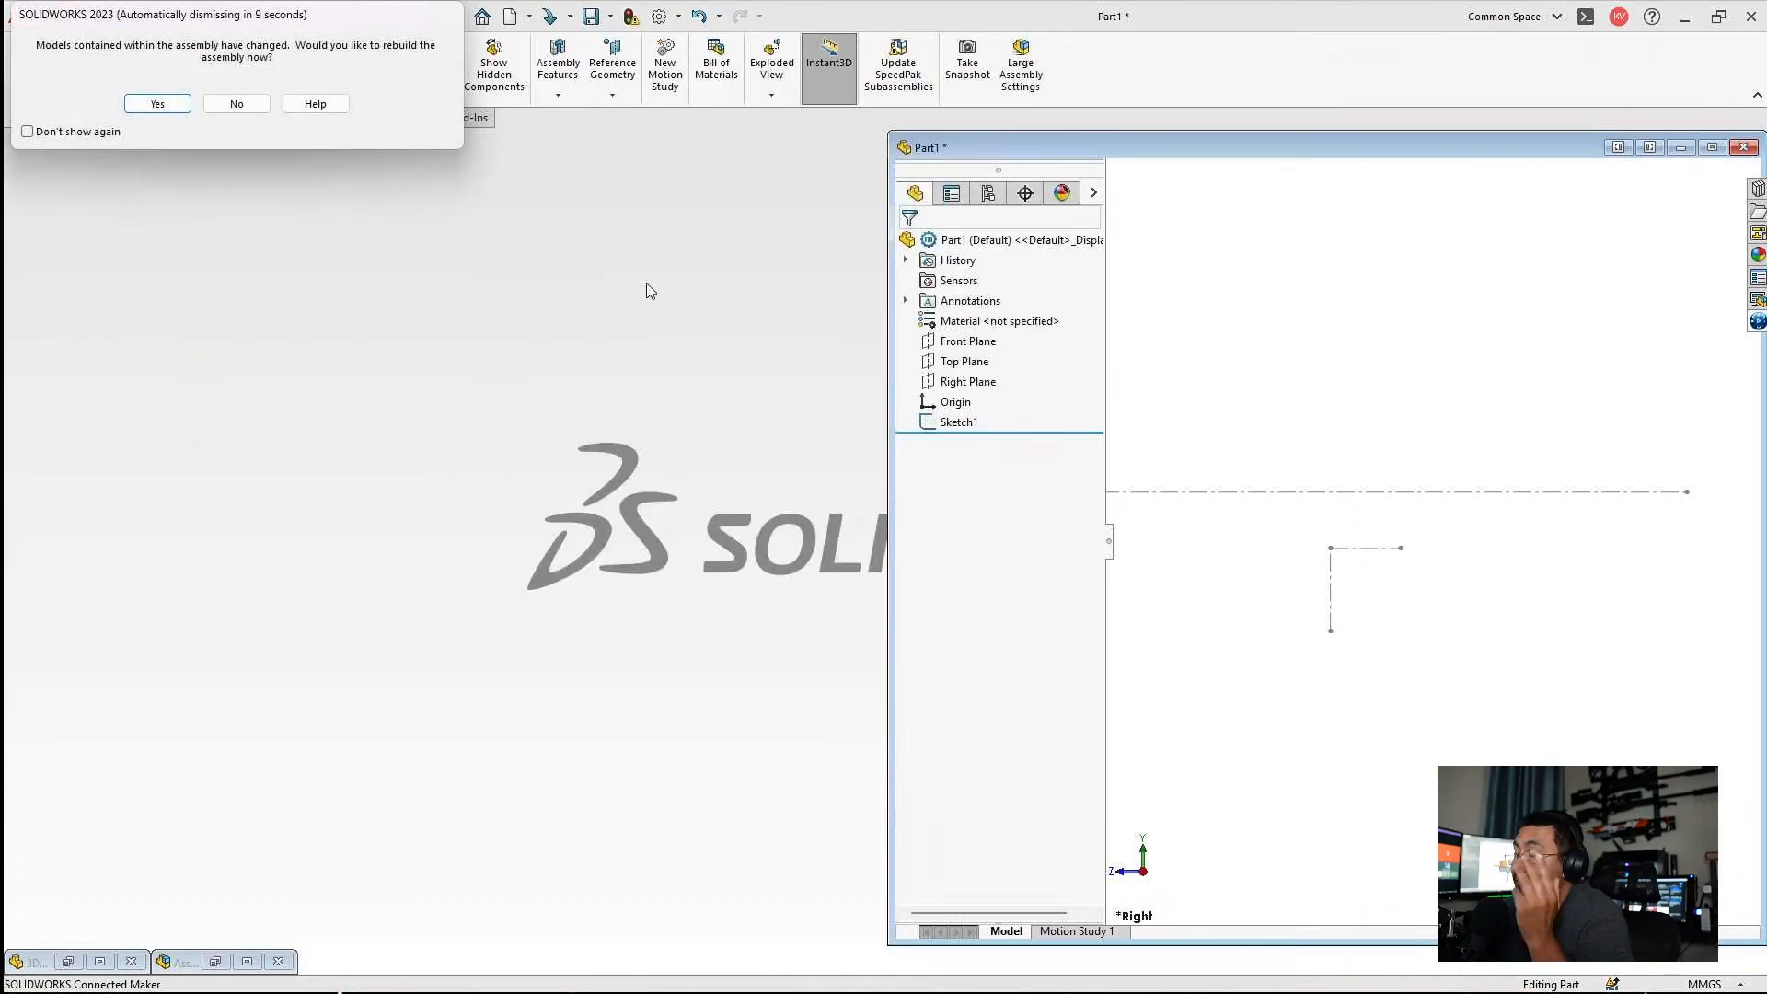
{"action": "left_click", "coordinate": [149, 104]}
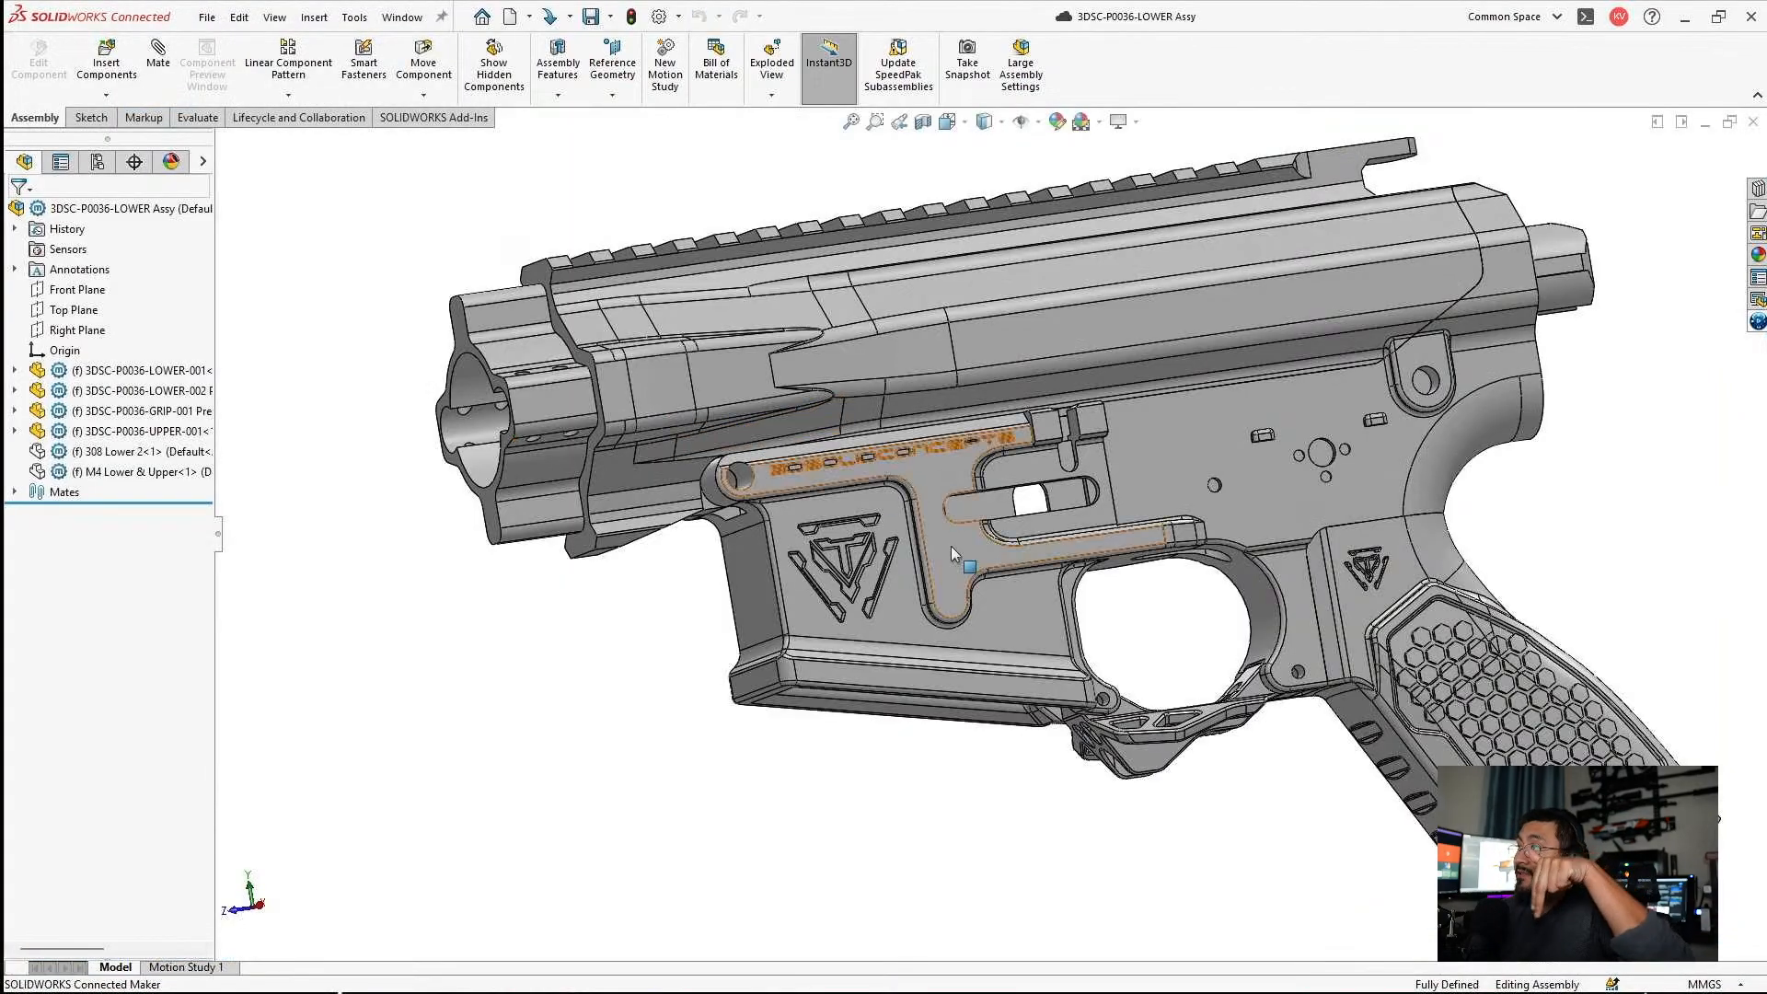
{"action": "left_click", "coordinate": [1141, 495]}
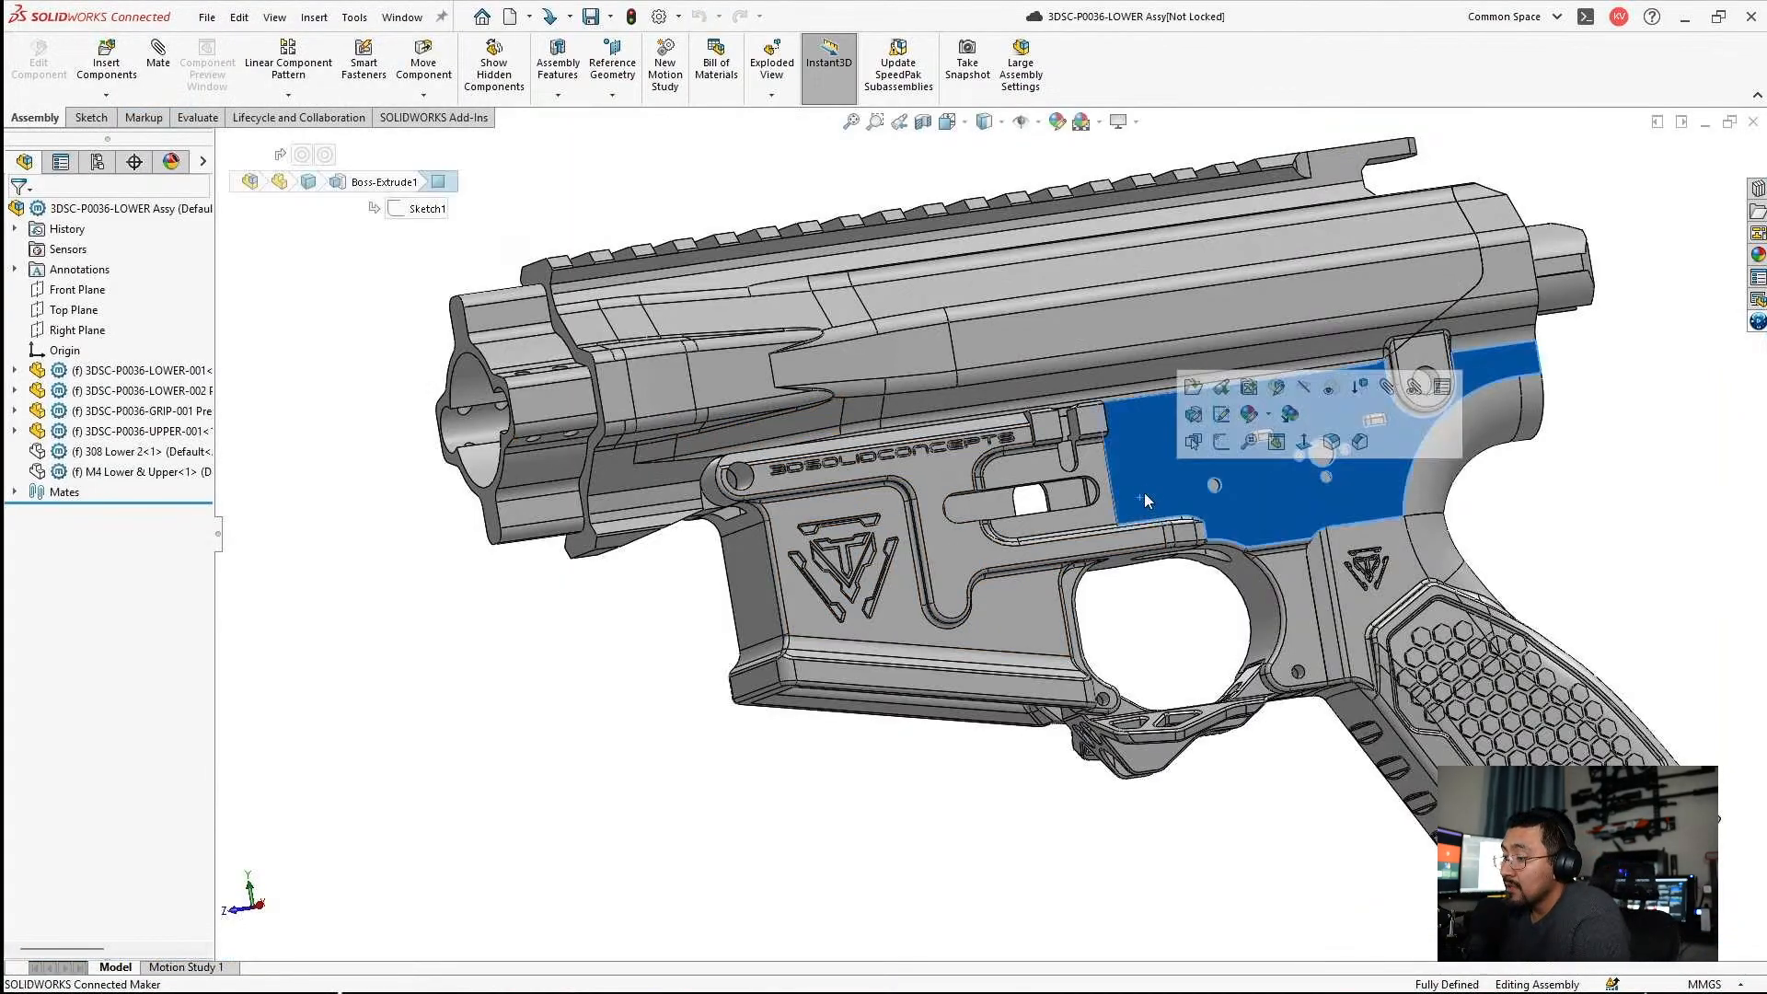
{"action": "left_click", "coordinate": [1197, 411]}
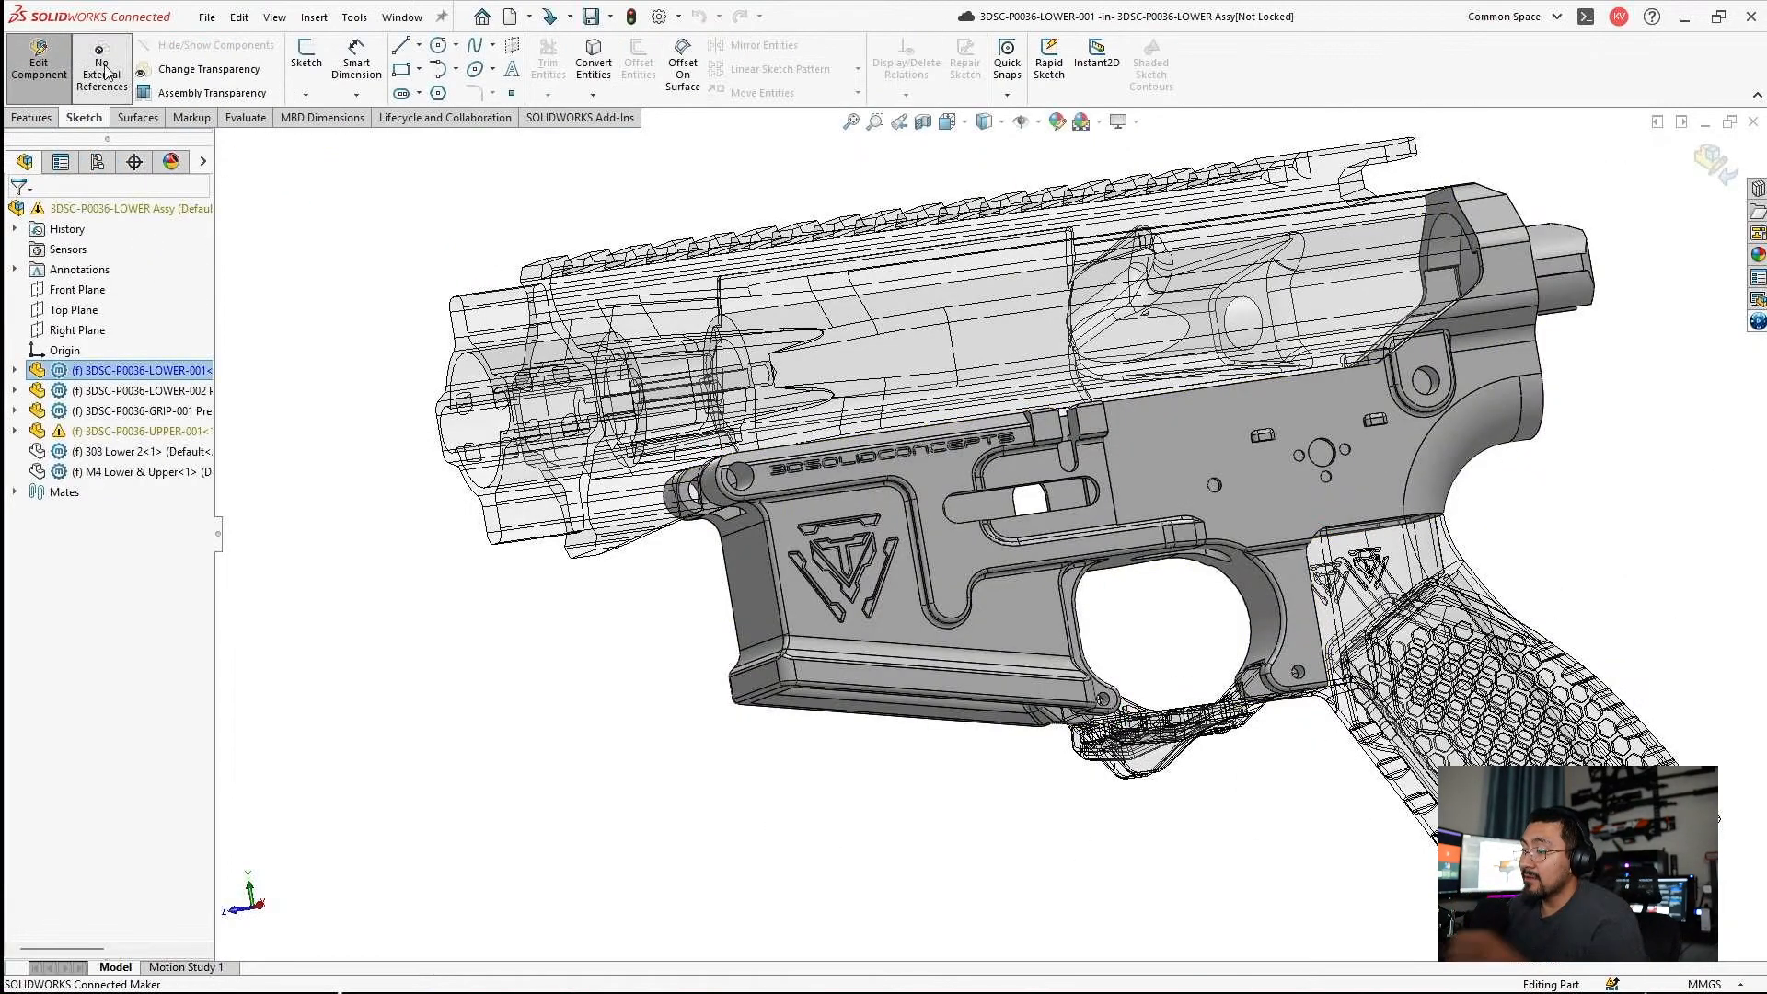
{"action": "left_click", "coordinate": [70, 66]}
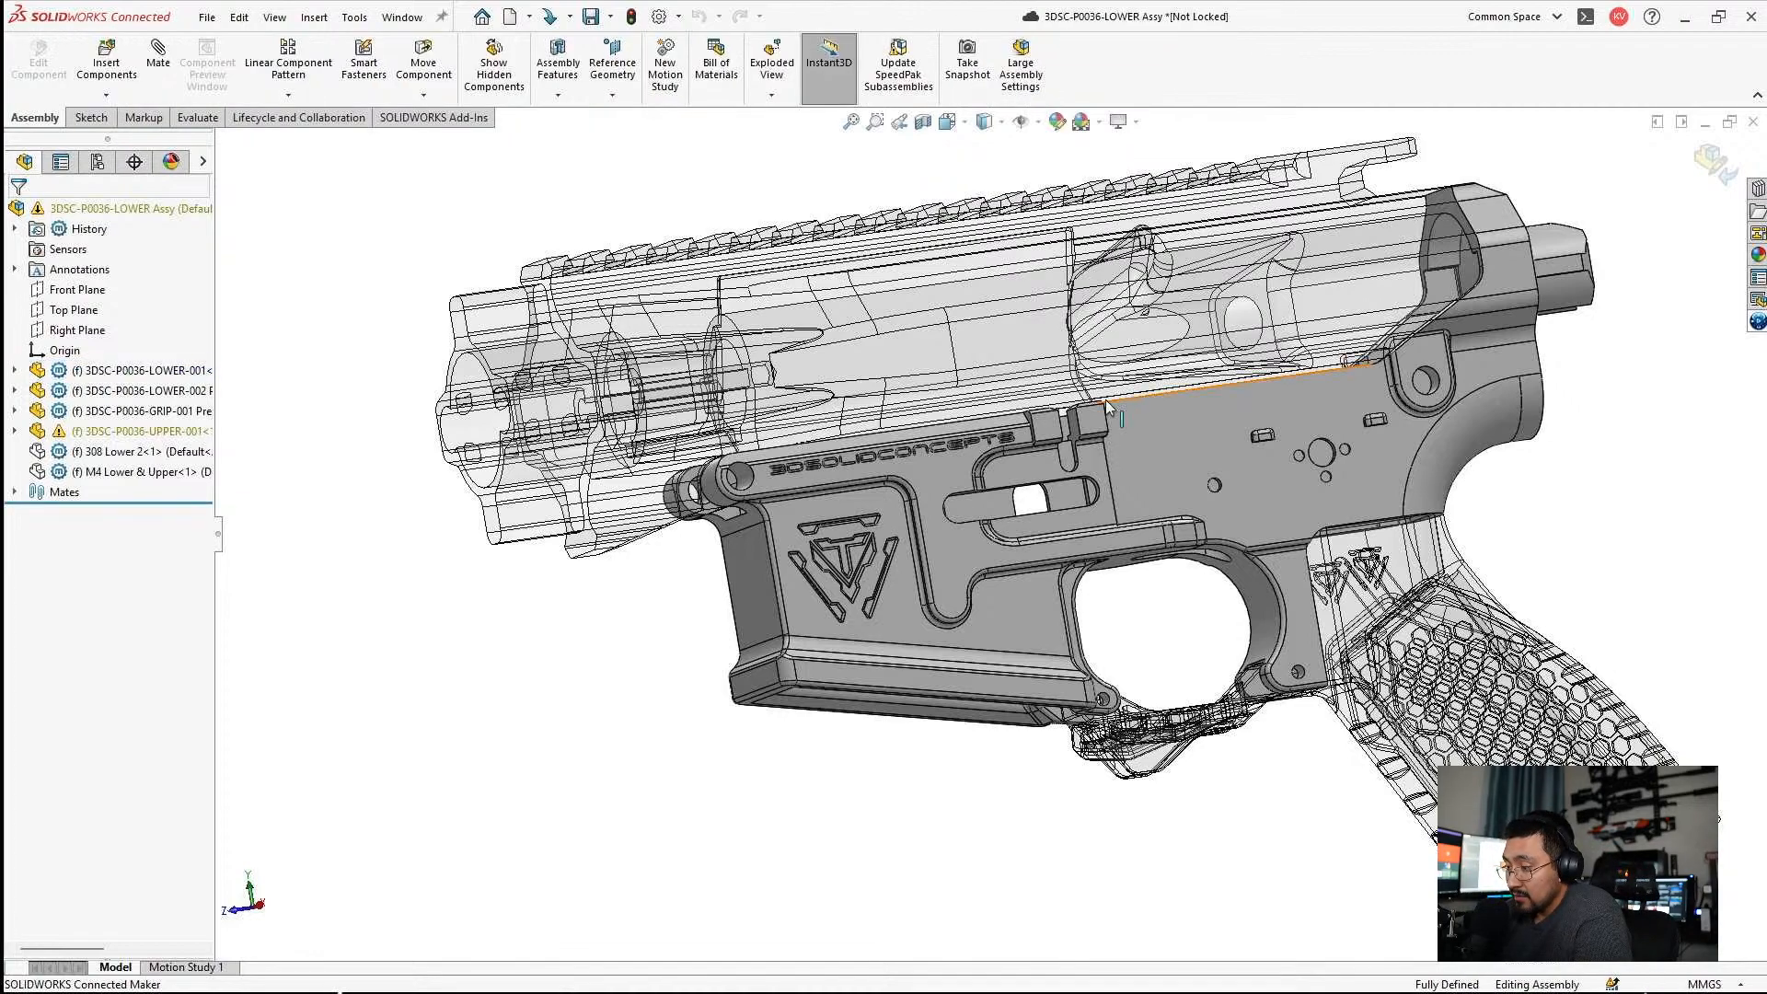
Open the 3DSC-P0036-LOWER-001 part from the assembly and examine the ring at its rear end.
{"action": "left_click", "coordinate": [1167, 473]}
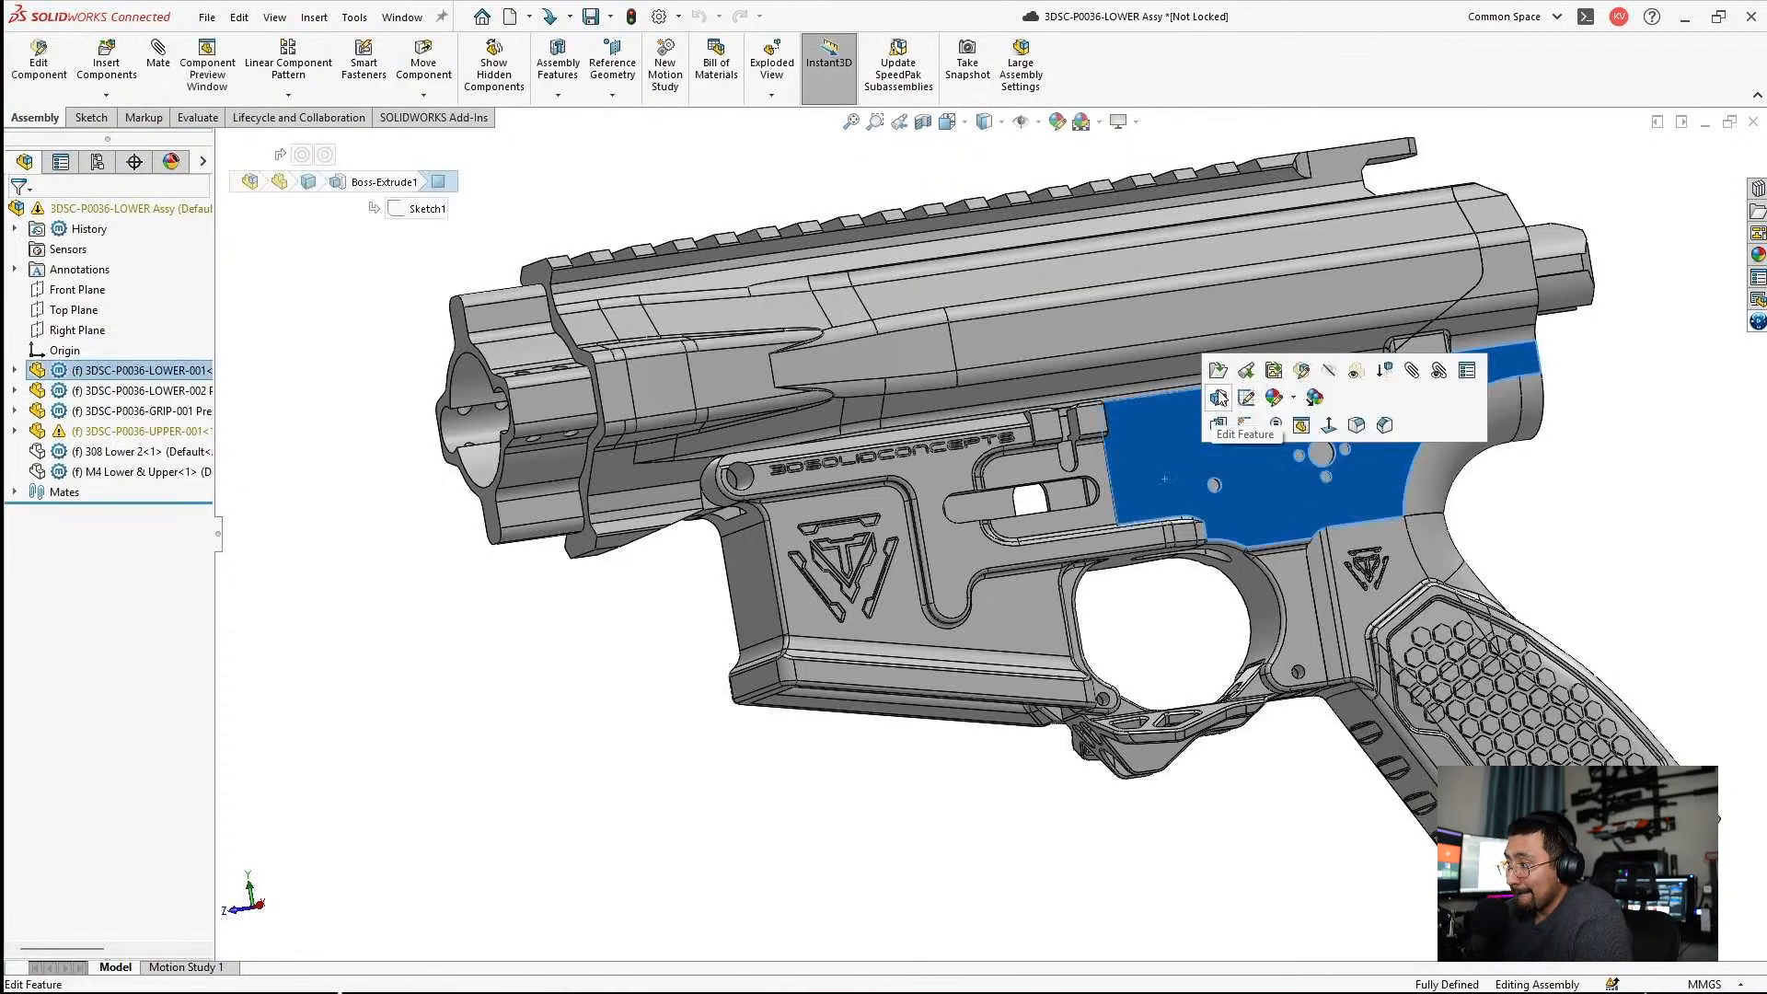
{"action": "left_click", "coordinate": [1210, 399]}
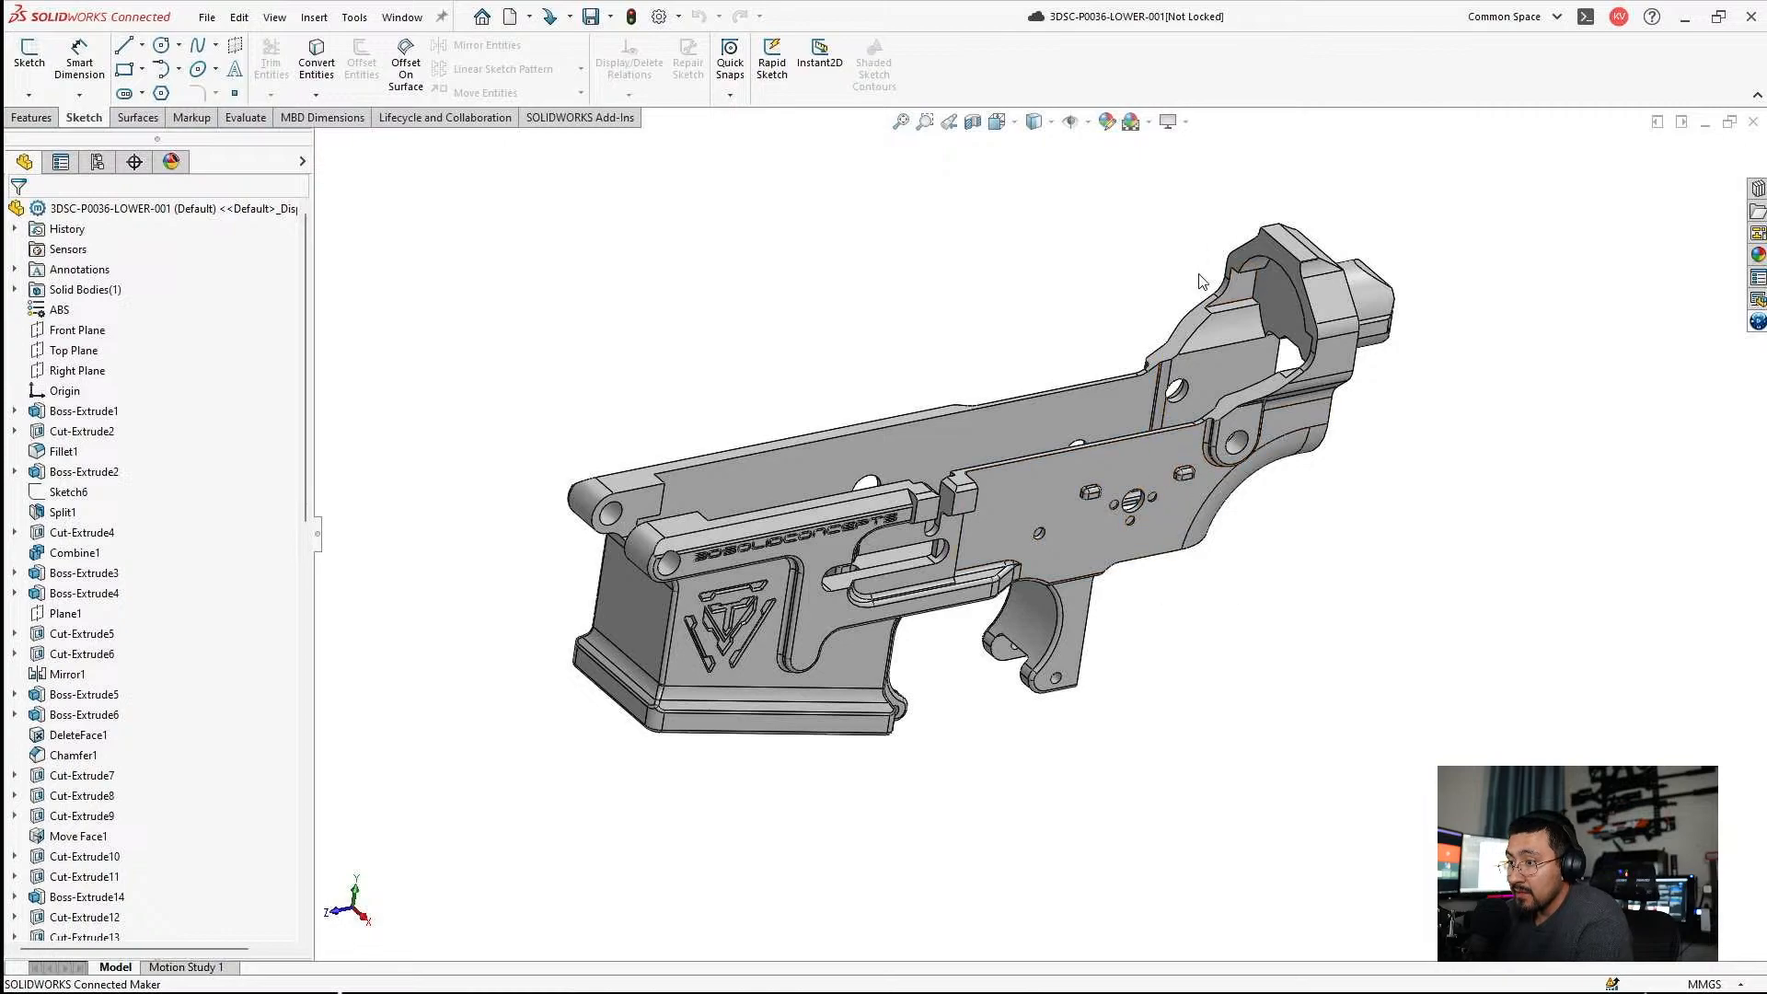
{"action": "middle_click_drag", "start_coordinate": [1162, 433], "coordinate": [1089, 257]}
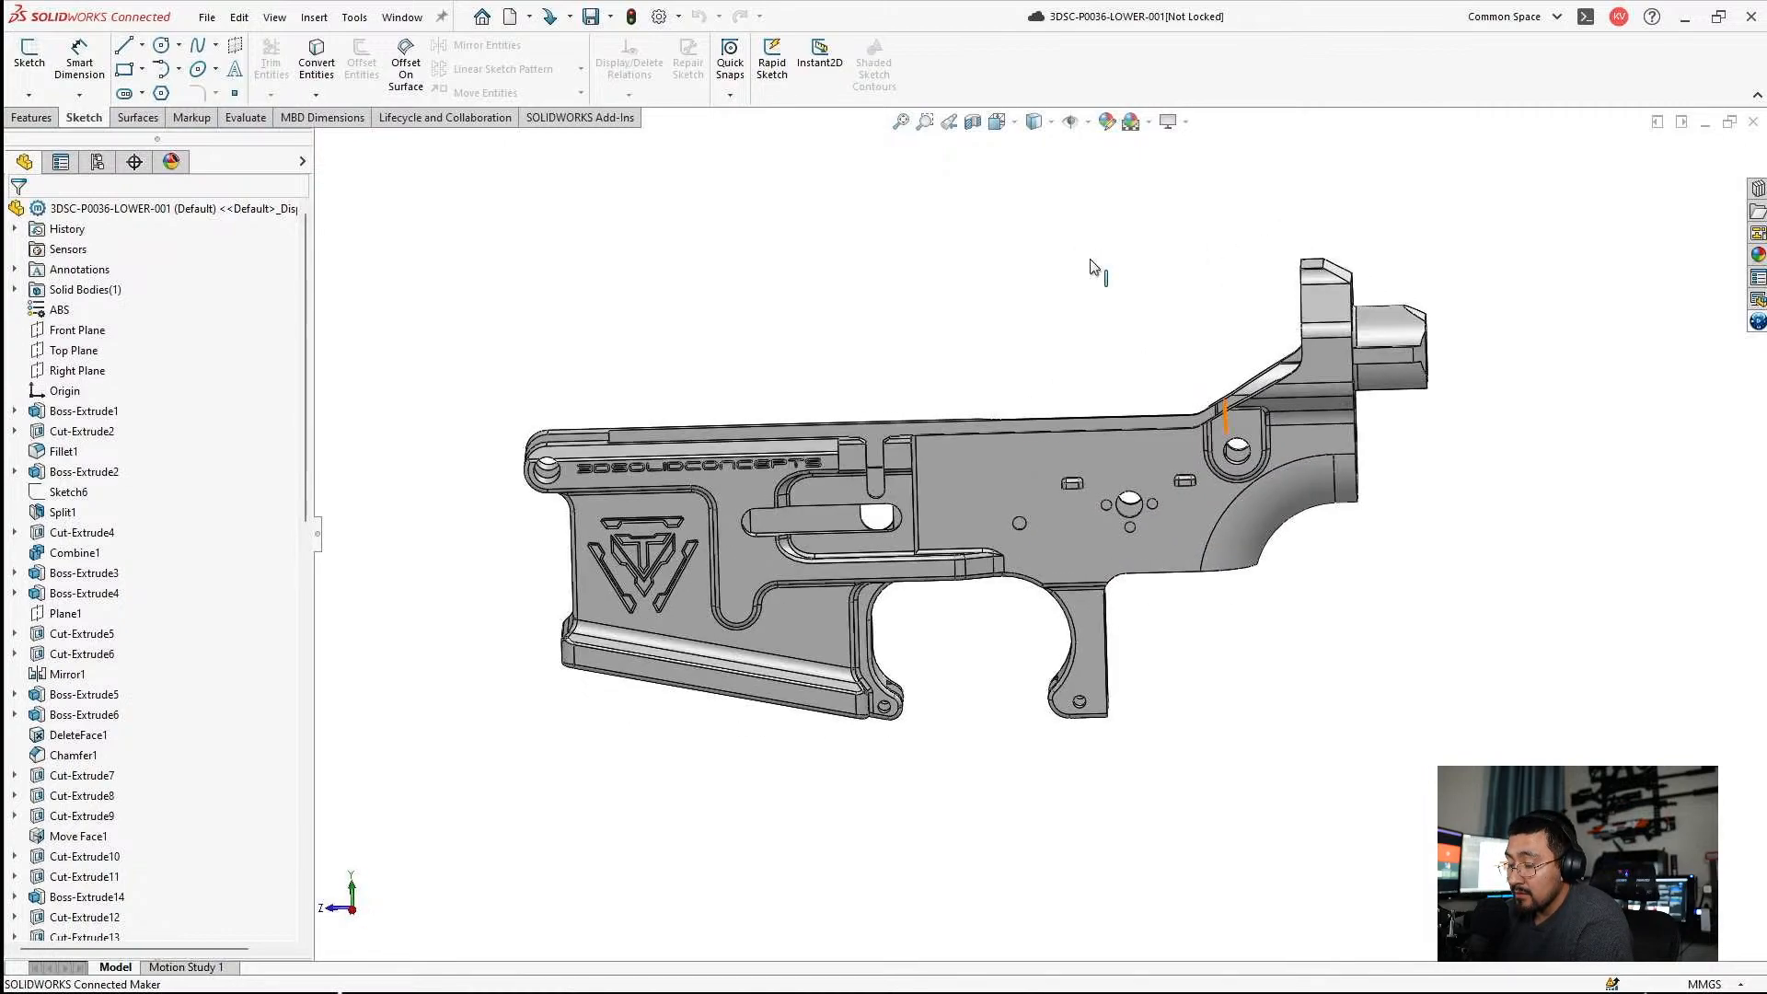
{"action": "left_click_drag", "start_coordinate": [891, 210], "coordinate": [950, 243]}
{"action": "middle_click_drag", "start_coordinate": [950, 243], "coordinate": [1141, 276]}
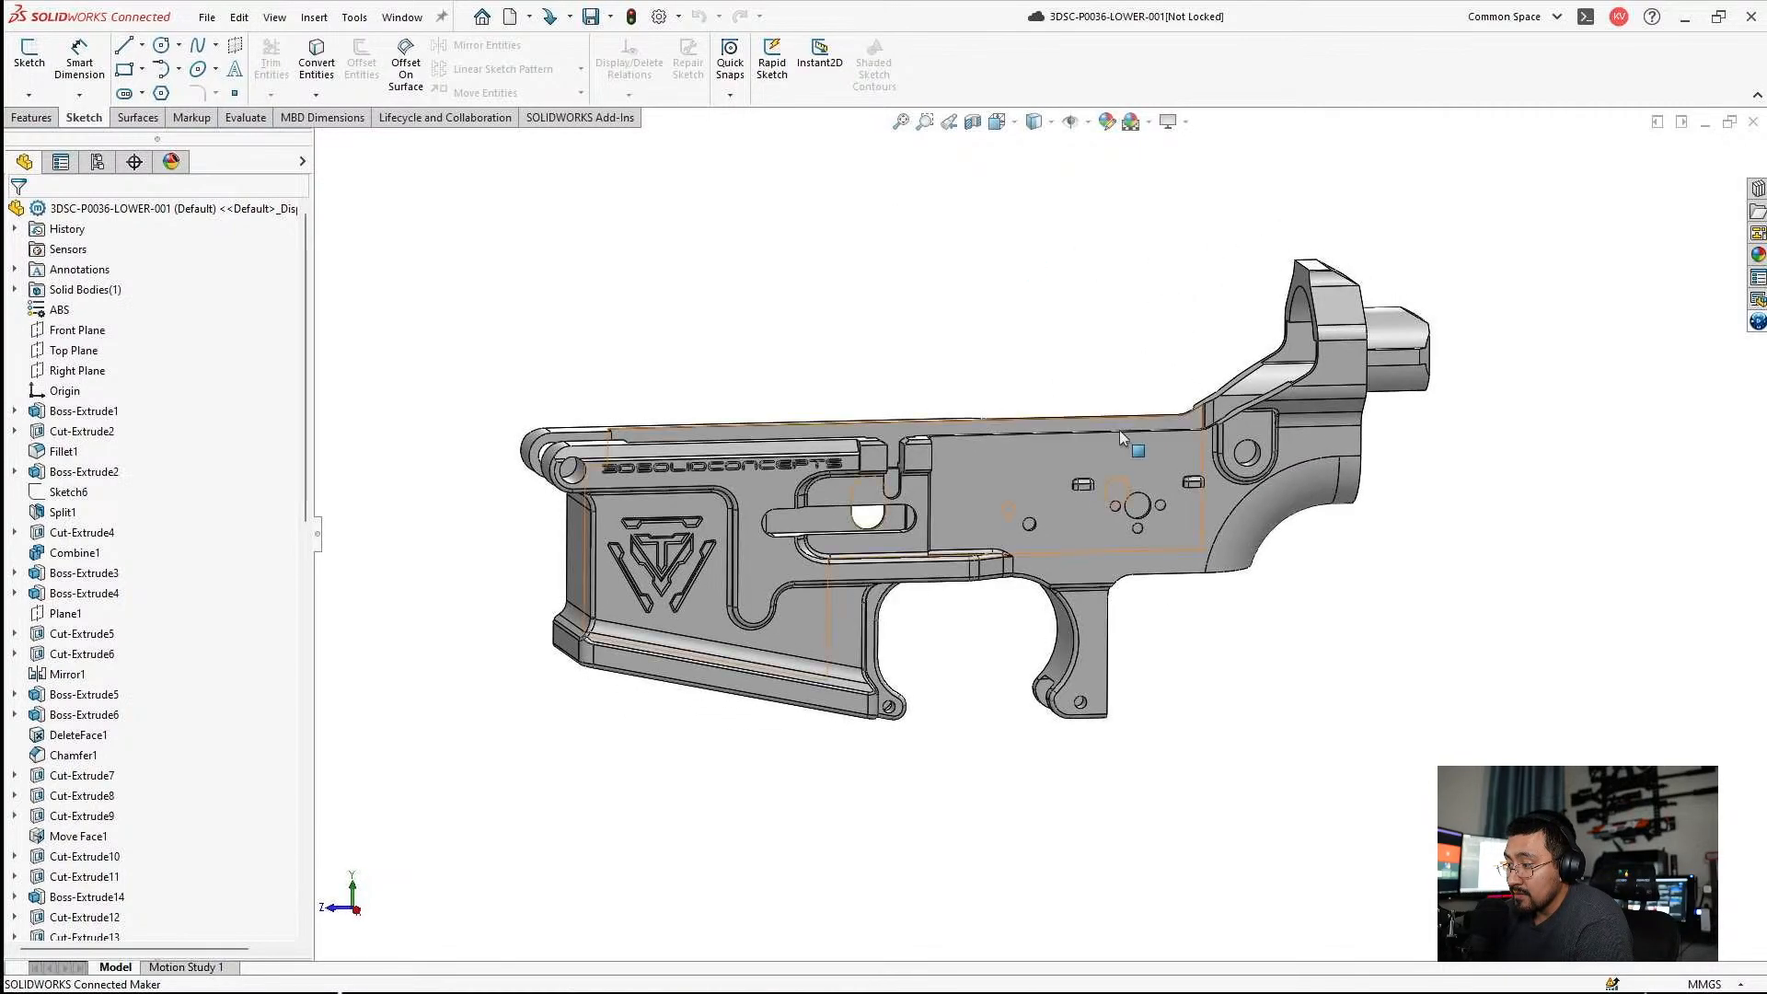
{"action": "middle_click_drag", "start_coordinate": [1120, 430], "coordinate": [1086, 387]}
{"action": "middle_click_drag", "start_coordinate": [1121, 450], "coordinate": [1196, 534]}
{"action": "scroll", "coordinate": [1298, 286], "scroll_direction": "down", "scroll_amount": 5}
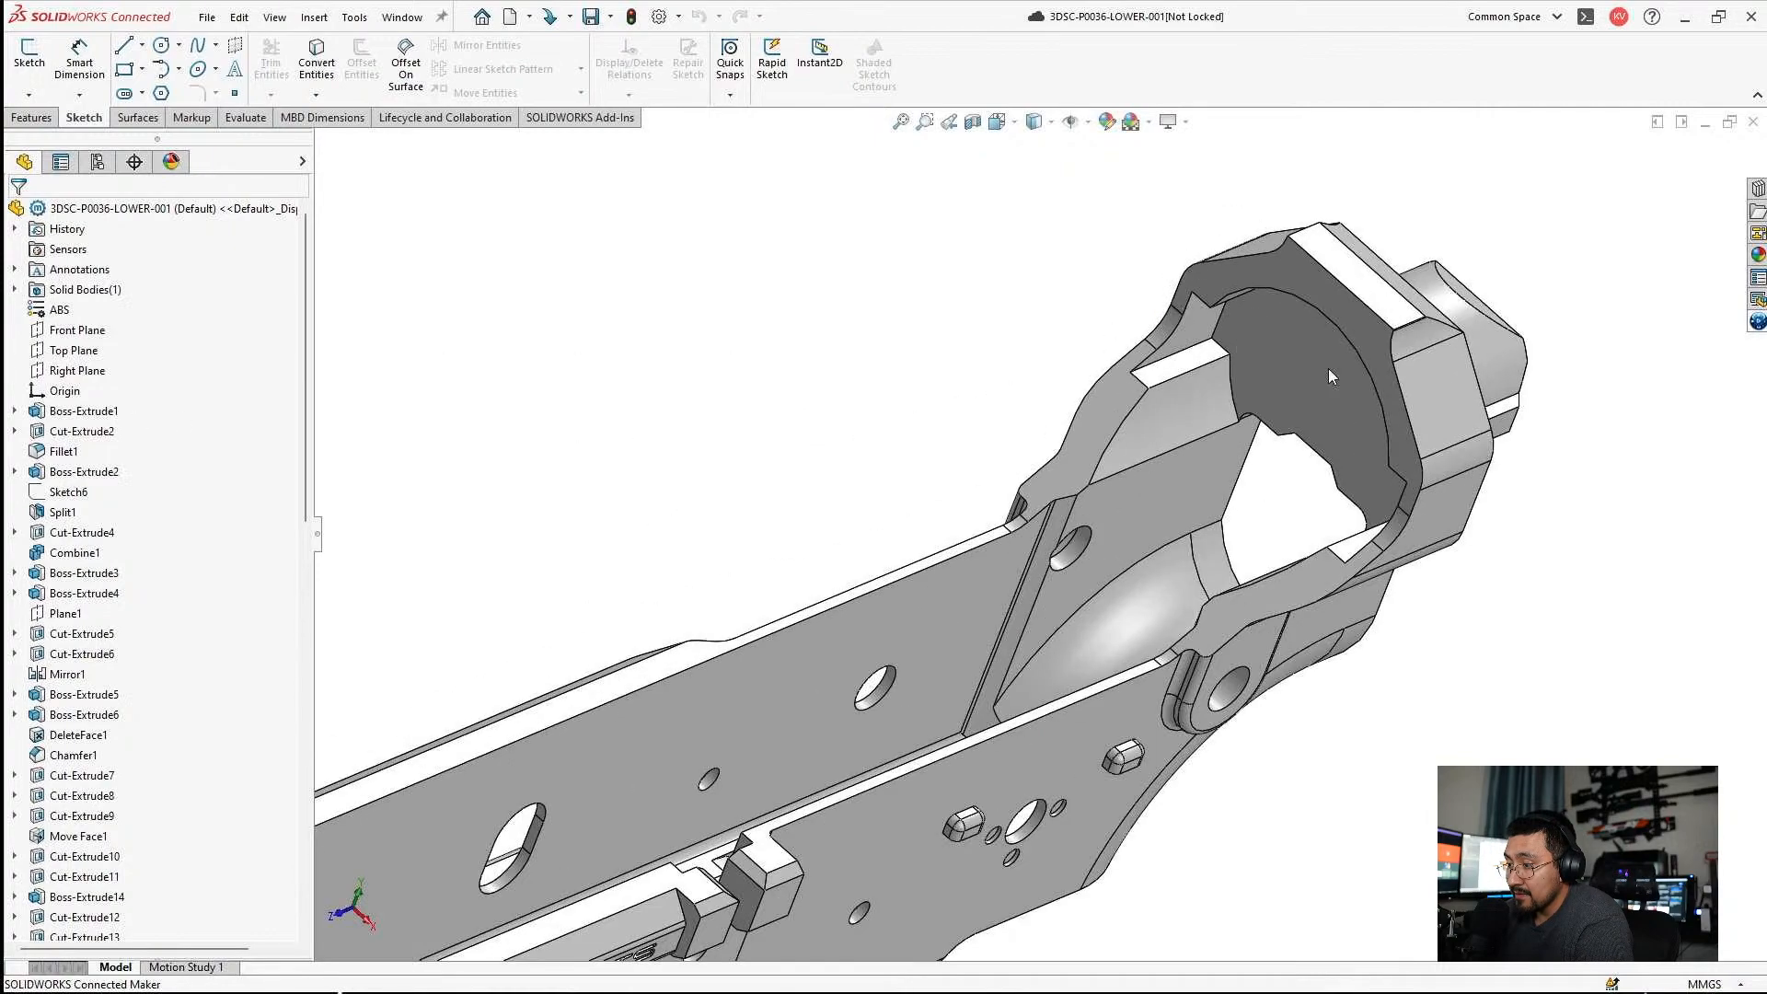
{"action": "middle_click_drag", "start_coordinate": [1328, 368], "coordinate": [1261, 295]}
Measure the center distance from the curved upper face of the rear boss to the Top Plane.
{"action": "left_click", "coordinate": [1466, 339]}
{"action": "scroll", "coordinate": [1059, 607], "scroll_direction": "up", "scroll_amount": 4}
{"action": "middle_click_drag", "start_coordinate": [920, 598], "coordinate": [941, 558]}
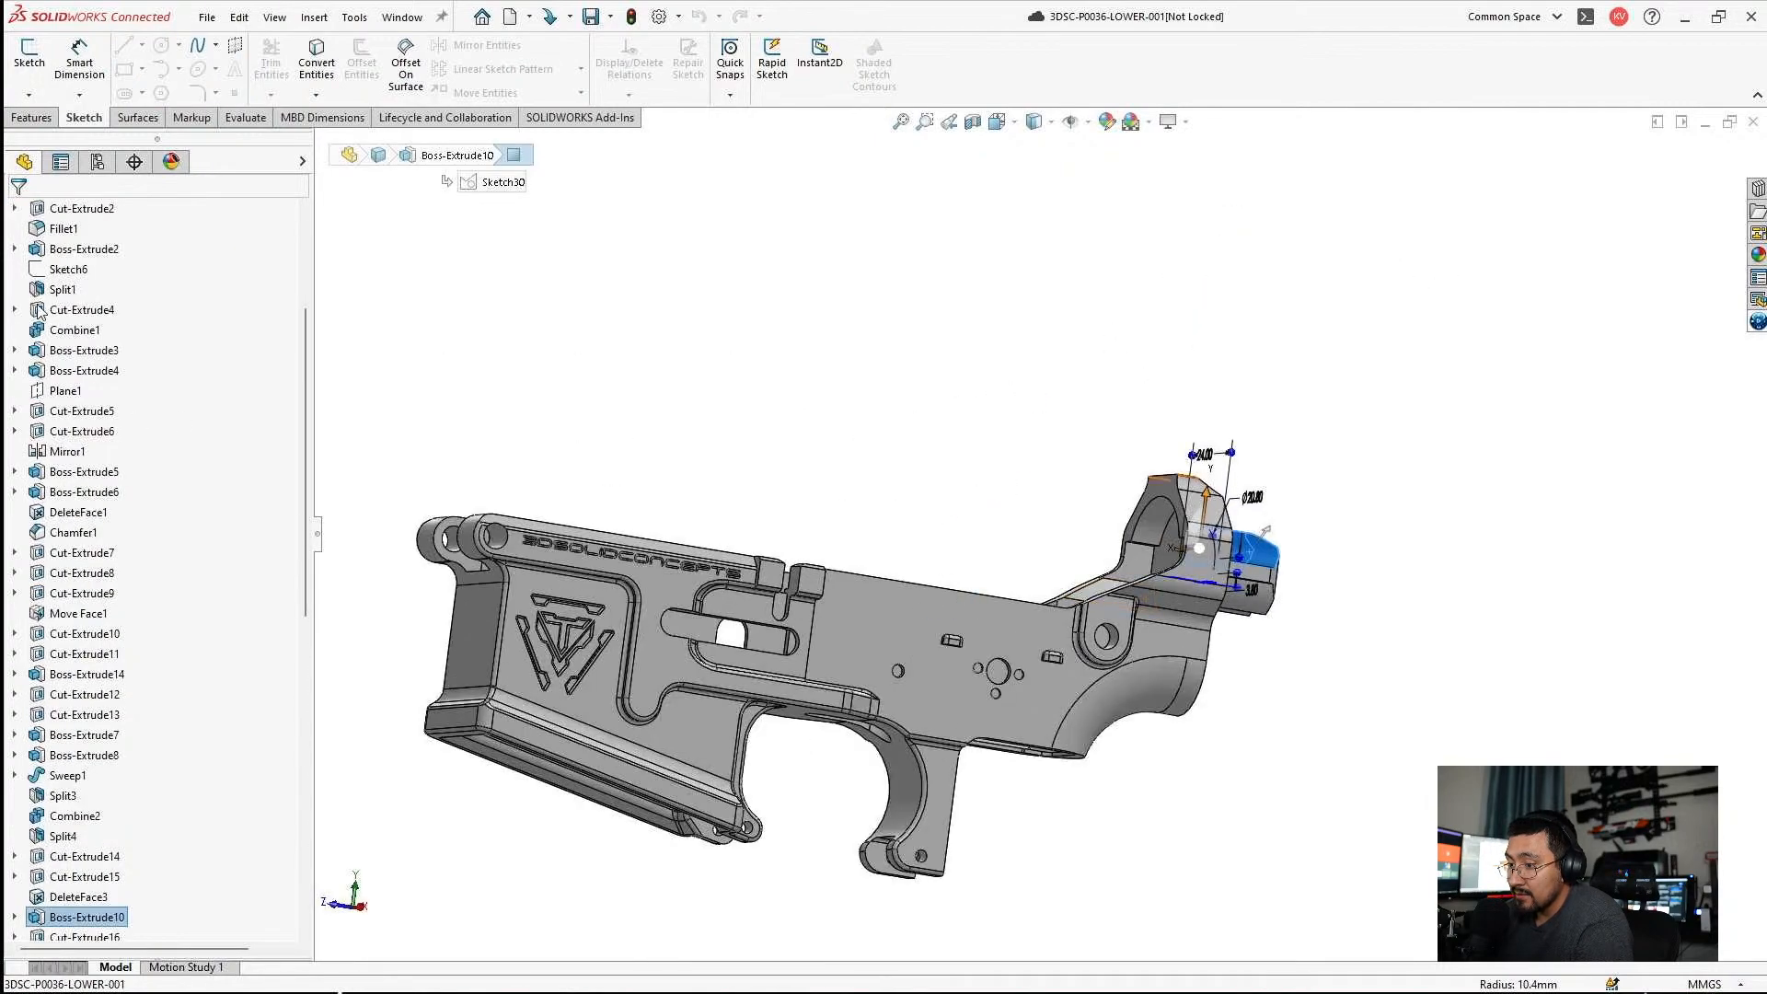
{"action": "scroll", "coordinate": [103, 324], "scroll_direction": "up", "scroll_amount": 5}
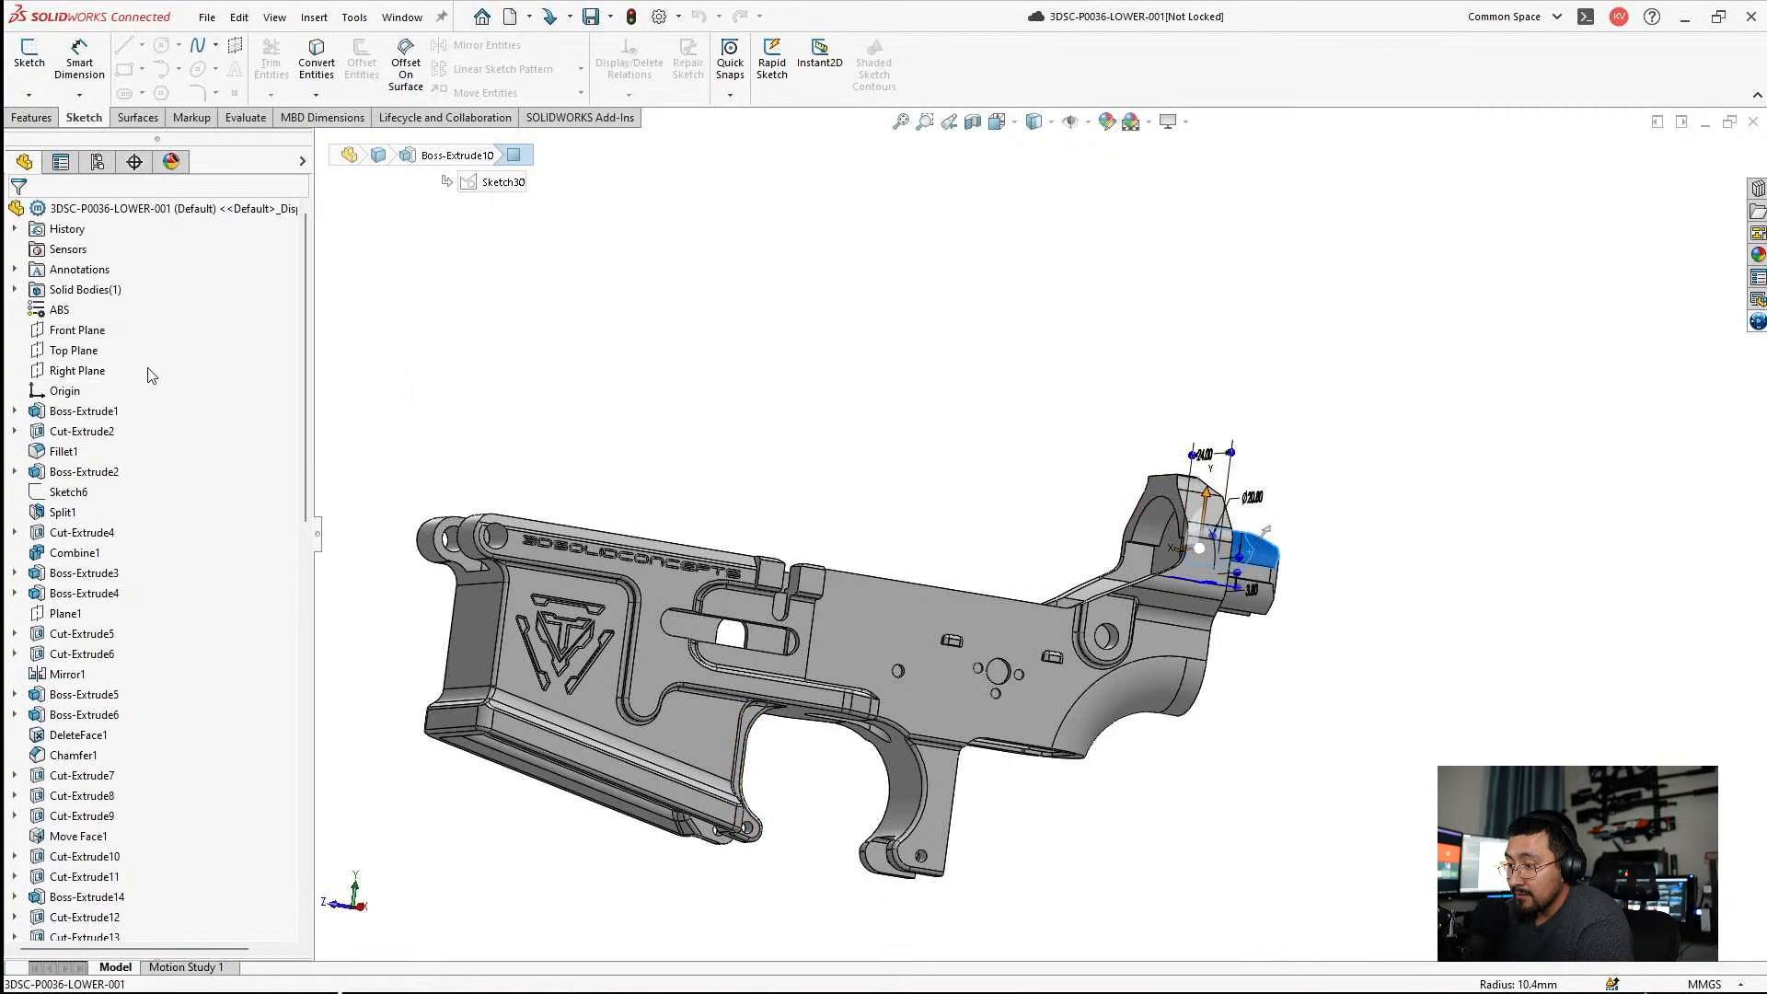
{"action": "left_click", "coordinate": [73, 349]}
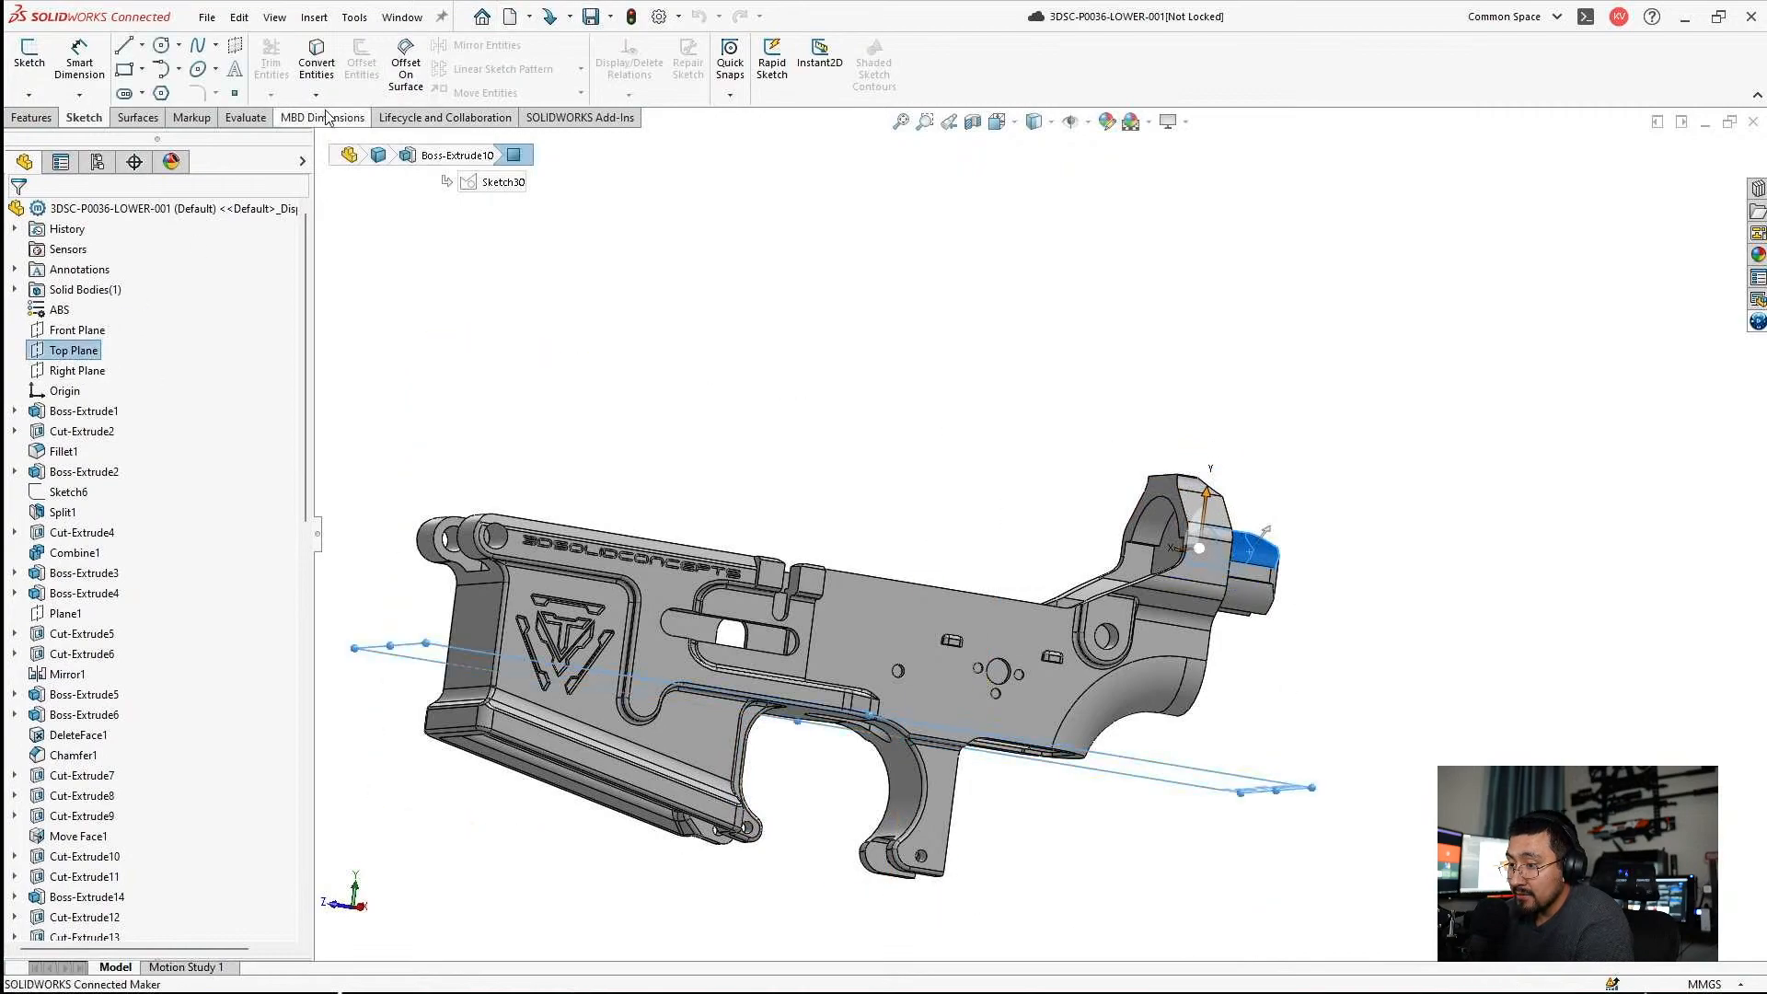
{"action": "left_click", "coordinate": [247, 118]}
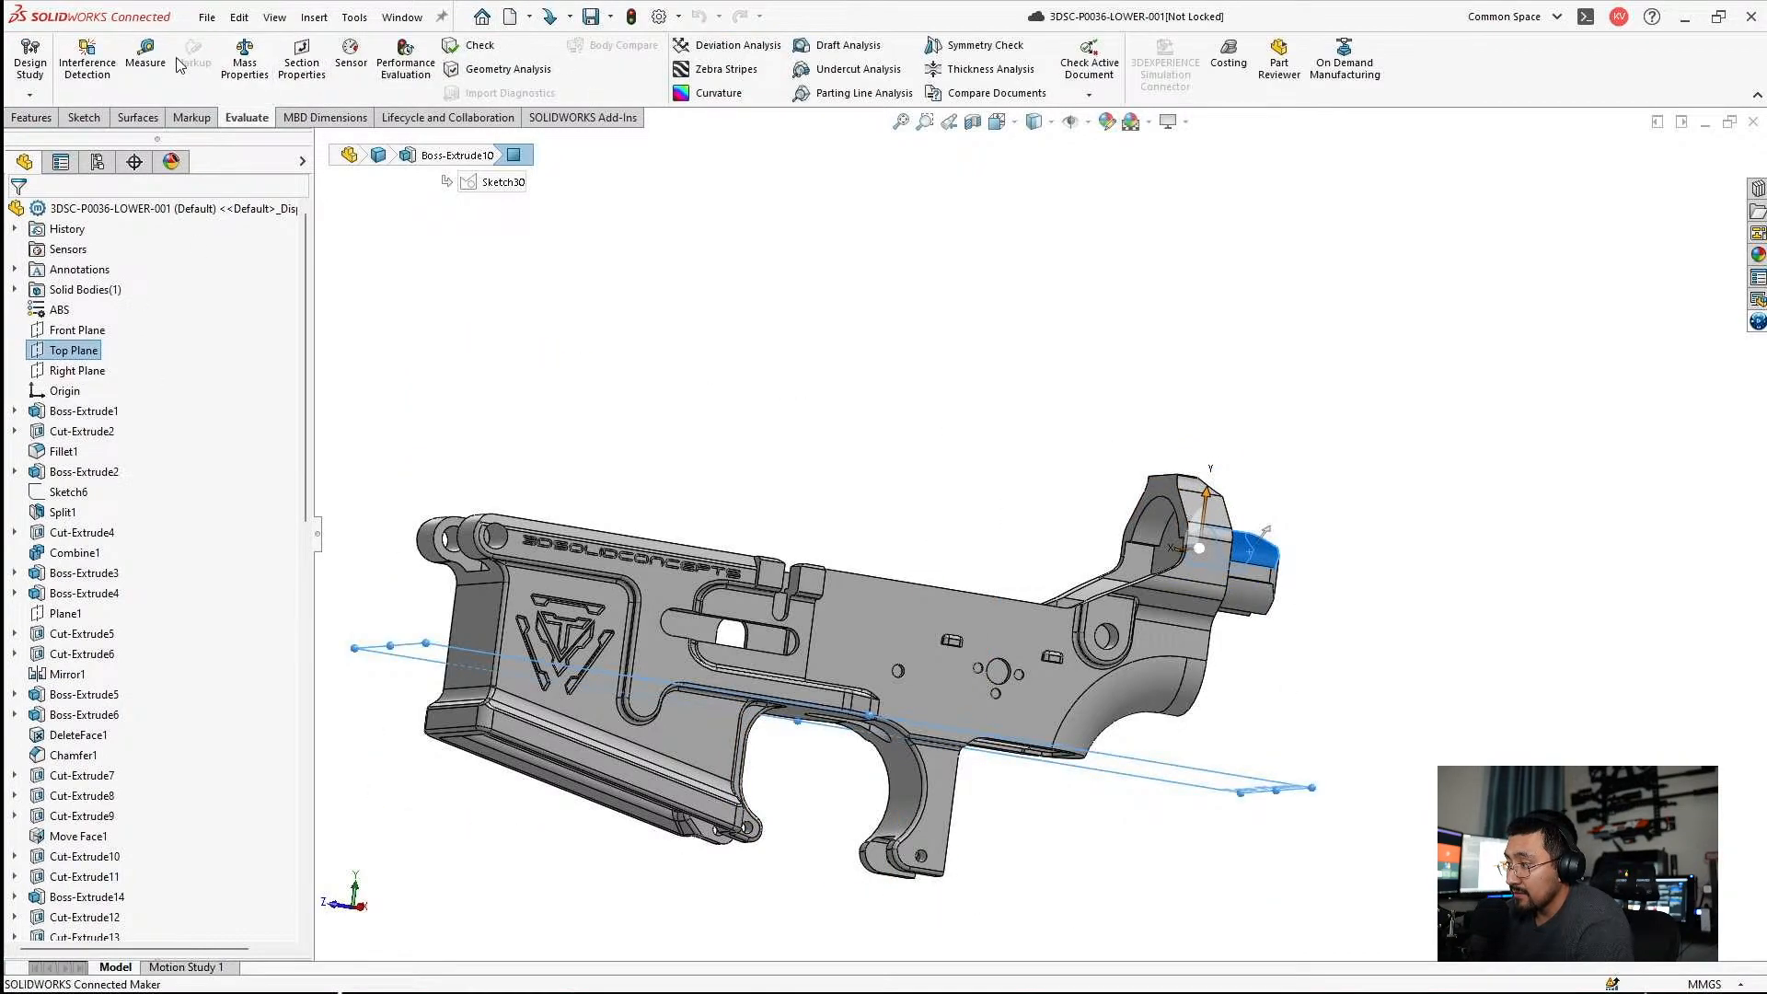
{"action": "left_click", "coordinate": [147, 56]}
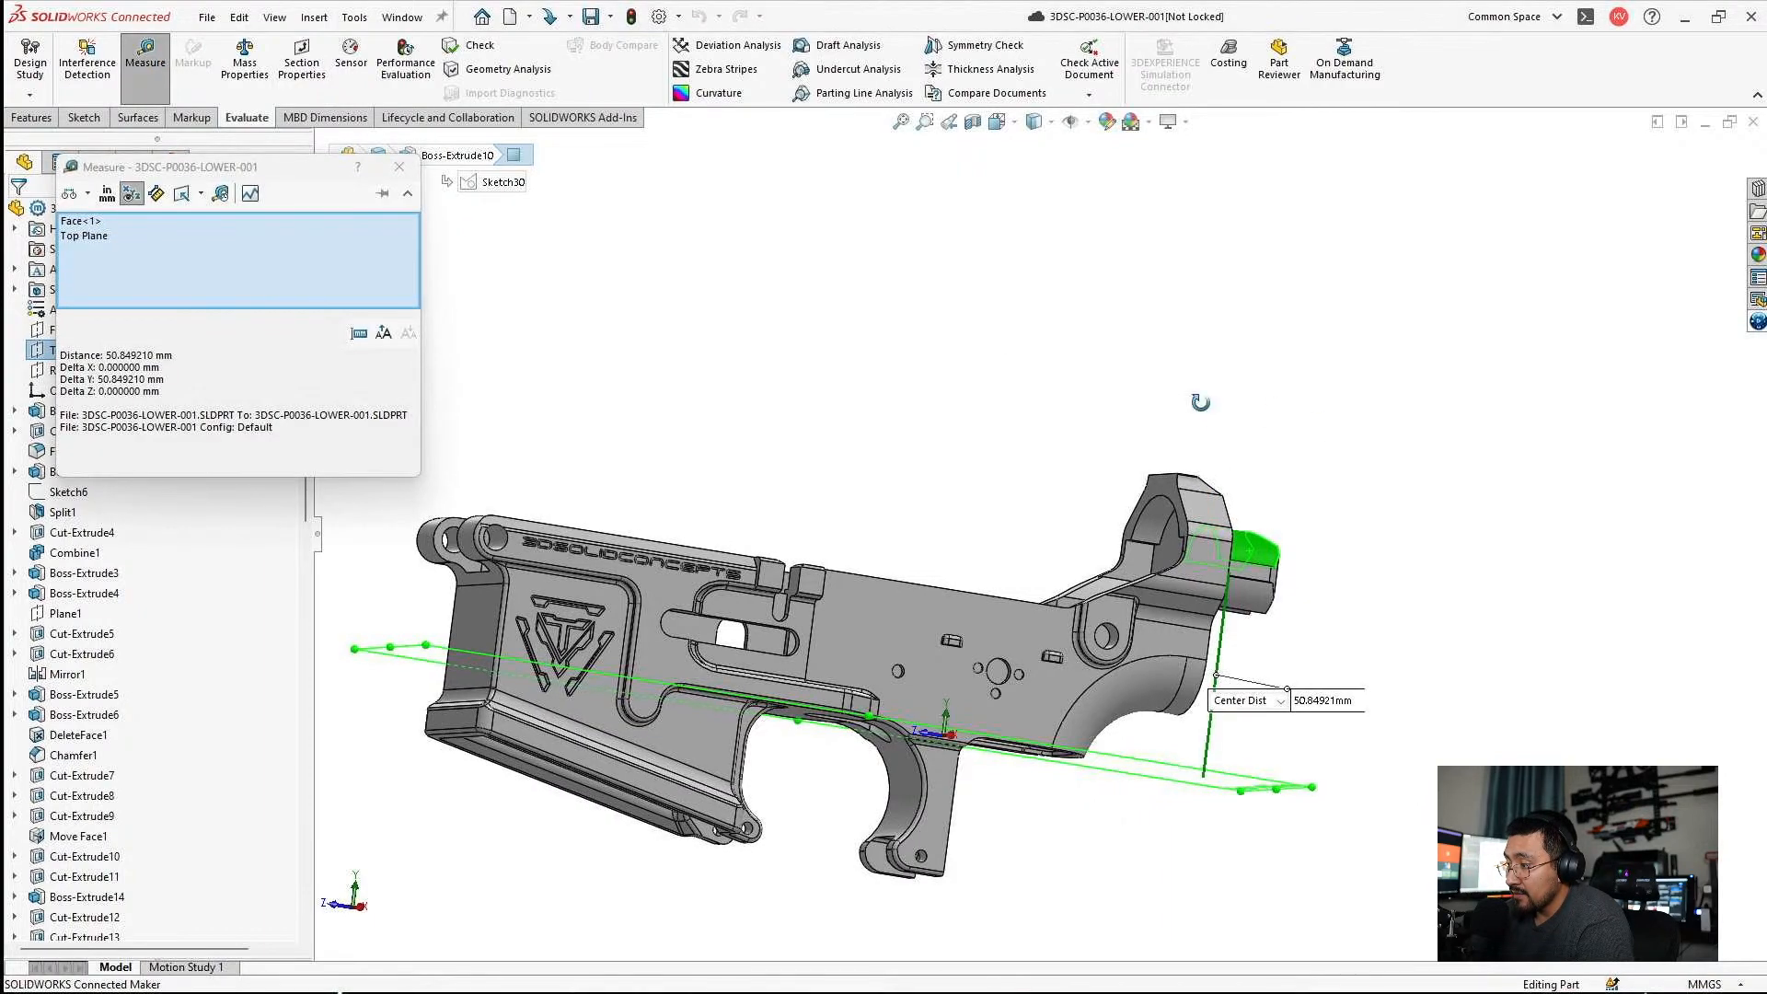
{"action": "middle_click_drag", "start_coordinate": [1215, 415], "coordinate": [1103, 413]}
{"action": "scroll", "coordinate": [1102, 413], "scroll_direction": "down", "scroll_amount": 5}
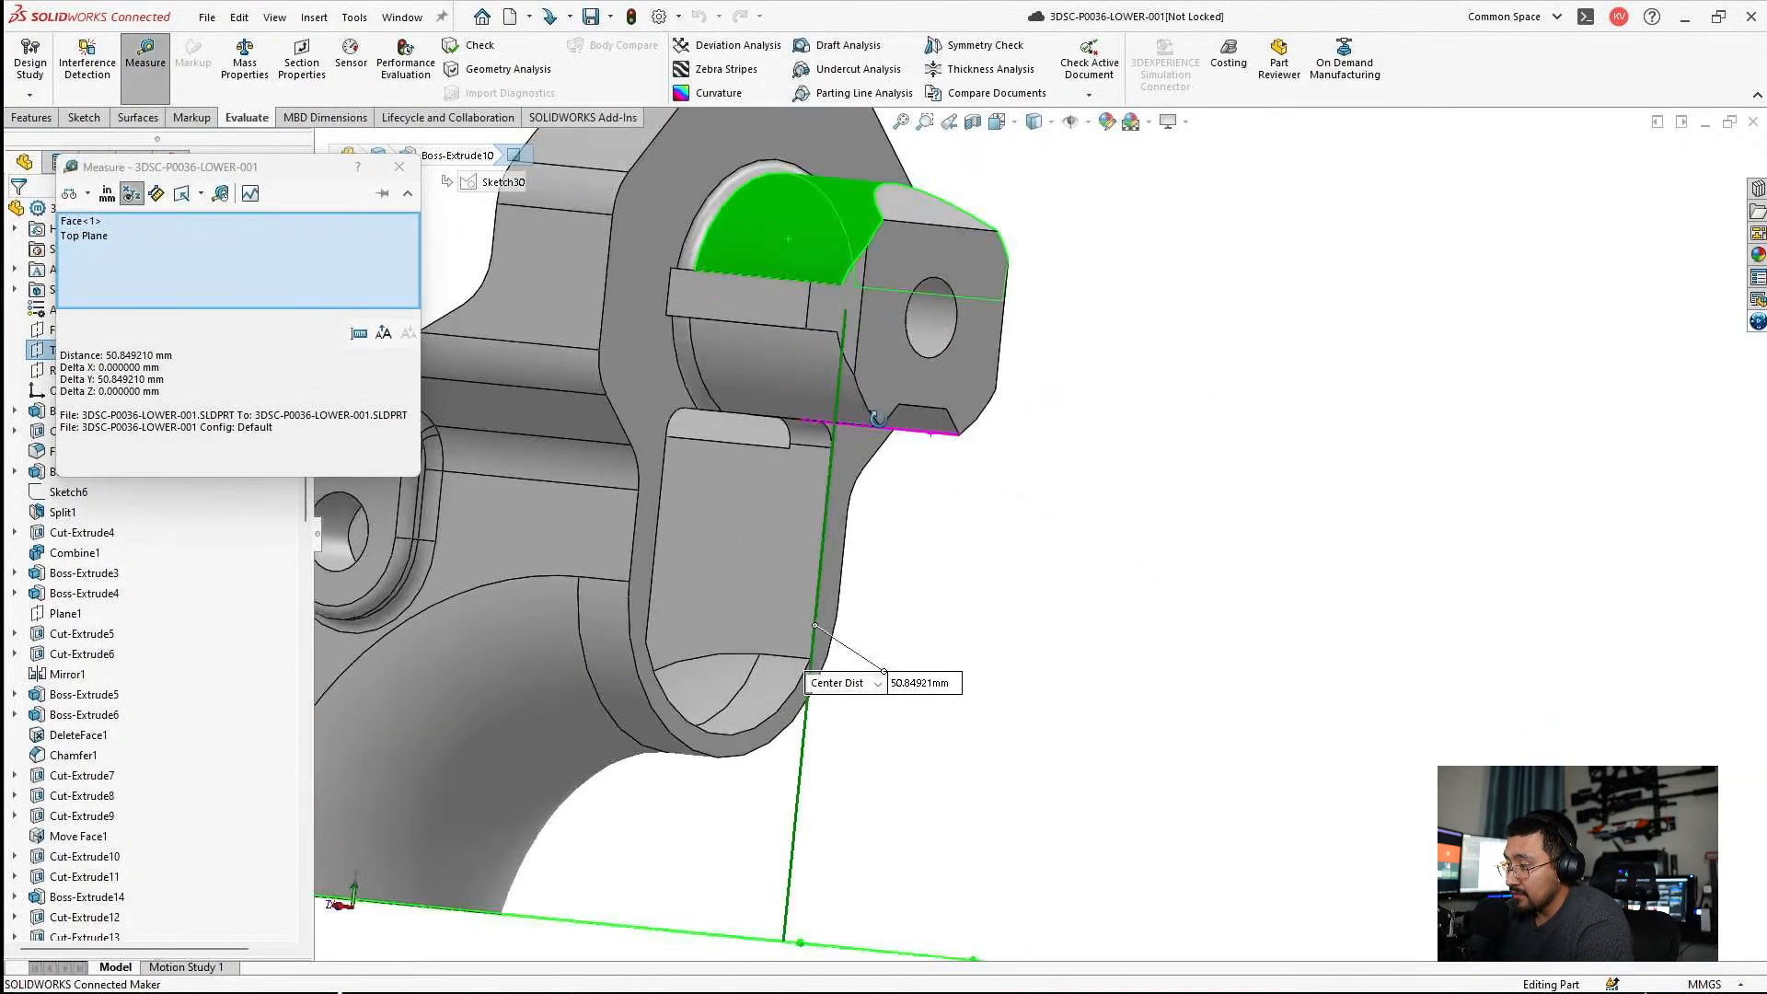
{"action": "scroll", "coordinate": [867, 449], "scroll_direction": "up", "scroll_amount": 2}
{"action": "key", "text": "Escape"}
Examine the rear ring's opening and inner faces on the lower receiver part.
{"action": "middle_click_drag", "start_coordinate": [804, 433], "coordinate": [947, 468]}
{"action": "scroll", "coordinate": [726, 313], "scroll_direction": "down", "scroll_amount": 3}
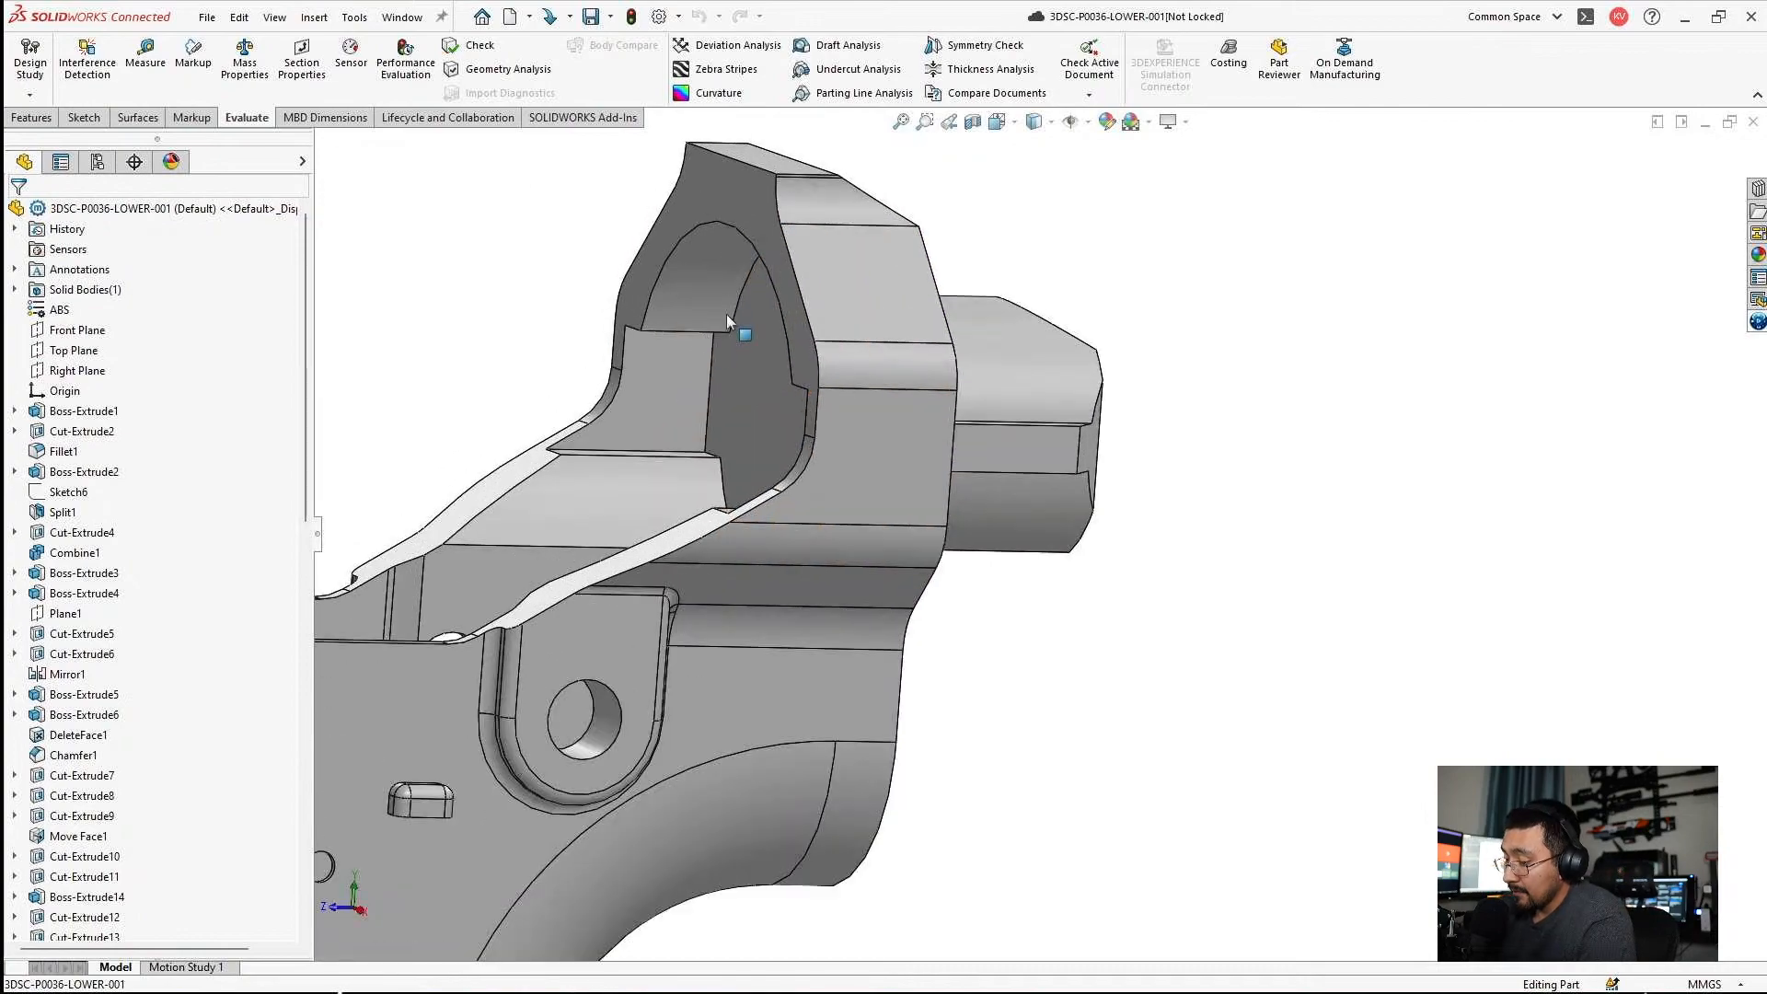
{"action": "left_click", "coordinate": [699, 289]}
{"action": "scroll", "coordinate": [699, 289], "scroll_direction": "up", "scroll_amount": 5}
{"action": "middle_click_drag", "start_coordinate": [699, 289], "coordinate": [734, 520]}
{"action": "scroll", "coordinate": [733, 523], "scroll_direction": "down", "scroll_amount": 1}
{"action": "left_click_drag", "start_coordinate": [776, 637], "coordinate": [799, 635]}
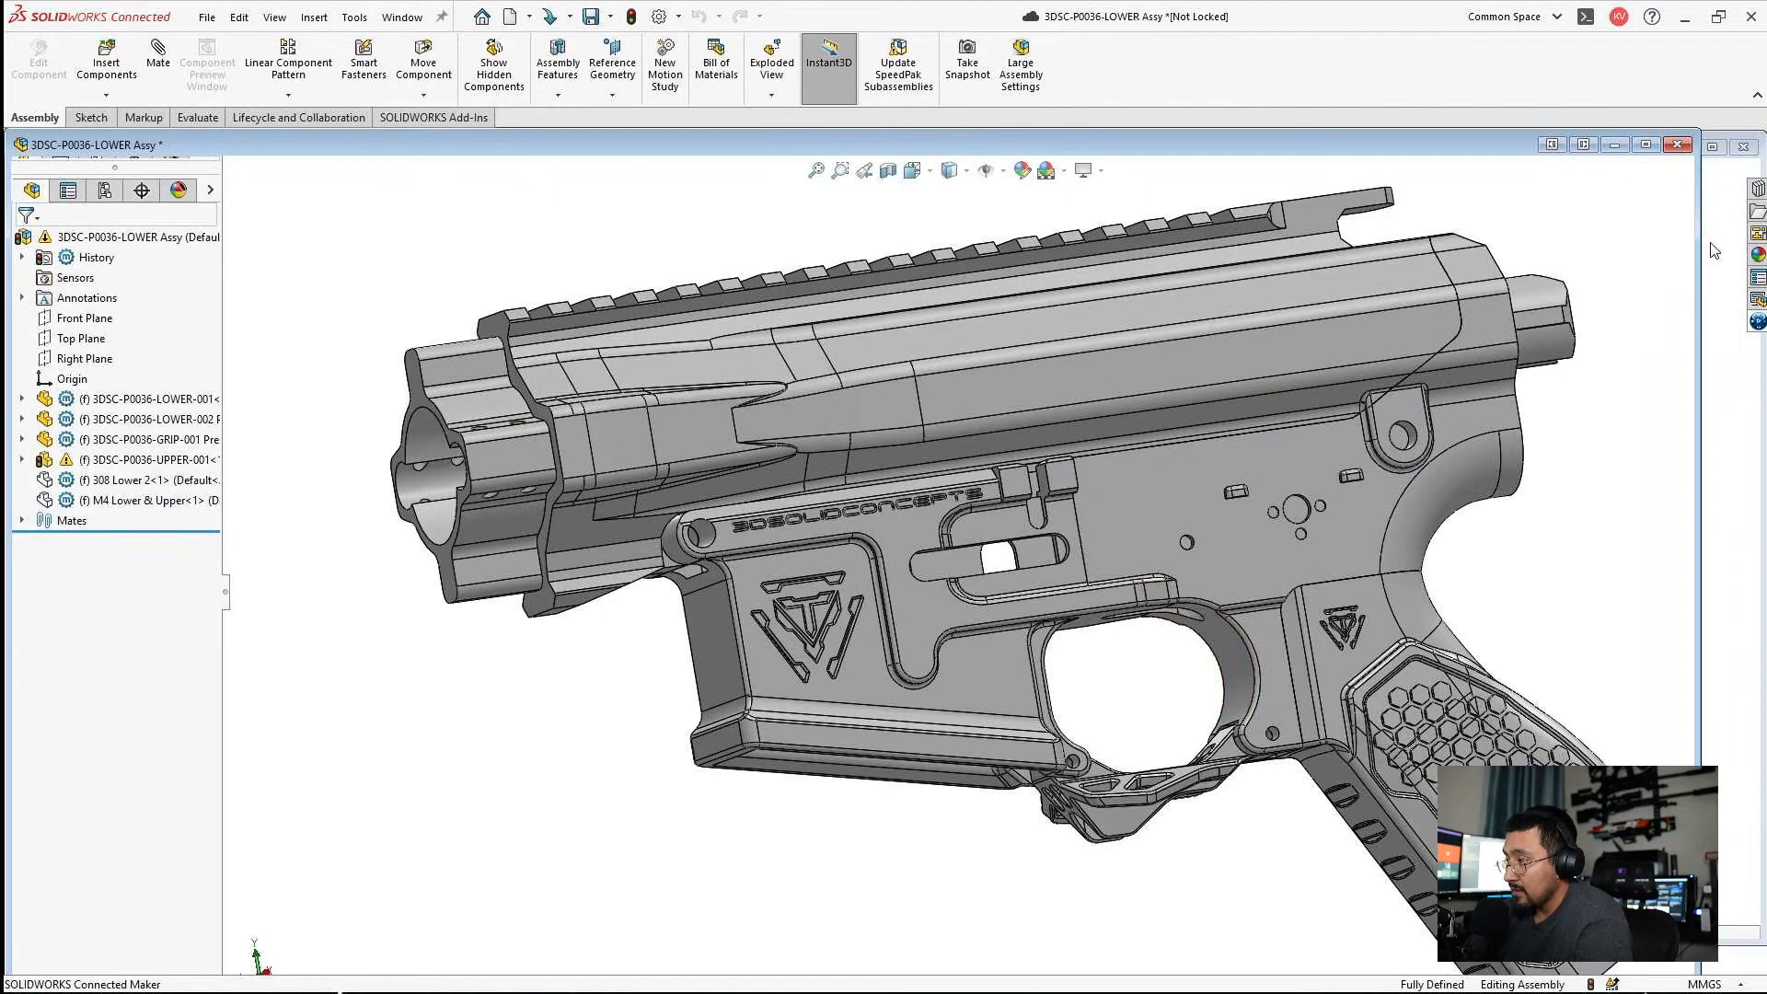
Switch to the Part1 window, edit its Sketch1 and set the bore centerline's height above the origin to 51.08 mm.
{"action": "left_click", "coordinate": [1713, 251]}
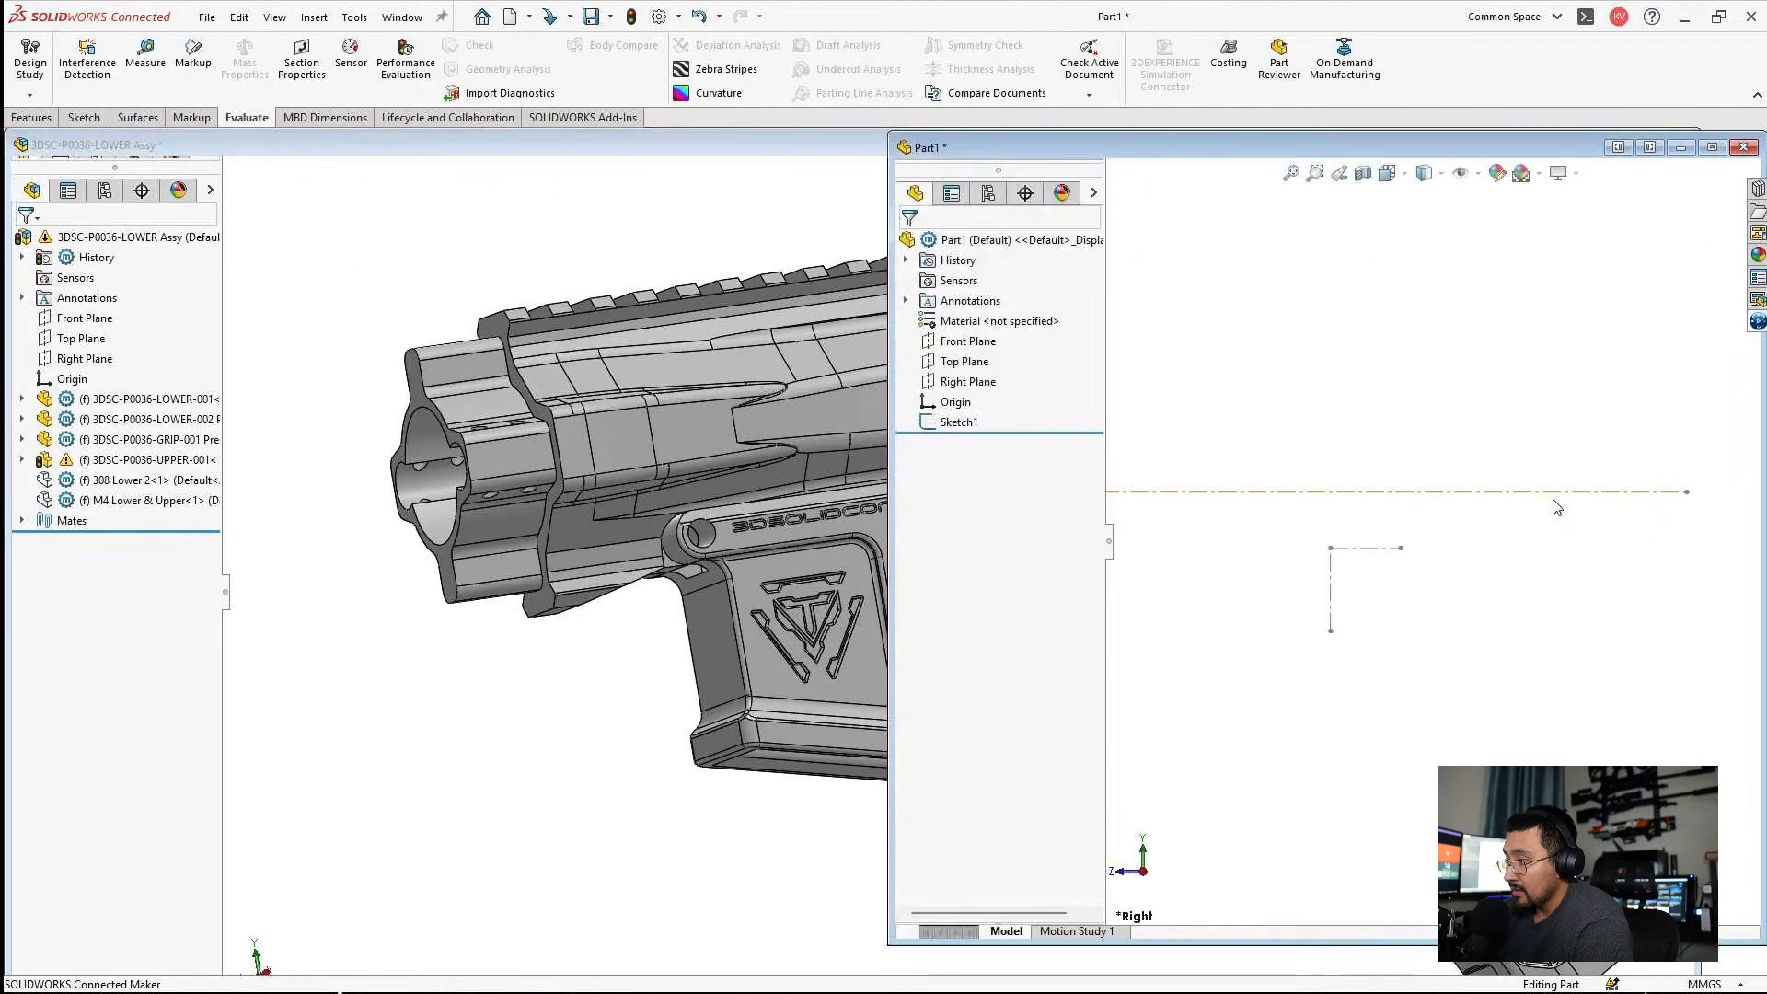
{"action": "left_click", "coordinate": [1397, 494]}
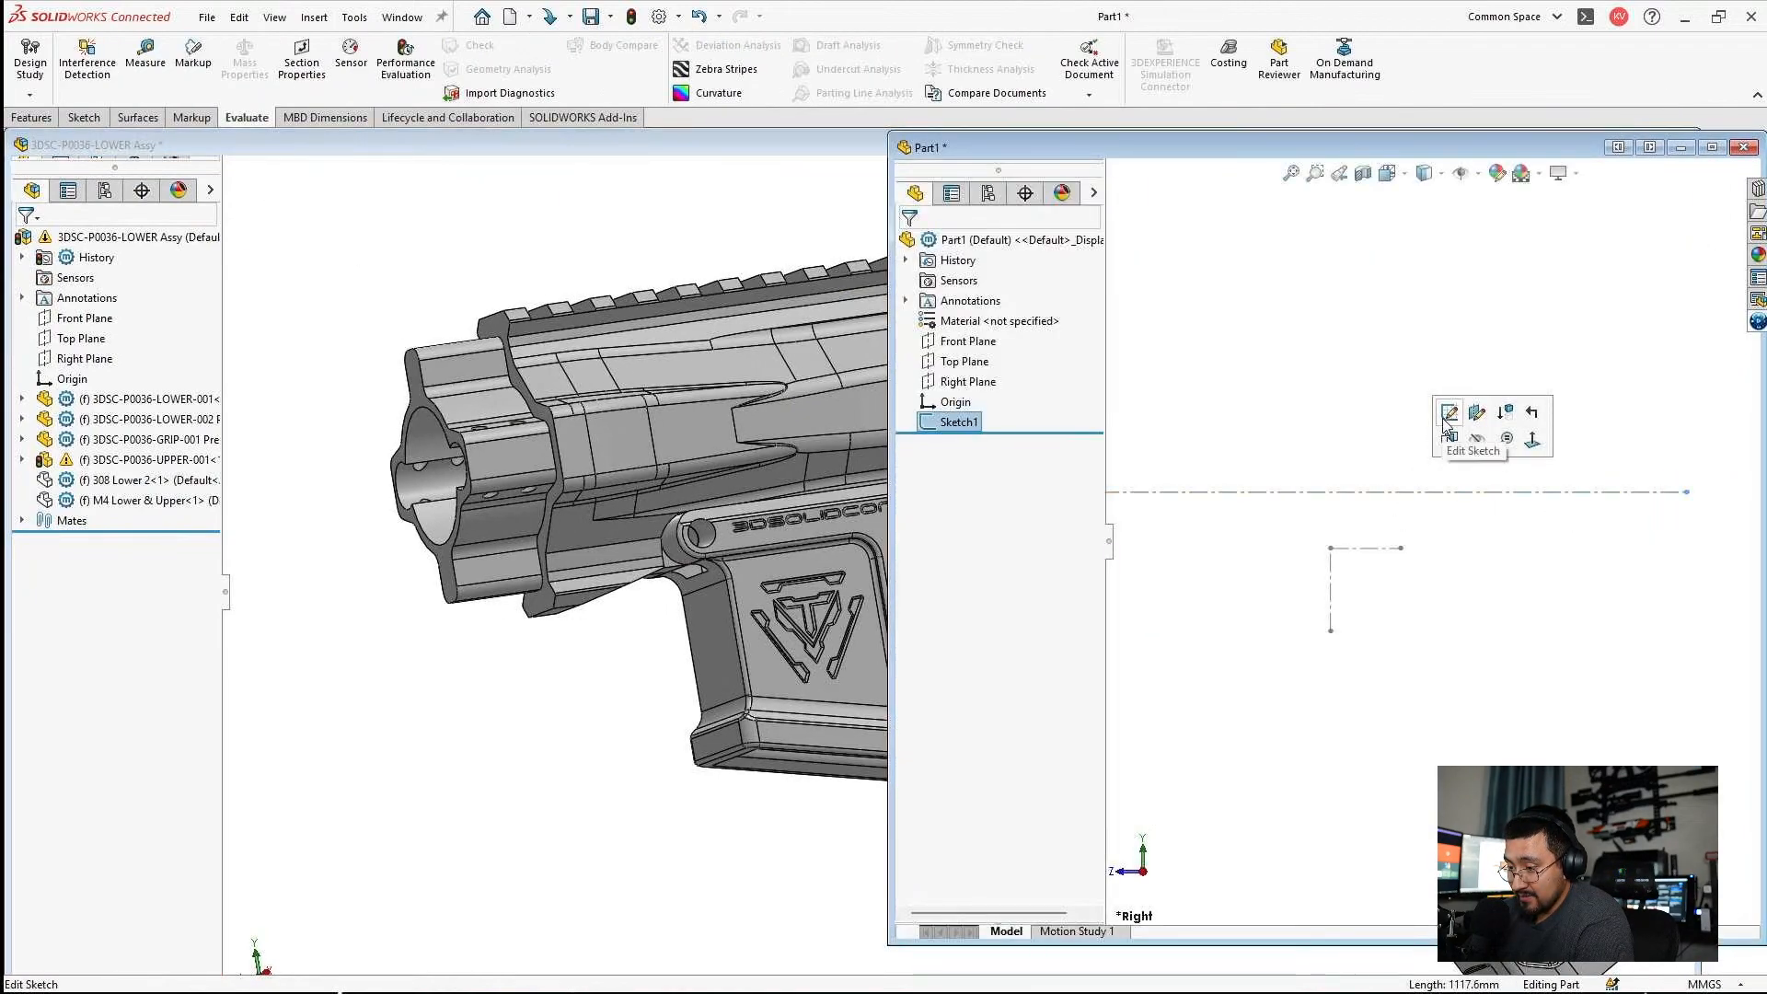
{"action": "left_click", "coordinate": [1447, 413]}
{"action": "double_click", "coordinate": [1606, 534]}
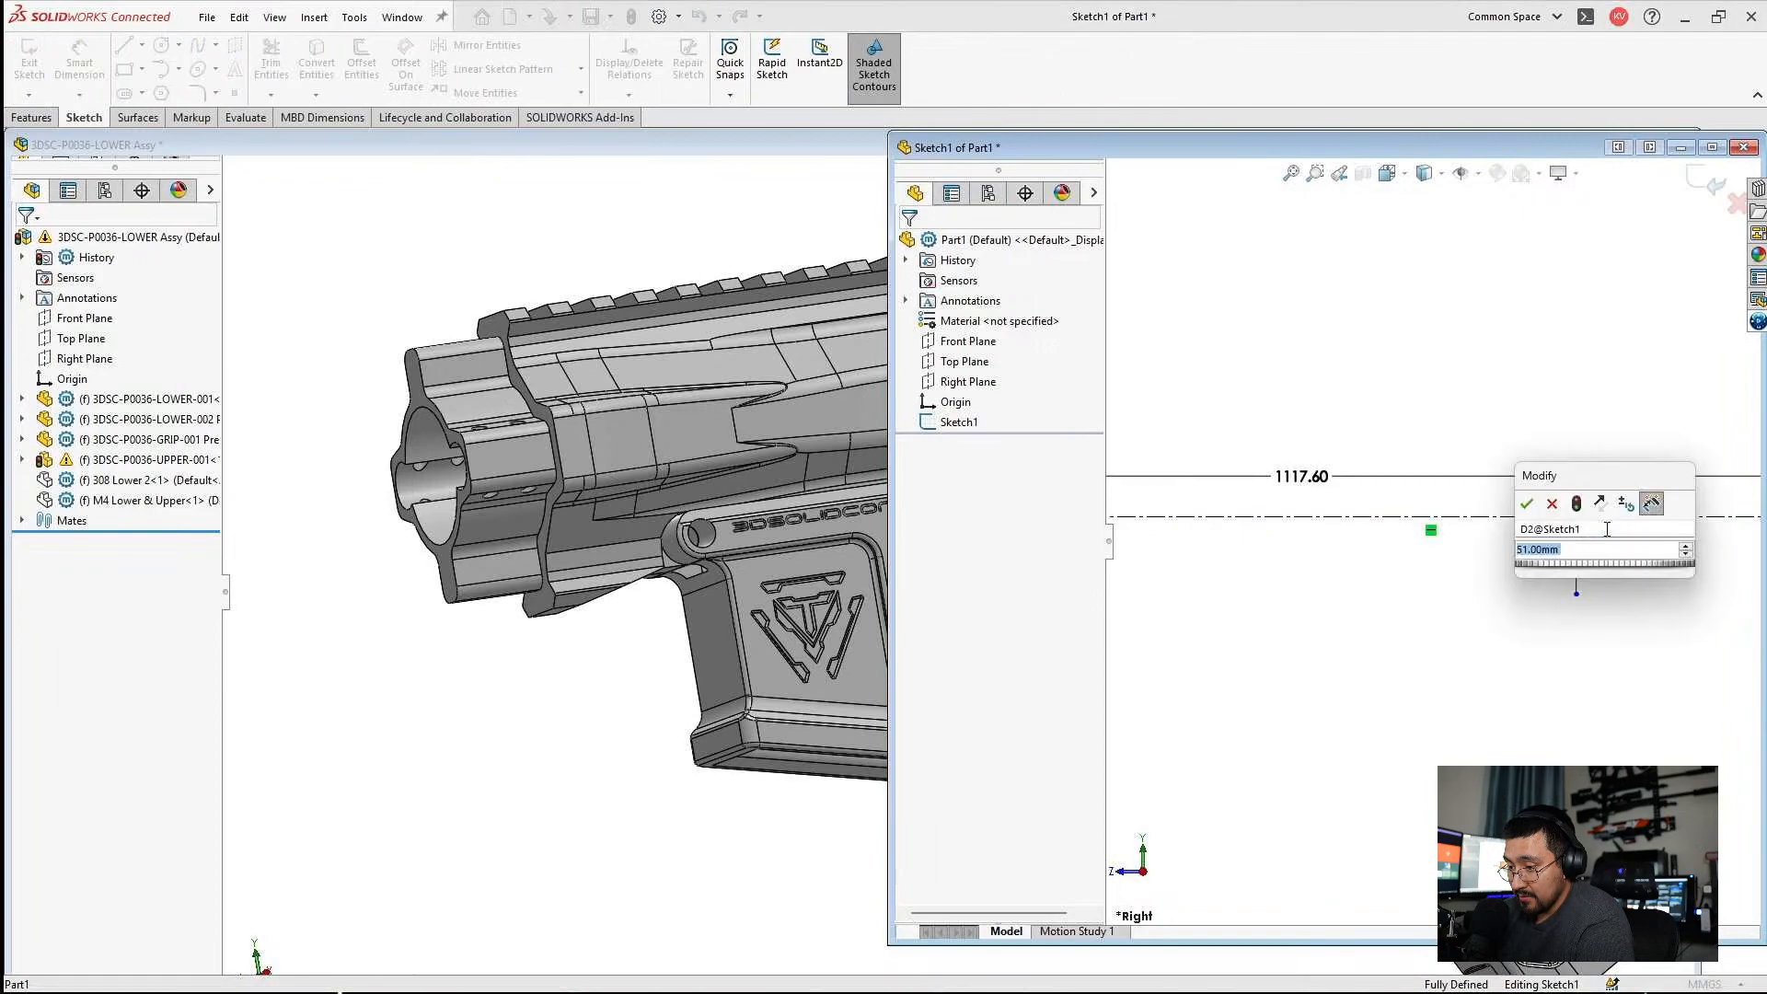
{"action": "type", "text": "51"}
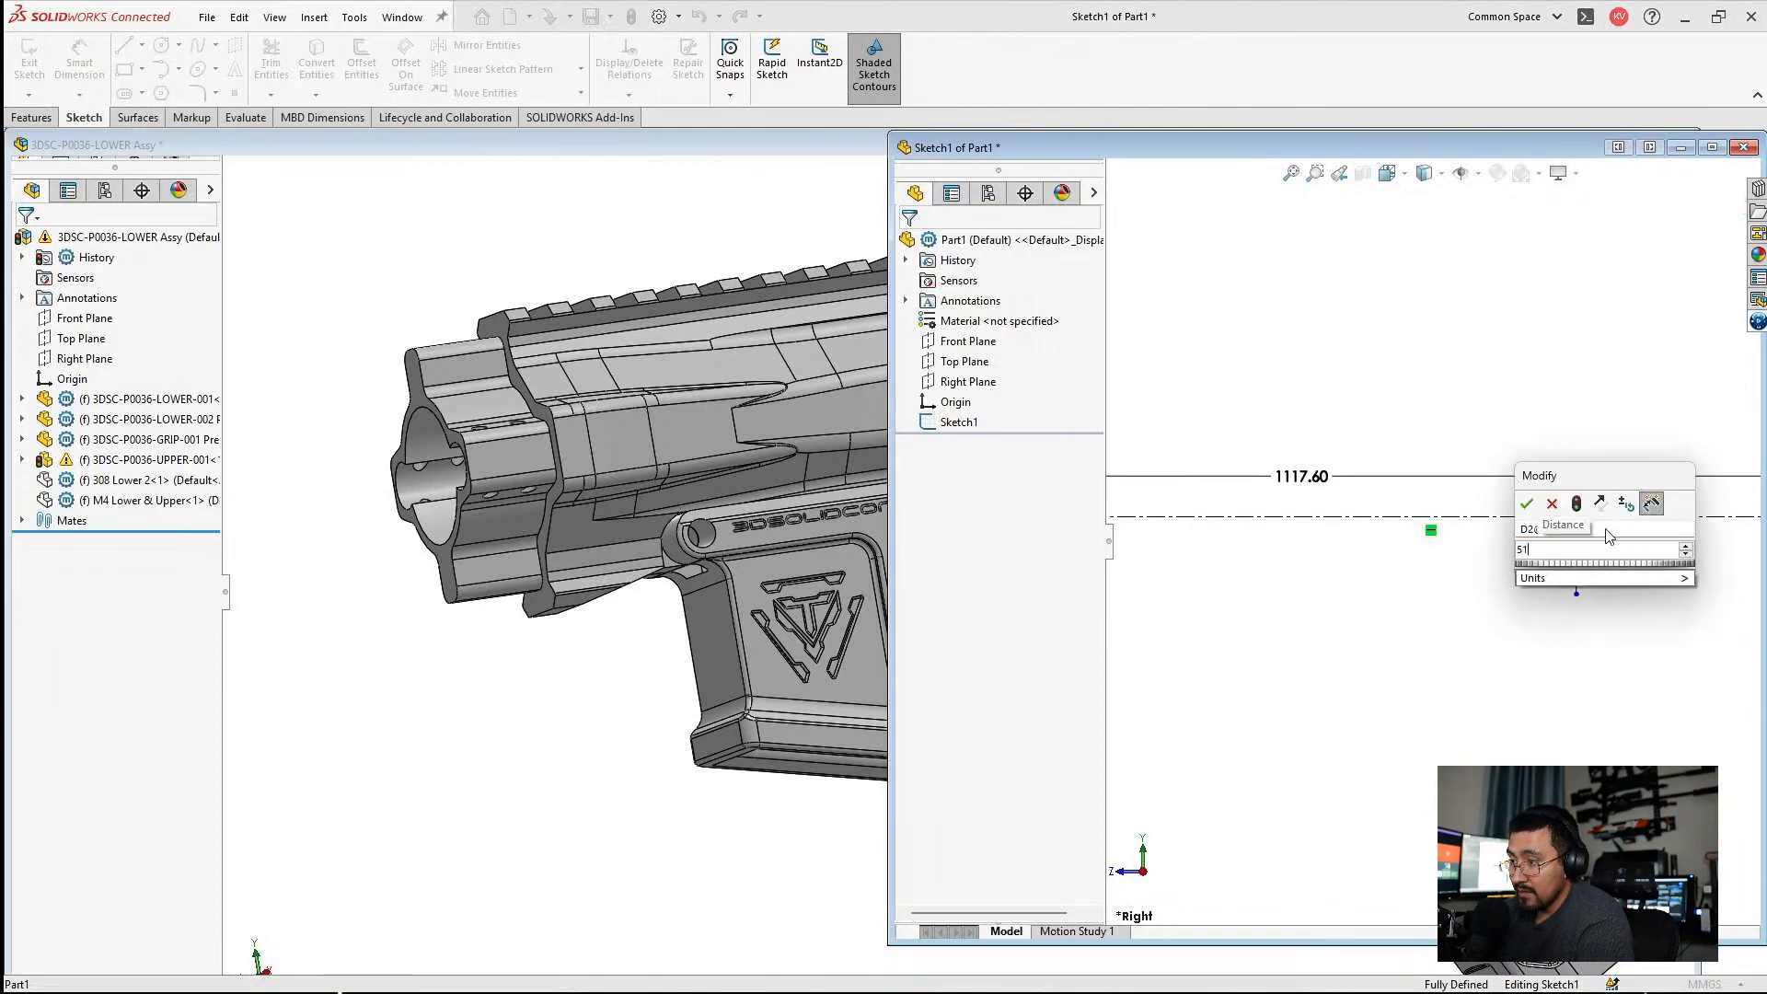
{"action": "type", "text": ".08"}
{"action": "key", "text": "Return"}
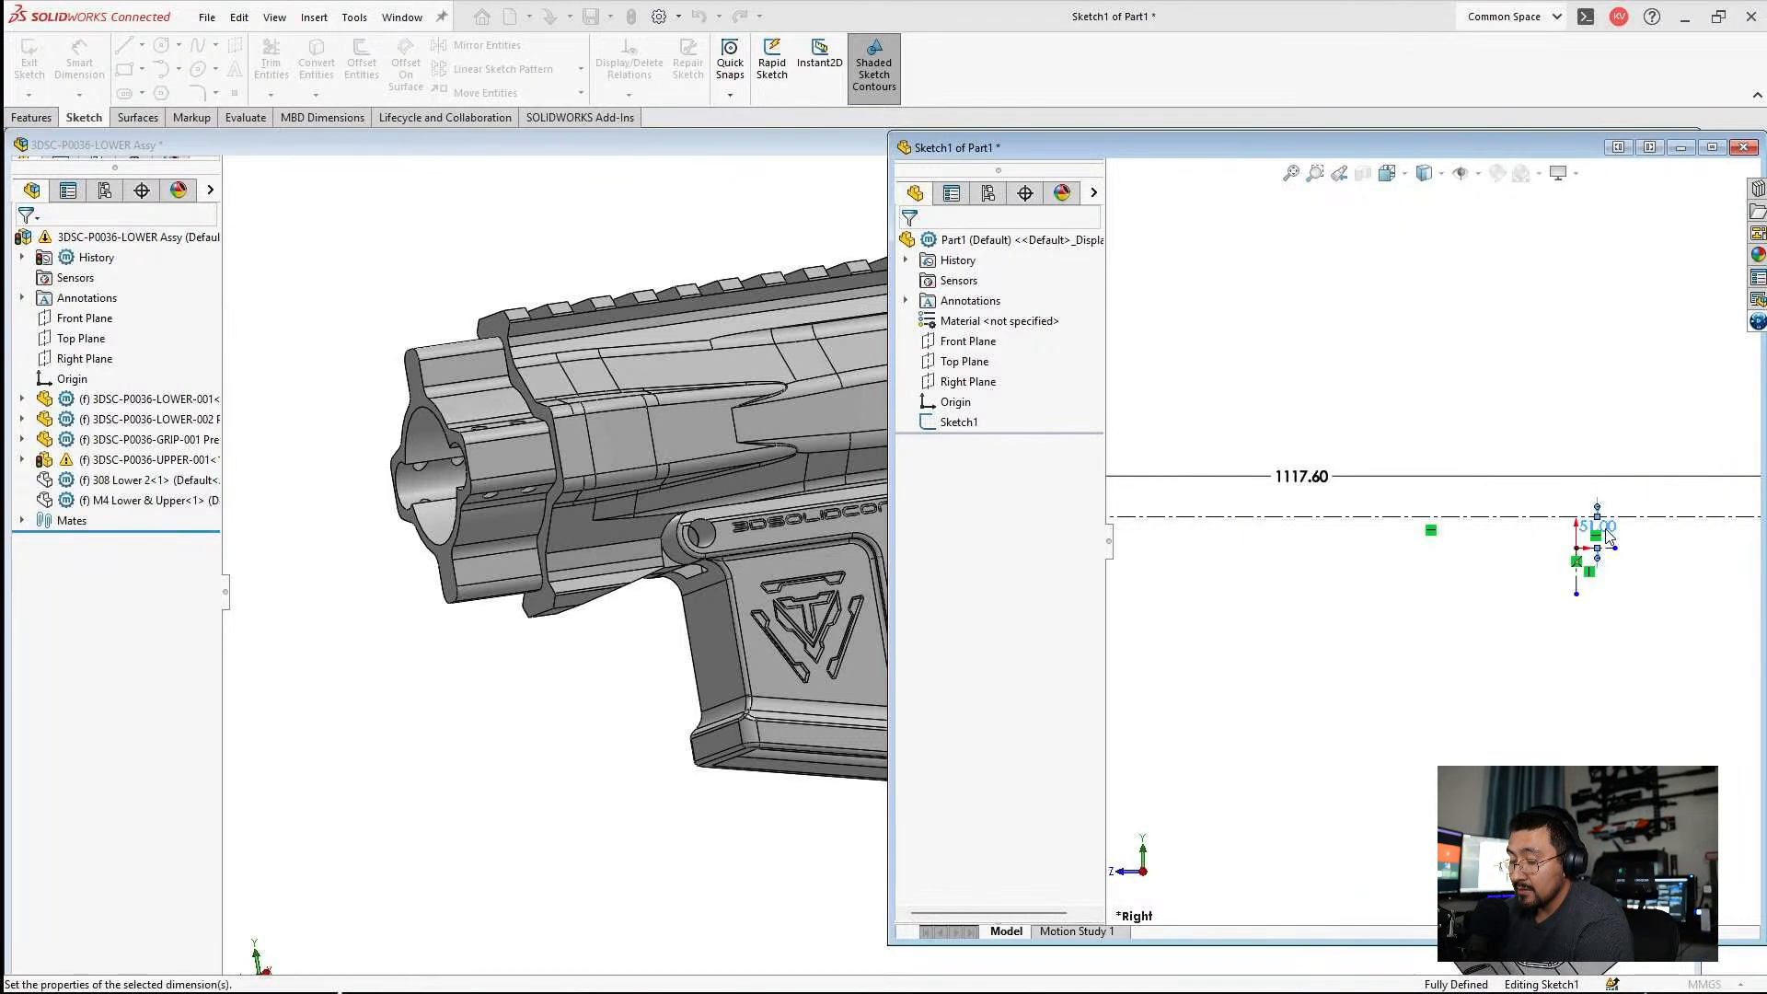
{"action": "key", "text": "Escape"}
Minimize the 3DSC-P0036-LOWER Assy window, then open the Assem1 assembly maximized and rebuild it.
{"action": "left_click", "coordinate": [760, 384]}
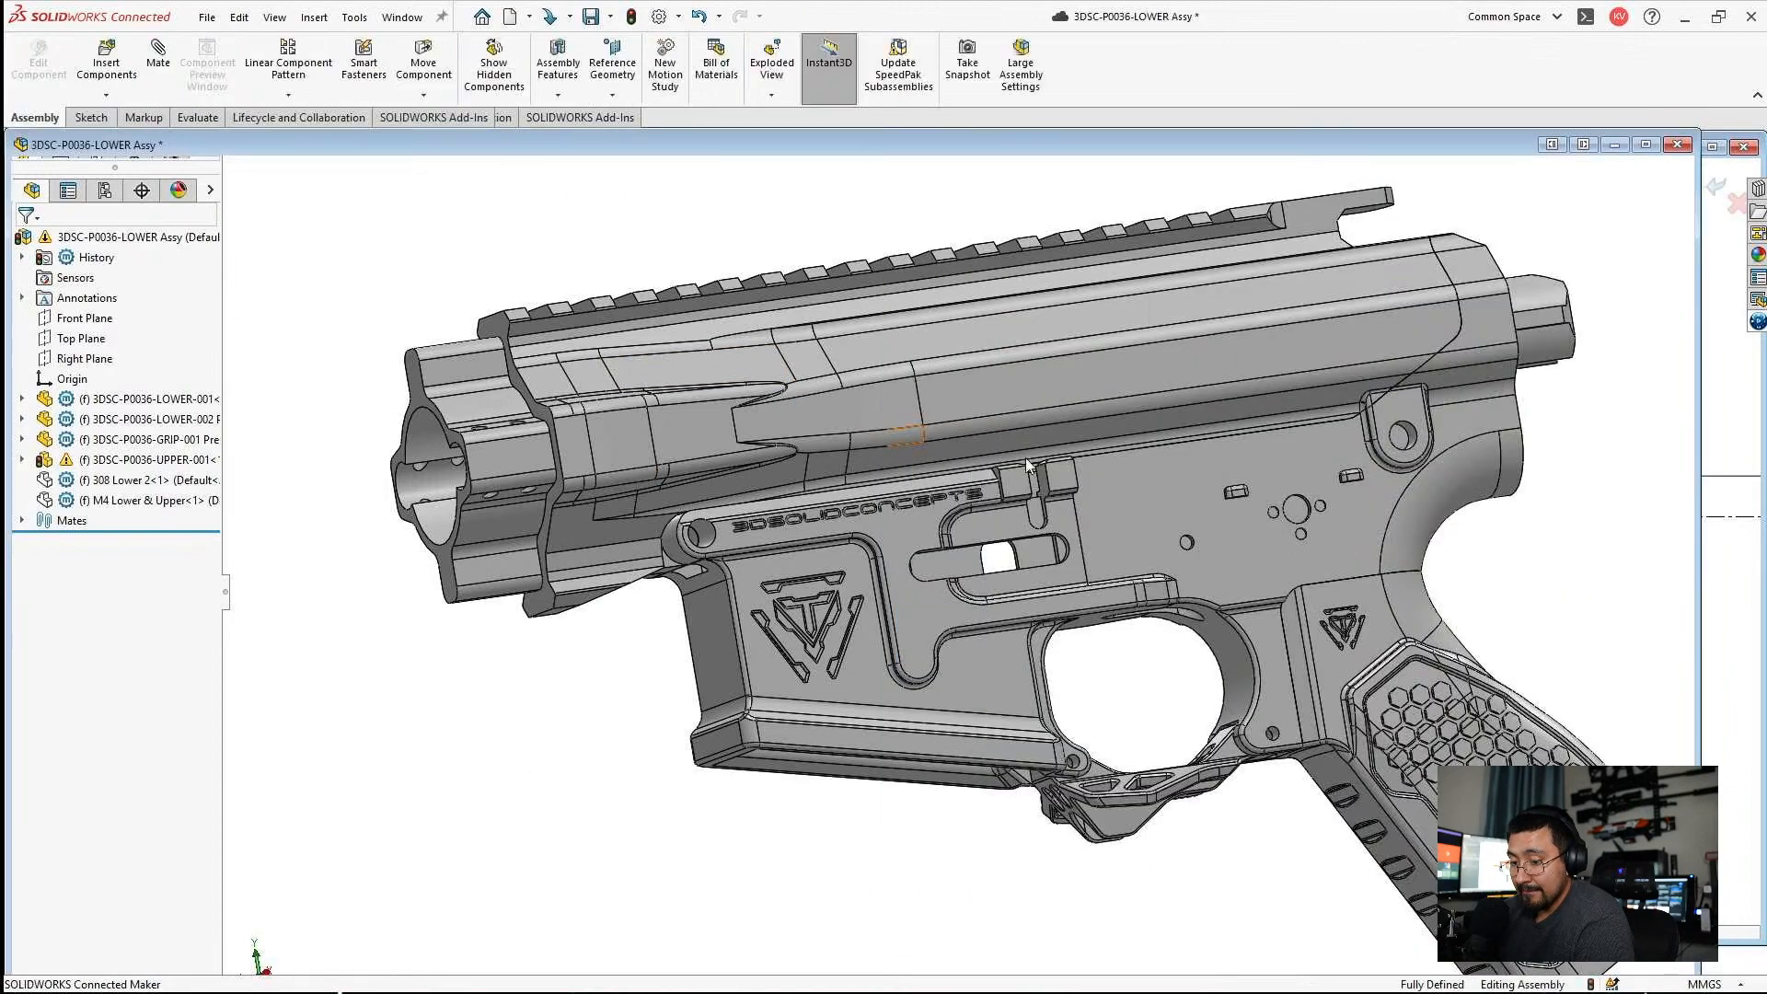
{"action": "left_click", "coordinate": [1610, 145]}
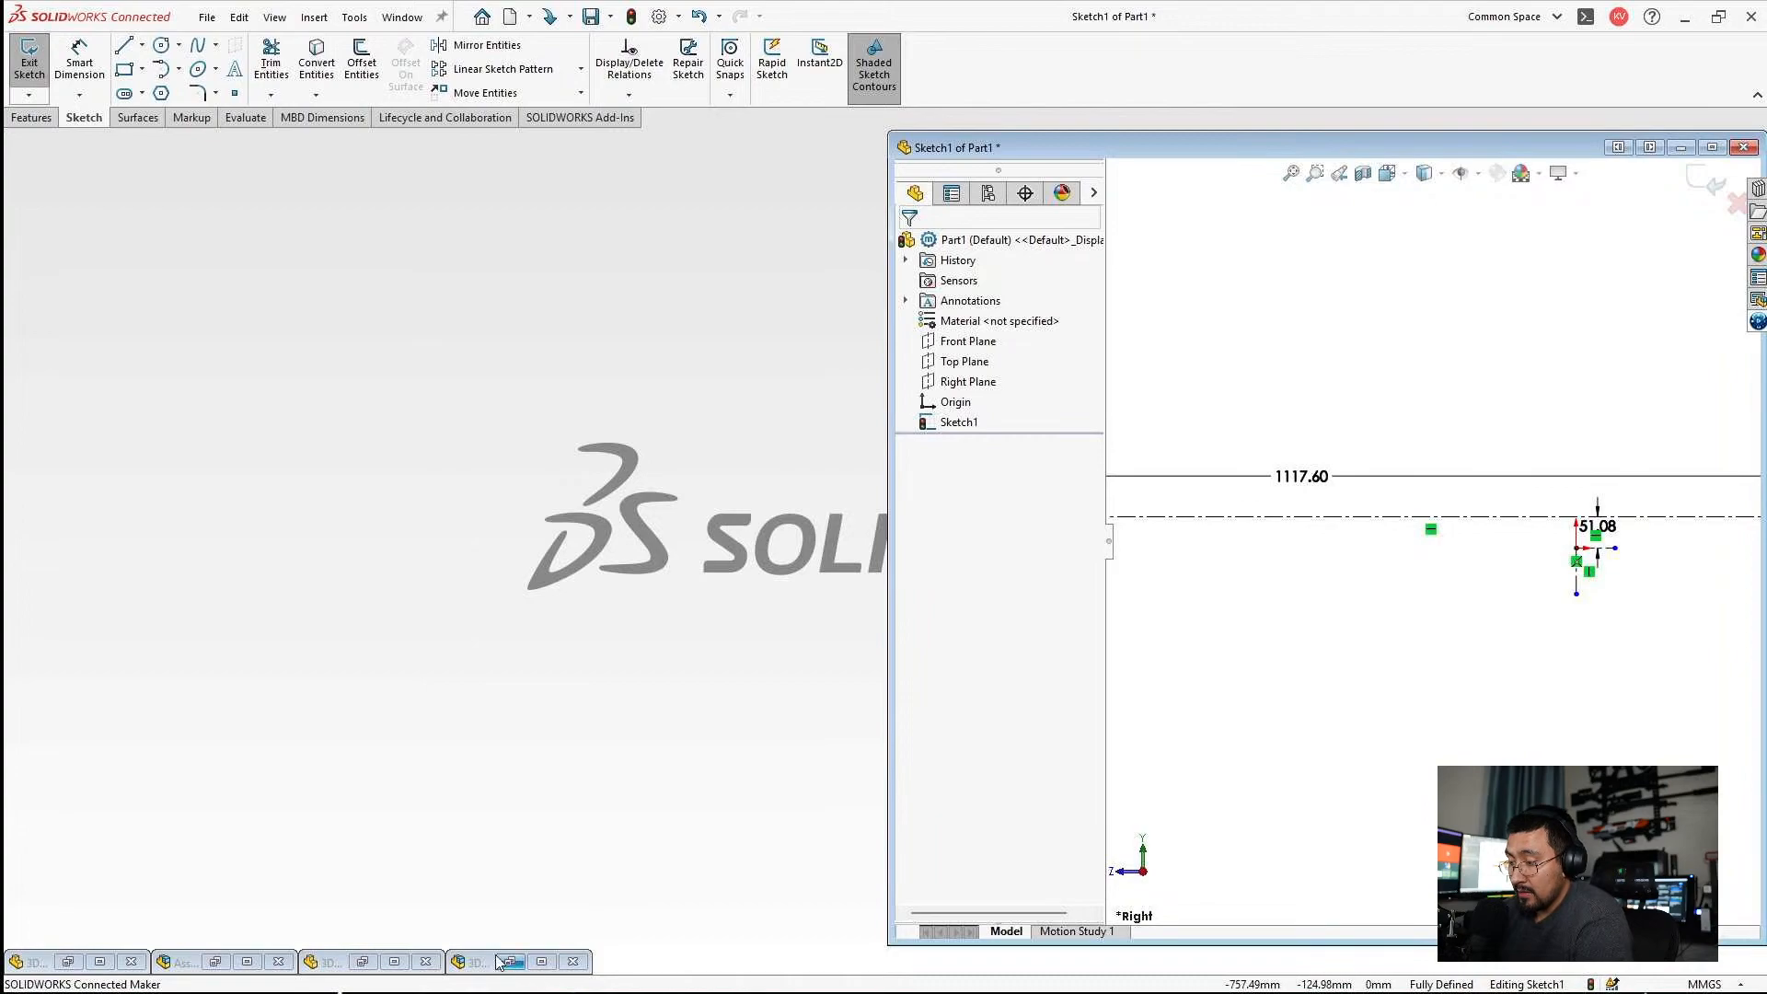
{"action": "left_click", "coordinate": [246, 962]}
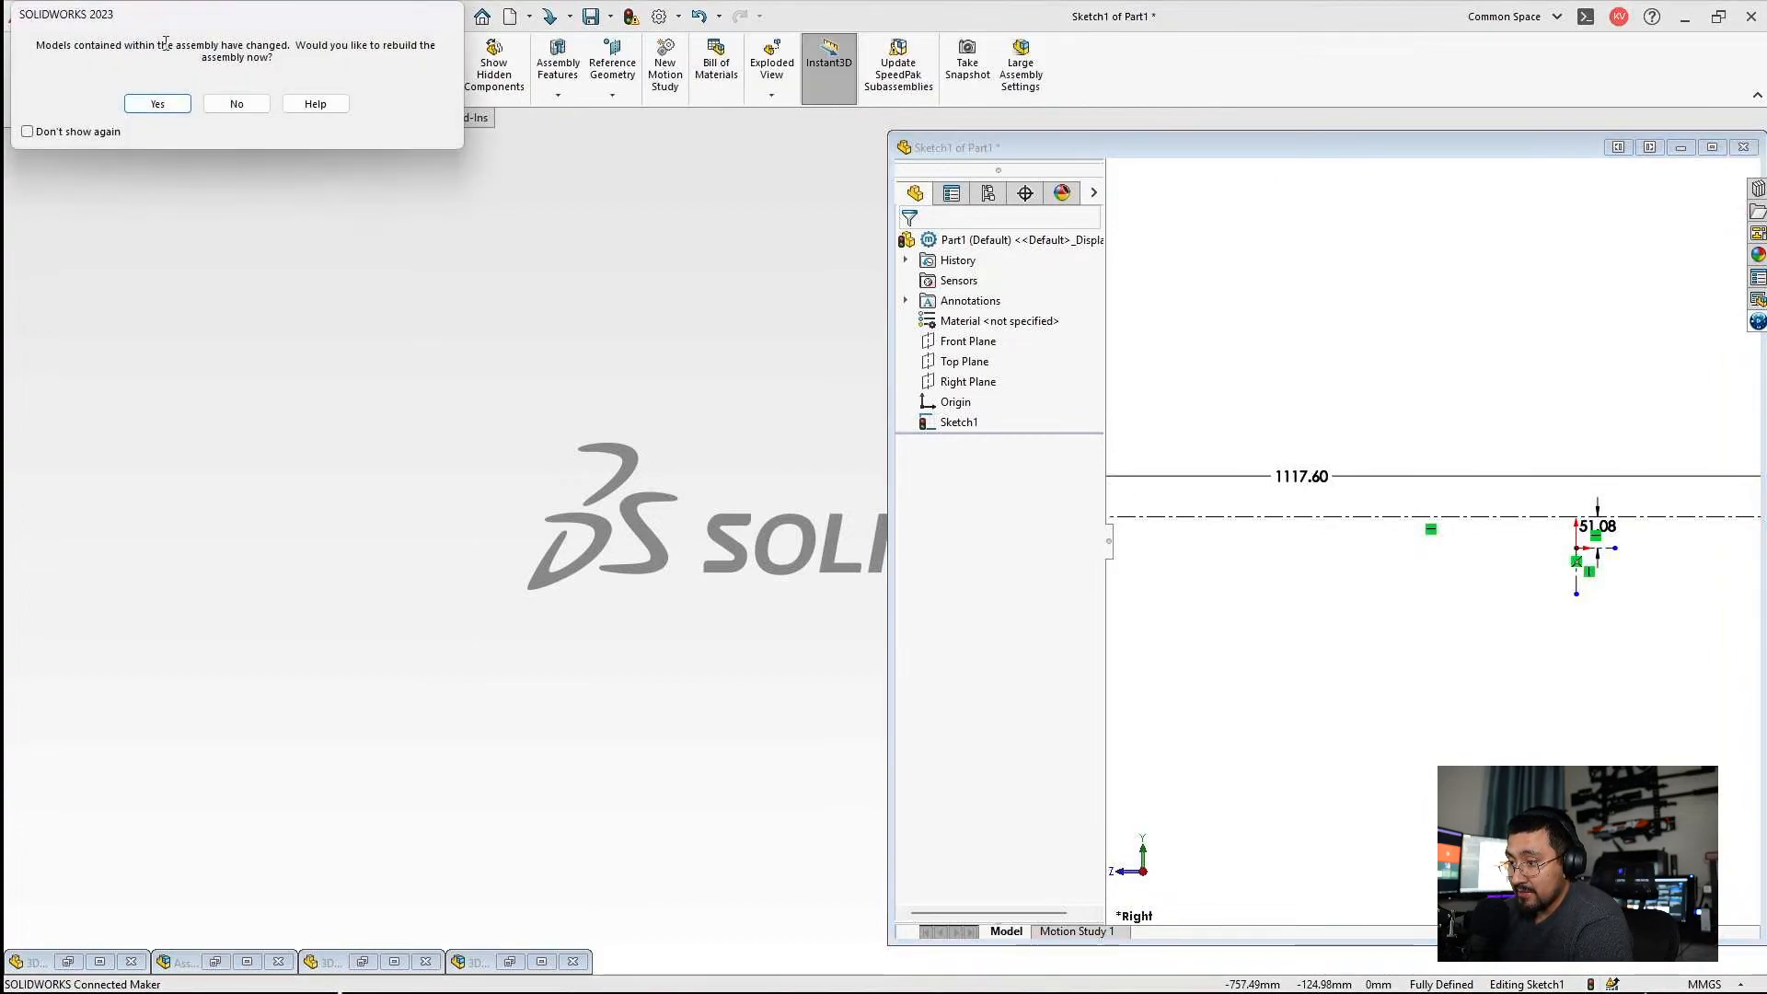
{"action": "key", "text": "Return"}
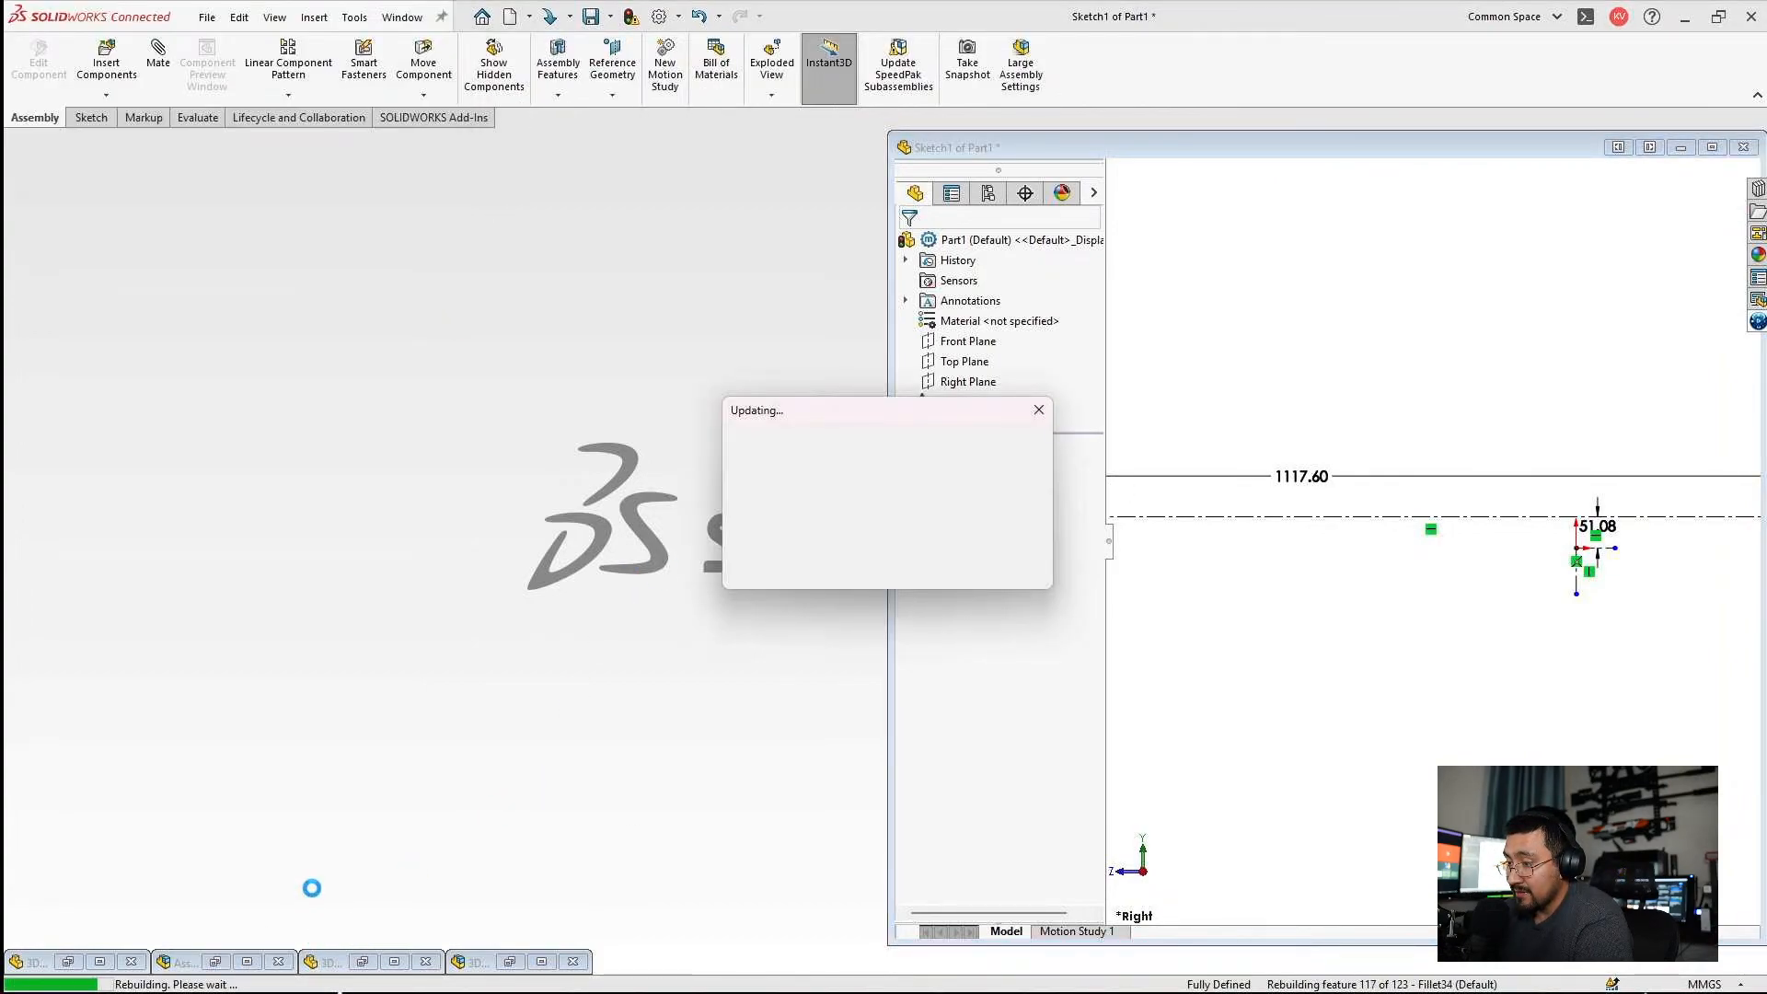
{"action": "left_click", "coordinate": [248, 961]}
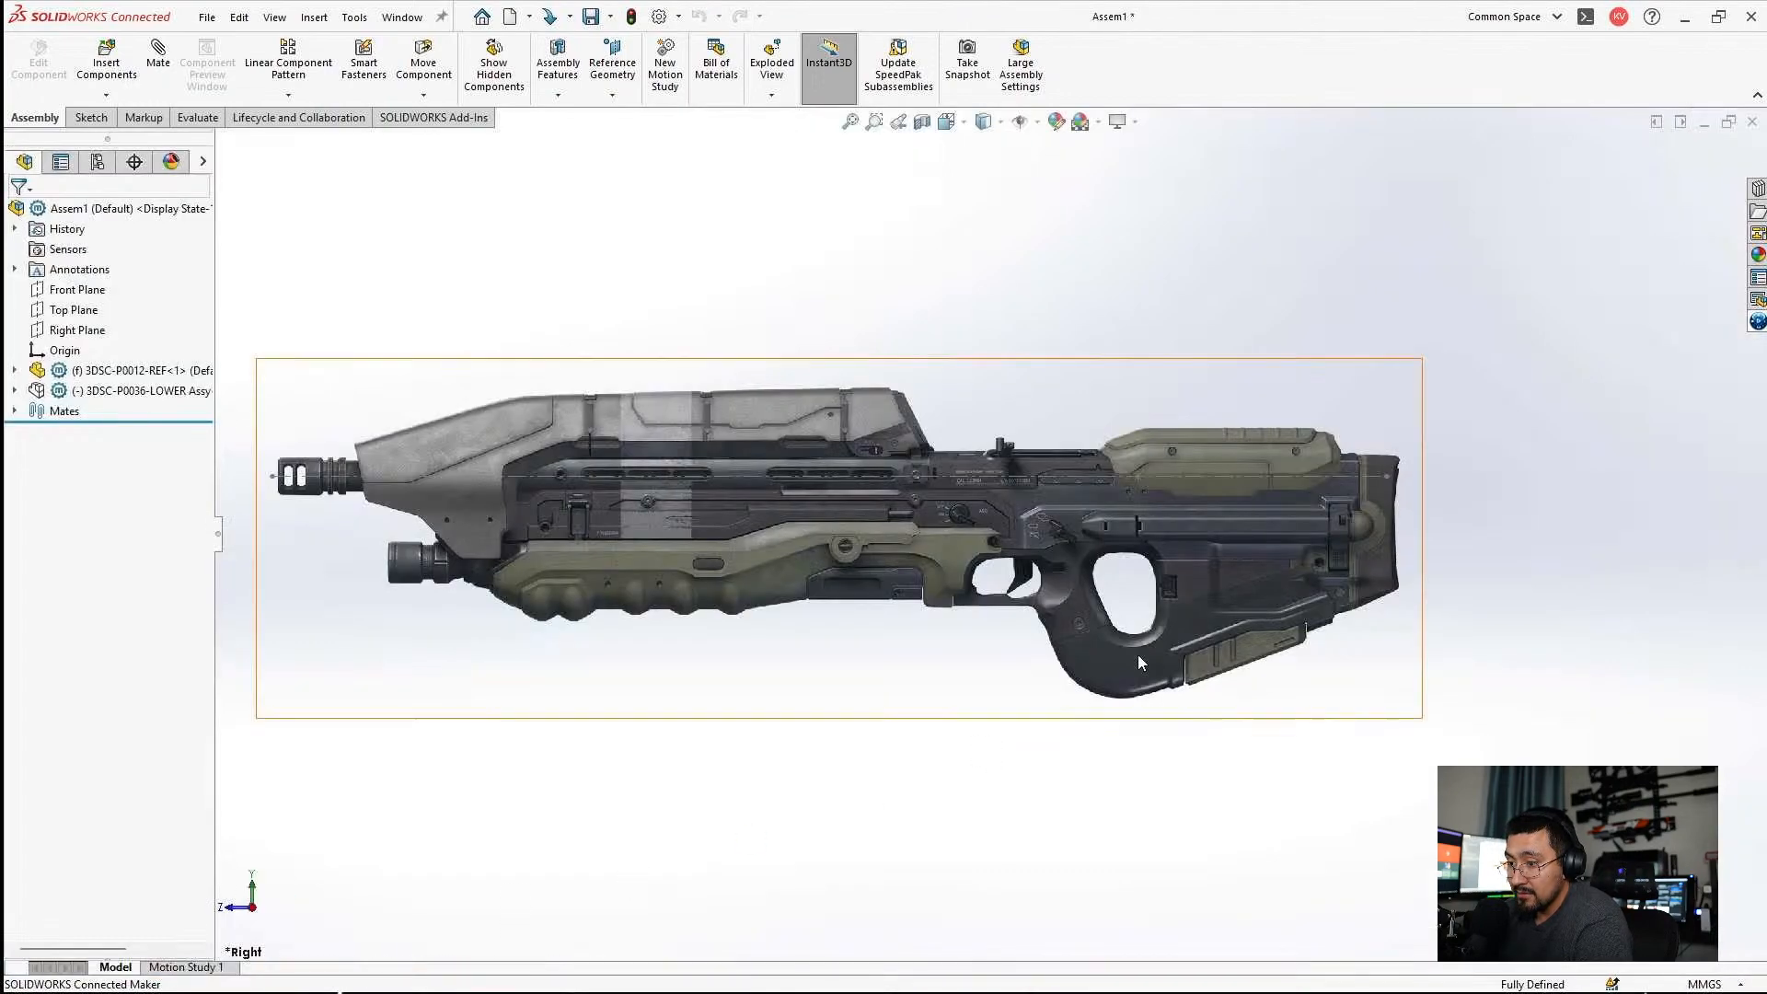
Show the hidden 3DSC-P0036-LOWER Assy component over the rifle reference image.
{"action": "left_click", "coordinate": [78, 390]}
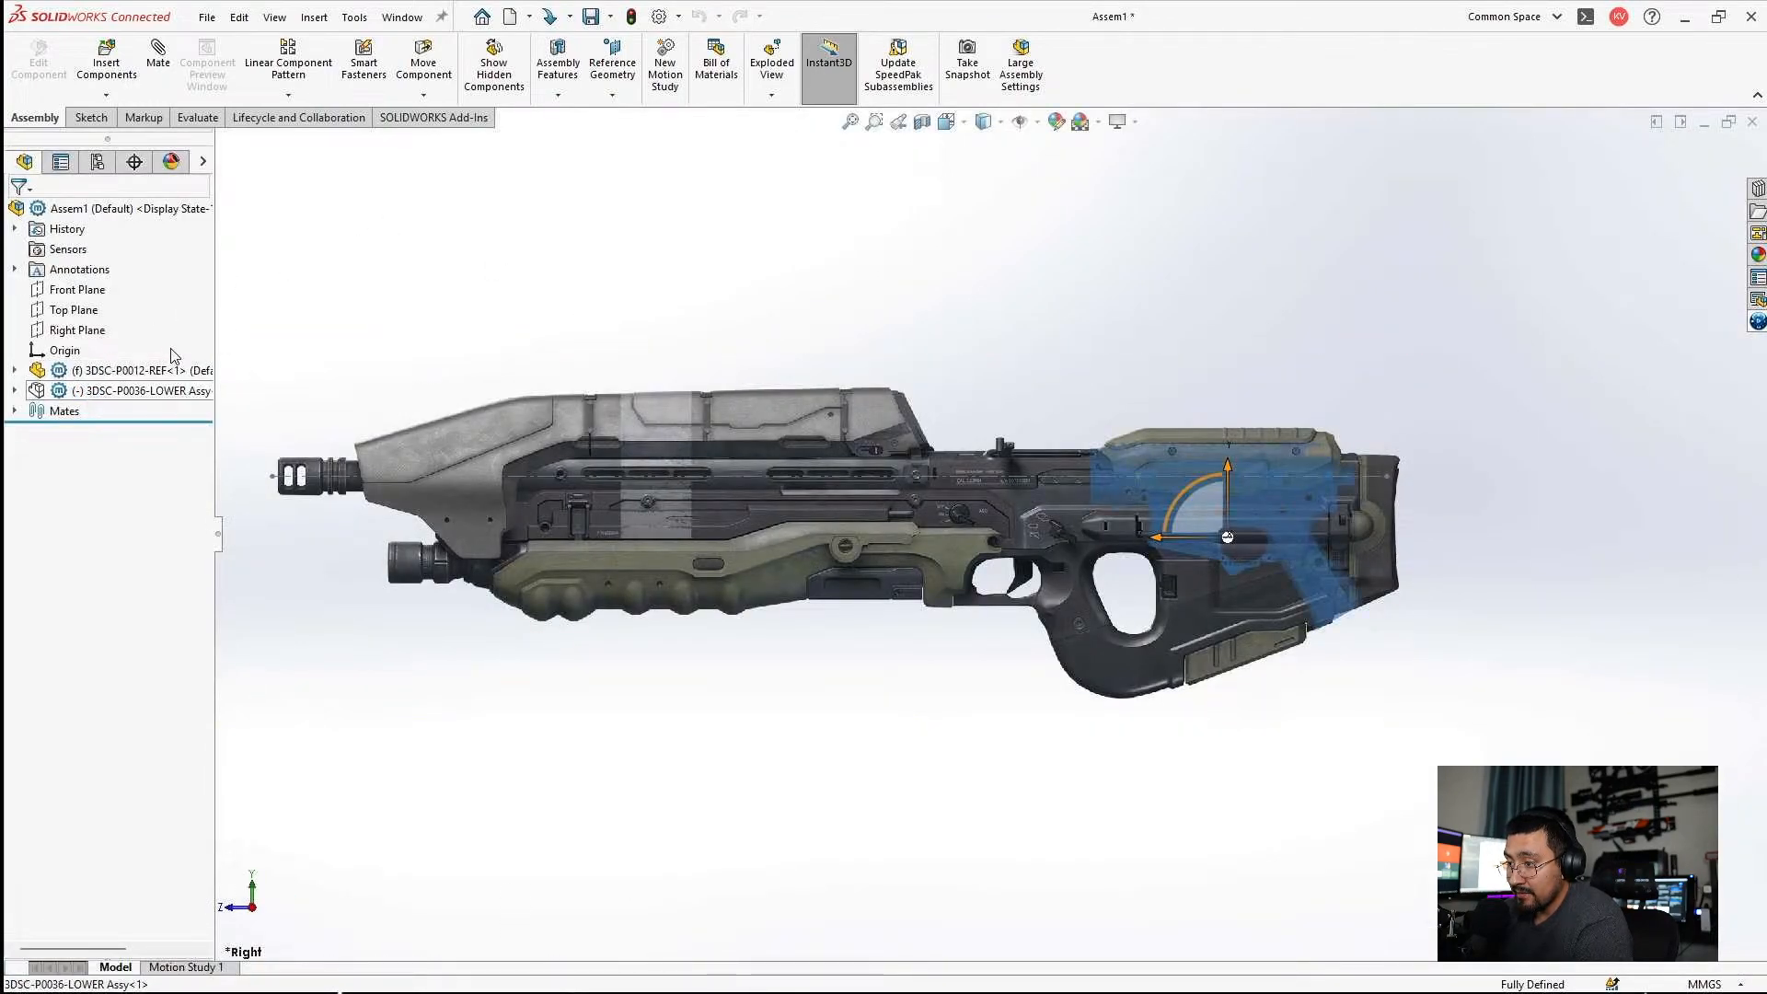
{"action": "left_click", "coordinate": [166, 349]}
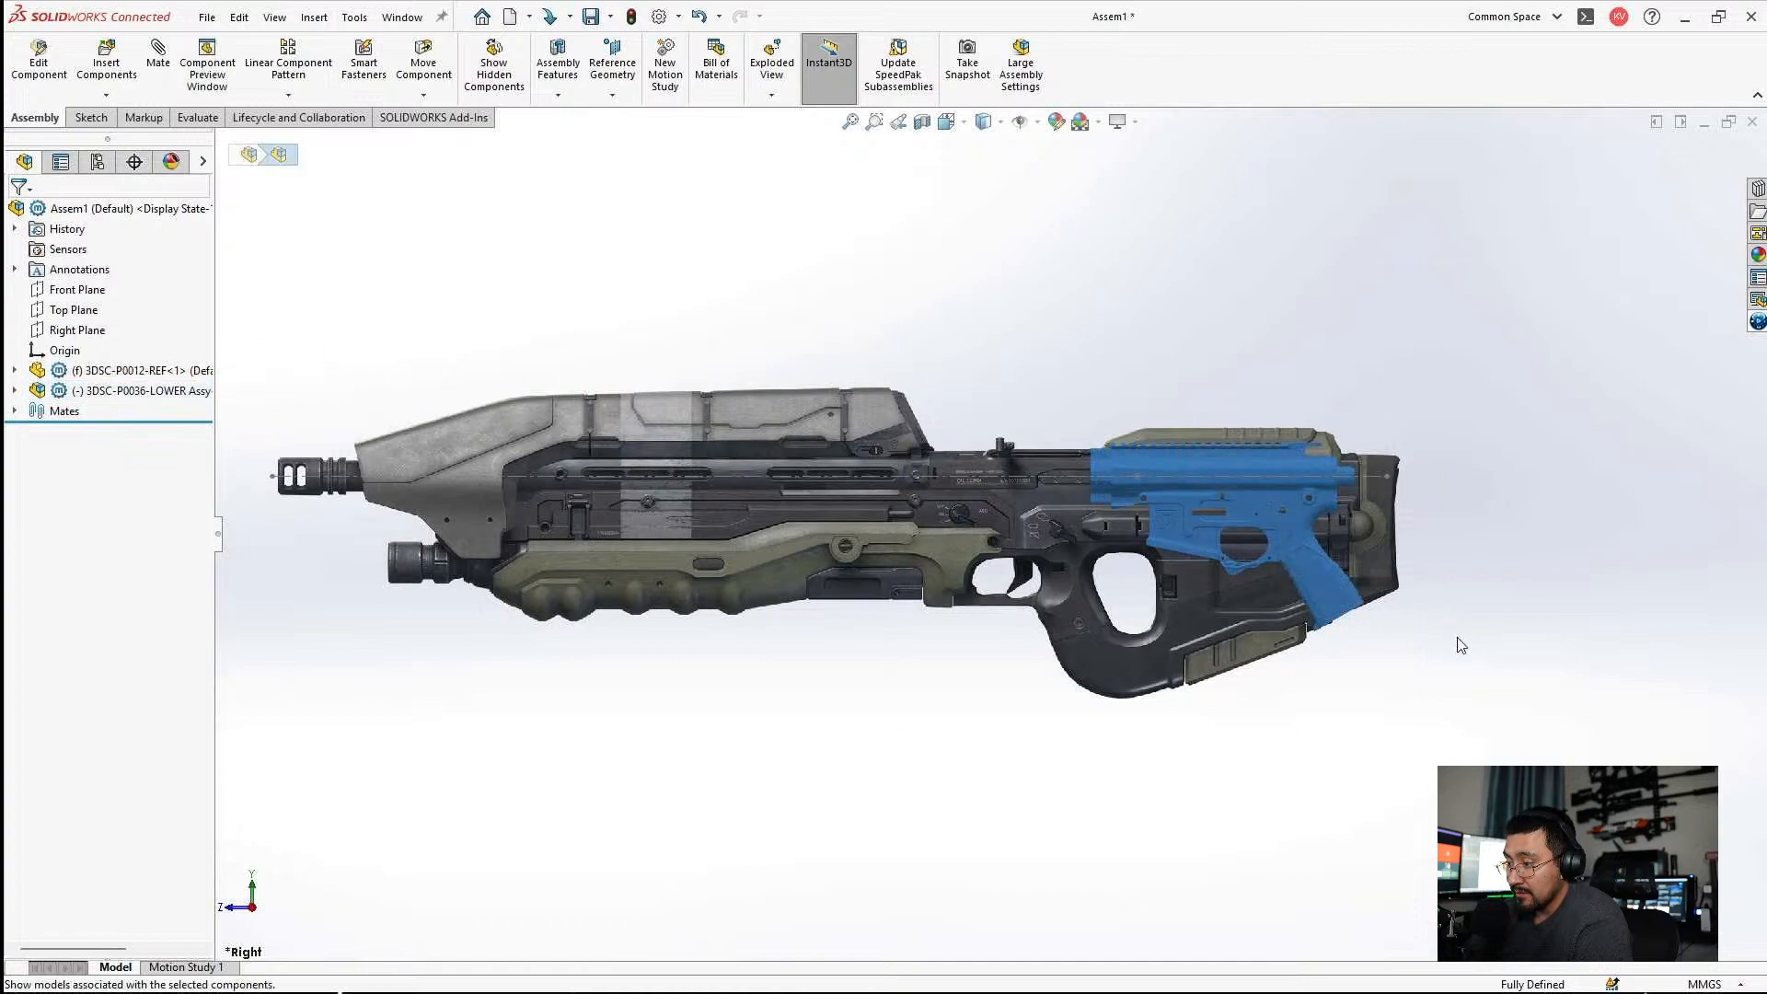
{"action": "scroll", "coordinate": [1255, 470], "scroll_direction": "down", "scroll_amount": 5}
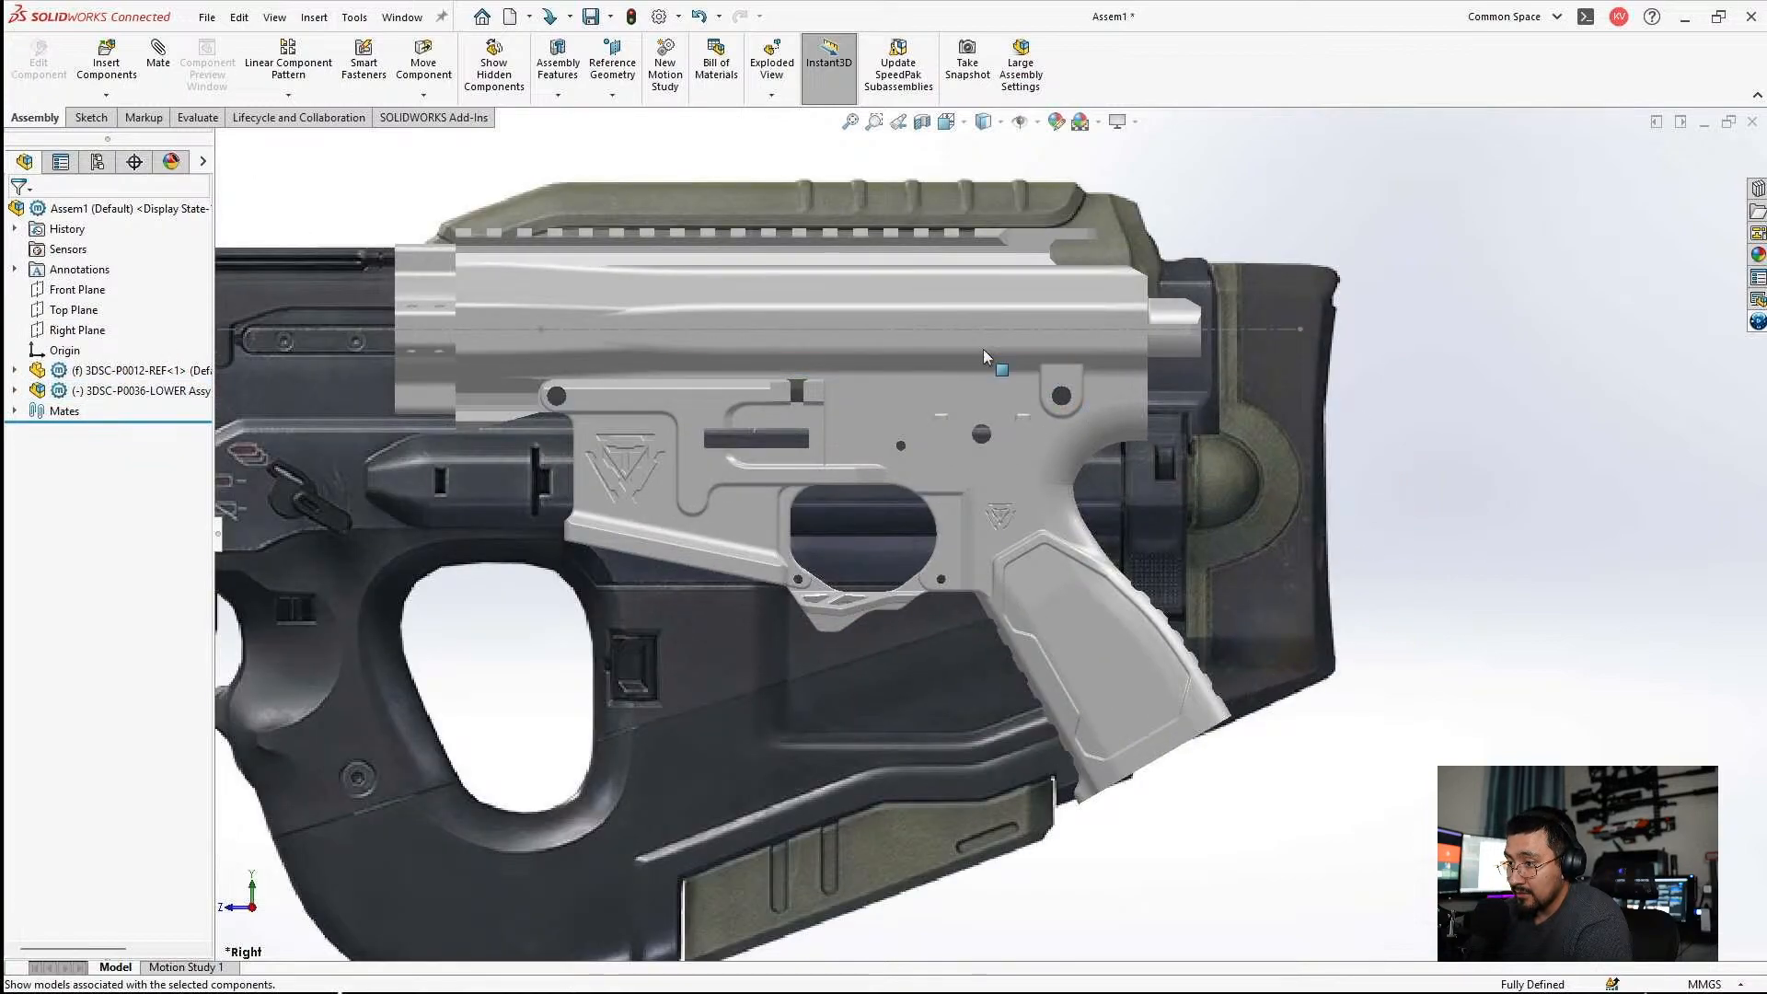
{"action": "left_click", "coordinate": [552, 332]}
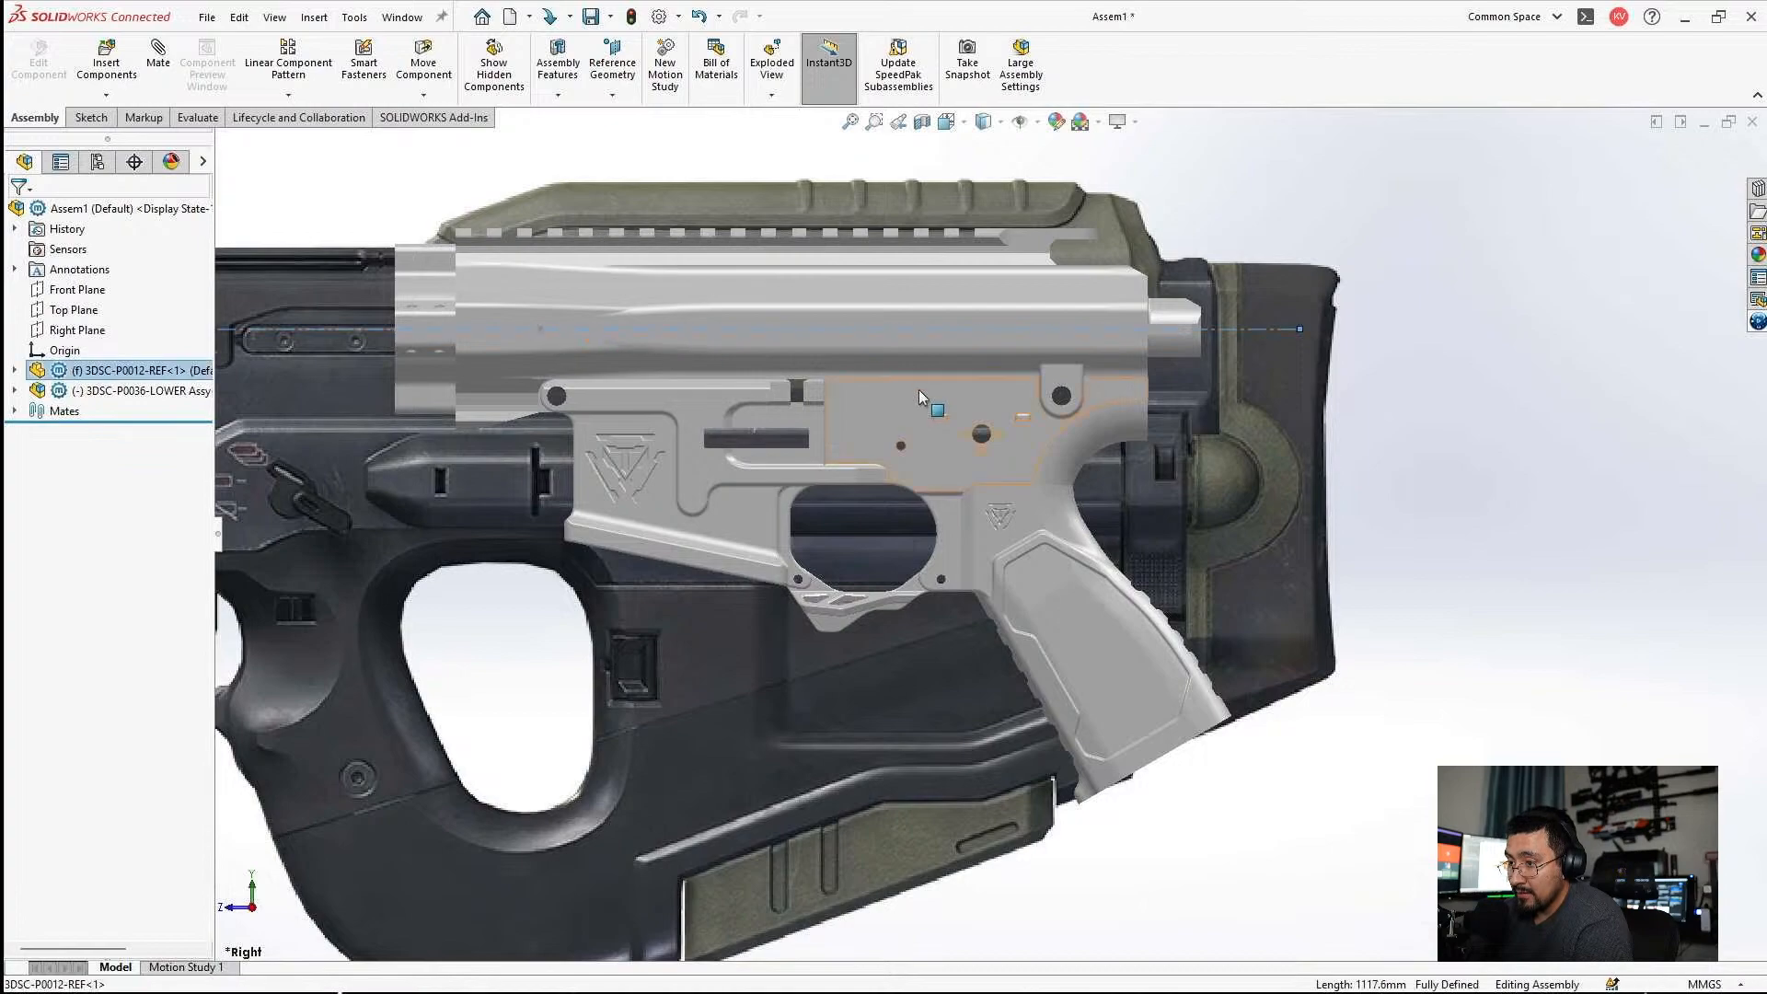
{"action": "scroll", "coordinate": [928, 398], "scroll_direction": "up", "scroll_amount": 2}
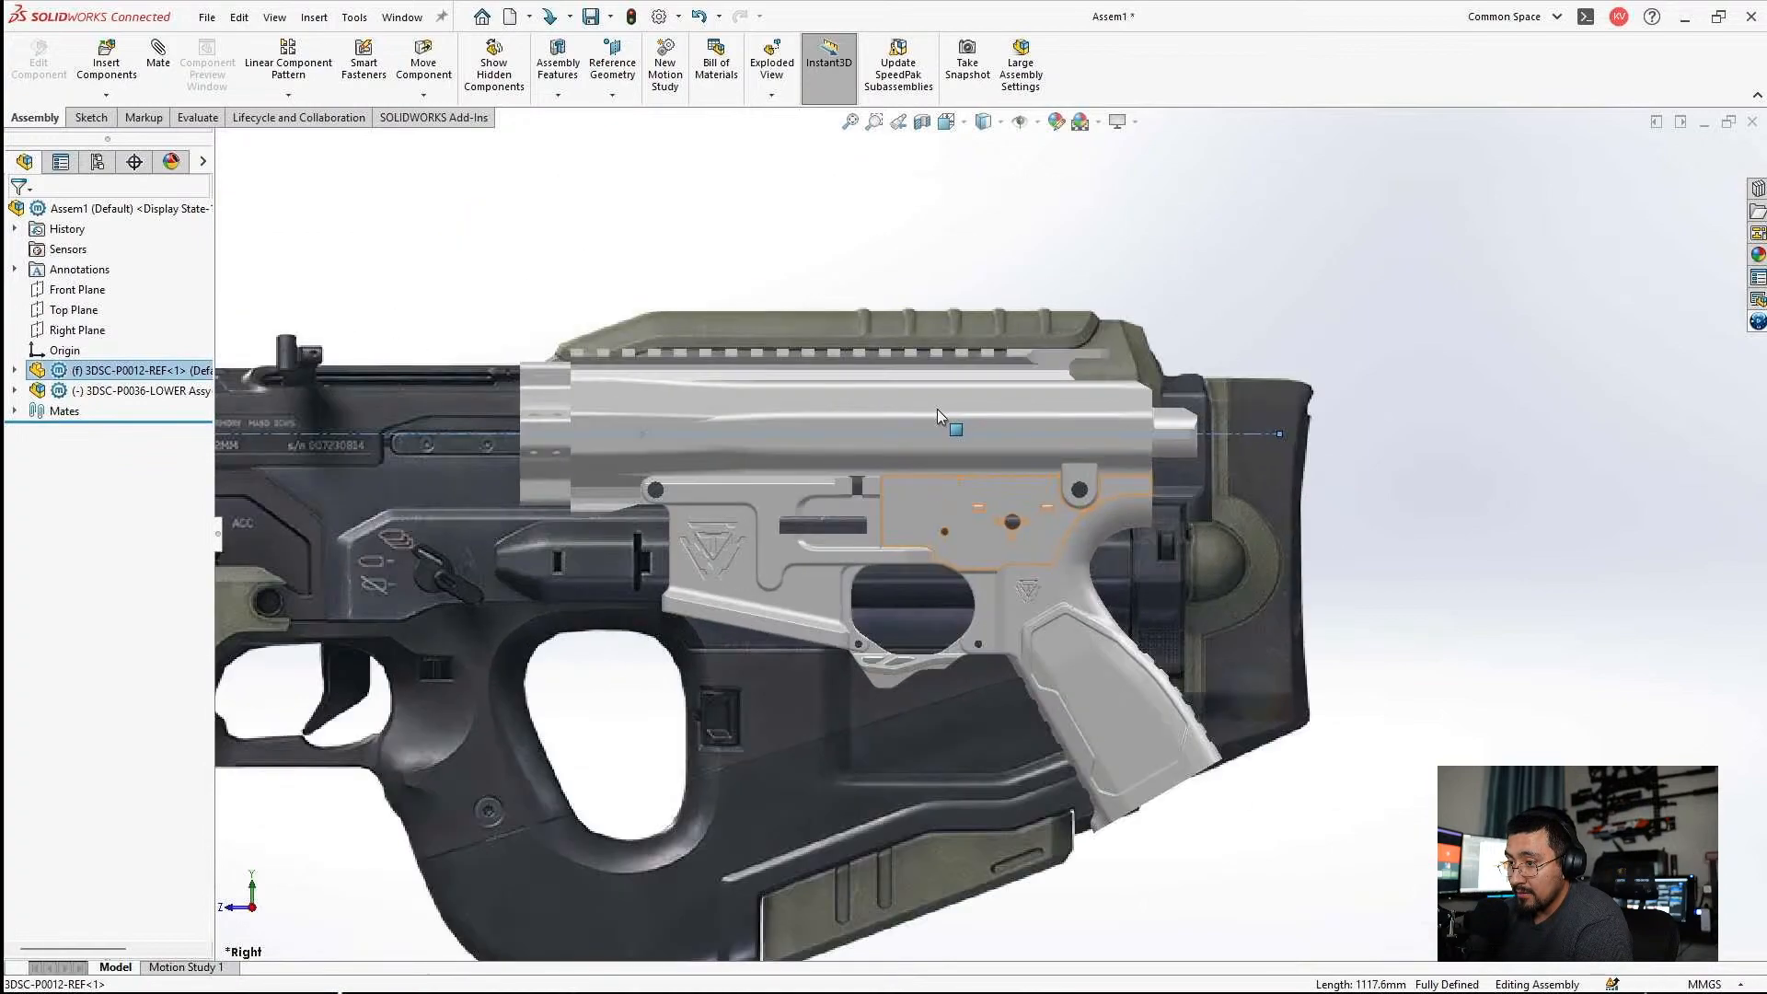
{"action": "left_click", "coordinate": [15, 370]}
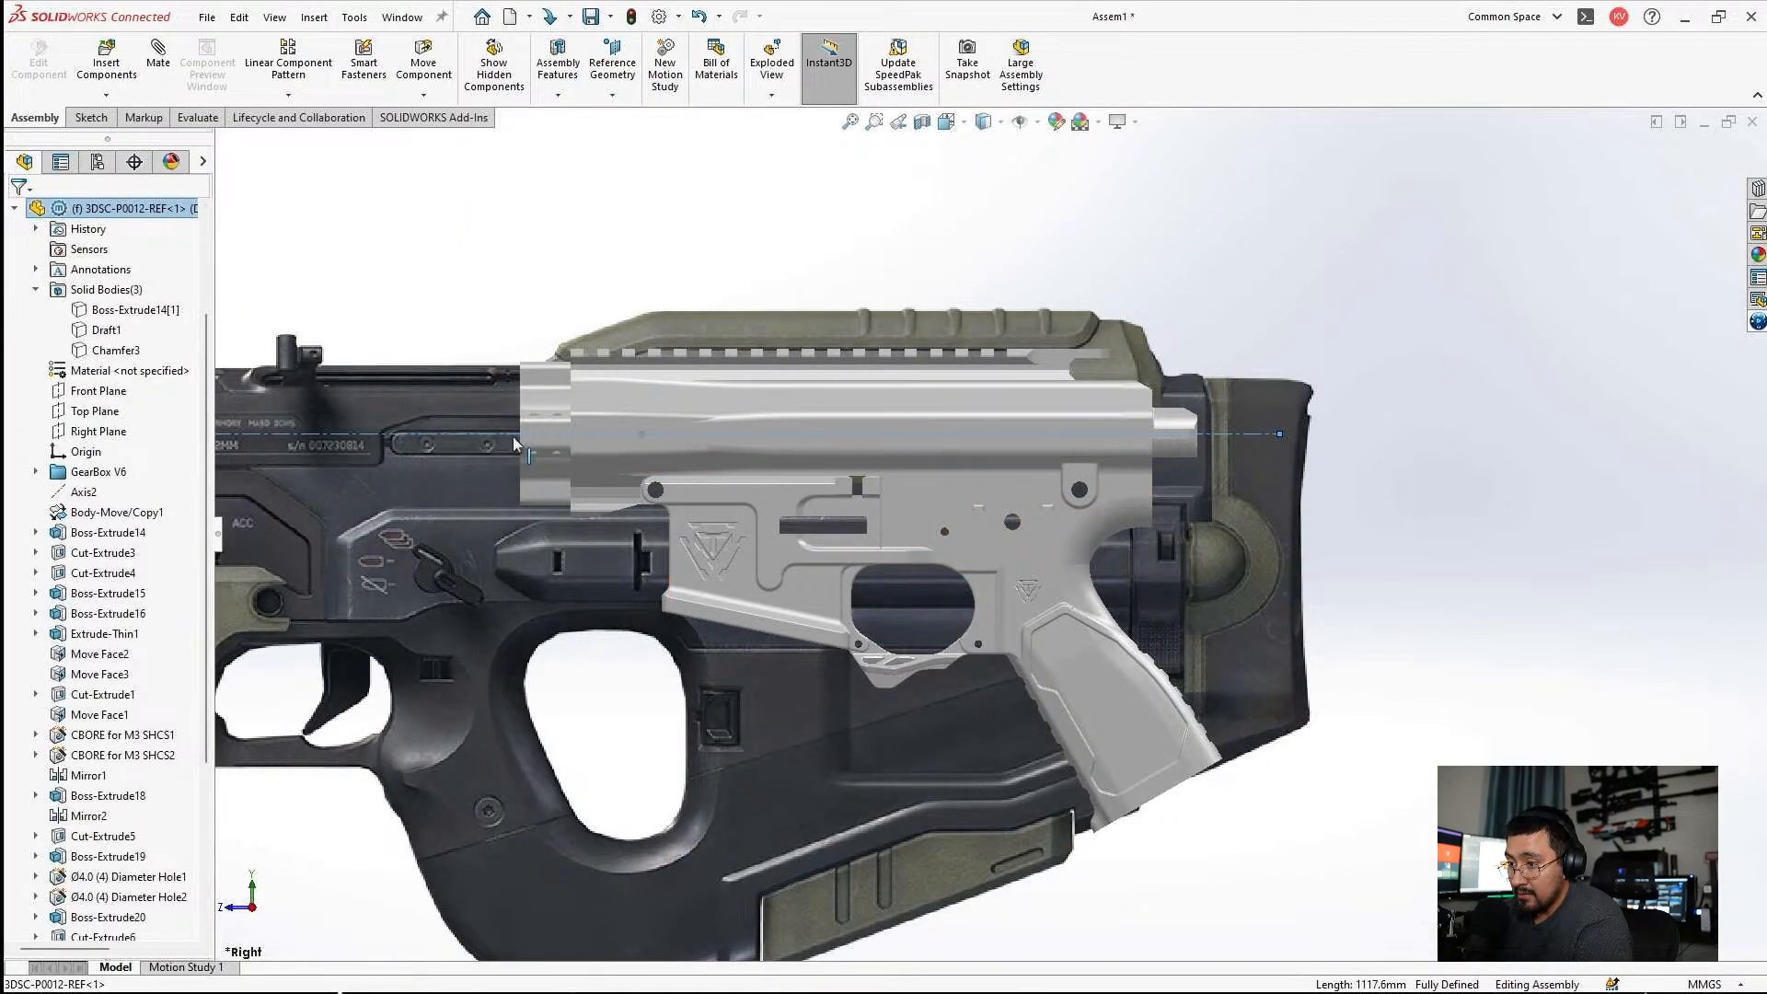
{"action": "right_click", "coordinate": [516, 444]}
{"action": "left_click", "coordinate": [552, 406]}
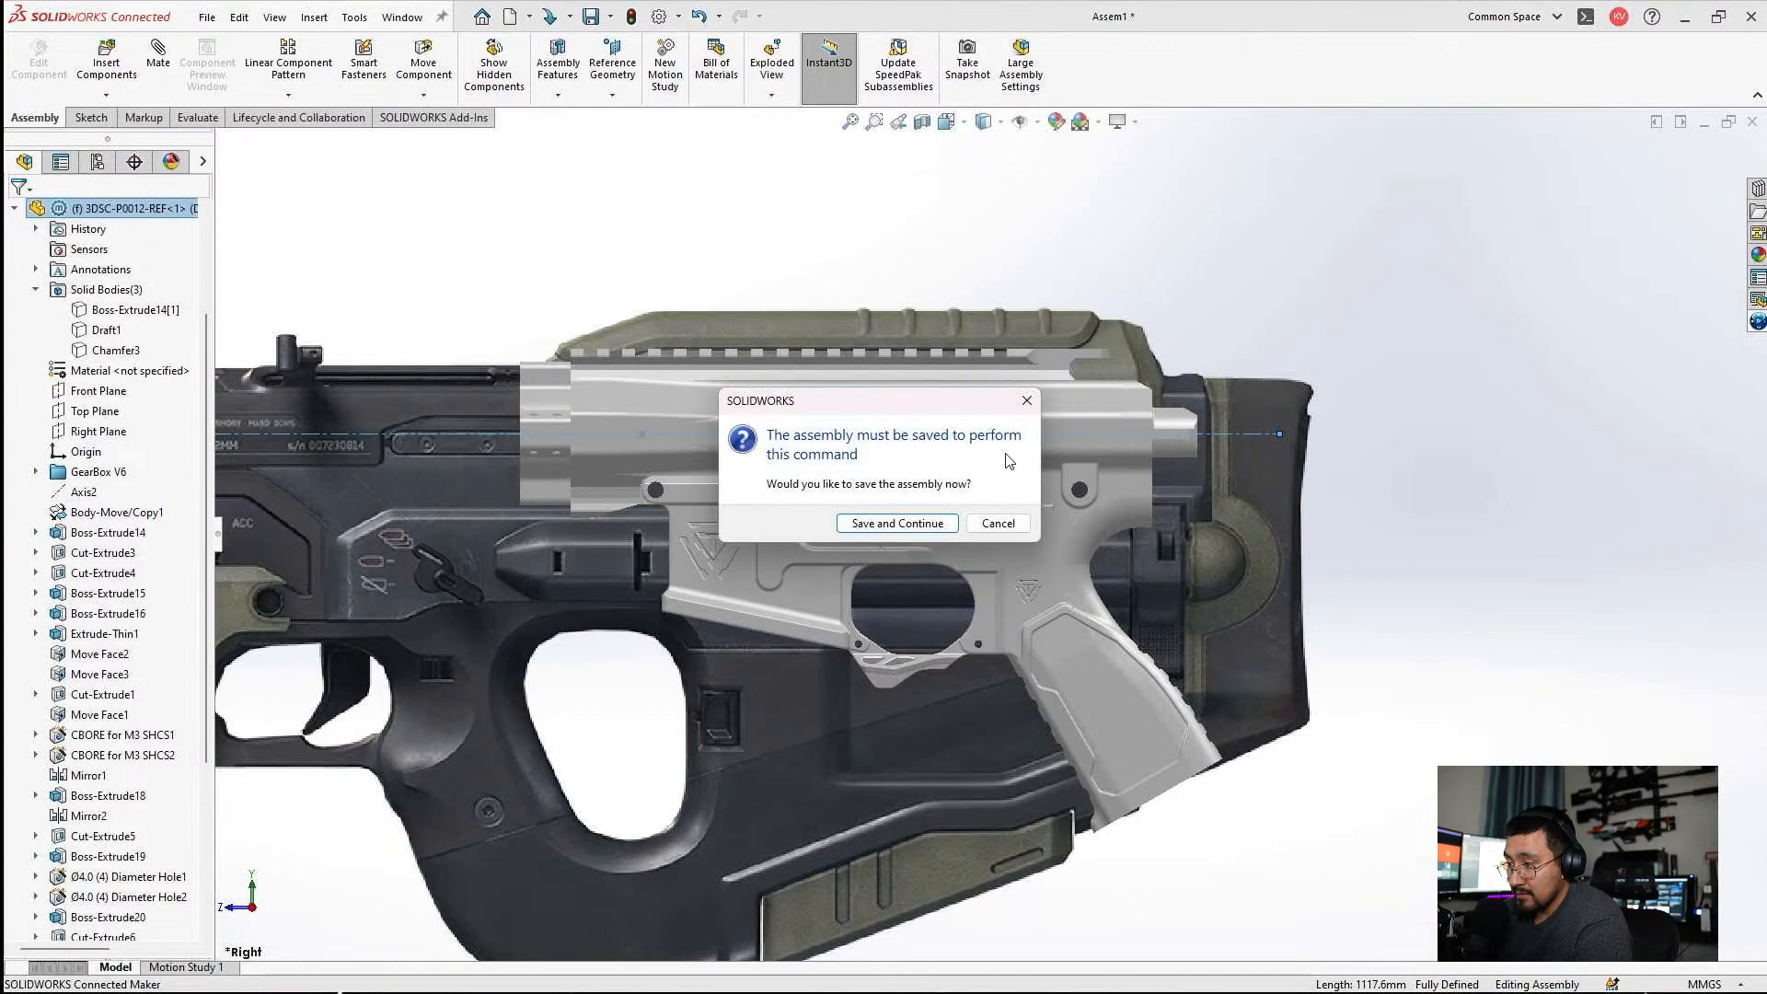
{"action": "left_click", "coordinate": [994, 523]}
{"action": "scroll", "coordinate": [1046, 489], "scroll_direction": "up", "scroll_amount": 3}
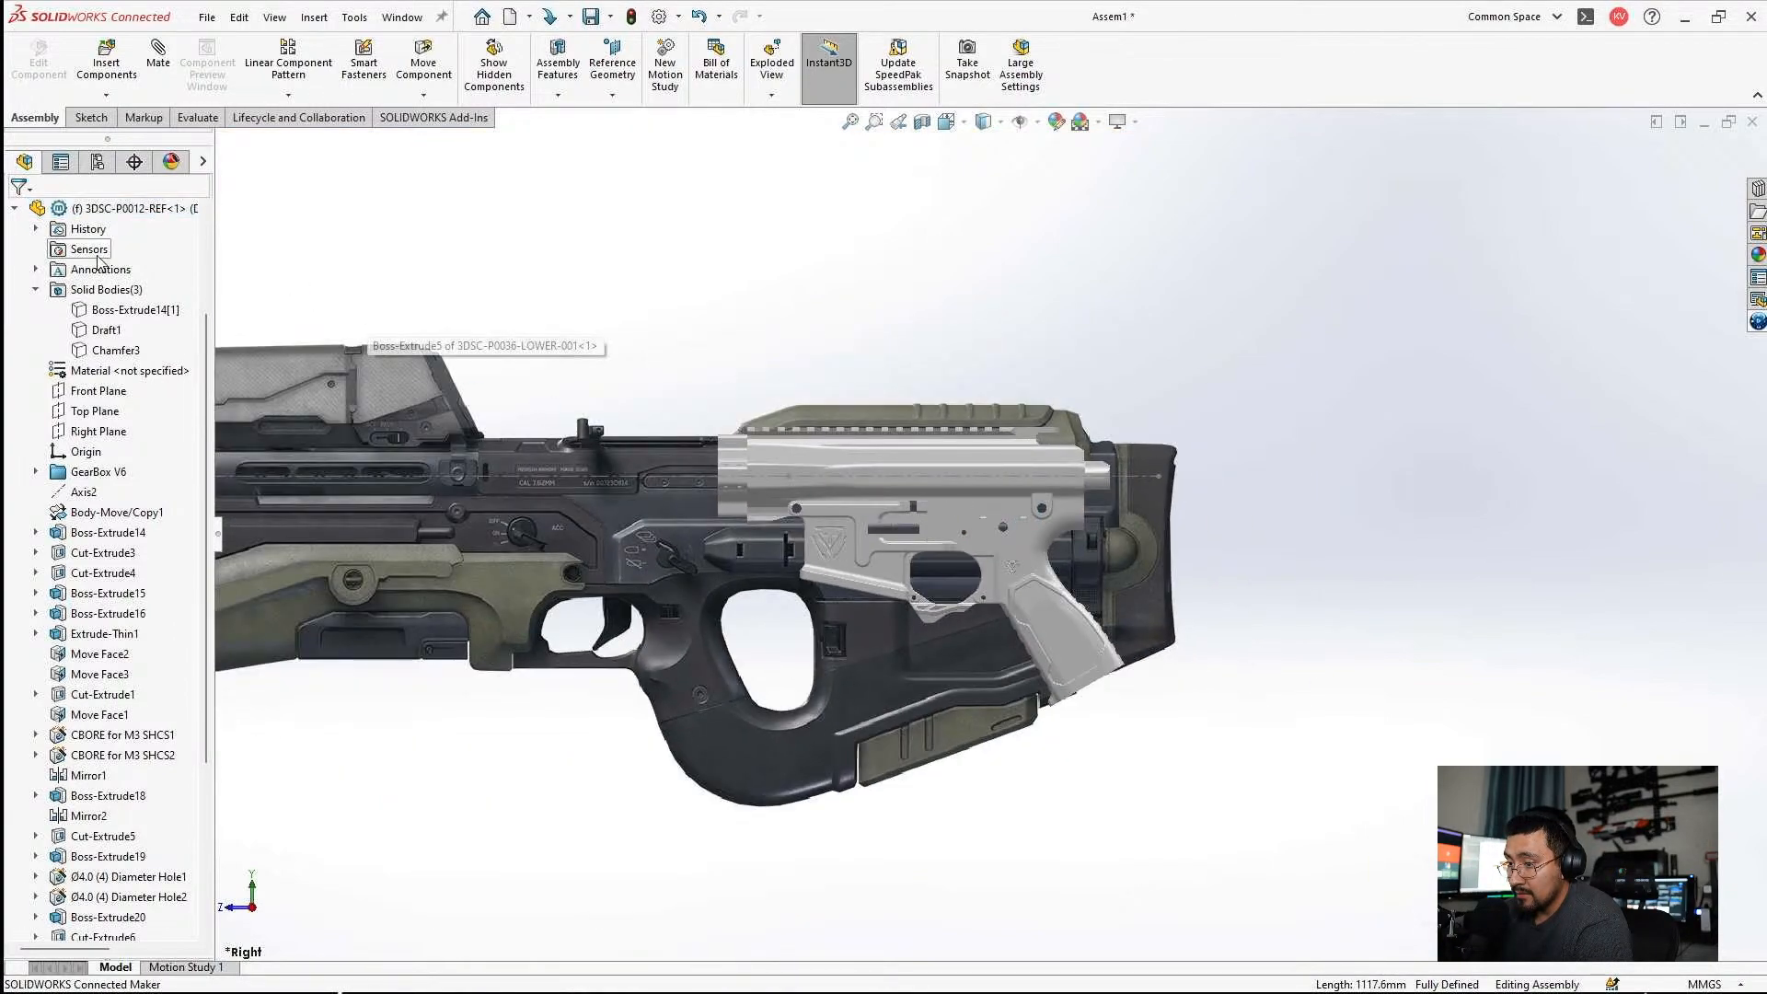
Start a new sketch on the Right Plane of the Assem1 assembly.
{"action": "left_click", "coordinate": [98, 431]}
{"action": "scroll", "coordinate": [88, 386], "scroll_direction": "up", "scroll_amount": 3}
{"action": "left_click", "coordinate": [77, 330]}
{"action": "left_click", "coordinate": [96, 307]}
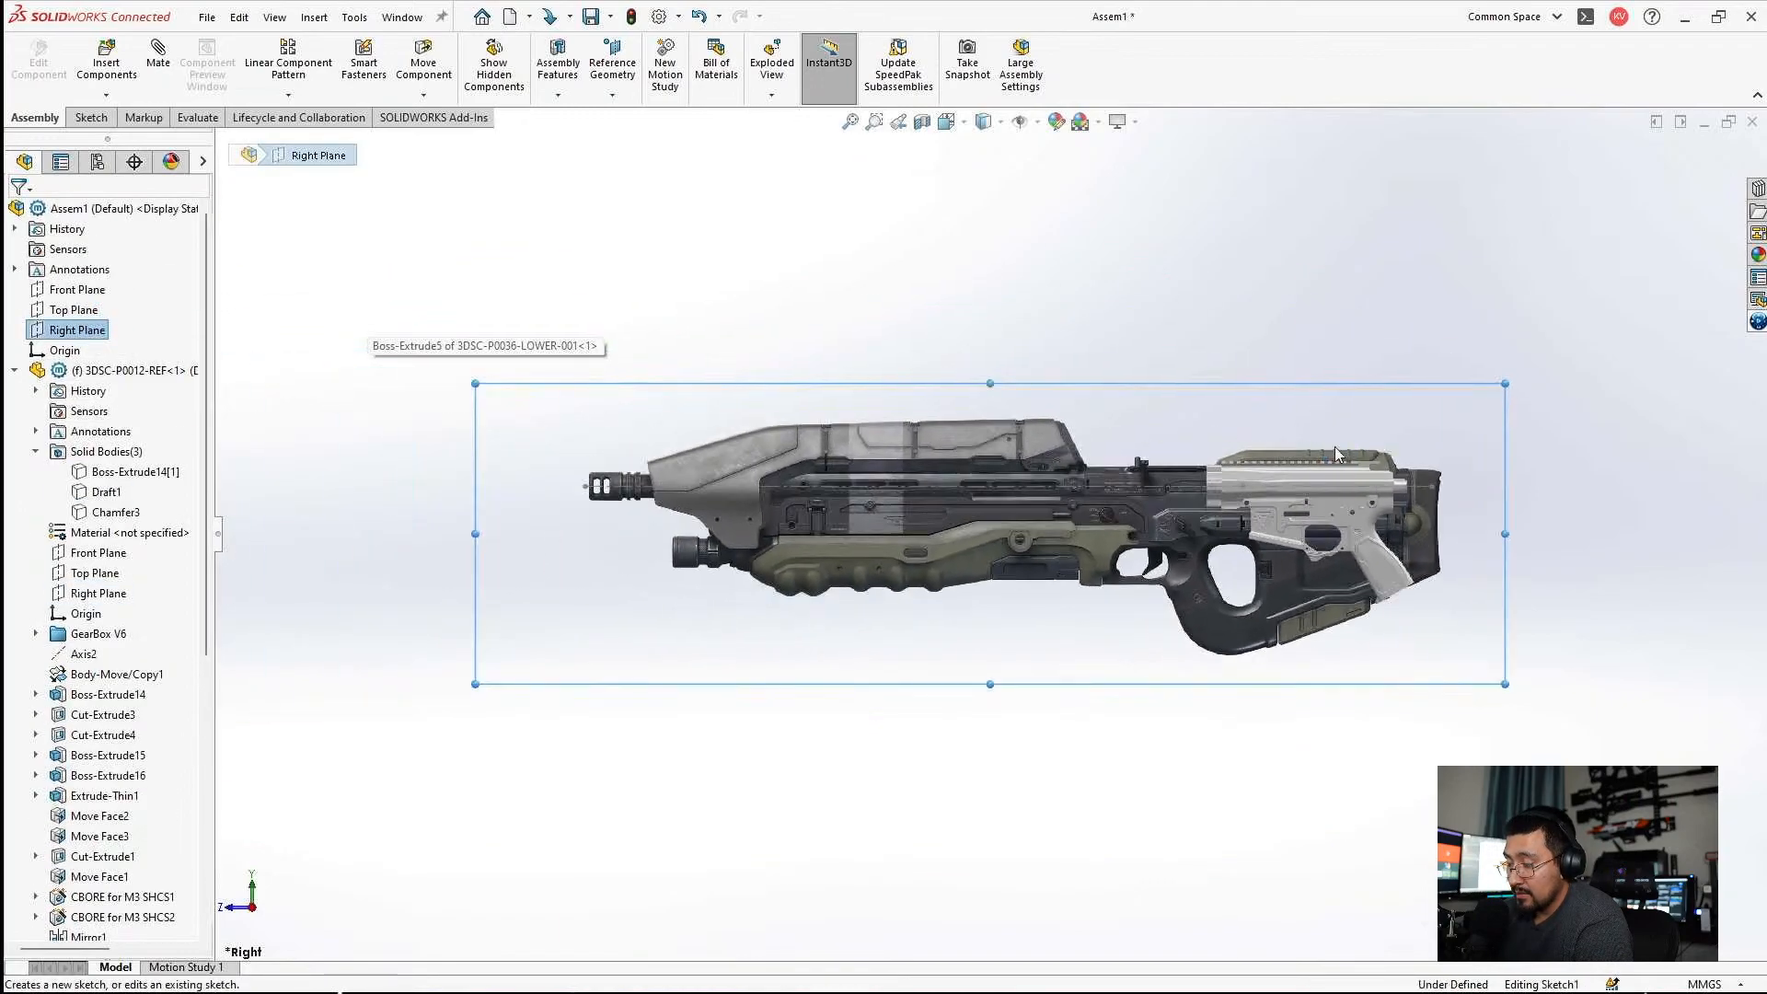
Sketch a horizontal line about 111 mm long from the 3DSC-P0036-LOWER Assy origin to below the reference centerline's rear end.
{"action": "left_click", "coordinate": [17, 370]}
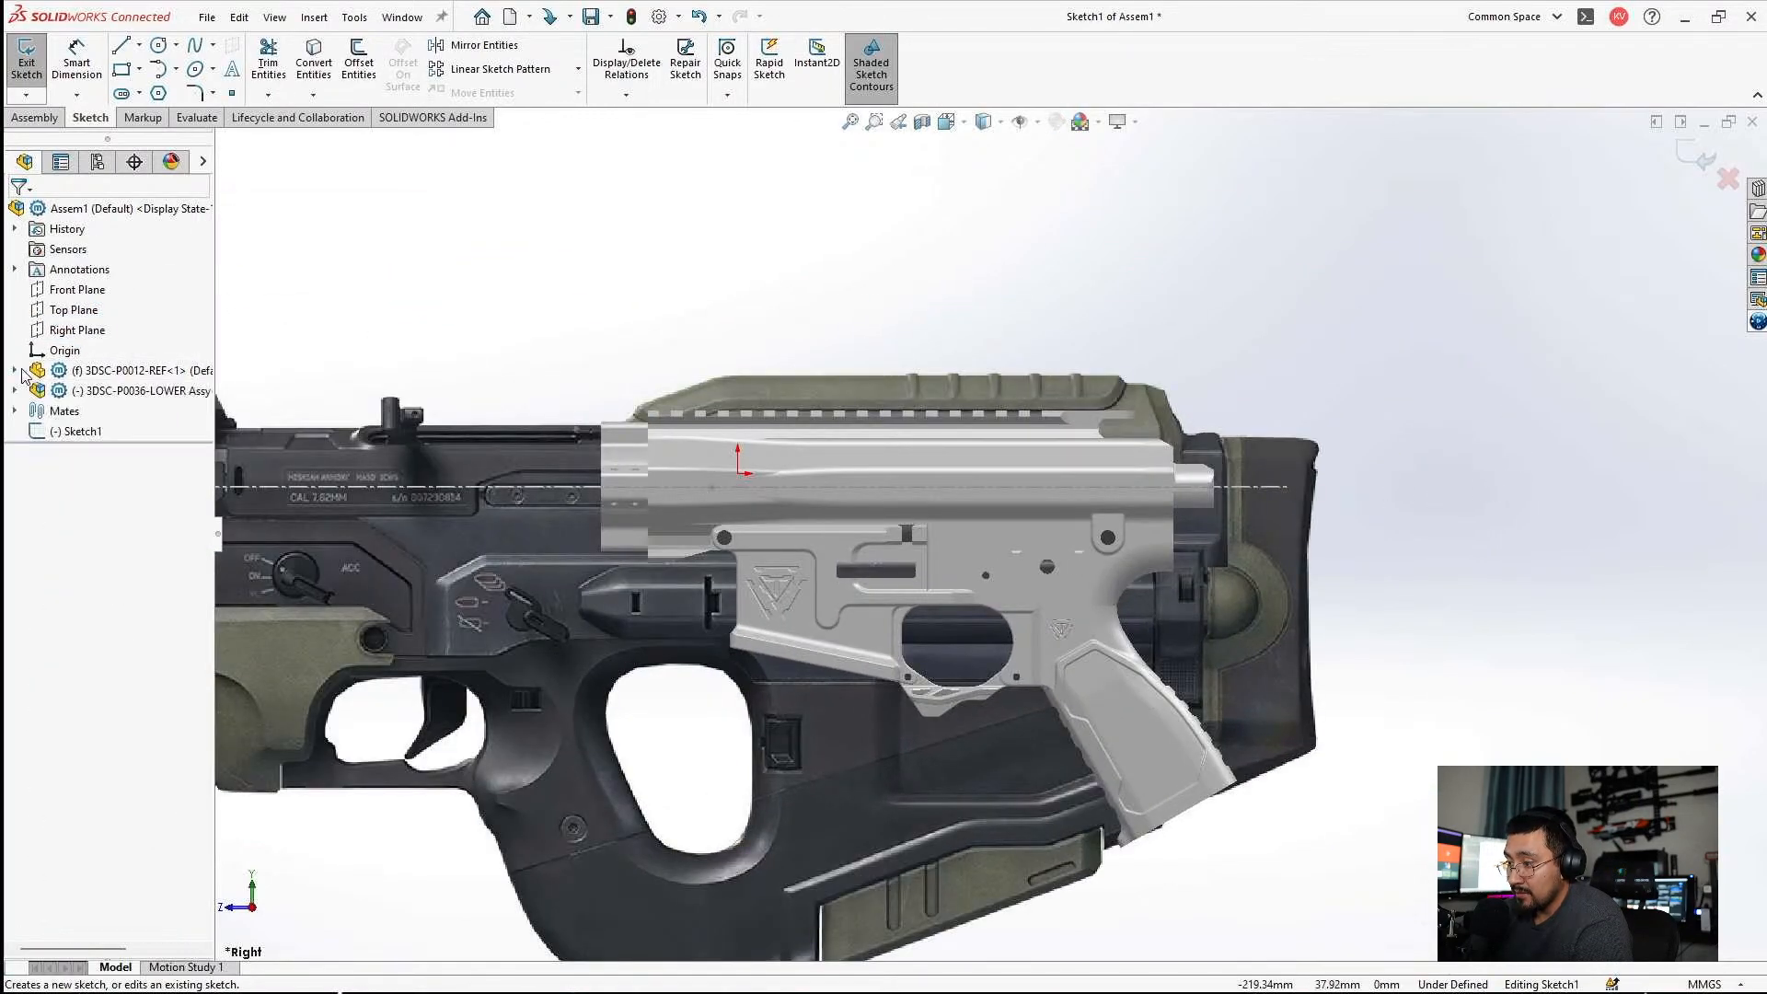
{"action": "left_click", "coordinate": [15, 390]}
{"action": "left_click", "coordinate": [85, 532]}
{"action": "left_click", "coordinate": [77, 57]}
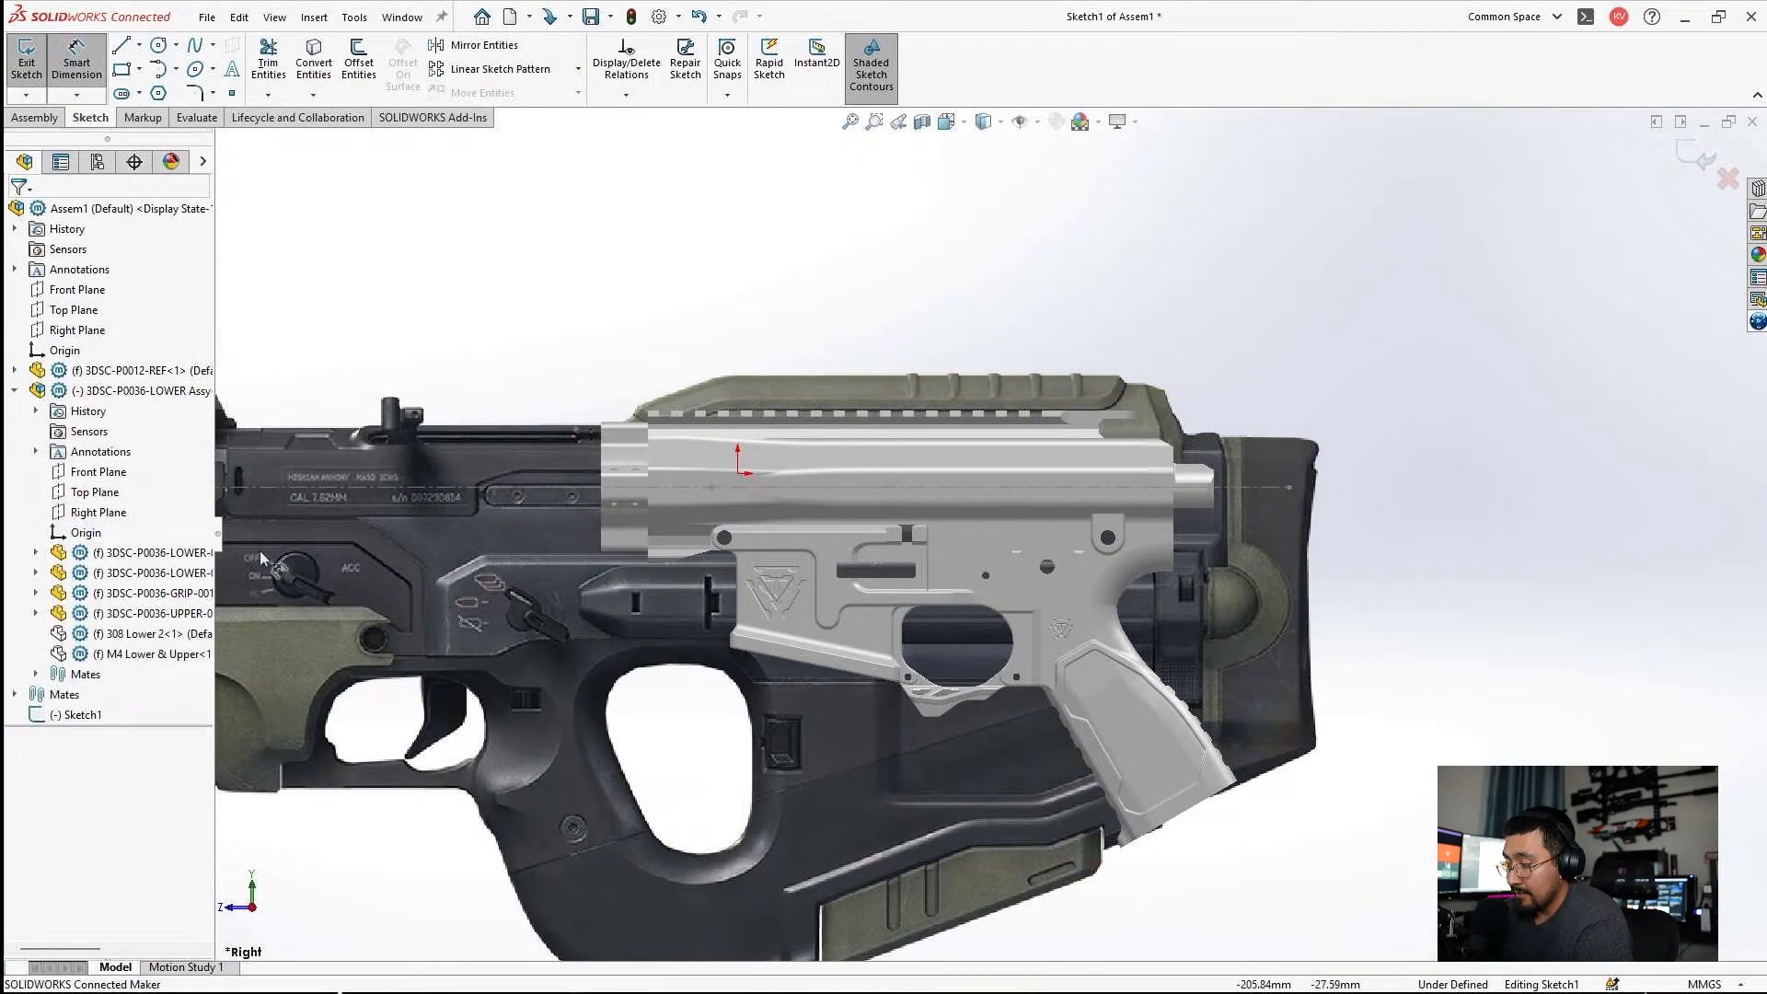
{"action": "left_click", "coordinate": [86, 532]}
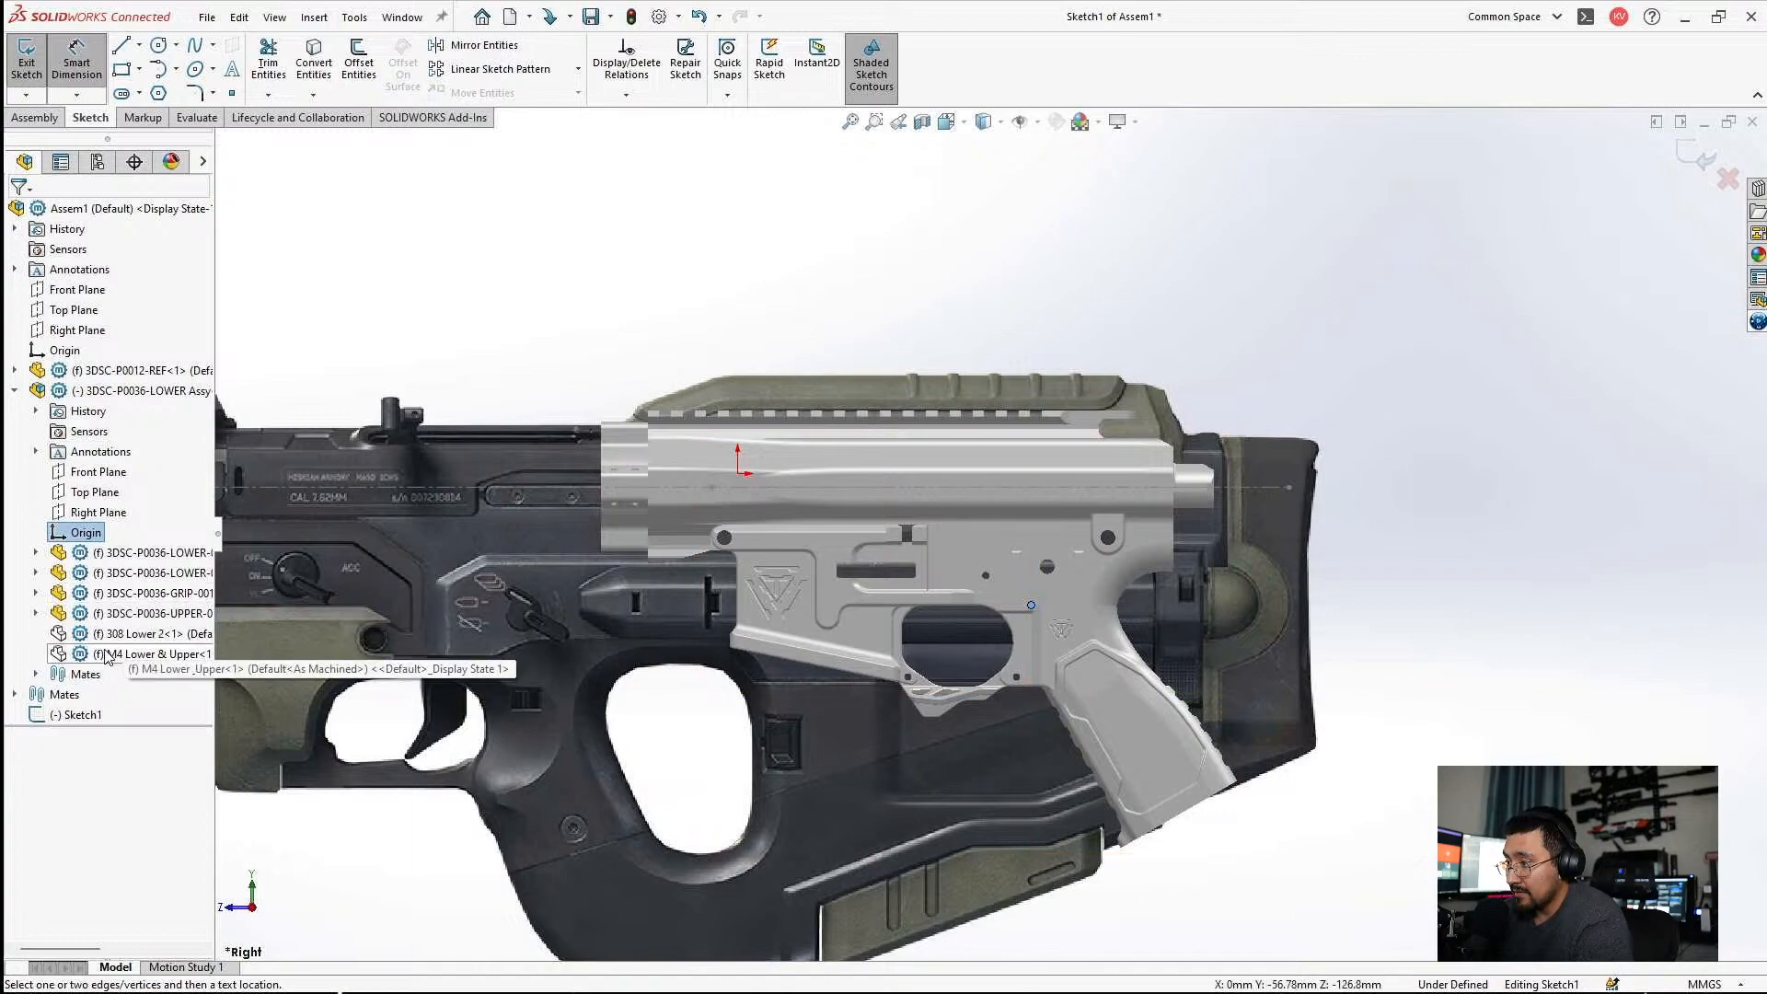
{"action": "scroll", "coordinate": [1233, 508], "scroll_direction": "down", "scroll_amount": 2}
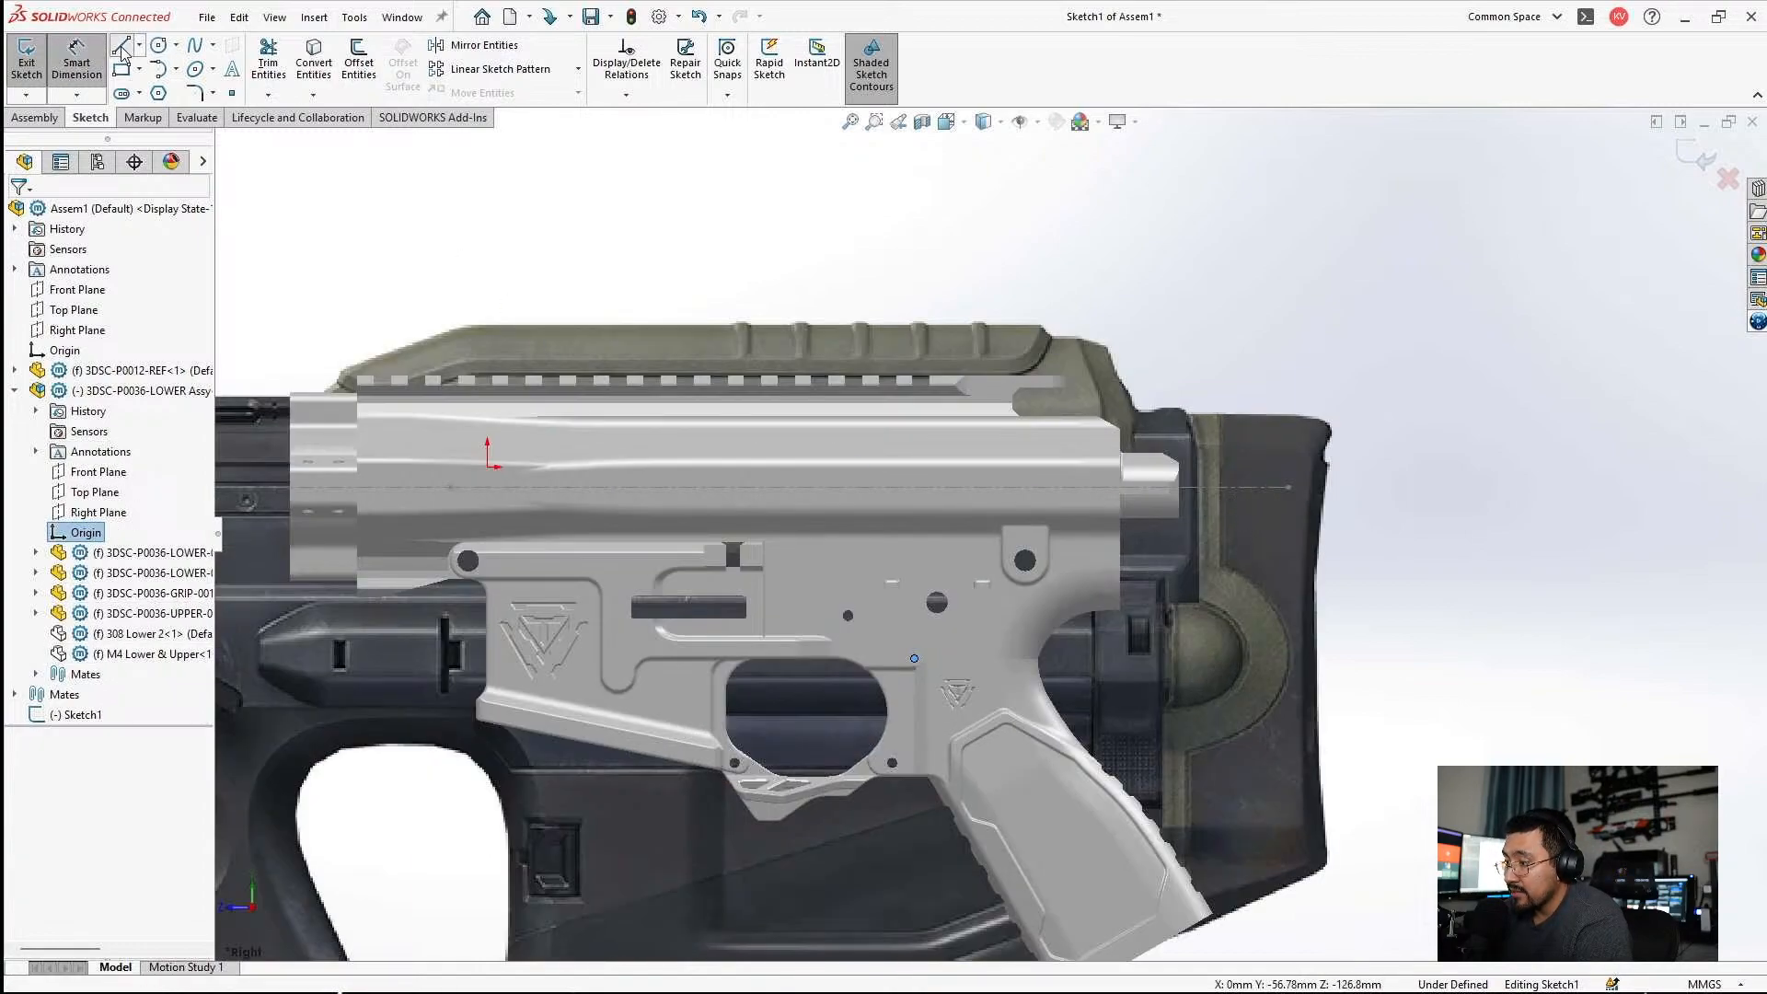
{"action": "left_click", "coordinate": [121, 47]}
{"action": "left_click", "coordinate": [914, 660]}
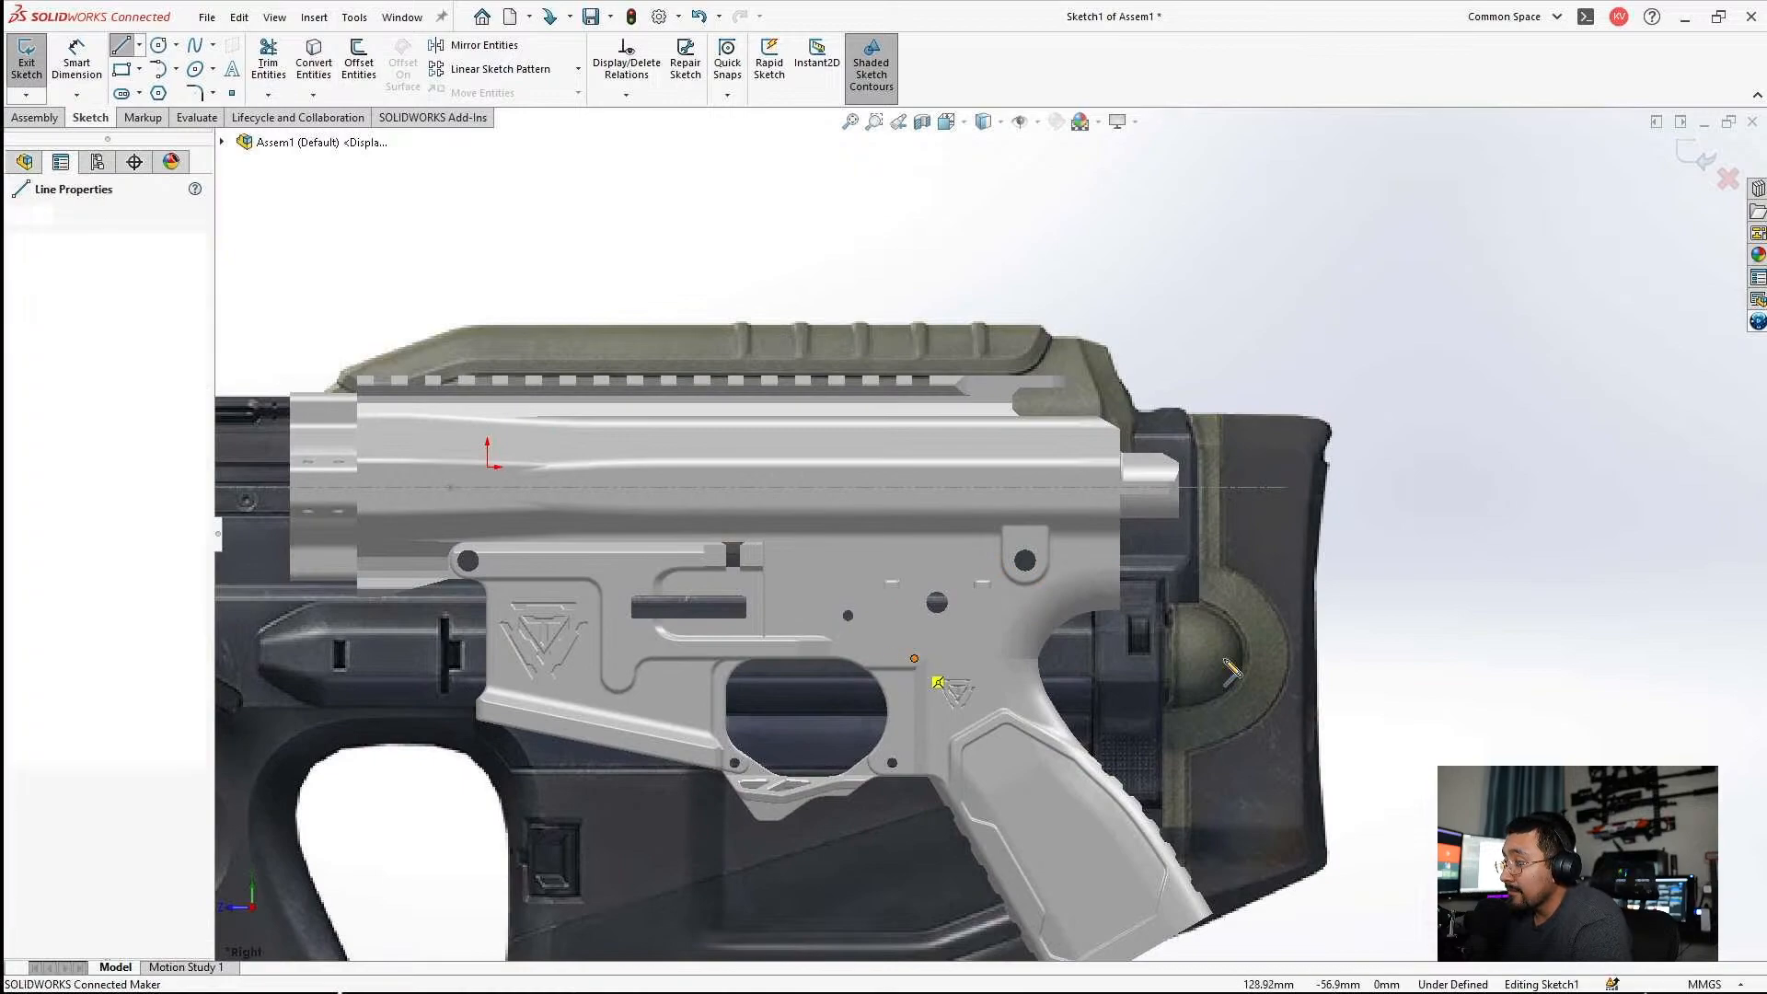
{"action": "left_click", "coordinate": [1288, 659]}
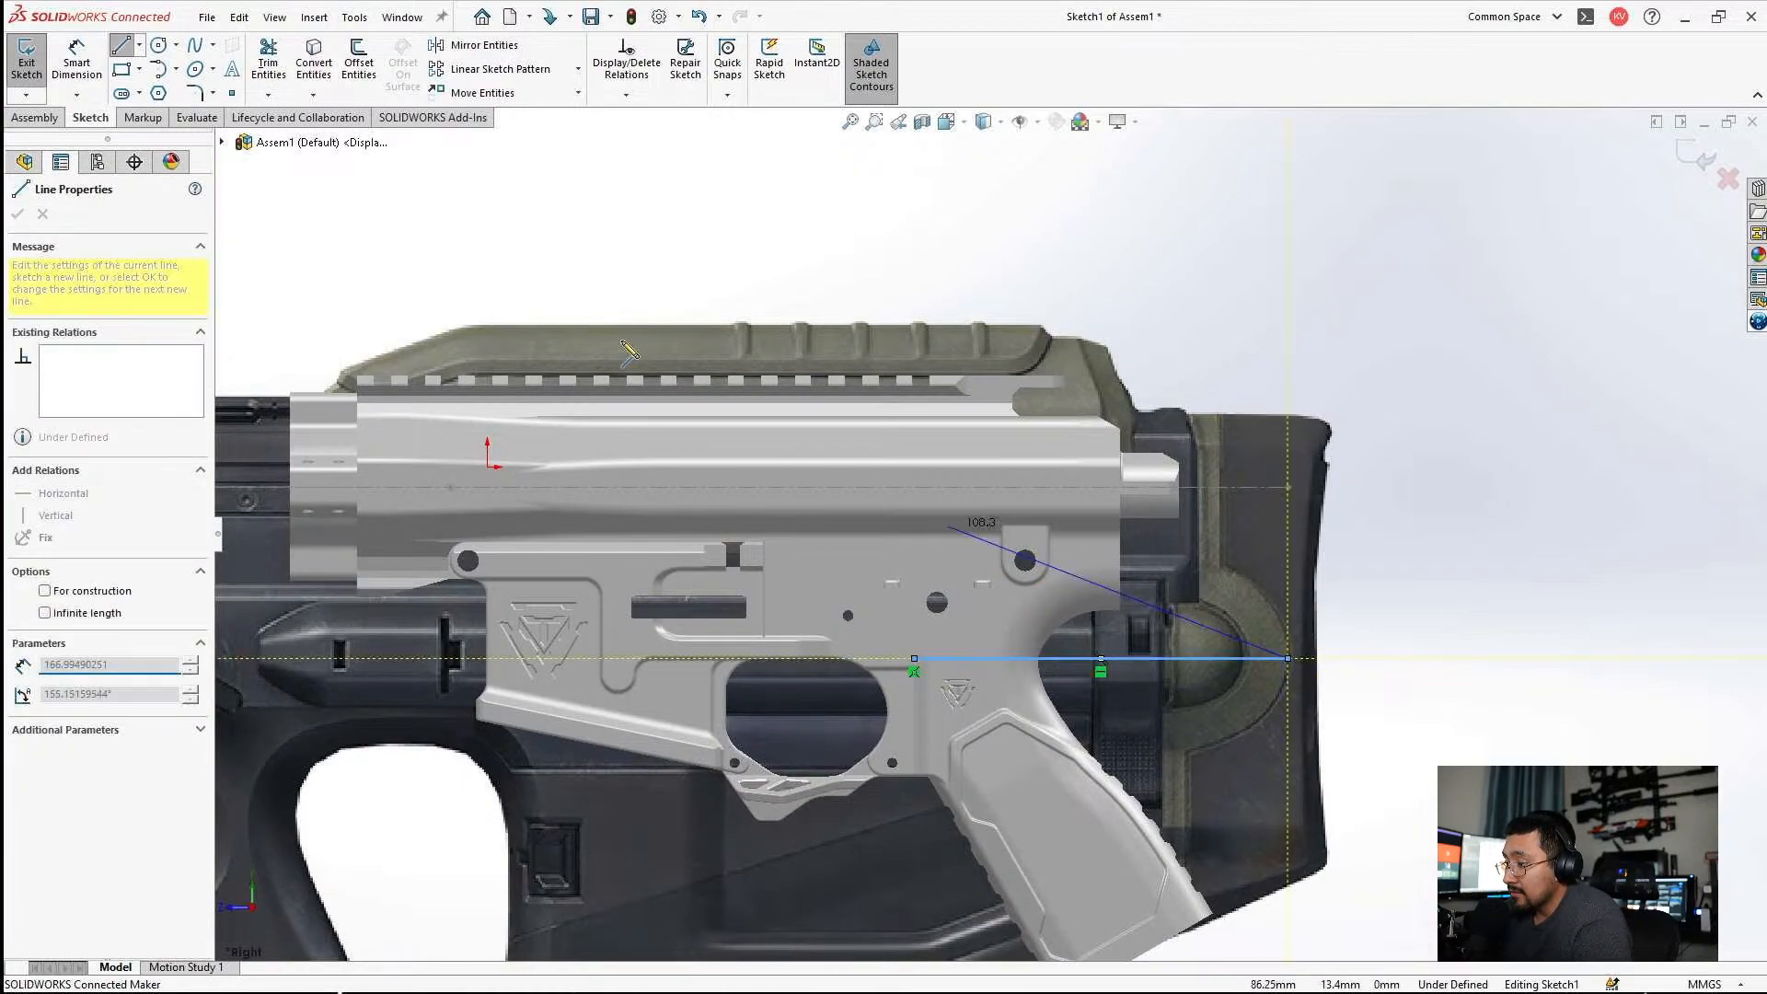
Dimension the horizontal line's length from the lower assembly's origin to the rear of the rifle.
{"action": "left_click", "coordinate": [78, 62]}
{"action": "left_click", "coordinate": [1130, 659]}
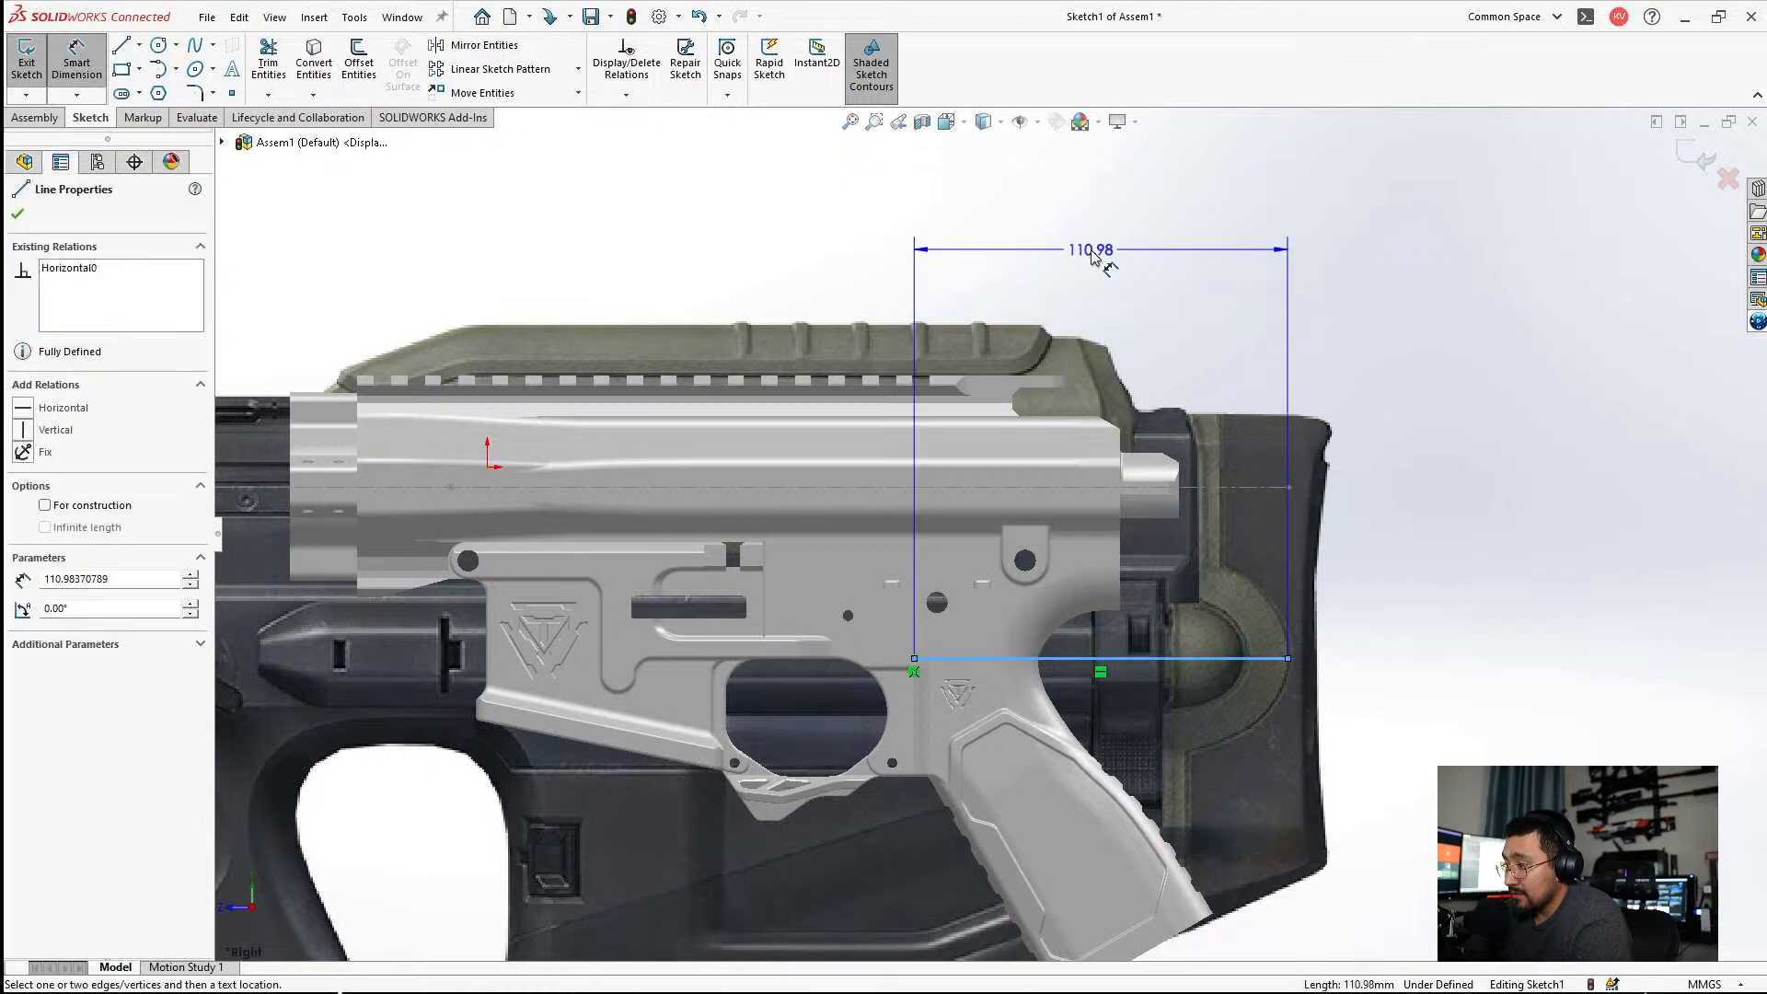
{"action": "left_click", "coordinate": [994, 242]}
{"action": "left_click", "coordinate": [1011, 226]}
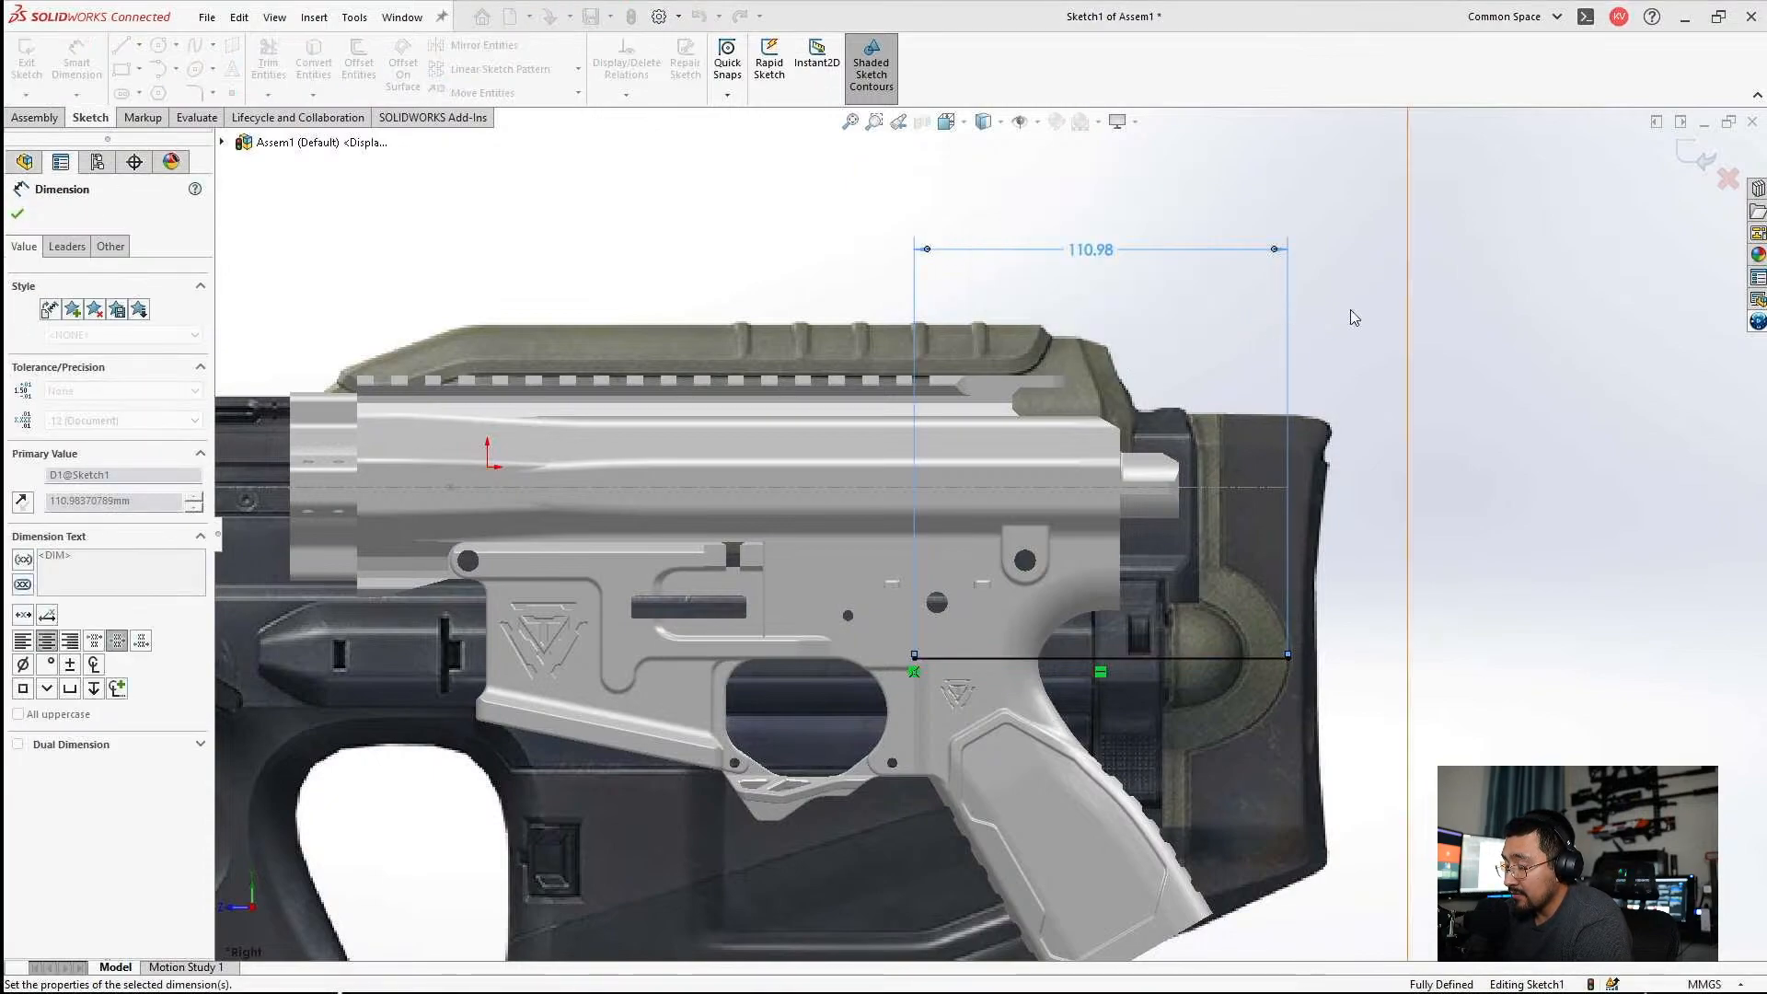
{"action": "left_click", "coordinate": [1360, 307]}
{"action": "scroll", "coordinate": [1031, 497], "scroll_direction": "up", "scroll_amount": 3}
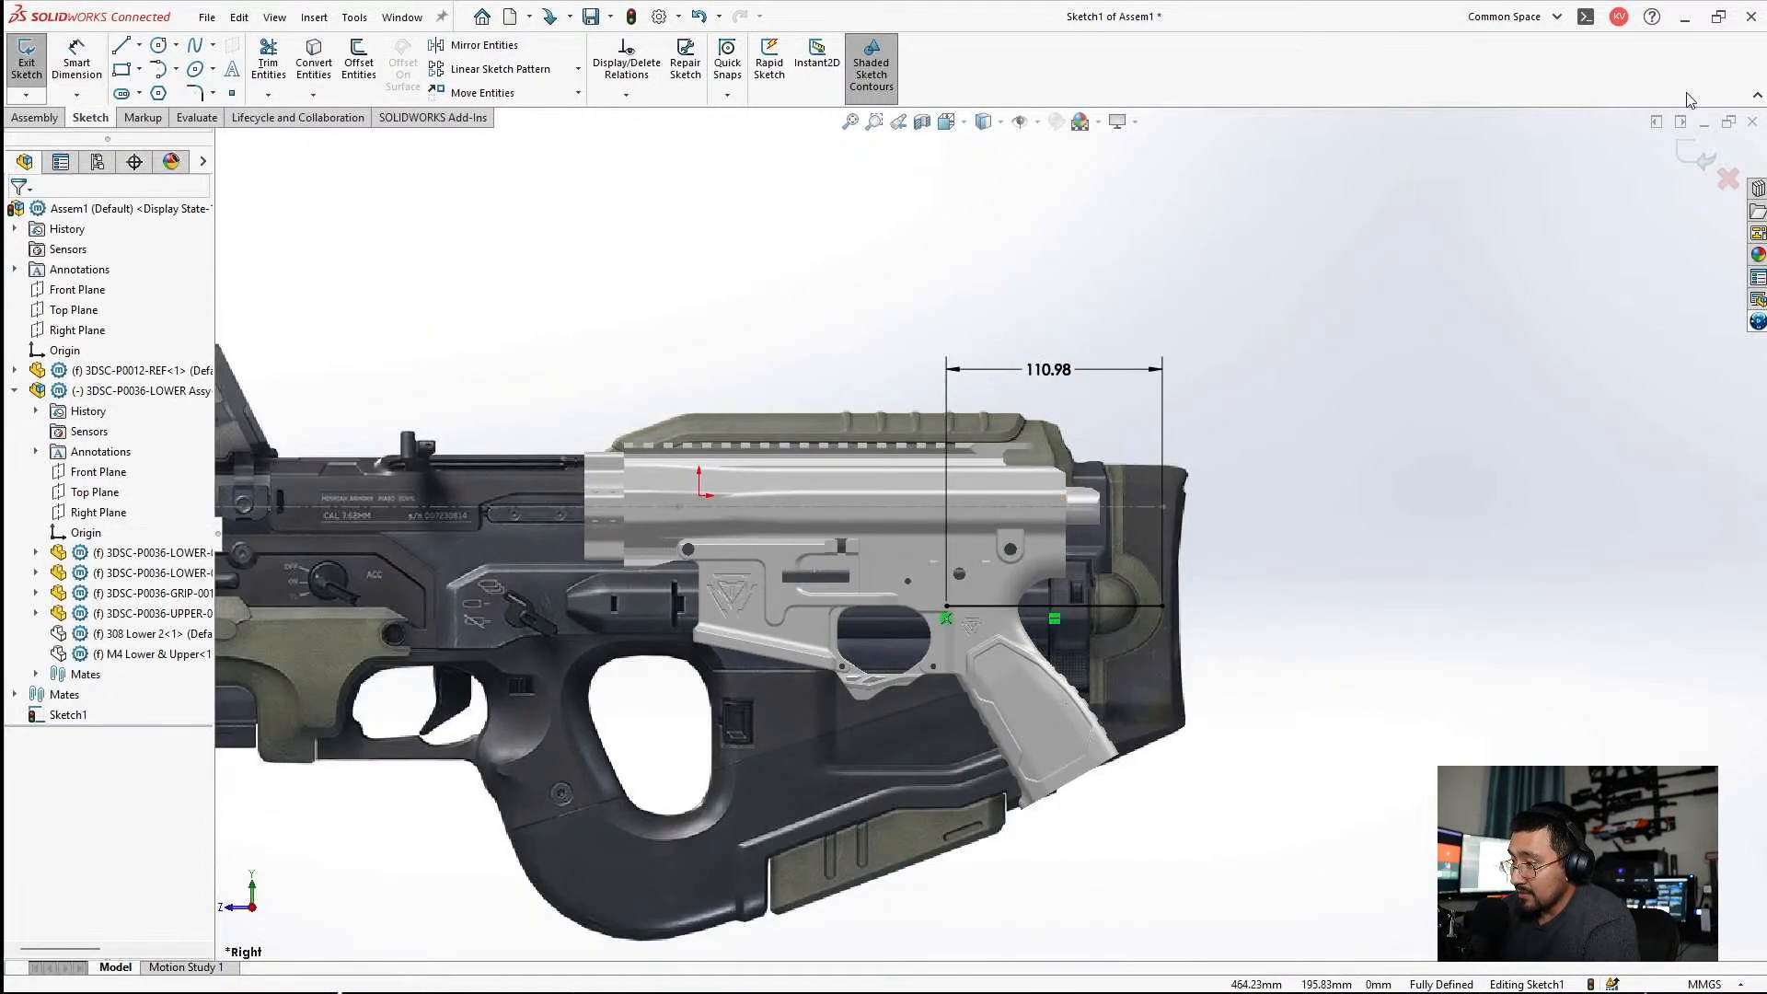
Return to the Part1 sketch and maximize its window.
{"action": "left_click", "coordinate": [1703, 125]}
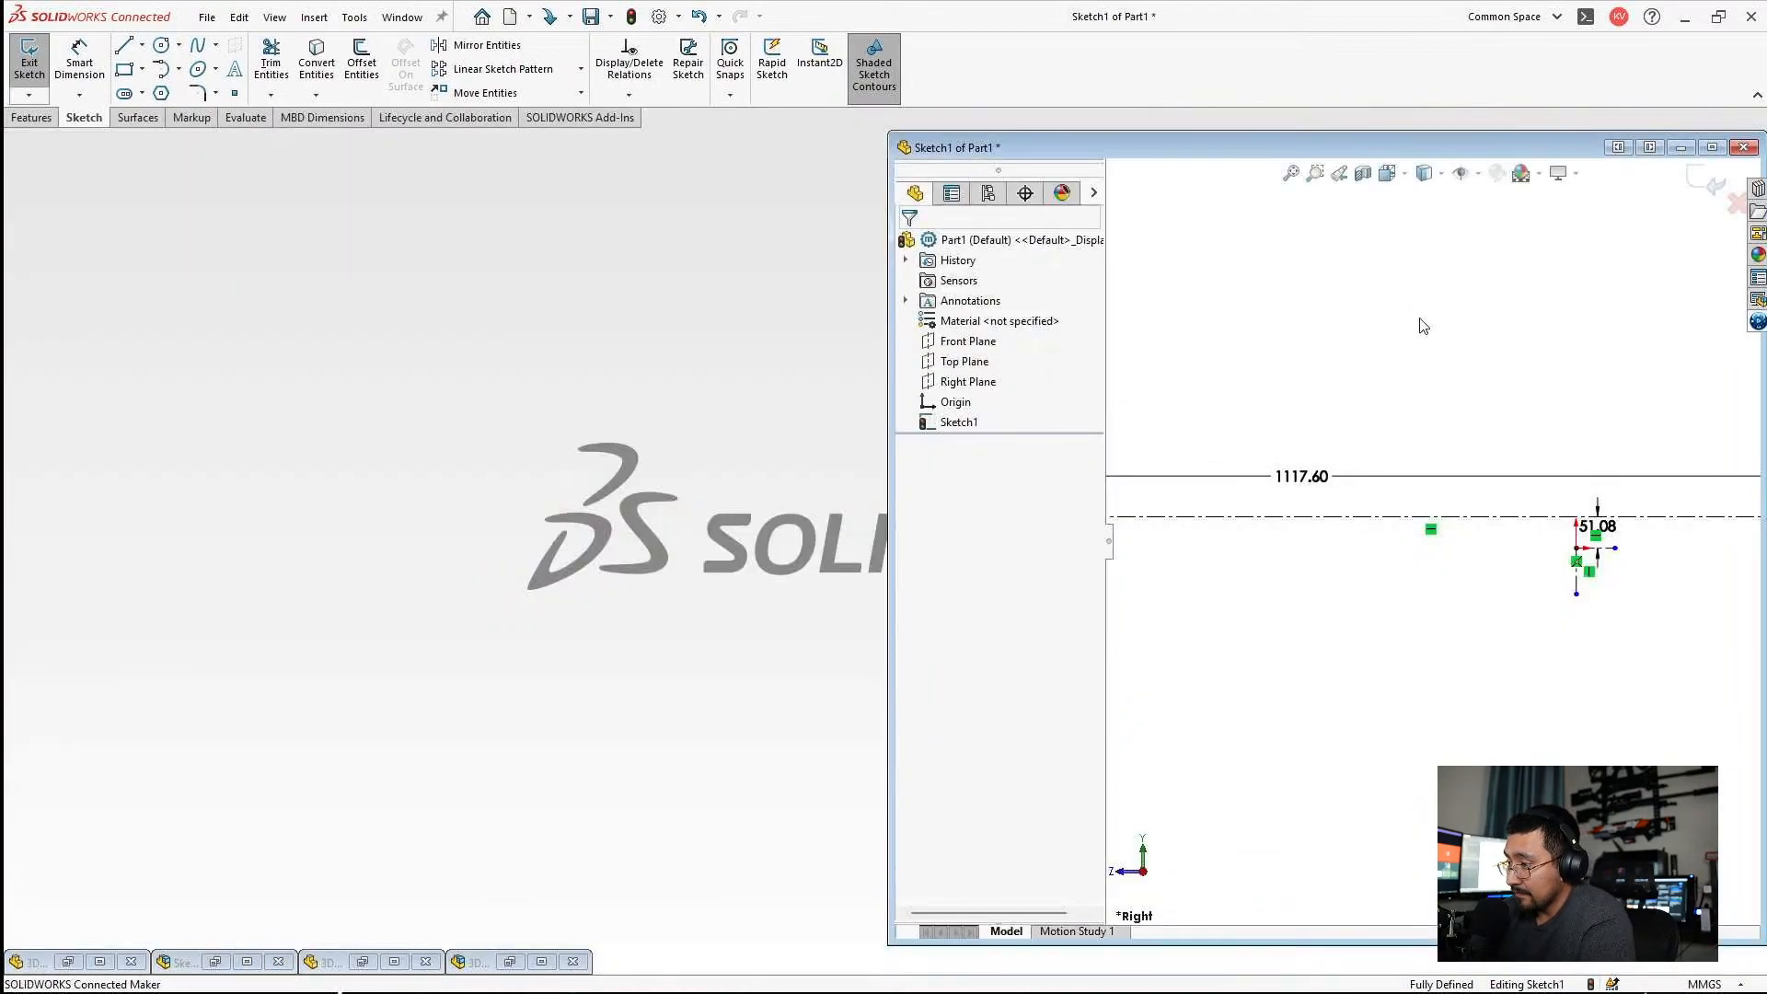
{"action": "left_click", "coordinate": [1711, 148]}
{"action": "scroll", "coordinate": [1197, 506], "scroll_direction": "up", "scroll_amount": 3}
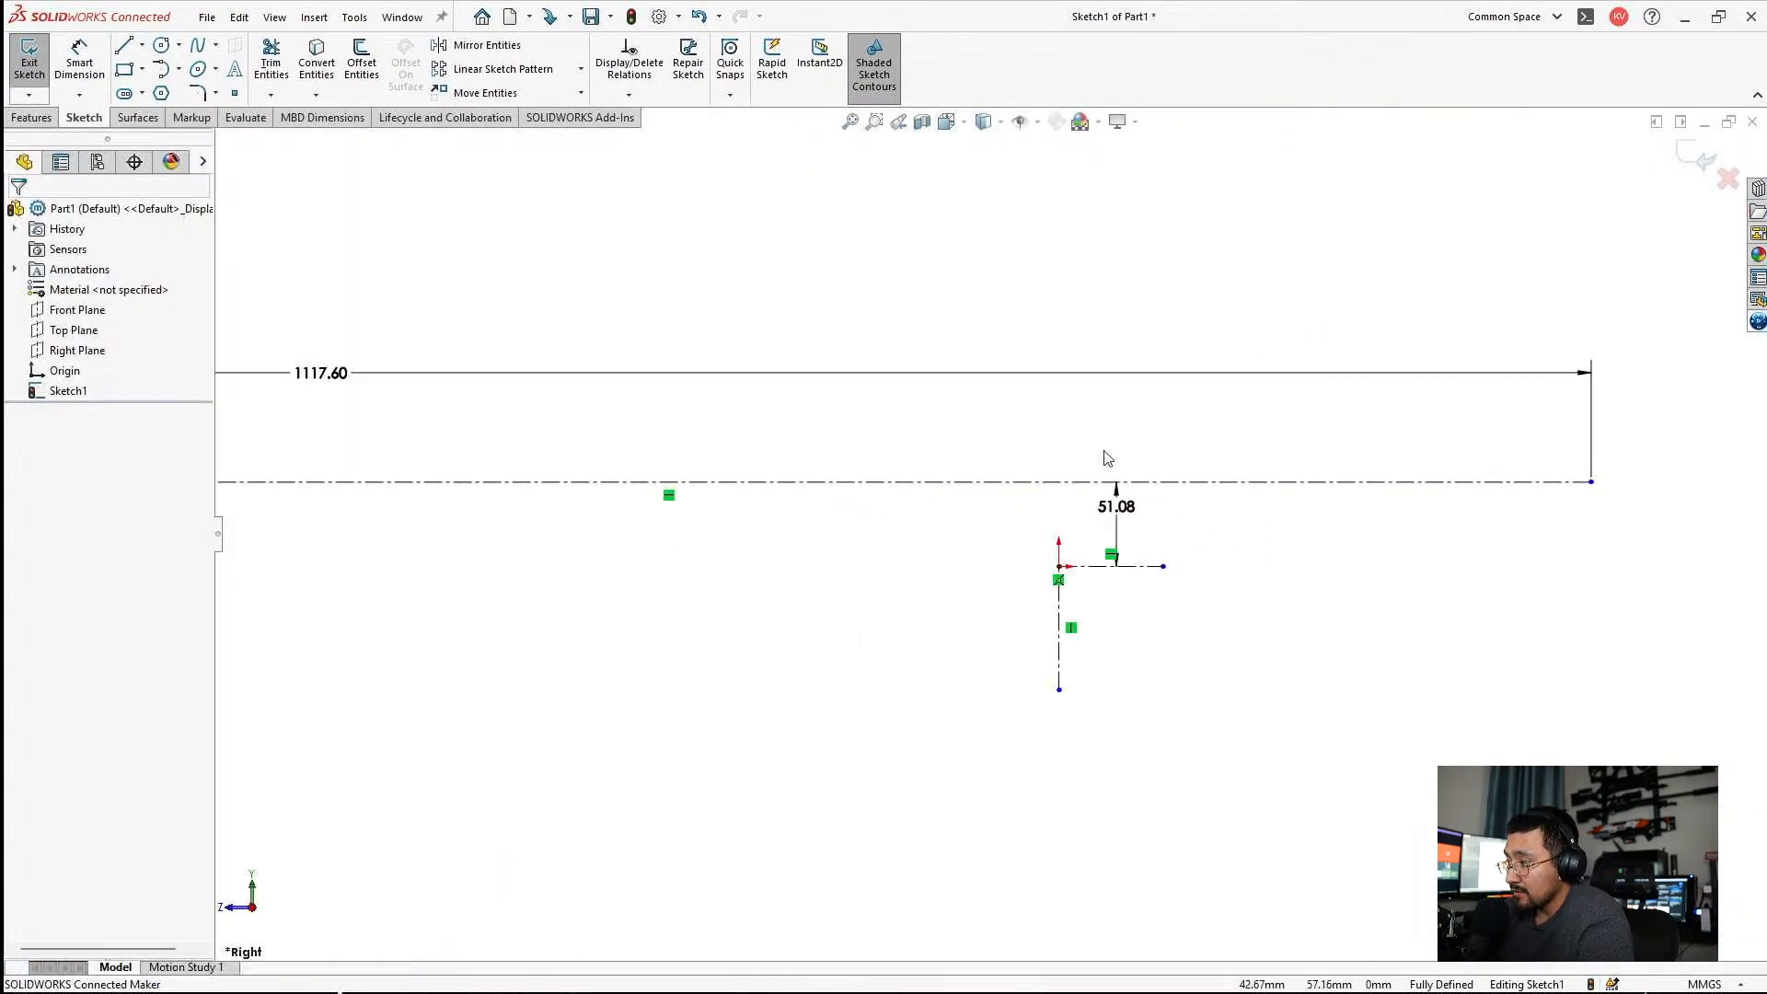
Dimension the bore centerline's rear endpoint 110 mm from the vertical line through the origin, and exit the sketch.
{"action": "left_click", "coordinate": [65, 73]}
{"action": "left_click", "coordinate": [1368, 479]}
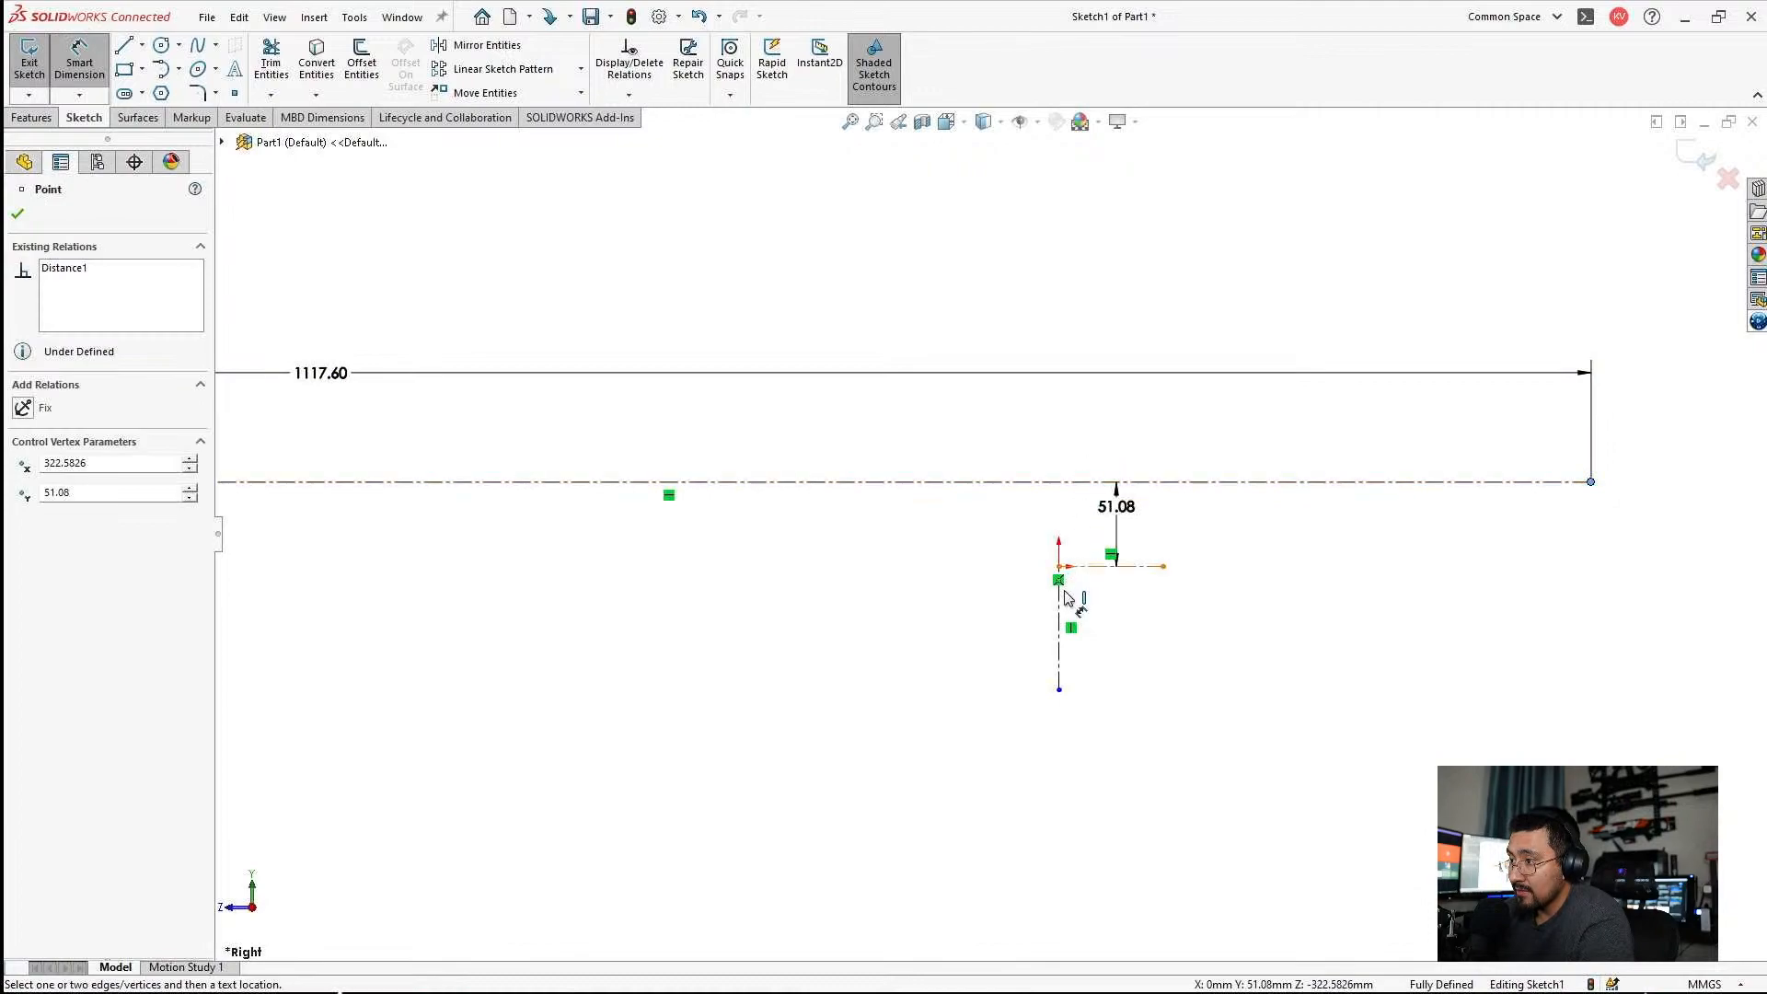
{"action": "left_click", "coordinate": [1061, 605]}
{"action": "left_click", "coordinate": [1247, 419]}
{"action": "type", "text": "11"}
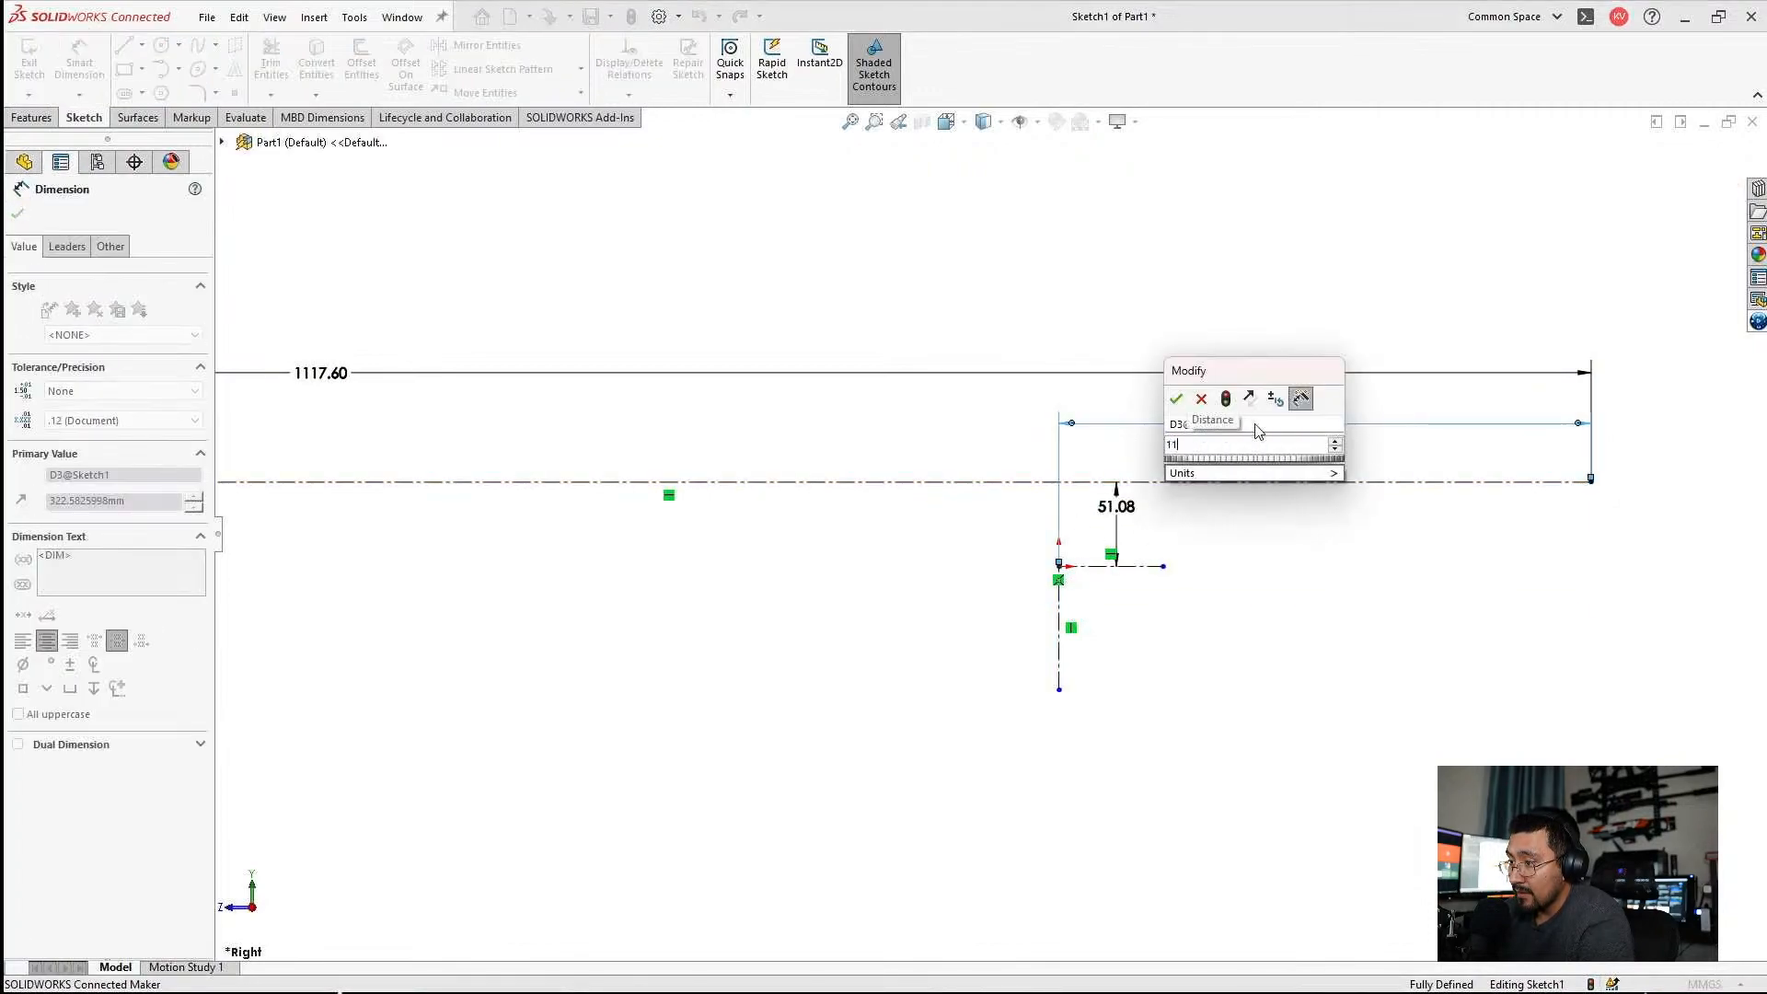
{"action": "type", "text": "0"}
{"action": "key", "text": "Return"}
{"action": "key", "text": "Escape"}
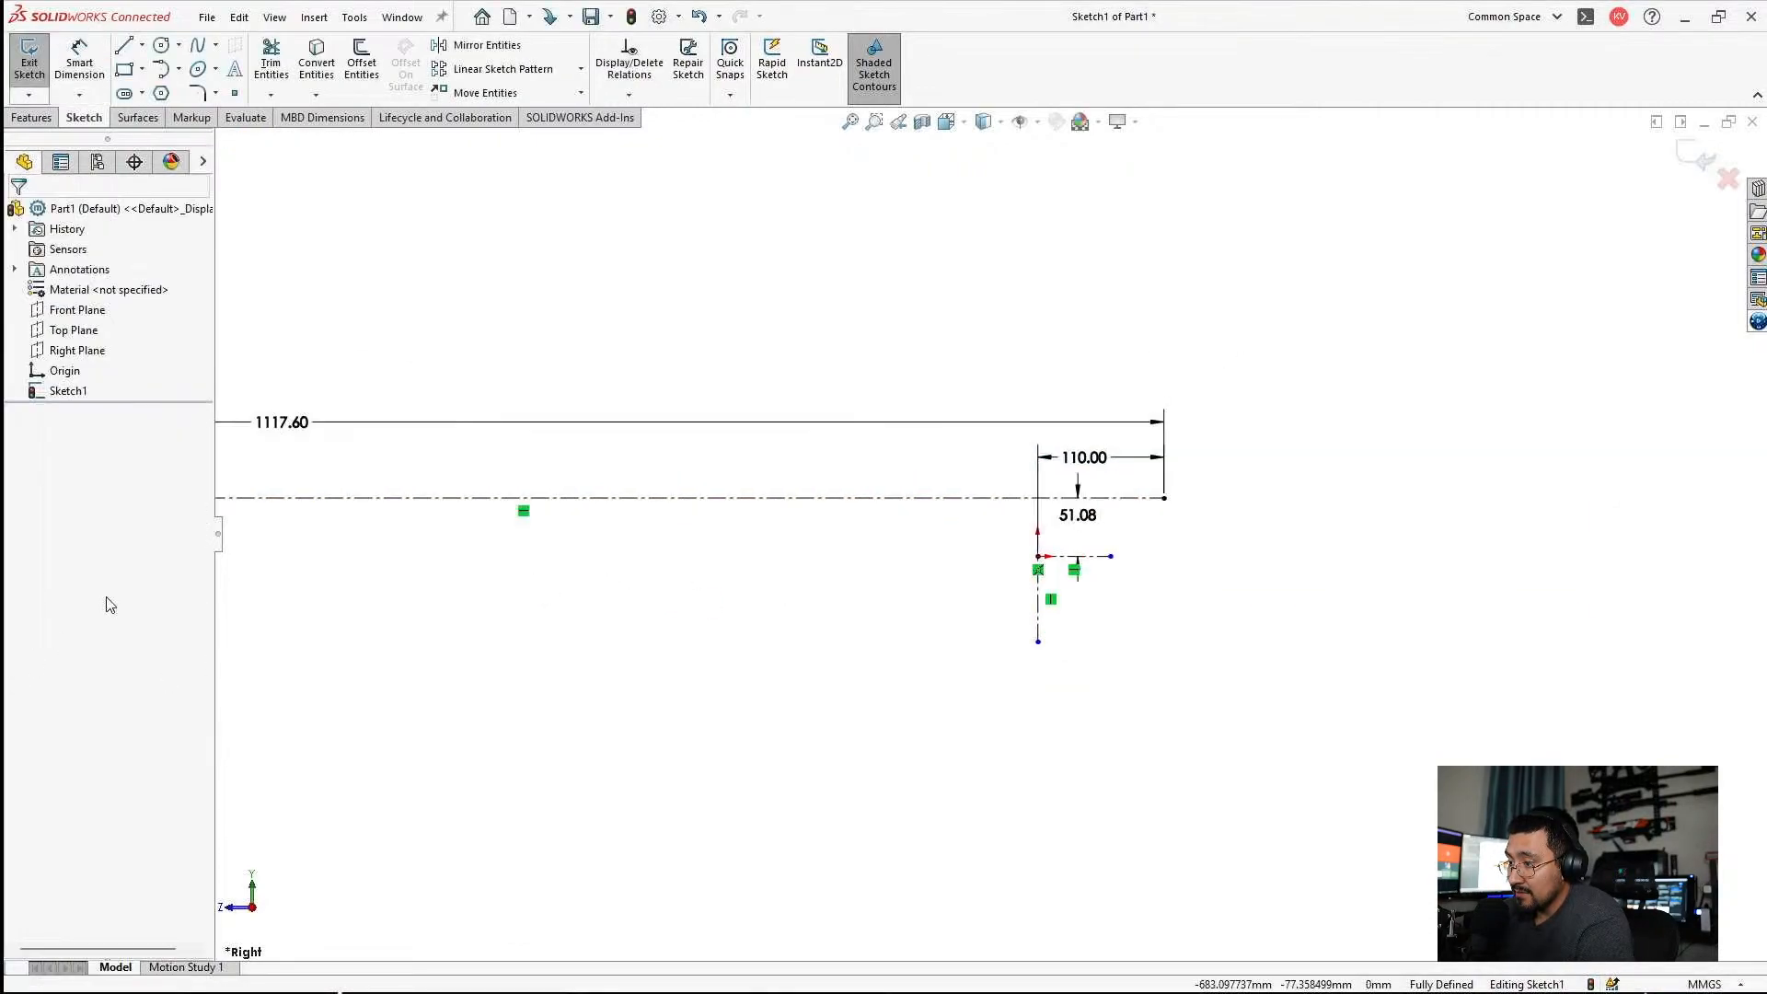
{"action": "scroll", "coordinate": [693, 513], "scroll_direction": "up", "scroll_amount": 2}
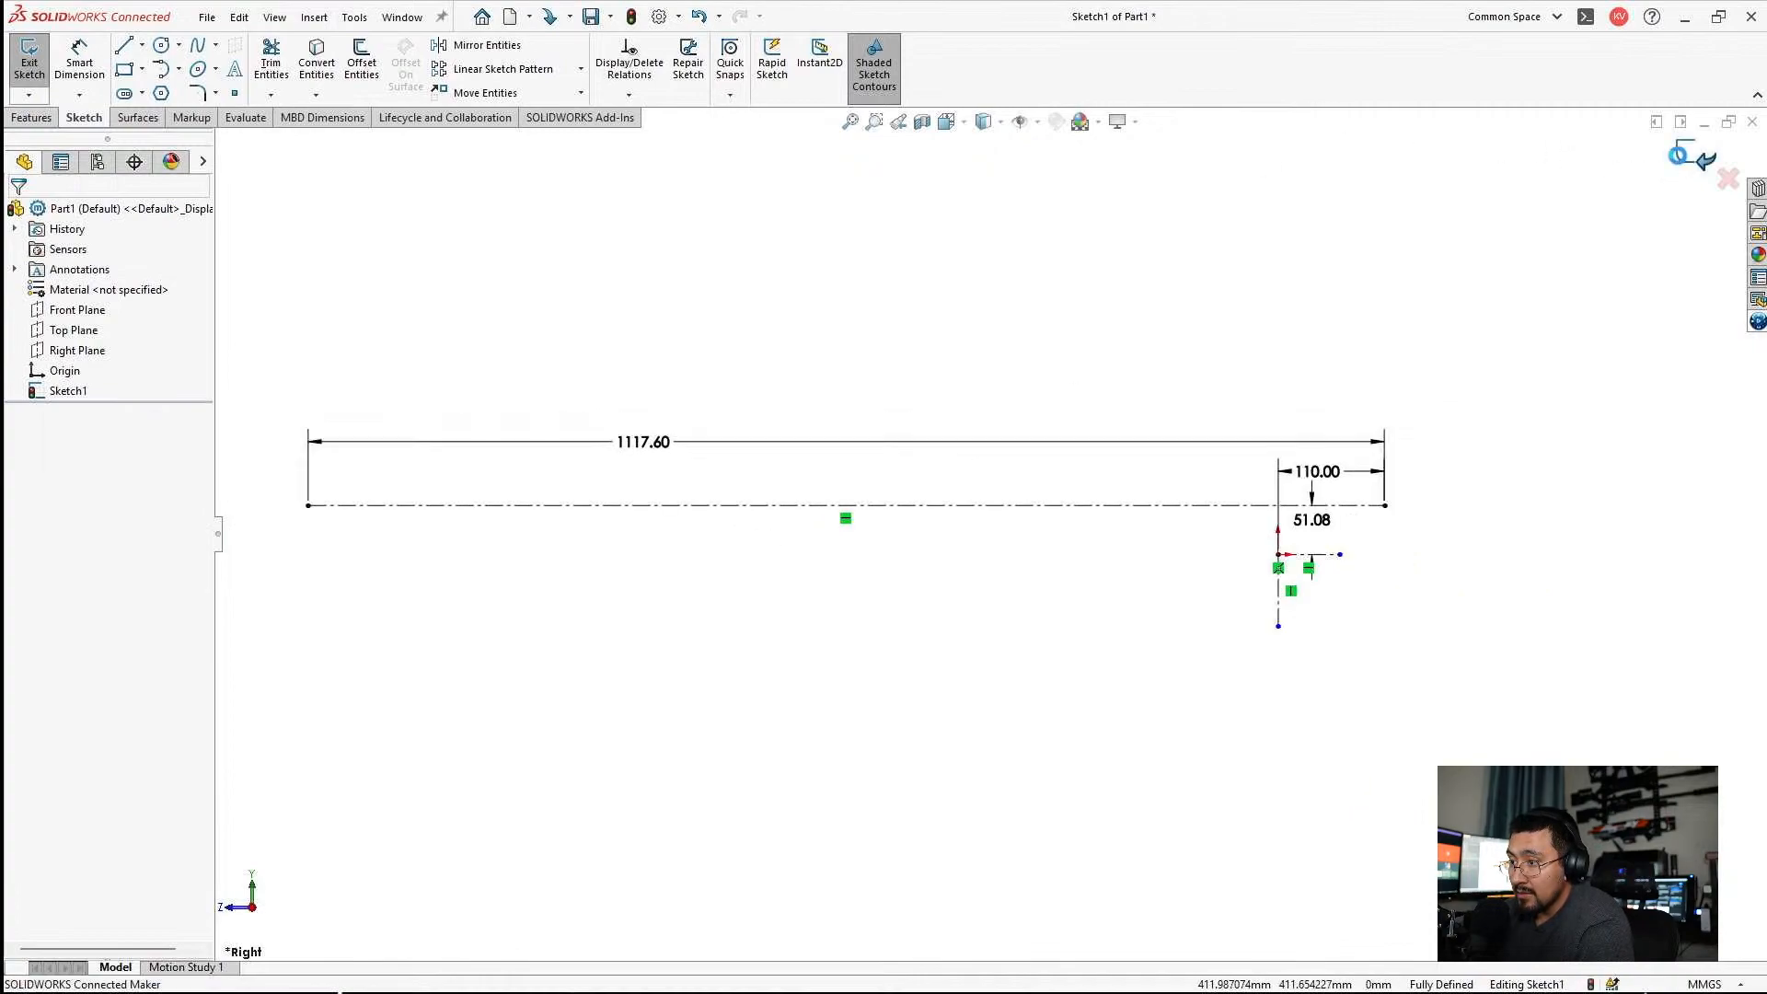
{"action": "left_click", "coordinate": [1691, 157]}
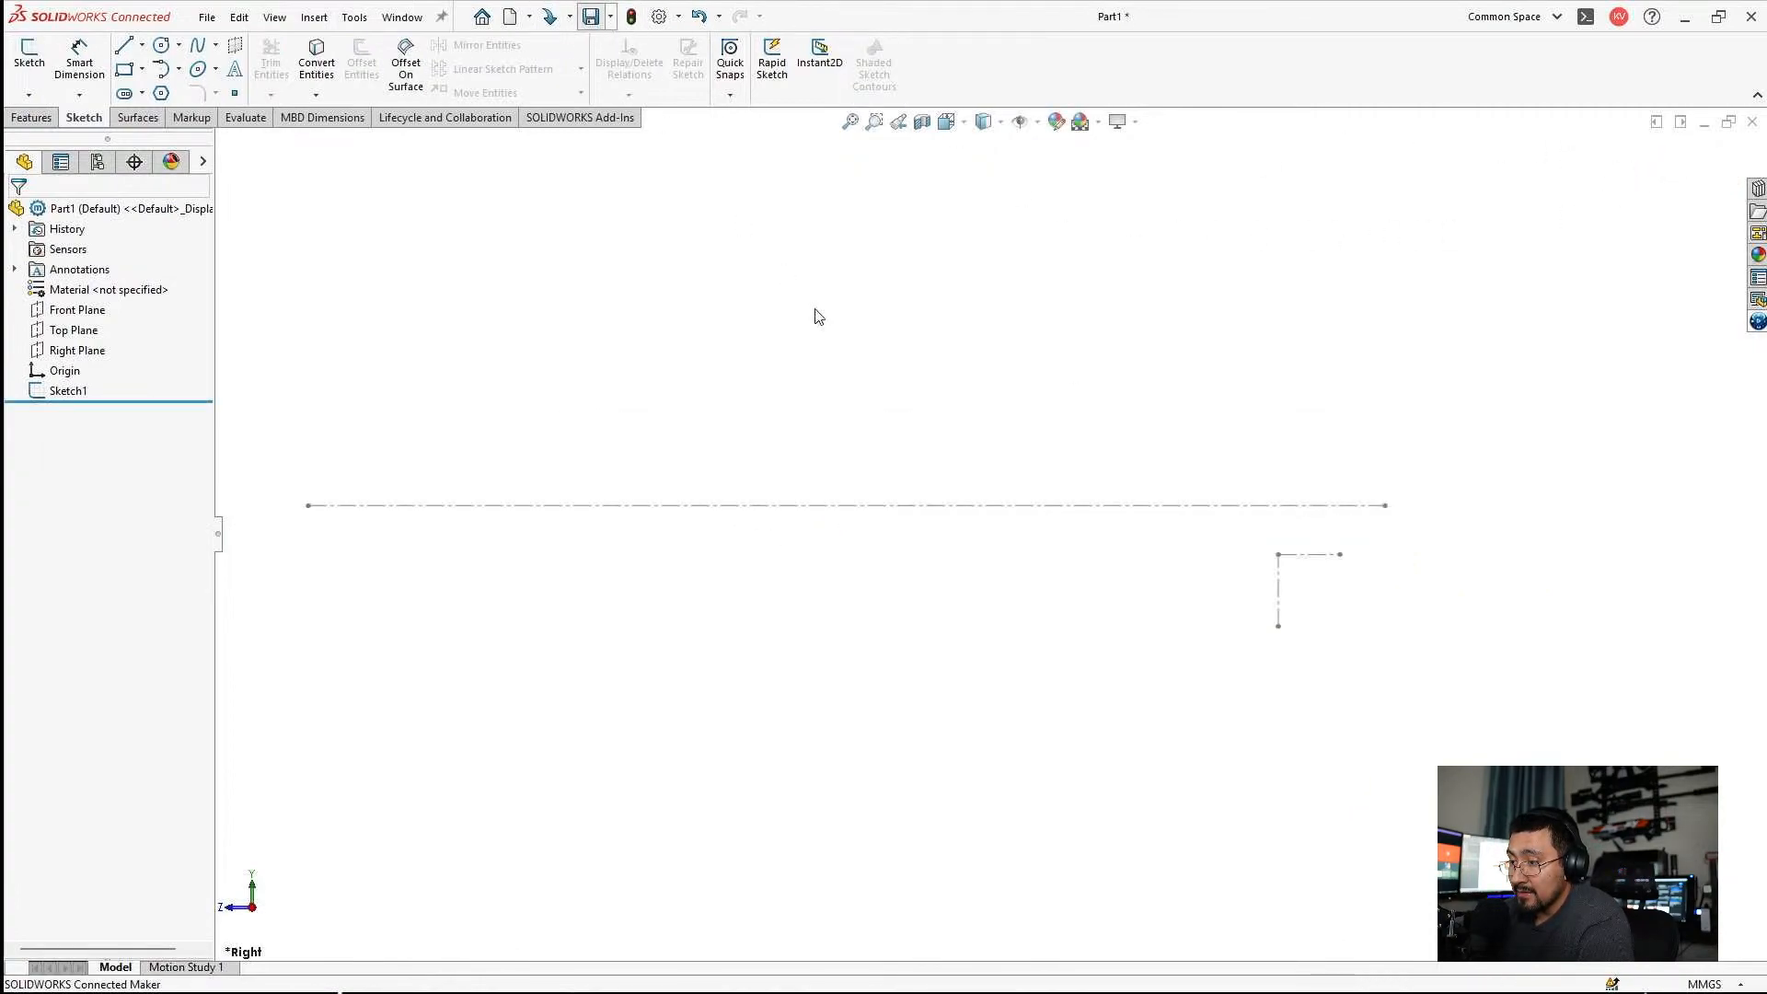
Save the part to this PC as 3DSC-P0012-REF2 in the 3DSC-P0012 Airsoft MA5D project folder.
{"action": "key", "text": "ctrl+s"}
{"action": "left_click", "coordinate": [720, 289]}
{"action": "left_click", "coordinate": [719, 293]}
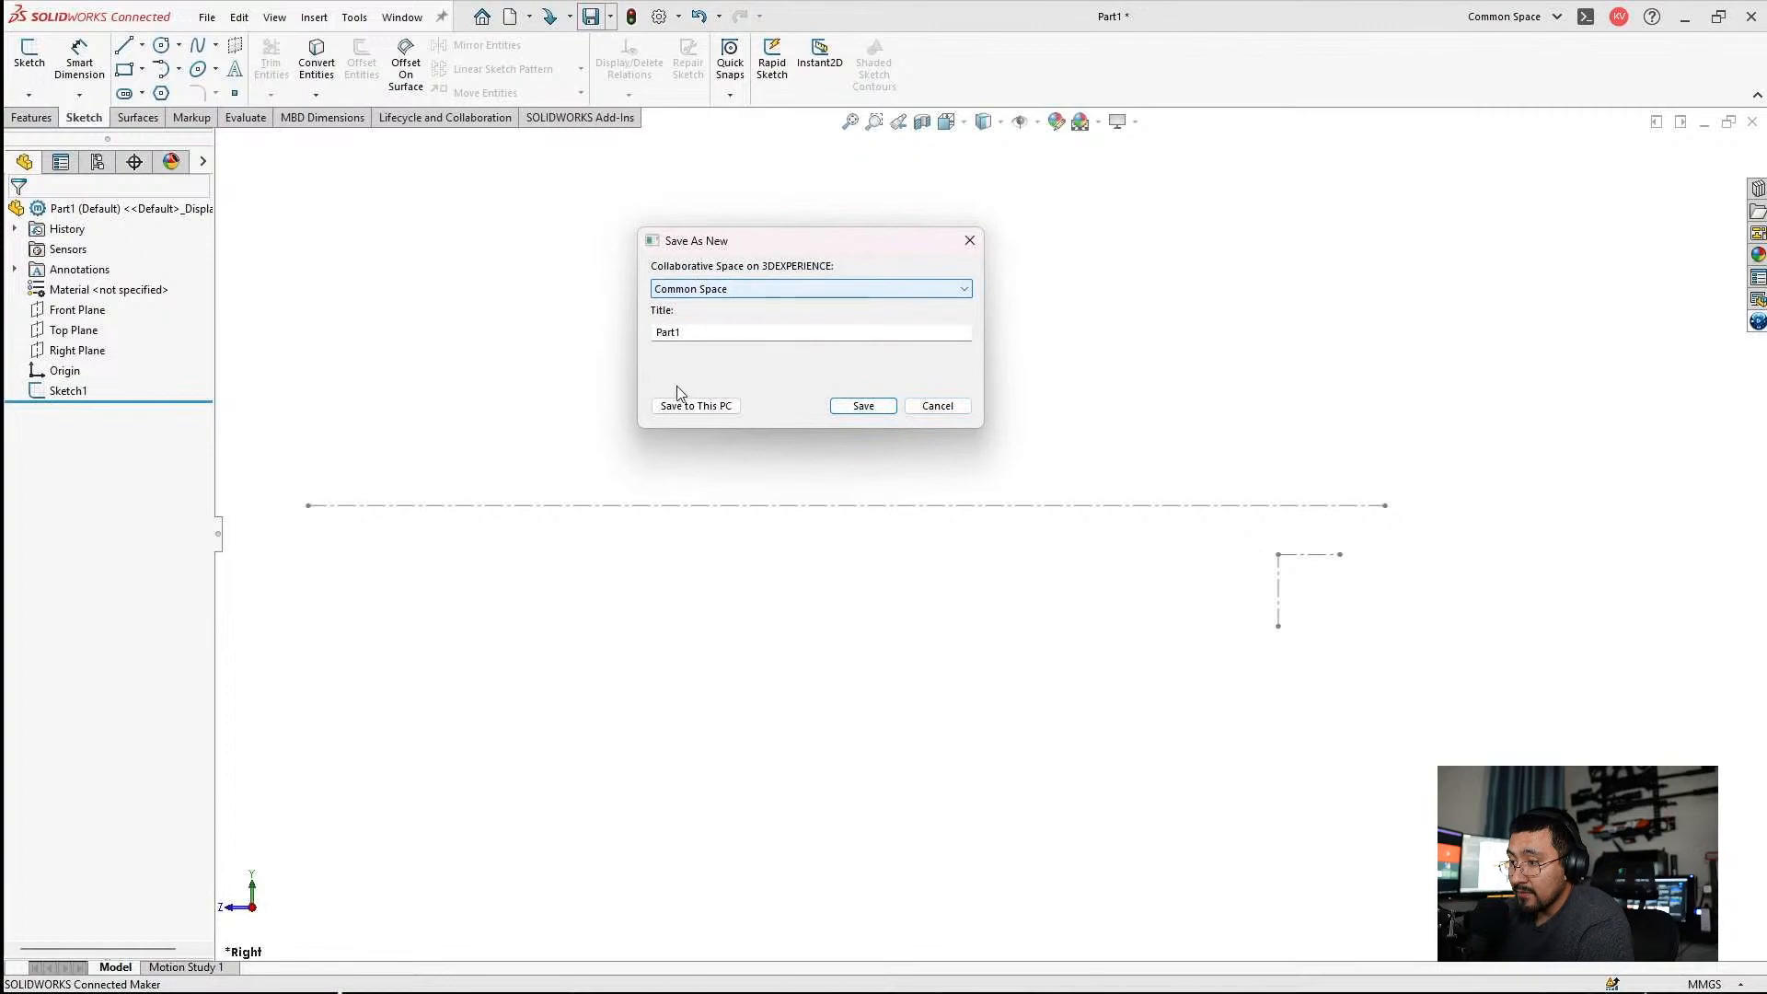
{"action": "left_click", "coordinate": [674, 401]}
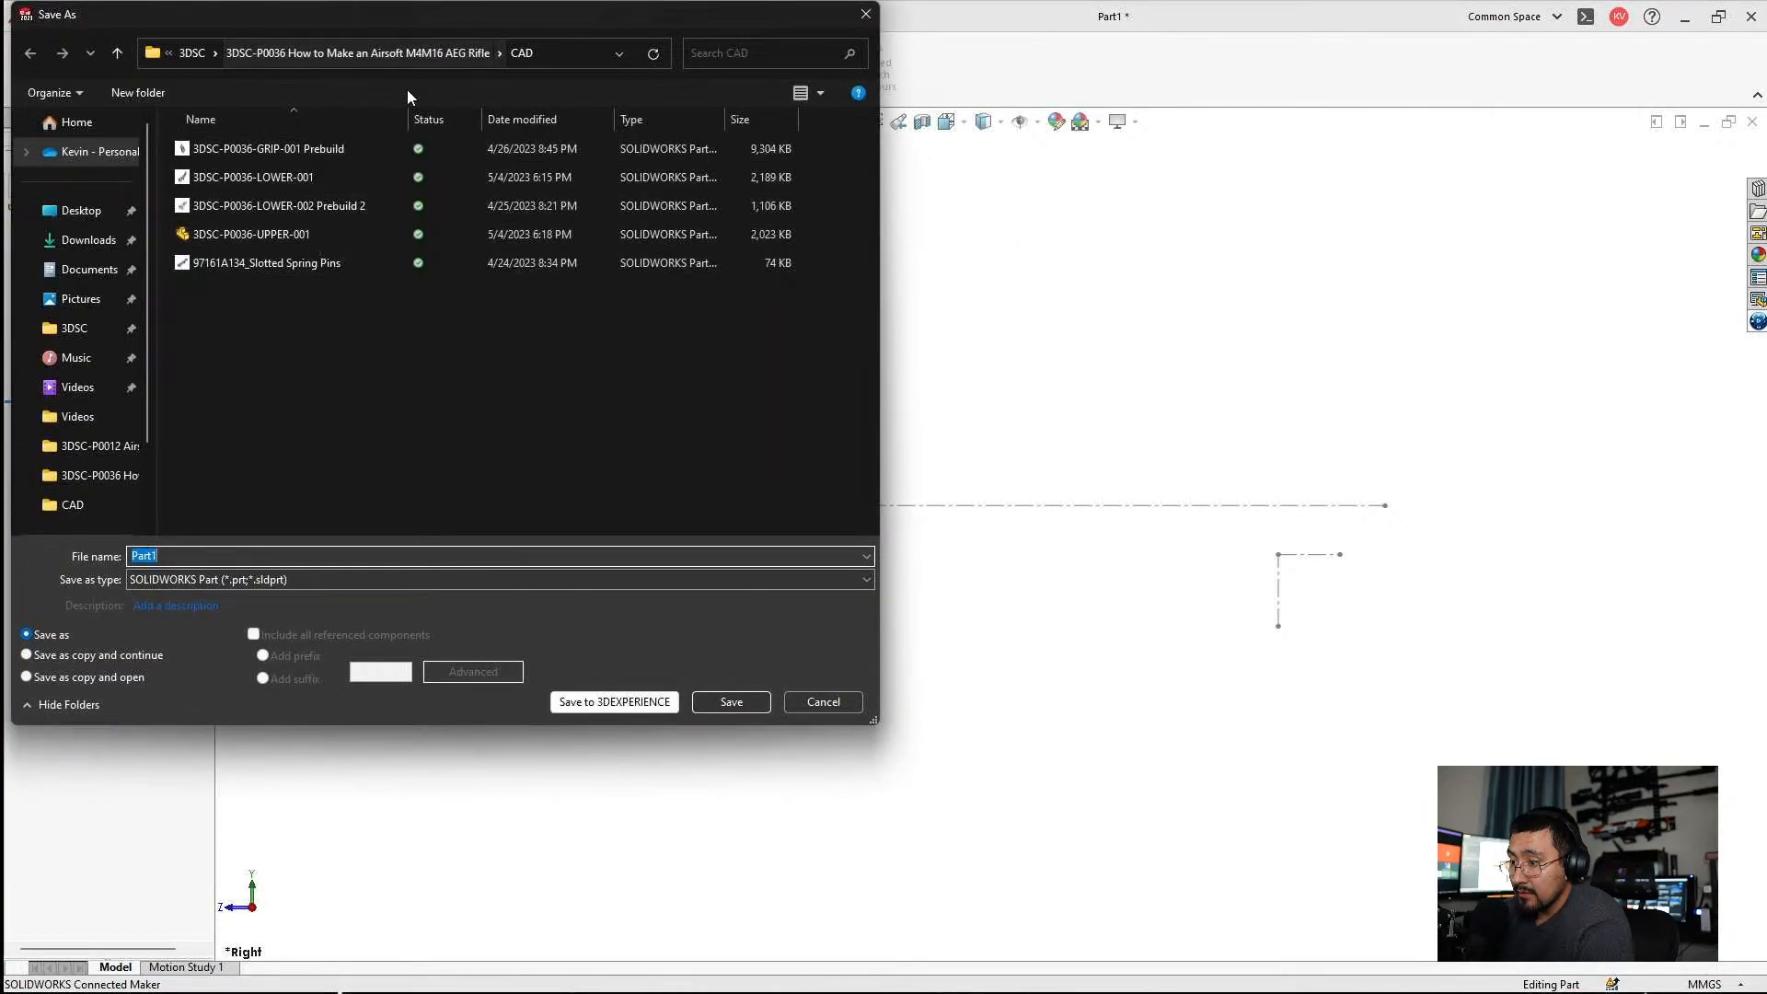
{"action": "left_click", "coordinate": [285, 59]}
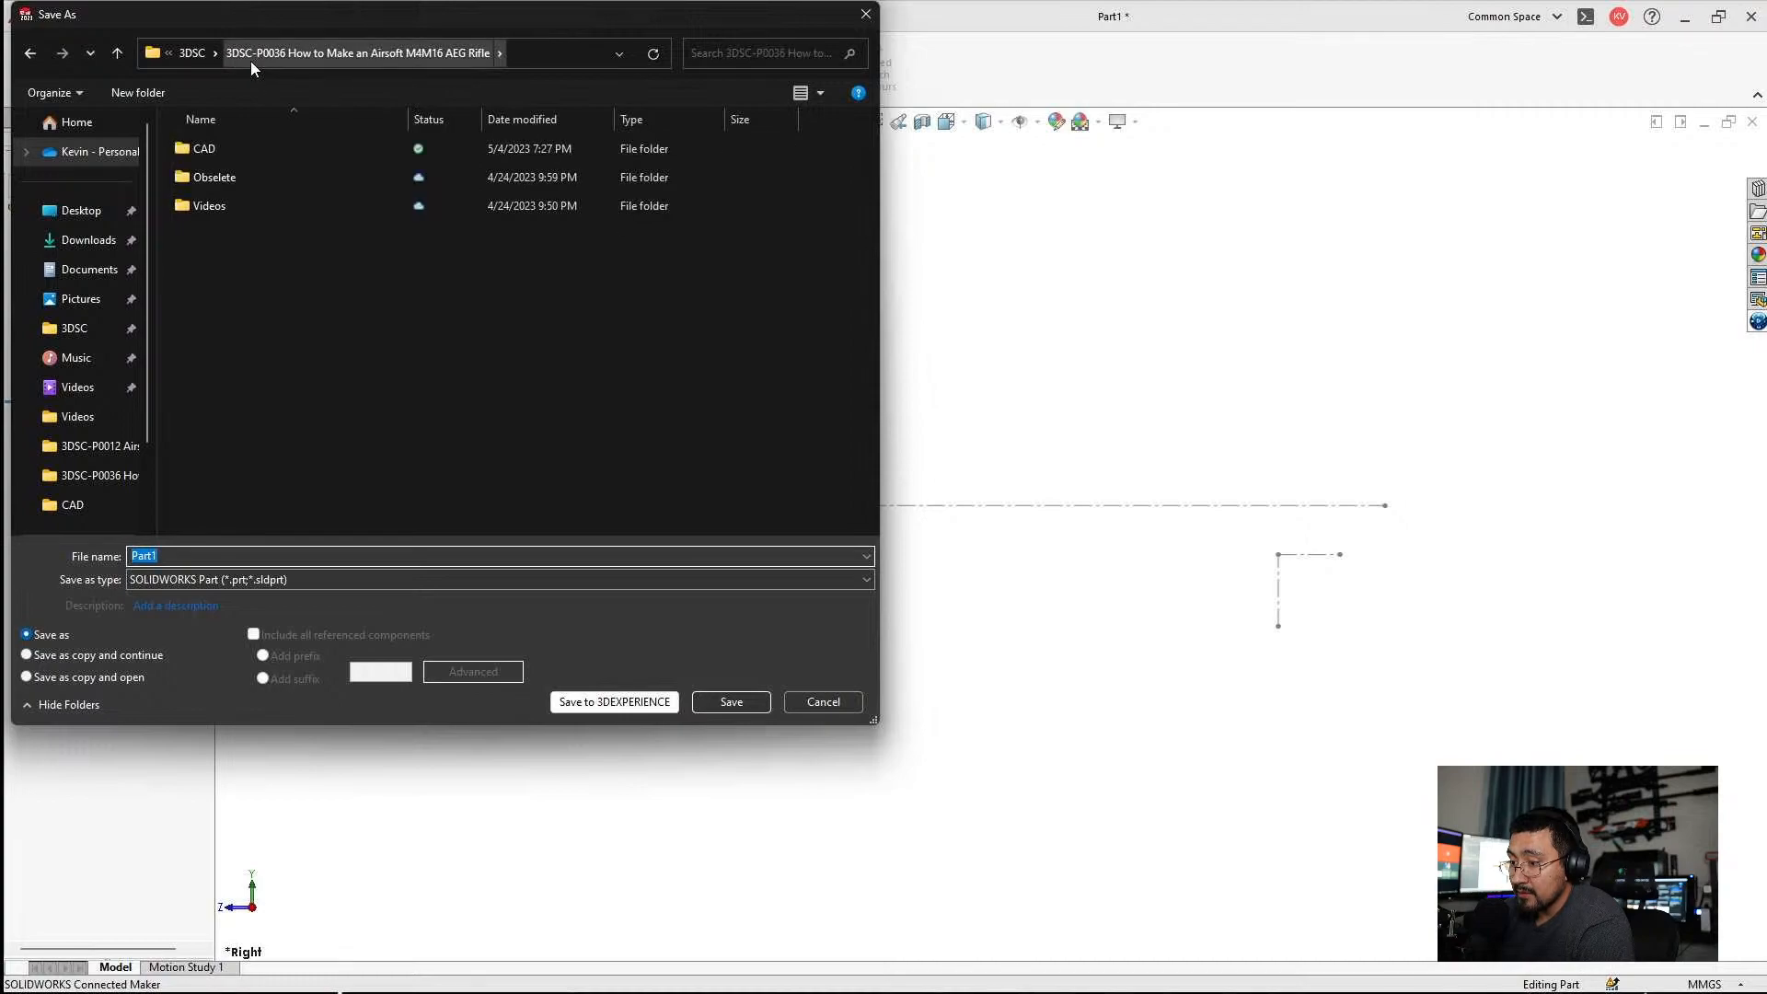
{"action": "left_click", "coordinate": [192, 52]}
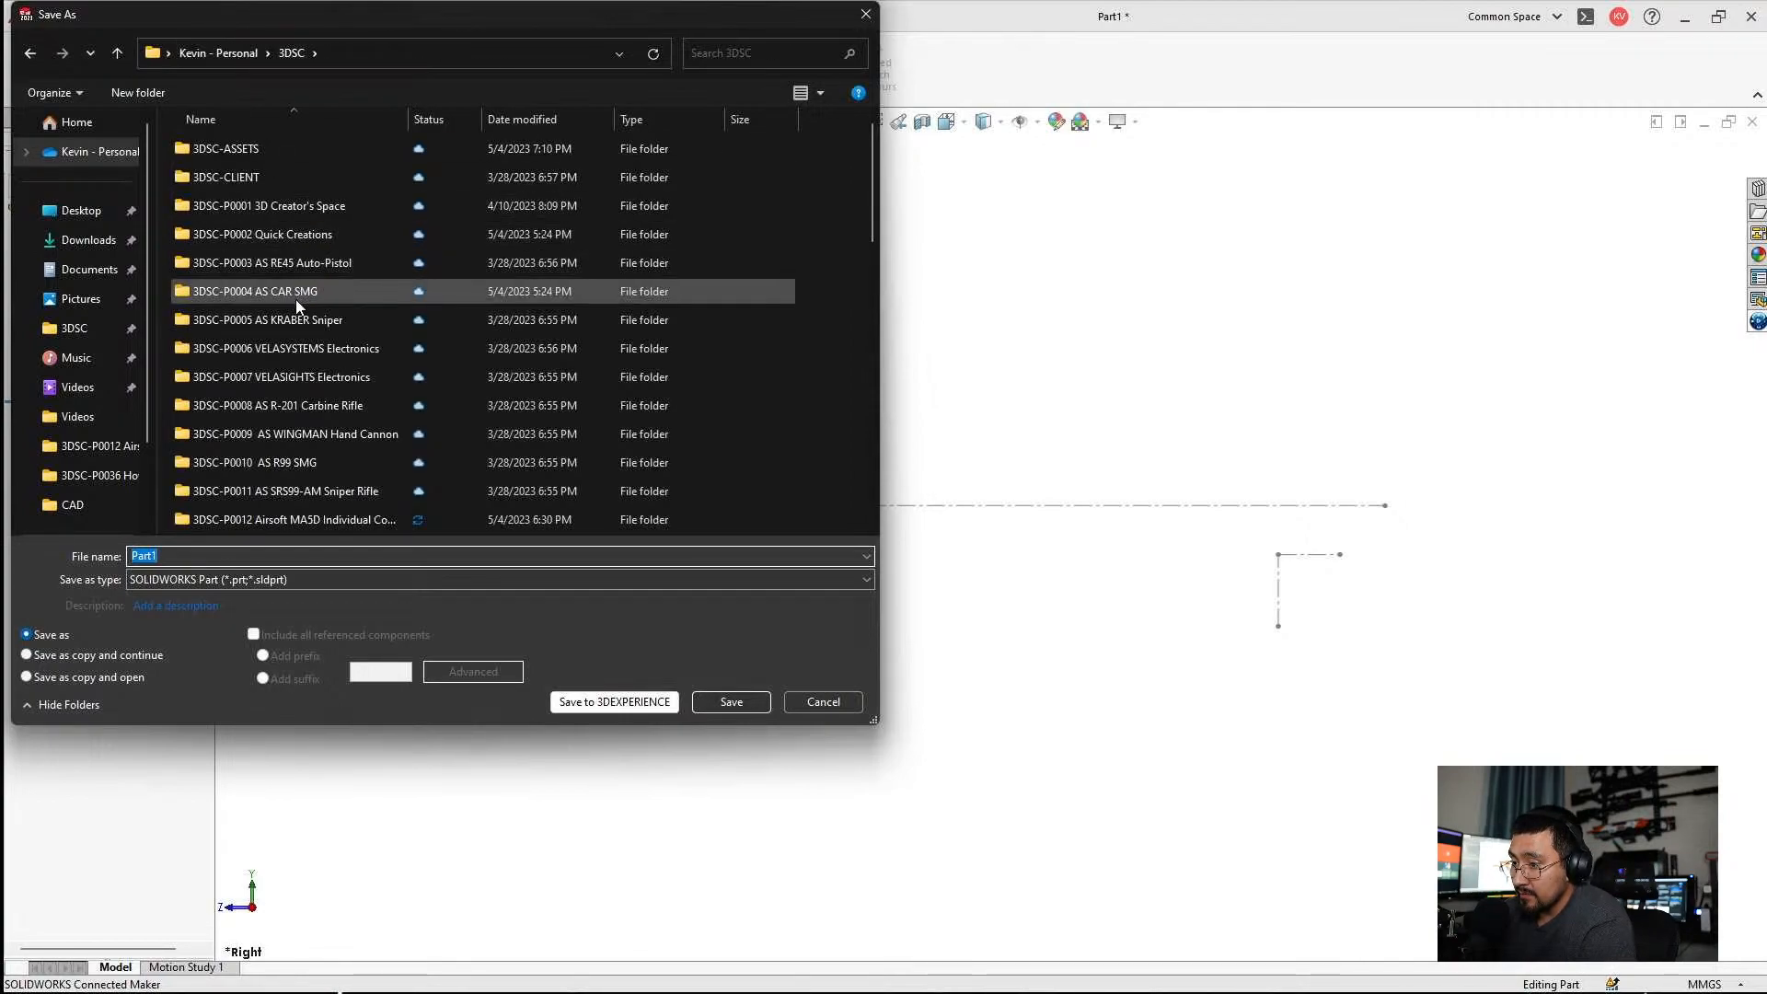
{"action": "scroll", "coordinate": [301, 430], "scroll_direction": "down", "scroll_amount": 2}
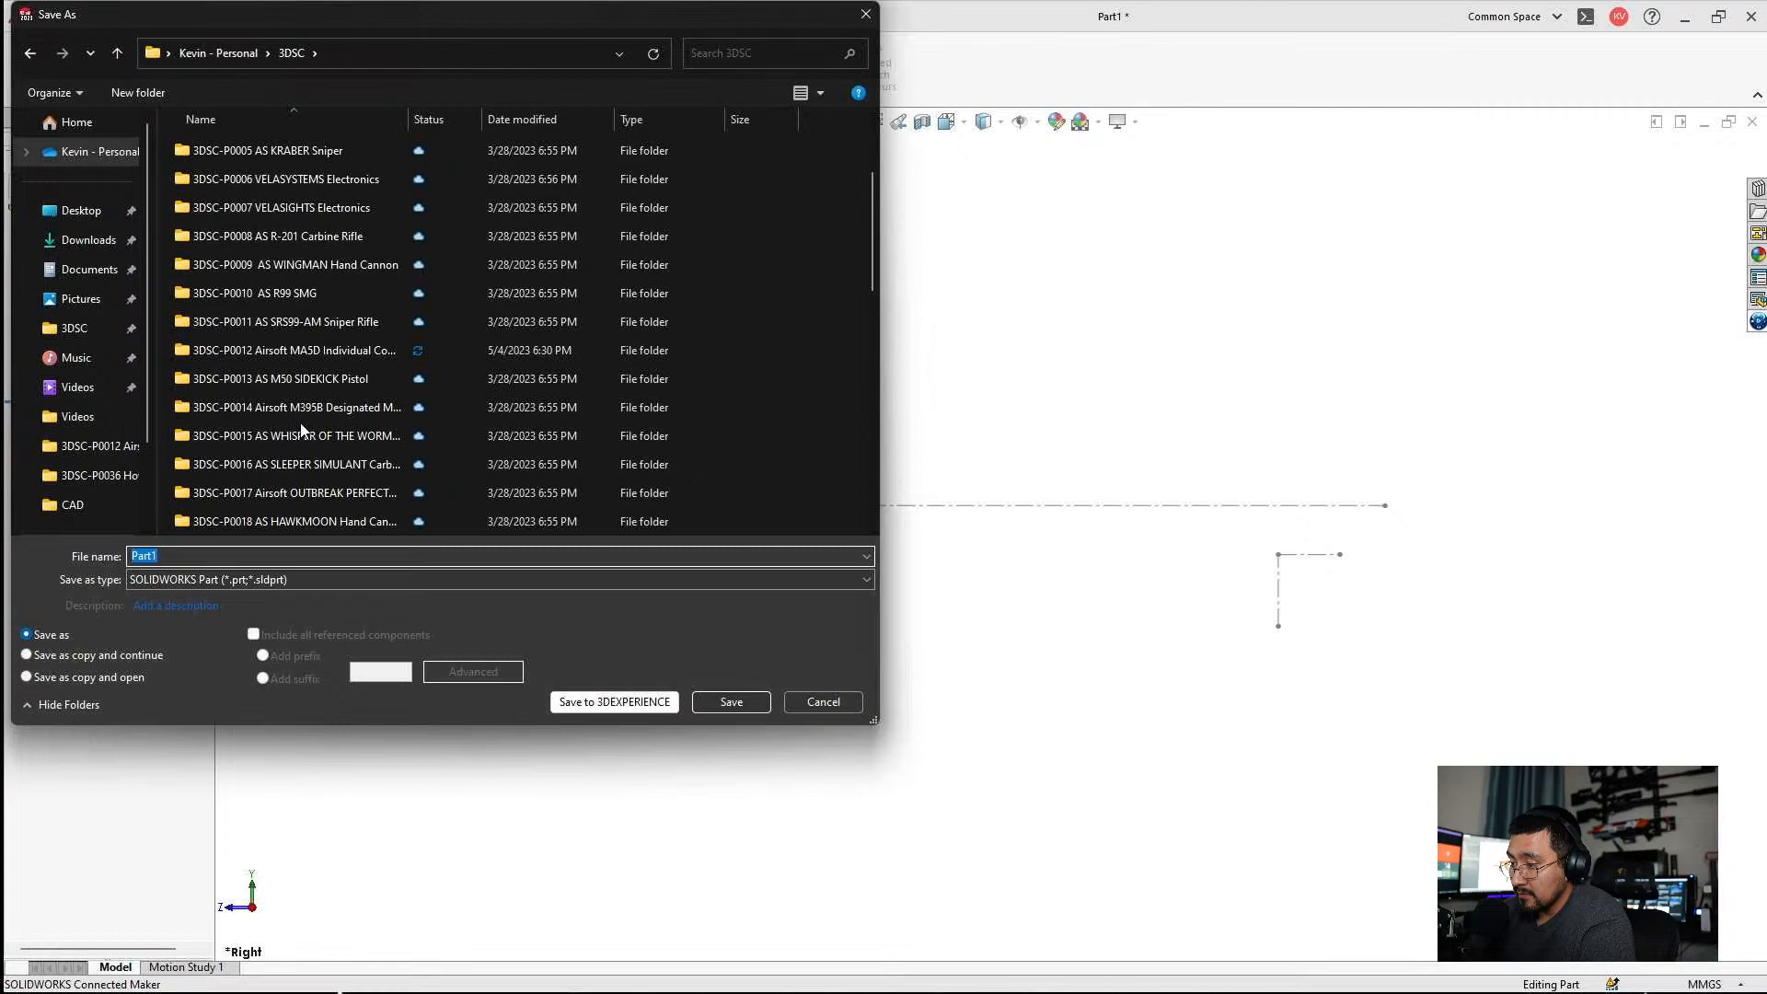
{"action": "left_click", "coordinate": [267, 350]}
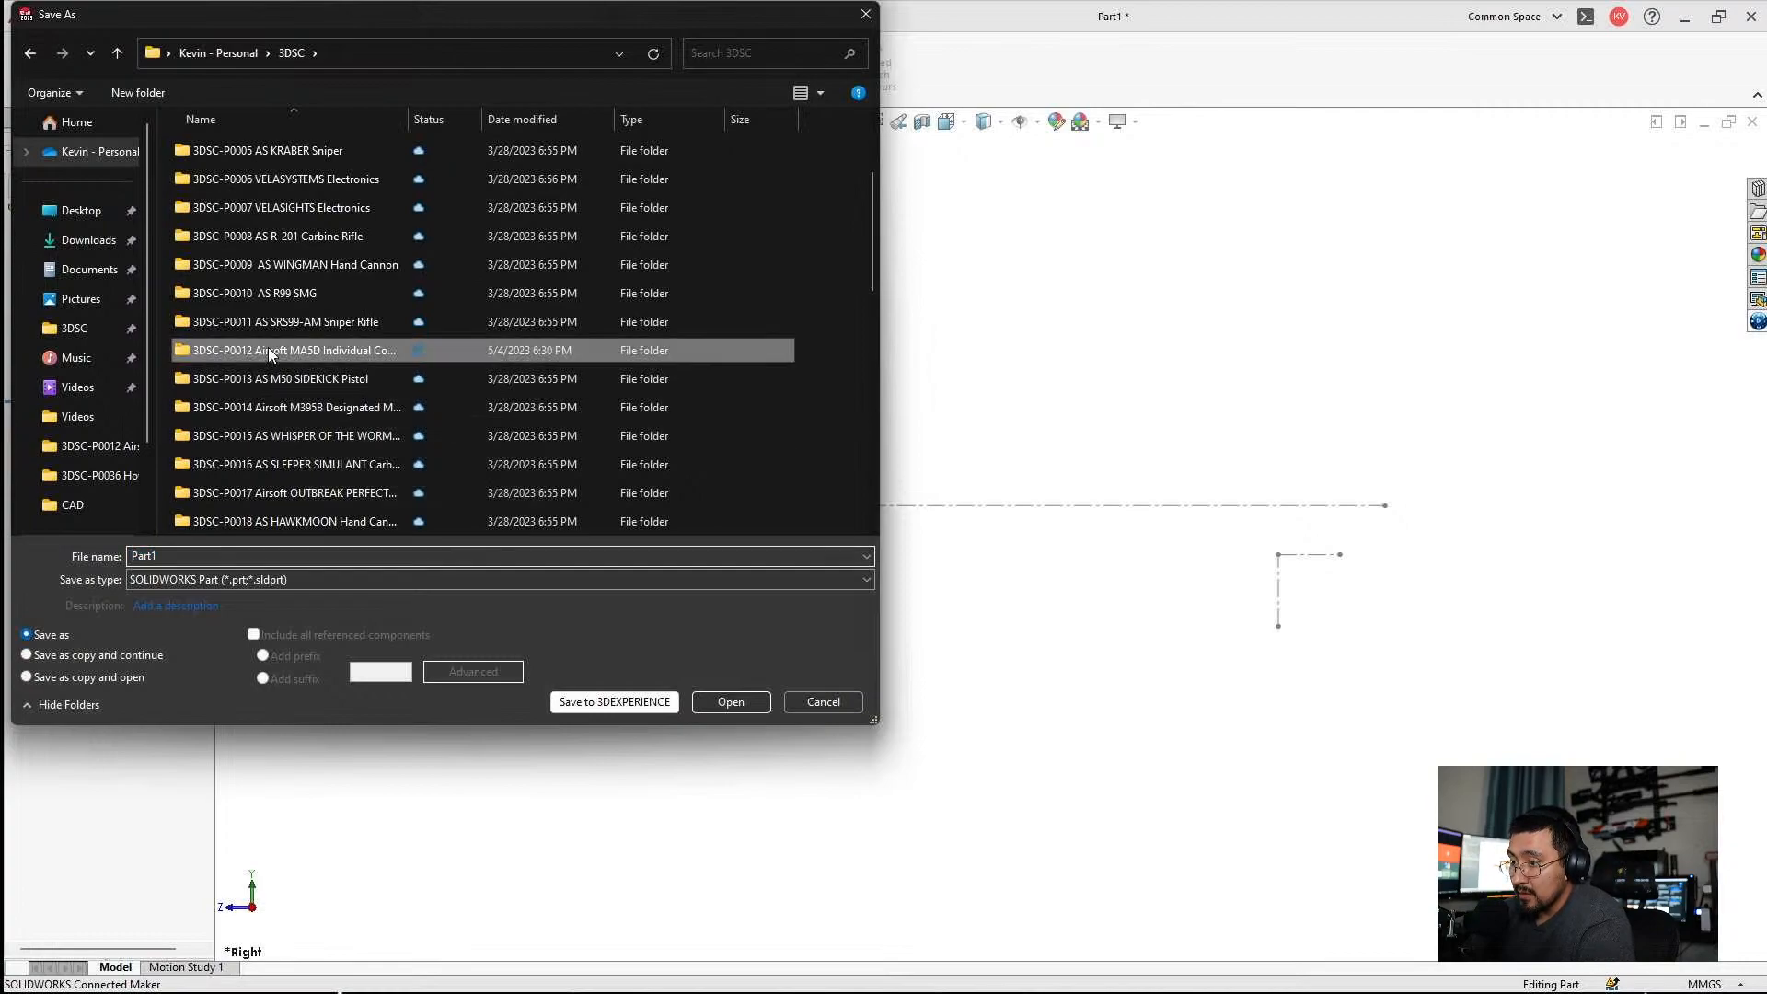
{"action": "double_click", "coordinate": [505, 346]}
{"action": "left_click", "coordinate": [265, 206]}
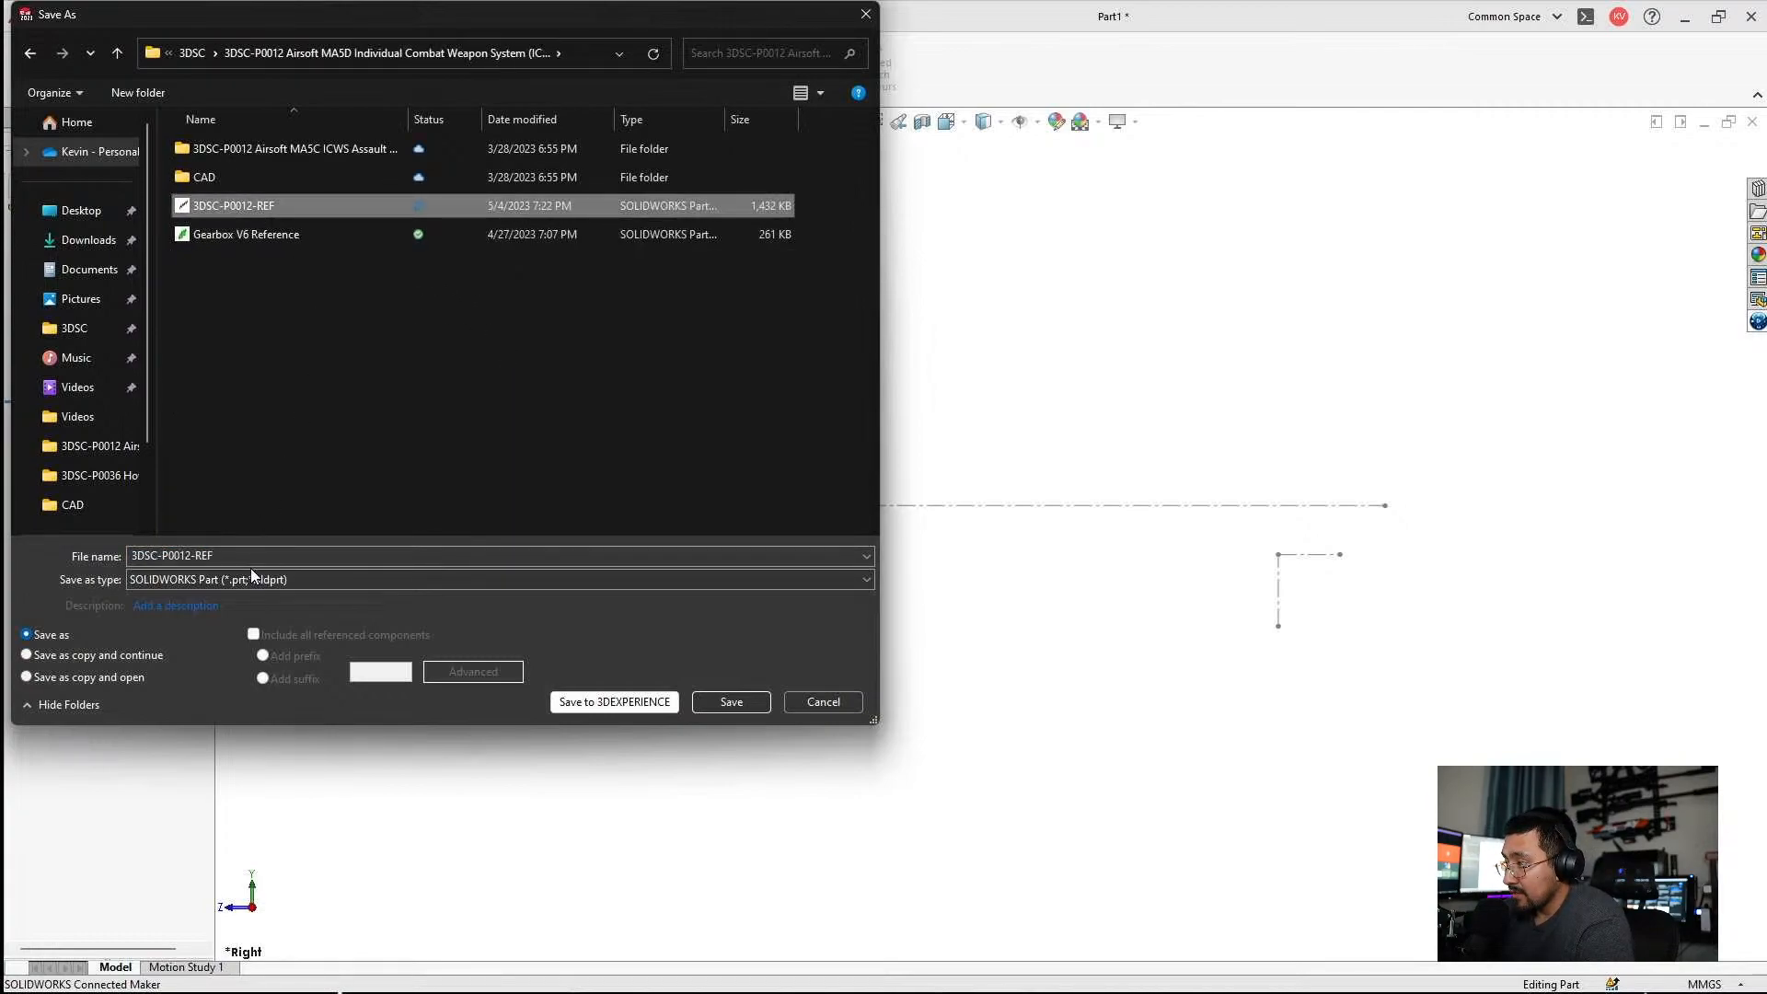
{"action": "left_click", "coordinate": [228, 555]}
{"action": "type", "text": "2"}
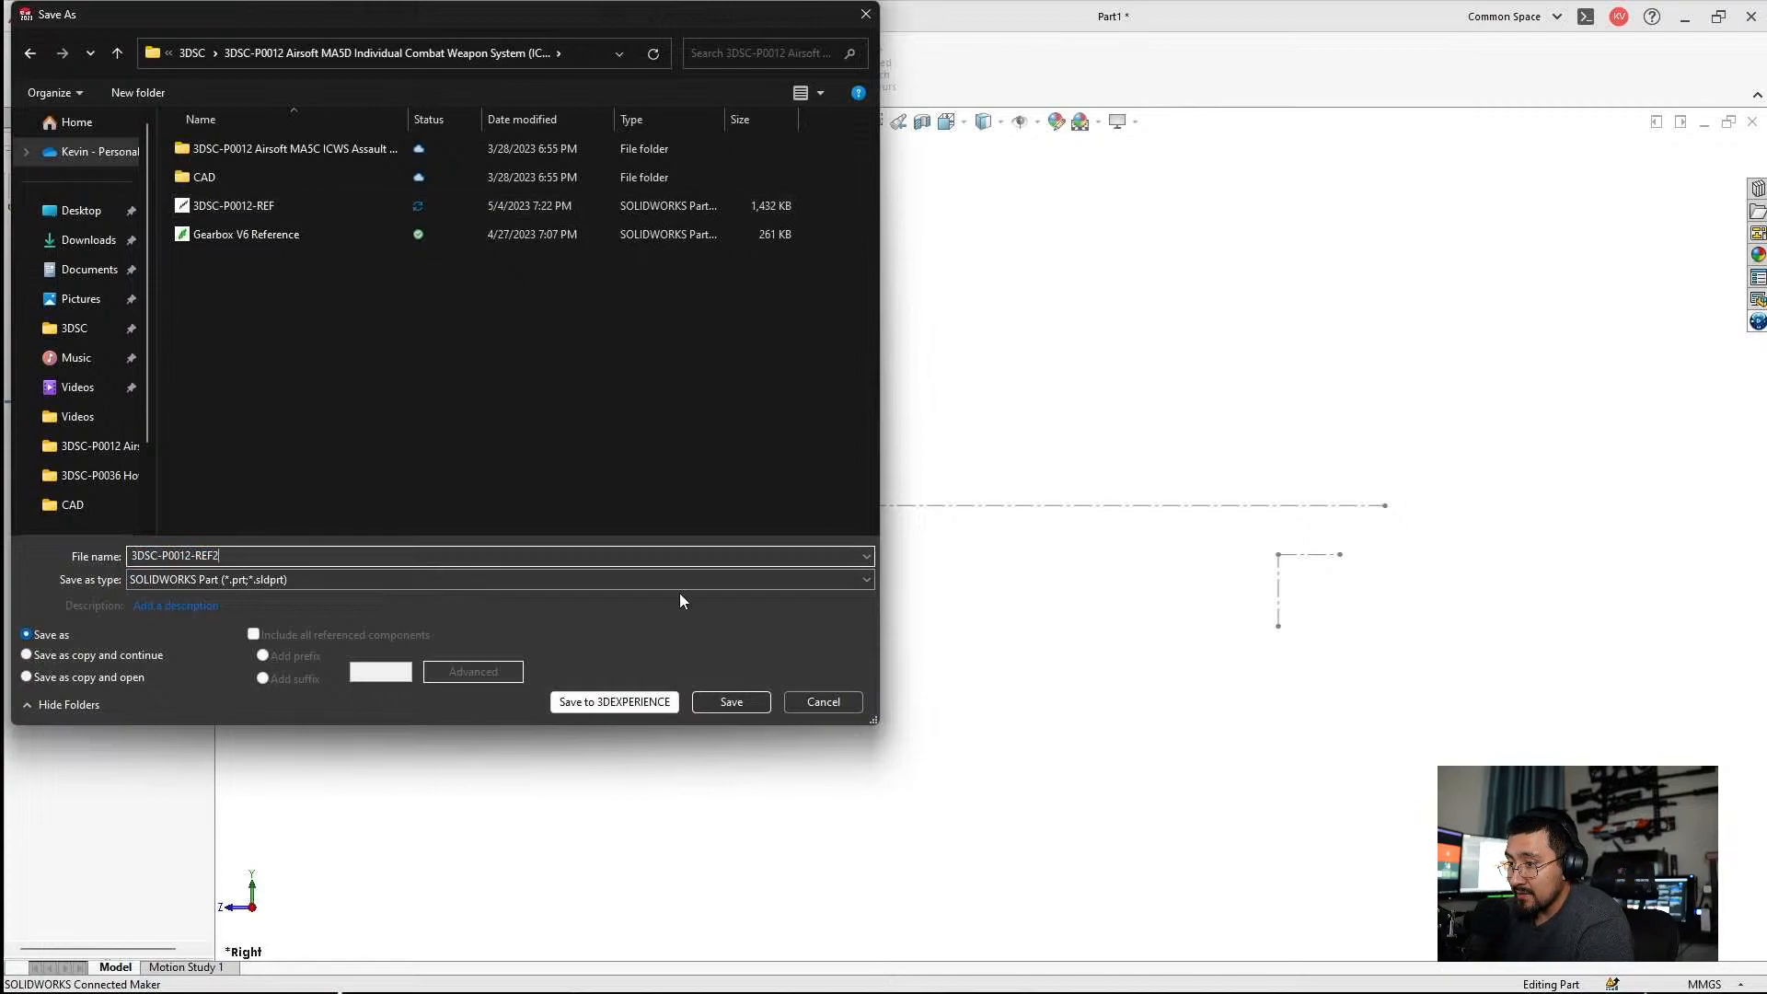
{"action": "left_click", "coordinate": [733, 707]}
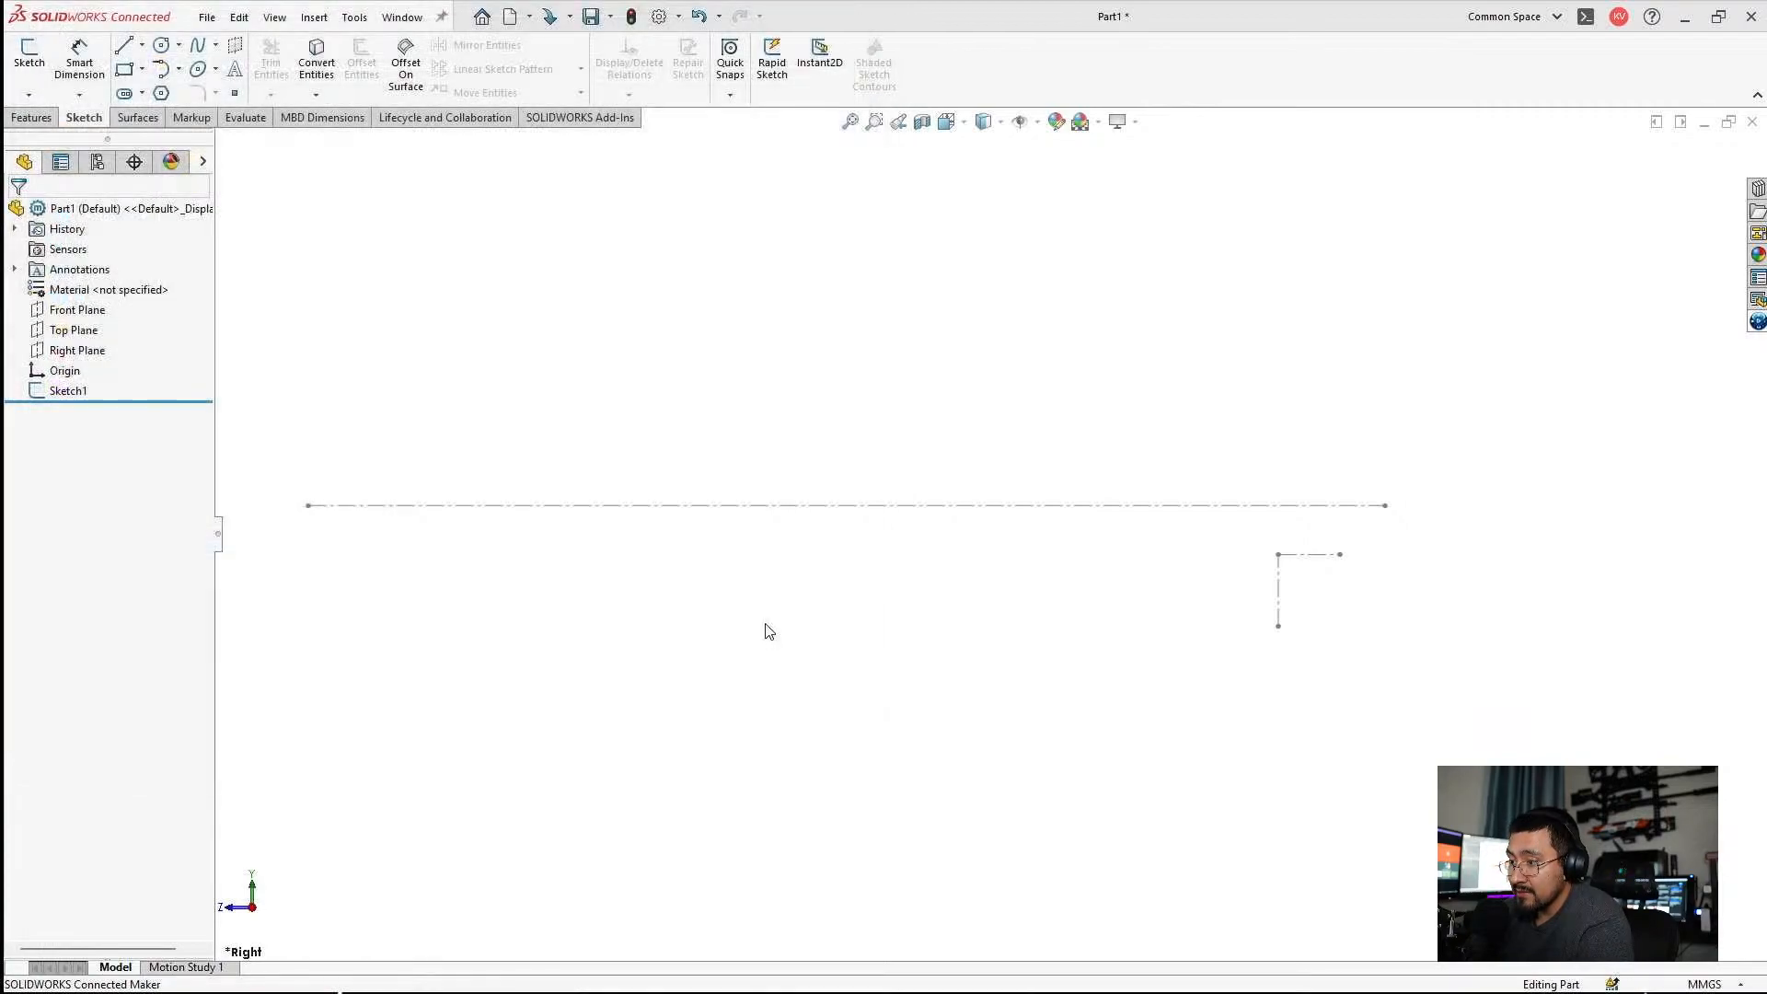
{"action": "left_click", "coordinate": [68, 390]}
{"action": "left_click", "coordinate": [102, 345]}
{"action": "left_click", "coordinate": [1701, 150]}
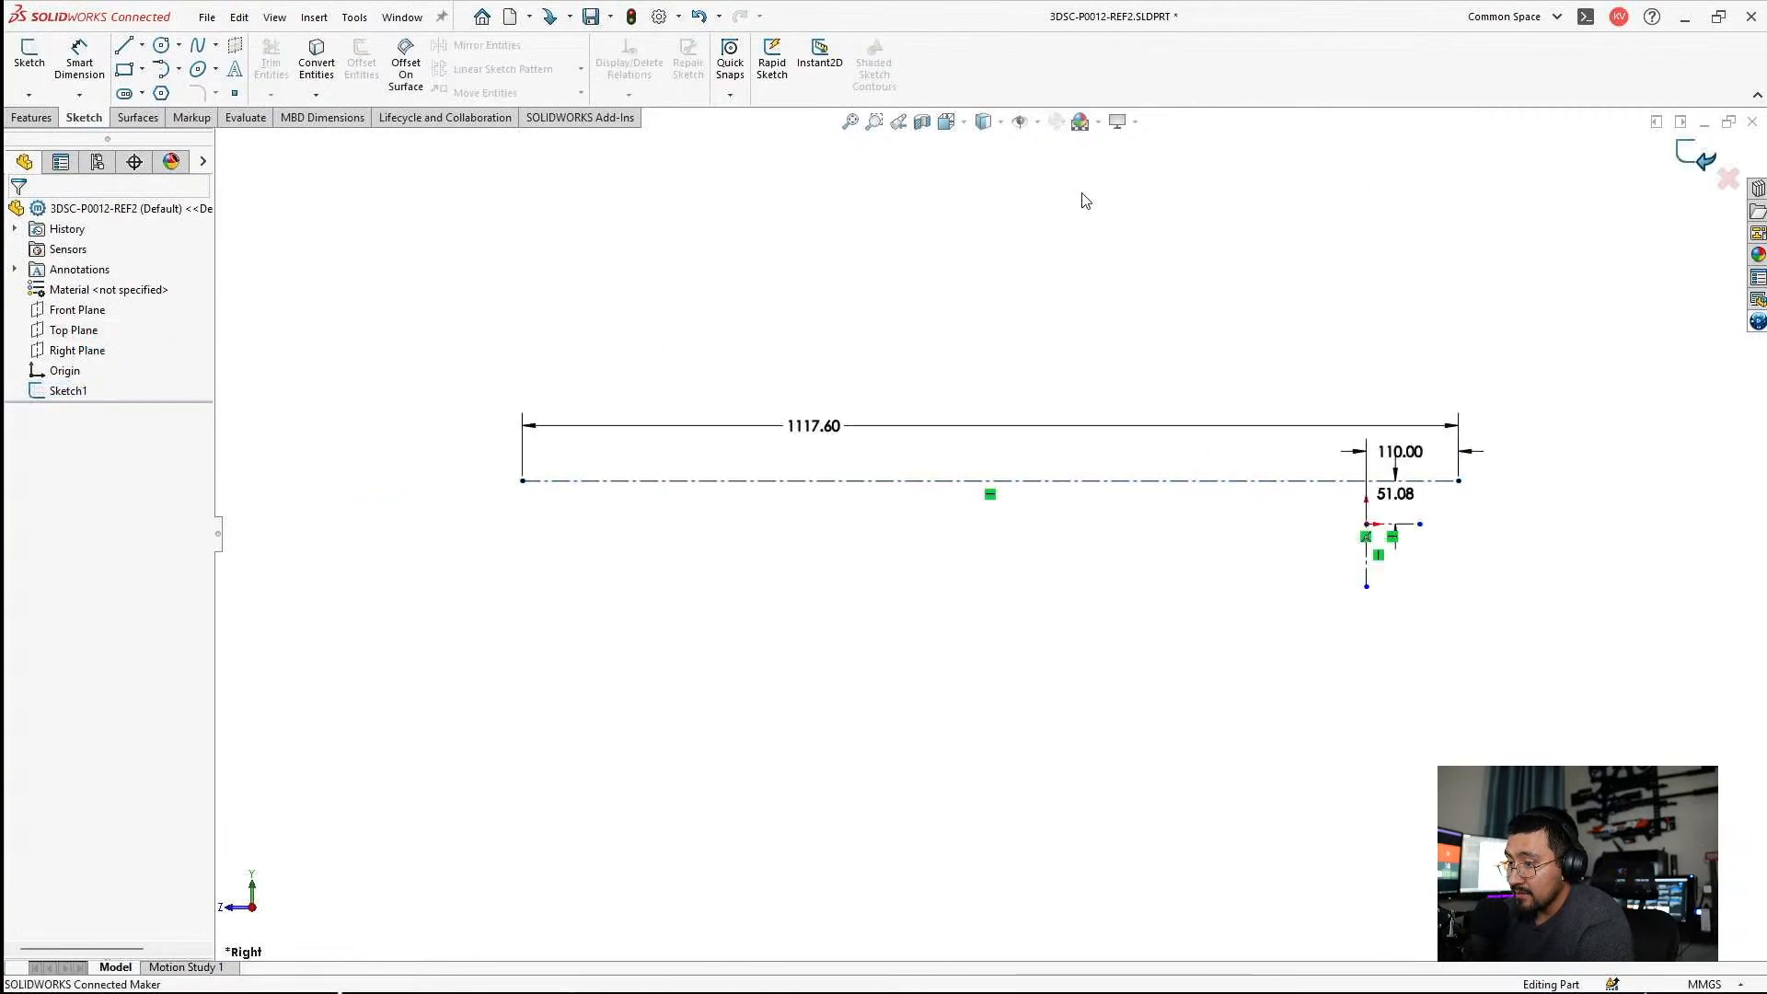
Start a new sketch on the Right Plane and insert the sketch picture Untitled (3) from the 3DSC-P0012 Airsoft MA5D folder.
{"action": "left_click", "coordinate": [78, 351]}
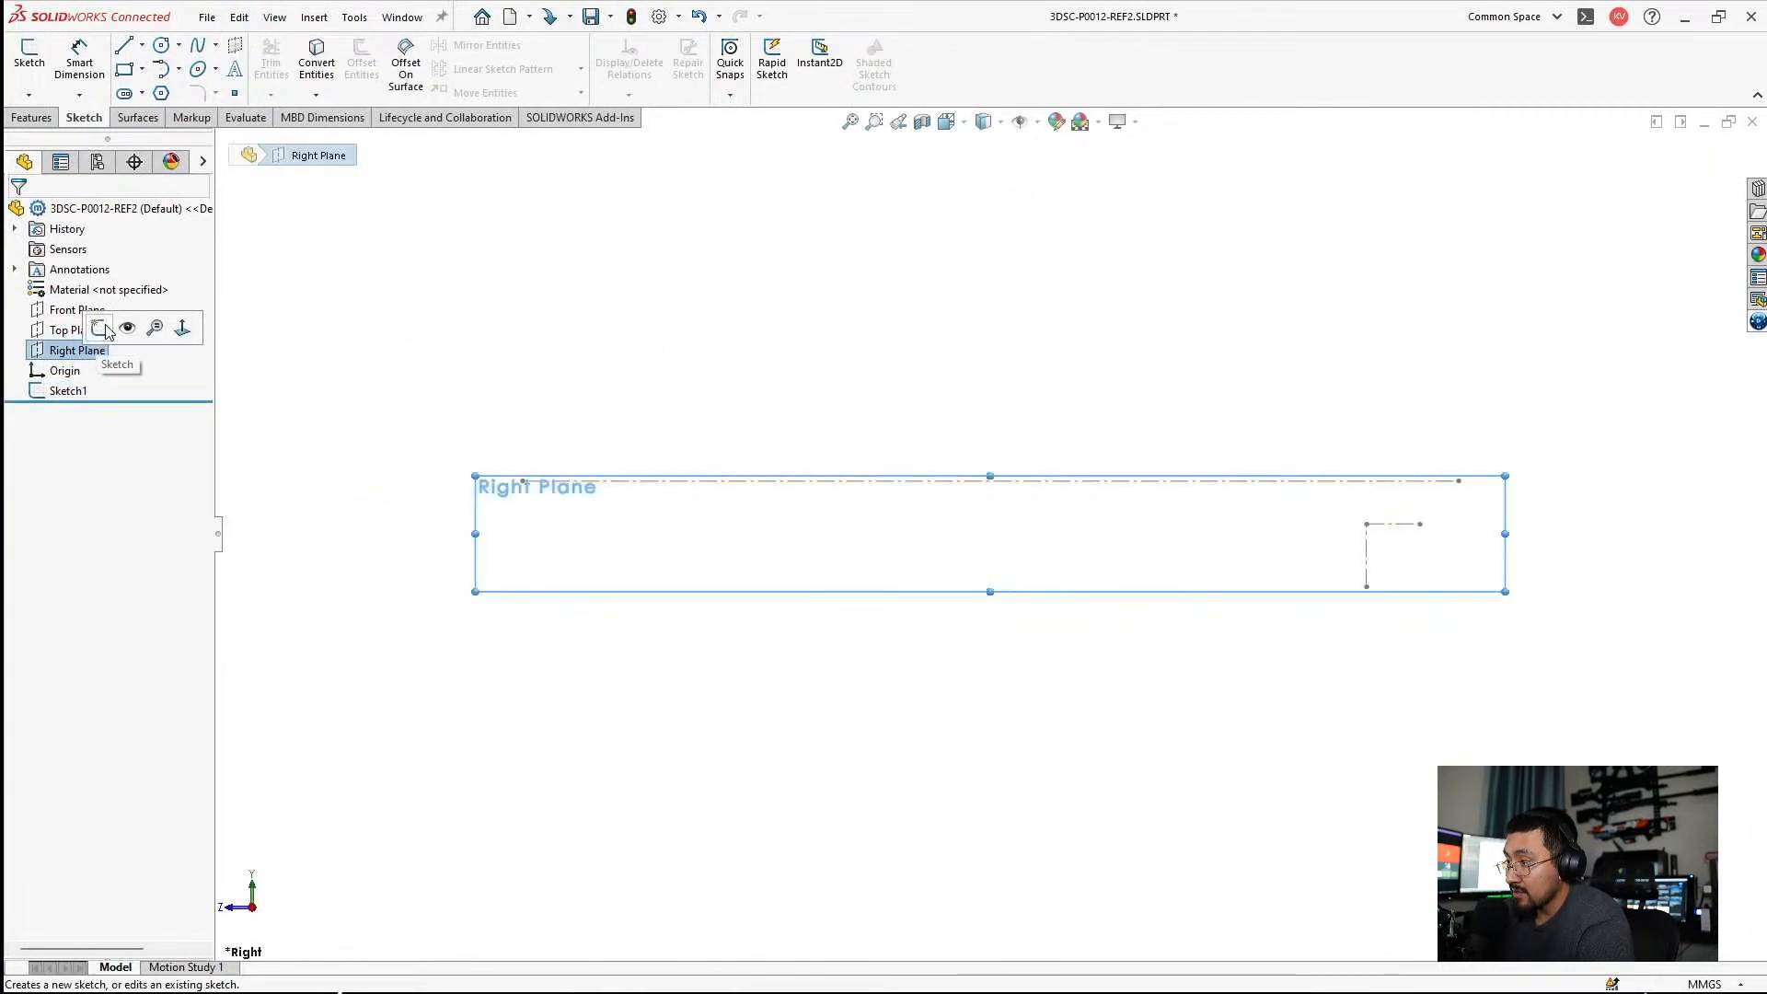
{"action": "left_click", "coordinate": [103, 328]}
{"action": "left_click", "coordinate": [313, 16]}
{"action": "mouse_move", "coordinate": [354, 17]}
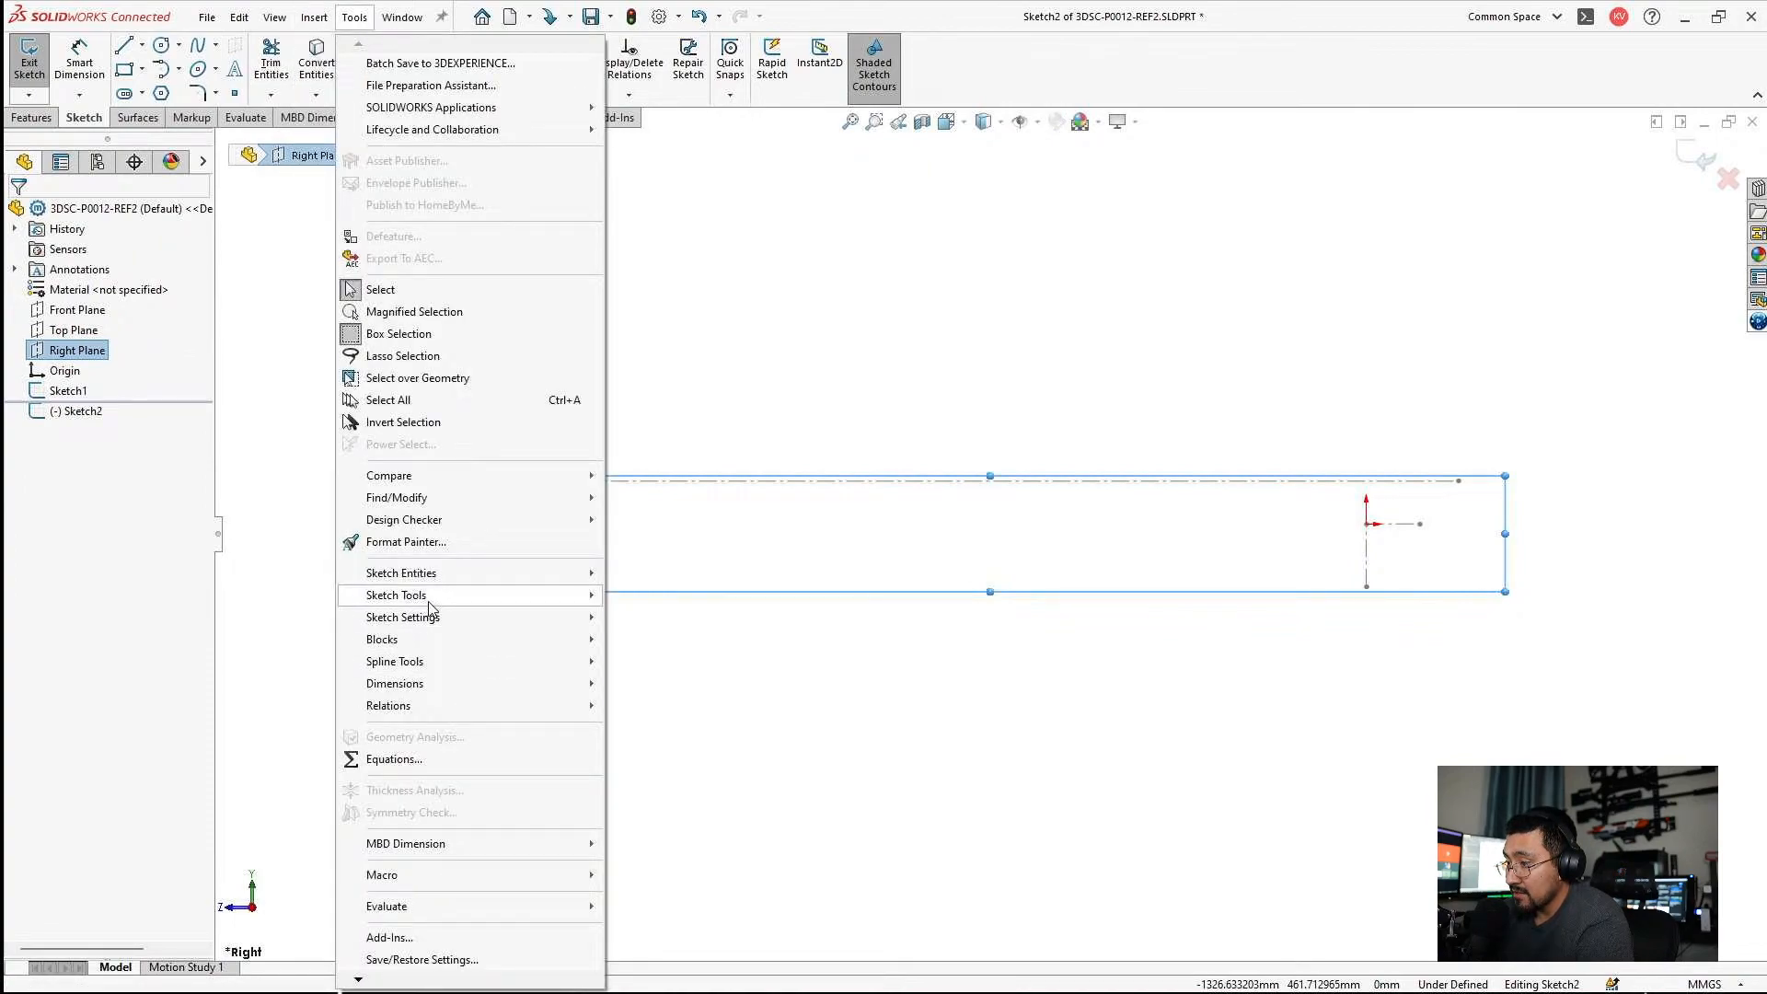
{"action": "mouse_move", "coordinate": [429, 598]}
{"action": "left_click", "coordinate": [686, 915]}
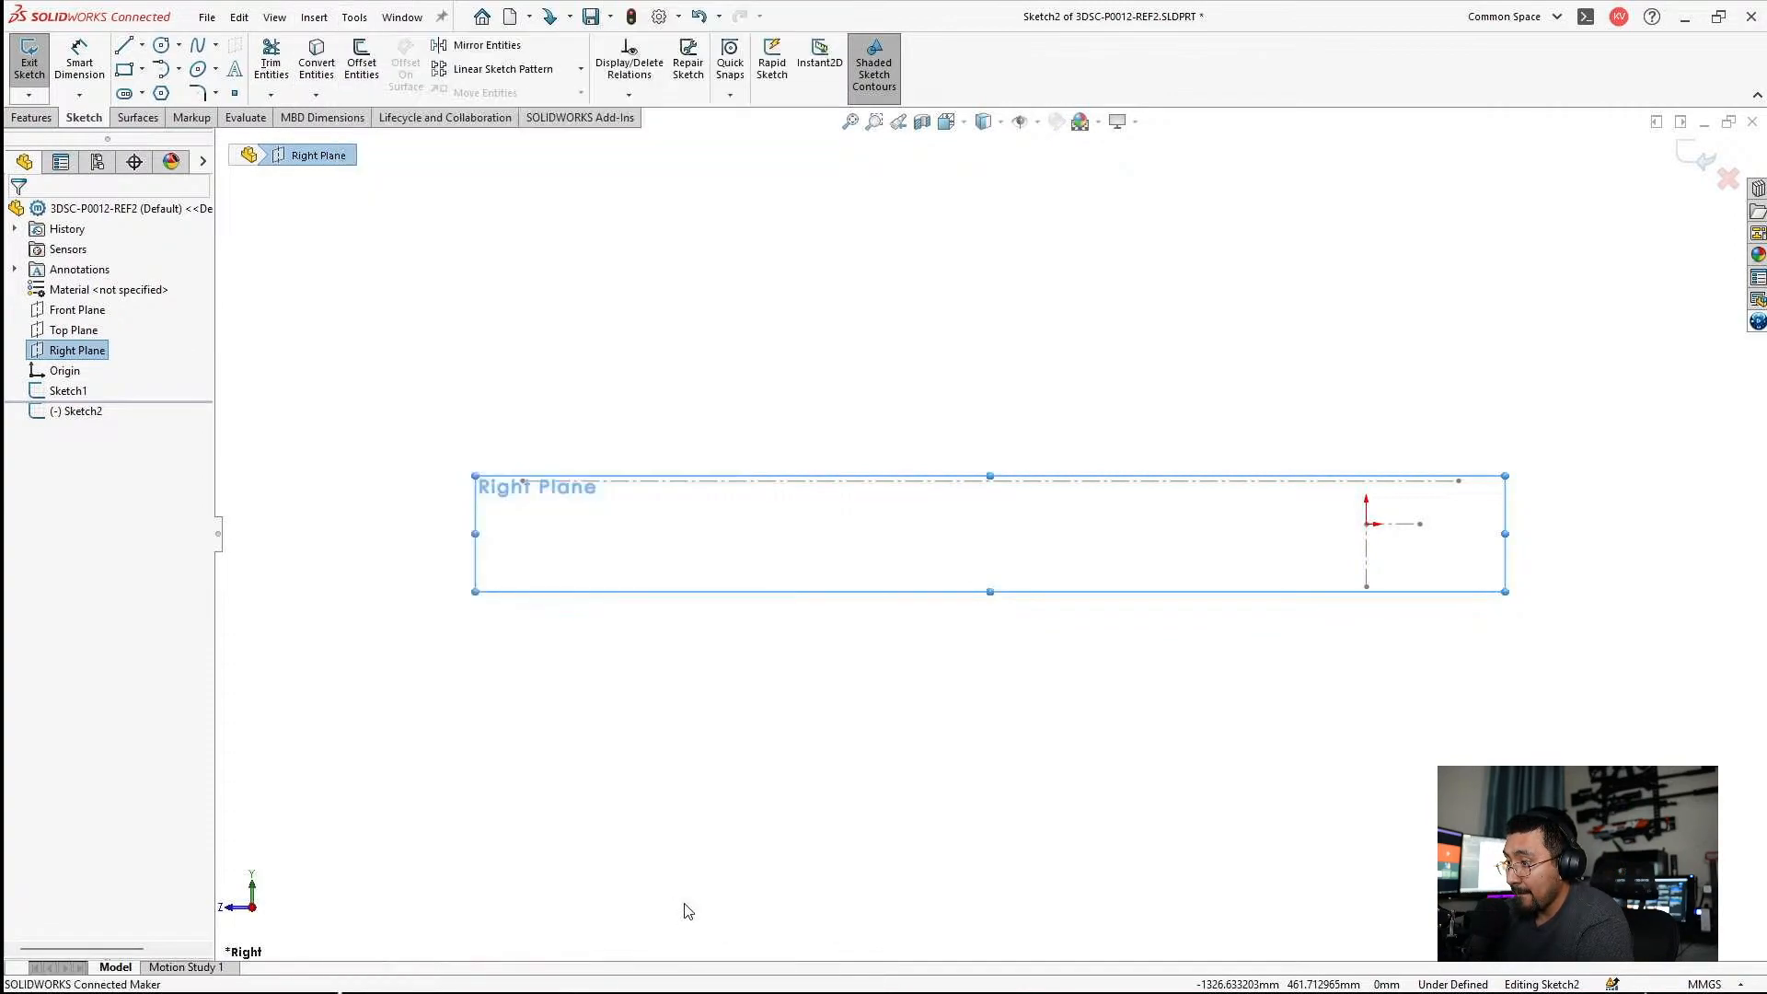
{"action": "left_click", "coordinate": [902, 123]}
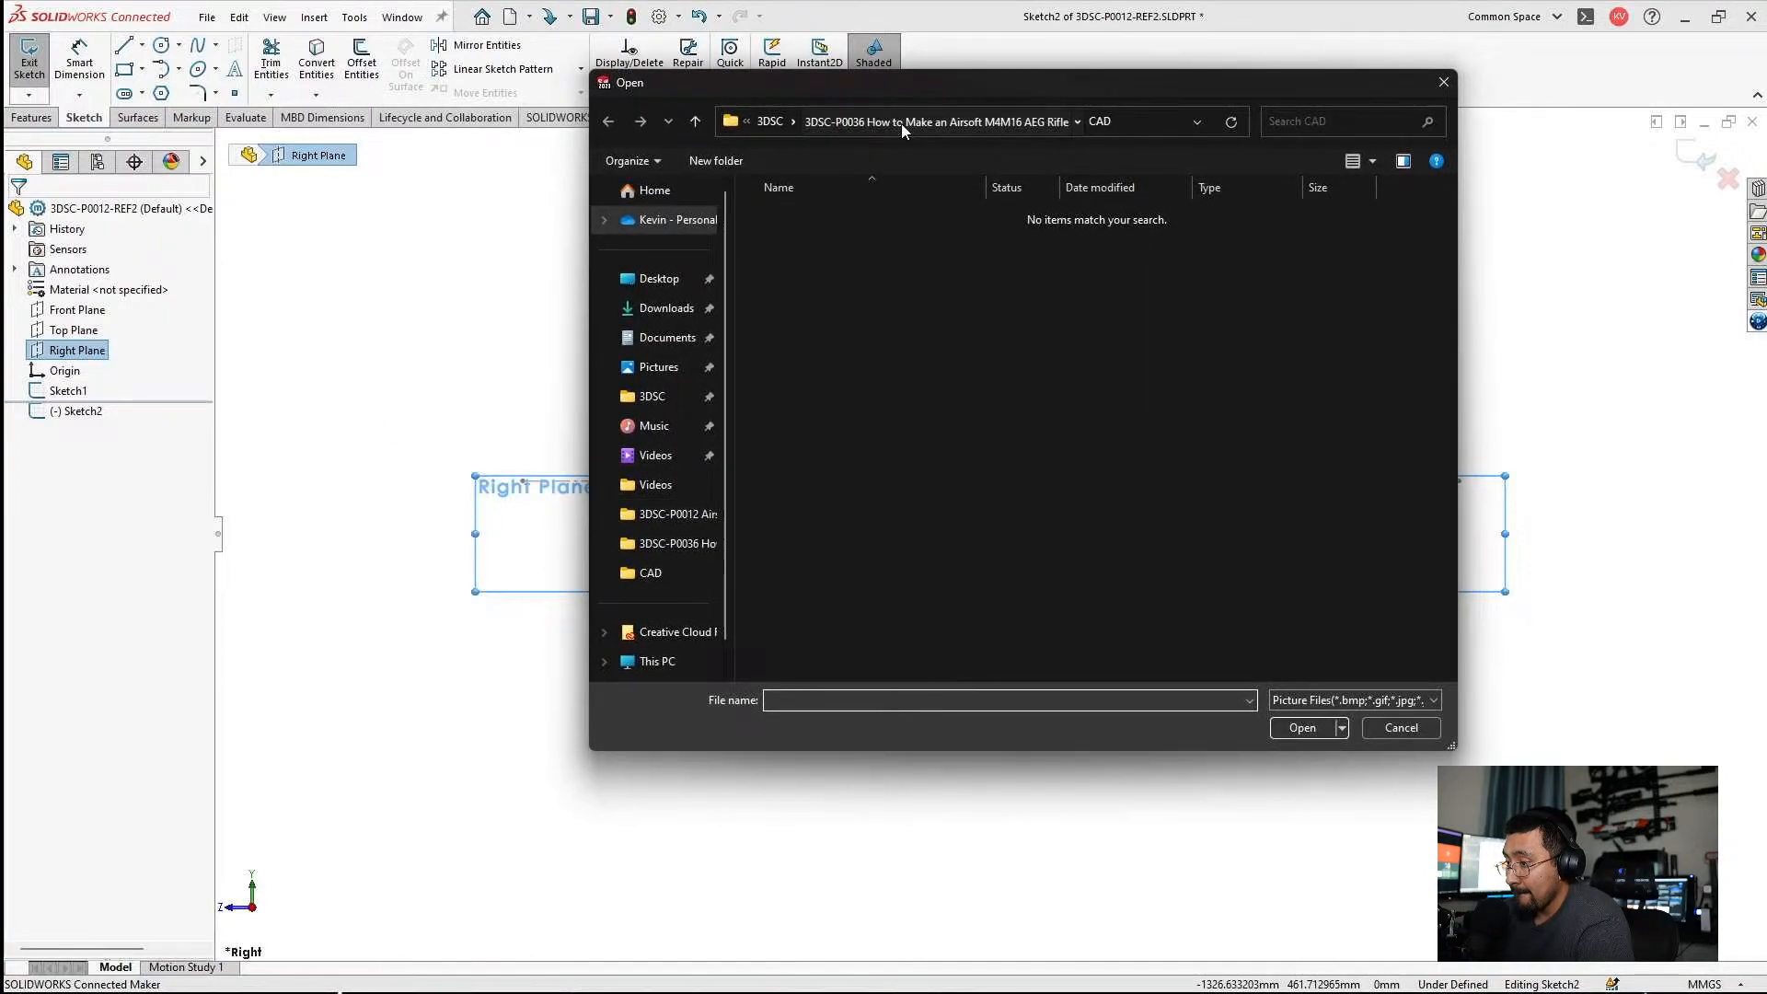
{"action": "left_click", "coordinate": [771, 121]}
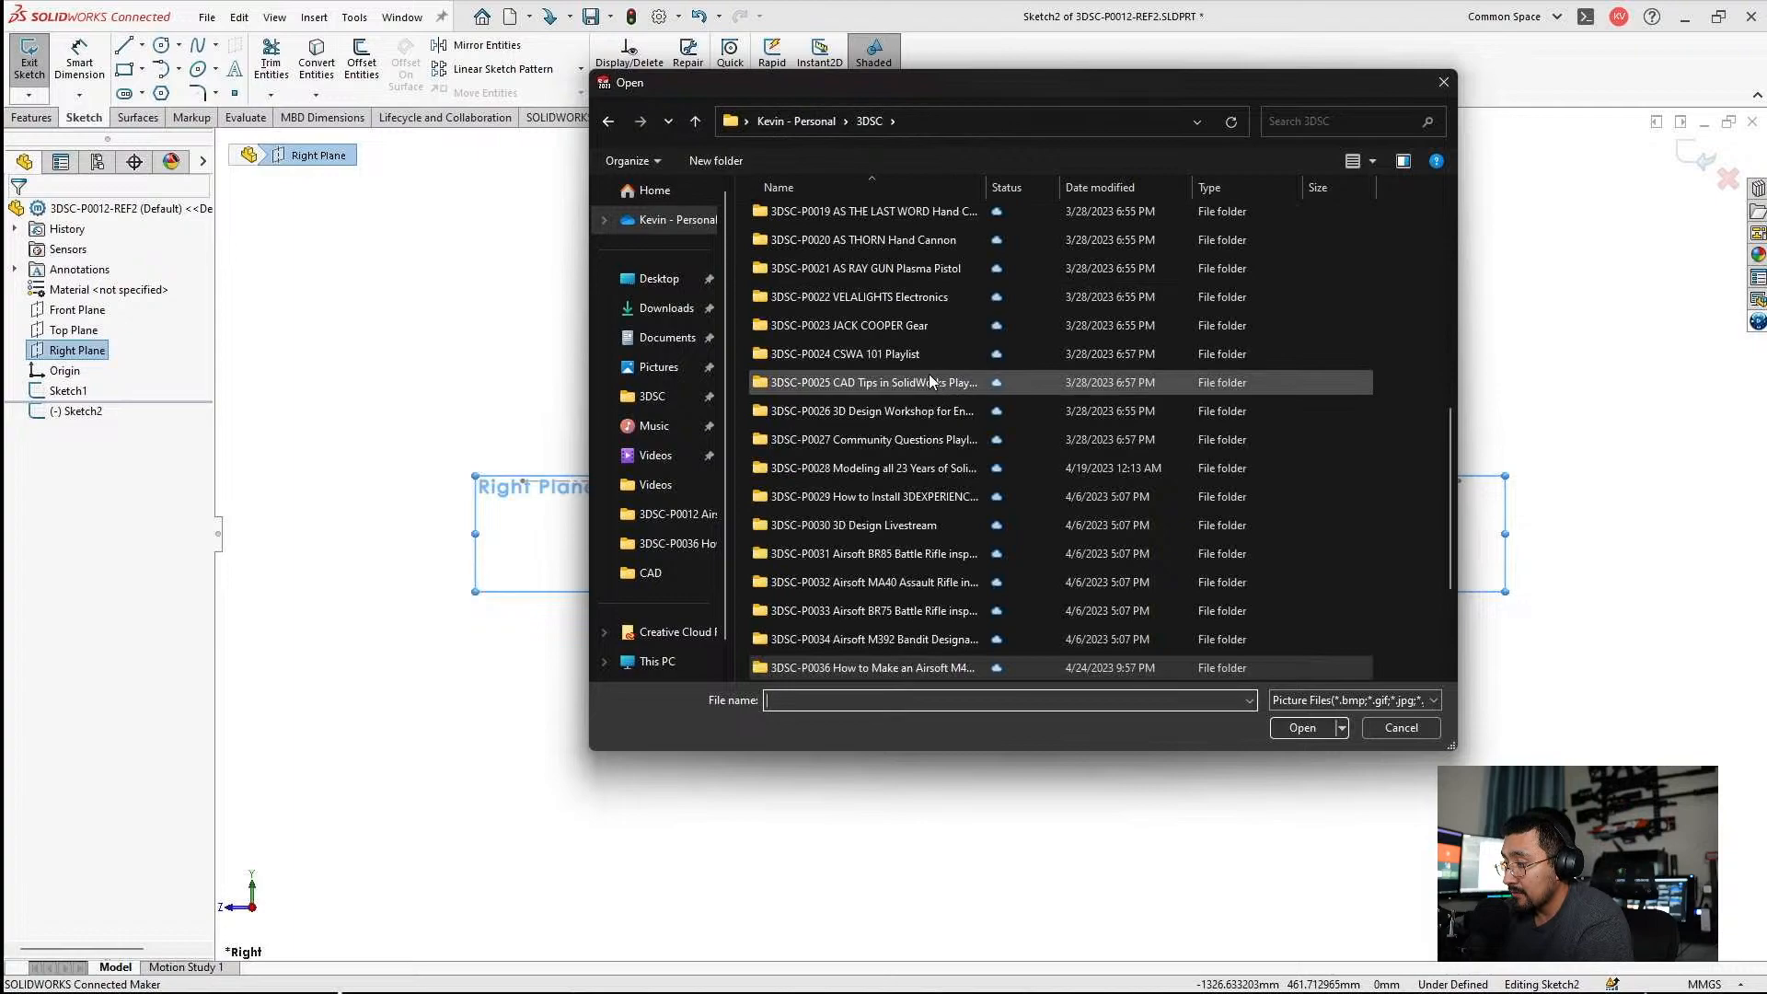
{"action": "scroll", "coordinate": [929, 382], "scroll_direction": "up", "scroll_amount": 3}
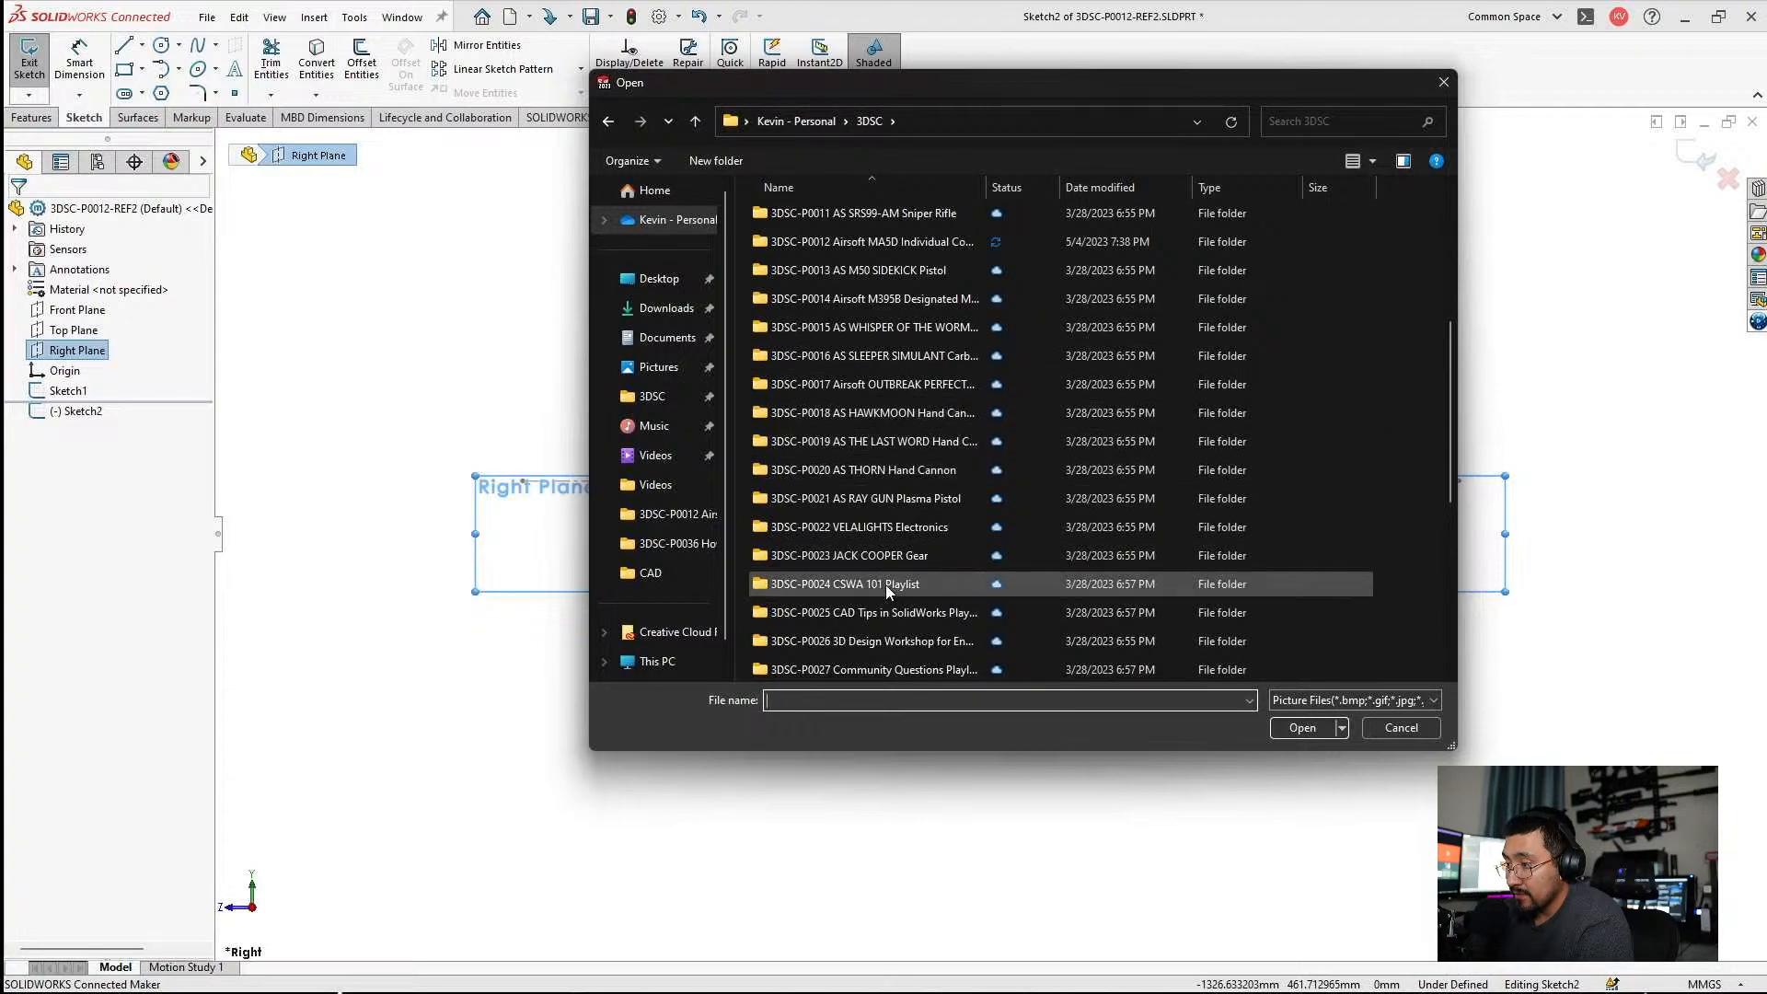
{"action": "scroll", "coordinate": [885, 583], "scroll_direction": "up", "scroll_amount": 3}
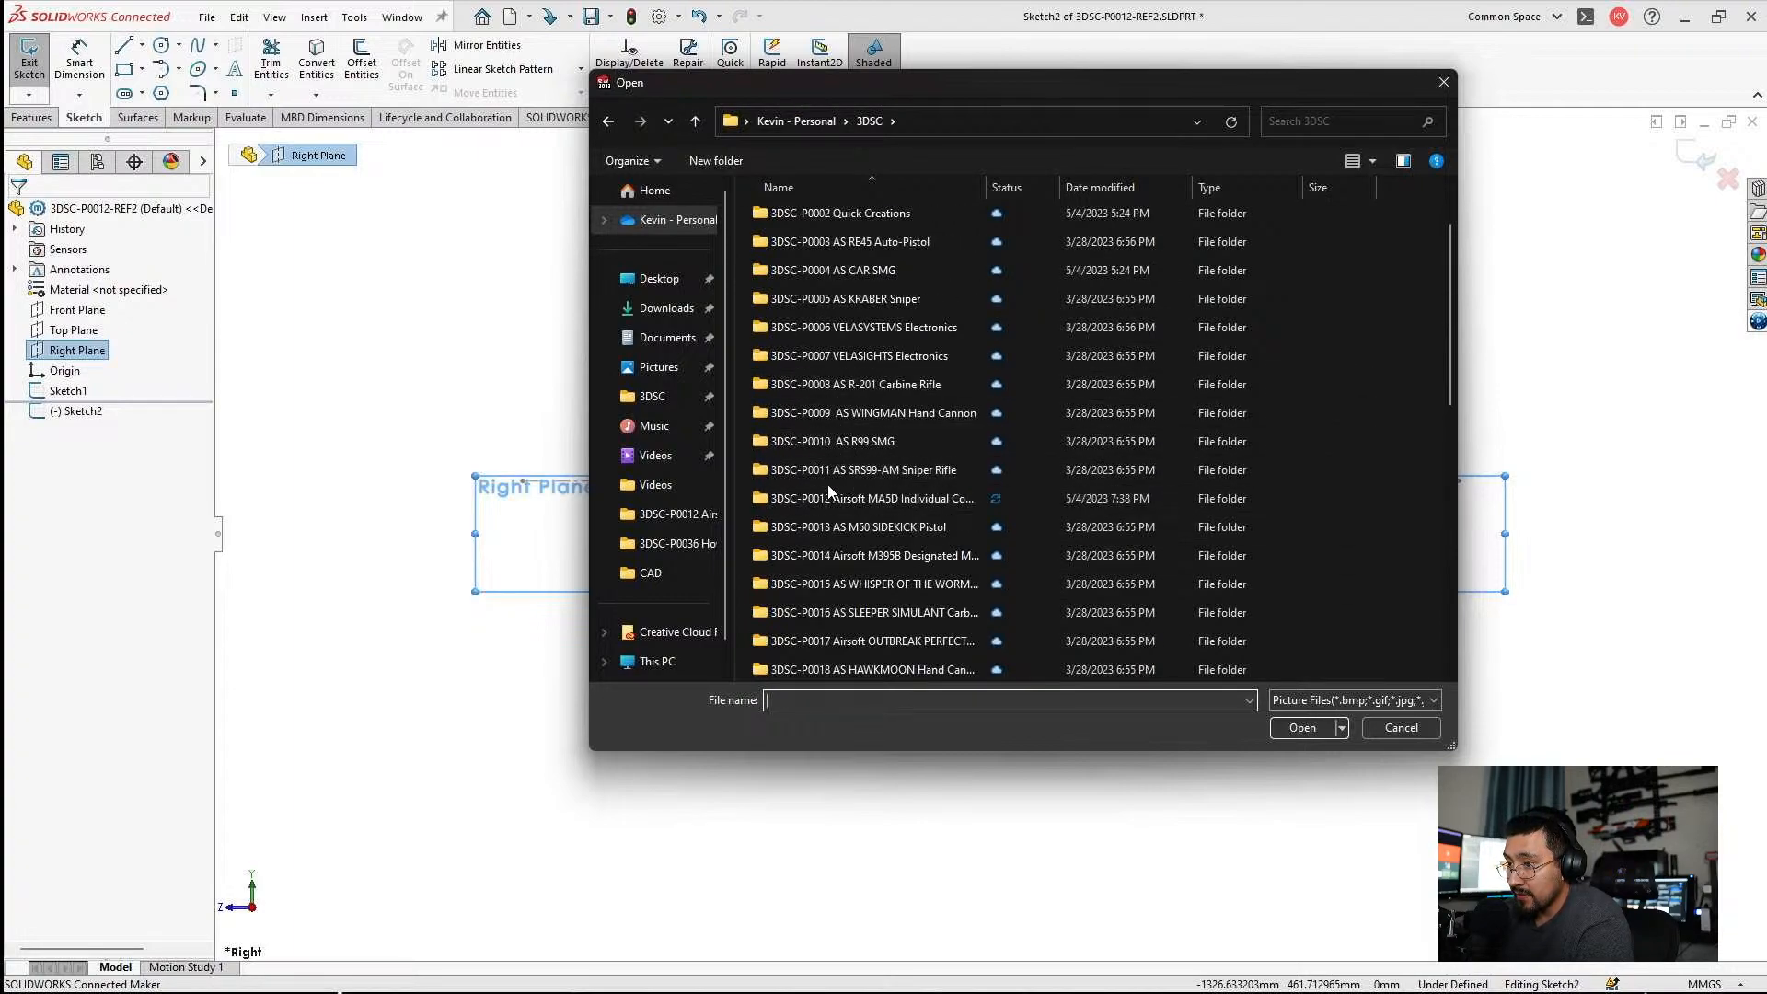
{"action": "double_click", "coordinate": [828, 493]}
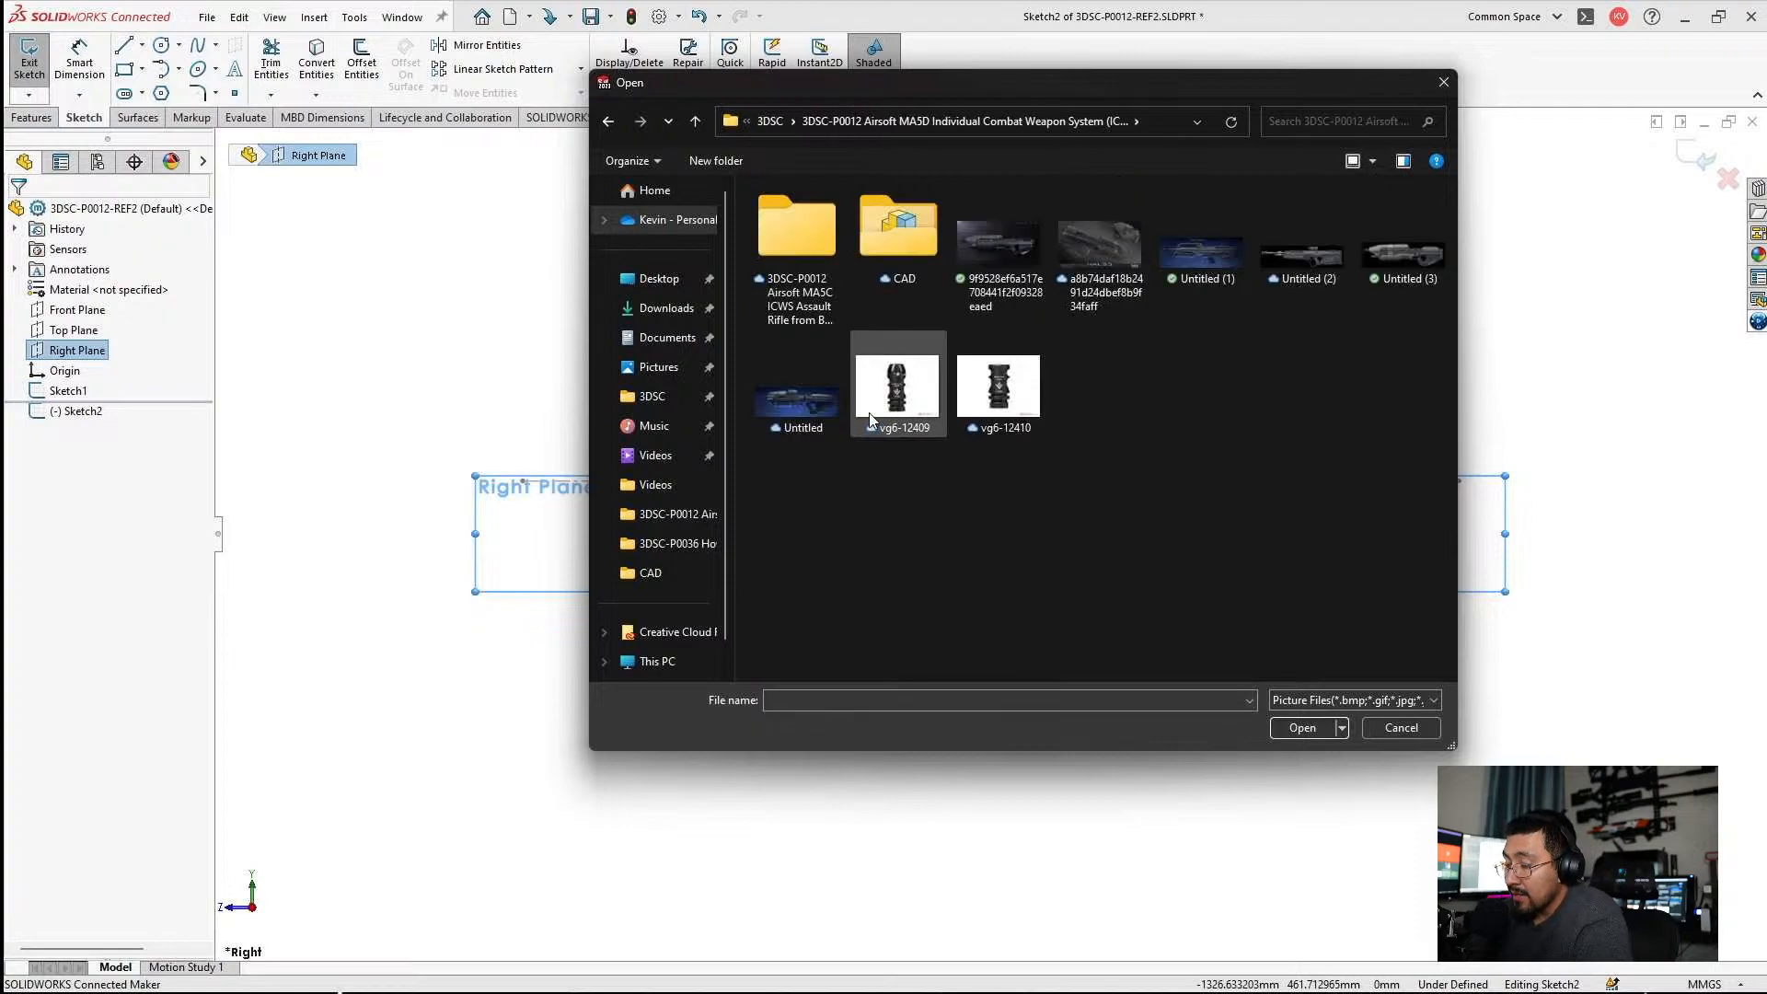
{"action": "double_click", "coordinate": [1380, 262]}
Shift the inserted rifle picture over the reference lines, set its transparency to From file, and accept it.
{"action": "scroll", "coordinate": [1196, 442], "scroll_direction": "up", "scroll_amount": 2}
{"action": "left_click_drag", "start_coordinate": [1324, 514], "coordinate": [904, 608]}
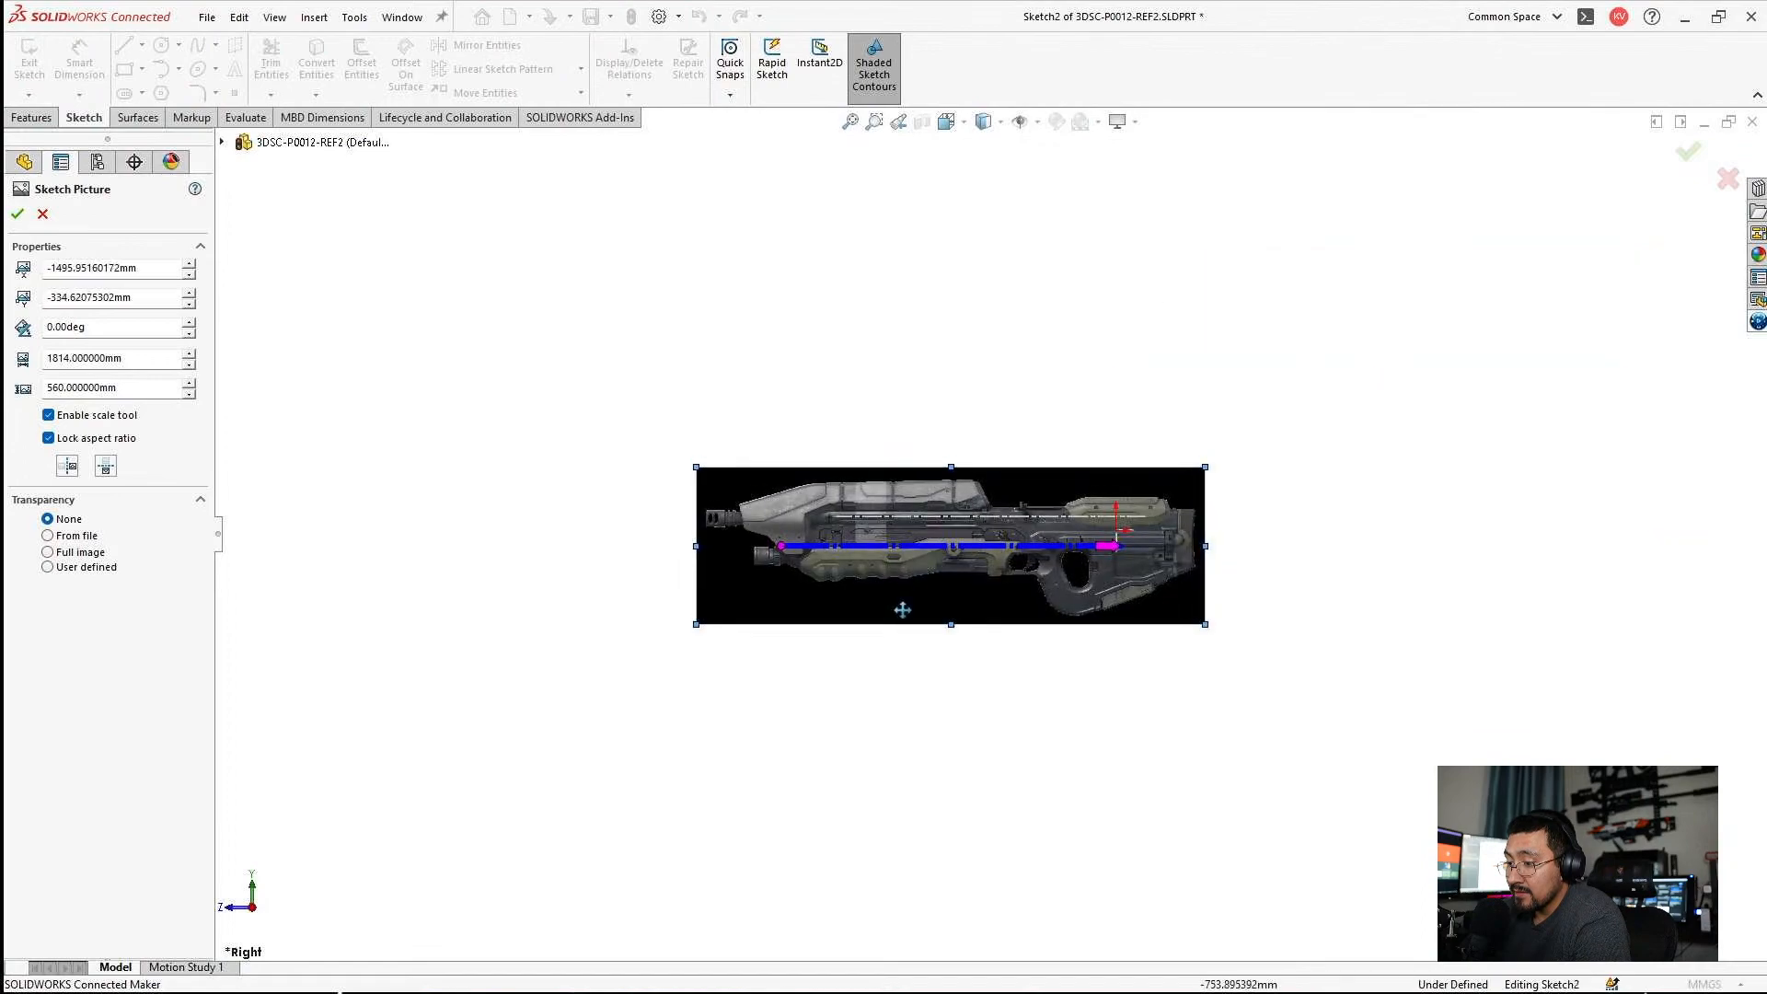
{"action": "left_click", "coordinate": [49, 553]}
{"action": "left_click", "coordinate": [70, 538]}
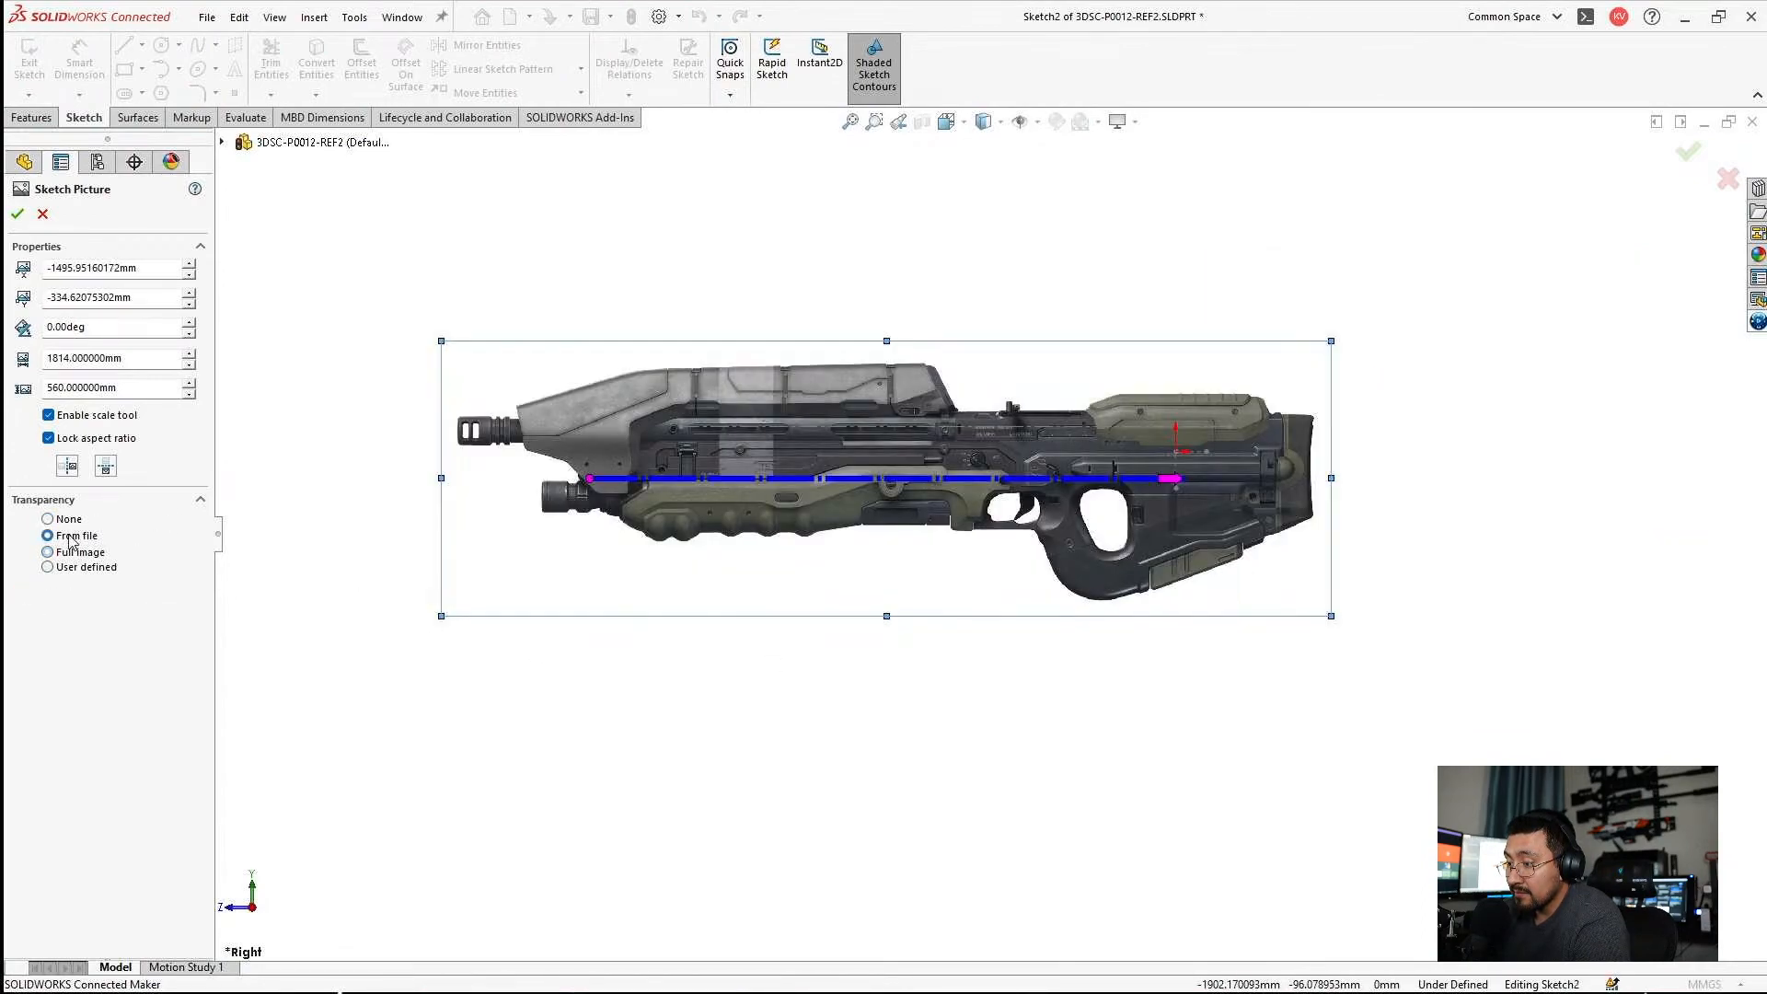
{"action": "left_click", "coordinate": [17, 213]}
{"action": "scroll", "coordinate": [828, 405], "scroll_direction": "down", "scroll_amount": 2}
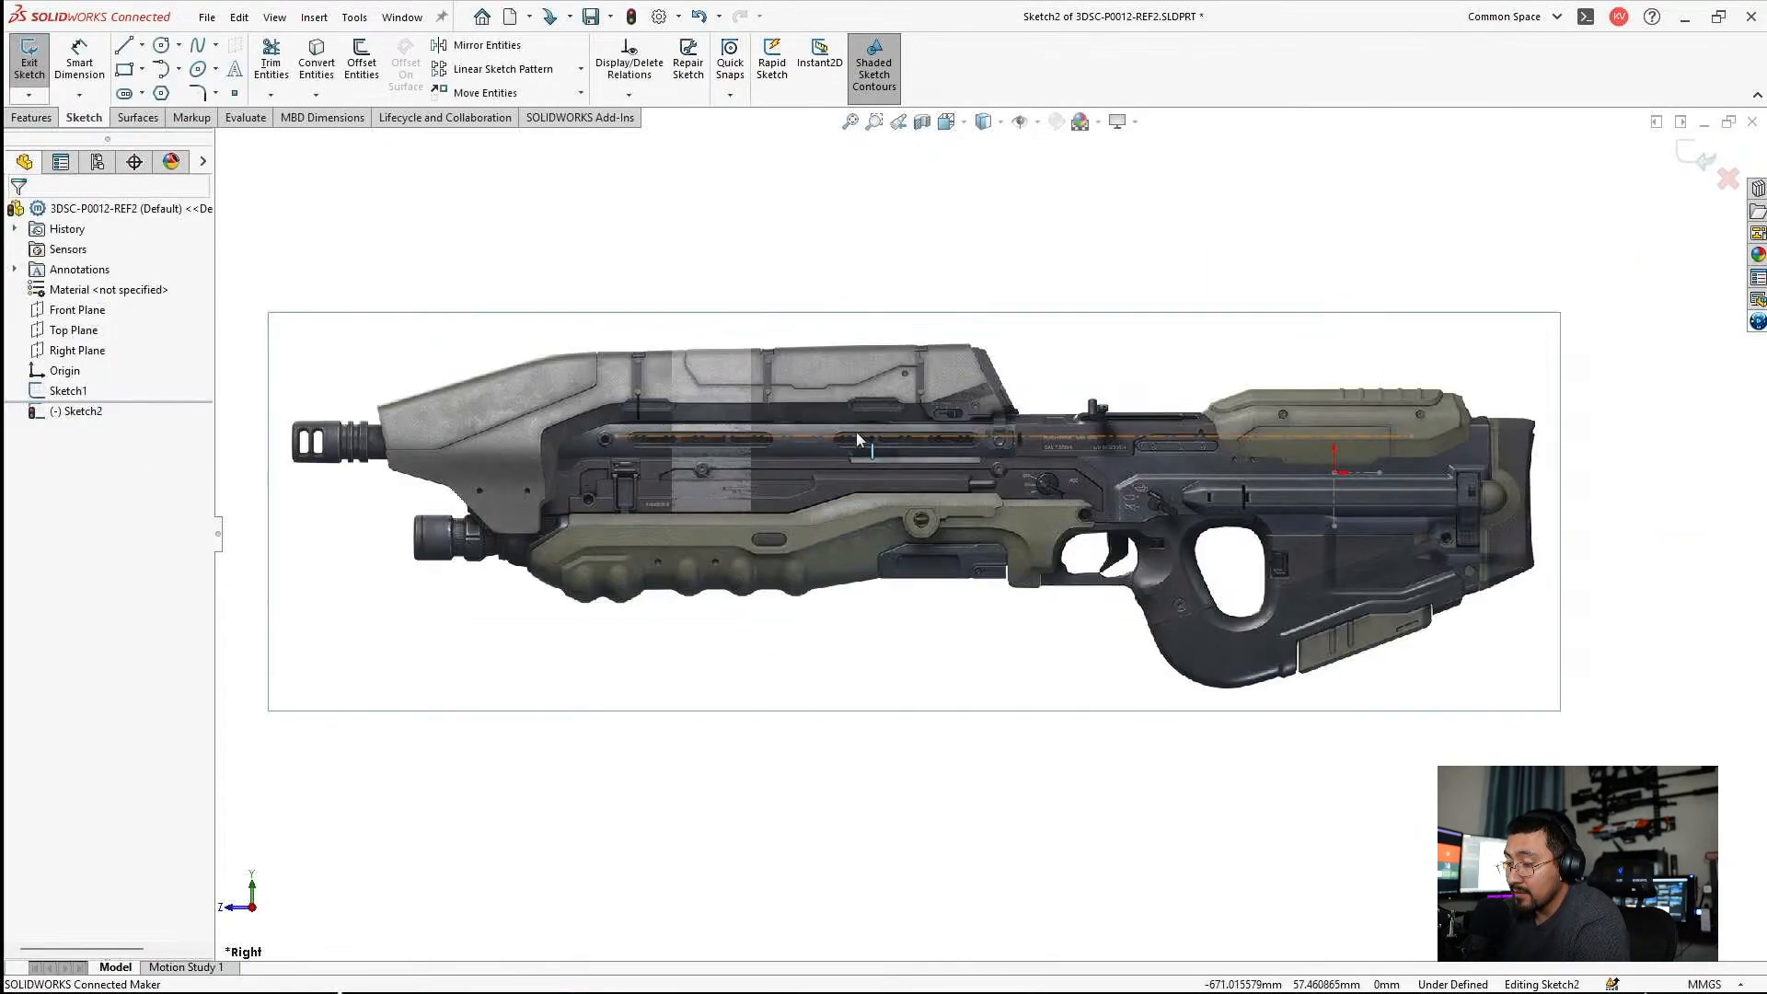
{"action": "left_click", "coordinate": [744, 400]}
{"action": "key", "text": "Escape"}
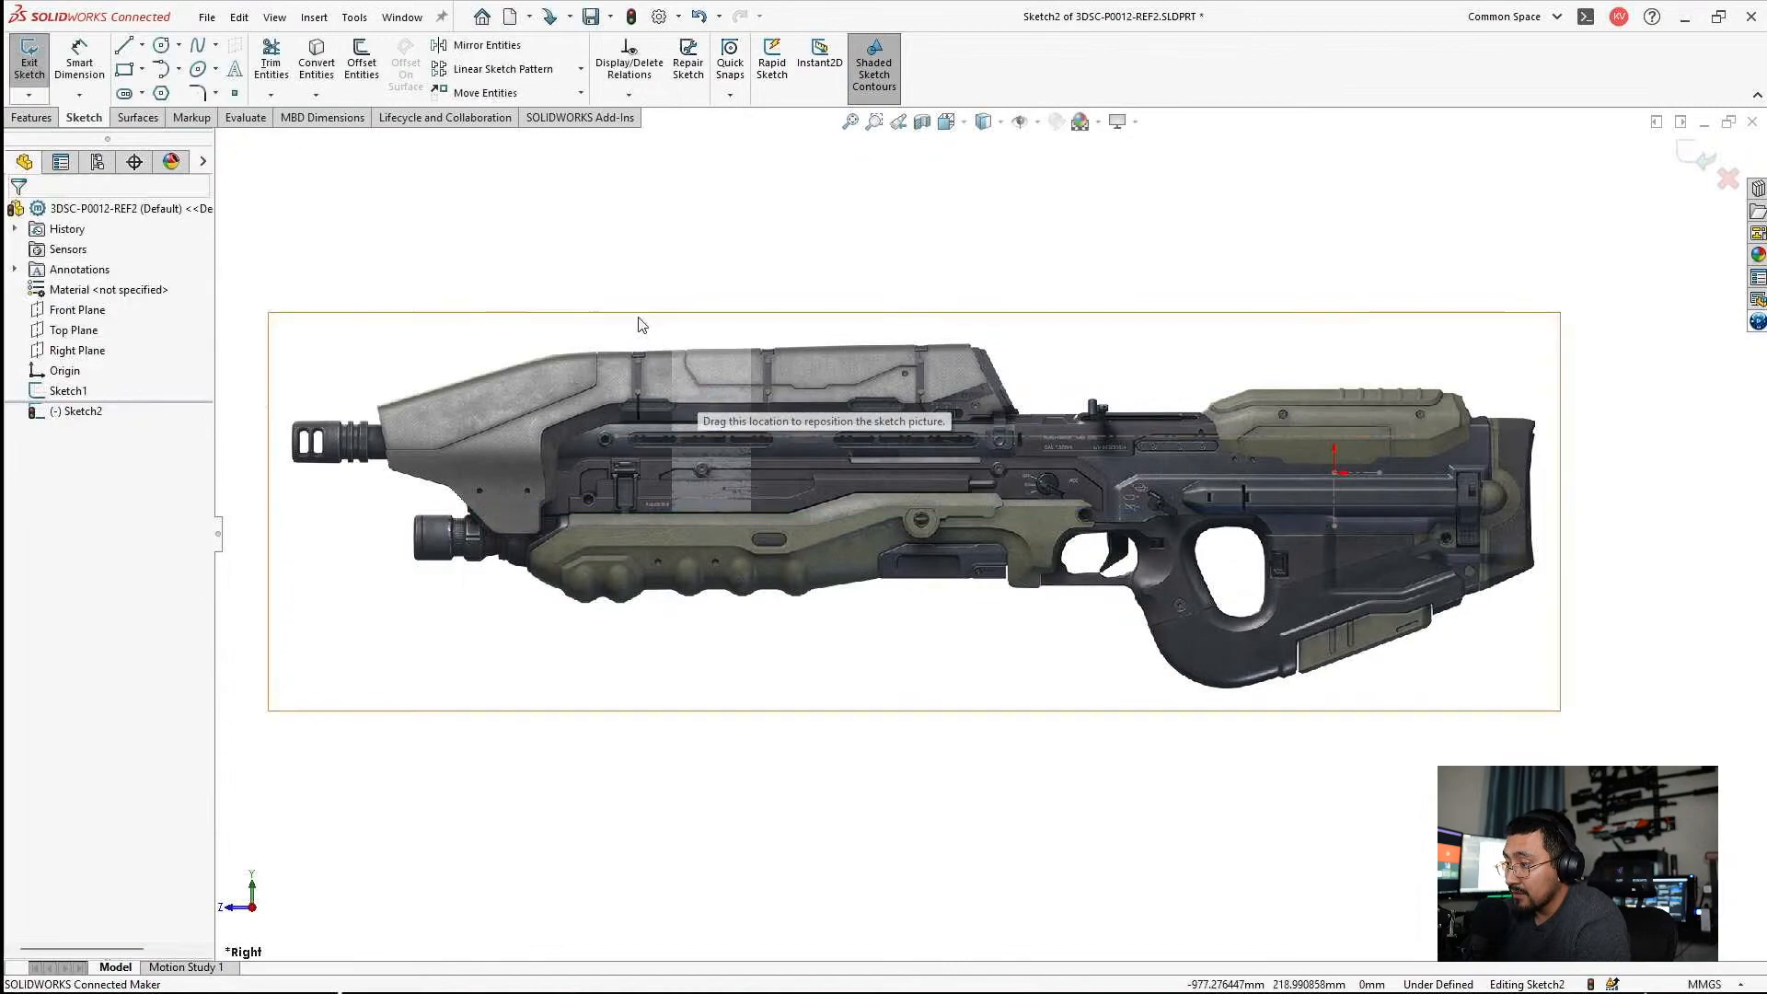
Insert the sketch picture Untitled with the blue background and place it above the grey rifle picture.
{"action": "left_click", "coordinate": [314, 17]}
{"action": "mouse_move", "coordinate": [350, 17]}
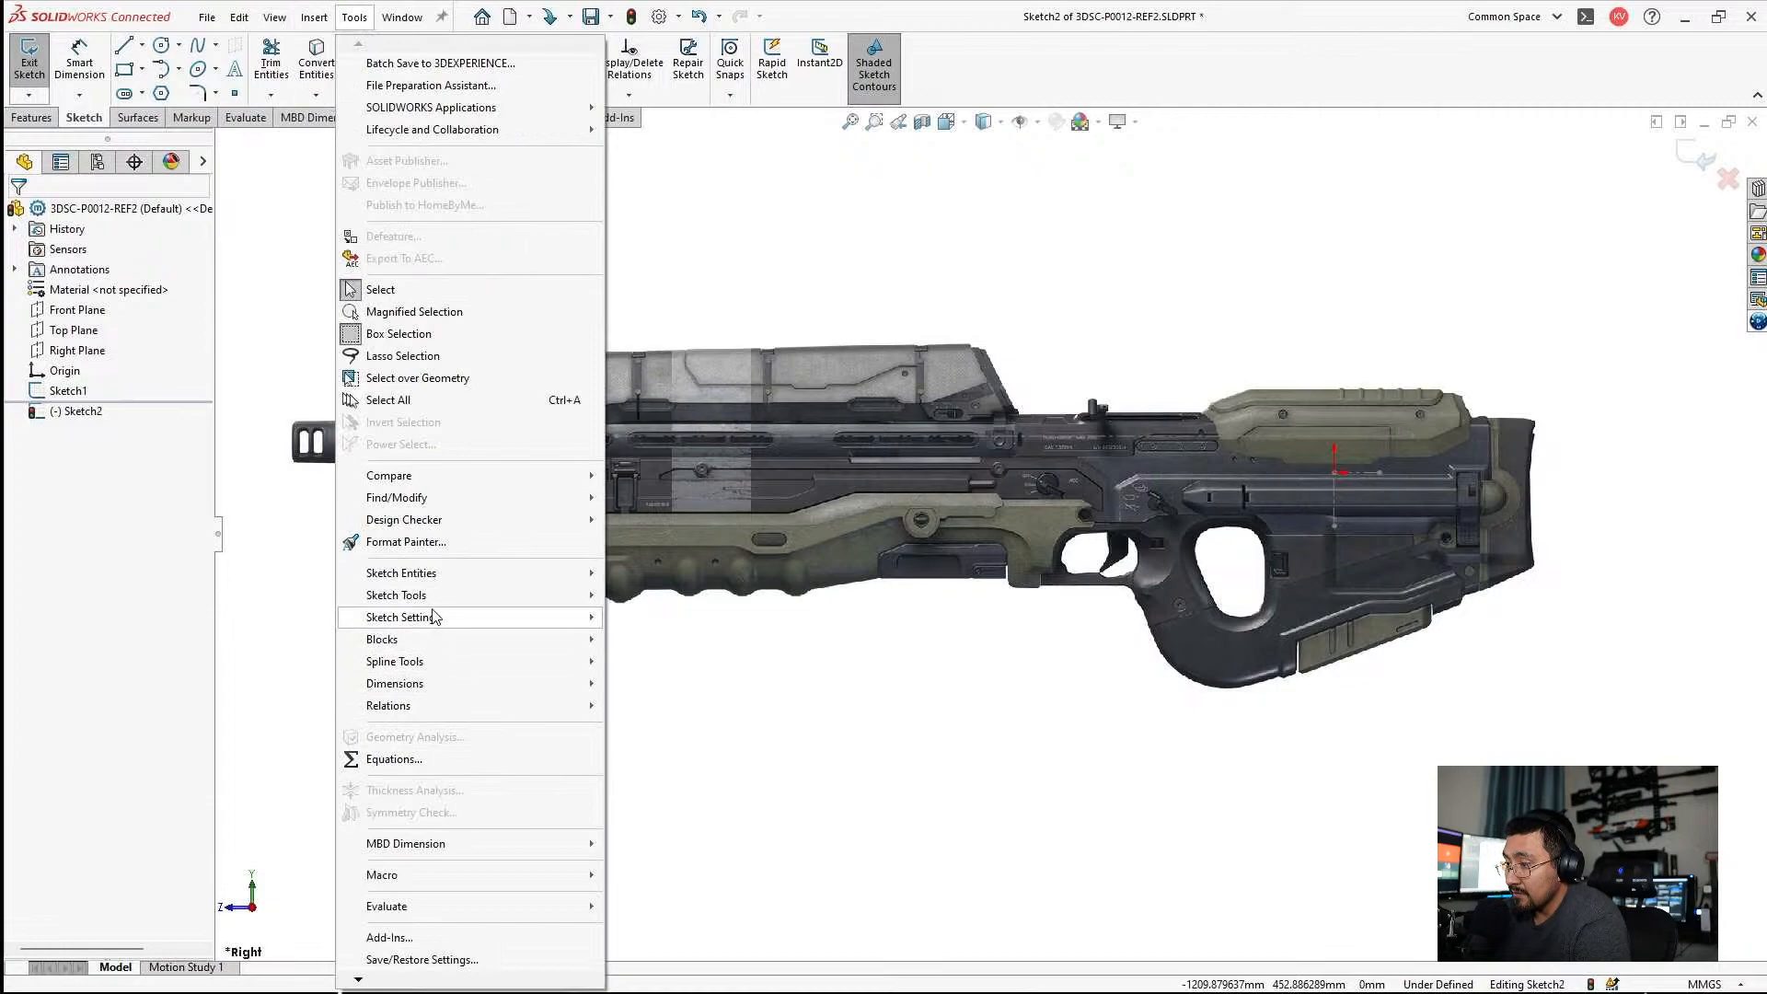
{"action": "mouse_move", "coordinate": [432, 595]}
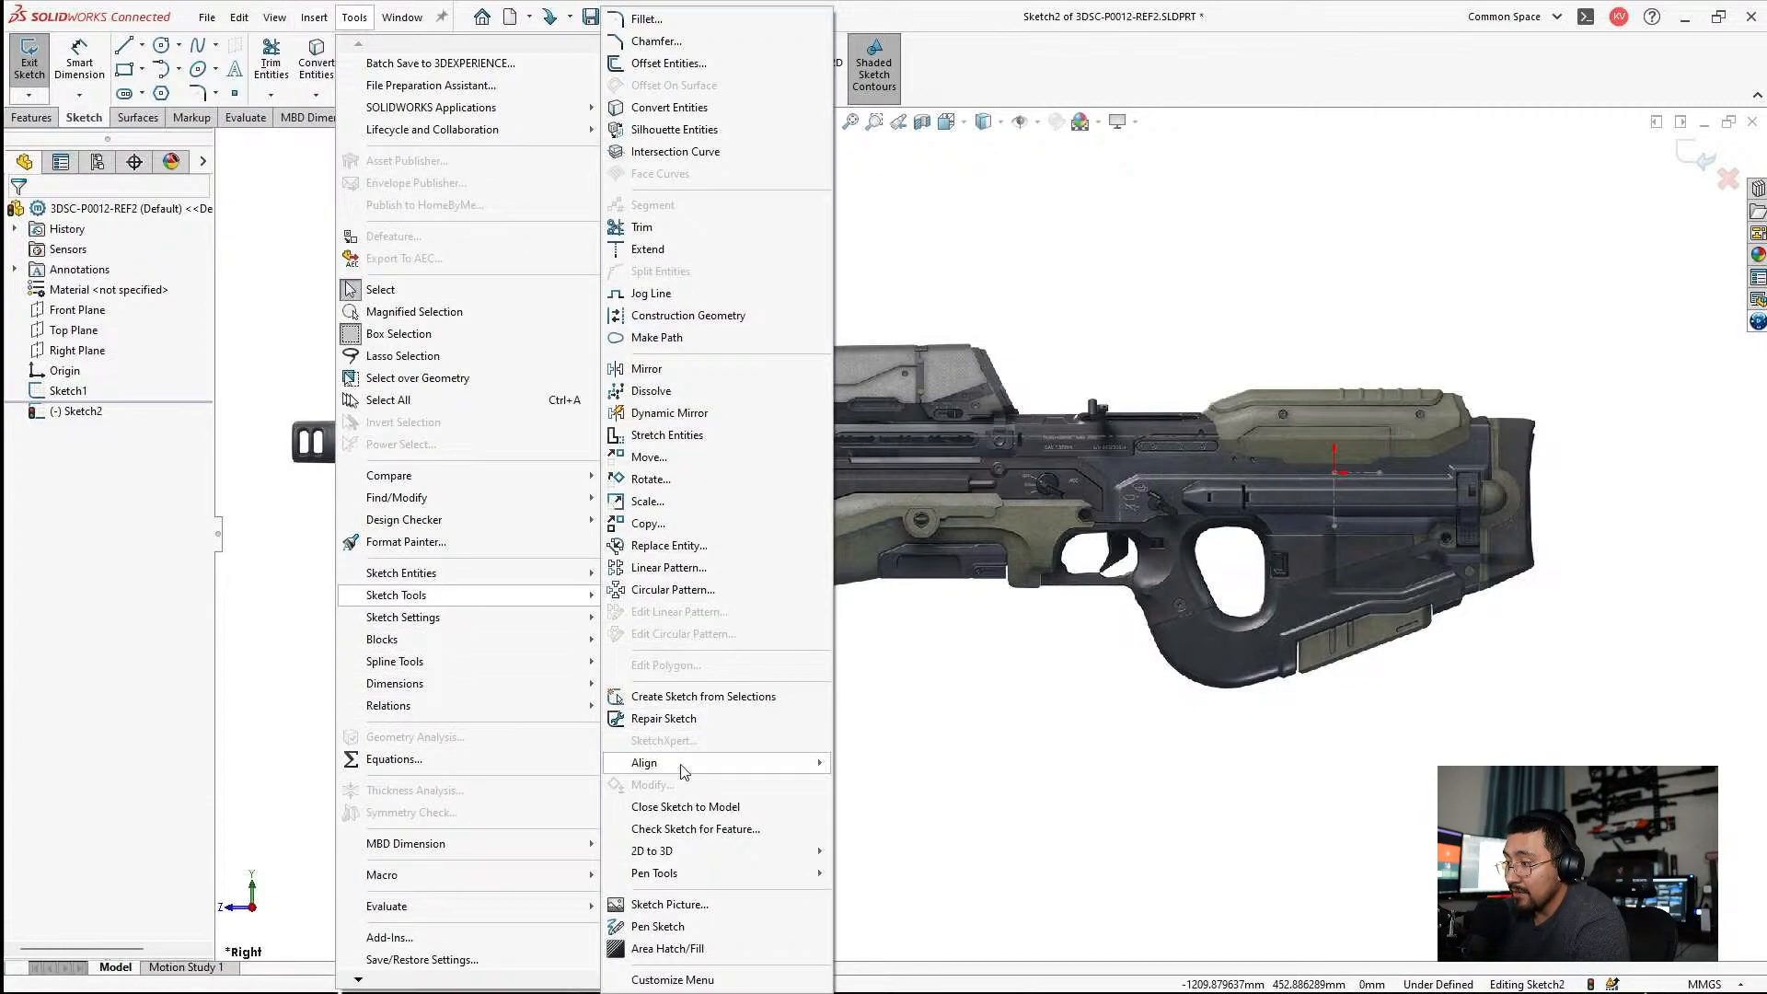
{"action": "left_click", "coordinate": [659, 905]}
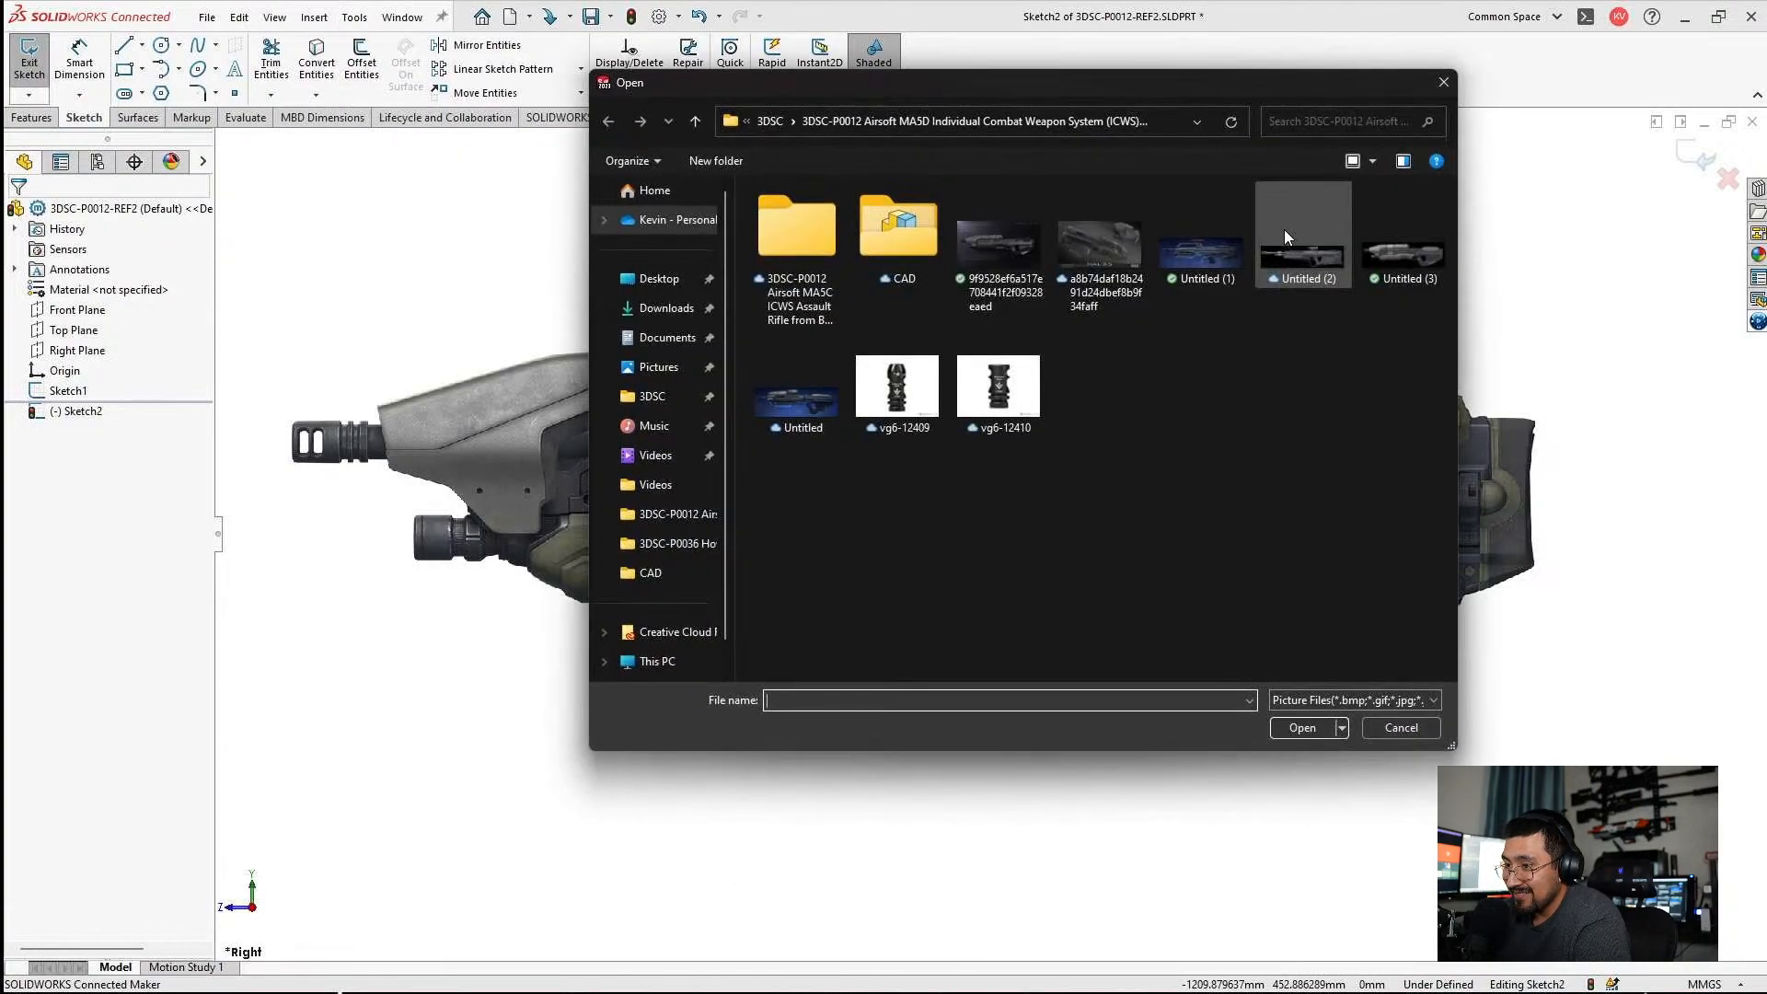
{"action": "left_click", "coordinate": [801, 398]}
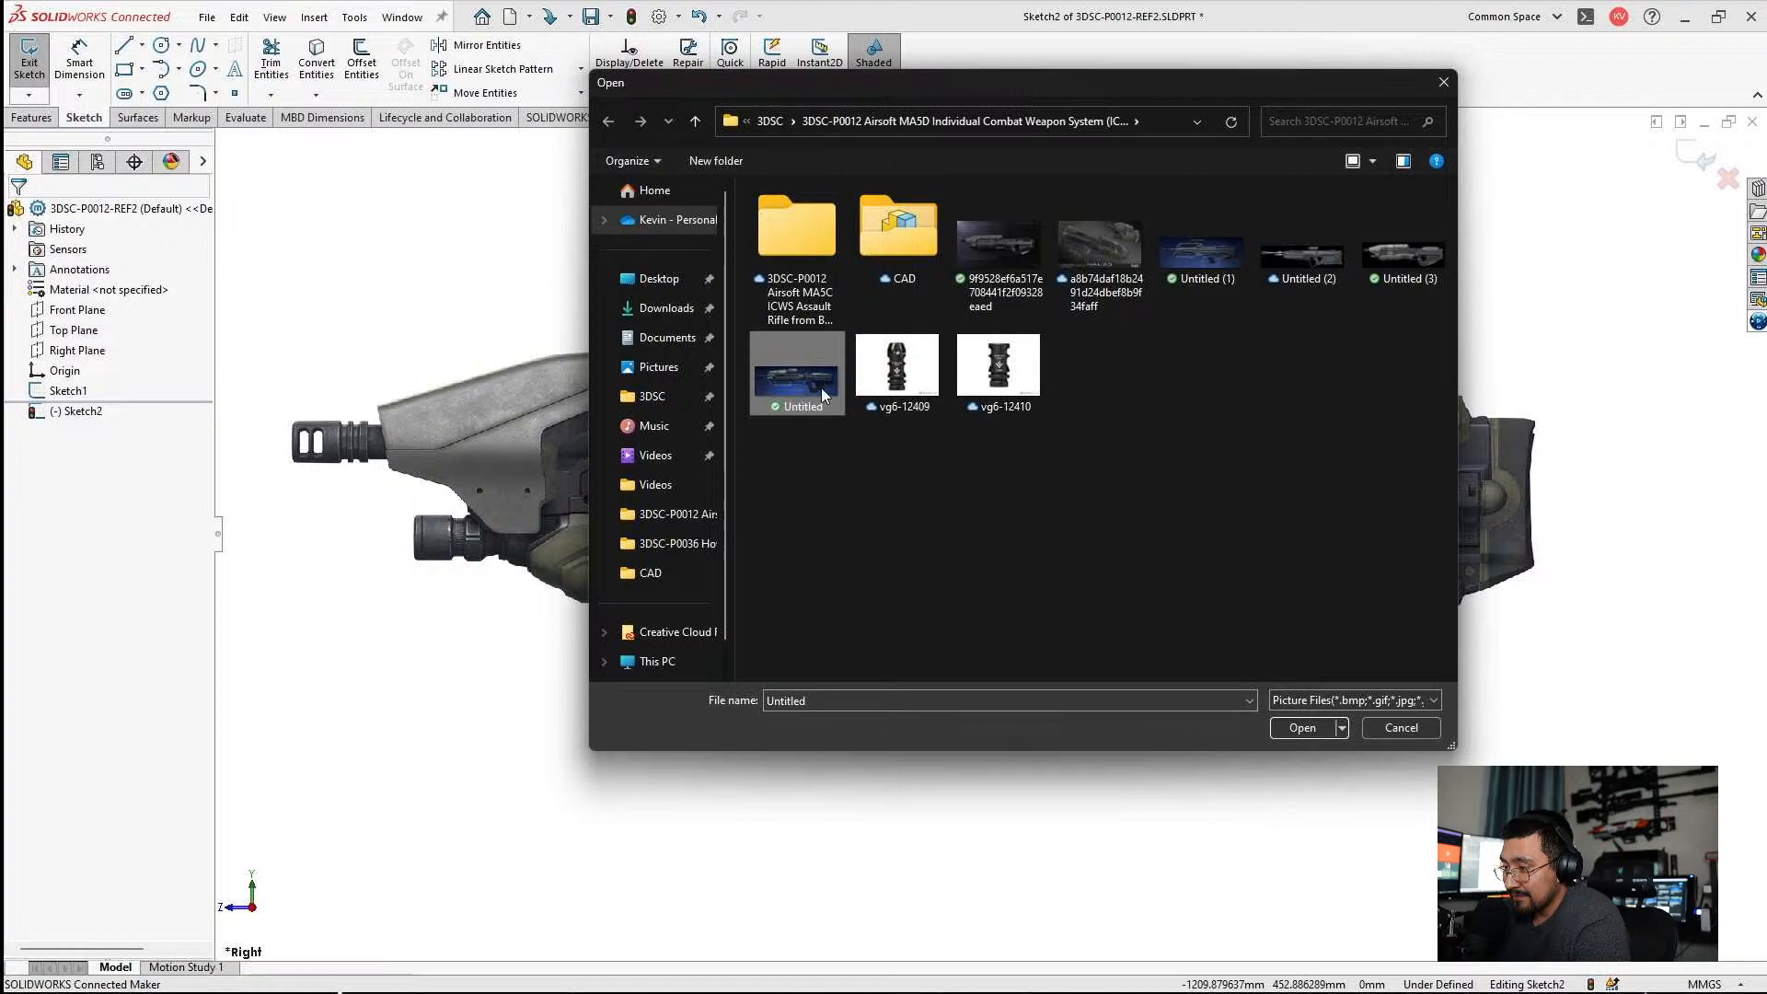
{"action": "double_click", "coordinate": [801, 386]}
{"action": "left_click_drag", "start_coordinate": [1321, 406], "coordinate": [728, 377]}
{"action": "scroll", "coordinate": [935, 423], "scroll_direction": "down", "scroll_amount": 3}
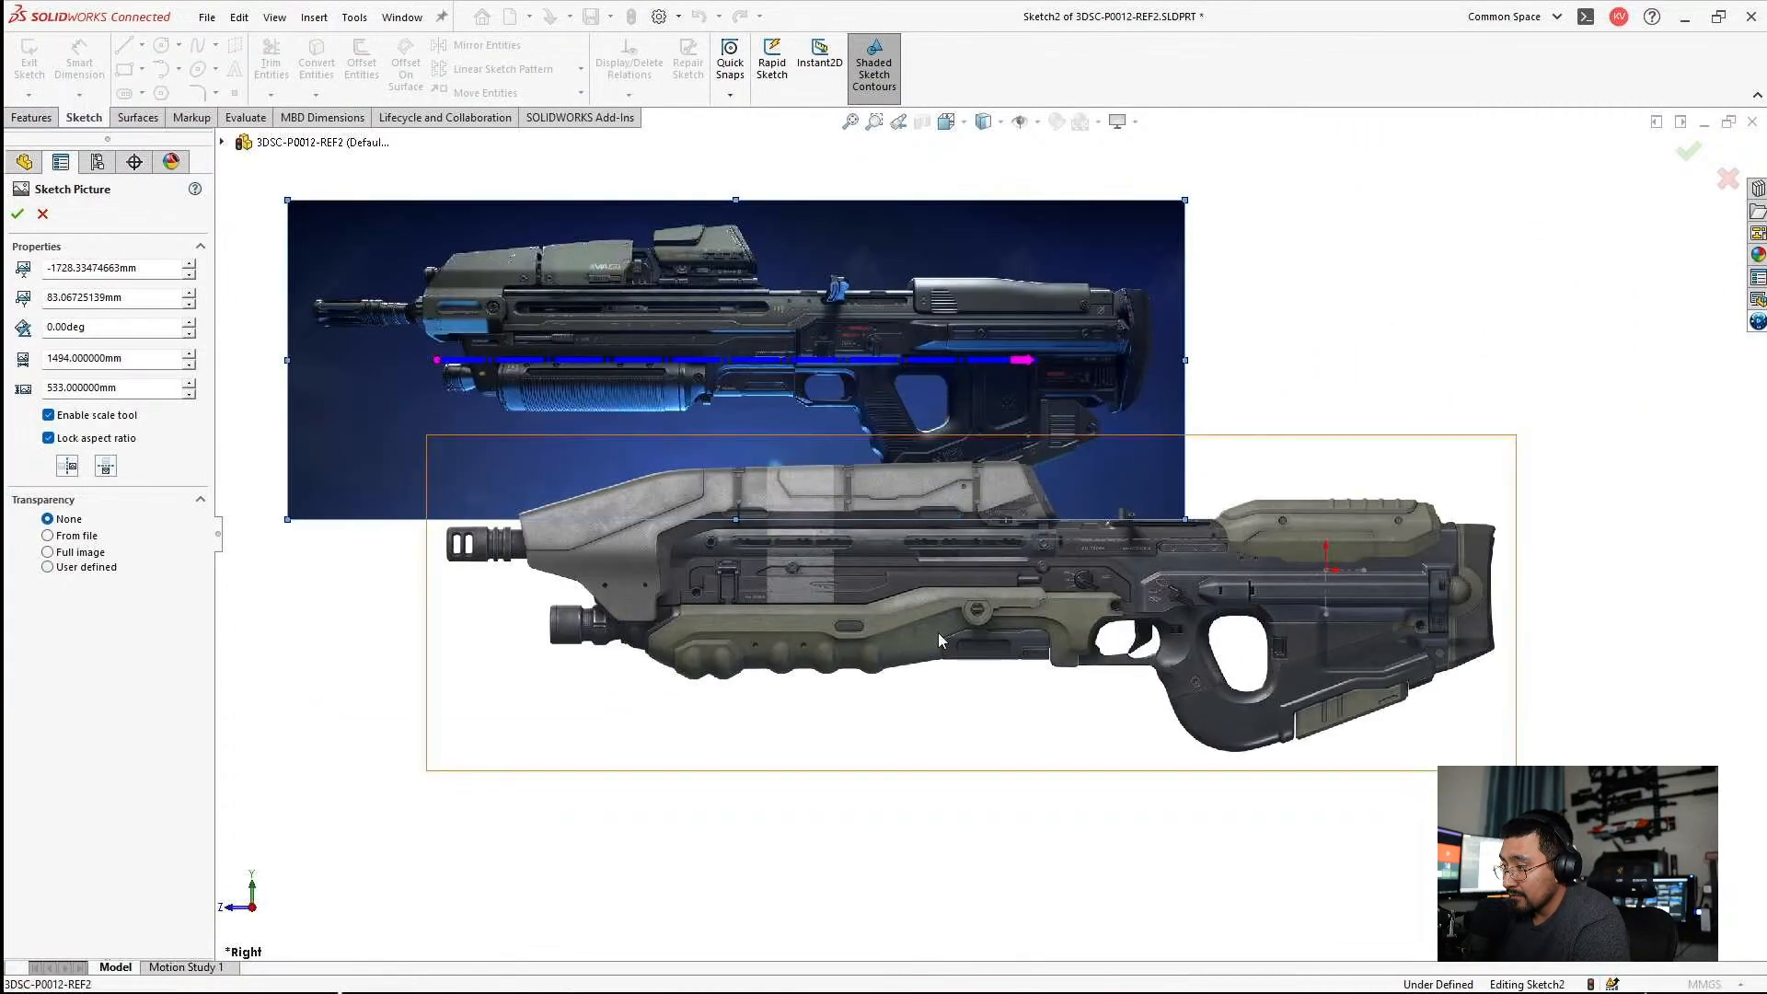
{"action": "left_click", "coordinate": [43, 215]}
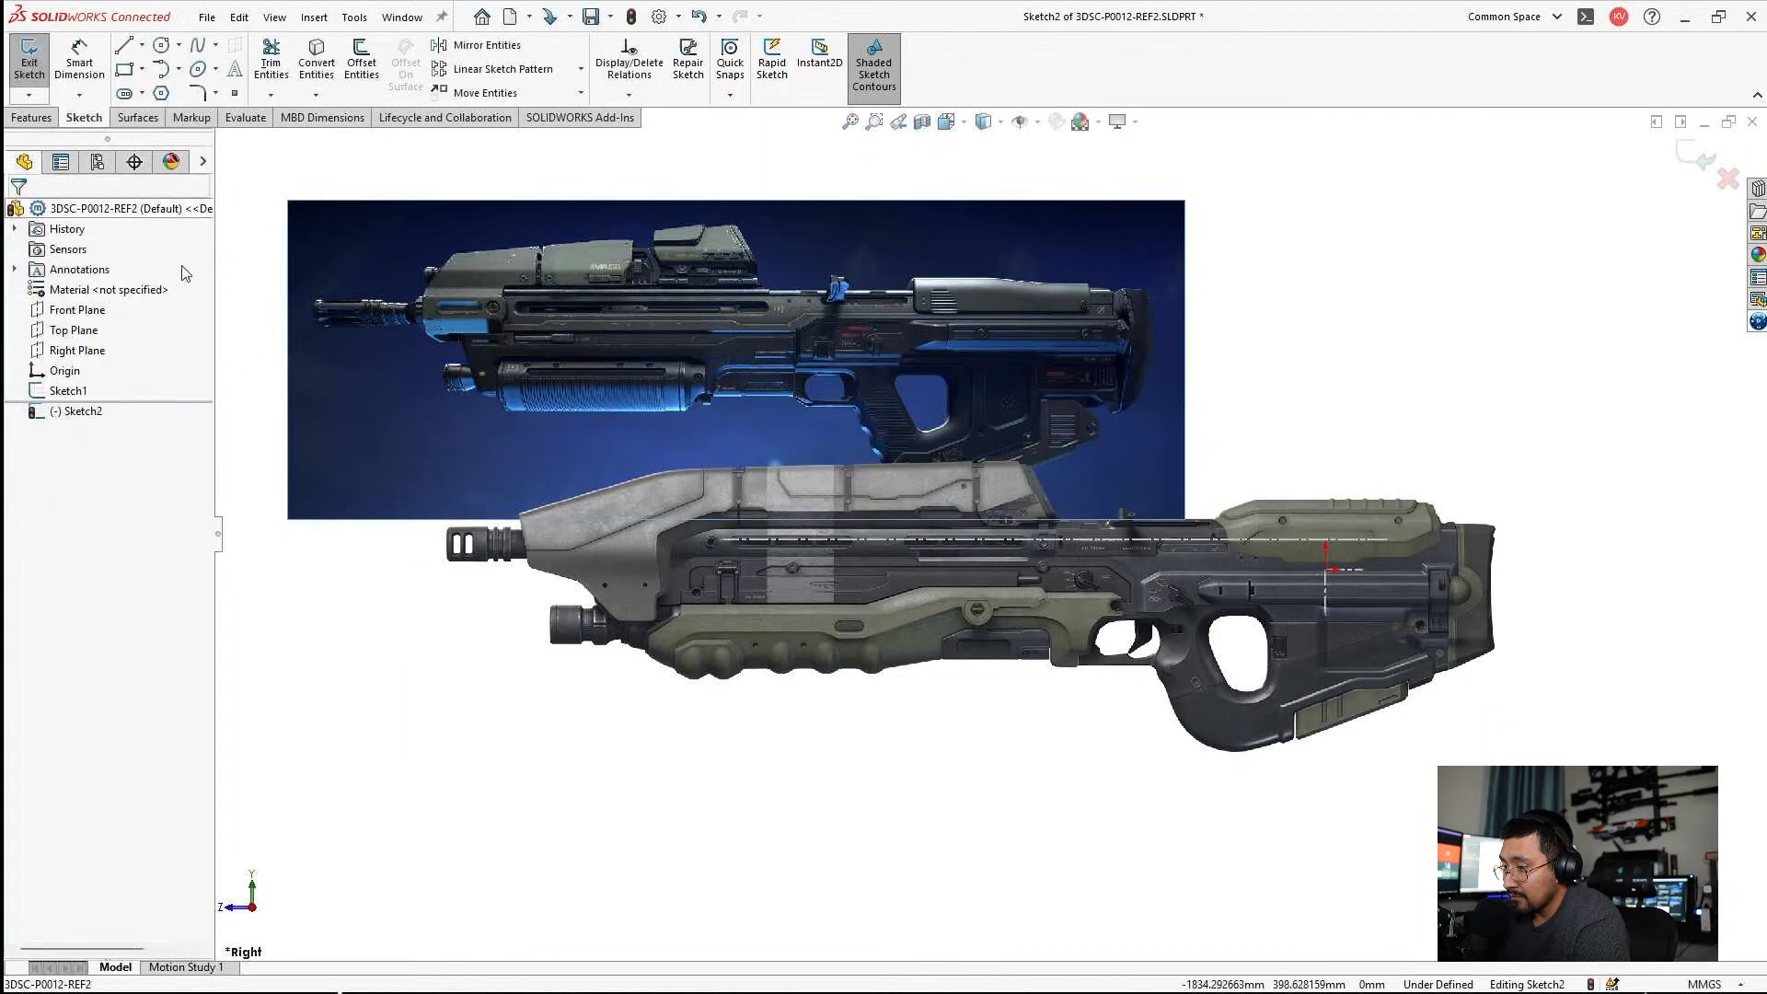
Move the grey rifle picture below the reference centerline, clear of the blue picture.
{"action": "double_click", "coordinate": [824, 609]}
{"action": "left_click_drag", "start_coordinate": [828, 482], "coordinate": [678, 714]}
{"action": "left_click", "coordinate": [916, 647]}
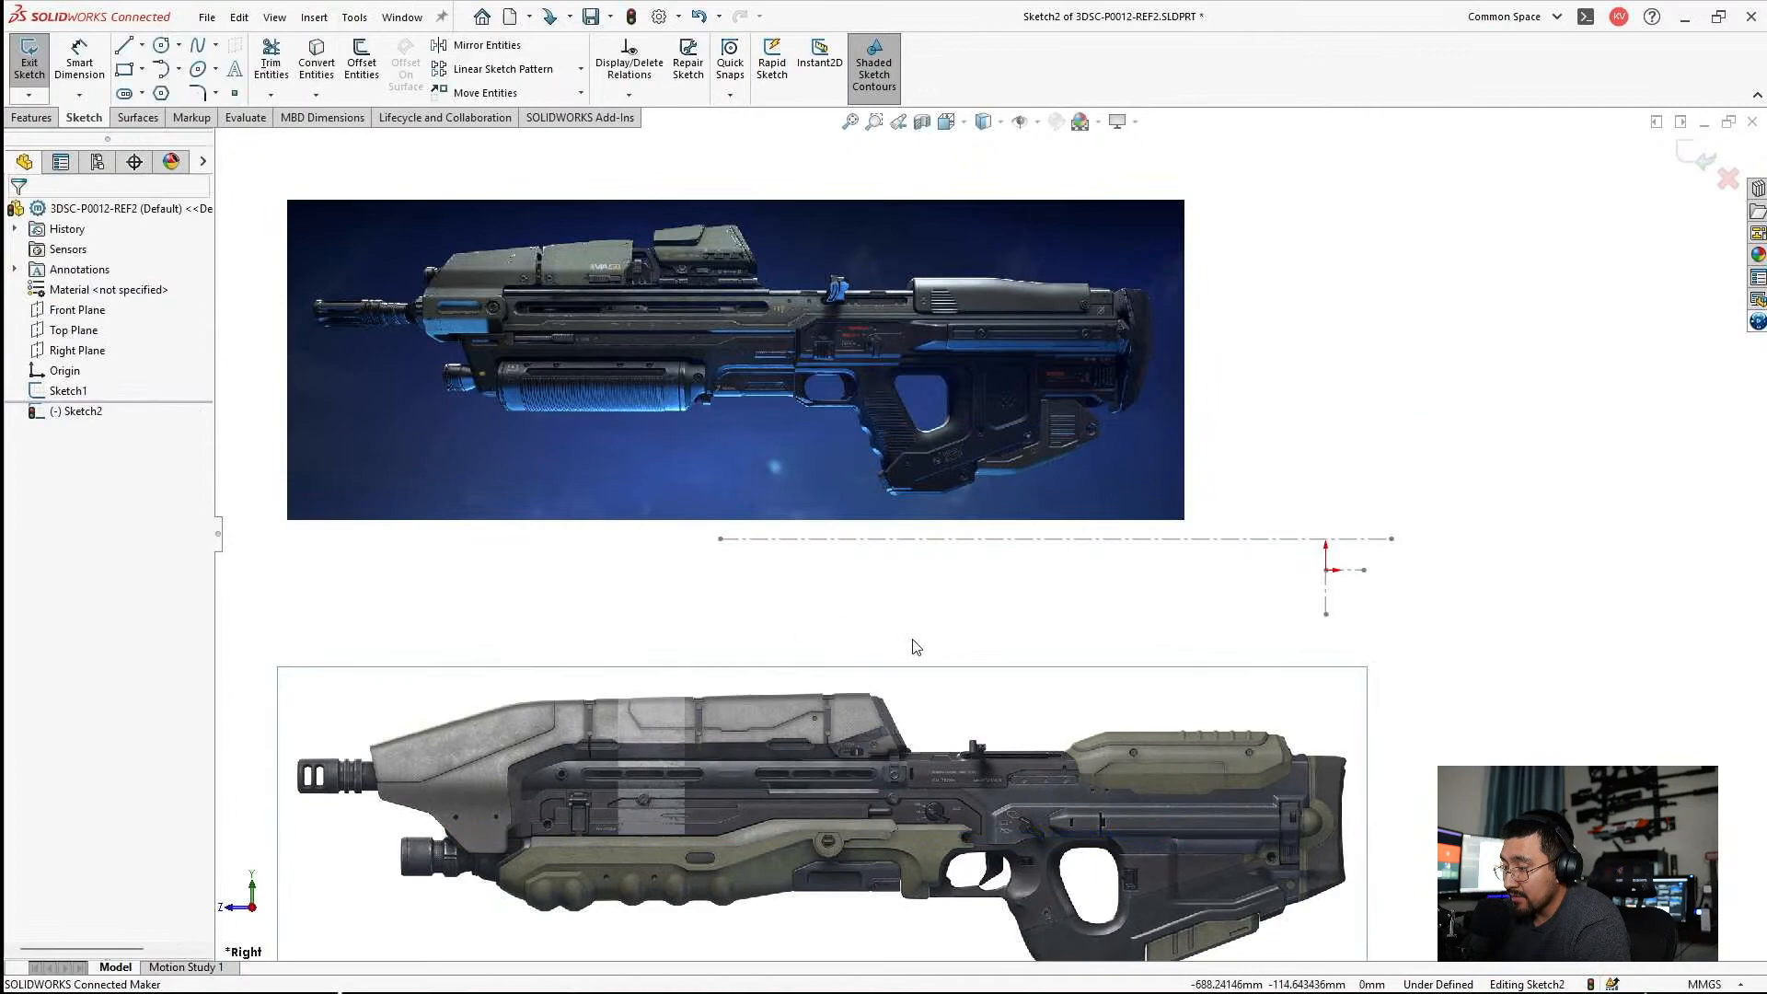
Compare the blue rifle picture's rear end and muzzle with the reference centerline by moving it over the line, and move it away again.
{"action": "double_click", "coordinate": [658, 381]}
{"action": "mouse_move", "coordinate": [658, 382]}
{"action": "left_mouse_down"}
{"action": "mouse_move", "coordinate": [896, 340]}
{"action": "mouse_move", "coordinate": [1026, 559]}
{"action": "mouse_move", "coordinate": [1053, 561]}
{"action": "mouse_move", "coordinate": [930, 567]}
{"action": "mouse_move", "coordinate": [962, 567]}
{"action": "left_mouse_up"}
{"action": "scroll", "coordinate": [939, 564], "scroll_direction": "down", "scroll_amount": 5}
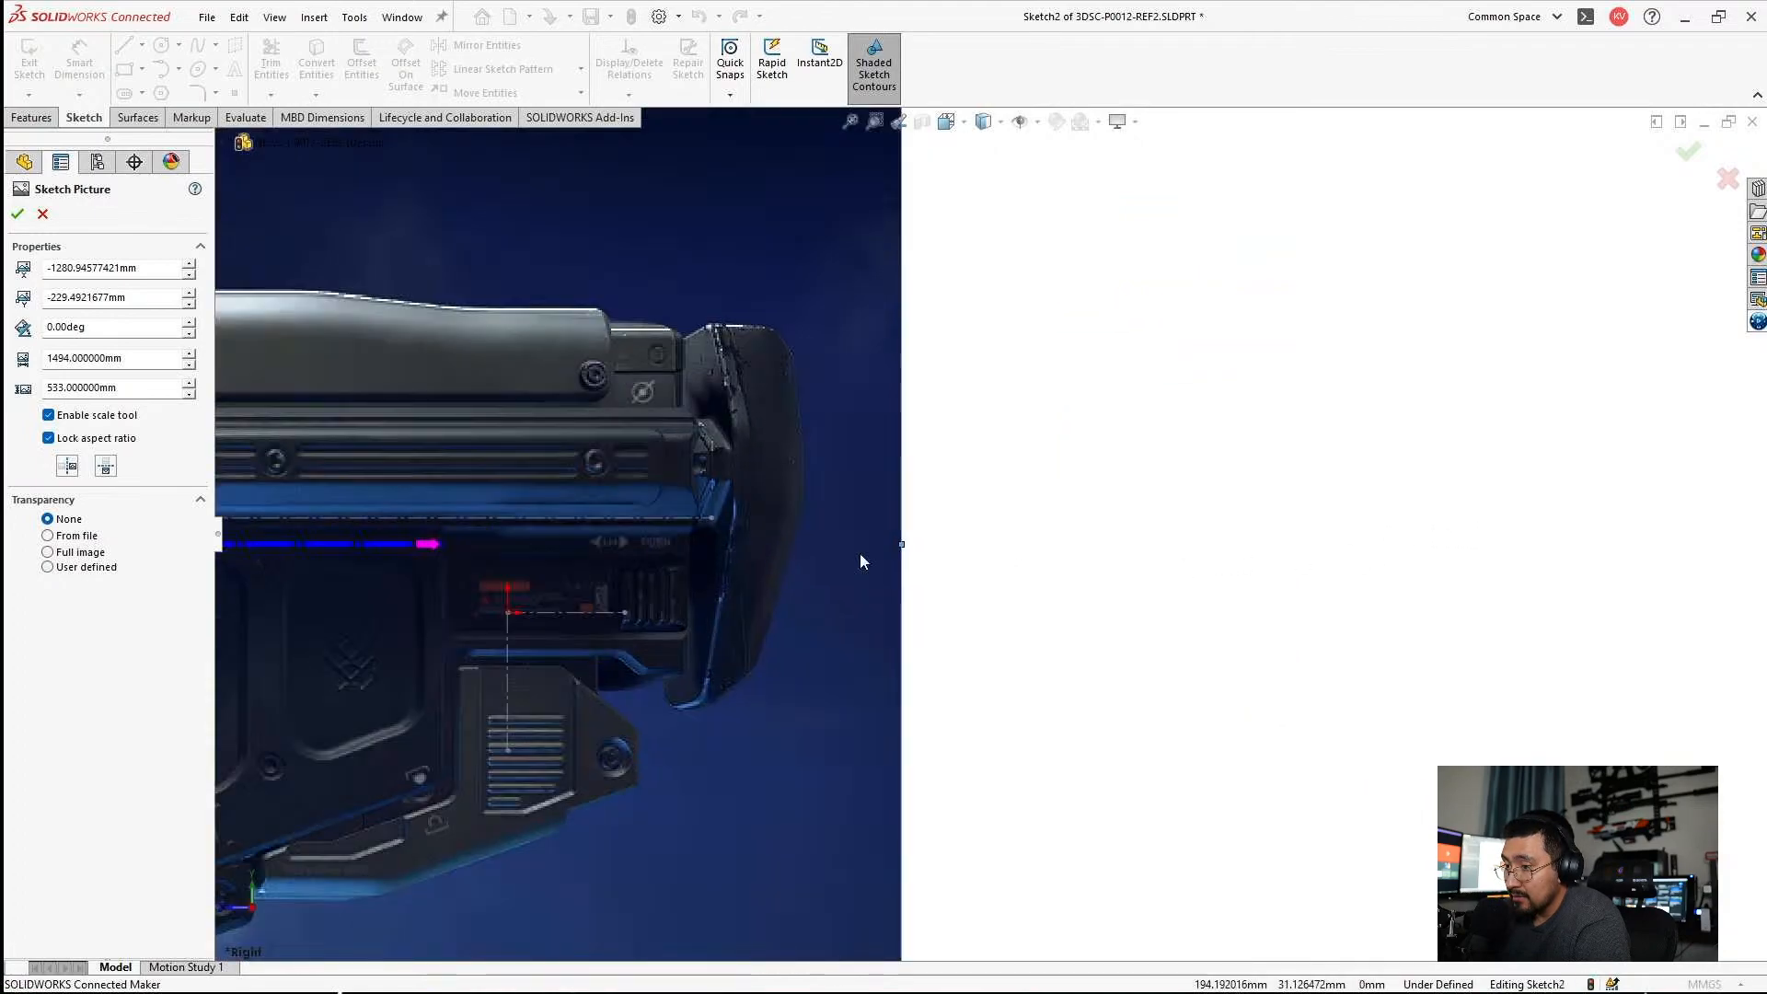
{"action": "scroll", "coordinate": [462, 559], "scroll_direction": "up", "scroll_amount": 6}
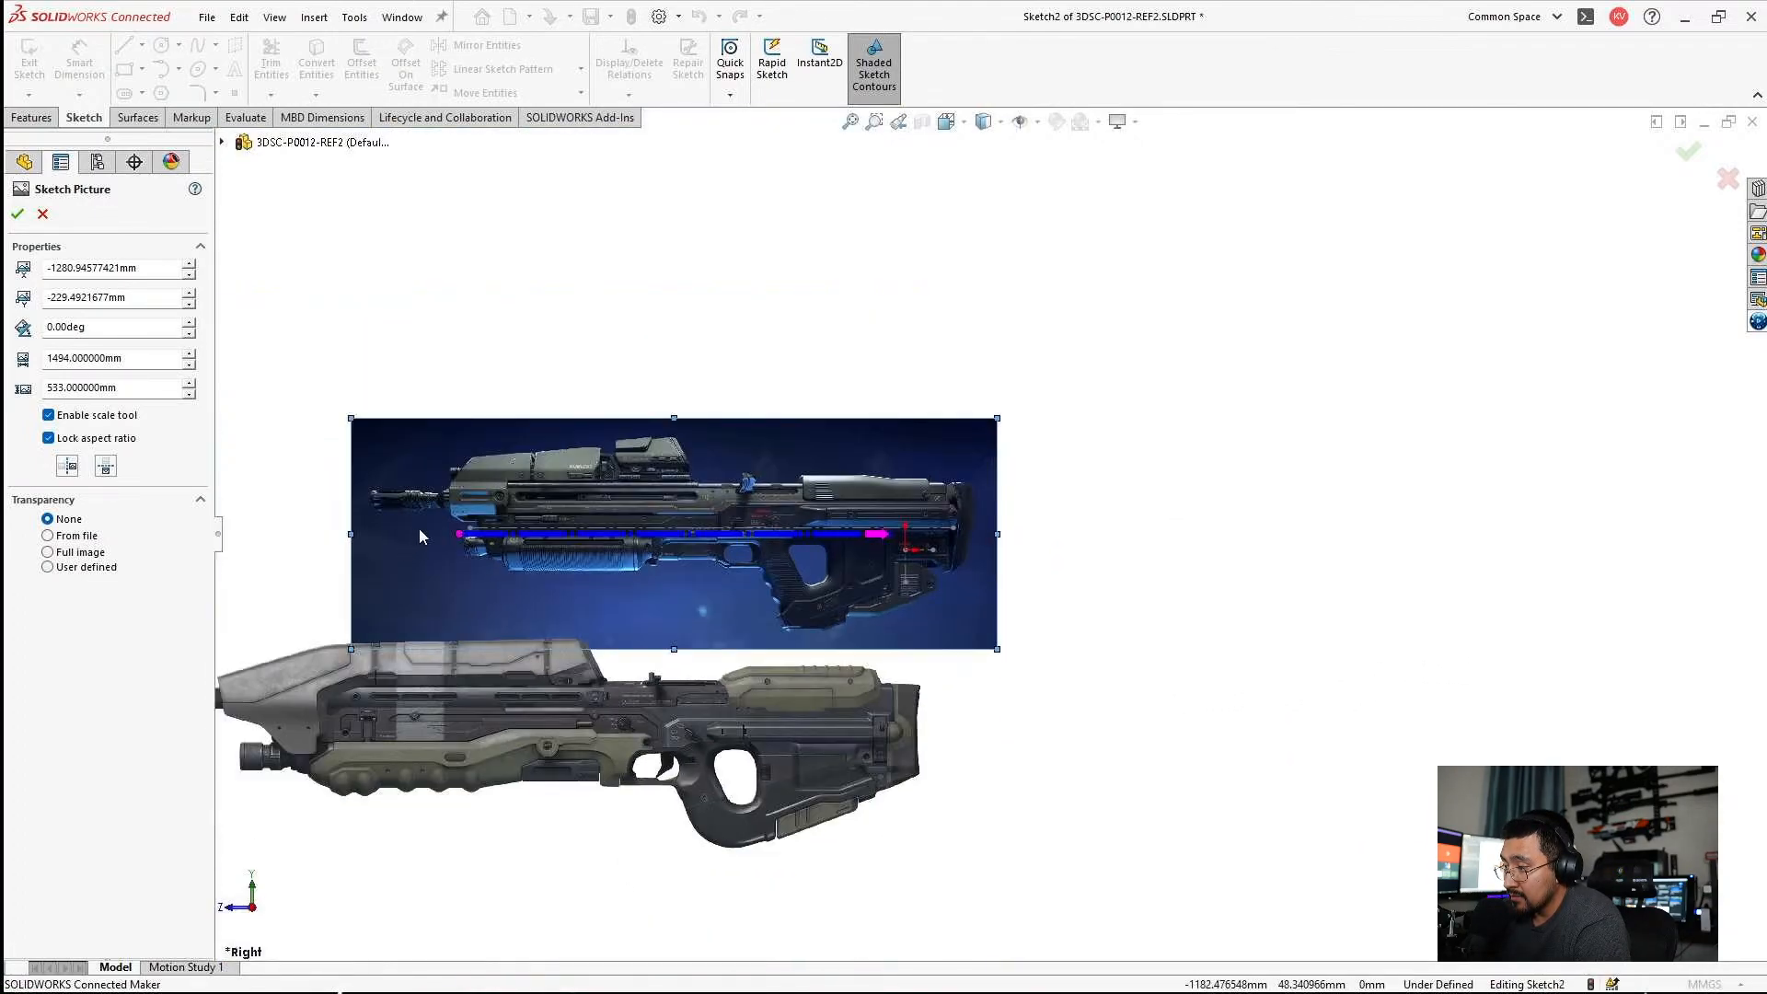
{"action": "scroll", "coordinate": [417, 530], "scroll_direction": "down", "scroll_amount": 5}
{"action": "left_click_drag", "start_coordinate": [726, 470], "coordinate": [972, 550]}
{"action": "scroll", "coordinate": [848, 588], "scroll_direction": "up", "scroll_amount": 5}
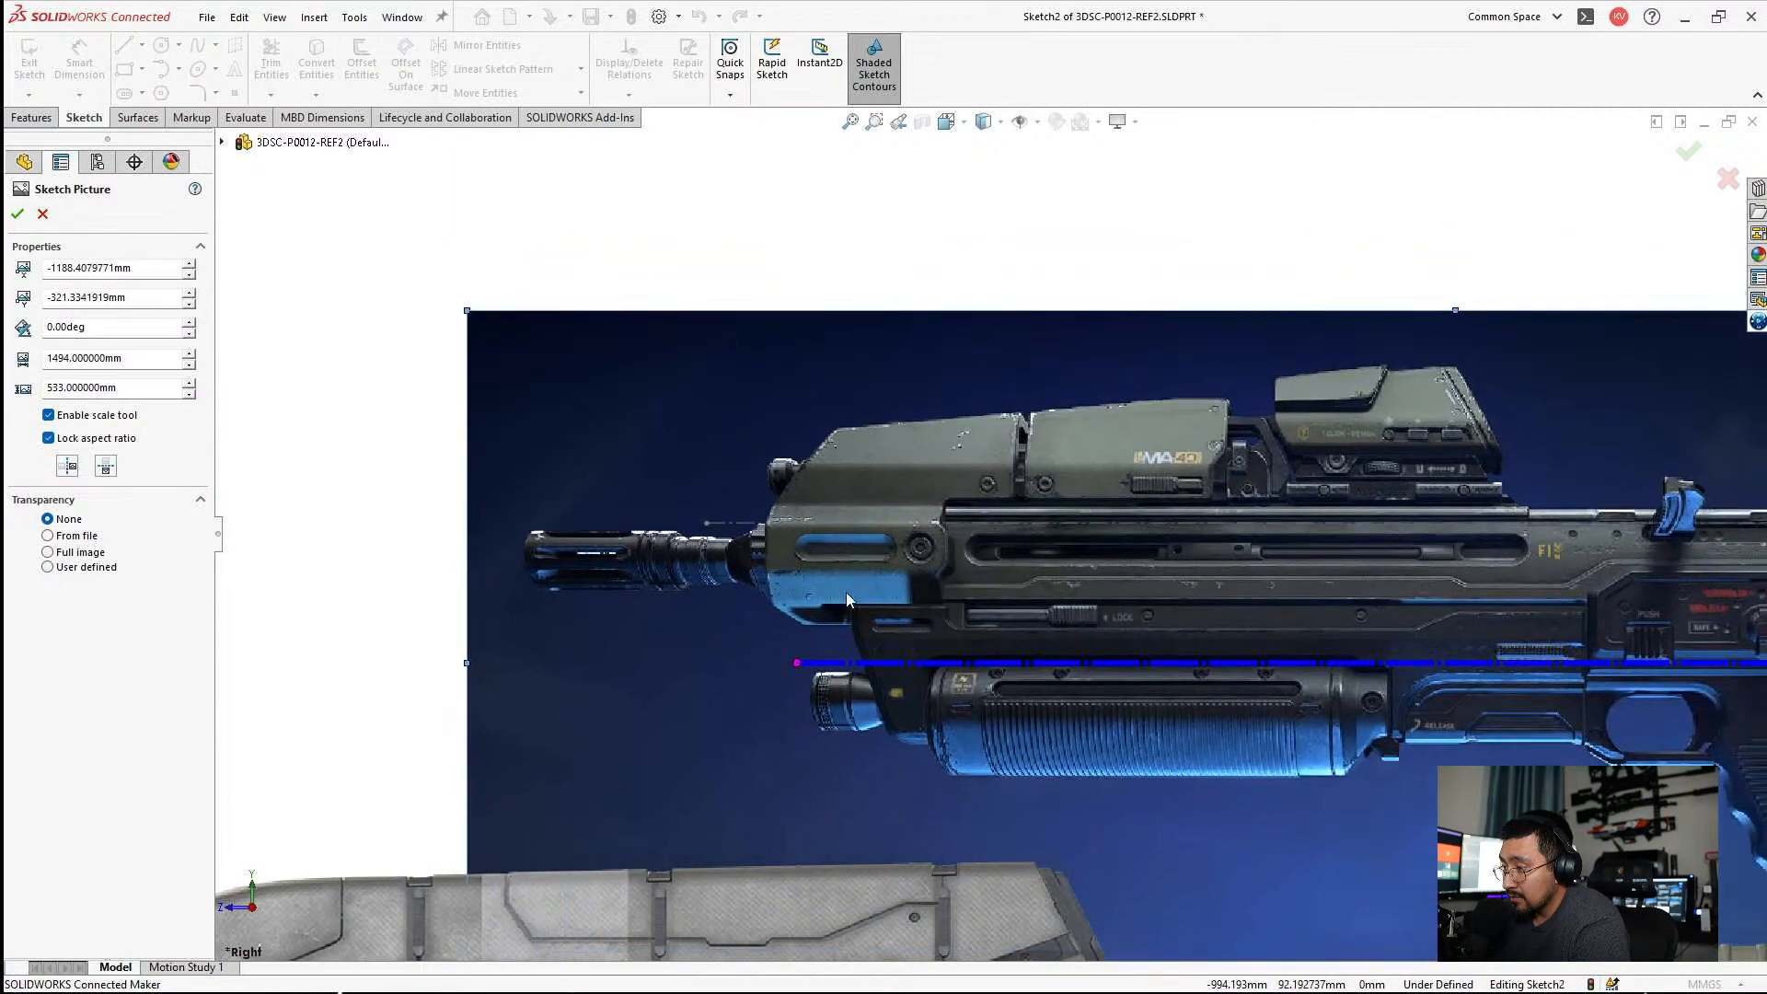
{"action": "left_click_drag", "start_coordinate": [1126, 577], "coordinate": [1481, 805]}
{"action": "key", "text": "Escape"}
{"action": "scroll", "coordinate": [1064, 631], "scroll_direction": "down", "scroll_amount": 4}
Move the grey rifle picture up over the reference centerline and origin.
{"action": "double_click", "coordinate": [935, 629]}
{"action": "left_click_drag", "start_coordinate": [903, 603], "coordinate": [974, 548]}
{"action": "left_click_drag", "start_coordinate": [1190, 430], "coordinate": [1229, 426]}
{"action": "scroll", "coordinate": [1215, 460], "scroll_direction": "up", "scroll_amount": 4}
{"action": "scroll", "coordinate": [1215, 488], "scroll_direction": "down", "scroll_amount": 6}
{"action": "scroll", "coordinate": [1168, 607], "scroll_direction": "up", "scroll_amount": 1}
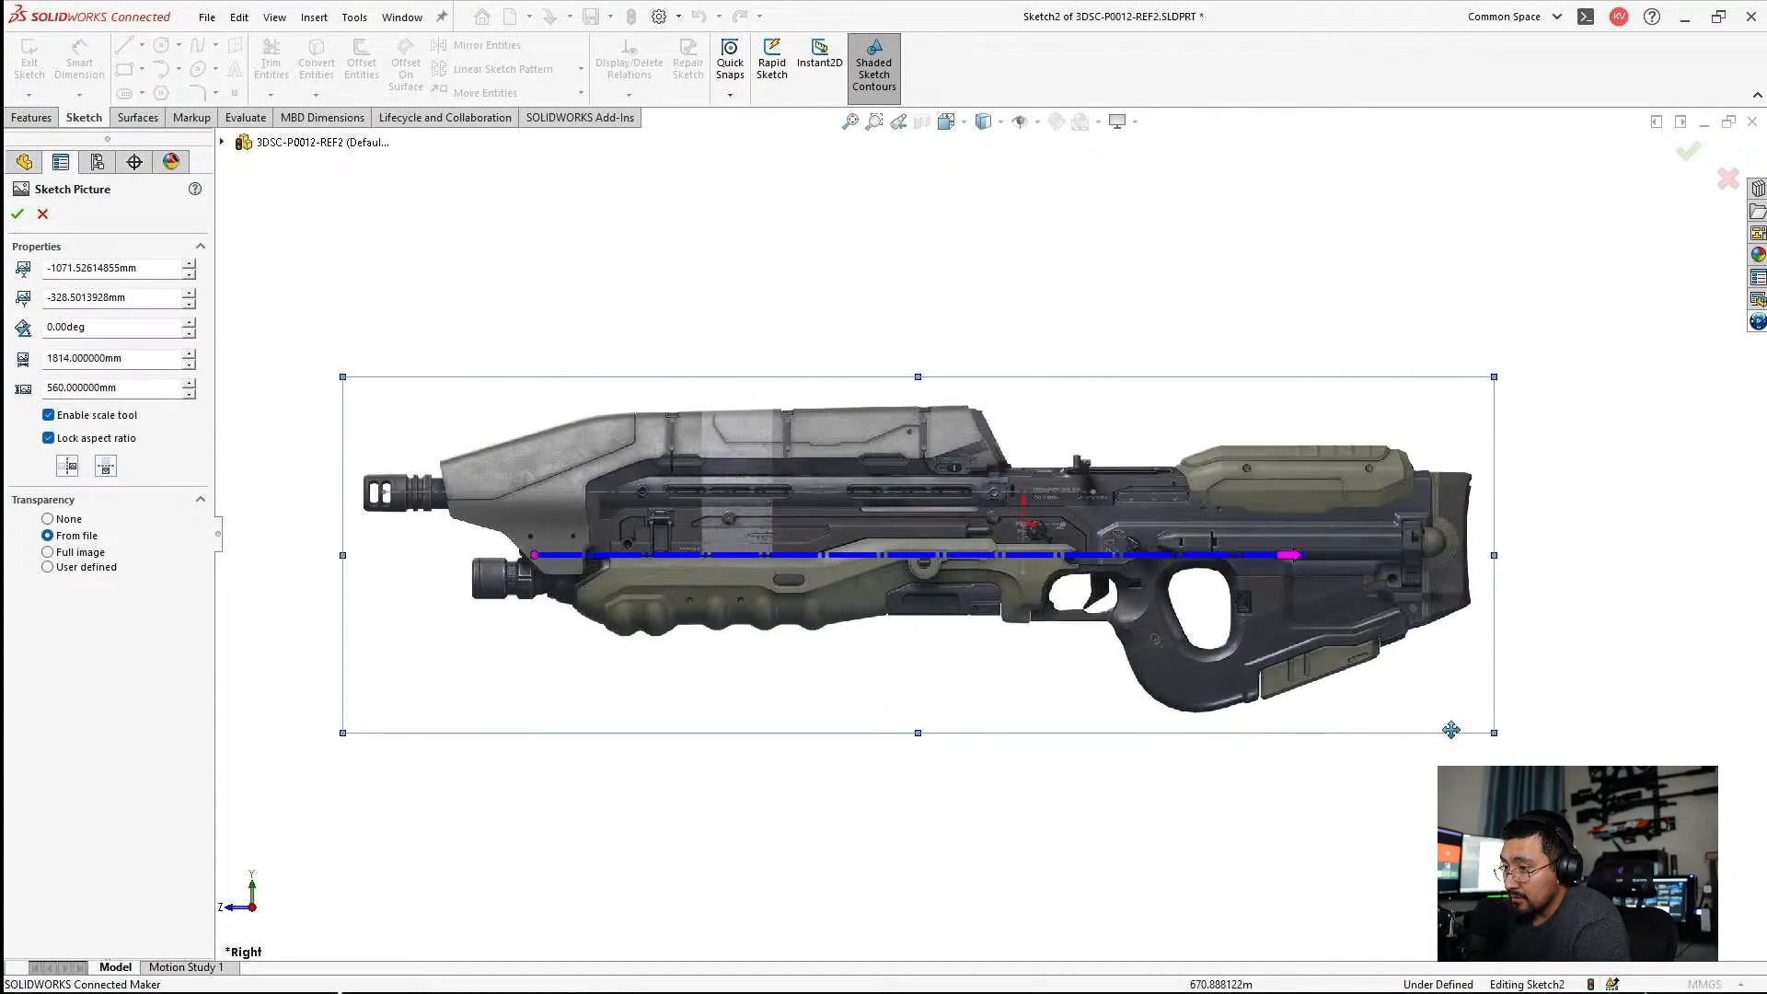
Scale the grey rifle picture to about 1235 mm wide and position its rear end and barrel against the bore centerline.
{"action": "left_click_drag", "start_coordinate": [1493, 733], "coordinate": [1125, 561]}
{"action": "mouse_move", "coordinate": [856, 452]}
{"action": "left_mouse_down"}
{"action": "mouse_move", "coordinate": [939, 592]}
{"action": "mouse_move", "coordinate": [872, 517]}
{"action": "mouse_move", "coordinate": [853, 464]}
{"action": "left_mouse_up"}
{"action": "scroll", "coordinate": [844, 451], "scroll_direction": "down", "scroll_amount": 3}
{"action": "scroll", "coordinate": [989, 461], "scroll_direction": "down", "scroll_amount": 2}
{"action": "left_click_drag", "start_coordinate": [1394, 567], "coordinate": [1370, 549]}
{"action": "scroll", "coordinate": [1187, 516], "scroll_direction": "up", "scroll_amount": 4}
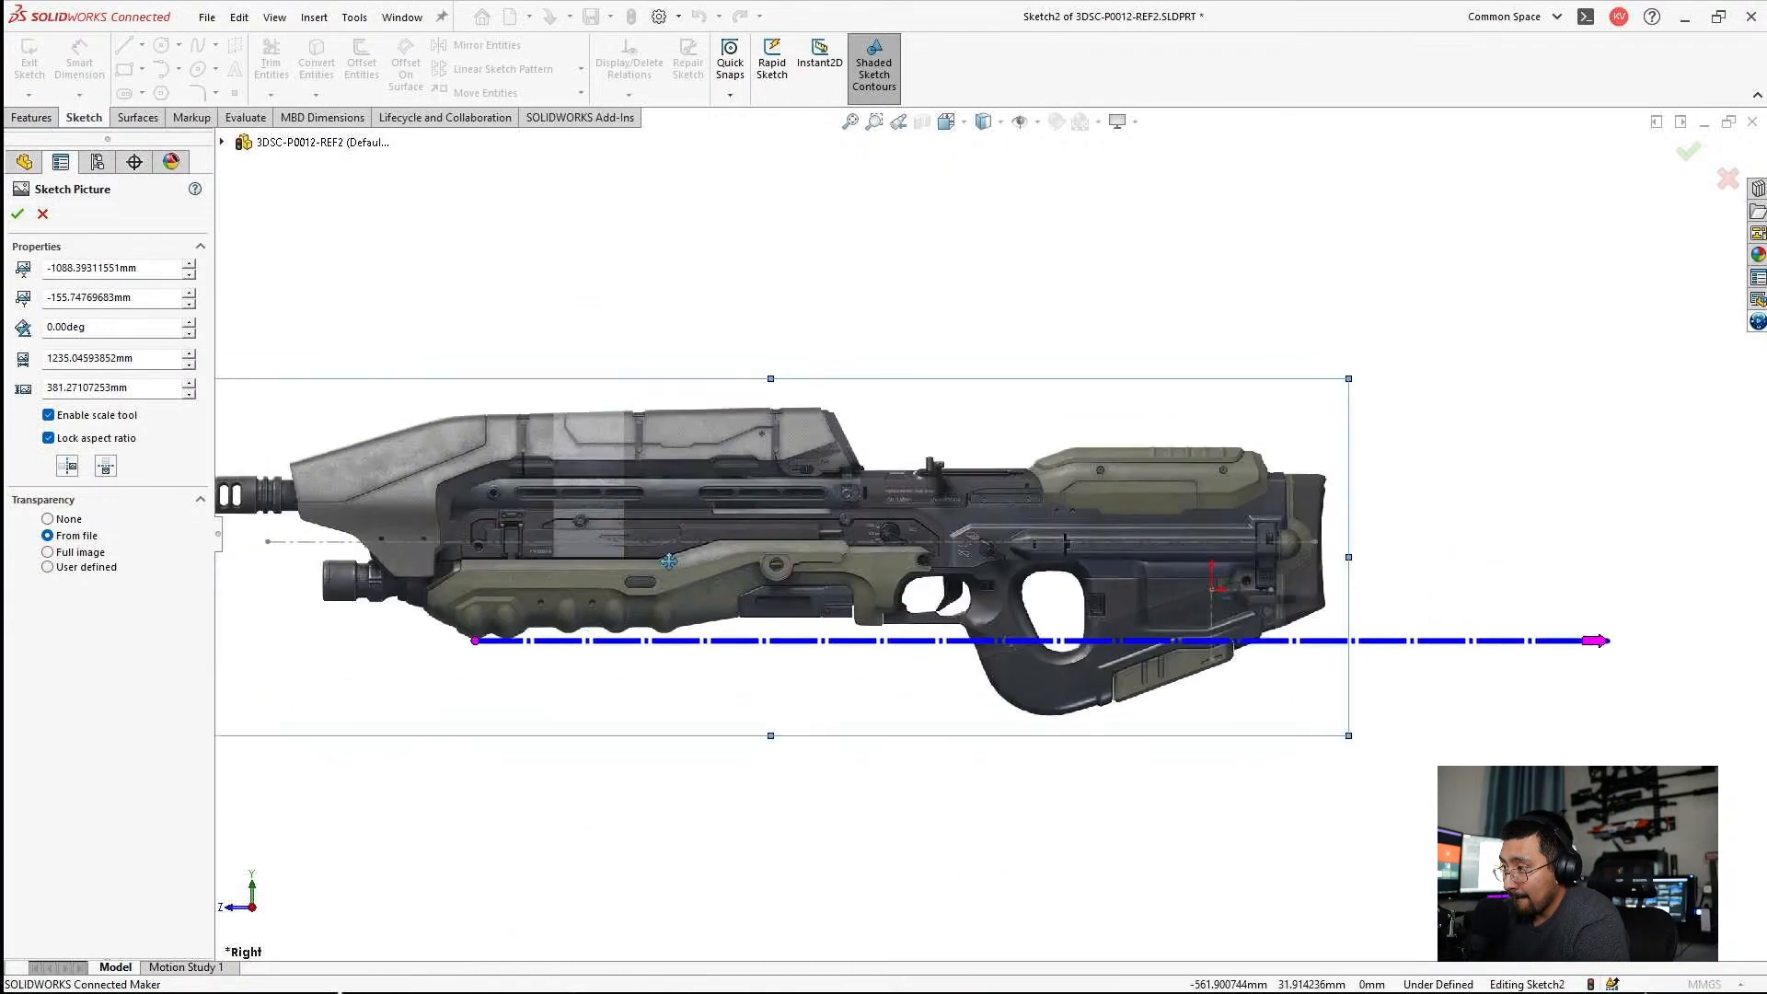
{"action": "scroll", "coordinate": [551, 512], "scroll_direction": "down", "scroll_amount": 4}
{"action": "left_click_drag", "start_coordinate": [613, 517], "coordinate": [624, 588]}
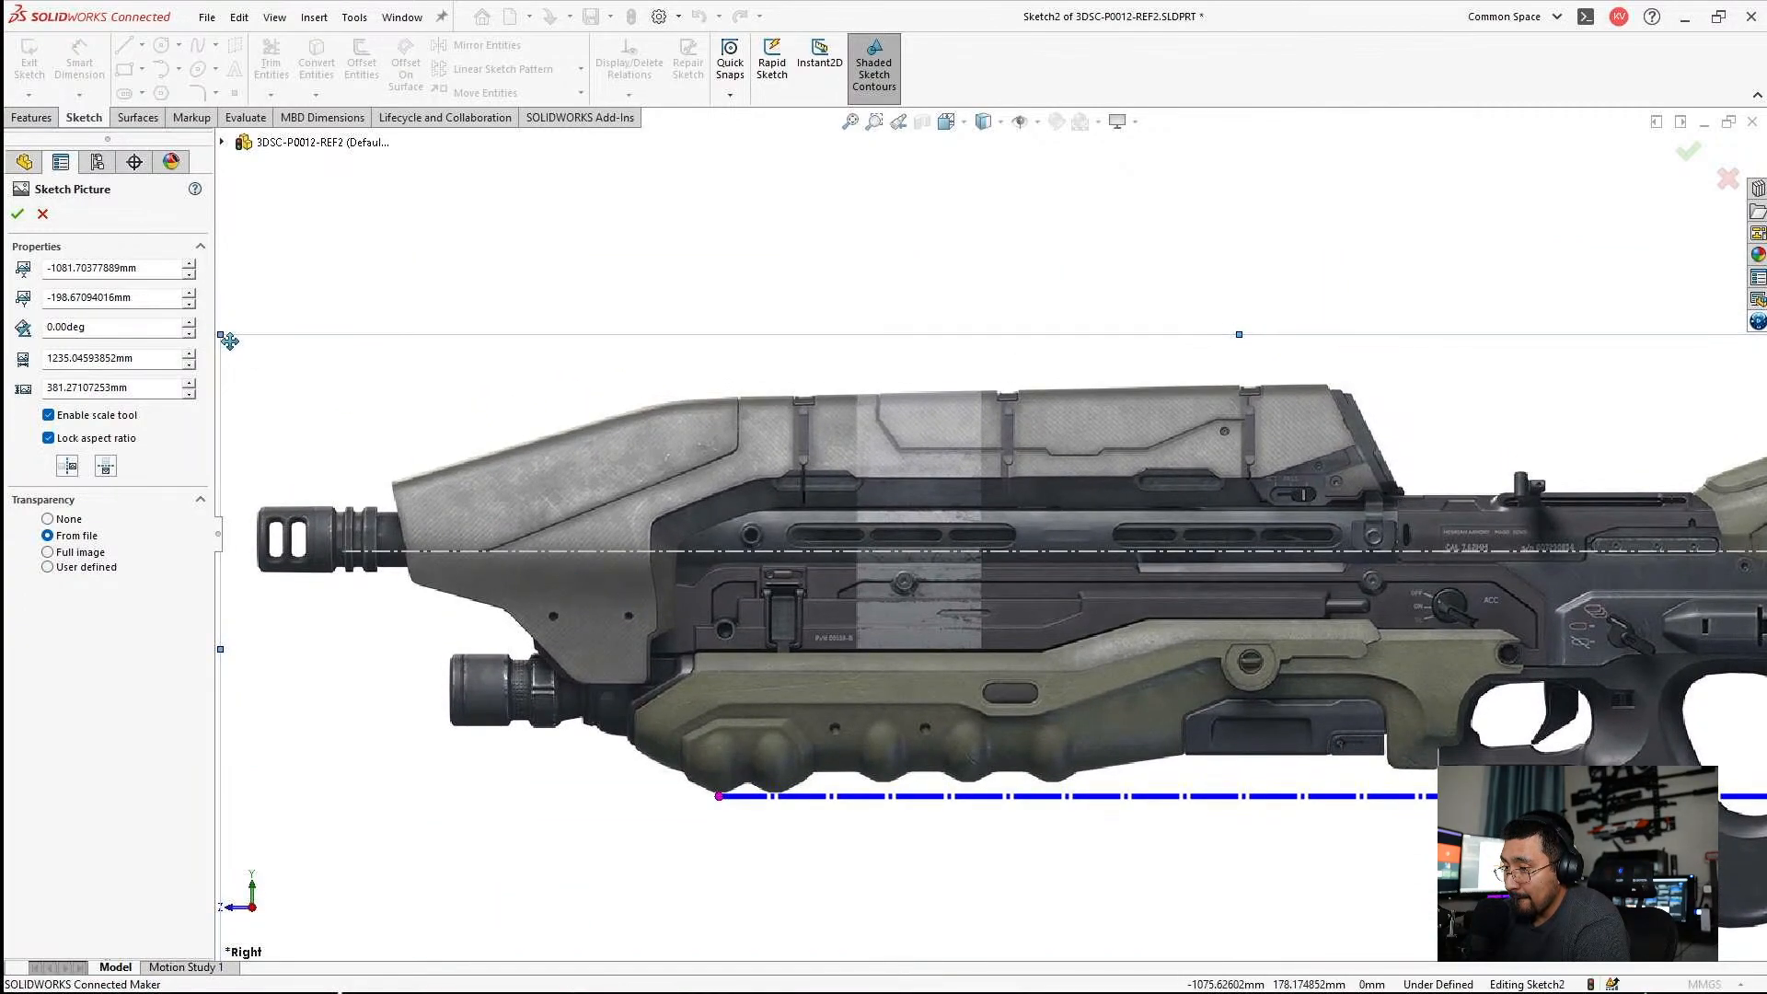
Scale the grey rifle picture down to about 1145 mm wide and move it to align the muzzle with the bore centerline.
{"action": "left_click_drag", "start_coordinate": [223, 336], "coordinate": [372, 424]}
{"action": "left_click_drag", "start_coordinate": [508, 511], "coordinate": [446, 493]}
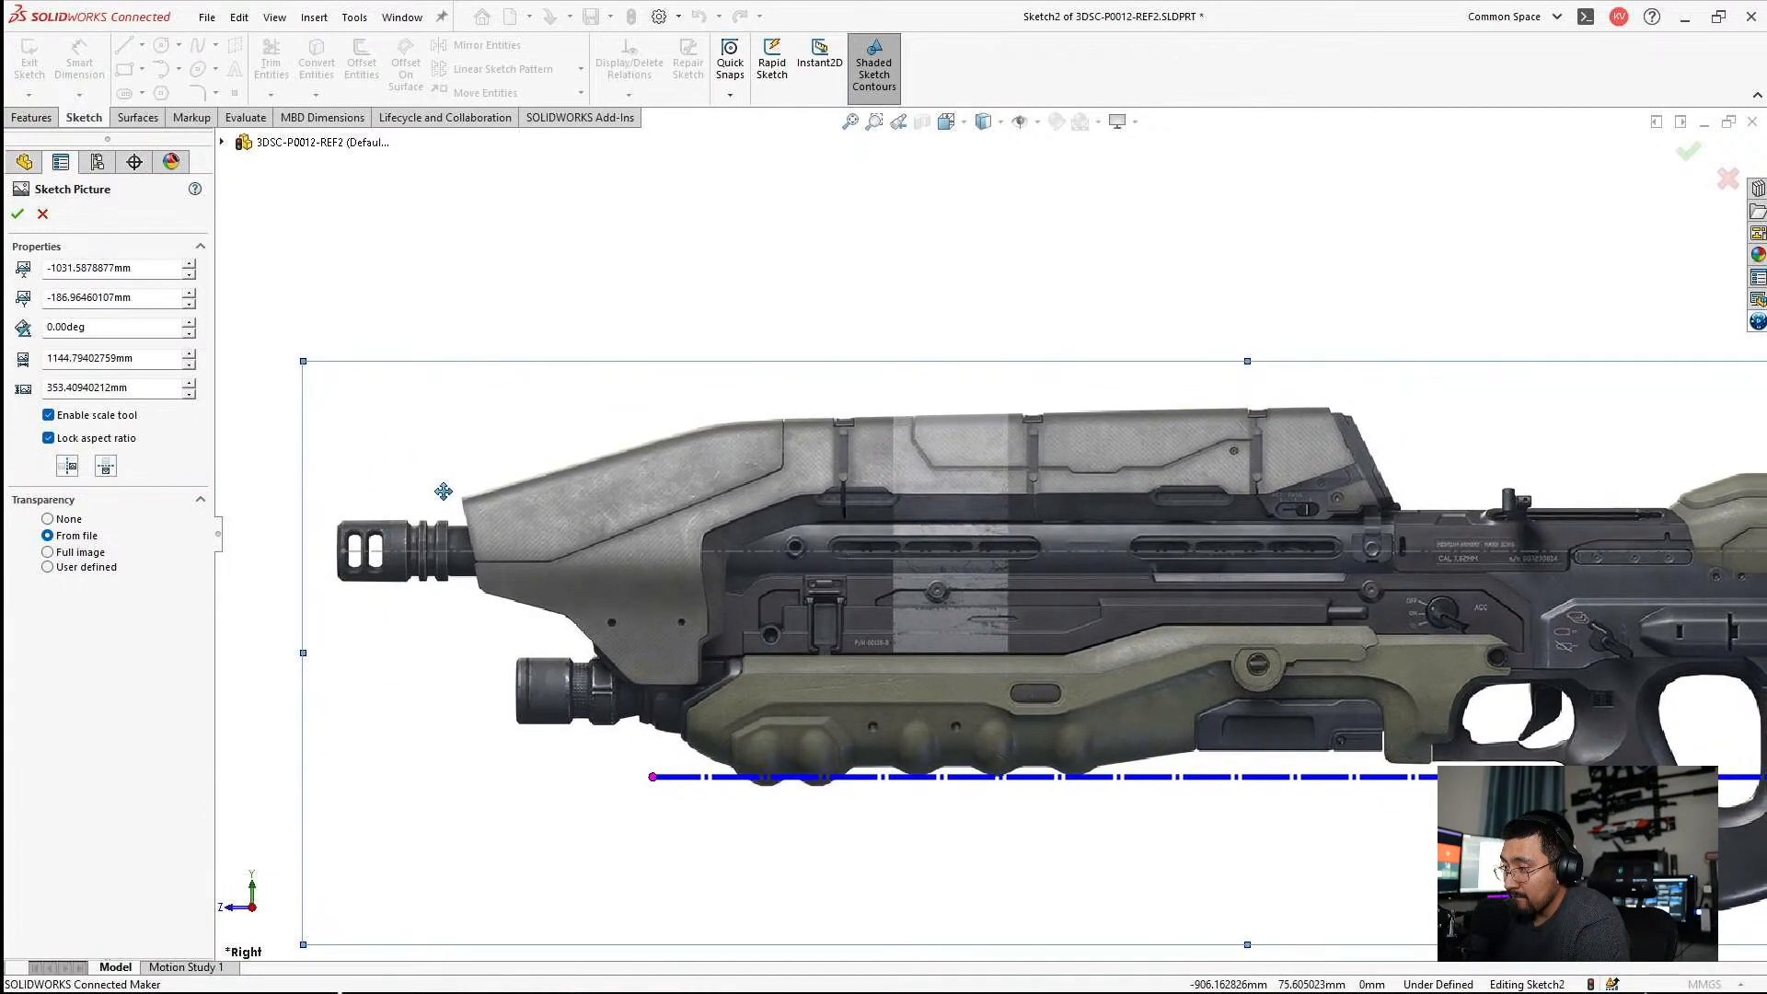
{"action": "scroll", "coordinate": [822, 483], "scroll_direction": "up", "scroll_amount": 4}
{"action": "scroll", "coordinate": [1362, 589], "scroll_direction": "down", "scroll_amount": 5}
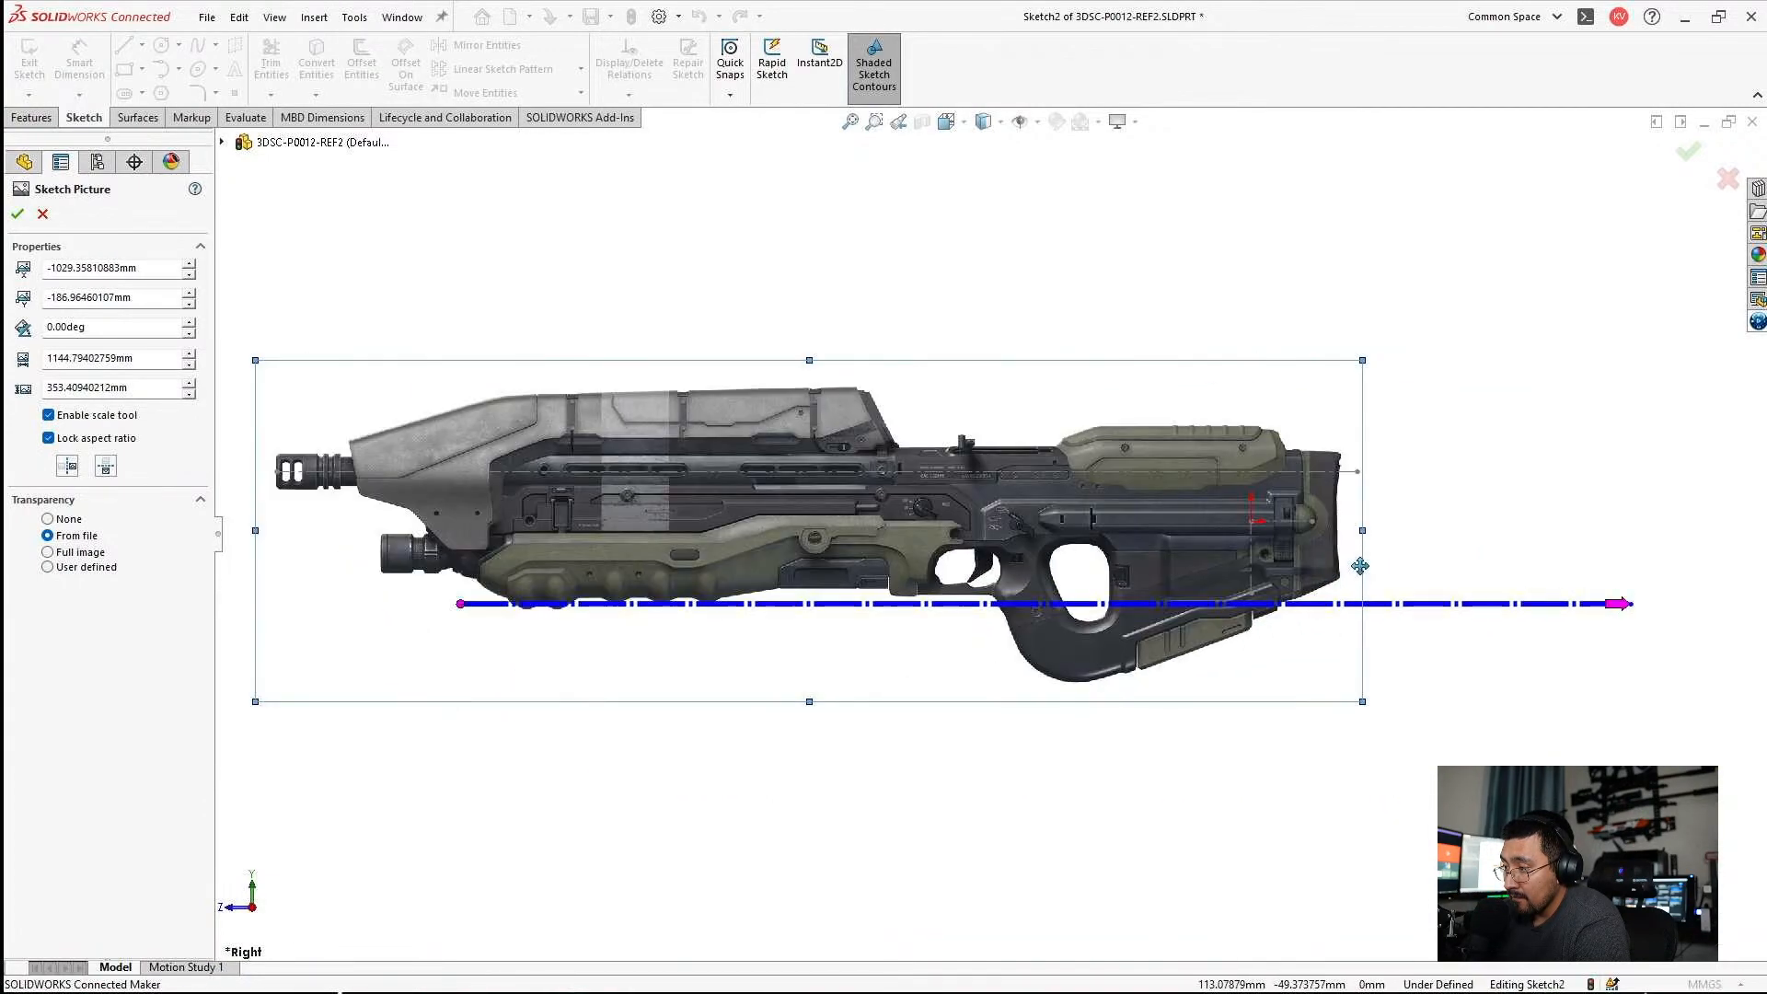
Enlarge the grey rifle picture to about 1164 mm wide, lower it slightly onto the bore centerline, and finish editing it.
{"action": "left_click_drag", "start_coordinate": [1304, 227], "coordinate": [1322, 223]}
{"action": "scroll", "coordinate": [1053, 497], "scroll_direction": "up", "scroll_amount": 4}
{"action": "scroll", "coordinate": [412, 510], "scroll_direction": "down", "scroll_amount": 3}
{"action": "scroll", "coordinate": [412, 511], "scroll_direction": "up", "scroll_amount": 1}
{"action": "scroll", "coordinate": [528, 501], "scroll_direction": "down", "scroll_amount": 5}
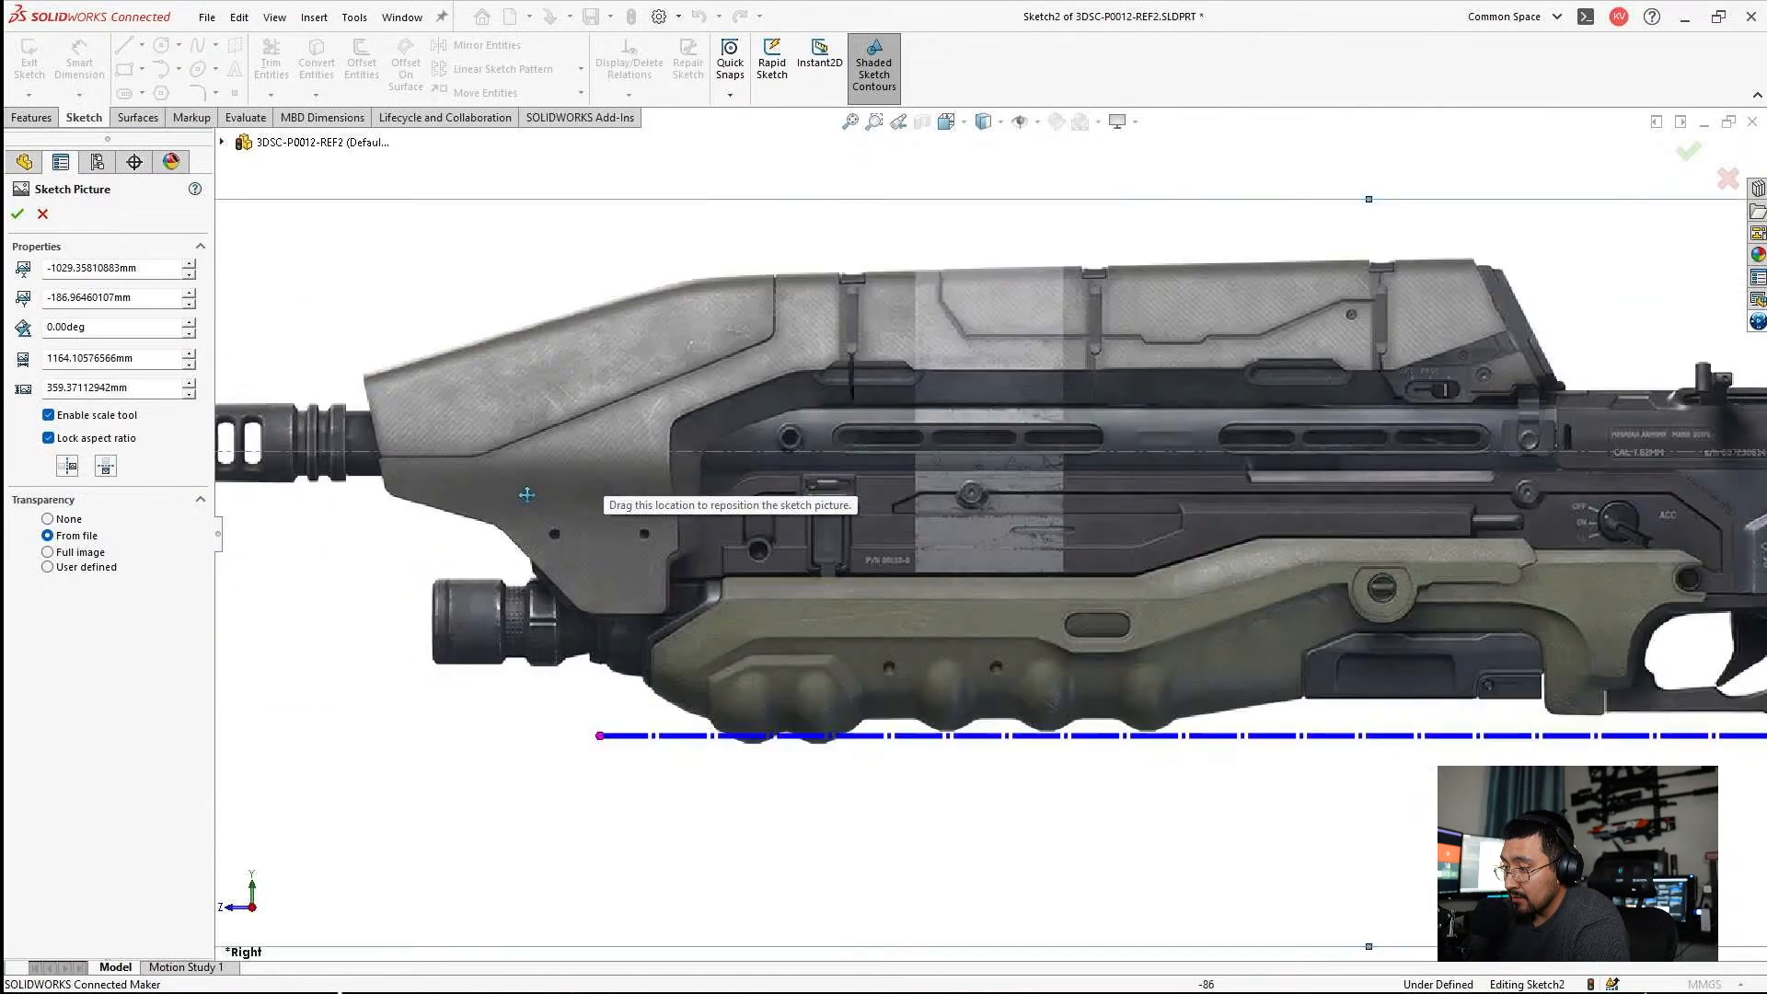
{"action": "scroll", "coordinate": [662, 451], "scroll_direction": "up", "scroll_amount": 1}
{"action": "left_click_drag", "start_coordinate": [663, 453], "coordinate": [664, 468]}
{"action": "scroll", "coordinate": [721, 514], "scroll_direction": "up", "scroll_amount": 4}
{"action": "scroll", "coordinate": [1023, 481], "scroll_direction": "down", "scroll_amount": 7}
{"action": "scroll", "coordinate": [1022, 481], "scroll_direction": "up", "scroll_amount": 1}
{"action": "scroll", "coordinate": [1095, 460], "scroll_direction": "down", "scroll_amount": 1}
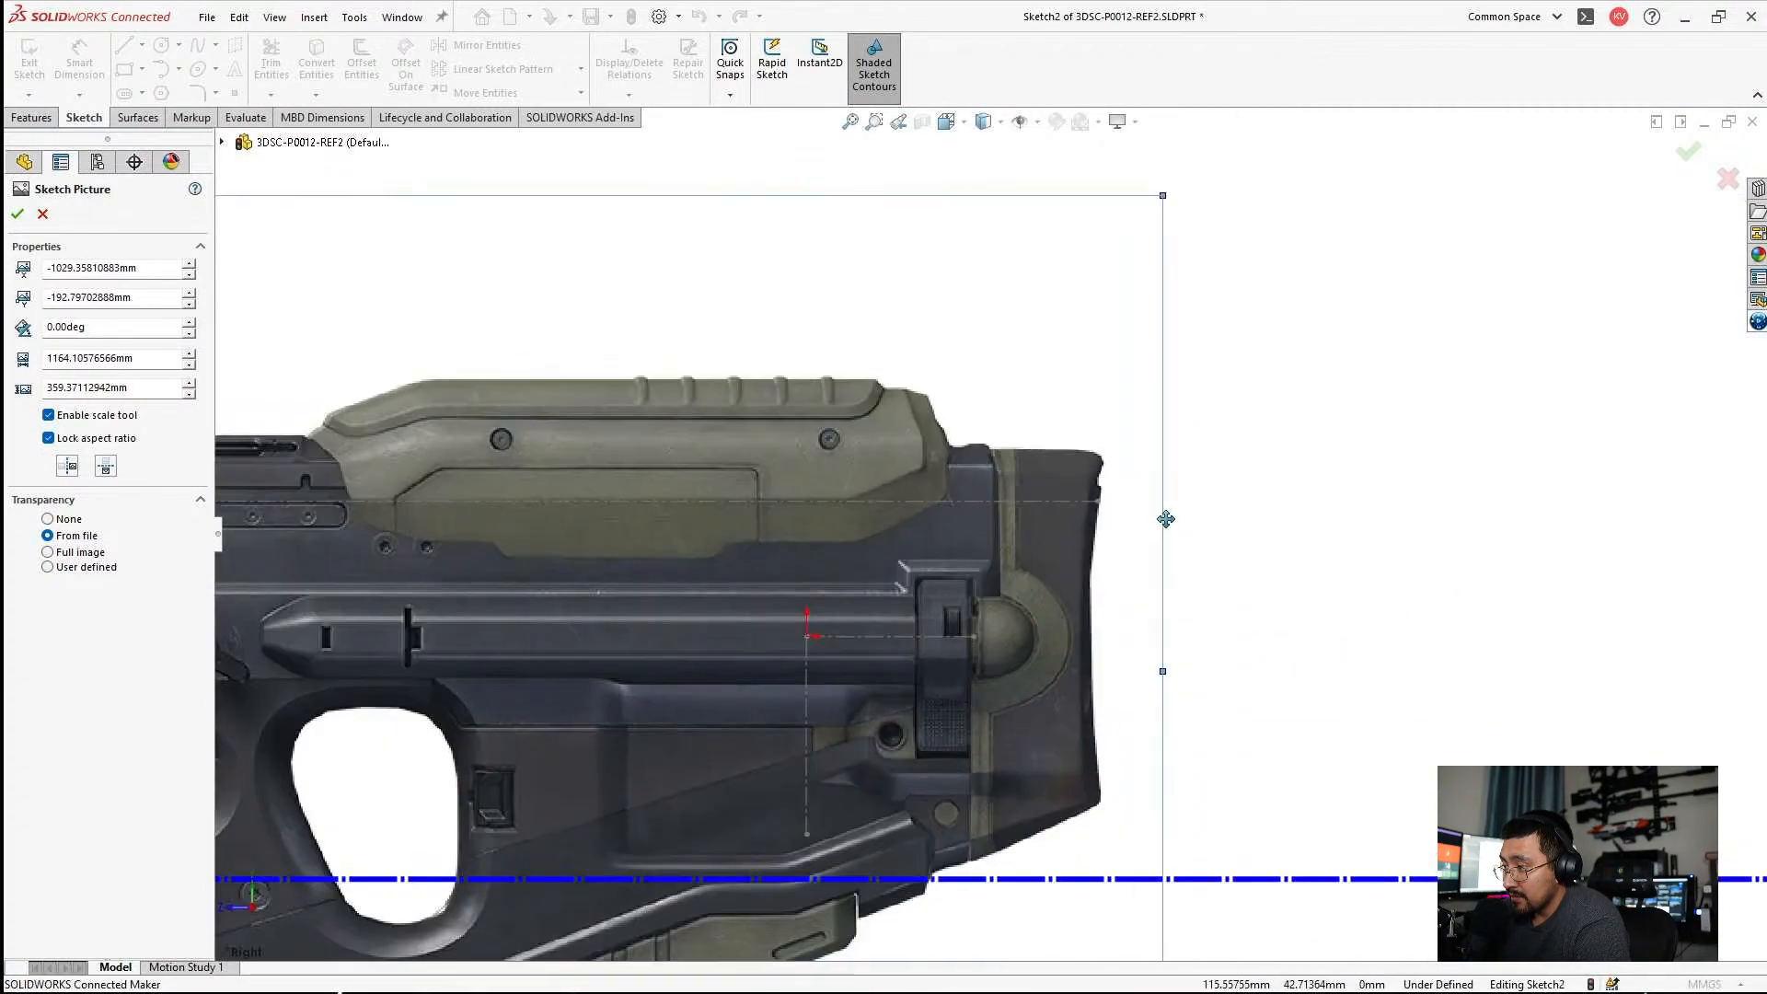
{"action": "scroll", "coordinate": [1327, 481], "scroll_direction": "up", "scroll_amount": 1}
{"action": "key", "text": "Escape"}
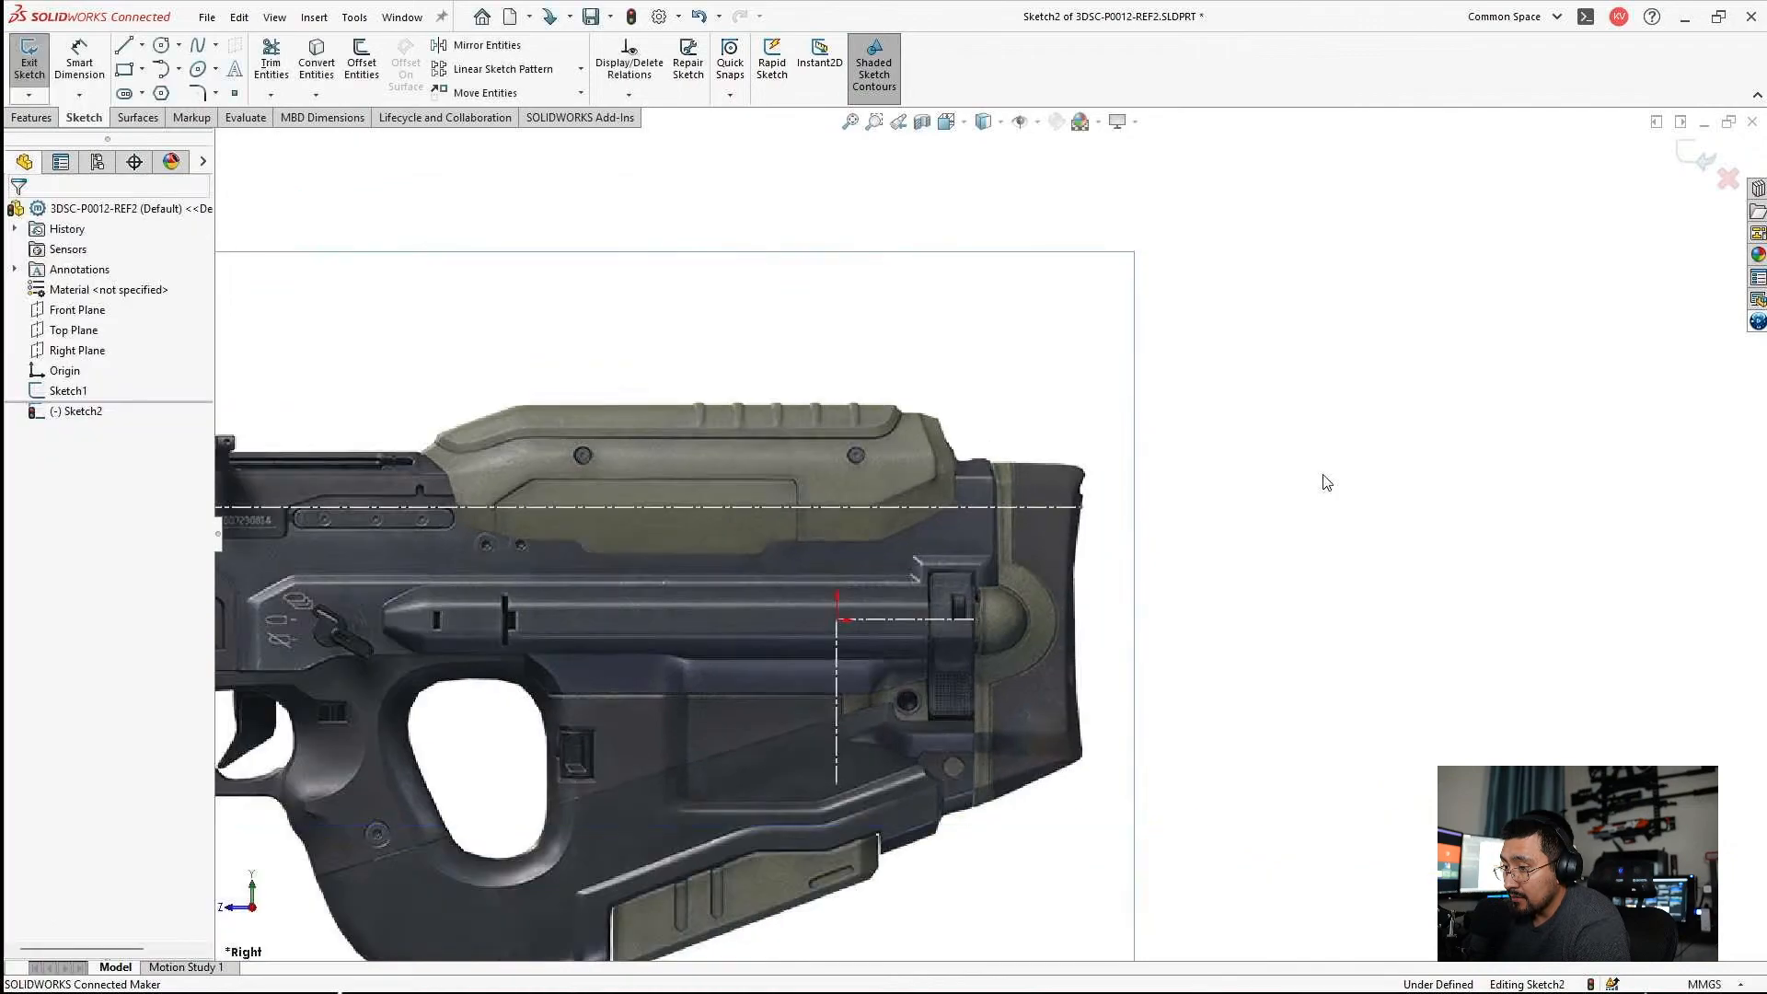
Move the blue-background rifle picture up over the grey rifle picture and the reference centerline.
{"action": "scroll", "coordinate": [837, 565], "scroll_direction": "up", "scroll_amount": 9}
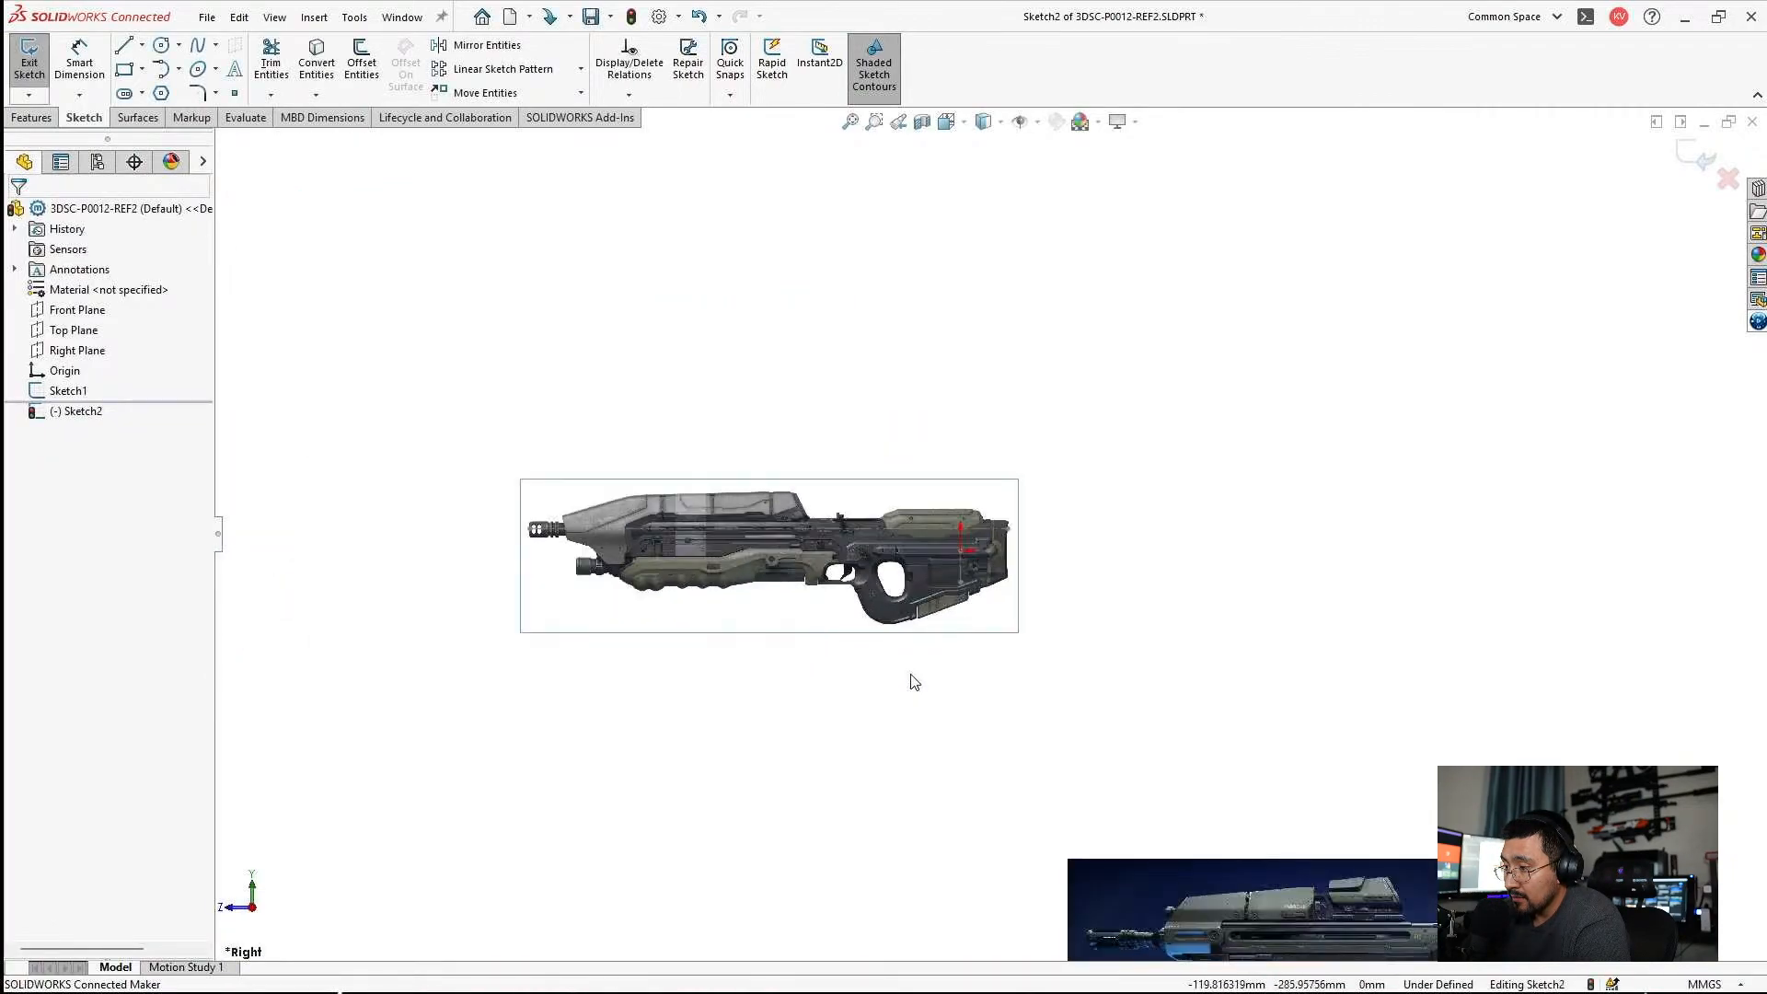
{"action": "double_click", "coordinate": [1243, 923]}
{"action": "mouse_move", "coordinate": [1238, 920]}
{"action": "left_mouse_down"}
{"action": "mouse_move", "coordinate": [976, 663]}
{"action": "mouse_move", "coordinate": [731, 577]}
{"action": "left_mouse_up"}
{"action": "scroll", "coordinate": [748, 606], "scroll_direction": "down", "scroll_amount": 3}
{"action": "mouse_move", "coordinate": [767, 706]}
{"action": "left_mouse_down"}
{"action": "mouse_move", "coordinate": [631, 506]}
{"action": "mouse_move", "coordinate": [568, 541]}
{"action": "left_mouse_up"}
{"action": "scroll", "coordinate": [1304, 406], "scroll_direction": "down", "scroll_amount": 1}
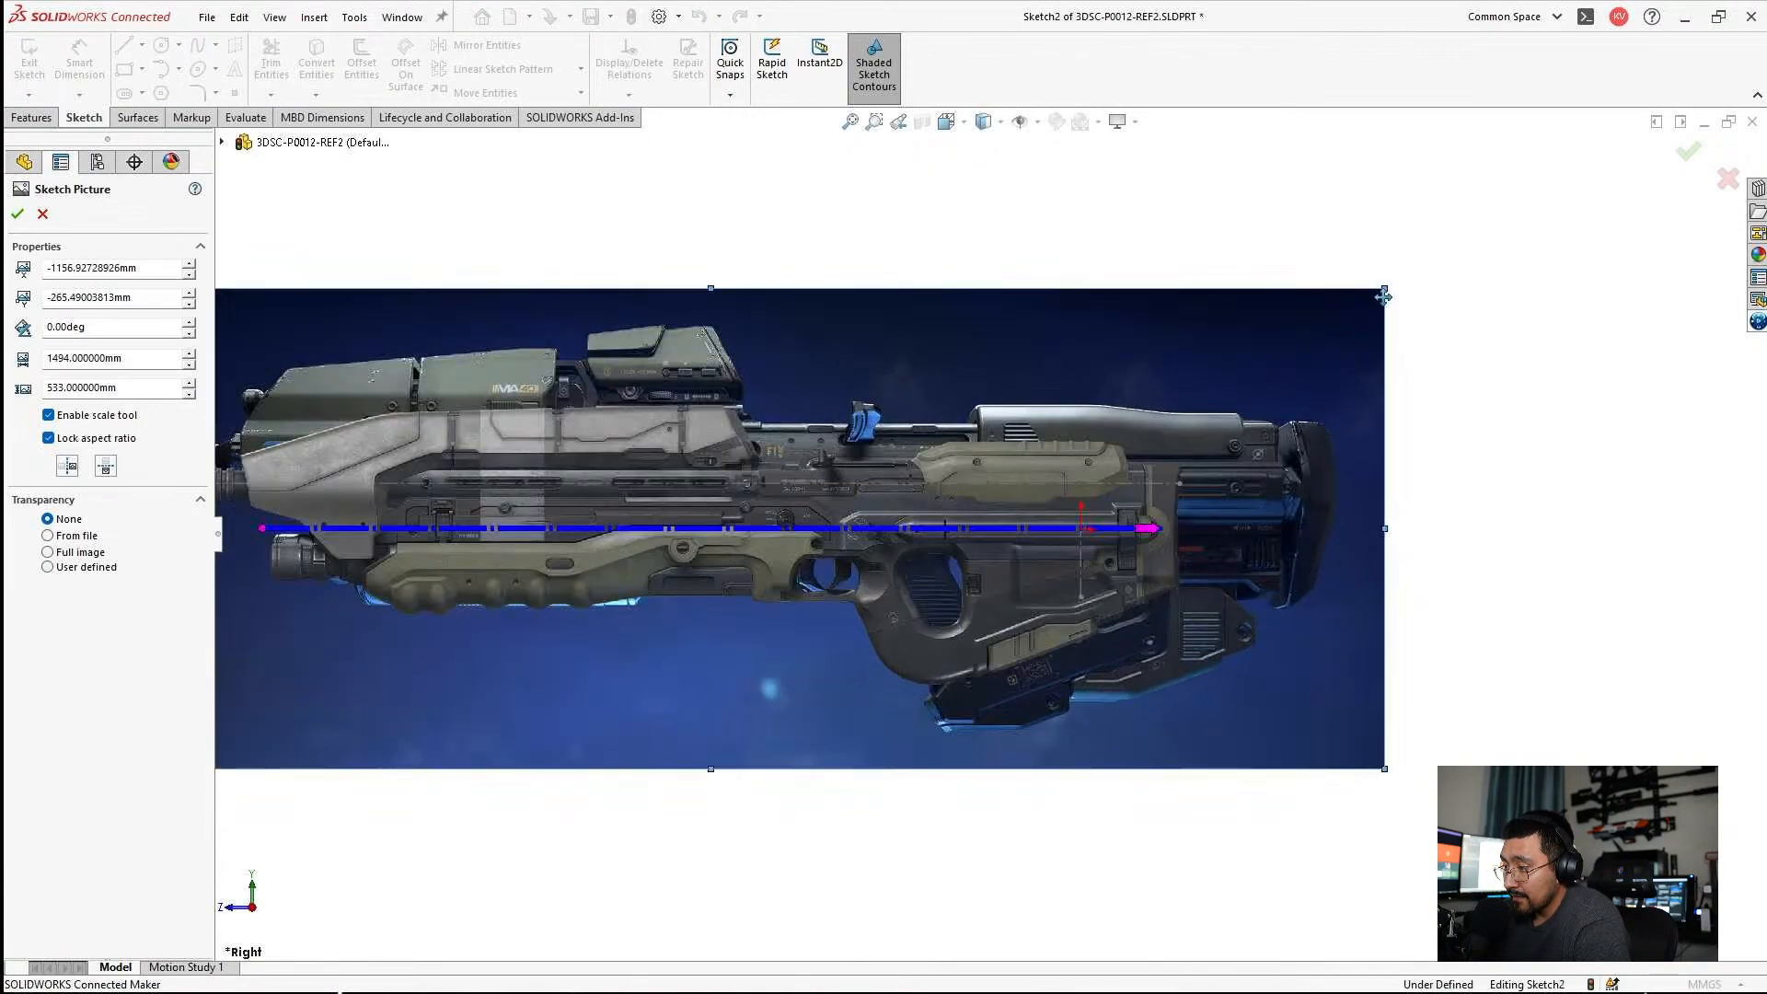
Scale the blue rifle picture to about 1193 mm wide and position it over the grey rifle picture.
{"action": "left_click_drag", "start_coordinate": [1387, 291], "coordinate": [1151, 375]}
{"action": "scroll", "coordinate": [688, 596], "scroll_direction": "down", "scroll_amount": 2}
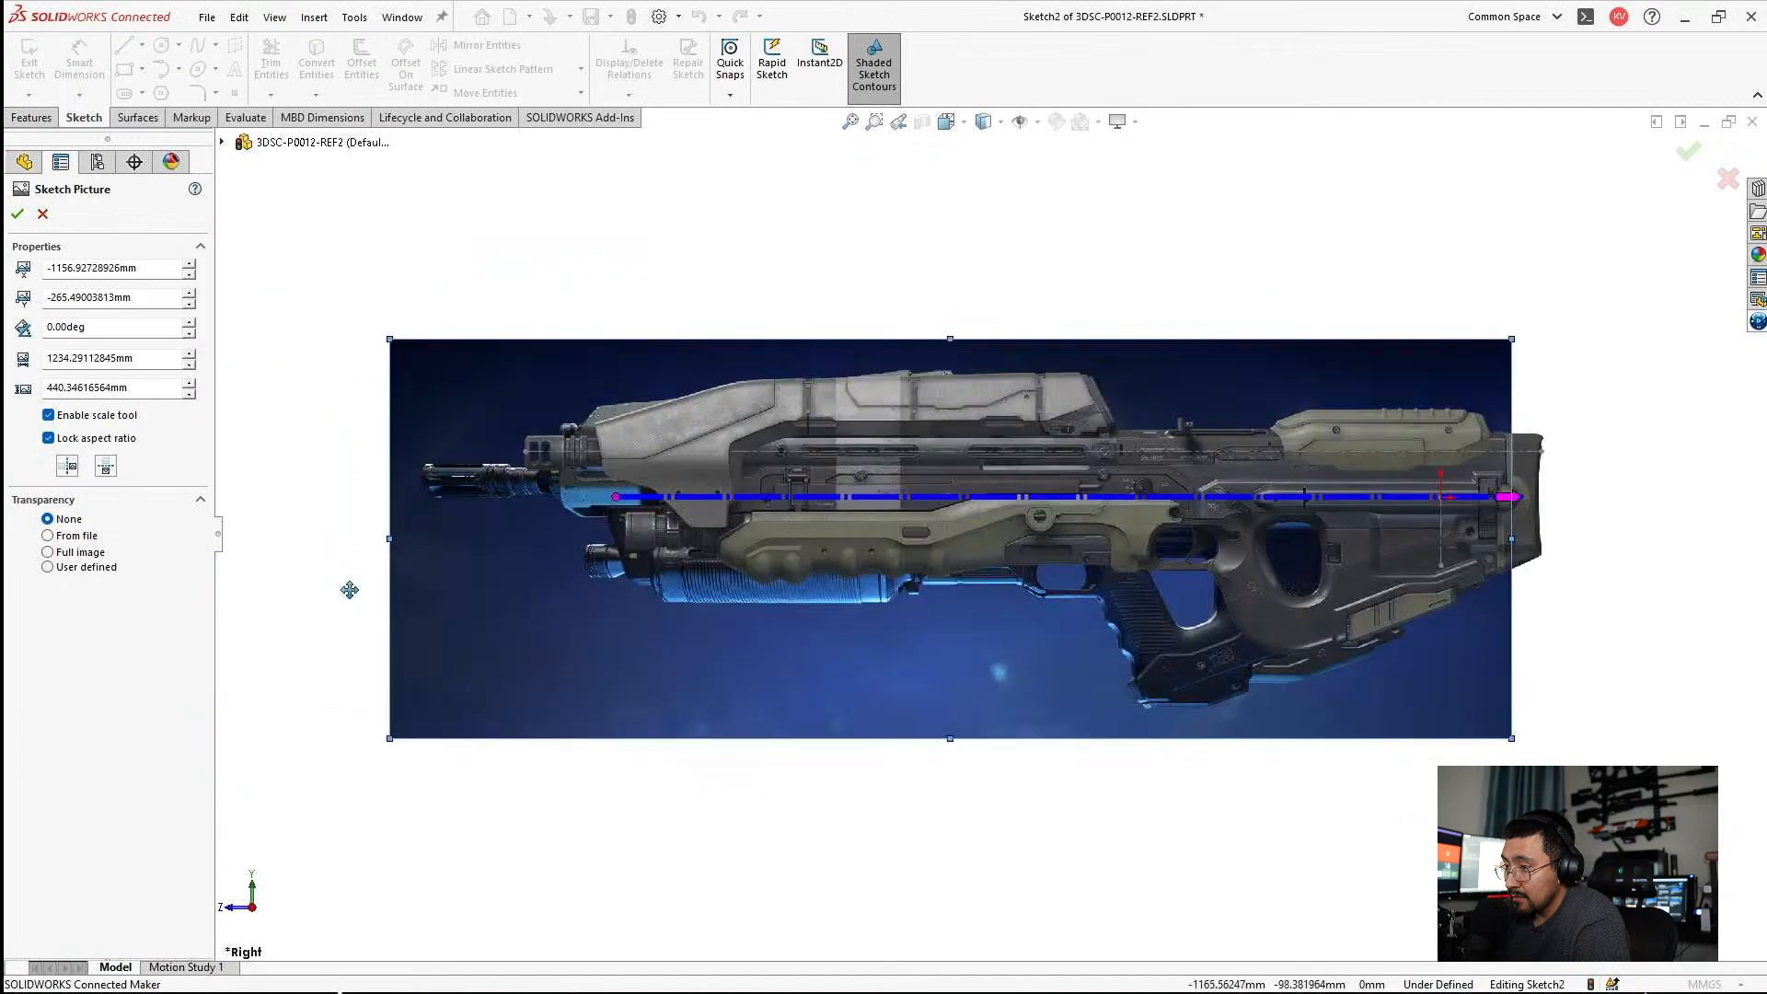
{"action": "left_click_drag", "start_coordinate": [688, 597], "coordinate": [366, 574]}
{"action": "scroll", "coordinate": [708, 607], "scroll_direction": "up", "scroll_amount": 2}
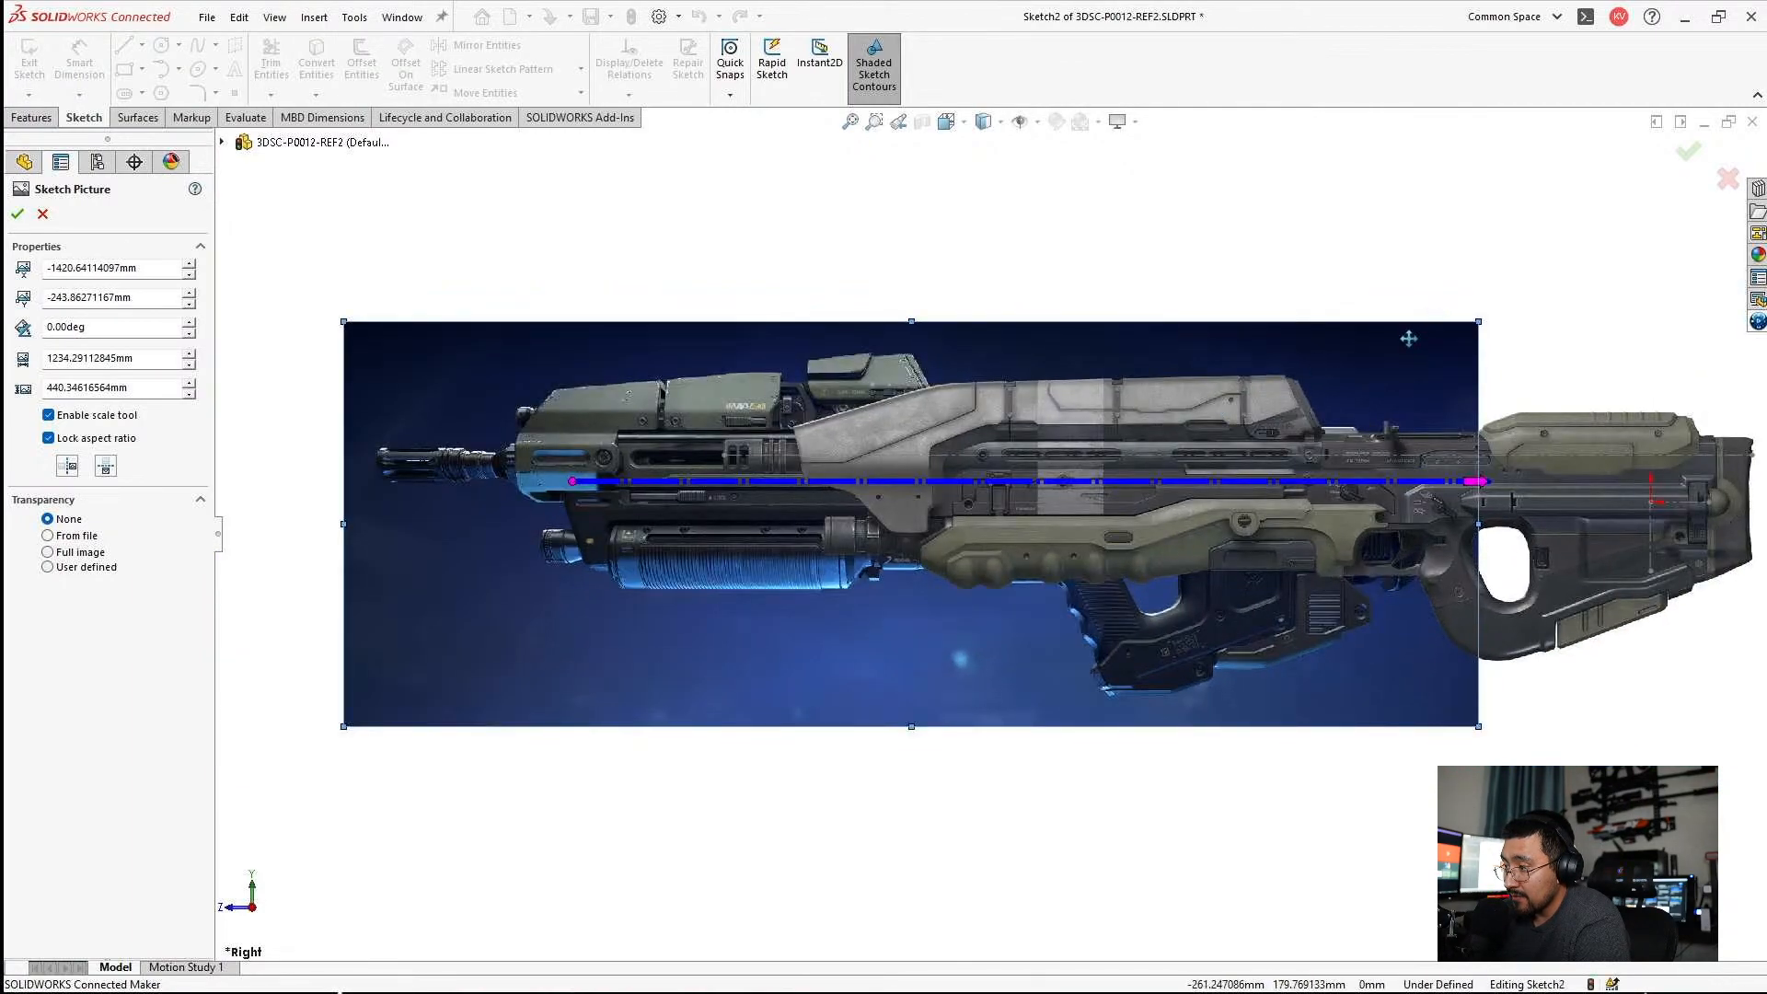
{"action": "left_click_drag", "start_coordinate": [1478, 326], "coordinate": [1441, 339]}
{"action": "scroll", "coordinate": [1353, 588], "scroll_direction": "up", "scroll_amount": 2}
{"action": "left_click_drag", "start_coordinate": [1021, 601], "coordinate": [1288, 597]}
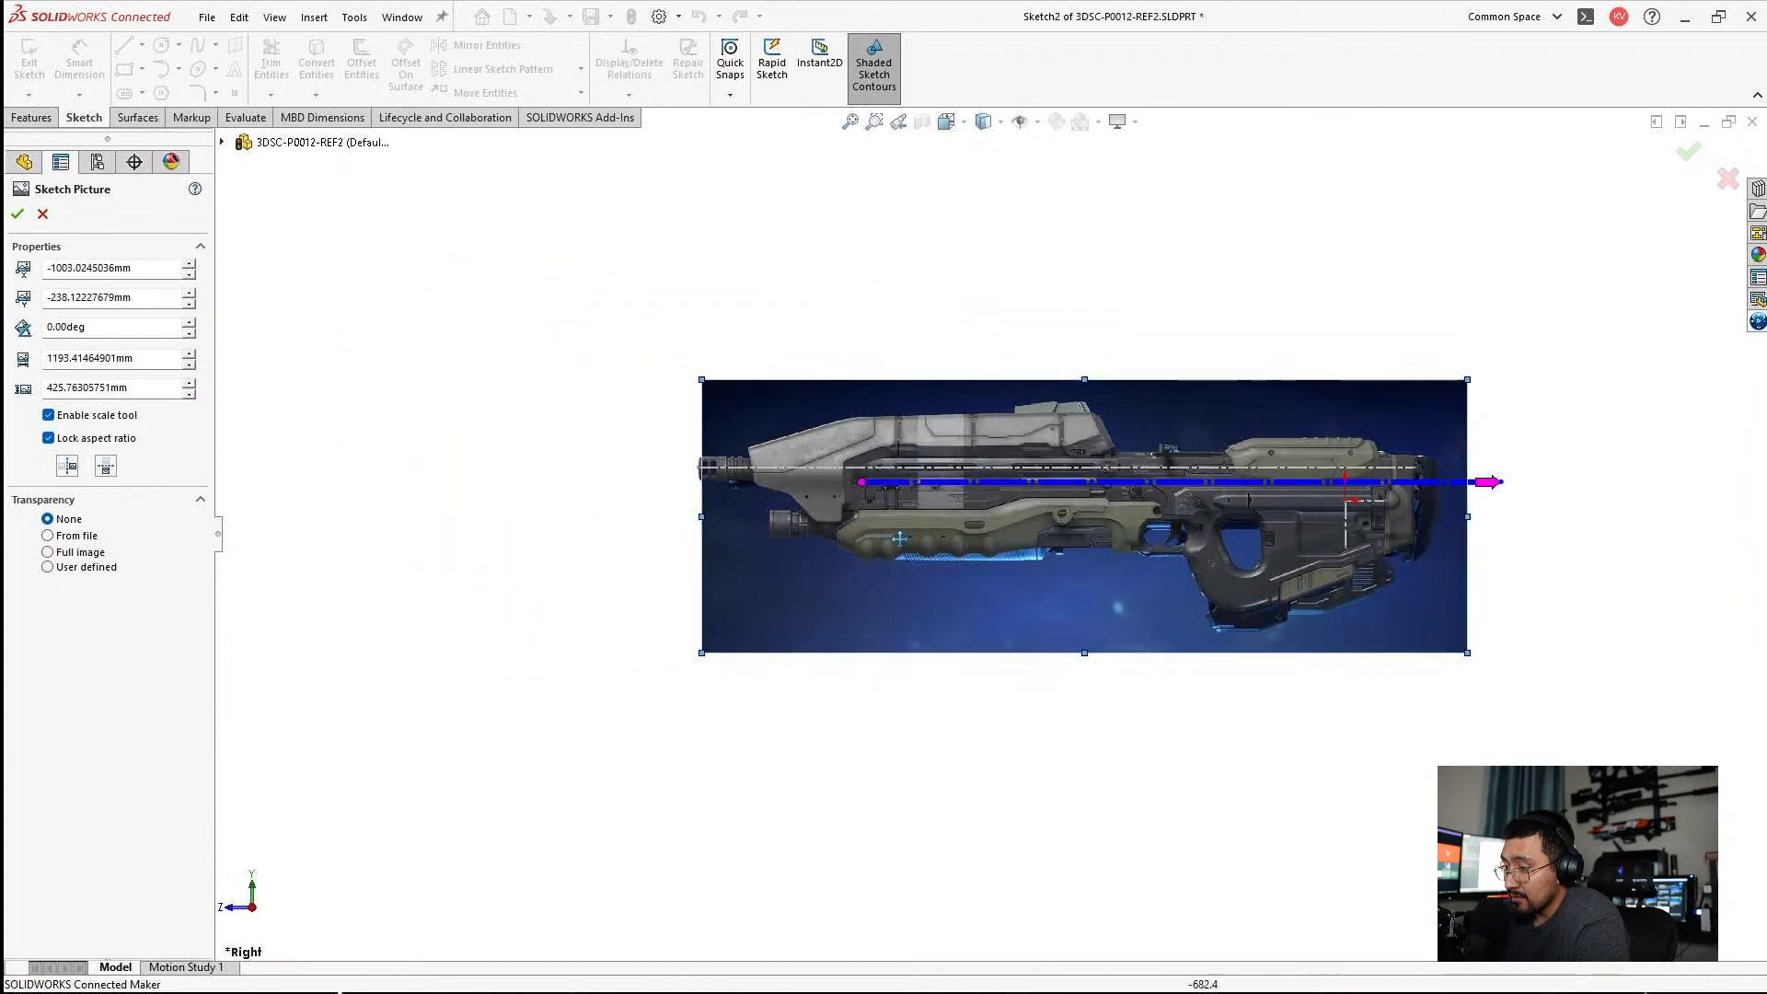
Shift the blue rifle picture to line up its barrel and rear end with the overall length and bore centerline.
{"action": "scroll", "coordinate": [754, 520], "scroll_direction": "down", "scroll_amount": 5}
{"action": "scroll", "coordinate": [679, 495], "scroll_direction": "down", "scroll_amount": 3}
{"action": "left_click_drag", "start_coordinate": [645, 465], "coordinate": [508, 435]}
{"action": "scroll", "coordinate": [1313, 472], "scroll_direction": "up", "scroll_amount": 5}
{"action": "scroll", "coordinate": [1314, 473], "scroll_direction": "down", "scroll_amount": 4}
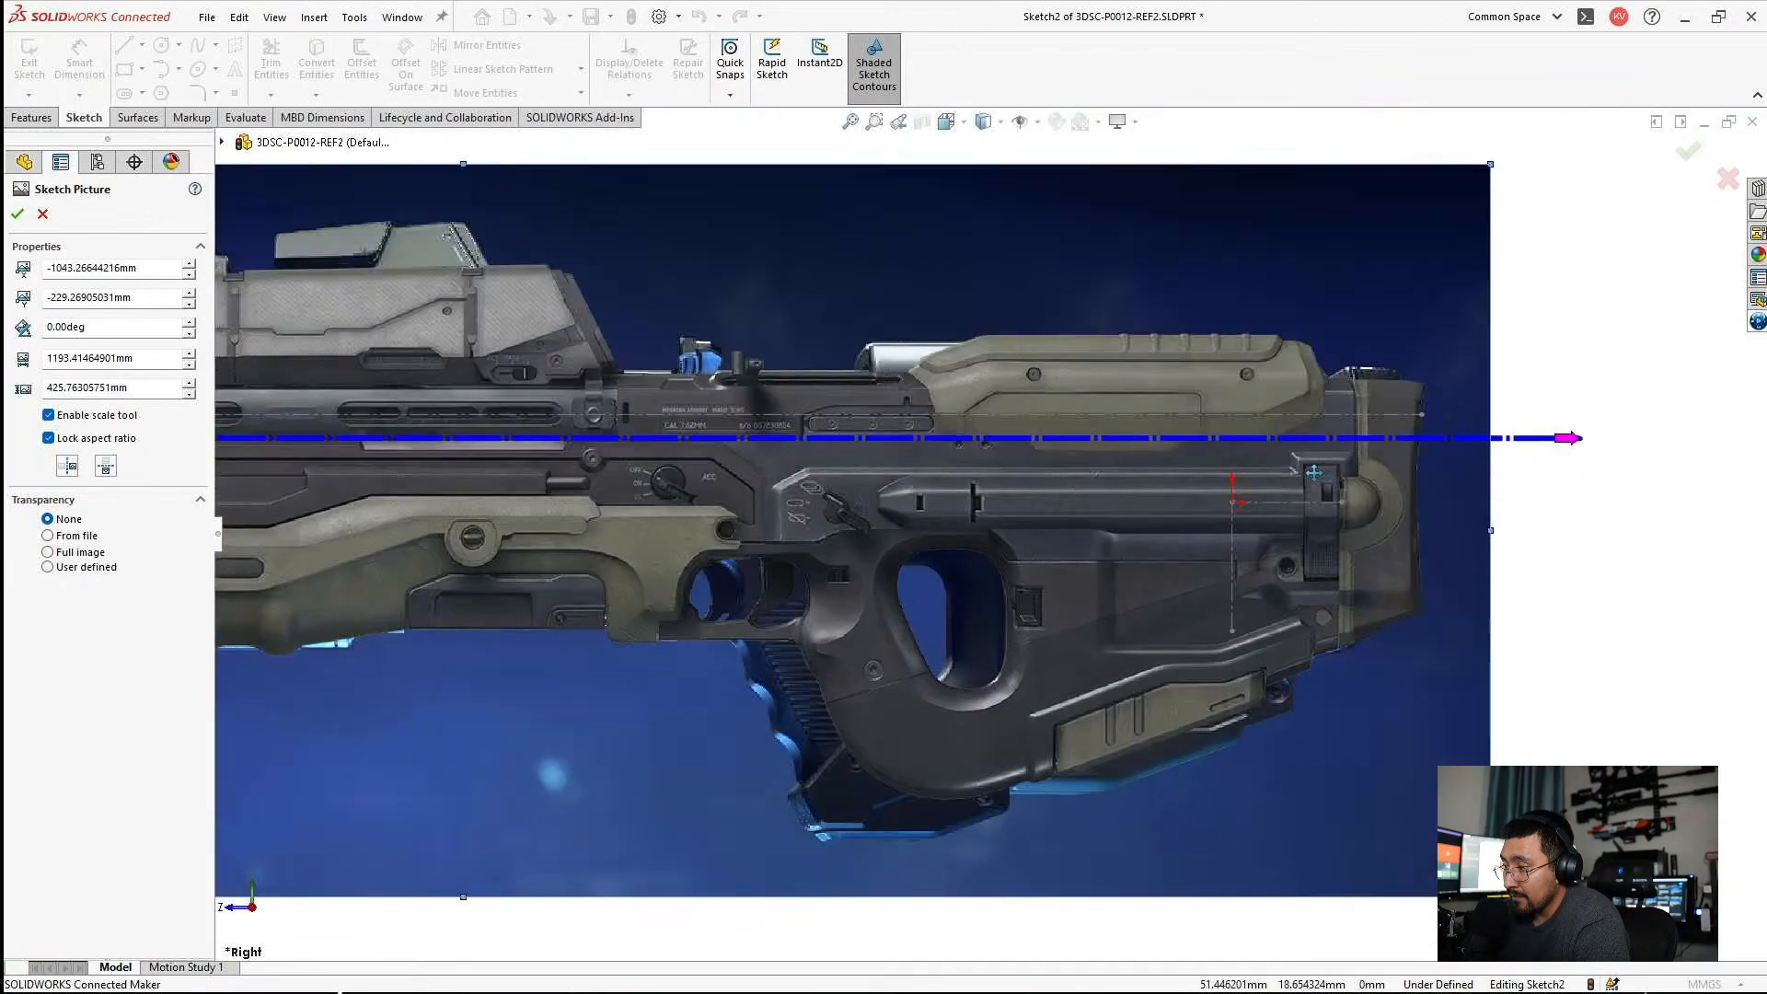
{"action": "scroll", "coordinate": [1348, 428], "scroll_direction": "down", "scroll_amount": 2}
{"action": "left_click_drag", "start_coordinate": [1385, 256], "coordinate": [1410, 257]}
{"action": "scroll", "coordinate": [1095, 374], "scroll_direction": "up", "scroll_amount": 2}
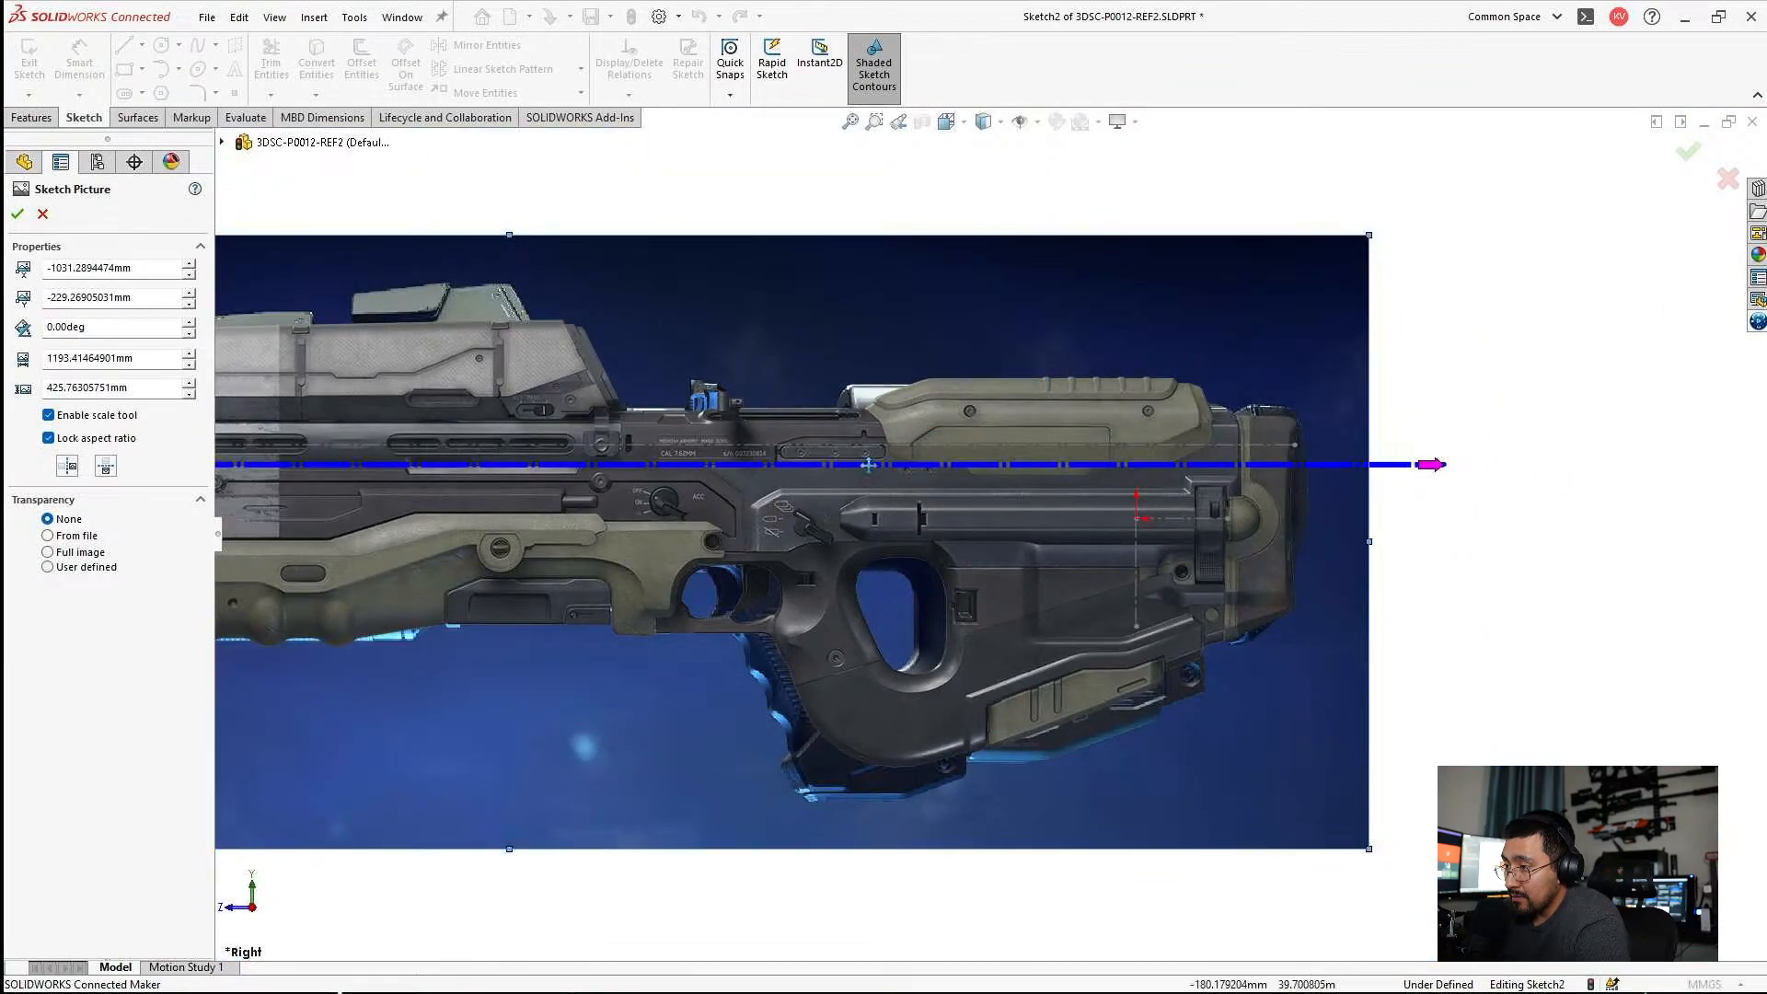
{"action": "scroll", "coordinate": [868, 464], "scroll_direction": "down", "scroll_amount": 2}
{"action": "mouse_move", "coordinate": [829, 319]}
{"action": "left_mouse_down"}
{"action": "mouse_move", "coordinate": [870, 322]}
{"action": "mouse_move", "coordinate": [864, 299]}
{"action": "mouse_move", "coordinate": [890, 290]}
{"action": "mouse_move", "coordinate": [987, 286]}
{"action": "mouse_move", "coordinate": [808, 308]}
{"action": "left_mouse_up"}
{"action": "scroll", "coordinate": [808, 308], "scroll_direction": "up", "scroll_amount": 3}
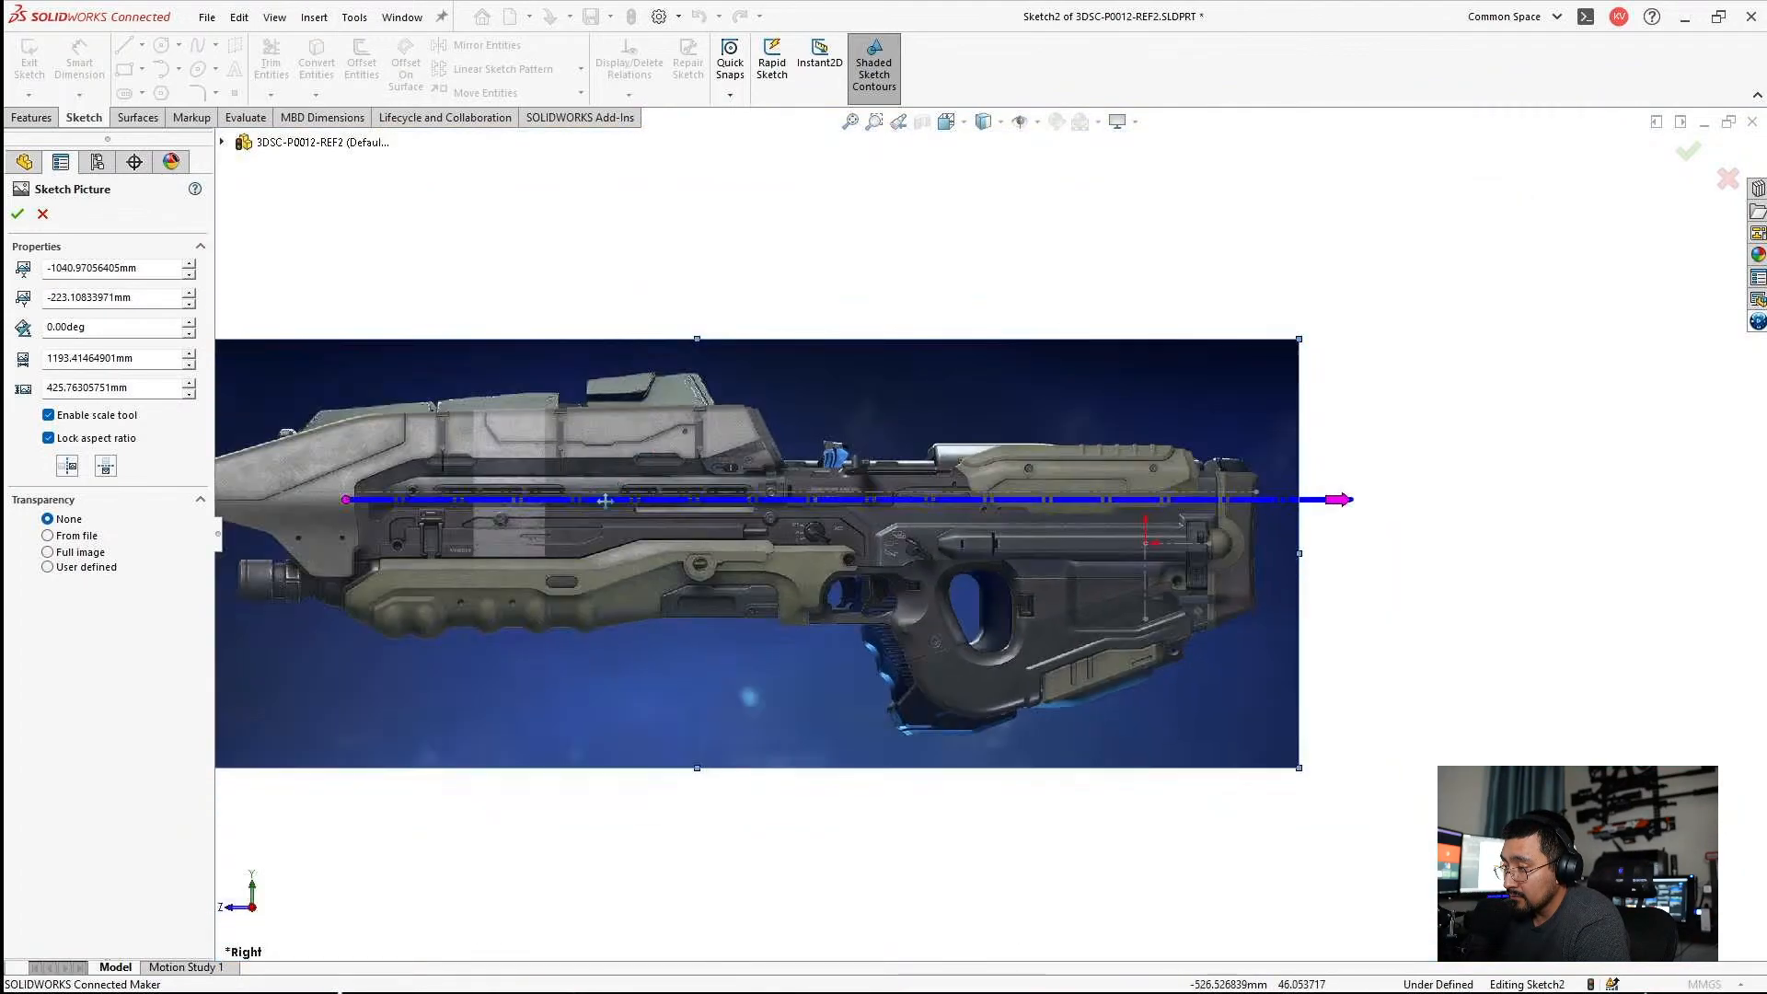
Enlarge the blue rifle picture to about 1213 mm wide and nudge it horizontally so its rear end meets the overall length reference.
{"action": "scroll", "coordinate": [546, 490], "scroll_direction": "down", "scroll_amount": 10}
{"action": "scroll", "coordinate": [992, 534], "scroll_direction": "up", "scroll_amount": 3}
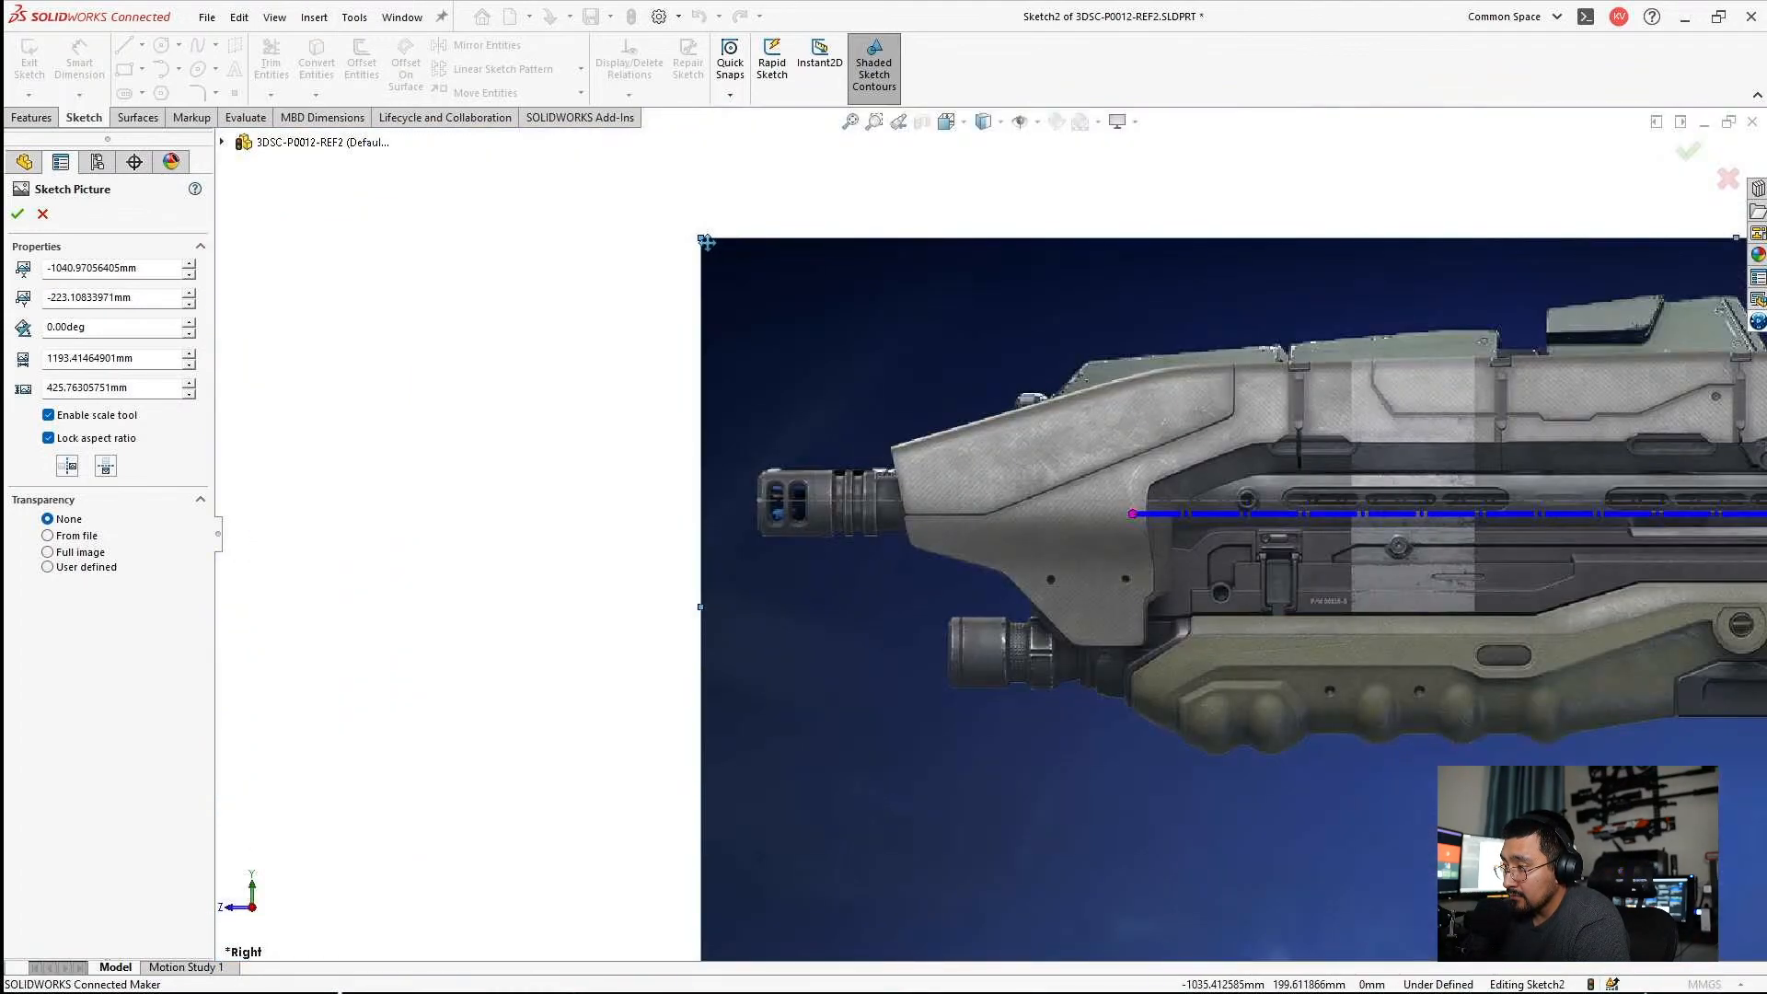
{"action": "mouse_move", "coordinate": [702, 239]}
{"action": "left_mouse_down"}
{"action": "mouse_move", "coordinate": [667, 225]}
{"action": "mouse_move", "coordinate": [665, 242]}
{"action": "mouse_move", "coordinate": [576, 267]}
{"action": "mouse_move", "coordinate": [702, 263]}
{"action": "left_mouse_up"}
{"action": "scroll", "coordinate": [701, 262], "scroll_direction": "up", "scroll_amount": 3}
{"action": "scroll", "coordinate": [1422, 575], "scroll_direction": "down", "scroll_amount": 4}
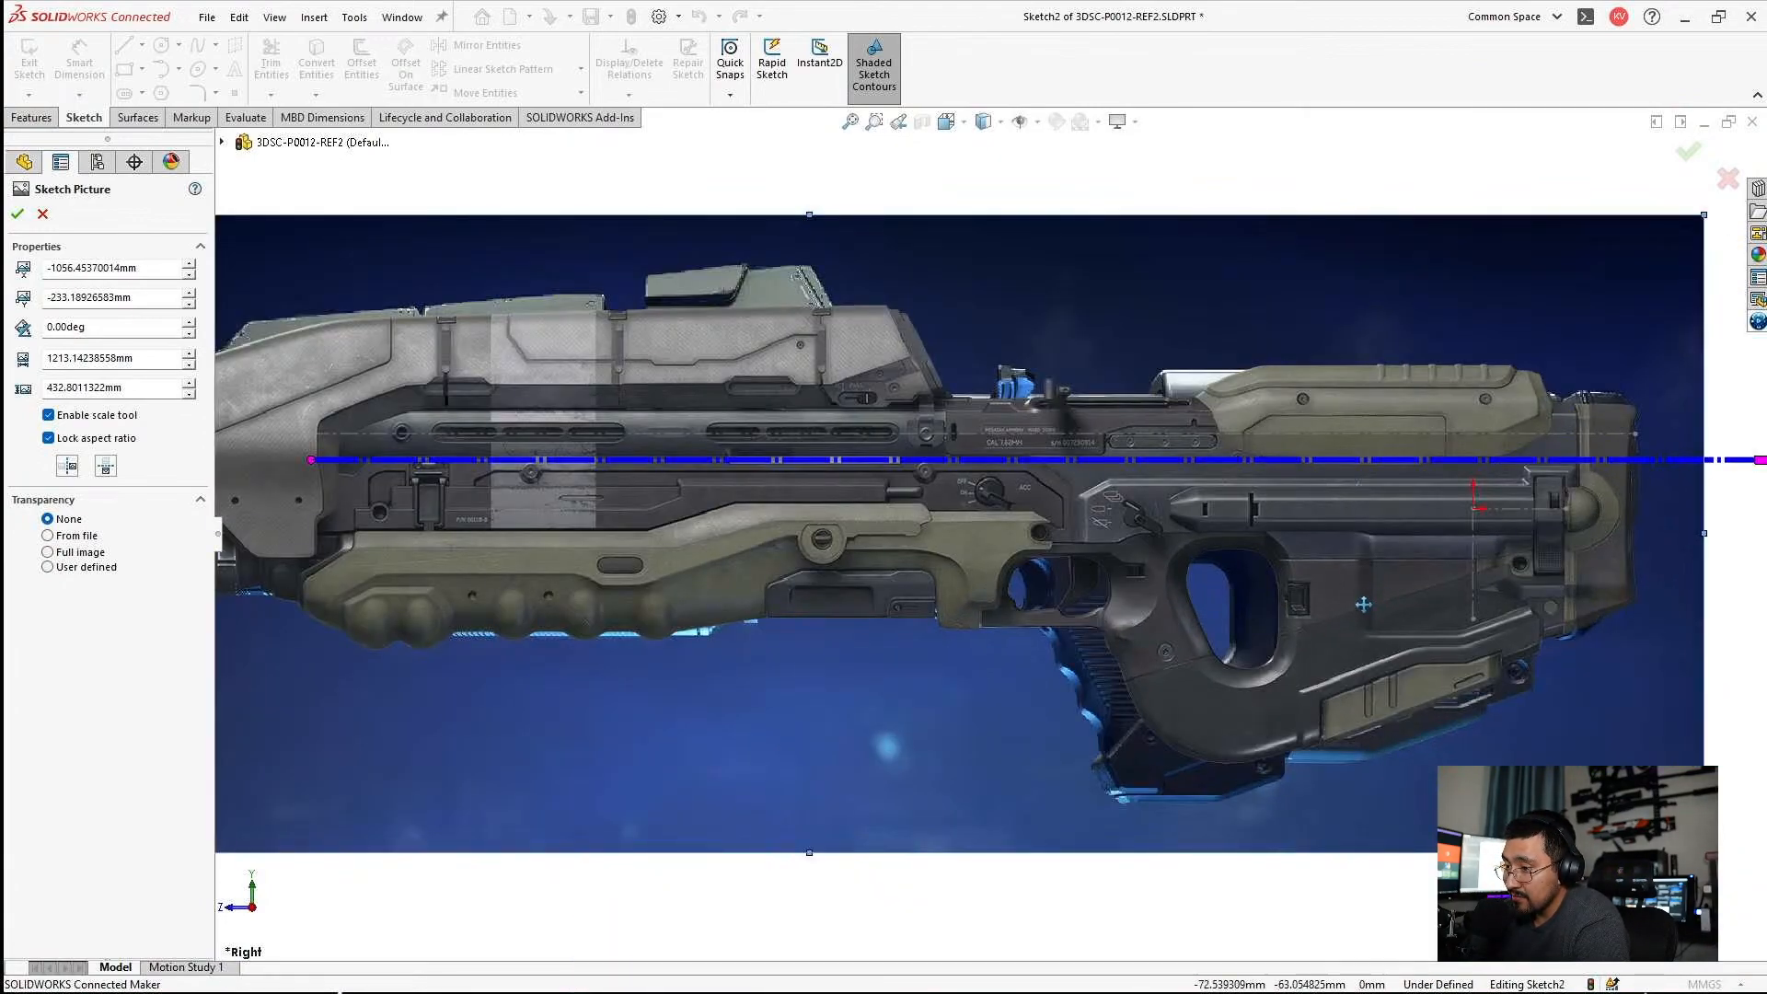
{"action": "scroll", "coordinate": [1156, 607], "scroll_direction": "up", "scroll_amount": 3}
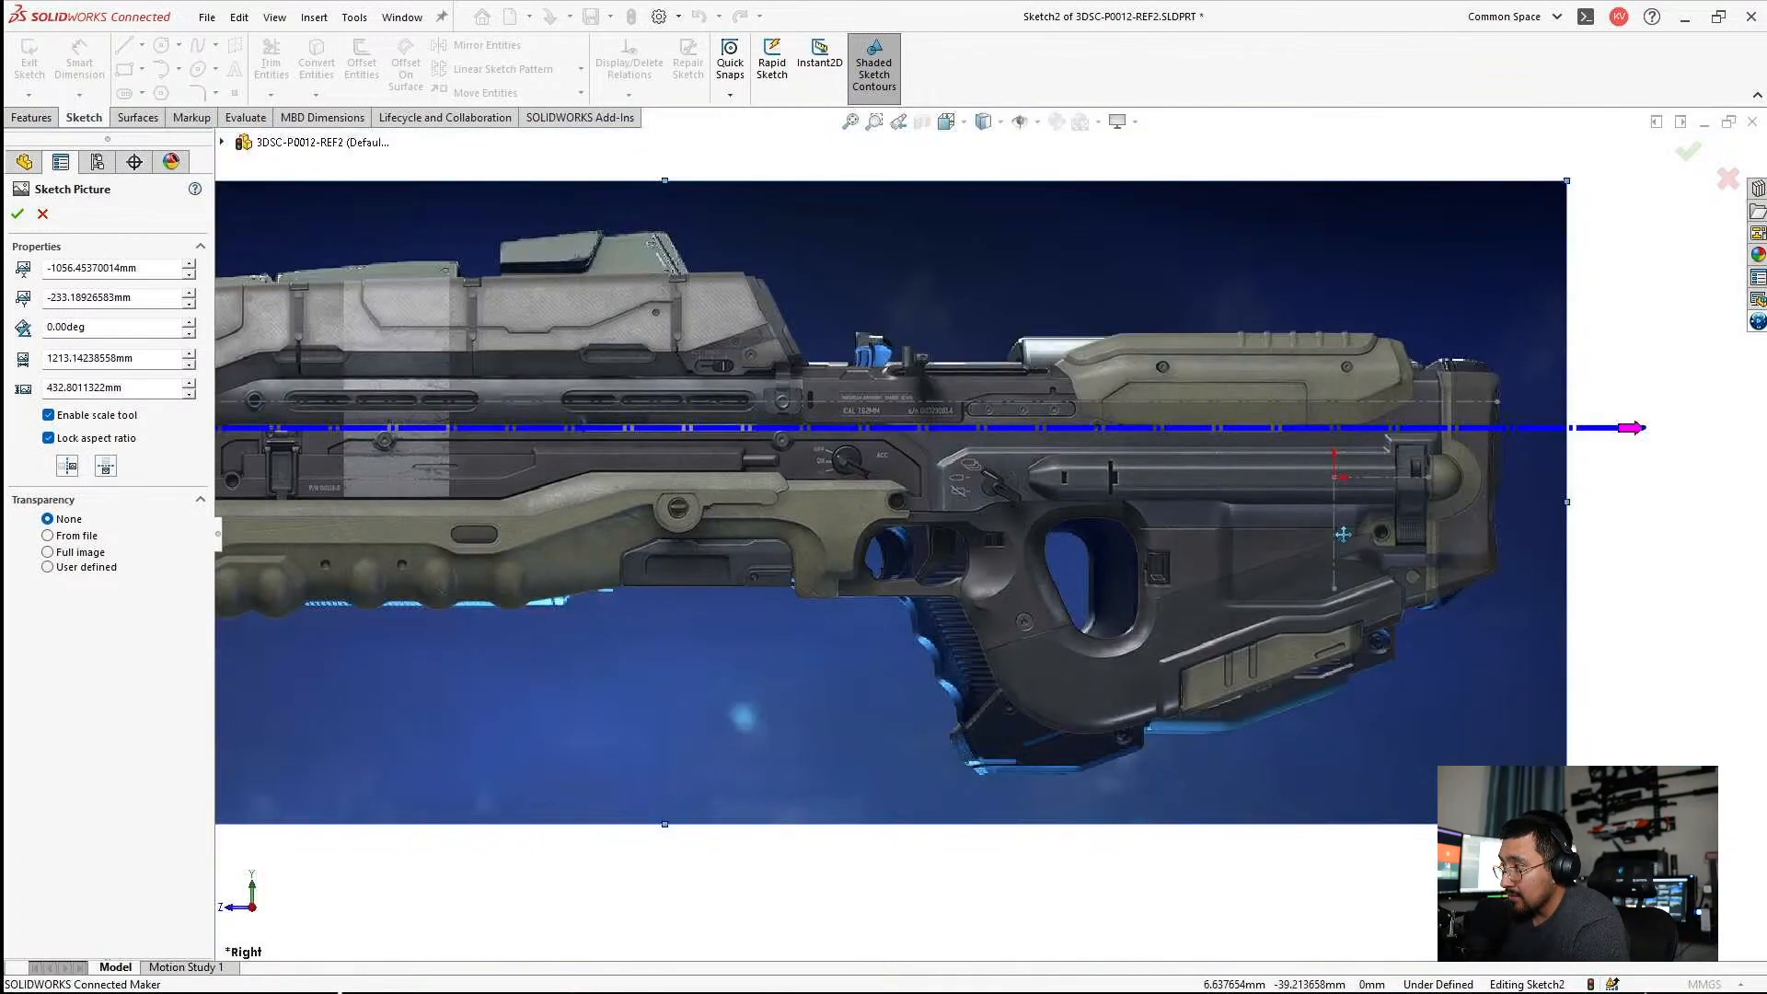
{"action": "scroll", "coordinate": [1580, 592], "scroll_direction": "down", "scroll_amount": 3}
{"action": "mouse_move", "coordinate": [1580, 591]}
{"action": "left_mouse_down"}
{"action": "mouse_move", "coordinate": [1635, 592]}
{"action": "mouse_move", "coordinate": [1575, 591]}
{"action": "left_mouse_up"}
{"action": "scroll", "coordinate": [822, 567], "scroll_direction": "up", "scroll_amount": 3}
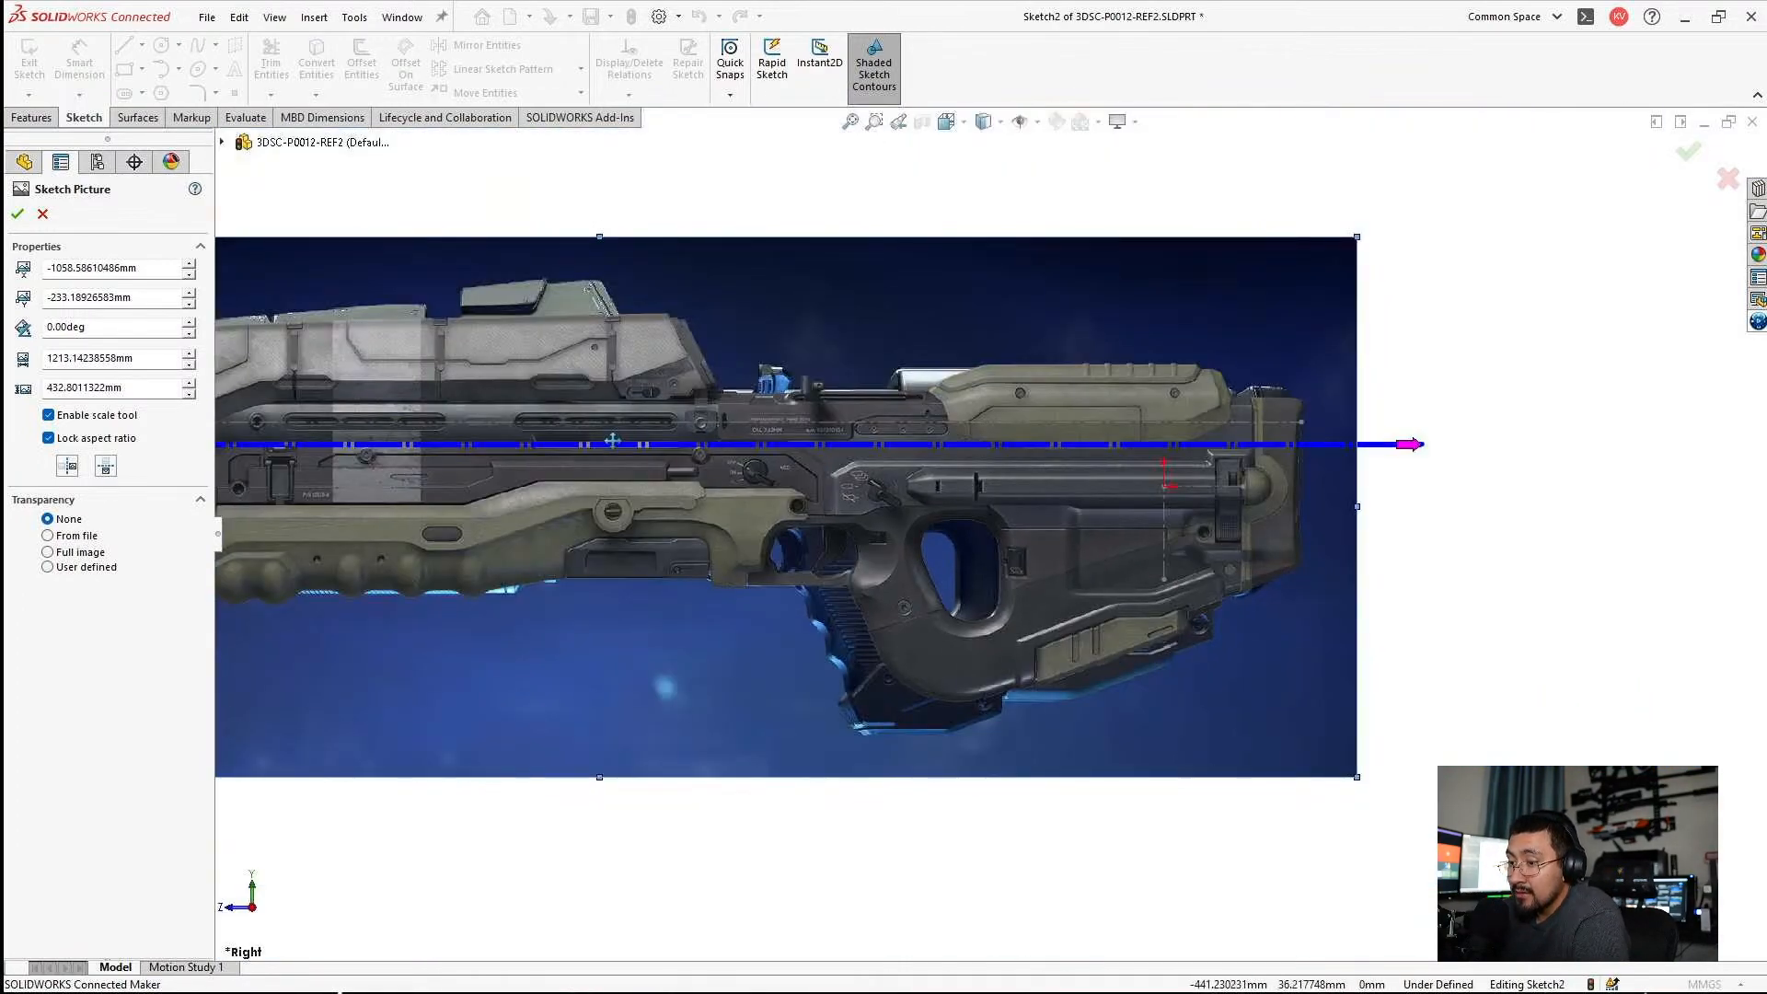
Check the overlap of the two rifle pictures, finish editing the blue one, and exit the sketch.
{"action": "scroll", "coordinate": [917, 449], "scroll_direction": "down", "scroll_amount": 2}
{"action": "scroll", "coordinate": [917, 449], "scroll_direction": "down", "scroll_amount": 1}
{"action": "scroll", "coordinate": [884, 497], "scroll_direction": "up", "scroll_amount": 4}
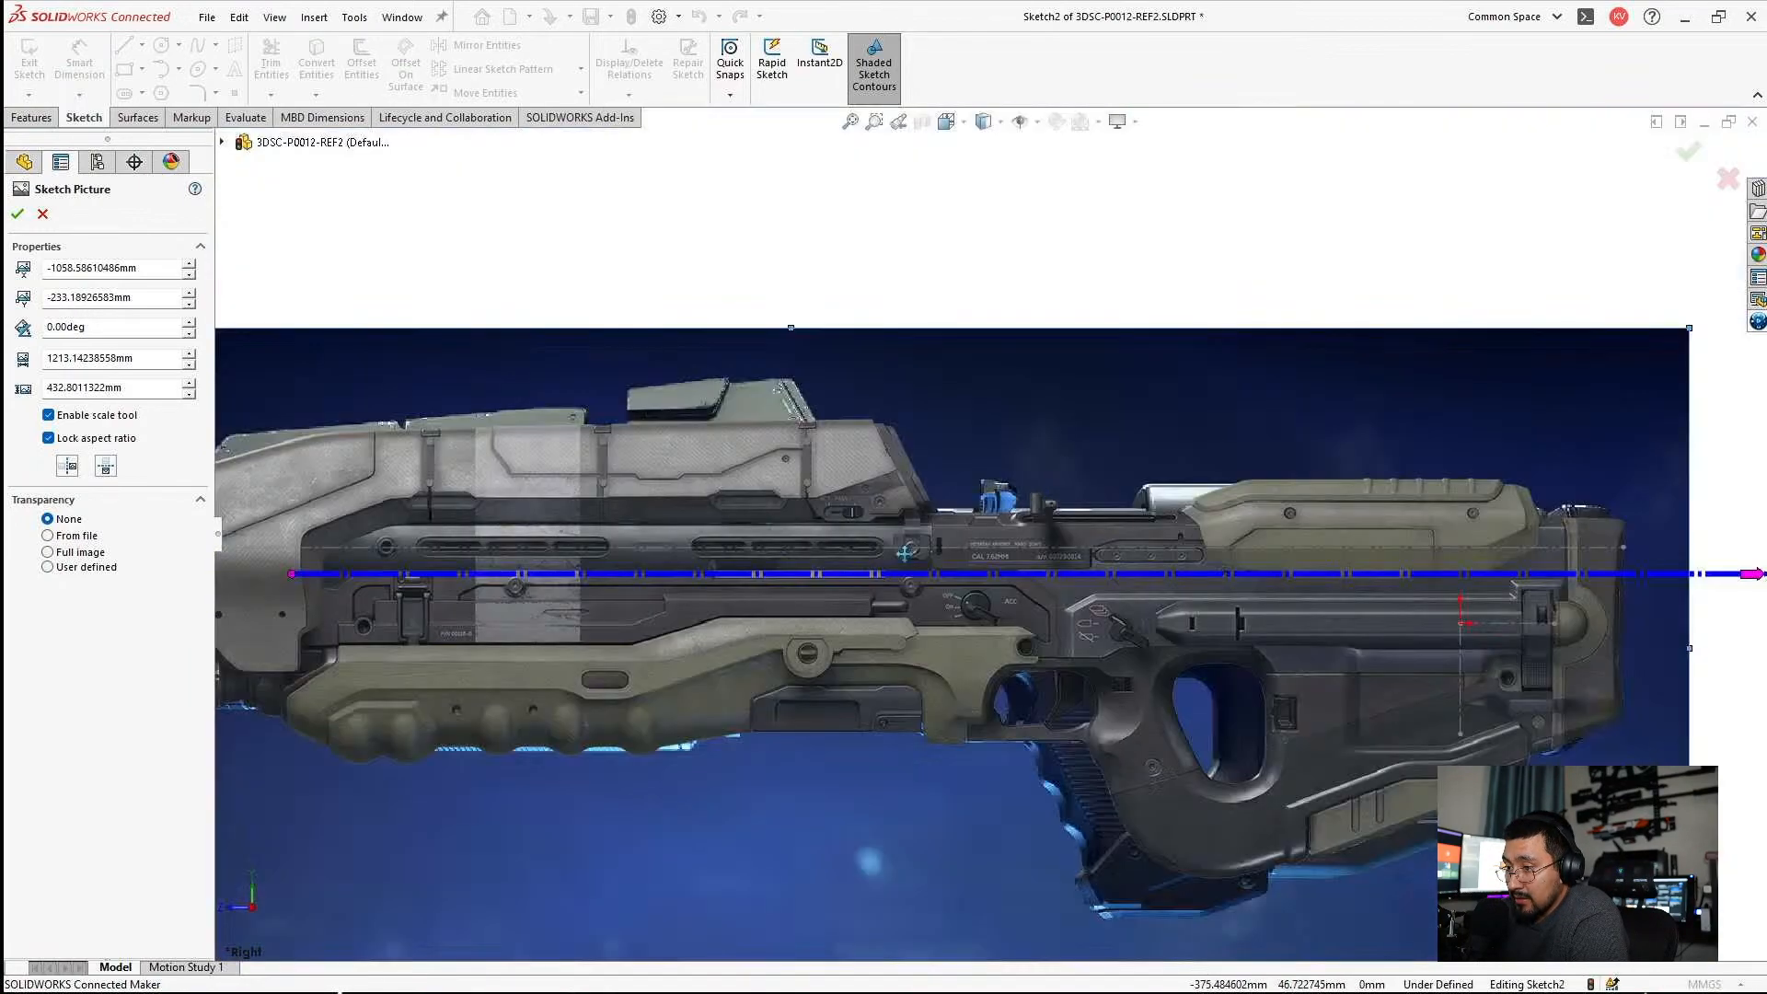
{"action": "scroll", "coordinate": [792, 534], "scroll_direction": "down", "scroll_amount": 3}
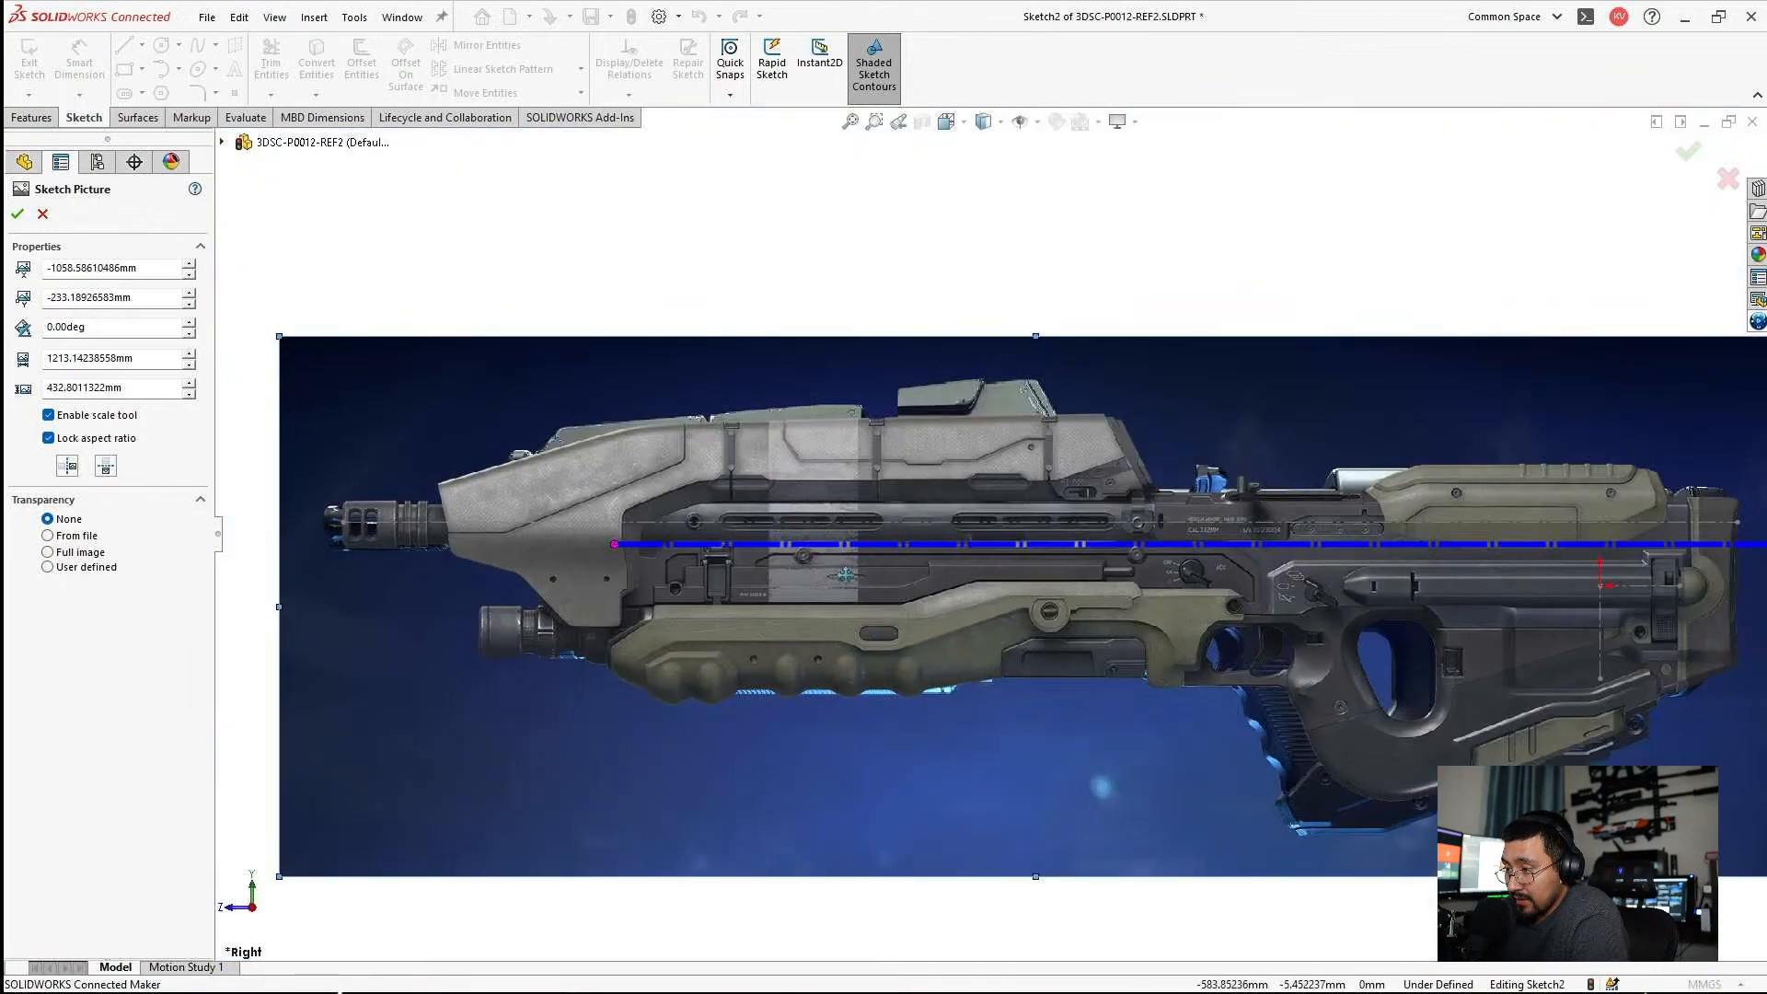
{"action": "left_click", "coordinate": [719, 286]}
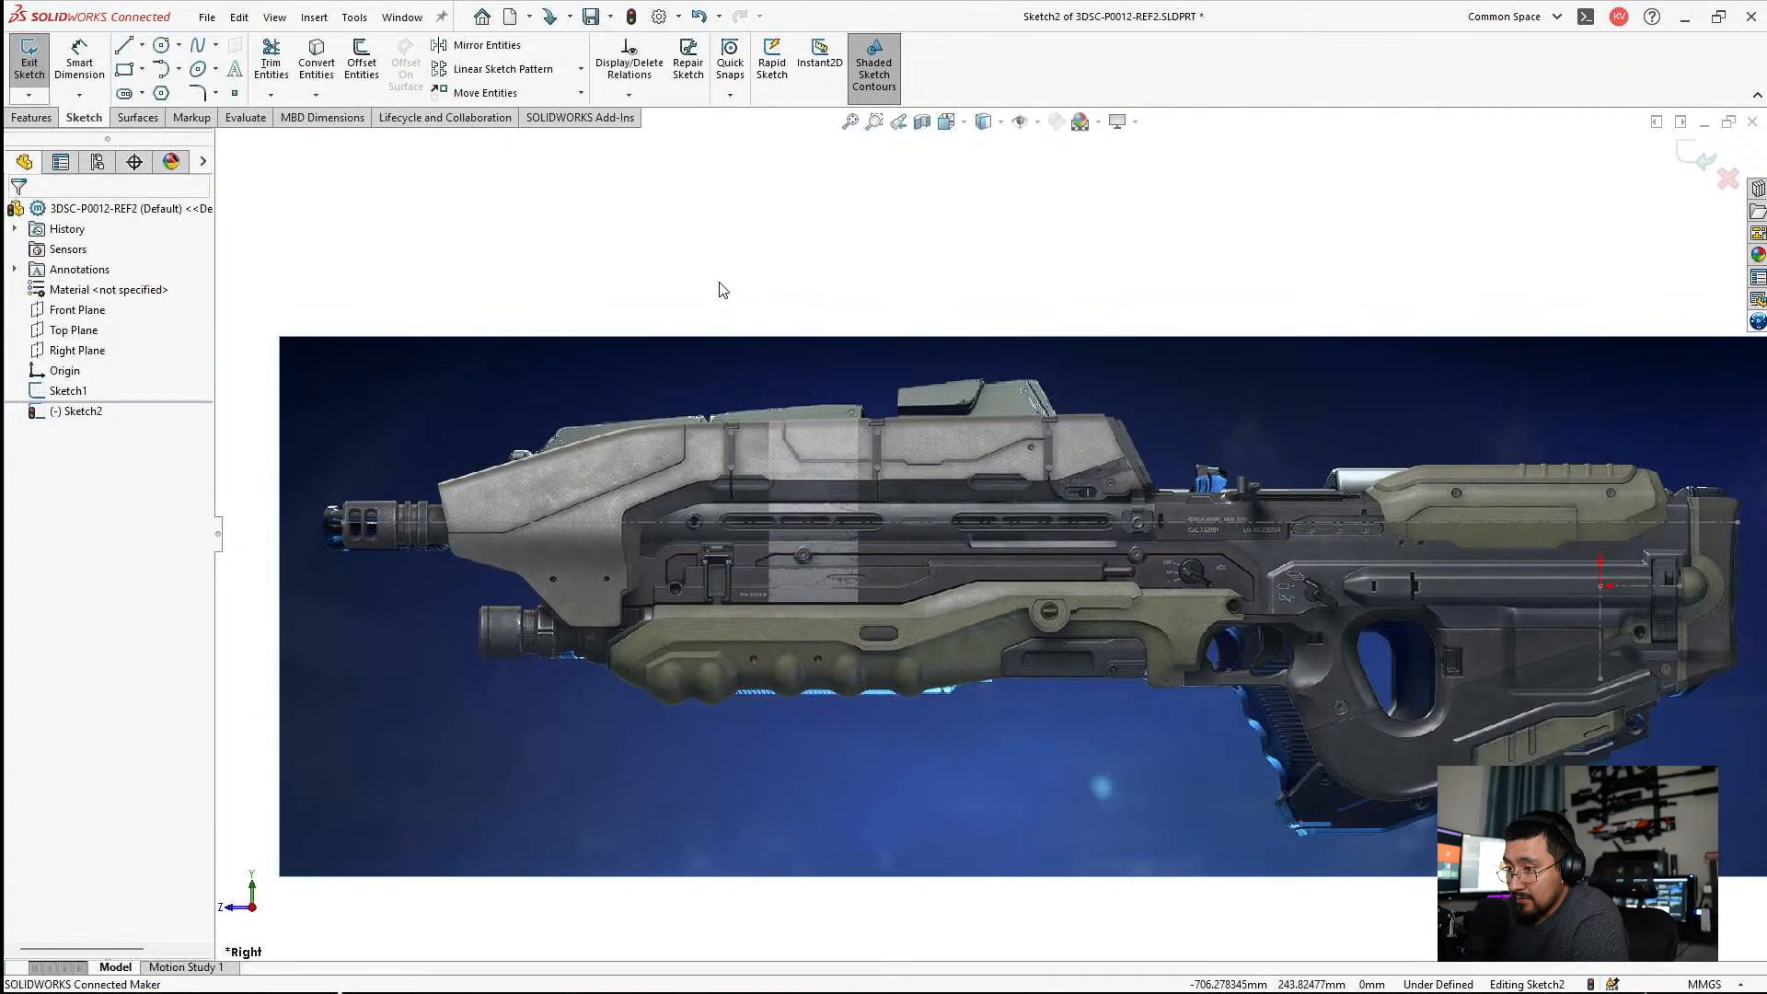
{"action": "left_click", "coordinate": [1696, 152]}
{"action": "scroll", "coordinate": [975, 322], "scroll_direction": "up", "scroll_amount": 3}
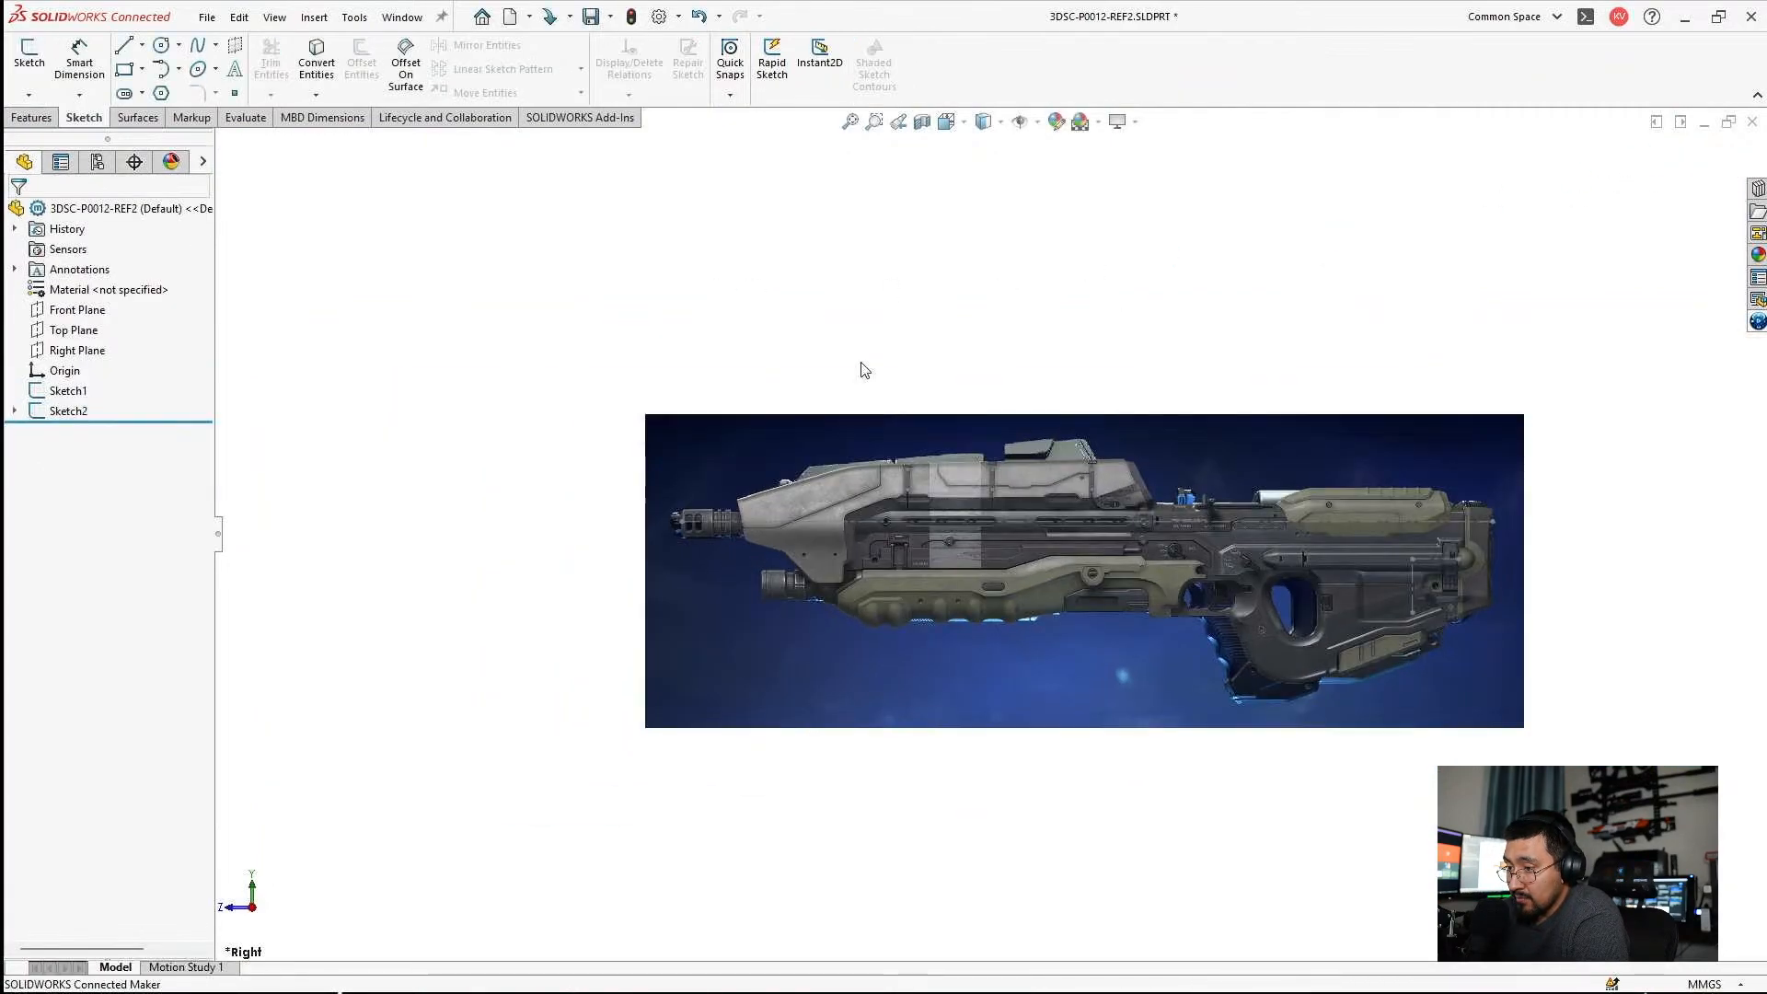
Suppress Sketch Picture1, the grey rifle, under Sketch2.
{"action": "left_click", "coordinate": [59, 415]}
{"action": "left_click", "coordinate": [59, 413]}
{"action": "left_click", "coordinate": [15, 411]}
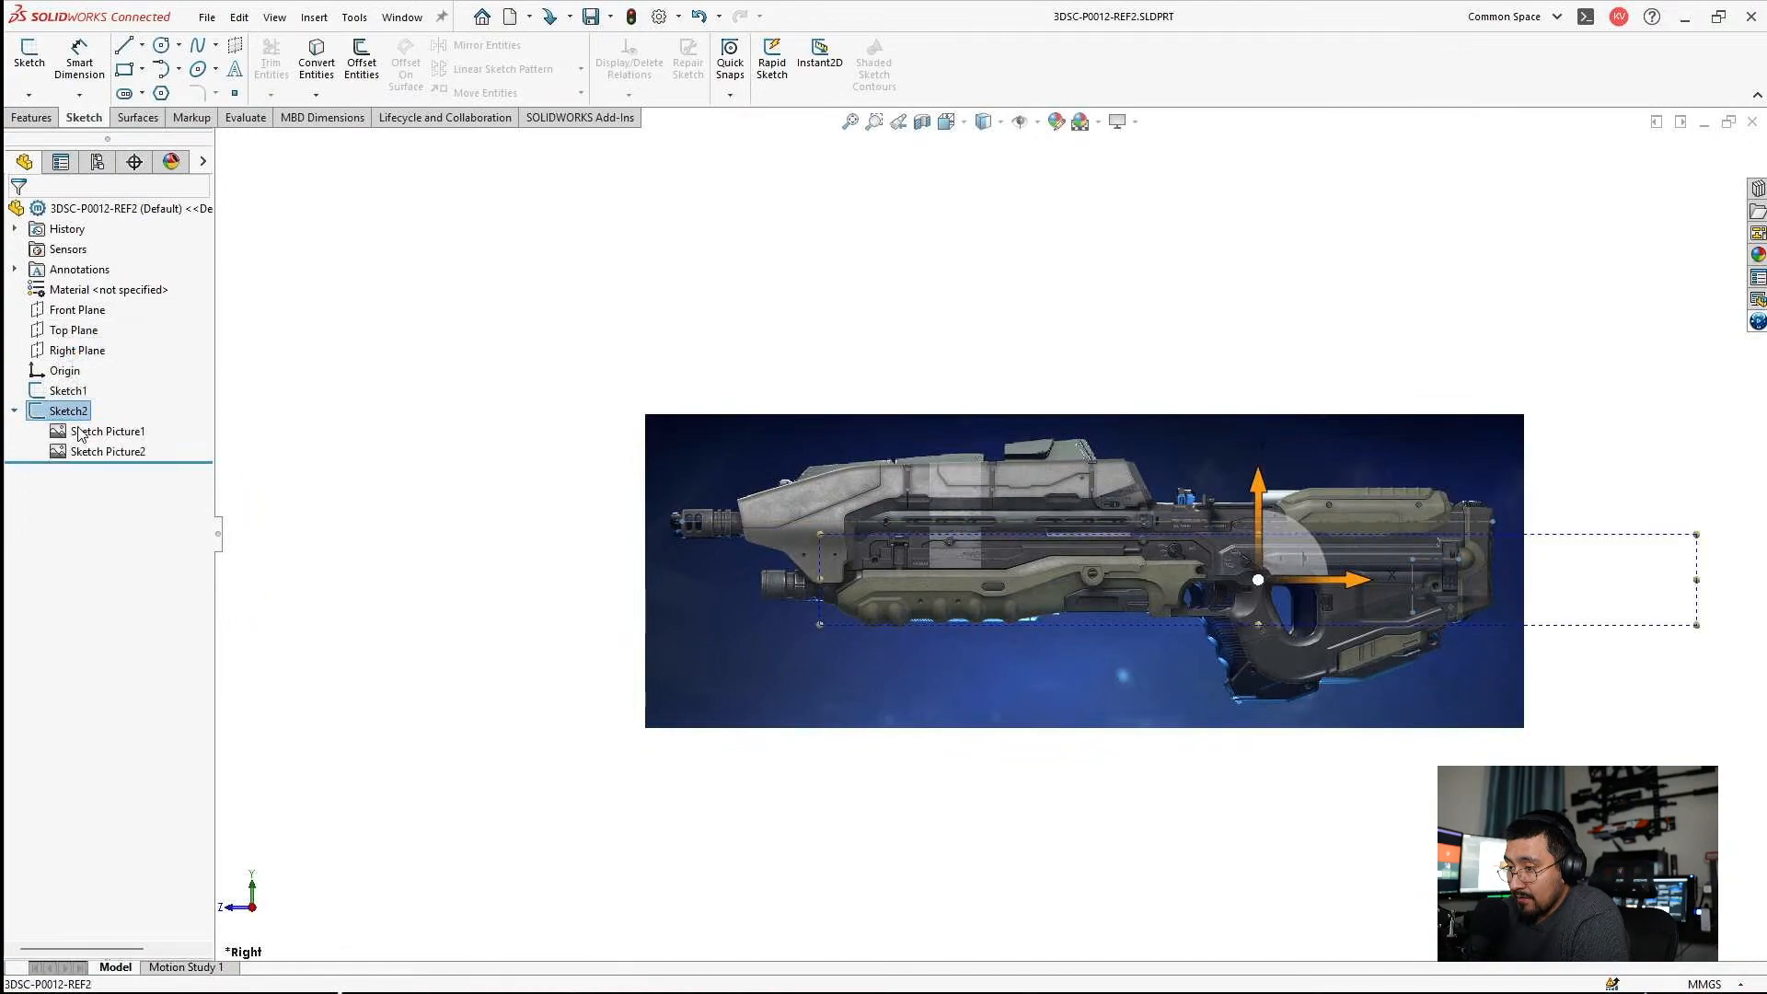
{"action": "left_click", "coordinate": [79, 433]}
{"action": "left_click", "coordinate": [81, 452]}
{"action": "left_click", "coordinate": [72, 436]}
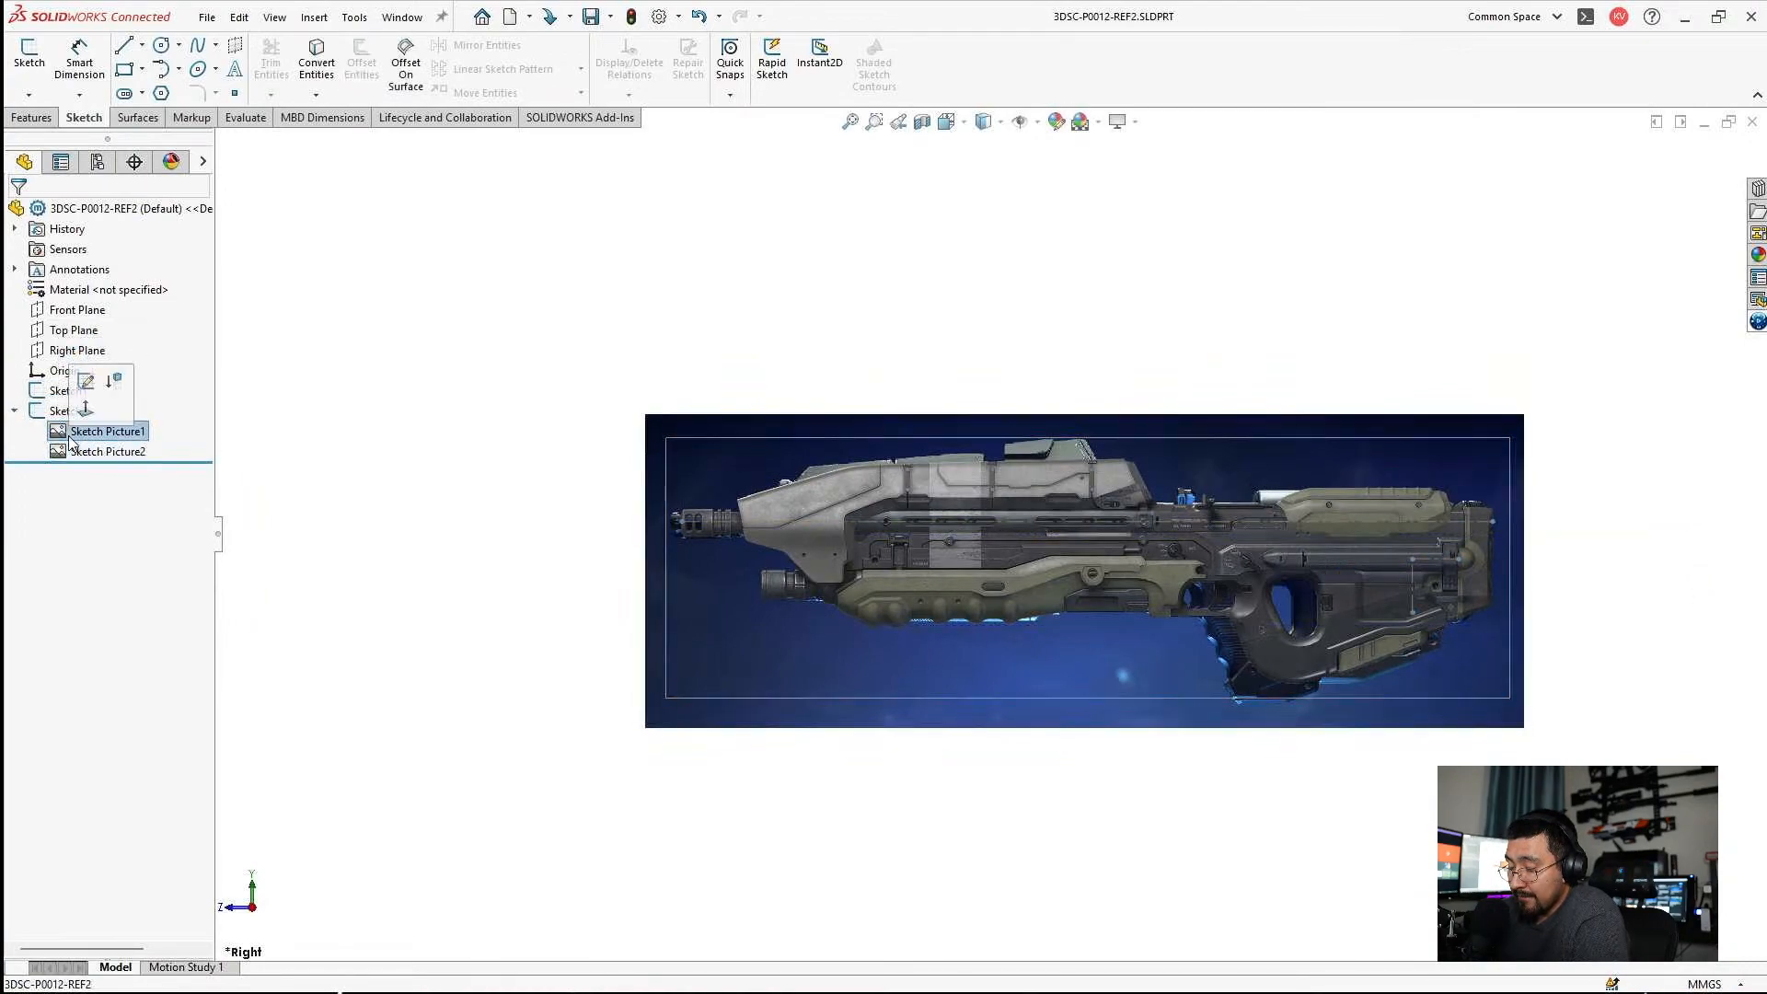
{"action": "right_click", "coordinate": [72, 439]}
{"action": "left_click", "coordinate": [118, 488]}
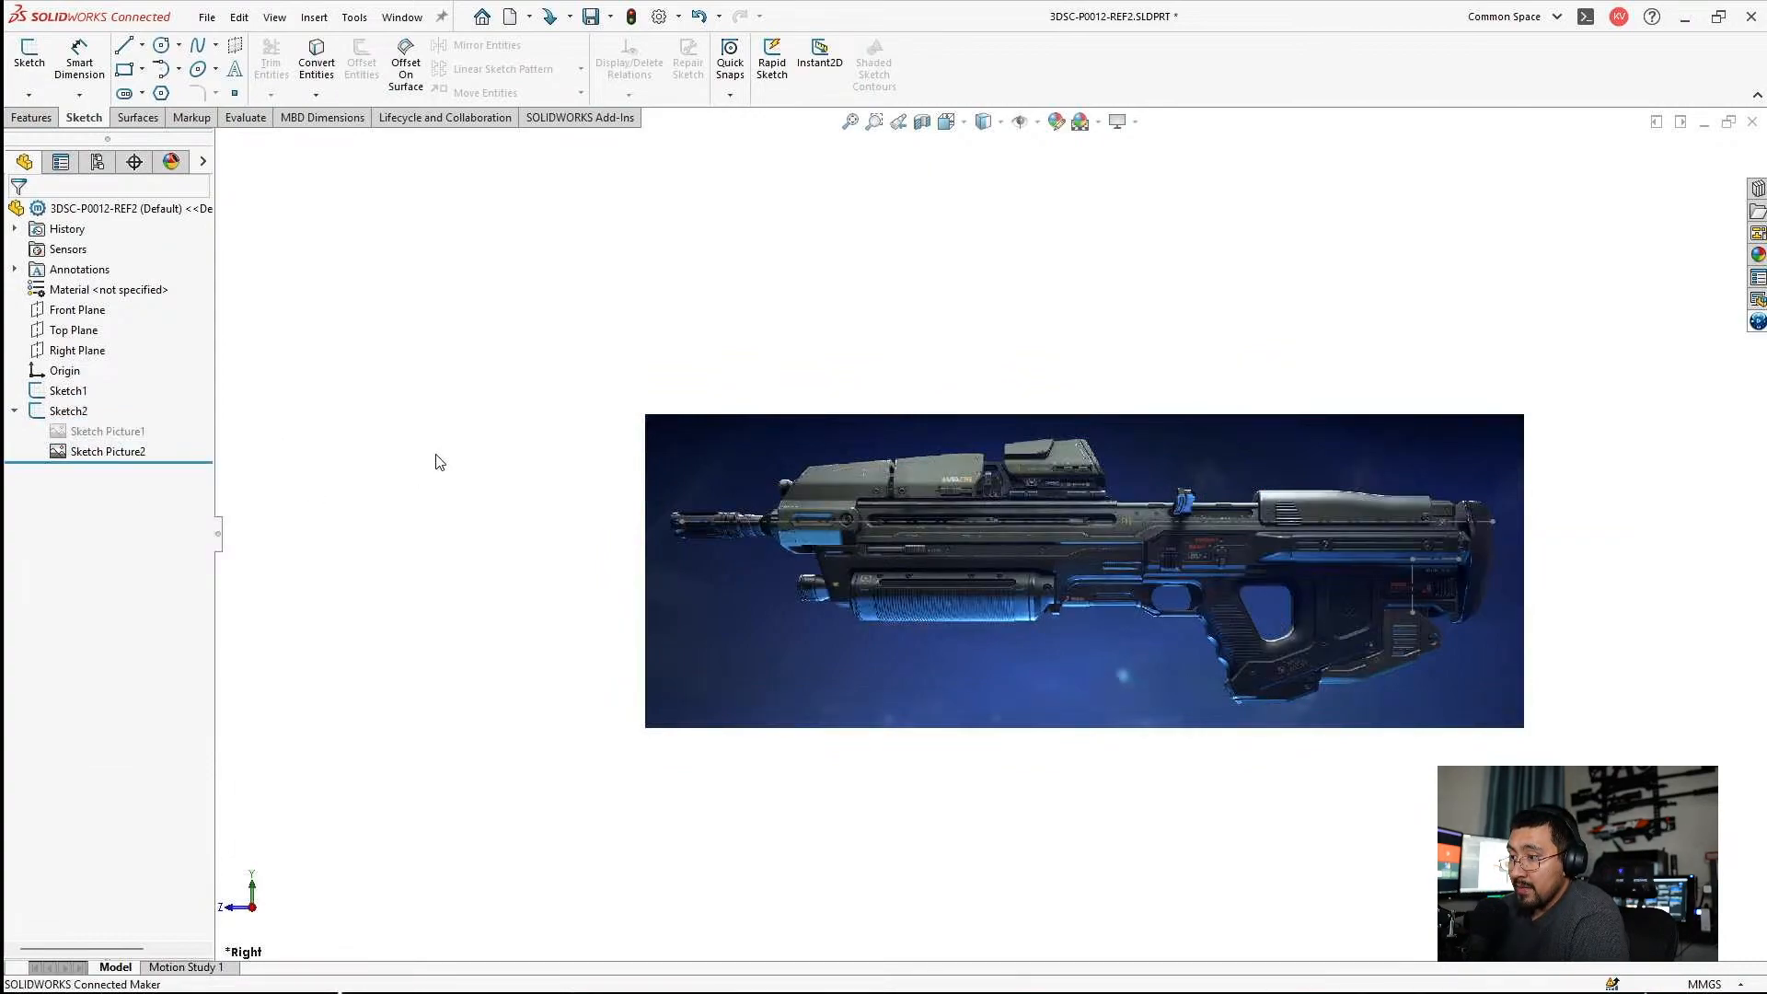
Unsuppress Sketch Picture1 and suppress Sketch Picture2 so that only the grey rifle picture is shown.
{"action": "right_click", "coordinate": [110, 432]}
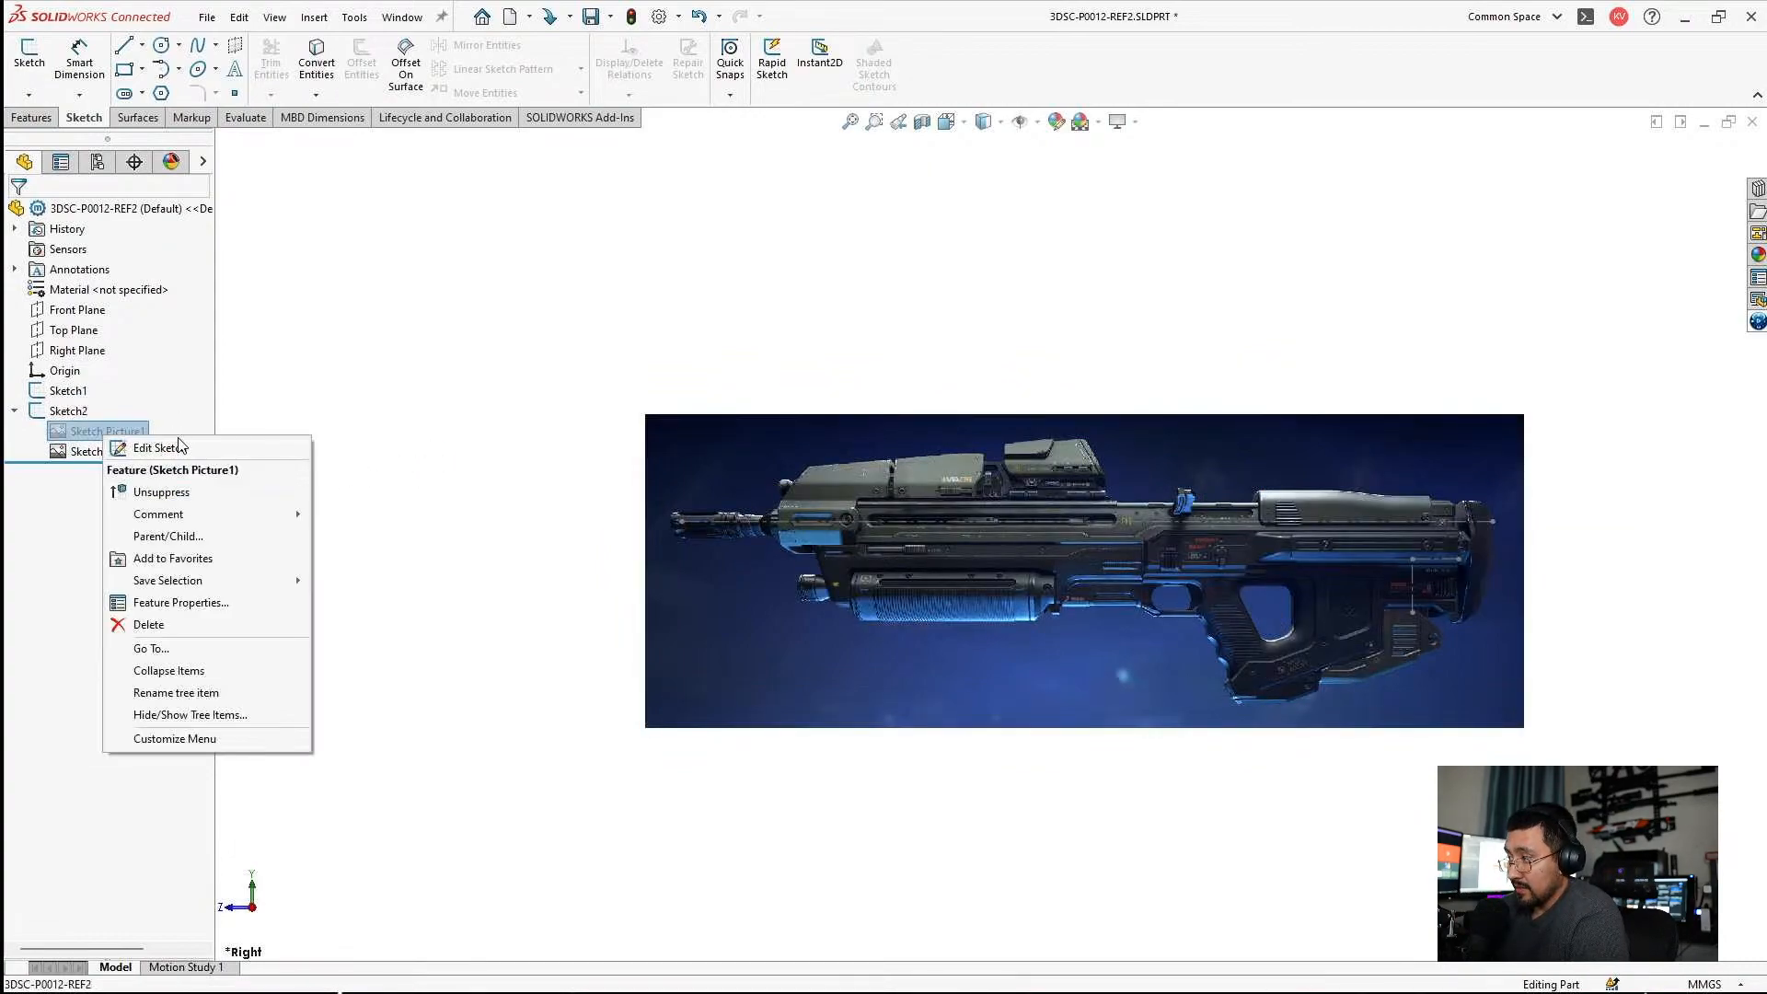
{"action": "left_click", "coordinate": [164, 486]}
{"action": "left_click", "coordinate": [127, 452]}
{"action": "right_click", "coordinate": [127, 453]}
{"action": "left_click", "coordinate": [176, 506]}
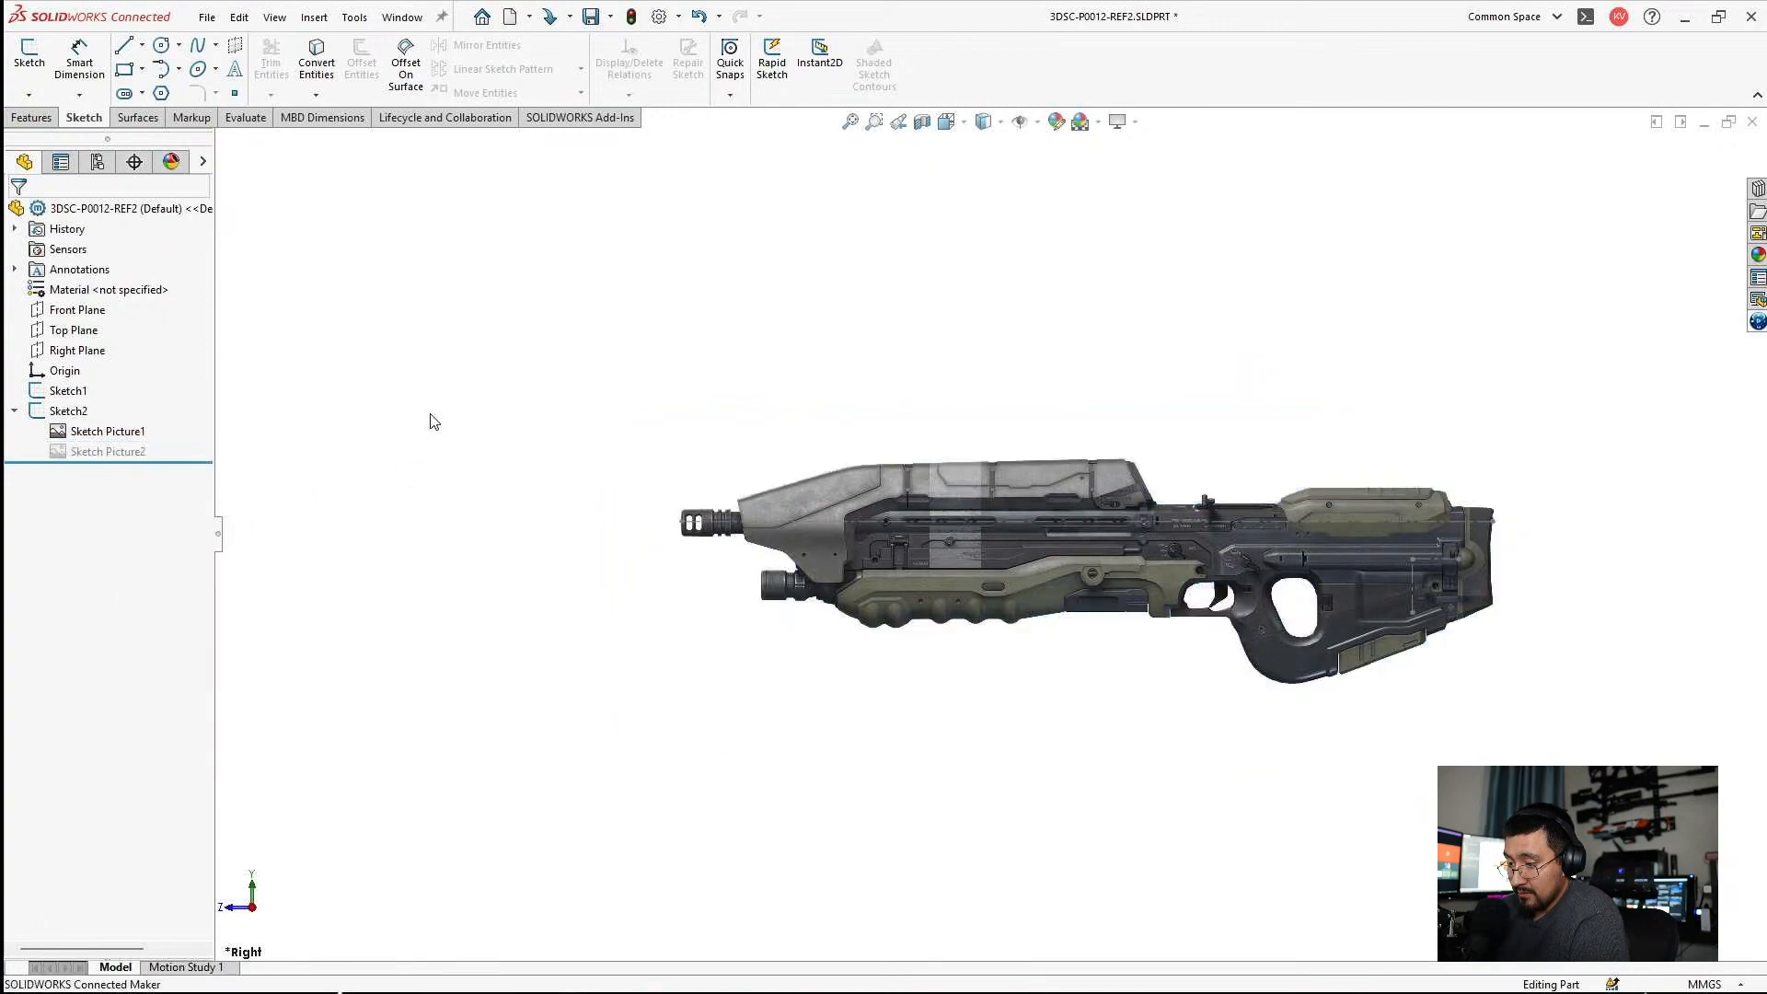
Minimize the reference part, switch to the Assem1 assembly, and exit its open sketch, discarding the changes.
{"action": "left_click", "coordinate": [207, 16]}
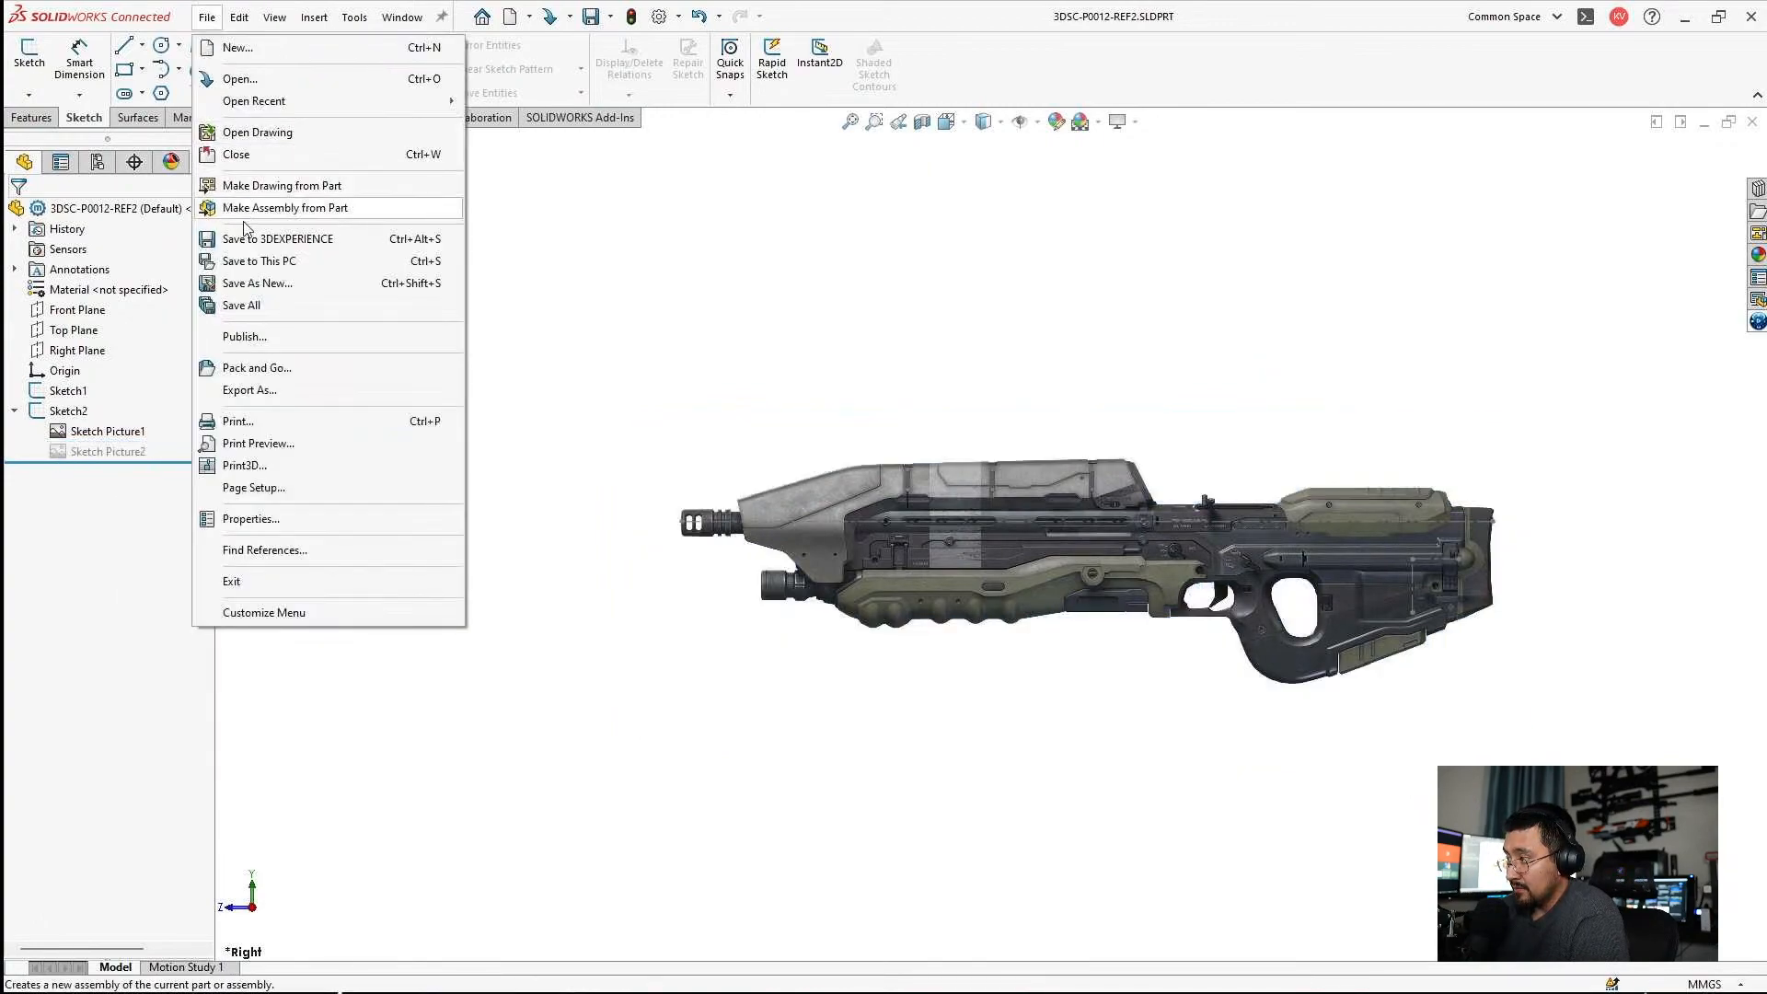
{"action": "left_click", "coordinate": [1001, 266]}
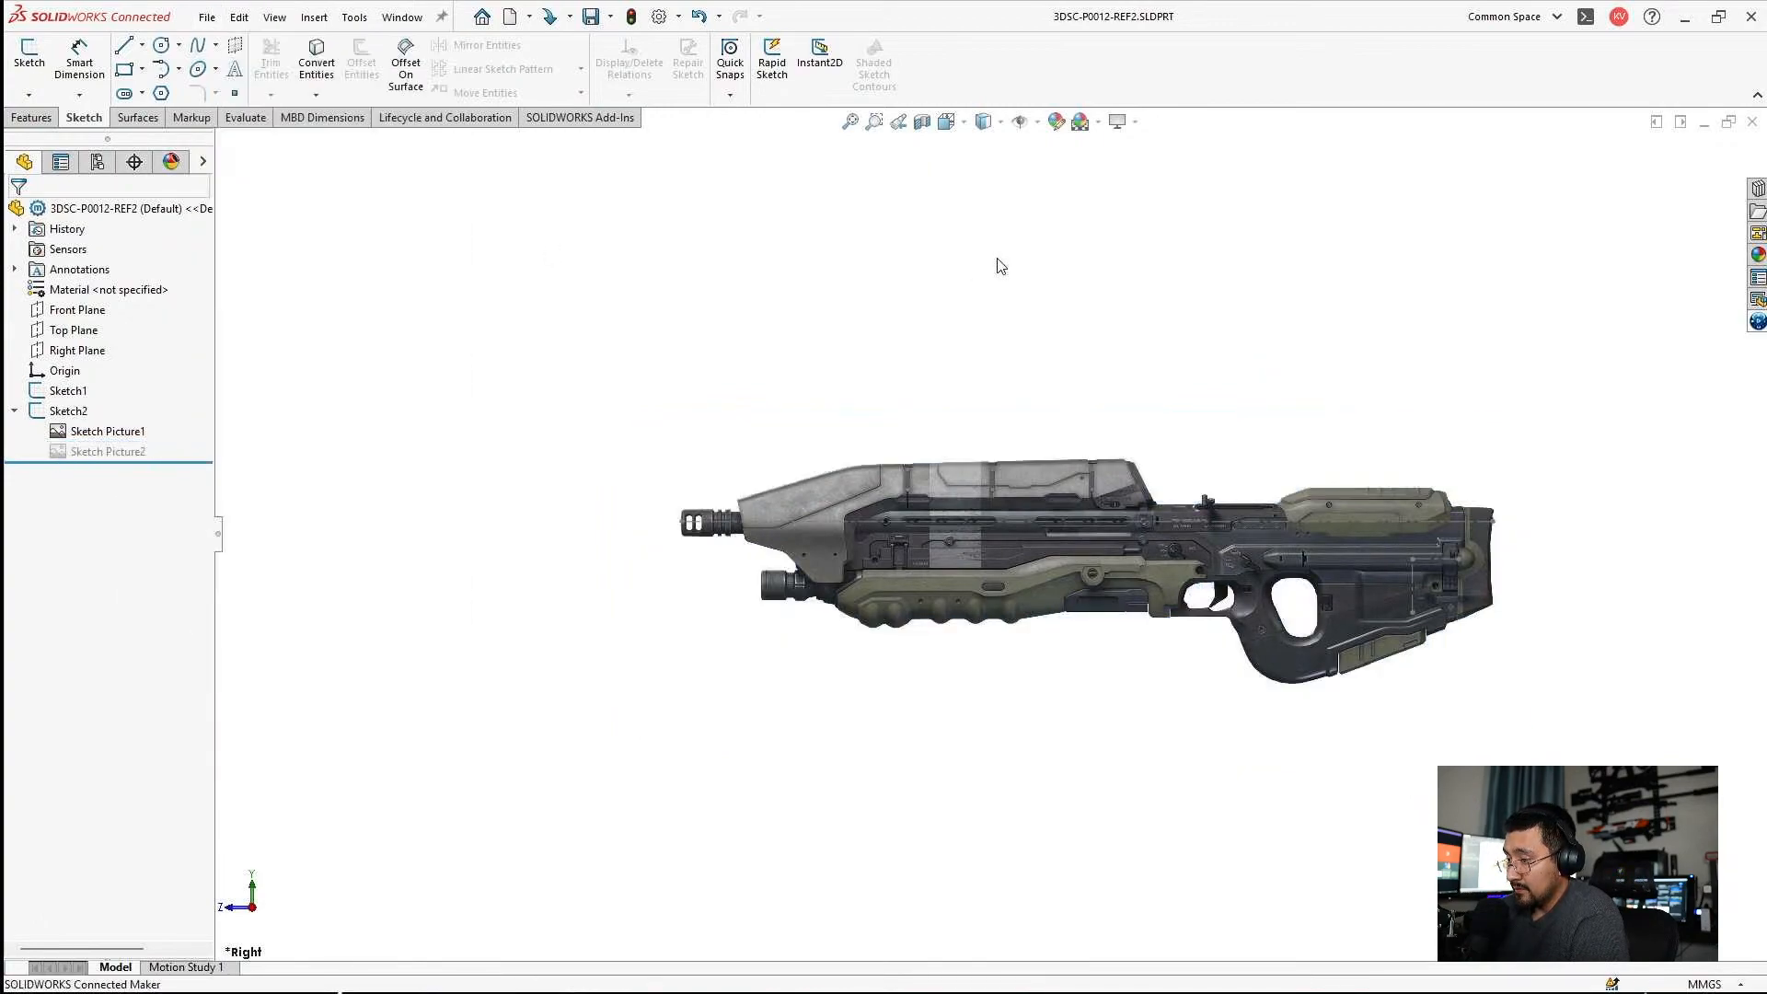
{"action": "left_click", "coordinate": [1705, 123]}
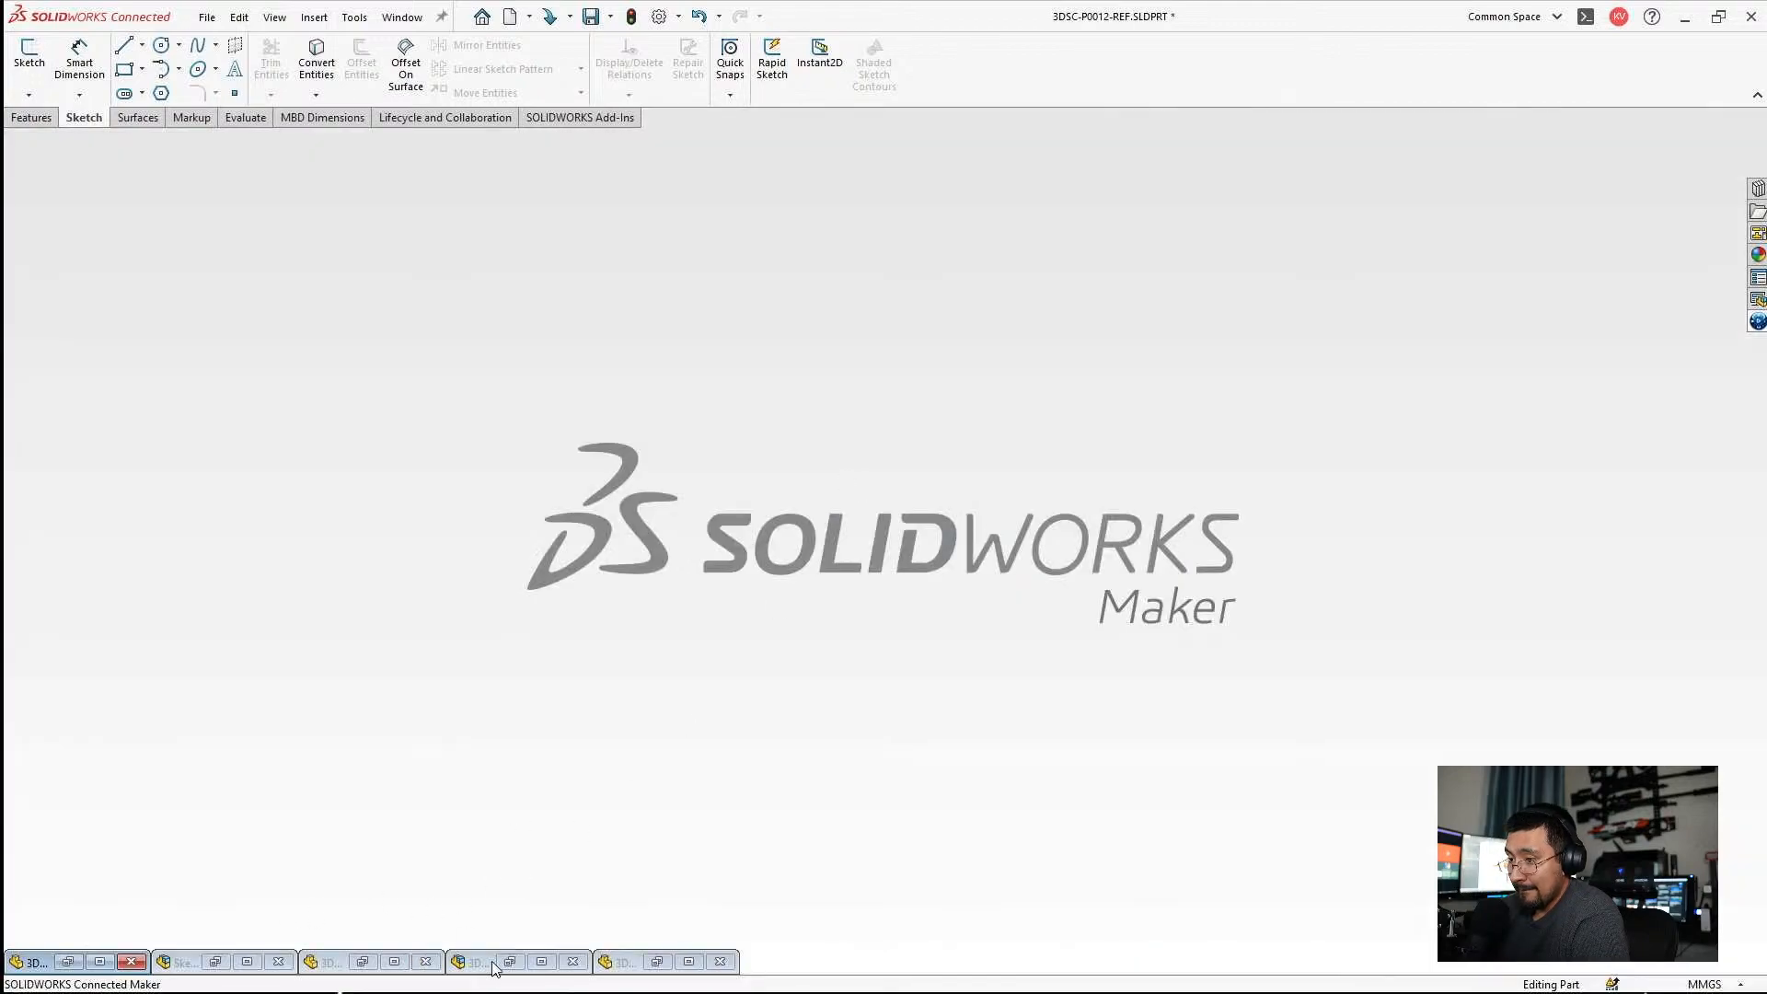
{"action": "left_click", "coordinate": [247, 963]}
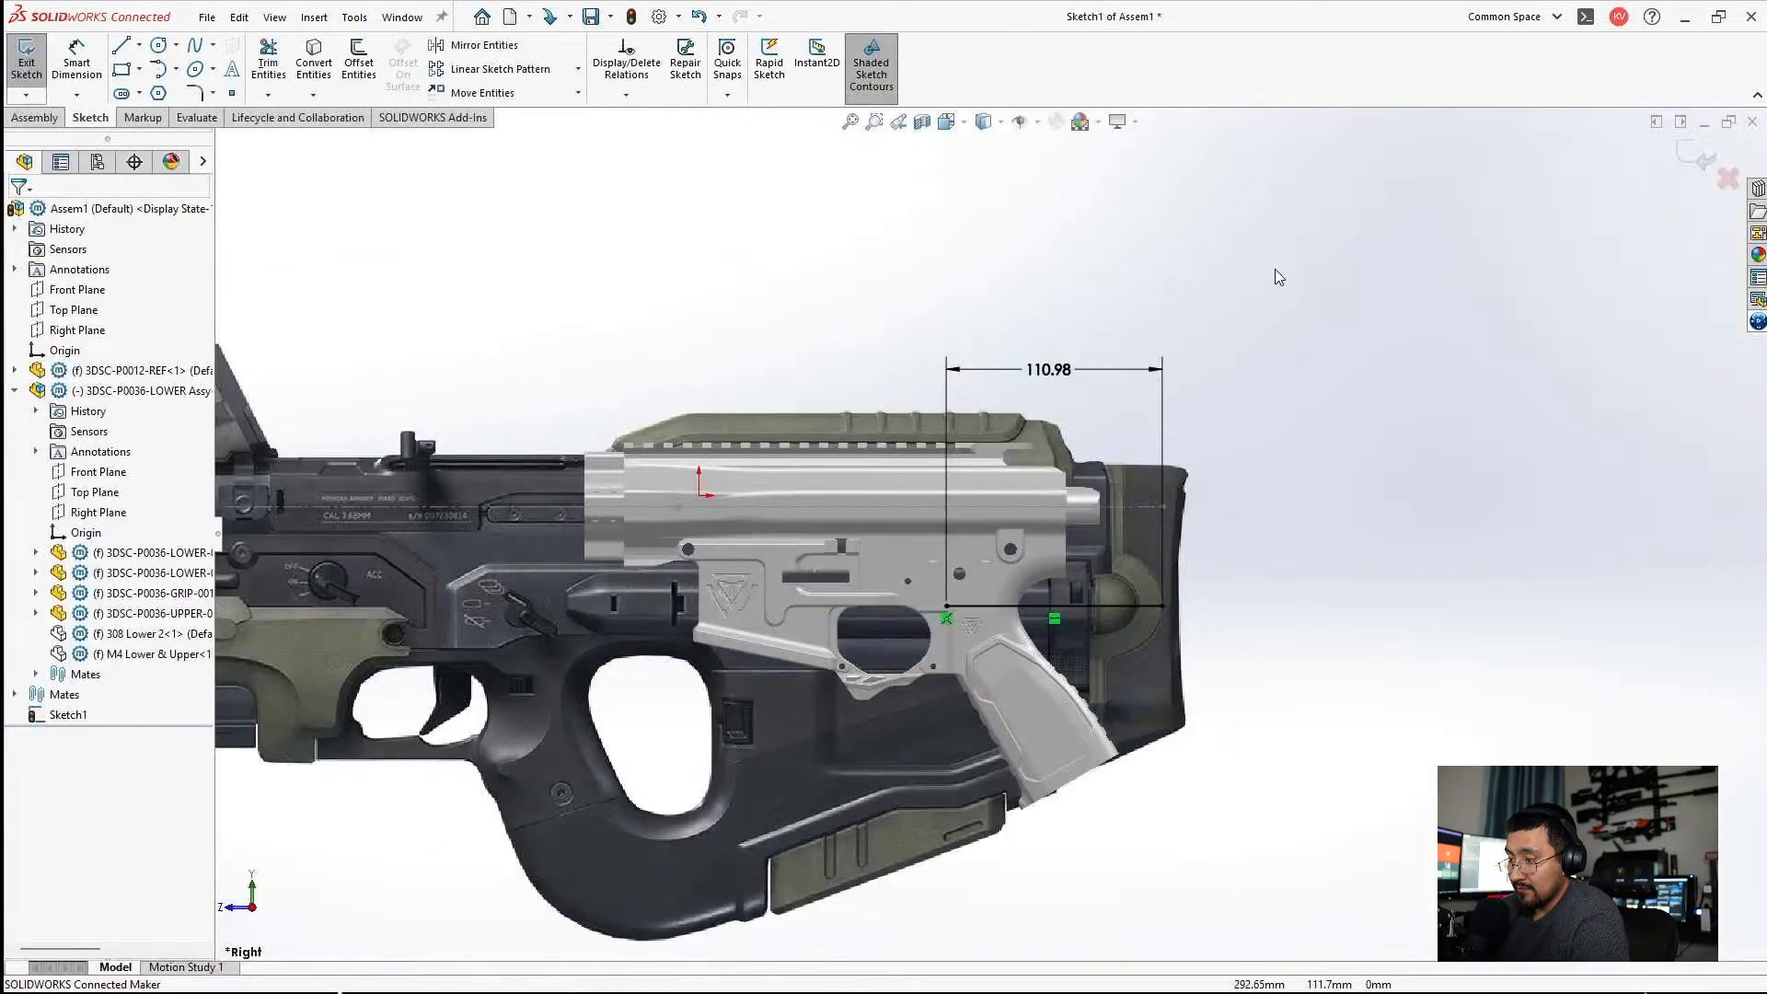
{"action": "left_click", "coordinate": [1719, 175]}
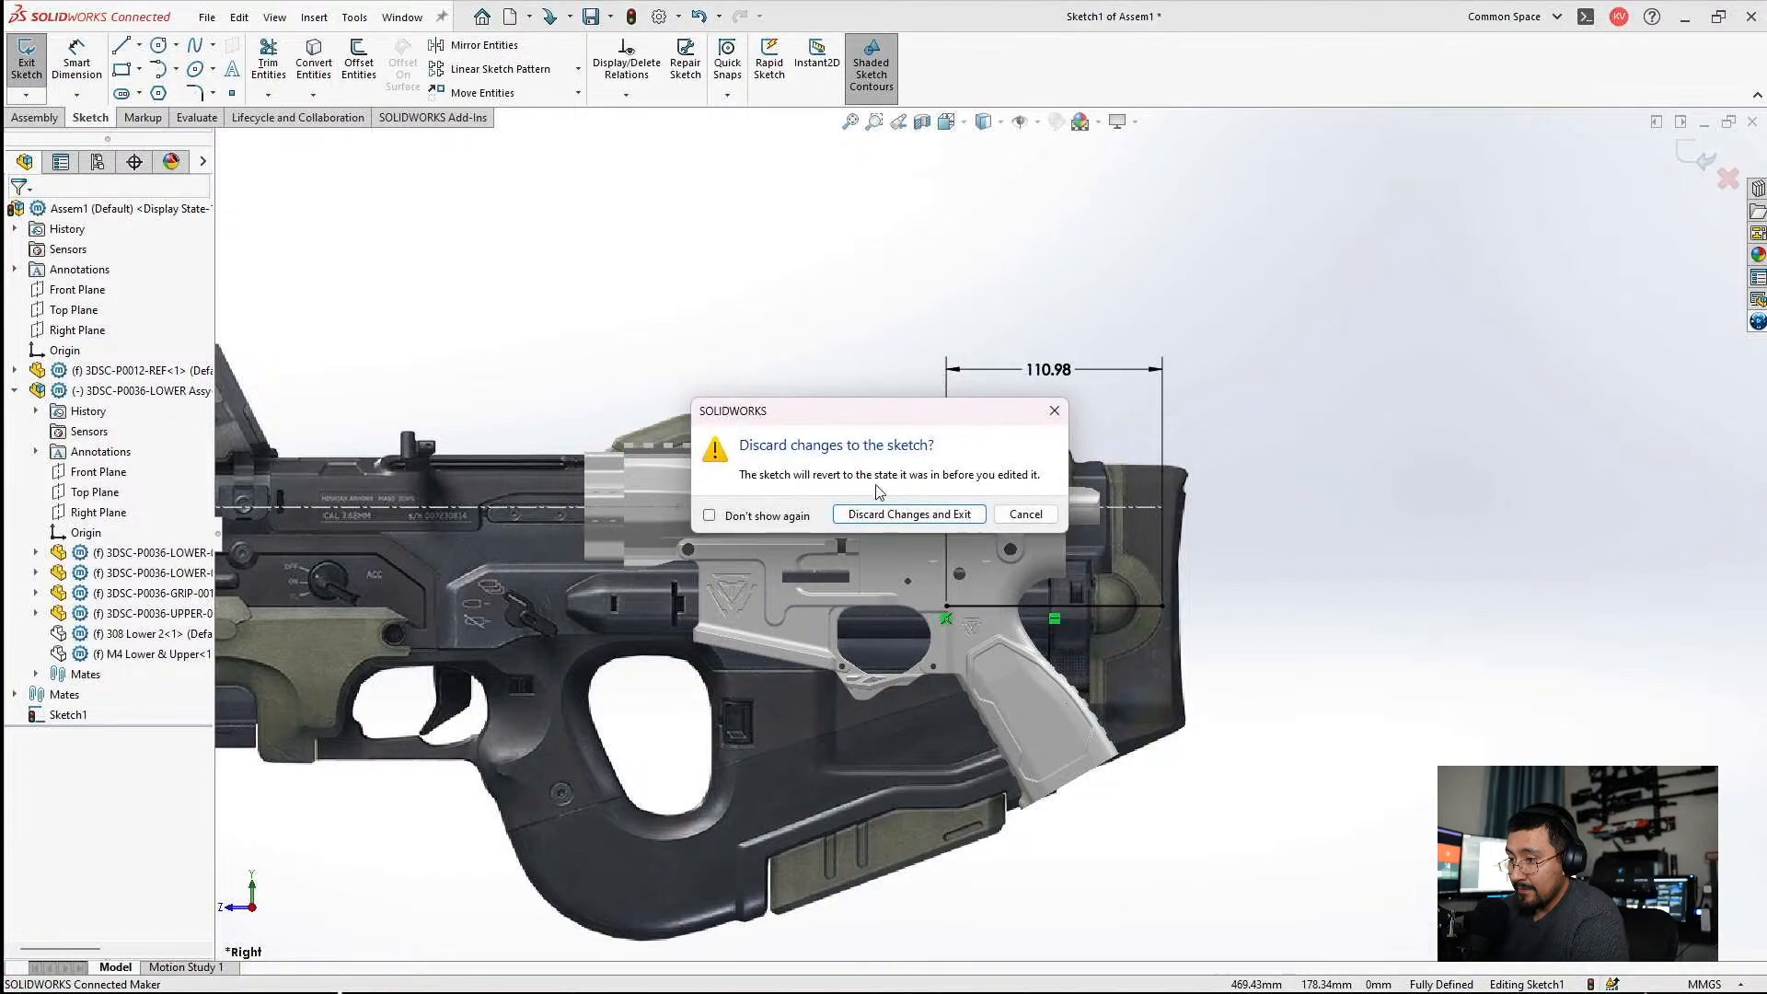
{"action": "left_click", "coordinate": [882, 513]}
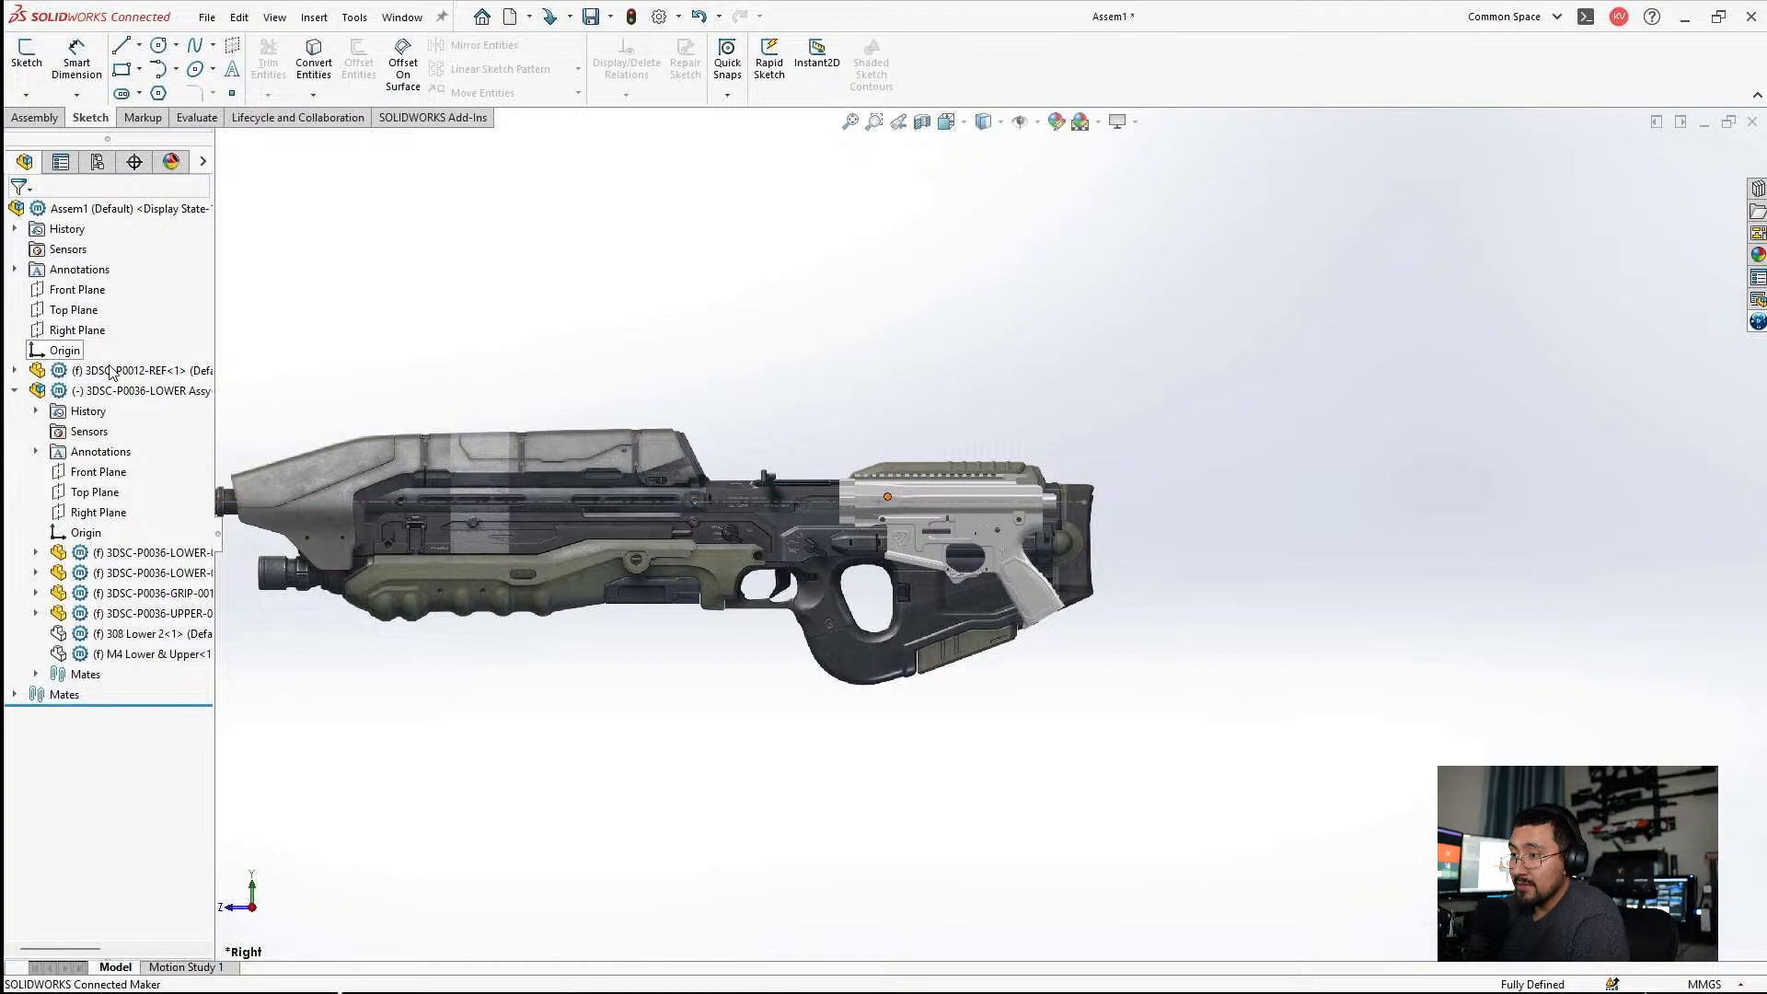
Suppress the old 3DSC-P0012-REF reference part in the assembly.
{"action": "left_click", "coordinate": [110, 372]}
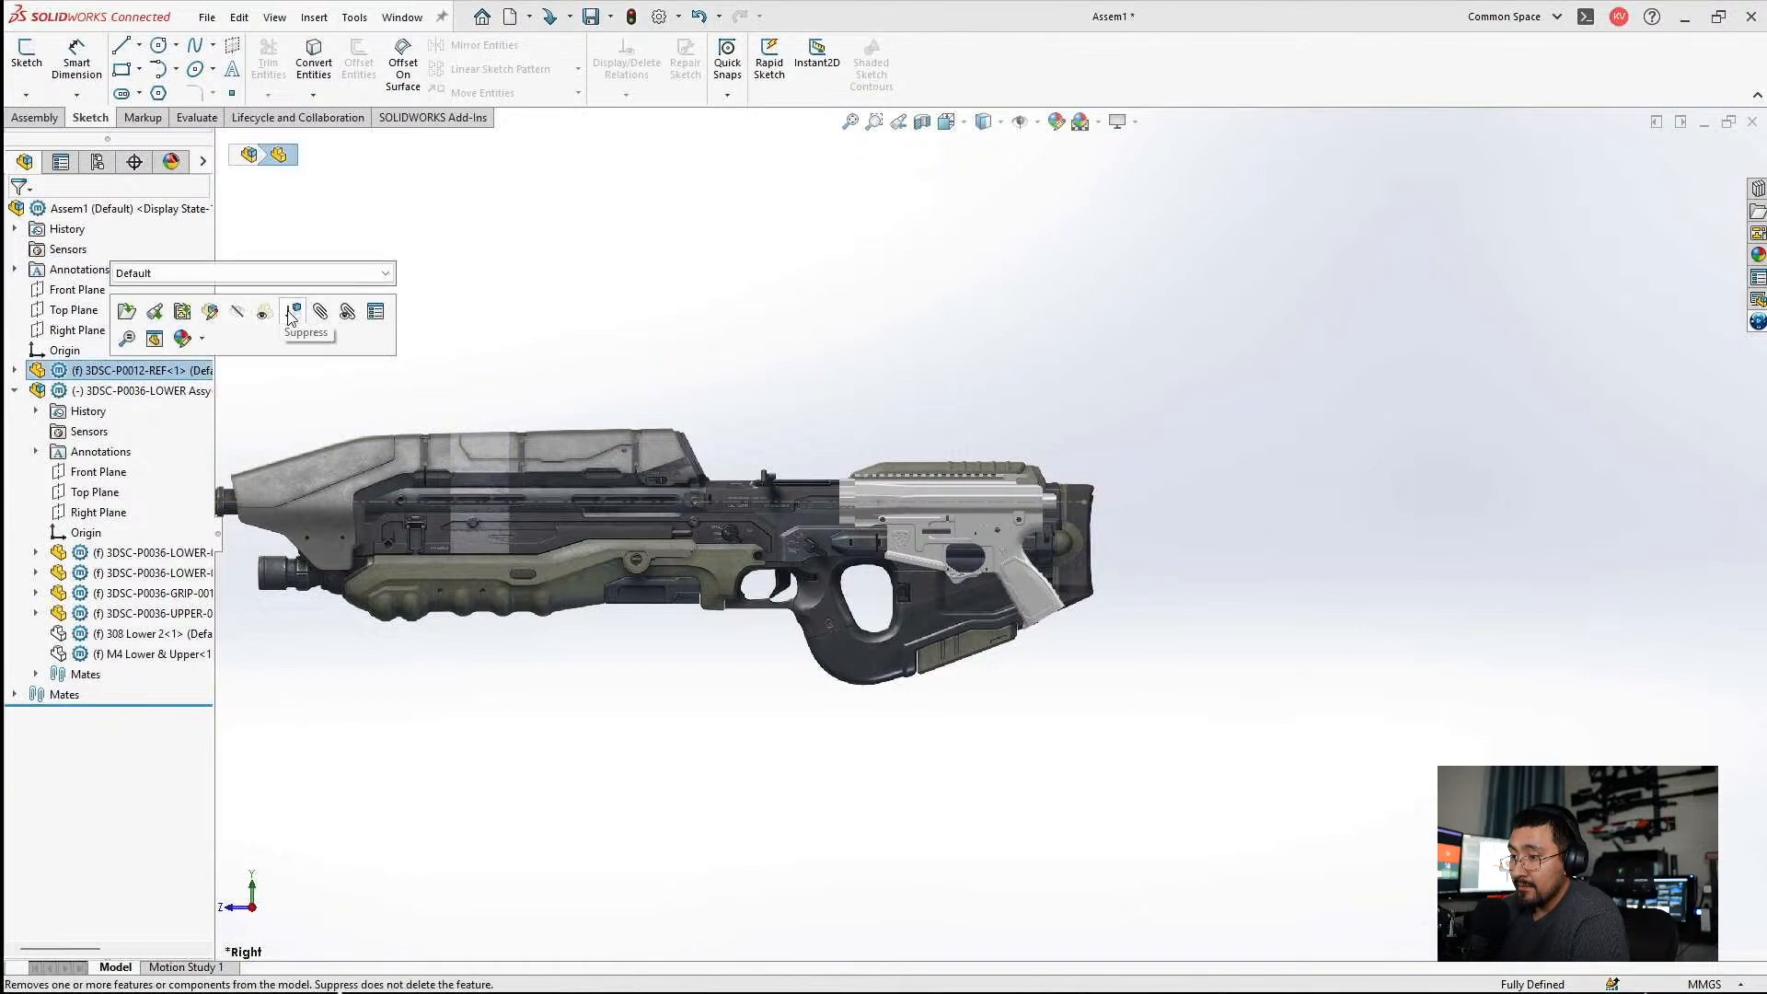
{"action": "left_click", "coordinate": [292, 314]}
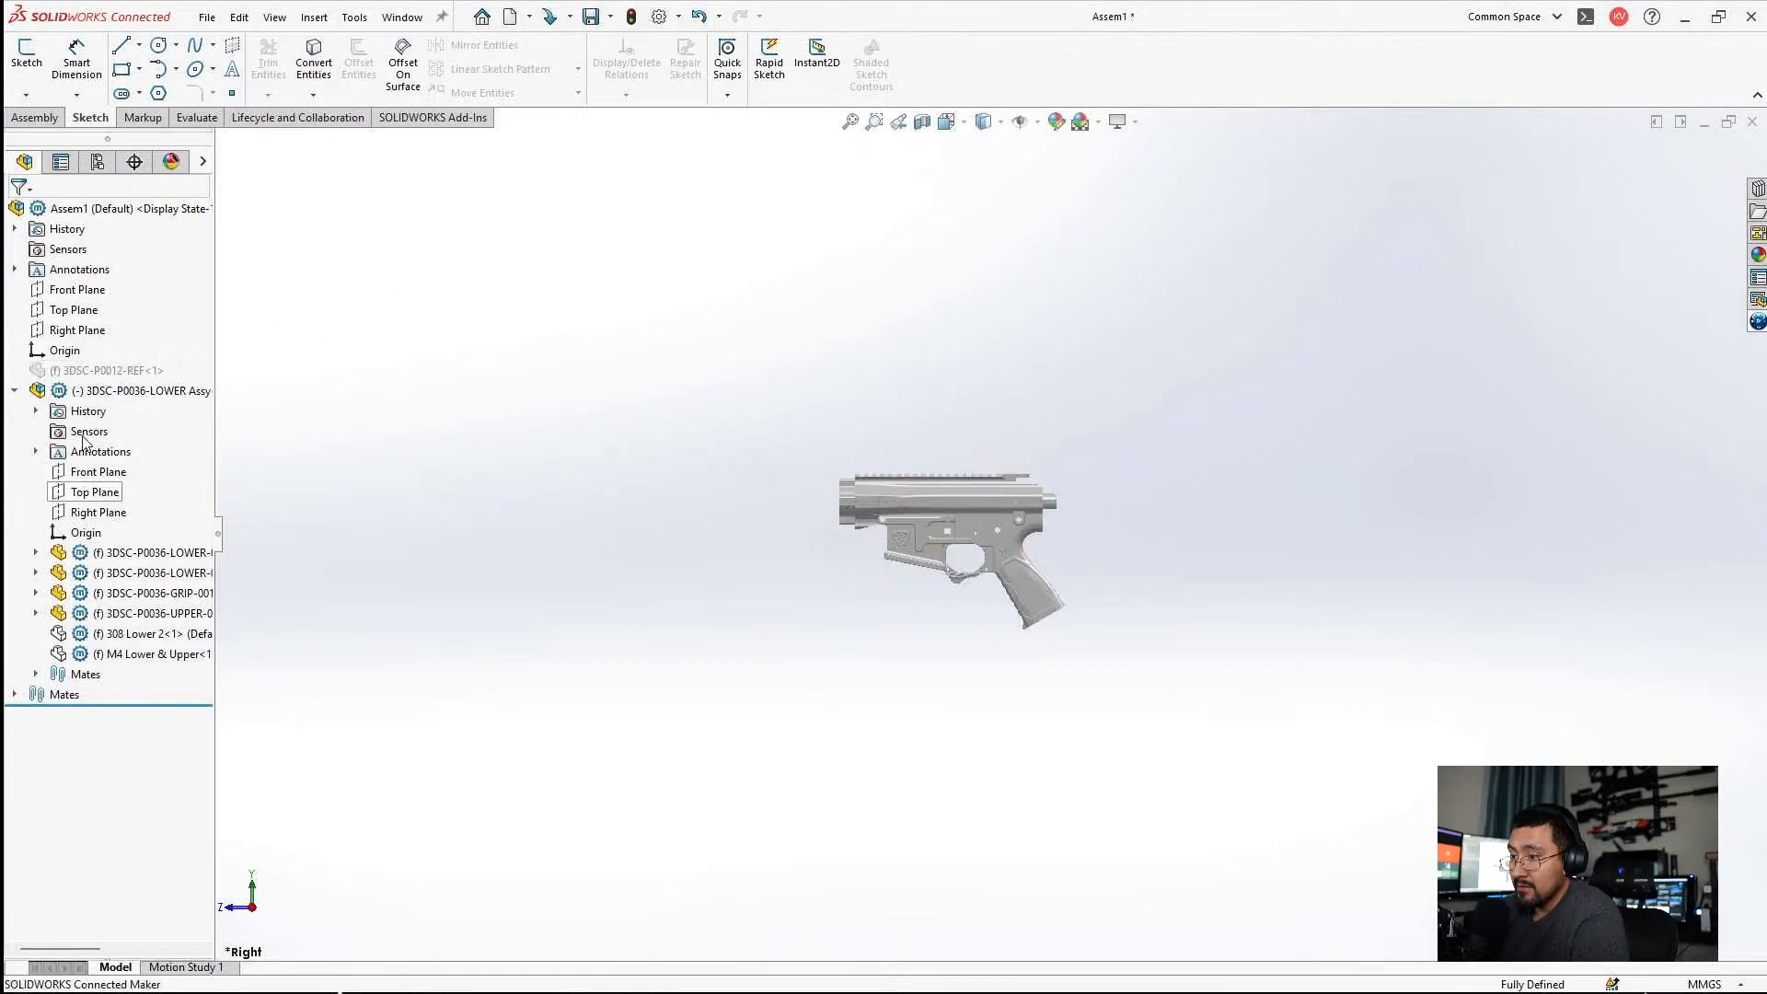
Mate the origin of the 3DSC-P0036-LOWER Assy subassembly coincident with the main assembly's origin.
{"action": "left_click", "coordinate": [84, 391]}
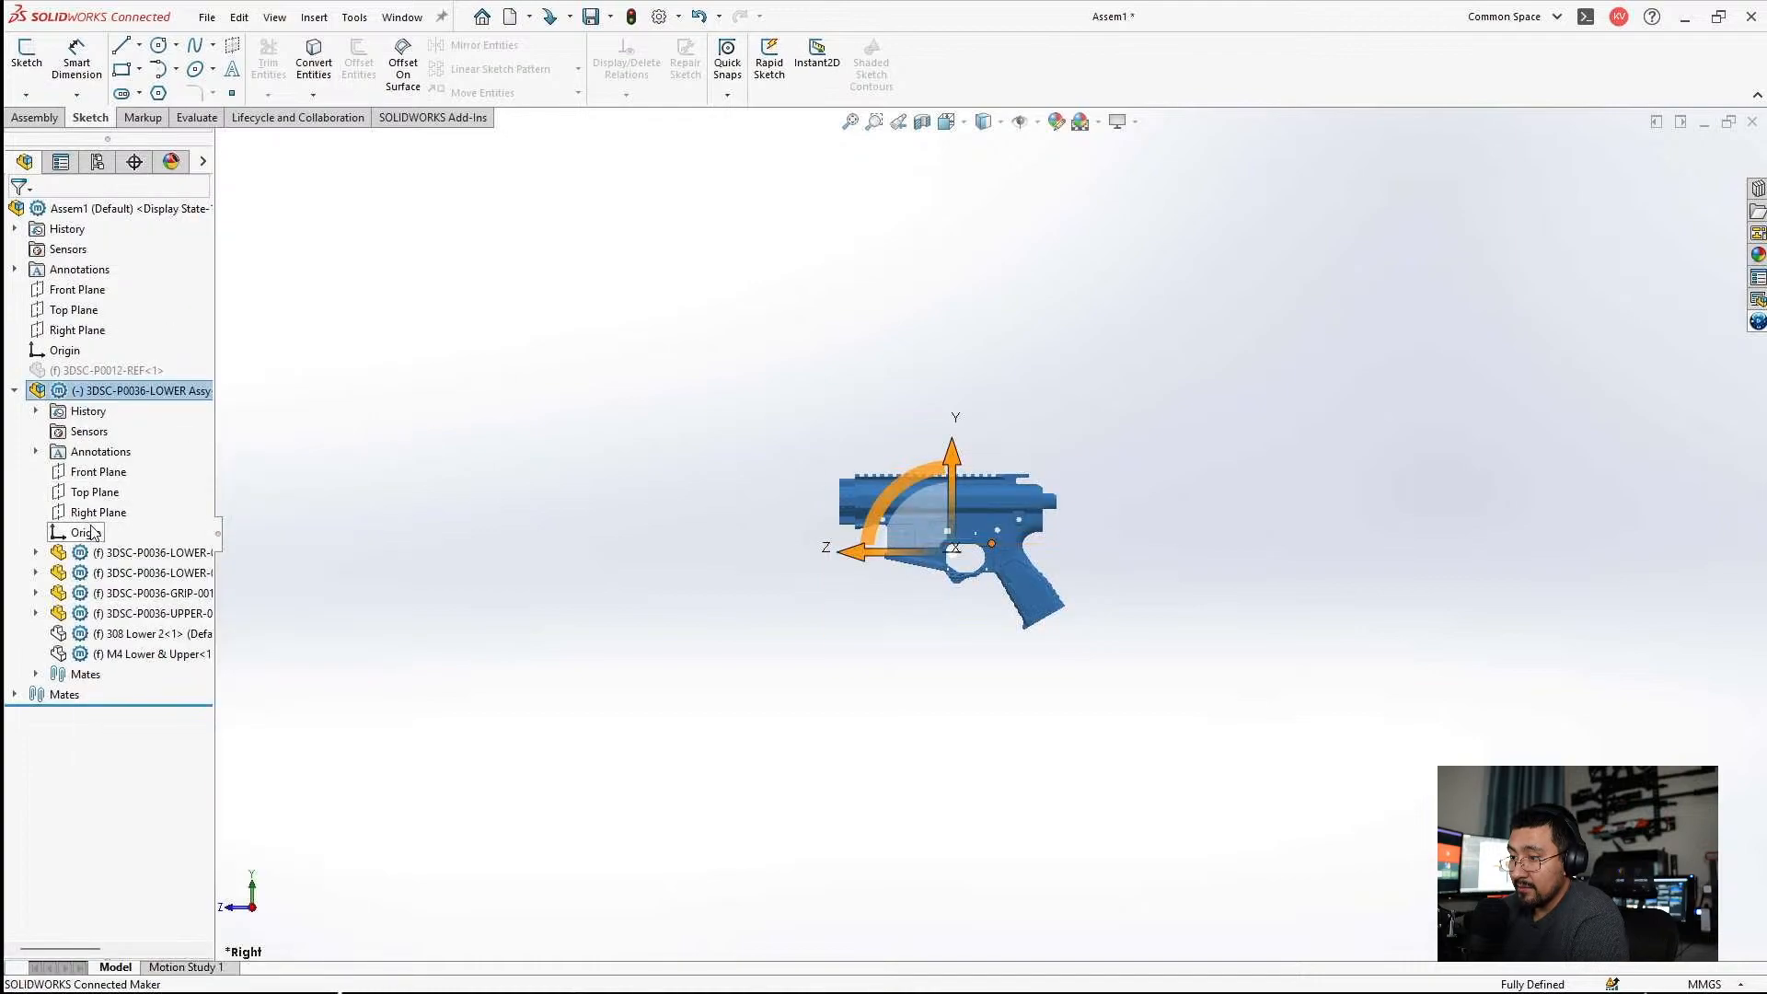
{"action": "left_click", "coordinate": [88, 532]}
{"action": "left_click", "coordinate": [66, 353], "text": "ctrl"}
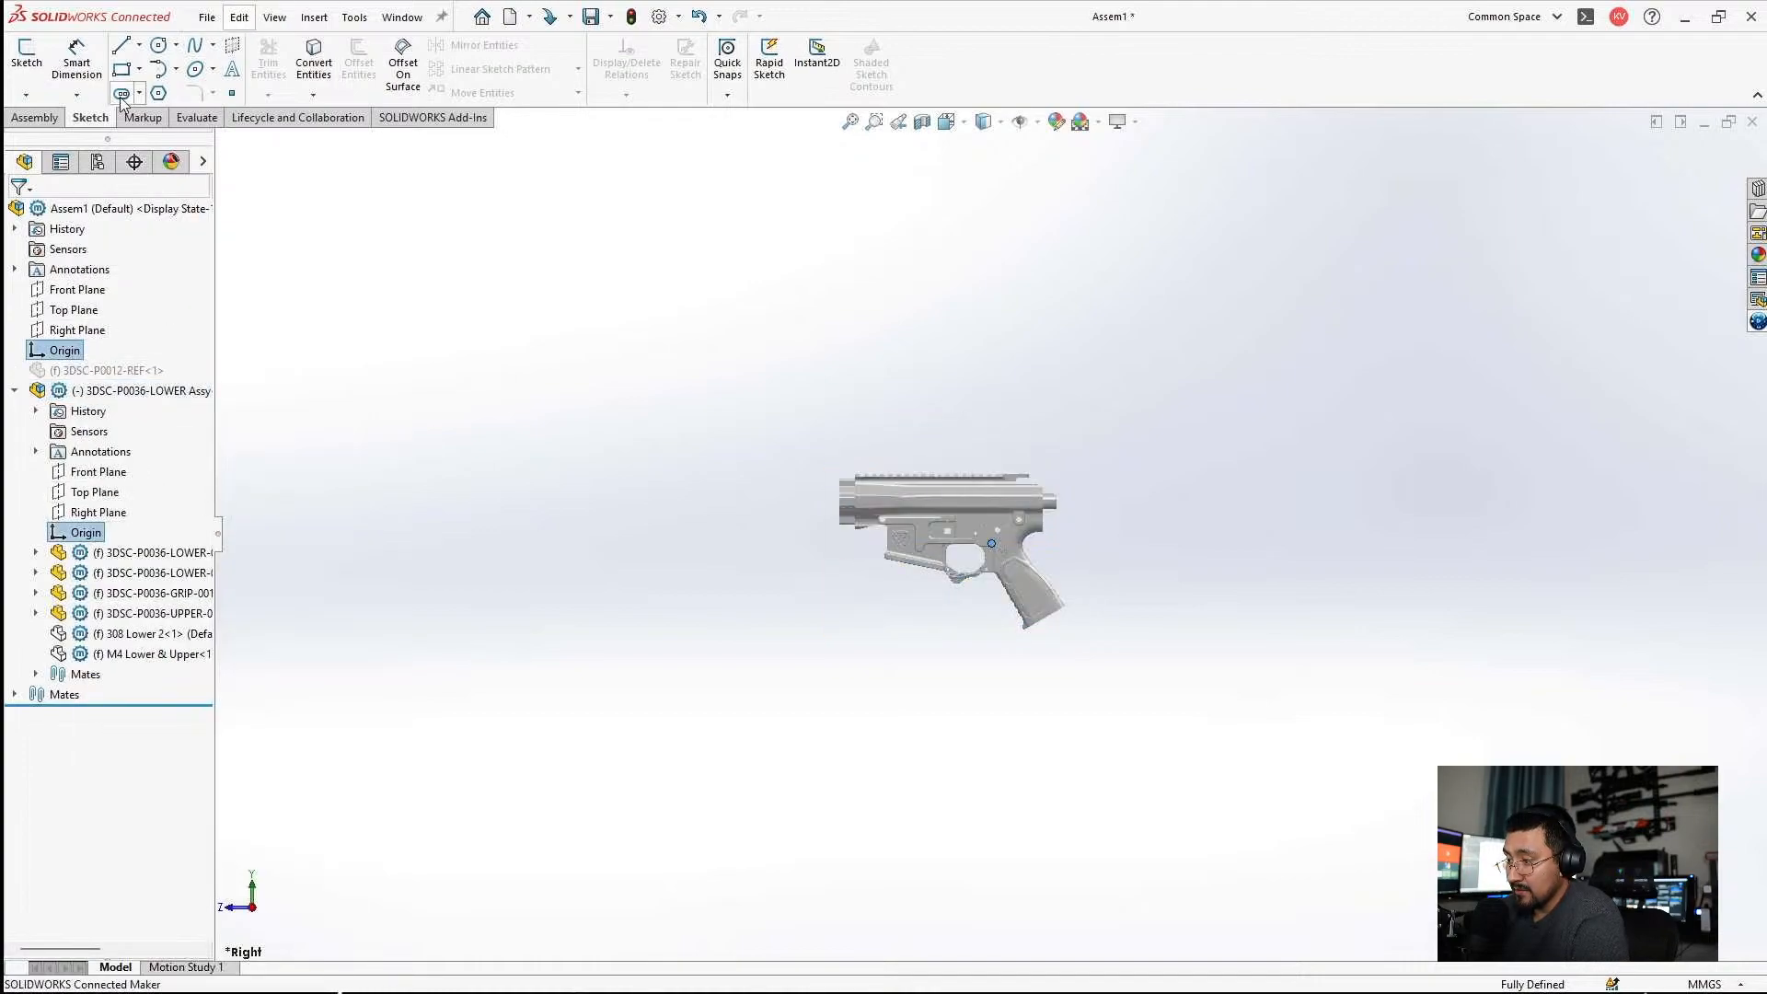
{"action": "left_click", "coordinate": [37, 118]}
{"action": "left_click", "coordinate": [159, 57]}
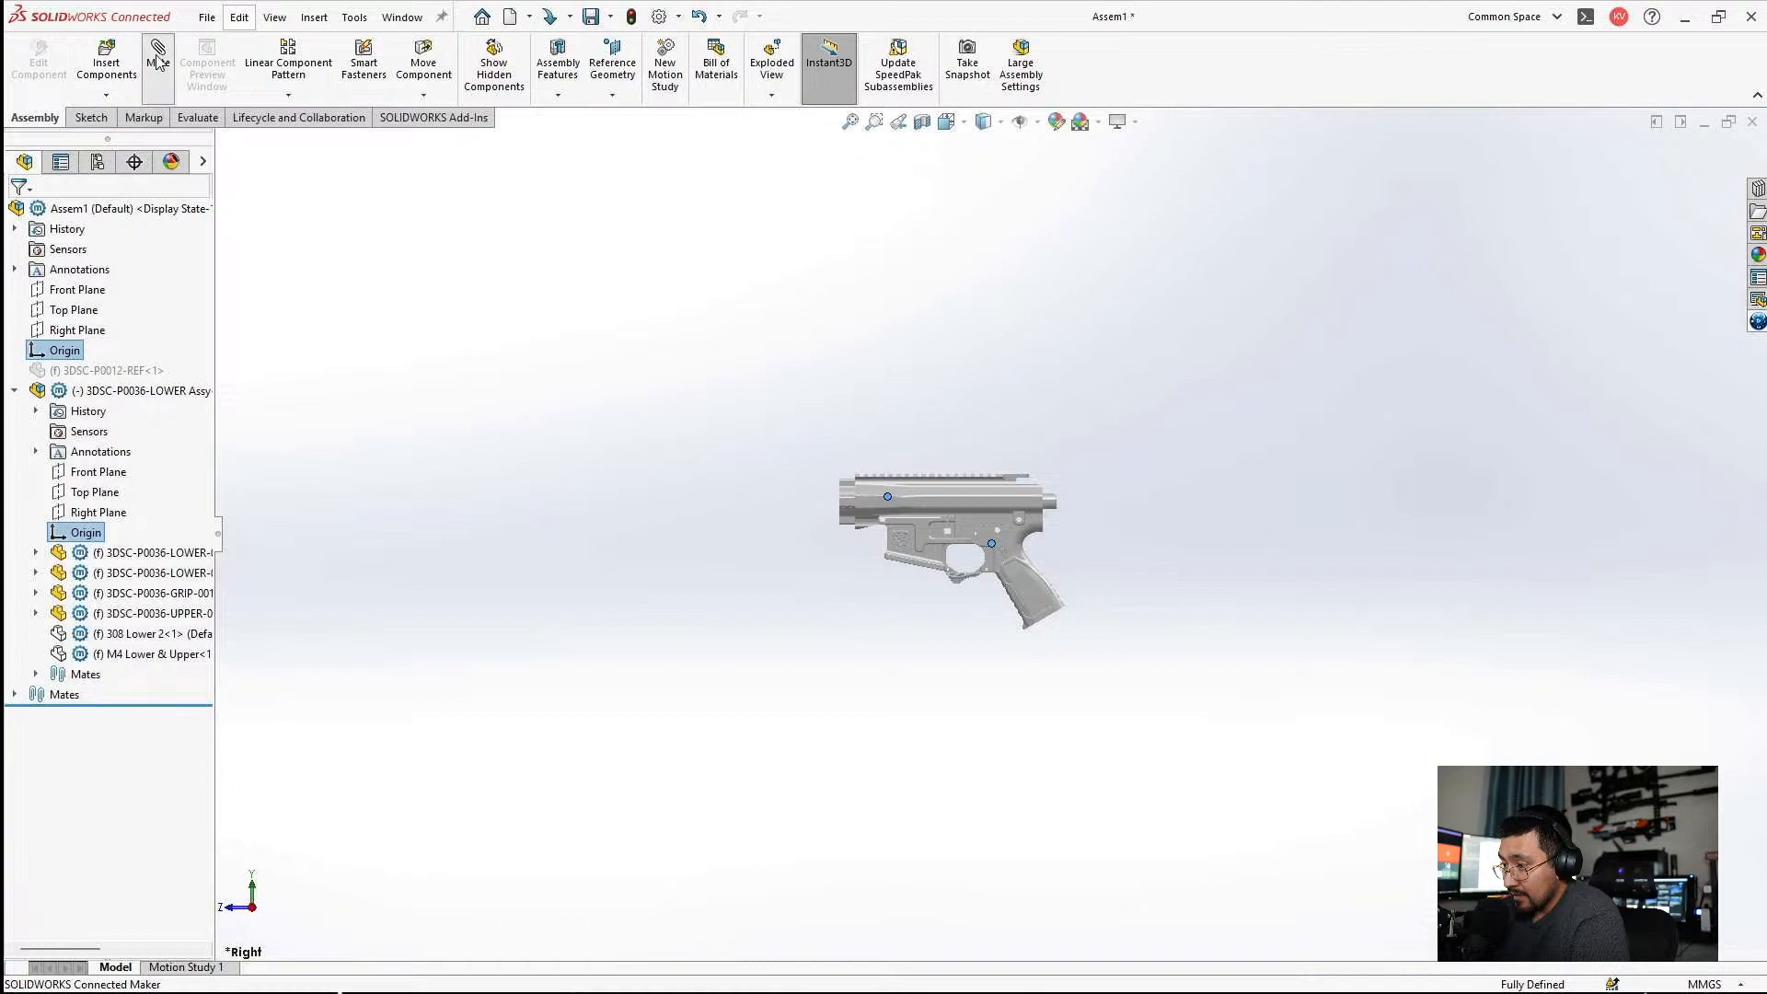
{"action": "left_click", "coordinate": [17, 213]}
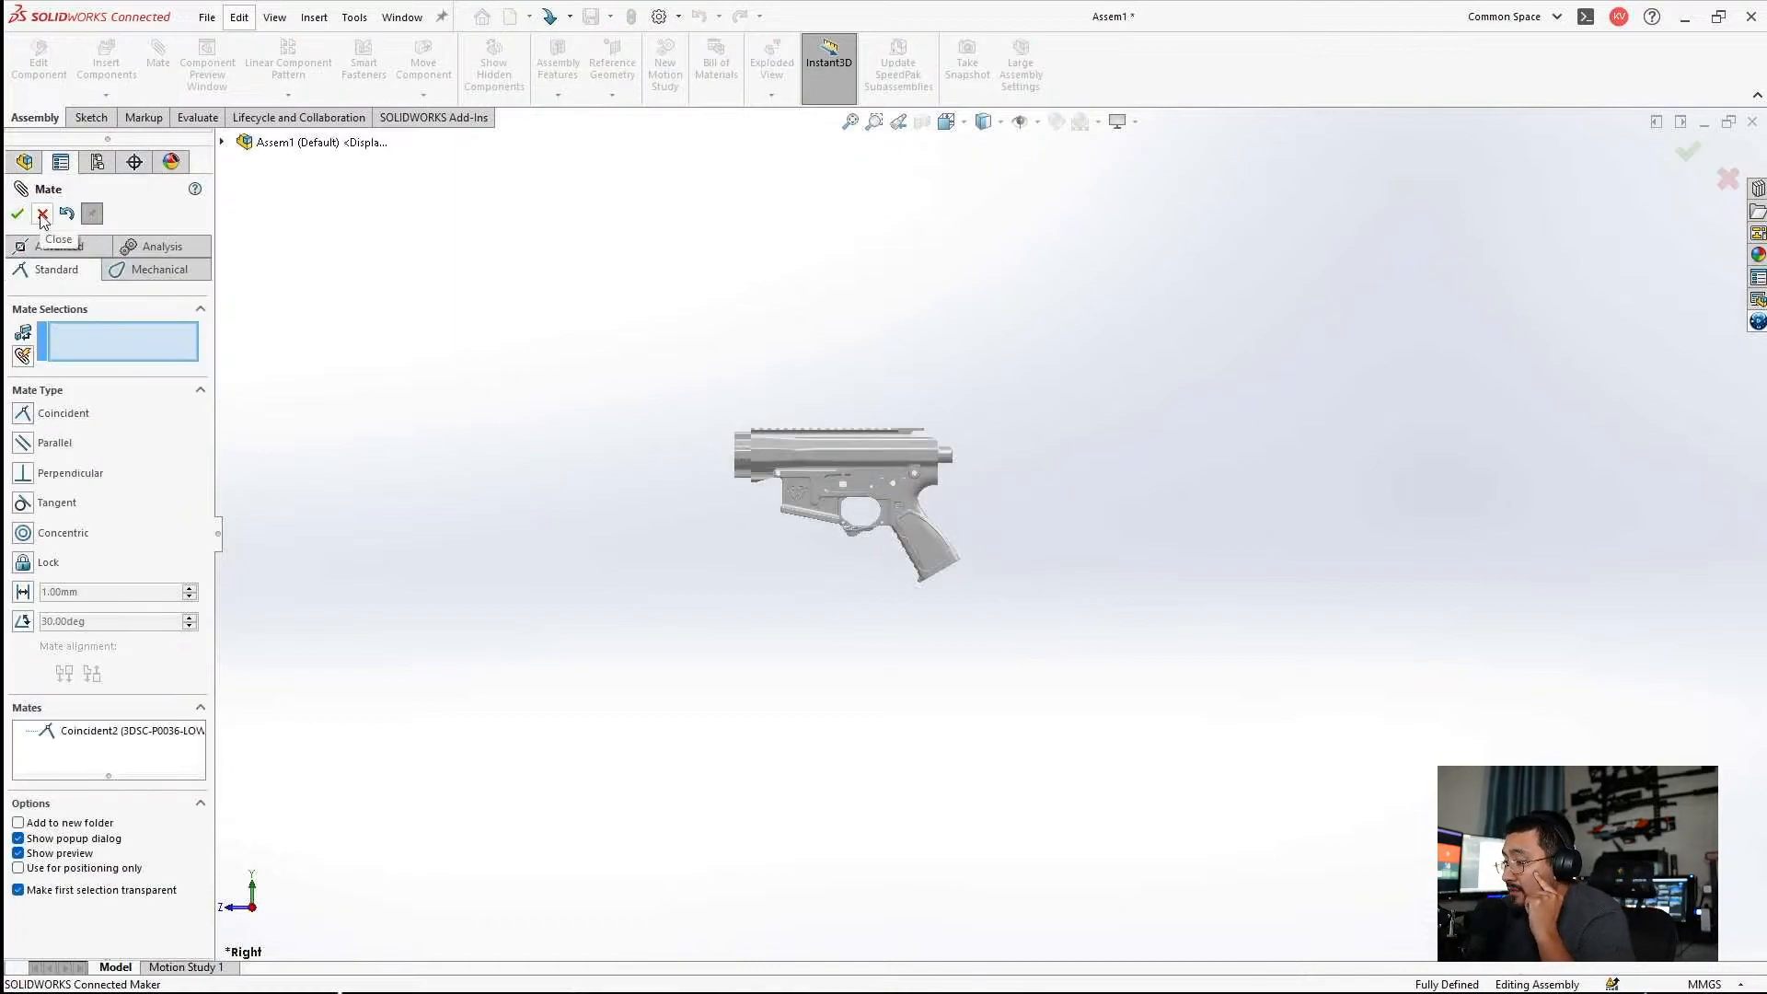
Insert the open part 3DSC-P0012-REF2 into the assembly, fixed at the origin.
{"action": "left_click", "coordinate": [107, 65]}
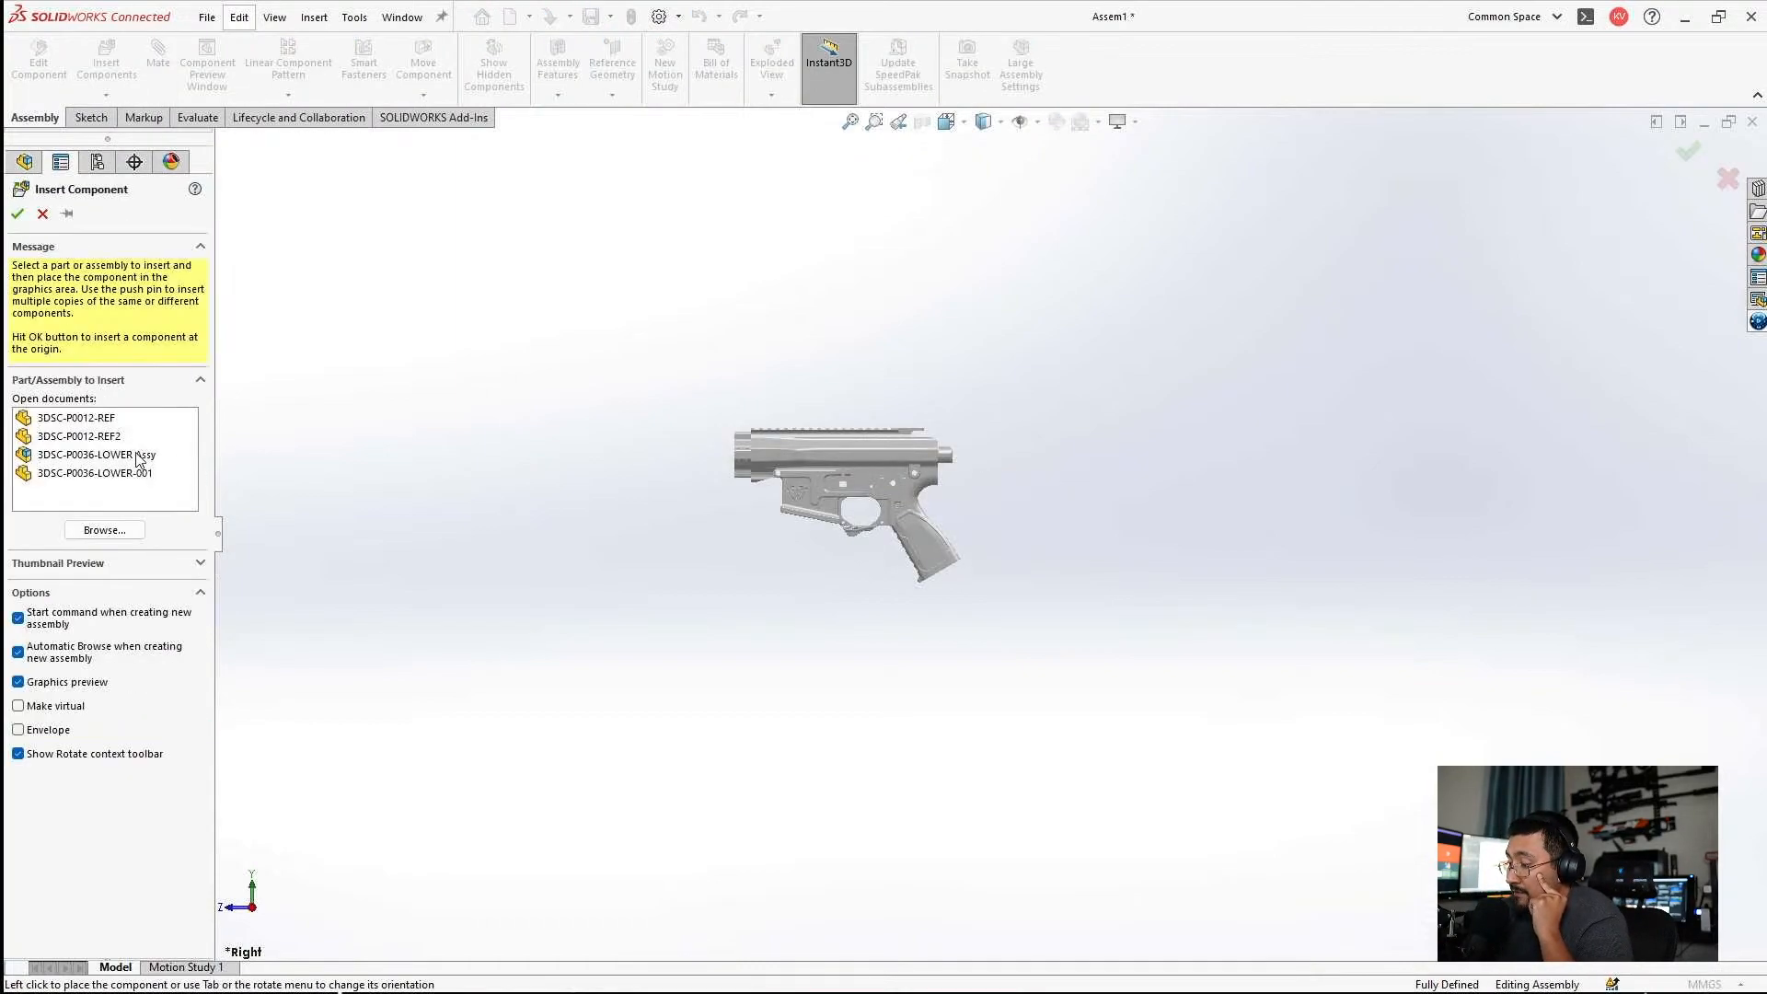
{"action": "left_click", "coordinate": [83, 436]}
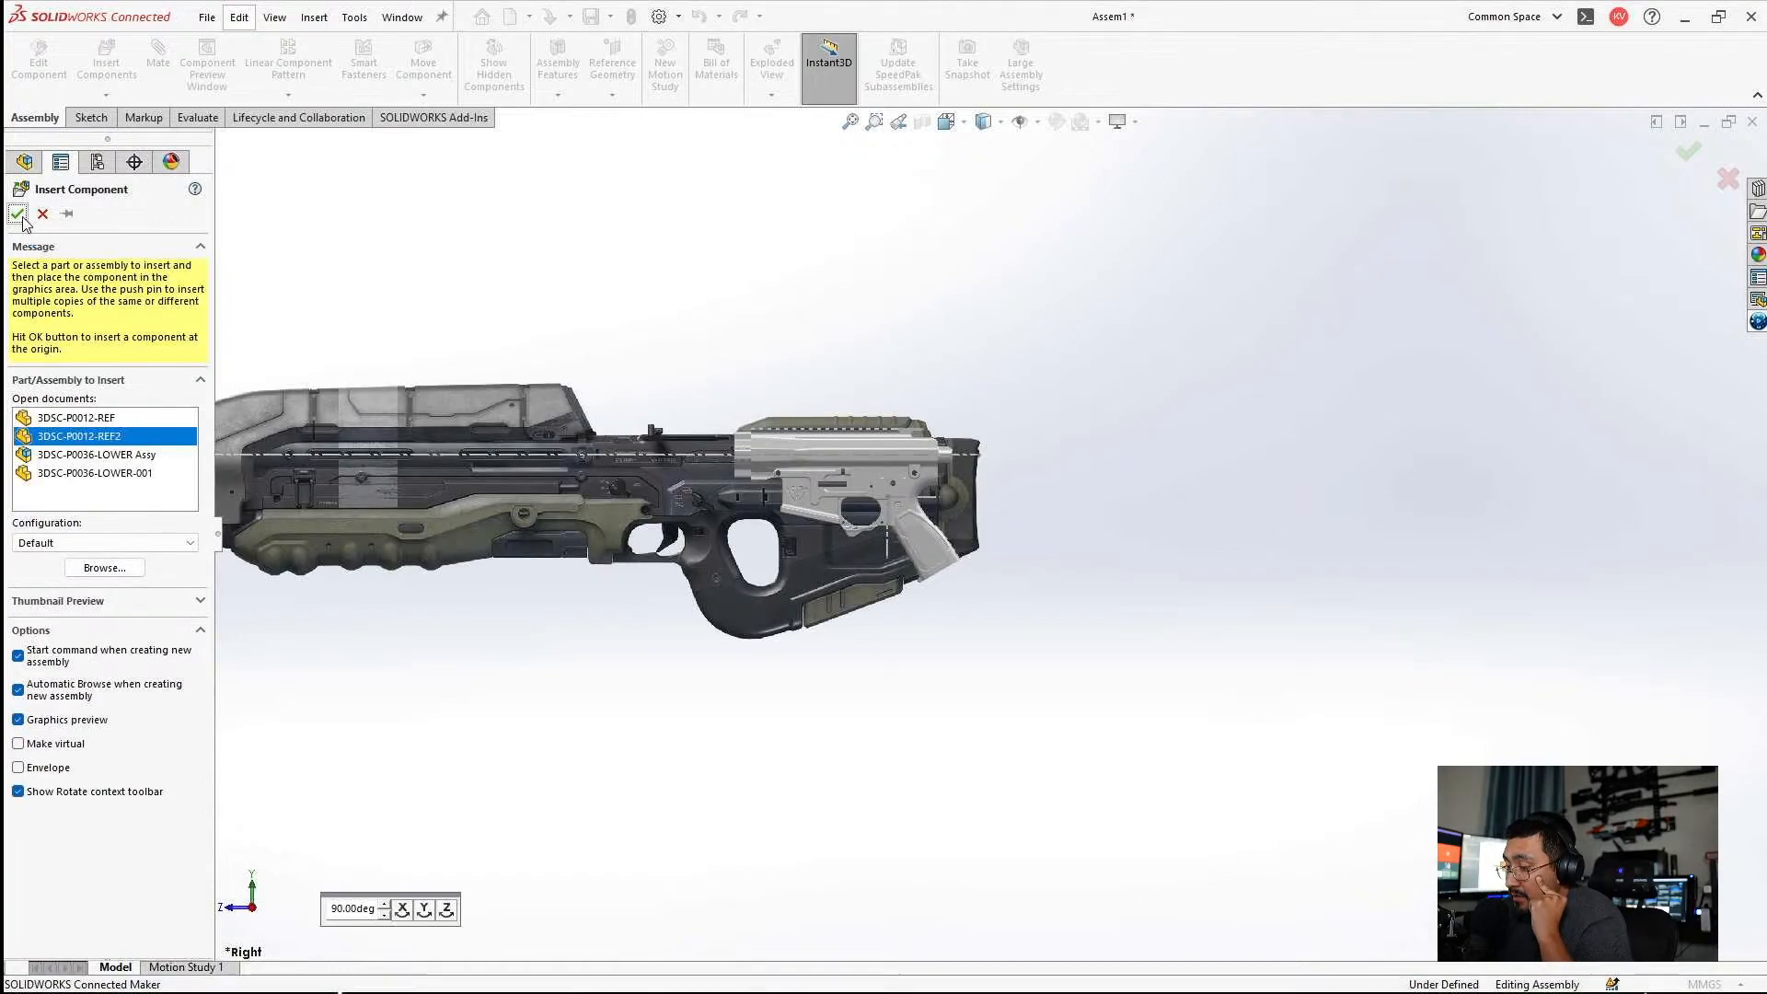
{"action": "left_click", "coordinate": [322, 355]}
Examine how the lower, upper and grip line up with the stock and bore centerline of the rifle picture.
{"action": "scroll", "coordinate": [928, 543], "scroll_direction": "down", "scroll_amount": 5}
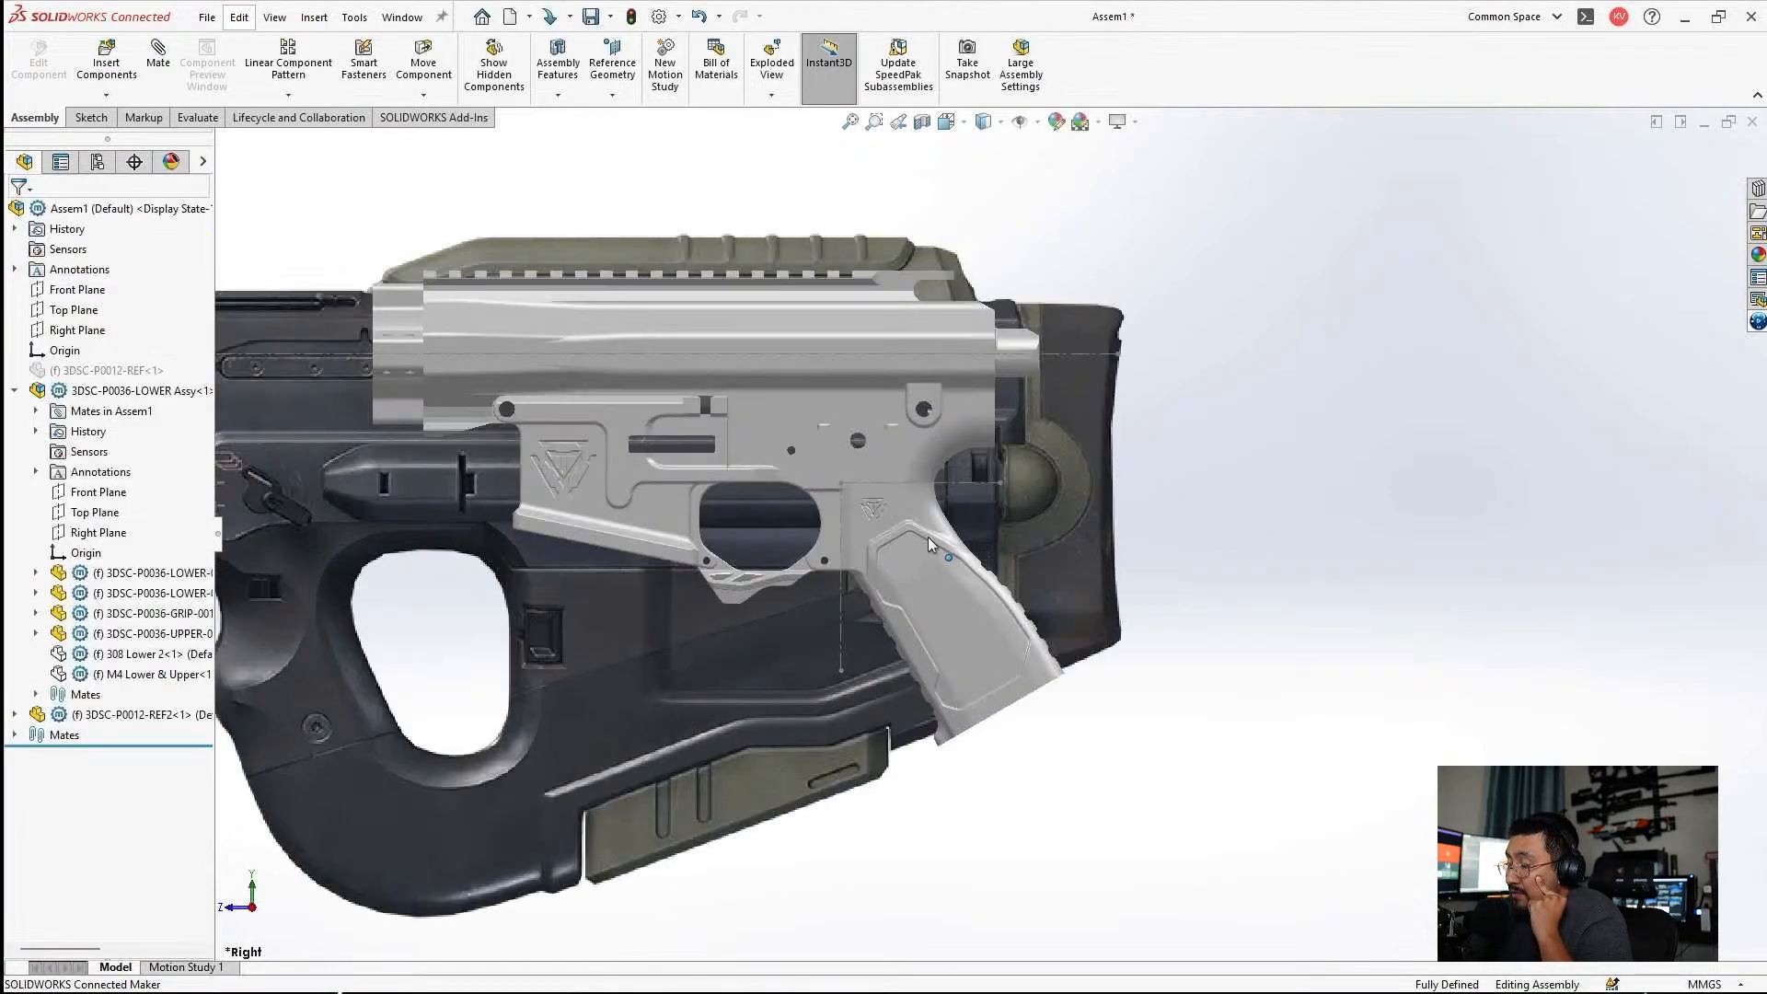
{"action": "scroll", "coordinate": [928, 538], "scroll_direction": "up", "scroll_amount": 4}
{"action": "scroll", "coordinate": [1038, 511], "scroll_direction": "down", "scroll_amount": 5}
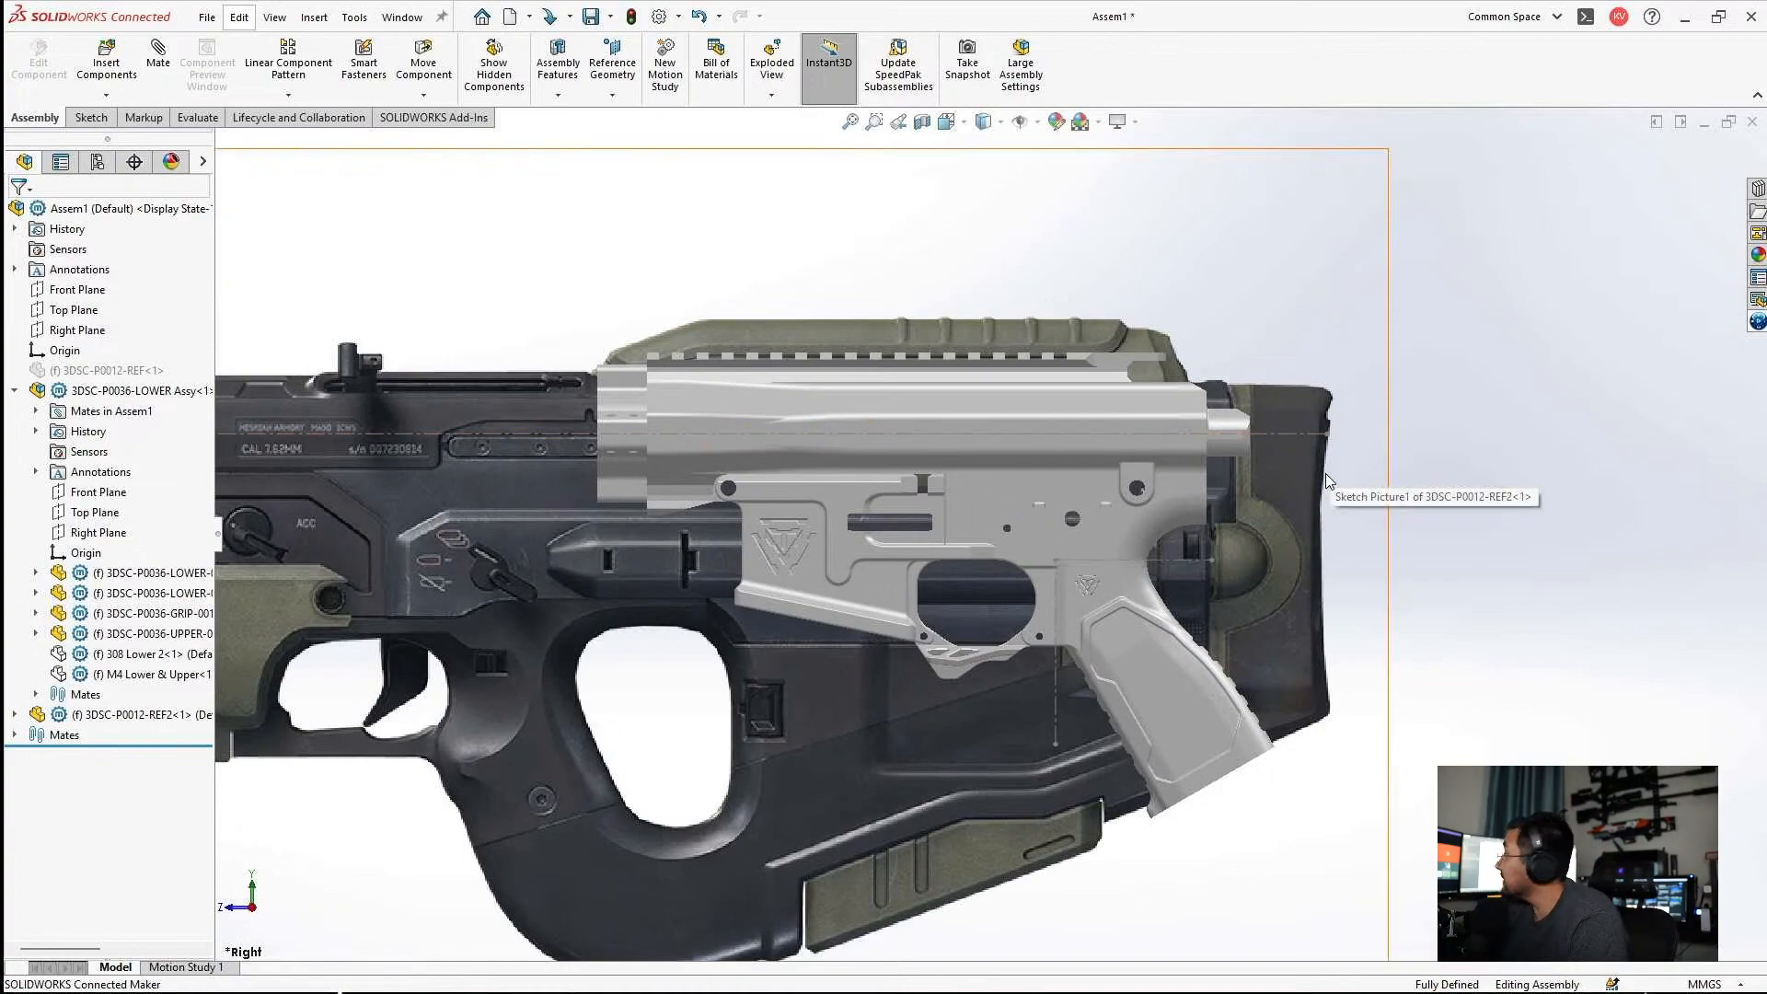
{"action": "scroll", "coordinate": [1187, 736], "scroll_direction": "up", "scroll_amount": 2}
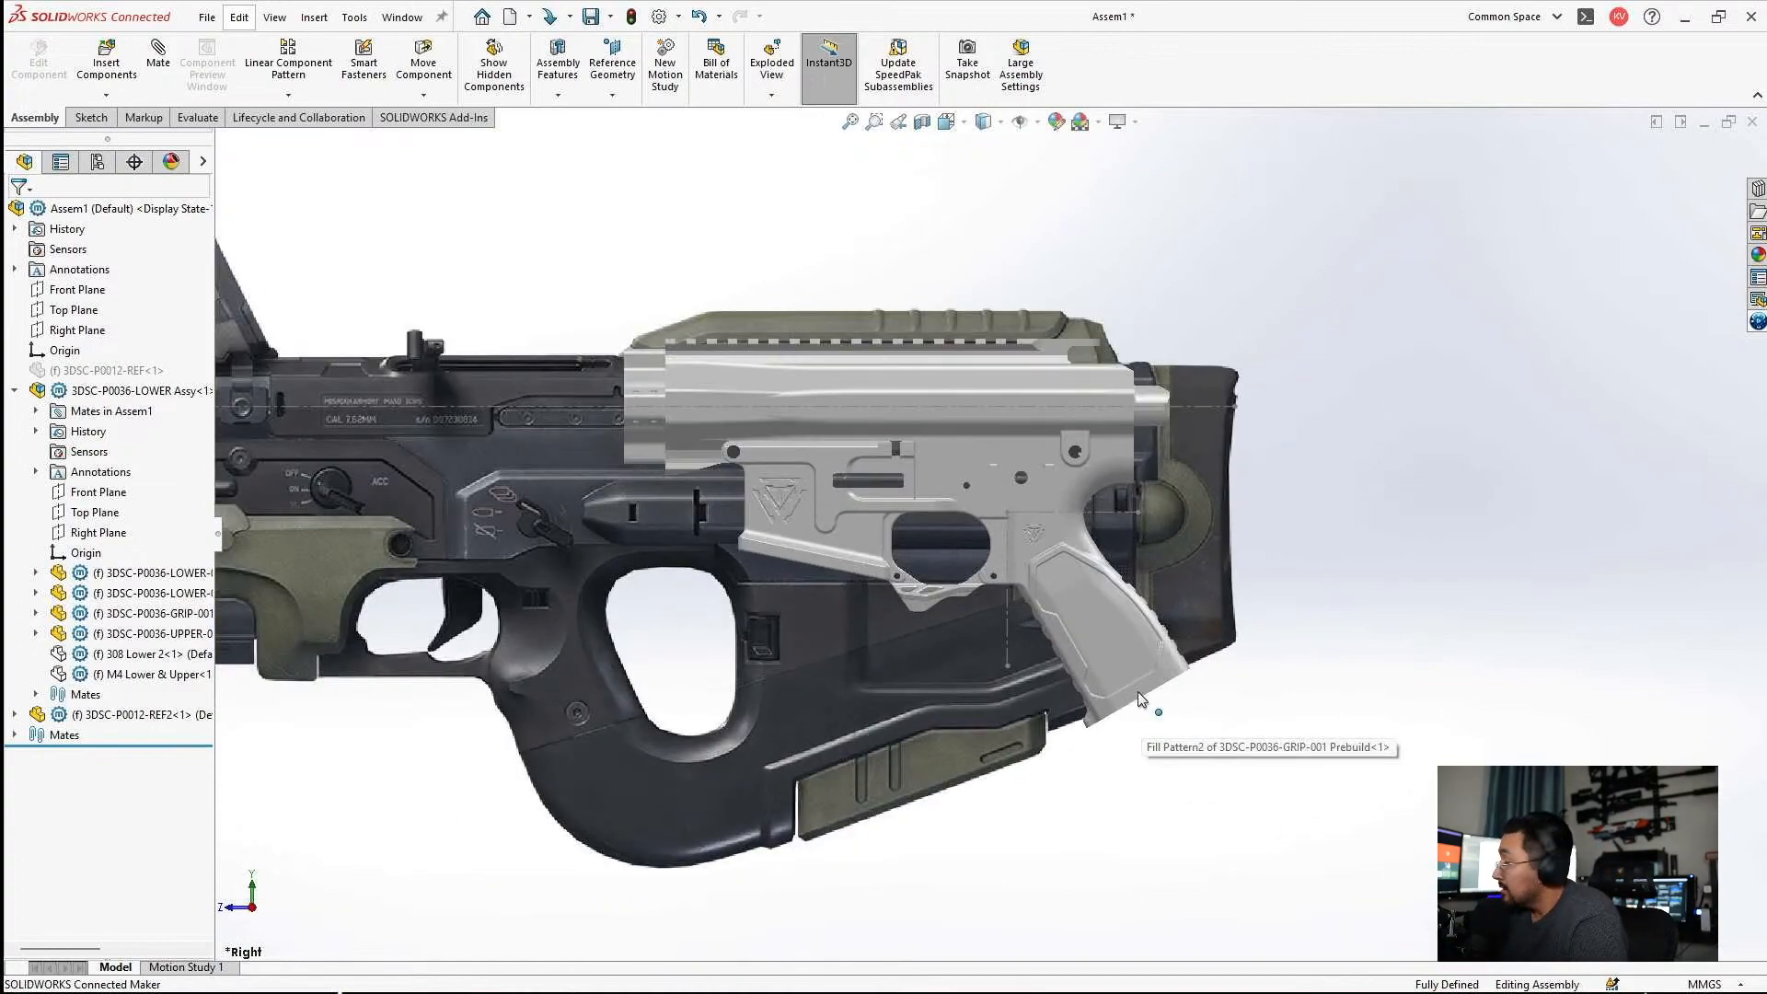
{"action": "scroll", "coordinate": [1141, 704], "scroll_direction": "down", "scroll_amount": 5}
{"action": "scroll", "coordinate": [1045, 662], "scroll_direction": "up", "scroll_amount": 3}
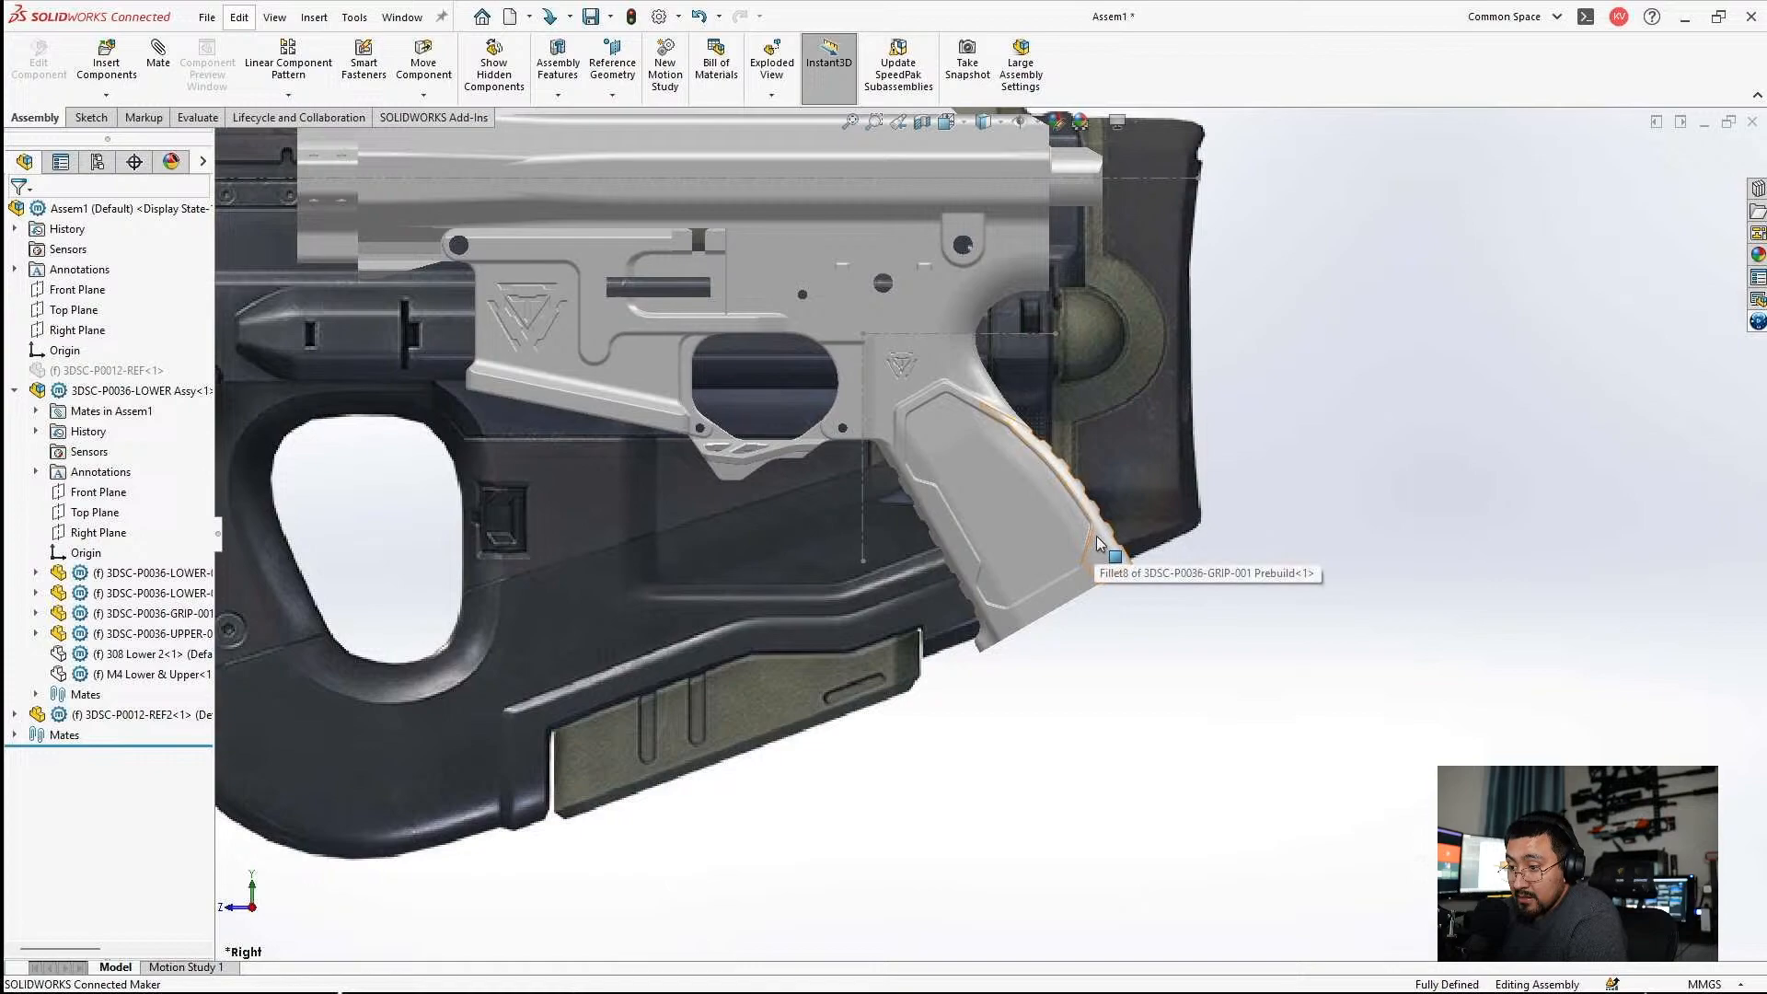
{"action": "scroll", "coordinate": [865, 462], "scroll_direction": "up", "scroll_amount": 4}
{"action": "scroll", "coordinate": [868, 465], "scroll_direction": "down", "scroll_amount": 2}
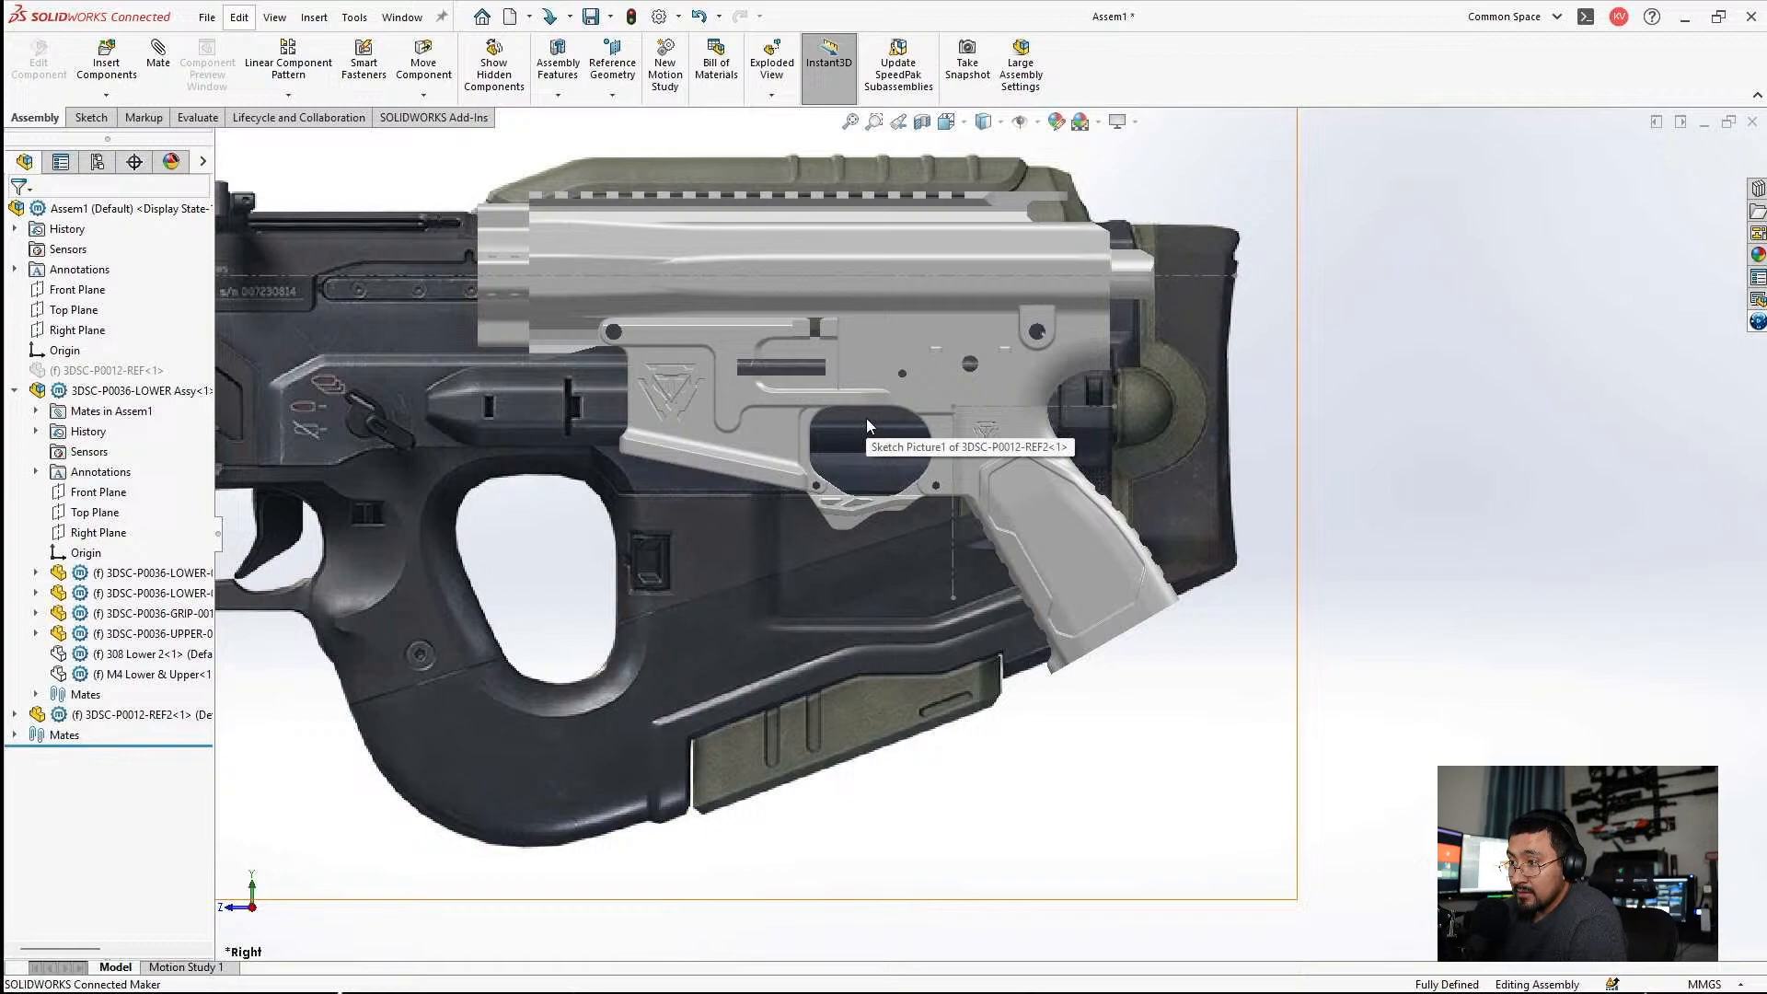
{"action": "scroll", "coordinate": [897, 373], "scroll_direction": "up", "scroll_amount": 5}
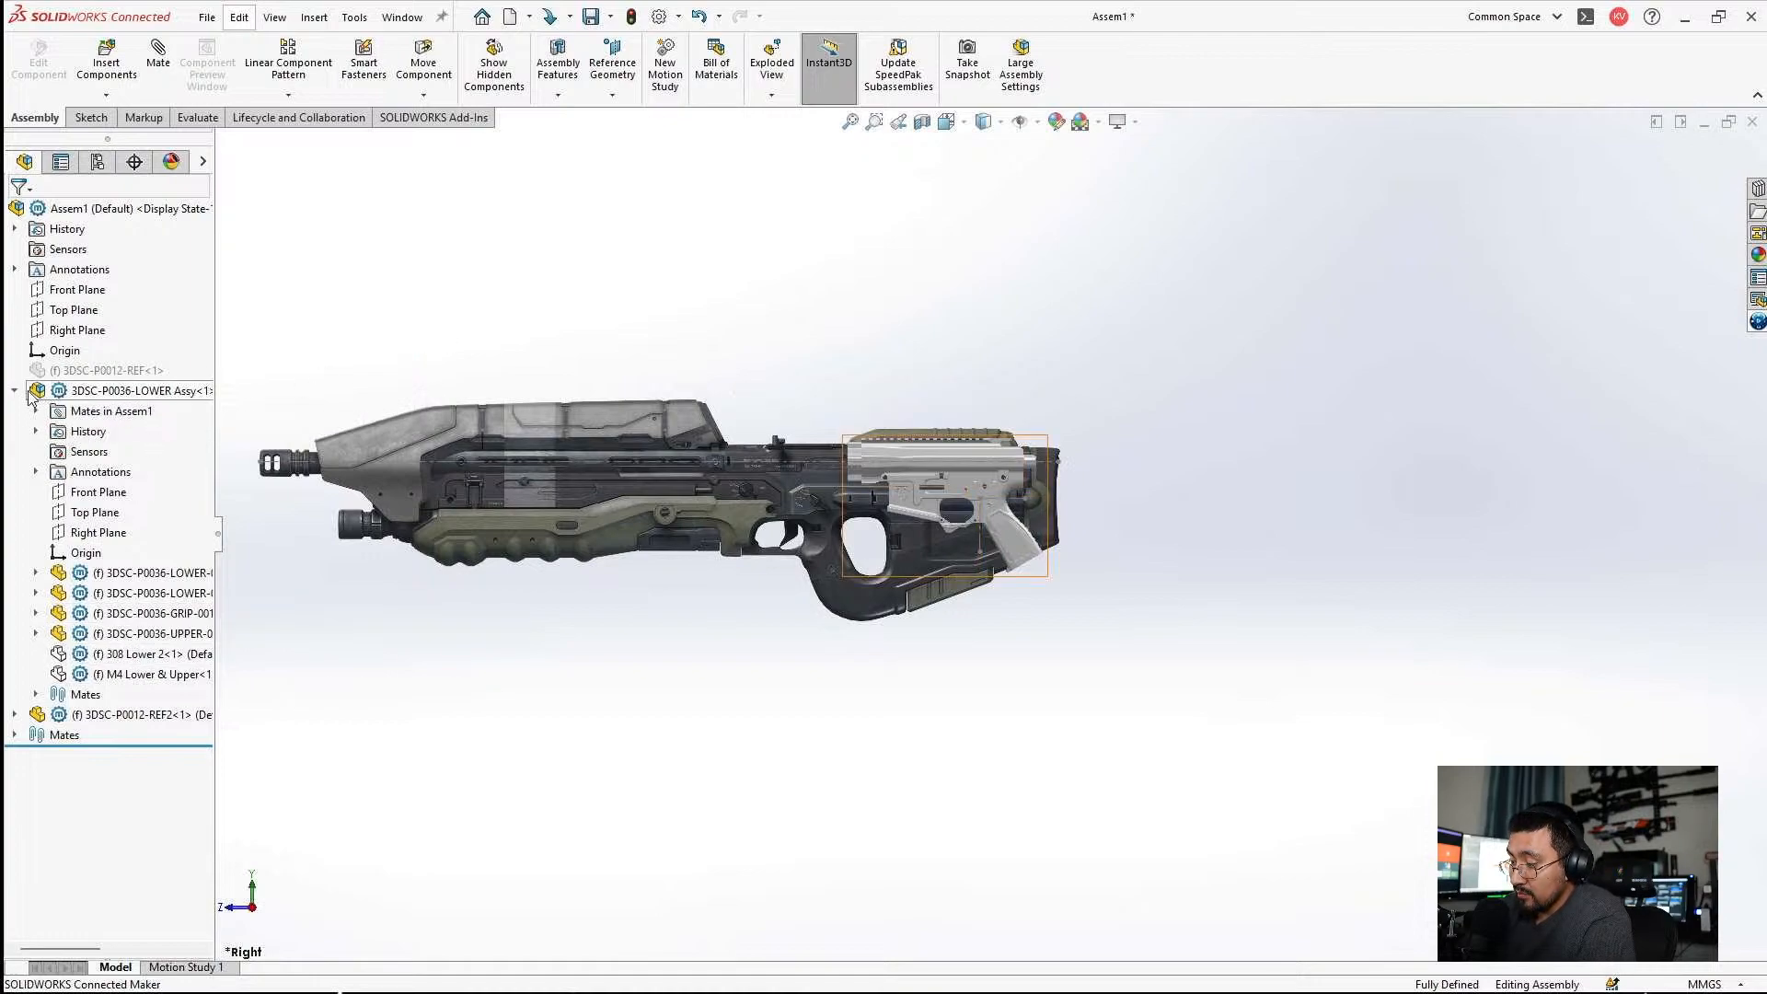
Collapse the feature tree and save all modified documents, naming the assembly 3DSC-P0012 in the 3DSC-P0012 Airsoft MA5D Individual Combat Weapon System folder.
{"action": "key", "text": "shift+c"}
{"action": "key", "text": "ctrl+s"}
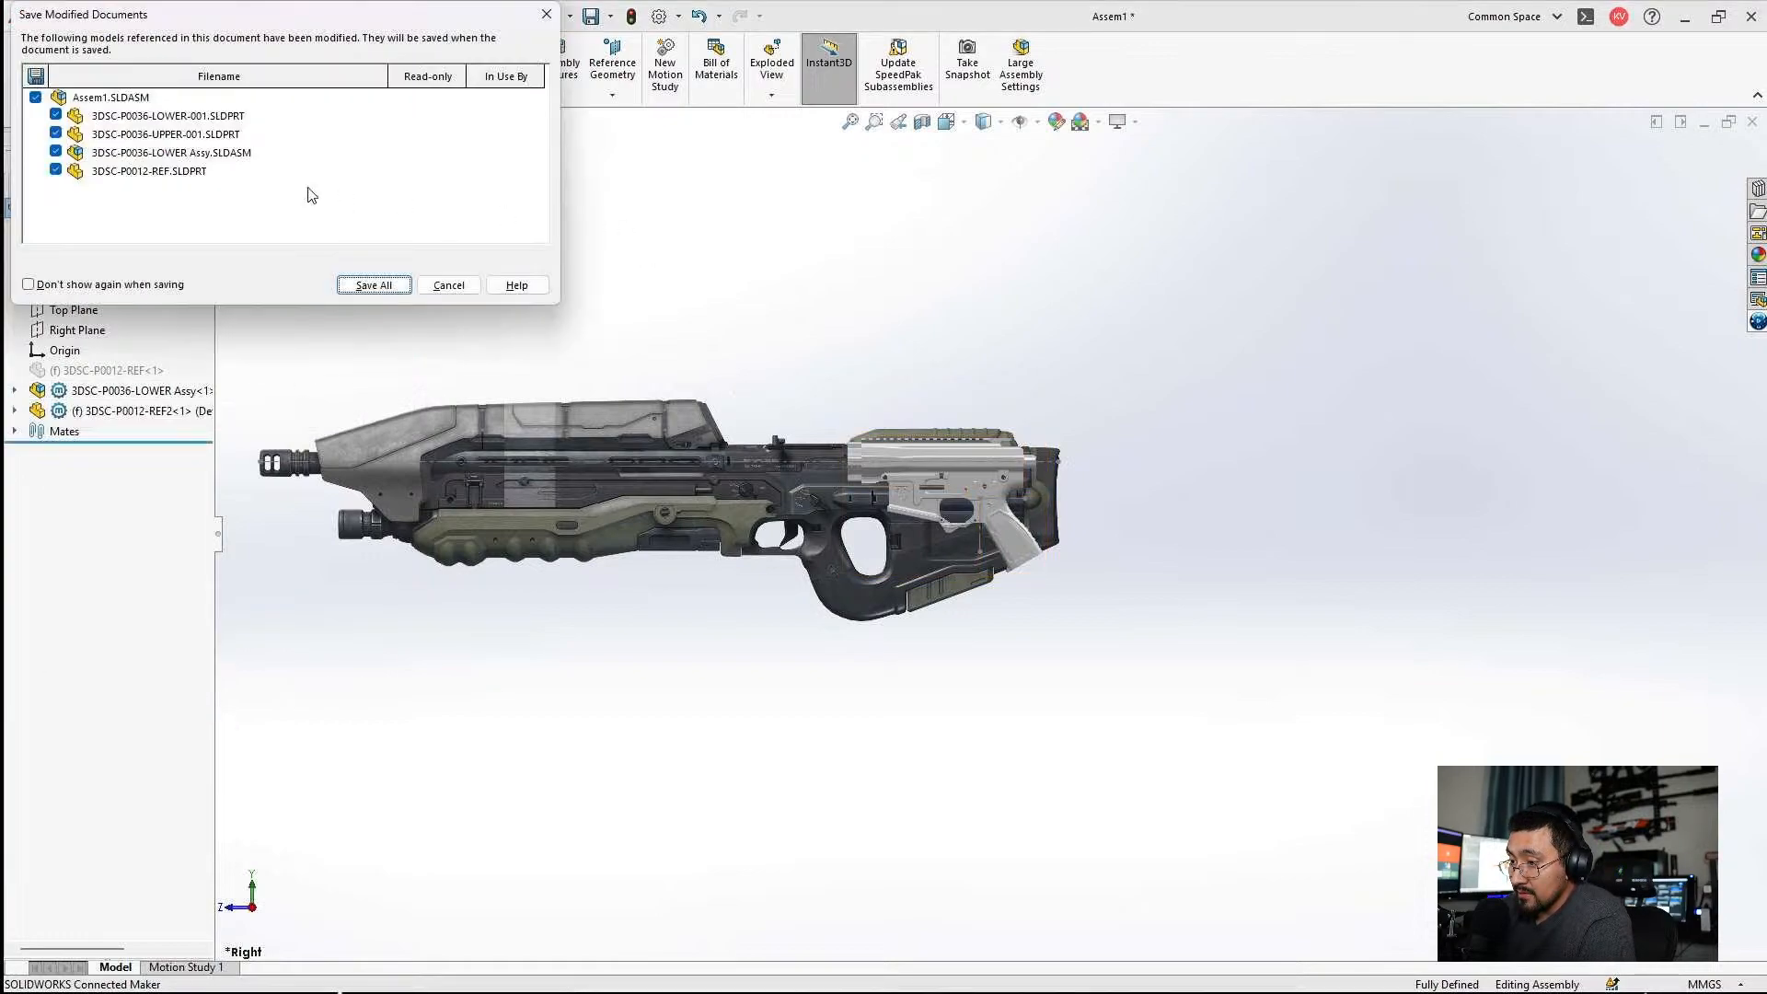
{"action": "left_click", "coordinate": [372, 284]}
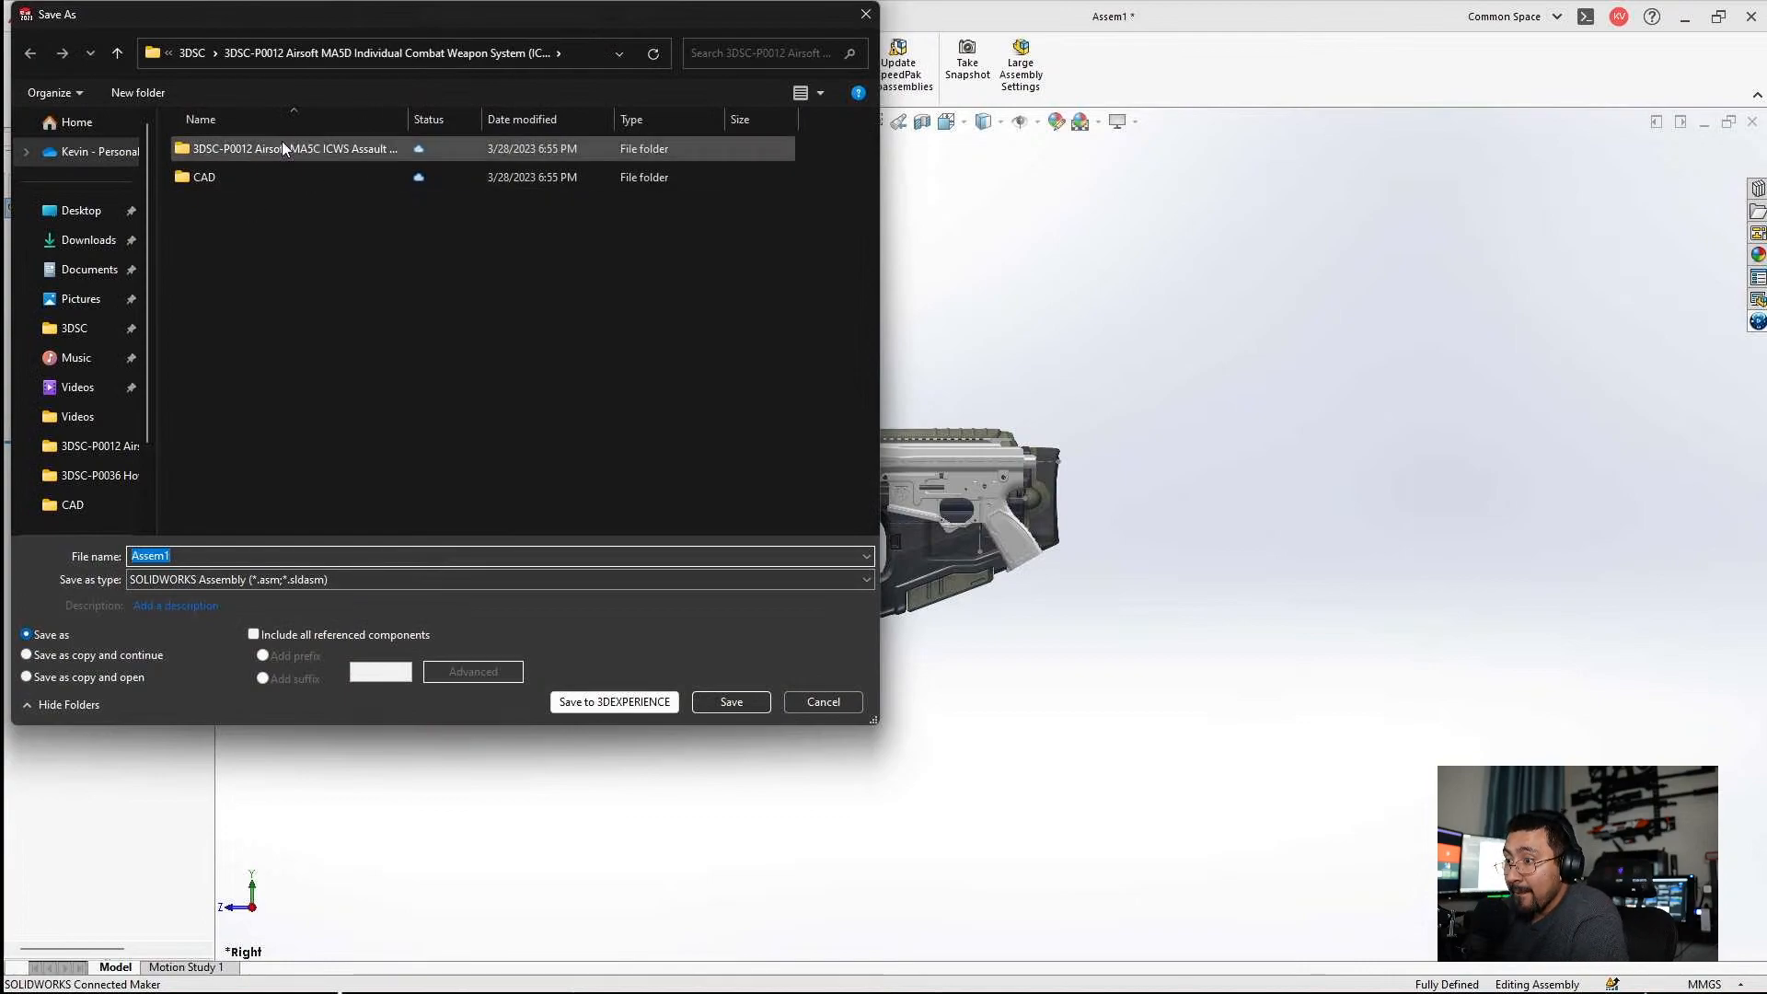
{"action": "type", "text": "3DSC-P0012"}
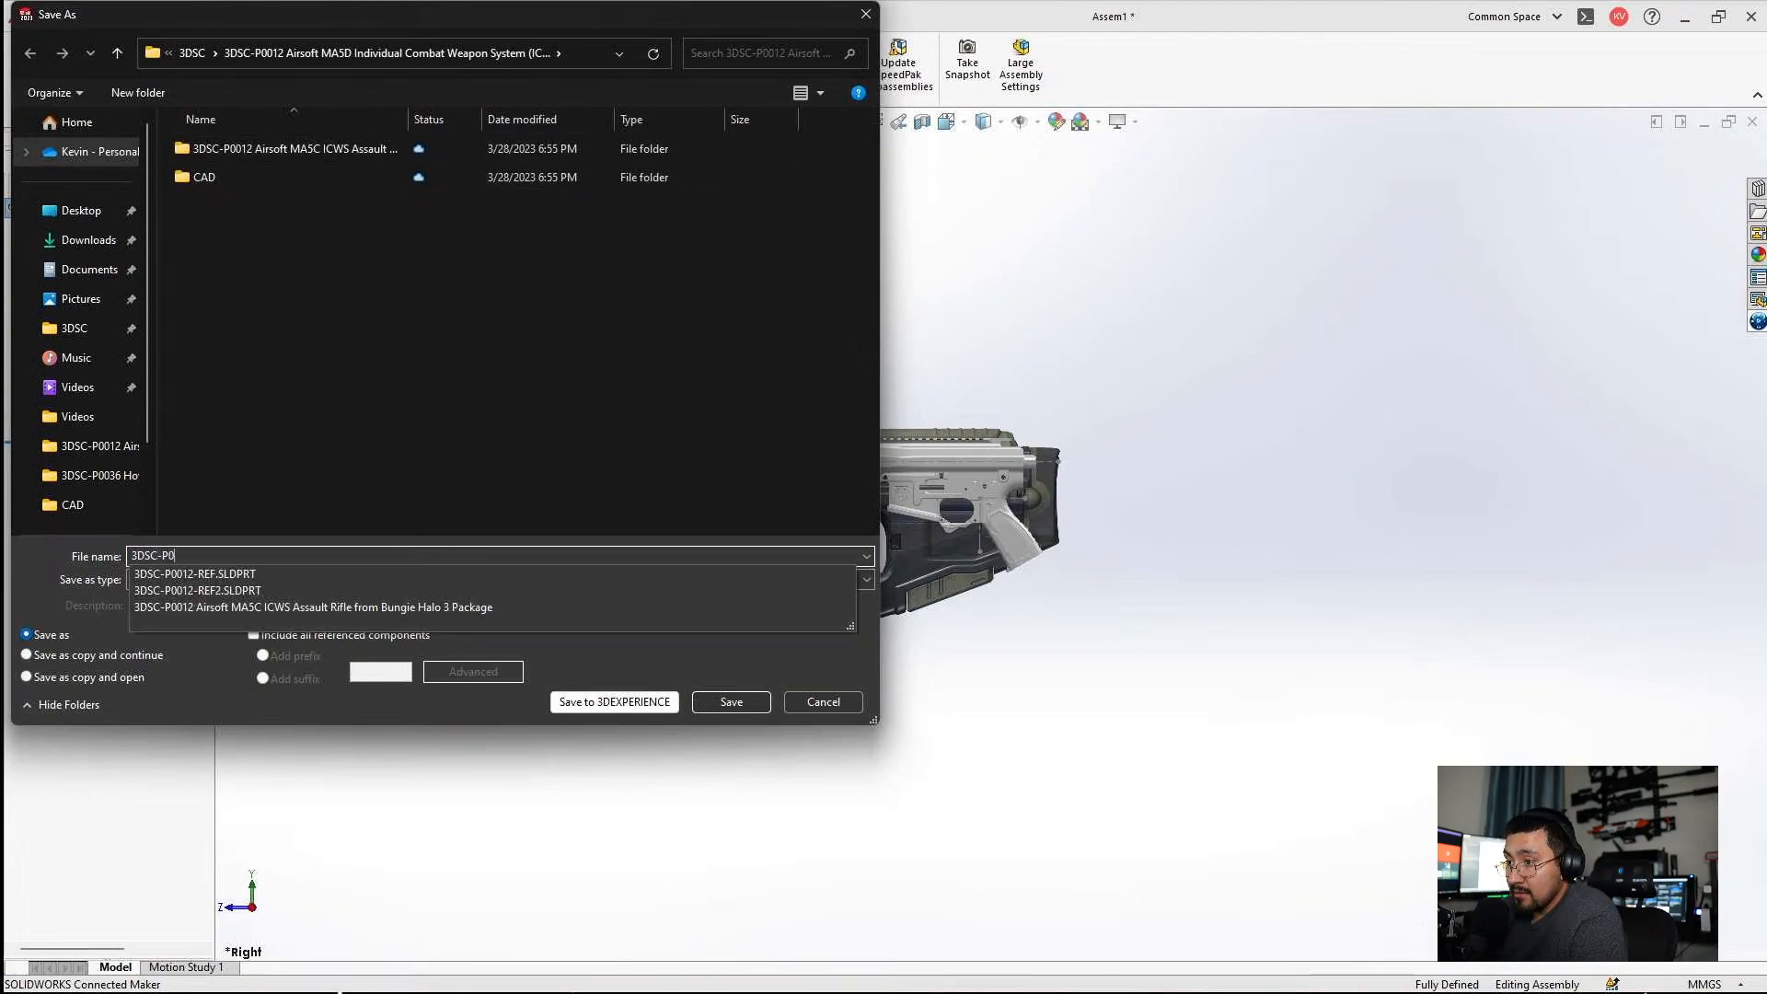
{"action": "left_click", "coordinate": [339, 304]}
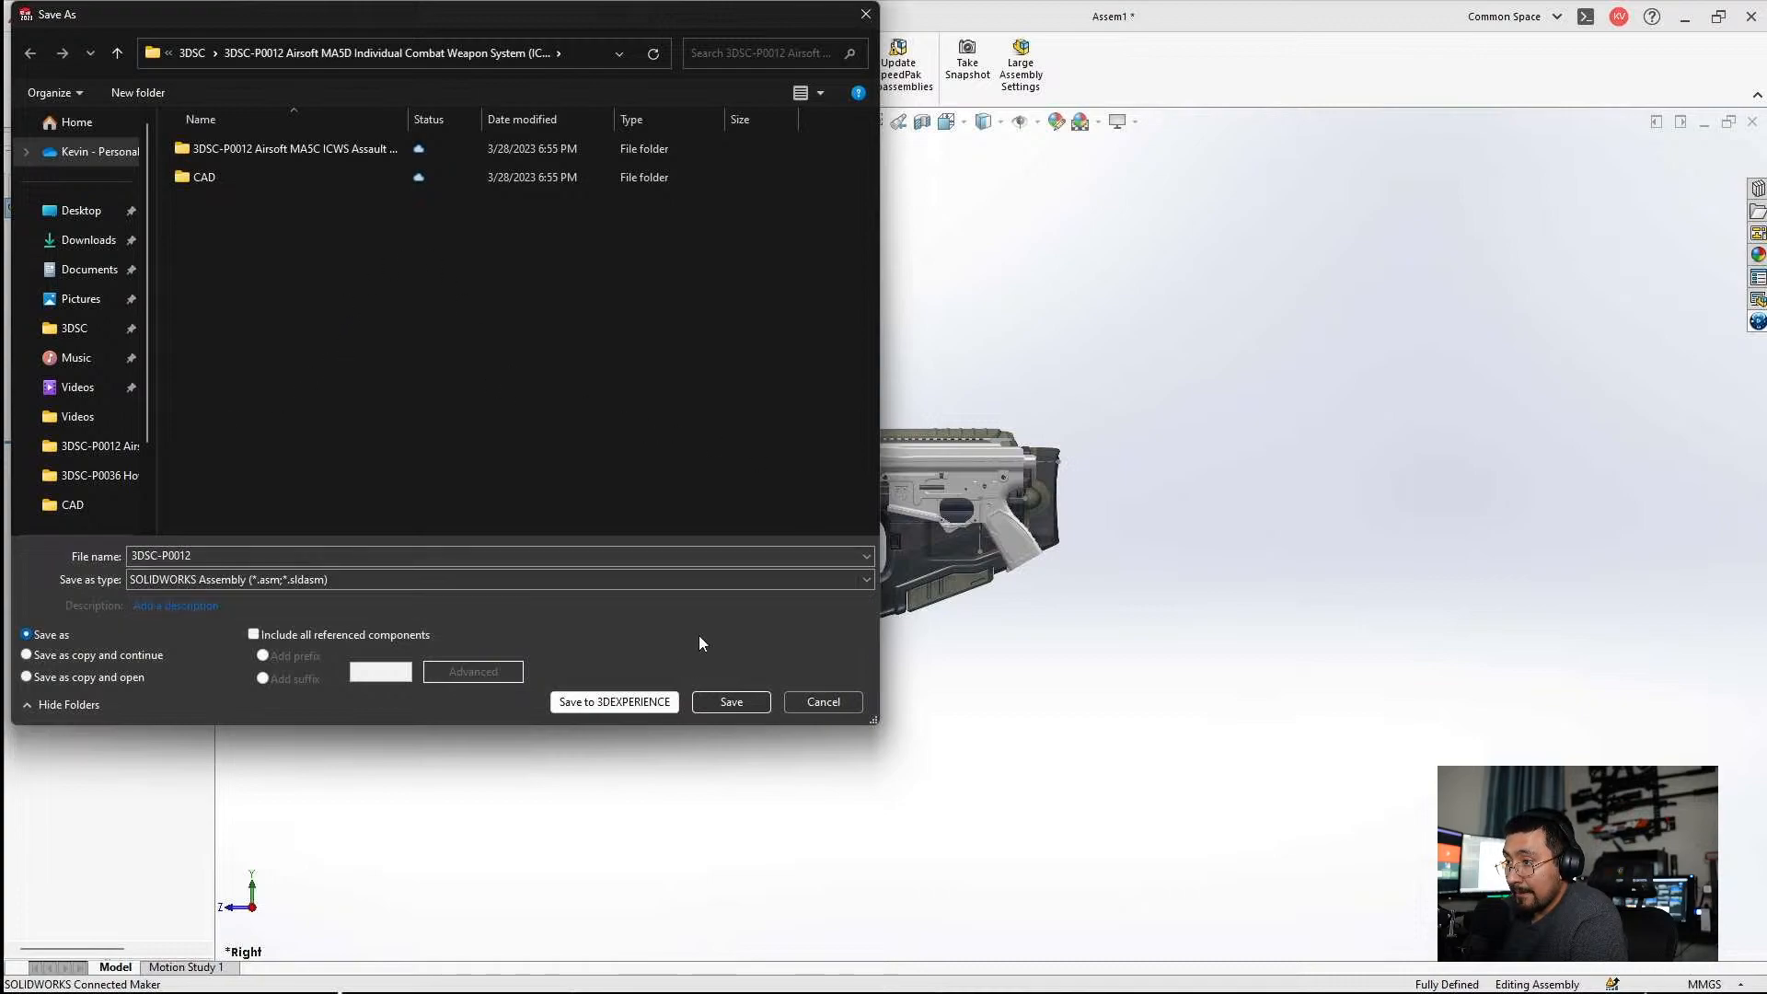
{"action": "double_click", "coordinate": [225, 175]}
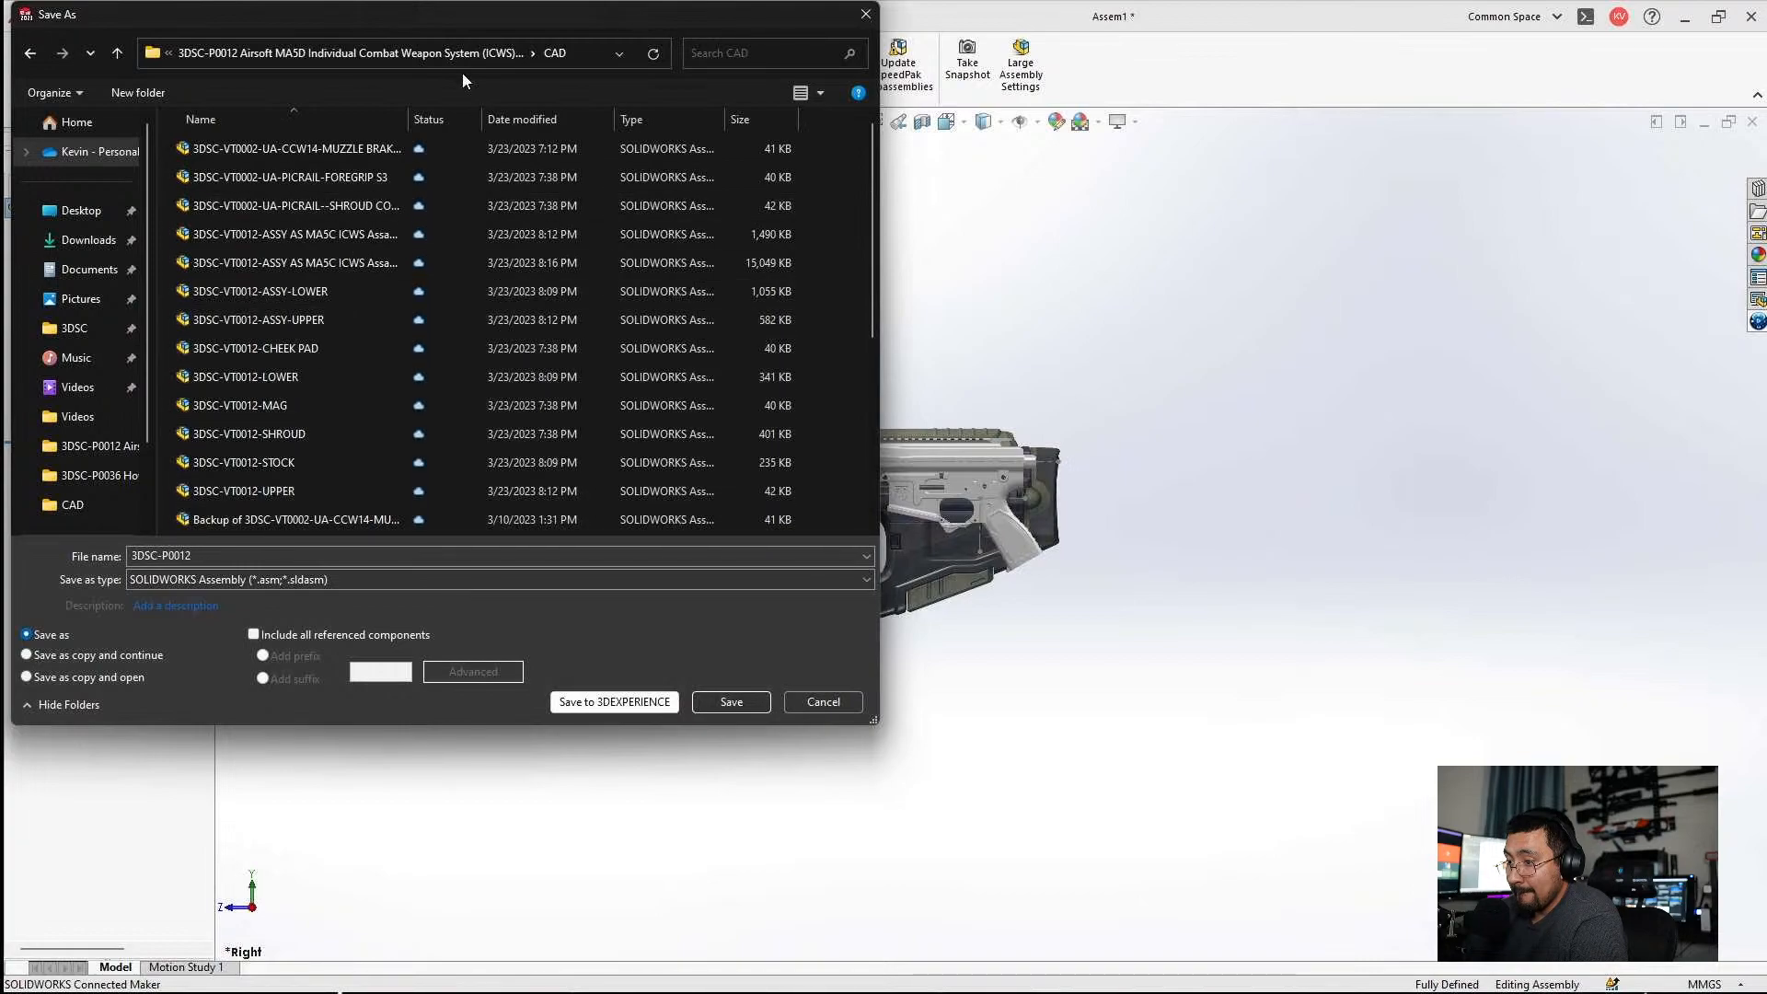
{"action": "left_click", "coordinate": [32, 55]}
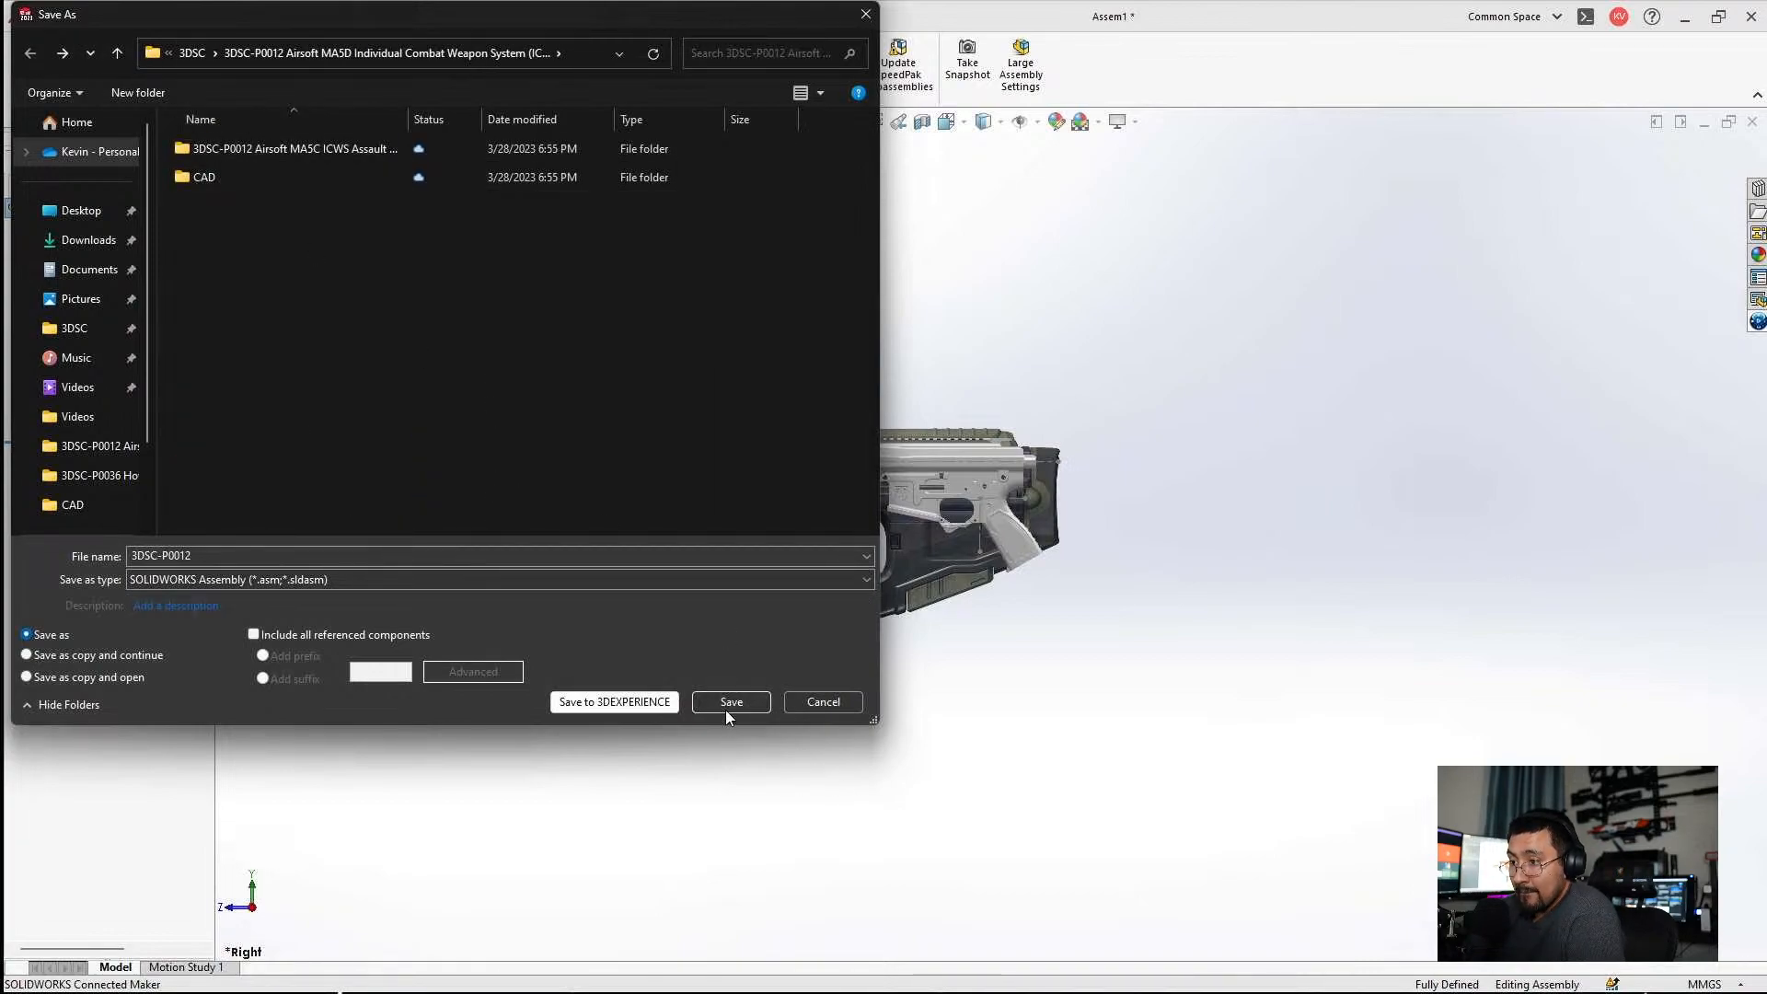
{"action": "left_click", "coordinate": [726, 703]}
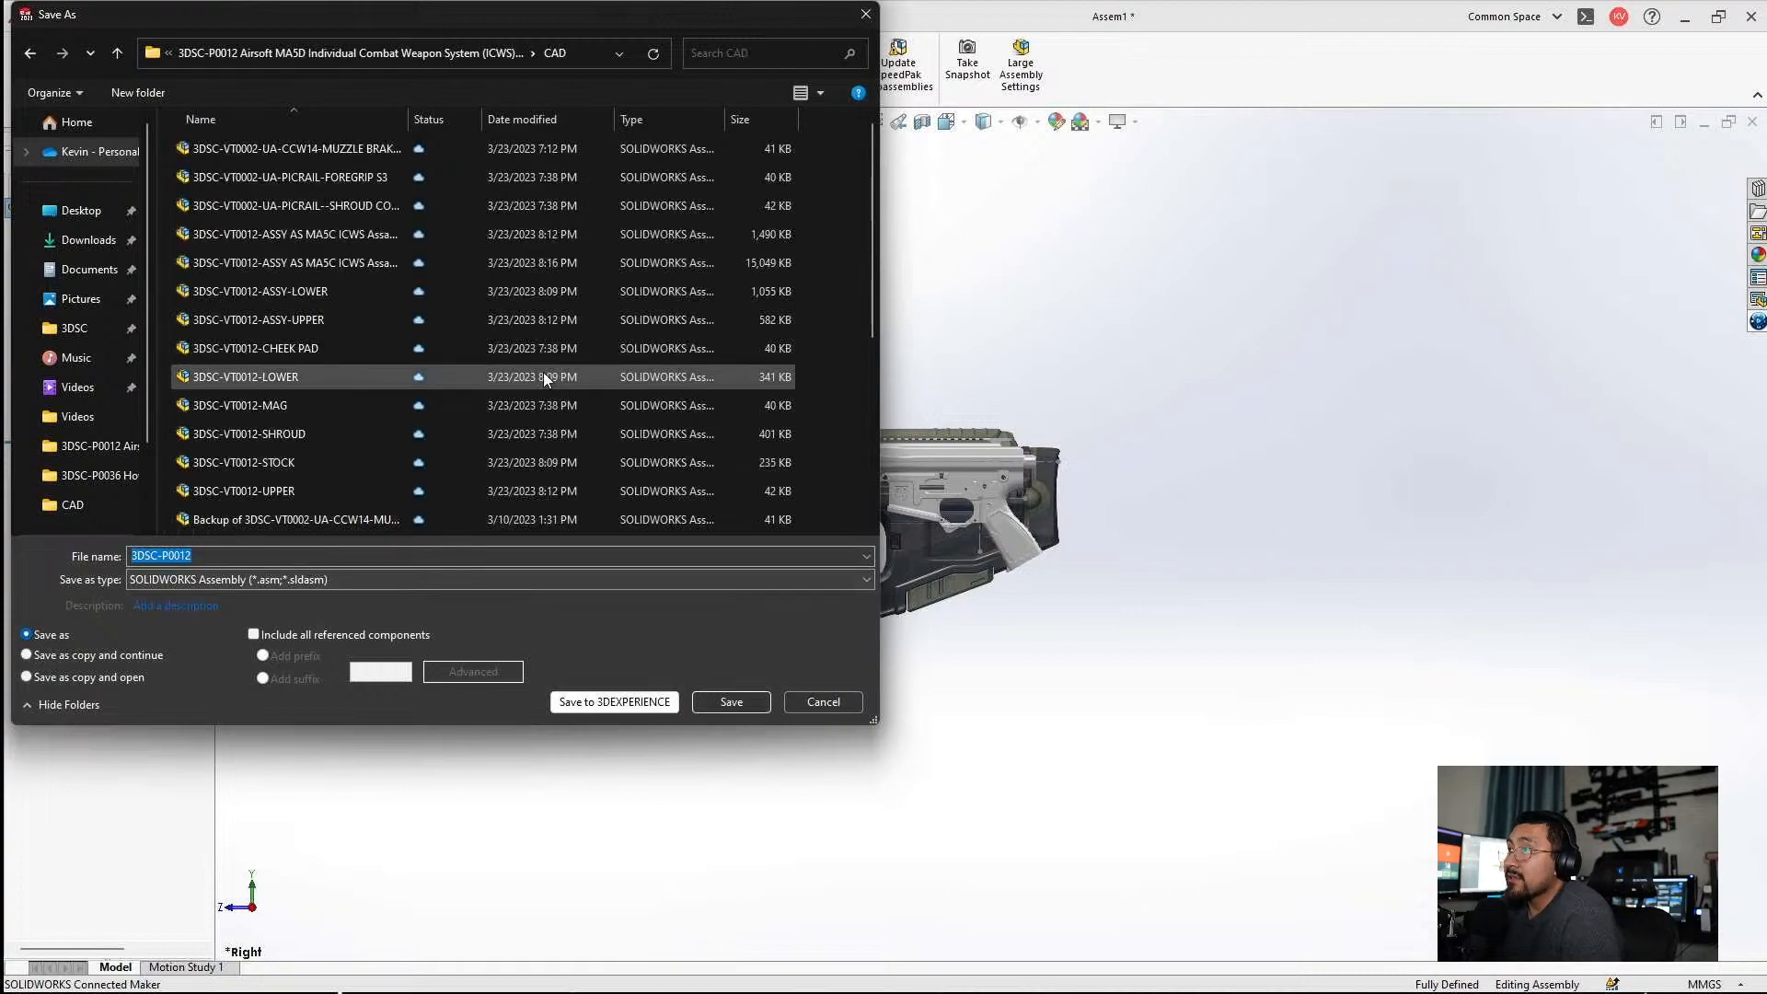
{"action": "left_click", "coordinate": [395, 55]}
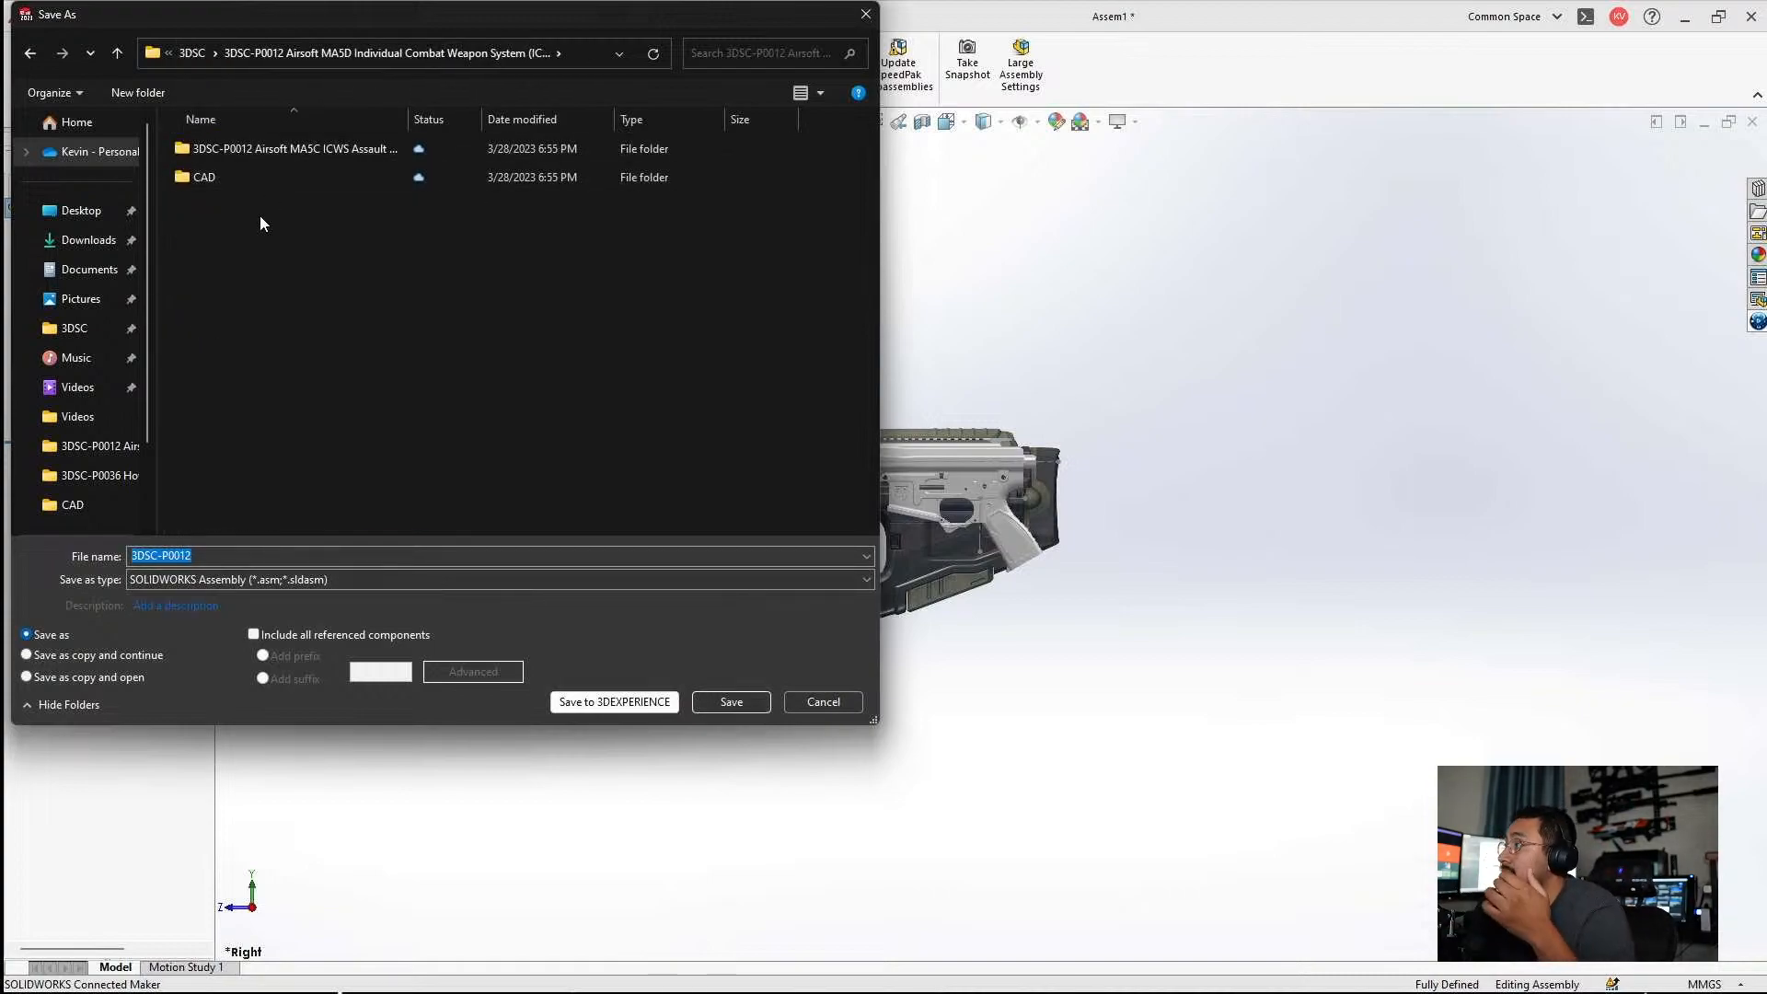
{"action": "left_click", "coordinate": [718, 703]}
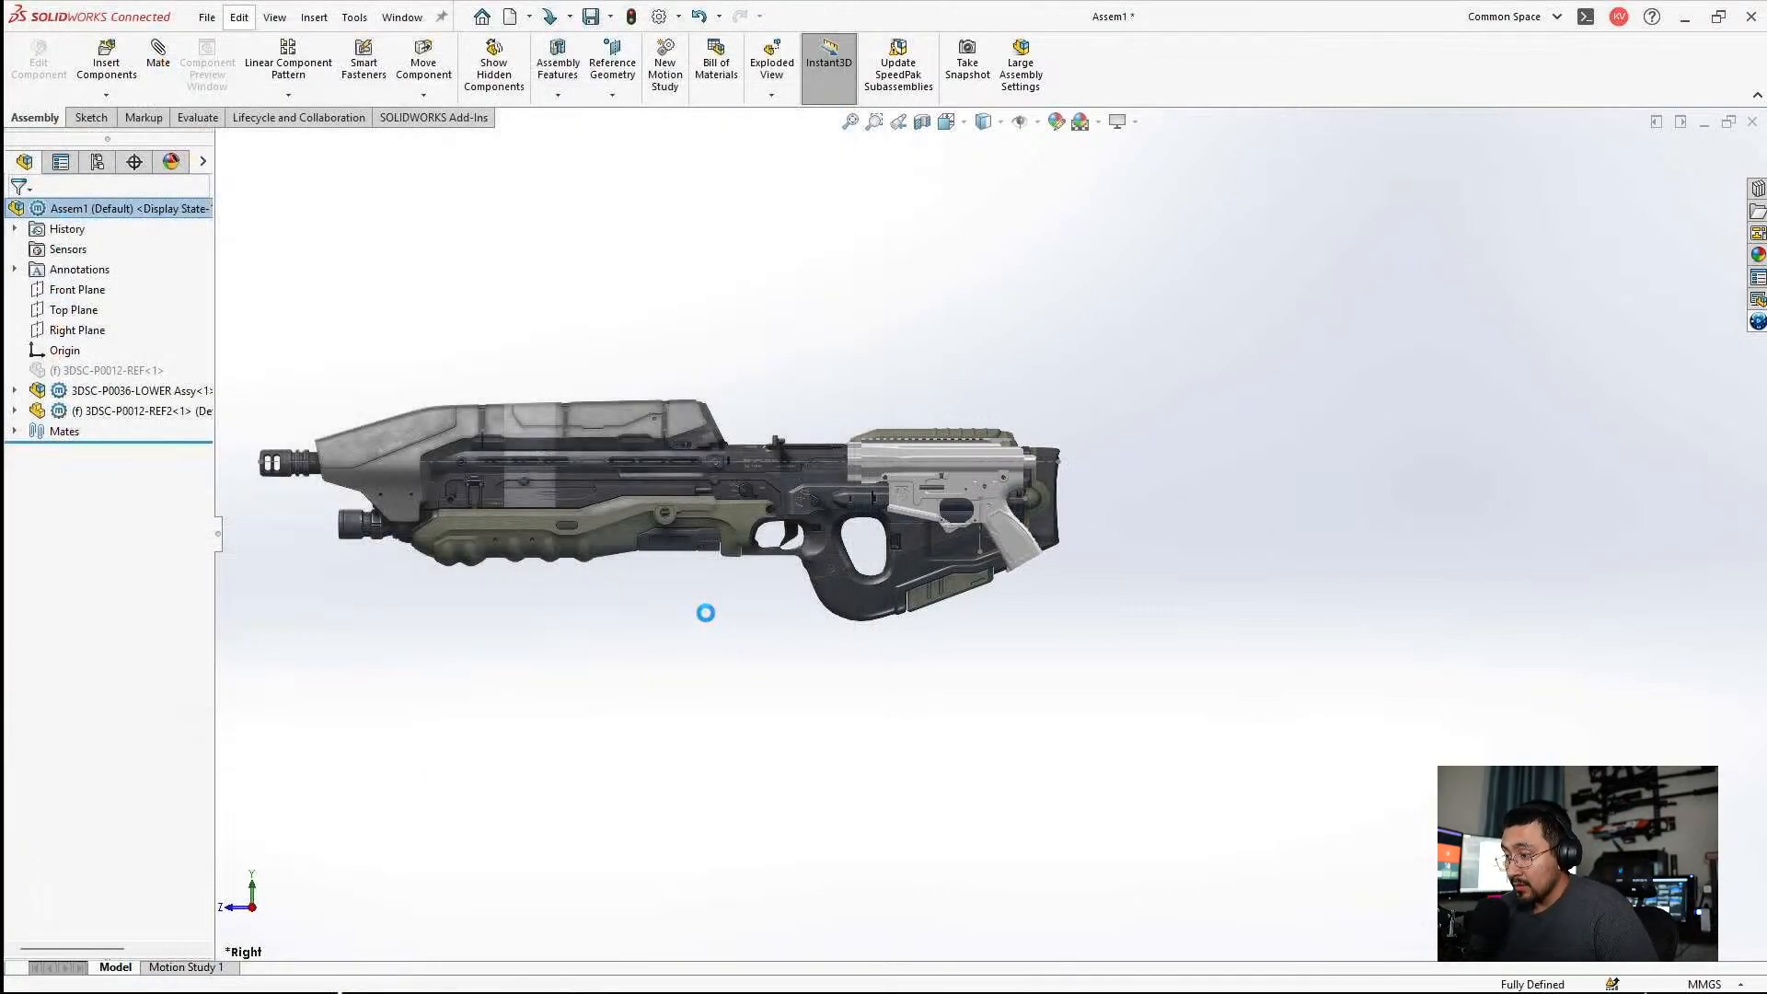
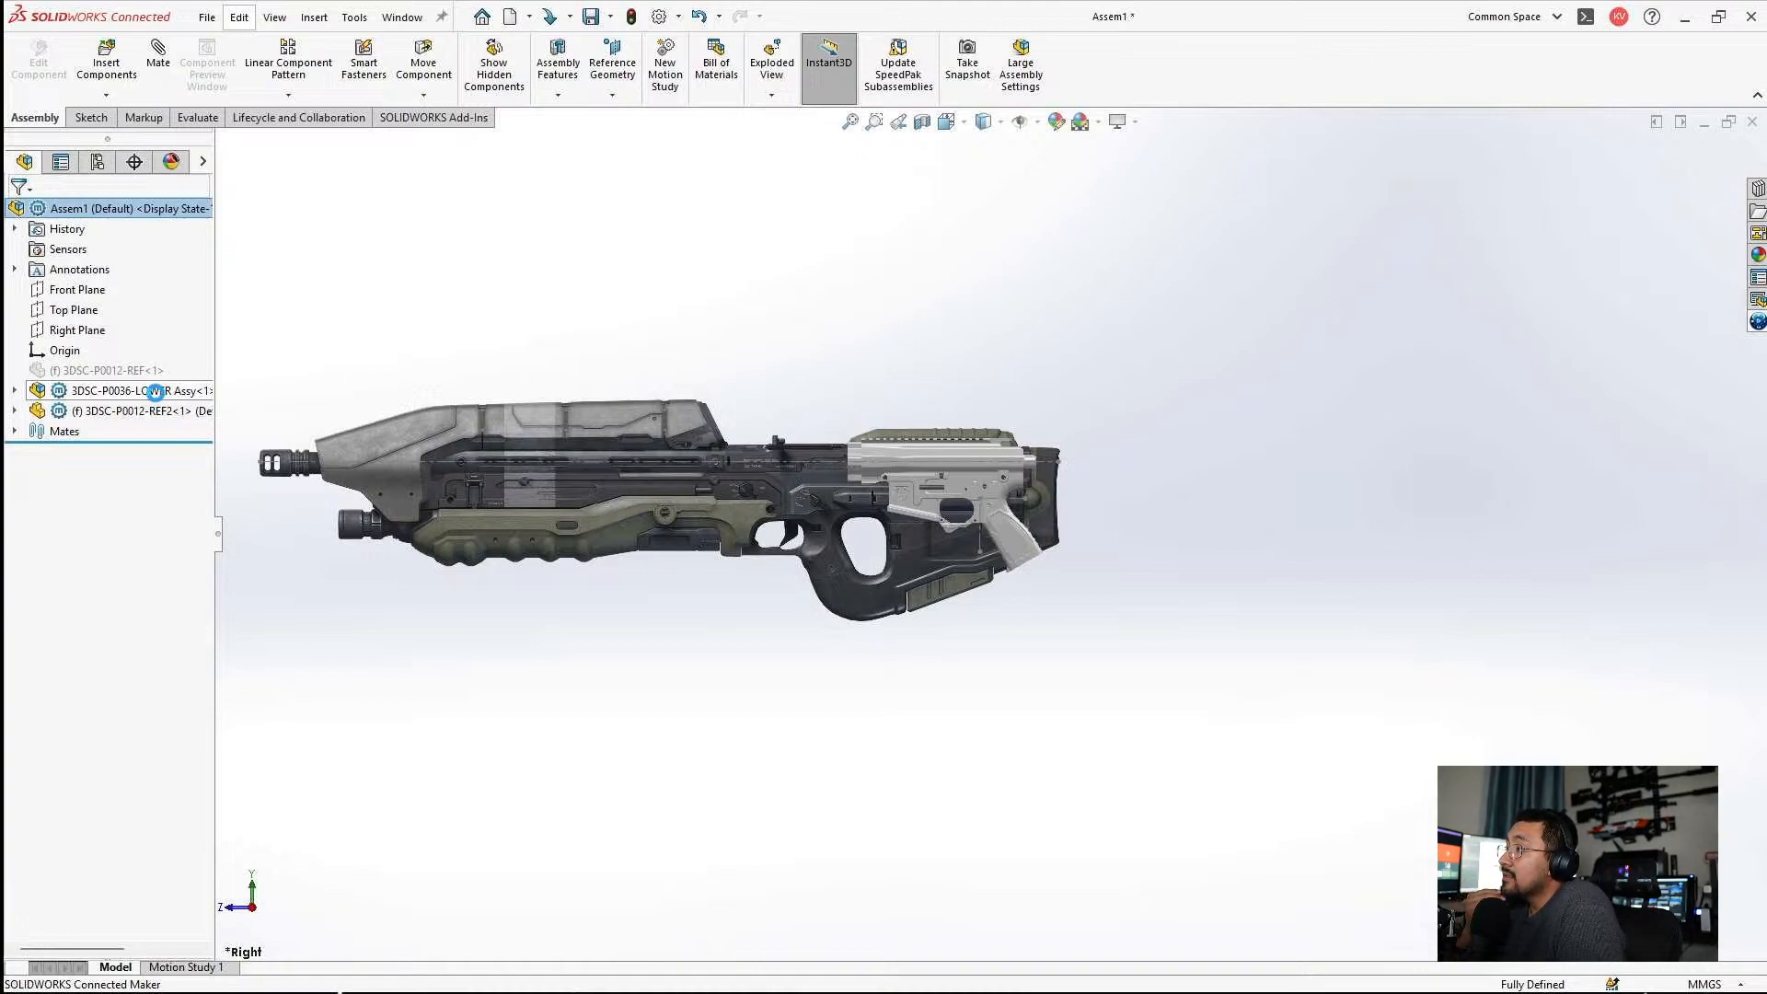
Examine how the lower receiver, upper and grip sit against the full rifle reference picture from muzzle to stock.
{"action": "scroll", "coordinate": [1073, 669], "scroll_direction": "down", "scroll_amount": 2}
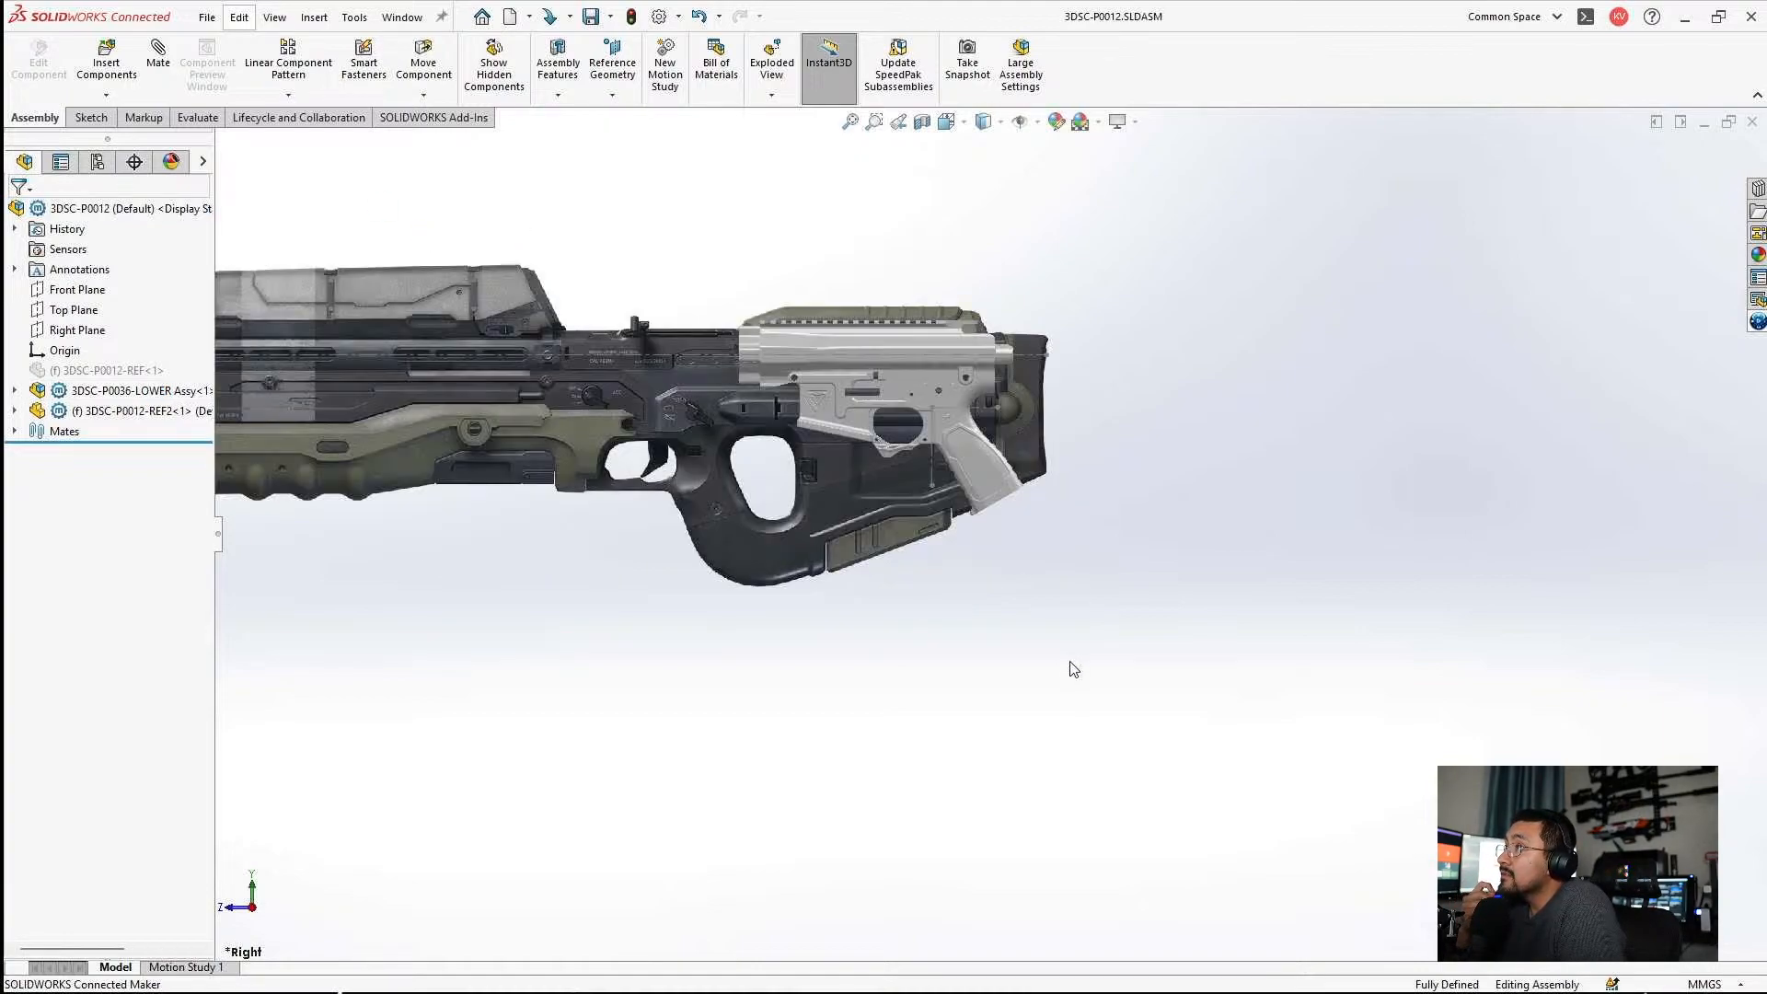
{"action": "scroll", "coordinate": [914, 519], "scroll_direction": "down", "scroll_amount": 2}
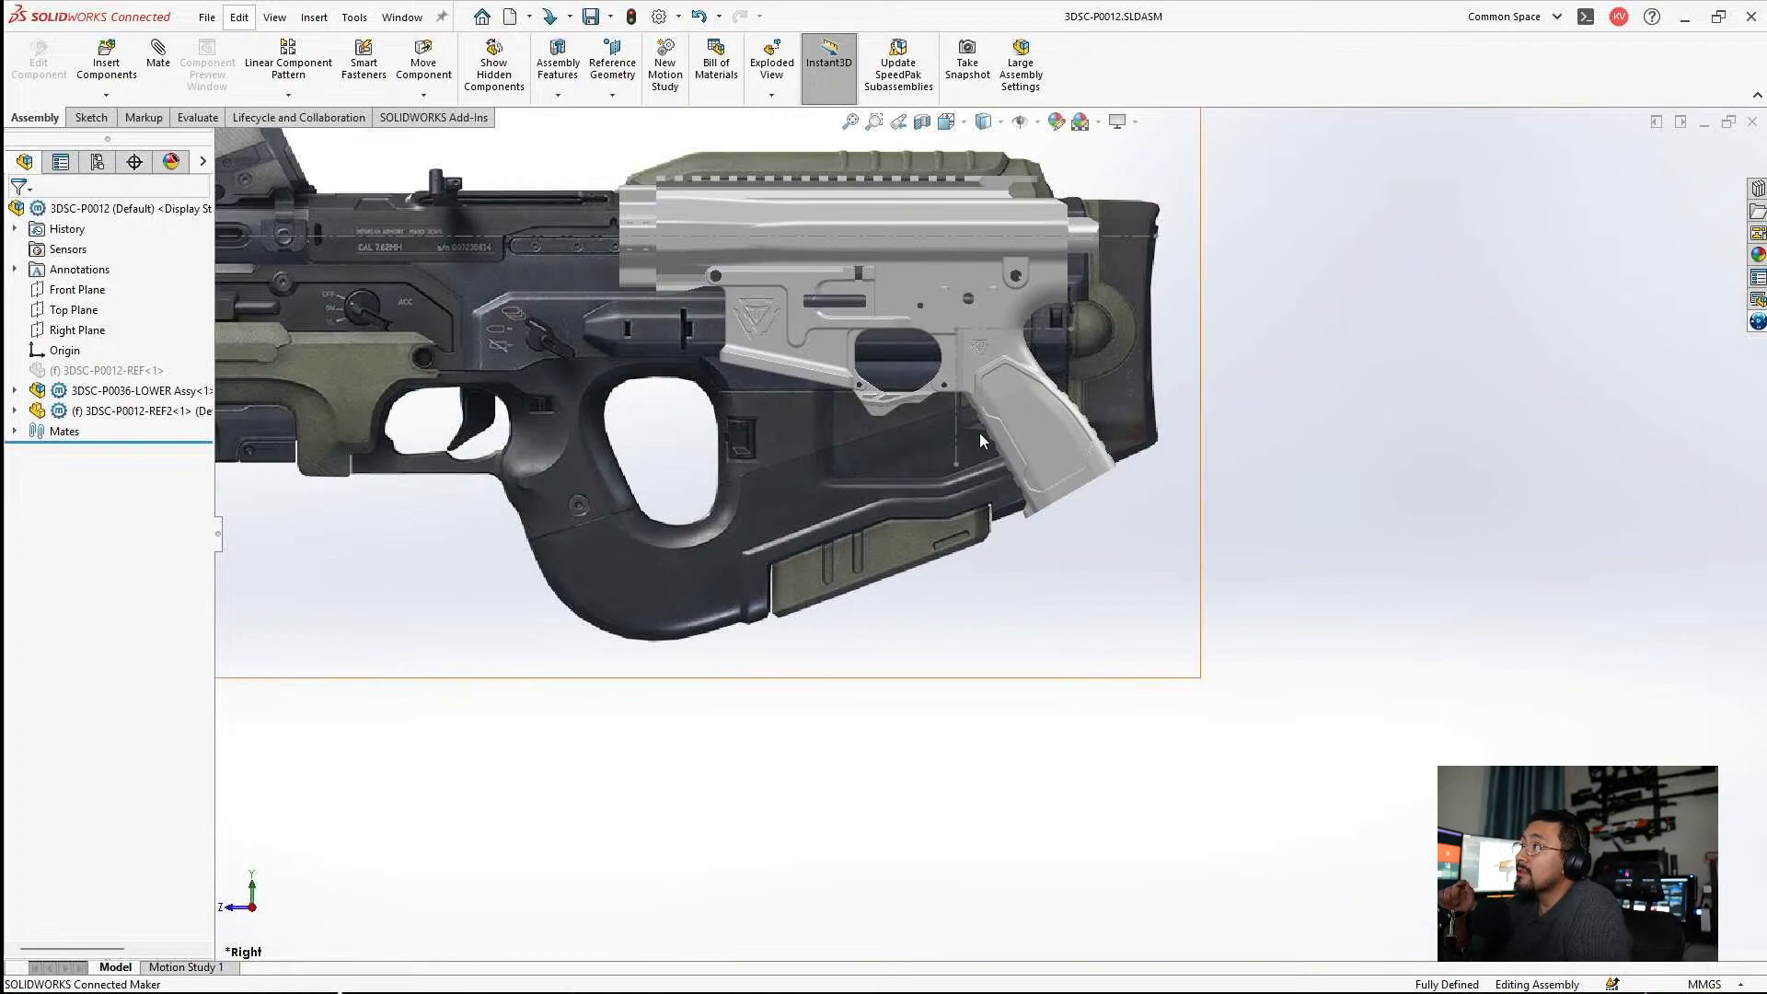
{"action": "scroll", "coordinate": [957, 445], "scroll_direction": "up", "scroll_amount": 3}
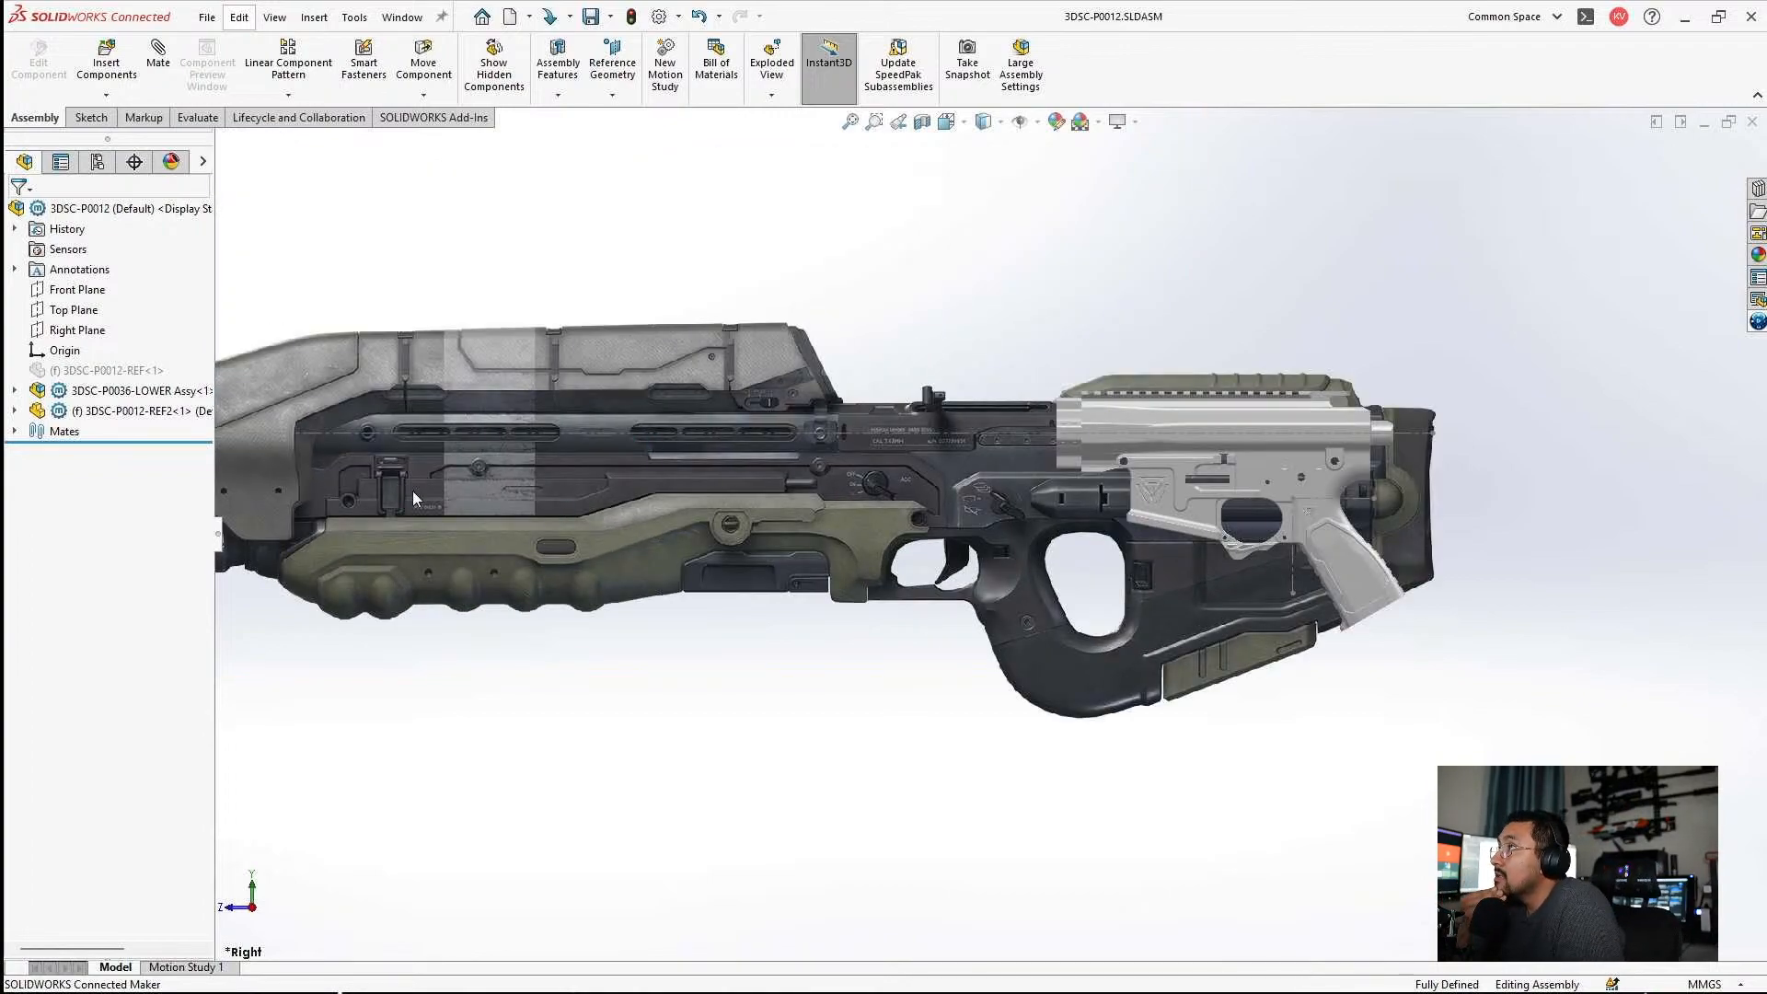
{"action": "scroll", "coordinate": [414, 498], "scroll_direction": "up", "scroll_amount": 2}
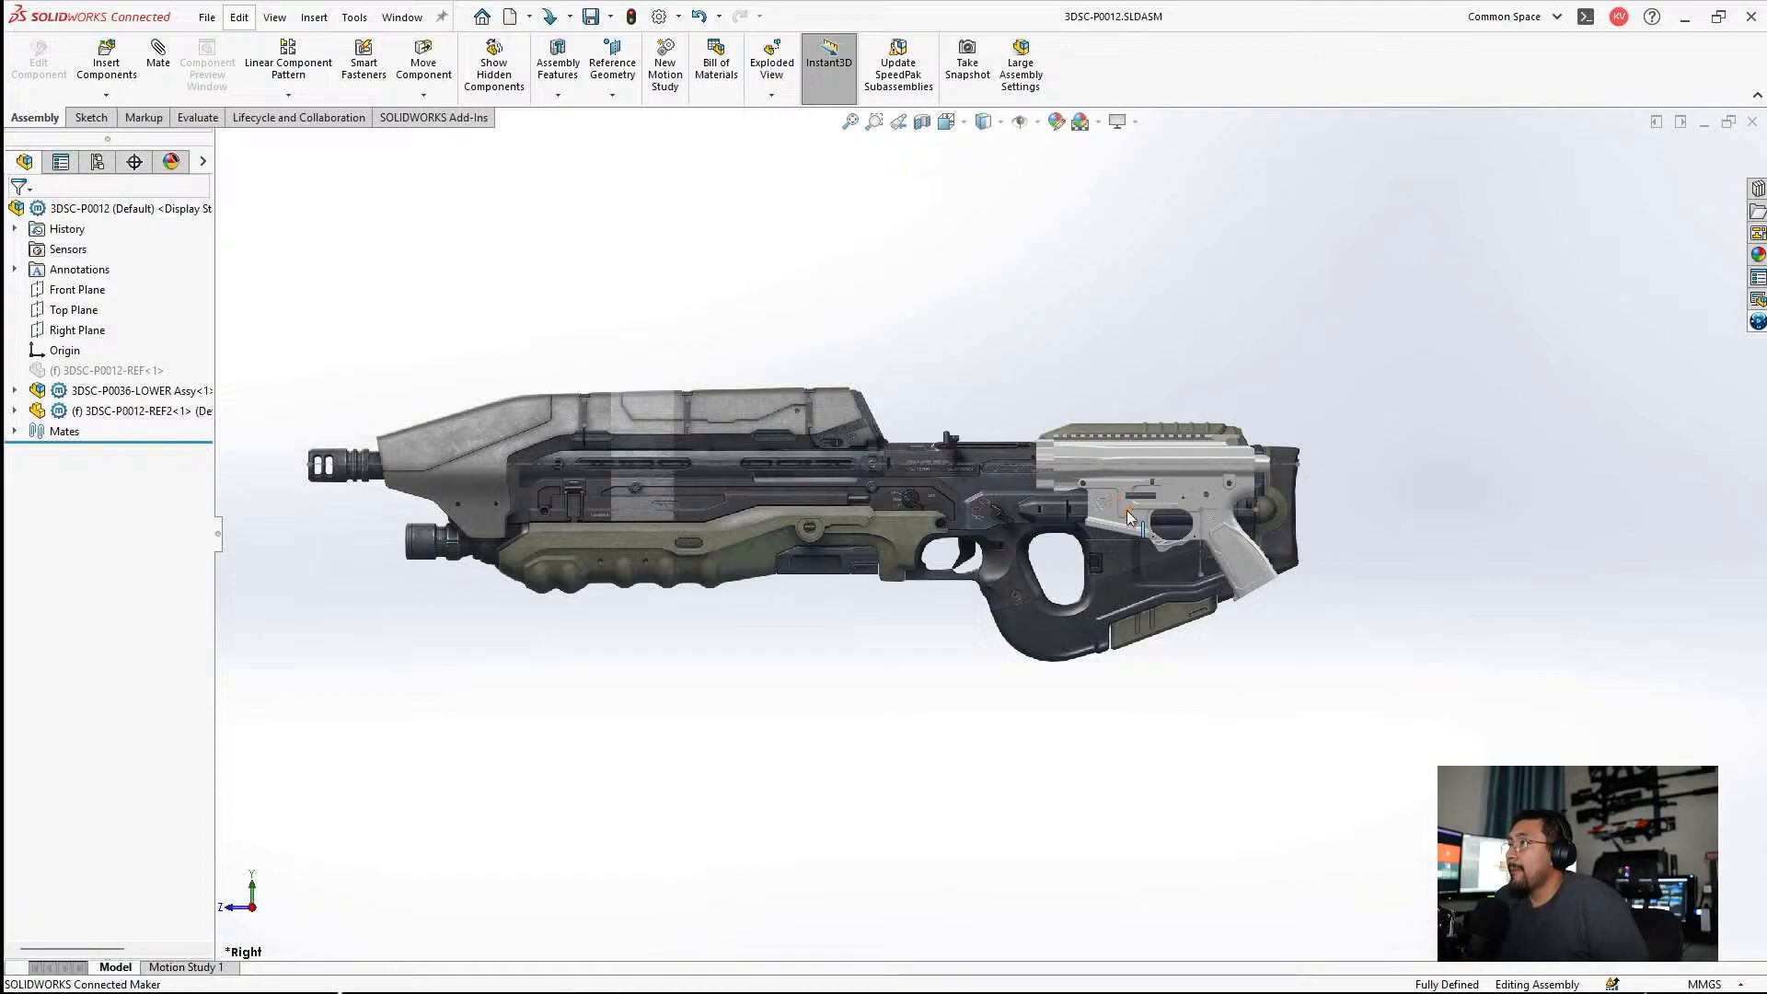
{"action": "scroll", "coordinate": [1127, 512], "scroll_direction": "down", "scroll_amount": 3}
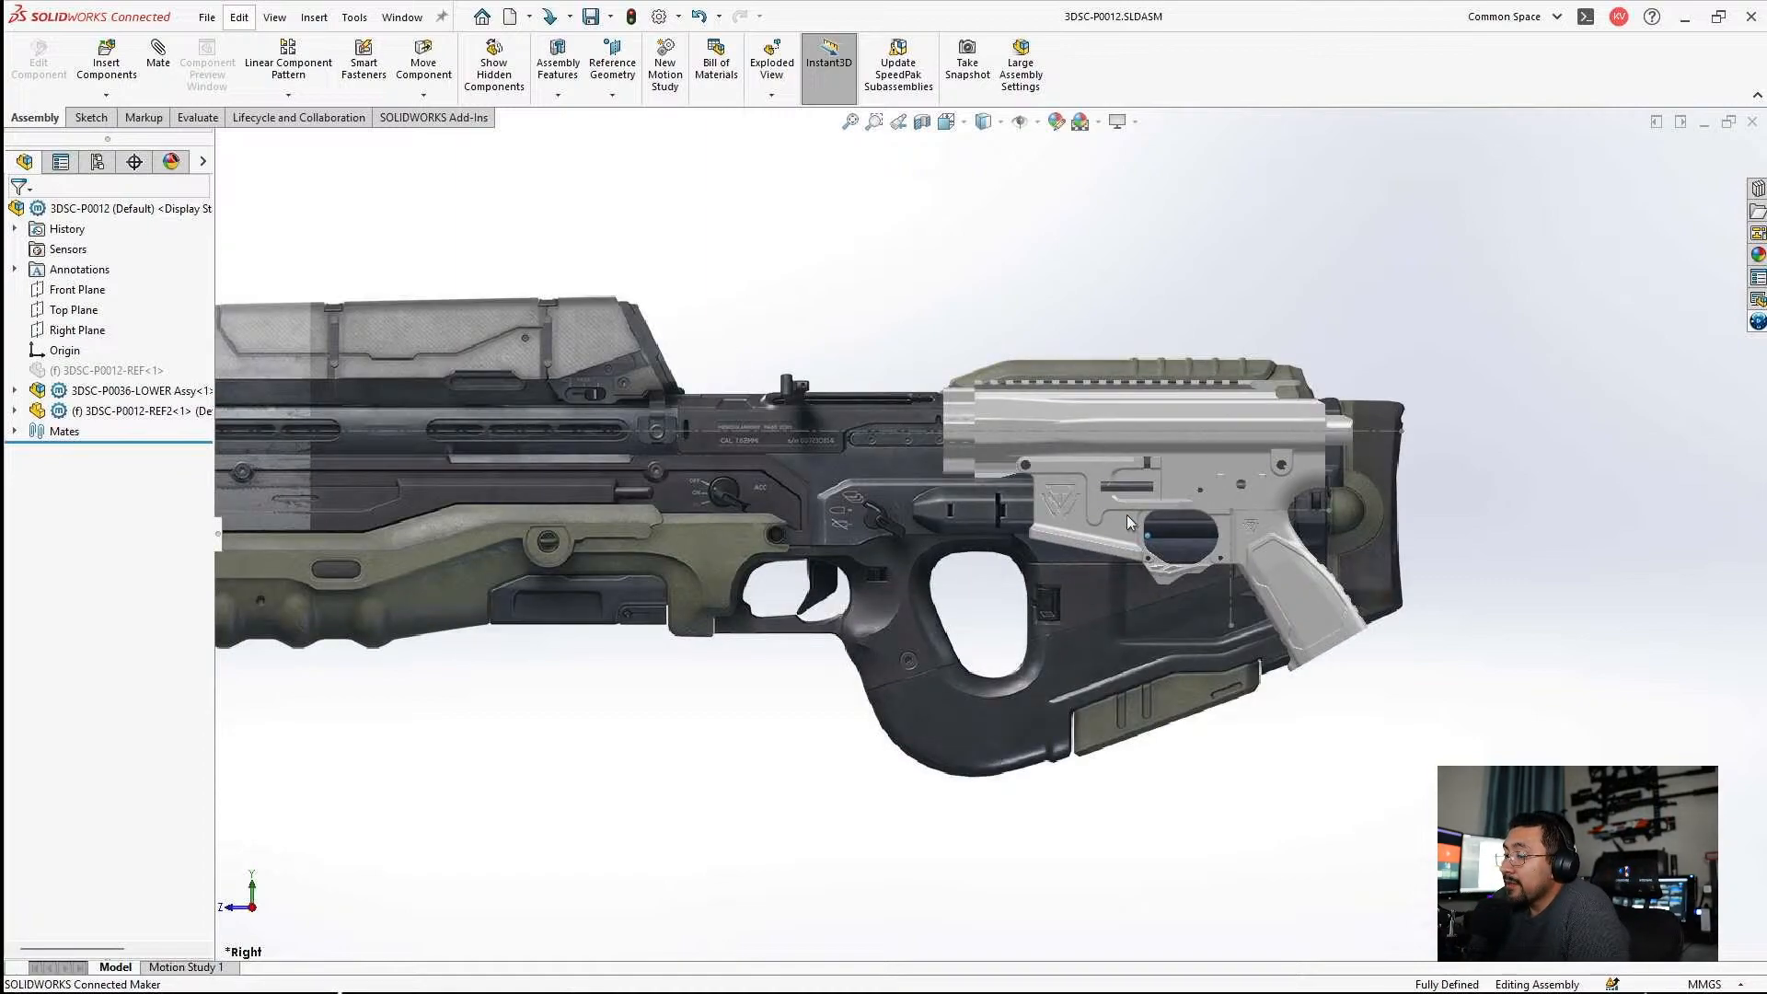
{"action": "scroll", "coordinate": [1126, 515], "scroll_direction": "down", "scroll_amount": 2}
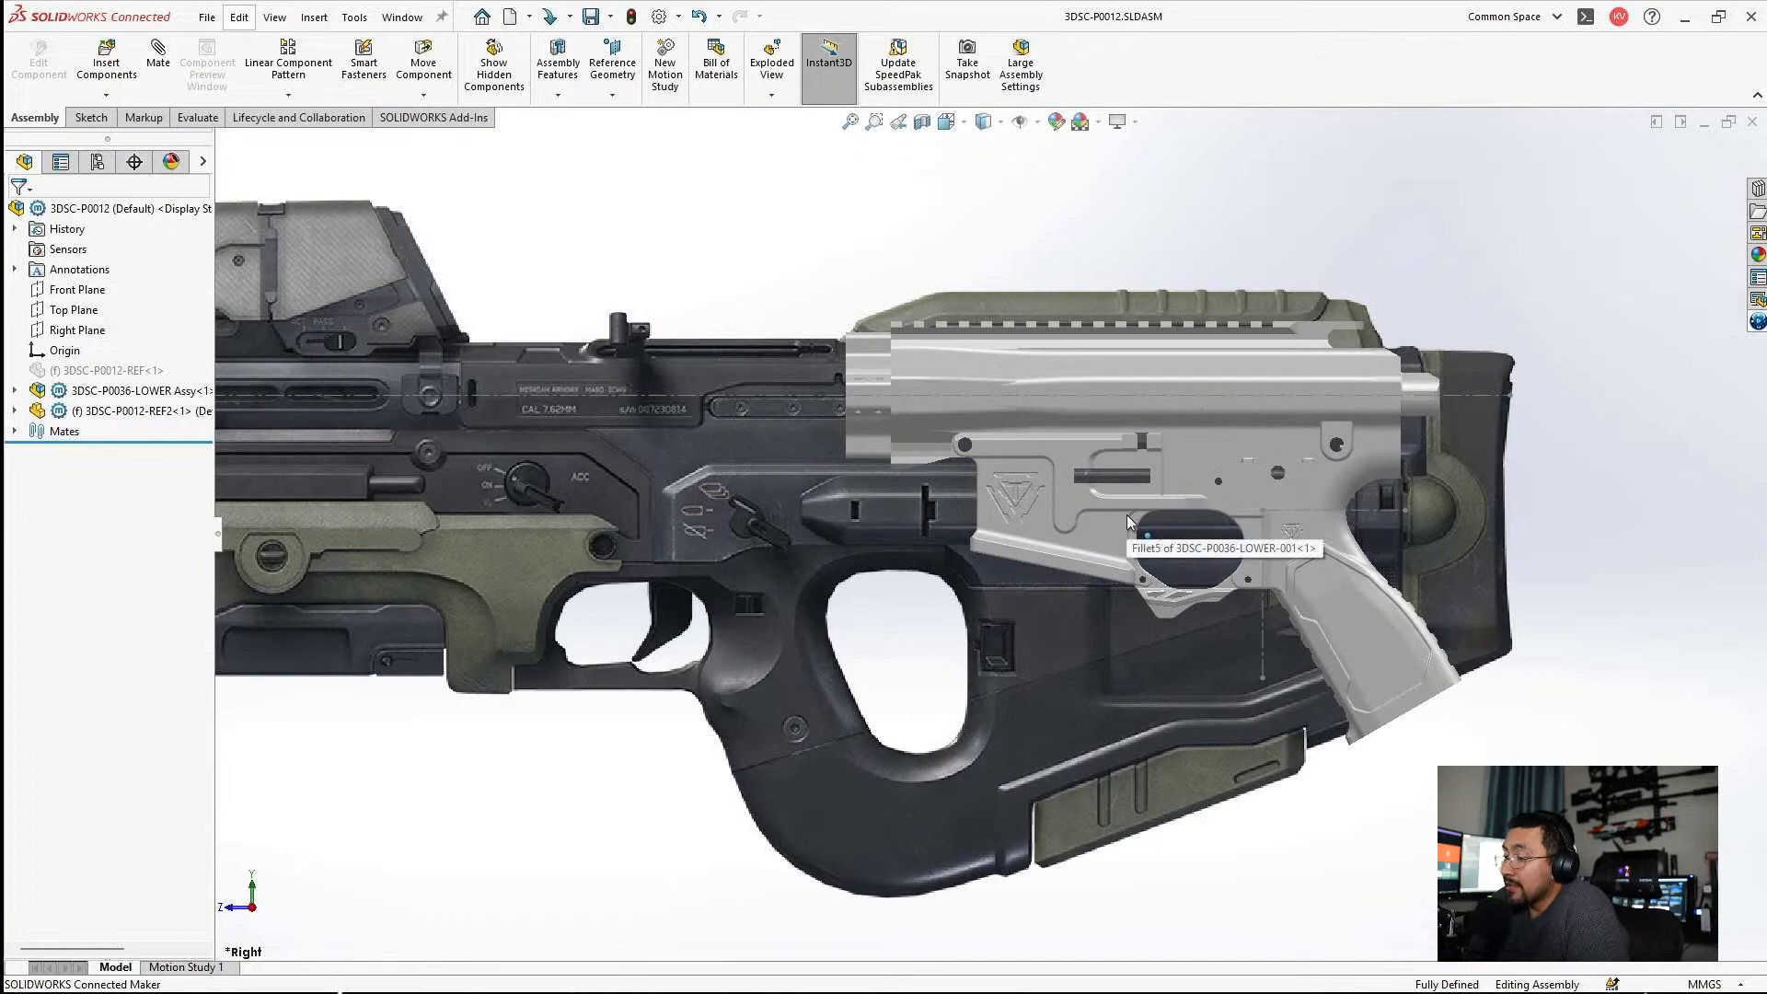
{"action": "scroll", "coordinate": [1127, 516], "scroll_direction": "up", "scroll_amount": 5}
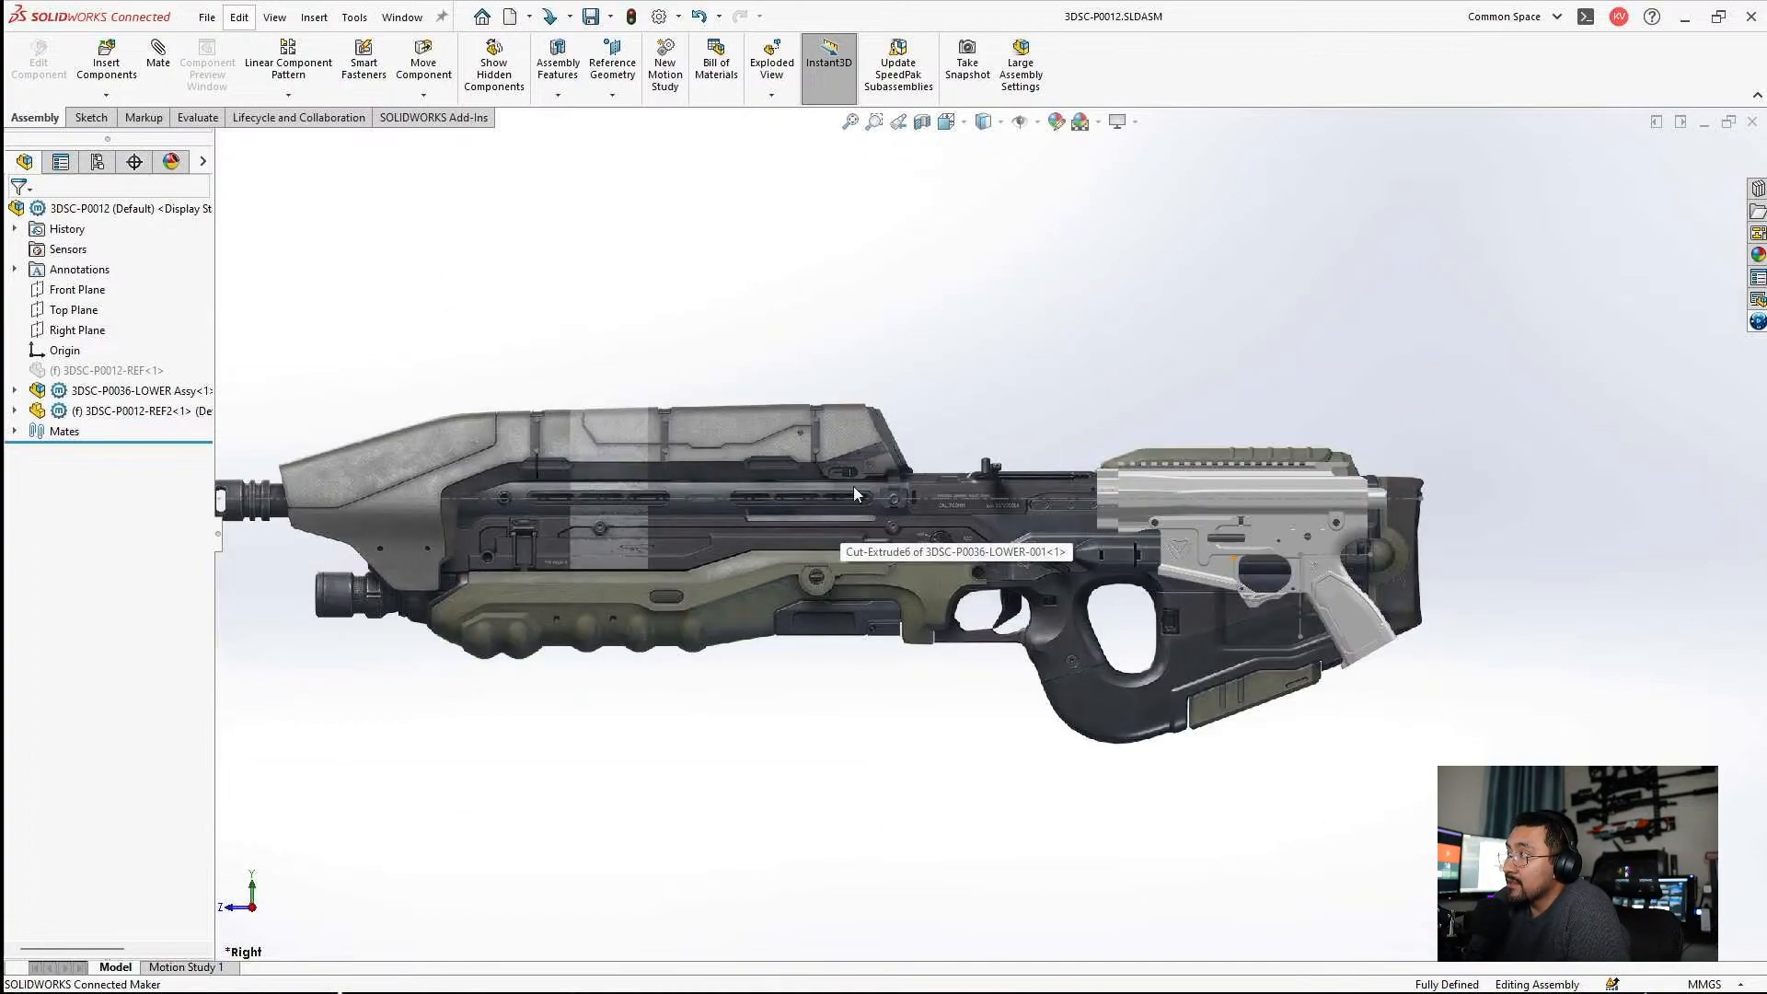
{"action": "scroll", "coordinate": [562, 474], "scroll_direction": "down", "scroll_amount": 1}
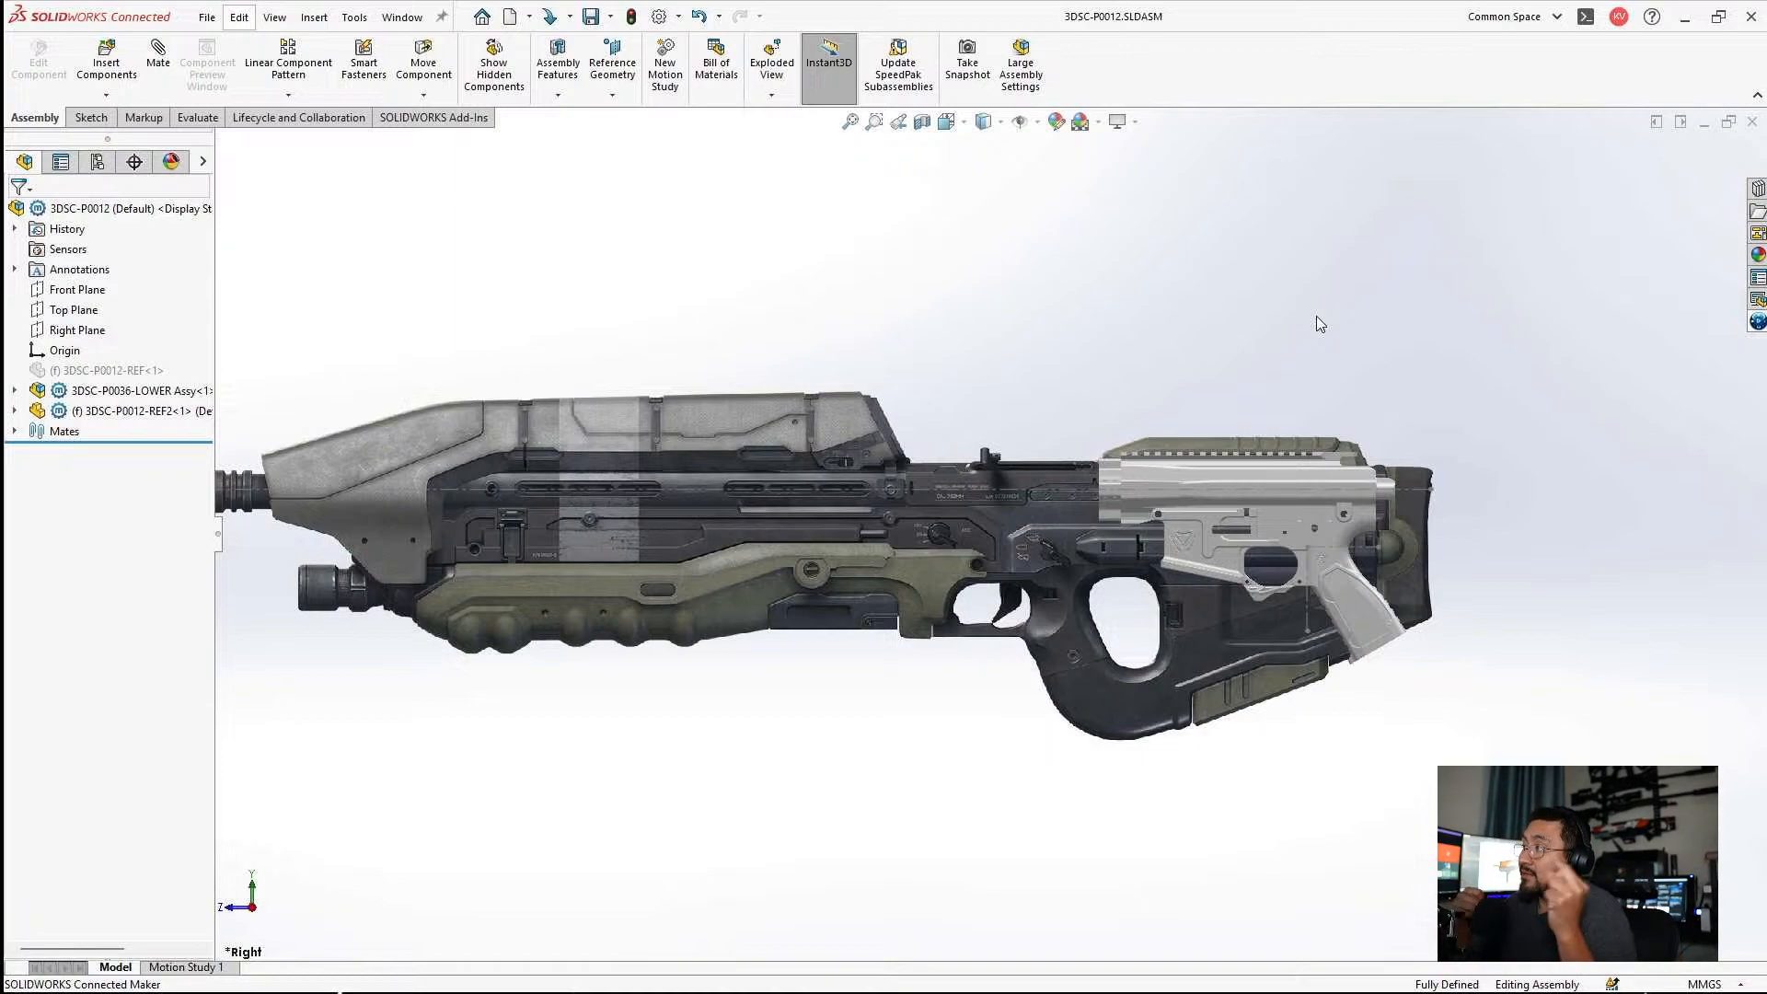
{"action": "scroll", "coordinate": [462, 337], "scroll_direction": "up", "scroll_amount": 3}
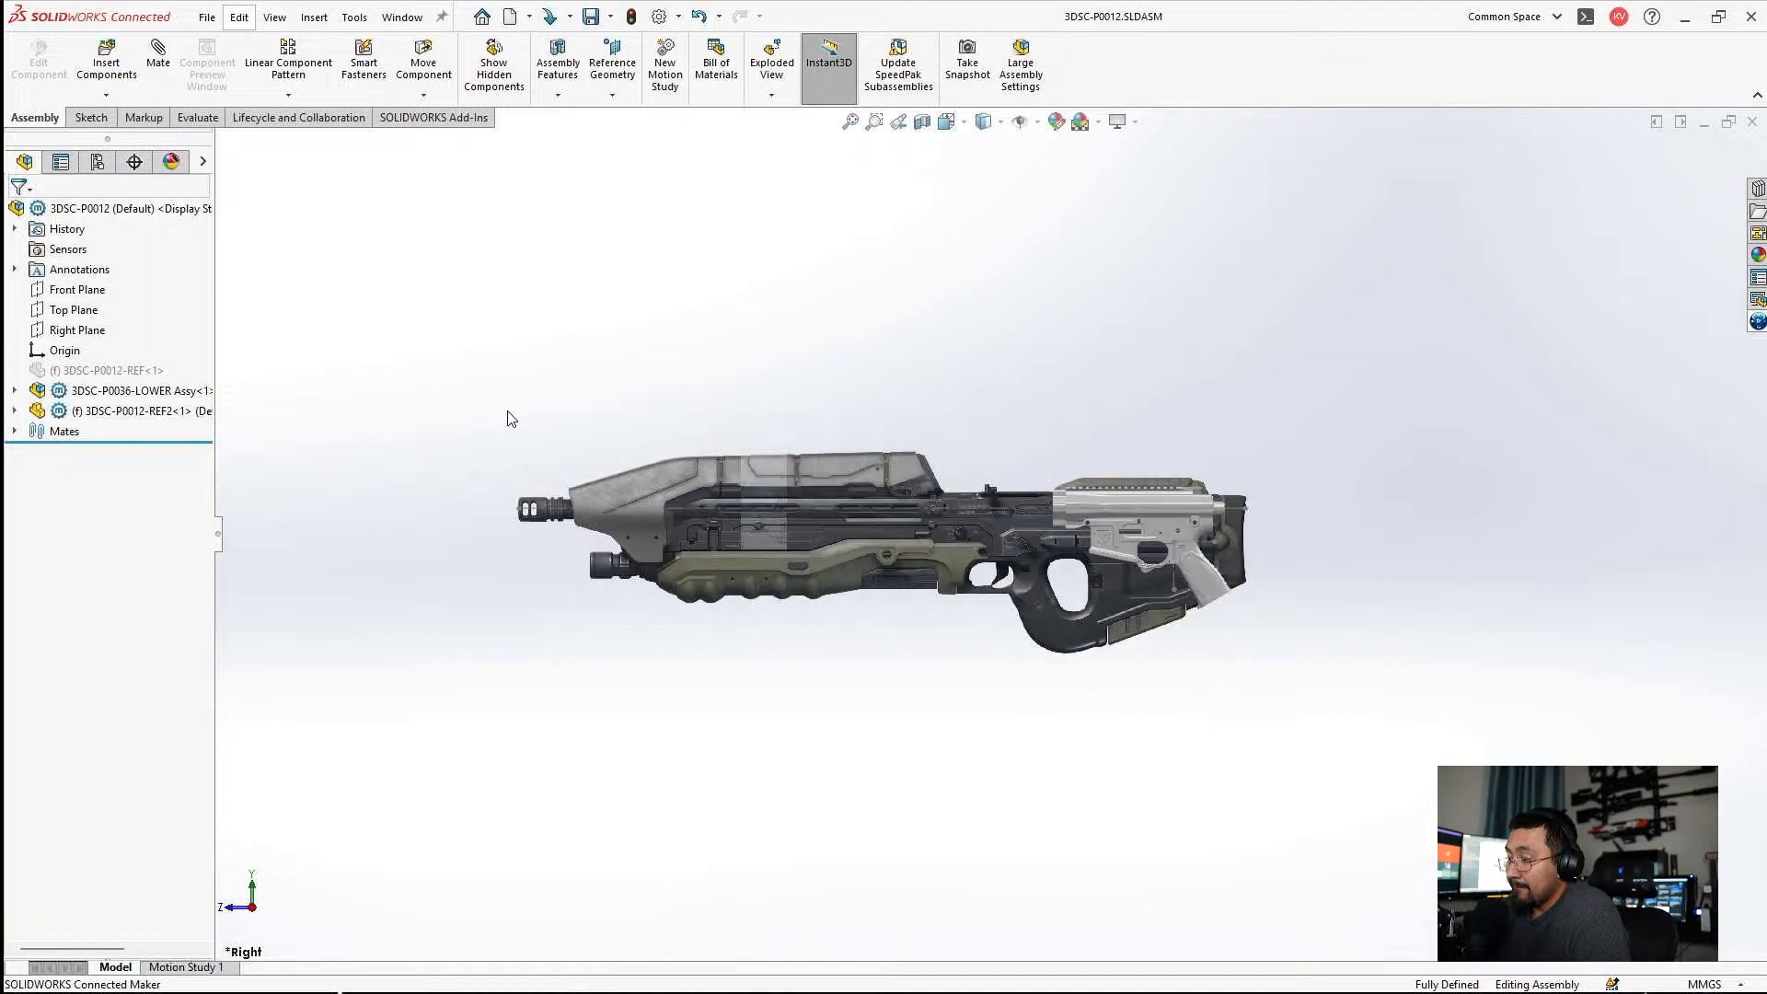
{"action": "scroll", "coordinate": [649, 513], "scroll_direction": "down", "scroll_amount": 3}
{"action": "scroll", "coordinate": [795, 526], "scroll_direction": "down", "scroll_amount": 2}
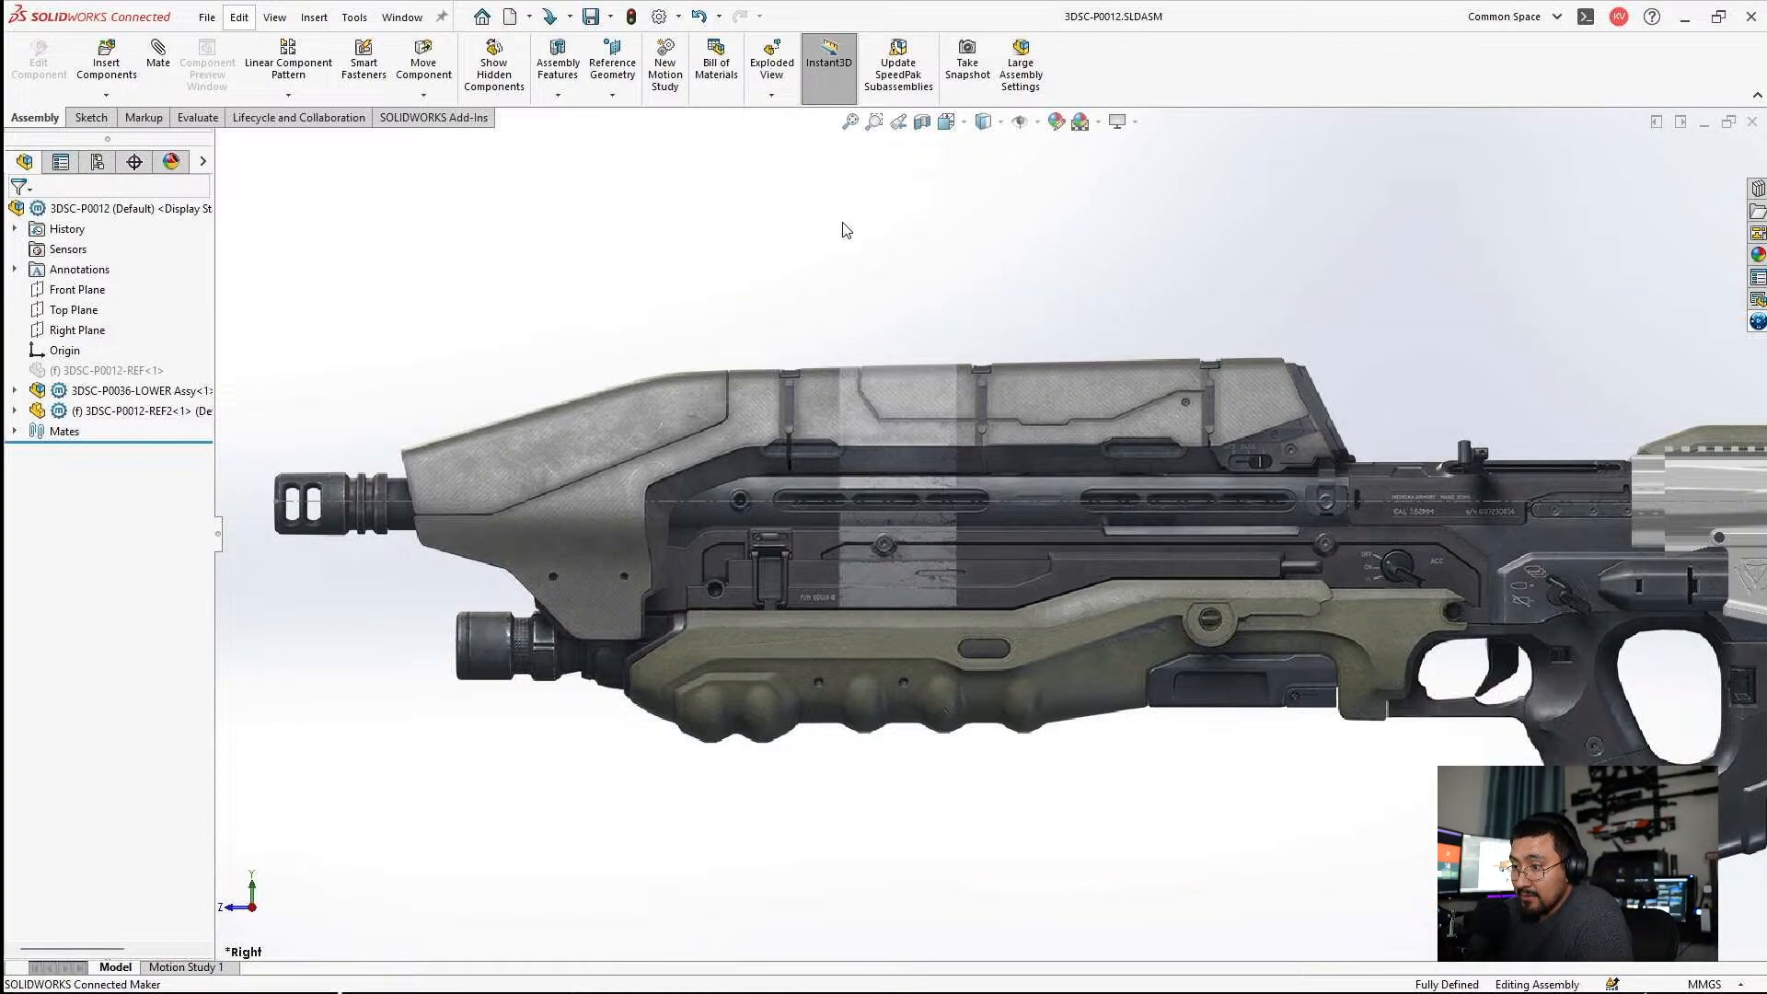
{"action": "scroll", "coordinate": [1084, 455], "scroll_direction": "up", "scroll_amount": 3}
{"action": "scroll", "coordinate": [1246, 571], "scroll_direction": "down", "scroll_amount": 2}
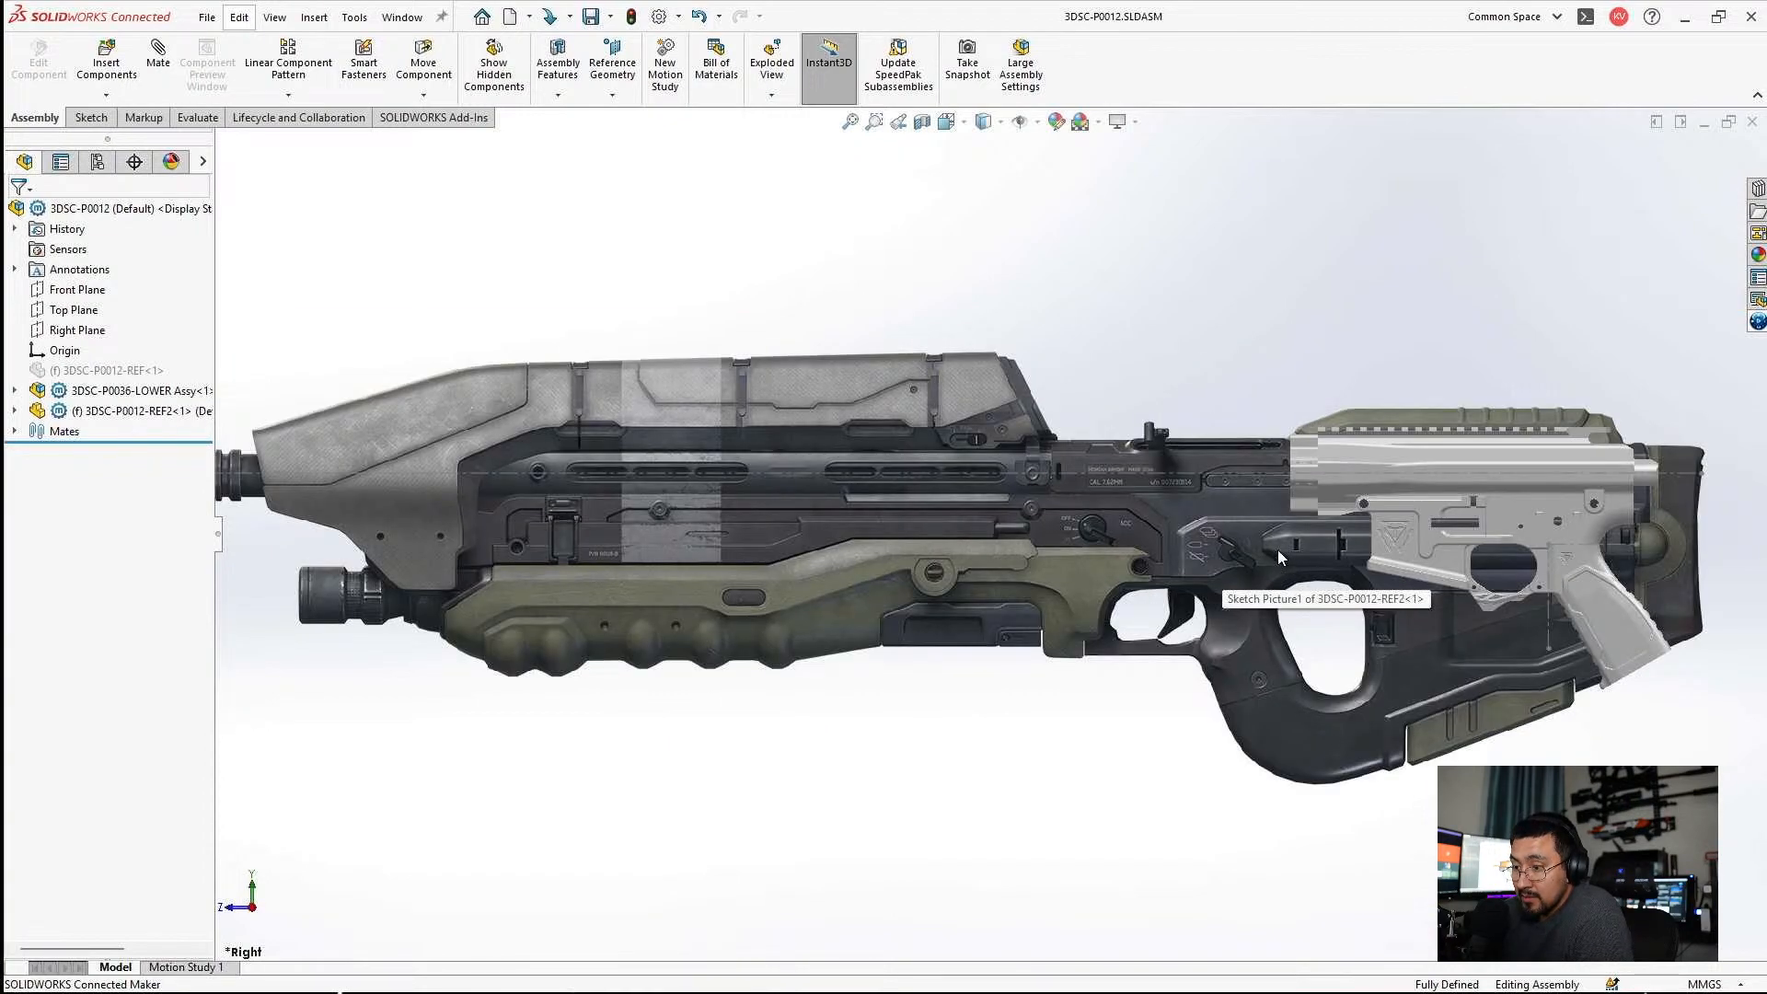
{"action": "scroll", "coordinate": [1275, 551], "scroll_direction": "up", "scroll_amount": 1}
Edit the 3DSC-P0012-REF2 part in the assembly, swapping Sketch2's active image by unsuppressing Sketch Picture2 and suppressing Sketch Picture1, and return to the assembly.
{"action": "left_click", "coordinate": [101, 369]}
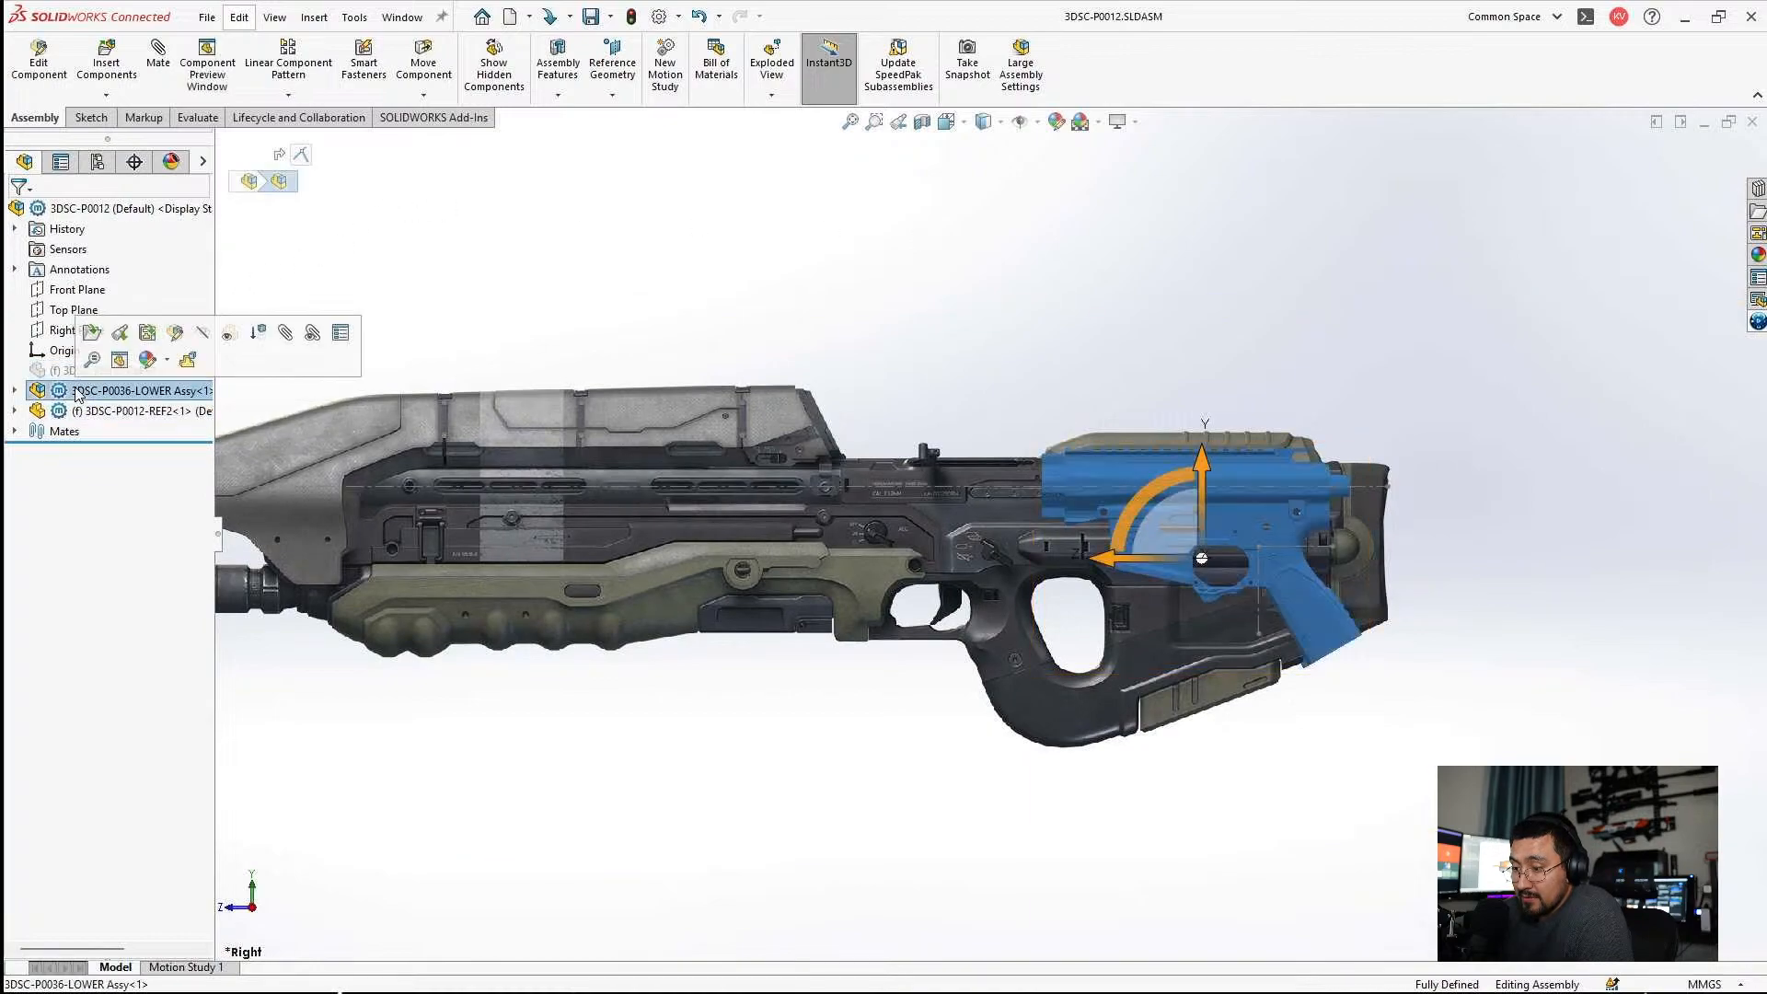
{"action": "left_click", "coordinate": [87, 410]}
{"action": "left_click", "coordinate": [65, 392]}
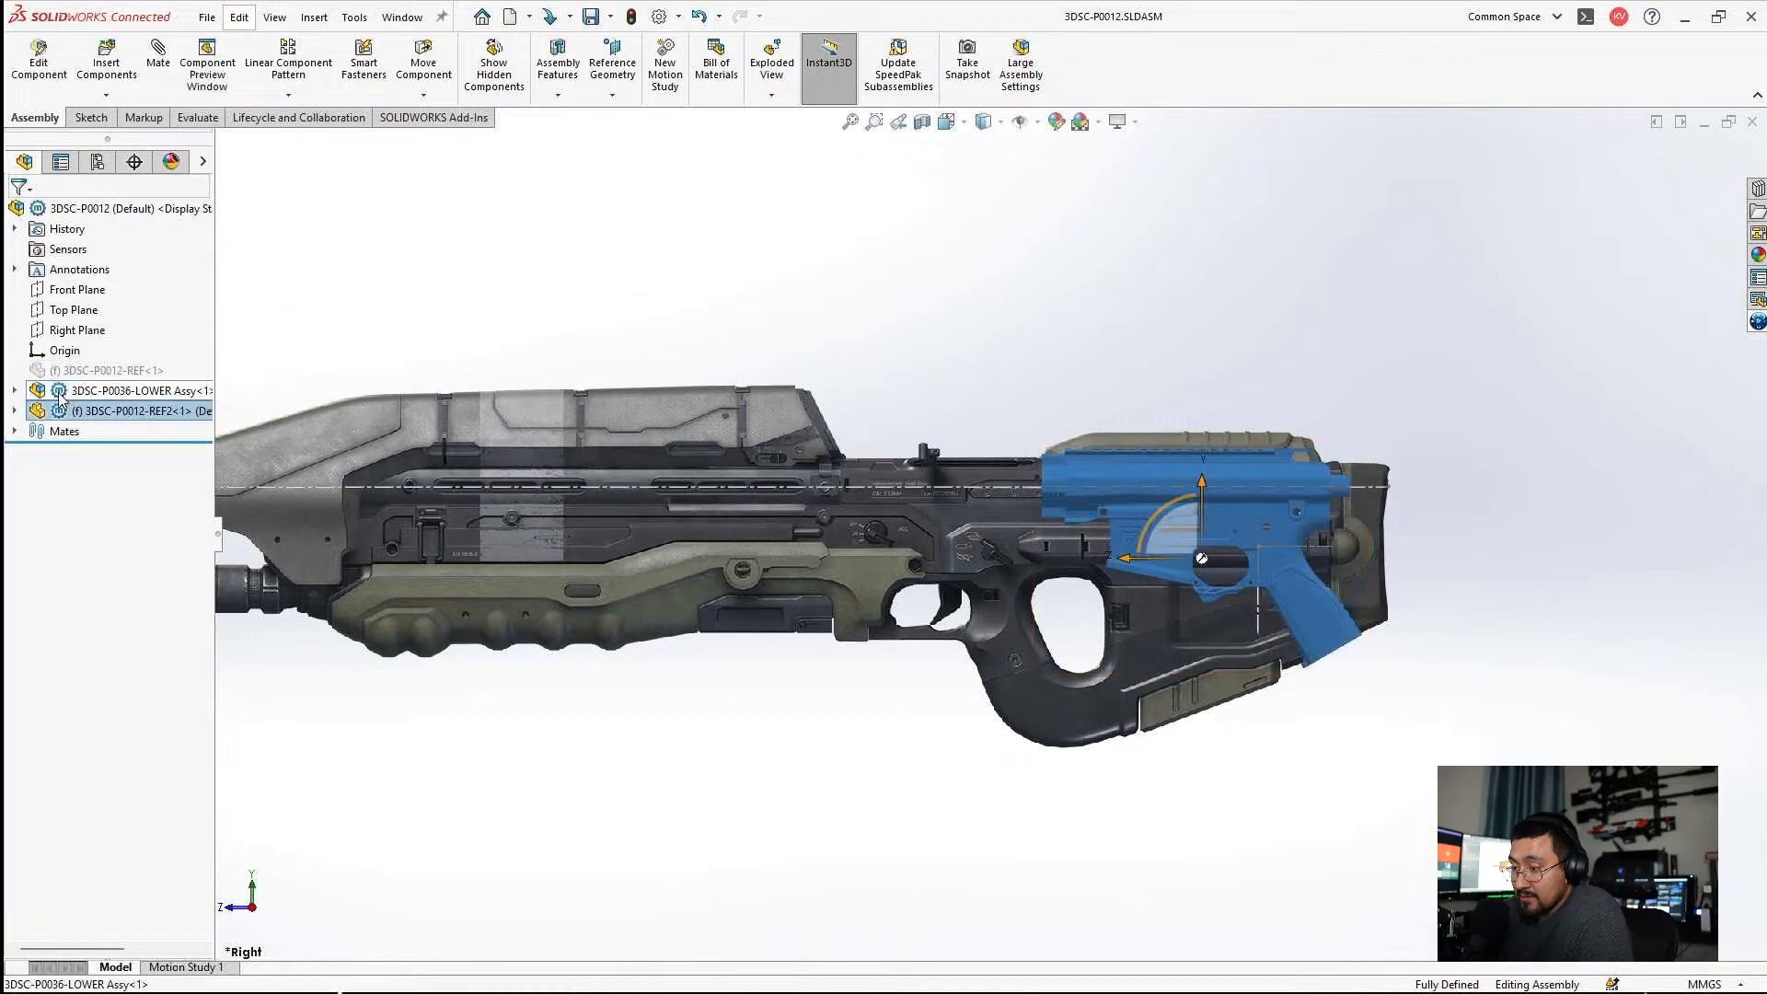
{"action": "left_click", "coordinate": [66, 413]}
{"action": "left_click", "coordinate": [167, 364]}
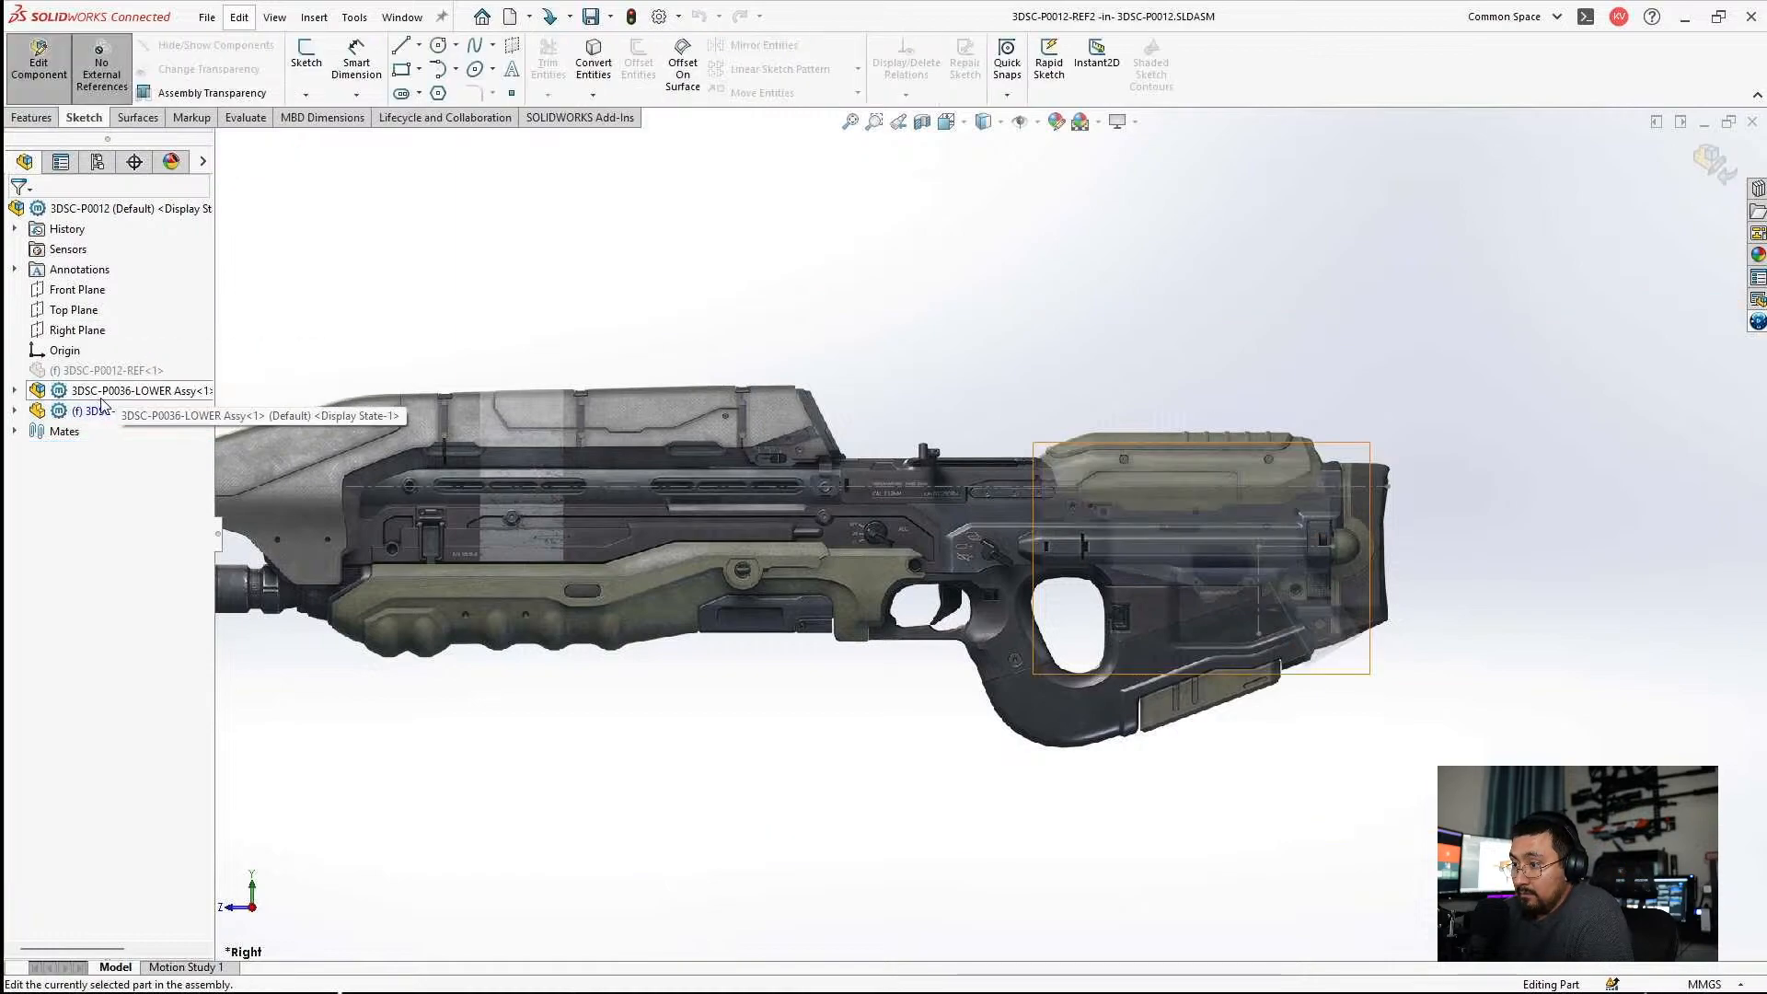
{"action": "left_click", "coordinate": [35, 614]}
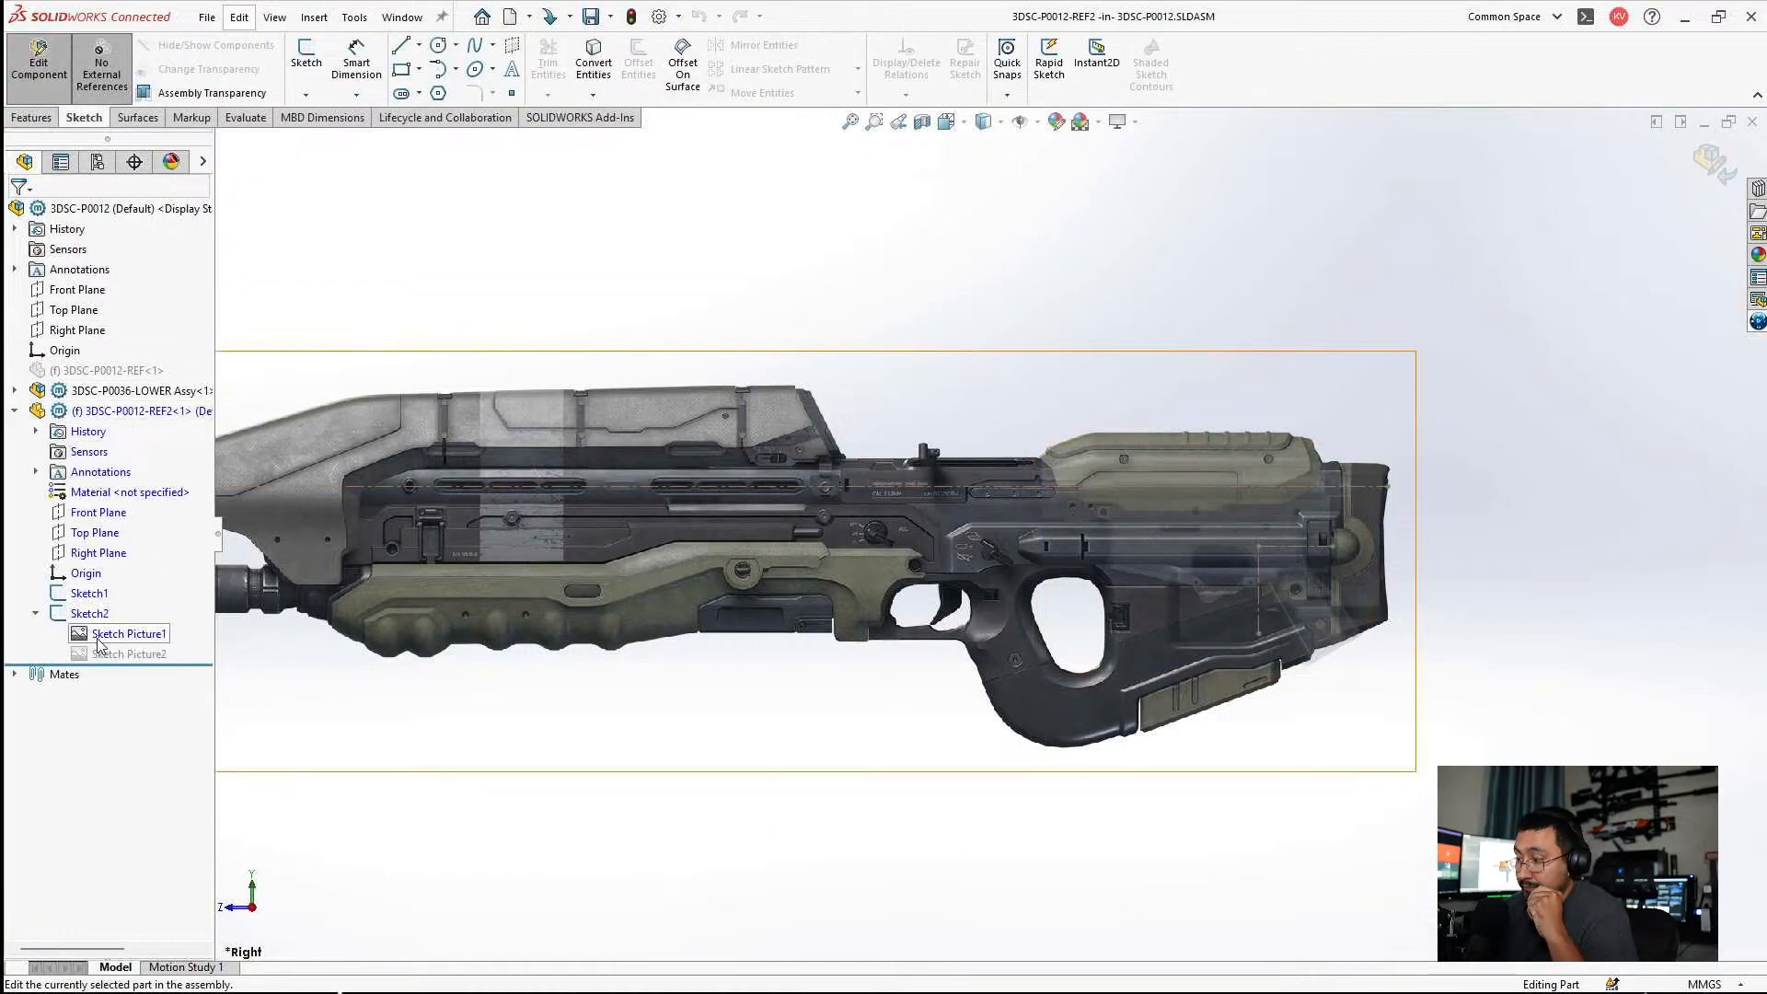
{"action": "right_click", "coordinate": [101, 653]}
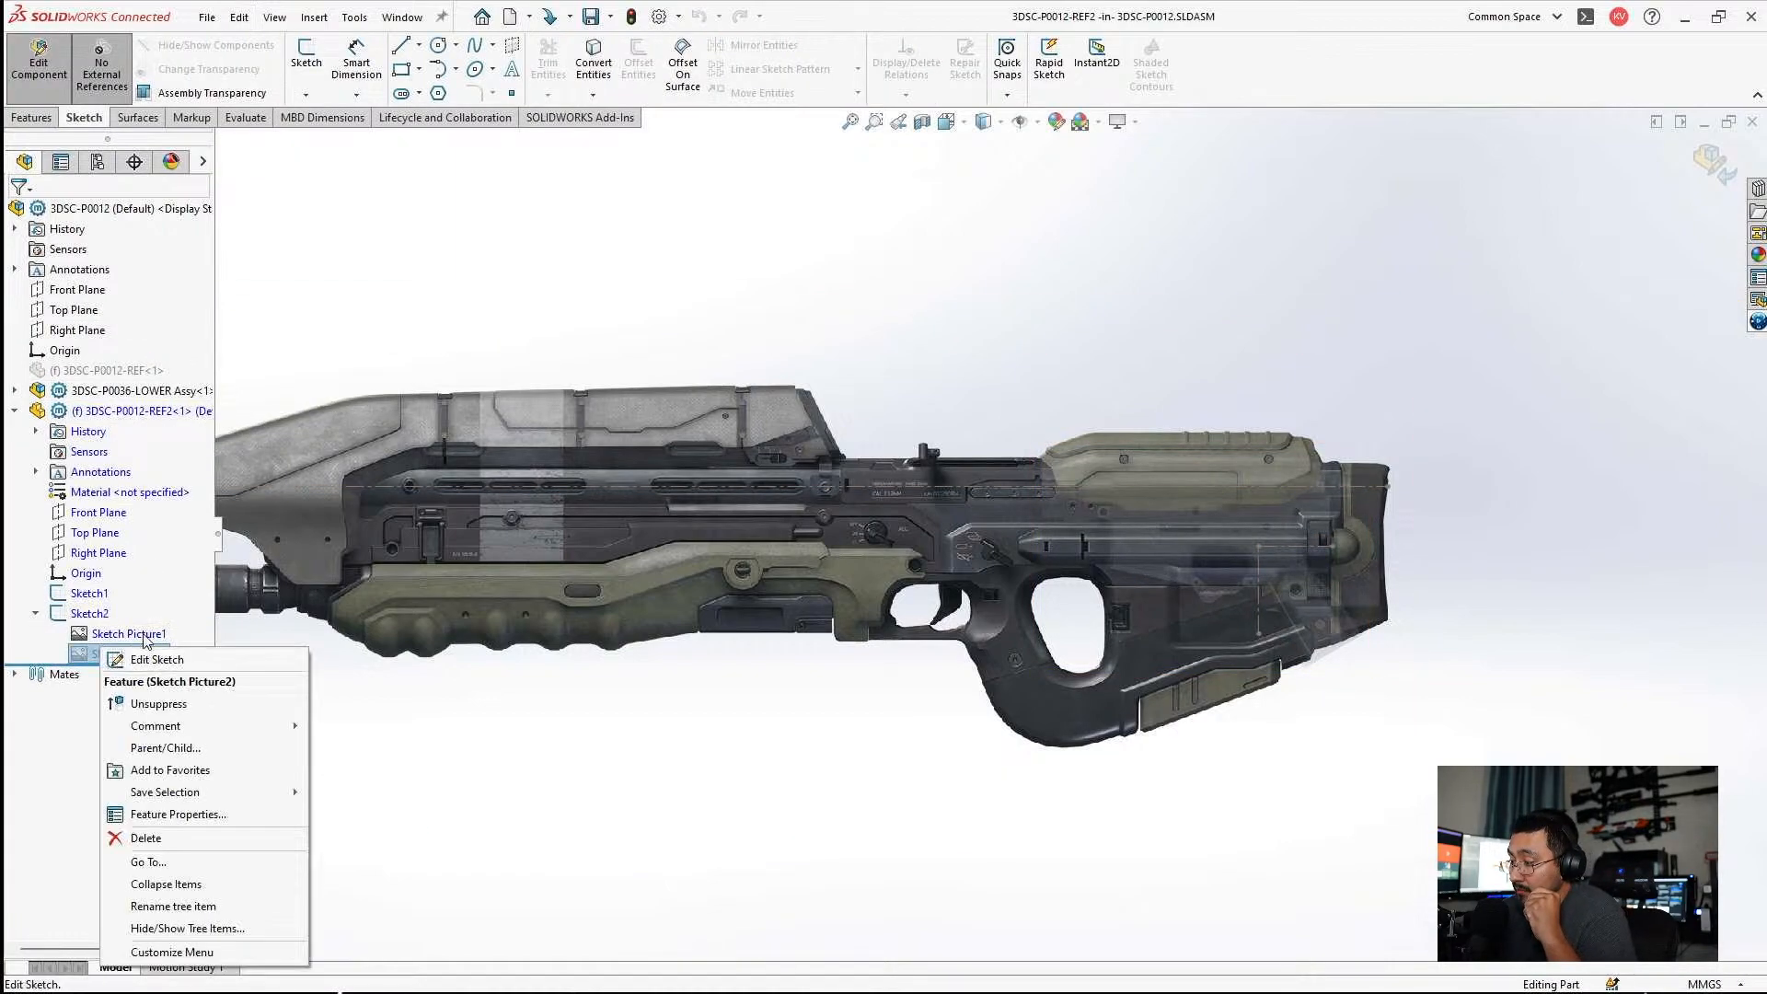
{"action": "left_click", "coordinate": [158, 704]}
{"action": "right_click", "coordinate": [120, 639]}
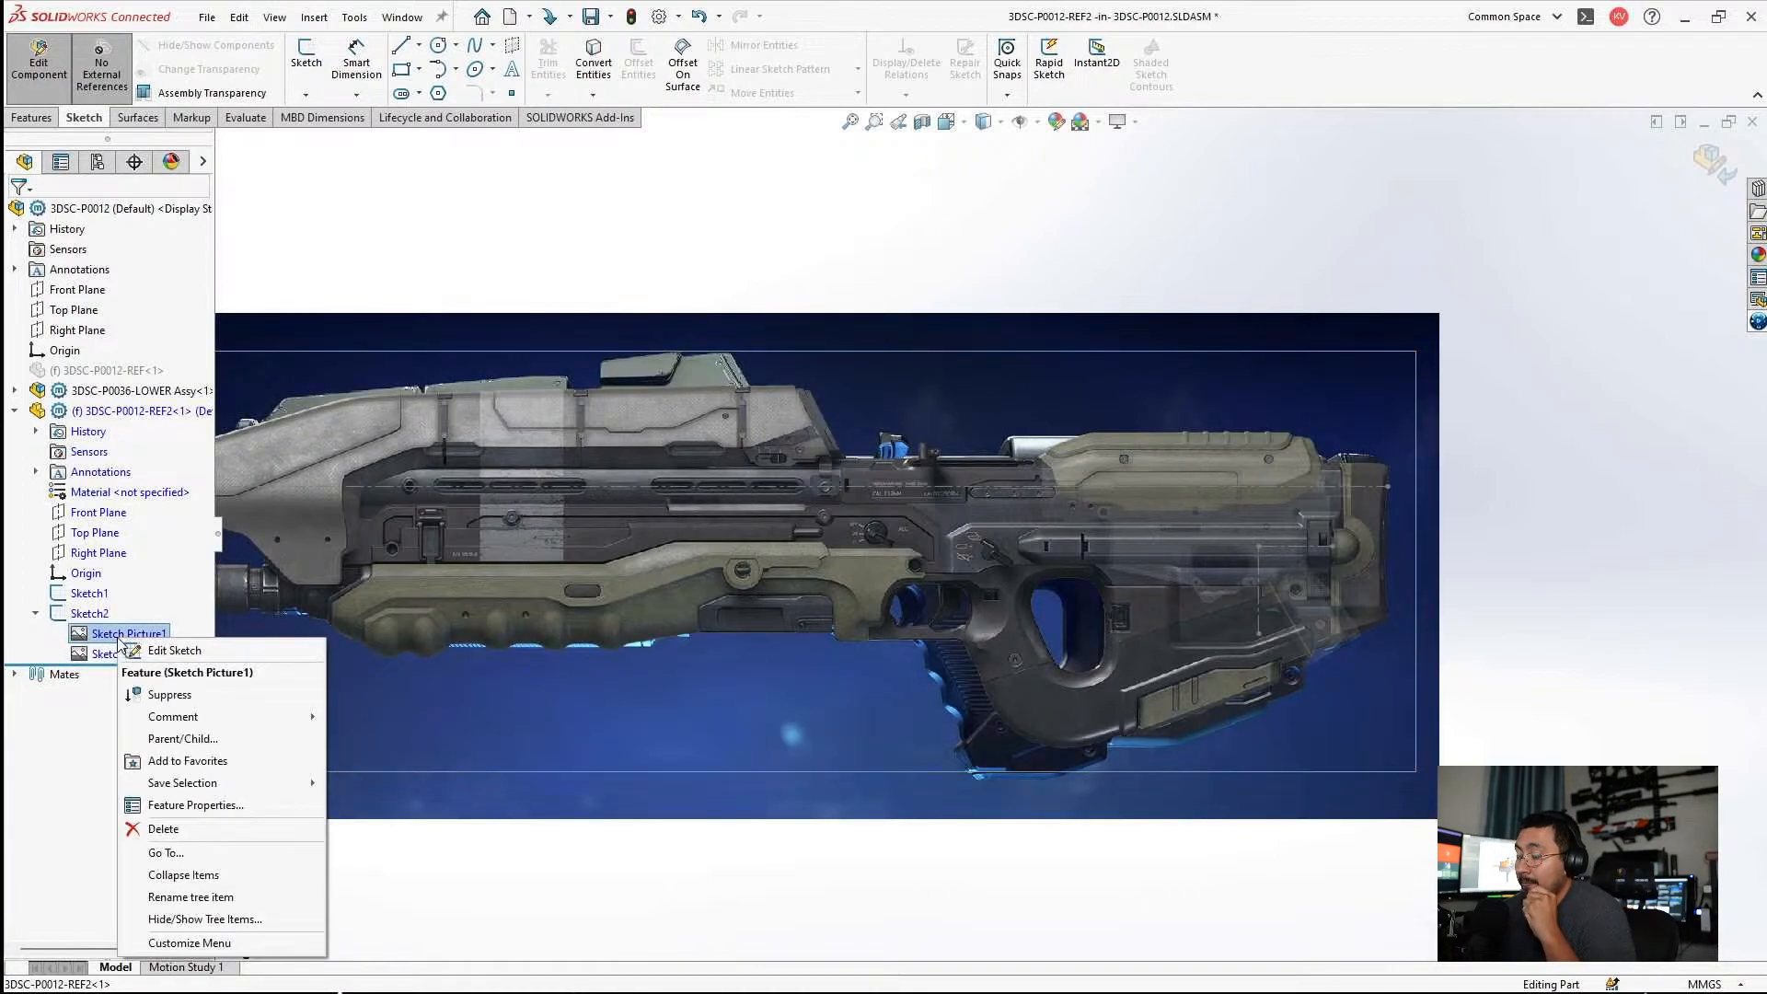
{"action": "left_click", "coordinate": [170, 695]}
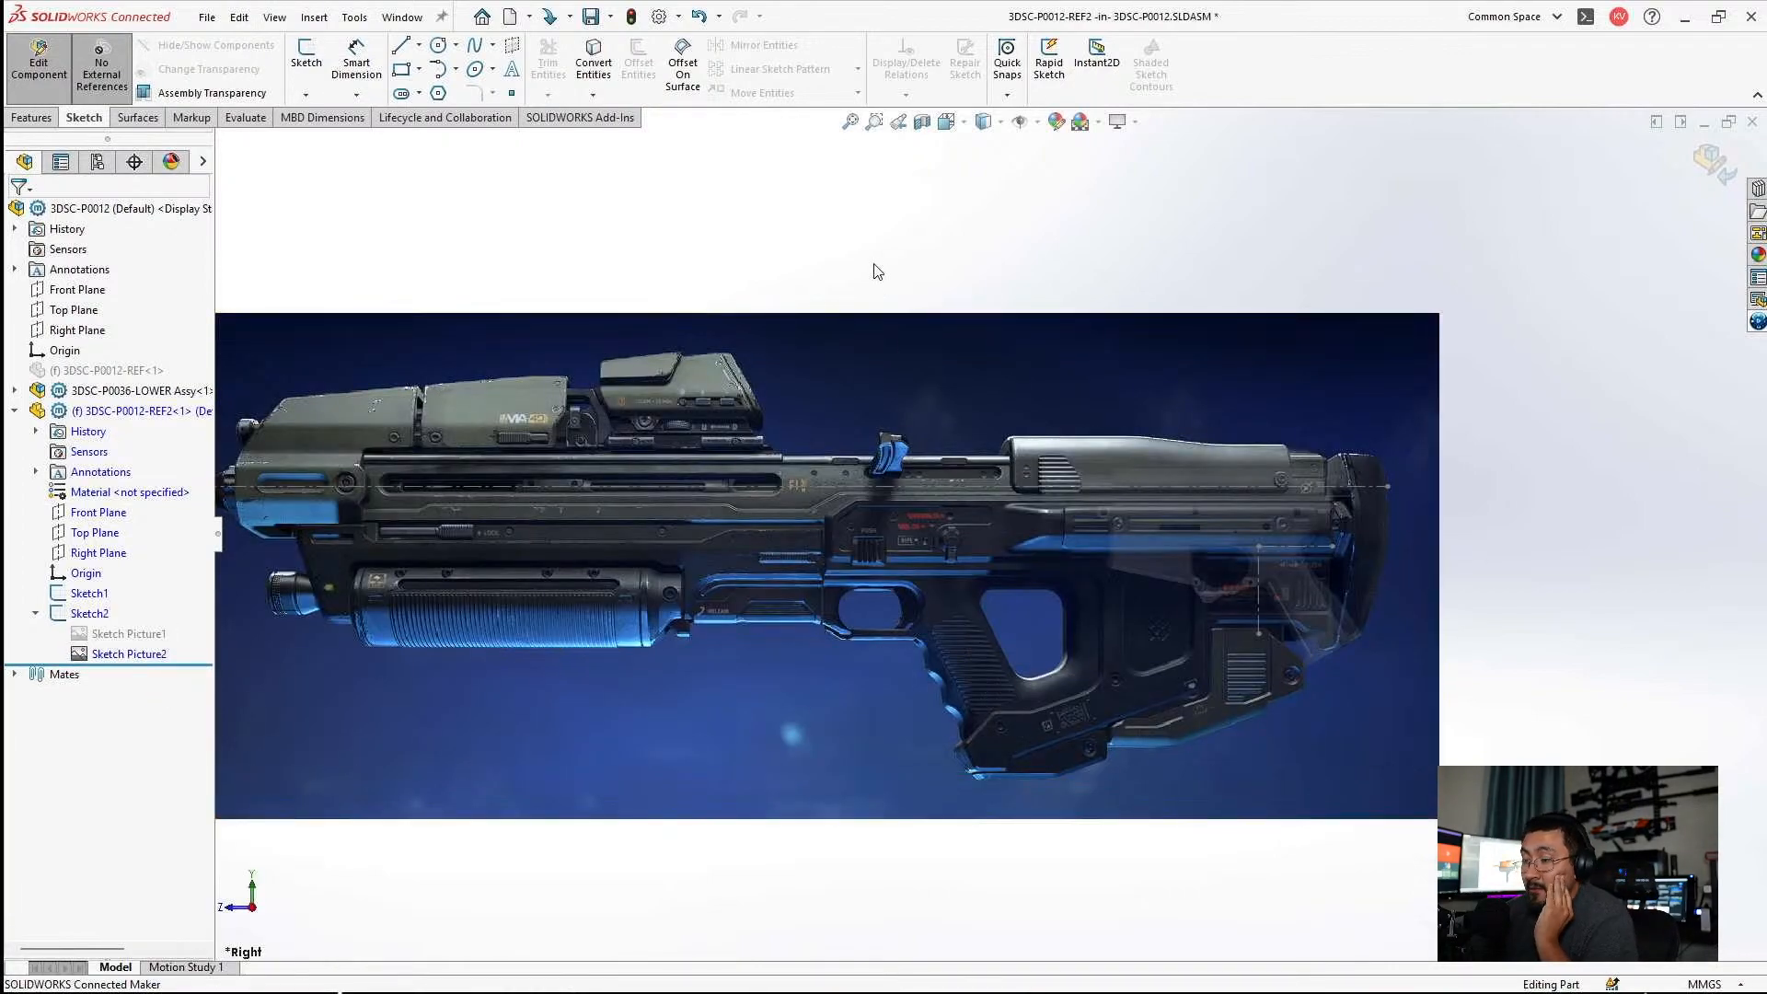
{"action": "scroll", "coordinate": [923, 522], "scroll_direction": "down", "scroll_amount": 2}
{"action": "left_click", "coordinate": [38, 58]}
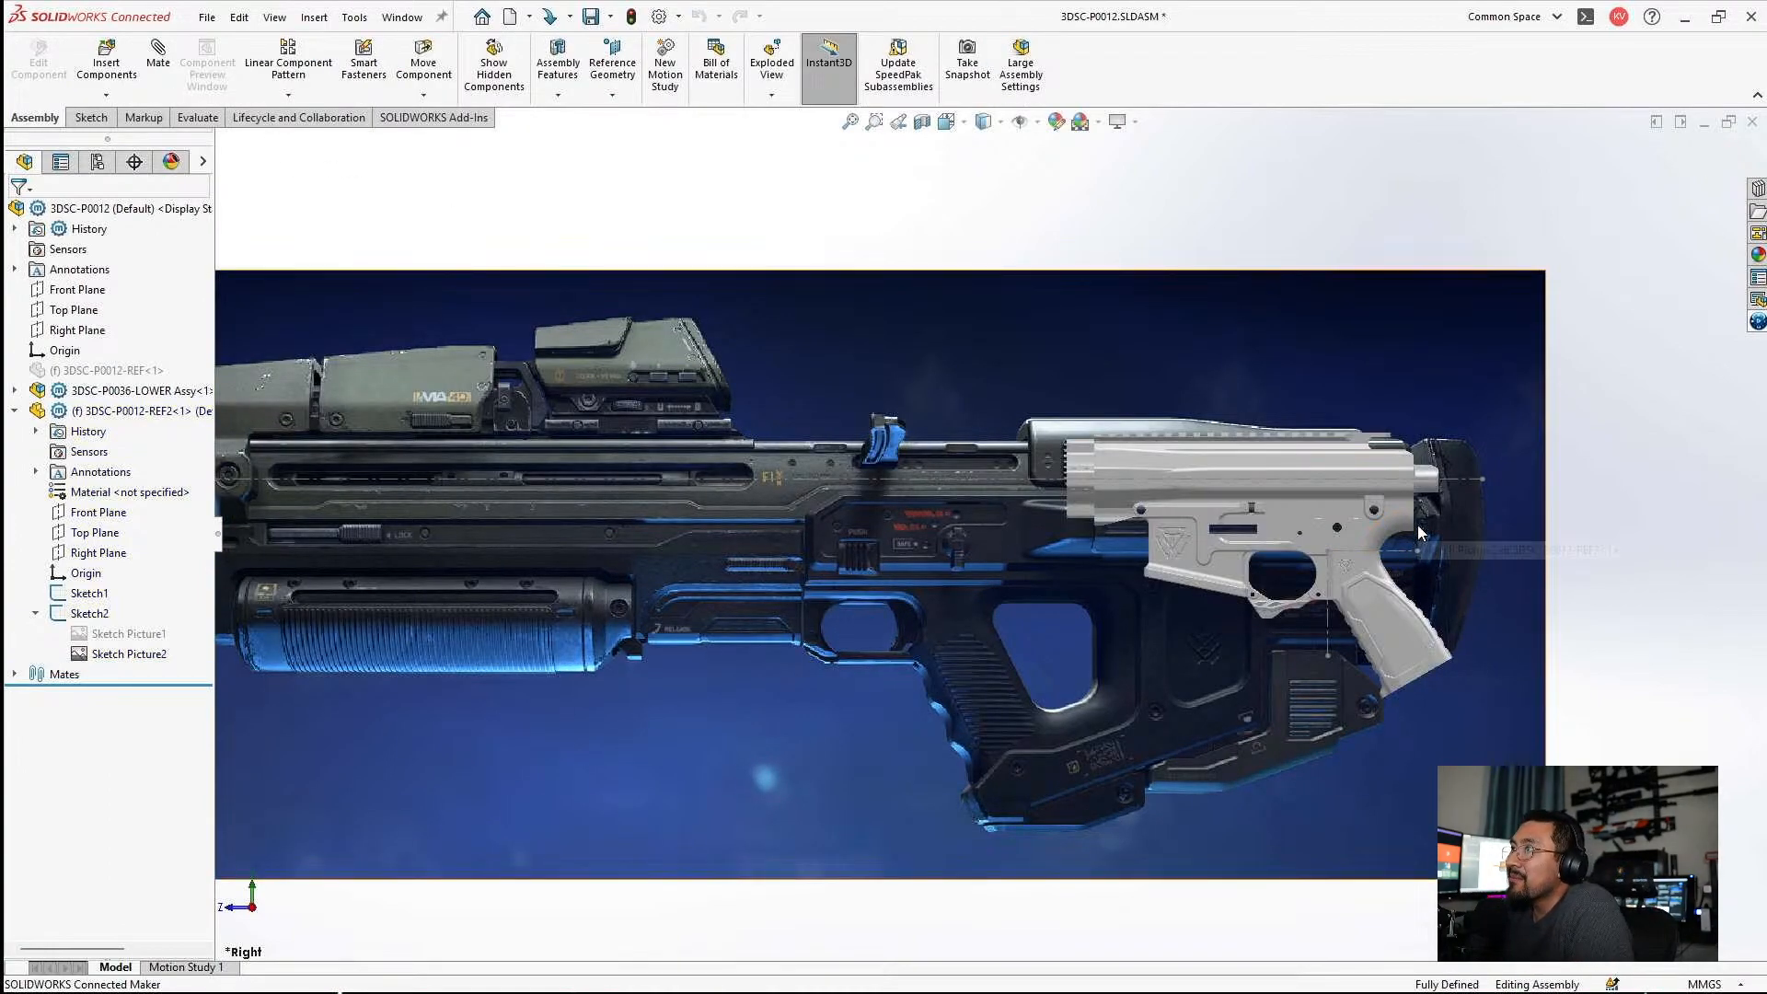
Examine how the lower, upper and grip line up with the stock and rear body of the blue-background rifle picture.
{"action": "scroll", "coordinate": [1389, 650], "scroll_direction": "down", "scroll_amount": 3}
{"action": "scroll", "coordinate": [1340, 615], "scroll_direction": "down", "scroll_amount": 1}
{"action": "scroll", "coordinate": [1350, 663], "scroll_direction": "down", "scroll_amount": 3}
{"action": "scroll", "coordinate": [1274, 612], "scroll_direction": "up", "scroll_amount": 3}
{"action": "scroll", "coordinate": [1195, 584], "scroll_direction": "up", "scroll_amount": 2}
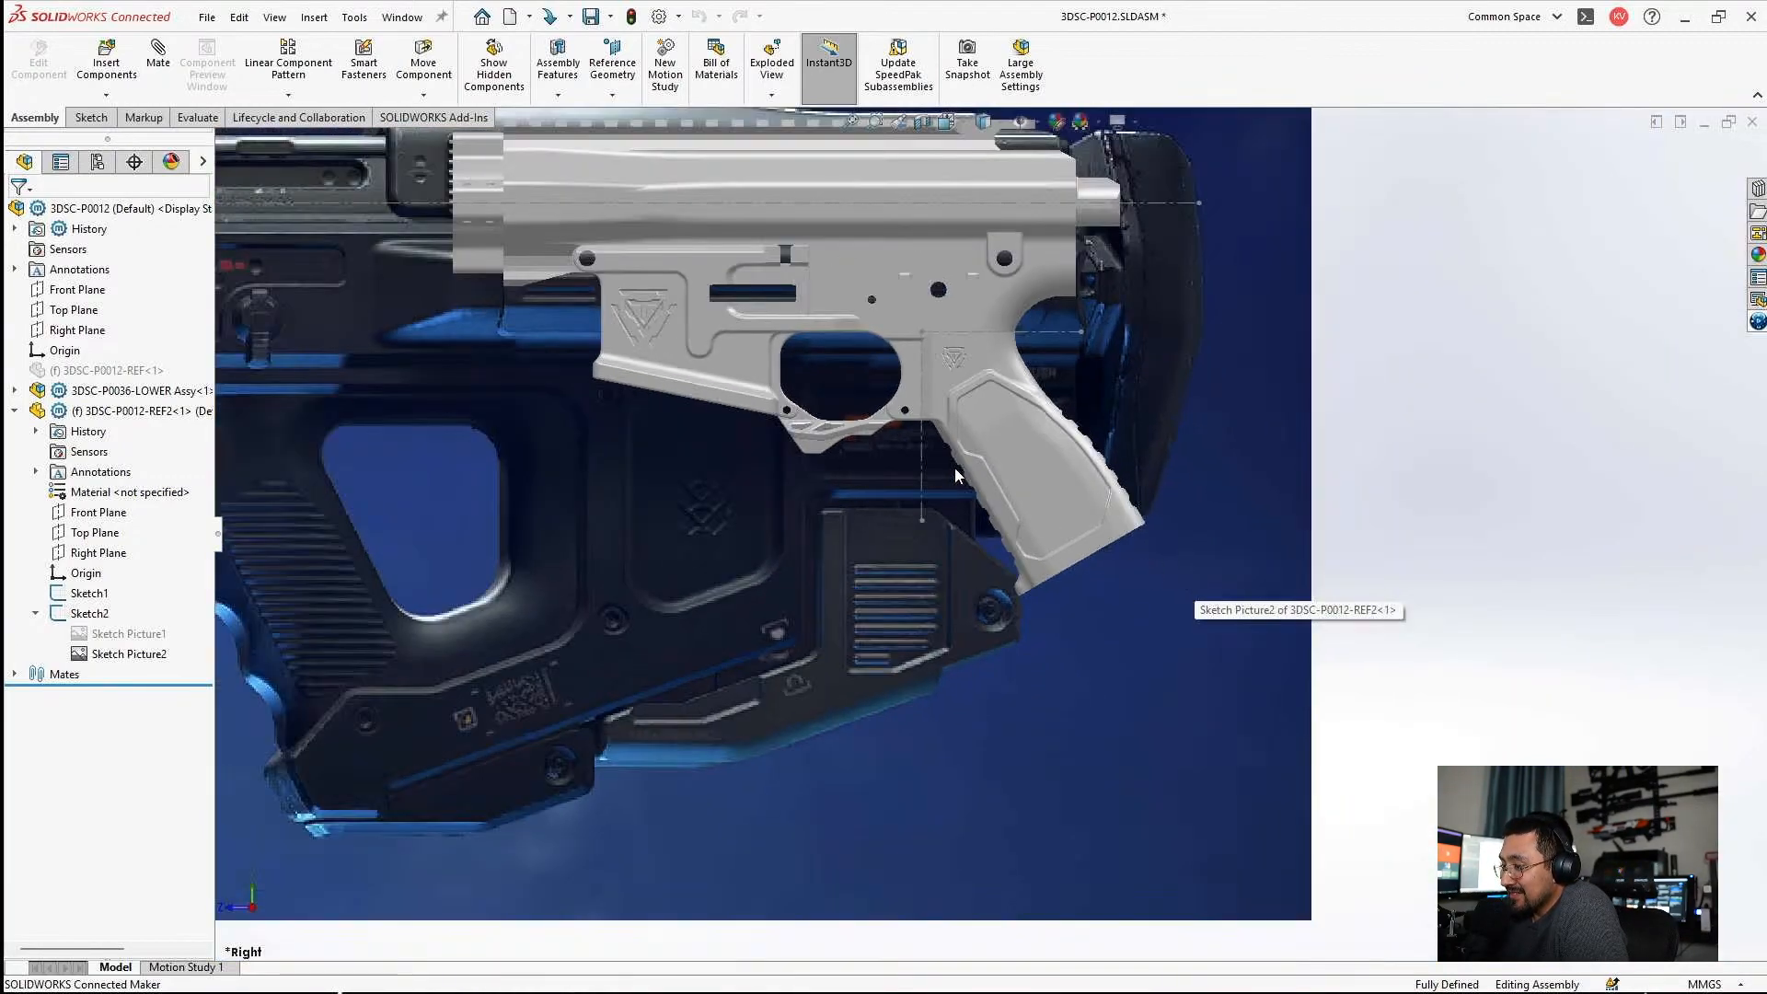
{"action": "scroll", "coordinate": [959, 497], "scroll_direction": "up", "scroll_amount": 2}
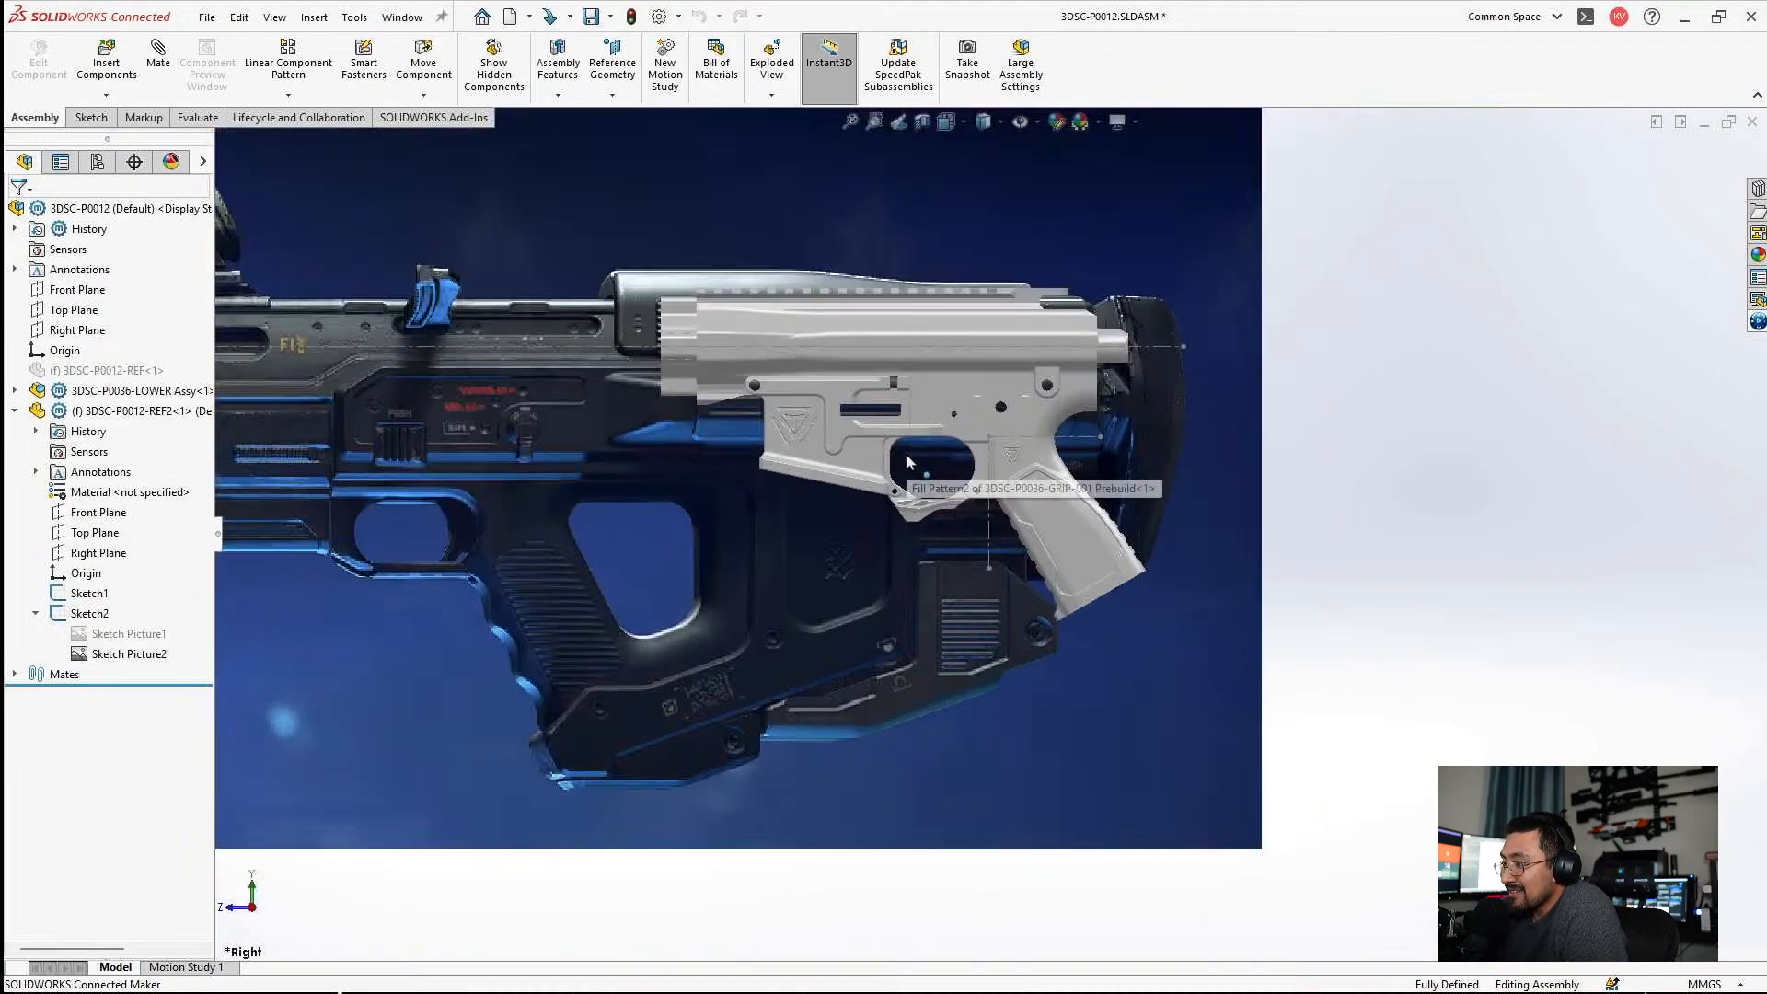
{"action": "scroll", "coordinate": [920, 470], "scroll_direction": "up", "scroll_amount": 3}
{"action": "scroll", "coordinate": [782, 438], "scroll_direction": "down", "scroll_amount": 3}
{"action": "scroll", "coordinate": [637, 478], "scroll_direction": "up", "scroll_amount": 3}
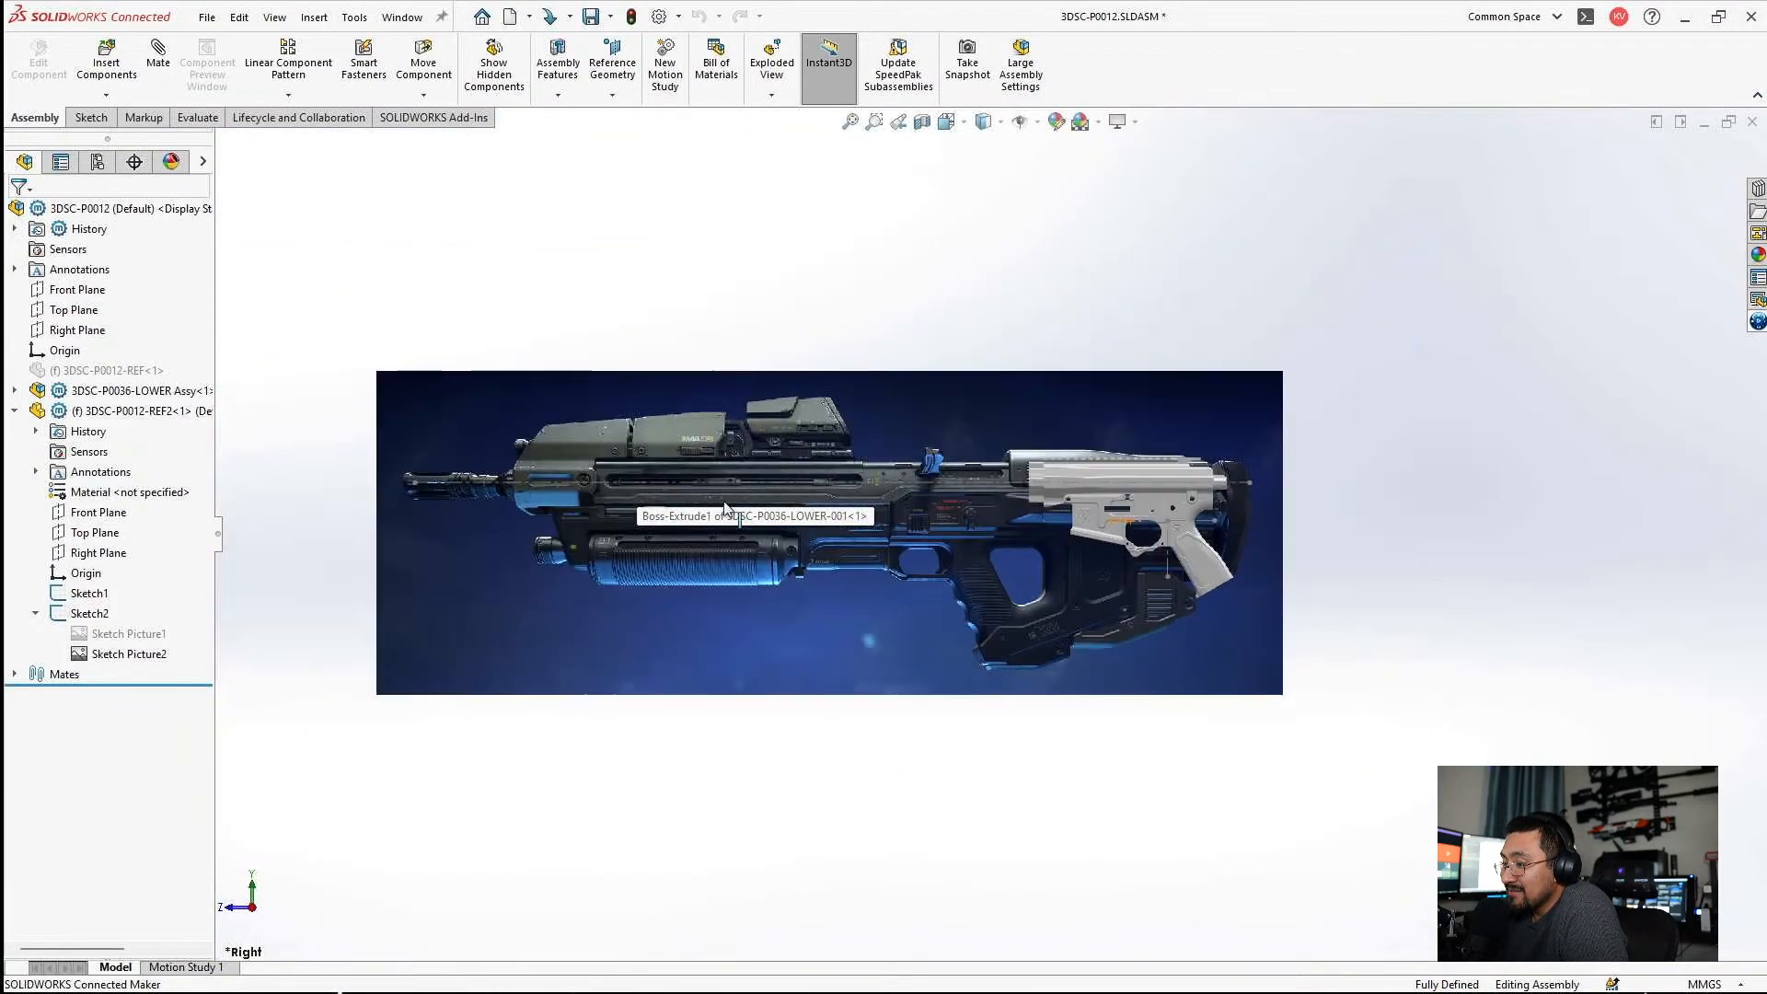
{"action": "scroll", "coordinate": [736, 497], "scroll_direction": "down", "scroll_amount": 2}
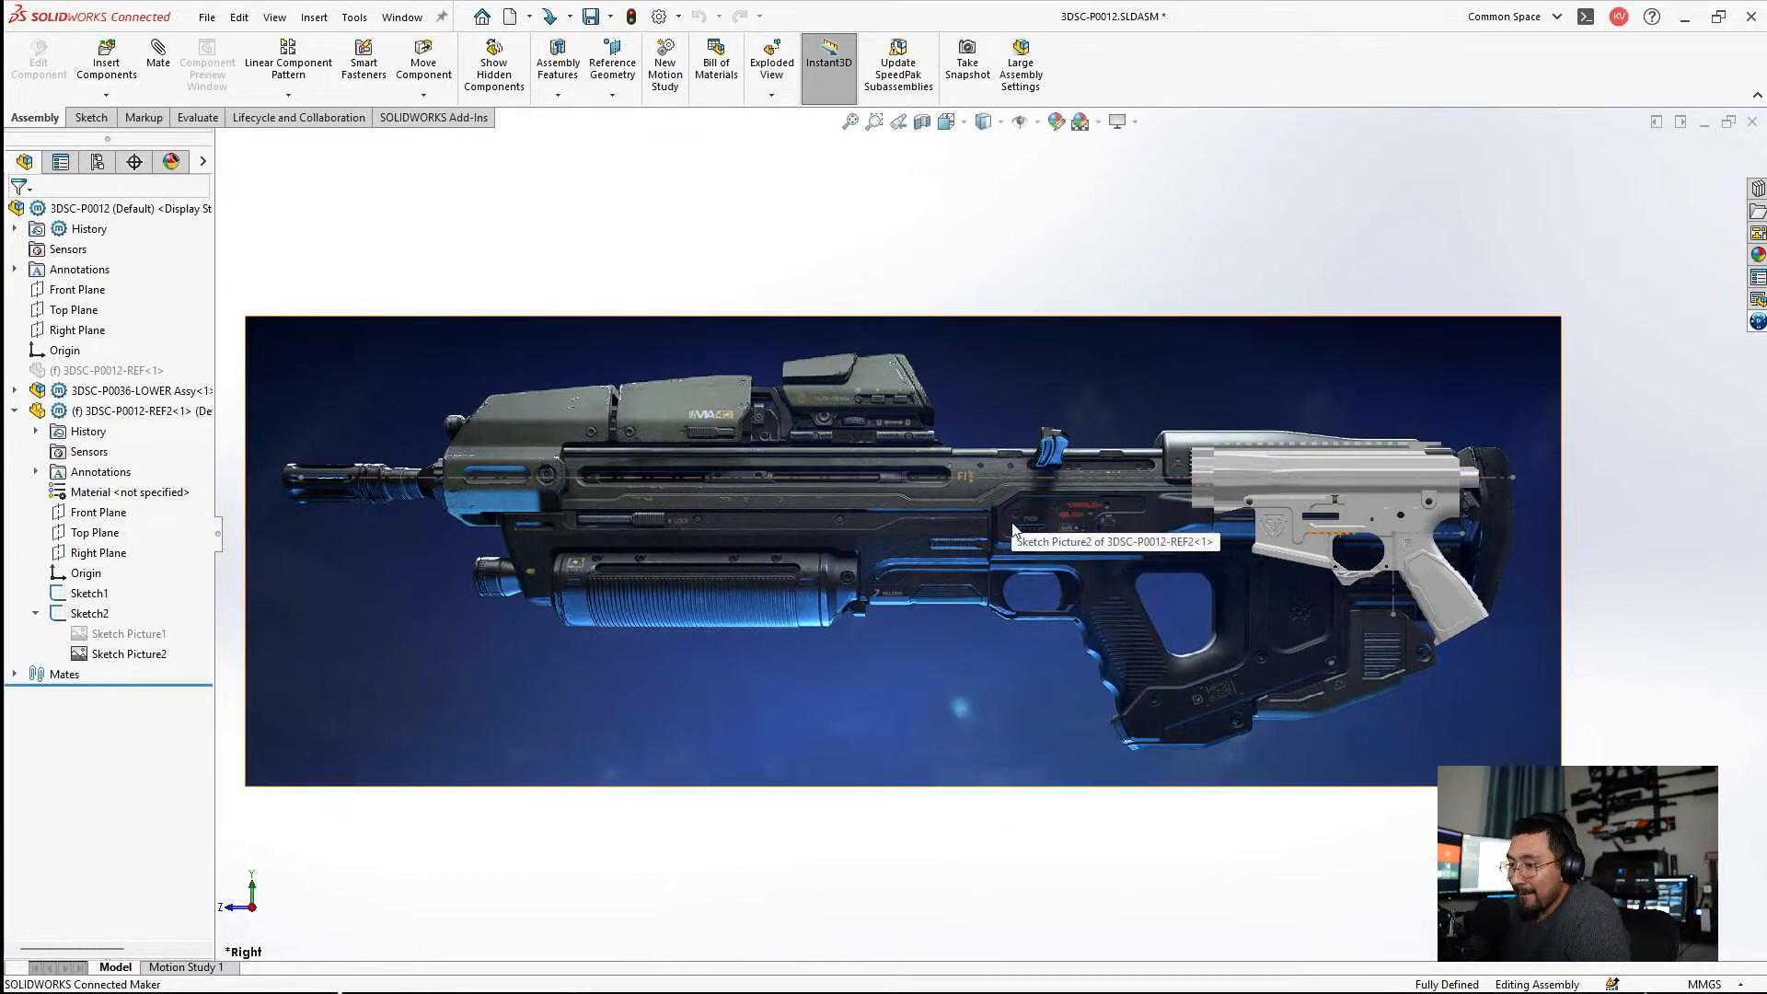
{"action": "scroll", "coordinate": [1294, 604], "scroll_direction": "down", "scroll_amount": 5}
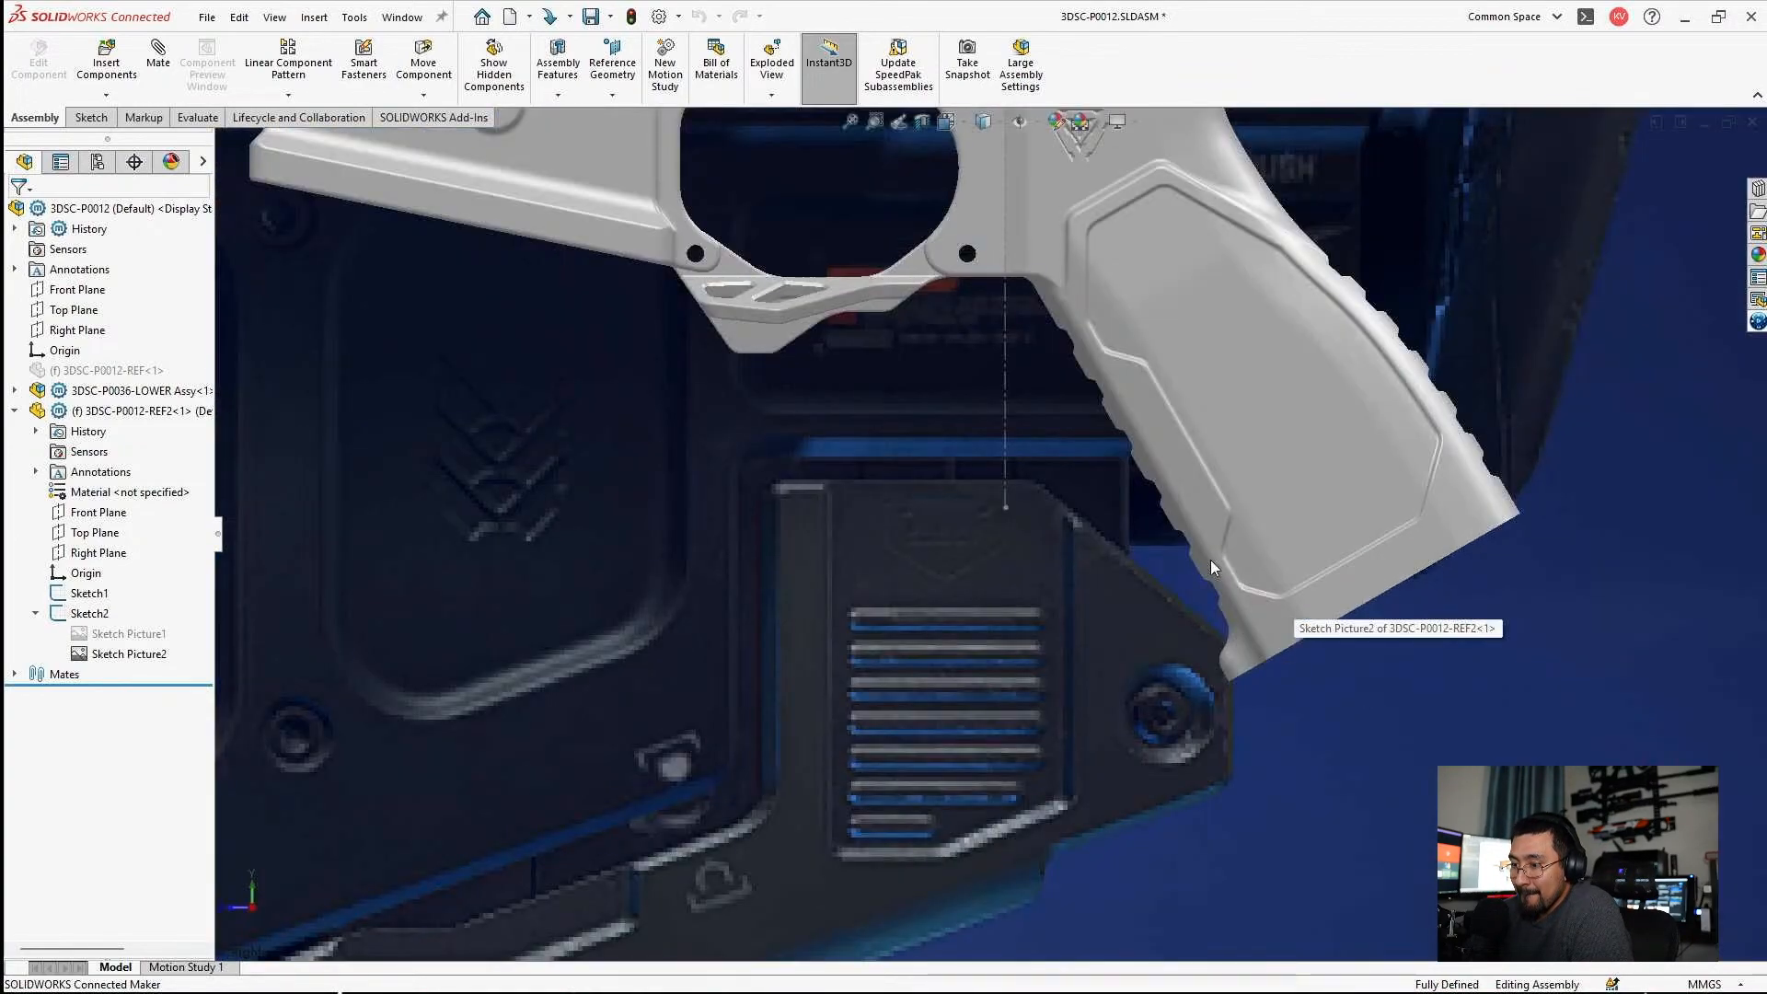
{"action": "scroll", "coordinate": [1256, 605], "scroll_direction": "up", "scroll_amount": 4}
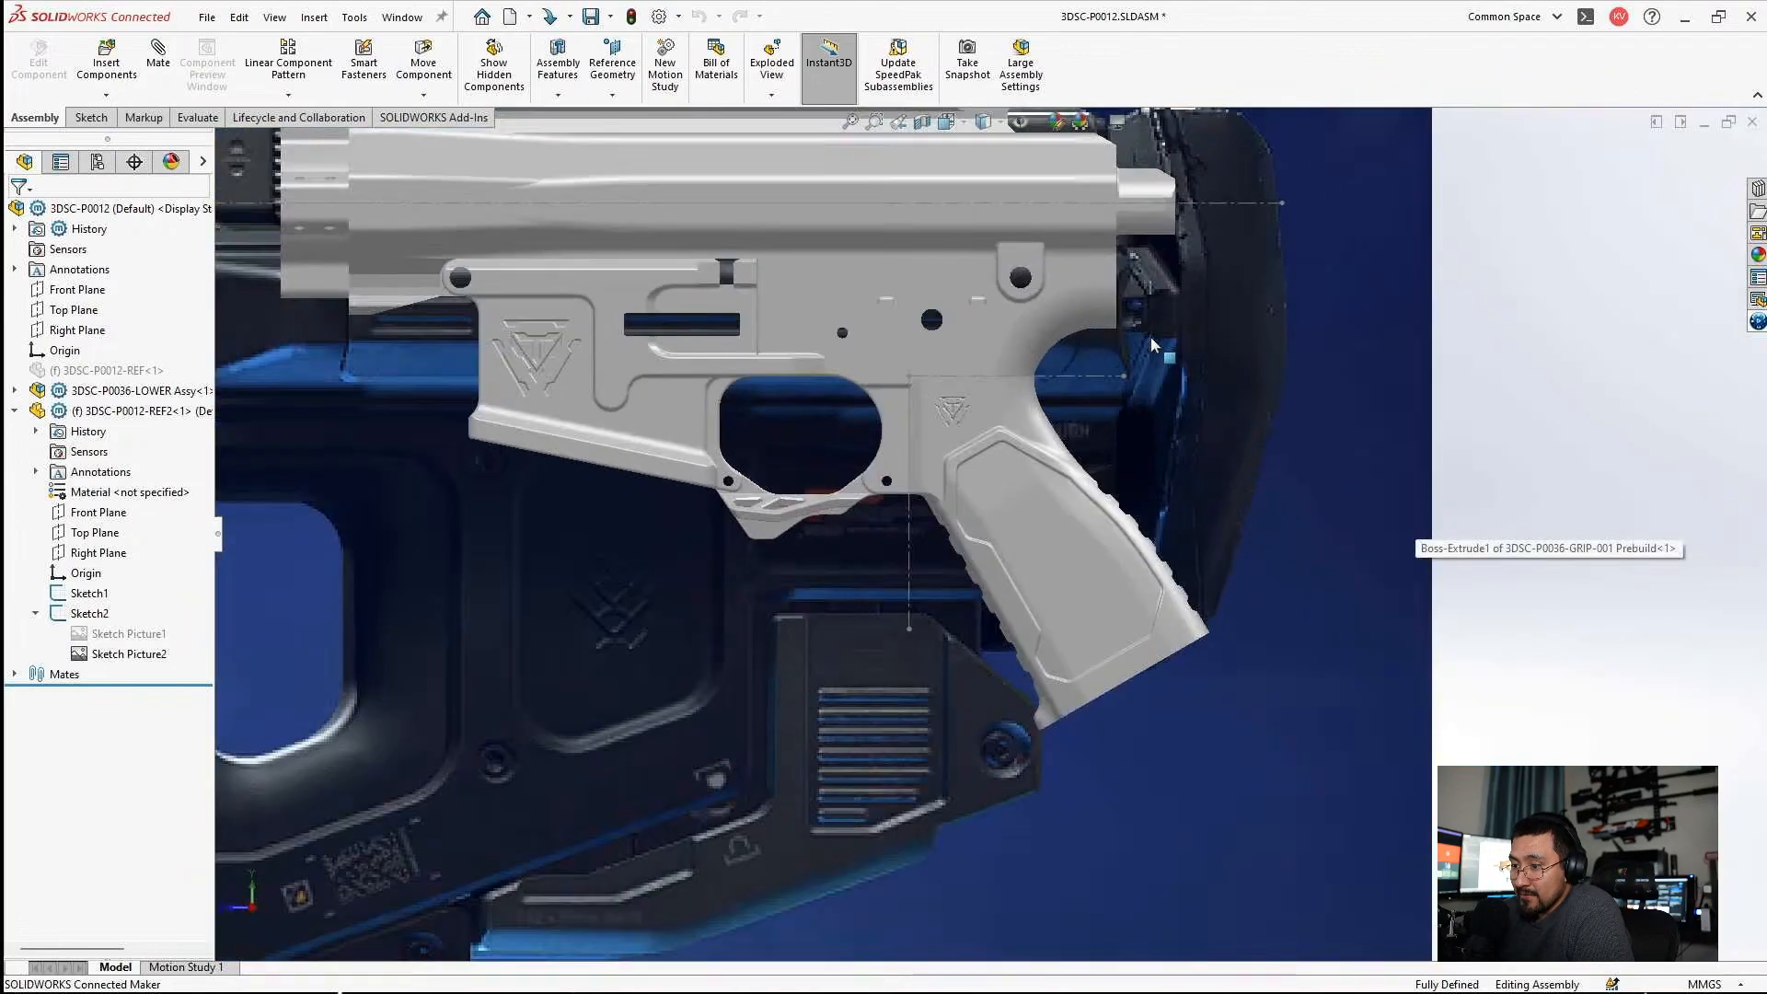
{"action": "scroll", "coordinate": [1156, 368], "scroll_direction": "up", "scroll_amount": 3}
{"action": "scroll", "coordinate": [1160, 346], "scroll_direction": "down", "scroll_amount": 2}
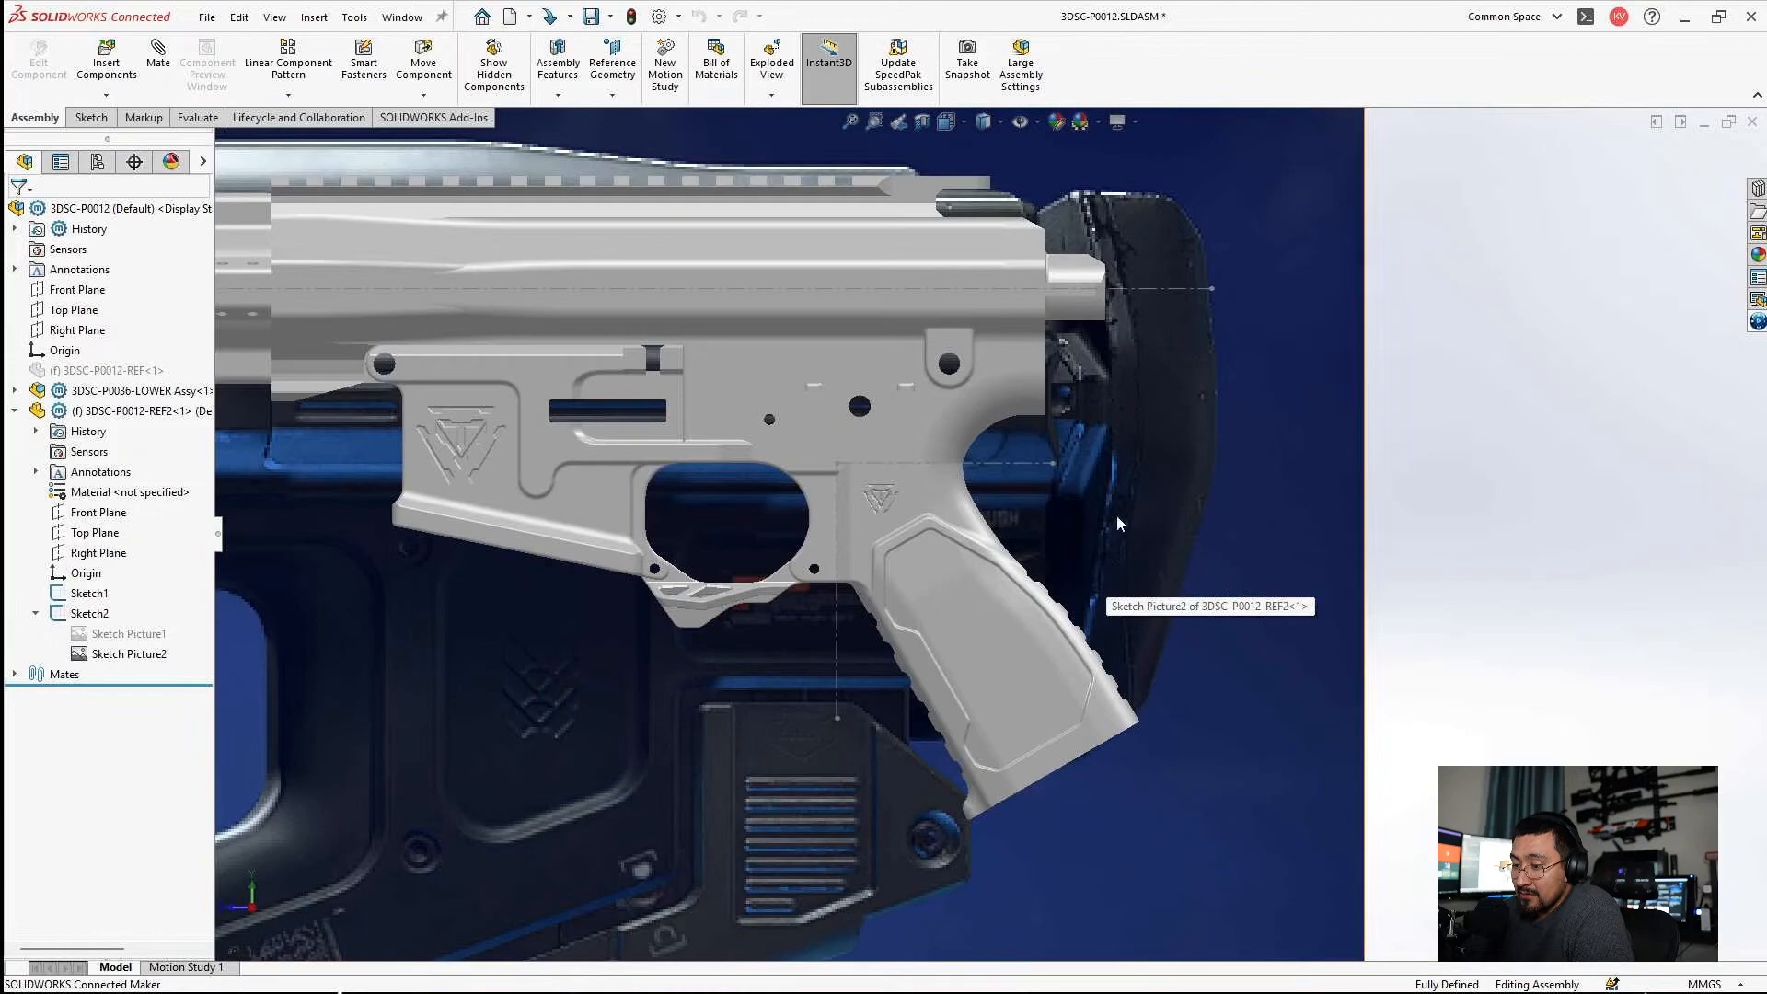
{"action": "key", "text": "ctrl+4"}
{"action": "scroll", "coordinate": [773, 533], "scroll_direction": "down", "scroll_amount": 4}
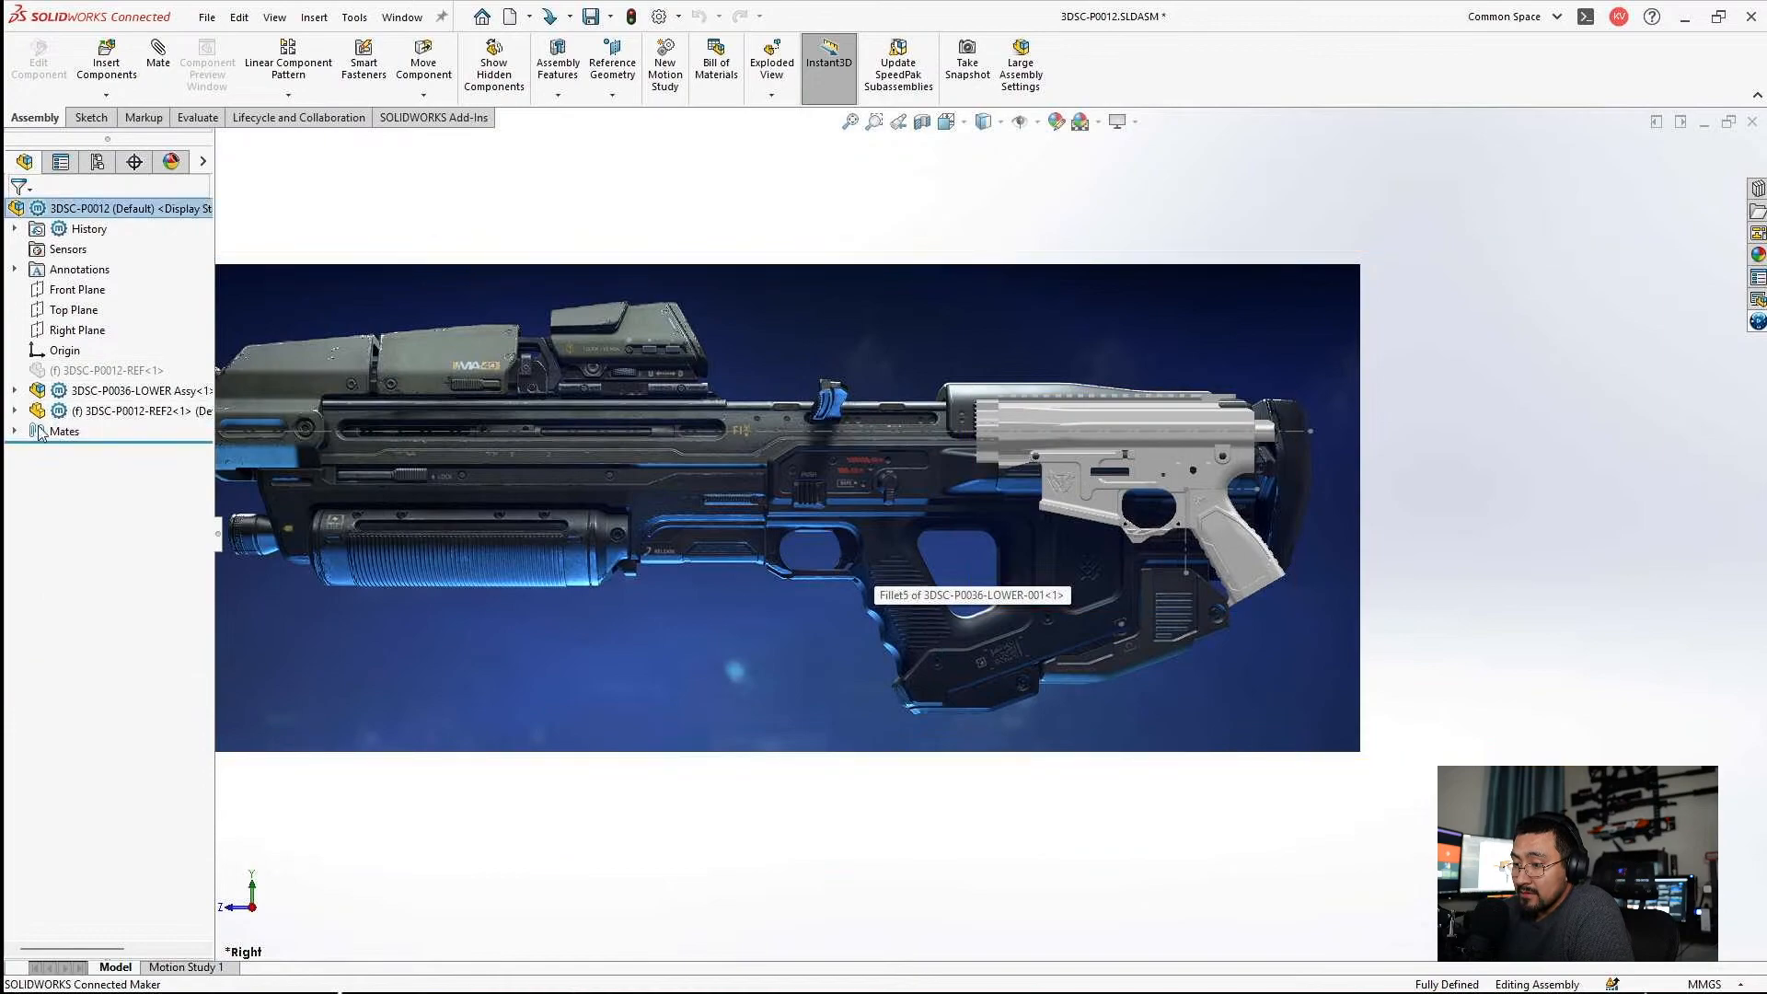
{"action": "scroll", "coordinate": [847, 604], "scroll_direction": "up", "scroll_amount": 2}
{"action": "right_click", "coordinate": [129, 653]}
{"action": "key", "text": "Escape"}
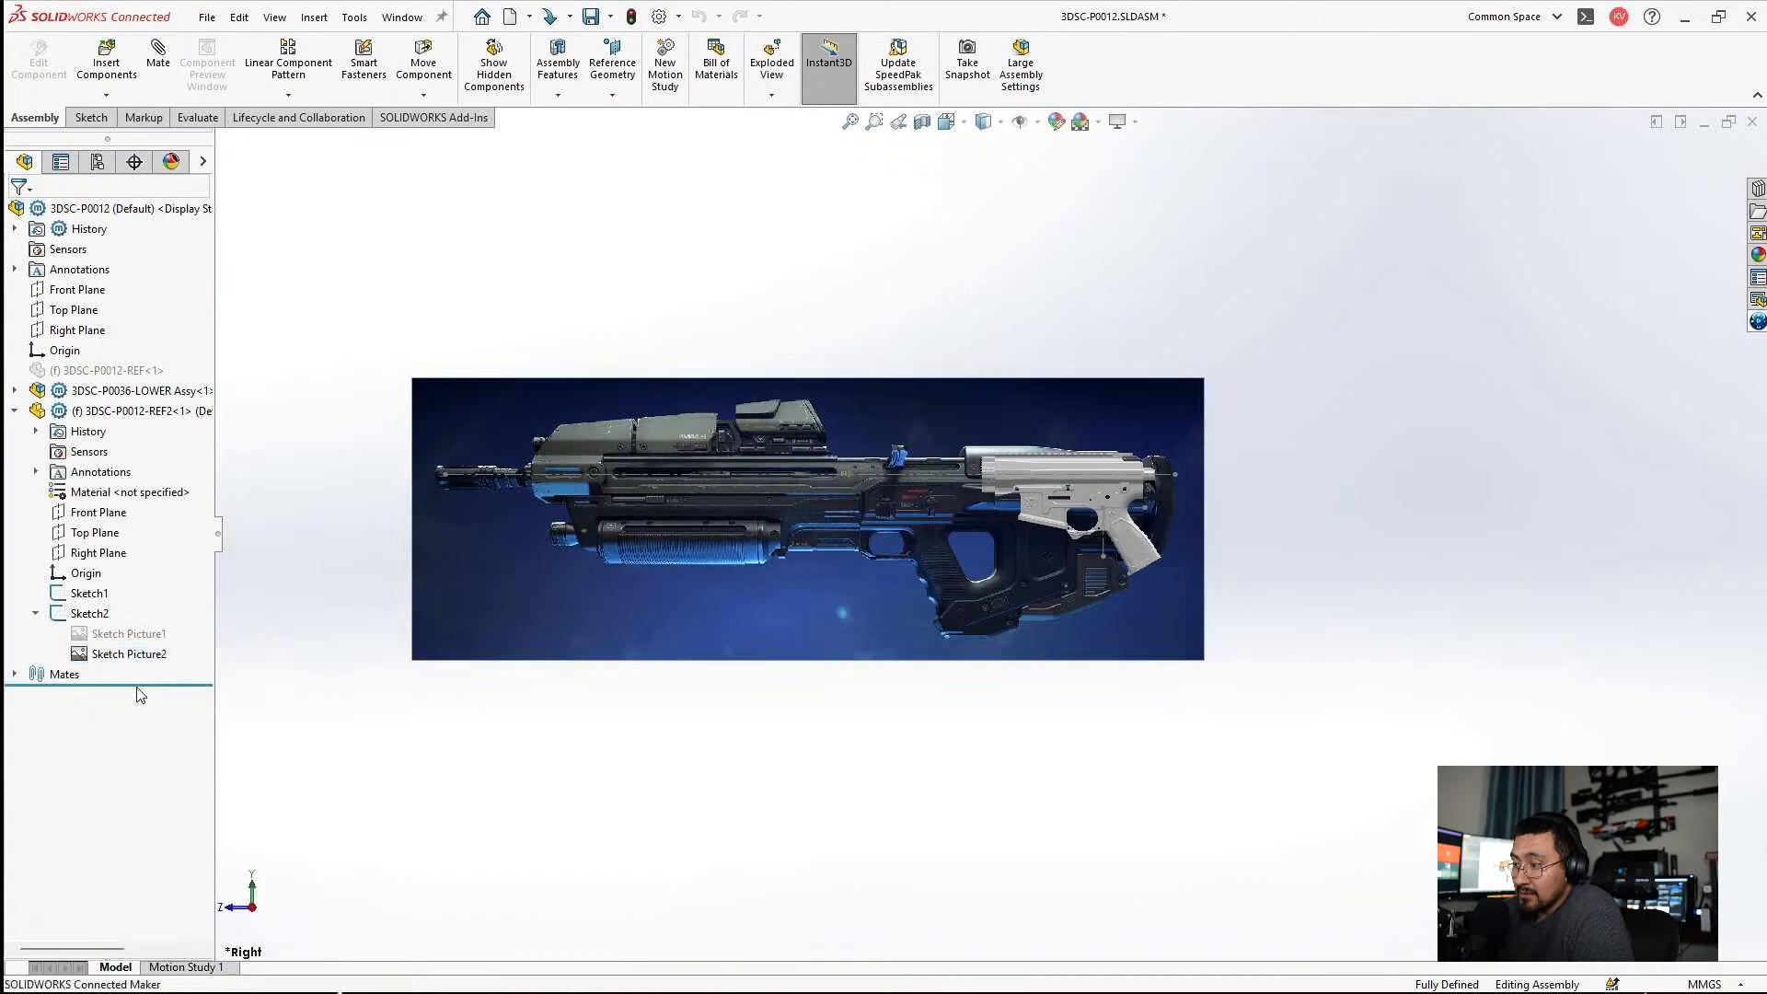
{"action": "right_click", "coordinate": [102, 634]}
{"action": "left_click", "coordinate": [259, 586]}
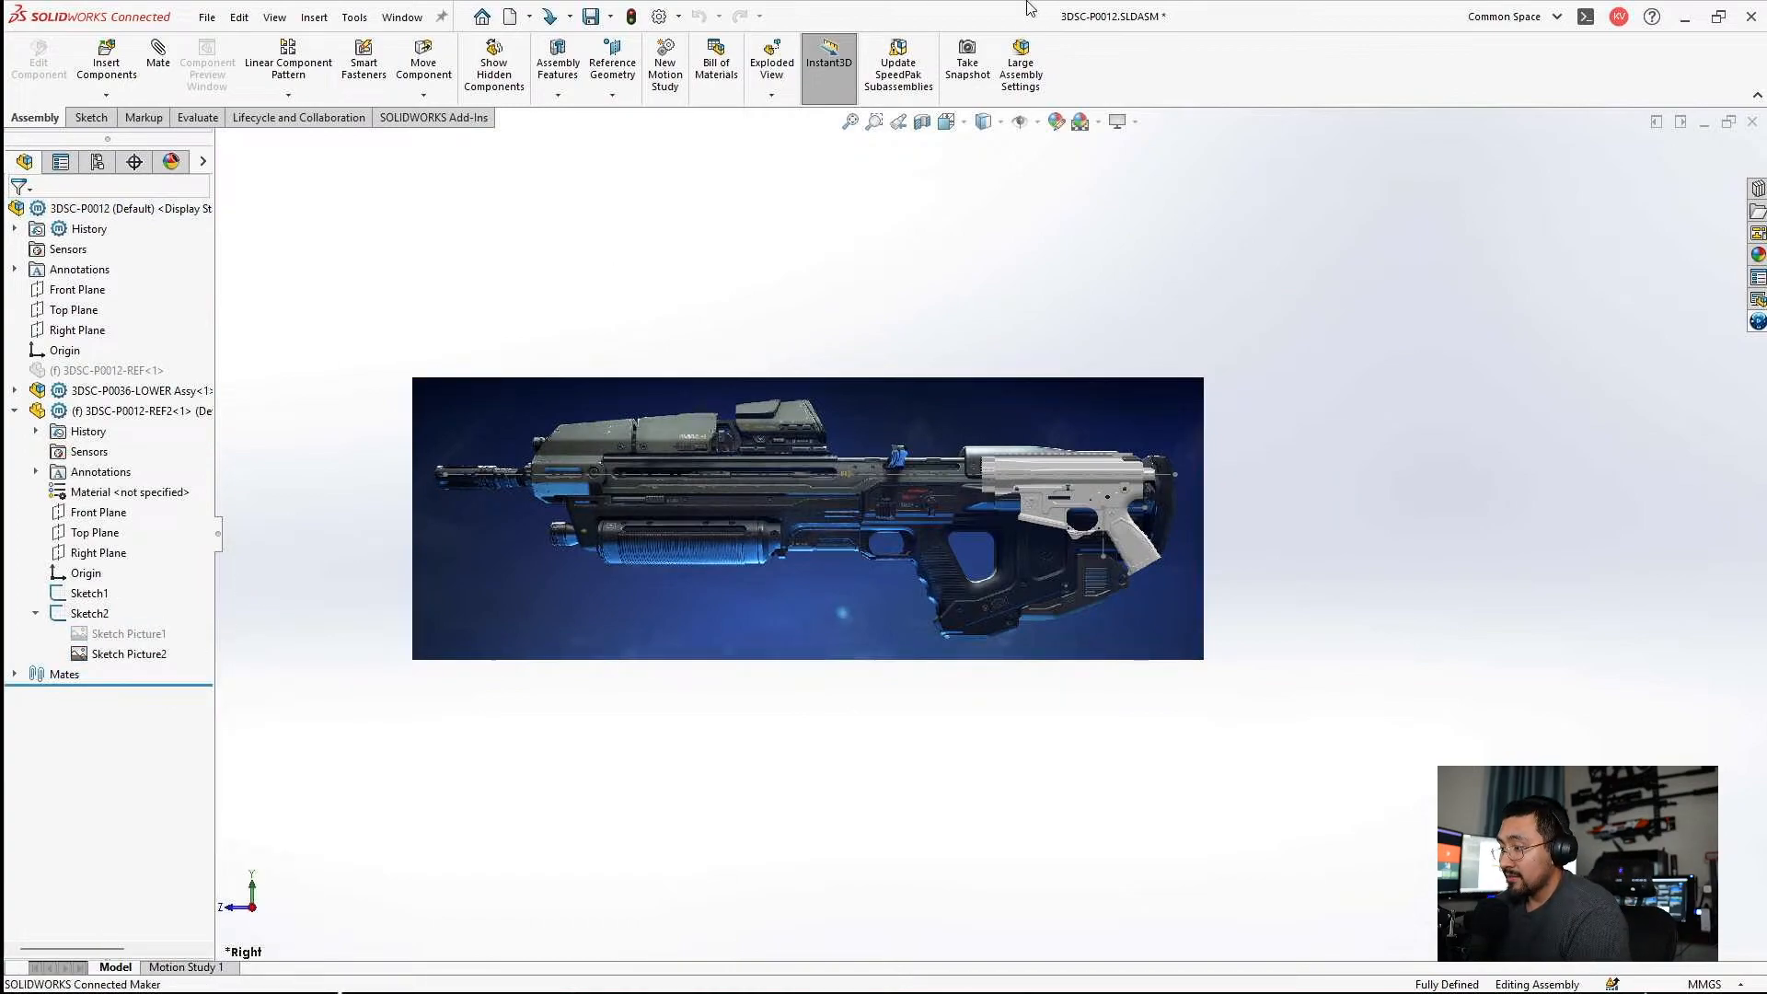
Edit the 3DSC-P0012-REF2 part in place, suppress Sketch Picture2, unsuppress Sketch Picture1, and return to the assembly.
{"action": "left_click", "coordinate": [124, 416]}
{"action": "left_click", "coordinate": [150, 373]}
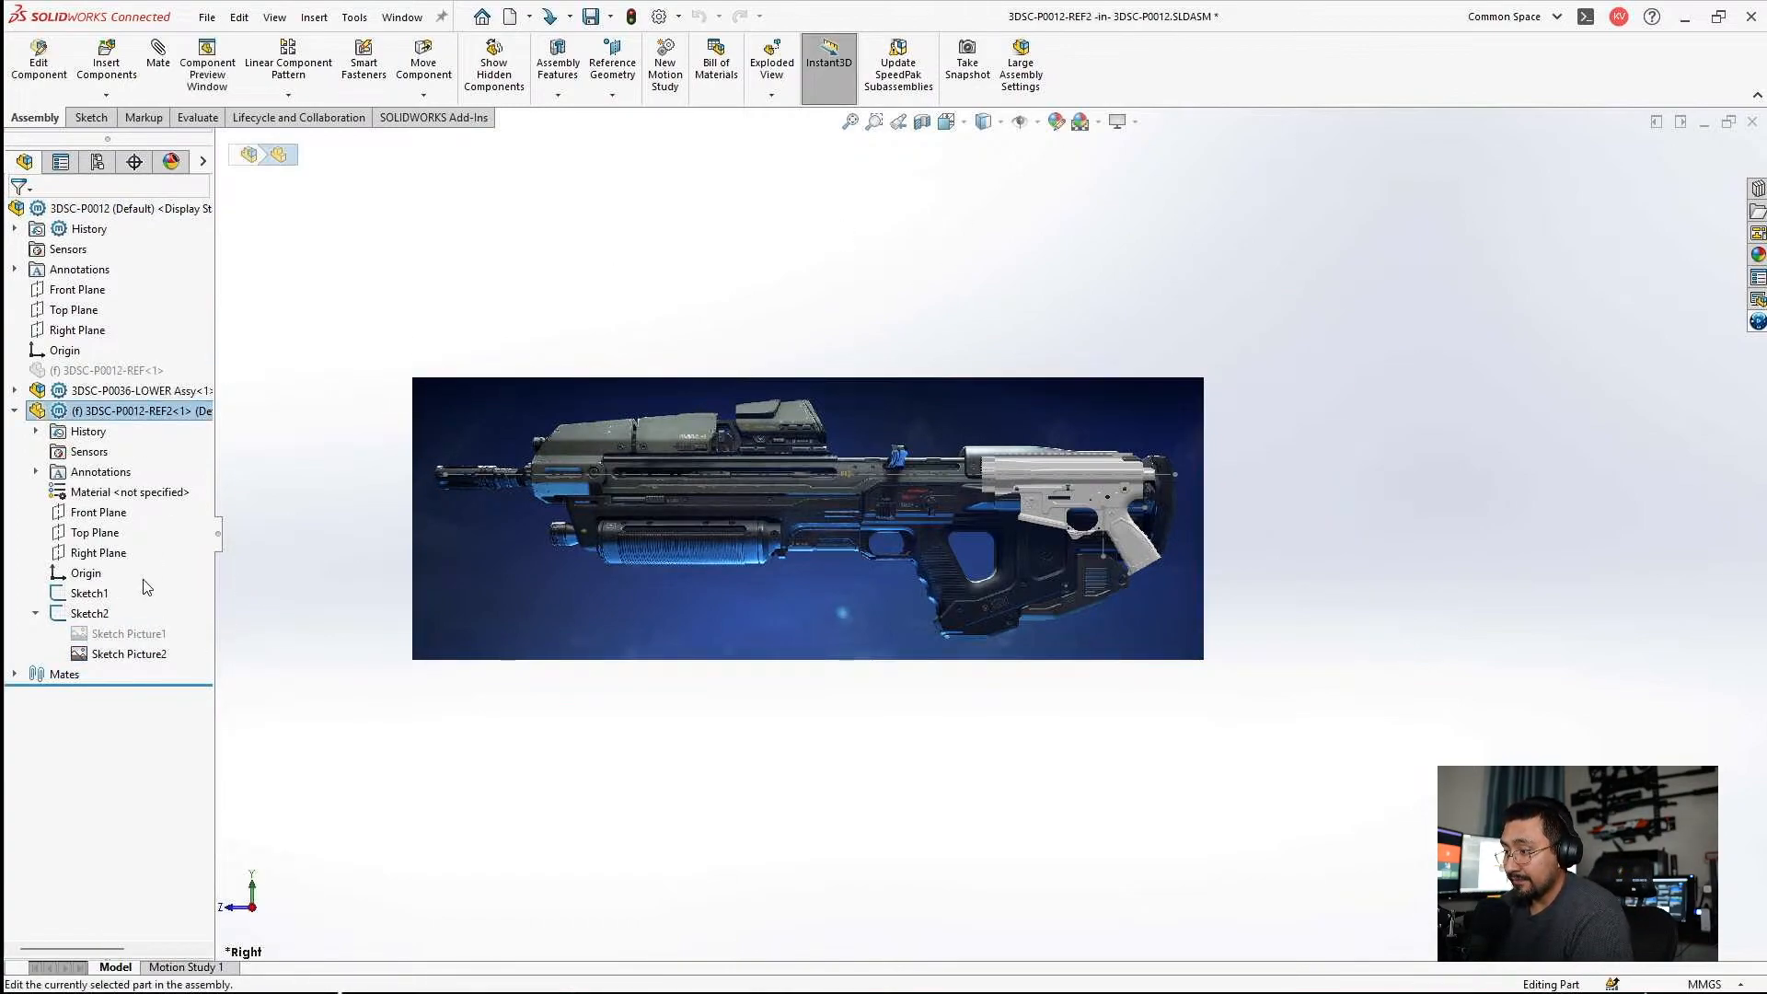
{"action": "right_click", "coordinate": [95, 658]}
{"action": "left_click", "coordinate": [201, 718]}
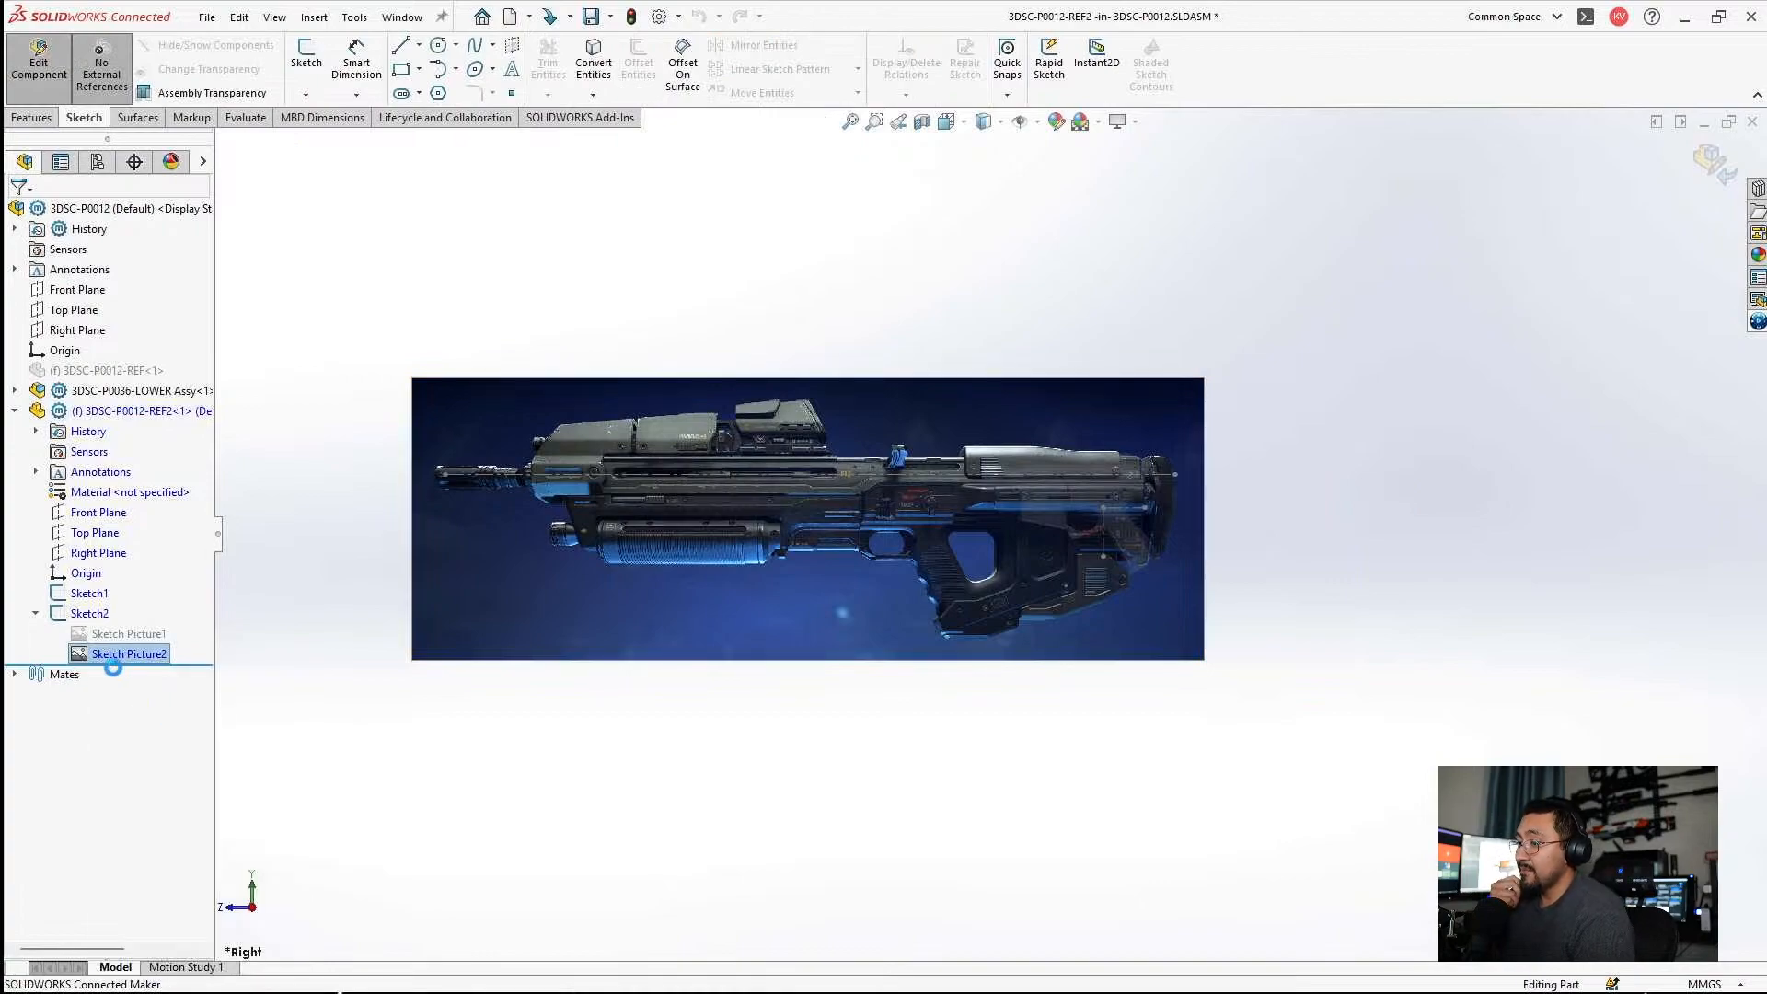
{"action": "right_click", "coordinate": [111, 634]}
{"action": "left_click", "coordinate": [165, 696]}
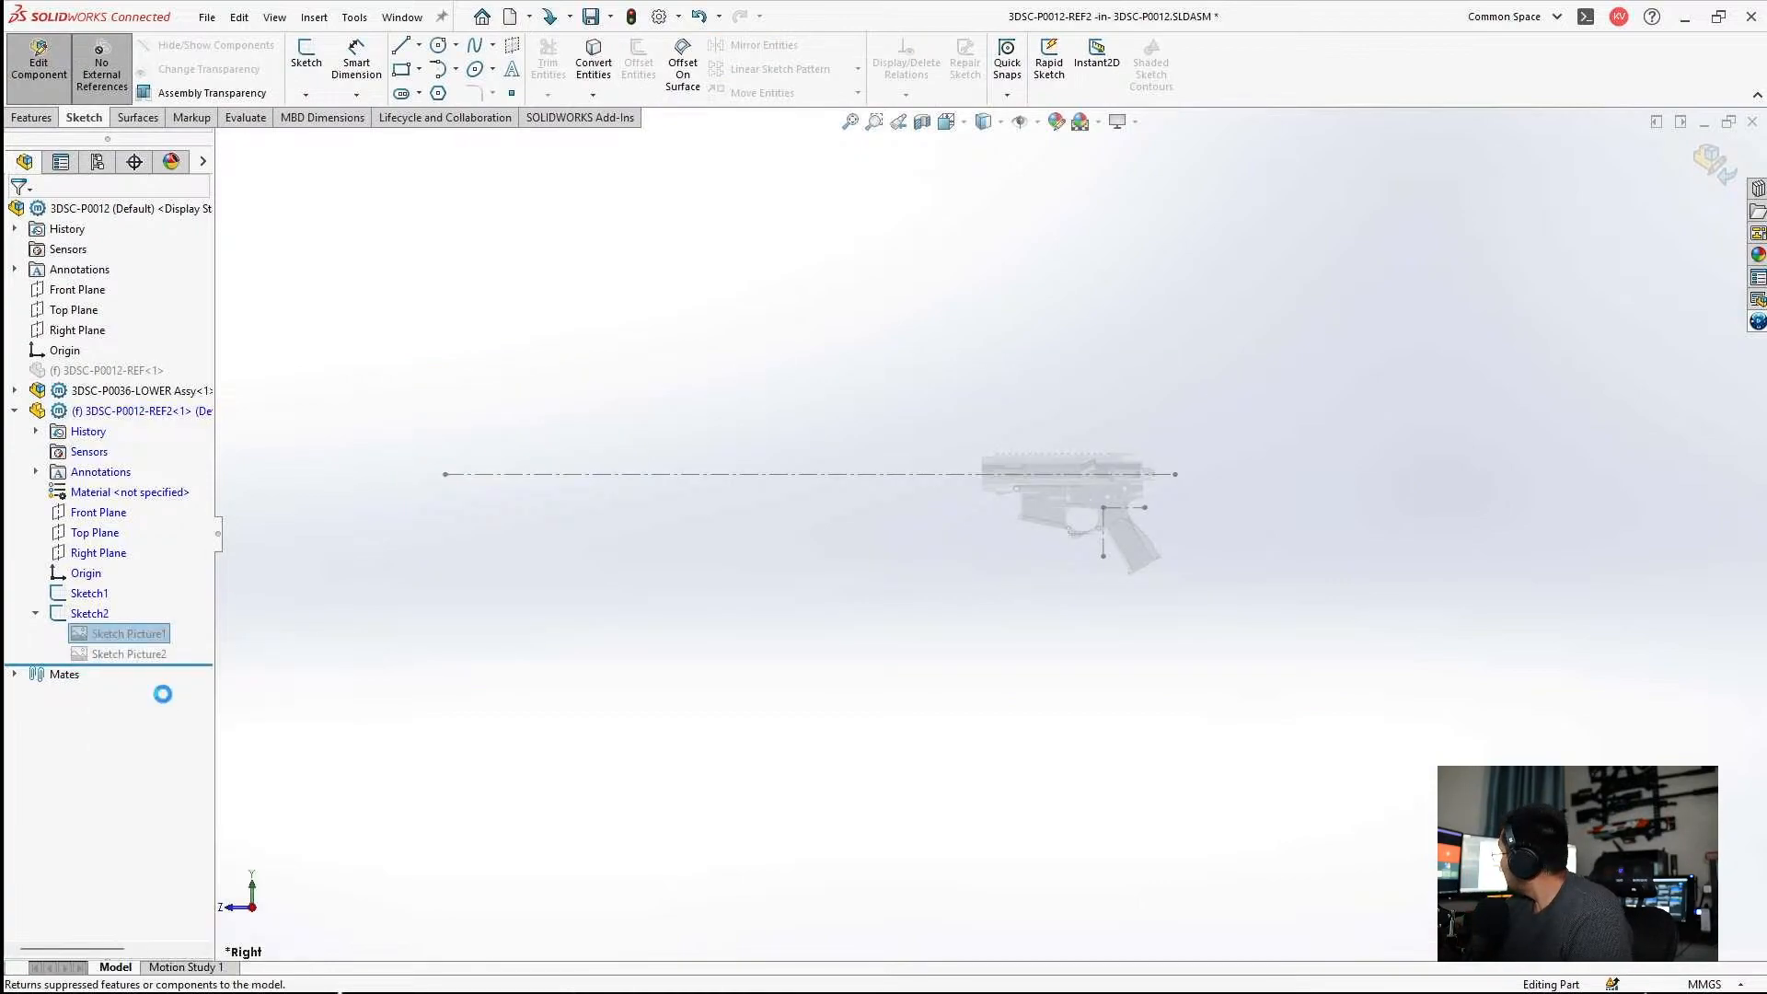
{"action": "left_click", "coordinate": [39, 66]}
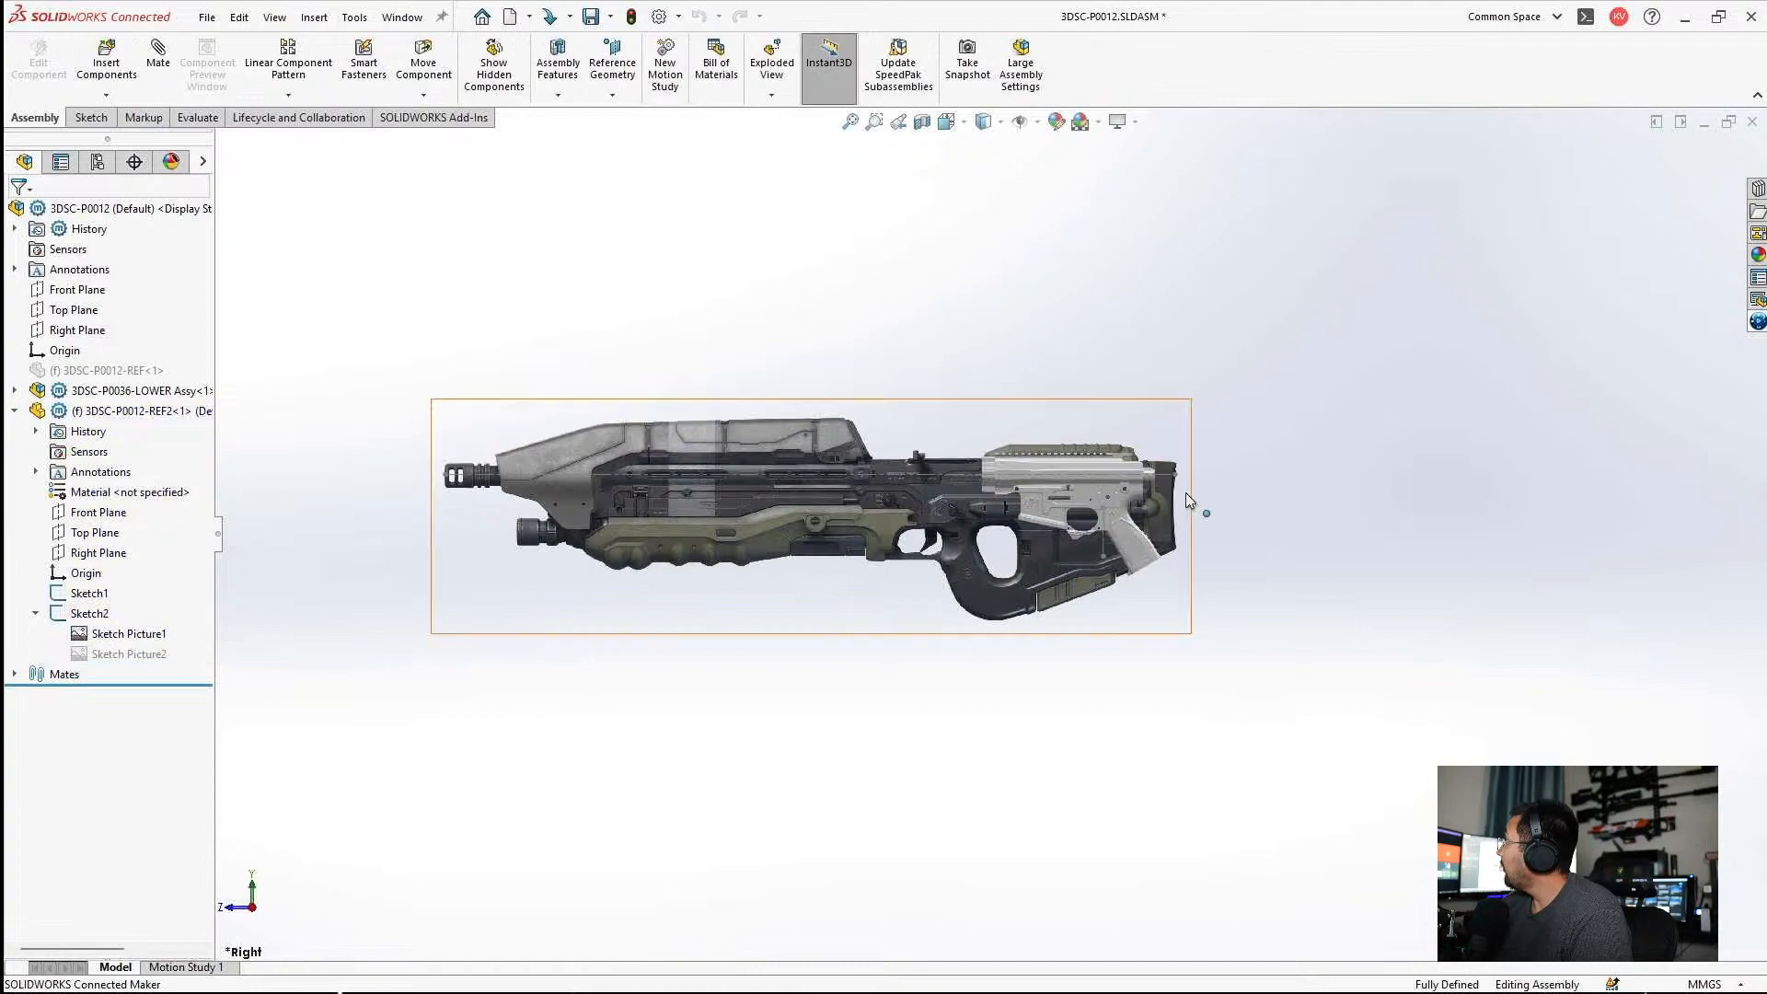
Save the 3DSC-P0012 assembly together with all its modified reference parts.
{"action": "scroll", "coordinate": [860, 456], "scroll_direction": "down", "scroll_amount": 5}
{"action": "key", "text": "ctrl+s"}
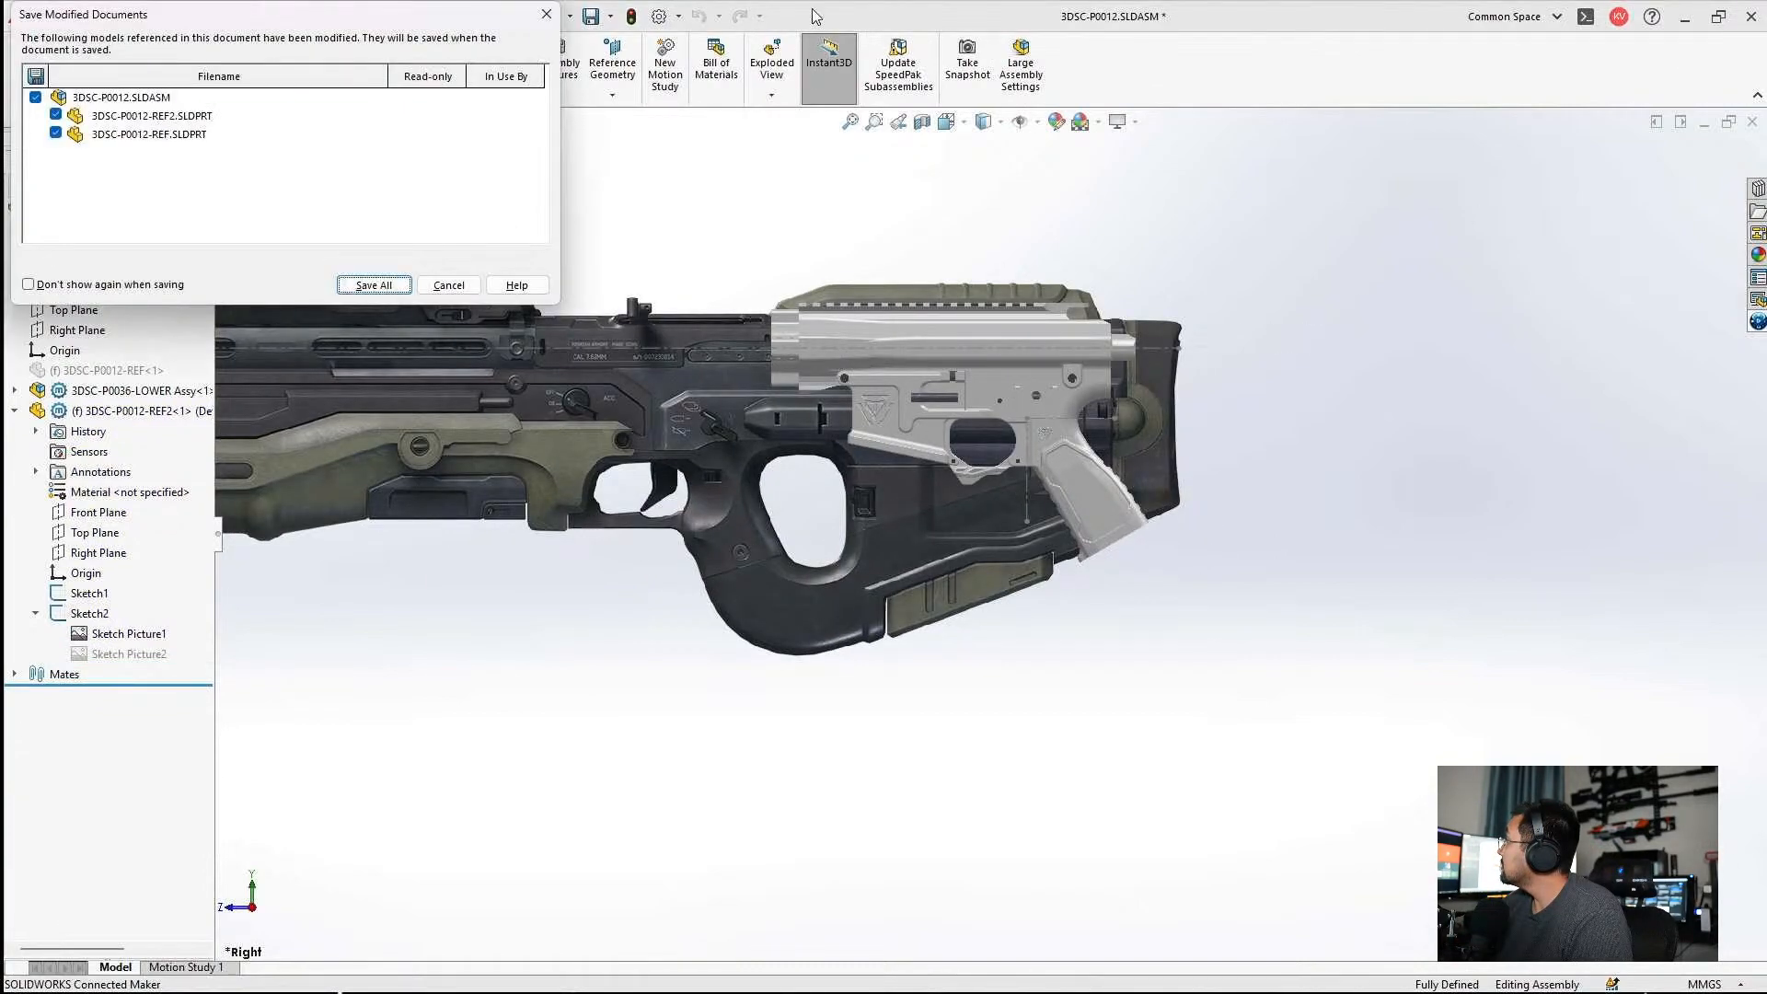
{"action": "left_click", "coordinate": [375, 287]}
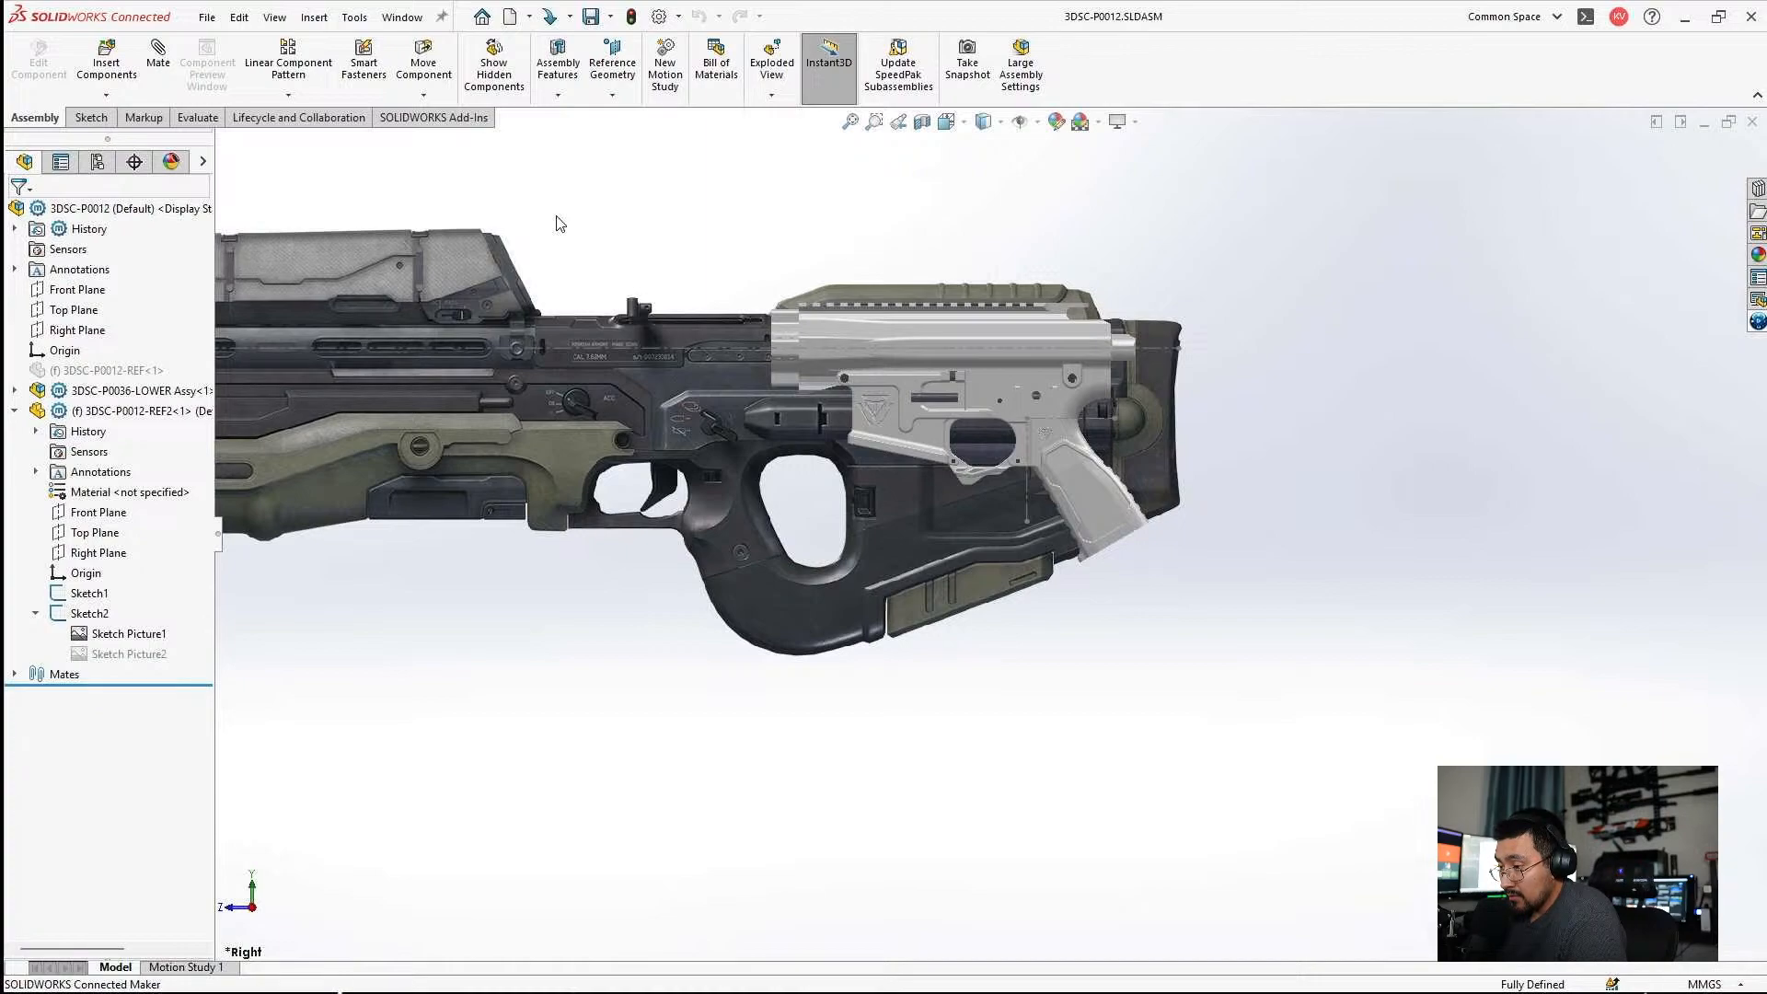
Examine how the upper, lower and grip overlap the receiver, stock and rear body of the rifle picture.
{"action": "scroll", "coordinate": [903, 442], "scroll_direction": "down", "scroll_amount": 2}
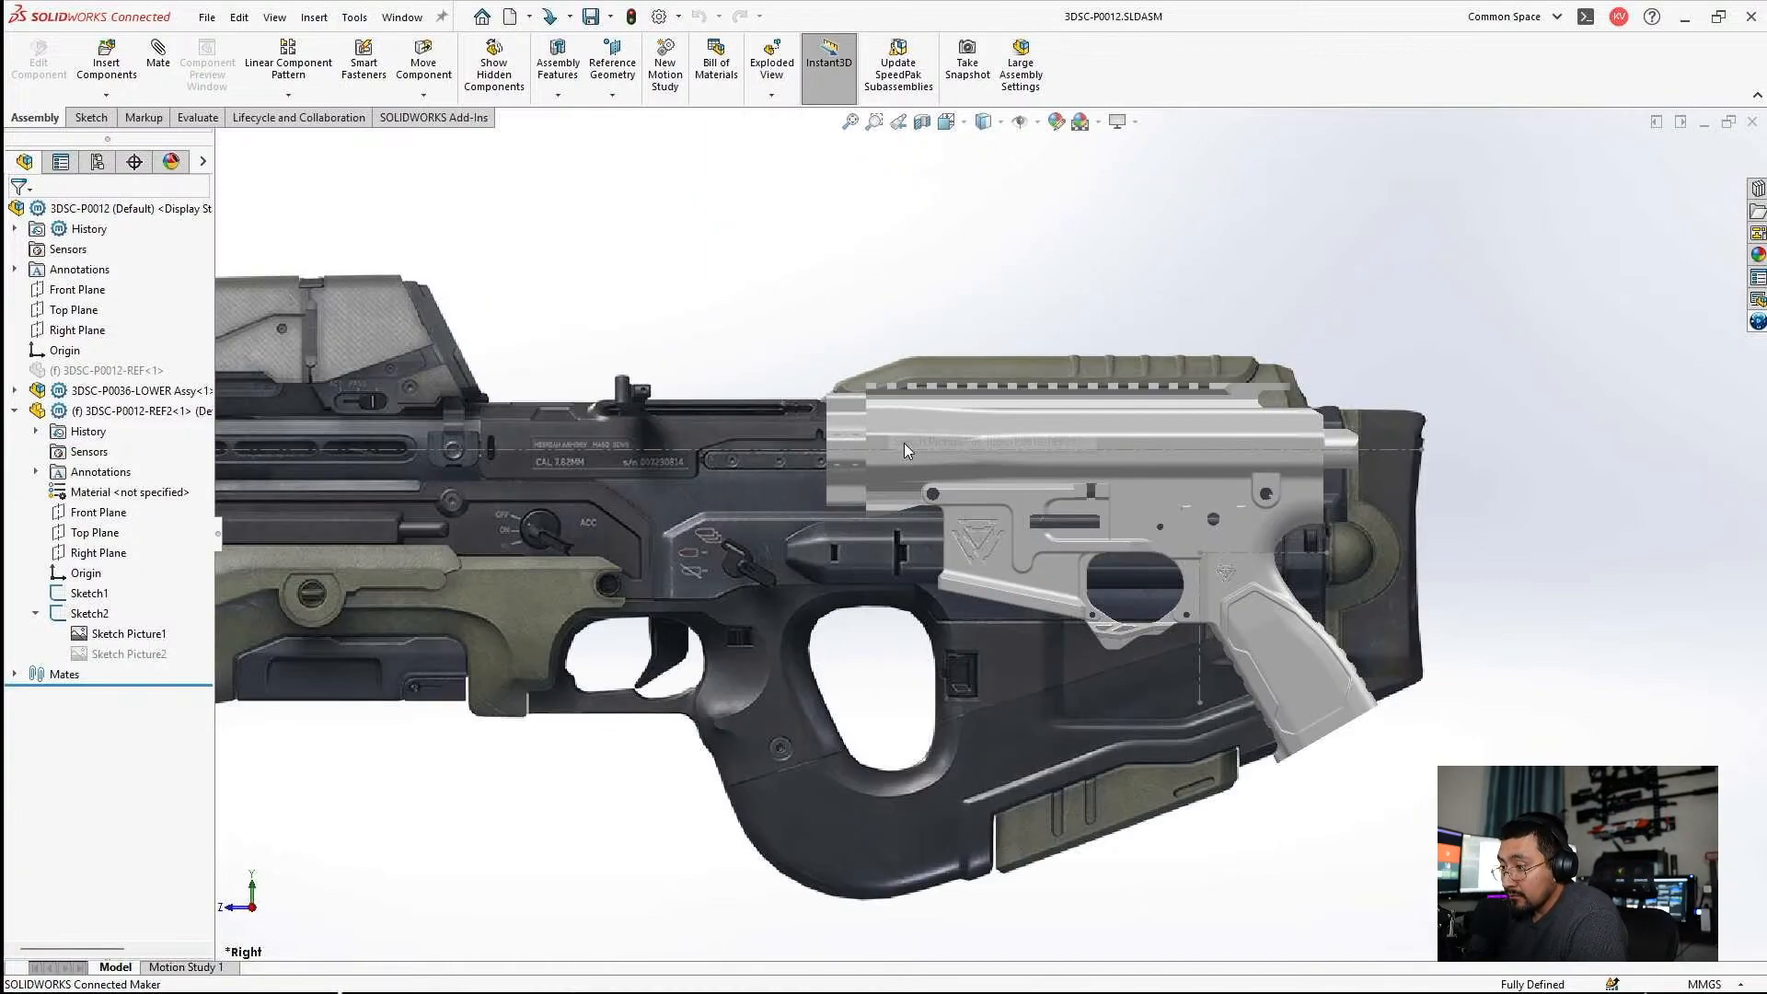
{"action": "scroll", "coordinate": [903, 442], "scroll_direction": "down", "scroll_amount": 3}
{"action": "scroll", "coordinate": [1106, 488], "scroll_direction": "up", "scroll_amount": 2}
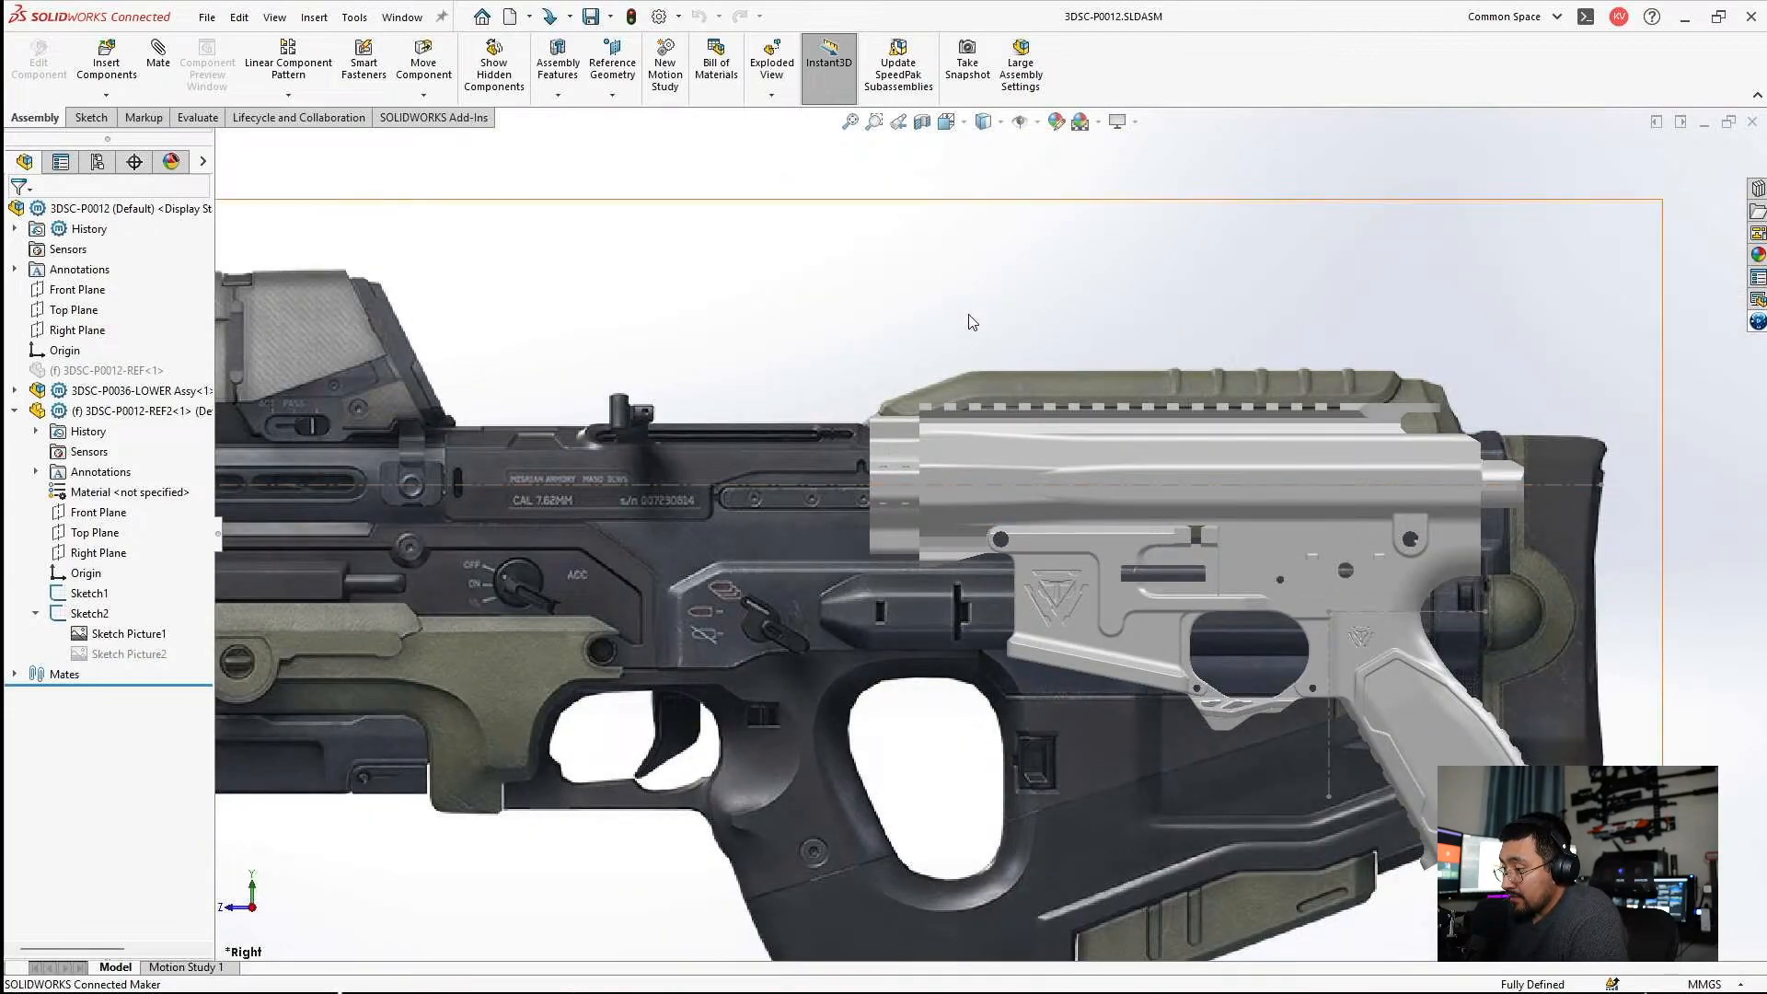
{"action": "scroll", "coordinate": [1003, 520], "scroll_direction": "up", "scroll_amount": 2}
{"action": "scroll", "coordinate": [926, 478], "scroll_direction": "down", "scroll_amount": 5}
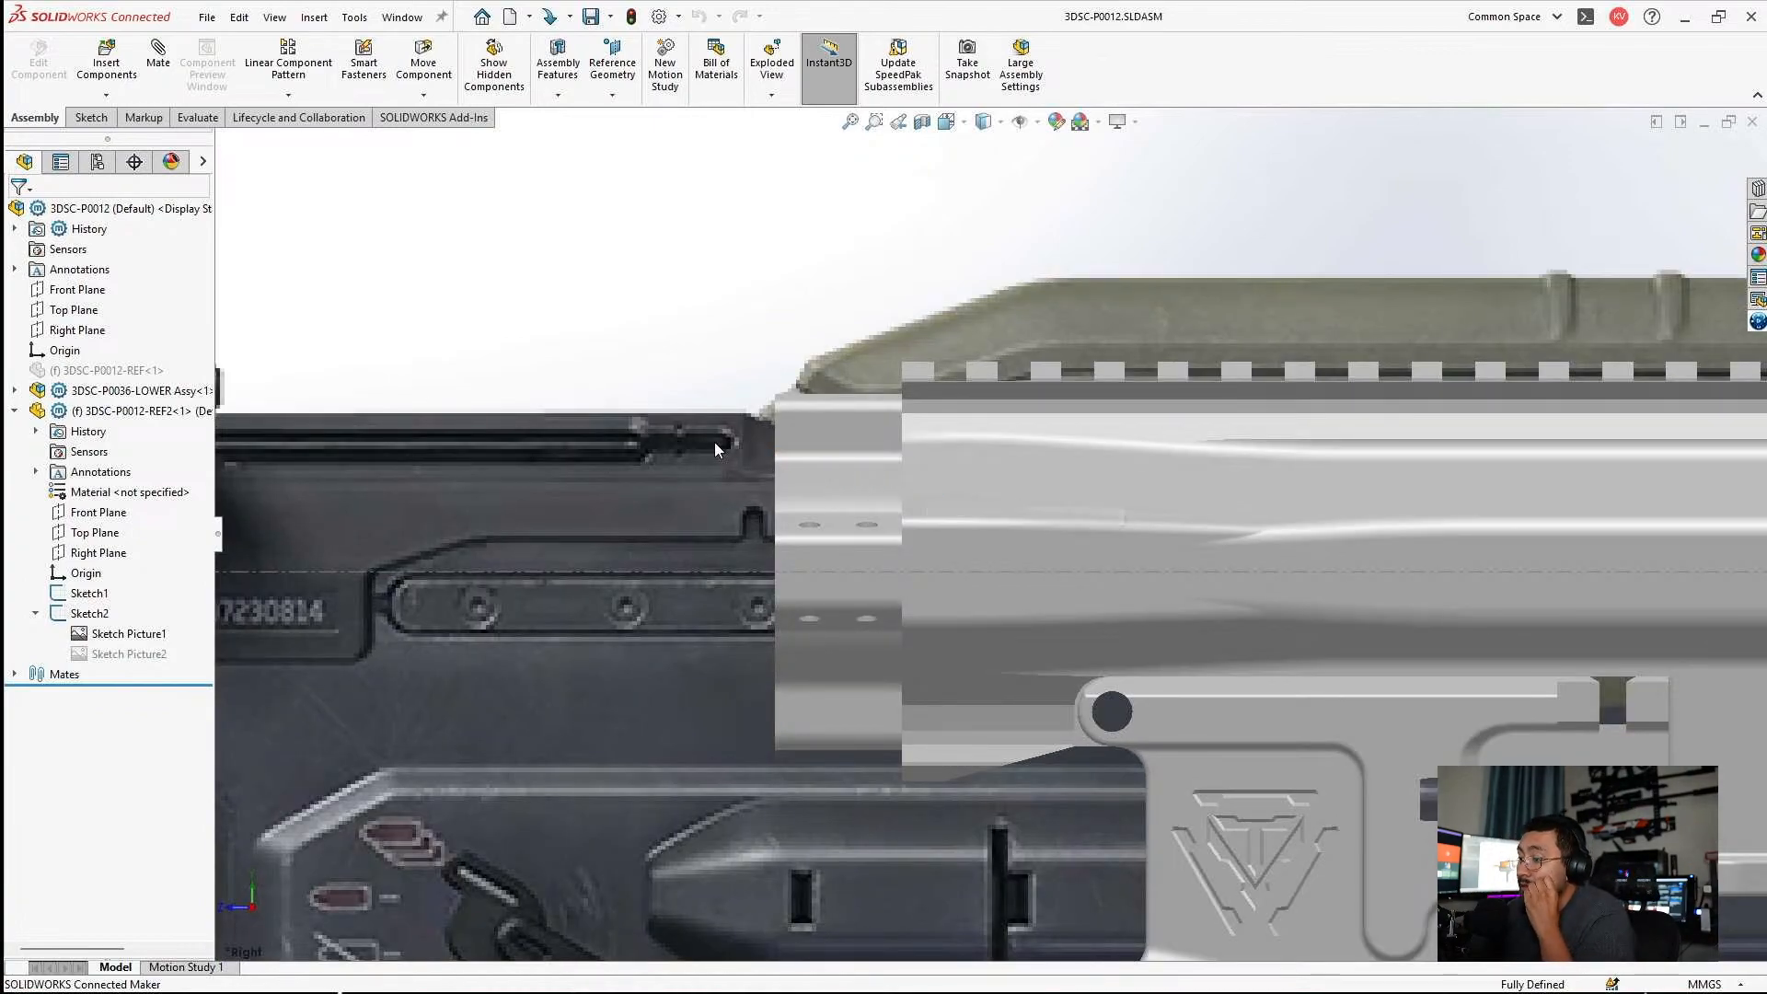
{"action": "scroll", "coordinate": [892, 450], "scroll_direction": "up", "scroll_amount": 5}
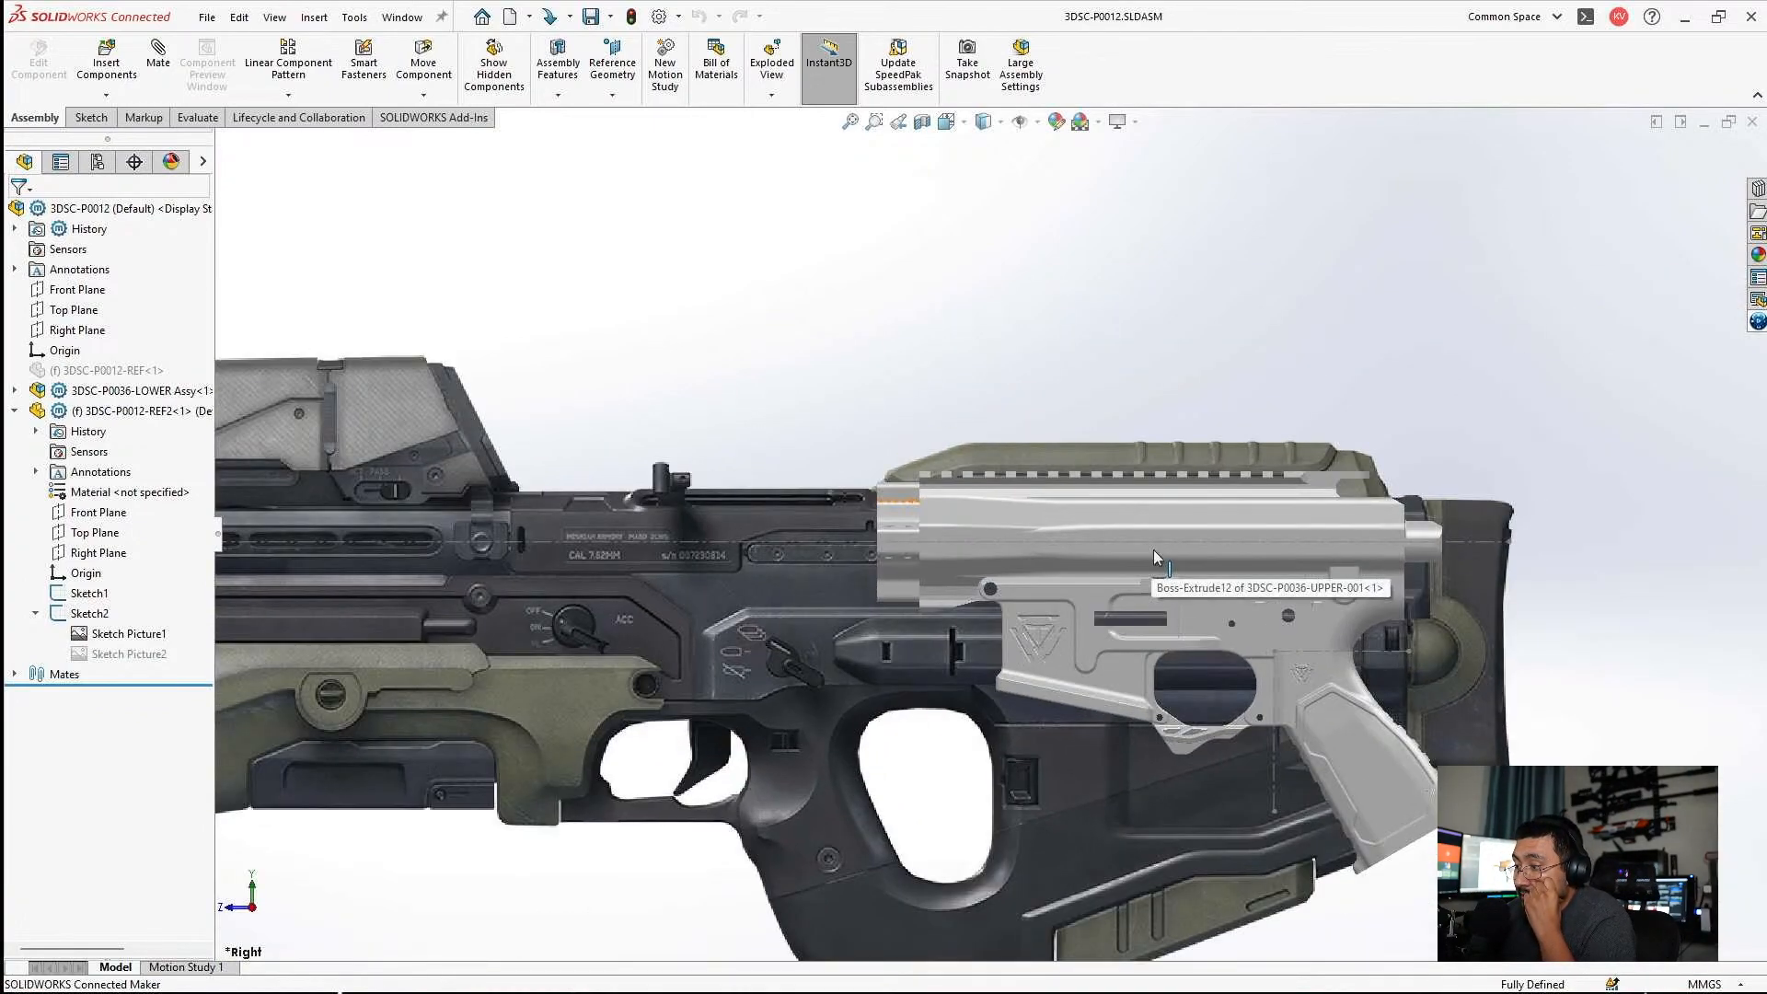
{"action": "scroll", "coordinate": [1152, 549], "scroll_direction": "up", "scroll_amount": 2}
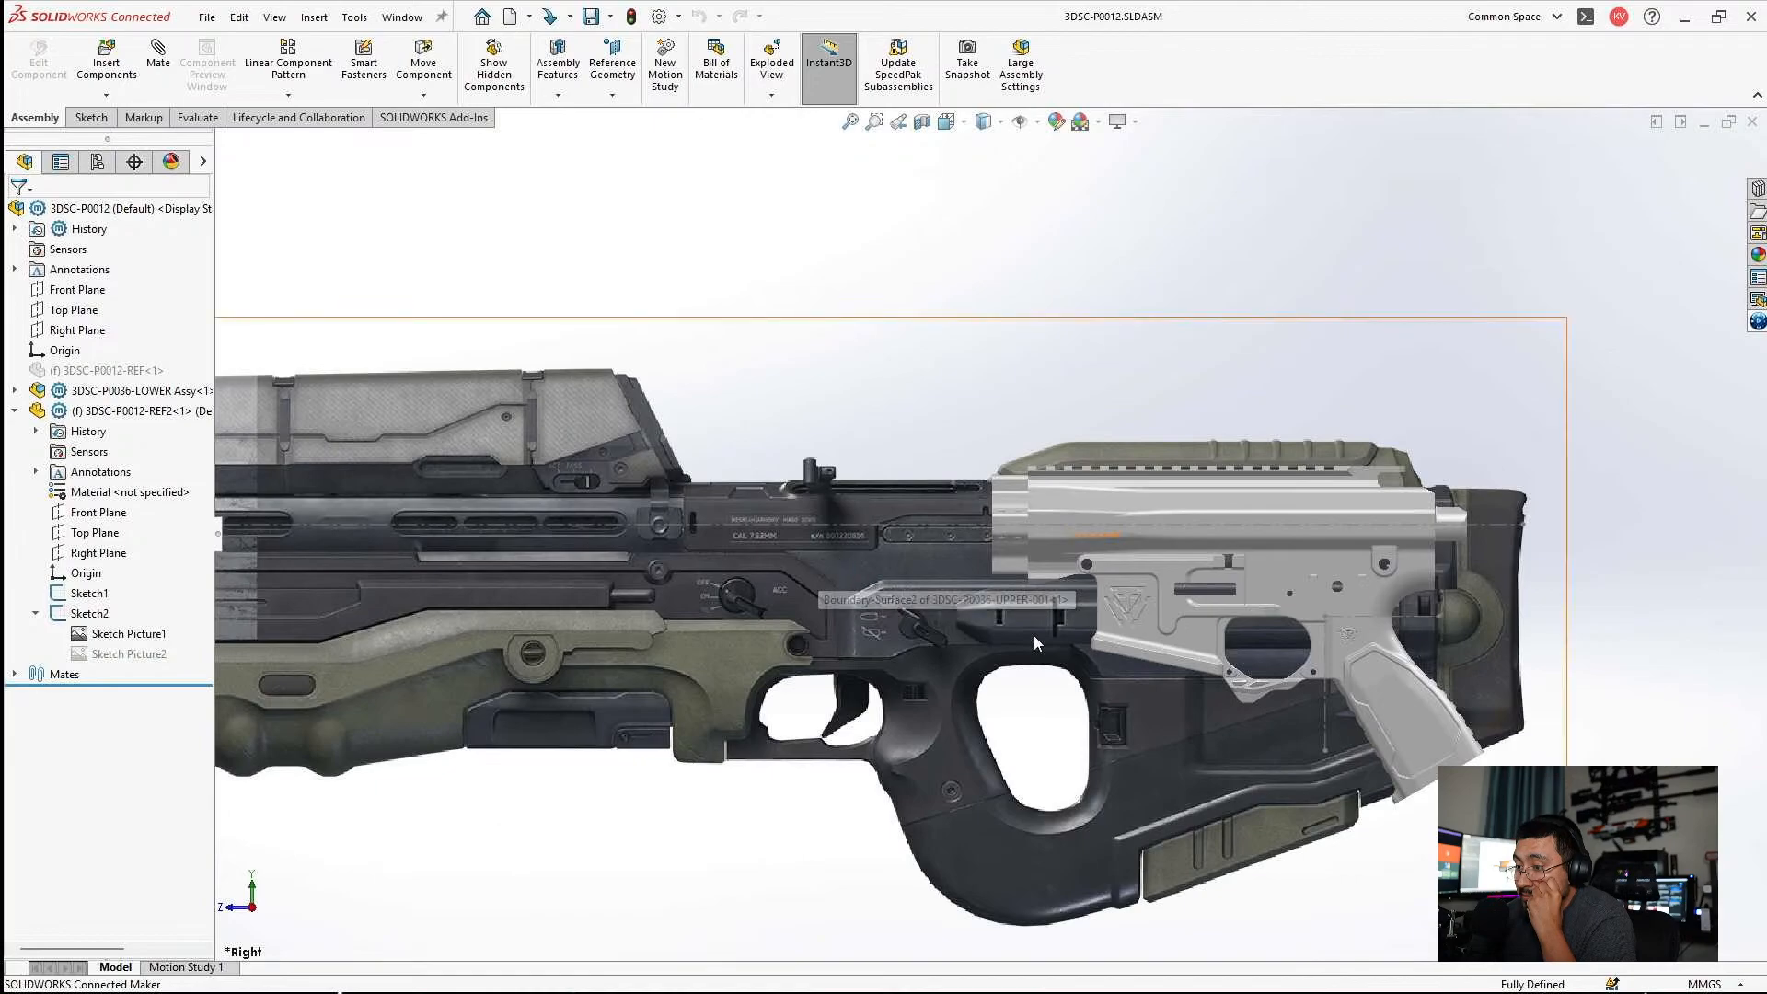
{"action": "key", "text": "f"}
{"action": "scroll", "coordinate": [1152, 561], "scroll_direction": "down", "scroll_amount": 4}
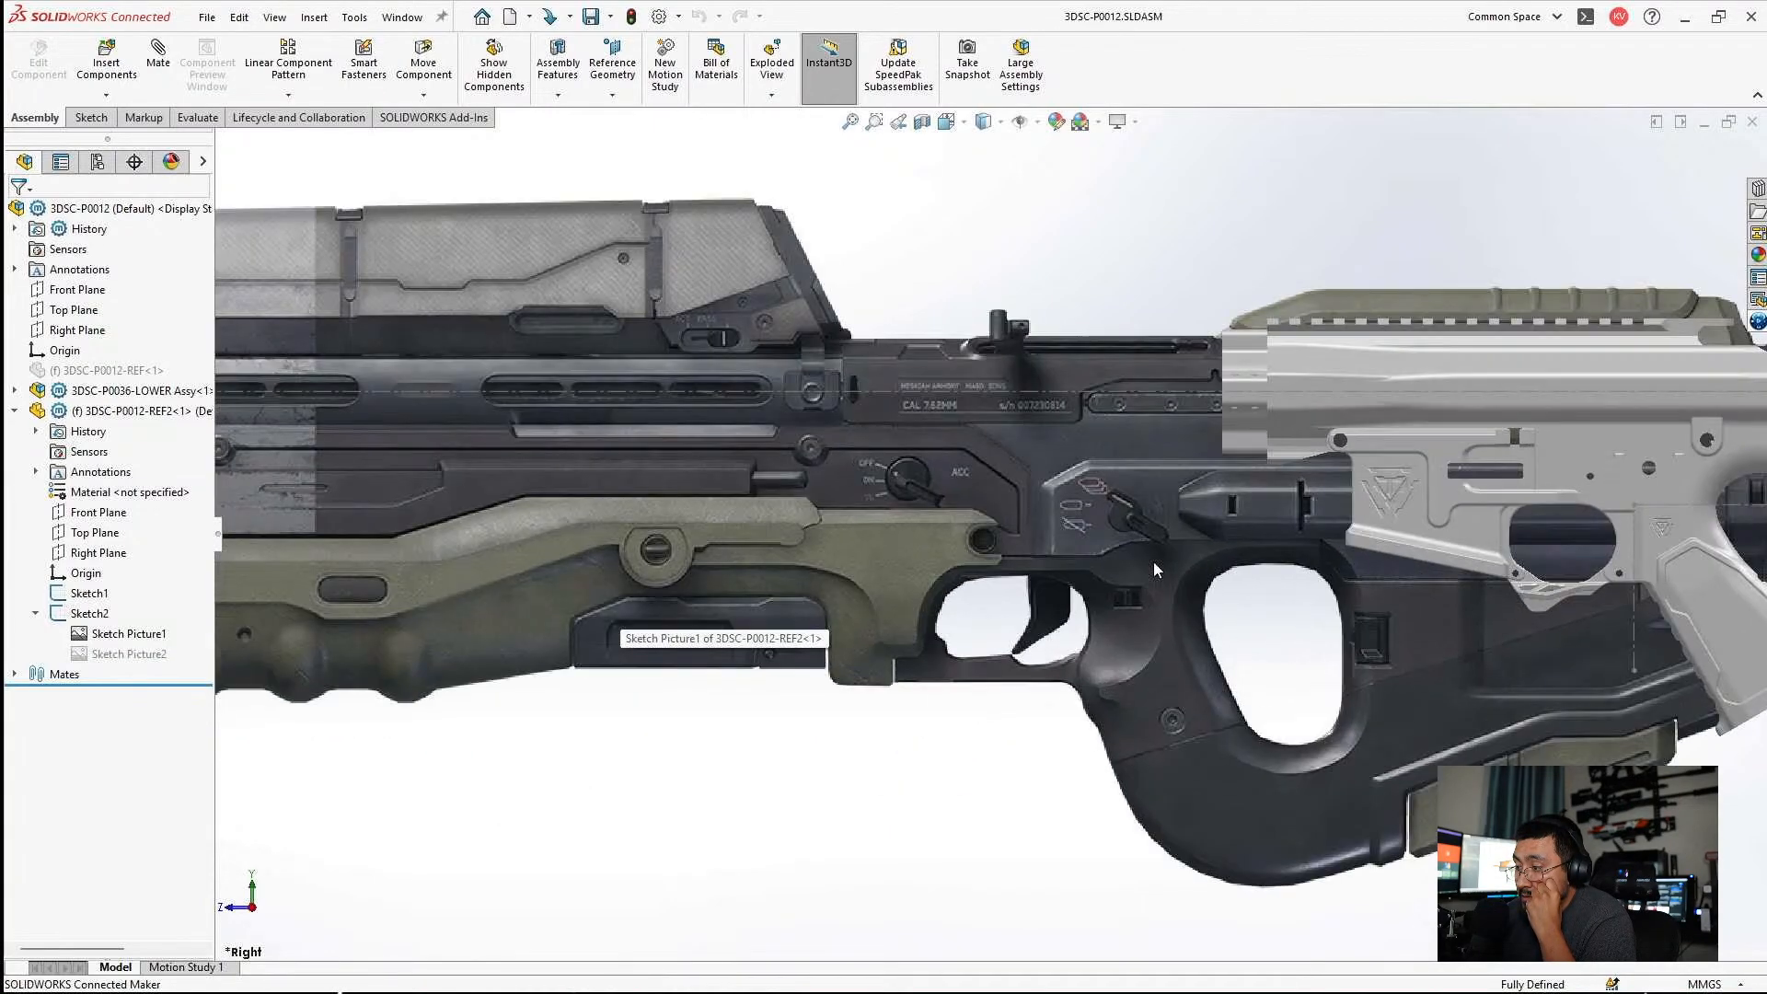
{"action": "scroll", "coordinate": [1190, 521], "scroll_direction": "up", "scroll_amount": 3}
{"action": "scroll", "coordinate": [1201, 515], "scroll_direction": "down", "scroll_amount": 3}
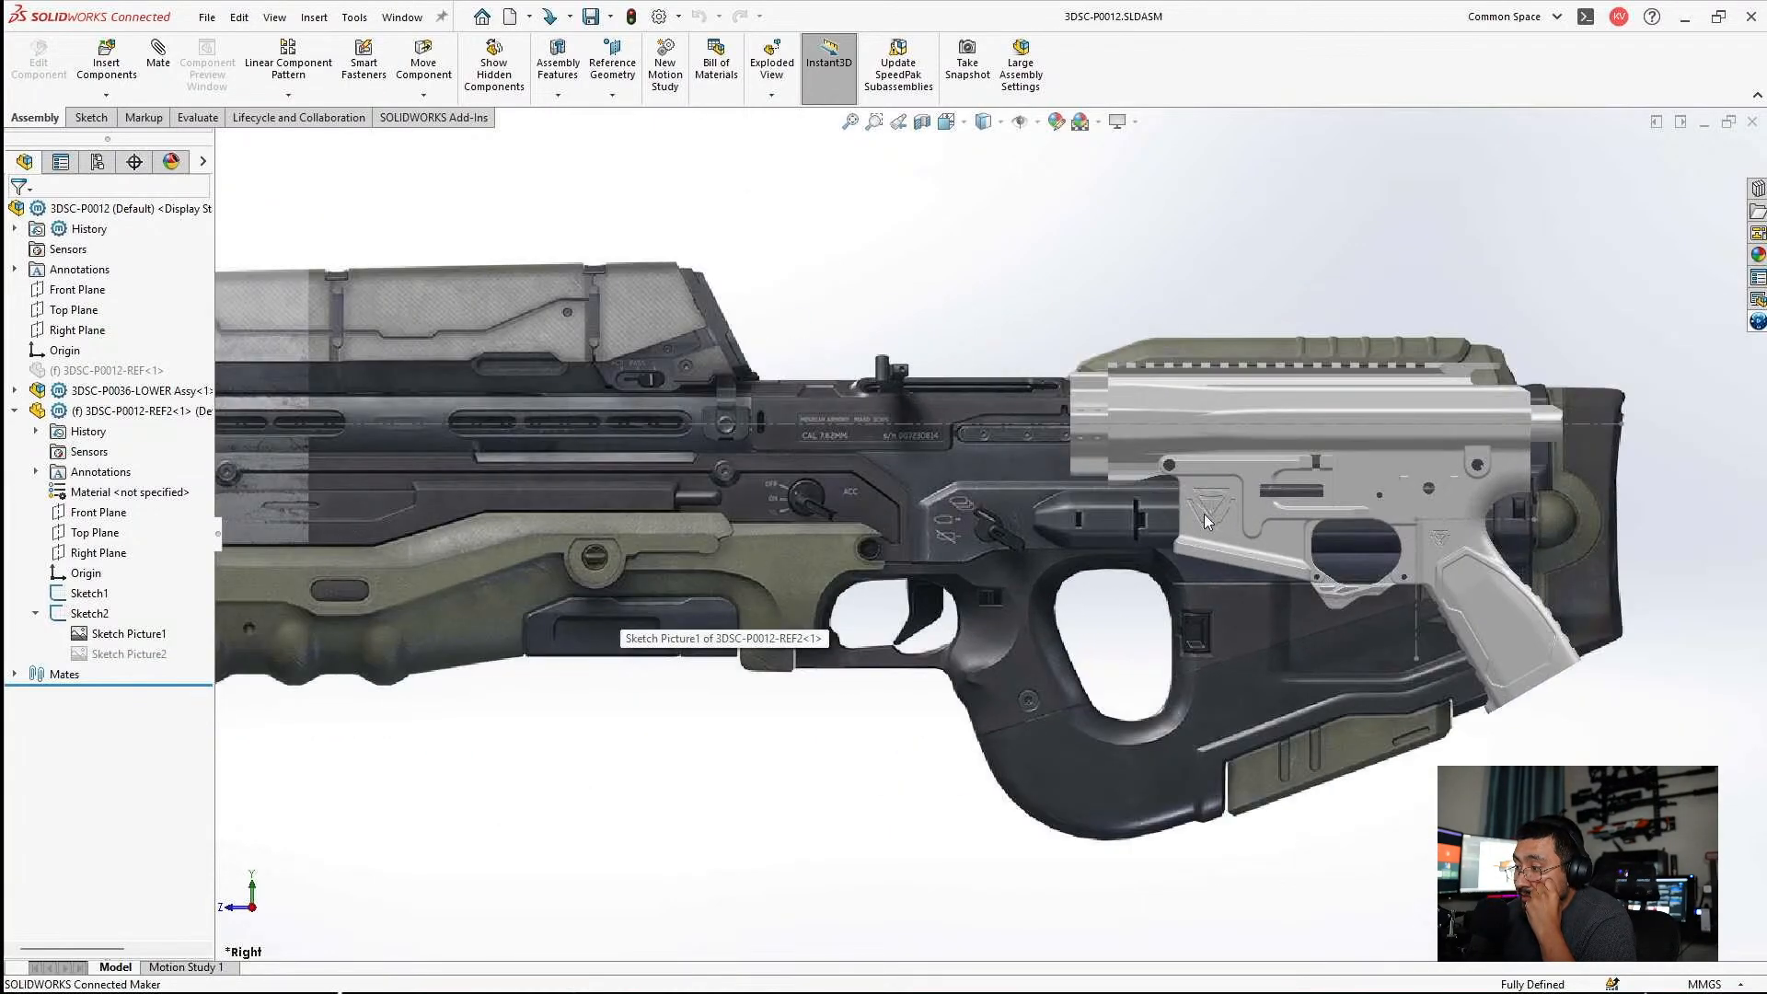
{"action": "scroll", "coordinate": [1229, 511], "scroll_direction": "up", "scroll_amount": 1}
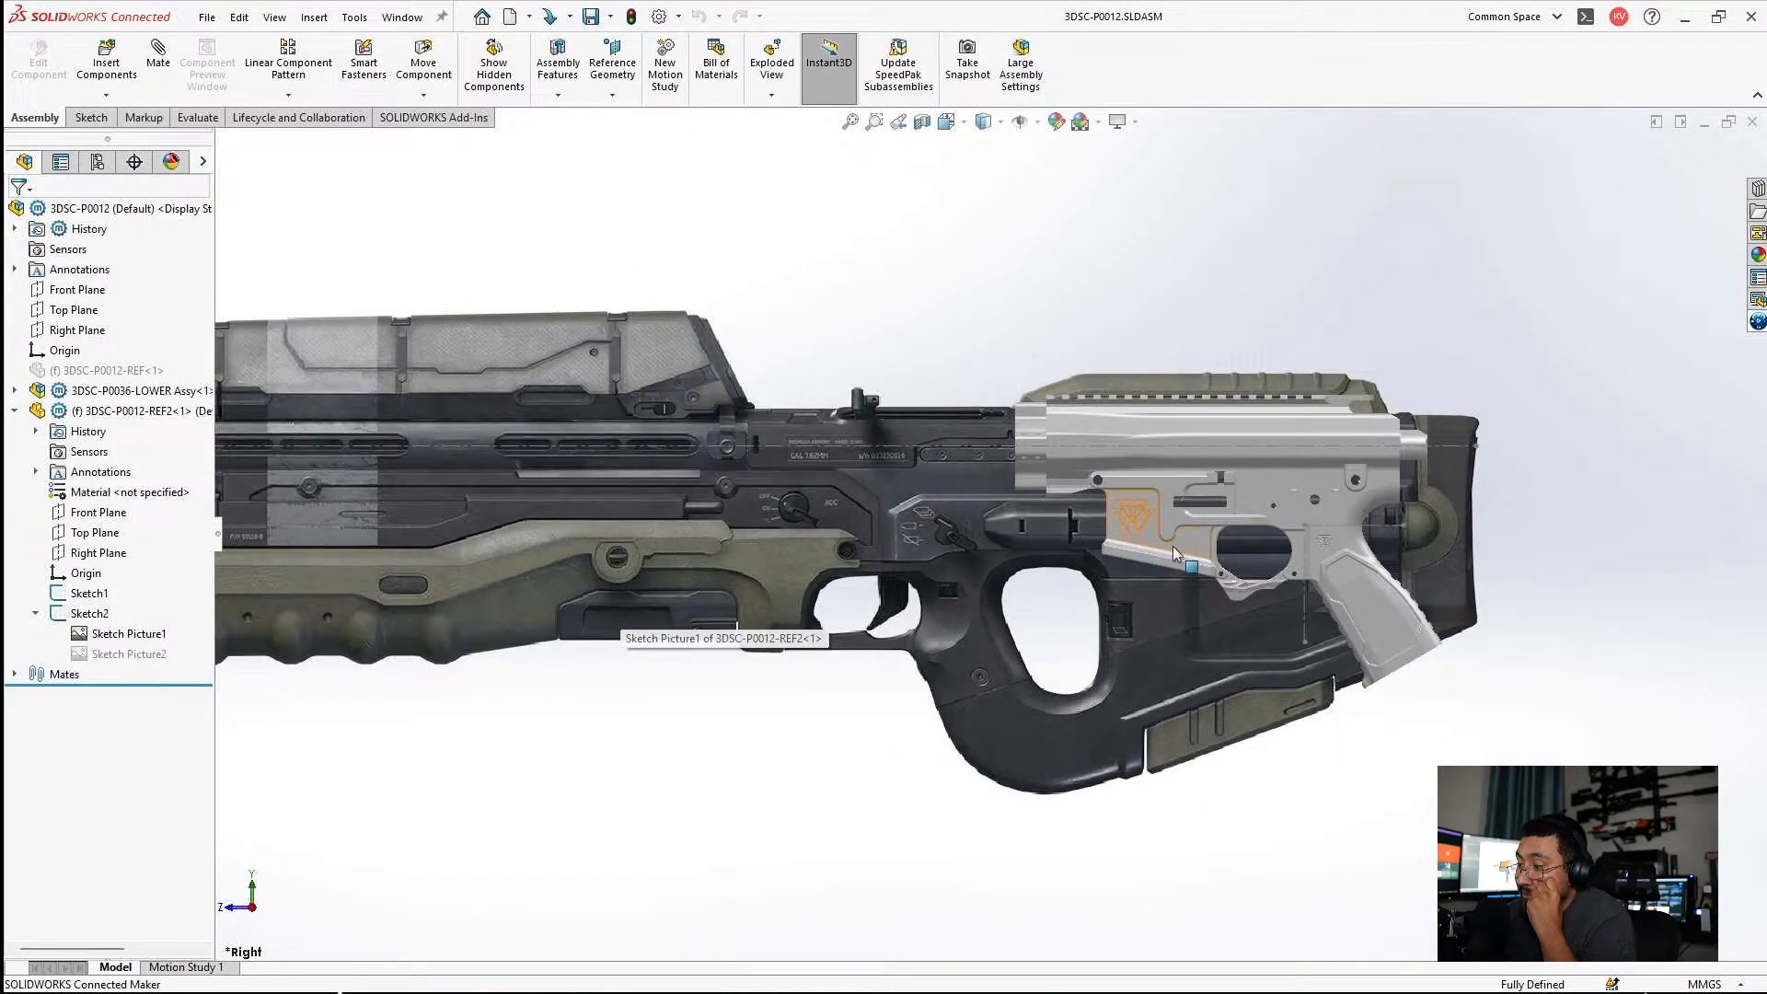
{"action": "scroll", "coordinate": [1175, 553], "scroll_direction": "down", "scroll_amount": 1}
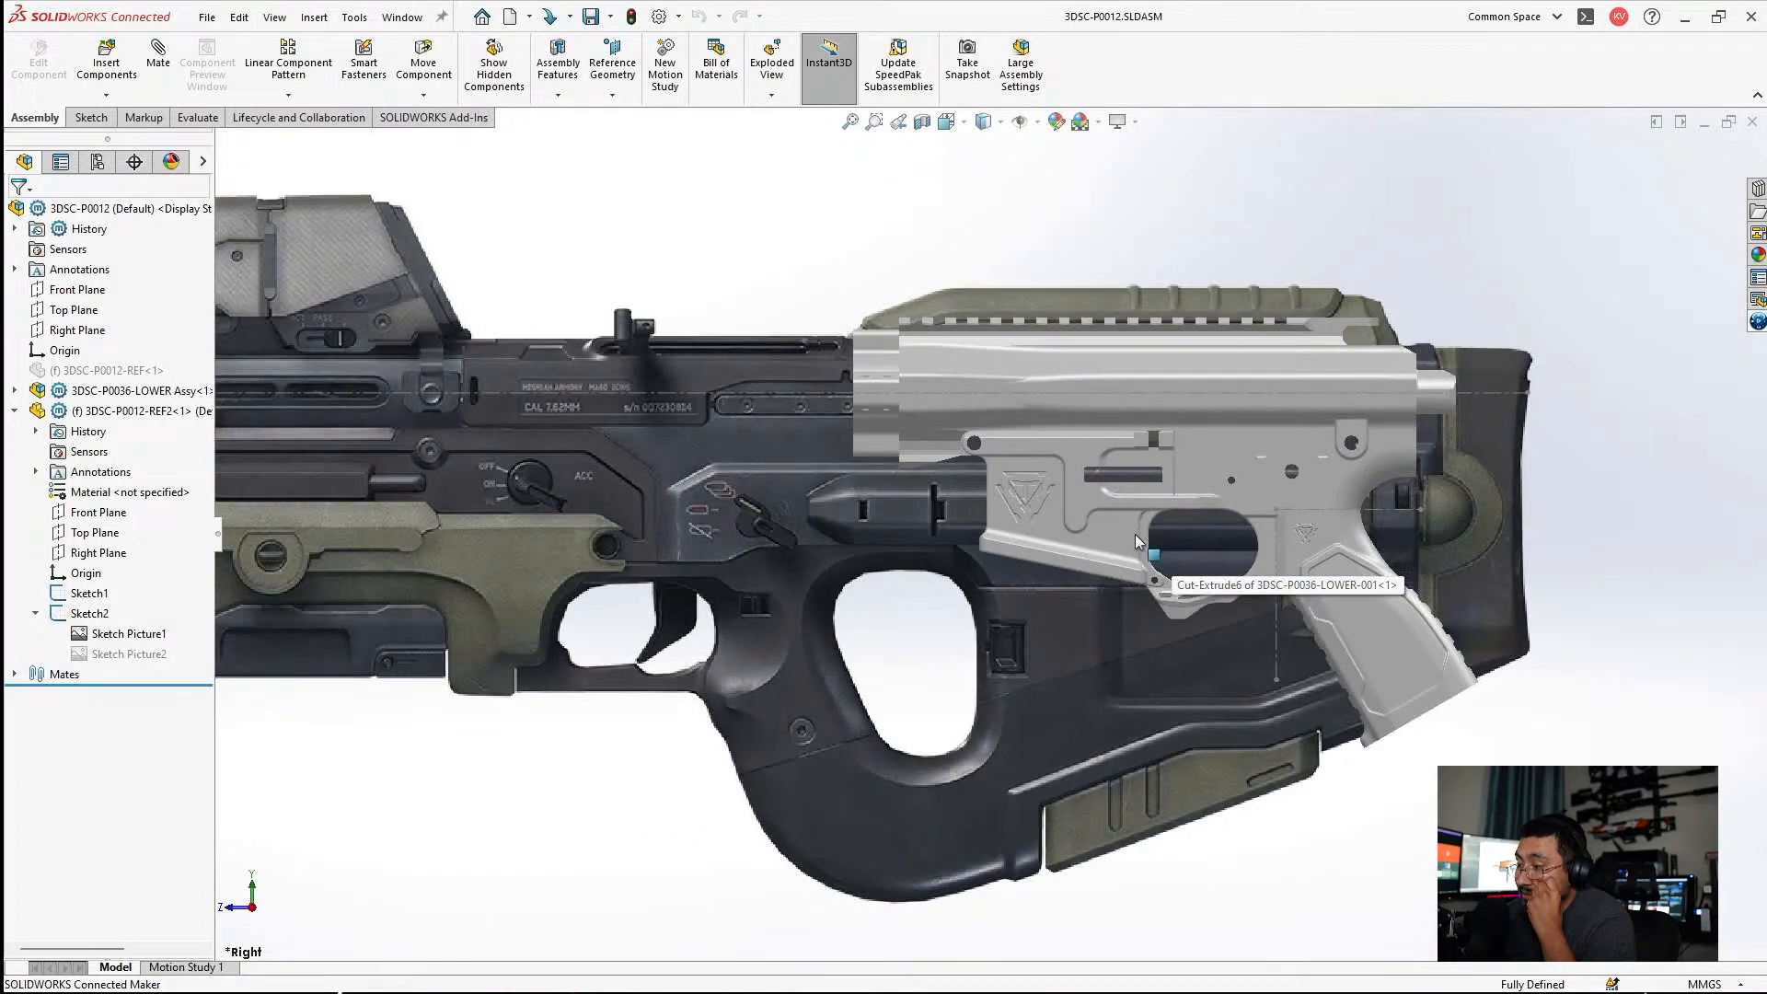
Hide the 3DSC-P0036-UPPER part of the lower assembly.
{"action": "left_click", "coordinate": [909, 367]}
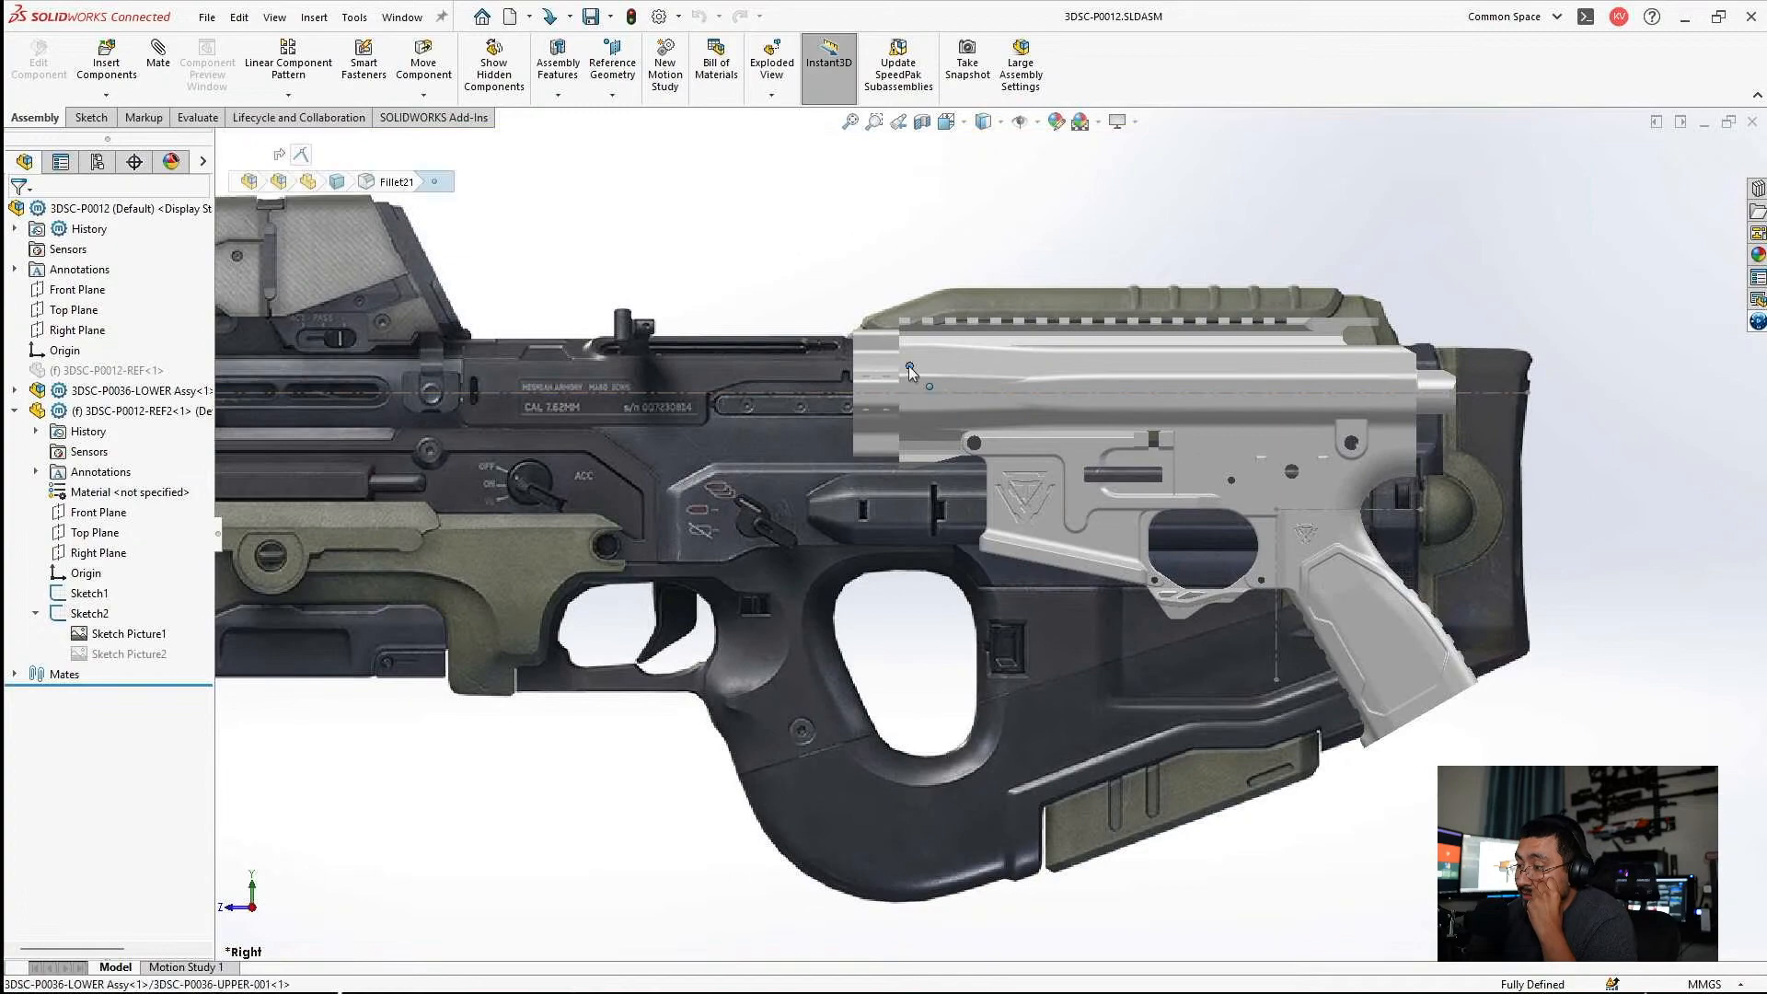
{"action": "left_click", "coordinate": [919, 366]}
{"action": "left_click", "coordinate": [936, 359]}
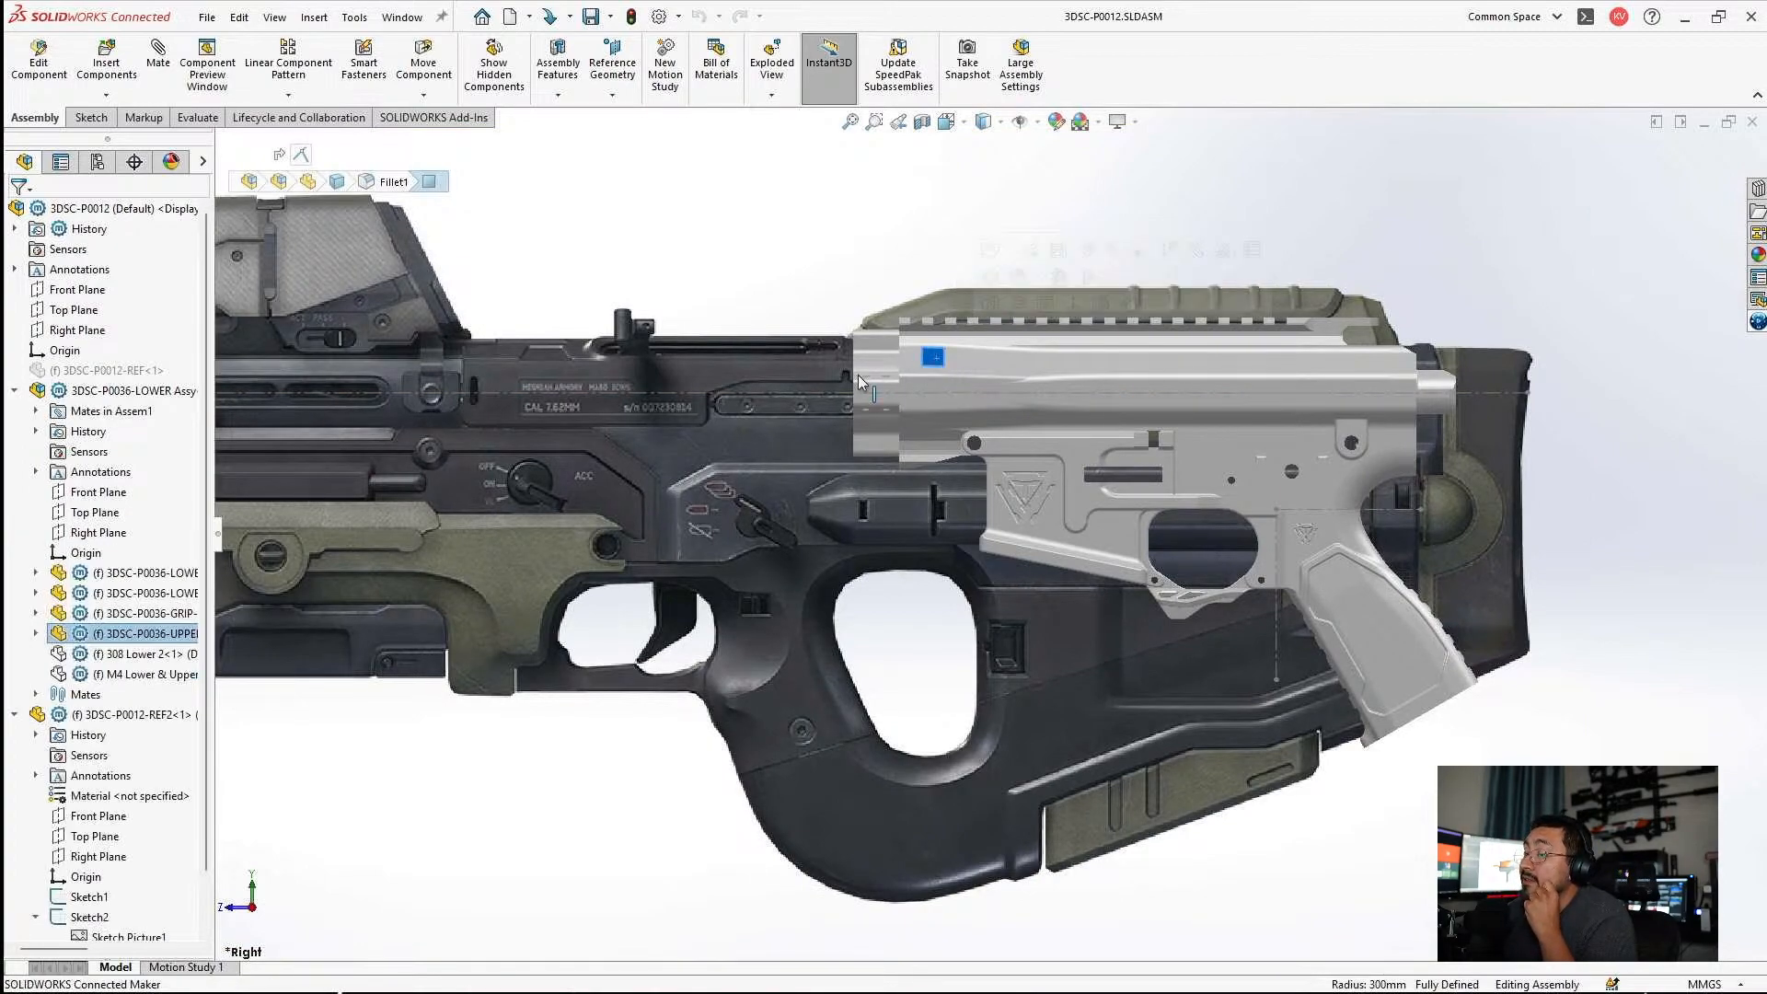
{"action": "left_click", "coordinate": [169, 632]}
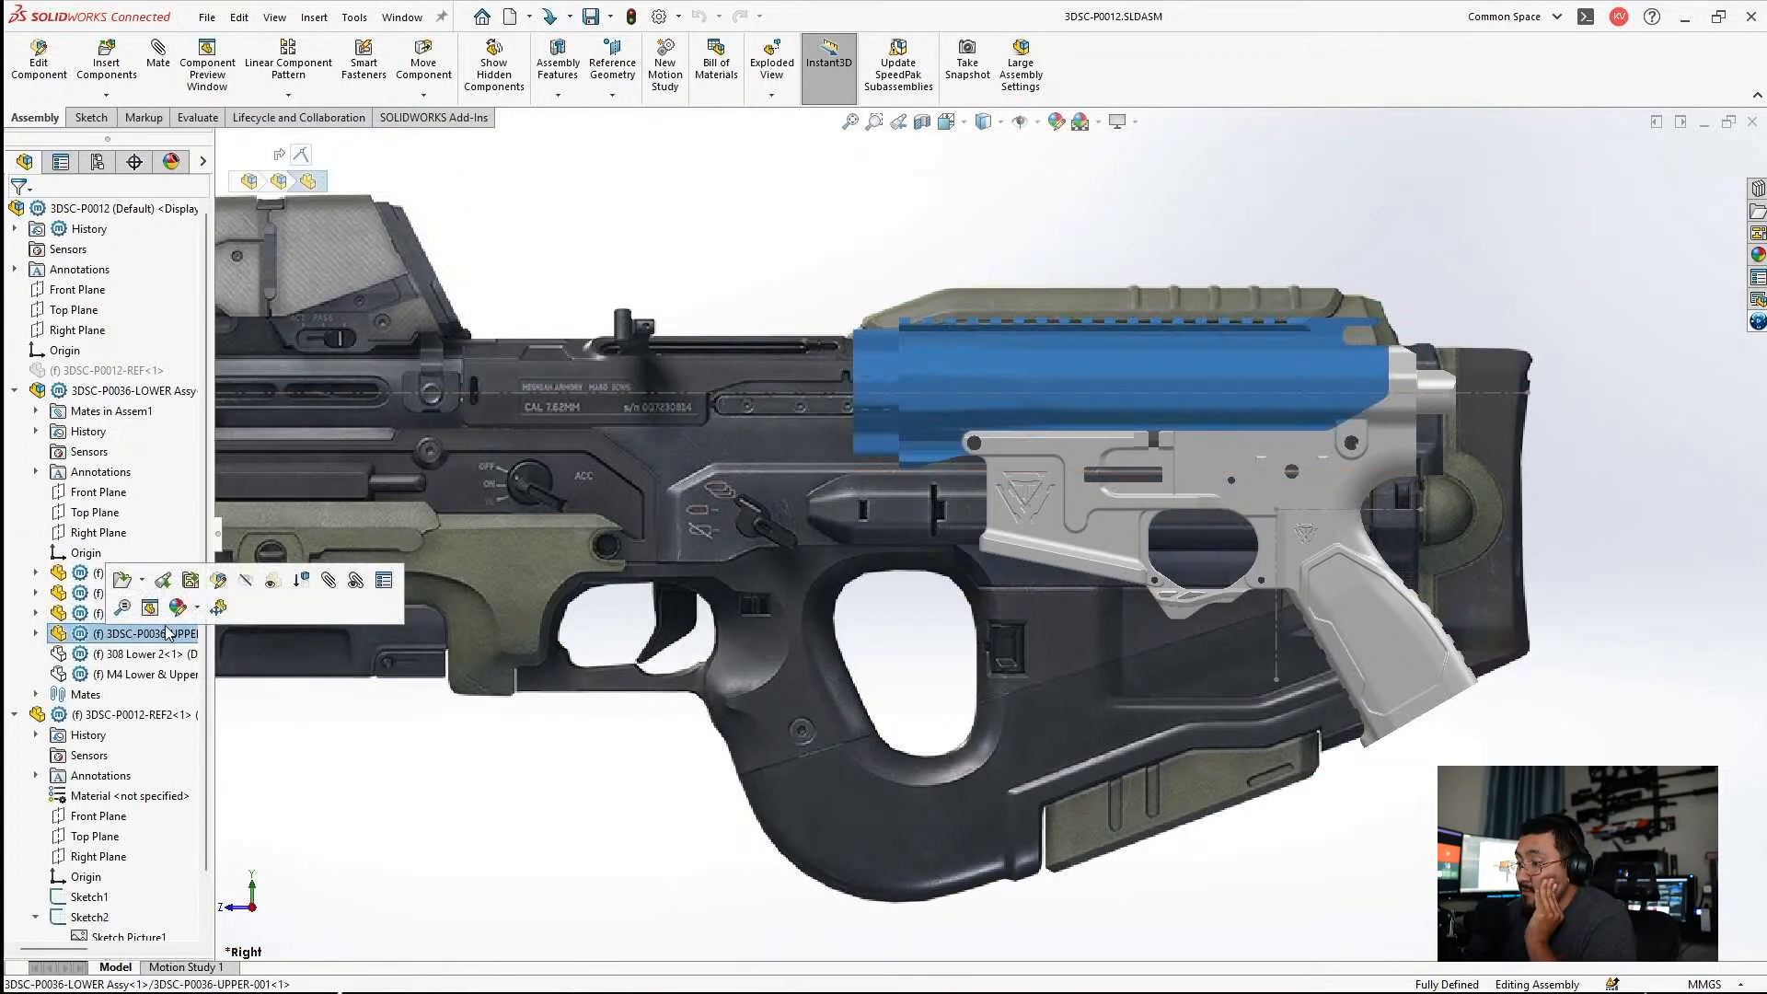
{"action": "left_click", "coordinate": [247, 582]}
Examine how the lower and grip sit against the green stock cover and rear body of the rifle picture.
{"action": "scroll", "coordinate": [1262, 556], "scroll_direction": "up", "scroll_amount": 5}
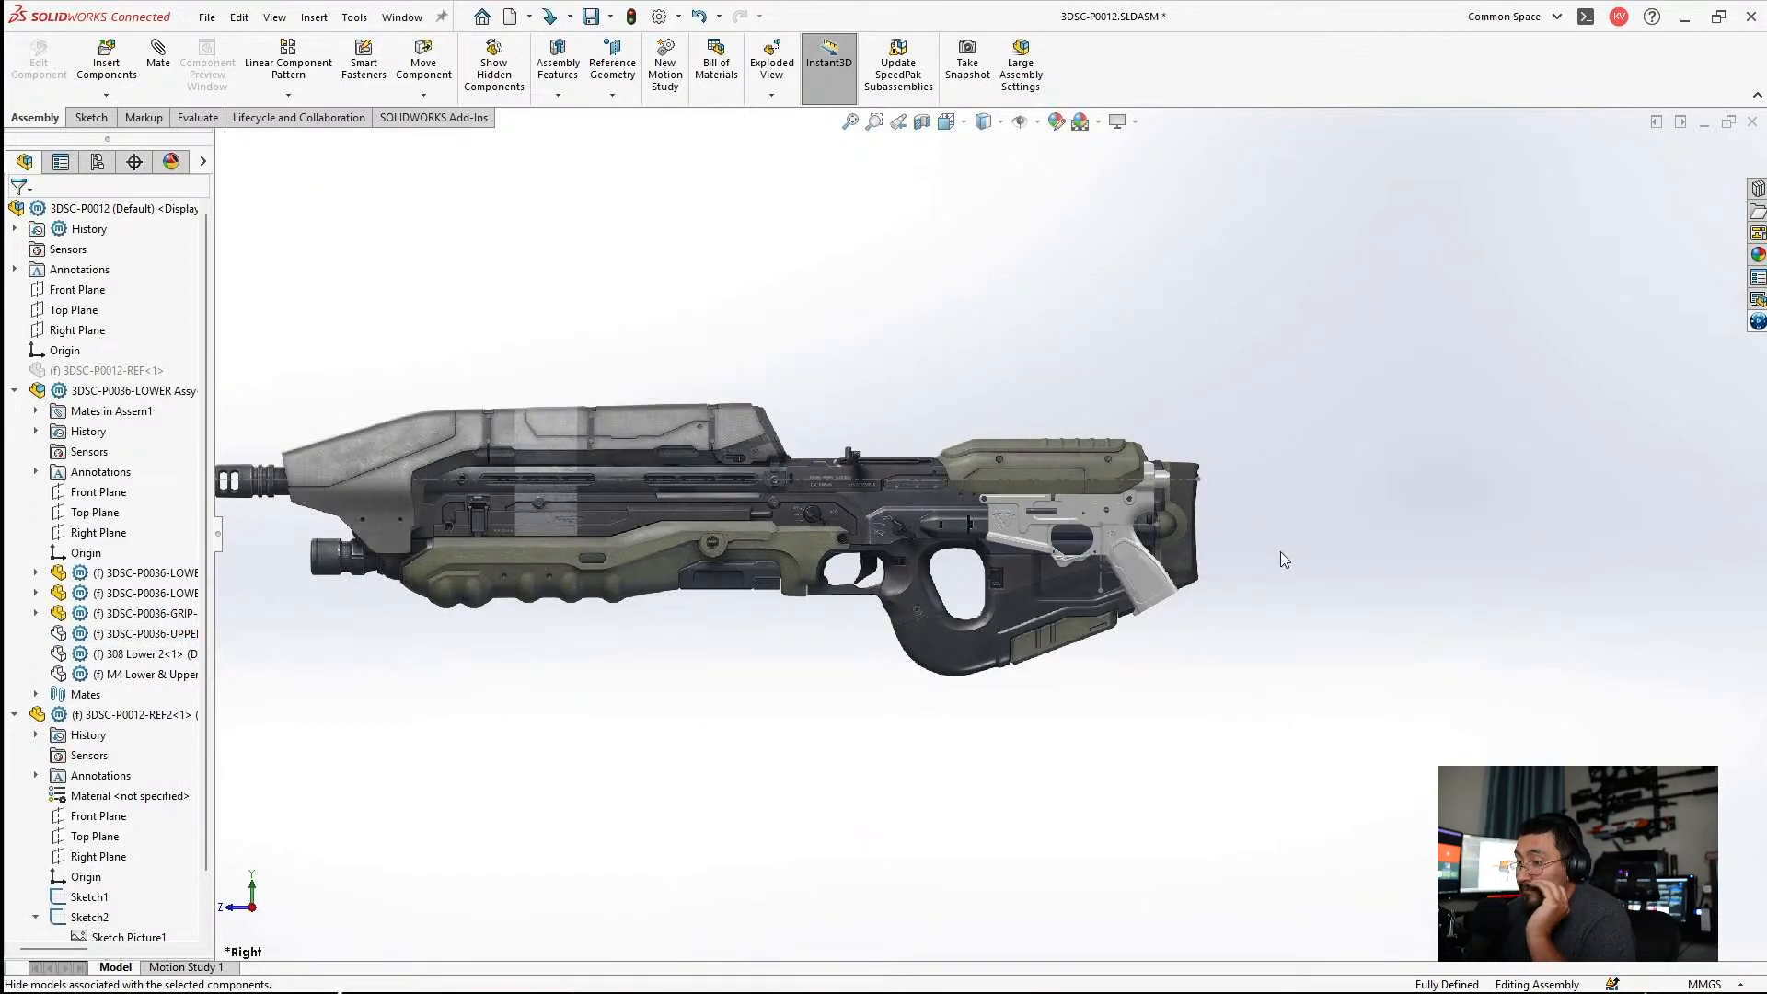
{"action": "scroll", "coordinate": [1184, 488], "scroll_direction": "down", "scroll_amount": 5}
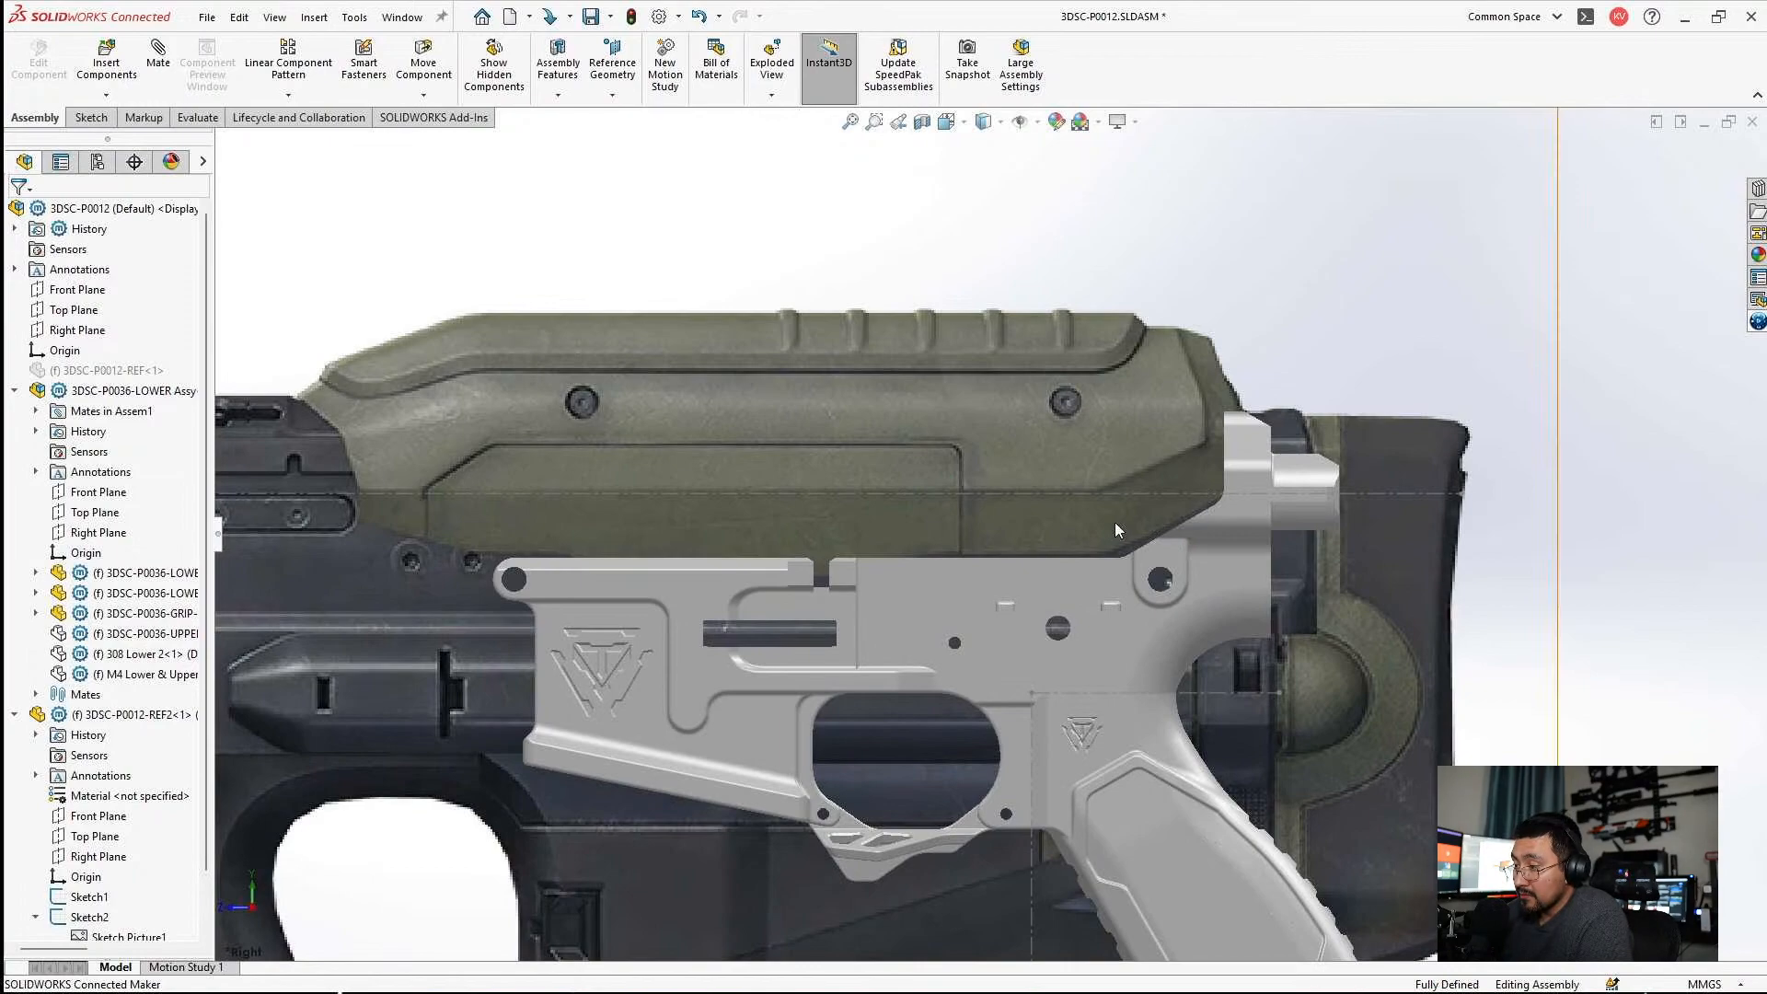
{"action": "scroll", "coordinate": [1226, 581], "scroll_direction": "up", "scroll_amount": 3}
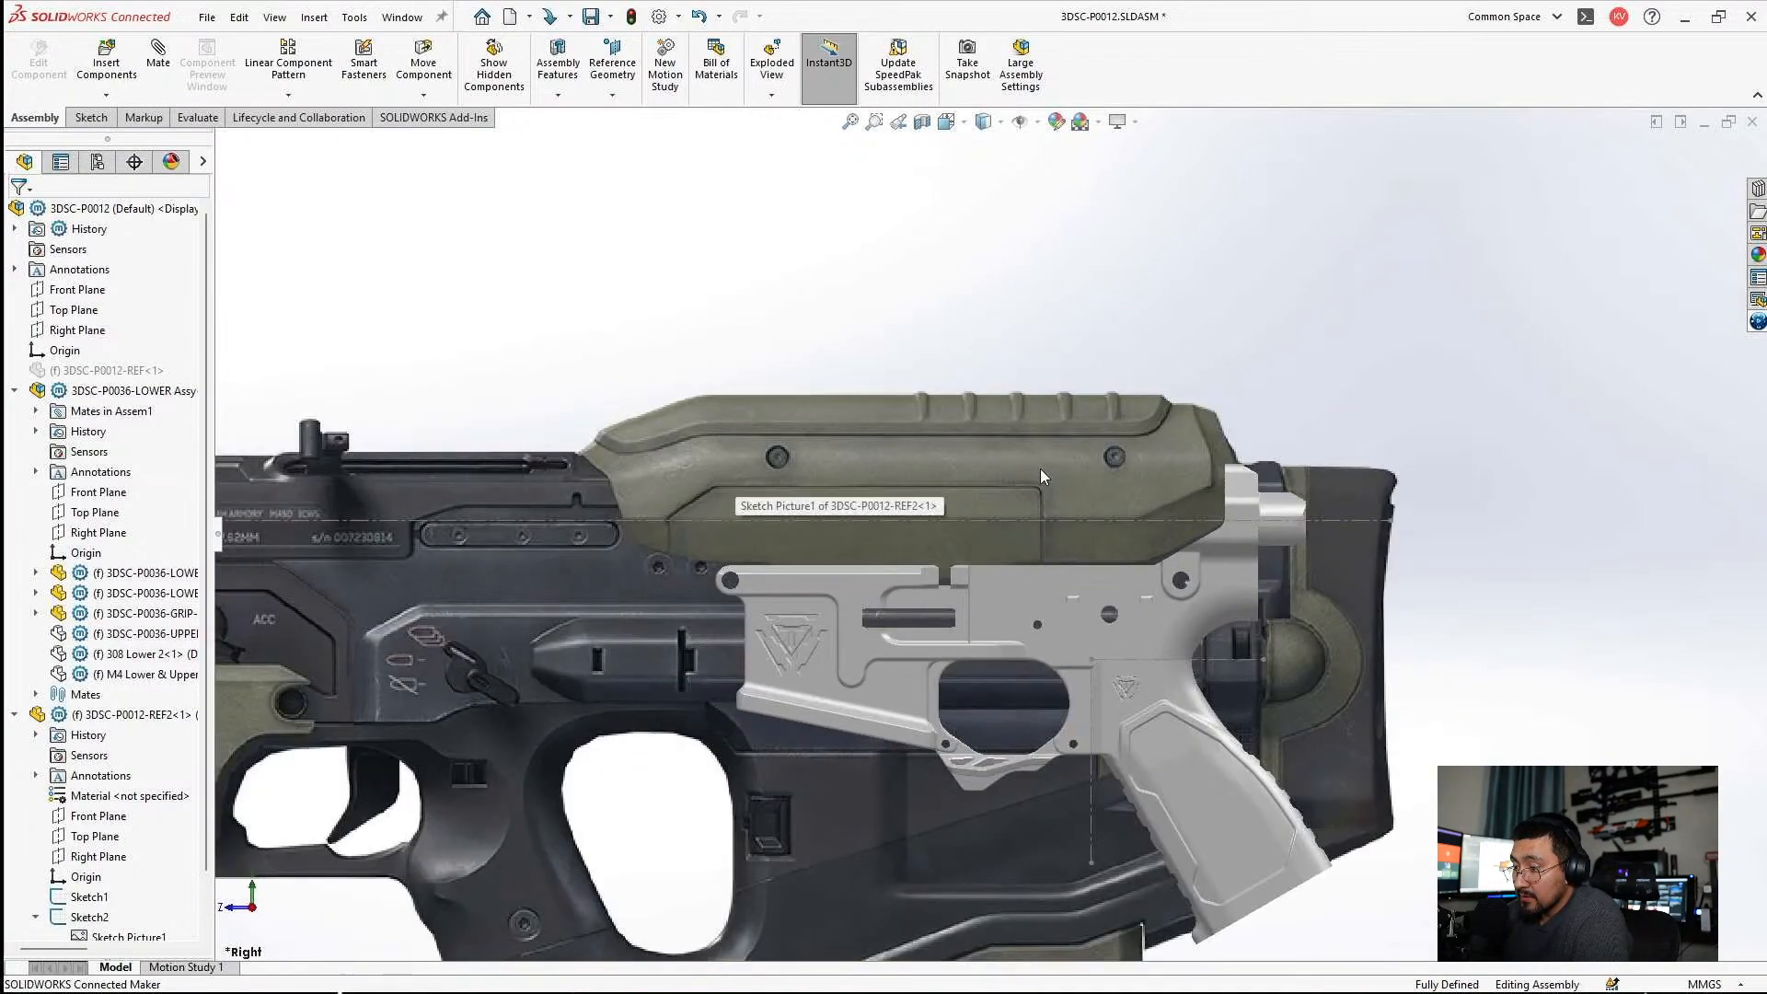
{"action": "scroll", "coordinate": [856, 513], "scroll_direction": "up", "scroll_amount": 4}
{"action": "scroll", "coordinate": [909, 534], "scroll_direction": "down", "scroll_amount": 4}
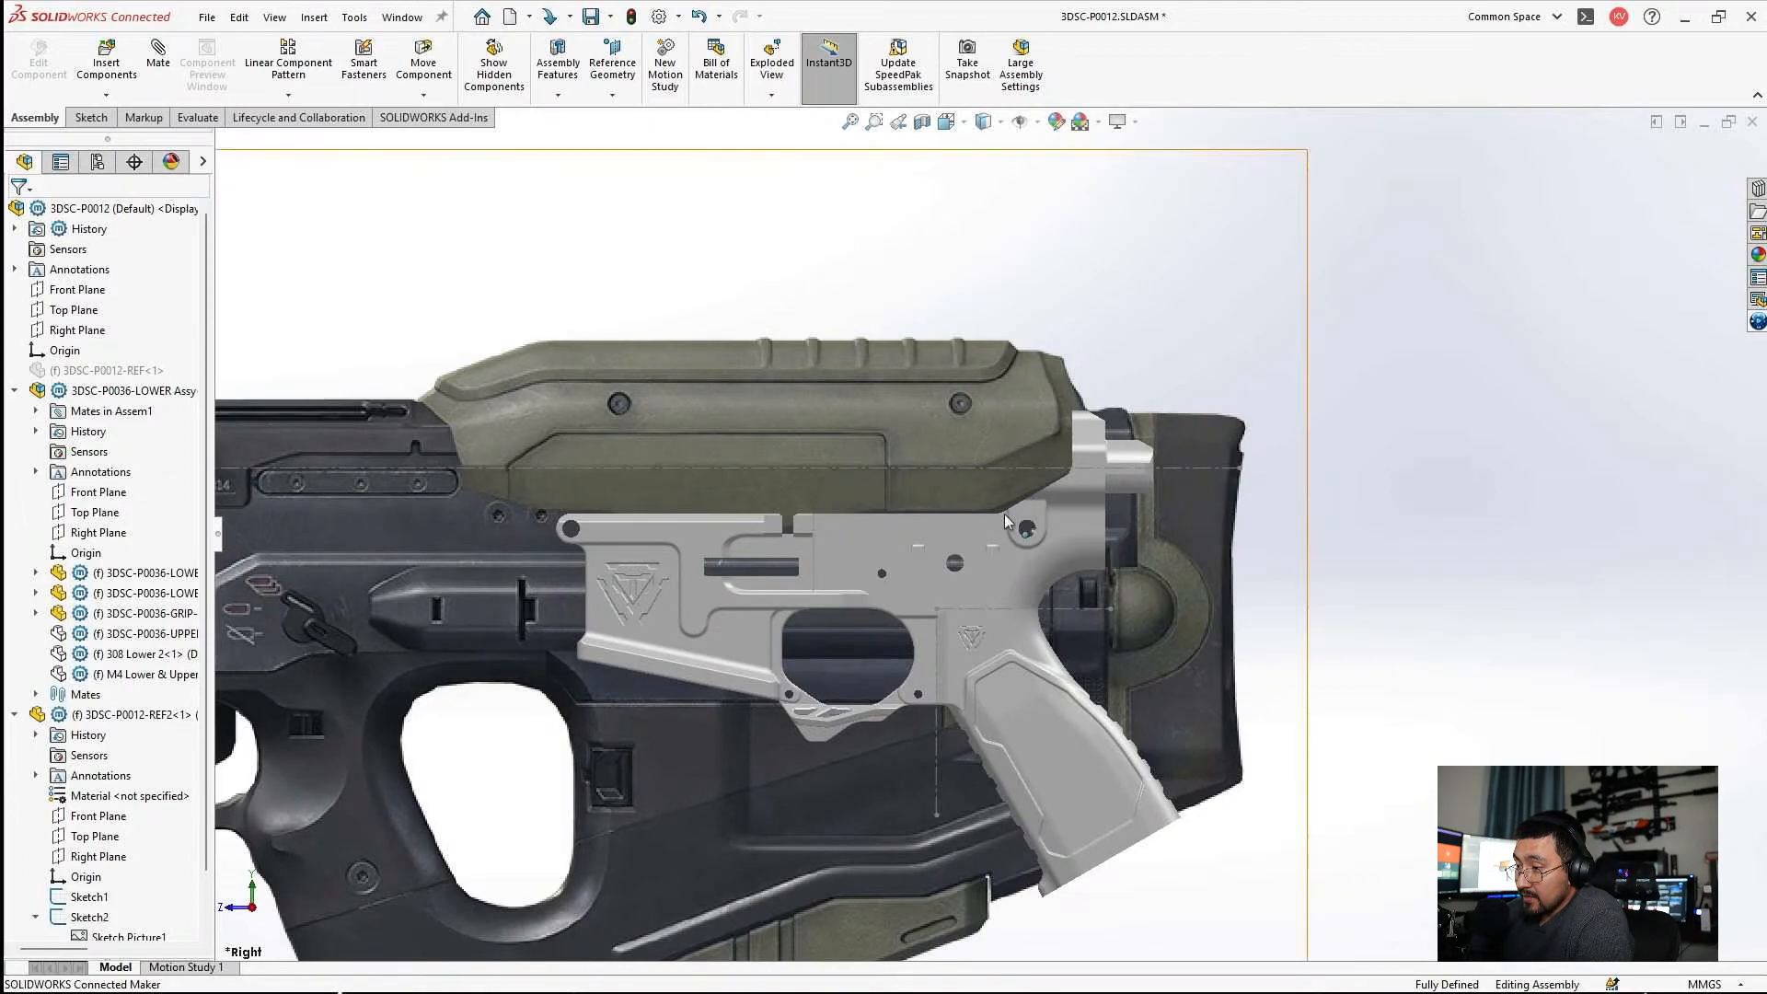
{"action": "scroll", "coordinate": [1199, 560], "scroll_direction": "down", "scroll_amount": 3}
{"action": "scroll", "coordinate": [1132, 559], "scroll_direction": "up", "scroll_amount": 4}
{"action": "scroll", "coordinate": [902, 567], "scroll_direction": "down", "scroll_amount": 2}
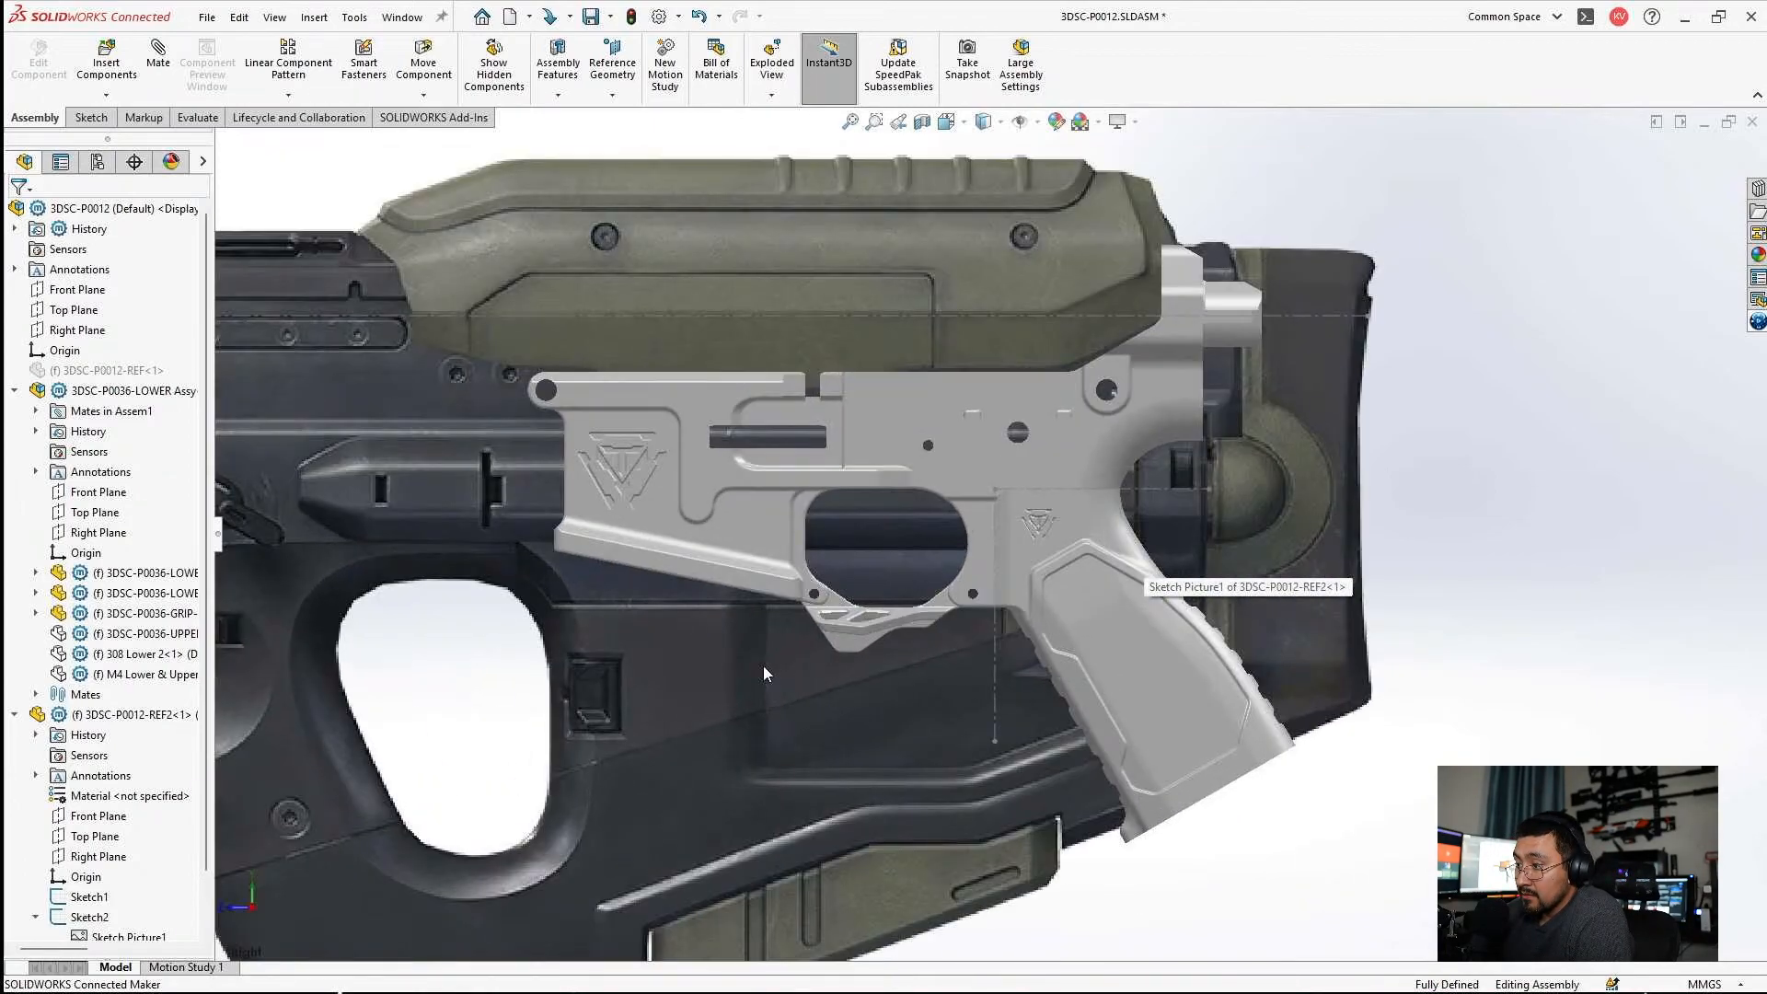
{"action": "scroll", "coordinate": [773, 658], "scroll_direction": "up", "scroll_amount": 1}
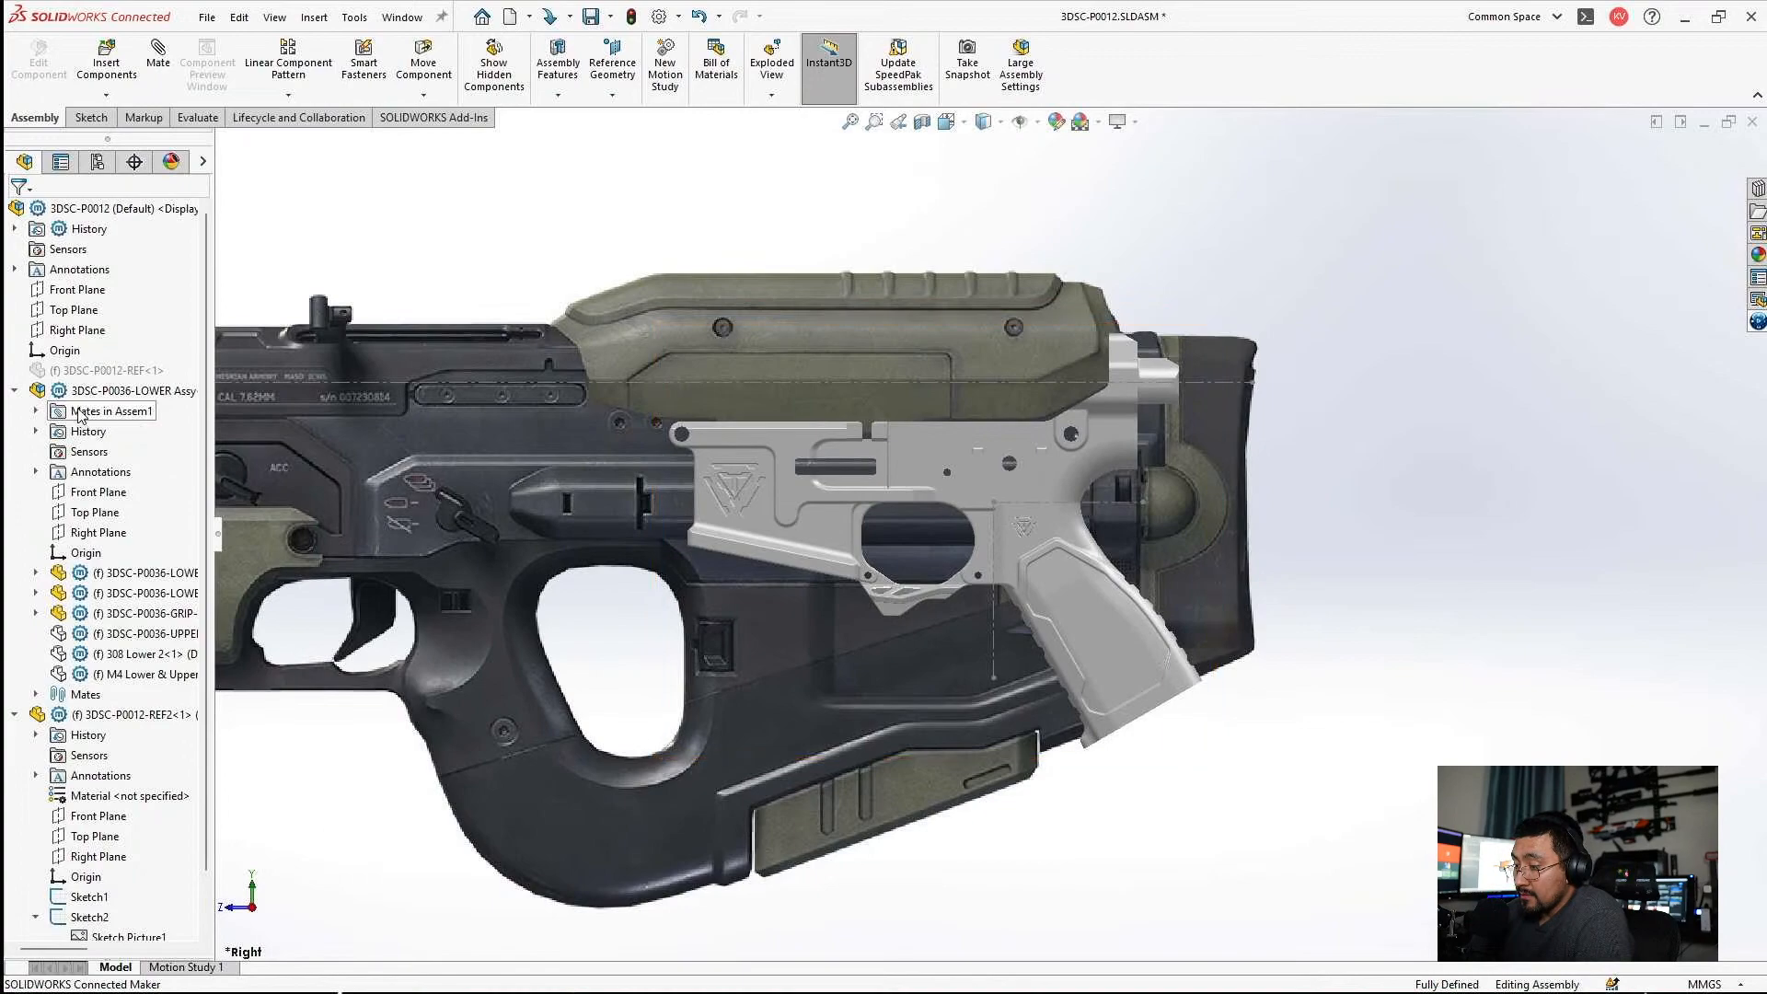
Collapse the lower assembly and REF2 branches of the feature tree, and save the assembly with its modified reference part.
{"action": "left_click", "coordinate": [15, 392]}
{"action": "left_click", "coordinate": [14, 410]}
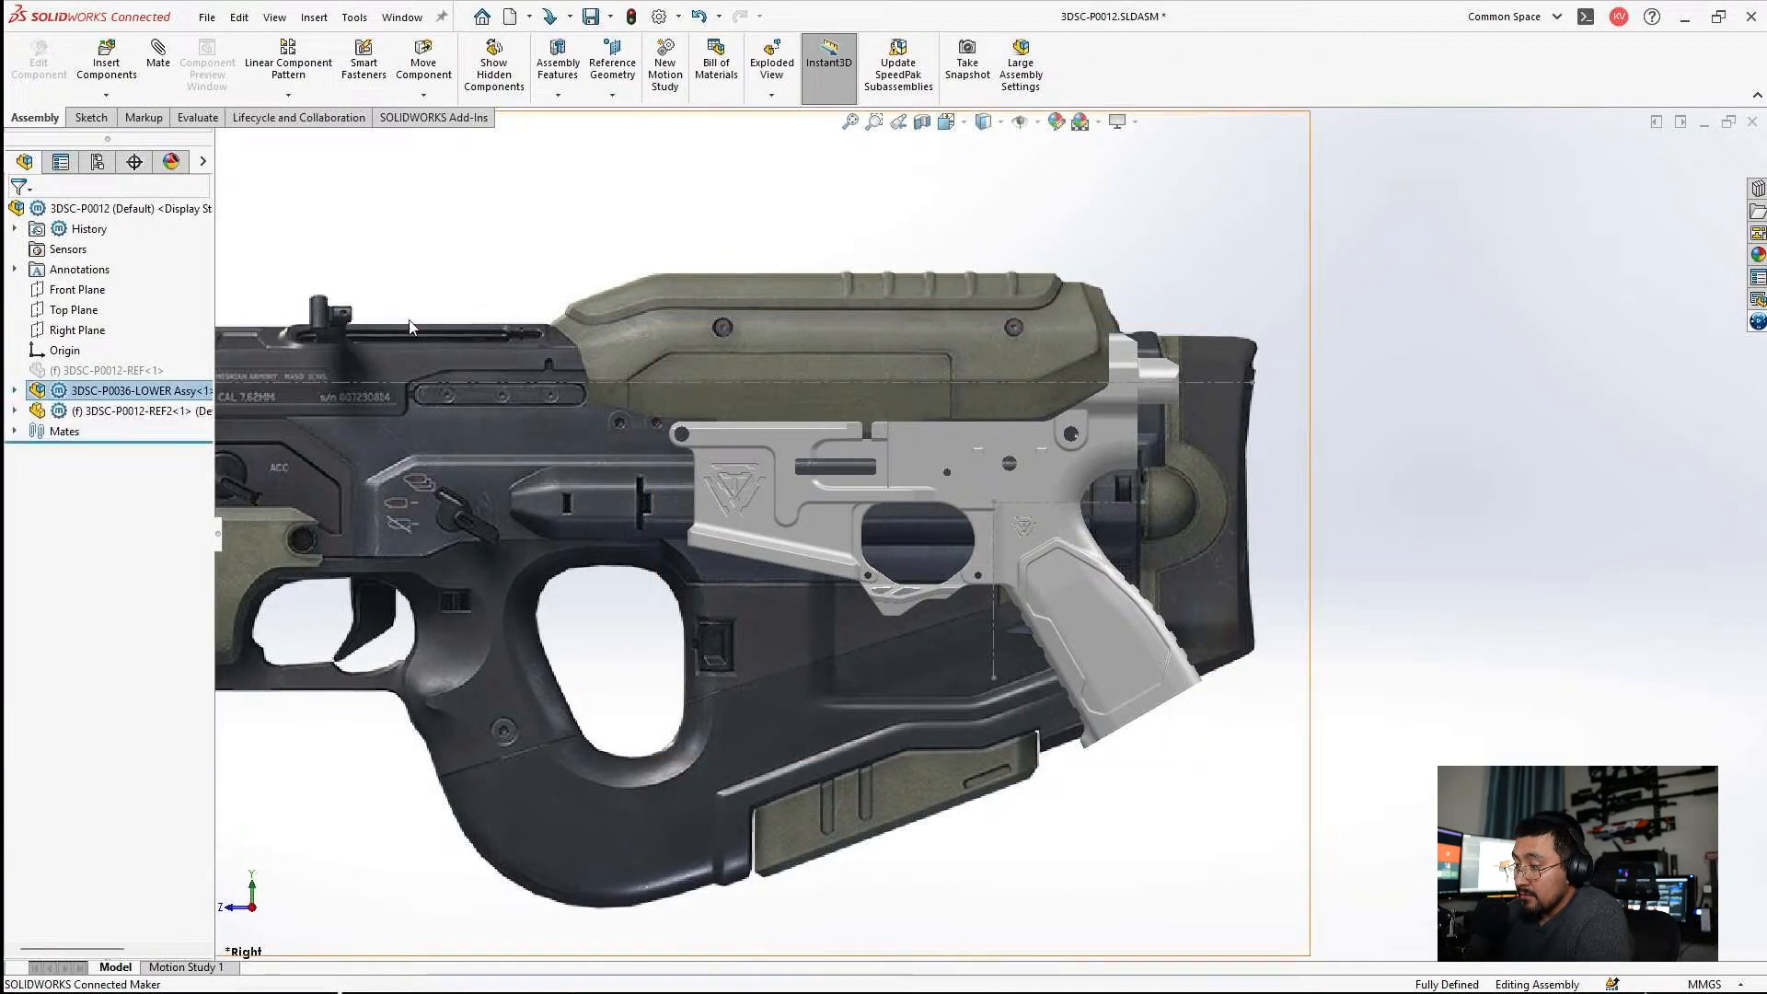
{"action": "scroll", "coordinate": [957, 511], "scroll_direction": "up", "scroll_amount": 2}
{"action": "key", "text": "ctrl+s"}
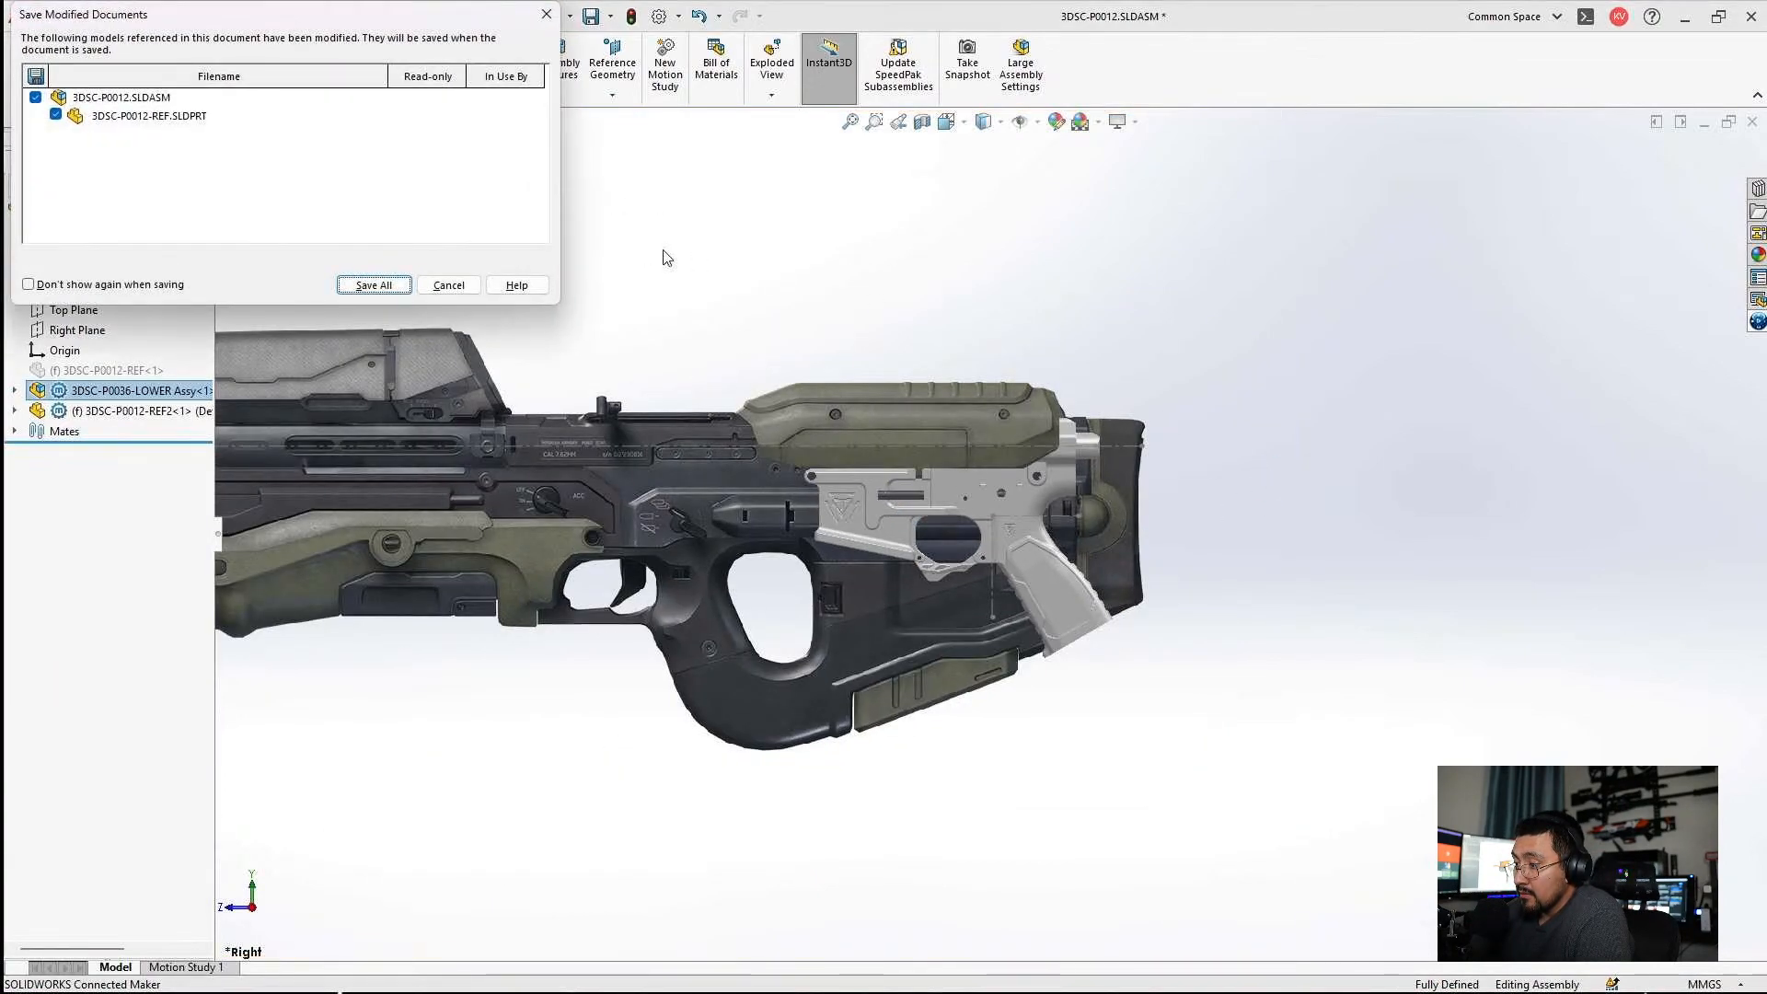
{"action": "left_click", "coordinate": [376, 283]}
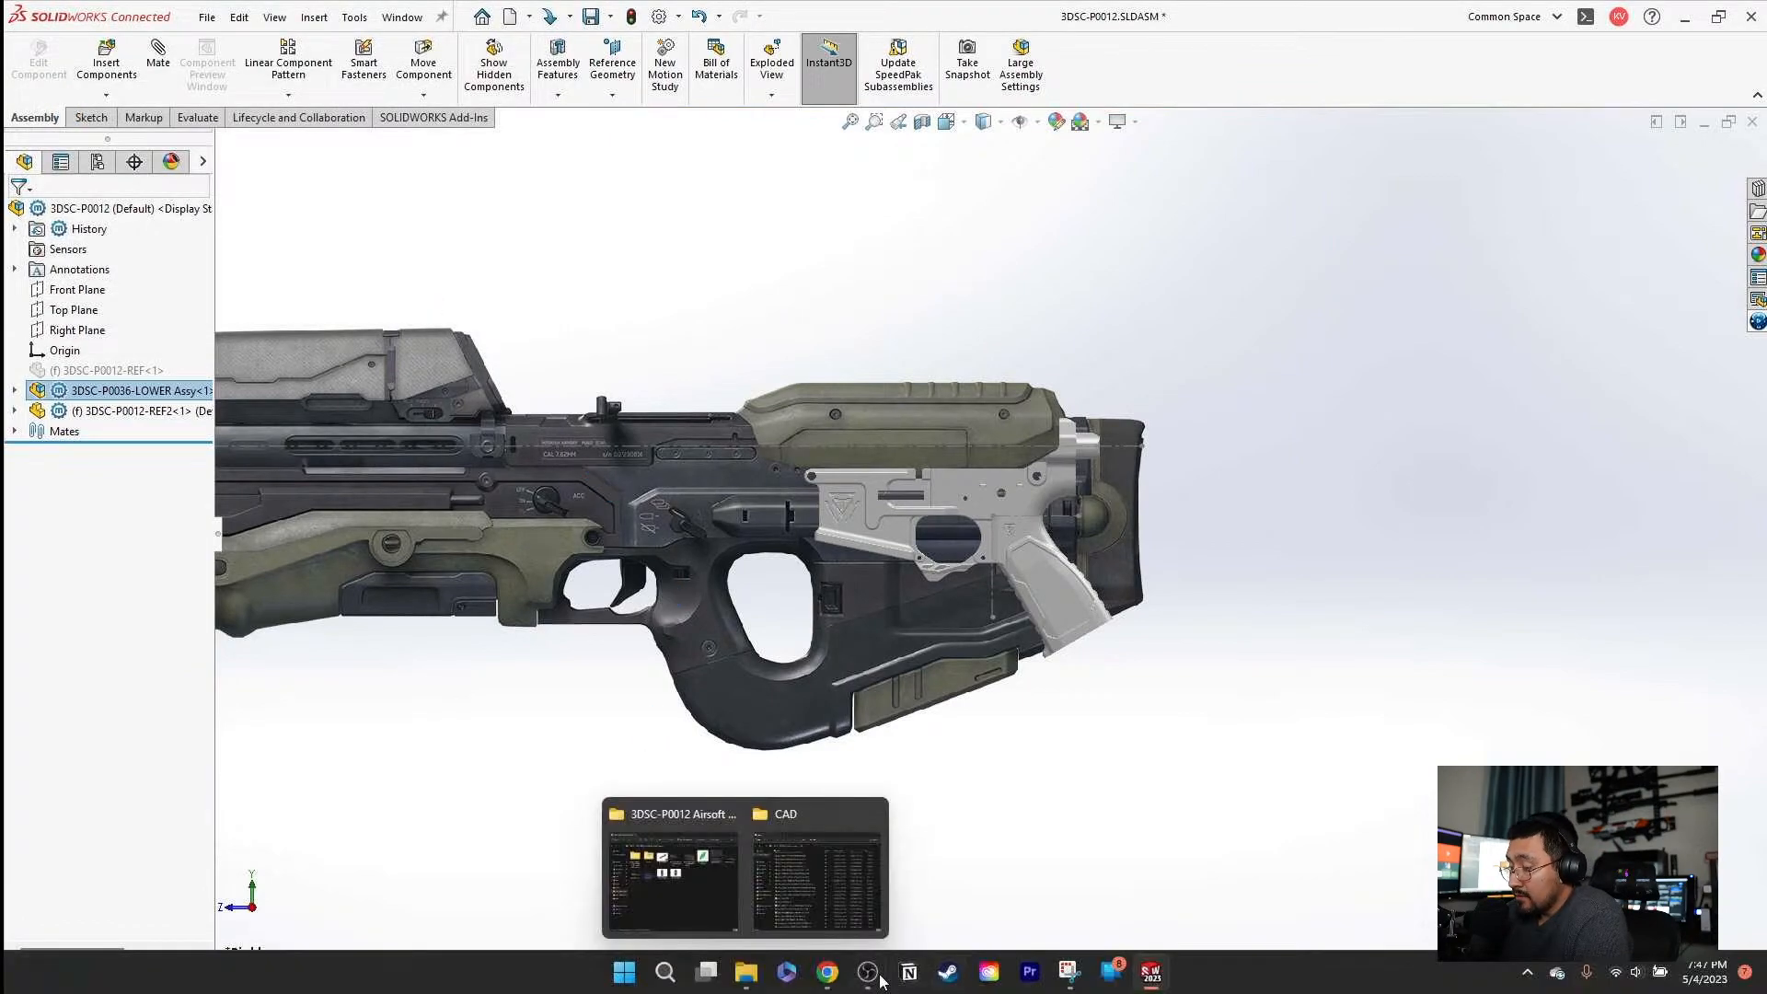
Switch to Snipping Tool, capture a new snip of the rifle's rear half with the lower, and maximize the window.
{"action": "mouse_move", "coordinate": [745, 981]}
{"action": "left_click", "coordinate": [1071, 972]}
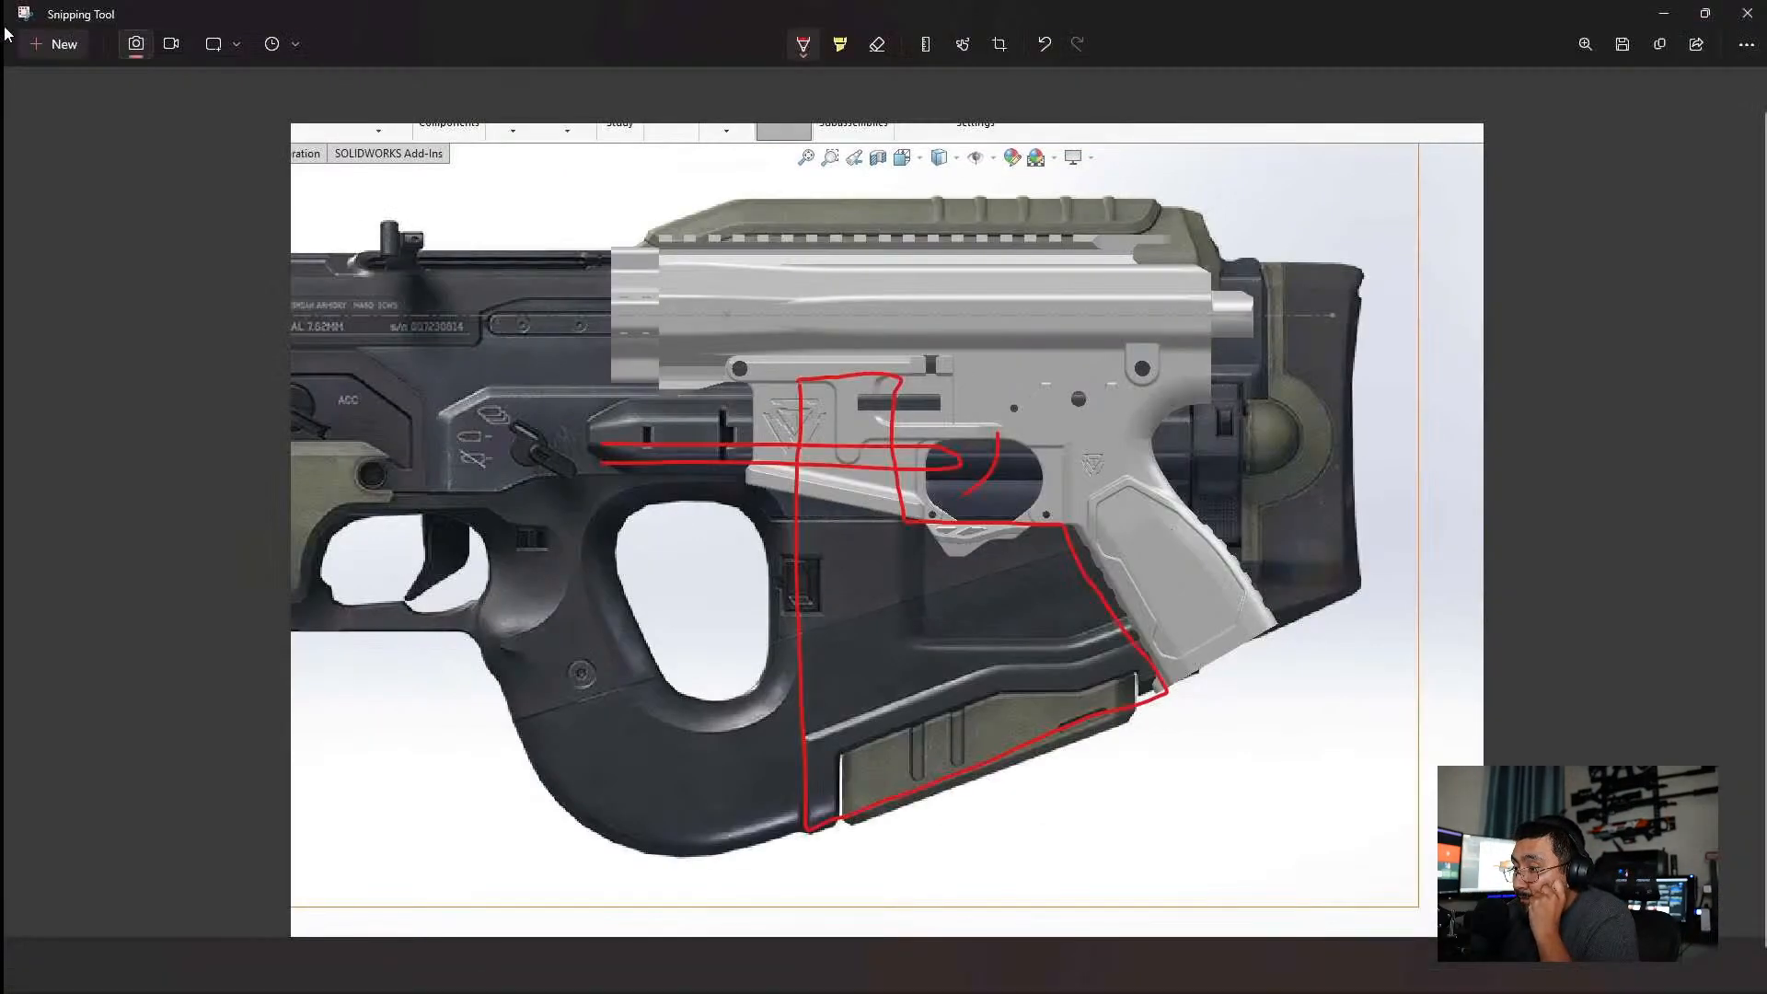
{"action": "left_click", "coordinate": [37, 48]}
{"action": "left_click_drag", "start_coordinate": [636, 338], "coordinate": [1151, 756]}
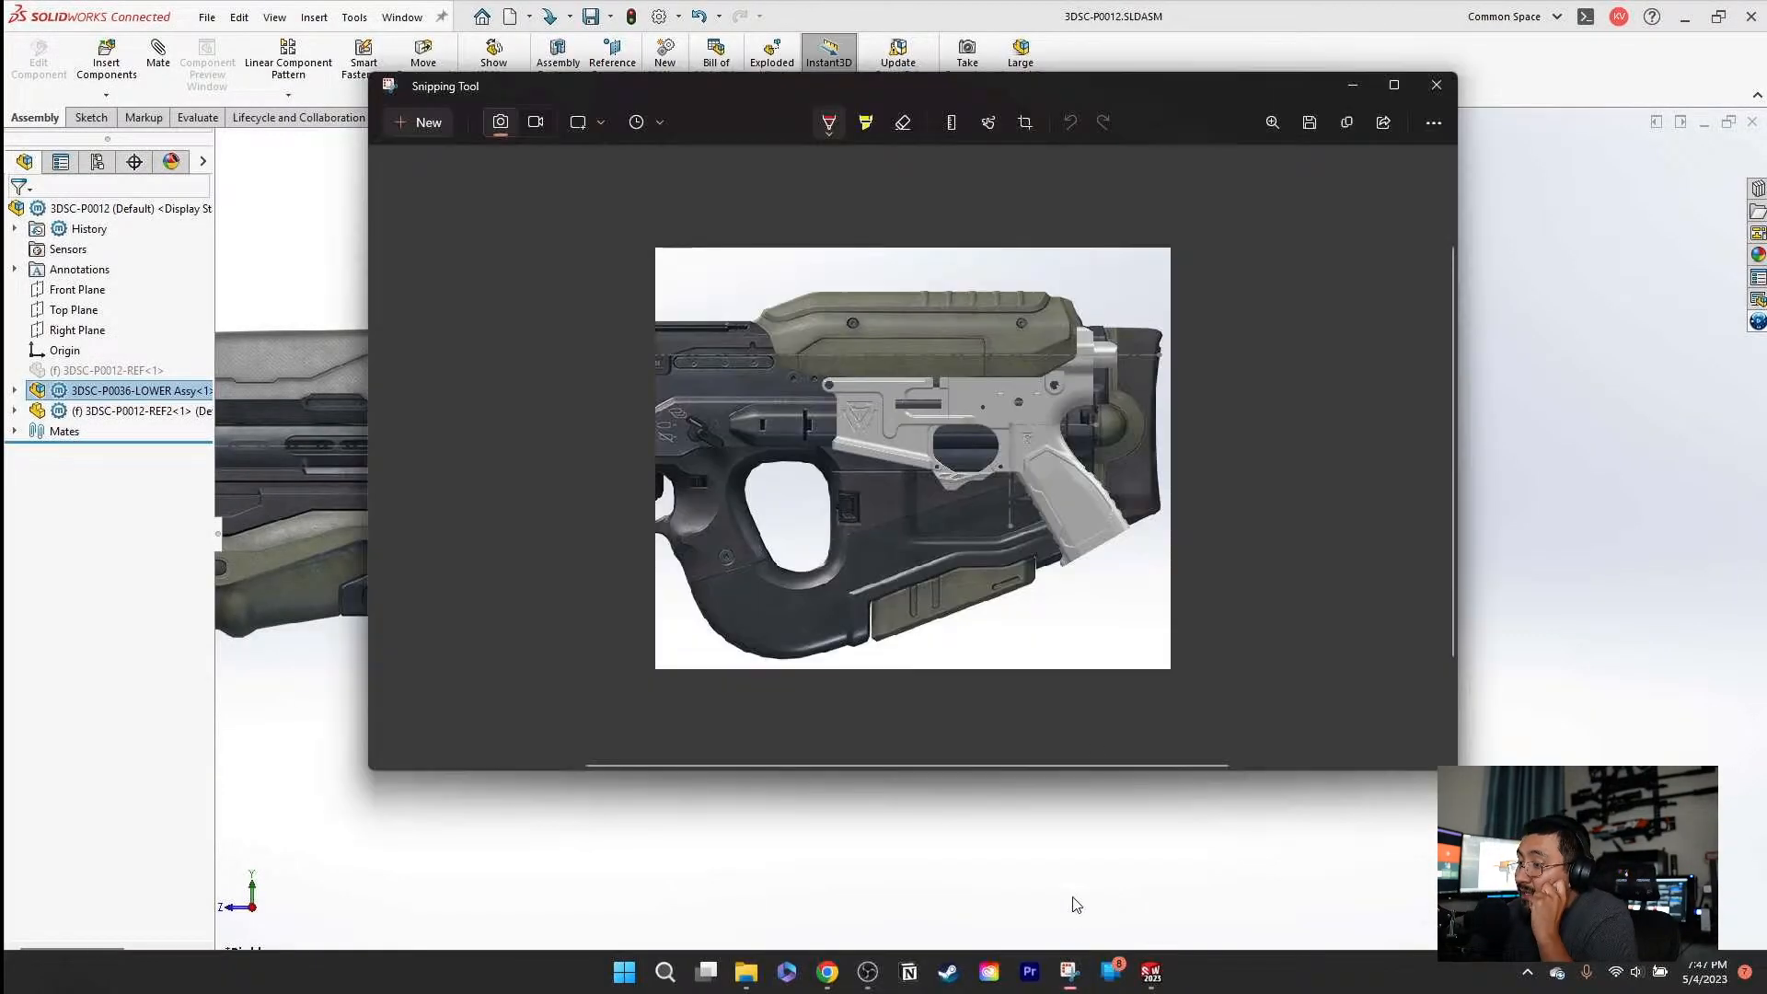
{"action": "left_click", "coordinate": [1393, 84]}
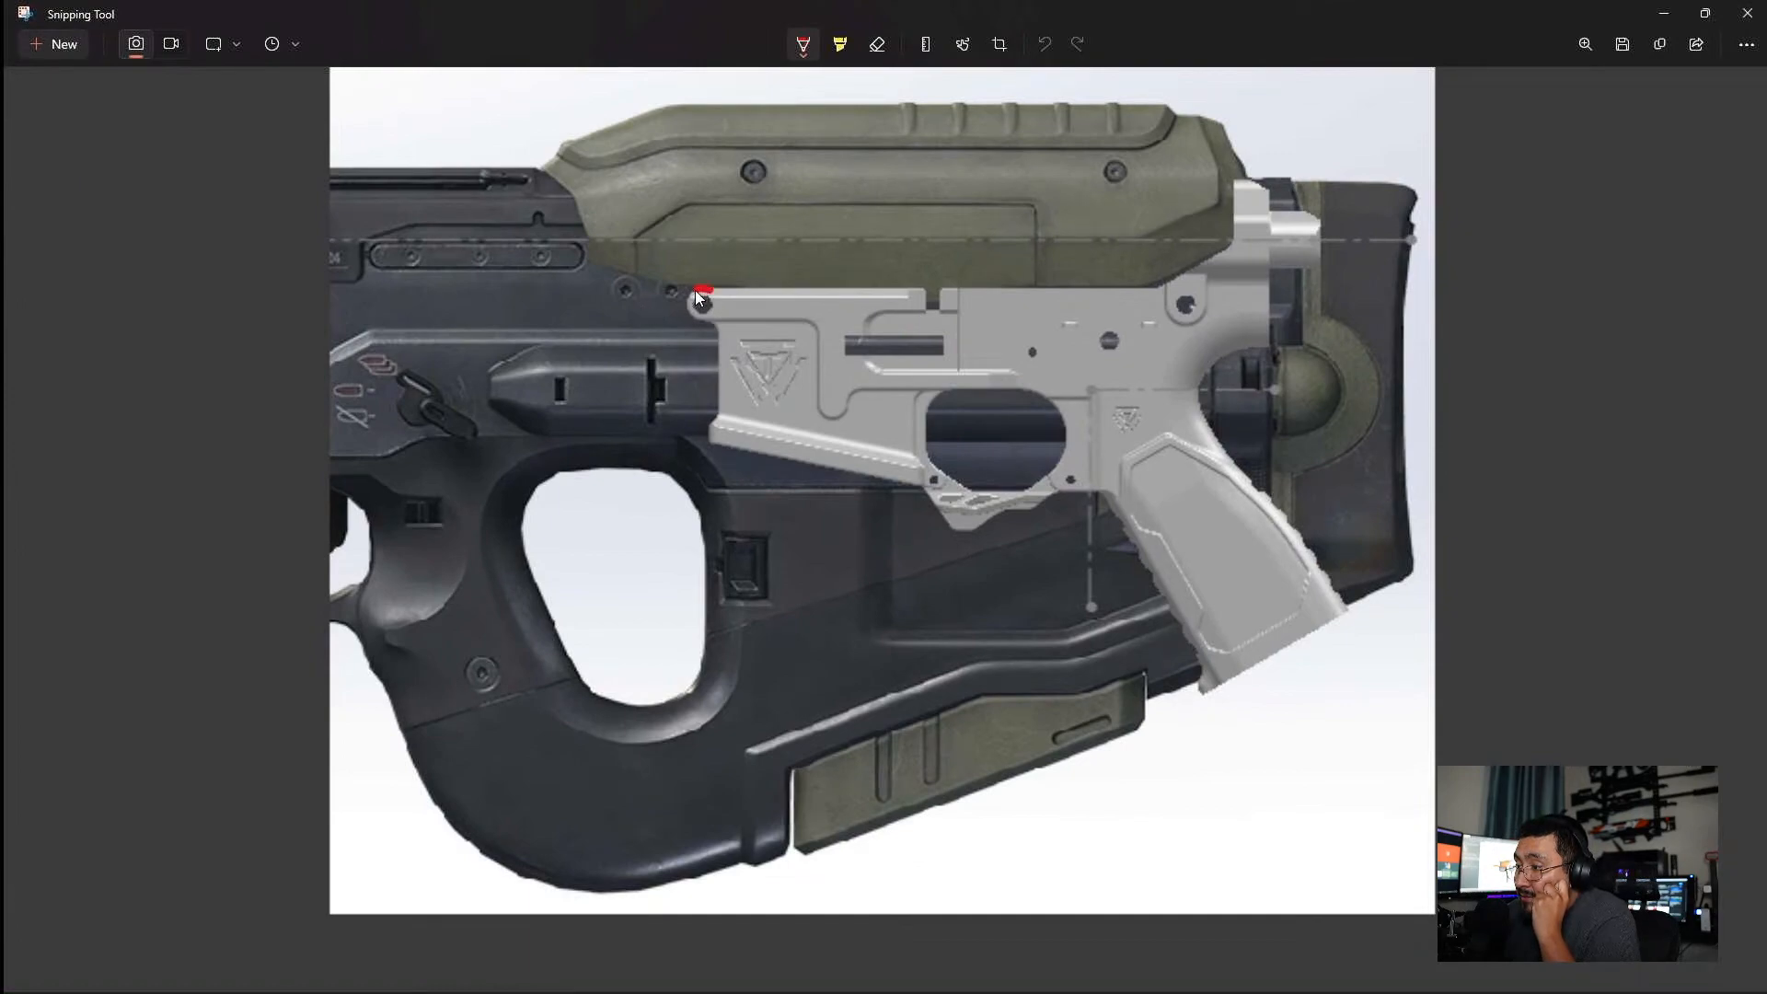
Circle the lower's front pivot pin hole in red on the snip and erase the mark.
{"action": "left_click_drag", "start_coordinate": [719, 291], "coordinate": [720, 293]}
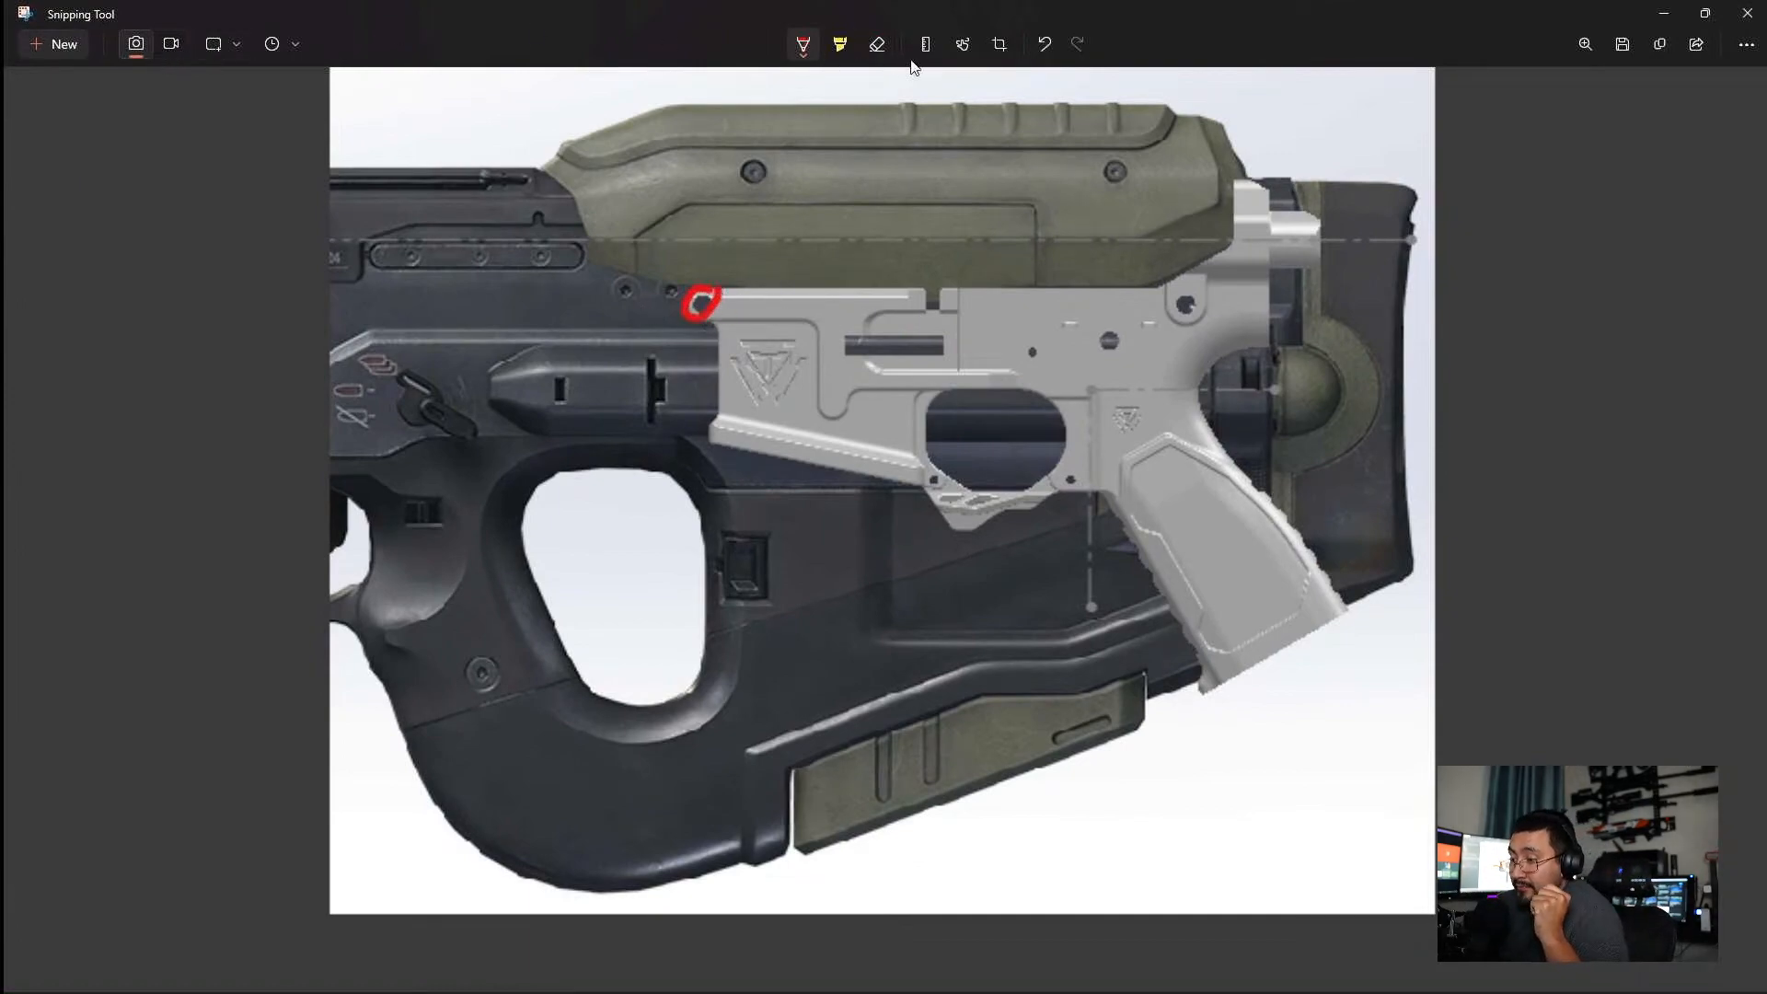
{"action": "left_click", "coordinate": [876, 44]}
{"action": "left_click", "coordinate": [685, 311]}
Try a red vertical split line from the front of the lower's magwell down to the stock's bottom edge, and erase it.
{"action": "left_click", "coordinate": [805, 45]}
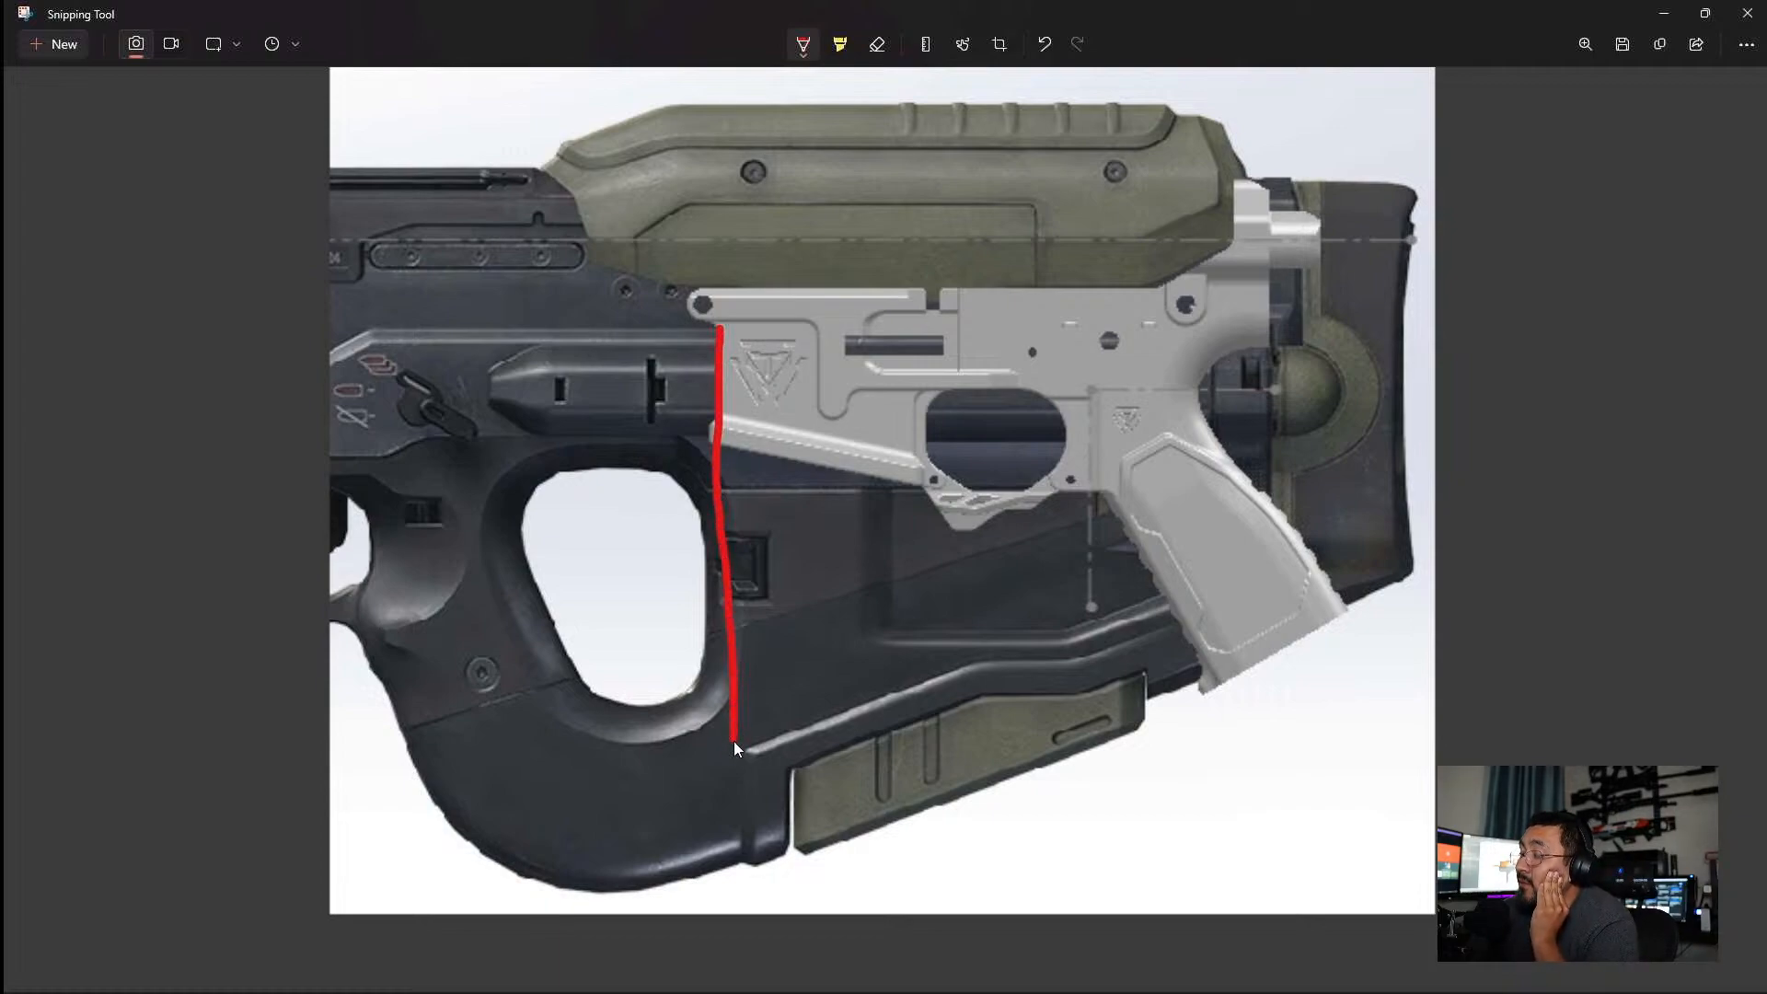
{"action": "left_click_drag", "start_coordinate": [728, 858], "coordinate": [727, 866]}
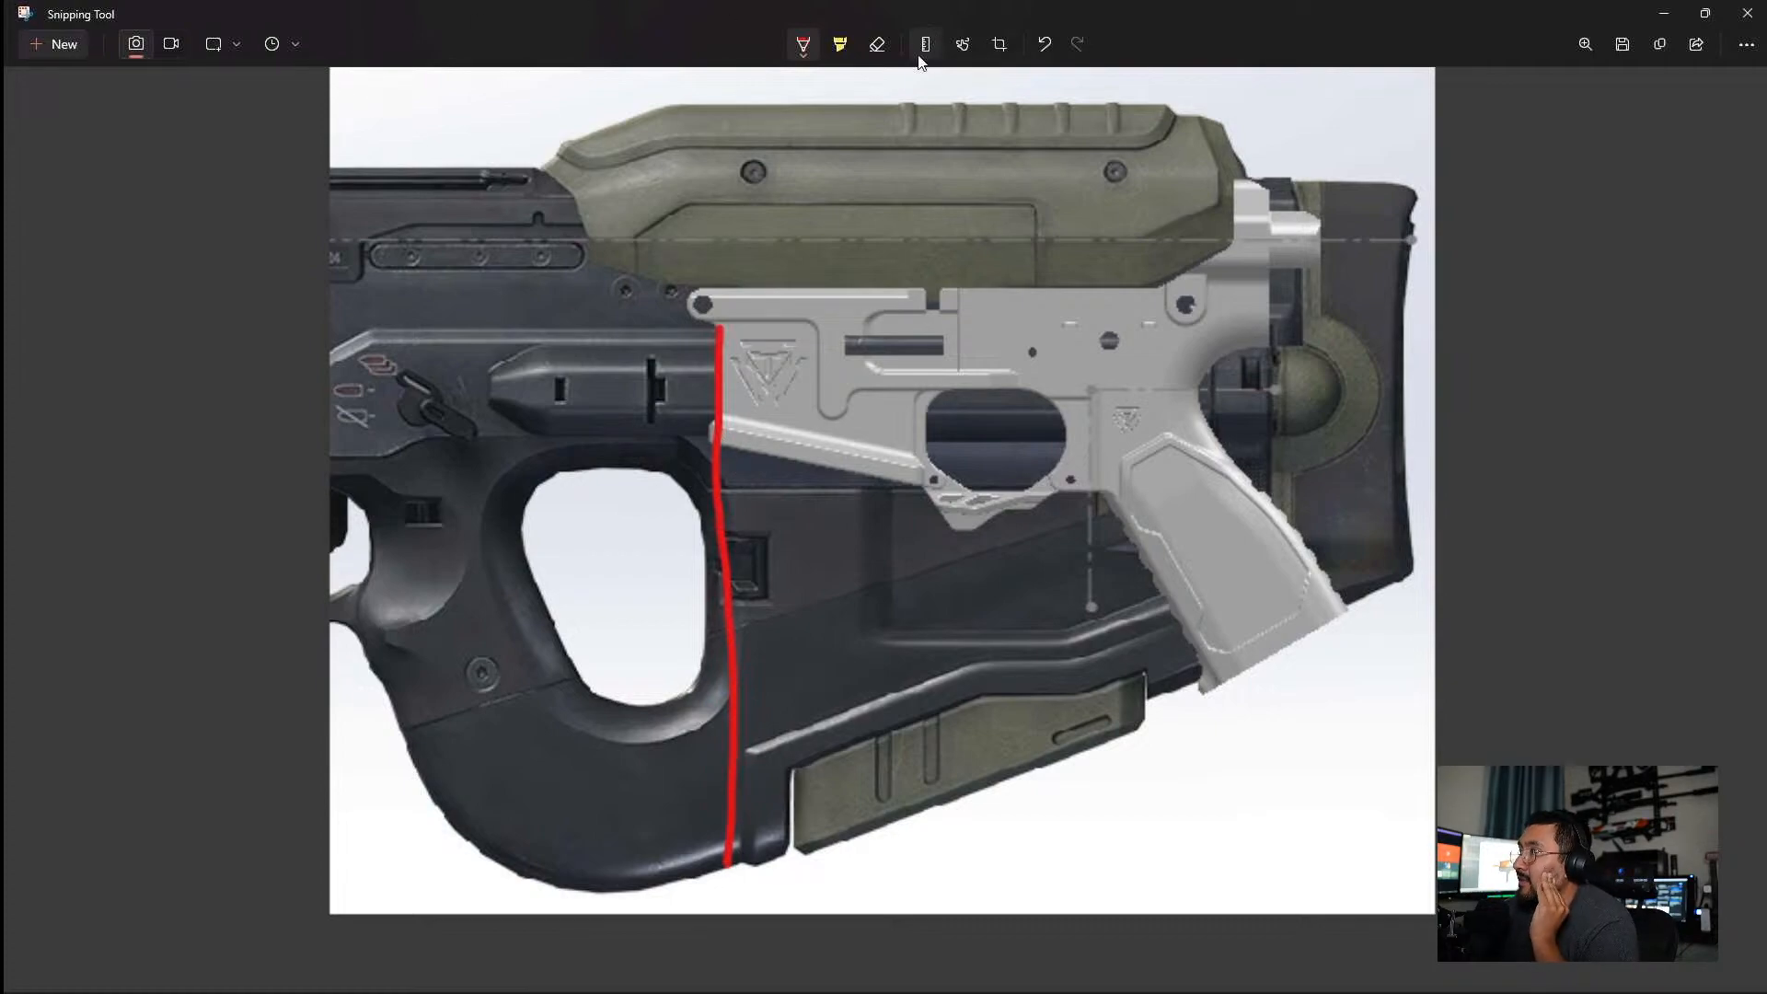
{"action": "left_click", "coordinate": [879, 46]}
{"action": "left_click_drag", "start_coordinate": [769, 495], "coordinate": [663, 525]}
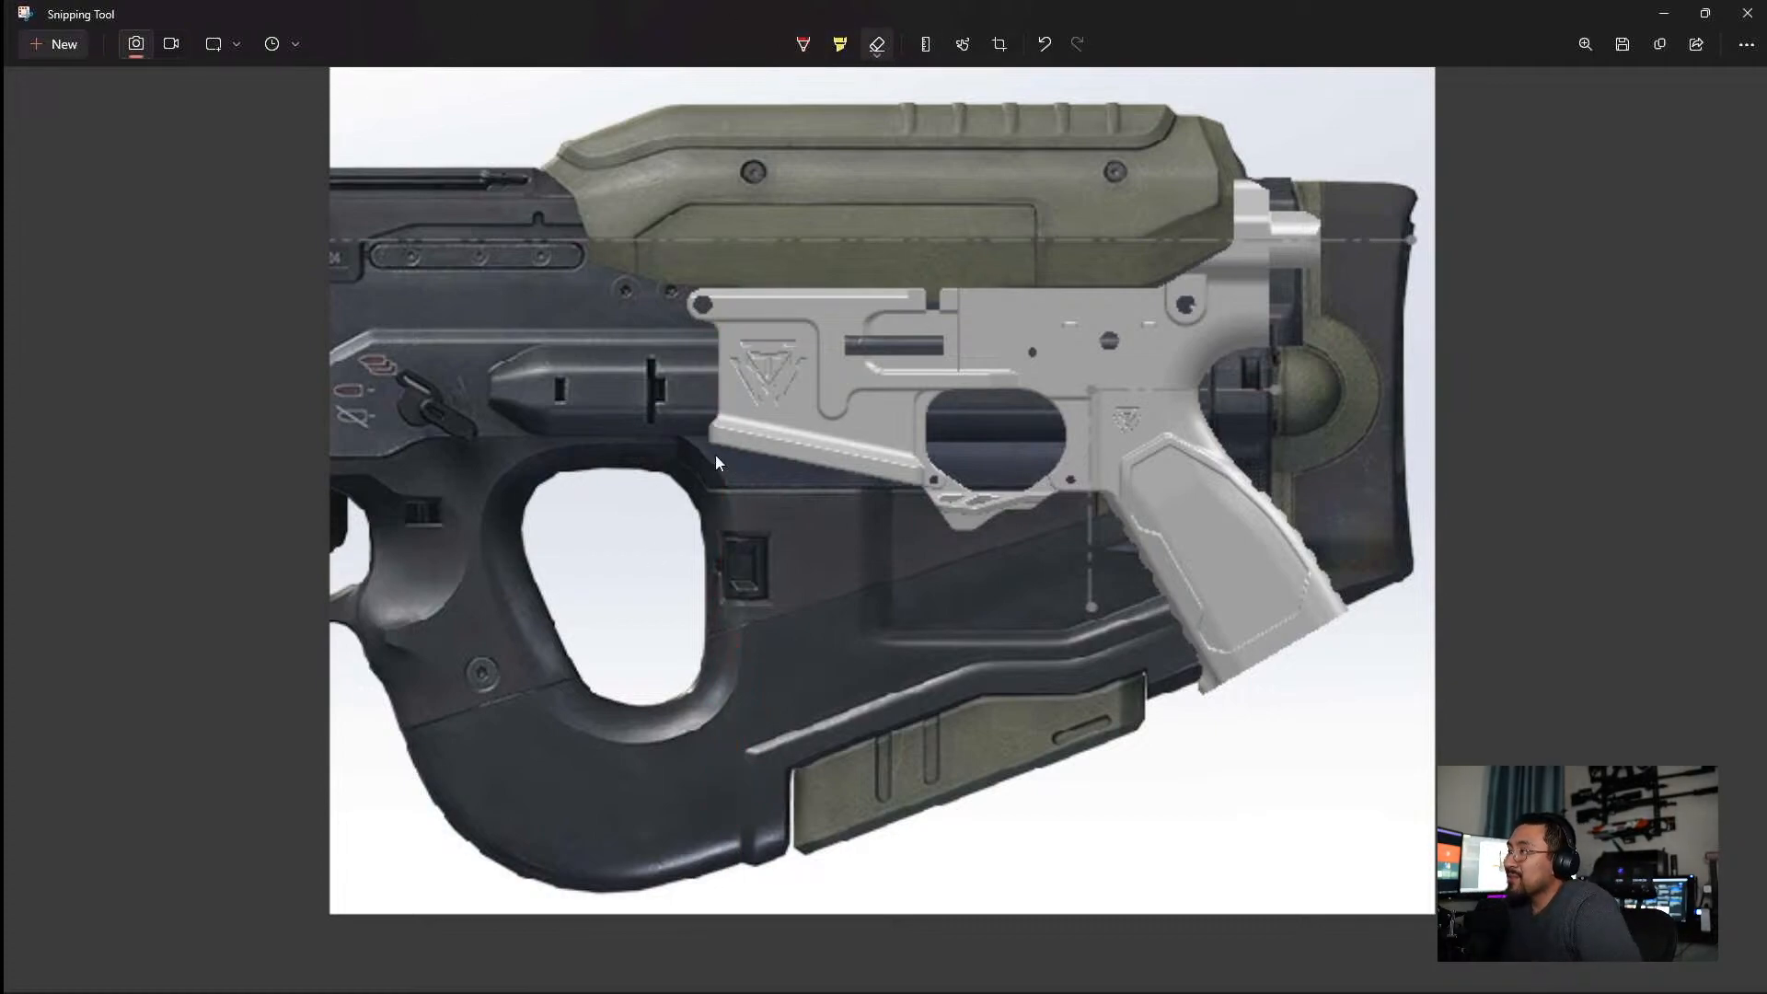
Try a red outline from the magwell front down and along the stock's underside to the grip's base, and erase it.
{"action": "left_click", "coordinate": [802, 44]}
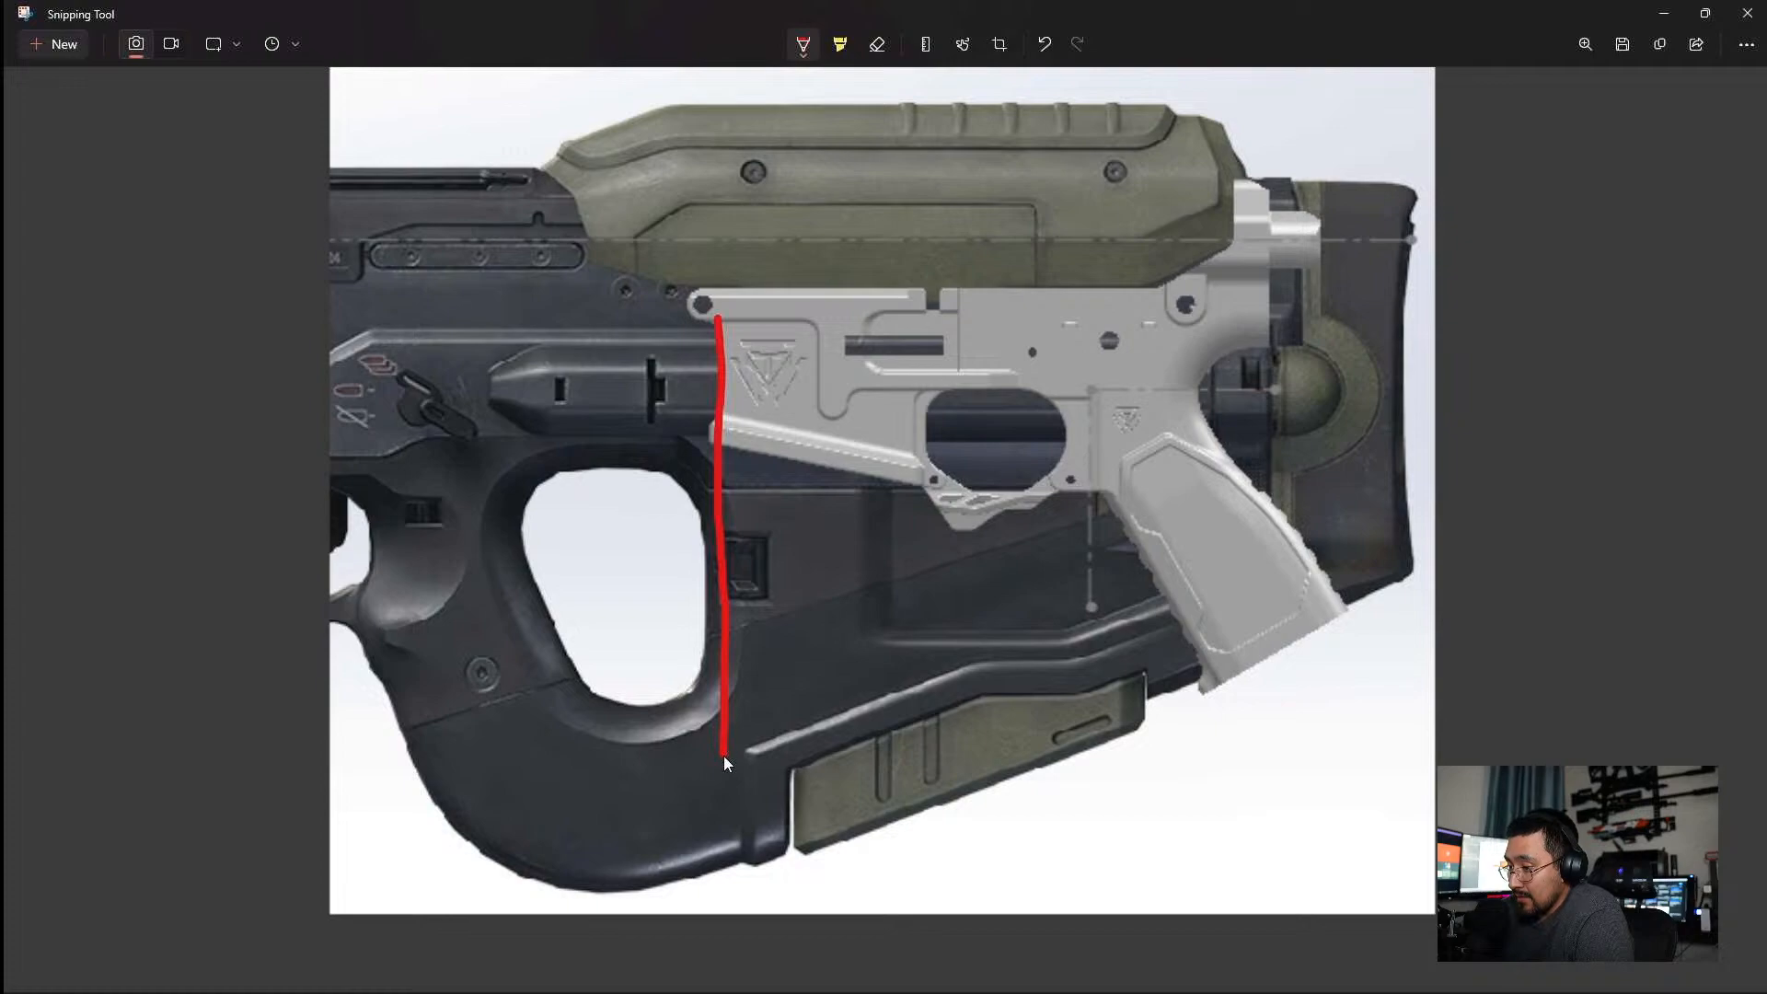
{"action": "mouse_move", "coordinate": [729, 804]}
{"action": "left_mouse_down"}
{"action": "mouse_move", "coordinate": [732, 886]}
{"action": "mouse_move", "coordinate": [867, 860]}
{"action": "mouse_move", "coordinate": [1215, 694]}
{"action": "left_mouse_up"}
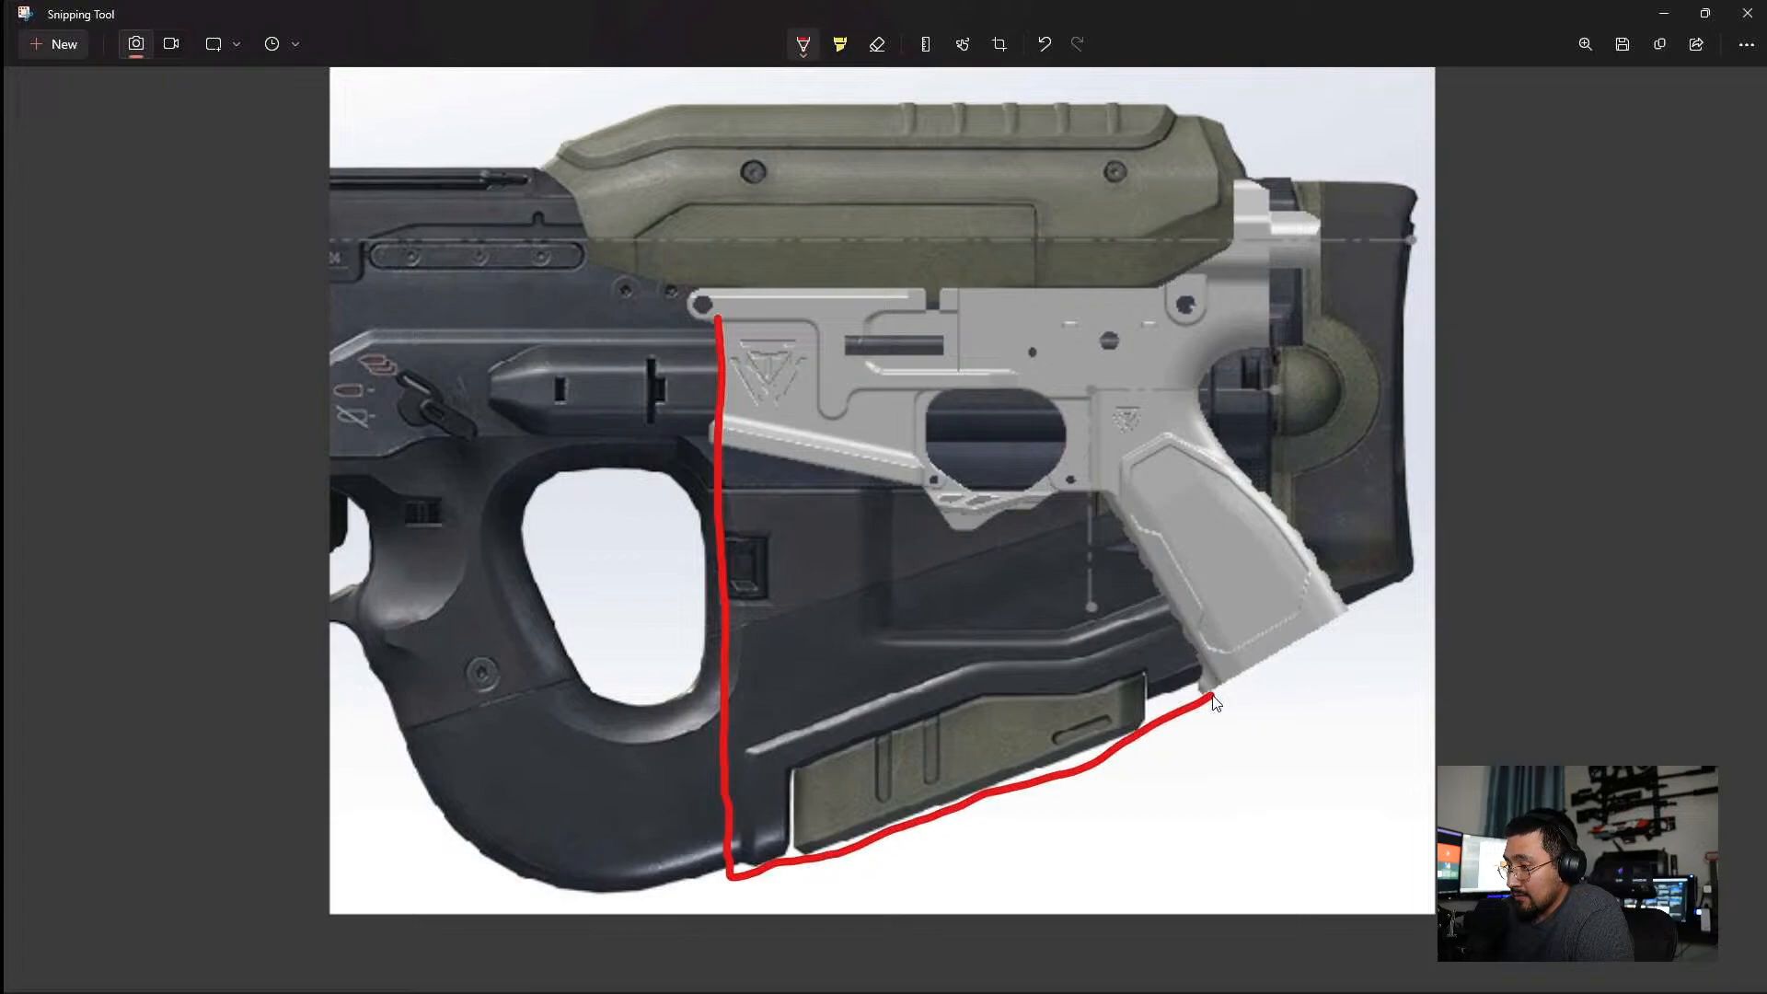
{"action": "left_click", "coordinate": [879, 46]}
{"action": "left_click_drag", "start_coordinate": [1005, 788], "coordinate": [1018, 859]}
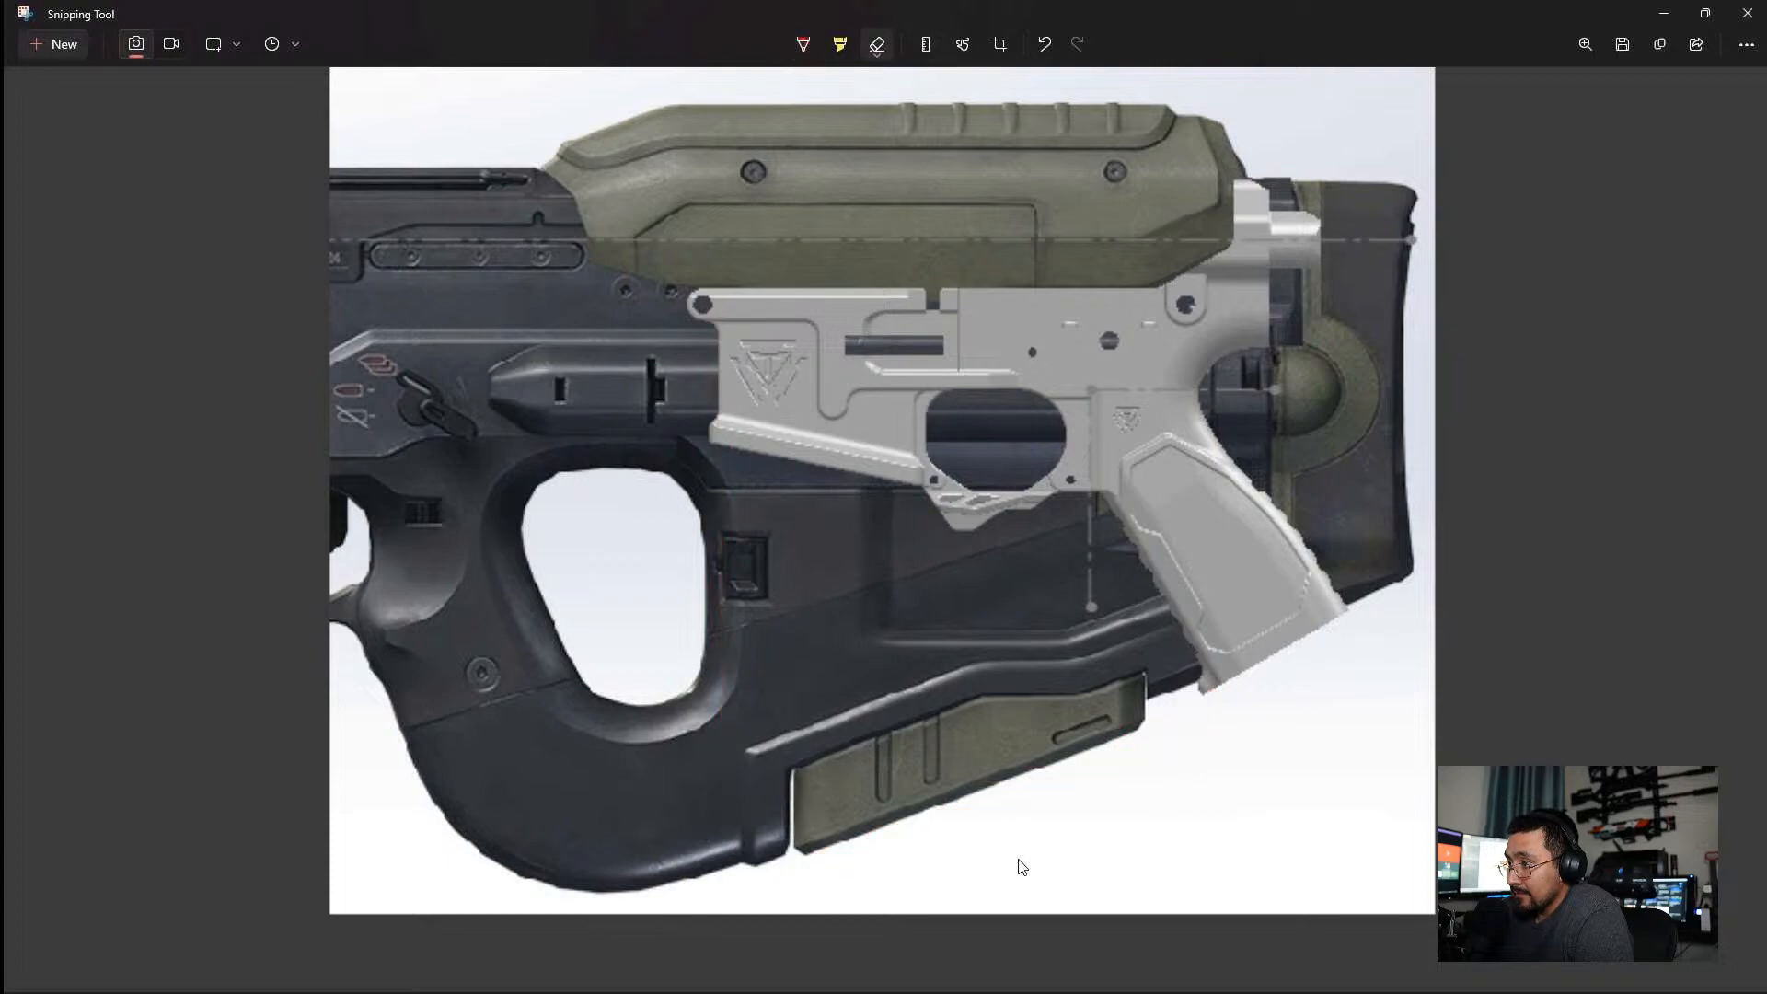
Draw a closed red outline from the magwell down to the stock's underside, up ahead of the grip and back below the trigger guard.
{"action": "left_click", "coordinate": [802, 46]}
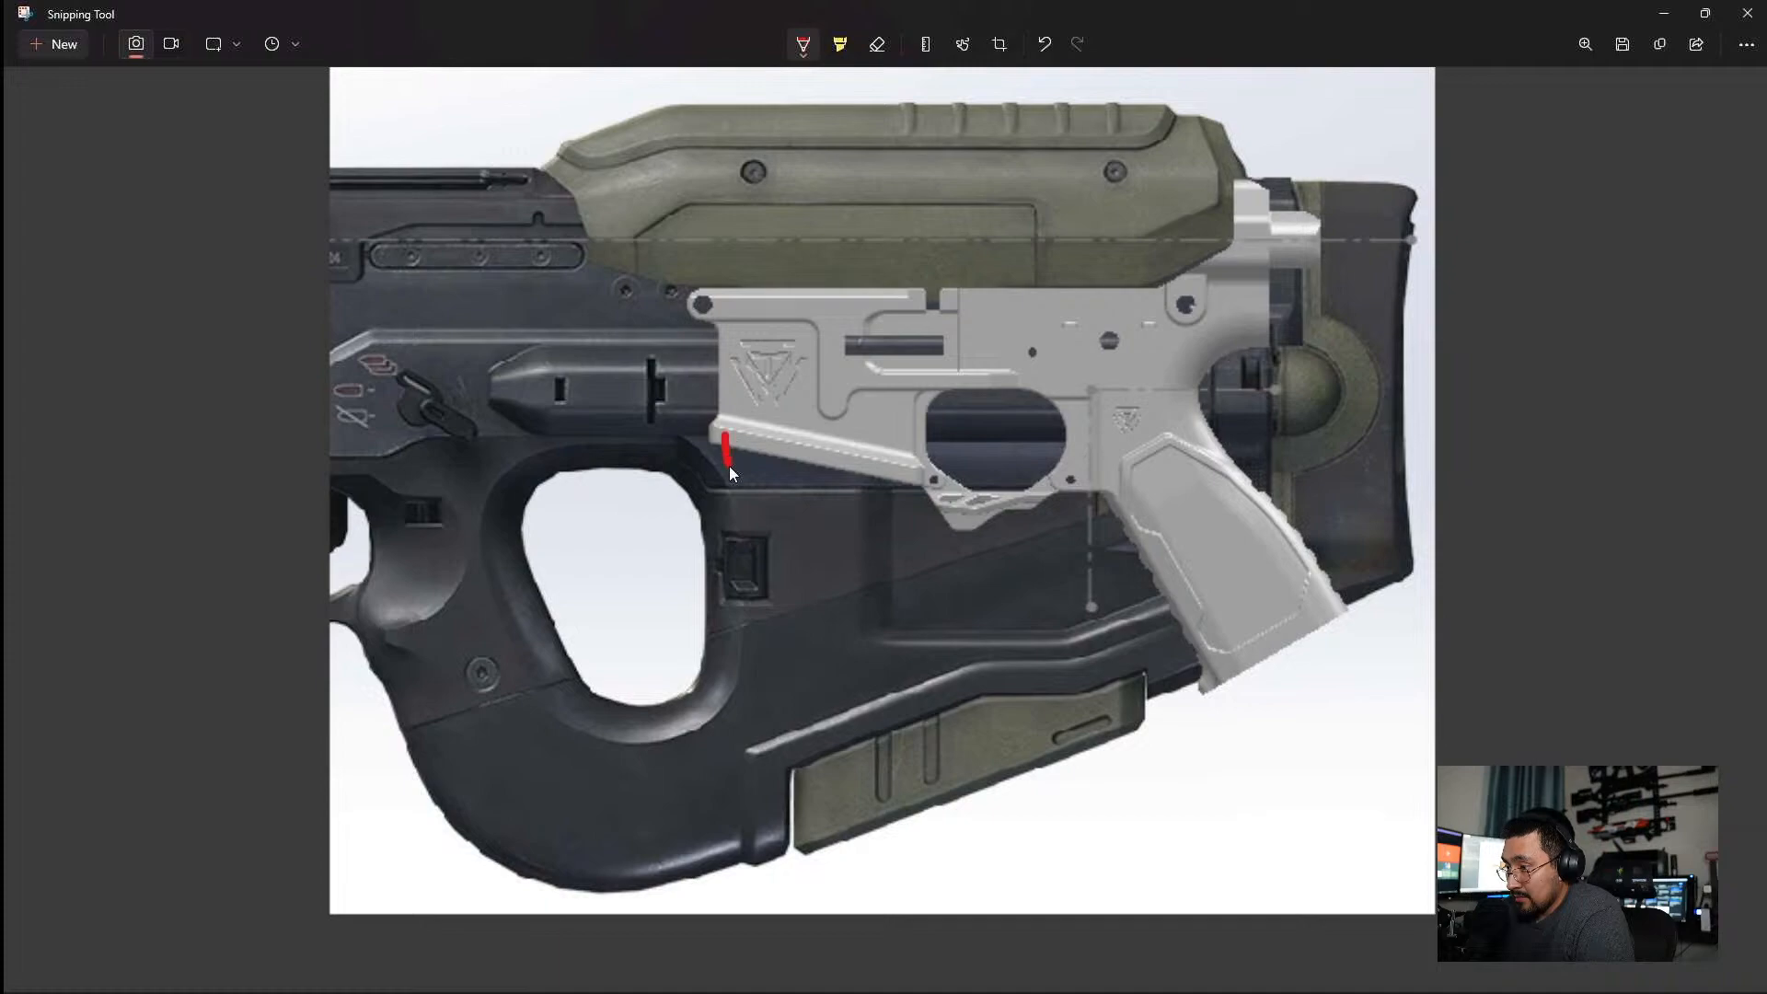
{"action": "mouse_move", "coordinate": [726, 813]}
{"action": "left_mouse_down"}
{"action": "mouse_move", "coordinate": [764, 867]}
{"action": "mouse_move", "coordinate": [1147, 724]}
{"action": "mouse_move", "coordinate": [1148, 695]}
{"action": "left_mouse_up"}
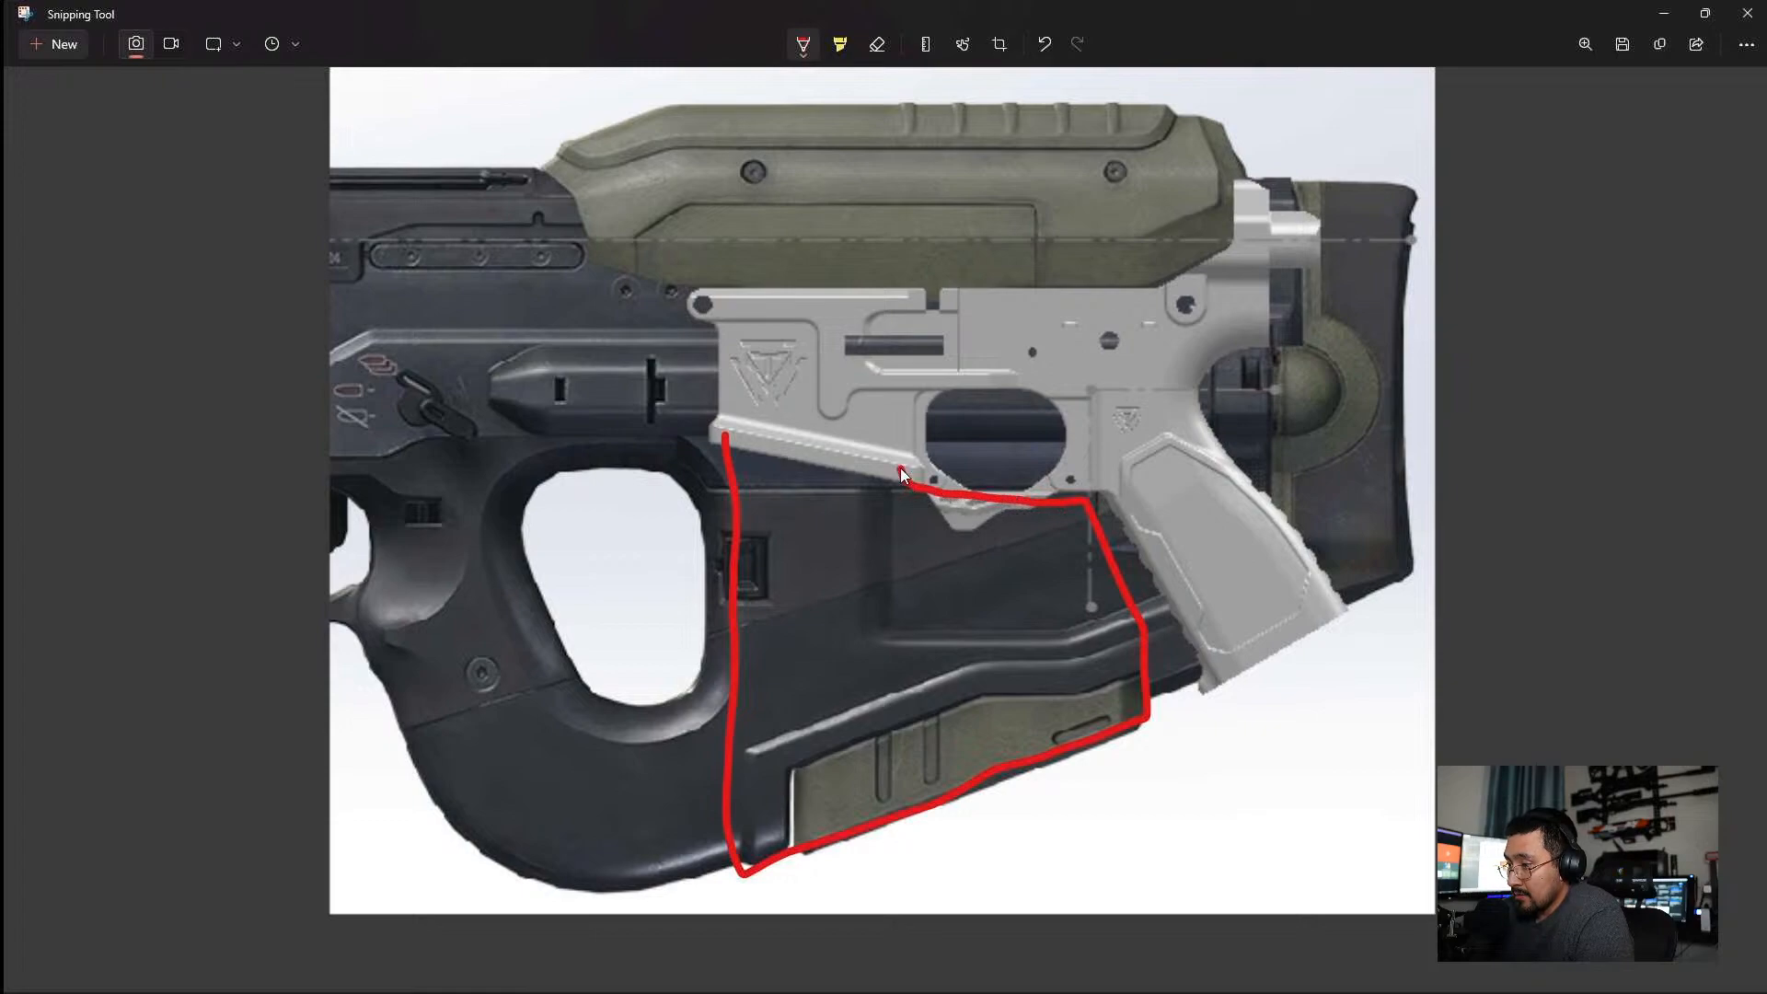
{"action": "left_click_drag", "start_coordinate": [900, 377], "coordinate": [839, 372]}
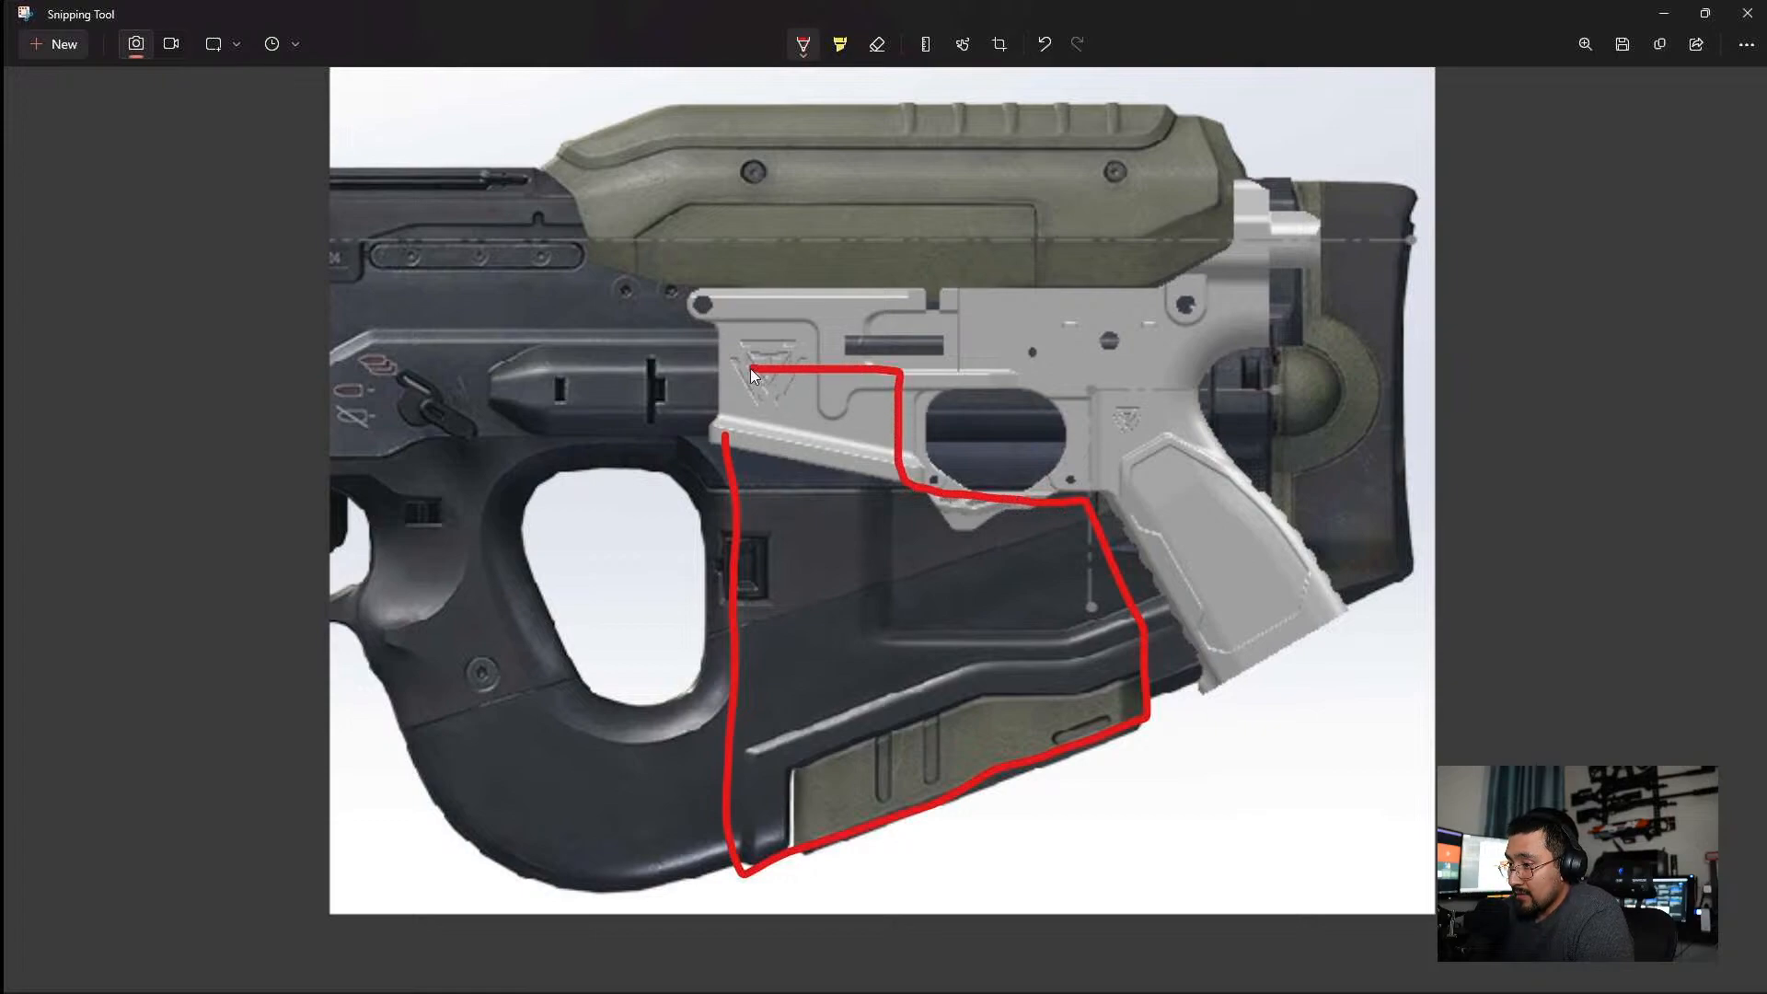
{"action": "left_click_drag", "start_coordinate": [727, 383], "coordinate": [725, 429]}
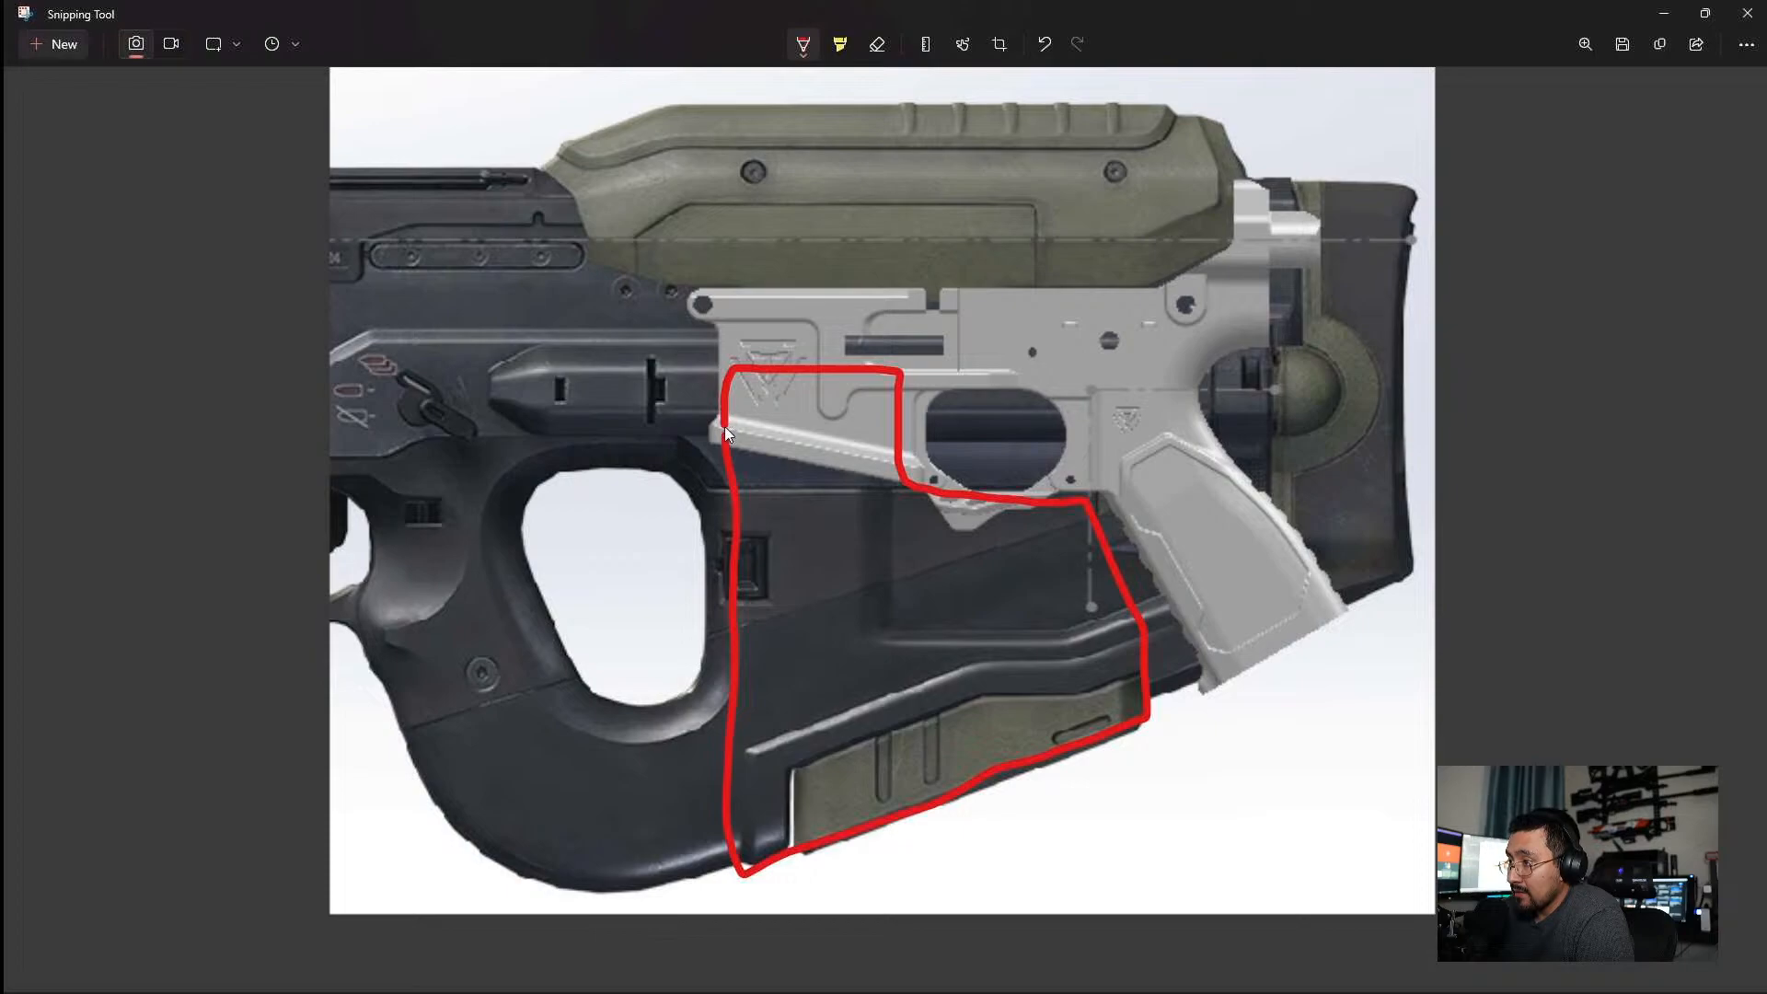
Outline the stock in blue on the snip from ahead of the lower, around the thumbhole's rear edge and along the grip seam and underside.
{"action": "left_click", "coordinate": [802, 46]}
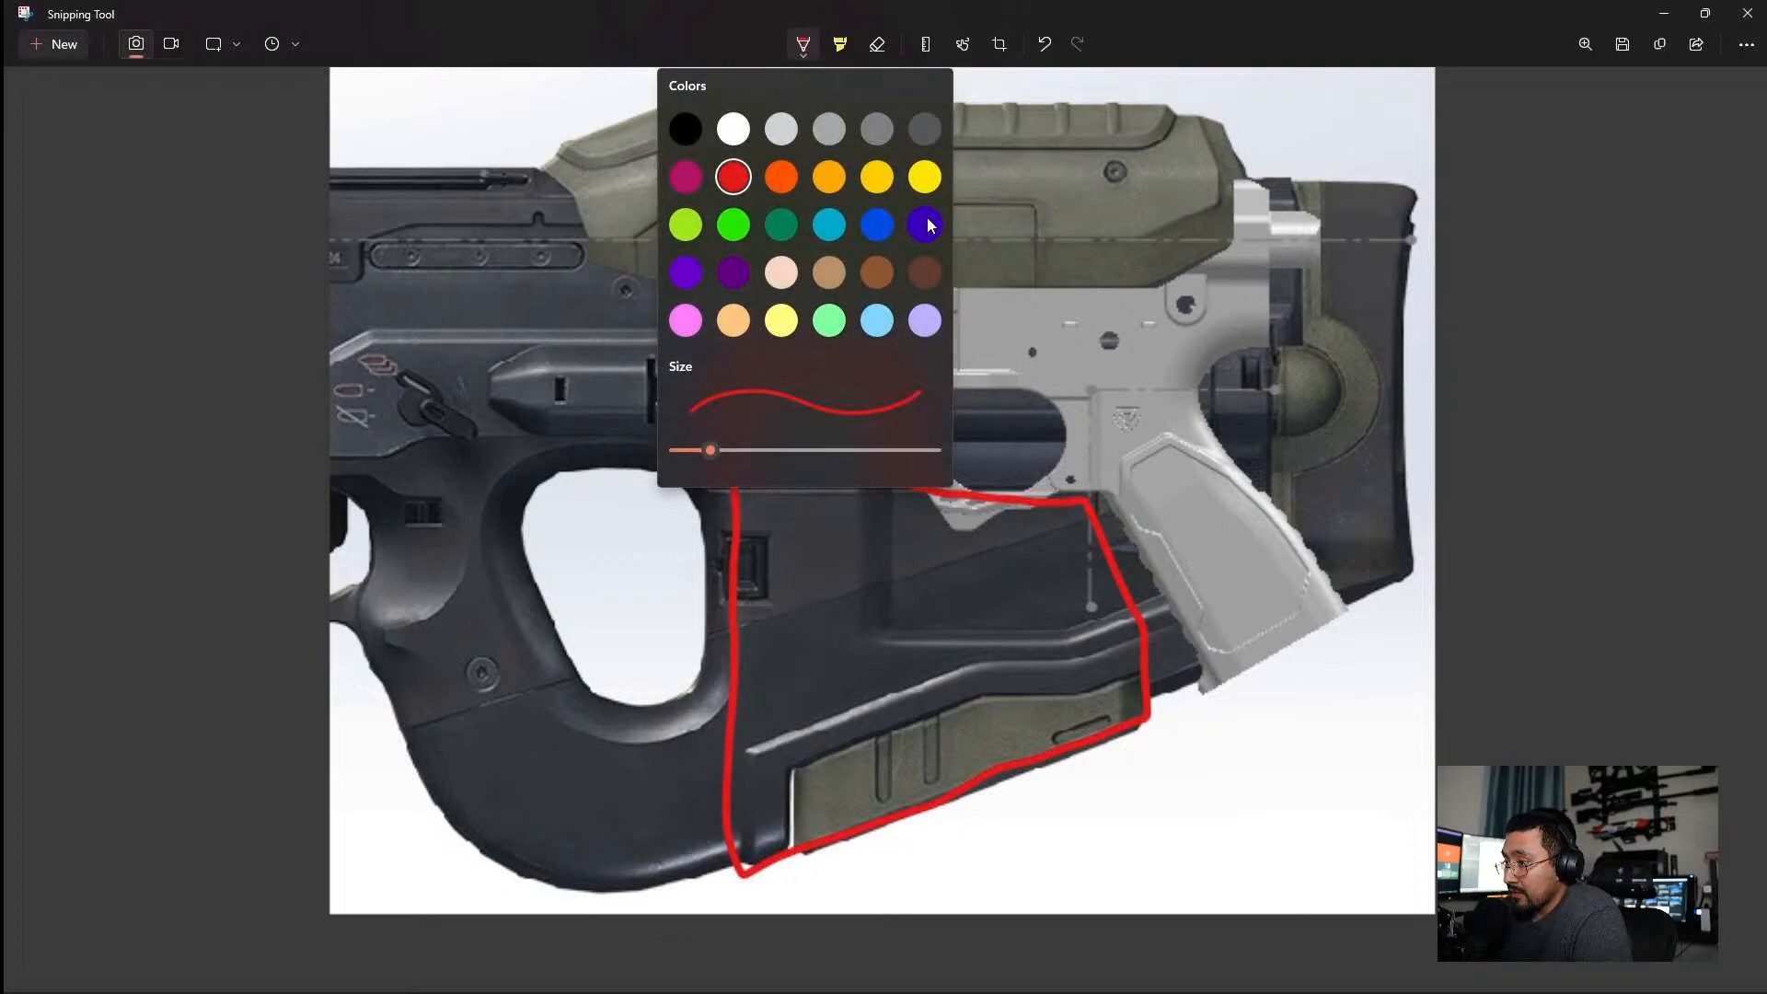
{"action": "left_click", "coordinate": [879, 225]}
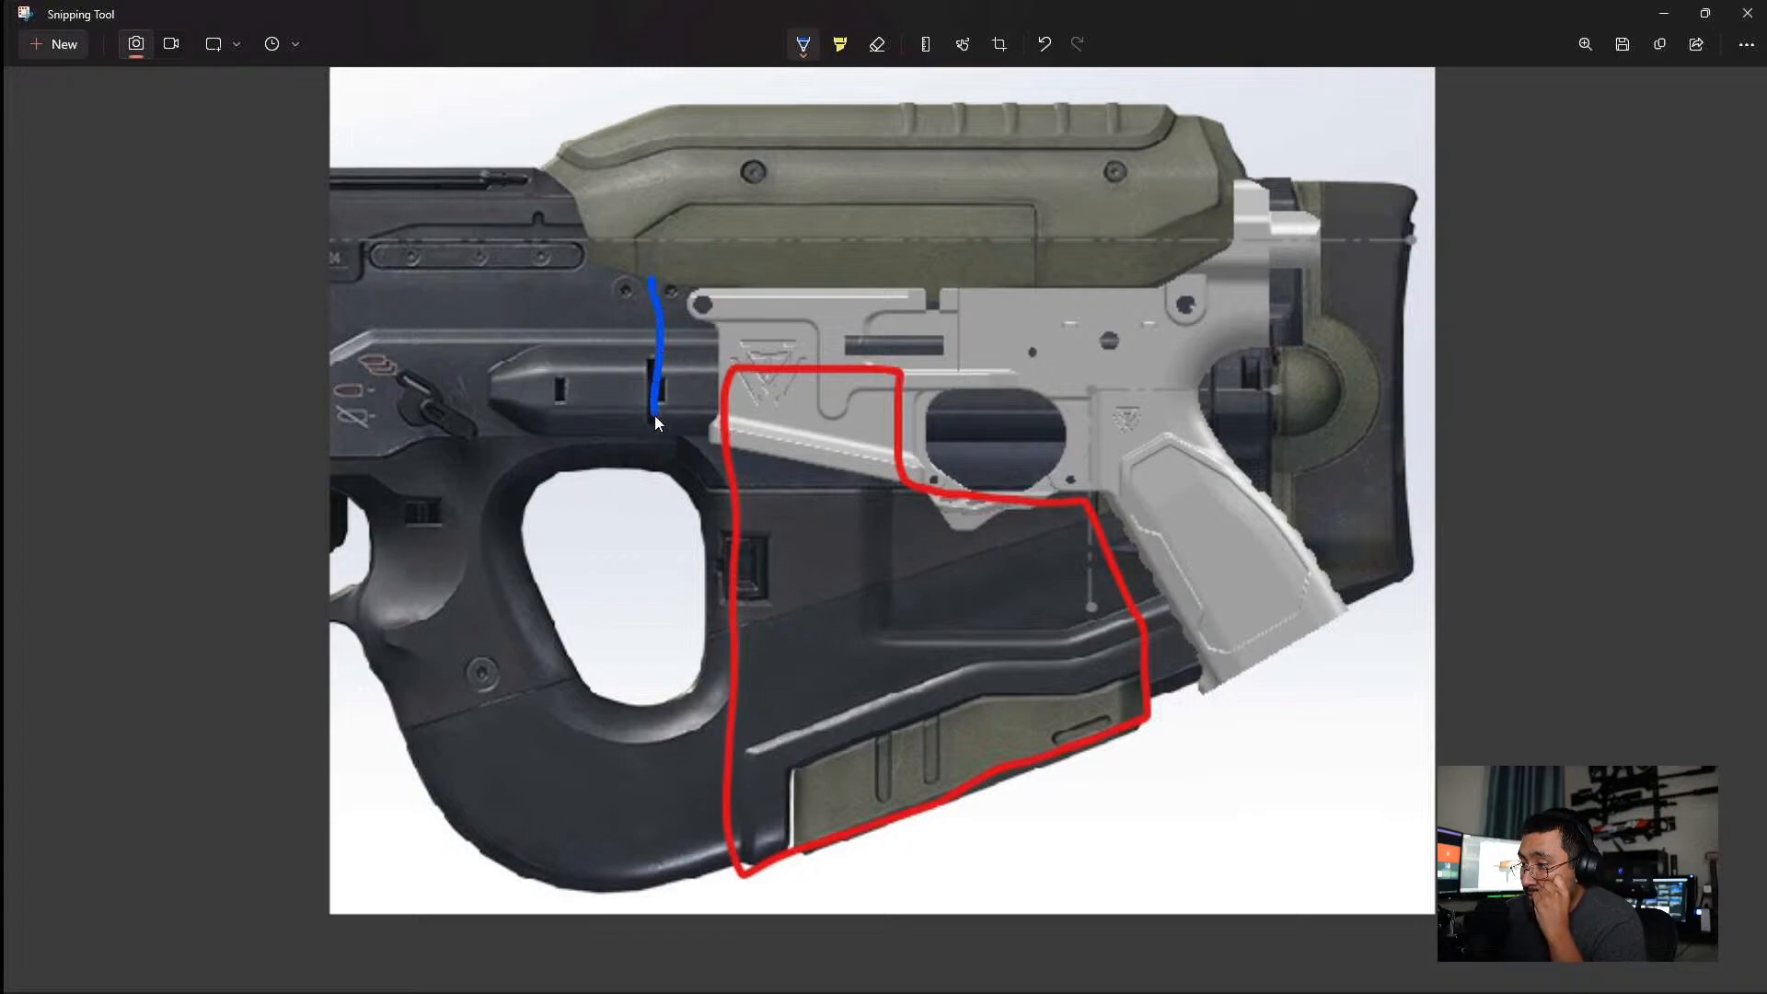
{"action": "left_click_drag", "start_coordinate": [654, 457], "coordinate": [709, 544]}
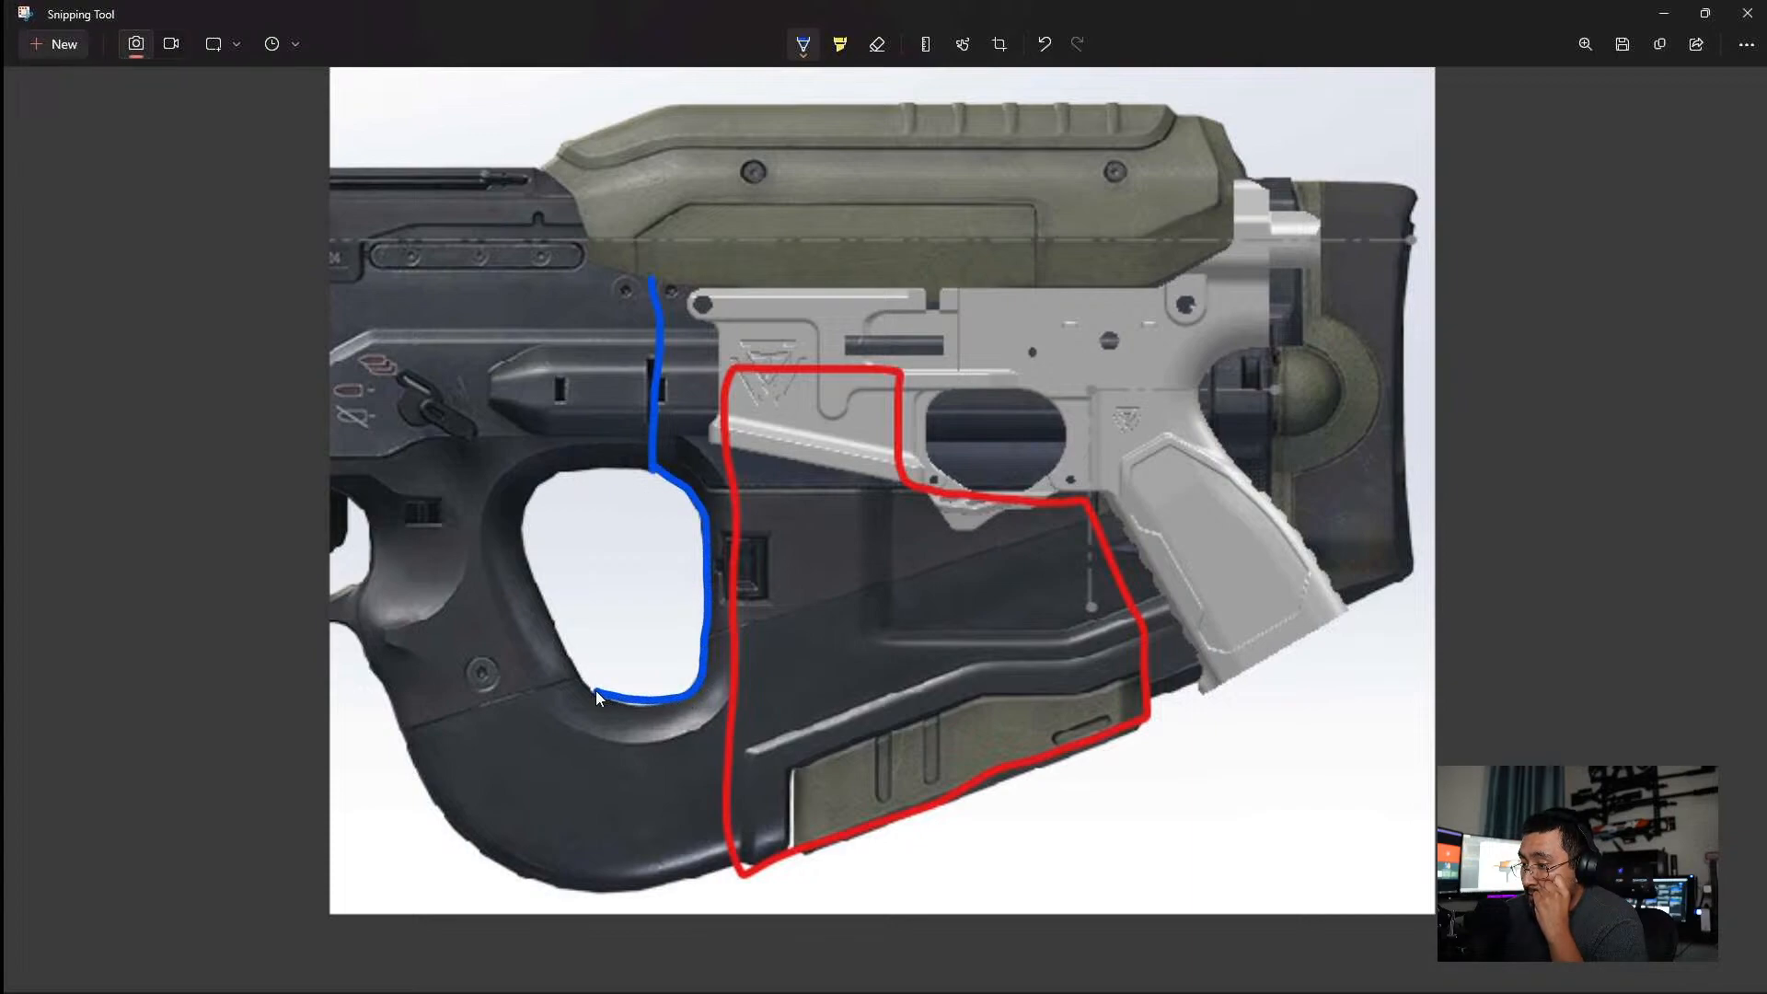
{"action": "mouse_move", "coordinate": [406, 744]}
{"action": "left_mouse_down"}
{"action": "mouse_move", "coordinate": [471, 851]}
{"action": "mouse_move", "coordinate": [545, 892]}
{"action": "mouse_move", "coordinate": [617, 904]}
{"action": "mouse_move", "coordinate": [744, 870]}
{"action": "left_mouse_up"}
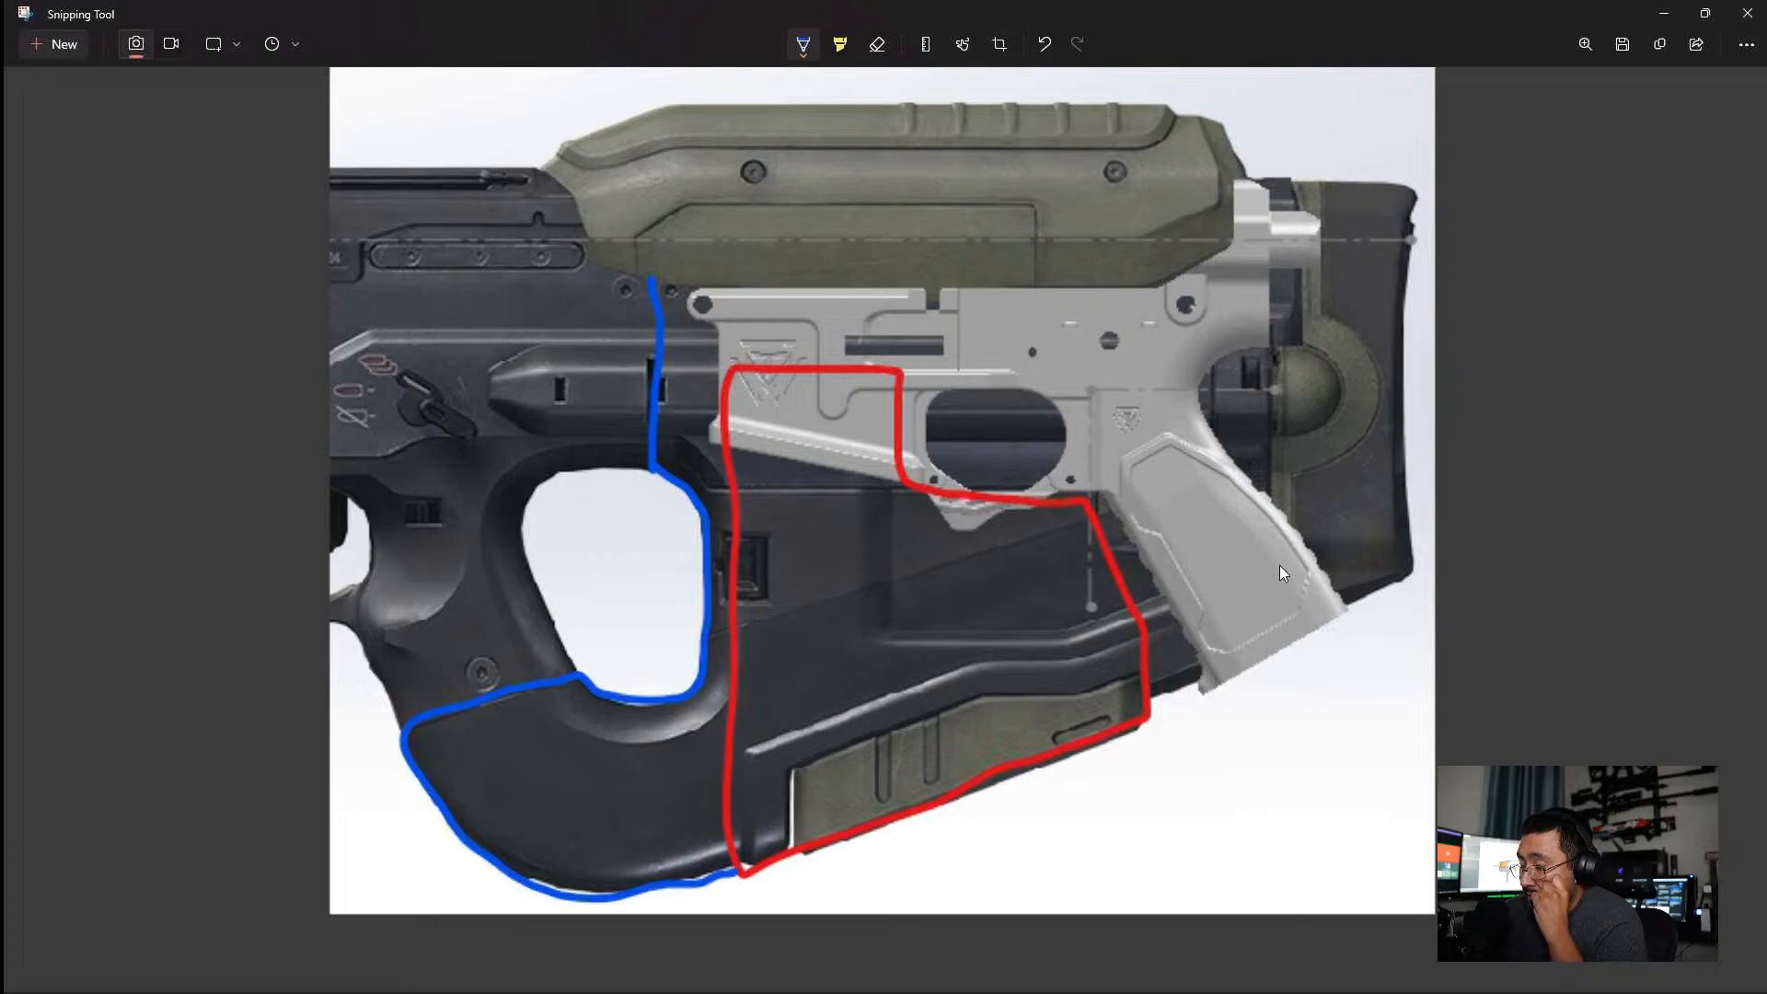
Continue the blue outline around the lower's pistol grip and rear end, and draw an arrow from the rifle's fire selector to the lower's selector hole.
{"action": "left_click_drag", "start_coordinate": [1155, 703], "coordinate": [1353, 614]}
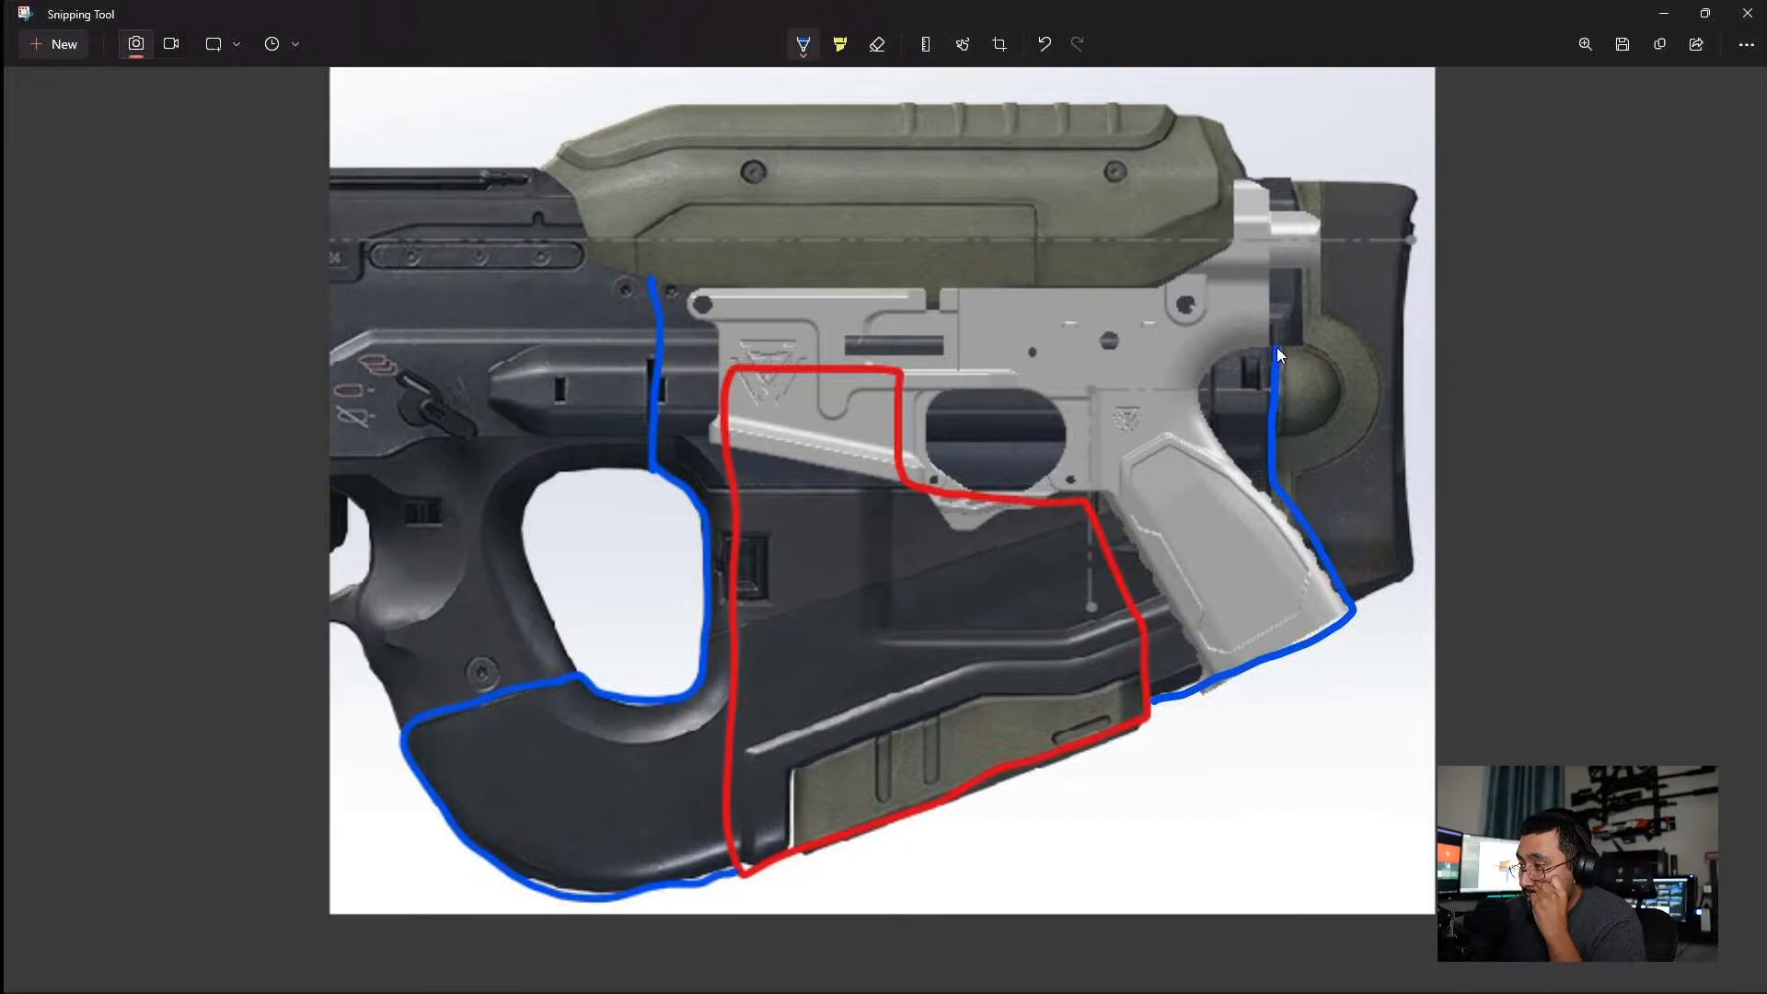
{"action": "left_click_drag", "start_coordinate": [1310, 340], "coordinate": [1309, 304]}
{"action": "left_click_drag", "start_coordinate": [1301, 173], "coordinate": [1249, 177]}
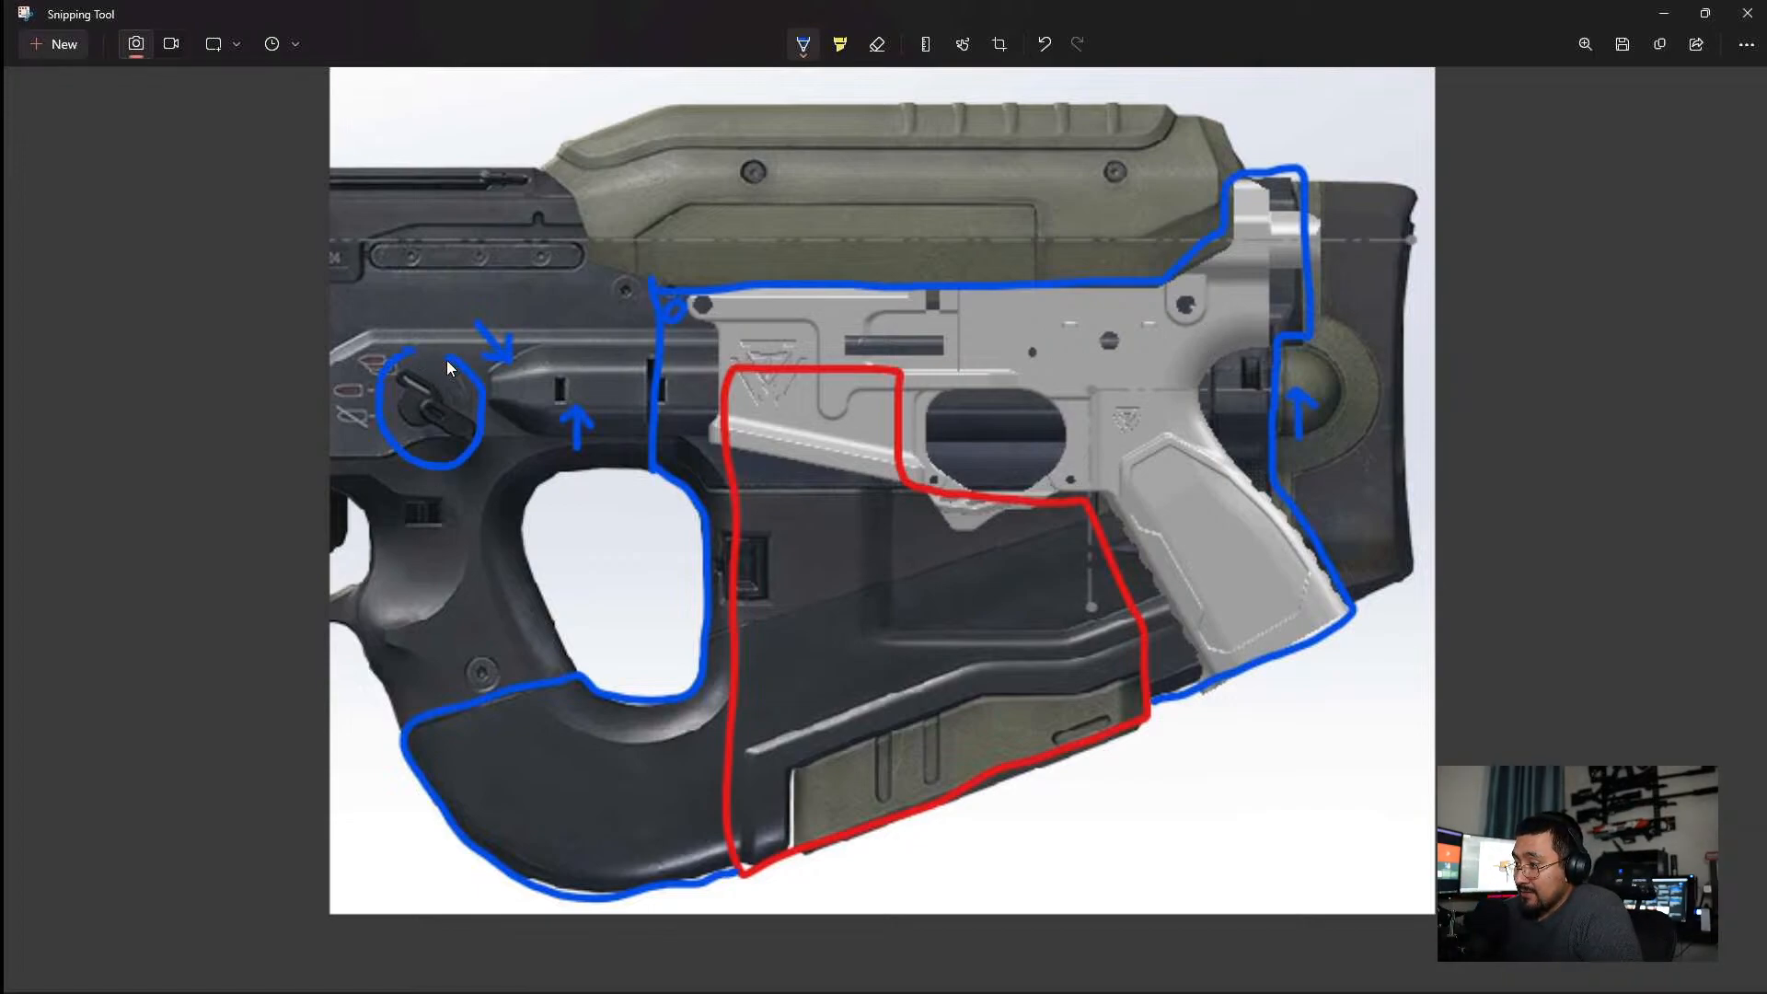
{"action": "left_click_drag", "start_coordinate": [505, 501], "coordinate": [993, 590]}
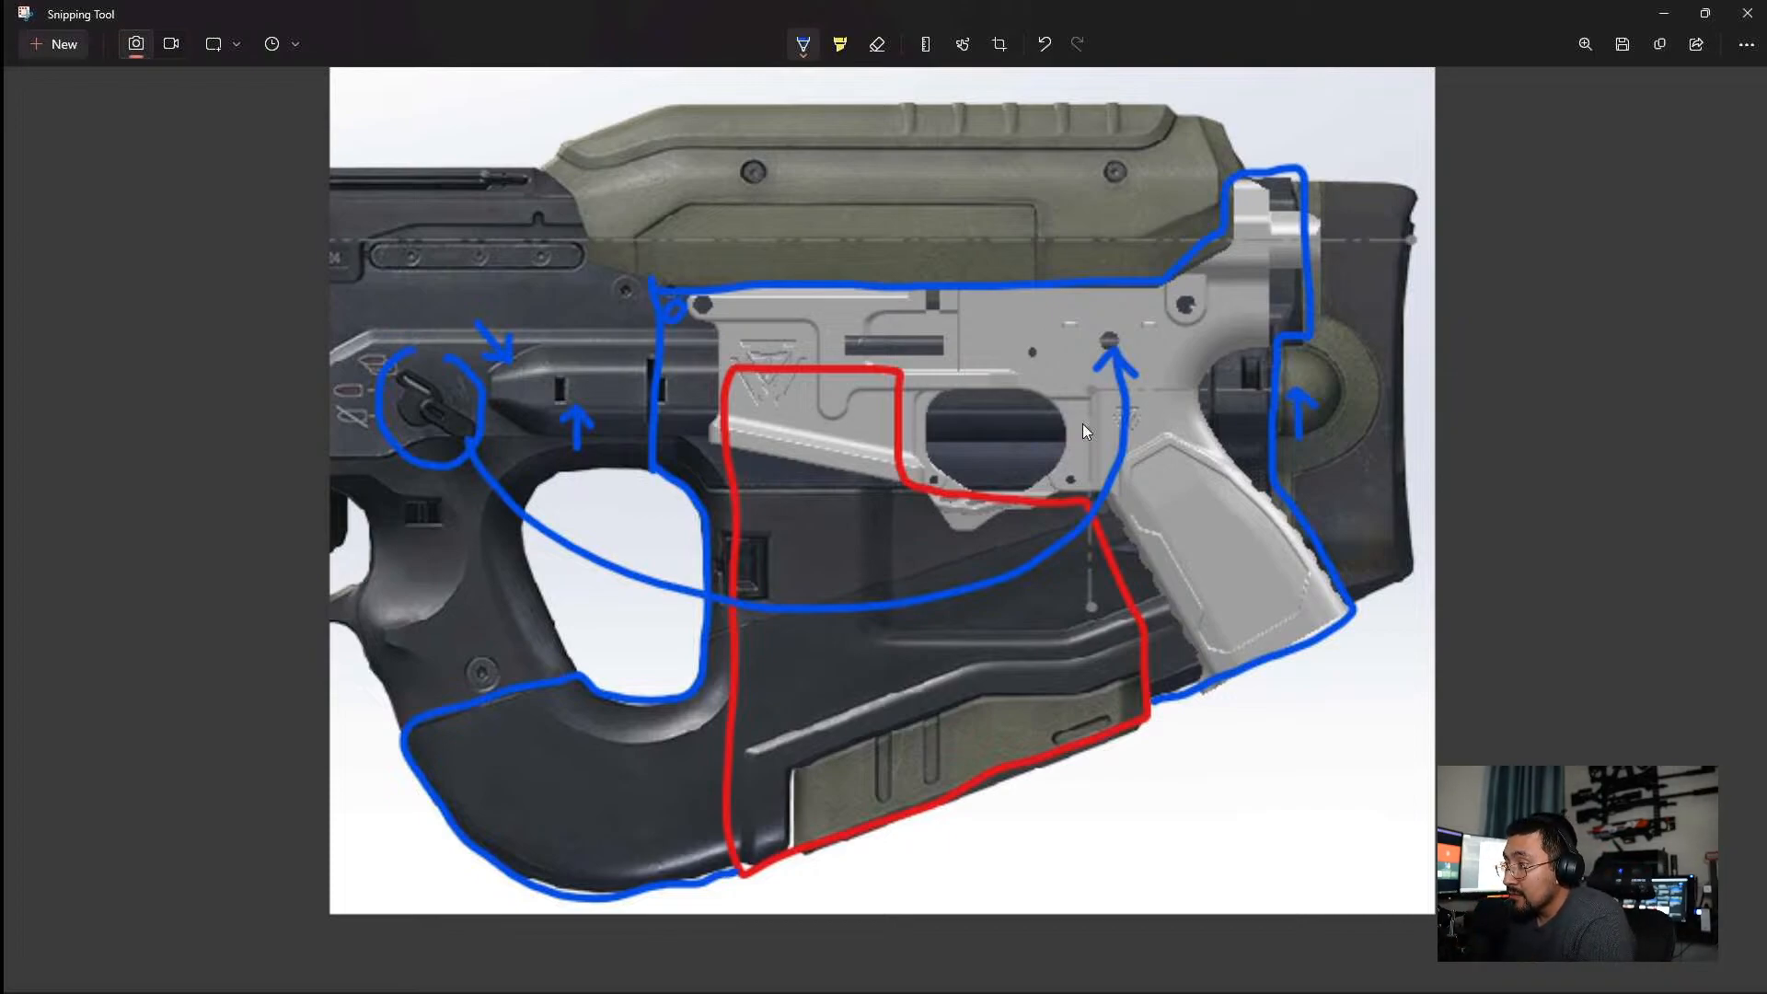
Switch to SOLIDWORKS and open the reference picture part 3DSC-P0012-REF2 from the assembly.
{"action": "left_click", "coordinate": [1664, 15]}
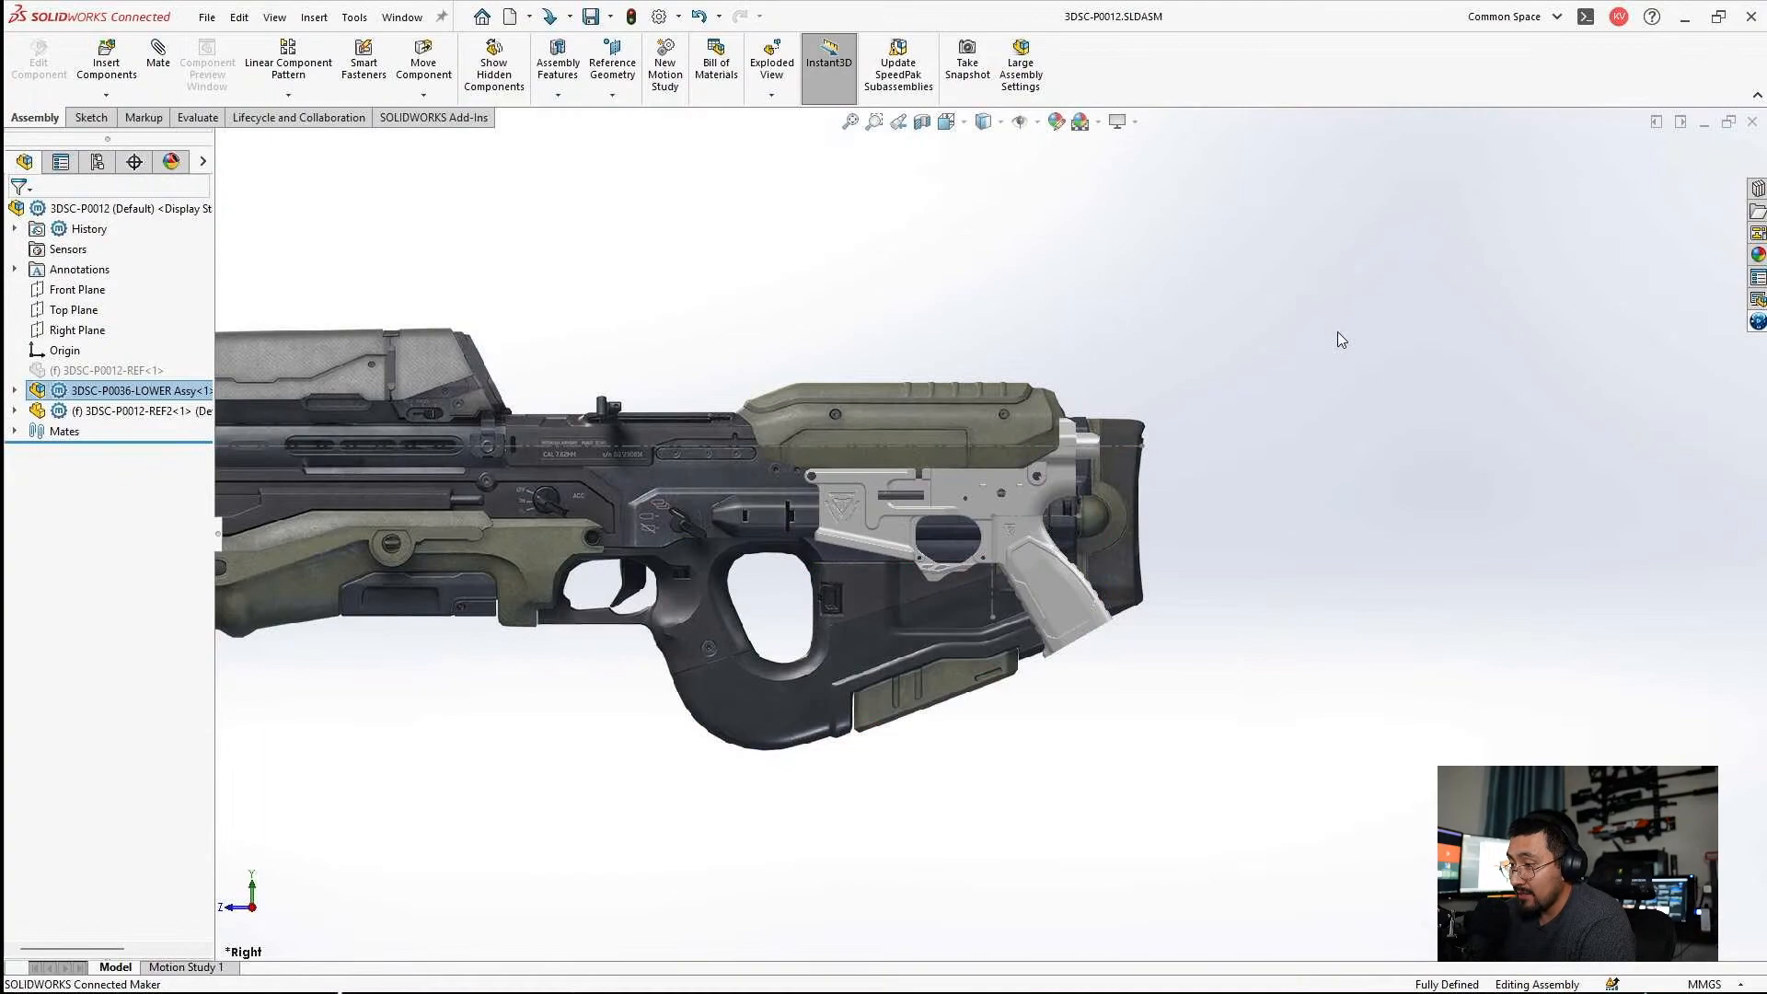
{"action": "scroll", "coordinate": [896, 567], "scroll_direction": "down", "scroll_amount": 5}
{"action": "left_click", "coordinate": [115, 416]}
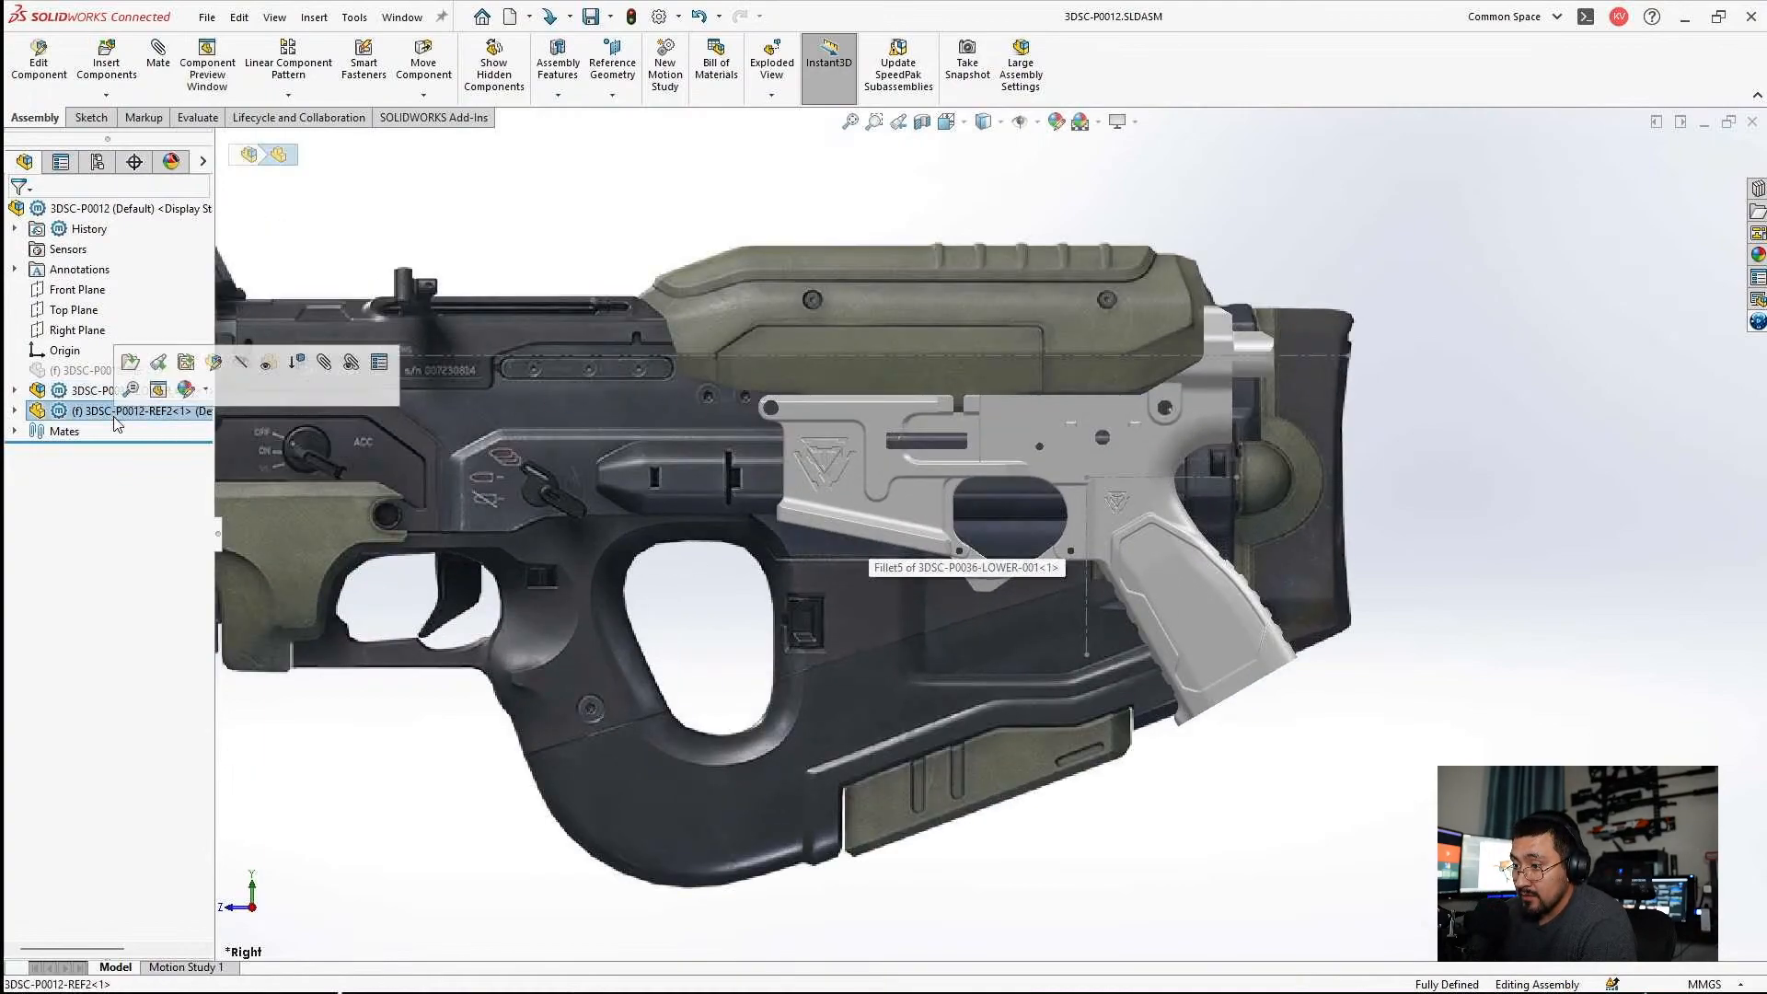
{"action": "left_click", "coordinate": [130, 361]}
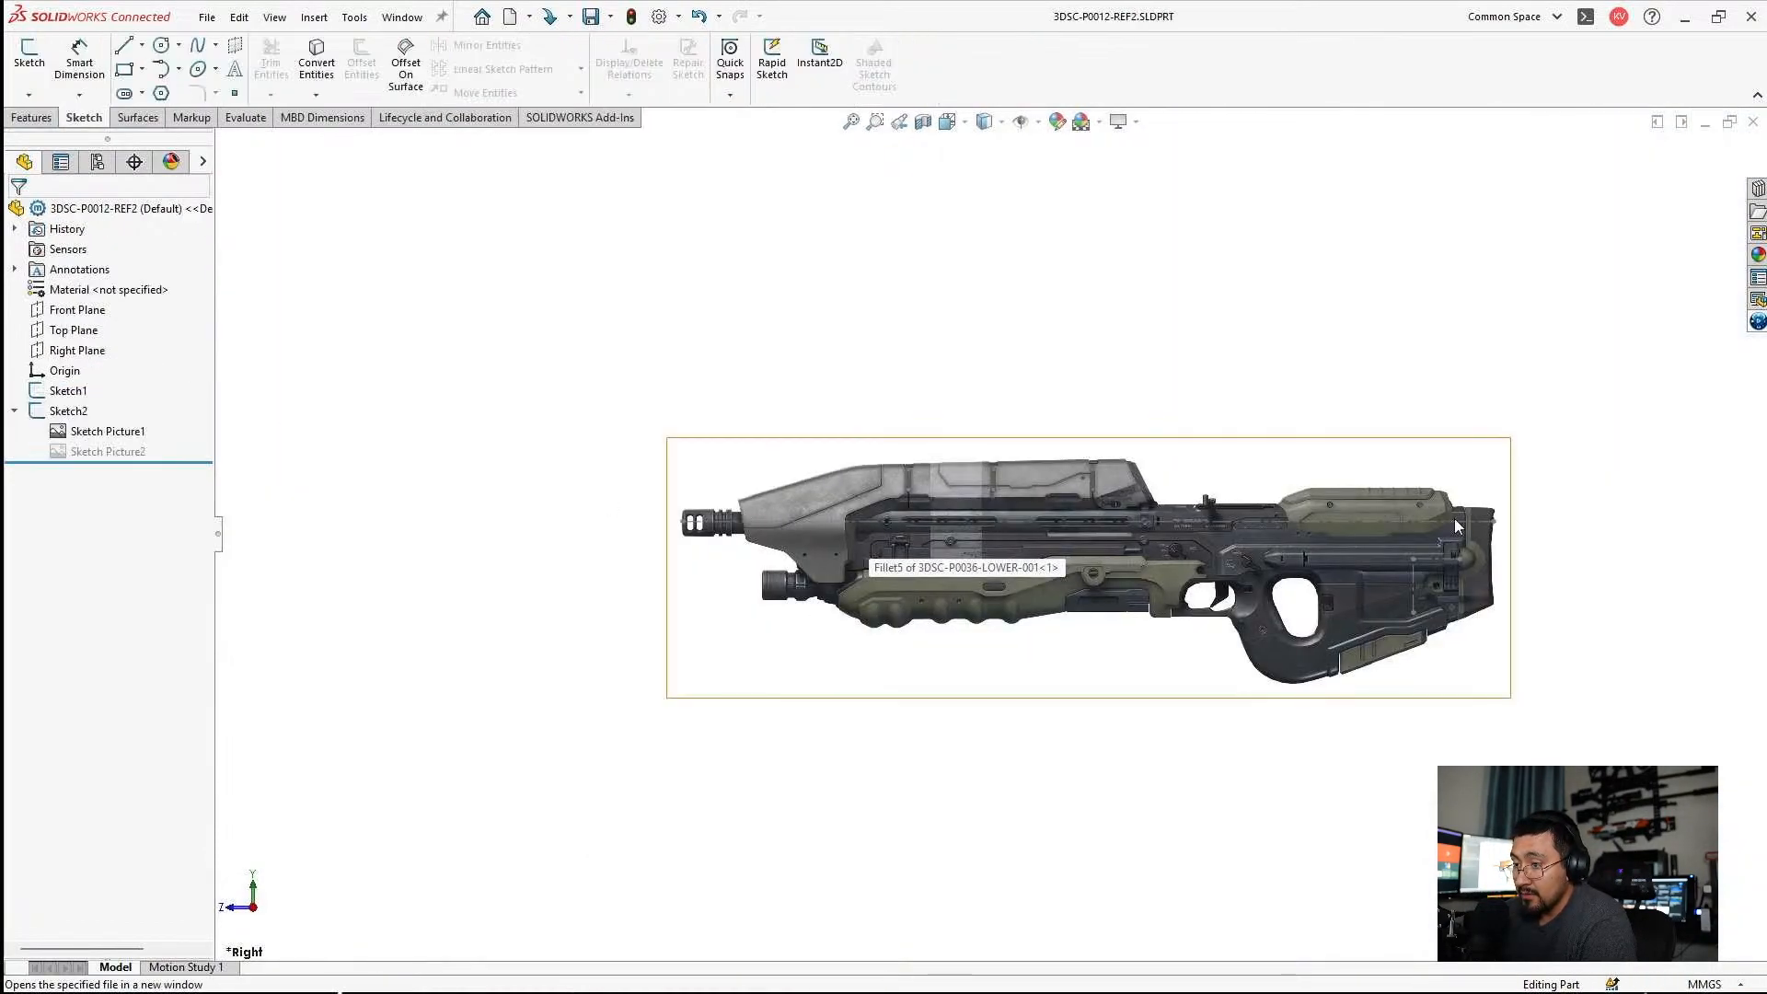
Start a new sketch on the reference part's Right Plane.
{"action": "scroll", "coordinate": [1529, 637], "scroll_direction": "down", "scroll_amount": 5}
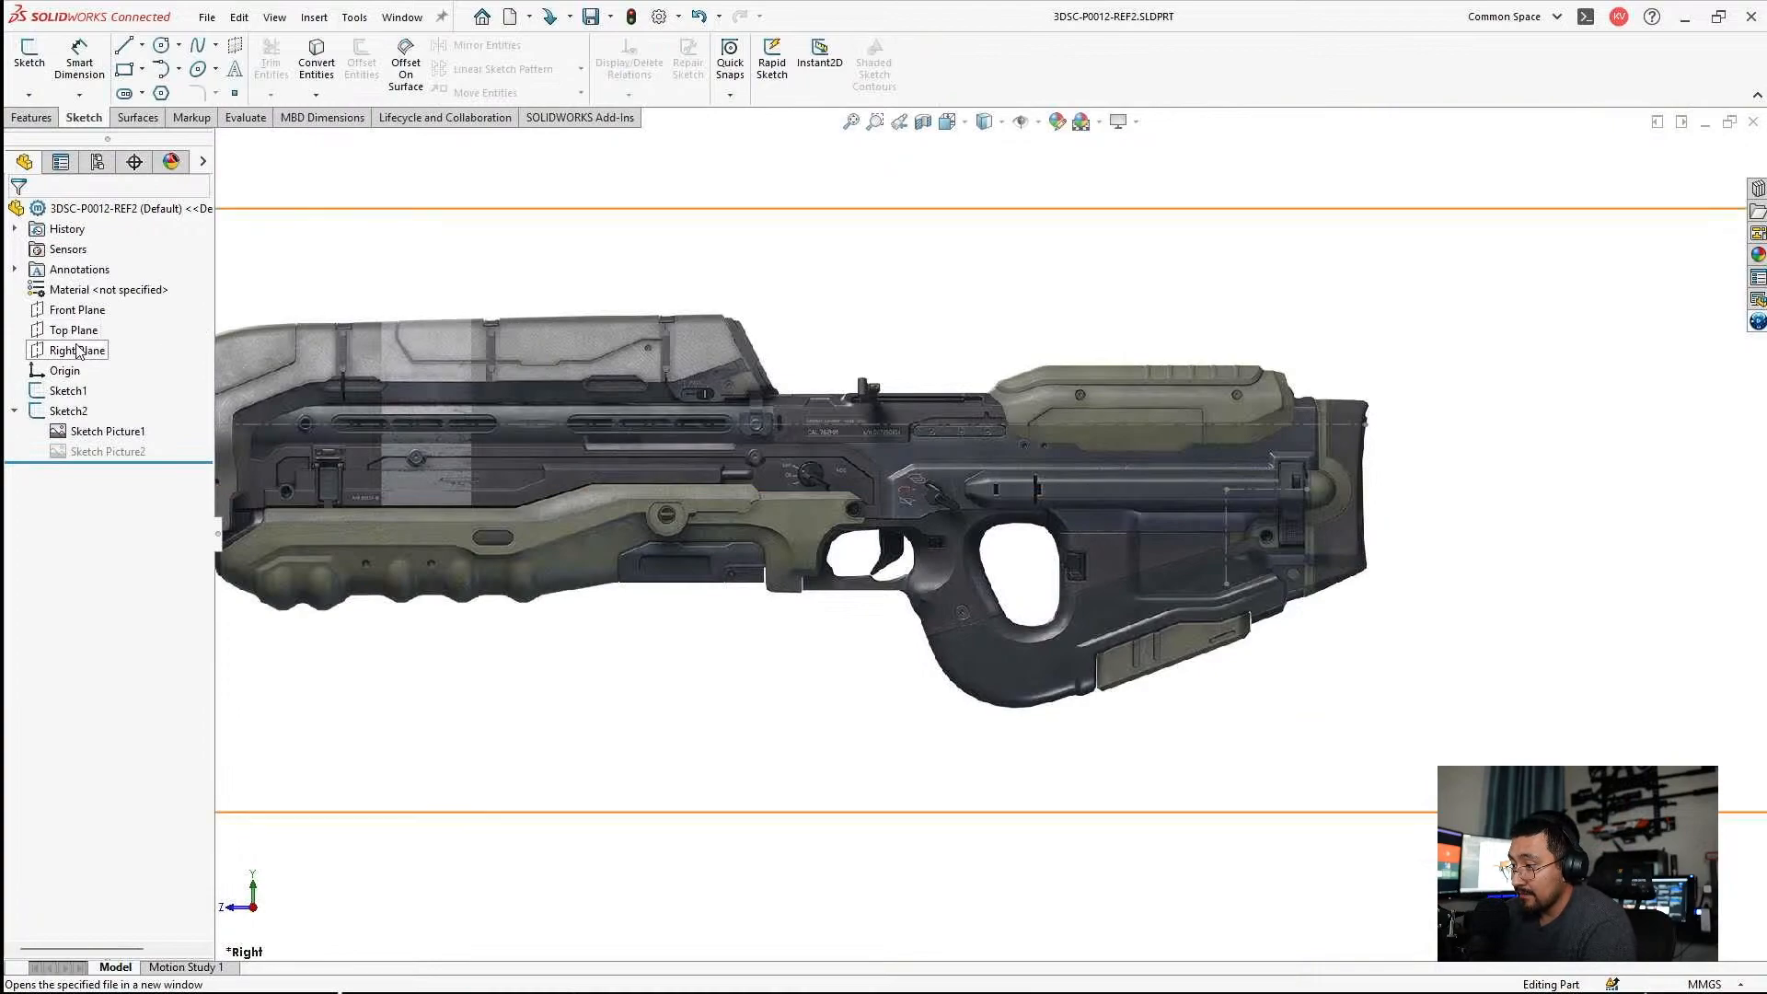
{"action": "left_click", "coordinate": [79, 351]}
{"action": "left_click", "coordinate": [92, 320]}
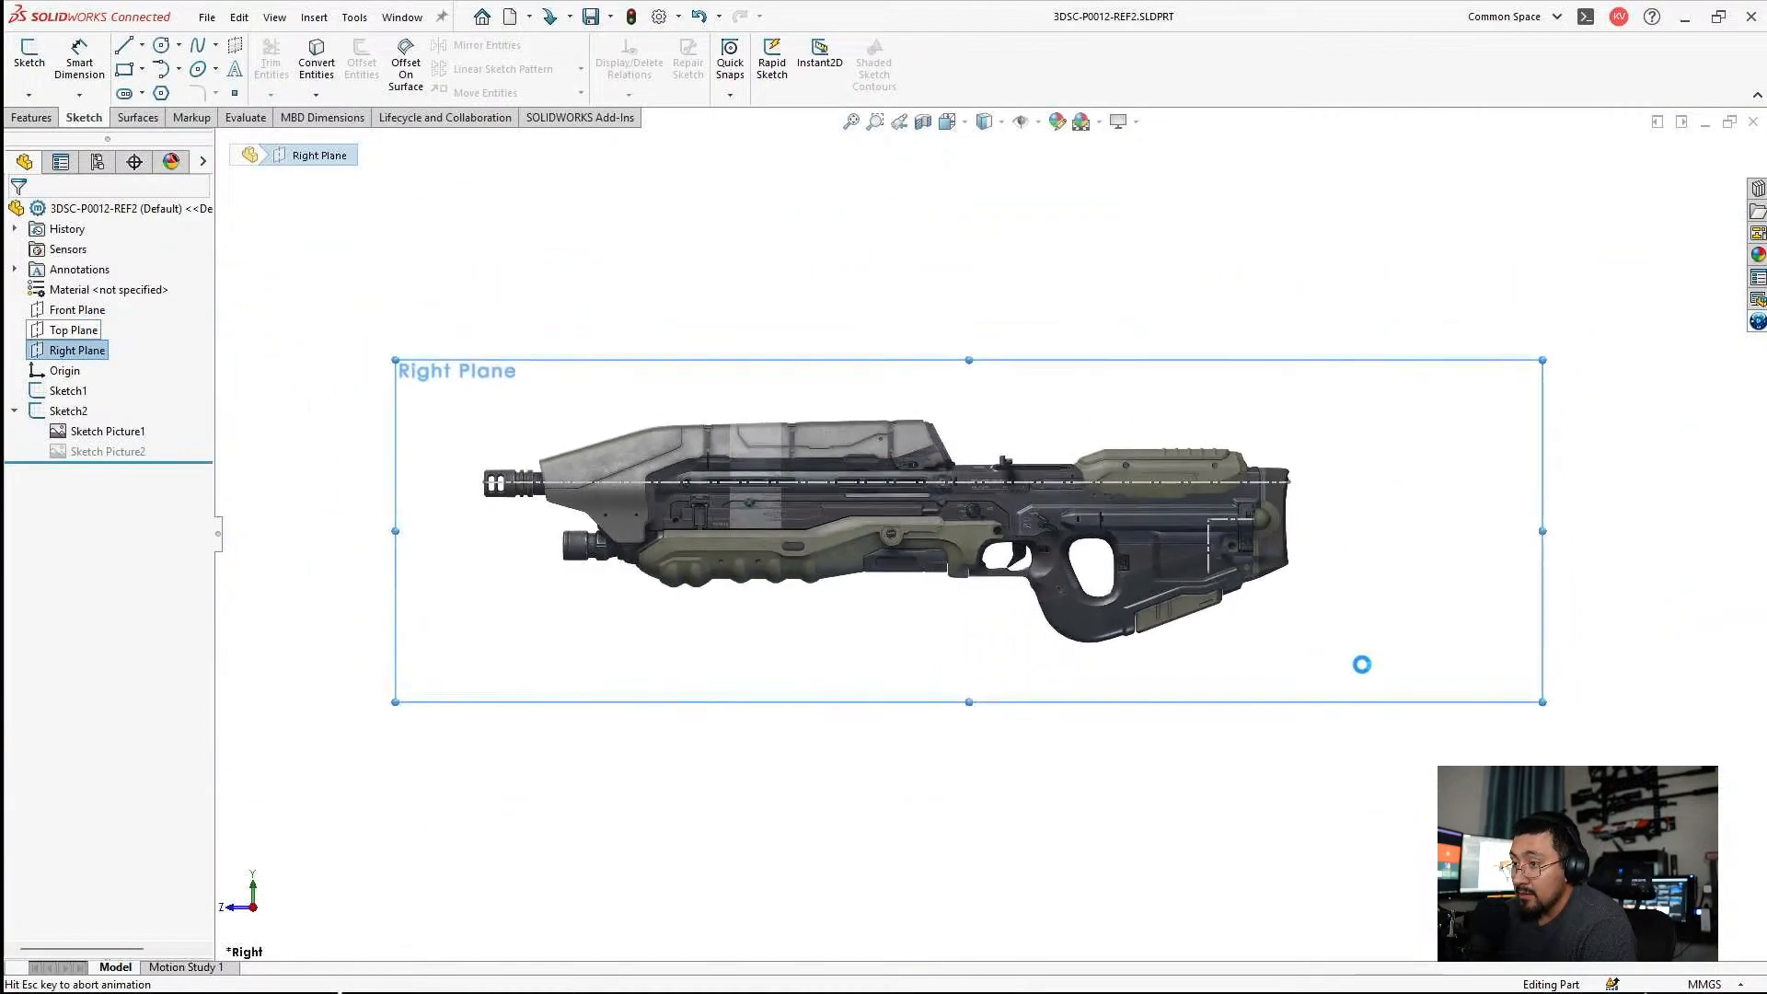
Draw a short vertical line just ahead of the two screws below the green cheek rest.
{"action": "scroll", "coordinate": [1009, 578], "scroll_direction": "down", "scroll_amount": 6}
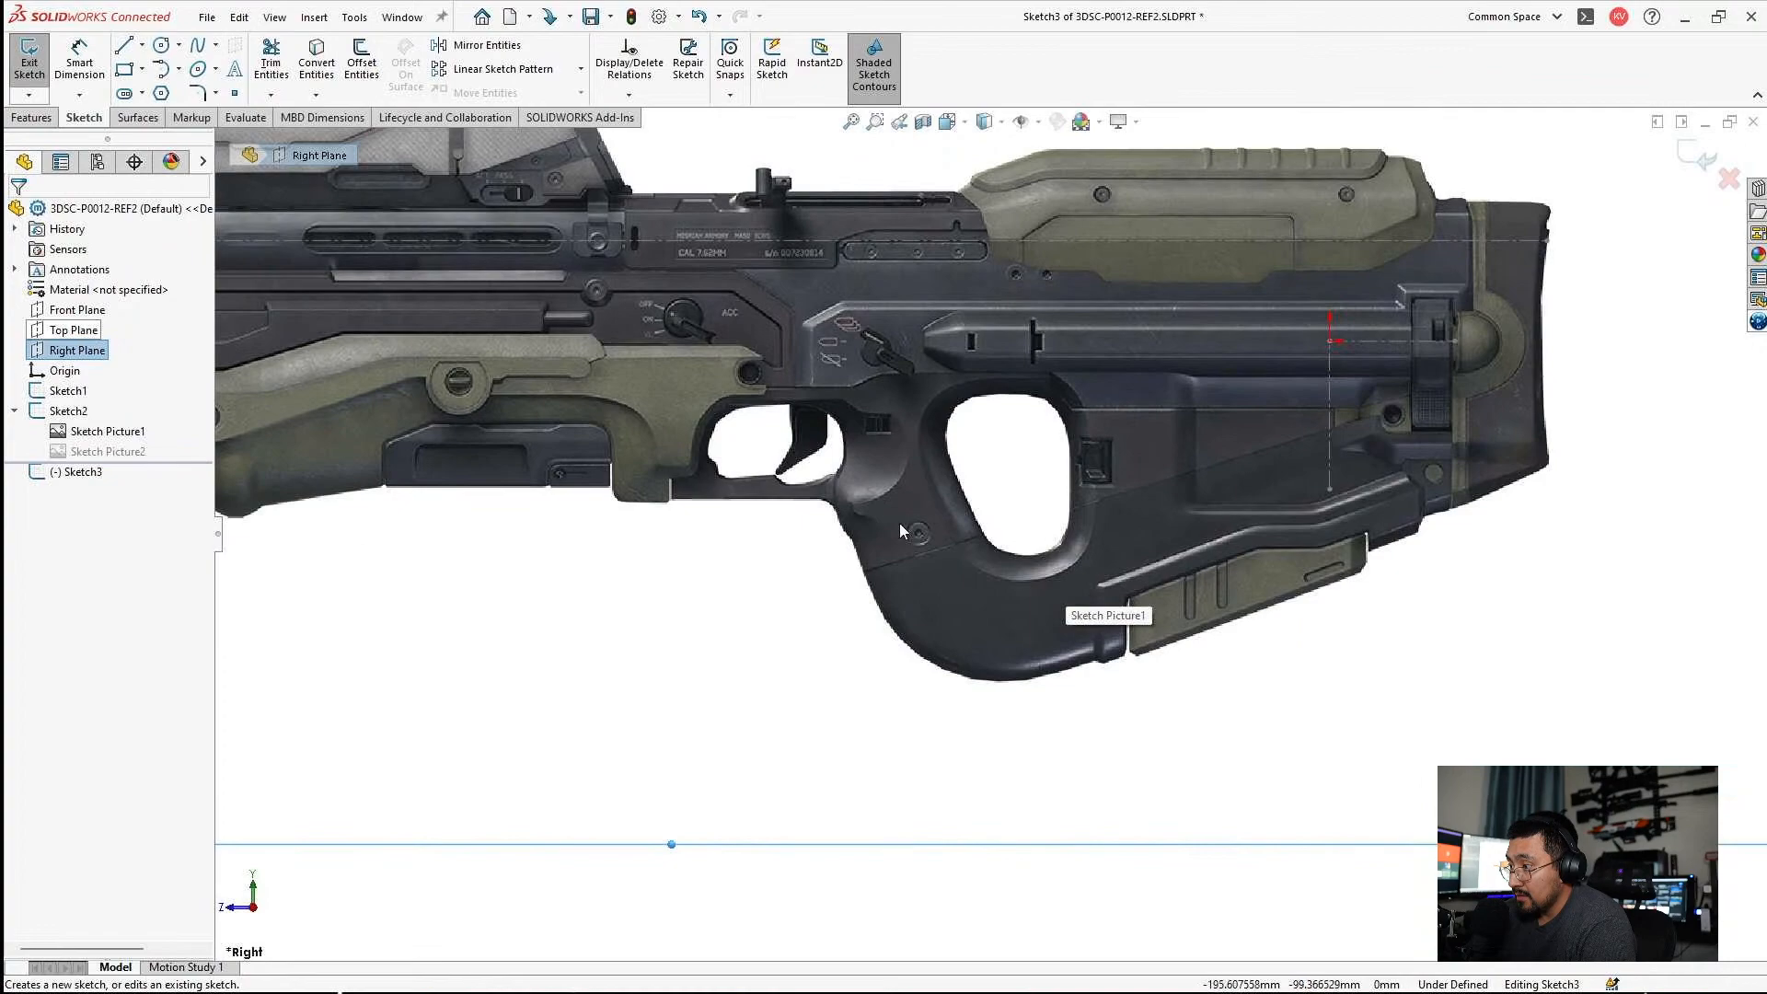
{"action": "scroll", "coordinate": [914, 532], "scroll_direction": "down", "scroll_amount": 3}
{"action": "scroll", "coordinate": [1080, 584], "scroll_direction": "down", "scroll_amount": 3}
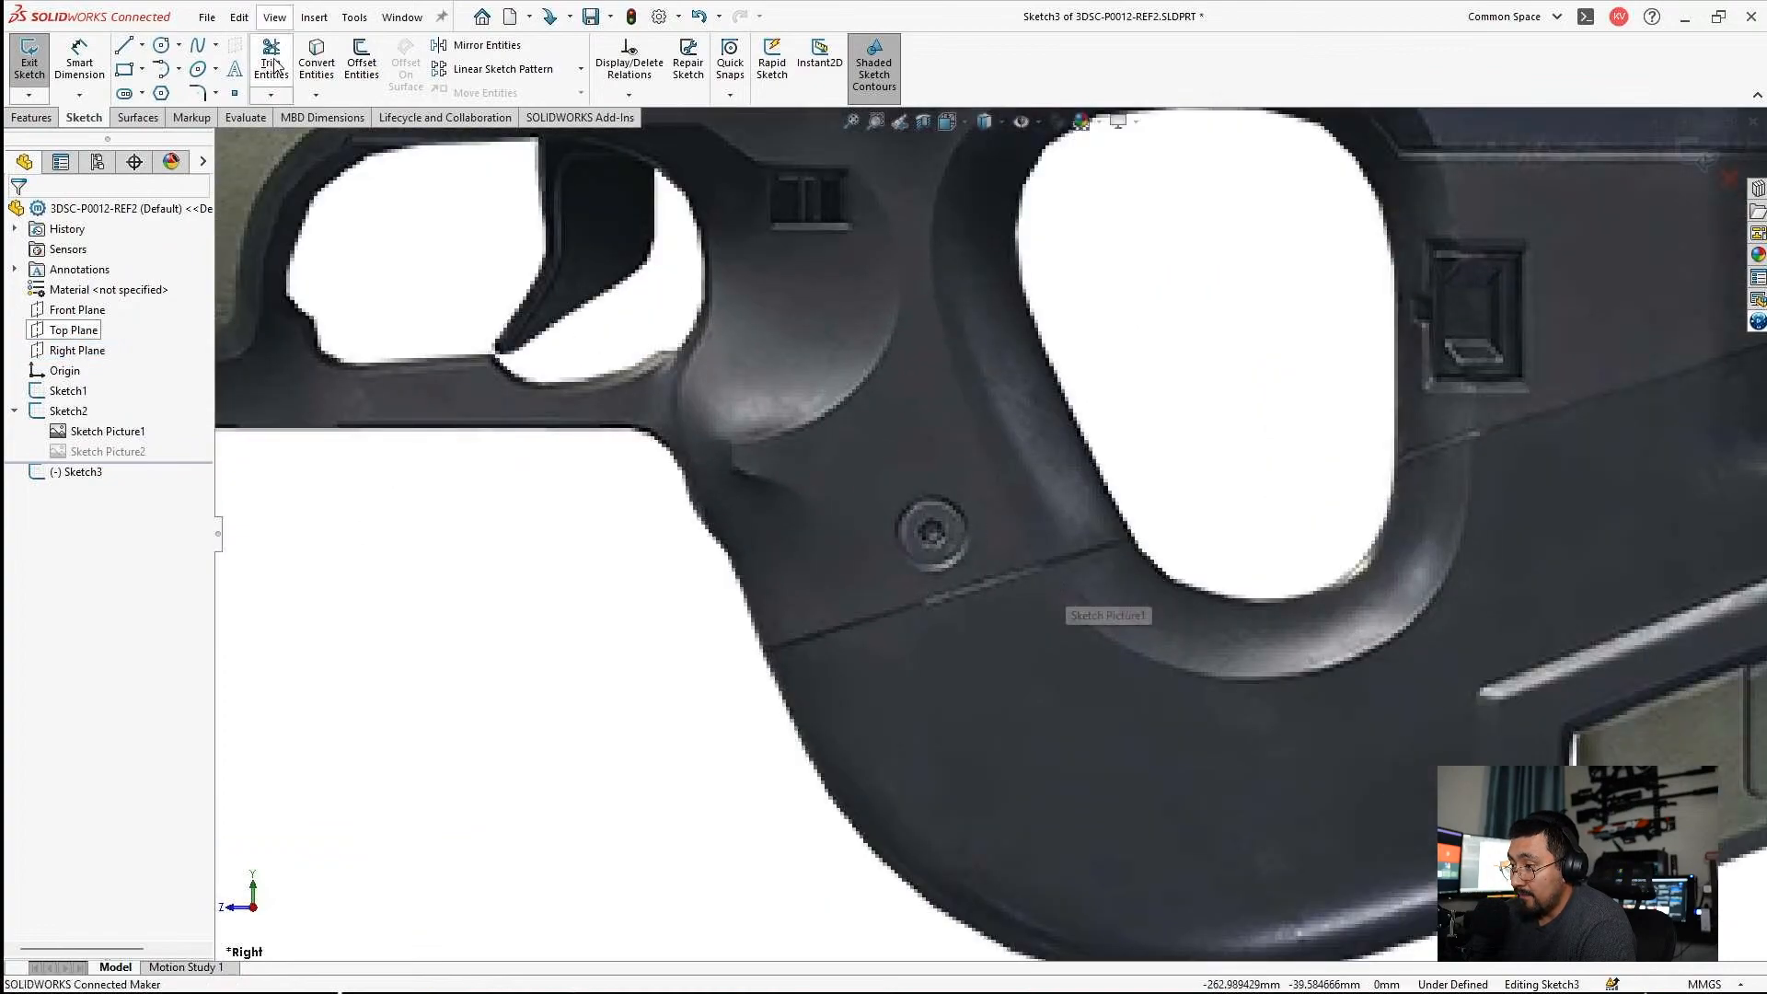
{"action": "left_click", "coordinate": [123, 45]}
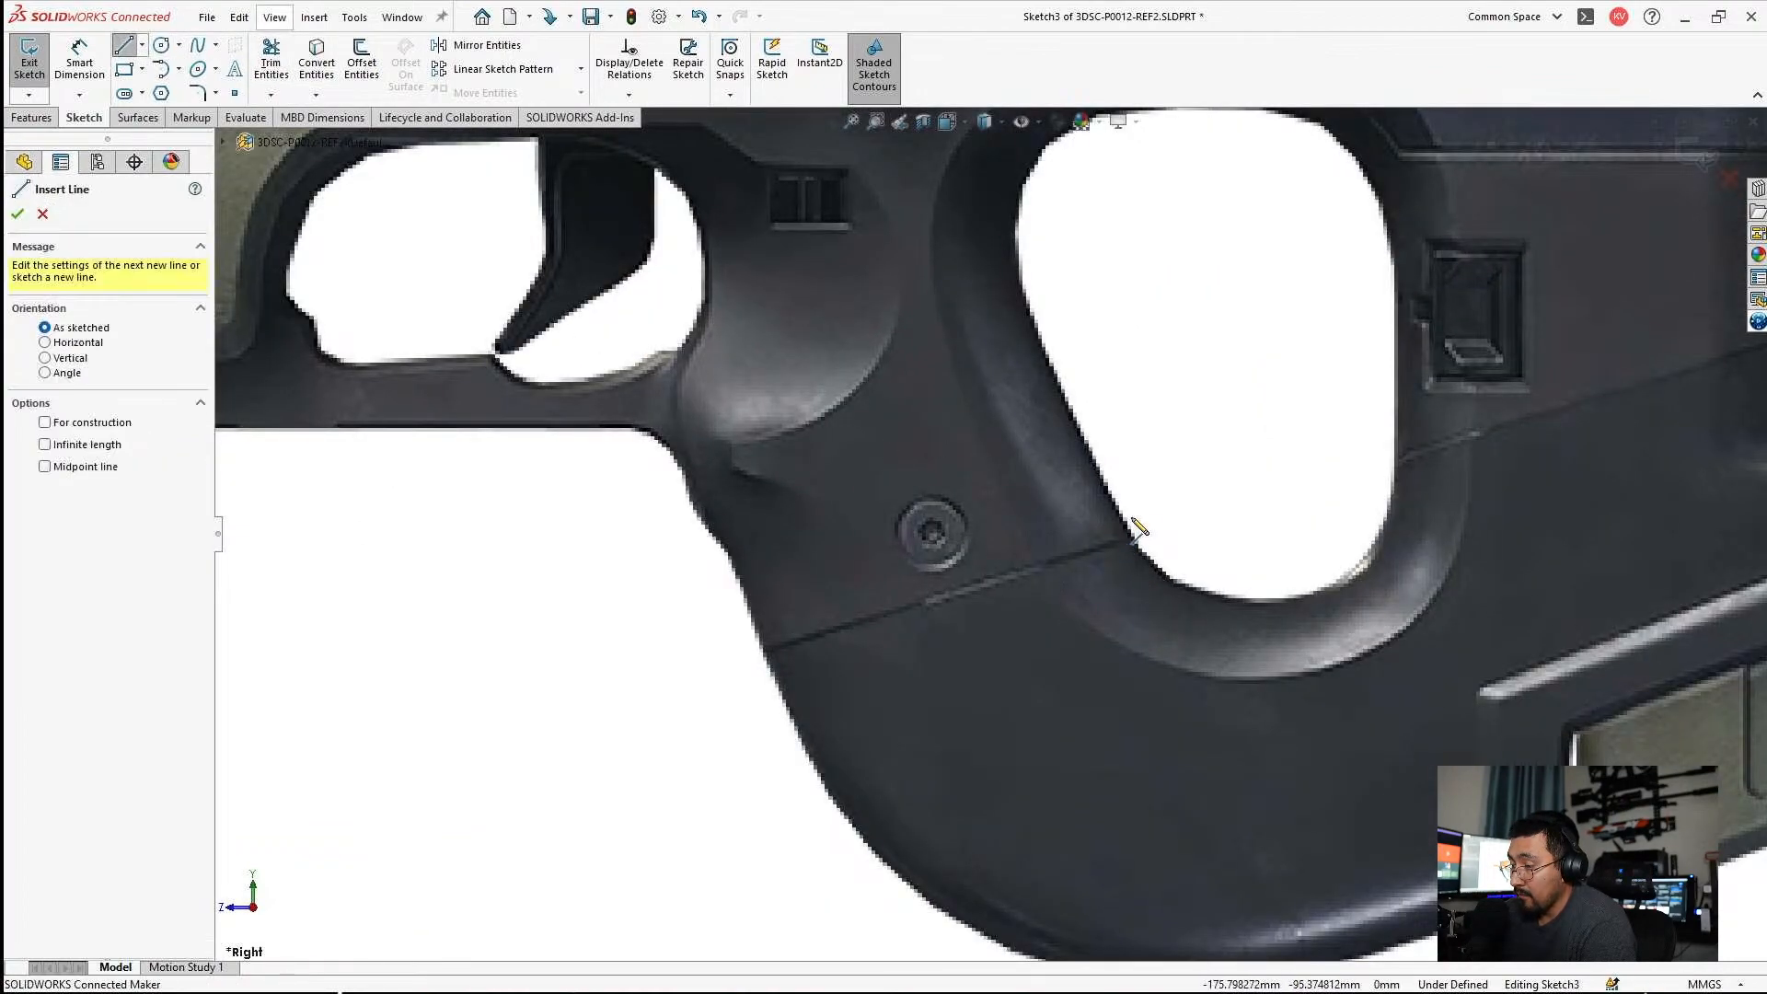
{"action": "scroll", "coordinate": [1138, 528], "scroll_direction": "up", "scroll_amount": 8}
{"action": "scroll", "coordinate": [1012, 432], "scroll_direction": "down", "scroll_amount": 8}
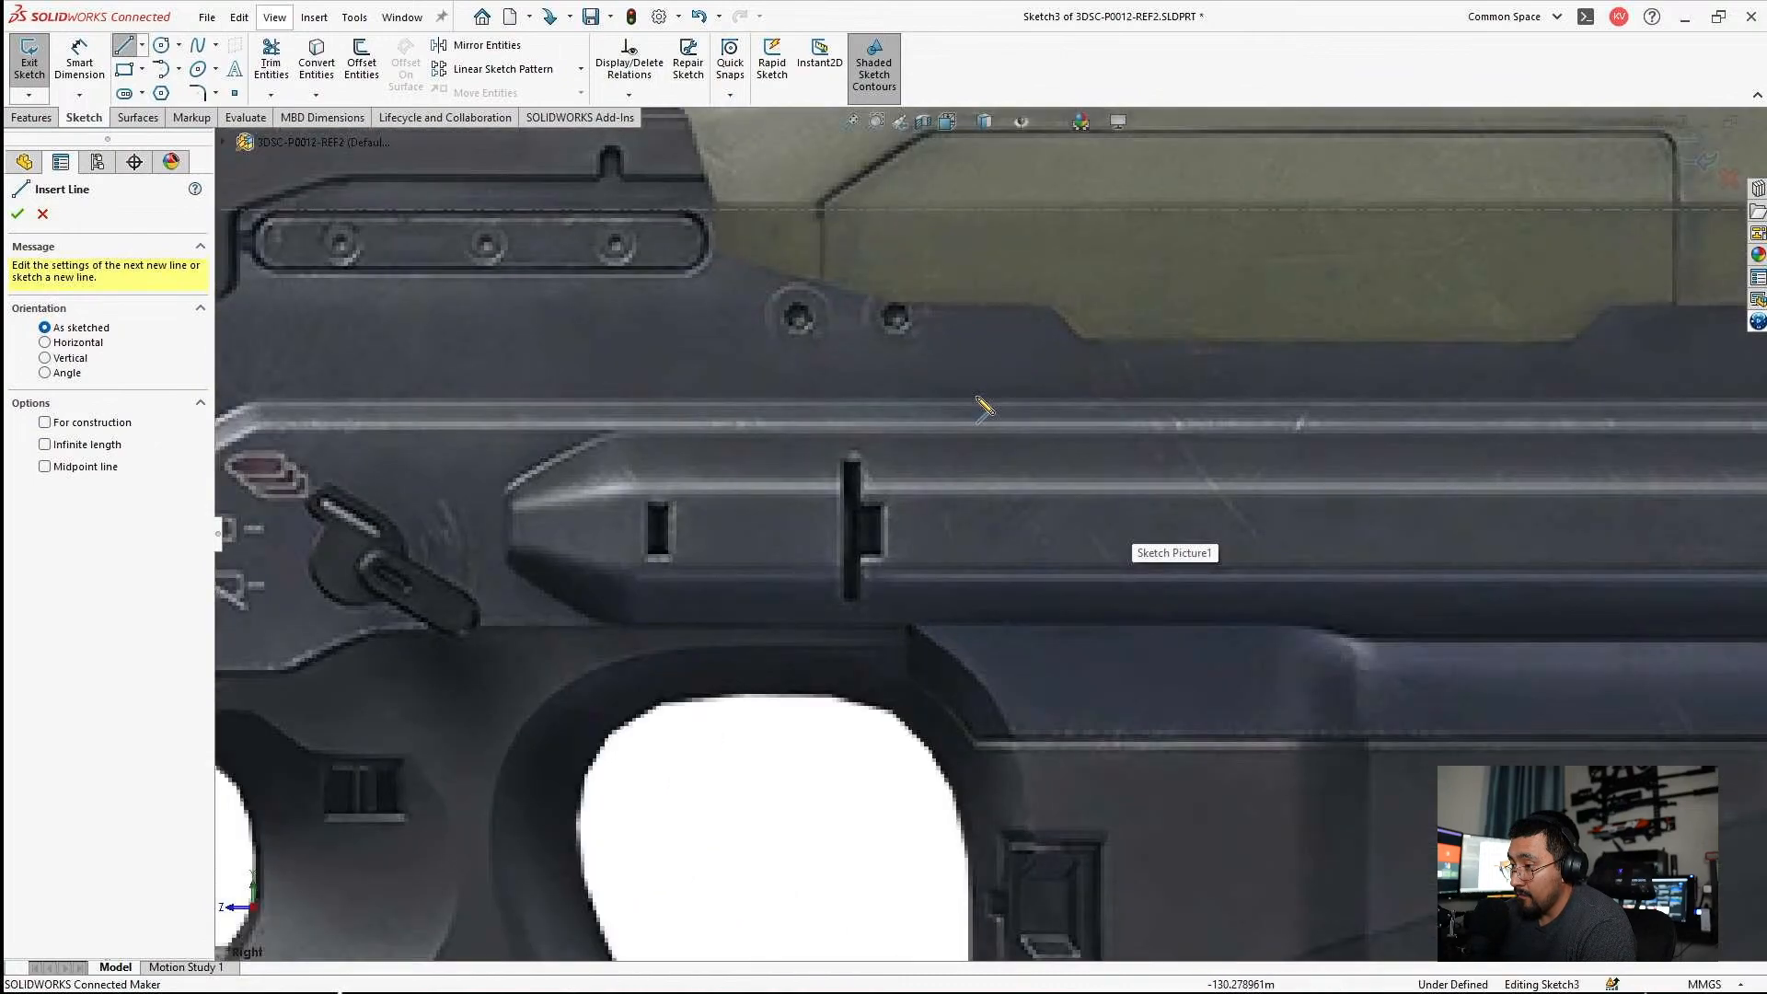
{"action": "scroll", "coordinate": [994, 433], "scroll_direction": "up", "scroll_amount": 3}
{"action": "scroll", "coordinate": [1021, 488], "scroll_direction": "down", "scroll_amount": 3}
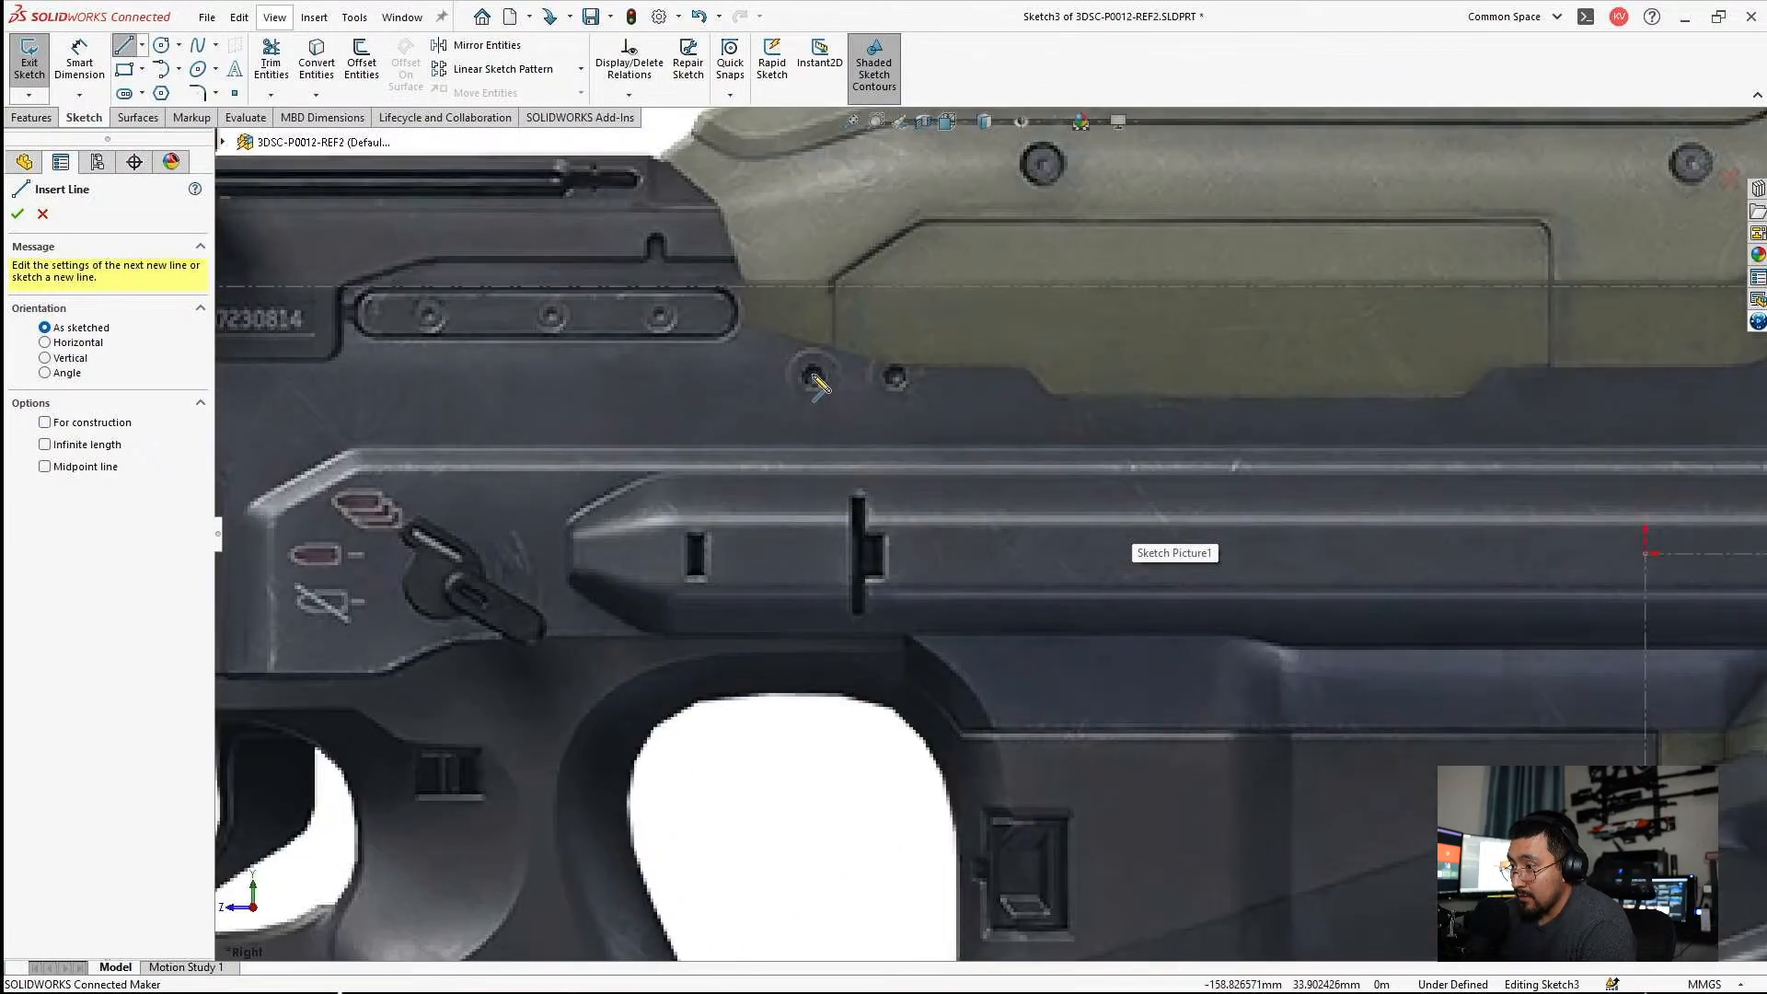
{"action": "left_click", "coordinate": [772, 350]}
{"action": "left_click", "coordinate": [770, 440]}
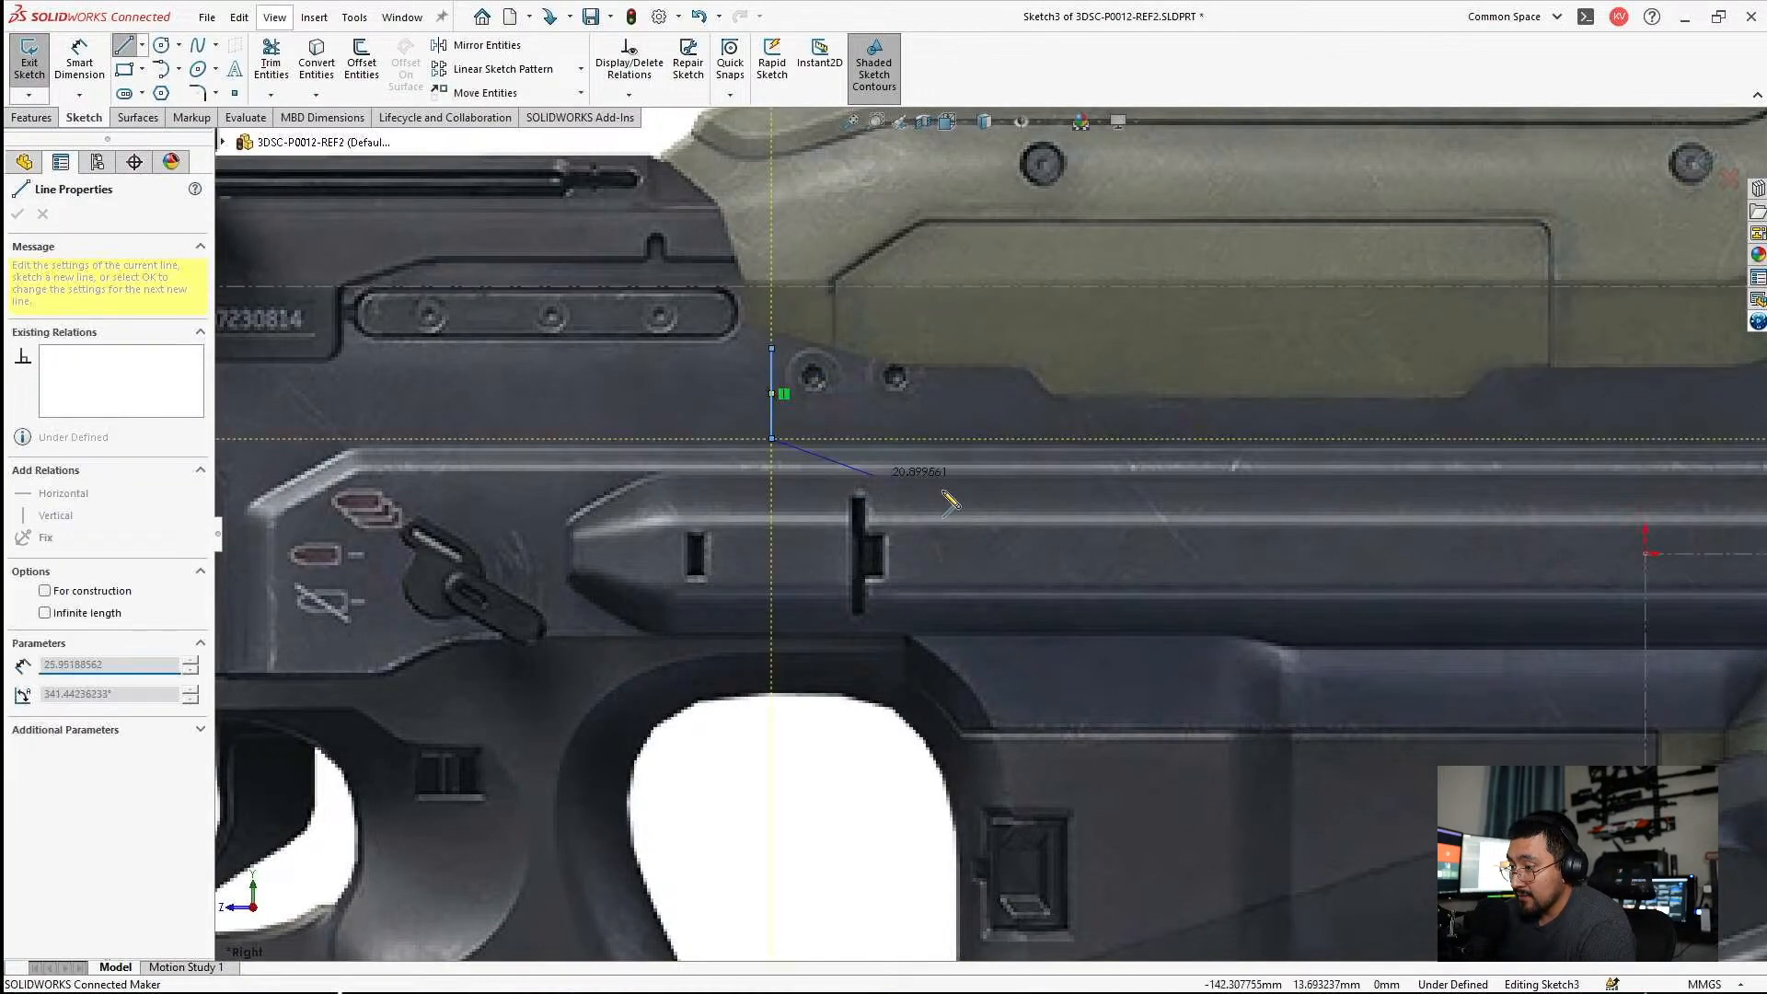
{"action": "scroll", "coordinate": [1104, 508], "scroll_direction": "up", "scroll_amount": 5}
{"action": "key", "text": "Escape"}
{"action": "key", "text": "Escape"}
Extend the vertical line's lower end down to the upper edge of the thumbhole.
{"action": "scroll", "coordinate": [1217, 543], "scroll_direction": "down", "scroll_amount": 3}
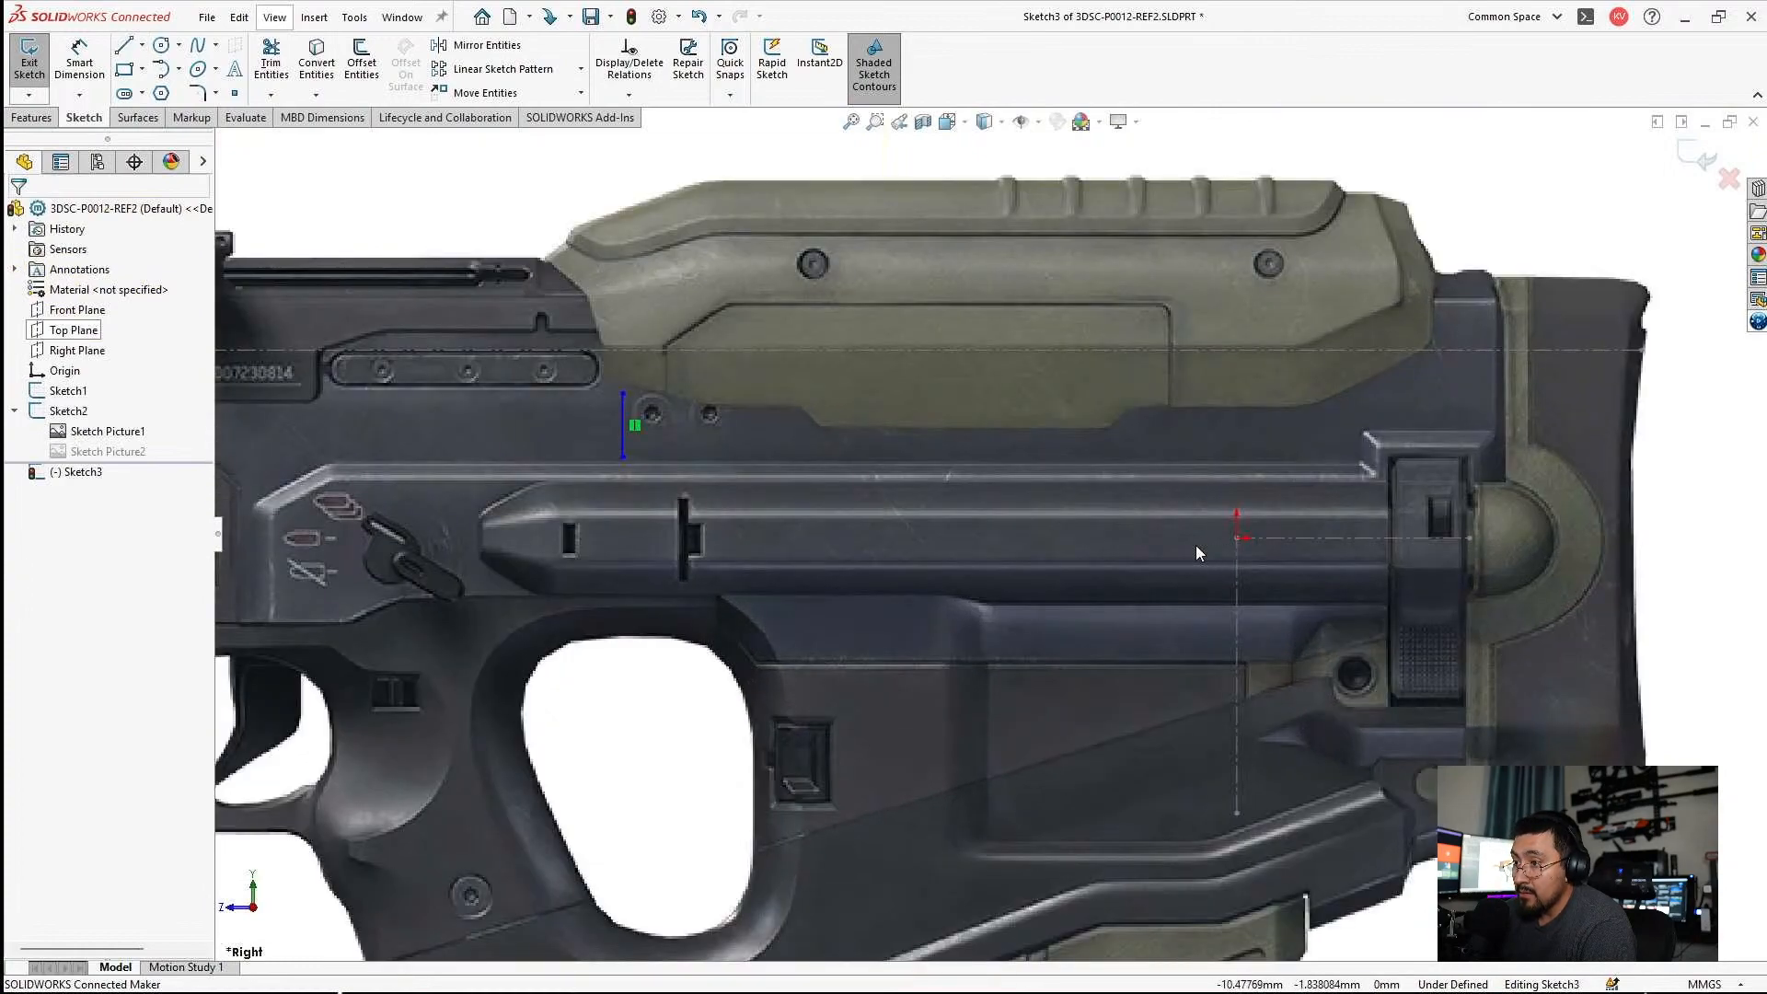
{"action": "scroll", "coordinate": [821, 509], "scroll_direction": "down", "scroll_amount": 2}
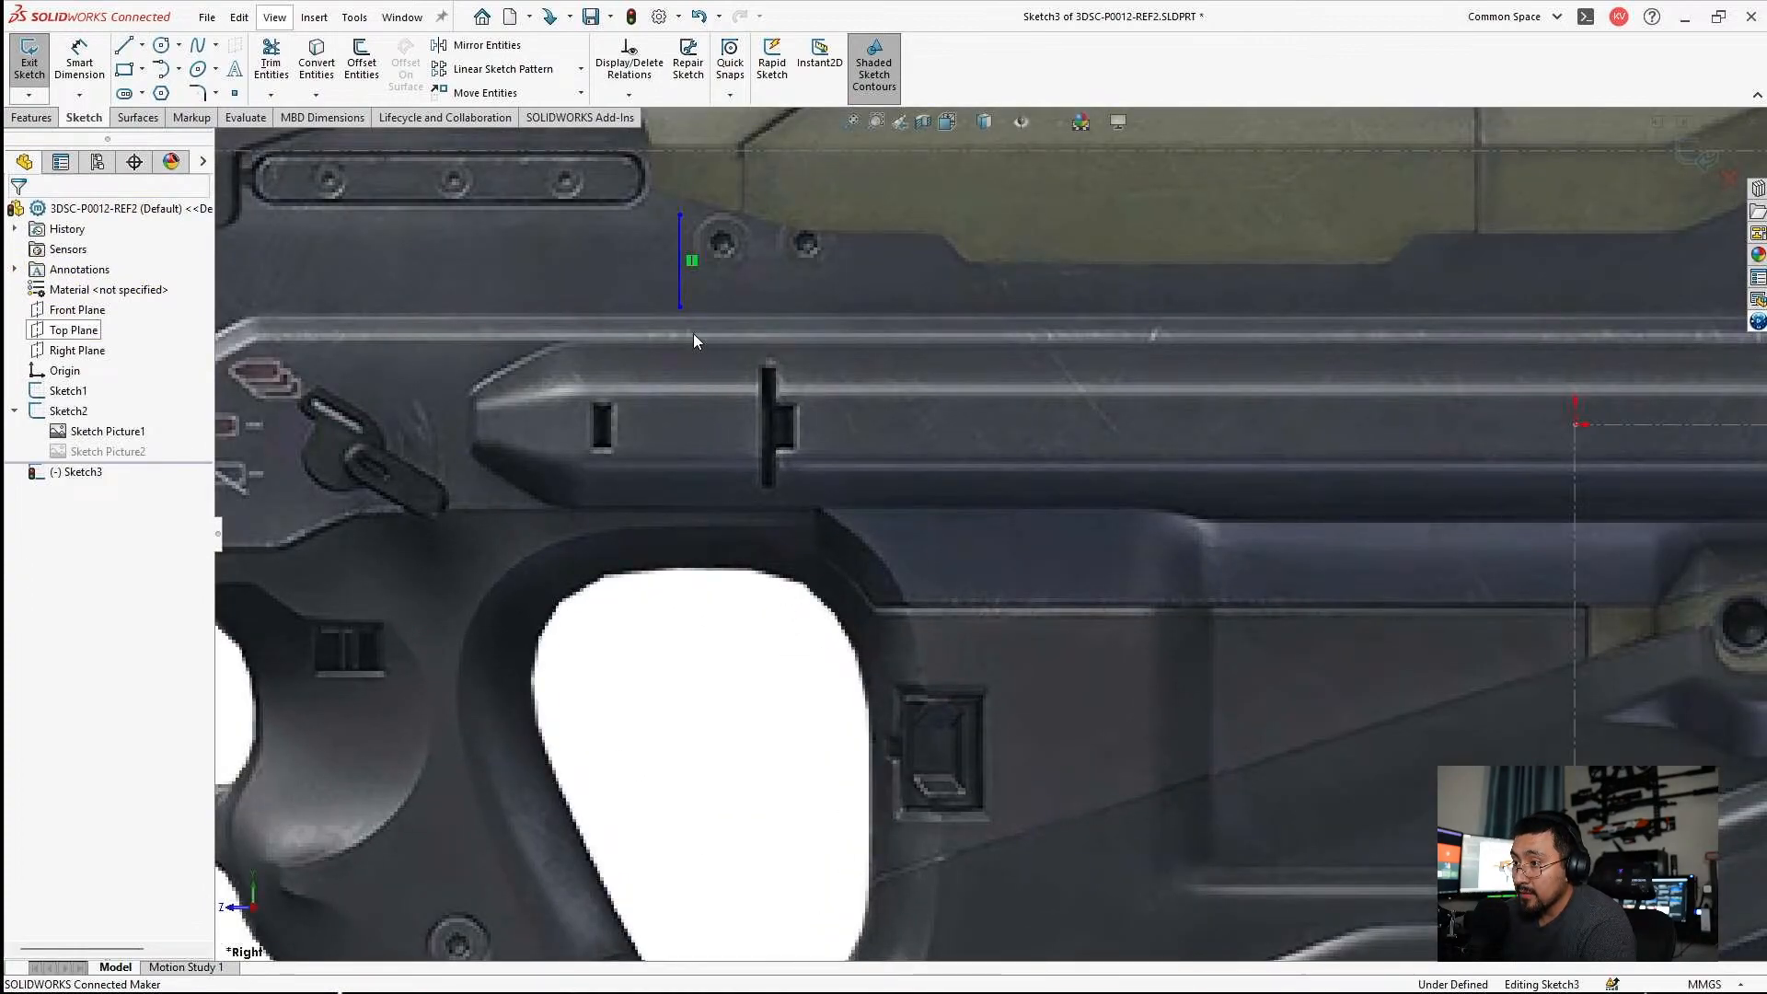
{"action": "left_click", "coordinate": [764, 415]}
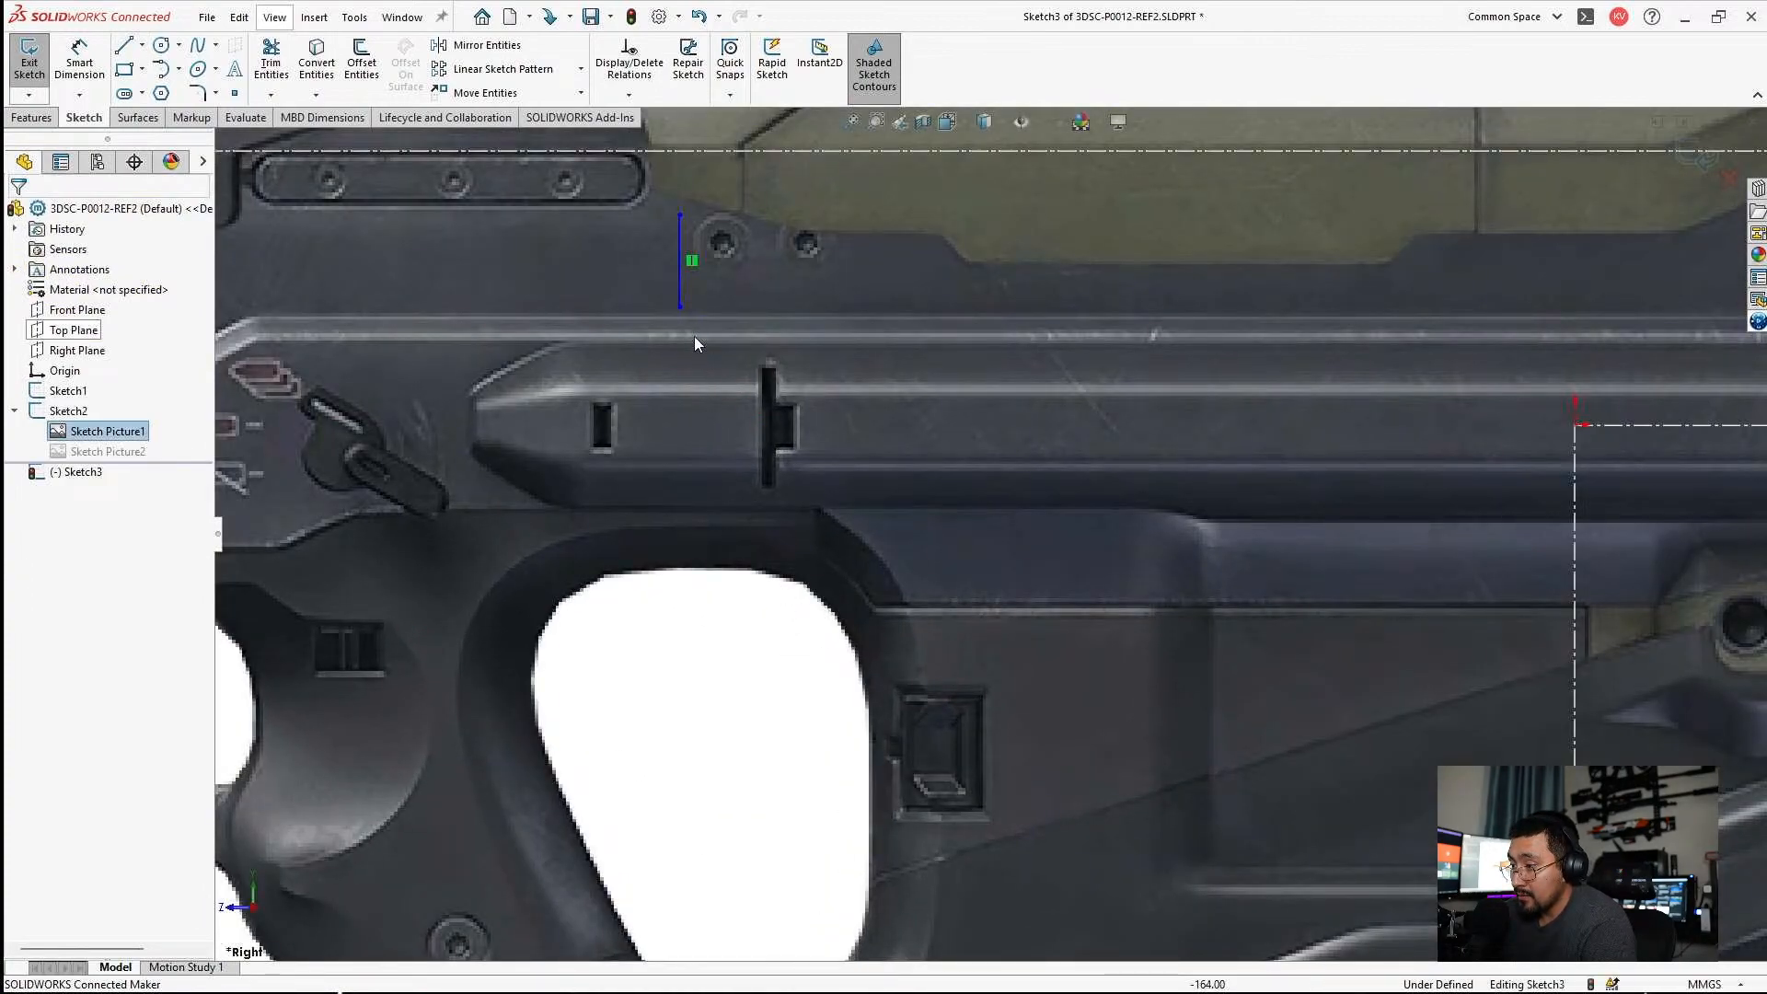
{"action": "left_click_drag", "start_coordinate": [681, 310], "coordinate": [710, 566]}
{"action": "left_click", "coordinate": [841, 636]}
Draw a three-point arc from the vertical line's lower end around the thumbhole's upper rear corner to its straight rear edge.
{"action": "scroll", "coordinate": [856, 635], "scroll_direction": "up", "scroll_amount": 3}
{"action": "scroll", "coordinate": [870, 636], "scroll_direction": "down", "scroll_amount": 3}
{"action": "scroll", "coordinate": [892, 633], "scroll_direction": "up", "scroll_amount": 3}
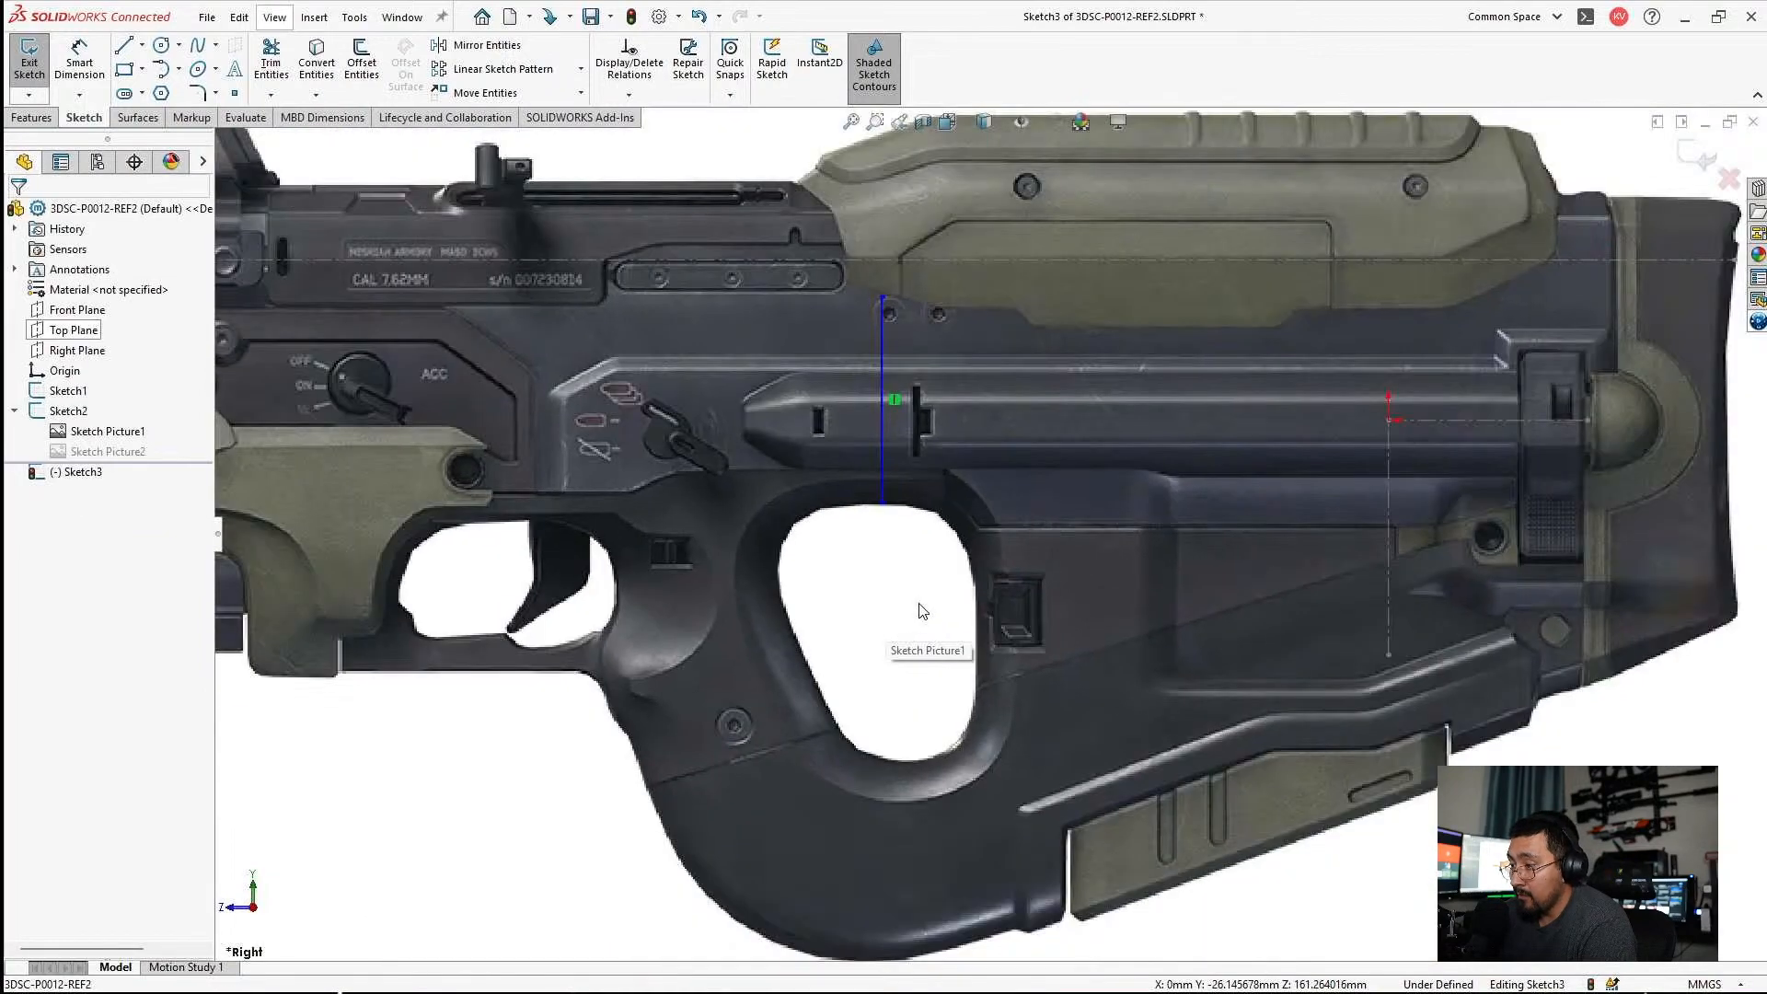
{"action": "scroll", "coordinate": [931, 594], "scroll_direction": "down", "scroll_amount": 3}
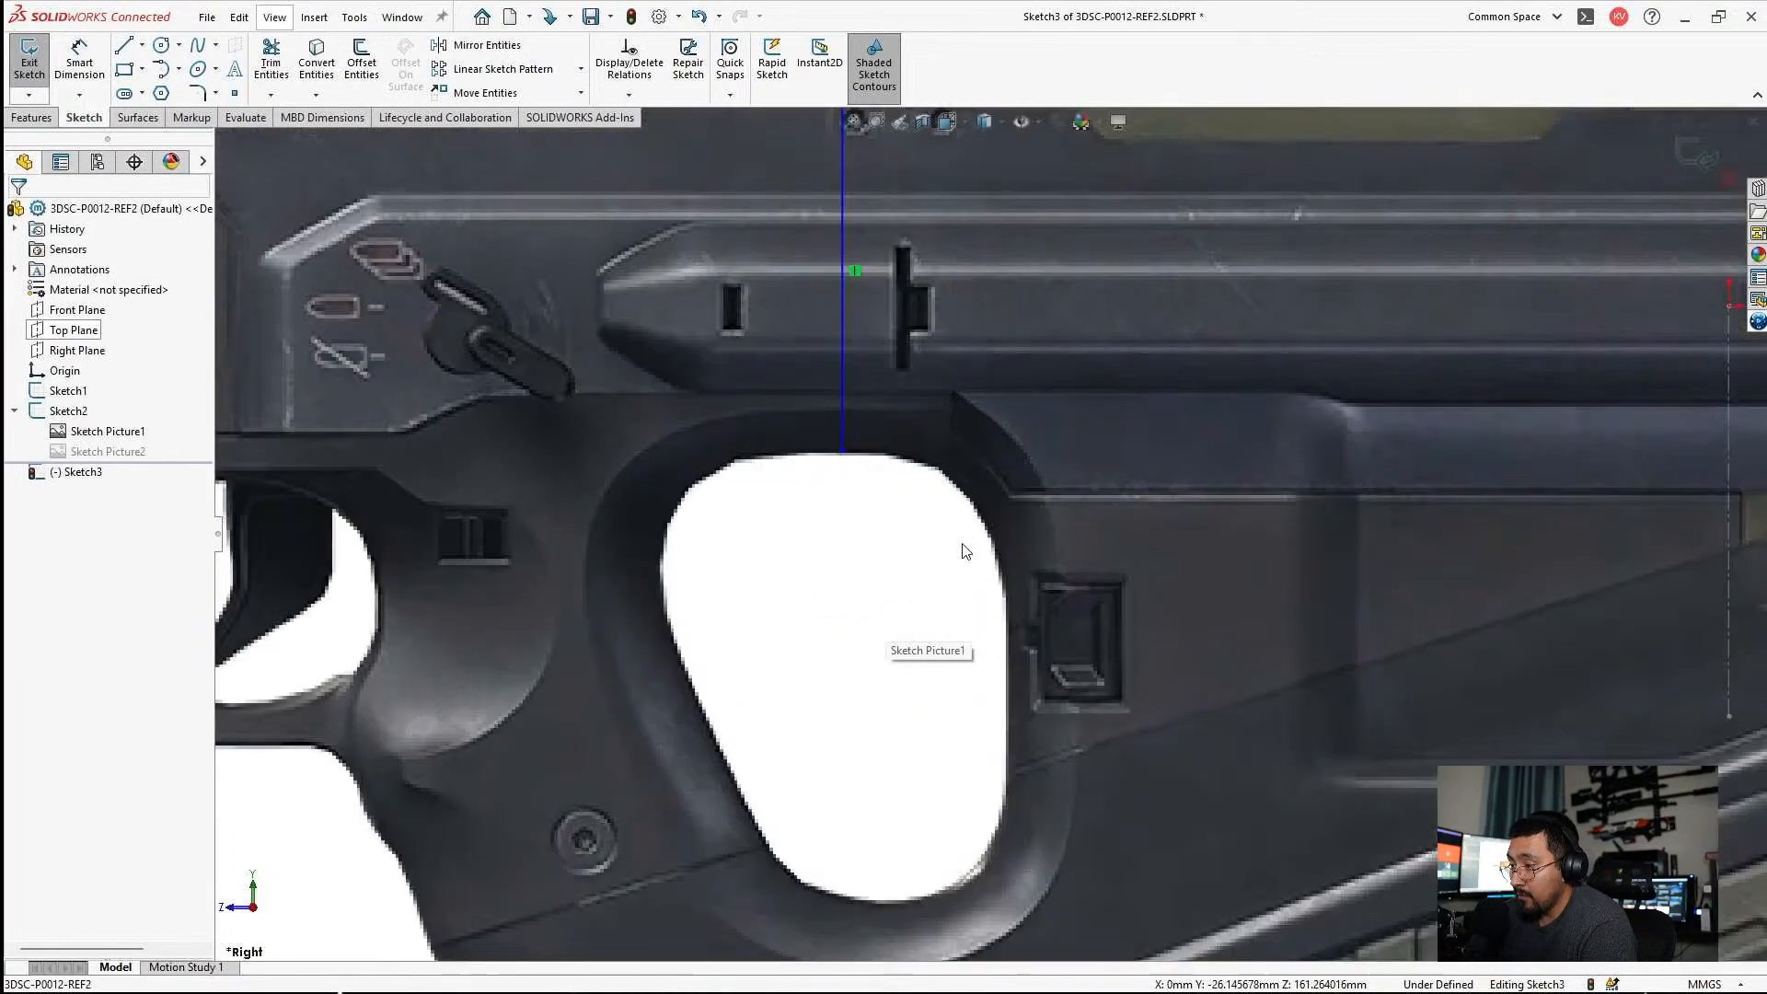
{"action": "left_click", "coordinate": [179, 70]}
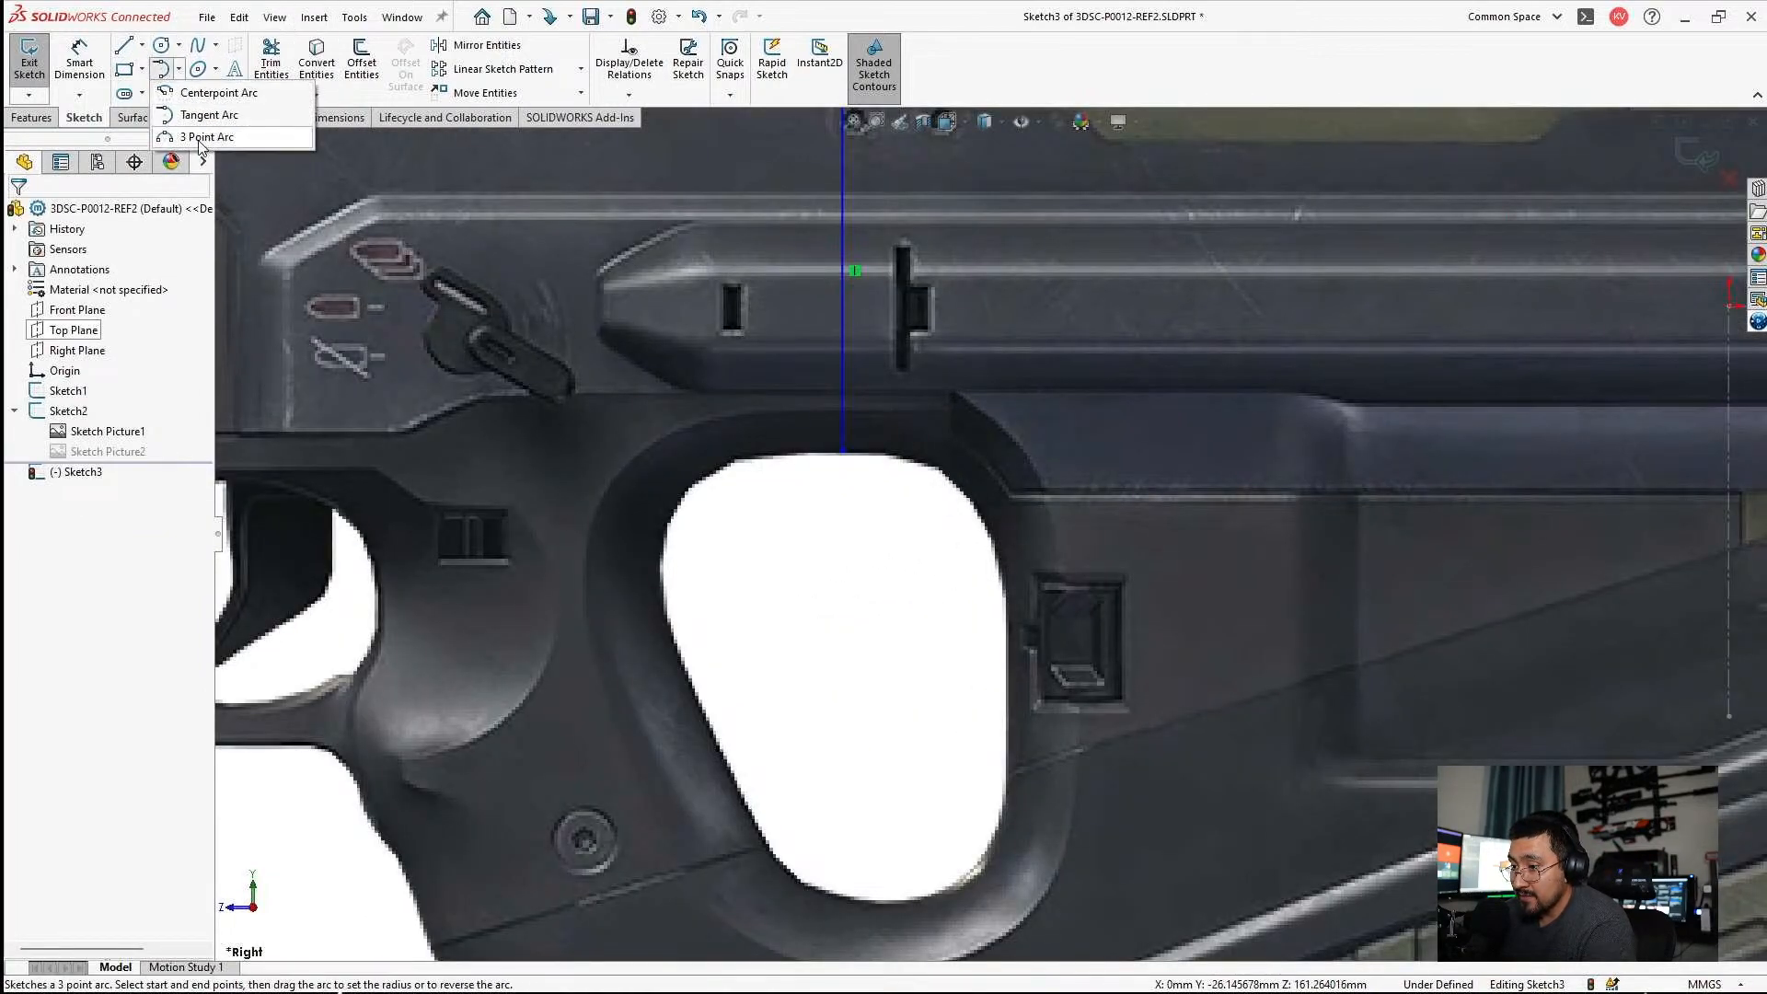
{"action": "left_click", "coordinate": [205, 136]}
{"action": "left_click", "coordinate": [843, 451]}
{"action": "left_click", "coordinate": [1005, 590]}
{"action": "left_click", "coordinate": [976, 509]}
{"action": "key", "text": "Escape"}
Draw a horizontal centerline about 15 mm long forward from the vertical line's lower end, and make the thumbhole arc tangent to it.
{"action": "scroll", "coordinate": [815, 516], "scroll_direction": "down", "scroll_amount": 3}
{"action": "left_click", "coordinate": [142, 45]}
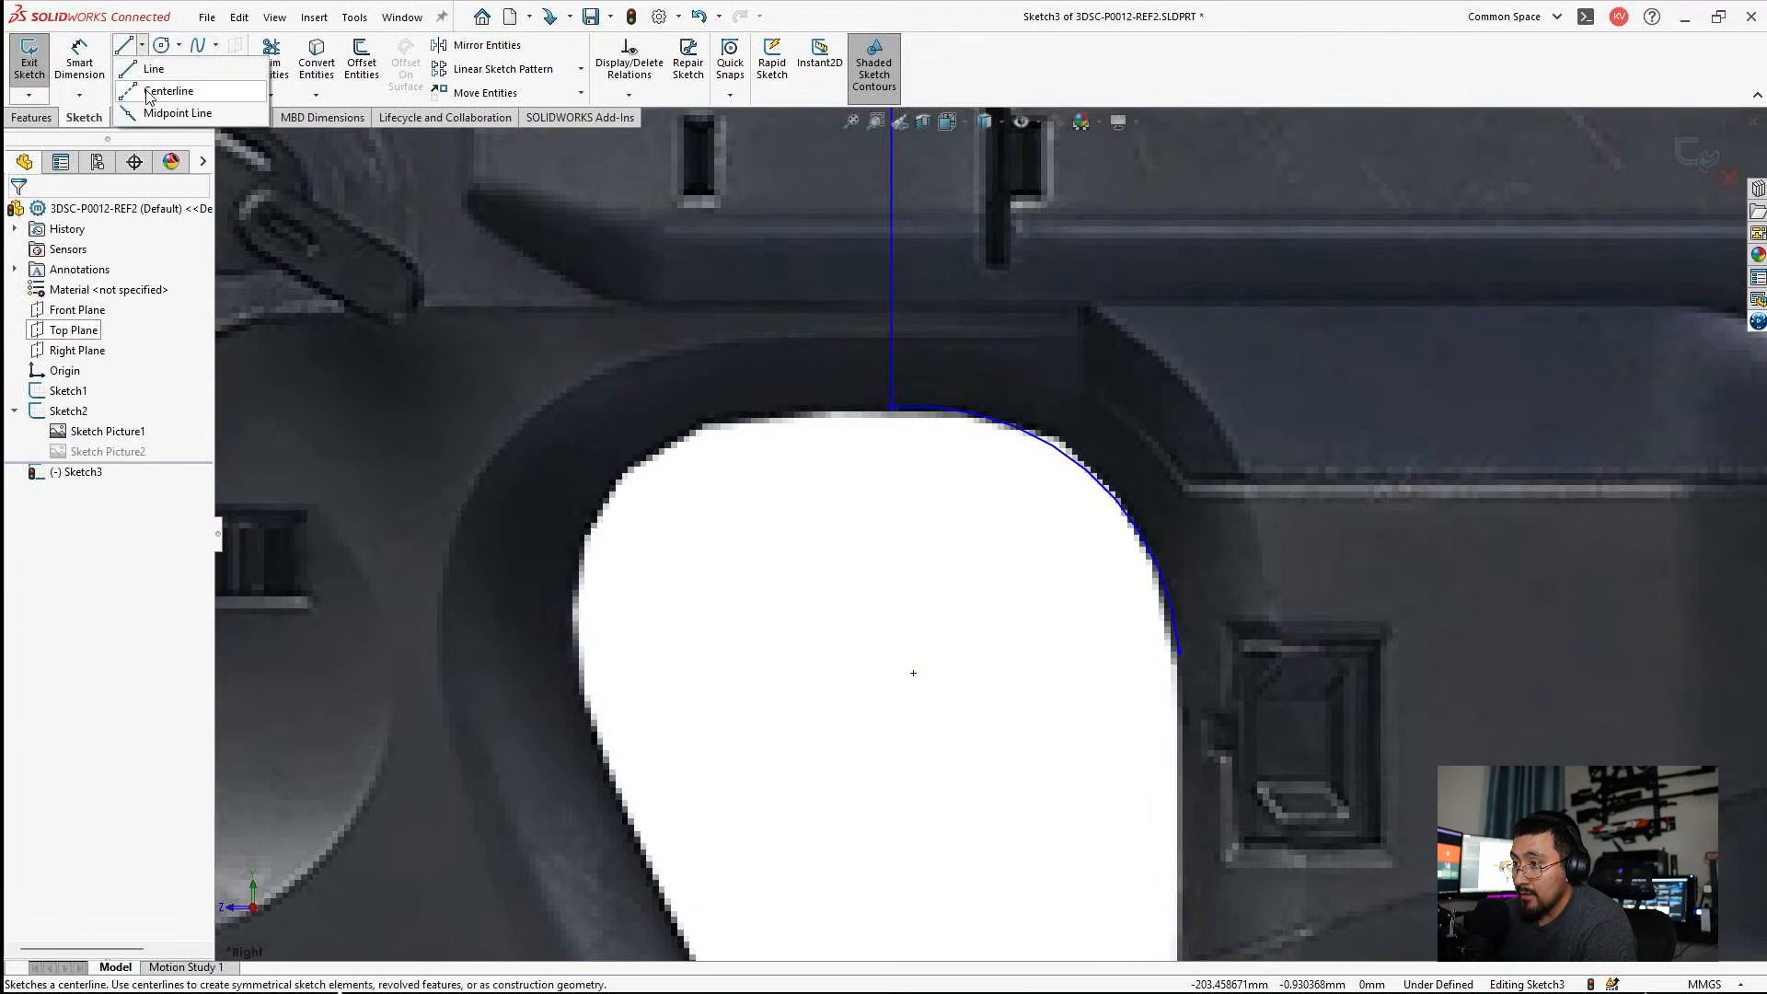
{"action": "left_click", "coordinate": [161, 83]}
{"action": "left_click", "coordinate": [891, 408]}
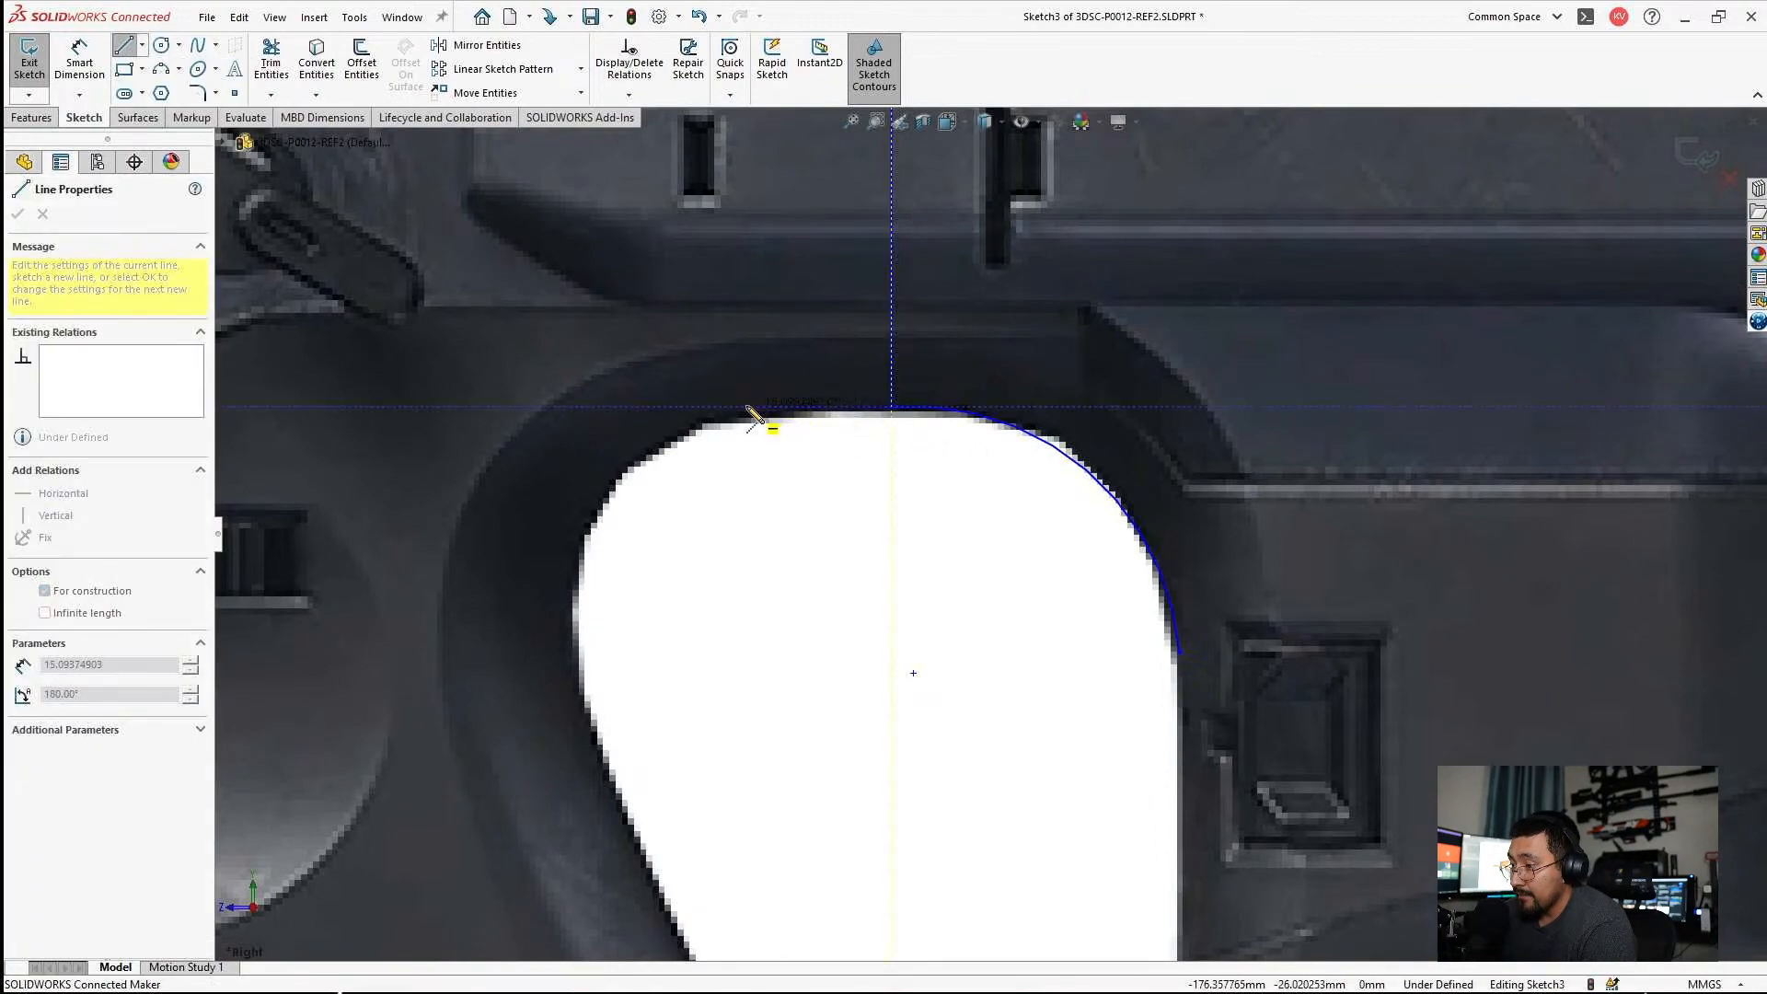
{"action": "left_click", "coordinate": [747, 407]}
{"action": "key", "text": "Escape"}
{"action": "left_click", "coordinate": [797, 407]}
{"action": "left_click", "coordinate": [972, 418], "text": "ctrl"}
{"action": "left_click", "coordinate": [51, 512]}
{"action": "key", "text": "Escape"}
Draw a three-point arc of about 76 mm radius along the stock's curved lower front edge, from the grip seam to the underside near the green panel.
{"action": "scroll", "coordinate": [994, 534], "scroll_direction": "up", "scroll_amount": 5}
{"action": "scroll", "coordinate": [1046, 622], "scroll_direction": "up", "scroll_amount": 2}
{"action": "scroll", "coordinate": [1040, 604], "scroll_direction": "down", "scroll_amount": 5}
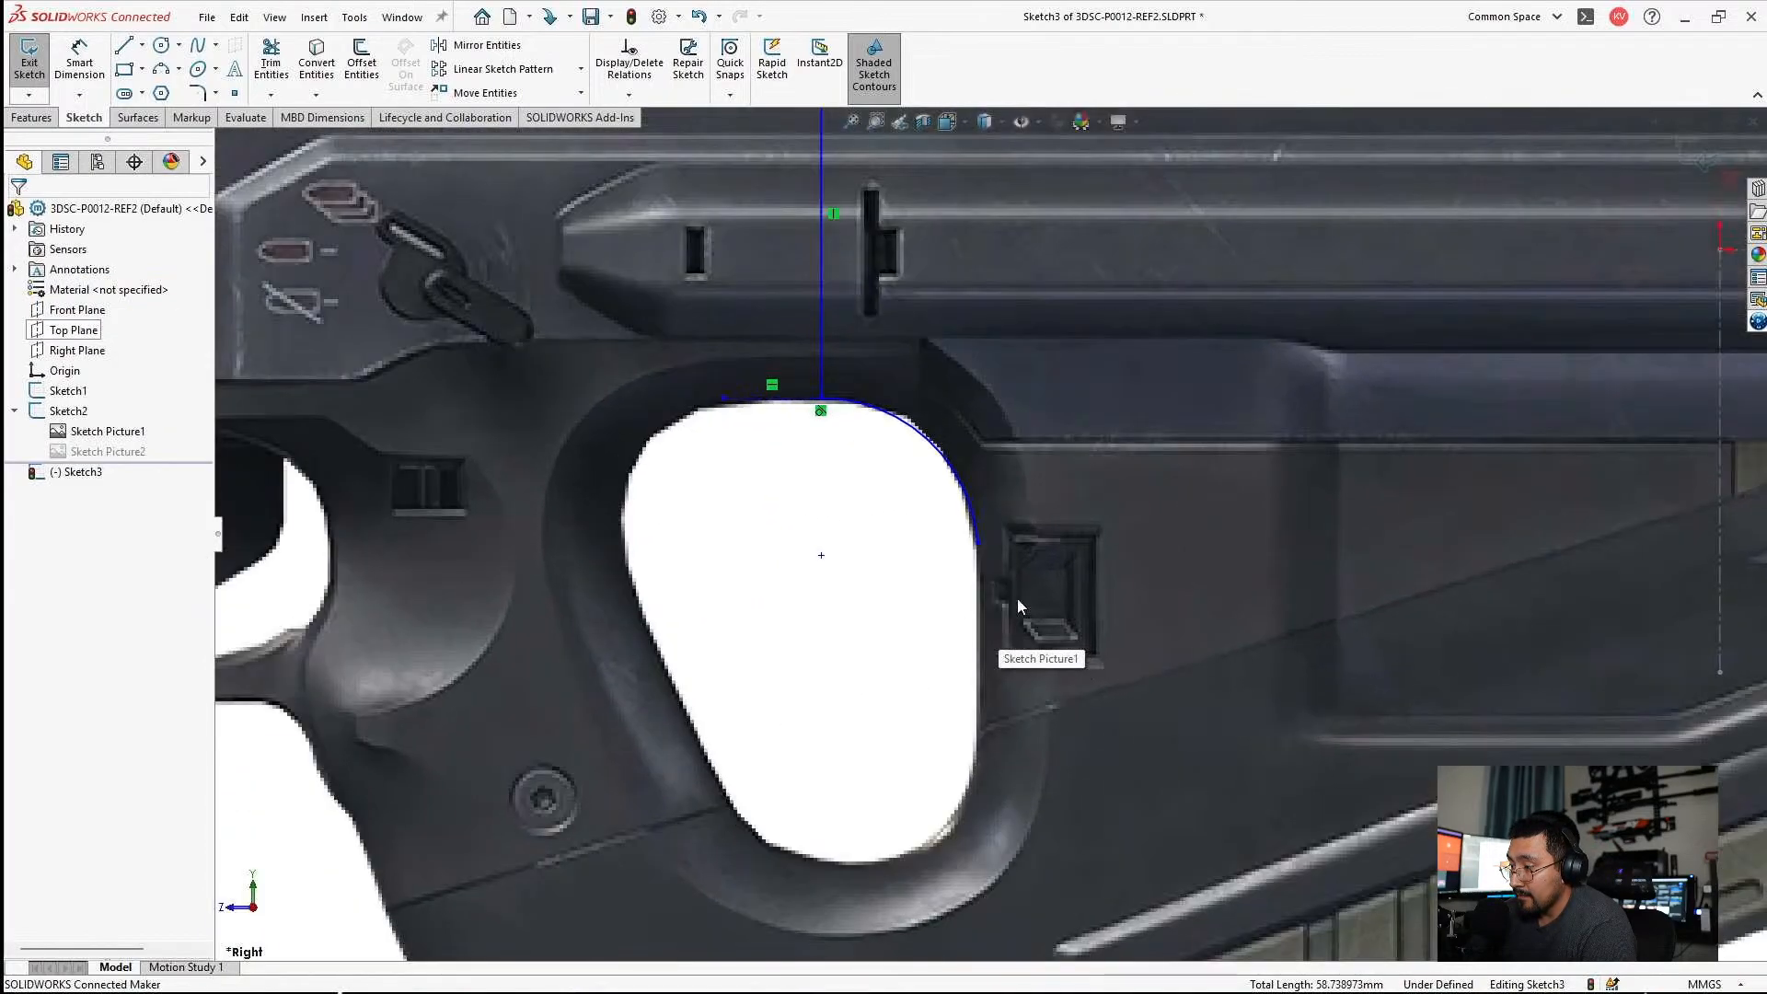
{"action": "scroll", "coordinate": [983, 686], "scroll_direction": "down", "scroll_amount": 3}
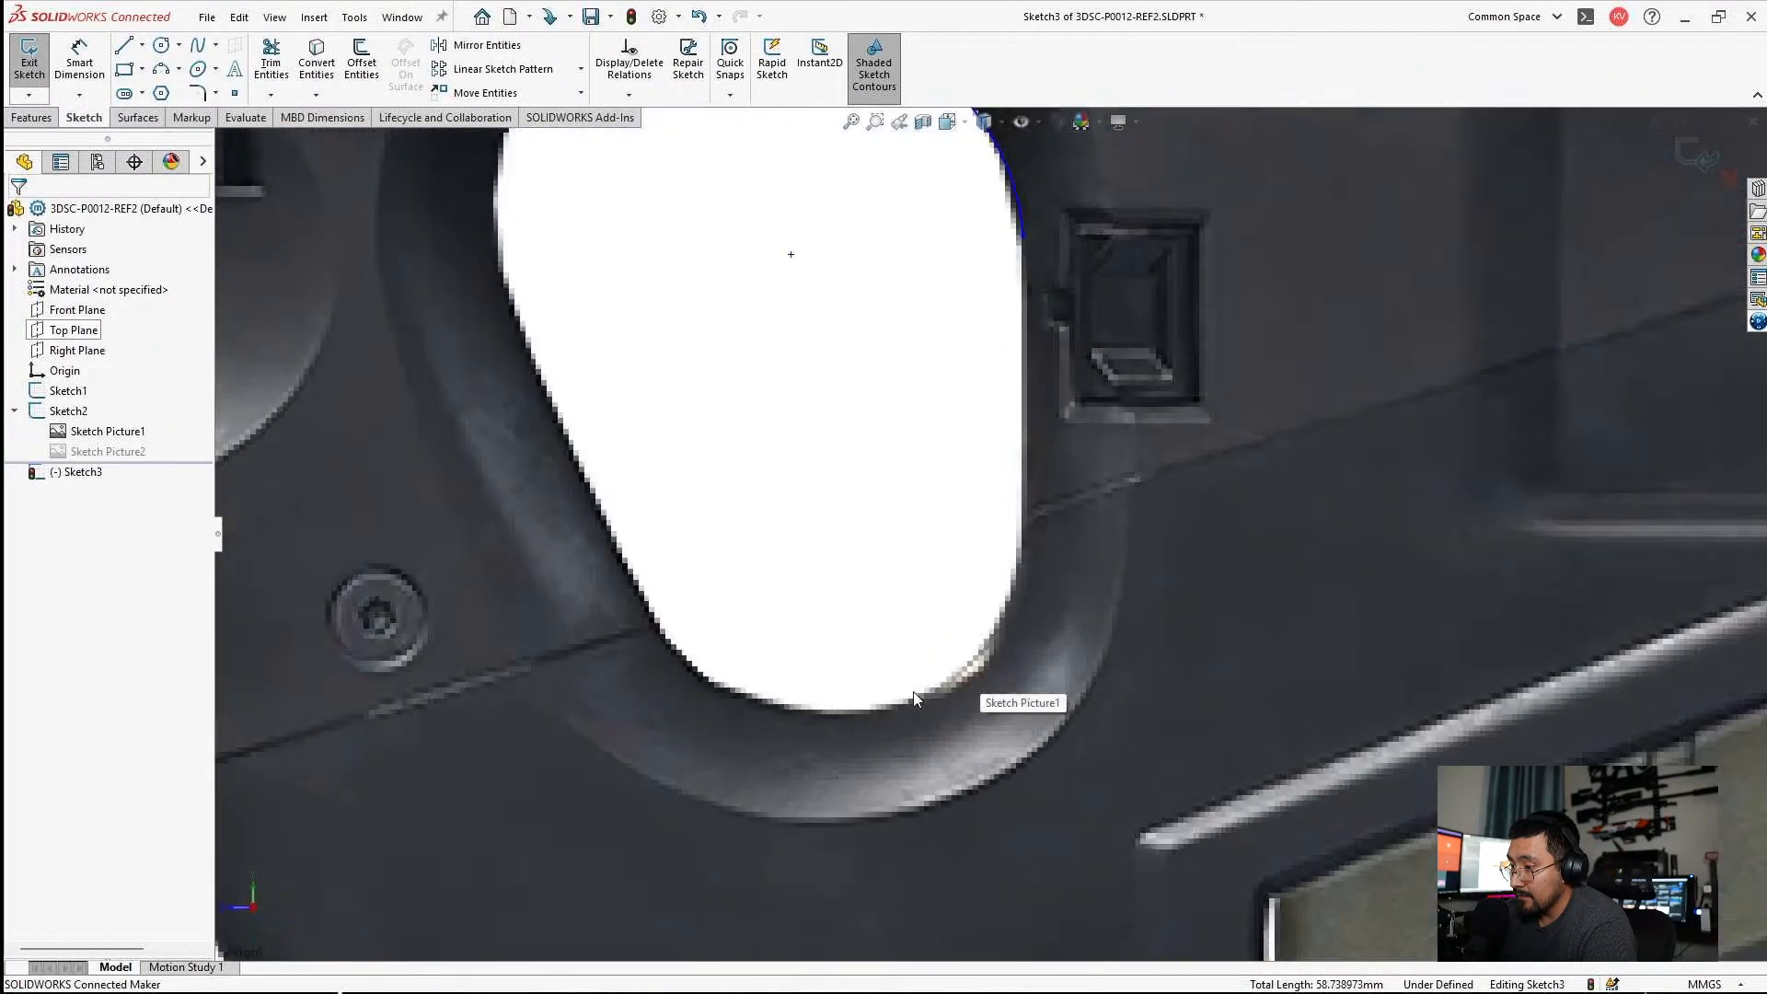
{"action": "scroll", "coordinate": [600, 699], "scroll_direction": "up", "scroll_amount": 3}
{"action": "scroll", "coordinate": [600, 700], "scroll_direction": "down", "scroll_amount": 4}
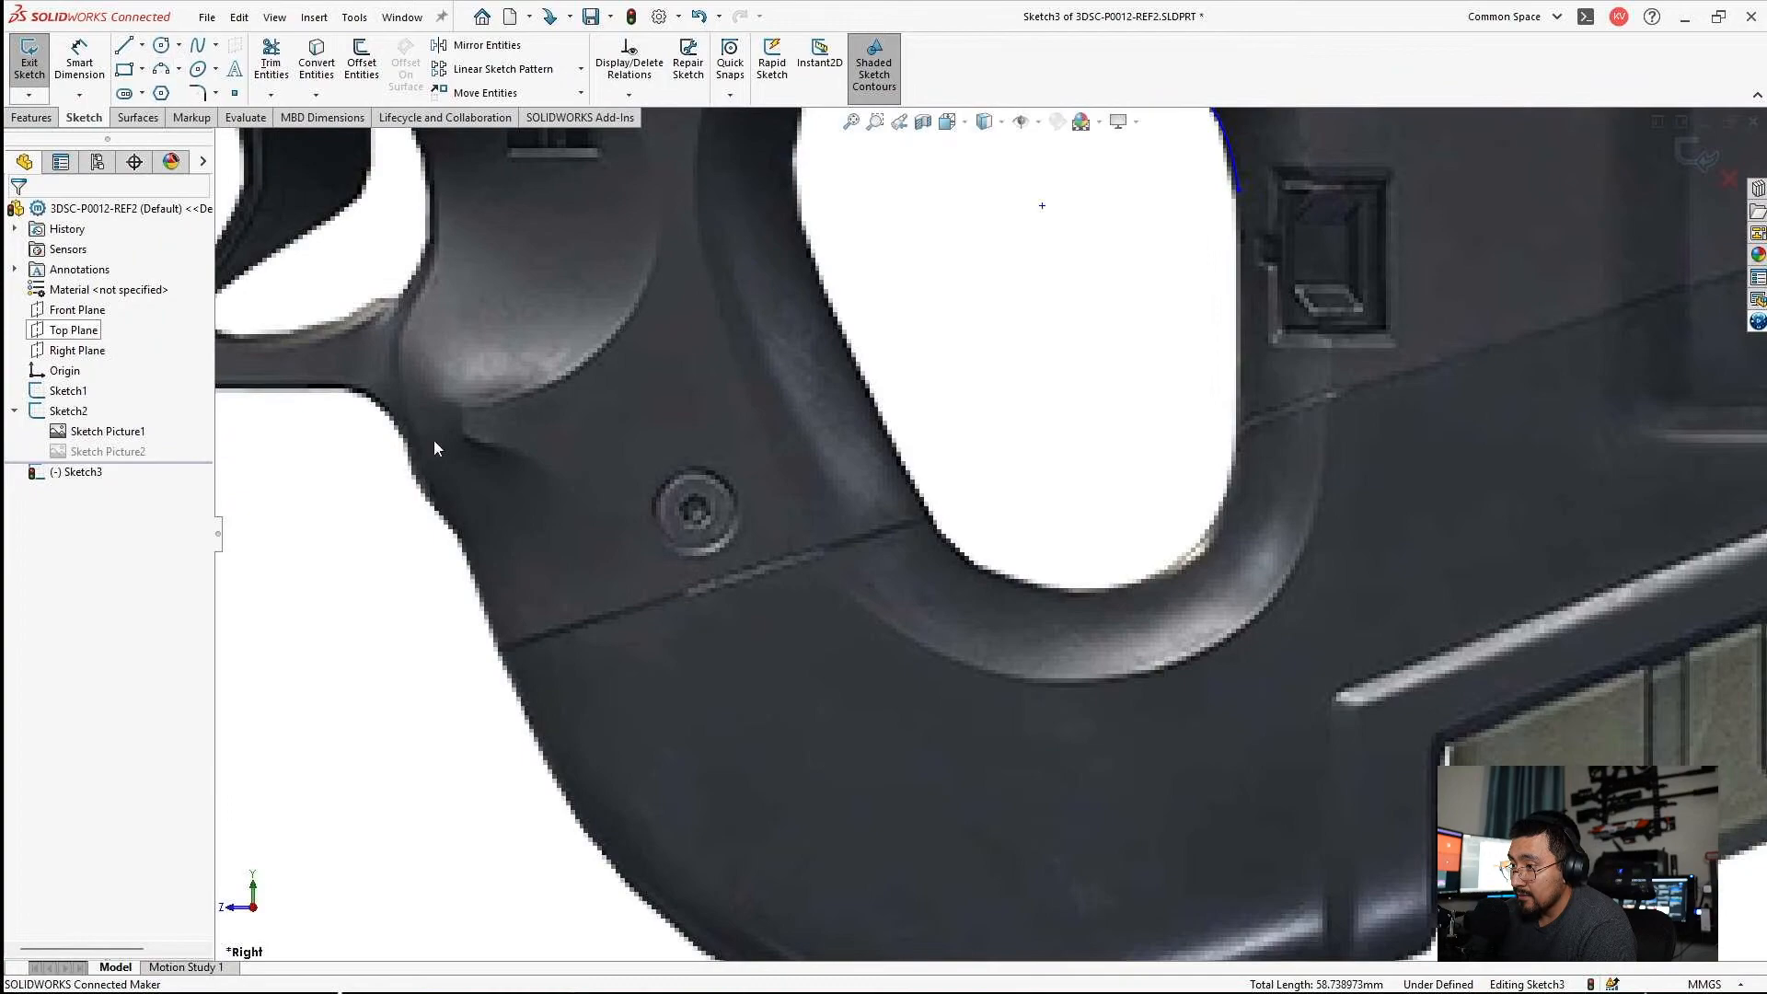
{"action": "scroll", "coordinate": [950, 692], "scroll_direction": "up", "scroll_amount": 2}
{"action": "scroll", "coordinate": [954, 688], "scroll_direction": "down", "scroll_amount": 1}
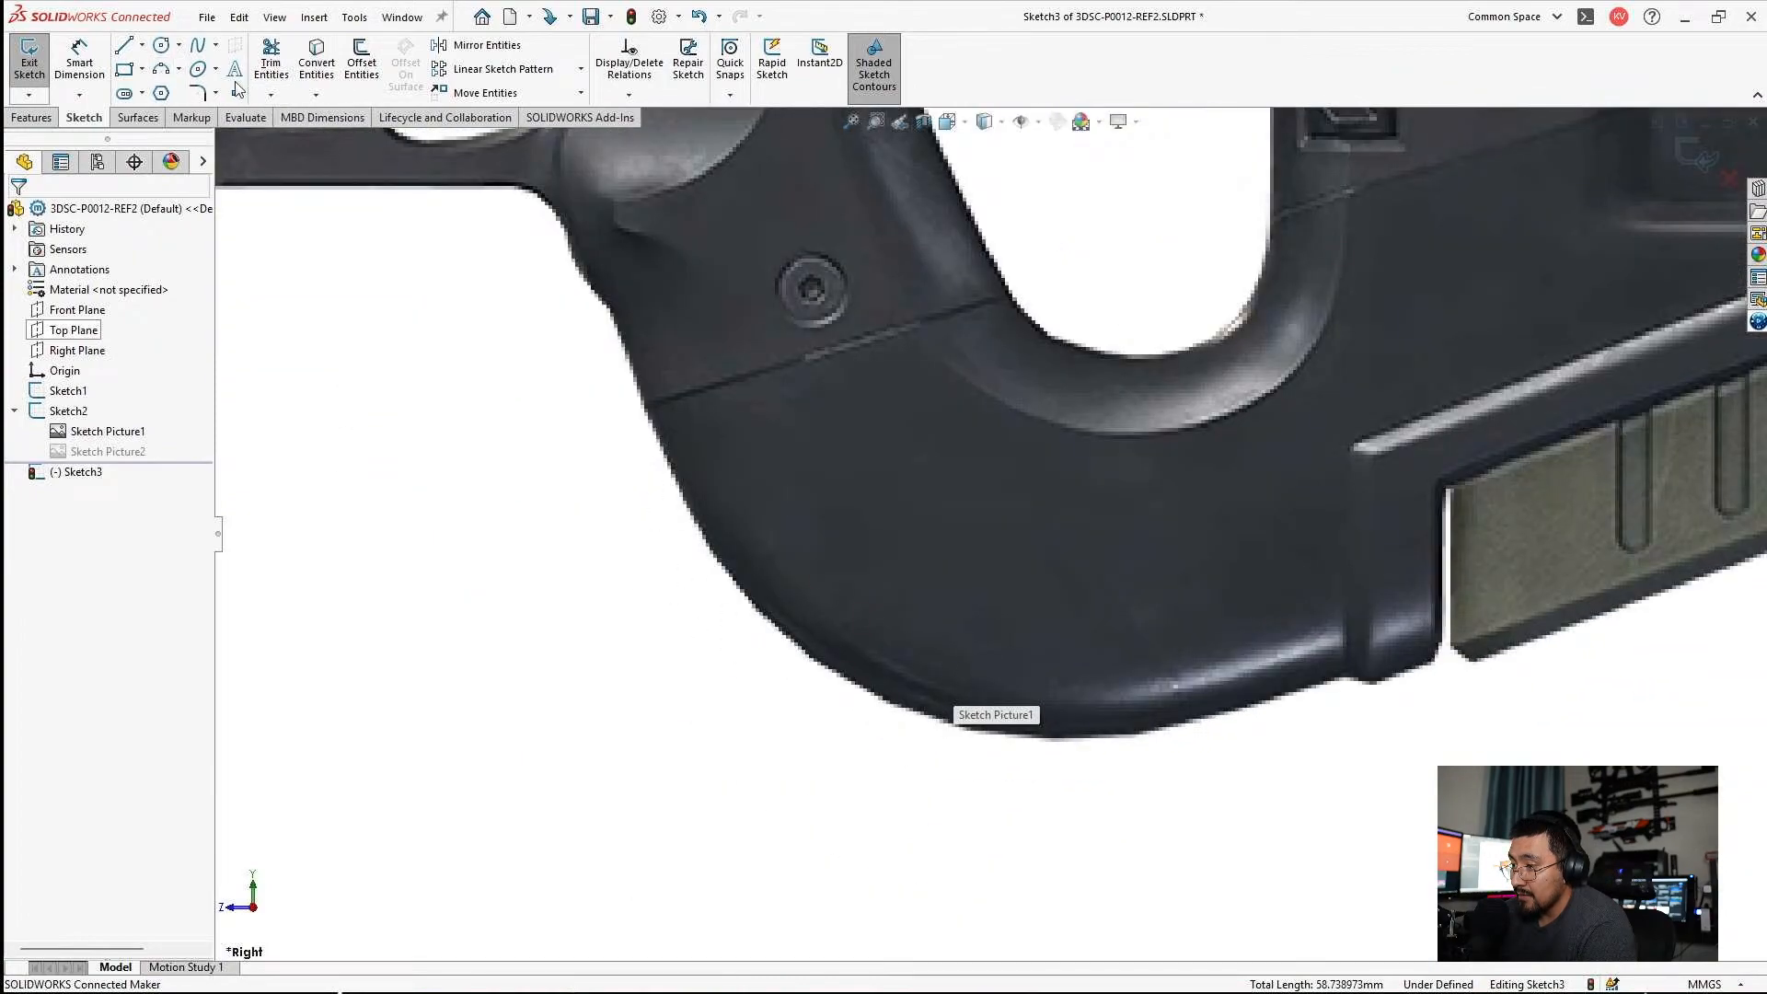
{"action": "left_click", "coordinate": [162, 69]}
{"action": "left_click", "coordinate": [651, 411]}
{"action": "left_click", "coordinate": [1314, 687]}
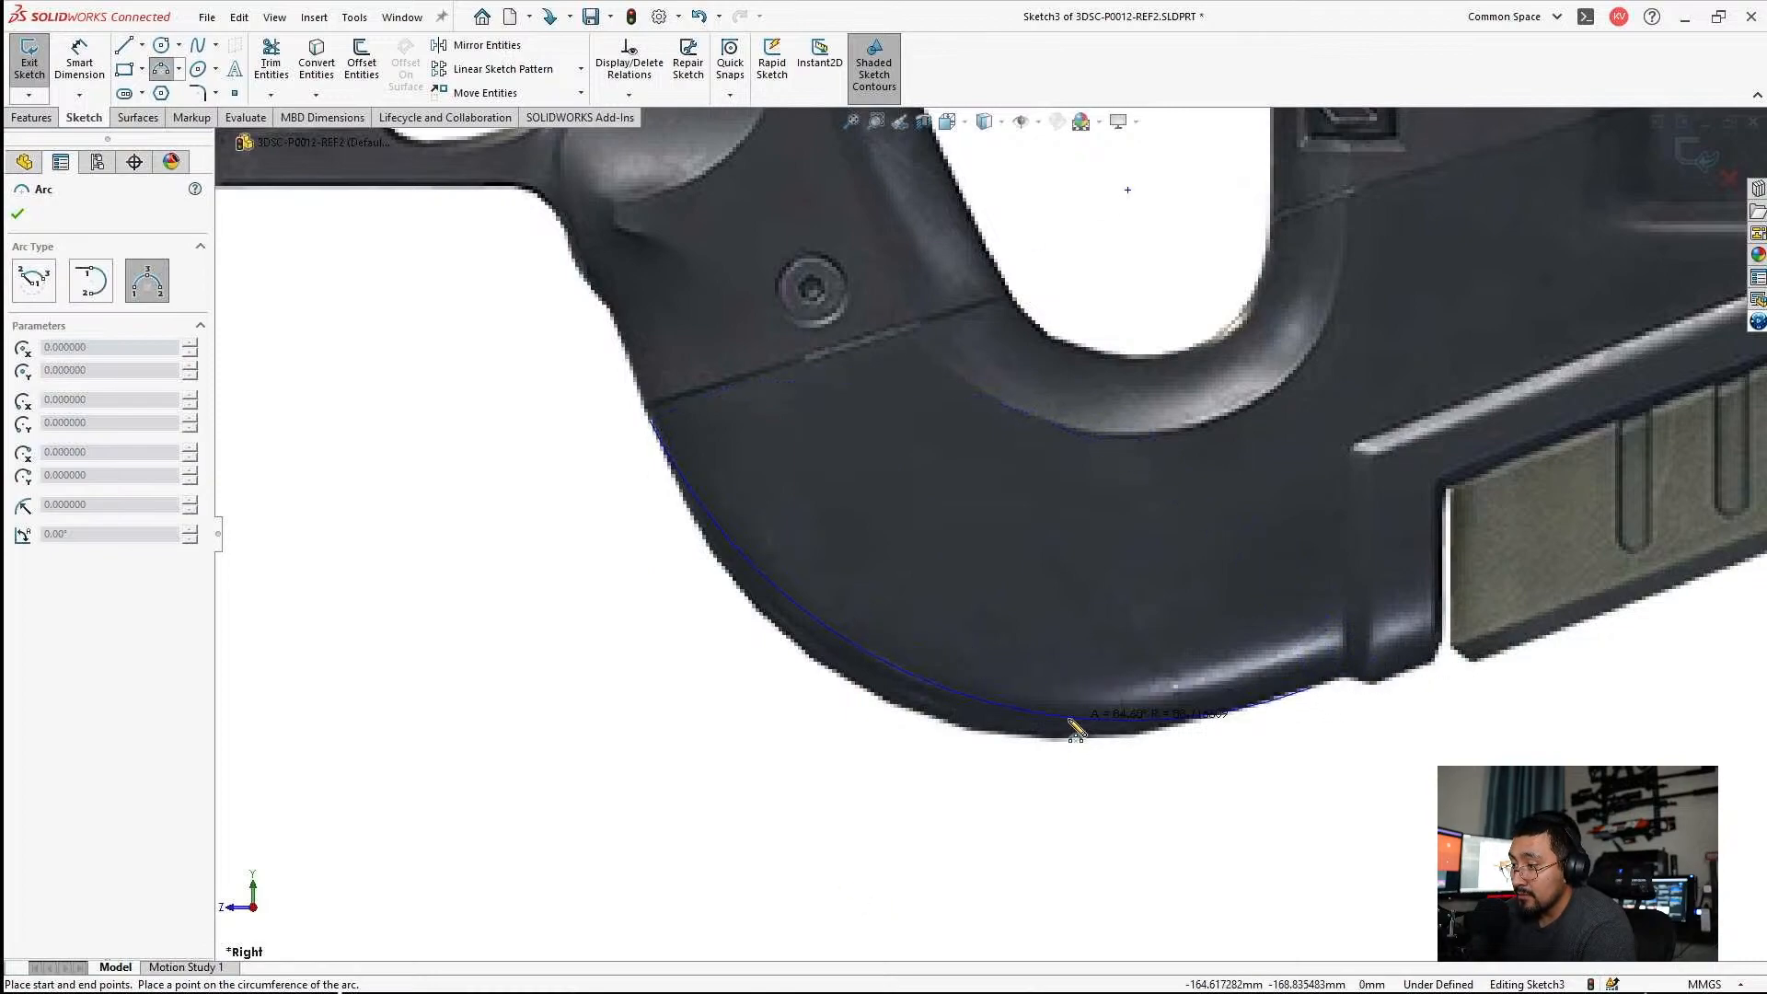
{"action": "left_click", "coordinate": [1025, 751]}
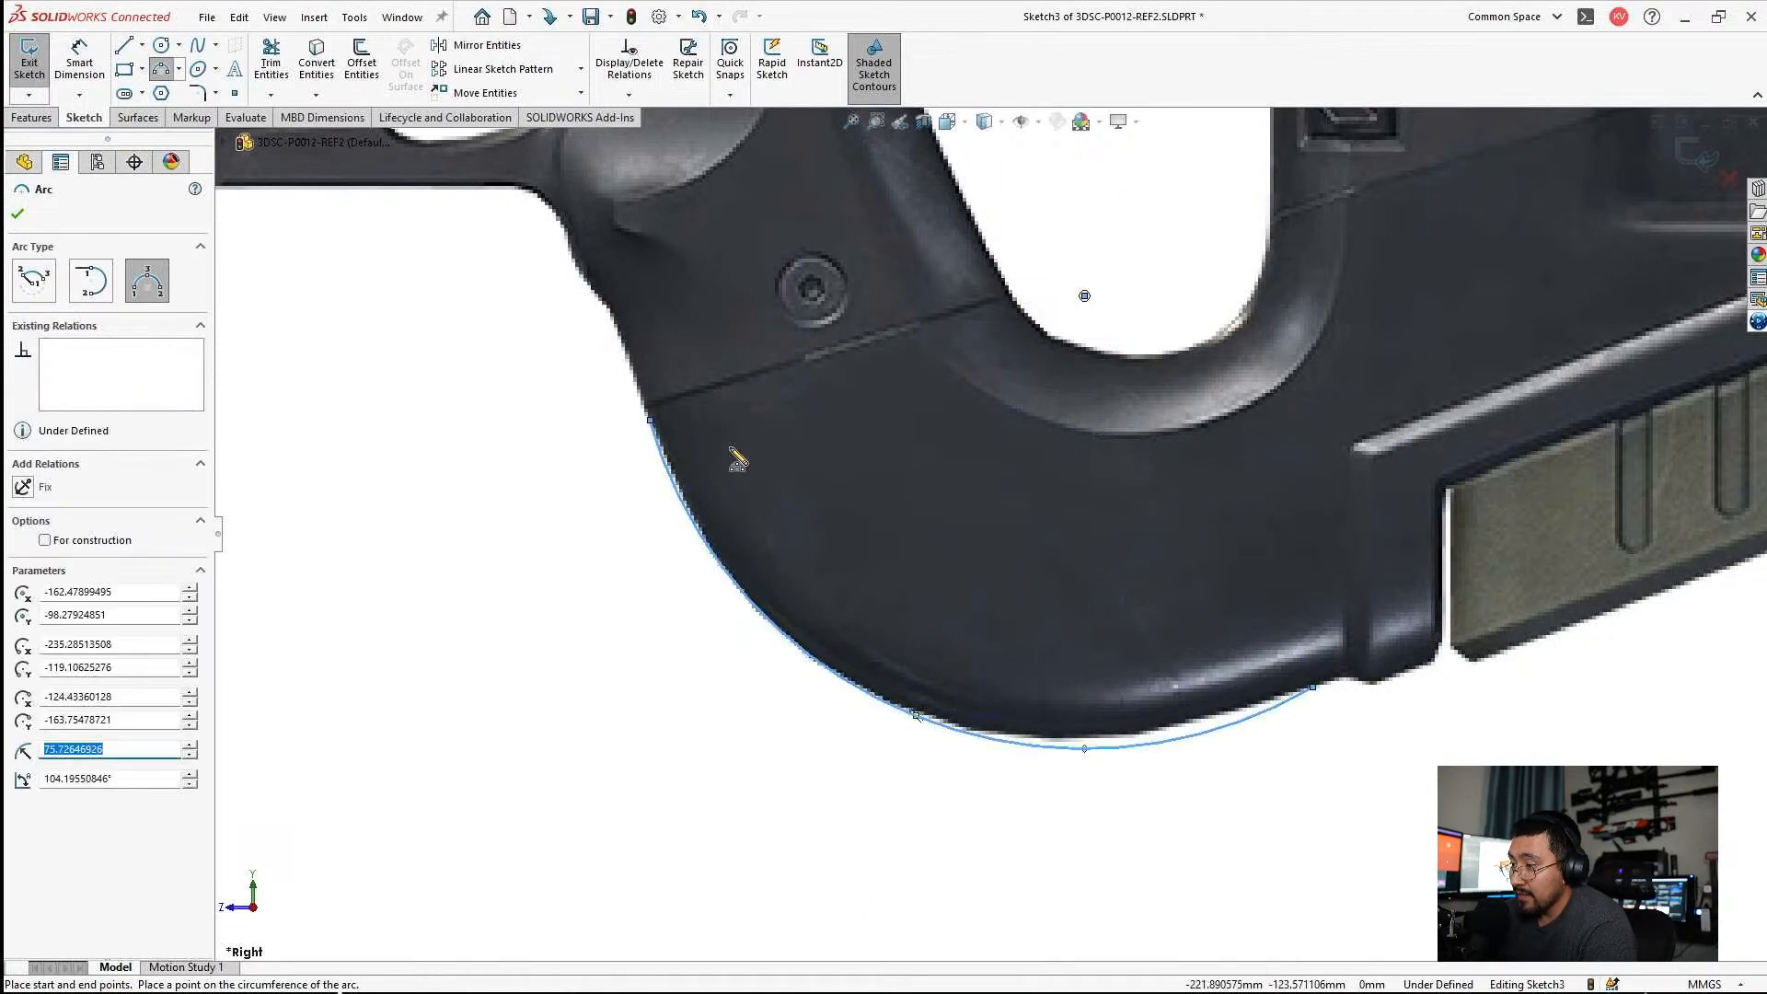
{"action": "key", "text": "Escape"}
Move the large arc's upper endpoint onto the front end of the grip seam.
{"action": "scroll", "coordinate": [642, 341], "scroll_direction": "down", "scroll_amount": 3}
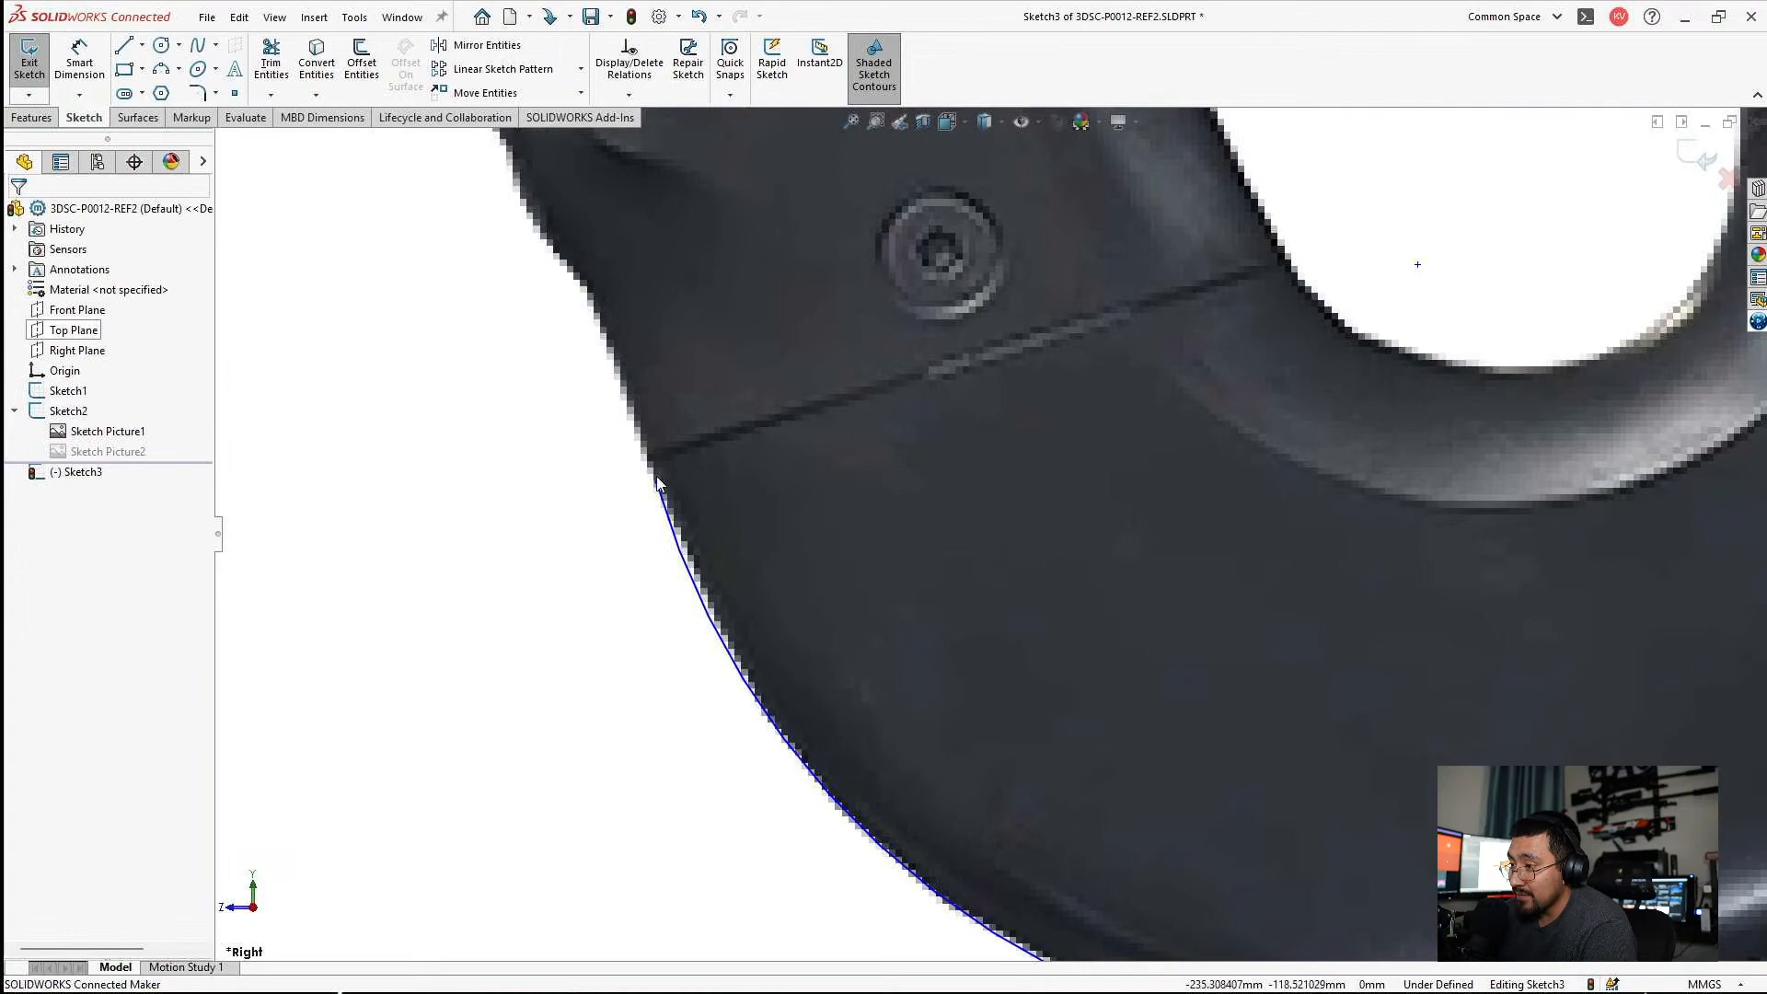
{"action": "mouse_move", "coordinate": [657, 478]}
{"action": "left_mouse_down"}
{"action": "mouse_move", "coordinate": [646, 452]}
{"action": "mouse_move", "coordinate": [654, 467]}
{"action": "left_mouse_up"}
{"action": "left_click", "coordinate": [786, 594]}
Draw a construction line from the large arc's upper endpoint up the grip's front edge, and adjust its upper end to follow that edge.
{"action": "scroll", "coordinate": [864, 501], "scroll_direction": "up", "scroll_amount": 2}
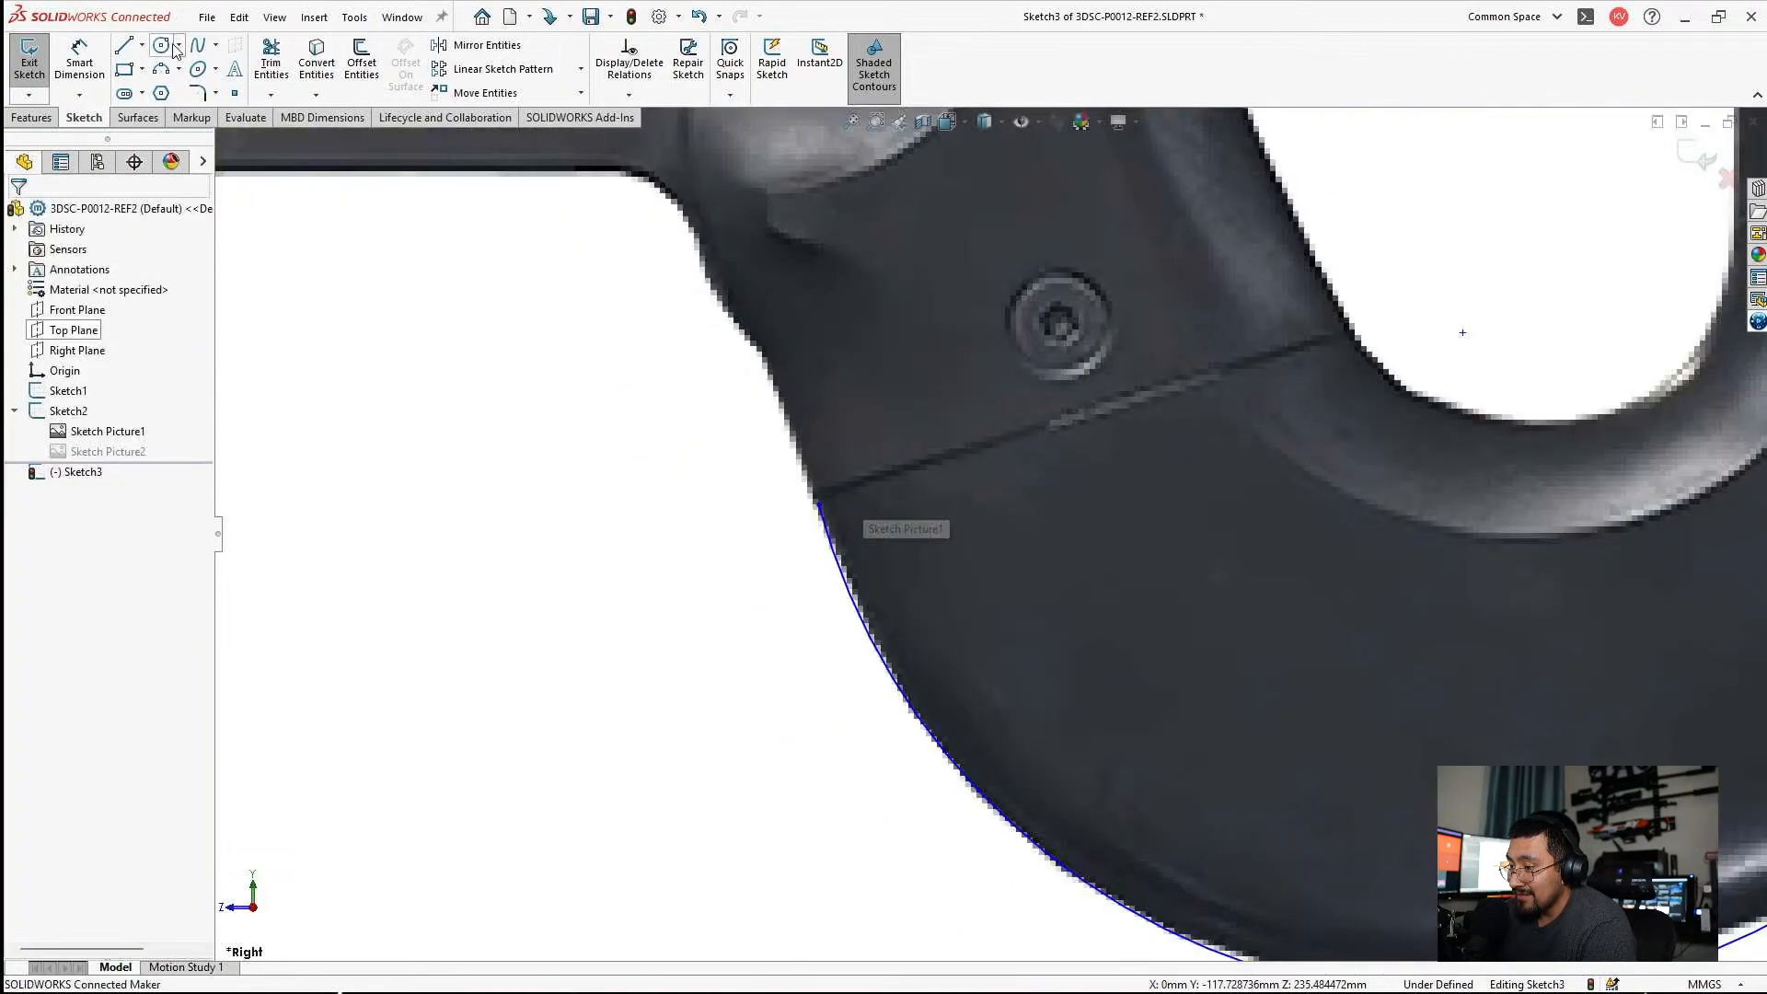
{"action": "left_click", "coordinate": [142, 44]}
{"action": "left_click", "coordinate": [152, 87]}
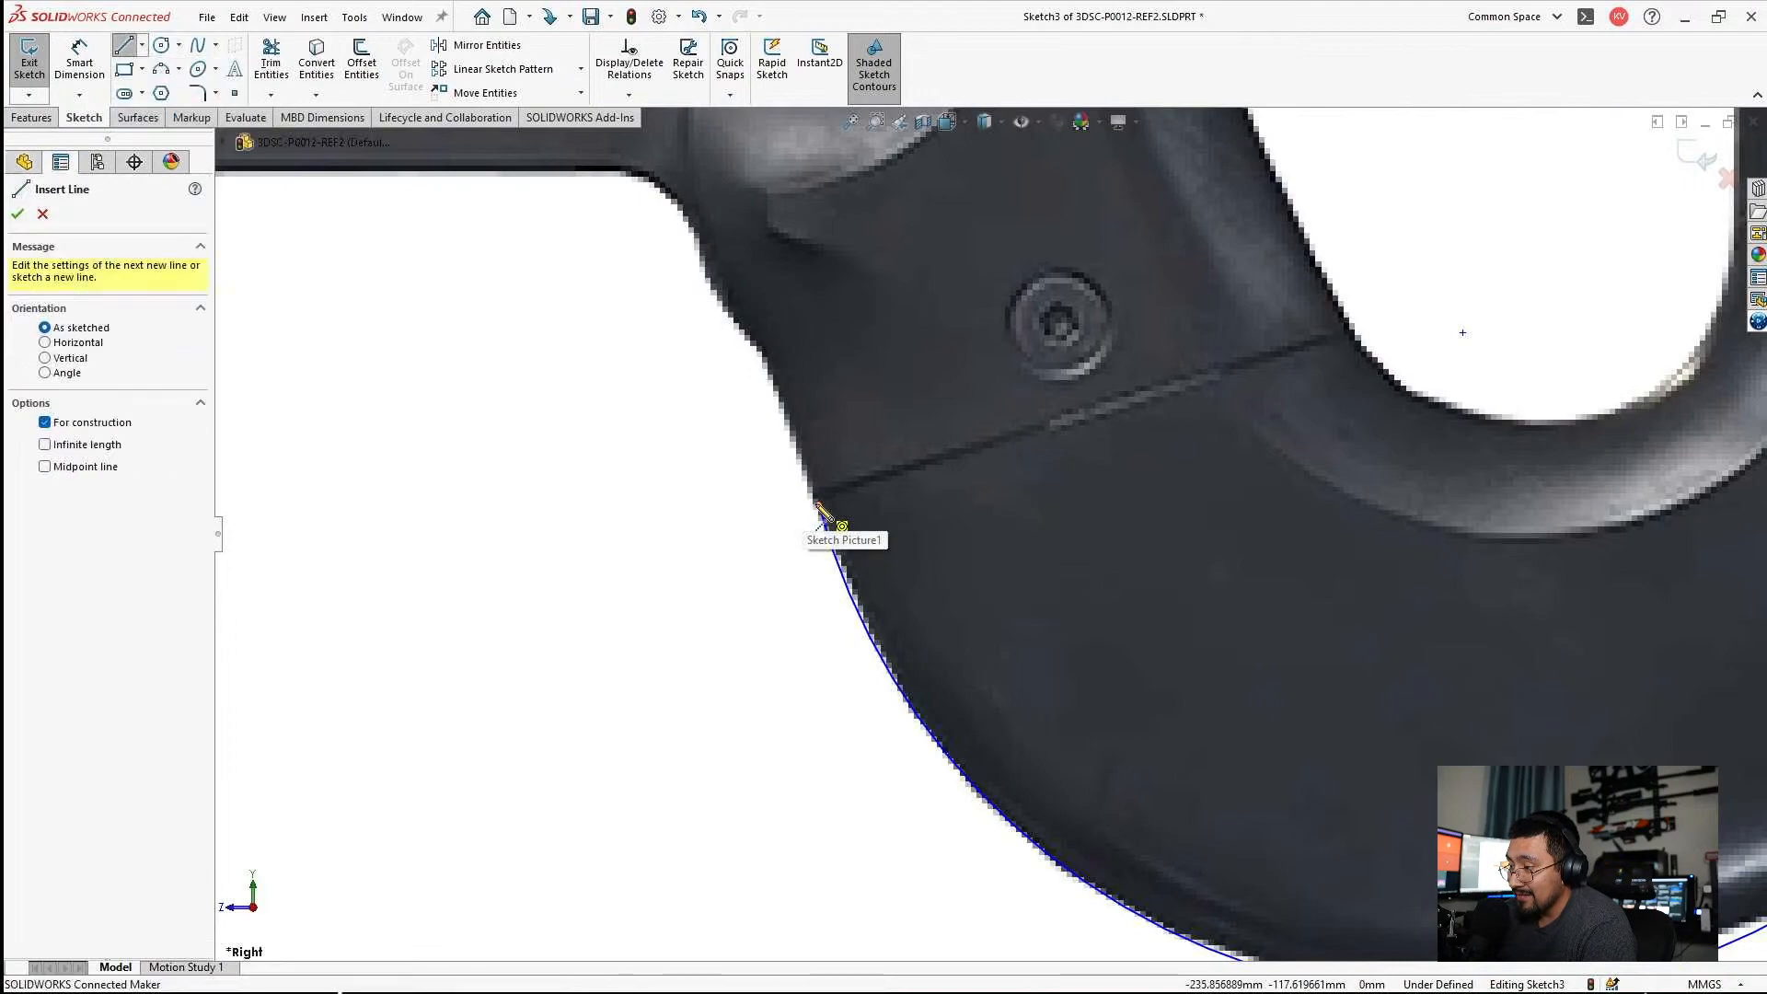
{"action": "left_click", "coordinate": [818, 506]}
{"action": "left_click", "coordinate": [762, 290]}
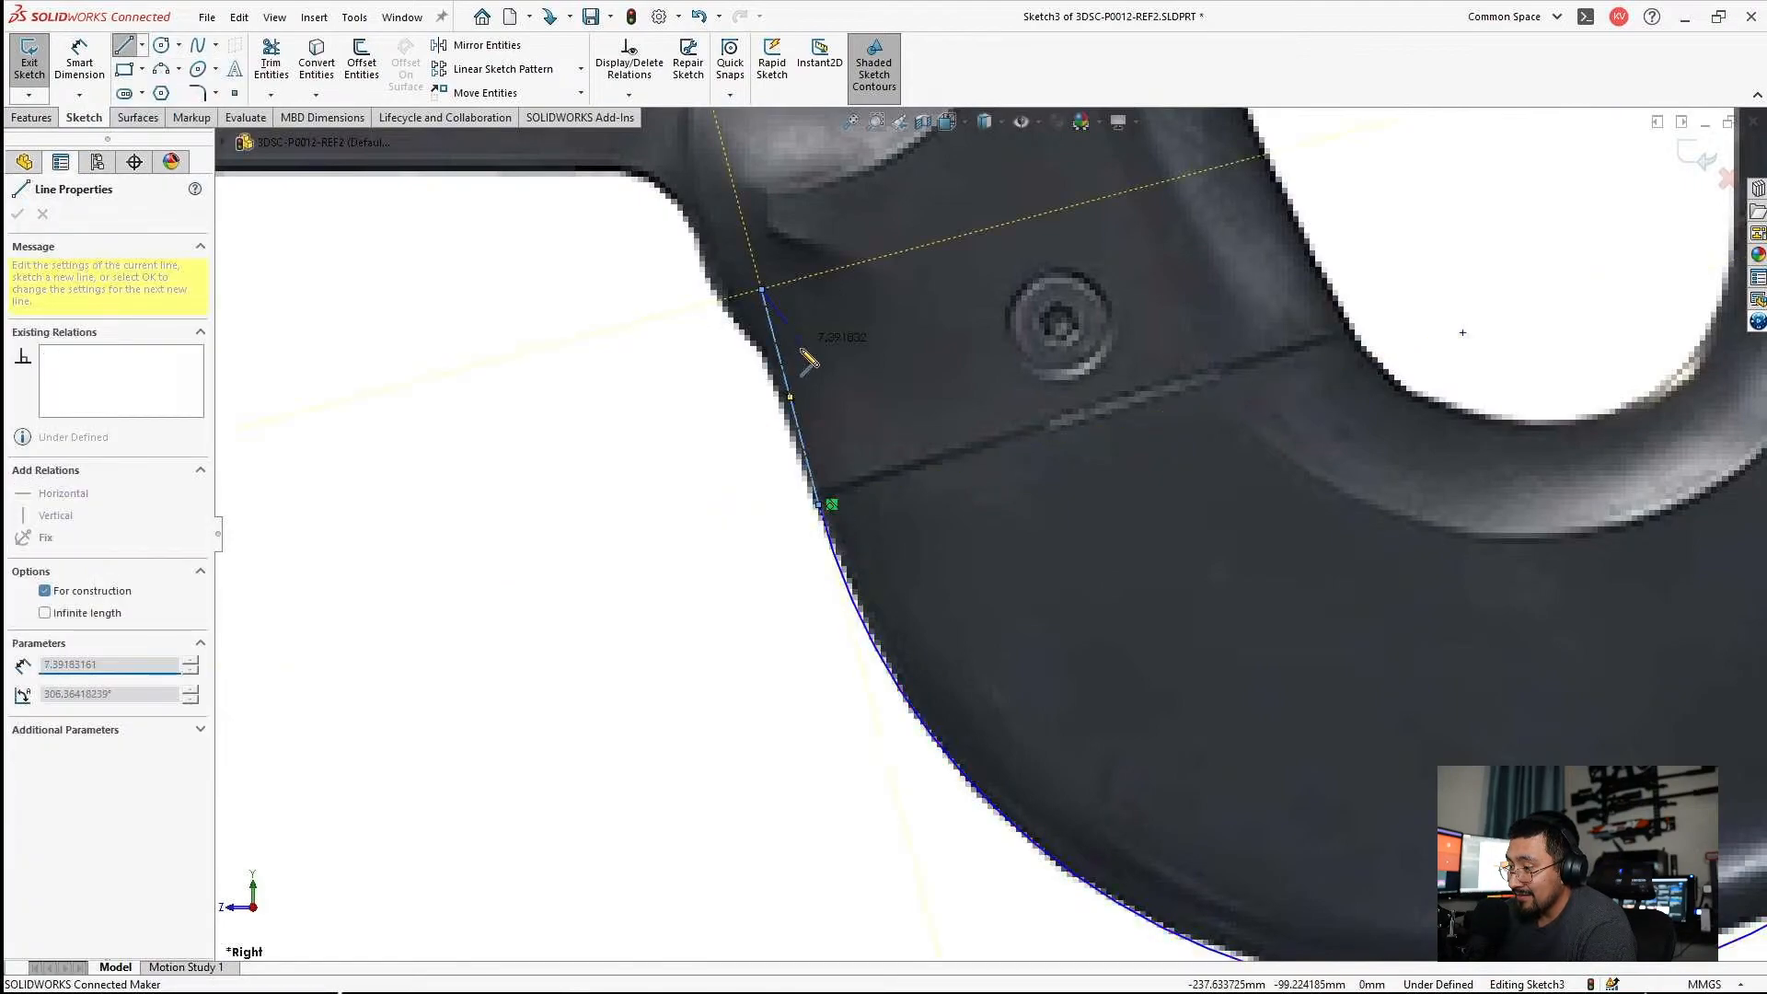
{"action": "scroll", "coordinate": [797, 341], "scroll_direction": "down", "scroll_amount": 3}
{"action": "key", "text": "Escape"}
{"action": "mouse_move", "coordinate": [767, 279]}
{"action": "left_mouse_down"}
{"action": "mouse_move", "coordinate": [726, 300]}
{"action": "mouse_move", "coordinate": [745, 289]}
{"action": "left_mouse_up"}
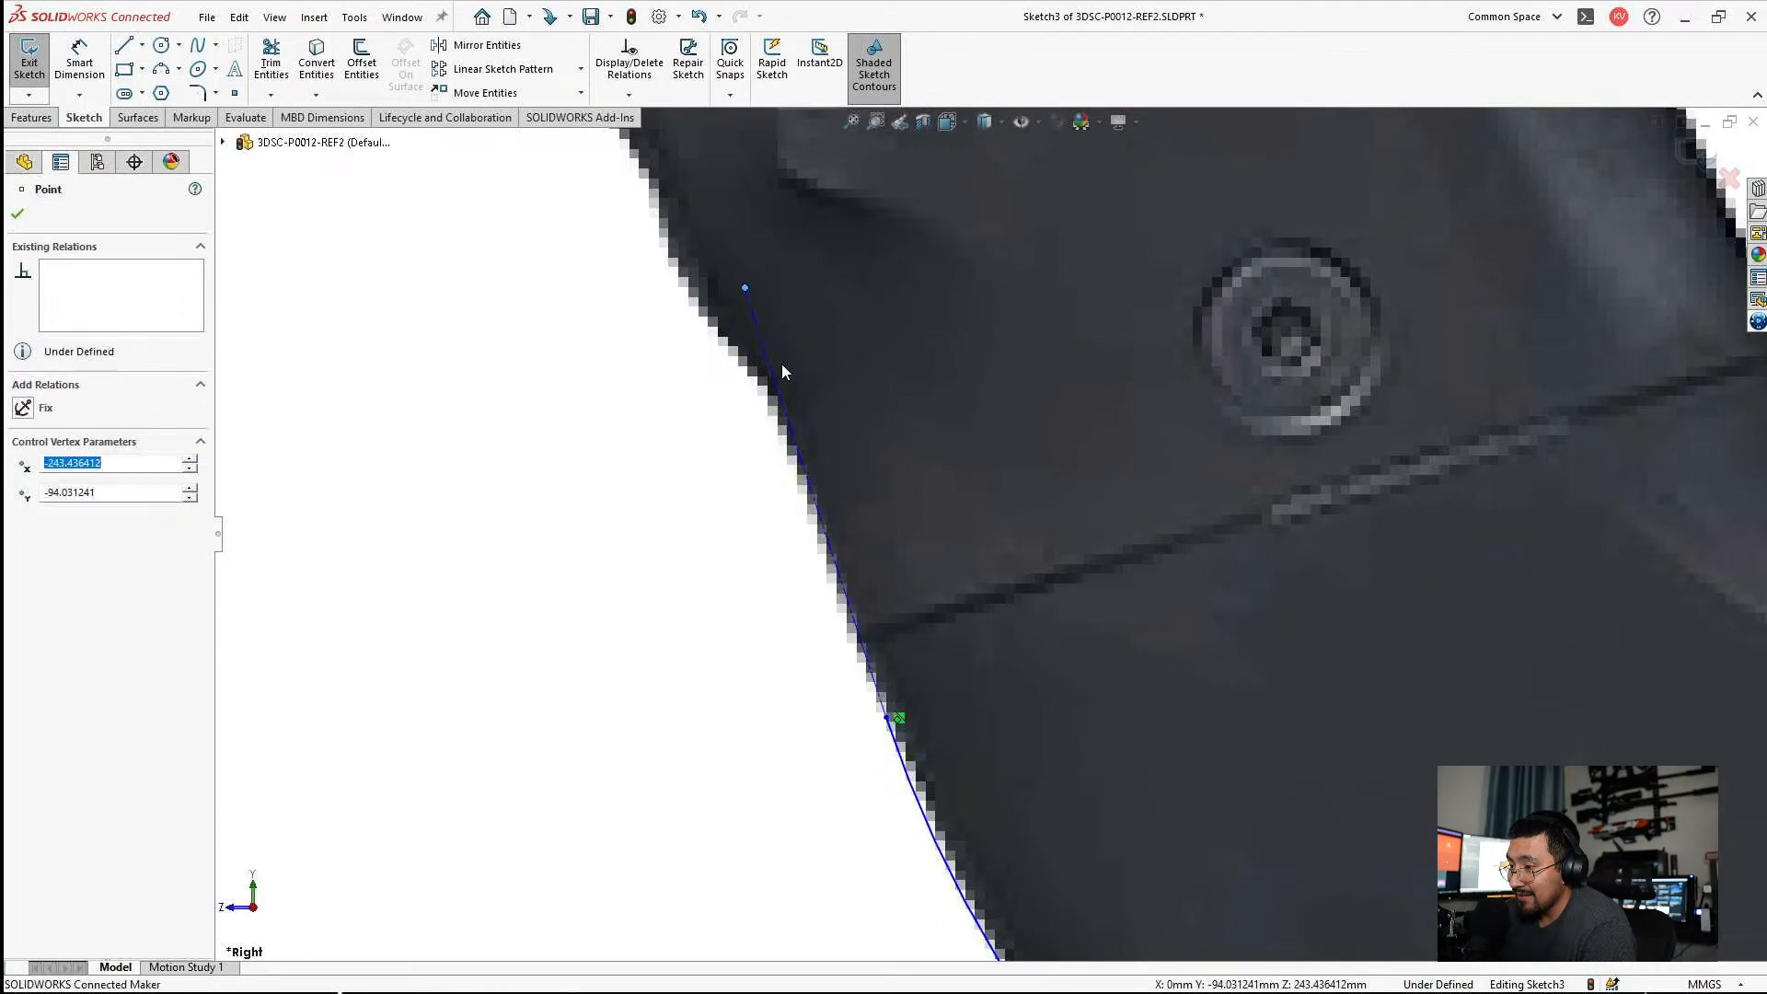
{"action": "key", "text": "Escape"}
Move the point where the construction line meets the large arc onto the grip seam's front end.
{"action": "left_click_drag", "start_coordinate": [881, 706], "coordinate": [862, 639]}
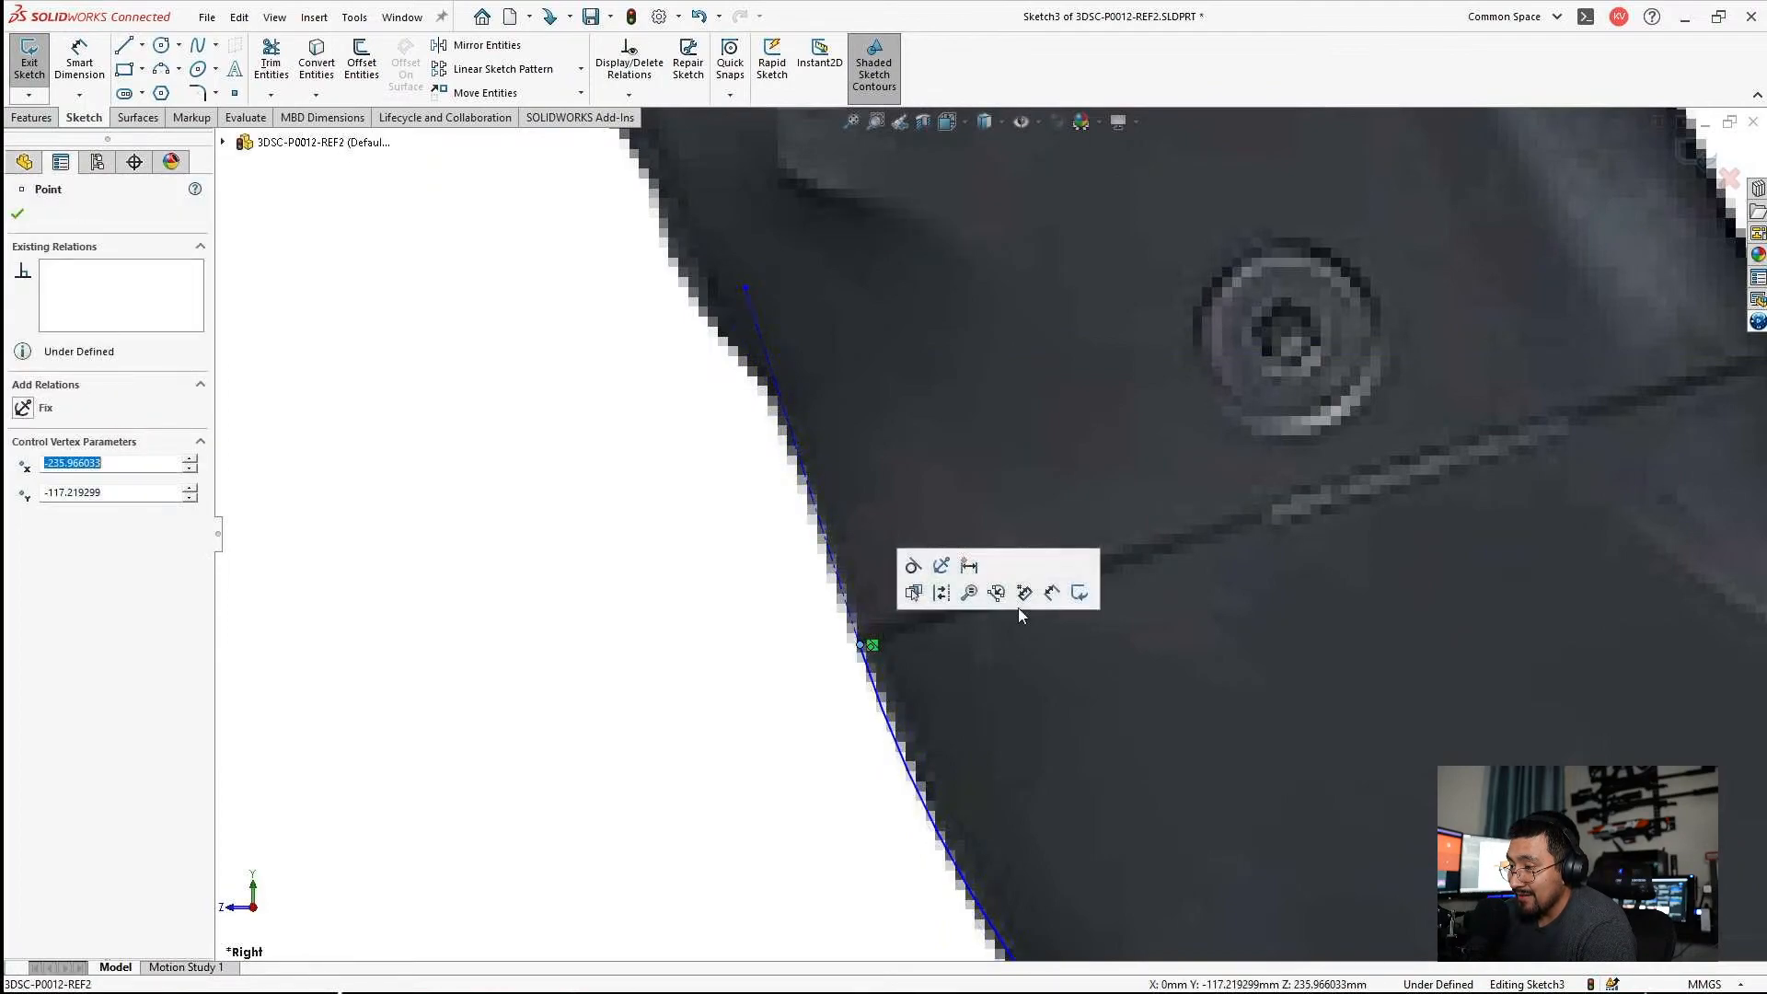
{"action": "scroll", "coordinate": [1316, 545], "scroll_direction": "up", "scroll_amount": 9}
{"action": "key", "text": "Escape"}
Pull the large arc's rear endpoint forward along the underside, and reshape the arc to follow the stock's curved lower edge.
{"action": "scroll", "coordinate": [1307, 681], "scroll_direction": "down", "scroll_amount": 5}
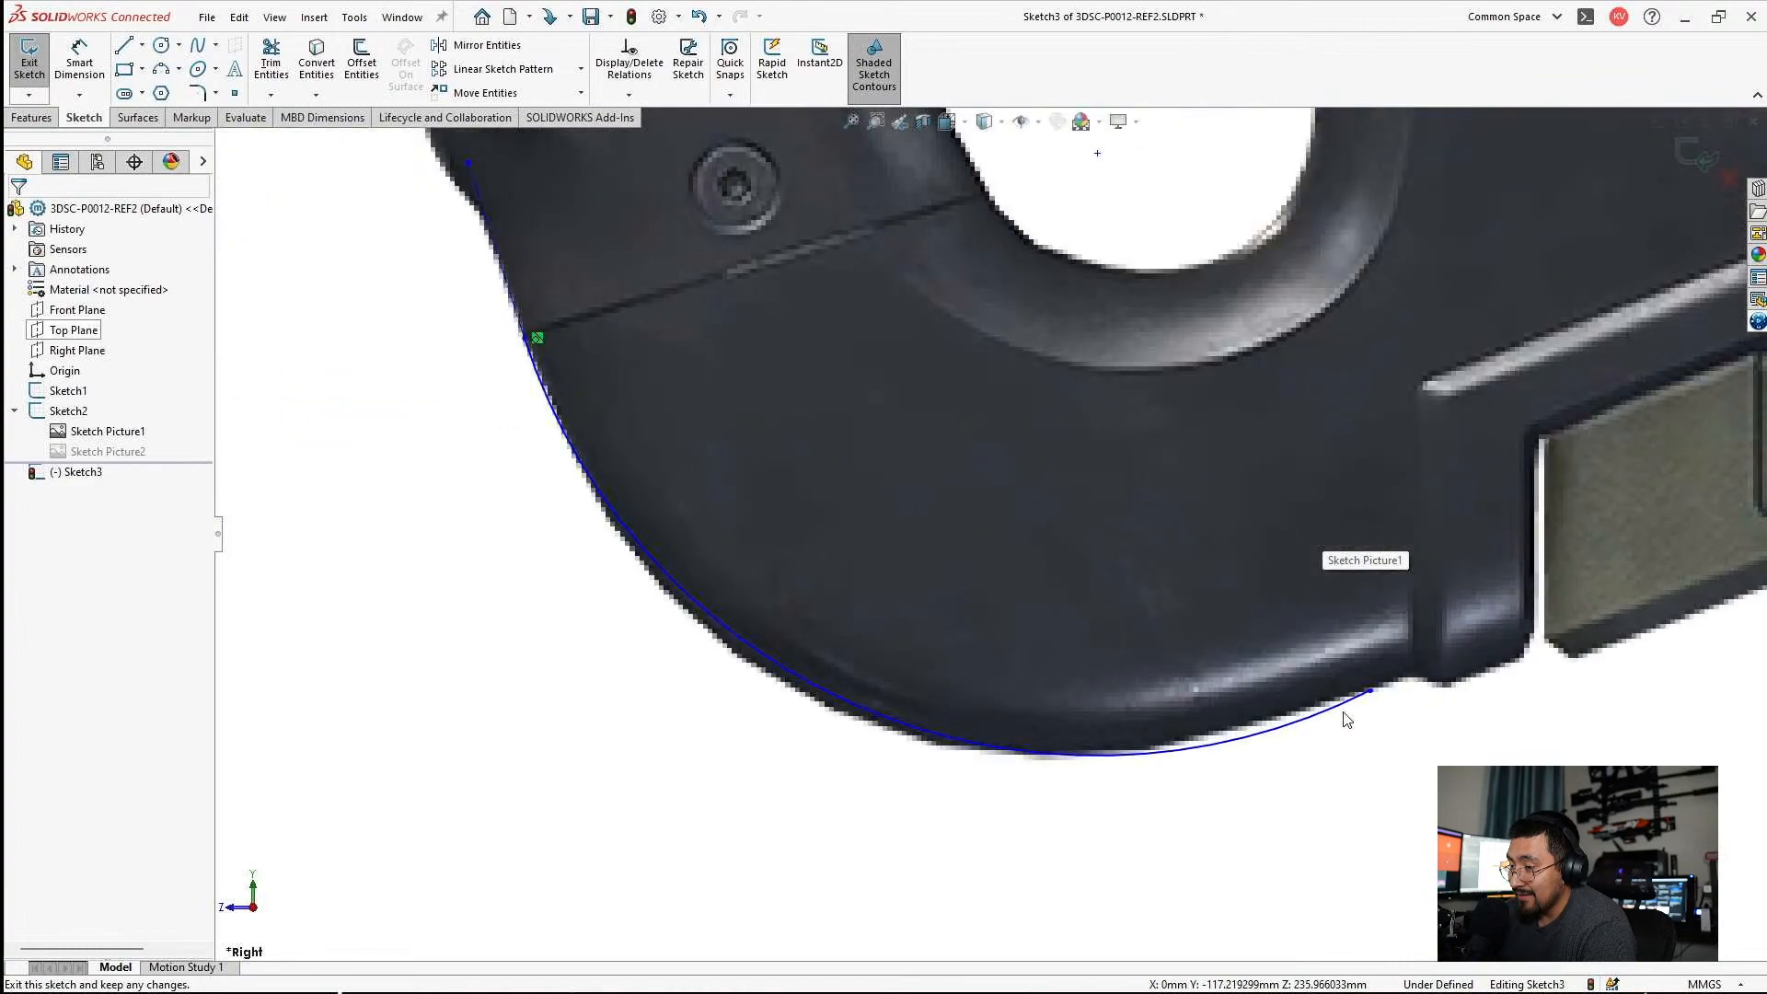
{"action": "left_click_drag", "start_coordinate": [1371, 695], "coordinate": [1205, 741]}
{"action": "key", "text": "Escape"}
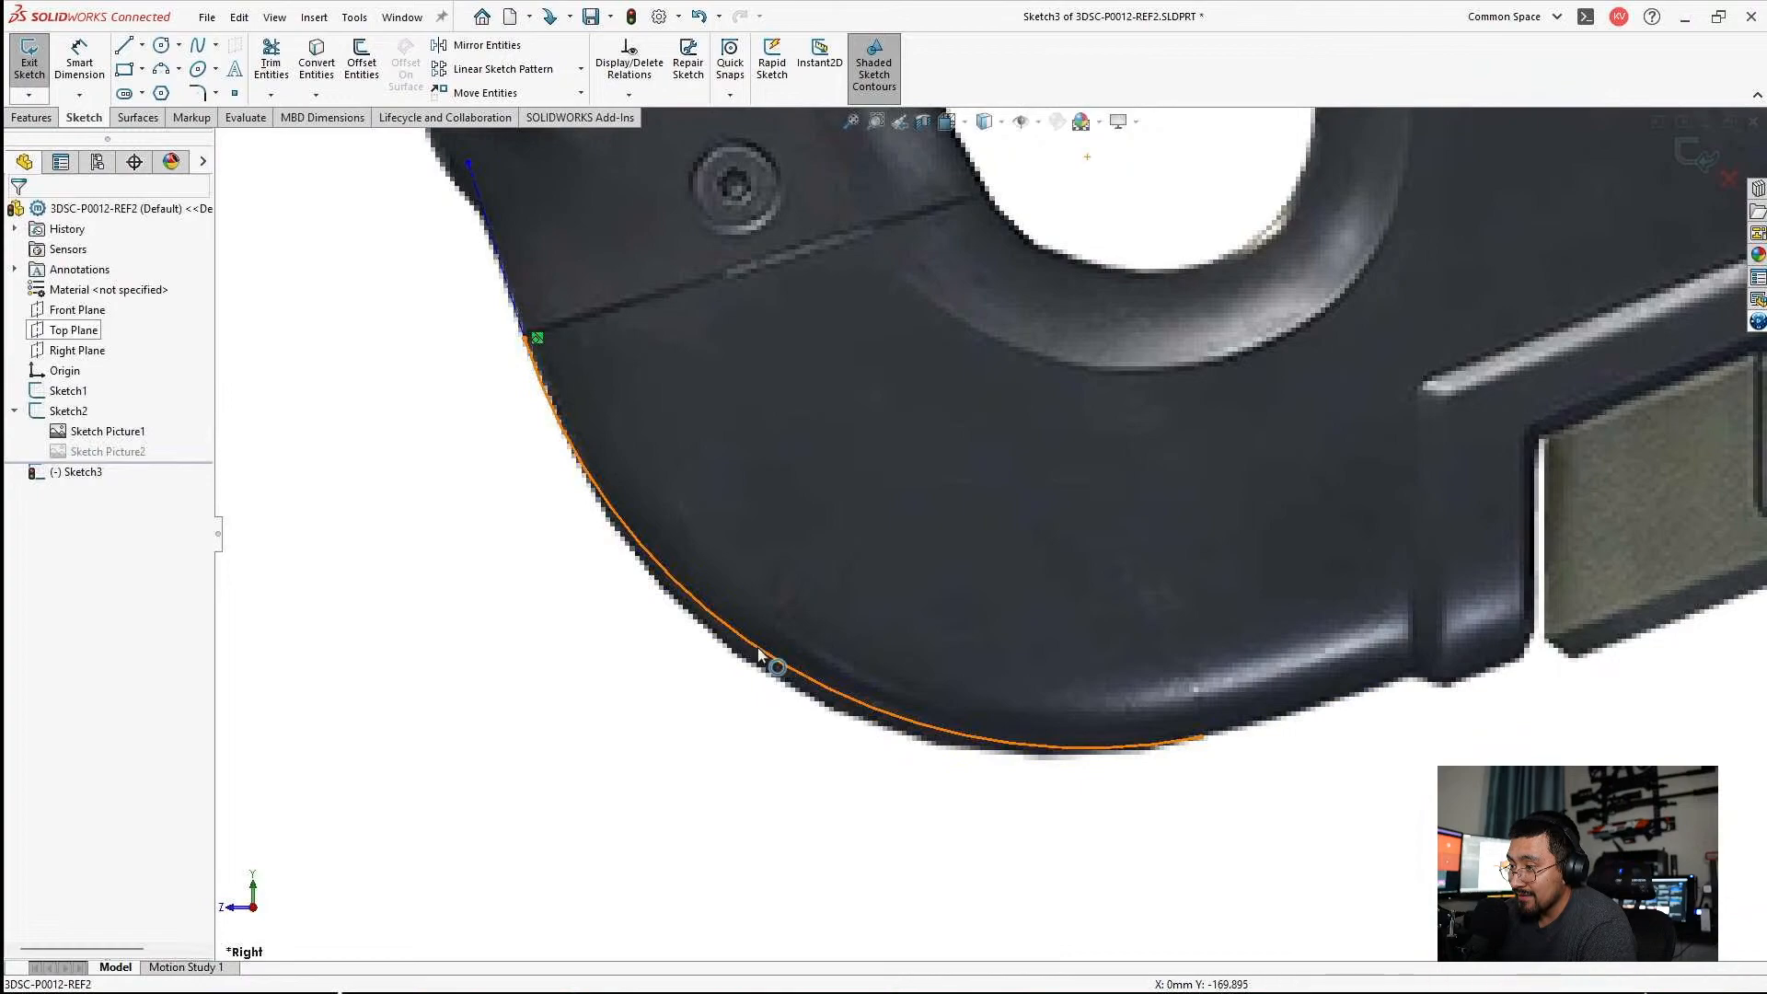
{"action": "left_click", "coordinate": [757, 673]}
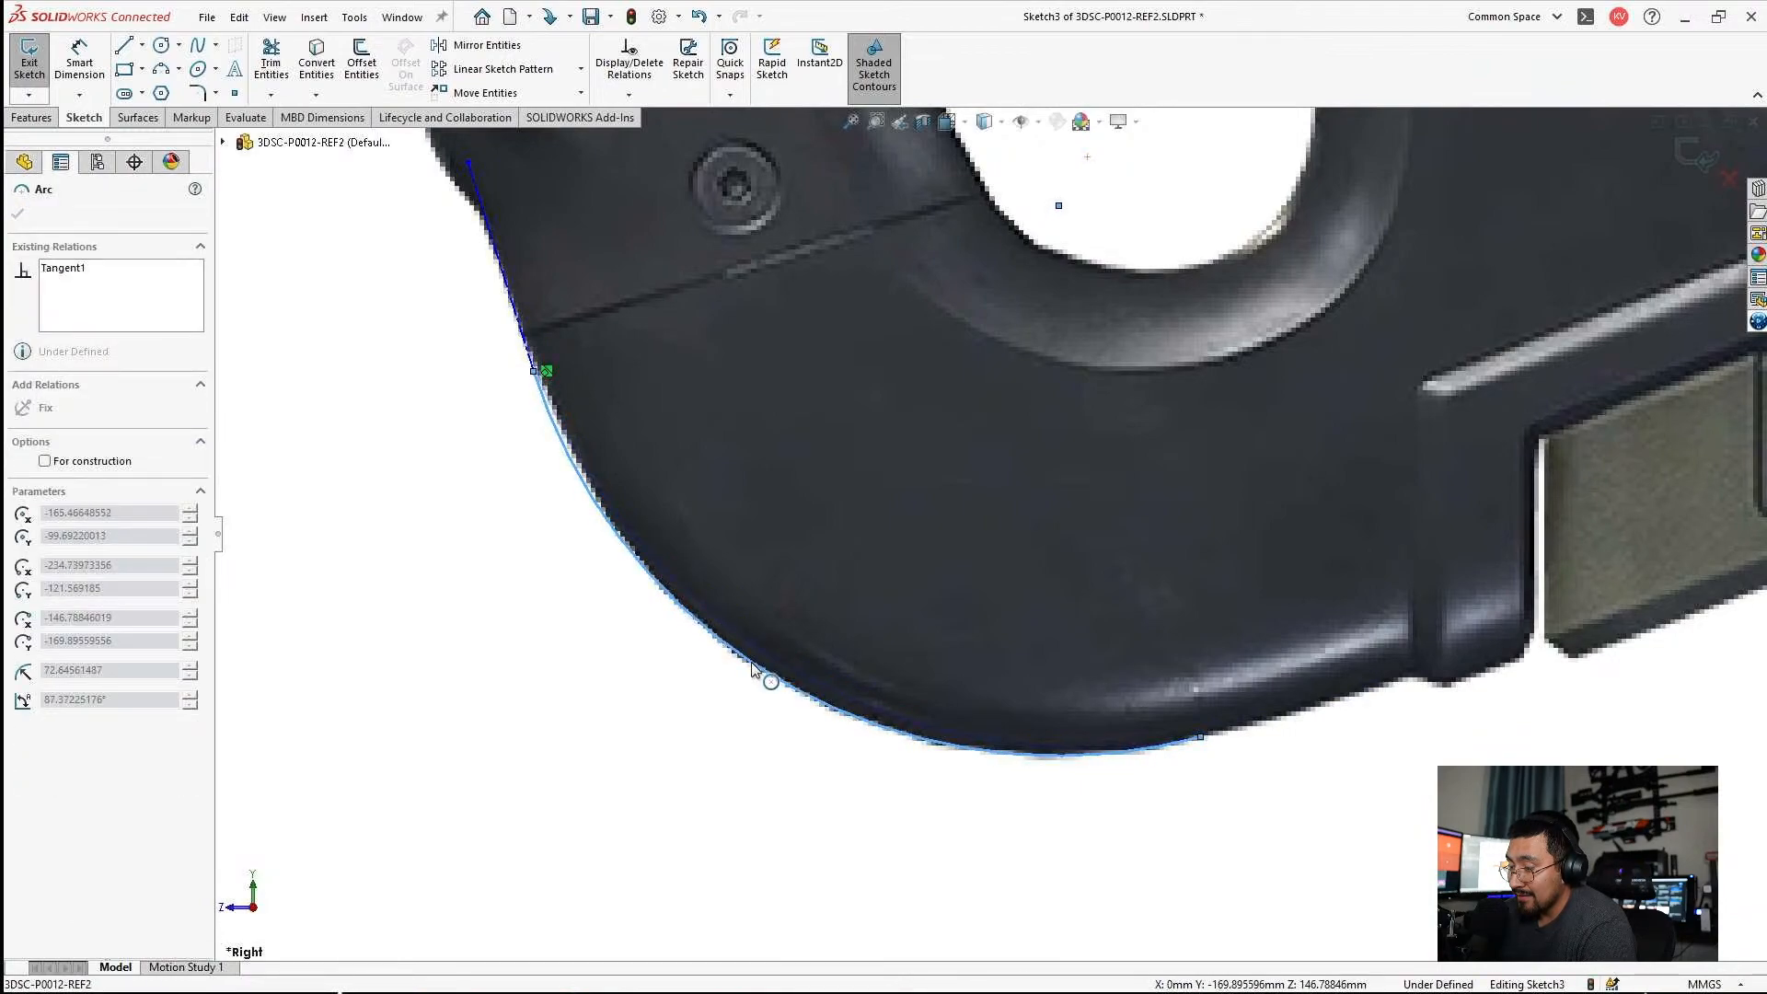
{"action": "key", "text": "Escape"}
{"action": "scroll", "coordinate": [621, 394], "scroll_direction": "down", "scroll_amount": 2}
{"action": "left_click_drag", "start_coordinate": [619, 392], "coordinate": [600, 352]}
{"action": "key", "text": "ctrl+z"}
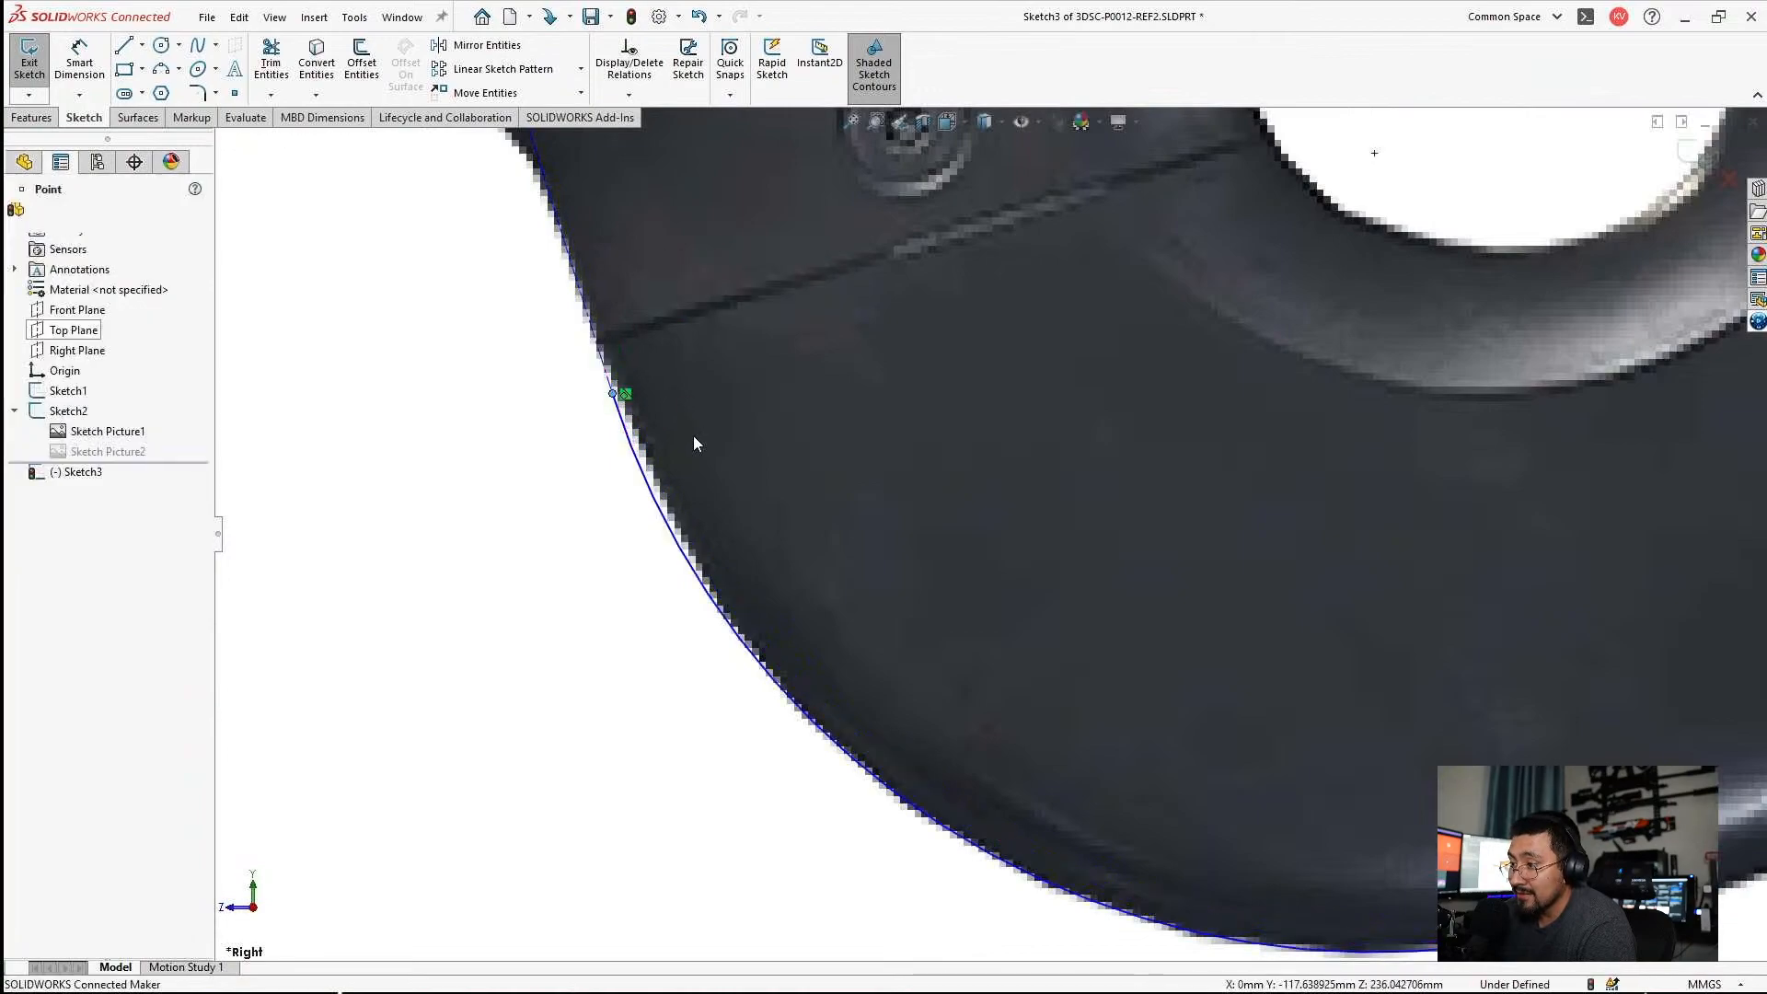
Change the grip-edge construction line to regular geometry and shorten it so its upper end sits on the seam's front end.
{"action": "left_click", "coordinate": [594, 340]}
{"action": "left_click", "coordinate": [83, 503]}
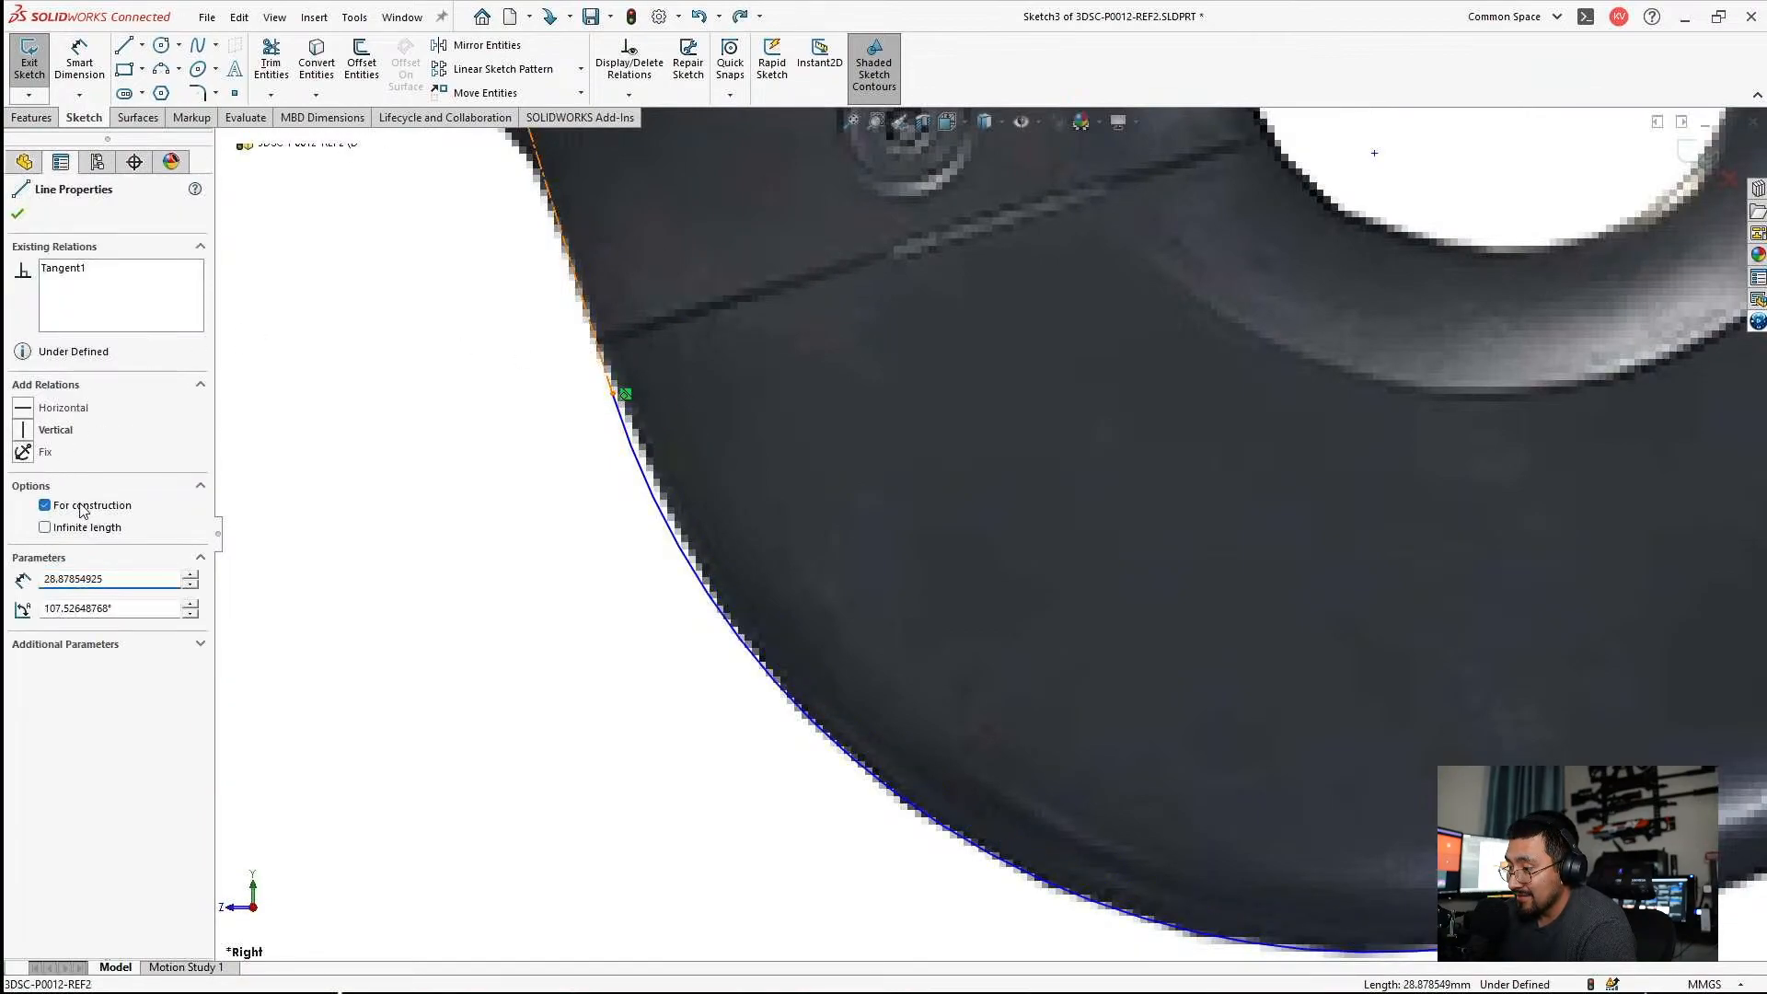
{"action": "key", "text": "Escape"}
{"action": "scroll", "coordinate": [783, 280], "scroll_direction": "up", "scroll_amount": 4}
{"action": "scroll", "coordinate": [782, 279], "scroll_direction": "down", "scroll_amount": 3}
{"action": "left_click_drag", "start_coordinate": [787, 398], "coordinate": [857, 610]}
{"action": "key", "text": "Escape"}
{"action": "scroll", "coordinate": [925, 661], "scroll_direction": "up", "scroll_amount": 5}
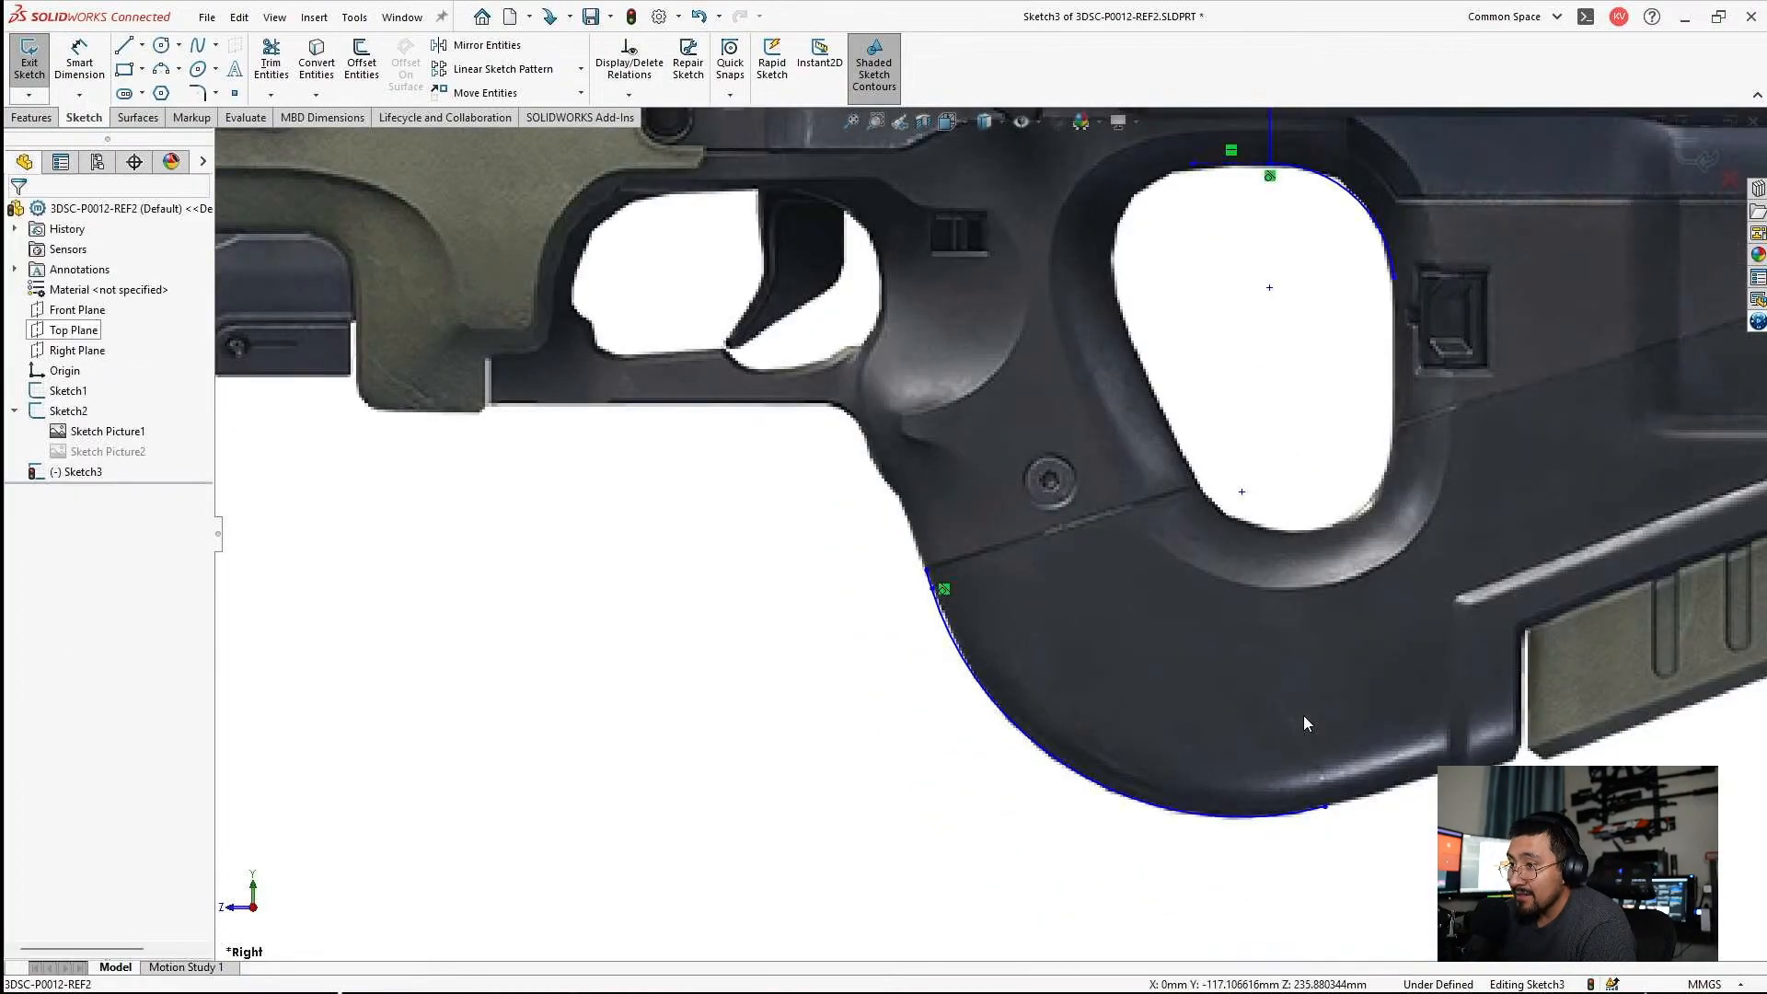
Draw a line from the large arc's rear endpoint along the stock's underside to the raised step near the green panel.
{"action": "scroll", "coordinate": [1303, 715], "scroll_direction": "down", "scroll_amount": 4}
{"action": "scroll", "coordinate": [1101, 685], "scroll_direction": "down", "scroll_amount": 1}
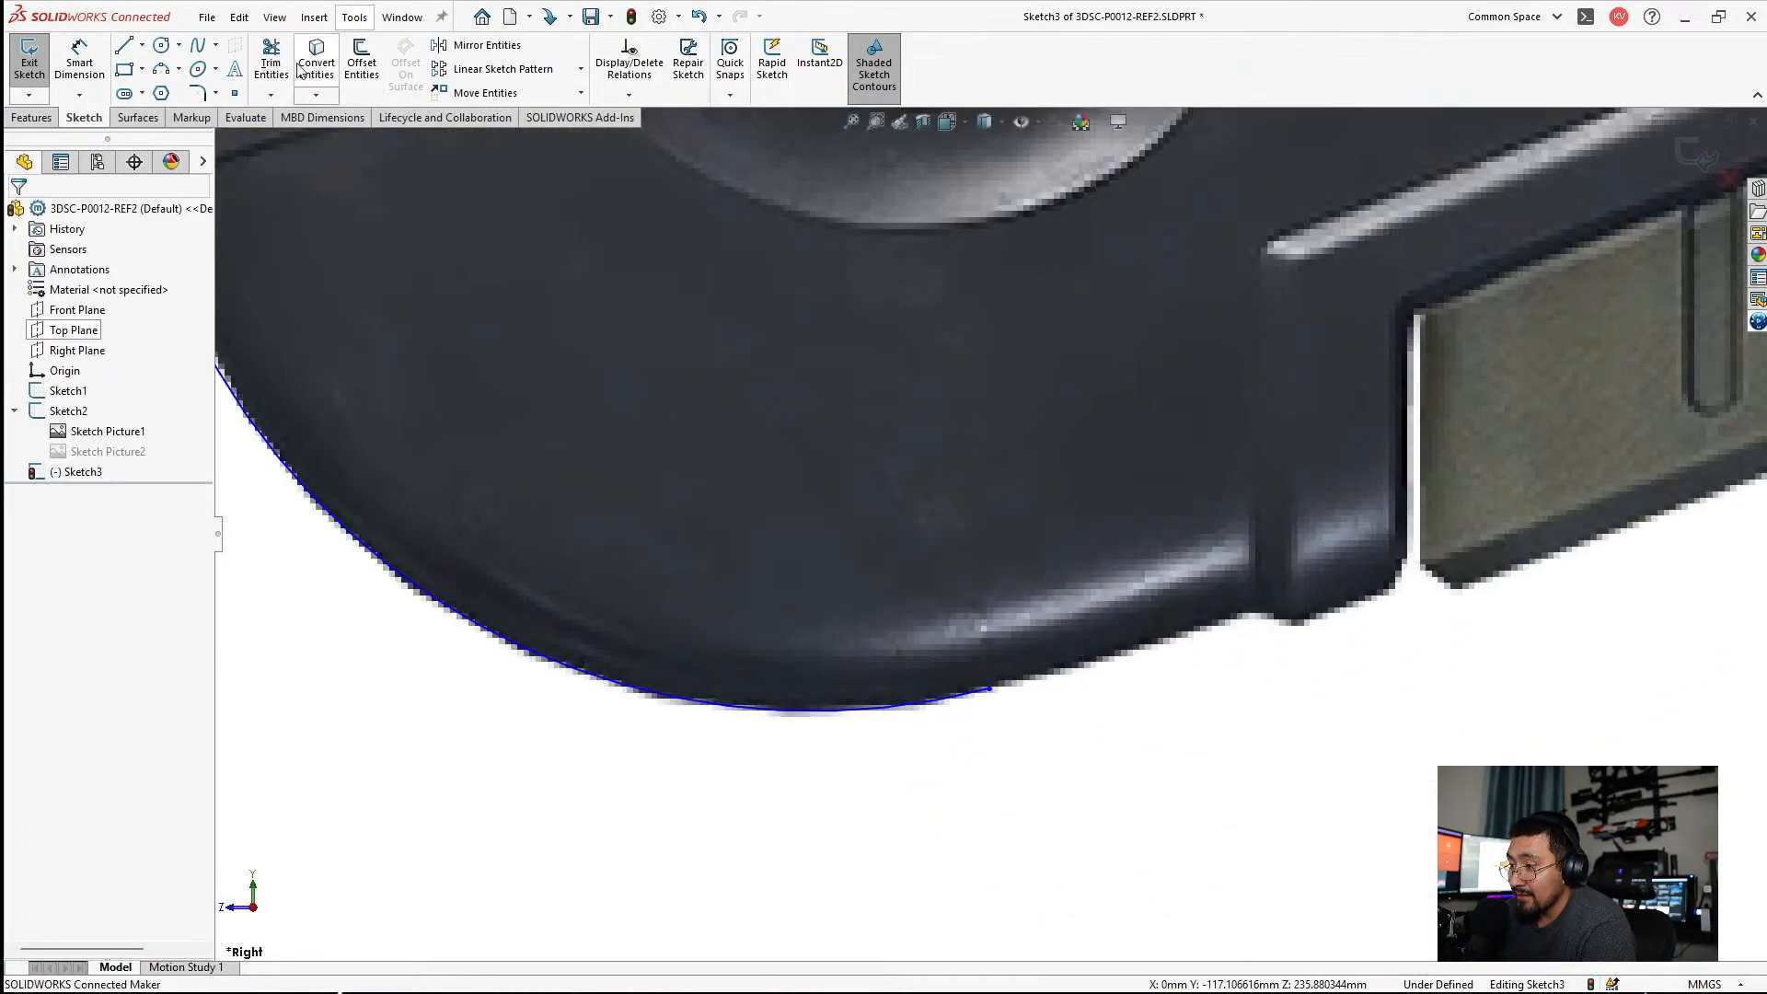
{"action": "left_click", "coordinate": [124, 46]}
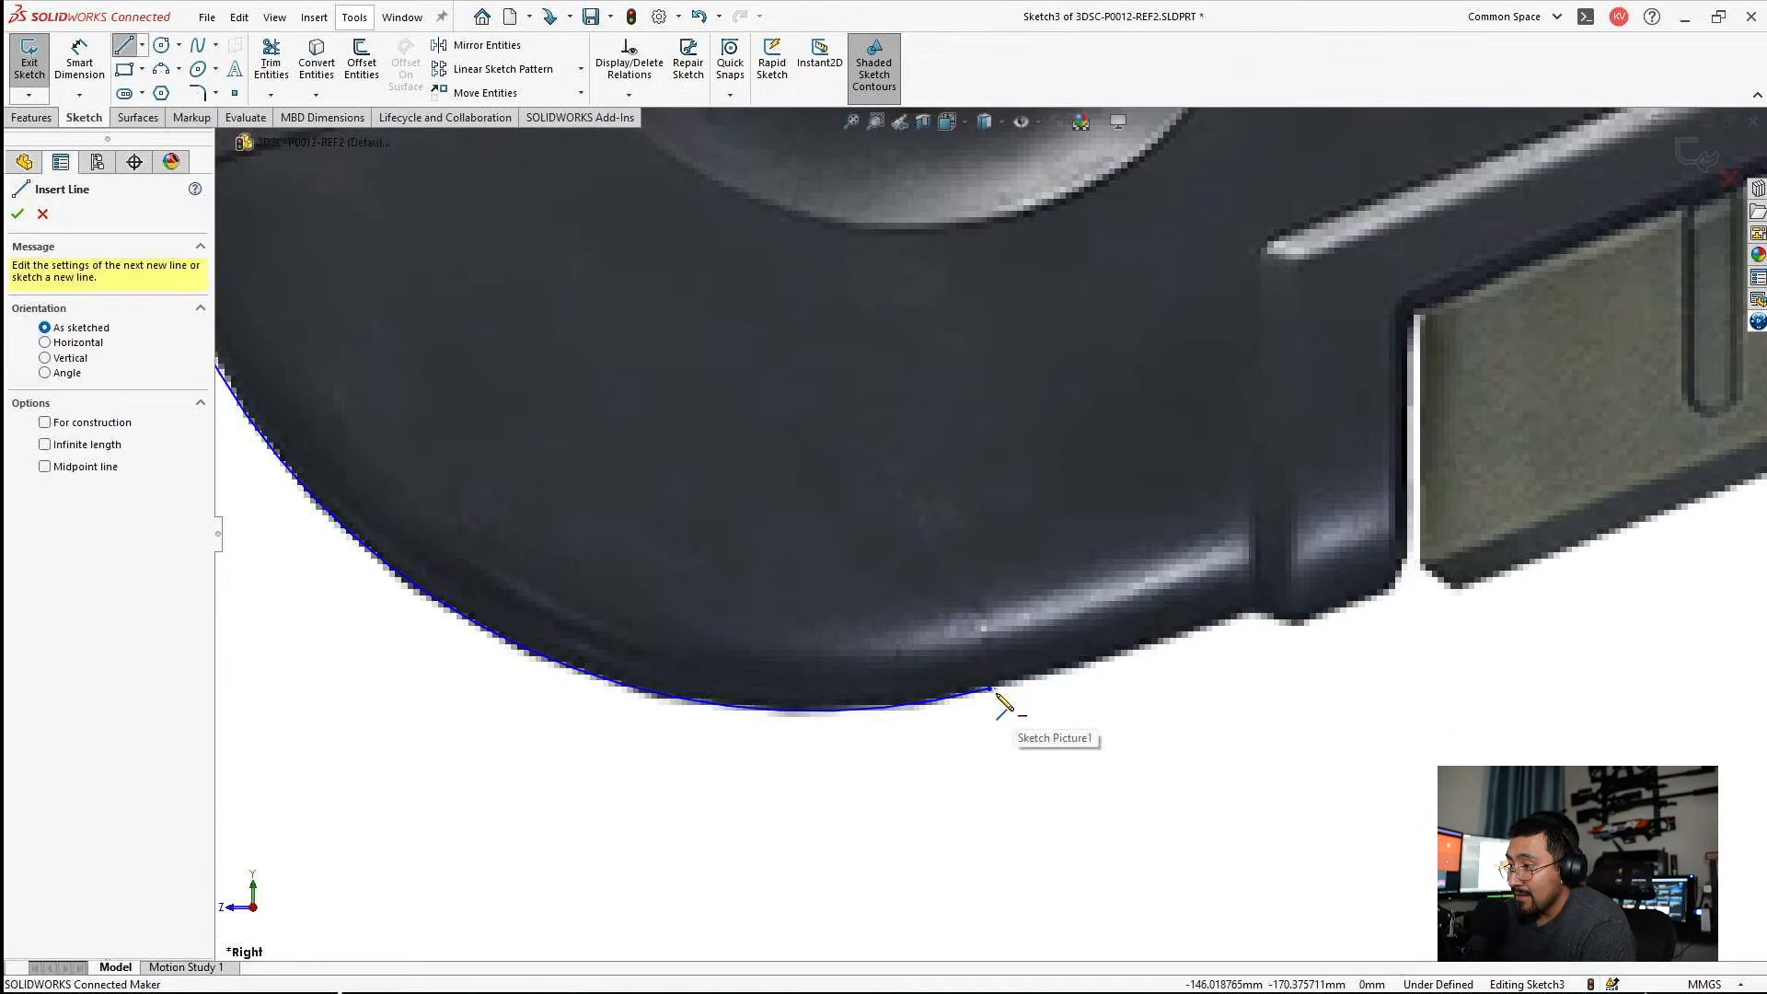
{"action": "left_click", "coordinate": [990, 688]}
{"action": "left_click", "coordinate": [1256, 622]}
{"action": "scroll", "coordinate": [1205, 651], "scroll_direction": "up", "scroll_amount": 3}
{"action": "scroll", "coordinate": [1206, 650], "scroll_direction": "up", "scroll_amount": 2}
{"action": "key", "text": "Escape"}
Draw a line along the grip seam from its front end to the thumbhole, and place its rear endpoint on the thumbhole's edge.
{"action": "scroll", "coordinate": [966, 506], "scroll_direction": "down", "scroll_amount": 4}
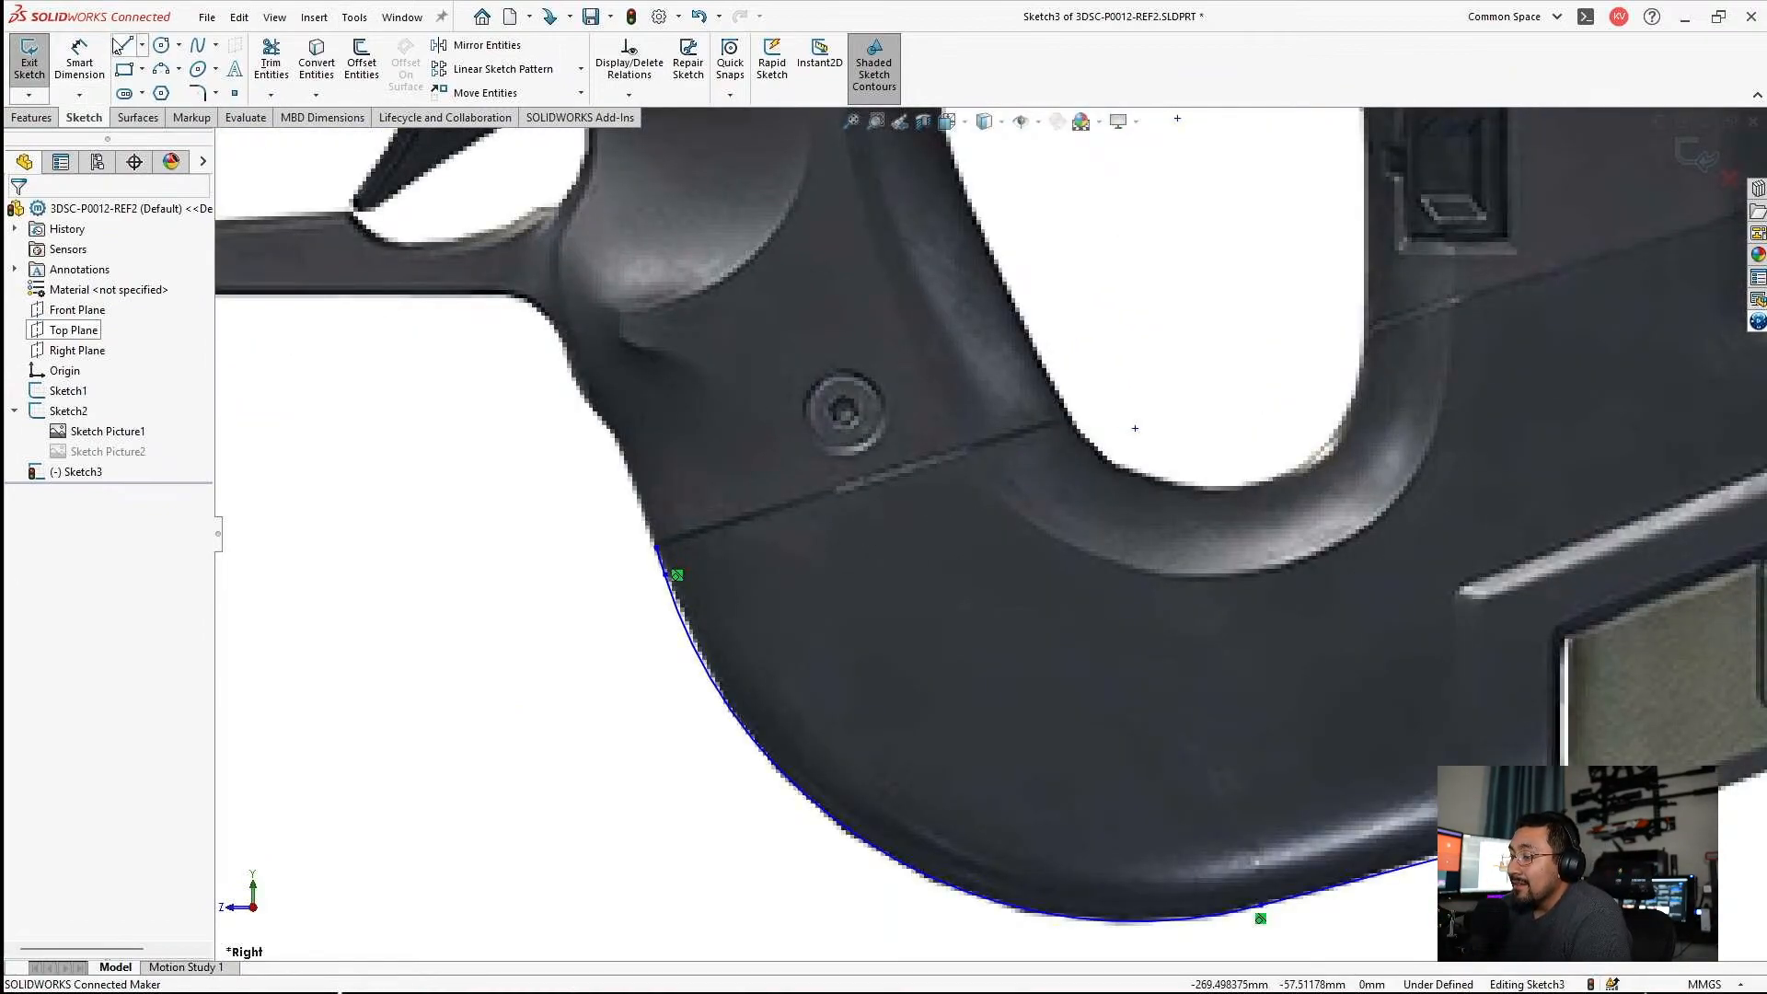
{"action": "left_click", "coordinate": [121, 45]}
{"action": "left_click", "coordinate": [656, 546]}
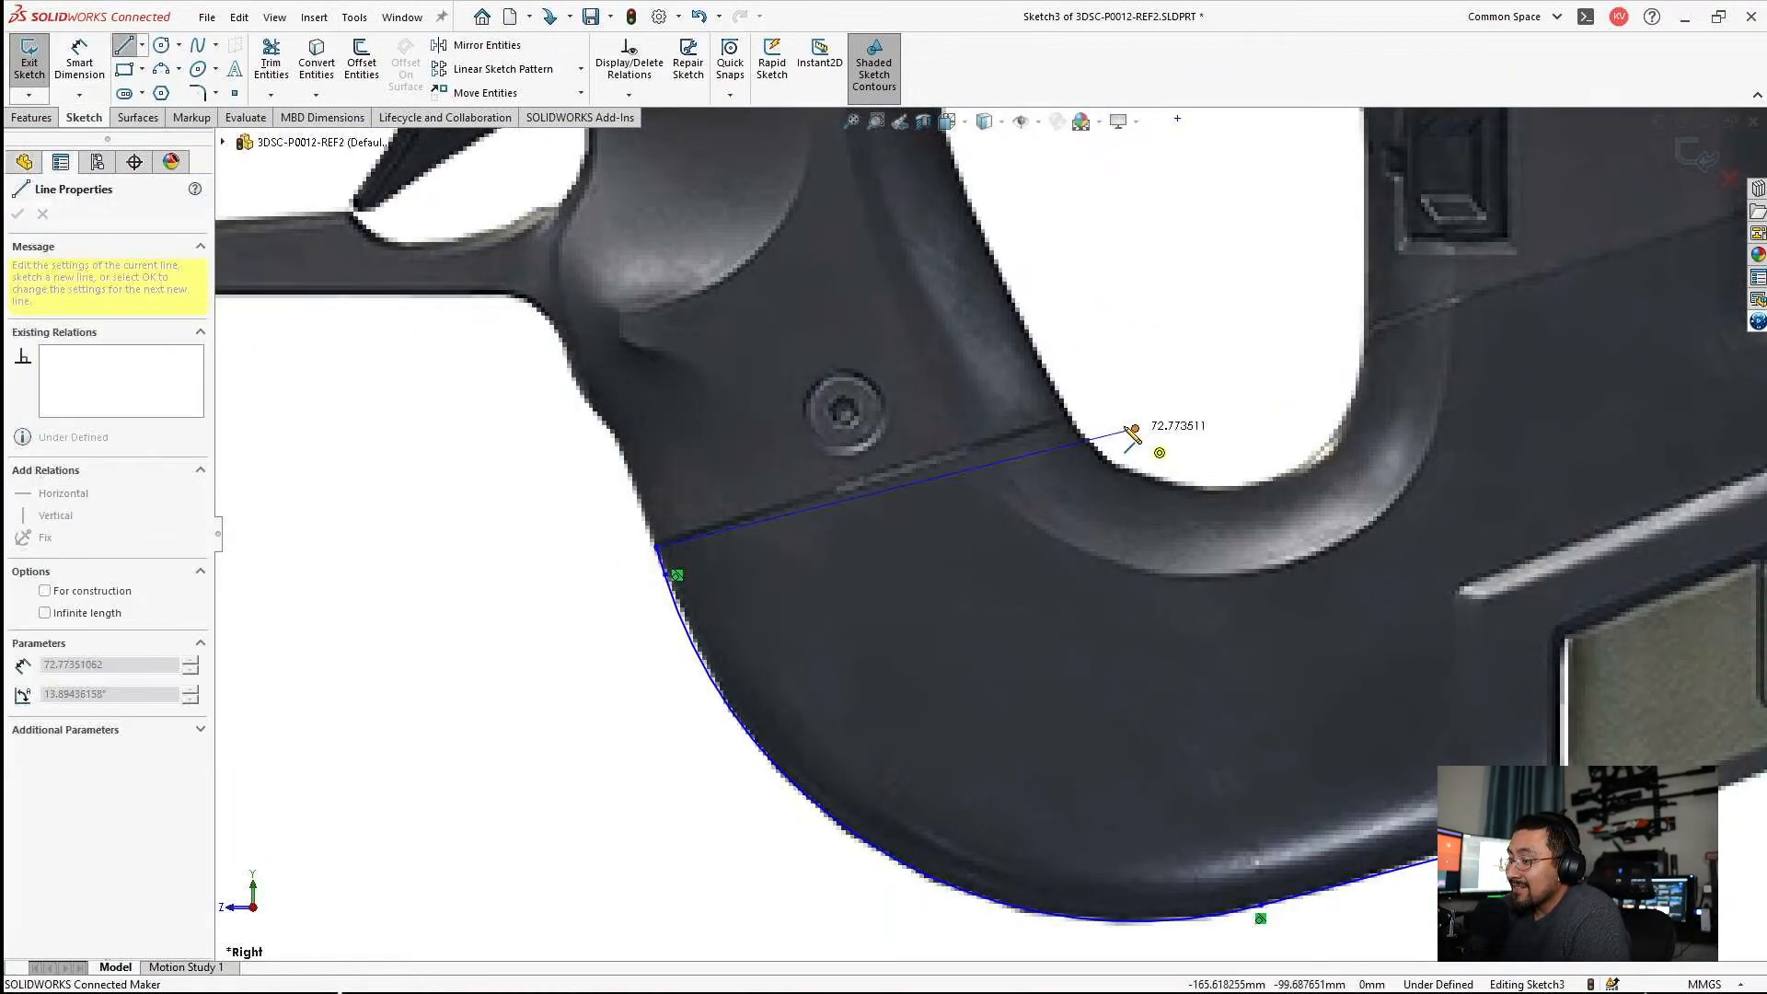
{"action": "left_click", "coordinate": [1072, 416]}
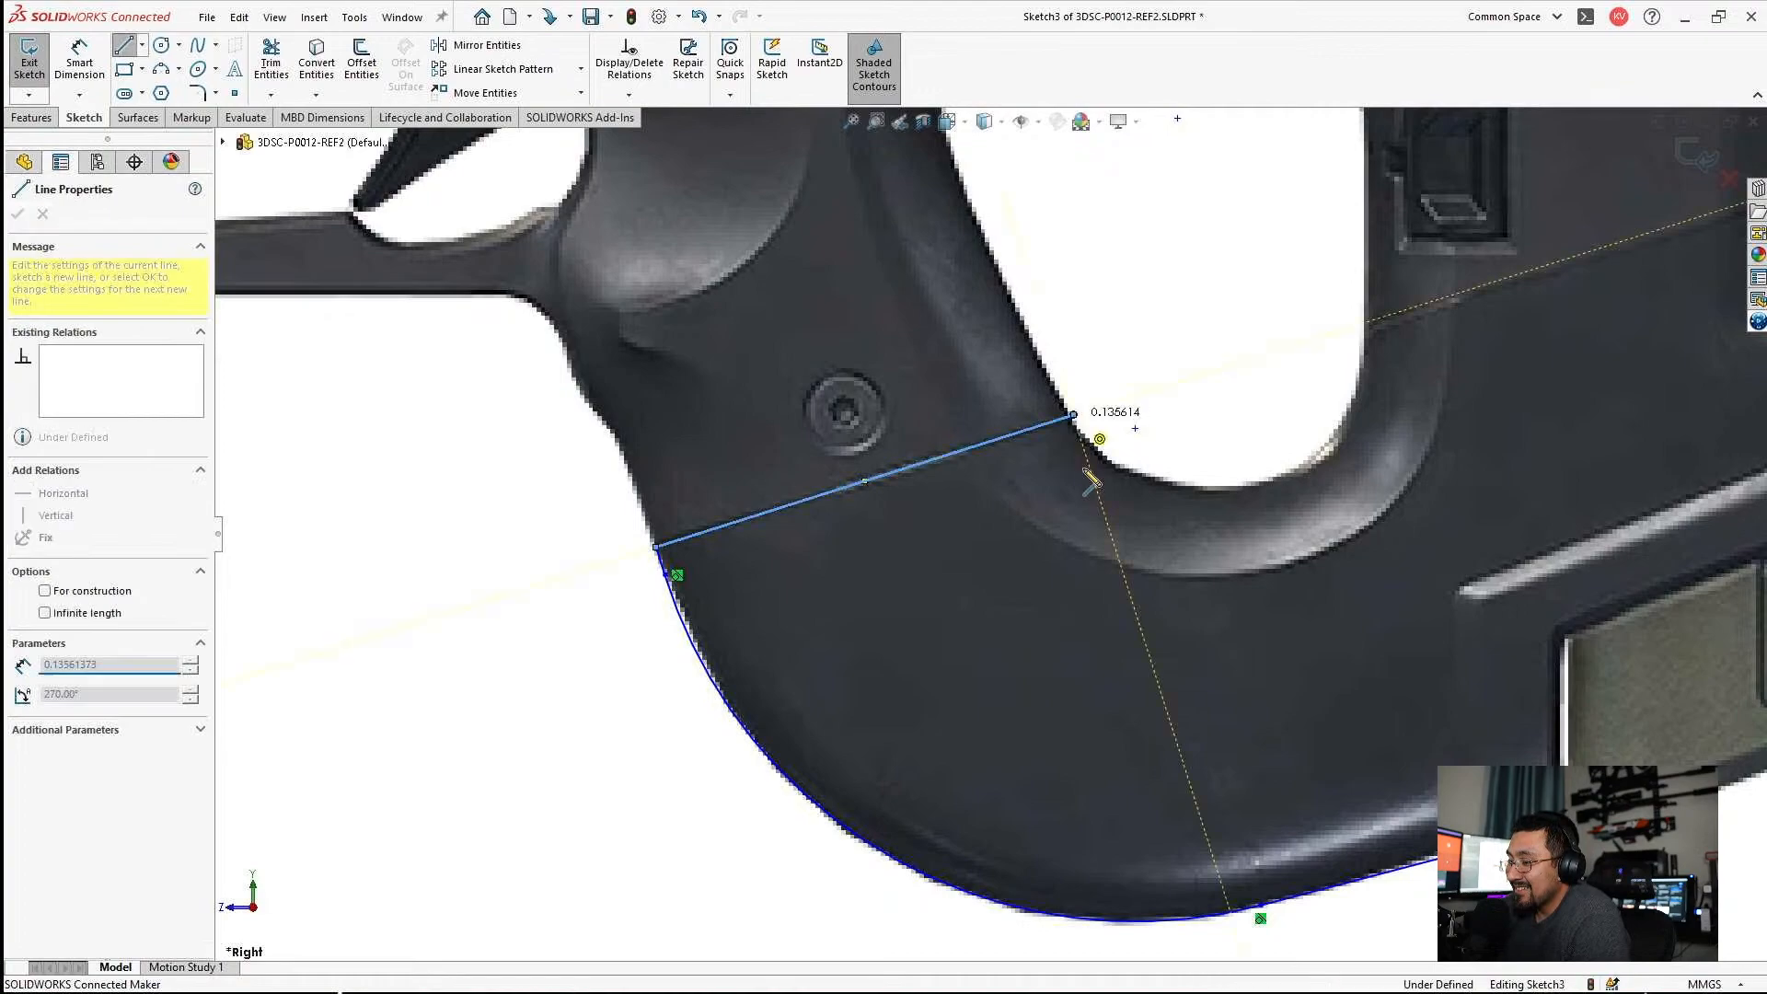
{"action": "key", "text": "Escape"}
{"action": "scroll", "coordinate": [1104, 495], "scroll_direction": "up", "scroll_amount": 4}
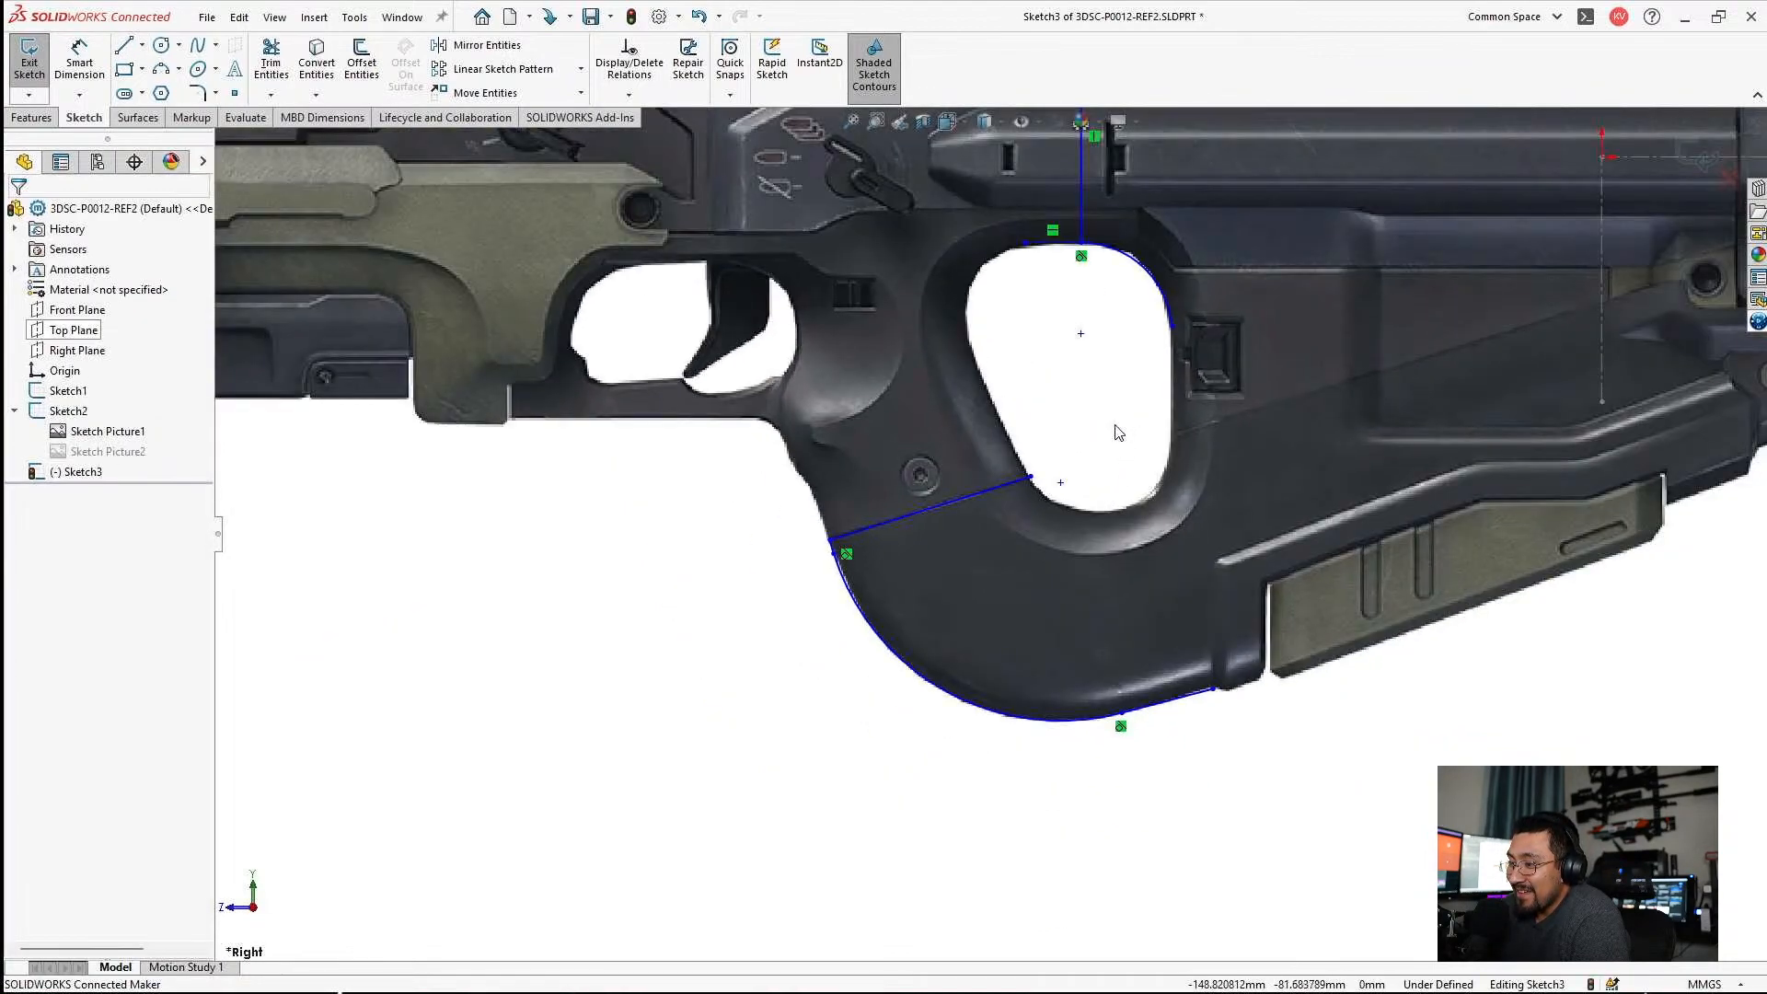
{"action": "scroll", "coordinate": [1015, 523], "scroll_direction": "down", "scroll_amount": 10}
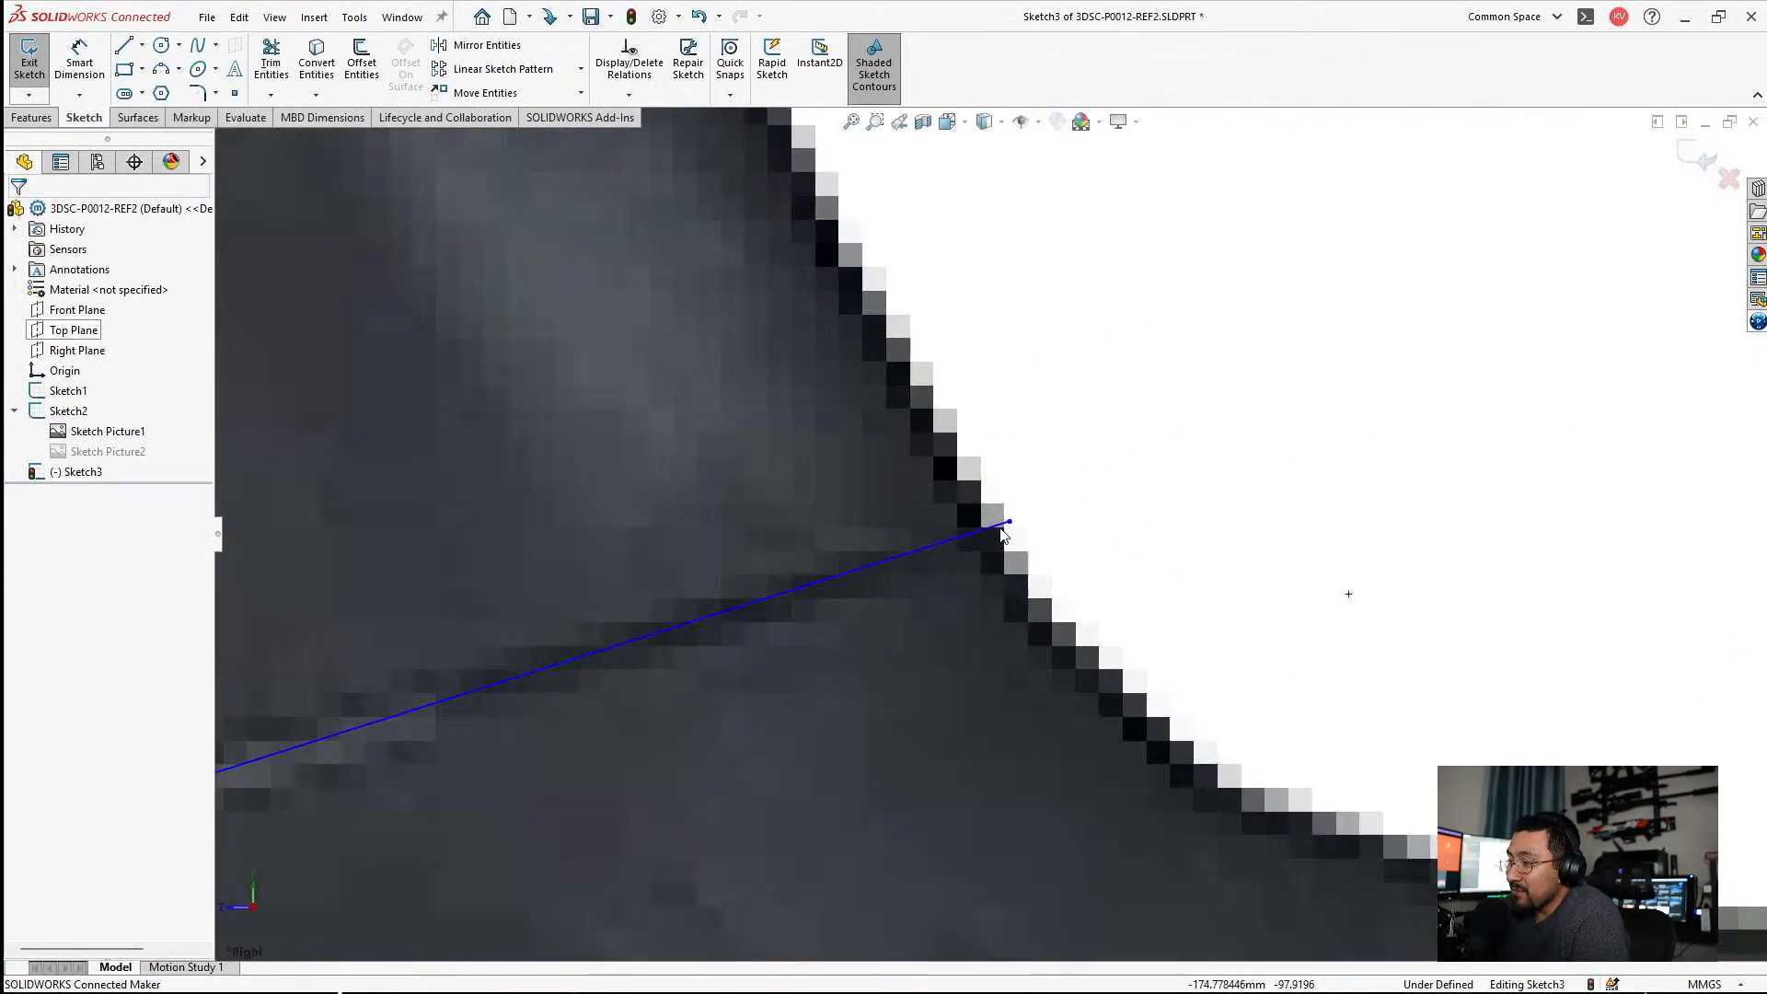
{"action": "mouse_move", "coordinate": [1010, 521]}
{"action": "left_mouse_down"}
{"action": "mouse_move", "coordinate": [980, 557]}
{"action": "mouse_move", "coordinate": [997, 529]}
{"action": "left_mouse_up"}
{"action": "key", "text": "Escape"}
{"action": "scroll", "coordinate": [998, 557], "scroll_direction": "up", "scroll_amount": 4}
{"action": "scroll", "coordinate": [1196, 560], "scroll_direction": "down", "scroll_amount": 5}
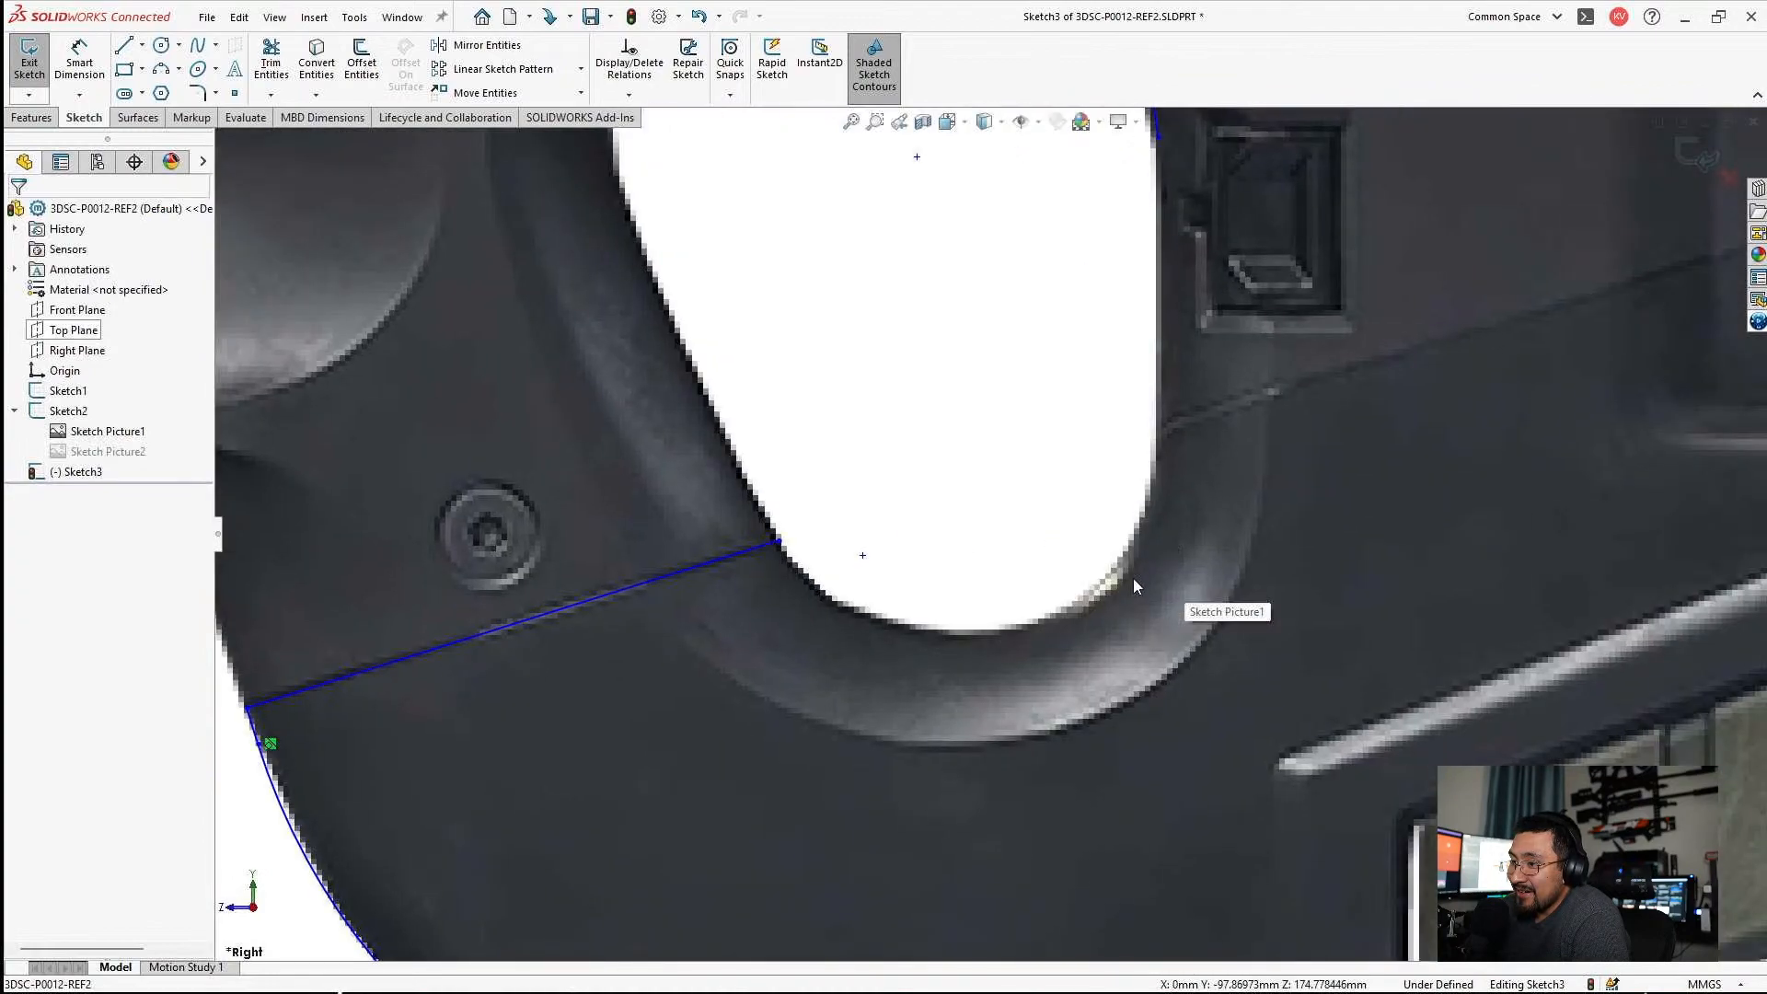
{"action": "left_click", "coordinate": [160, 74]}
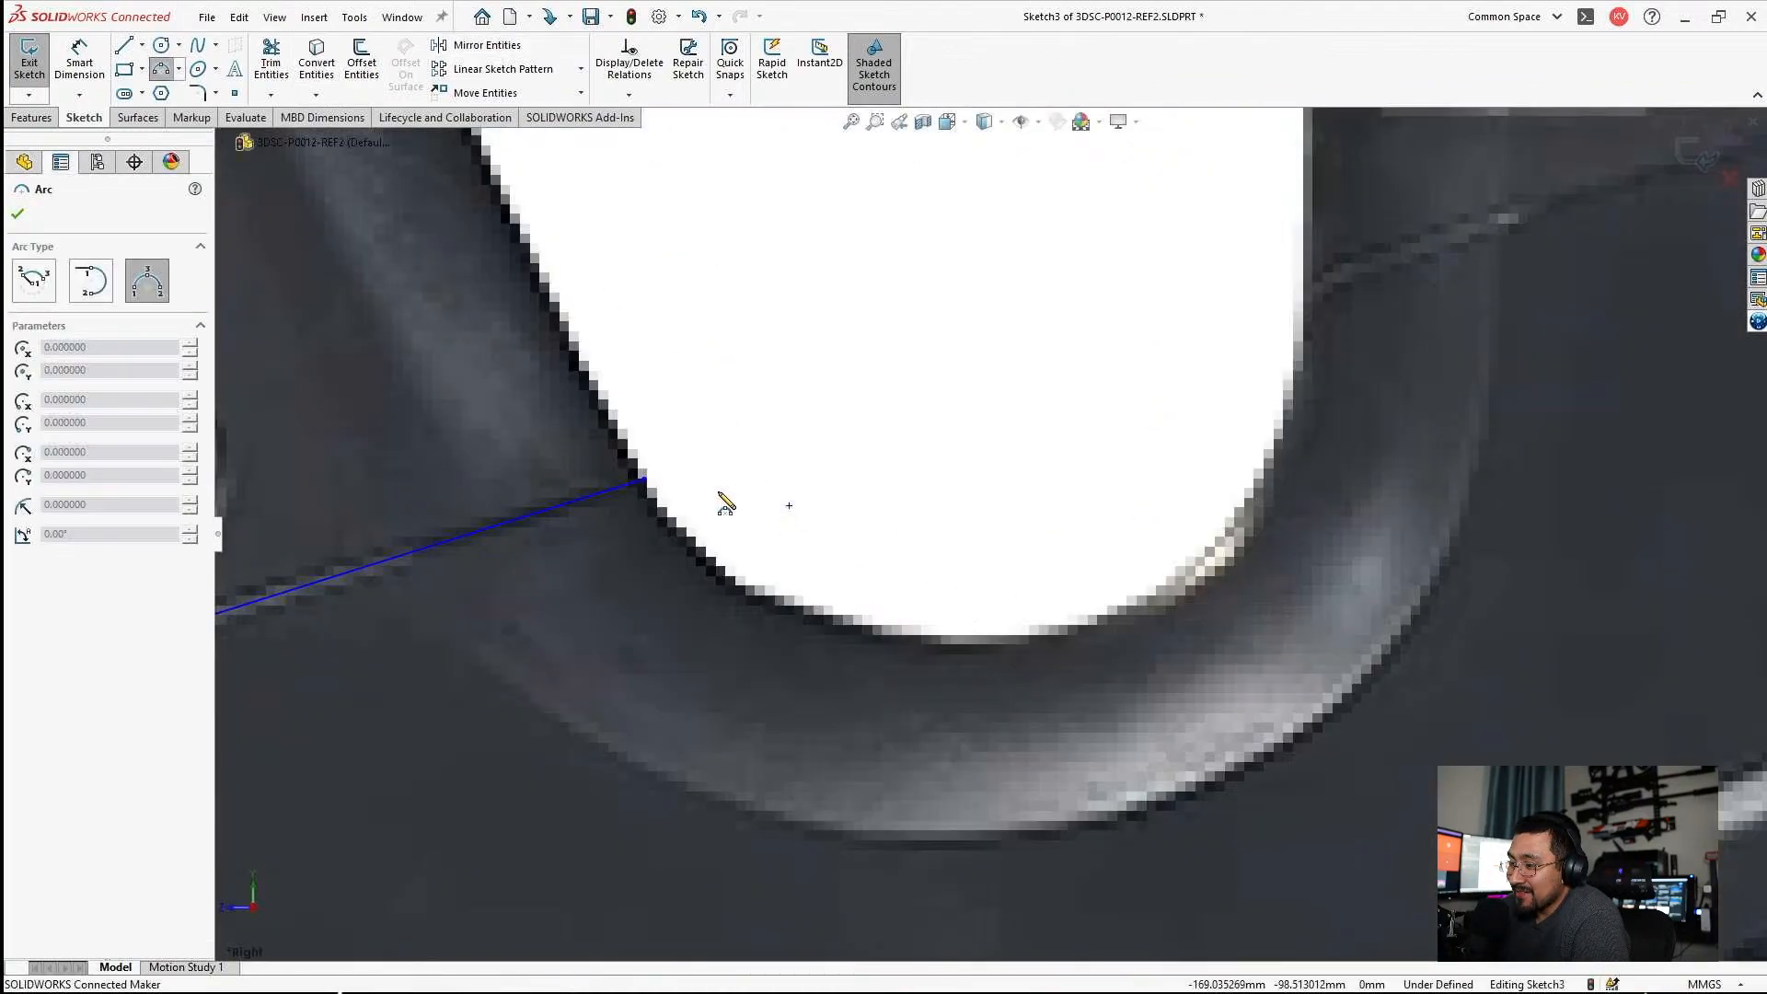
{"action": "left_click", "coordinate": [645, 480]}
{"action": "left_click", "coordinate": [1321, 308]}
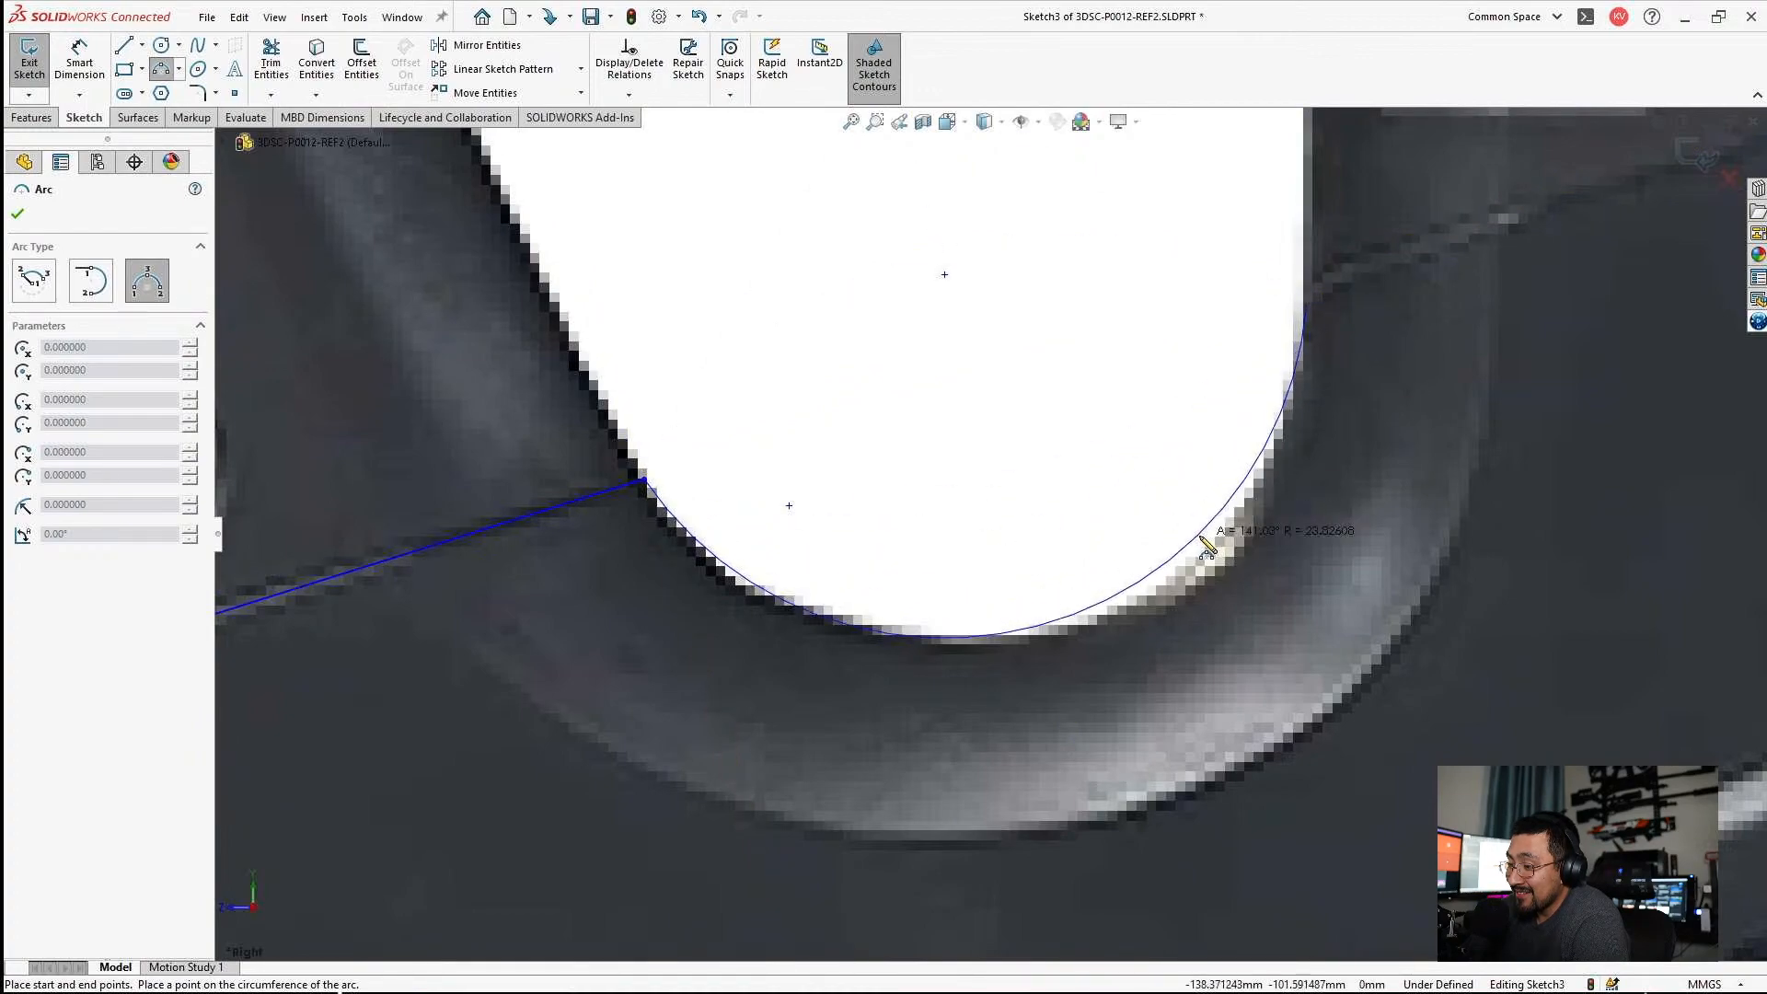
{"action": "key", "text": "Escape"}
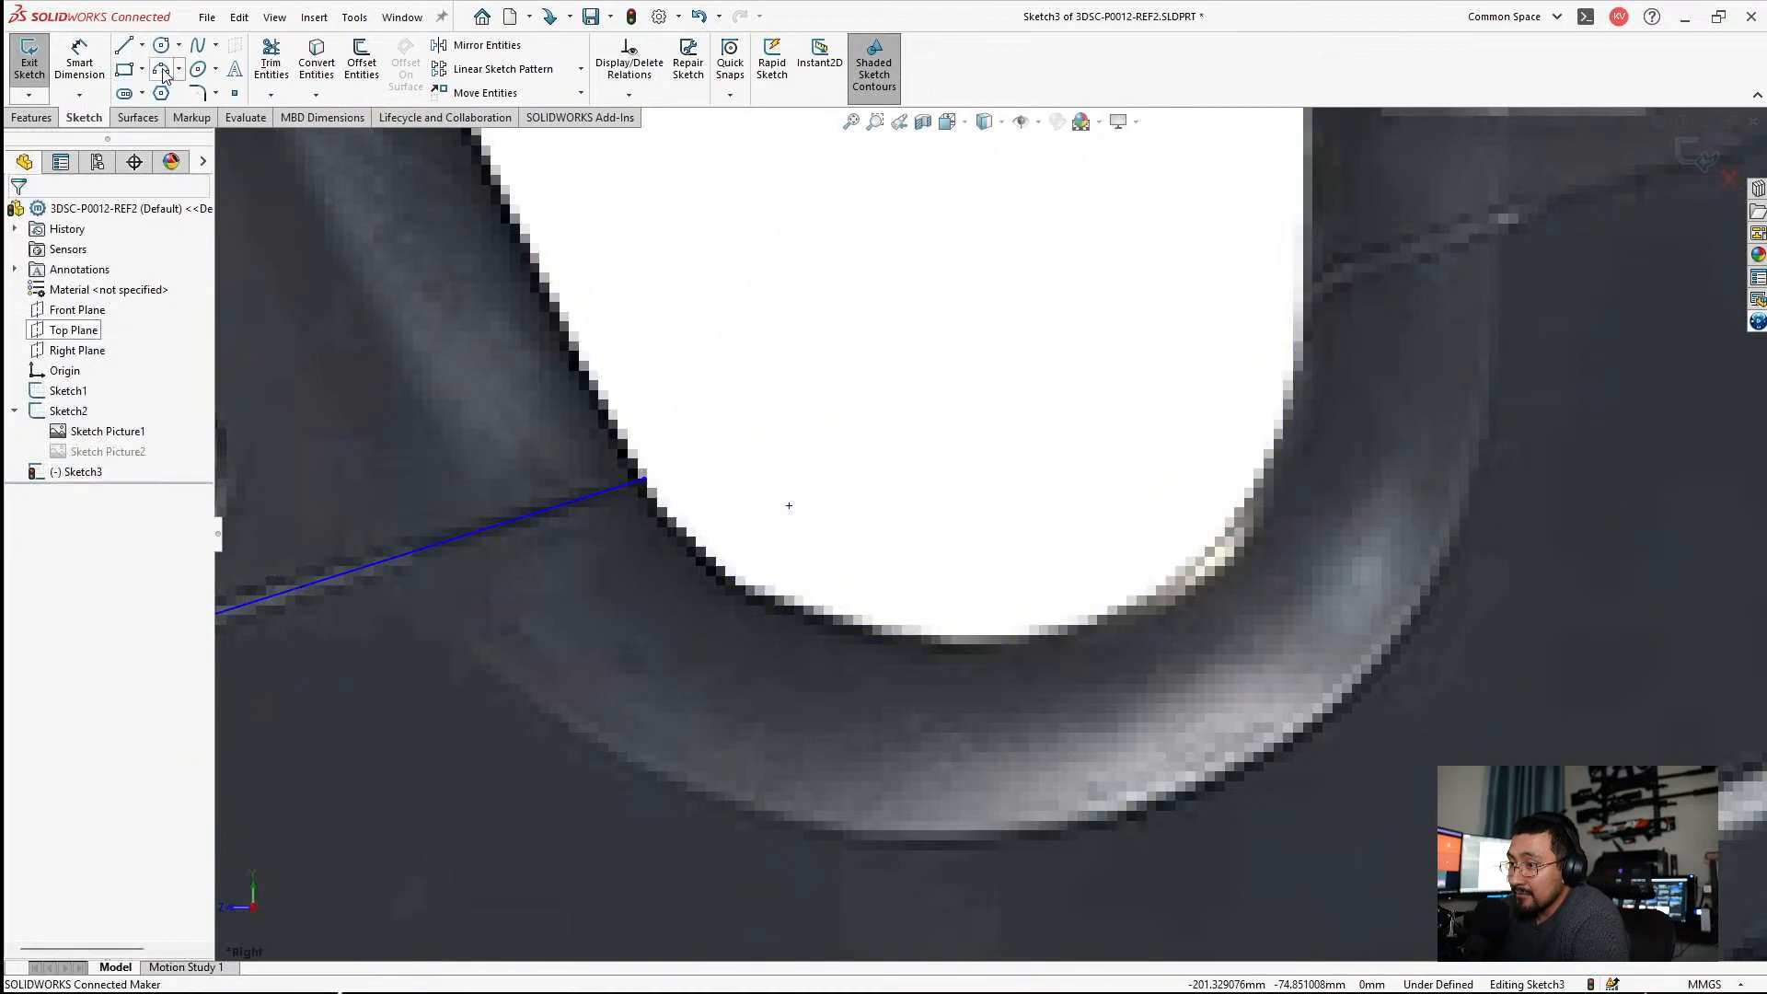
Draw a three-point arc from the seam line's rear end around the thumbhole's lower front corner, and adjust its end onto the bottom edge.
{"action": "left_click", "coordinate": [644, 480]}
{"action": "left_click", "coordinate": [934, 641]}
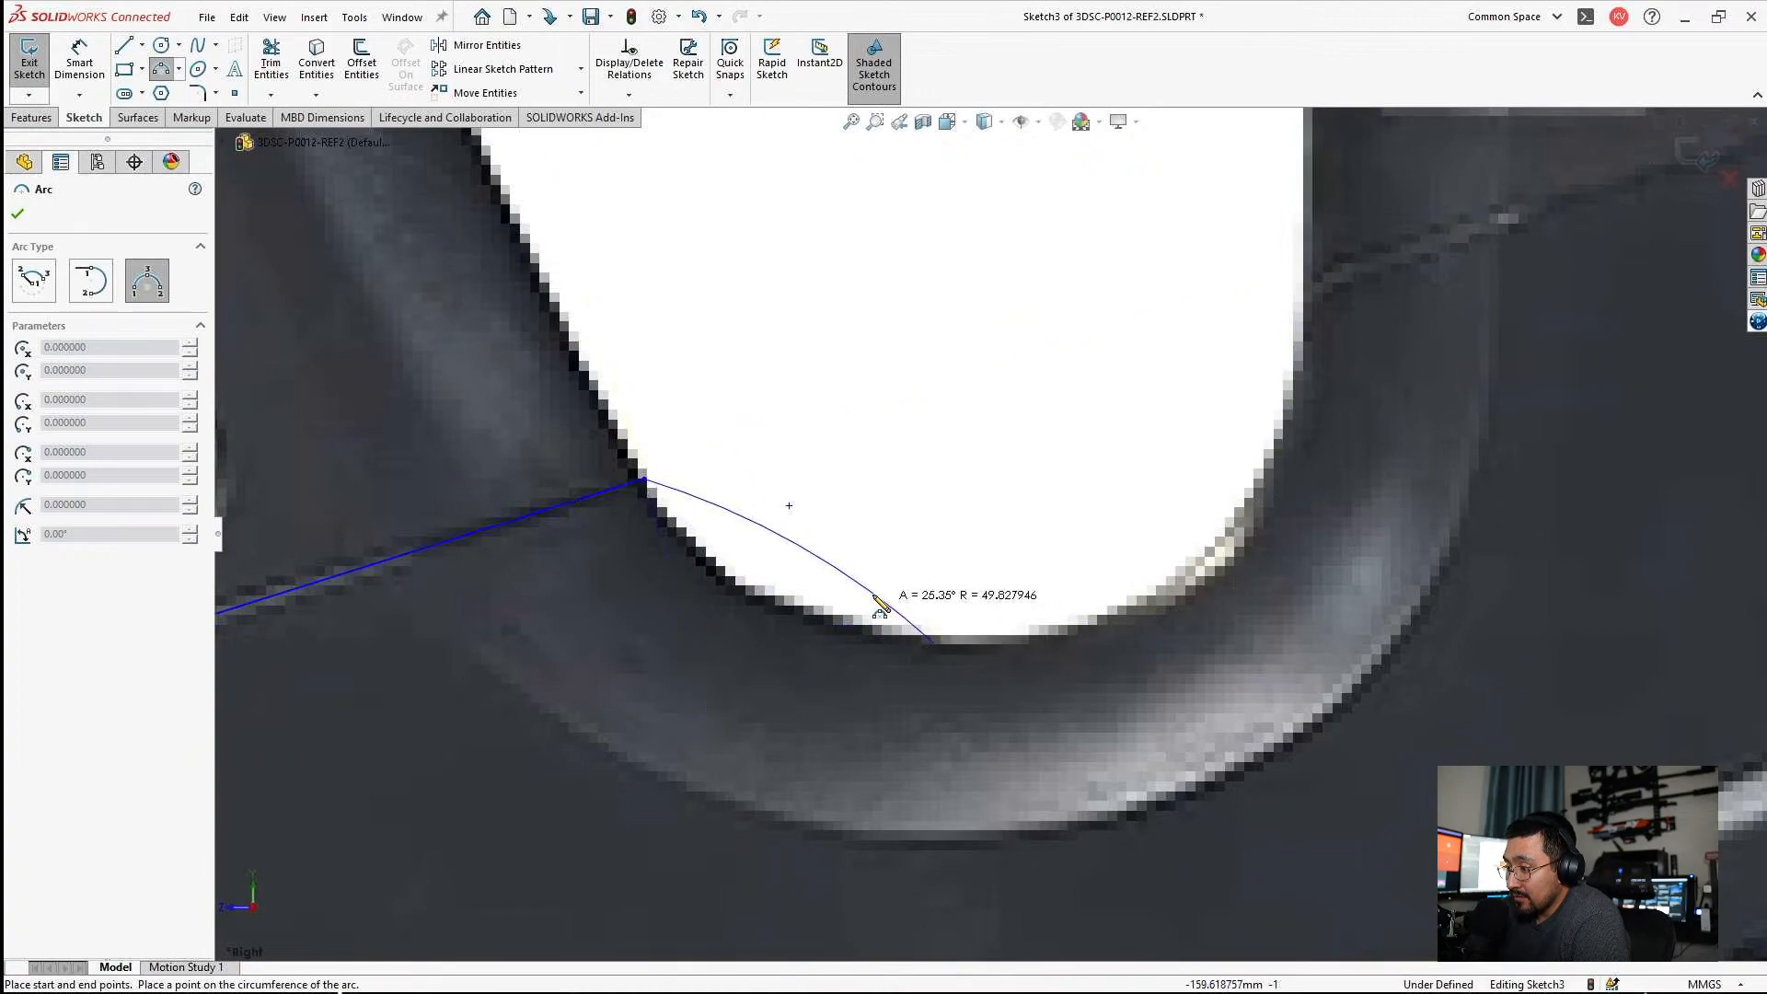
{"action": "left_click", "coordinate": [802, 617]}
{"action": "key", "text": "Escape"}
{"action": "mouse_move", "coordinate": [935, 642]}
{"action": "left_mouse_down"}
{"action": "mouse_move", "coordinate": [916, 618]}
{"action": "mouse_move", "coordinate": [907, 634]}
{"action": "left_mouse_up"}
{"action": "key", "text": "Escape"}
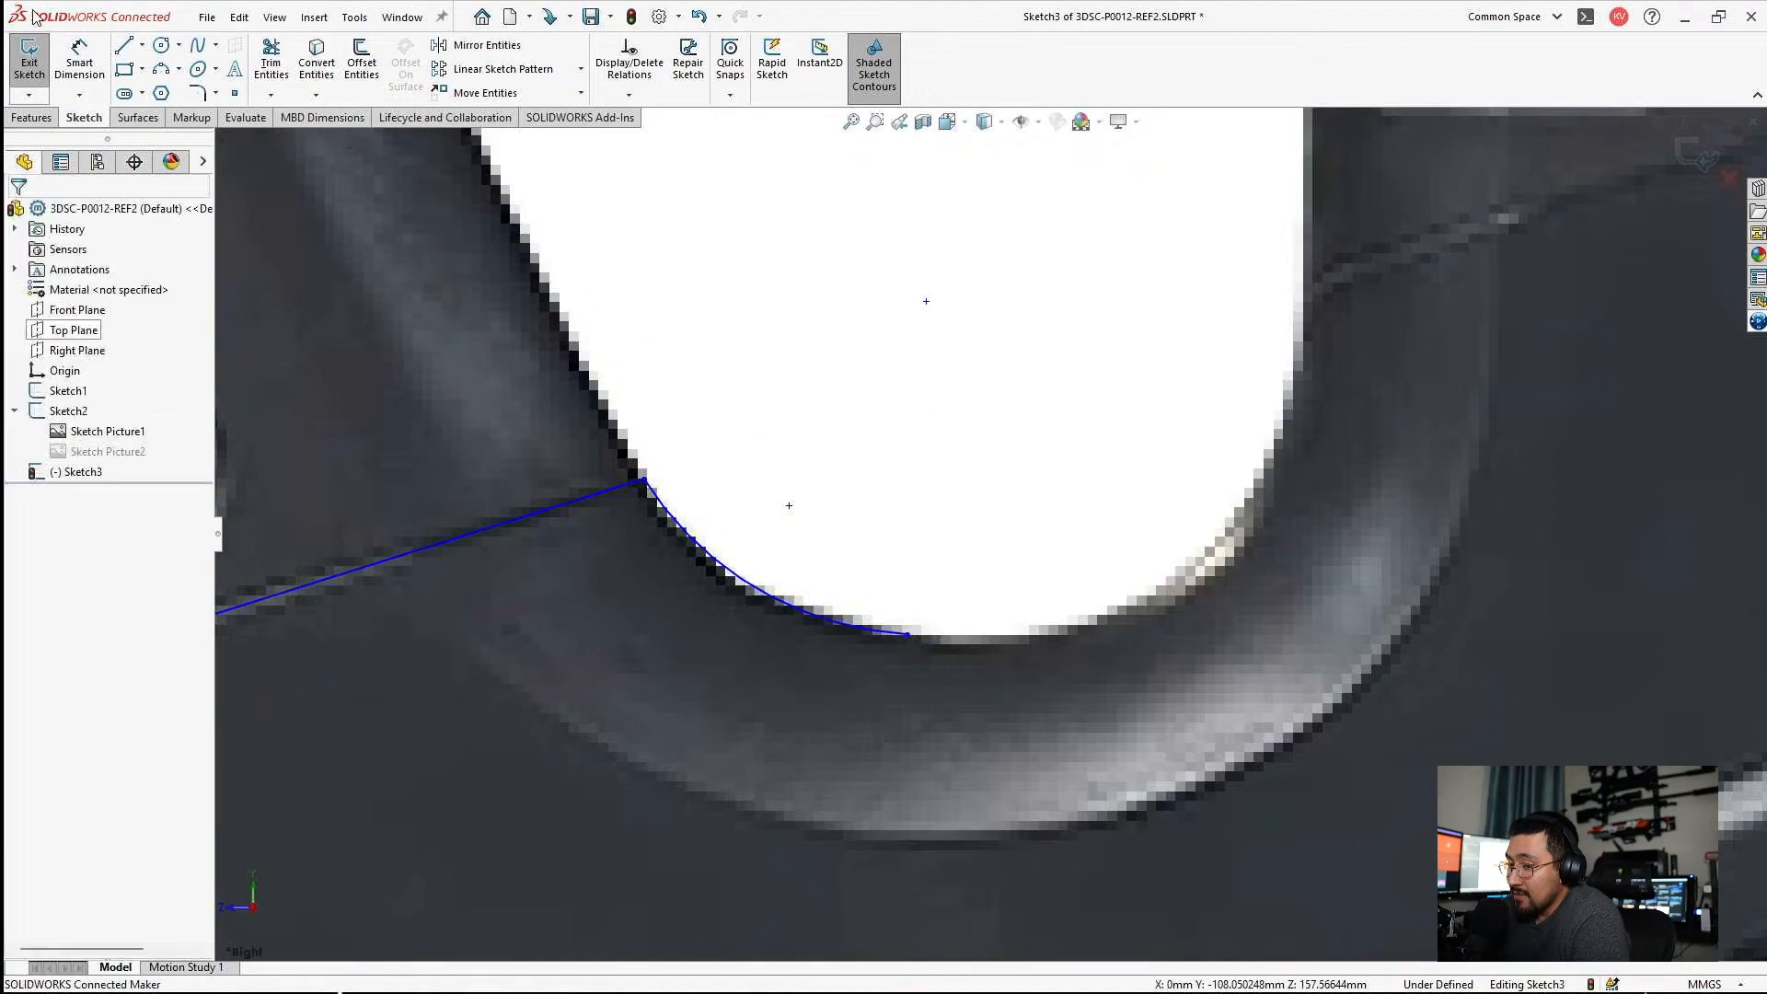
Draw a line about 9 mm long rearward from the corner arc's end along the thumbhole's bottom edge, and level its rear endpoint.
{"action": "key", "text": "l"}
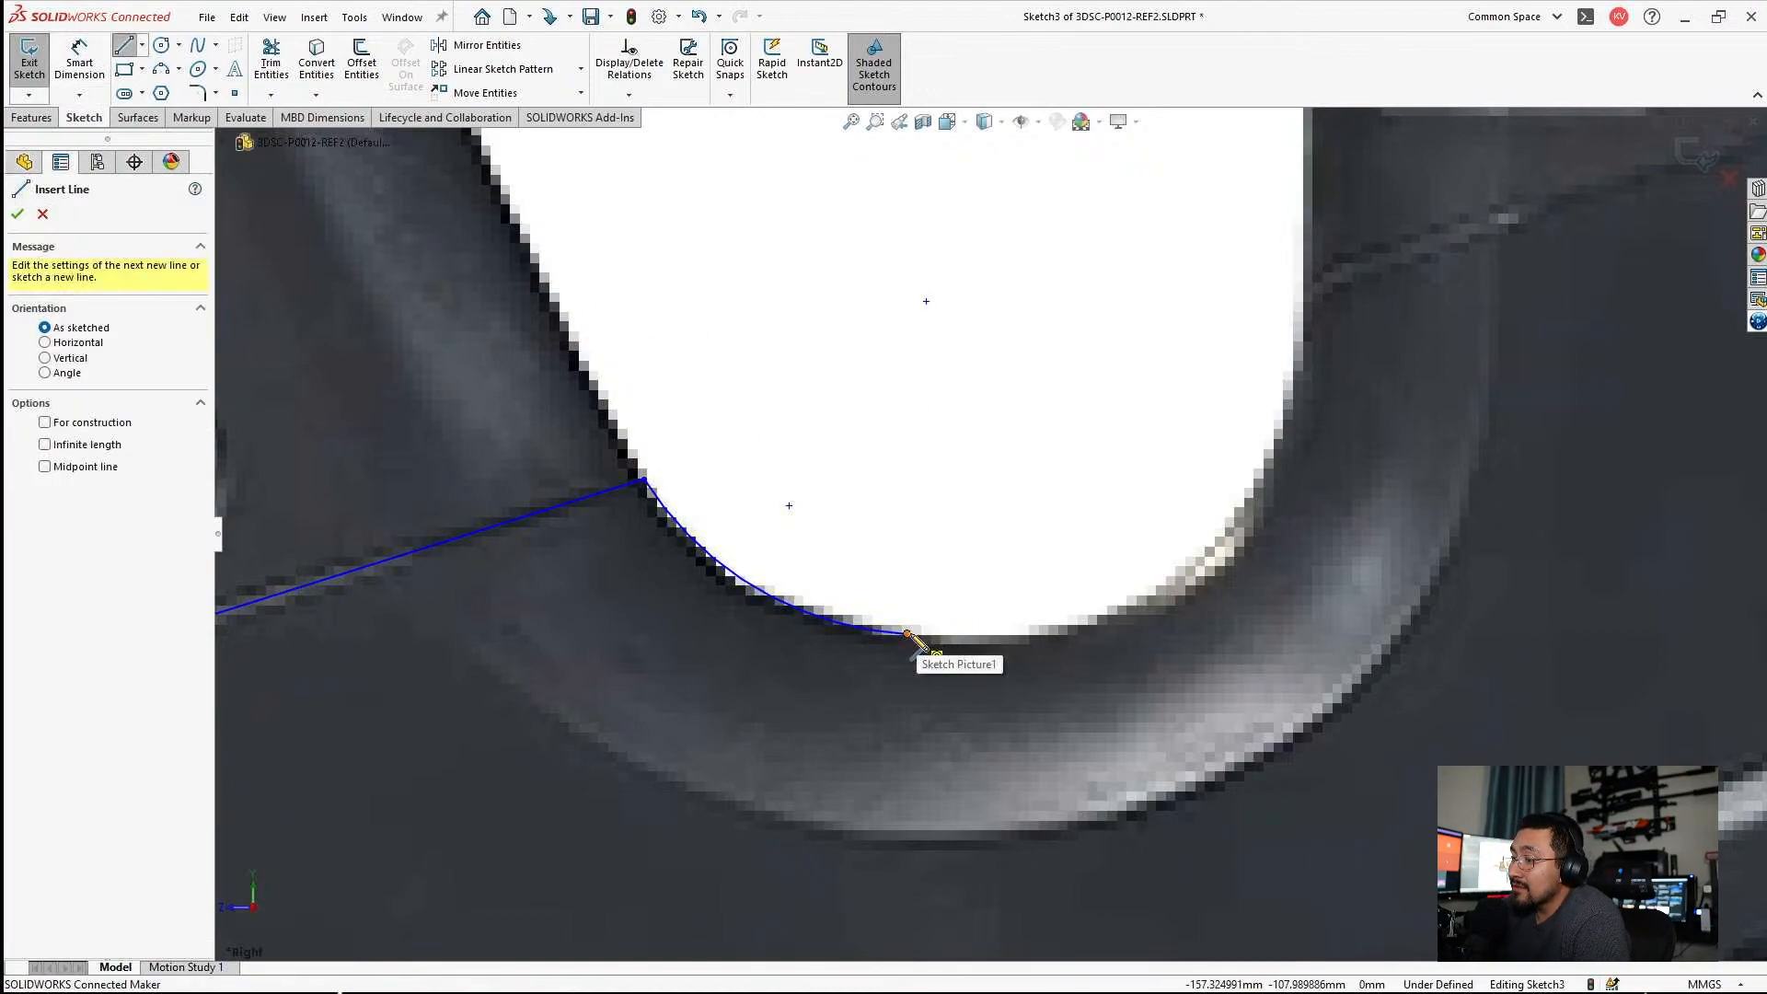
{"action": "left_click", "coordinate": [907, 634]}
{"action": "left_click", "coordinate": [1051, 644]}
{"action": "scroll", "coordinate": [1088, 674], "scroll_direction": "down", "scroll_amount": 2}
{"action": "key", "text": "Escape"}
{"action": "mouse_move", "coordinate": [1032, 625]}
{"action": "left_mouse_down"}
{"action": "mouse_move", "coordinate": [1059, 602]}
{"action": "mouse_move", "coordinate": [1028, 612]}
{"action": "left_mouse_up"}
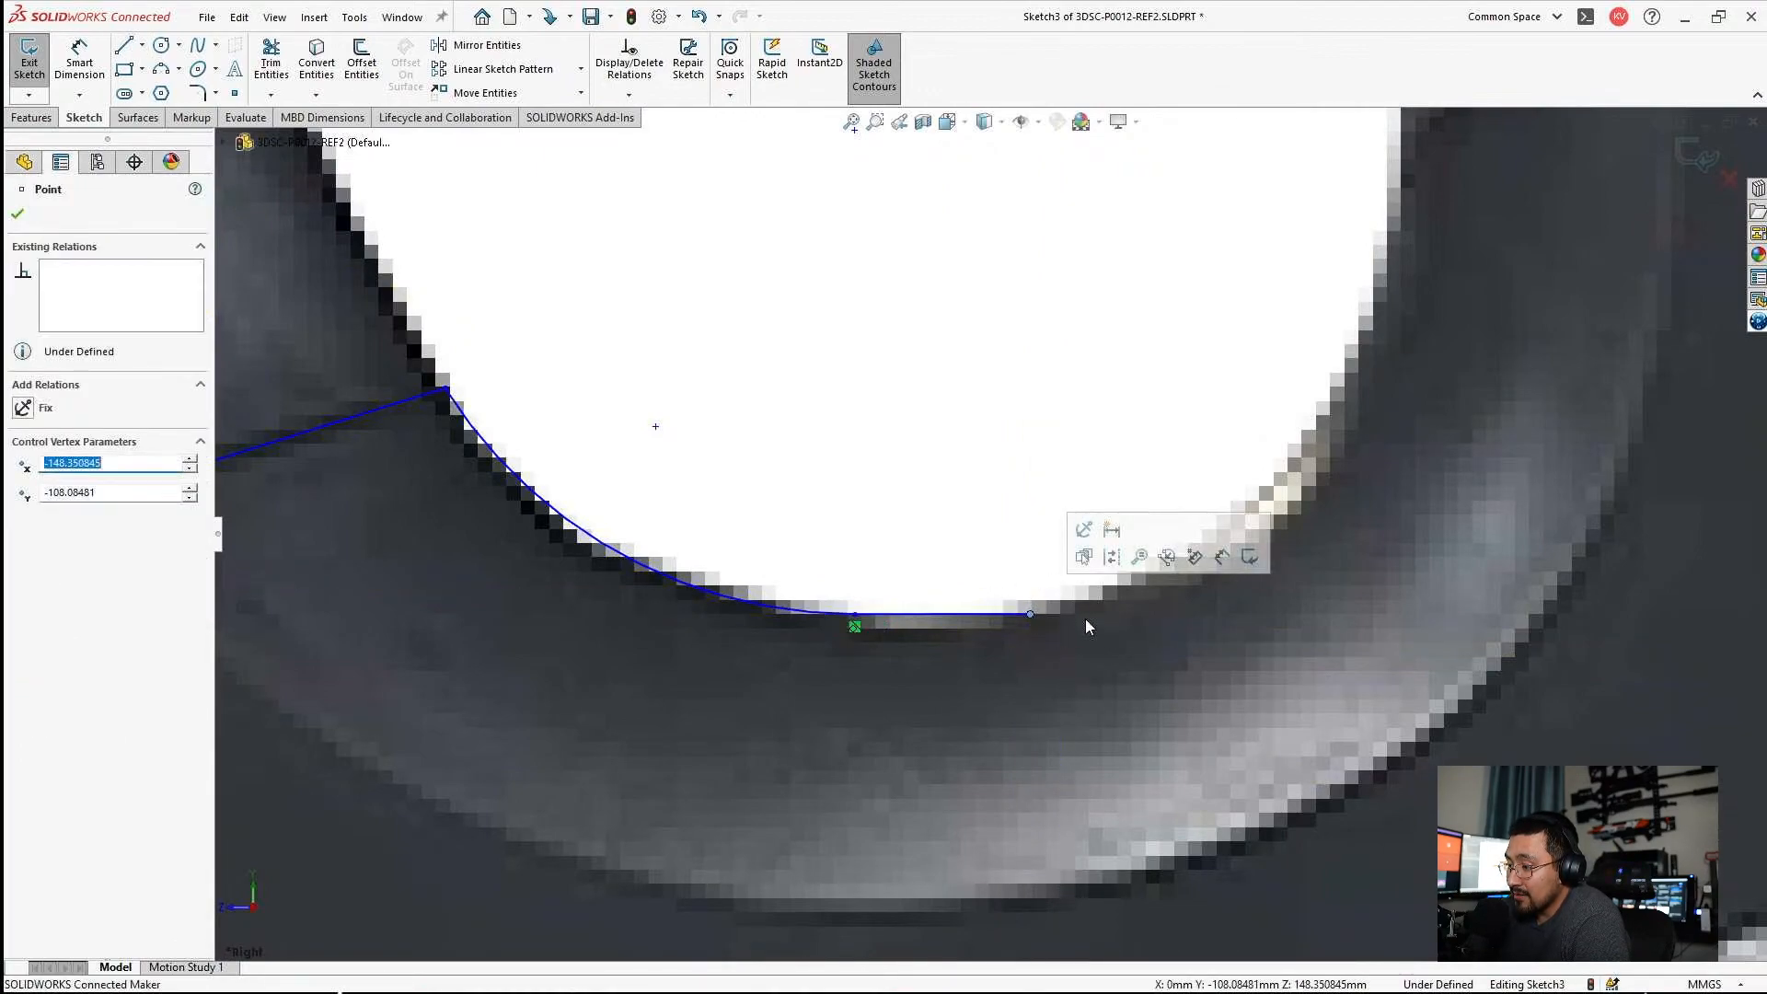
{"action": "key", "text": "Escape"}
{"action": "scroll", "coordinate": [1195, 565], "scroll_direction": "up", "scroll_amount": 4}
Draw a three-point arc of about 20 mm radius from the bottom line's rear end around the thumbhole's lower rear corner to its rear edge.
{"action": "scroll", "coordinate": [1185, 543], "scroll_direction": "down", "scroll_amount": 1}
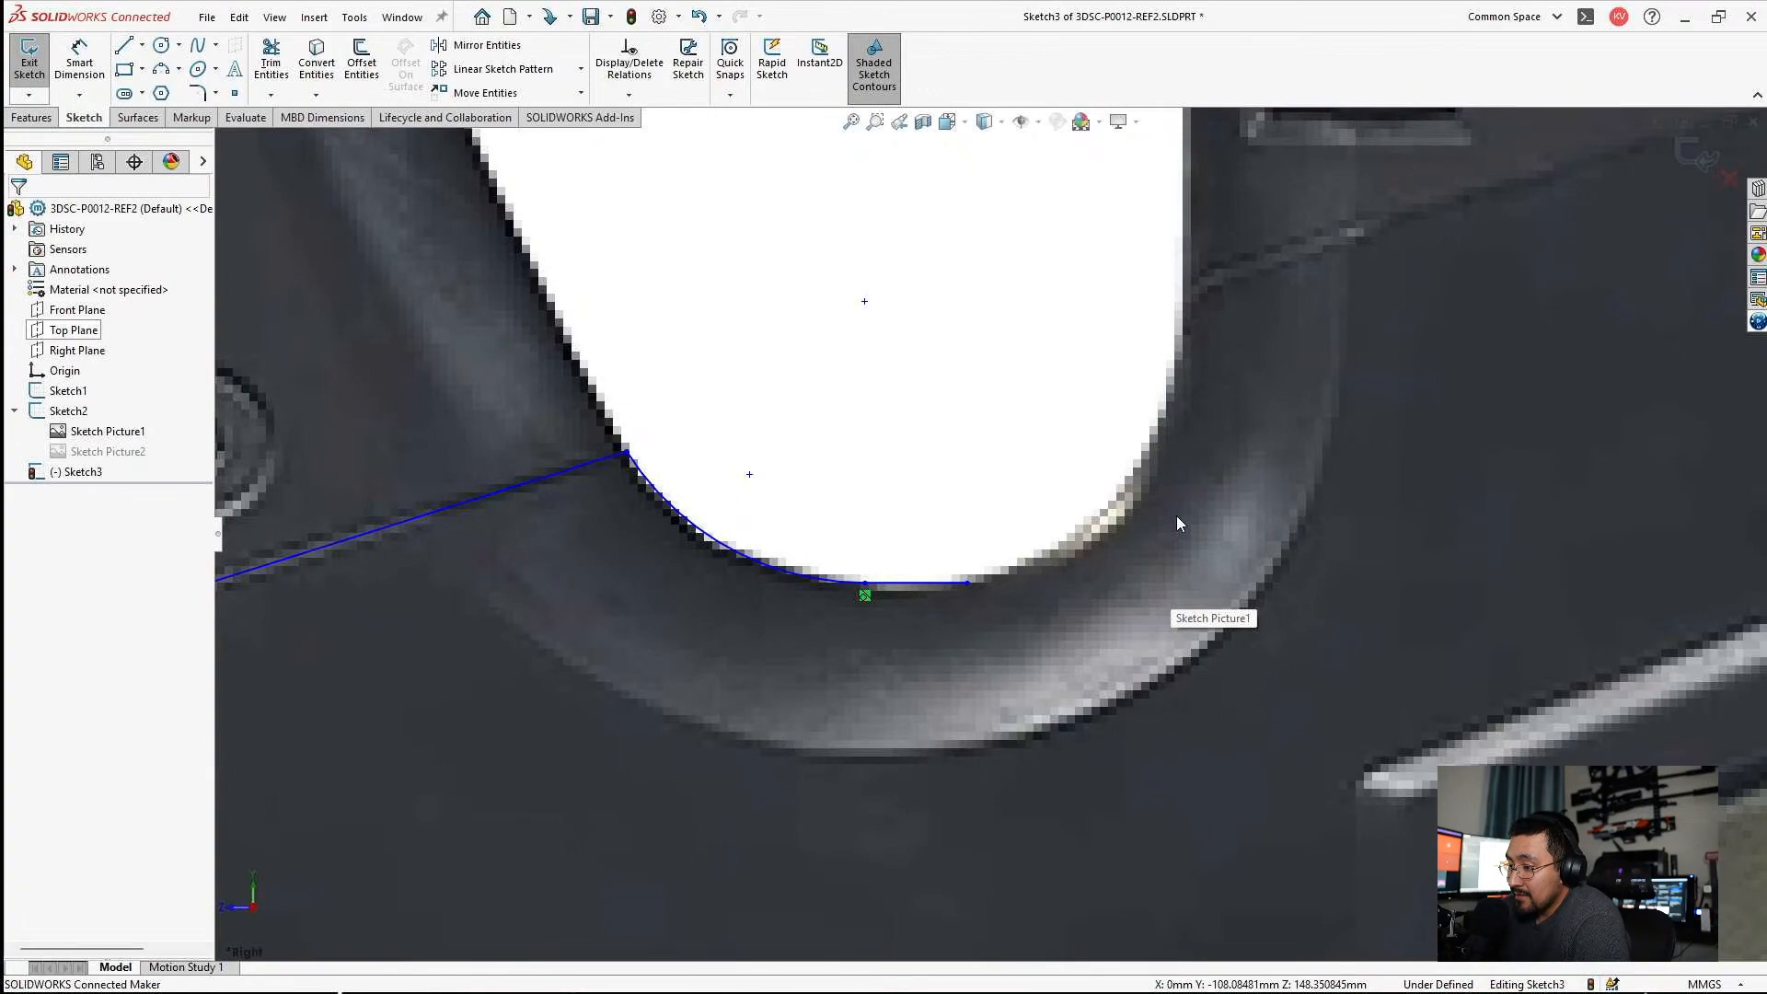
{"action": "scroll", "coordinate": [1178, 517], "scroll_direction": "up", "scroll_amount": 3}
{"action": "scroll", "coordinate": [1202, 451], "scroll_direction": "down", "scroll_amount": 4}
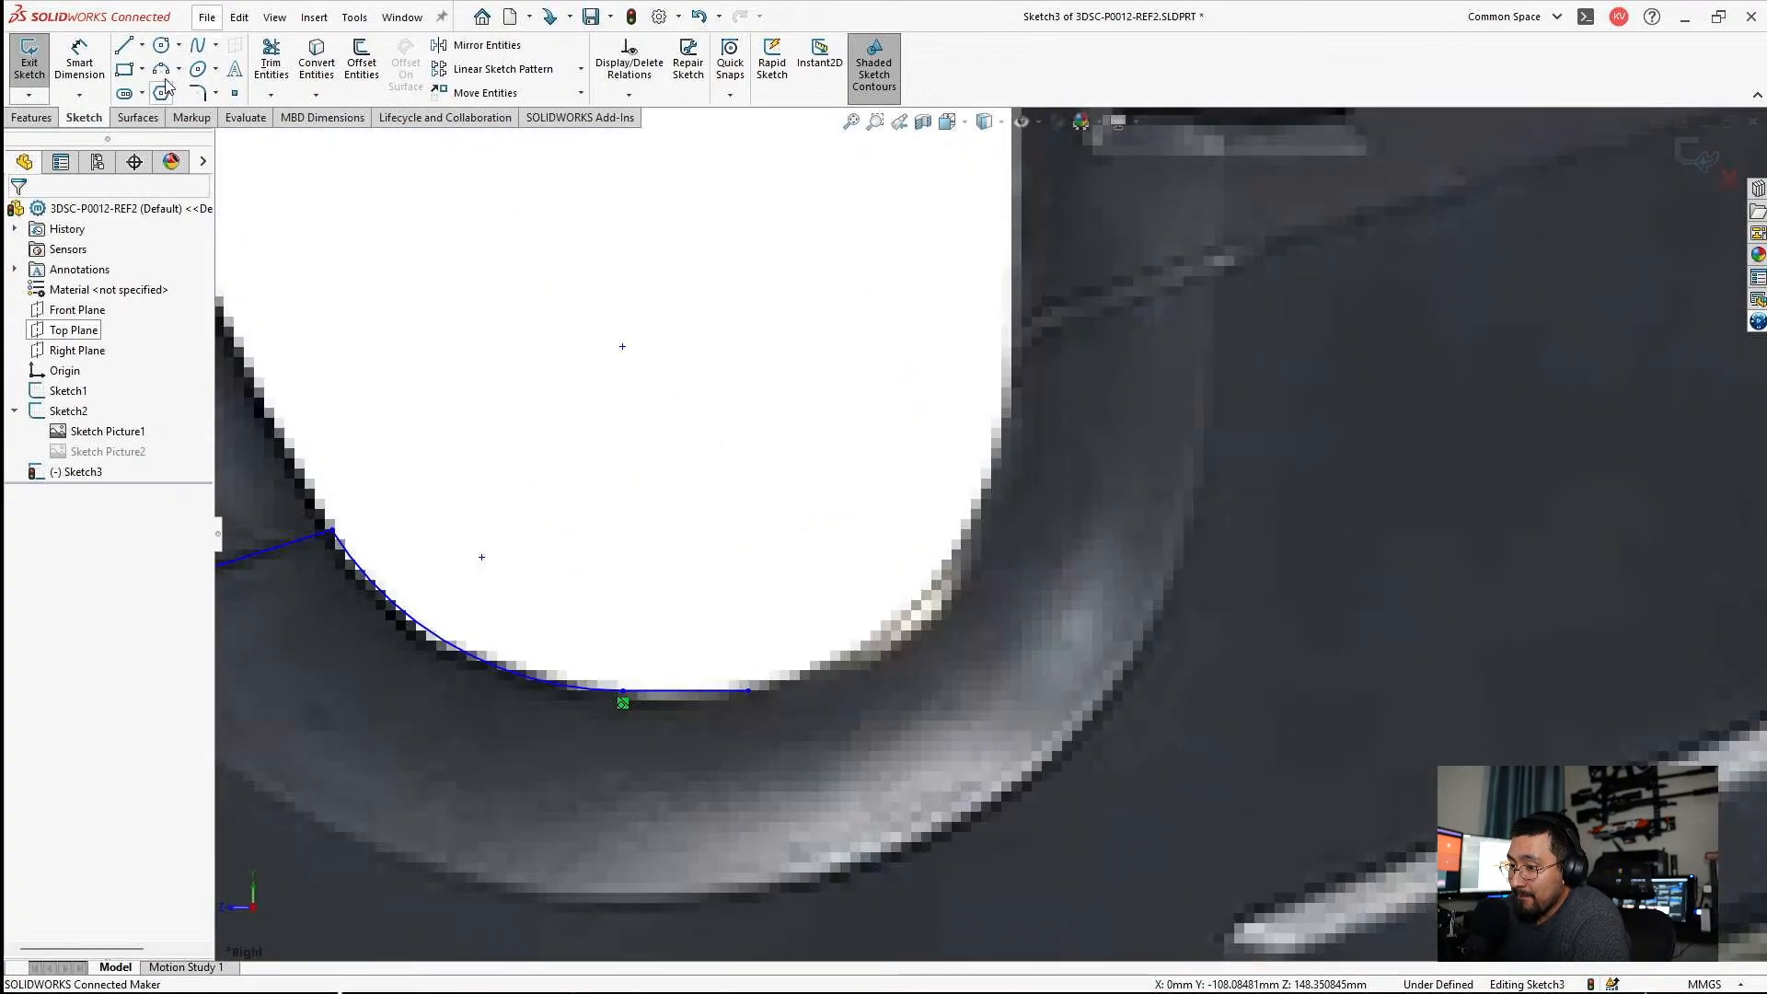
{"action": "left_click", "coordinate": [749, 690]}
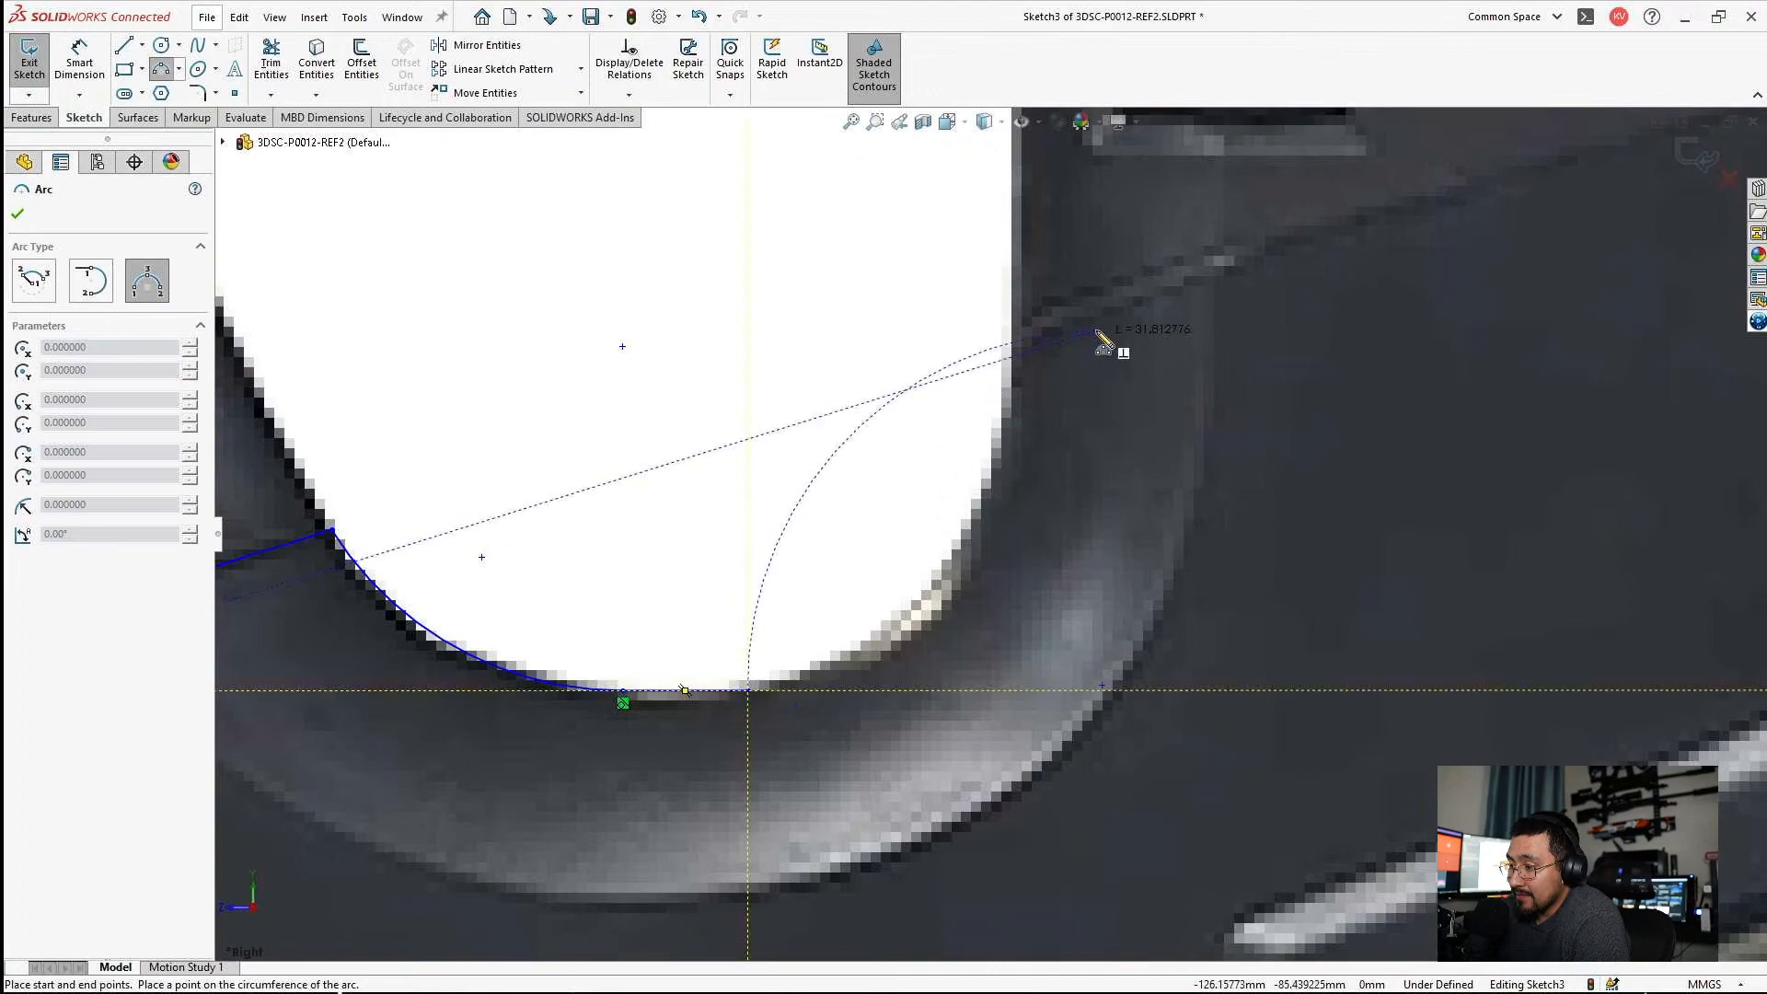
{"action": "left_click", "coordinate": [1016, 346]}
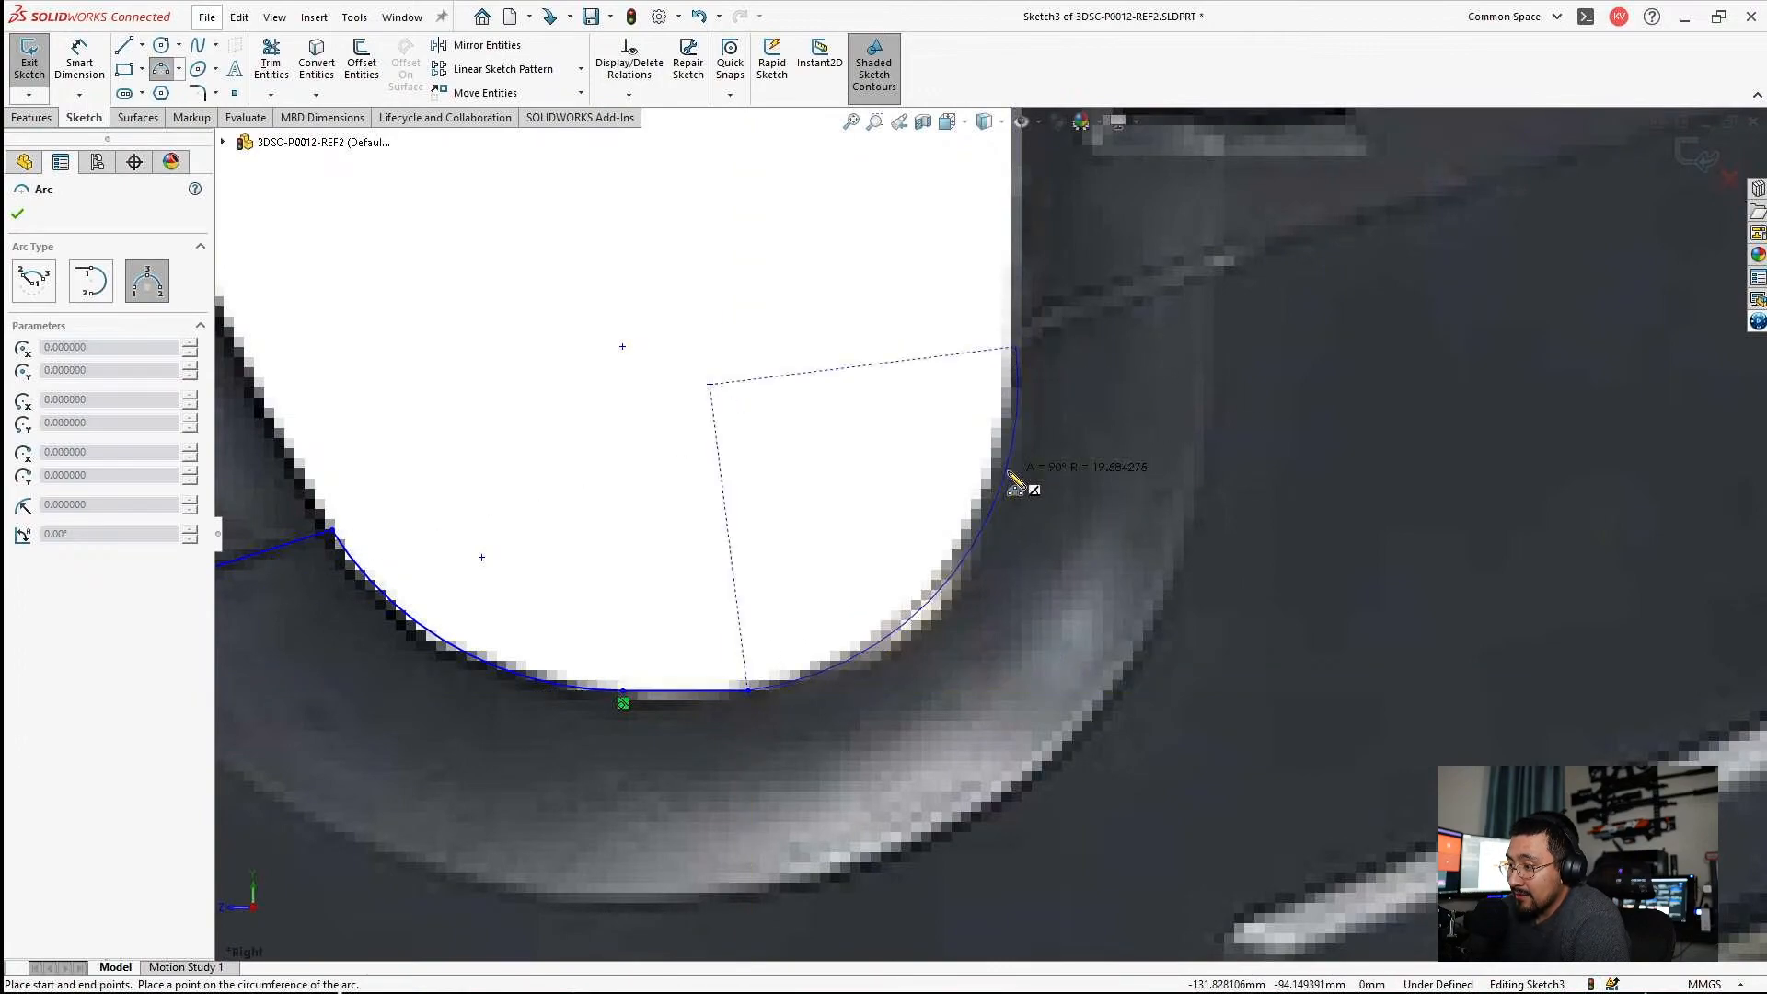
{"action": "left_click", "coordinate": [1018, 482]}
{"action": "key", "text": "Escape"}
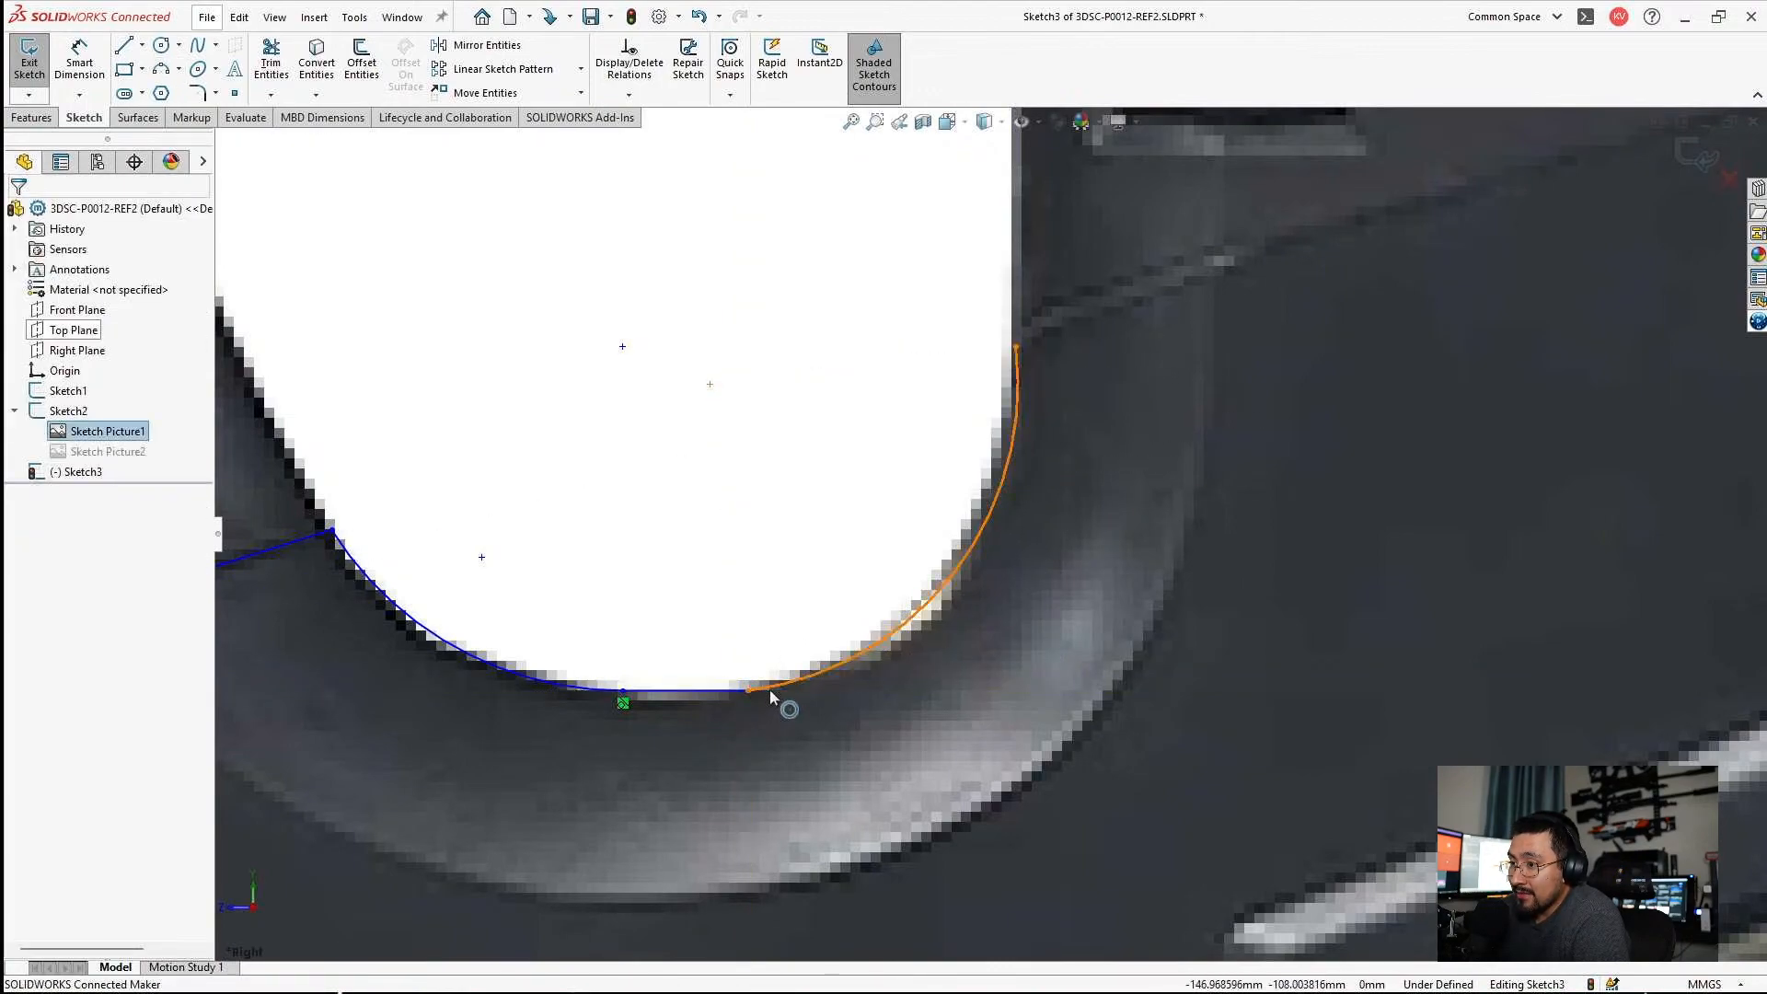
Make the lower rear corner arc tangent to the thumbhole's bottom line, and nudge its upper endpoint on the rear edge.
{"action": "left_click", "coordinate": [771, 698]}
{"action": "left_click", "coordinate": [731, 693], "text": "ctrl"}
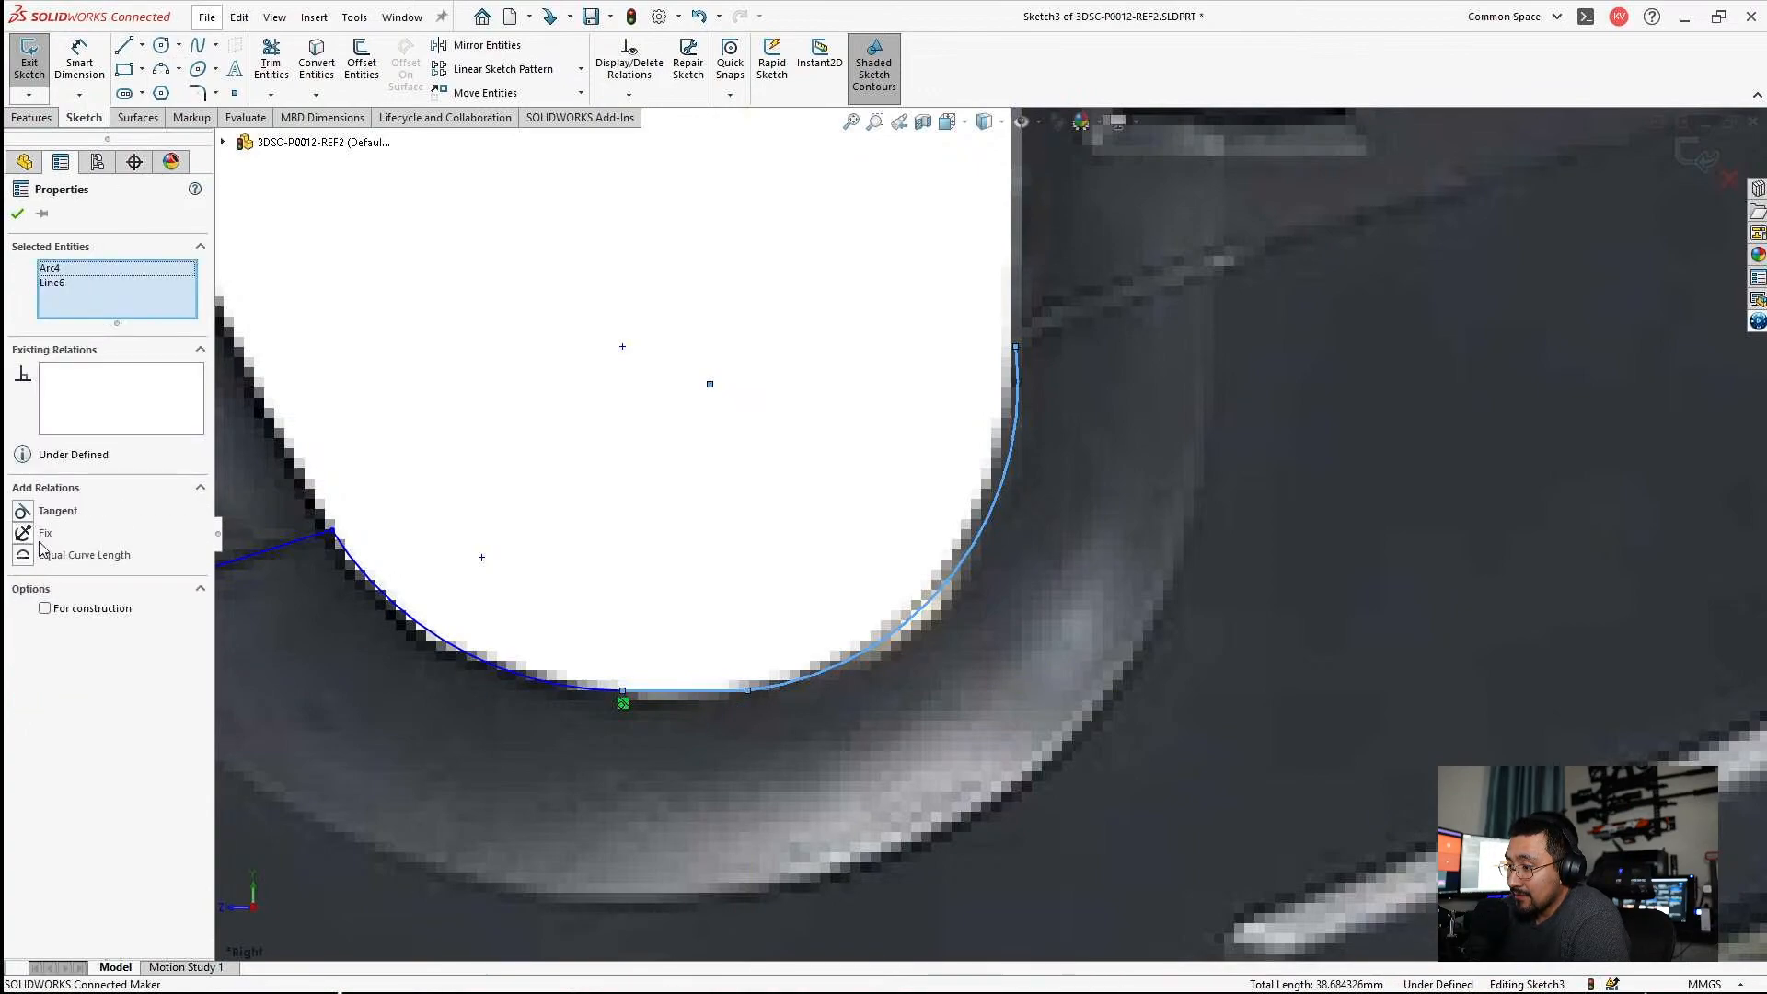
{"action": "left_click", "coordinate": [22, 512]}
{"action": "key", "text": "Escape"}
{"action": "scroll", "coordinate": [970, 589], "scroll_direction": "up", "scroll_amount": 4}
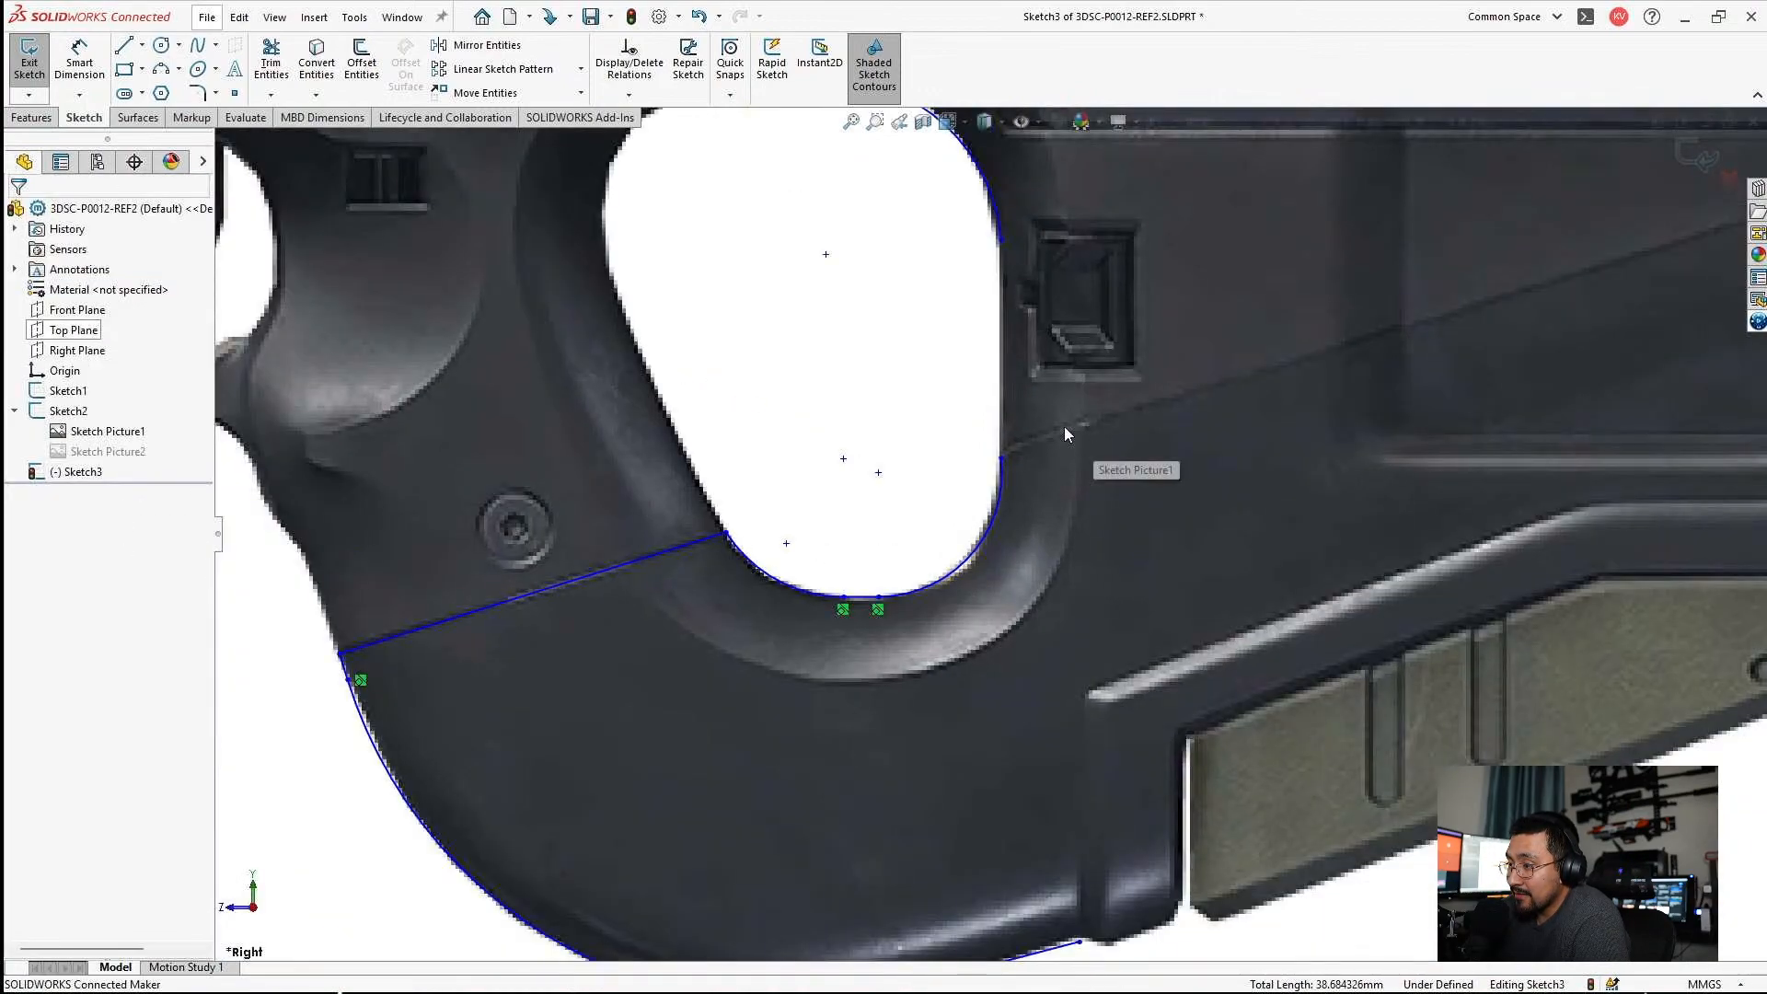
{"action": "scroll", "coordinate": [933, 607], "scroll_direction": "down", "scroll_amount": 4}
{"action": "mouse_move", "coordinate": [928, 495]}
{"action": "left_mouse_down"}
{"action": "mouse_move", "coordinate": [914, 484]}
{"action": "mouse_move", "coordinate": [939, 507]}
{"action": "mouse_move", "coordinate": [927, 496]}
{"action": "left_mouse_up"}
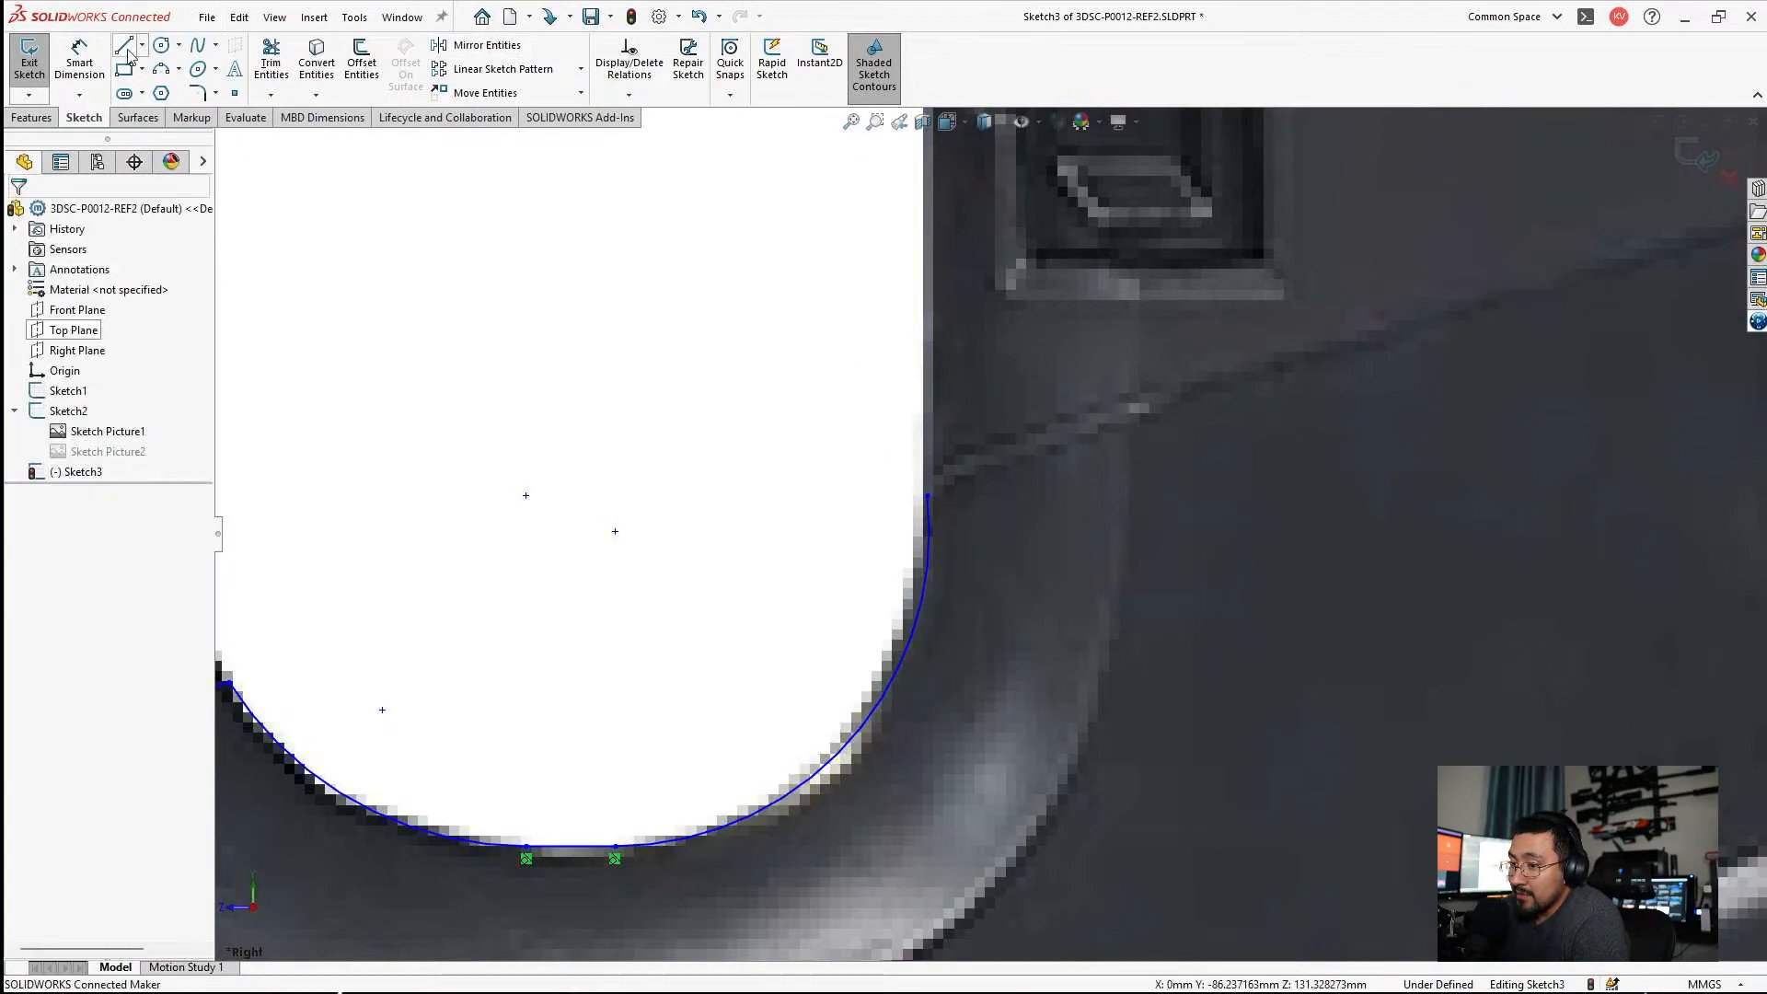
Draw a vertical line about 32 mm long up the thumbhole's rear edge, joining both rear corner arcs, and make the upper arc tangent to it.
{"action": "left_click", "coordinate": [123, 46]}
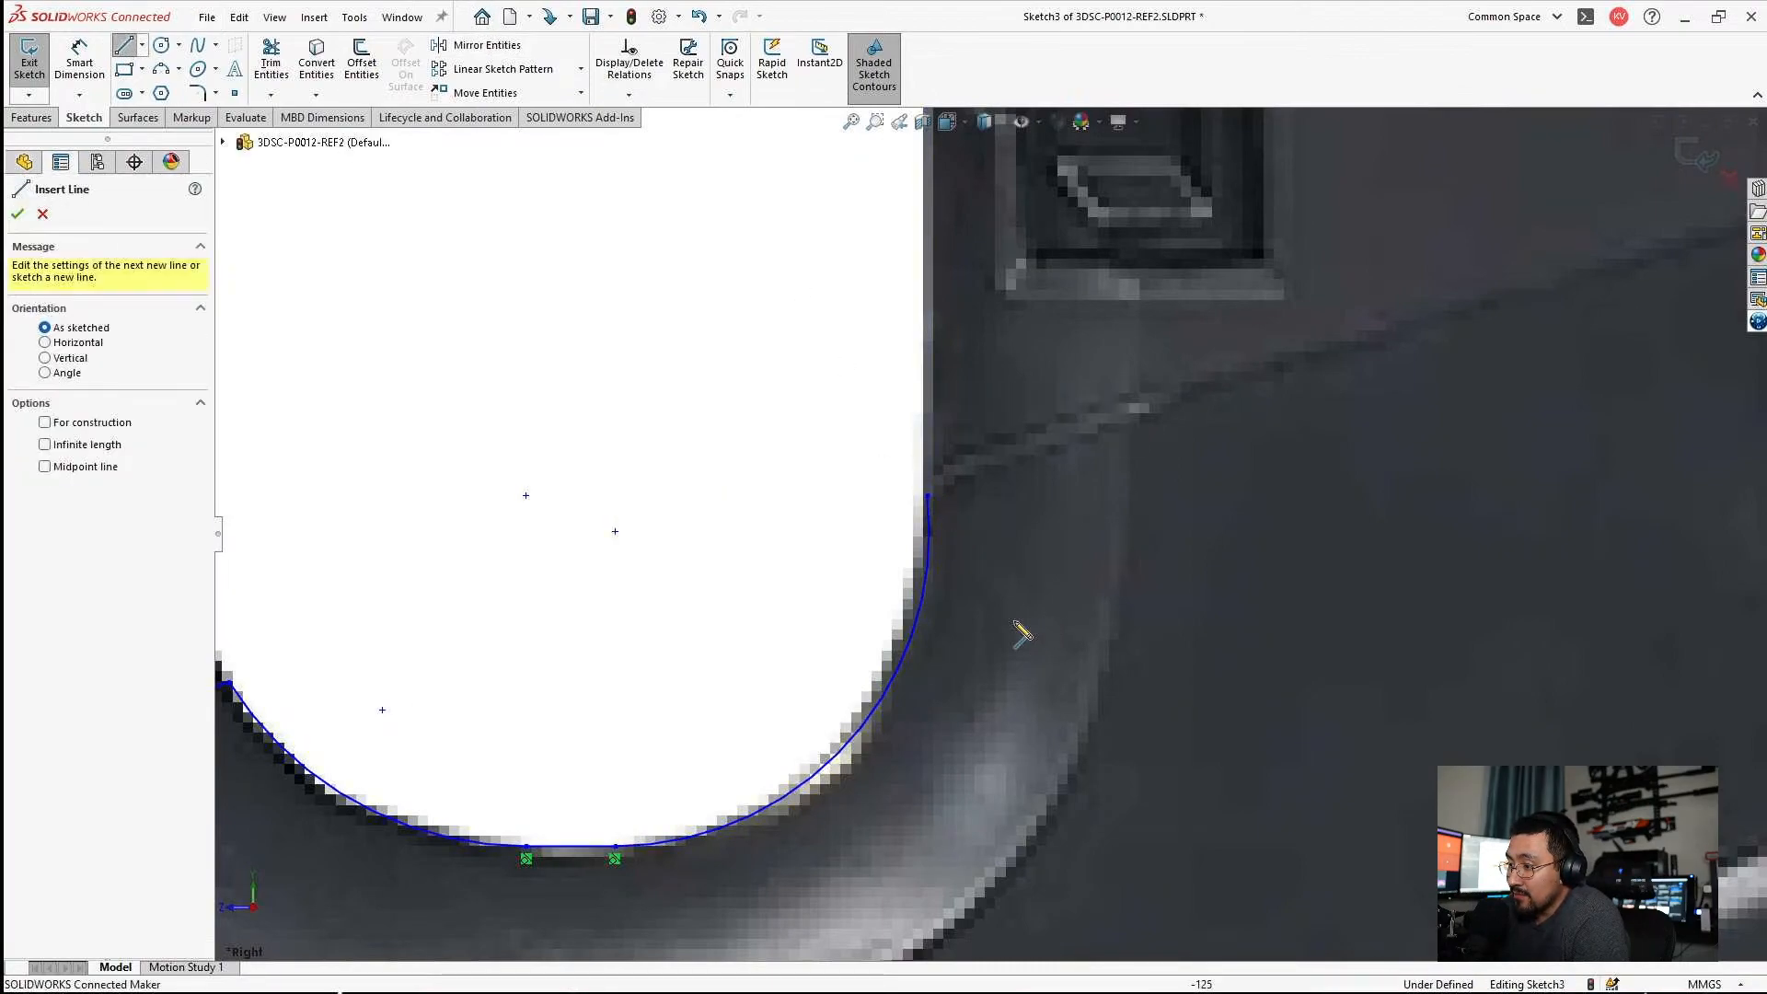
{"action": "left_click", "coordinate": [927, 496]}
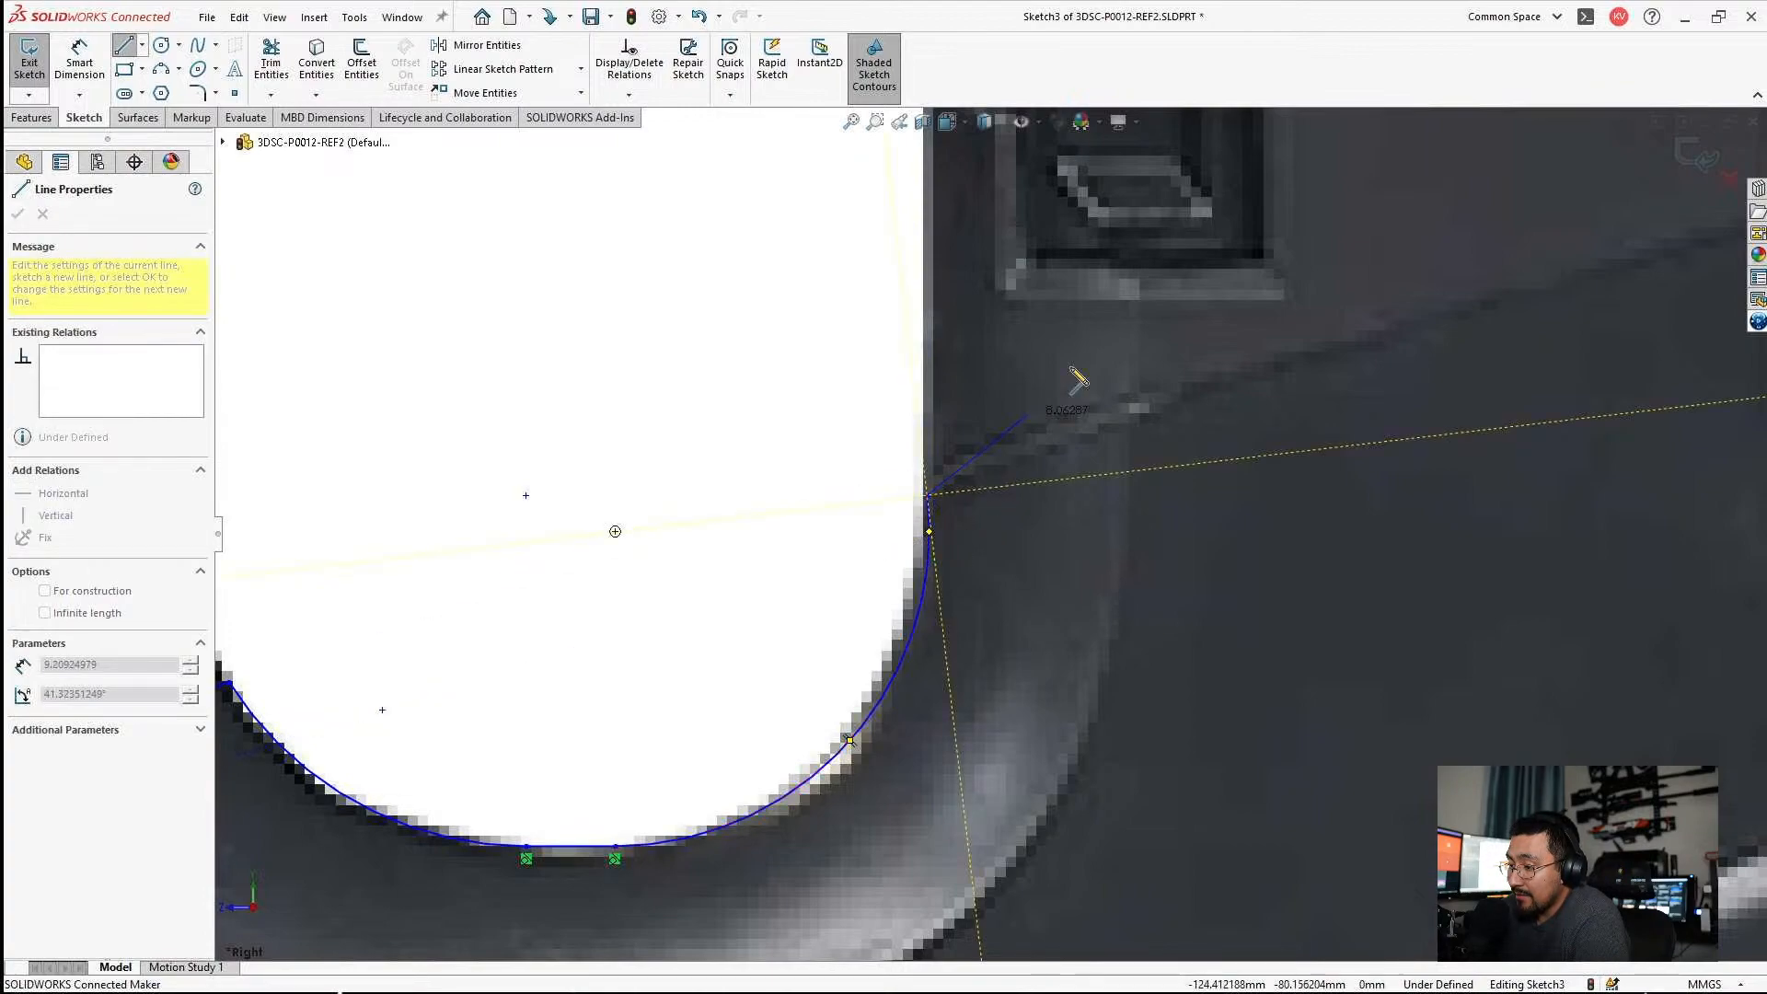
{"action": "scroll", "coordinate": [993, 549], "scroll_direction": "up", "scroll_amount": 5}
{"action": "scroll", "coordinate": [1018, 323], "scroll_direction": "down", "scroll_amount": 5}
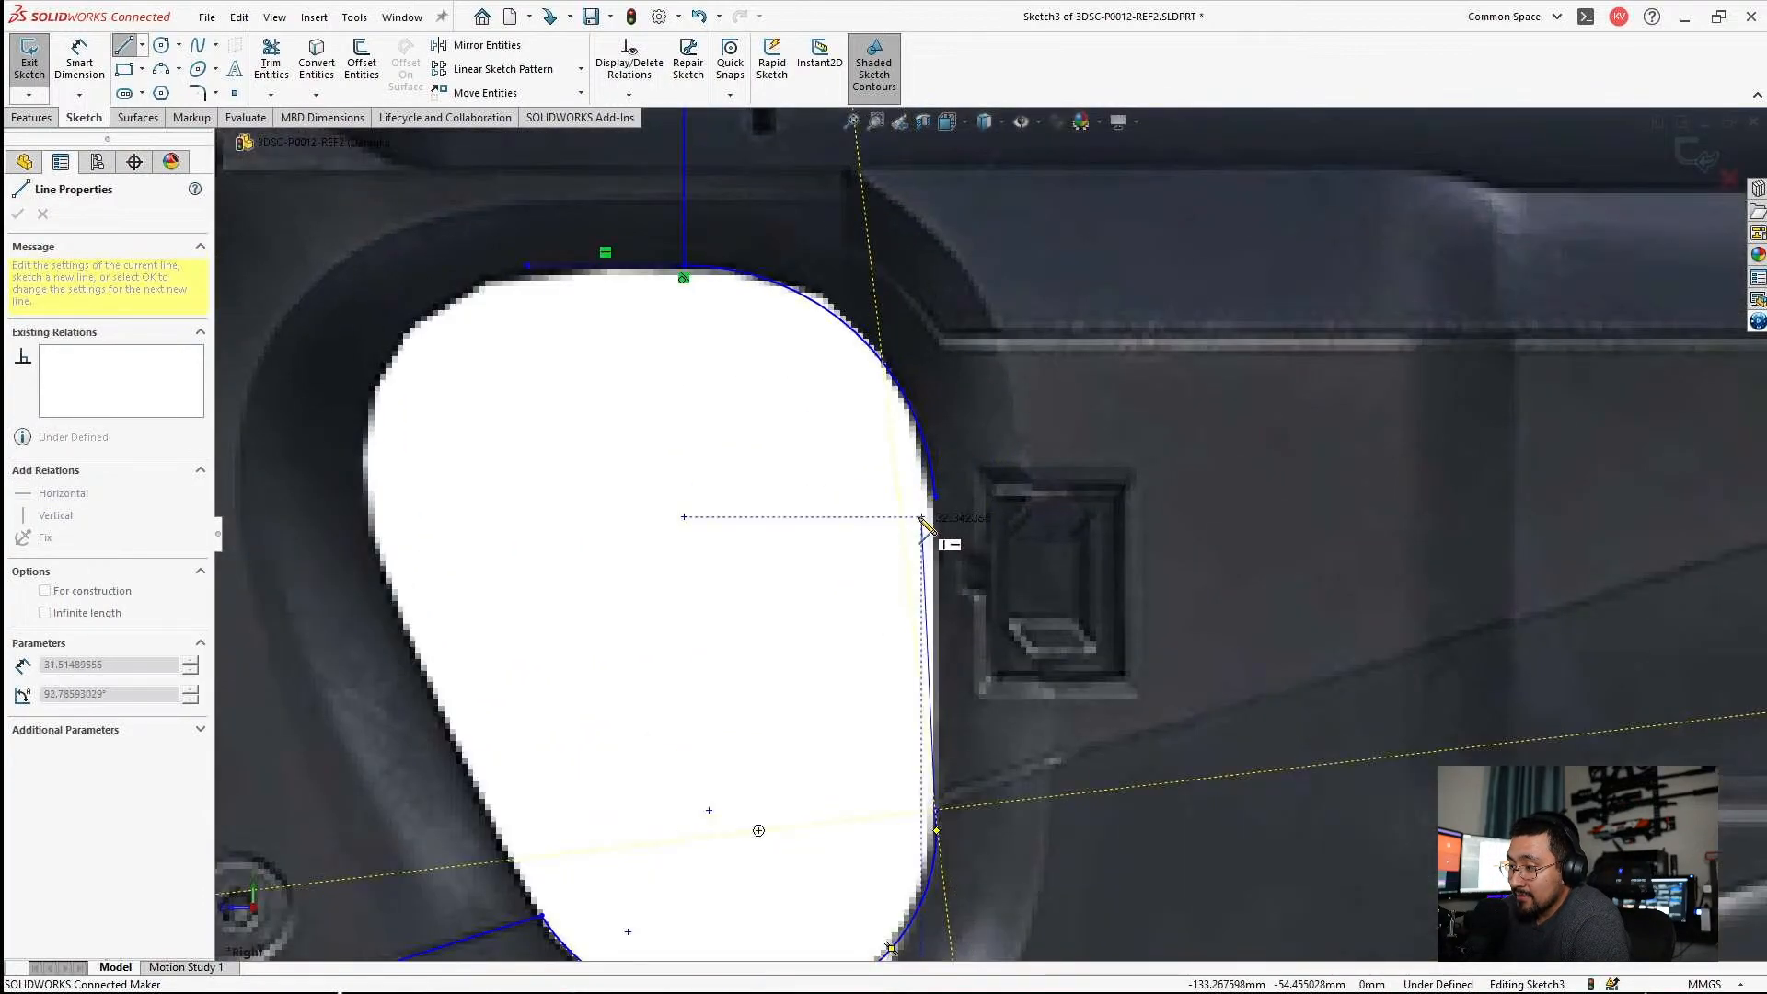
{"action": "left_click", "coordinate": [935, 497]}
{"action": "key", "text": "Escape"}
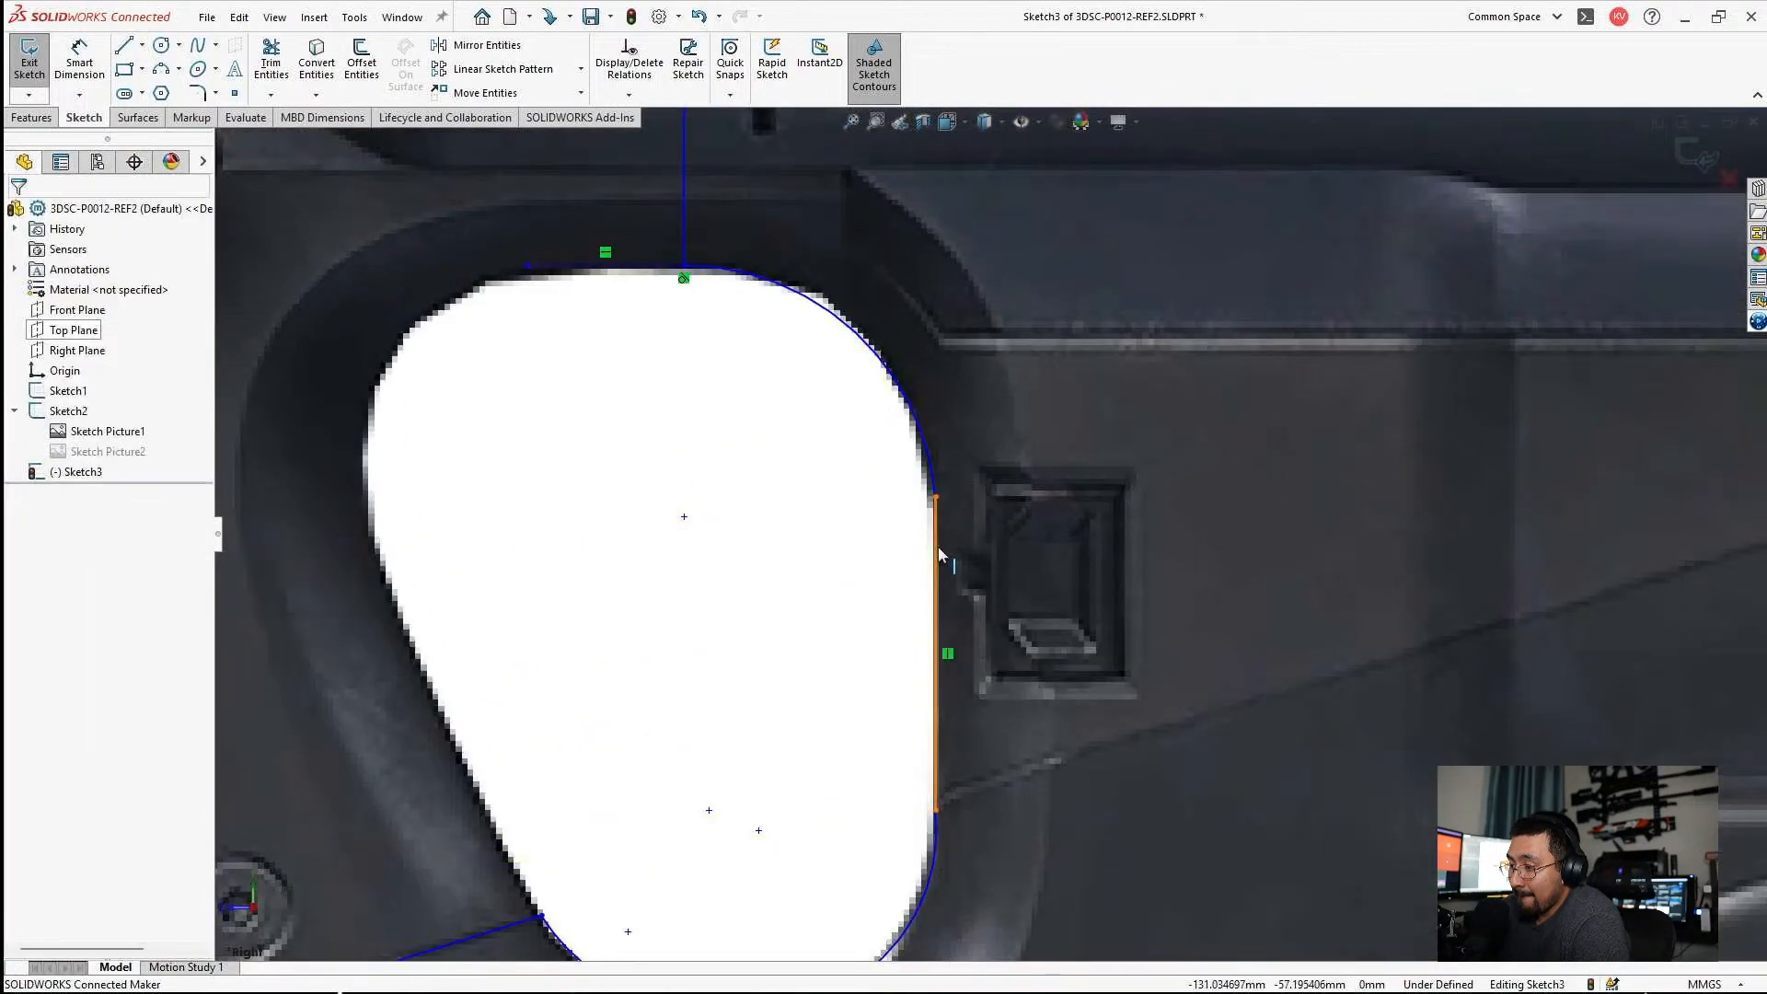
{"action": "left_click", "coordinate": [932, 458], "text": "ctrl"}
{"action": "left_click", "coordinate": [22, 510]}
{"action": "left_click", "coordinate": [966, 704]}
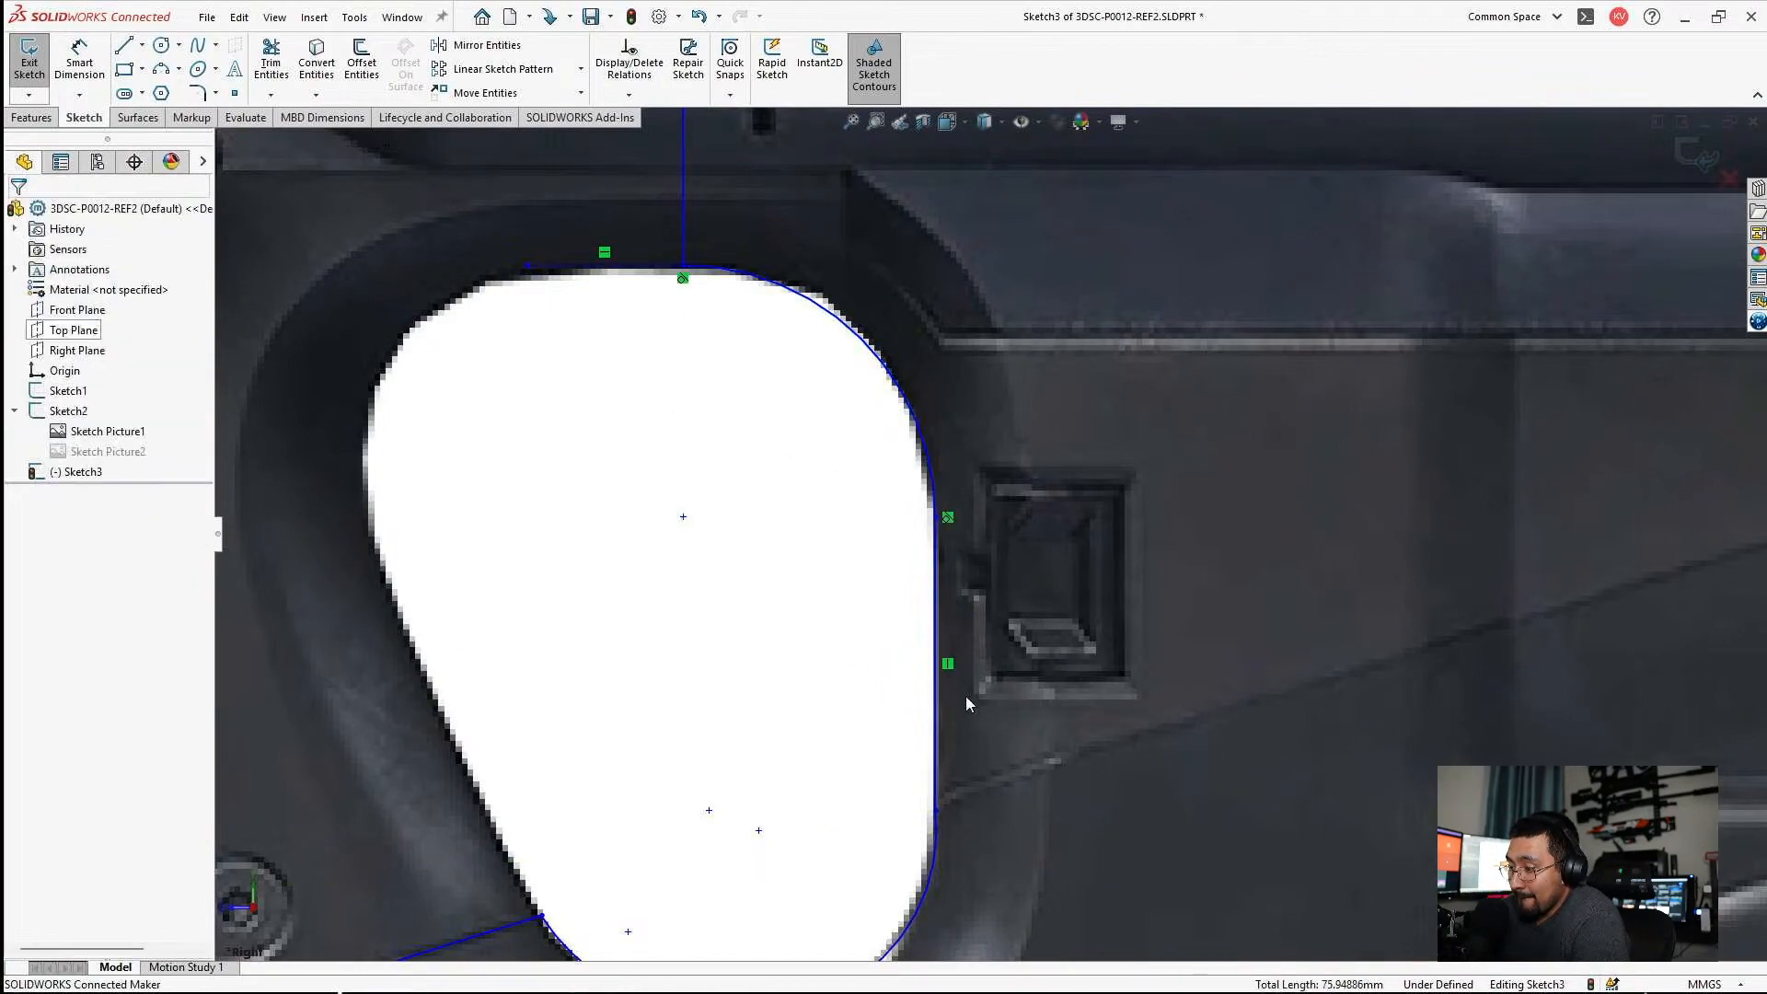
Make the thumbhole's lower rear corner arc tangent to the vertical rear edge line.
{"action": "left_click", "coordinate": [939, 747]}
{"action": "scroll", "coordinate": [940, 747], "scroll_direction": "up", "scroll_amount": 2}
{"action": "left_click", "coordinate": [937, 755], "text": "ctrl"}
{"action": "left_click", "coordinate": [937, 754], "text": "ctrl"}
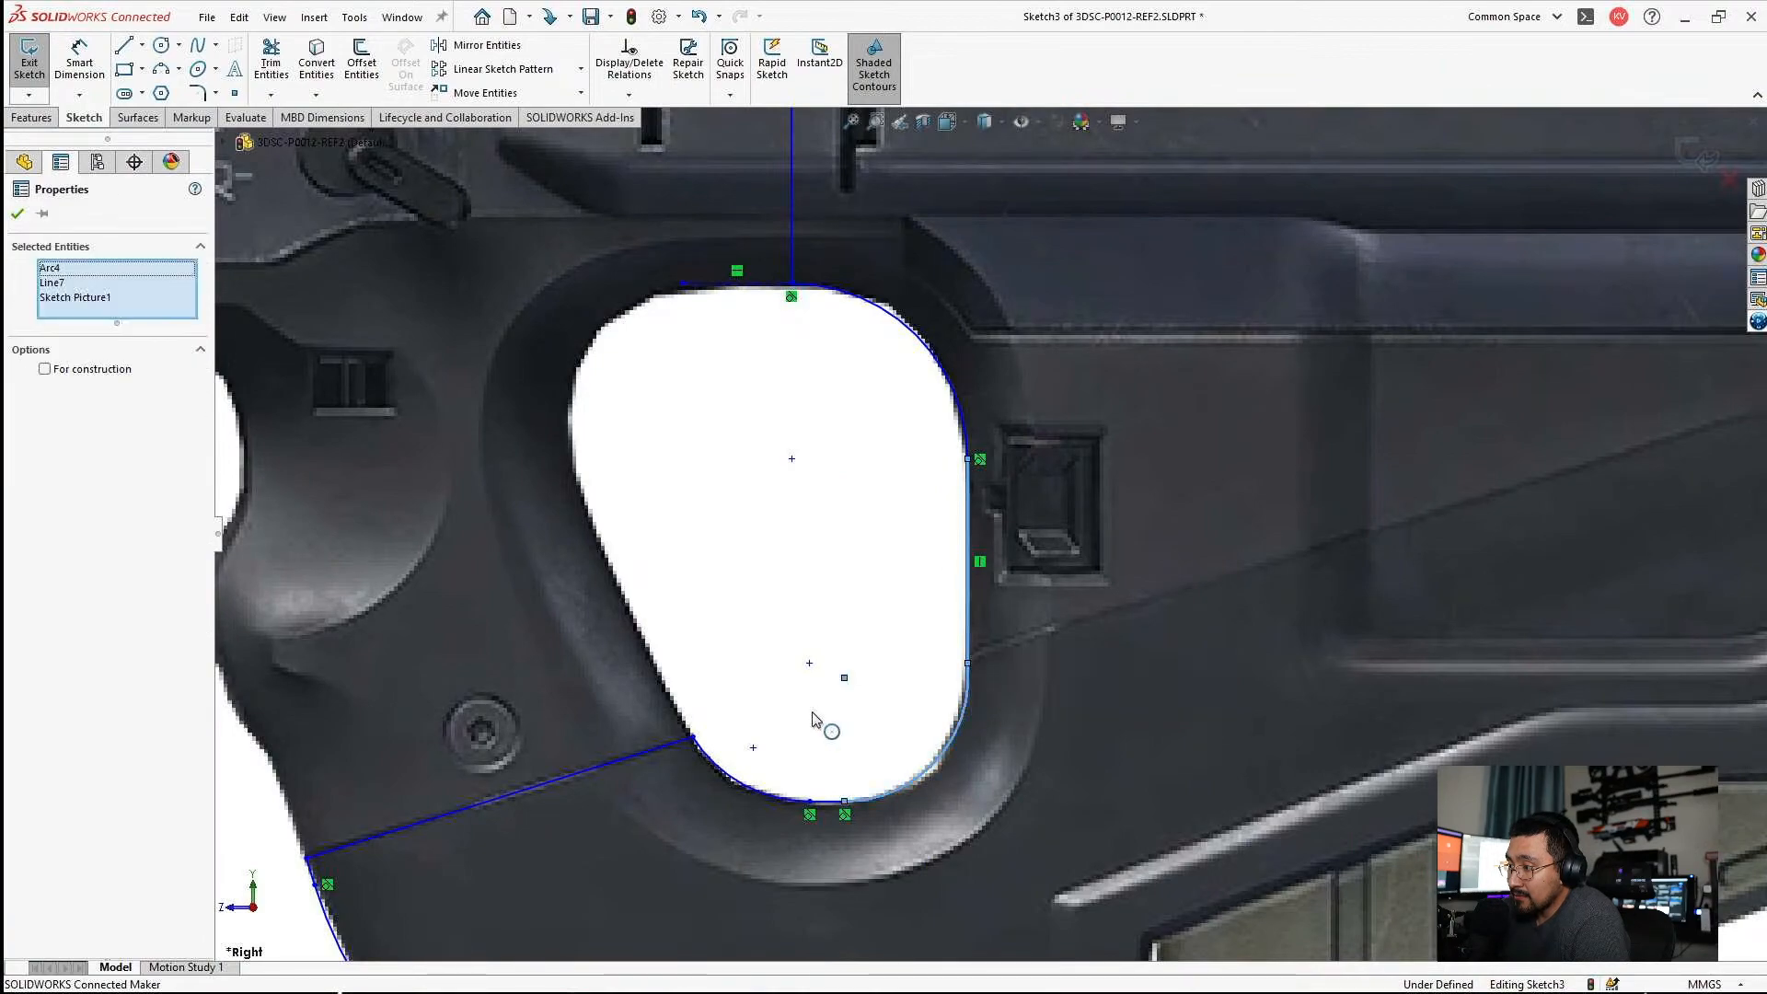
{"action": "key", "text": "Escape"}
{"action": "left_click", "coordinate": [965, 725]}
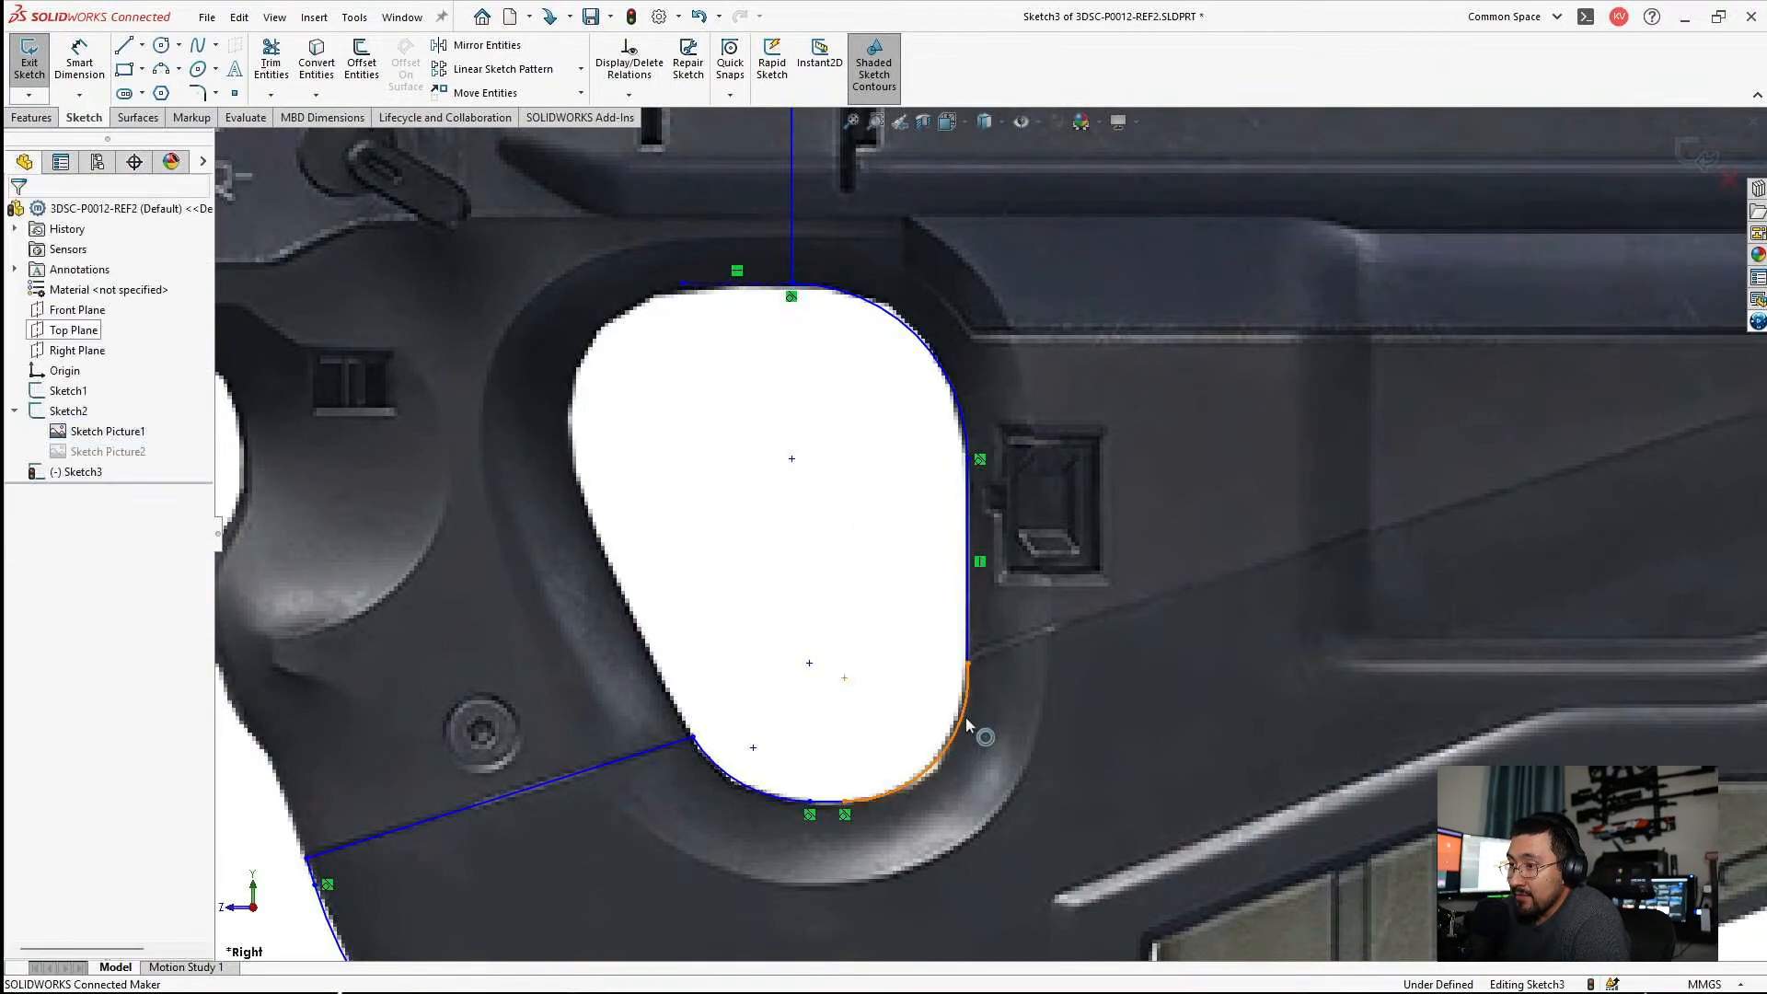
{"action": "left_click", "coordinate": [973, 626], "text": "ctrl"}
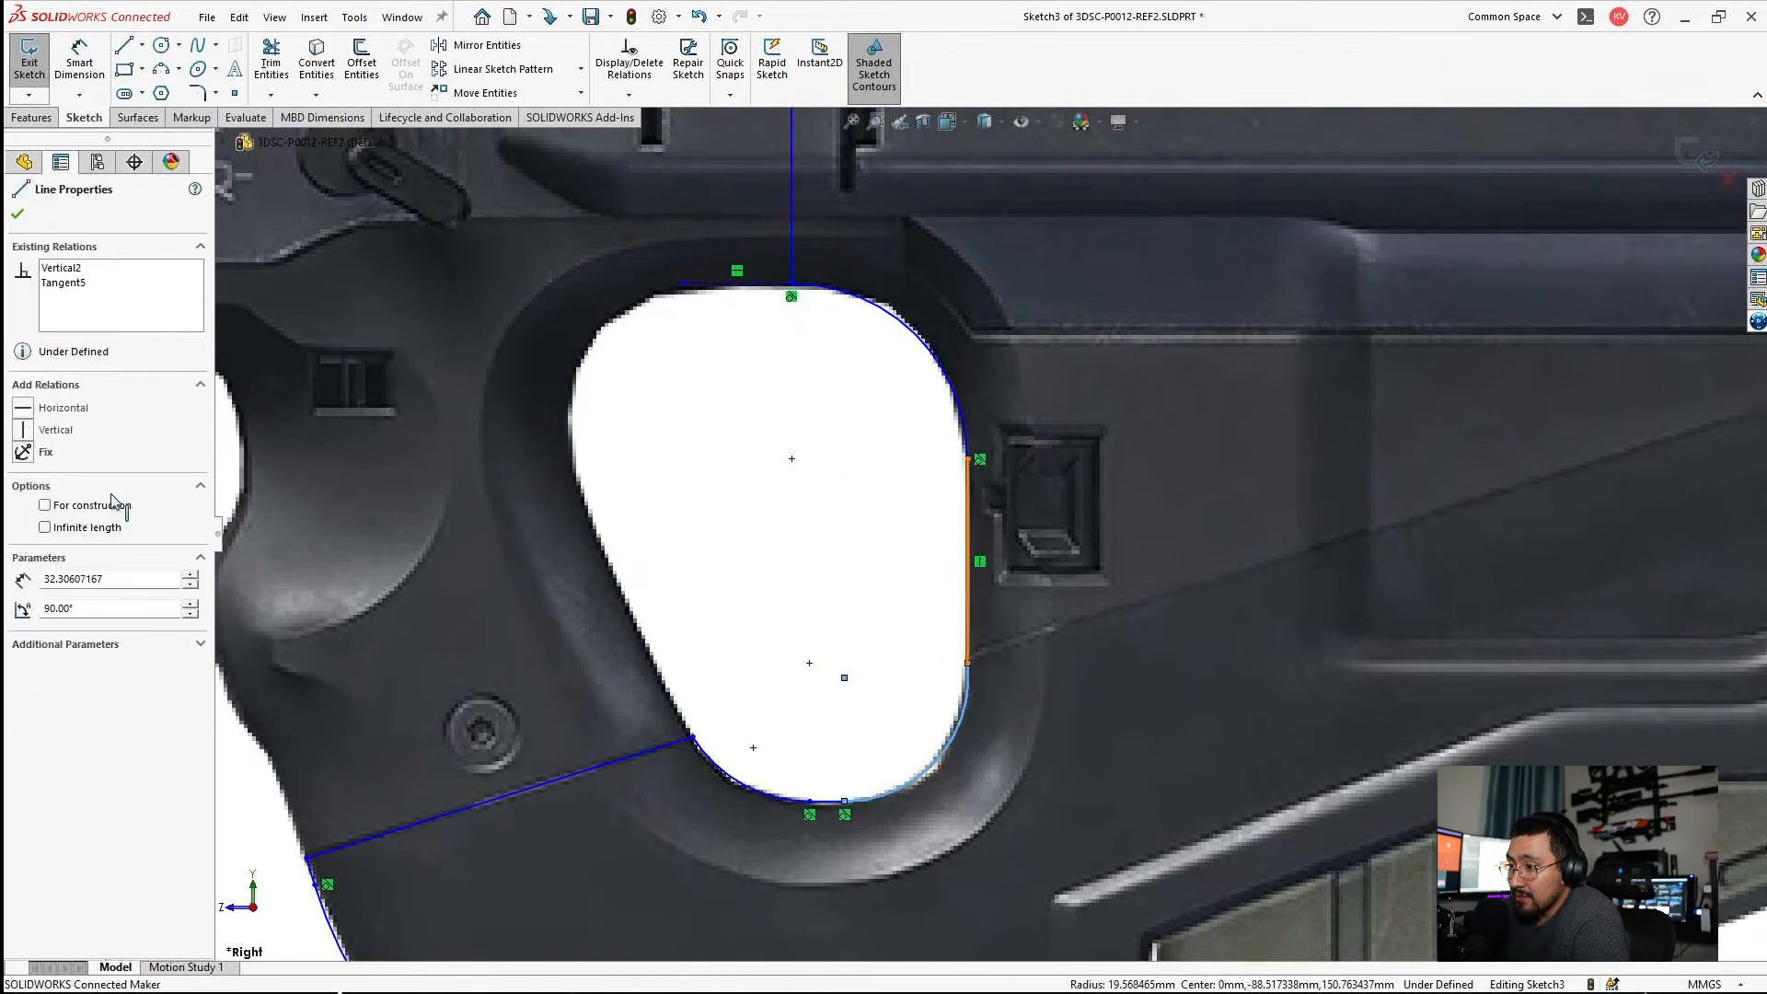
{"action": "left_click", "coordinate": [22, 512]}
{"action": "key", "text": "Escape"}
From the top of the vertical line above the thumbhole, draw a horizontal line rearward, followed by a line about 40 mm long rising at 20°.
{"action": "scroll", "coordinate": [980, 750], "scroll_direction": "down", "scroll_amount": 5}
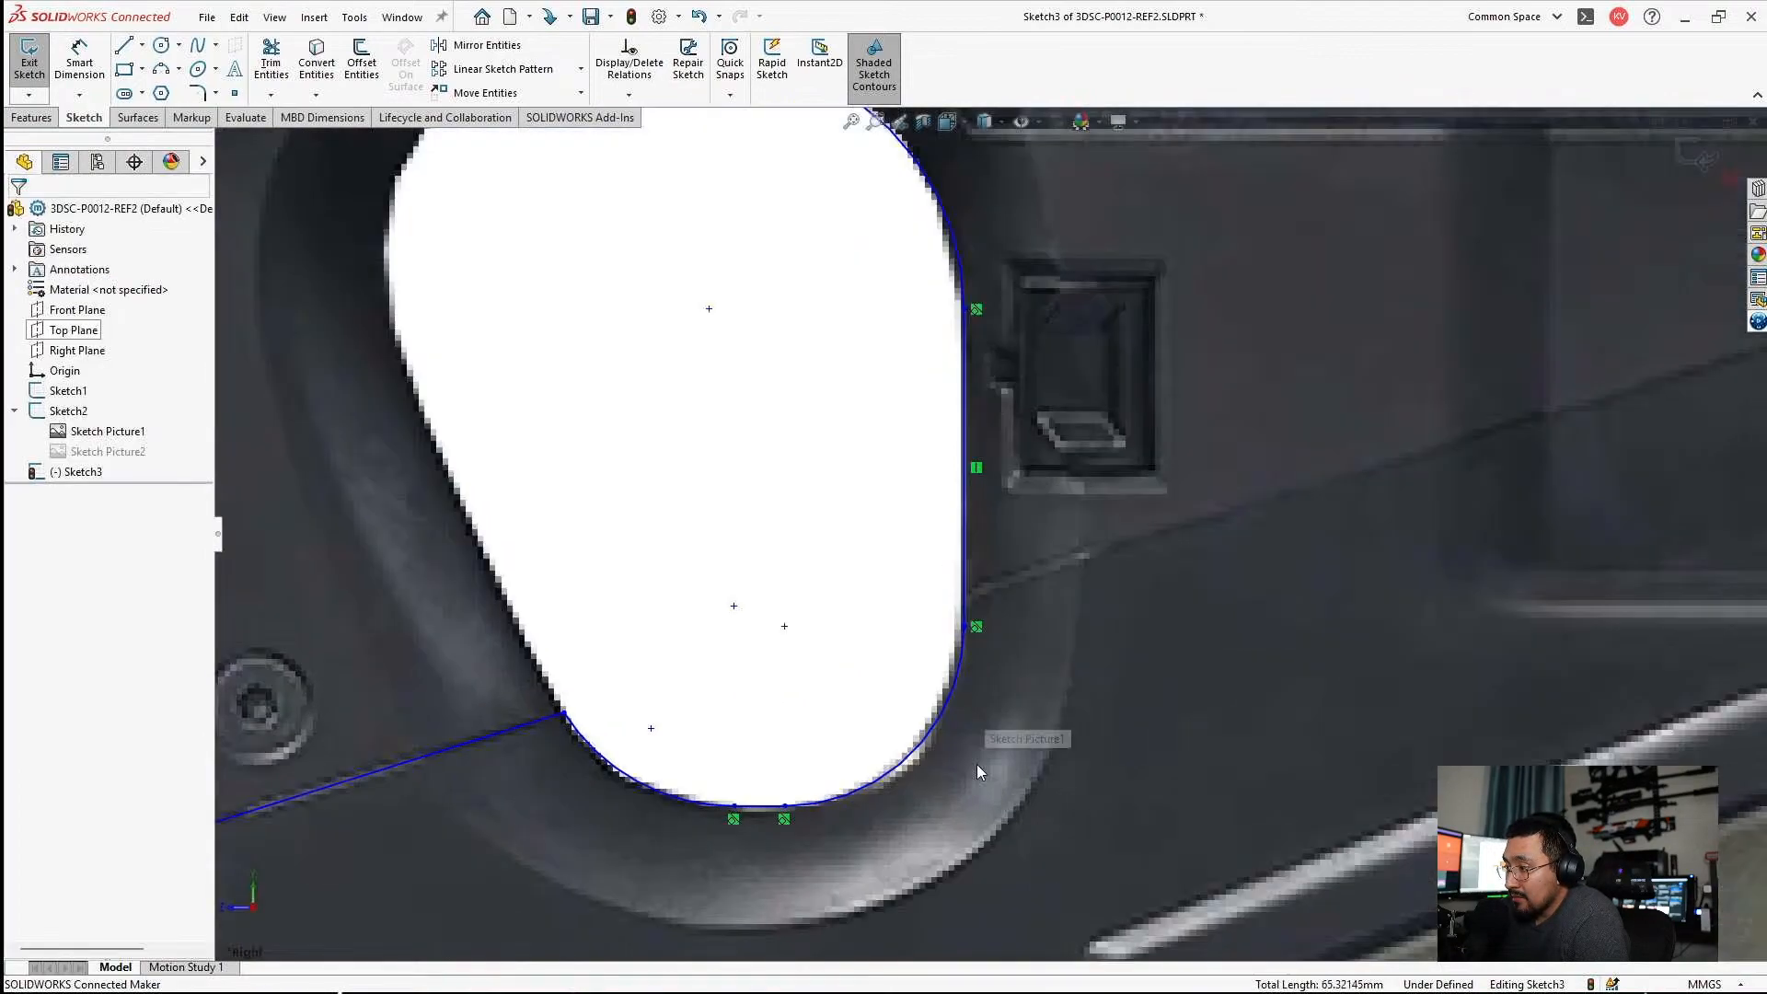
{"action": "scroll", "coordinate": [1053, 511], "scroll_direction": "up", "scroll_amount": 3}
{"action": "scroll", "coordinate": [1055, 515], "scroll_direction": "up", "scroll_amount": 3}
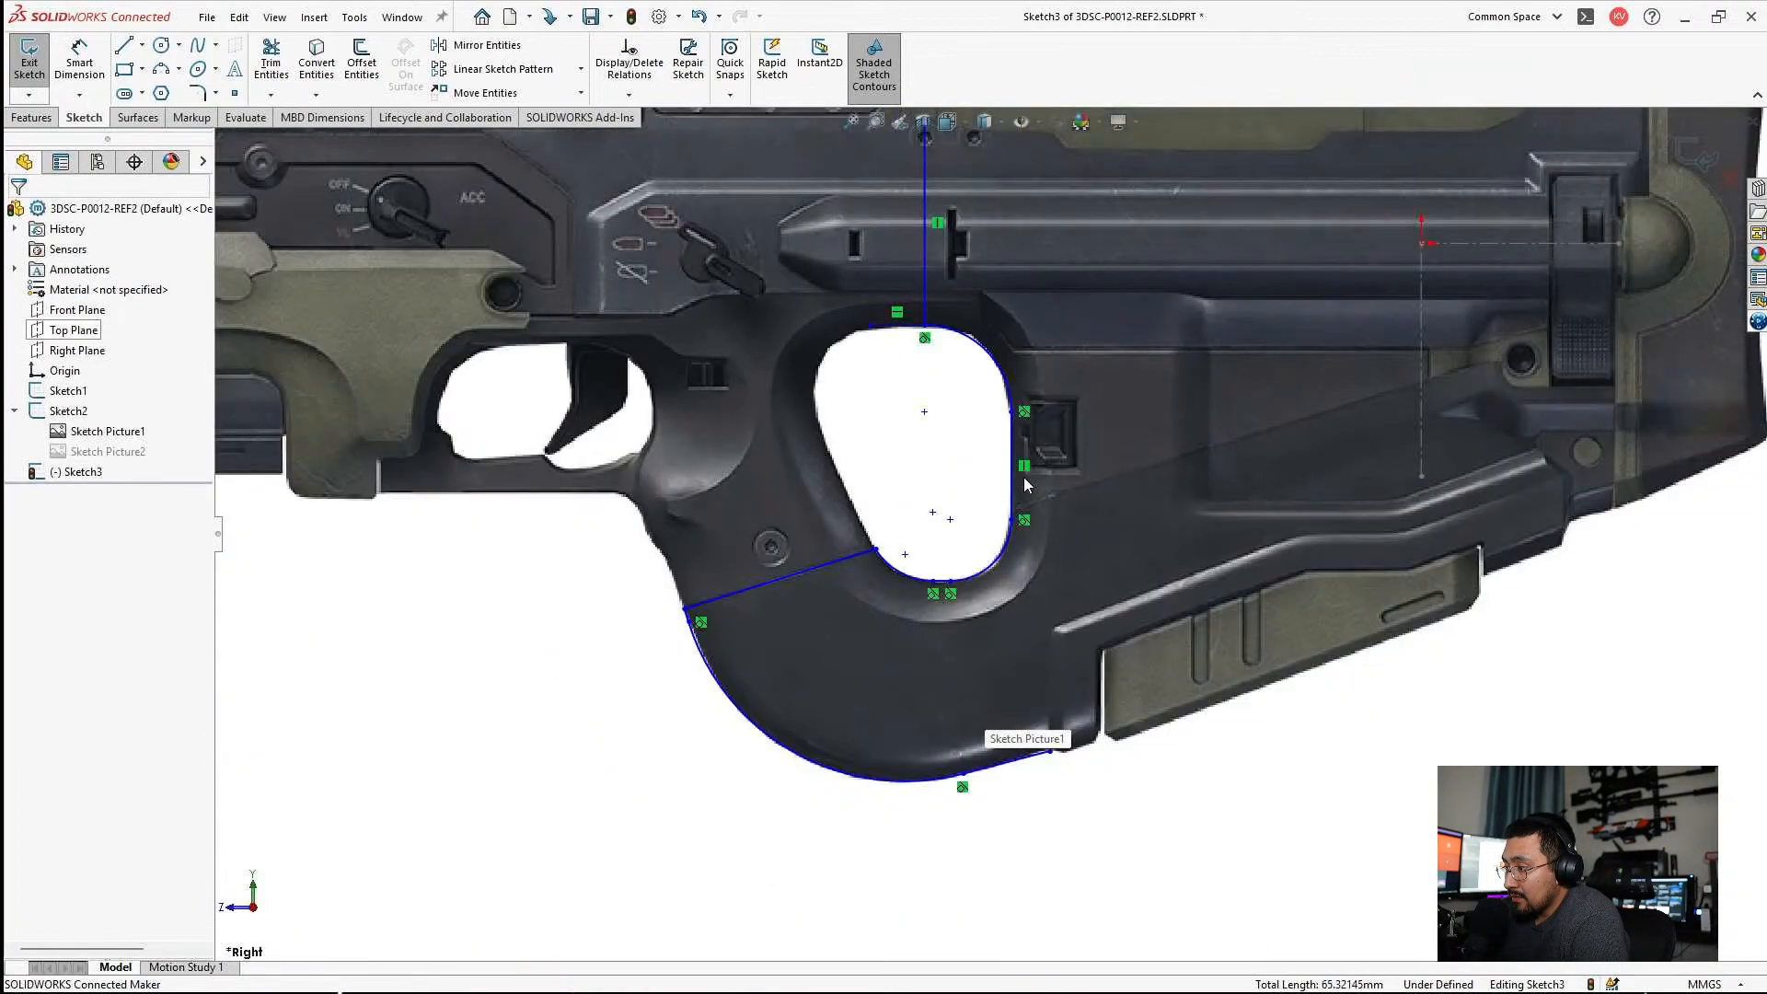
{"action": "scroll", "coordinate": [1024, 477], "scroll_direction": "up", "scroll_amount": 2}
{"action": "scroll", "coordinate": [1152, 403], "scroll_direction": "down", "scroll_amount": 6}
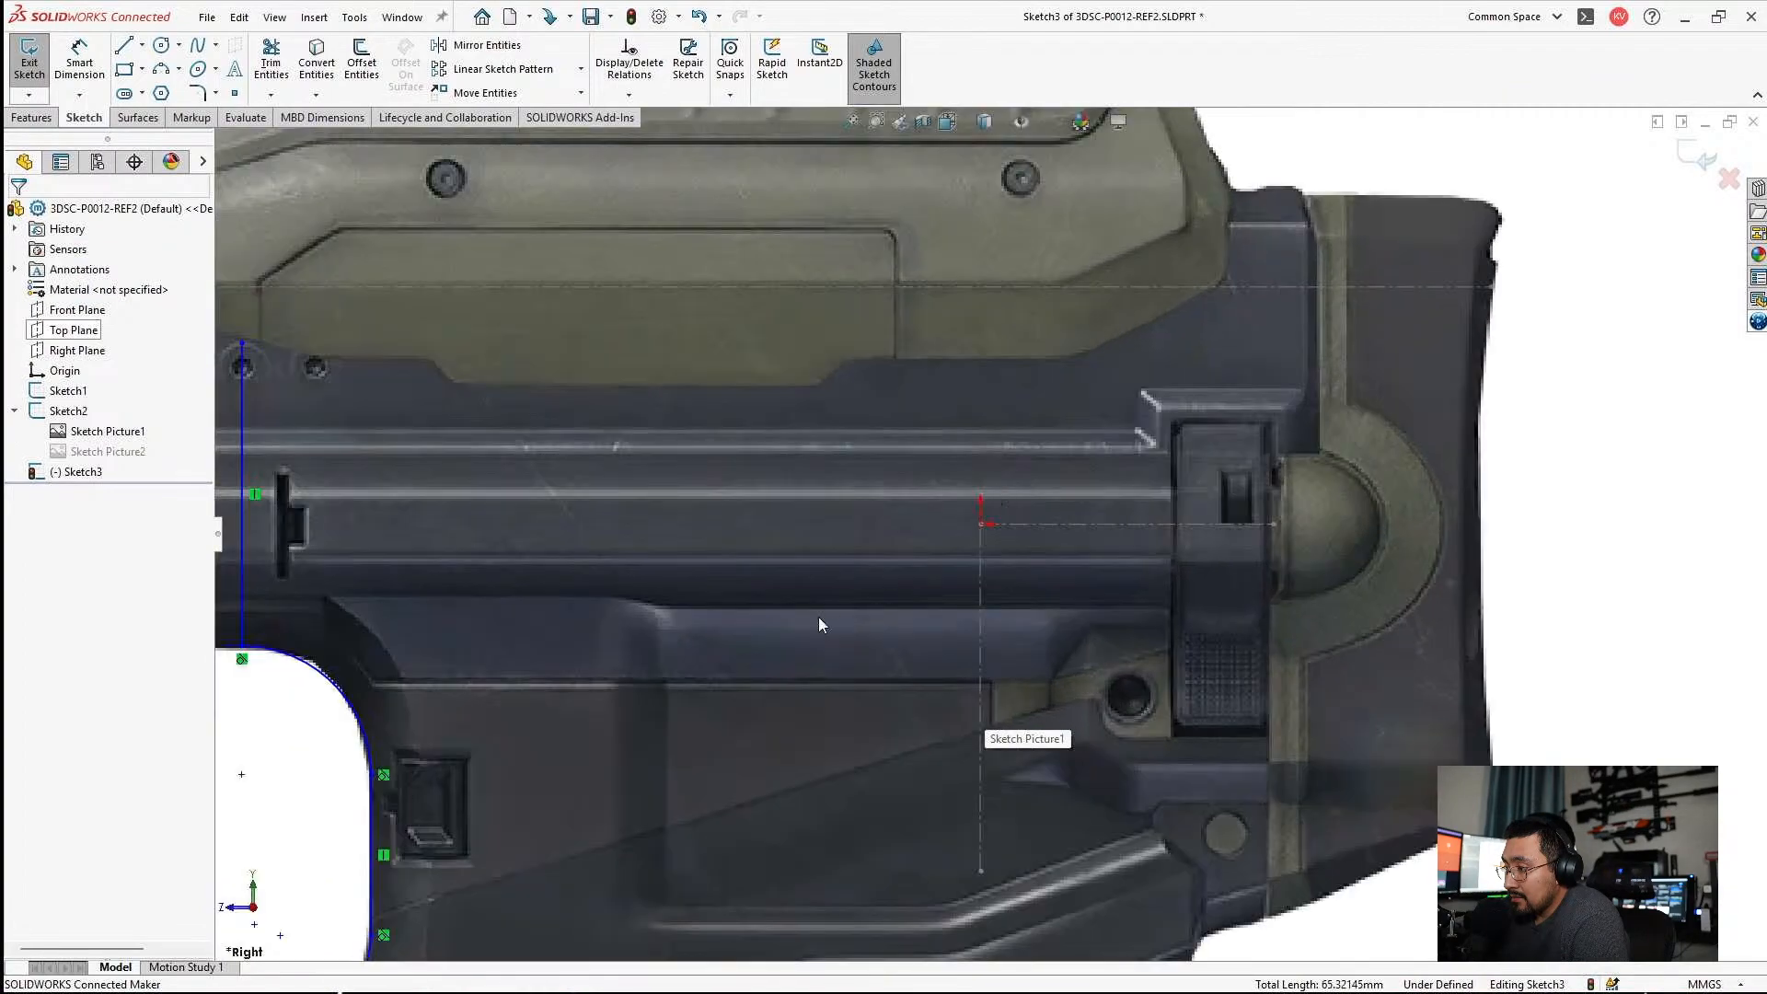
{"action": "scroll", "coordinate": [820, 625], "scroll_direction": "up", "scroll_amount": 3}
{"action": "scroll", "coordinate": [620, 512], "scroll_direction": "down", "scroll_amount": 3}
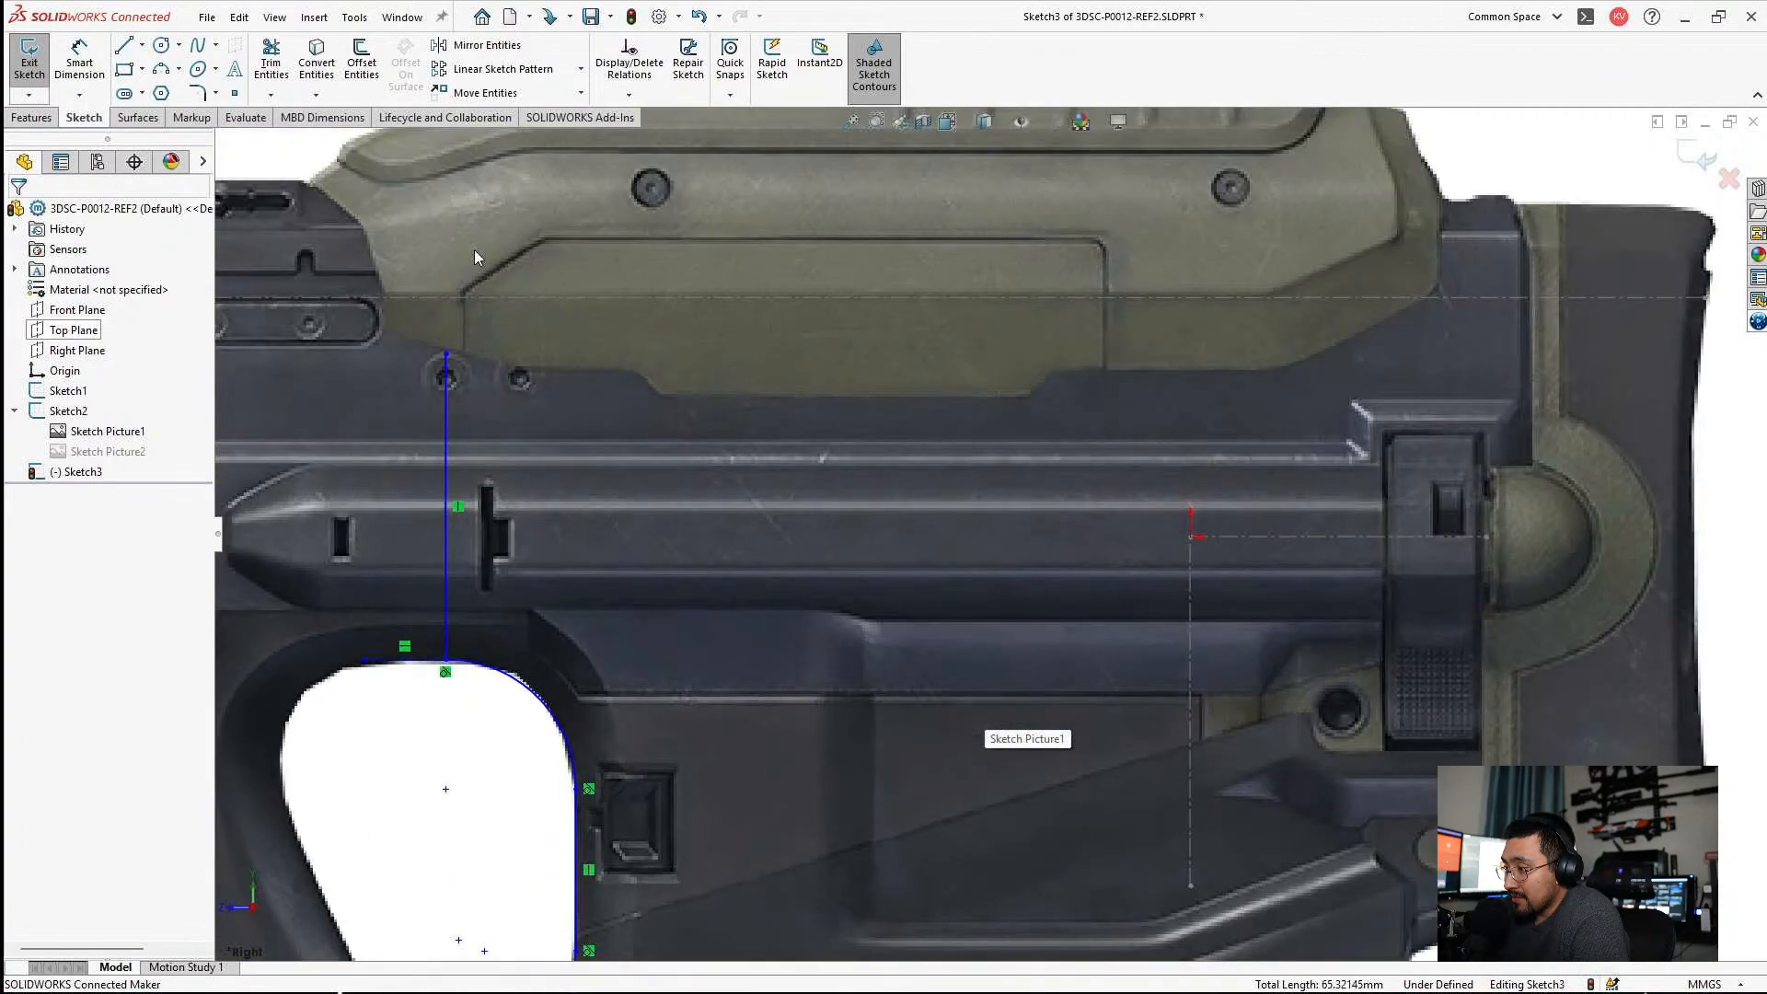
{"action": "left_click", "coordinate": [120, 51]}
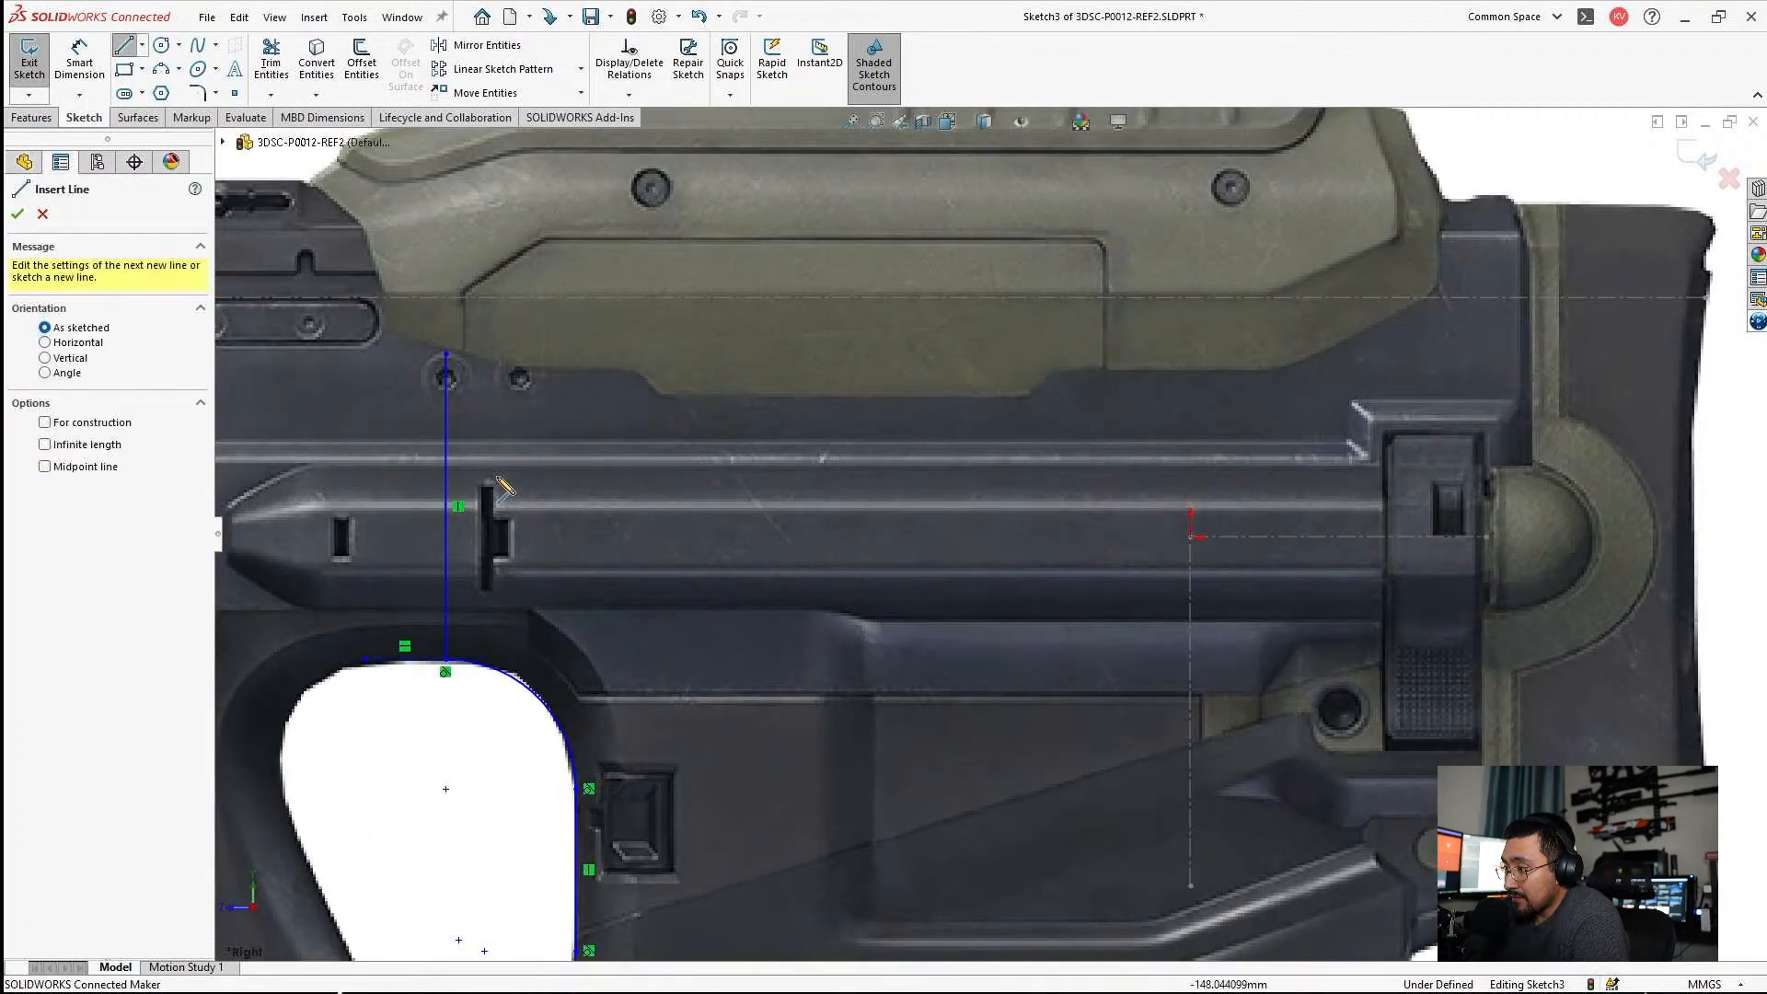
{"action": "left_click", "coordinate": [445, 352]}
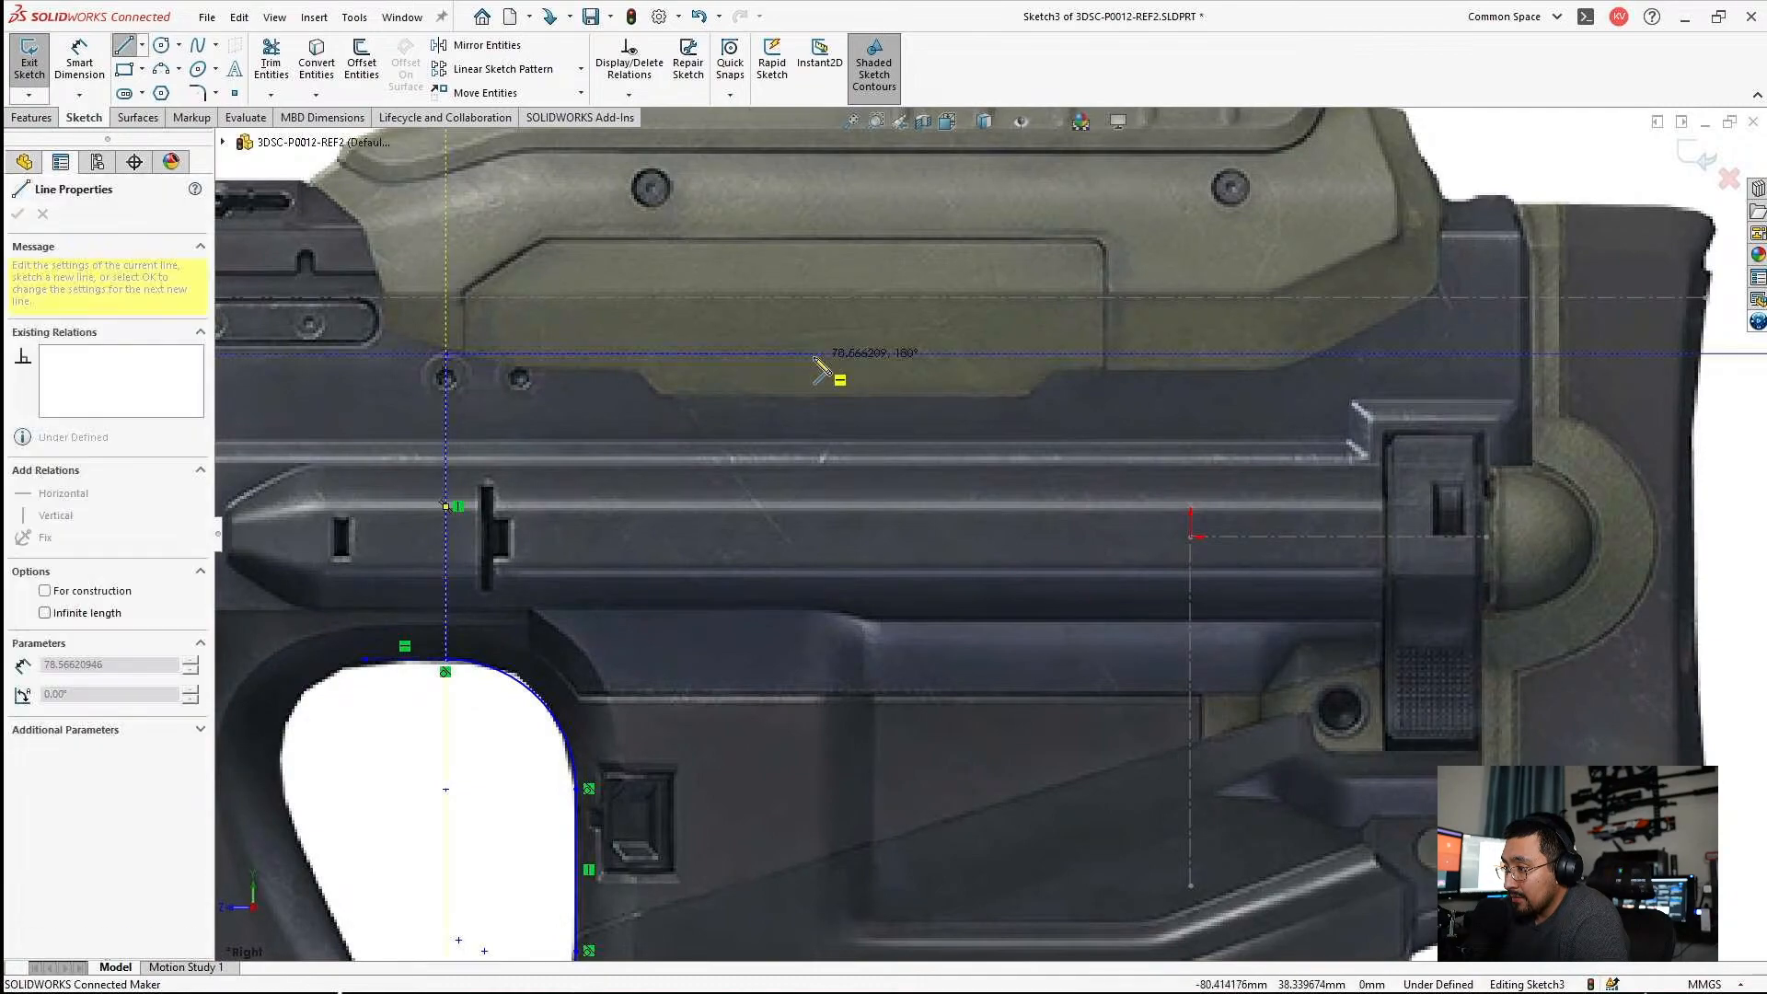
{"action": "left_click", "coordinate": [1257, 353]}
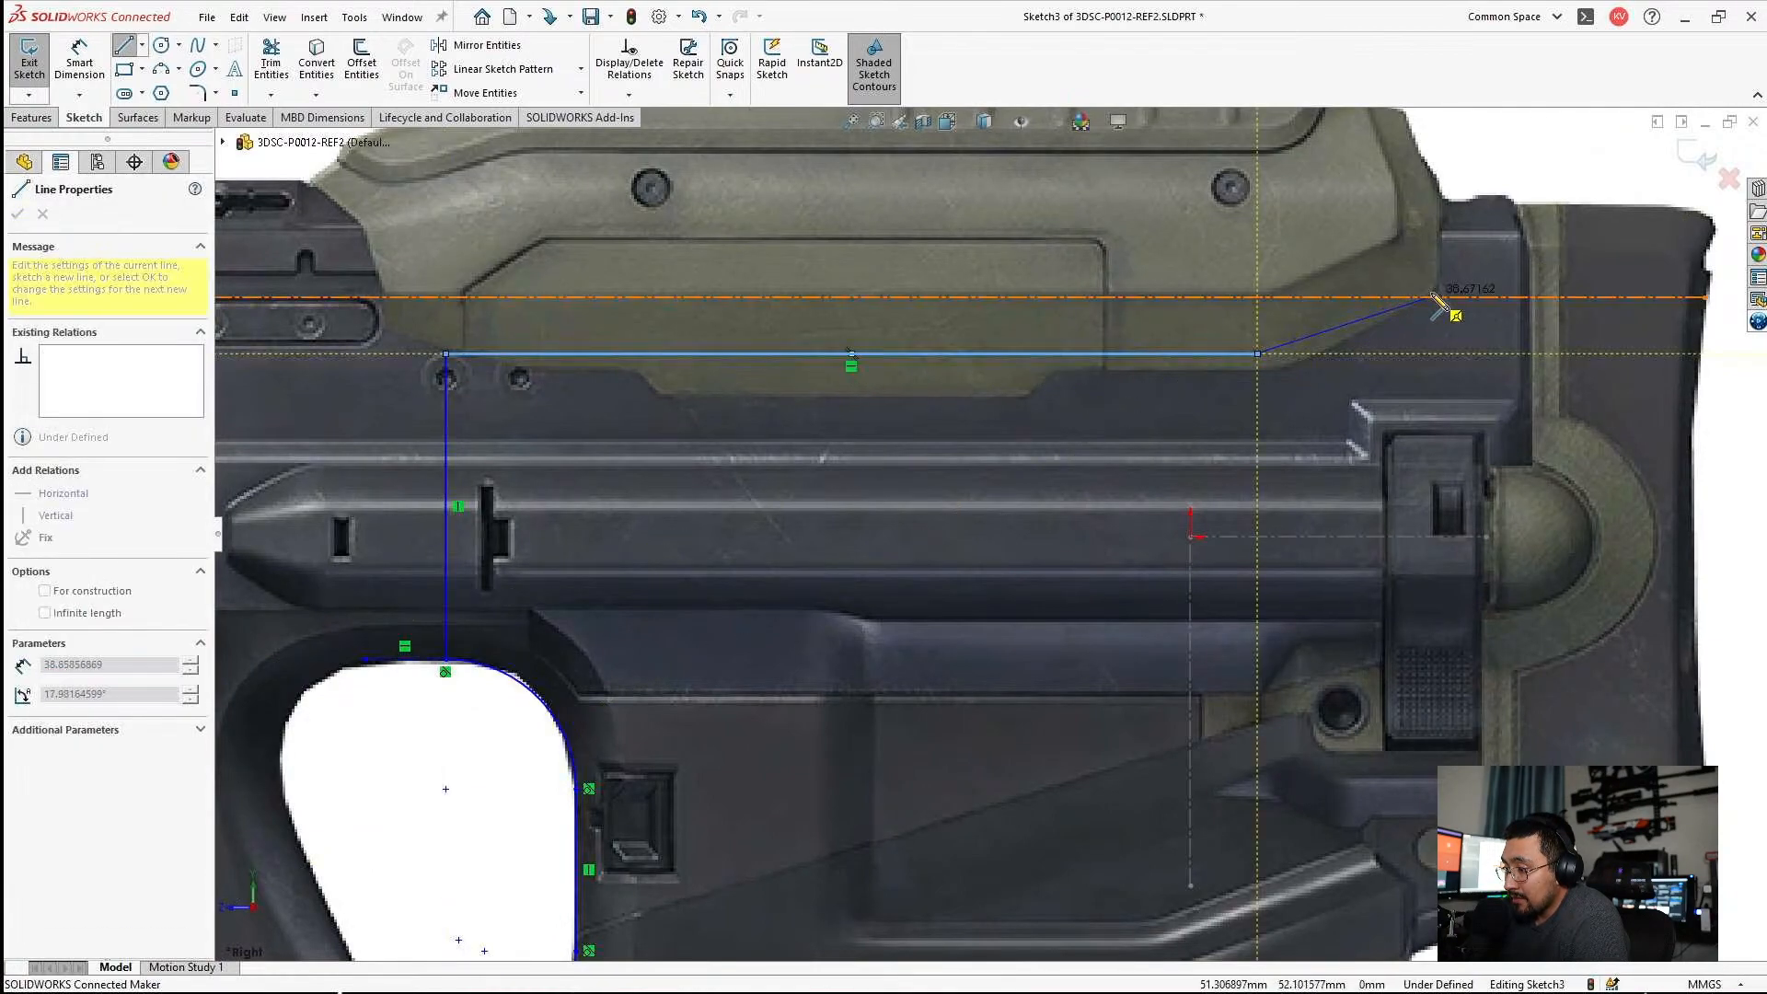
{"action": "scroll", "coordinate": [1437, 290], "scroll_direction": "down", "scroll_amount": 3}
{"action": "left_click", "coordinate": [1284, 369]}
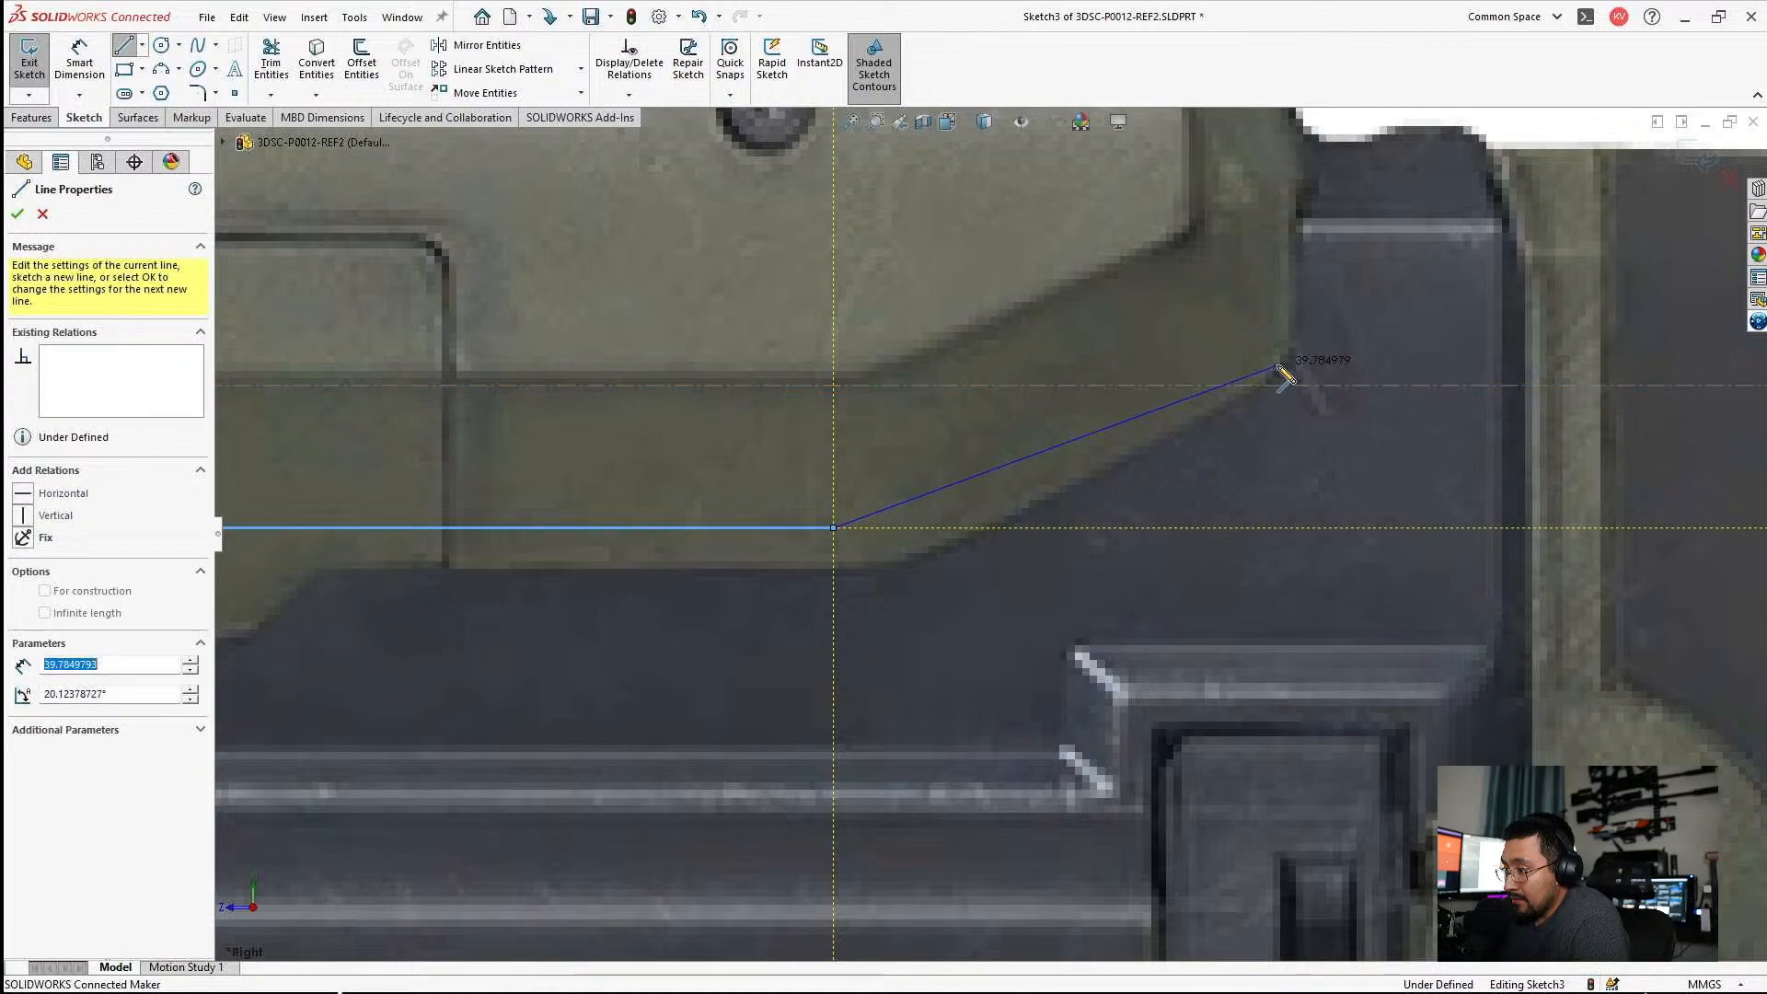
Continue the outline with a vertical line about 20 mm up, a horizontal line along the top edge and a 9 mm line sloping down rearward.
{"action": "scroll", "coordinate": [1237, 342], "scroll_direction": "down", "scroll_amount": 3}
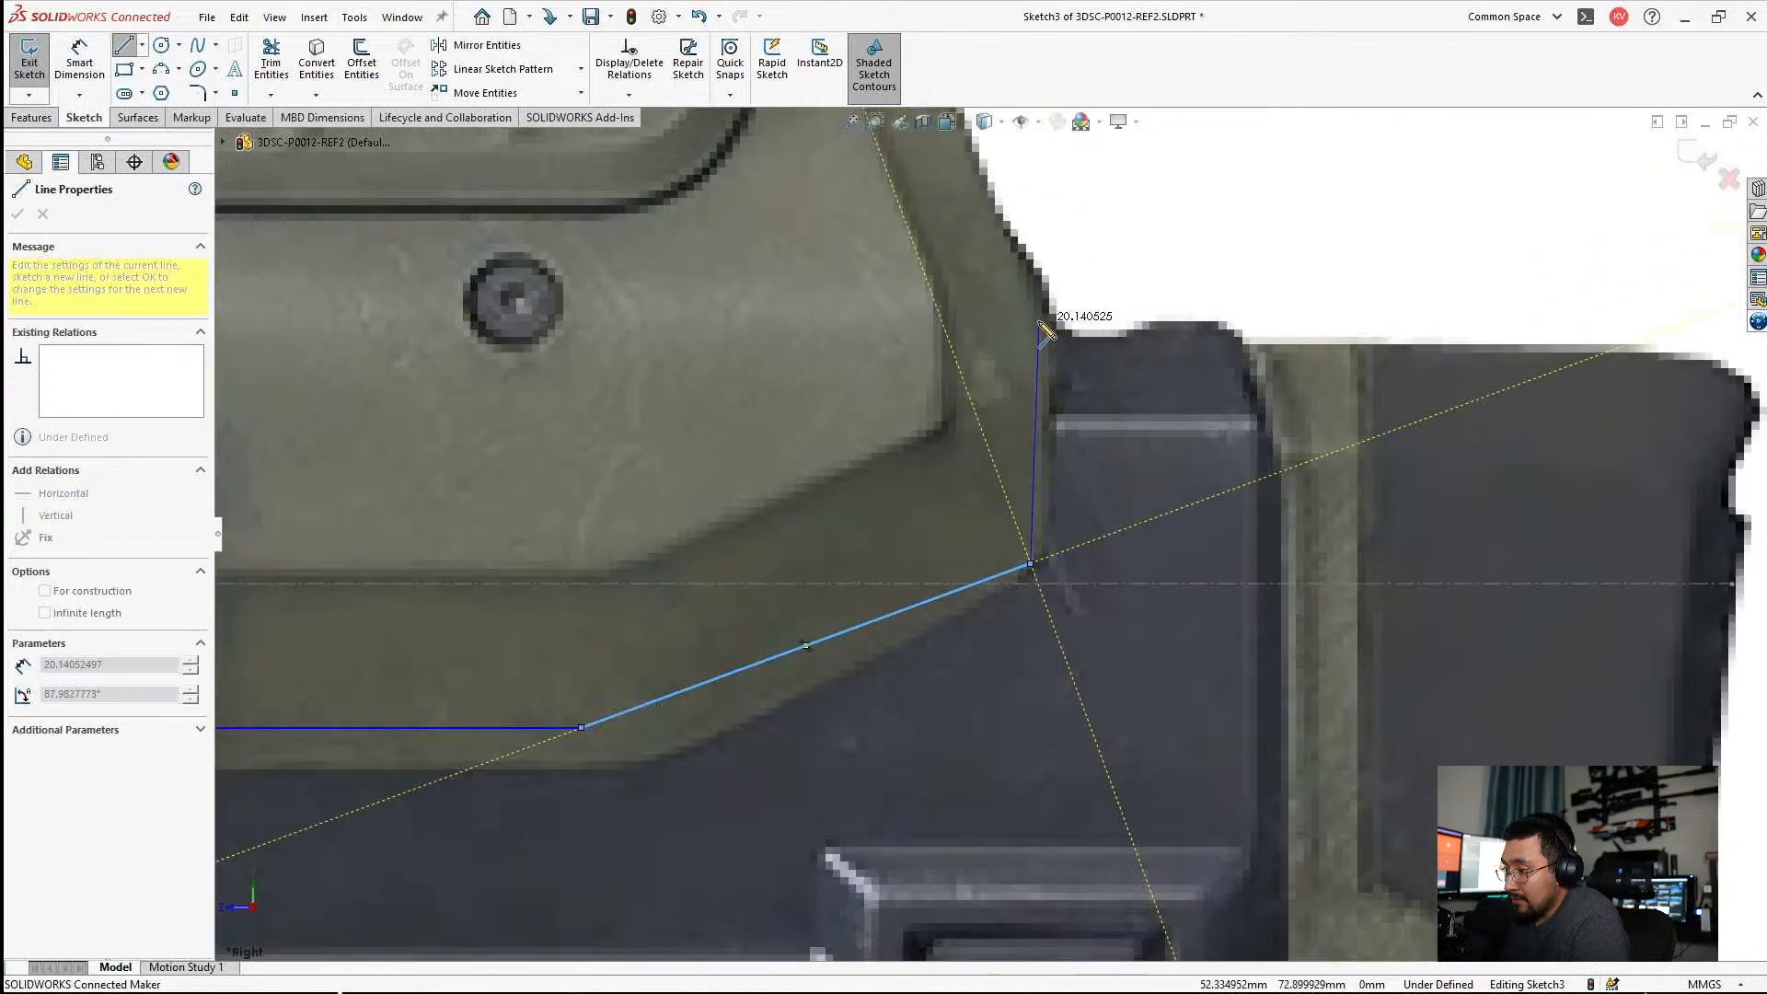
{"action": "left_click", "coordinate": [1030, 321]}
{"action": "left_click", "coordinate": [1224, 321]}
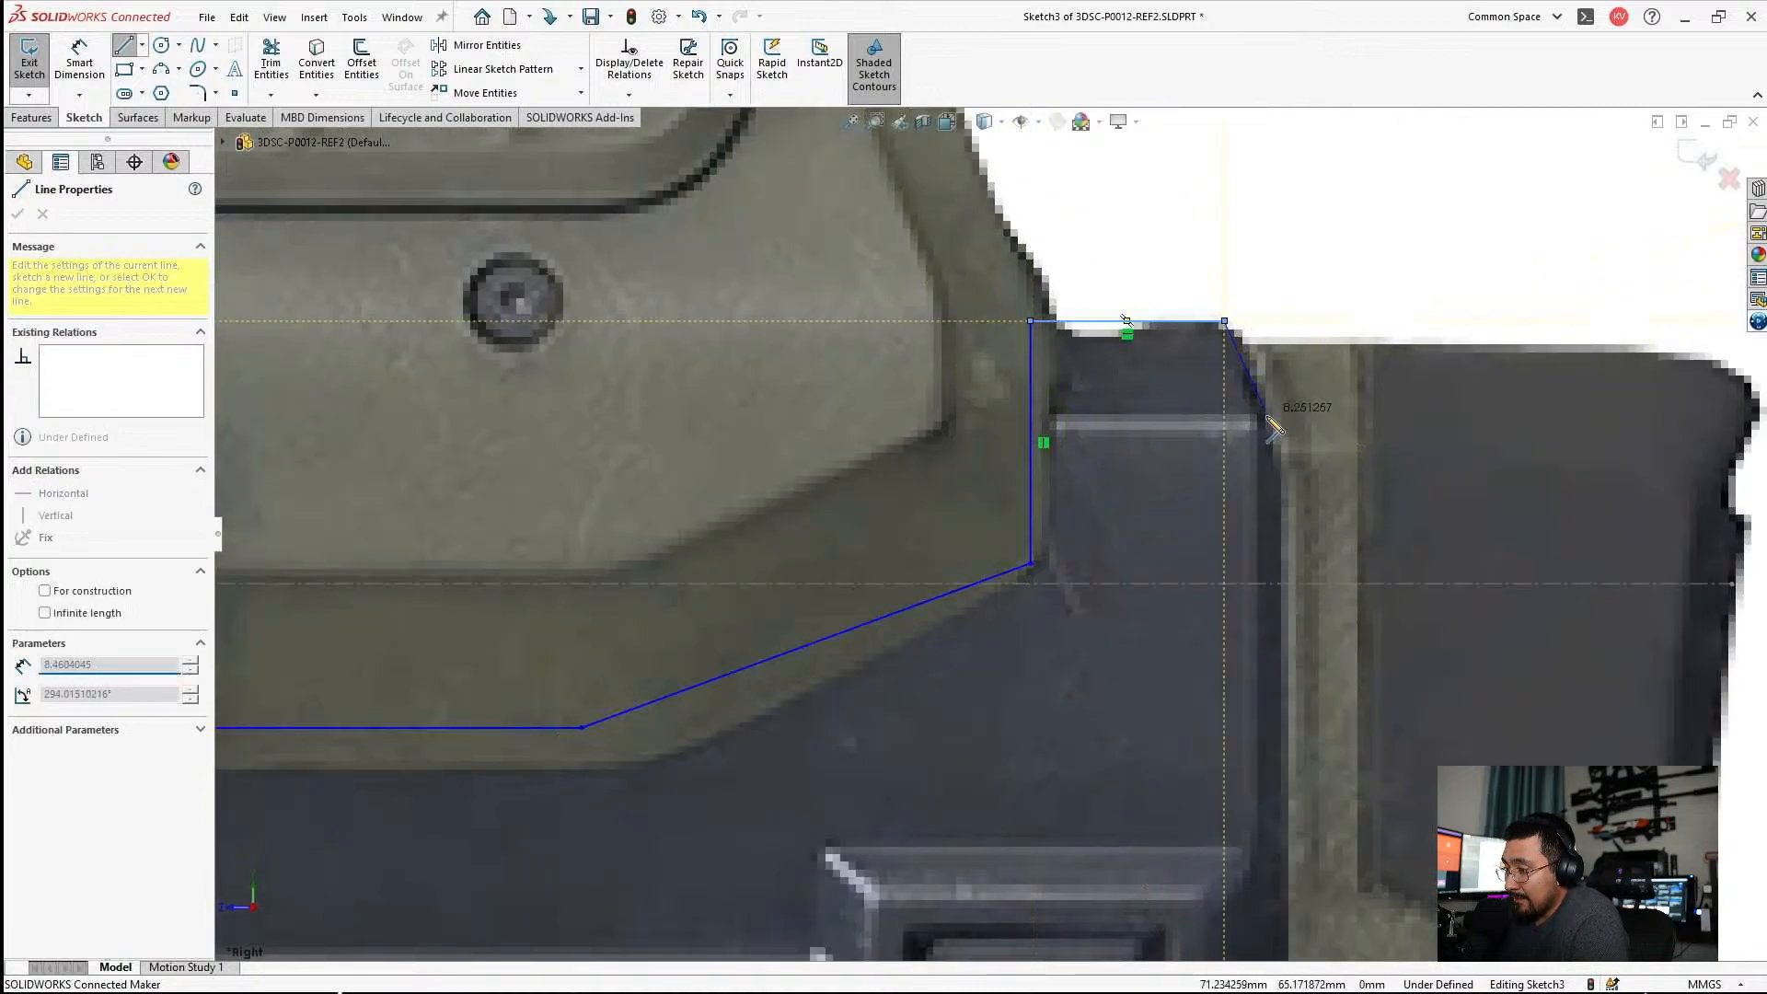
{"action": "left_click", "coordinate": [1272, 421]}
Draw a vertical line about 65 mm long down the stock's rear seam, ending level with the origin inside the round knob.
{"action": "scroll", "coordinate": [1224, 504], "scroll_direction": "up", "scroll_amount": 4}
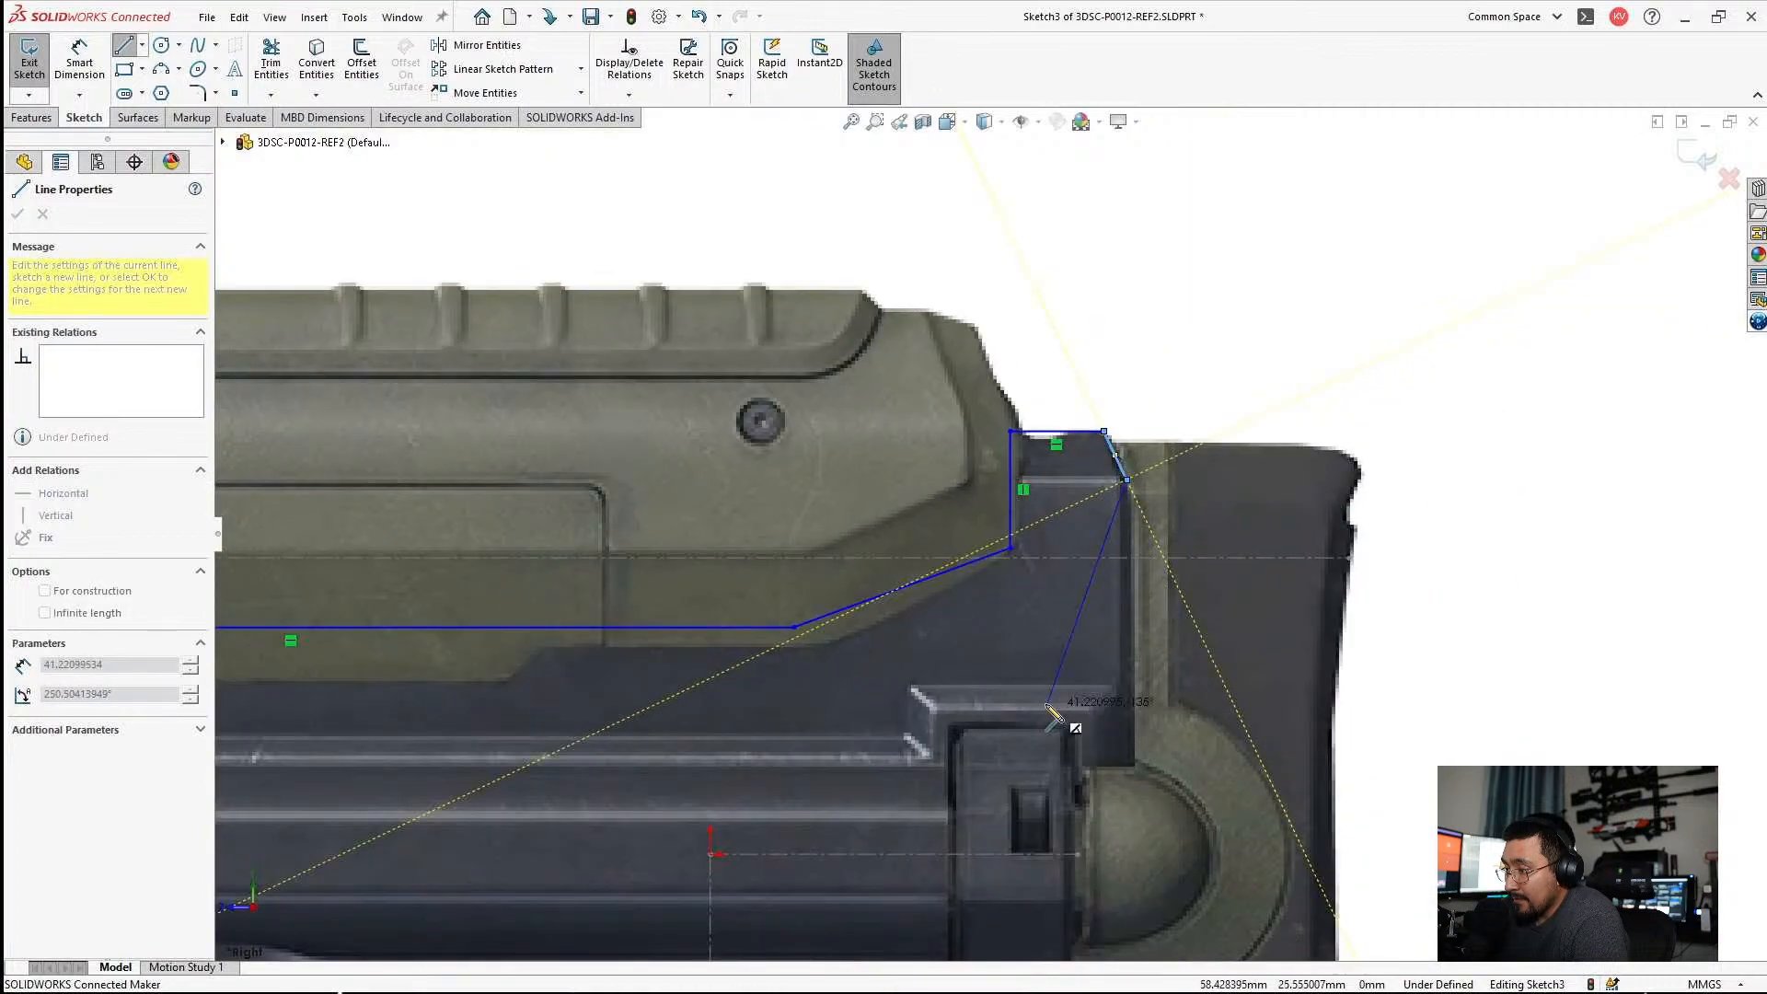
{"action": "scroll", "coordinate": [1089, 732], "scroll_direction": "down", "scroll_amount": 3}
{"action": "scroll", "coordinate": [1193, 736], "scroll_direction": "up", "scroll_amount": 3}
{"action": "scroll", "coordinate": [1058, 543], "scroll_direction": "down", "scroll_amount": 4}
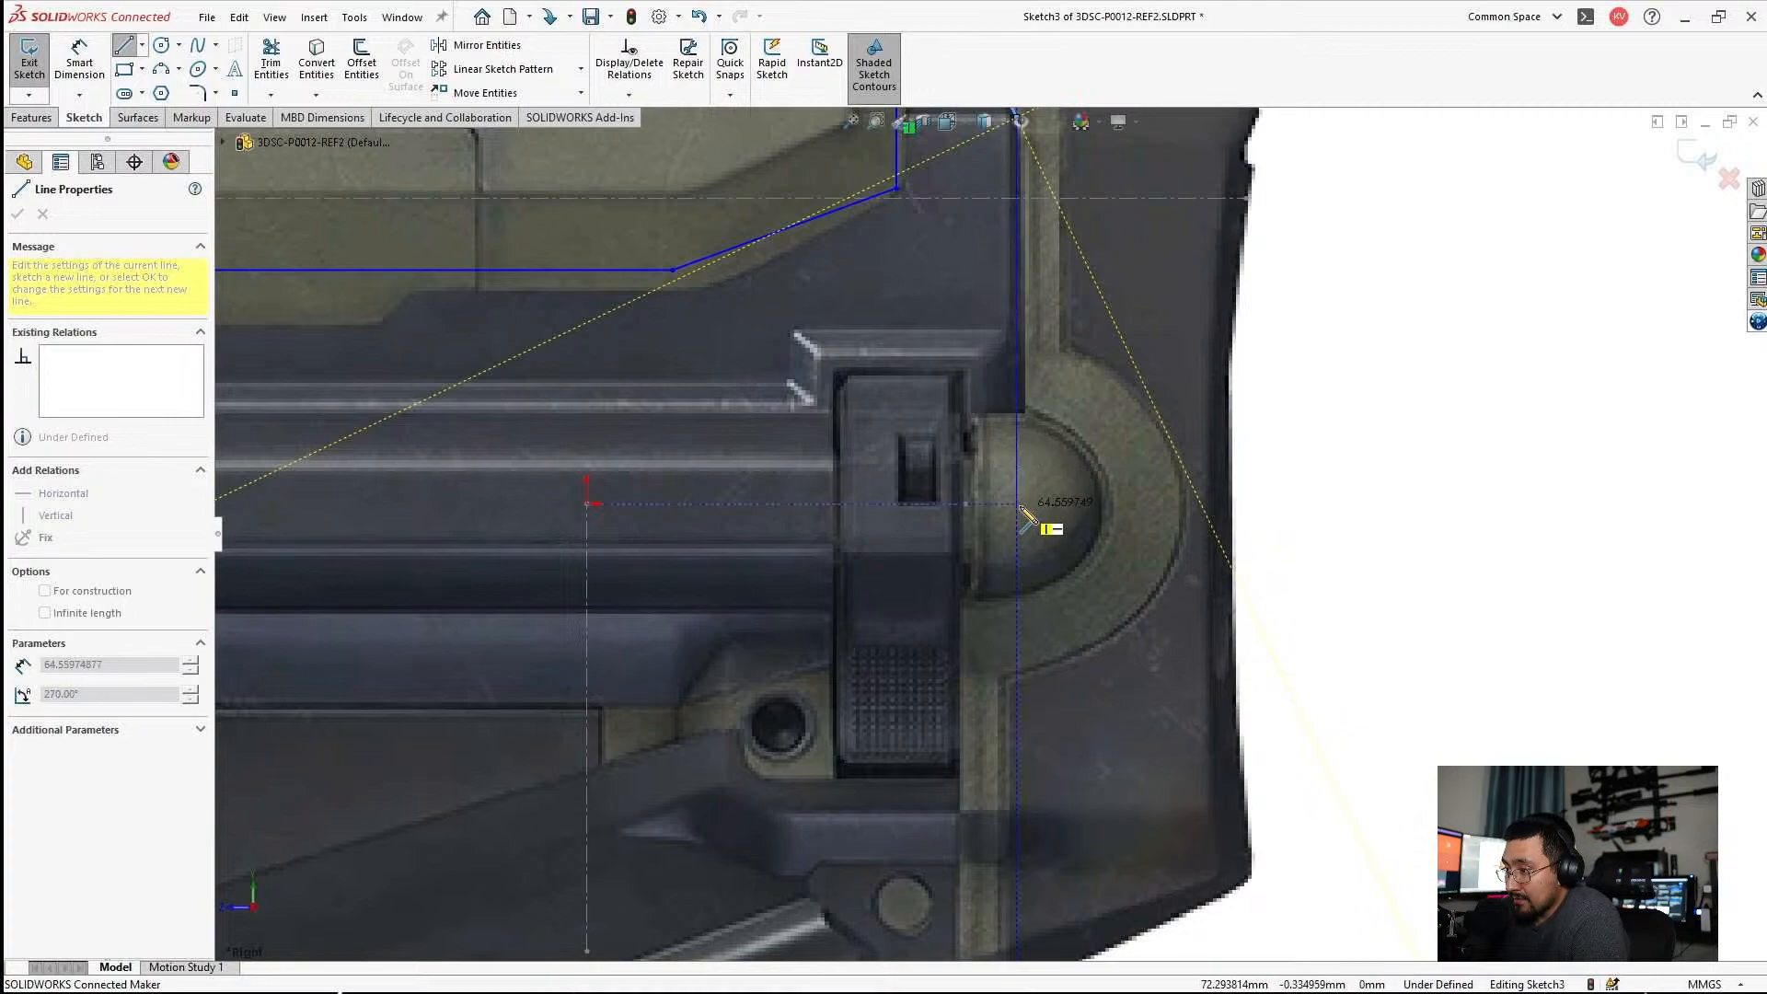
{"action": "left_click", "coordinate": [1017, 504]}
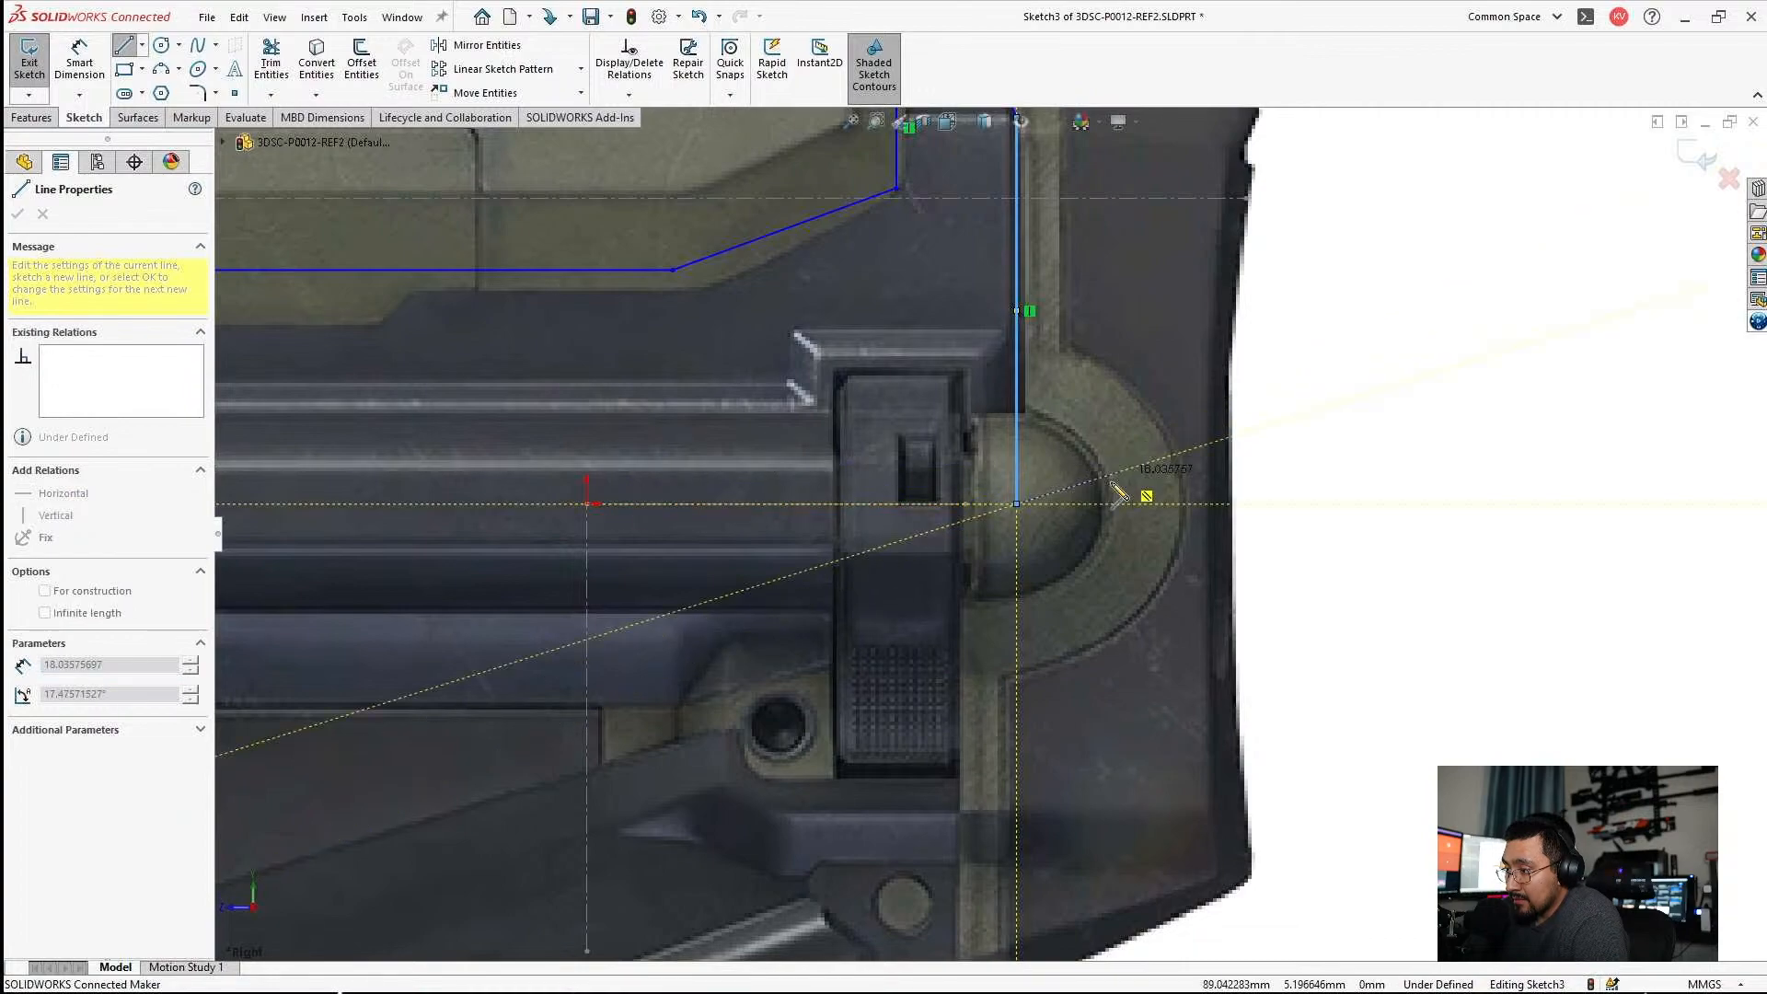
{"action": "scroll", "coordinate": [1078, 522], "scroll_direction": "down", "scroll_amount": 3}
{"action": "key", "text": "Escape"}
{"action": "key", "text": "Escape"}
Move the rear vertical line's lower endpoint up and slightly rearward onto the seam corner at the round knob's upper edge.
{"action": "left_click", "coordinate": [970, 490]}
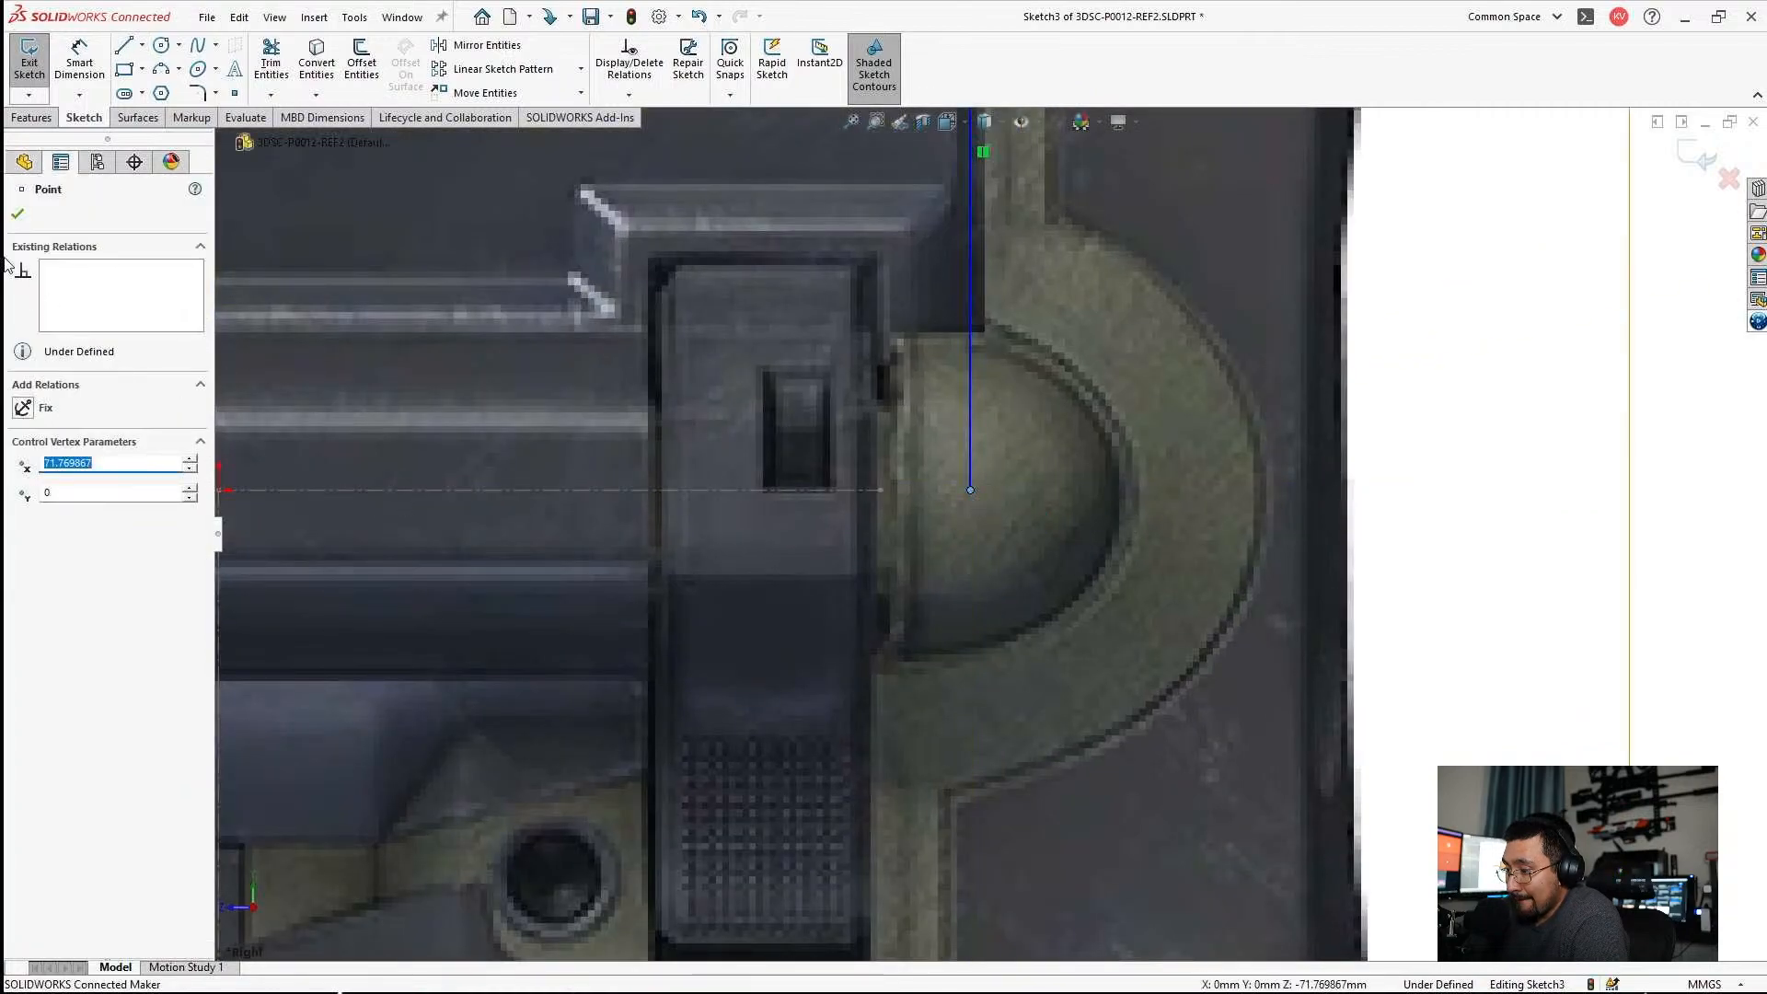
{"action": "key", "text": "Escape"}
{"action": "scroll", "coordinate": [968, 511], "scroll_direction": "up", "scroll_amount": 2}
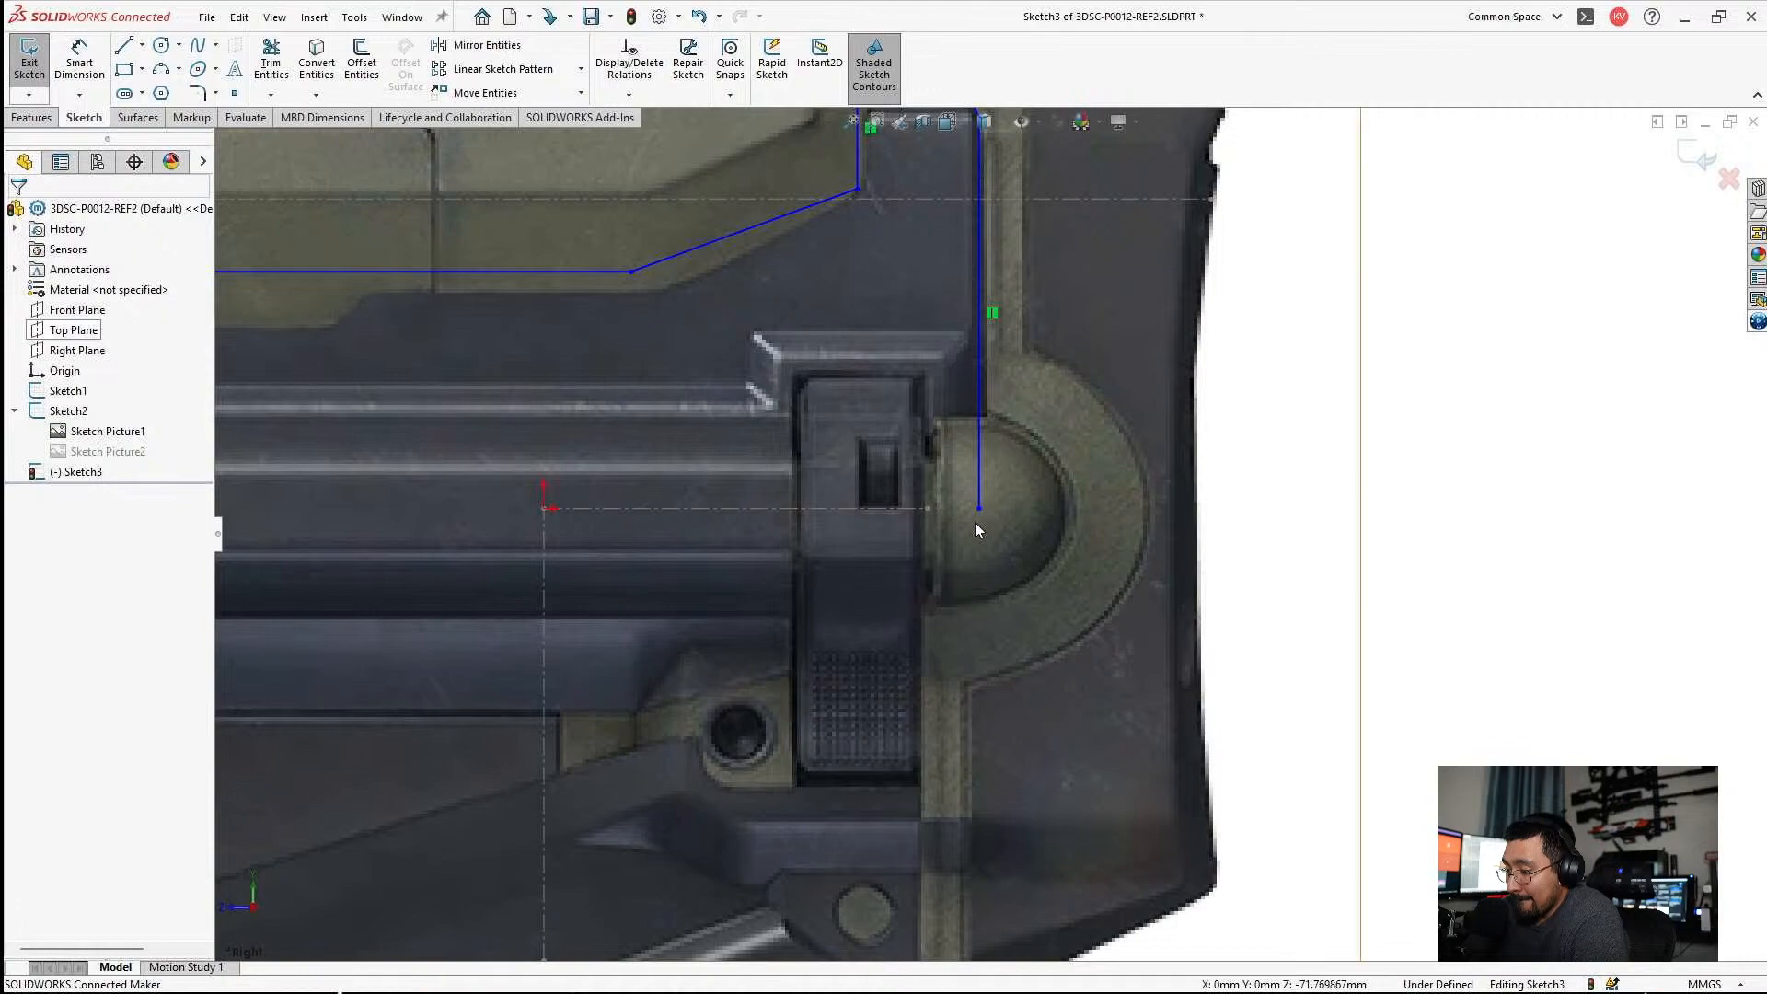
{"action": "left_click_drag", "start_coordinate": [977, 510], "coordinate": [988, 418]}
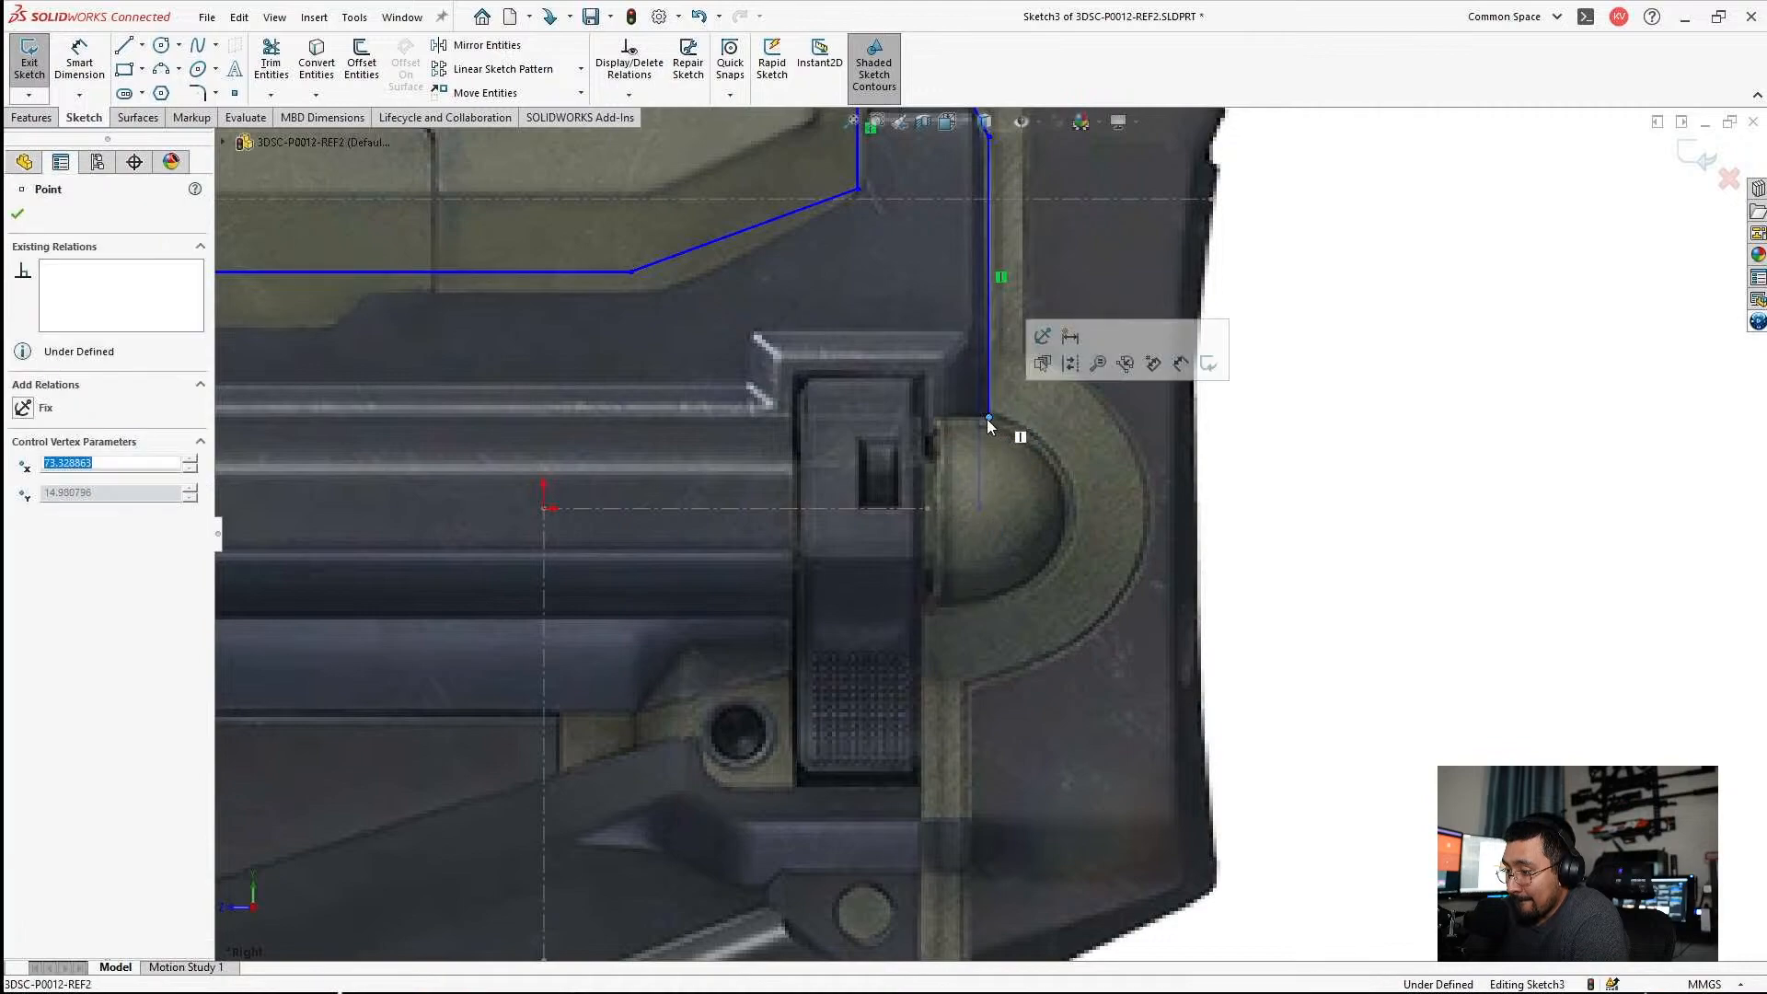
Draw a short horizontal line forward from the rear vertical line's lower end along the round knob's upper edge.
{"action": "scroll", "coordinate": [975, 423], "scroll_direction": "down", "scroll_amount": 3}
{"action": "key", "text": "l"}
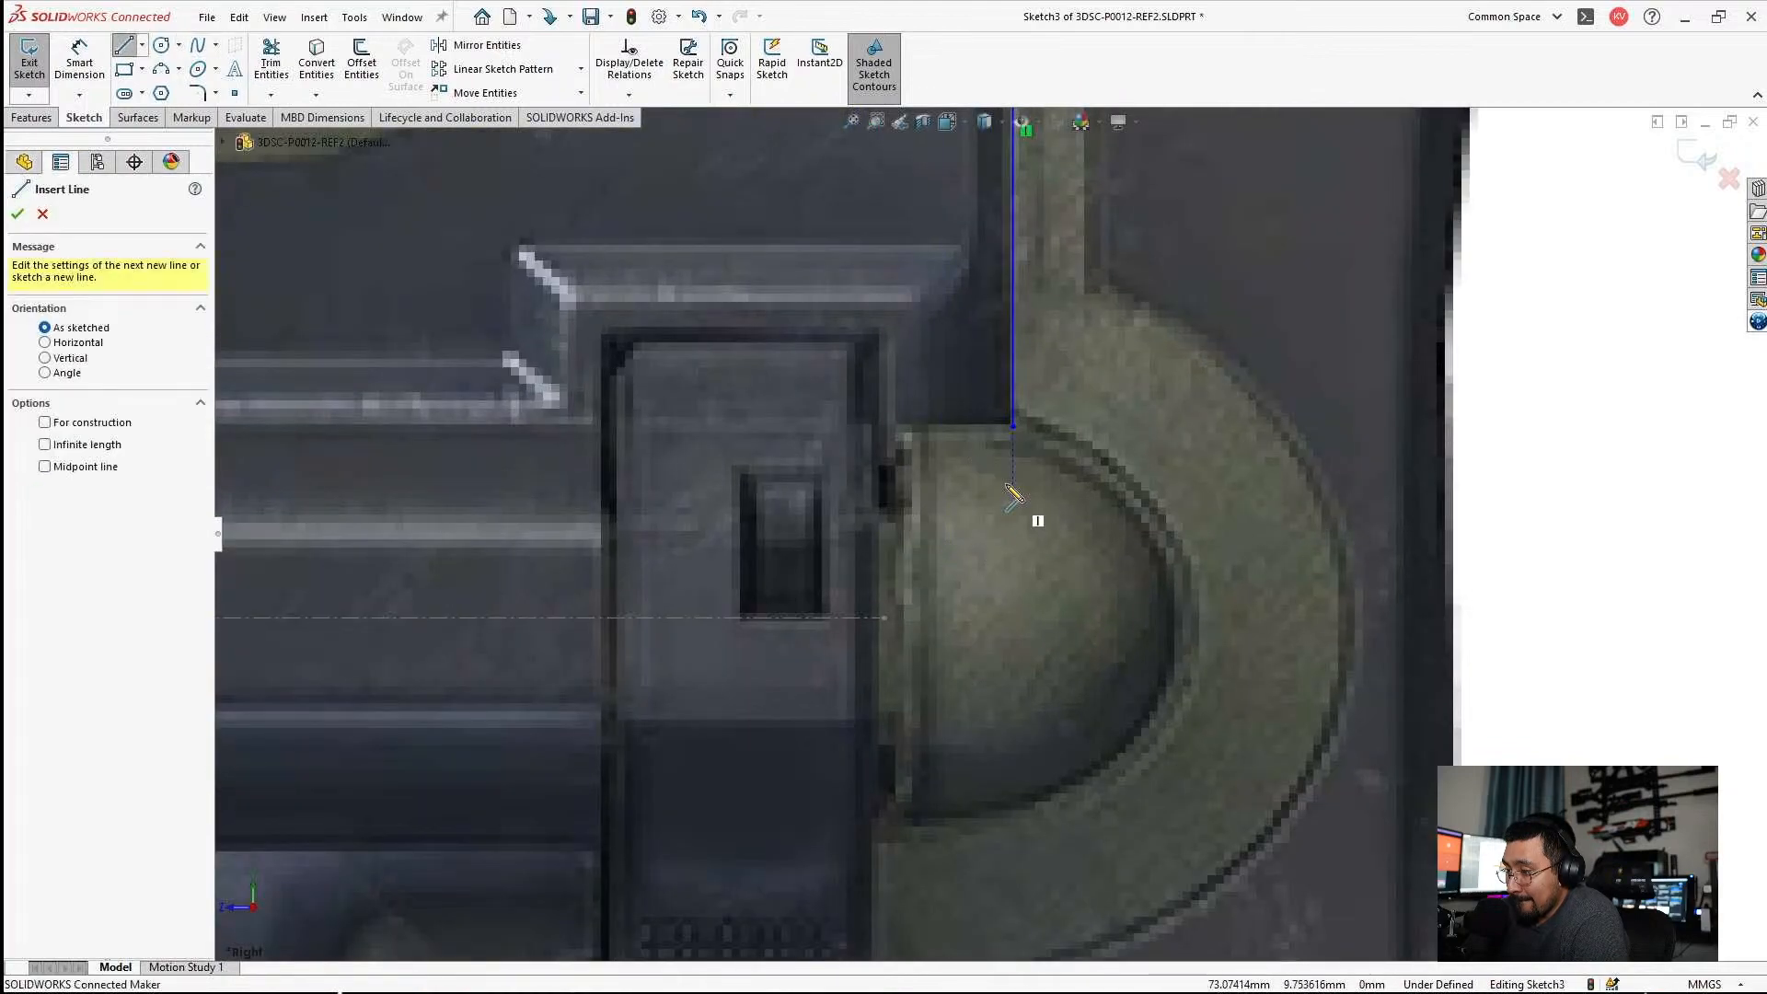
{"action": "left_click", "coordinate": [1014, 426]}
{"action": "left_click", "coordinate": [881, 426]}
Draw a vertical line about 100 mm long from the short horizontal line's front end down to the stock's bottom edge.
{"action": "scroll", "coordinate": [886, 611], "scroll_direction": "up", "scroll_amount": 4}
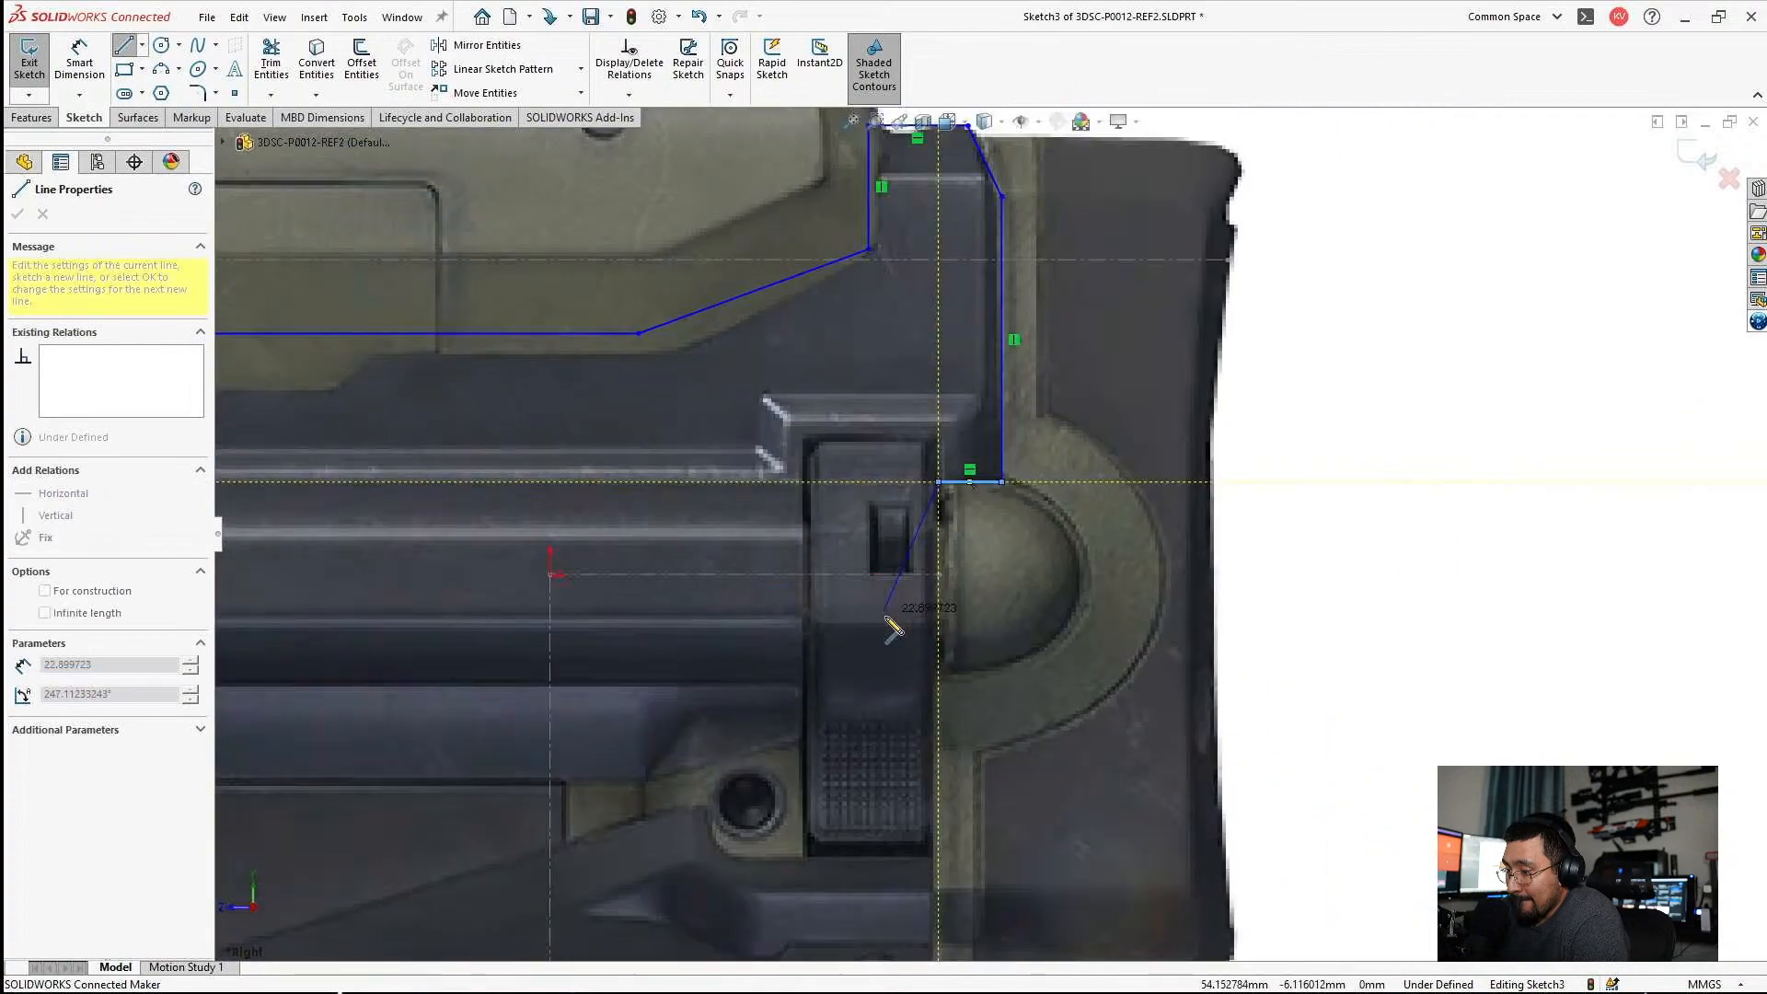
{"action": "scroll", "coordinate": [928, 721], "scroll_direction": "up", "scroll_amount": 5}
{"action": "scroll", "coordinate": [931, 747], "scroll_direction": "down", "scroll_amount": 4}
{"action": "scroll", "coordinate": [996, 737], "scroll_direction": "down", "scroll_amount": 2}
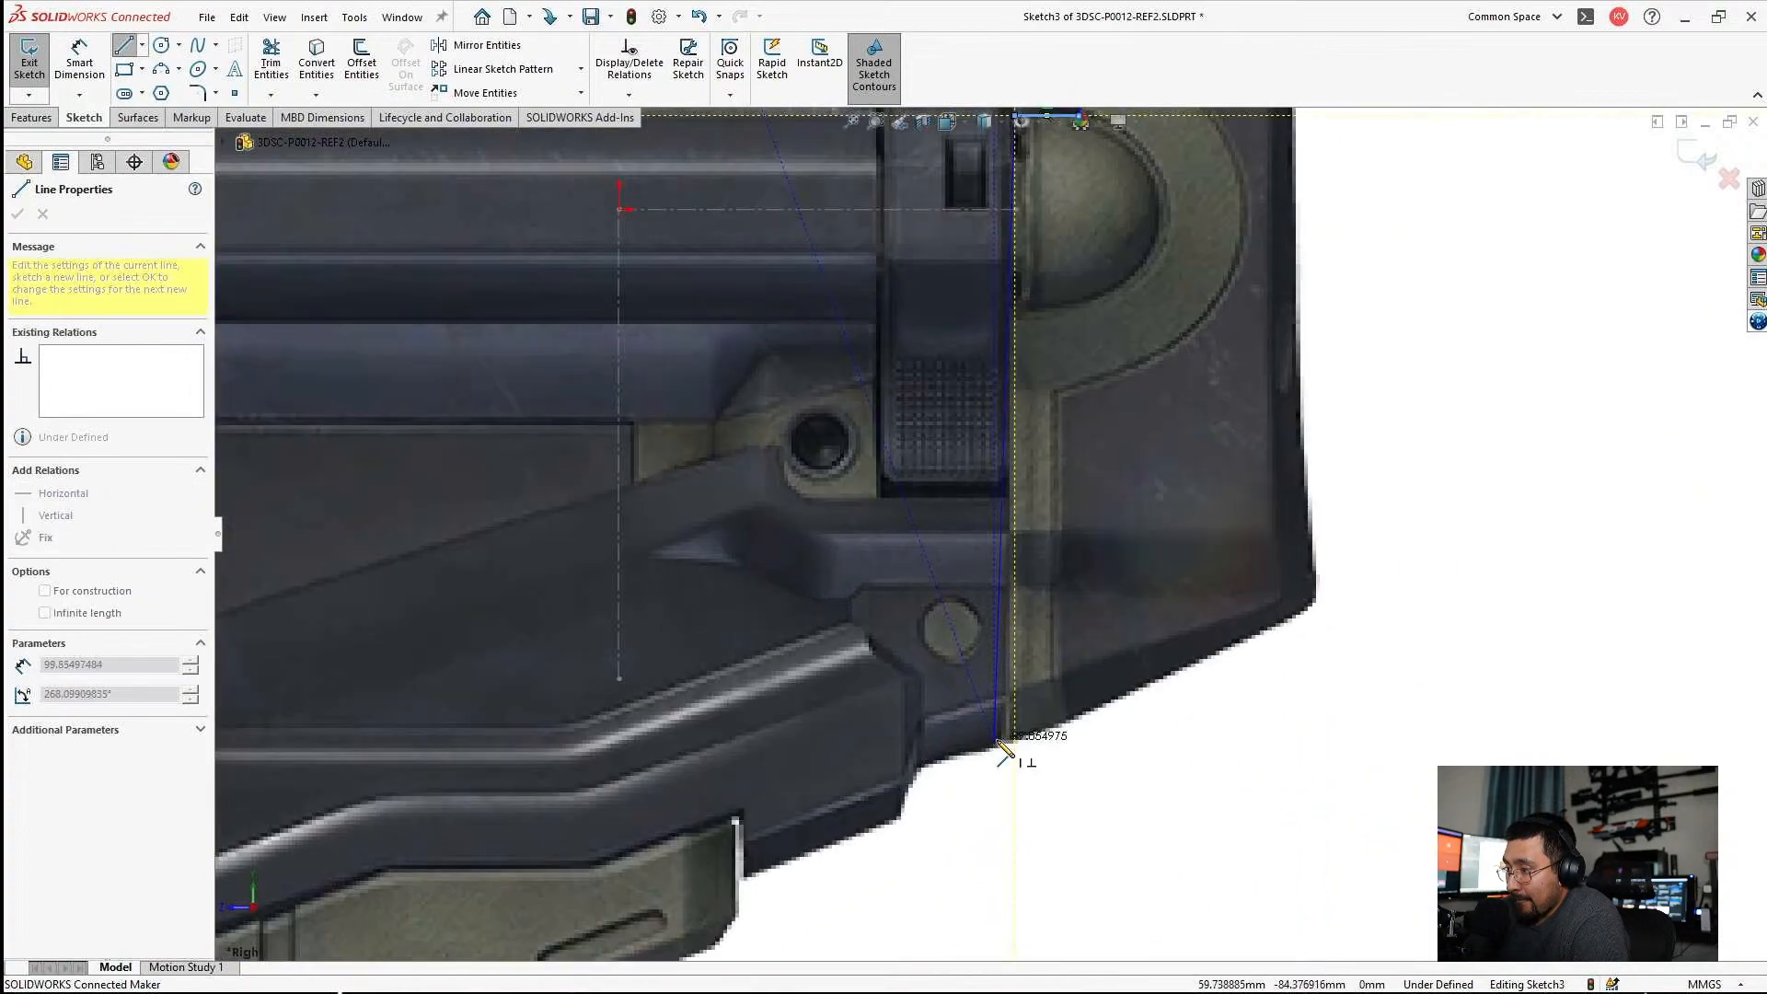
{"action": "left_click", "coordinate": [1014, 742]}
{"action": "scroll", "coordinate": [921, 755], "scroll_direction": "up", "scroll_amount": 4}
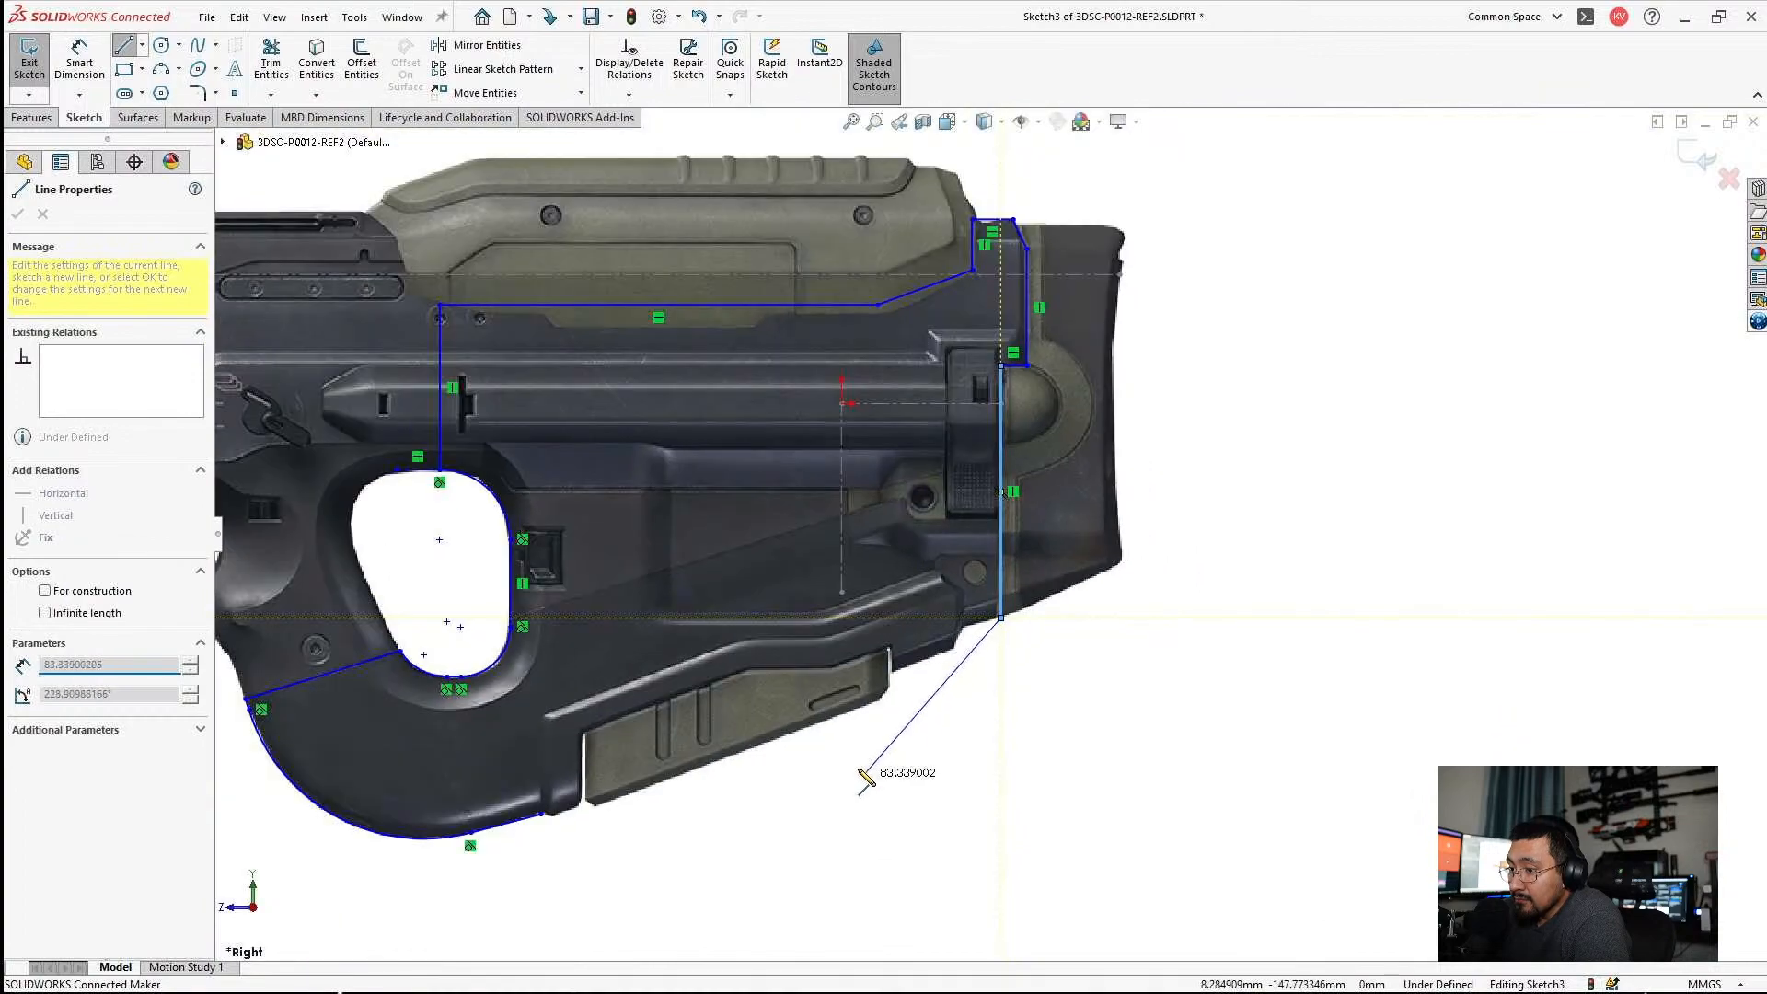
{"action": "scroll", "coordinate": [883, 699], "scroll_direction": "down", "scroll_amount": 3}
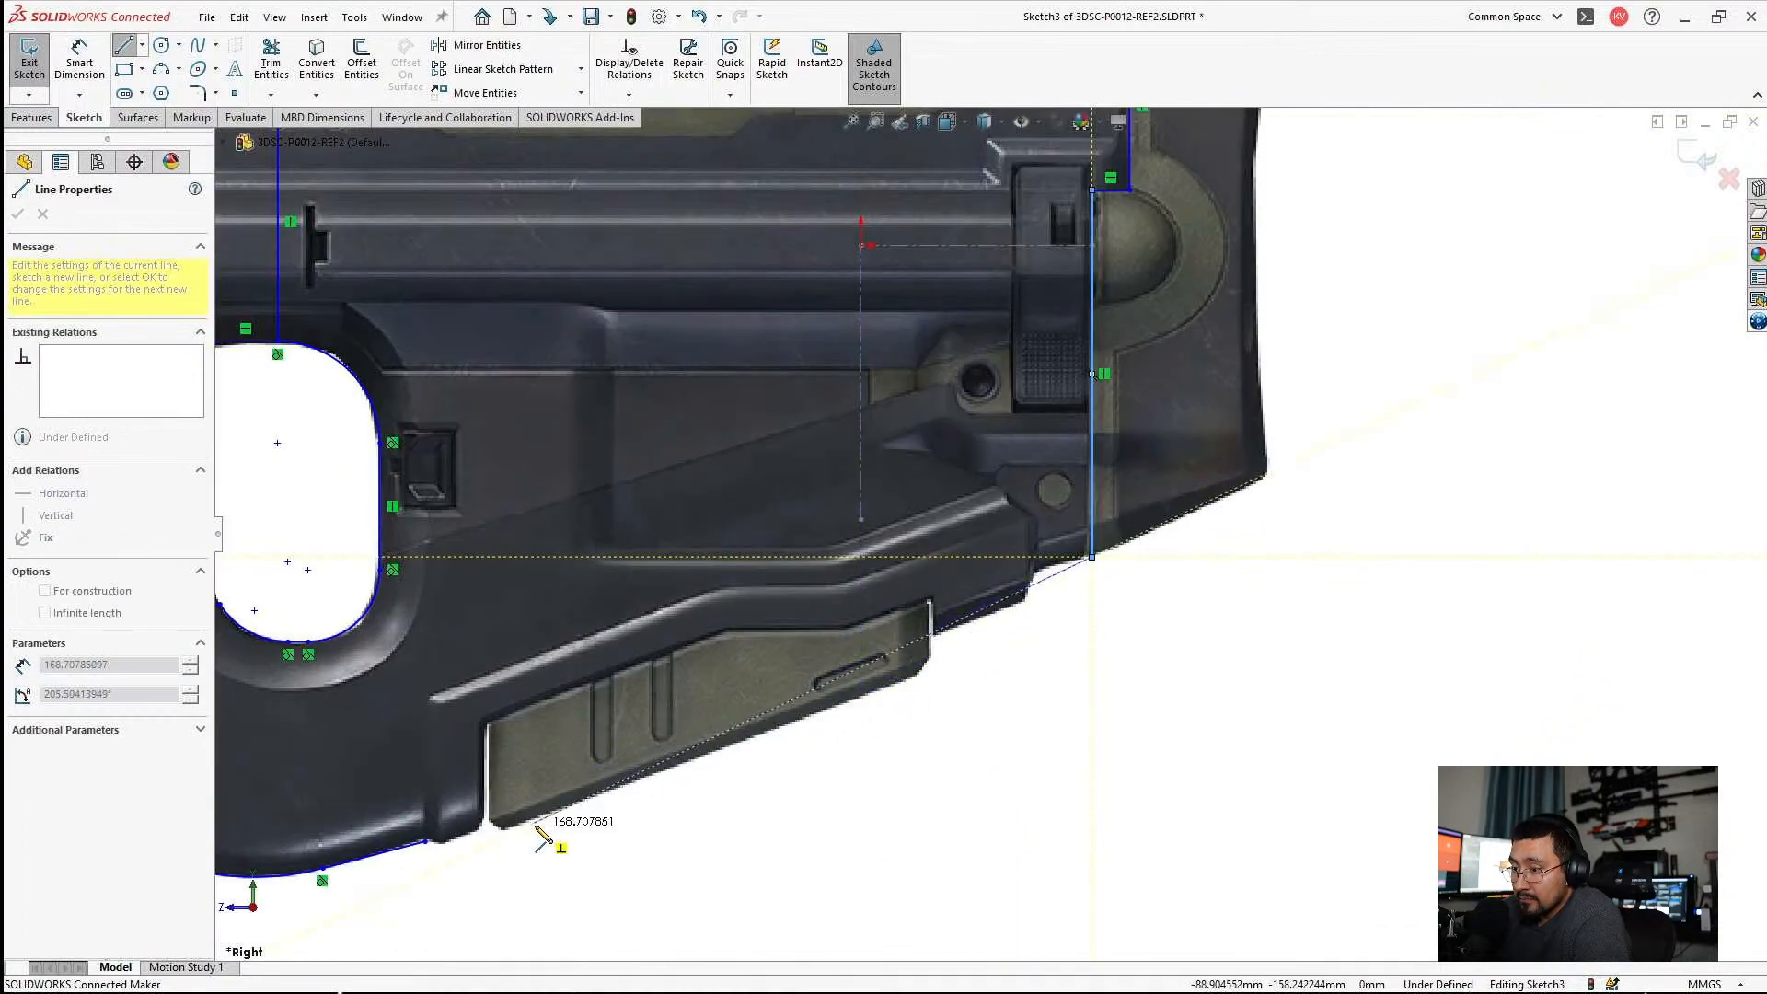
{"action": "scroll", "coordinate": [543, 839], "scroll_direction": "down", "scroll_amount": 2}
{"action": "key", "text": "Escape"}
Adjust the rear endpoint of the sloped underside line to sit on the grip's bottom edge at the notch seam.
{"action": "scroll", "coordinate": [524, 721], "scroll_direction": "down", "scroll_amount": 2}
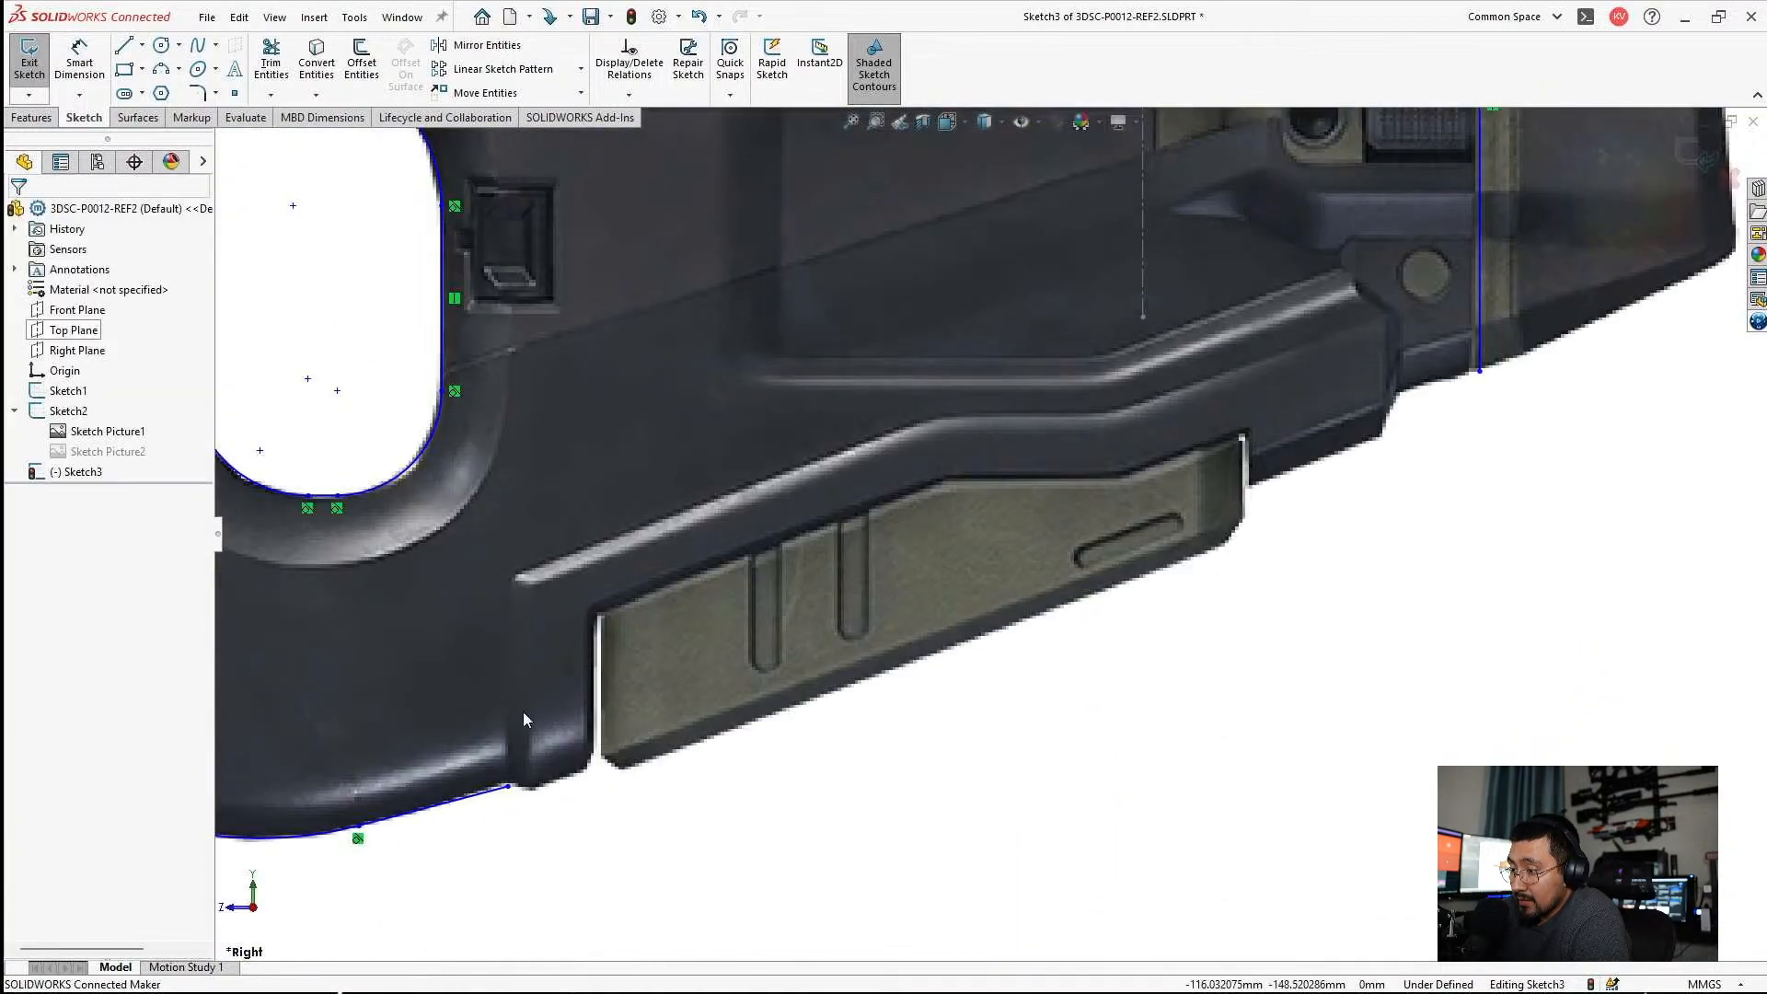
{"action": "scroll", "coordinate": [543, 764], "scroll_direction": "down", "scroll_amount": 1}
{"action": "left_click_drag", "start_coordinate": [521, 793], "coordinate": [518, 746]}
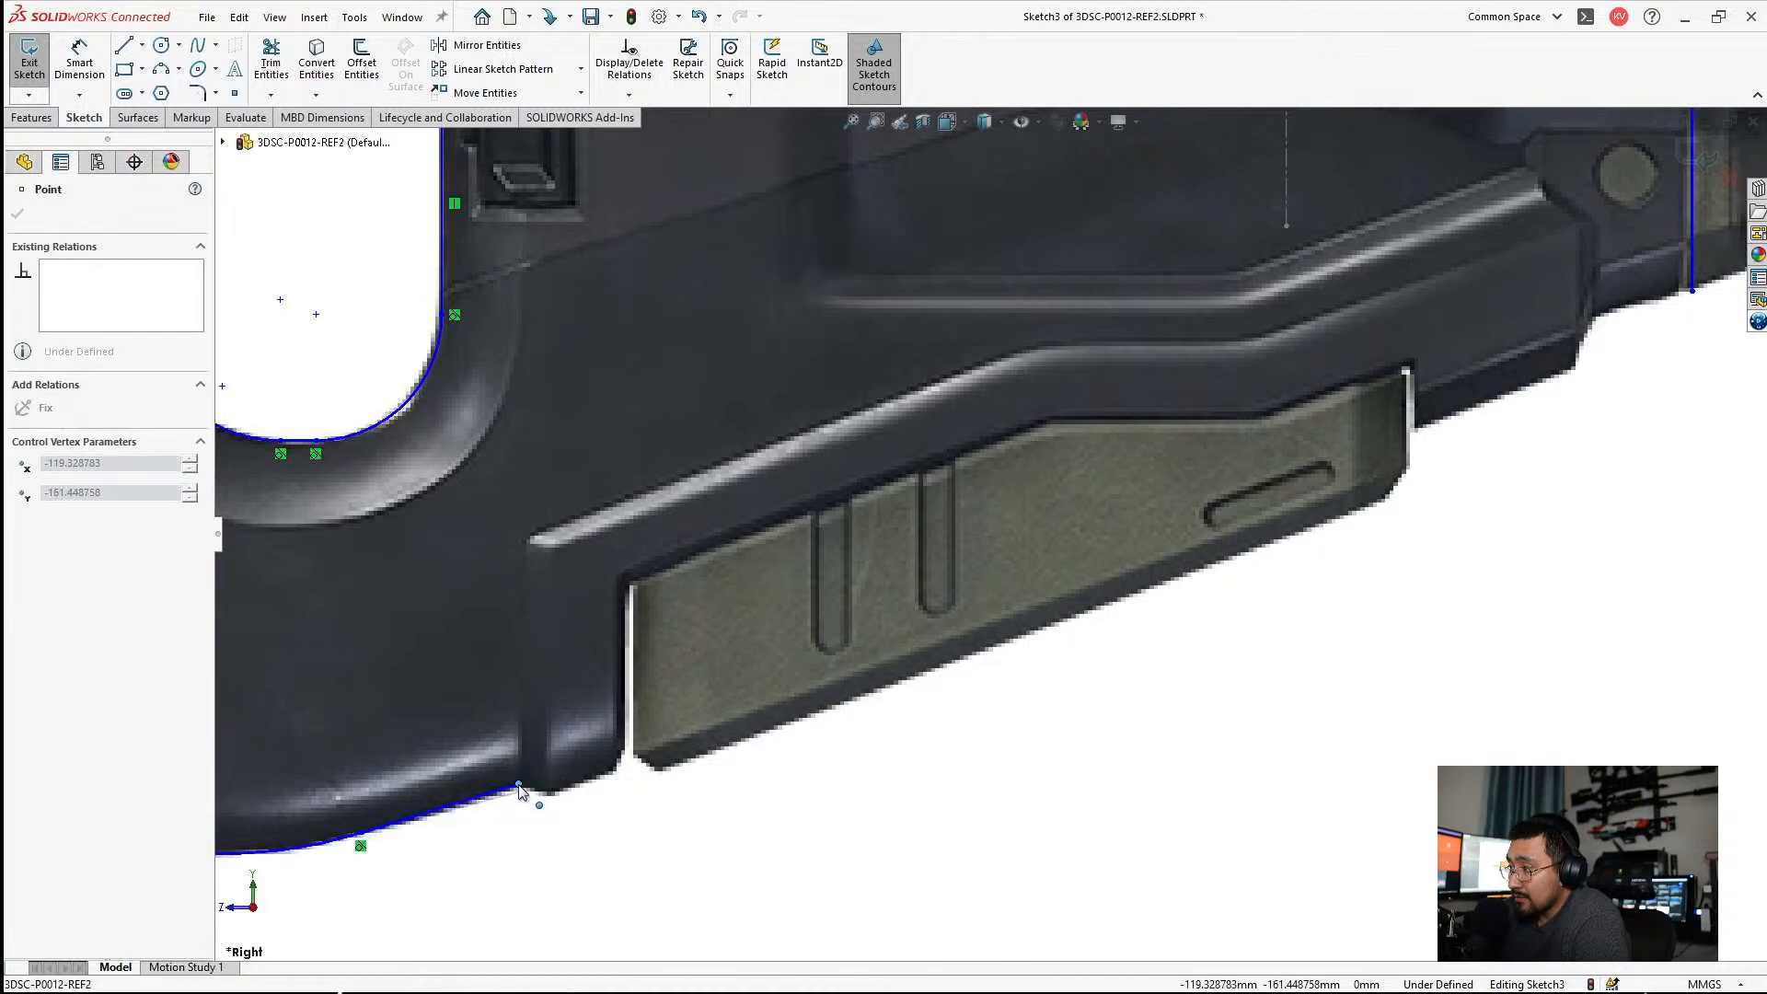
{"action": "key", "text": "Escape"}
Hide Sketch2 with the rifle reference picture so that only the traced outline is shown.
{"action": "scroll", "coordinate": [947, 608], "scroll_direction": "up", "scroll_amount": 6}
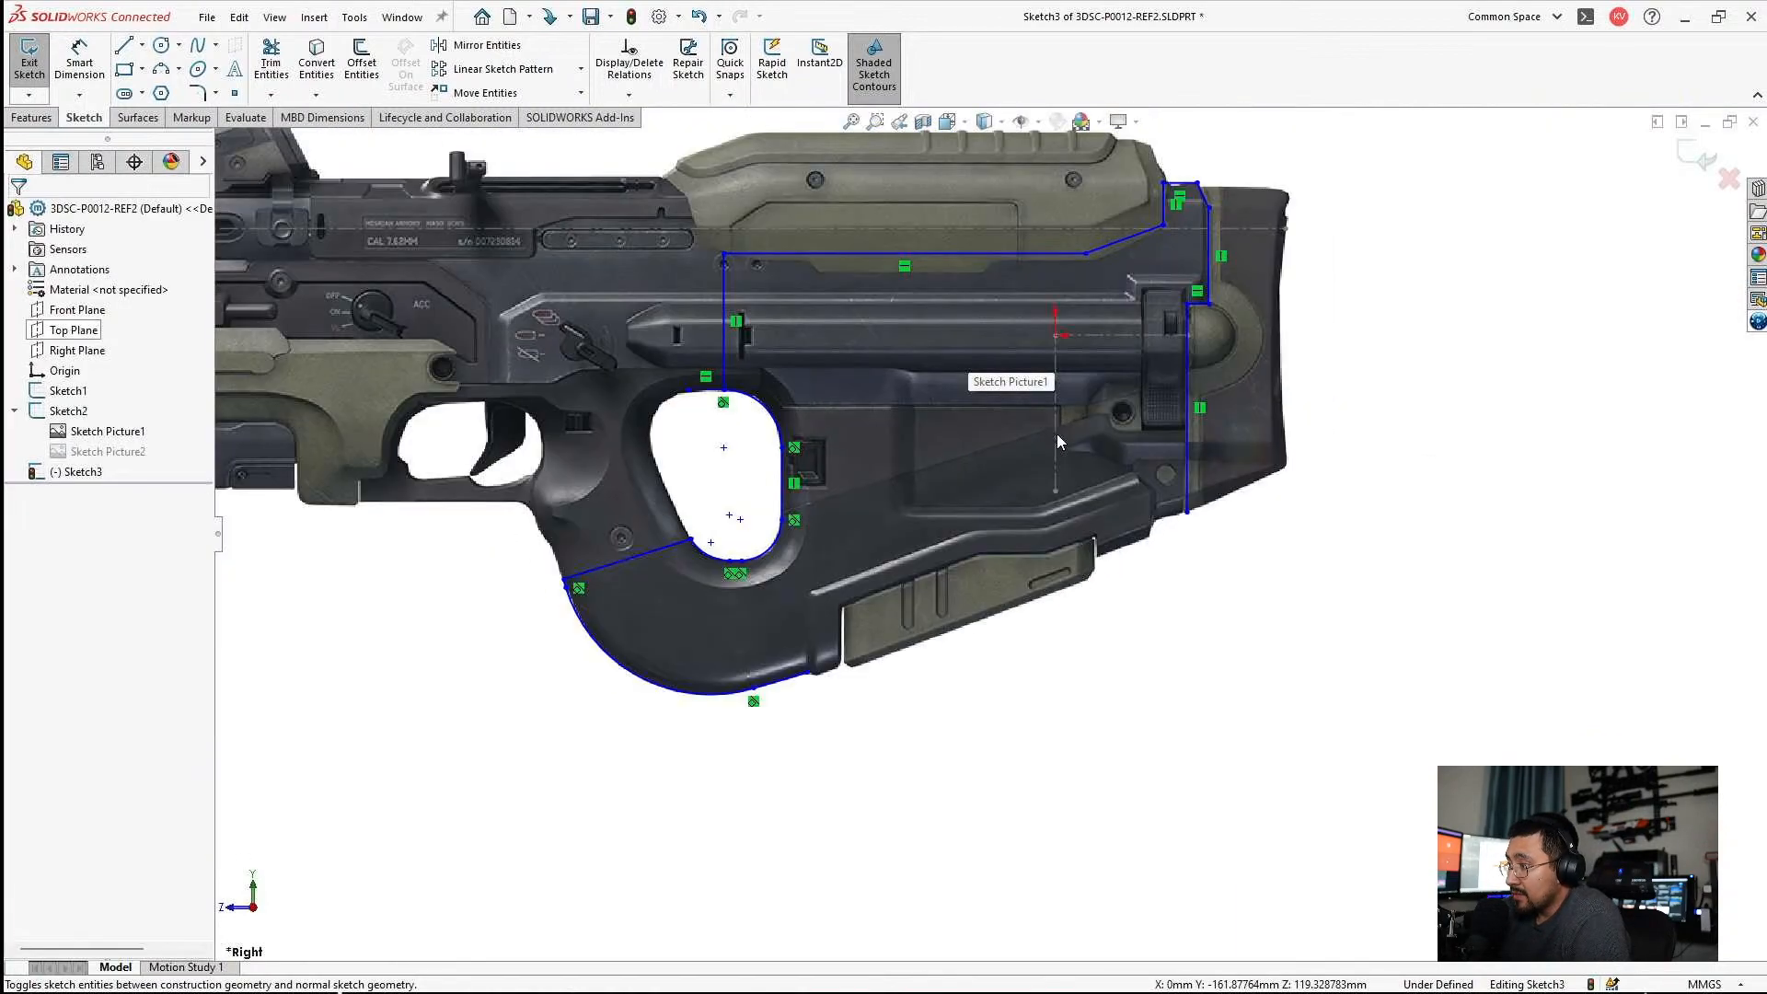
{"action": "scroll", "coordinate": [788, 551], "scroll_direction": "down", "scroll_amount": 4}
{"action": "scroll", "coordinate": [1086, 453], "scroll_direction": "up", "scroll_amount": 5}
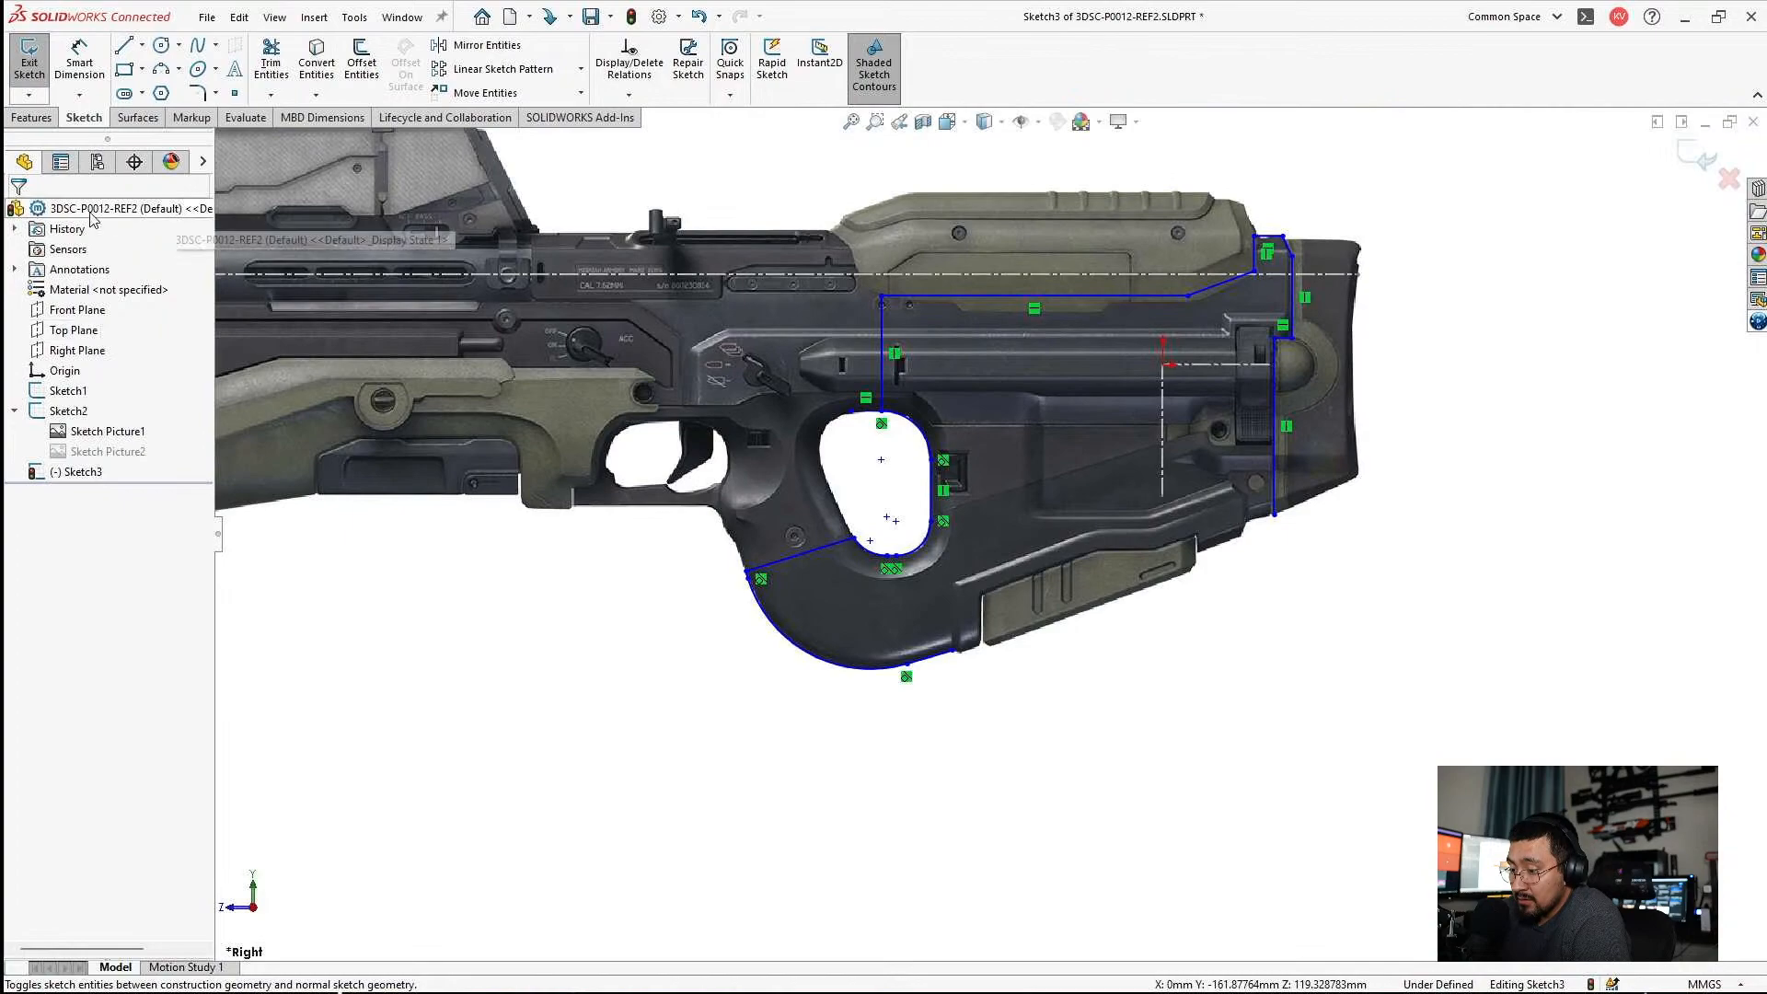
{"action": "right_click", "coordinate": [73, 432]}
{"action": "left_click", "coordinate": [56, 411]}
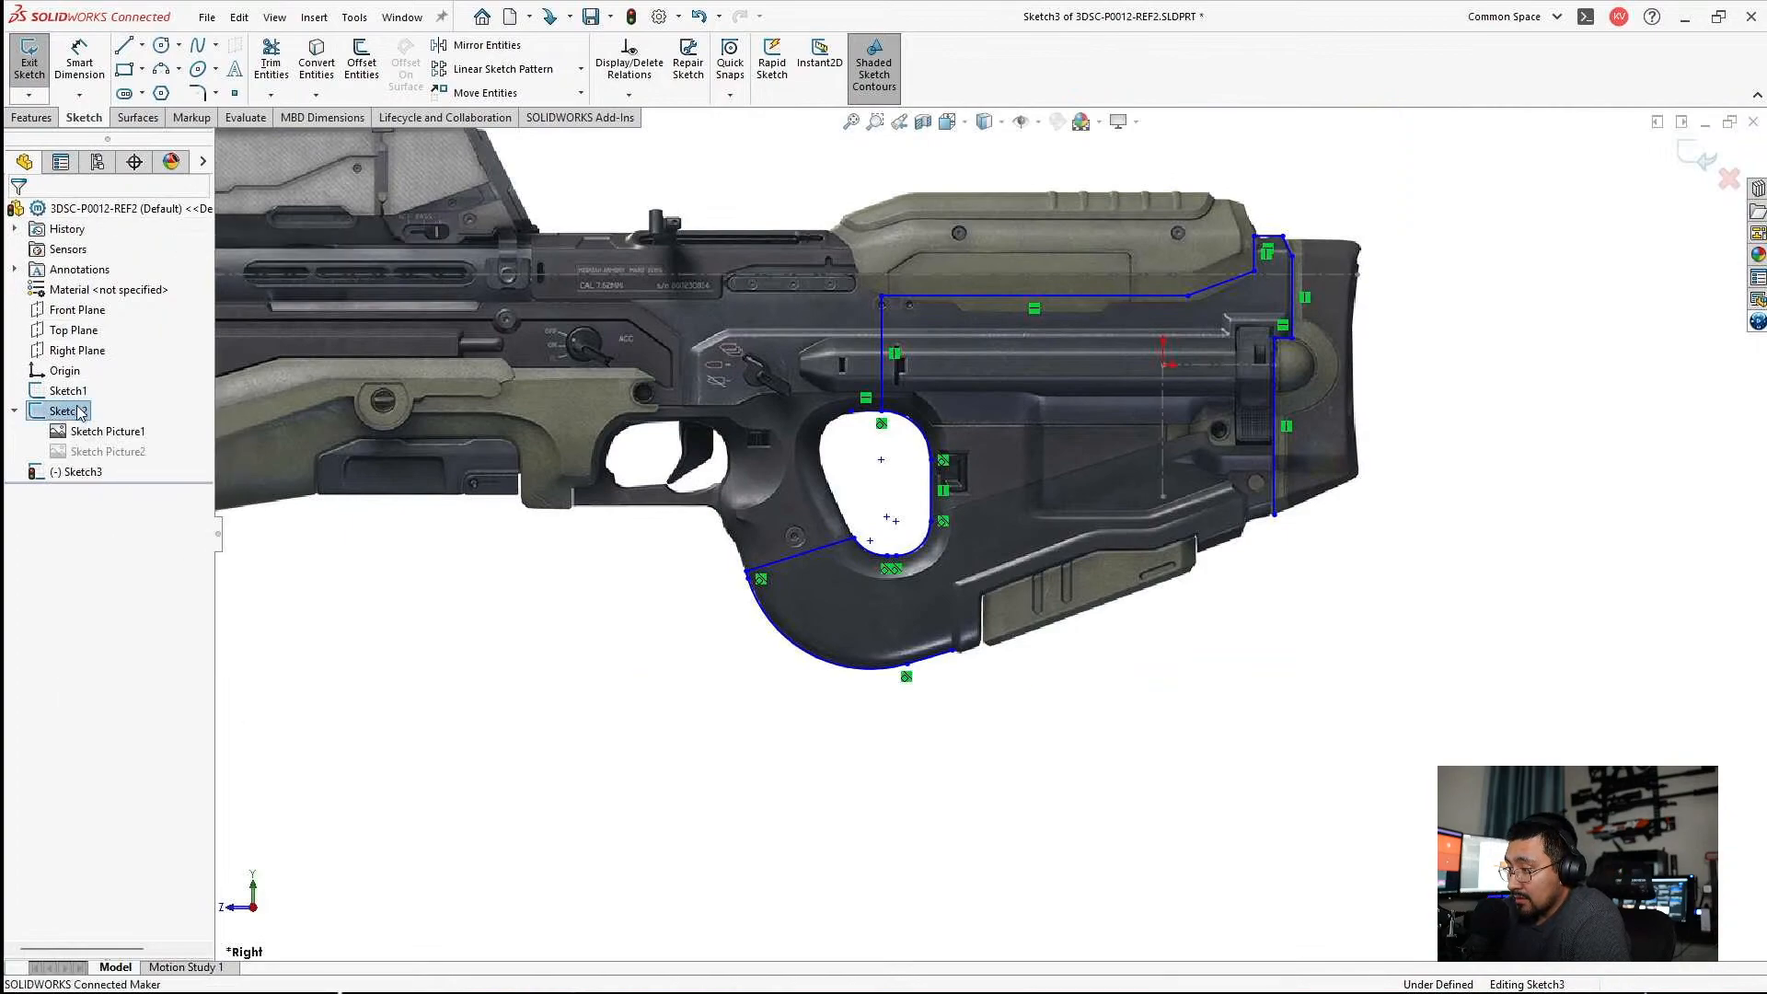
{"action": "scroll", "coordinate": [1158, 475], "scroll_direction": "up", "scroll_amount": 5}
{"action": "scroll", "coordinate": [1219, 469], "scroll_direction": "down", "scroll_amount": 5}
{"action": "scroll", "coordinate": [1219, 470], "scroll_direction": "up", "scroll_amount": 1}
{"action": "scroll", "coordinate": [695, 668], "scroll_direction": "down", "scroll_amount": 3}
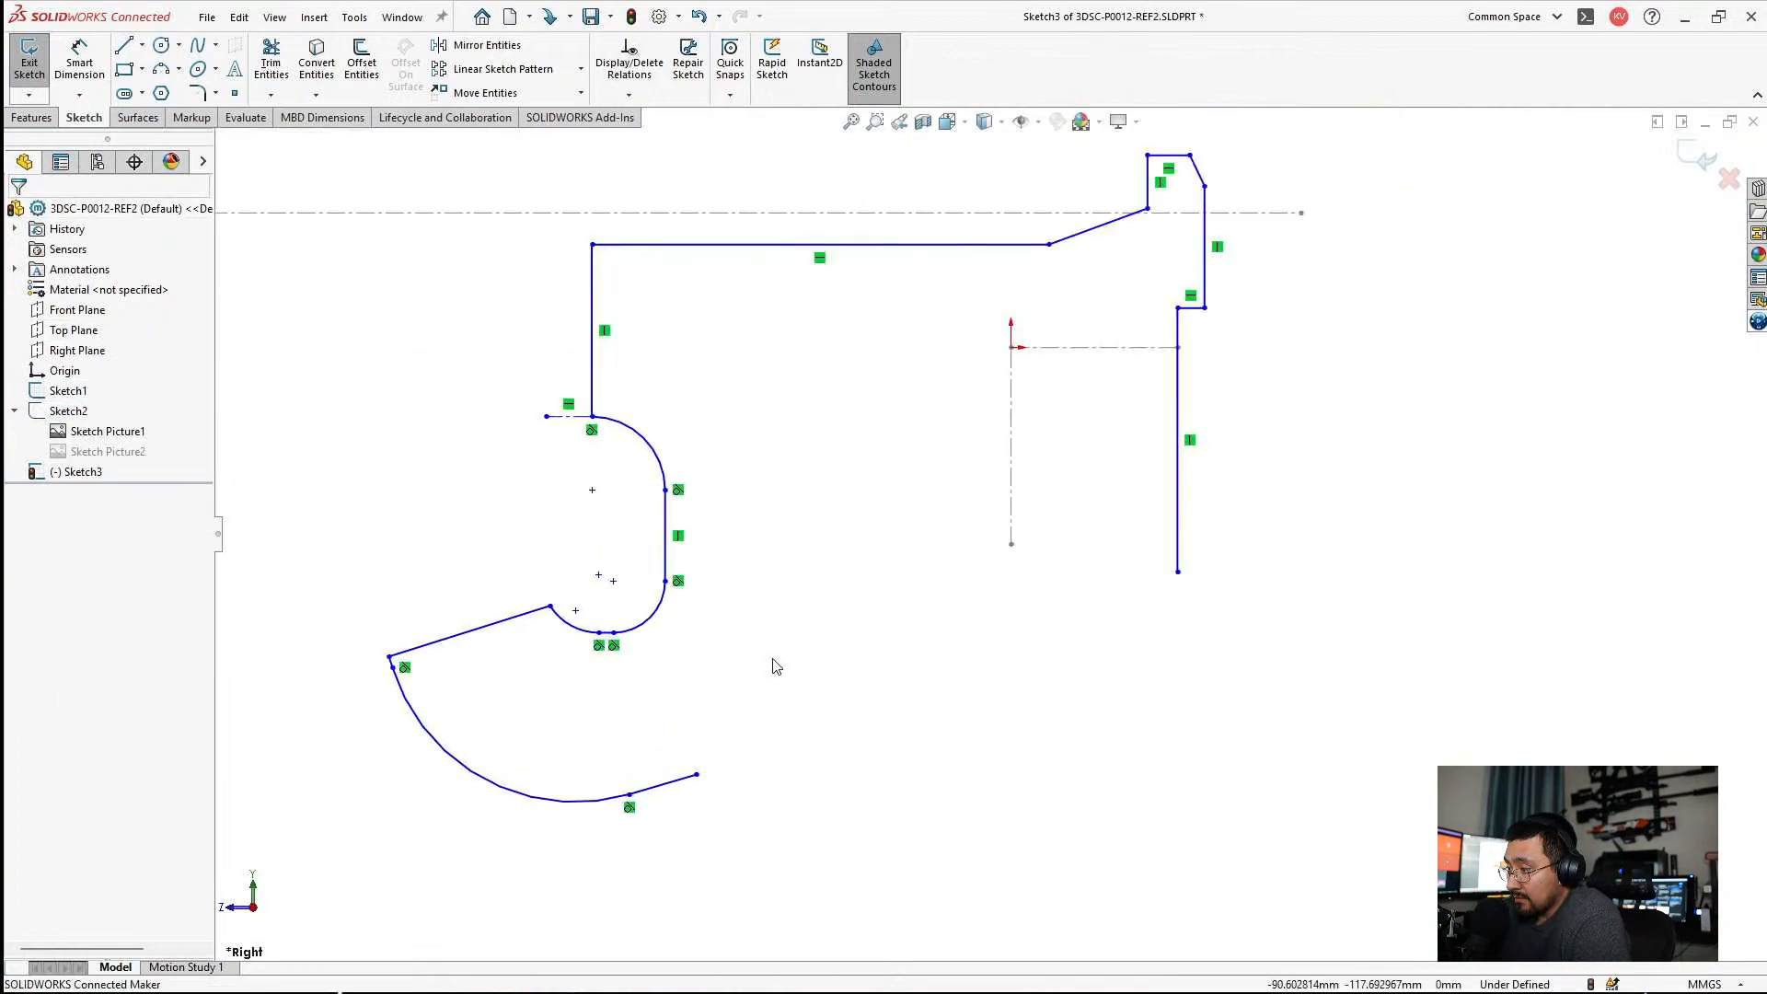
Exit Sketch3 in the reference part, switch to the 3DSC-P0012 assembly and reopen Sketch3 for editing in context.
{"action": "left_click", "coordinate": [1693, 163]}
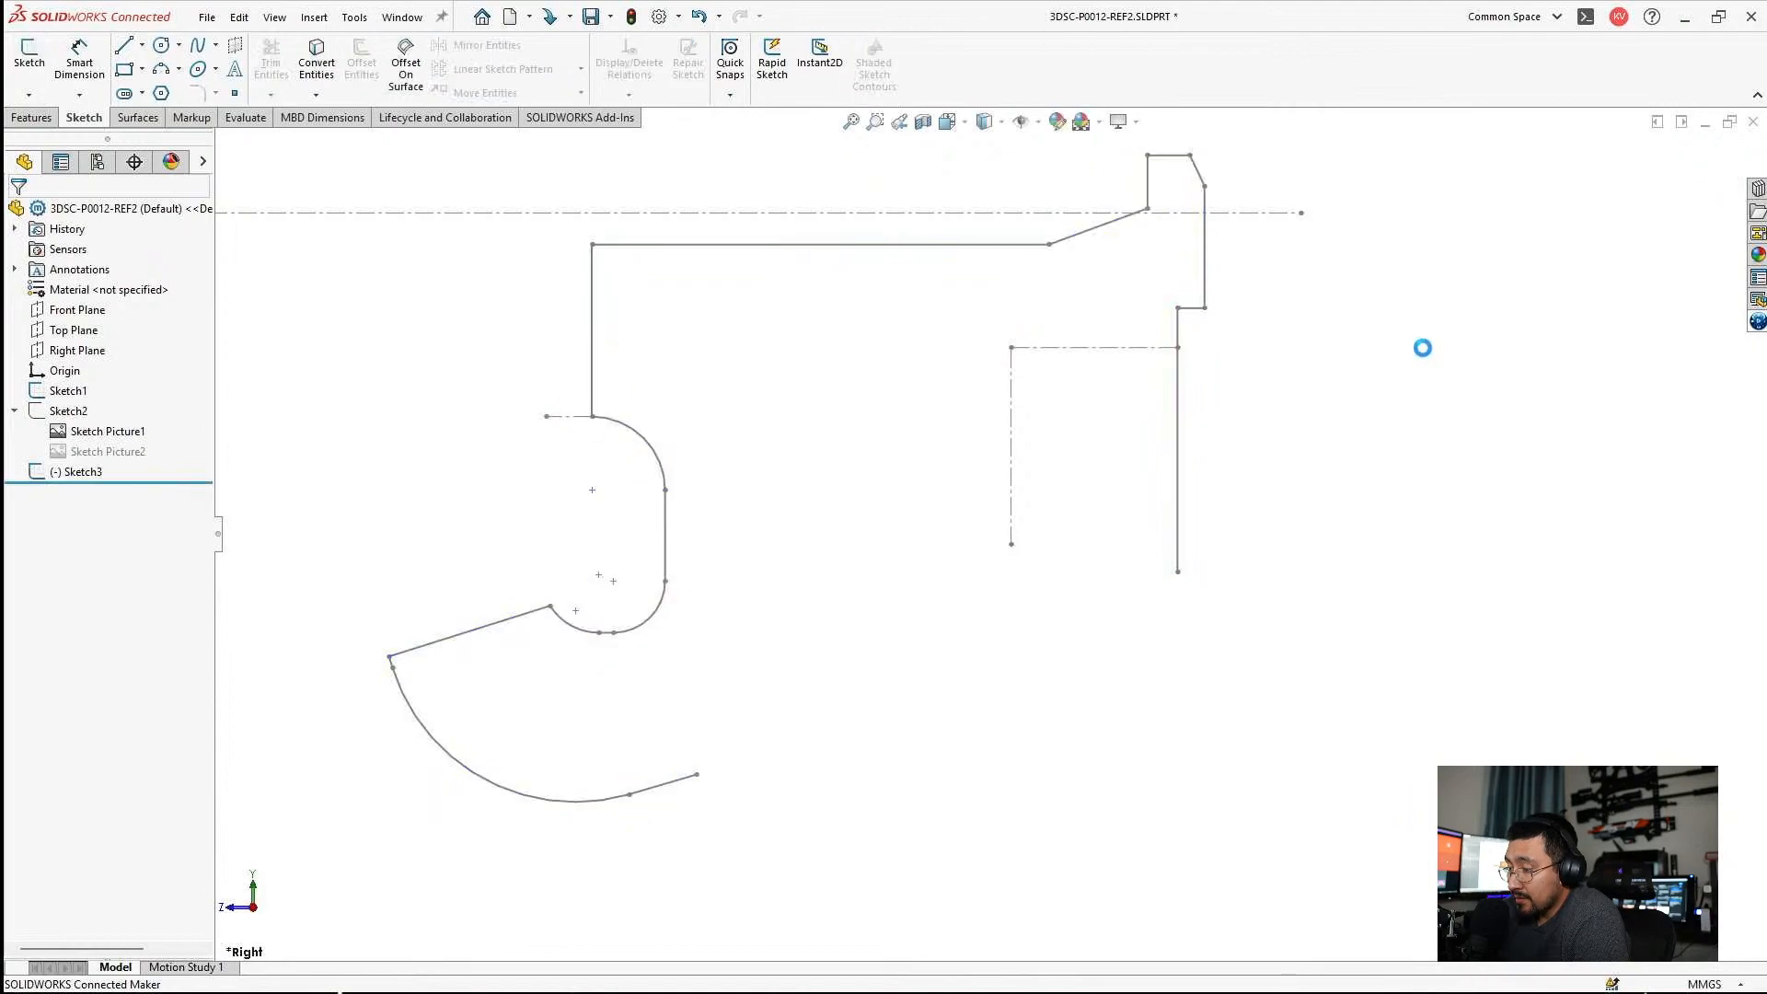
{"action": "left_click", "coordinate": [1705, 123]}
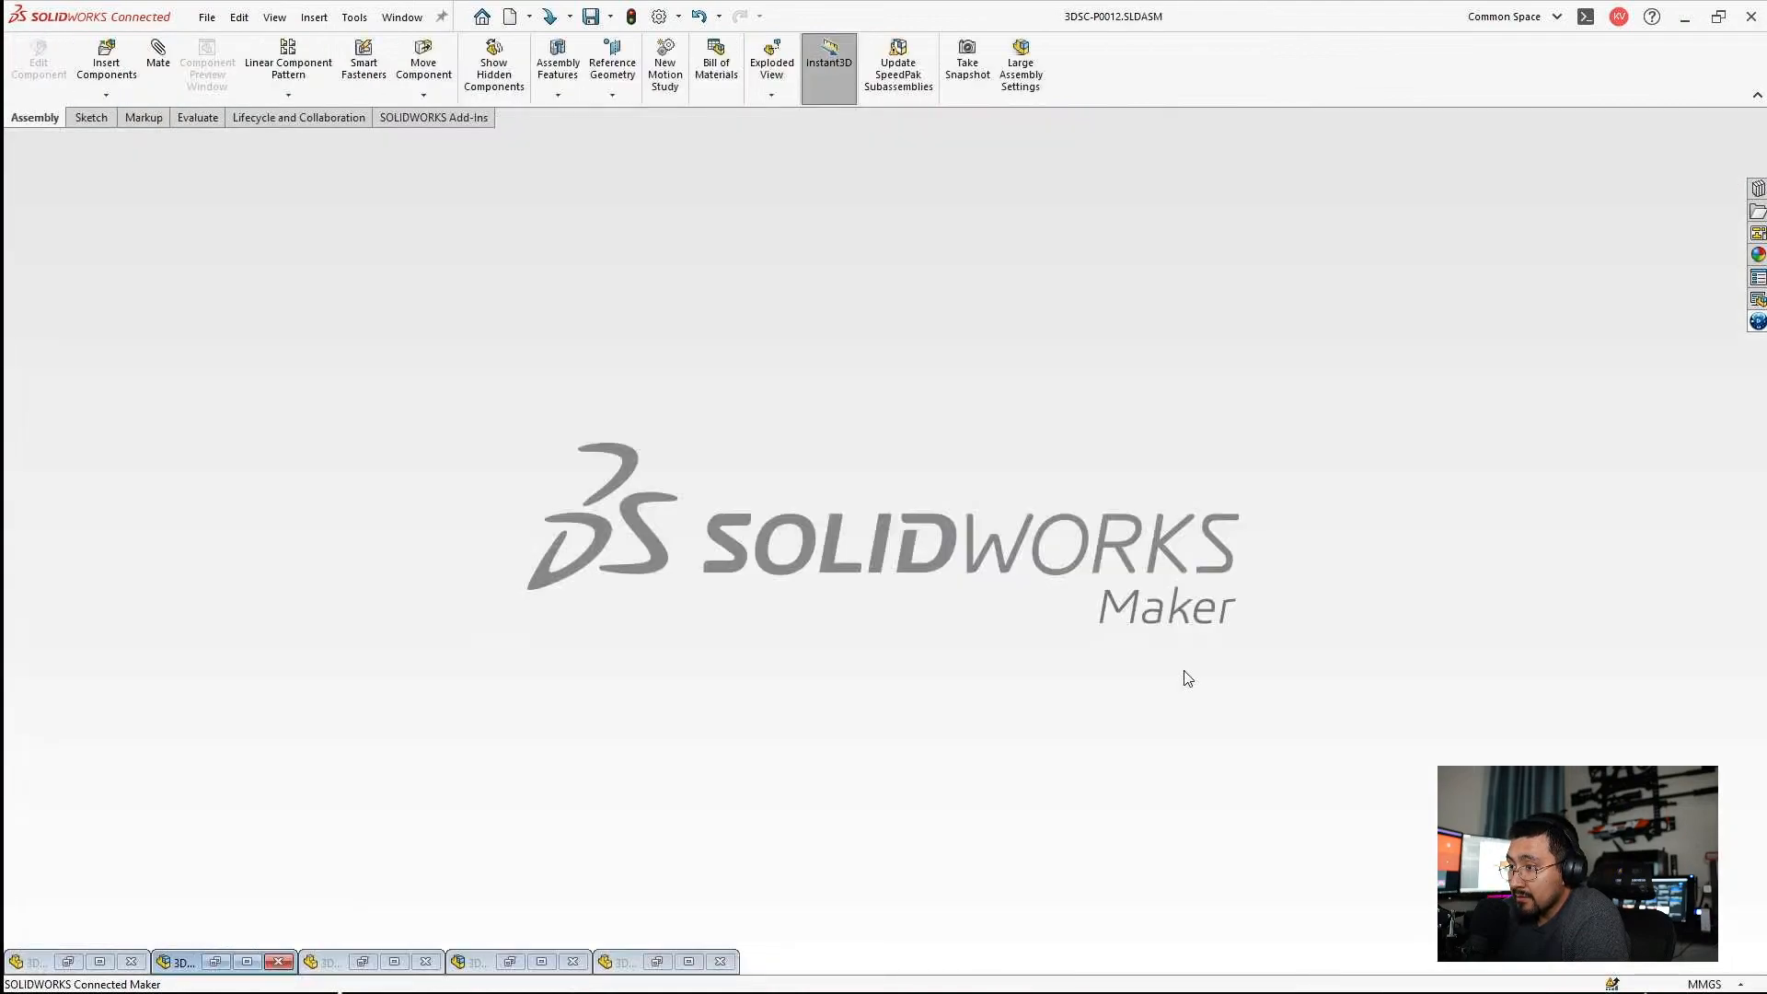
{"action": "left_click", "coordinate": [246, 962]}
{"action": "scroll", "coordinate": [1221, 581], "scroll_direction": "down", "scroll_amount": 3}
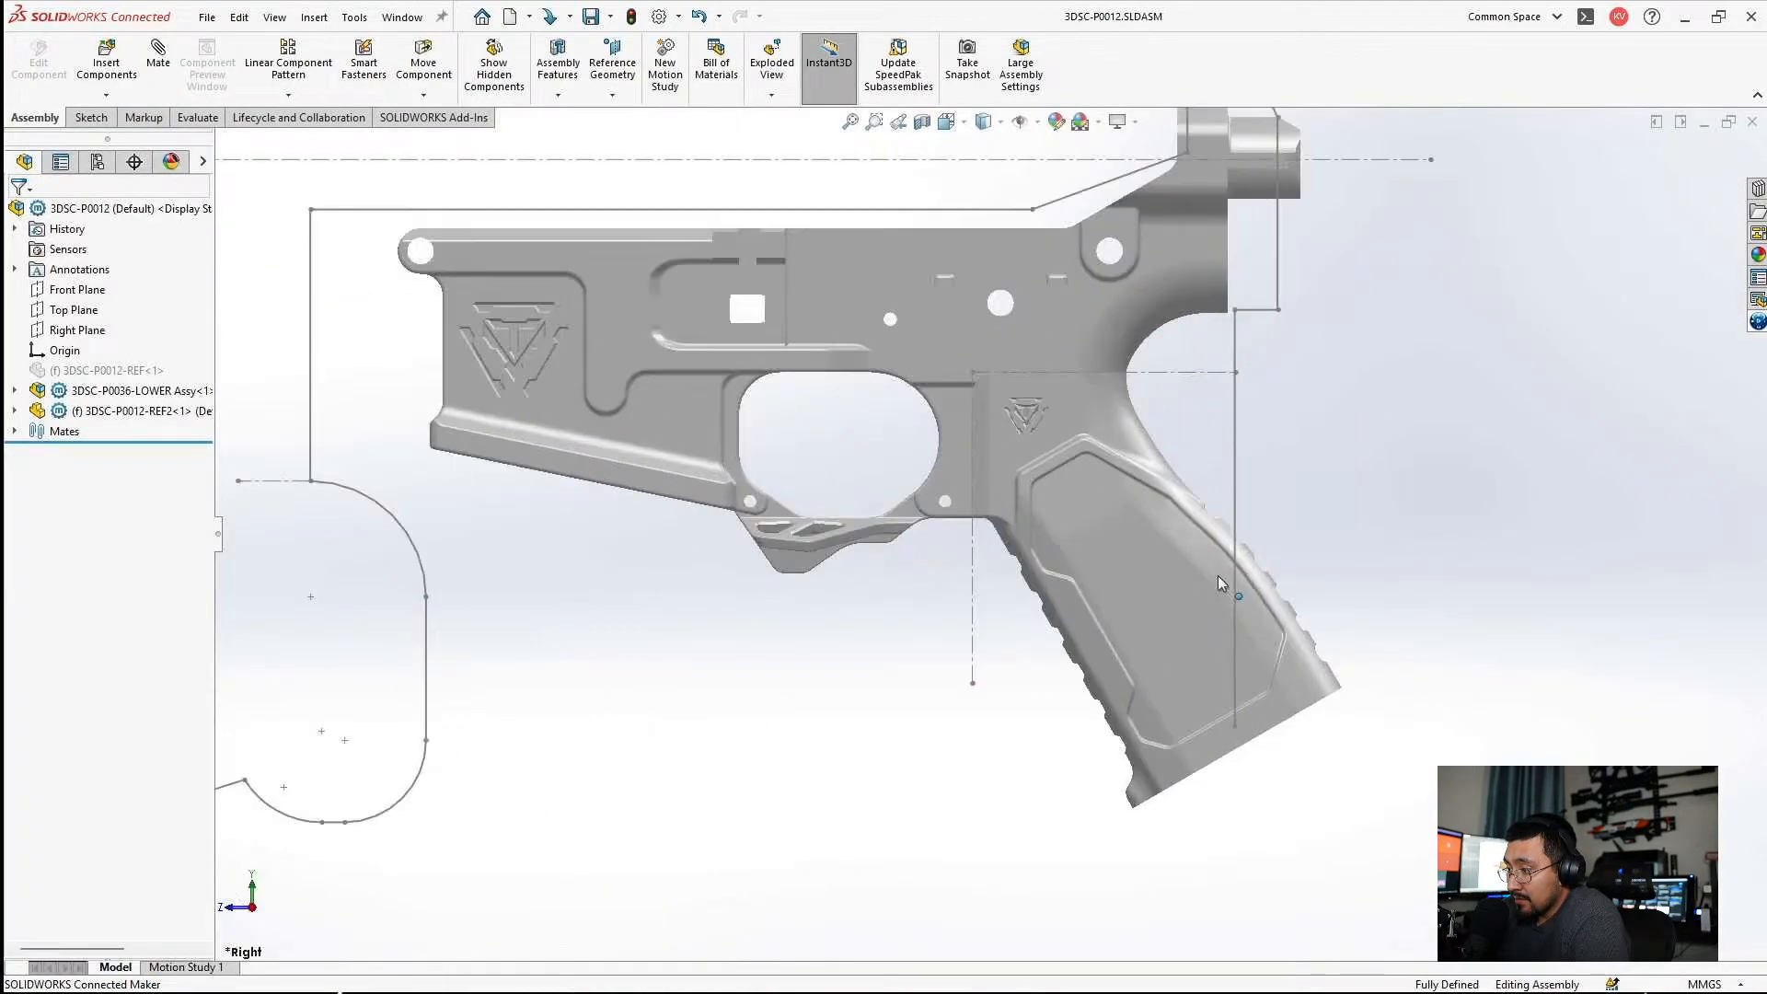
{"action": "left_click", "coordinate": [1238, 463]}
{"action": "left_click", "coordinate": [1325, 385]}
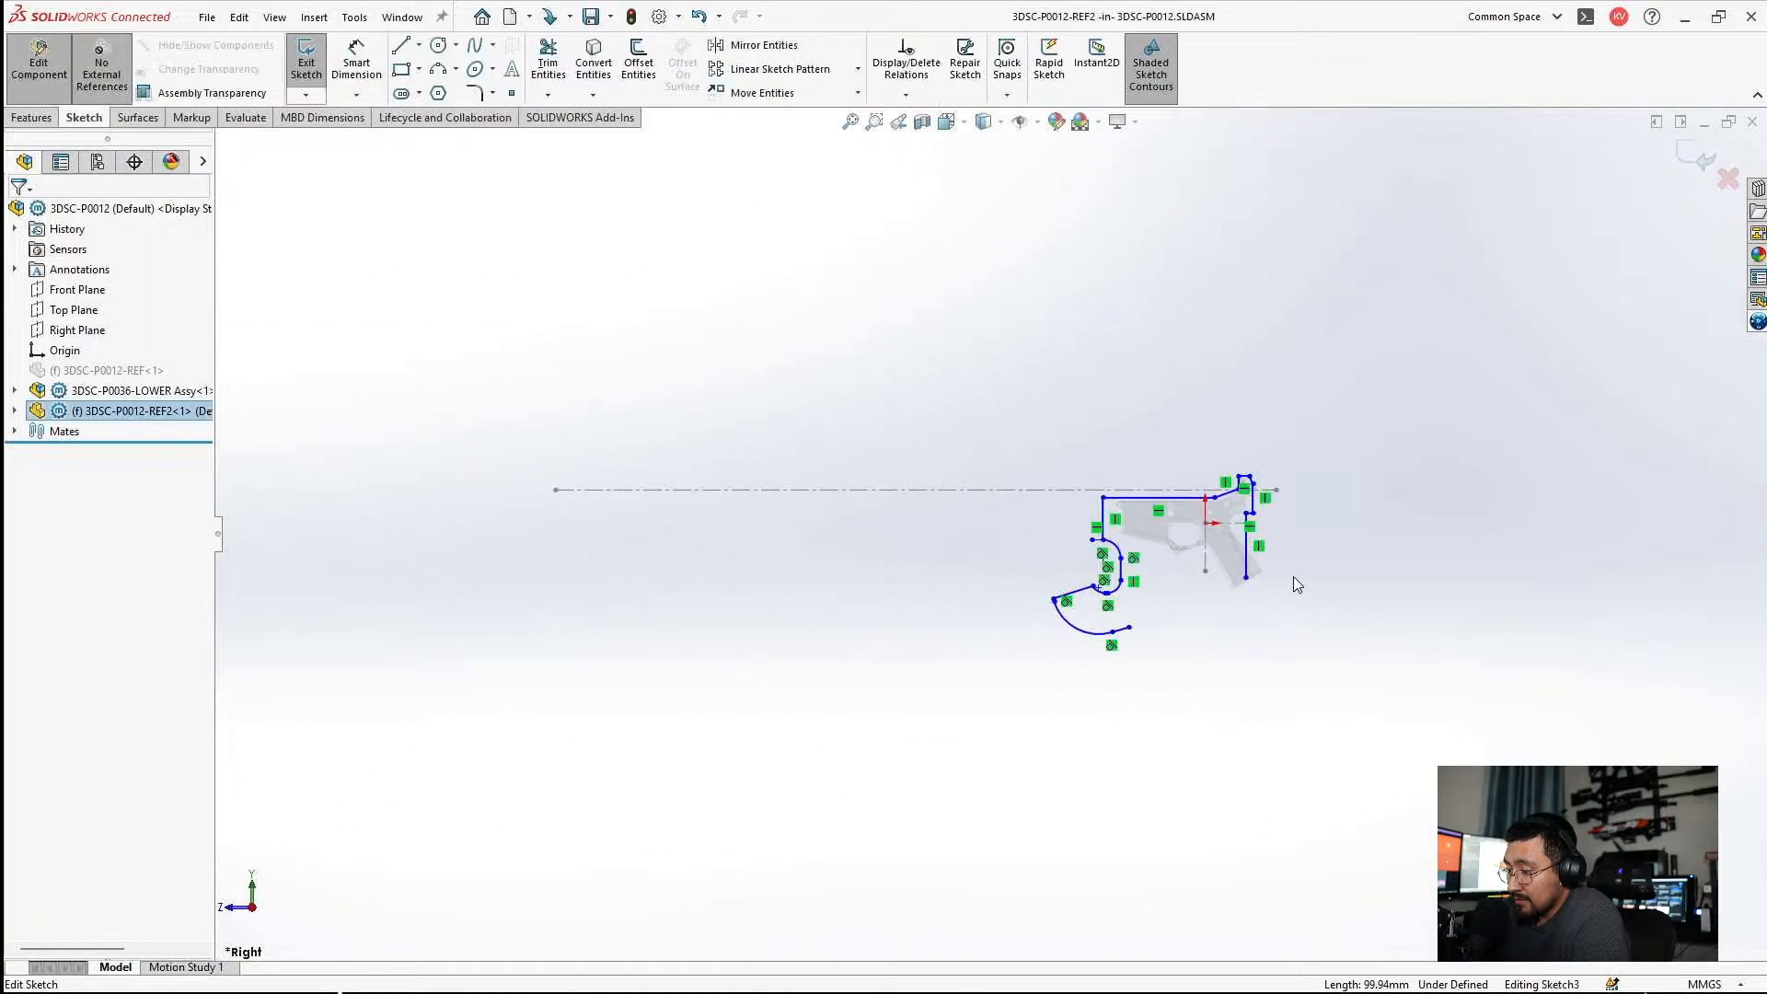
Draw a line from the rear vertical line down the pistol grip's back to its lower corner, and another about 59 mm long along the grip's bottom.
{"action": "scroll", "coordinate": [1119, 504], "scroll_direction": "down", "scroll_amount": 6}
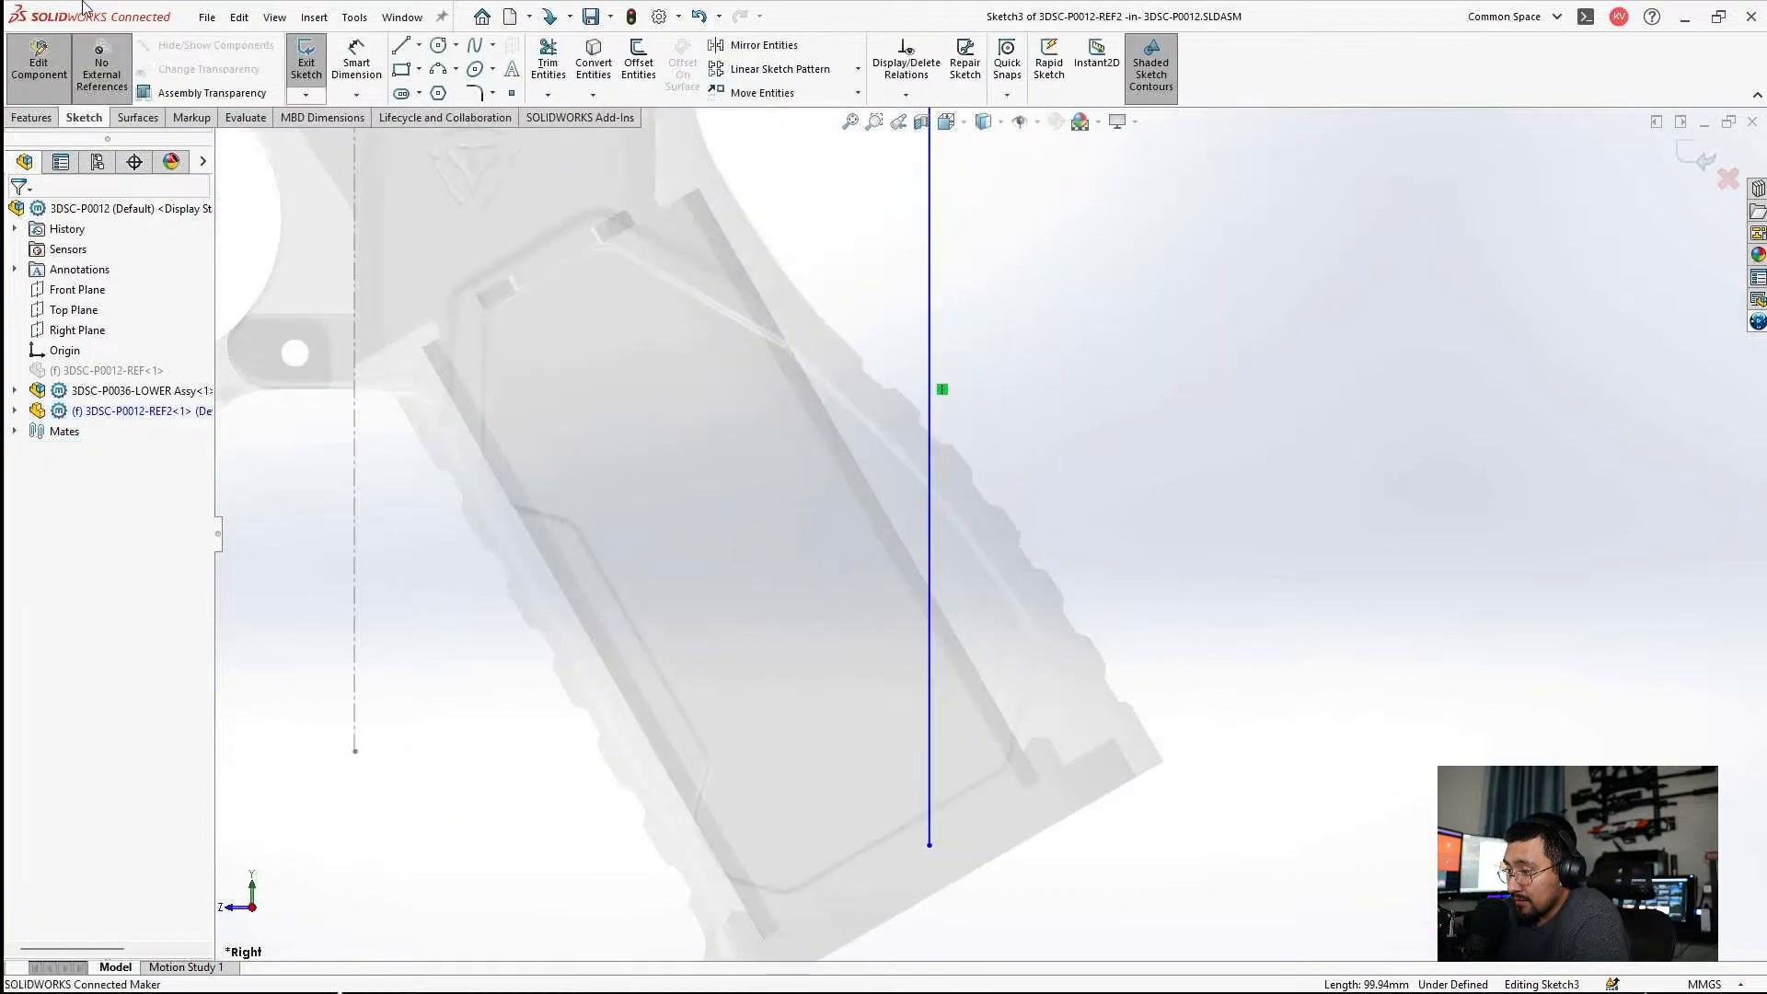
{"action": "left_click", "coordinate": [401, 45]}
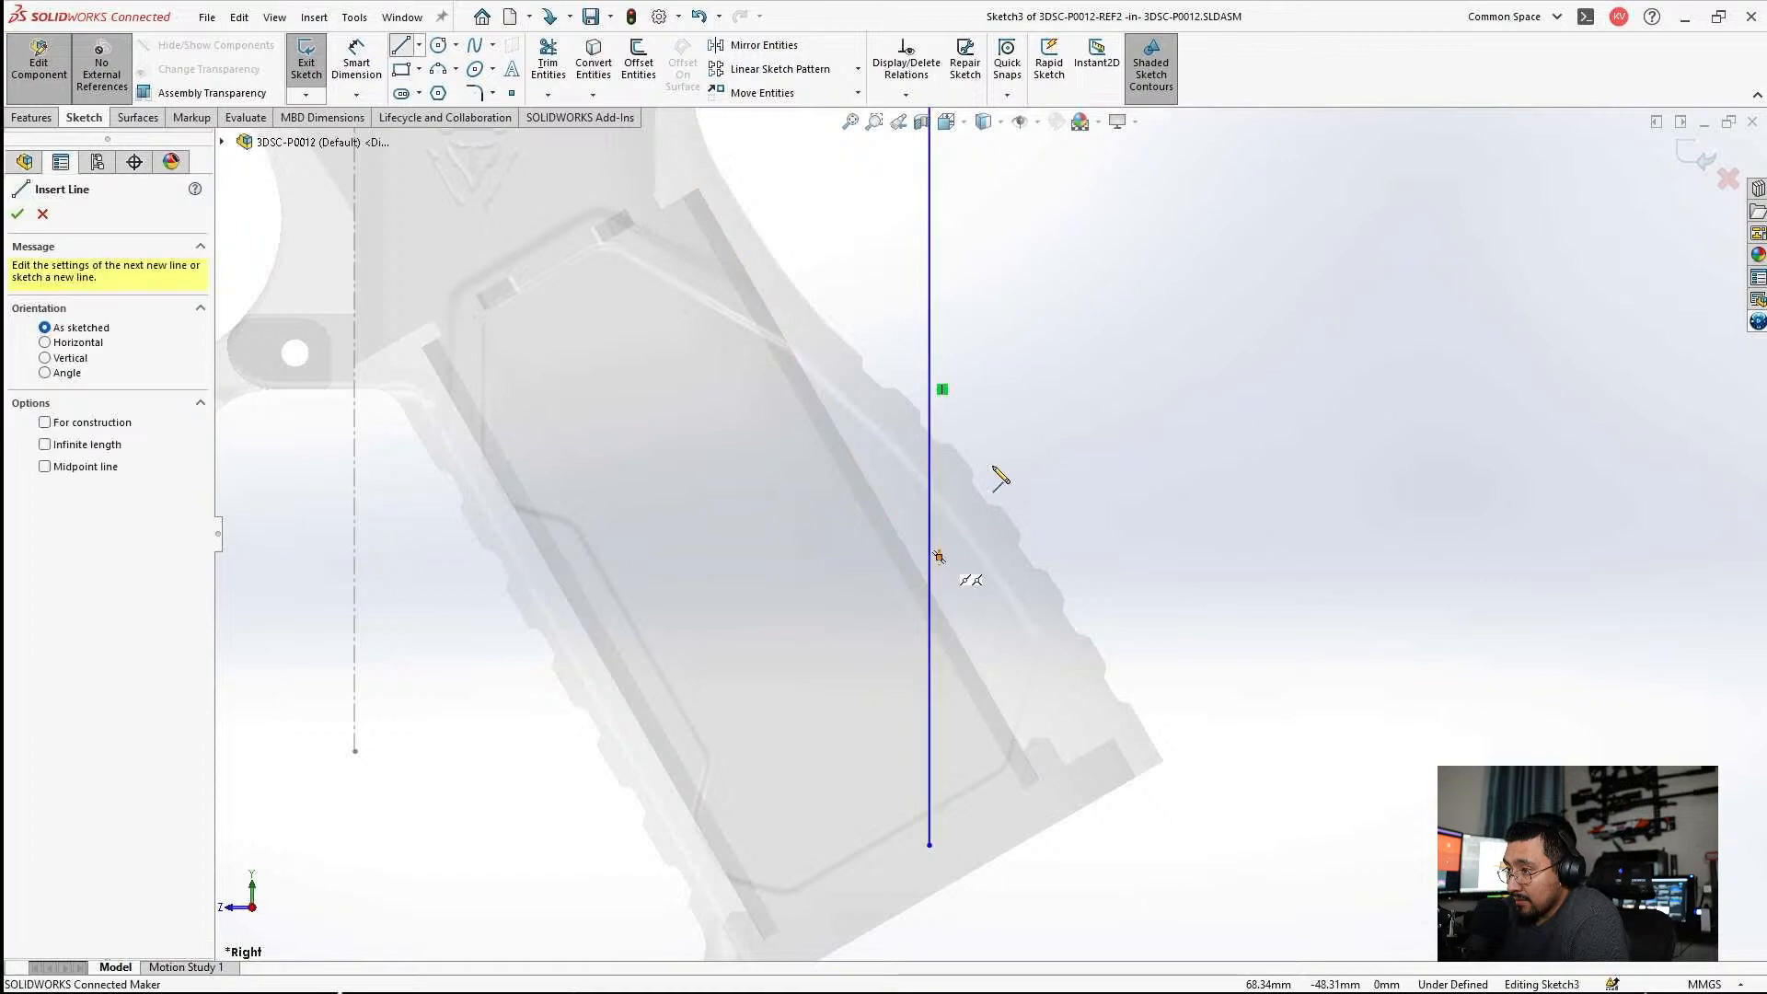
{"action": "left_click", "coordinate": [930, 458]}
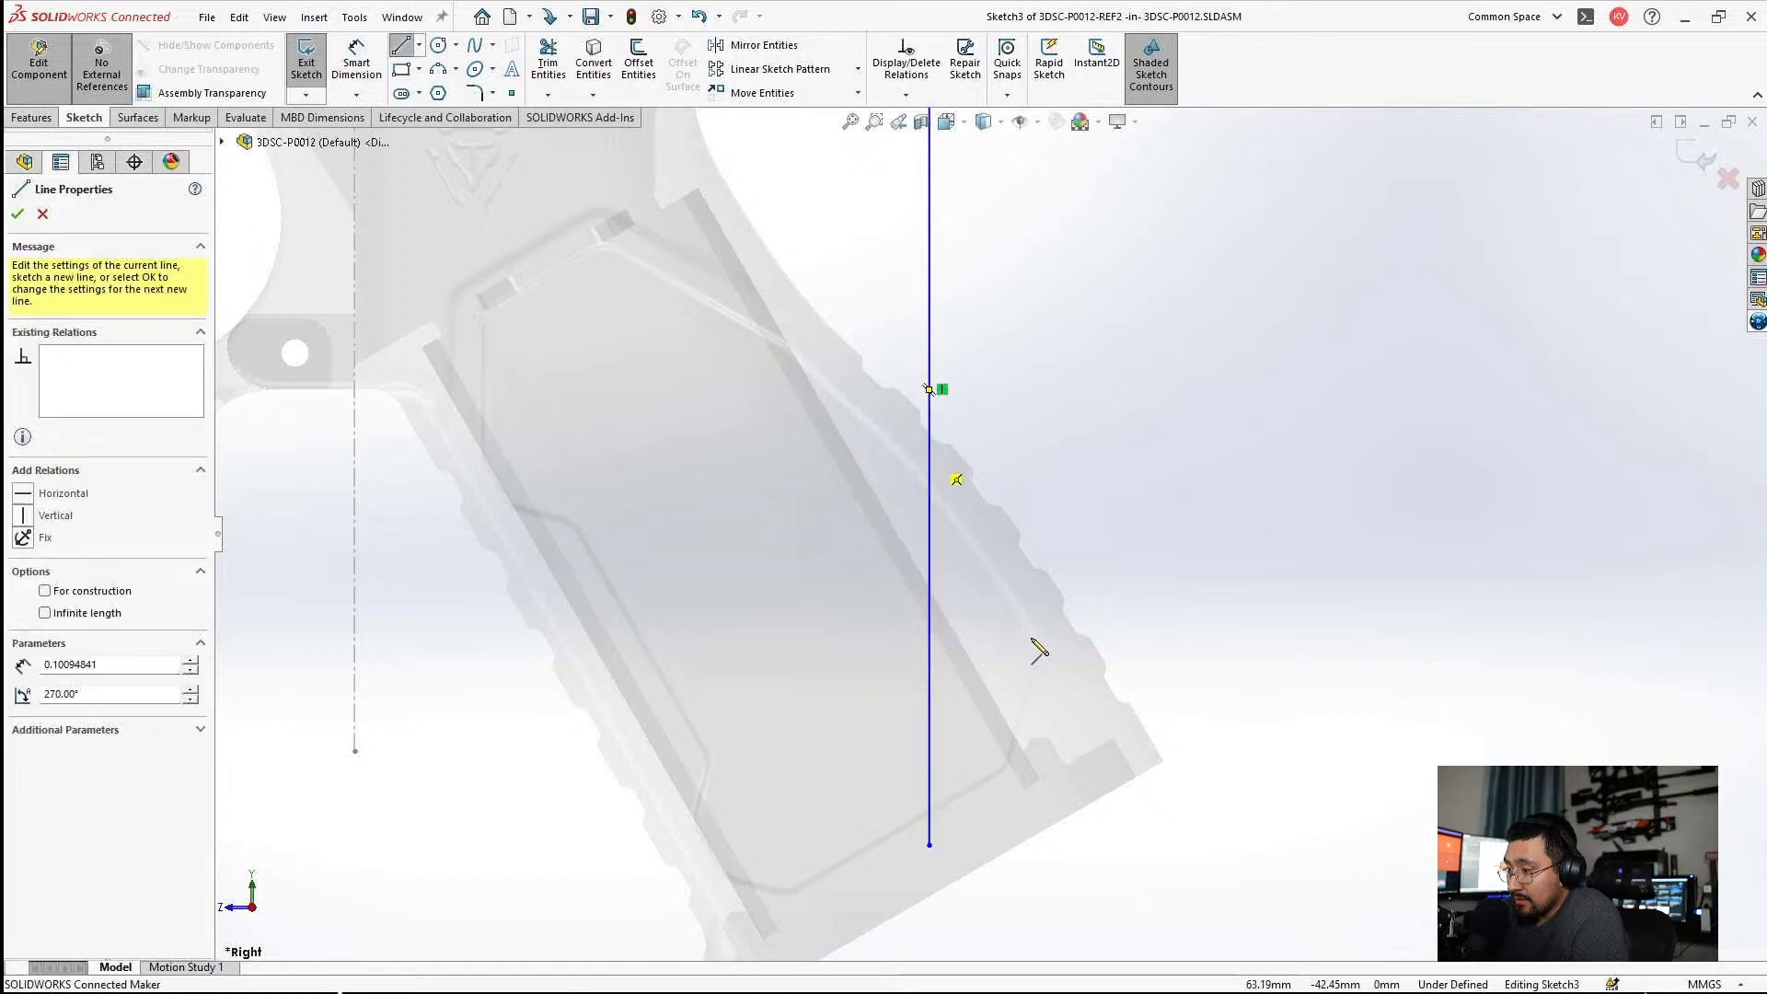
{"action": "left_click", "coordinate": [1147, 799]}
{"action": "scroll", "coordinate": [1022, 810], "scroll_direction": "up", "scroll_amount": 3}
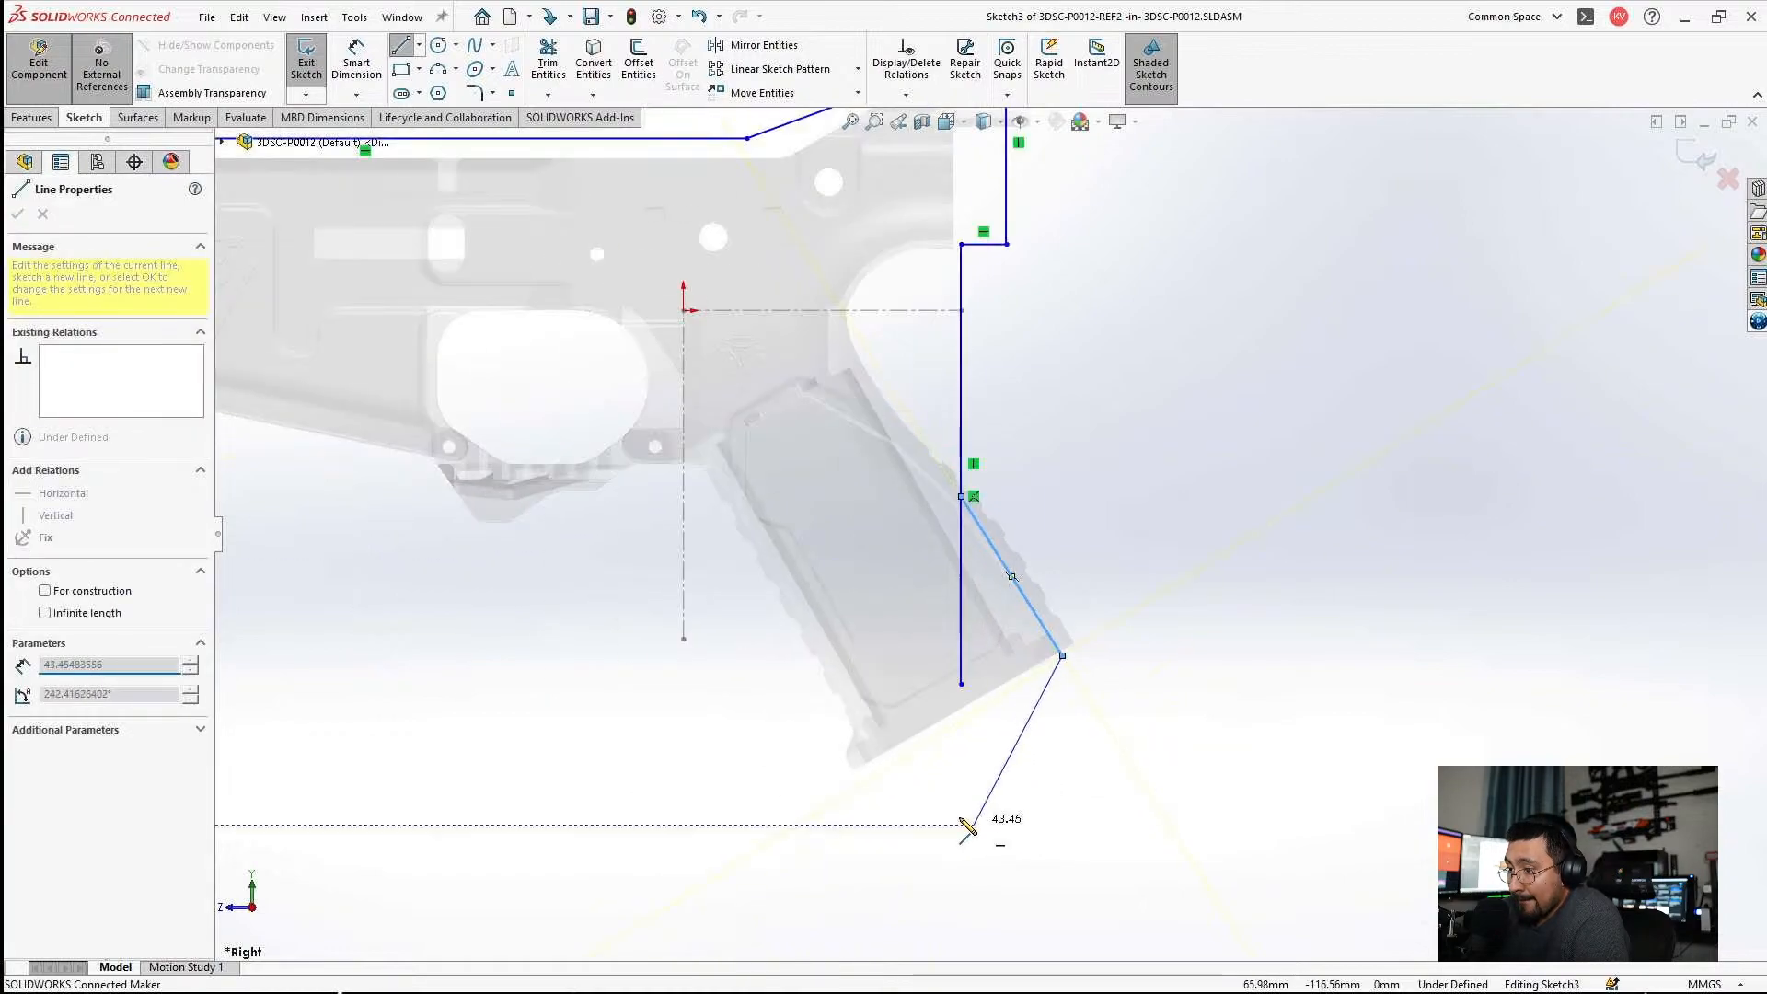
{"action": "scroll", "coordinate": [841, 714], "scroll_direction": "down", "scroll_amount": 2}
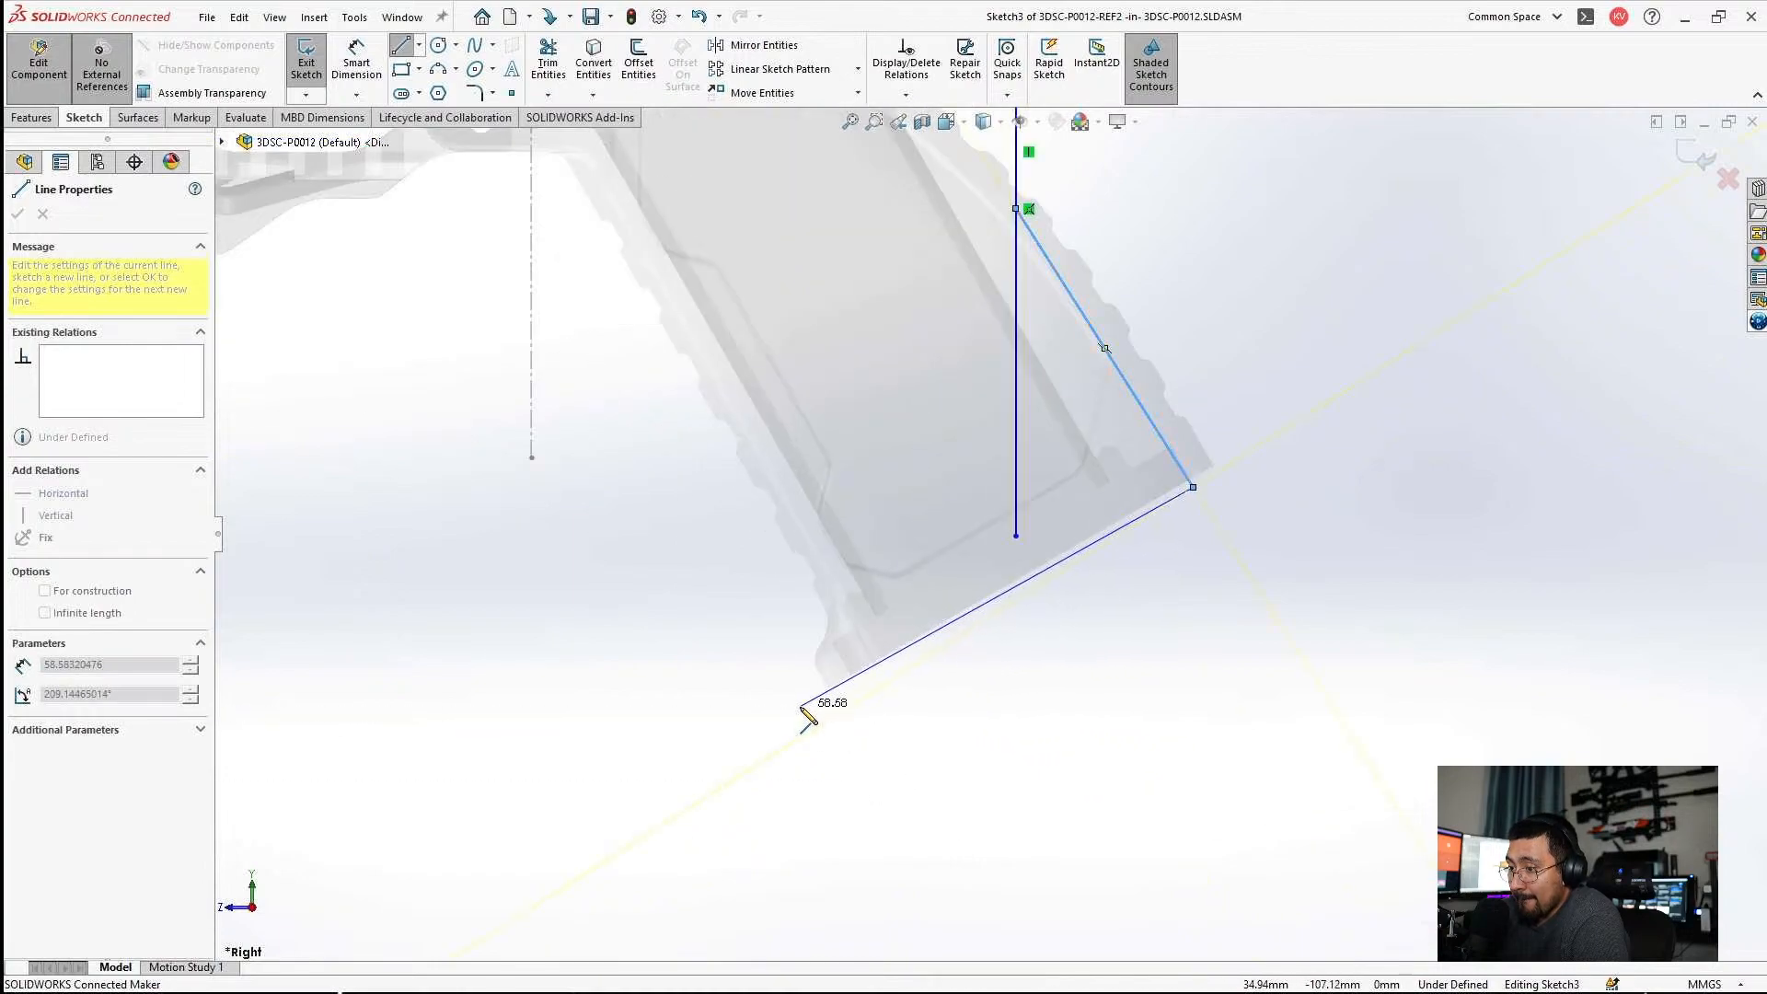
{"action": "left_click", "coordinate": [802, 709]}
{"action": "key", "text": "Escape"}
Trim off the rear vertical line's leftover segment below its junction with the grip-back line.
{"action": "scroll", "coordinate": [926, 749], "scroll_direction": "up", "scroll_amount": 3}
{"action": "scroll", "coordinate": [1029, 501], "scroll_direction": "down", "scroll_amount": 4}
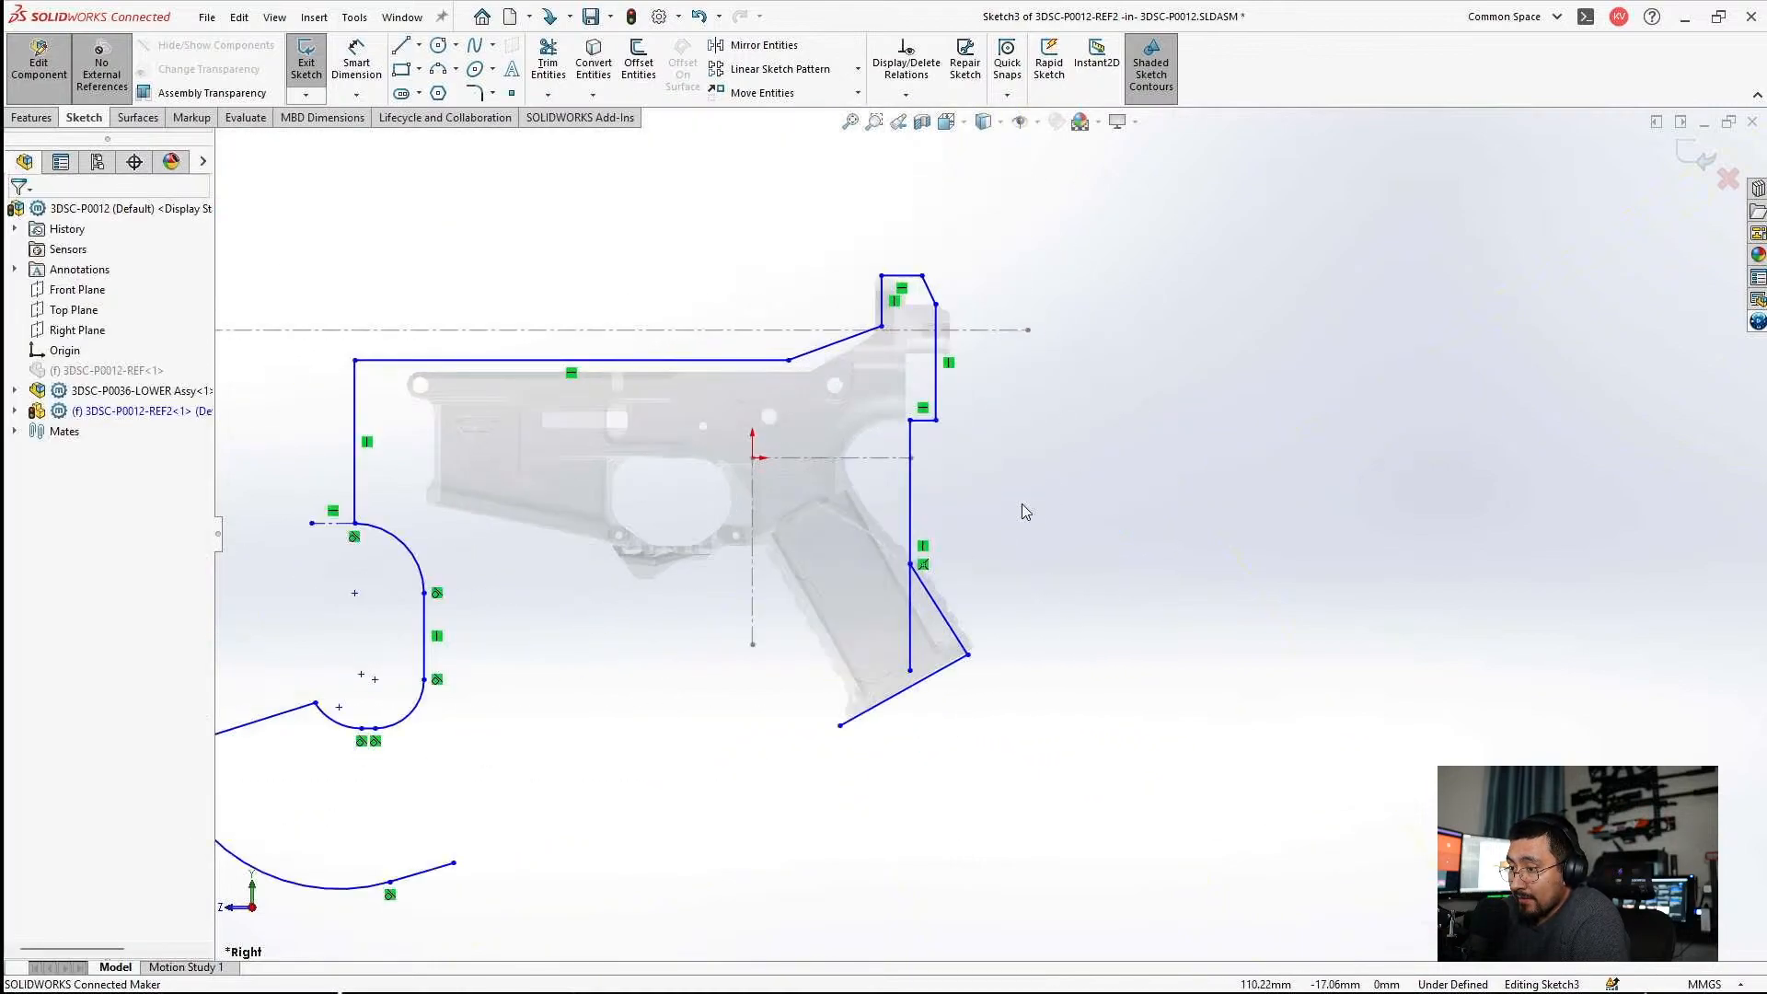
{"action": "left_click", "coordinate": [557, 69]}
{"action": "left_click_drag", "start_coordinate": [676, 574], "coordinate": [875, 702]}
{"action": "key", "text": "Escape"}
{"action": "scroll", "coordinate": [734, 626], "scroll_direction": "up", "scroll_amount": 3}
{"action": "scroll", "coordinate": [734, 626], "scroll_direction": "up", "scroll_amount": 4}
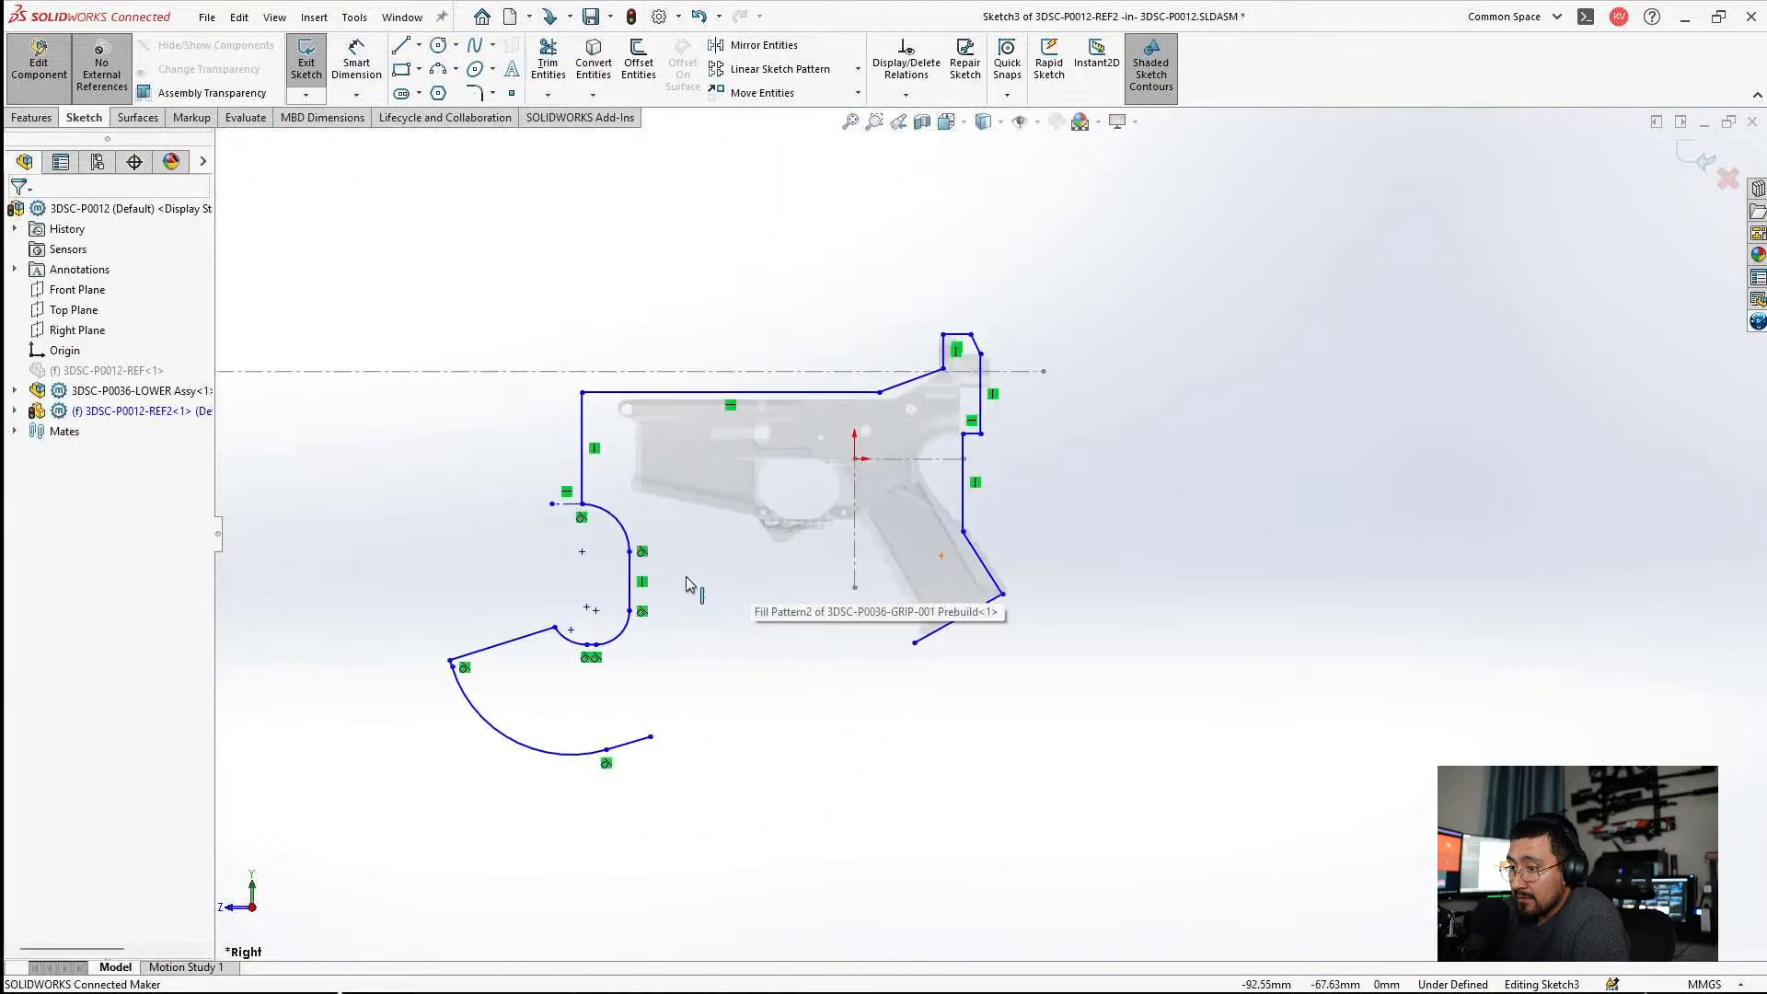
{"action": "scroll", "coordinate": [702, 585], "scroll_direction": "down", "scroll_amount": 1}
Leave in-context editing and open the 3DSC-P0012-REF2 part in its own window.
{"action": "left_click", "coordinate": [38, 59]}
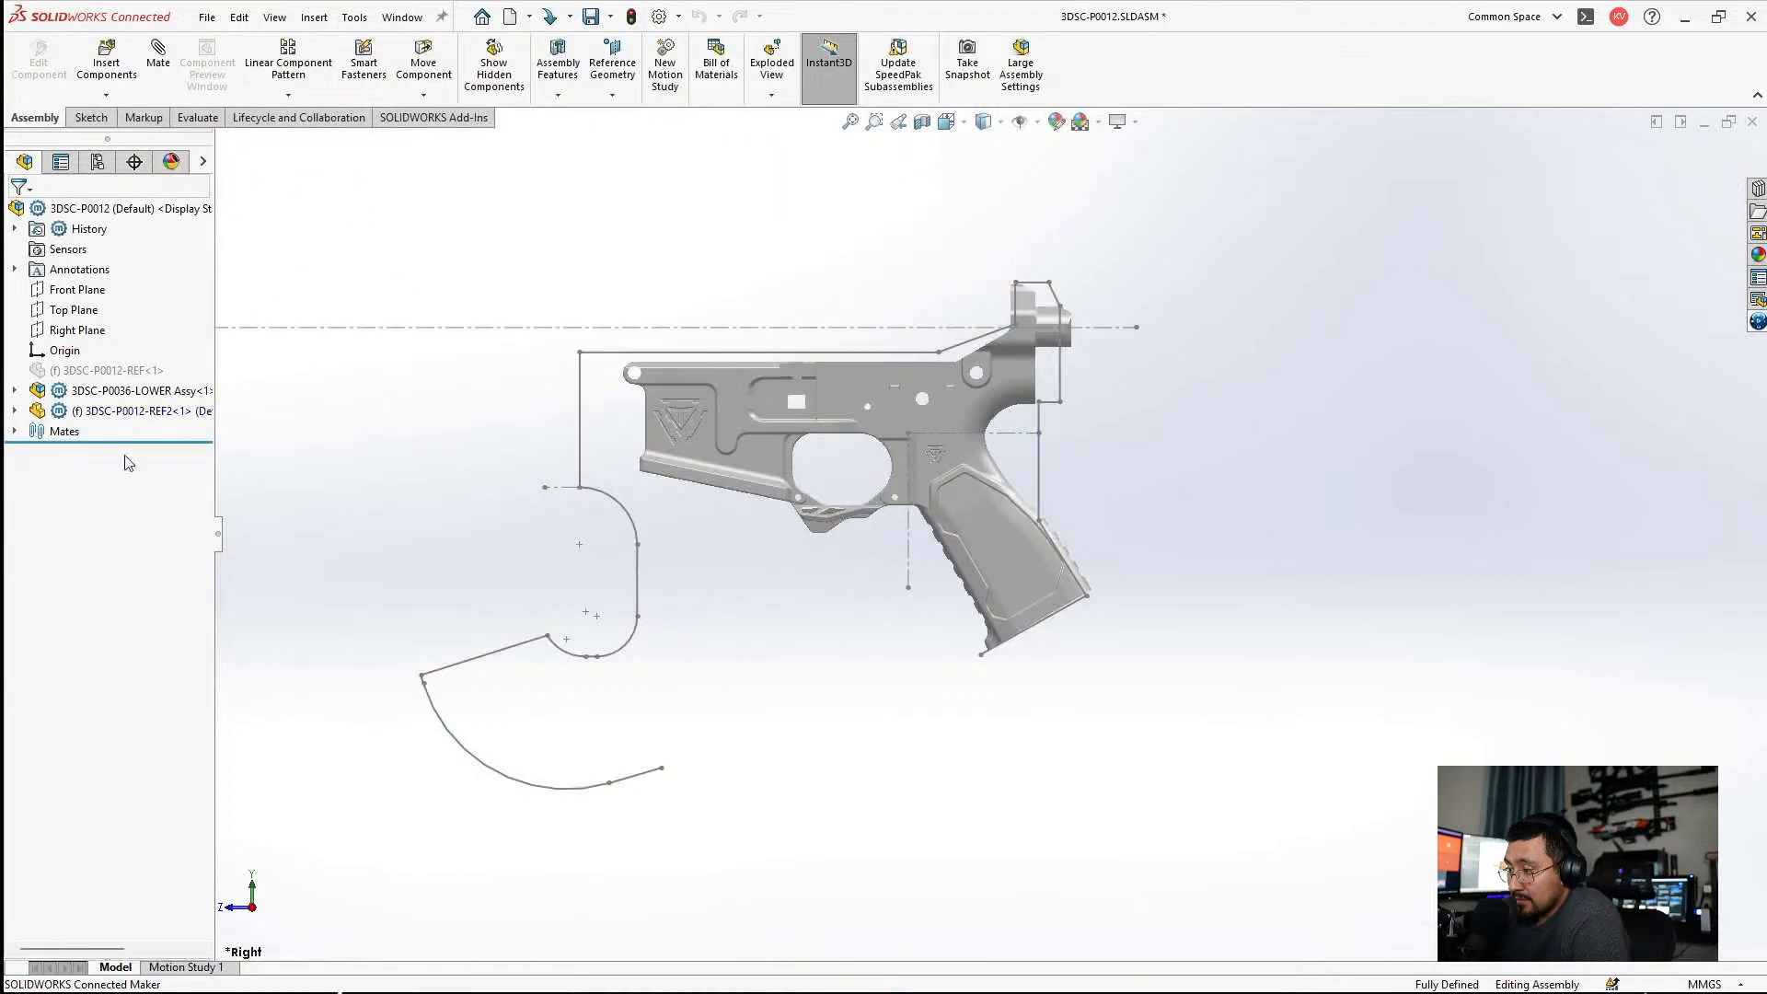
{"action": "left_click", "coordinate": [110, 390]}
{"action": "left_click", "coordinate": [78, 412]}
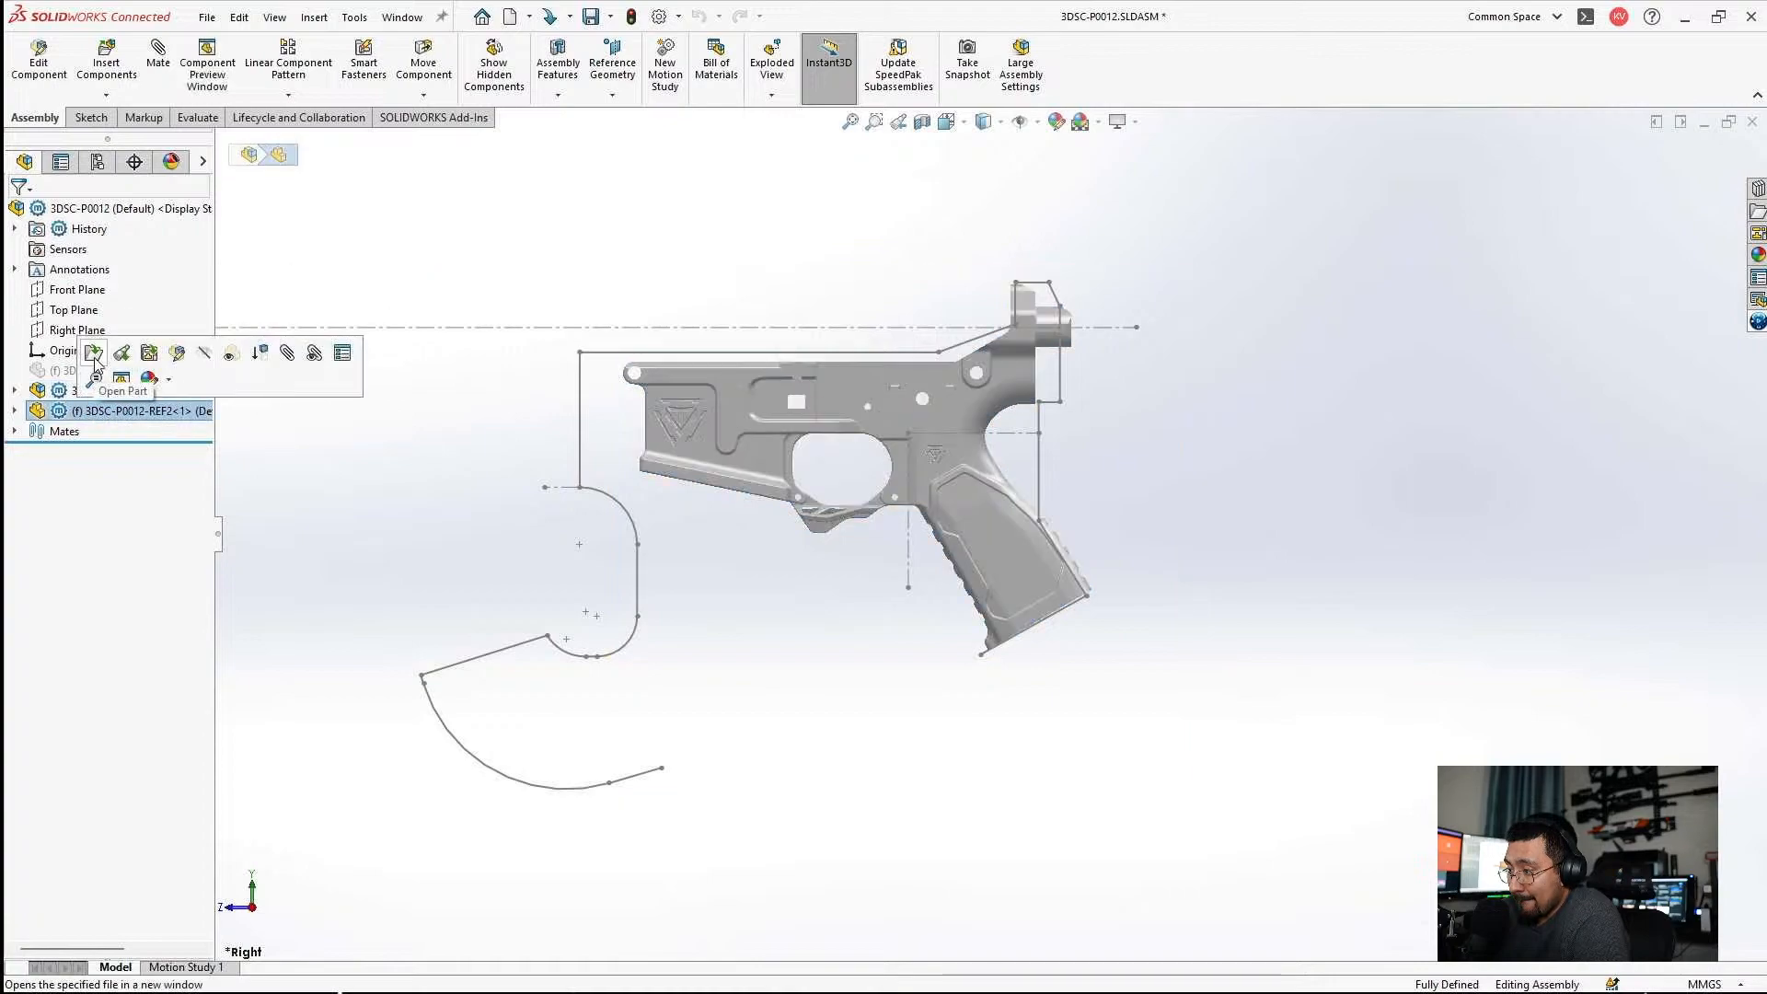
{"action": "left_click", "coordinate": [94, 360]}
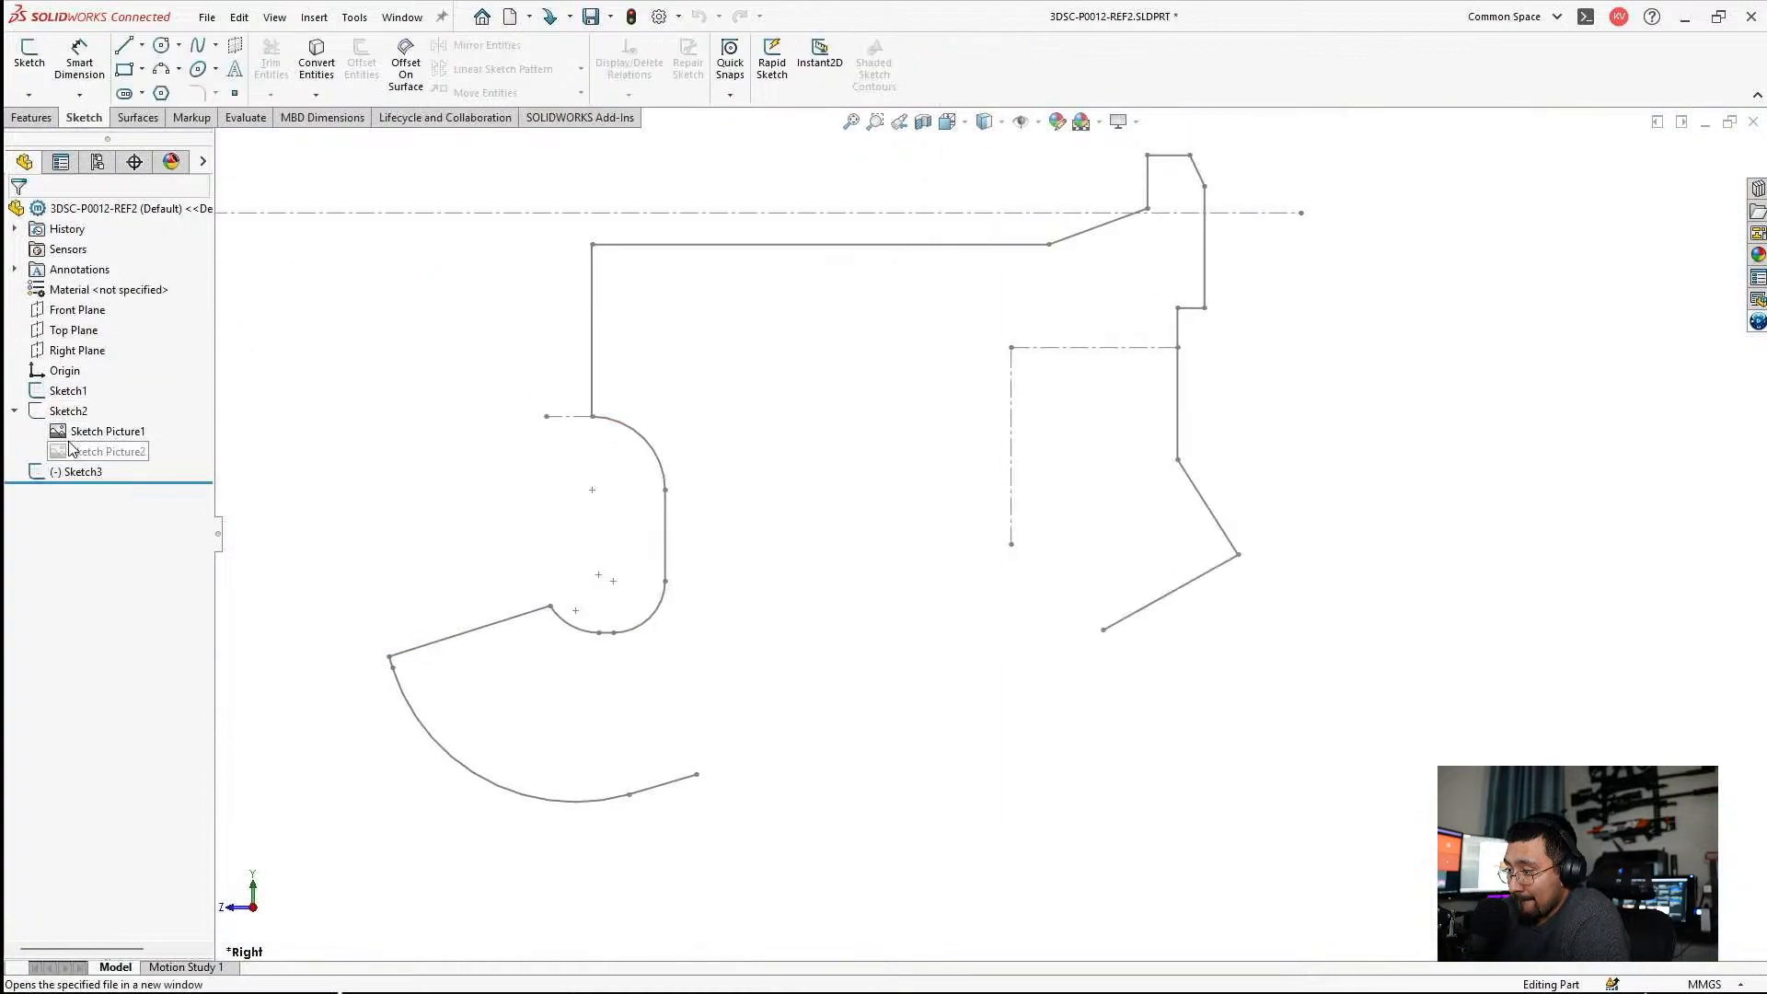
Show Sketch2 with the rifle reference picture and reopen Sketch3 for editing.
{"action": "left_click", "coordinate": [70, 413]}
{"action": "left_click", "coordinate": [73, 392]}
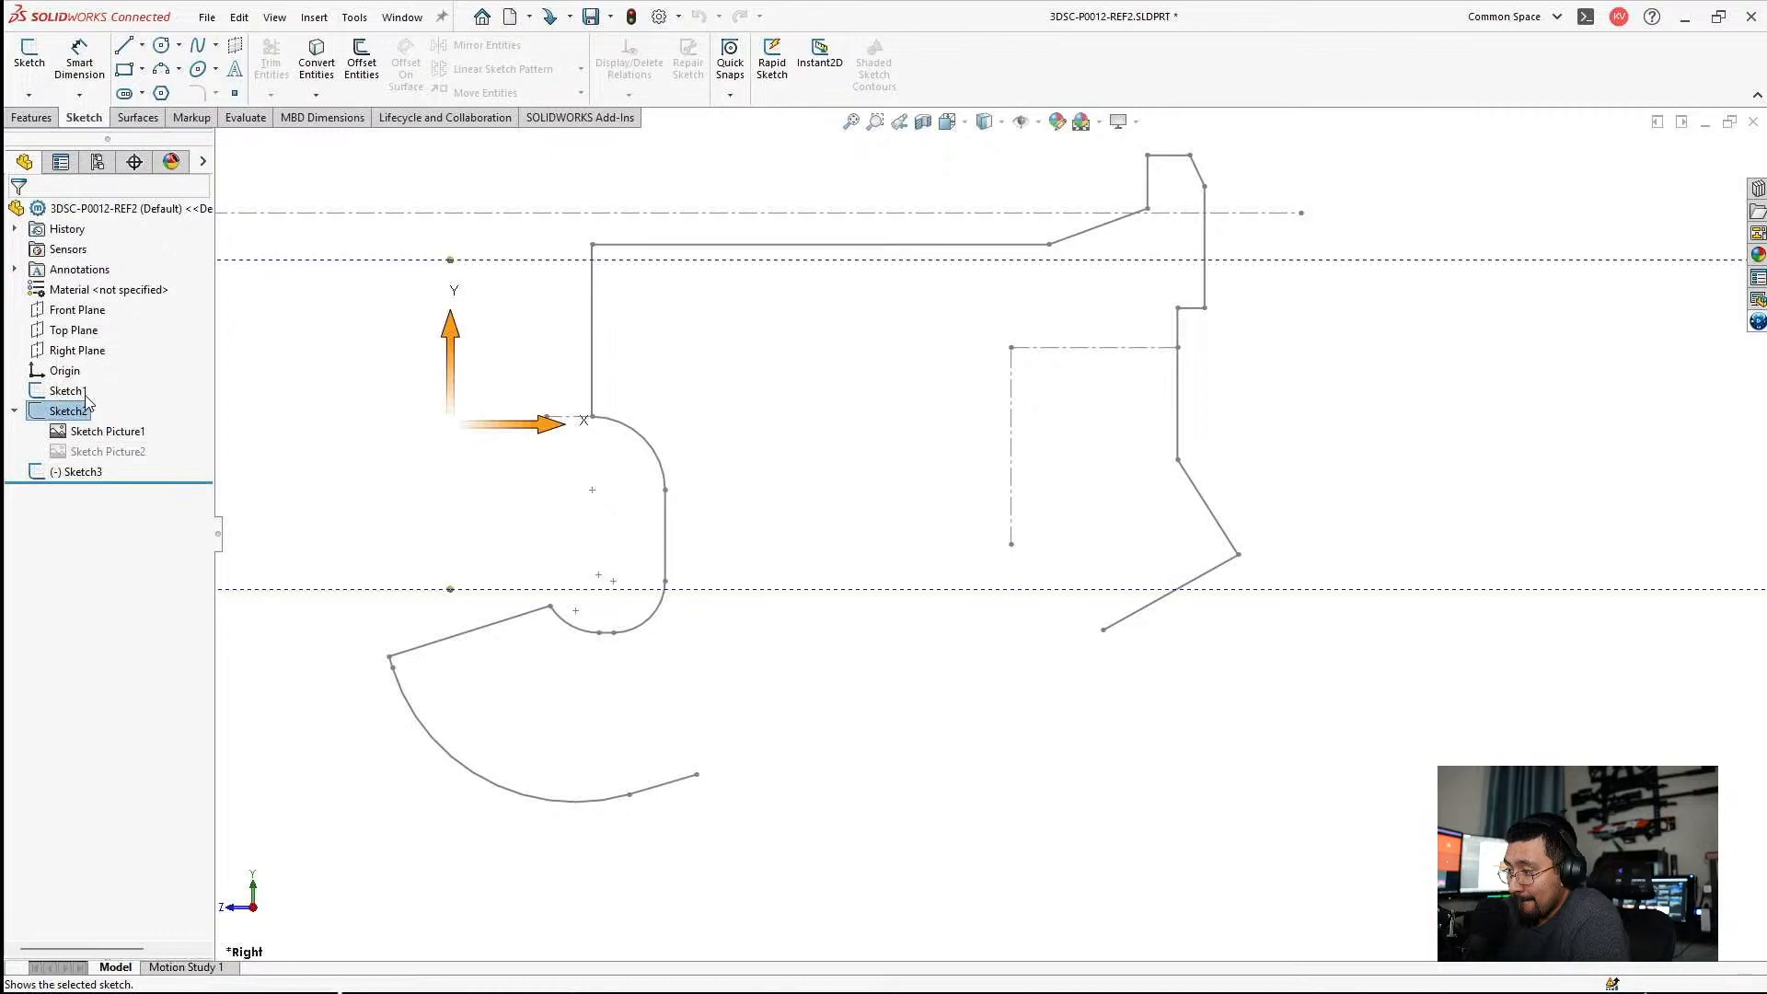
{"action": "scroll", "coordinate": [918, 589], "scroll_direction": "down", "scroll_amount": 3}
{"action": "scroll", "coordinate": [915, 635], "scroll_direction": "up", "scroll_amount": 5}
{"action": "scroll", "coordinate": [909, 682], "scroll_direction": "down", "scroll_amount": 5}
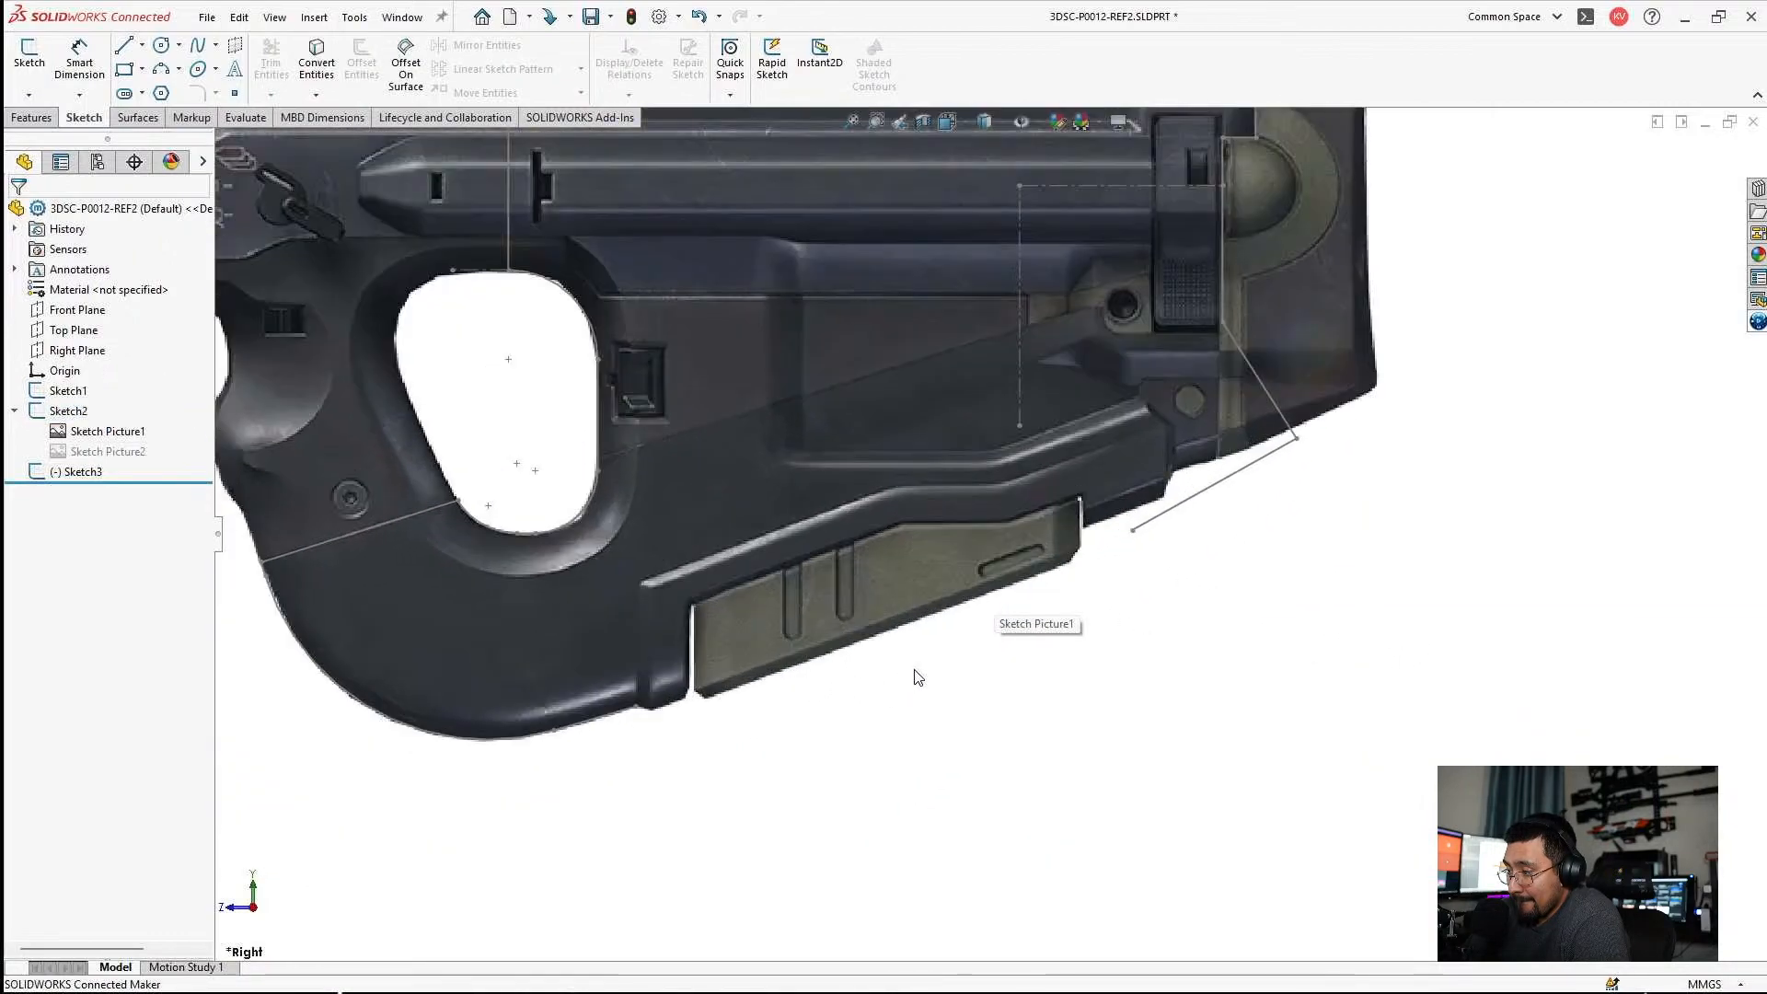
{"action": "left_click", "coordinate": [1177, 512]}
{"action": "scroll", "coordinate": [1181, 514], "scroll_direction": "down", "scroll_amount": 2}
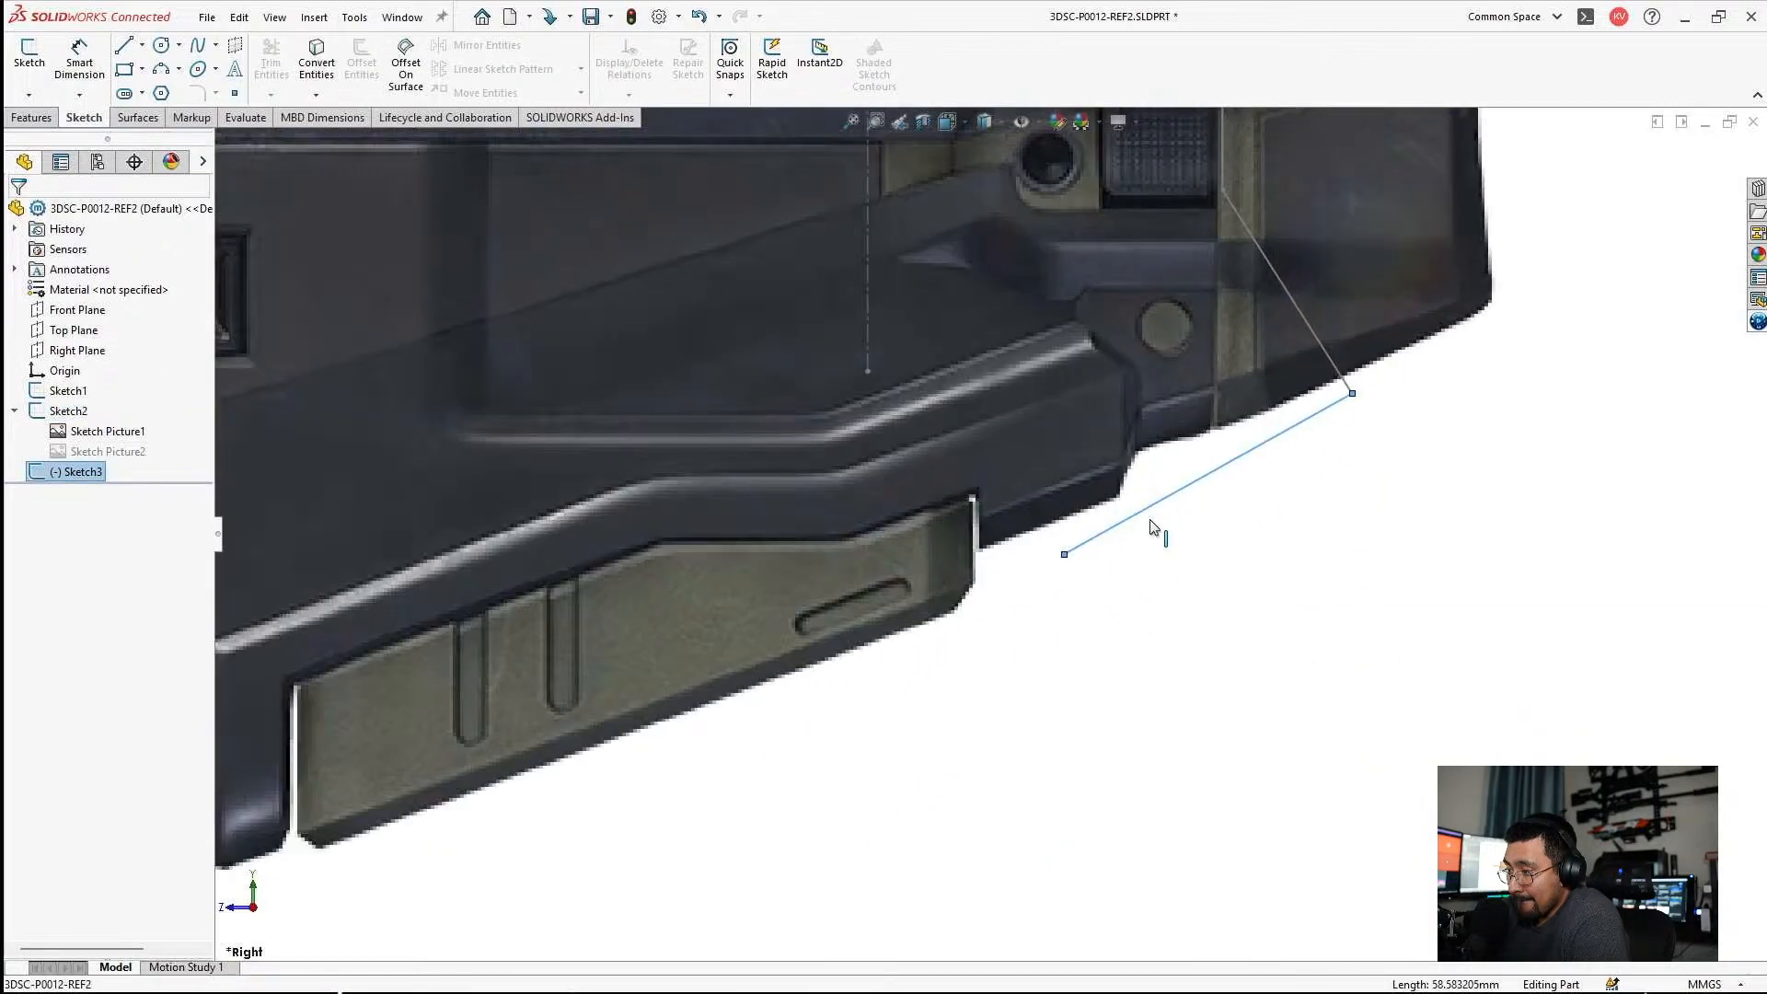
{"action": "left_click", "coordinate": [1092, 528]}
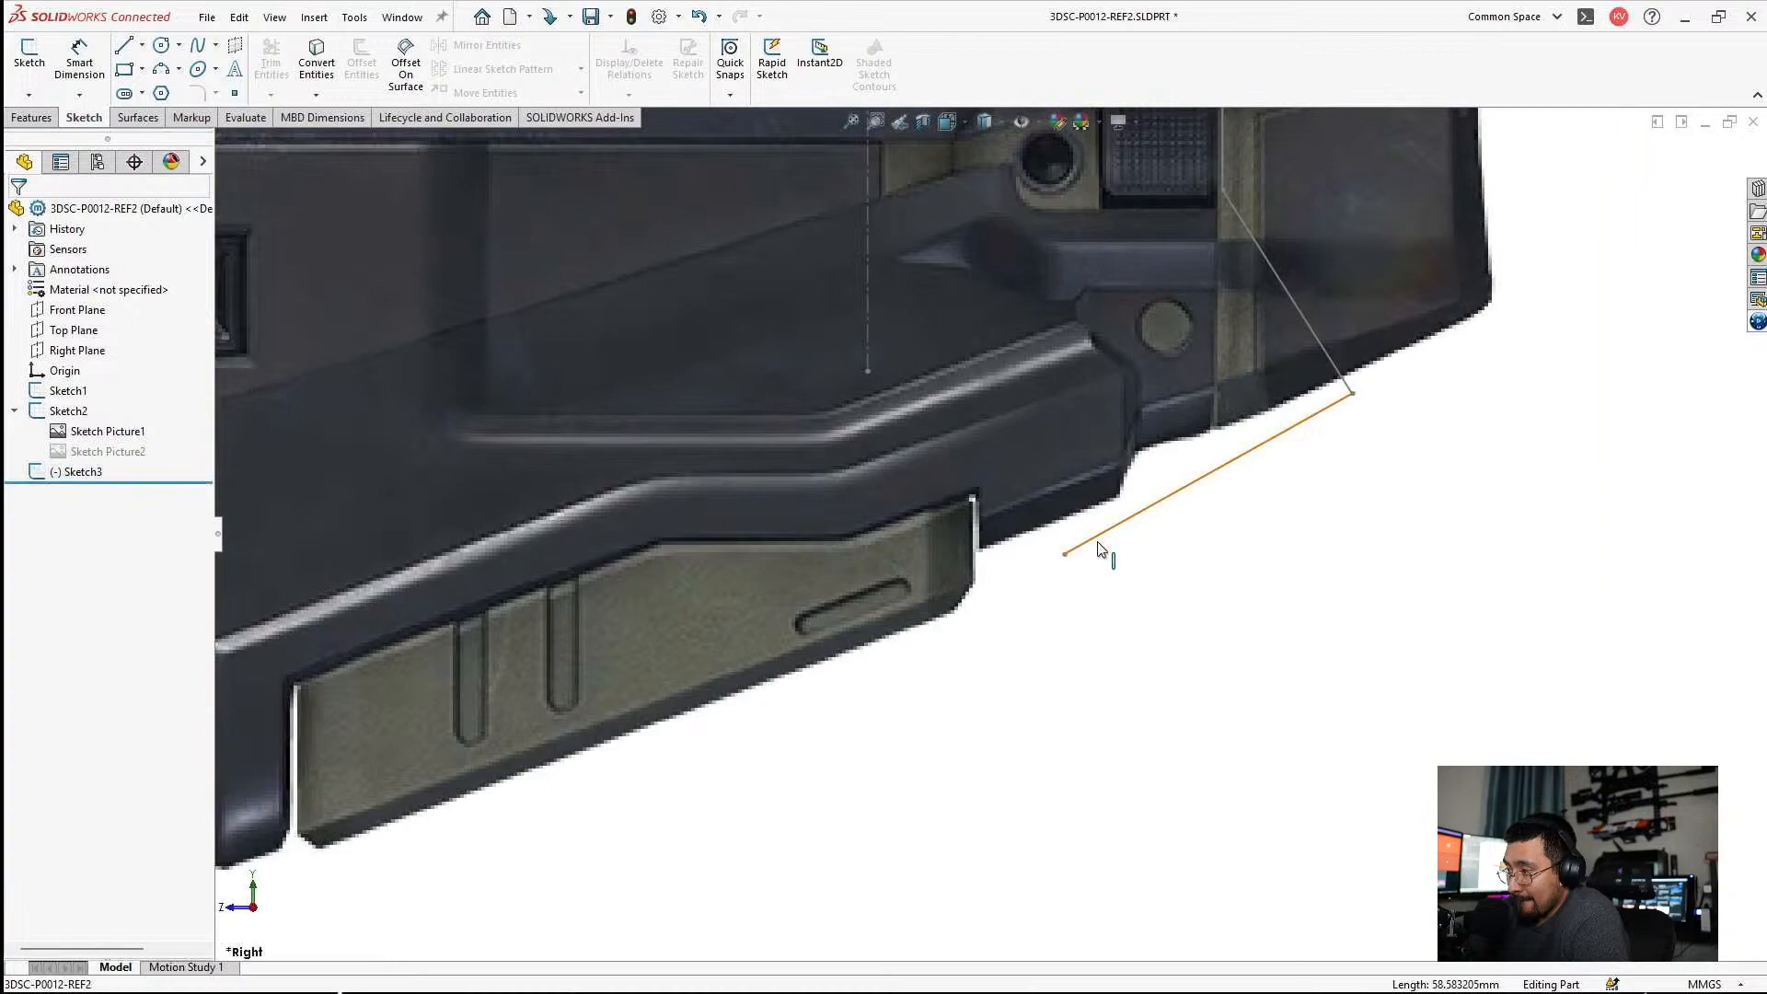
{"action": "left_click", "coordinate": [1100, 545]}
Extend the grip-bottom line's front endpoint toward the green panel's rear edge and lower its rear corner point slightly.
{"action": "scroll", "coordinate": [1168, 614], "scroll_direction": "up", "scroll_amount": 6}
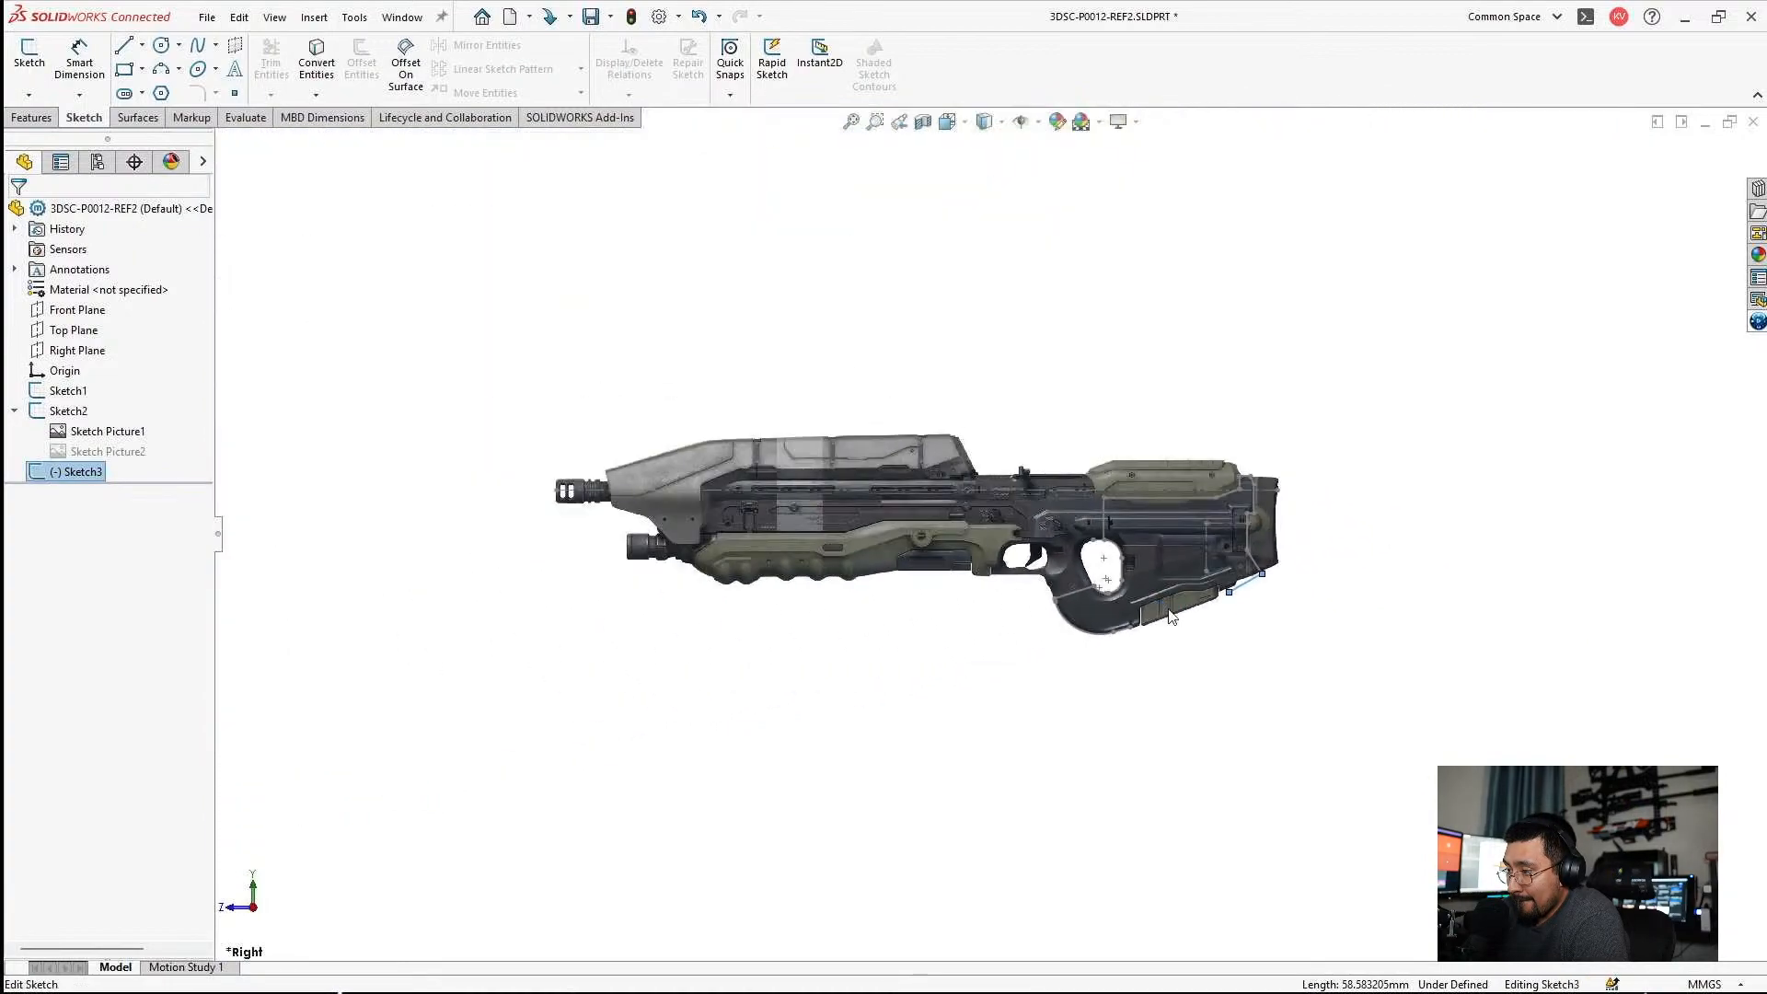
{"action": "scroll", "coordinate": [1168, 615], "scroll_direction": "down", "scroll_amount": 8}
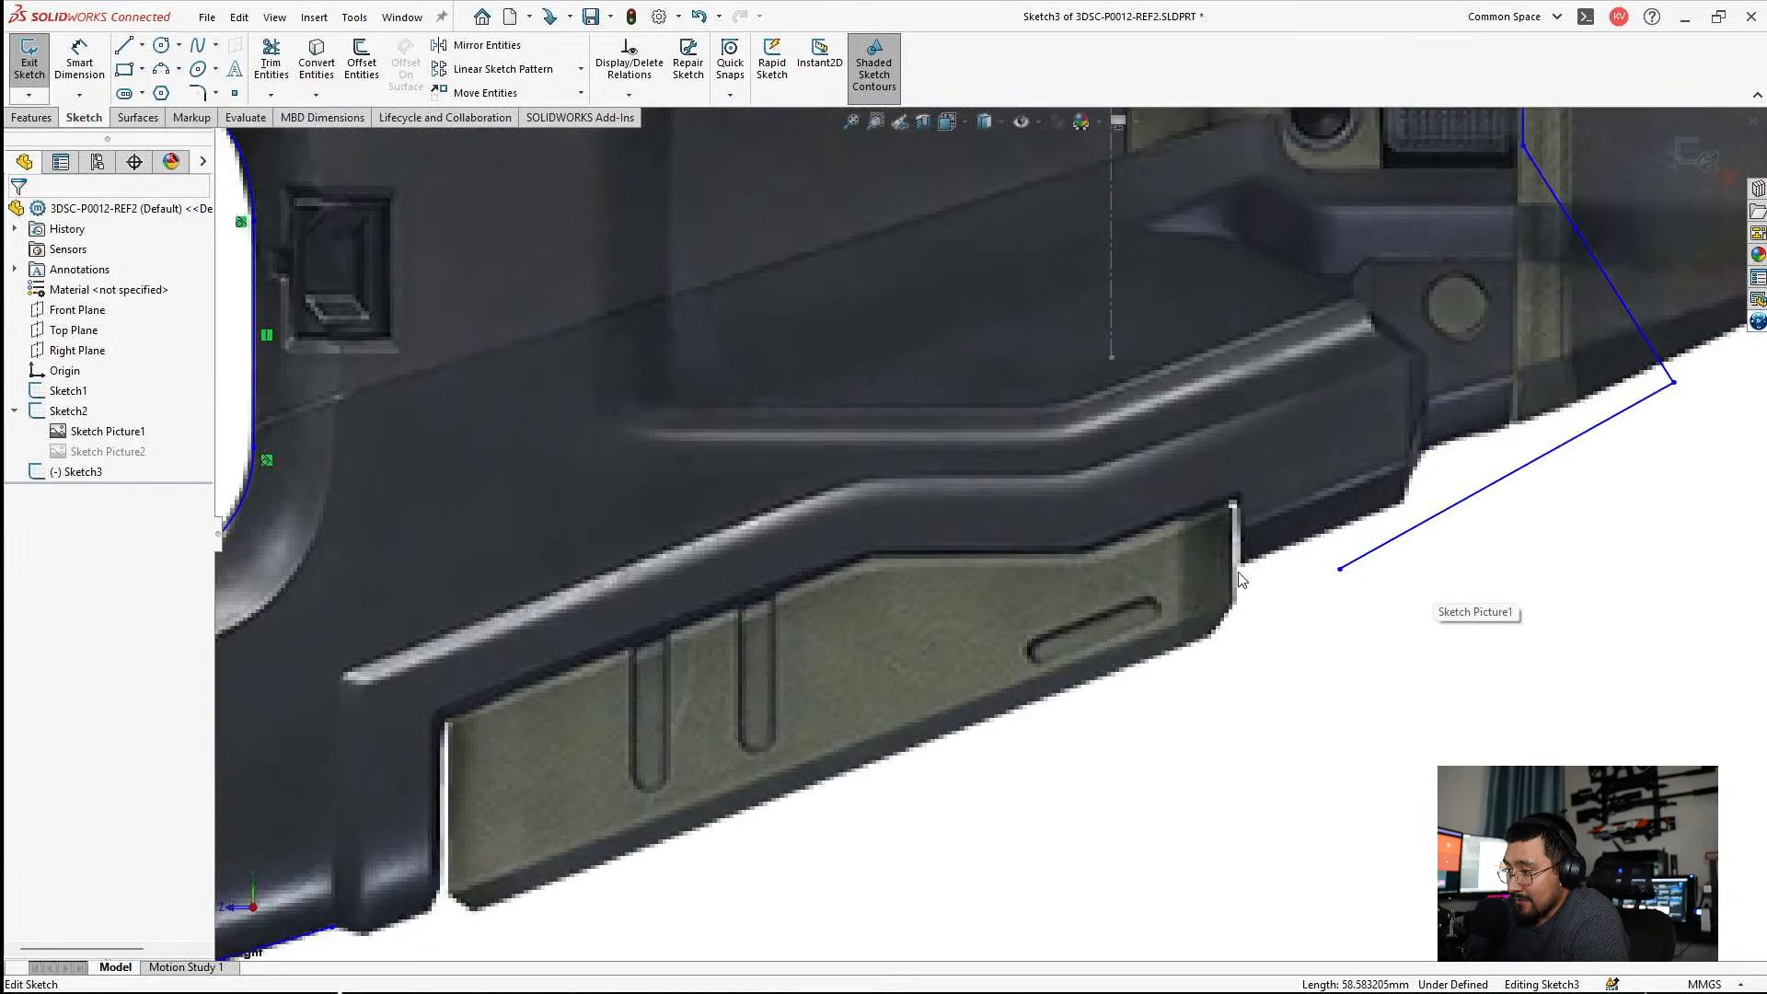
{"action": "scroll", "coordinate": [1300, 577], "scroll_direction": "down", "scroll_amount": 2}
{"action": "left_click_drag", "start_coordinate": [1357, 569], "coordinate": [1246, 623]}
{"action": "scroll", "coordinate": [1316, 562], "scroll_direction": "up", "scroll_amount": 3}
{"action": "scroll", "coordinate": [1376, 469], "scroll_direction": "down", "scroll_amount": 3}
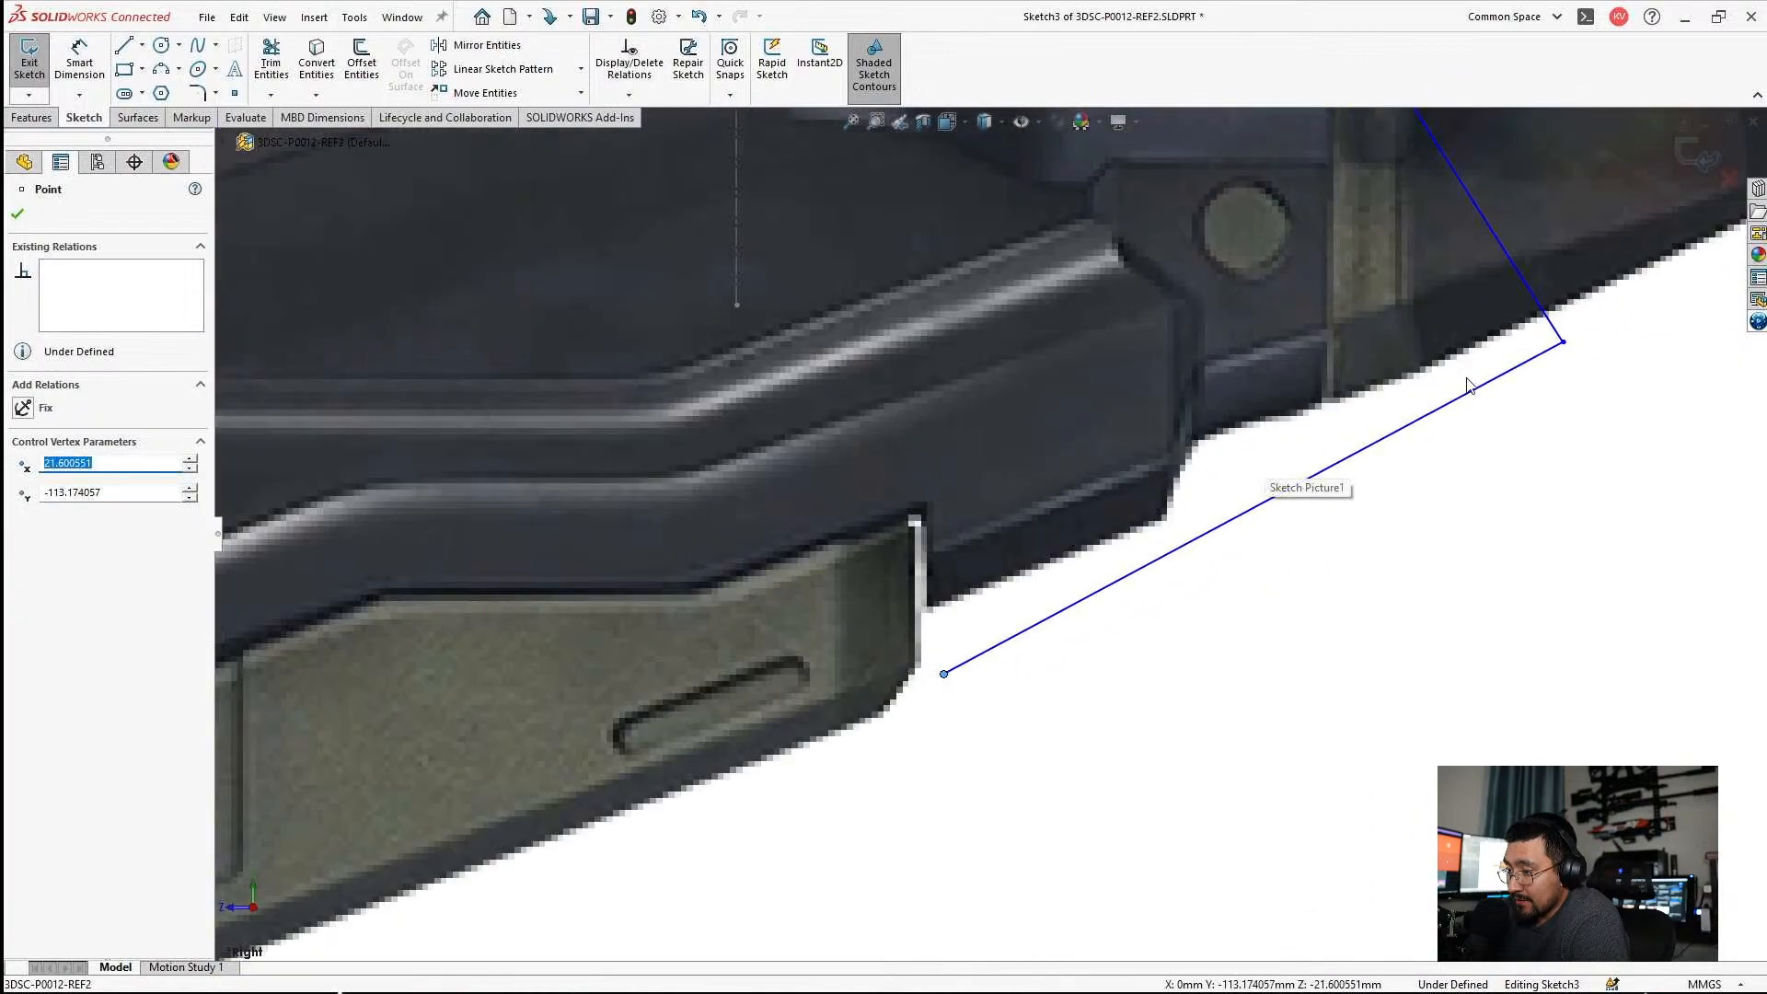
{"action": "key", "text": "Escape"}
{"action": "left_click_drag", "start_coordinate": [1570, 348], "coordinate": [1585, 382]}
{"action": "key", "text": "Escape"}
Move the short sloped underside line, with its tangent arc, slightly below the stock's bottom edge.
{"action": "scroll", "coordinate": [829, 672], "scroll_direction": "up", "scroll_amount": 5}
{"action": "scroll", "coordinate": [608, 721], "scroll_direction": "down", "scroll_amount": 3}
{"action": "scroll", "coordinate": [644, 718], "scroll_direction": "up", "scroll_amount": 2}
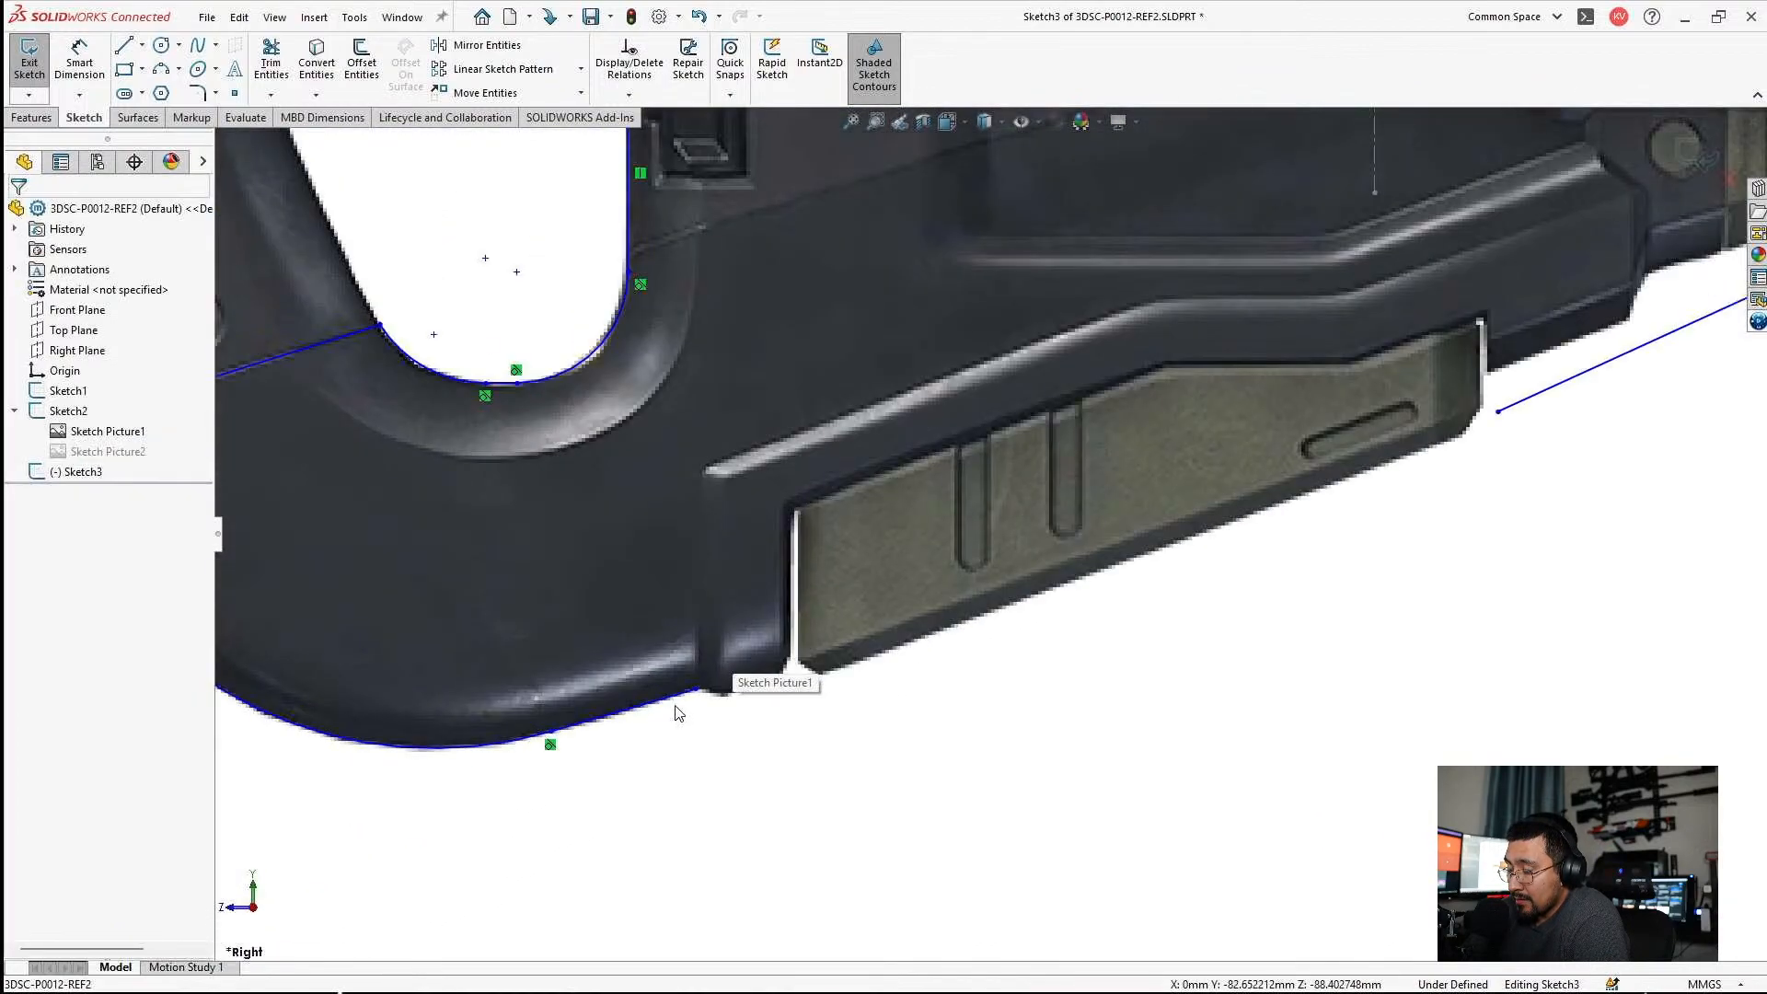
{"action": "scroll", "coordinate": [681, 722], "scroll_direction": "down", "scroll_amount": 4}
{"action": "left_click", "coordinate": [685, 728]}
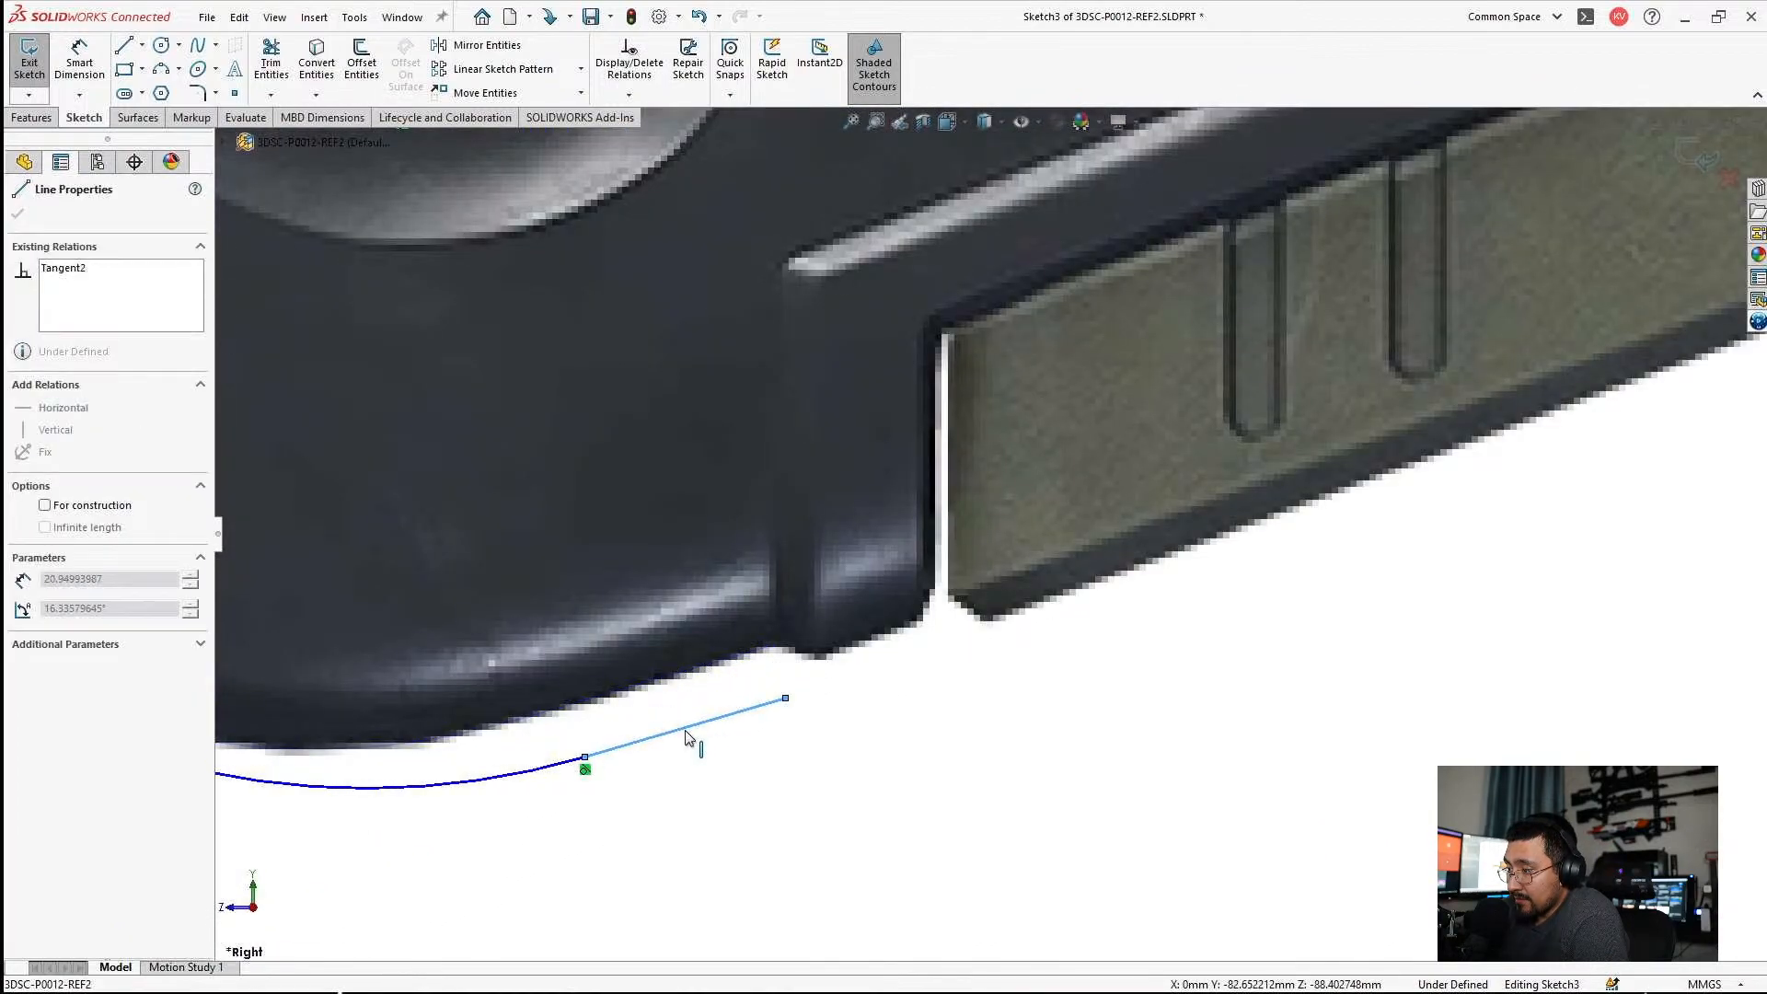
{"action": "key", "text": "Escape"}
{"action": "scroll", "coordinate": [1064, 559], "scroll_direction": "up", "scroll_amount": 3}
{"action": "scroll", "coordinate": [1038, 509], "scroll_direction": "down", "scroll_amount": 2}
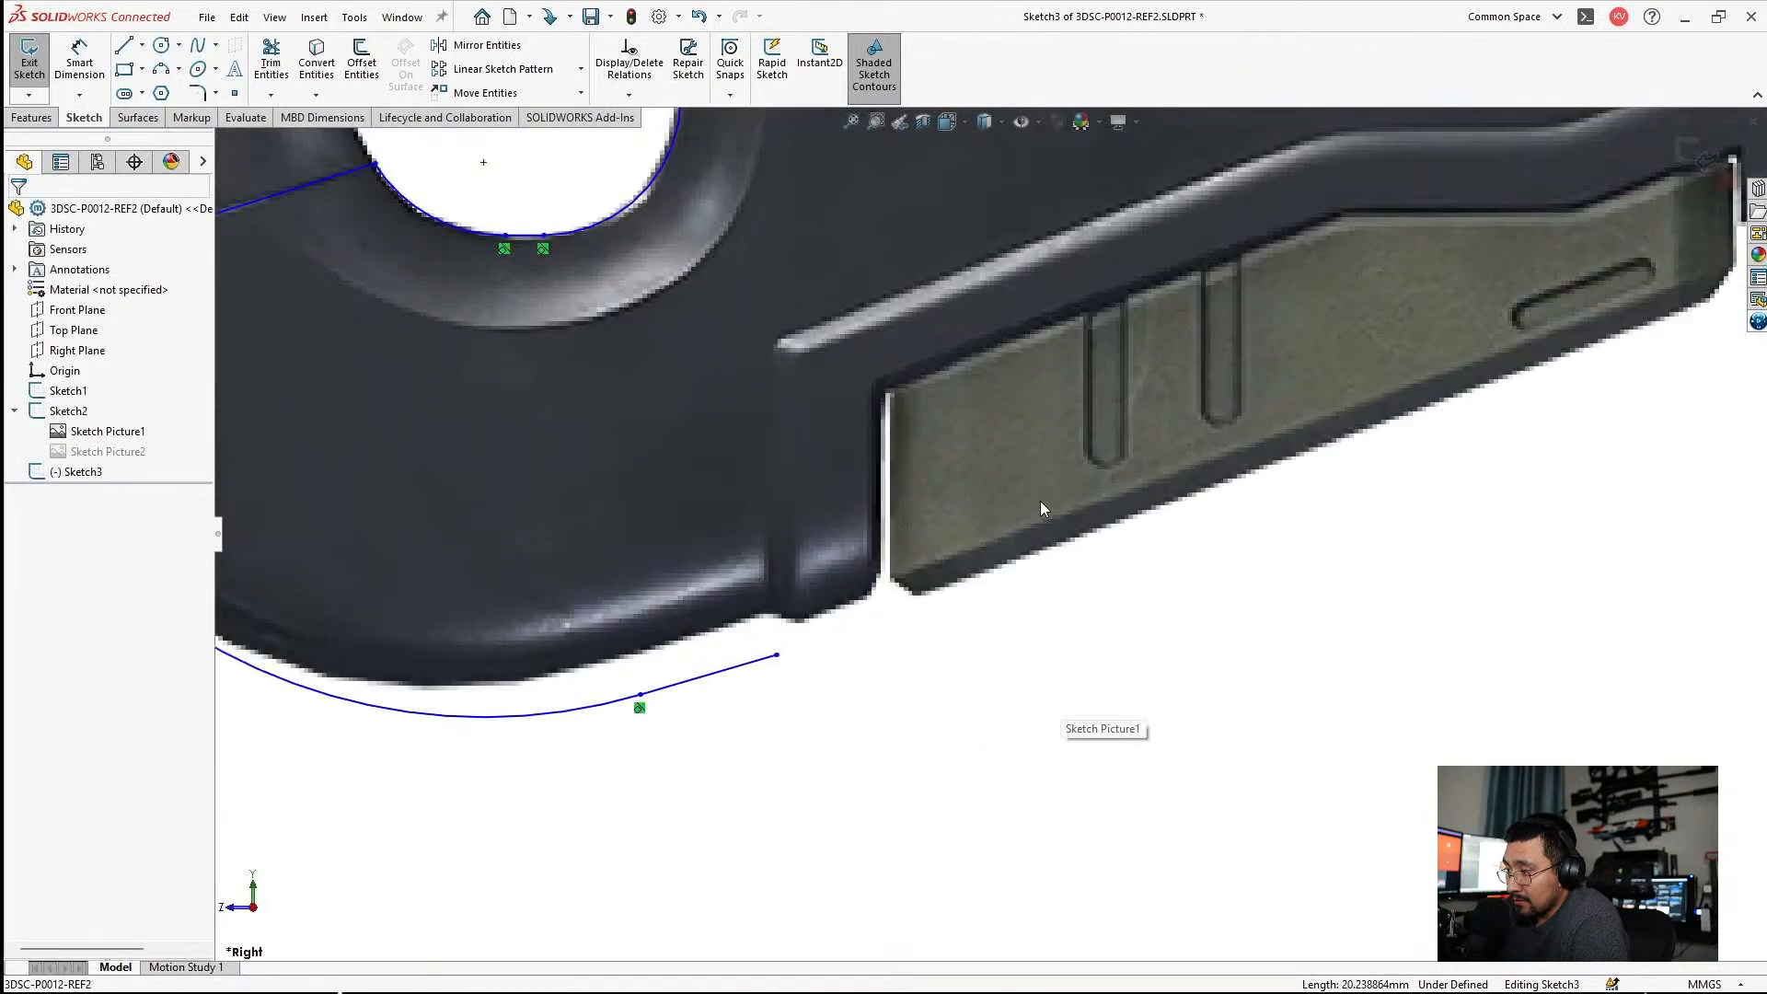
{"action": "scroll", "coordinate": [1050, 506], "scroll_direction": "up", "scroll_amount": 3}
{"action": "scroll", "coordinate": [566, 654], "scroll_direction": "down", "scroll_amount": 2}
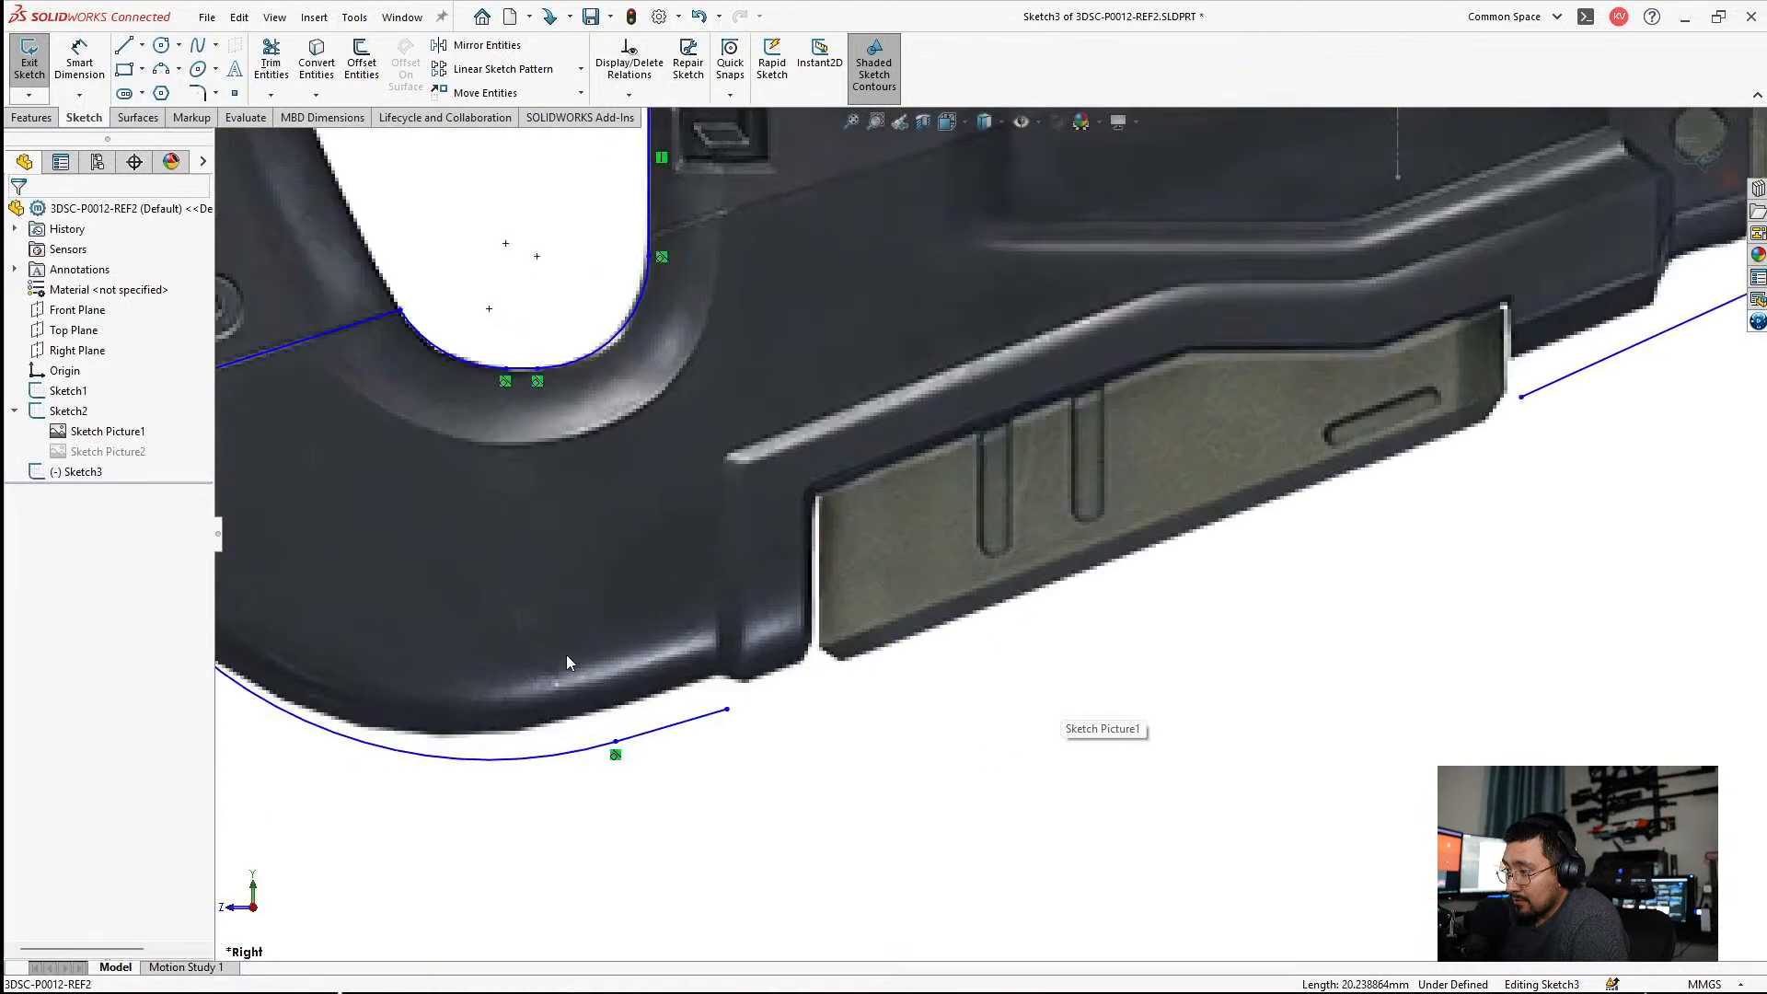
Draw a vertical line up from the rear end of the short sloped underside line.
{"action": "scroll", "coordinate": [652, 692], "scroll_direction": "down", "scroll_amount": 3}
{"action": "left_click", "coordinate": [126, 46]}
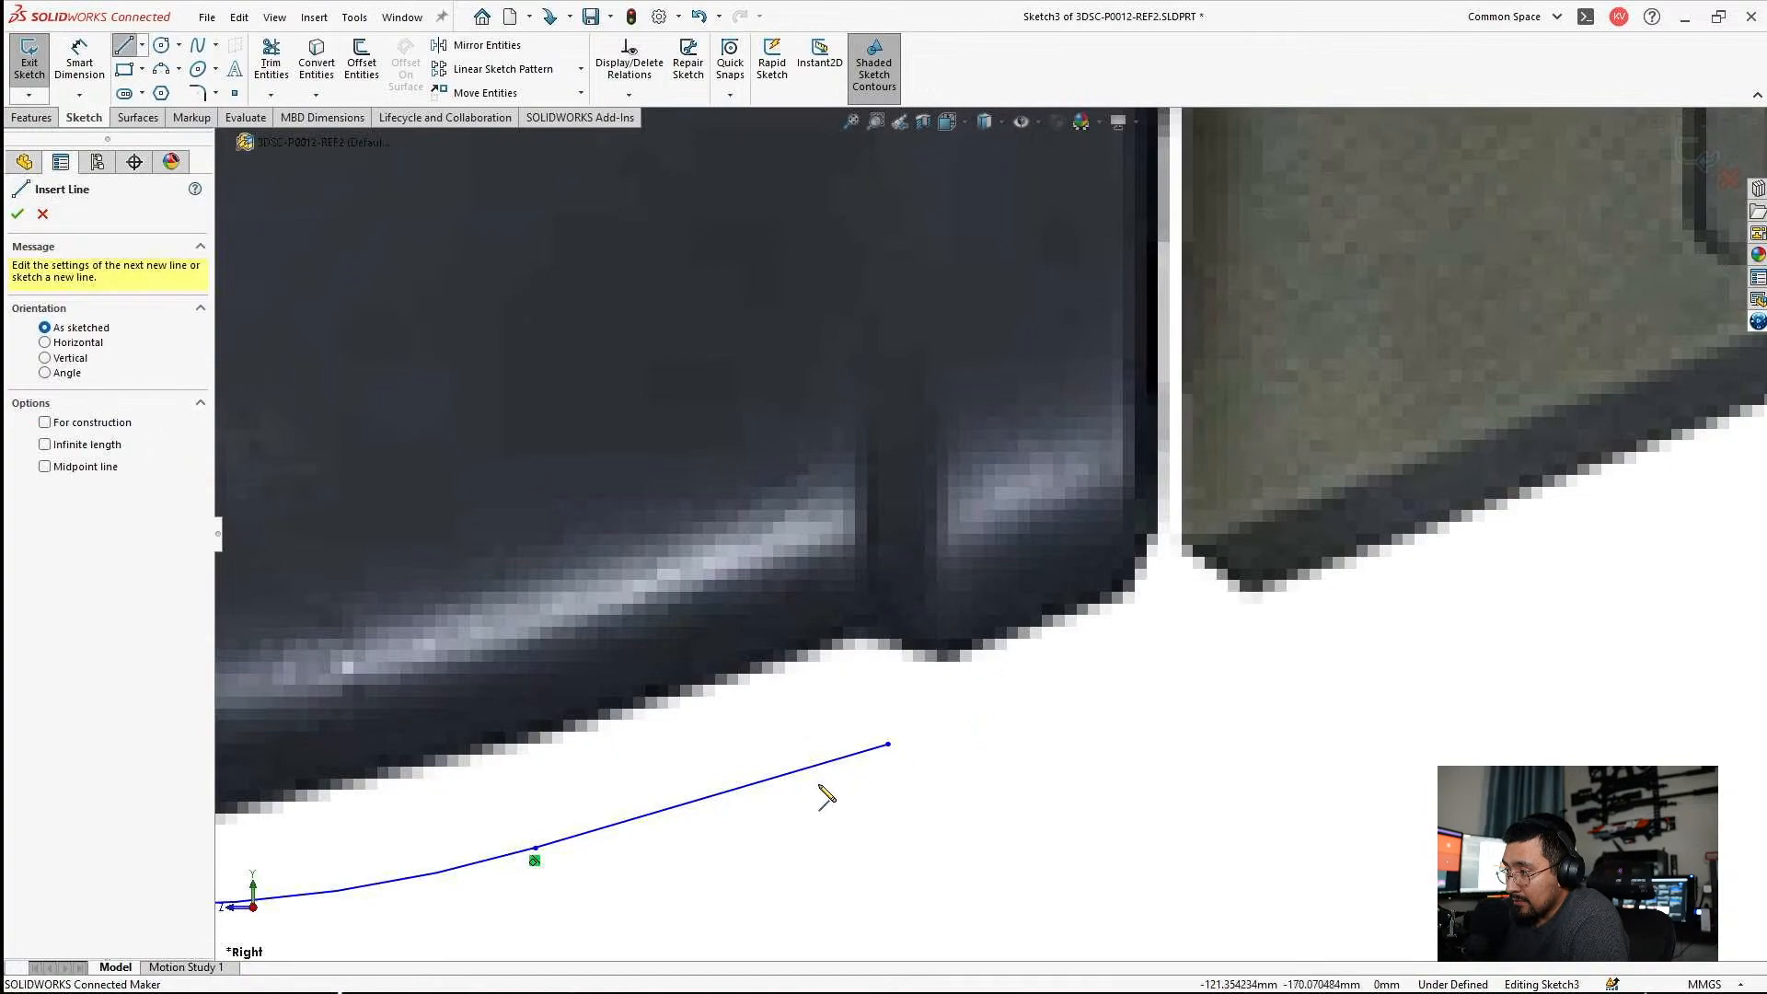
{"action": "left_click", "coordinate": [889, 745]}
{"action": "scroll", "coordinate": [899, 736], "scroll_direction": "up", "scroll_amount": 3}
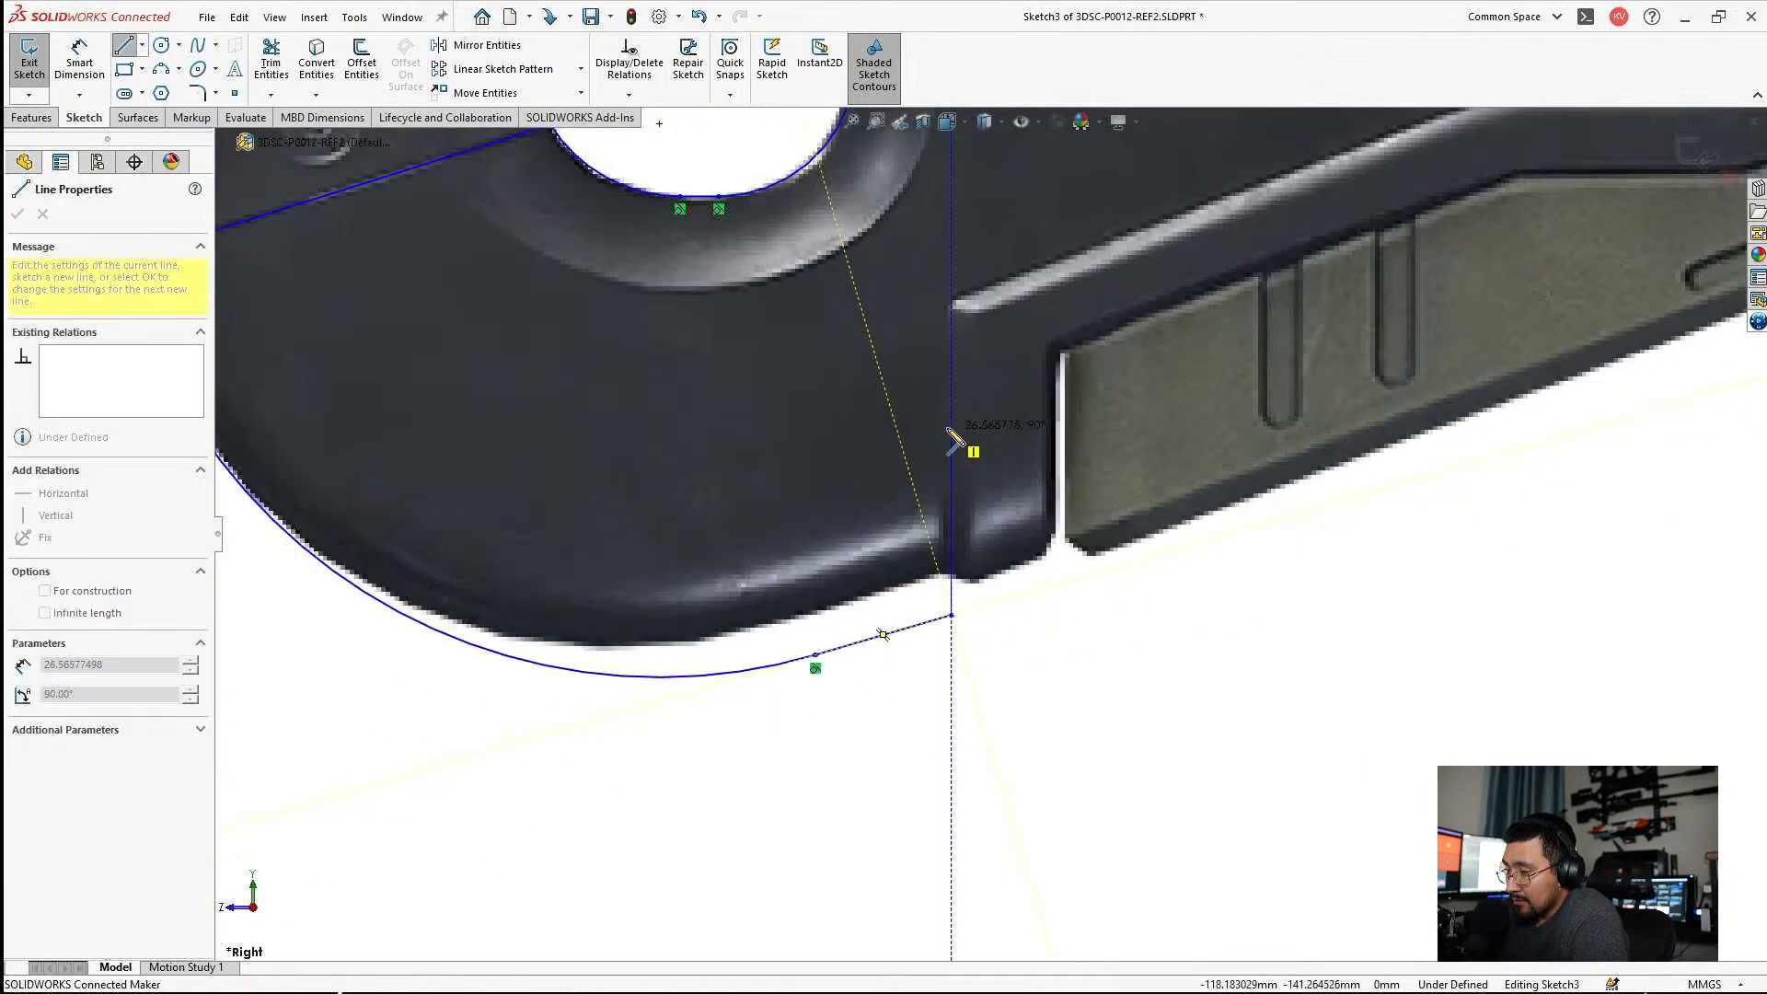
{"action": "left_click", "coordinate": [951, 413]}
Continue the outline with sloped, horizontal and parallel sloped lines along the green panel's upper edge to its rear upper corner.
{"action": "scroll", "coordinate": [1234, 405], "scroll_direction": "up", "scroll_amount": 2}
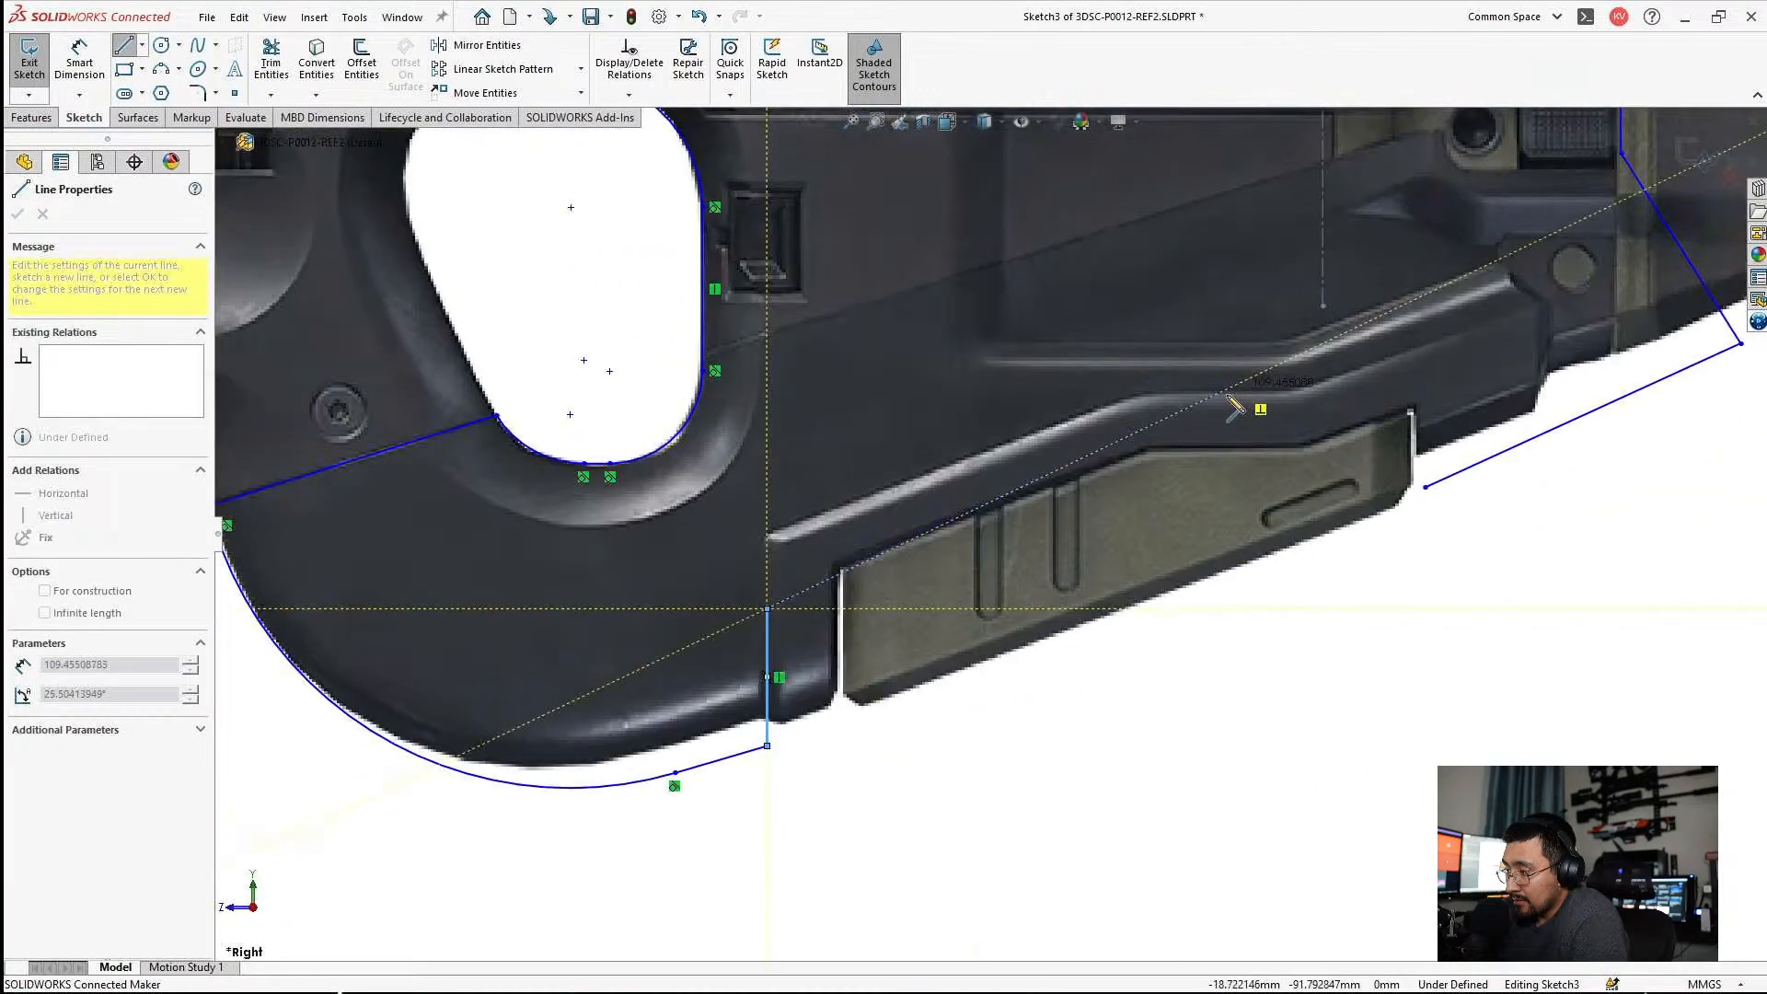
{"action": "scroll", "coordinate": [1132, 498], "scroll_direction": "down", "scroll_amount": 1}
{"action": "left_click", "coordinate": [1133, 456]}
{"action": "scroll", "coordinate": [1302, 488], "scroll_direction": "down", "scroll_amount": 2}
{"action": "left_click", "coordinate": [1301, 446]}
{"action": "scroll", "coordinate": [1362, 422], "scroll_direction": "down", "scroll_amount": 2}
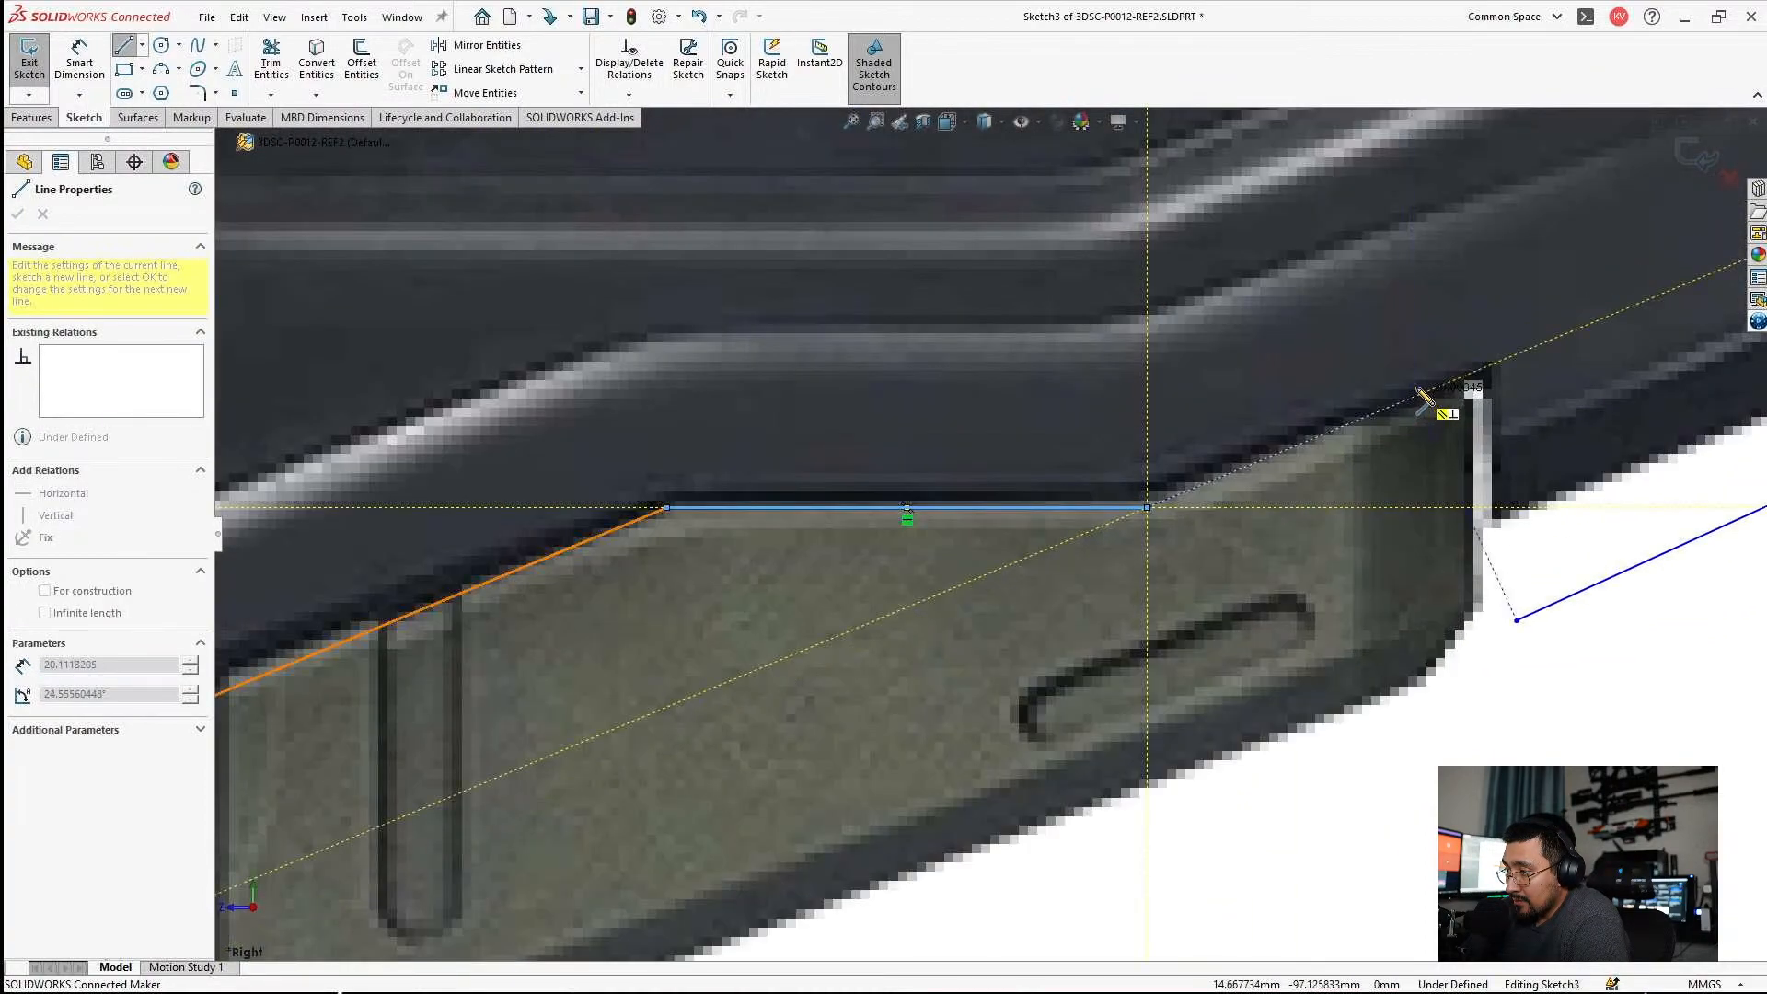
{"action": "left_click", "coordinate": [1482, 370]}
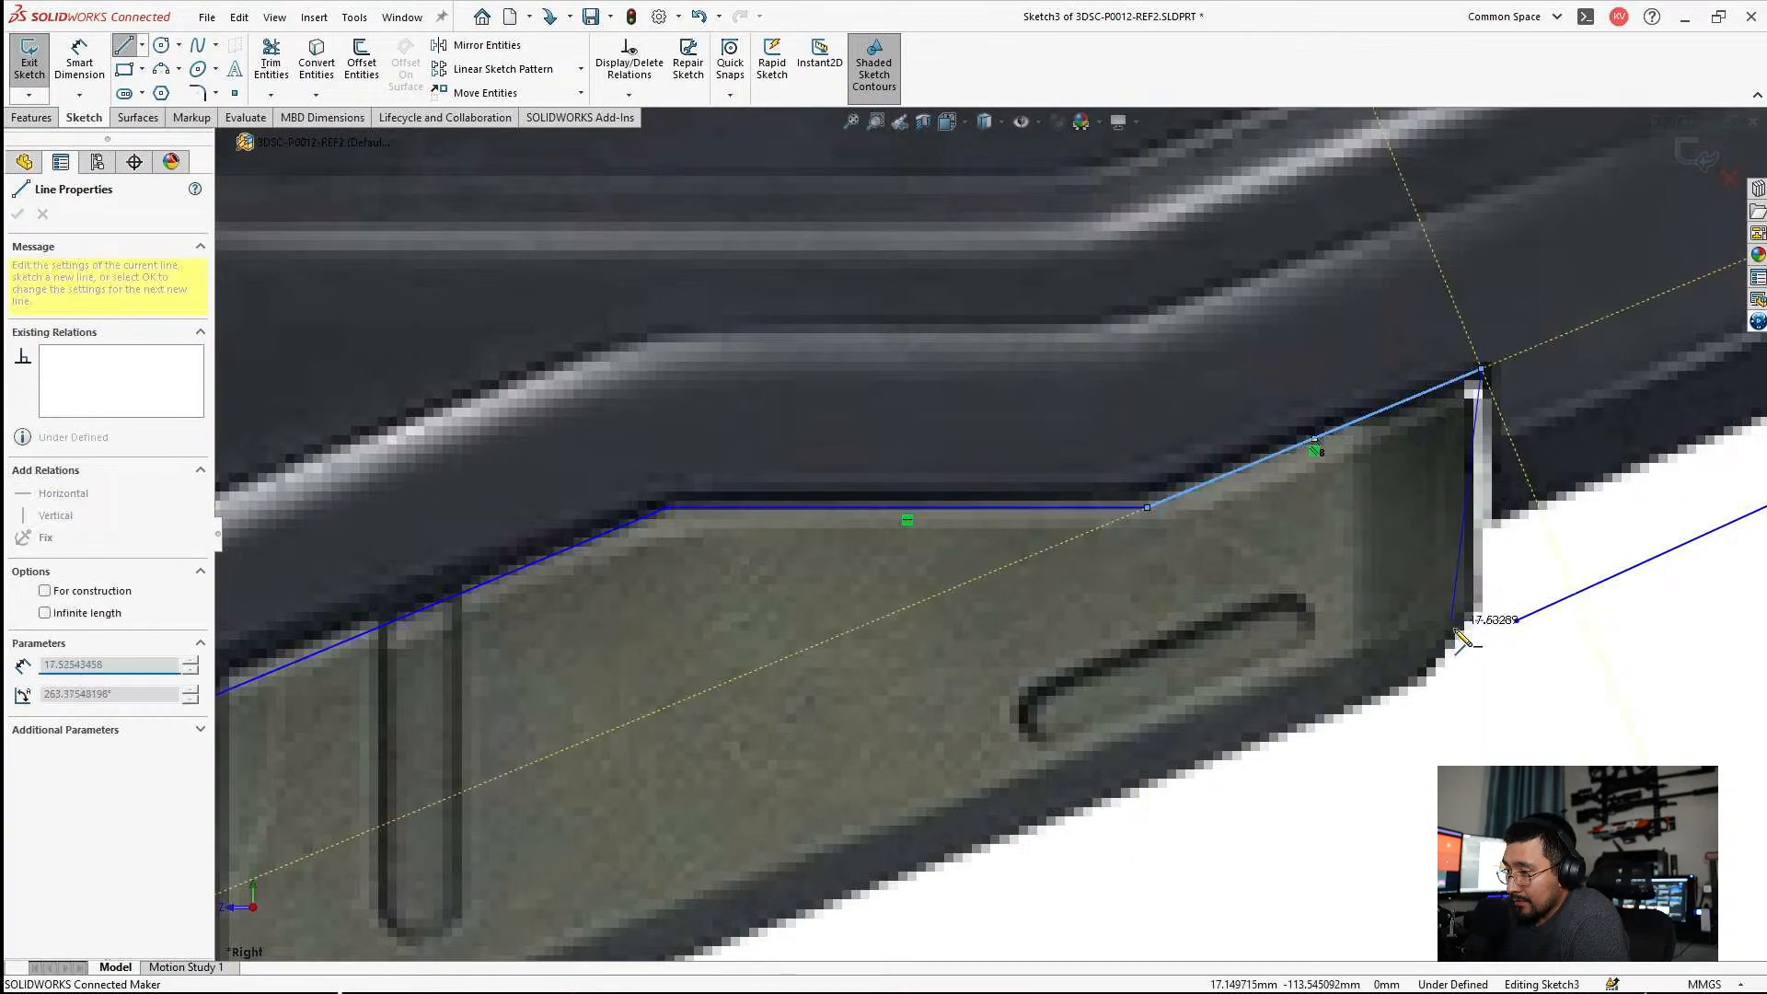
Draw a vertical line down the green panel's rear edge and join its lower end to the grip-bottom line's front endpoint.
{"action": "left_click", "coordinate": [1482, 656]}
{"action": "key", "text": "Escape"}
{"action": "scroll", "coordinate": [1483, 656], "scroll_direction": "down", "scroll_amount": 3}
{"action": "left_click_drag", "start_coordinate": [1496, 599], "coordinate": [1431, 655]}
{"action": "scroll", "coordinate": [1125, 664], "scroll_direction": "up", "scroll_amount": 5}
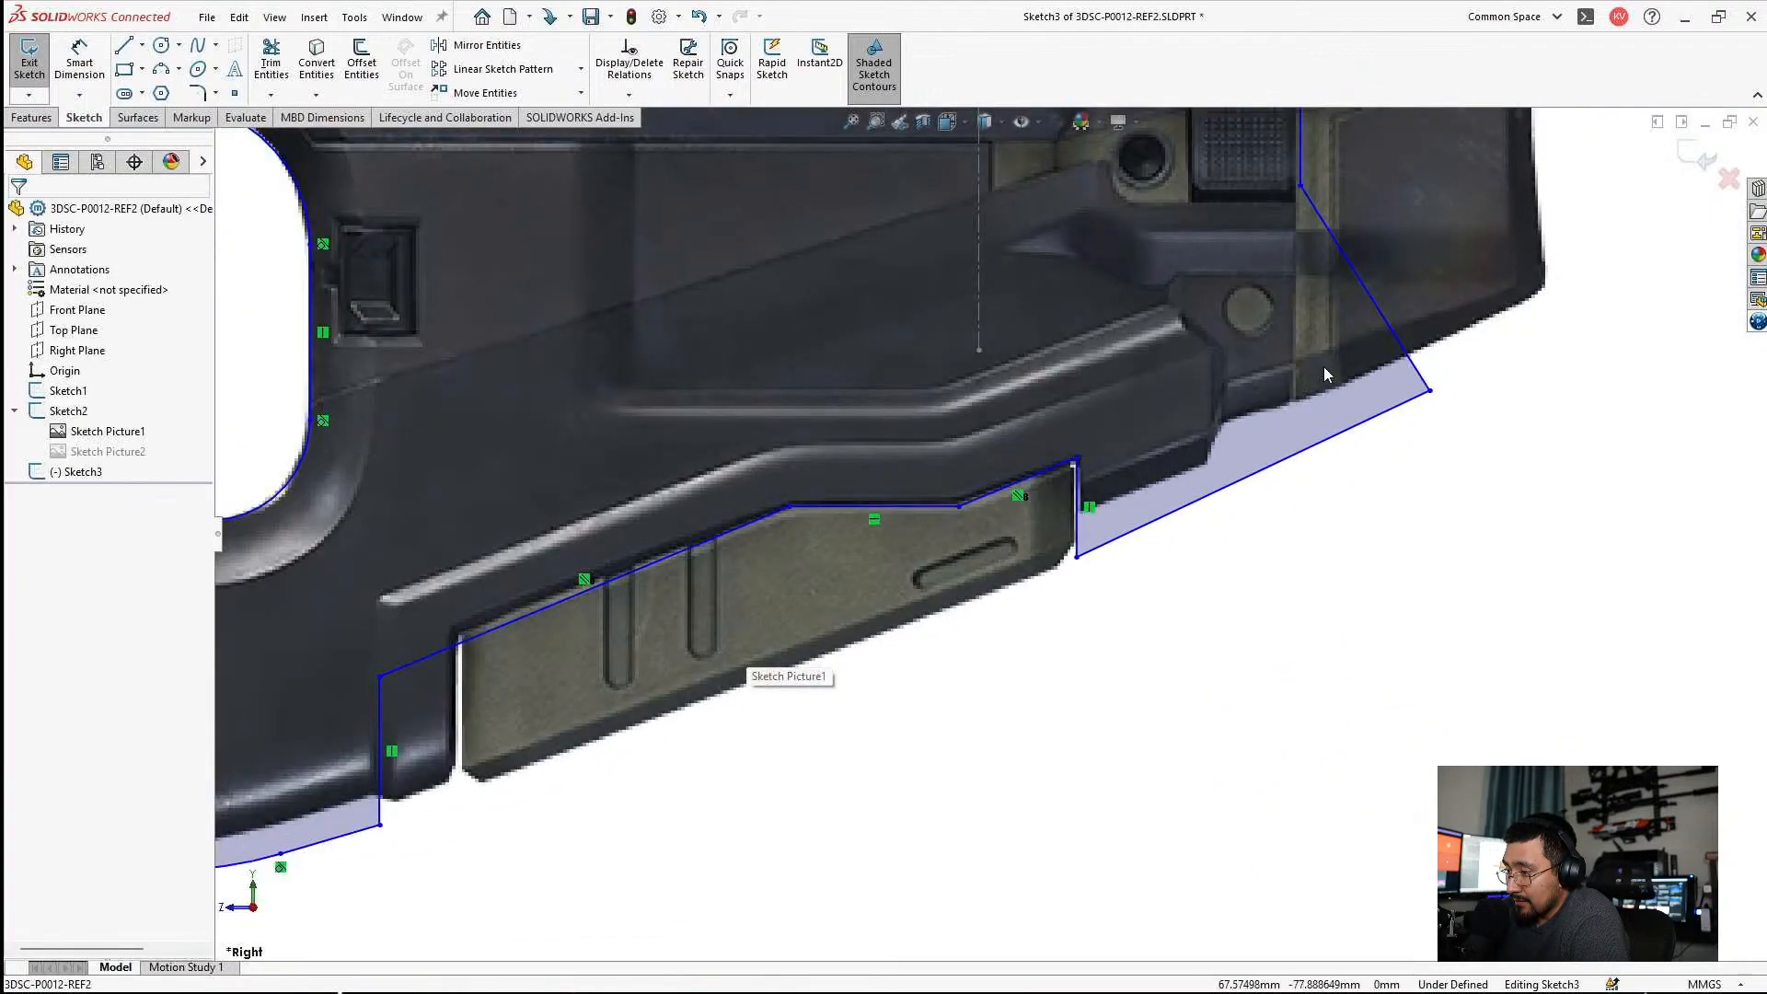
Move the front vertical line of the panel recess rearward onto the green panel's front edge.
{"action": "scroll", "coordinate": [1323, 373], "scroll_direction": "down", "scroll_amount": 2}
{"action": "scroll", "coordinate": [886, 571], "scroll_direction": "up", "scroll_amount": 6}
{"action": "scroll", "coordinate": [726, 649], "scroll_direction": "down", "scroll_amount": 4}
{"action": "scroll", "coordinate": [726, 648], "scroll_direction": "down", "scroll_amount": 4}
{"action": "scroll", "coordinate": [899, 495], "scroll_direction": "up", "scroll_amount": 2}
{"action": "scroll", "coordinate": [889, 532], "scroll_direction": "down", "scroll_amount": 1}
{"action": "scroll", "coordinate": [889, 530], "scroll_direction": "down", "scroll_amount": 1}
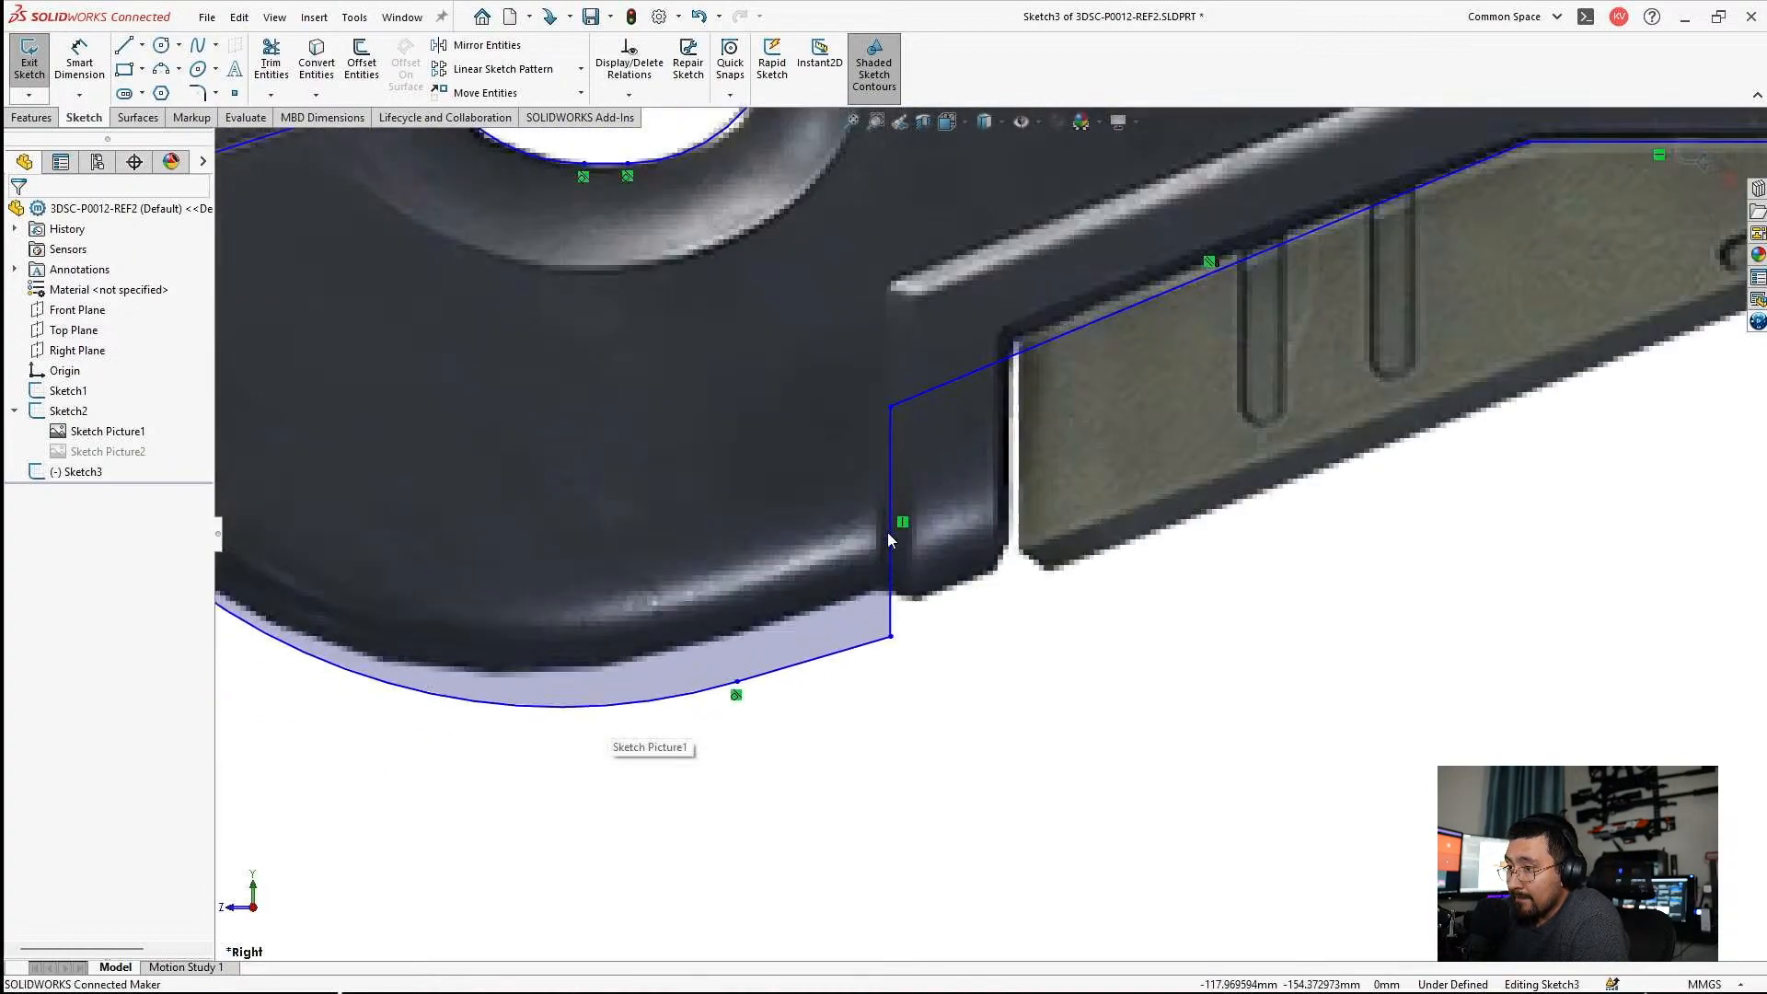
{"action": "left_click_drag", "start_coordinate": [895, 517], "coordinate": [1008, 519]}
{"action": "left_click", "coordinate": [1281, 575]}
{"action": "scroll", "coordinate": [1279, 578], "scroll_direction": "up", "scroll_amount": 10}
{"action": "scroll", "coordinate": [1144, 518], "scroll_direction": "down", "scroll_amount": 6}
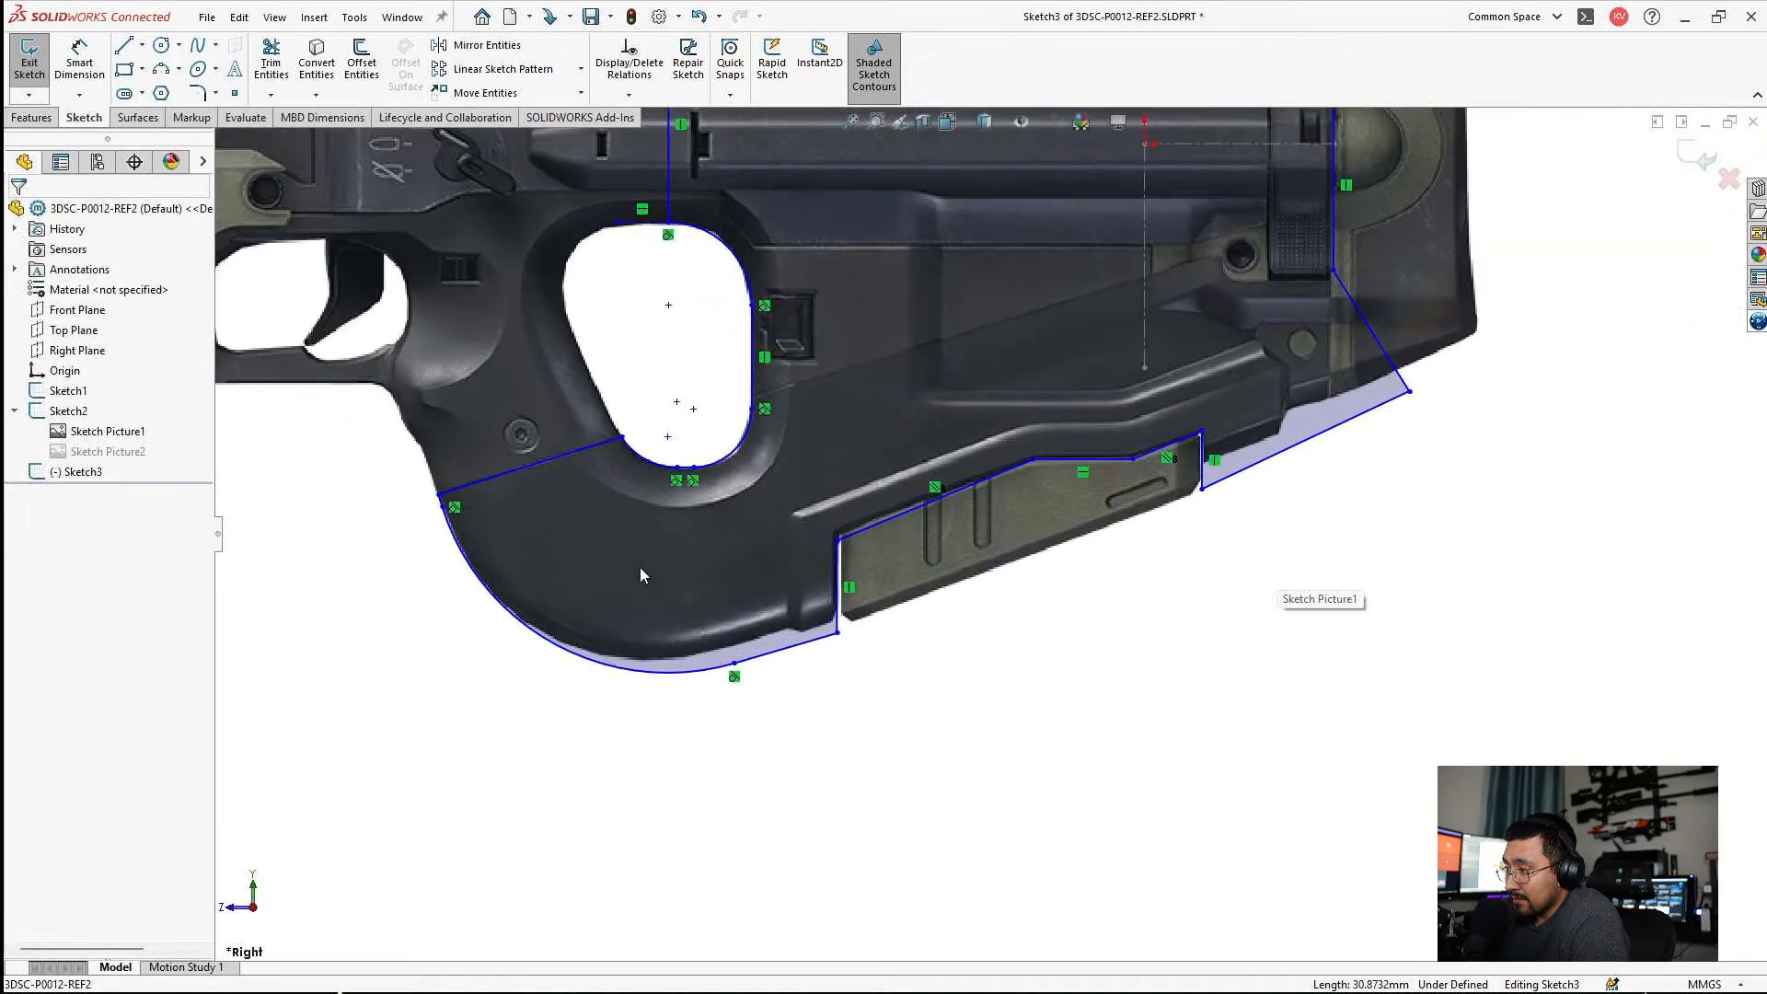
{"action": "scroll", "coordinate": [699, 635], "scroll_direction": "down", "scroll_amount": 3}
{"action": "left_click", "coordinate": [831, 692]}
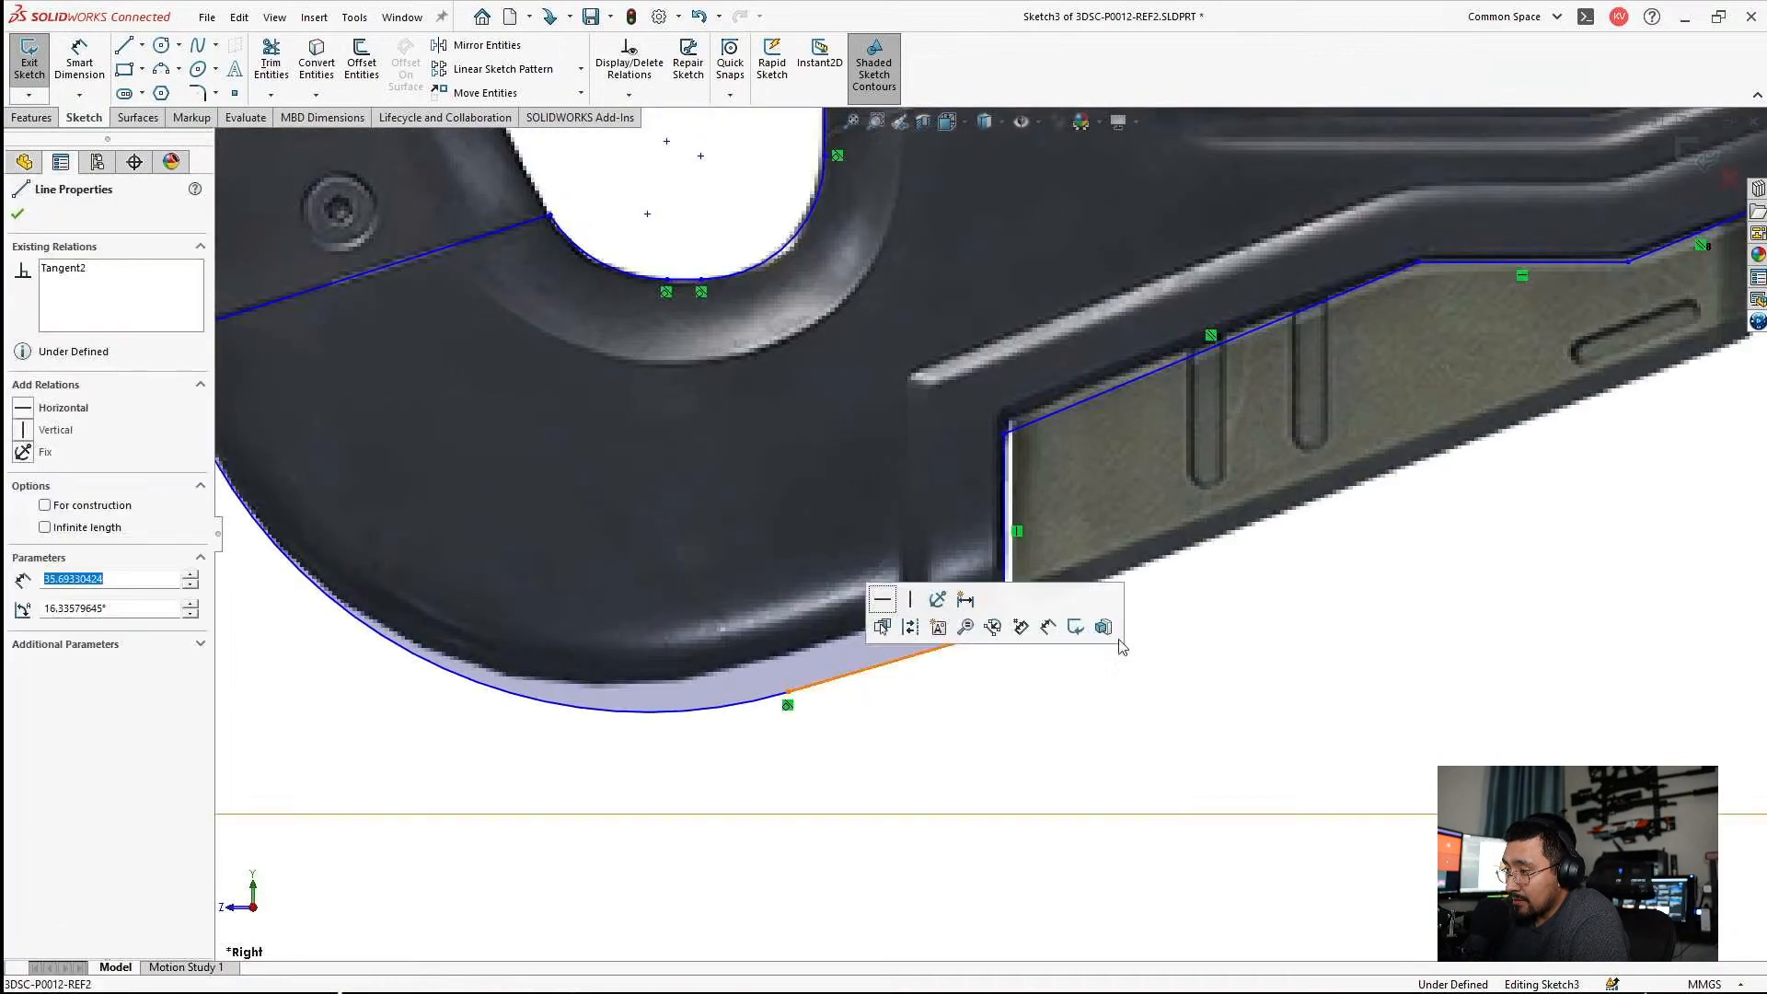
{"action": "scroll", "coordinate": [992, 531], "scroll_direction": "up", "scroll_amount": 3}
{"action": "key", "text": "Escape"}
{"action": "scroll", "coordinate": [1362, 414], "scroll_direction": "up", "scroll_amount": 2}
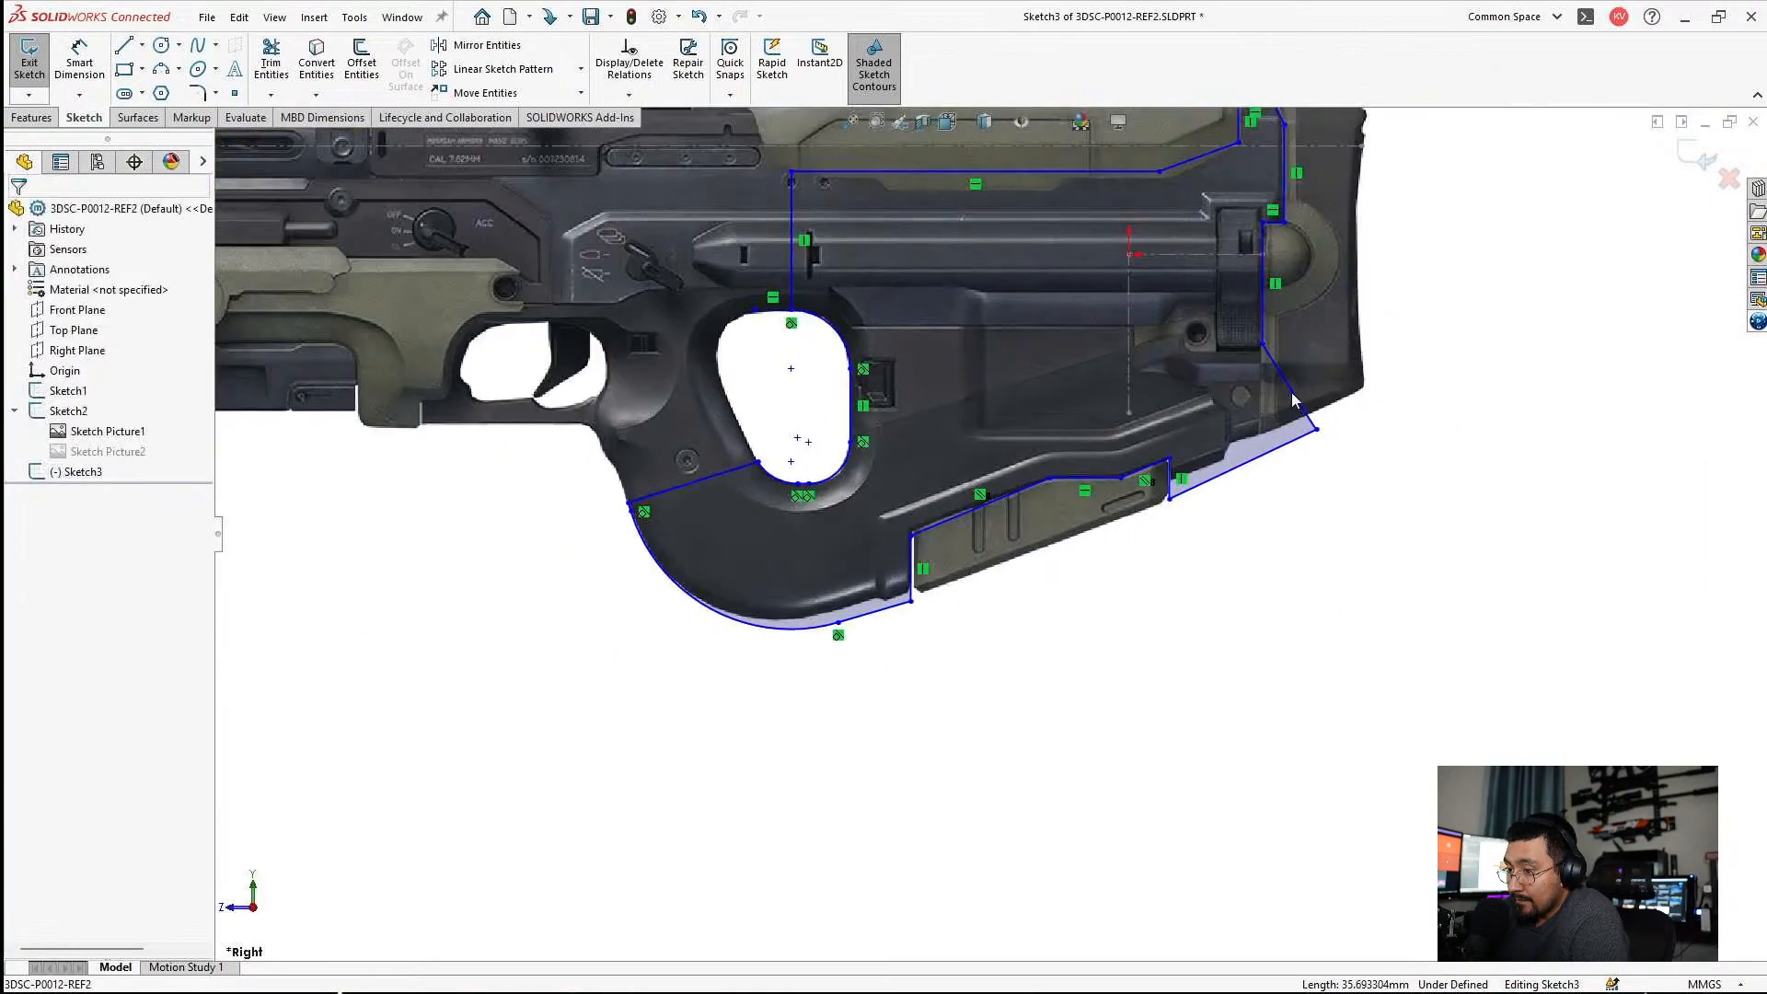
Dimension the angle between the horizontal construction line and the sloped rear underside line, keeping its current value.
{"action": "scroll", "coordinate": [1289, 398], "scroll_direction": "down", "scroll_amount": 2}
{"action": "left_click", "coordinate": [80, 66]}
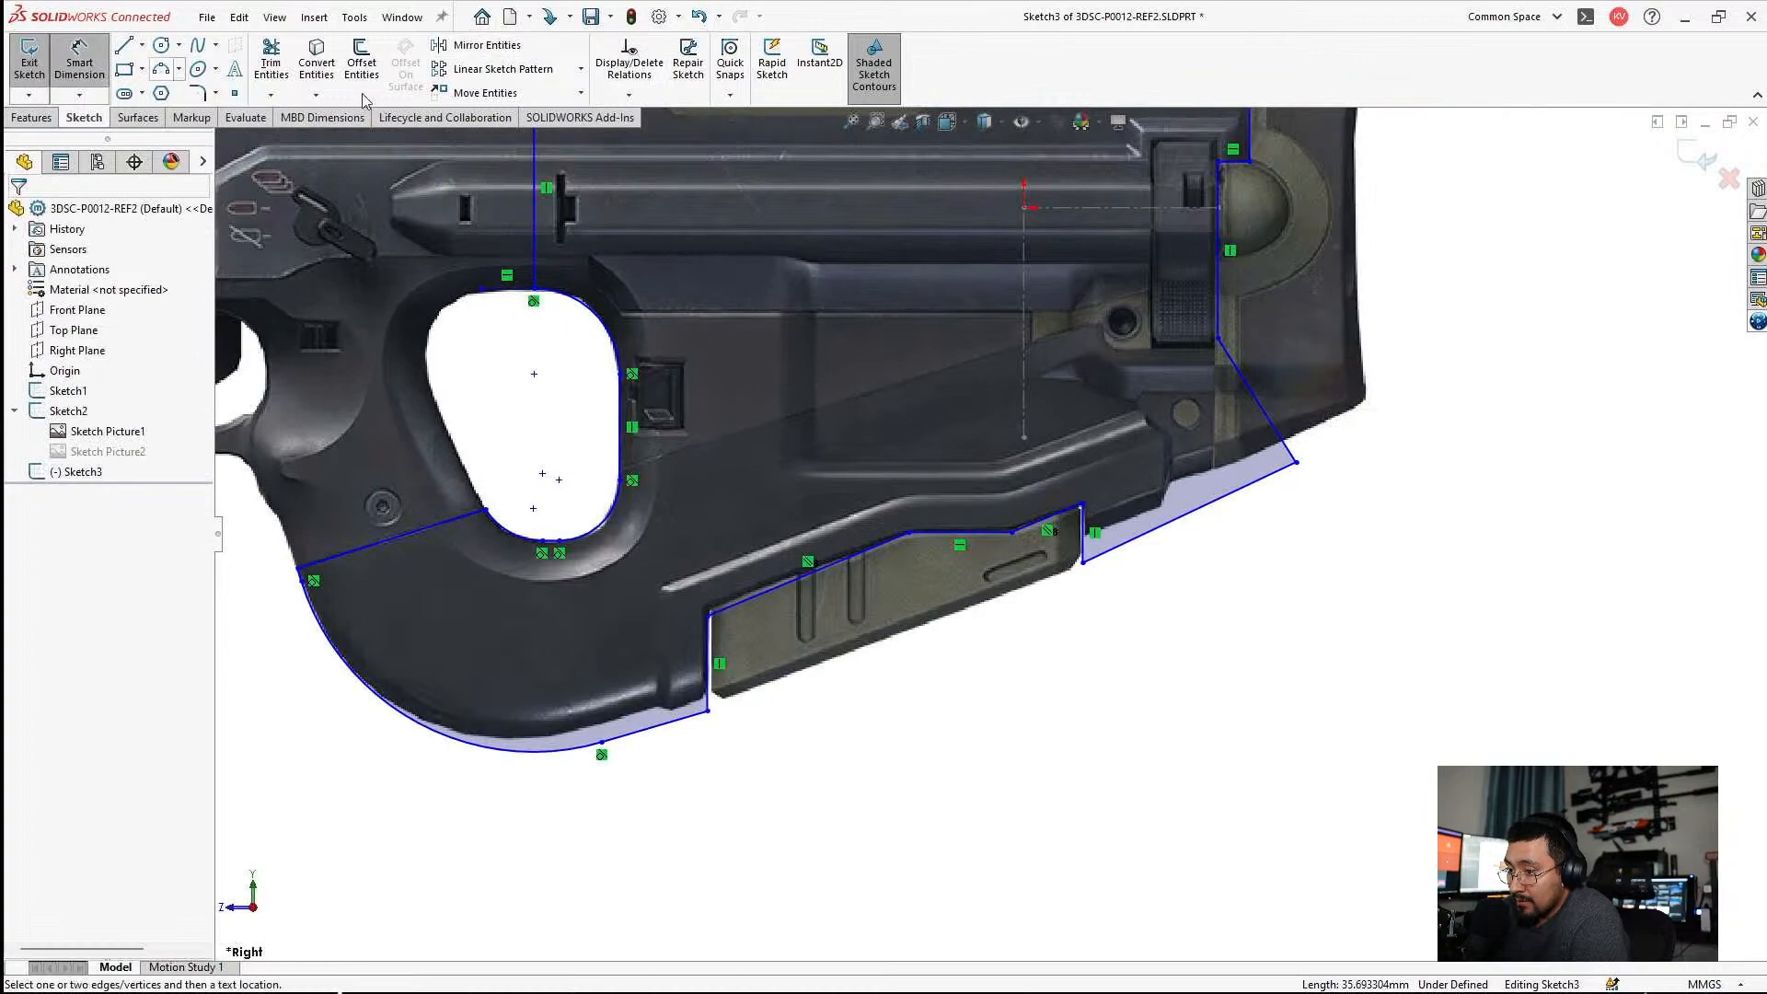
{"action": "left_click", "coordinate": [1100, 213]}
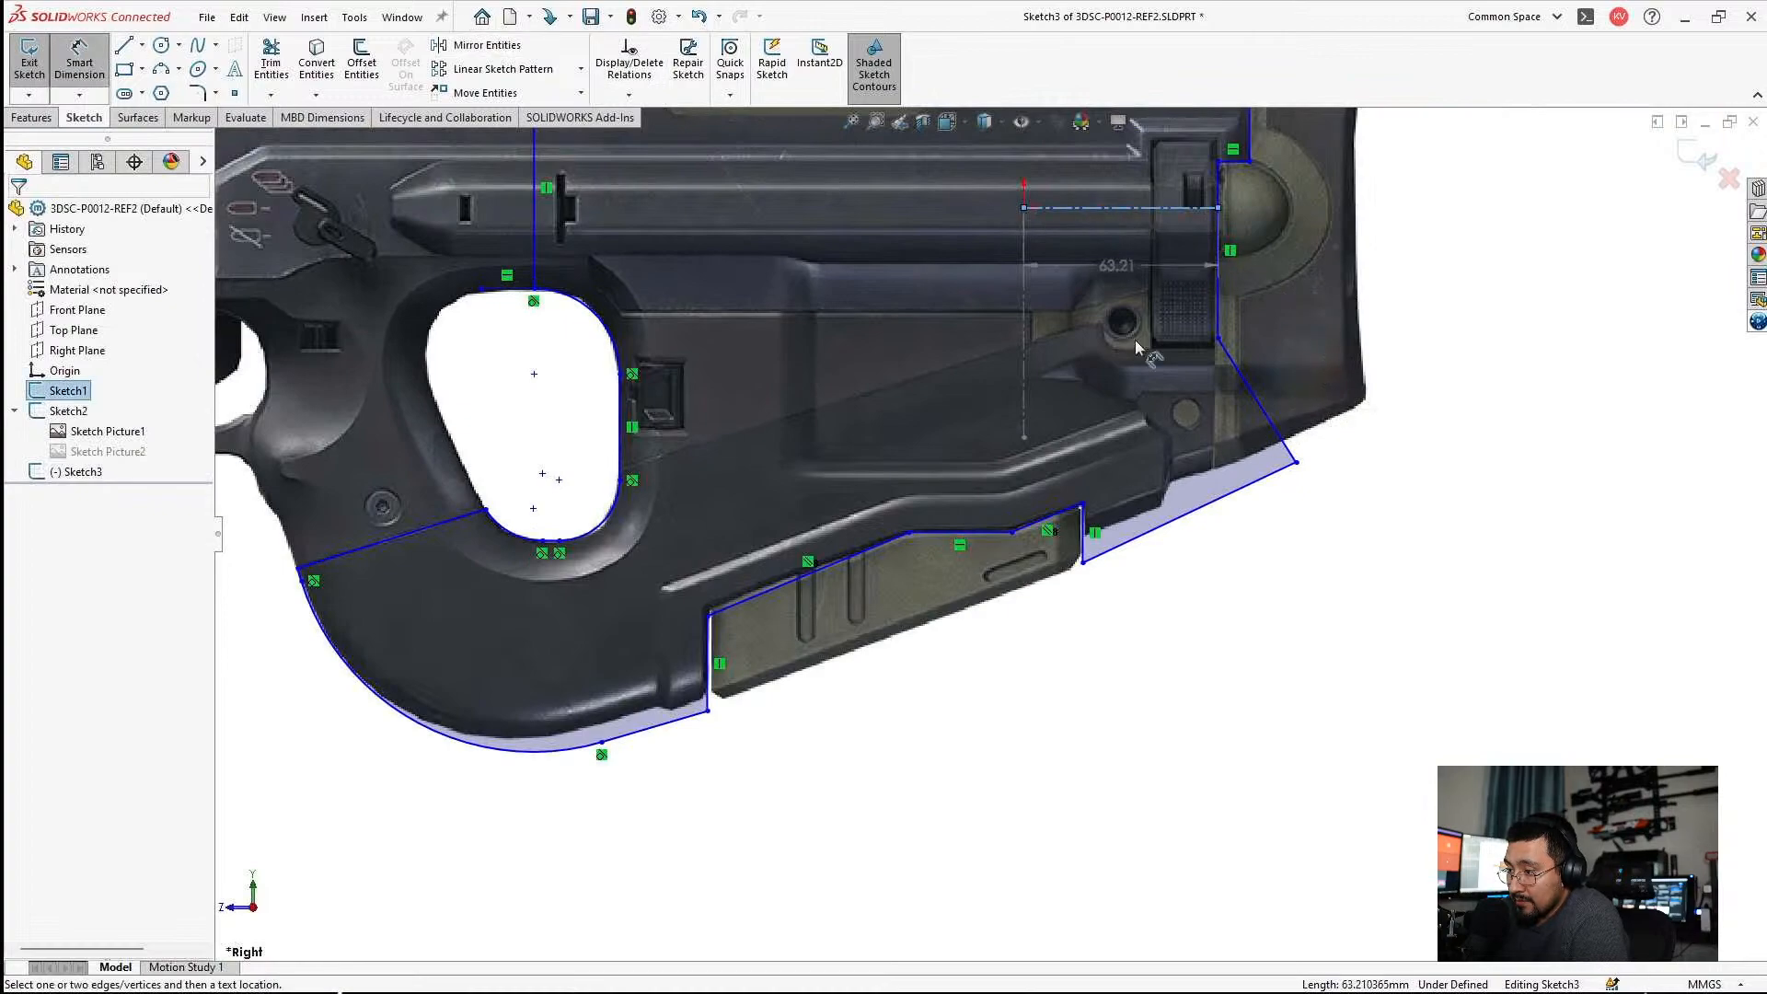
{"action": "left_click", "coordinate": [1176, 523]}
{"action": "left_click", "coordinate": [1459, 290]}
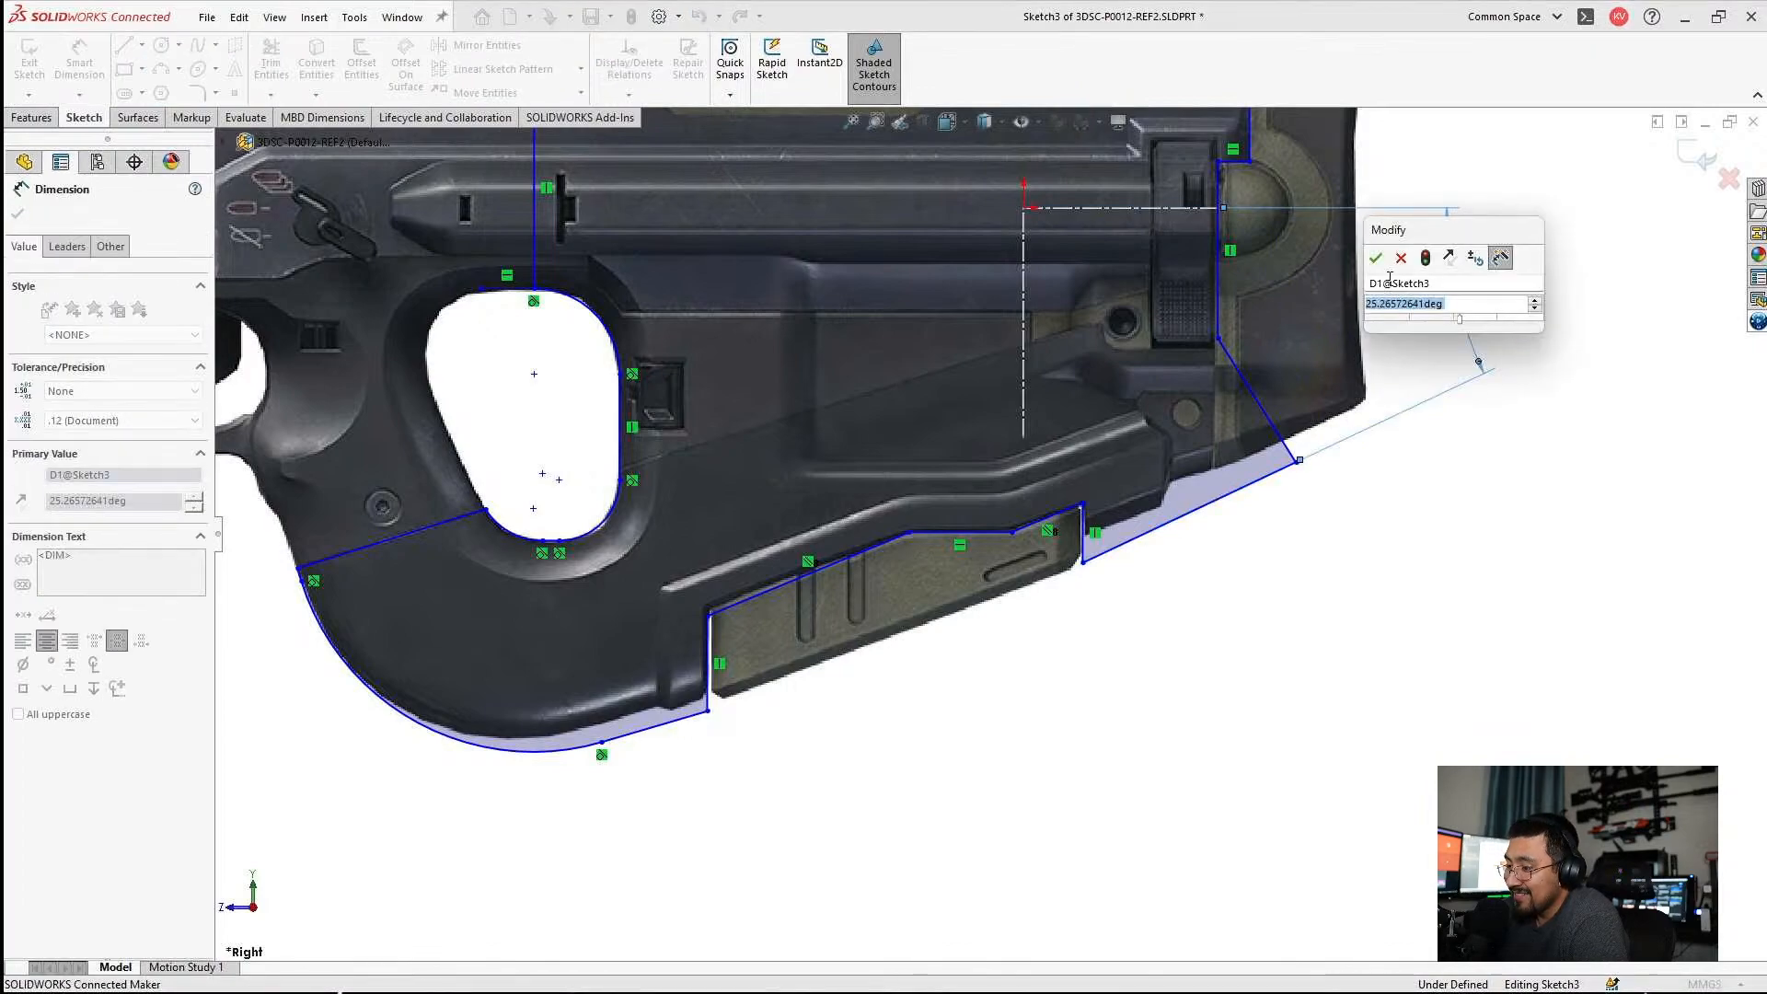
{"action": "left_click", "coordinate": [1376, 259]}
{"action": "key", "text": "Escape"}
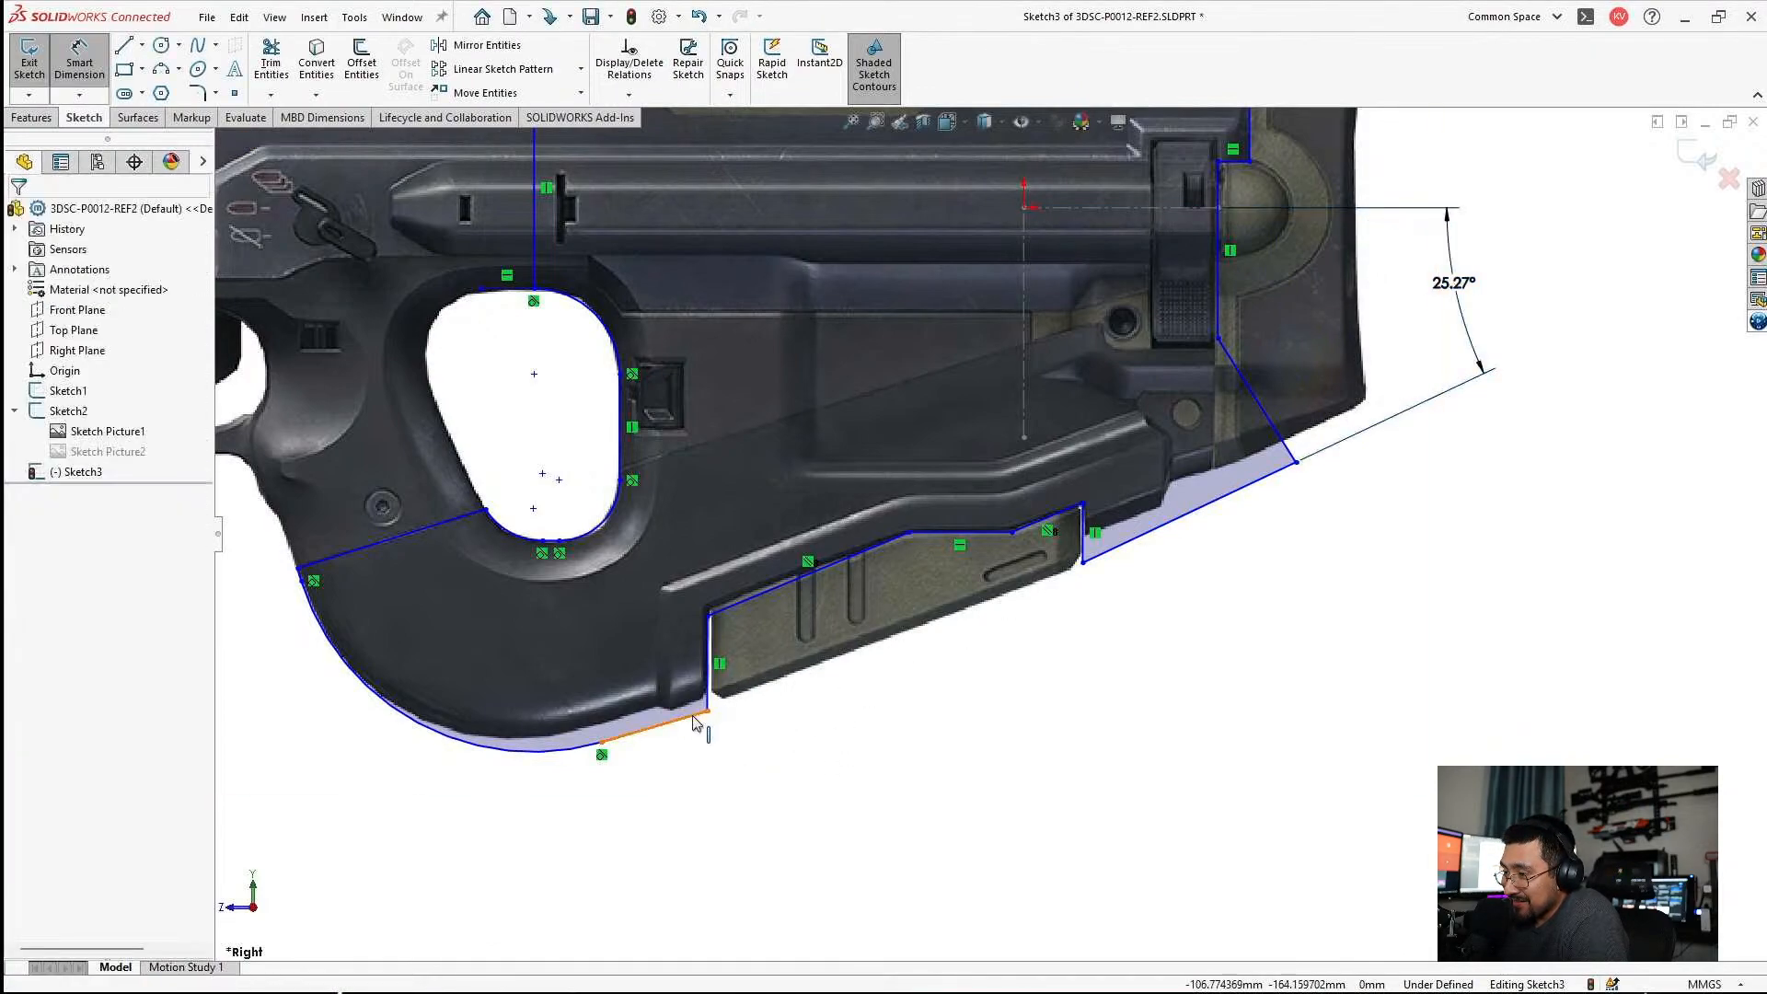
Try to make the grip-bottom line collinear with the sloped rear underside line.
{"action": "left_click", "coordinate": [681, 720]}
{"action": "left_click", "coordinate": [1197, 511], "text": "ctrl"}
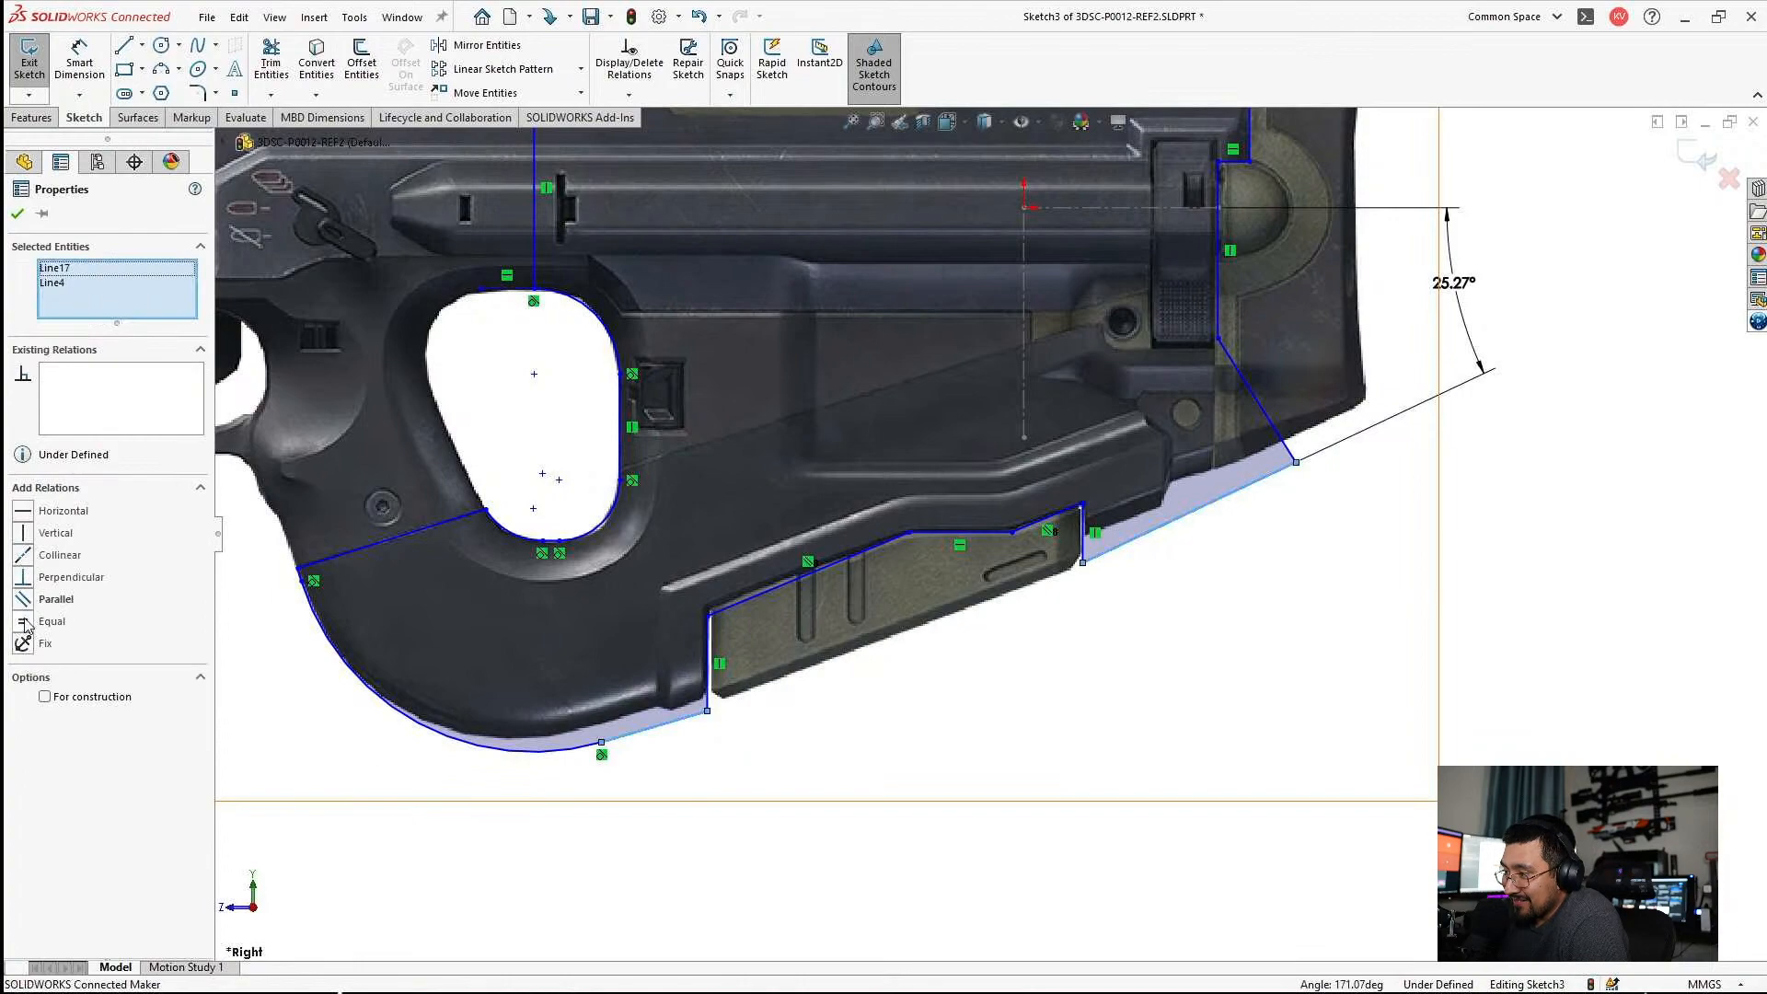
{"action": "left_click", "coordinate": [26, 559]}
{"action": "key", "text": "ctrl+z"}
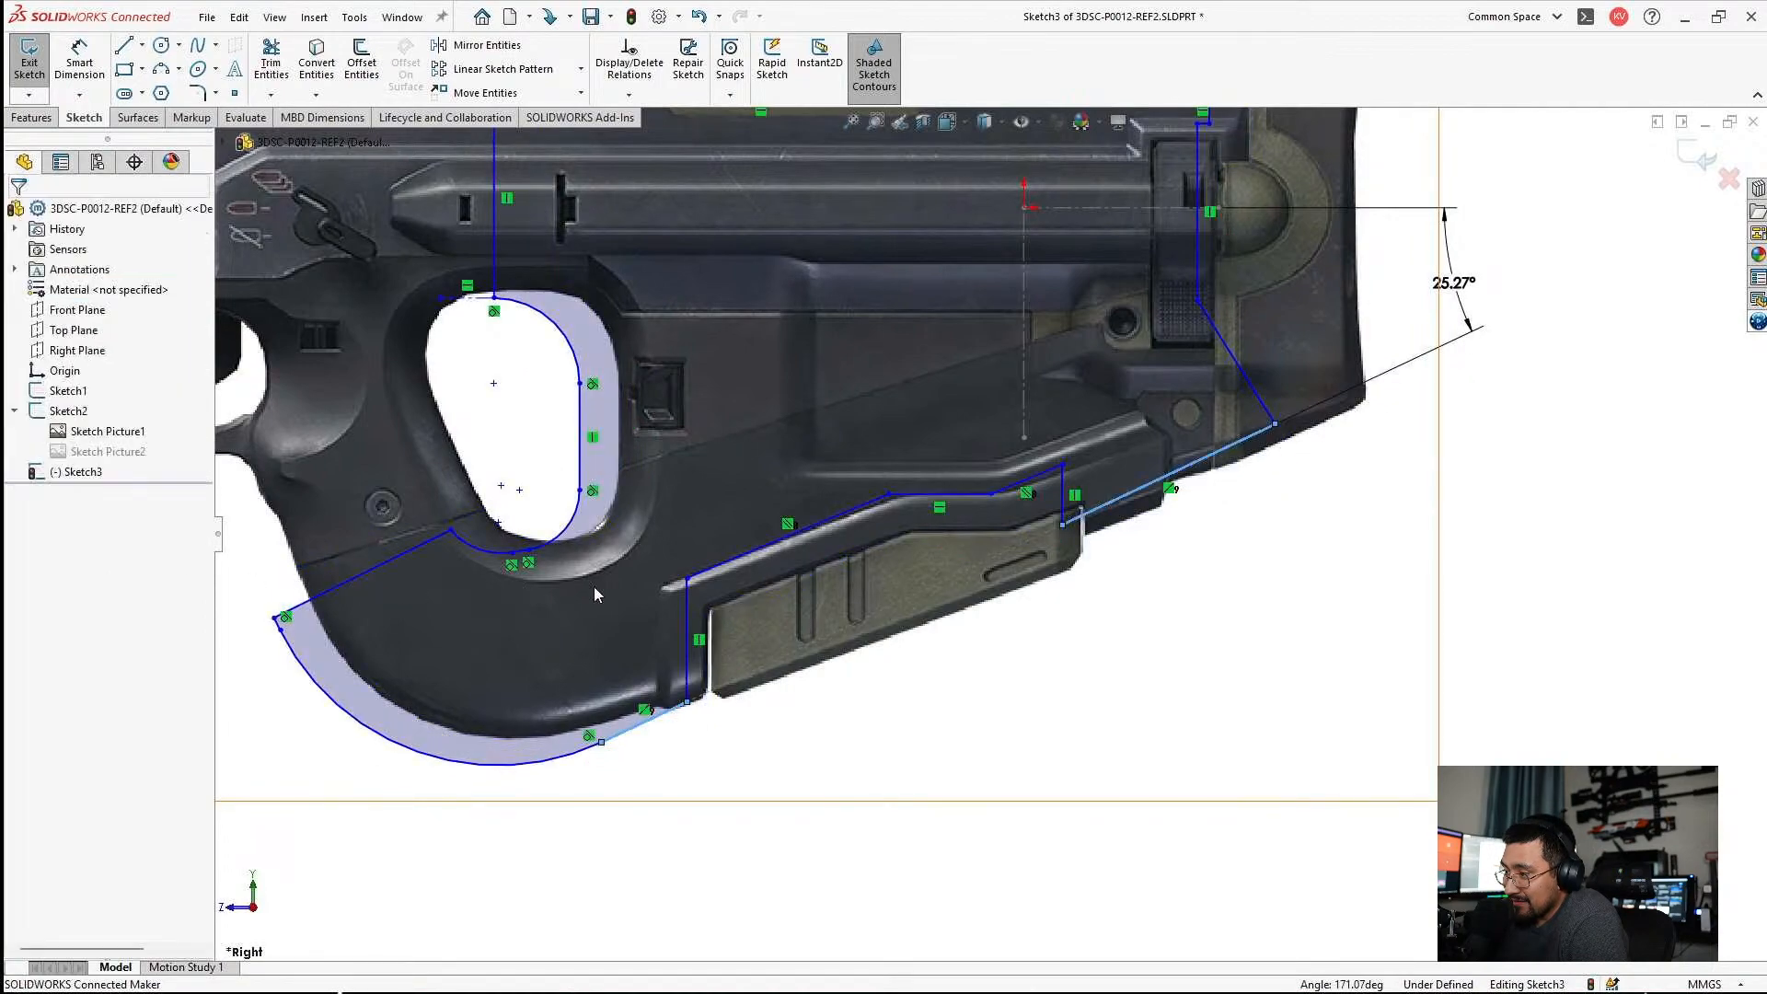
{"action": "key", "text": "Escape"}
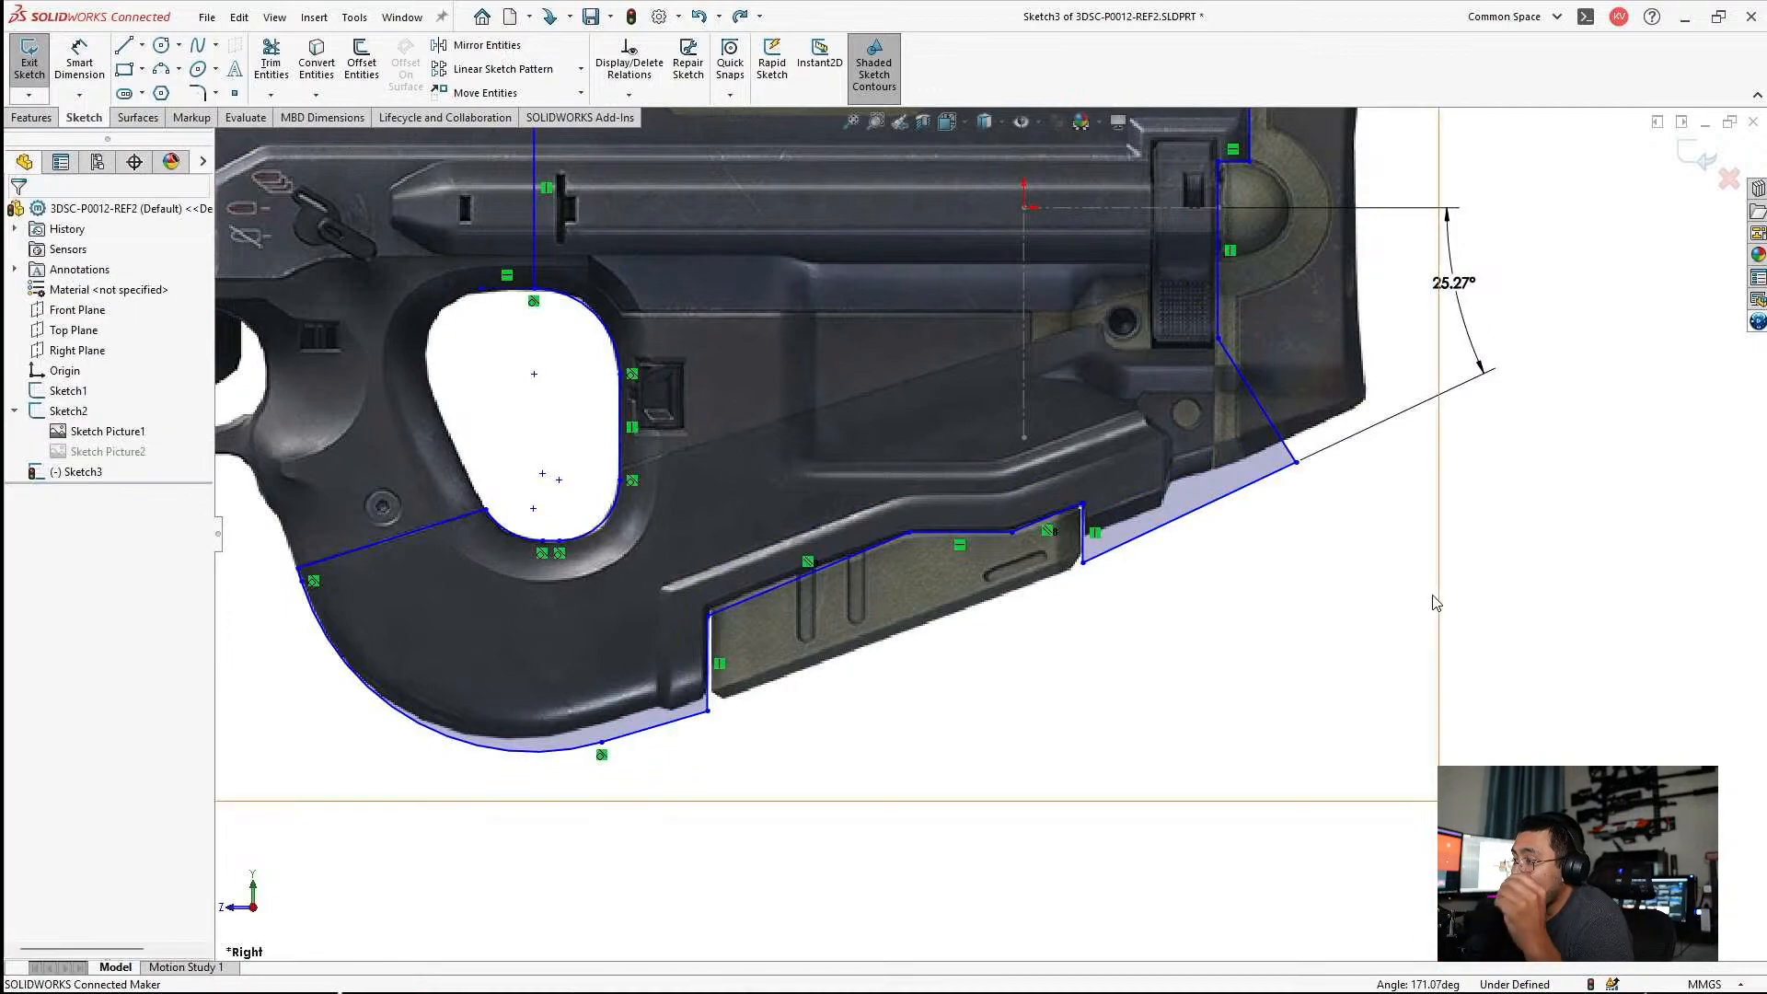
Move the panel recess's upper front corner onto the green panel's upper front corner and exit the sketch.
{"action": "scroll", "coordinate": [741, 644], "scroll_direction": "down", "scroll_amount": 3}
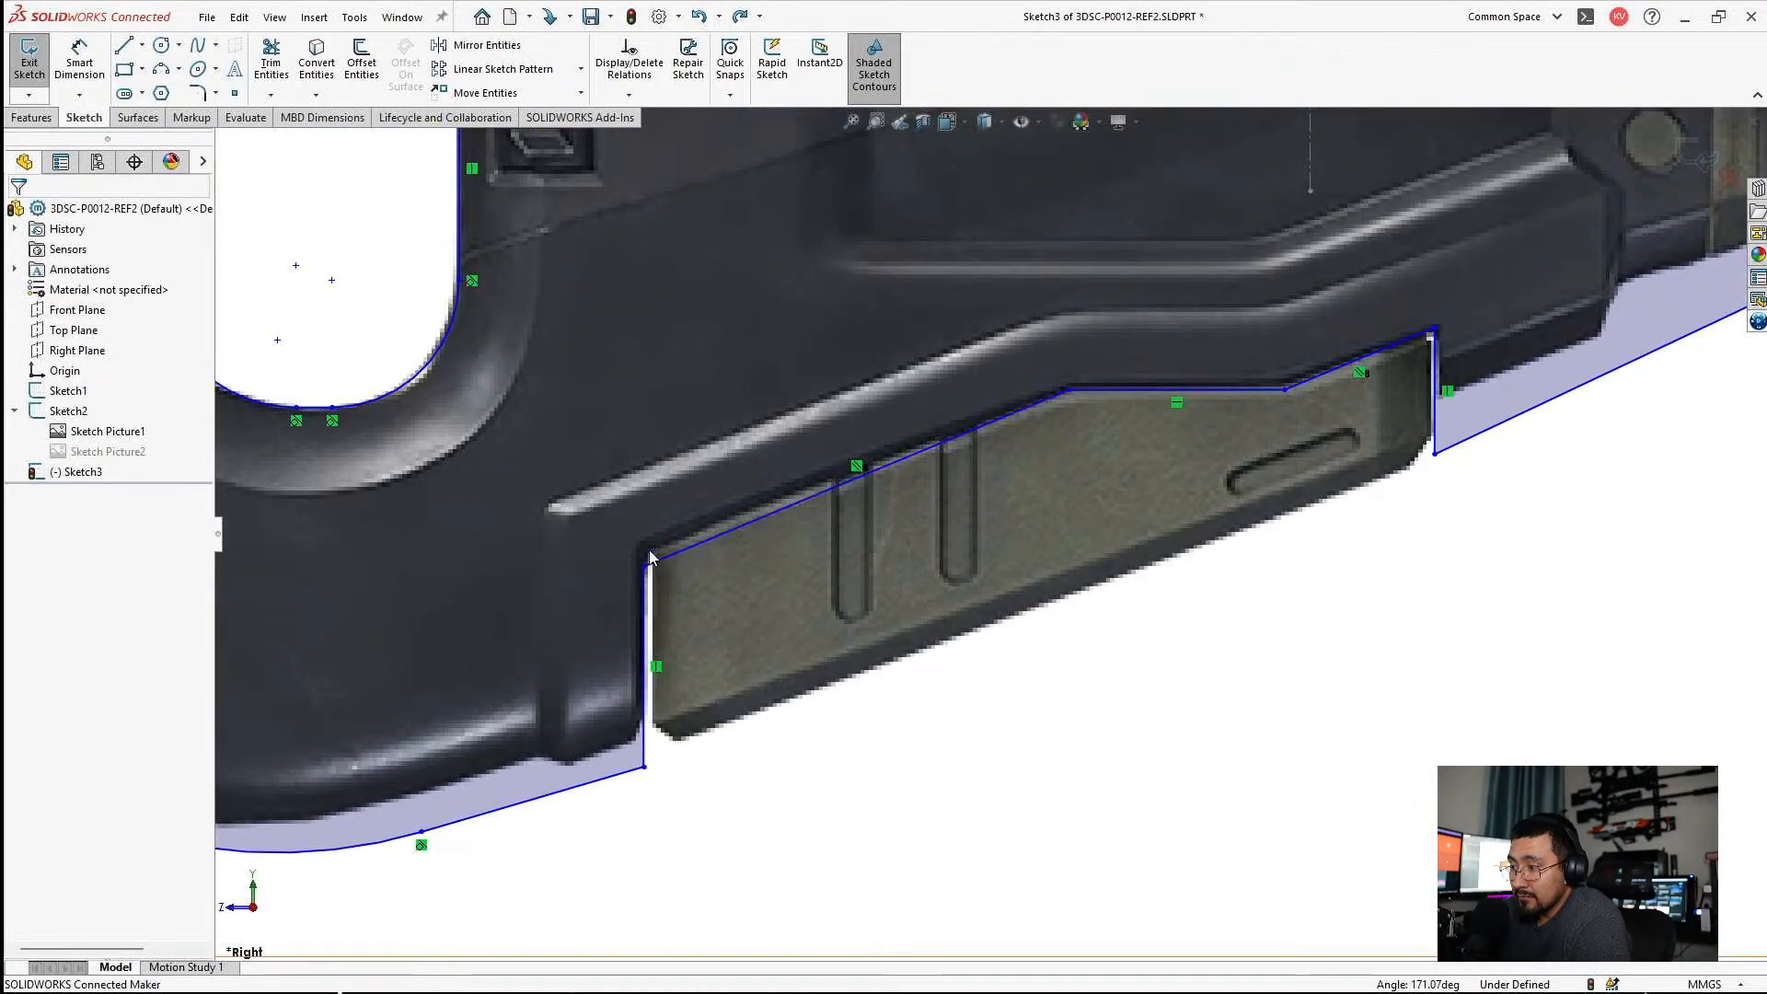
{"action": "left_click_drag", "start_coordinate": [643, 564], "coordinate": [657, 549]}
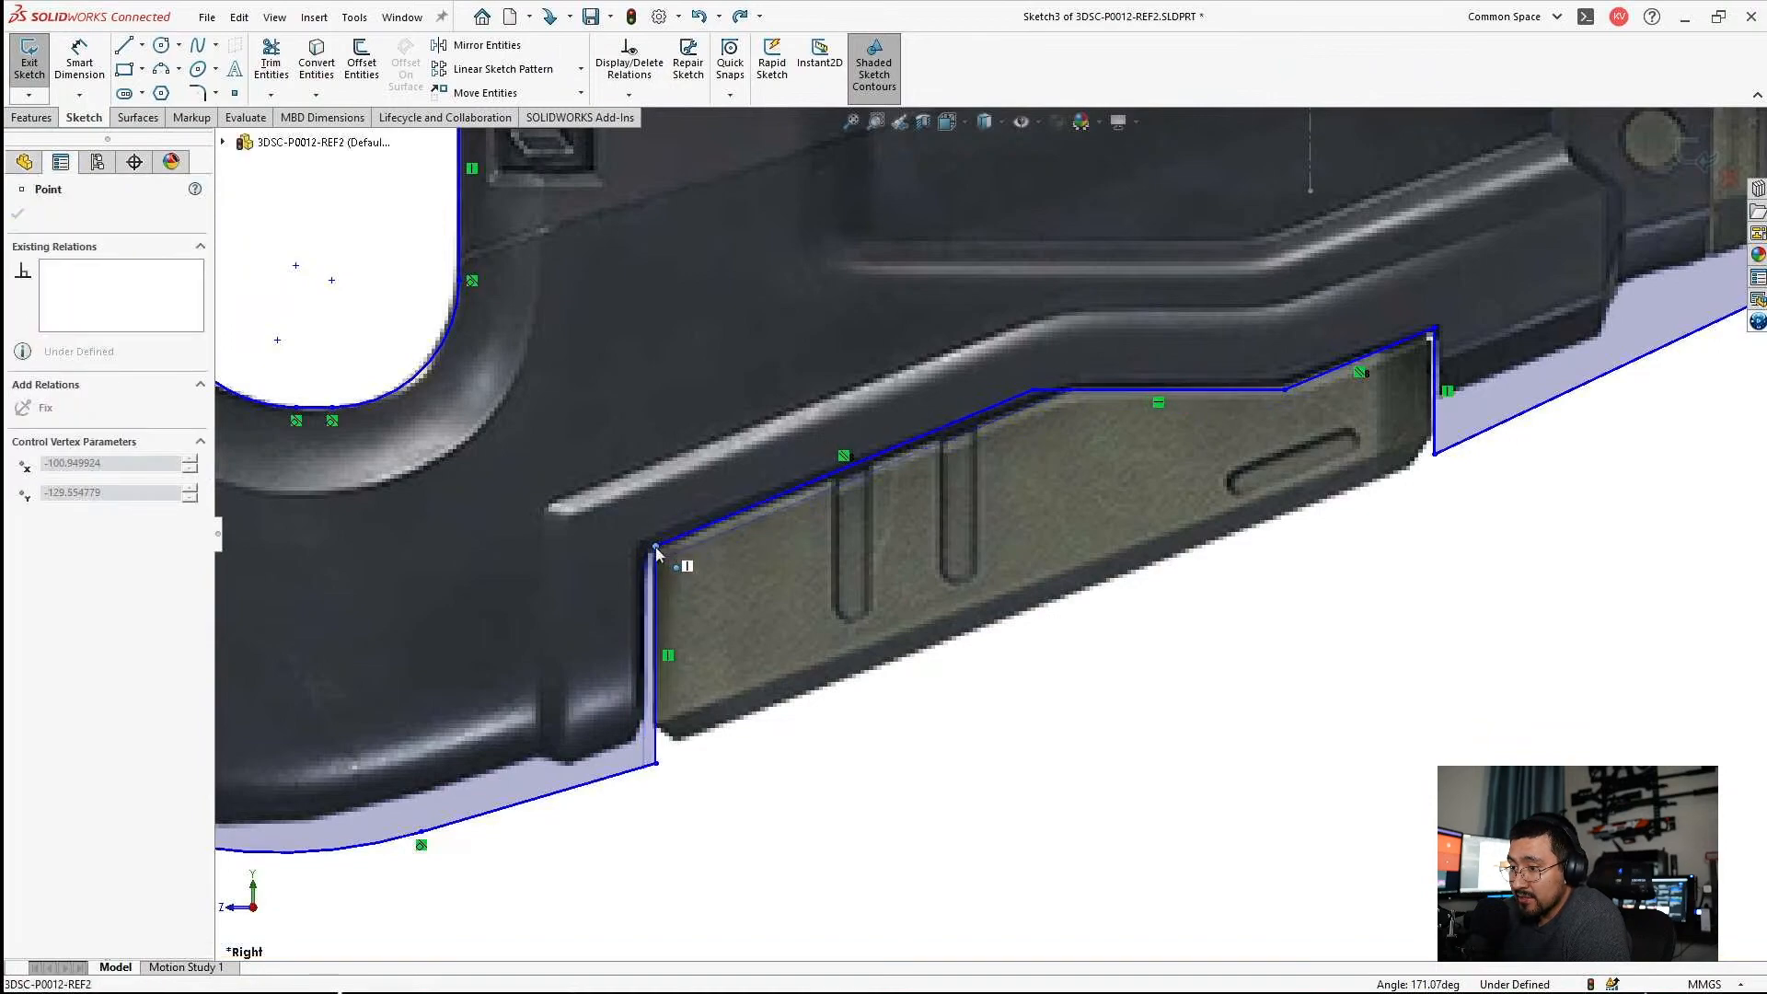
{"action": "left_click", "coordinate": [835, 473]}
{"action": "key", "text": "Escape"}
Hide Sketch2 with its rifle reference picture so only the traced outline and construction lines are displayed.
{"action": "scroll", "coordinate": [989, 533], "scroll_direction": "up", "scroll_amount": 4}
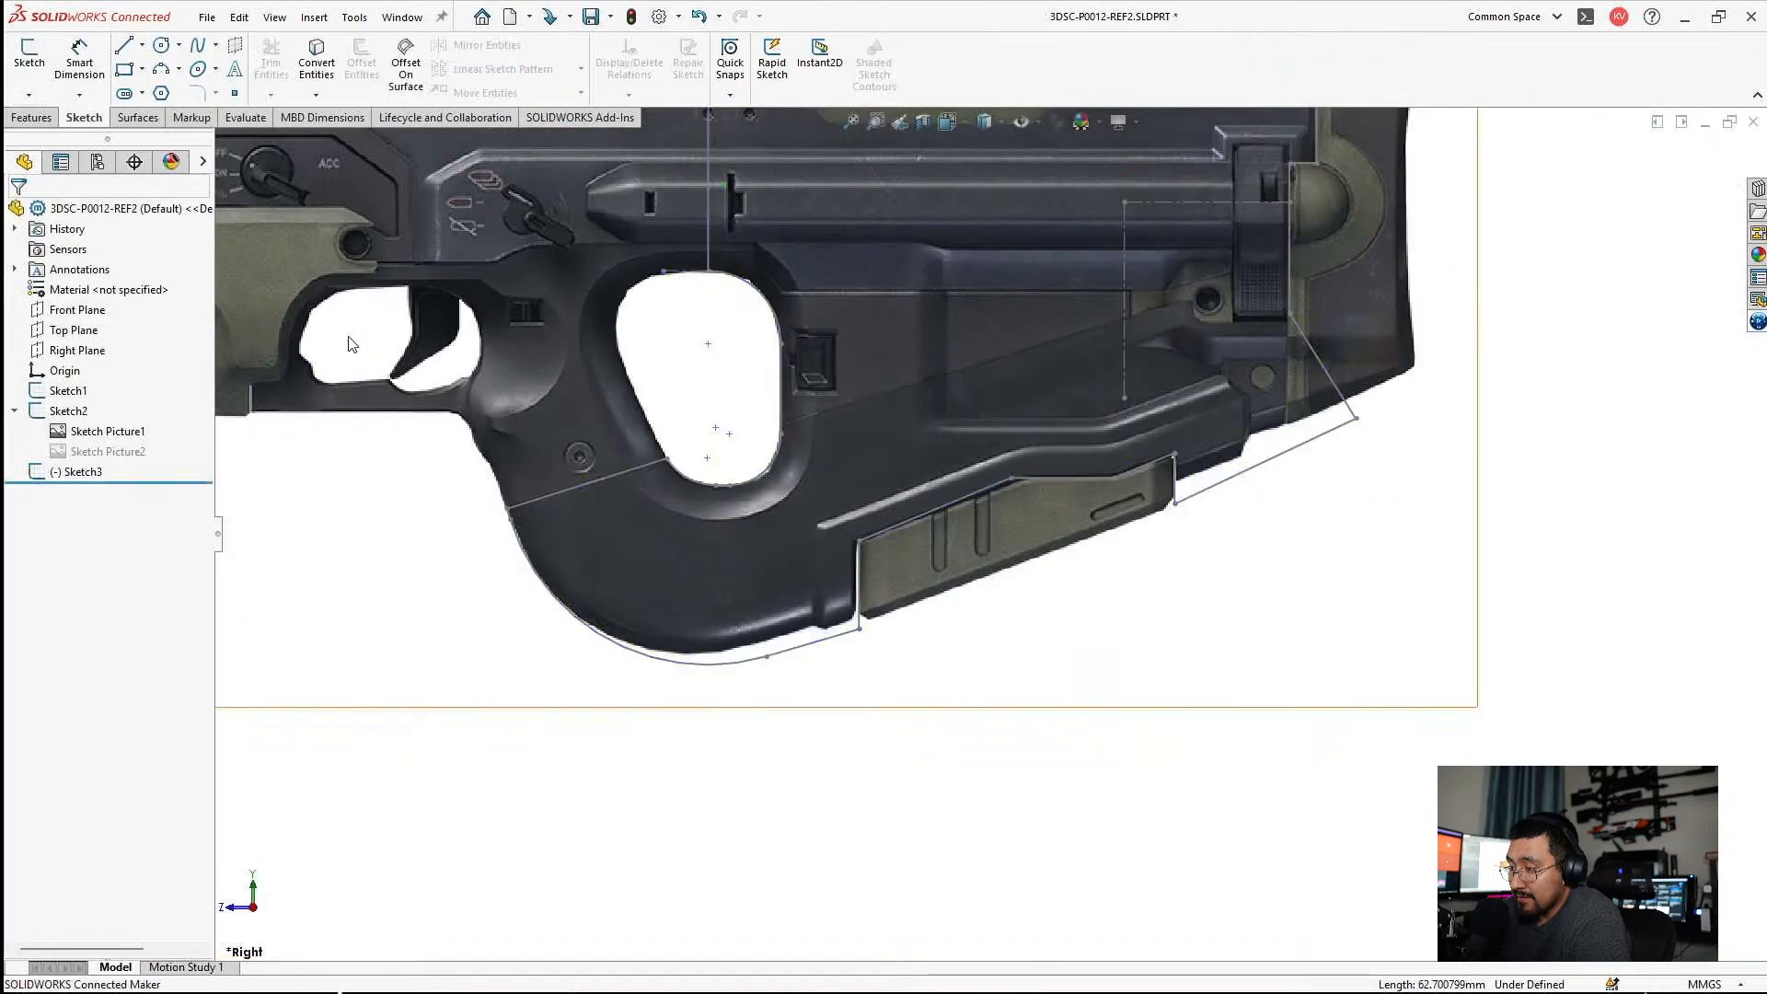
{"action": "scroll", "coordinate": [856, 226], "scroll_direction": "up", "scroll_amount": 3}
{"action": "scroll", "coordinate": [1165, 300], "scroll_direction": "down", "scroll_amount": 3}
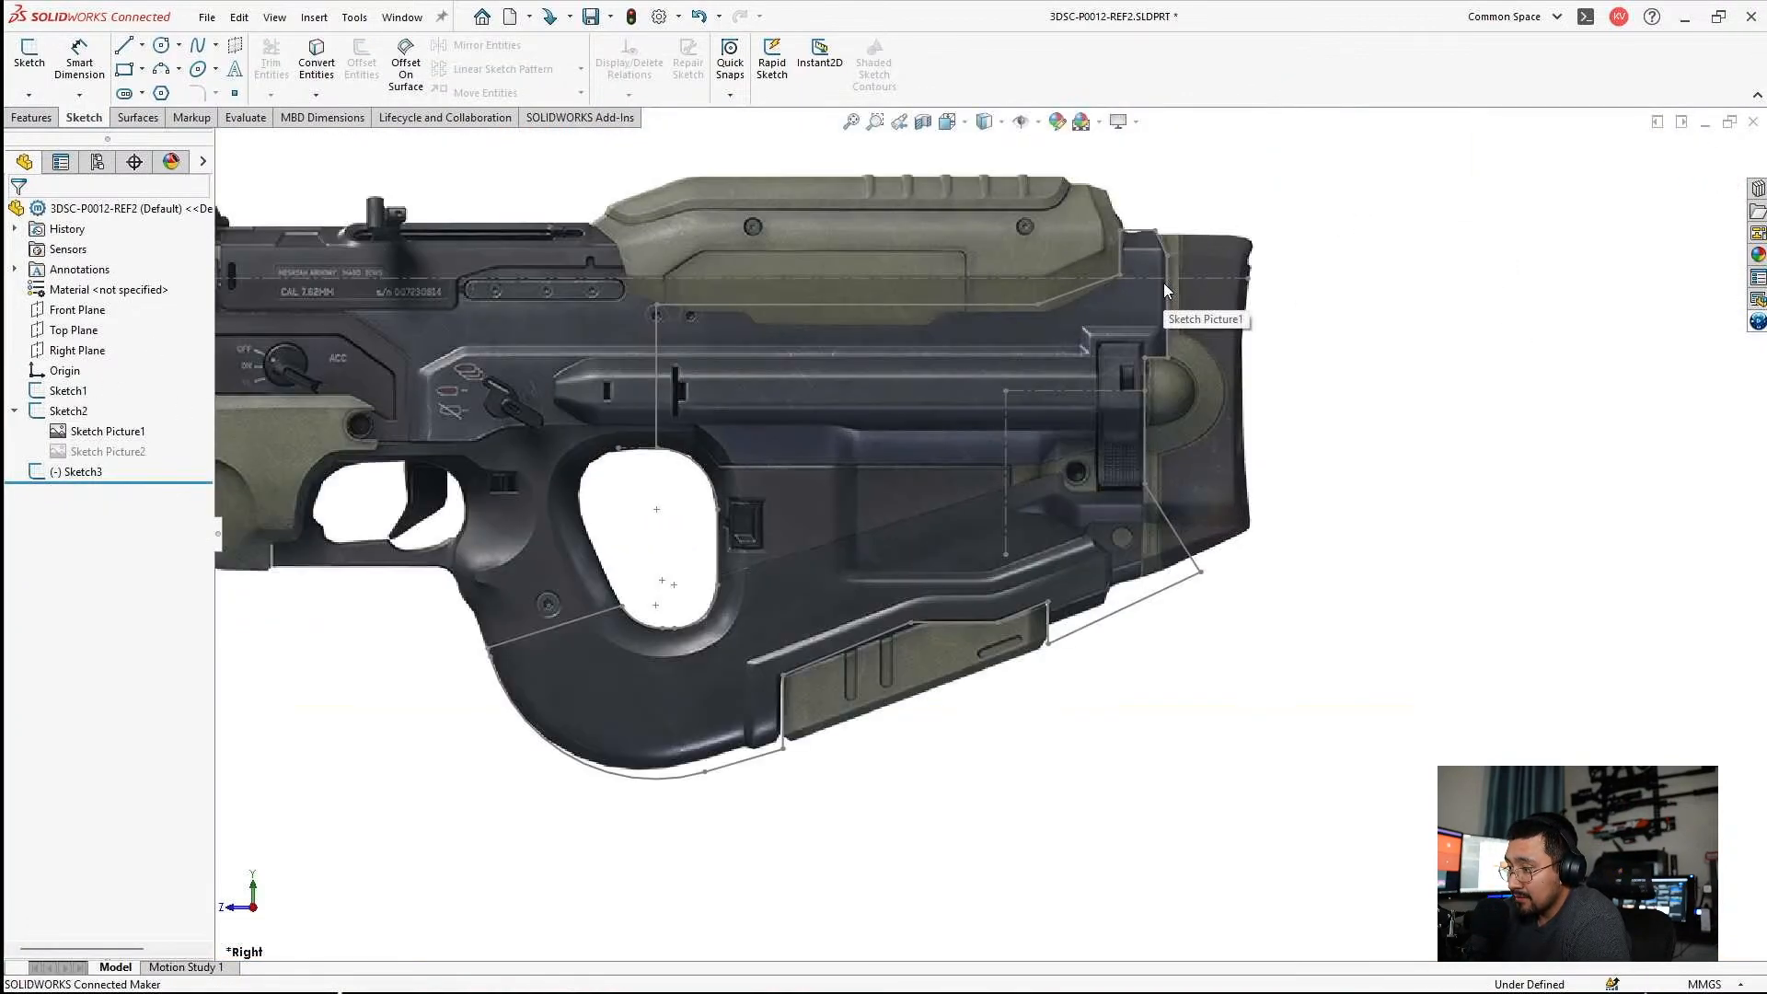
{"action": "left_click", "coordinate": [64, 433]}
{"action": "left_click", "coordinate": [88, 472]}
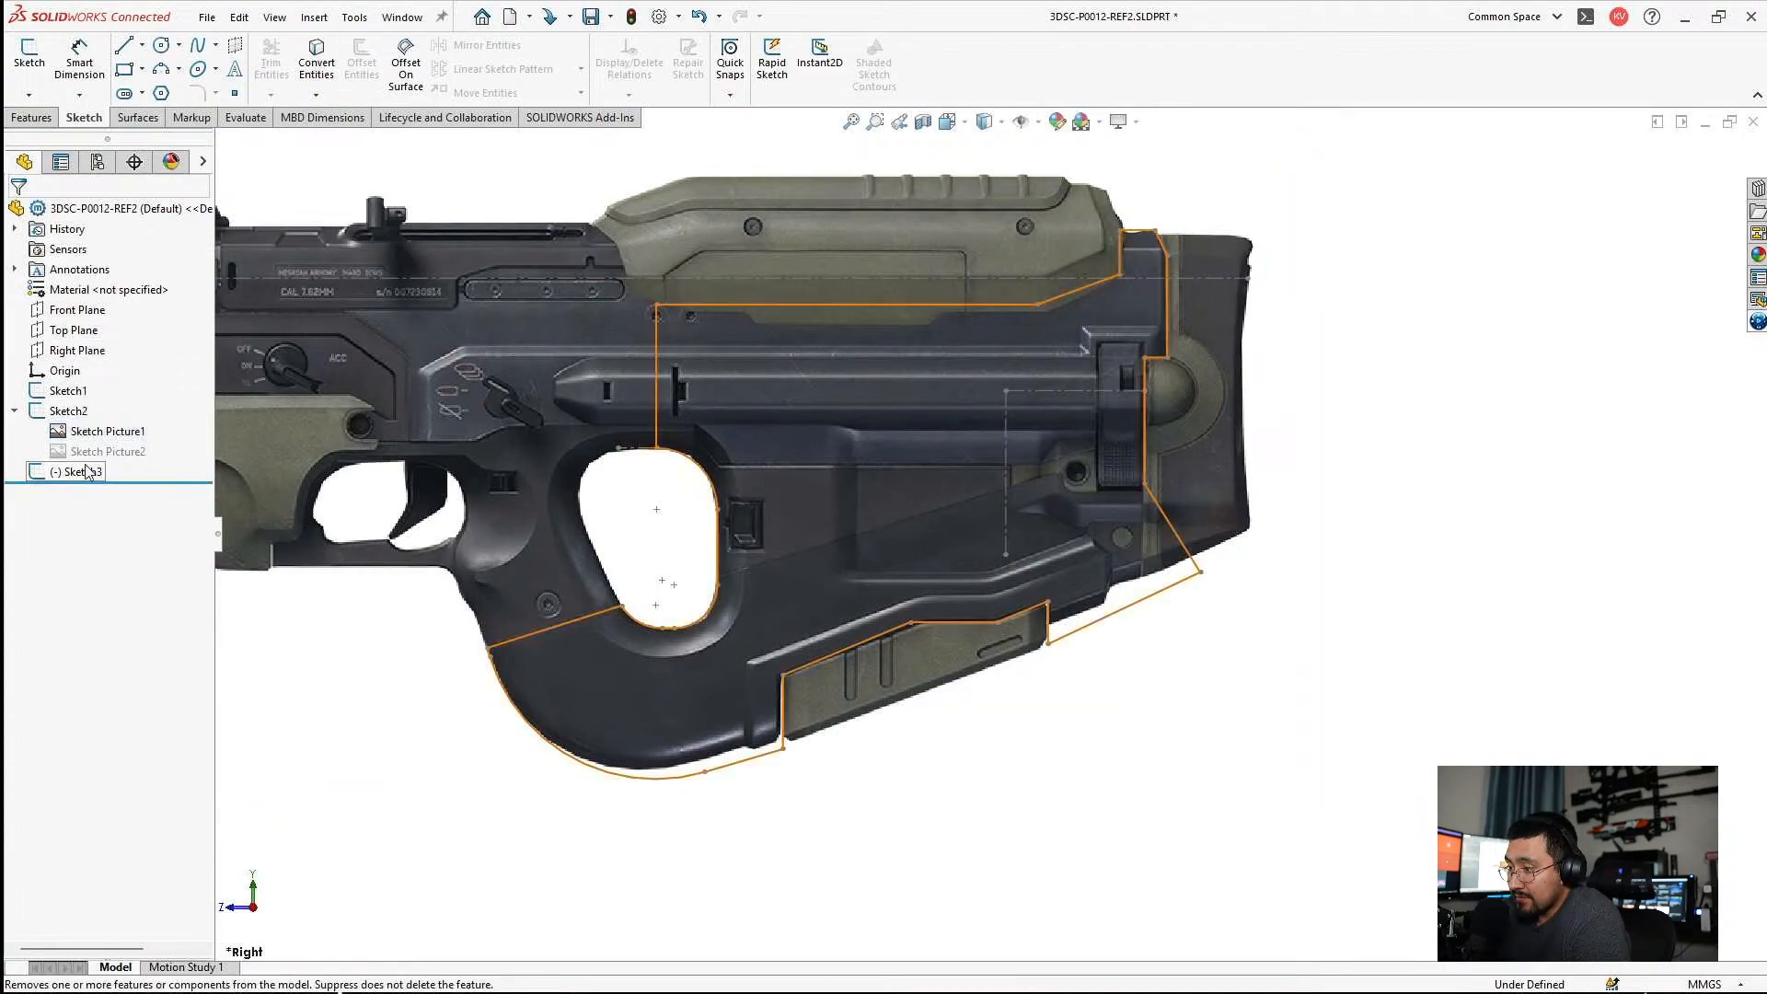
{"action": "scroll", "coordinate": [793, 471], "scroll_direction": "up", "scroll_amount": 3}
{"action": "left_click", "coordinate": [54, 415]}
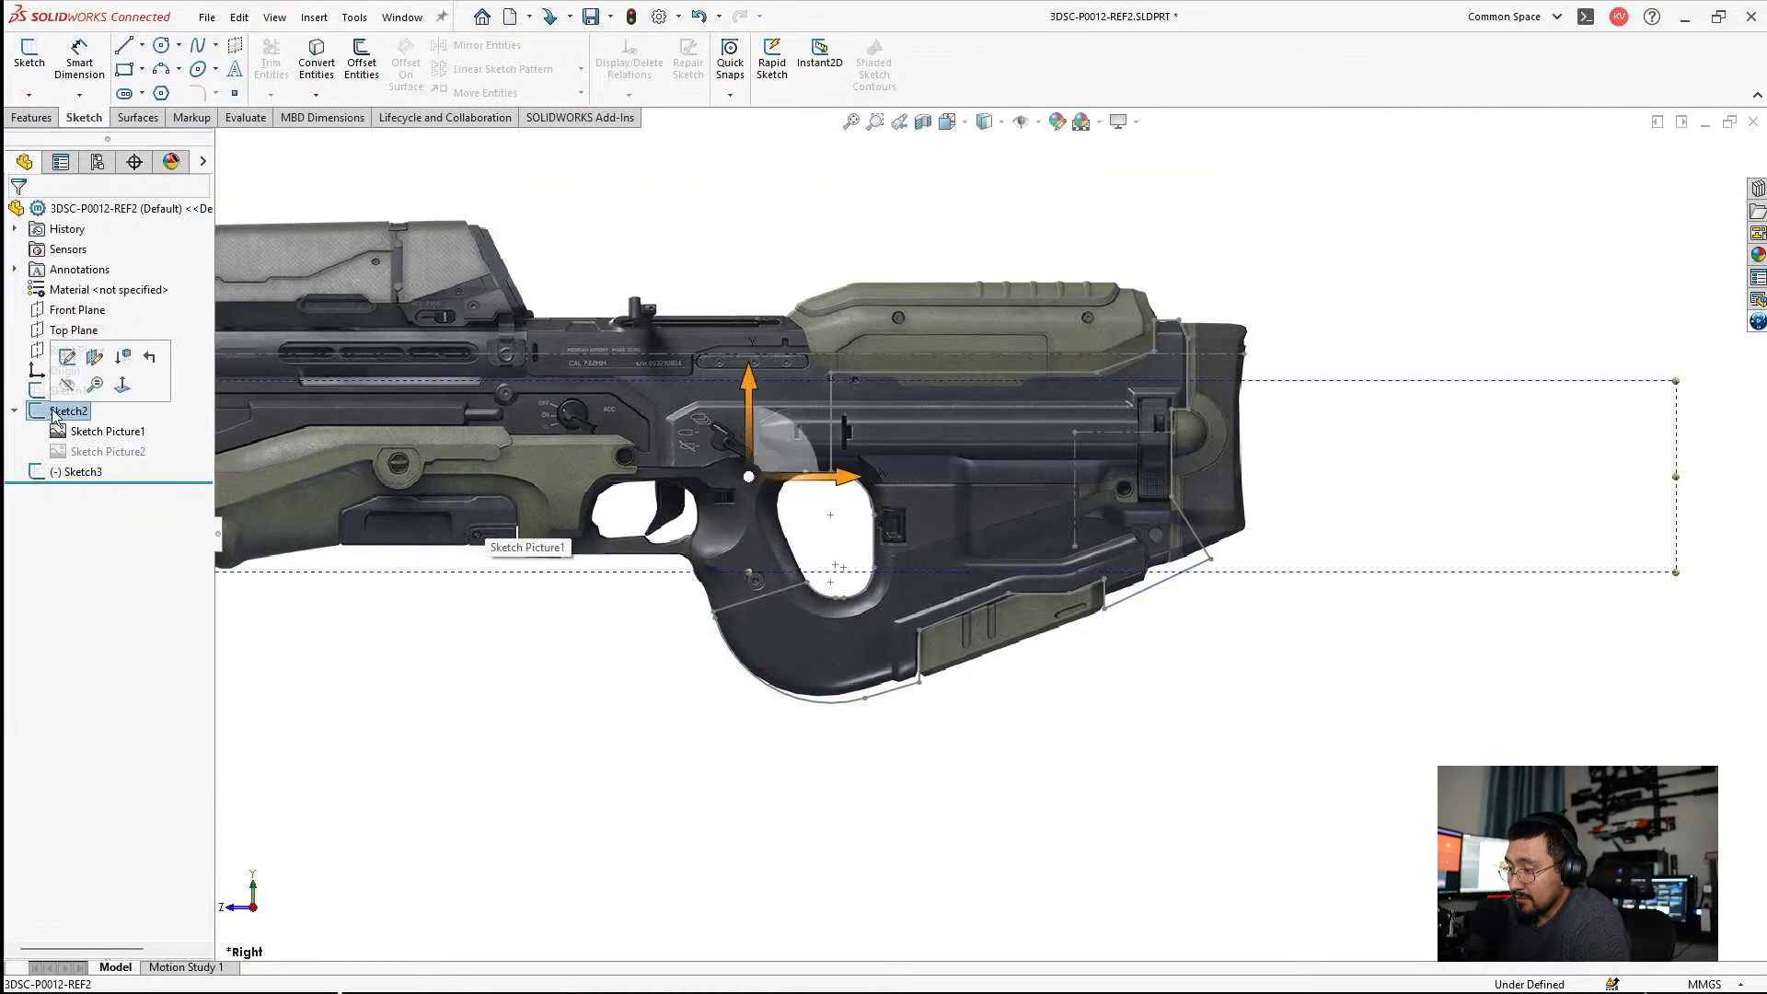
{"action": "left_click", "coordinate": [66, 383]}
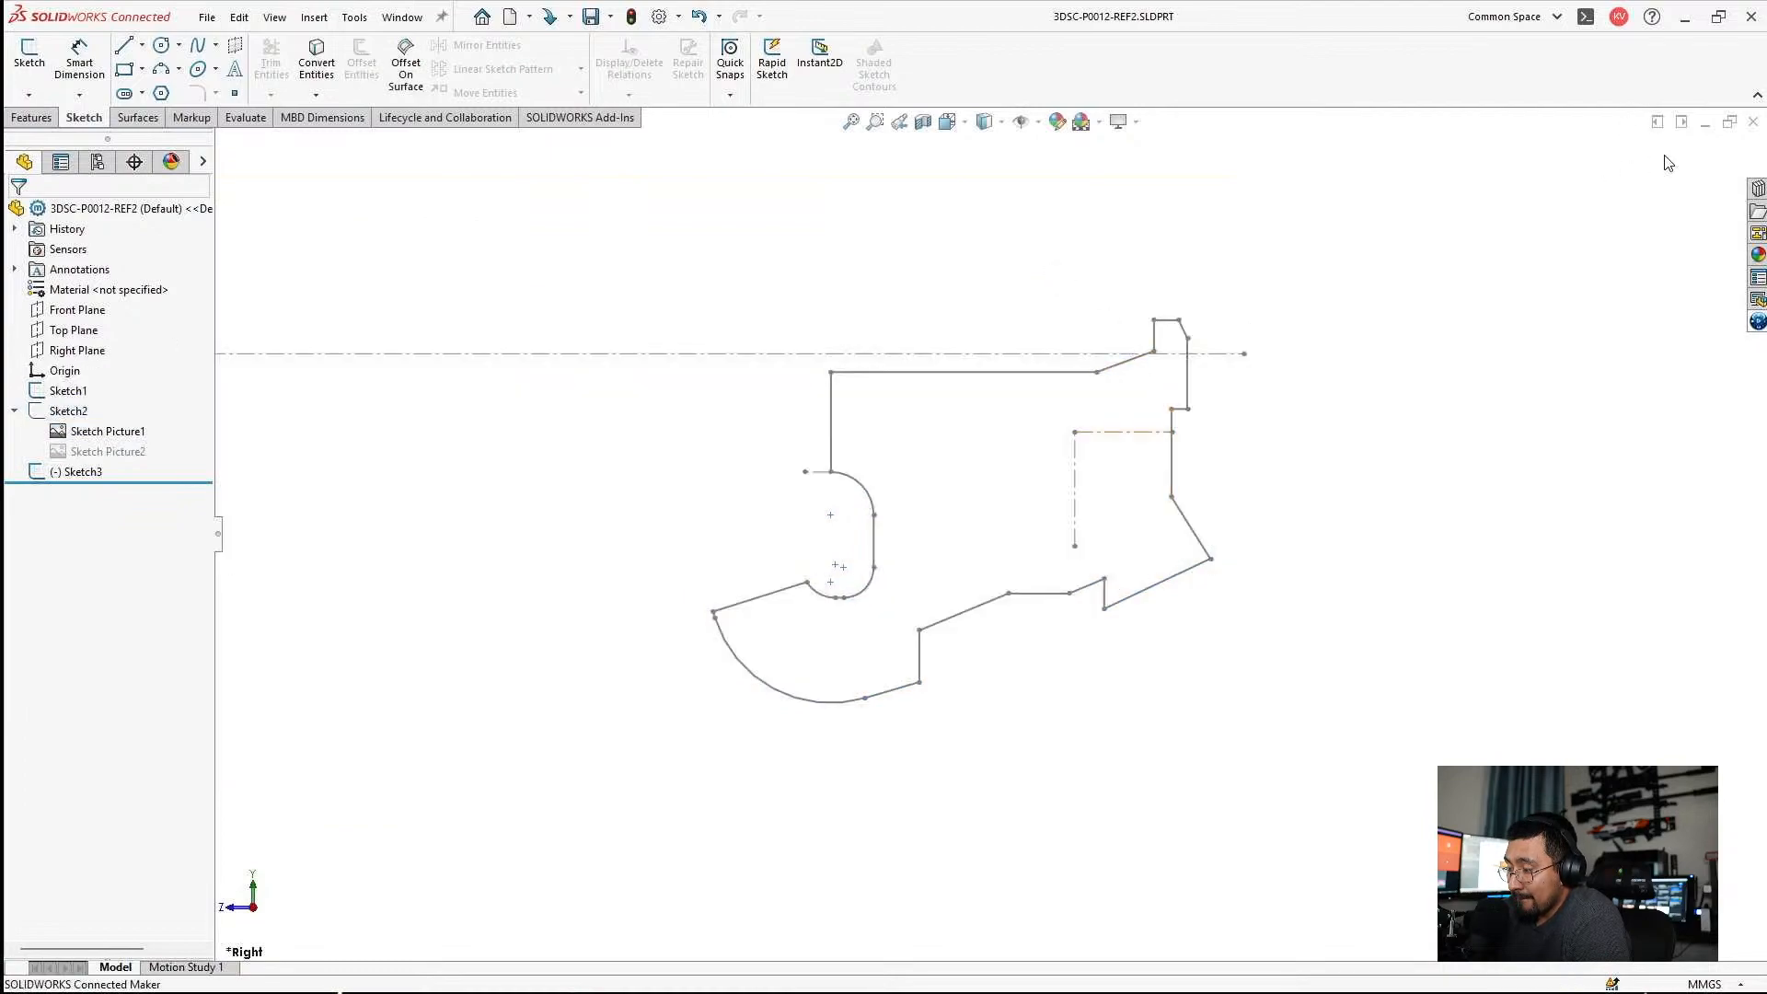
Tile the reference part's window, switch to part 3DSC-P0036-LOWER-001 and open Boss-Extrude1's profile sketch to review its dimensions.
{"action": "left_click", "coordinate": [1680, 124]}
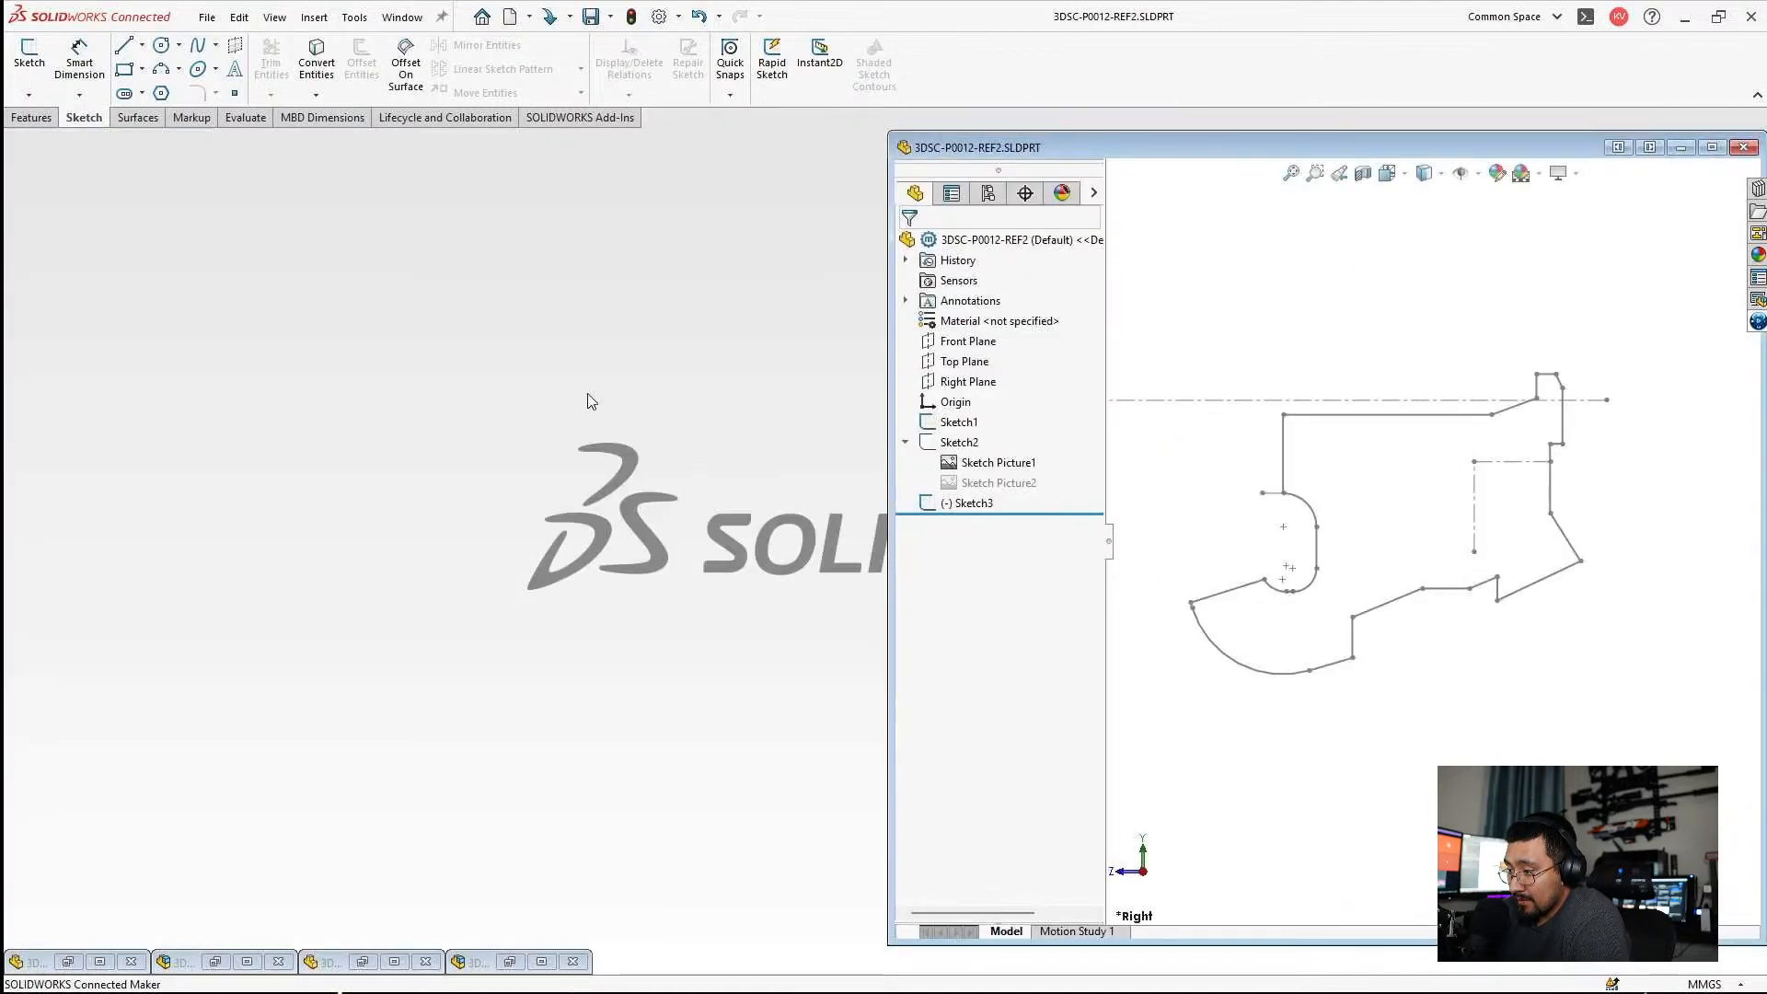
{"action": "left_click", "coordinate": [401, 962]}
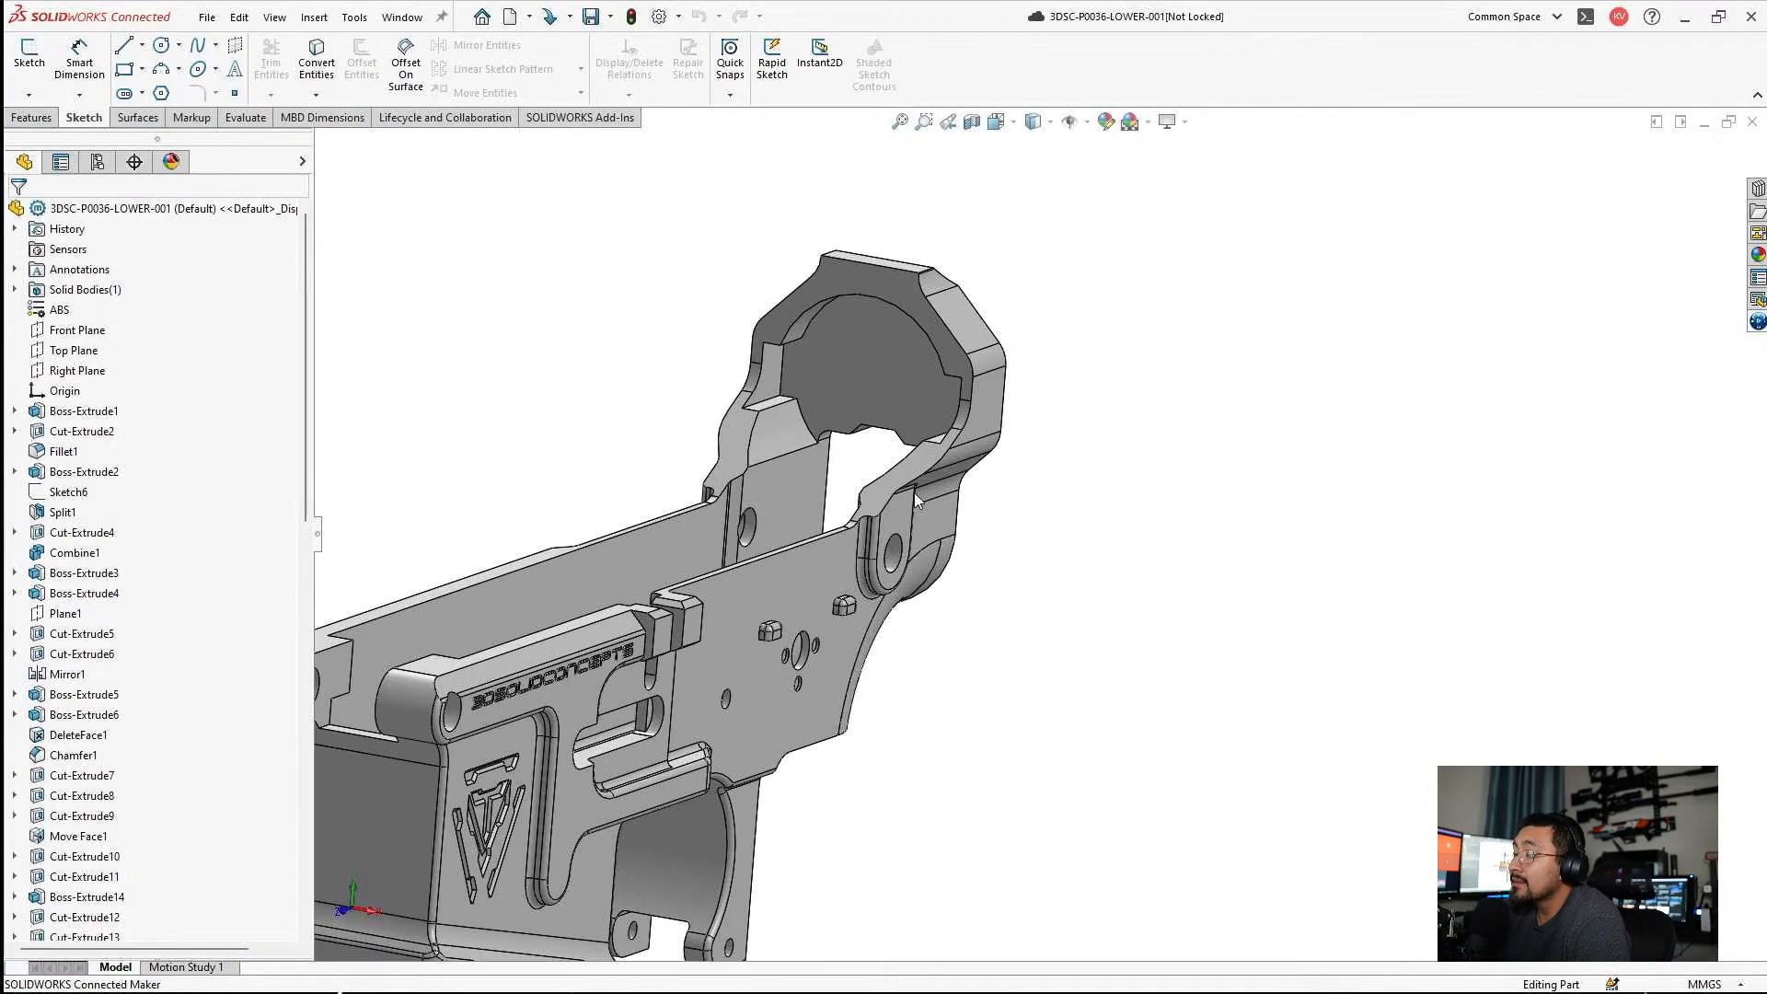
{"action": "scroll", "coordinate": [914, 493], "scroll_direction": "down", "scroll_amount": 2}
{"action": "left_click", "coordinate": [915, 476]}
{"action": "left_click", "coordinate": [983, 399]}
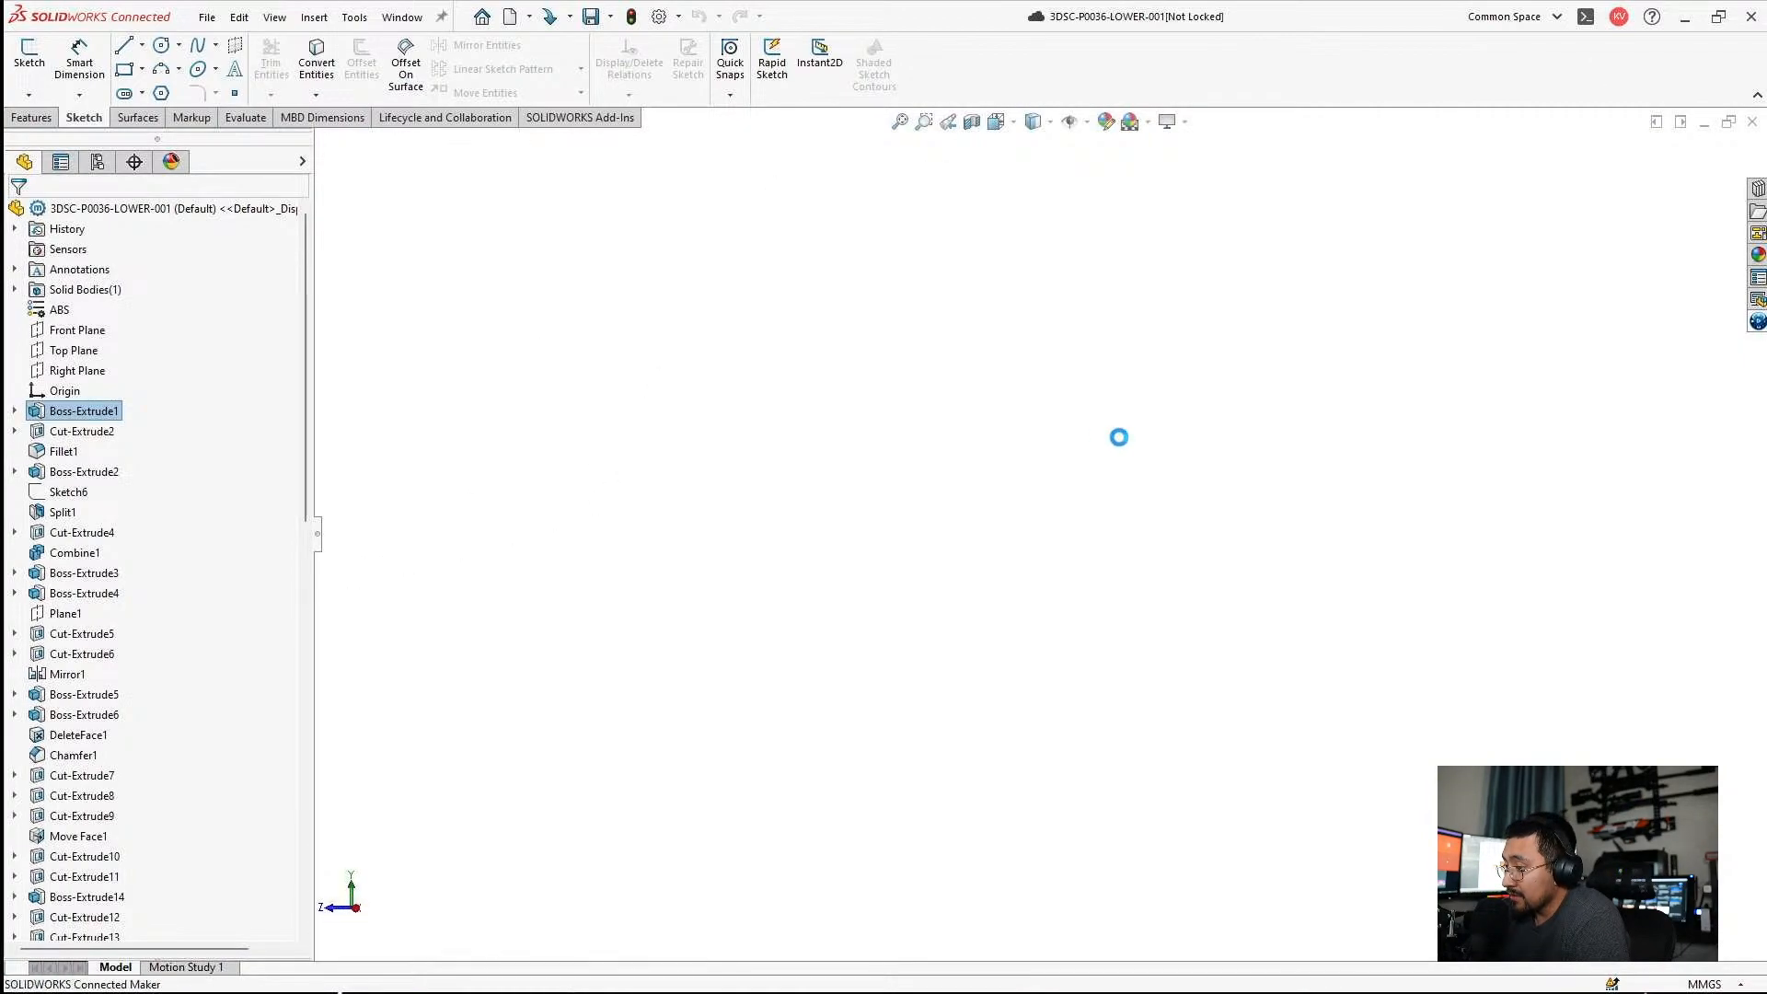
{"action": "scroll", "coordinate": [1318, 422], "scroll_direction": "down", "scroll_amount": 2}
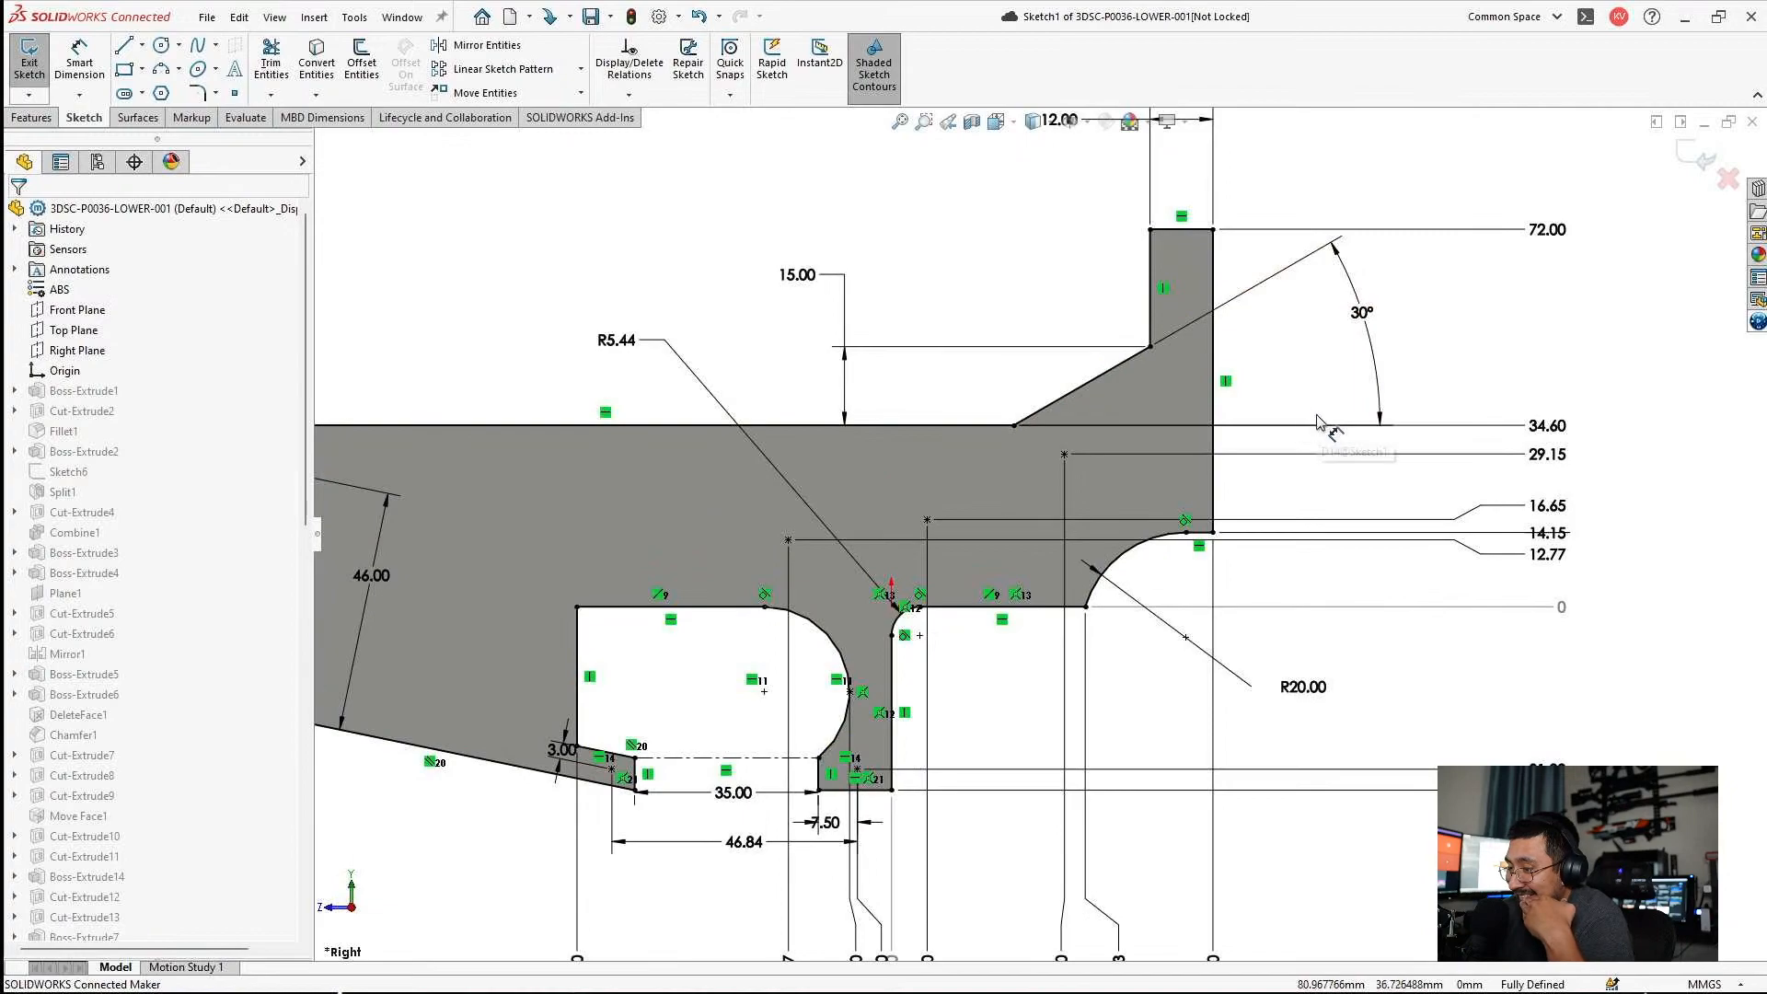
{"action": "key", "text": "f"}
{"action": "scroll", "coordinate": [1063, 578], "scroll_direction": "down", "scroll_amount": 2}
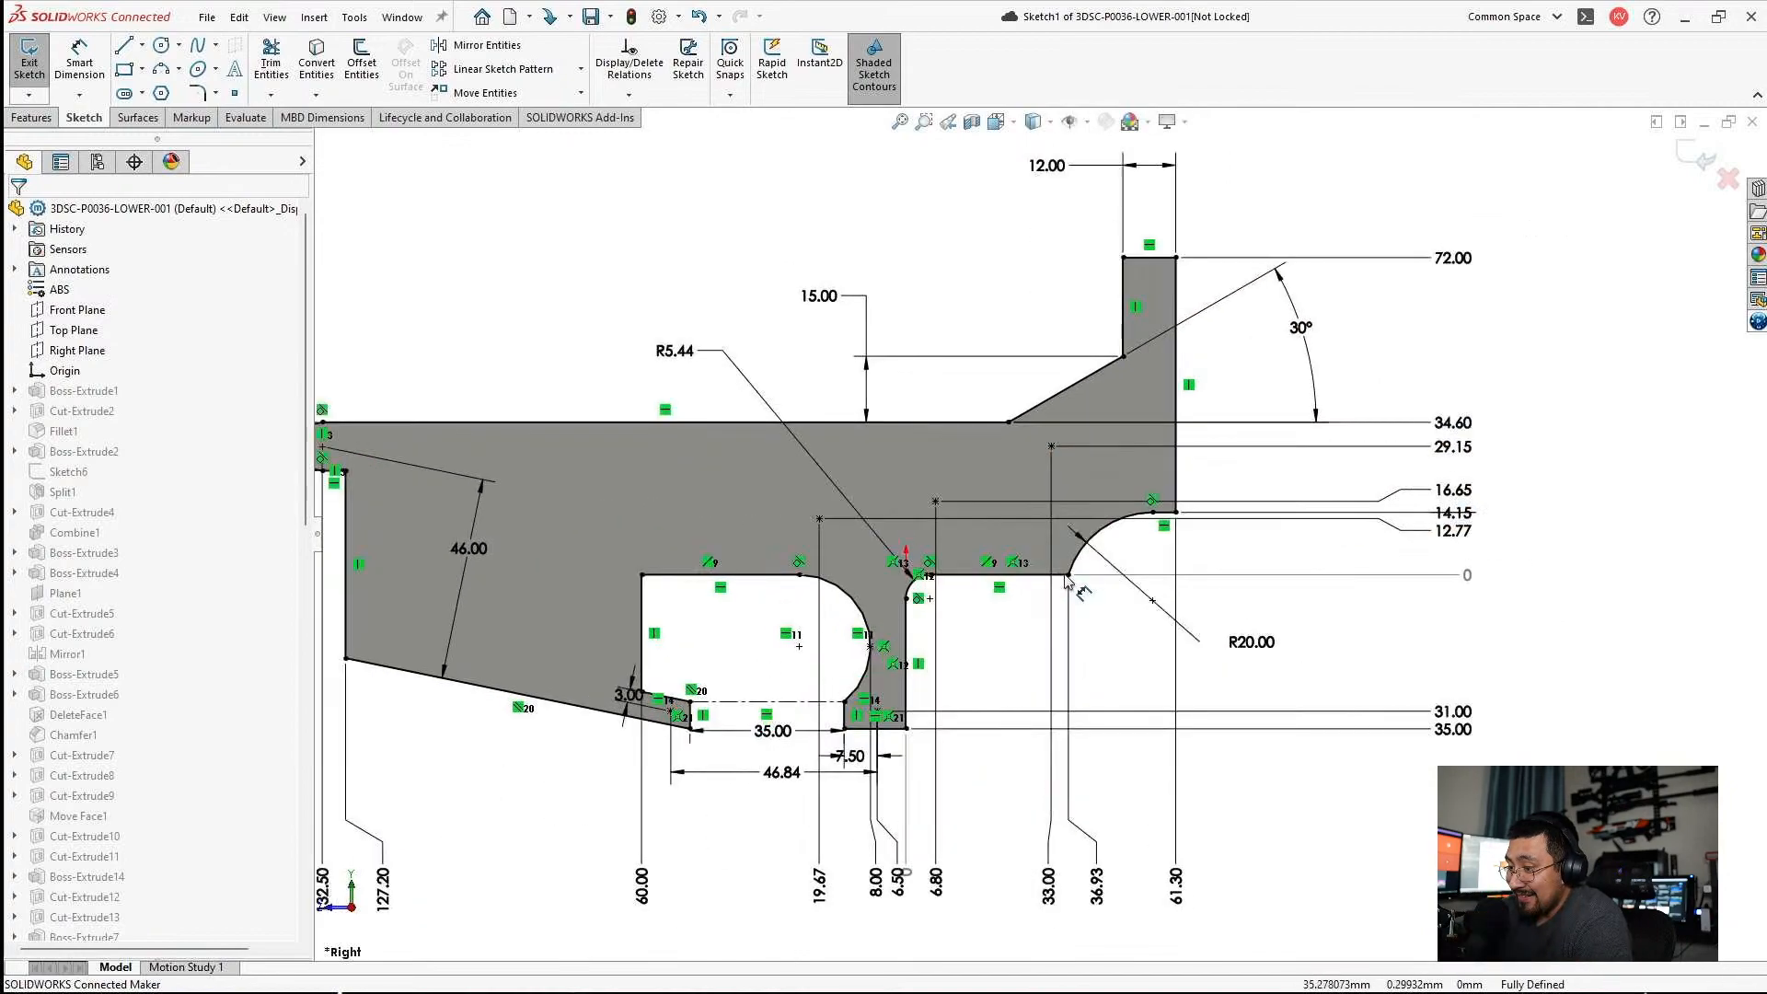
{"action": "scroll", "coordinate": [1040, 535], "scroll_direction": "up", "scroll_amount": 1}
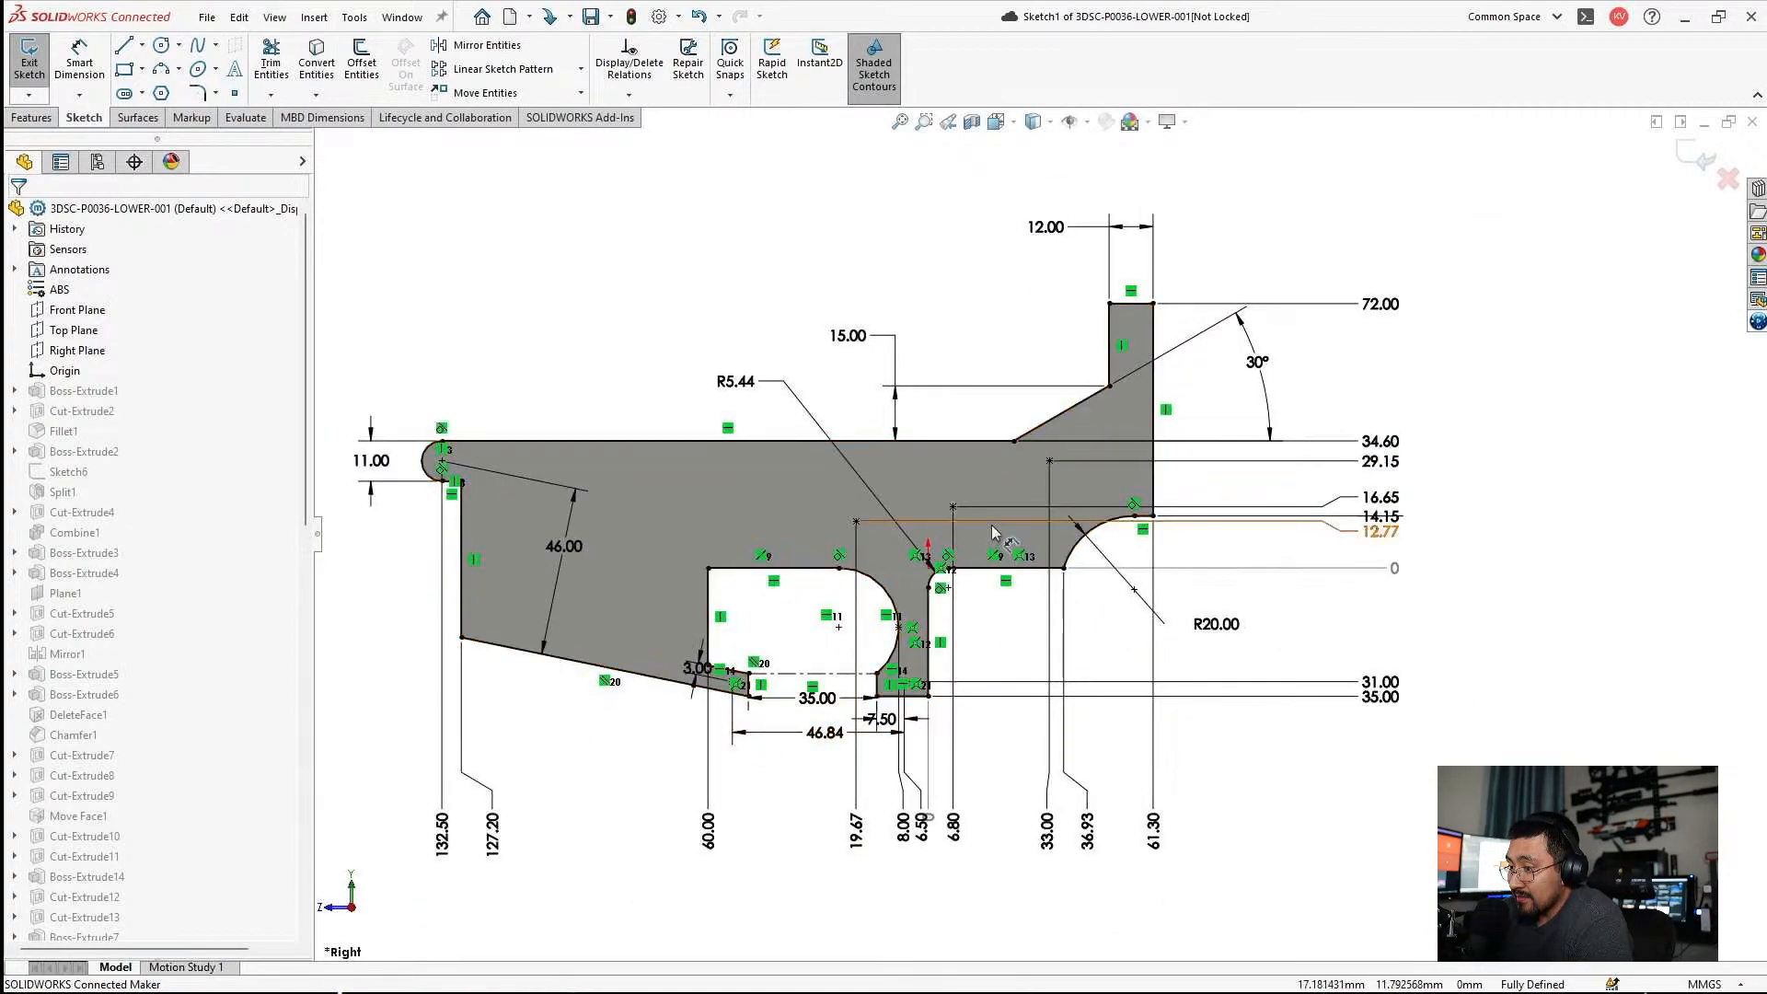
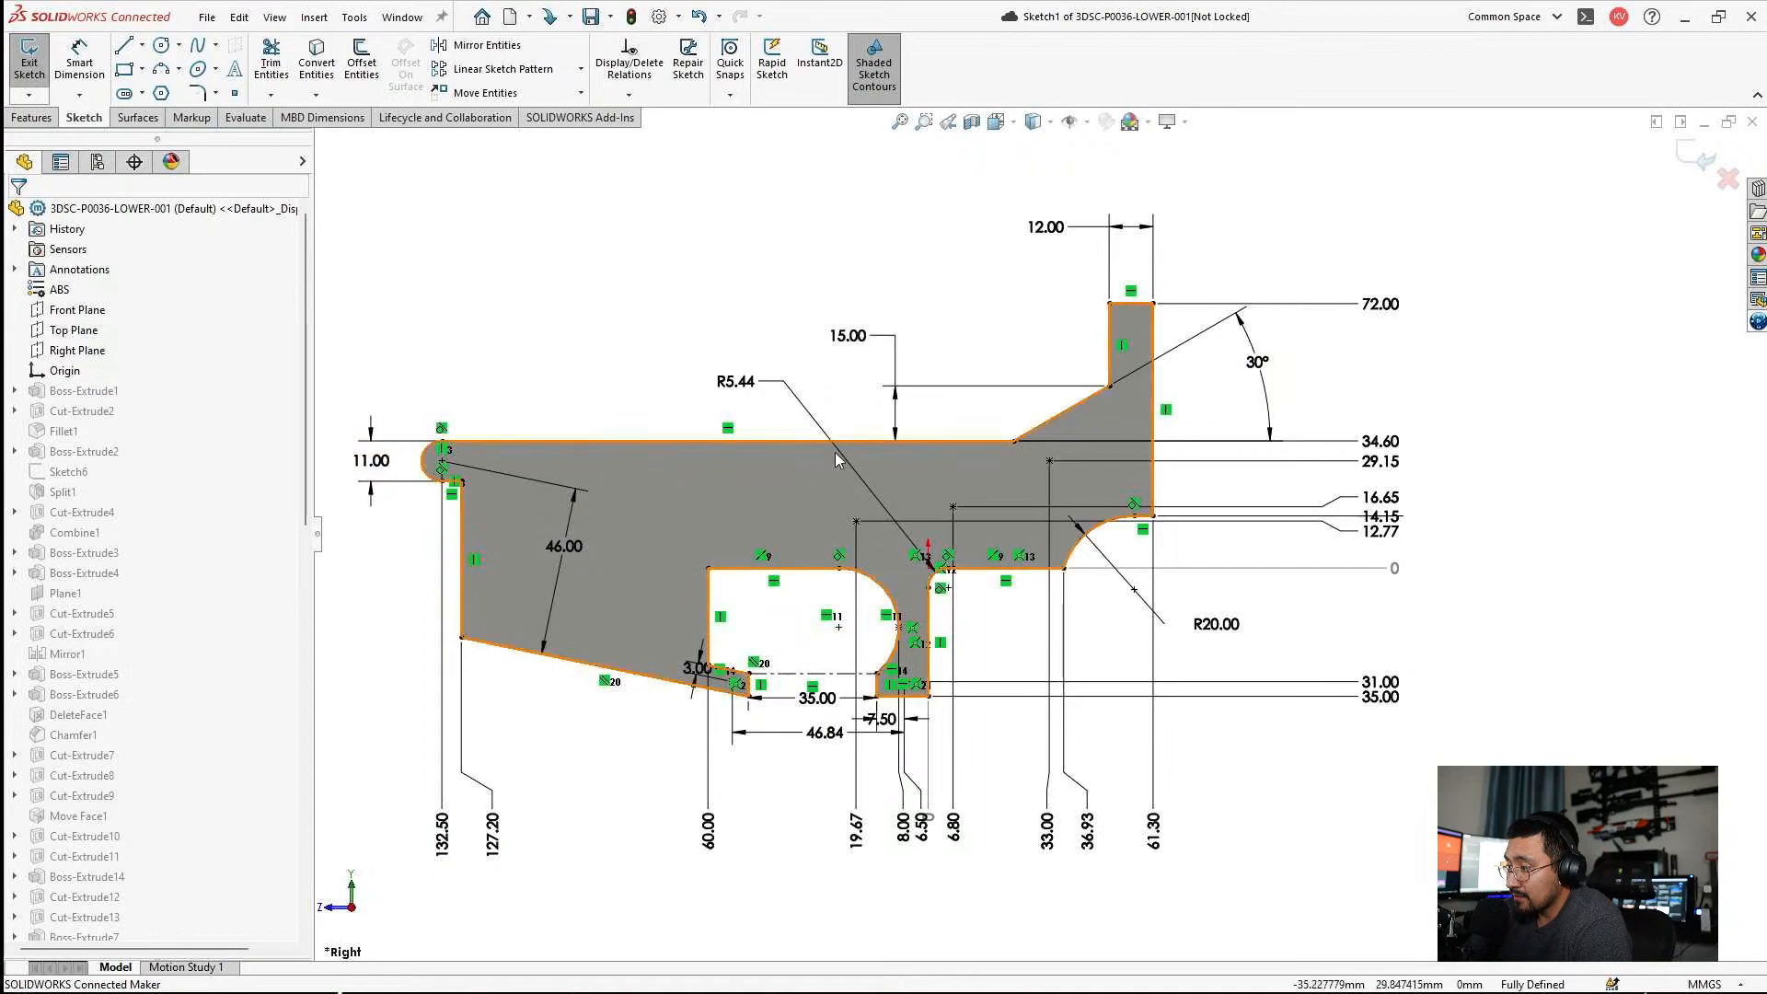
Exit the sketch of 3DSC-P0036-LOWER-001 without changes and open Sketch3 of 3DSC-P0012-REF2 for editing.
{"action": "scroll", "coordinate": [1021, 474], "scroll_direction": "down", "scroll_amount": 3}
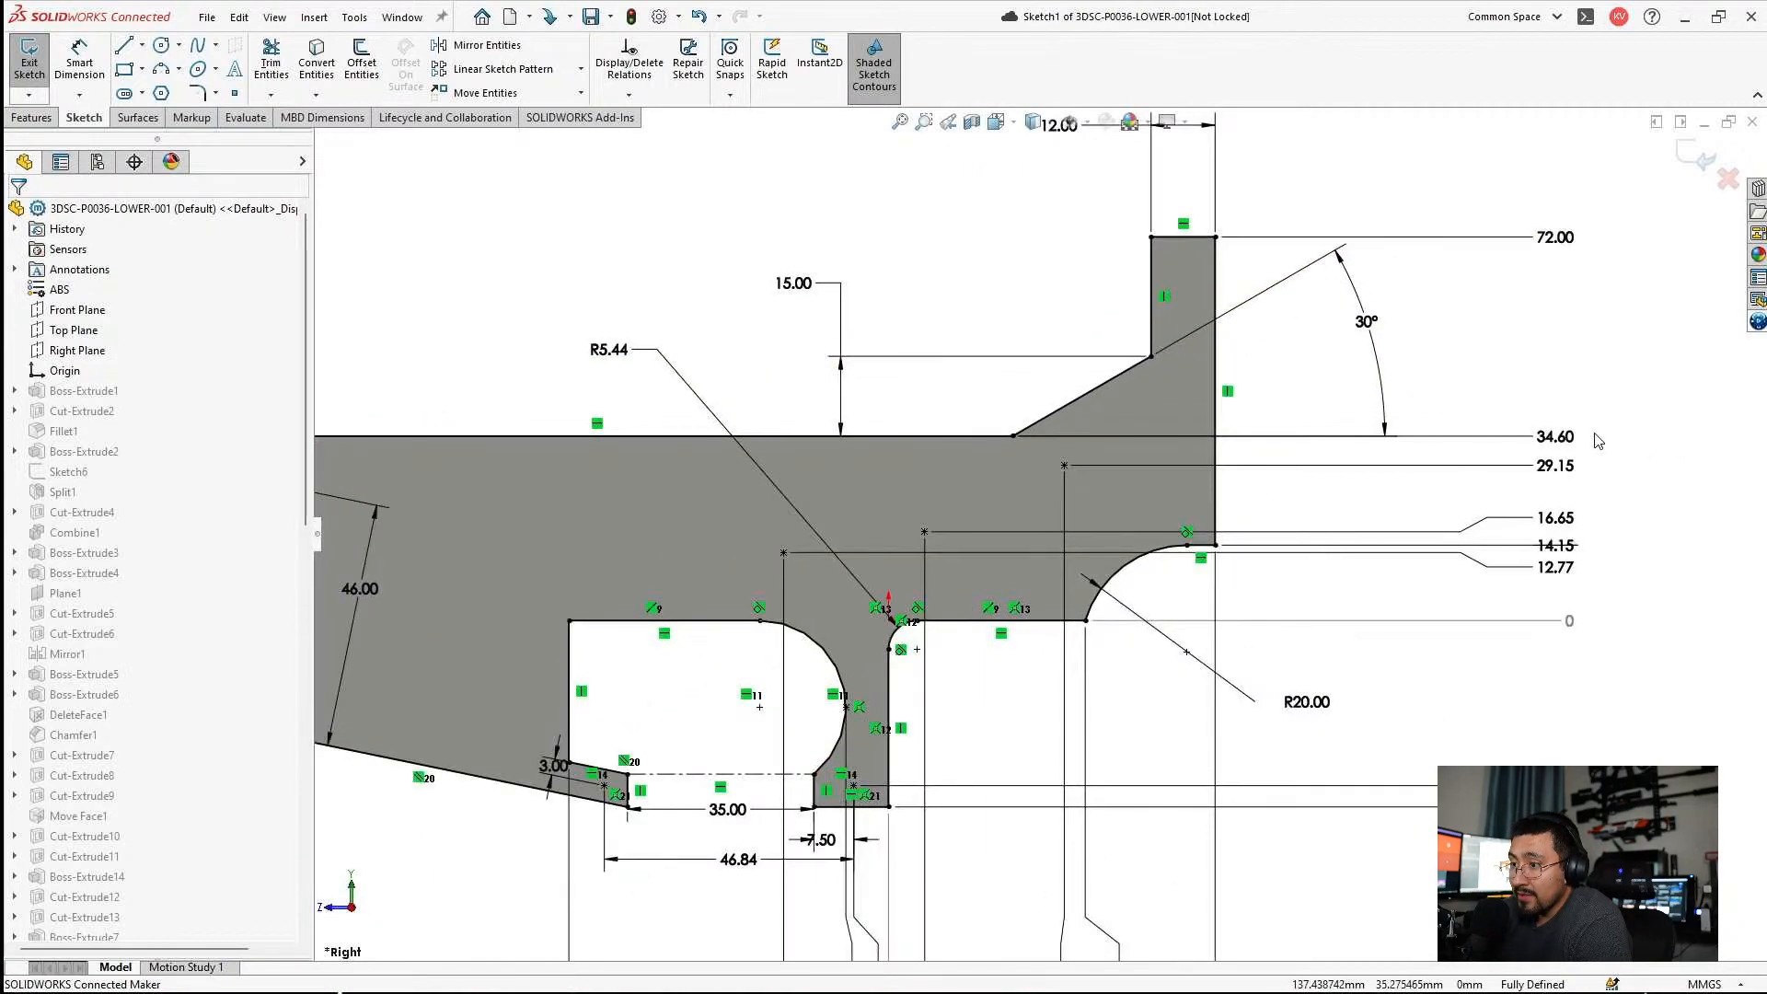
{"action": "left_click", "coordinate": [1697, 160]}
{"action": "left_click", "coordinate": [1705, 123]}
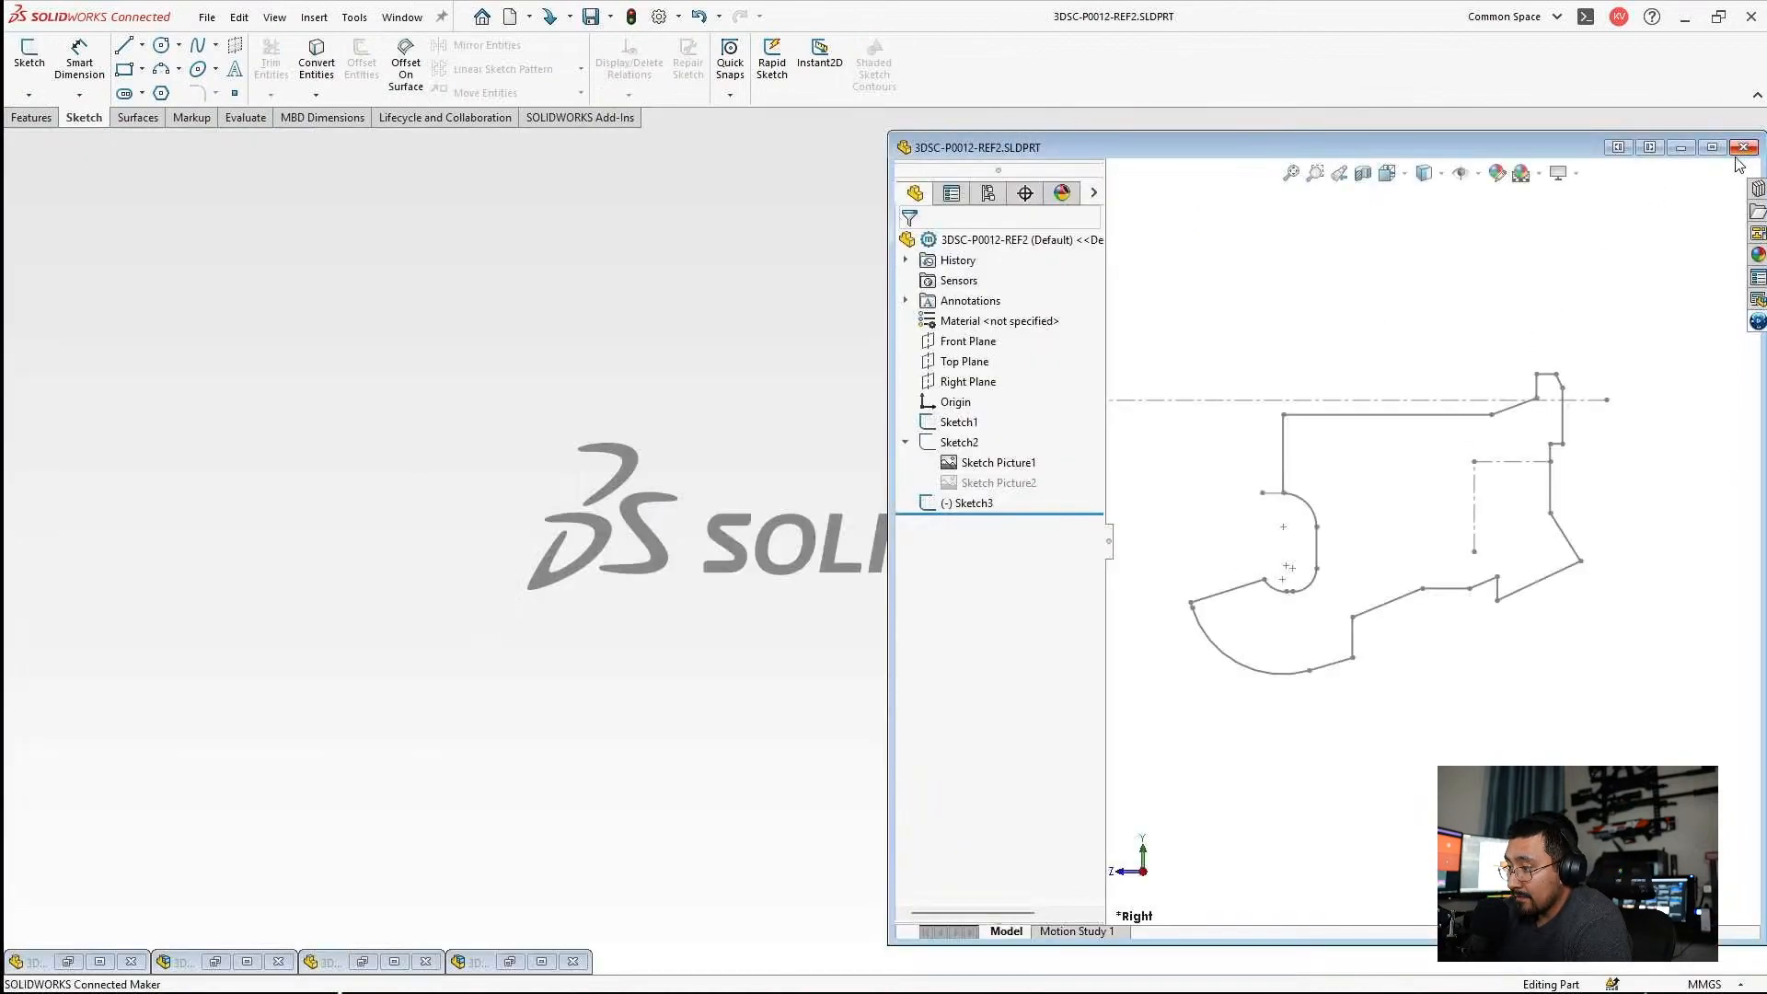
{"action": "left_click", "coordinate": [1717, 153]}
{"action": "left_click", "coordinate": [968, 379]}
{"action": "left_click", "coordinate": [994, 276]}
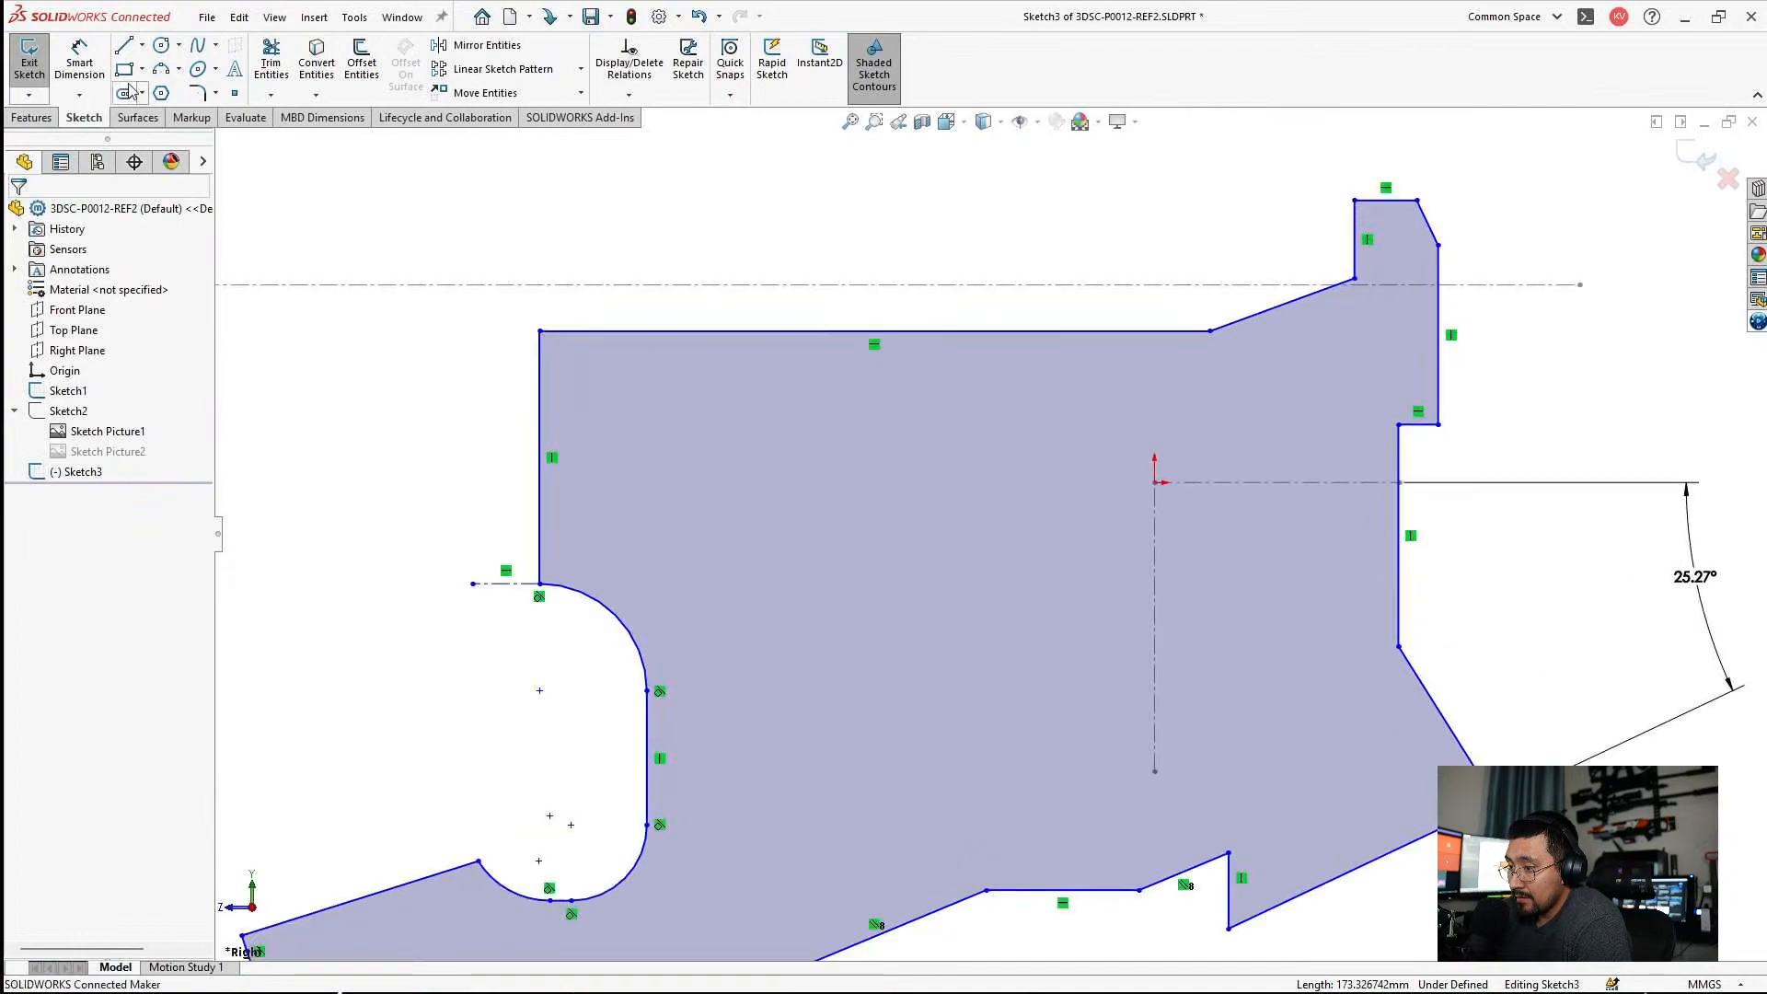
Add ordinate dimensioning with its zero on the horizontal centerline through the origin and a dimension to the profile's top edge.
{"action": "left_click", "coordinate": [79, 95]}
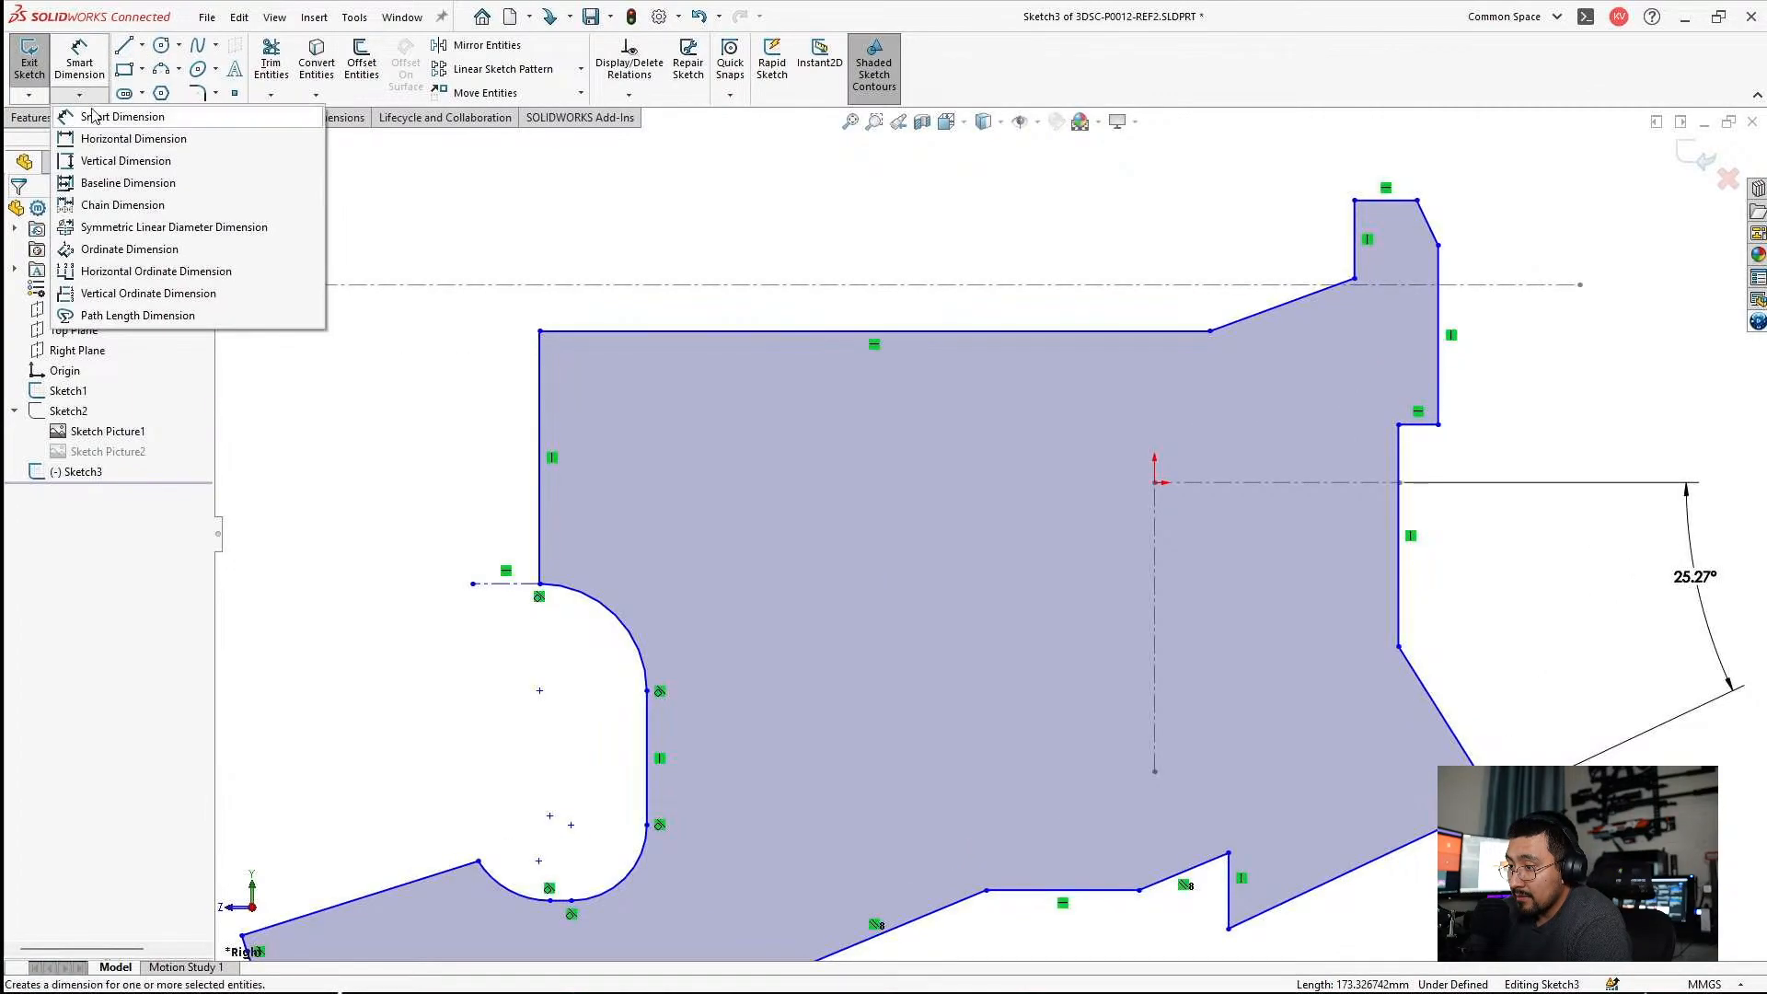
{"action": "left_click", "coordinate": [138, 261]}
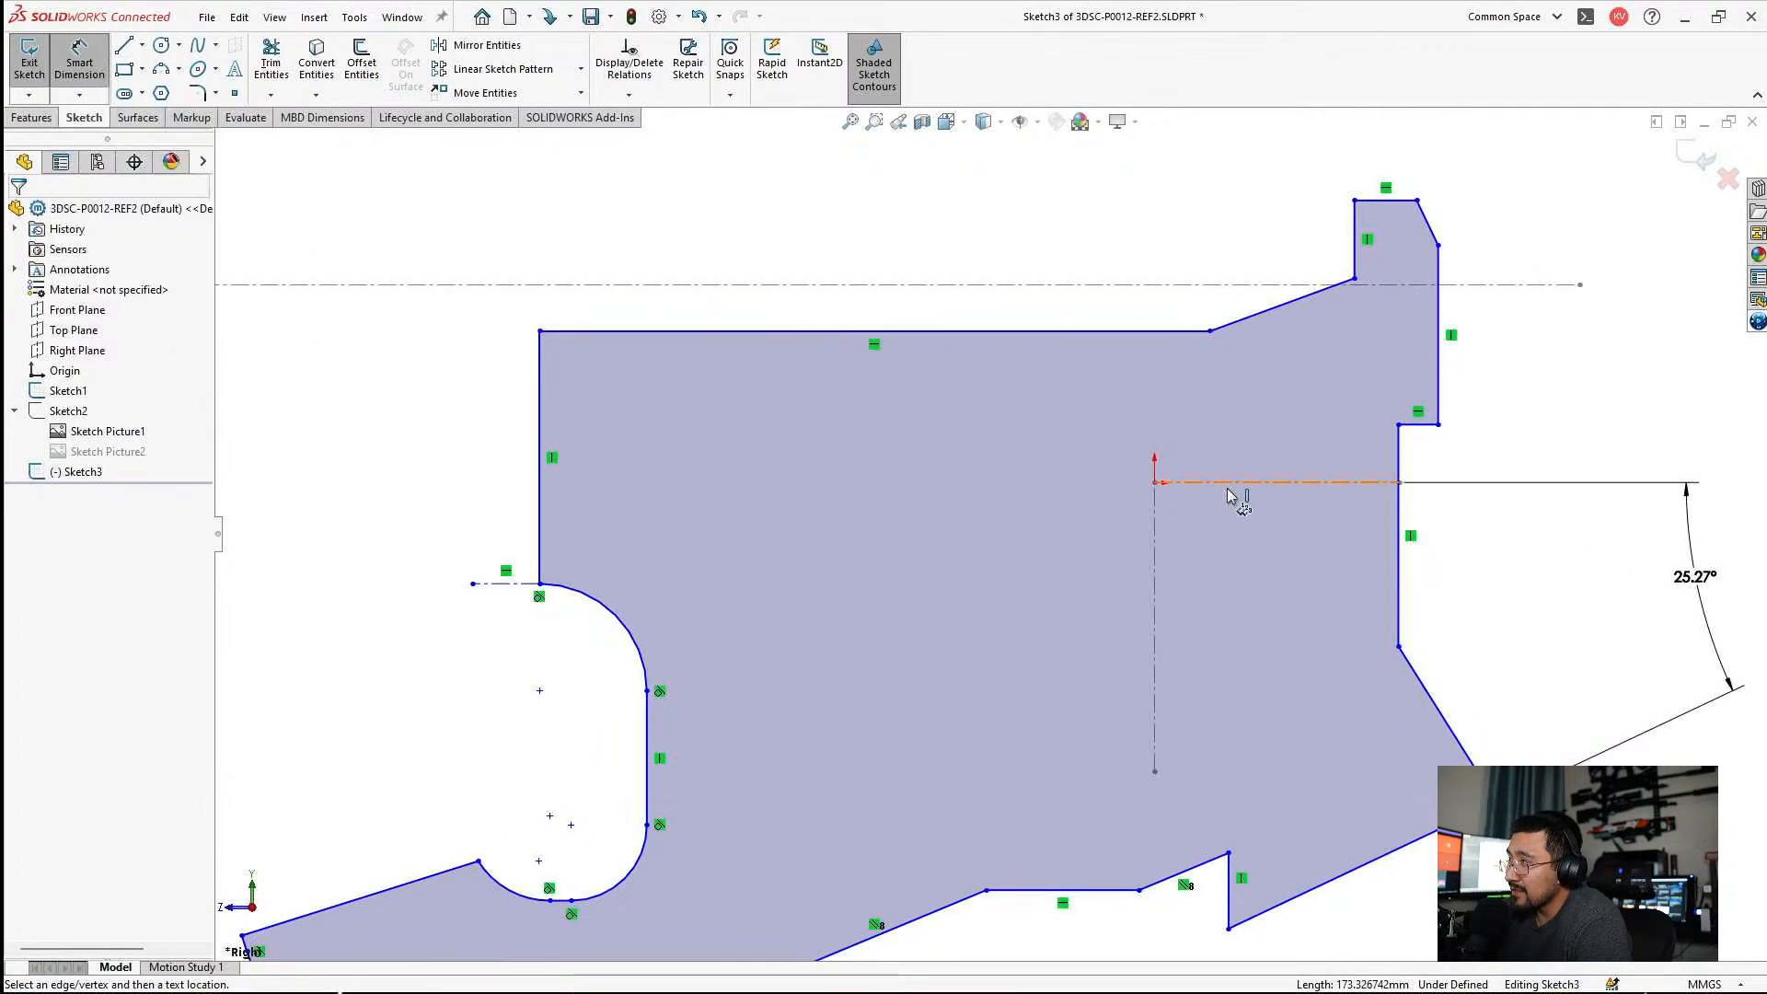
{"action": "left_click", "coordinate": [1228, 485]}
{"action": "left_click", "coordinate": [868, 485]}
{"action": "left_click", "coordinate": [906, 334]}
{"action": "key", "text": "Escape"}
{"action": "left_click_drag", "start_coordinate": [860, 340], "coordinate": [359, 359]}
{"action": "left_click", "coordinate": [446, 375]}
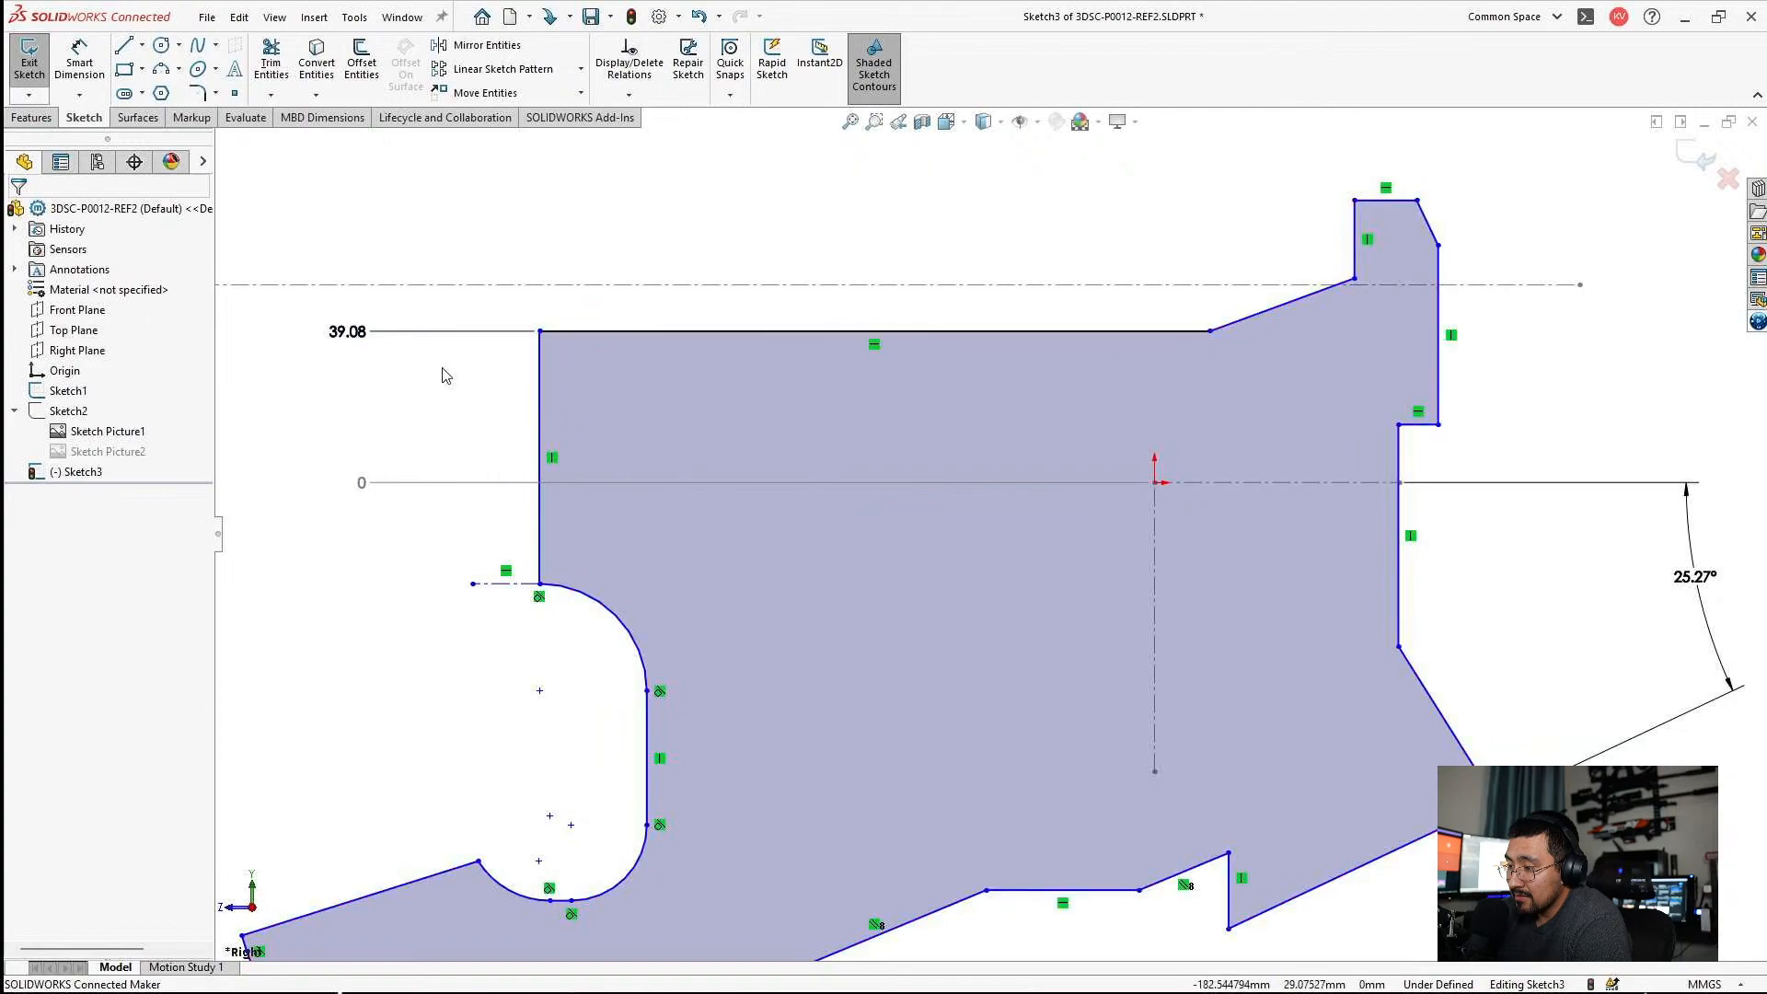
{"action": "double_click", "coordinate": [365, 346]}
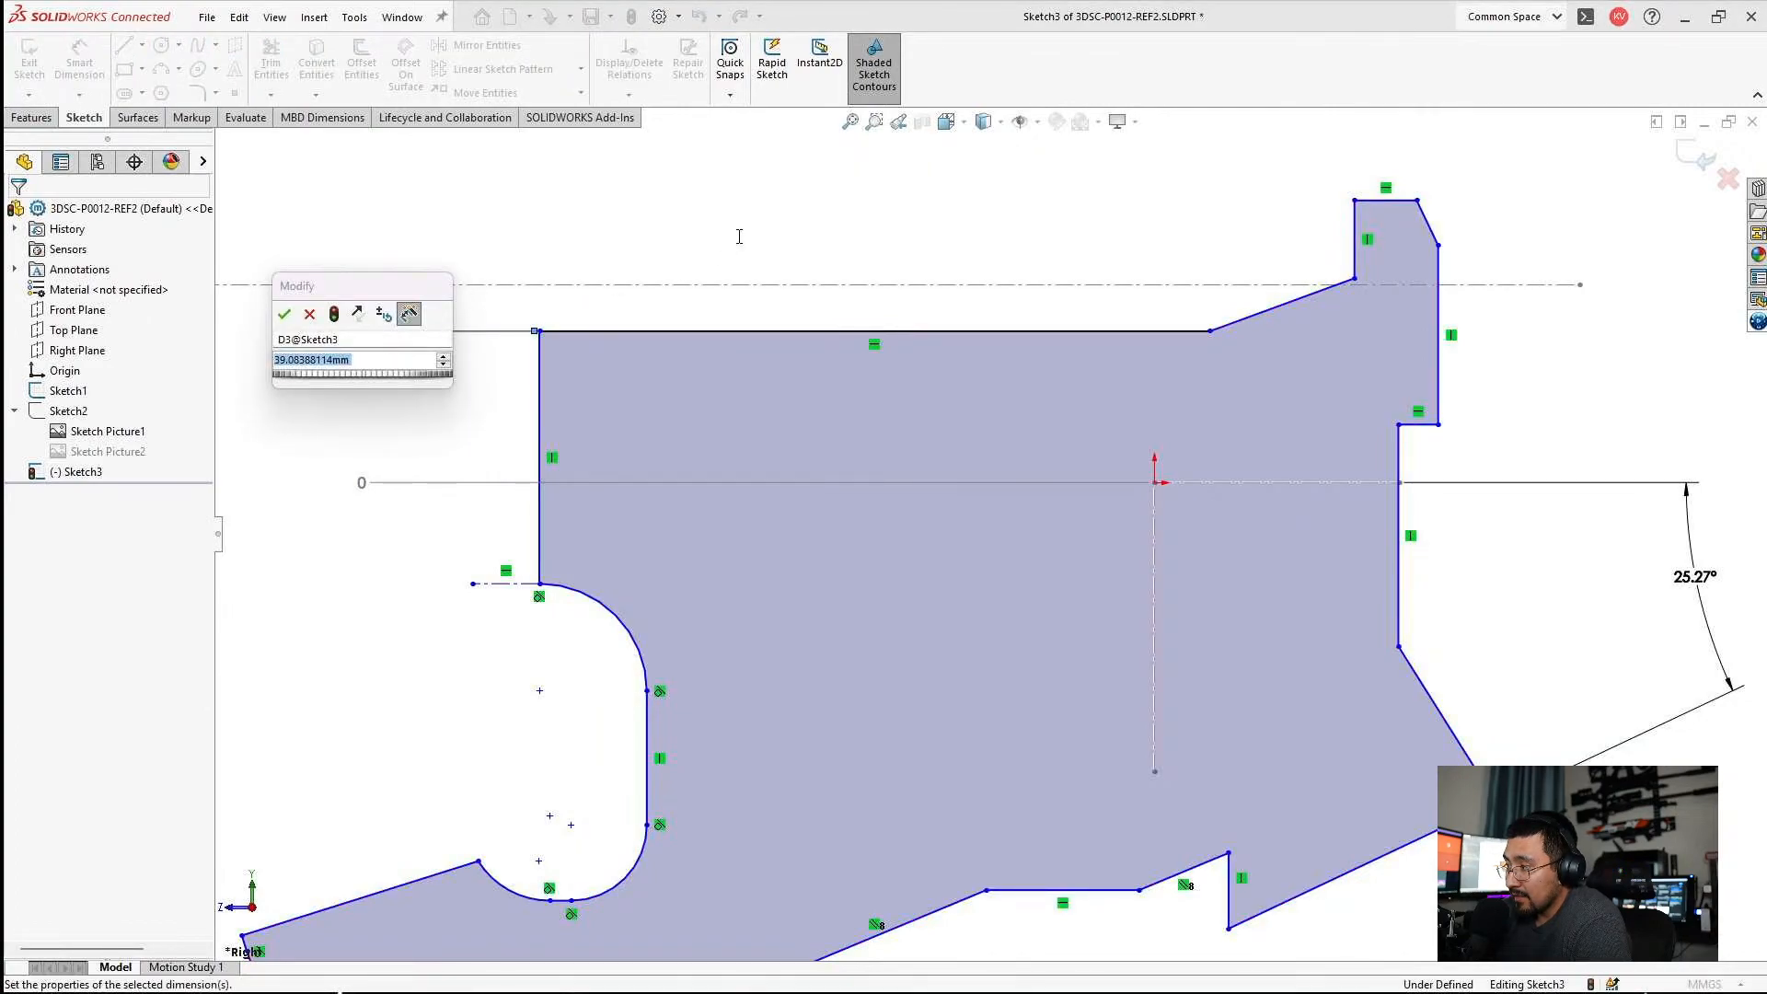
{"action": "key", "text": "Return"}
Check the top edge height in Sketch1 of 3DSC-P0036-LOWER-001, then return to Sketch3 of 3DSC-P0012-REF2.
{"action": "left_click", "coordinate": [1681, 125]}
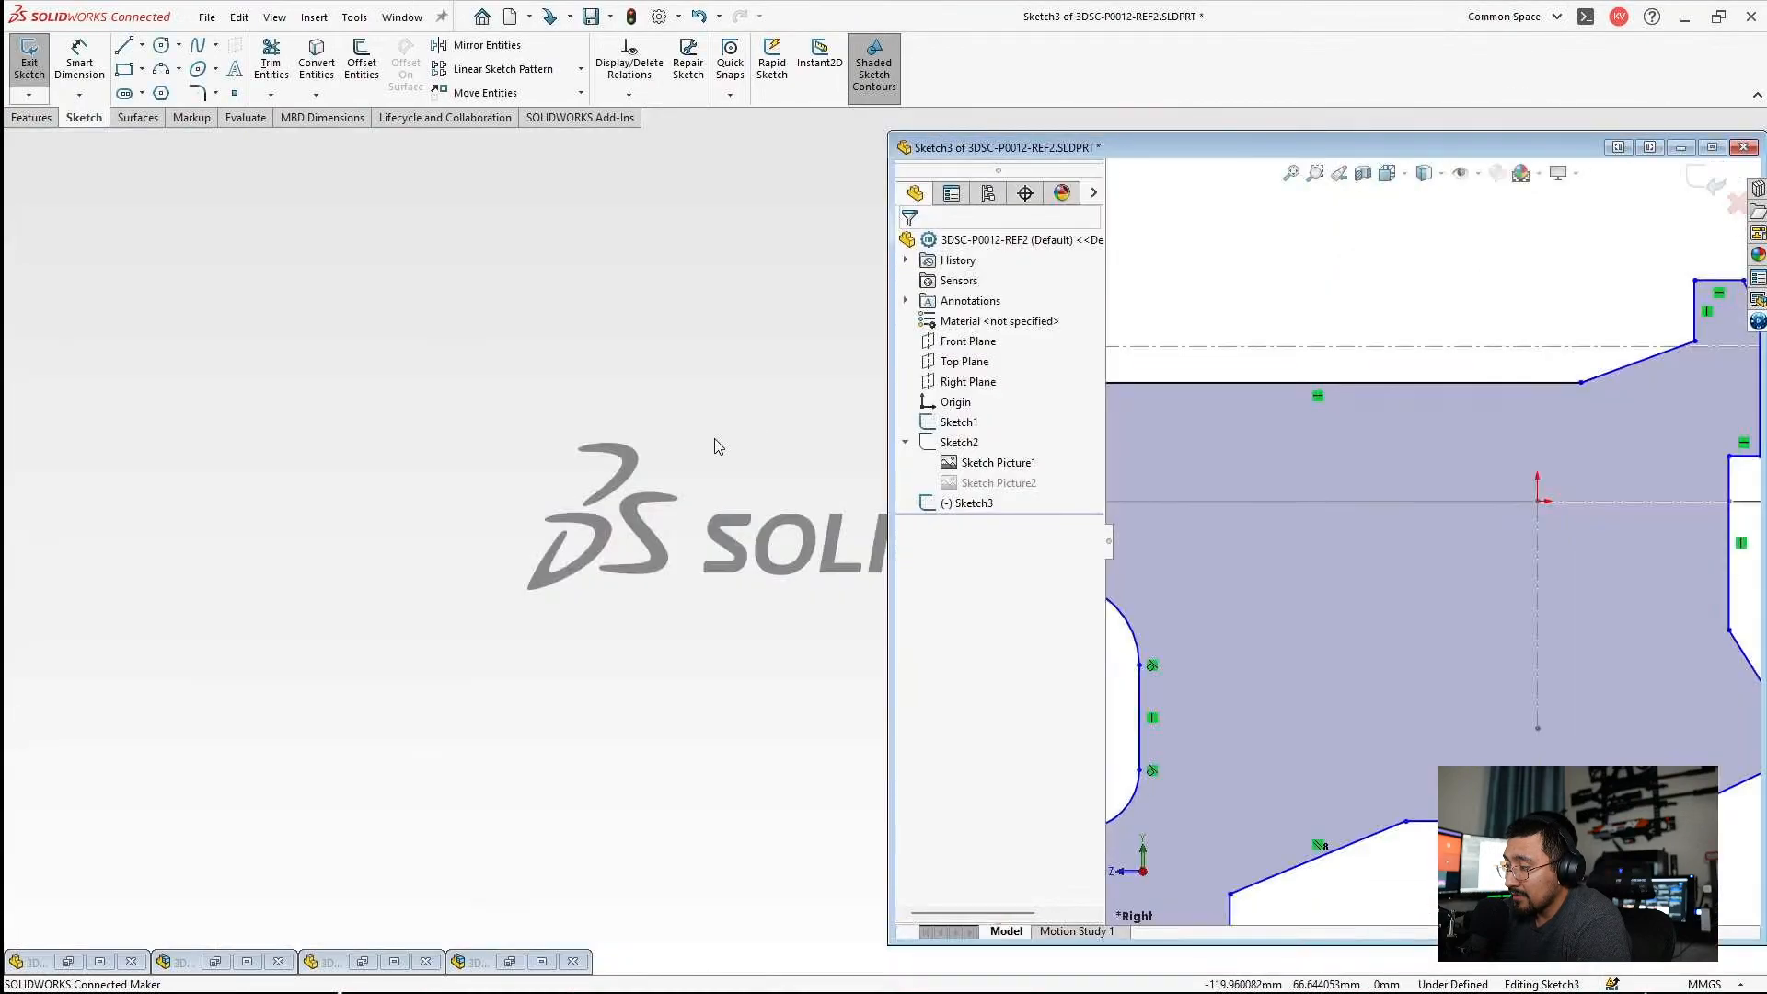
{"action": "mouse_move", "coordinate": [322, 984]}
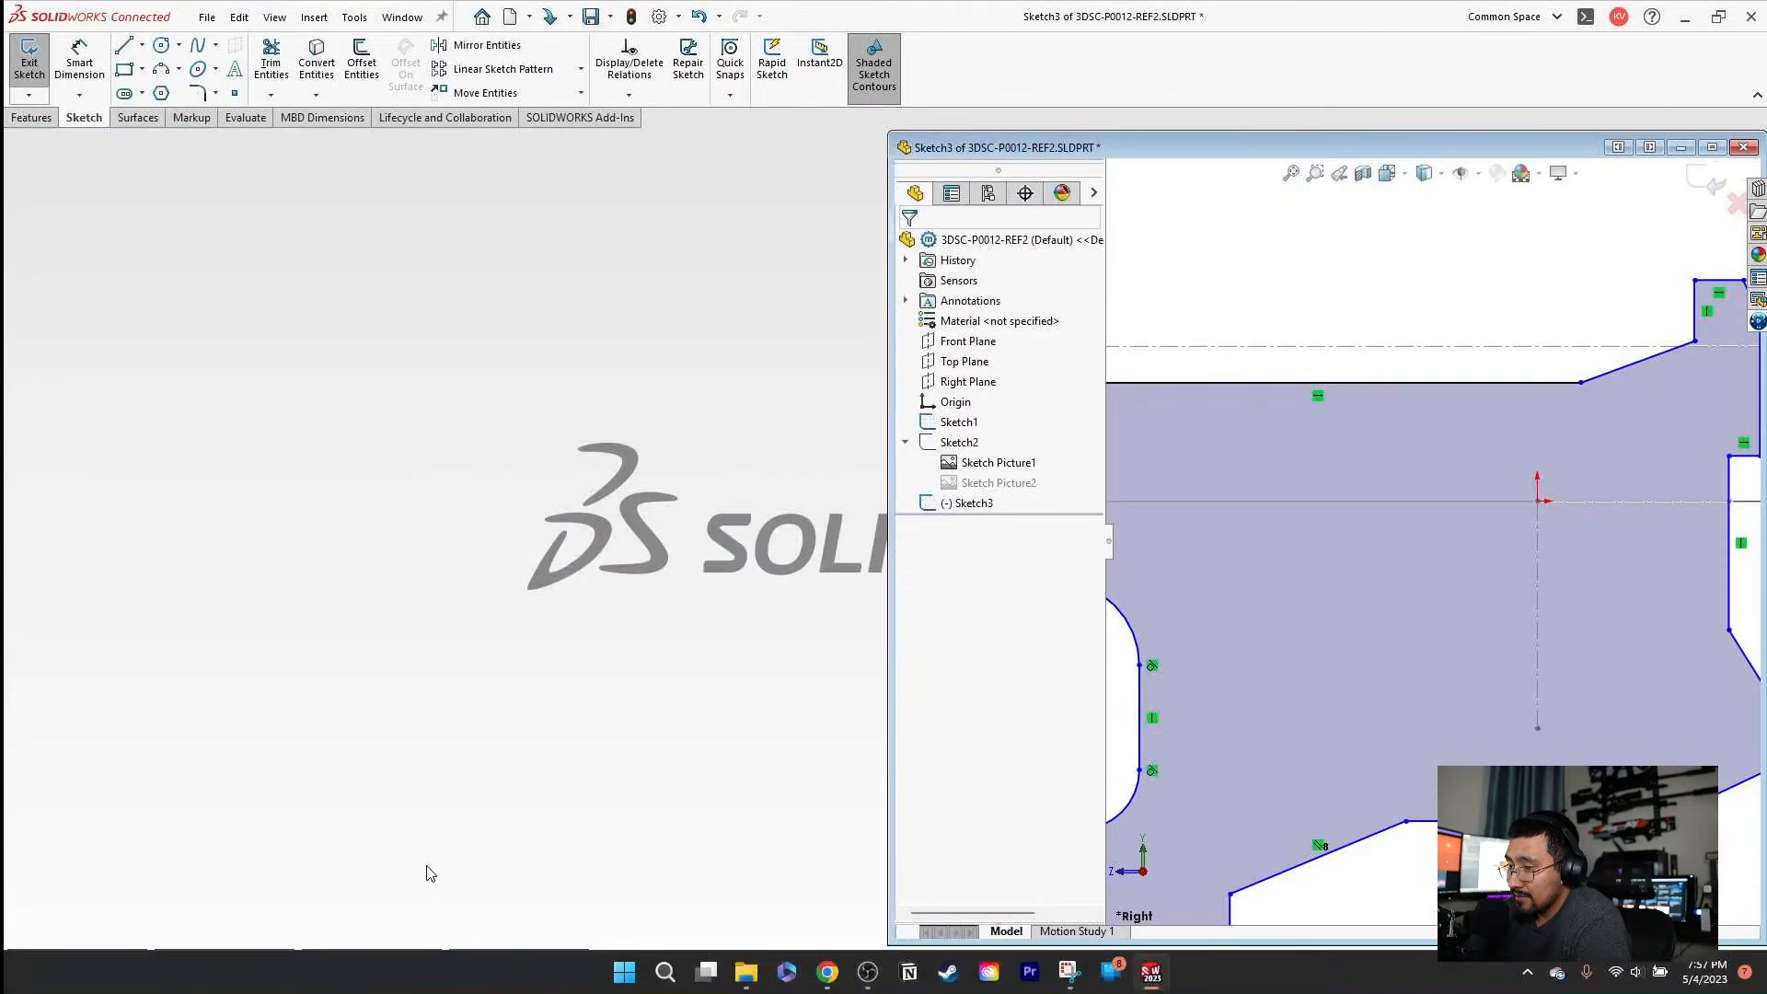
{"action": "left_click", "coordinate": [373, 961]}
{"action": "left_click", "coordinate": [874, 497]}
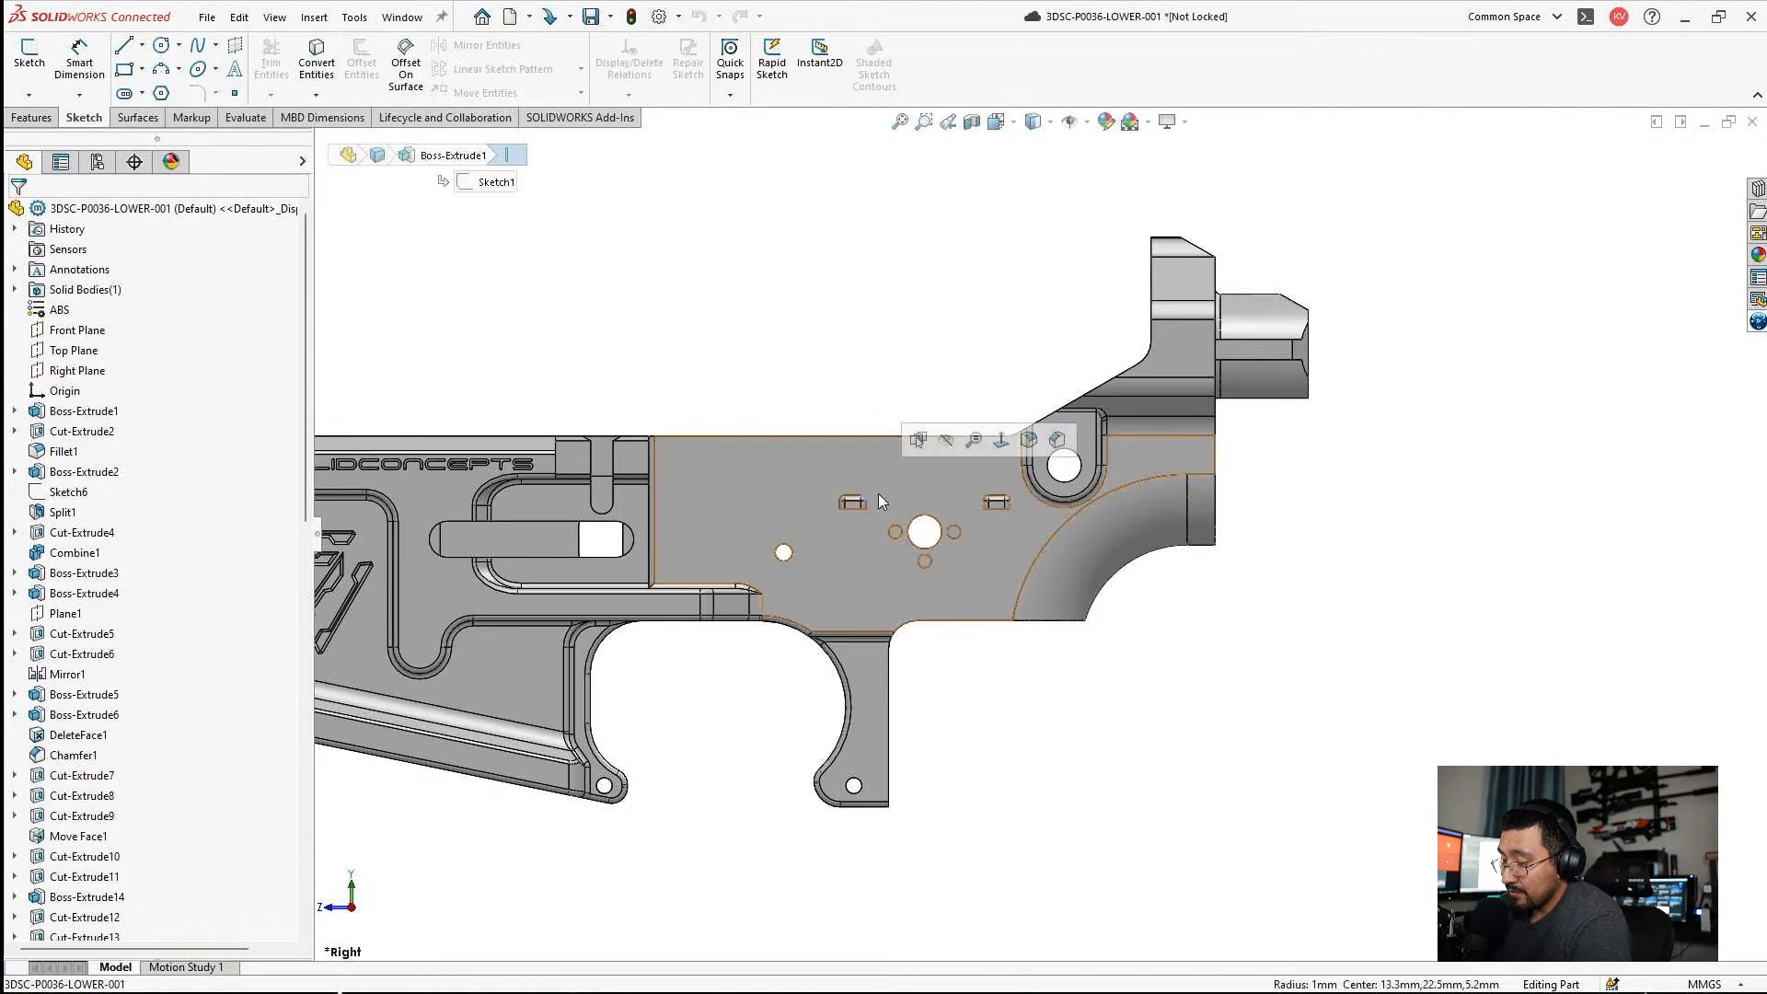
{"action": "left_click", "coordinate": [906, 471]}
{"action": "left_click", "coordinate": [985, 394]}
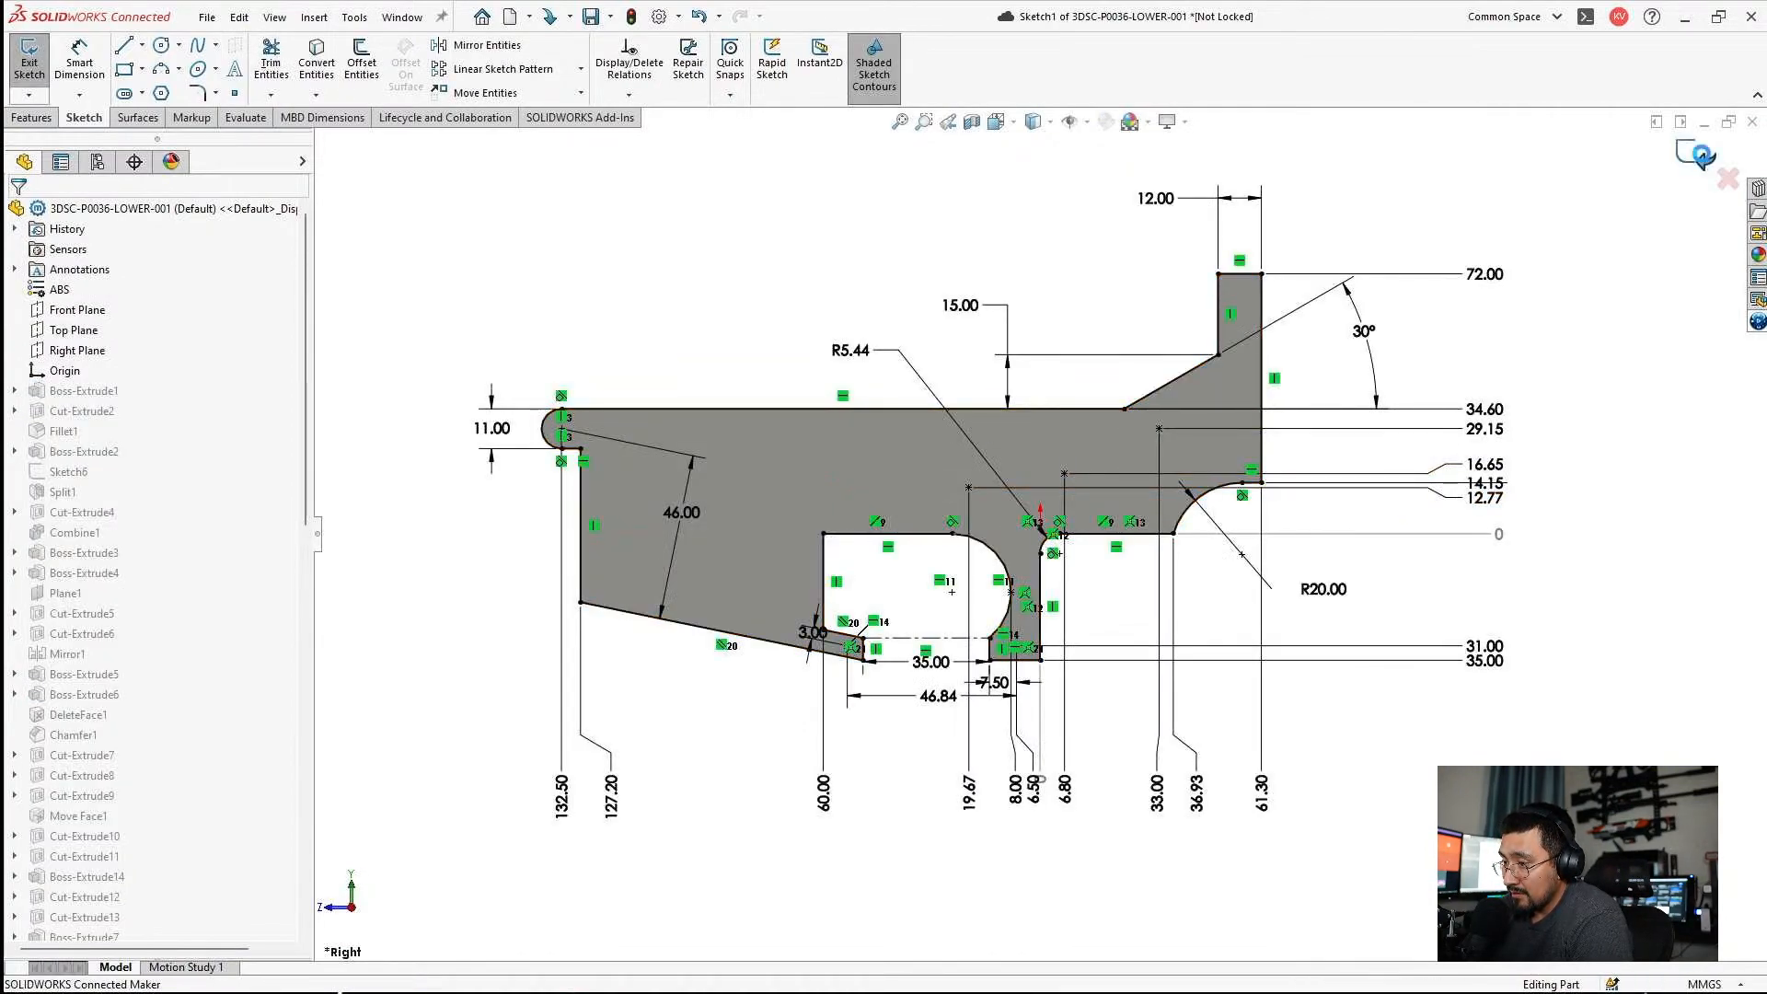
{"action": "left_click", "coordinate": [1728, 121]}
{"action": "left_click", "coordinate": [1625, 276]}
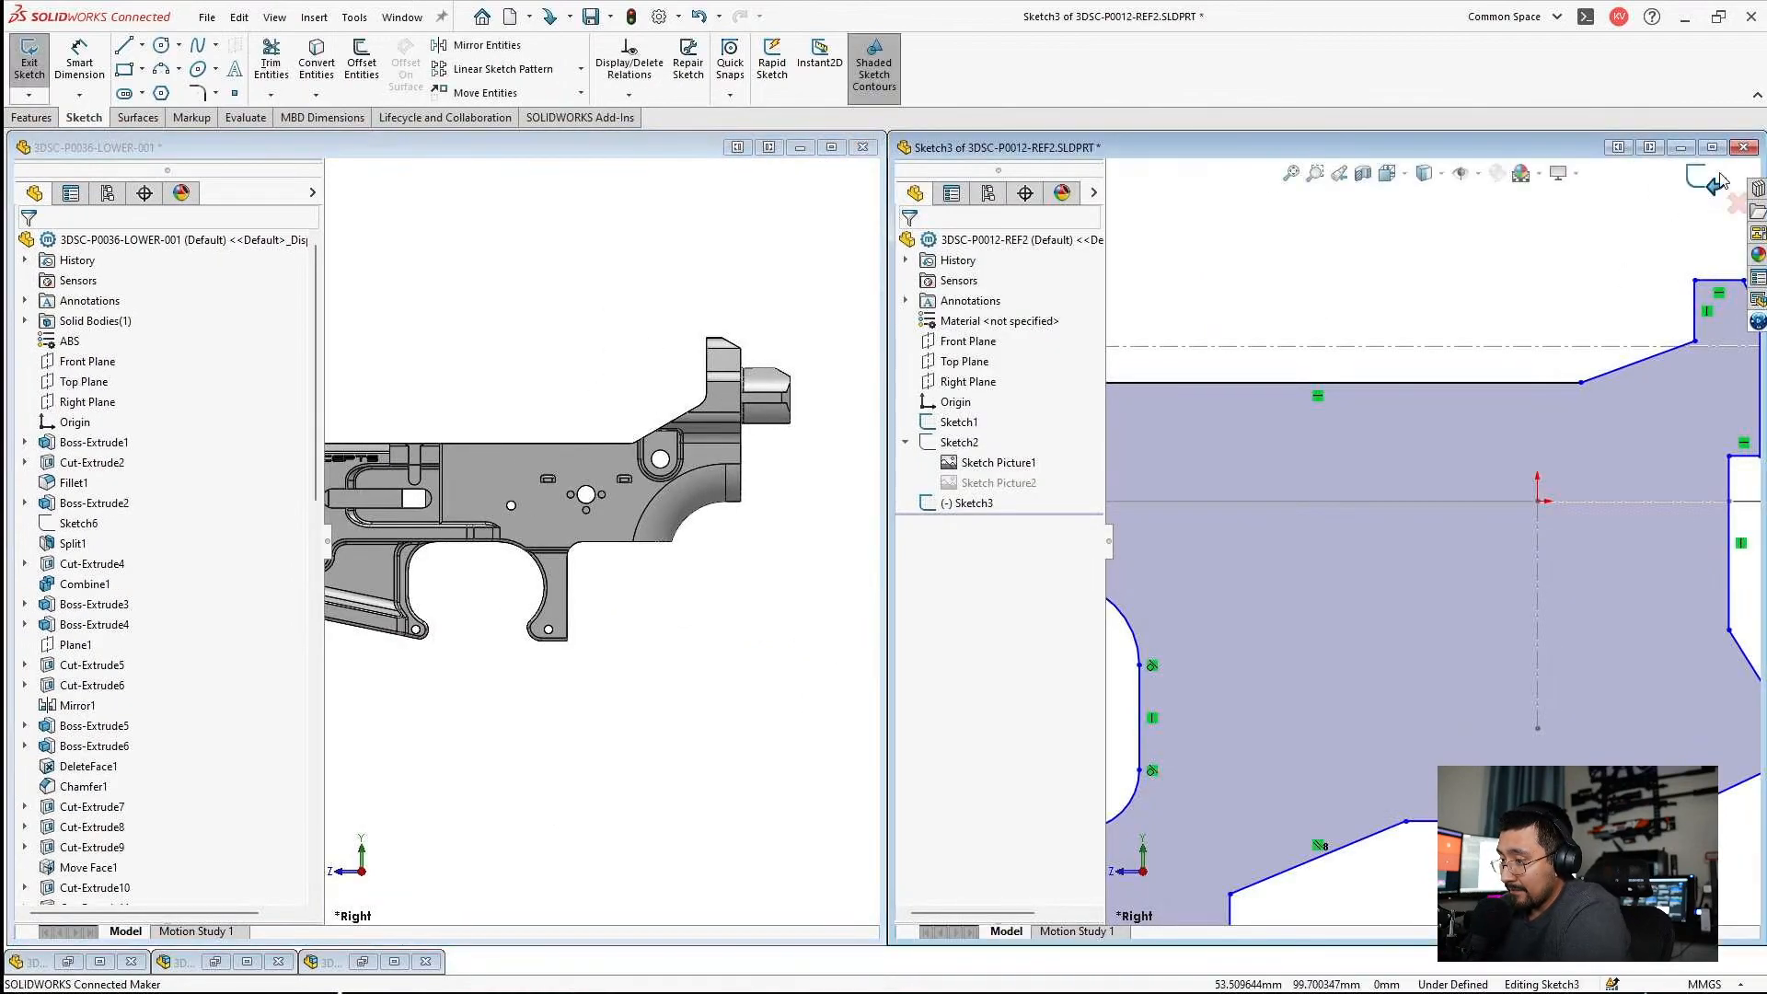
{"action": "left_click", "coordinate": [1712, 147]}
Try setting the top edge's ordinate dimension to 34.6 mm, and undo the change.
{"action": "double_click", "coordinate": [358, 343]}
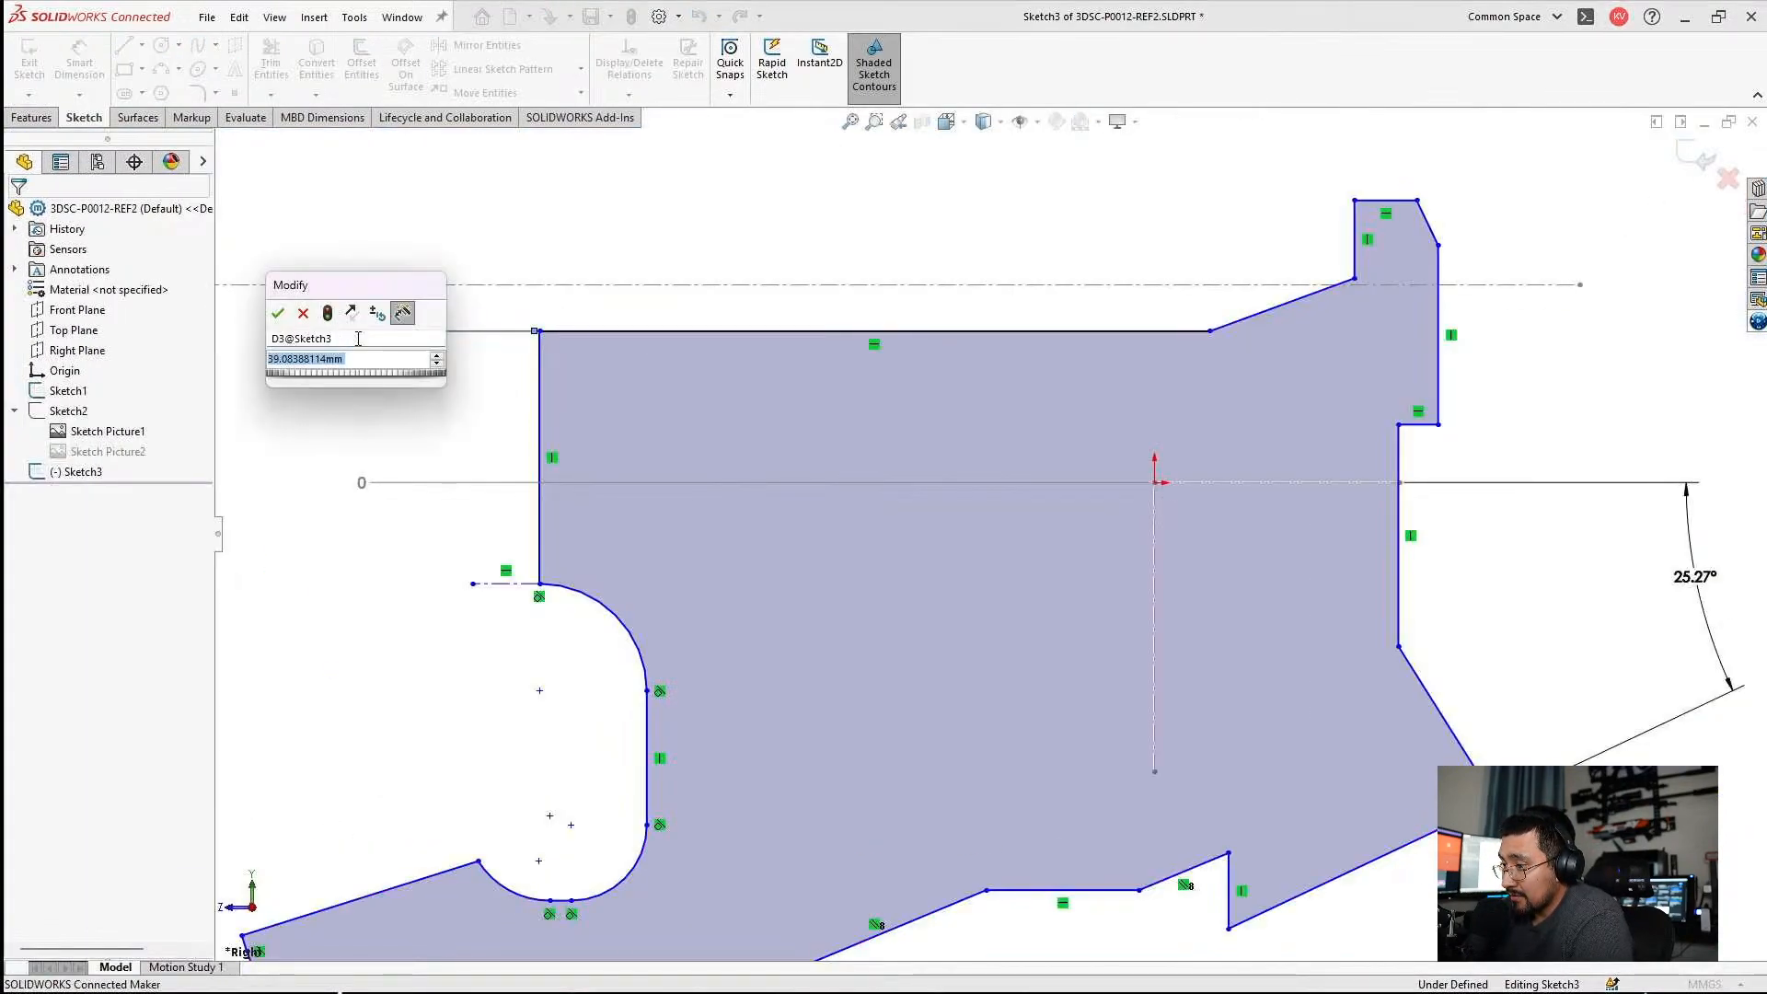
{"action": "type", "text": "34.6"}
{"action": "key", "text": "Return"}
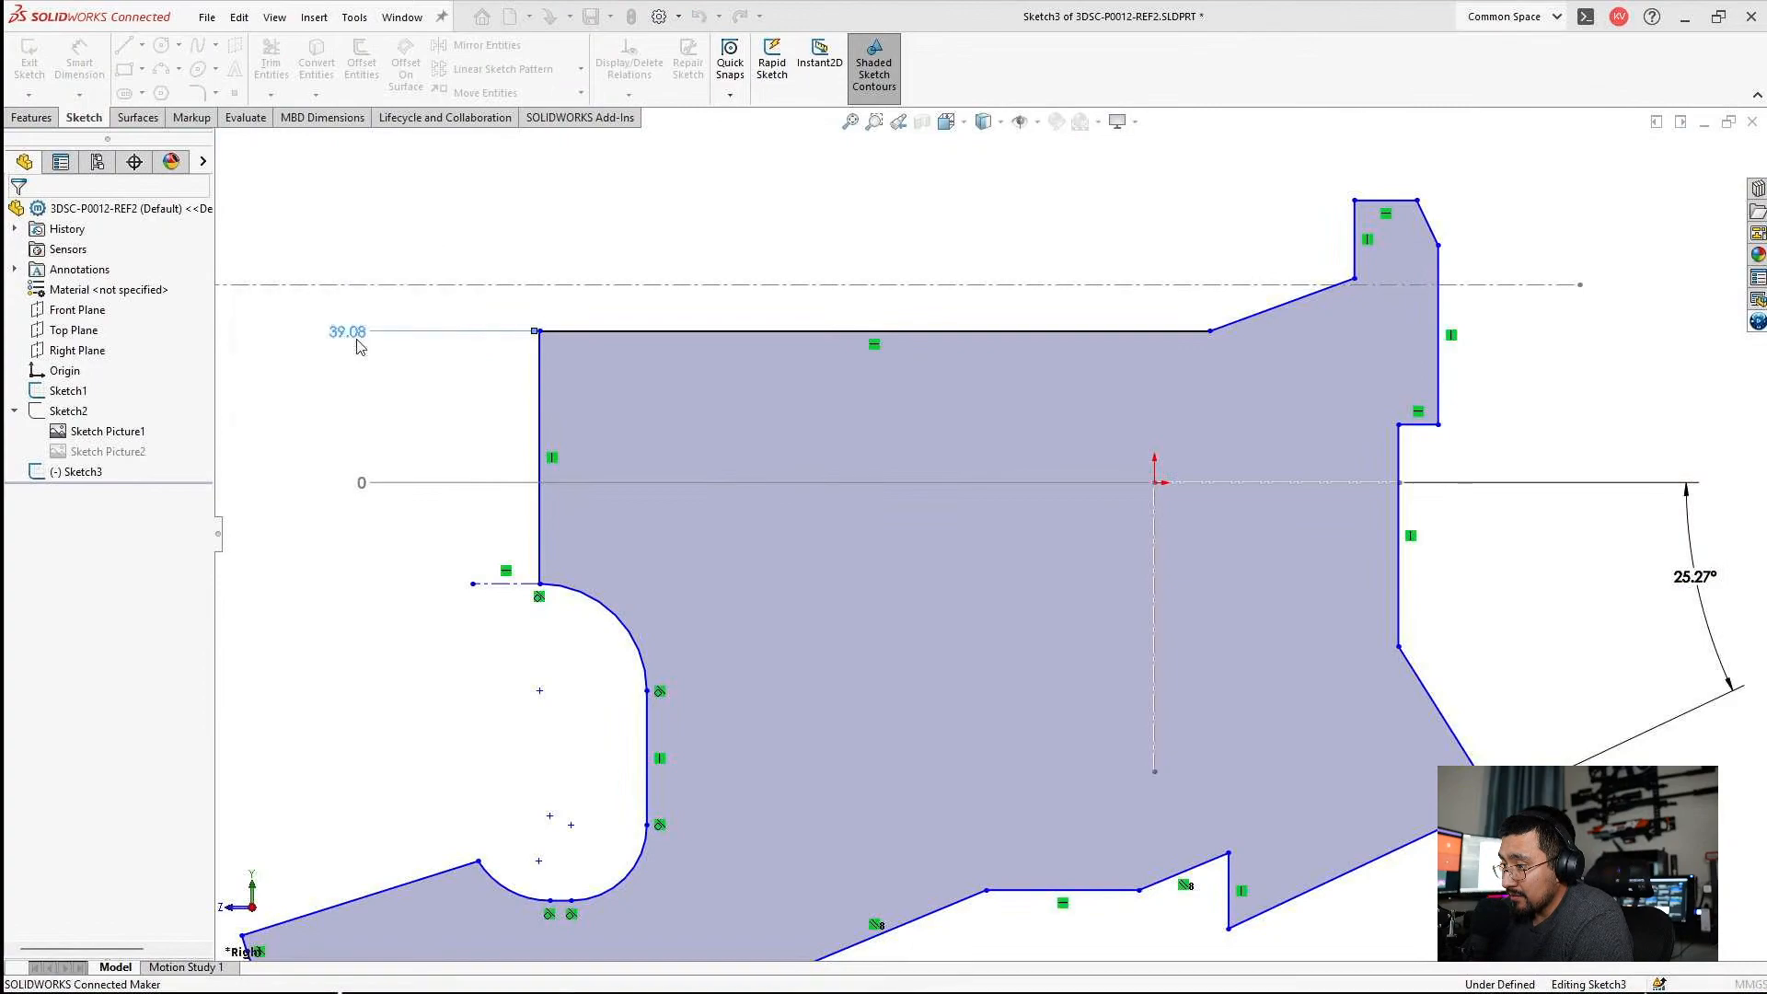
{"action": "key", "text": "Escape"}
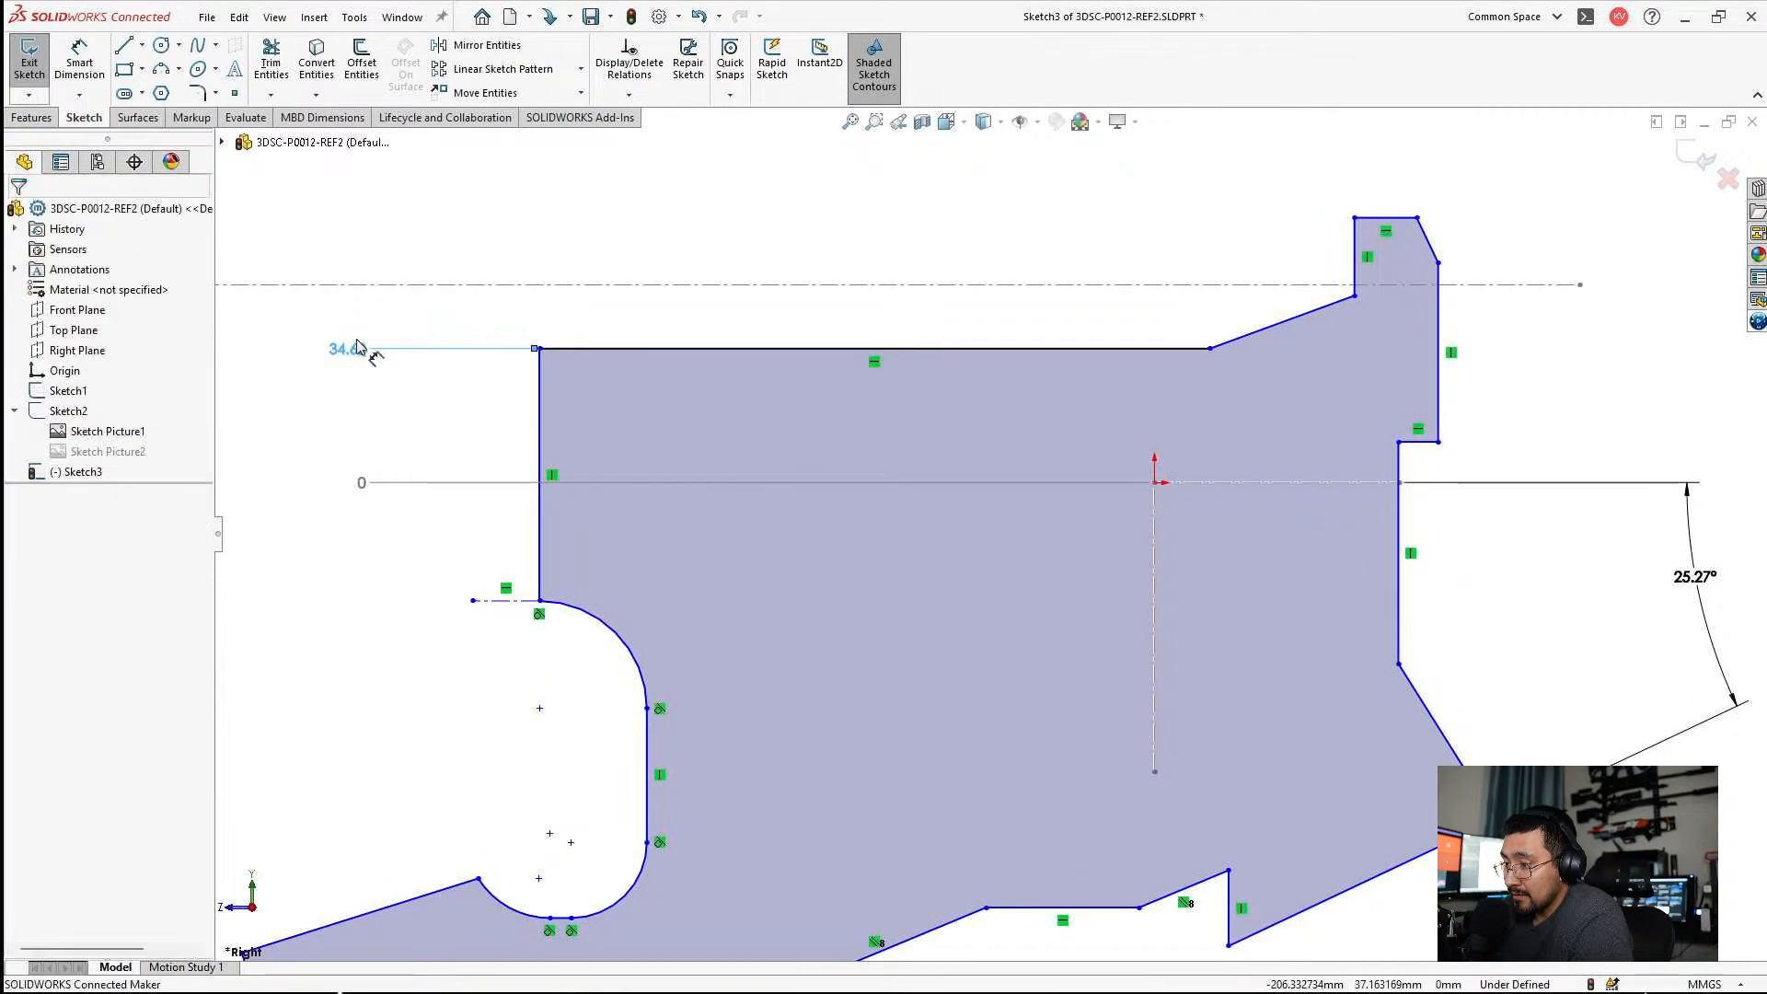
{"action": "key", "text": "ctrl+z"}
Delete the top edge's ordinate dimension and lower the top edge to about 35 mm above the origin.
{"action": "left_click", "coordinate": [344, 330]}
{"action": "key", "text": "Delete"}
{"action": "scroll", "coordinate": [840, 508], "scroll_direction": "up", "scroll_amount": 1}
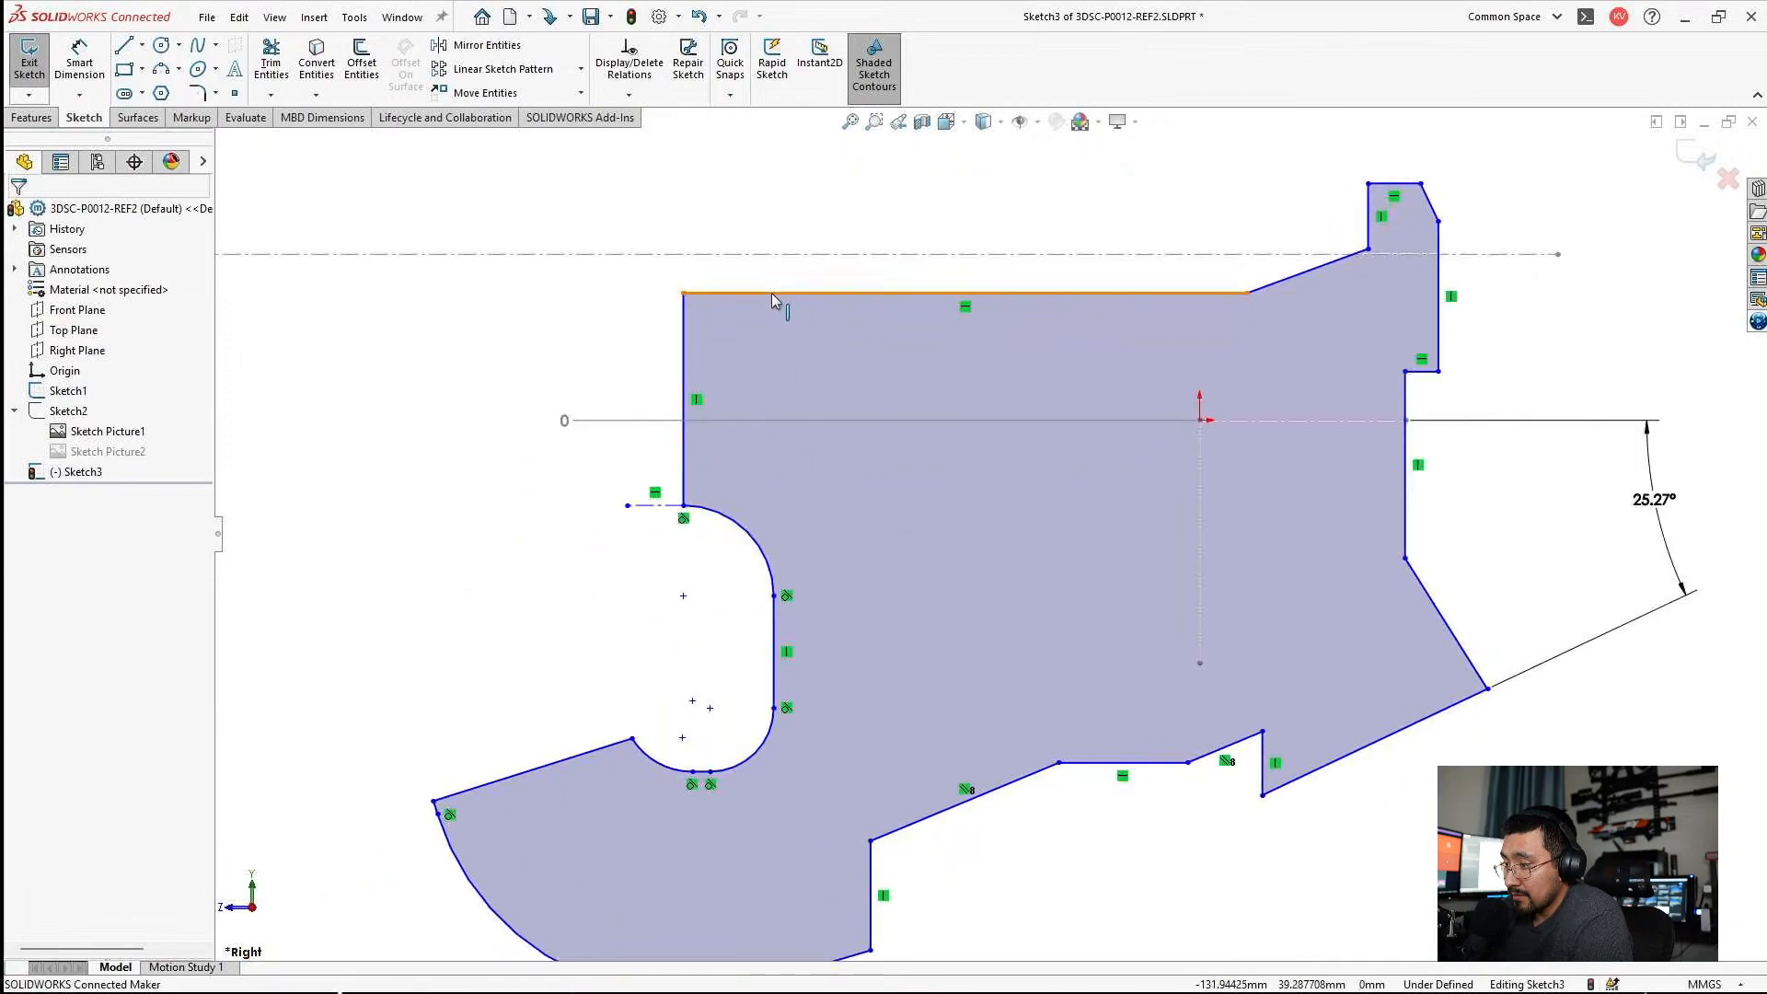
{"action": "mouse_move", "coordinate": [773, 293]}
{"action": "left_mouse_down"}
{"action": "mouse_move", "coordinate": [771, 322]}
{"action": "mouse_move", "coordinate": [776, 307]}
{"action": "left_mouse_up"}
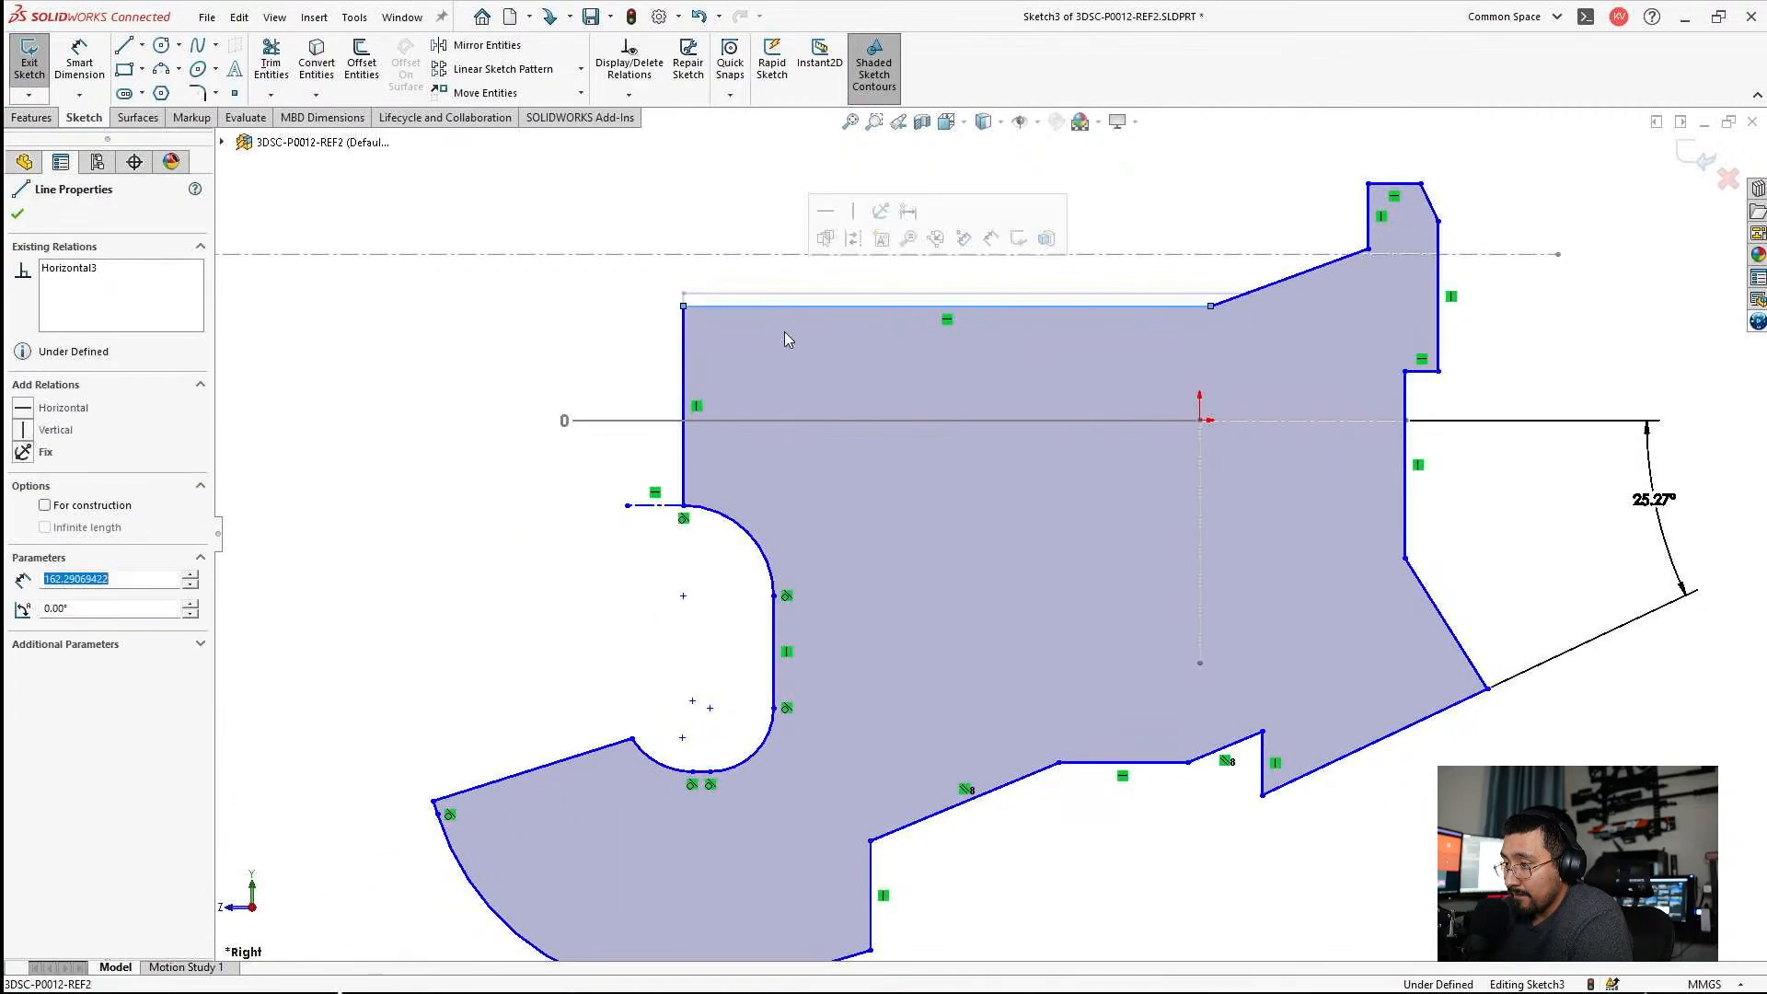
{"action": "key", "text": "Escape"}
Add the profile's top edge to the existing ordinate set and set its height to 34.6 mm.
{"action": "scroll", "coordinate": [970, 528], "scroll_direction": "up", "scroll_amount": 2}
{"action": "scroll", "coordinate": [968, 528], "scroll_direction": "down", "scroll_amount": 3}
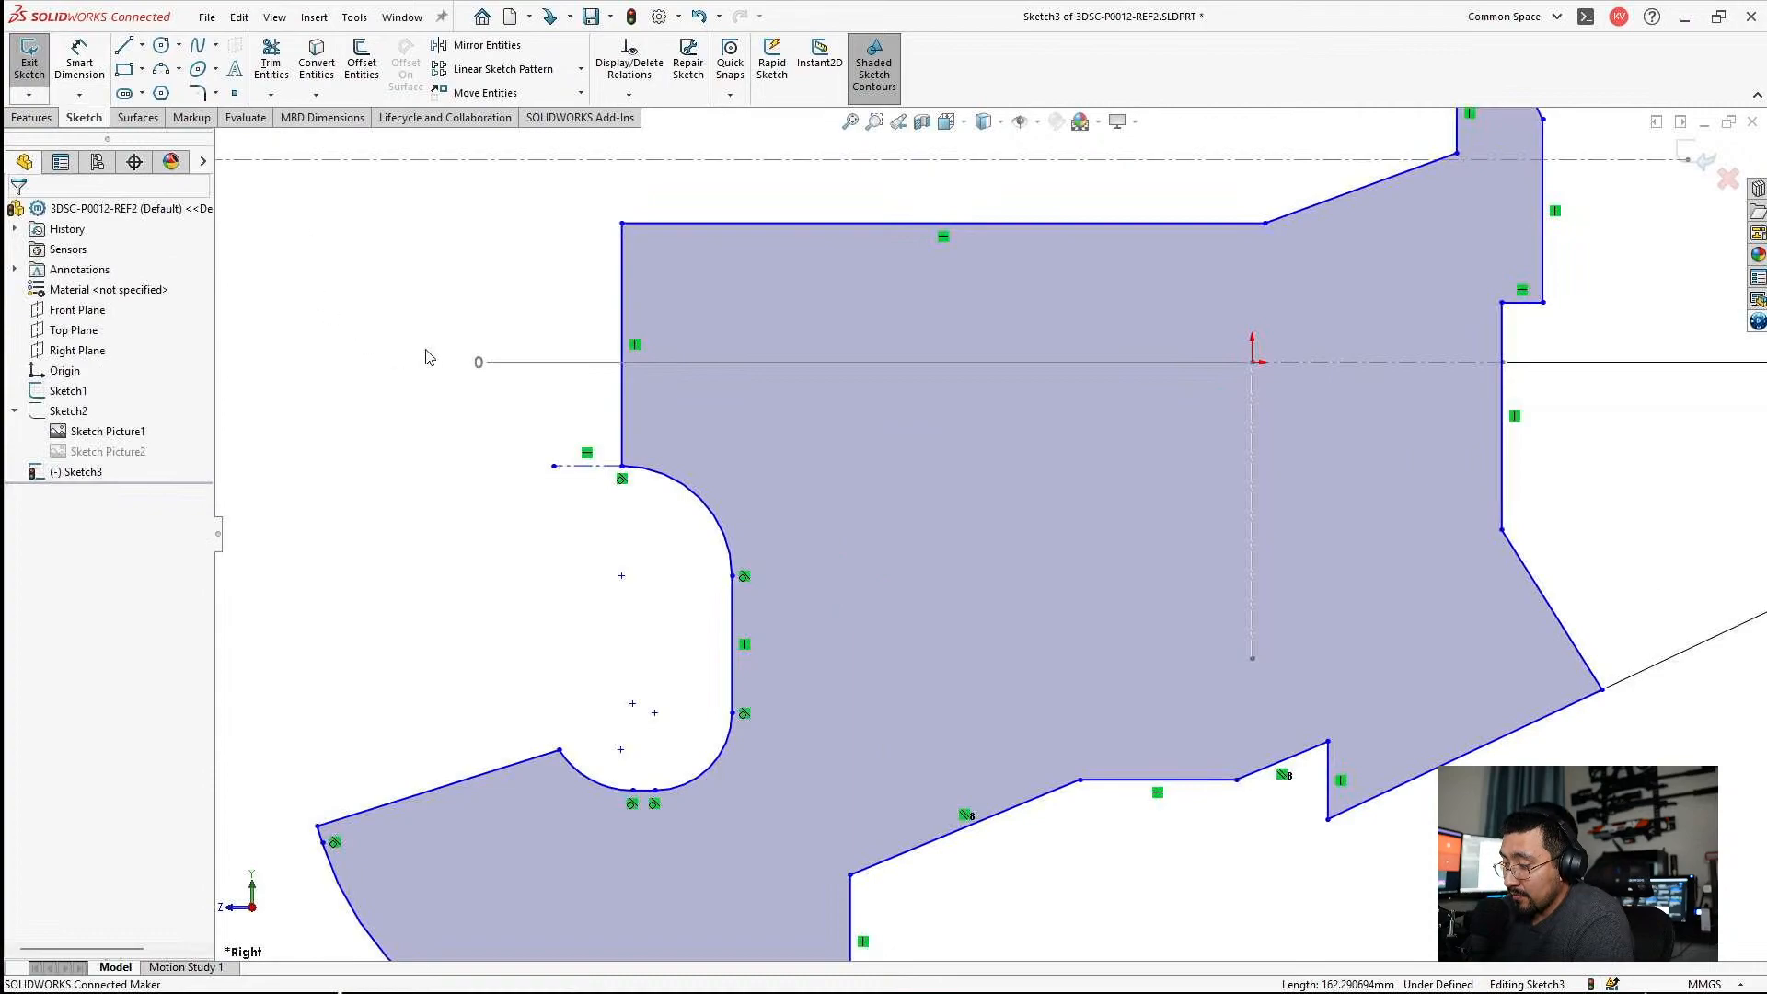
{"action": "left_click", "coordinate": [479, 365]}
{"action": "right_click", "coordinate": [483, 364]}
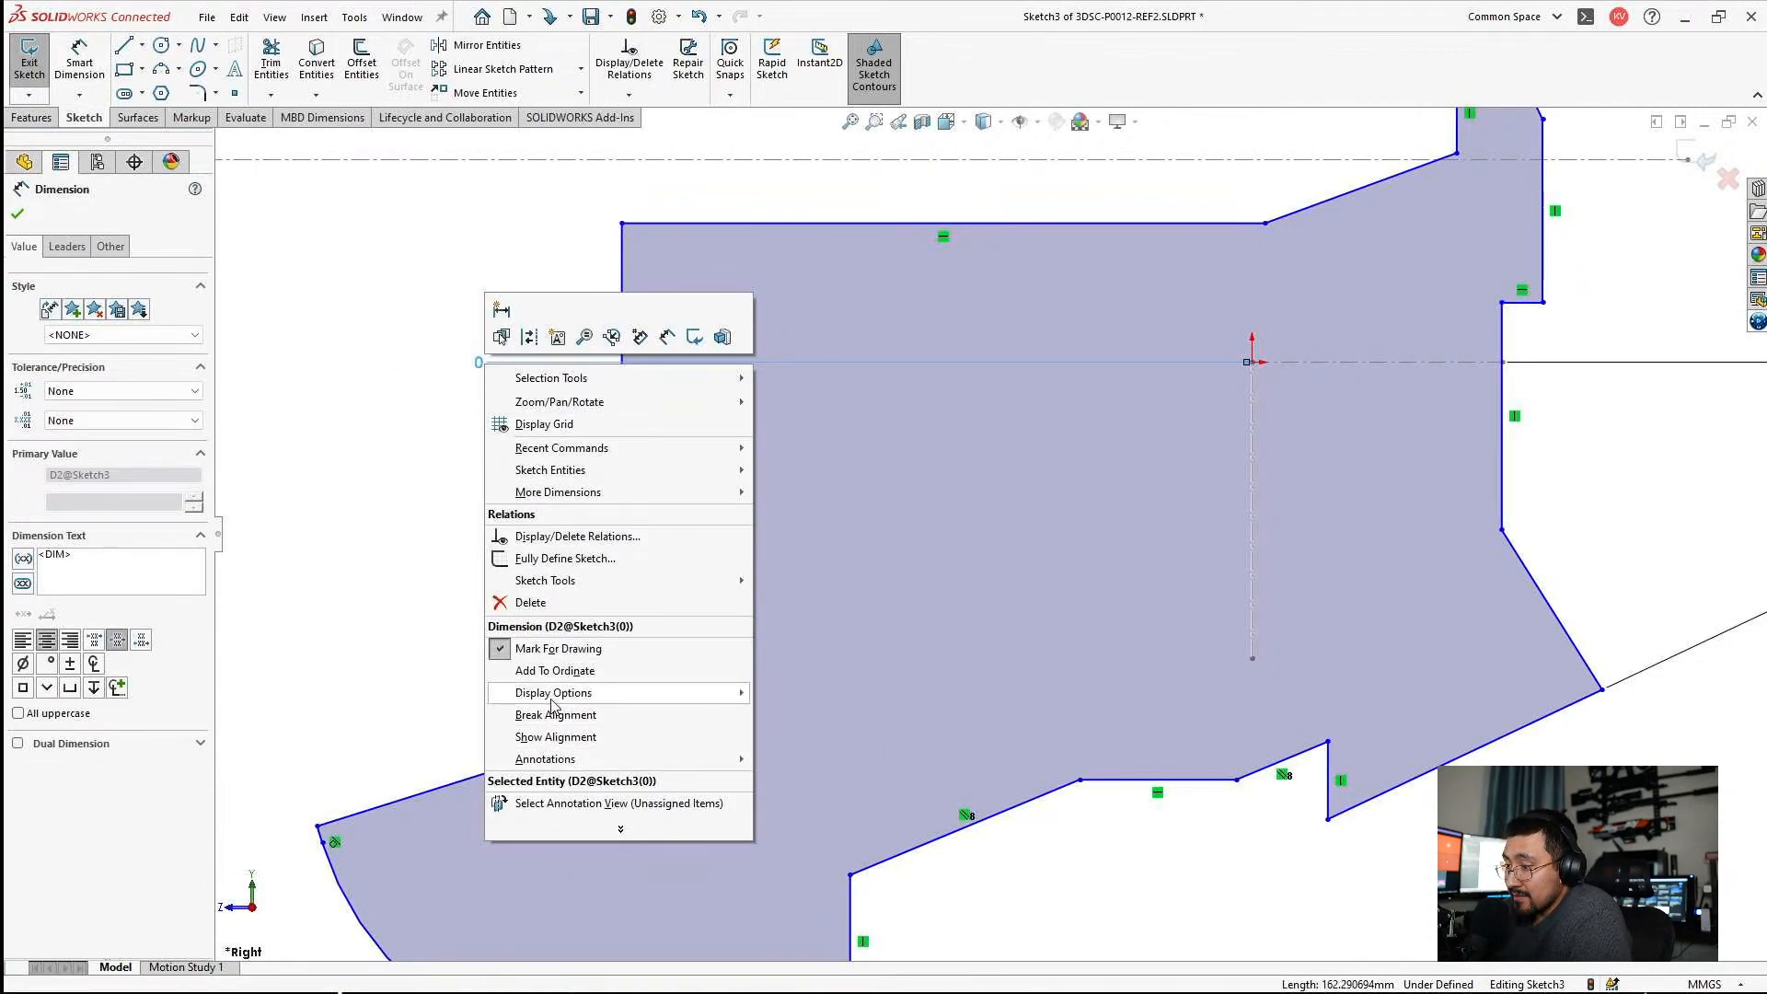
{"action": "left_click", "coordinate": [552, 678]}
{"action": "left_click", "coordinate": [644, 223]}
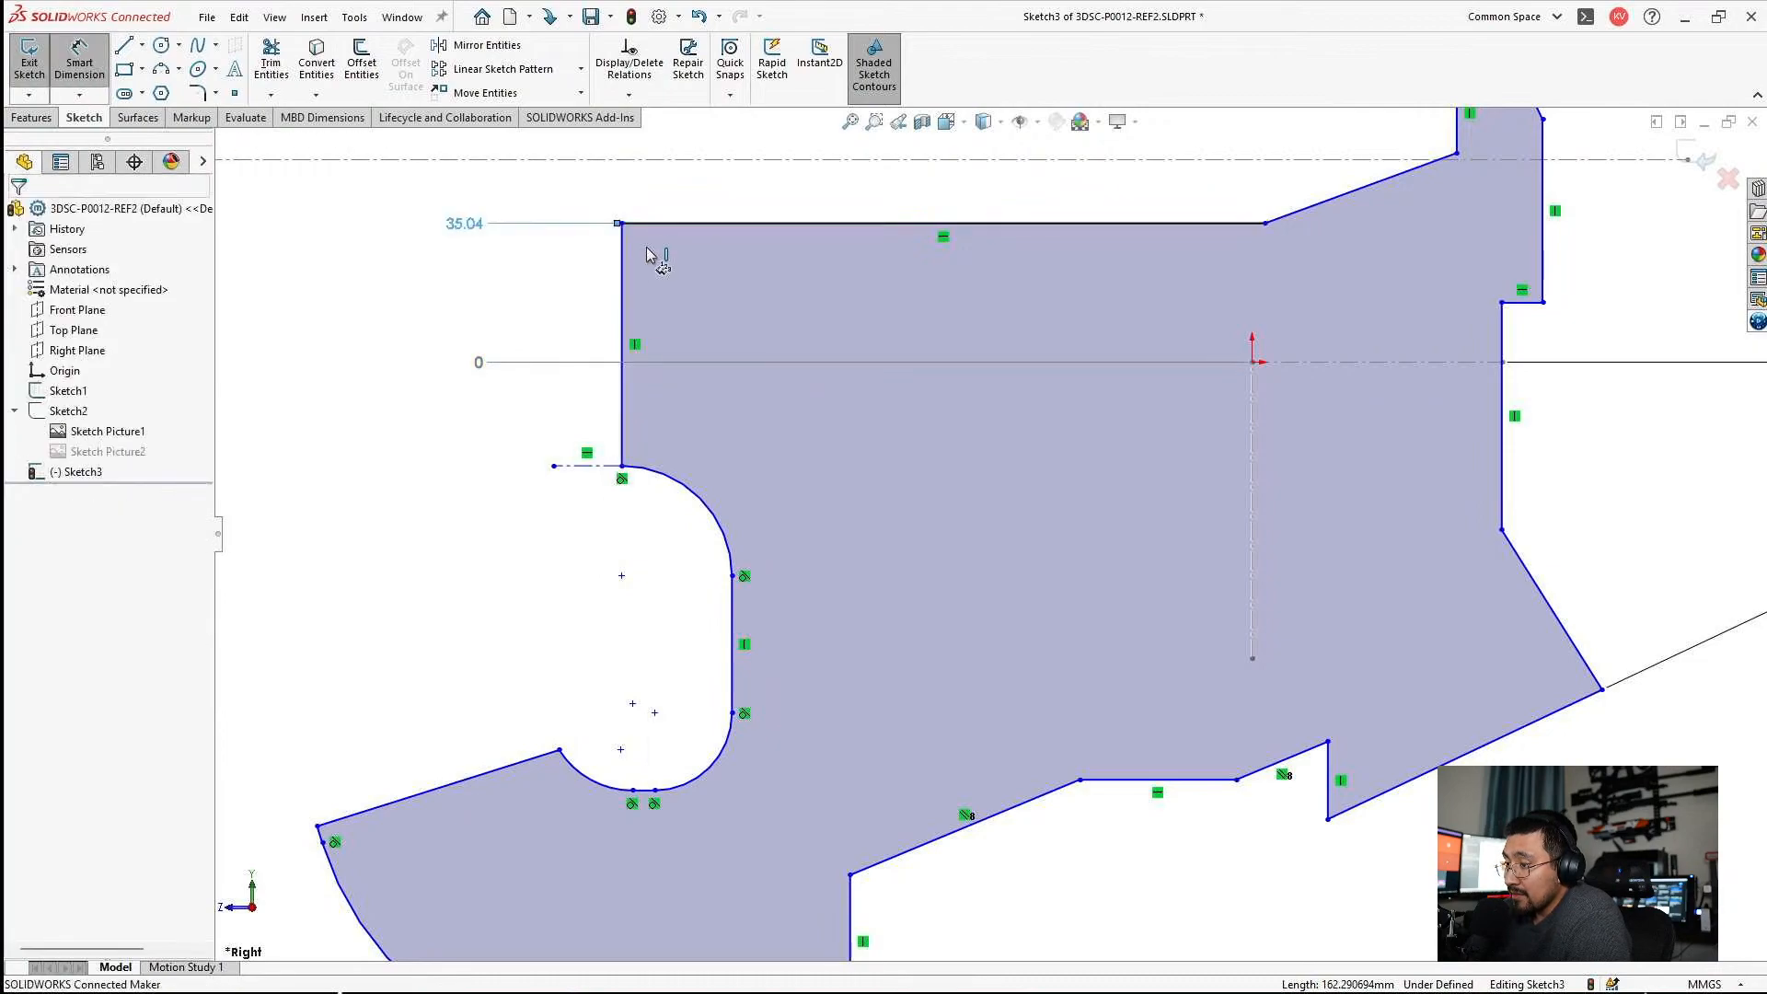
{"action": "double_click", "coordinate": [475, 227]}
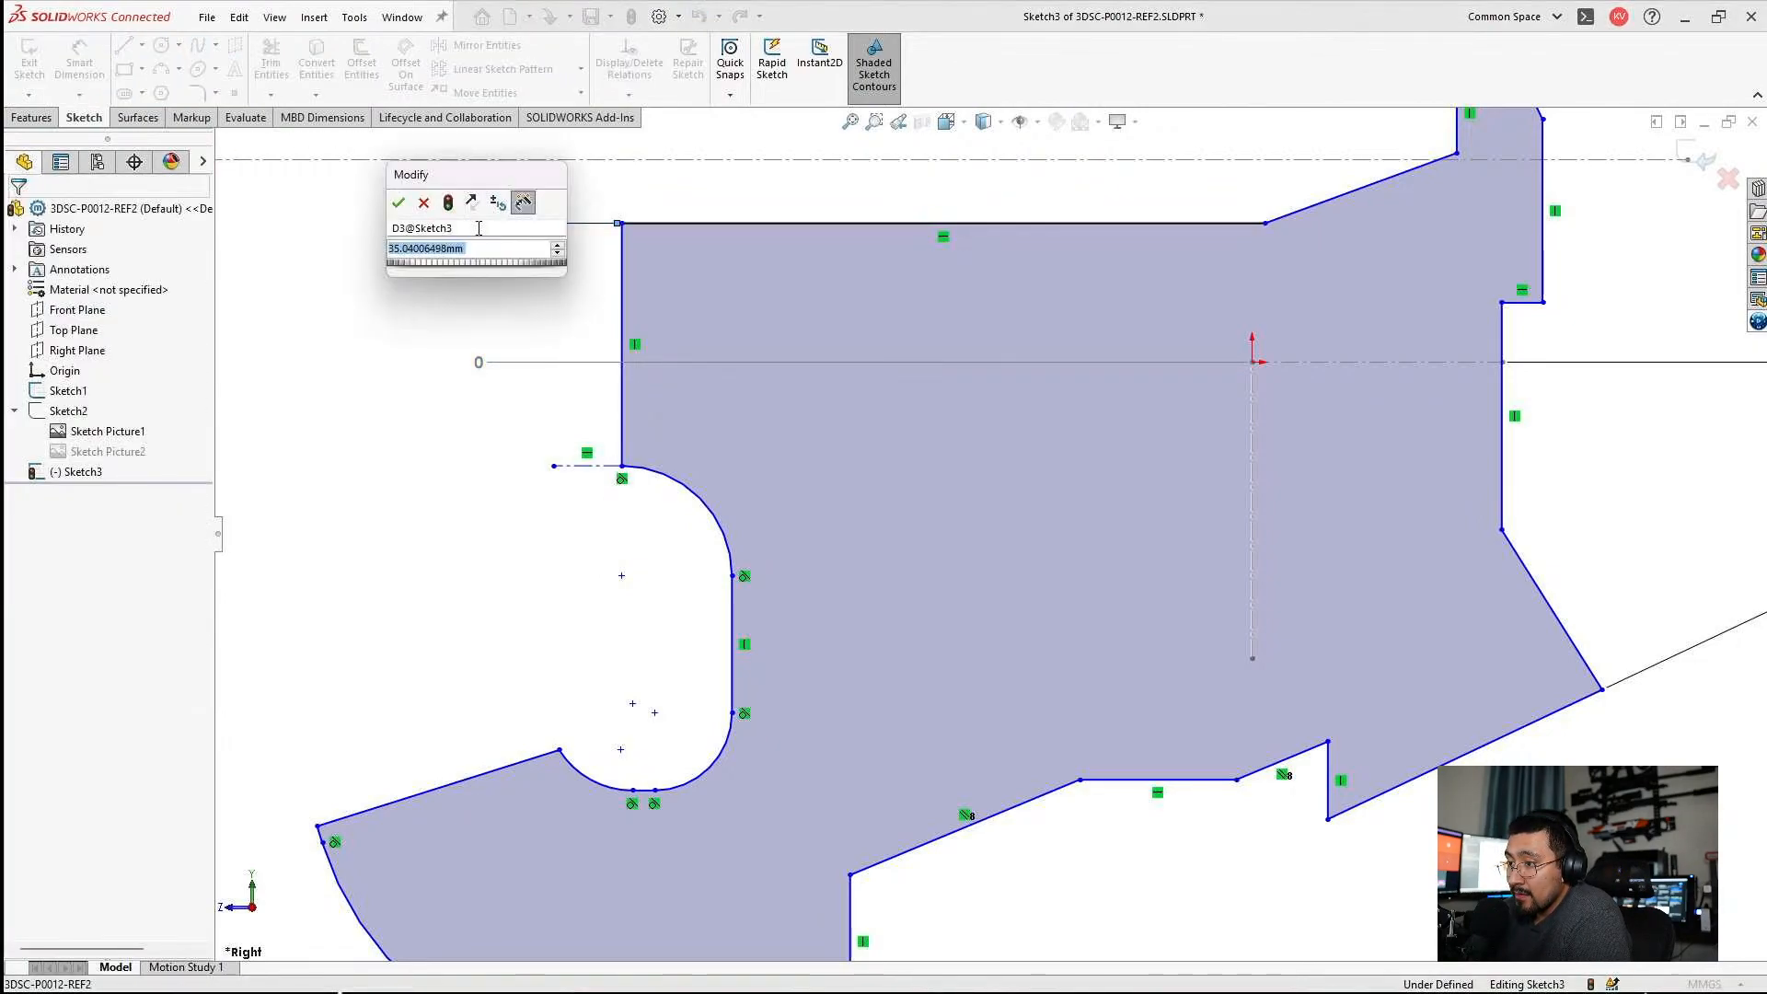
{"action": "type", "text": "34.6"}
{"action": "key", "text": "Return"}
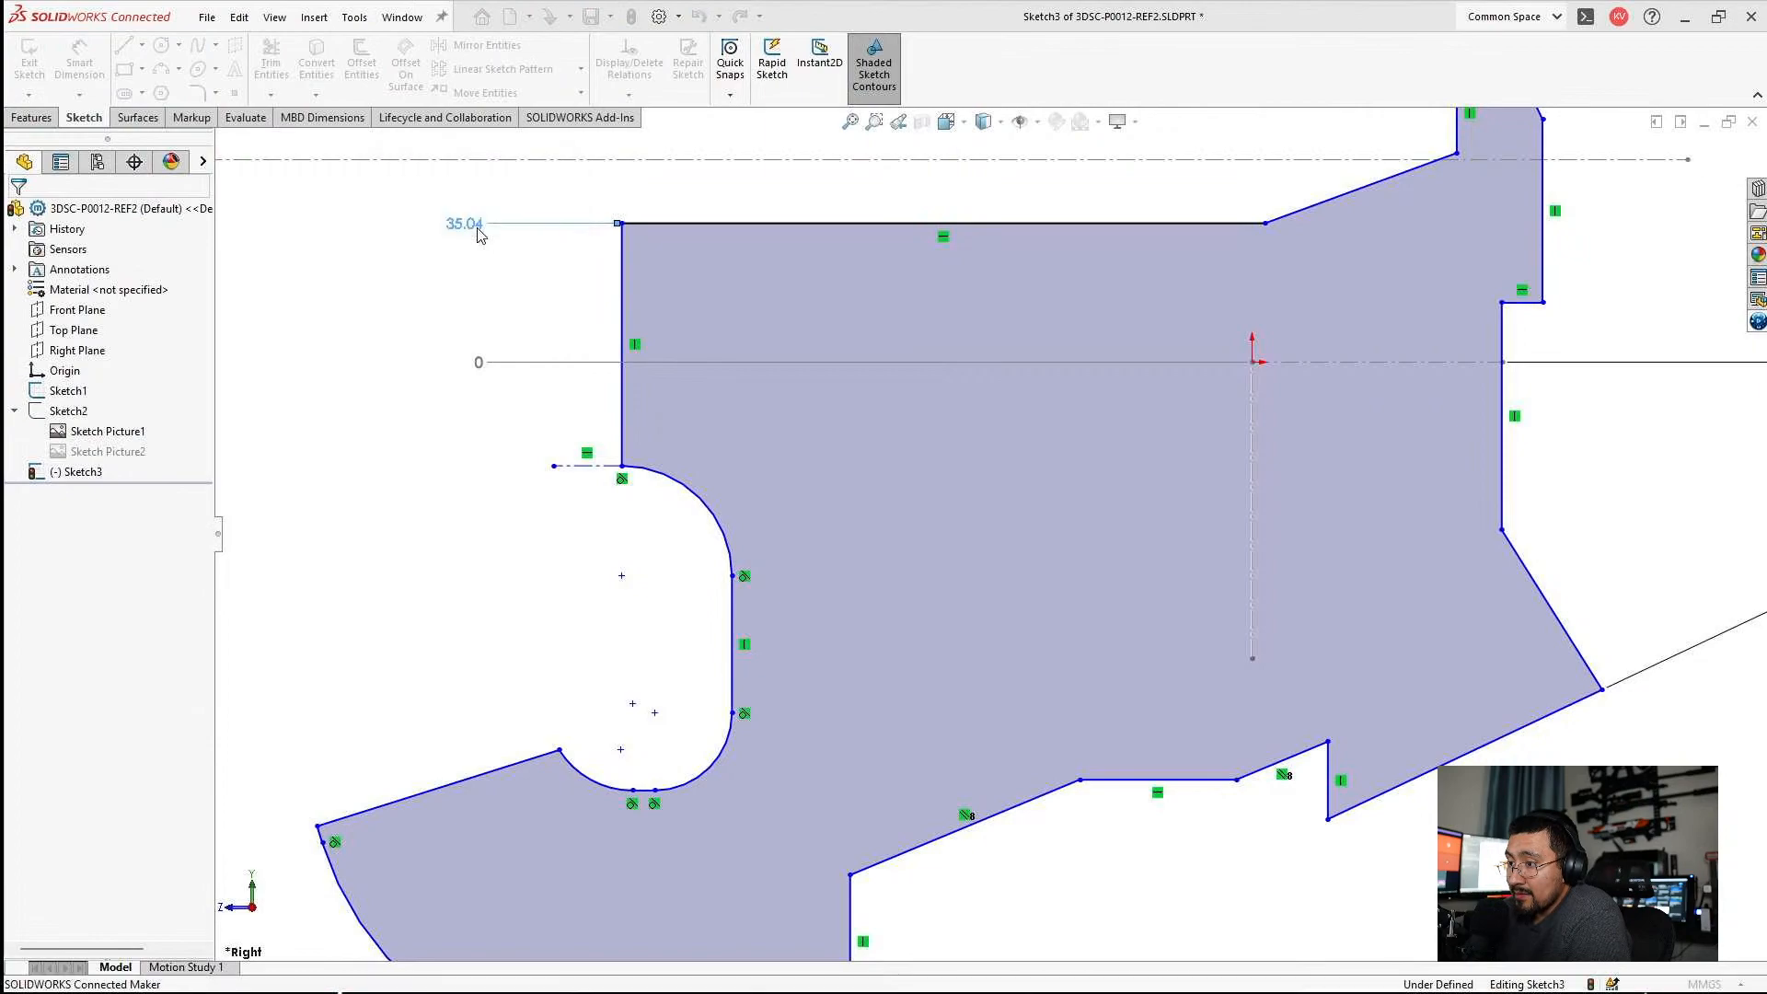
{"action": "key", "text": "Escape"}
{"action": "scroll", "coordinate": [979, 672], "scroll_direction": "up", "scroll_amount": 1}
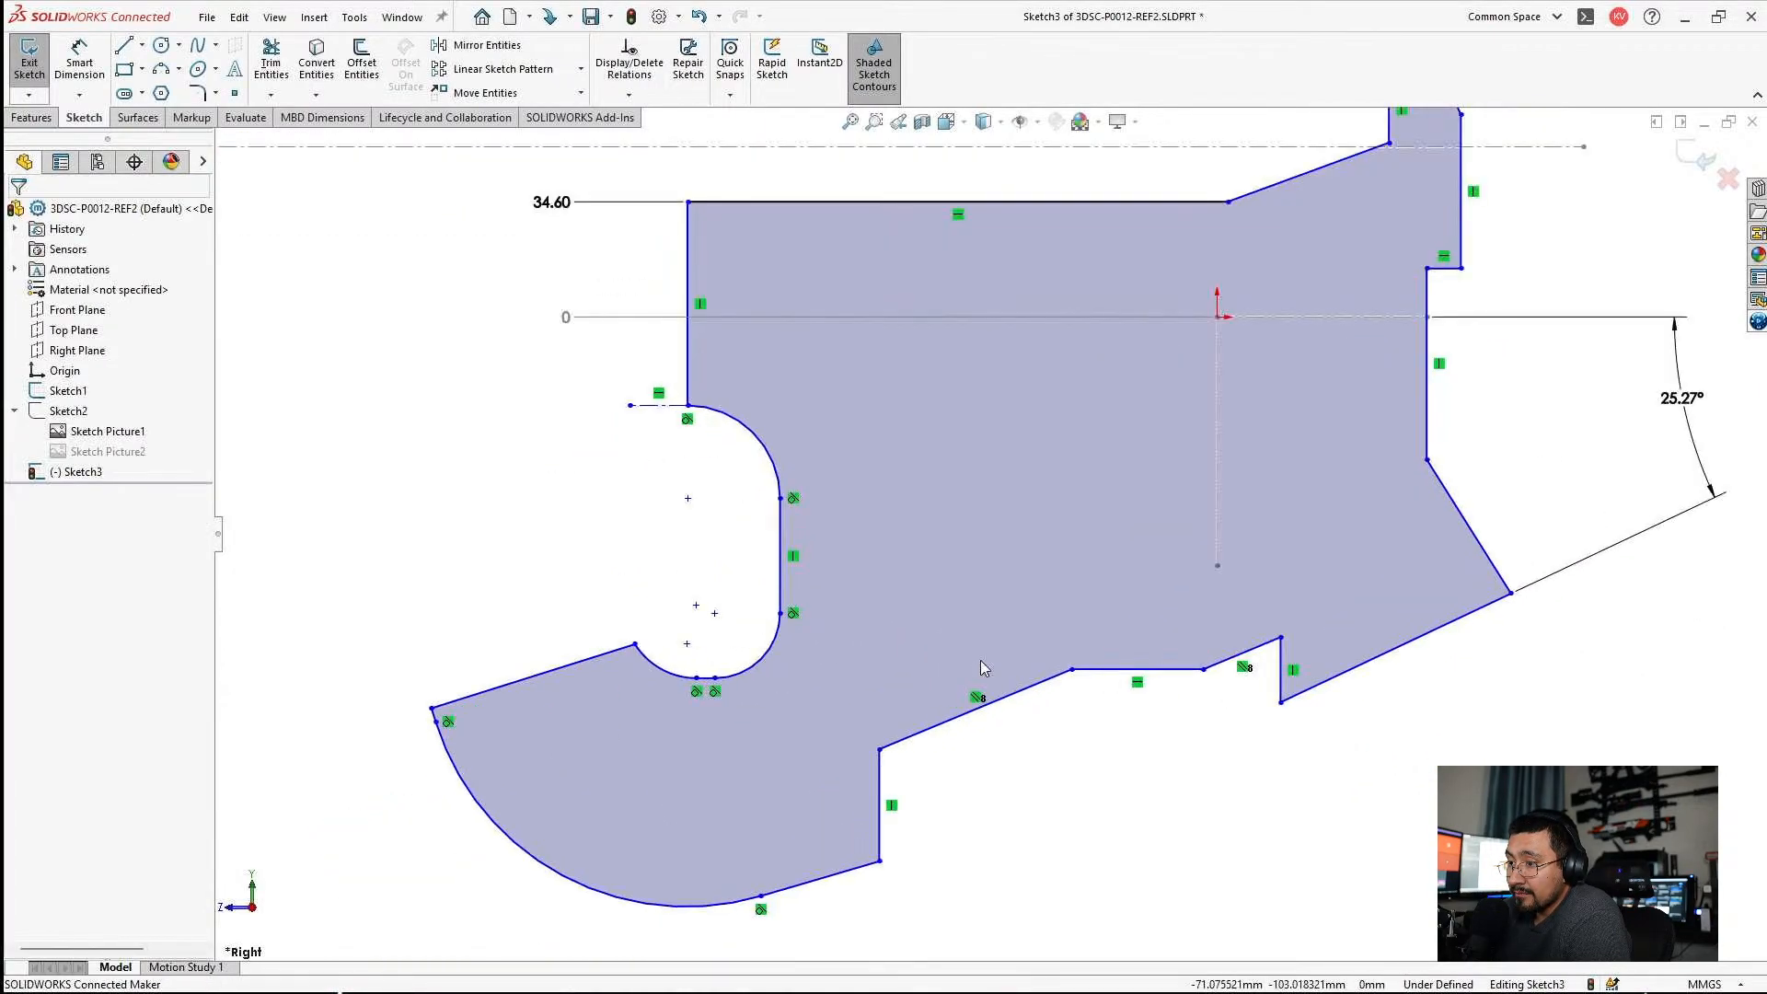
{"action": "scroll", "coordinate": [1169, 598], "scroll_direction": "up", "scroll_amount": 3}
{"action": "scroll", "coordinate": [1197, 497], "scroll_direction": "down", "scroll_amount": 1}
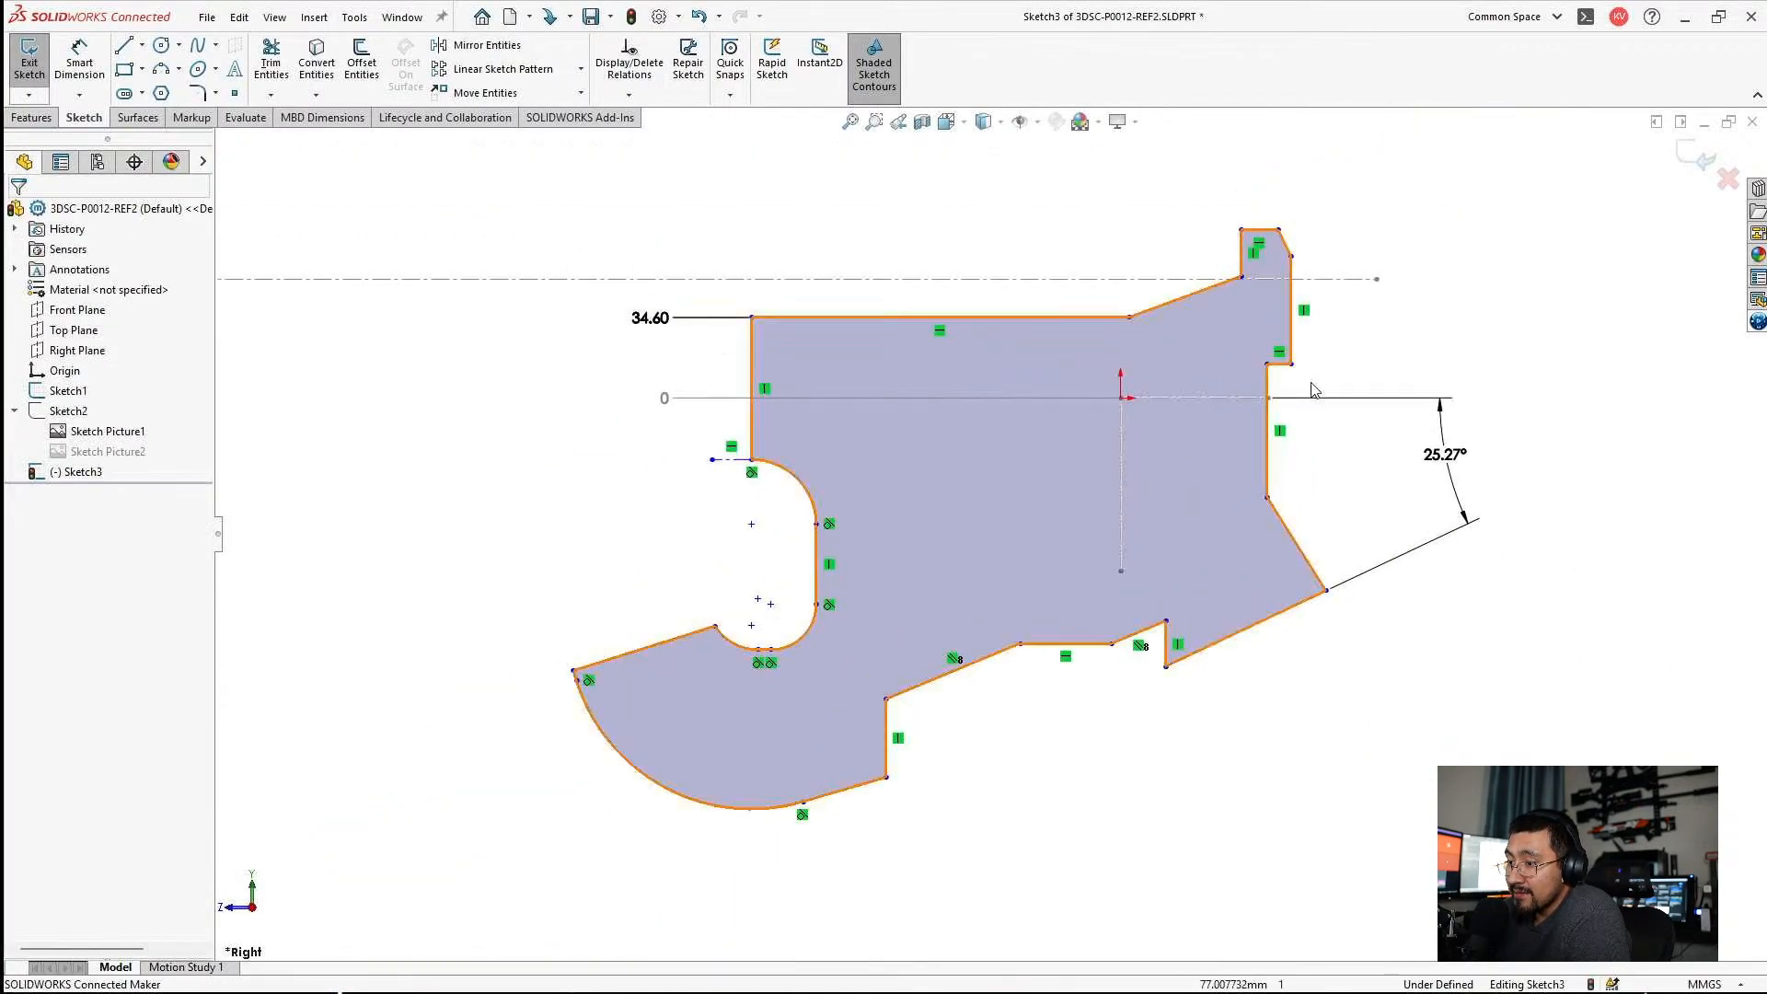
{"action": "scroll", "coordinate": [1307, 378], "scroll_direction": "down", "scroll_amount": 1}
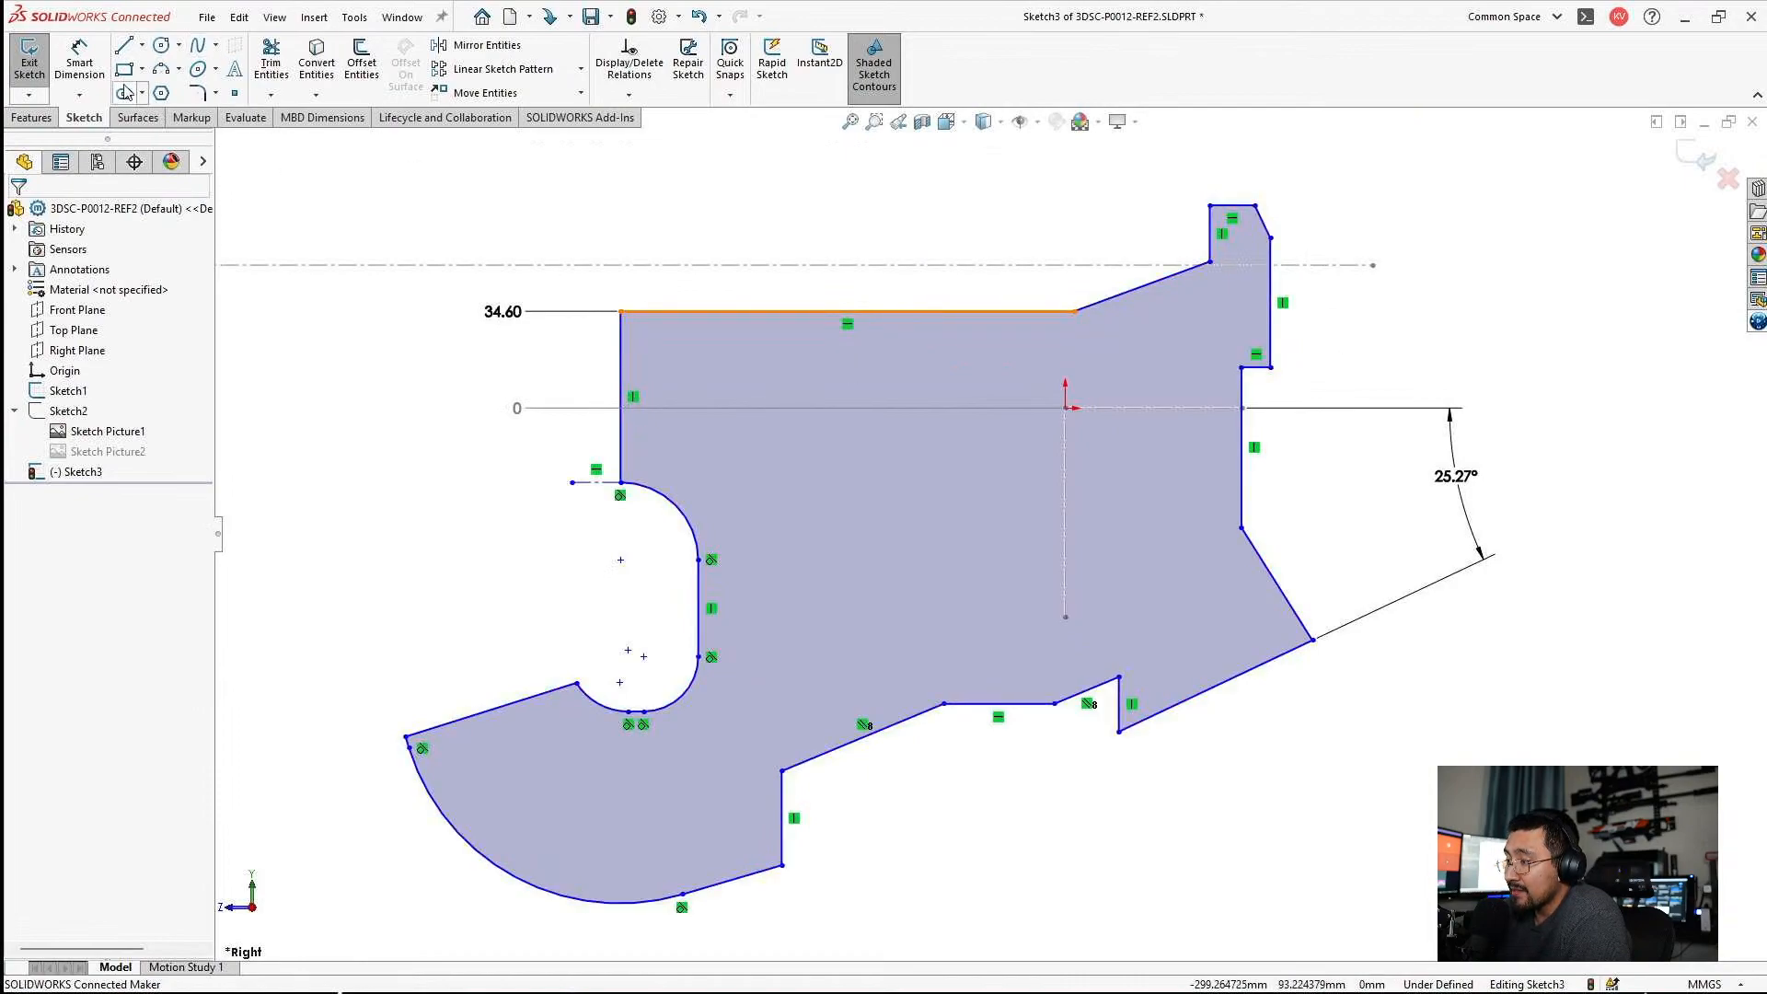
{"action": "left_click", "coordinate": [144, 44]}
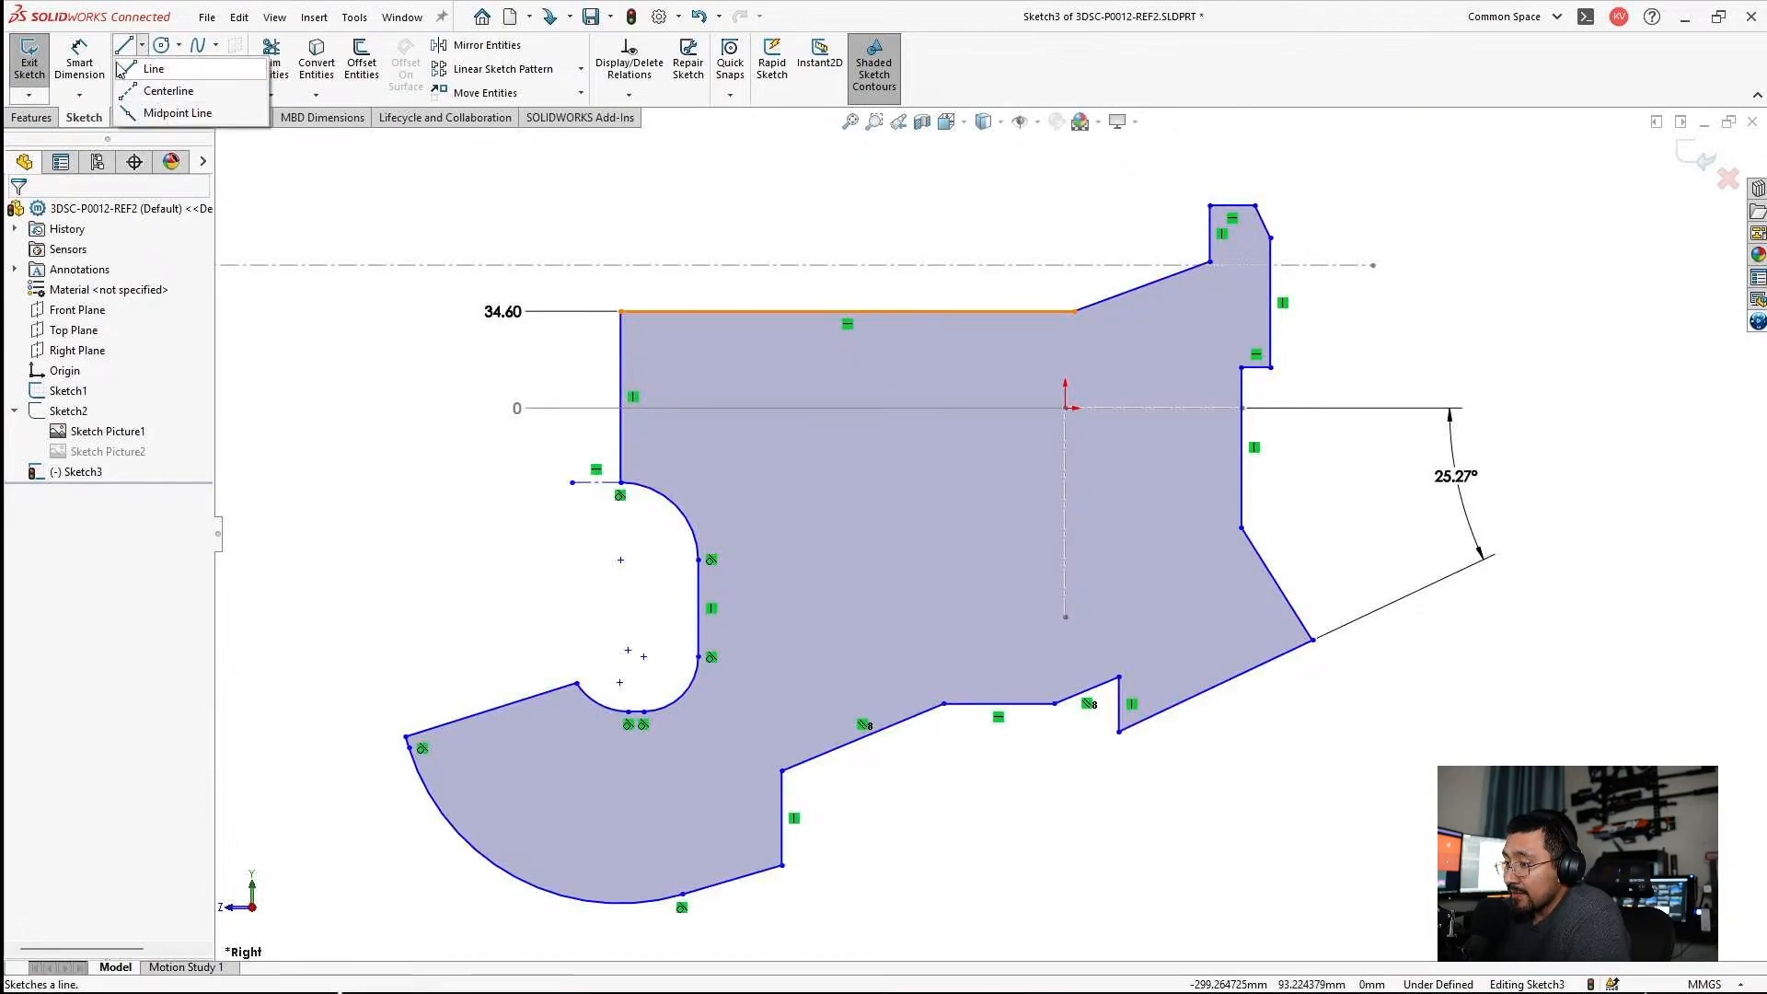
{"action": "left_click", "coordinate": [79, 95]}
{"action": "left_click", "coordinate": [272, 167]}
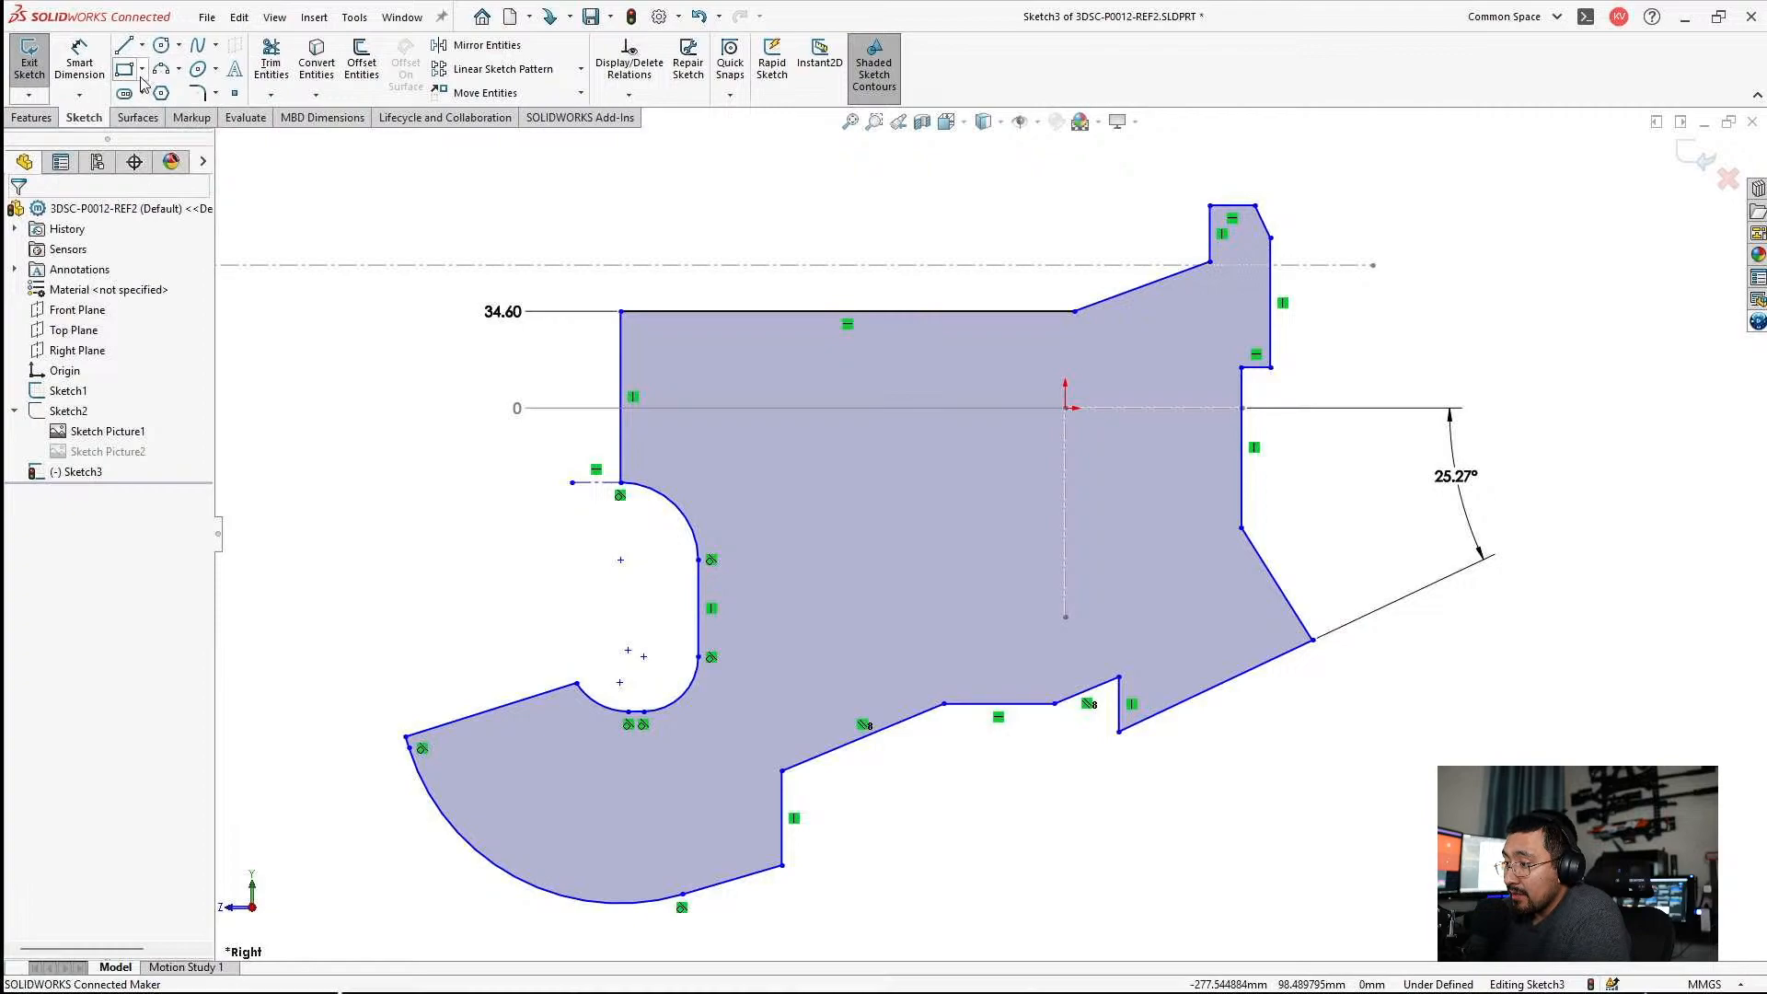
Add an ordinate dimension from the vertical centerline at the origin to the profile's far vertical edge and set it to 160 mm.
{"action": "left_click", "coordinate": [79, 94]}
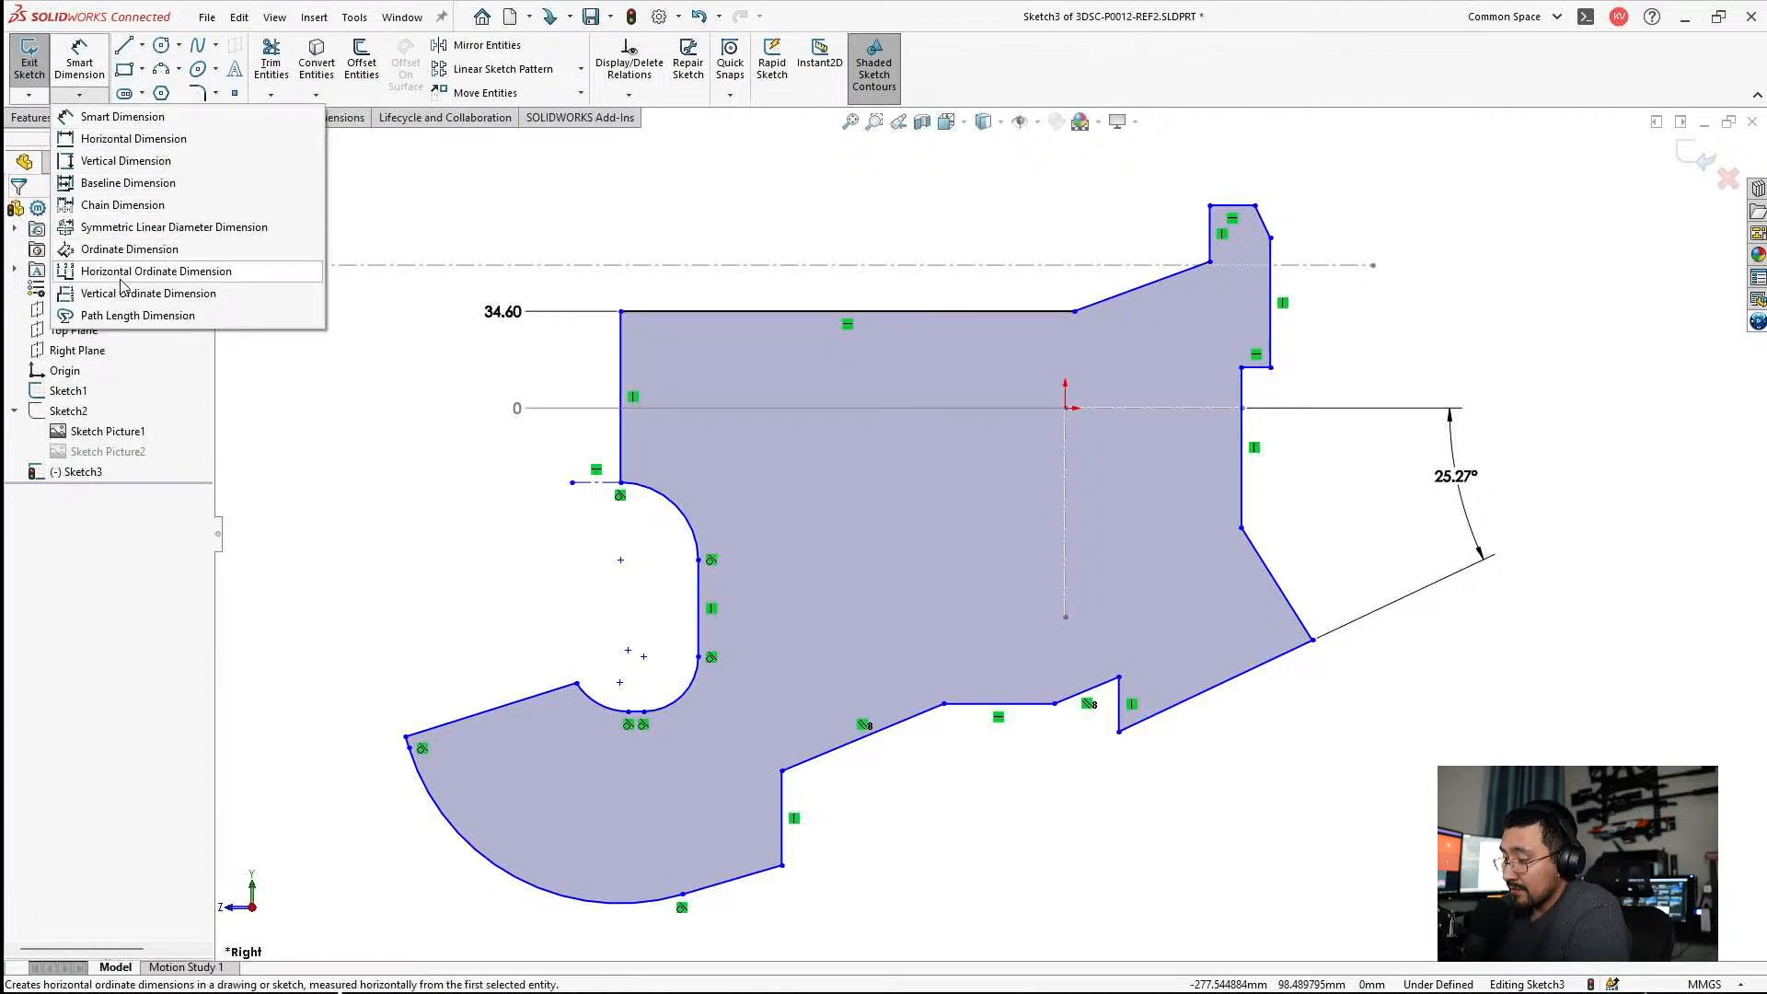
{"action": "left_click", "coordinate": [108, 251]}
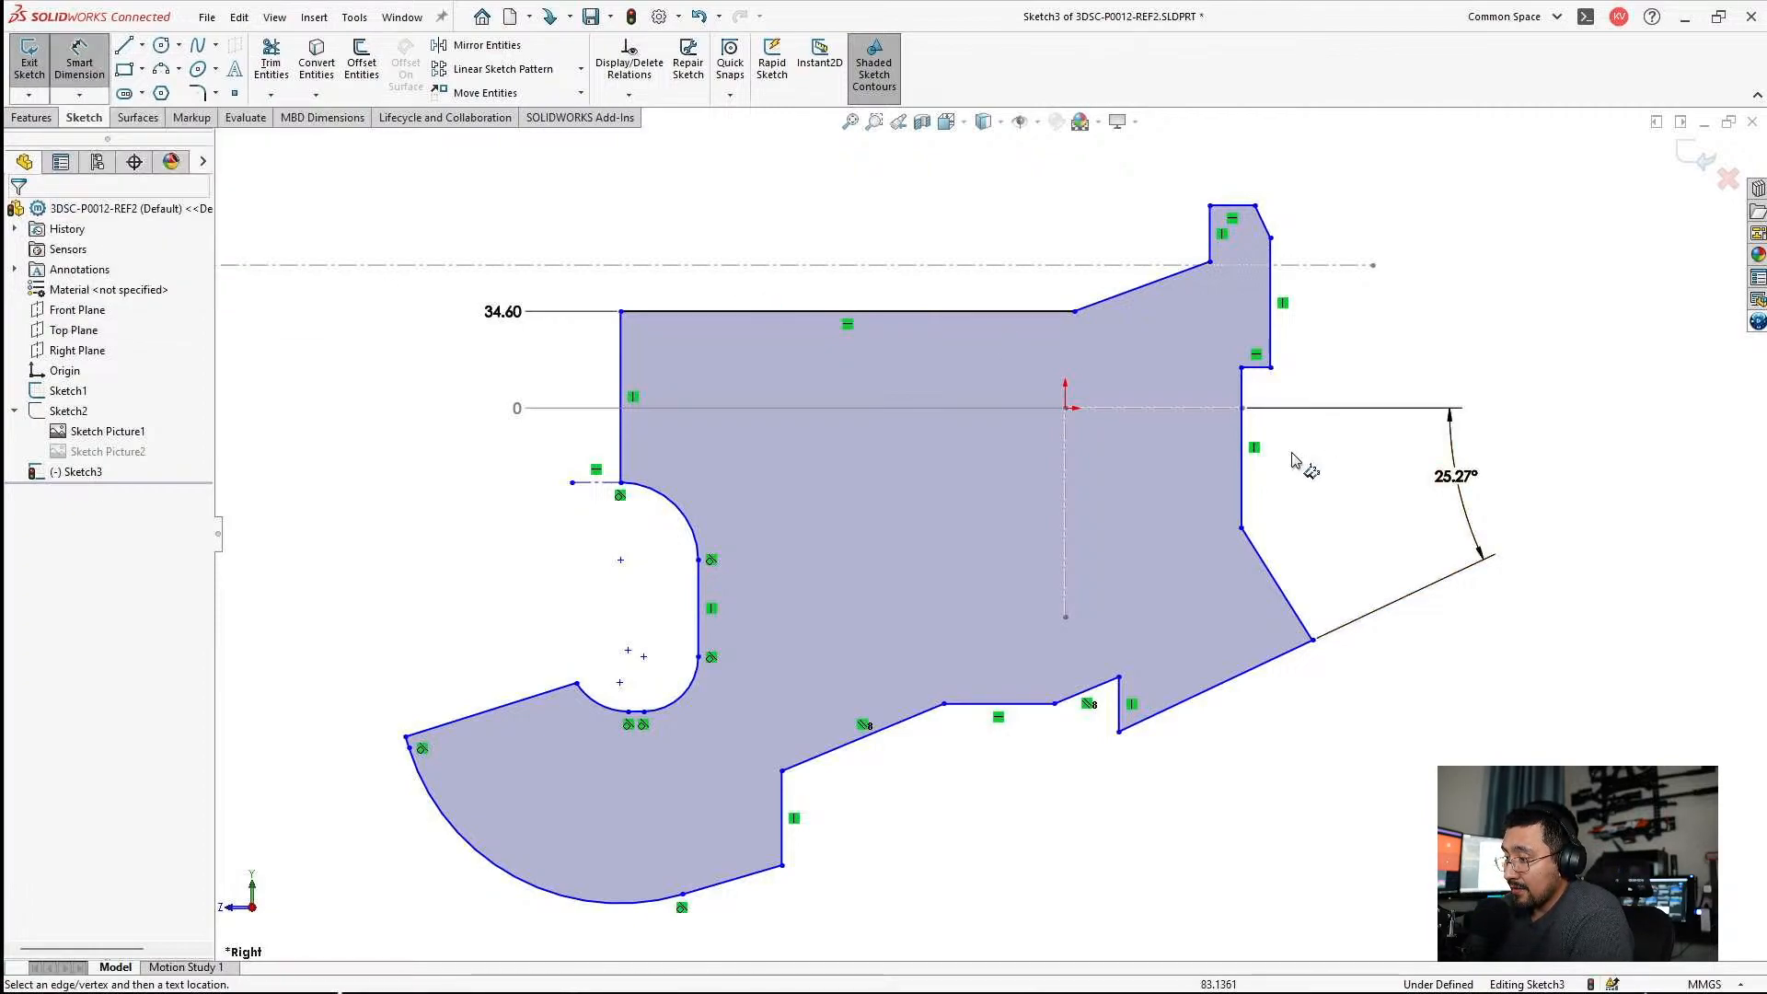
{"action": "left_click", "coordinate": [1067, 466]}
{"action": "left_click", "coordinate": [1083, 198]}
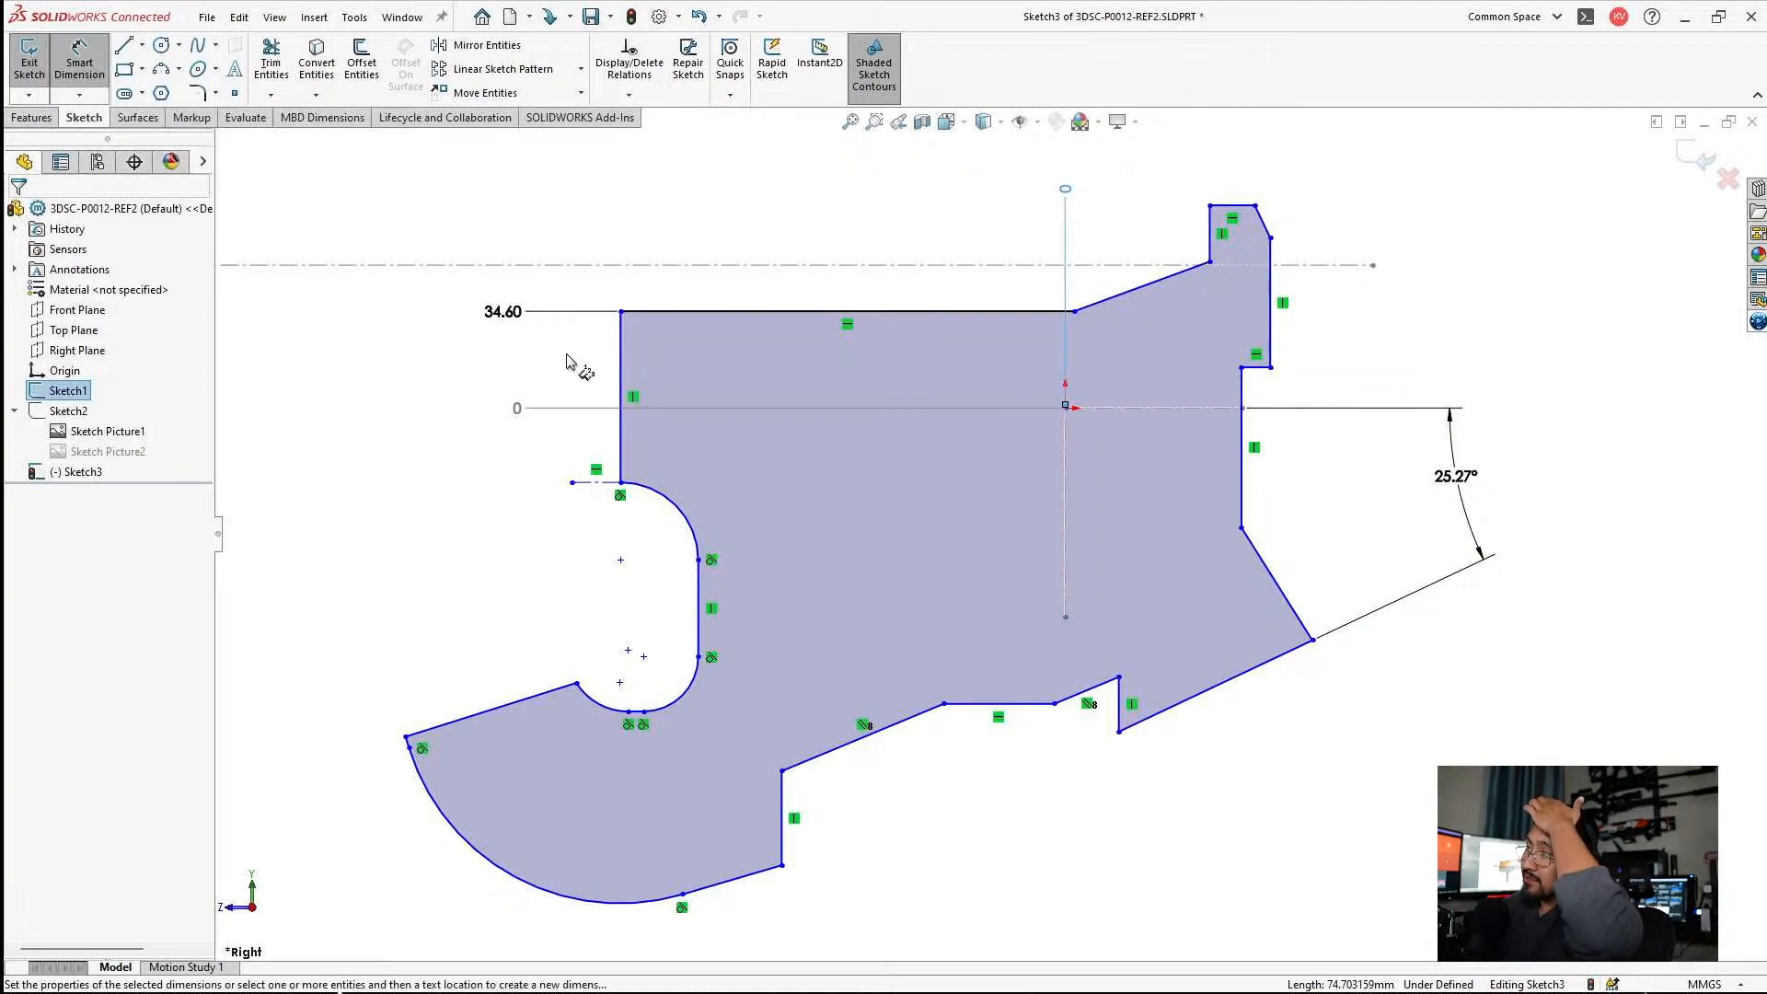
{"action": "left_click", "coordinate": [623, 359]}
{"action": "scroll", "coordinate": [749, 373], "scroll_direction": "down", "scroll_amount": 3}
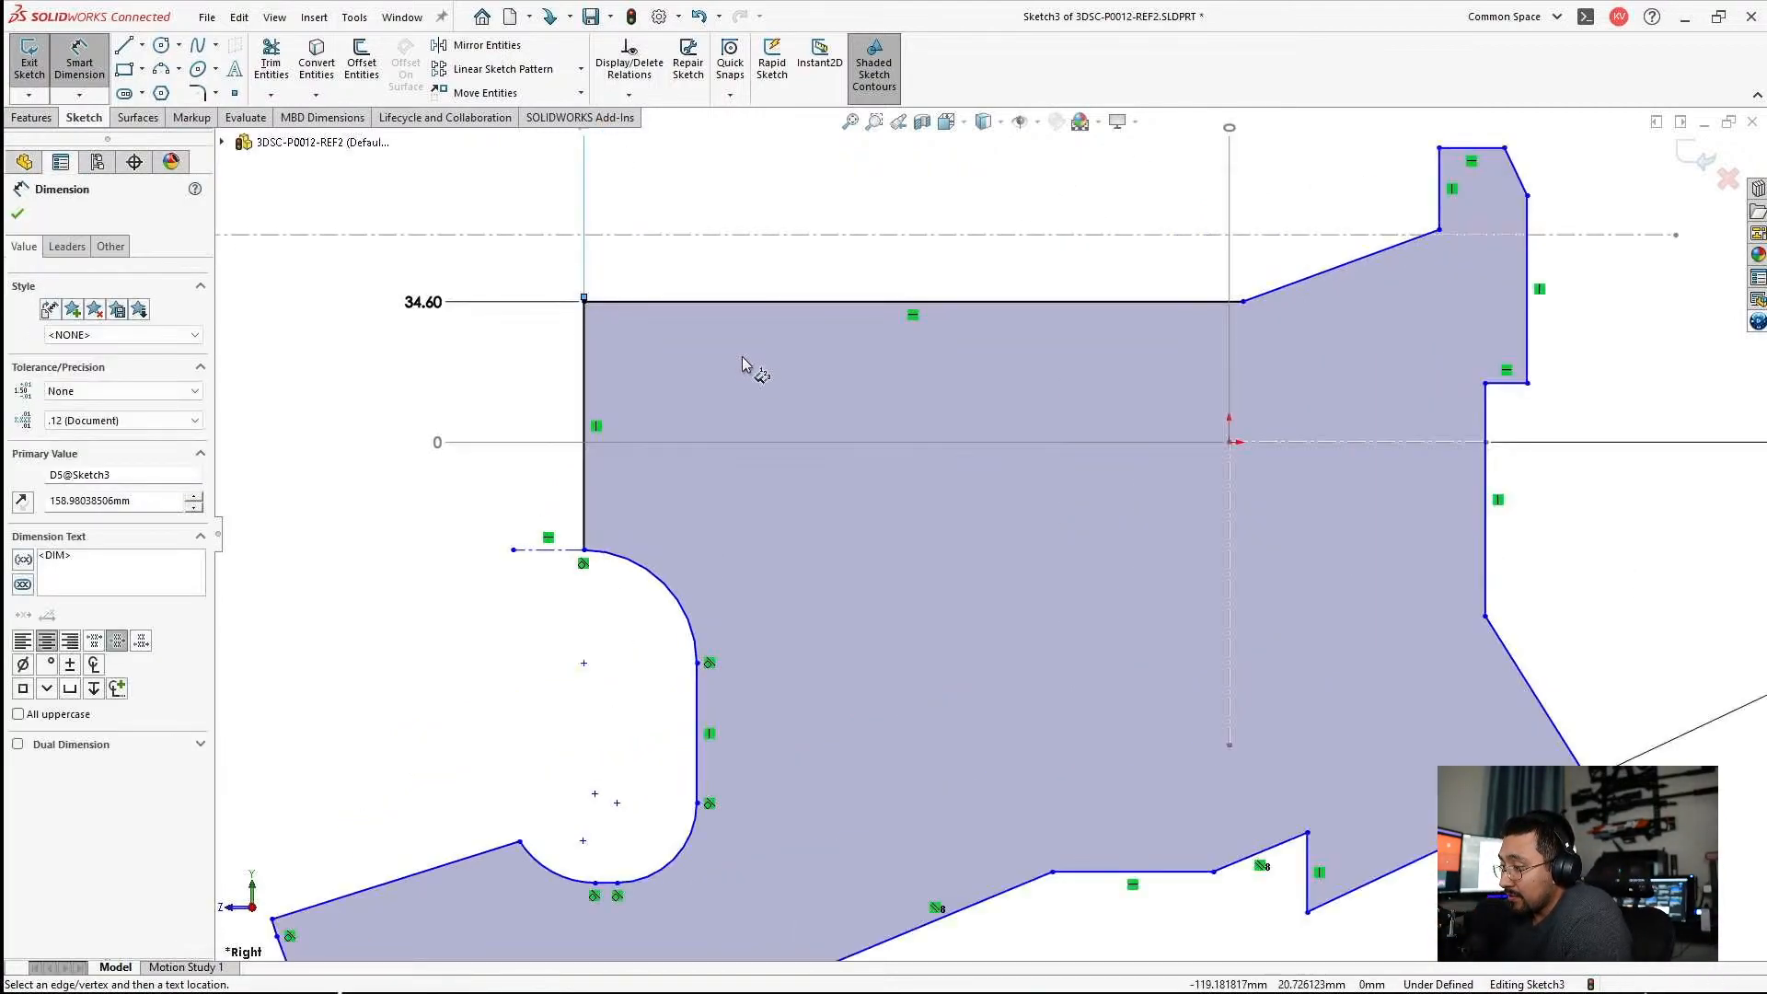
{"action": "scroll", "coordinate": [741, 359], "scroll_direction": "up", "scroll_amount": 2}
{"action": "left_click", "coordinate": [830, 370]}
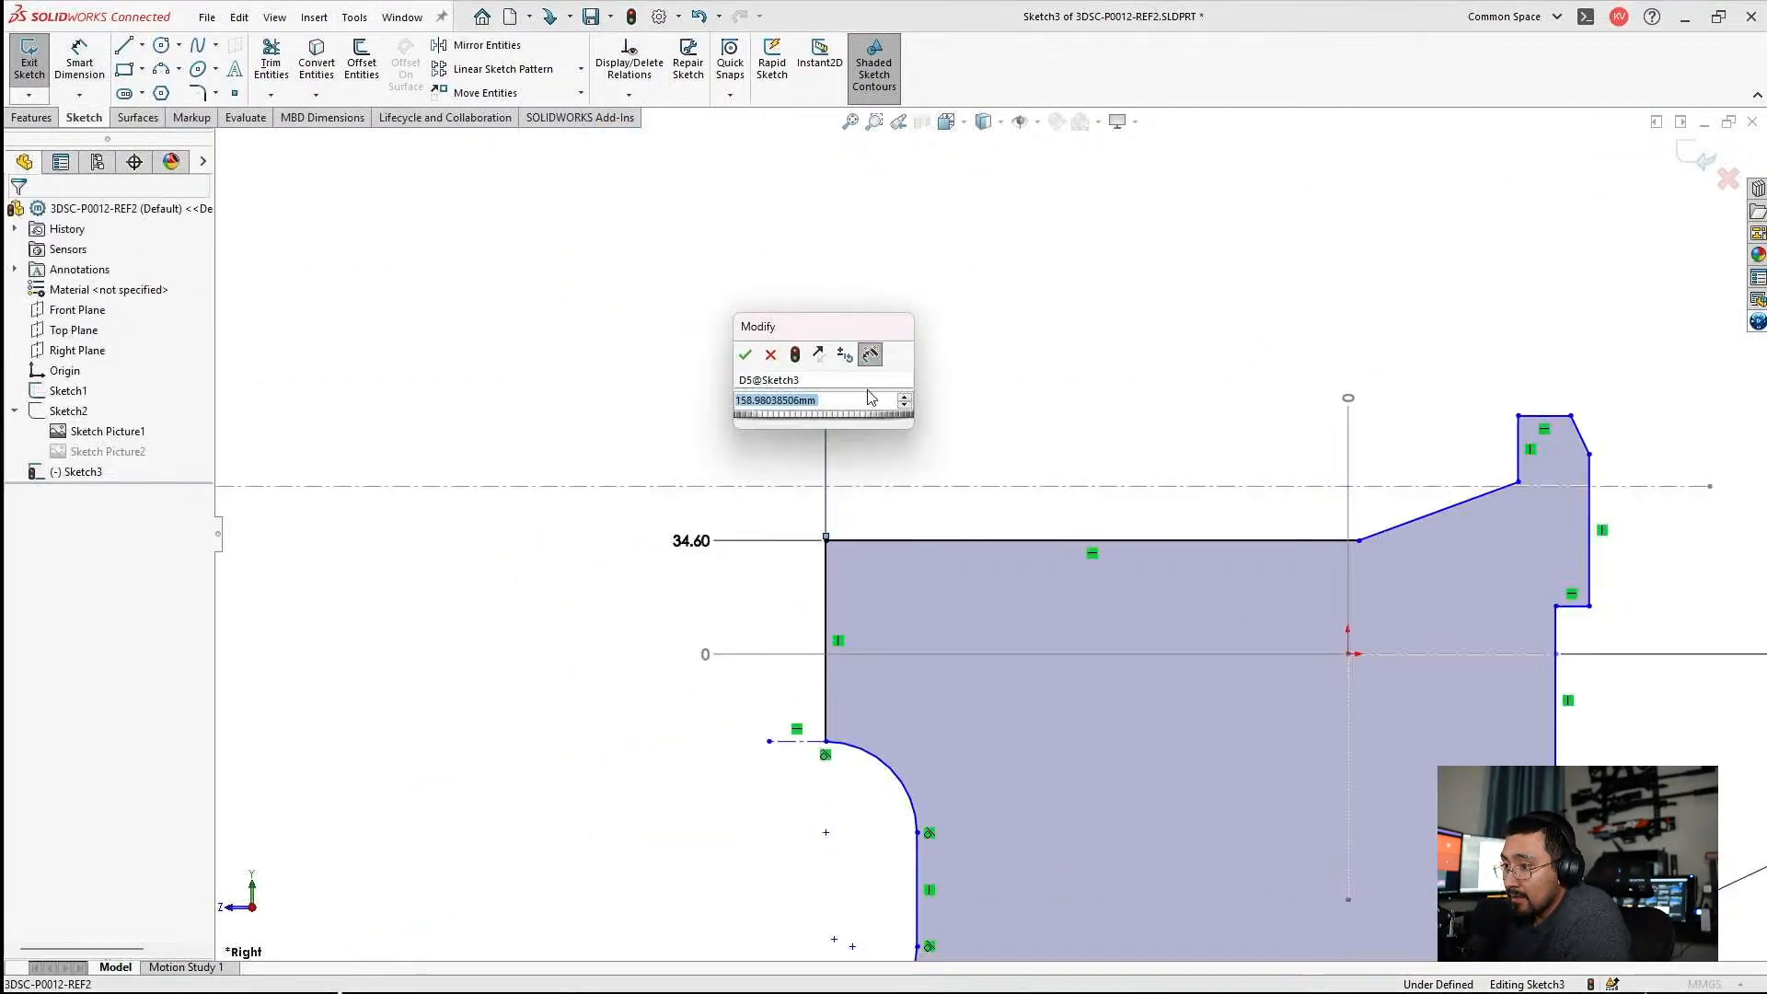
{"action": "type", "text": "160"}
{"action": "key", "text": "Return"}
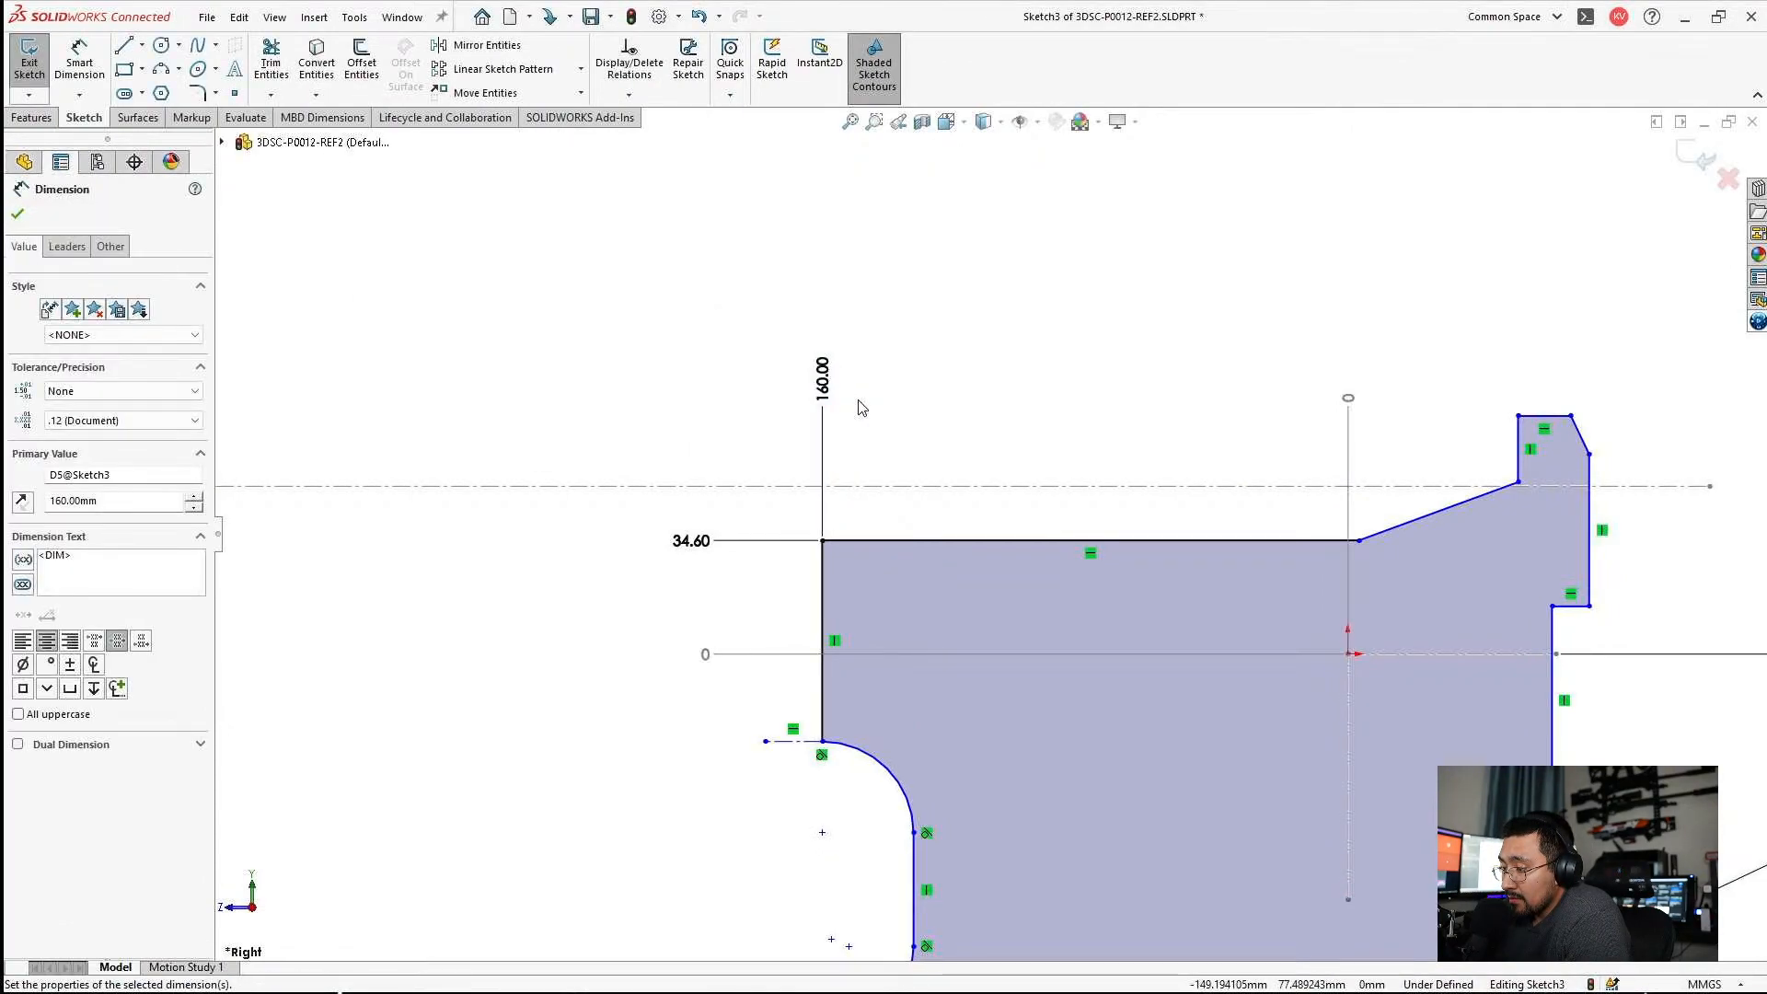
{"action": "scroll", "coordinate": [1095, 679], "scroll_direction": "up", "scroll_amount": 2}
{"action": "scroll", "coordinate": [1097, 678], "scroll_direction": "down", "scroll_amount": 1}
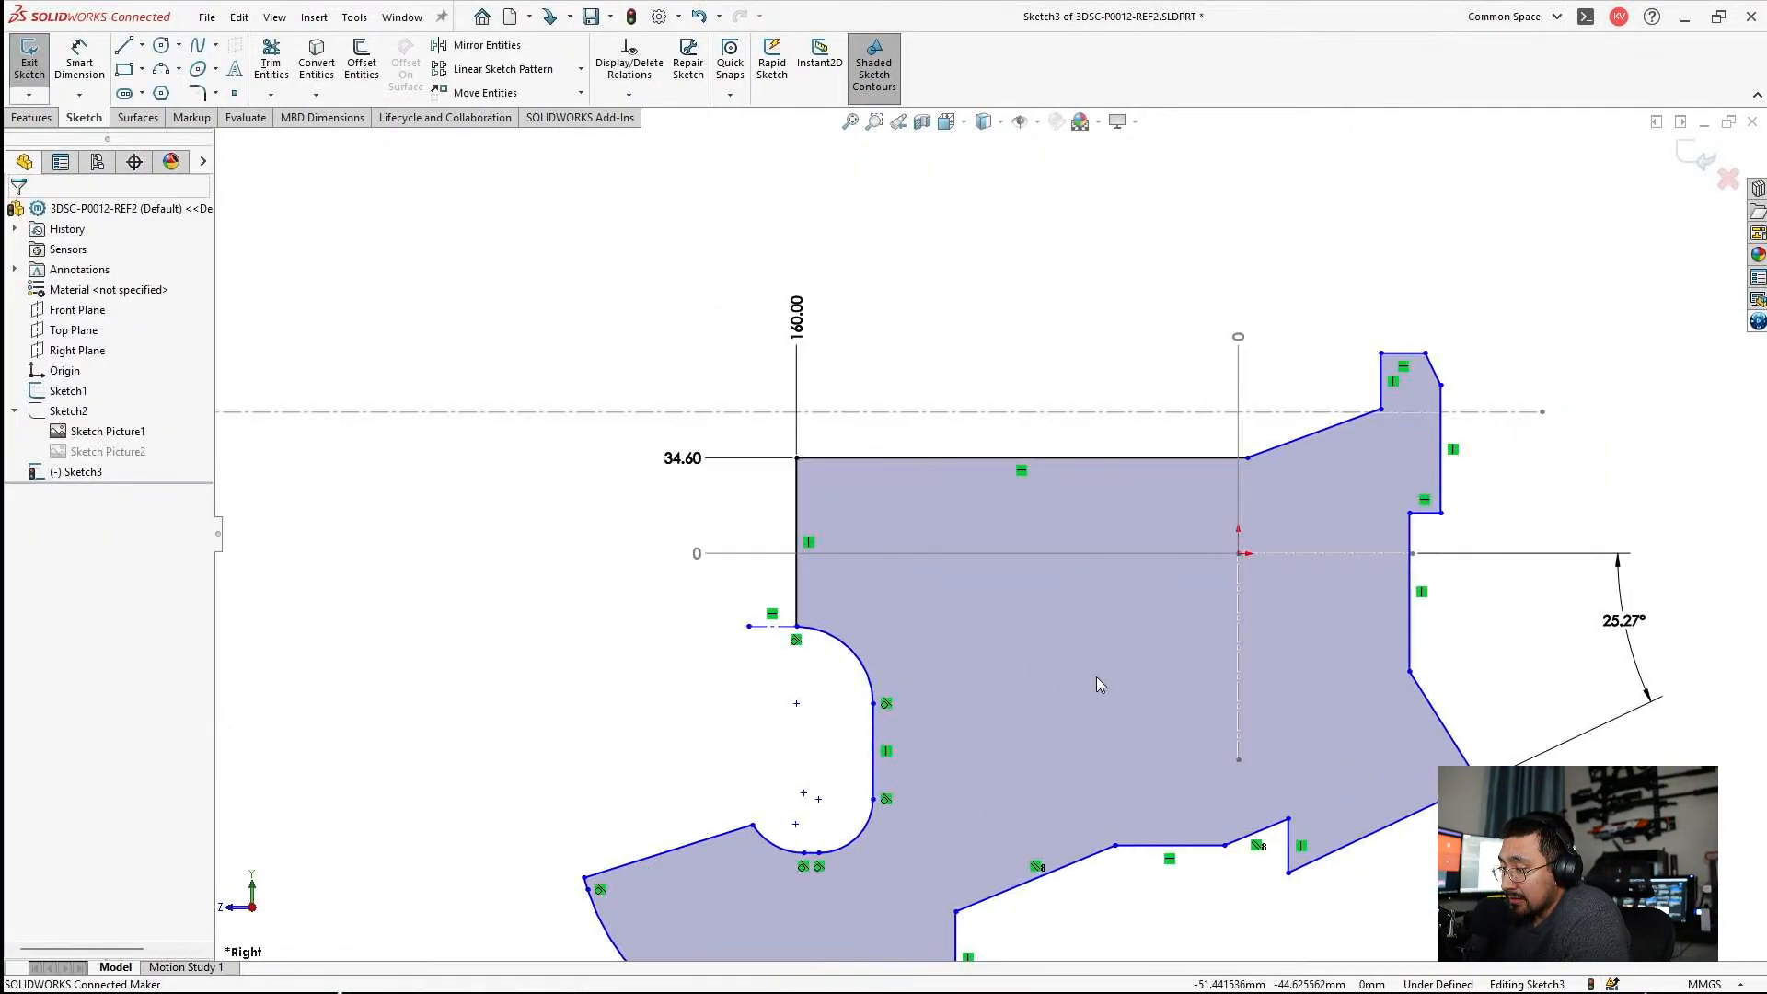
{"action": "scroll", "coordinate": [1097, 683], "scroll_direction": "up", "scroll_amount": 2}
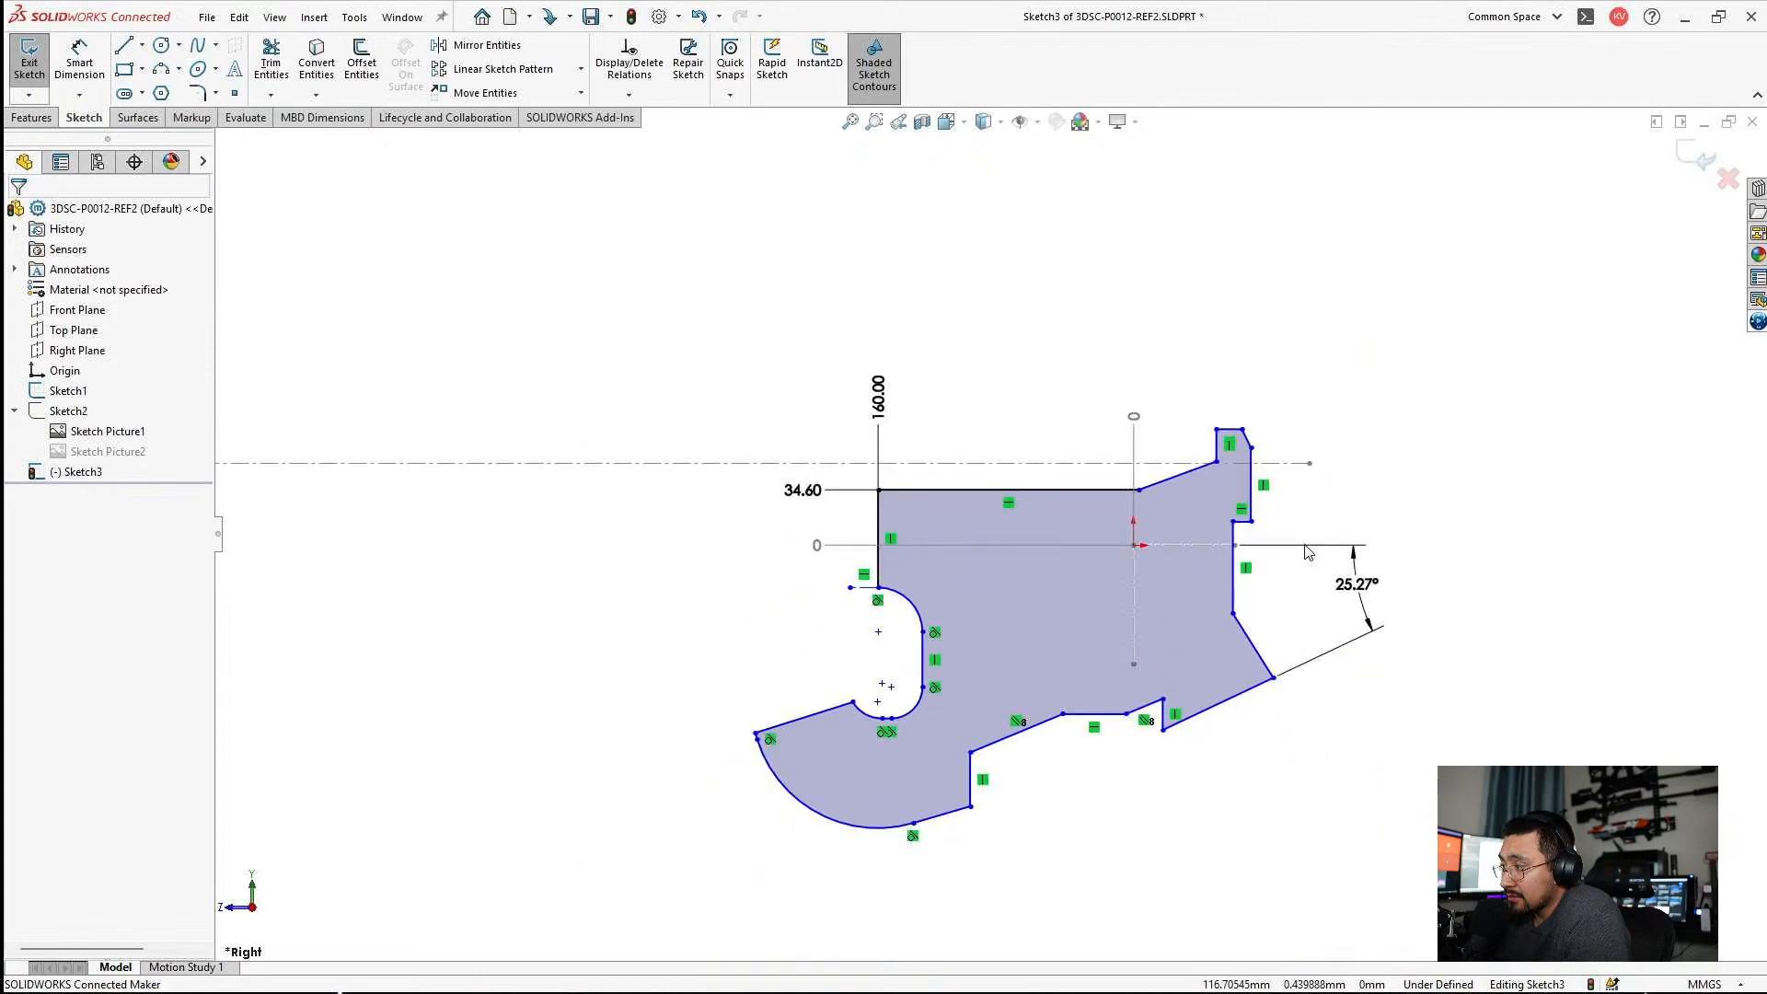
Examine the side profile's upper step, slanted edges and lower outline for the edges still undimensioned.
{"action": "scroll", "coordinate": [1152, 500], "scroll_direction": "down", "scroll_amount": 4}
{"action": "scroll", "coordinate": [1222, 512], "scroll_direction": "up", "scroll_amount": 2}
{"action": "scroll", "coordinate": [914, 460], "scroll_direction": "down", "scroll_amount": 3}
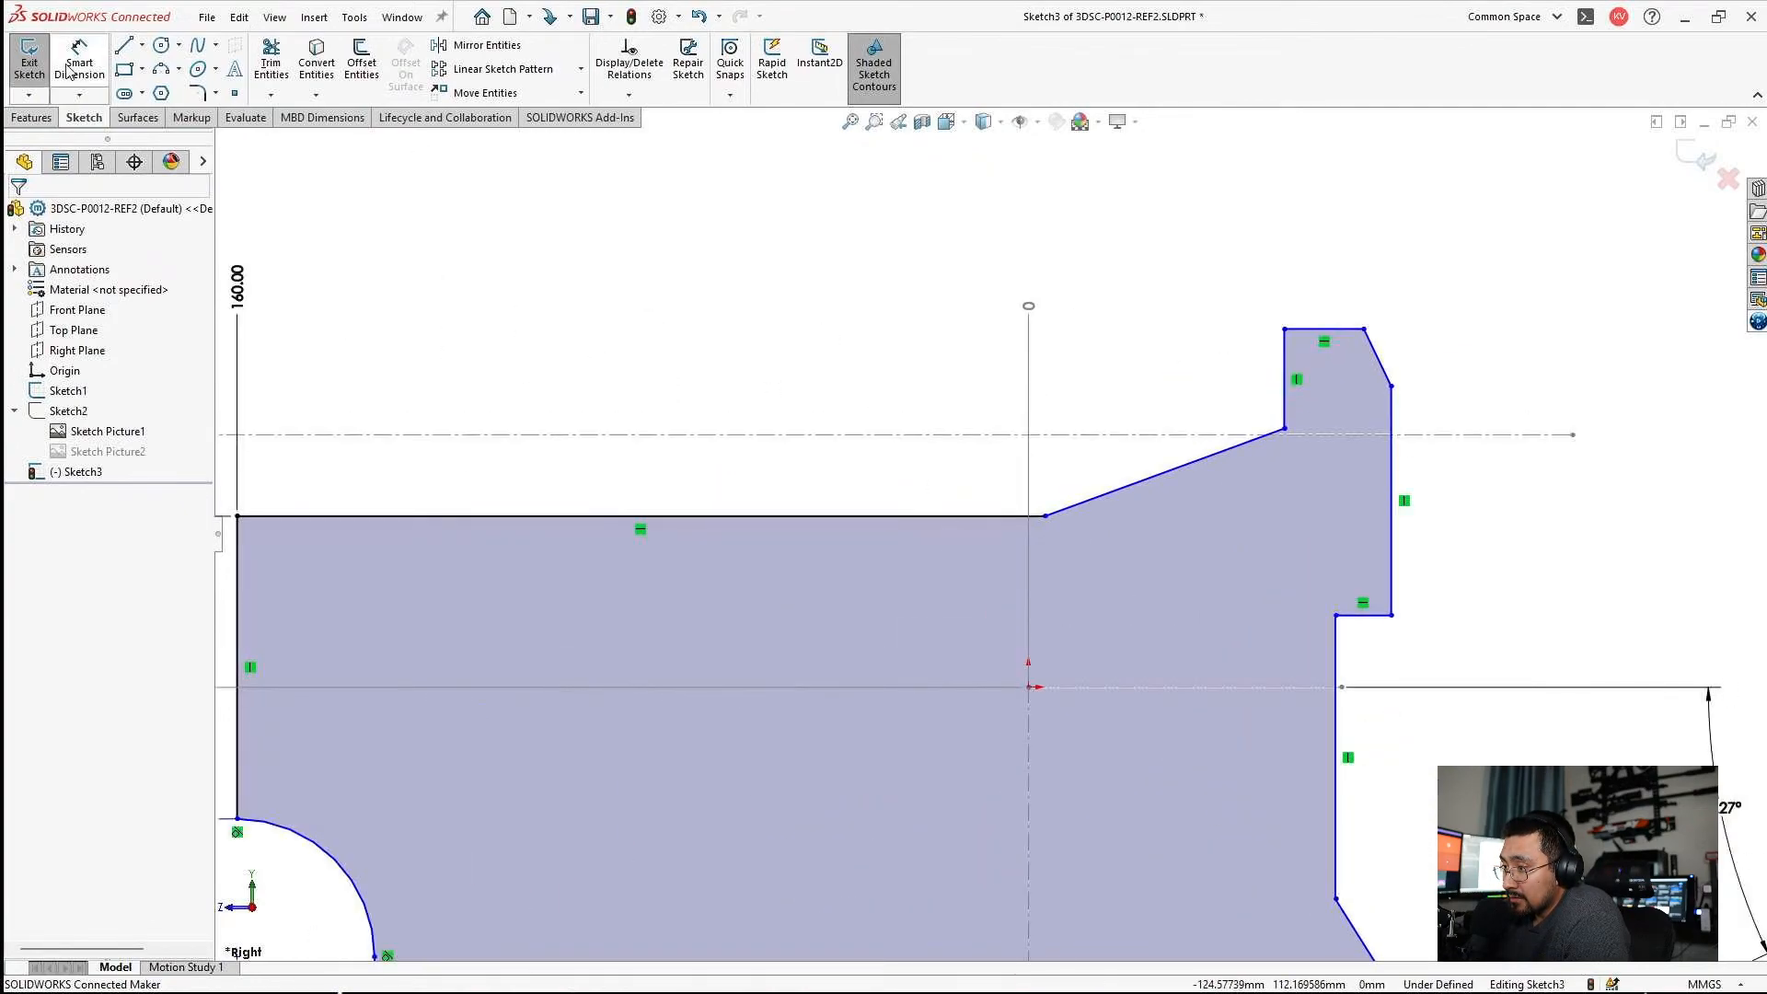
{"action": "scroll", "coordinate": [1104, 589], "scroll_direction": "up", "scroll_amount": 3}
{"action": "scroll", "coordinate": [1123, 583], "scroll_direction": "down", "scroll_amount": 1}
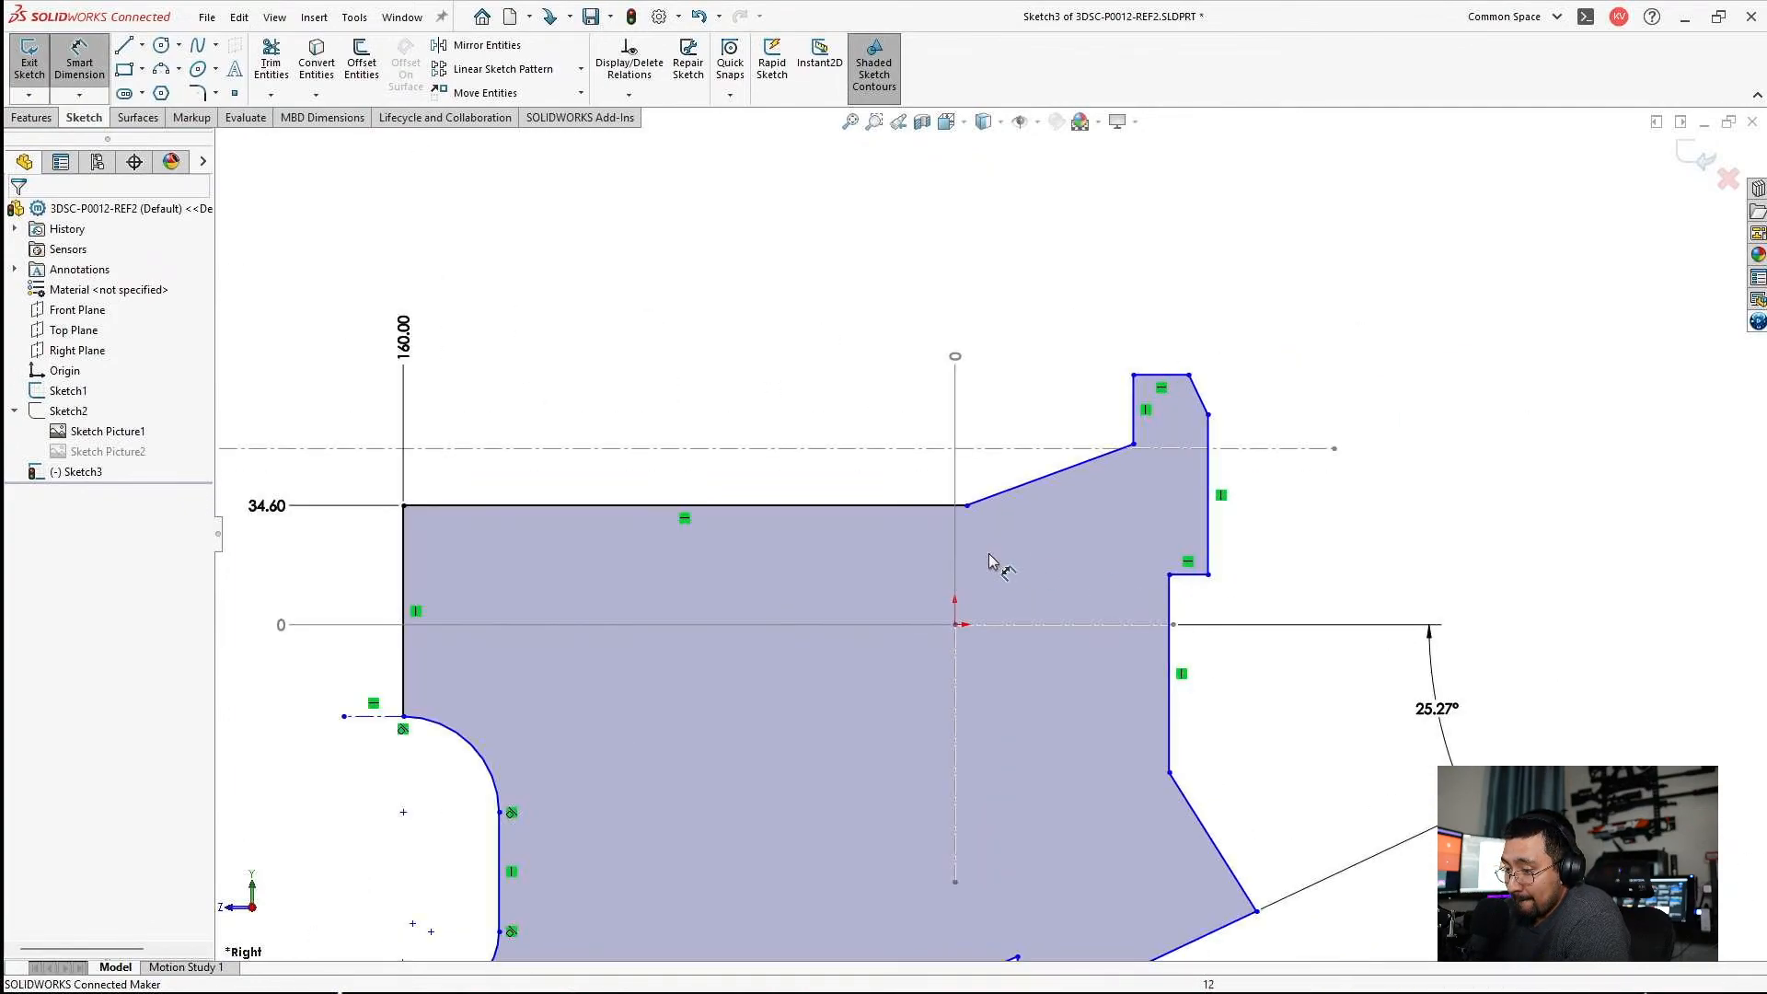
{"action": "scroll", "coordinate": [1039, 620], "scroll_direction": "down", "scroll_amount": 2}
{"action": "scroll", "coordinate": [1001, 642], "scroll_direction": "up", "scroll_amount": 2}
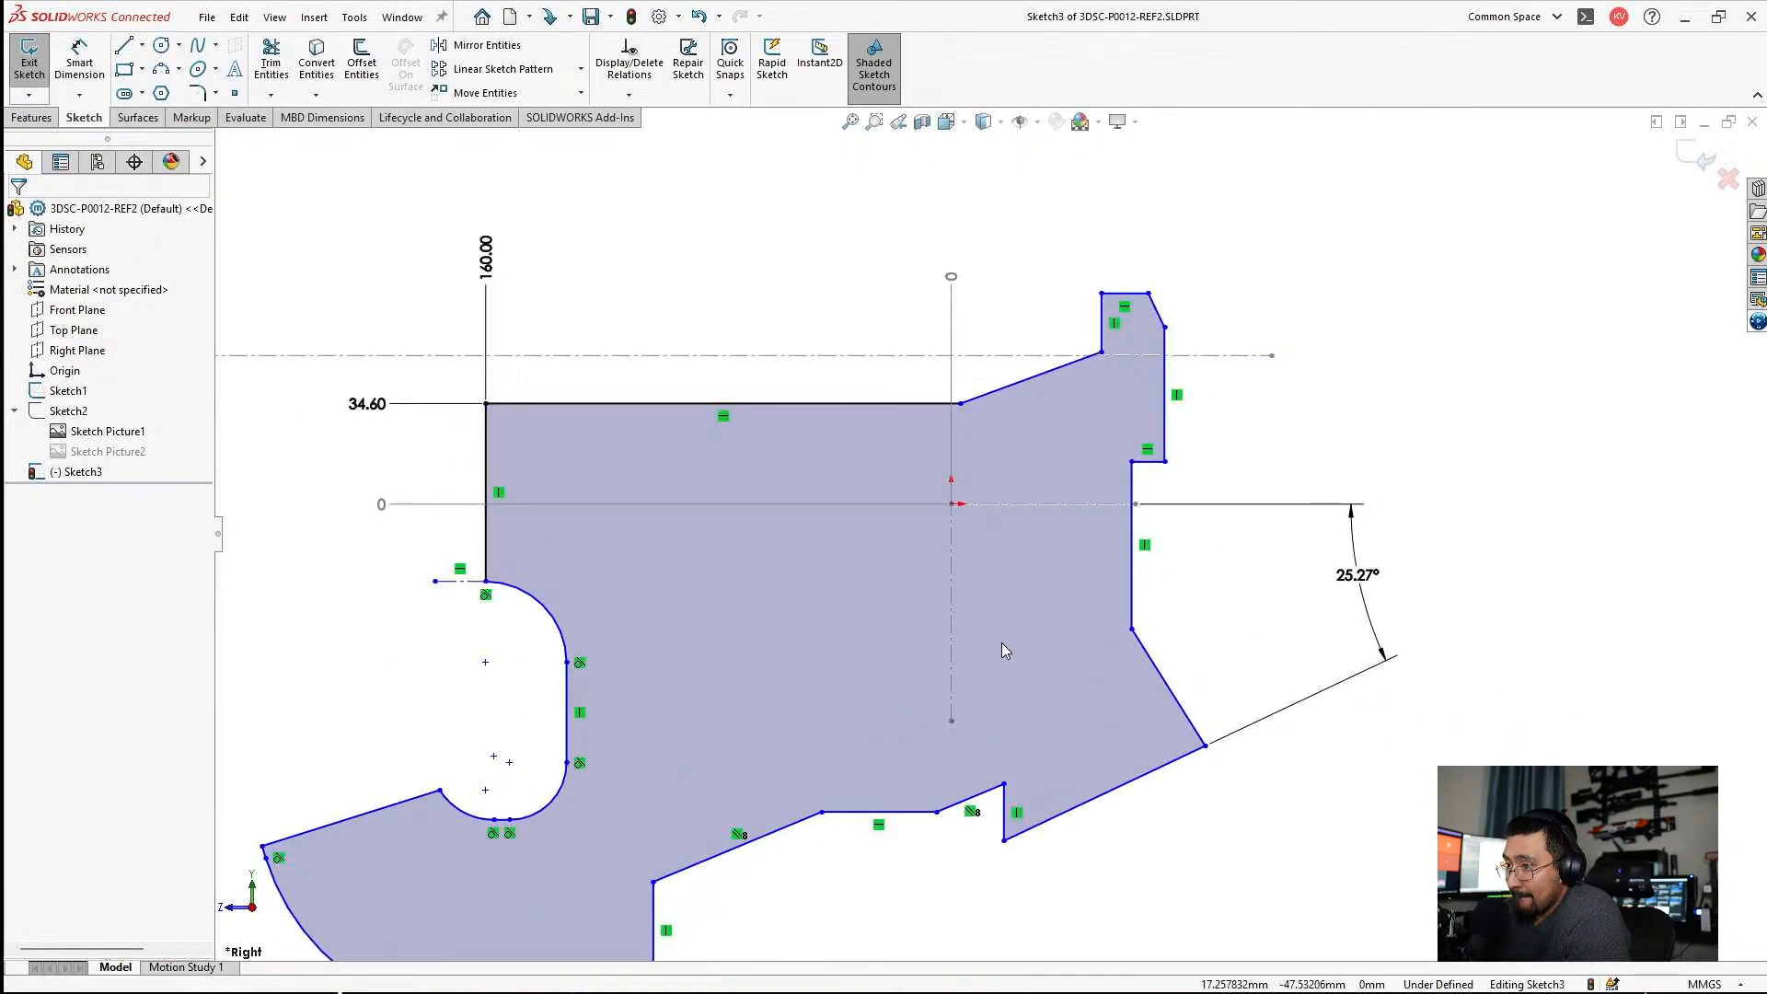
{"action": "scroll", "coordinate": [1026, 641], "scroll_direction": "down", "scroll_amount": 4}
{"action": "scroll", "coordinate": [1251, 821], "scroll_direction": "up", "scroll_amount": 3}
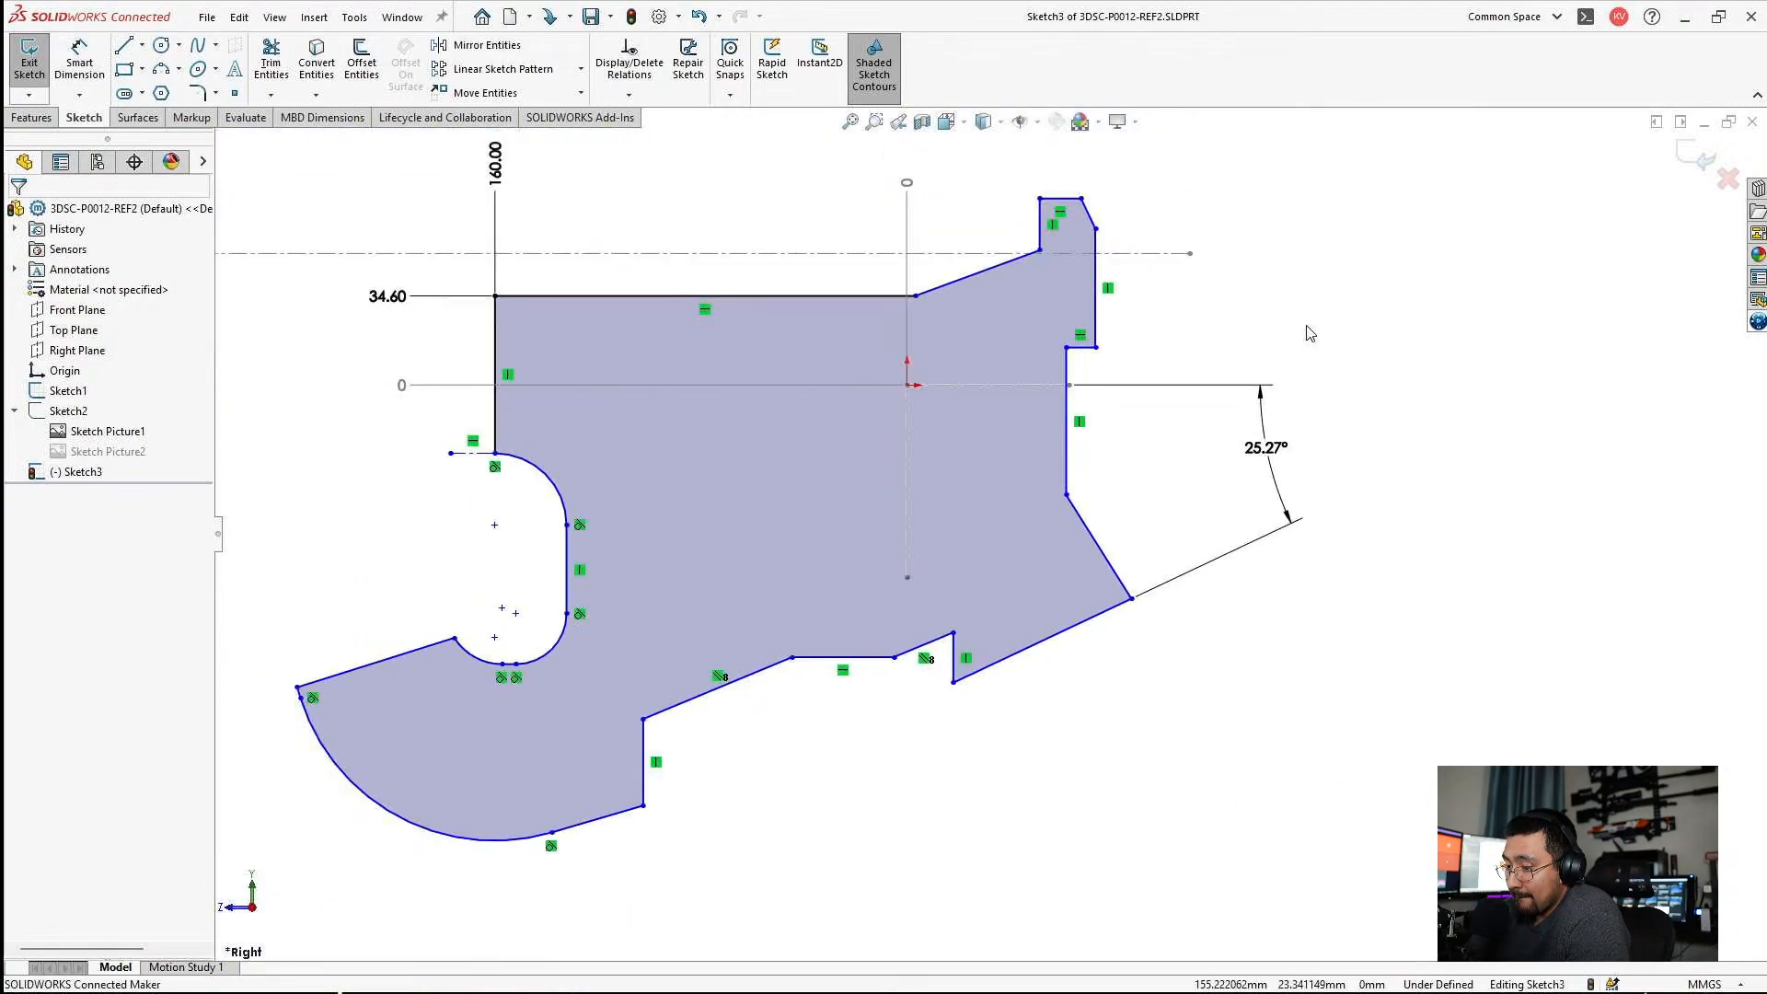
Minimize the lower part's window, switch to the 3DSC-P0012 assembly, rebuild it with the changed models and maximize it.
{"action": "left_click", "coordinate": [1690, 169]}
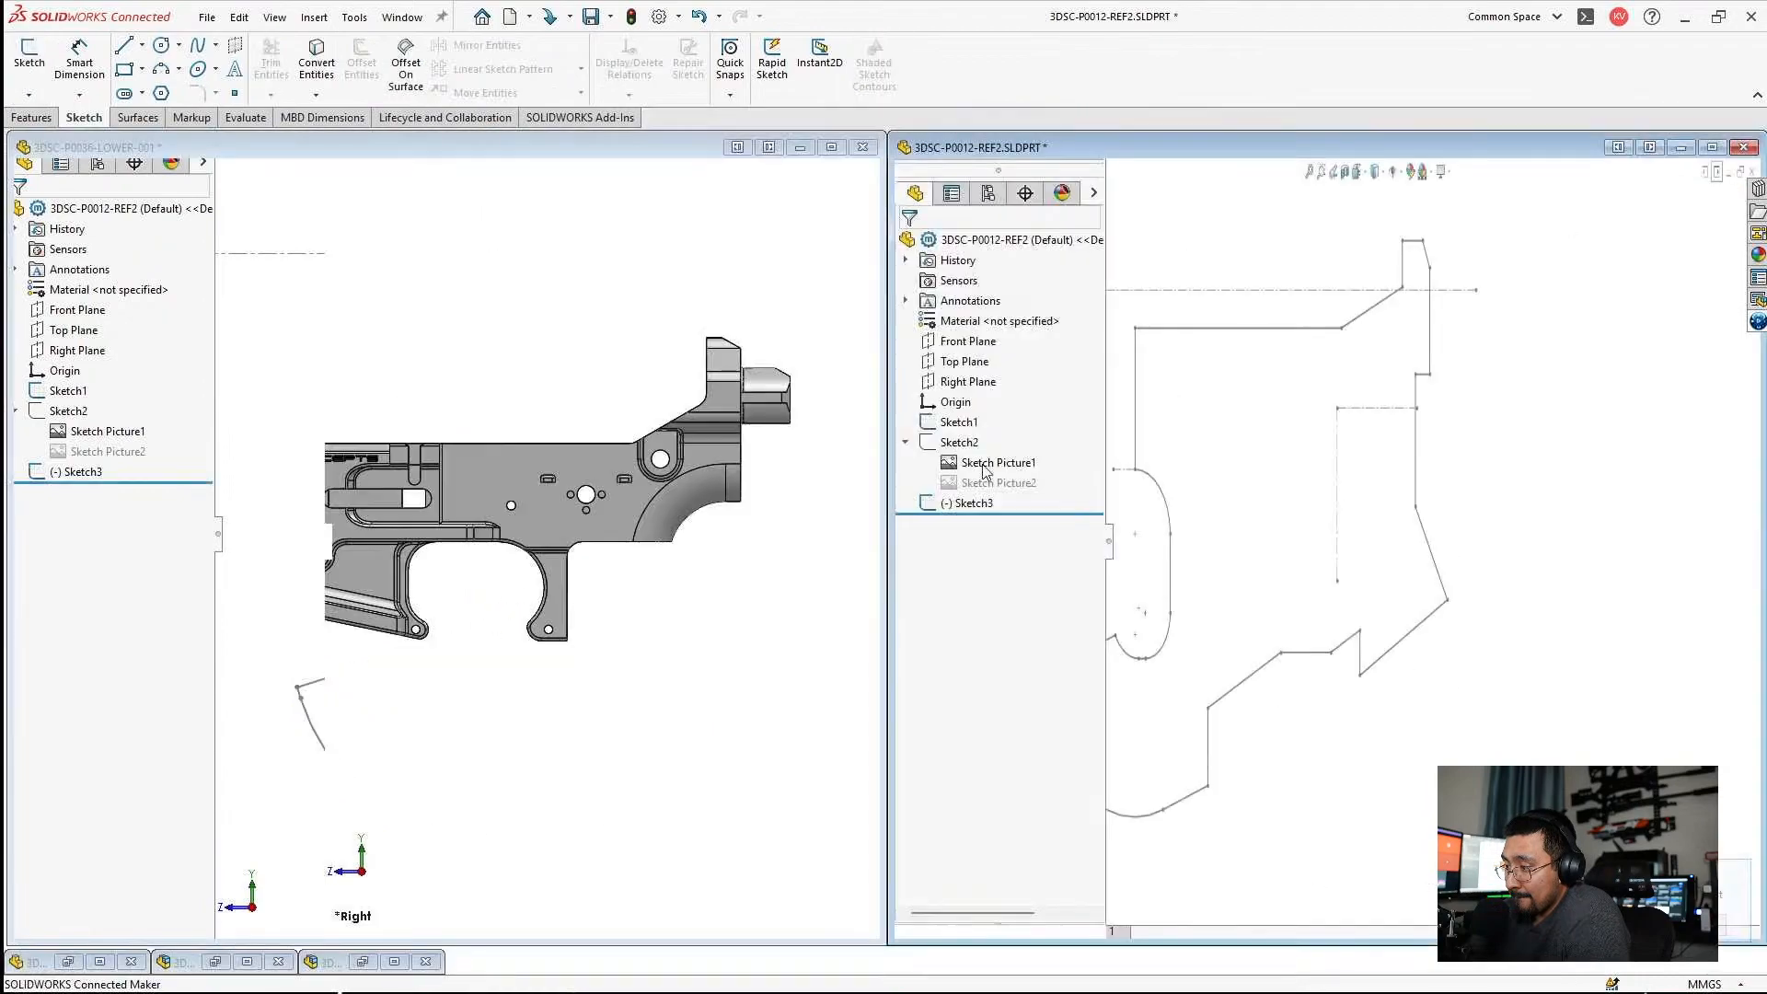
{"action": "left_click", "coordinate": [851, 498]}
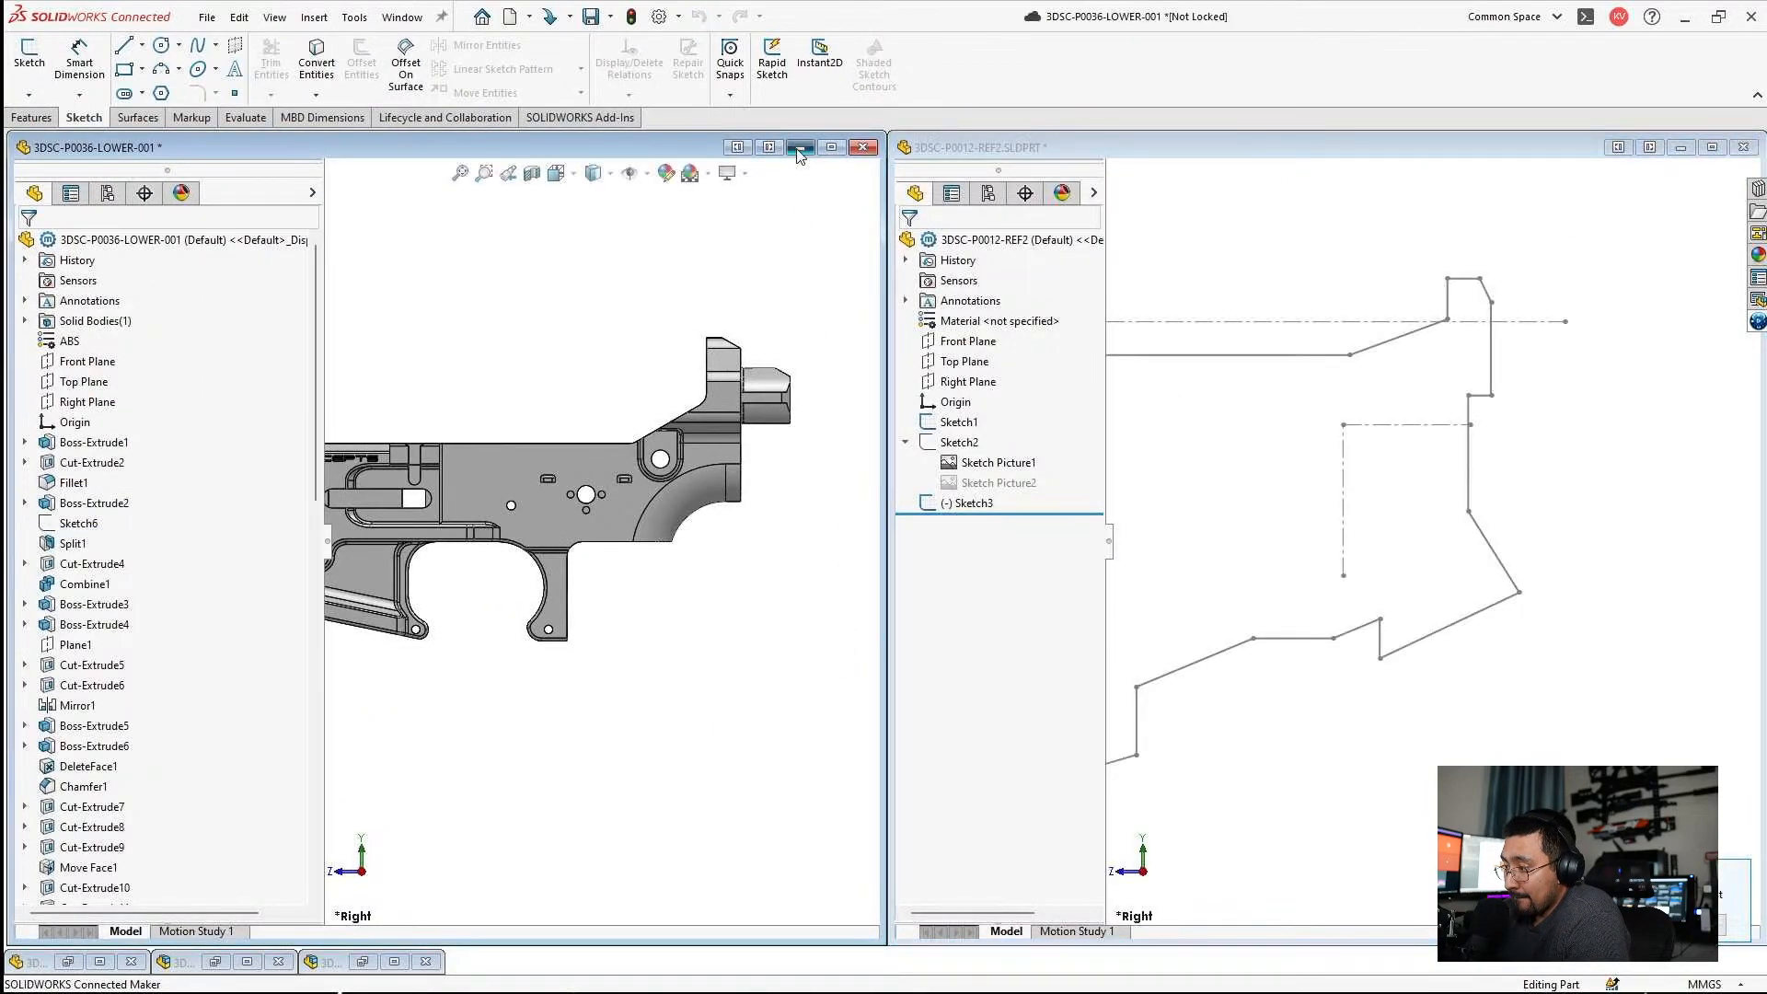
{"action": "left_click", "coordinate": [799, 149]}
{"action": "left_click", "coordinate": [286, 964]}
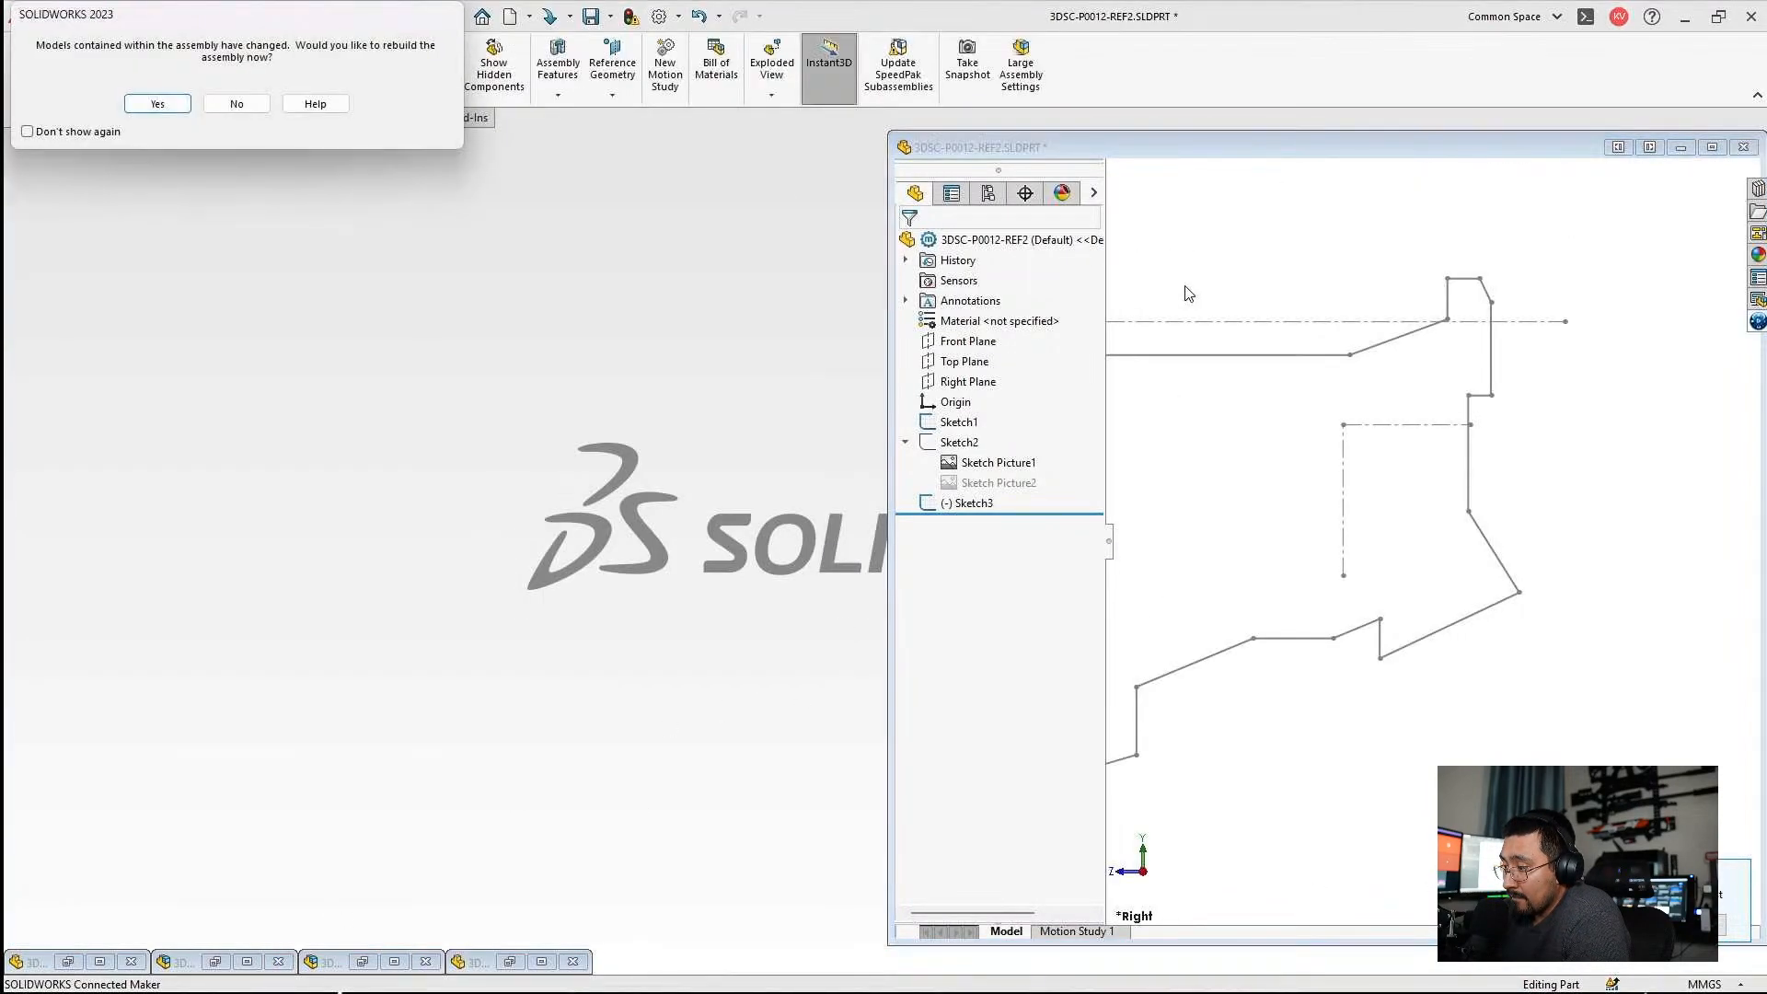
{"action": "left_click", "coordinate": [155, 105]}
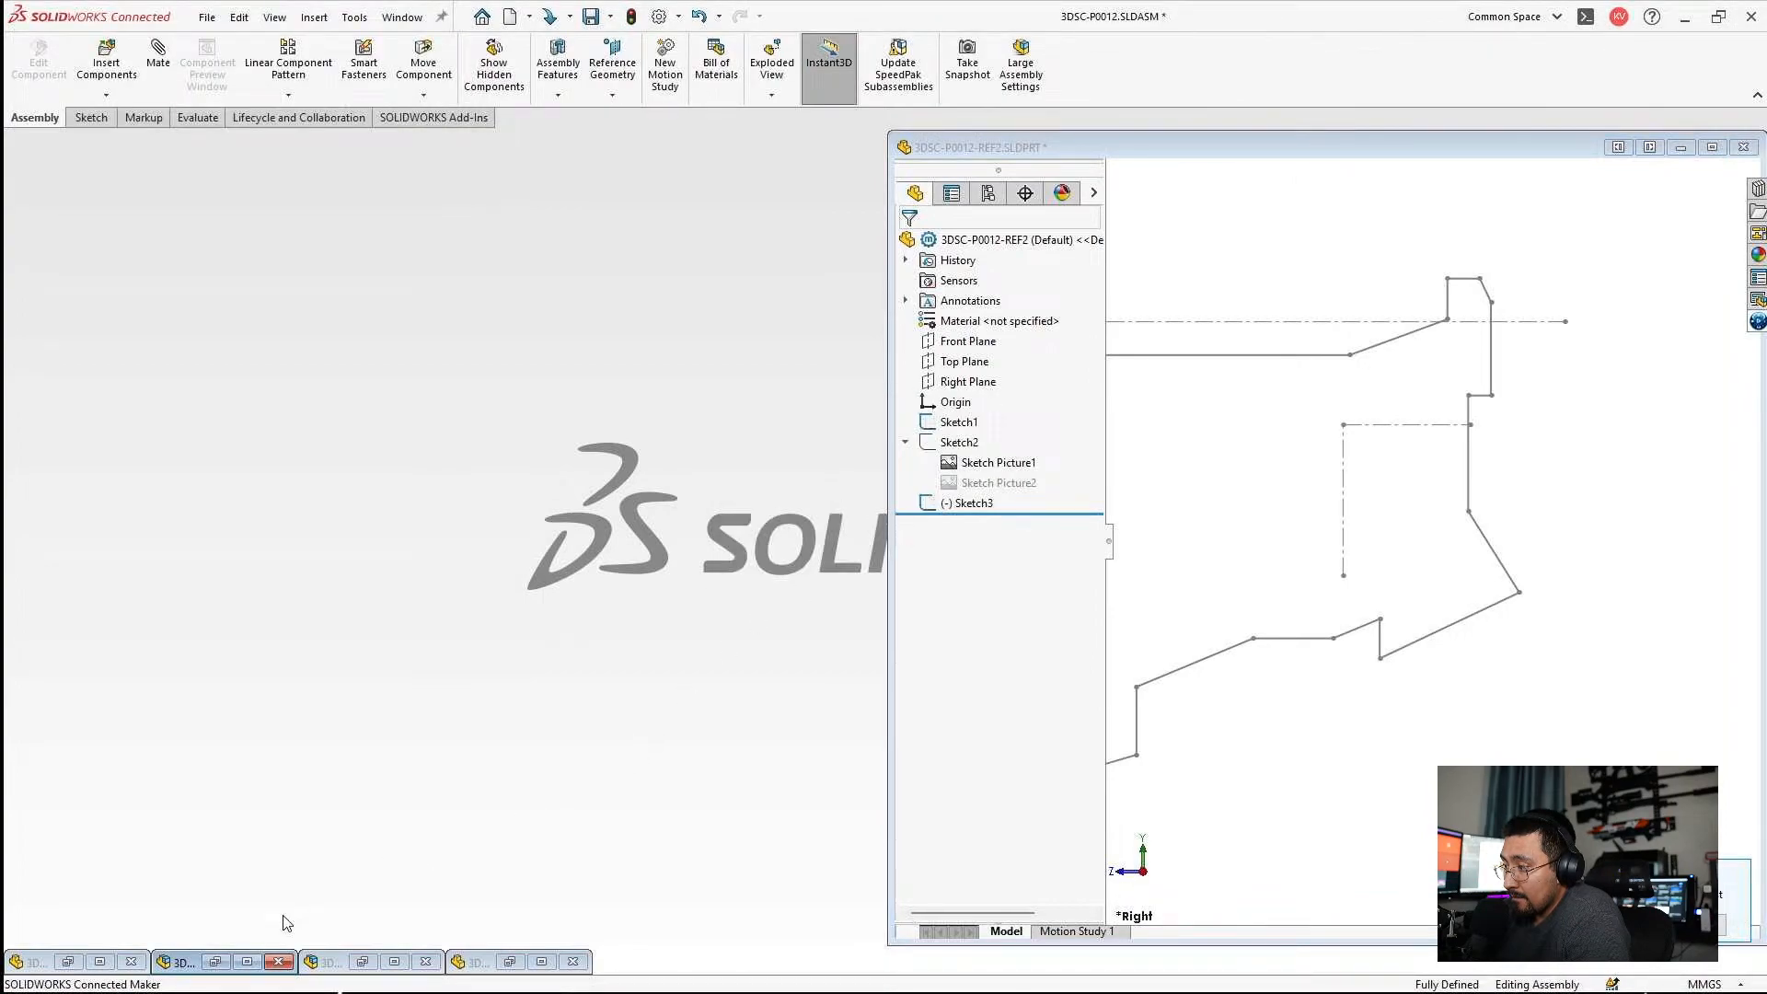
{"action": "left_click", "coordinate": [247, 962]}
Edit Sketch3 of 3DSC-P0012-REF2 in the context of the 3DSC-P0012 assembly.
{"action": "scroll", "coordinate": [1092, 497], "scroll_direction": "down", "scroll_amount": 3}
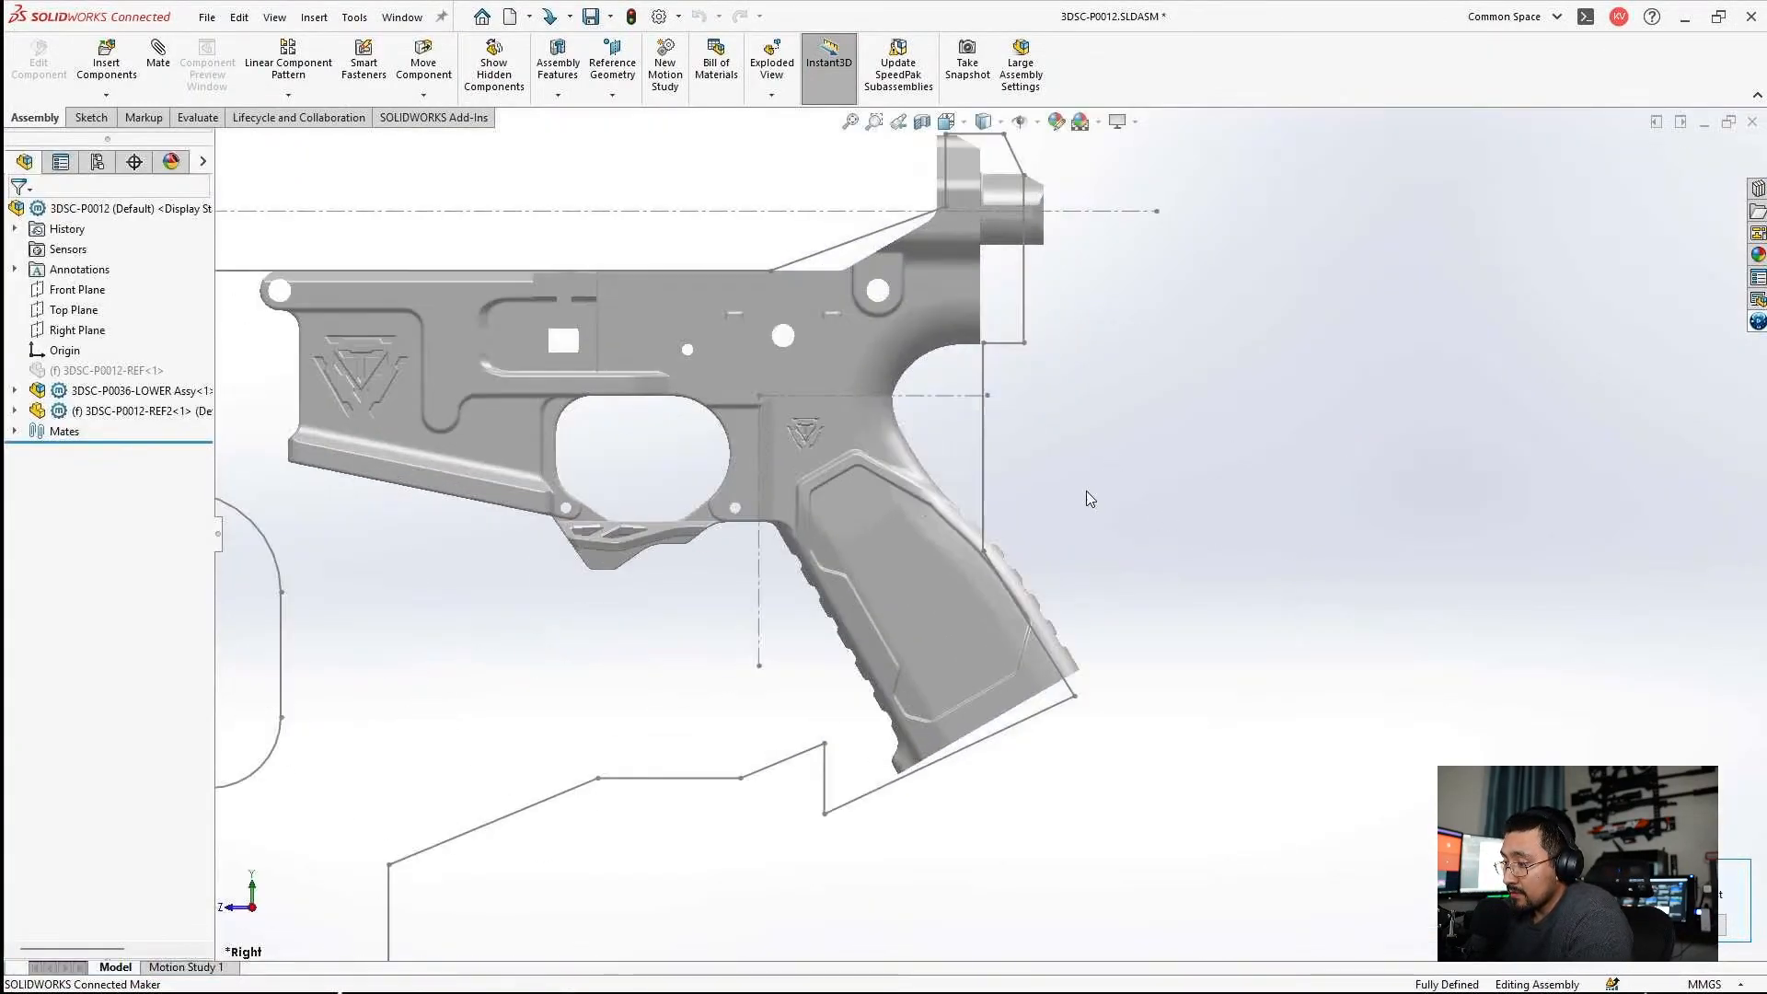
{"action": "left_click", "coordinate": [986, 476]}
{"action": "left_click", "coordinate": [1036, 401]}
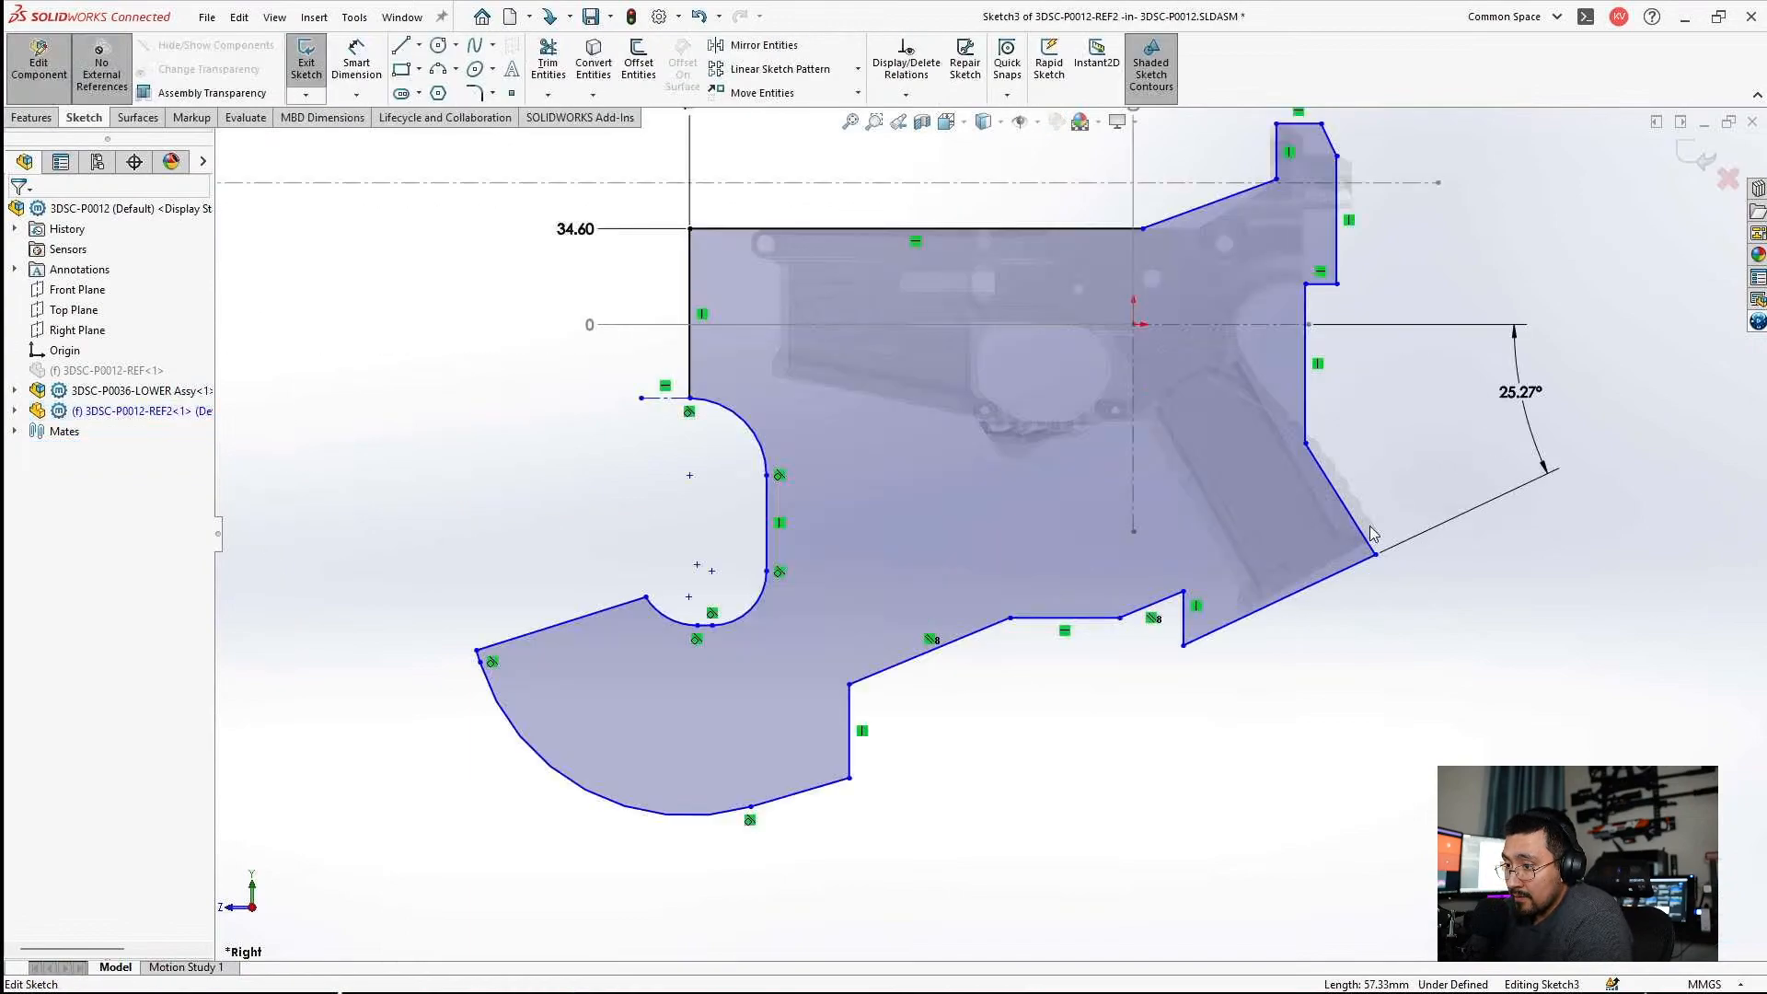
Delete the angle dimension between the horizontal centerline and the profile's slanted edge below the grip.
{"action": "scroll", "coordinate": [1348, 541], "scroll_direction": "down", "scroll_amount": 5}
{"action": "scroll", "coordinate": [1345, 541], "scroll_direction": "down", "scroll_amount": 3}
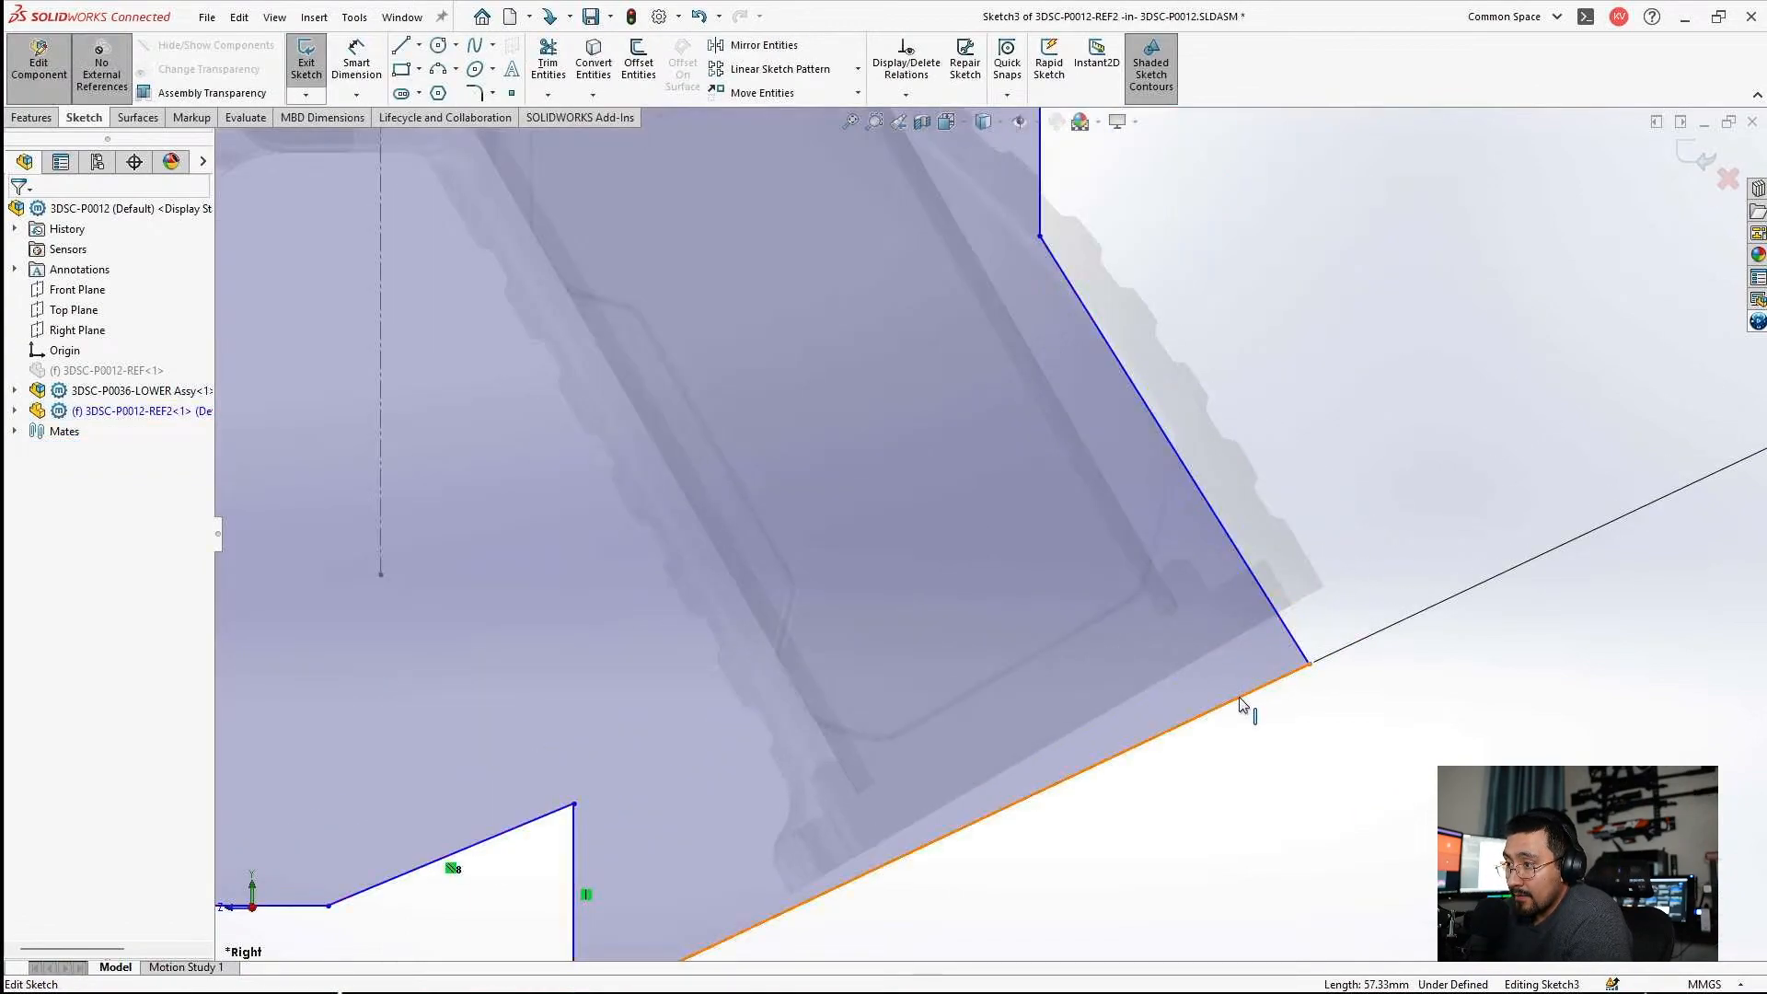
{"action": "scroll", "coordinate": [1246, 706], "scroll_direction": "up", "scroll_amount": 5}
{"action": "left_click_drag", "start_coordinate": [1465, 289], "coordinate": [1231, 409]}
{"action": "key", "text": "Delete"}
Try to relate the profile's slanted lower edge to the bottom edge of the grip.
{"action": "left_click", "coordinate": [1059, 610]}
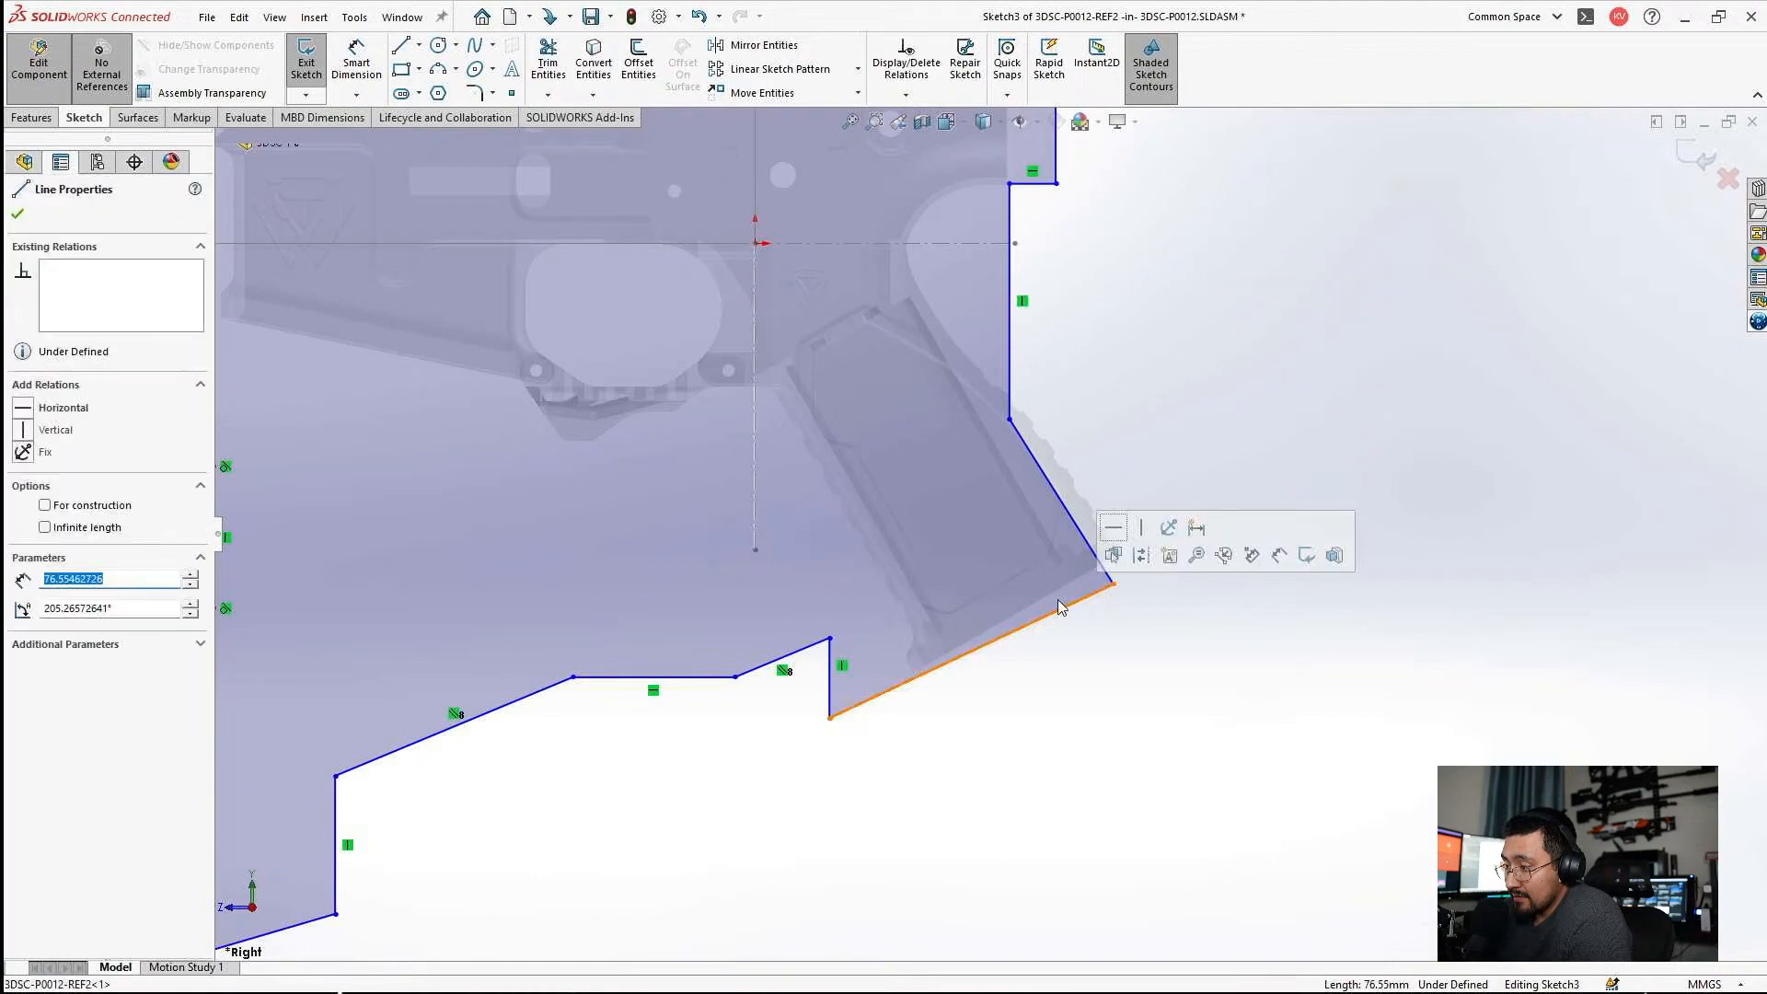
{"action": "left_click", "coordinate": [1054, 595], "text": "ctrl"}
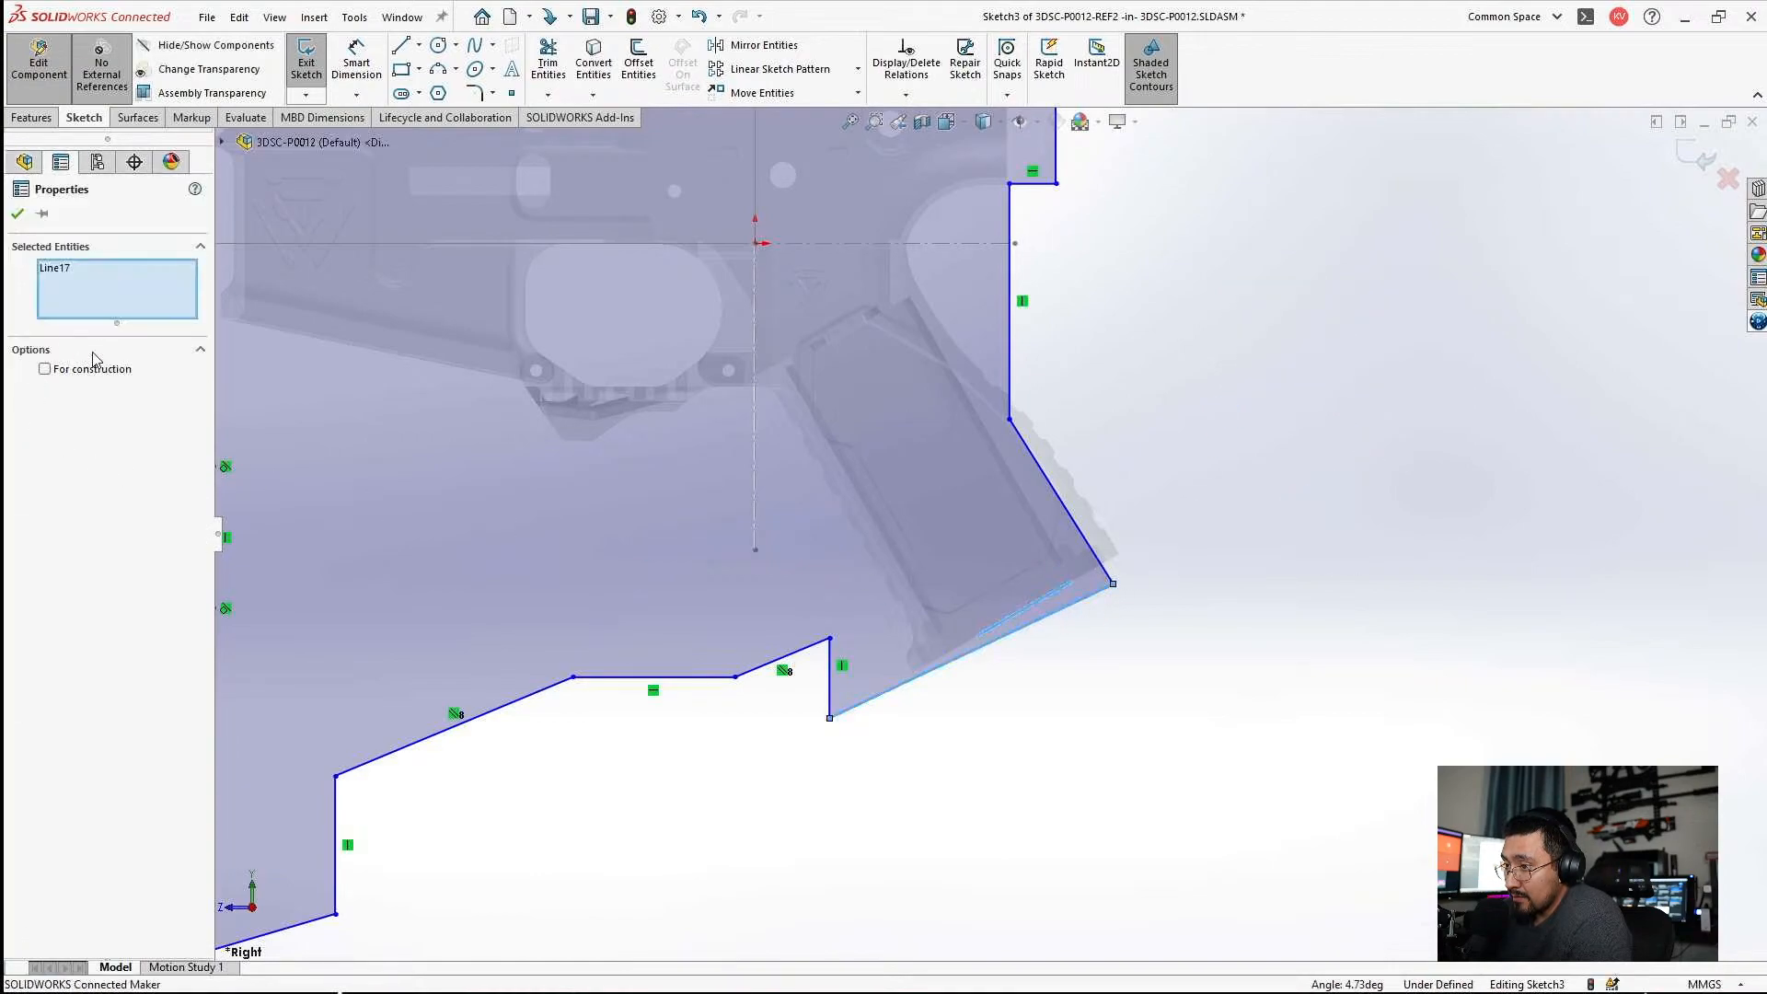
{"action": "key", "text": "Escape"}
{"action": "scroll", "coordinate": [1097, 590], "scroll_direction": "down", "scroll_amount": 5}
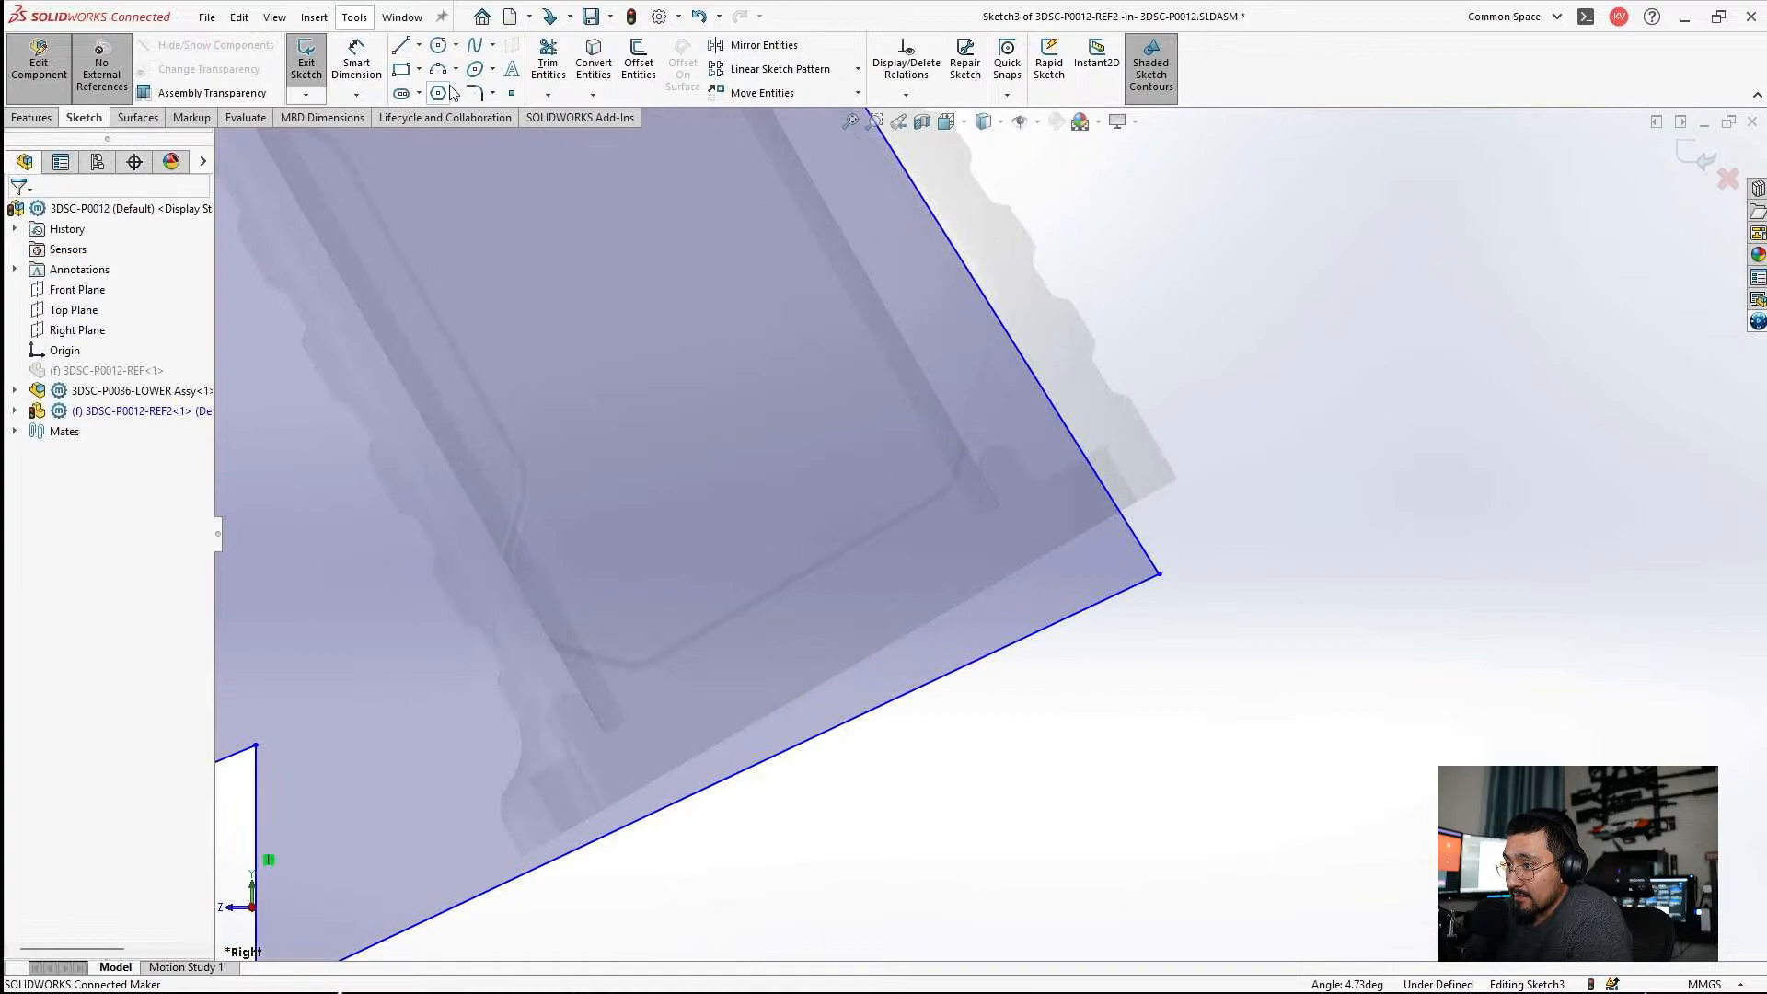
Try a centerline about 21 mm long along the grip's bottom edge, and delete it.
{"action": "left_click", "coordinate": [419, 44]}
{"action": "left_click", "coordinate": [446, 83]}
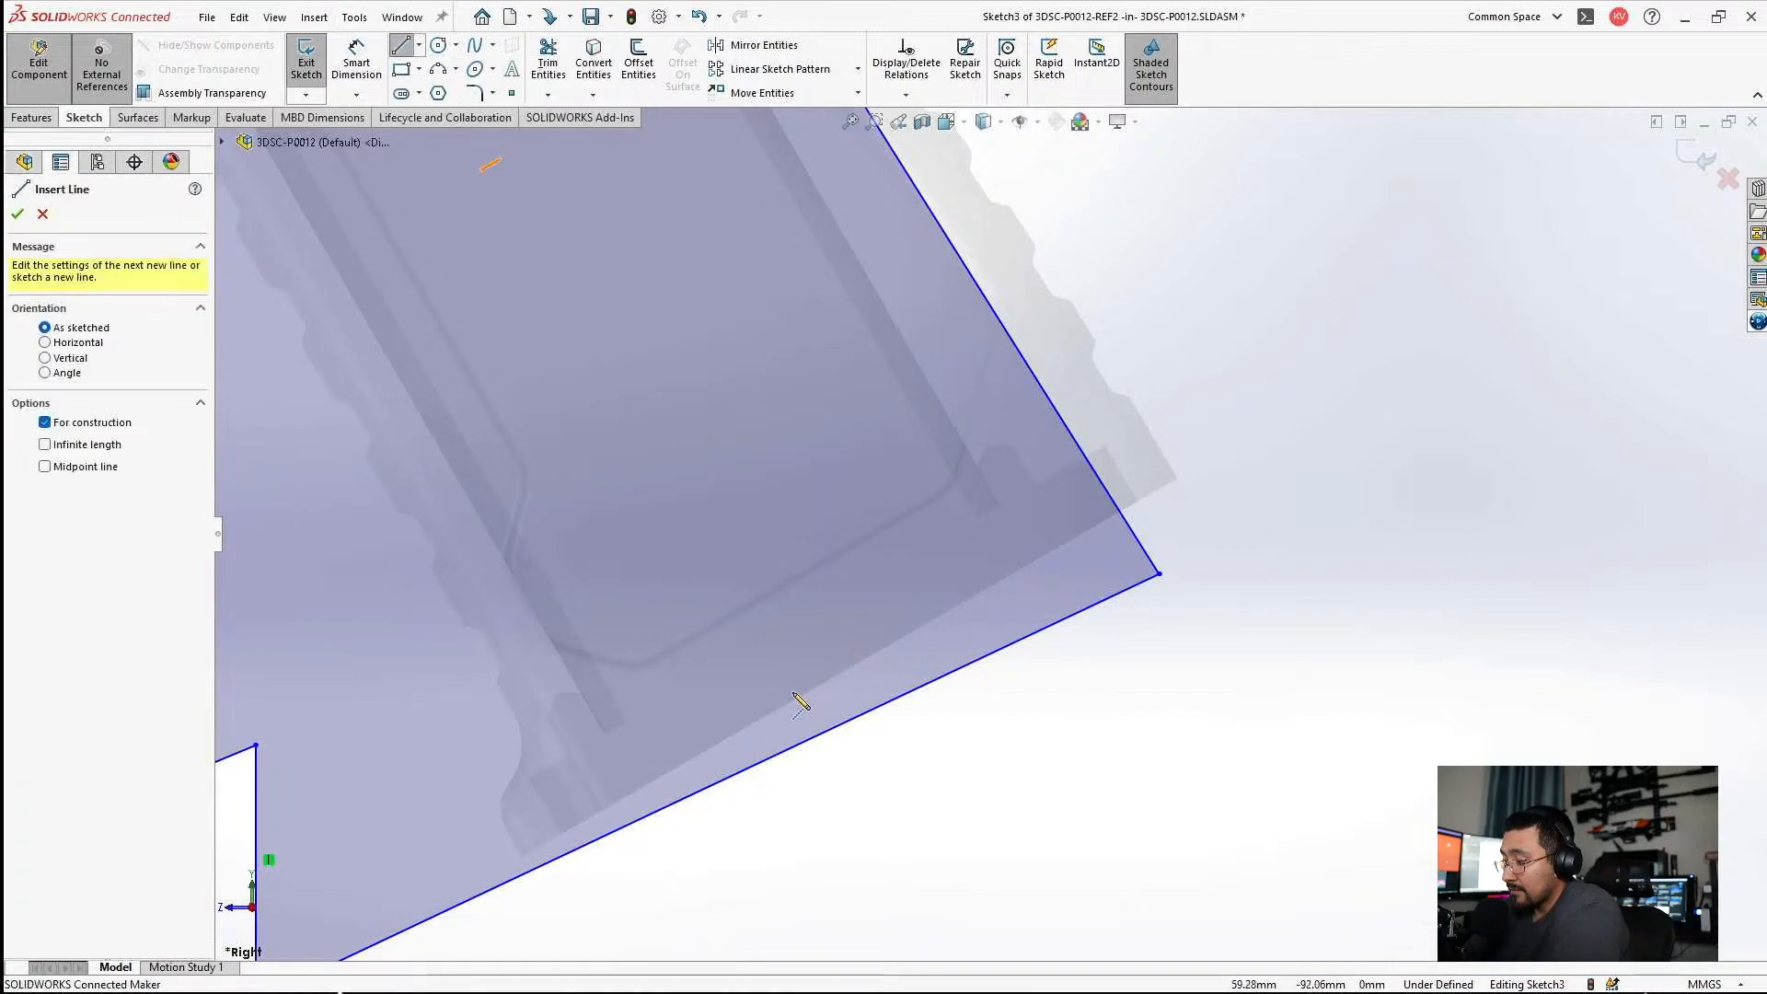
{"action": "left_click", "coordinate": [792, 703]}
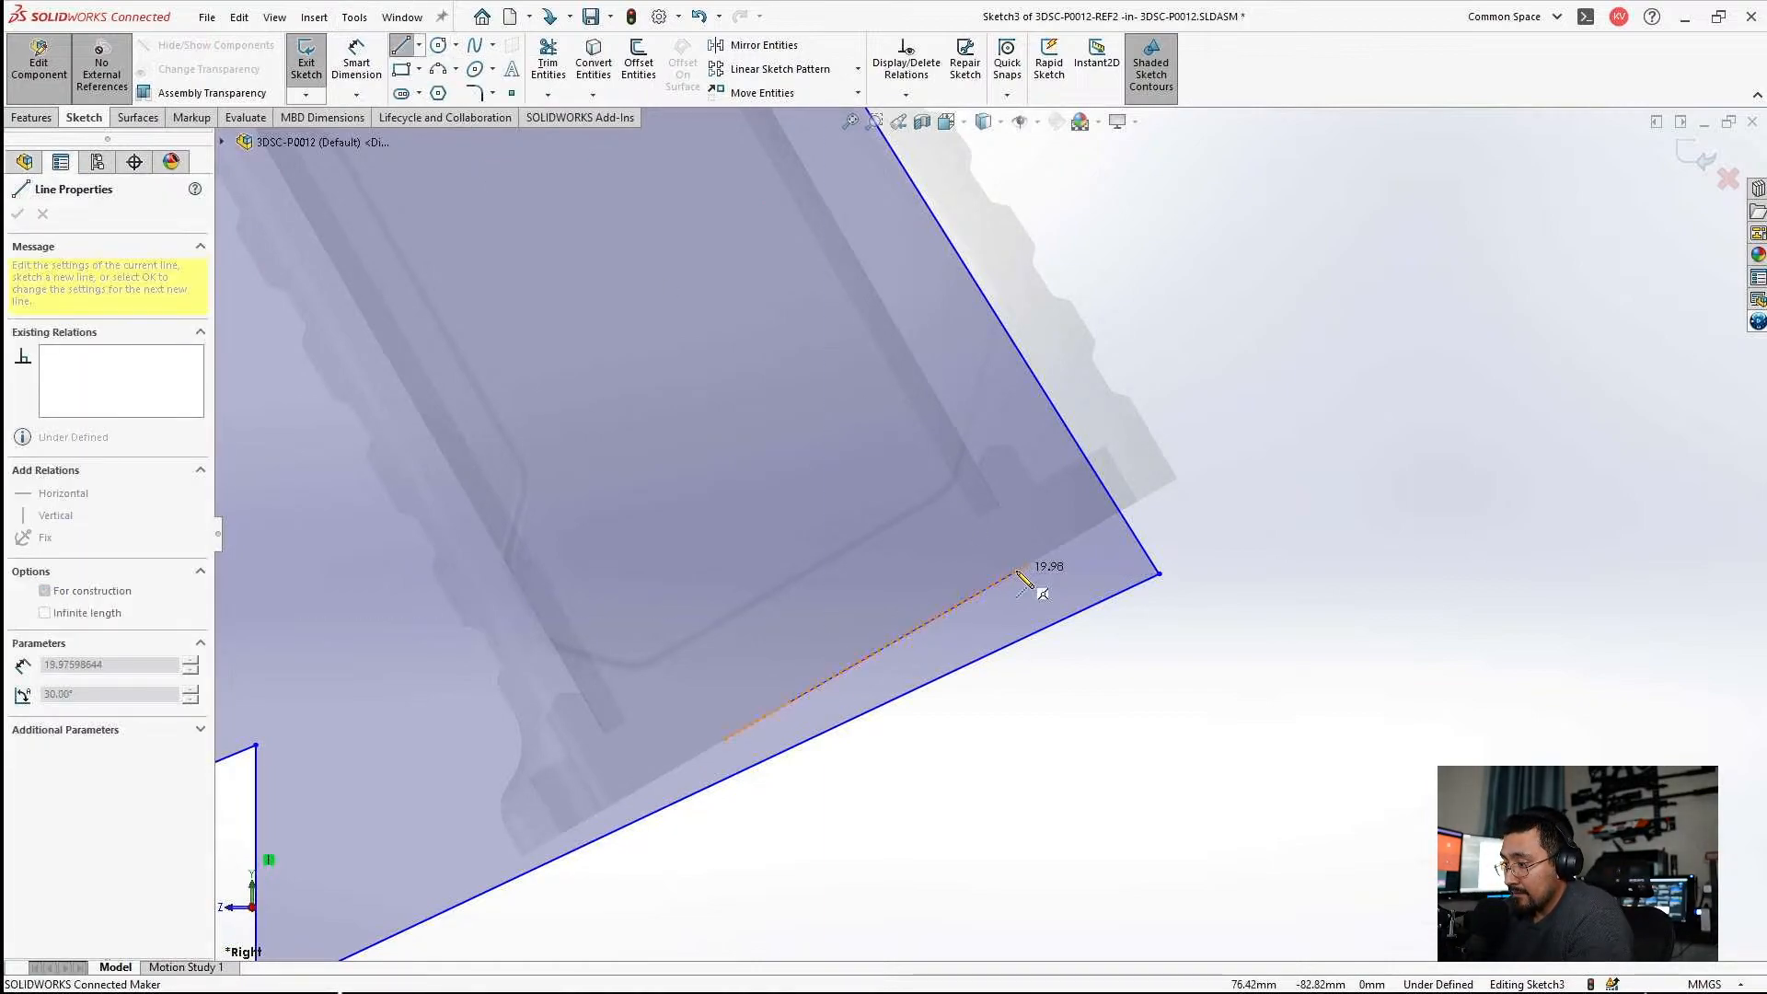
{"action": "left_click", "coordinate": [1027, 565]}
{"action": "key", "text": "Escape"}
{"action": "left_click", "coordinate": [962, 604]}
{"action": "double_click", "coordinate": [129, 575]}
{"action": "key", "text": "Escape"}
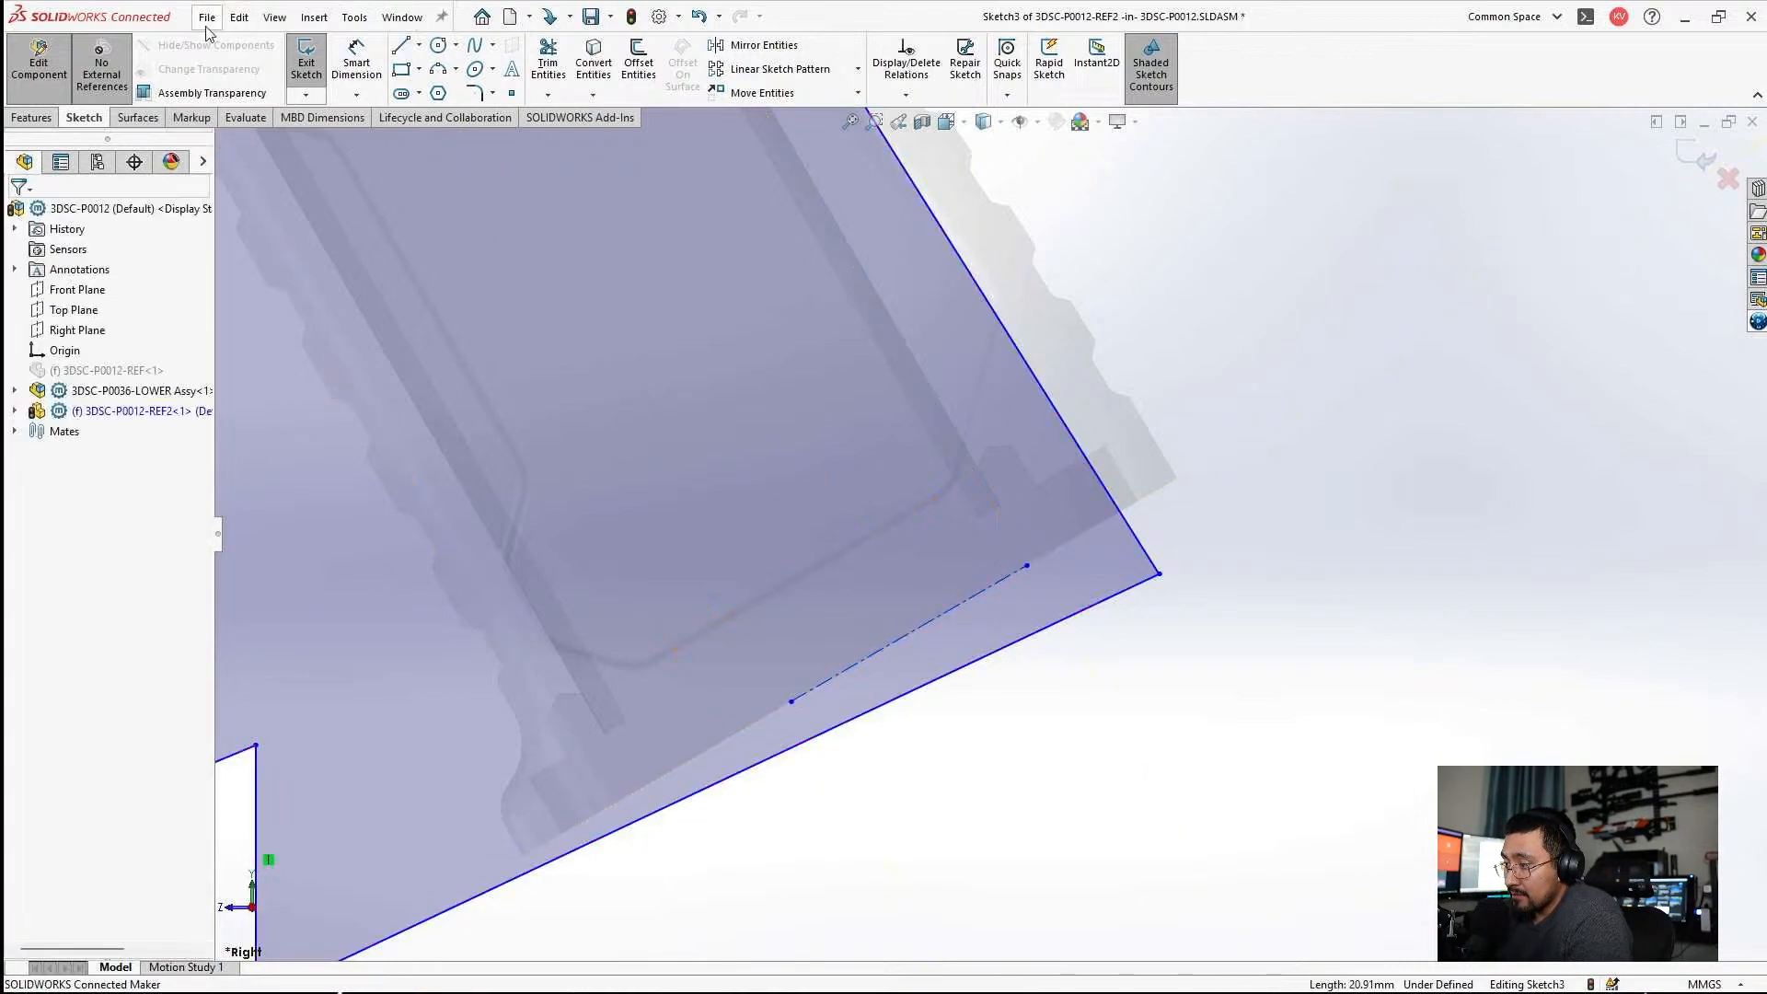
{"action": "left_click", "coordinate": [968, 599]}
{"action": "key", "text": "Delete"}
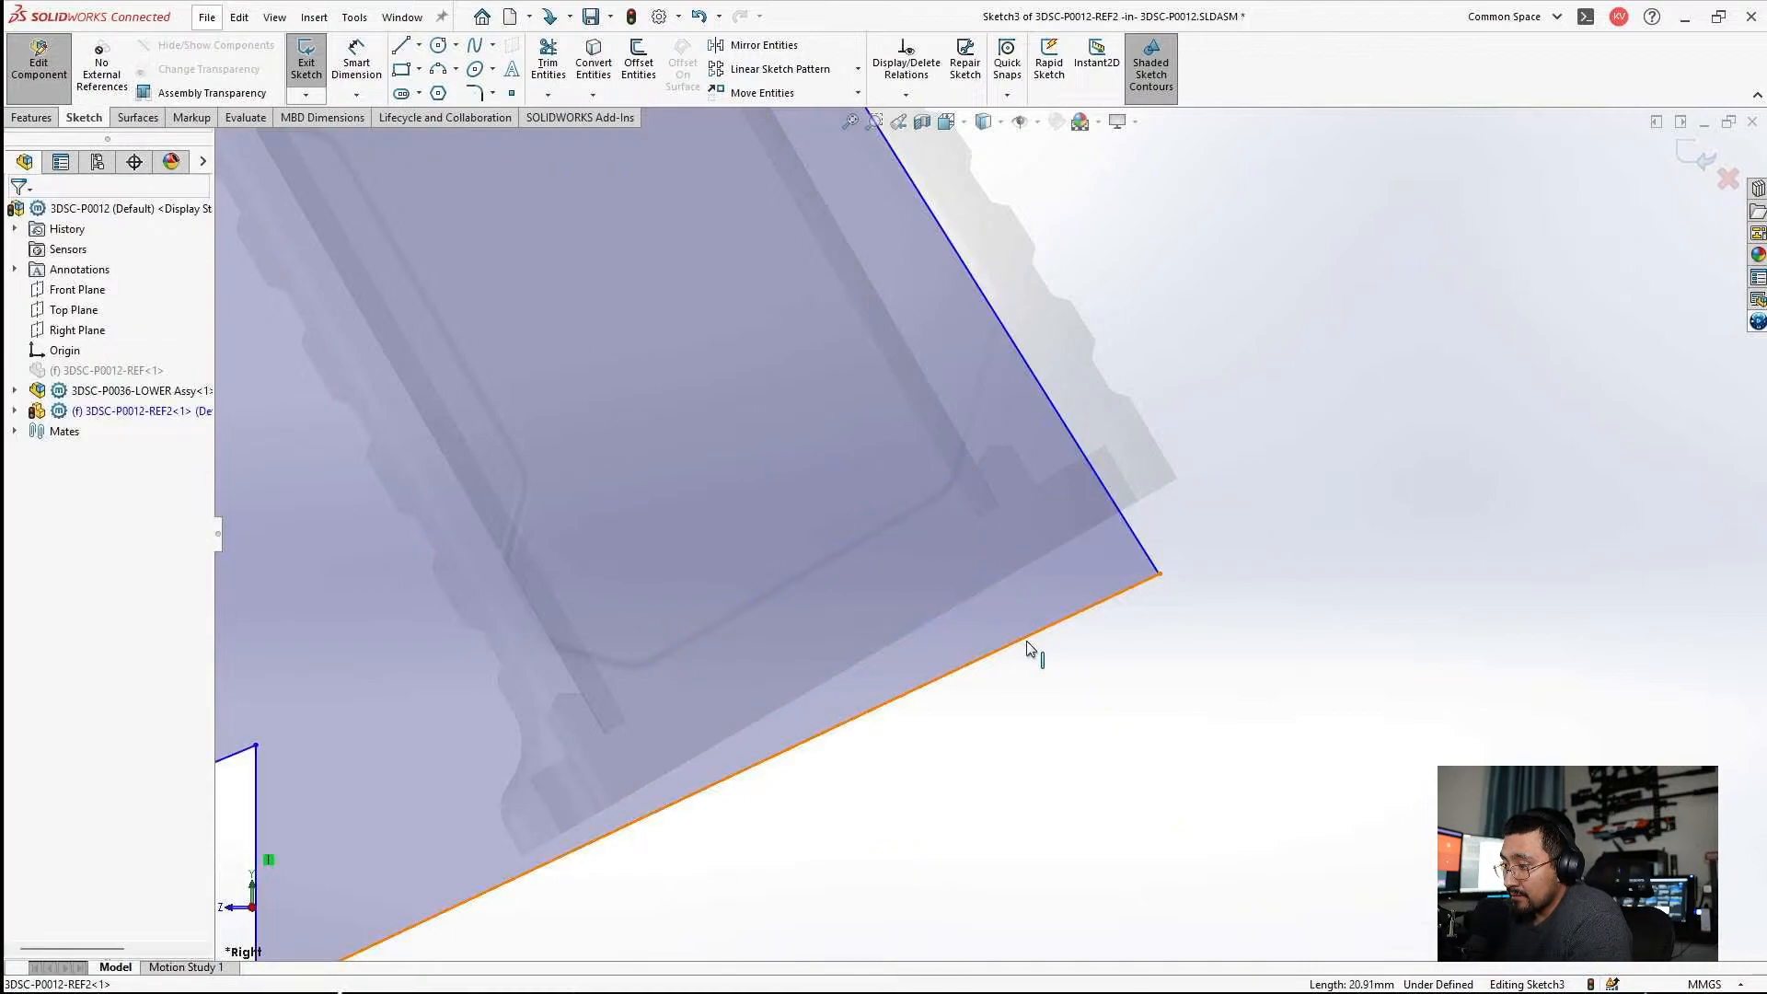
Make the profile's slanted lower edge collinear with the grip's bottom edge.
{"action": "left_click", "coordinate": [1025, 637]}
{"action": "left_click", "coordinate": [979, 598], "text": "ctrl"}
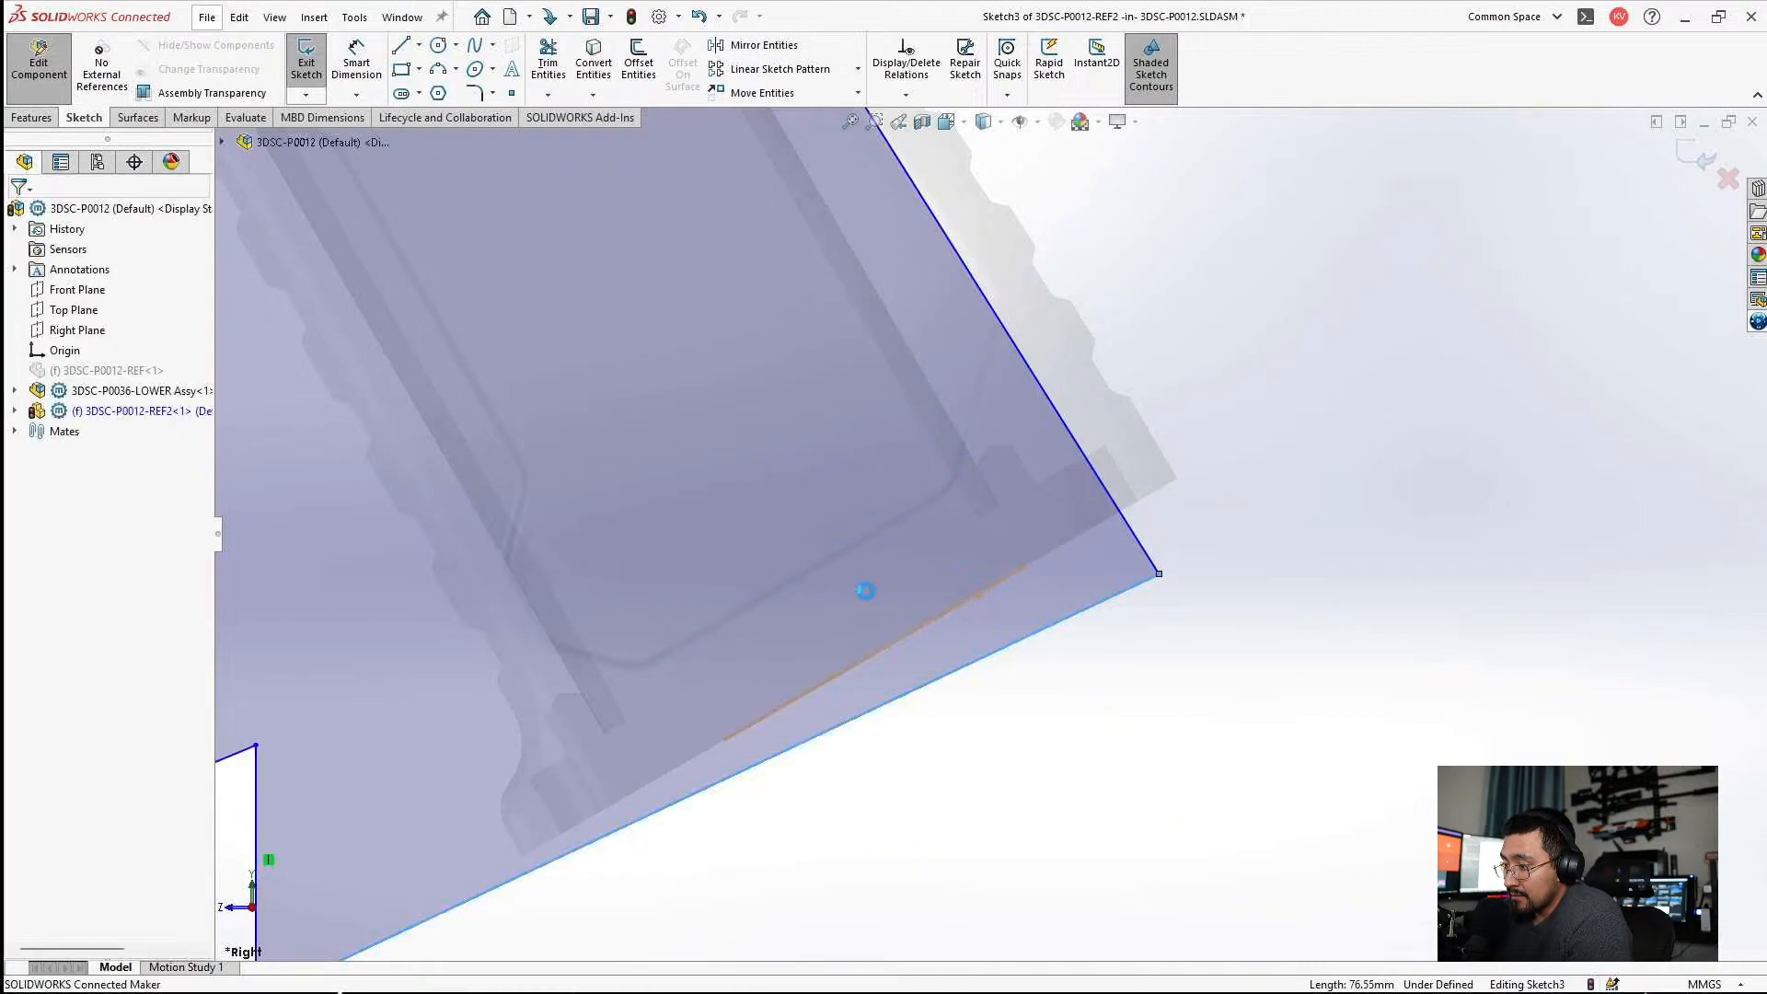
{"action": "left_click", "coordinate": [31, 512]}
{"action": "key", "text": "Escape"}
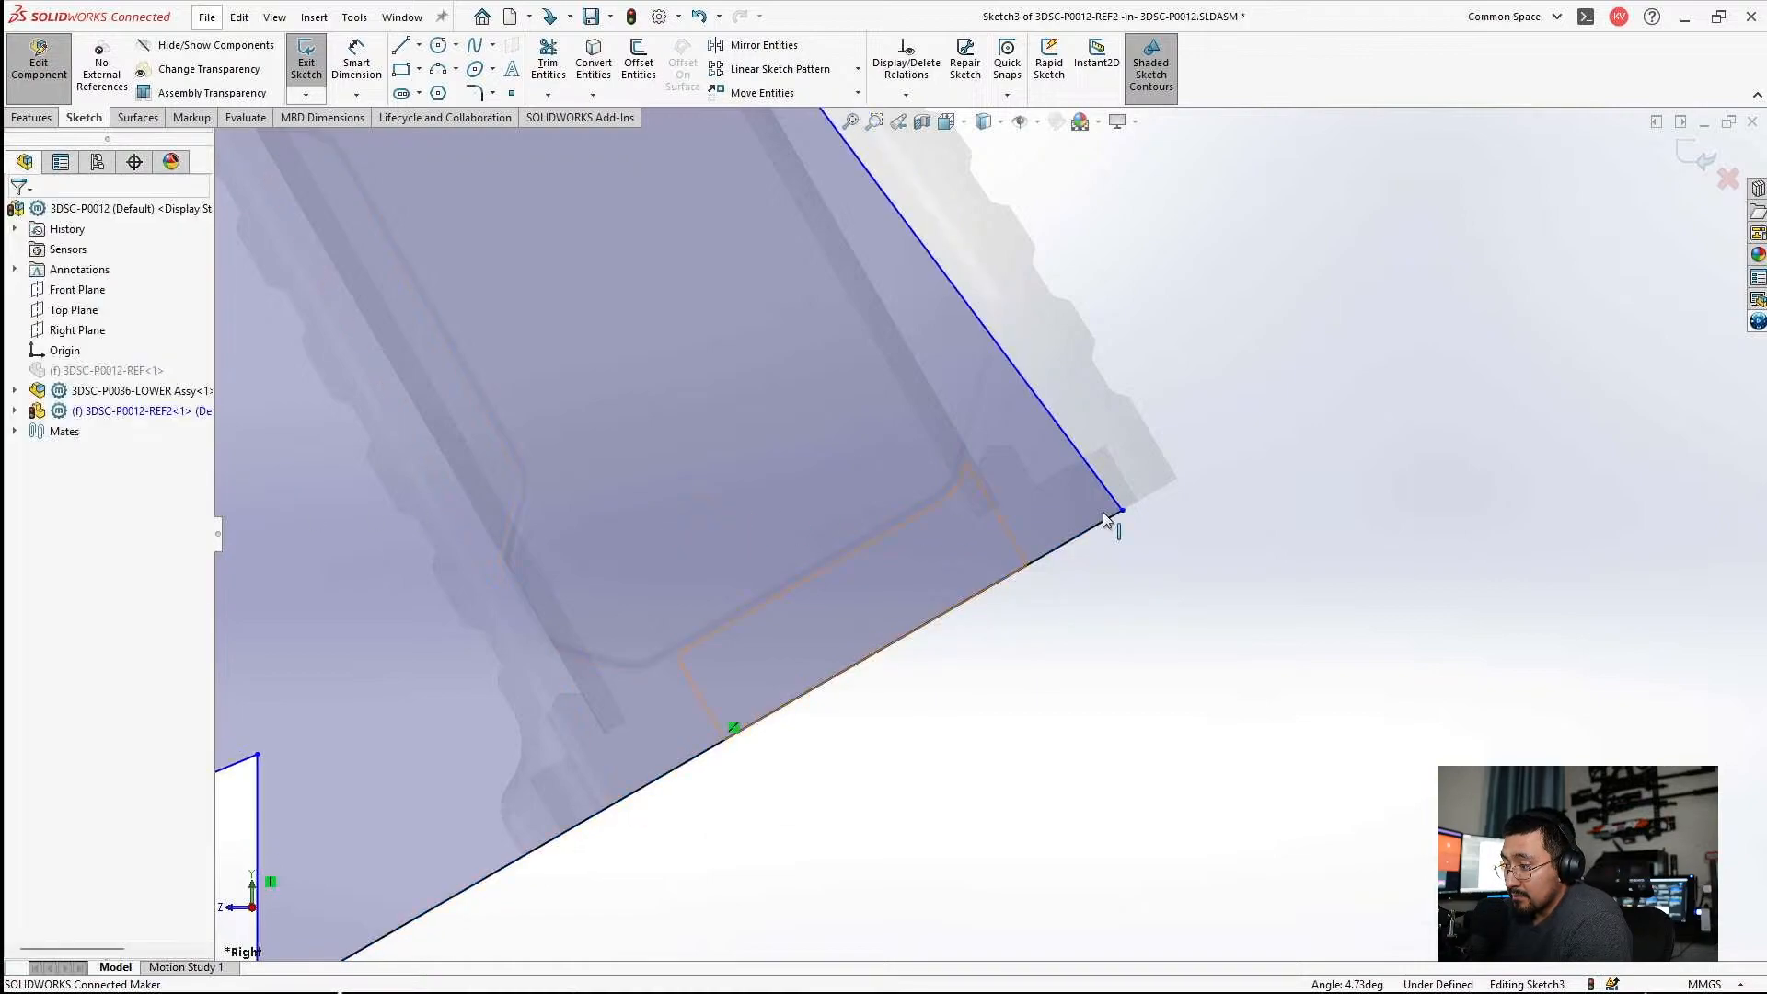
Move the corner between the vertical back edge and the slanted edge slightly outward and up toward the grip's back.
{"action": "scroll", "coordinate": [1109, 517], "scroll_direction": "up", "scroll_amount": 10}
{"action": "scroll", "coordinate": [999, 500], "scroll_direction": "down", "scroll_amount": 8}
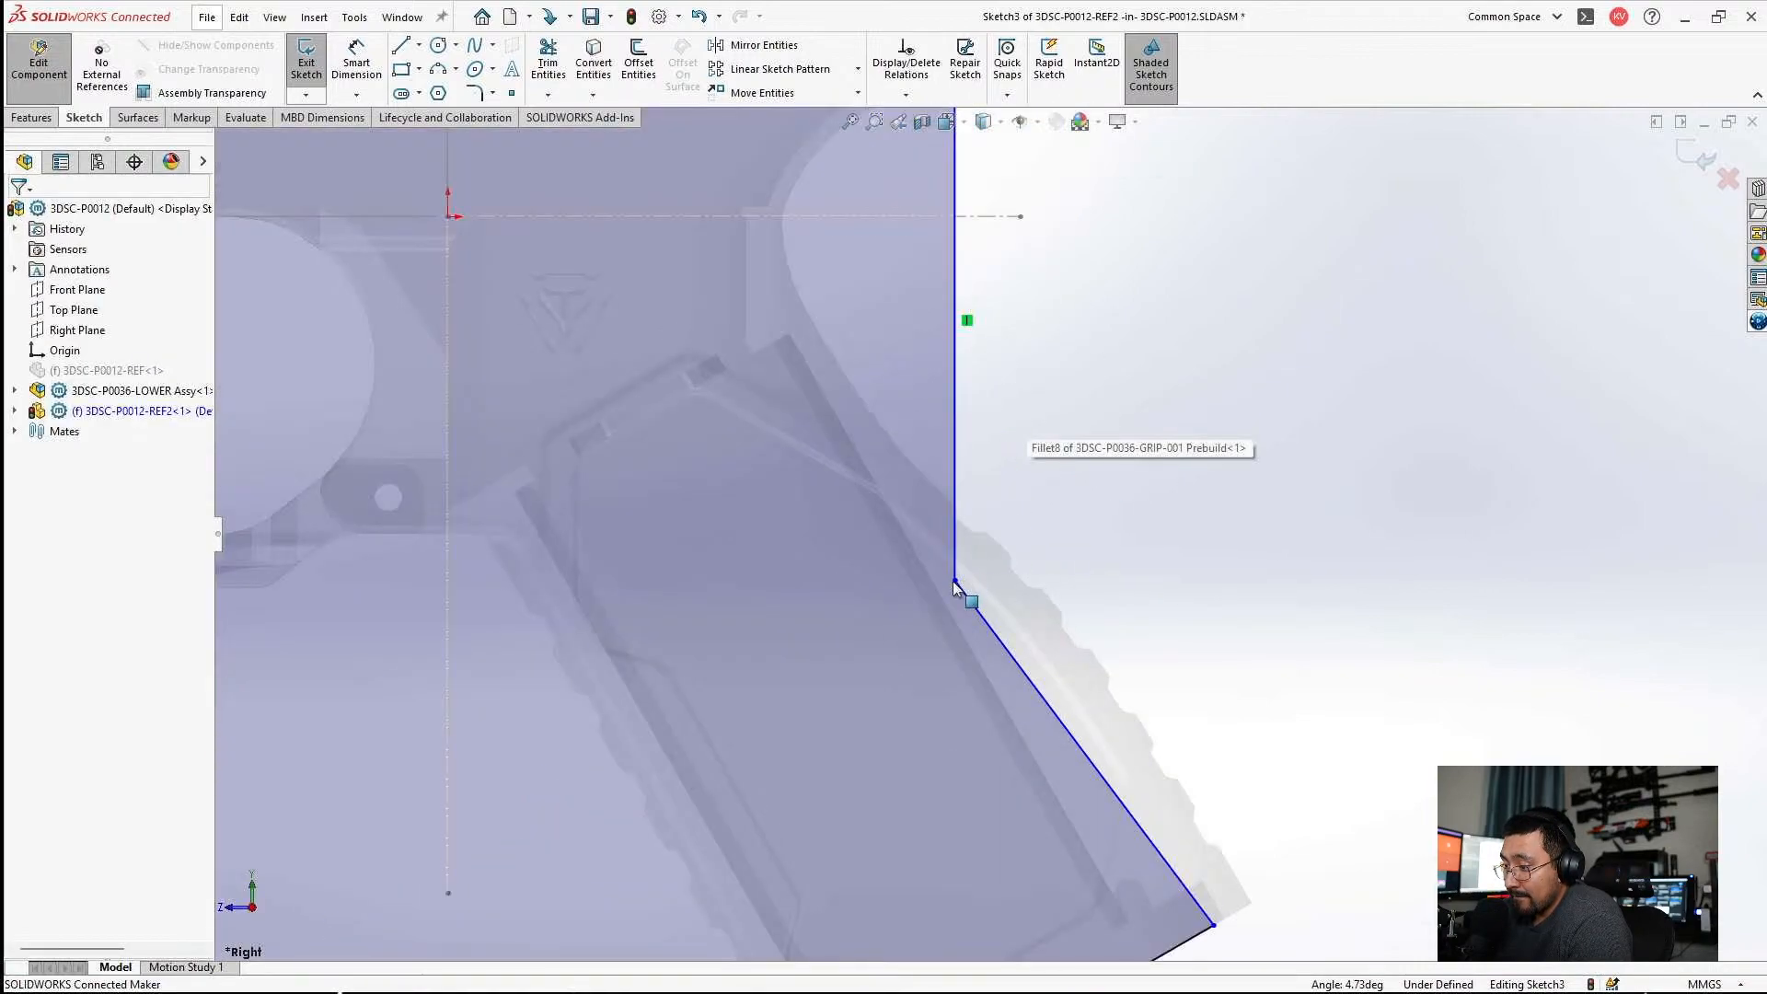
{"action": "left_click_drag", "start_coordinate": [954, 579], "coordinate": [985, 552]}
{"action": "key", "text": "Escape"}
{"action": "scroll", "coordinate": [987, 586], "scroll_direction": "up", "scroll_amount": 3}
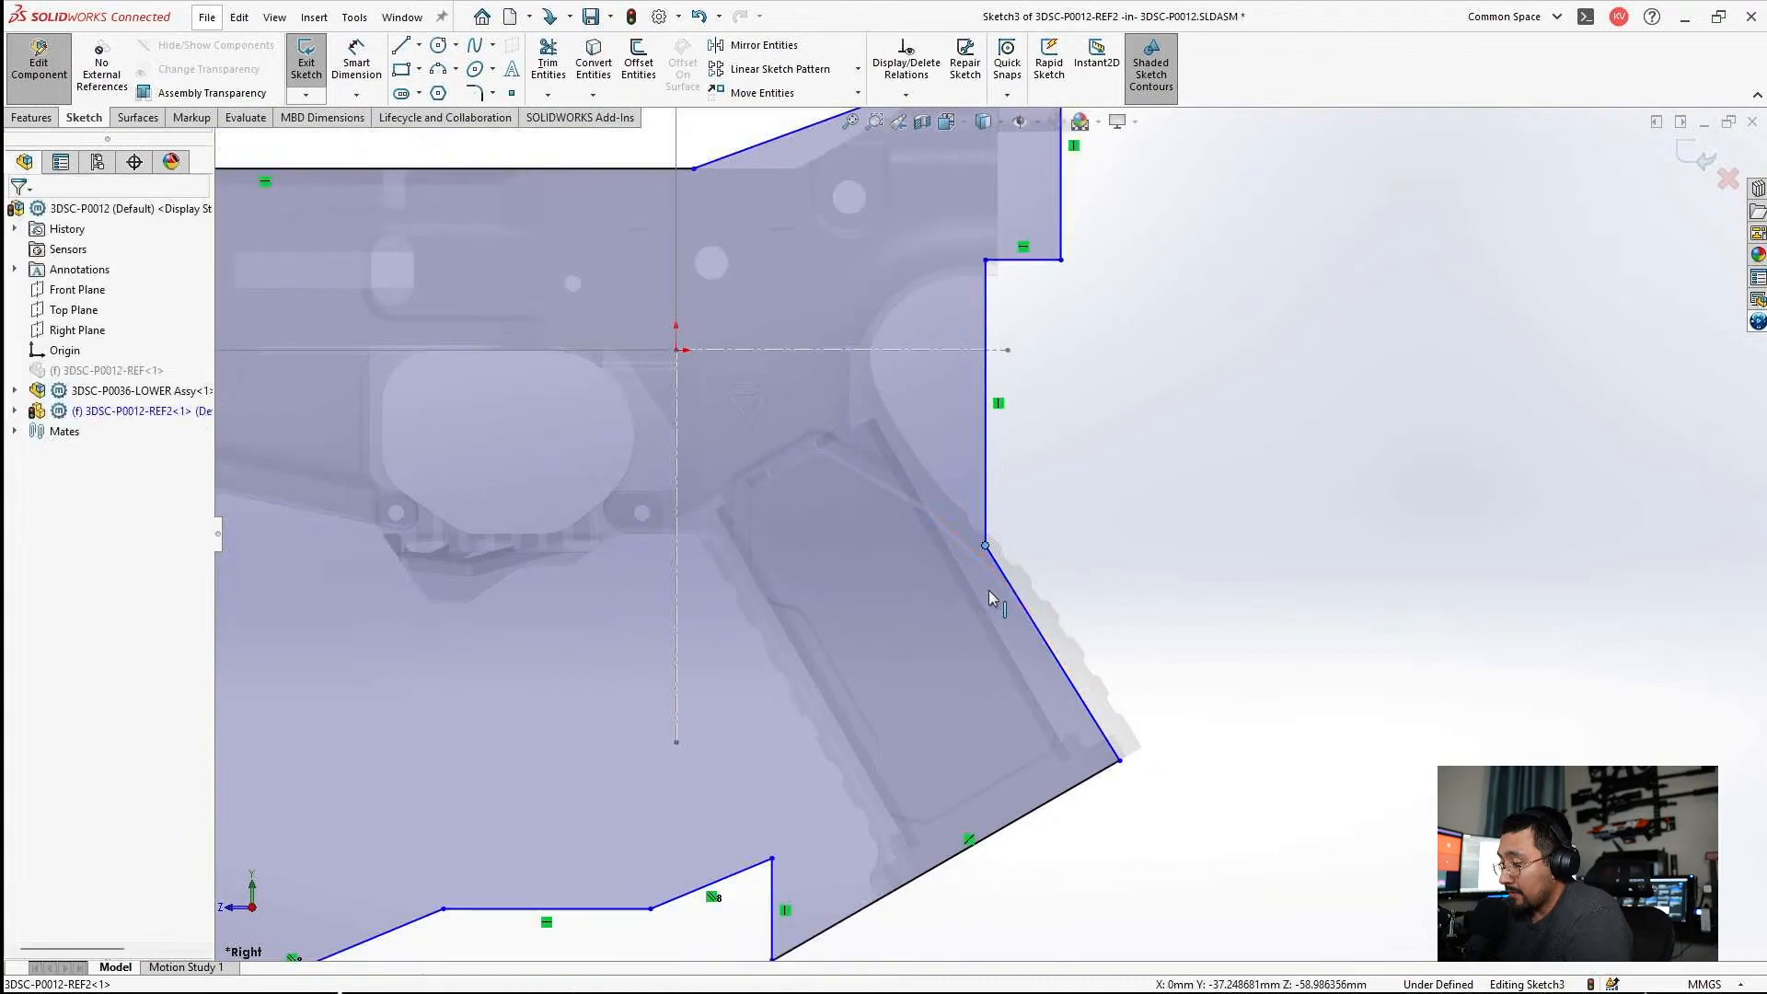
Make the profile's slanted back edge parallel to the straight back edge of the grip.
{"action": "scroll", "coordinate": [989, 589], "scroll_direction": "down", "scroll_amount": 3}
{"action": "left_click", "coordinate": [944, 556]}
{"action": "left_click", "coordinate": [1009, 543], "text": "ctrl"}
{"action": "left_click", "coordinate": [28, 554]}
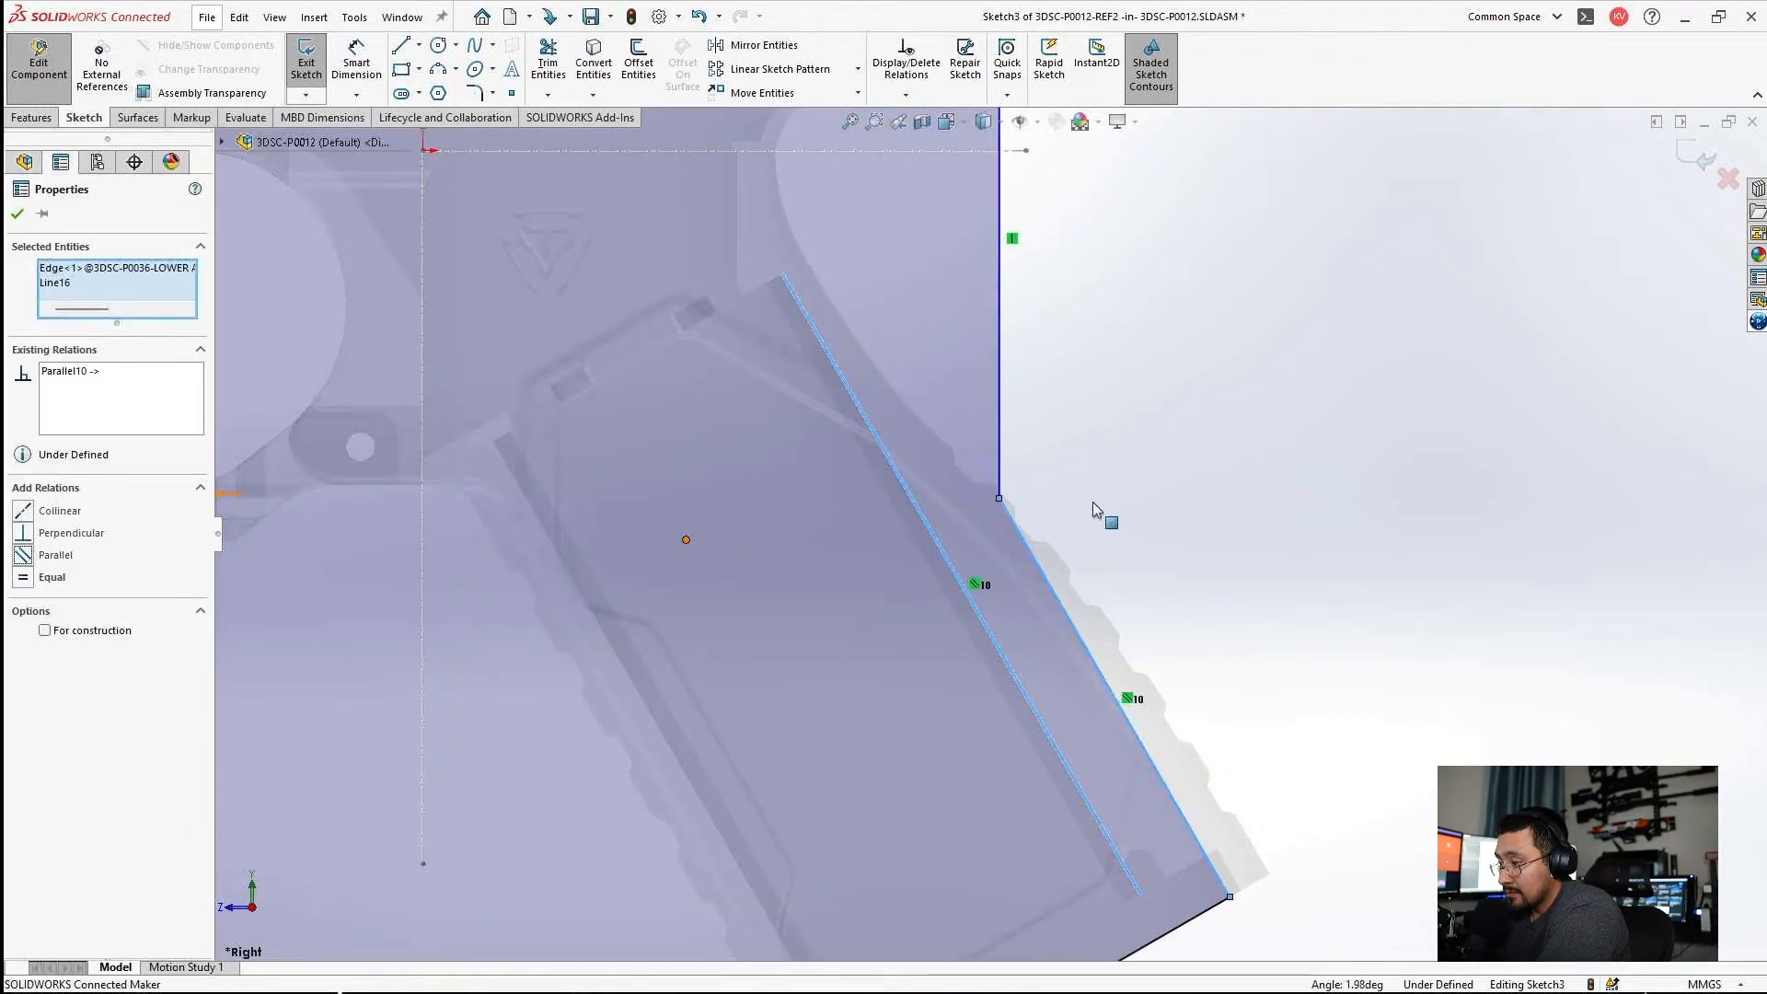
{"action": "left_click", "coordinate": [1214, 583]}
Delete the collinear and parallel relations that tie the profile's two slanted edges to the grip.
{"action": "scroll", "coordinate": [1104, 642], "scroll_direction": "up", "scroll_amount": 1}
{"action": "scroll", "coordinate": [974, 897], "scroll_direction": "down", "scroll_amount": 2}
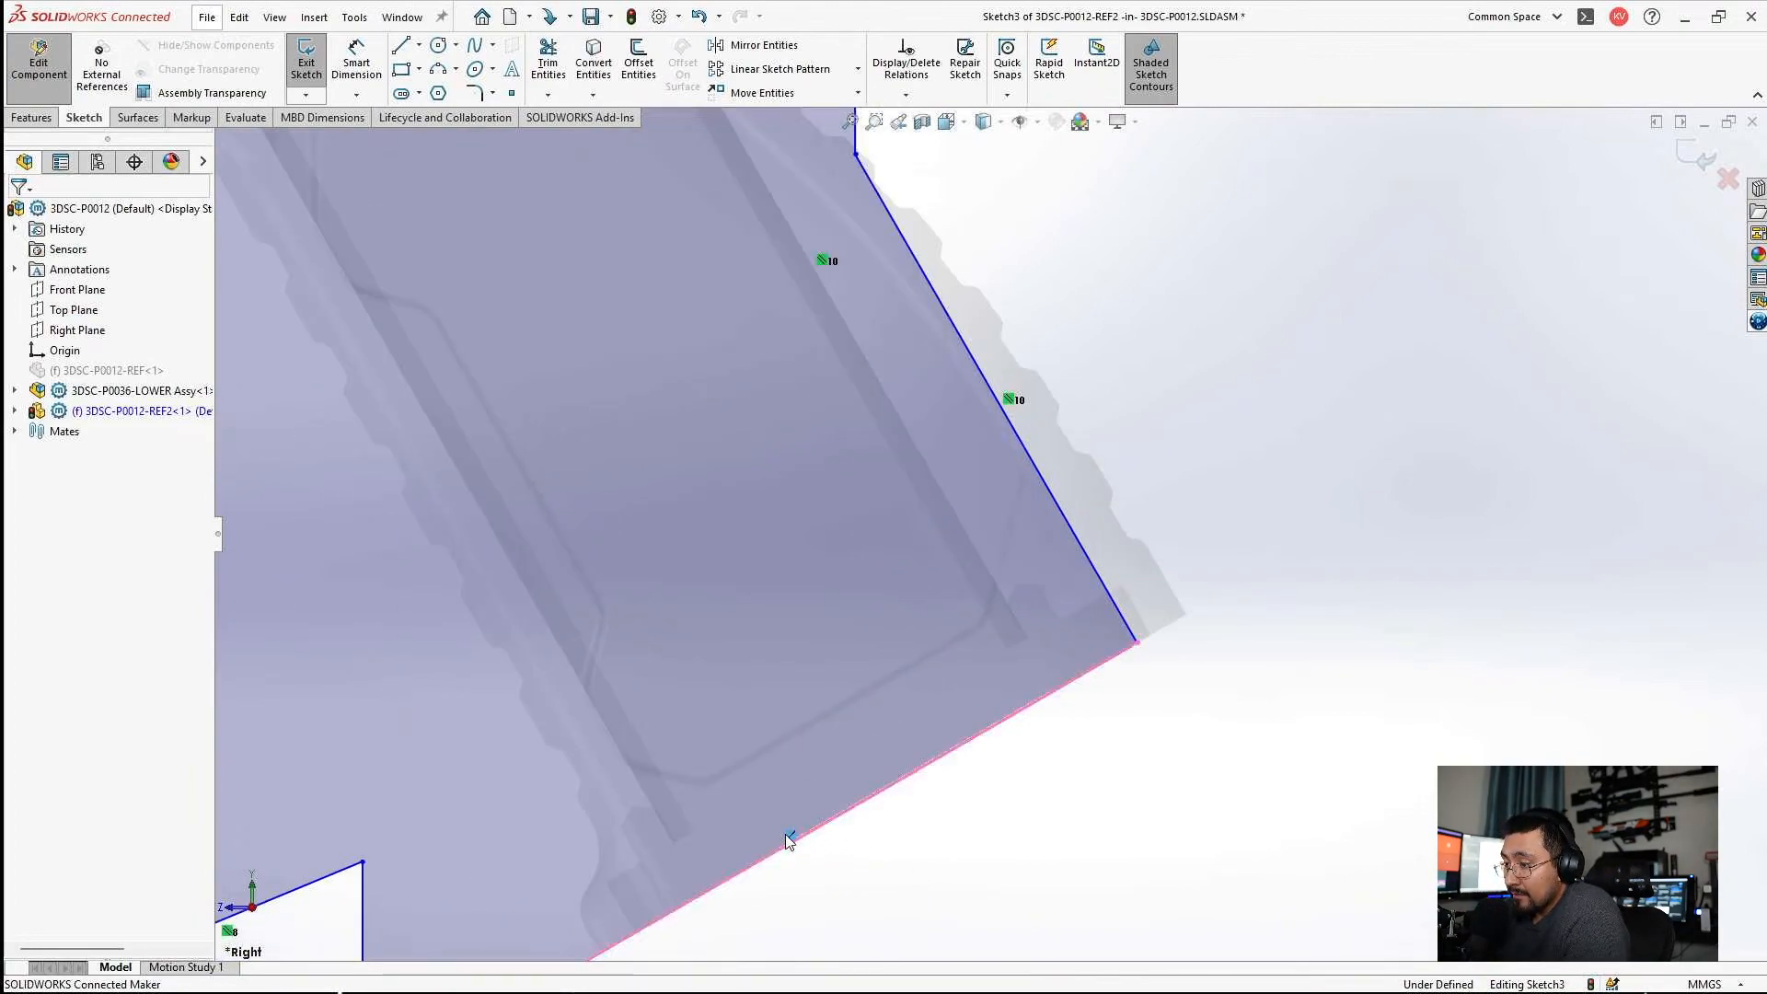
{"action": "scroll", "coordinate": [983, 580], "scroll_direction": "up", "scroll_amount": 3}
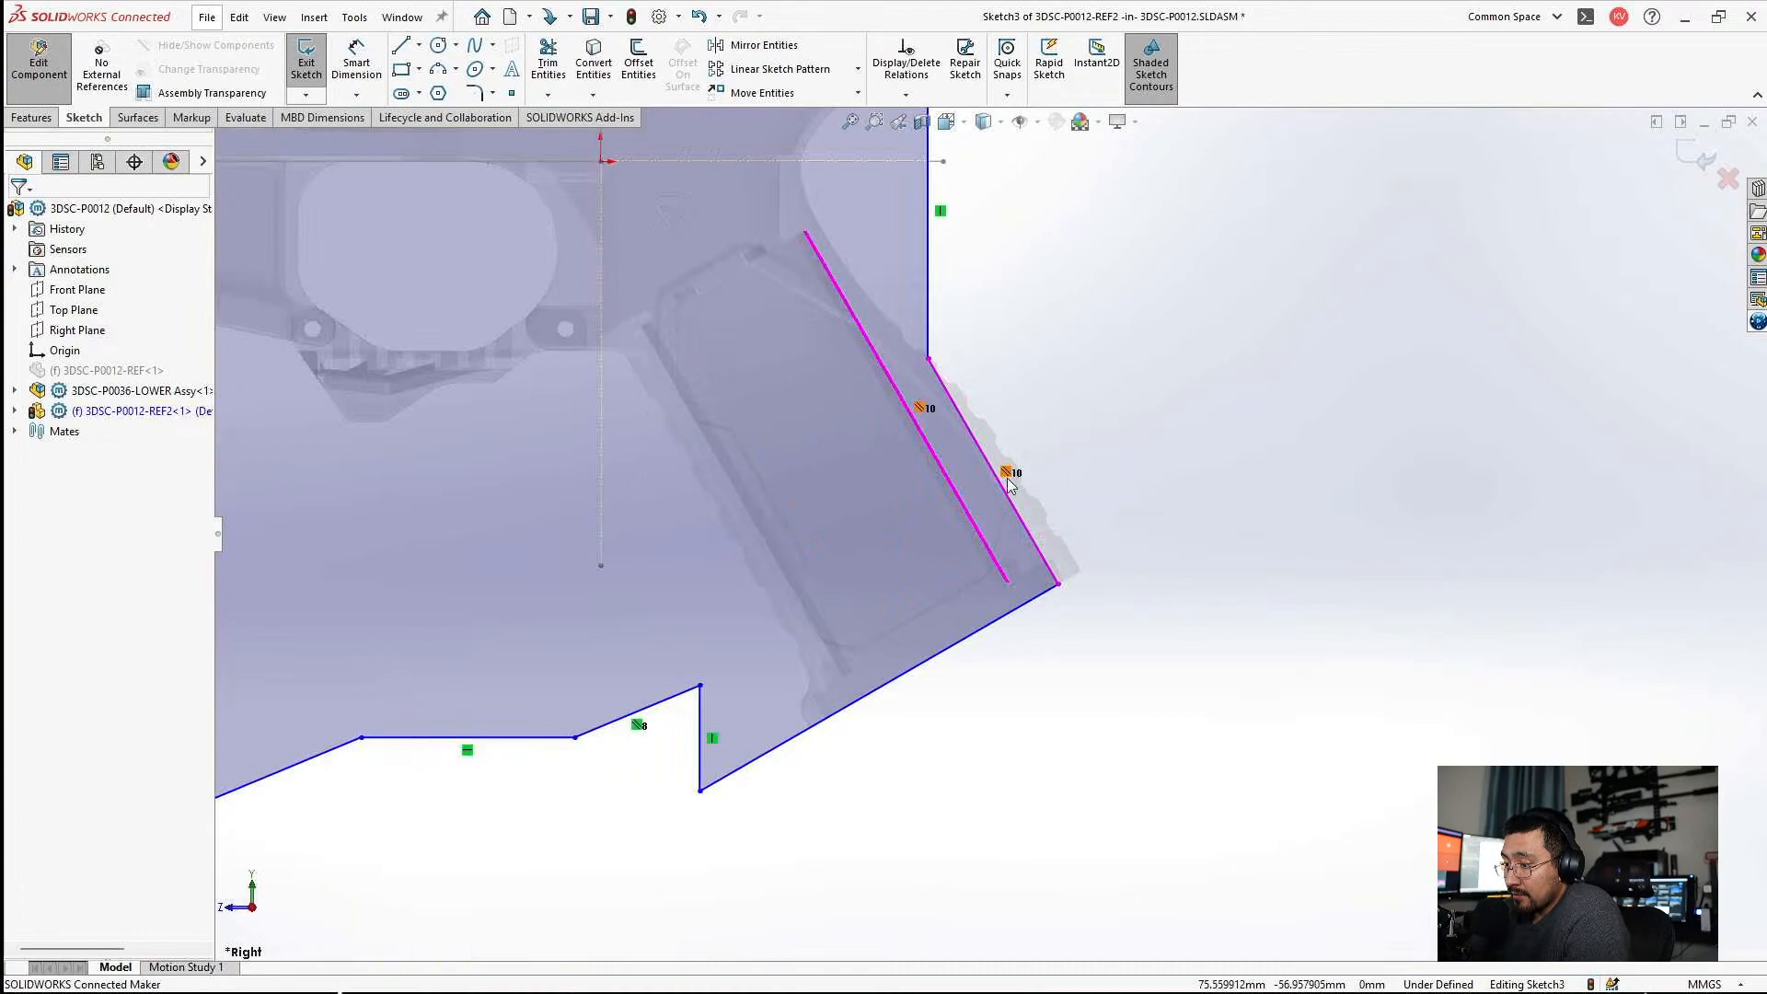
{"action": "scroll", "coordinate": [1121, 529], "scroll_direction": "down", "scroll_amount": 2}
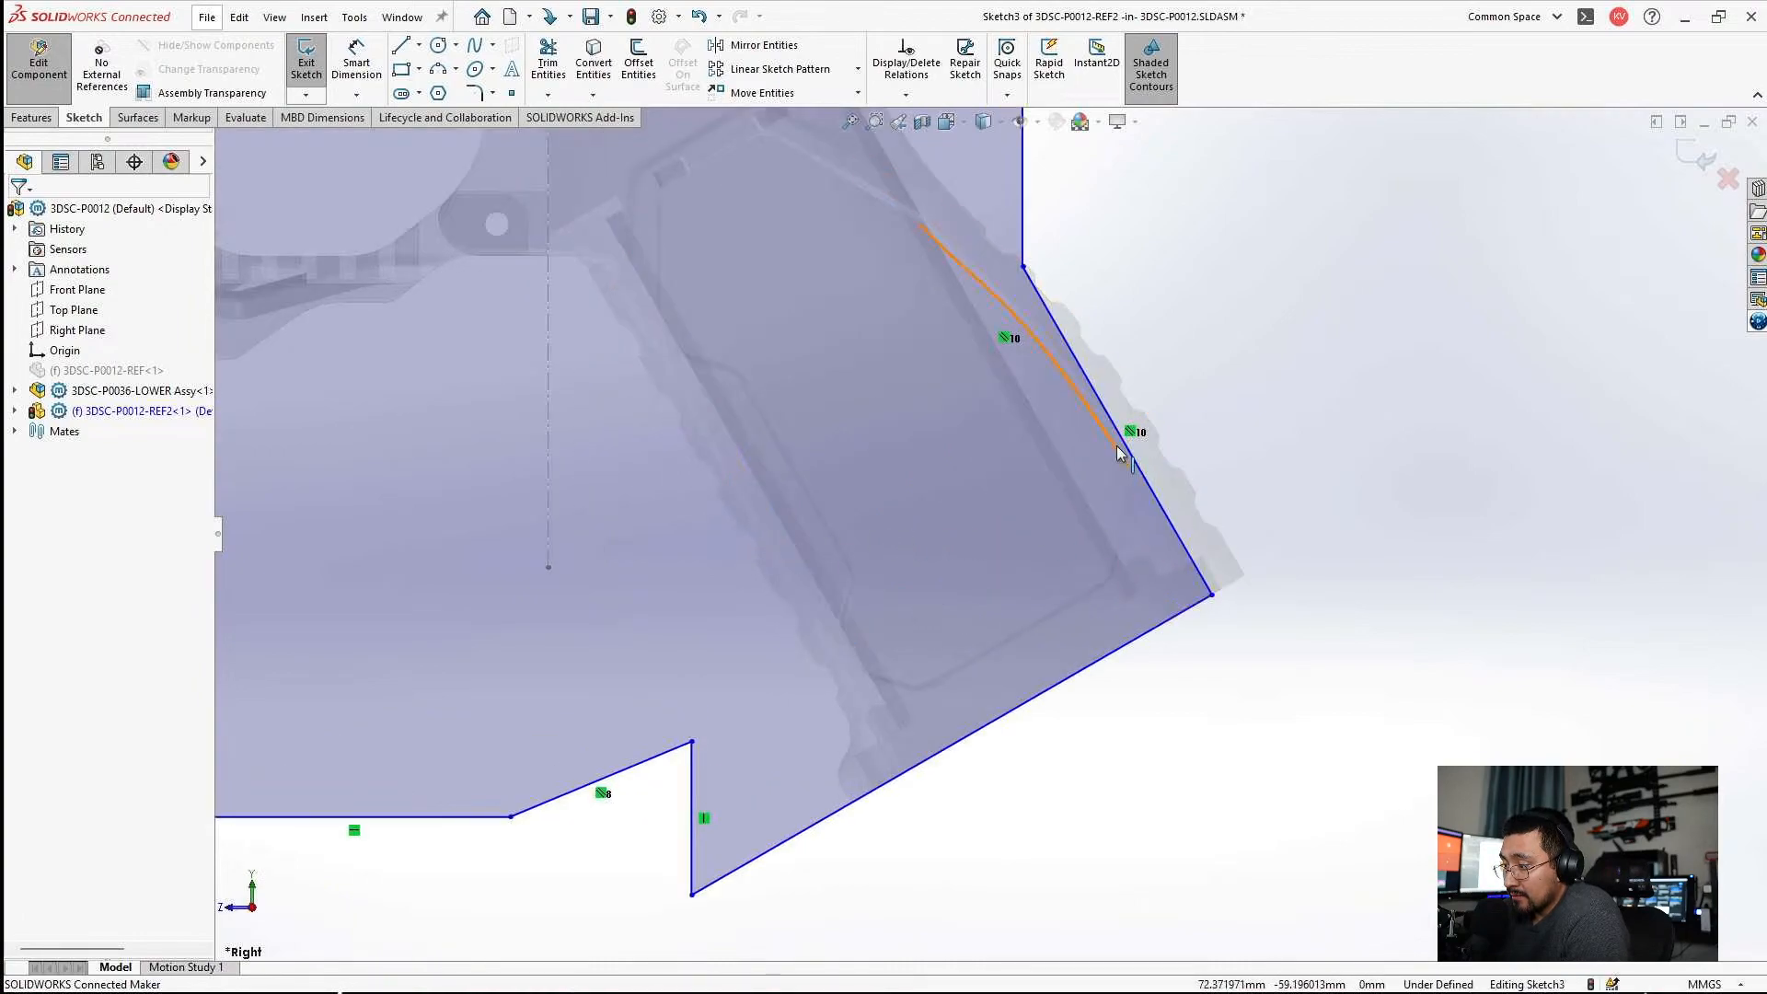
{"action": "scroll", "coordinate": [1159, 425], "scroll_direction": "up", "scroll_amount": 3}
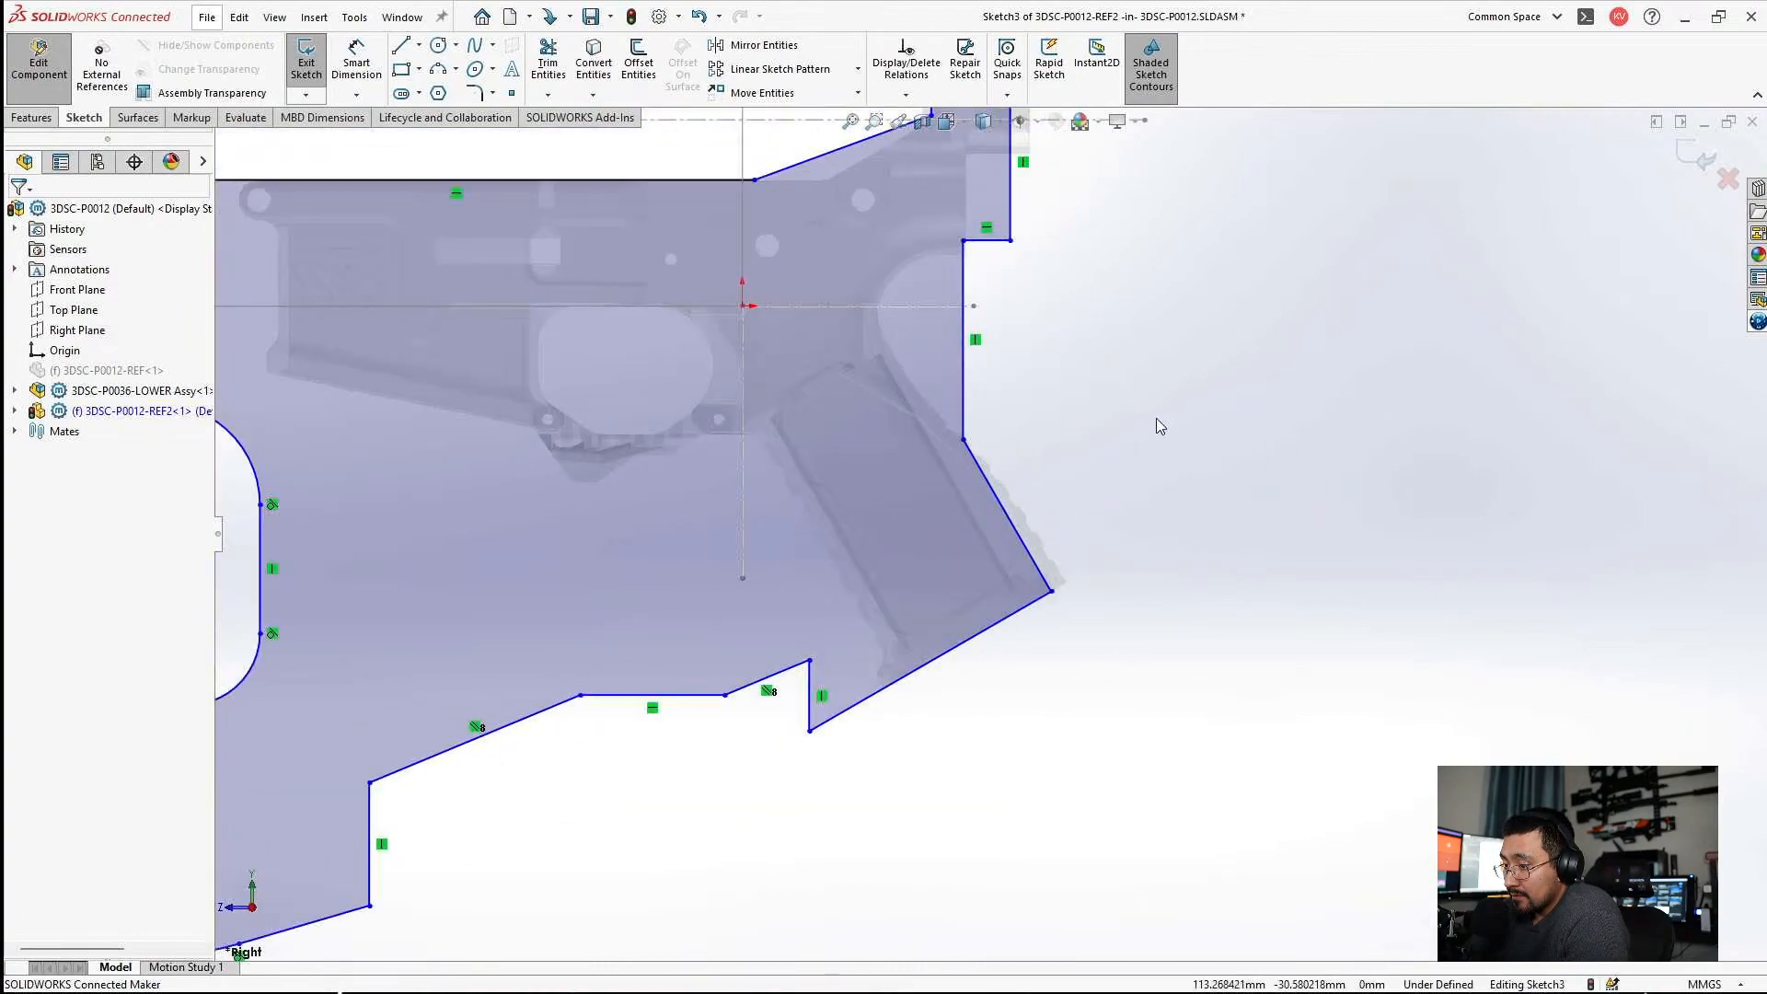
Add the corner at the grip's lower back end to the existing ordinate set of the 34.60 dimension.
{"action": "scroll", "coordinate": [927, 511], "scroll_direction": "down", "scroll_amount": 2}
{"action": "scroll", "coordinate": [741, 589], "scroll_direction": "up", "scroll_amount": 3}
{"action": "scroll", "coordinate": [778, 571], "scroll_direction": "down", "scroll_amount": 3}
{"action": "scroll", "coordinate": [779, 576], "scroll_direction": "up", "scroll_amount": 4}
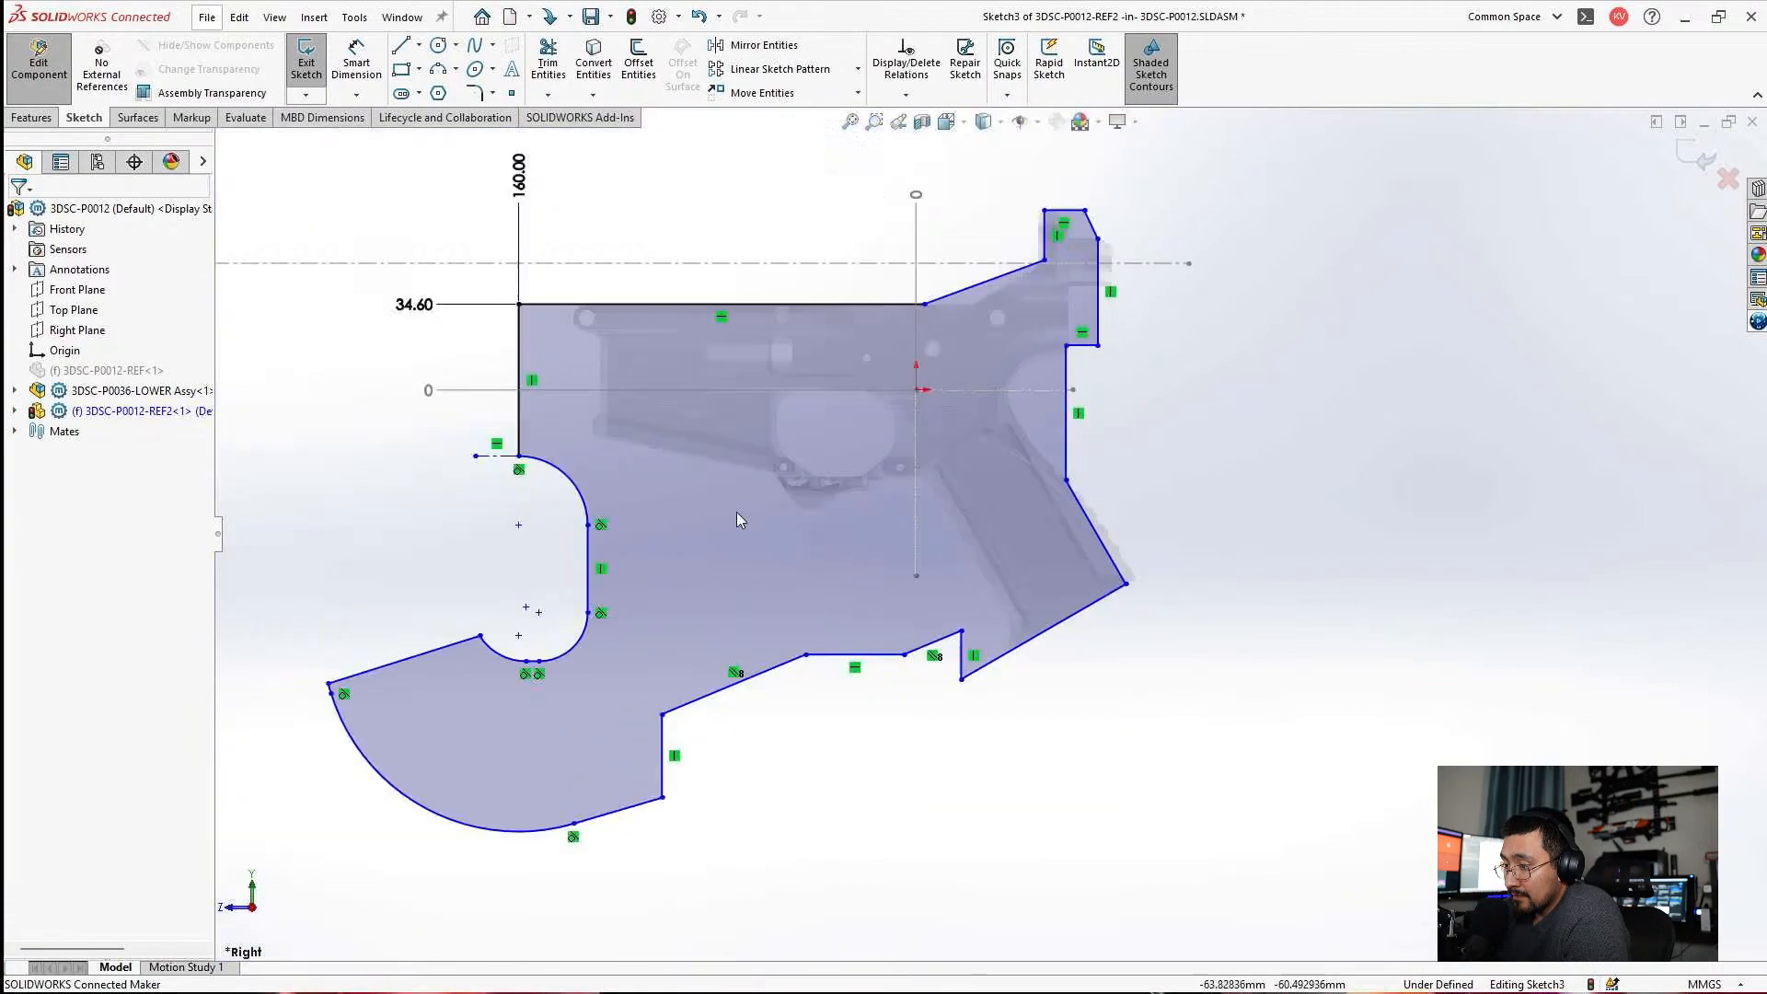
{"action": "left_click", "coordinate": [416, 311]}
{"action": "right_click", "coordinate": [419, 313]}
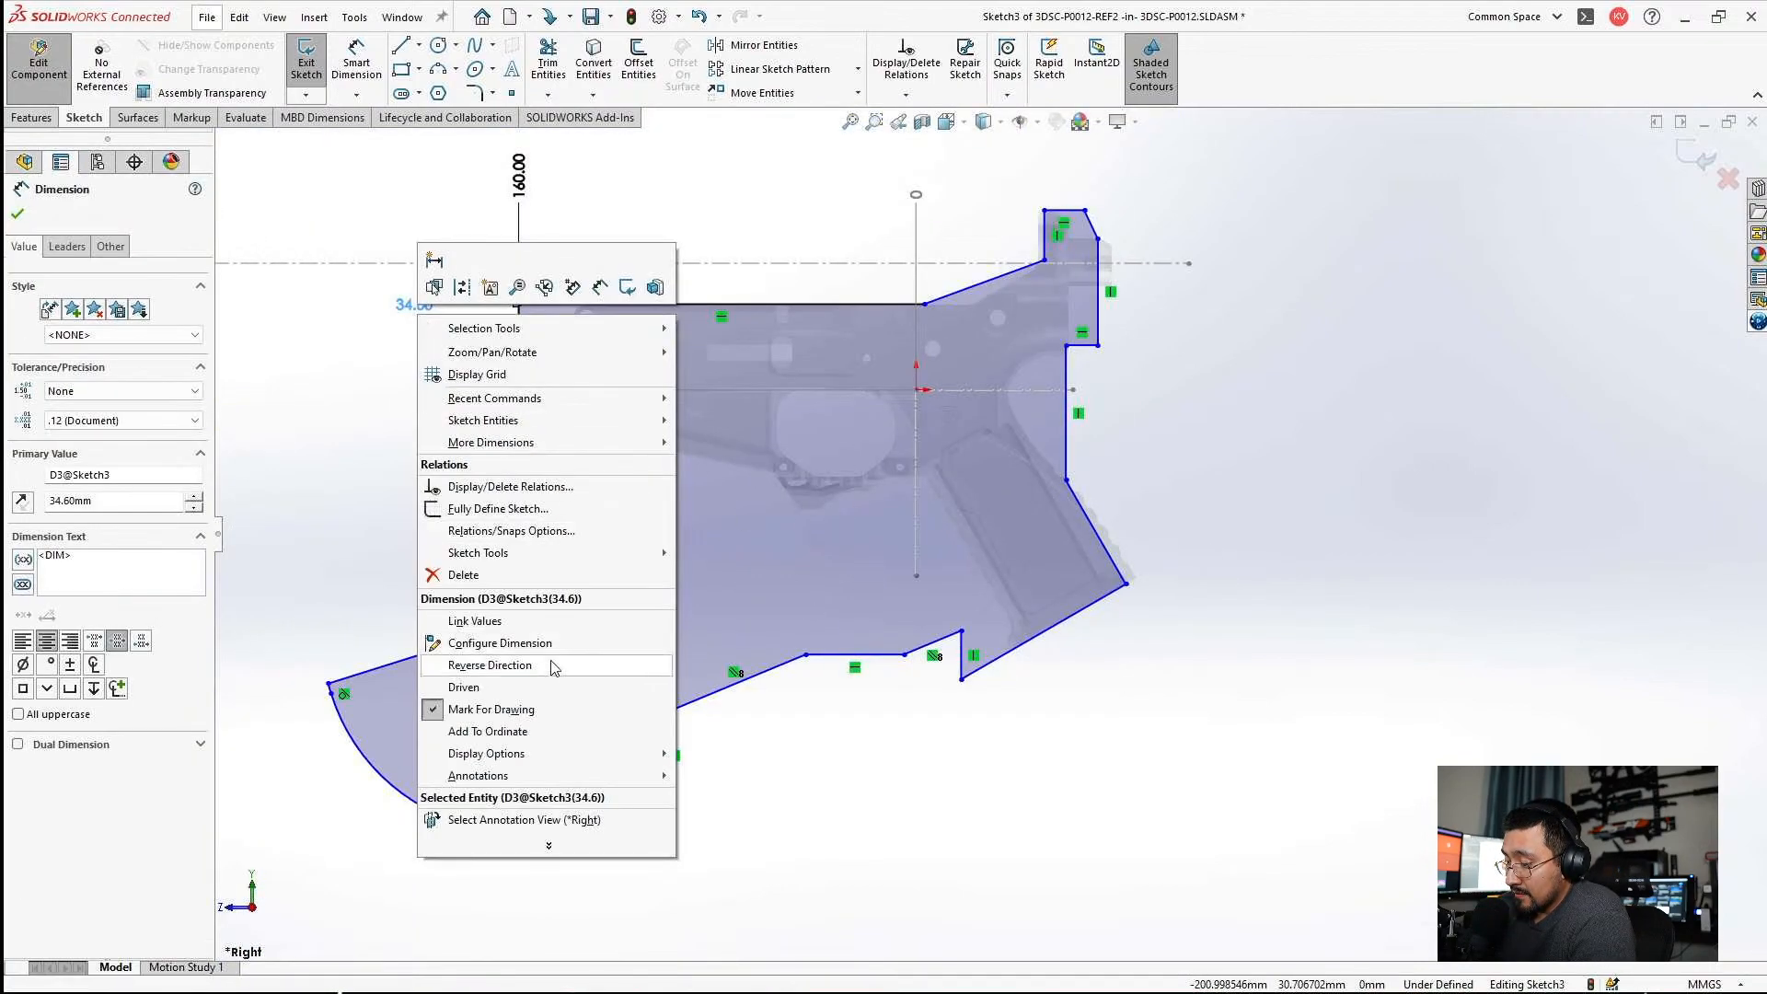
{"action": "left_click", "coordinate": [502, 734]}
{"action": "scroll", "coordinate": [1150, 583], "scroll_direction": "down", "scroll_amount": 3}
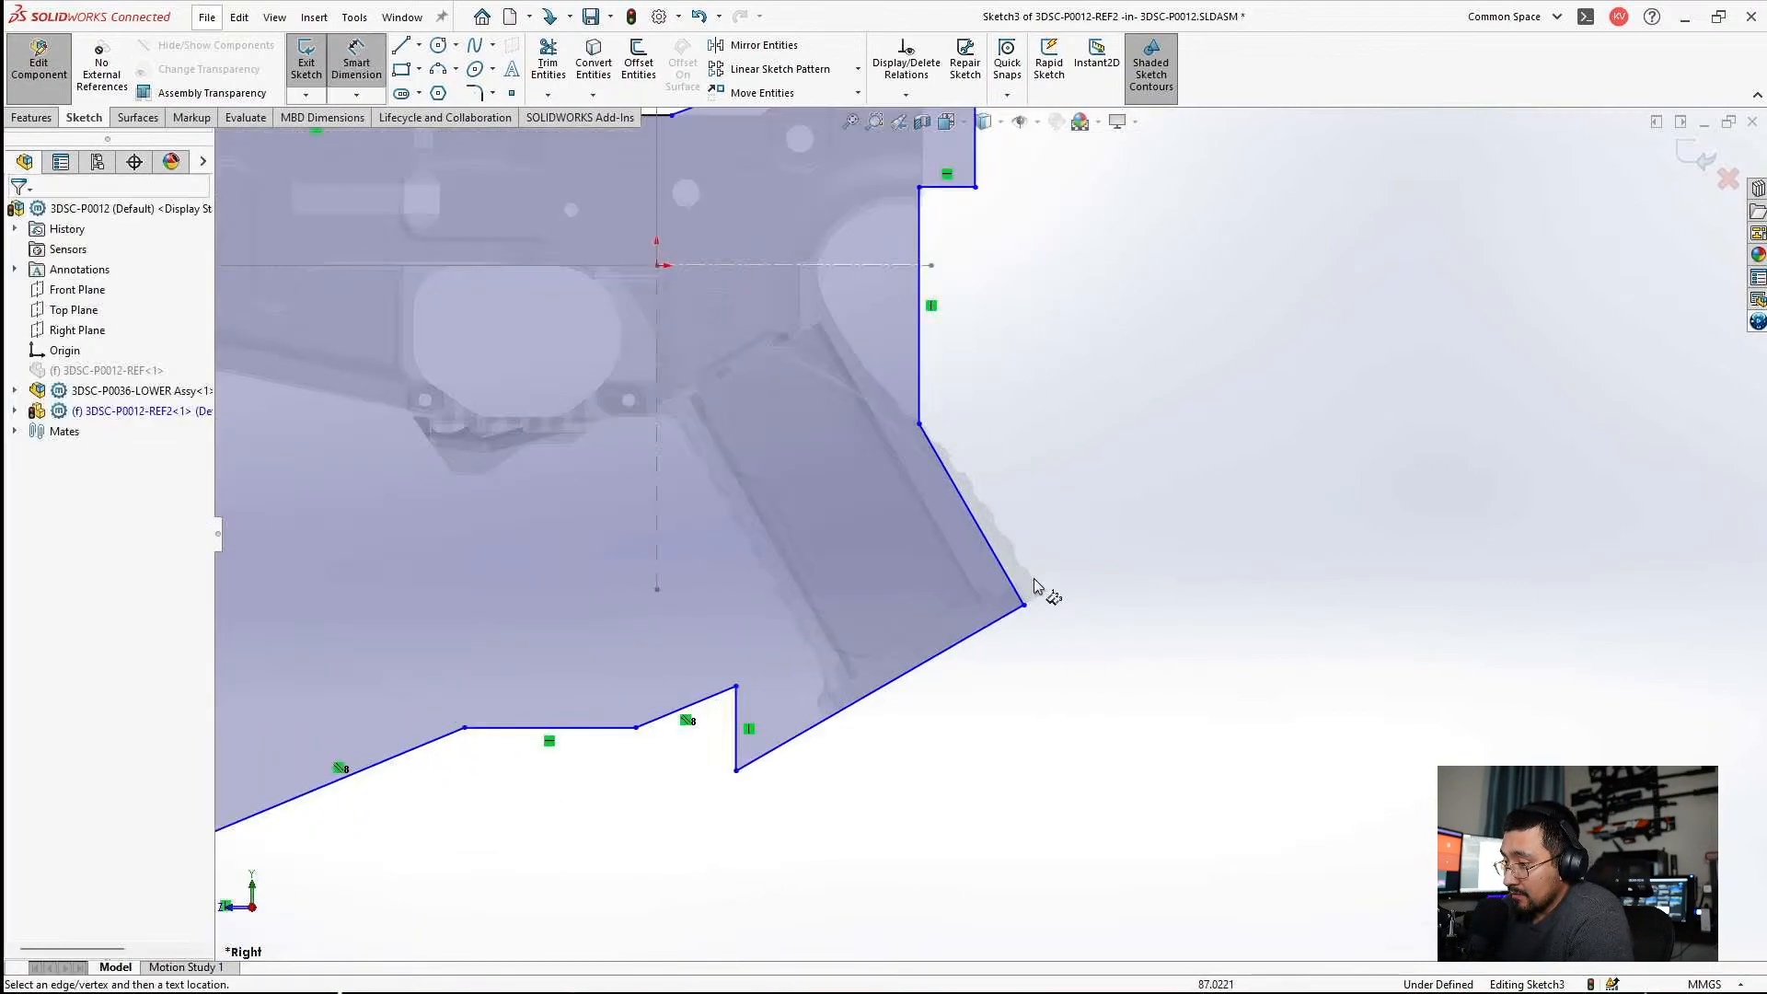
{"action": "scroll", "coordinate": [1036, 617], "scroll_direction": "down", "scroll_amount": 2}
{"action": "left_click", "coordinate": [1015, 612]}
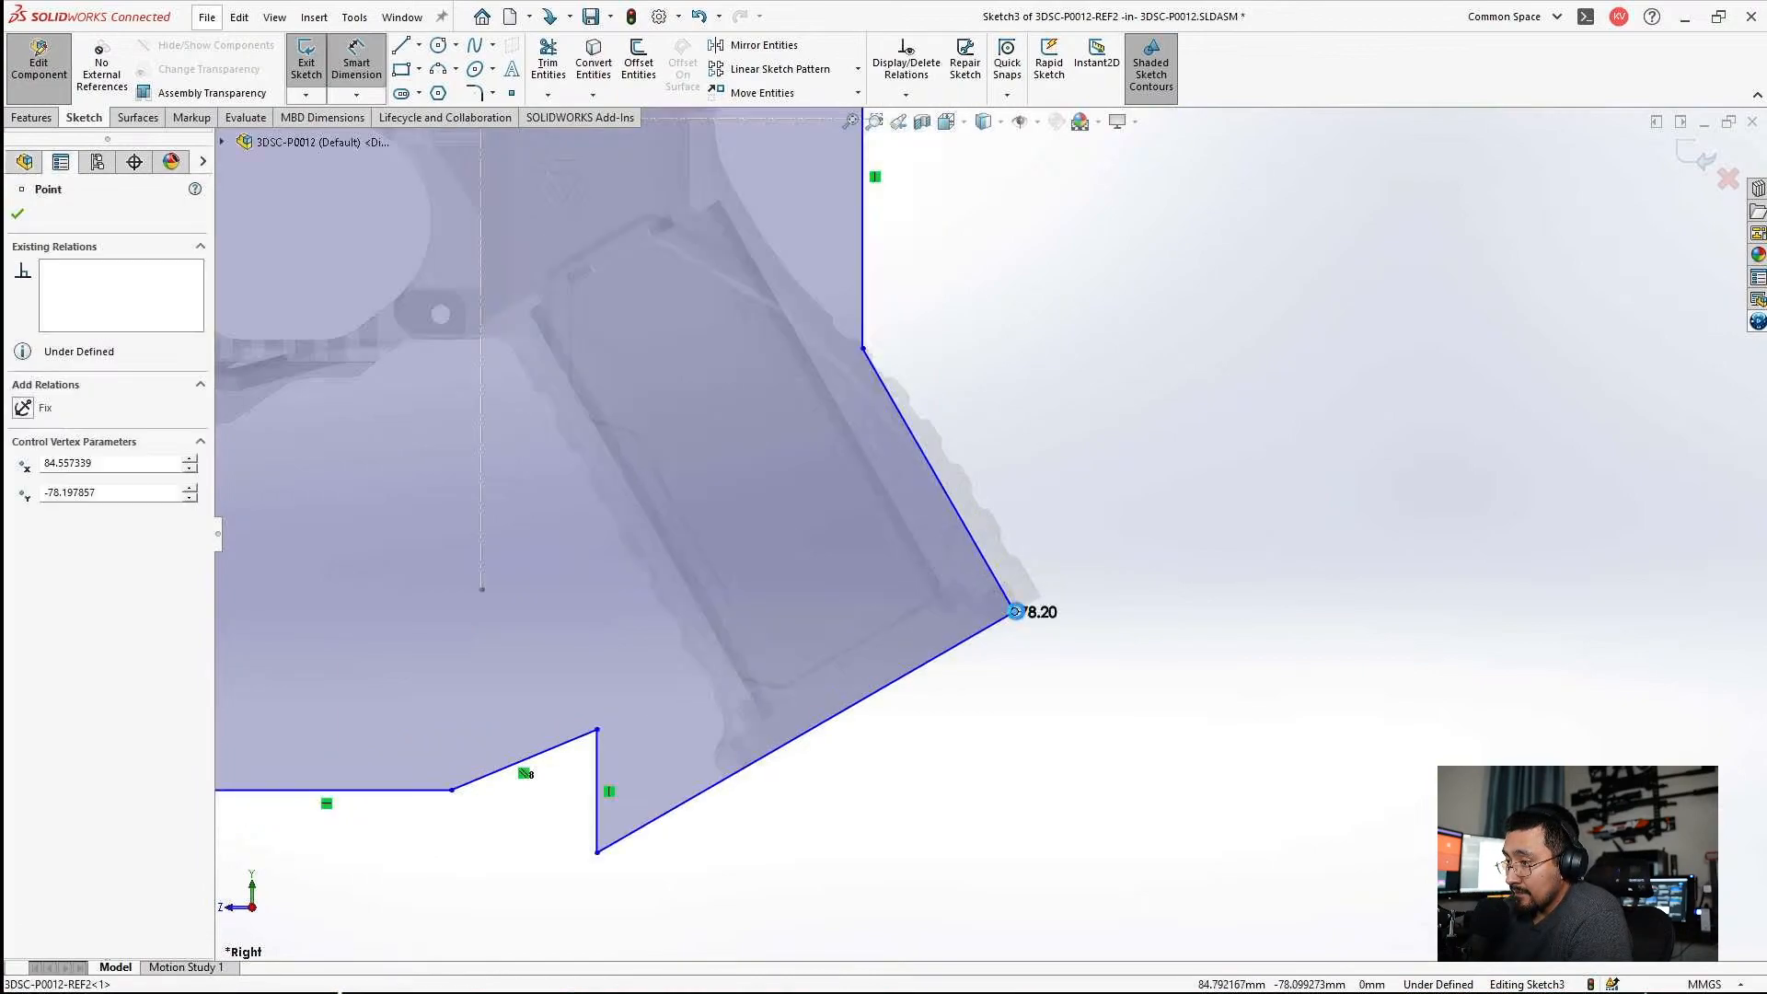
{"action": "scroll", "coordinate": [994, 713], "scroll_direction": "up", "scroll_amount": 4}
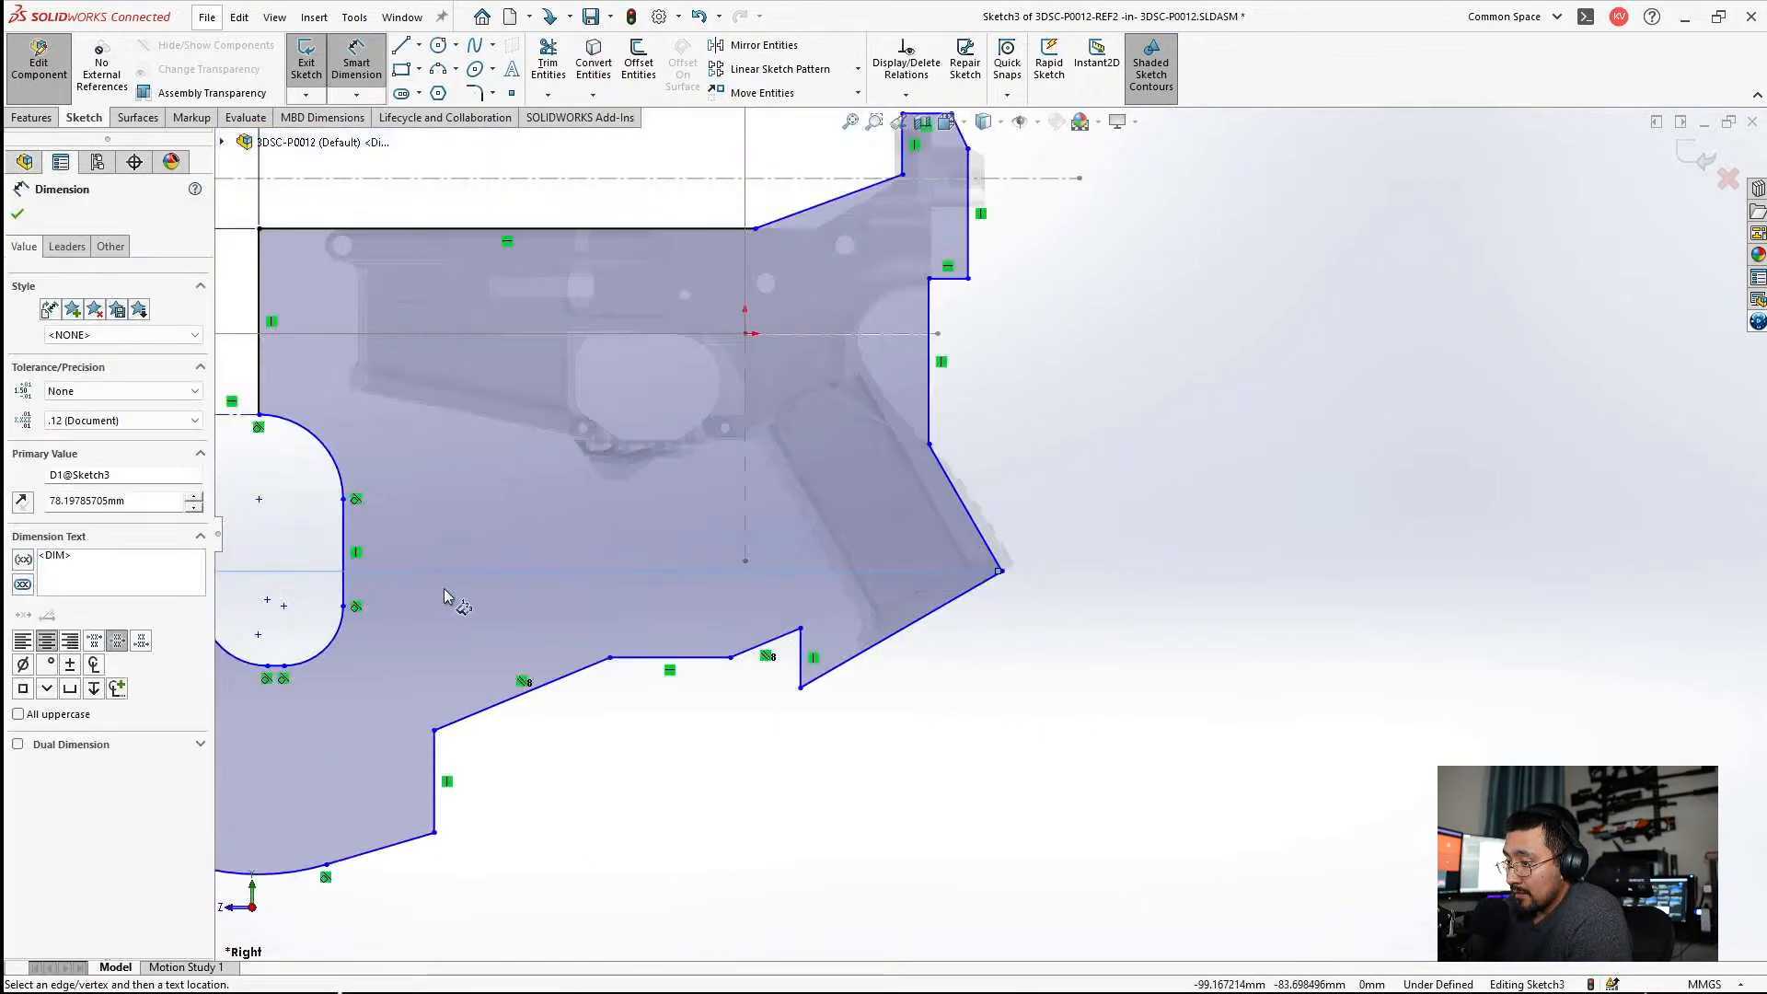
{"action": "scroll", "coordinate": [444, 589], "scroll_direction": "up", "scroll_amount": 2}
{"action": "key", "text": "Escape"}
Set the ordinate dimension of the grip's lower back corner to 78.2 mm.
{"action": "double_click", "coordinate": [487, 560]}
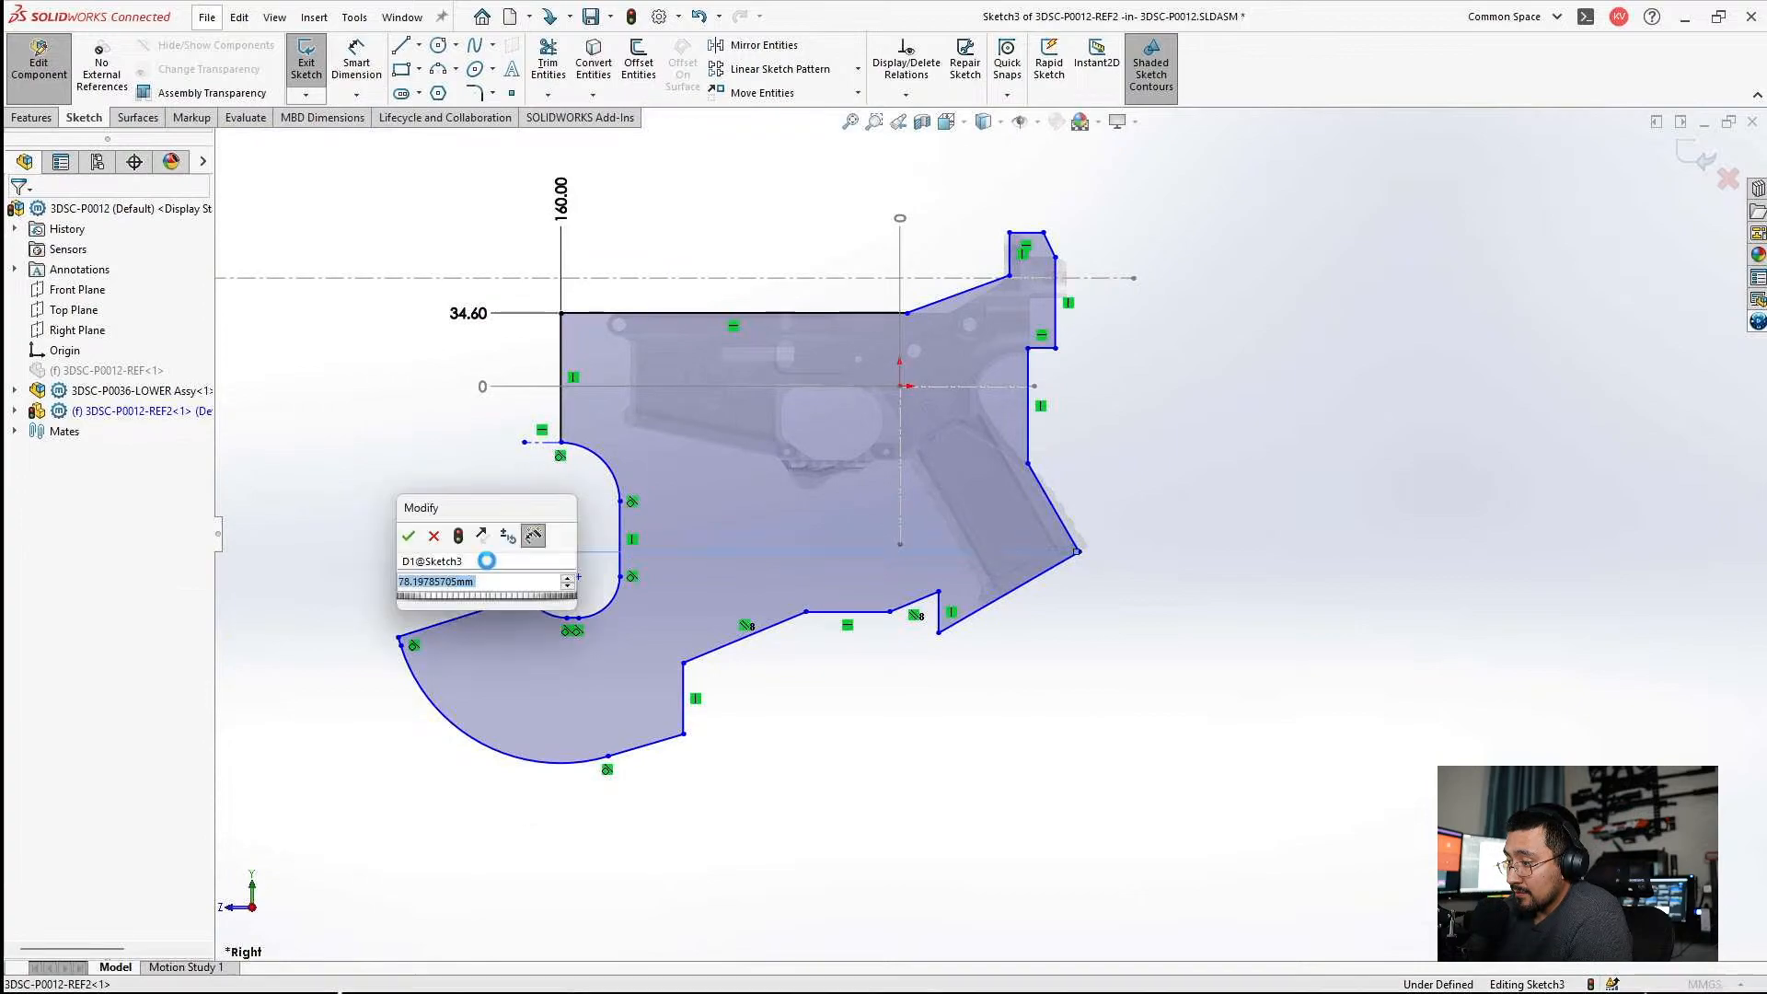
{"action": "type", "text": "78"}
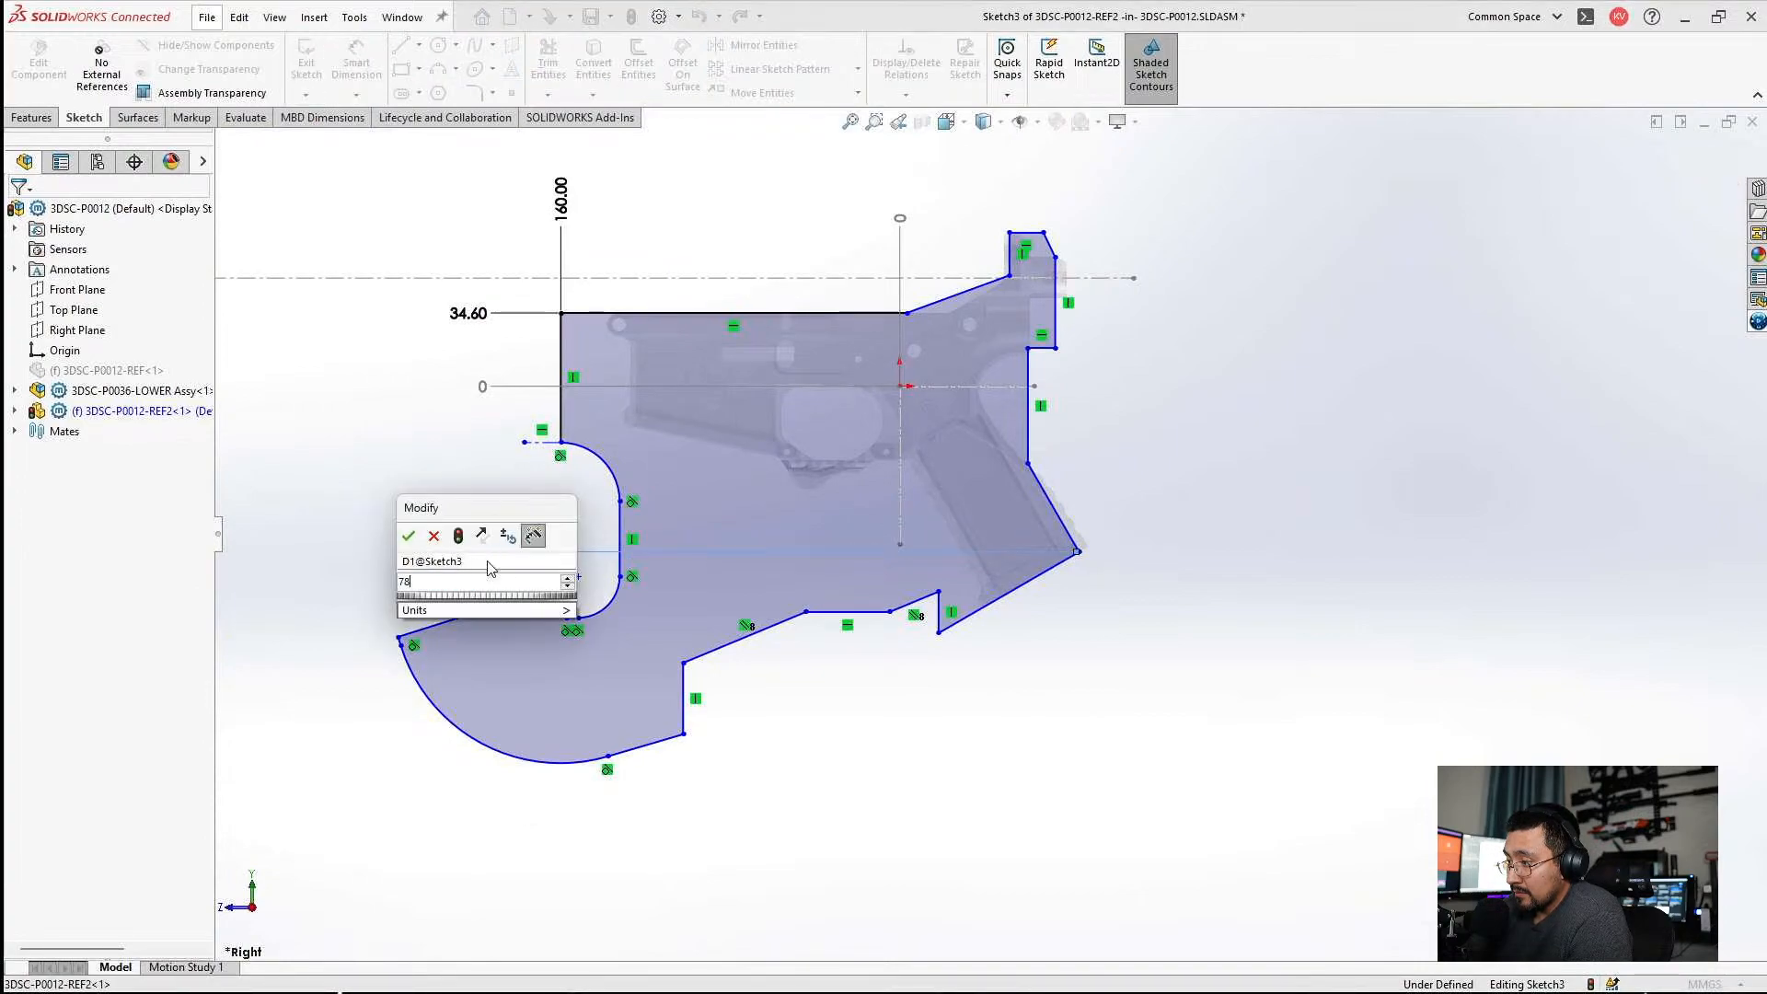
{"action": "type", "text": ".2"}
{"action": "key", "text": "Return"}
{"action": "key", "text": "Escape"}
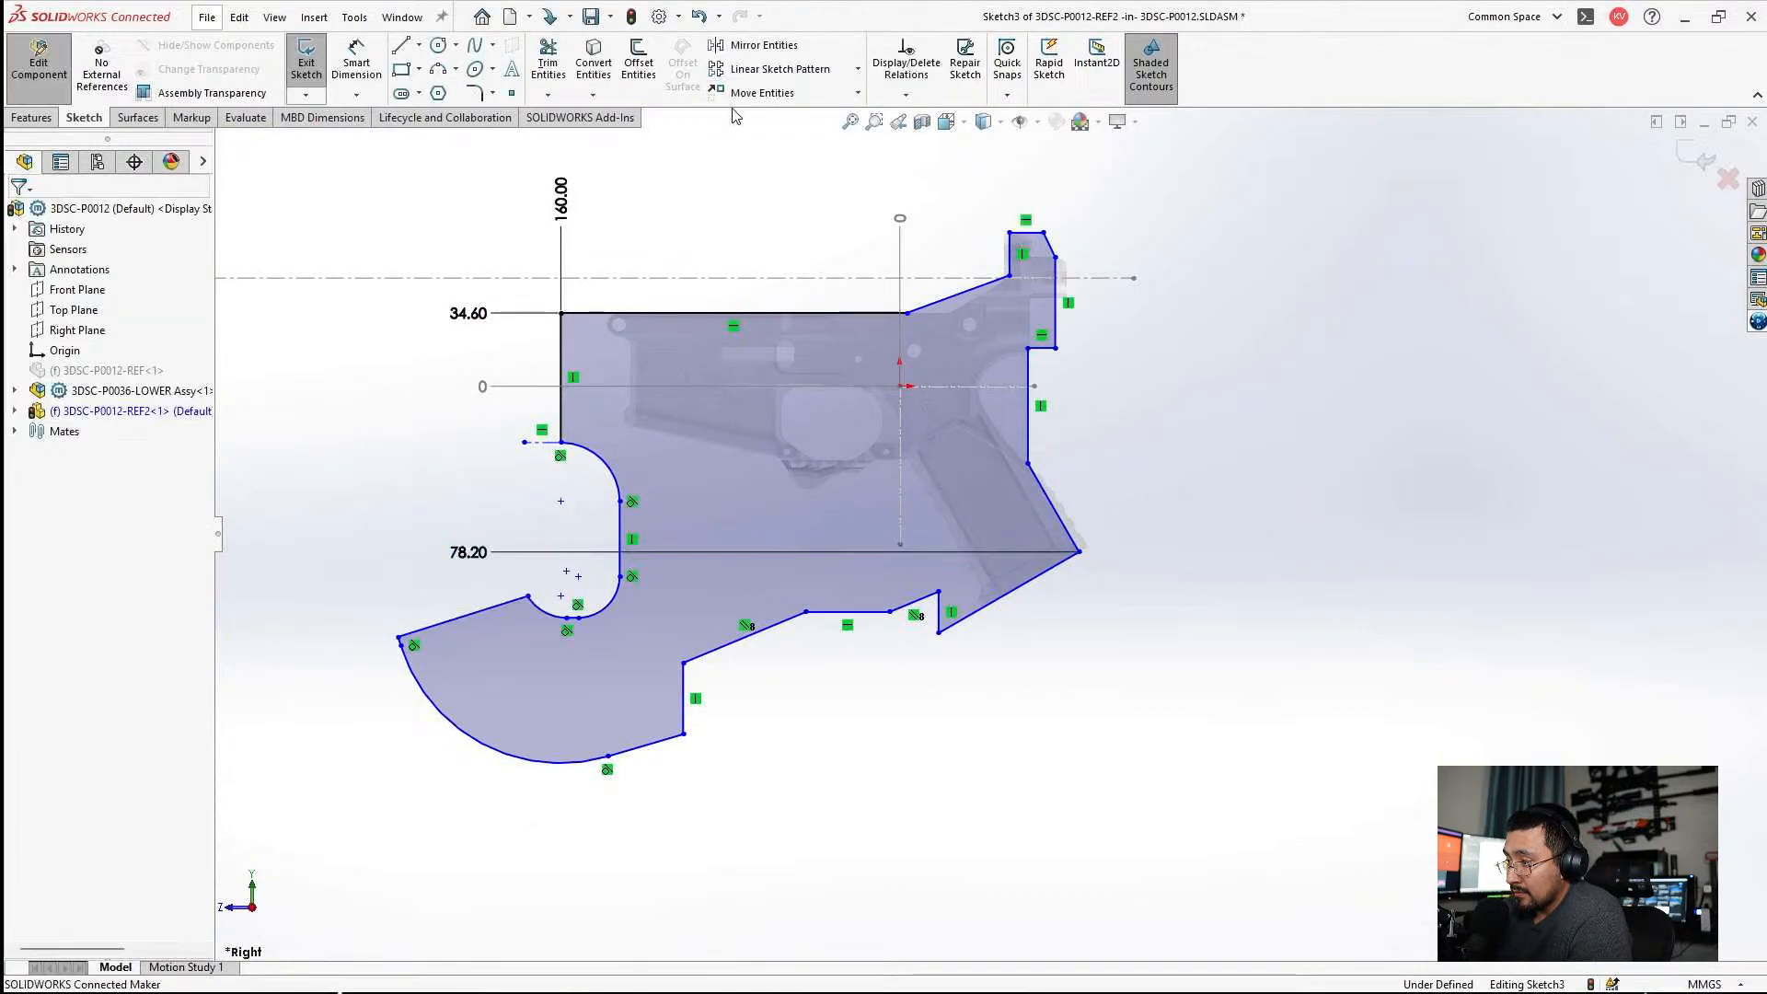
Add the grip's lower back corner to the ordinate set of the 160.00 dimension and set its distance to 84.5 mm.
{"action": "right_click", "coordinate": [561, 218]}
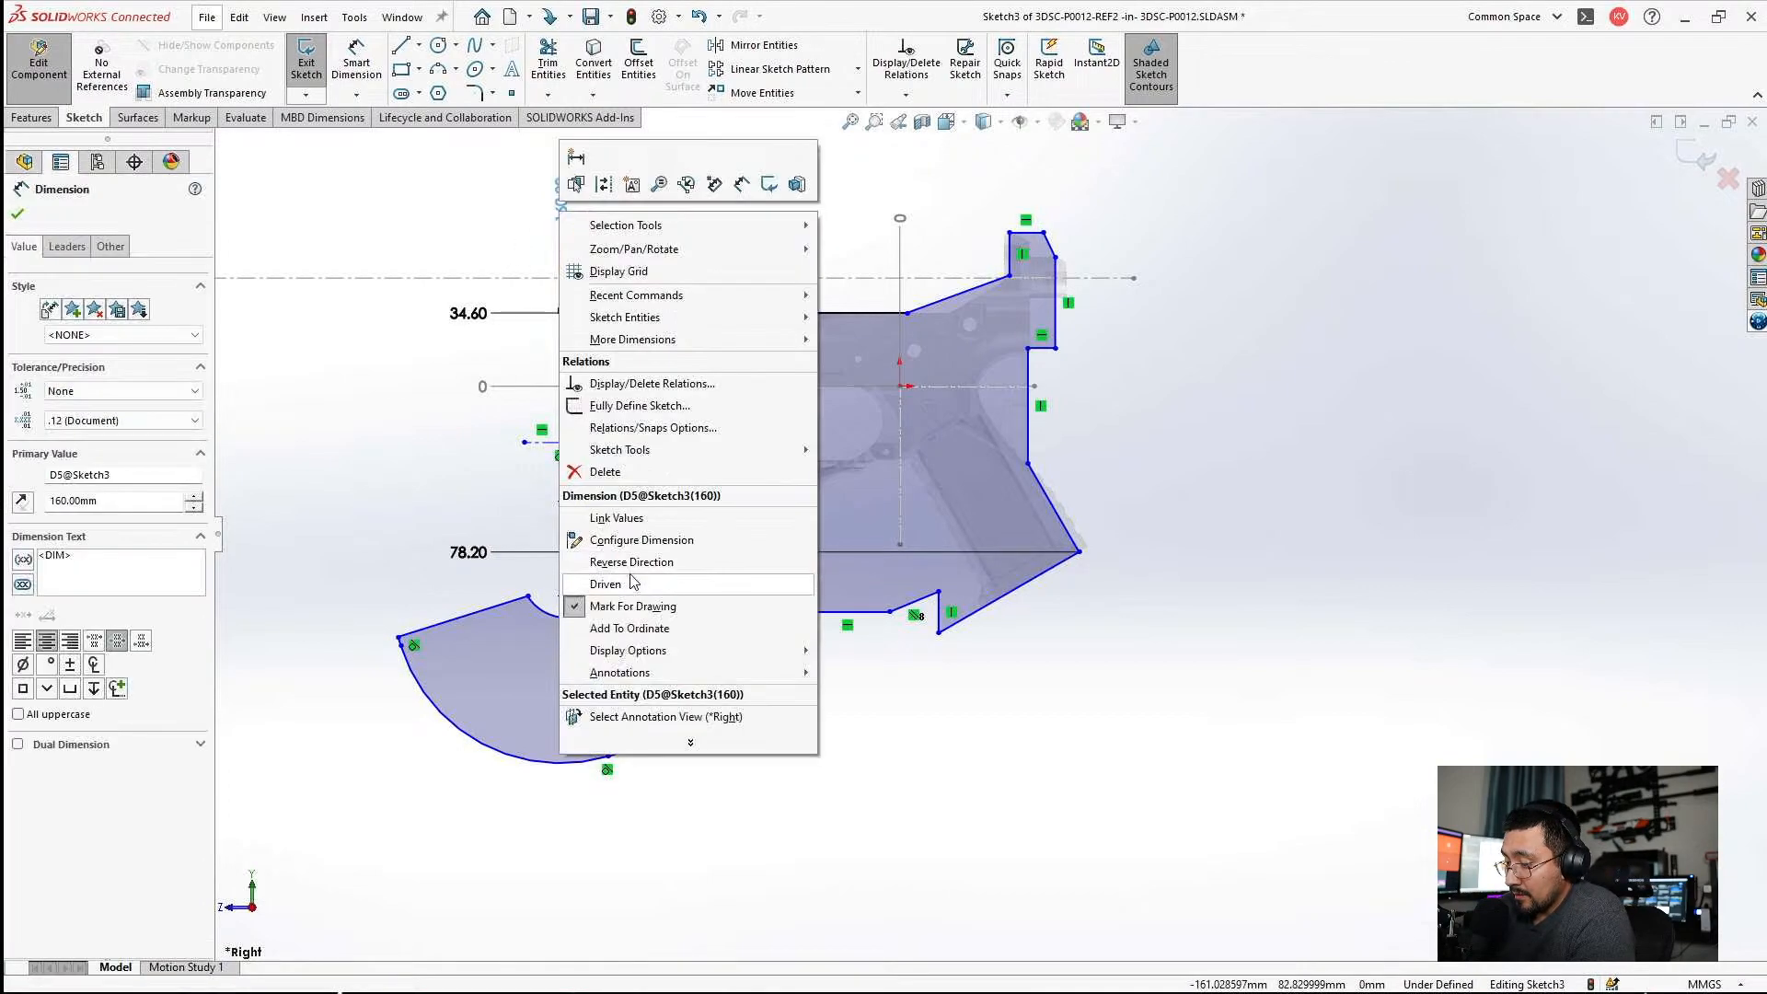
{"action": "left_click", "coordinate": [642, 629]}
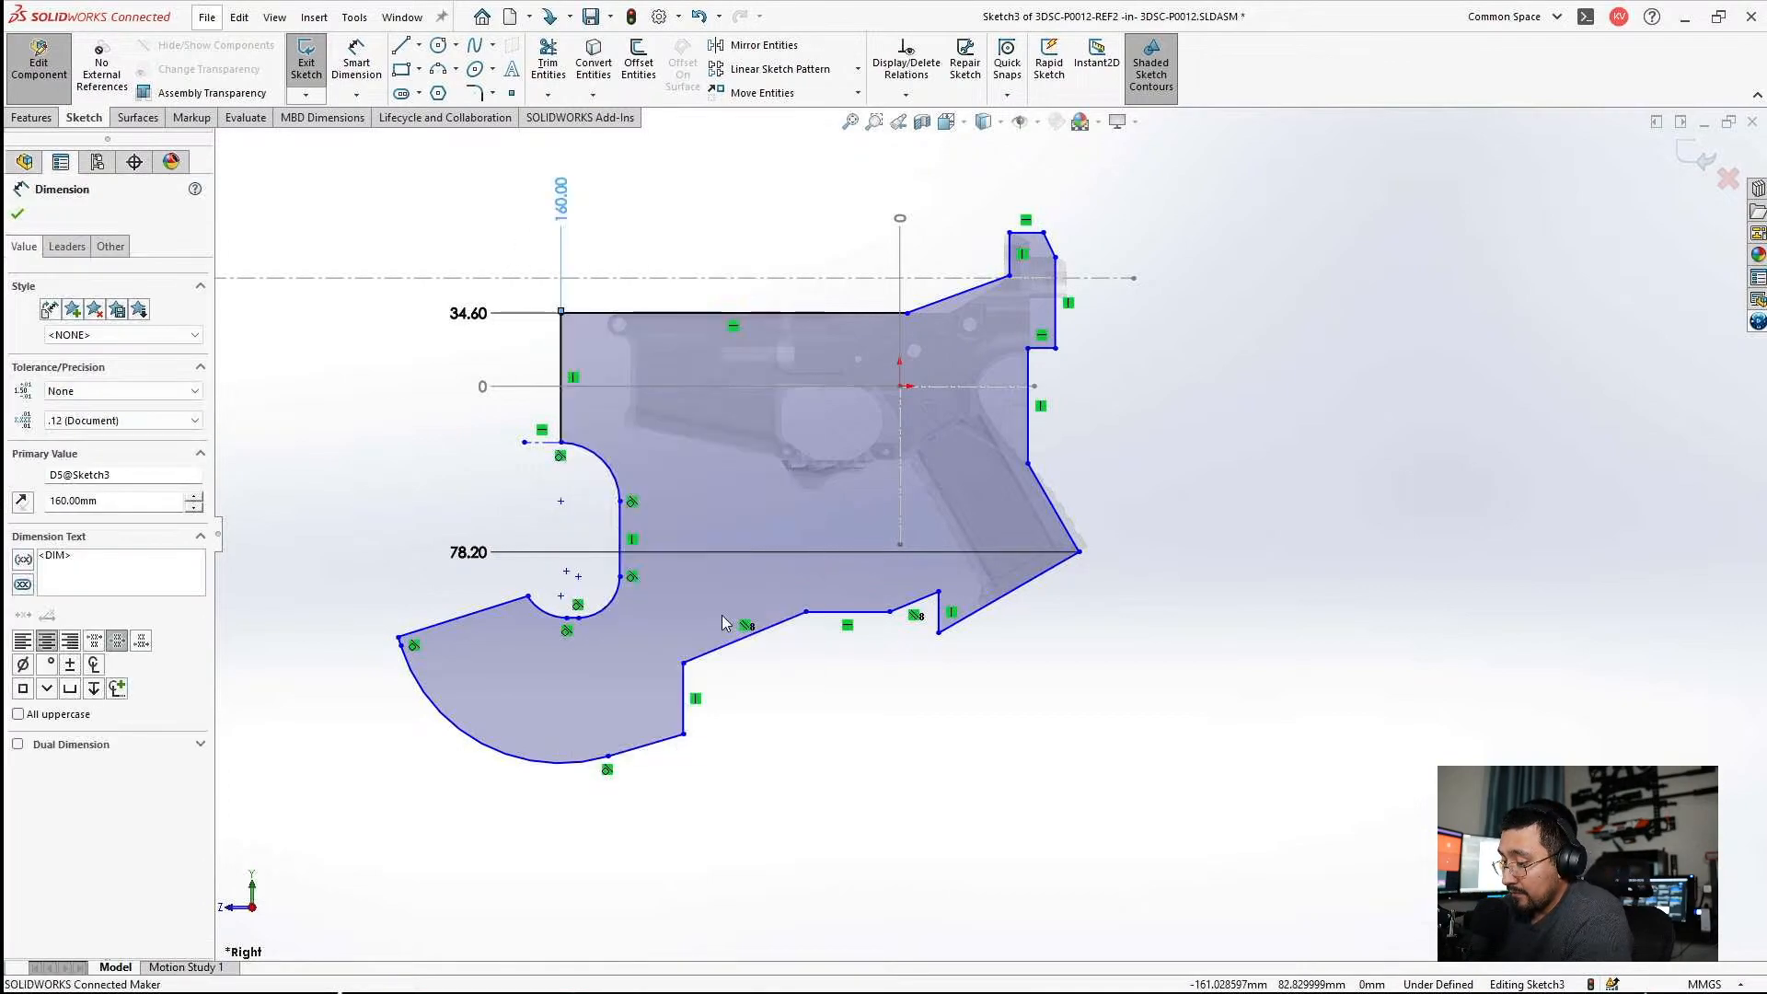
{"action": "left_click", "coordinate": [1077, 556]}
{"action": "scroll", "coordinate": [1185, 468], "scroll_direction": "down", "scroll_amount": 2}
{"action": "key", "text": "Escape"}
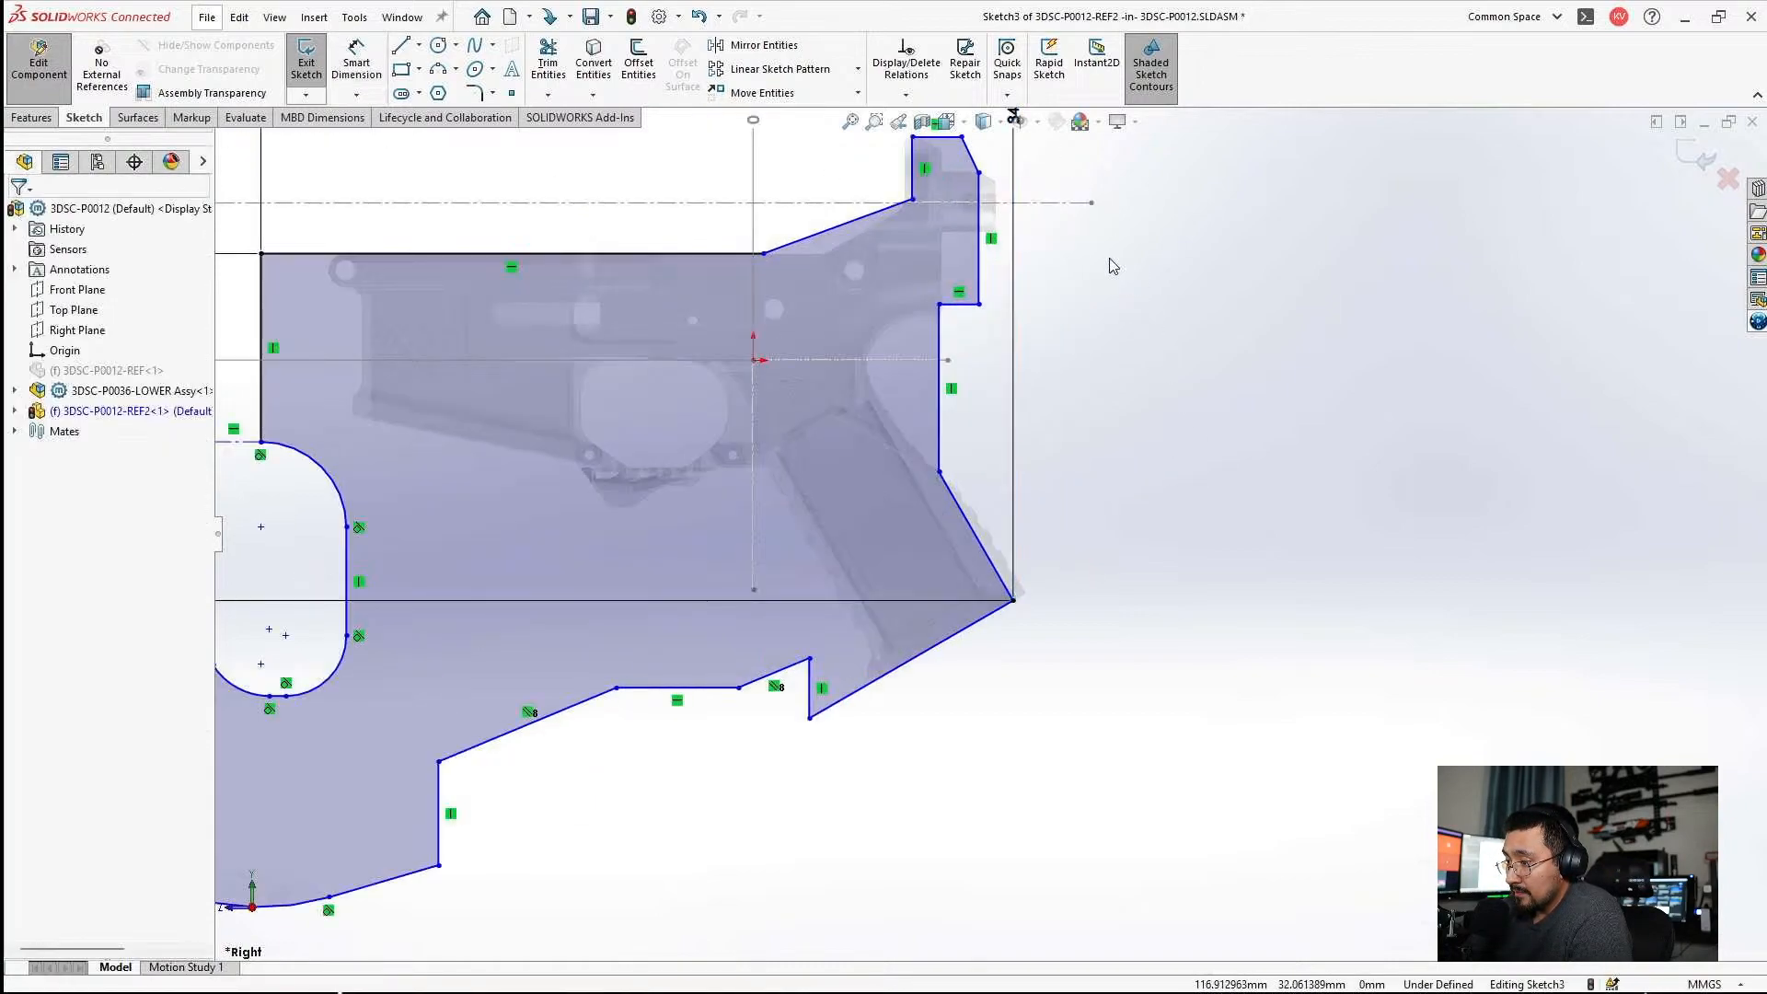
{"action": "scroll", "coordinate": [1082, 239], "scroll_direction": "down", "scroll_amount": 2}
{"action": "scroll", "coordinate": [1057, 262], "scroll_direction": "up", "scroll_amount": 2}
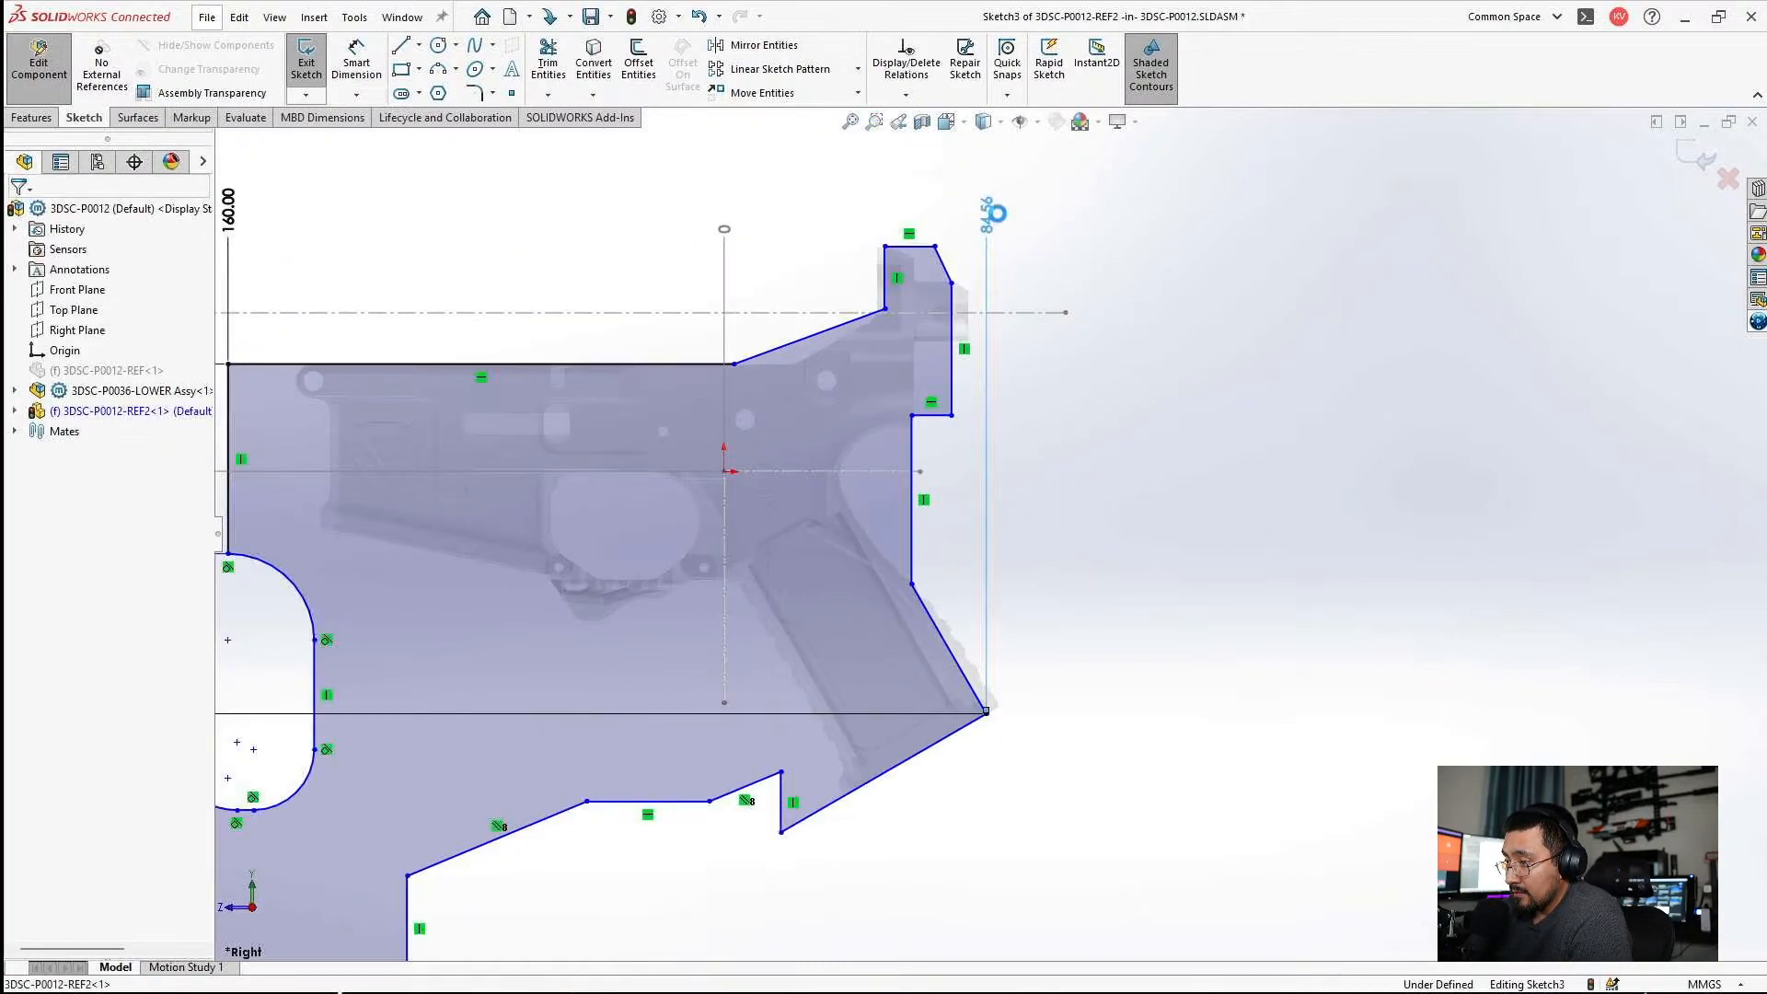
{"action": "double_click", "coordinate": [992, 209]}
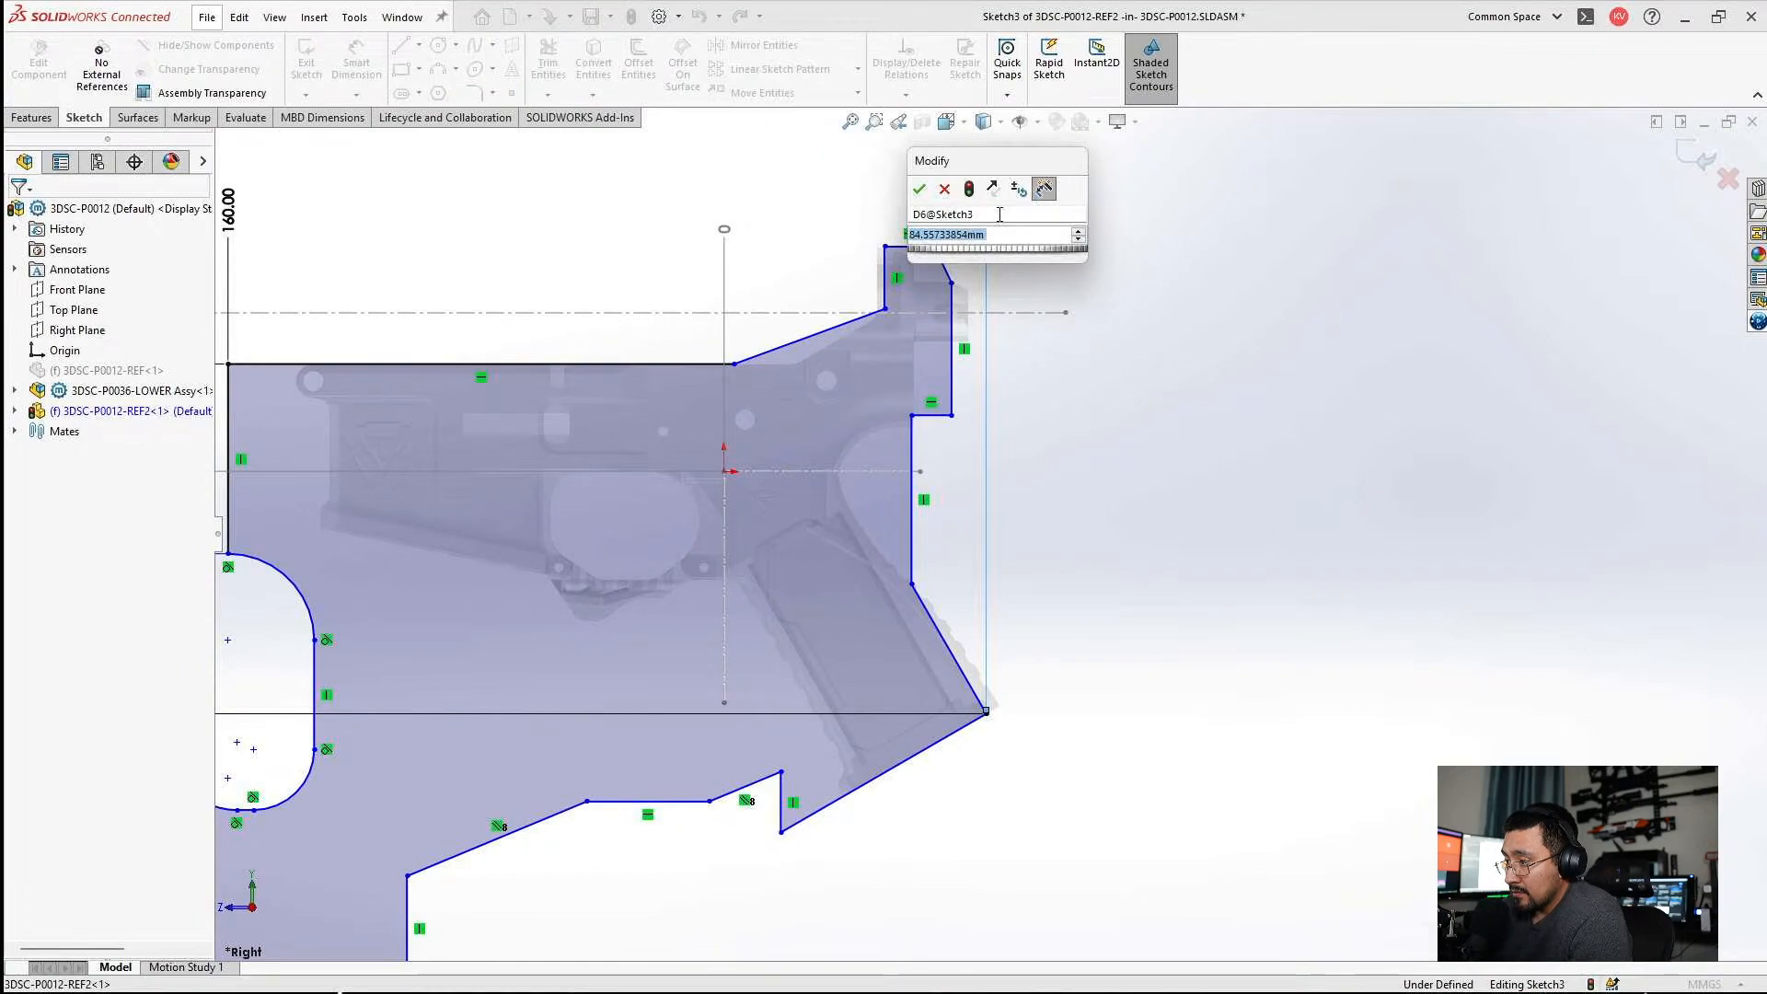
{"action": "type", "text": "84.5"}
{"action": "key", "text": "Return"}
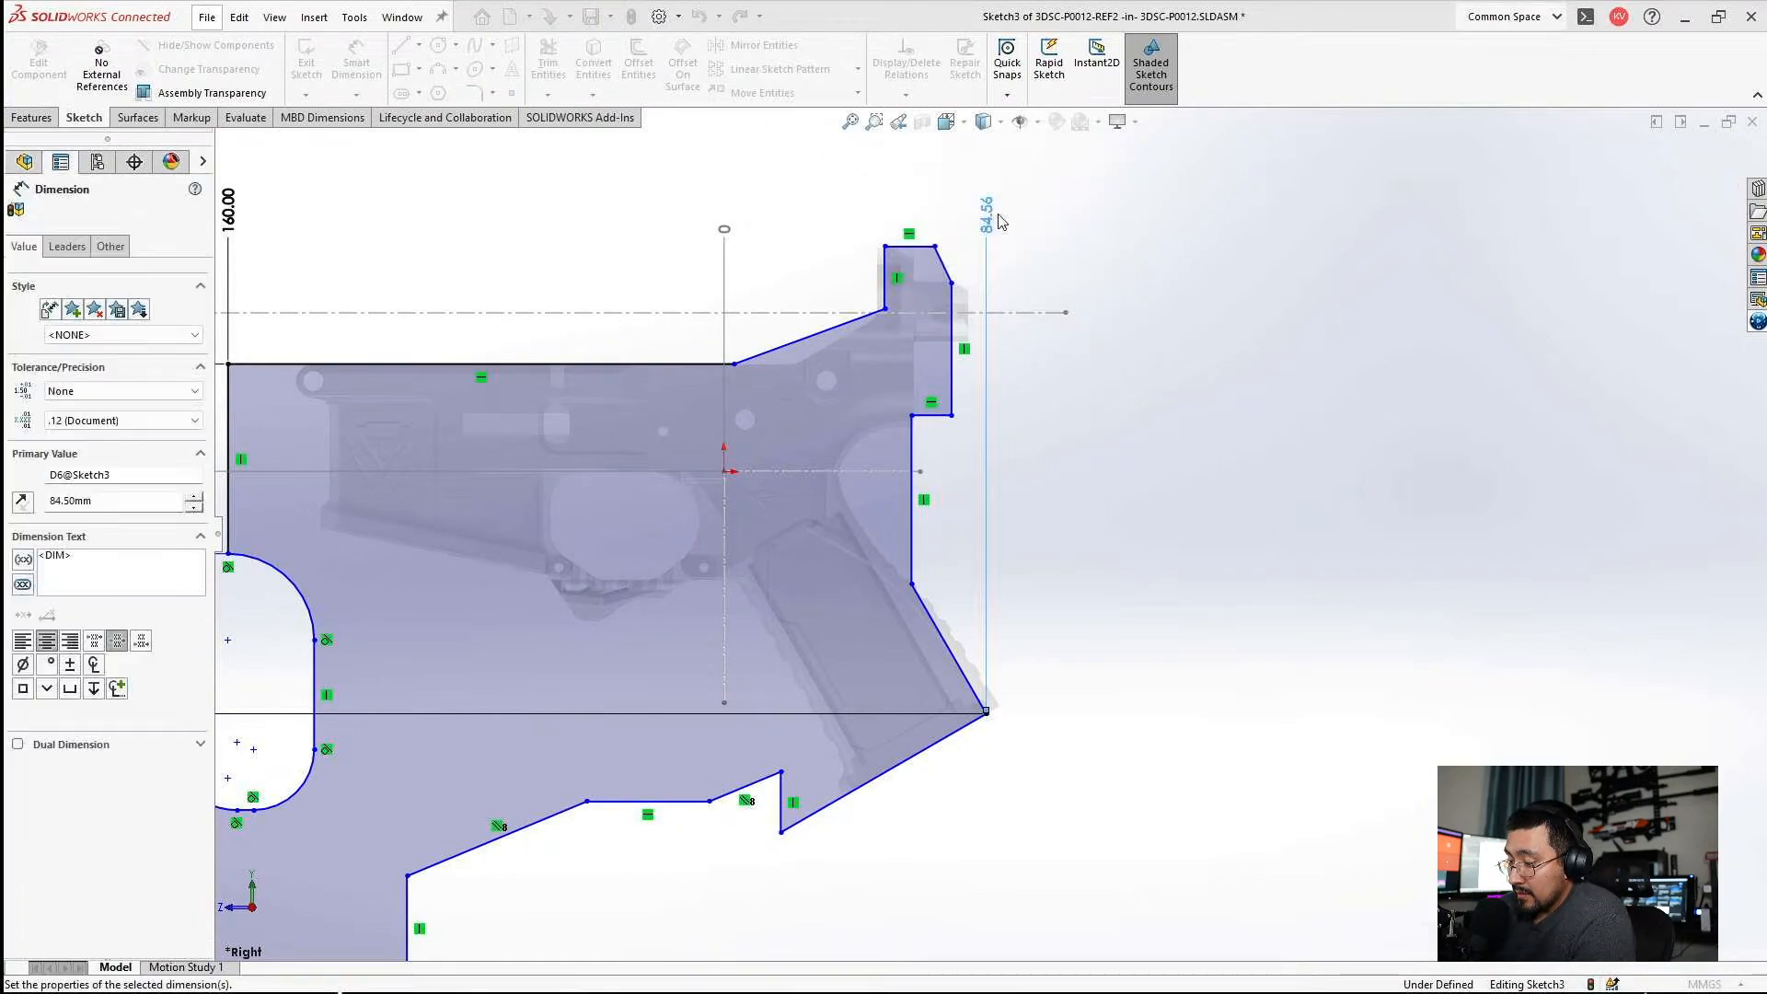
{"action": "key", "text": "Escape"}
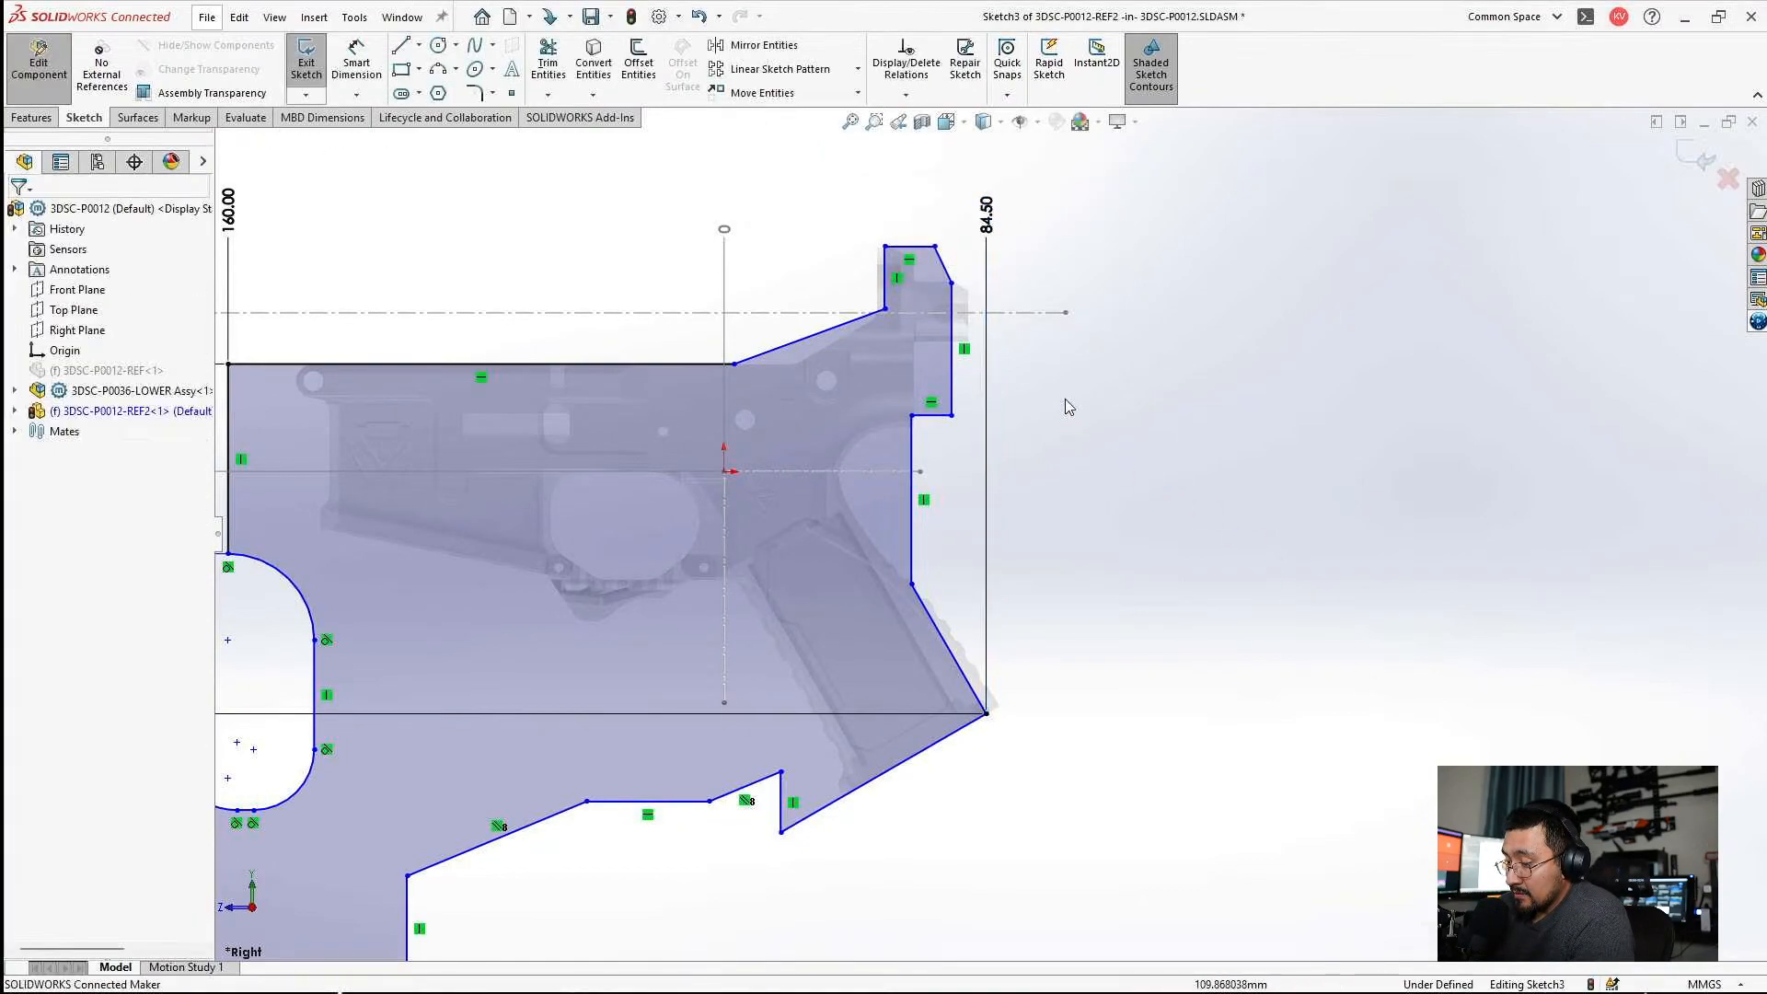
Add the rearmost vertical edge of the profile's upper back block to the horizontal ordinate set and set it to 74 mm.
{"action": "right_click", "coordinate": [726, 242]}
{"action": "left_click", "coordinate": [801, 592]}
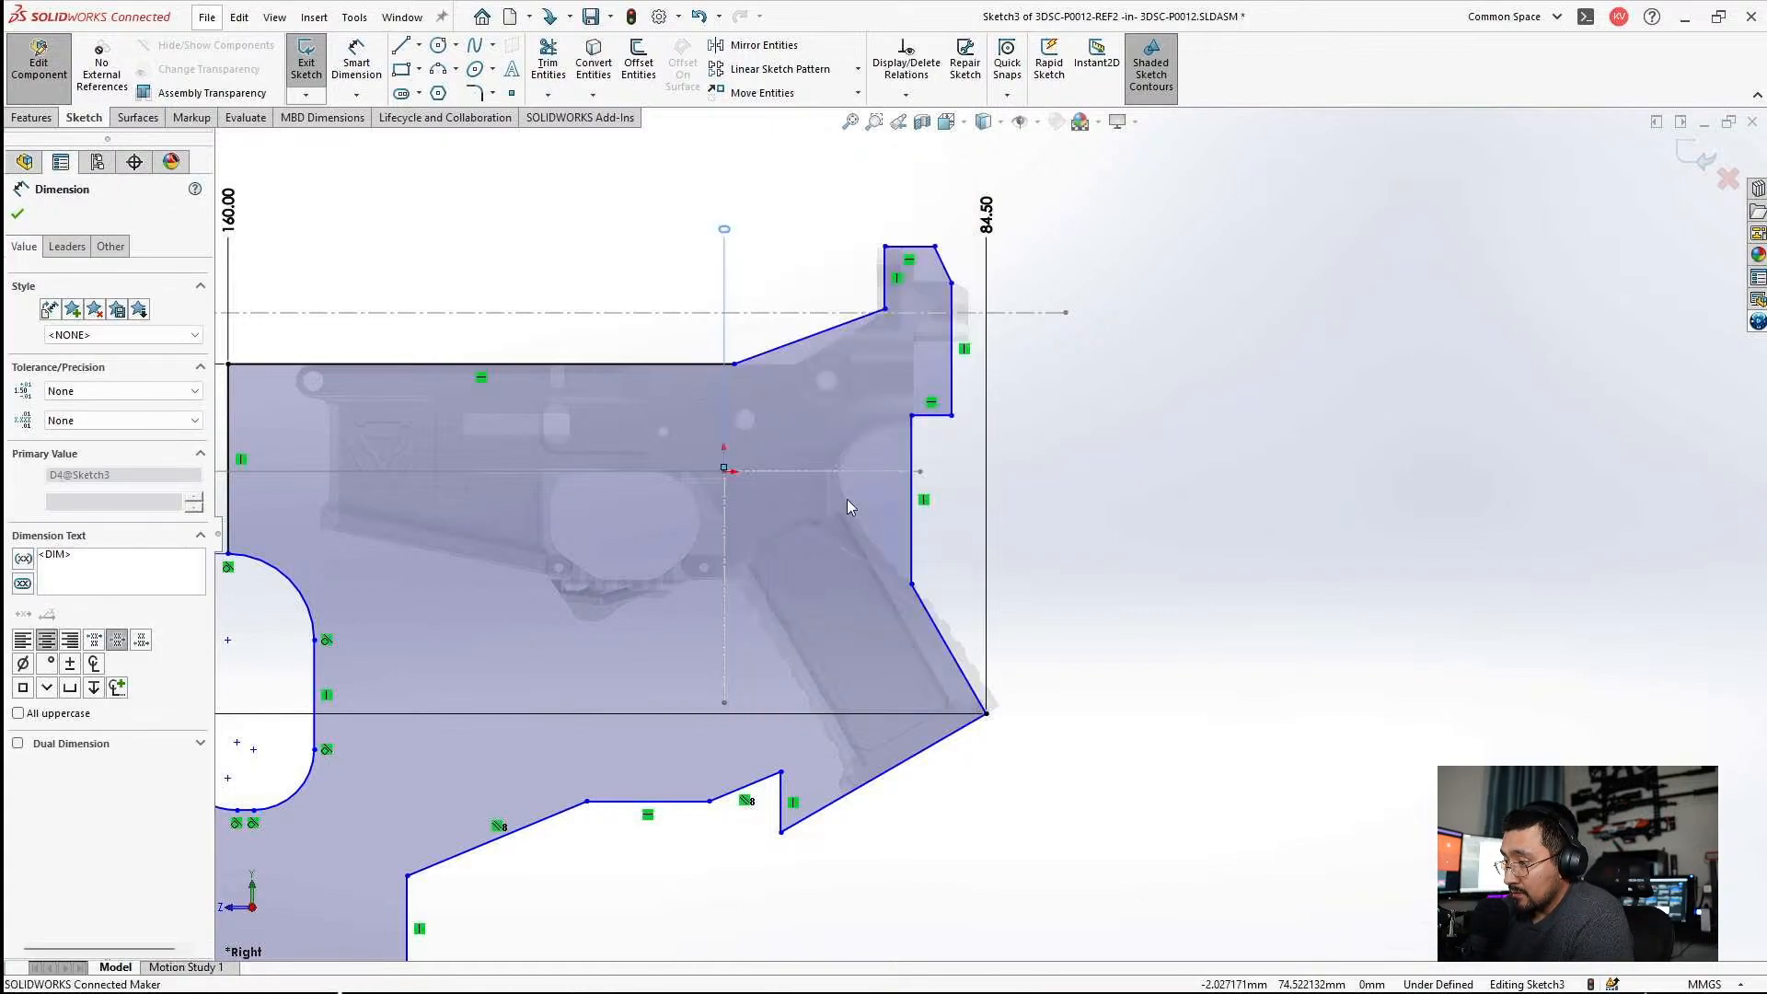
{"action": "left_click", "coordinate": [957, 322]}
{"action": "scroll", "coordinate": [966, 217], "scroll_direction": "down", "scroll_amount": 3}
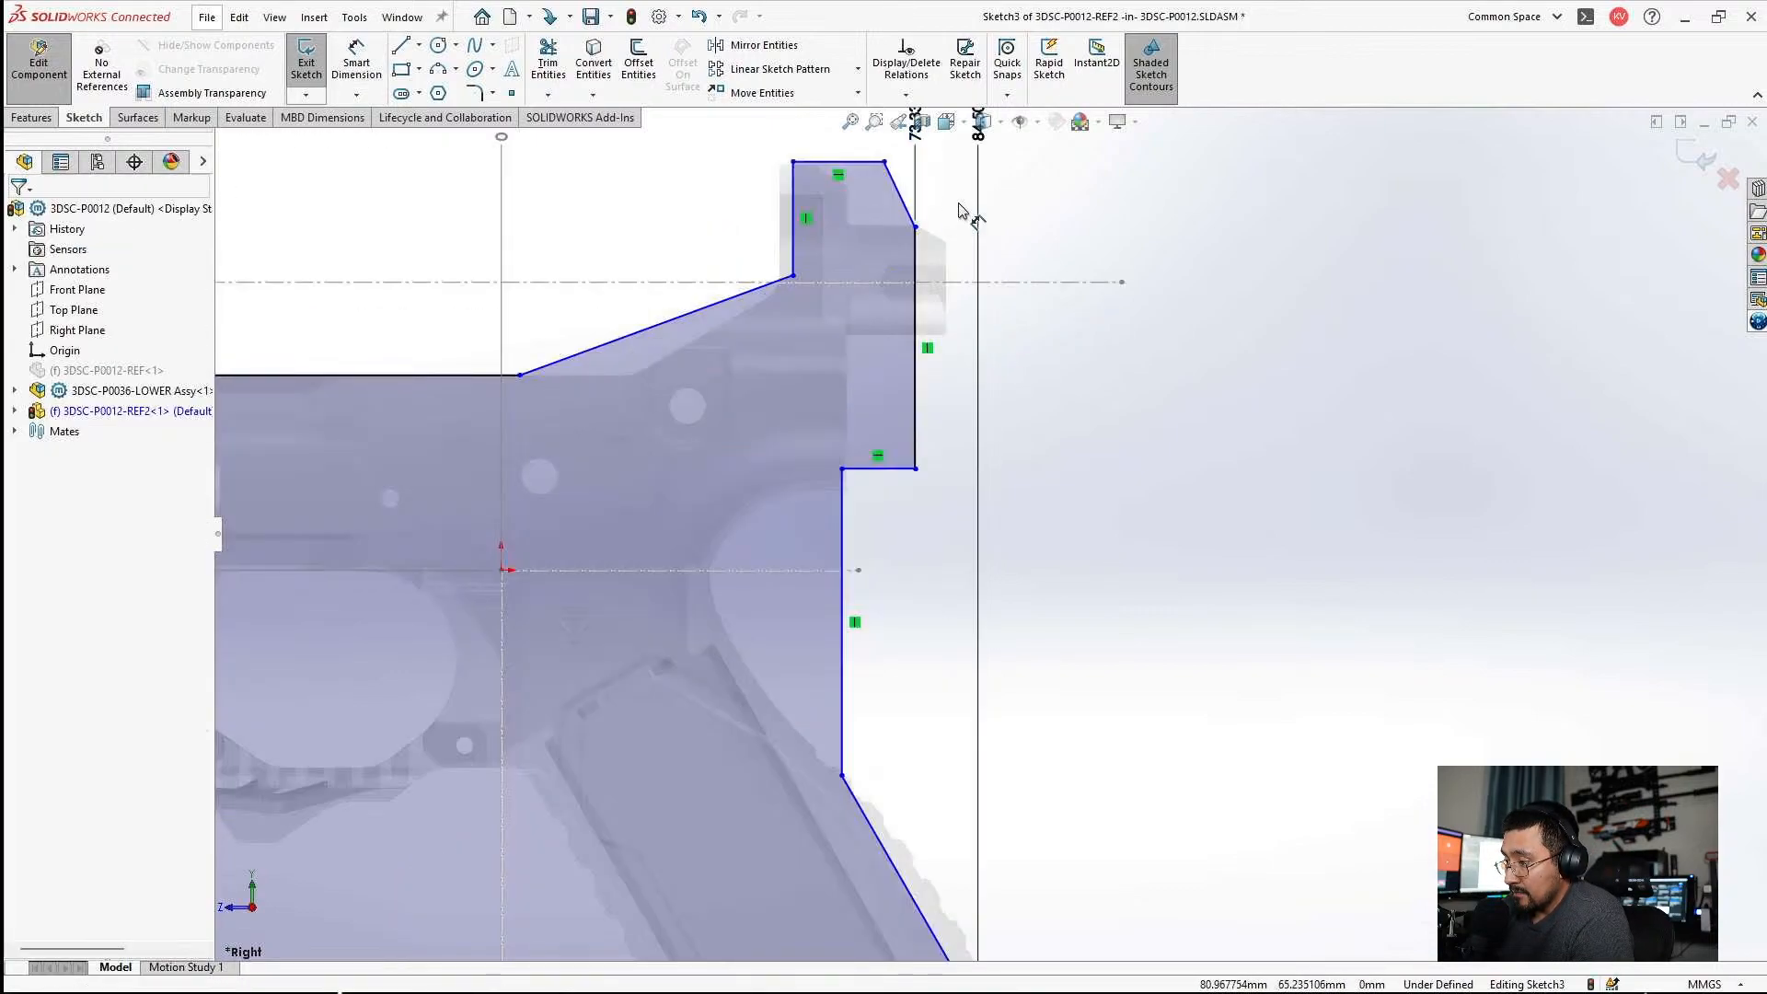
{"action": "scroll", "coordinate": [927, 177], "scroll_direction": "up", "scroll_amount": 1}
{"action": "left_click", "coordinate": [940, 269]}
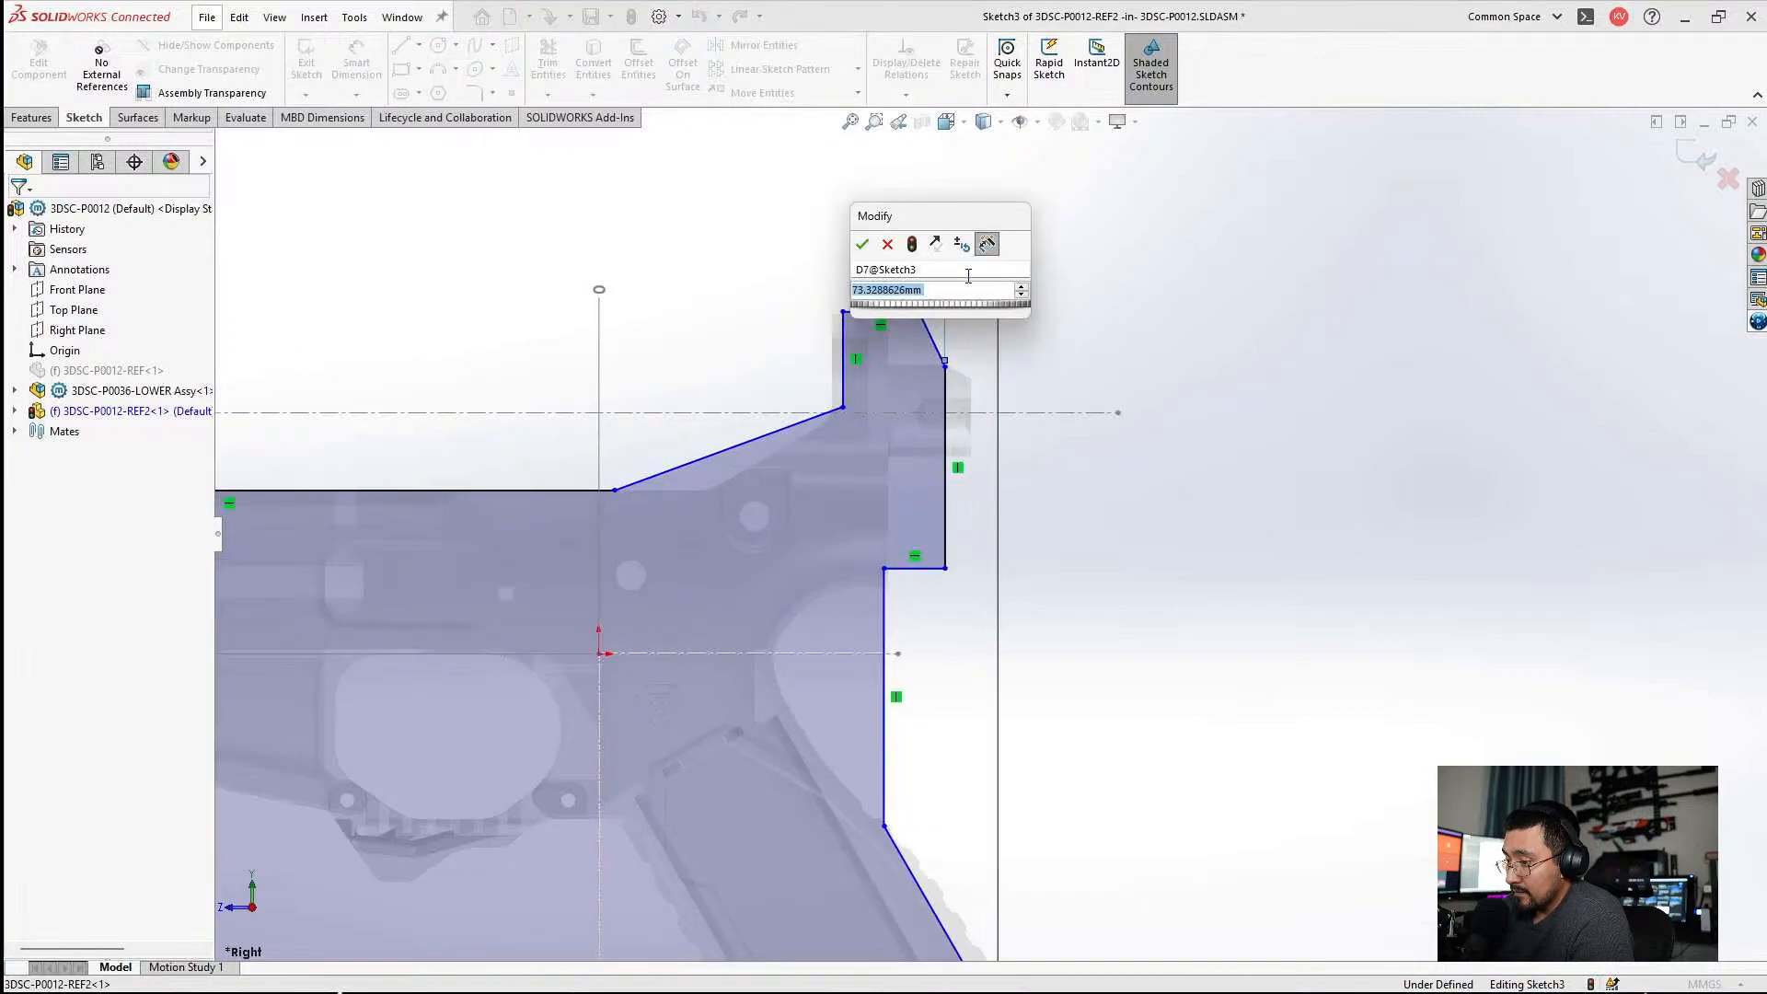
{"action": "type", "text": "74"}
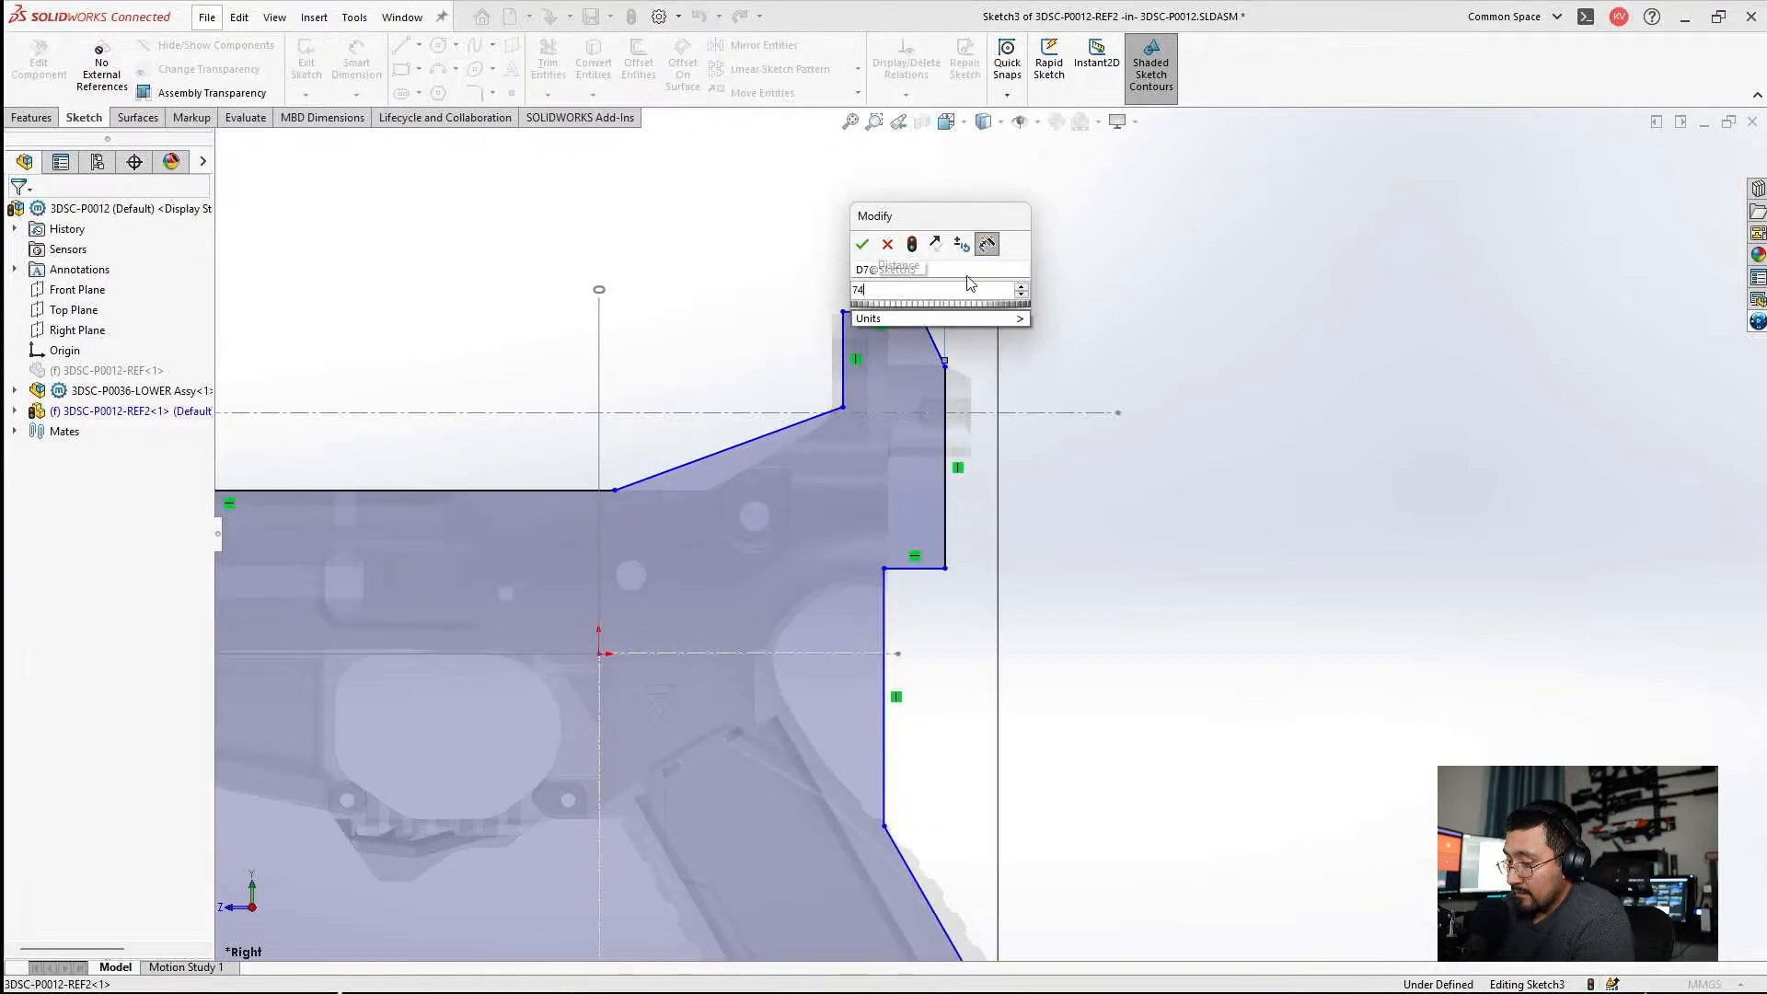
{"action": "key", "text": "Return"}
{"action": "key", "text": "Escape"}
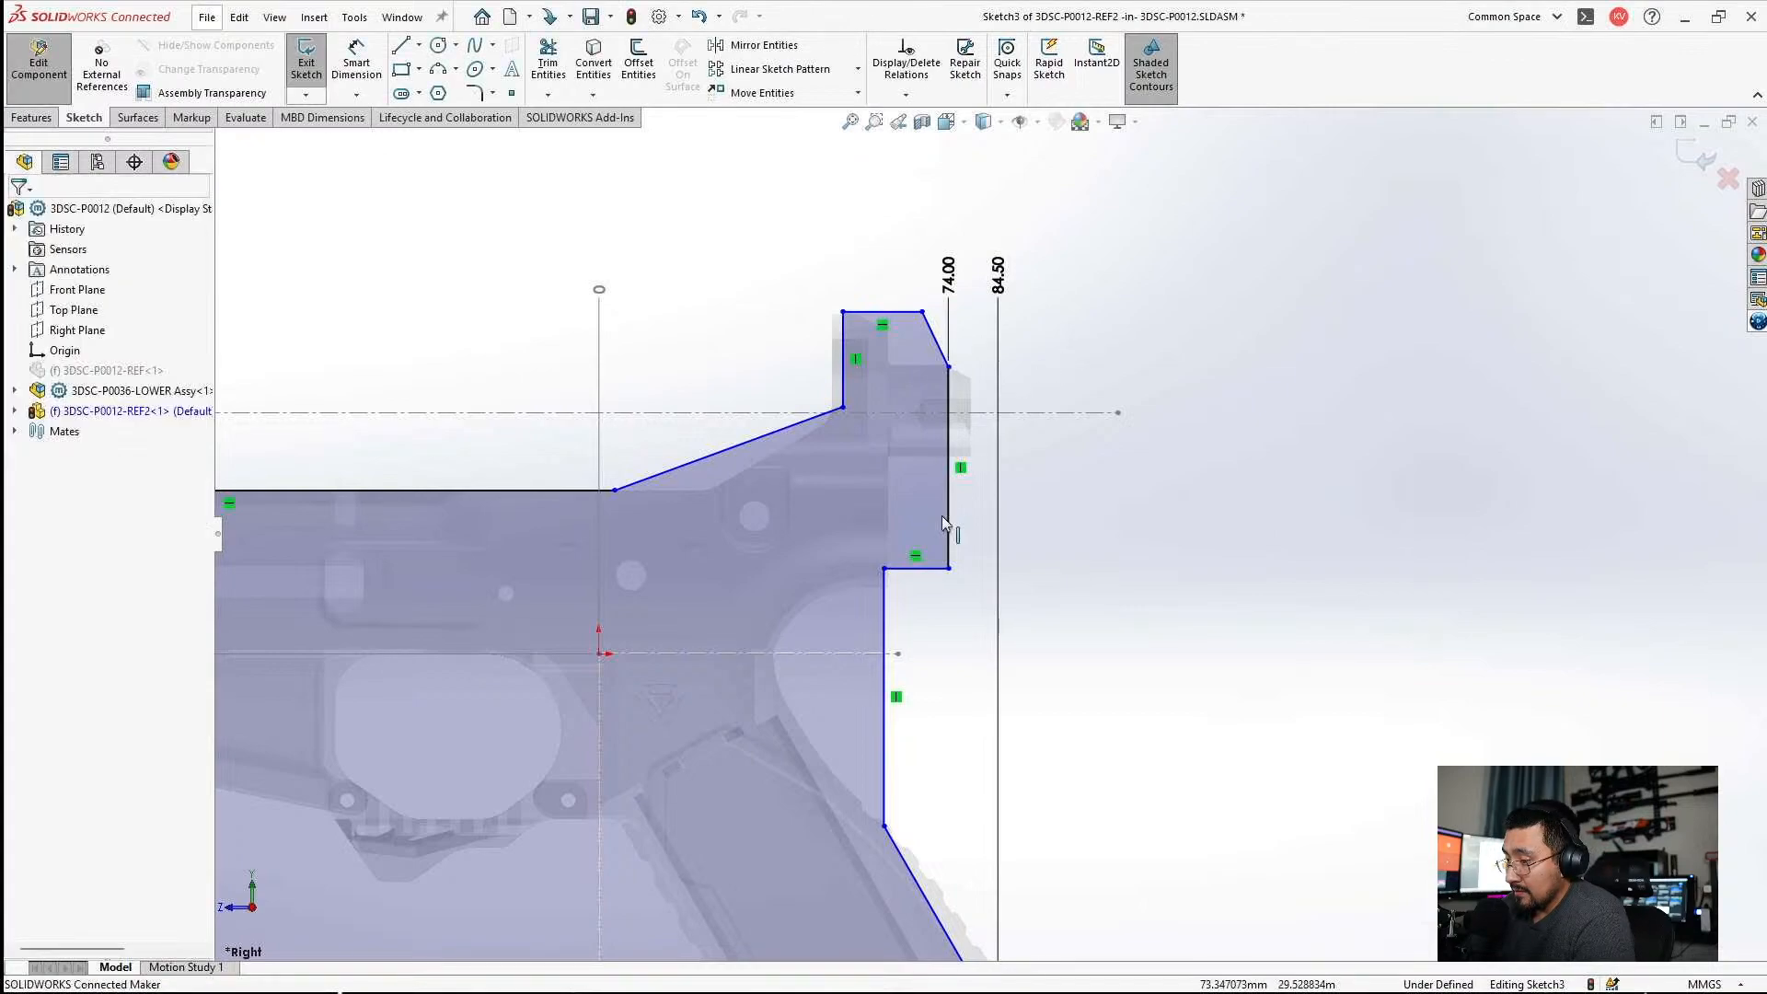
Add the vertical edge above the grip's slanted back edge to the horizontal ordinate set and set it to 60 mm.
{"action": "right_click", "coordinate": [949, 285]}
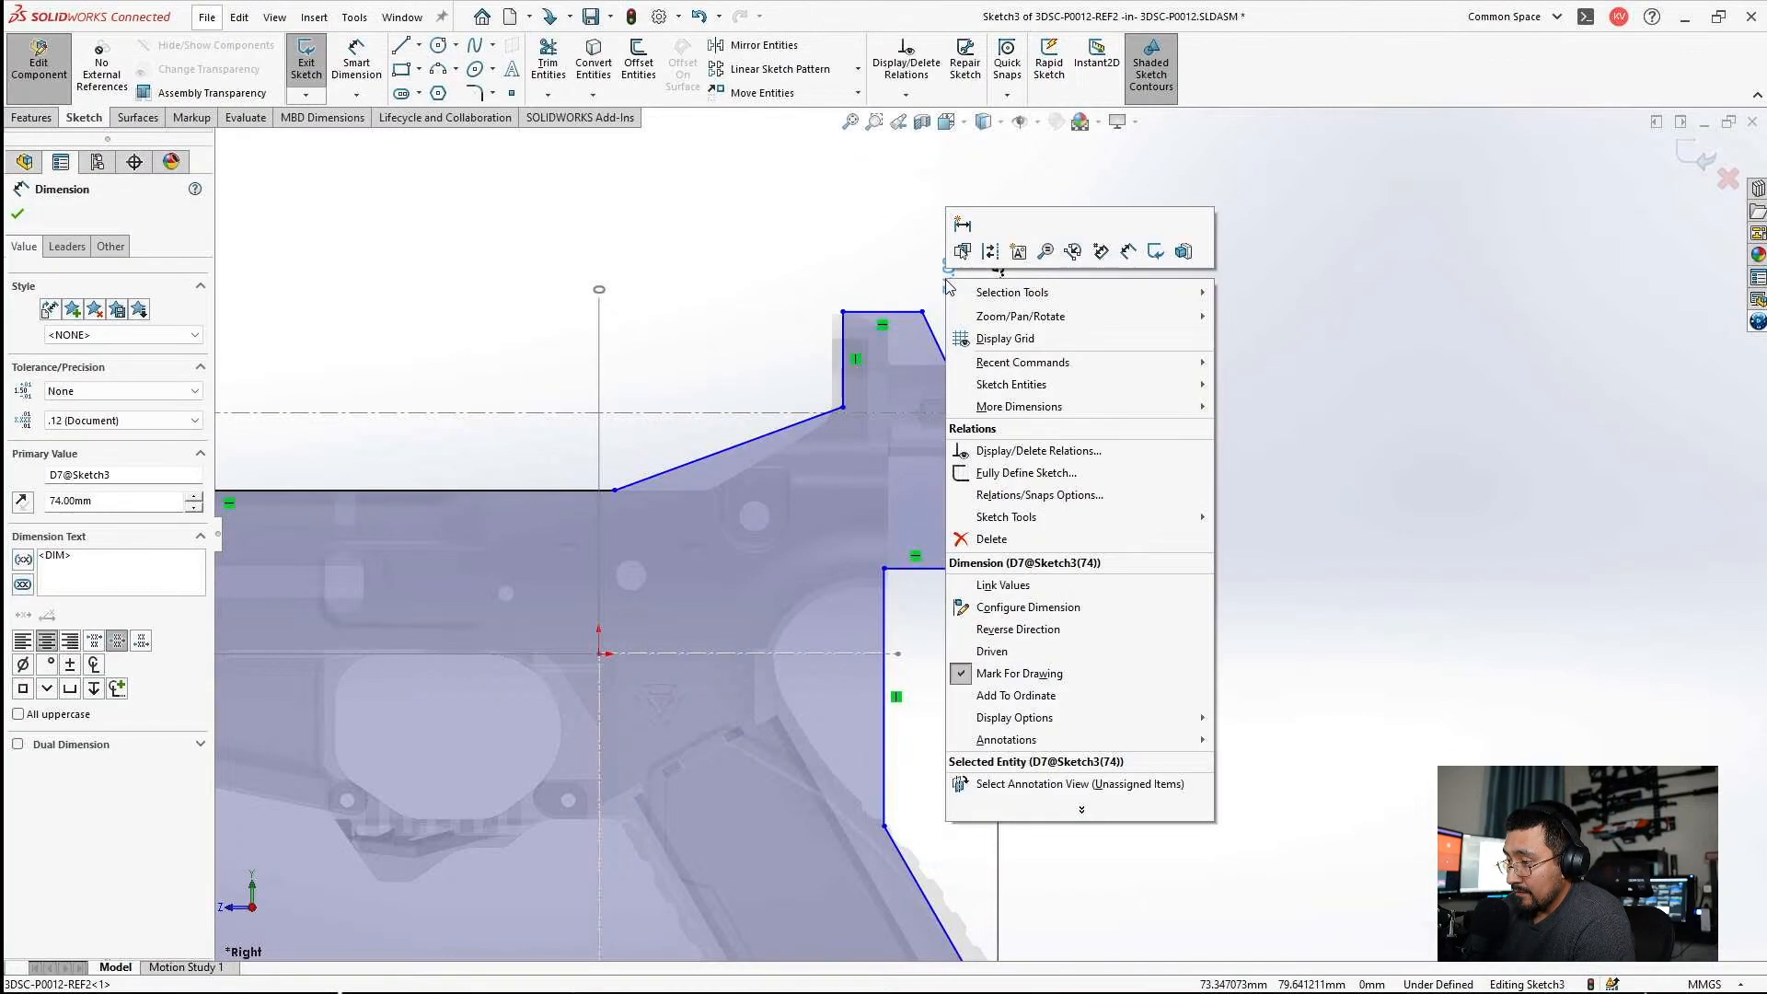
{"action": "left_click", "coordinate": [1003, 705]}
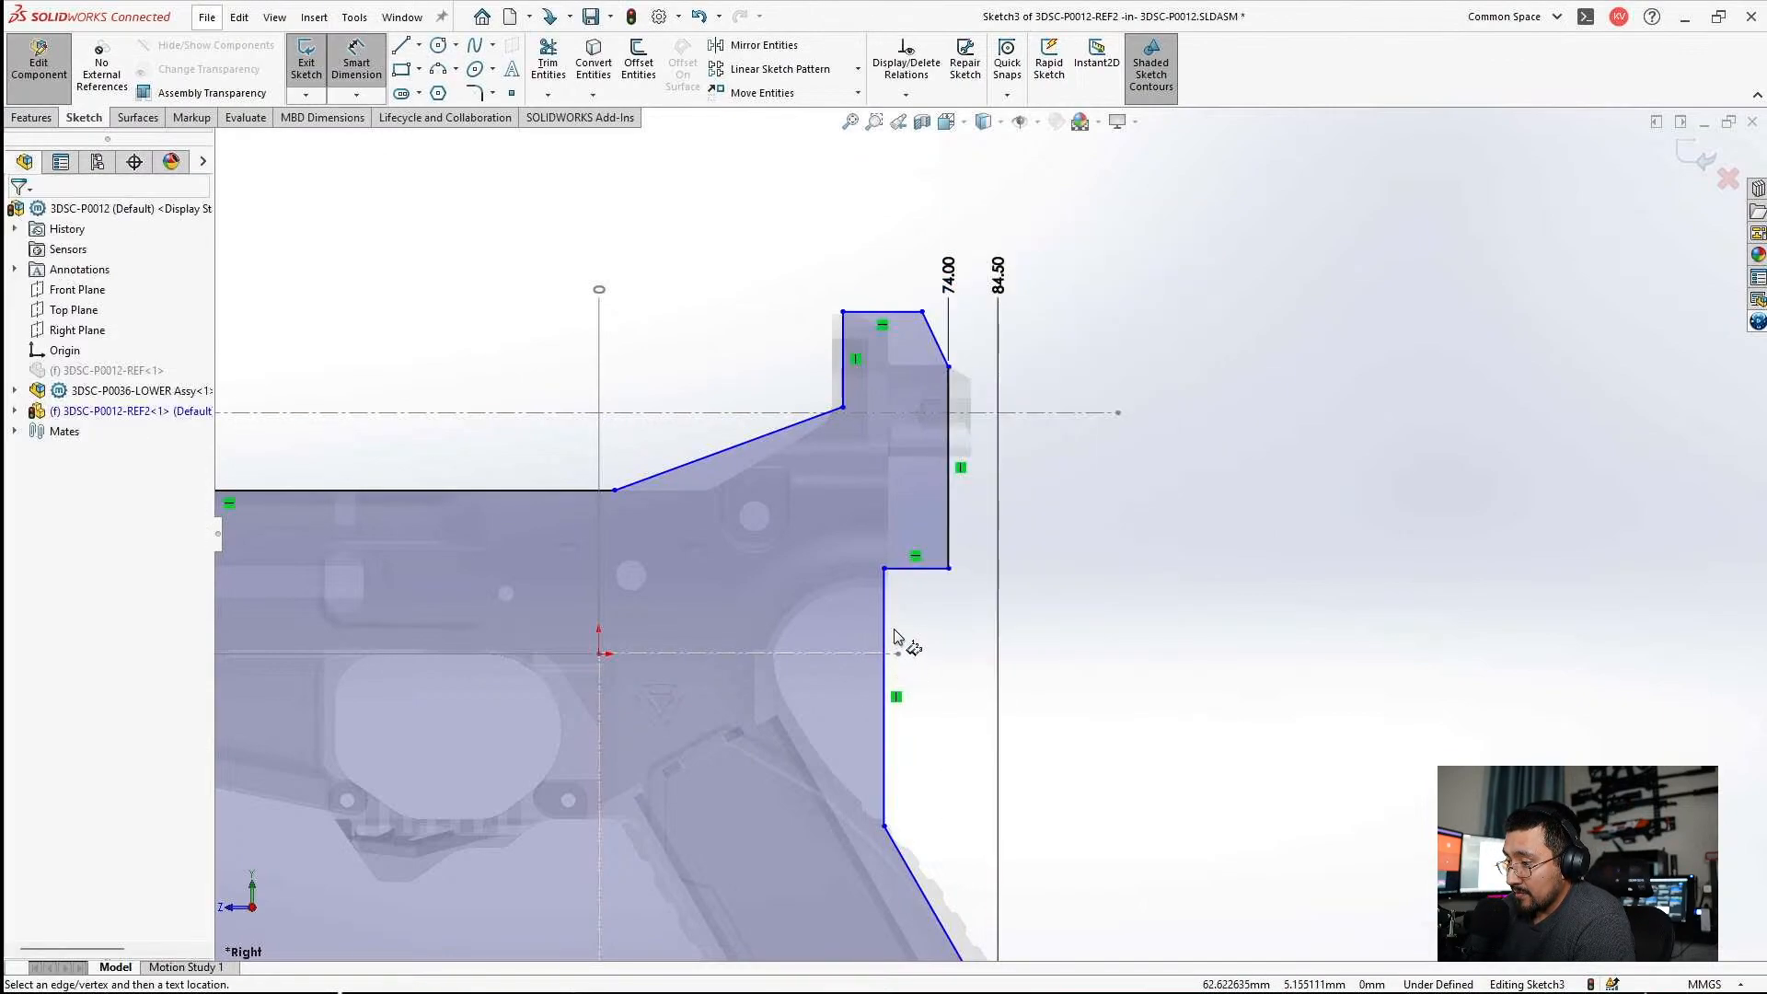
{"action": "left_click", "coordinate": [889, 633]}
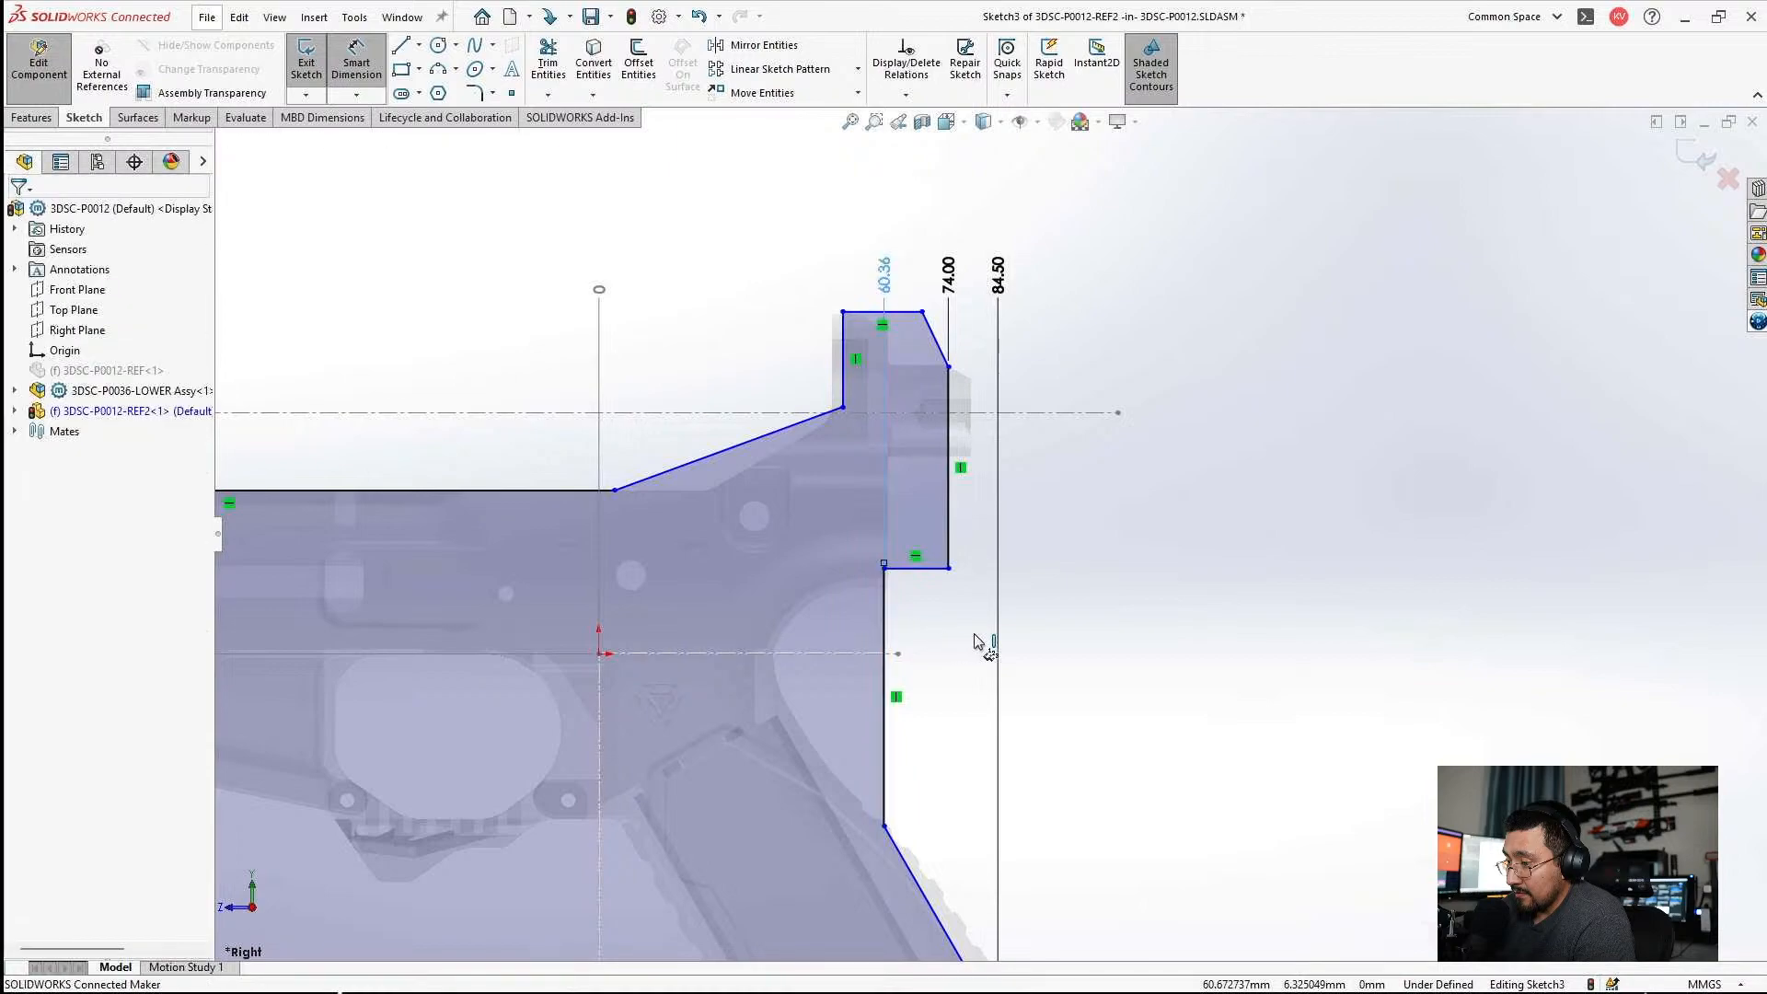
{"action": "left_click", "coordinate": [880, 269]}
{"action": "type", "text": "60"}
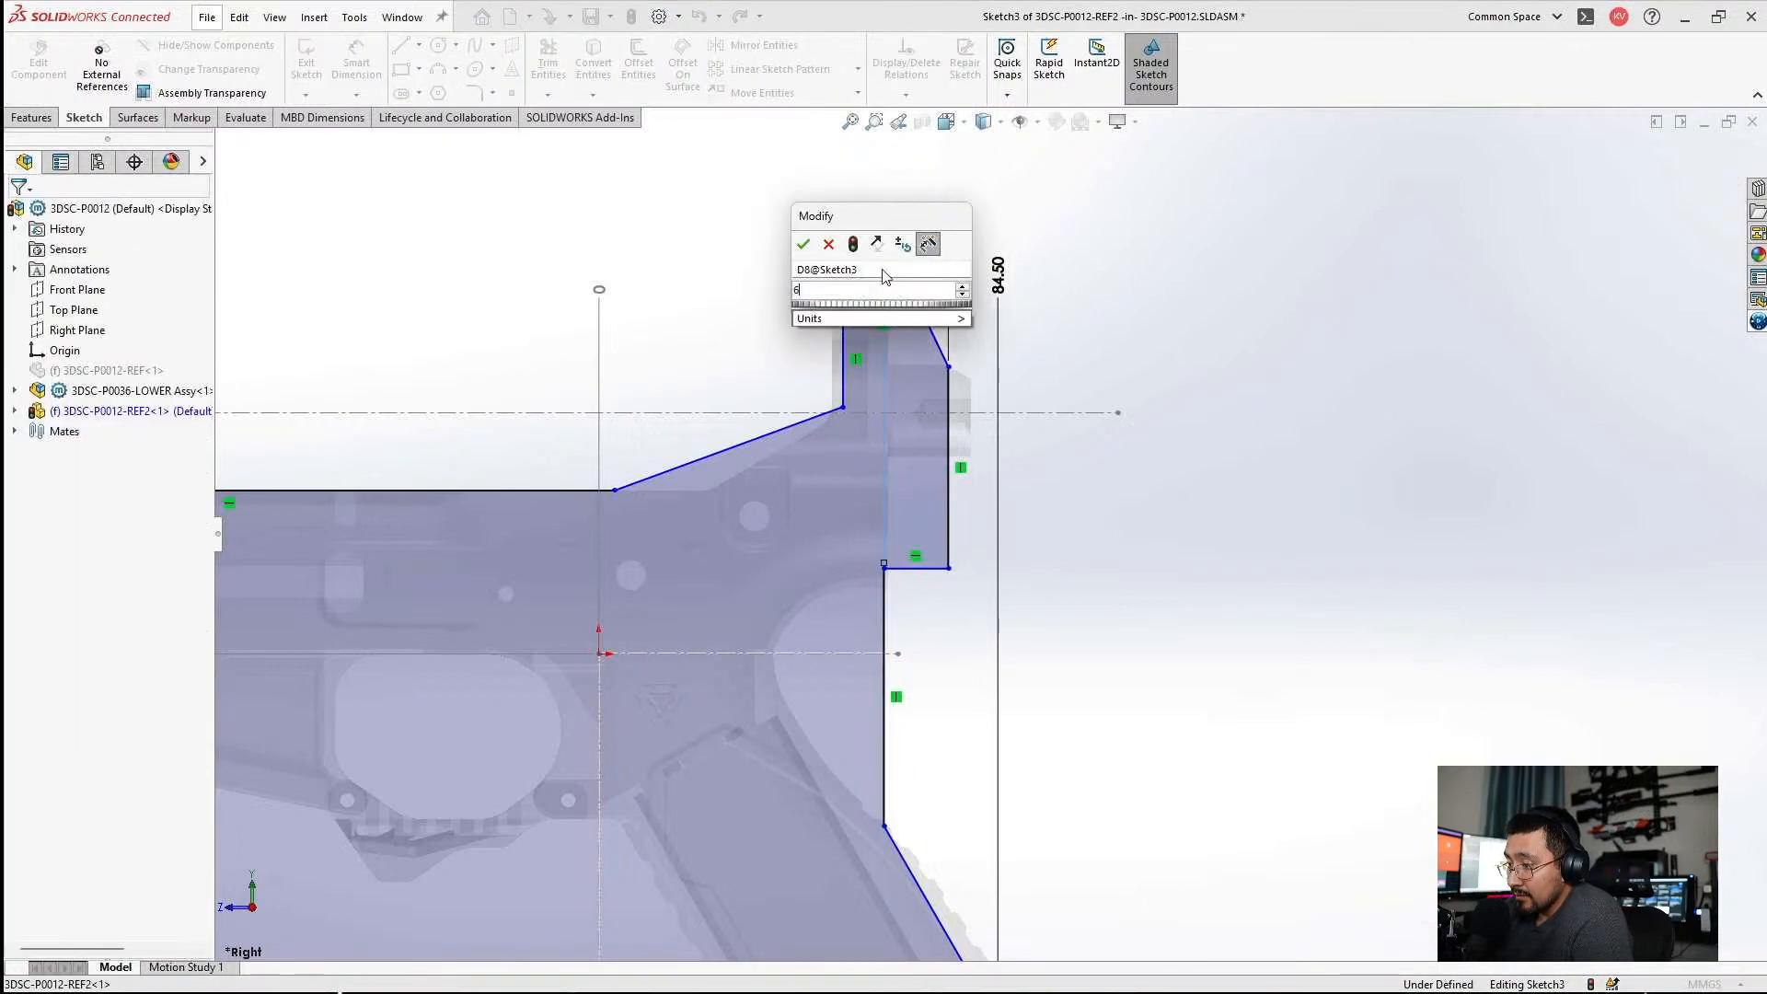
{"action": "key", "text": "Return"}
{"action": "key", "text": "Escape"}
Move the horizontal step edge beneath the upper back block to about 14 mm above the origin, level with the lower's edge.
{"action": "scroll", "coordinate": [1283, 513], "scroll_direction": "up", "scroll_amount": 4}
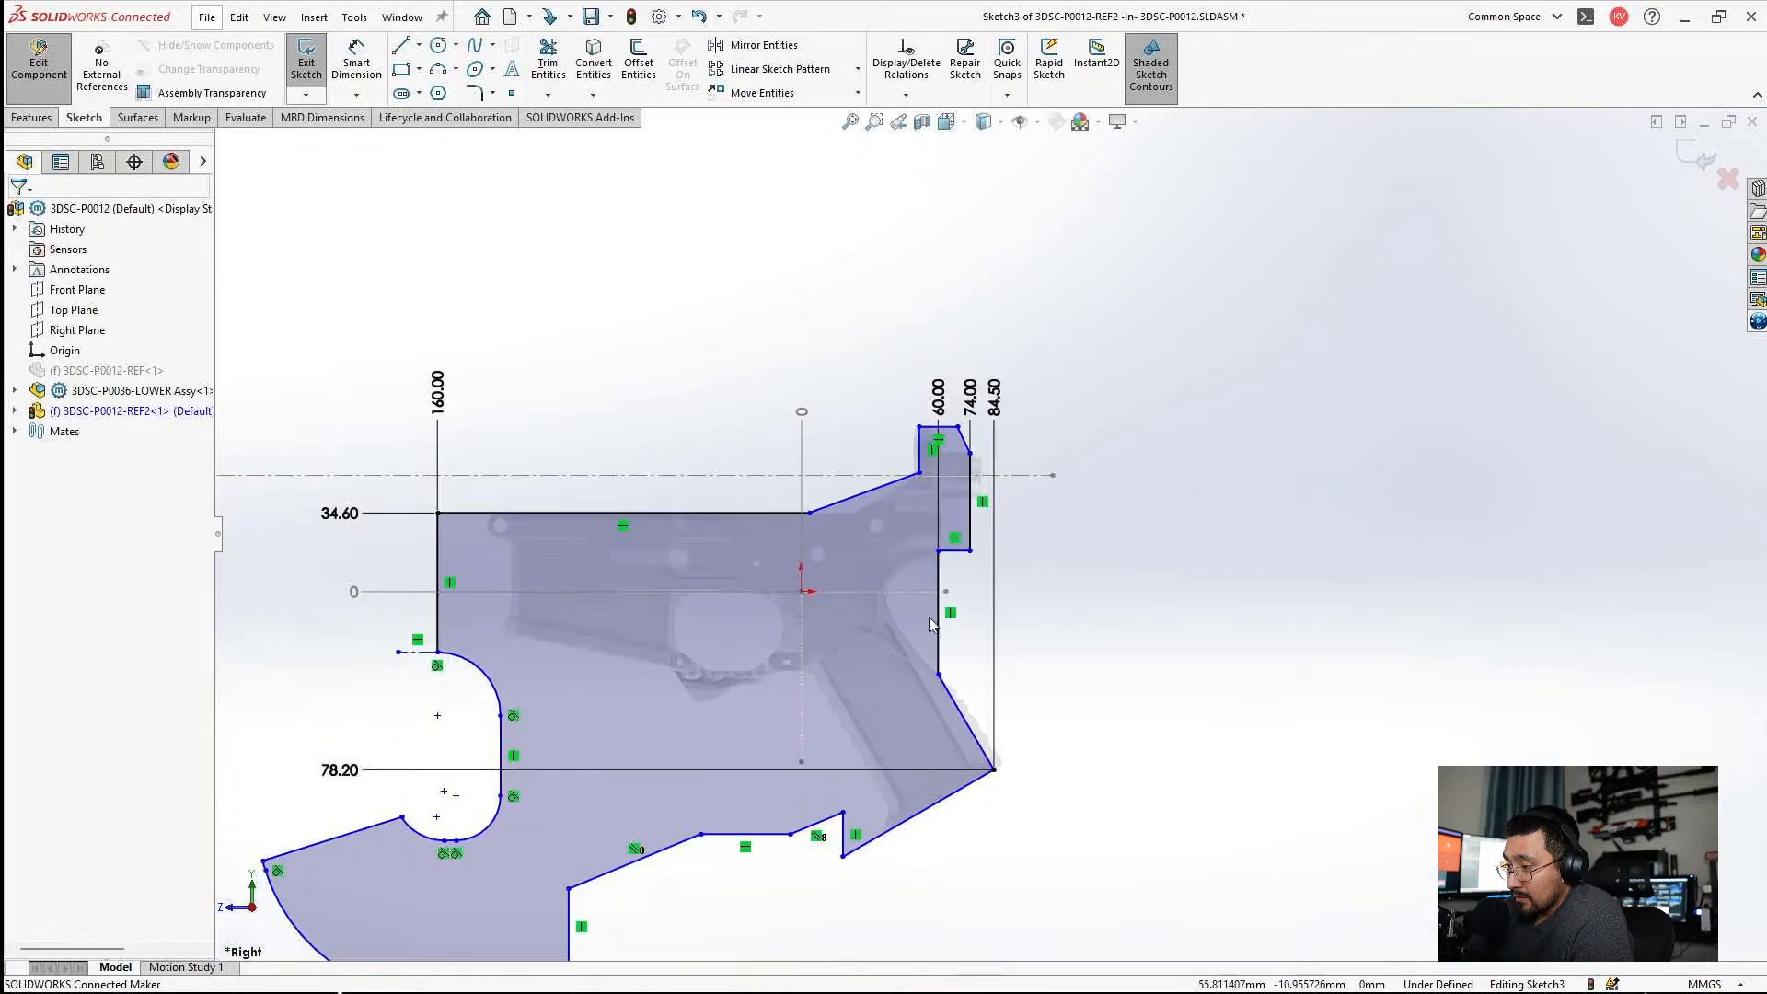
{"action": "scroll", "coordinate": [958, 506], "scroll_direction": "down", "scroll_amount": 11}
{"action": "left_click_drag", "start_coordinate": [904, 589], "coordinate": [912, 661]}
{"action": "scroll", "coordinate": [926, 695], "scroll_direction": "down", "scroll_amount": 1}
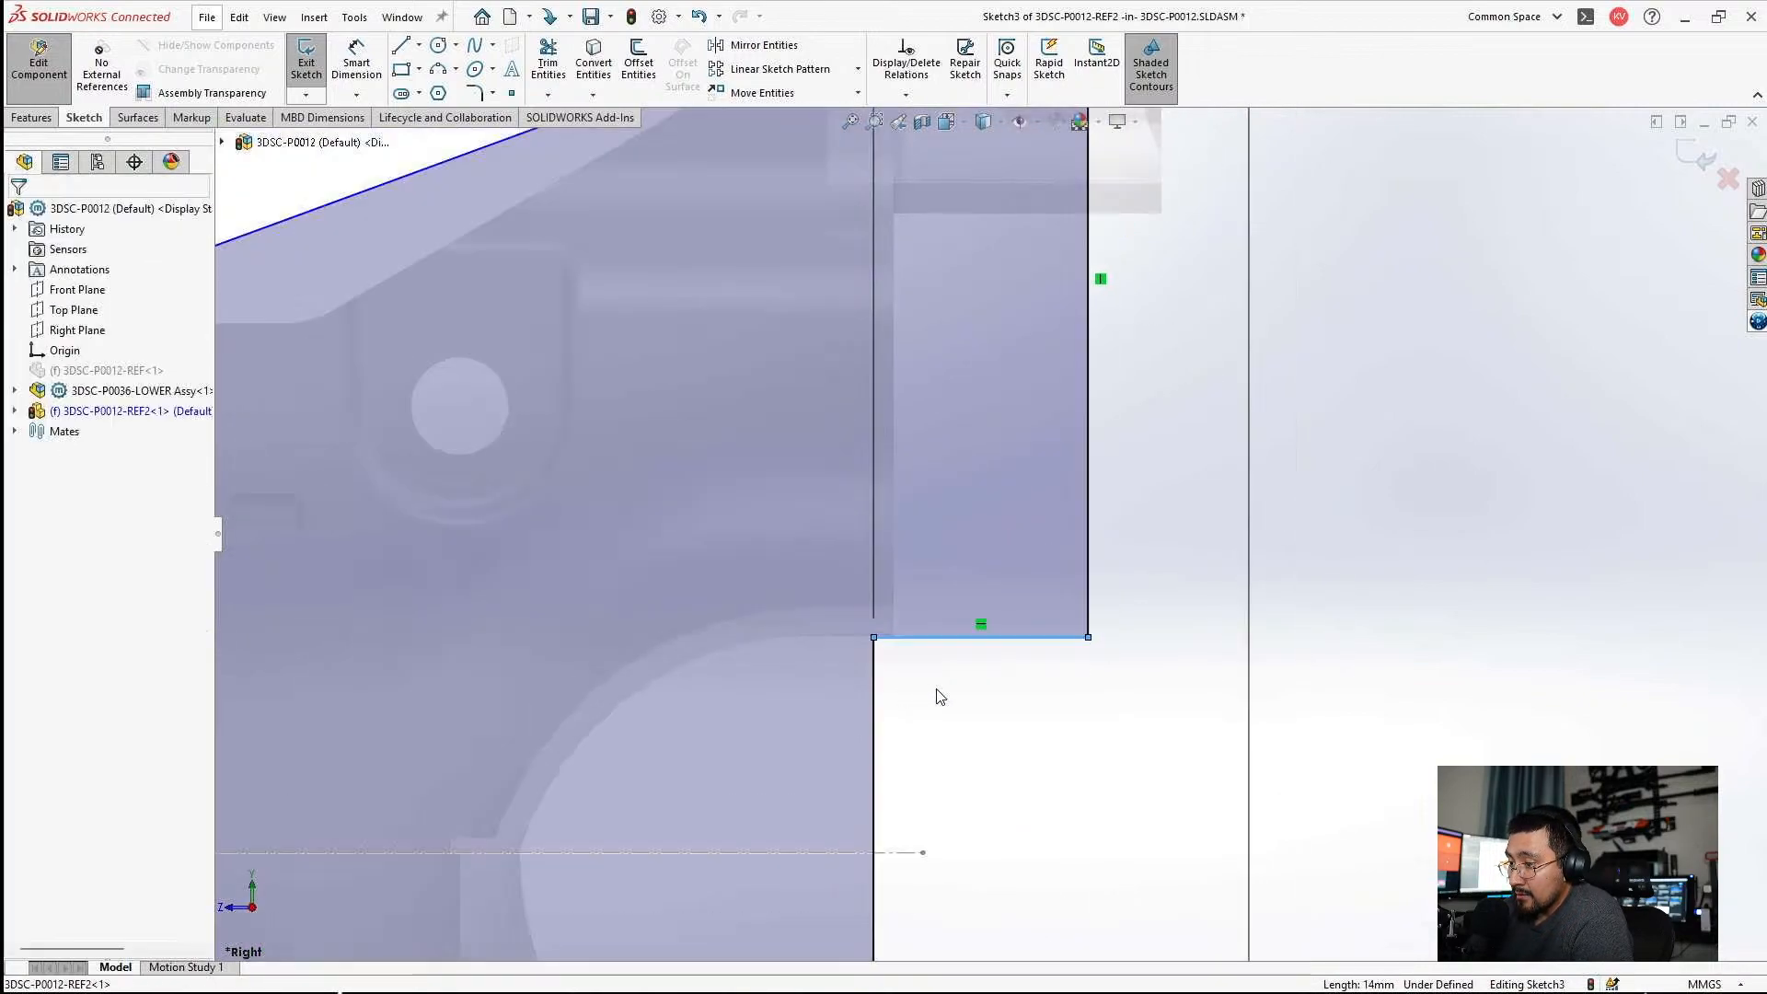
{"action": "left_click", "coordinate": [928, 697]}
{"action": "scroll", "coordinate": [1007, 655], "scroll_direction": "down", "scroll_amount": 10}
{"action": "scroll", "coordinate": [994, 635], "scroll_direction": "up", "scroll_amount": 8}
{"action": "scroll", "coordinate": [829, 487], "scroll_direction": "down", "scroll_amount": 5}
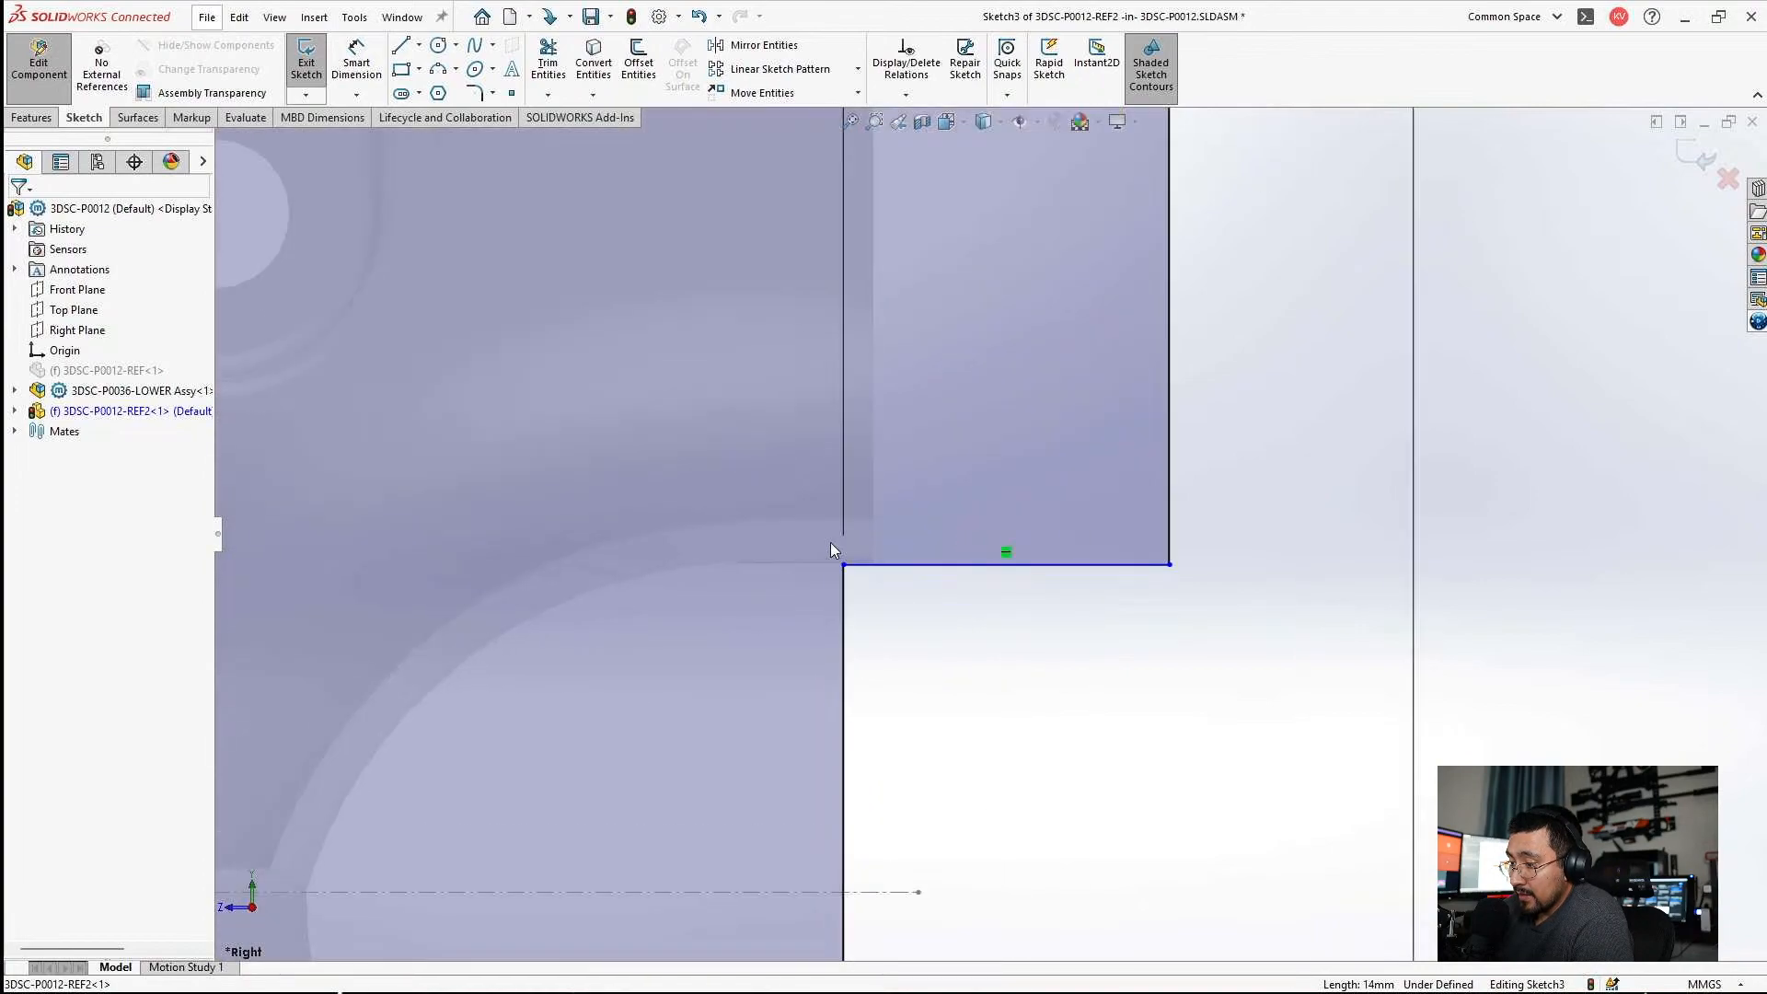
{"action": "left_click", "coordinate": [843, 565]}
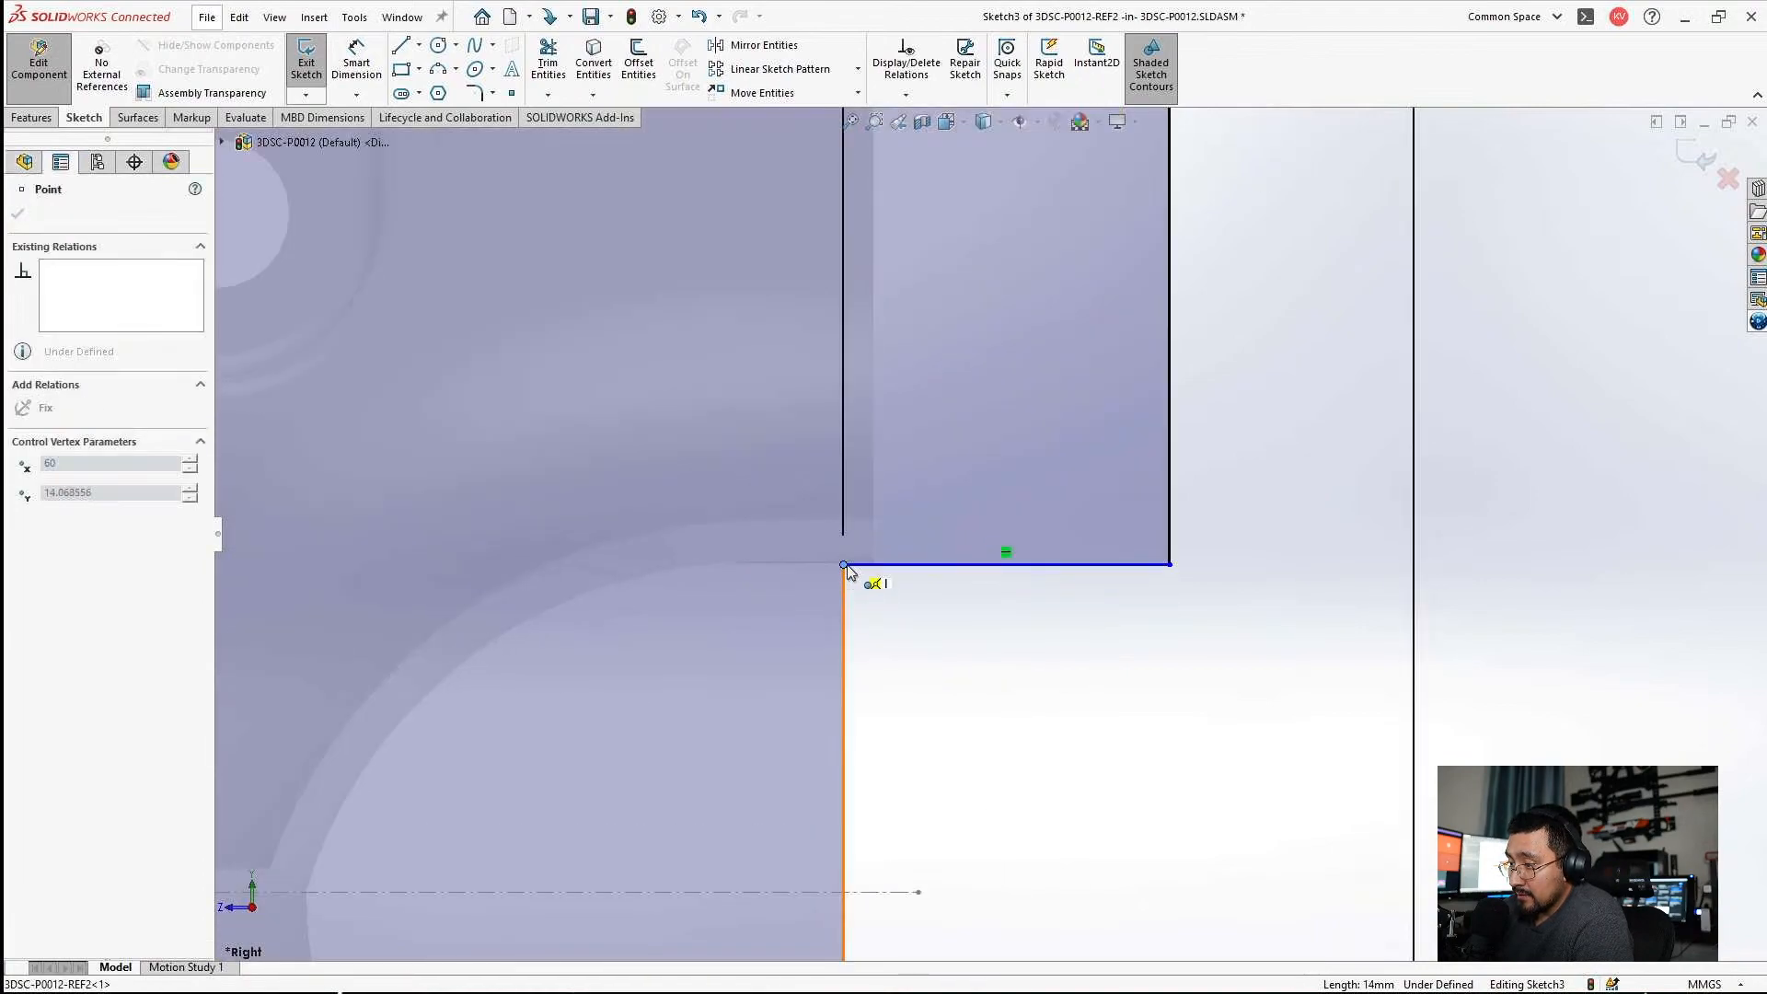
{"action": "left_click", "coordinate": [1026, 670]}
{"action": "scroll", "coordinate": [966, 608], "scroll_direction": "up", "scroll_amount": 1}
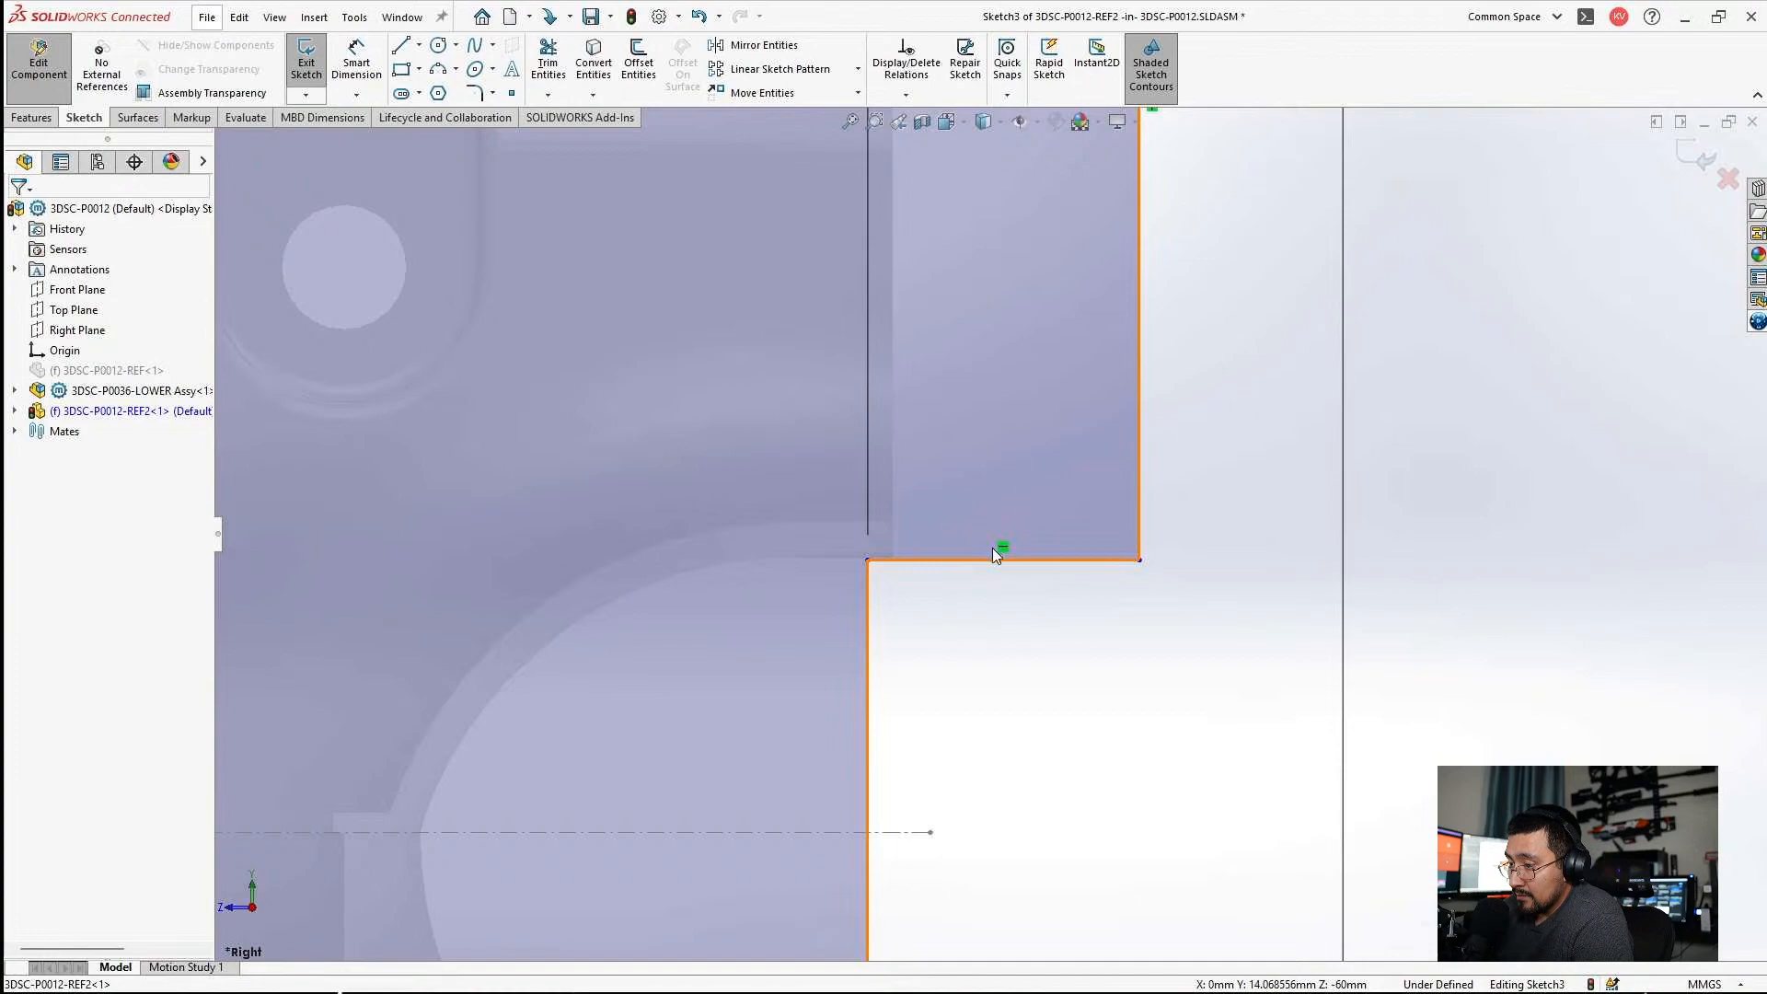
{"action": "scroll", "coordinate": [653, 350], "scroll_direction": "up", "scroll_amount": 10}
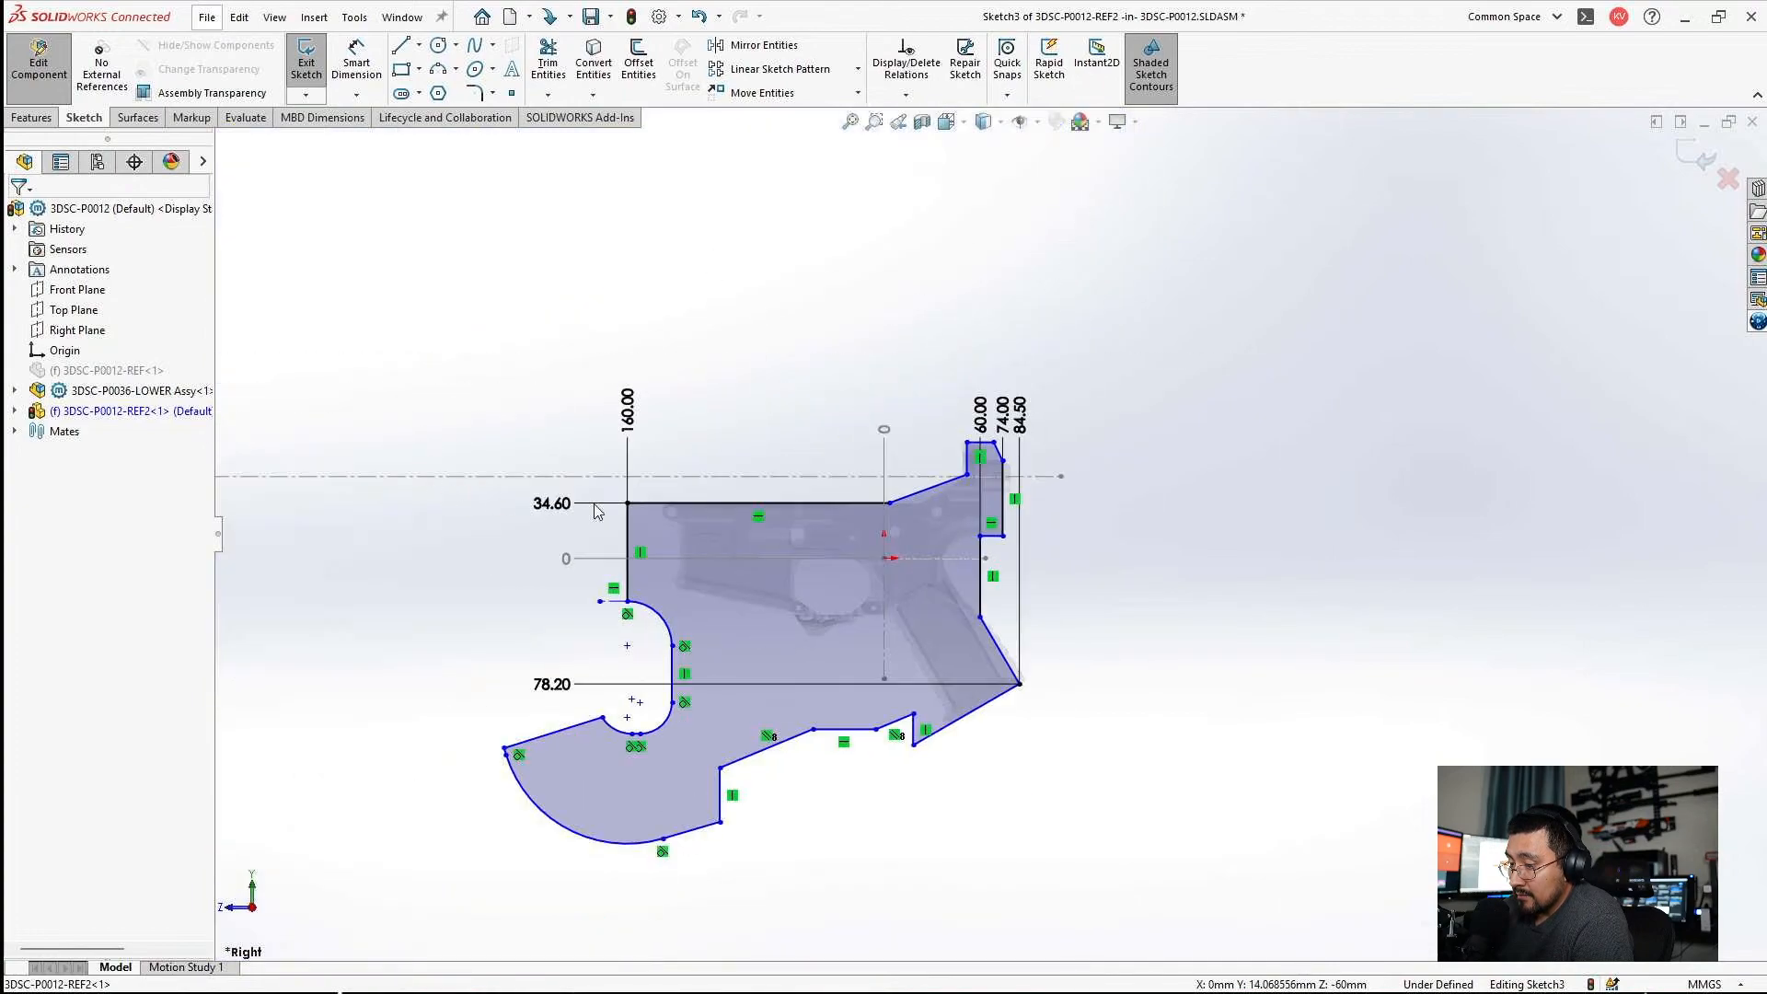
Add the horizontal step edge beneath the upper back block to the 34.60 ordinate set and set its height to 14.07 mm.
{"action": "right_click", "coordinate": [558, 508]}
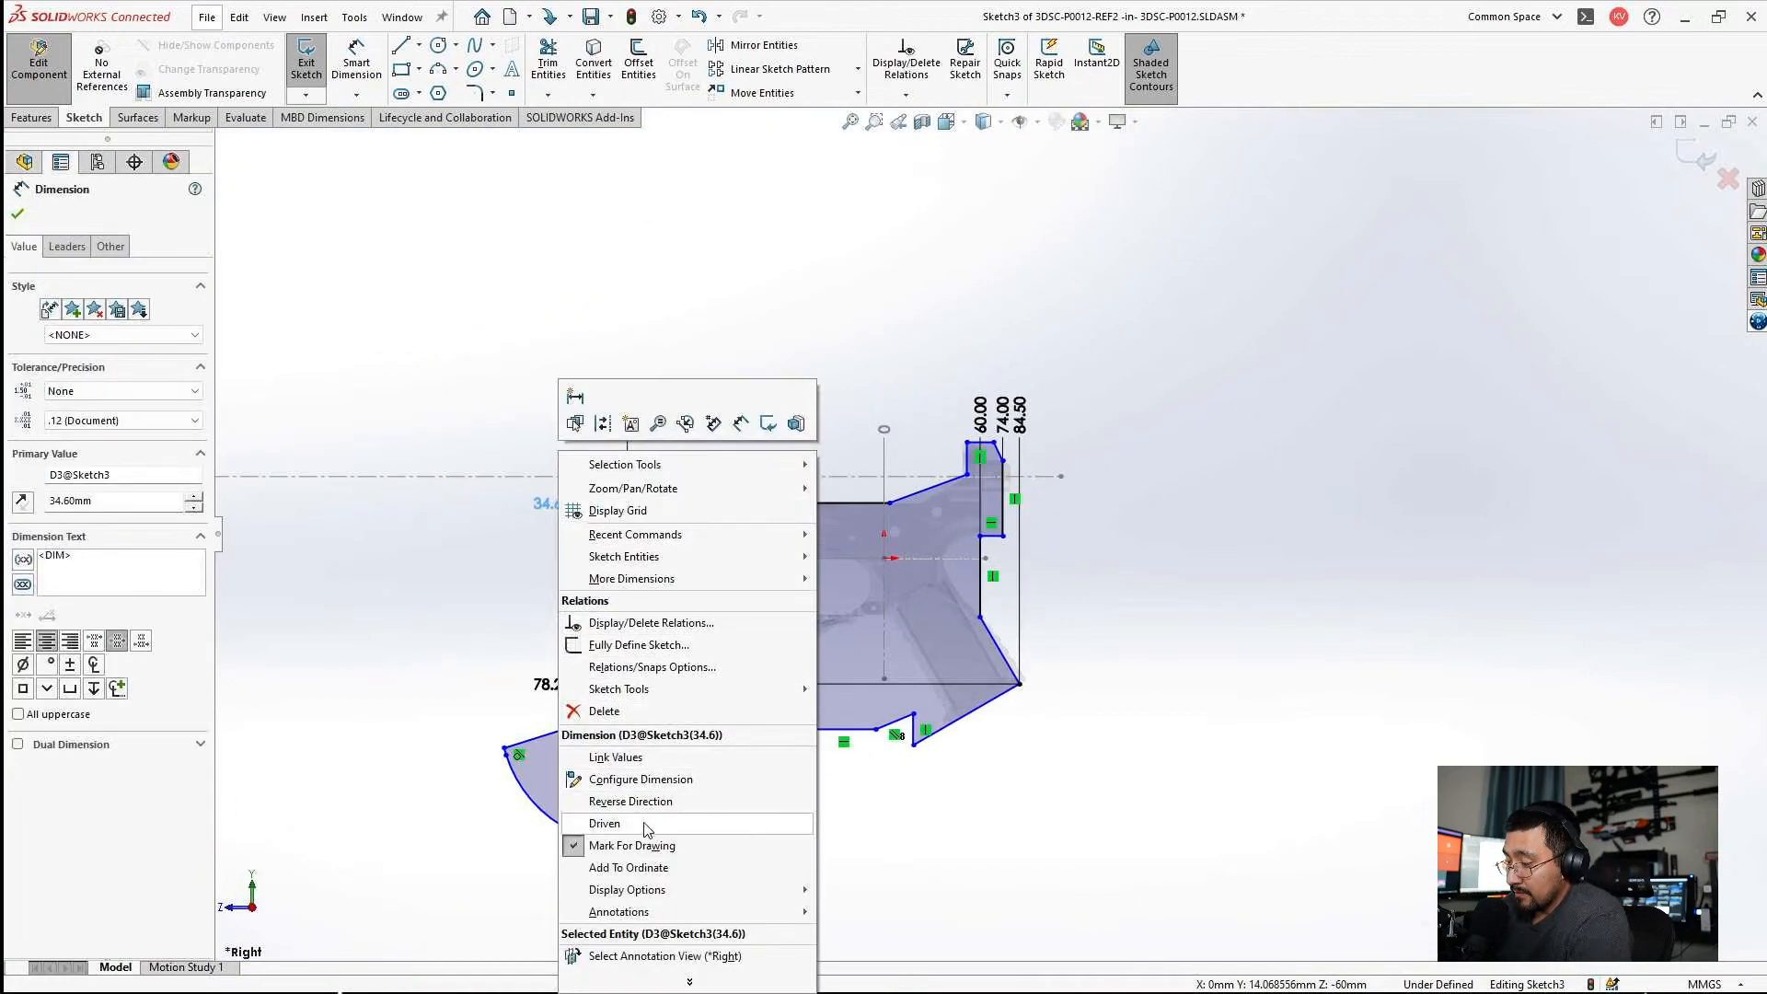
{"action": "left_click", "coordinate": [645, 867]}
{"action": "scroll", "coordinate": [967, 533], "scroll_direction": "down", "scroll_amount": 7}
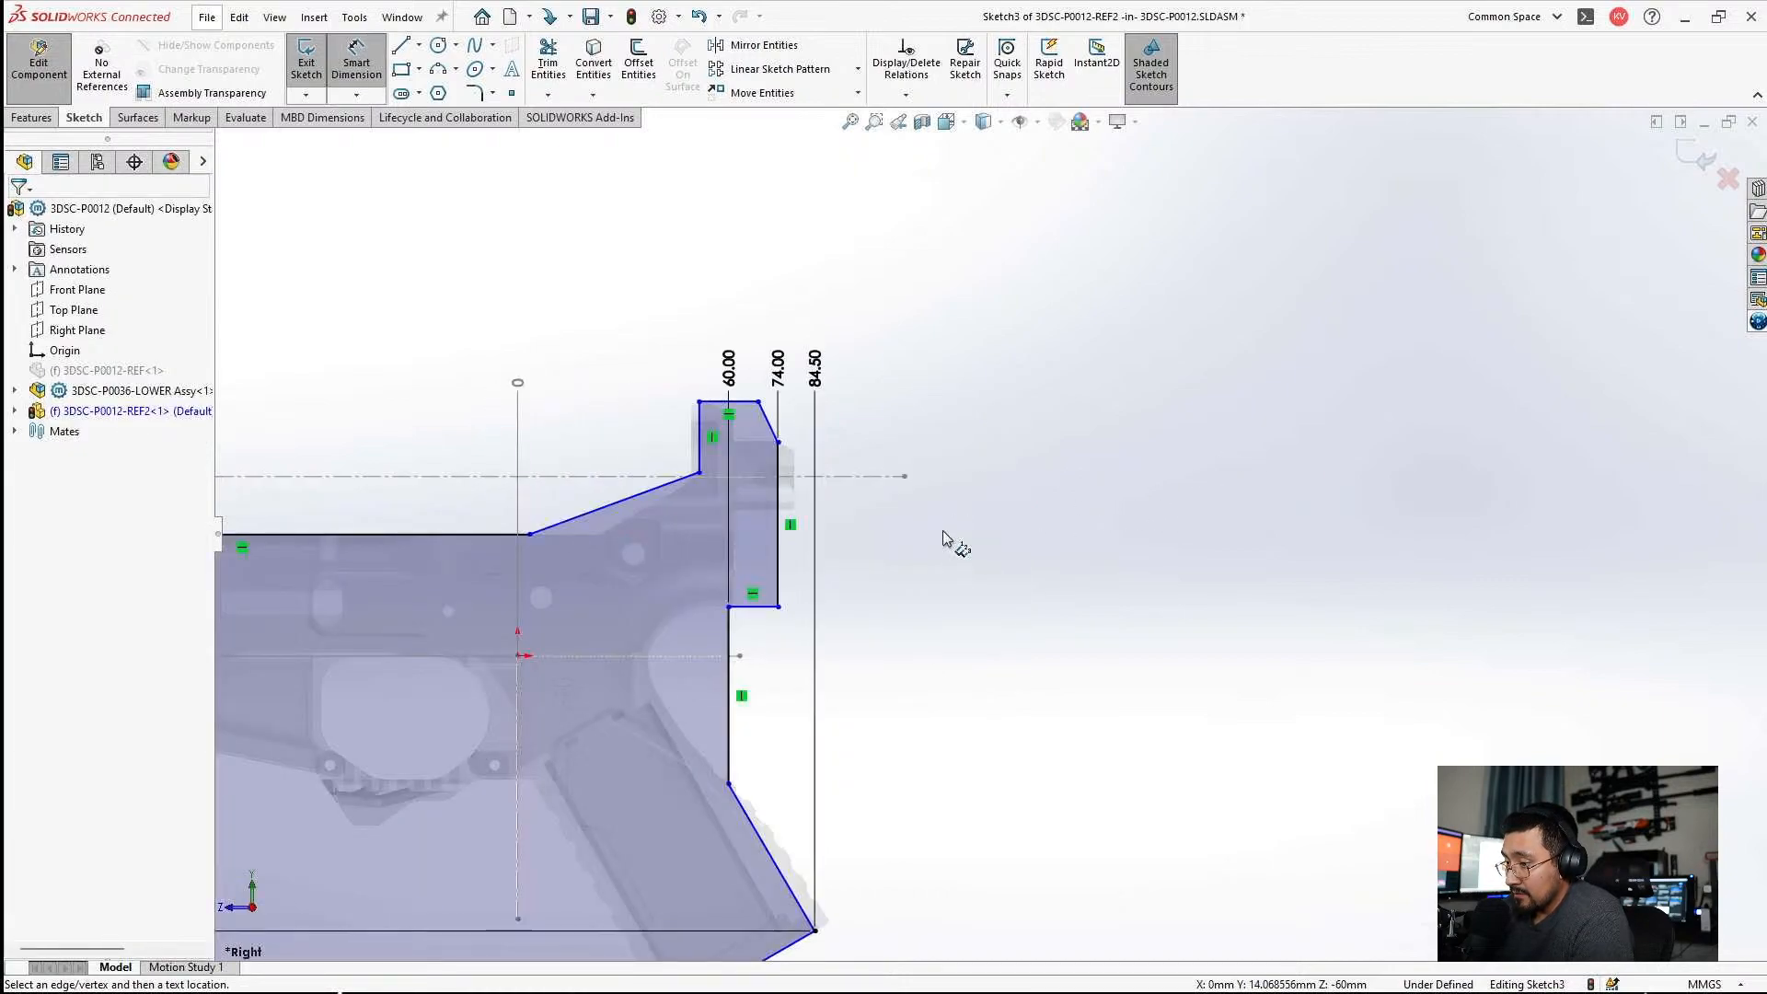
{"action": "left_click", "coordinate": [721, 605]}
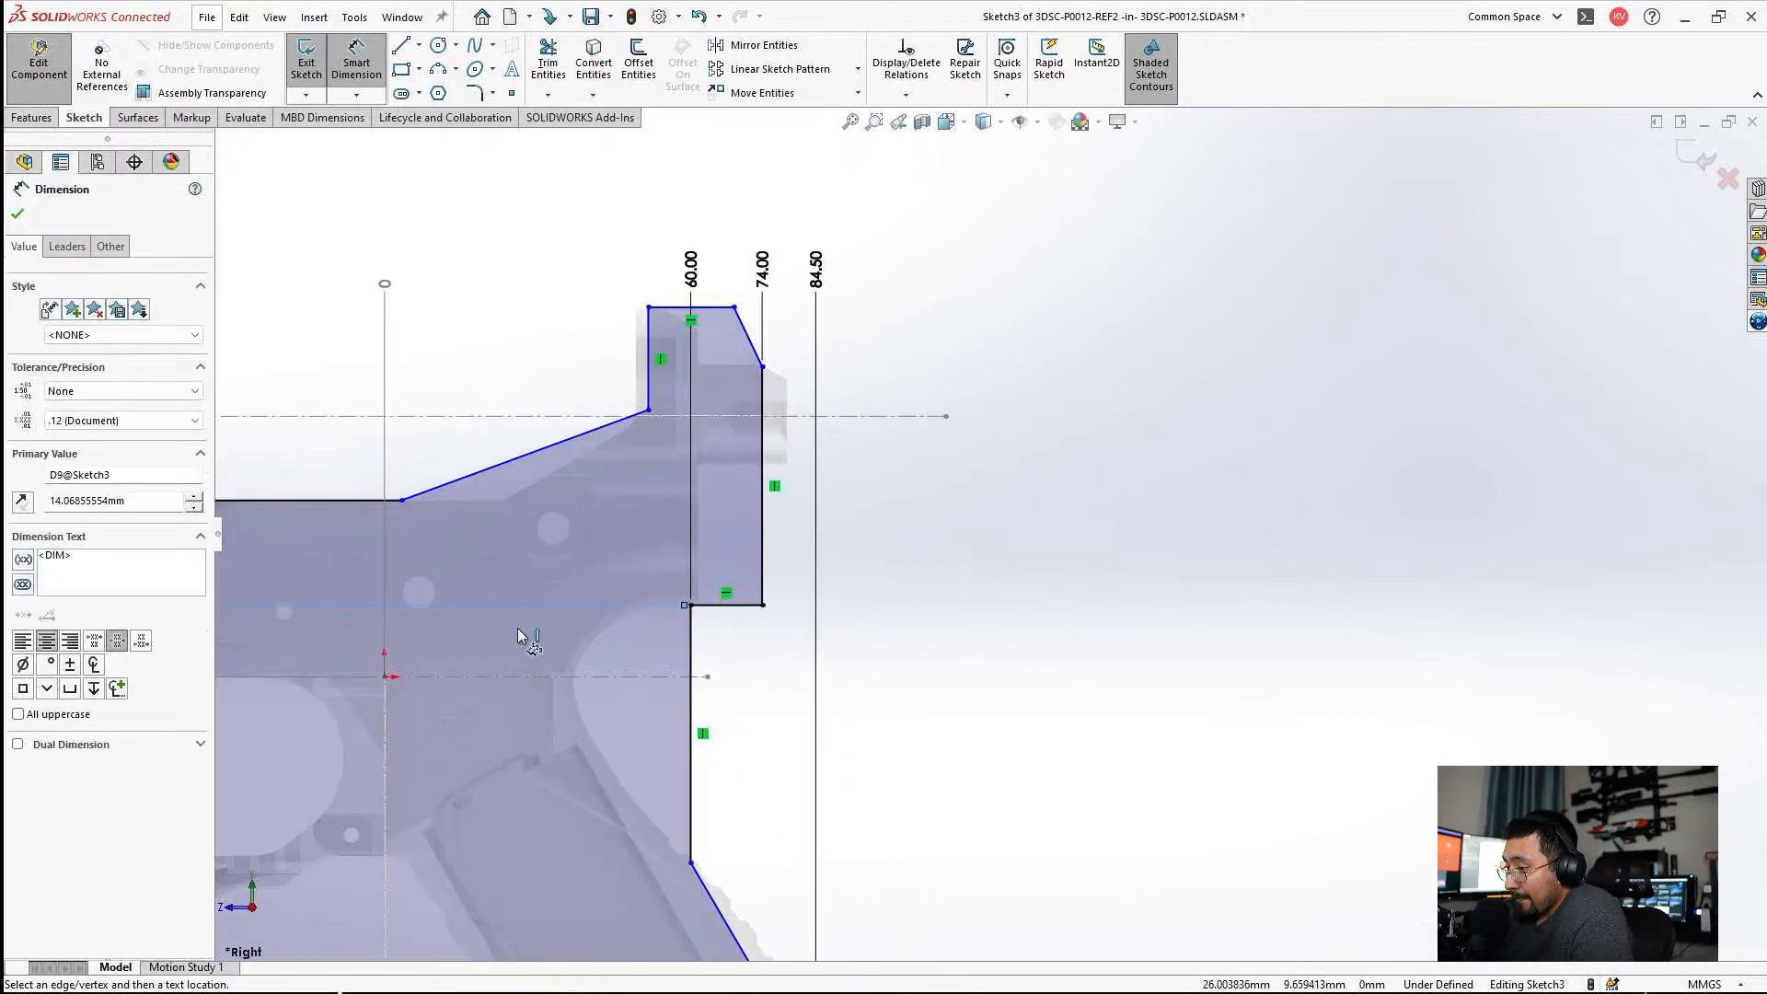
{"action": "scroll", "coordinate": [517, 632], "scroll_direction": "up", "scroll_amount": 5}
{"action": "double_click", "coordinate": [520, 527]}
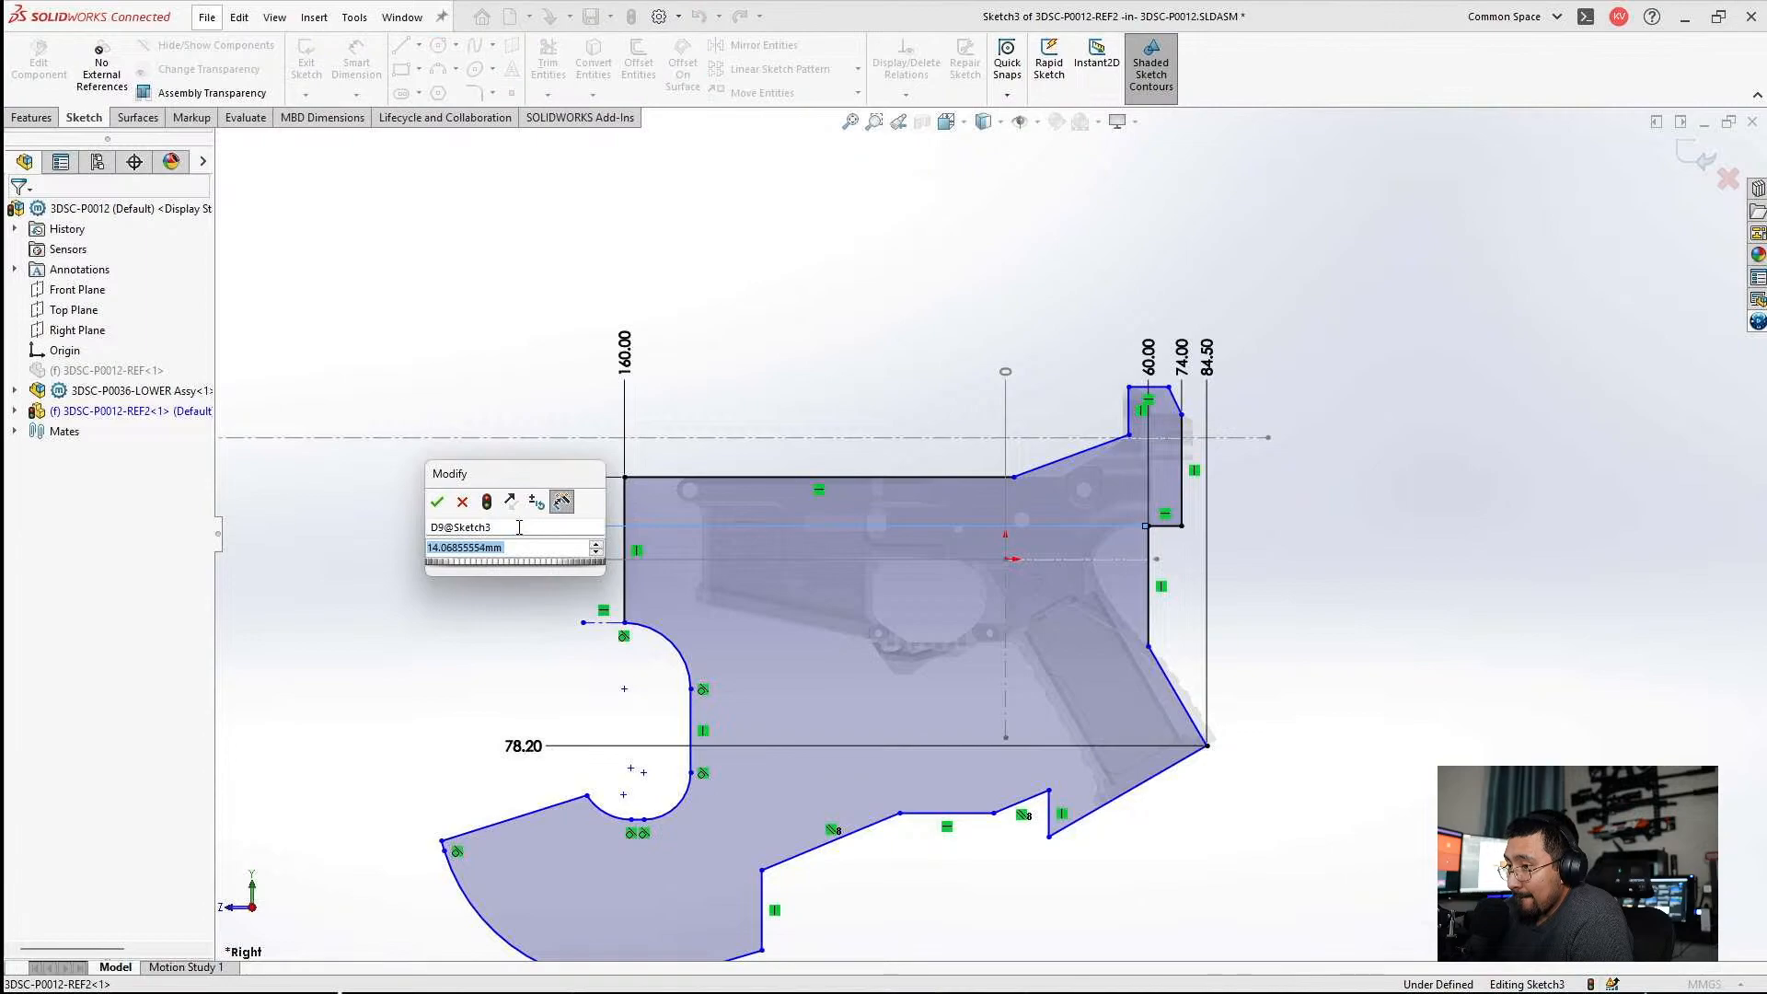
{"action": "type", "text": "1"}
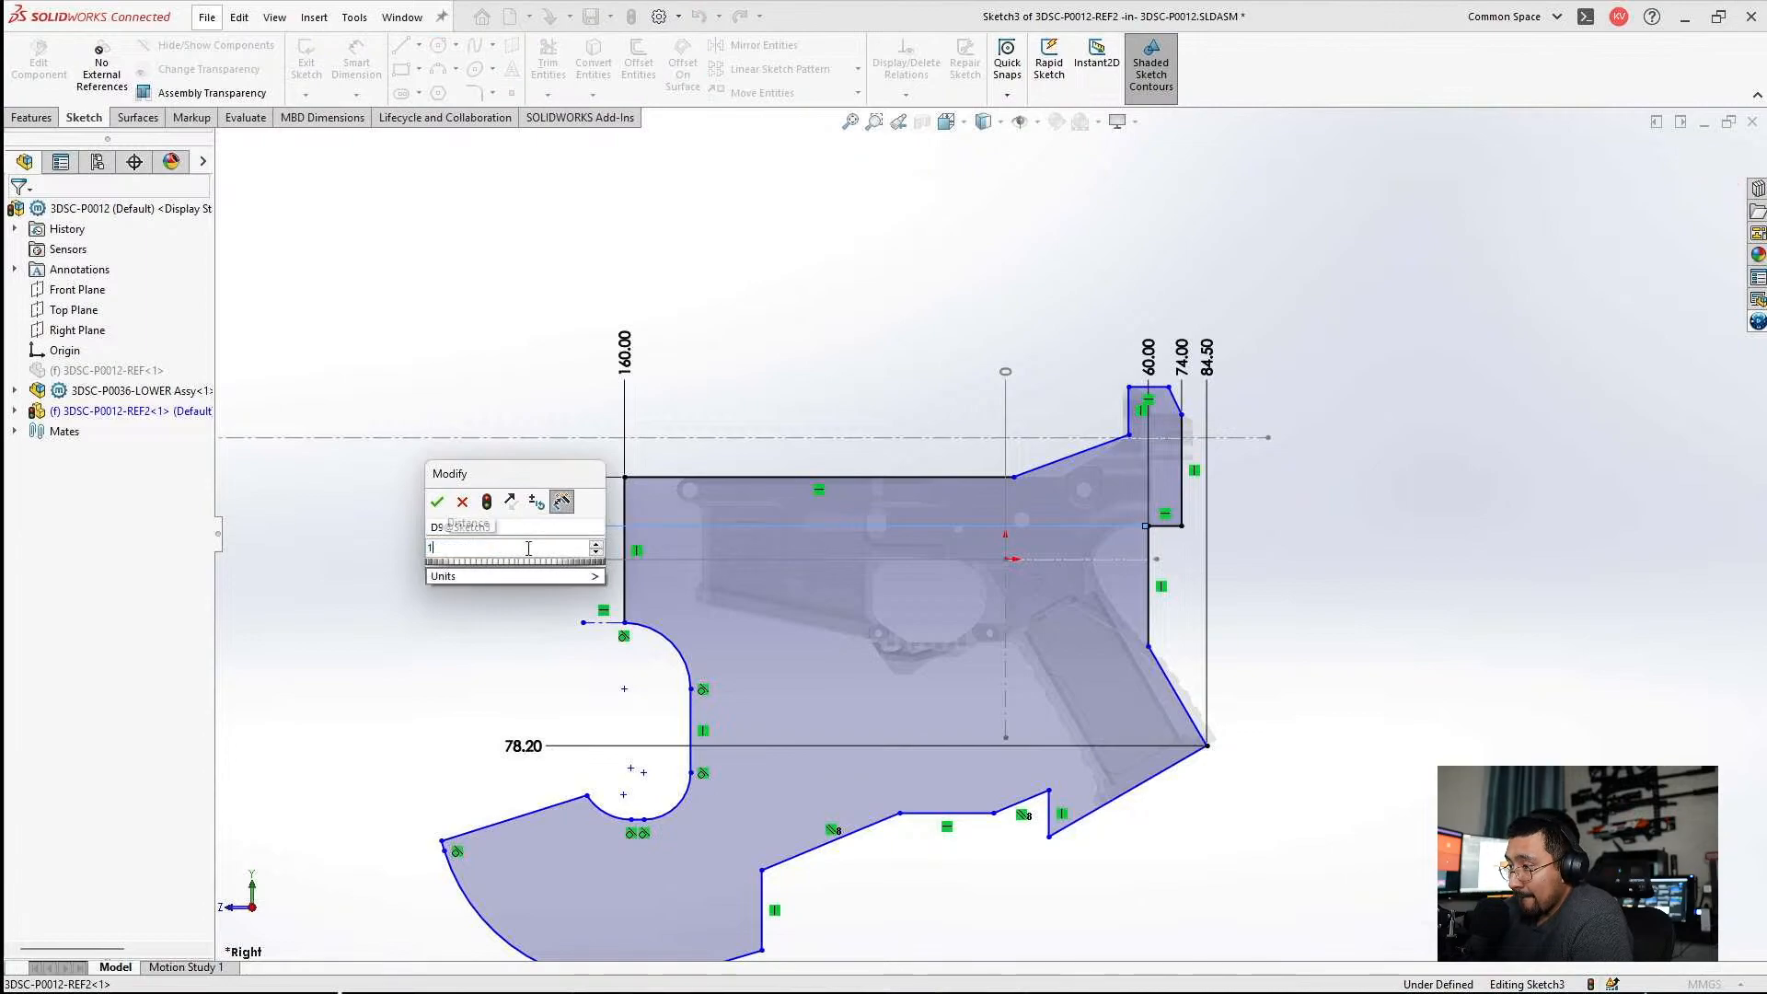
{"action": "type", "text": "4"}
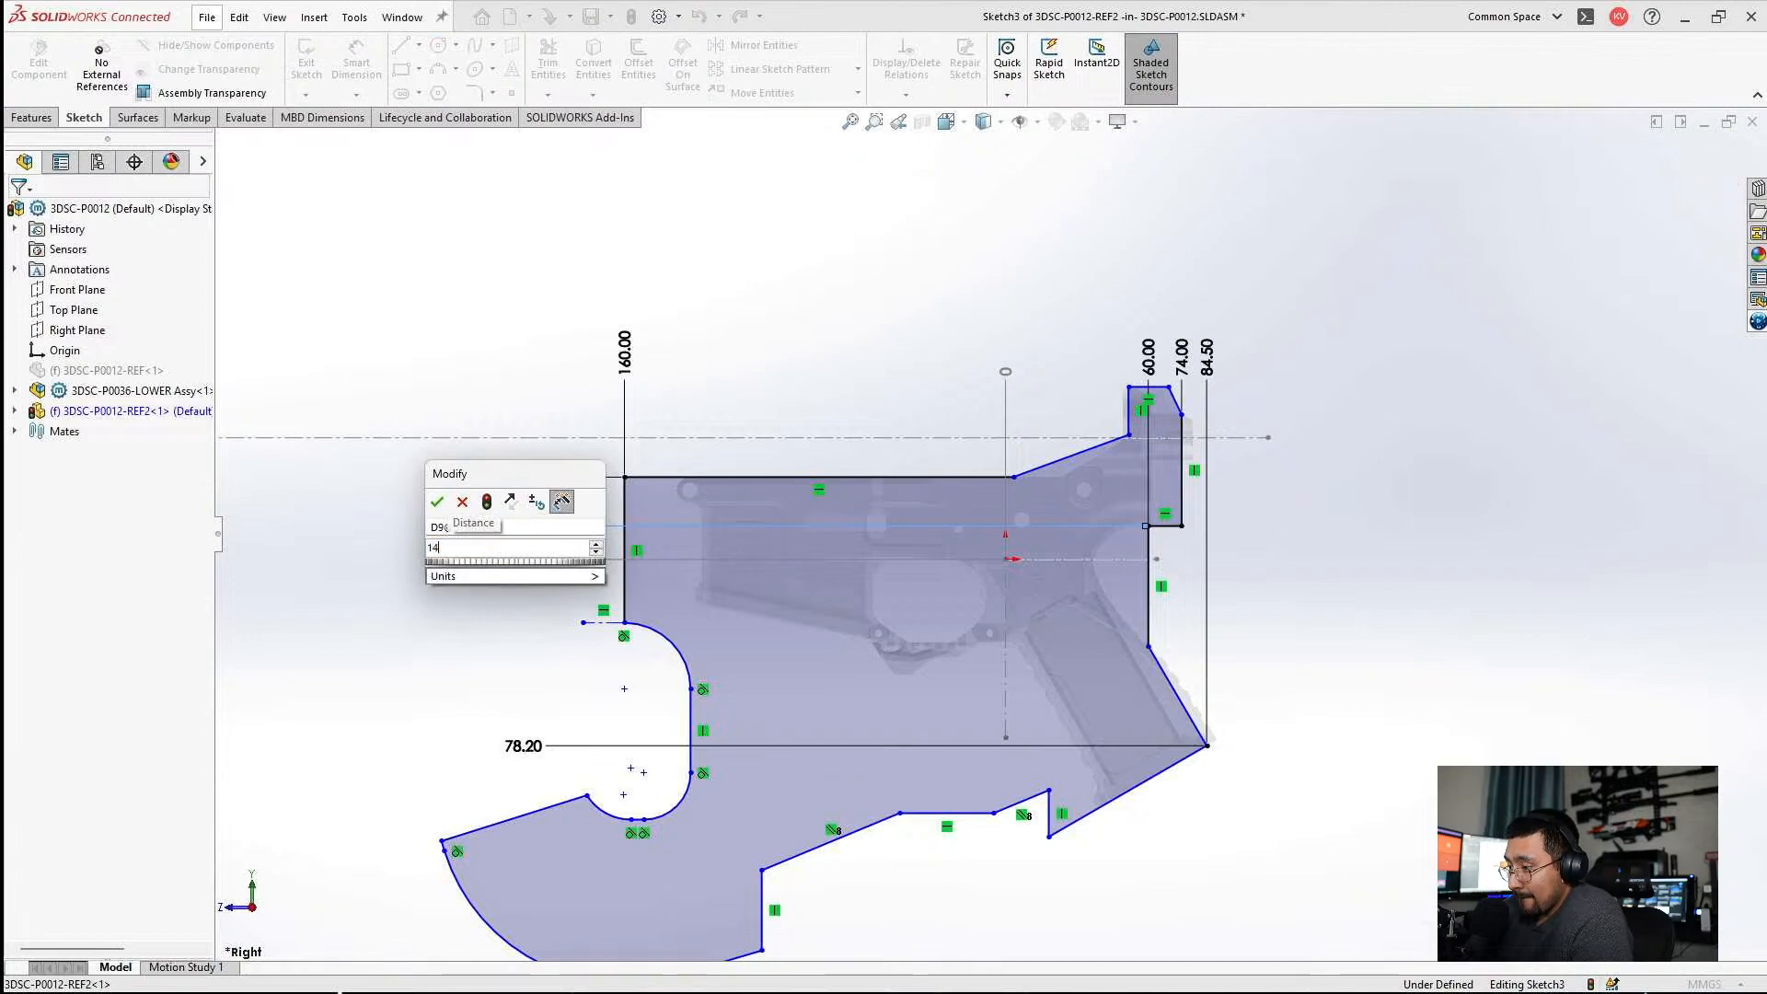
{"action": "type", "text": ".07"}
{"action": "key", "text": "Return"}
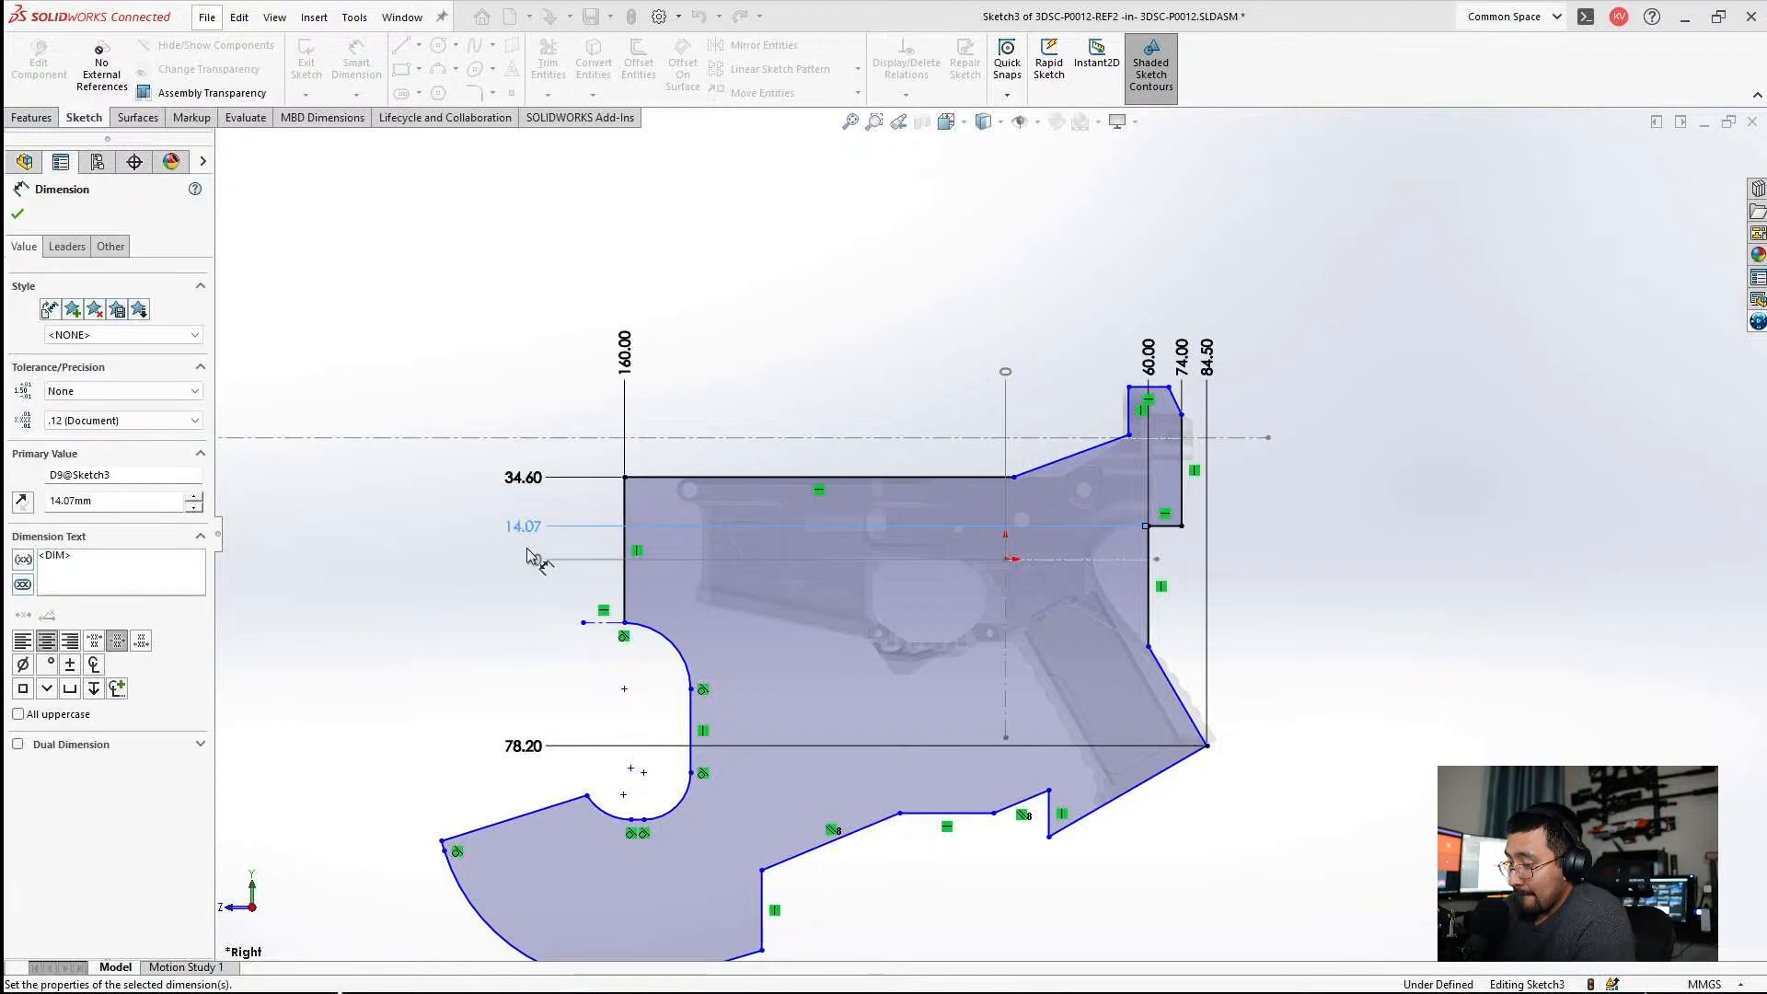
{"action": "left_click", "coordinate": [1405, 491]}
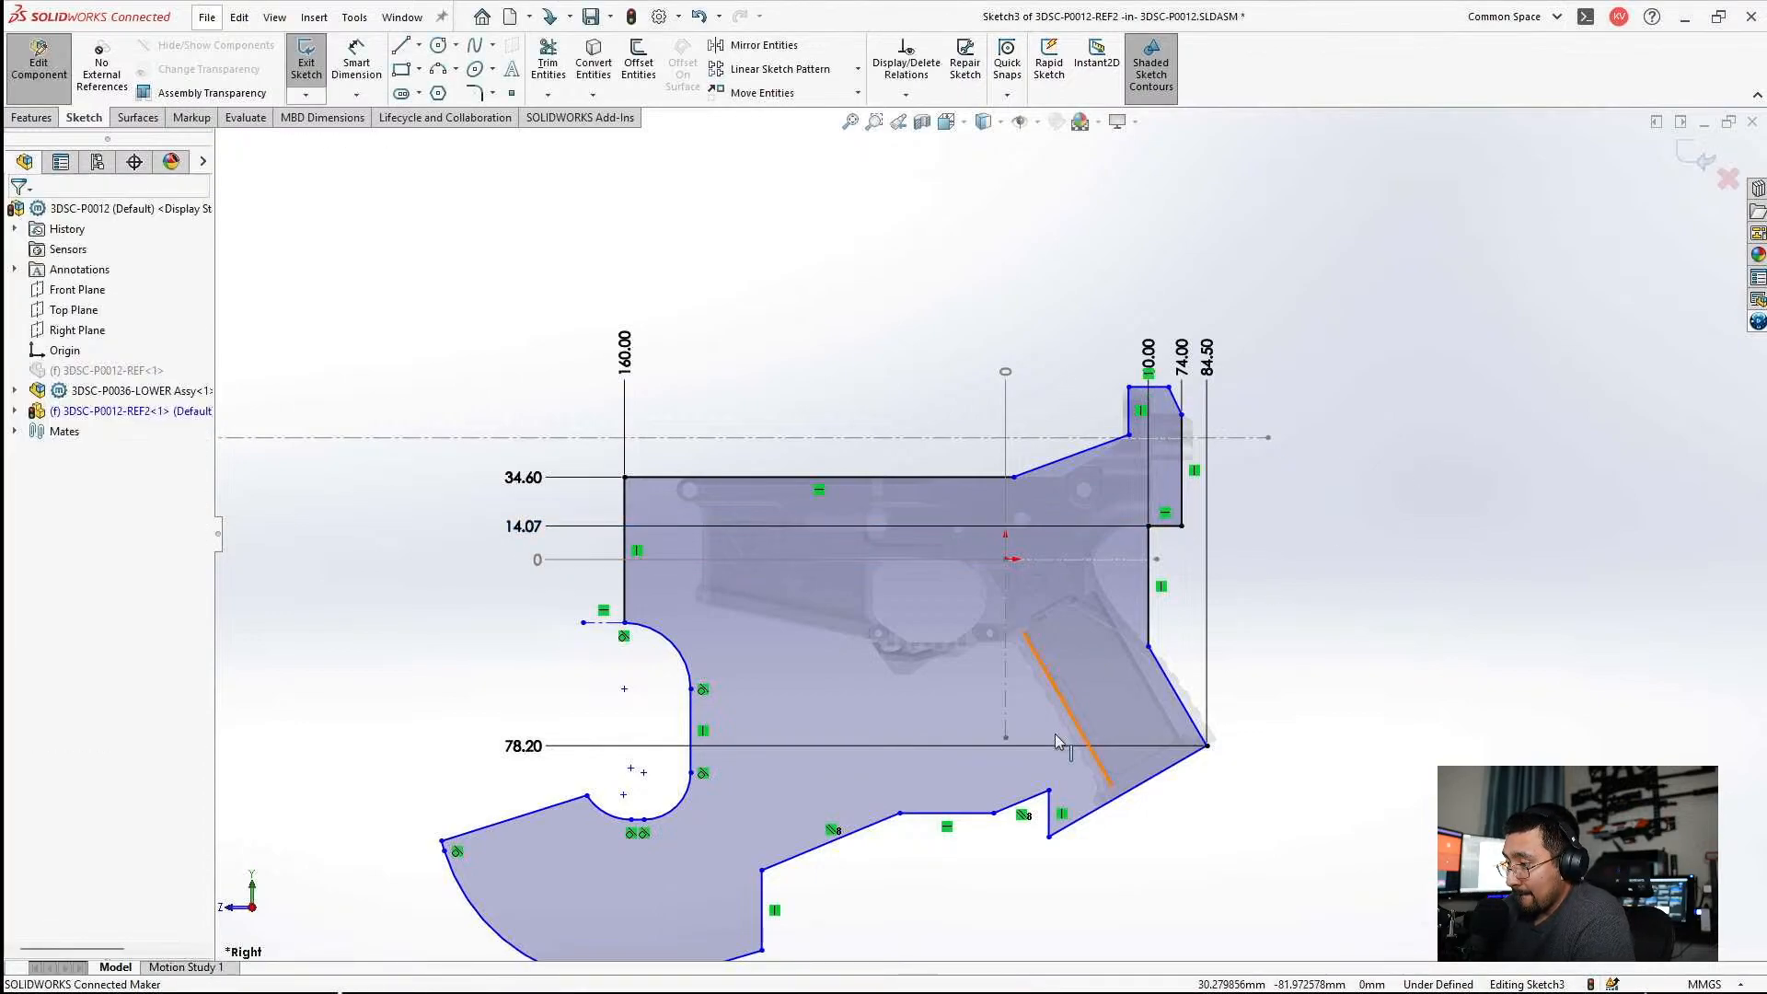
Try a 30° angle dimension between the profile's slanted back edge and the vertical edge above it.
{"action": "scroll", "coordinate": [1156, 724], "scroll_direction": "down", "scroll_amount": 6}
{"action": "scroll", "coordinate": [1193, 524], "scroll_direction": "up", "scroll_amount": 2}
{"action": "scroll", "coordinate": [1178, 501], "scroll_direction": "down", "scroll_amount": 2}
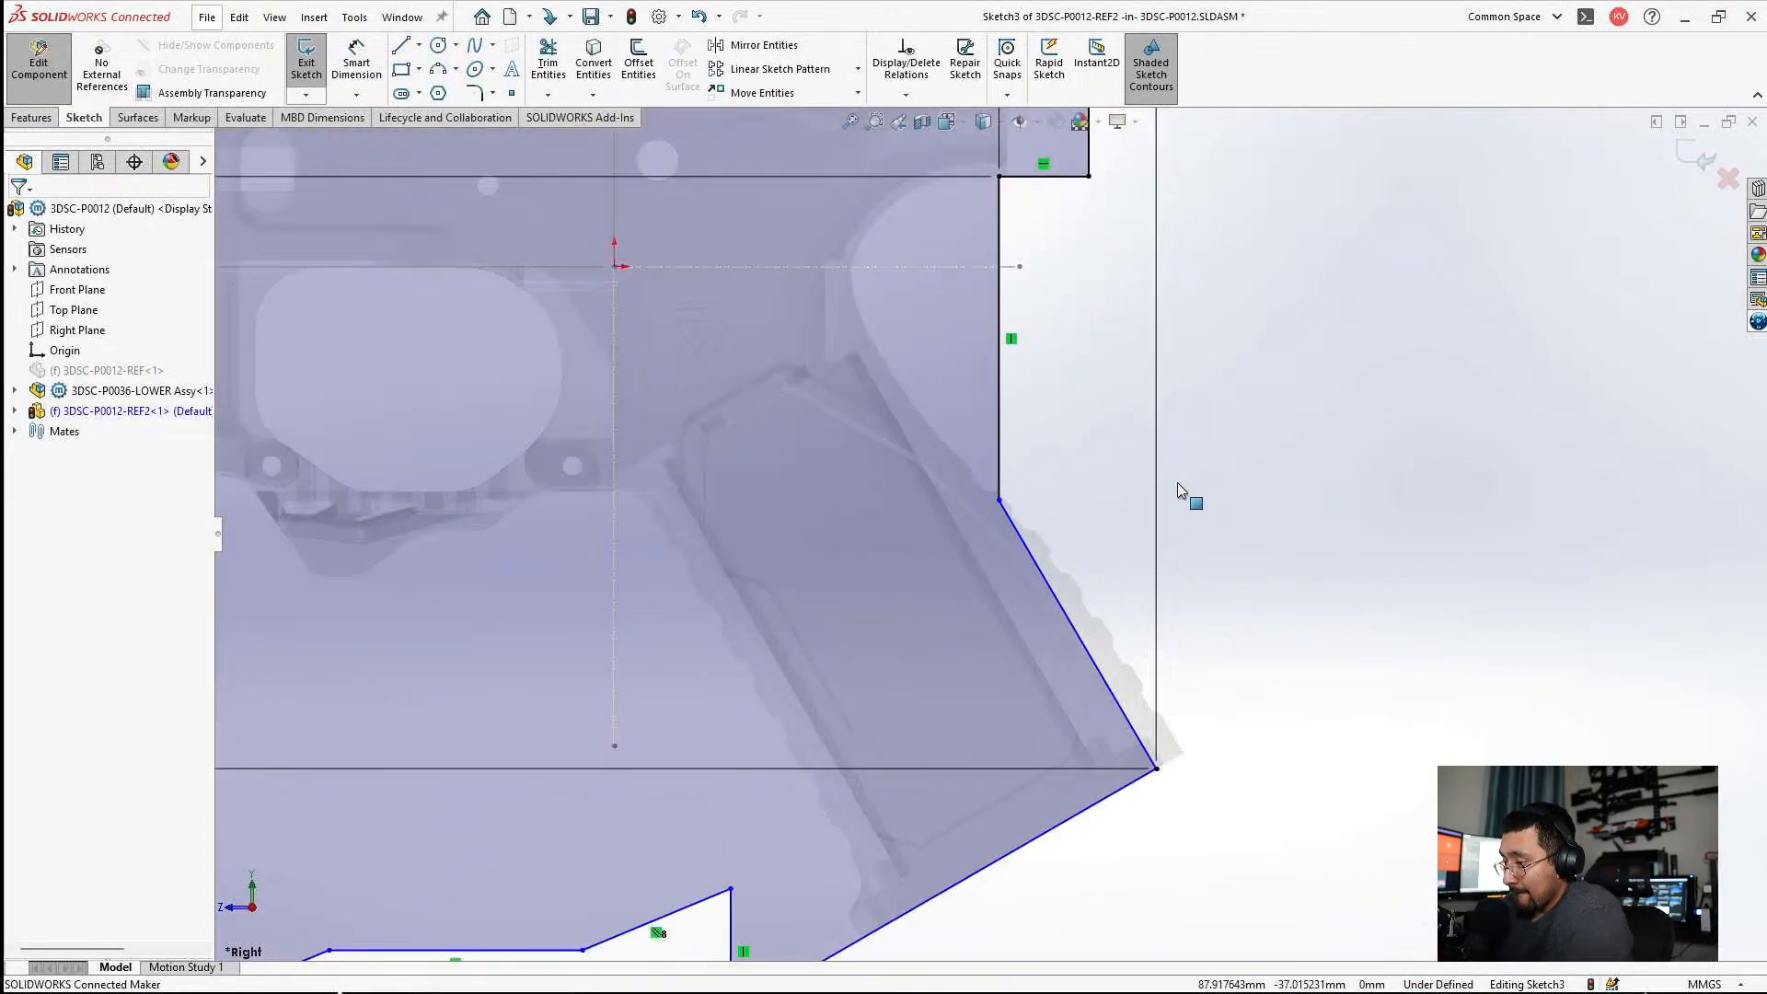
{"action": "left_click", "coordinate": [377, 63]}
{"action": "left_click", "coordinate": [1024, 556]}
{"action": "left_click", "coordinate": [982, 396]}
{"action": "left_click", "coordinate": [1040, 681]}
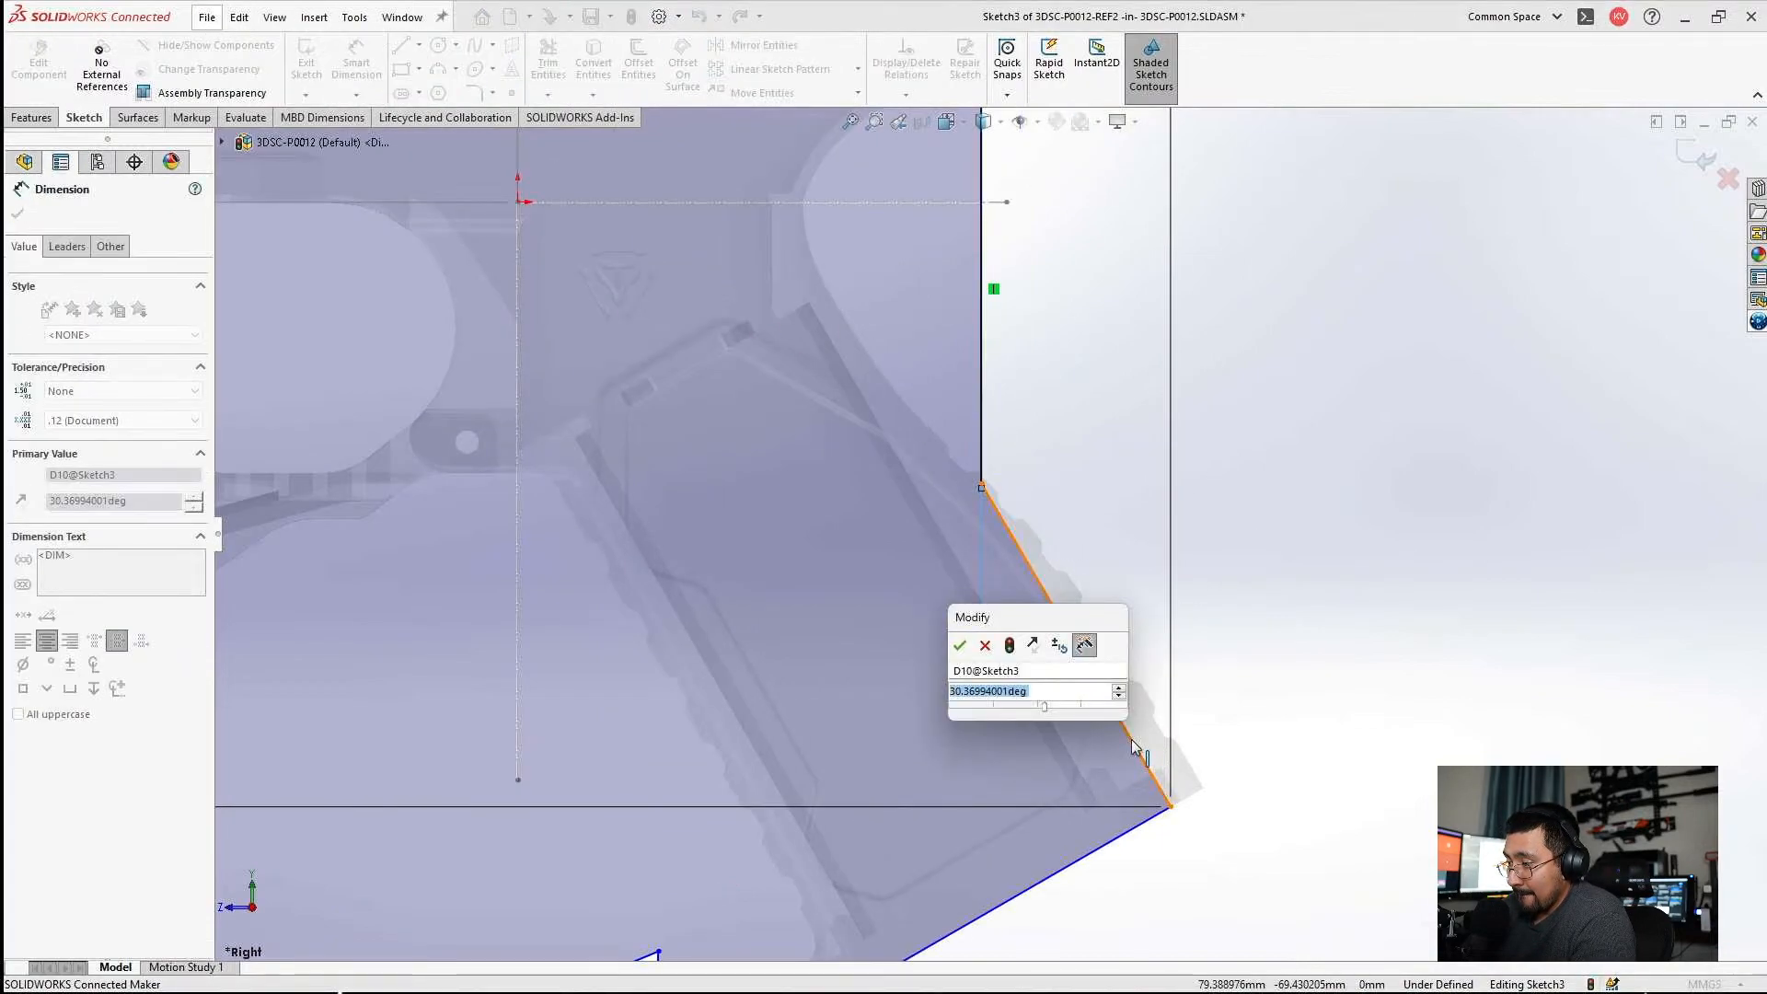
{"action": "key", "text": "Return"}
{"action": "key", "text": "Escape"}
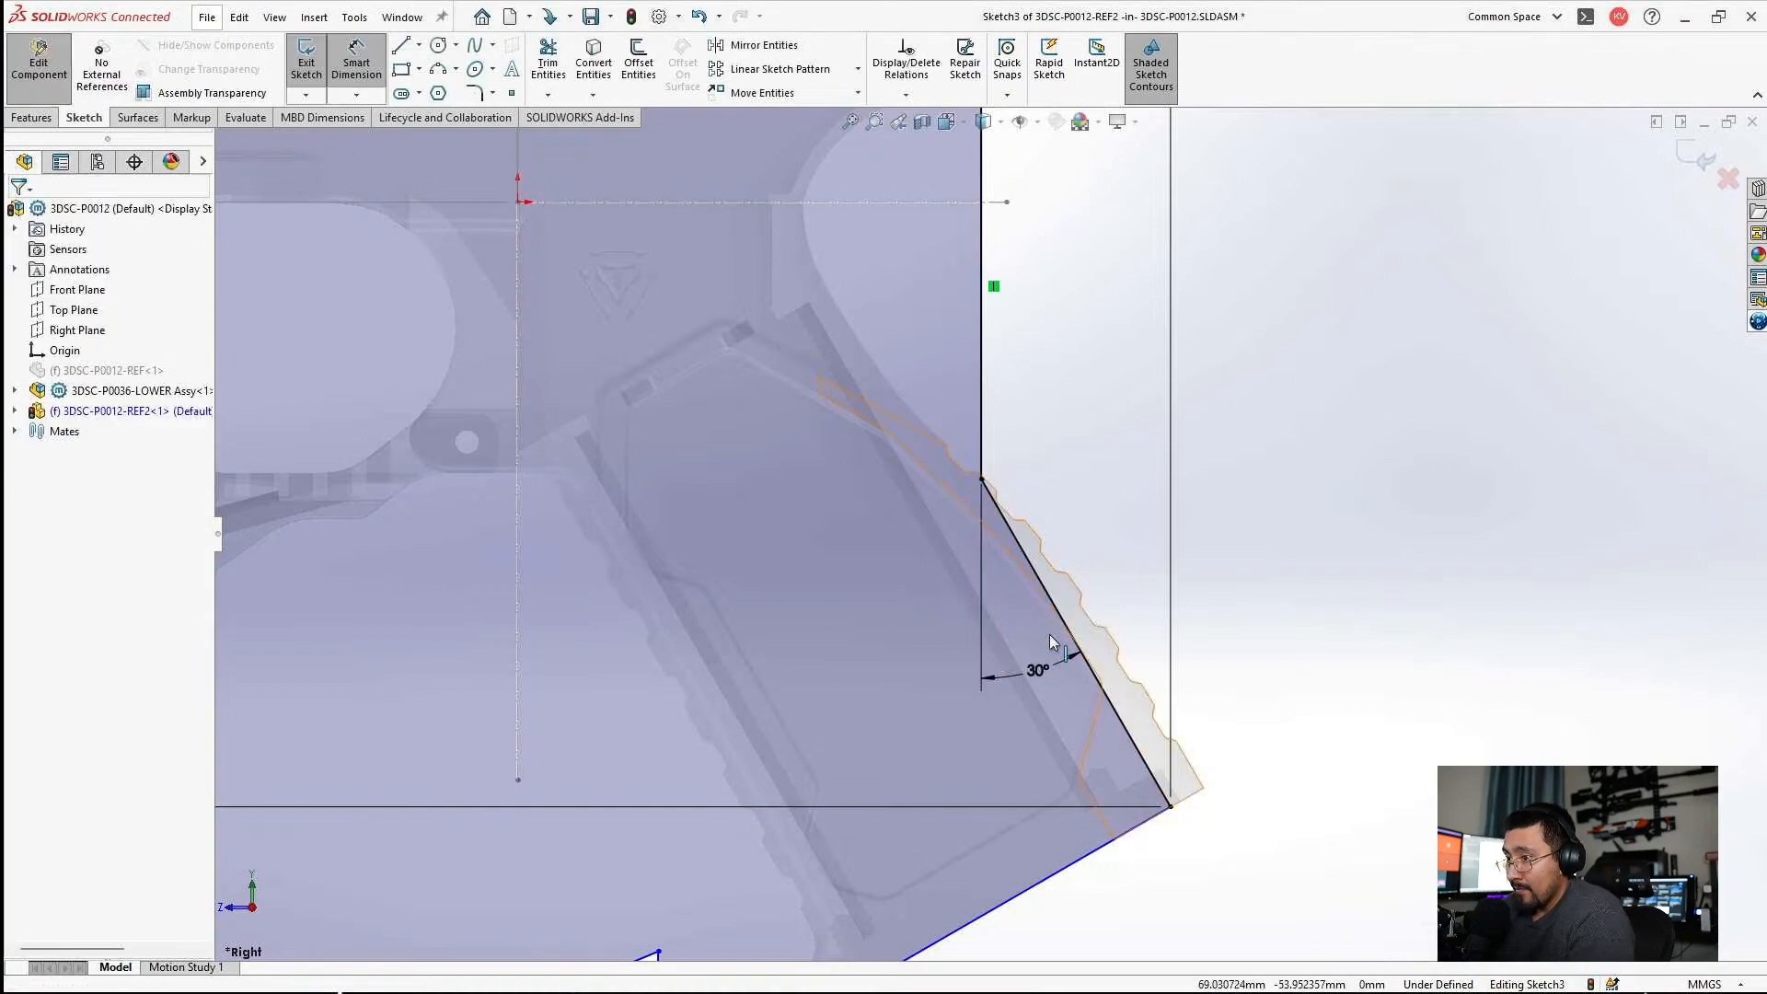
{"action": "left_click", "coordinate": [1036, 679]}
{"action": "key", "text": "Delete"}
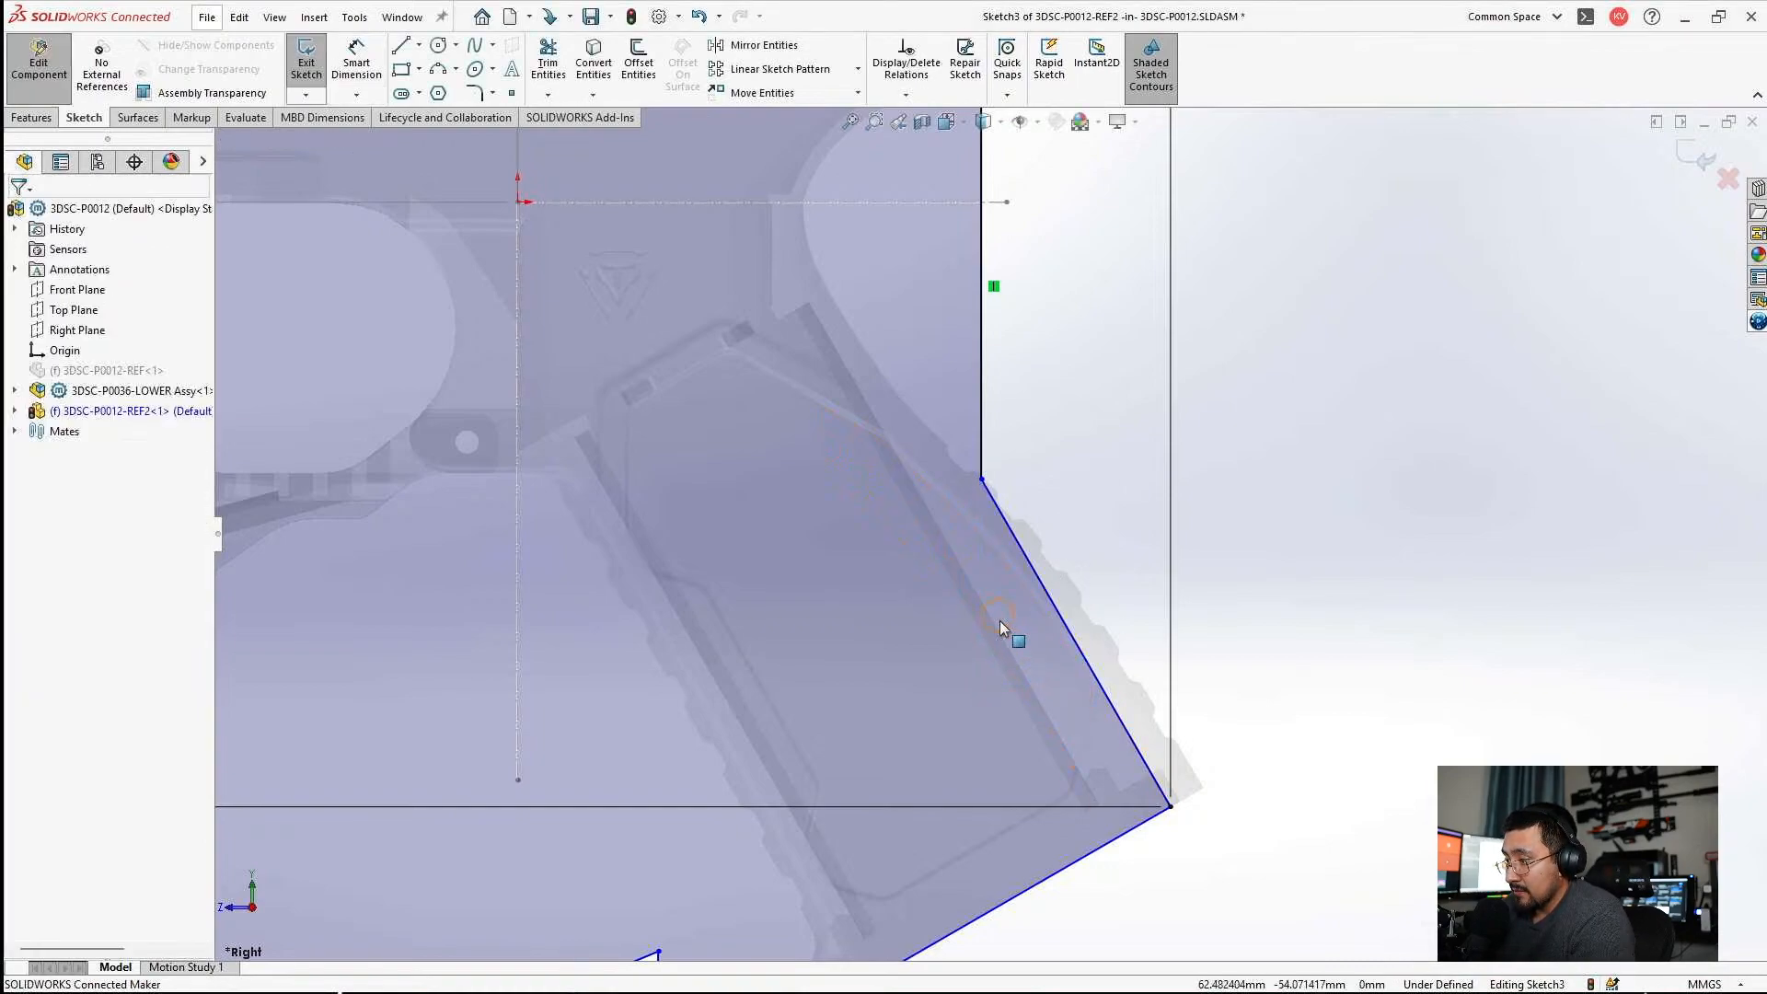
{"action": "left_click", "coordinate": [994, 619]}
{"action": "left_click", "coordinate": [1041, 586], "text": "ctrl"}
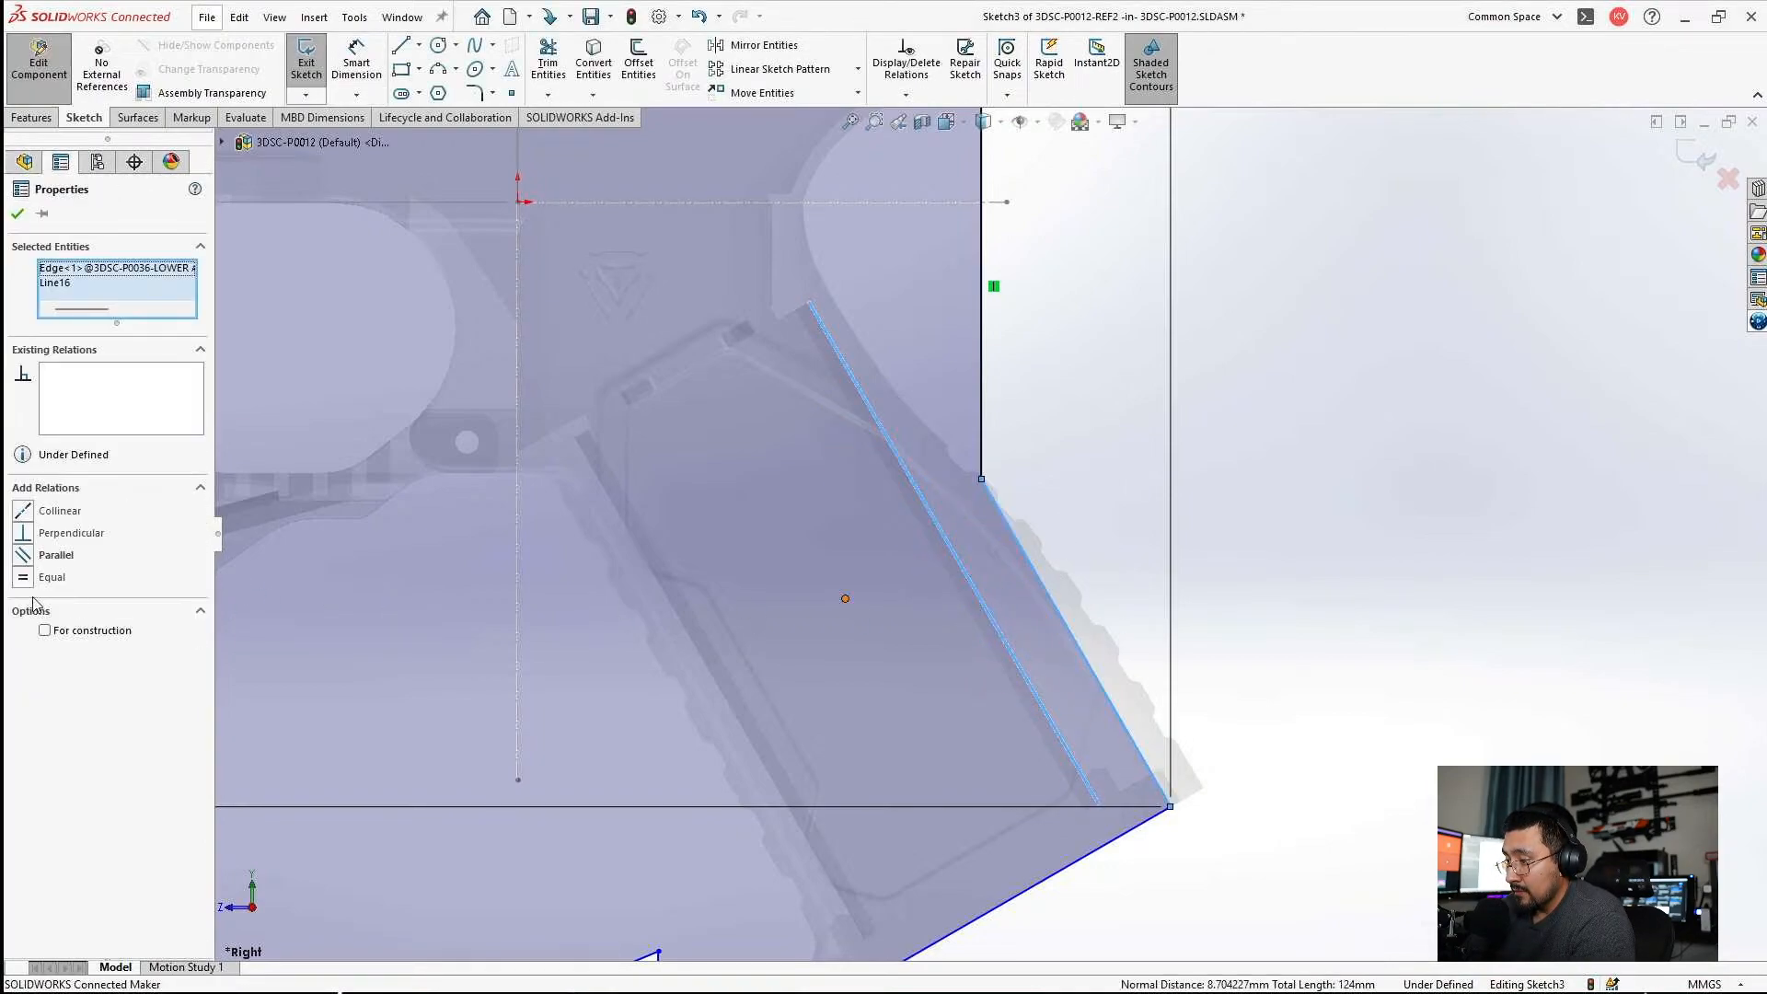
{"action": "key", "text": "Escape"}
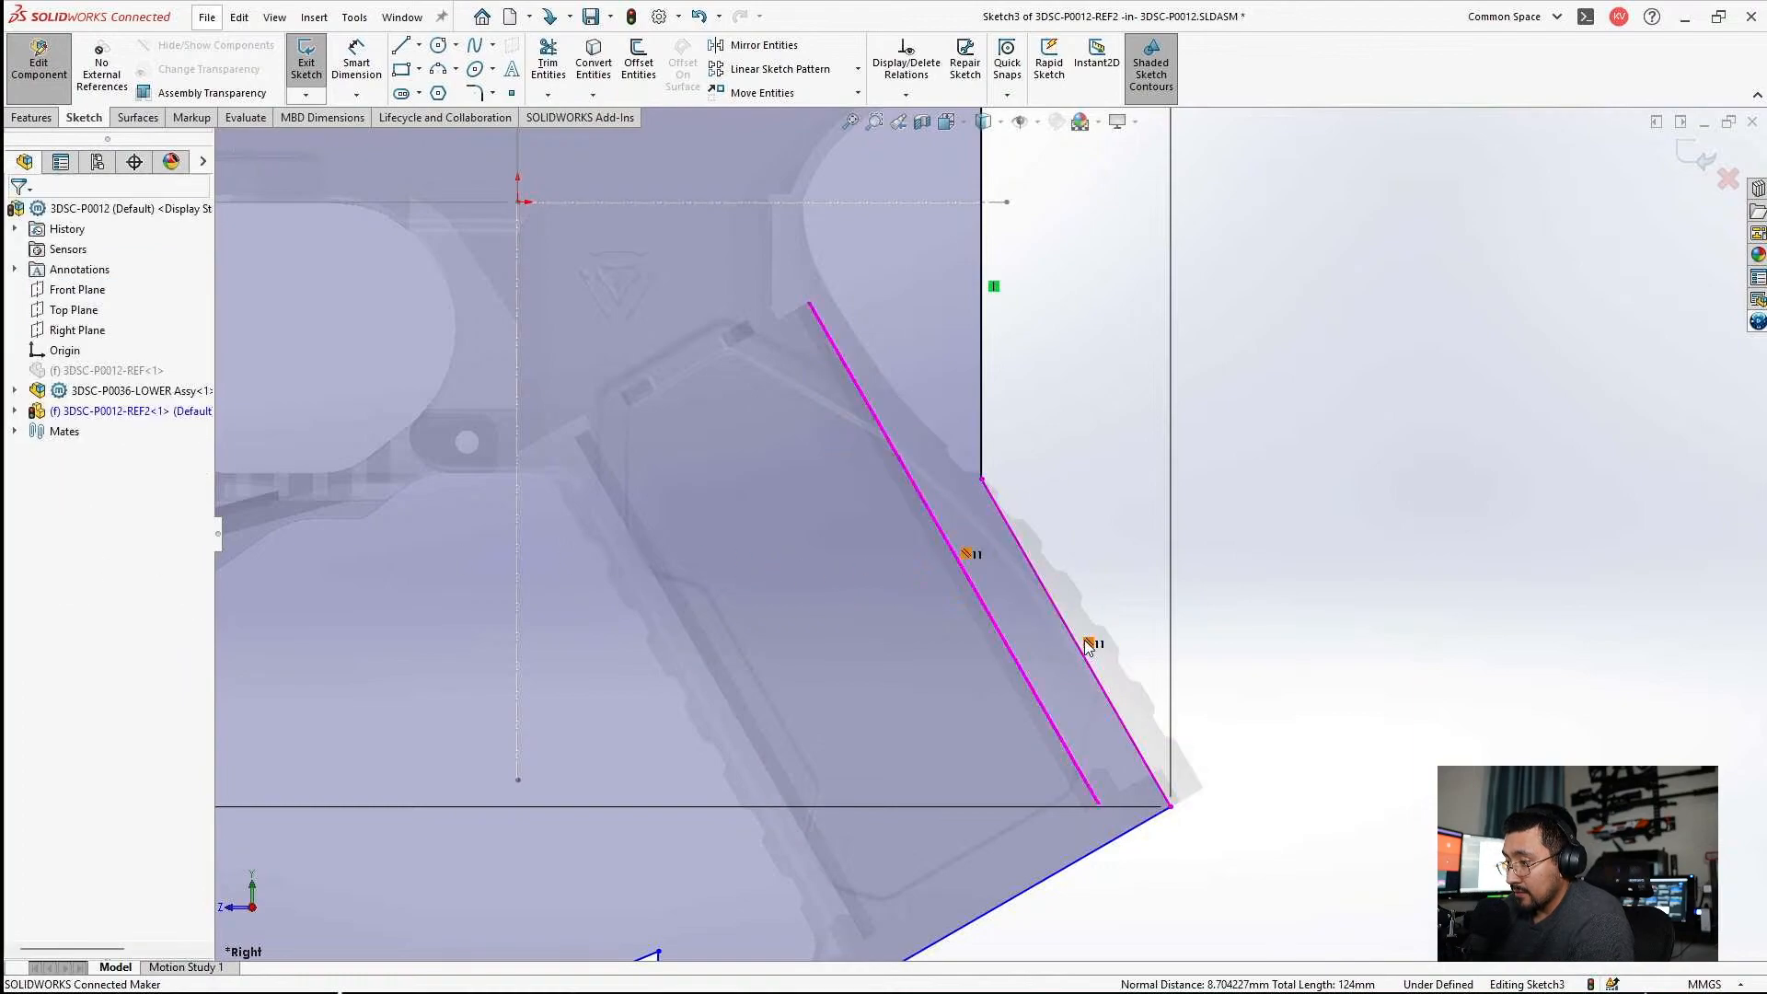
Add a 30° angle dimension between the profile's slanted back edge and the vertical edge above it.
{"action": "left_click", "coordinate": [355, 57]}
{"action": "left_click", "coordinate": [987, 362]}
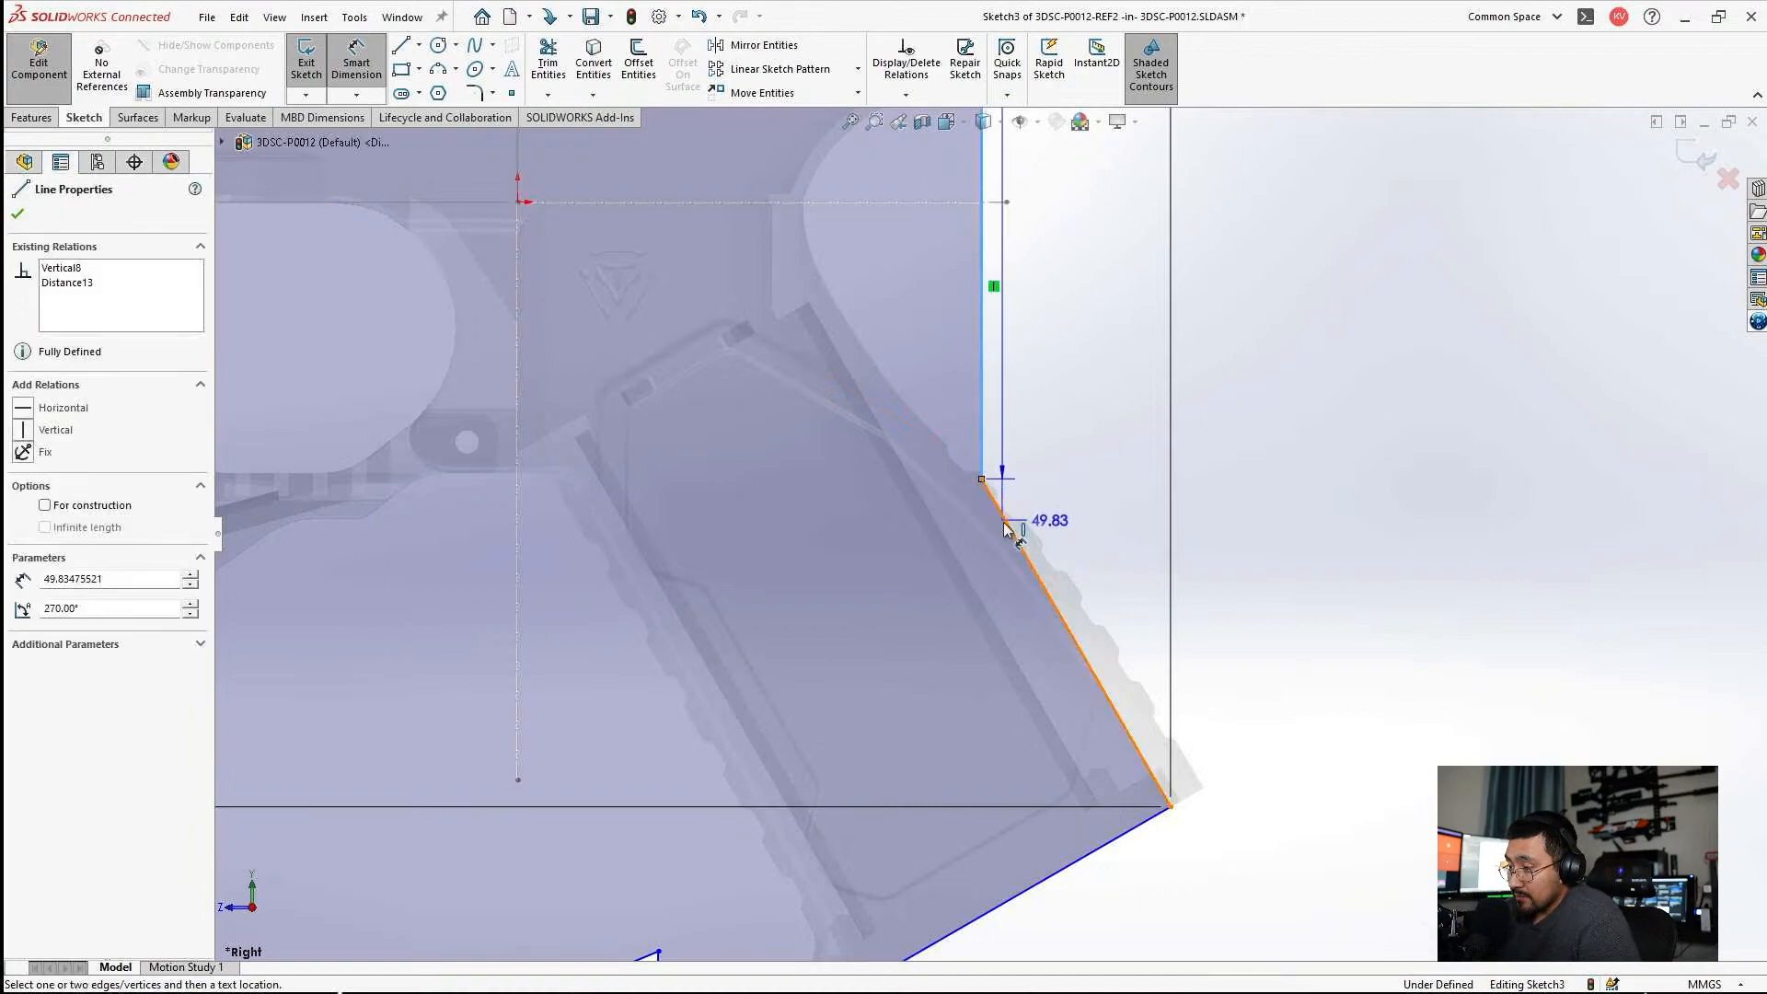
{"action": "left_click", "coordinate": [1023, 558]}
{"action": "left_click", "coordinate": [1086, 721]}
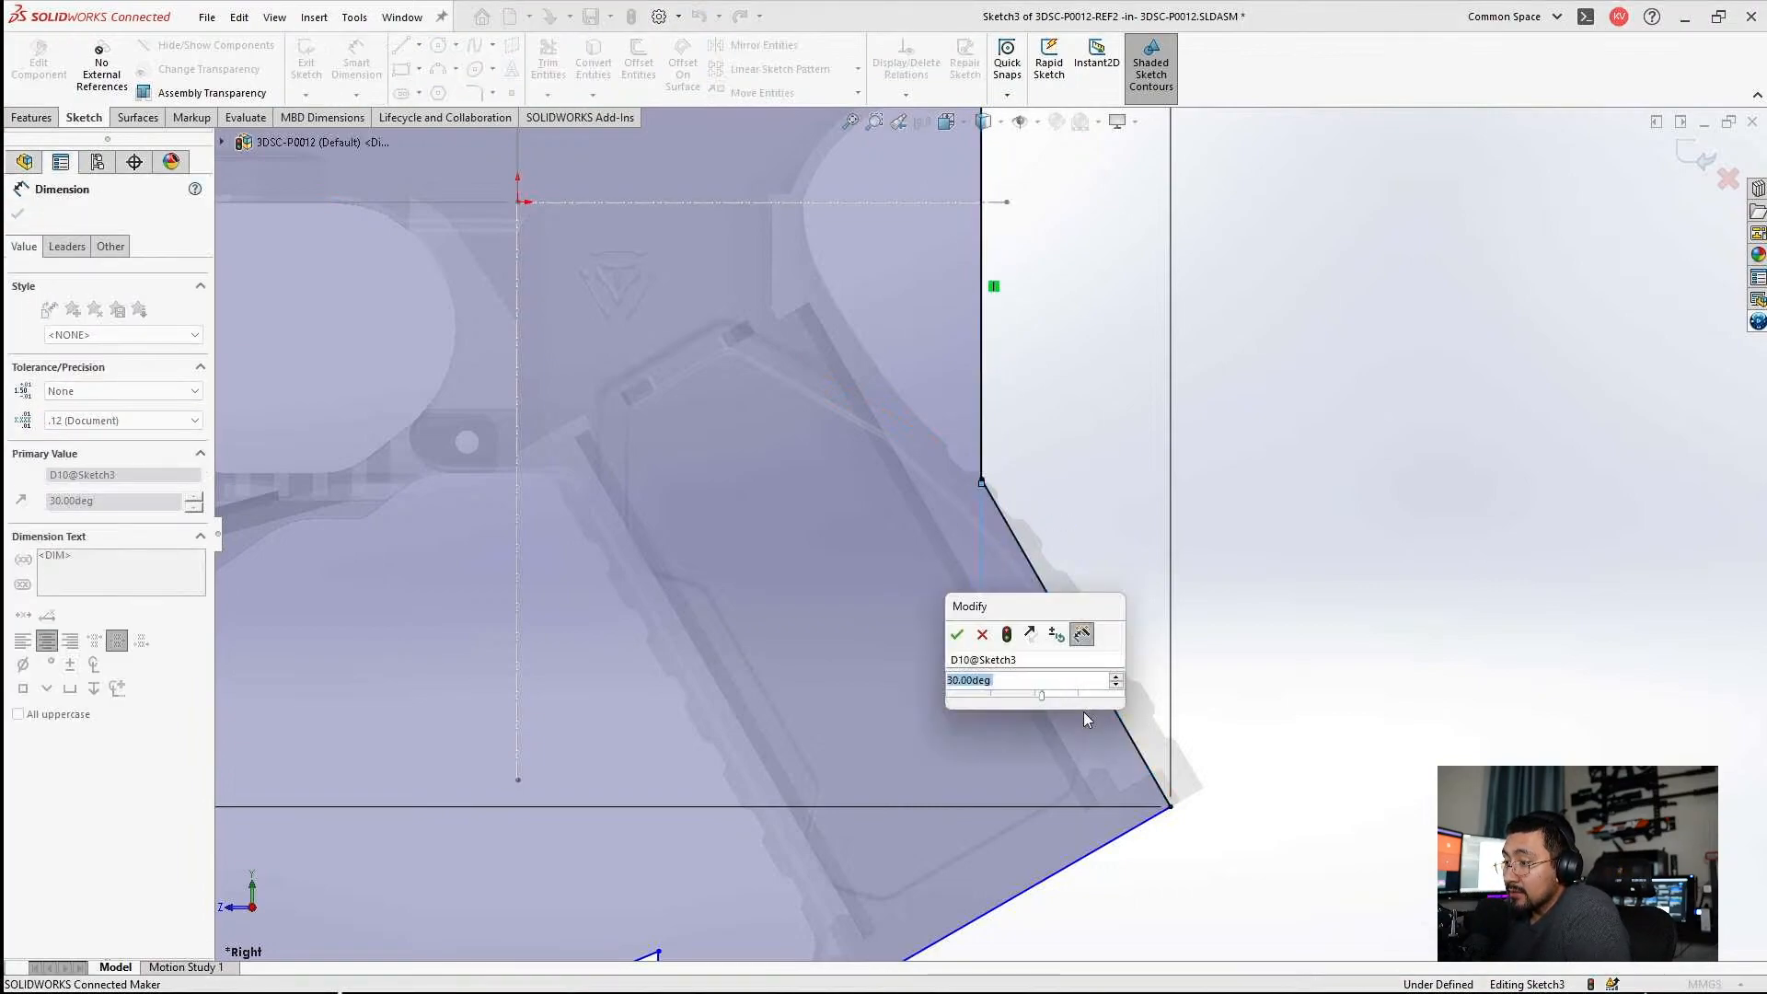
{"action": "left_click", "coordinate": [958, 636]}
{"action": "key", "text": "Escape"}
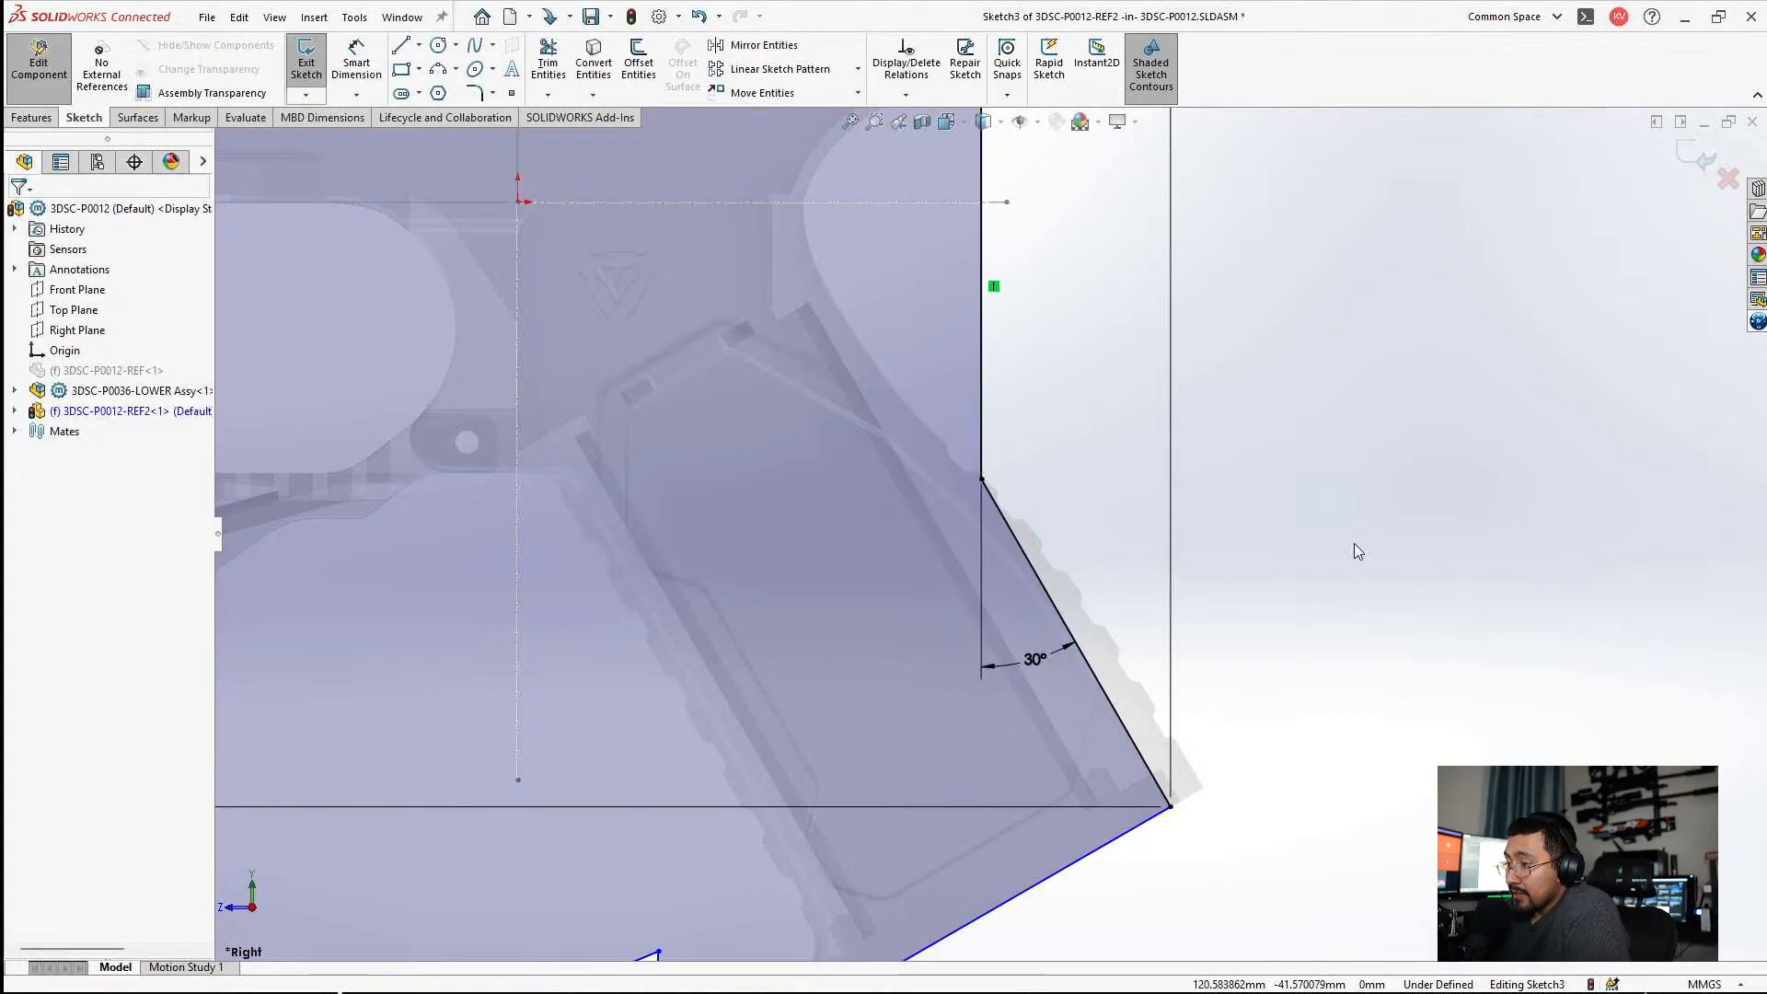
Examine how the profile fits the grip's back and the lower's upper rear slope.
{"action": "scroll", "coordinate": [1196, 580], "scroll_direction": "down", "scroll_amount": 4}
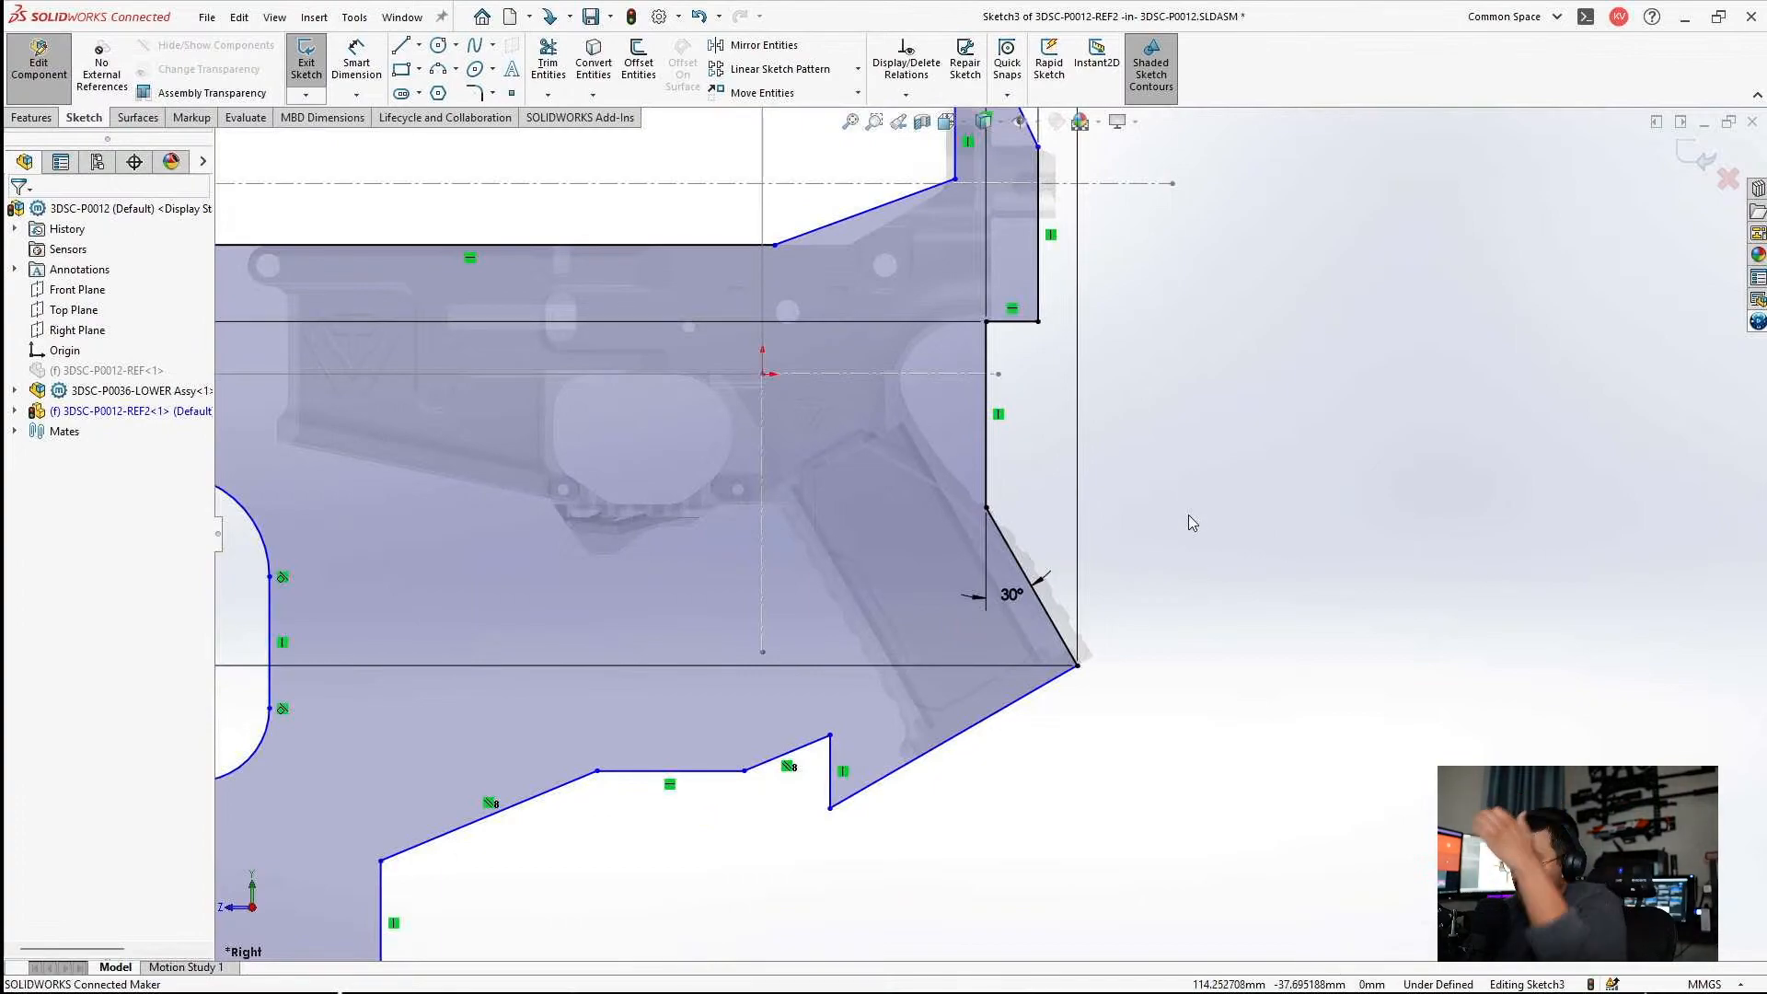
{"action": "scroll", "coordinate": [1068, 658], "scroll_direction": "down", "scroll_amount": 8}
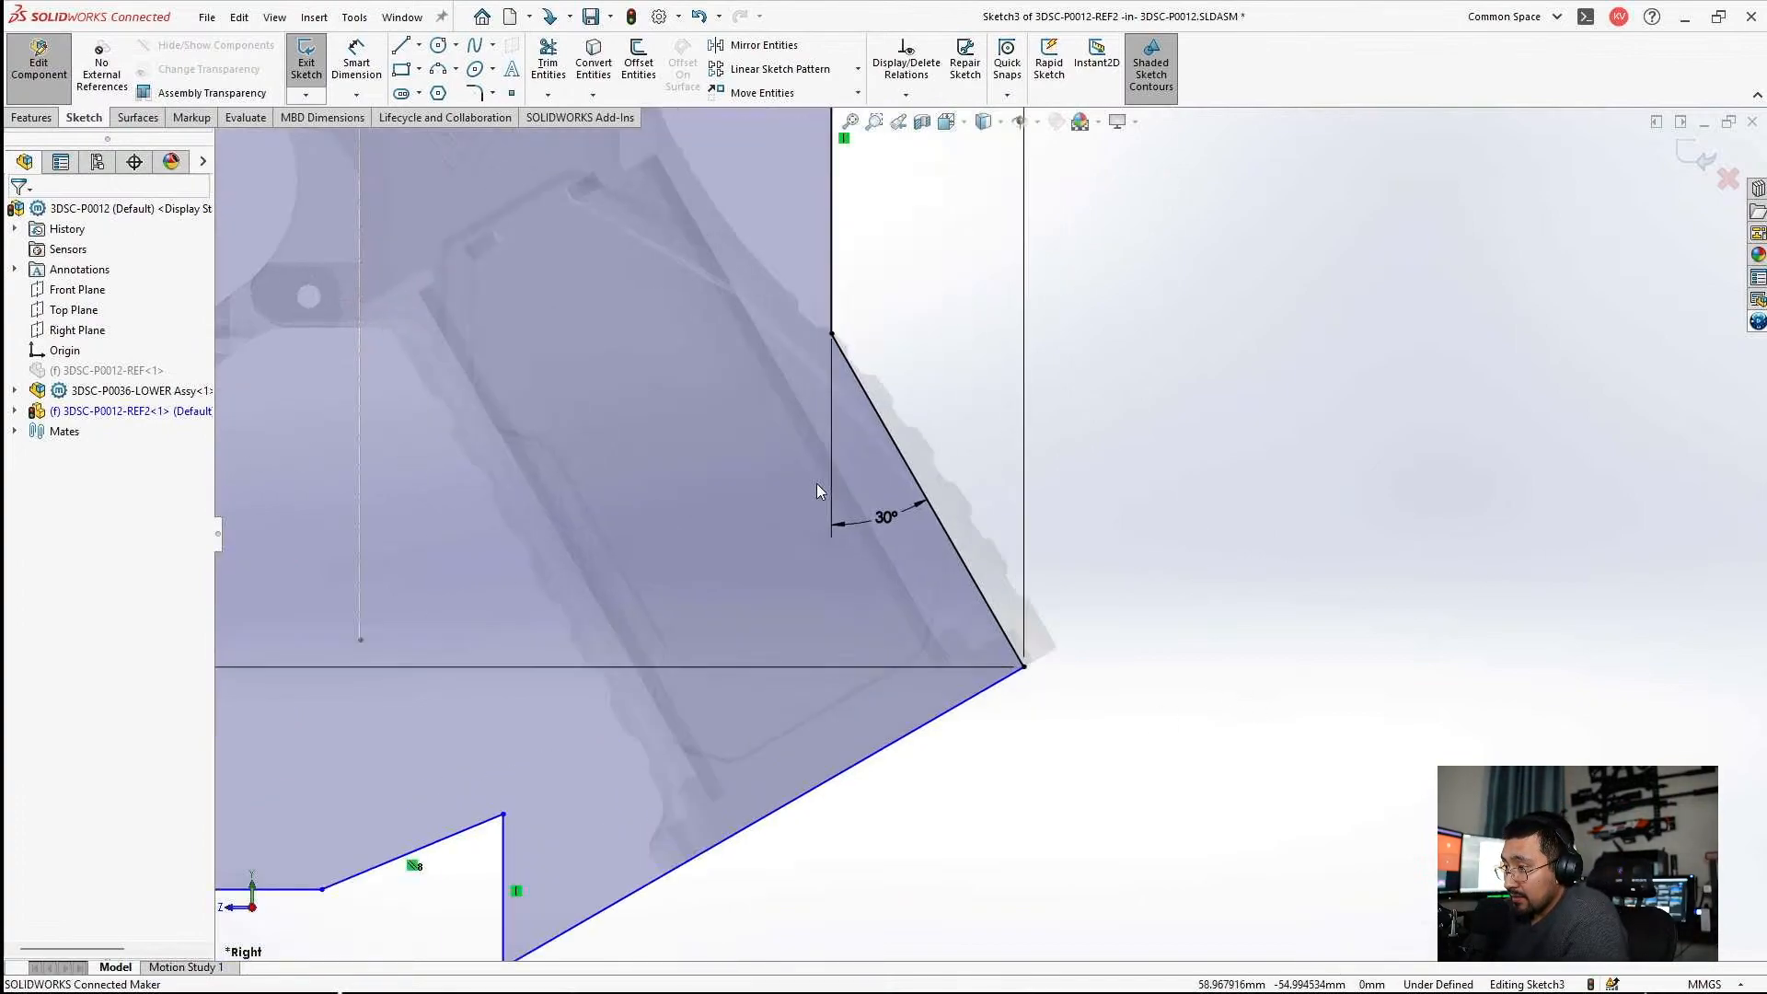
{"action": "scroll", "coordinate": [975, 616], "scroll_direction": "up", "scroll_amount": 6}
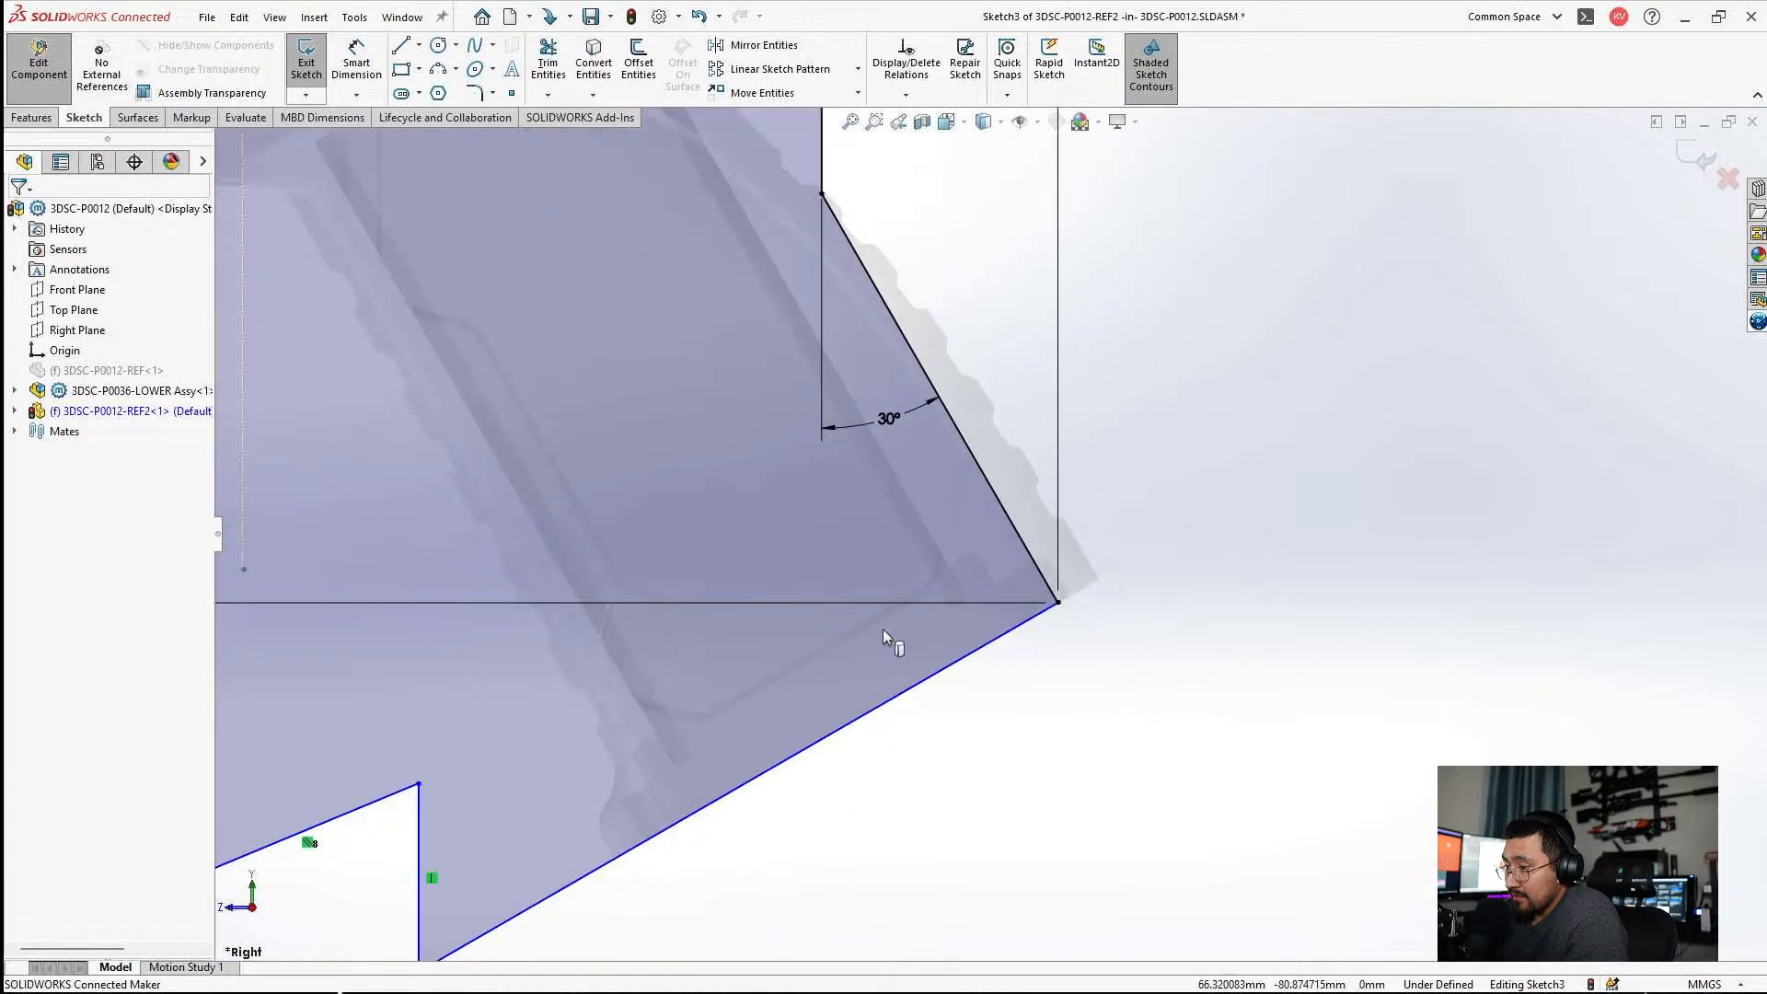
{"action": "scroll", "coordinate": [813, 465], "scroll_direction": "up", "scroll_amount": 1}
{"action": "scroll", "coordinate": [814, 466], "scroll_direction": "down", "scroll_amount": 4}
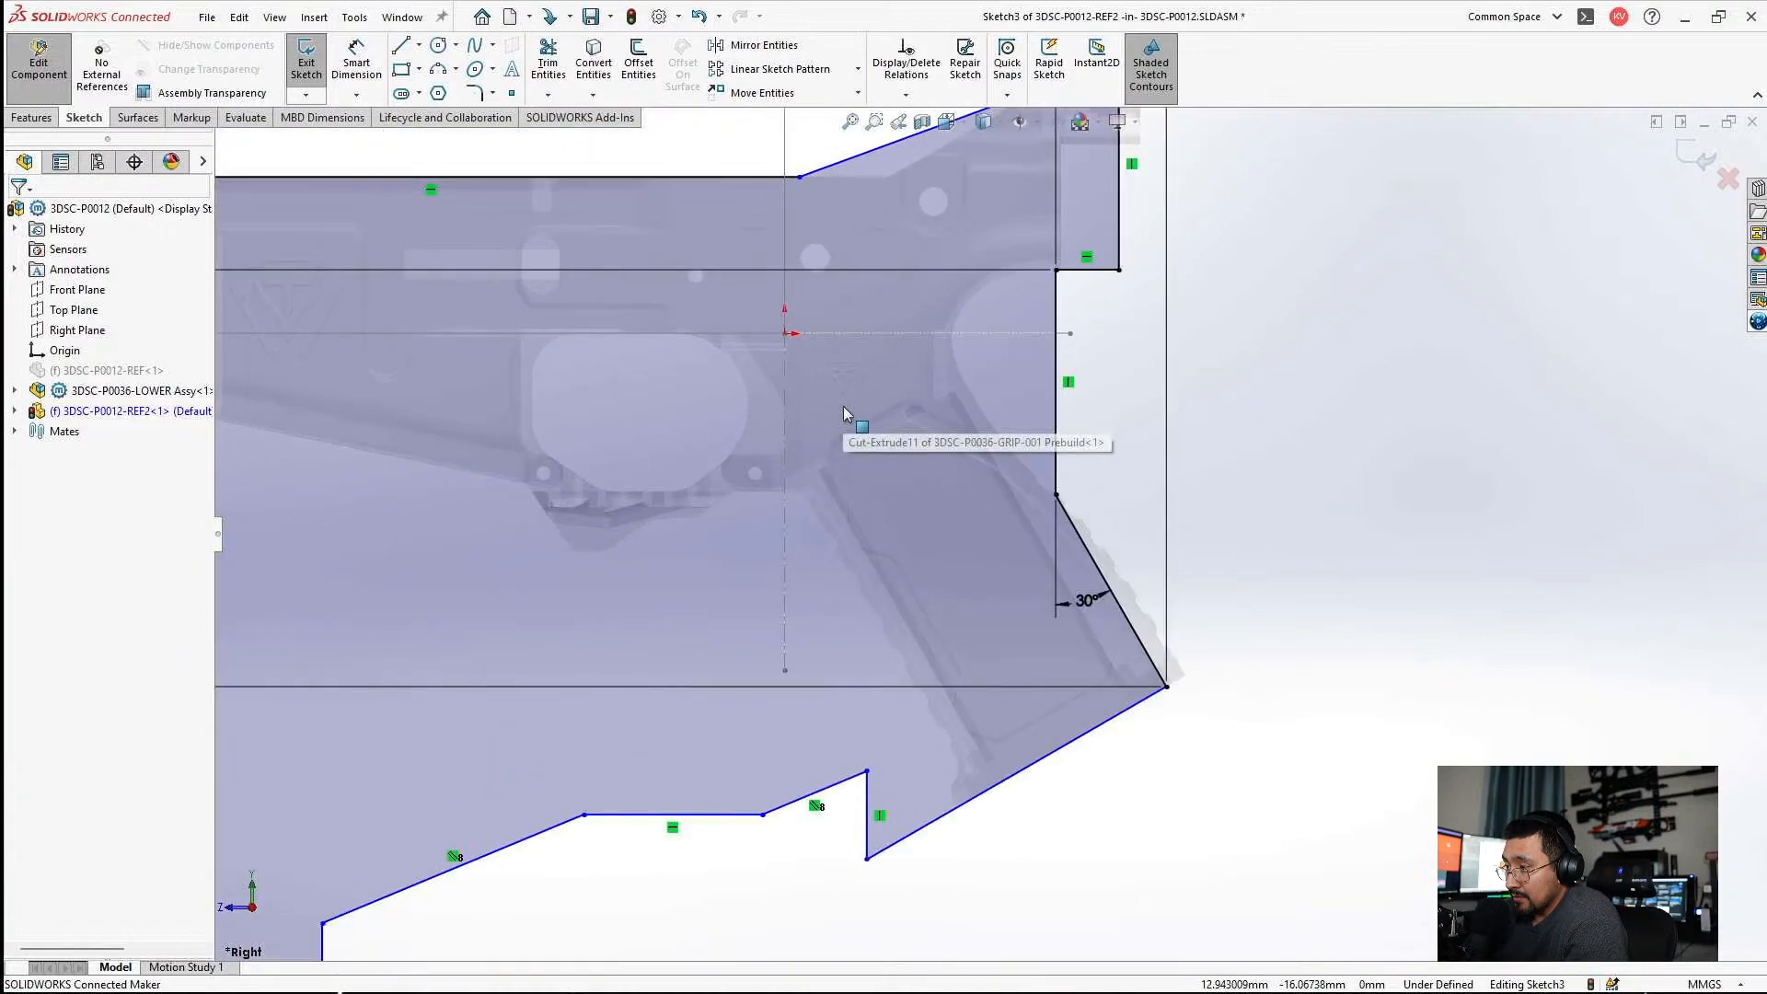
{"action": "scroll", "coordinate": [837, 423], "scroll_direction": "up", "scroll_amount": 3}
{"action": "scroll", "coordinate": [828, 396], "scroll_direction": "down", "scroll_amount": 6}
{"action": "scroll", "coordinate": [791, 337], "scroll_direction": "down", "scroll_amount": 4}
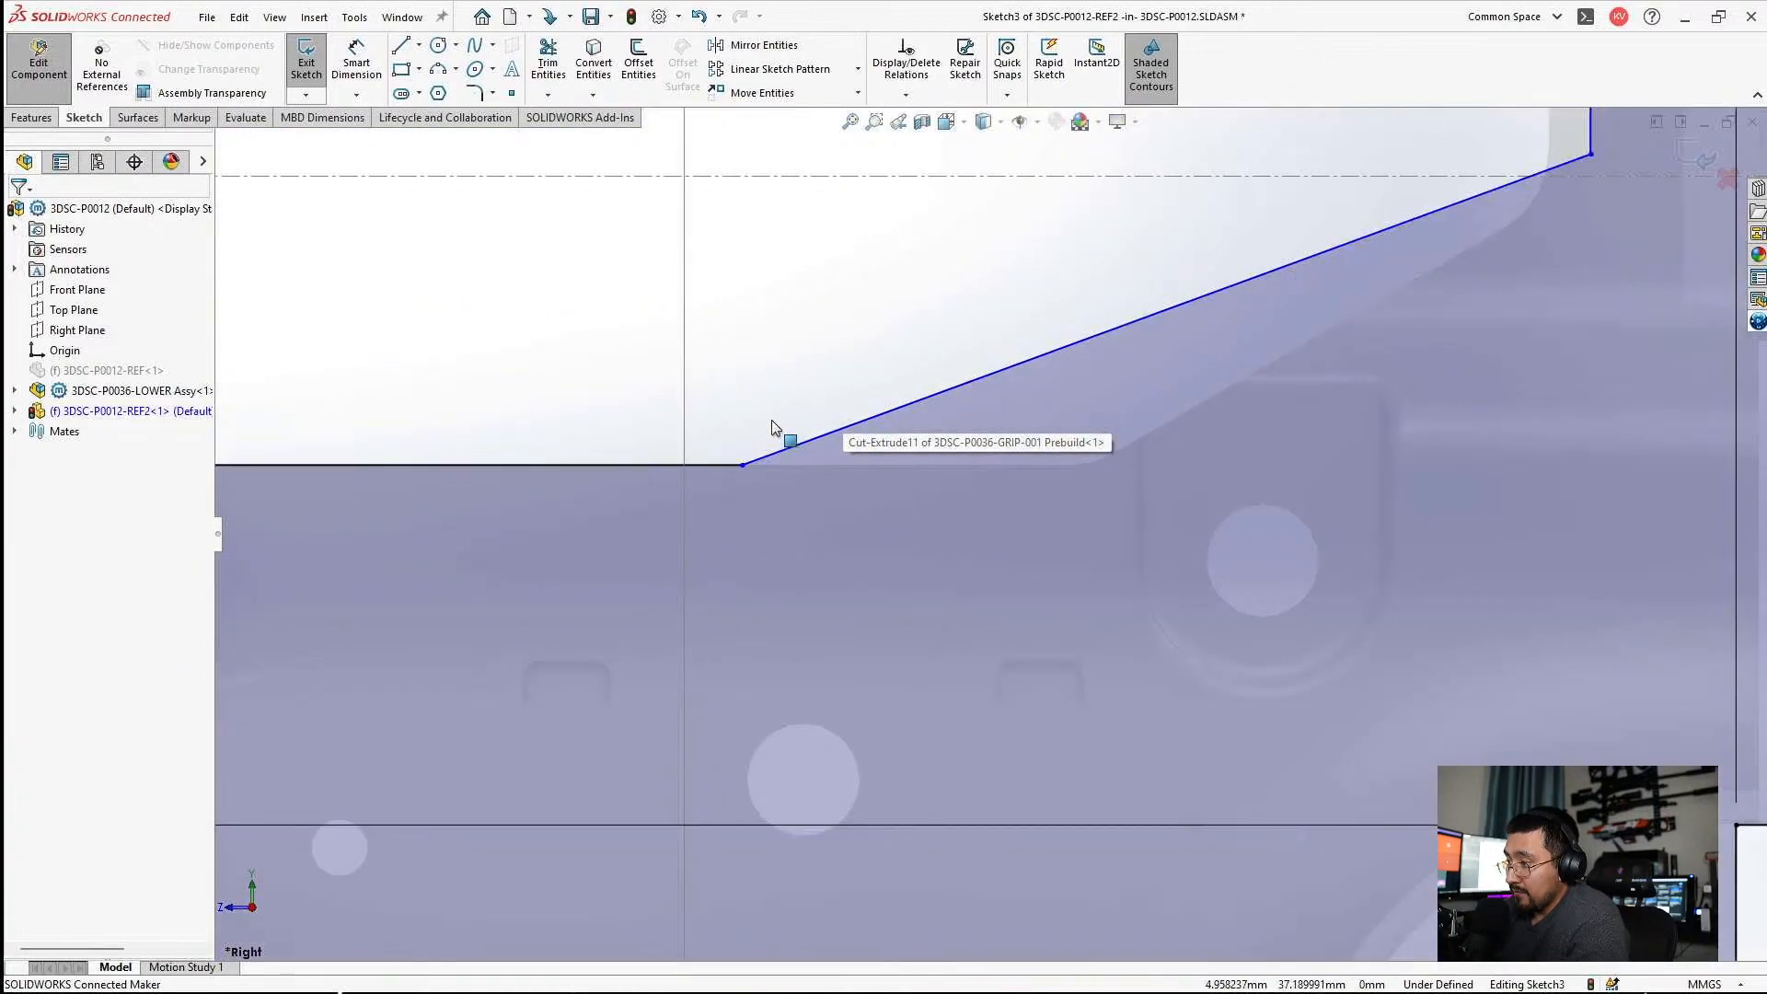
Add the front corner of the upper sloped edge to the horizontal ordinate set and set it to 4 mm.
{"action": "scroll", "coordinate": [929, 515], "scroll_direction": "up", "scroll_amount": 4}
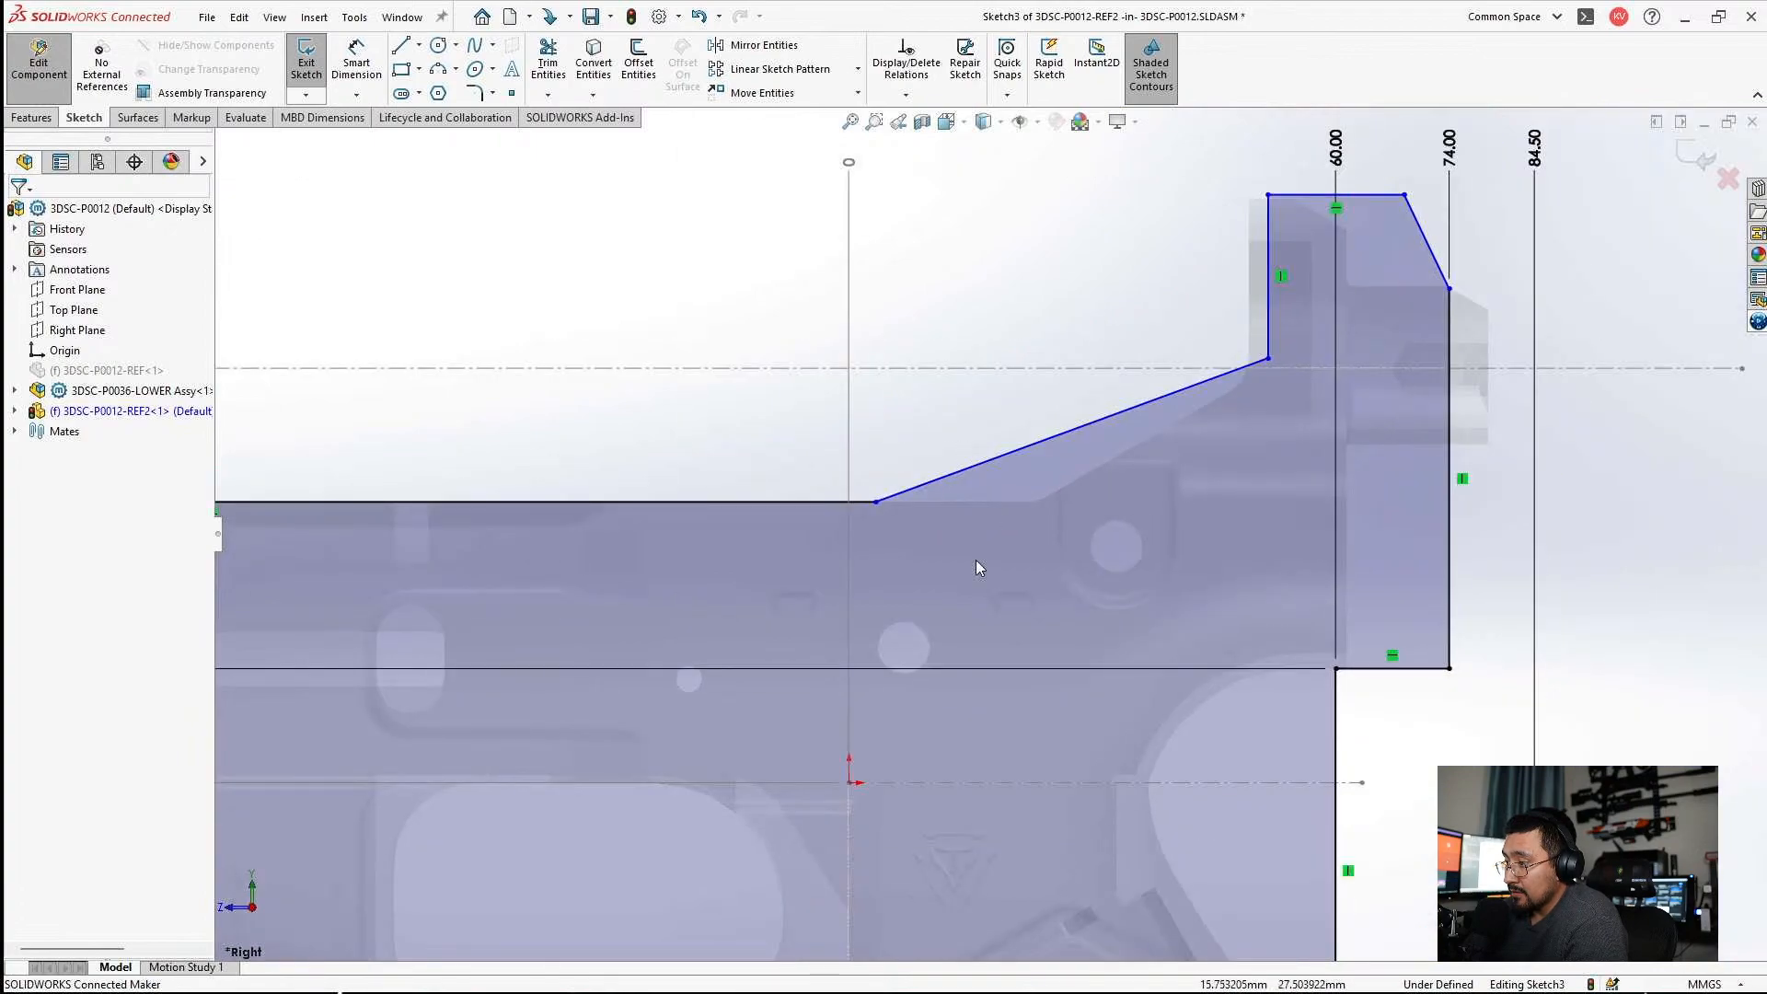
{"action": "left_click", "coordinate": [357, 61]}
{"action": "scroll", "coordinate": [1003, 543], "scroll_direction": "up", "scroll_amount": 1}
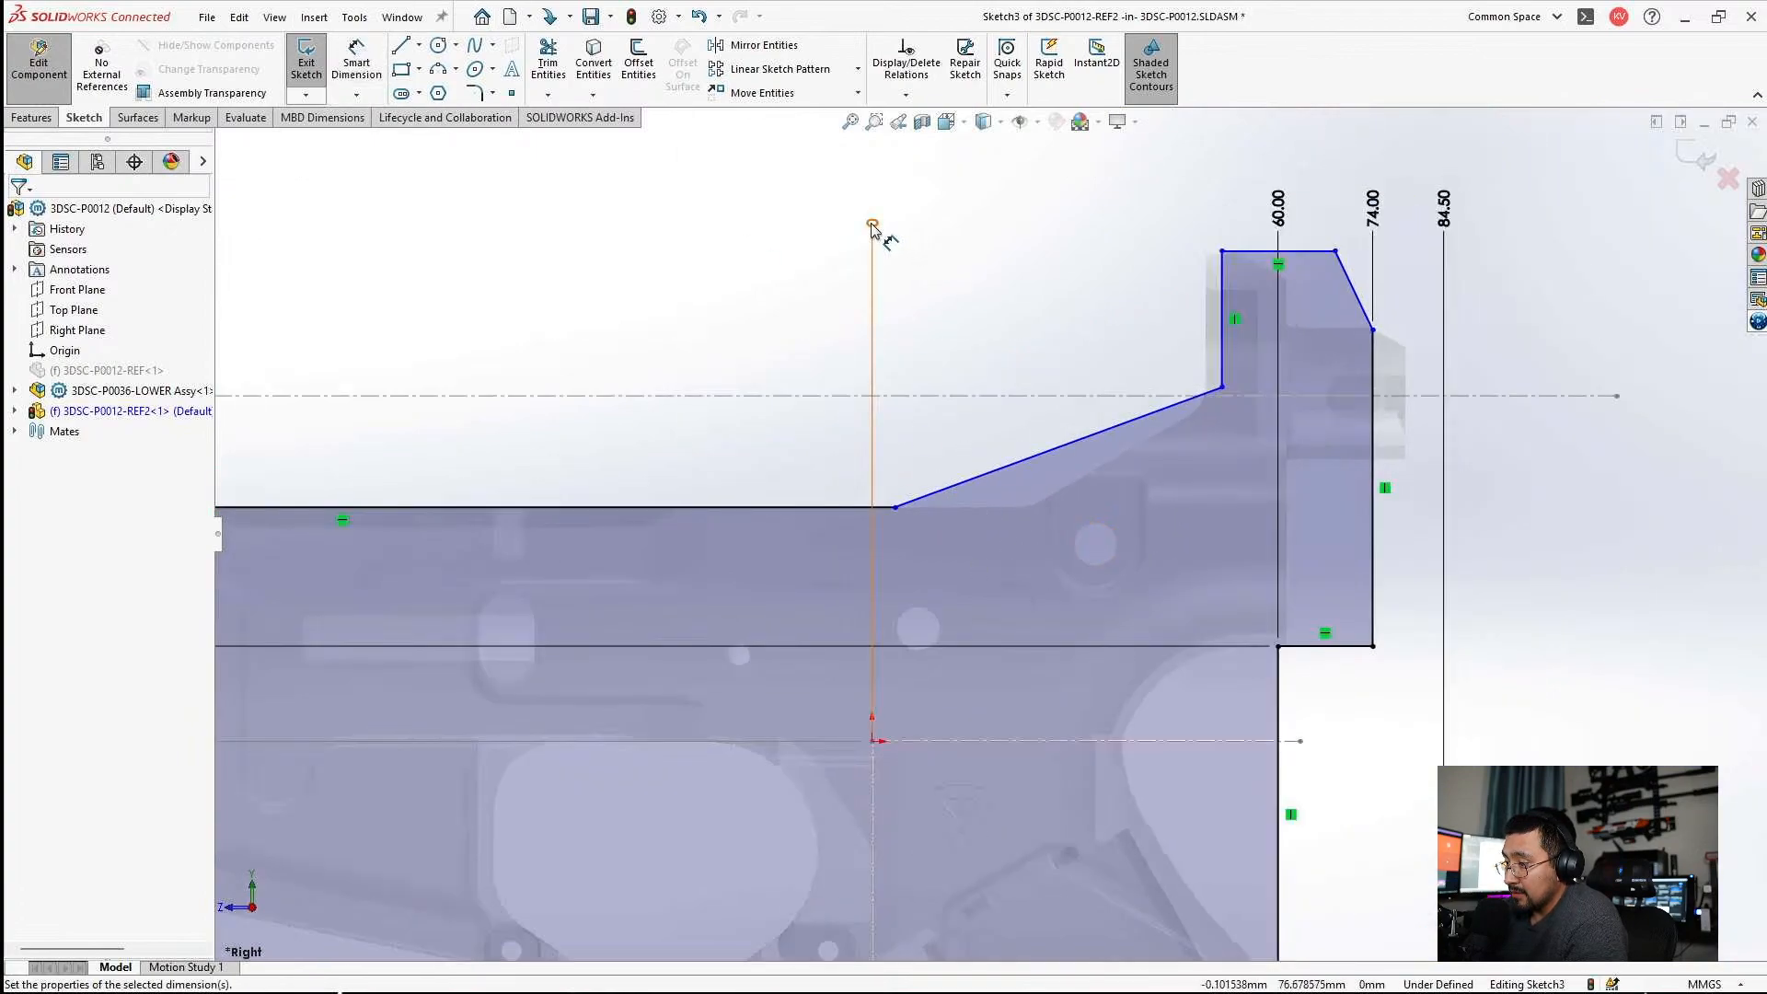
{"action": "right_click", "coordinate": [873, 226]}
{"action": "left_click", "coordinate": [920, 575]}
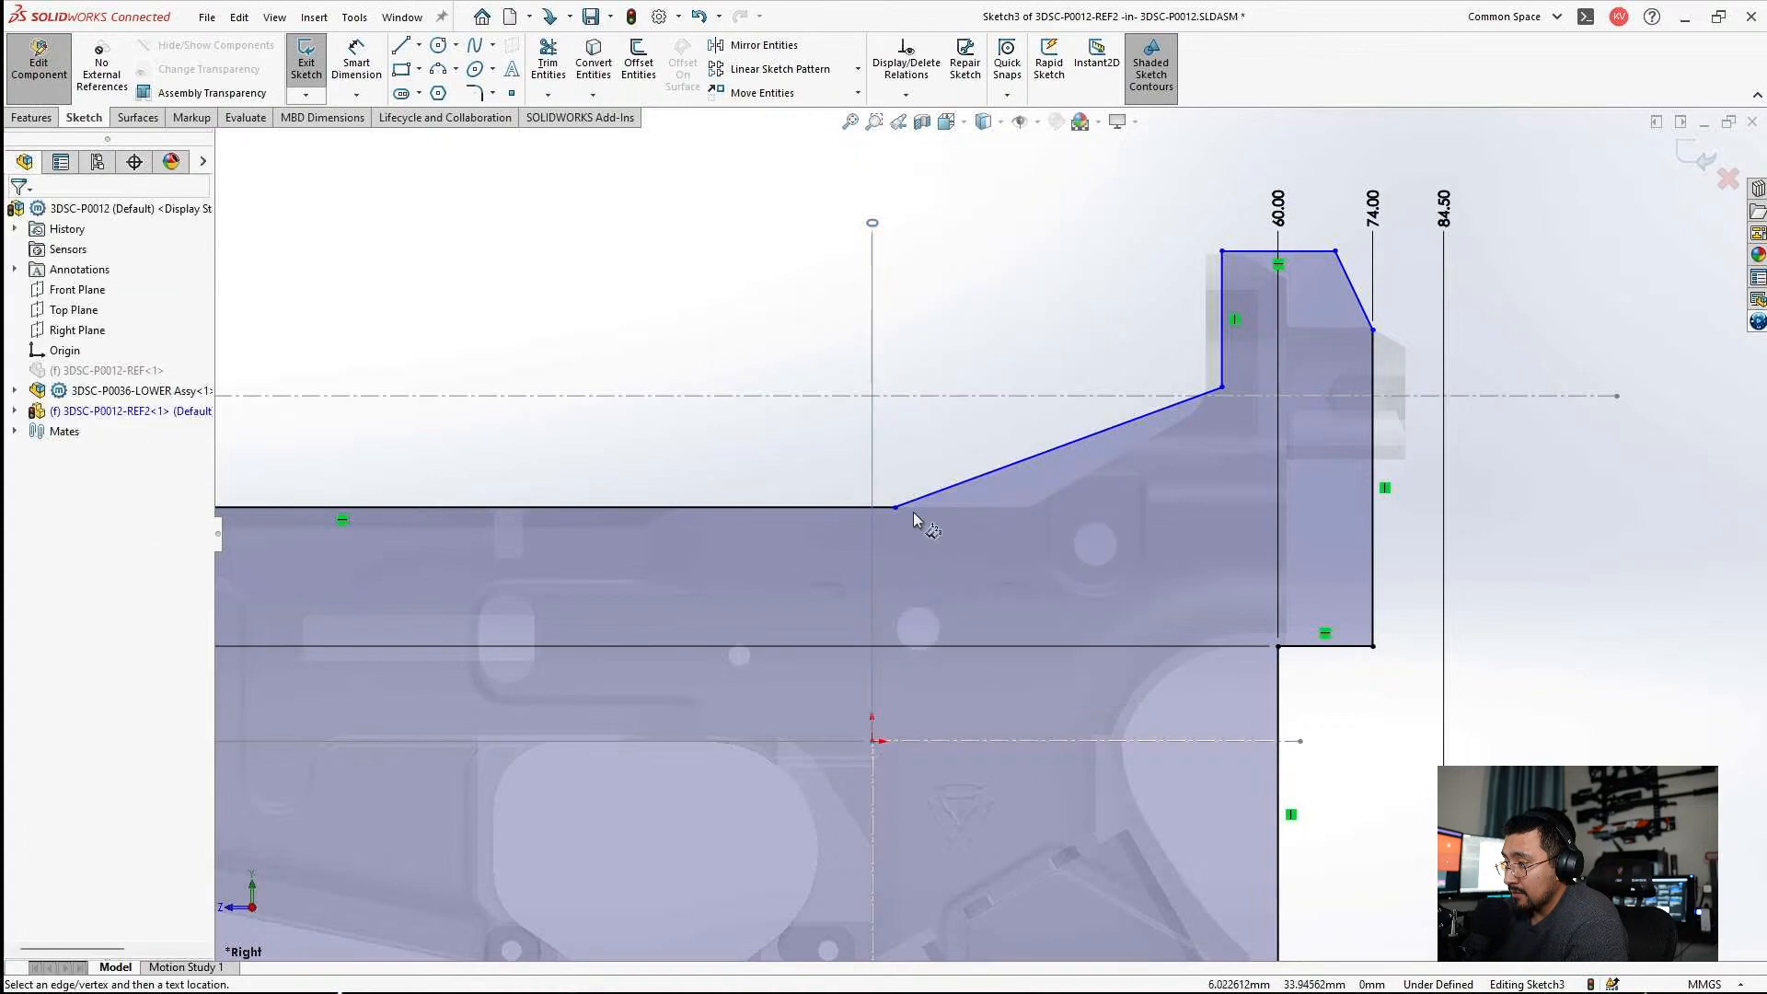
{"action": "left_click", "coordinate": [897, 507]}
{"action": "key", "text": "Escape"}
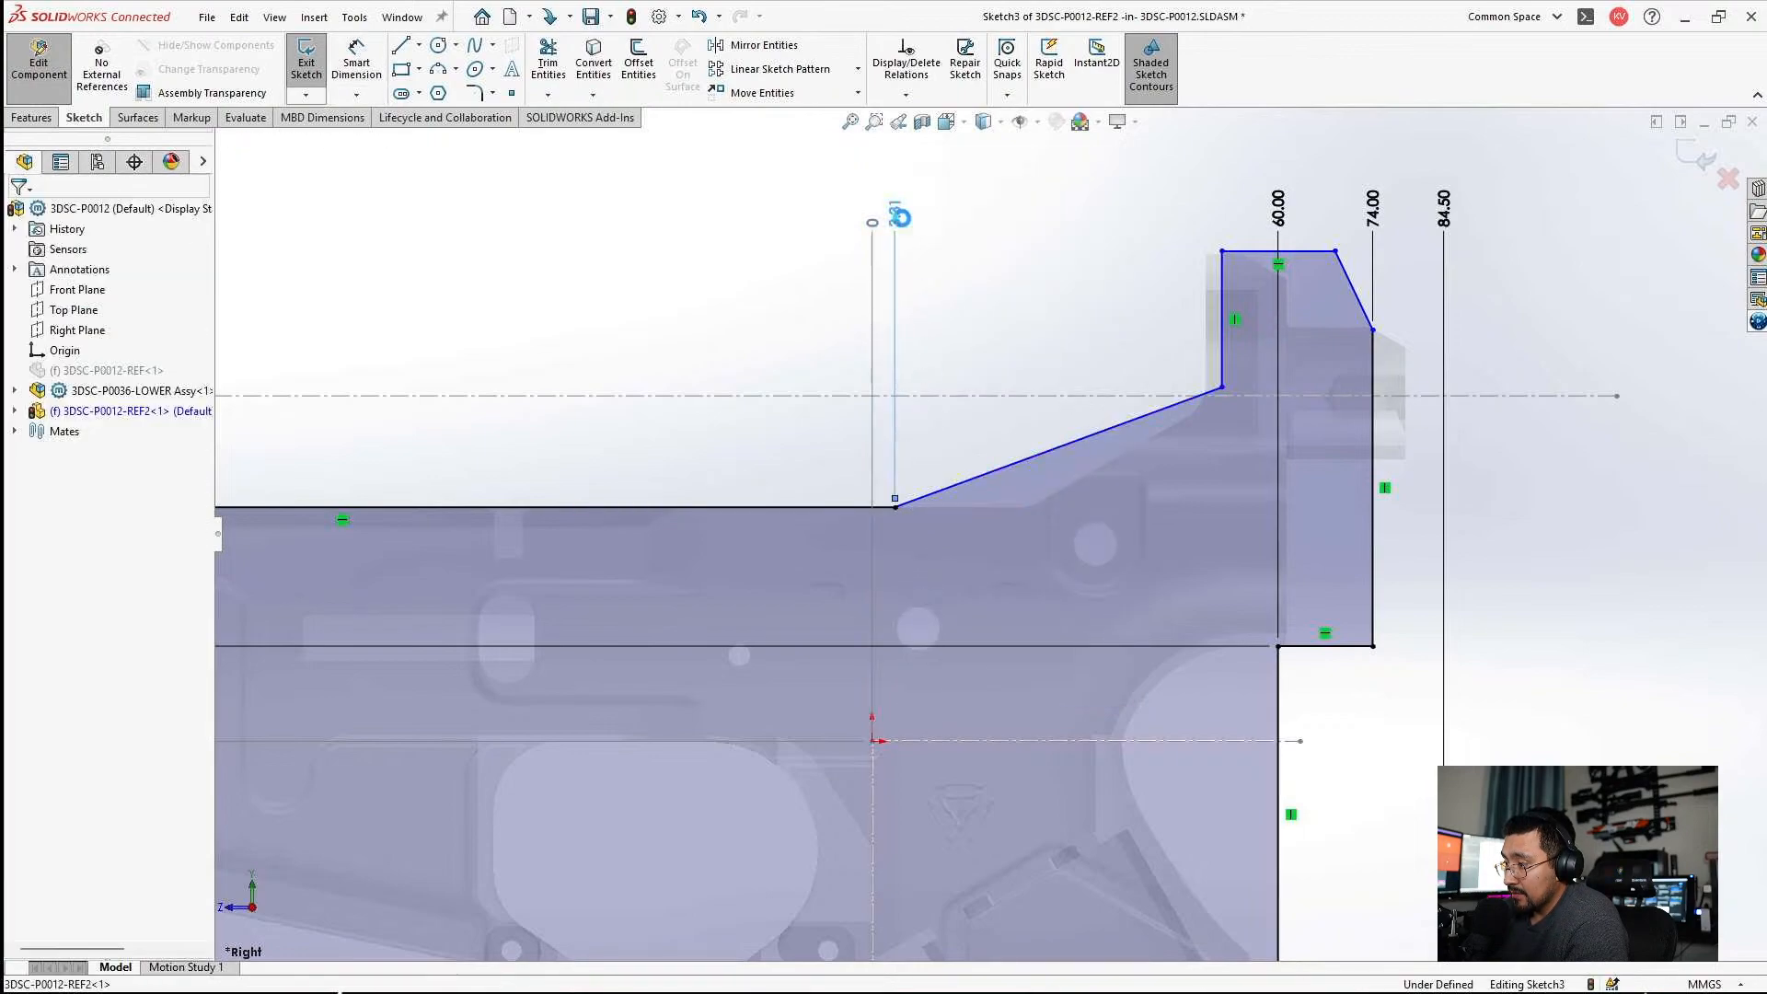
{"action": "double_click", "coordinate": [902, 224]}
{"action": "type", "text": "4"}
{"action": "key", "text": "Return"}
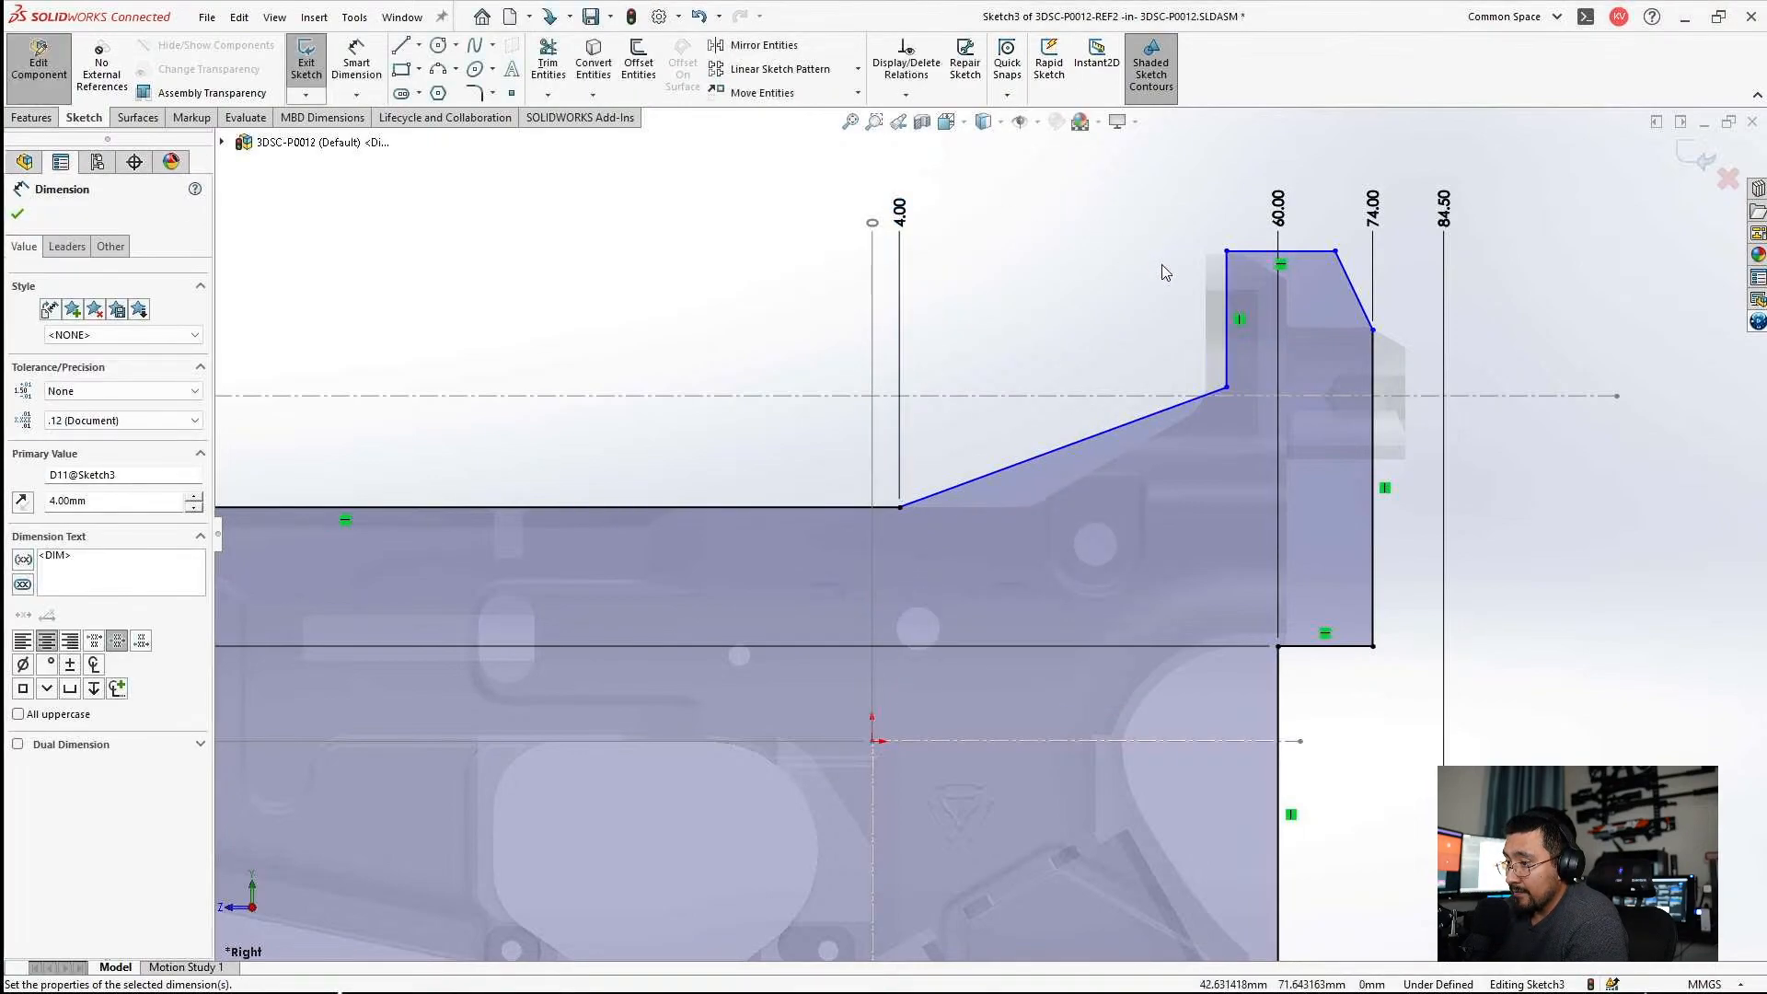
{"action": "key", "text": "Escape"}
{"action": "right_click", "coordinate": [901, 214]}
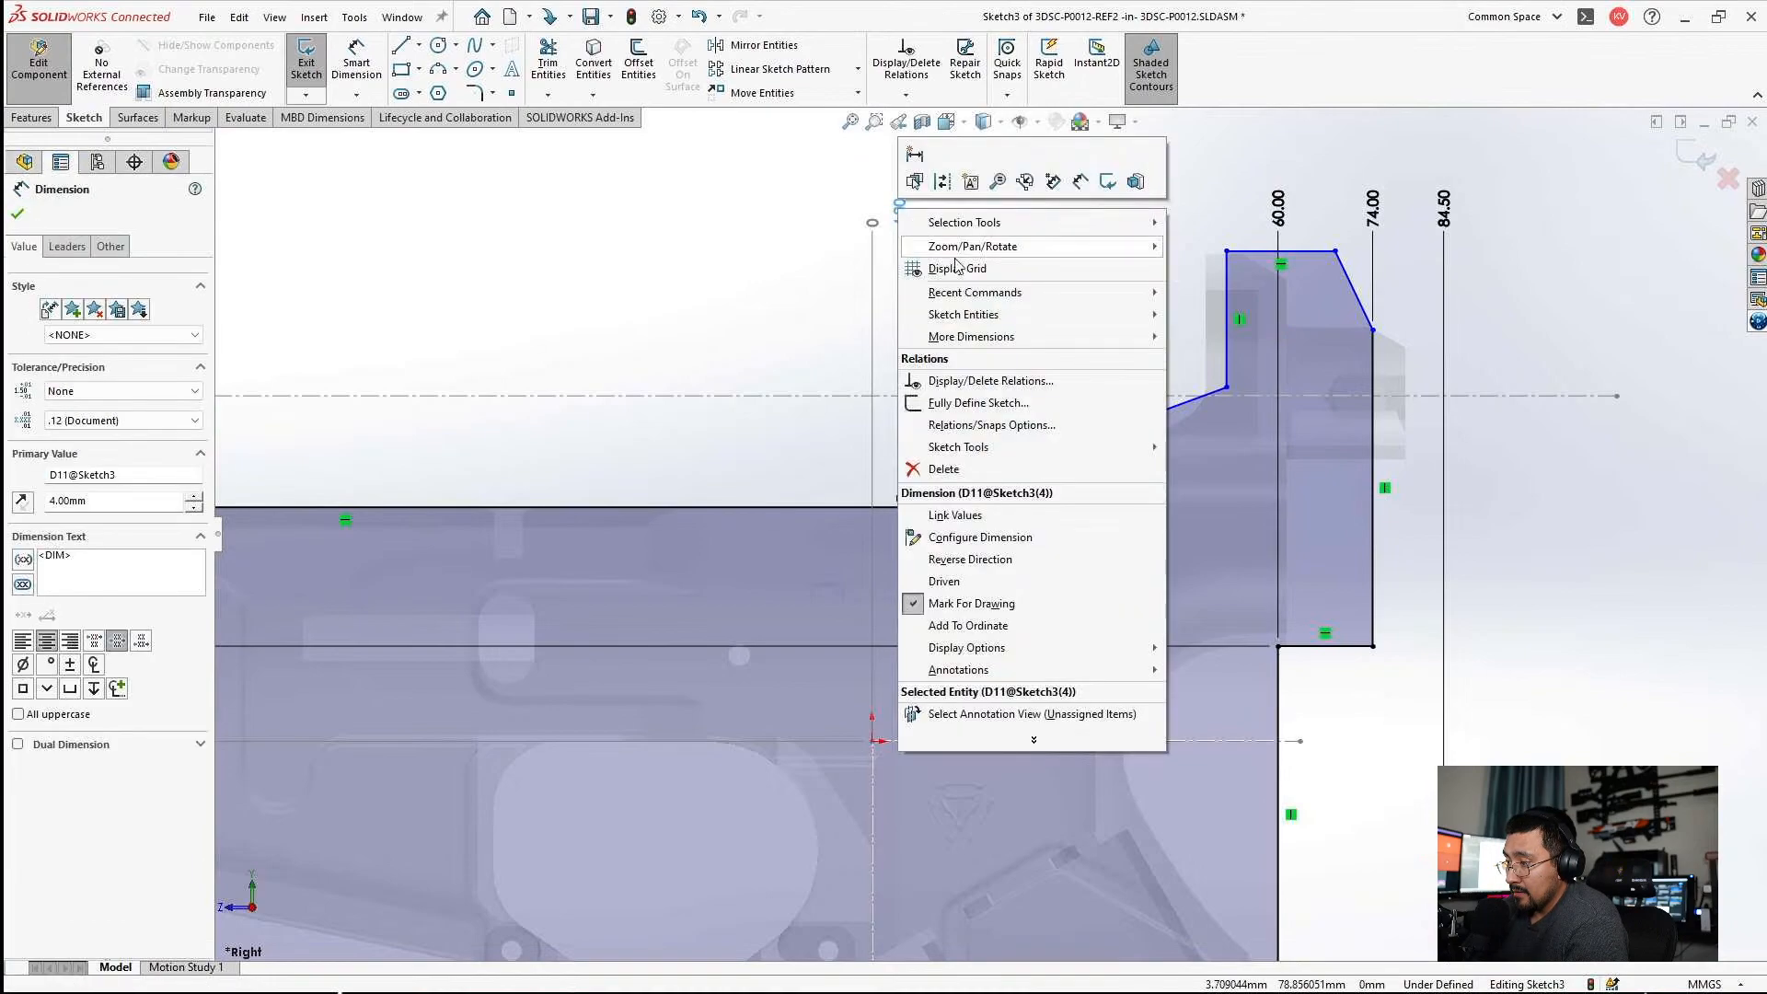
{"action": "left_click", "coordinate": [992, 631]}
{"action": "key", "text": "Escape"}
Move the upper back block's front vertical edge close to the lower's edge and add it to the horizontal ordinate set at 50 mm.
{"action": "scroll", "coordinate": [1254, 263], "scroll_direction": "down", "scroll_amount": 4}
{"action": "left_click_drag", "start_coordinate": [1183, 325], "coordinate": [1150, 326]}
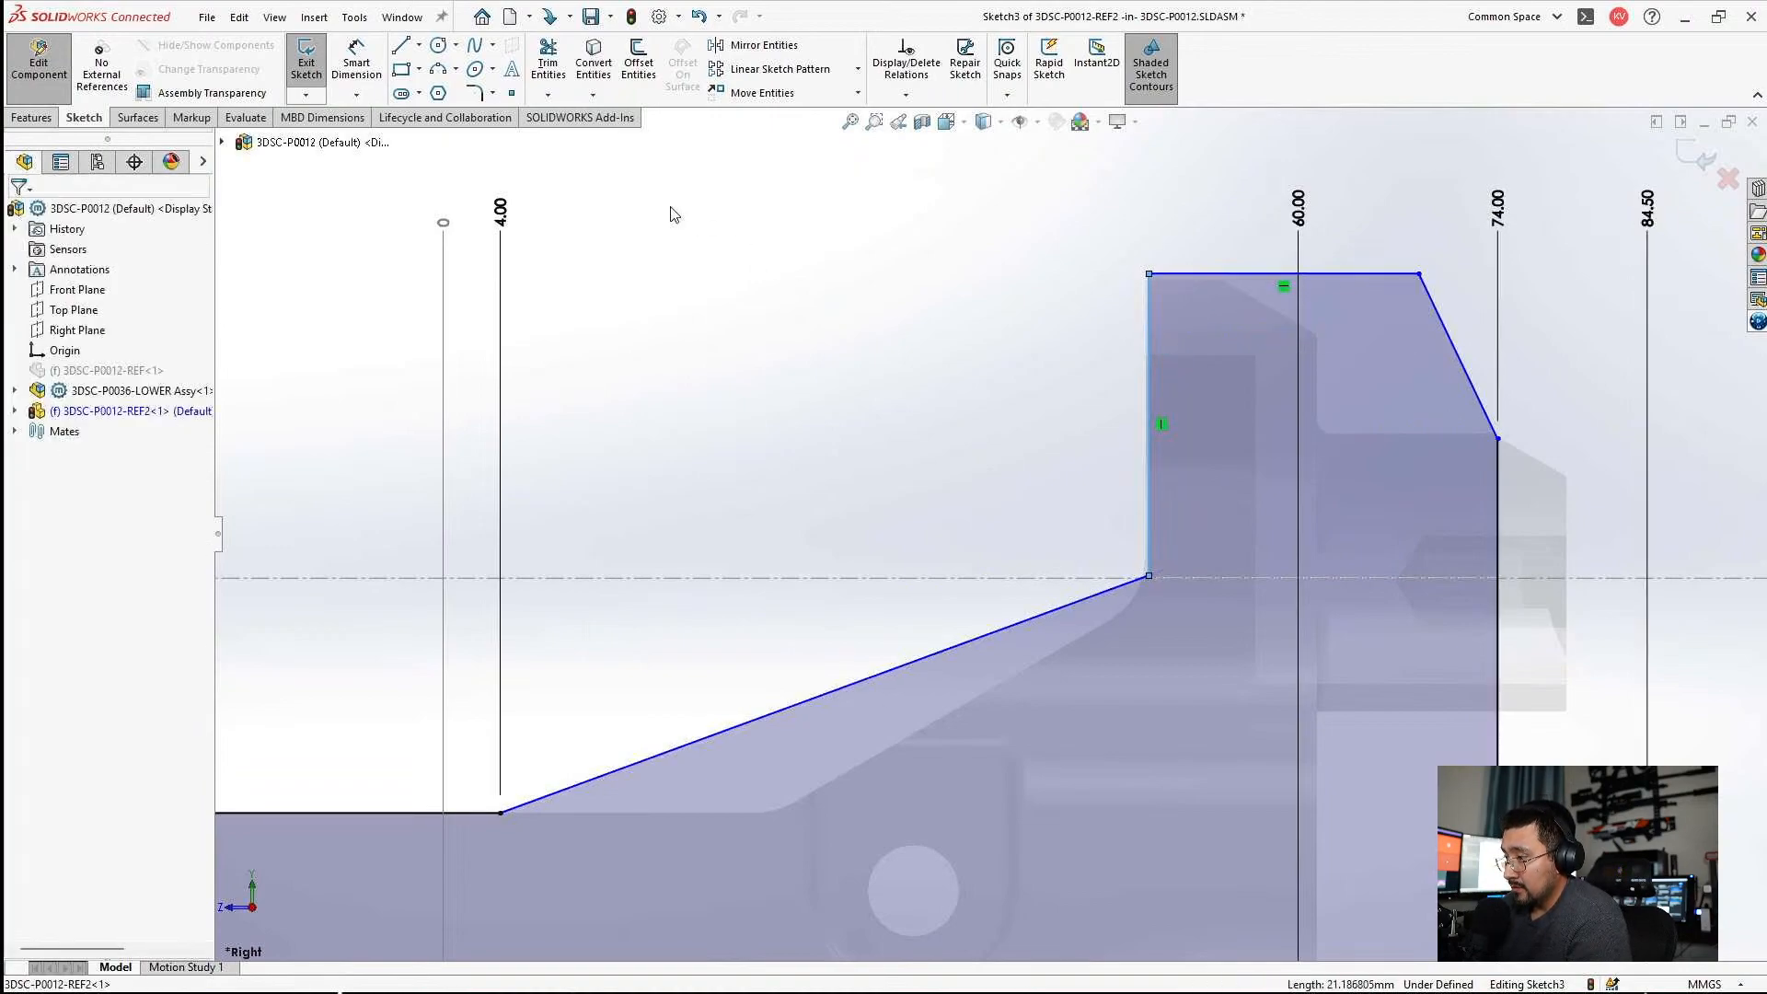
{"action": "right_click", "coordinate": [500, 214]}
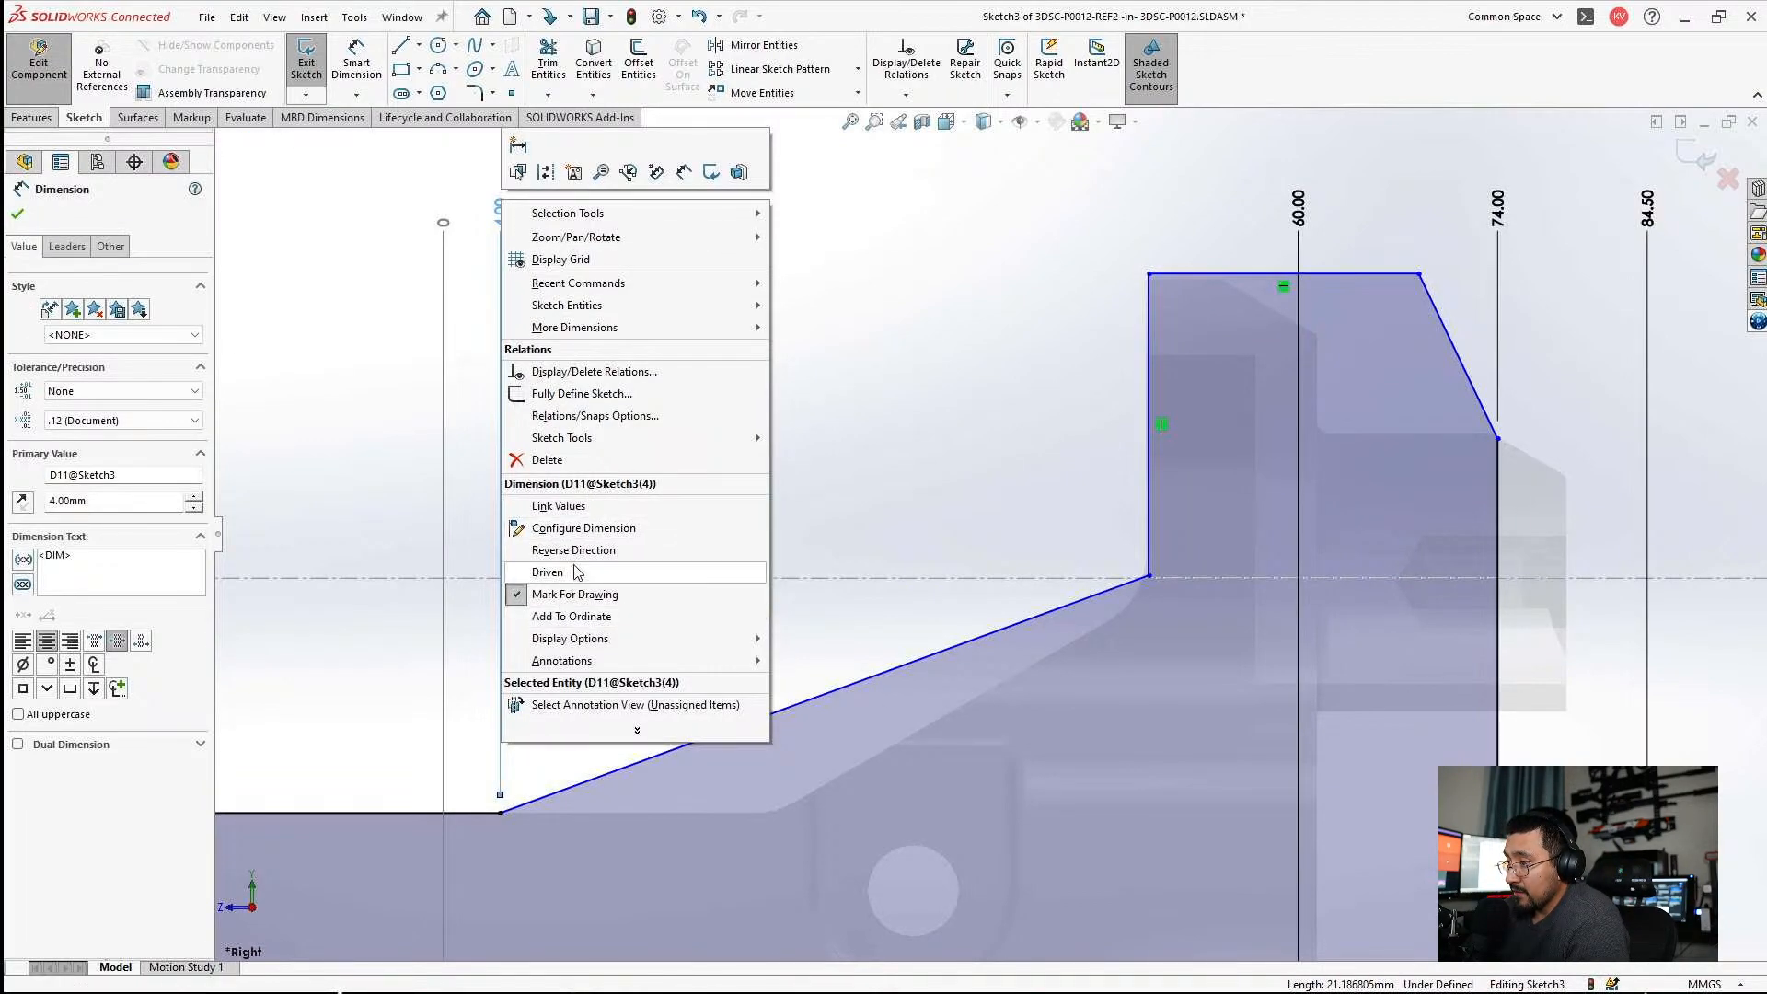
{"action": "left_click", "coordinate": [586, 618]}
{"action": "left_click", "coordinate": [1148, 303]}
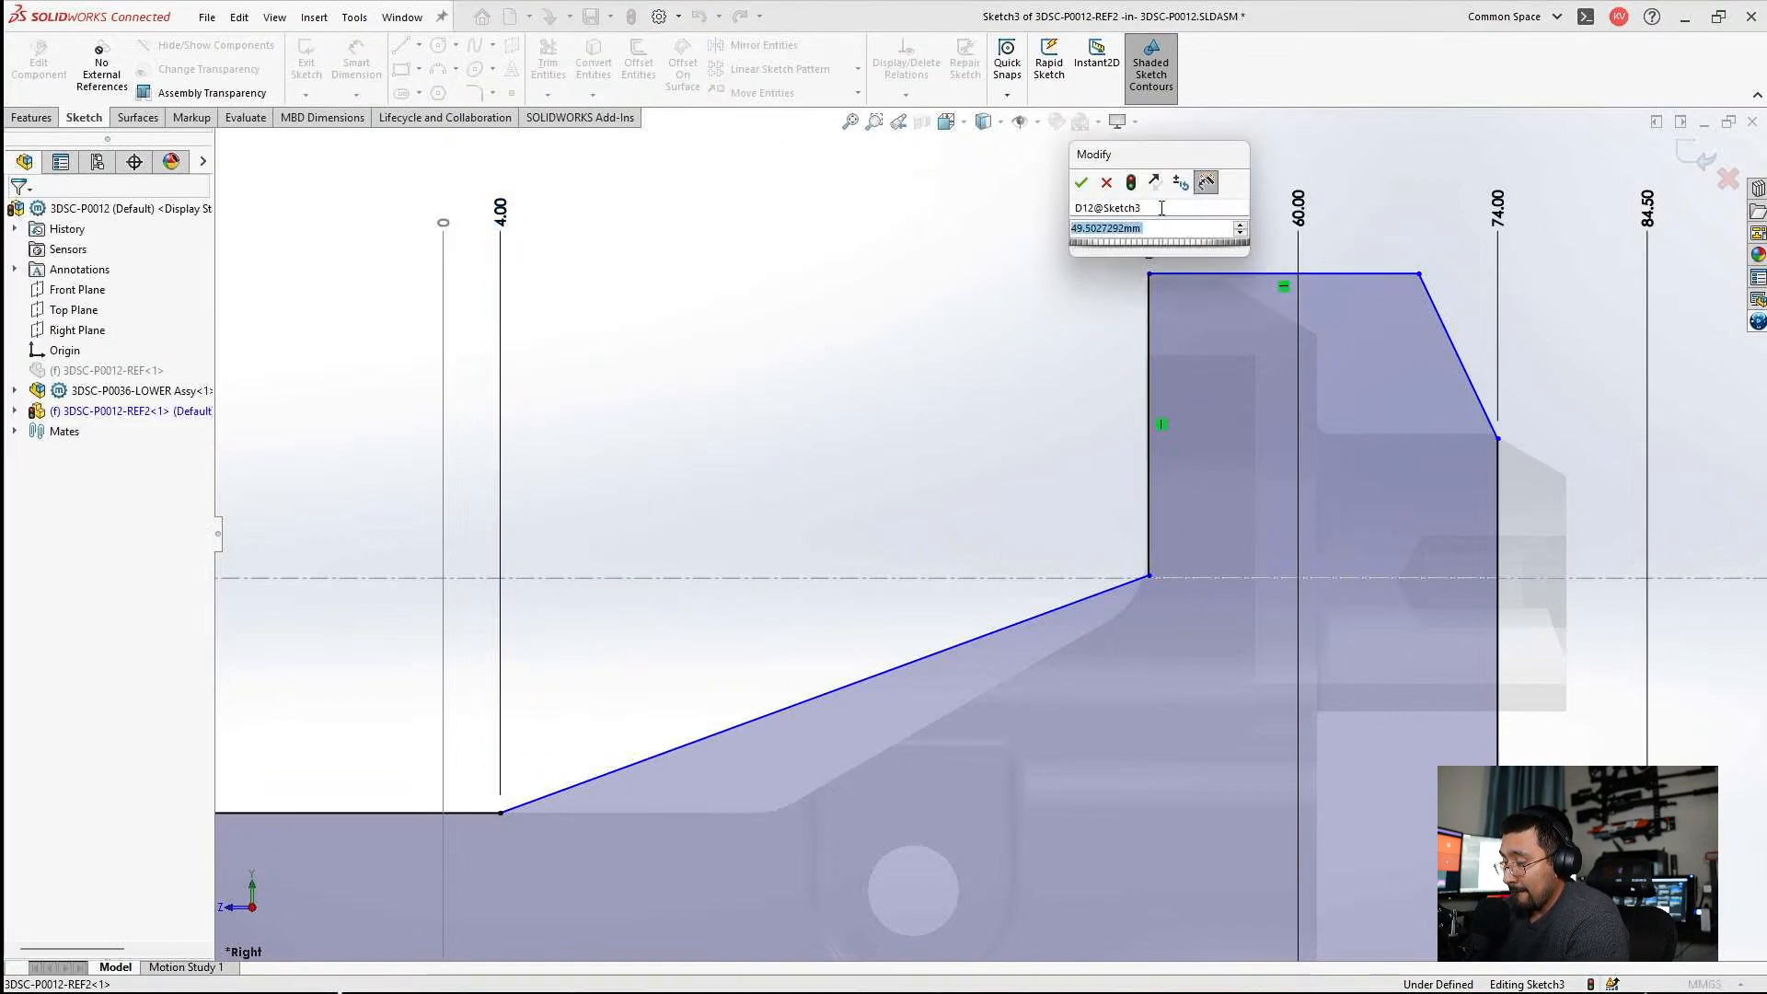
{"action": "type", "text": "50"}
{"action": "key", "text": "Return"}
{"action": "key", "text": "Escape"}
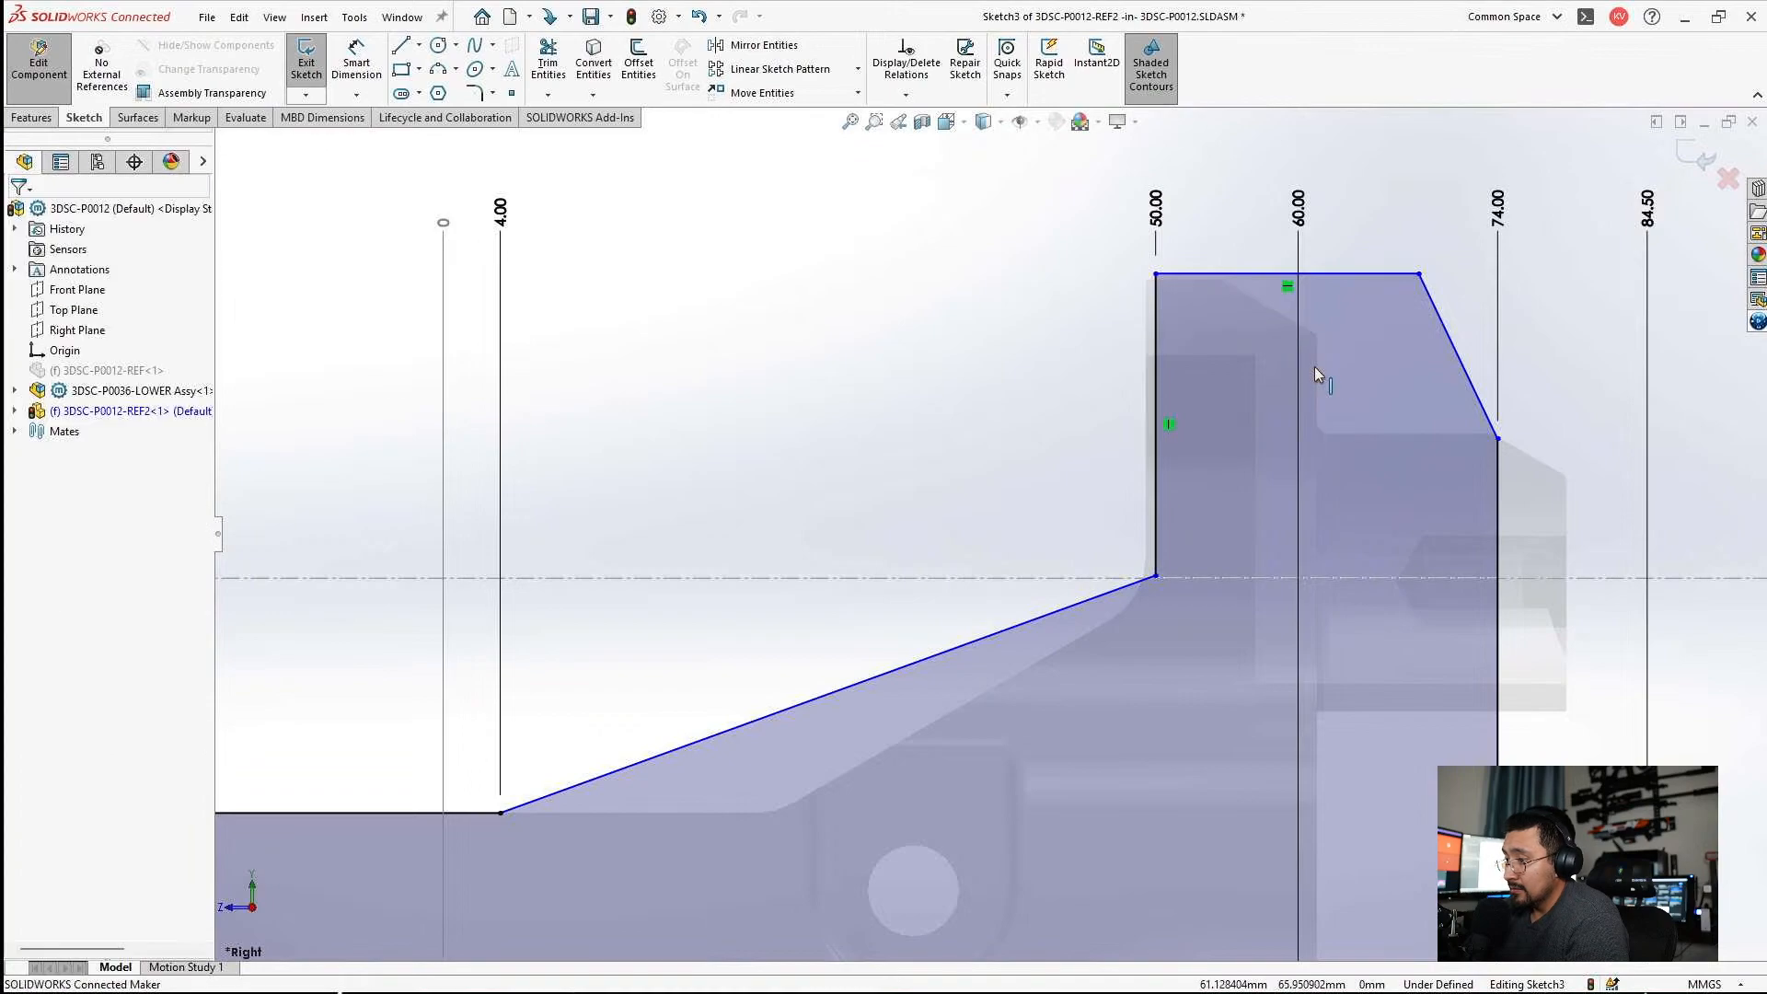
Set the ordinate dimension of the upper back block's front vertical edge to 49 mm.
{"action": "key", "text": "z"}
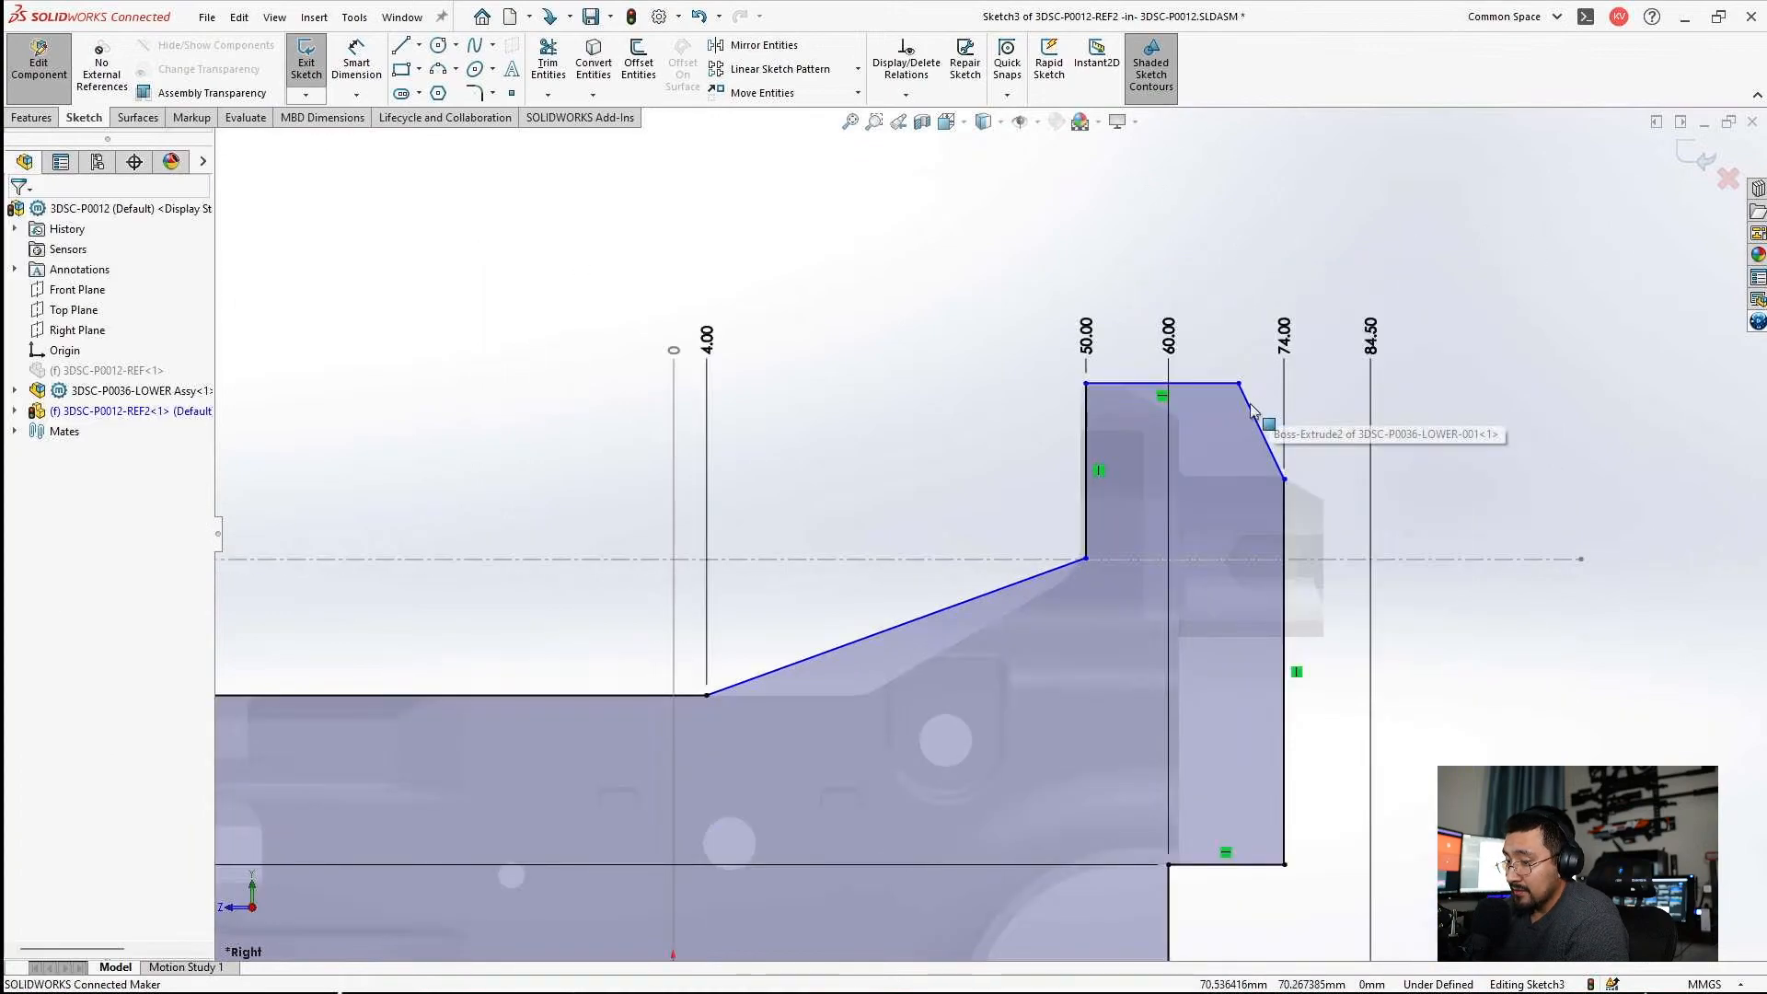
{"action": "double_click", "coordinate": [1087, 338]}
{"action": "type", "text": "4"}
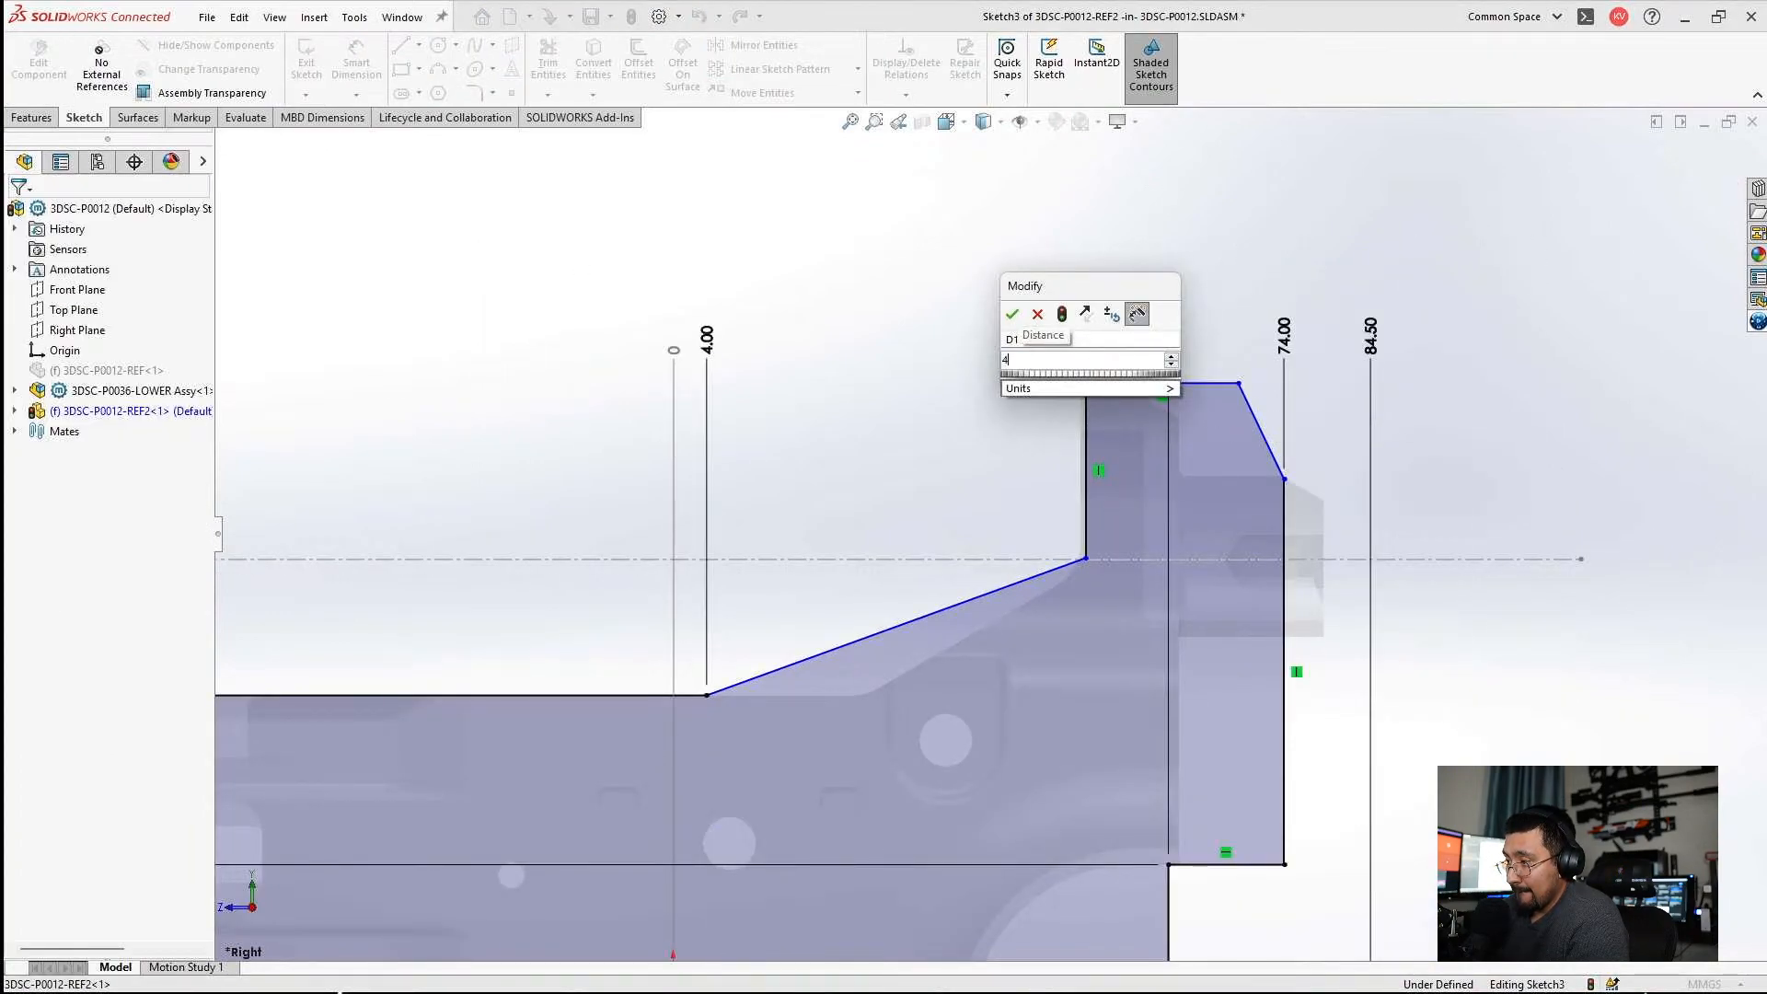
{"action": "type", "text": "9"}
{"action": "key", "text": "Return"}
{"action": "key", "text": "Escape"}
Exit Sketch3 and bring up the 3DSC-P0036-LOWER-001 part window.
{"action": "scroll", "coordinate": [1095, 456], "scroll_direction": "down", "scroll_amount": 2}
{"action": "scroll", "coordinate": [1091, 465], "scroll_direction": "down", "scroll_amount": 4}
{"action": "scroll", "coordinate": [1025, 341], "scroll_direction": "up", "scroll_amount": 6}
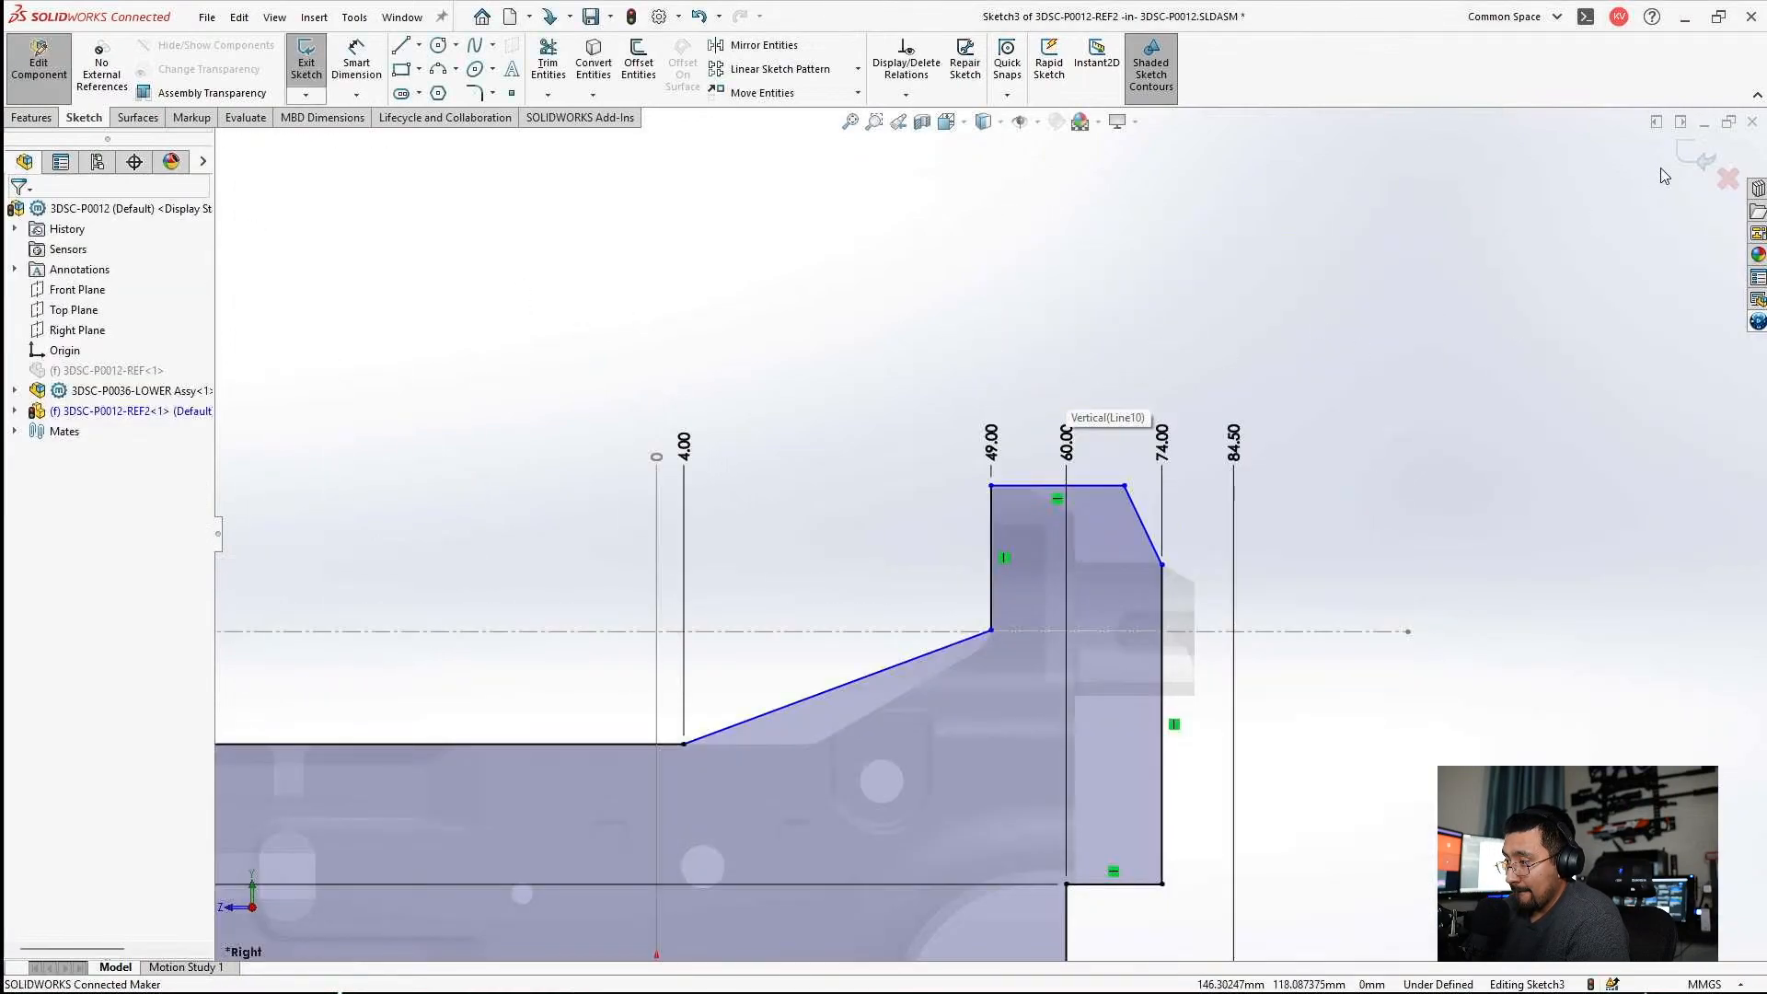
{"action": "left_click", "coordinate": [1696, 154]}
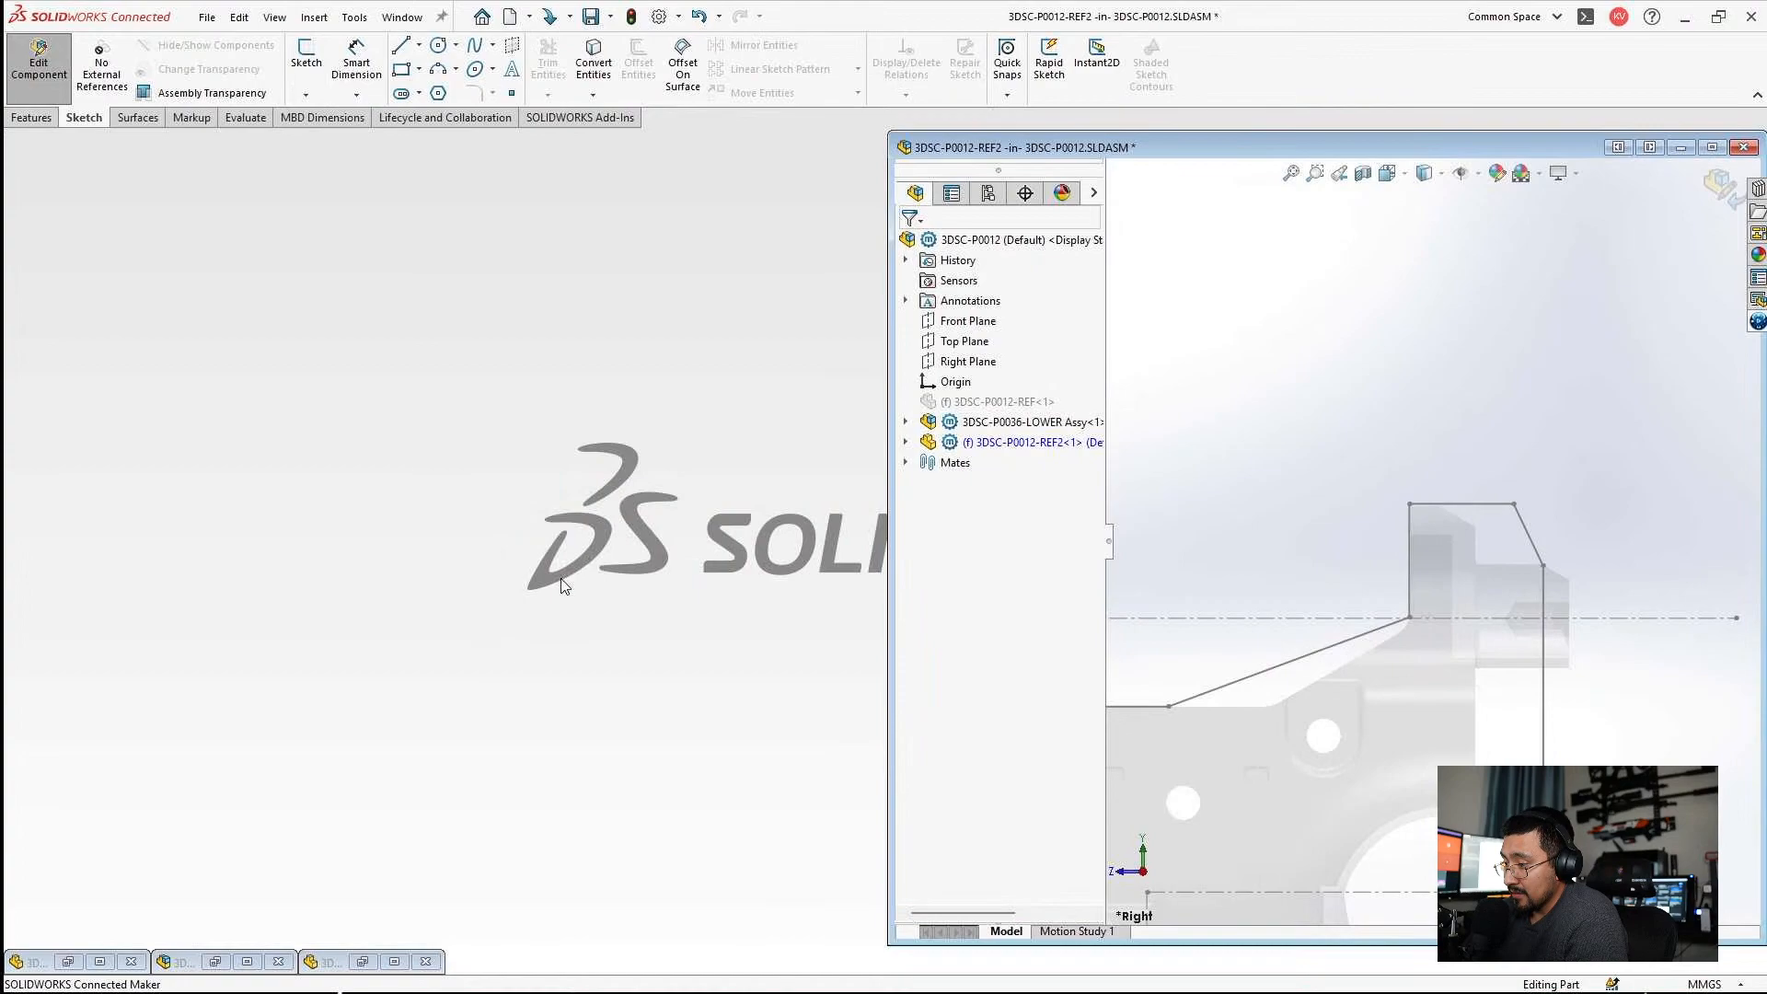
{"action": "left_click", "coordinate": [394, 961]}
Open Sketch1 of Boss-Extrude1 in the lower part for editing.
{"action": "scroll", "coordinate": [1198, 348], "scroll_direction": "down", "scroll_amount": 4}
{"action": "middle_click_drag", "start_coordinate": [1170, 314], "coordinate": [1220, 337]}
{"action": "left_click", "coordinate": [1165, 208]}
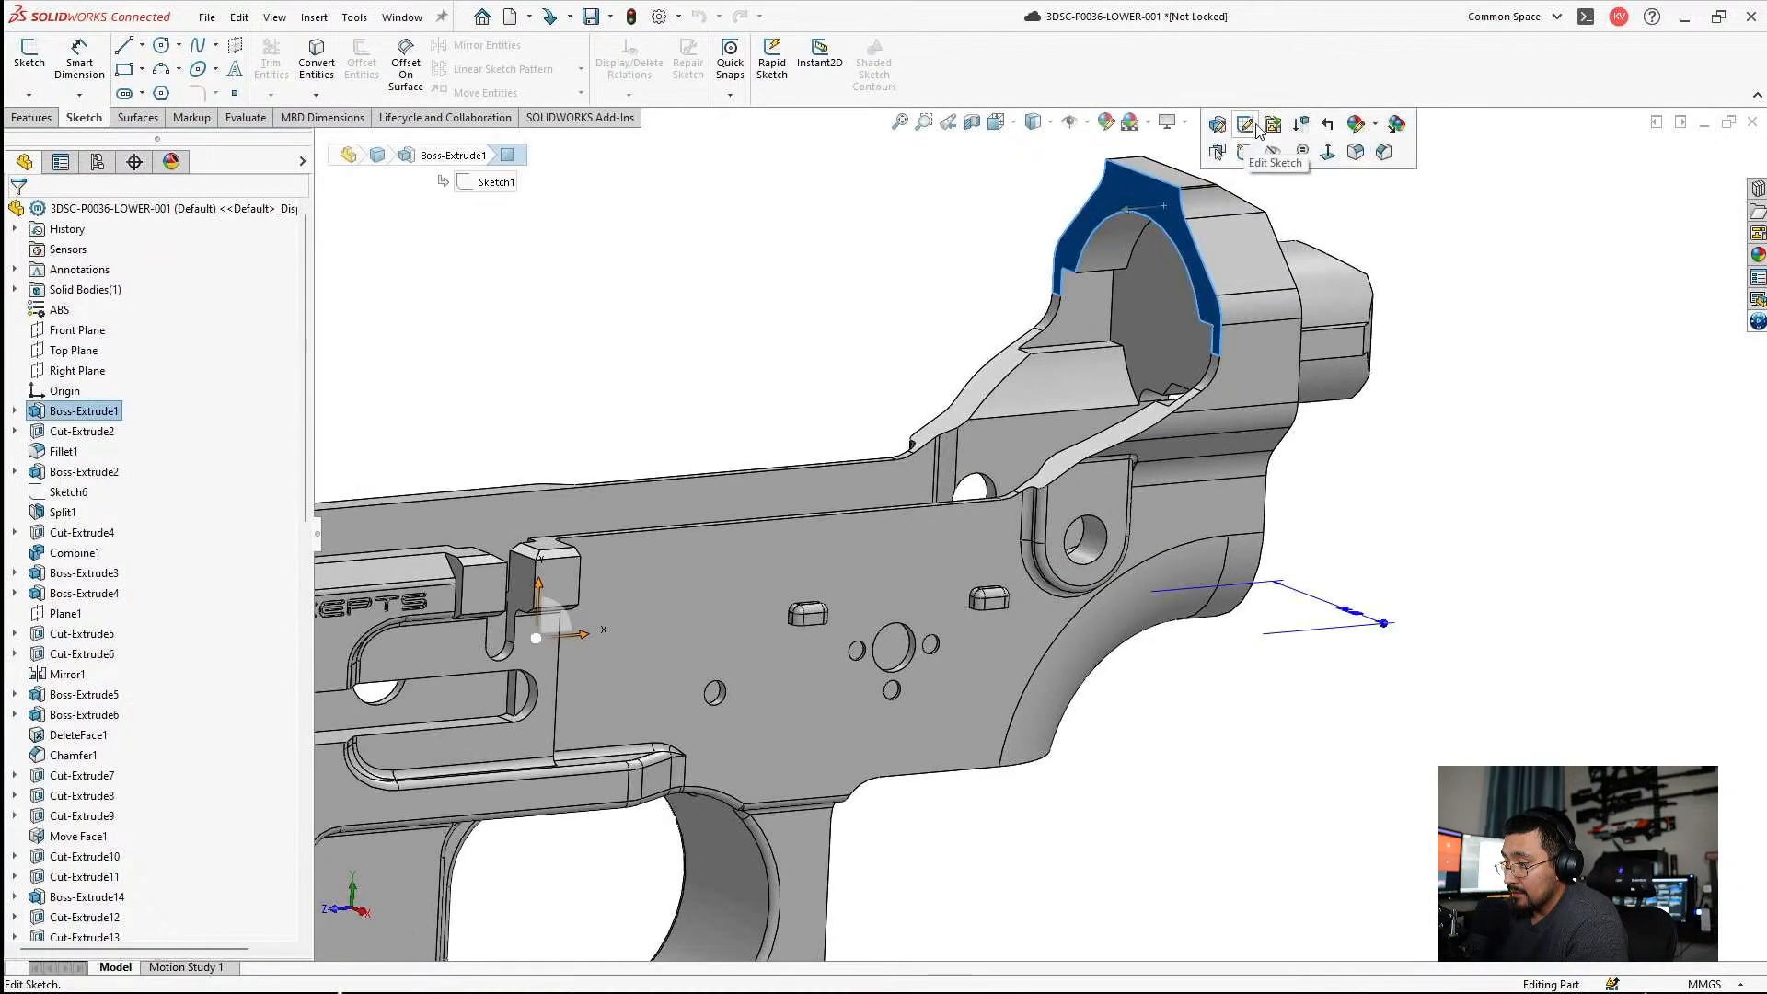
{"action": "left_click", "coordinate": [1248, 124]}
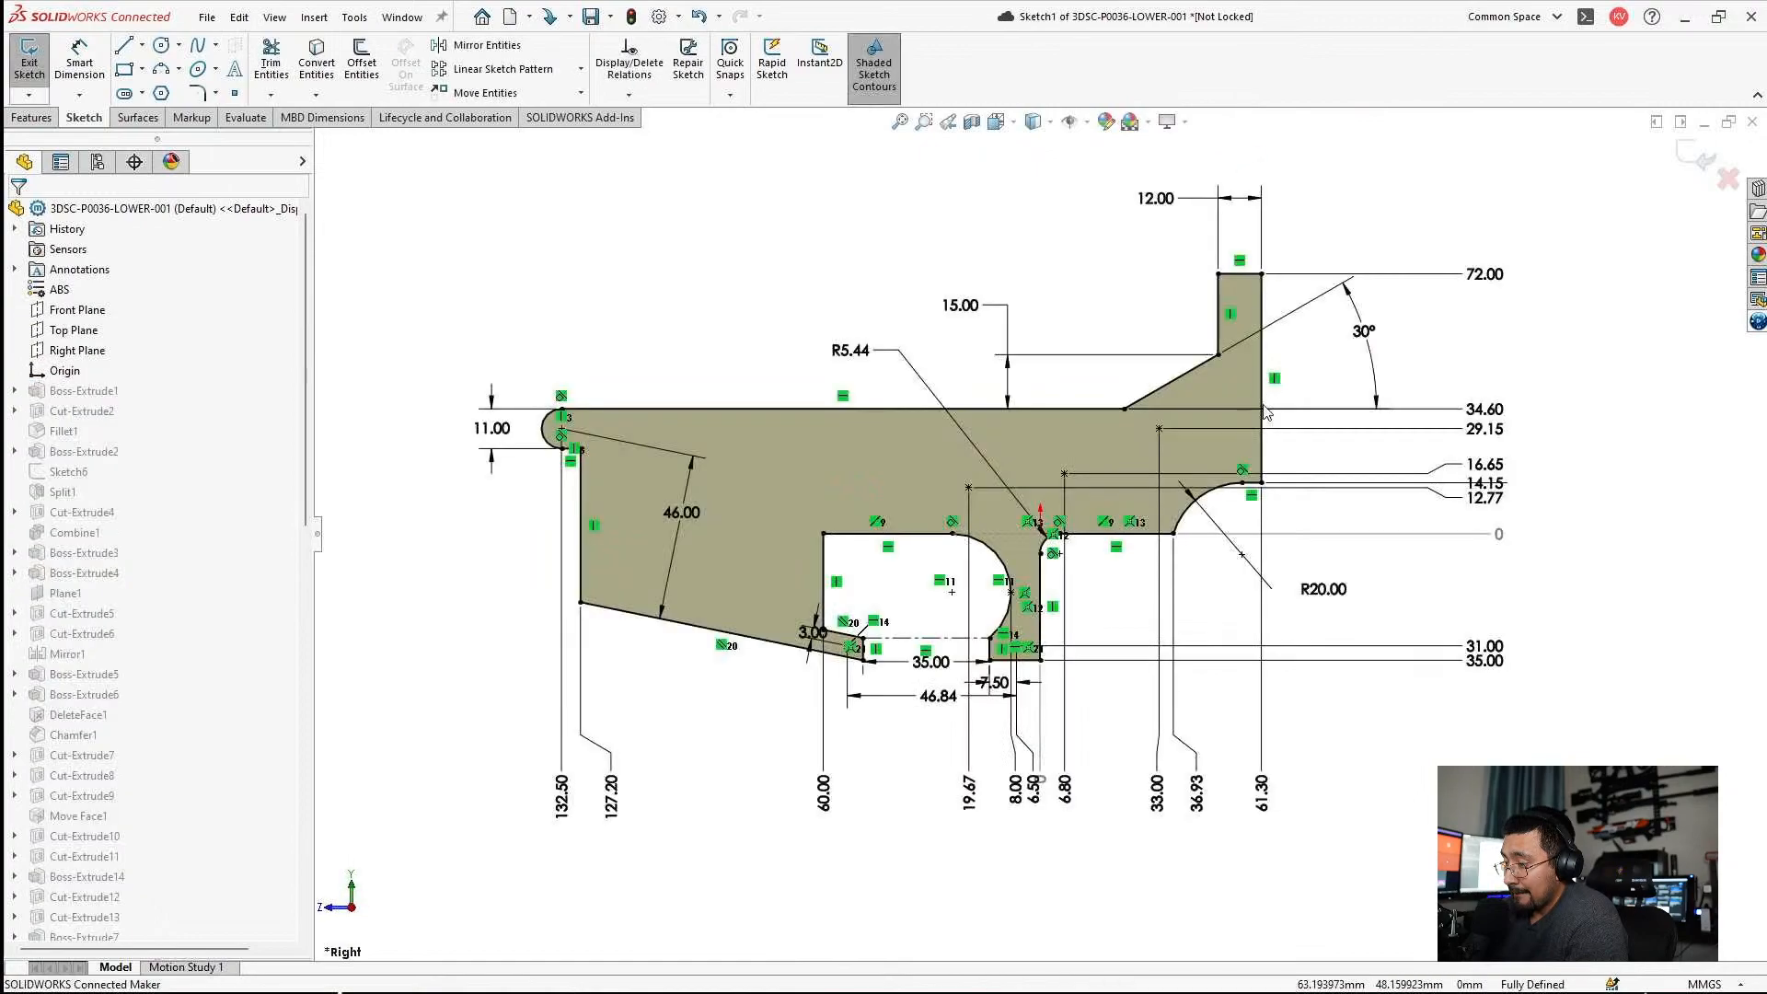
Examine the dimensions of the lower's rear upright and the short horizontal edge beneath it in Sketch1.
{"action": "scroll", "coordinate": [1279, 396], "scroll_direction": "down", "scroll_amount": 5}
{"action": "scroll", "coordinate": [1245, 440], "scroll_direction": "up", "scroll_amount": 3}
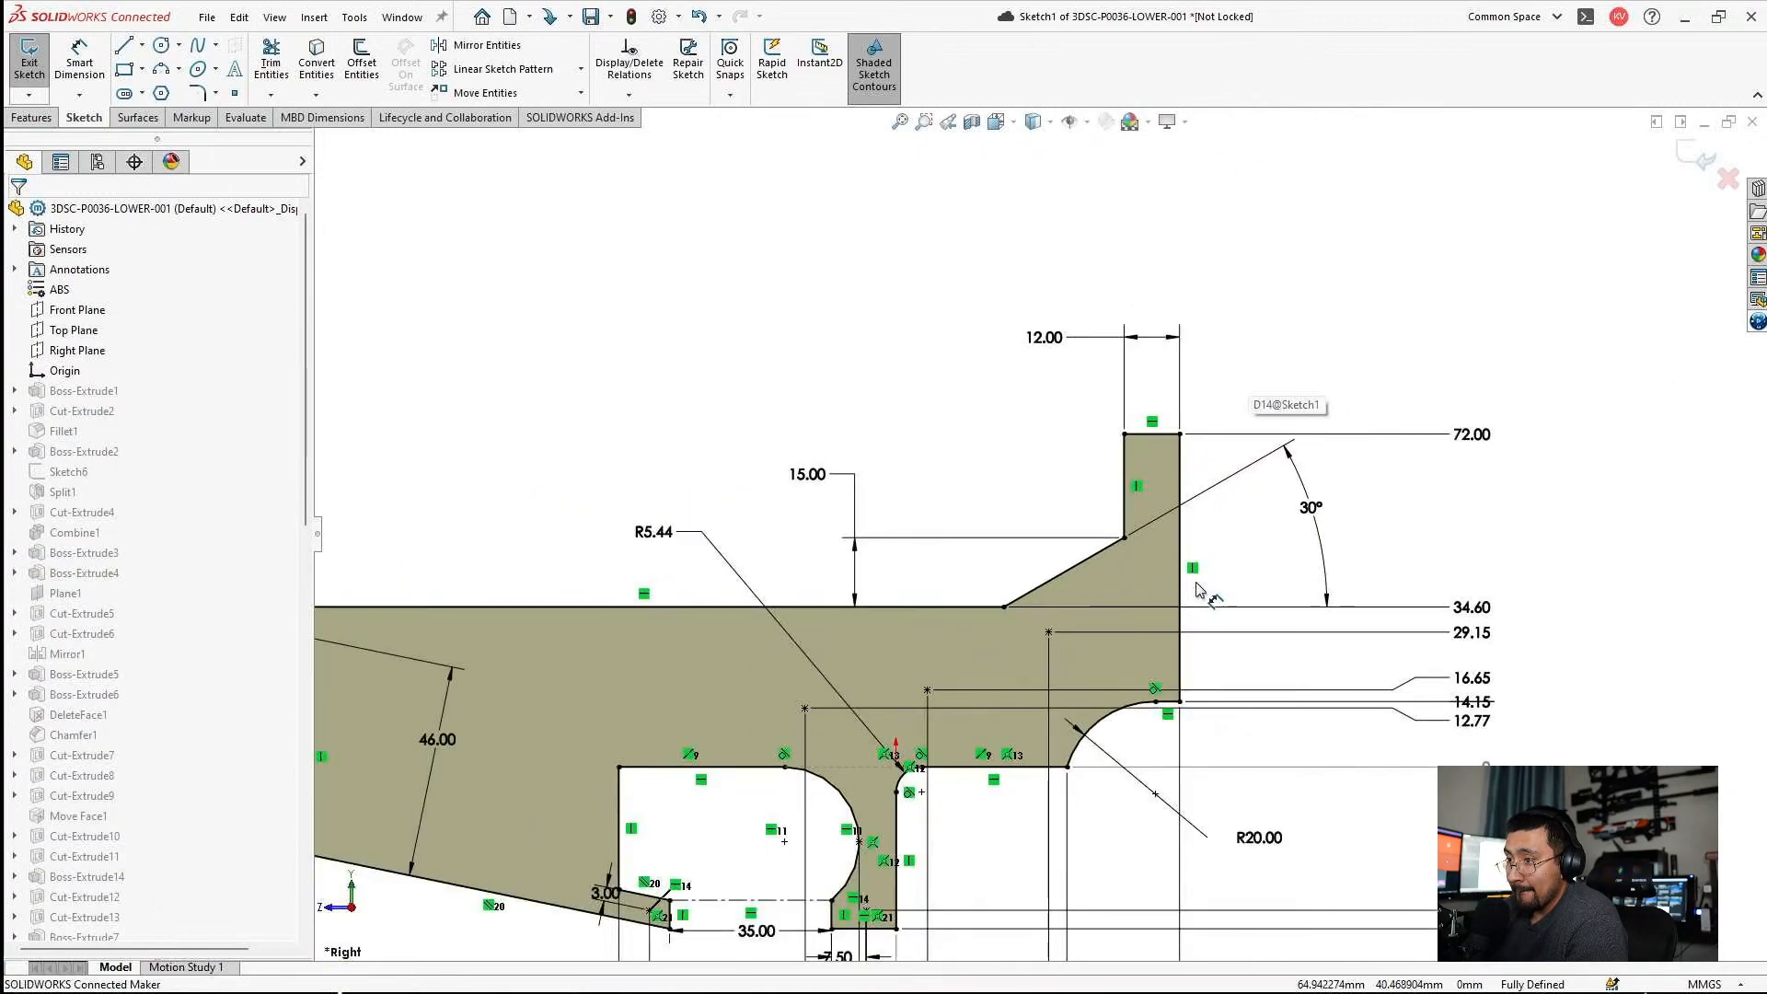
{"action": "scroll", "coordinate": [1325, 612], "scroll_direction": "down", "scroll_amount": 4}
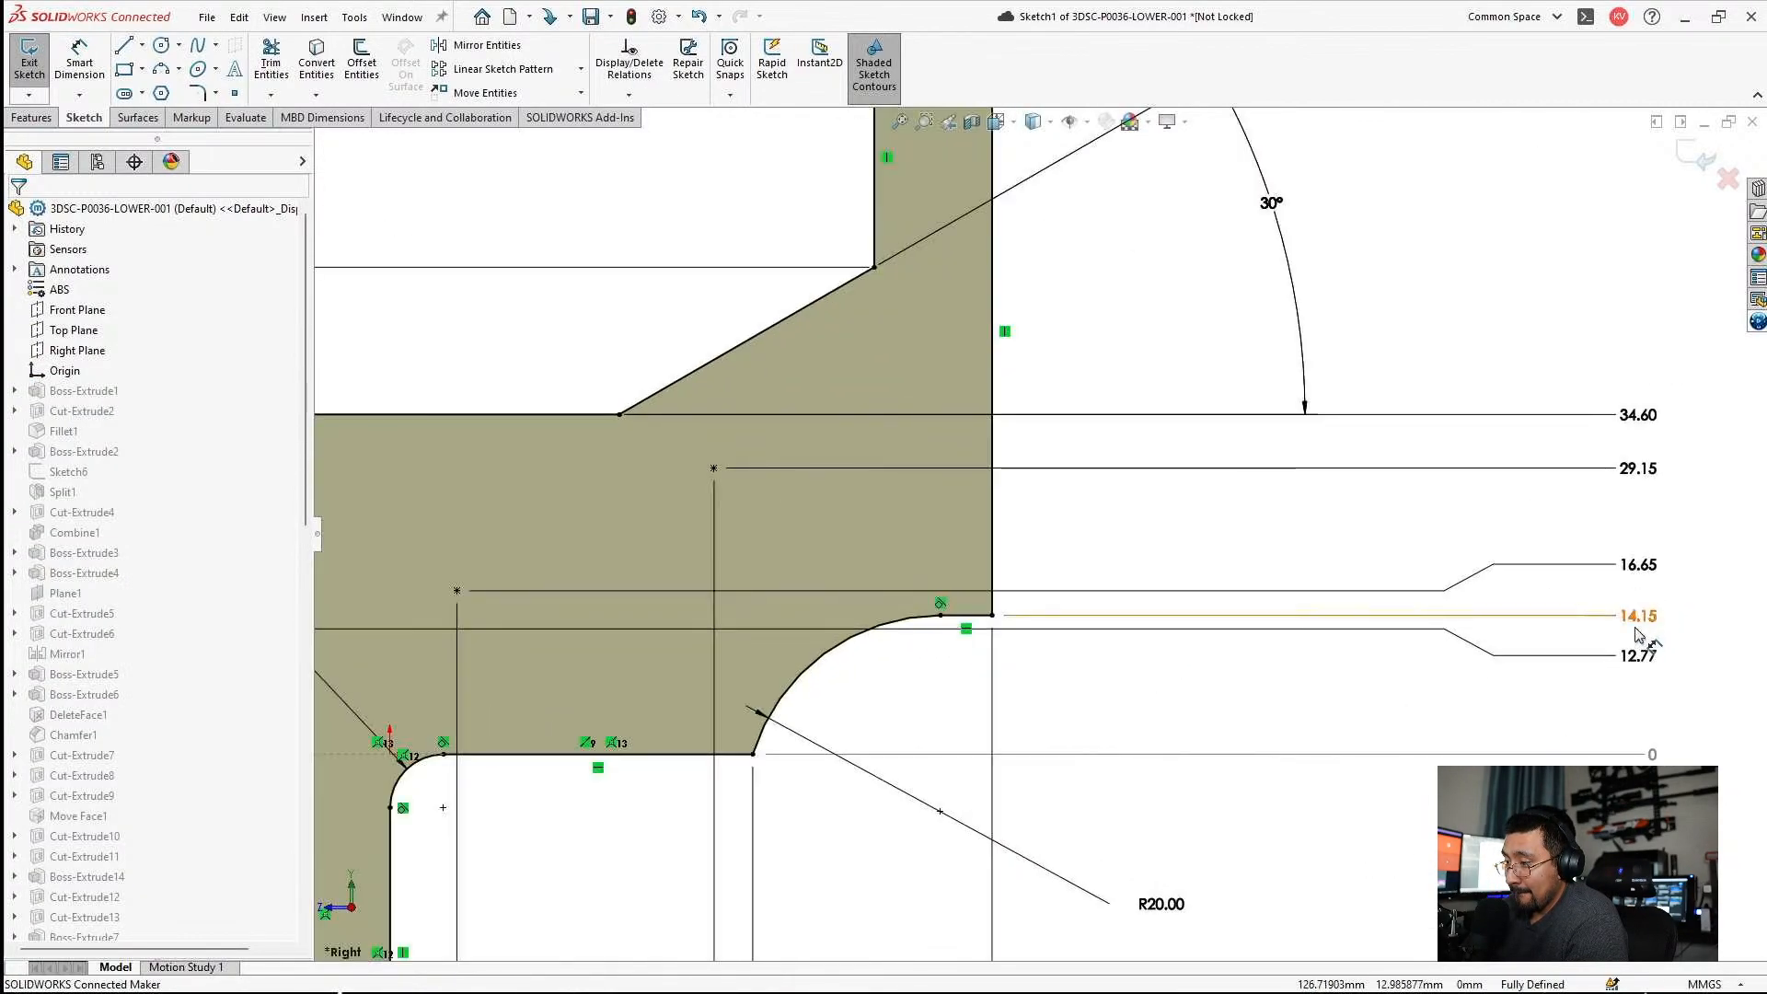
{"action": "scroll", "coordinate": [1203, 438], "scroll_direction": "up", "scroll_amount": 3}
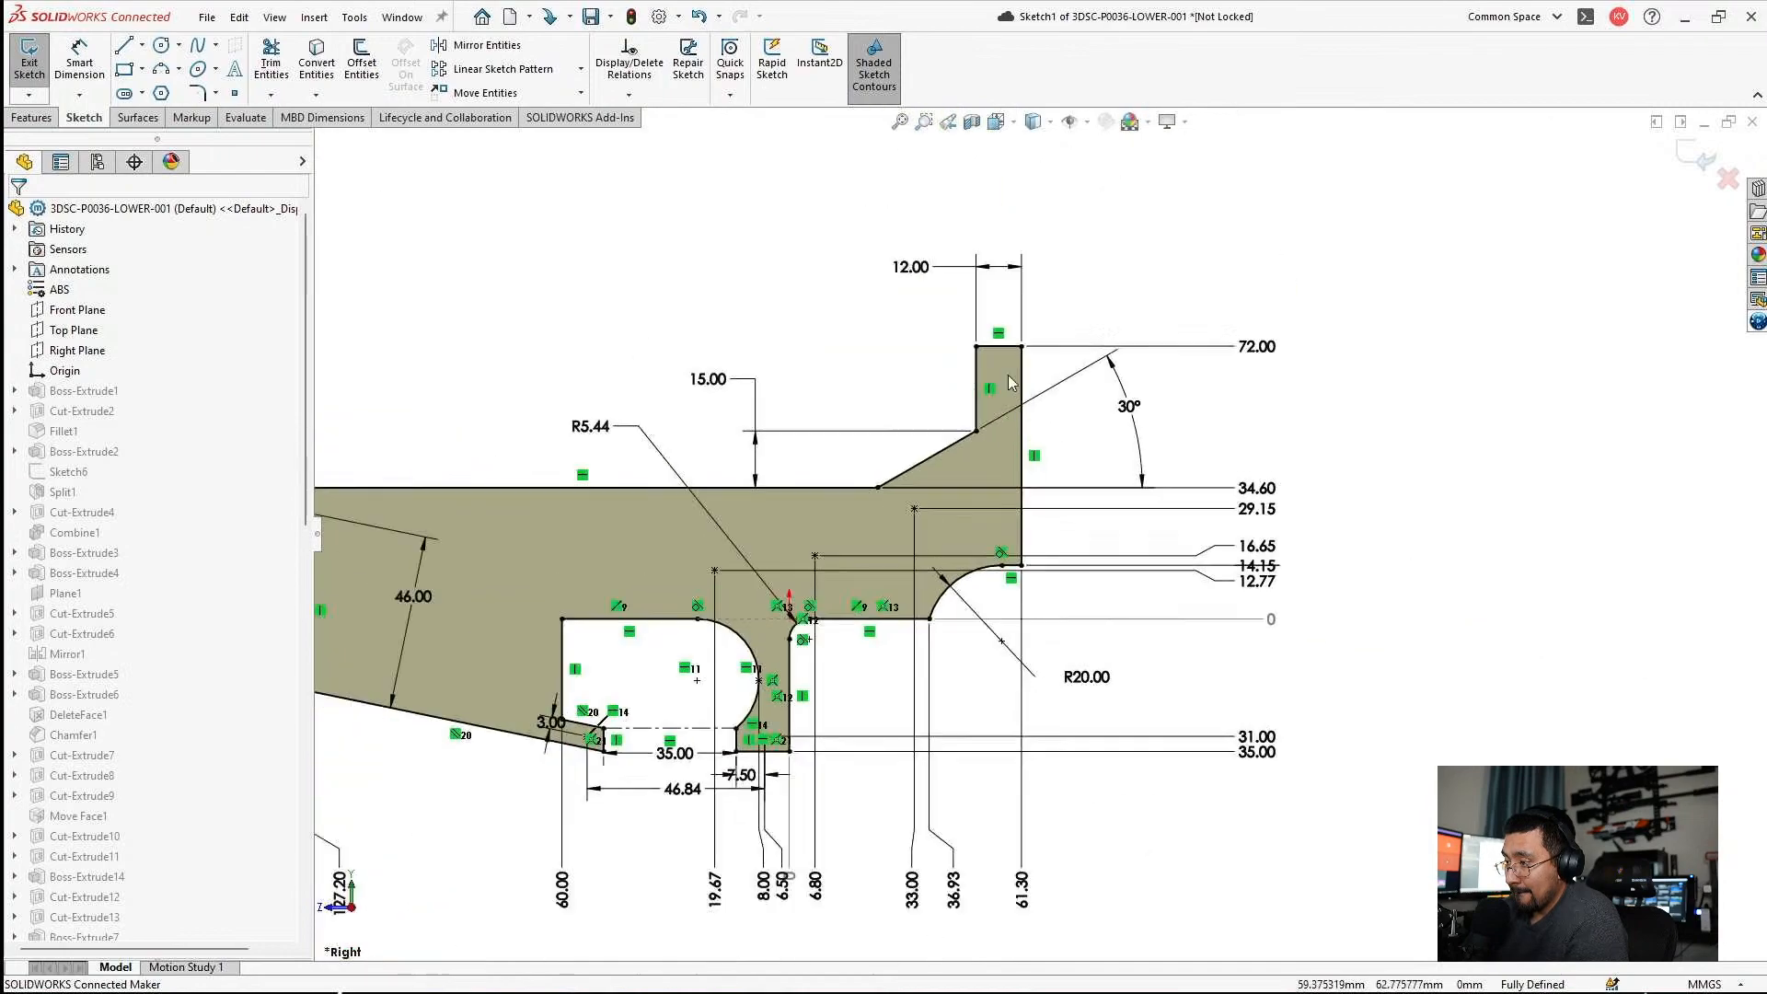
{"action": "scroll", "coordinate": [976, 355], "scroll_direction": "down", "scroll_amount": 2}
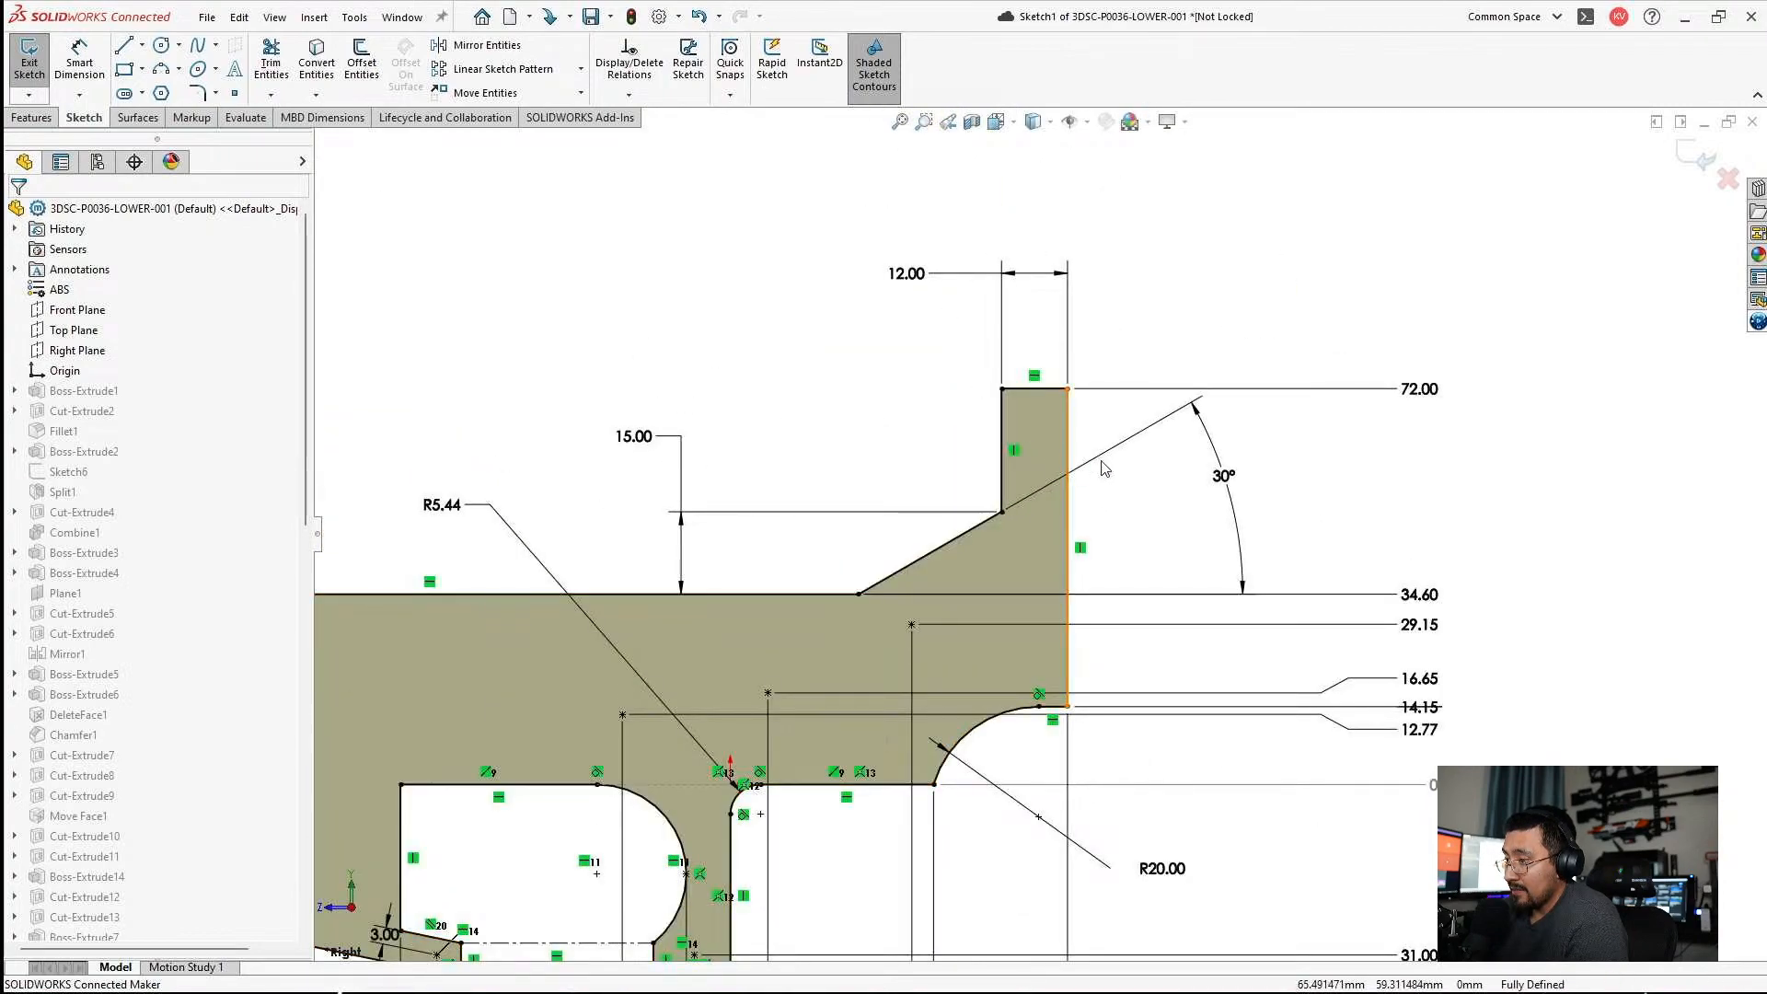
{"action": "scroll", "coordinate": [1095, 467], "scroll_direction": "up", "scroll_amount": 3}
{"action": "scroll", "coordinate": [1012, 523], "scroll_direction": "down", "scroll_amount": 3}
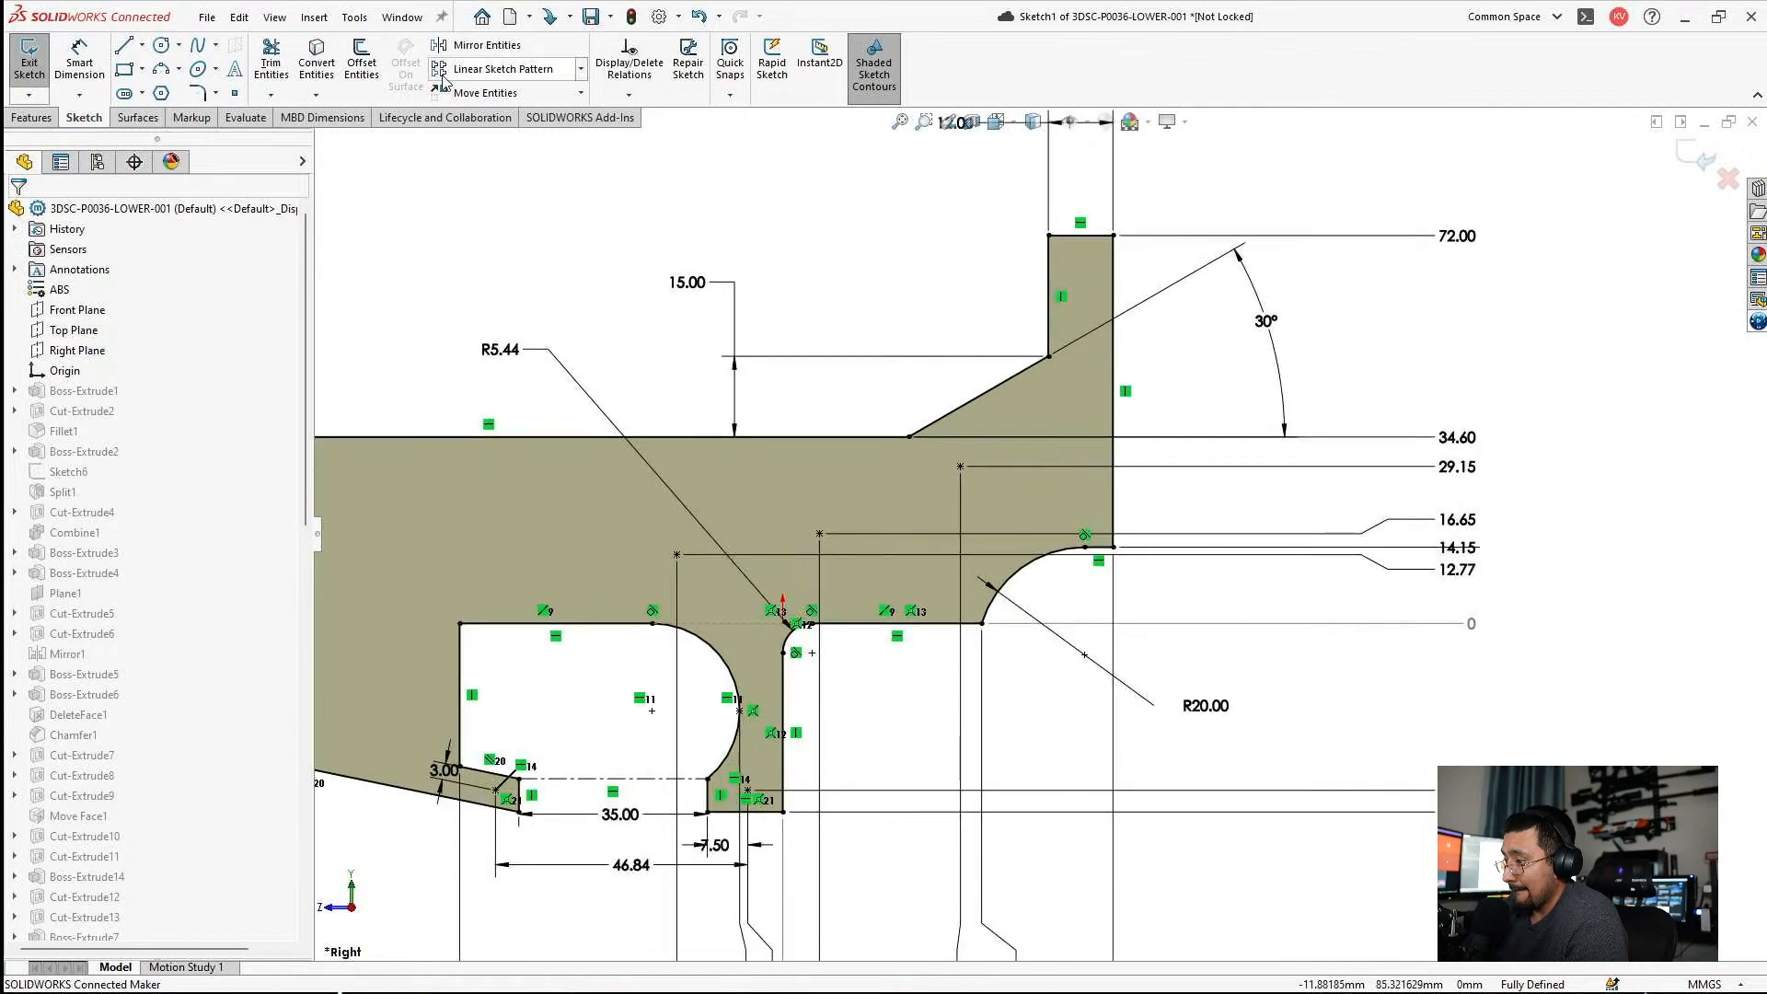
Add a driven horizontal dimension from the origin to the rear upright's front edge, and tile the part window beside the assembly.
{"action": "left_click", "coordinate": [81, 57]}
{"action": "left_click", "coordinate": [791, 625]}
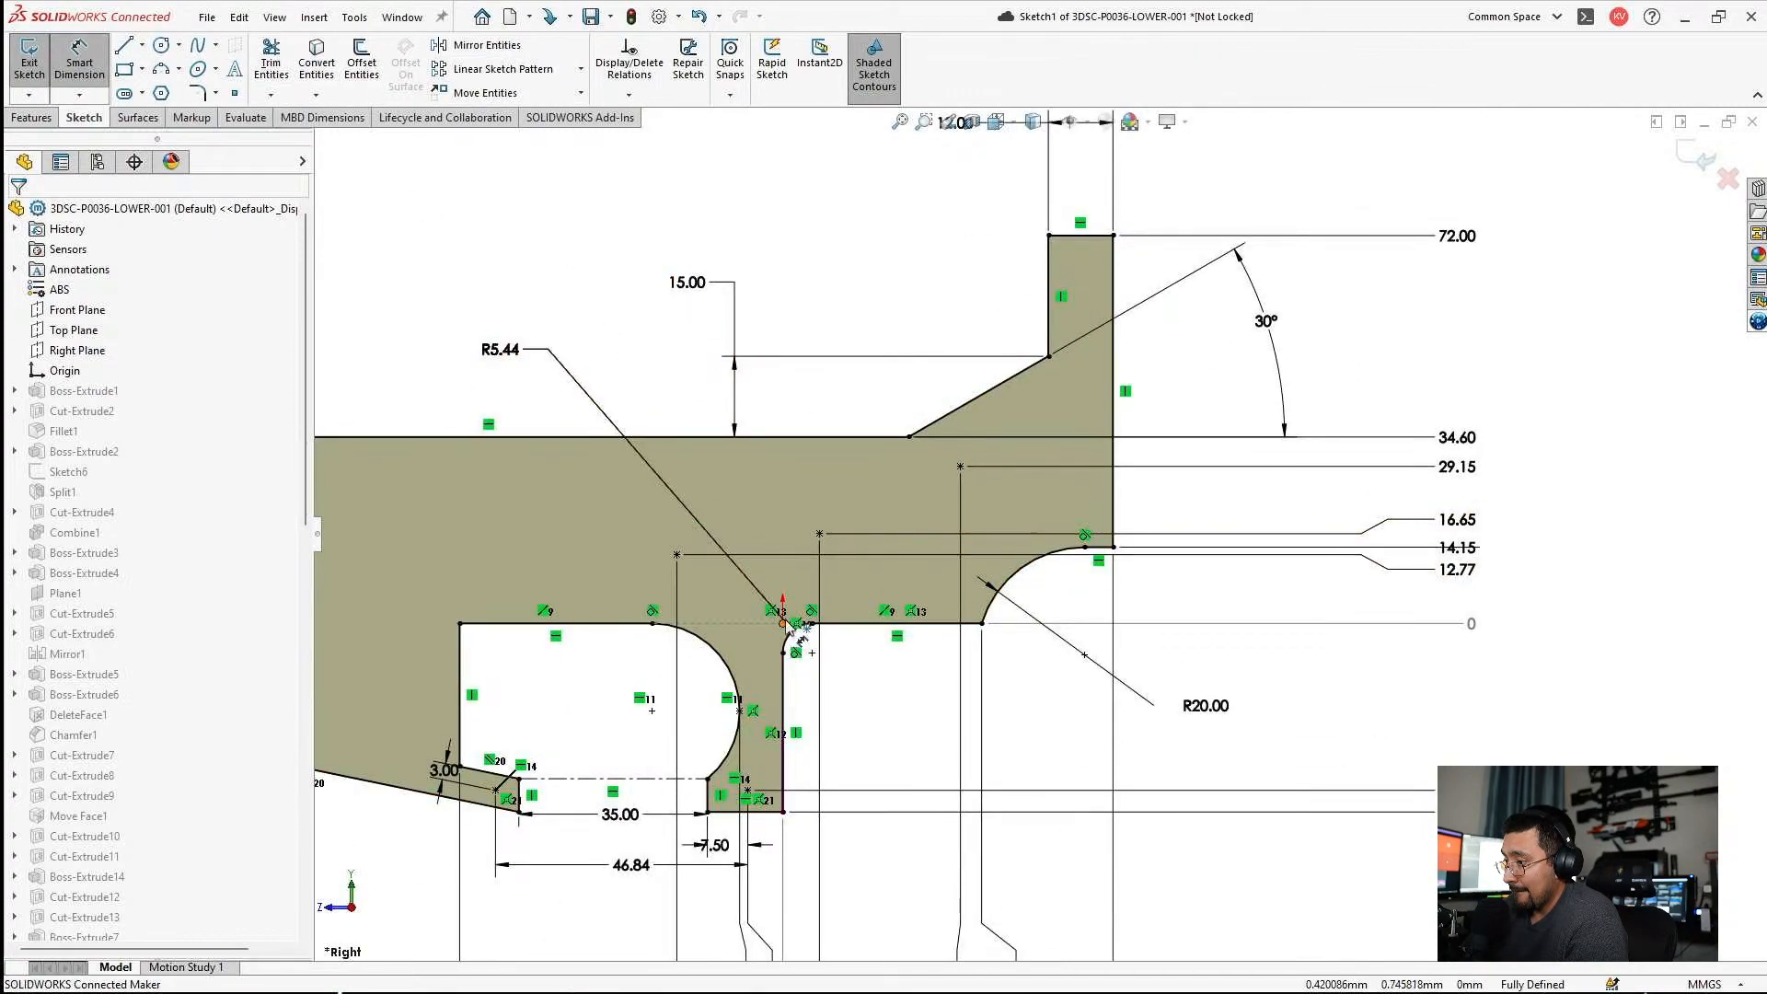
{"action": "left_click", "coordinate": [784, 624]}
{"action": "left_click", "coordinate": [1049, 297]}
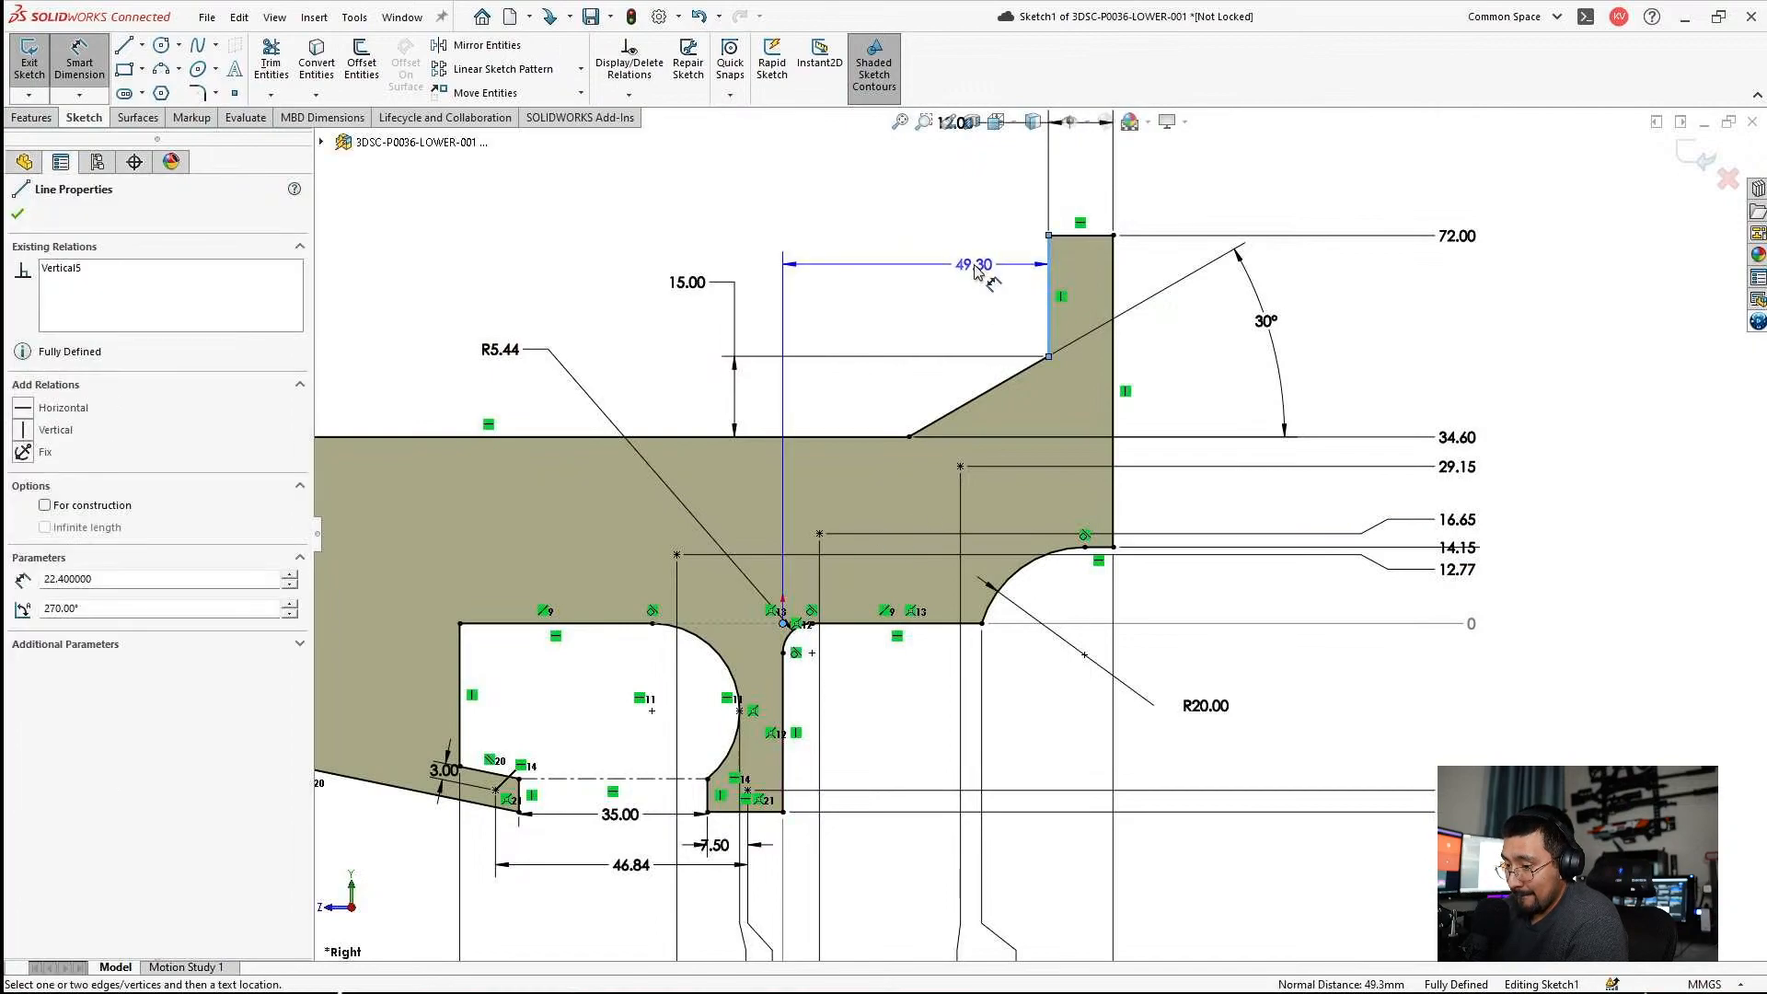
{"action": "left_click", "coordinate": [974, 267]}
{"action": "left_click", "coordinate": [992, 476]}
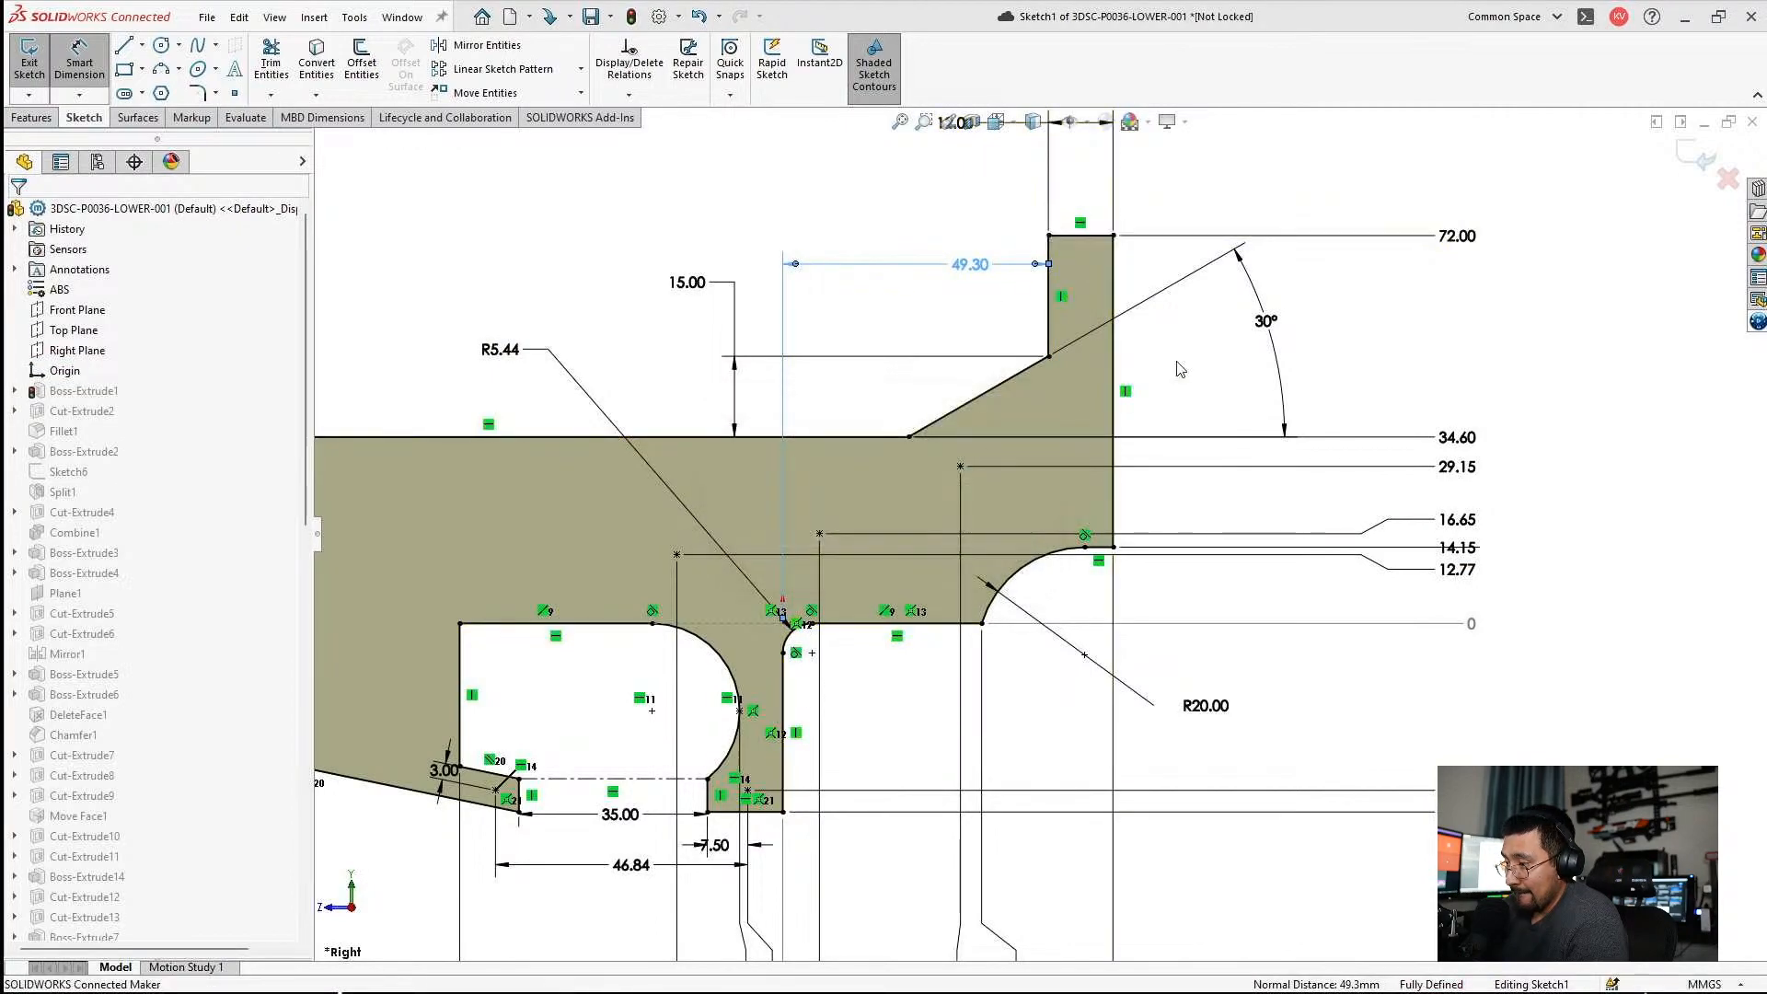
{"action": "key", "text": "Escape"}
{"action": "left_click", "coordinate": [1655, 122]}
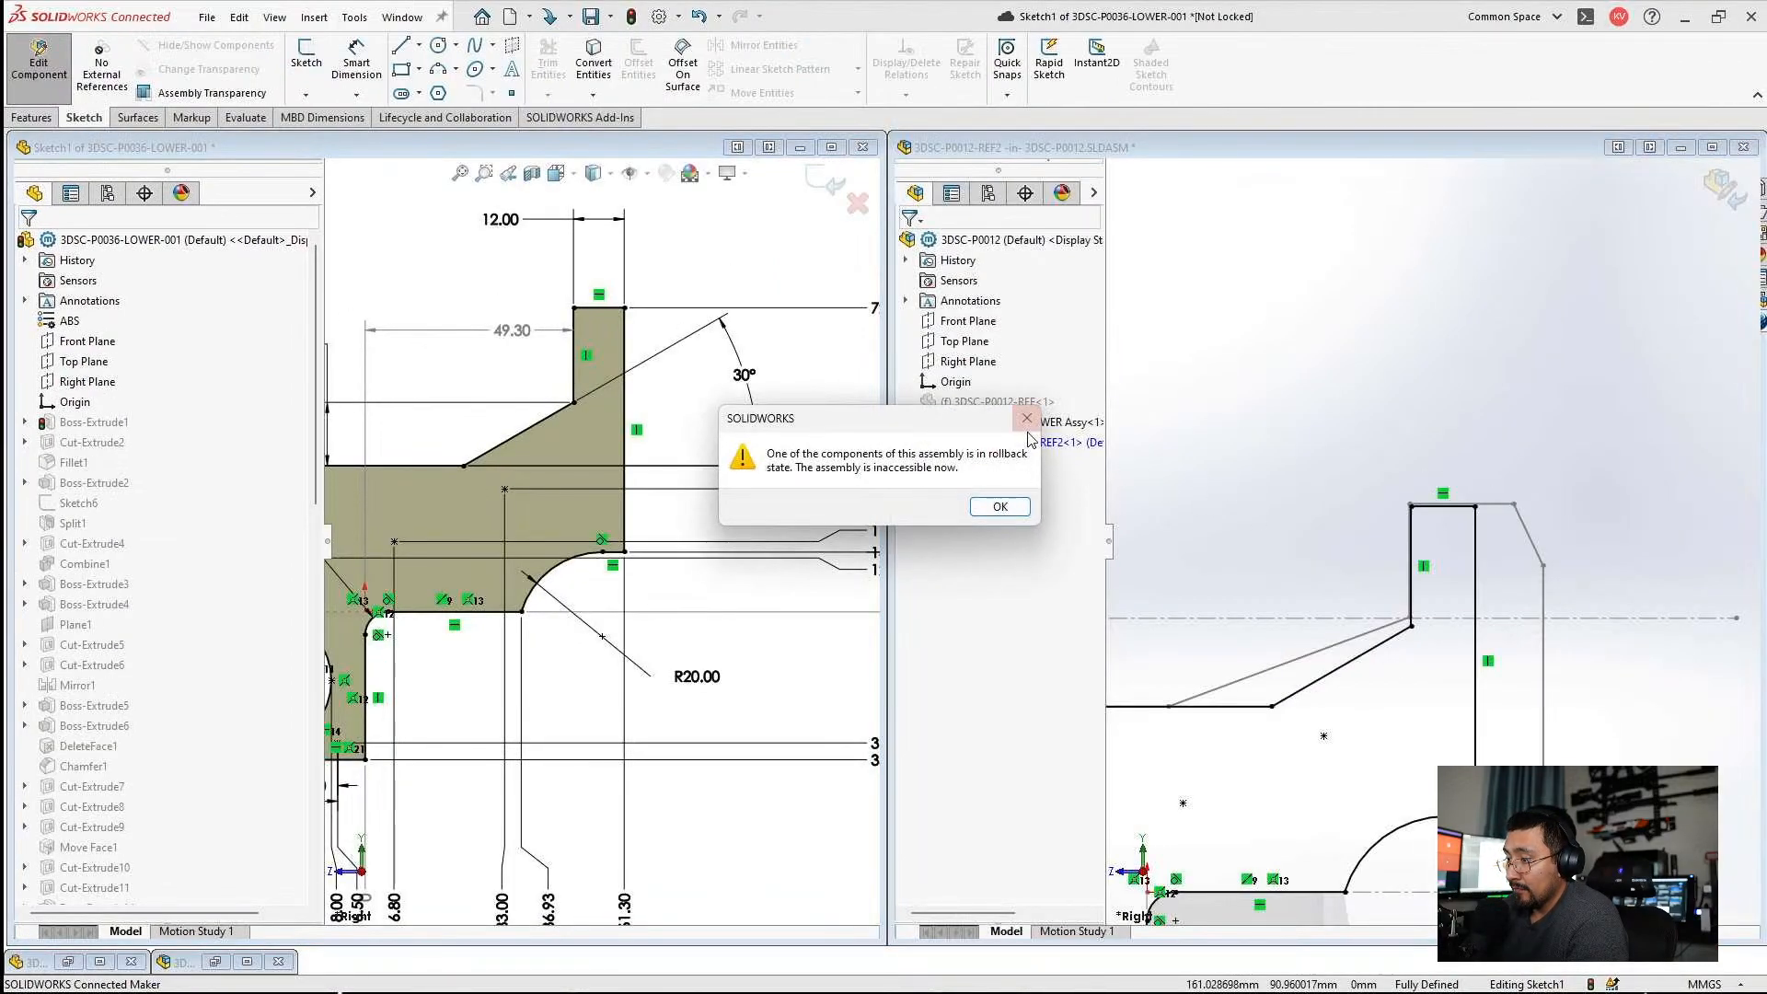
Dismiss the rollback warning, restore the 3DSC-P0012-REF part window and close it to return to the assembly.
{"action": "left_click", "coordinate": [1027, 419]}
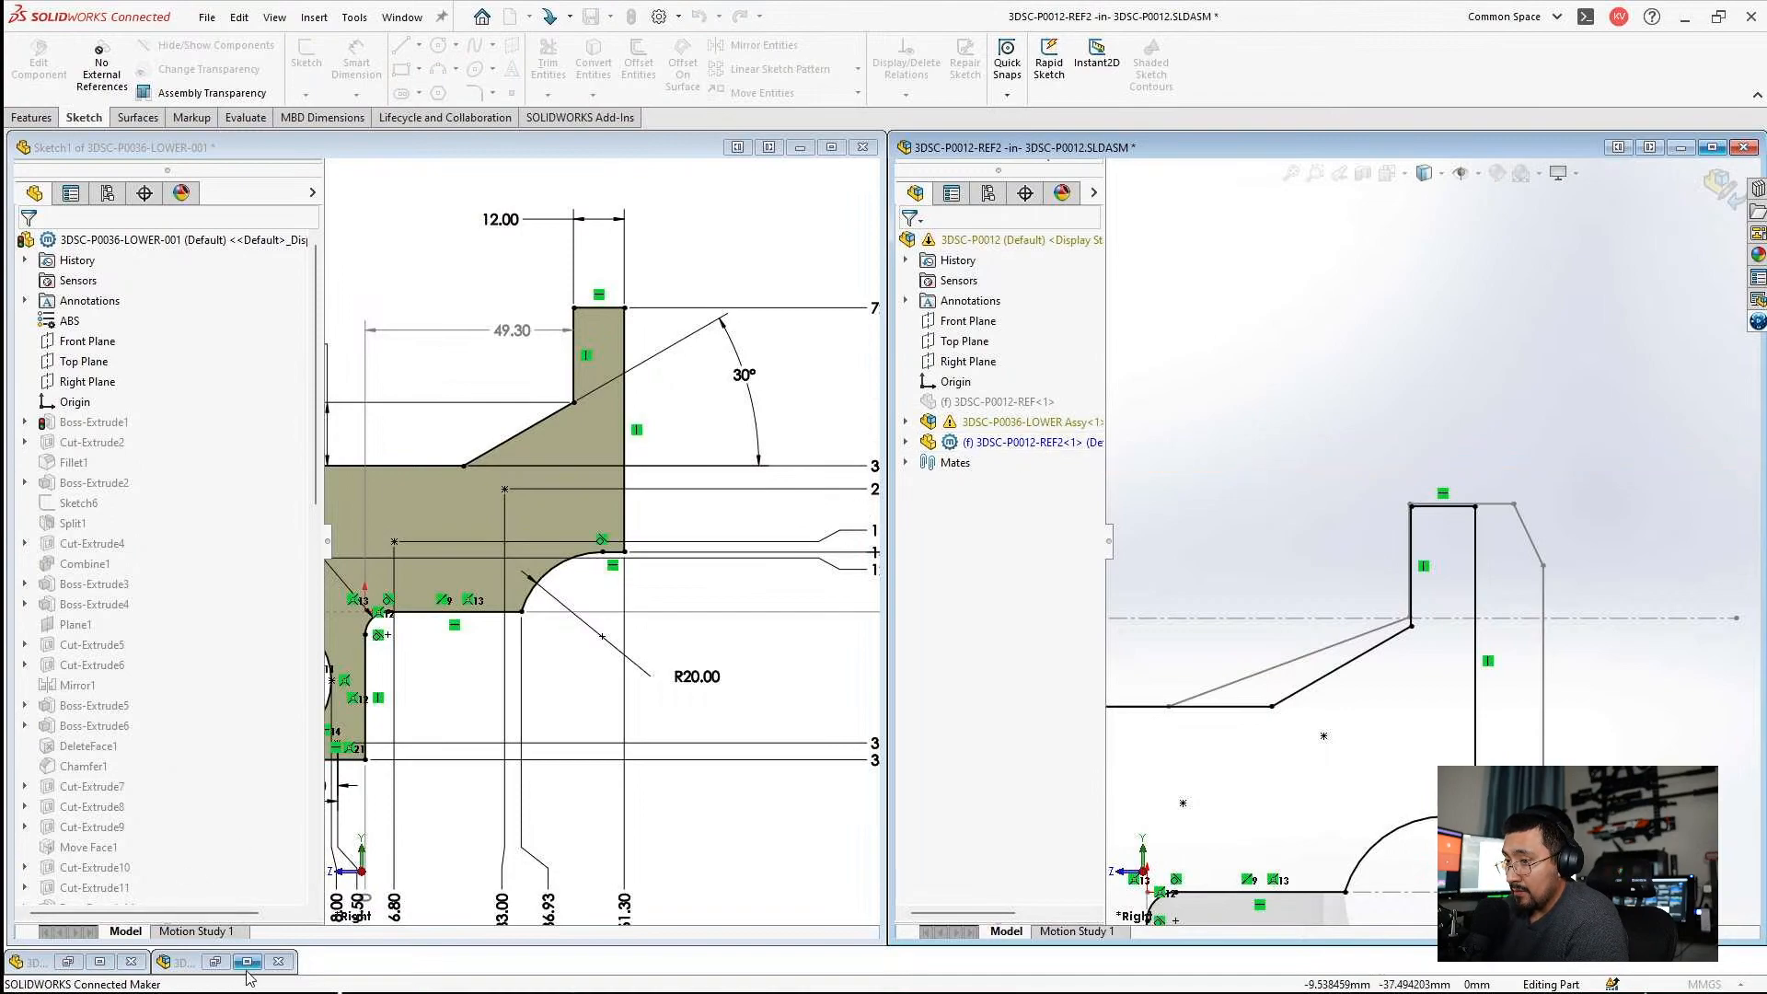
{"action": "left_click", "coordinate": [97, 961]}
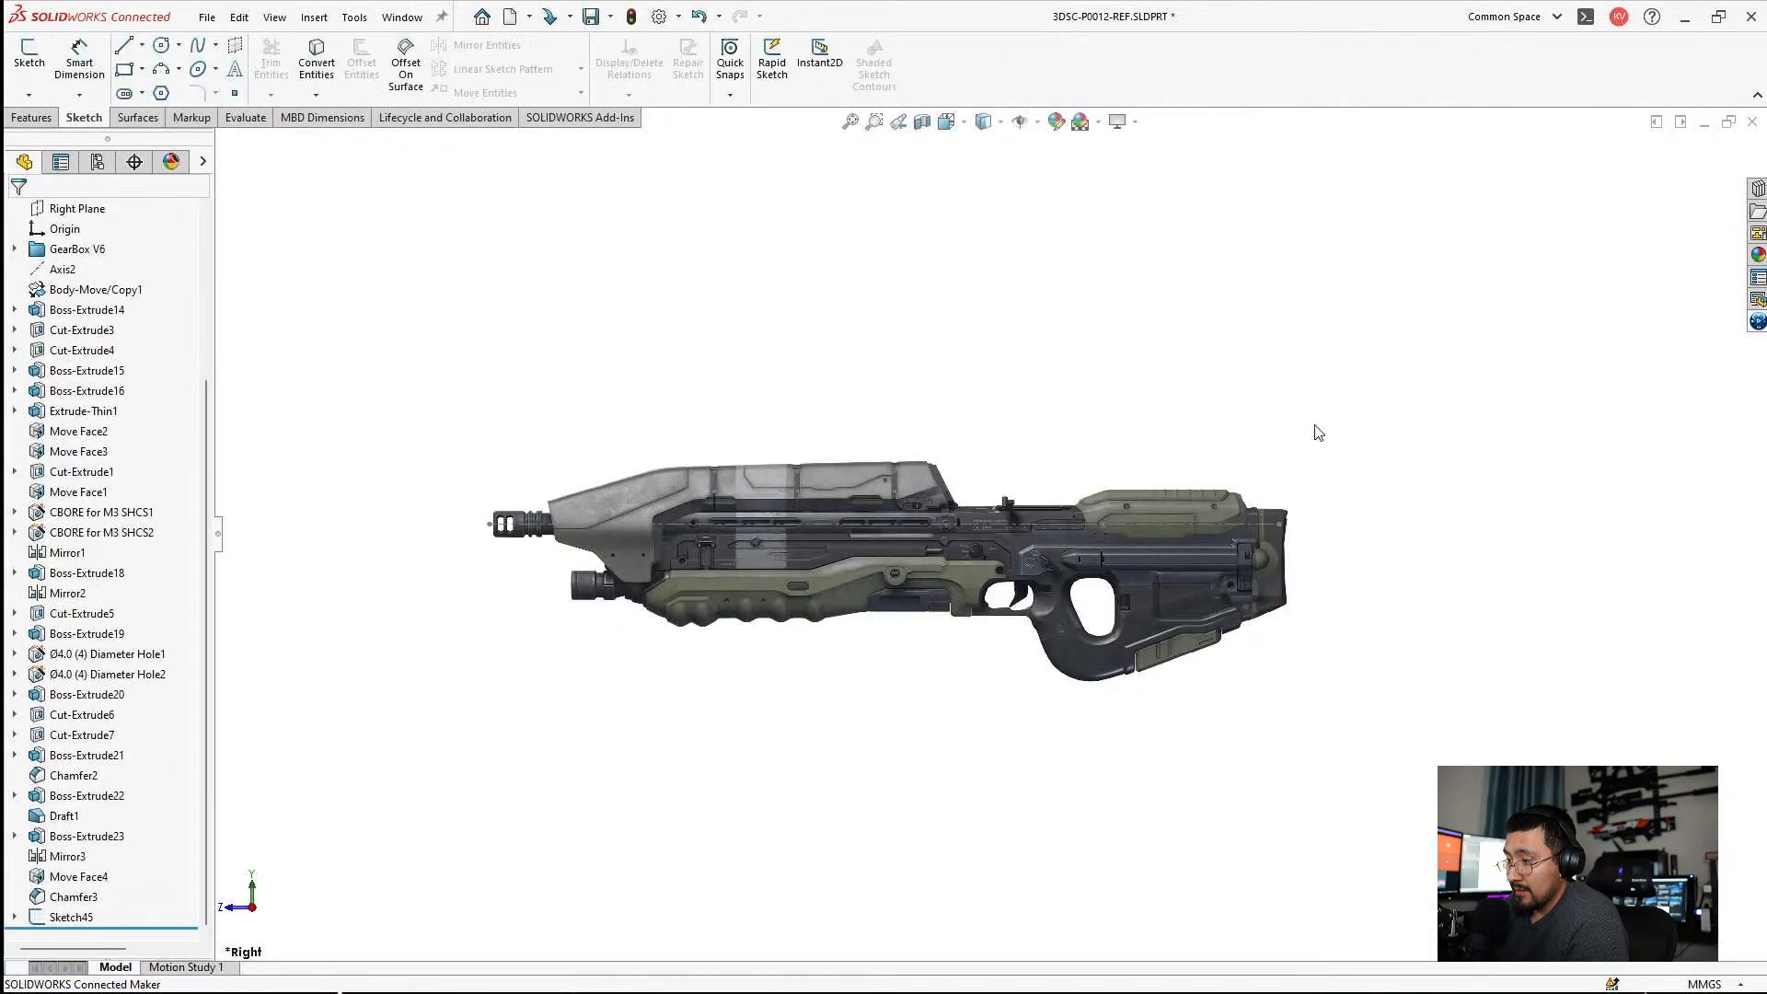
{"action": "scroll", "coordinate": [1256, 488], "scroll_direction": "down", "scroll_amount": 2}
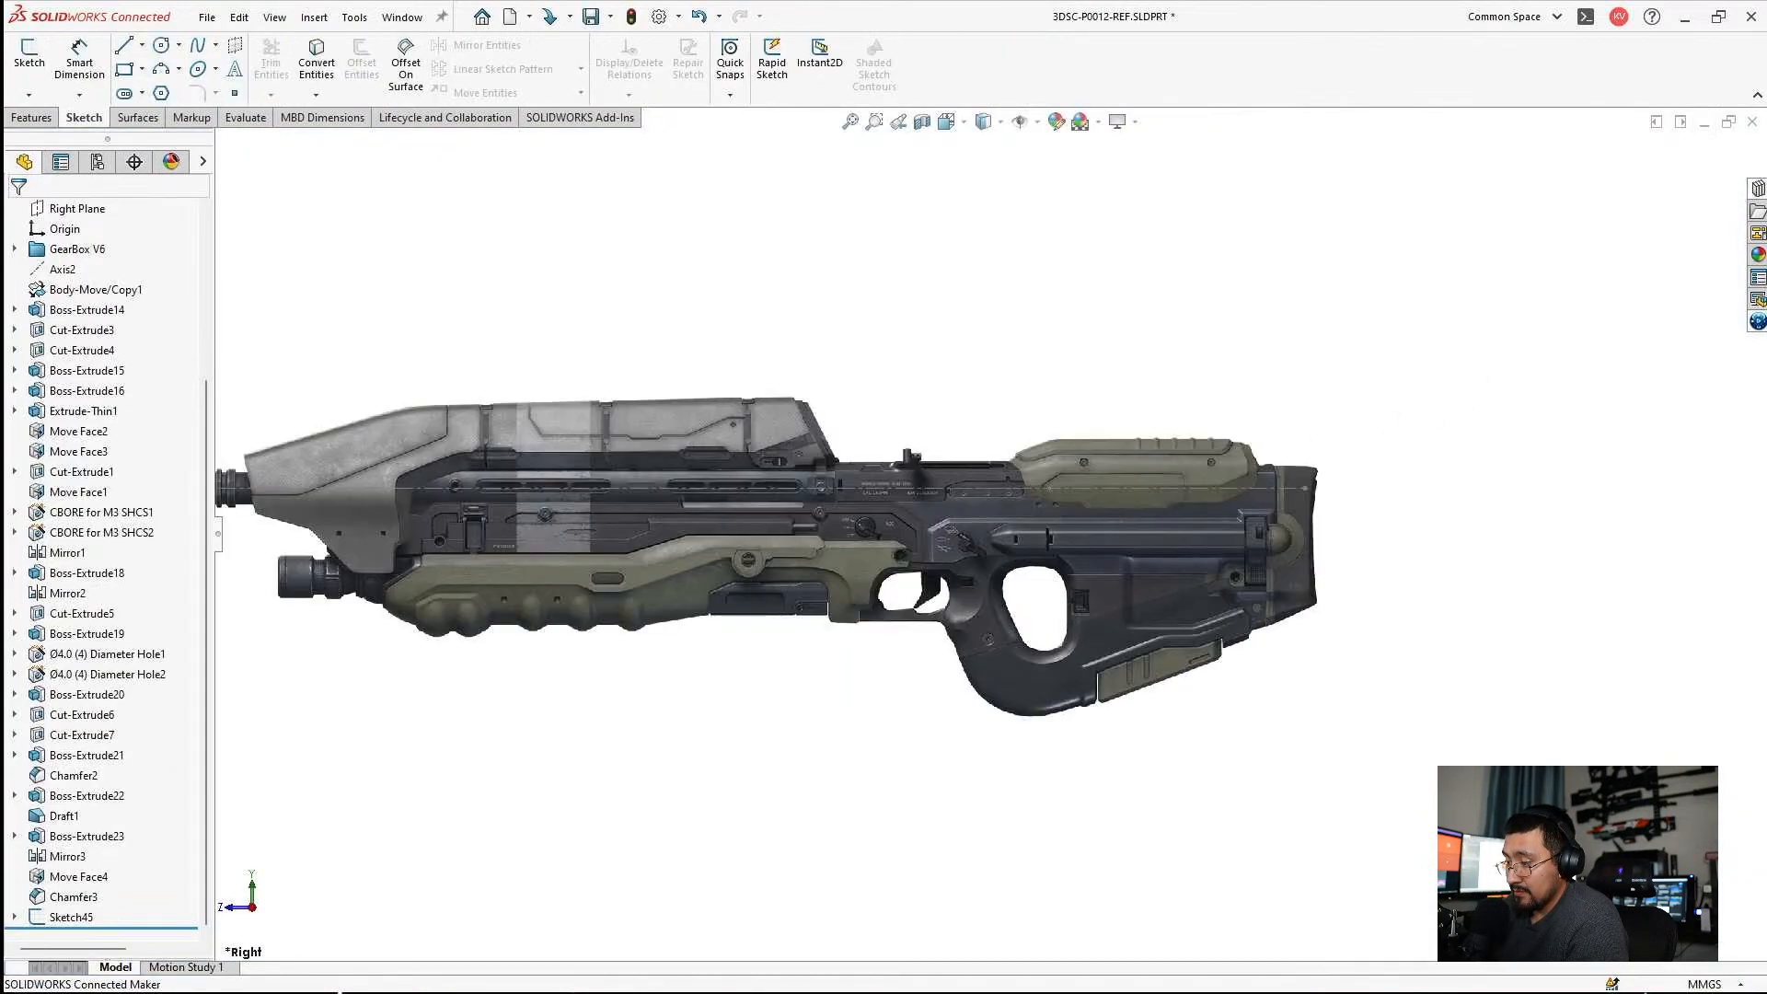
{"action": "left_click", "coordinate": [1751, 123]}
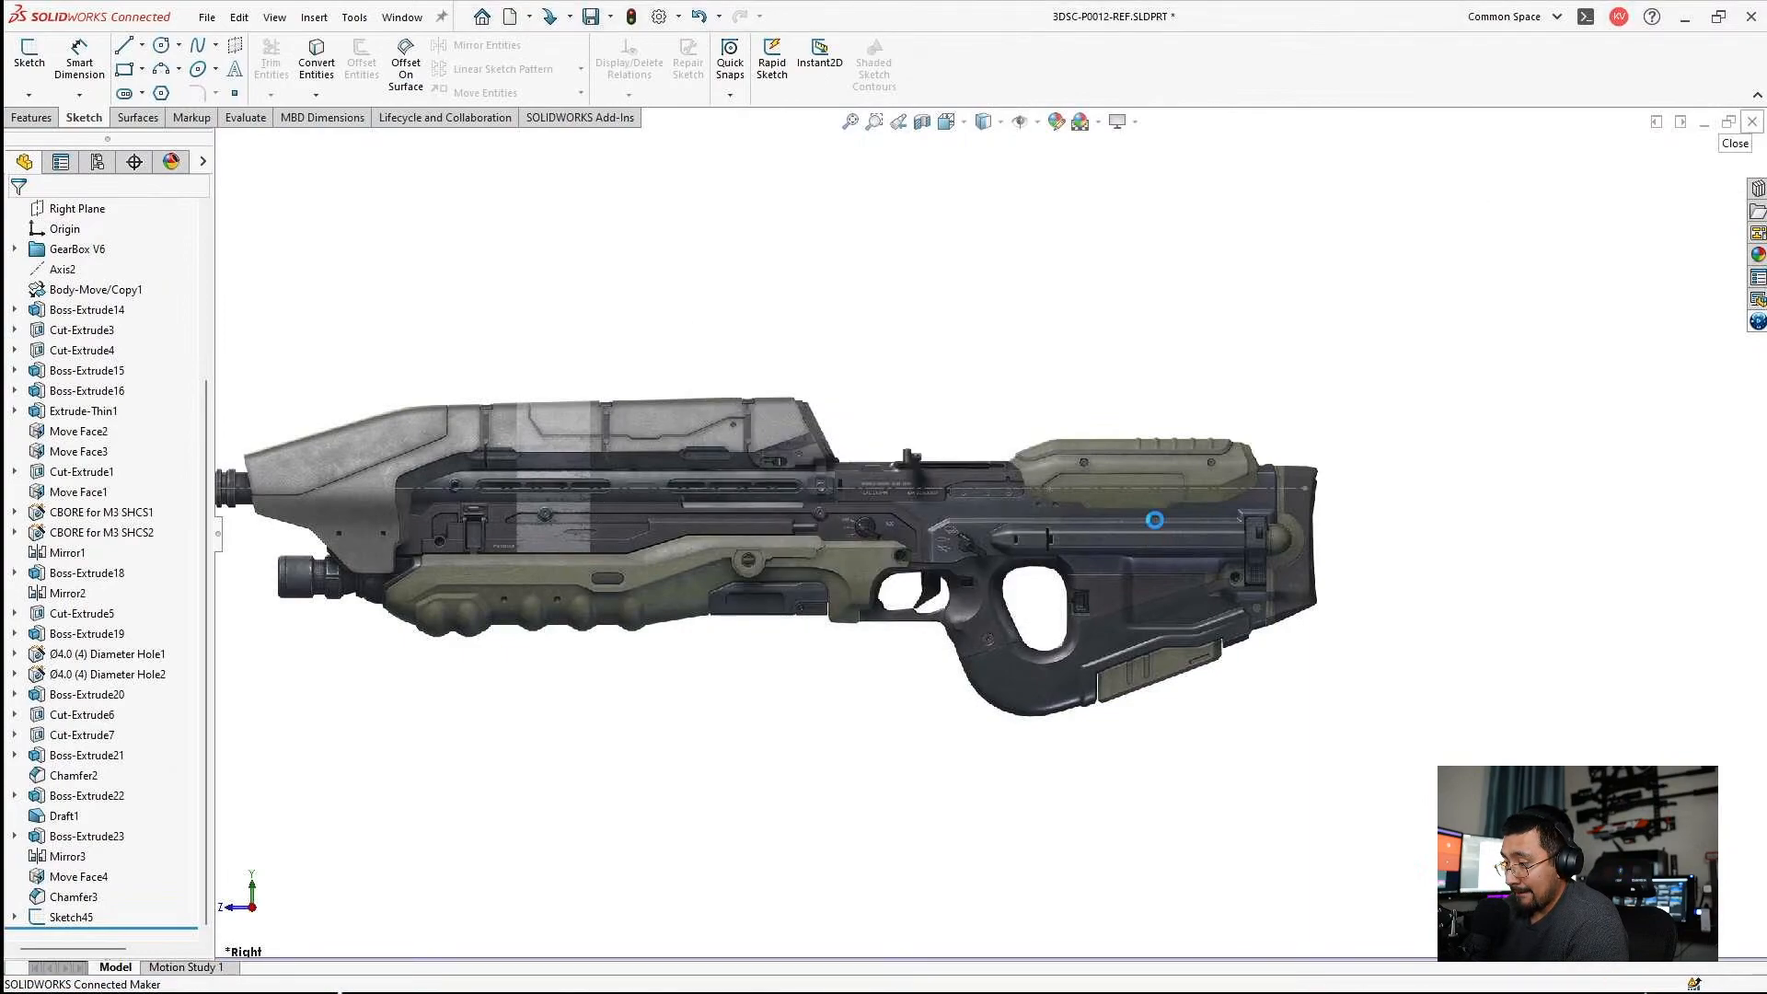
{"action": "left_click", "coordinate": [1000, 508]}
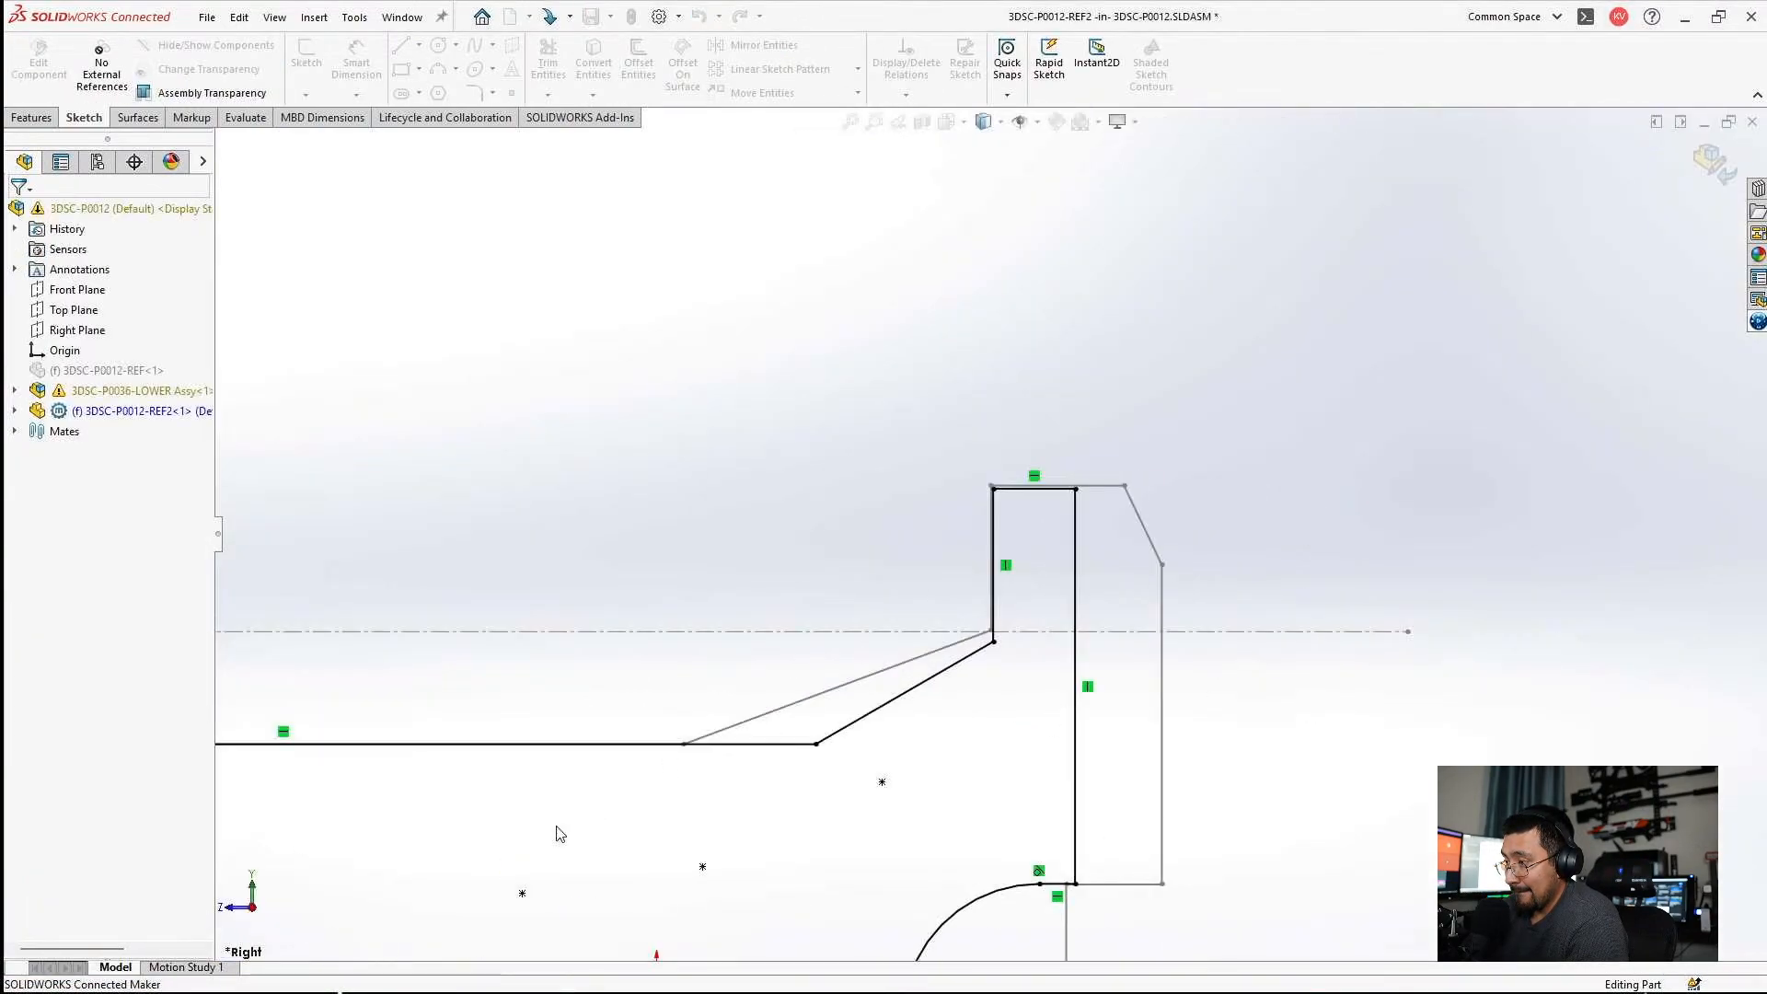
{"action": "left_click", "coordinate": [1001, 506]}
Bring up the 3DSC-P0012-REF2 part window and open Sketch3 for editing.
{"action": "mouse_move", "coordinate": [599, 992]}
{"action": "mouse_move", "coordinate": [1148, 986]}
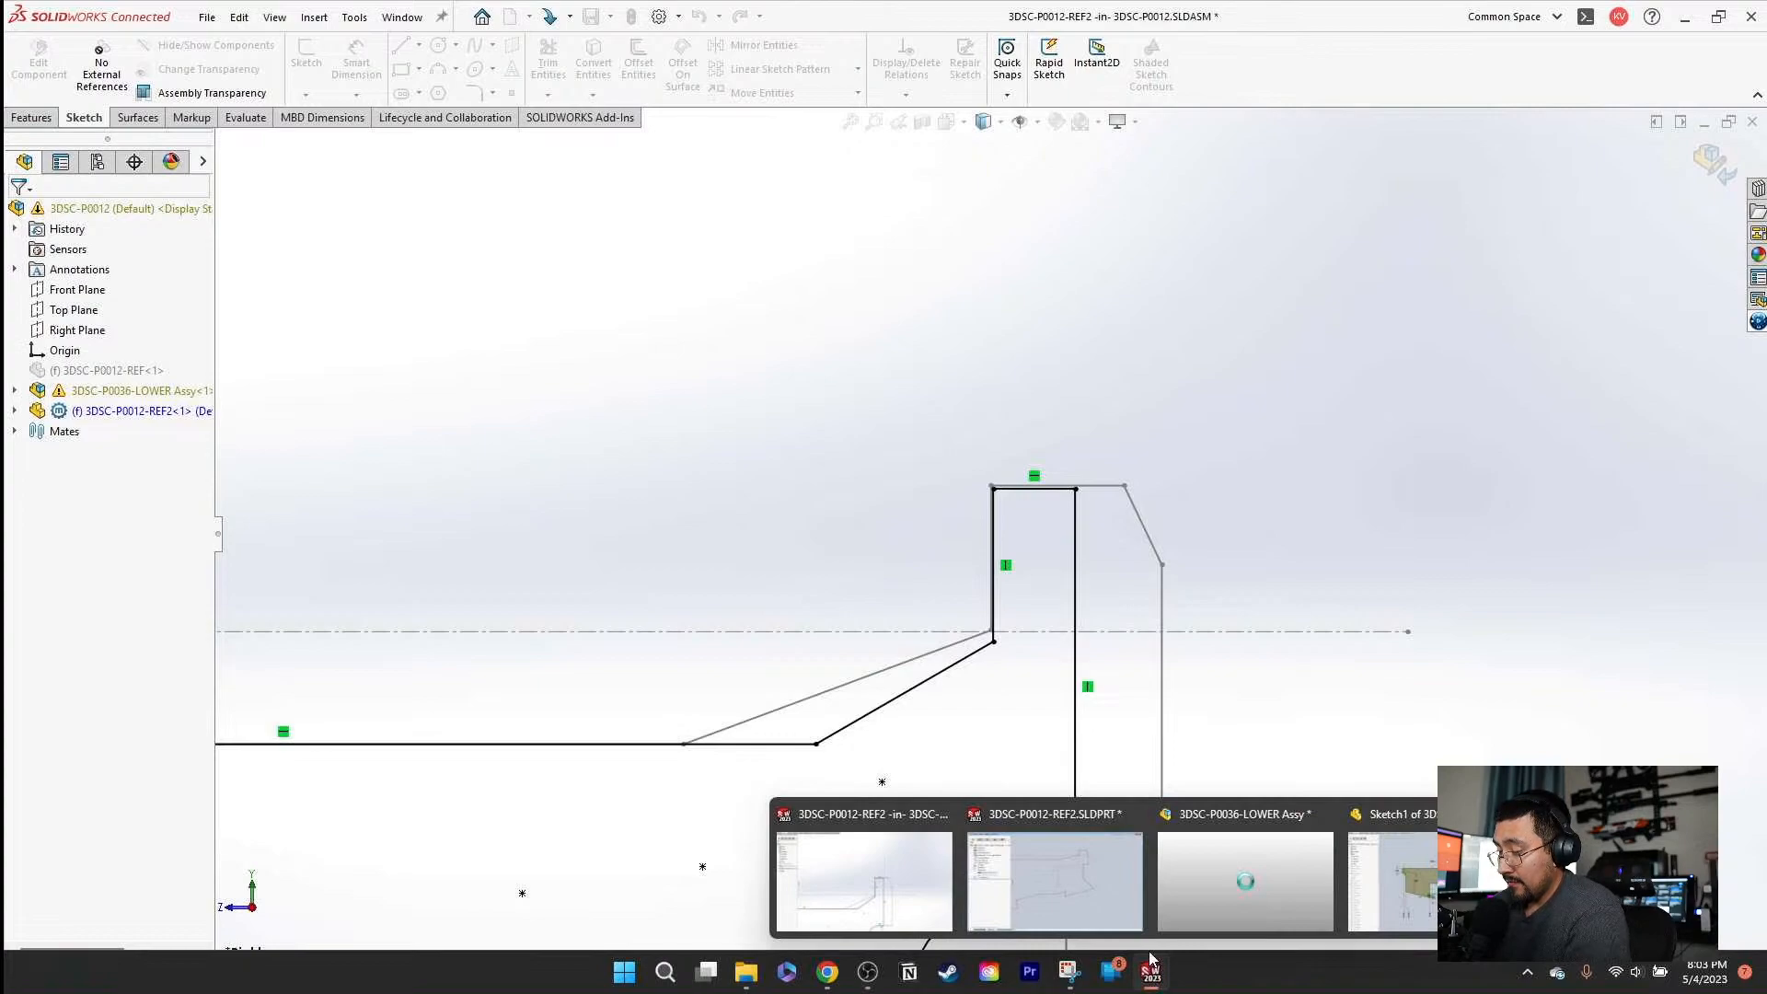
{"action": "left_click", "coordinate": [1055, 879]}
{"action": "left_click", "coordinate": [1070, 386]}
{"action": "left_click", "coordinate": [1121, 291]}
Set the ordinate height of the short horizontal edge beneath the rear upright to 14.15 mm.
{"action": "scroll", "coordinate": [1509, 428], "scroll_direction": "down", "scroll_amount": 5}
{"action": "scroll", "coordinate": [635, 447], "scroll_direction": "up", "scroll_amount": 3}
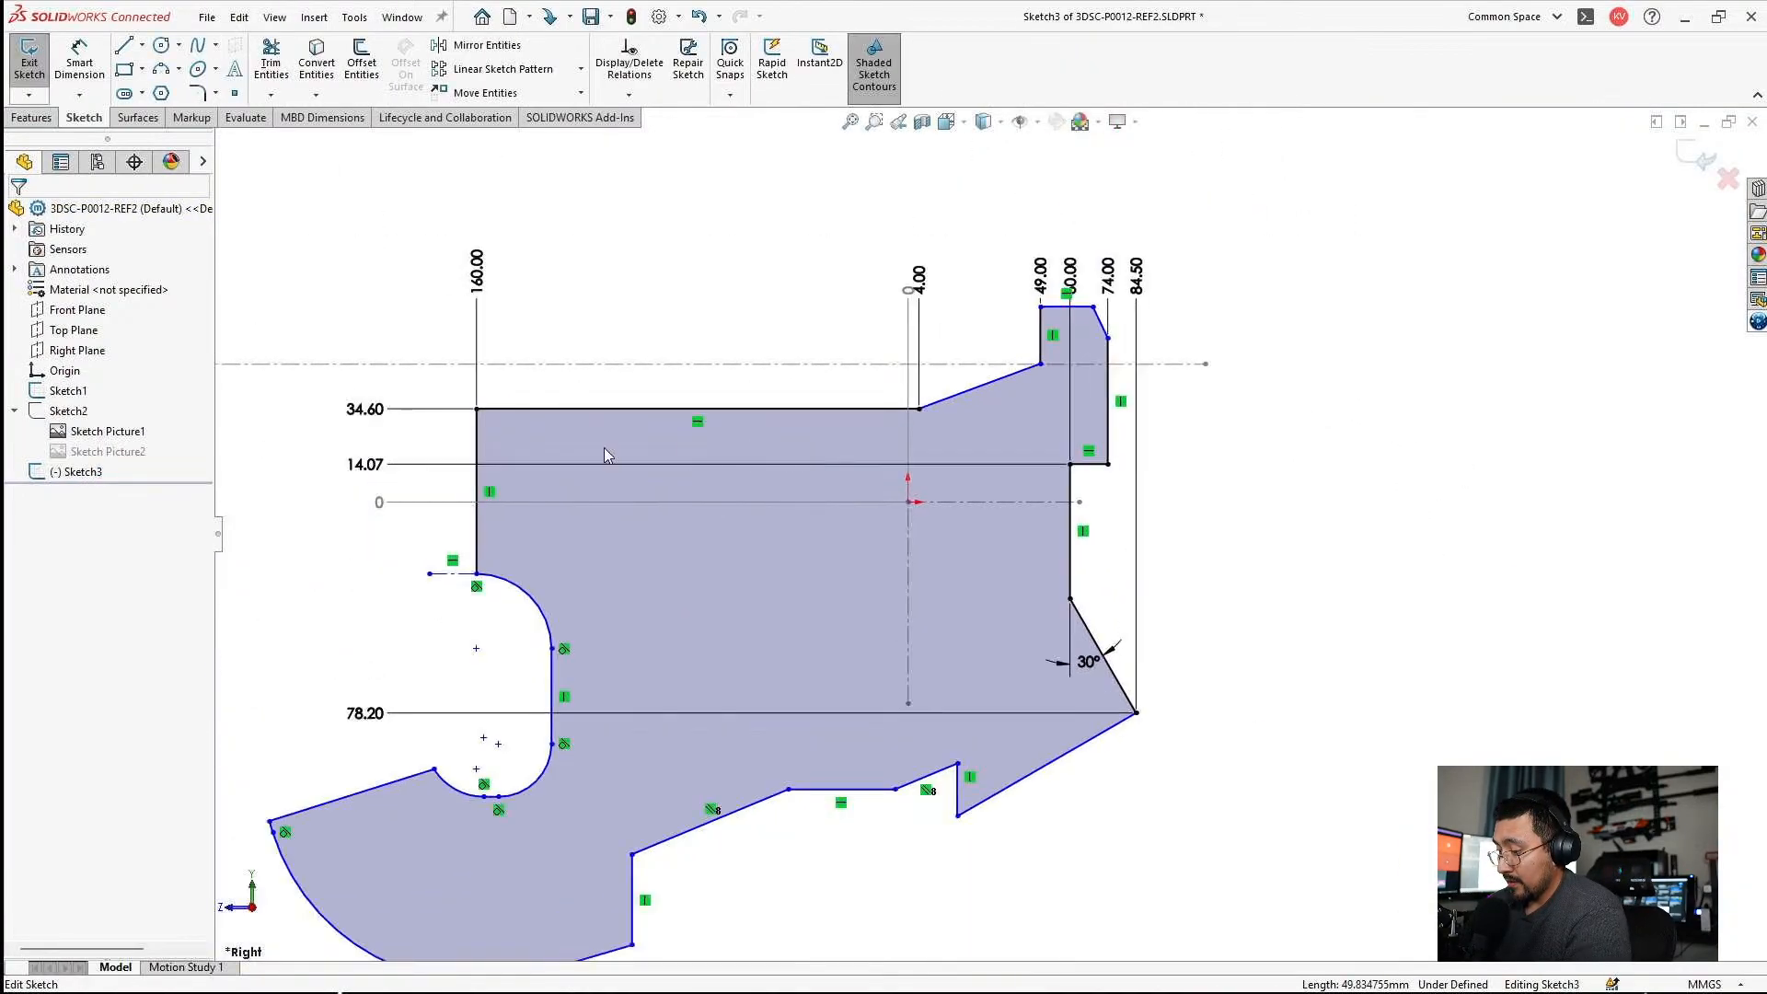
{"action": "double_click", "coordinate": [367, 465]}
{"action": "type", "text": "14.15"}
{"action": "key", "text": "Return"}
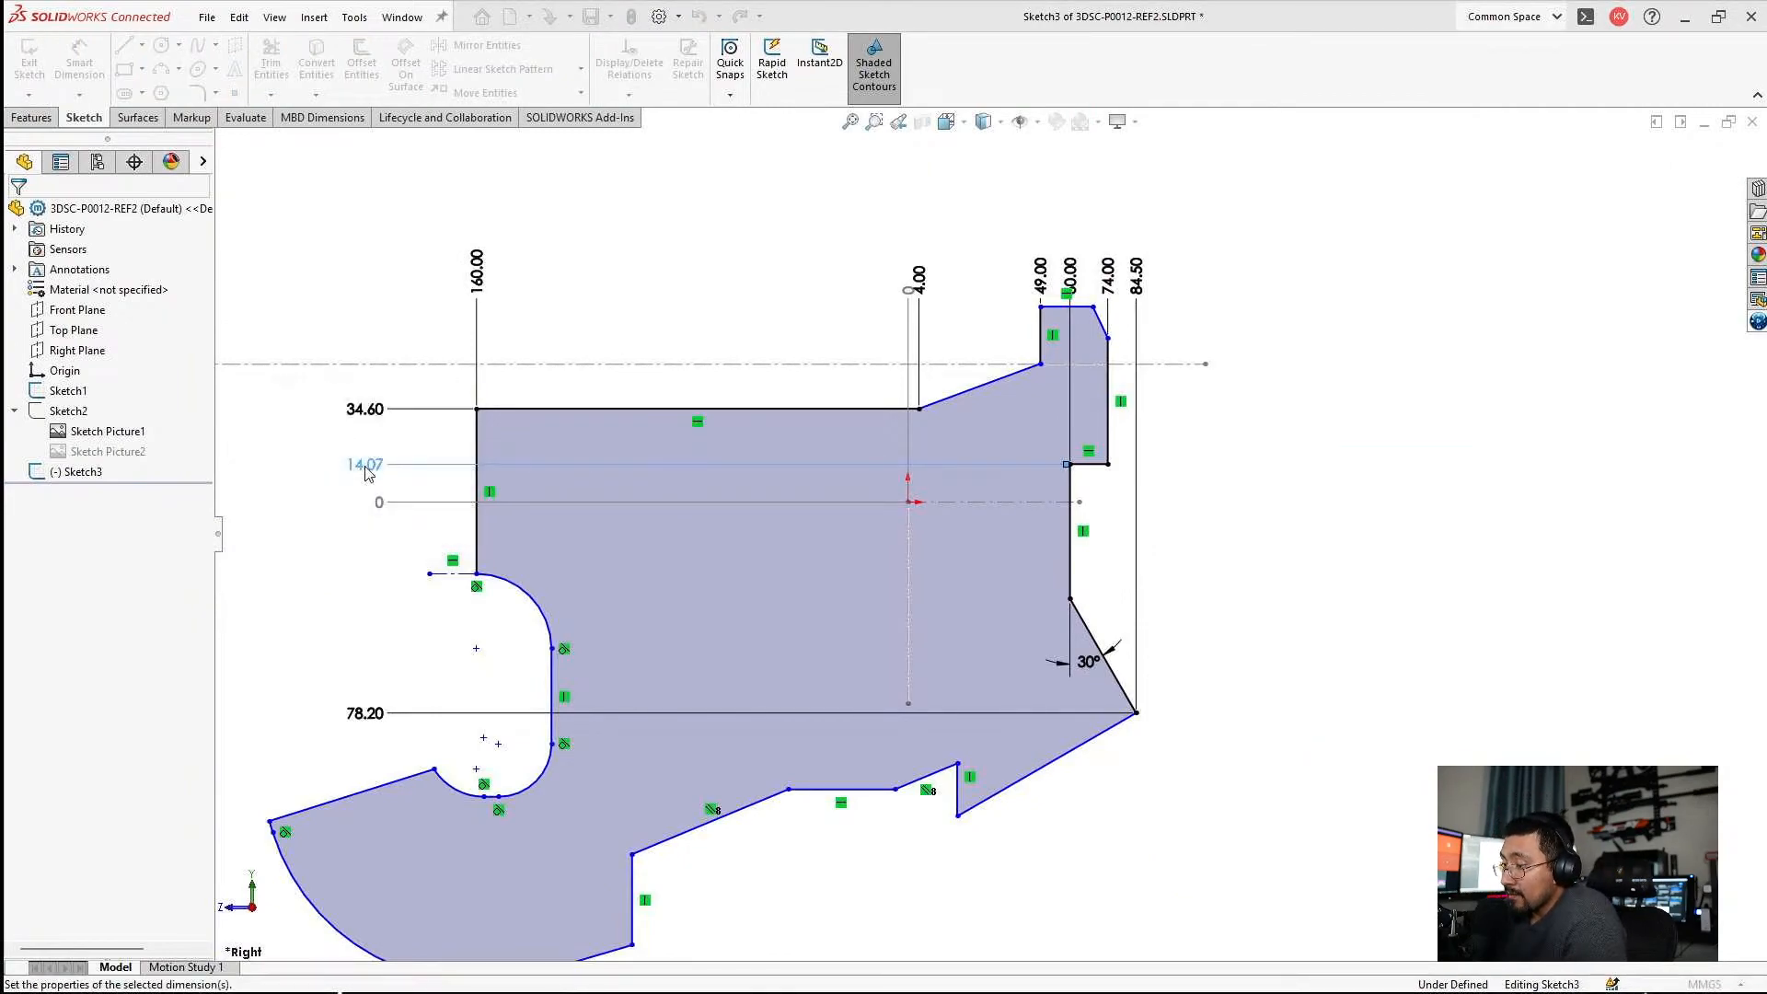
{"action": "key", "text": "Escape"}
Set the horizontal ordinate dimension of the rear upright's front edge to 49.3 mm.
{"action": "scroll", "coordinate": [1119, 281], "scroll_direction": "down", "scroll_amount": 3}
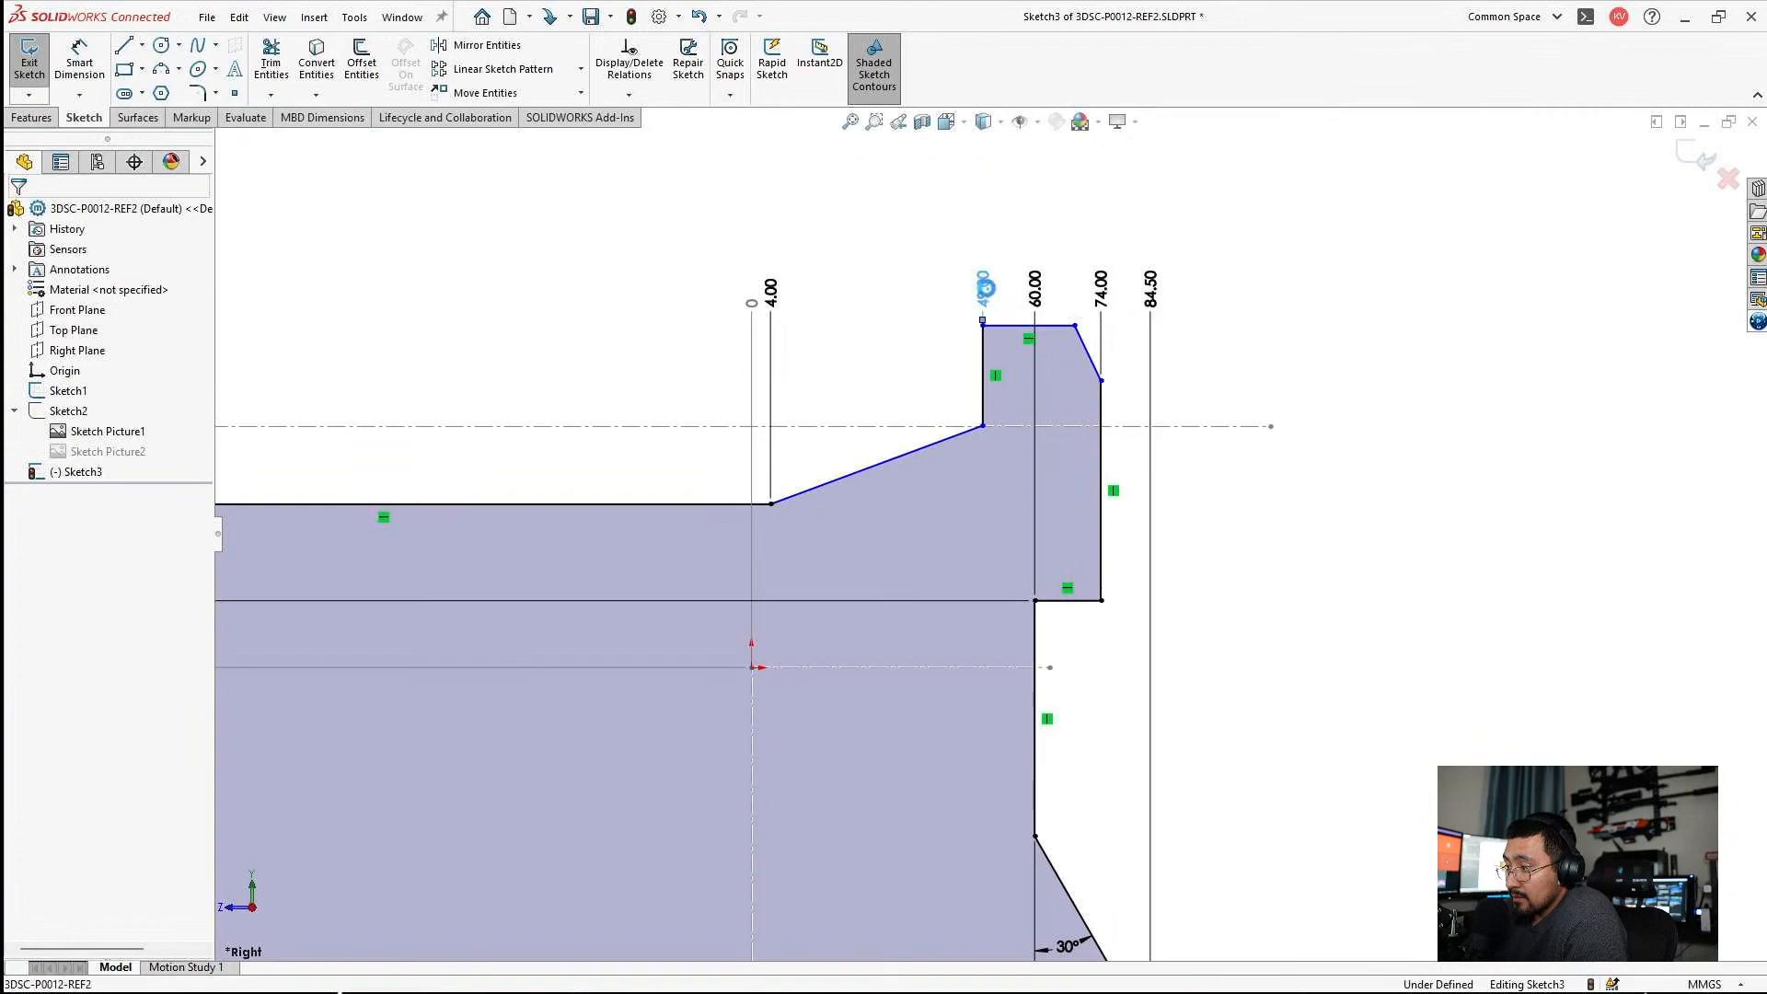
{"action": "double_click", "coordinate": [988, 289]}
{"action": "type", "text": "49.3"}
{"action": "key", "text": "Return"}
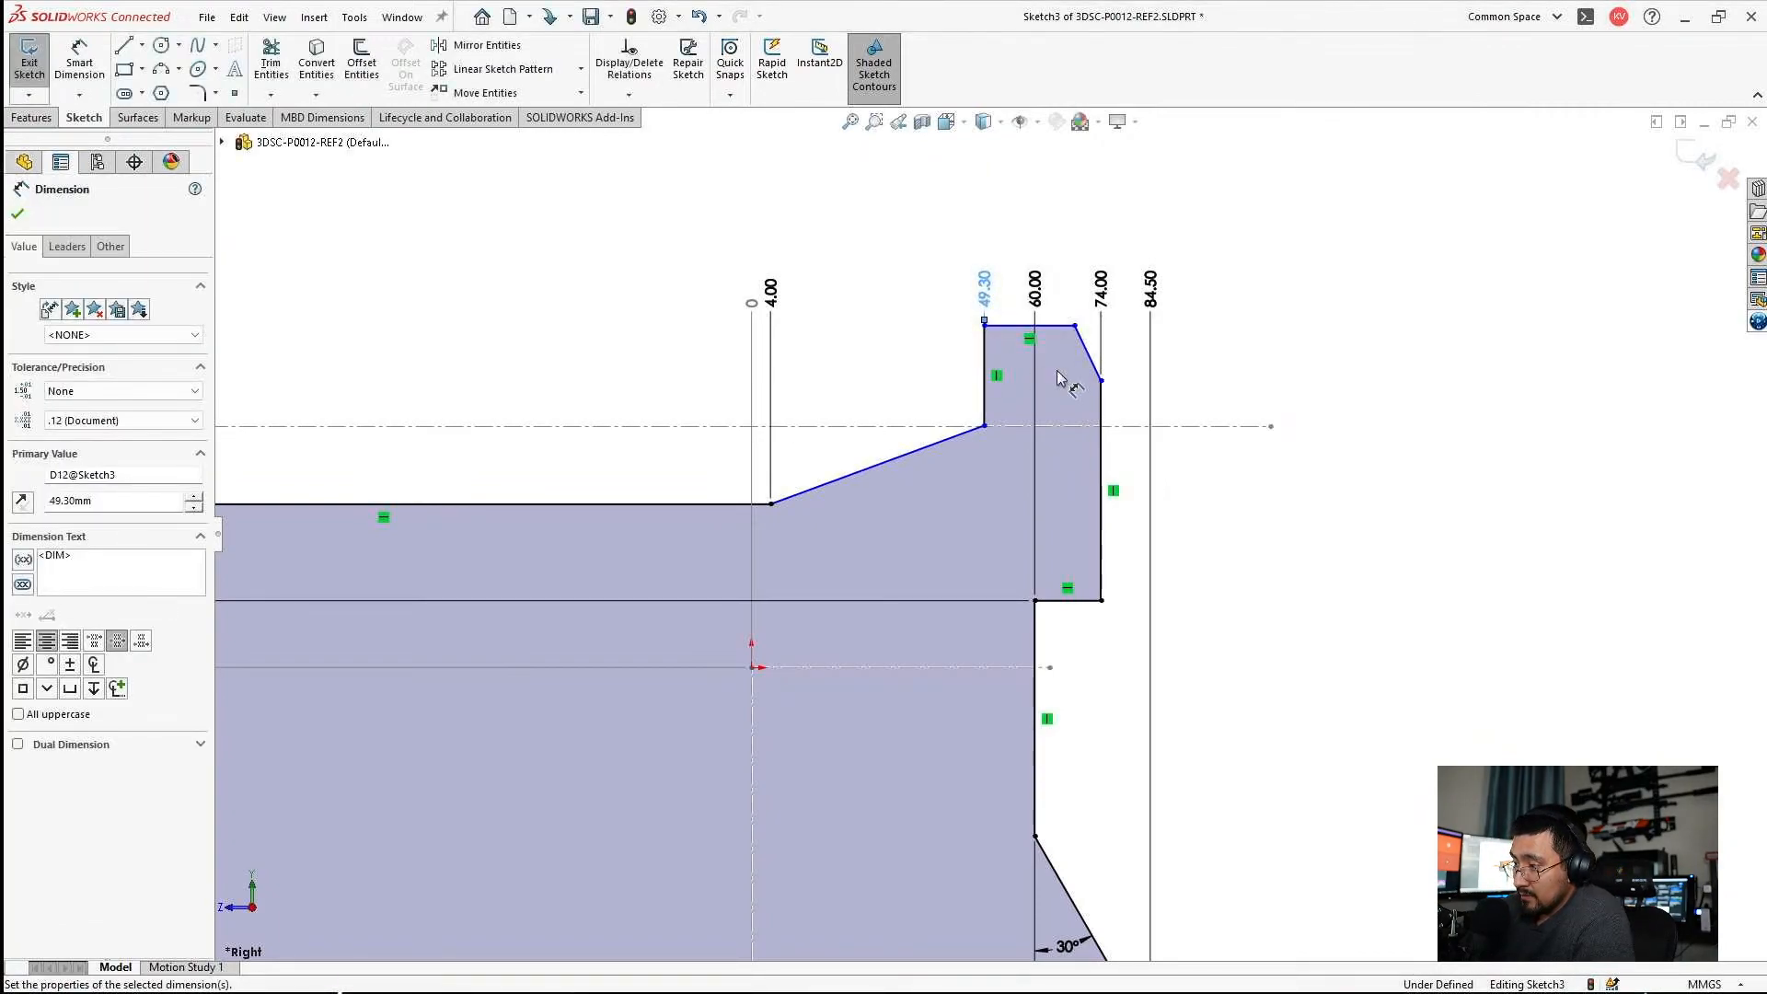
{"action": "key", "text": "Escape"}
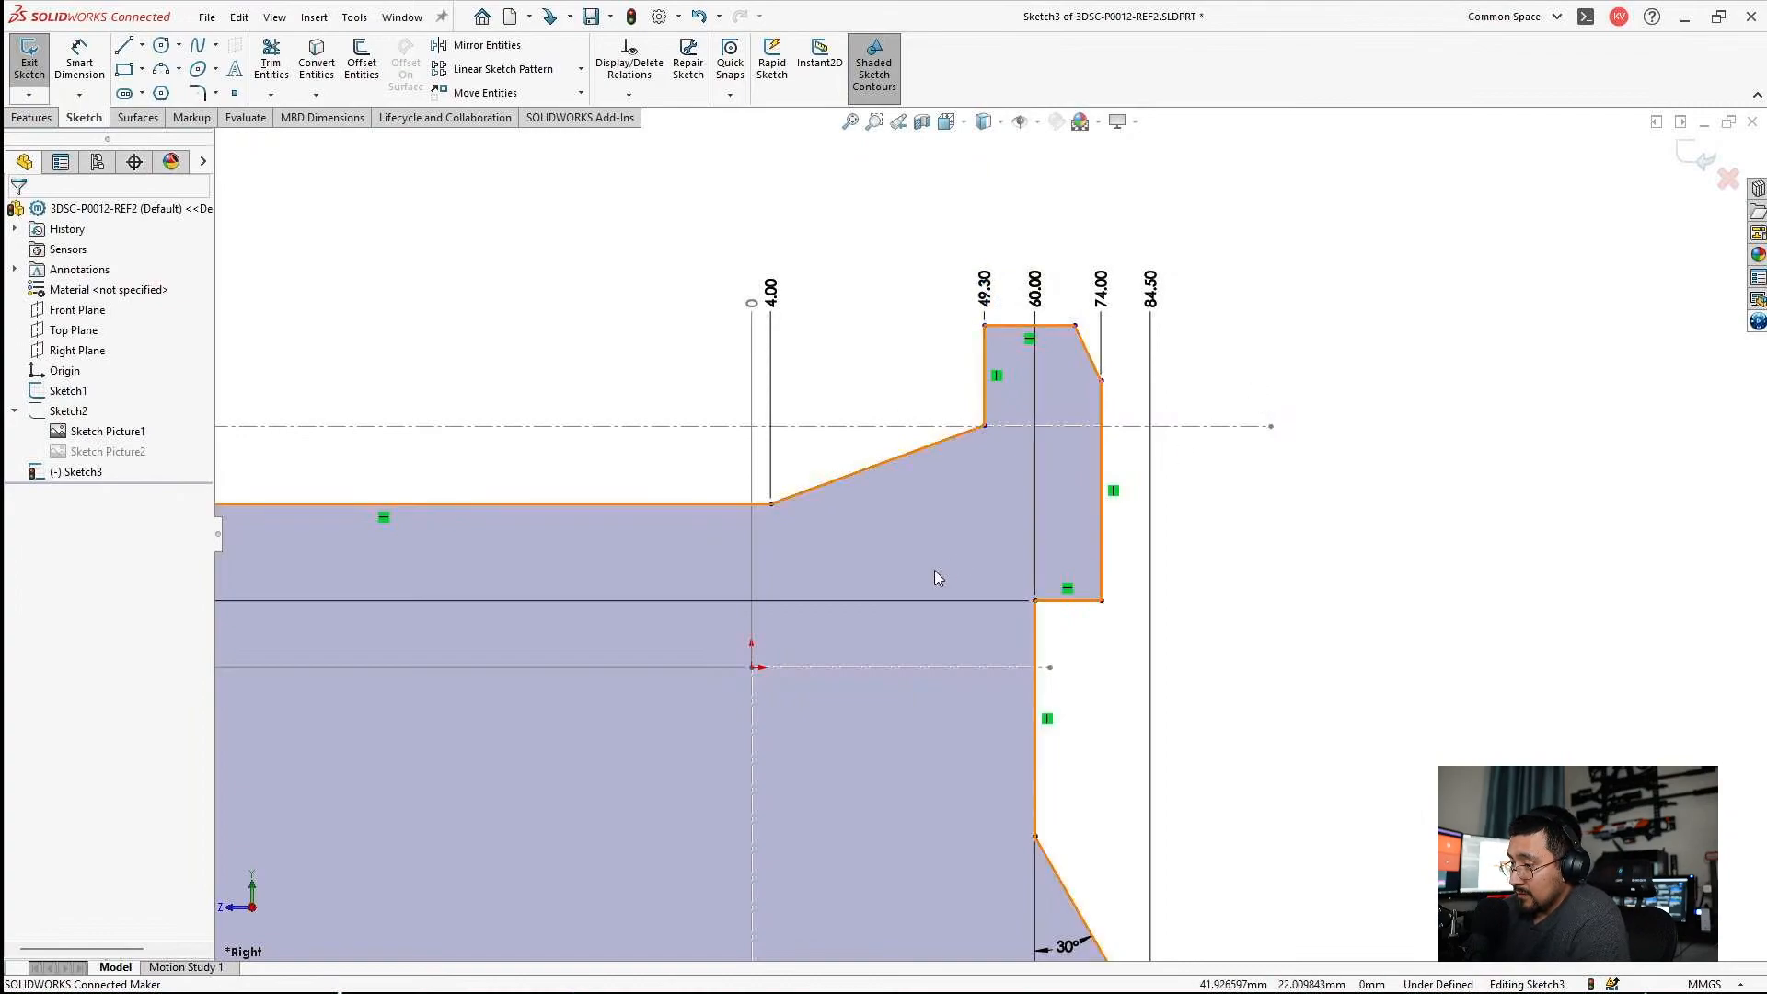
Add a 20° angle dimension between the long upper horizontal edge and the sloped line rising to the rear upright.
{"action": "scroll", "coordinate": [935, 570], "scroll_direction": "up", "scroll_amount": 2}
{"action": "scroll", "coordinate": [981, 515], "scroll_direction": "down", "scroll_amount": 8}
{"action": "left_click", "coordinate": [78, 92]}
{"action": "scroll", "coordinate": [789, 732], "scroll_direction": "up", "scroll_amount": 3}
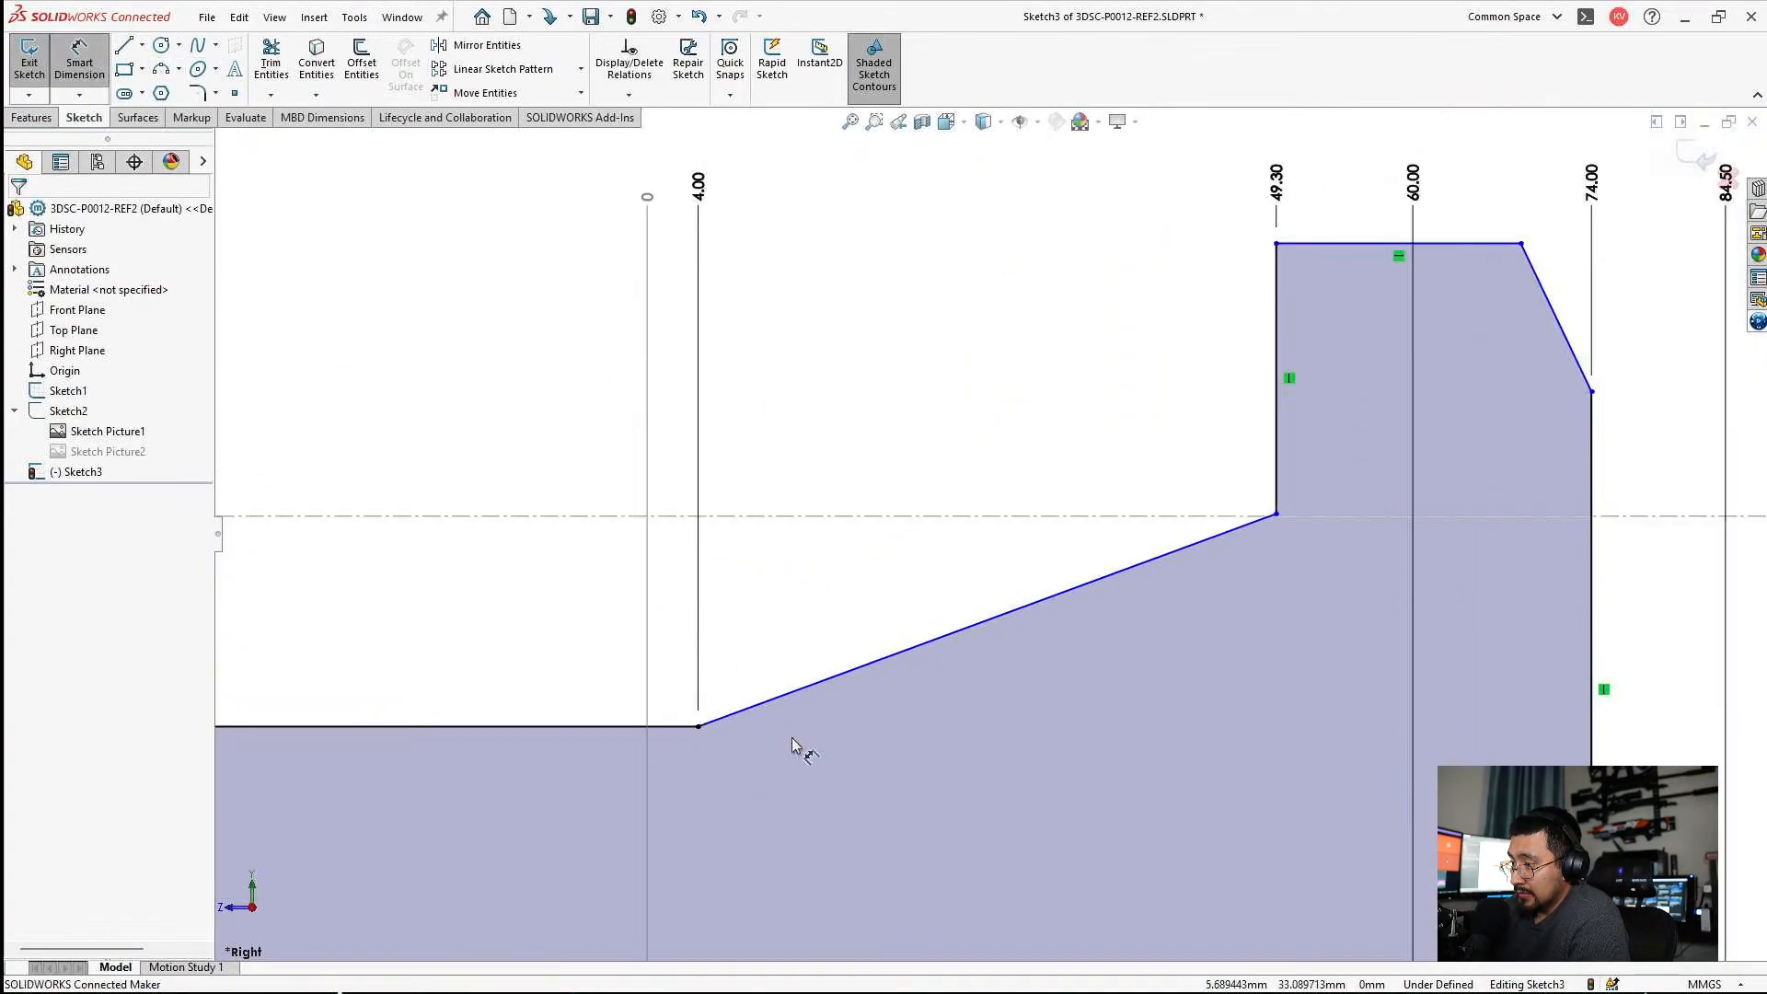
{"action": "left_click", "coordinate": [697, 695]}
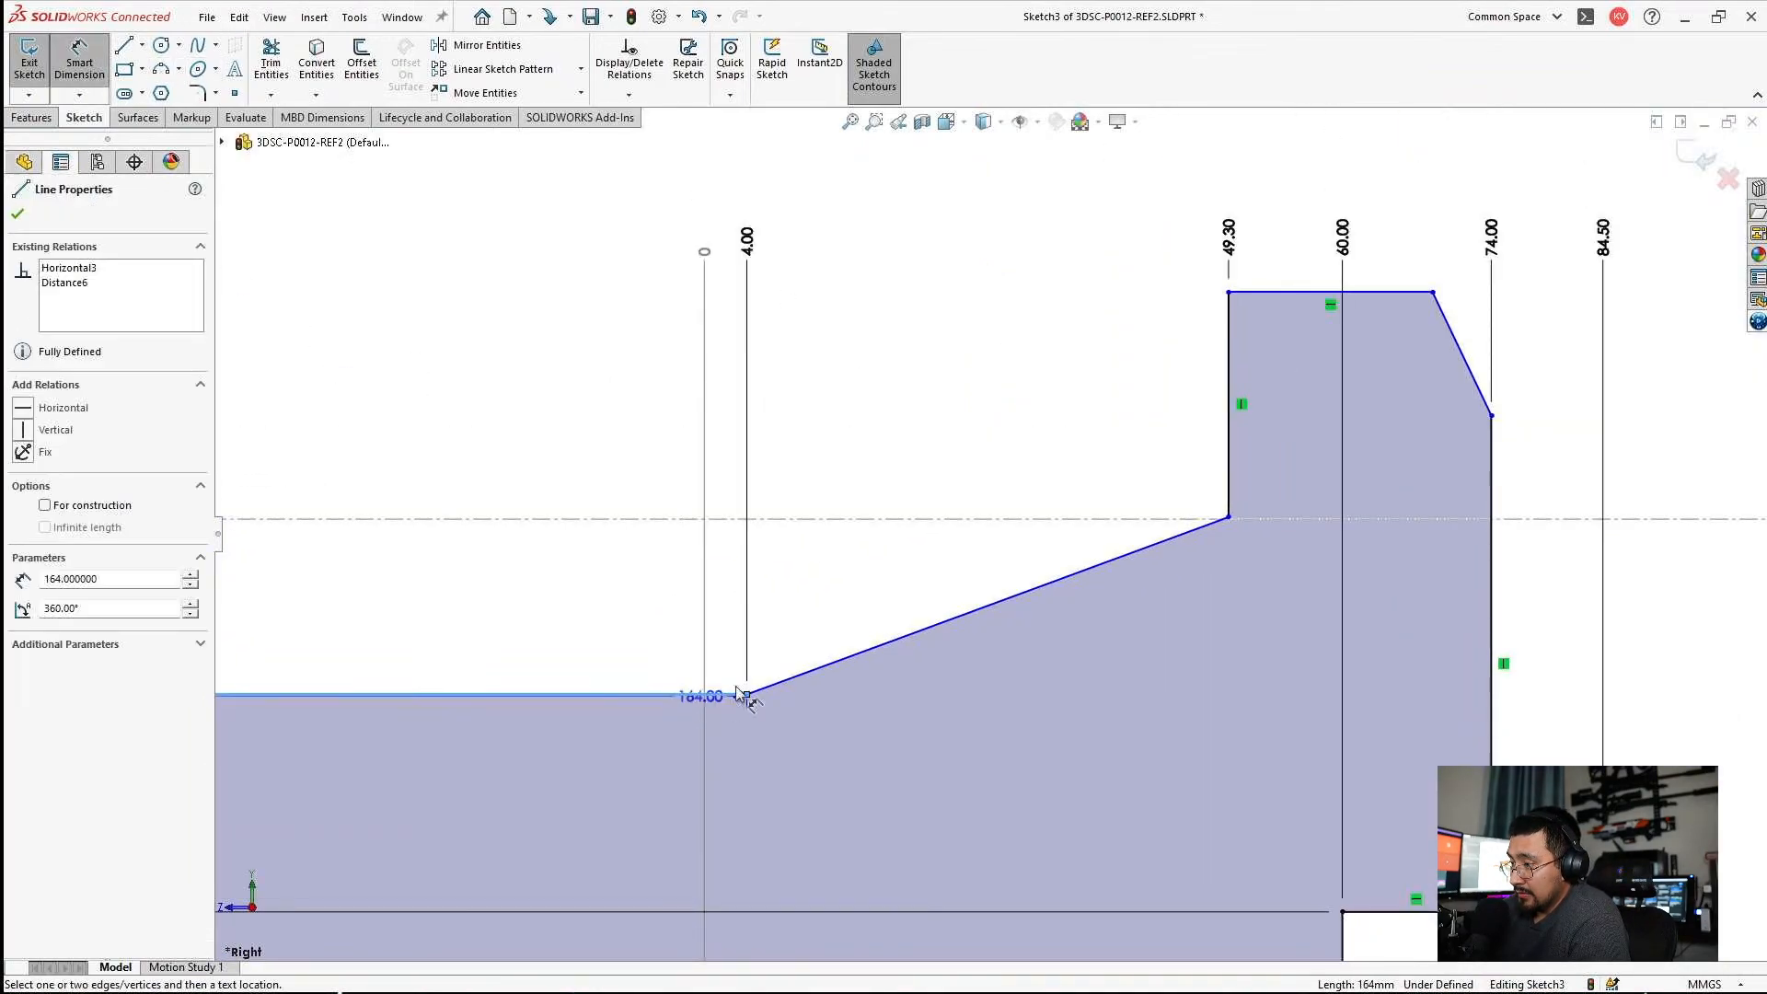
{"action": "left_click", "coordinate": [854, 656]}
{"action": "left_click", "coordinate": [926, 672]}
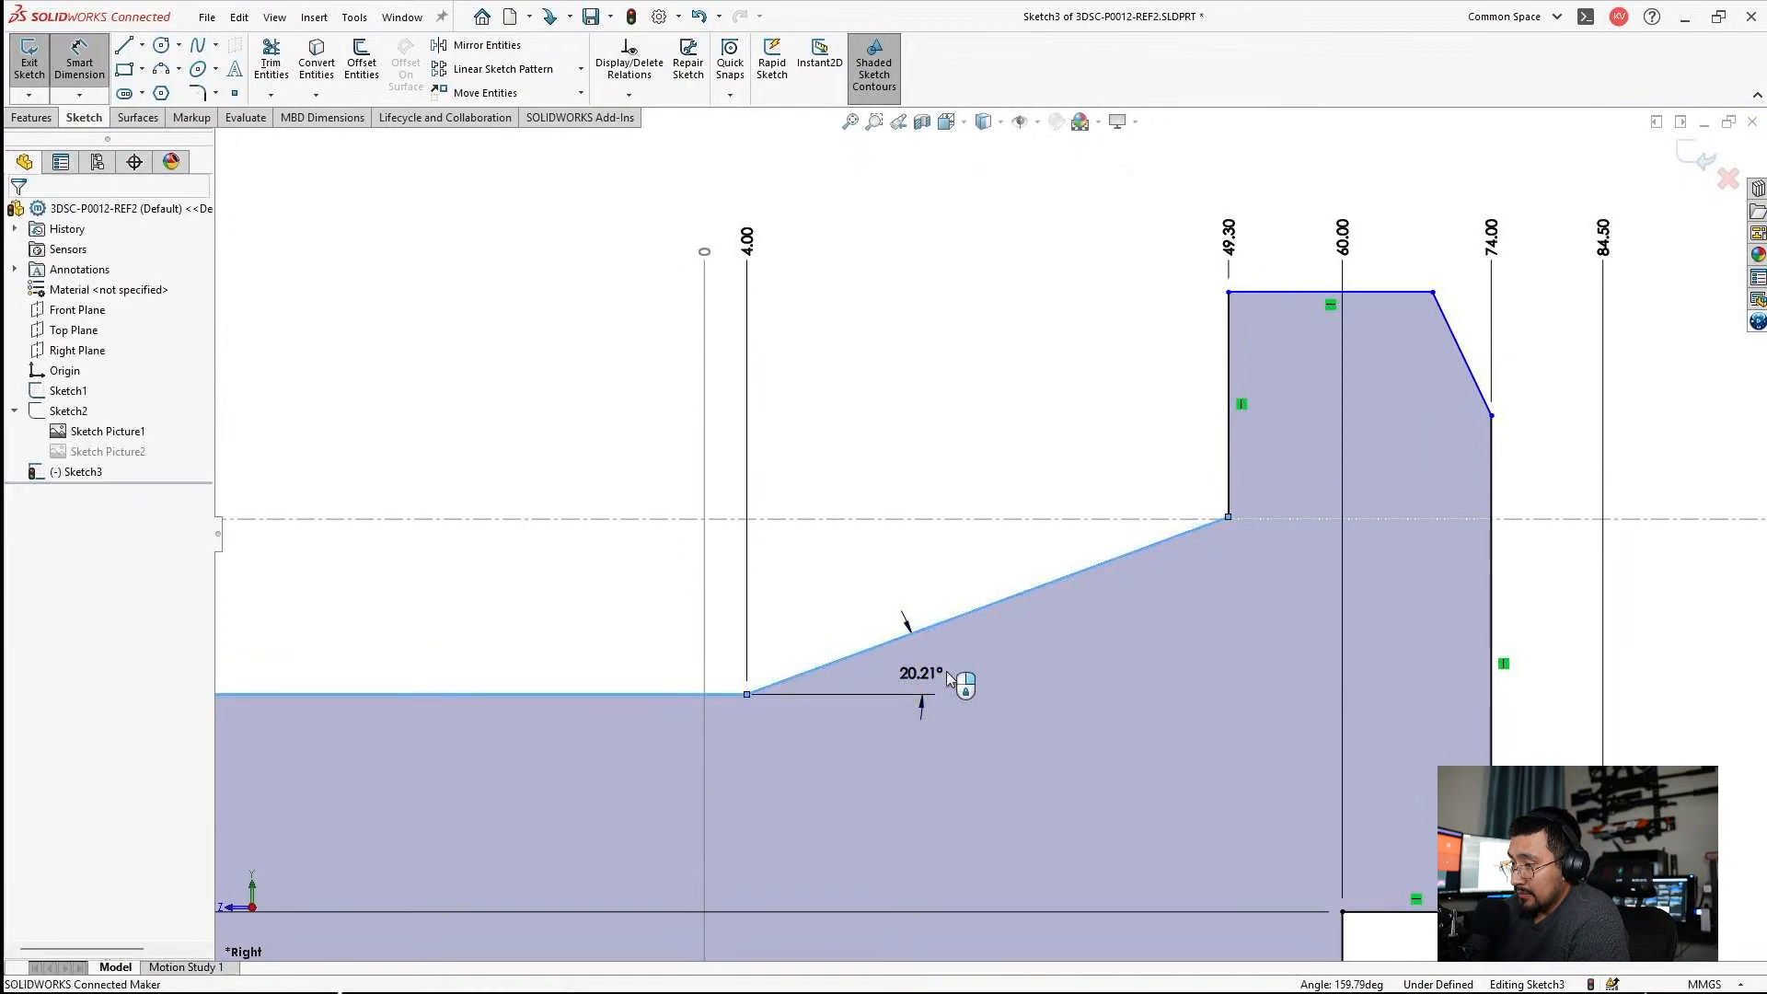
{"action": "type", "text": "20"}
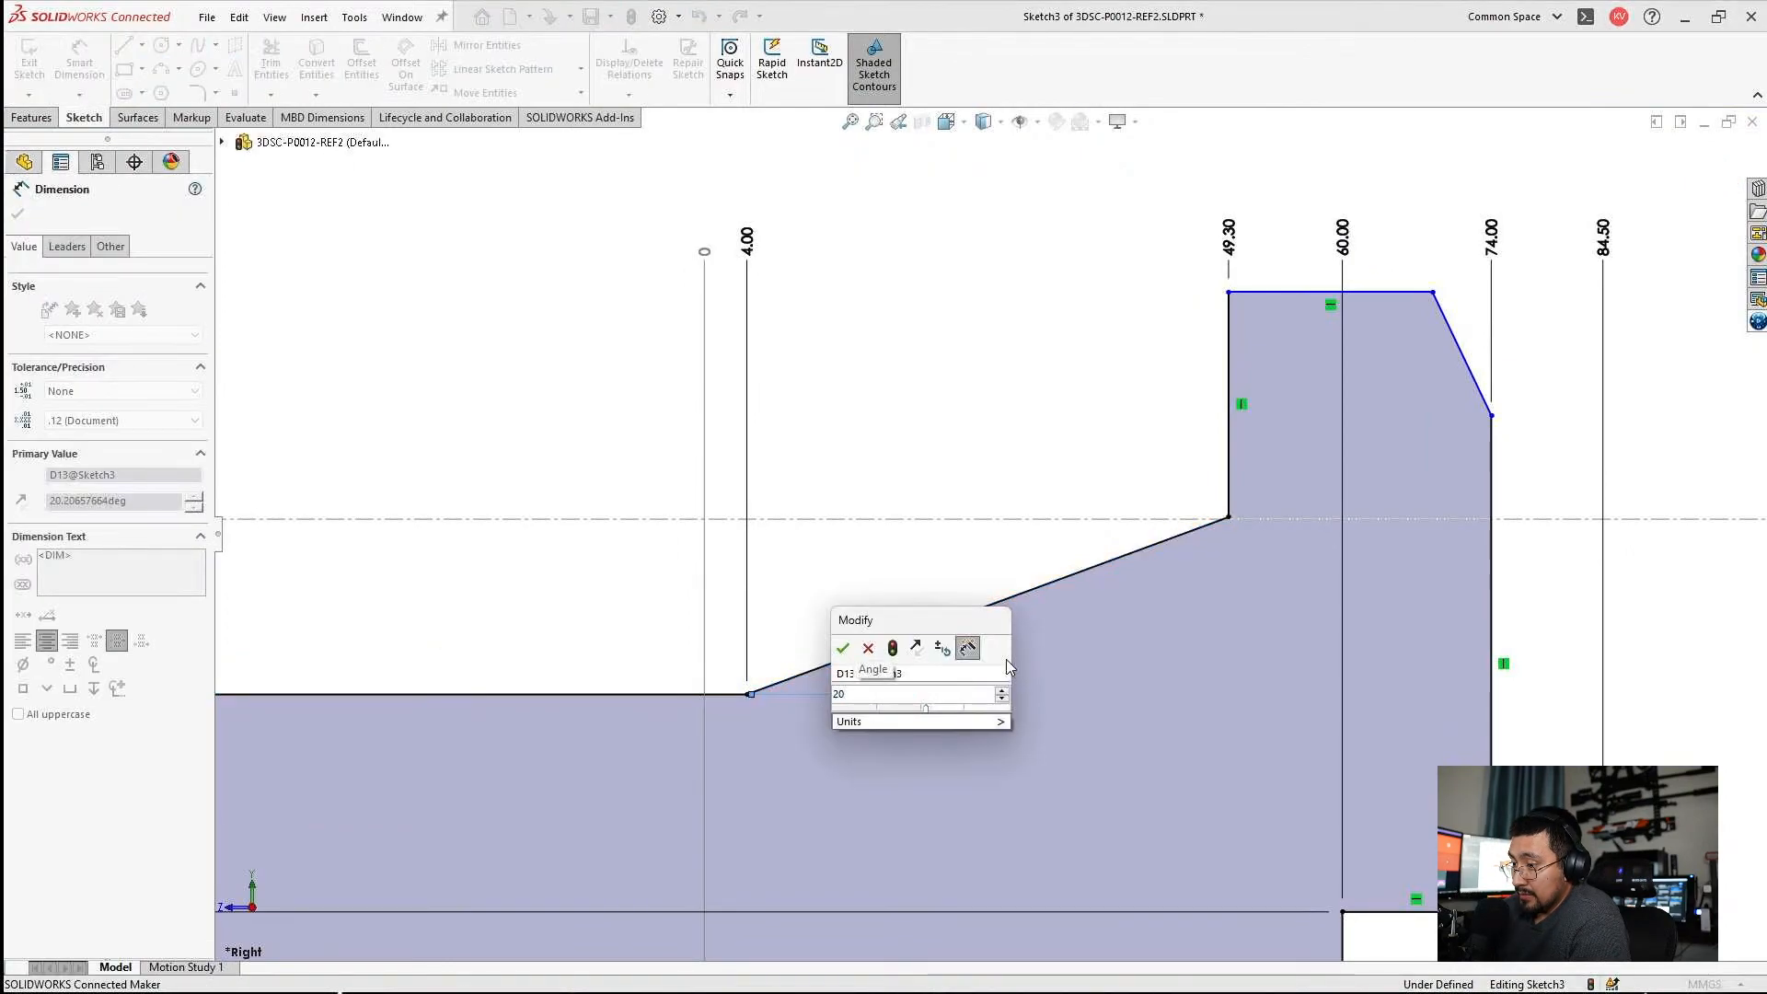
{"action": "key", "text": "Return"}
{"action": "key", "text": "Escape"}
{"action": "scroll", "coordinate": [985, 662], "scroll_direction": "up", "scroll_amount": 4}
{"action": "scroll", "coordinate": [984, 662], "scroll_direction": "up", "scroll_amount": 3}
{"action": "scroll", "coordinate": [1109, 727], "scroll_direction": "down", "scroll_amount": 3}
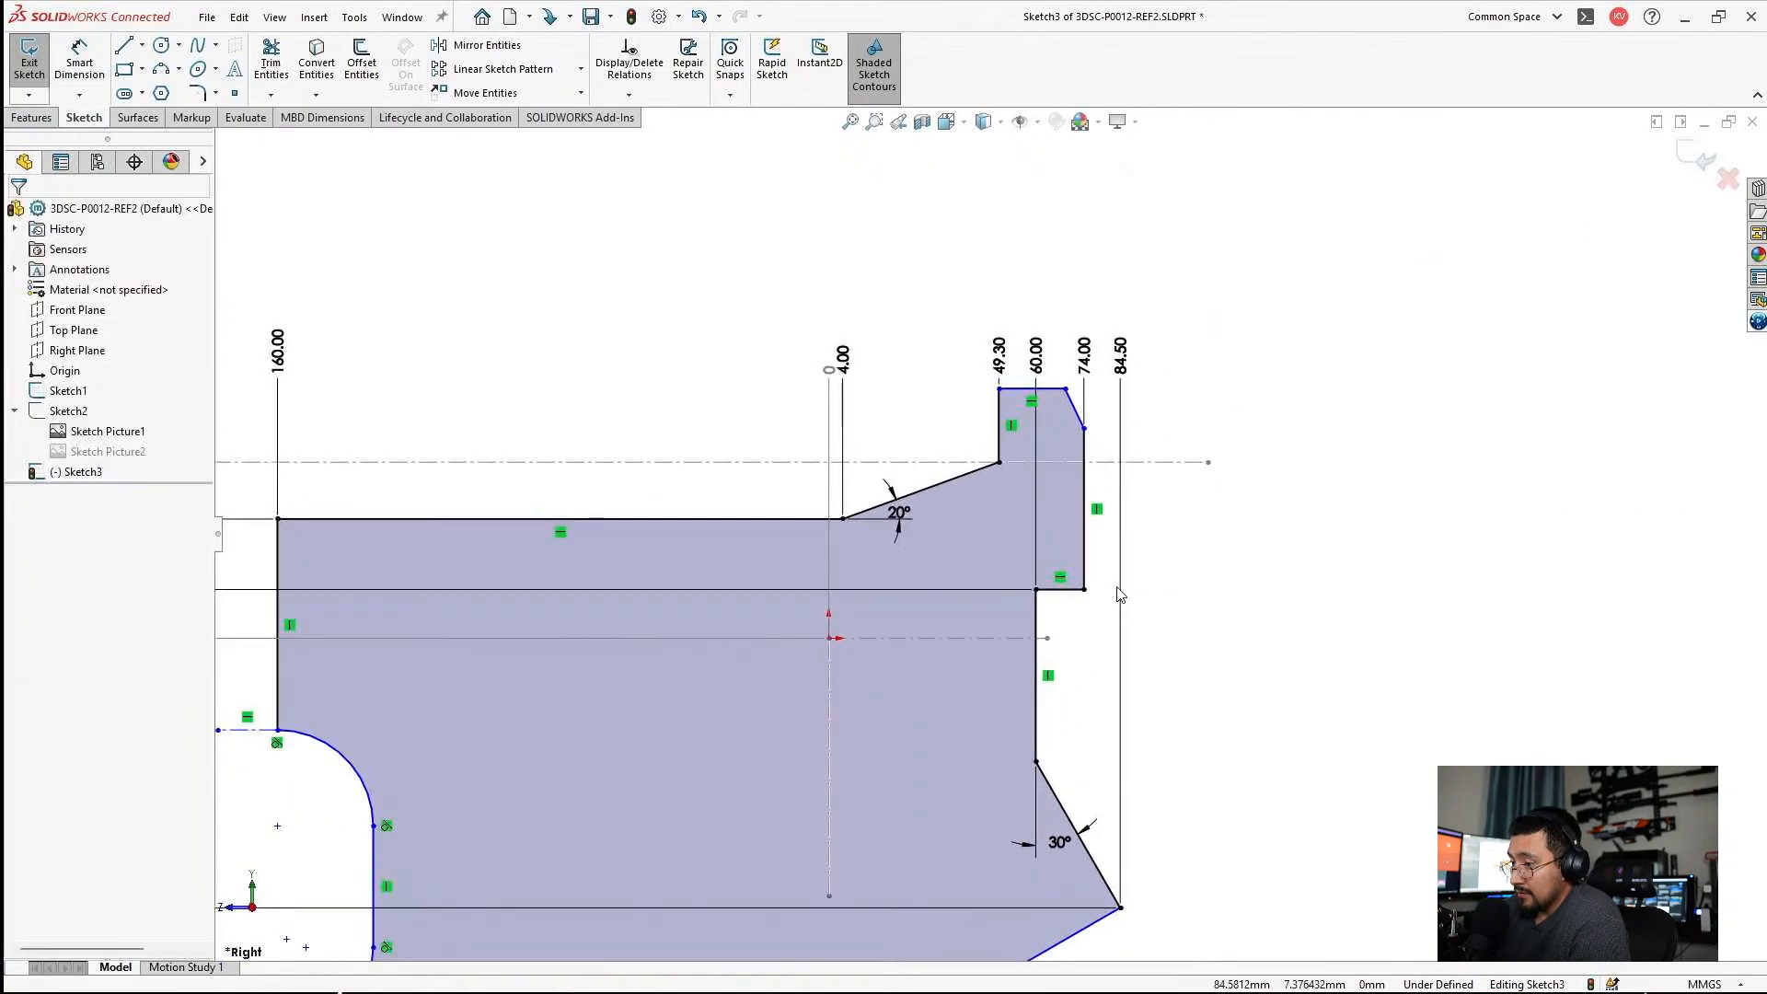
{"action": "right_click", "coordinate": [1118, 301]}
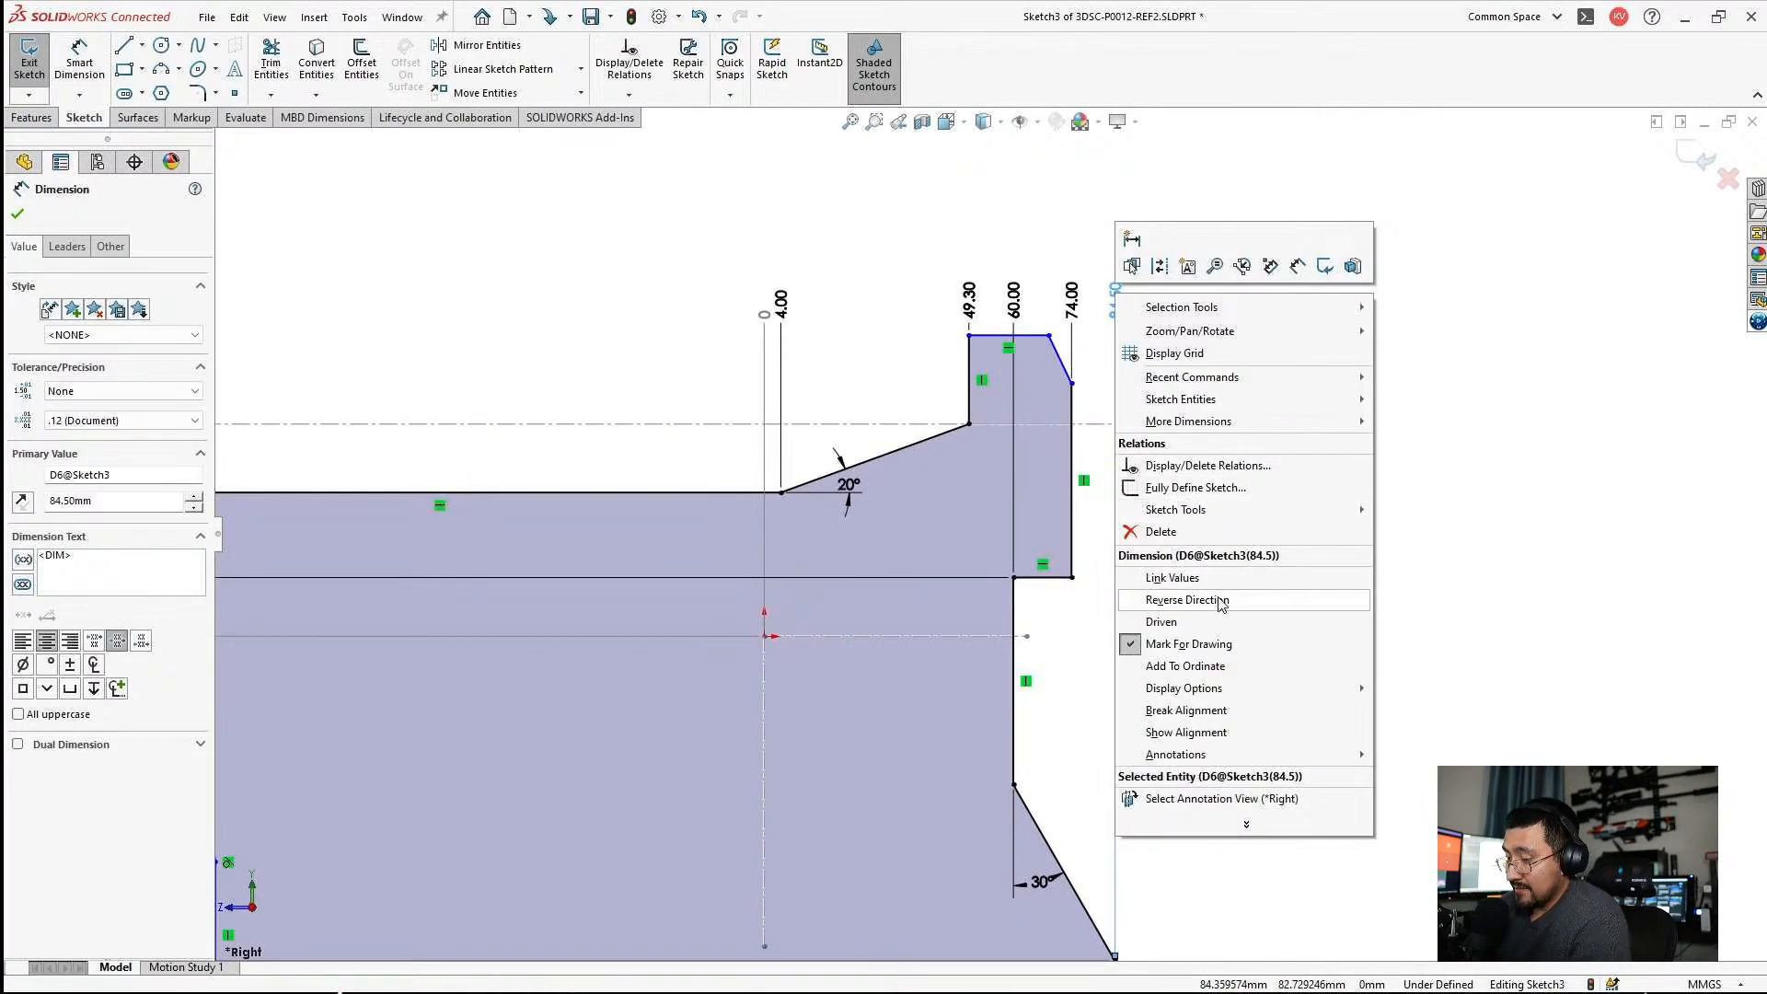
{"action": "left_click", "coordinate": [1205, 665]}
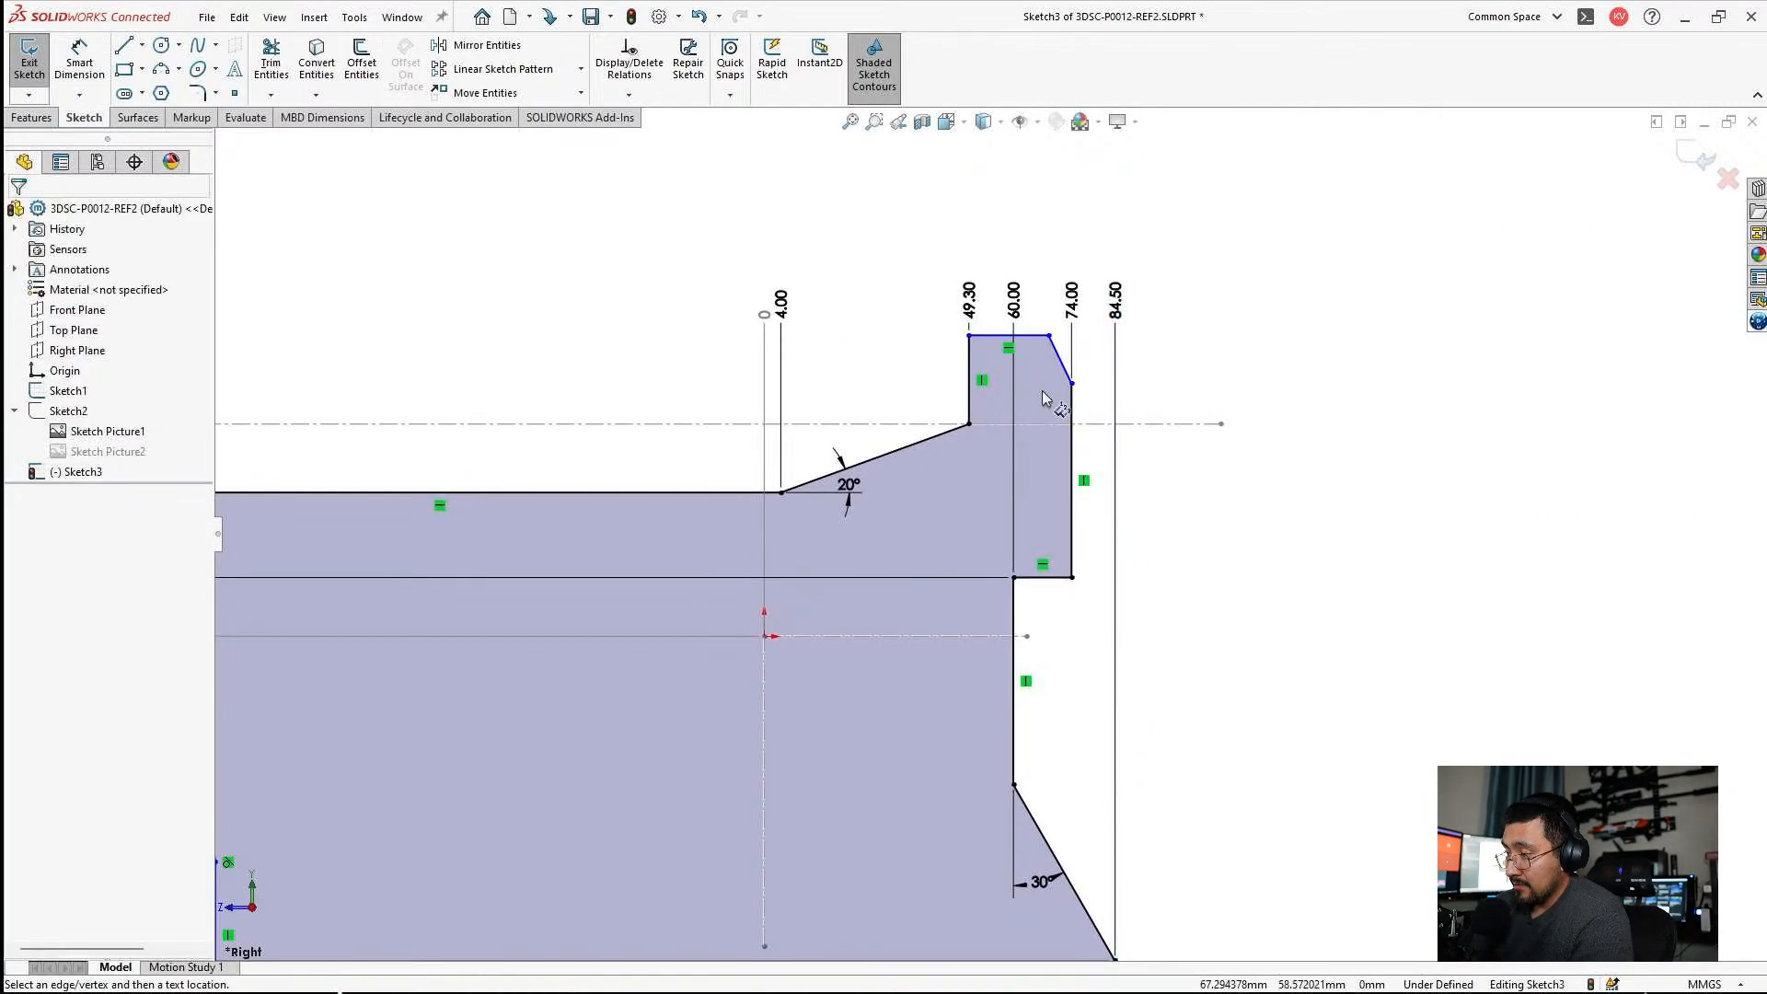
{"action": "left_click", "coordinate": [1034, 336]}
{"action": "key", "text": "Escape"}
Add the rear upright's top edge to the vertical ordinate dimensions and set its height to 73 mm.
{"action": "scroll", "coordinate": [991, 534], "scroll_direction": "up", "scroll_amount": 3}
{"action": "scroll", "coordinate": [390, 513], "scroll_direction": "down", "scroll_amount": 3}
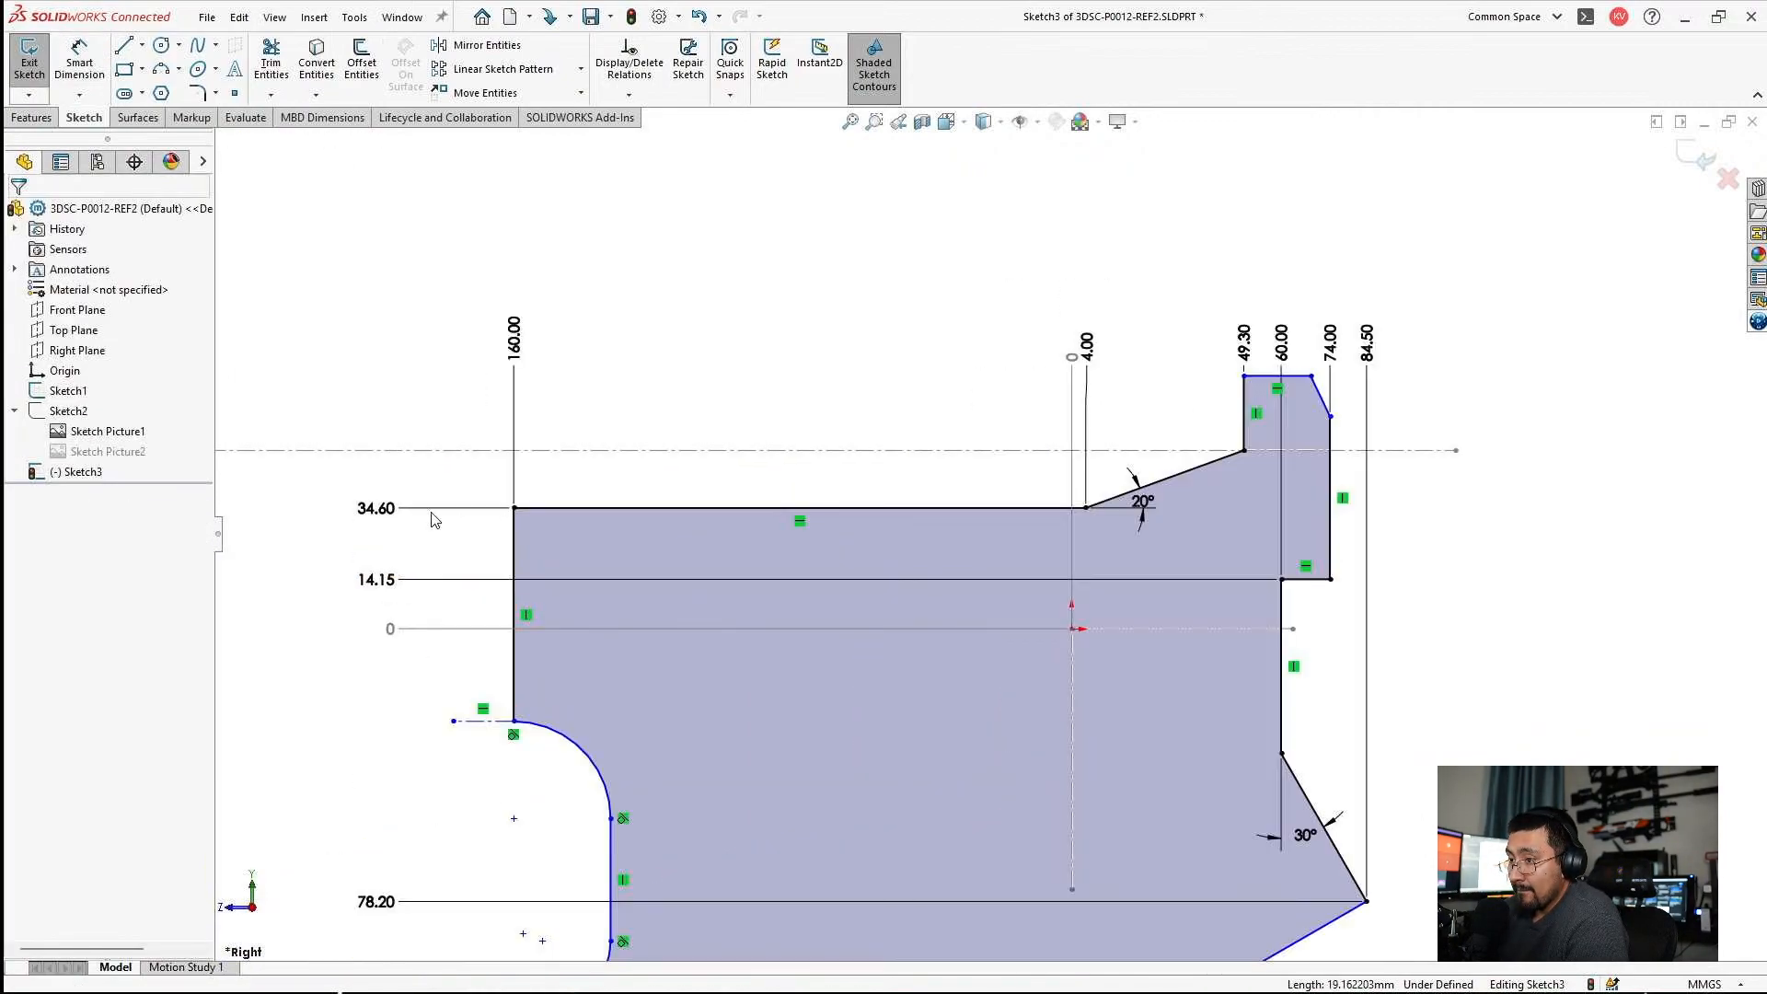
{"action": "right_click", "coordinate": [375, 508]}
{"action": "left_click", "coordinate": [477, 822]}
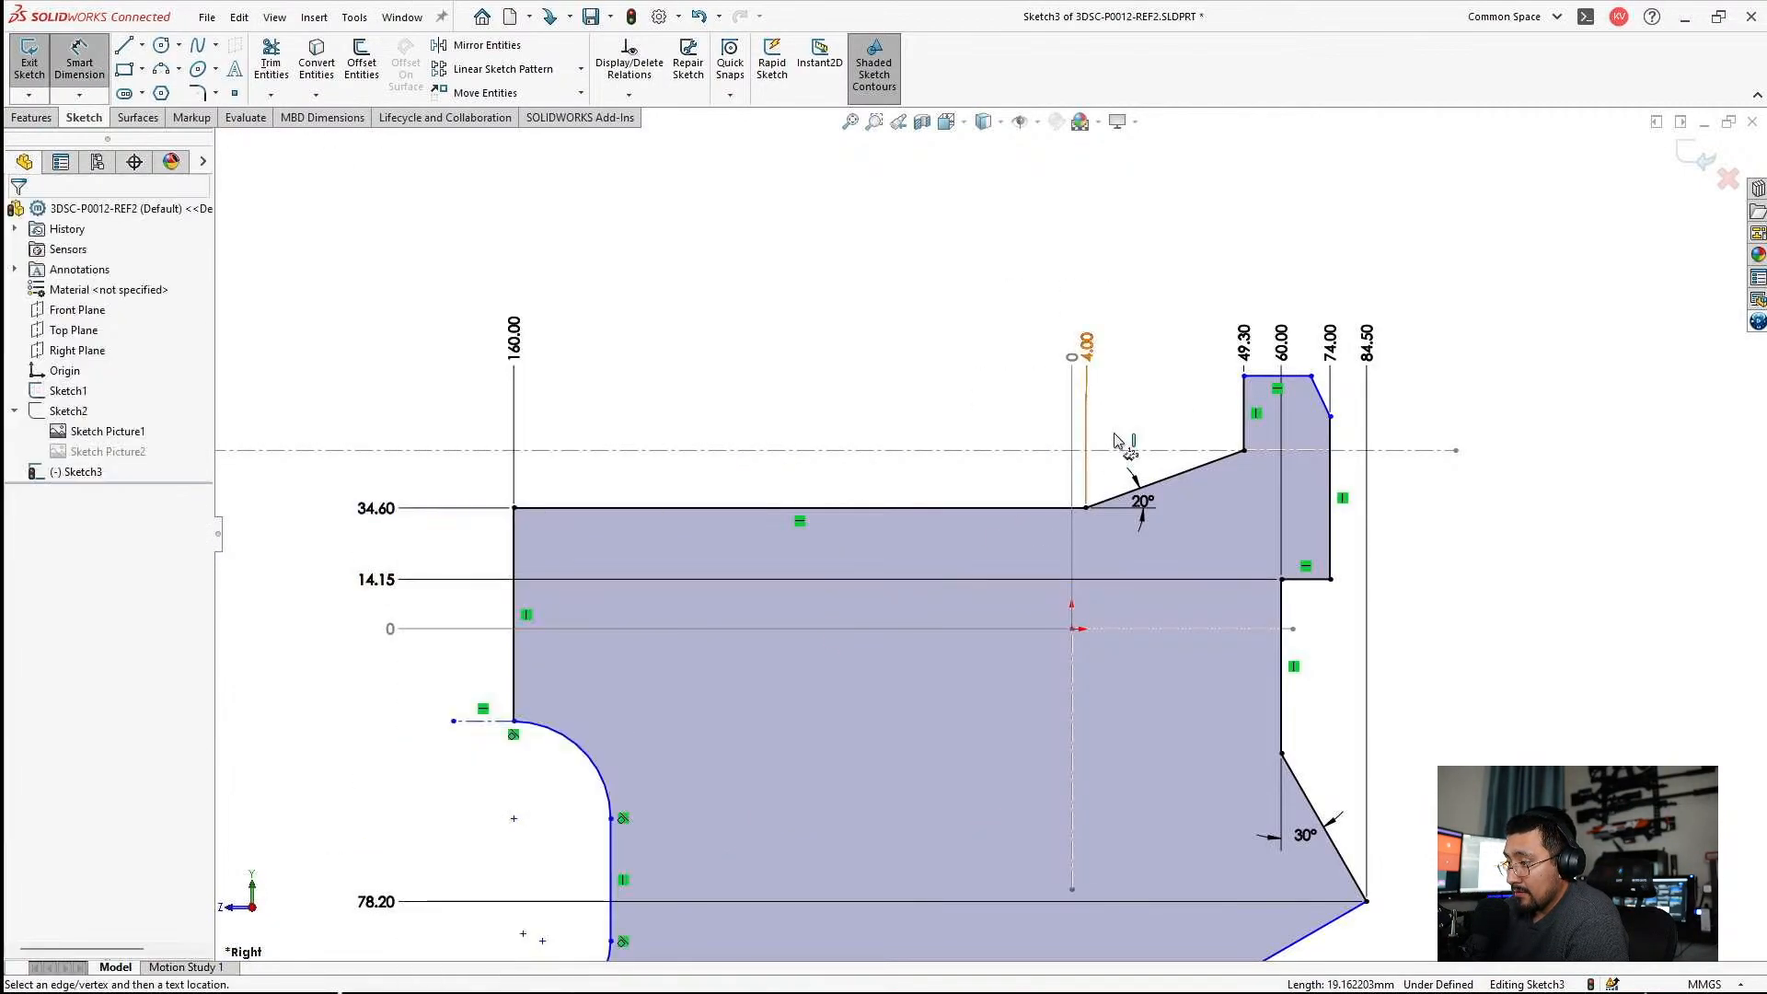
{"action": "left_click", "coordinate": [1242, 375]}
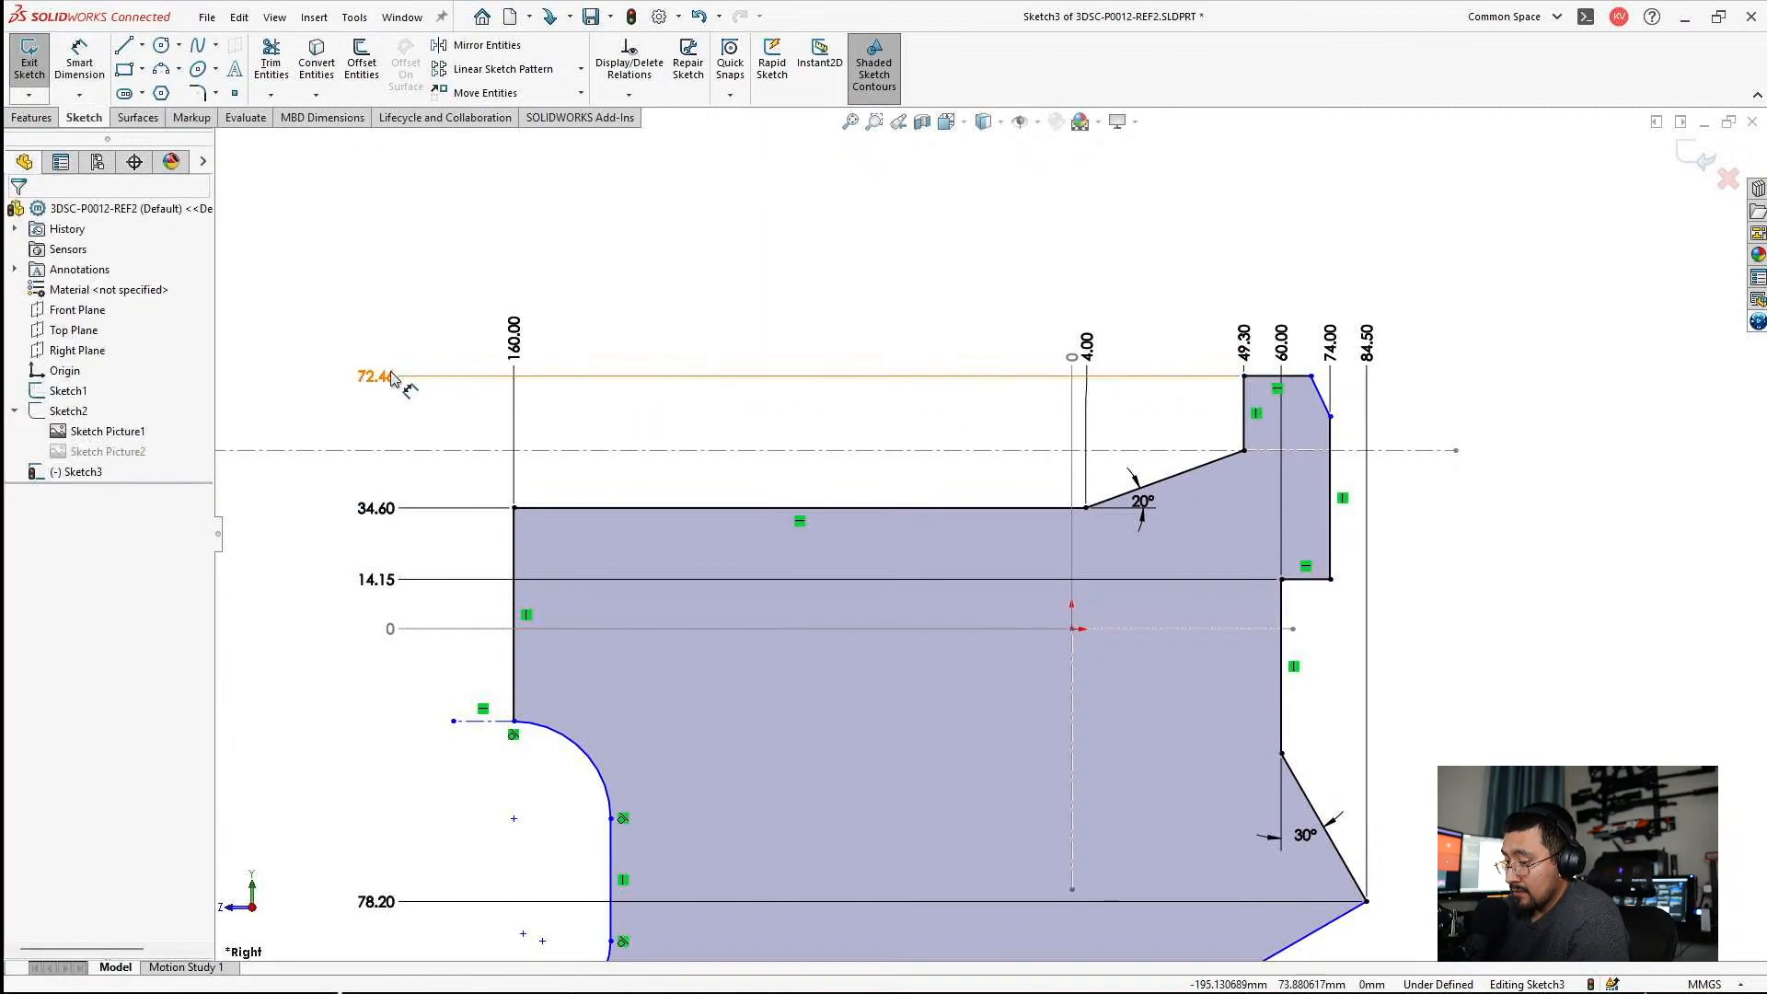
{"action": "left_click", "coordinate": [396, 382]}
{"action": "type", "text": "73mm"}
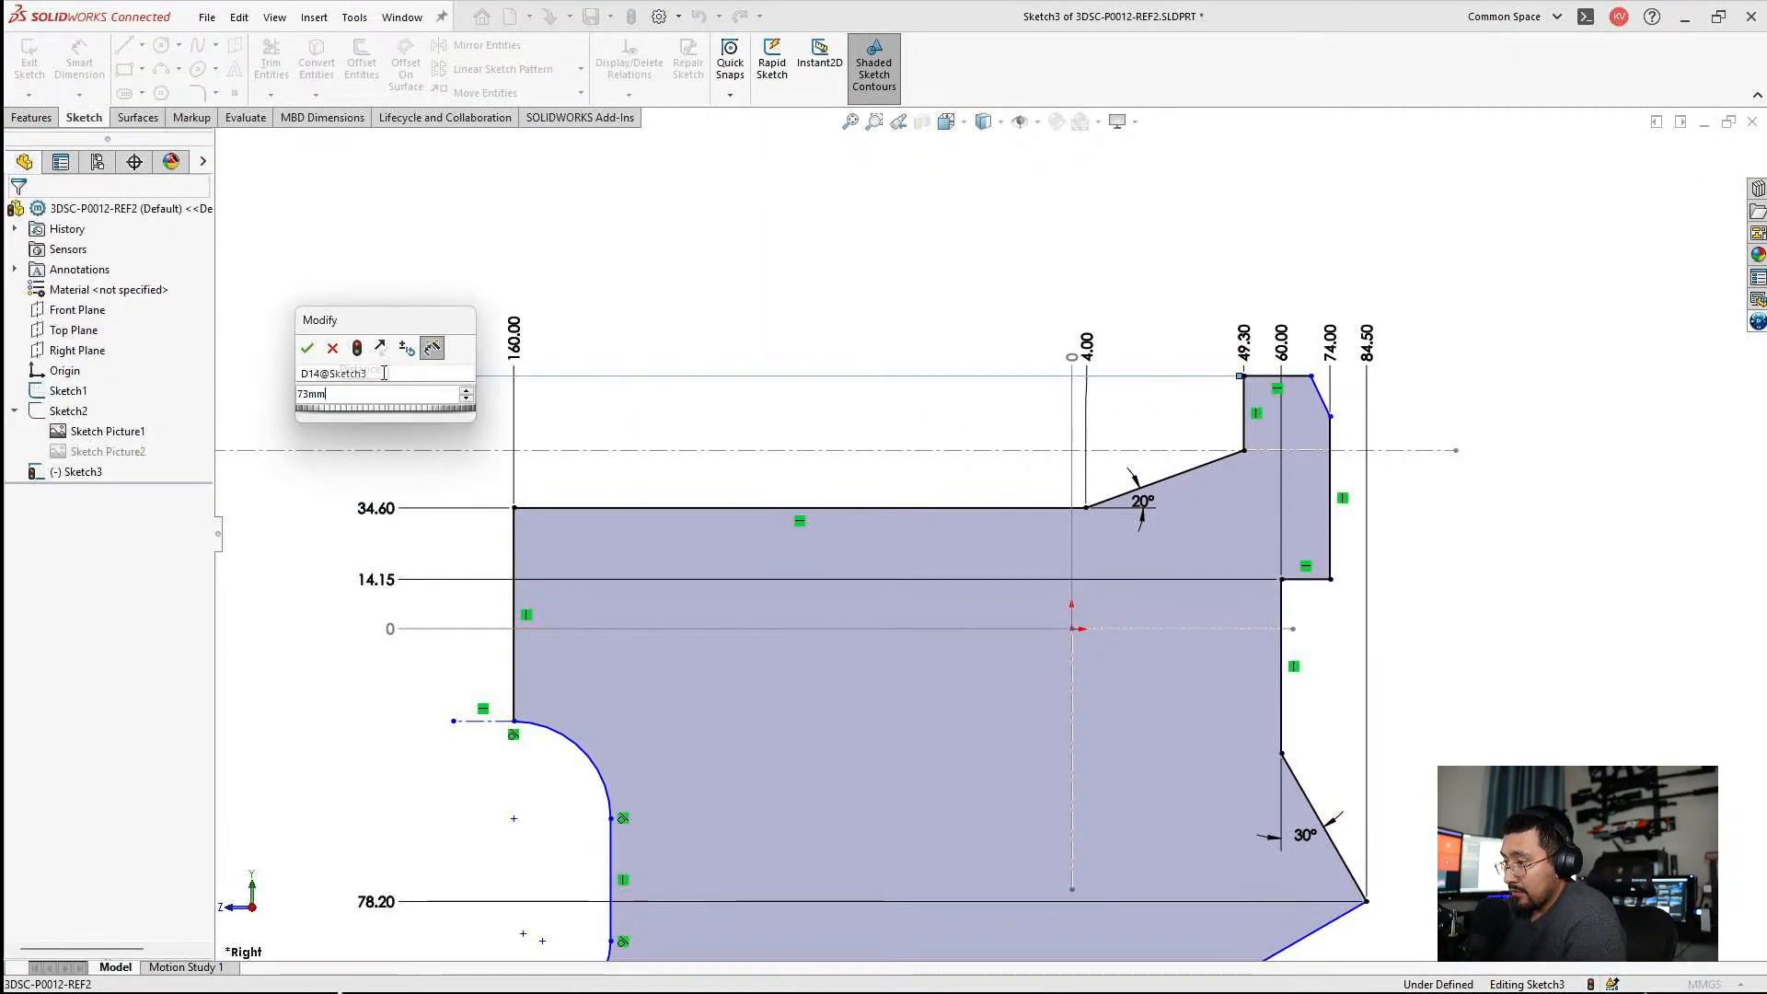
{"action": "key", "text": "Return"}
{"action": "key", "text": "Escape"}
Dimension the angle between the rear upright's back edge and its slanted corner line as 25°.
{"action": "scroll", "coordinate": [1428, 394], "scroll_direction": "down", "scroll_amount": 5}
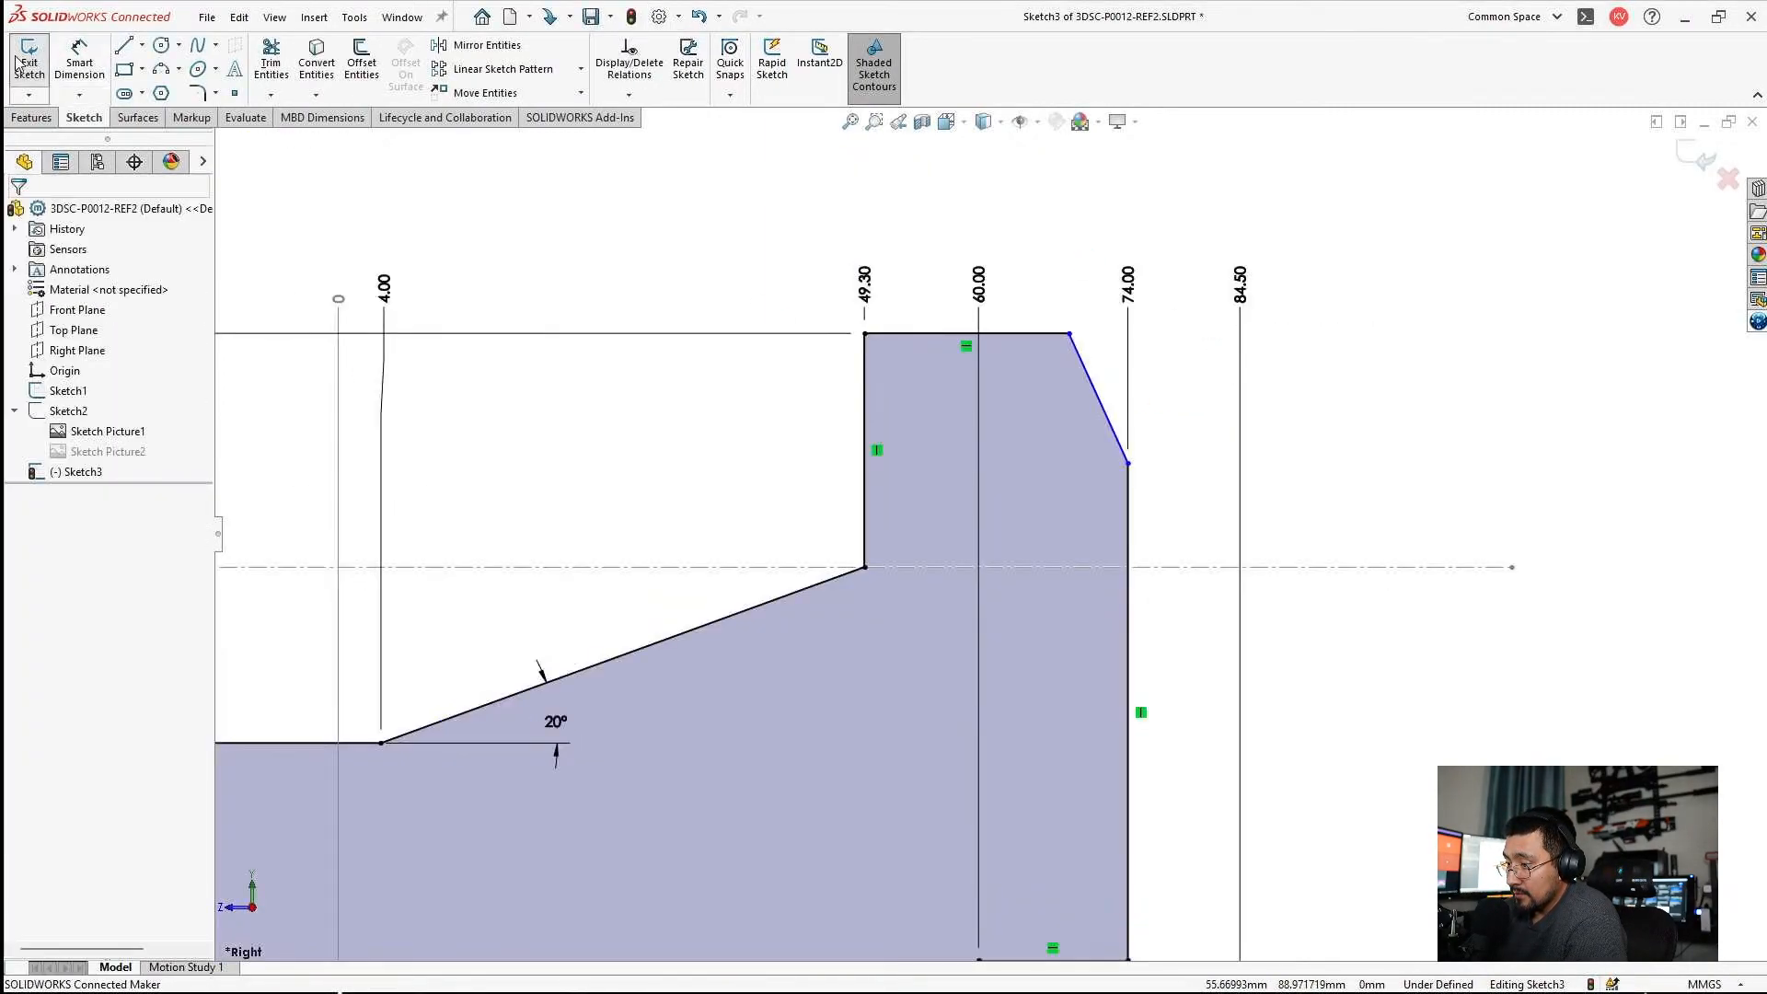
{"action": "left_click", "coordinate": [80, 59]}
{"action": "left_click", "coordinate": [1126, 500]}
{"action": "left_click", "coordinate": [1107, 421]}
{"action": "left_click", "coordinate": [1067, 217]}
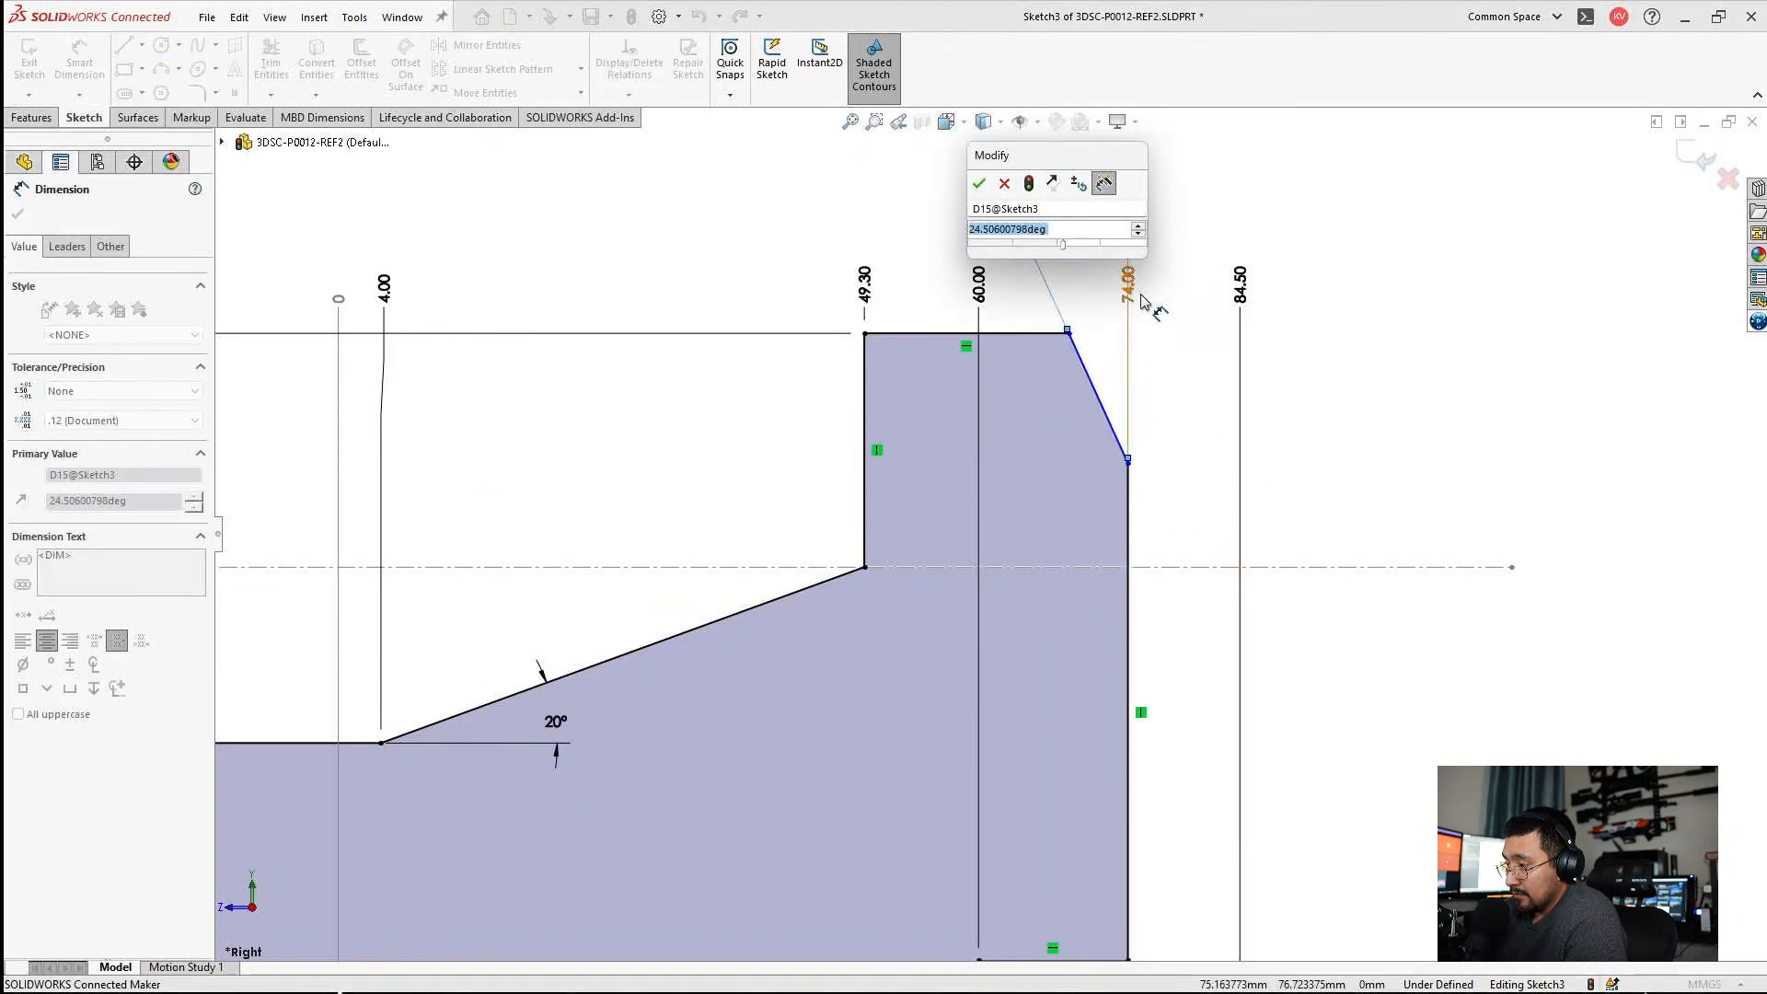
{"action": "type", "text": "25"}
{"action": "key", "text": "Return"}
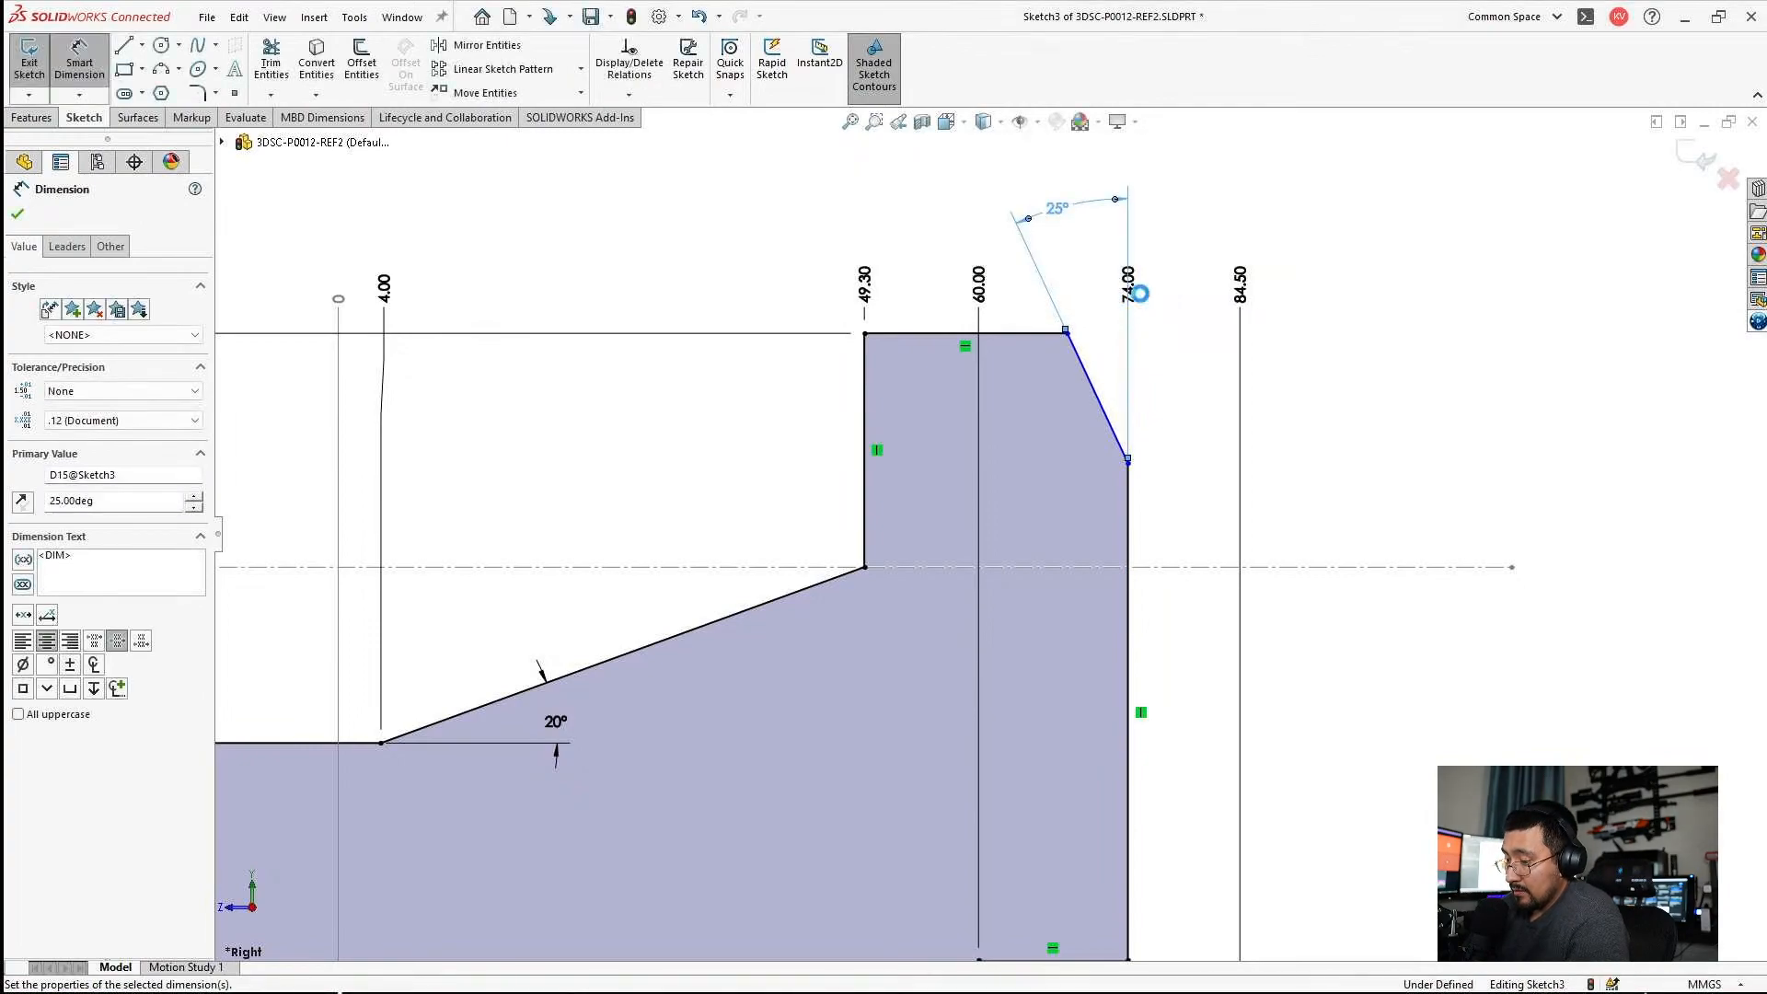
{"action": "key", "text": "Escape"}
Add the lower end of the slanted corner line to the vertical ordinate dimensions at 60.8 mm.
{"action": "scroll", "coordinate": [651, 481], "scroll_direction": "up", "scroll_amount": 5}
{"action": "scroll", "coordinate": [694, 560], "scroll_direction": "down", "scroll_amount": 3}
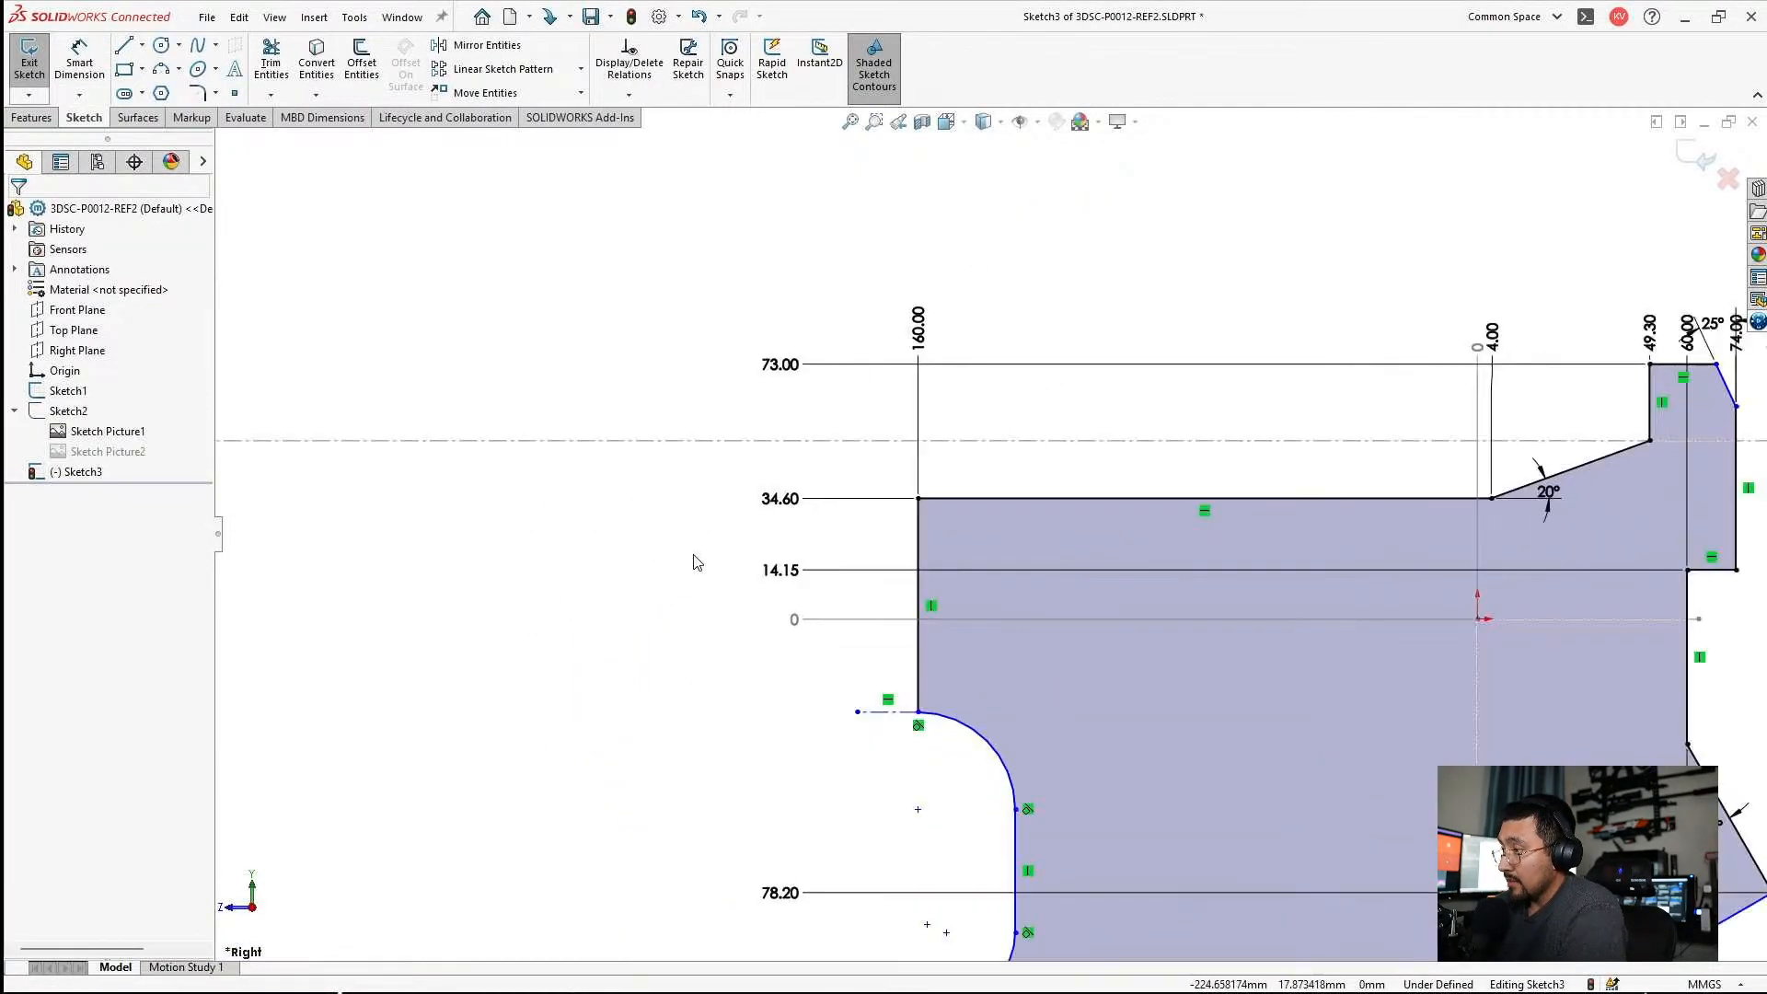
{"action": "left_click", "coordinate": [782, 501]}
{"action": "right_click", "coordinate": [783, 502]}
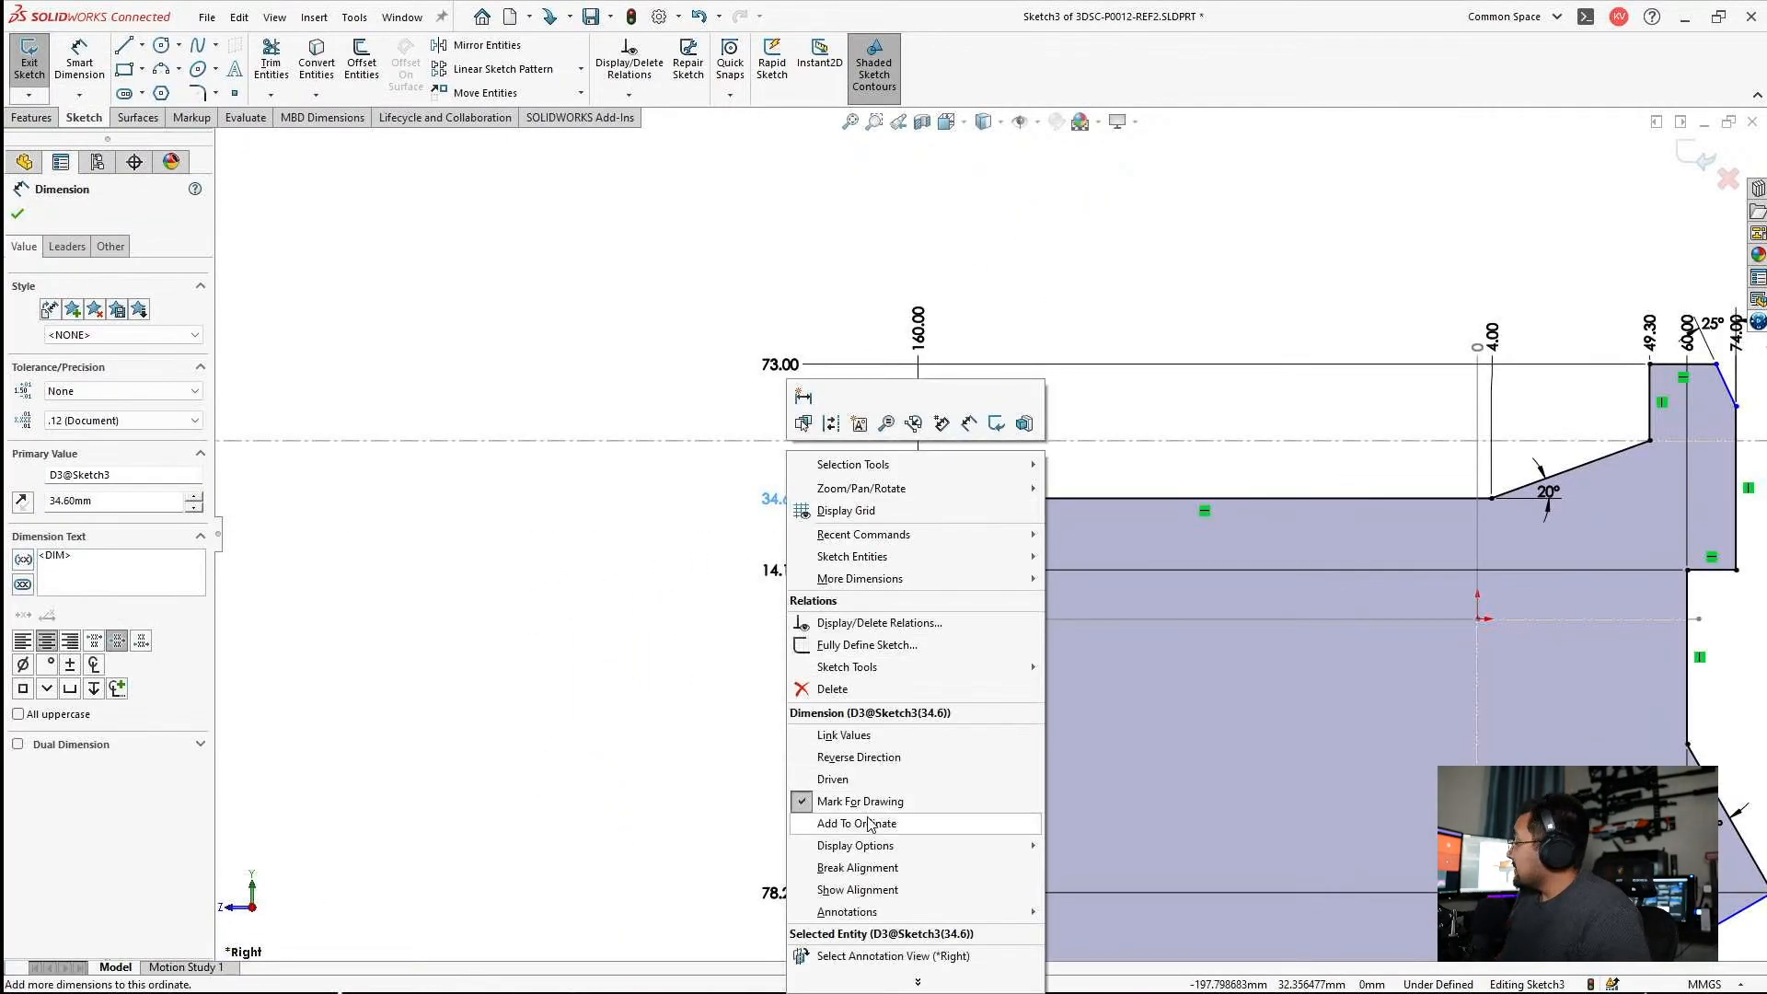
{"action": "left_click", "coordinate": [867, 824]}
{"action": "scroll", "coordinate": [1459, 481], "scroll_direction": "up", "scroll_amount": 3}
{"action": "scroll", "coordinate": [1361, 473], "scroll_direction": "down", "scroll_amount": 4}
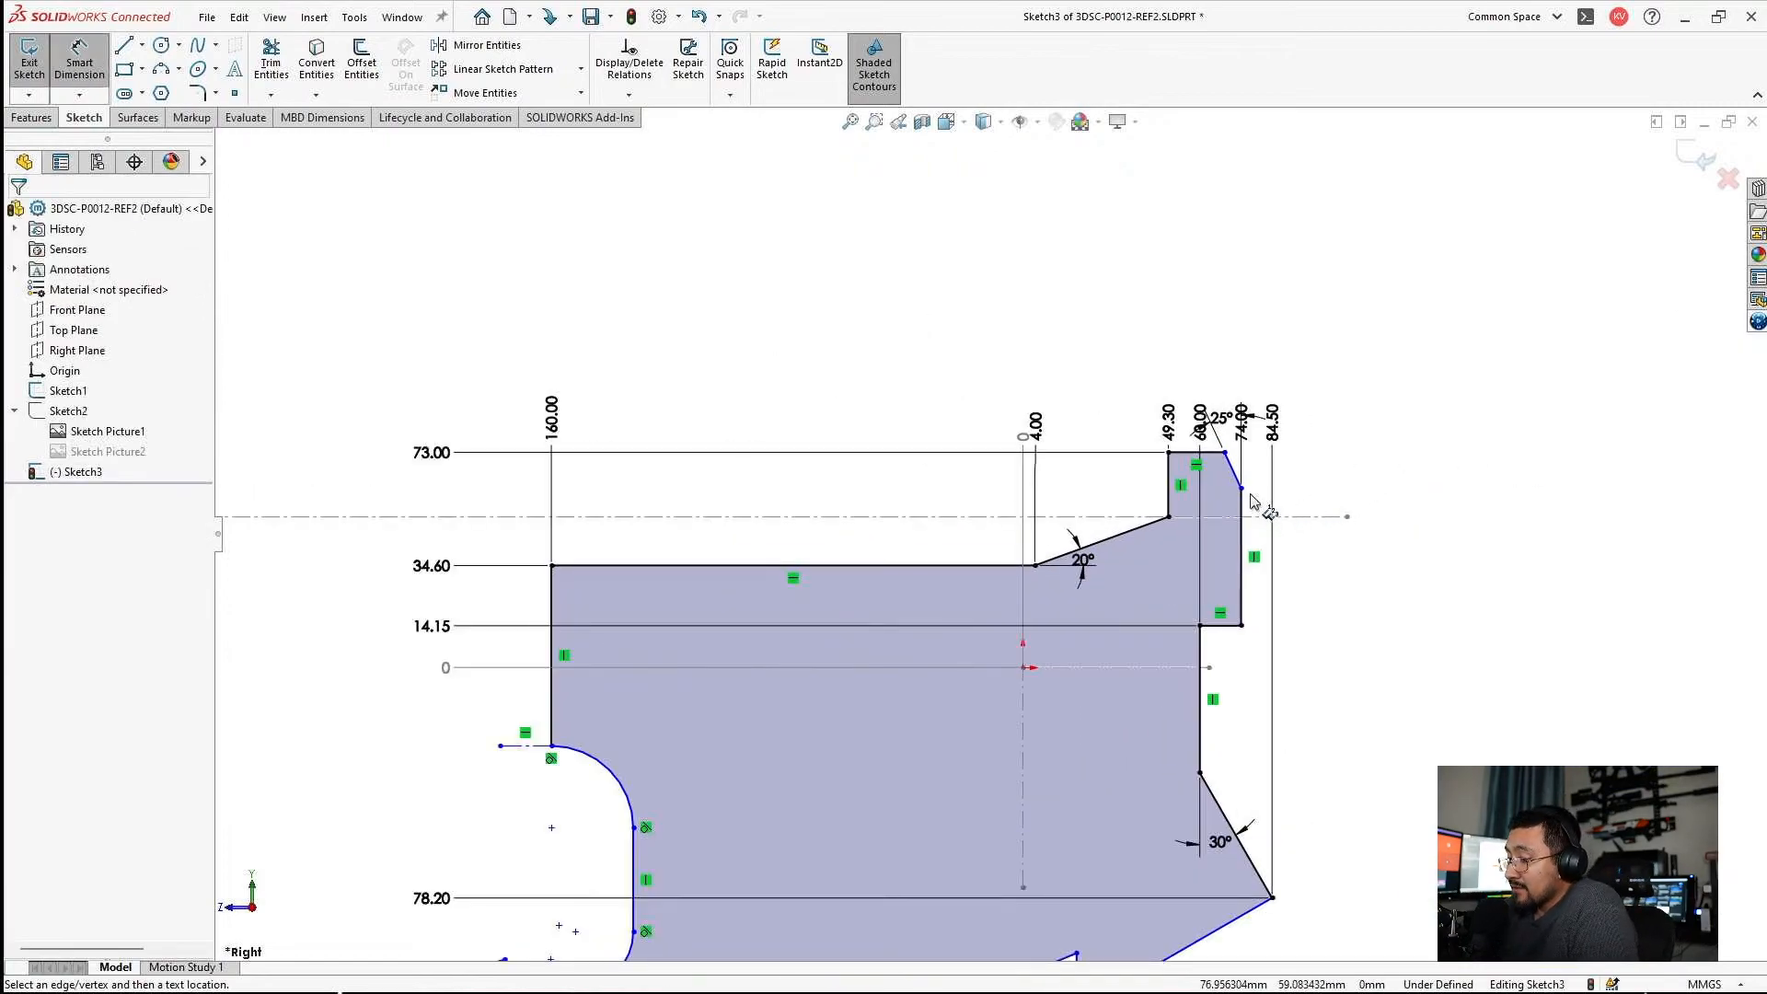
{"action": "left_click", "coordinate": [1242, 491]}
{"action": "left_click", "coordinate": [440, 495]}
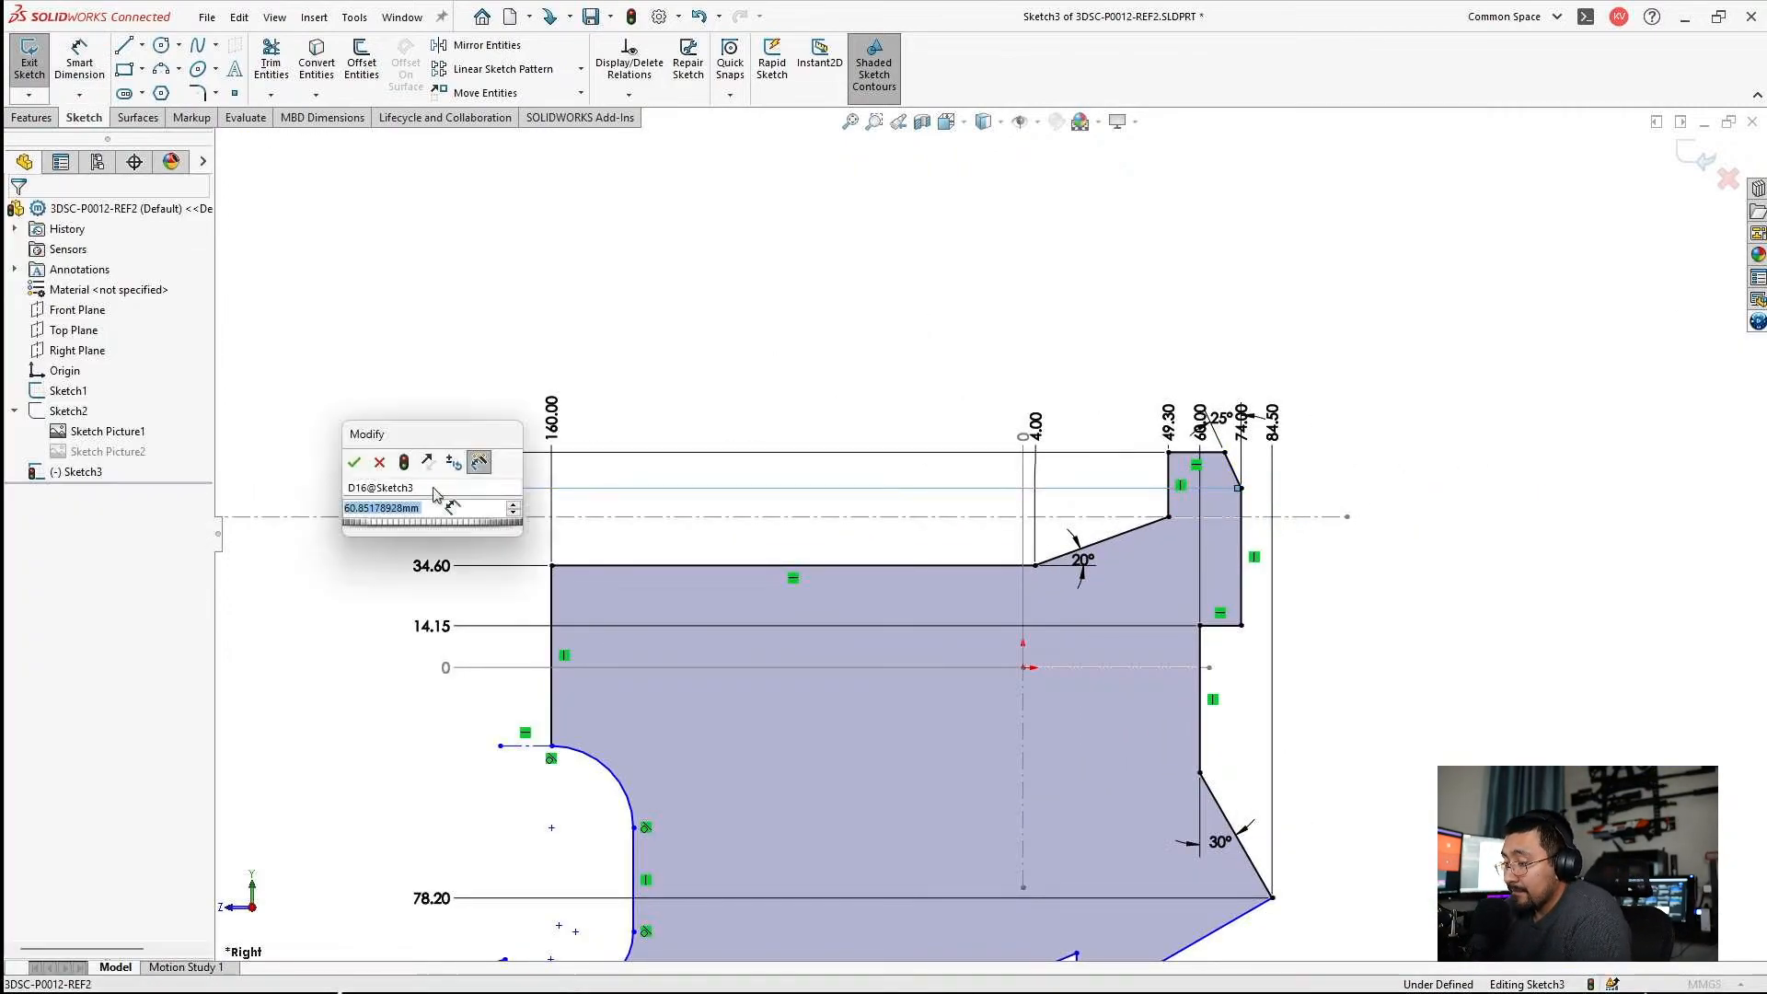
{"action": "type", "text": "60"}
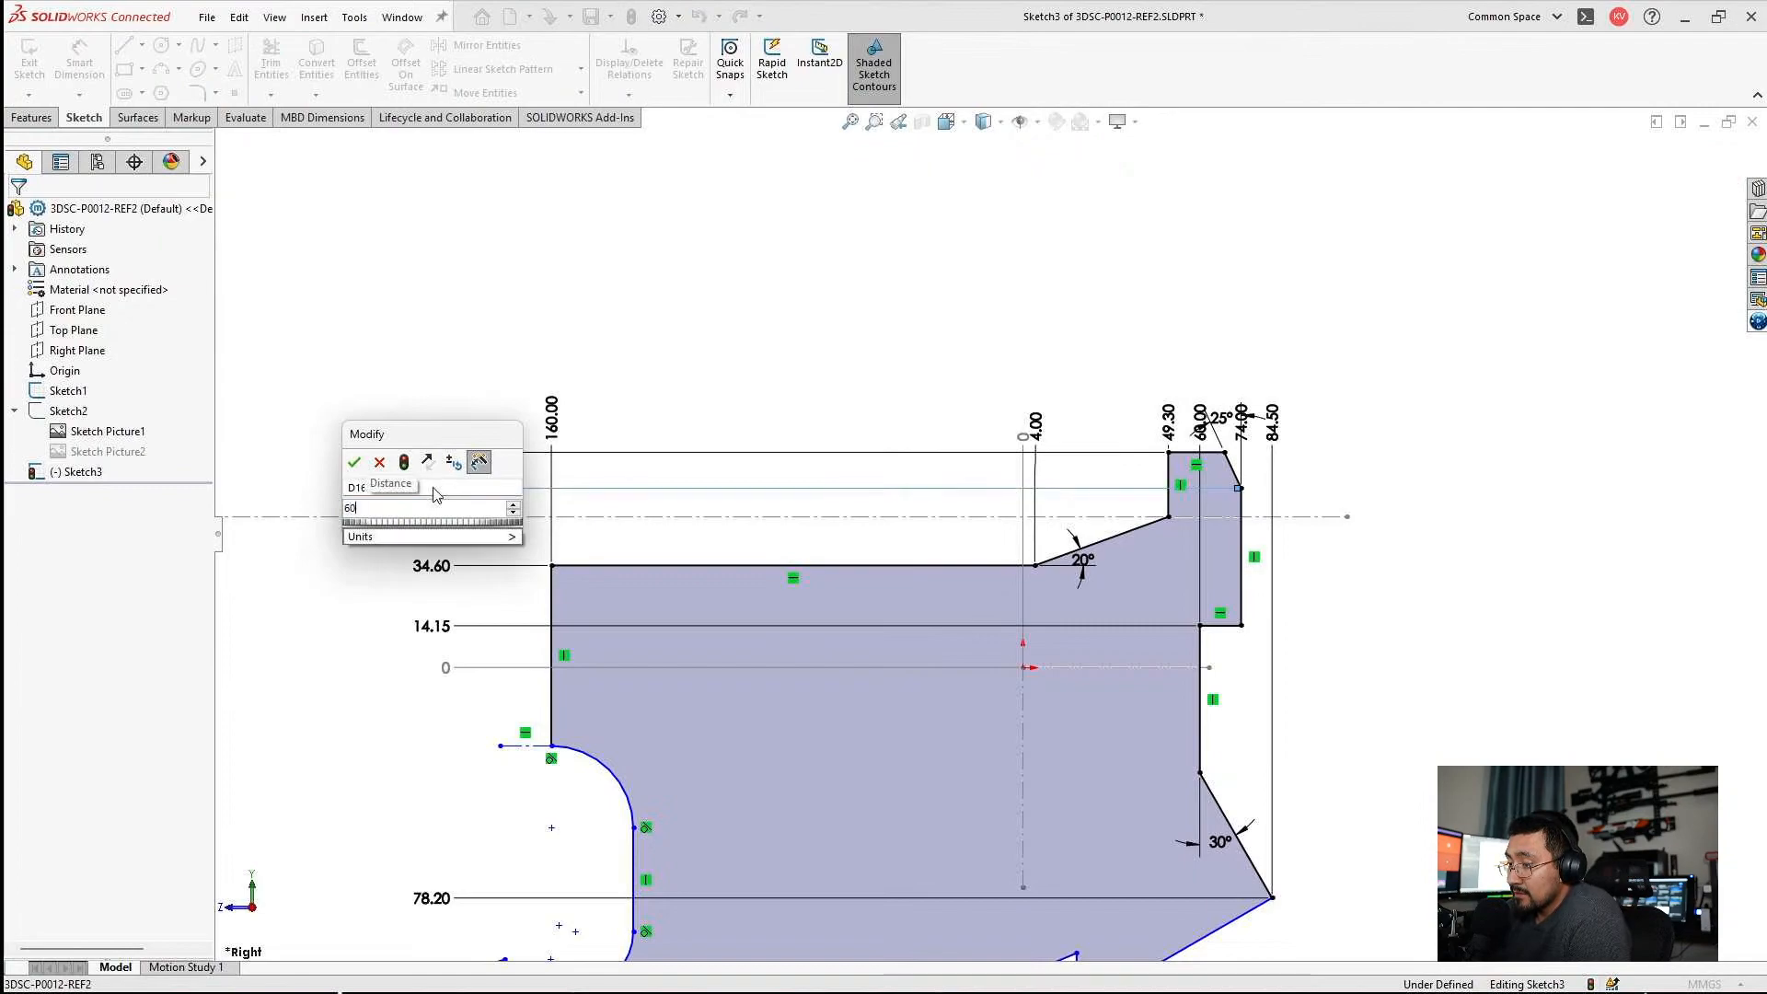
{"action": "type", "text": ".8"}
{"action": "key", "text": "Return"}
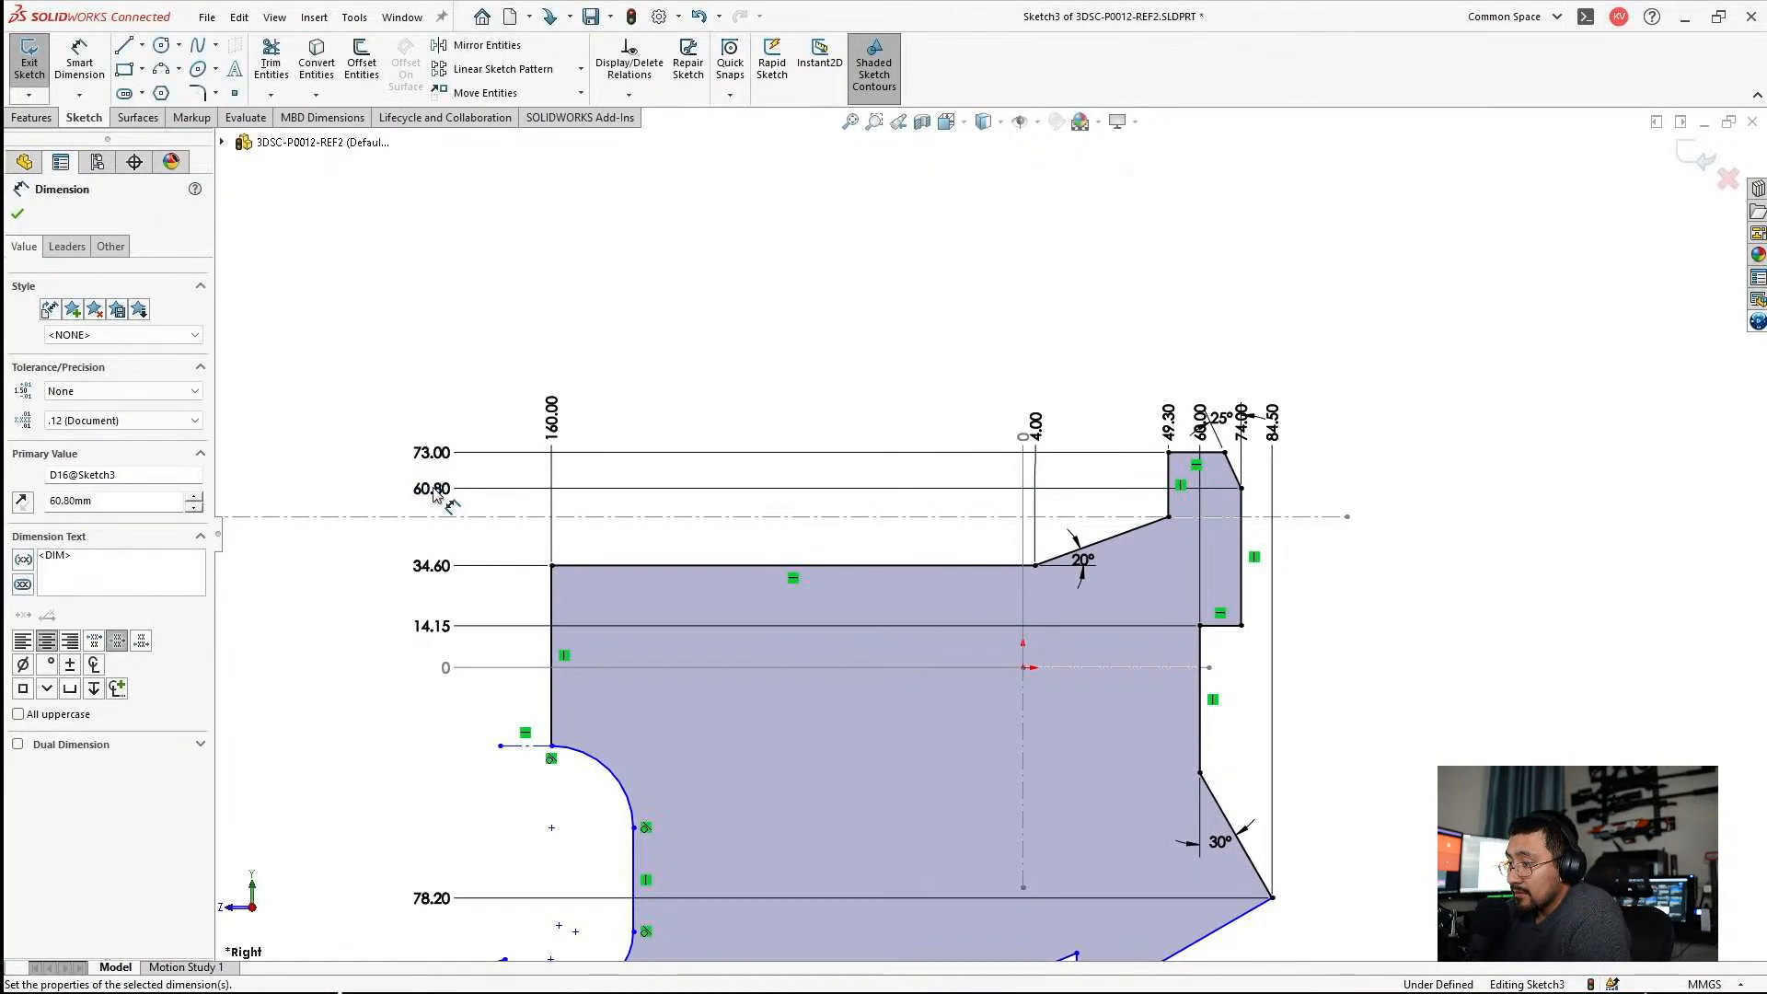
{"action": "key", "text": "Escape"}
Examine the undimensioned rounded notch and lower edges of the Sketch3 profile.
{"action": "scroll", "coordinate": [843, 777], "scroll_direction": "up", "scroll_amount": 3}
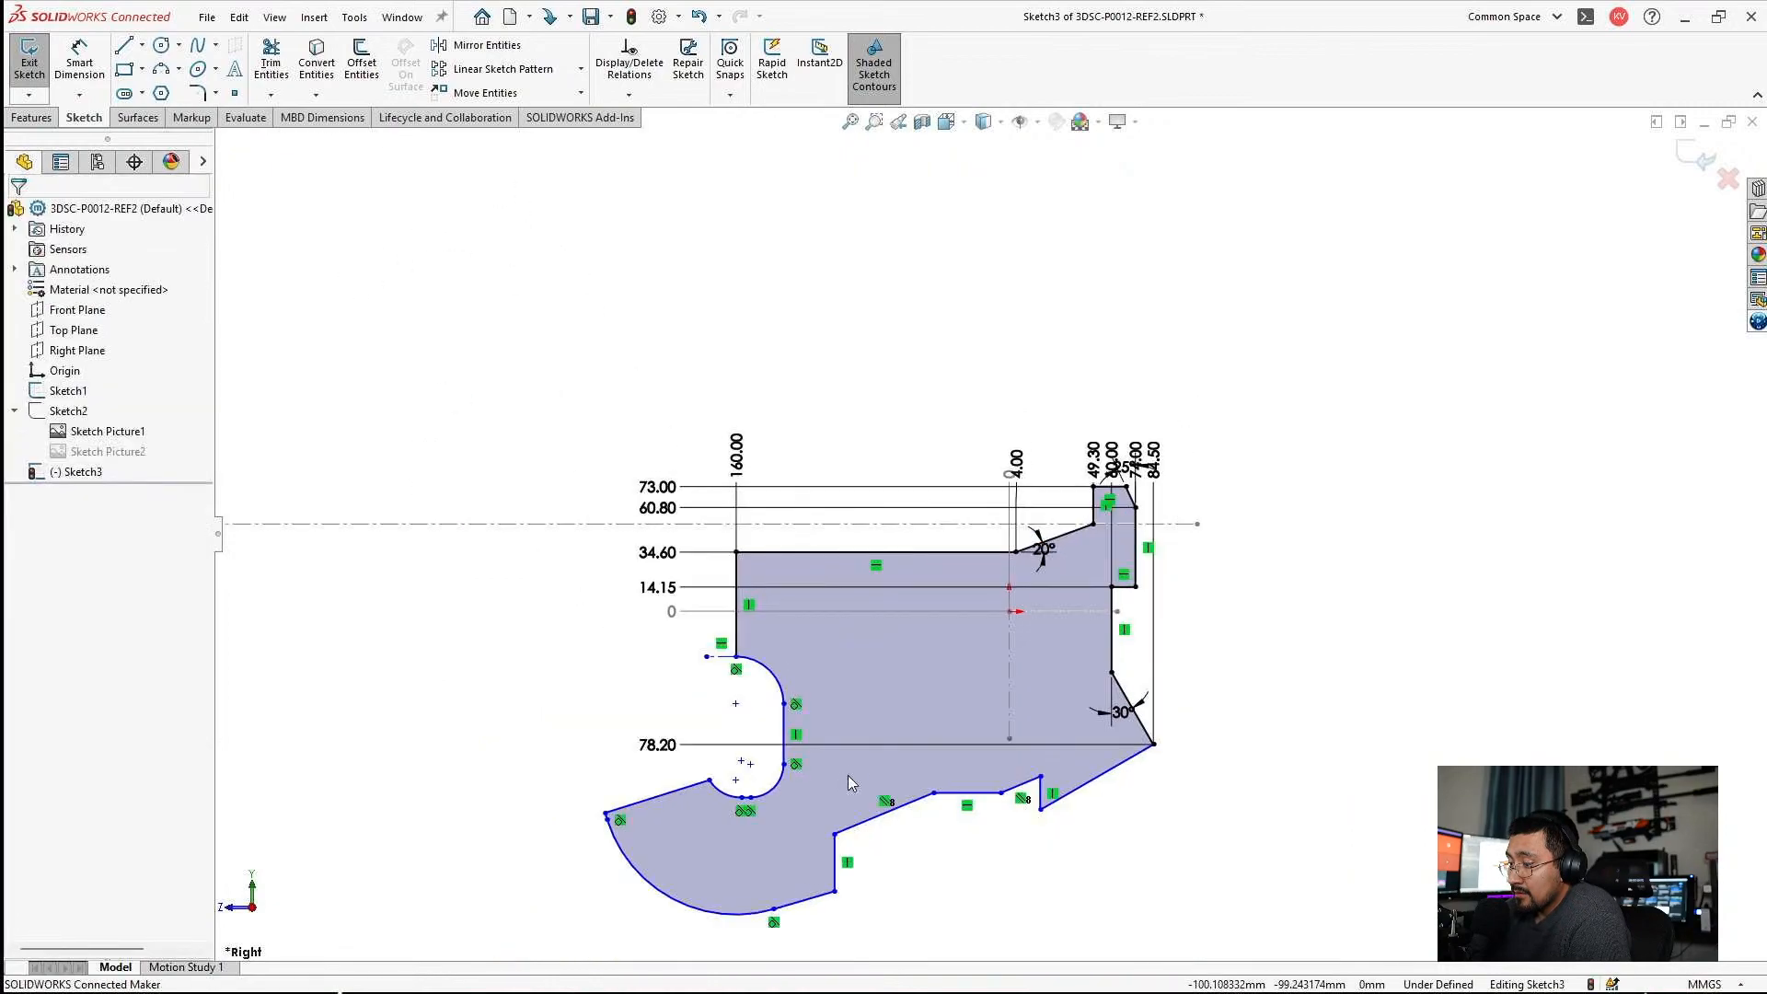
{"action": "scroll", "coordinate": [926, 641], "scroll_direction": "down", "scroll_amount": 5}
{"action": "scroll", "coordinate": [907, 561], "scroll_direction": "up", "scroll_amount": 3}
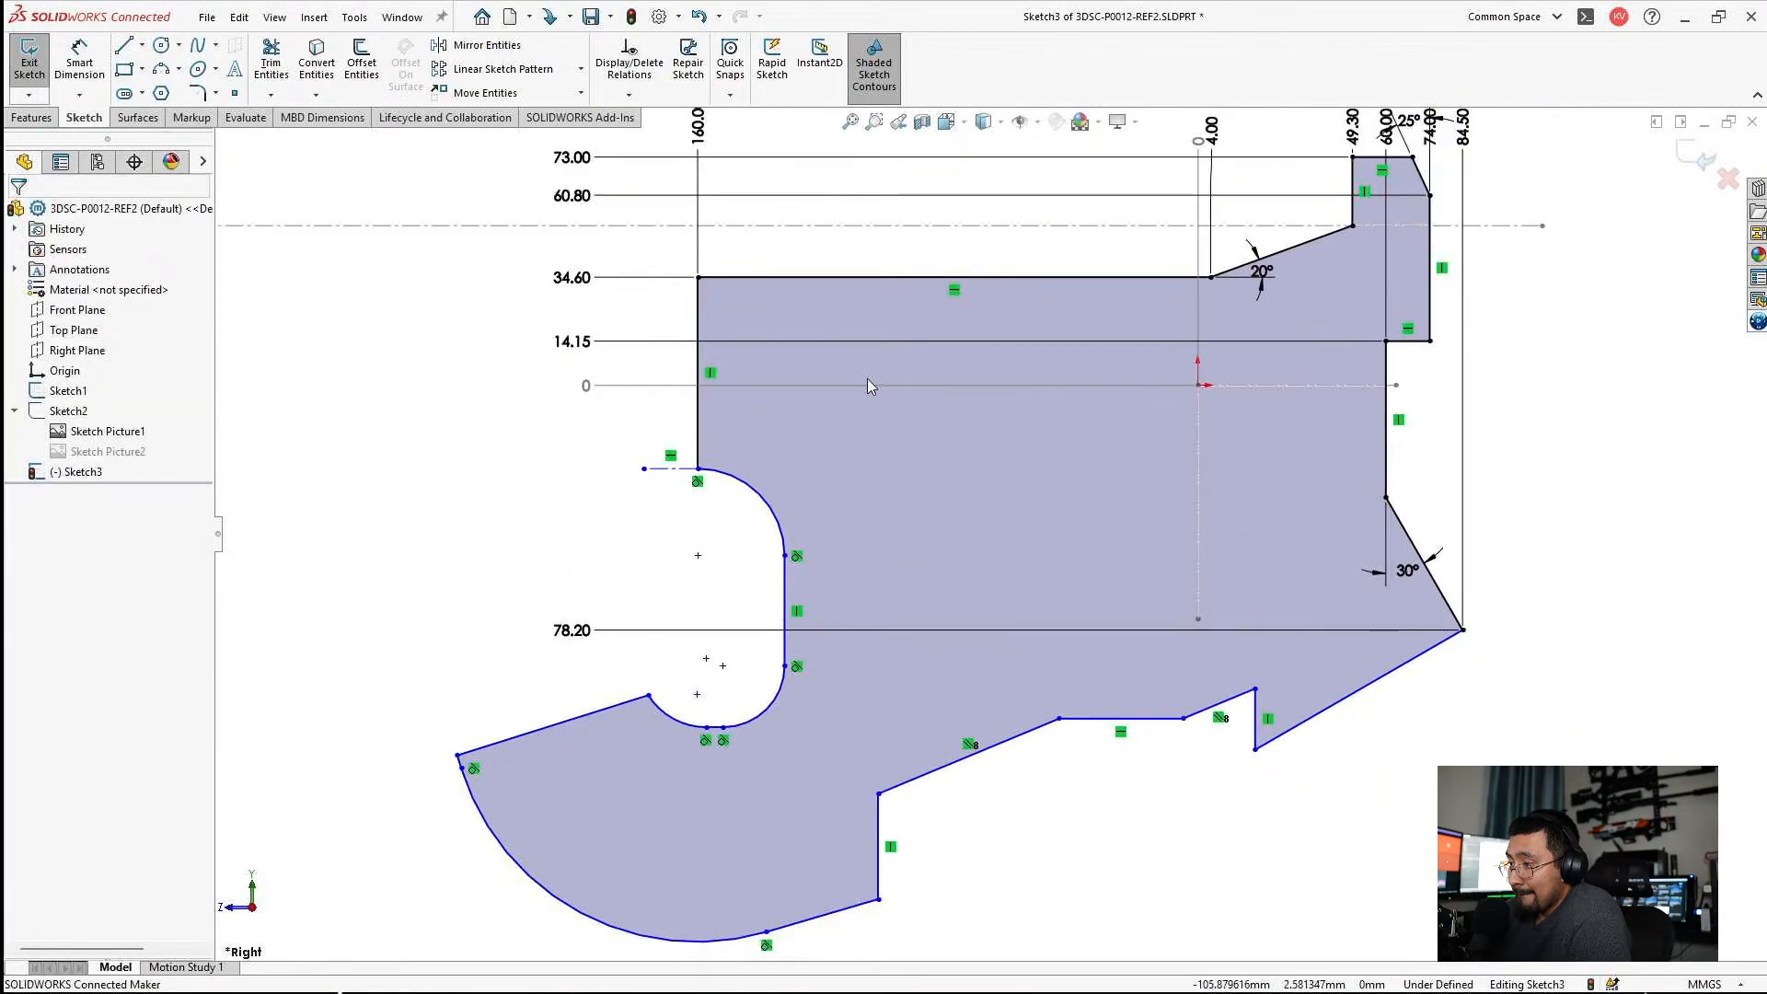
{"action": "scroll", "coordinate": [692, 452], "scroll_direction": "down", "scroll_amount": 6}
{"action": "scroll", "coordinate": [863, 473], "scroll_direction": "down", "scroll_amount": 2}
{"action": "scroll", "coordinate": [894, 461], "scroll_direction": "up", "scroll_amount": 5}
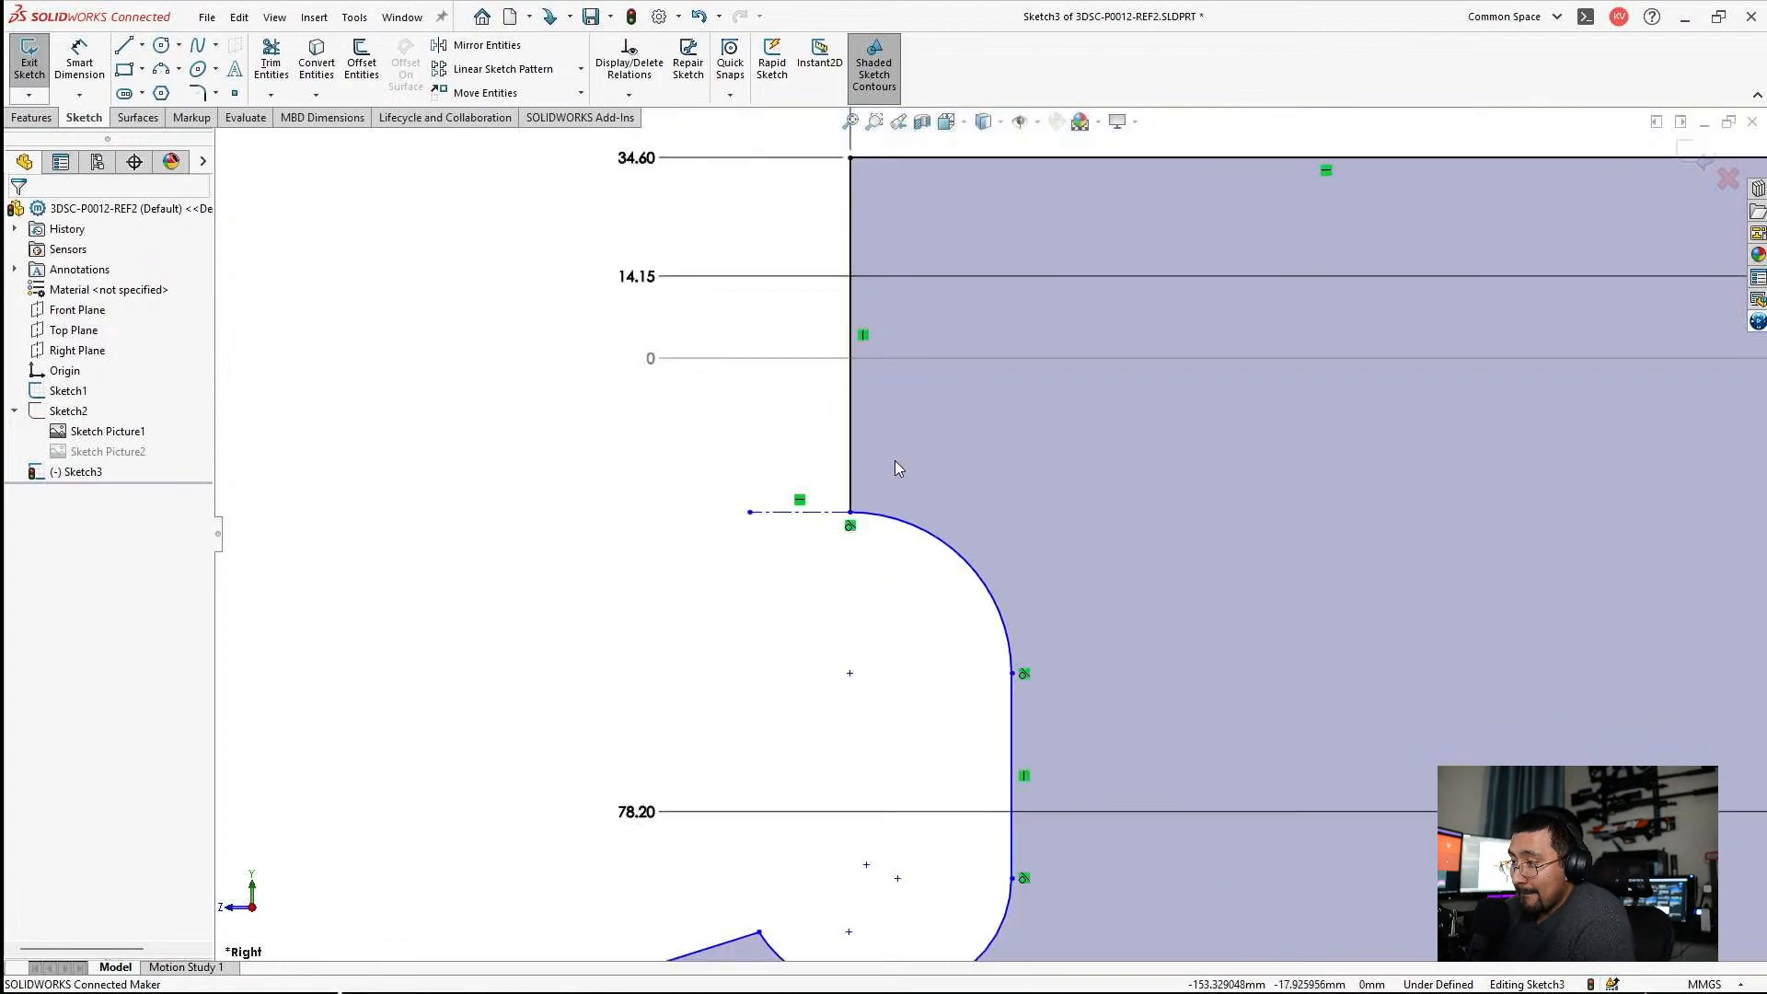
{"action": "scroll", "coordinate": [1106, 467], "scroll_direction": "down", "scroll_amount": 2}
{"action": "scroll", "coordinate": [1106, 468], "scroll_direction": "up", "scroll_amount": 3}
{"action": "scroll", "coordinate": [1123, 552], "scroll_direction": "down", "scroll_amount": 1}
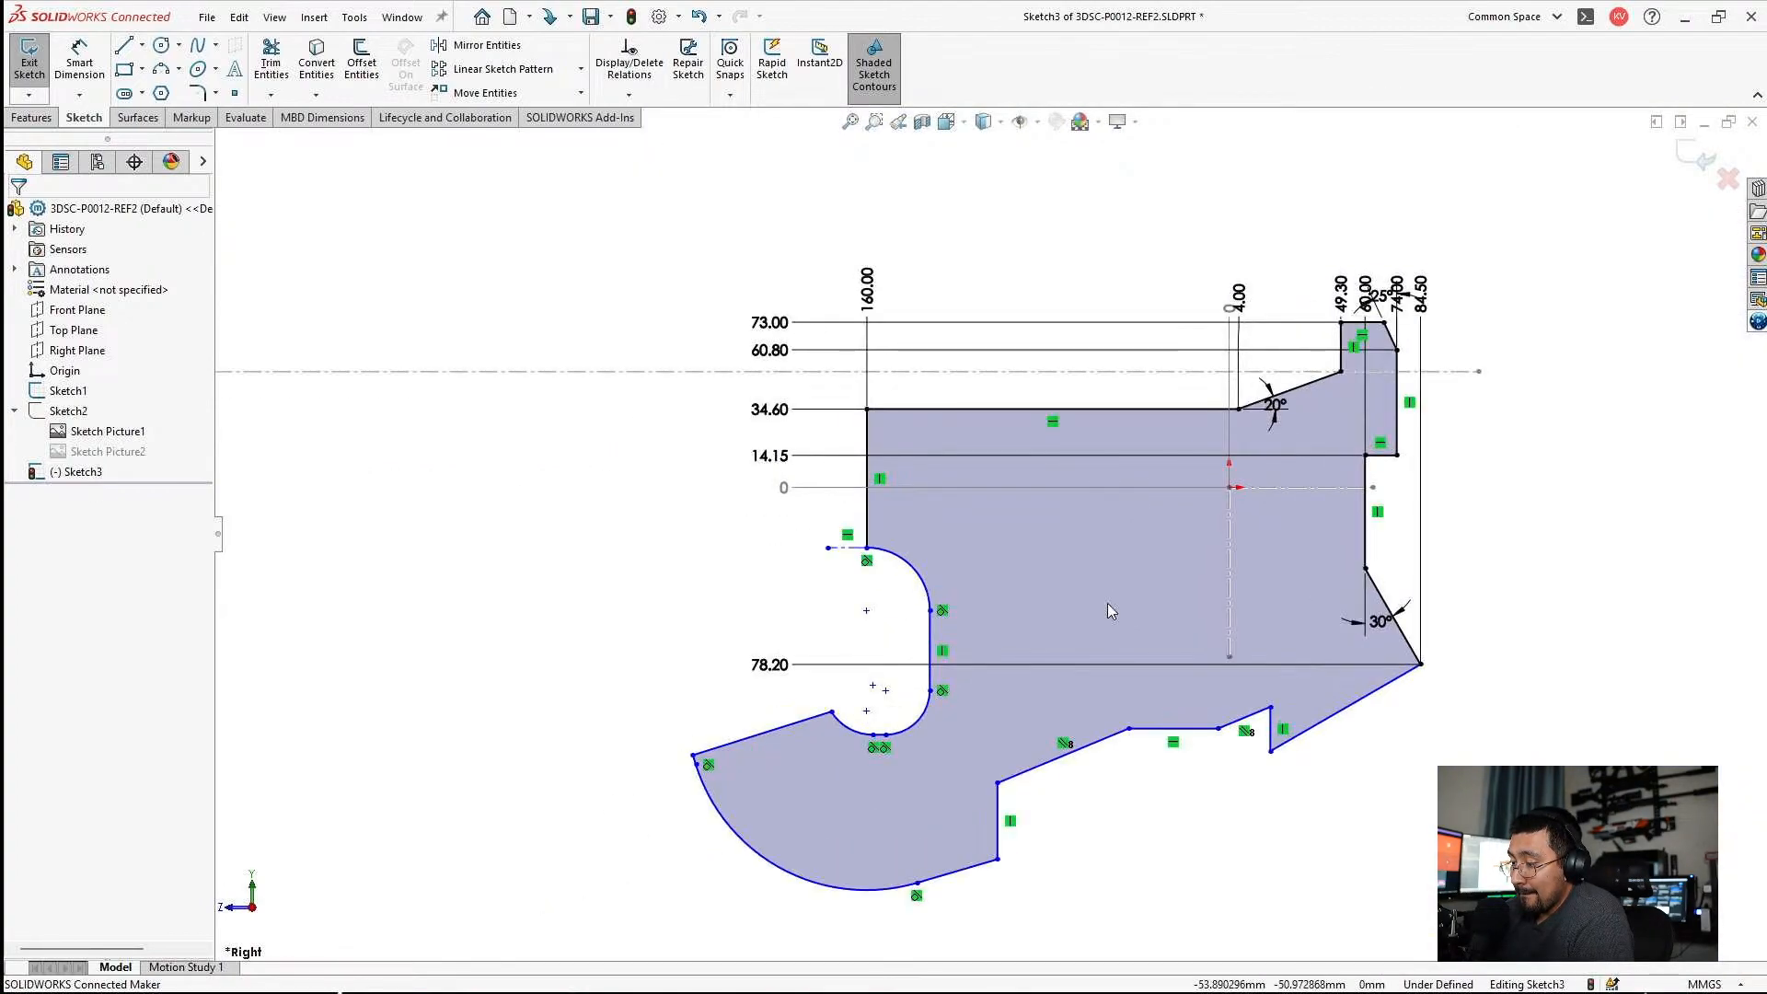
Add the rounded notch's vertical edge to the horizontal ordinate dimensions and set its position to 132 mm.
{"action": "scroll", "coordinate": [1036, 458], "scroll_direction": "down", "scroll_amount": 2}
{"action": "right_click", "coordinate": [773, 221]}
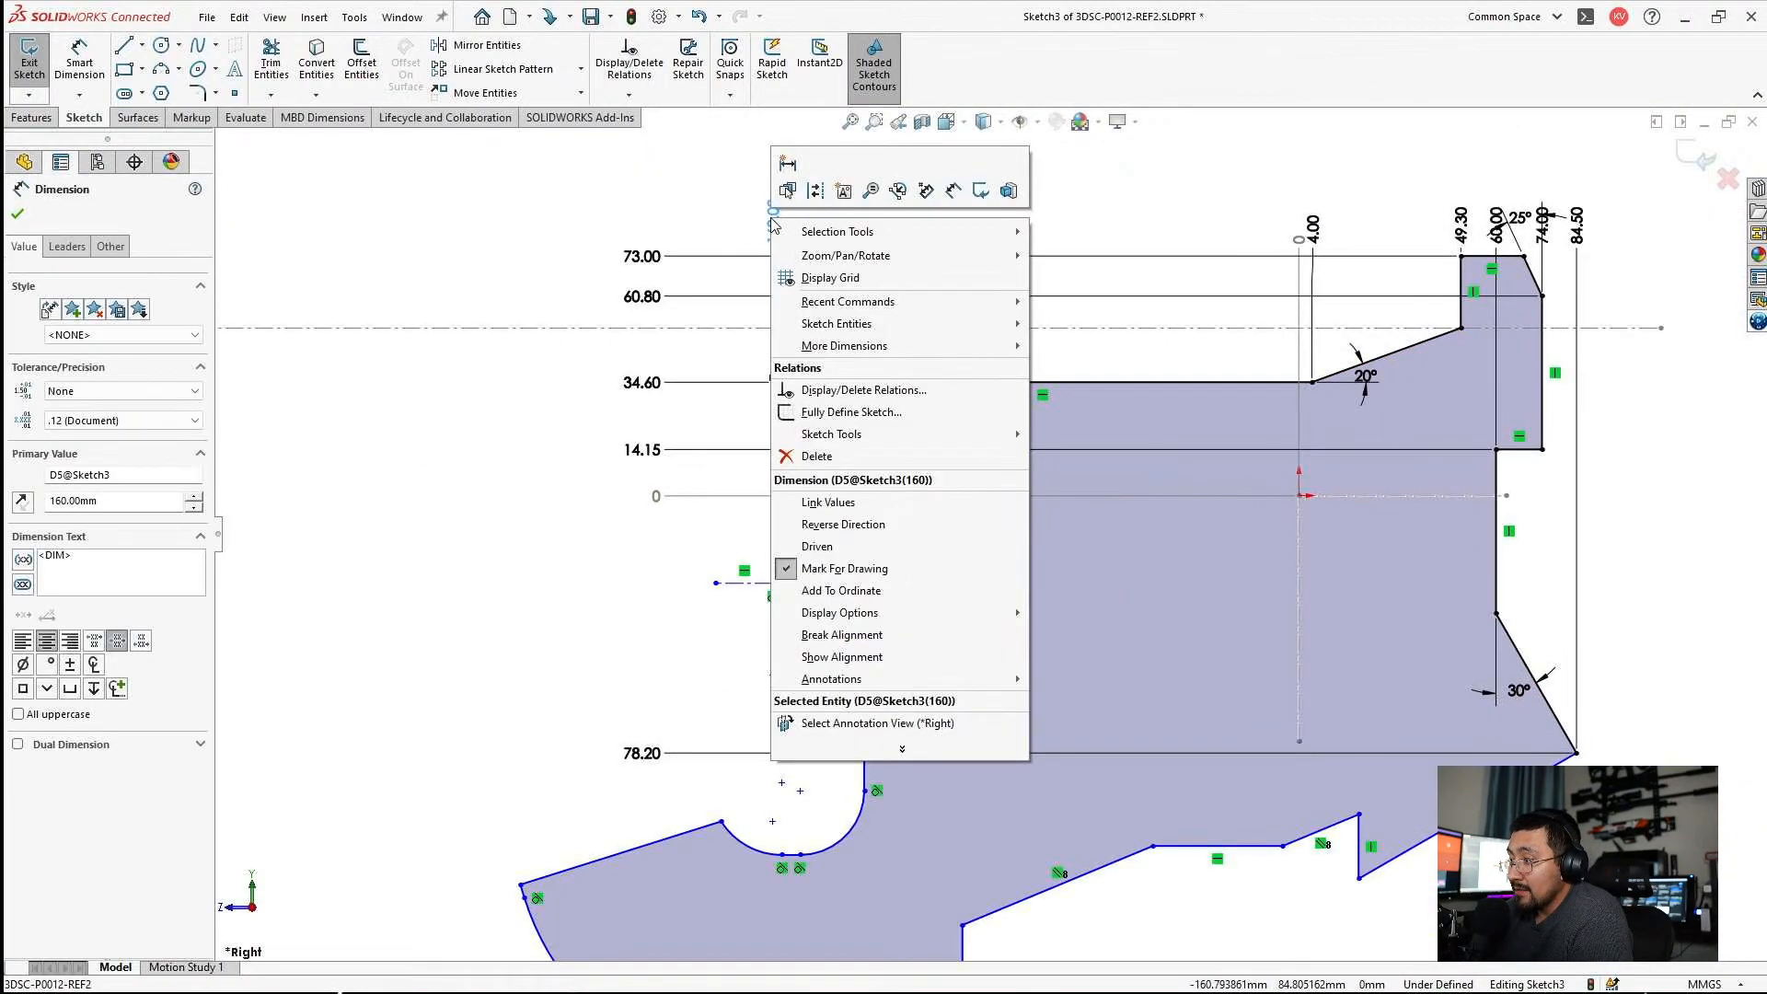
{"action": "left_click", "coordinate": [869, 591]}
{"action": "left_click", "coordinate": [864, 670]}
{"action": "left_click", "coordinate": [921, 259]}
{"action": "type", "text": "132"}
{"action": "key", "text": "Return"}
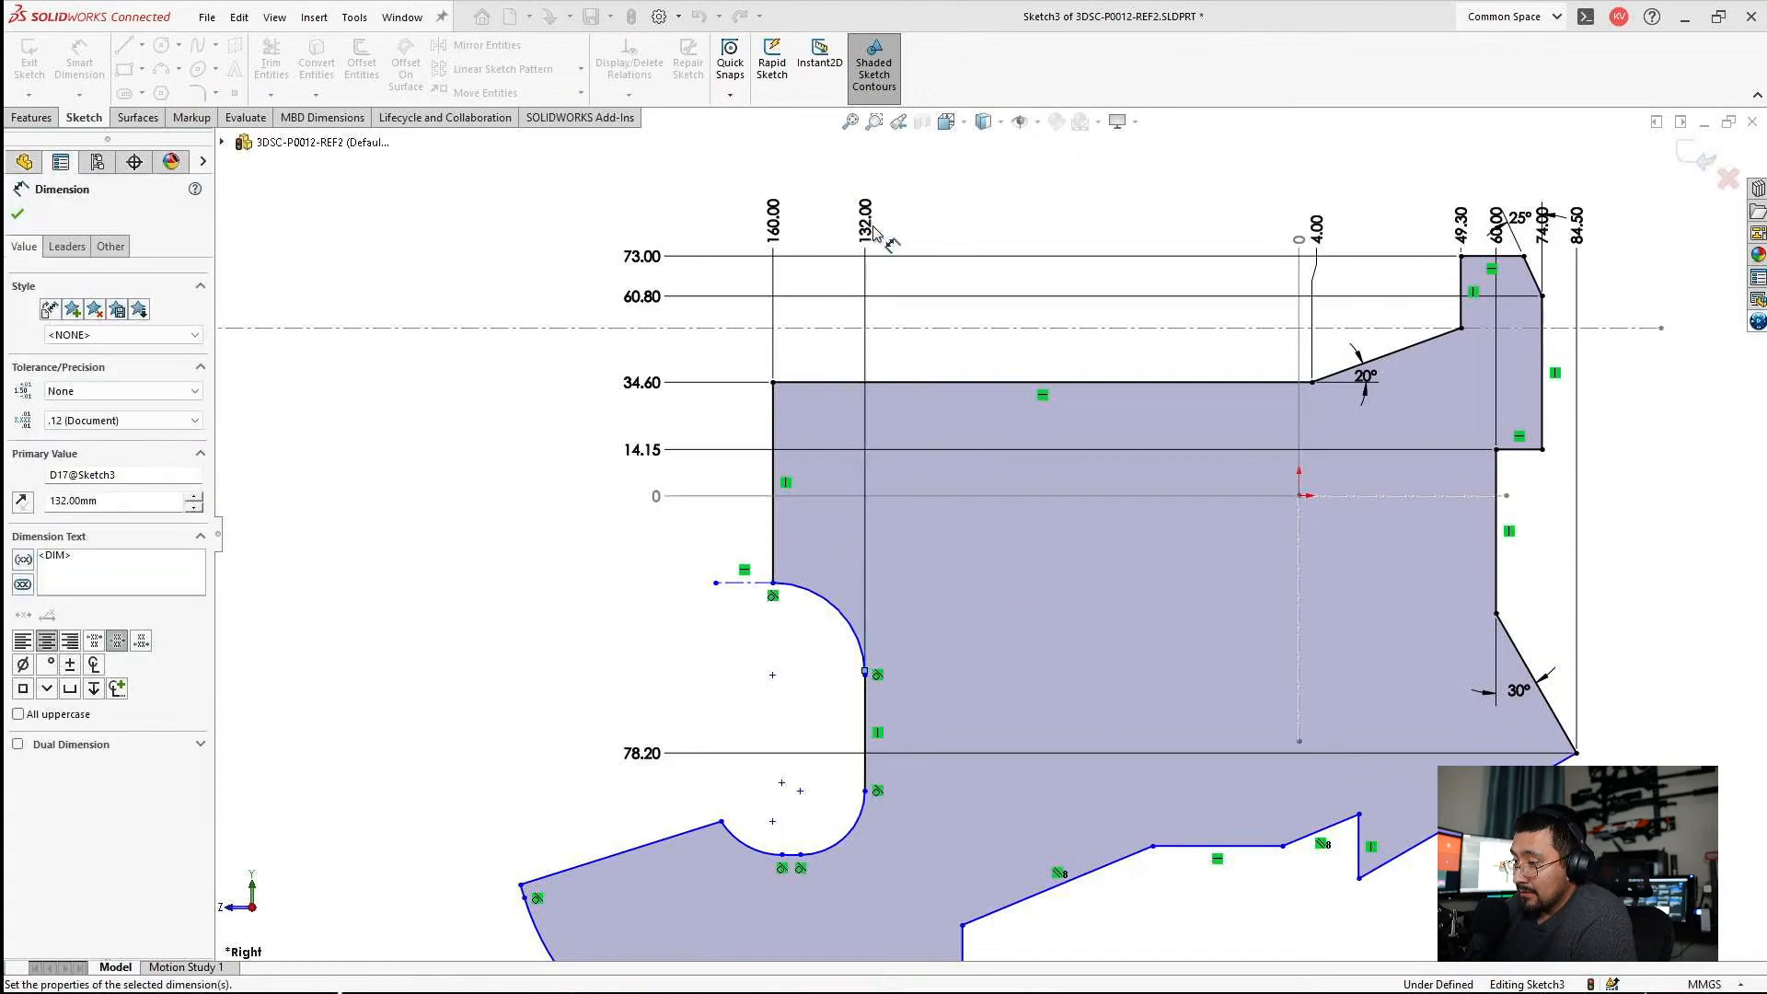
{"action": "key", "text": "Escape"}
Dimension the angle between the horizontal reference line and the slanted edge running from the notch to the large arc as 18°.
{"action": "key", "text": "f"}
{"action": "scroll", "coordinate": [907, 824], "scroll_direction": "down", "scroll_amount": 3}
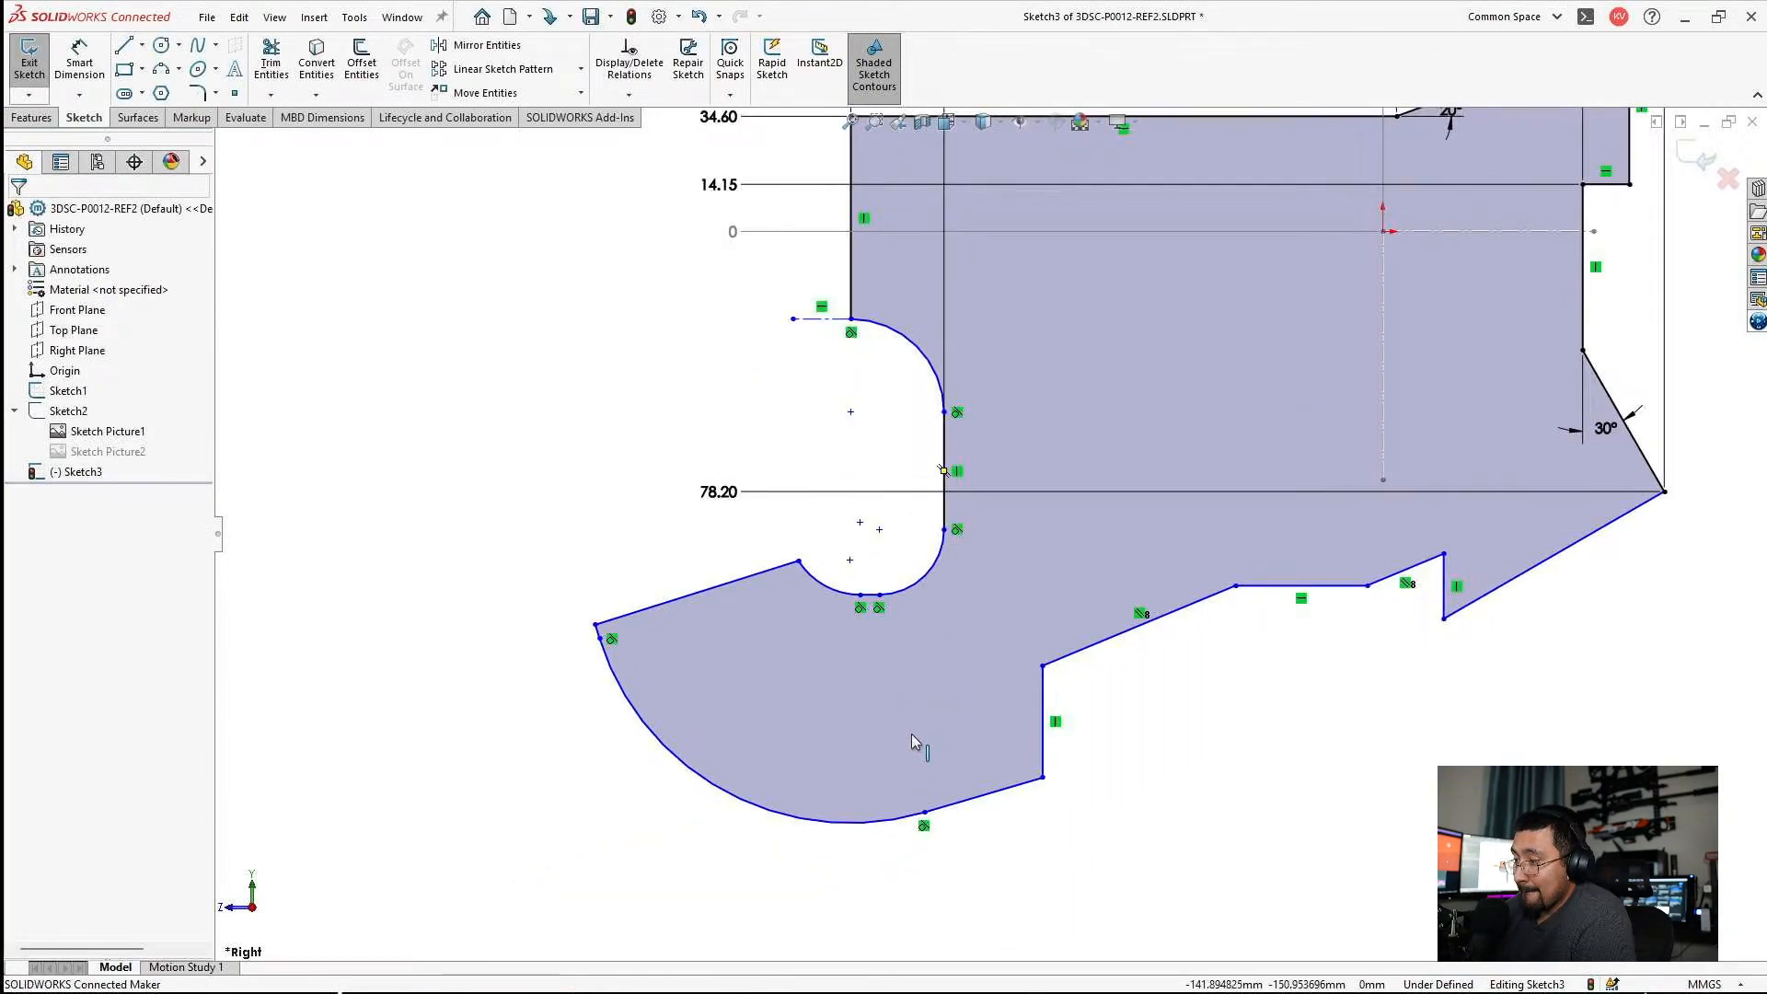
{"action": "left_click", "coordinate": [79, 59]}
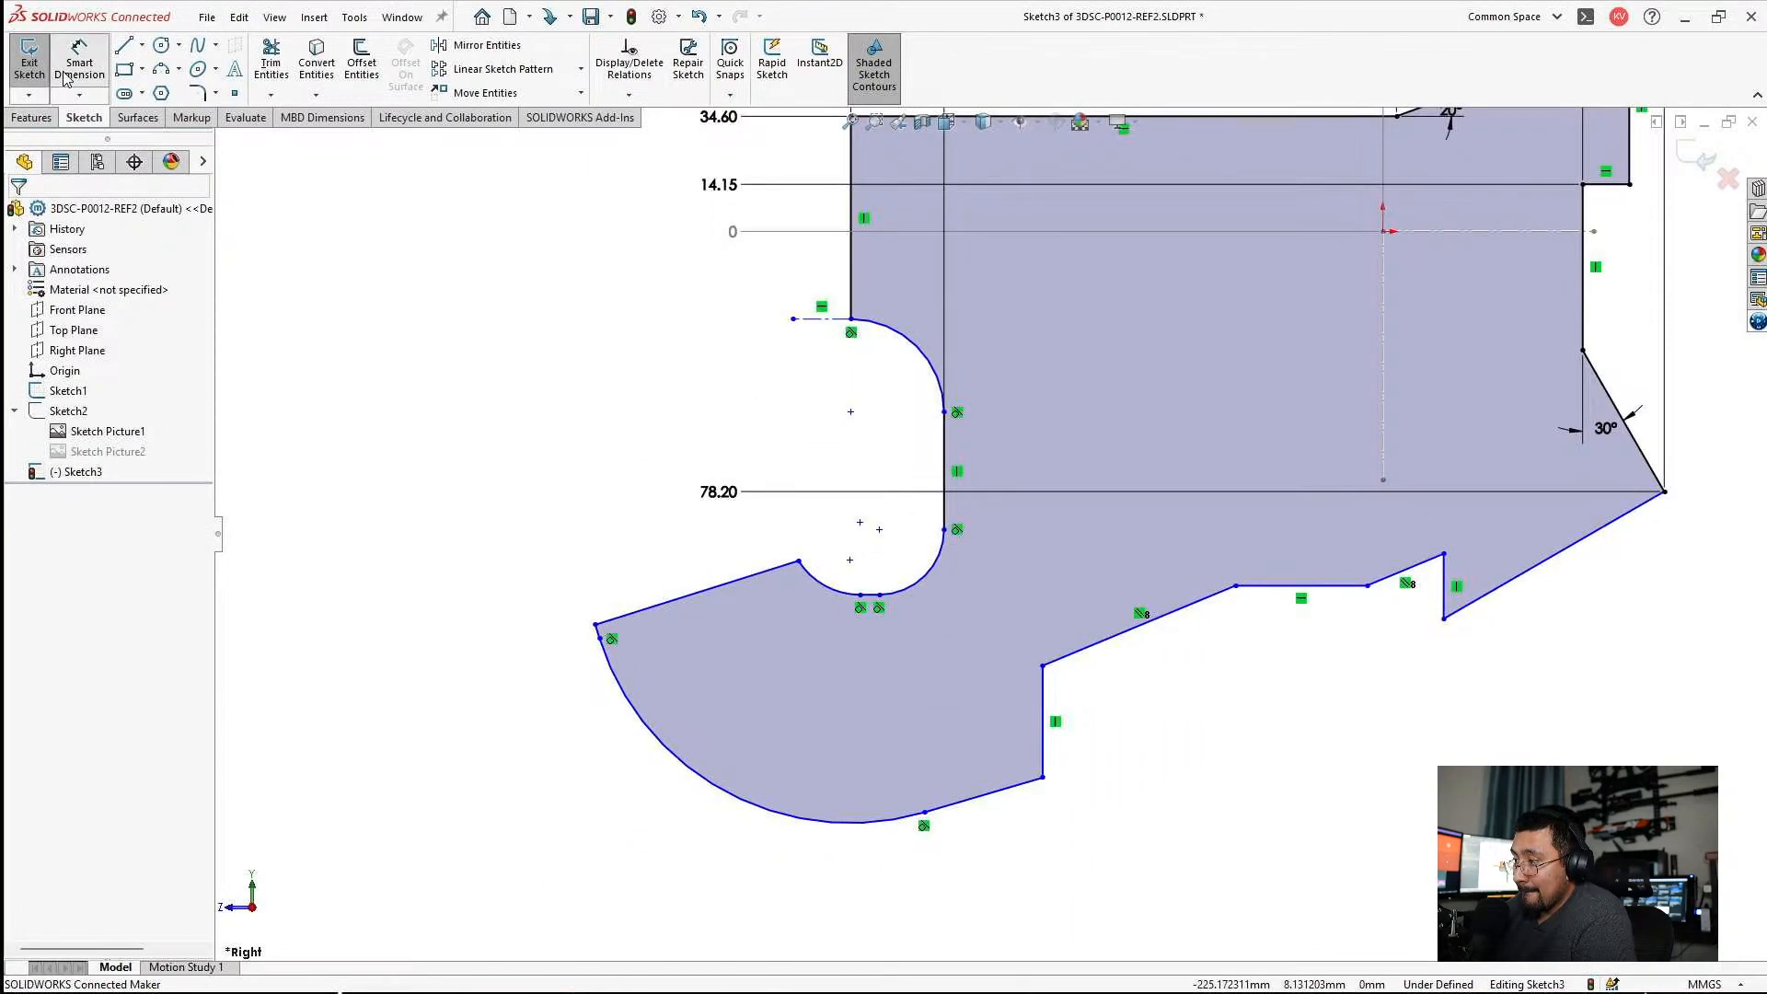
{"action": "left_click", "coordinate": [1454, 231]}
{"action": "left_click", "coordinate": [700, 591]}
{"action": "left_click", "coordinate": [388, 492]}
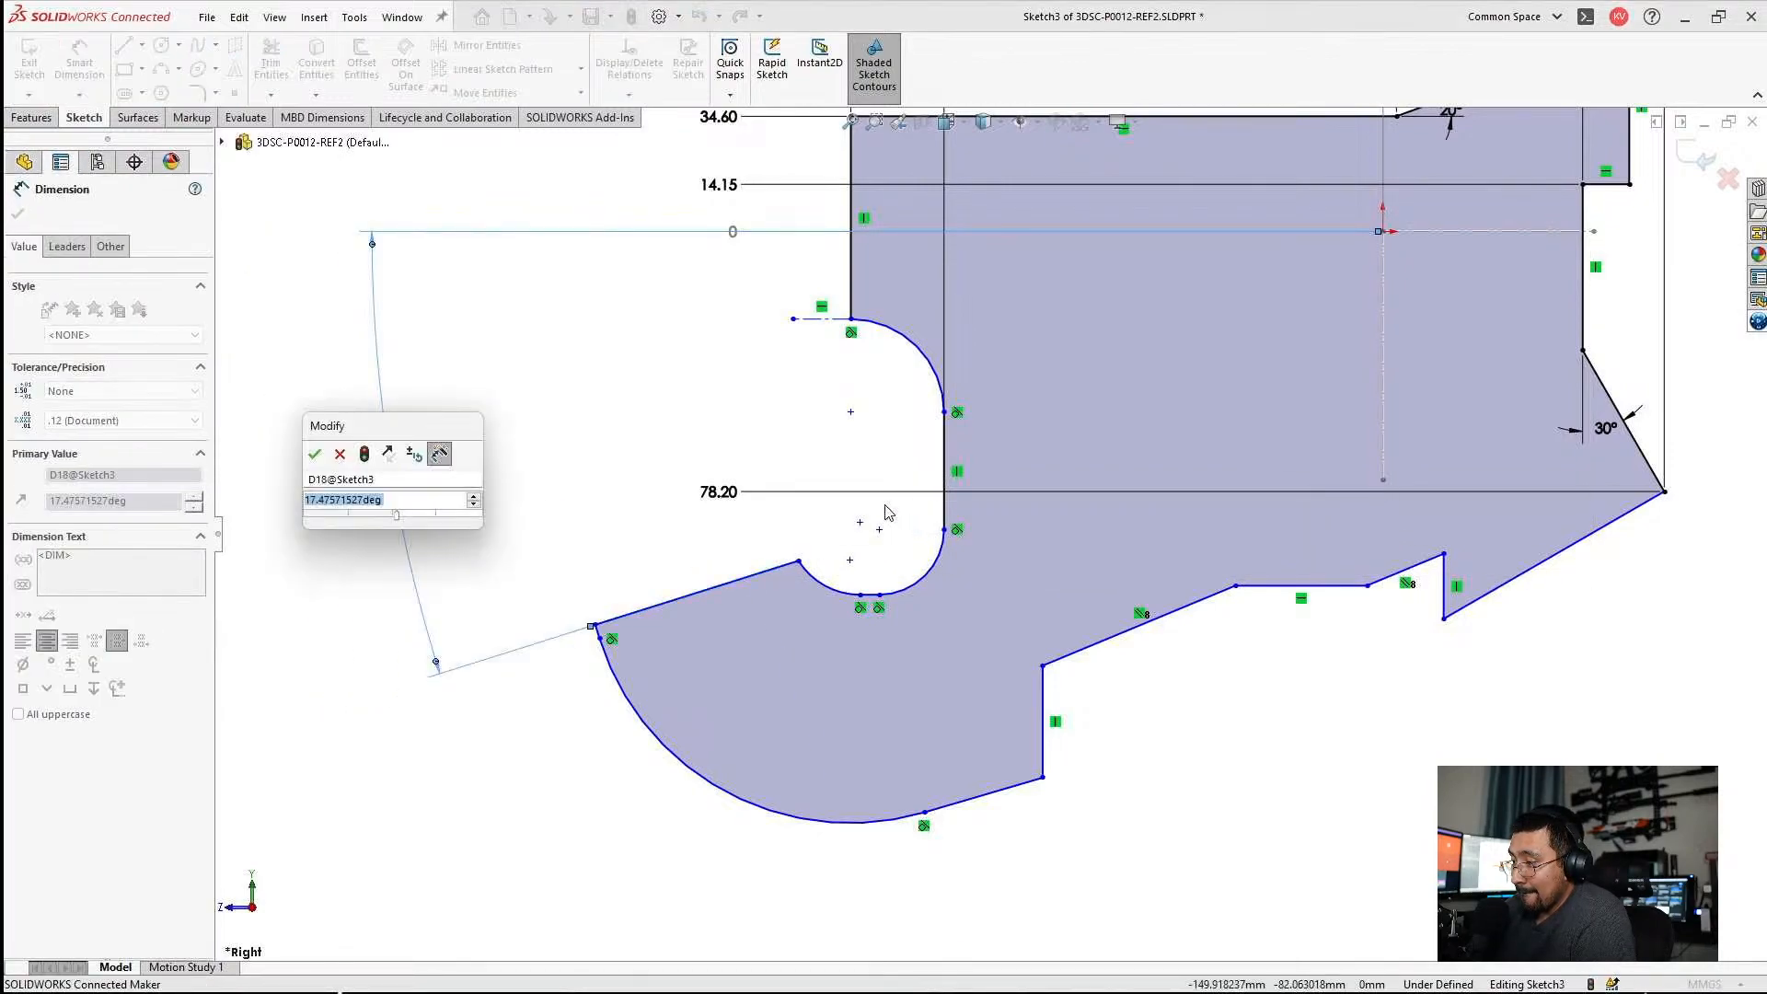
{"action": "type", "text": "18"}
{"action": "key", "text": "Return"}
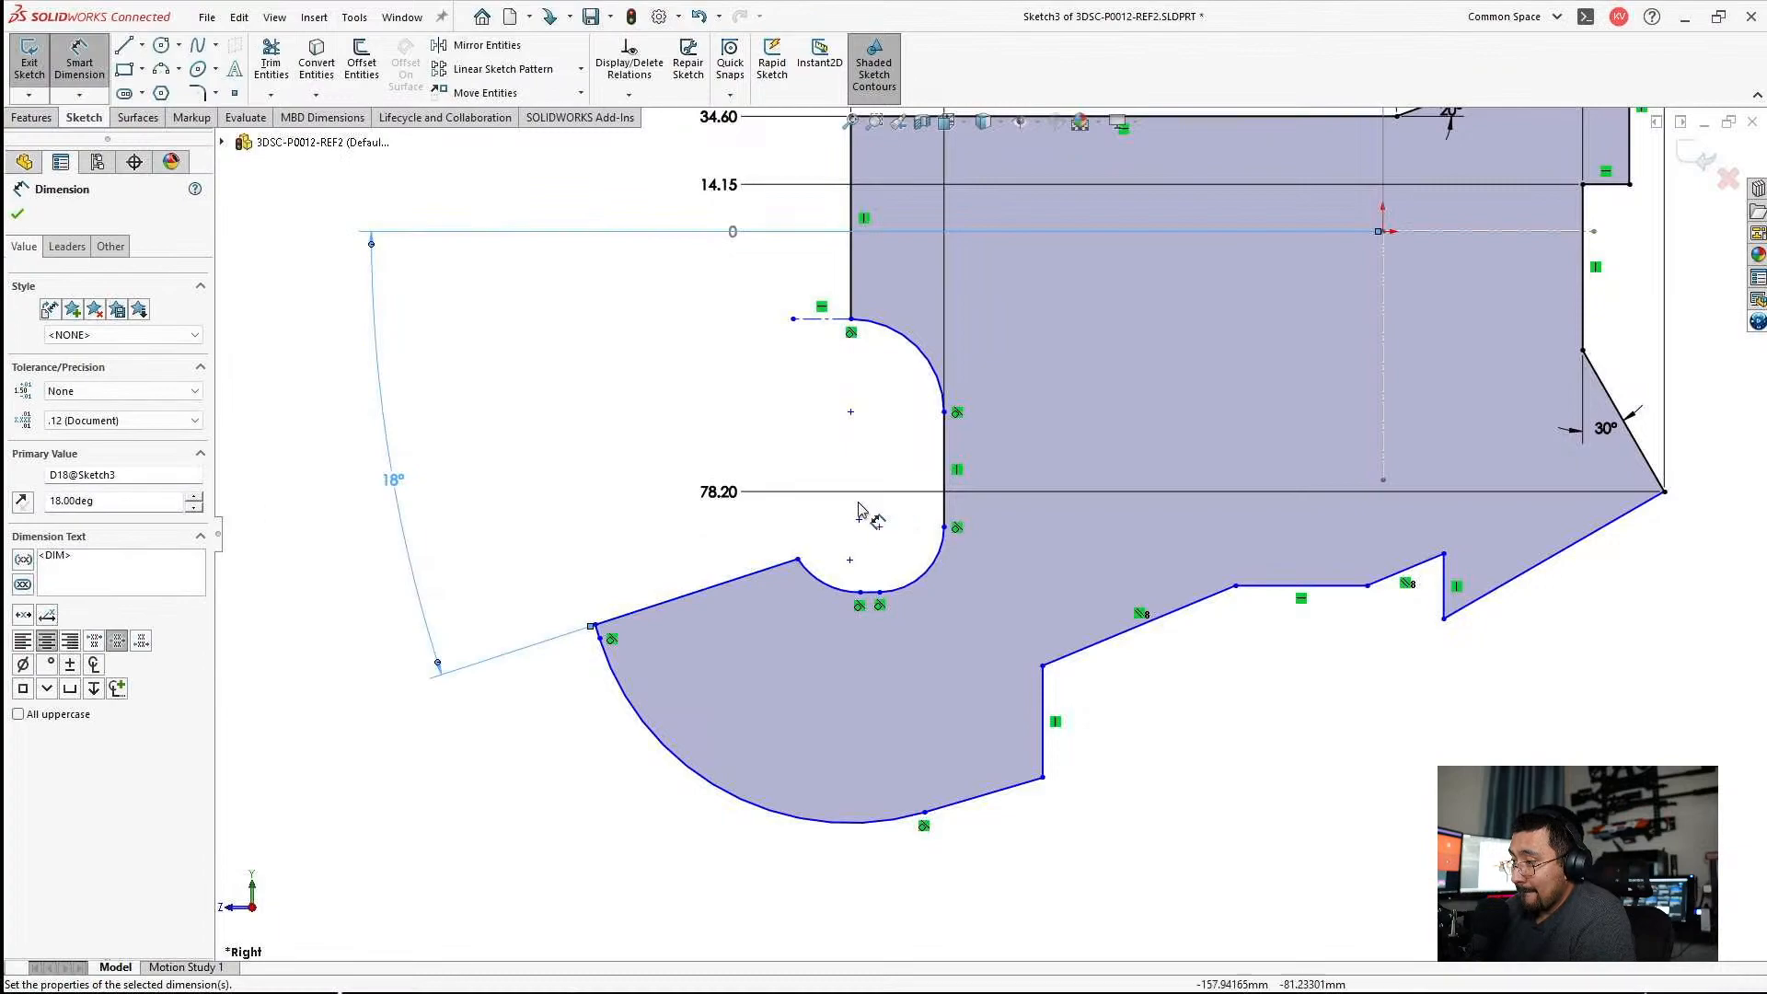
{"action": "key", "text": "Escape"}
Dimension the angle between the horizontal reference line and the long slanted segment of the profile's lower edge as 22°.
{"action": "key", "text": "f"}
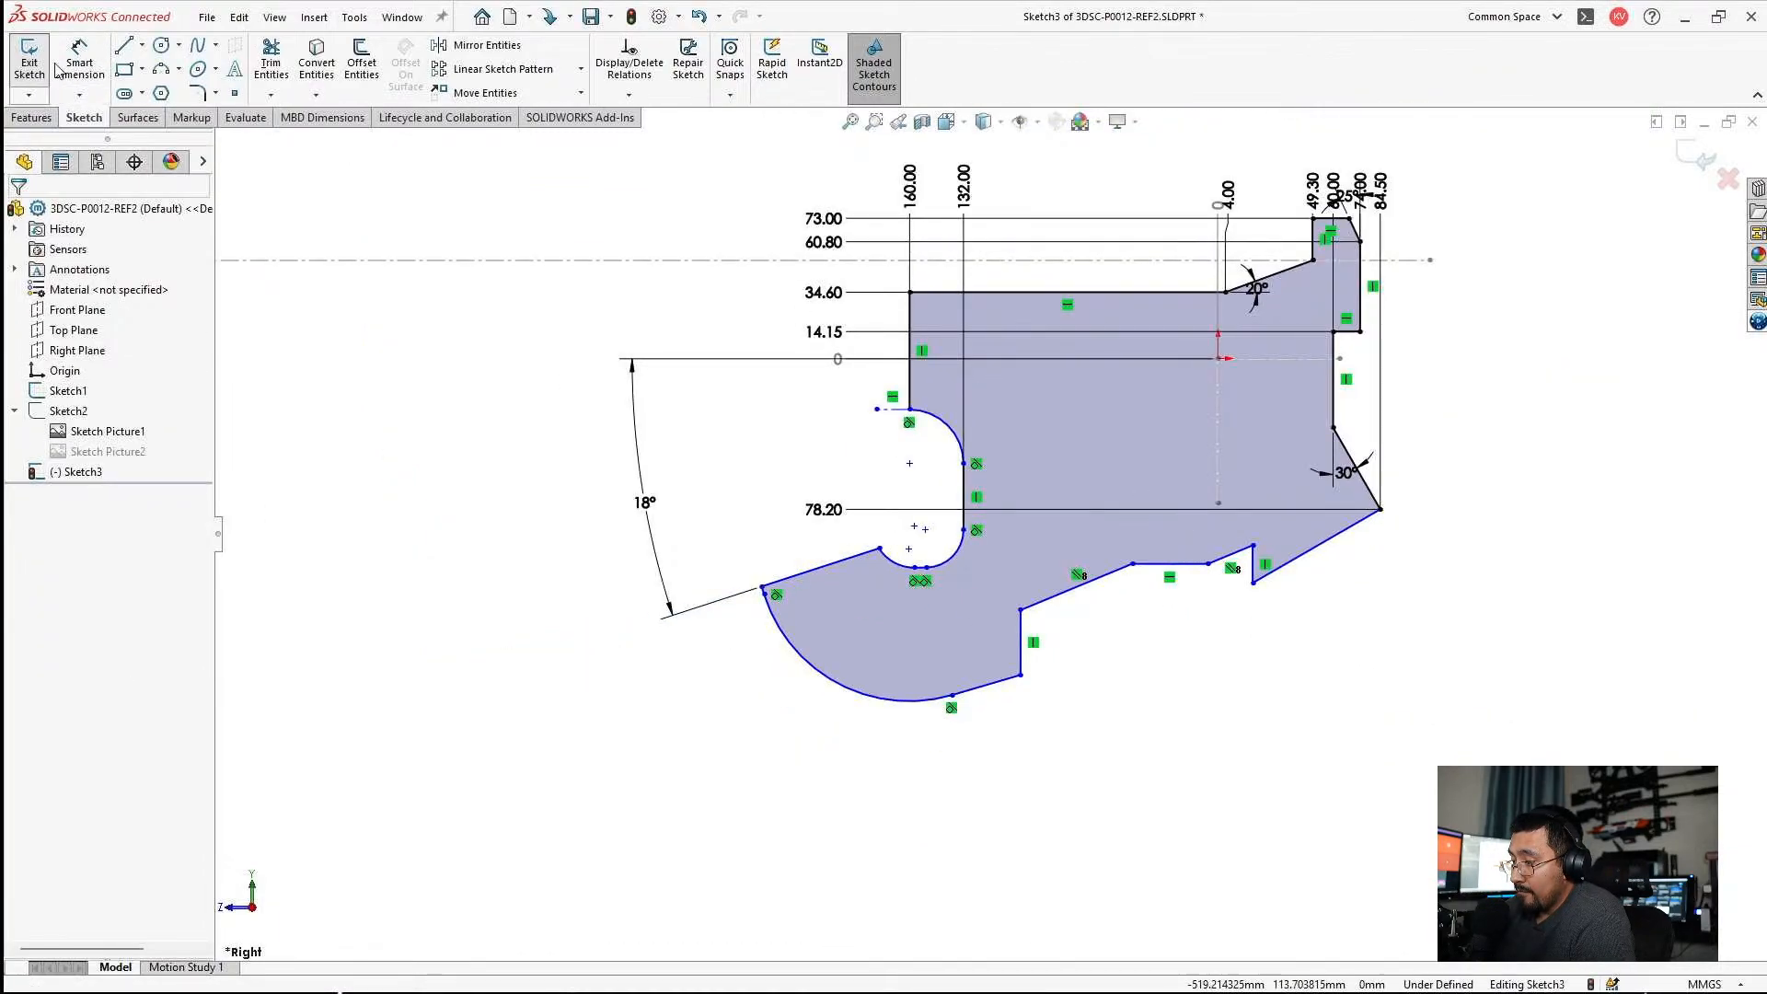
{"action": "left_click", "coordinate": [92, 70]}
{"action": "scroll", "coordinate": [1149, 590], "scroll_direction": "down", "scroll_amount": 2}
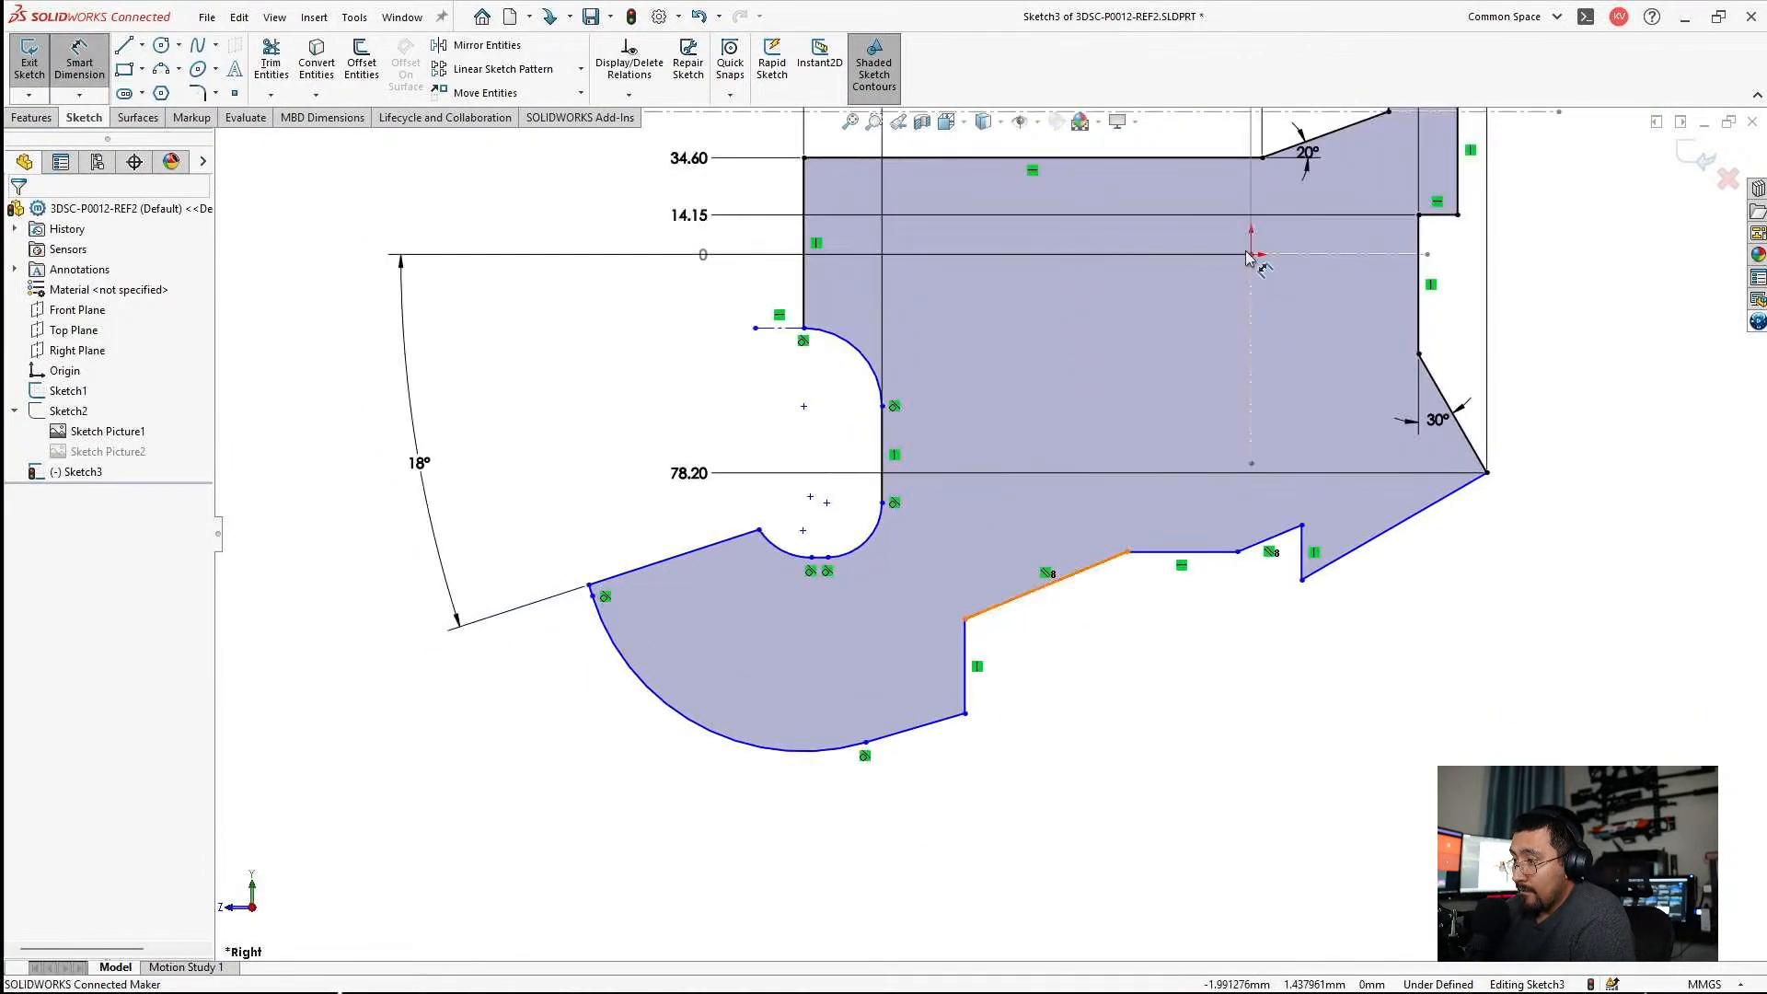
{"action": "left_click", "coordinate": [1301, 259]}
{"action": "left_click", "coordinate": [1090, 567]}
{"action": "left_click", "coordinate": [1164, 449]}
{"action": "type", "text": "22"}
{"action": "key", "text": "Return"}
{"action": "key", "text": "Escape"}
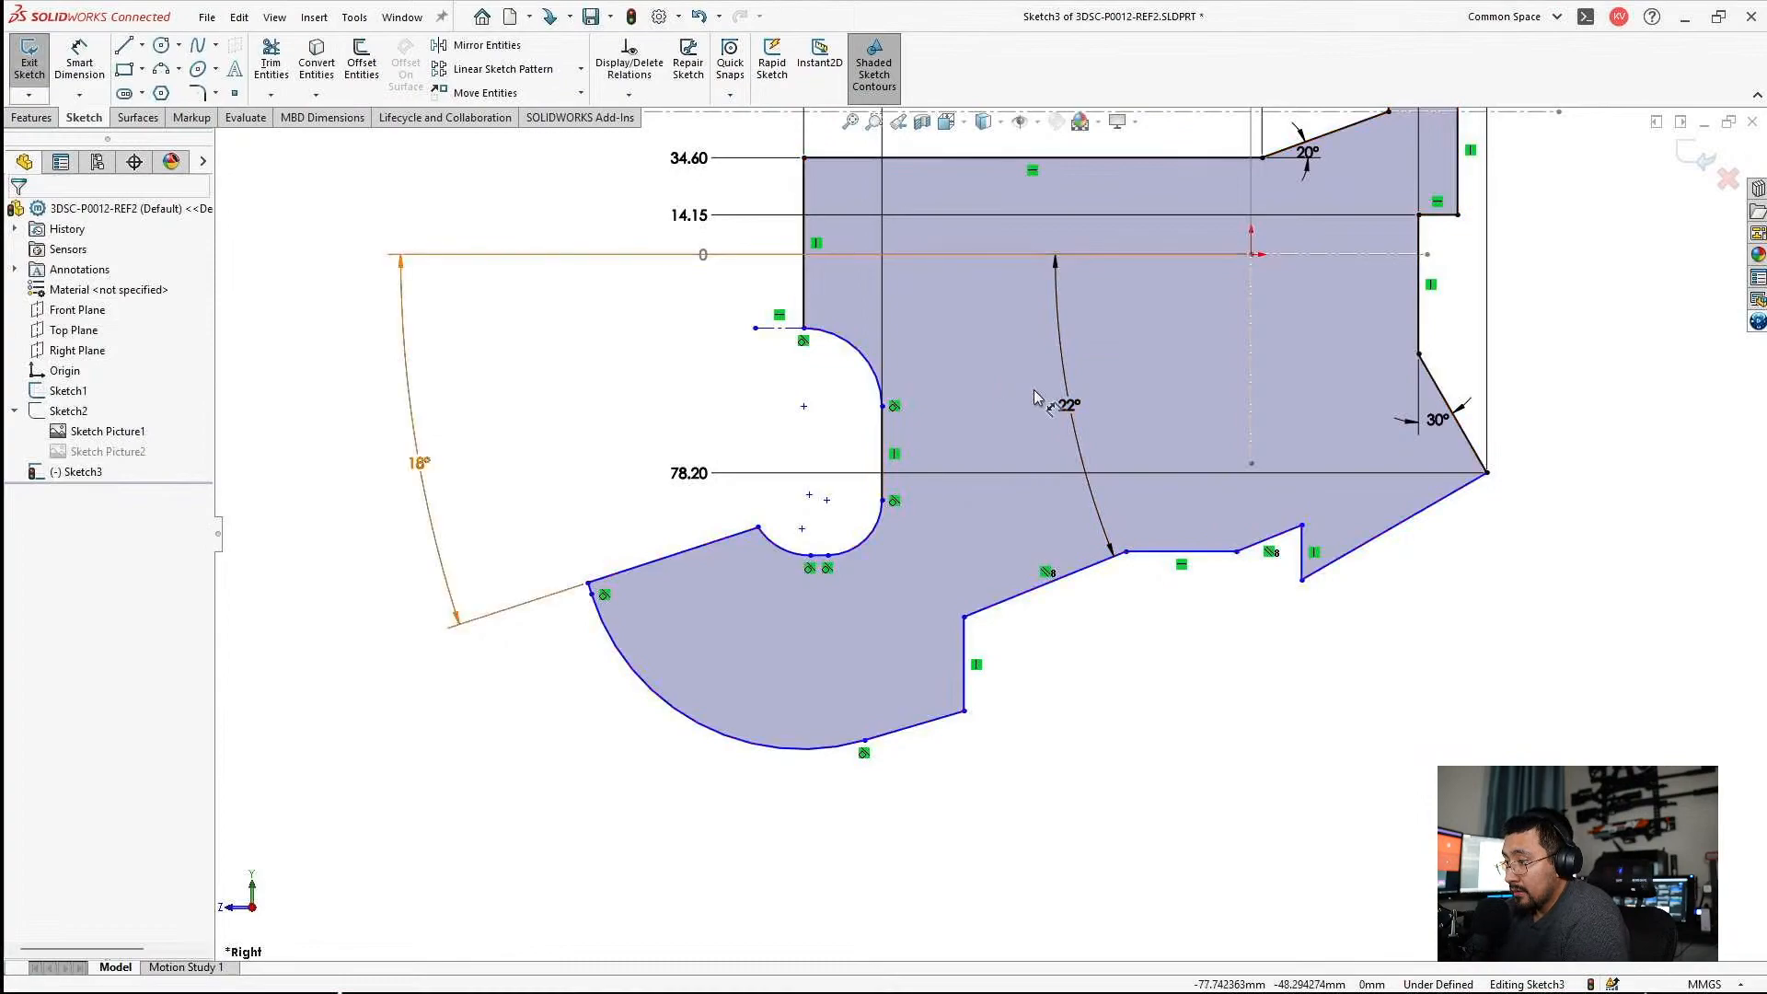
{"action": "left_click", "coordinate": [1338, 678]}
{"action": "scroll", "coordinate": [1288, 635], "scroll_direction": "up", "scroll_amount": 2}
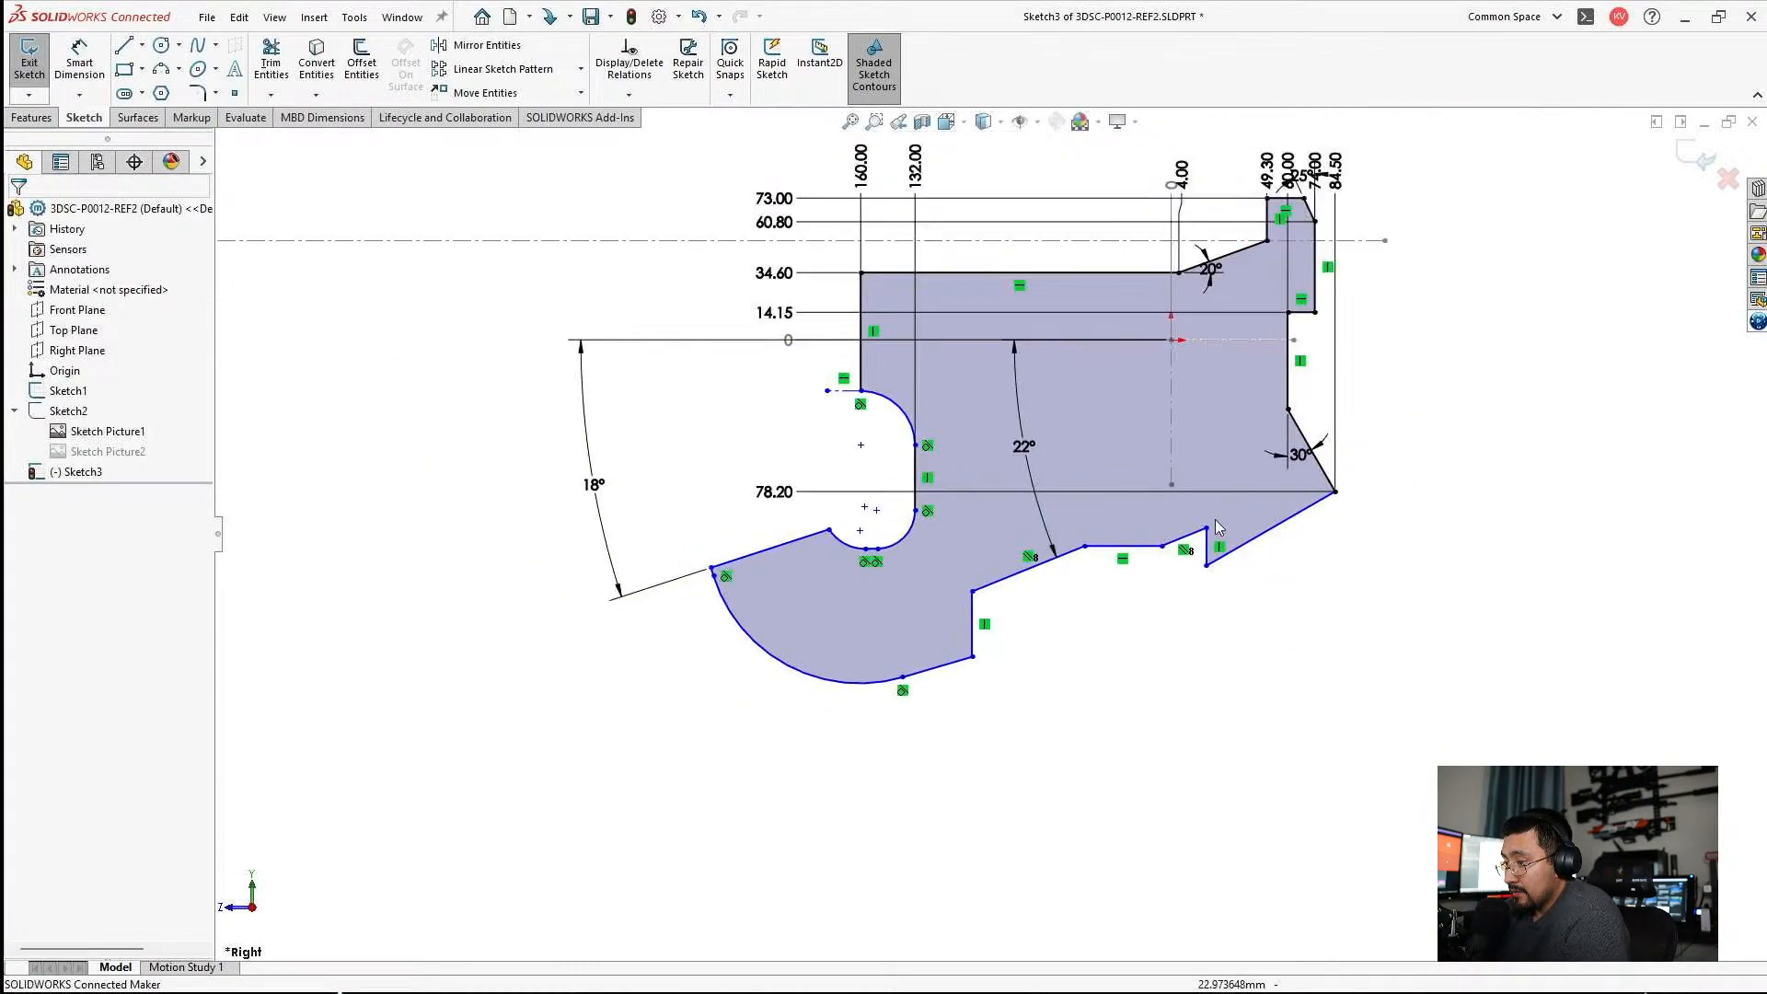
{"action": "scroll", "coordinate": [1252, 553], "scroll_direction": "down", "scroll_amount": 3}
{"action": "scroll", "coordinate": [1141, 633], "scroll_direction": "up", "scroll_amount": 3}
{"action": "scroll", "coordinate": [1049, 368], "scroll_direction": "down", "scroll_amount": 1}
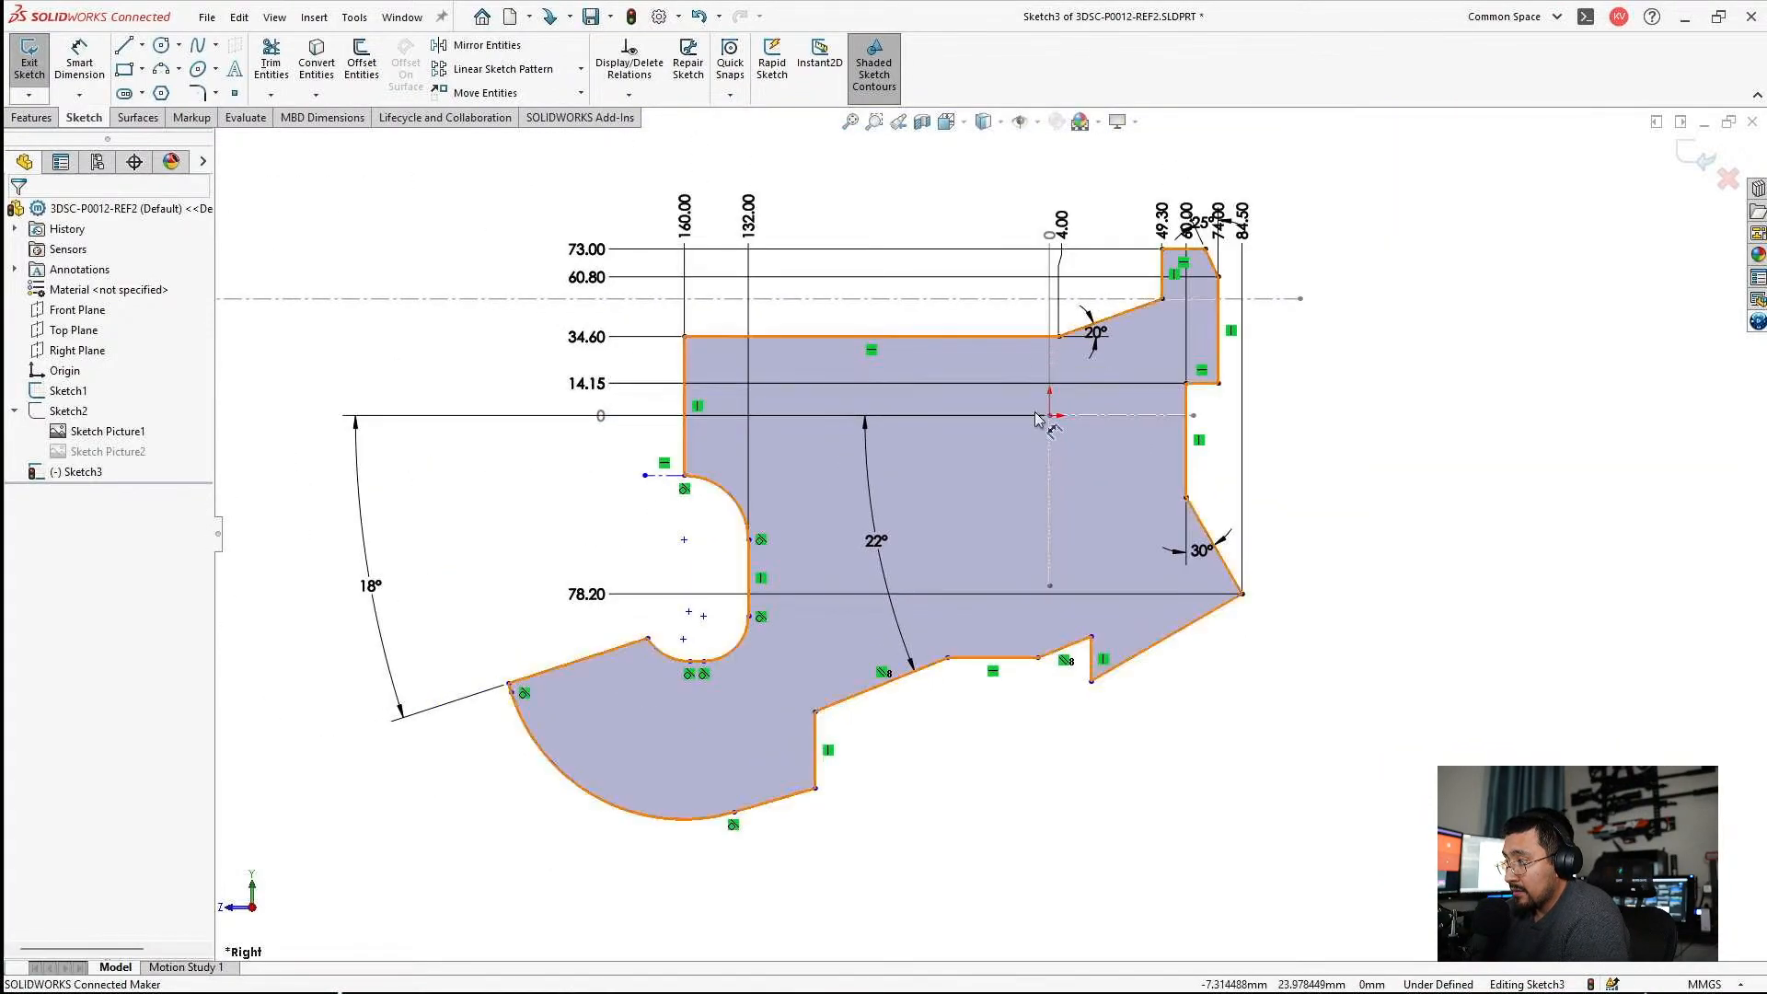
{"action": "scroll", "coordinate": [1059, 313], "scroll_direction": "down", "scroll_amount": 2}
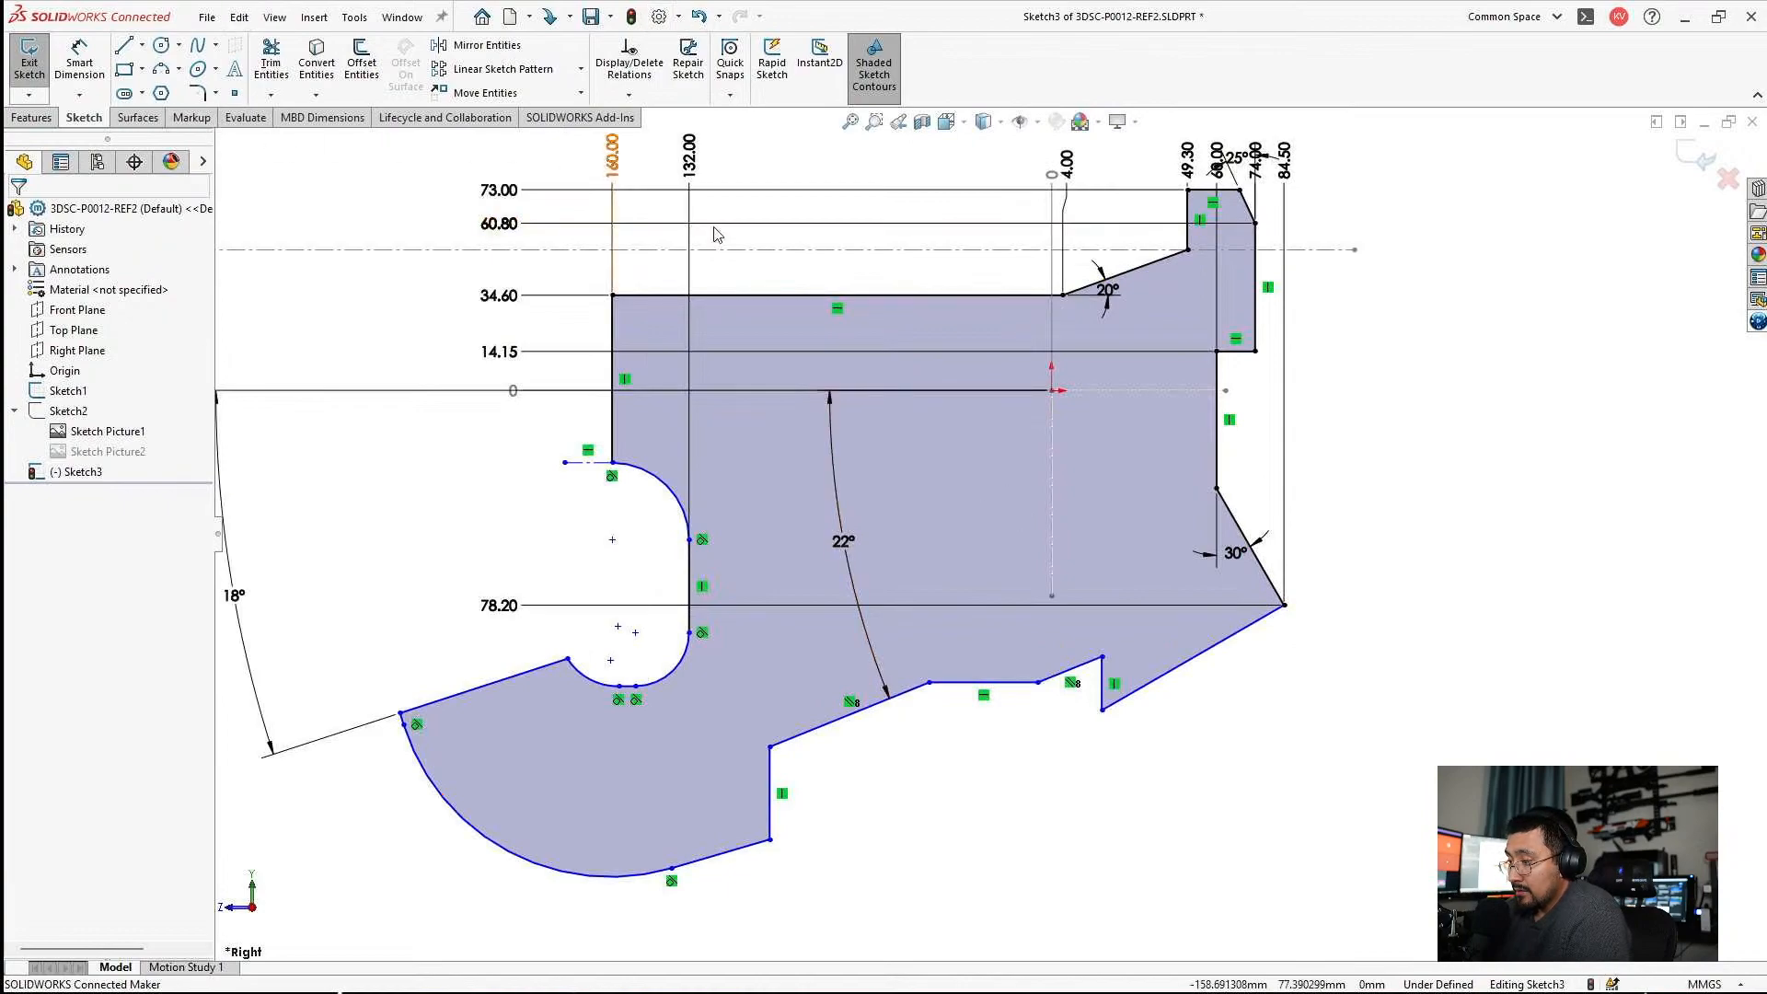
{"action": "right_click", "coordinate": [1063, 185]}
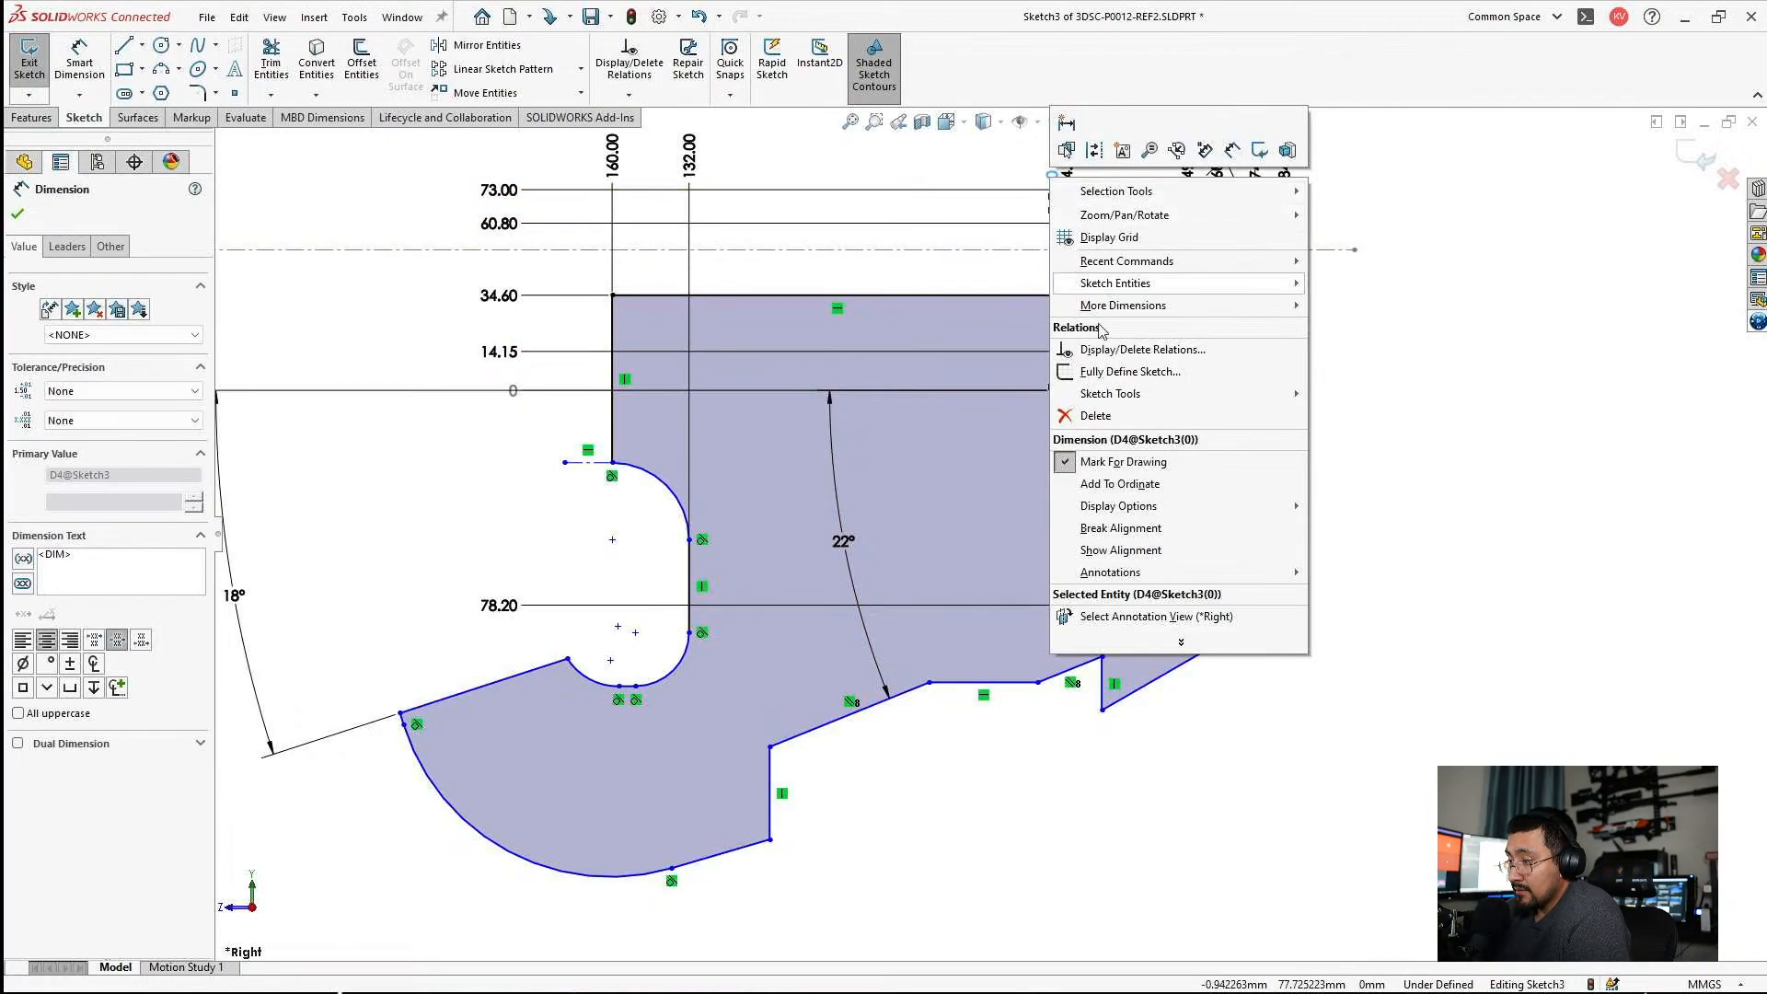
{"action": "left_click", "coordinate": [1108, 488]}
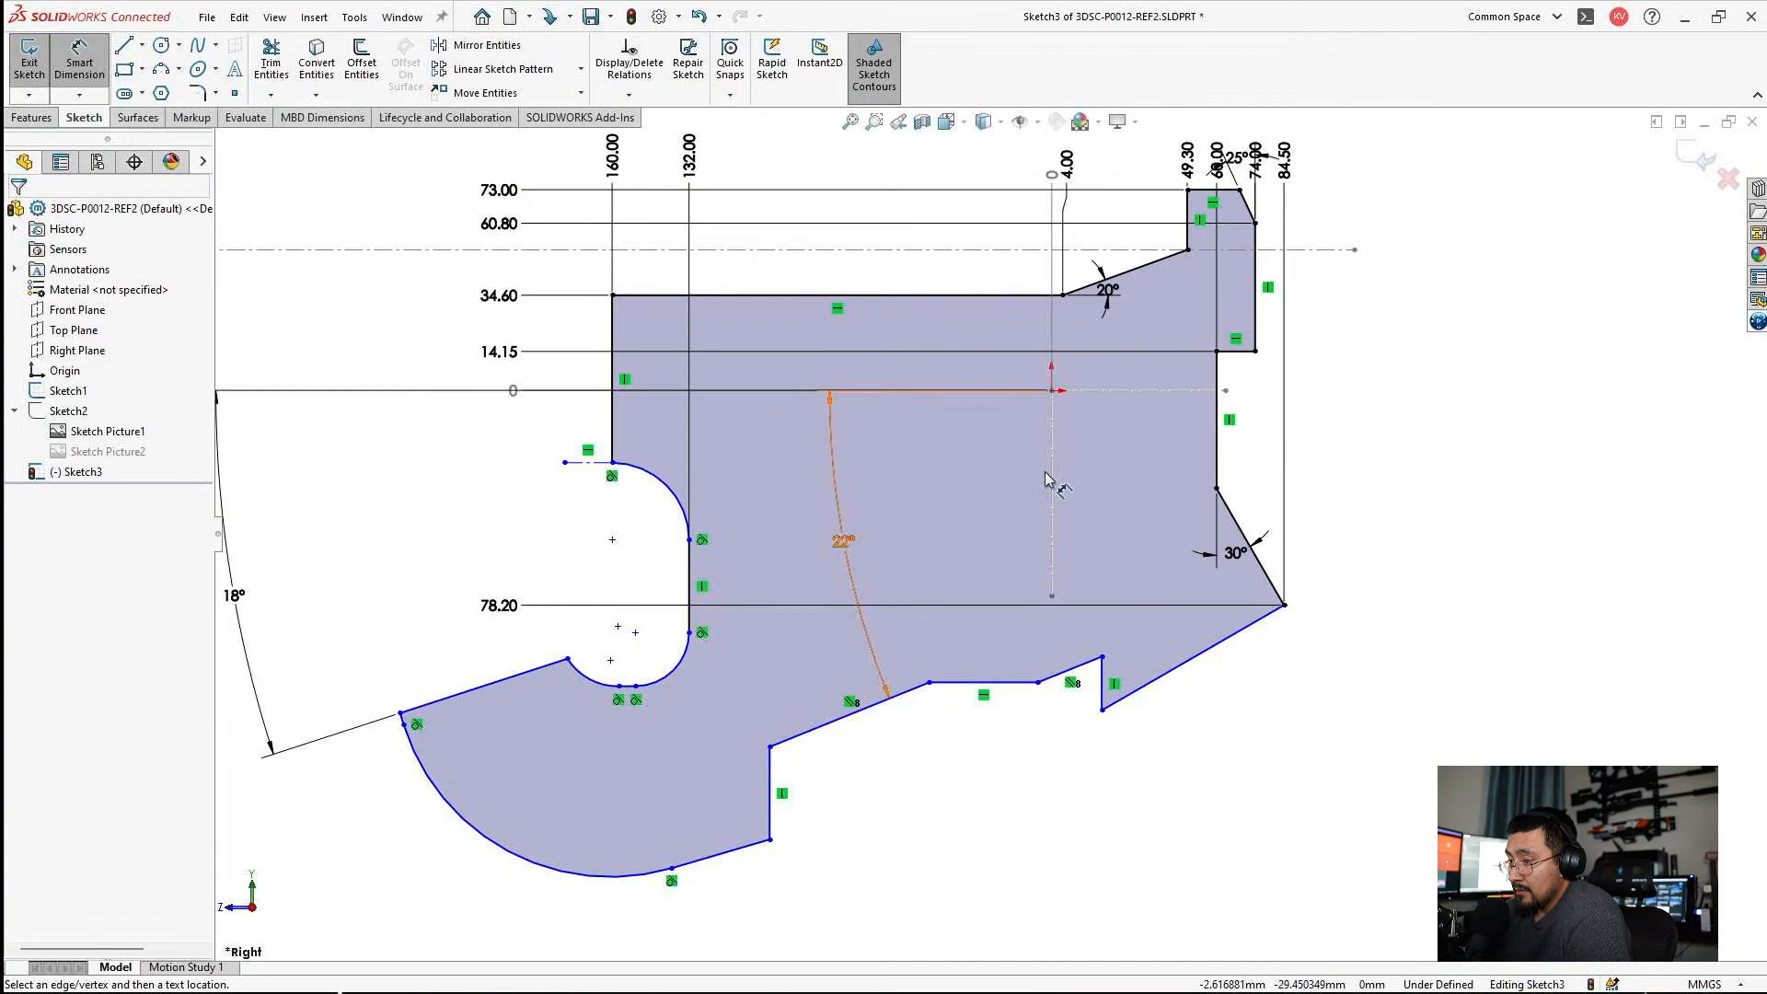
{"action": "key", "text": "Escape"}
Finish editing Sketch3 and tile the 3DSC-P0012-REF2 window beside the 3DSC-P0036-LOWER-001 part.
{"action": "left_click", "coordinate": [1698, 158]}
{"action": "scroll", "coordinate": [1113, 601], "scroll_direction": "up", "scroll_amount": 1}
{"action": "left_click", "coordinate": [1680, 125]}
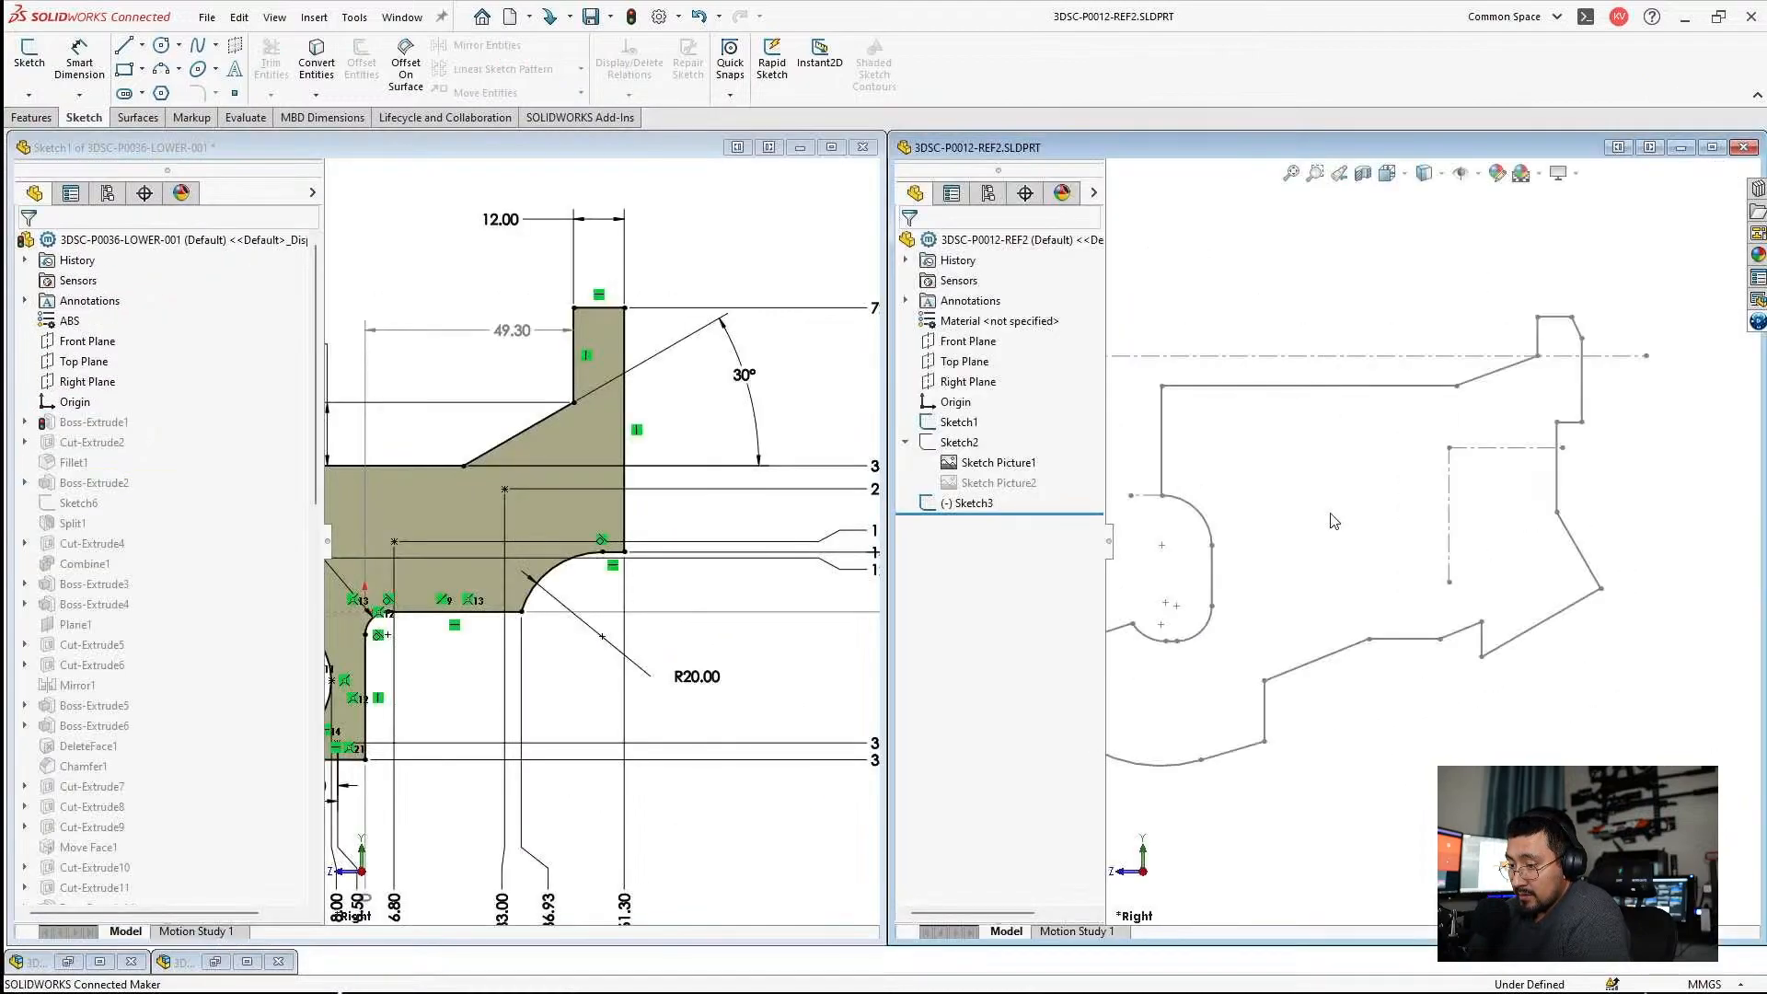
Exit Sketch1 of 3DSC-P0036-LOWER-001 with its changes discarded and minimize that part's window.
{"action": "left_click", "coordinate": [713, 278]}
{"action": "scroll", "coordinate": [810, 223], "scroll_direction": "up", "scroll_amount": 2}
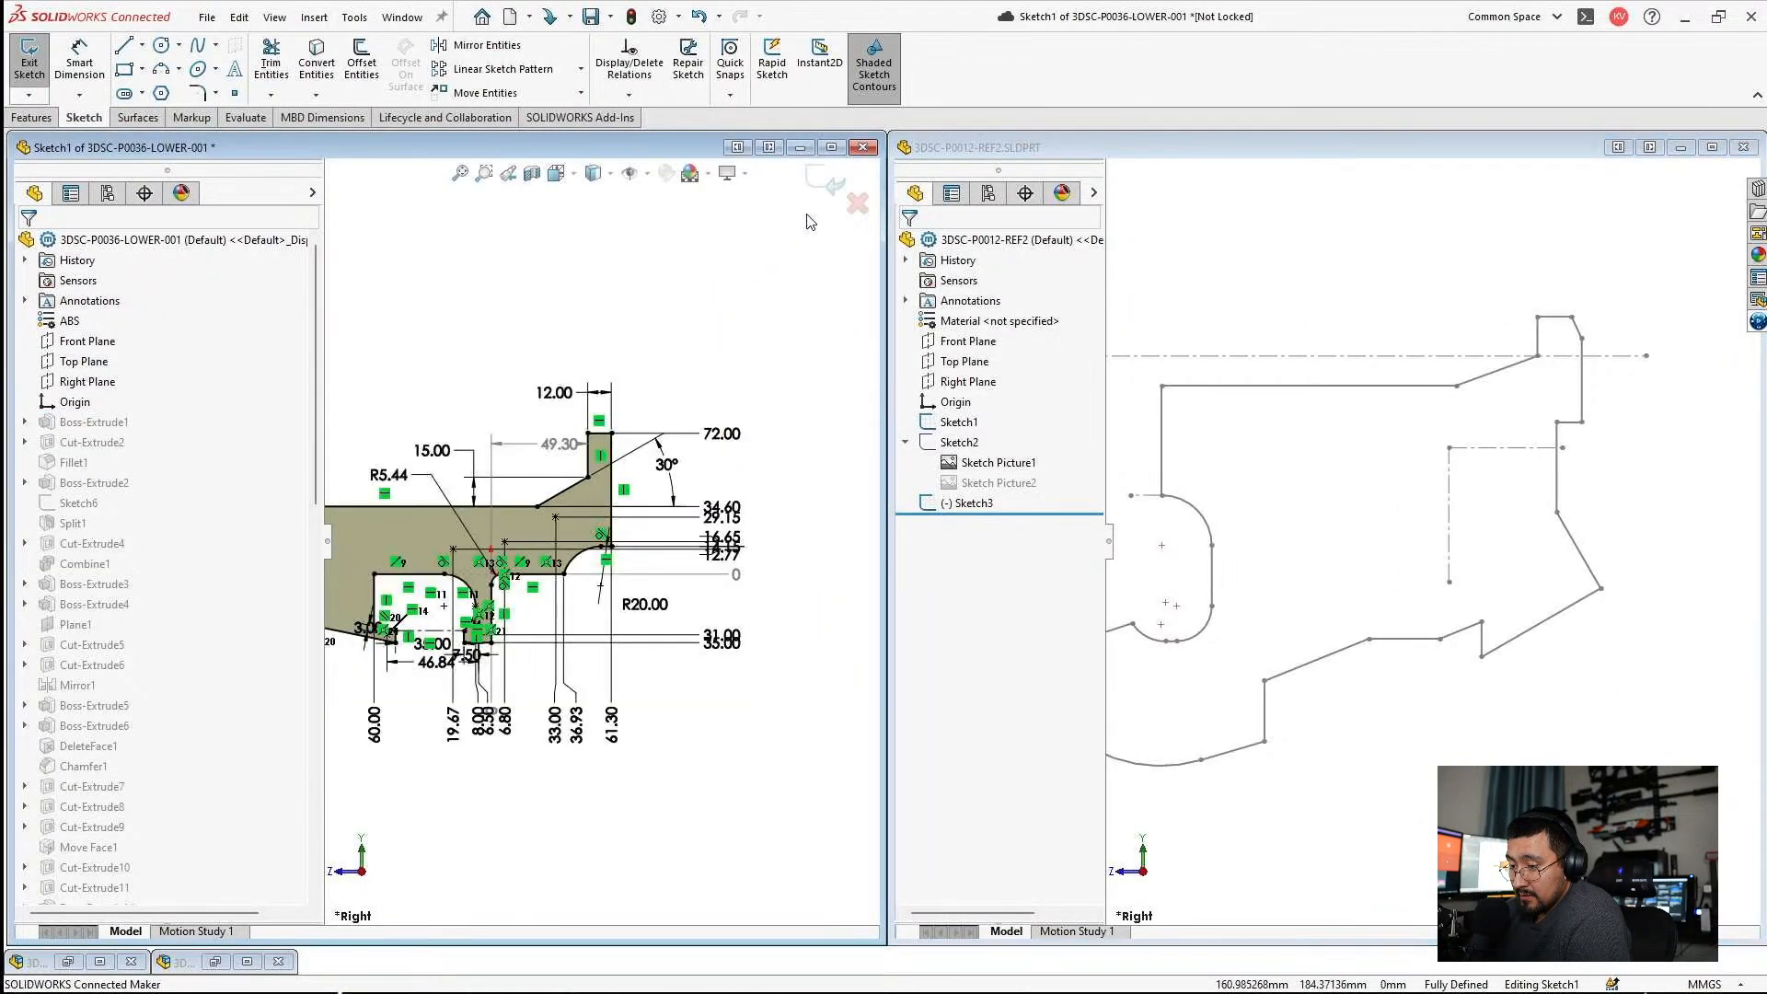
{"action": "left_click", "coordinate": [856, 206]}
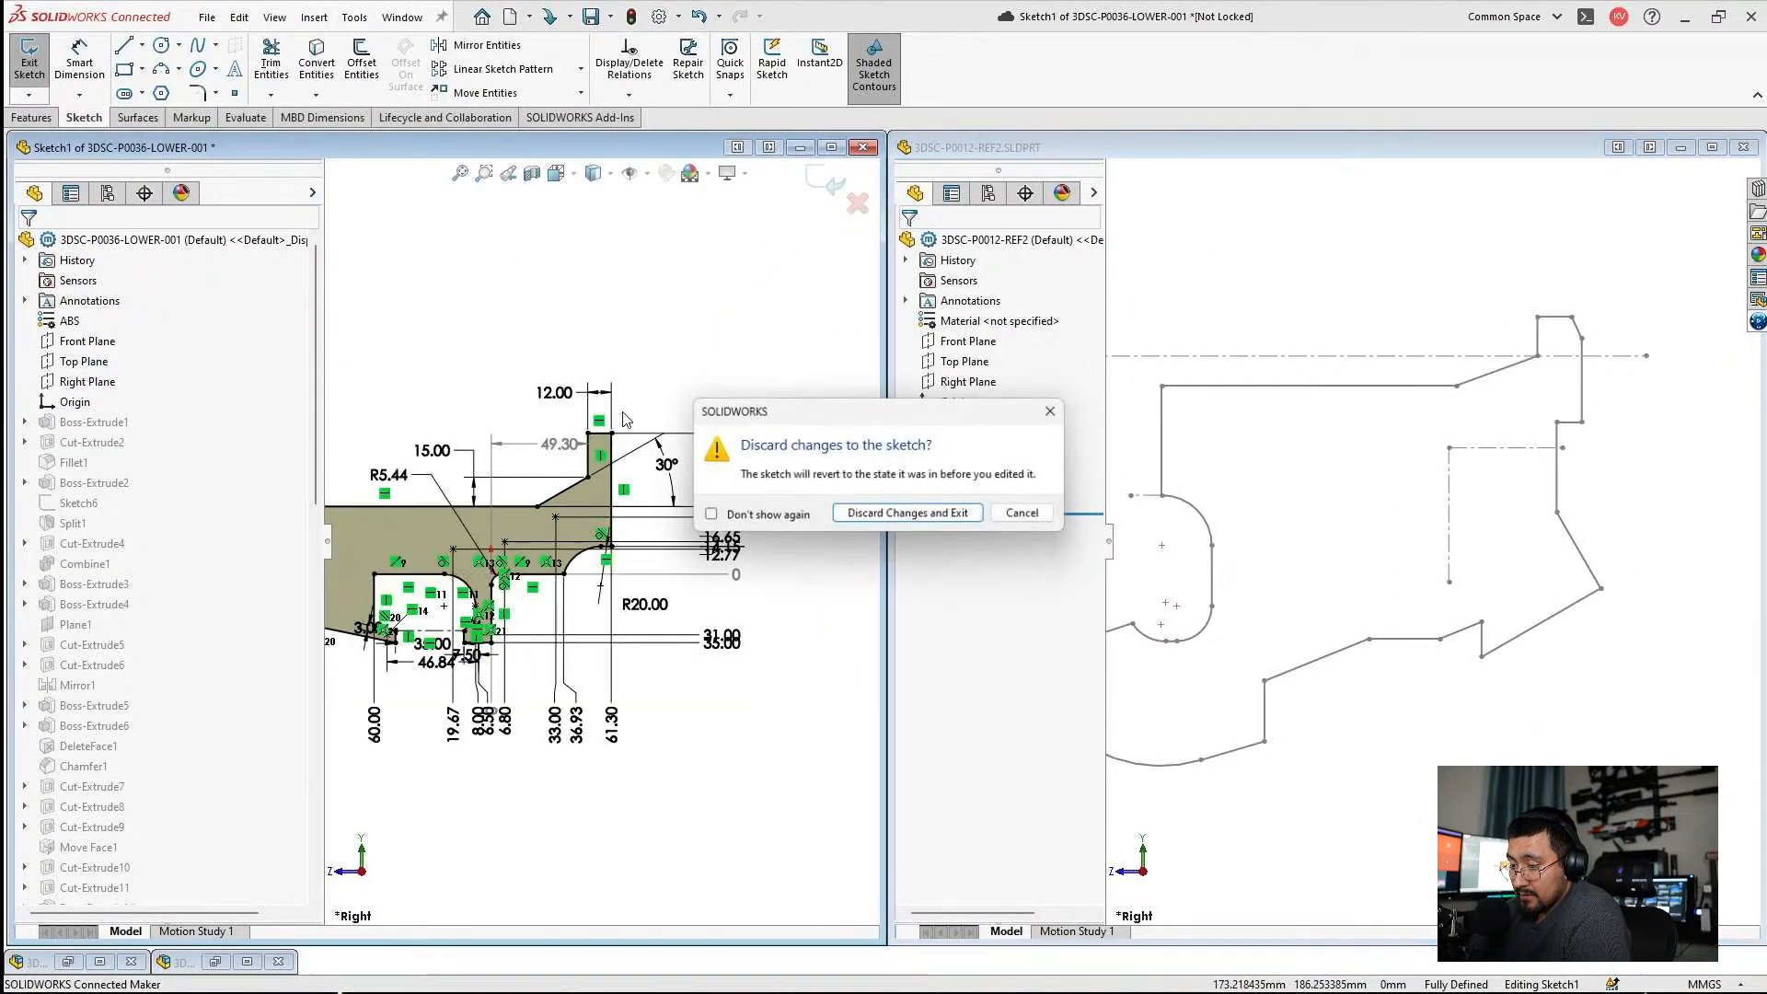
{"action": "left_click", "coordinate": [891, 519]}
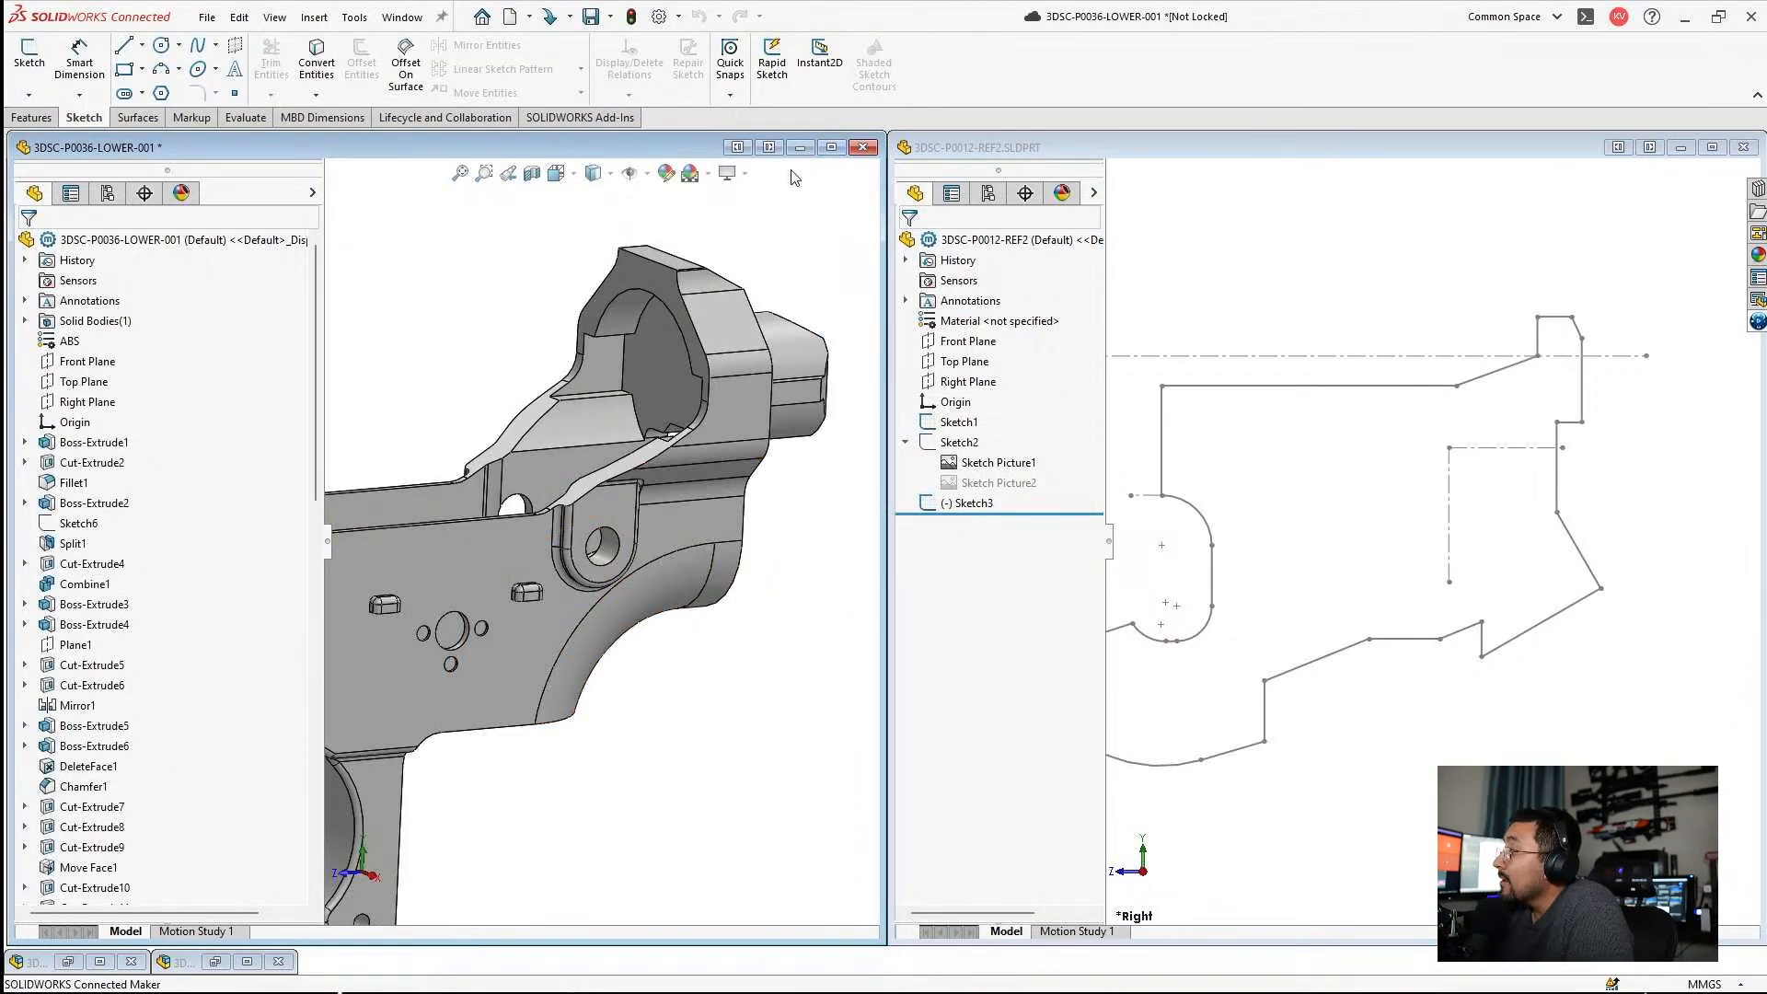
{"action": "left_click", "coordinate": [801, 148]}
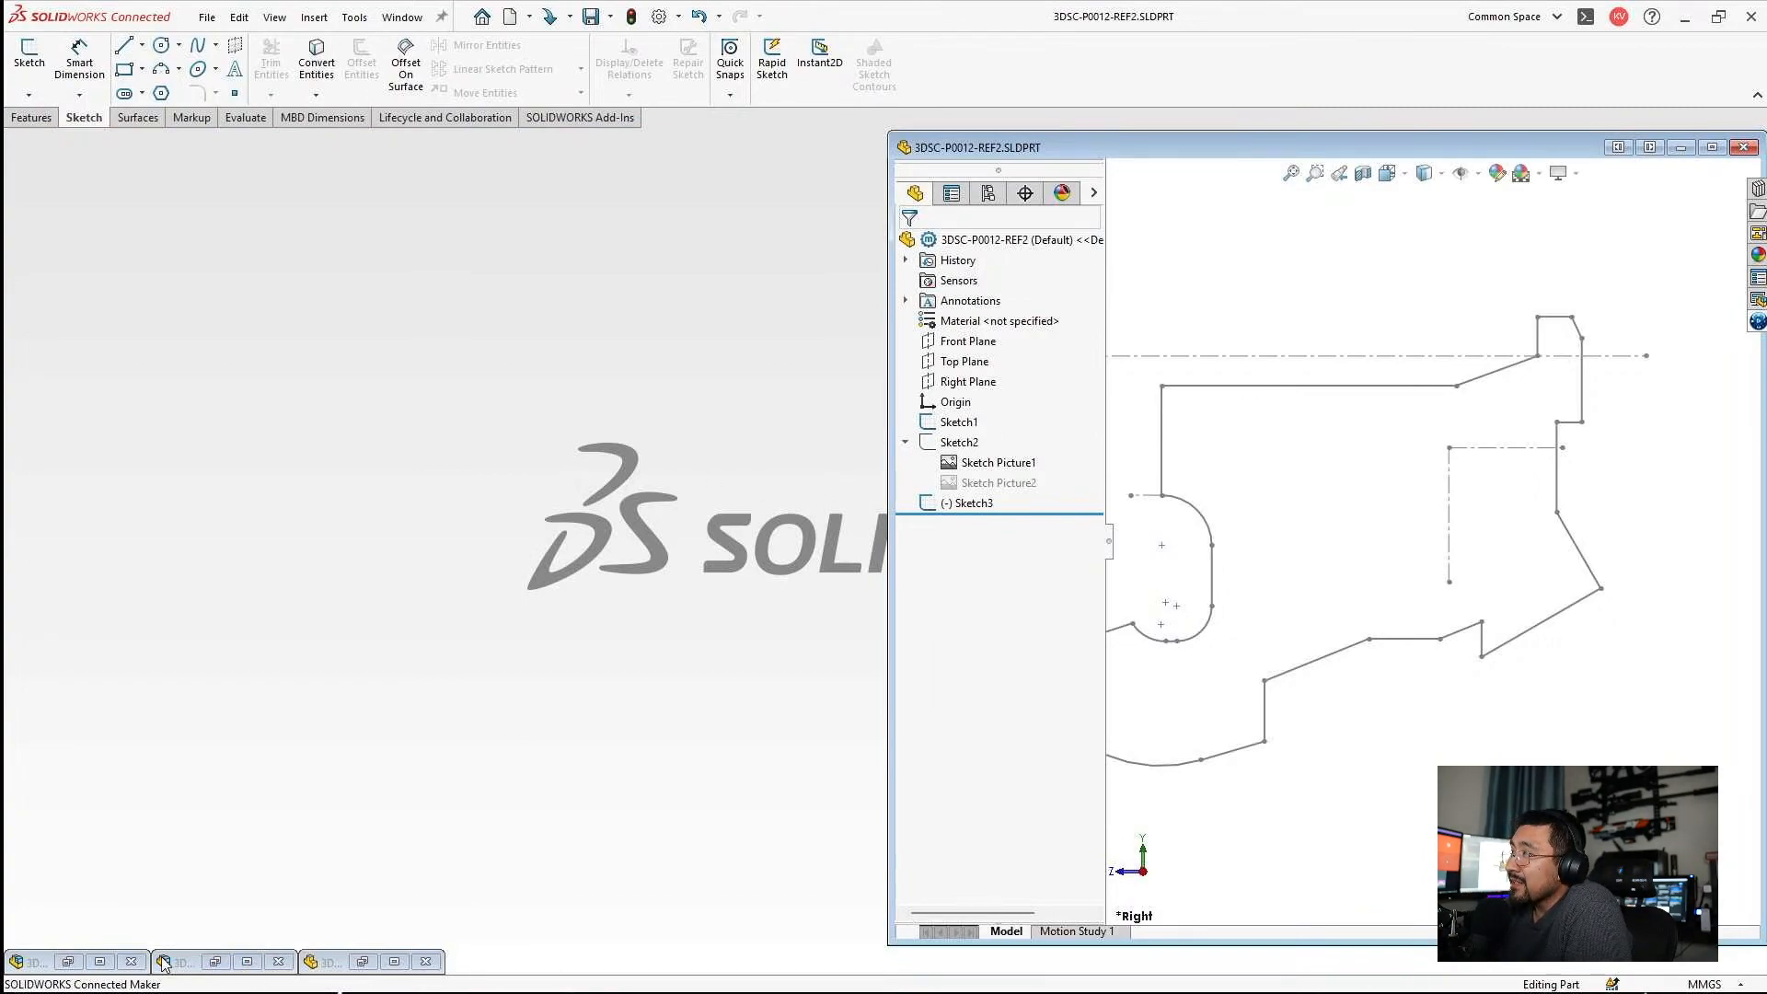
Bring up the 3DSC-P0036-LOWER Assy window at full size, rebuilding the assembly with its changed models.
{"action": "left_click", "coordinate": [271, 962]}
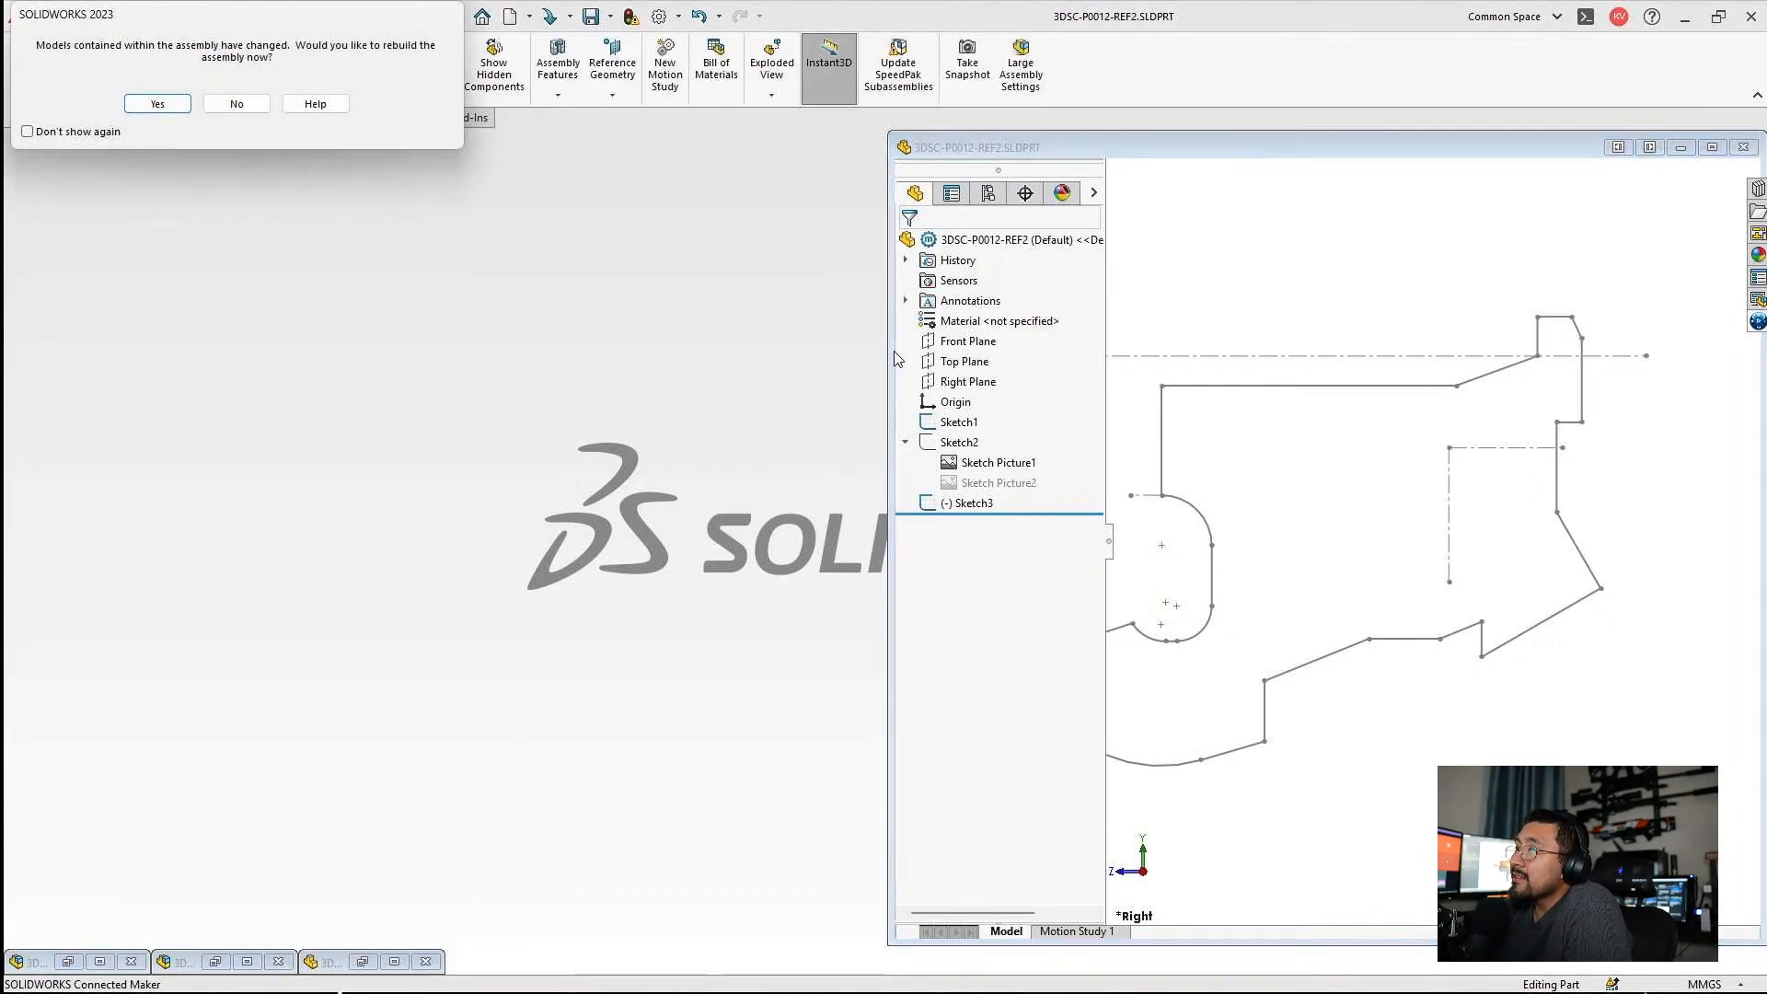
{"action": "left_click", "coordinate": [164, 107]}
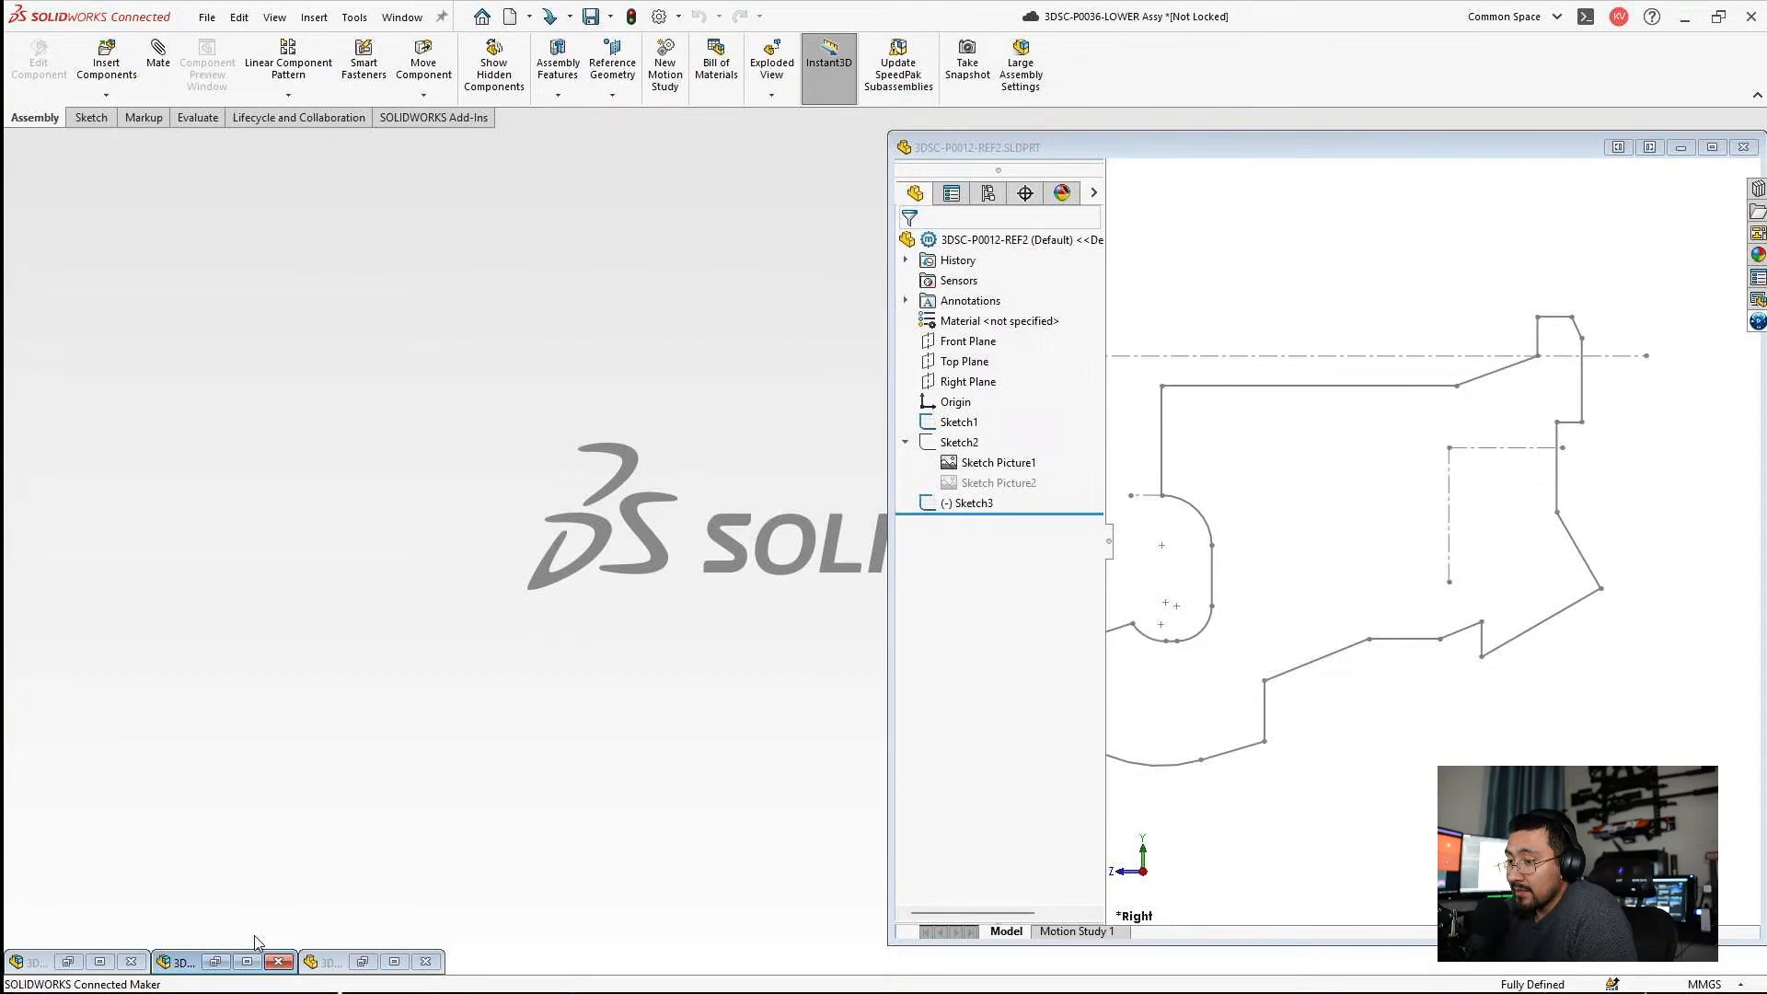
{"action": "left_click", "coordinate": [248, 962]}
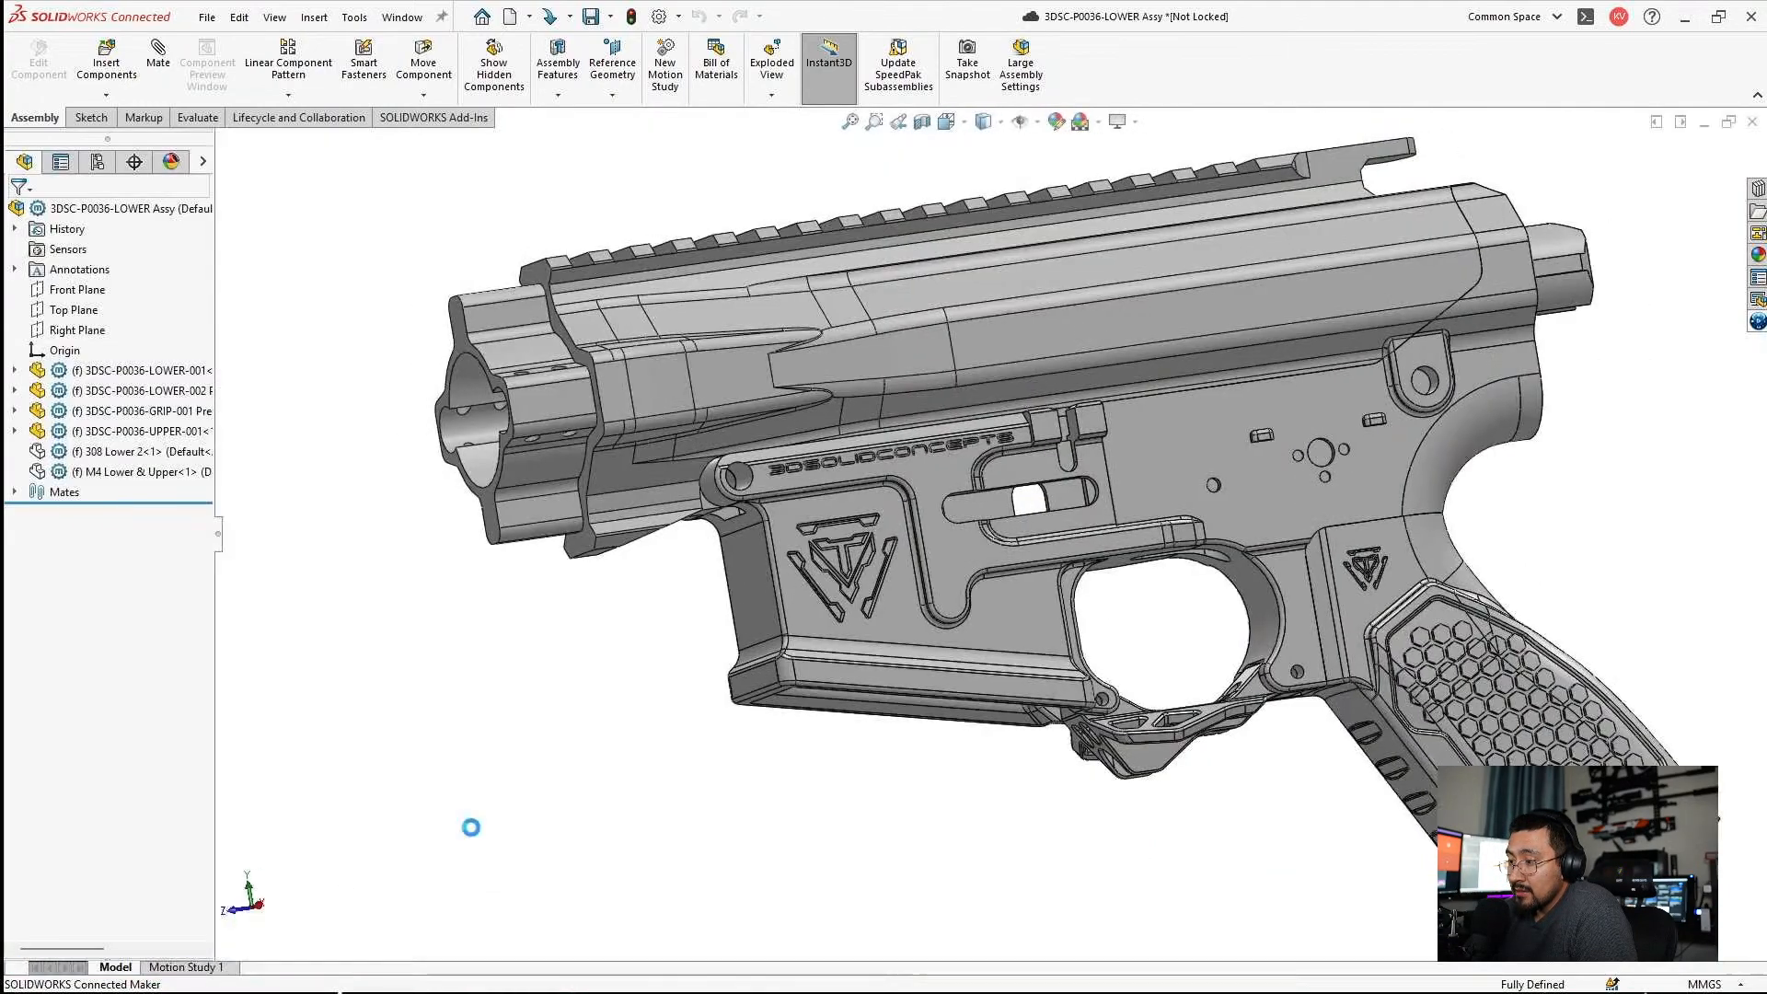
Open the 3DSC-P0036-LOWER-001 part from its side face in the assembly.
{"action": "scroll", "coordinate": [1114, 495], "scroll_direction": "down", "scroll_amount": 3}
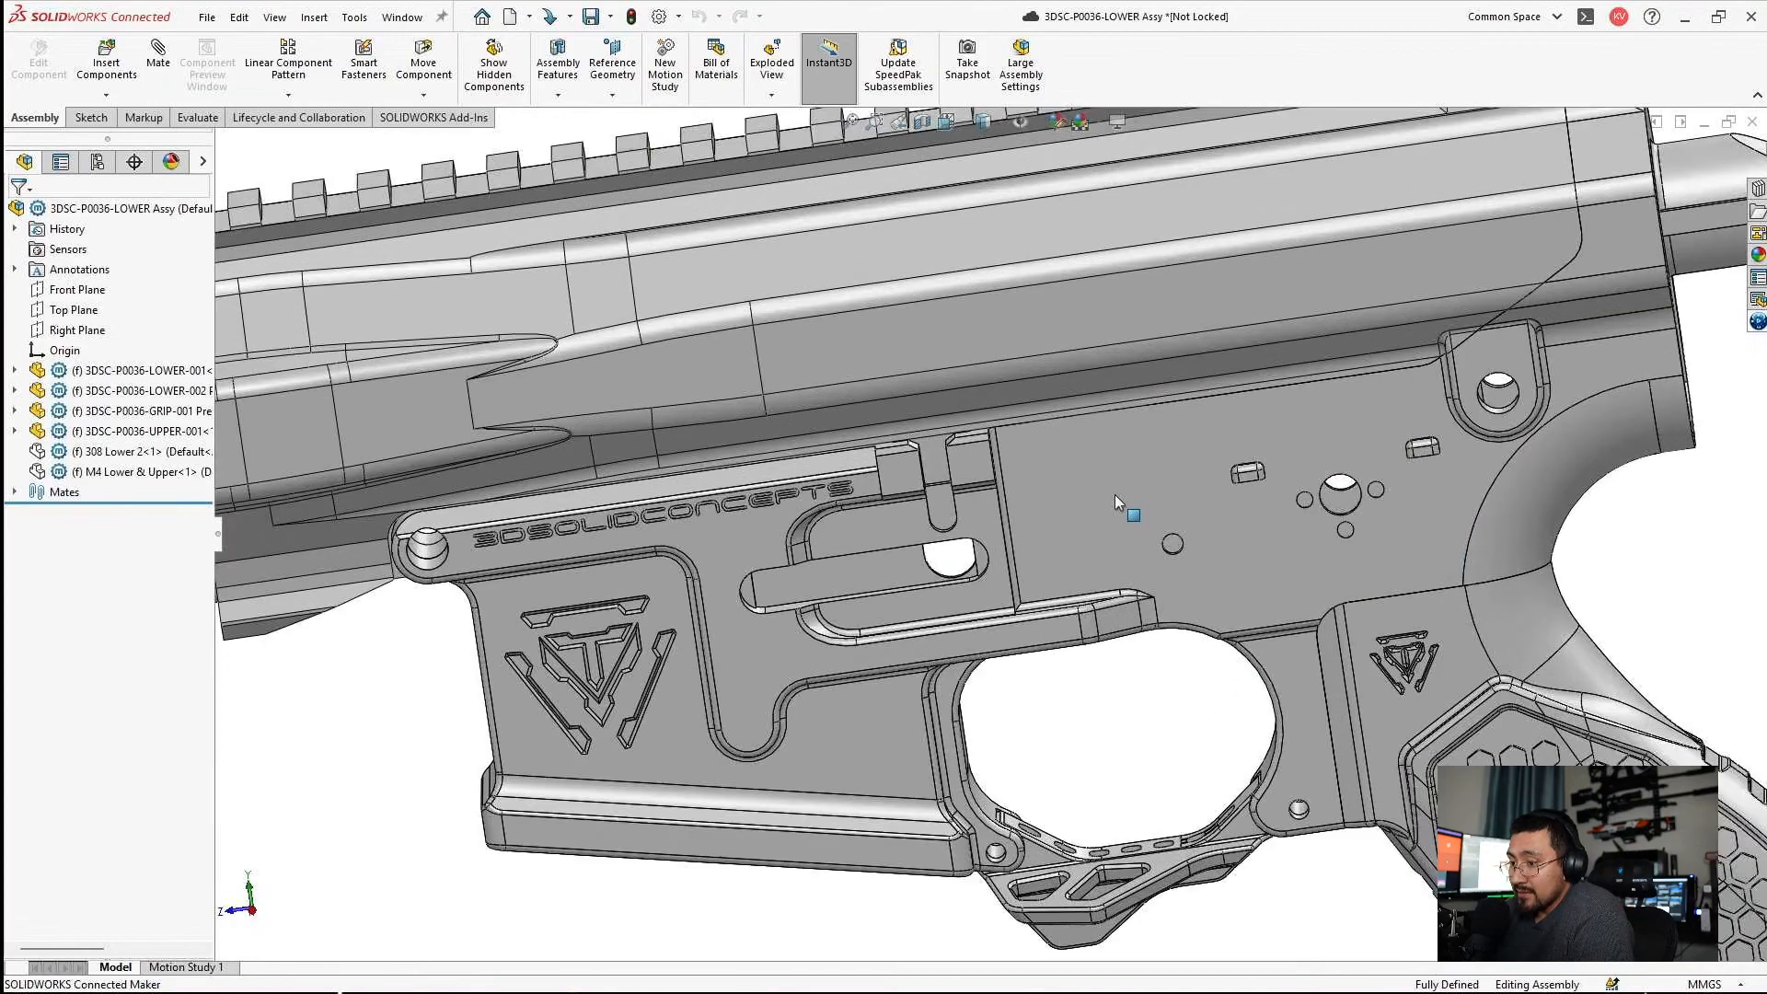
{"action": "left_click", "coordinate": [1113, 490]}
{"action": "middle_click_drag", "start_coordinate": [1094, 443], "coordinate": [1156, 488]}
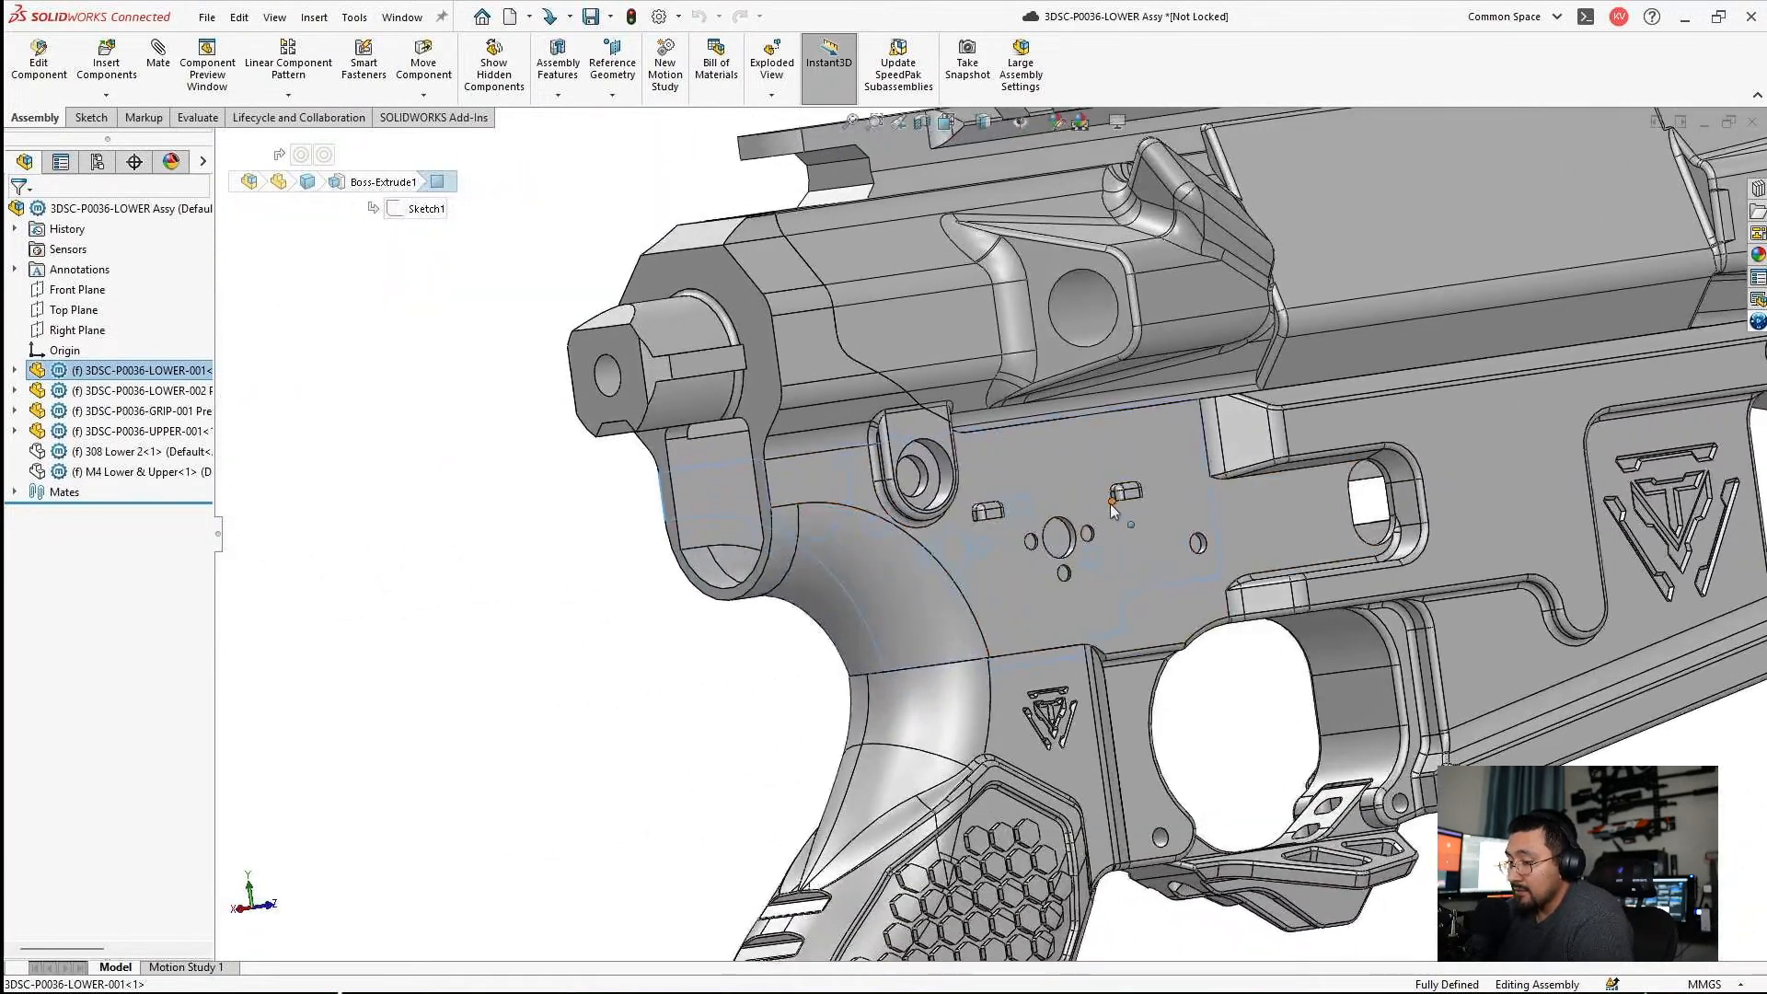
{"action": "left_click", "coordinate": [1117, 444]}
{"action": "left_click", "coordinate": [1129, 357]}
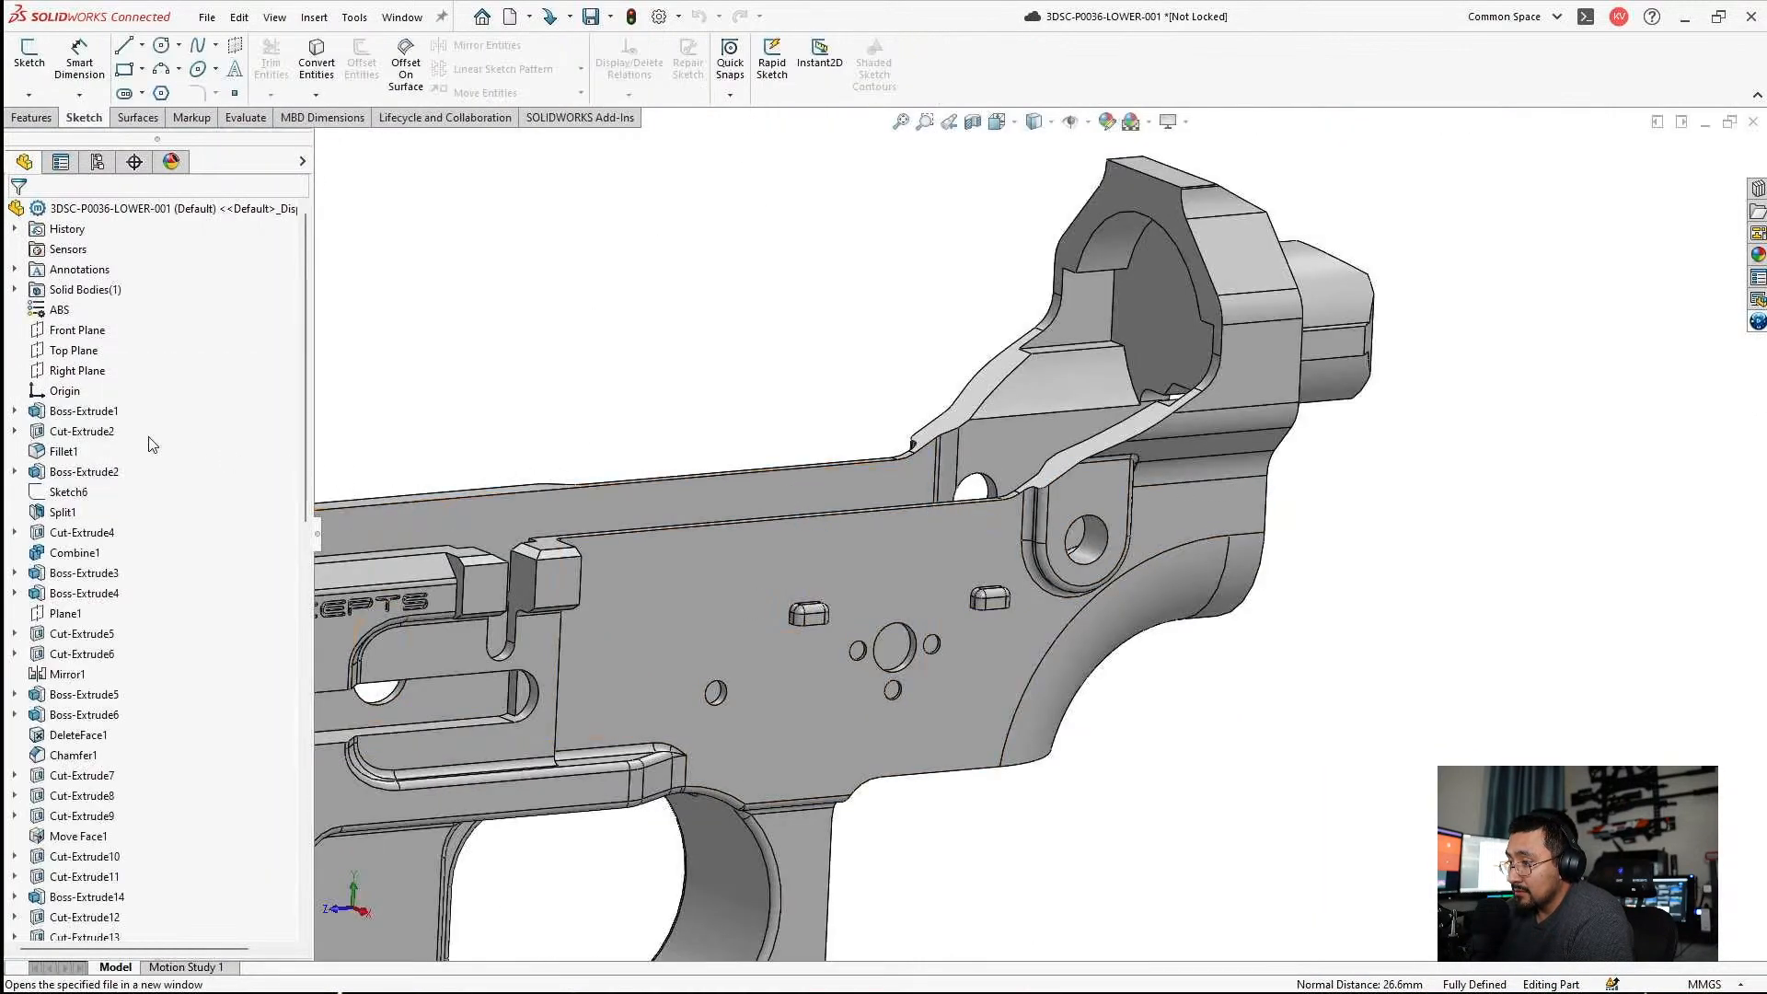
Inspect the extrusion settings of Boss-Extrude1, cancel without changes, and minimize the part.
{"action": "scroll", "coordinate": [148, 442], "scroll_direction": "down", "scroll_amount": 1}
{"action": "left_click", "coordinate": [72, 351]}
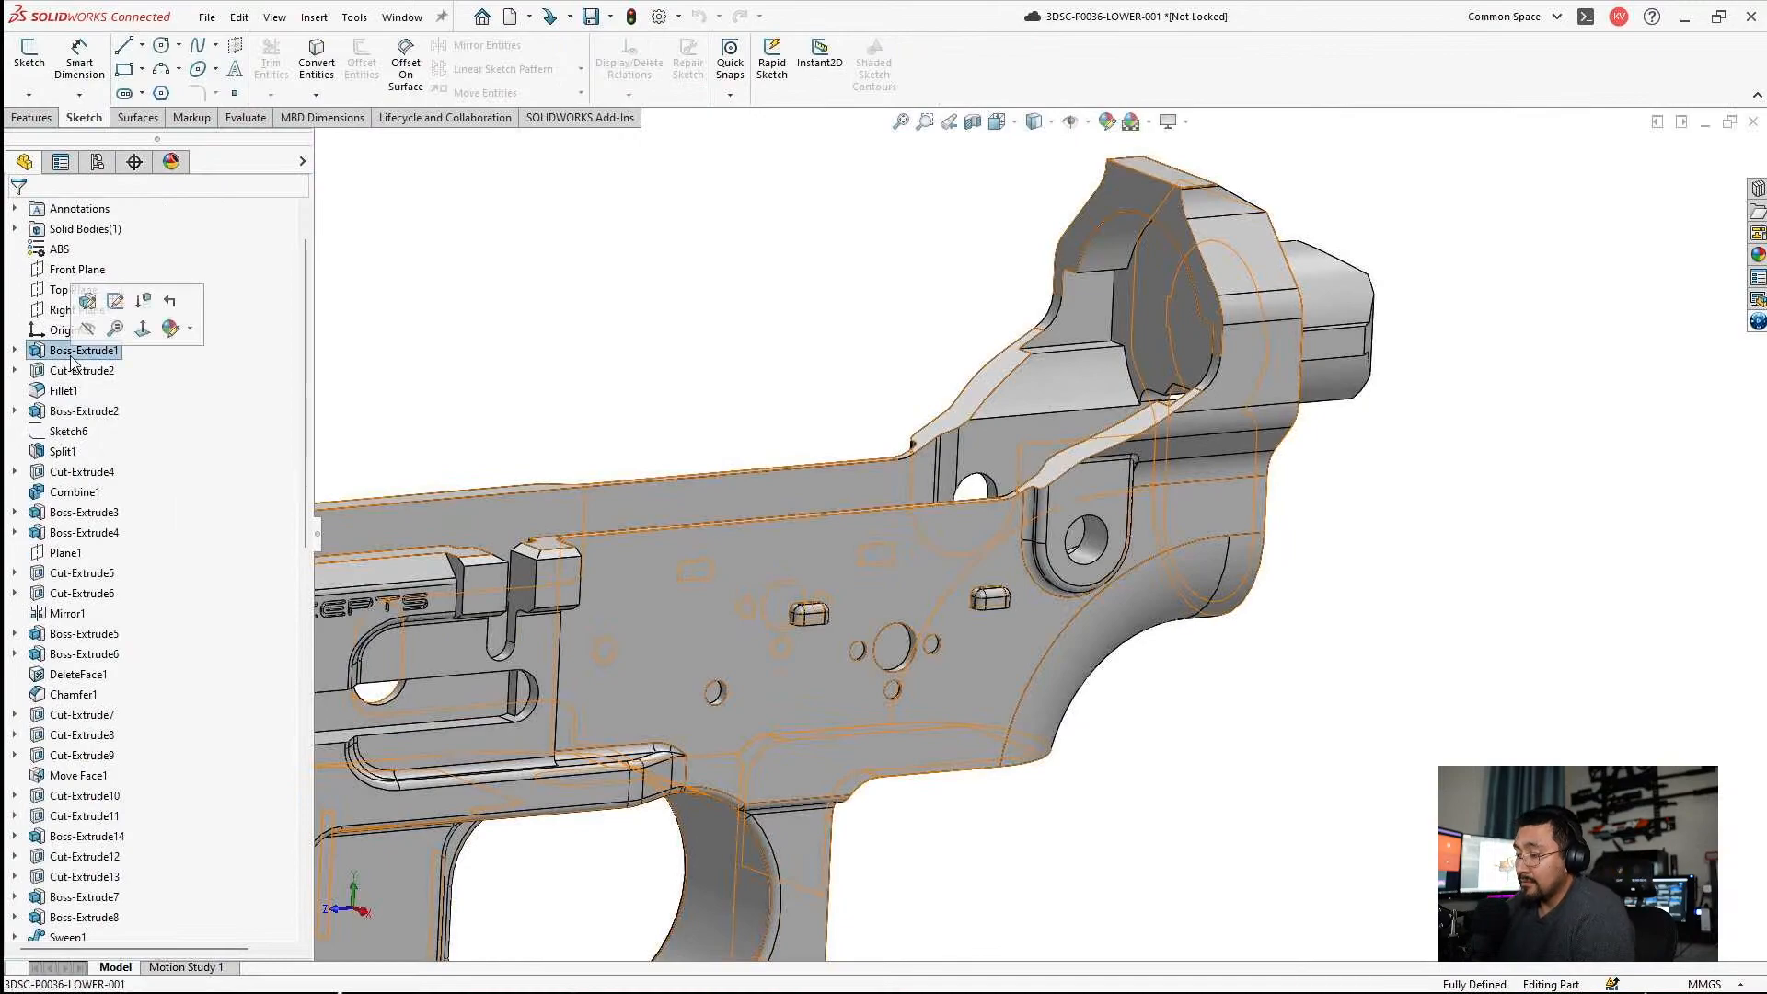
{"action": "left_click", "coordinate": [88, 301]}
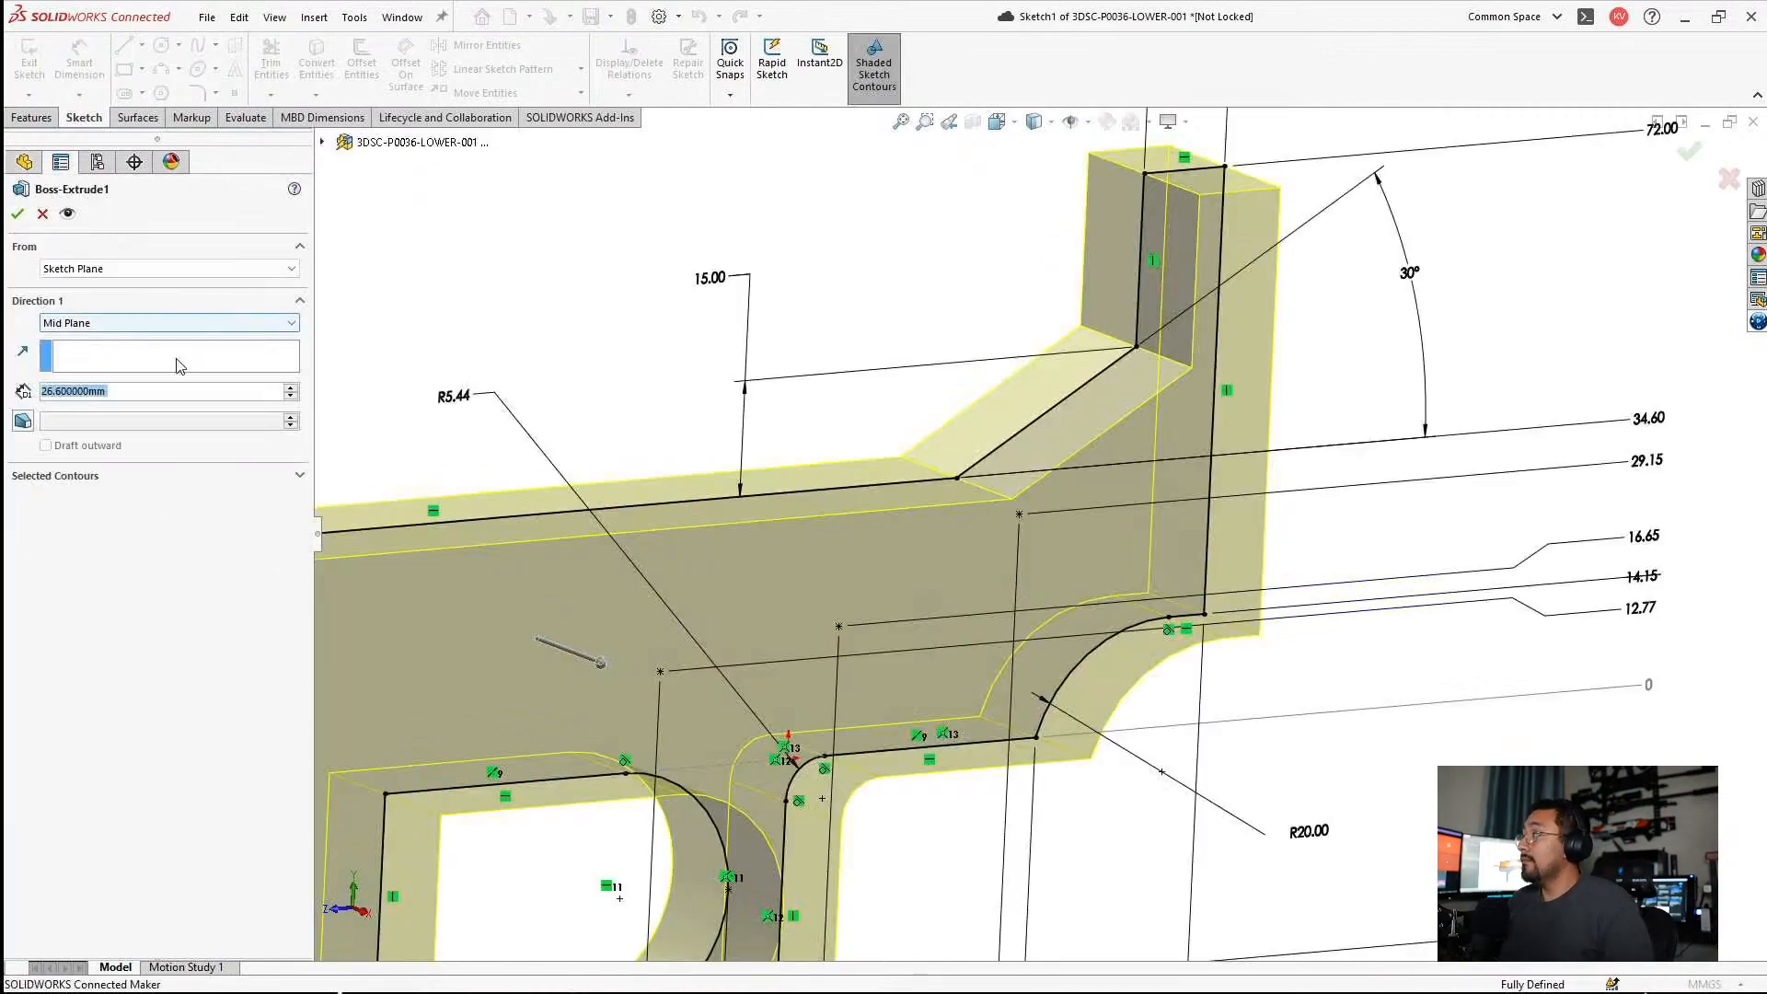
{"action": "left_click", "coordinate": [1729, 179]}
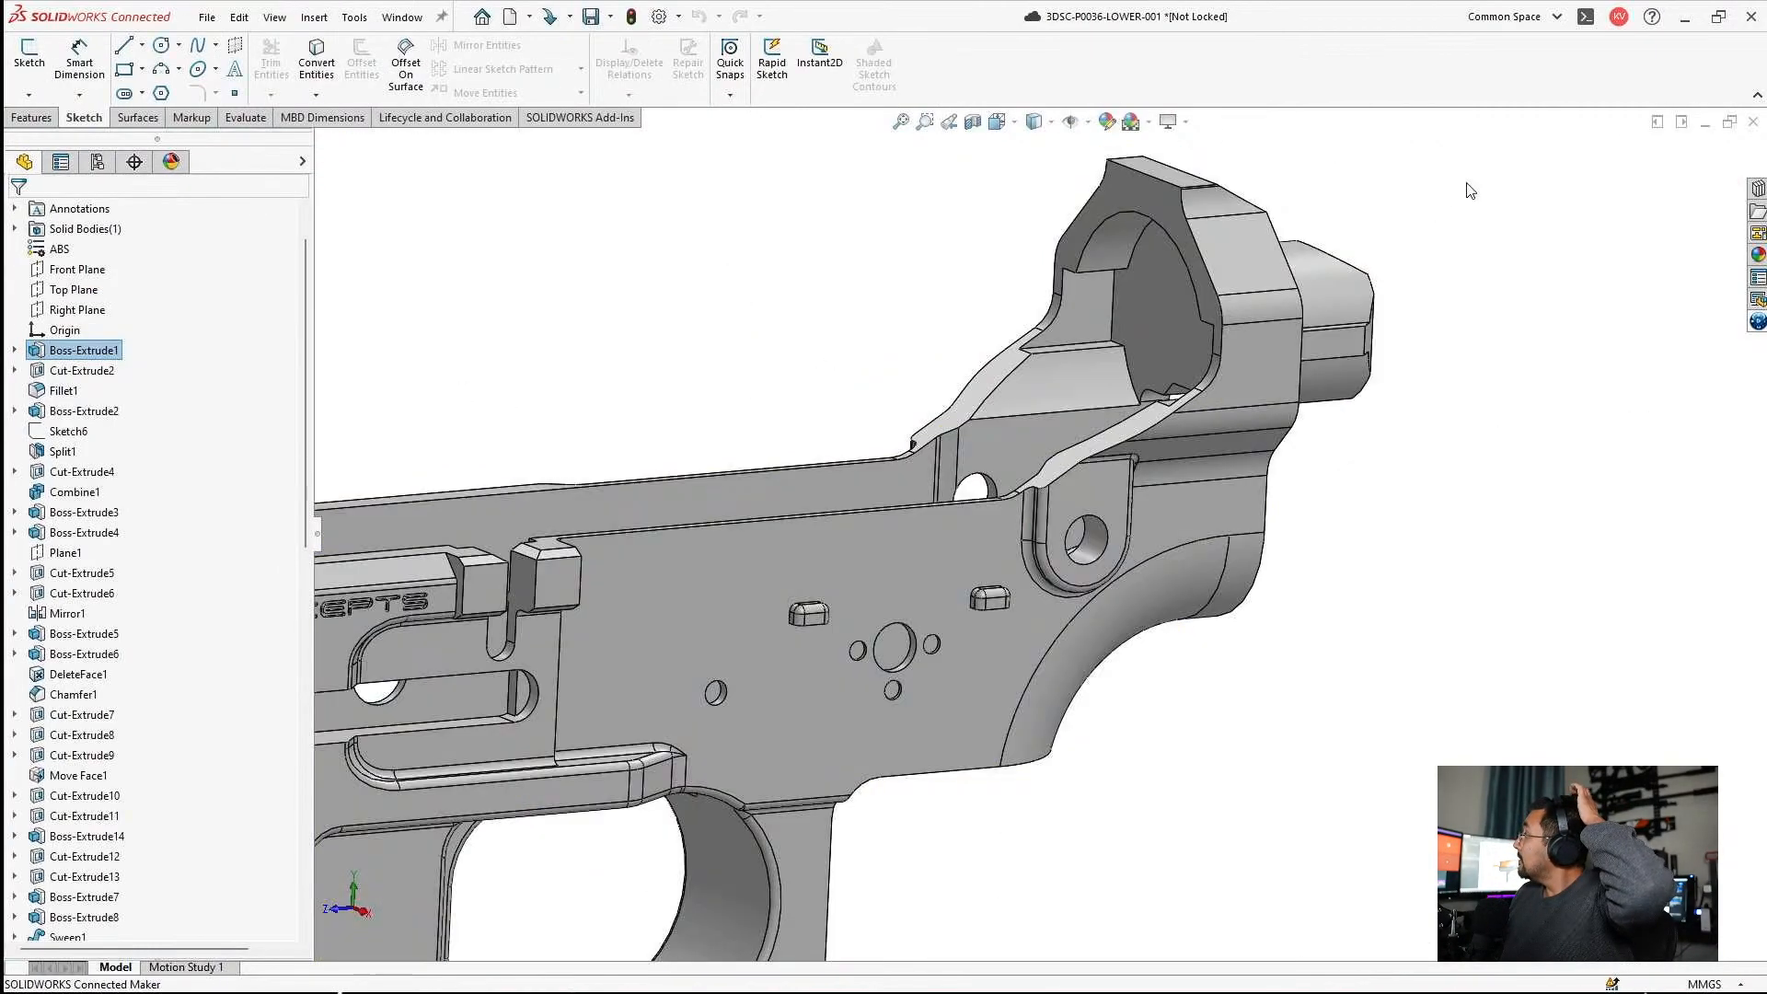
{"action": "left_click", "coordinate": [1705, 120]}
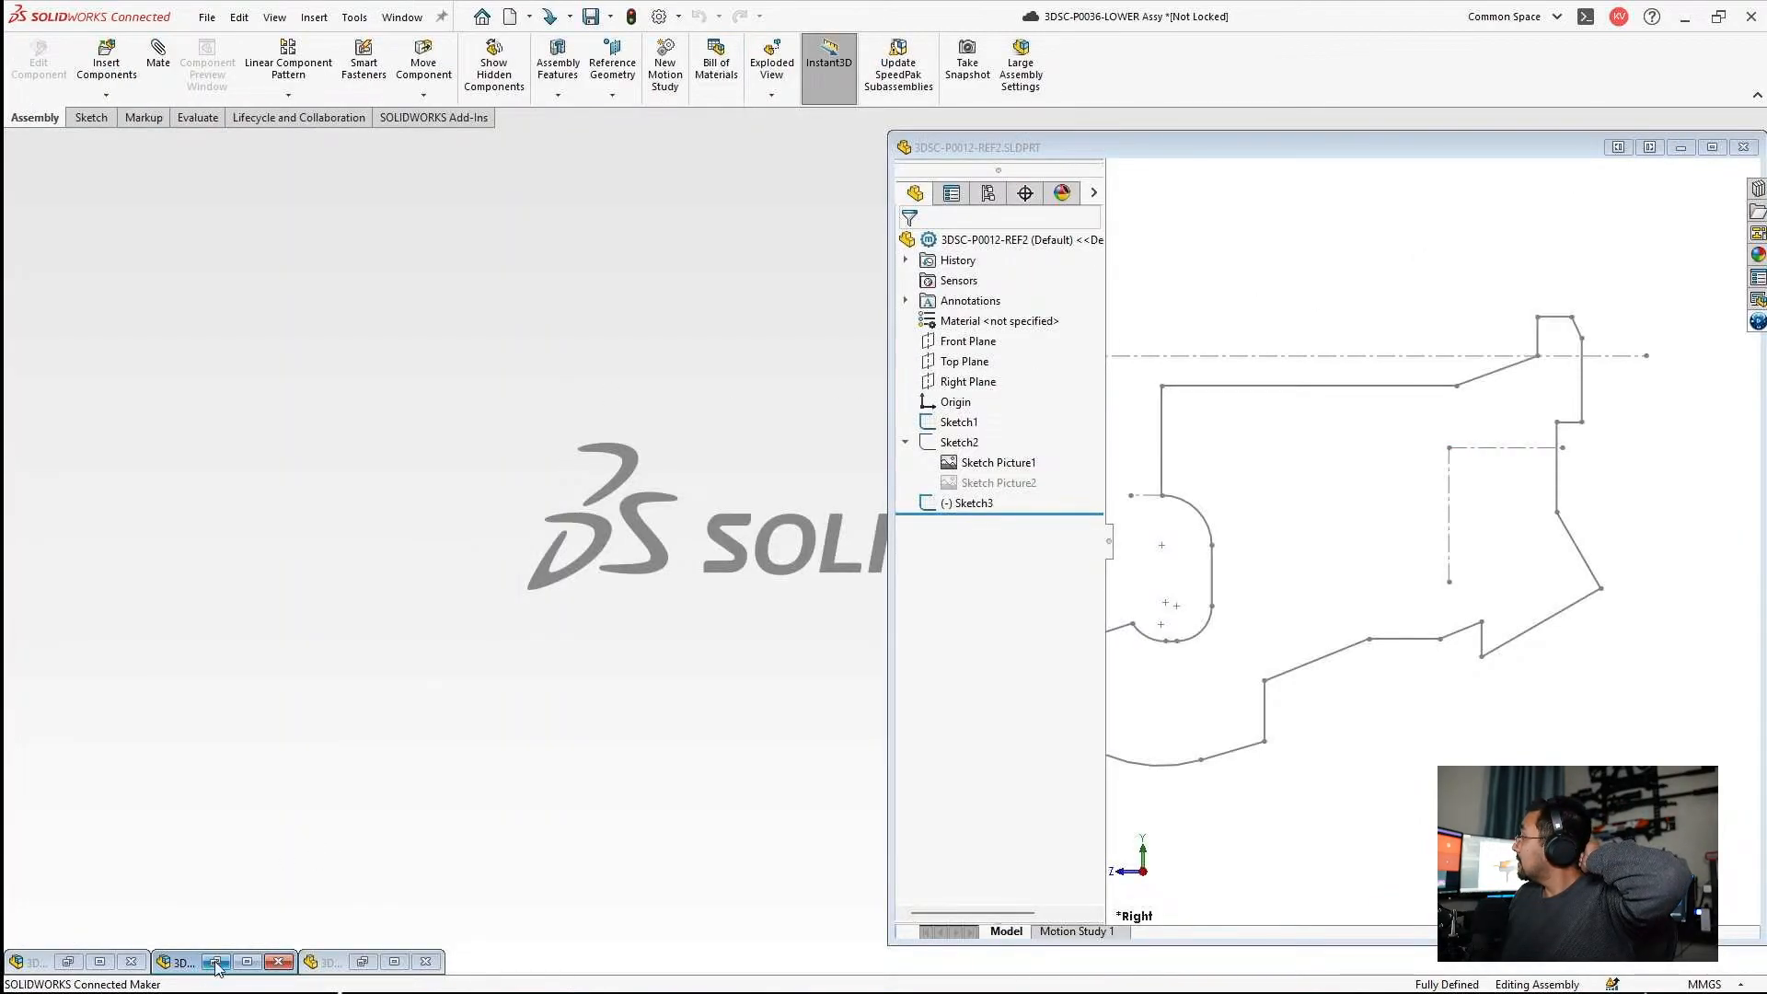
Restore the 3DSC-P0036-LOWER Assy window and close it, saving the assembly and its modified parts.
{"action": "left_click", "coordinate": [247, 961]}
{"action": "middle_click_drag", "start_coordinate": [1118, 473], "coordinate": [1509, 202]}
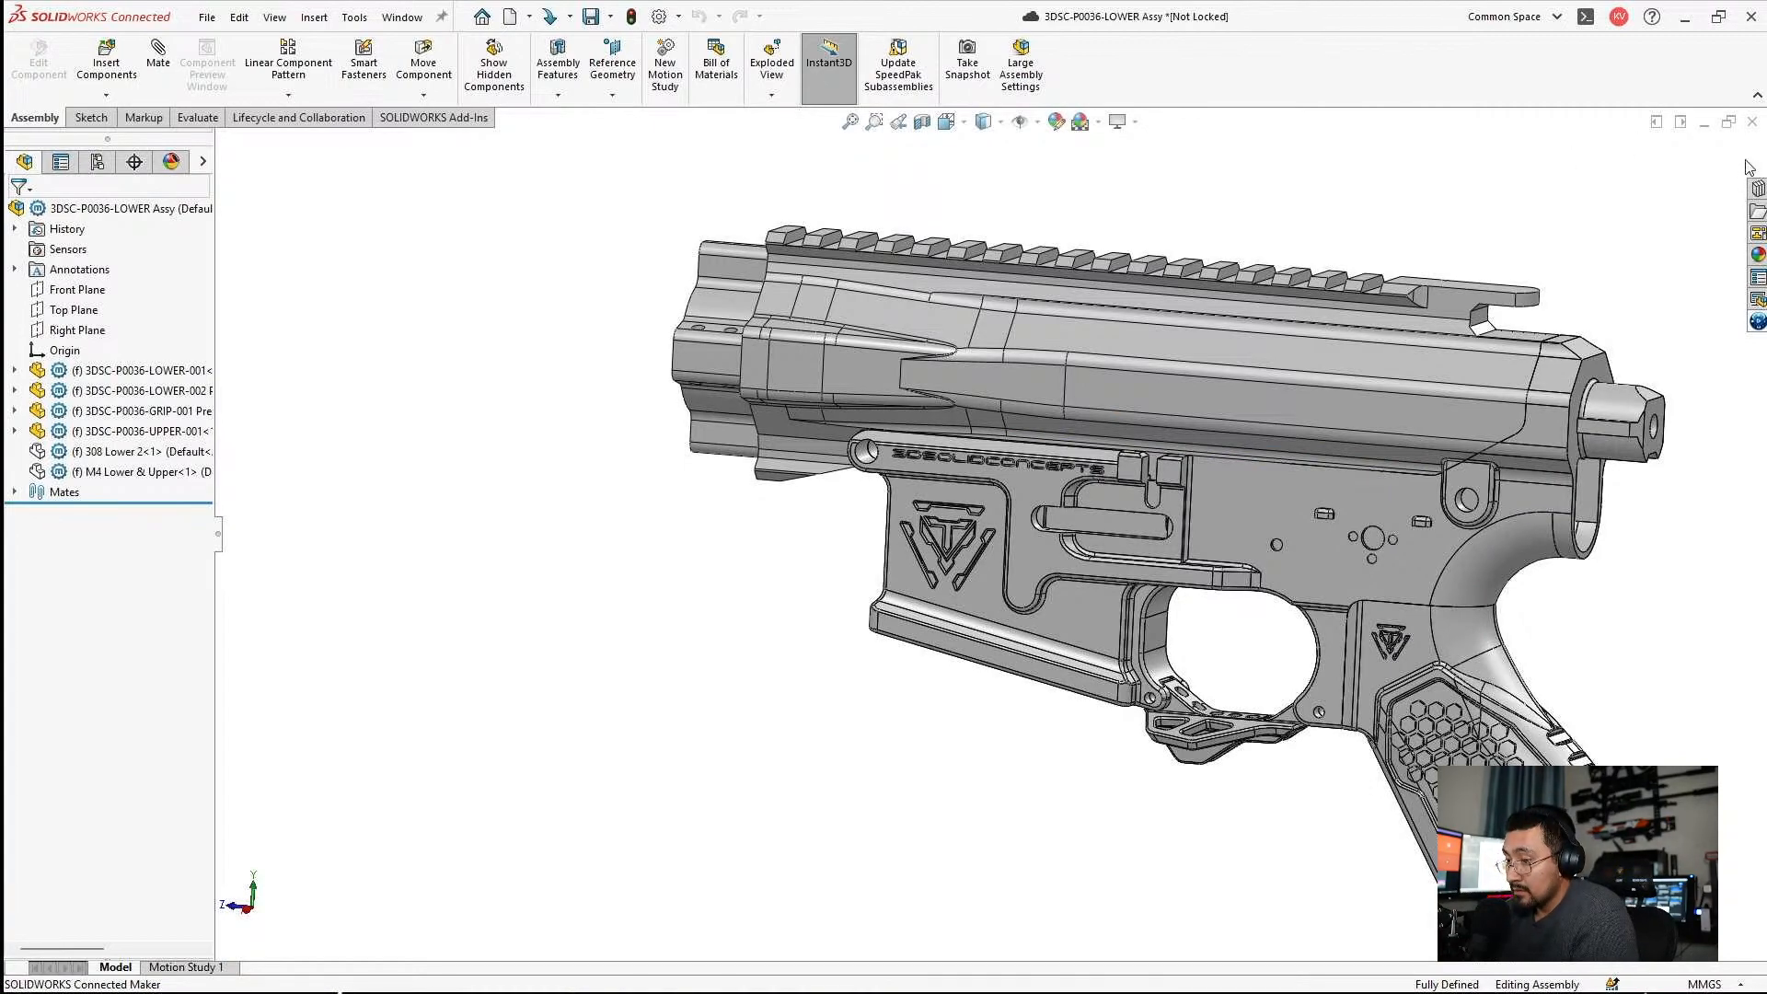
{"action": "left_click", "coordinate": [1753, 124]}
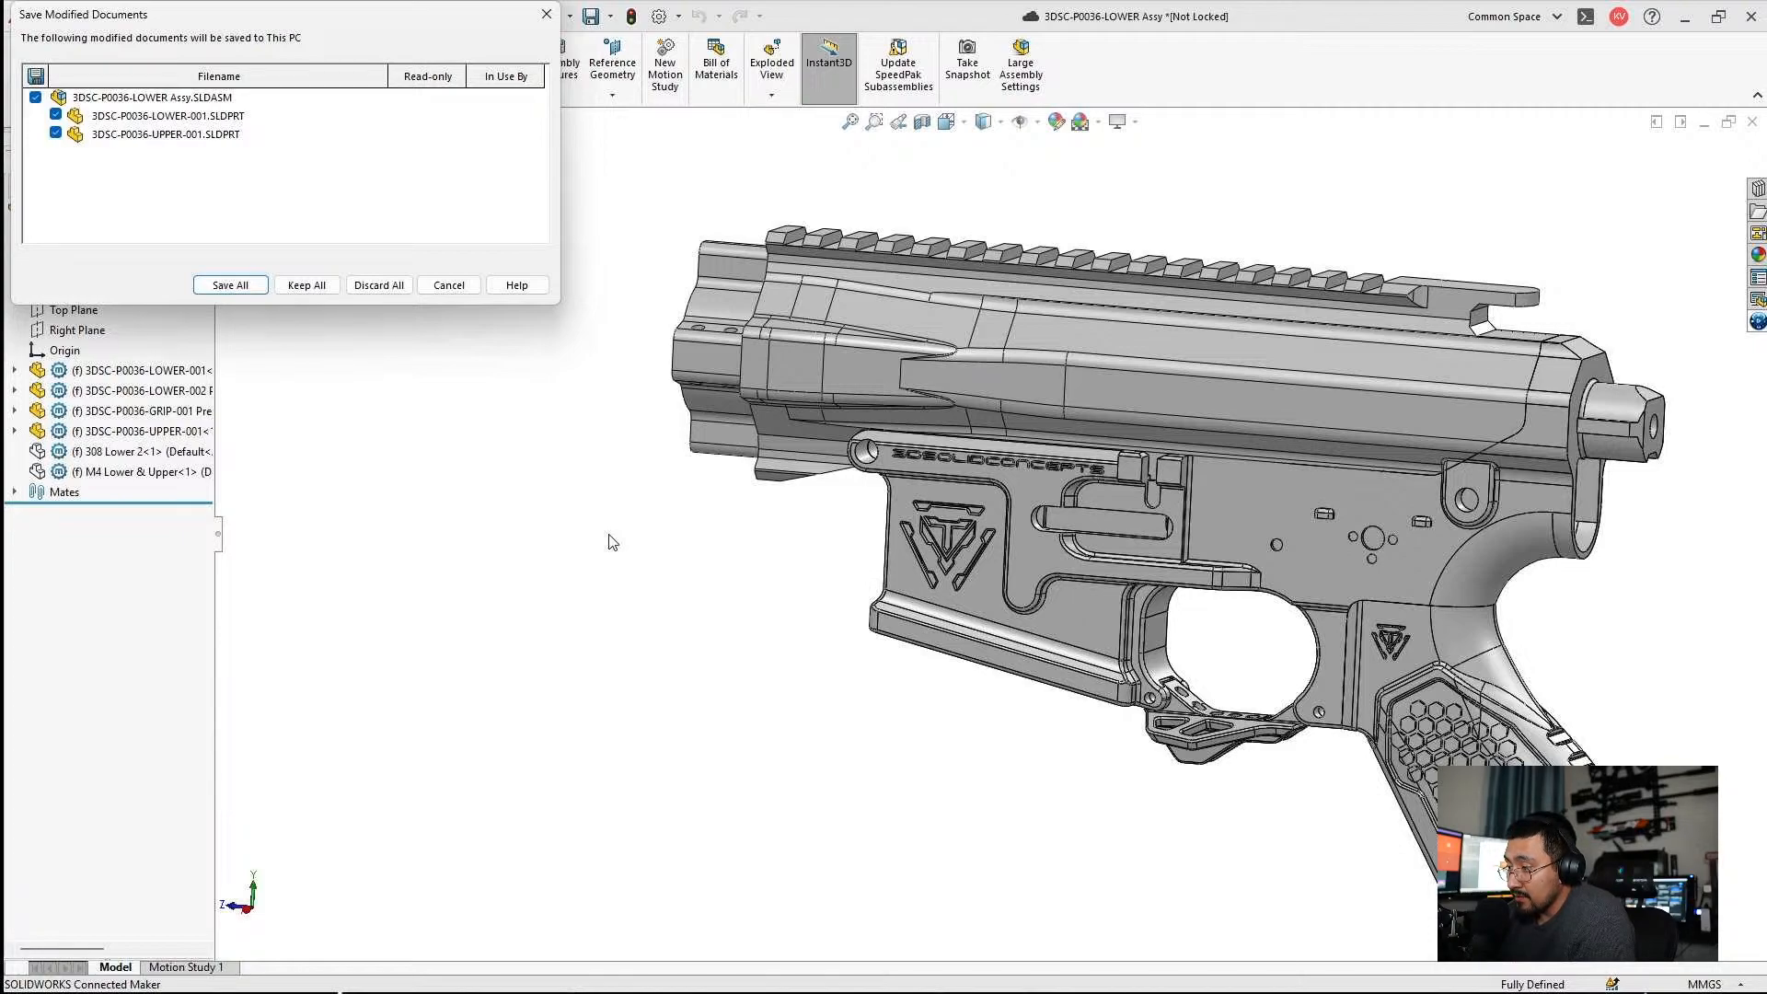
{"action": "key", "text": "Return"}
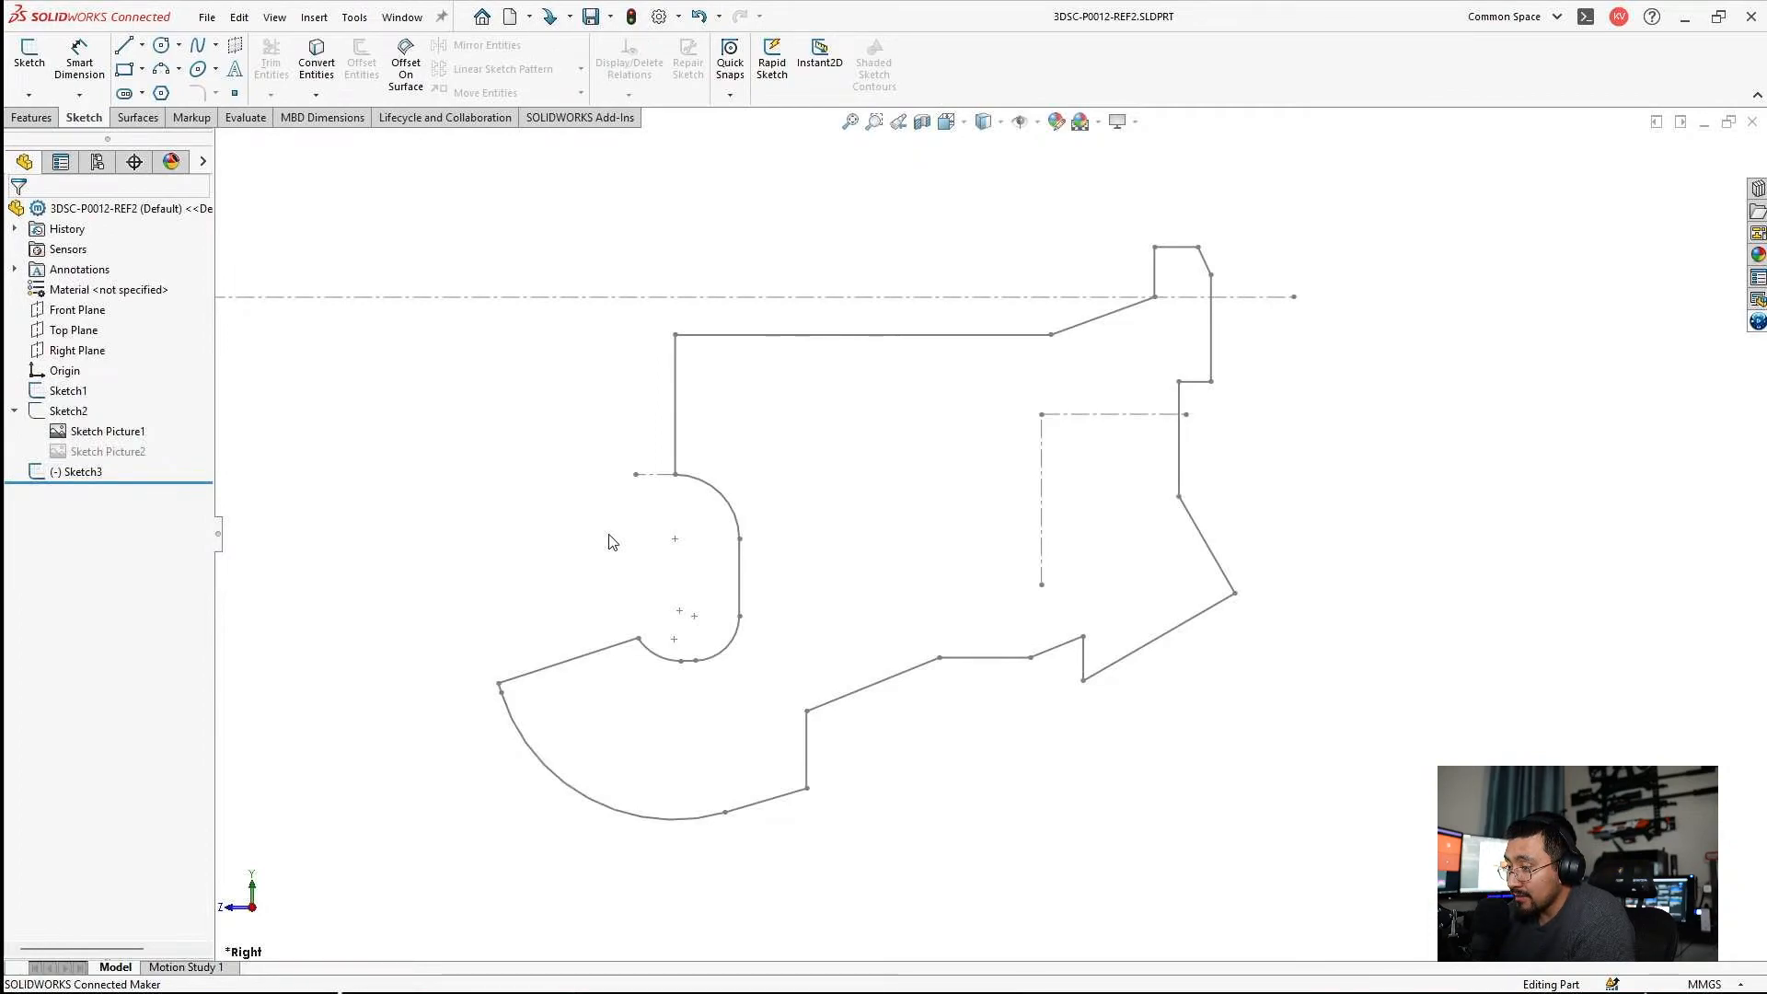
Switch to the 3DSC-P0012 assembly and compare the Sketch3 profile with the transparent lower assembly.
{"action": "left_click", "coordinate": [1682, 124]}
{"action": "left_click", "coordinate": [108, 966]}
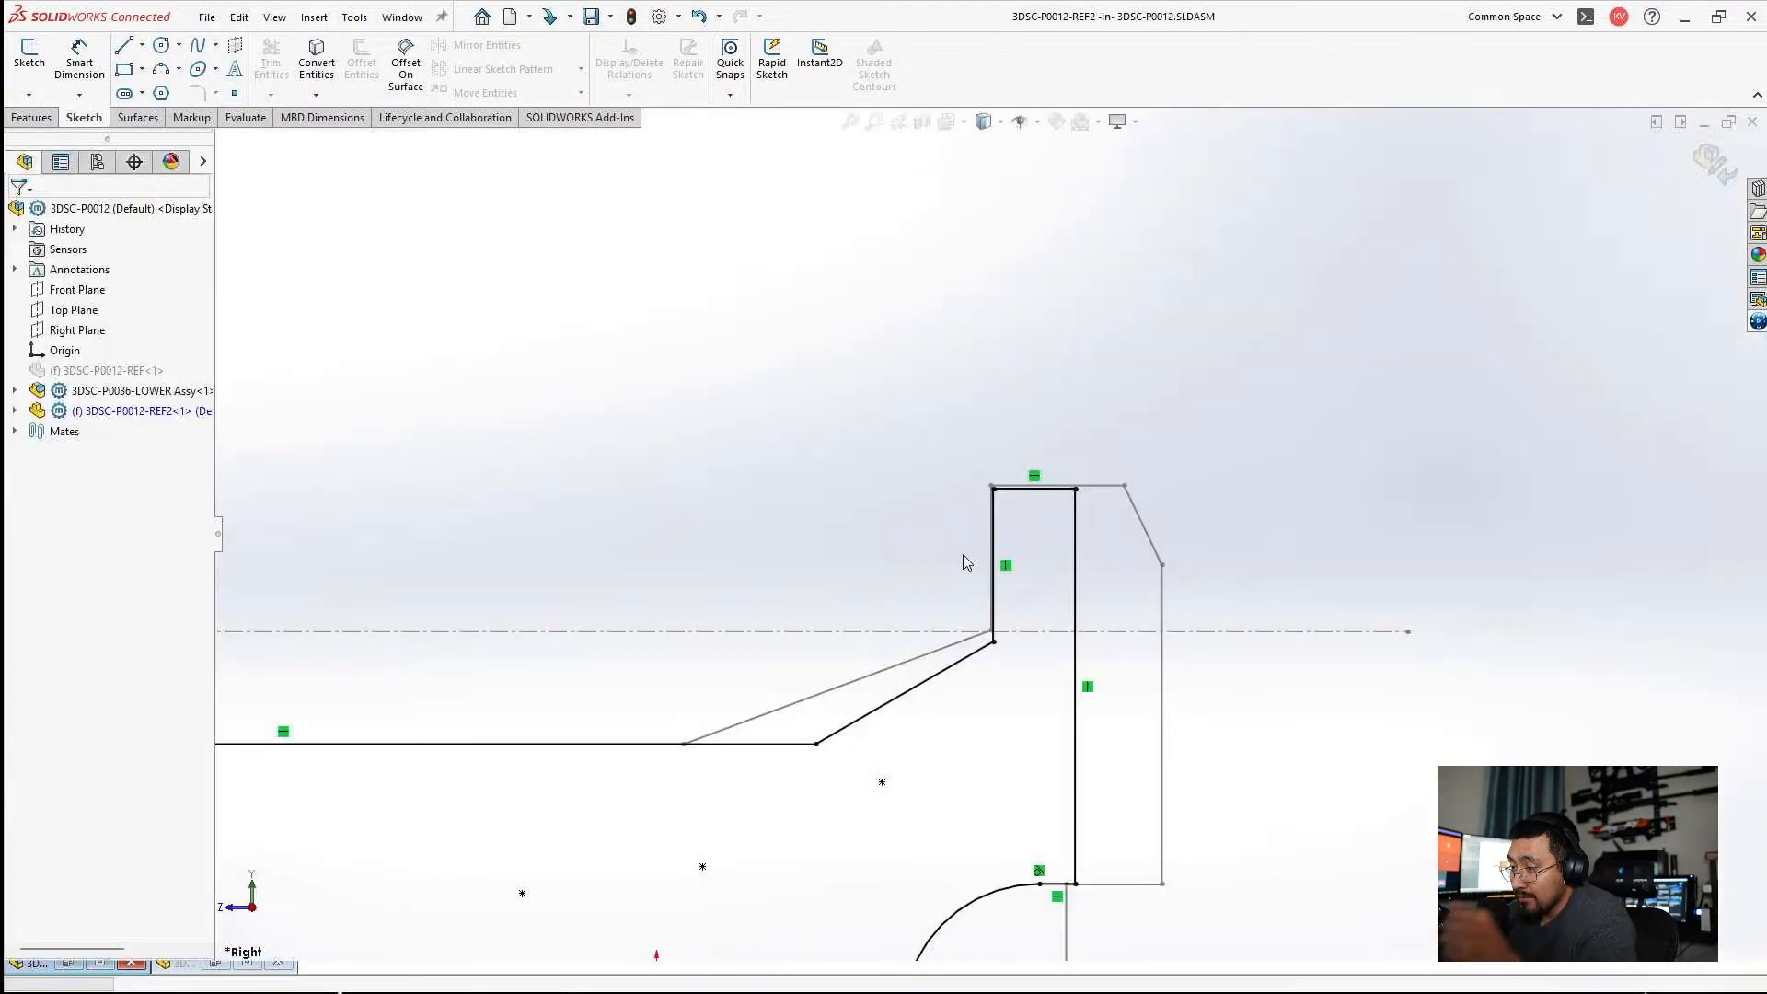
{"action": "scroll", "coordinate": [986, 593], "scroll_direction": "up", "scroll_amount": 6}
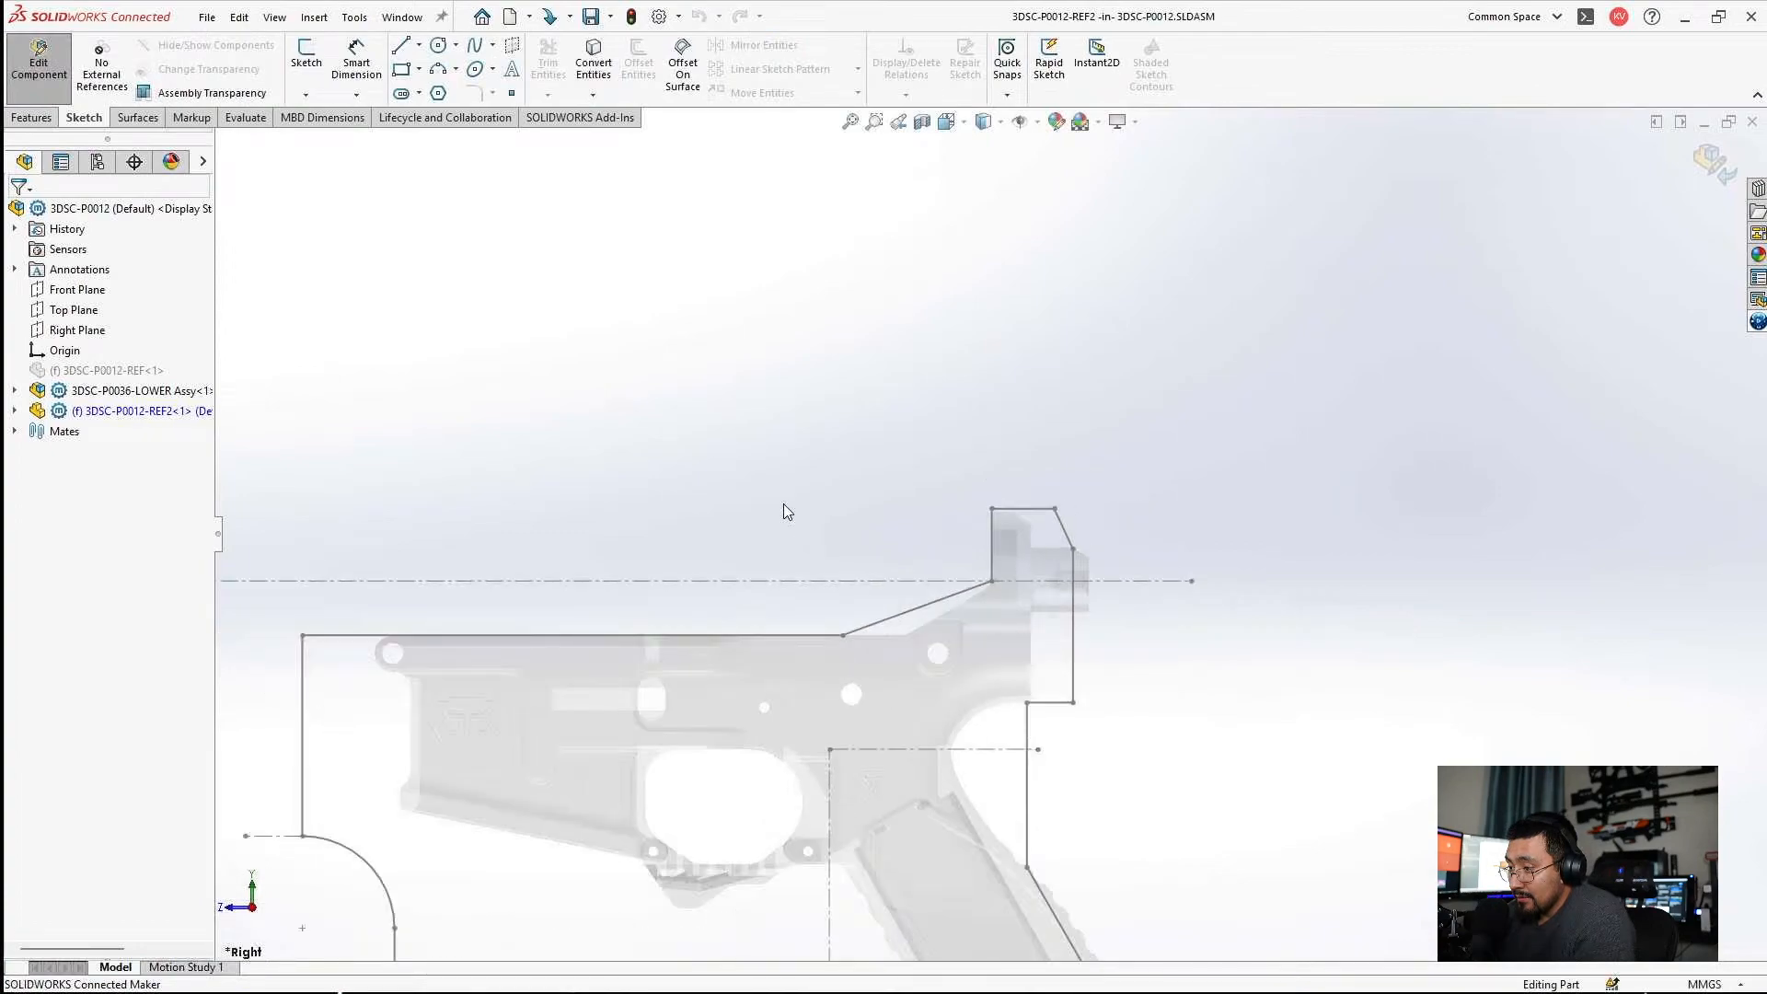
{"action": "scroll", "coordinate": [945, 603], "scroll_direction": "up", "scroll_amount": 1}
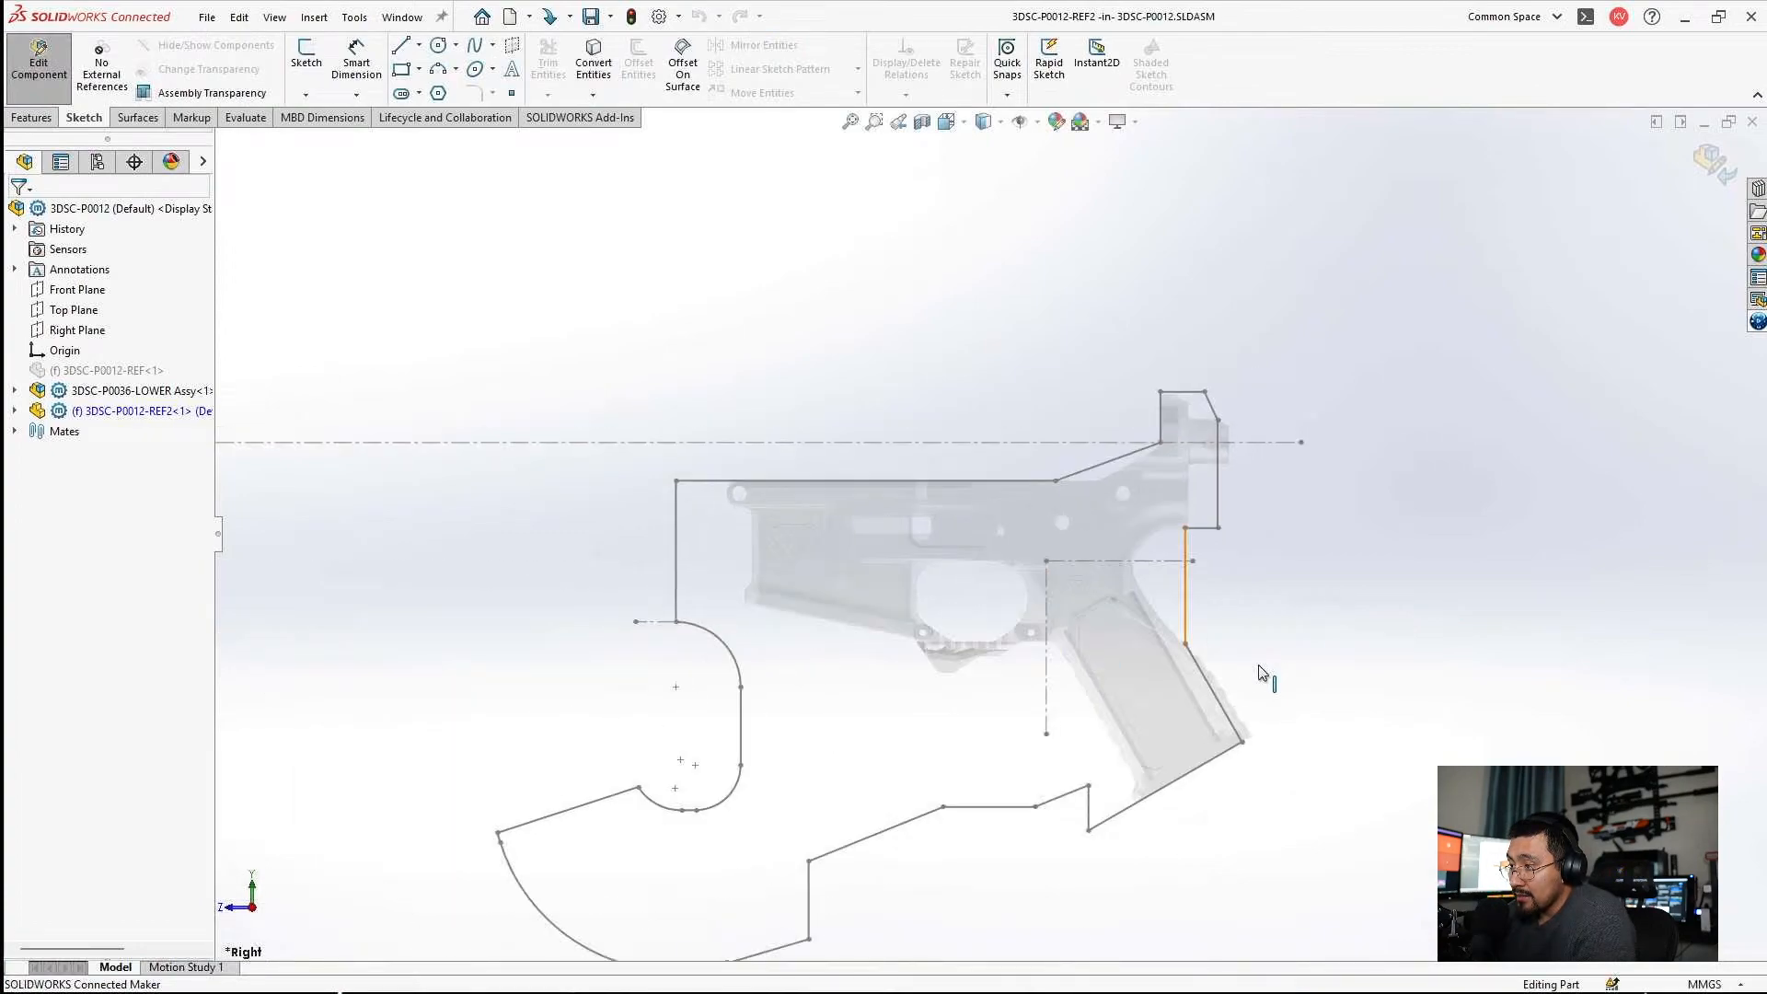
Show the Sketch2 reference picture in 3DSC-P0012-REF2 and open Sketch3 for editing.
{"action": "scroll", "coordinate": [1262, 673], "scroll_direction": "down", "scroll_amount": 5}
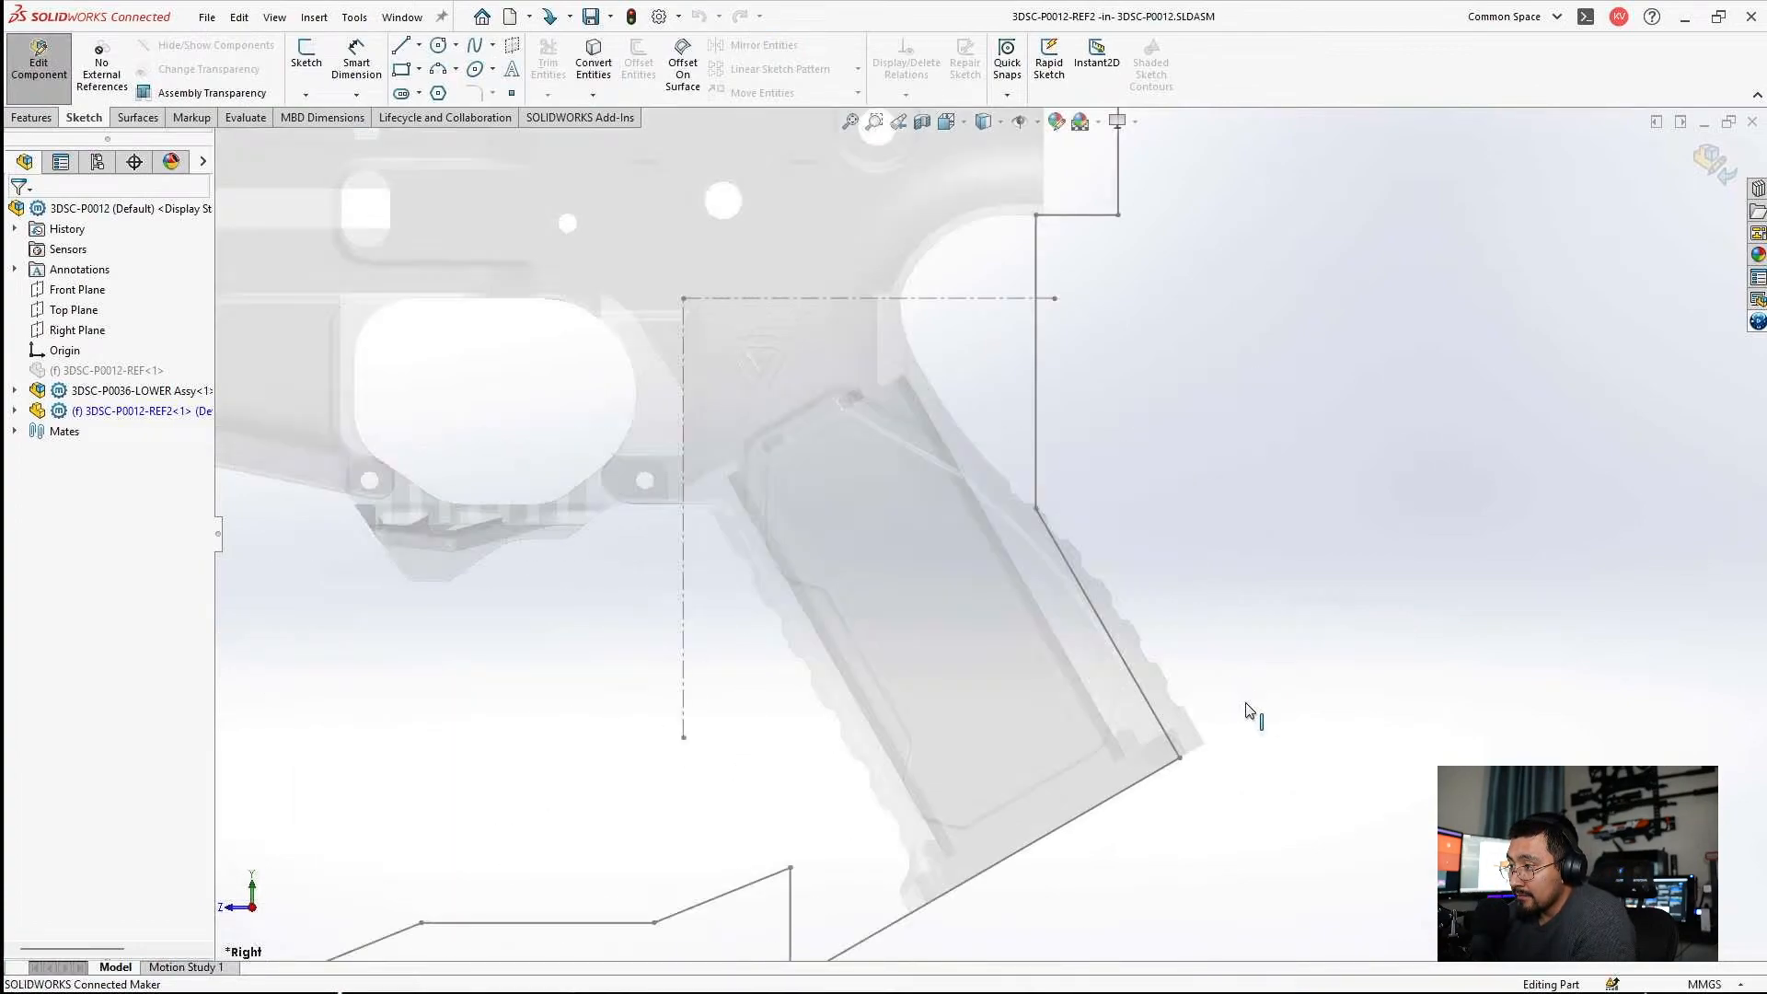
{"action": "scroll", "coordinate": [1129, 687], "scroll_direction": "down", "scroll_amount": 1}
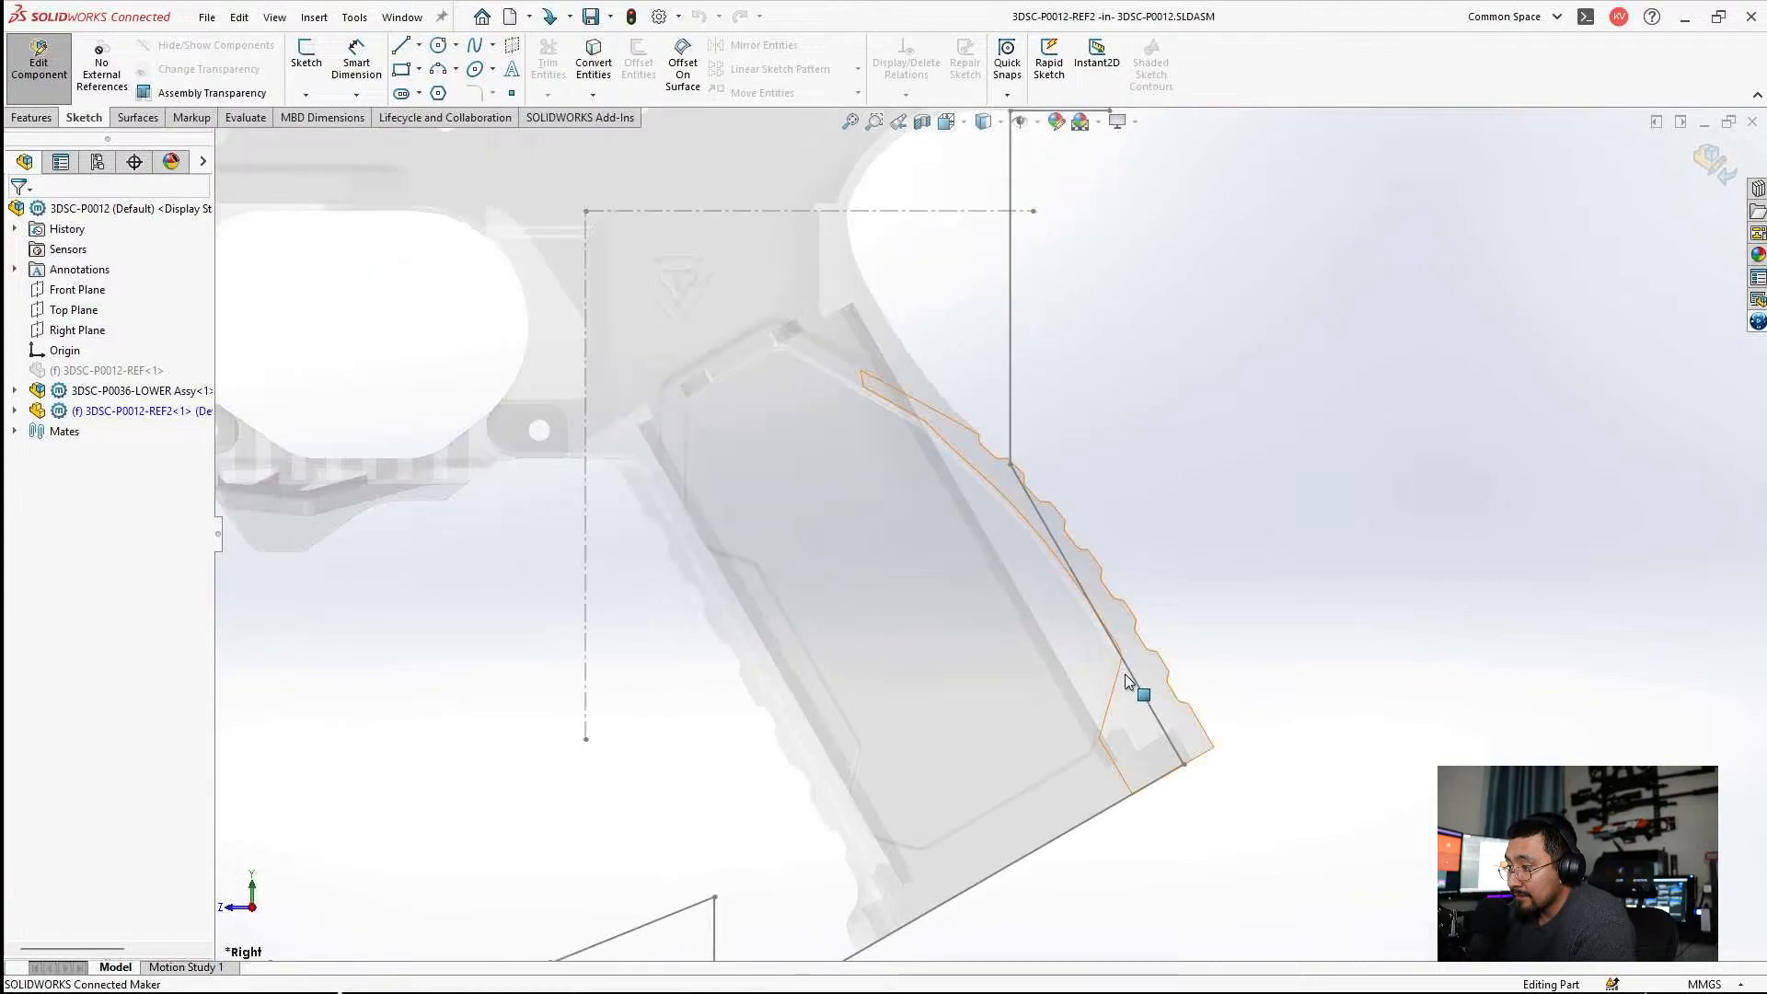
{"action": "scroll", "coordinate": [1089, 671], "scroll_direction": "up", "scroll_amount": 2}
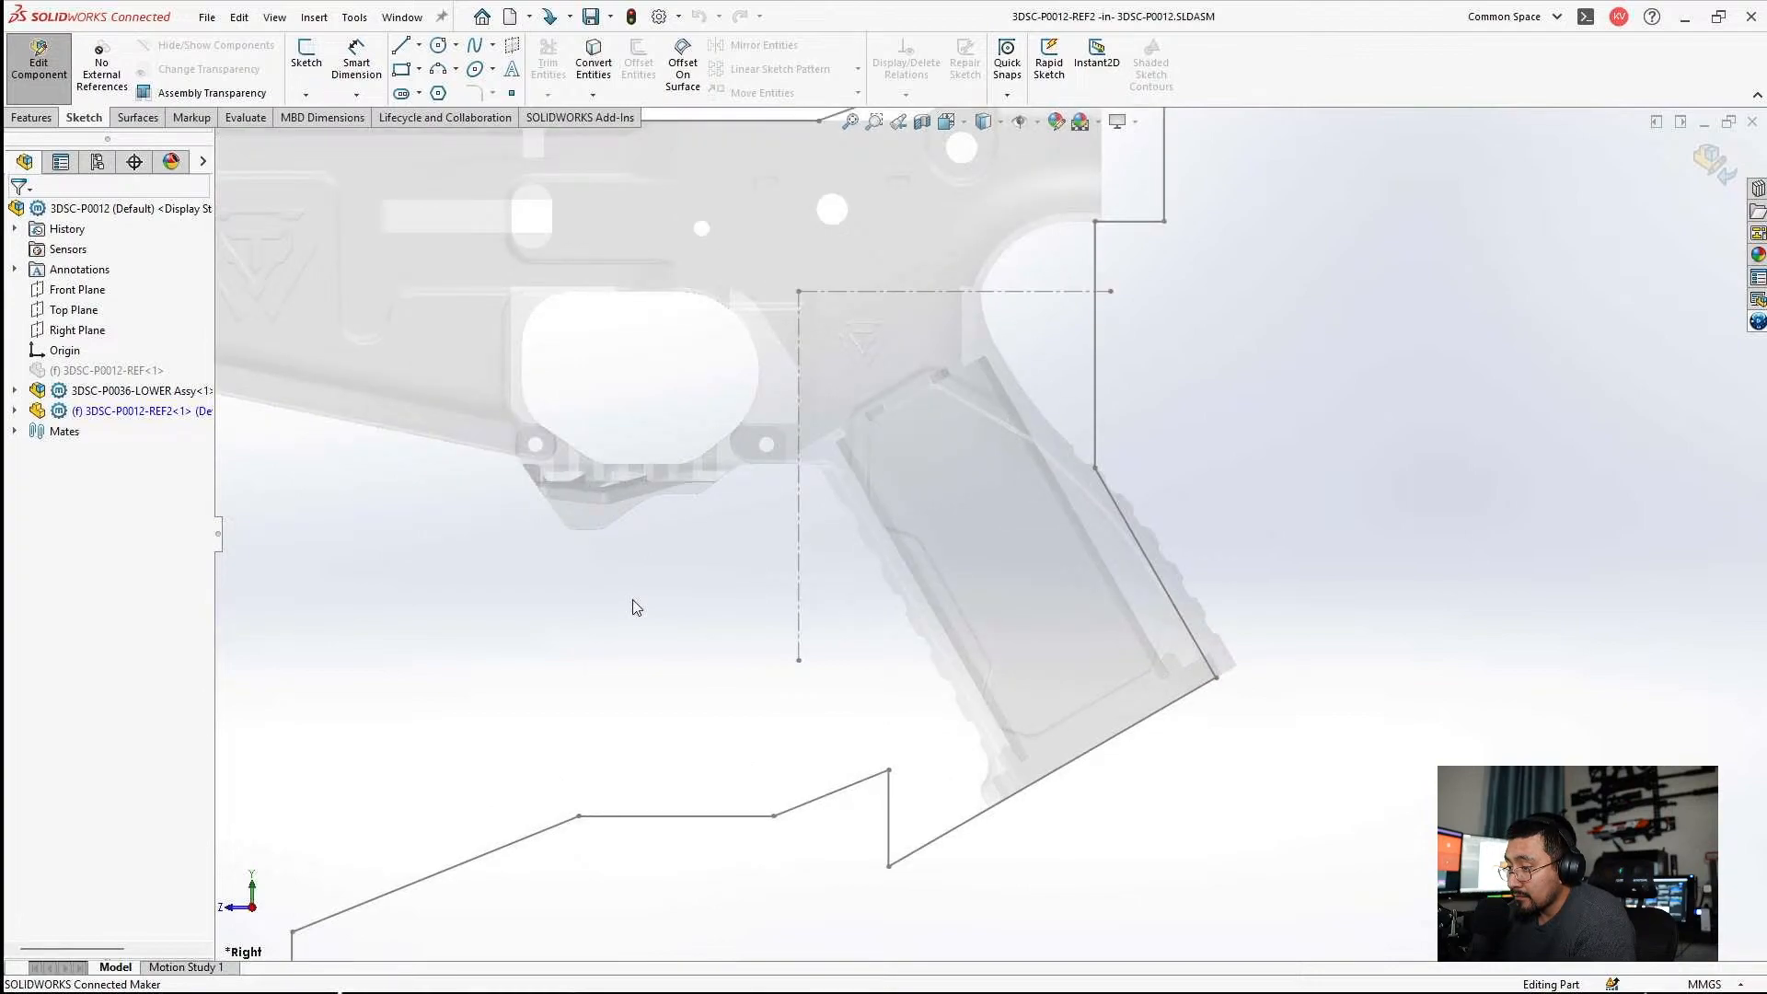
{"action": "scroll", "coordinate": [635, 607], "scroll_direction": "up", "scroll_amount": 3}
{"action": "scroll", "coordinate": [781, 616], "scroll_direction": "down", "scroll_amount": 2}
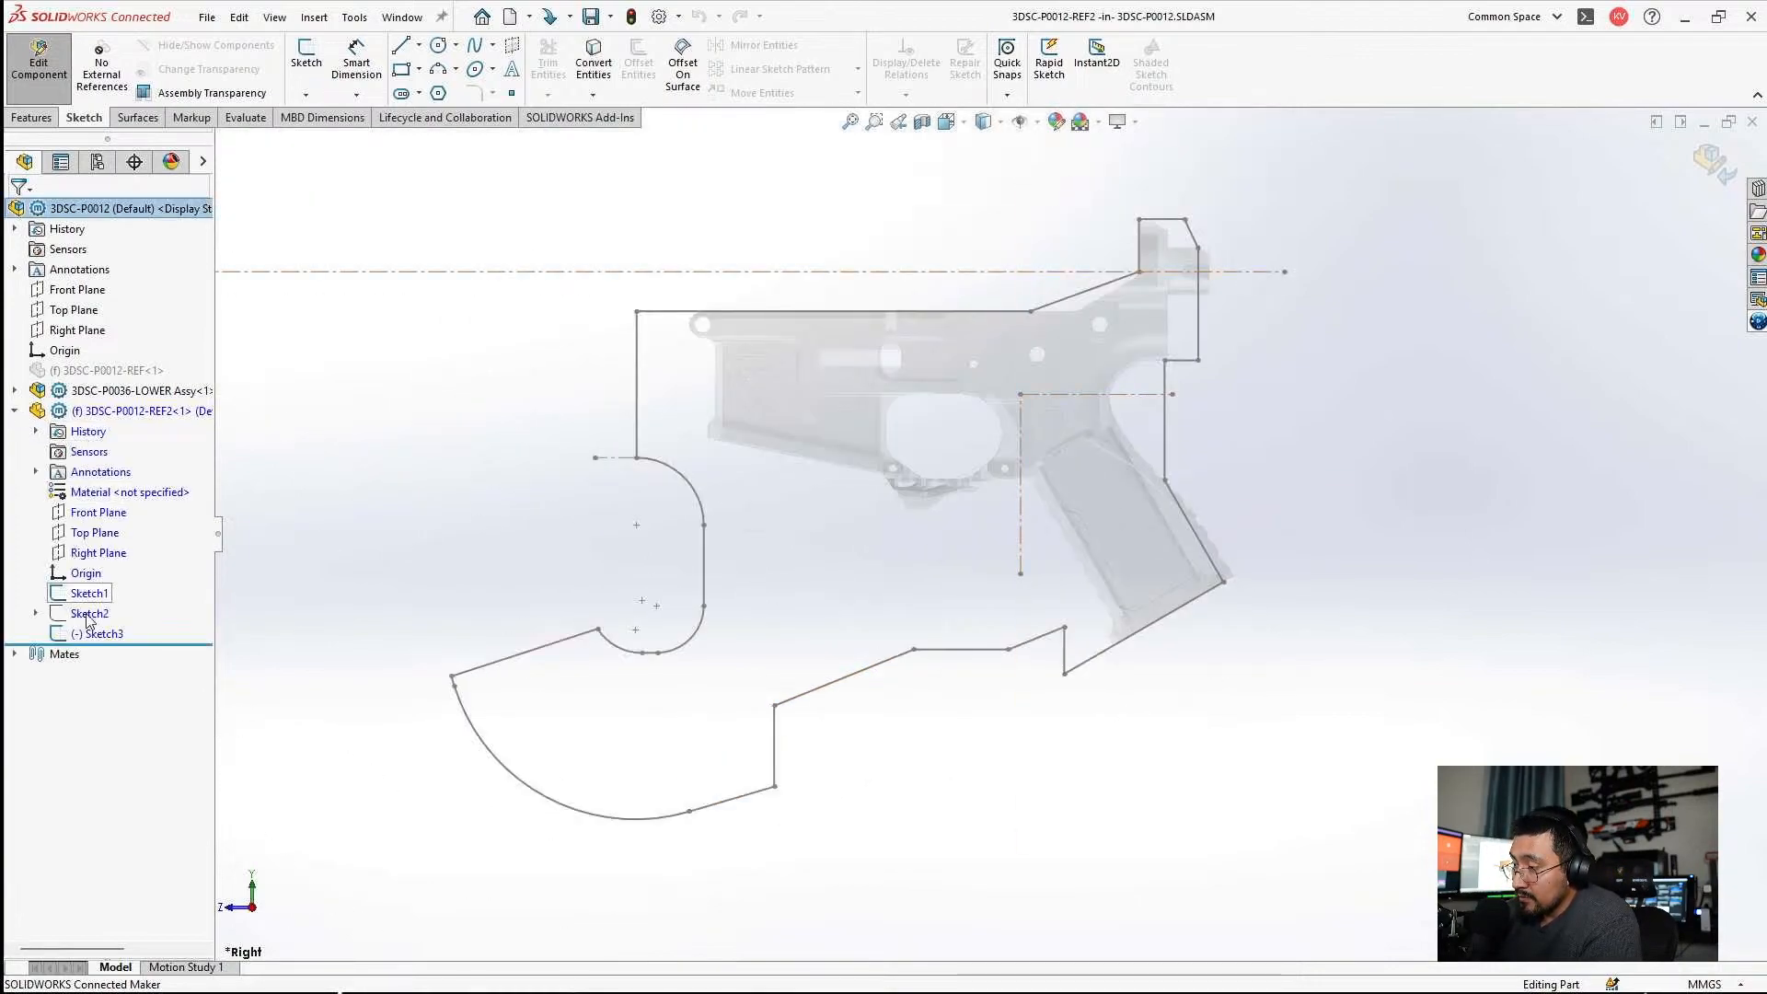
{"action": "right_click", "coordinate": [90, 617]}
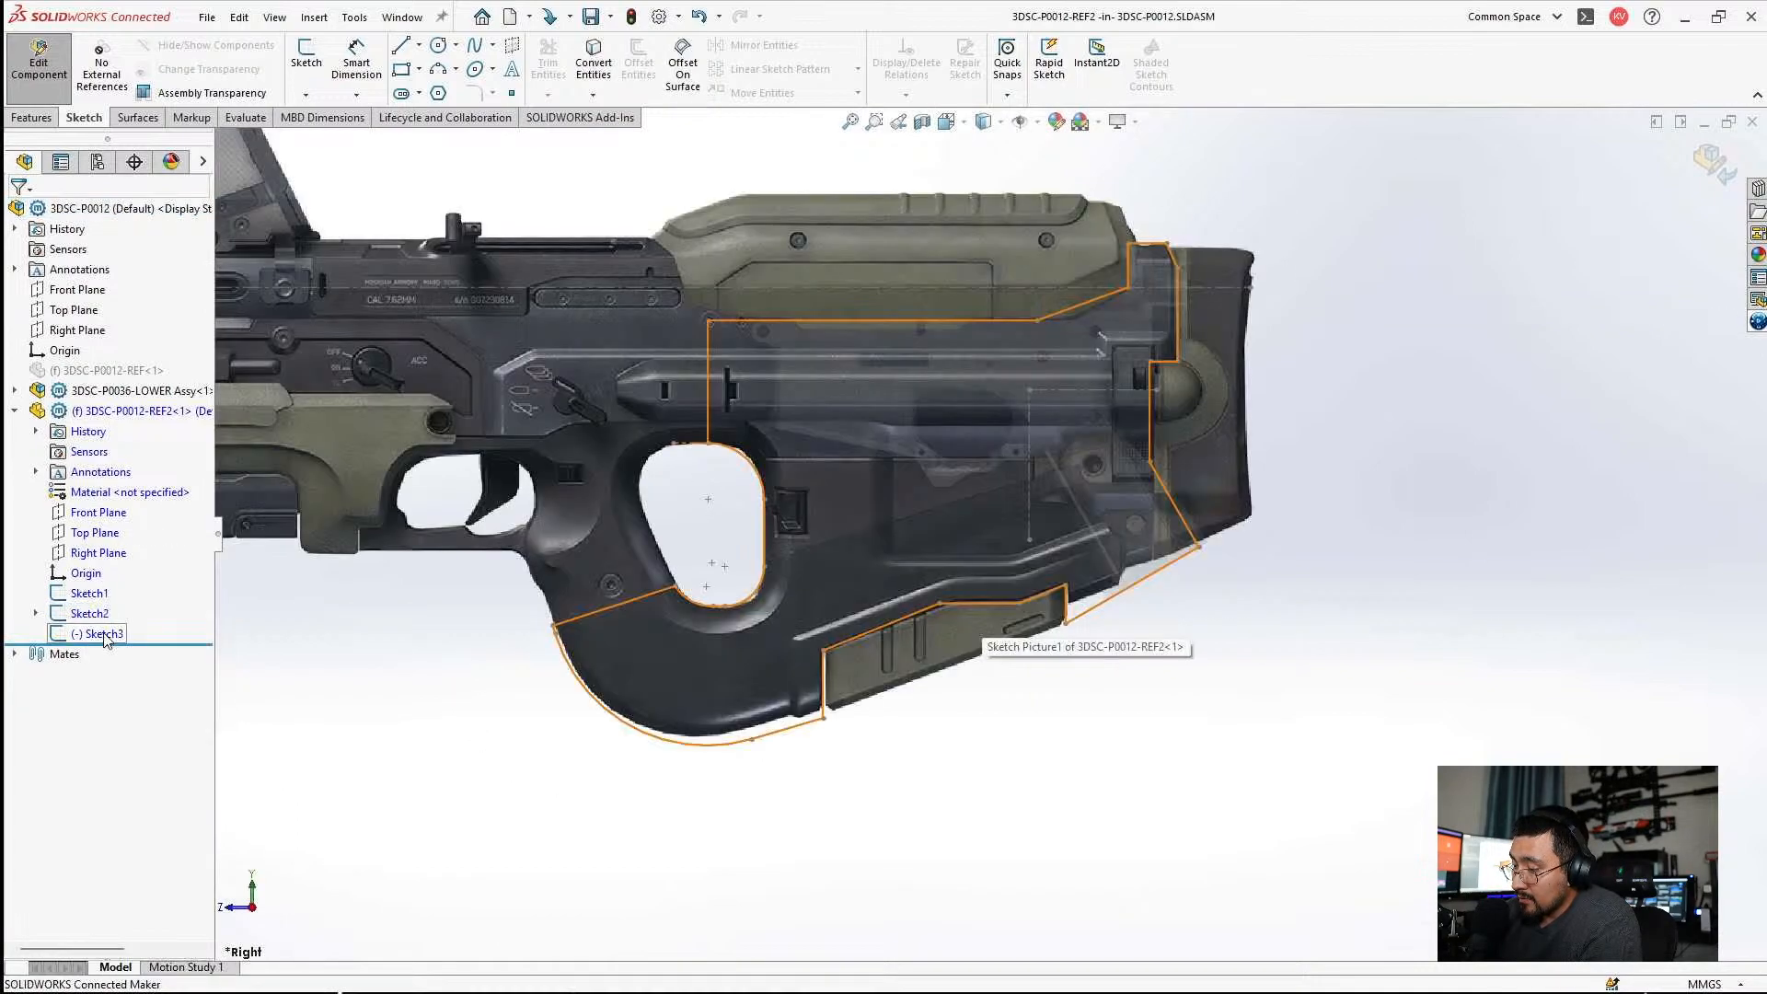
{"action": "left_click", "coordinate": [103, 635]}
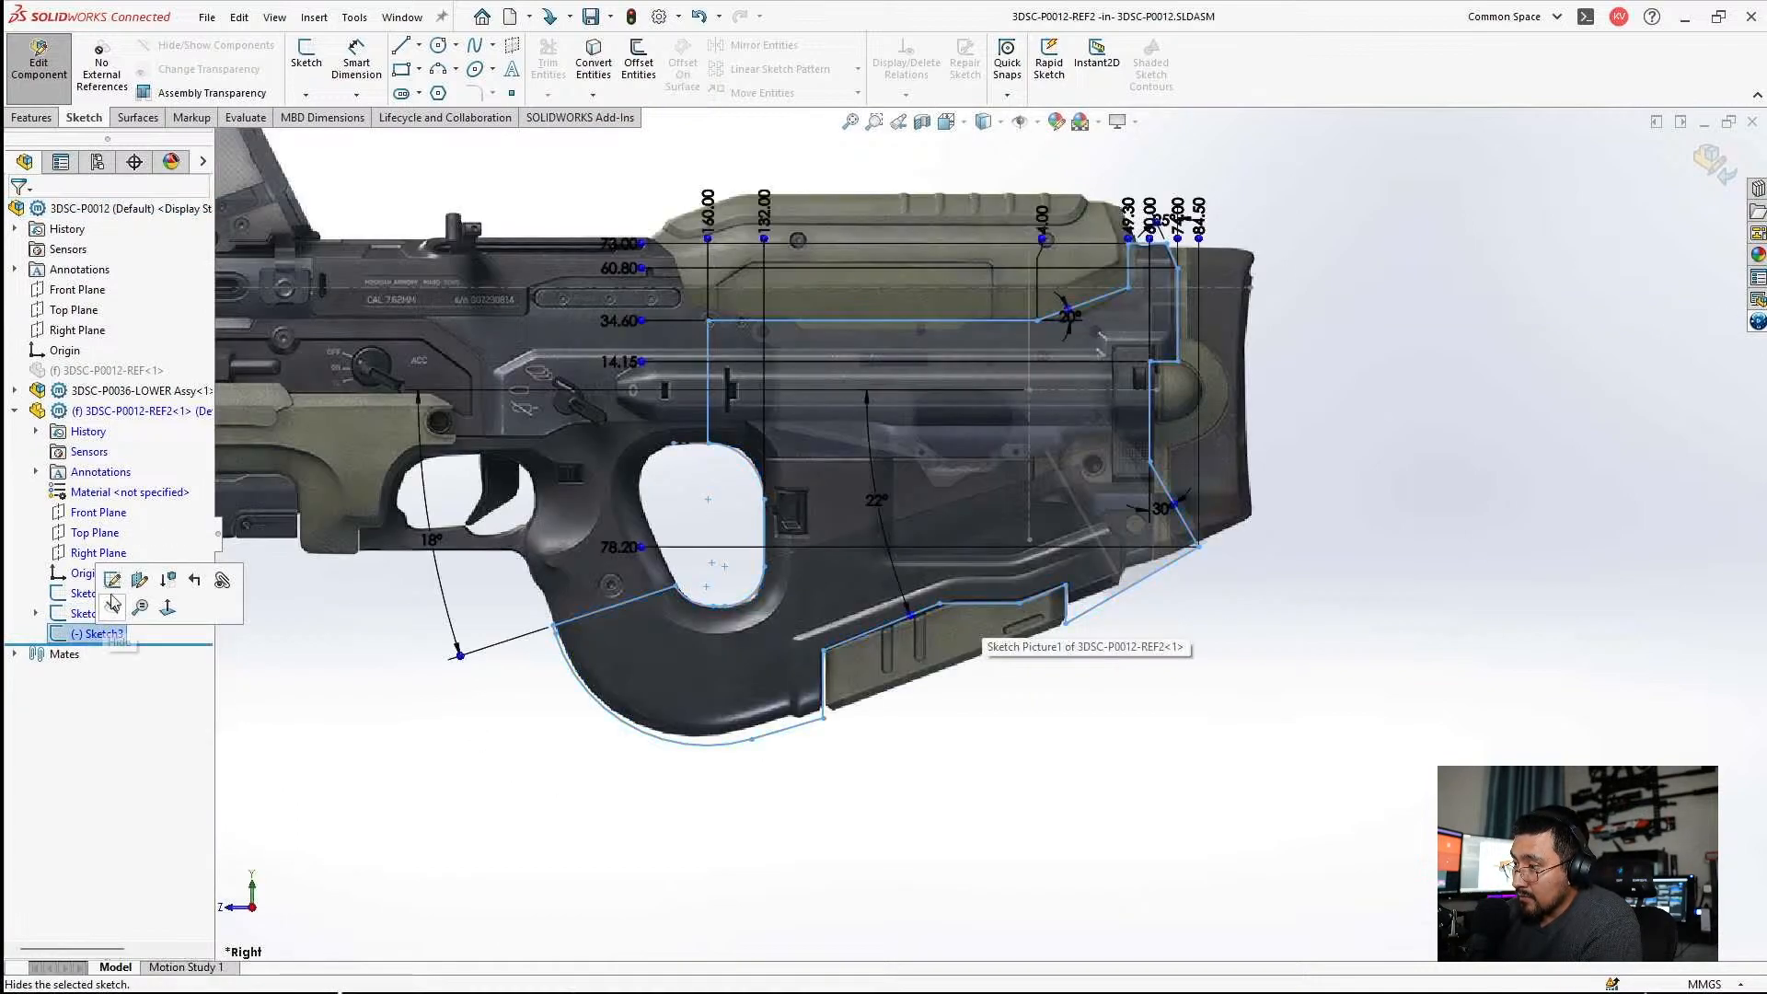
{"action": "left_click", "coordinate": [112, 579]}
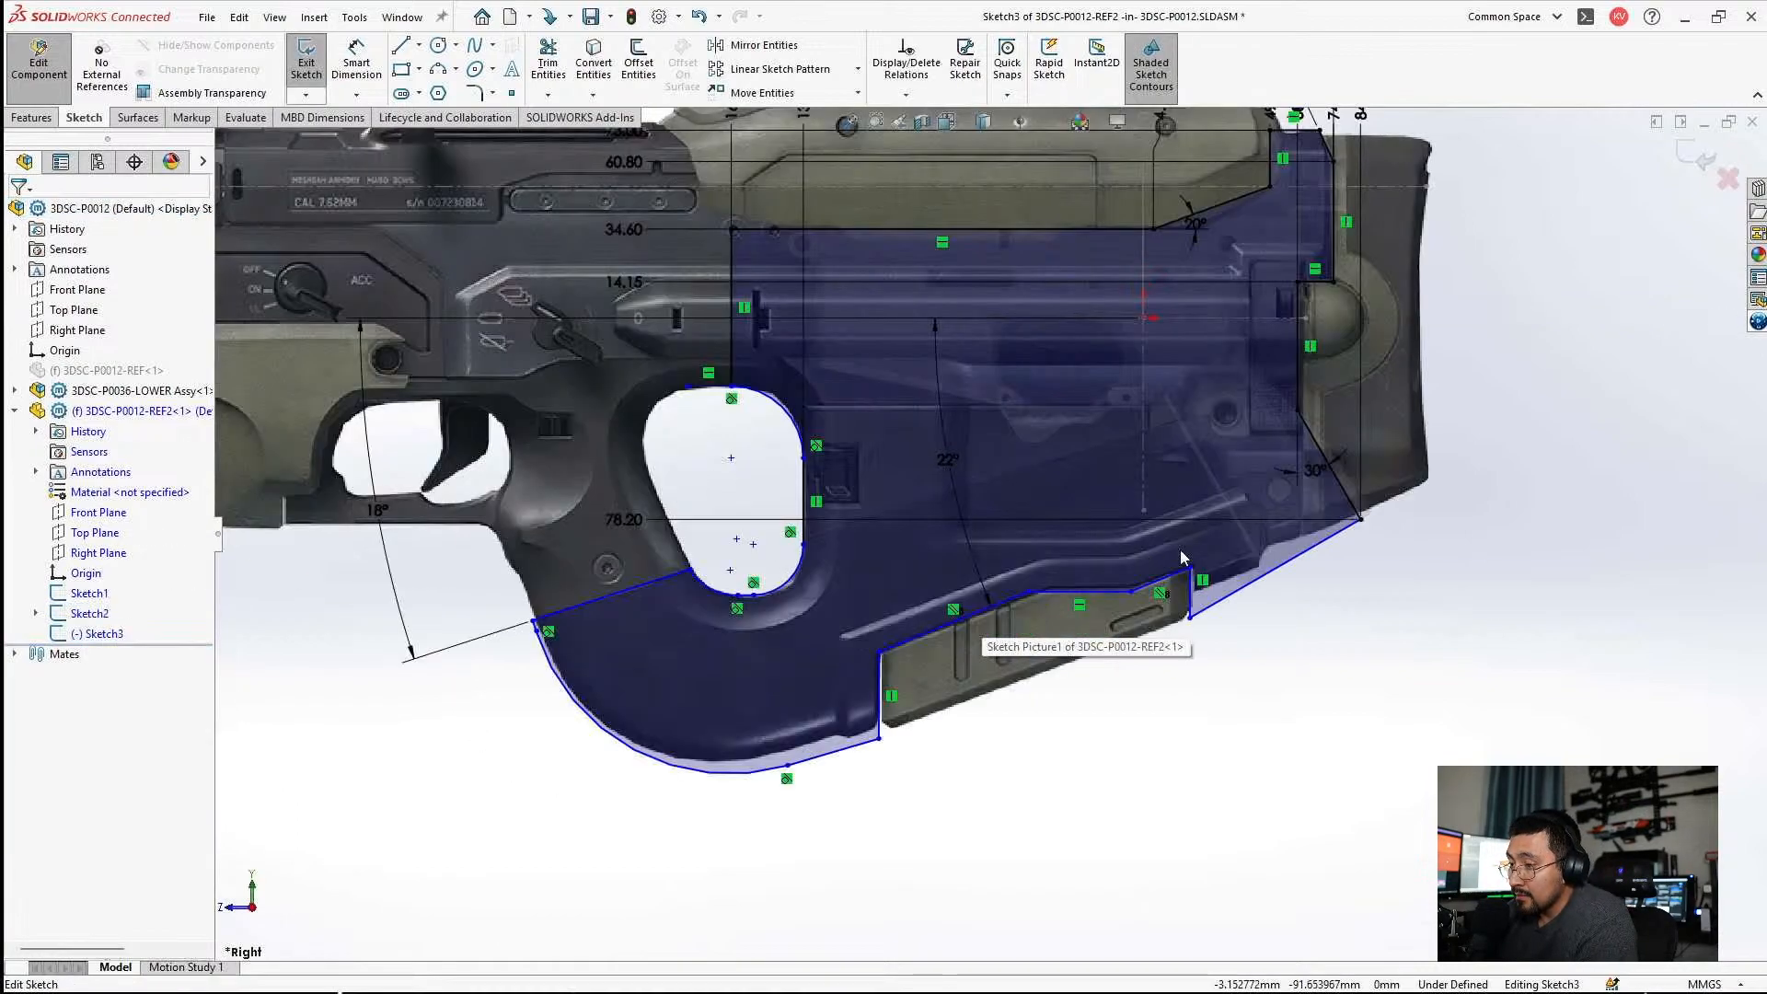
Add a 20 mm ordinate dimension to the short vertical line at the rear of the lower notch.
{"action": "scroll", "coordinate": [1450, 460], "scroll_direction": "down", "scroll_amount": 10}
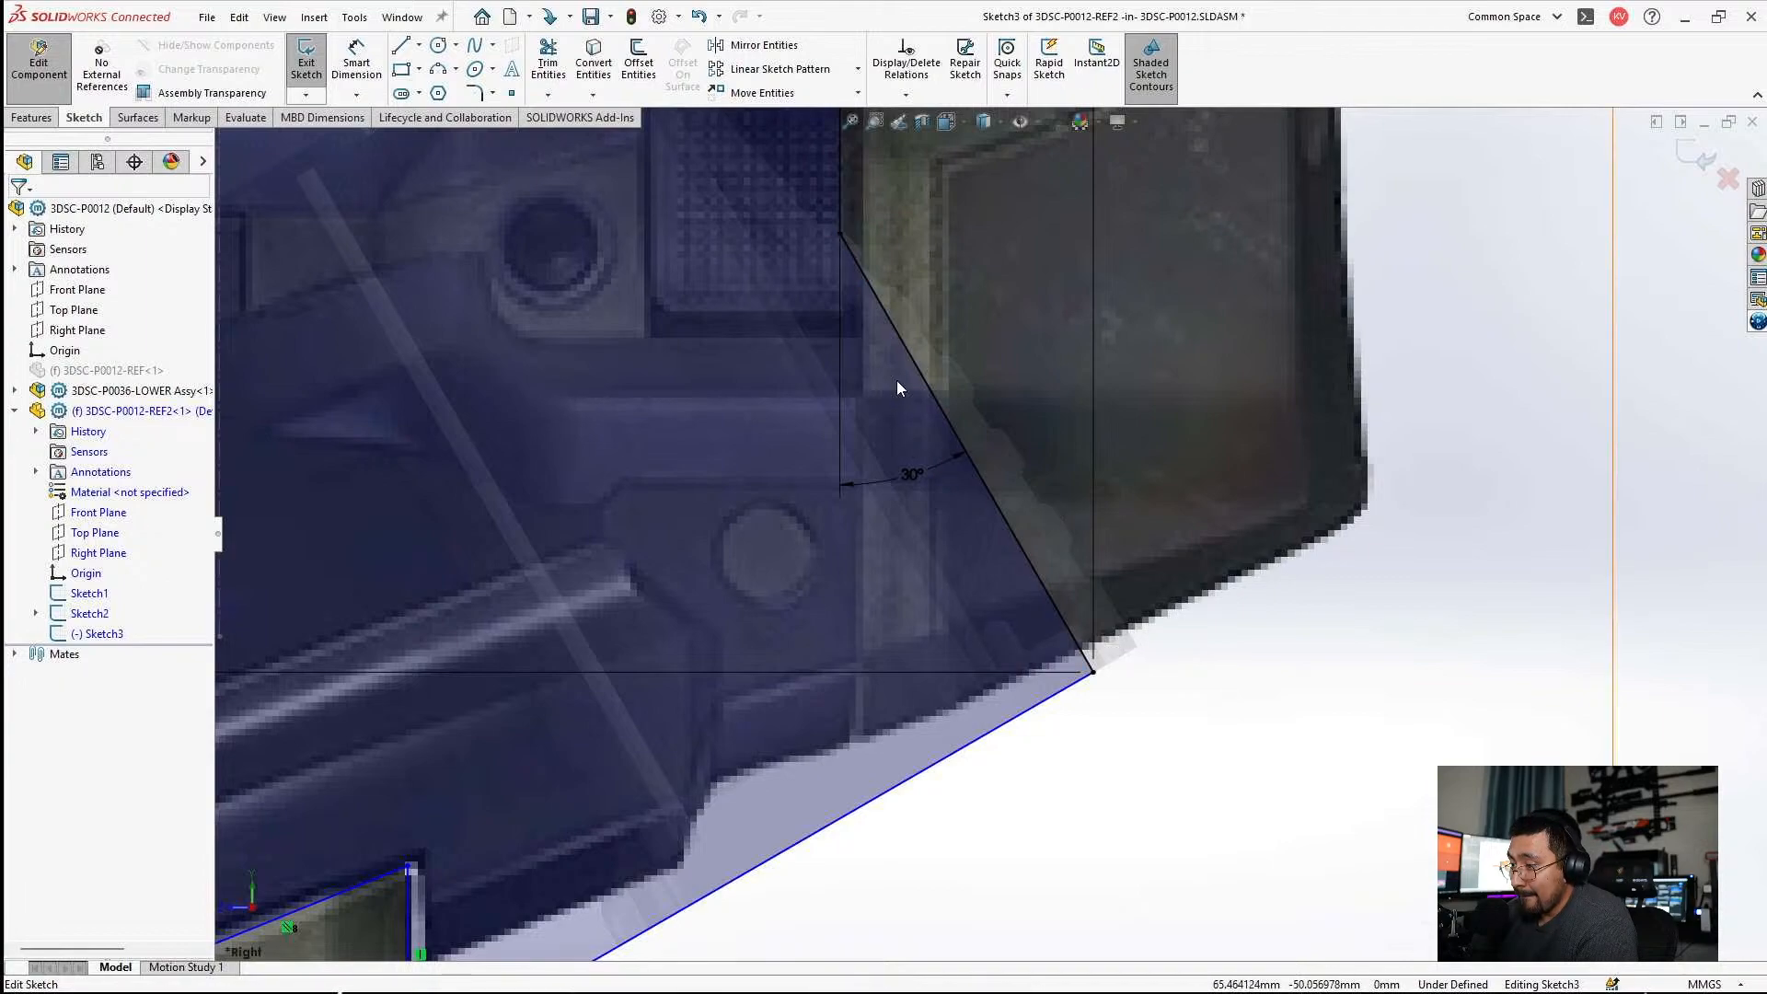
{"action": "scroll", "coordinate": [1021, 433], "scroll_direction": "up", "scroll_amount": 3}
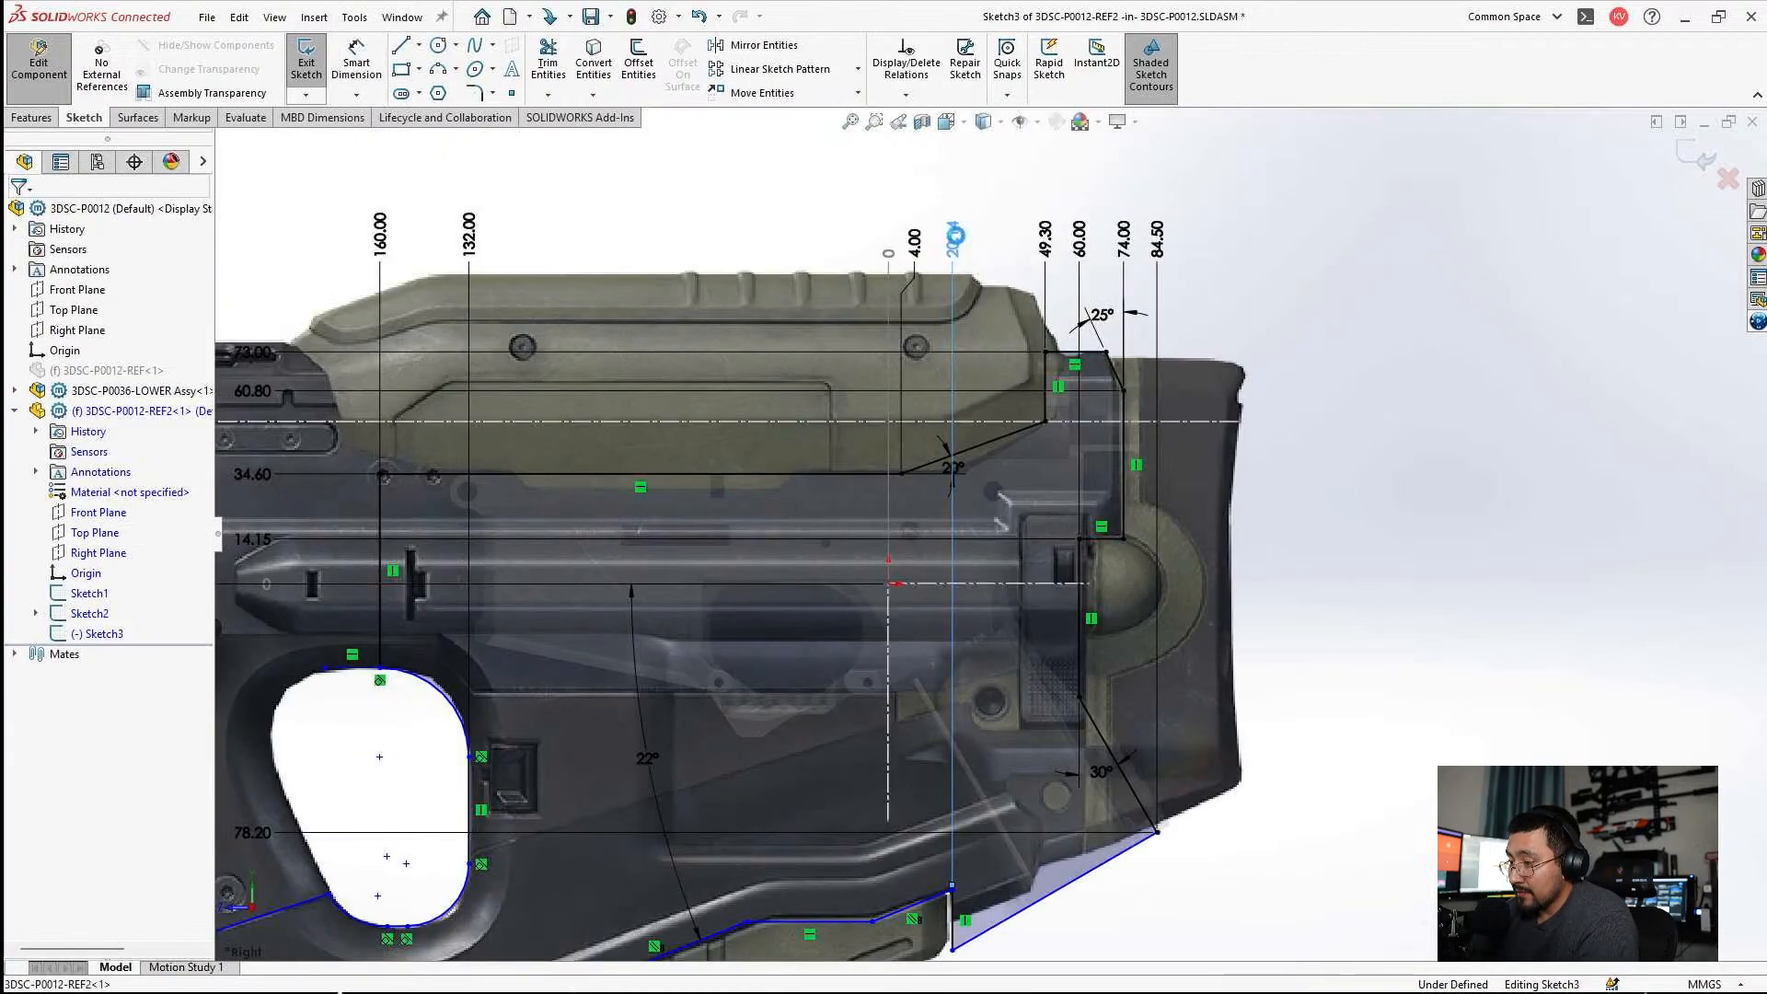
{"action": "left_click", "coordinate": [960, 297]}
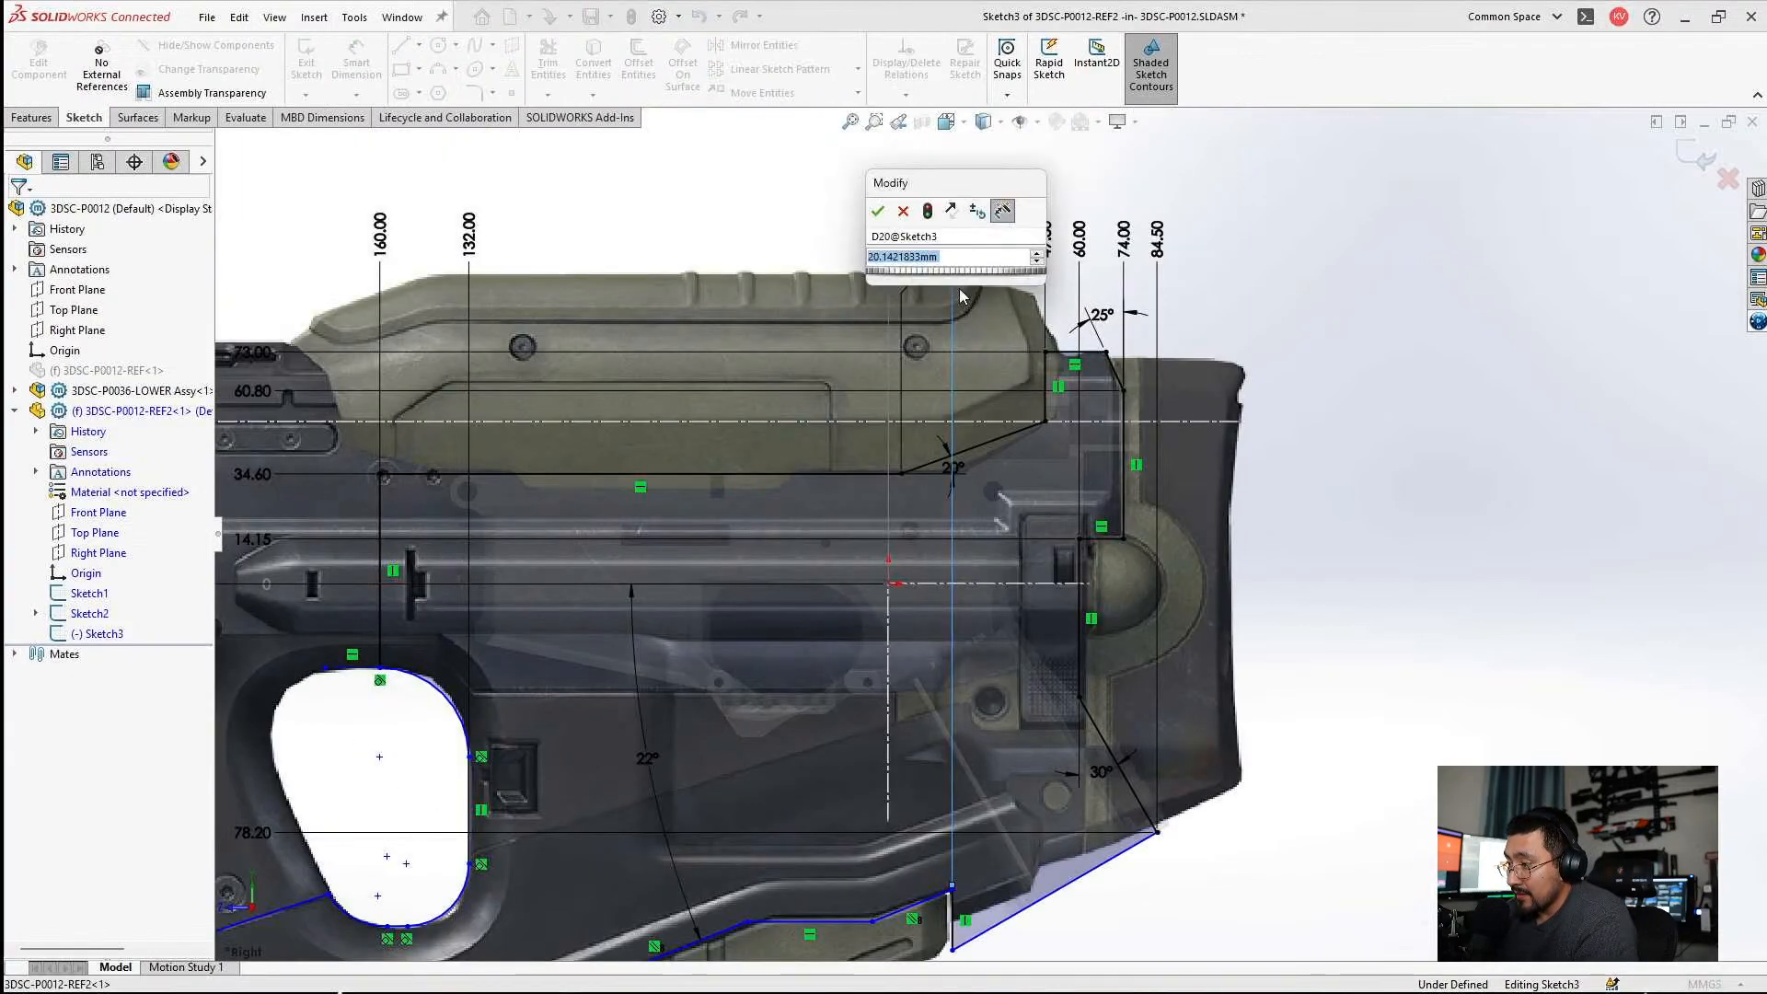
{"action": "type", "text": "29"}
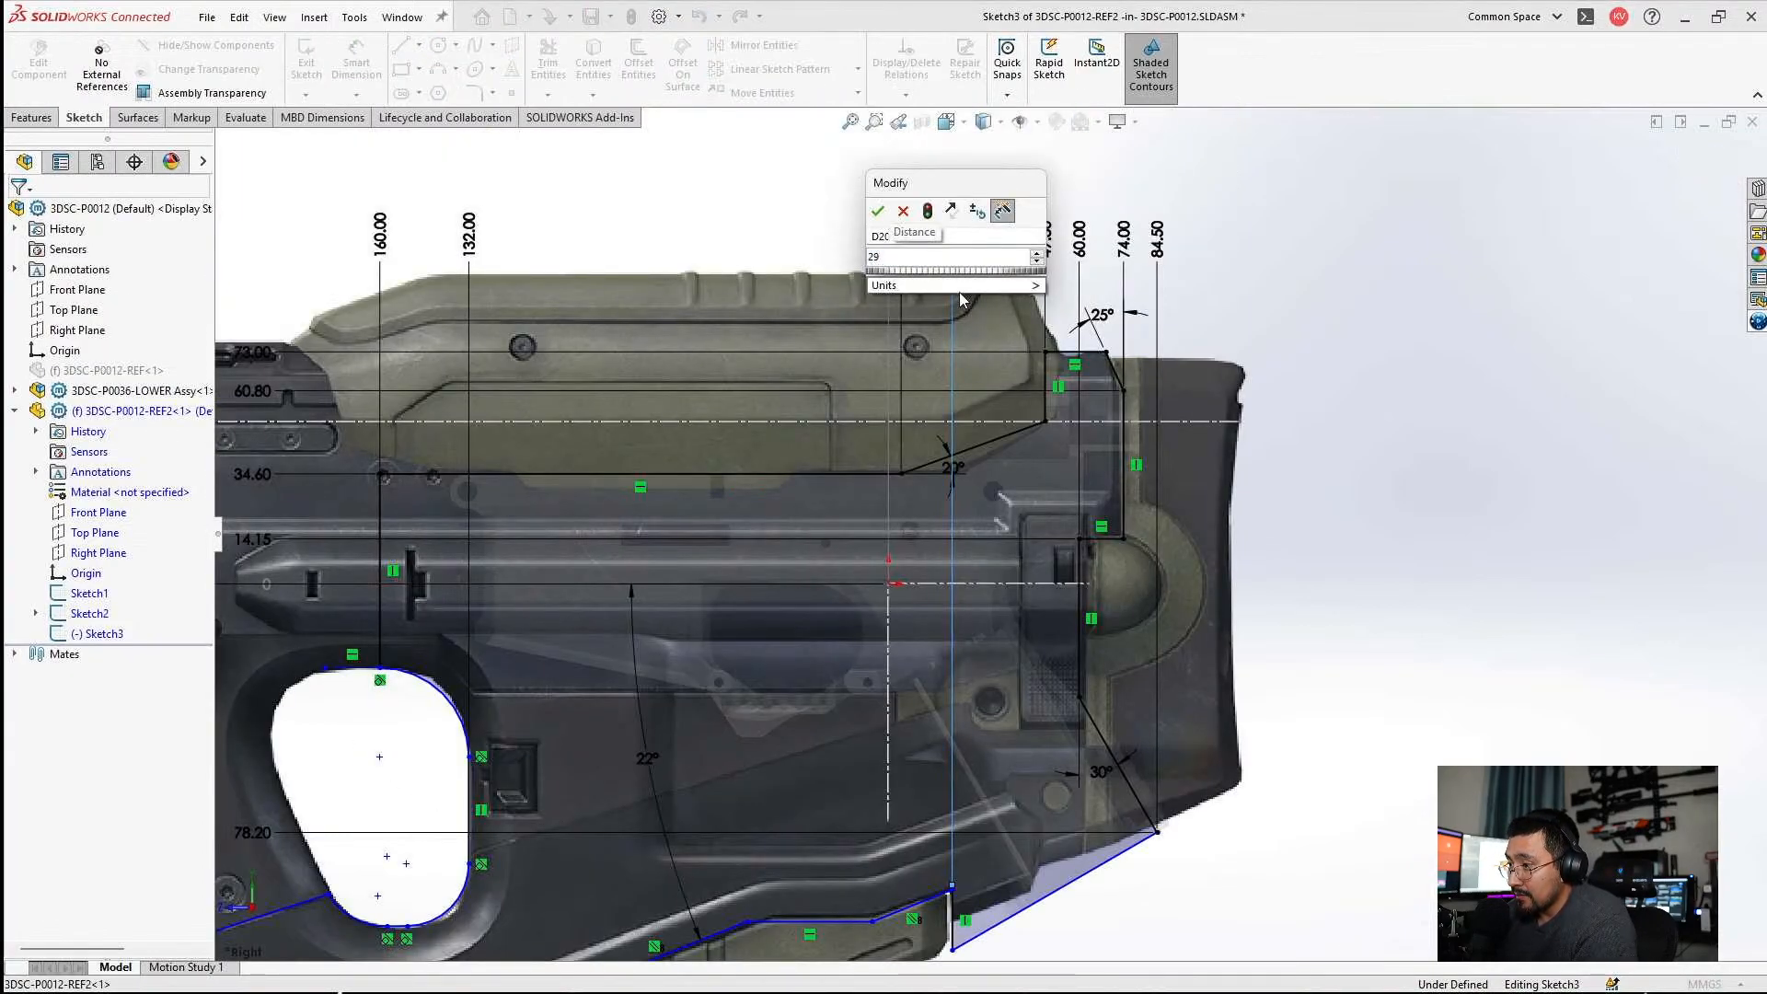
{"action": "key", "text": "Return"}
{"action": "key", "text": "Escape"}
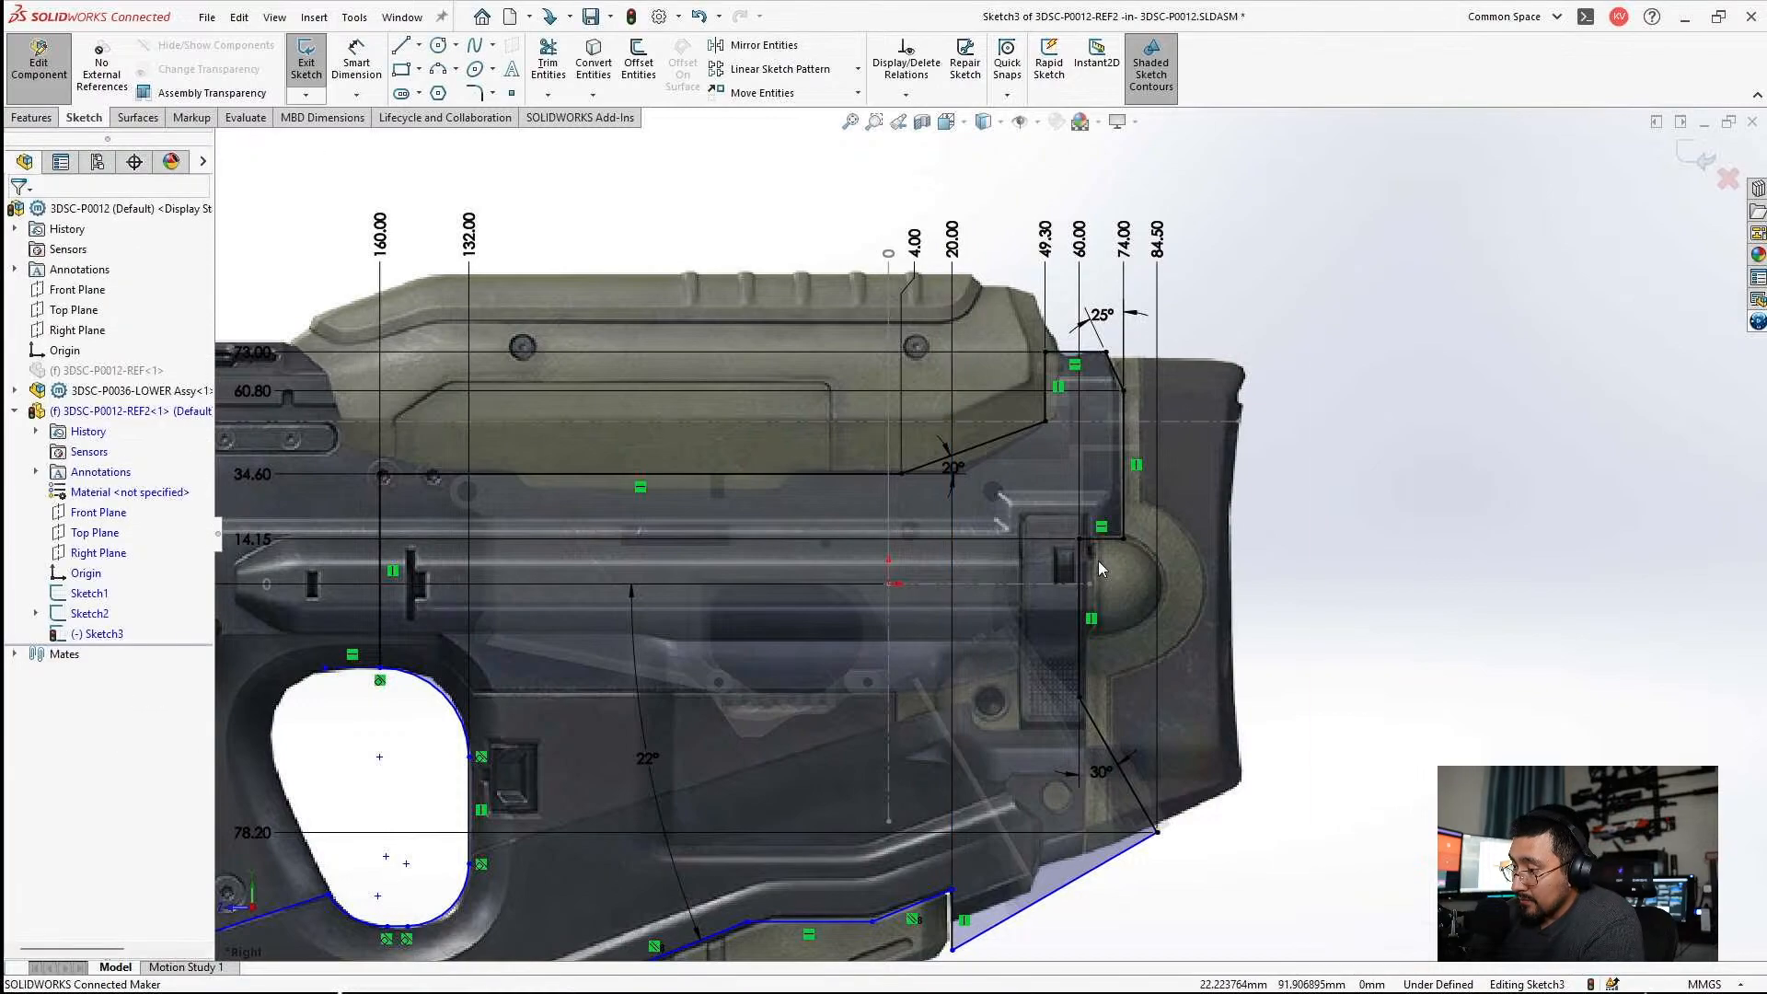
Dimension the horizontal distance between the two vertical lines of the lower notch as 125 mm.
{"action": "scroll", "coordinate": [957, 754], "scroll_direction": "up", "scroll_amount": 4}
{"action": "scroll", "coordinate": [955, 750], "scroll_direction": "down", "scroll_amount": 4}
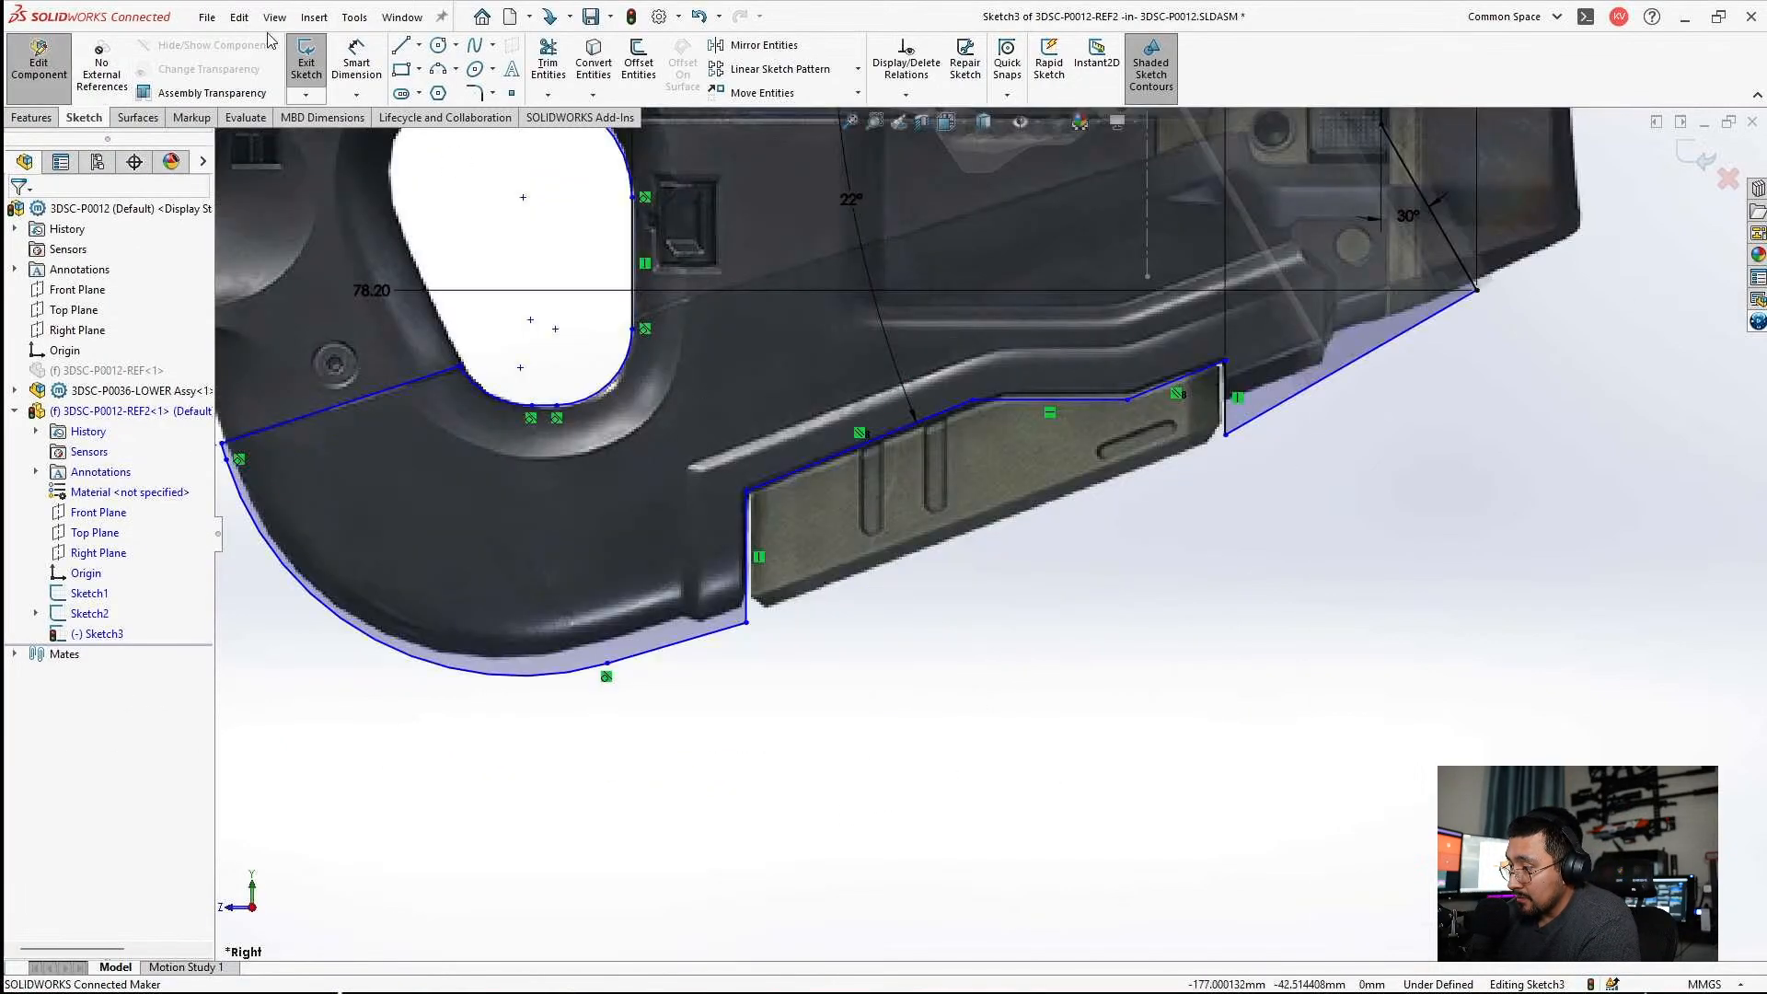
{"action": "left_click", "coordinate": [338, 57]}
{"action": "left_click", "coordinate": [747, 589]}
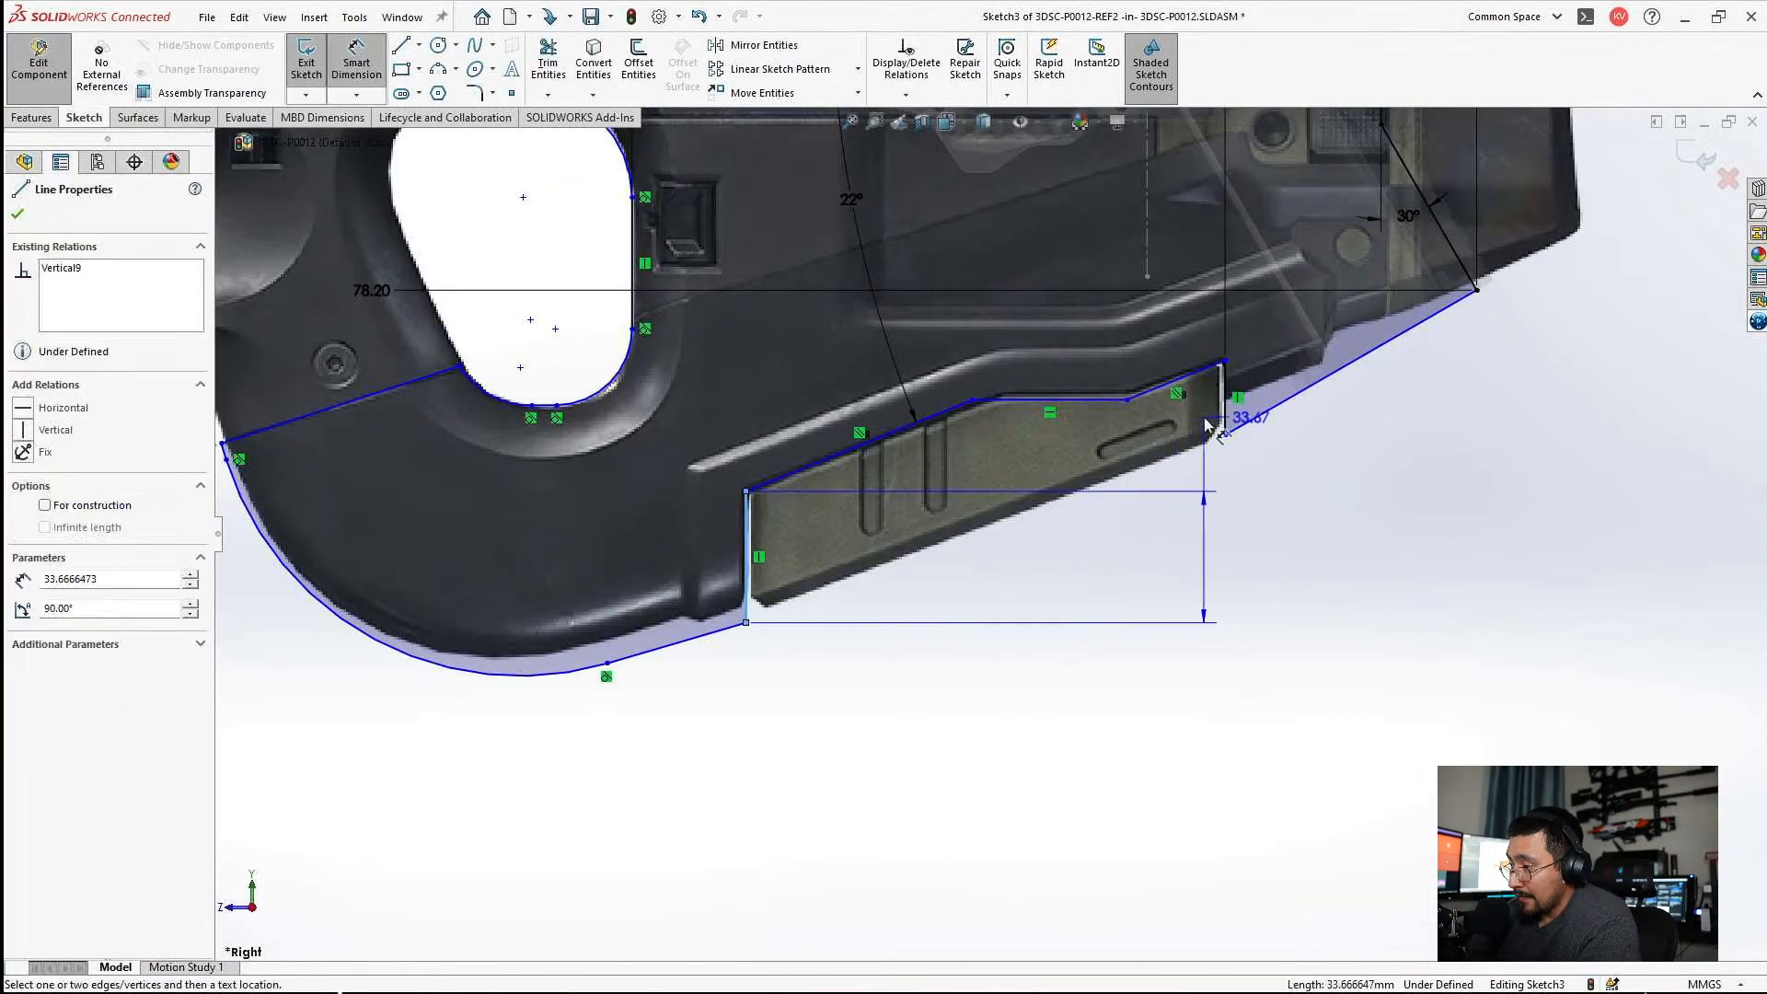
{"action": "left_click", "coordinate": [1227, 421]}
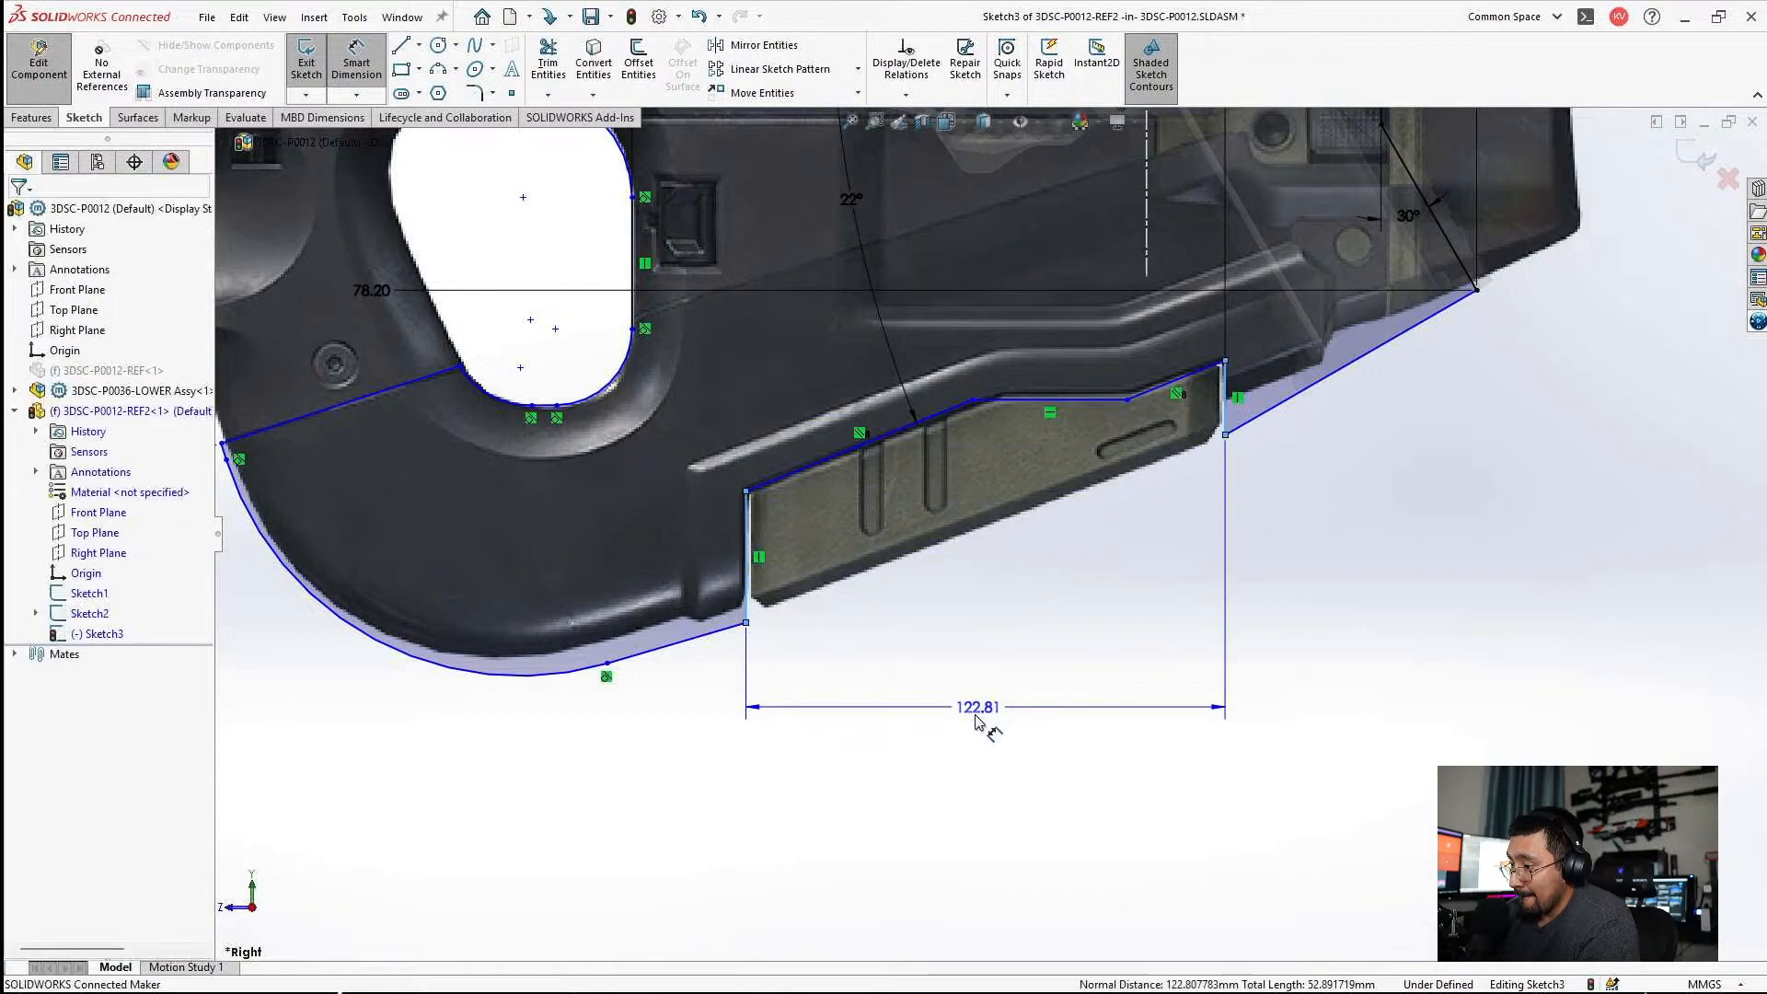
{"action": "left_click", "coordinate": [975, 710]}
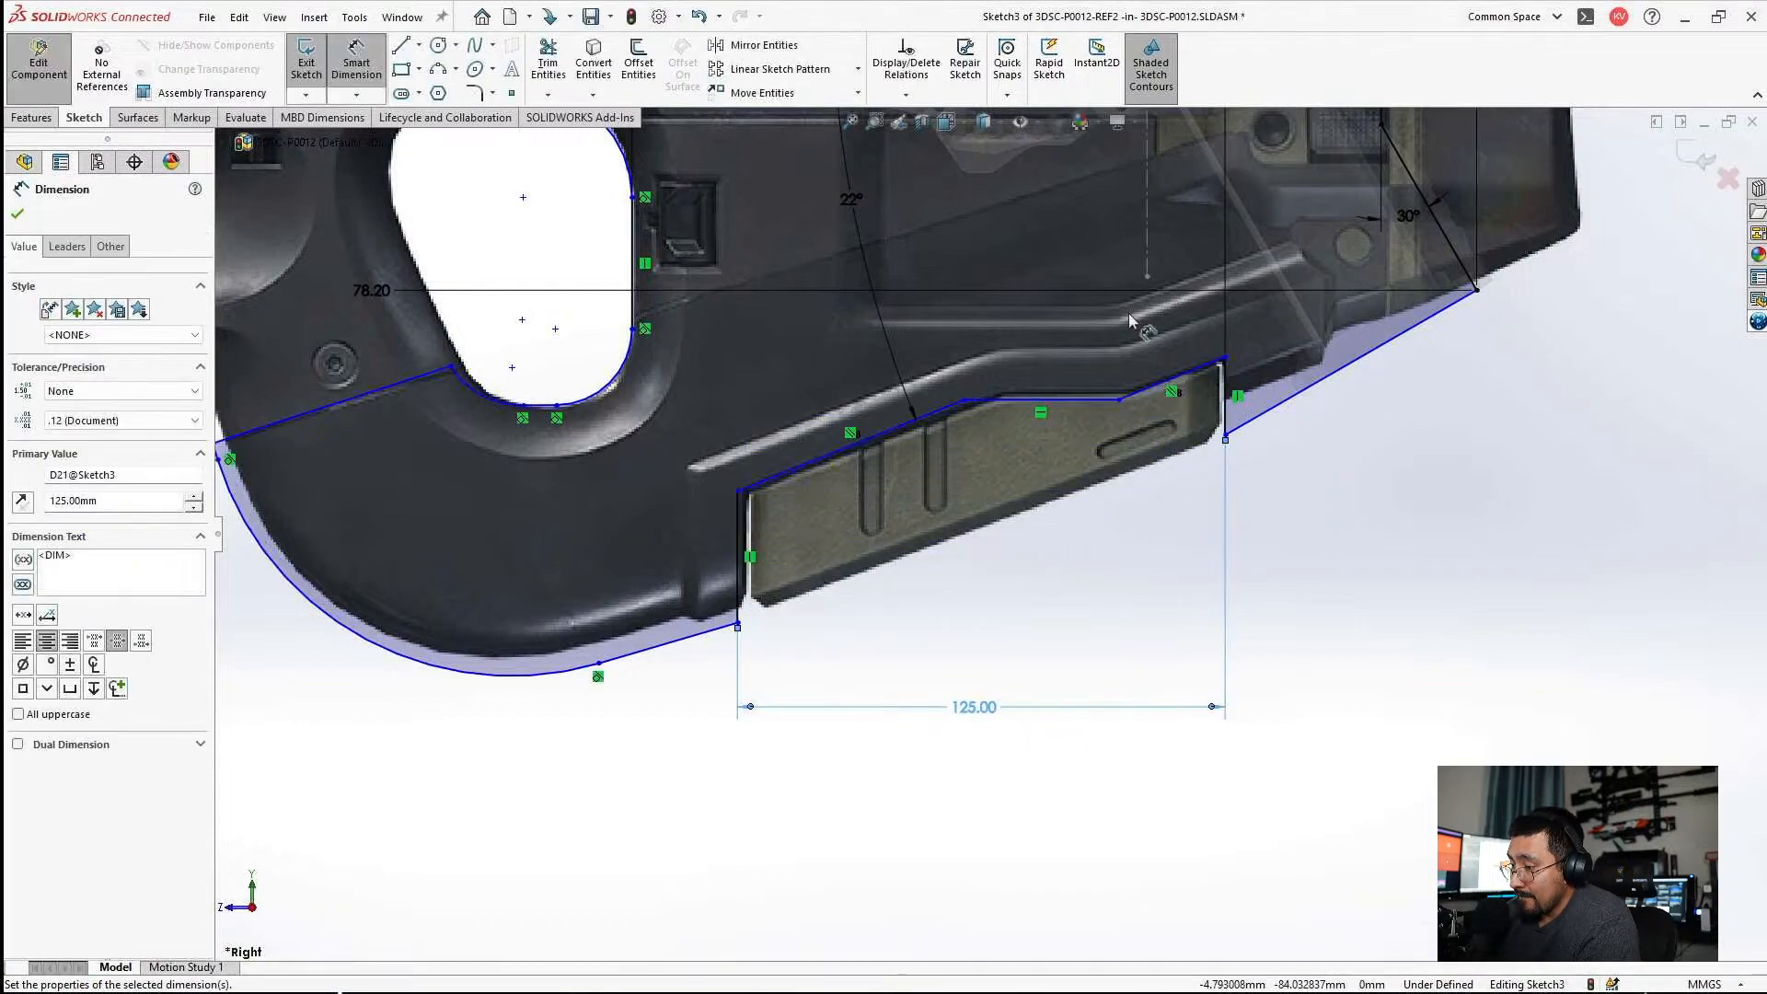
{"action": "key", "text": "Escape"}
Set the angle of the sloped line above the lower notch to 20°.
{"action": "scroll", "coordinate": [920, 412], "scroll_direction": "down", "scroll_amount": 4}
{"action": "scroll", "coordinate": [974, 317], "scroll_direction": "up", "scroll_amount": 4}
{"action": "double_click", "coordinate": [911, 278]}
{"action": "type", "text": "20"}
{"action": "key", "text": "Return"}
Move the short horizontal line and neighbouring geometry of the lower notch up to the green panel's upper edge in the picture.
{"action": "scroll", "coordinate": [1070, 474], "scroll_direction": "down", "scroll_amount": 4}
{"action": "scroll", "coordinate": [1016, 462], "scroll_direction": "down", "scroll_amount": 2}
{"action": "left_click_drag", "start_coordinate": [1059, 439], "coordinate": [1087, 428]}
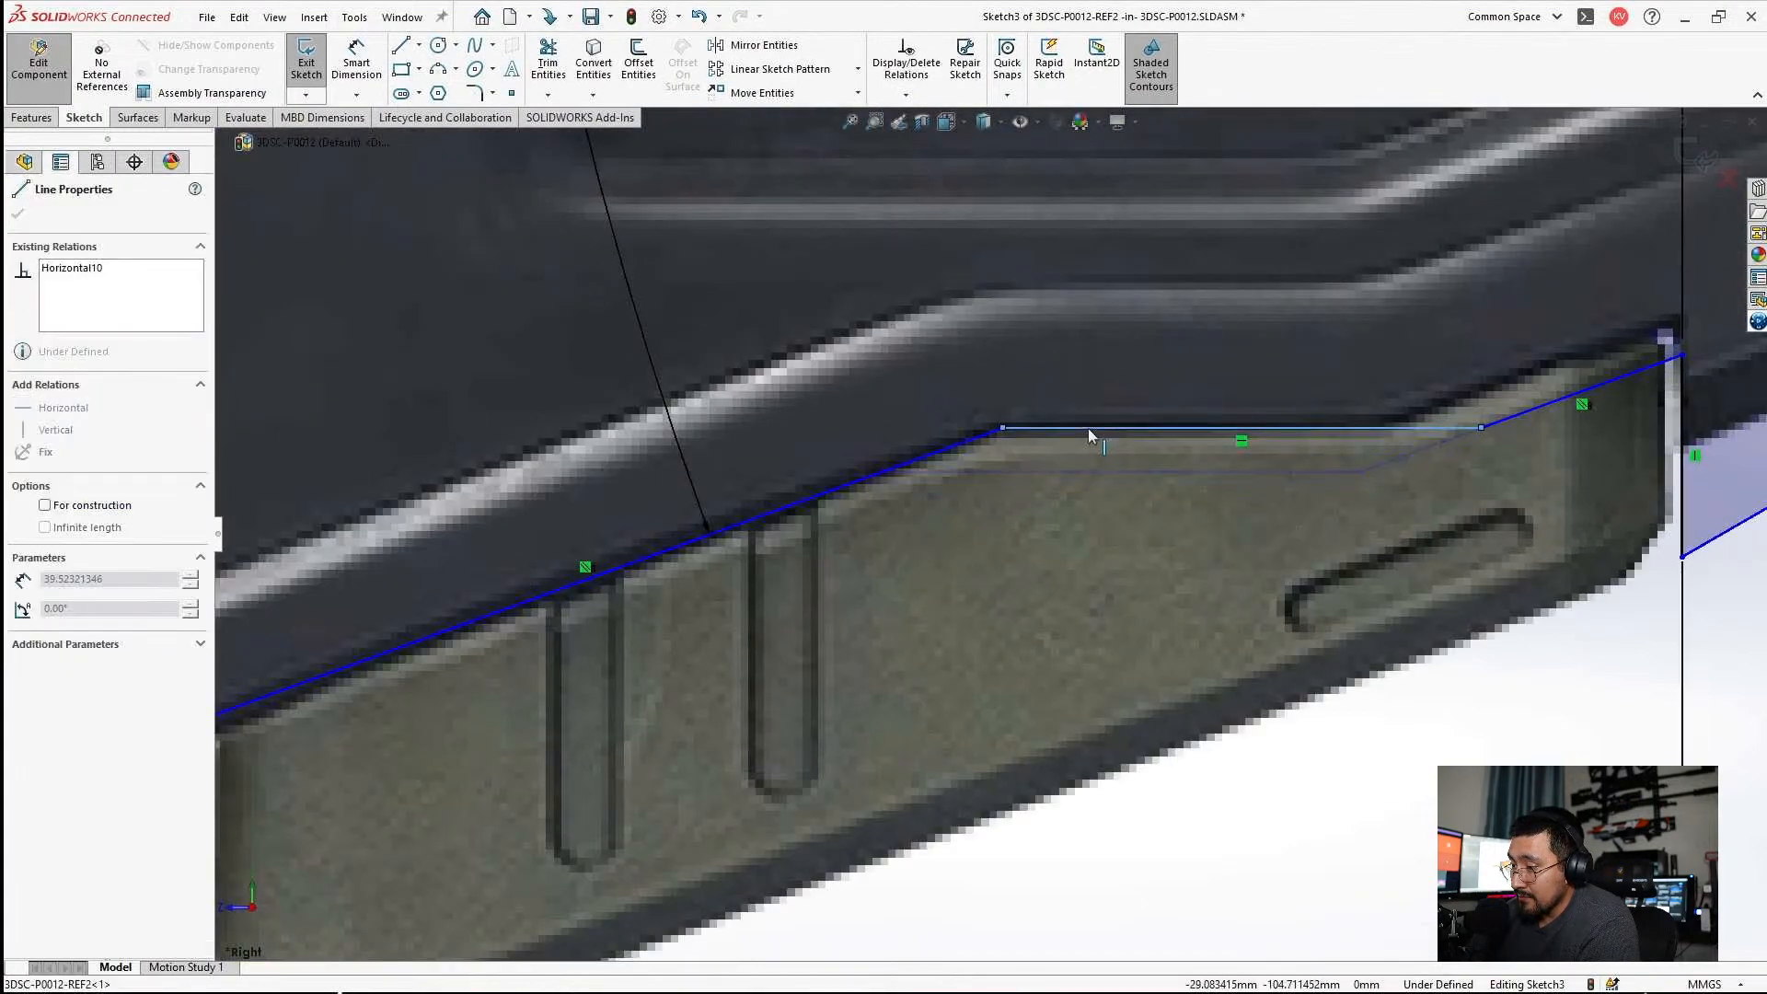
{"action": "scroll", "coordinate": [1451, 379], "scroll_direction": "up", "scroll_amount": 4}
{"action": "scroll", "coordinate": [1178, 499], "scroll_direction": "down", "scroll_amount": 5}
{"action": "left_click", "coordinate": [1028, 544]}
{"action": "left_click_drag", "start_coordinate": [1026, 538], "coordinate": [1025, 536]}
{"action": "scroll", "coordinate": [1025, 617], "scroll_direction": "up", "scroll_amount": 10}
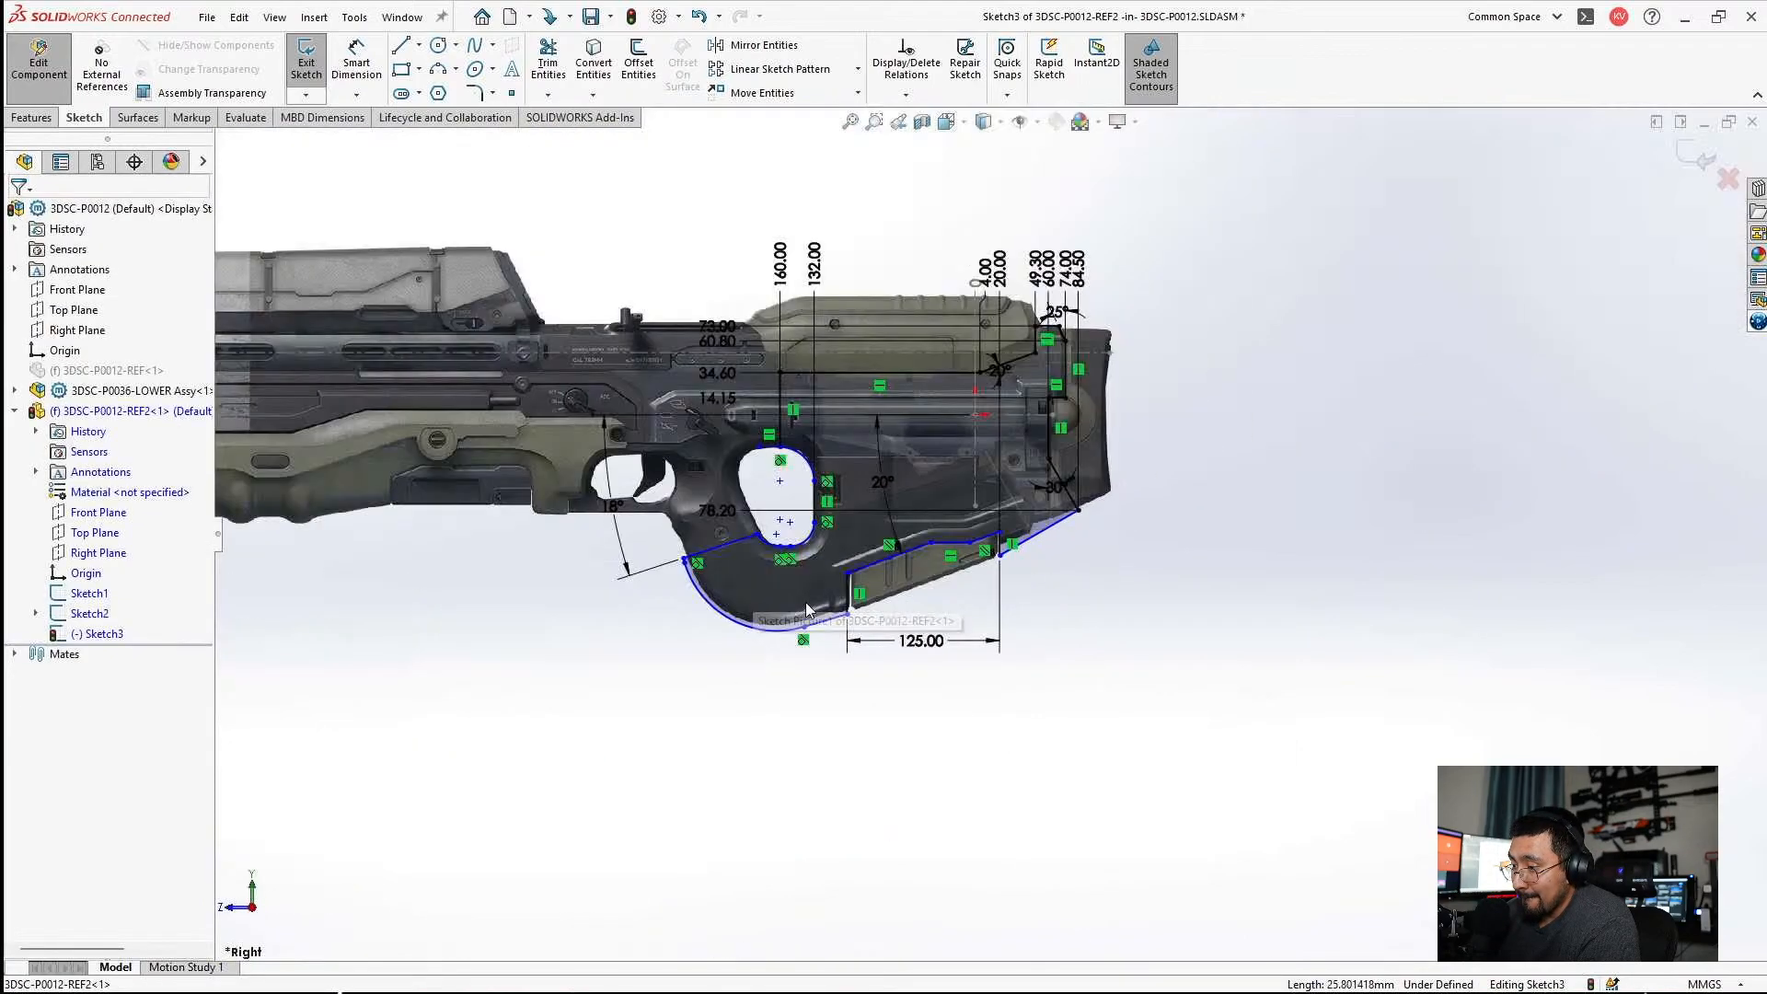
Make the short bottom line ahead of the notch parallel to the 20° sloped line.
{"action": "scroll", "coordinate": [807, 605], "scroll_direction": "down", "scroll_amount": 8}
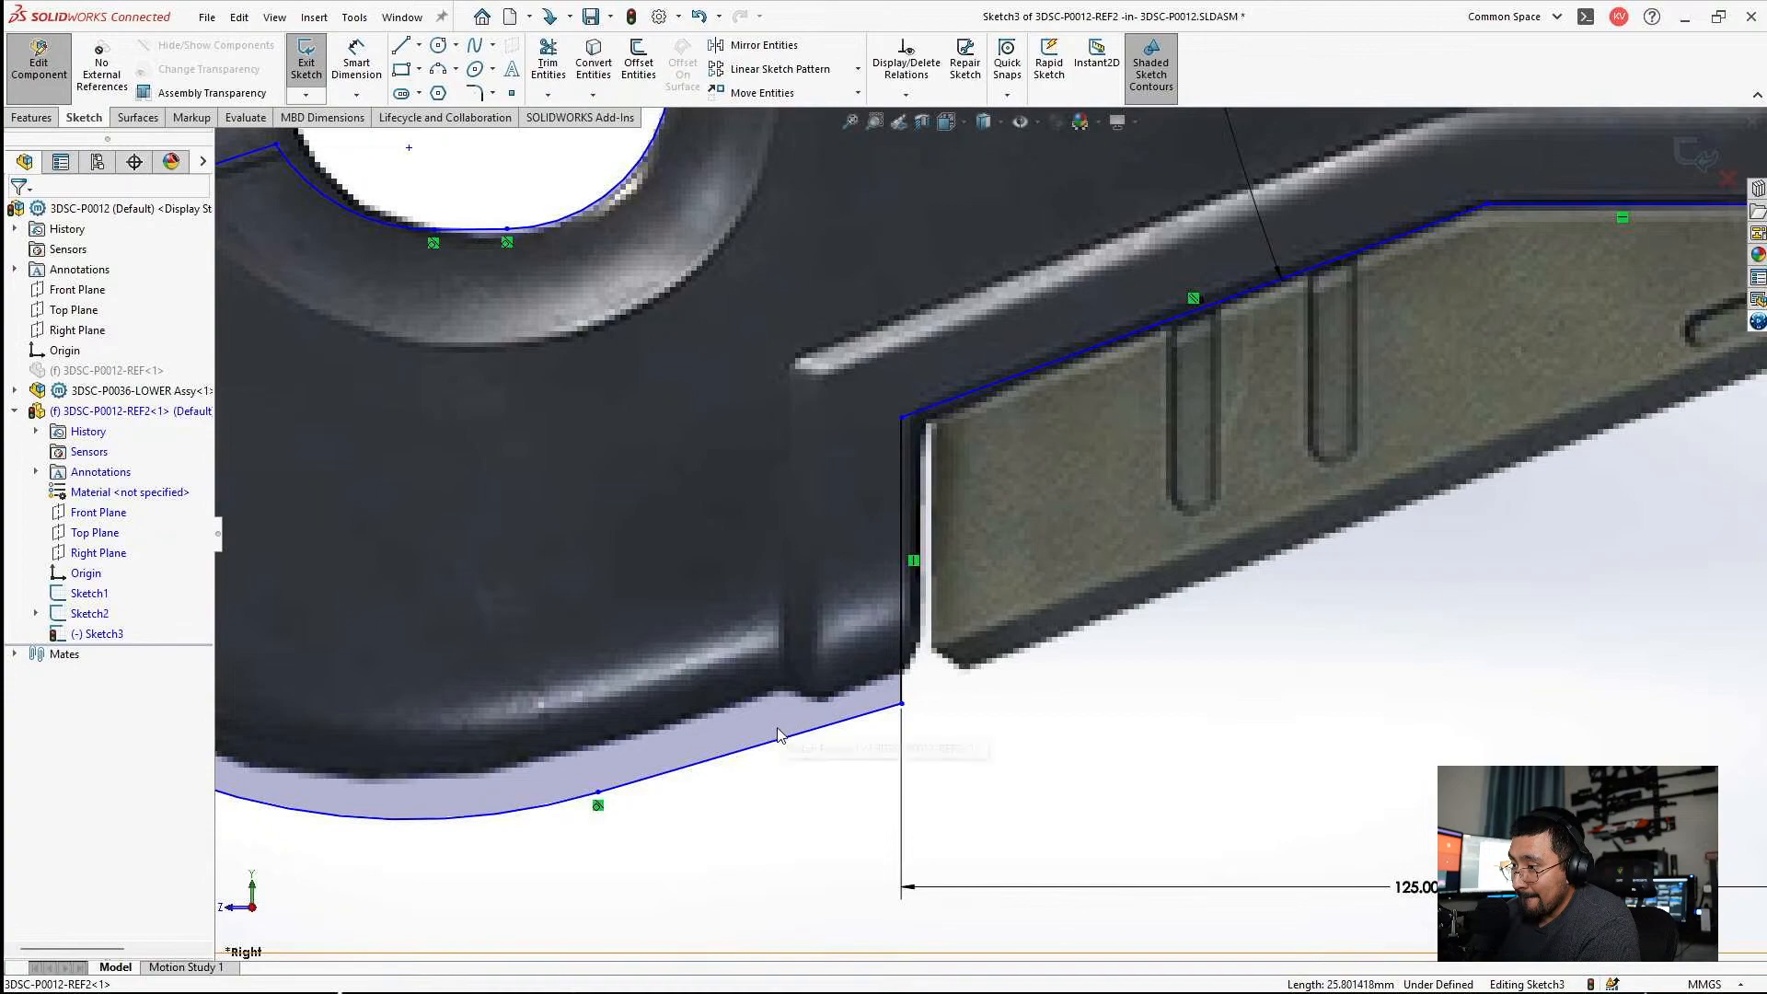
{"action": "left_click", "coordinate": [779, 733]}
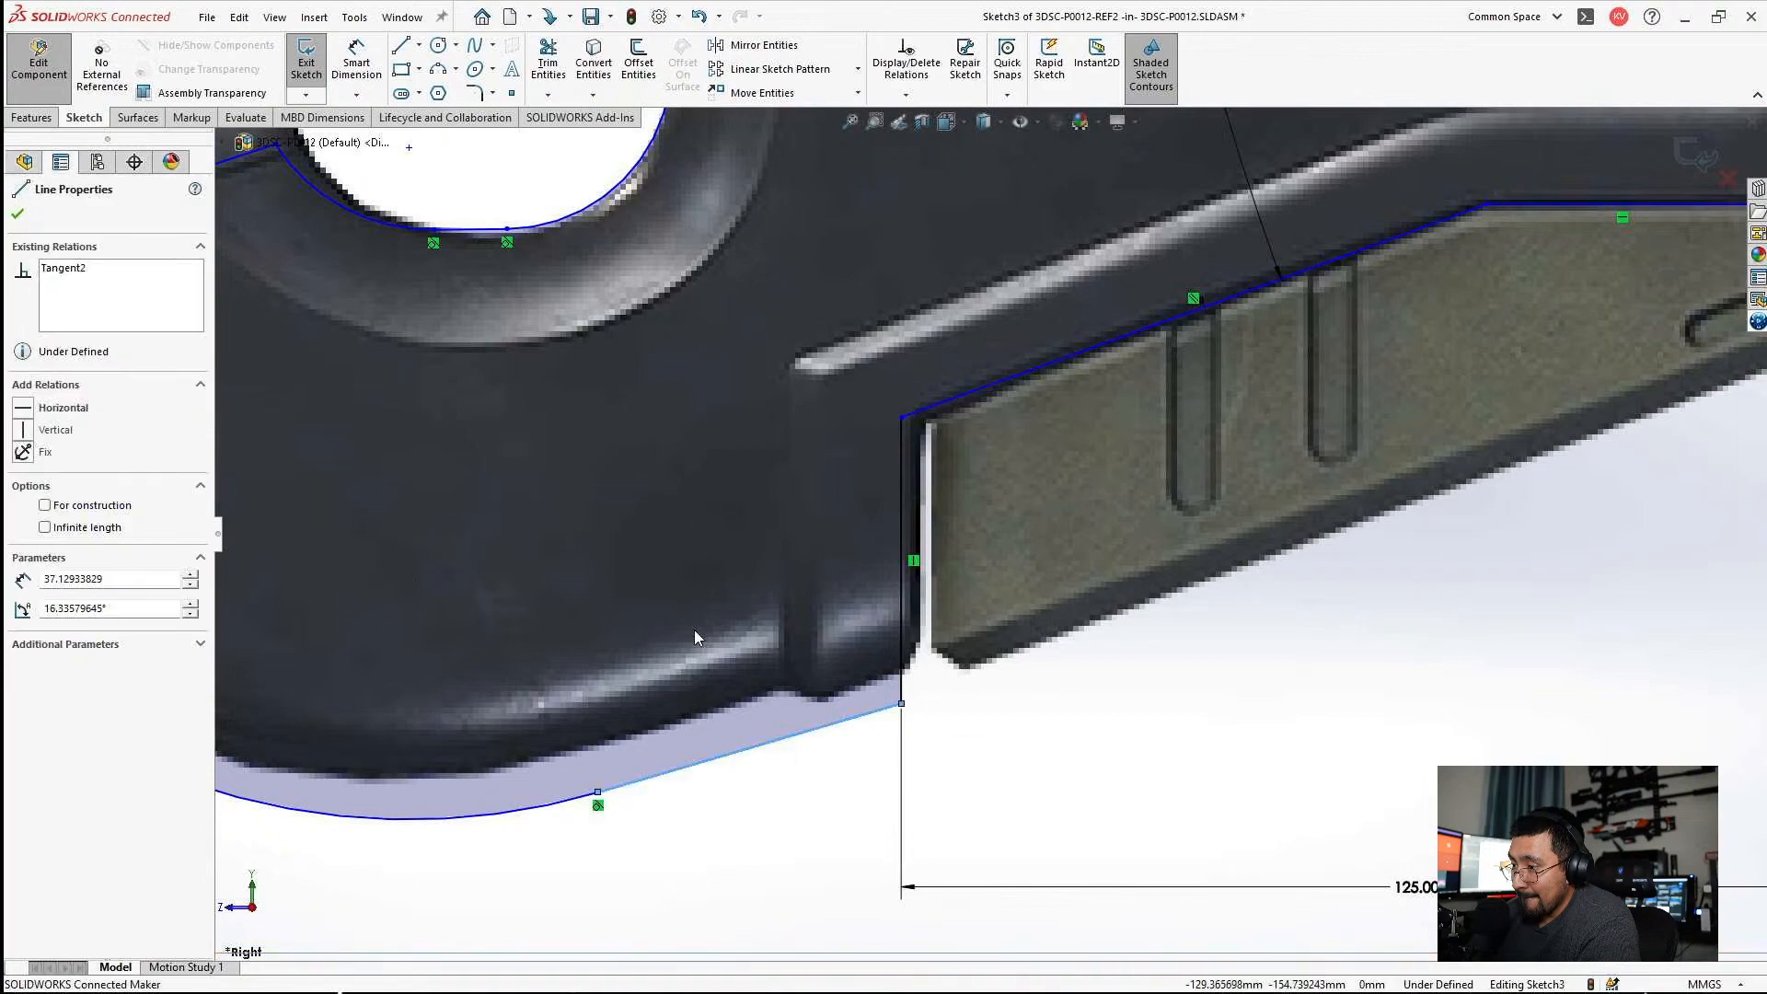
{"action": "key", "text": "Escape"}
{"action": "left_click", "coordinate": [772, 740]}
{"action": "left_click", "coordinate": [975, 395], "text": "ctrl"}
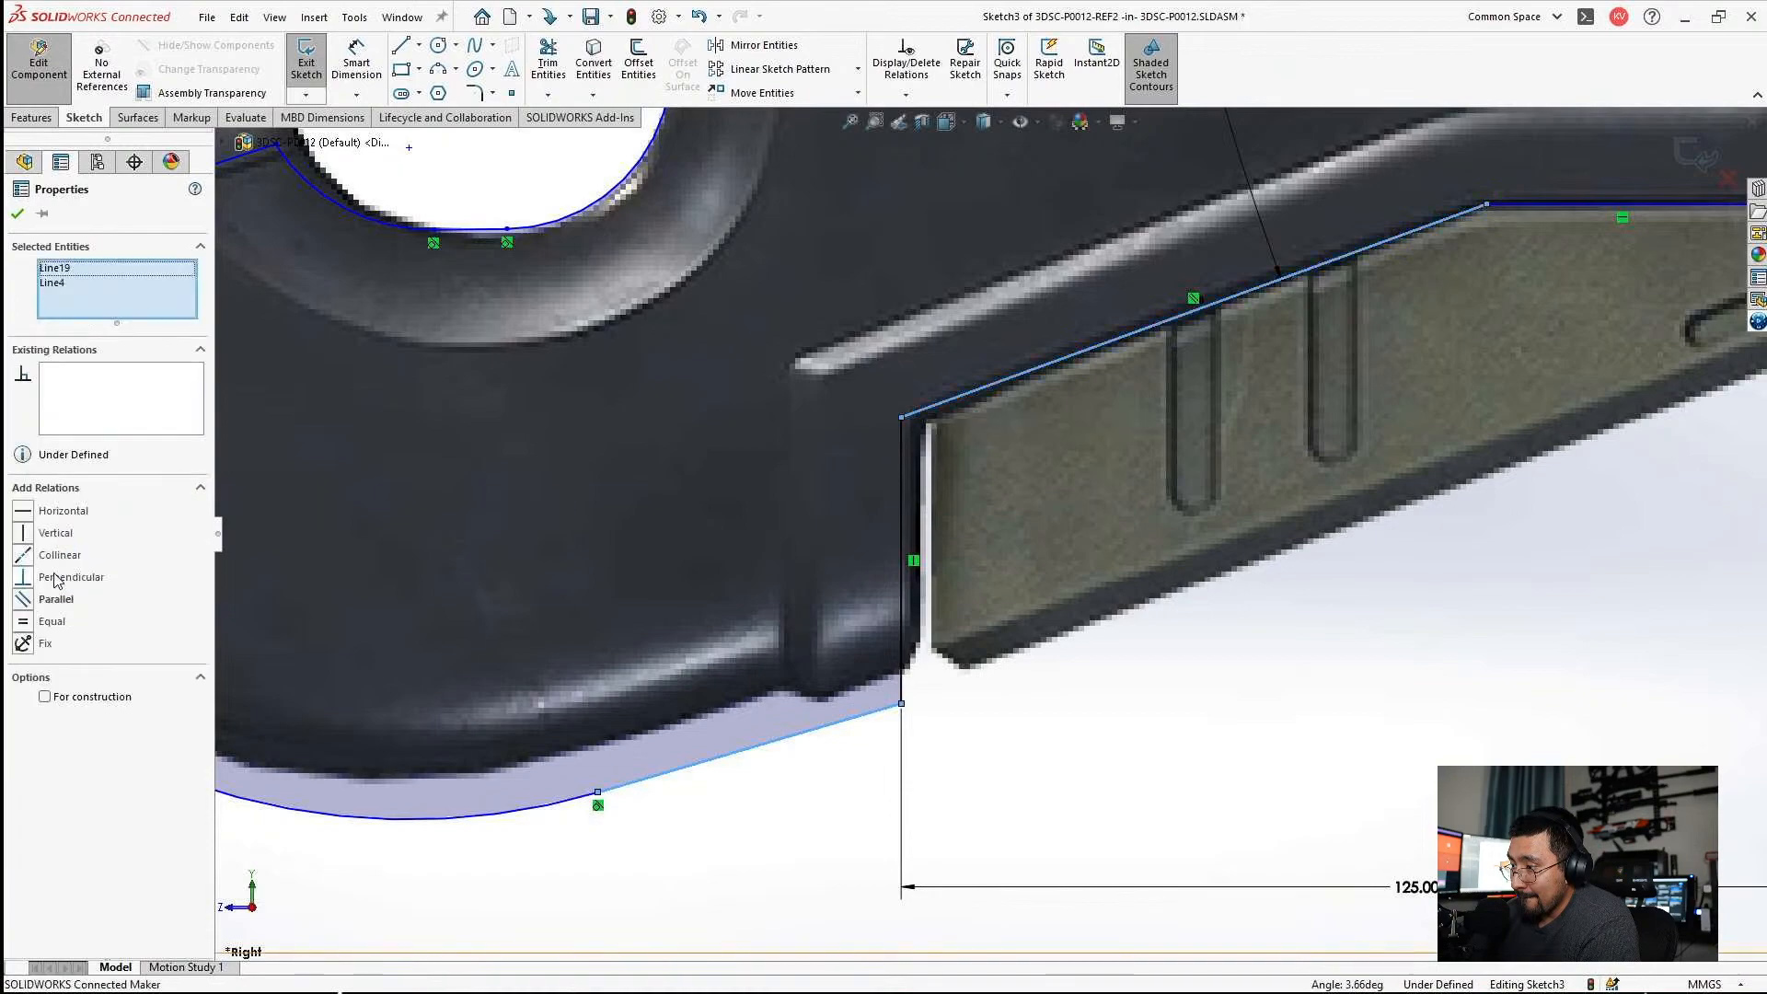
{"action": "left_click", "coordinate": [52, 603]}
{"action": "left_click", "coordinate": [974, 708]}
{"action": "scroll", "coordinate": [974, 708], "scroll_direction": "up", "scroll_amount": 5}
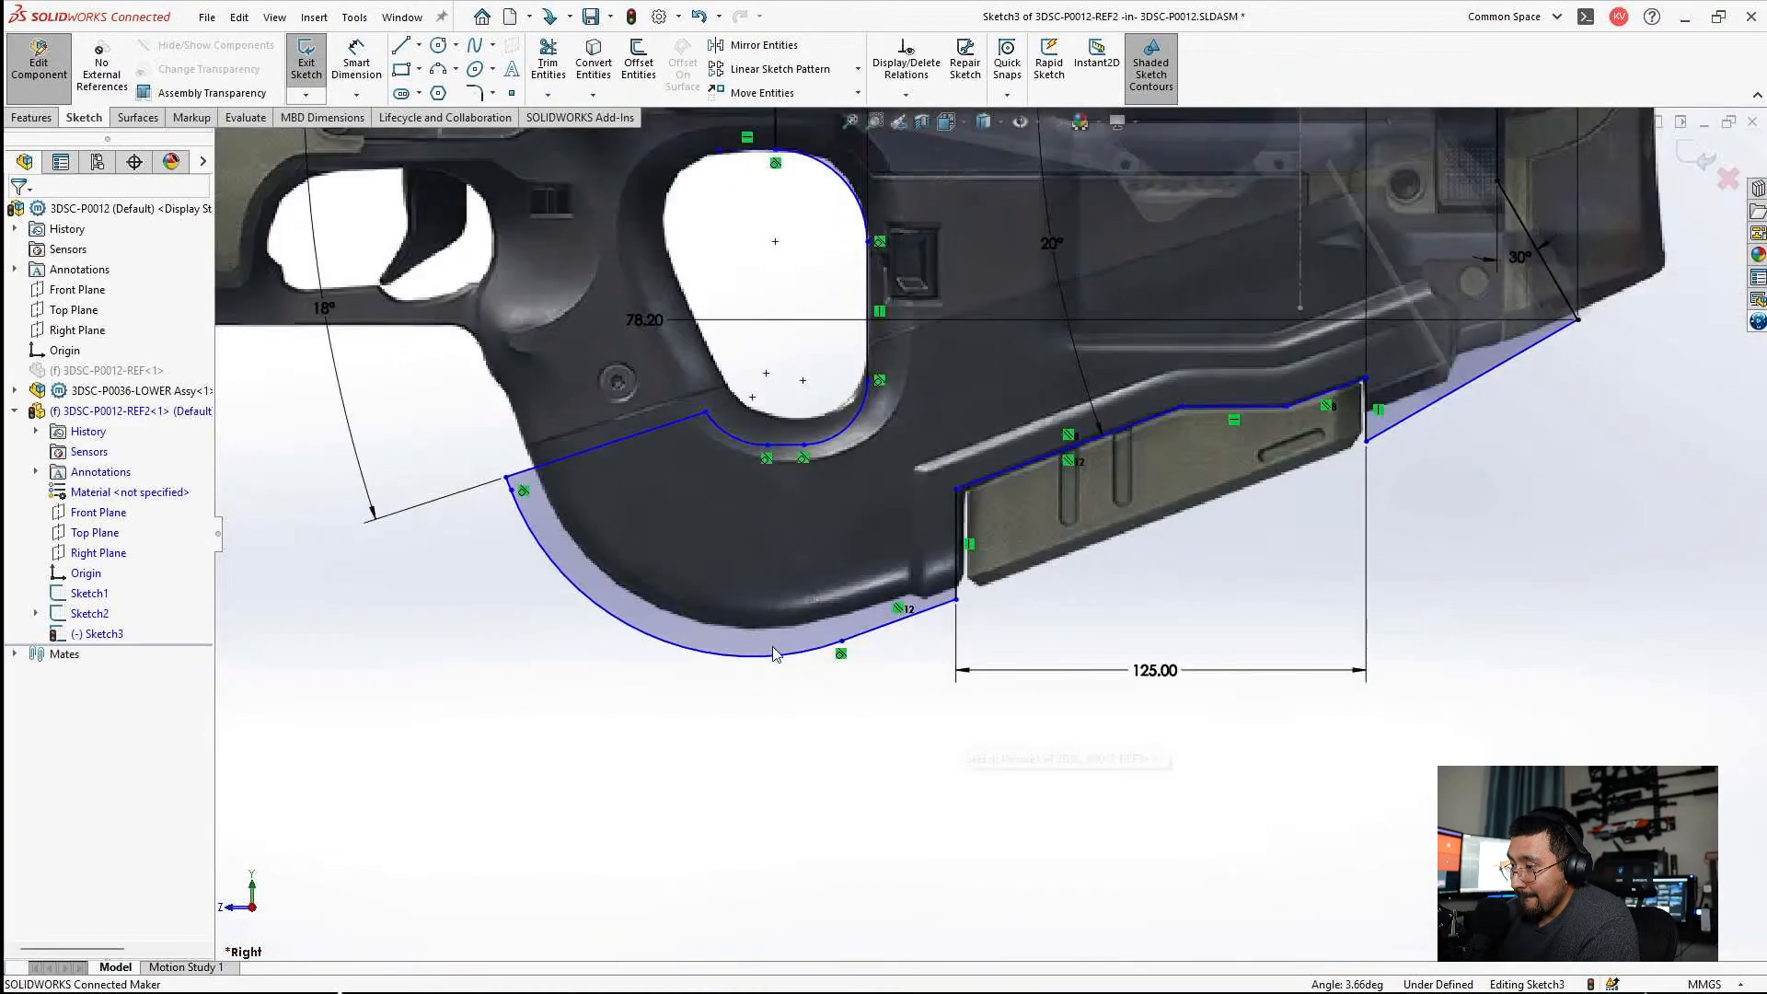
Move the 18° grip line up onto the seam shown in the reference picture.
{"action": "scroll", "coordinate": [782, 639], "scroll_direction": "down", "scroll_amount": 4}
{"action": "scroll", "coordinate": [810, 519], "scroll_direction": "up", "scroll_amount": 3}
{"action": "scroll", "coordinate": [552, 369], "scroll_direction": "down", "scroll_amount": 3}
{"action": "scroll", "coordinate": [528, 354], "scroll_direction": "up", "scroll_amount": 2}
{"action": "left_click_drag", "start_coordinate": [493, 452], "coordinate": [549, 363]}
{"action": "scroll", "coordinate": [1086, 332], "scroll_direction": "down", "scroll_amount": 2}
{"action": "scroll", "coordinate": [1132, 326], "scroll_direction": "up", "scroll_amount": 3}
{"action": "left_click", "coordinate": [1035, 400]}
Fit the lower thumbhole outline to the picture by moving the arc's endpoint and the short bottom line onto the hole's edge.
{"action": "scroll", "coordinate": [1018, 412], "scroll_direction": "up", "scroll_amount": 2}
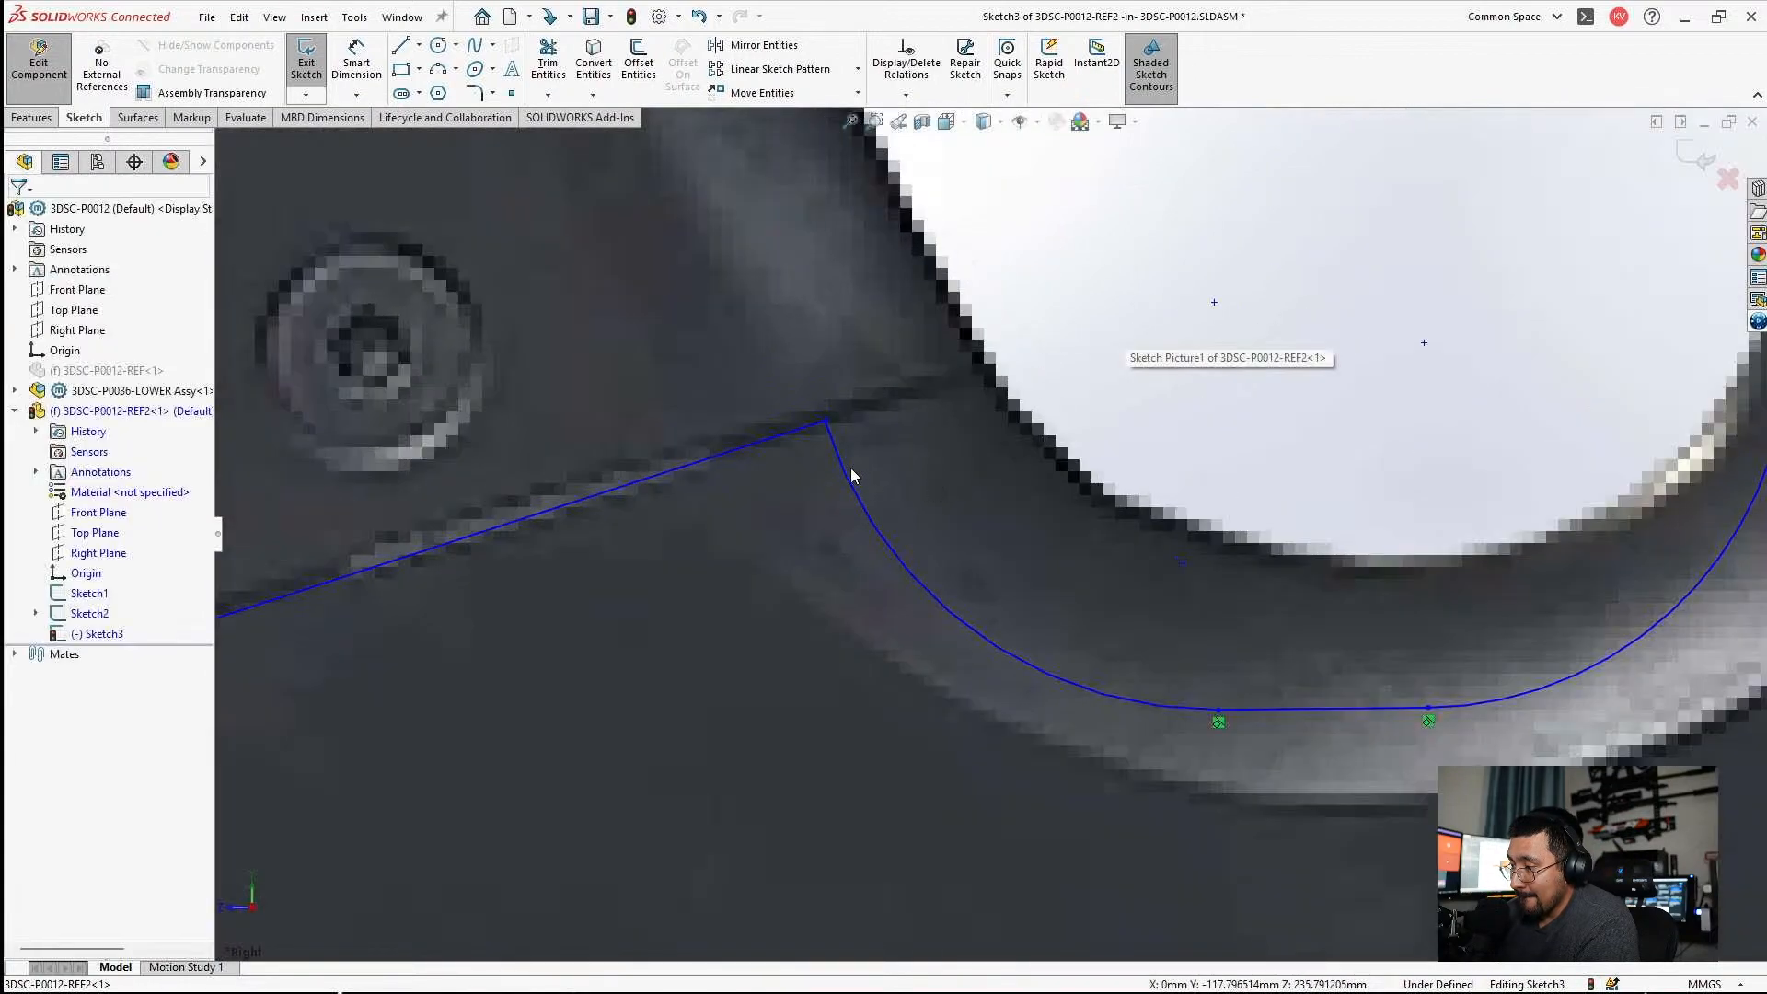
{"action": "left_click", "coordinate": [859, 483]}
{"action": "left_click_drag", "start_coordinate": [833, 420], "coordinate": [992, 368]}
{"action": "left_click_drag", "start_coordinate": [1298, 708], "coordinate": [1373, 556]}
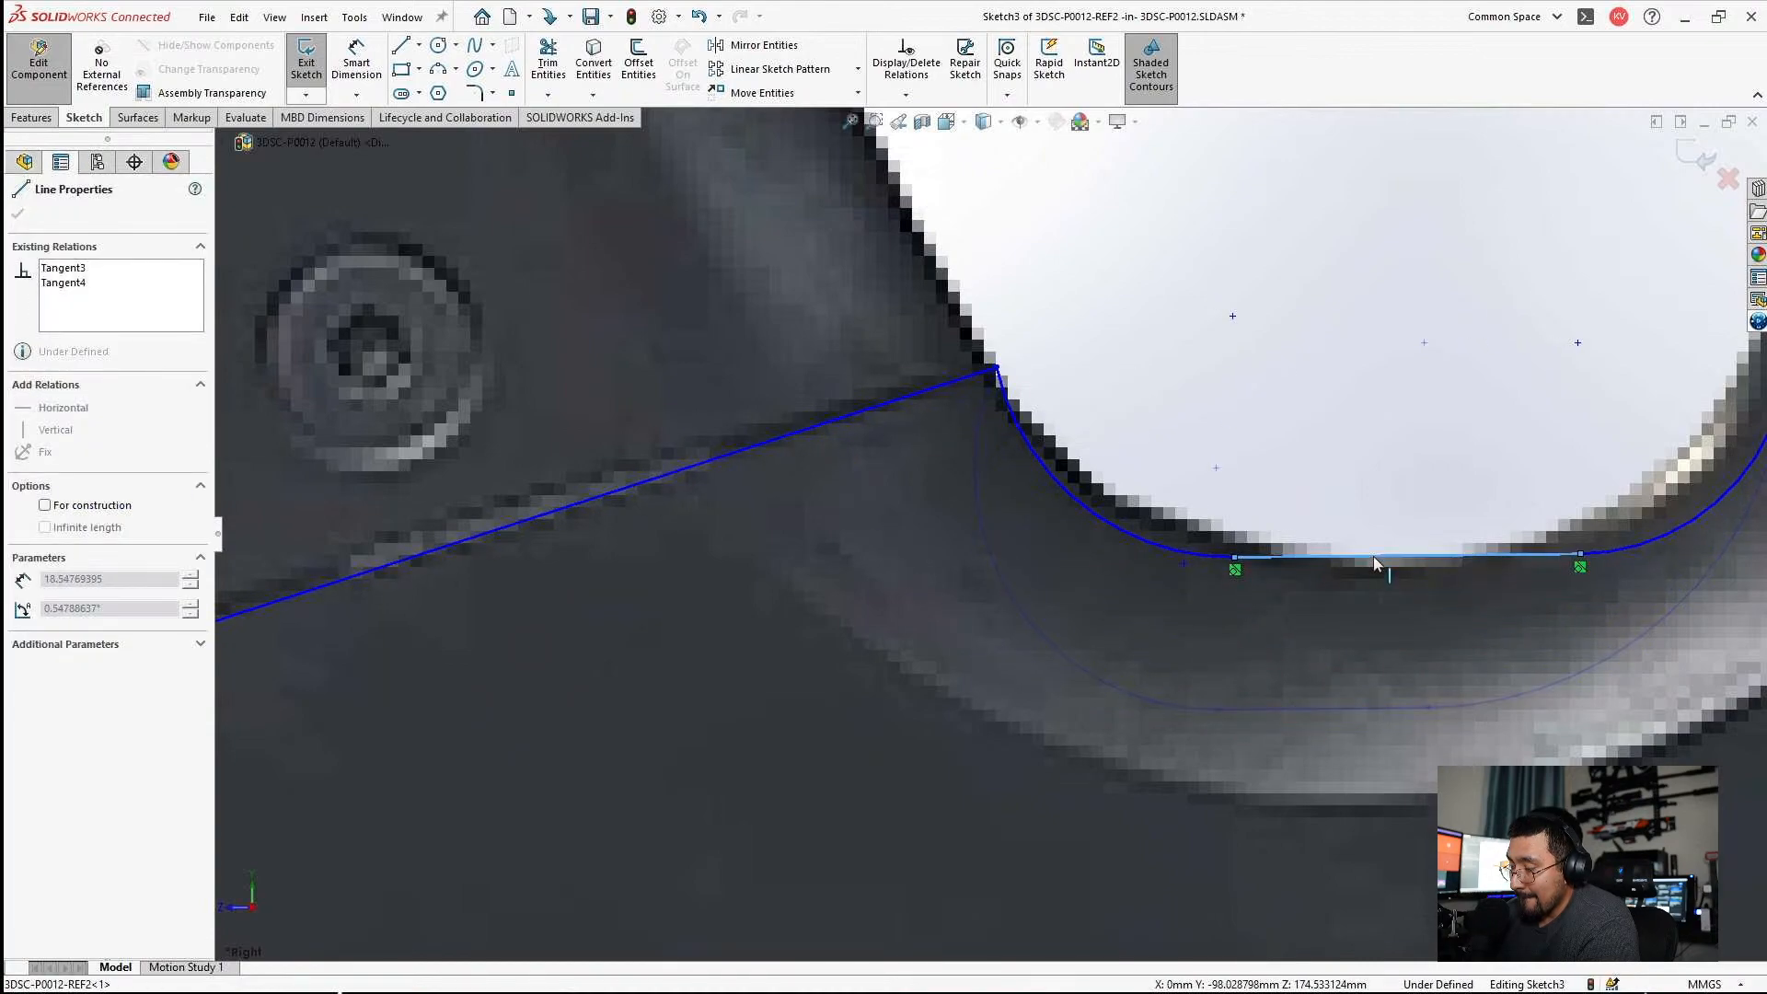
{"action": "key", "text": "Escape"}
{"action": "left_click_drag", "start_coordinate": [1238, 563], "coordinate": [1368, 566]}
{"action": "key", "text": "Escape"}
Adjust the outer endpoint of the 18° line at the grip's front edge in the picture.
{"action": "scroll", "coordinate": [921, 607], "scroll_direction": "down", "scroll_amount": 8}
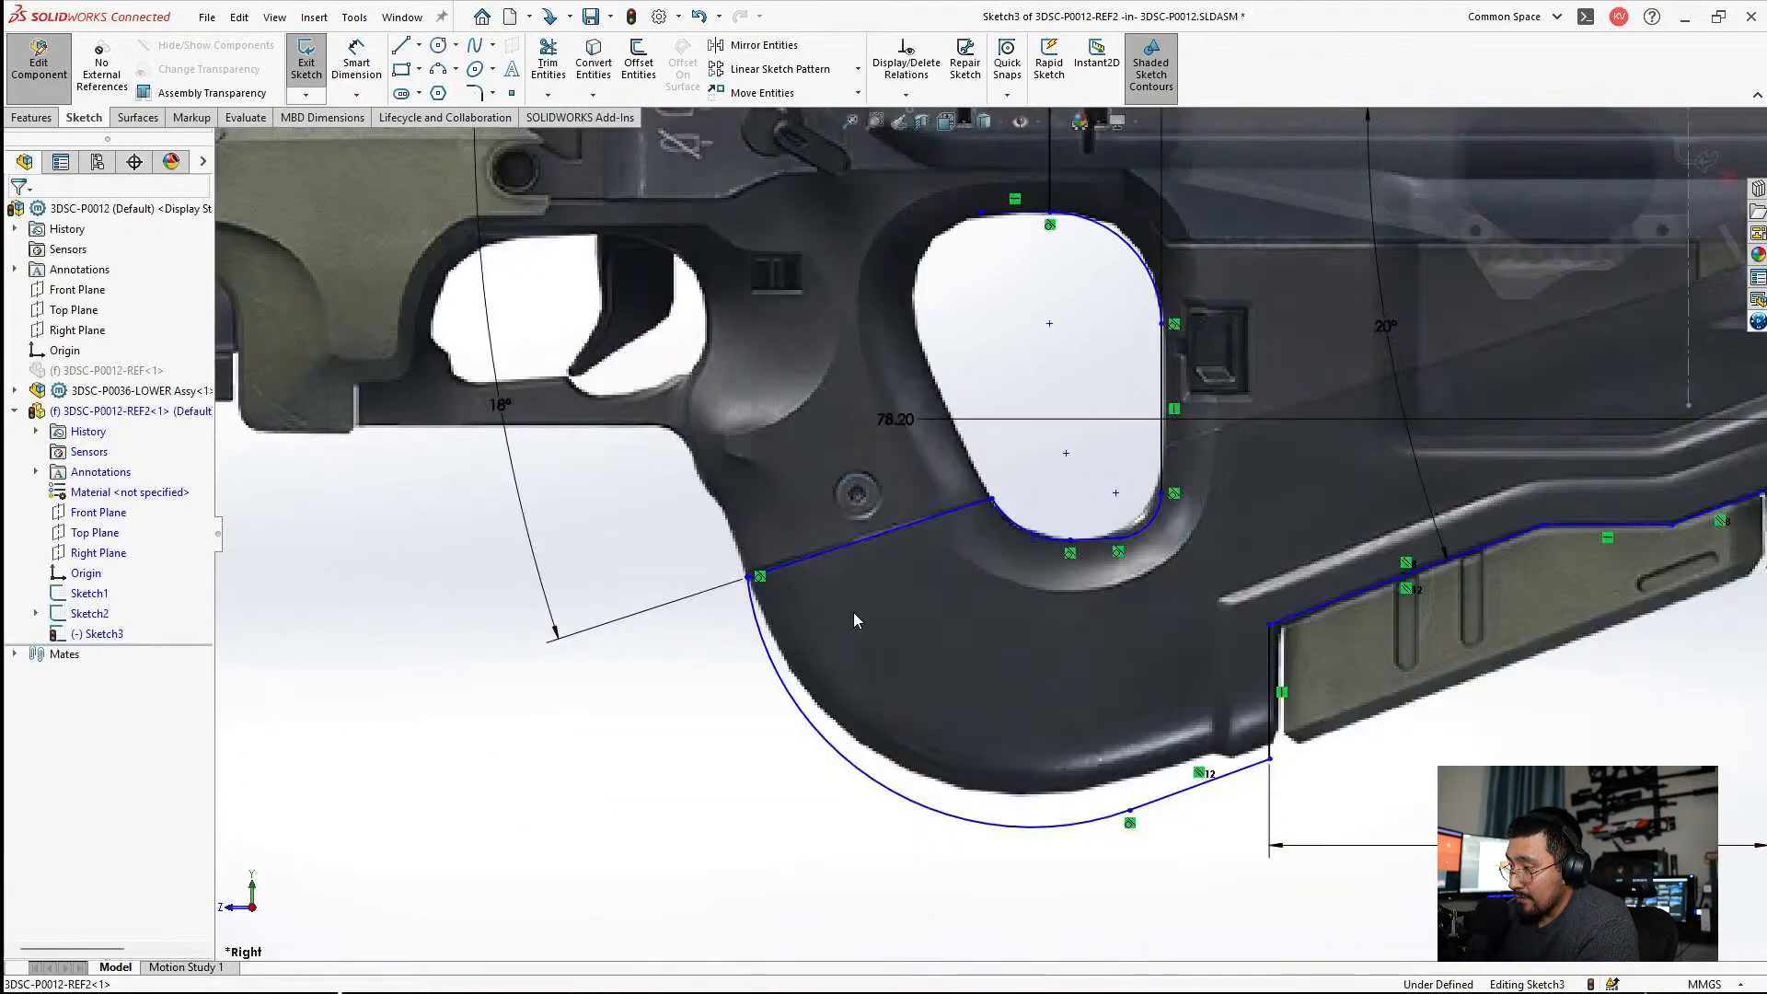
{"action": "scroll", "coordinate": [791, 580], "scroll_direction": "up", "scroll_amount": 8}
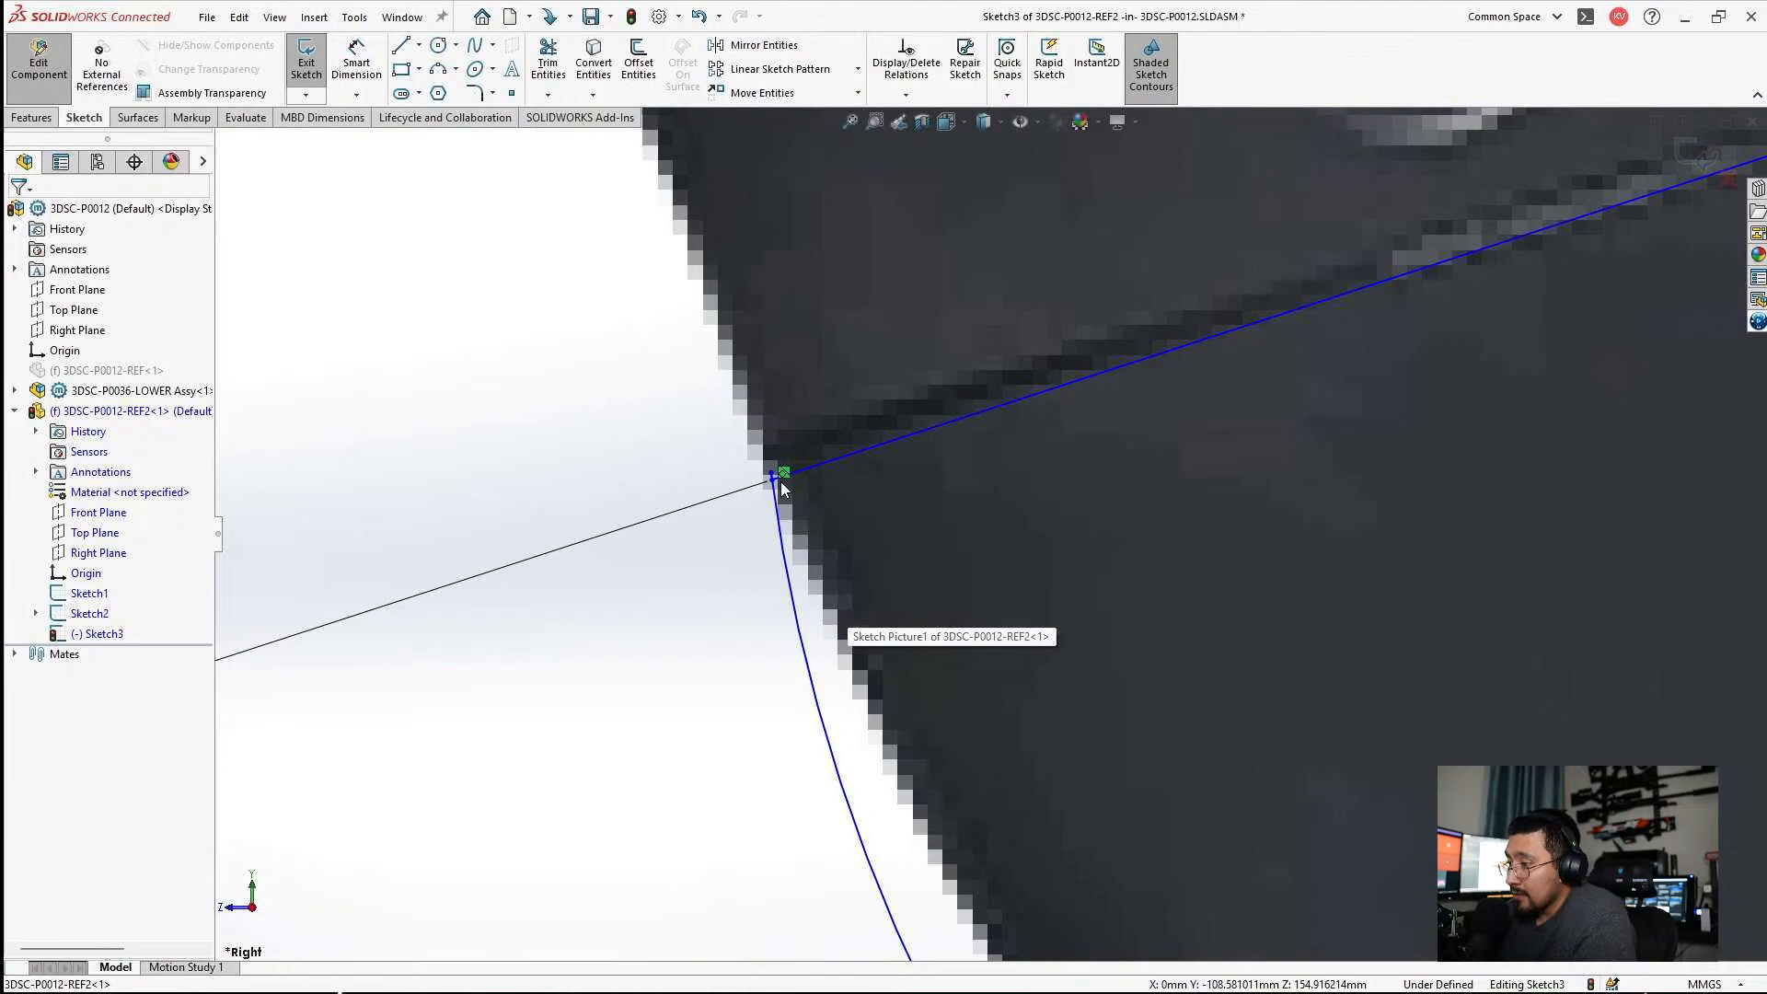
{"action": "left_click_drag", "start_coordinate": [781, 482], "coordinate": [781, 523]}
{"action": "key", "text": "Escape"}
Move the bottom line and its tangent arc up closer to the stock's underside in the picture.
{"action": "scroll", "coordinate": [1036, 609], "scroll_direction": "down", "scroll_amount": 6}
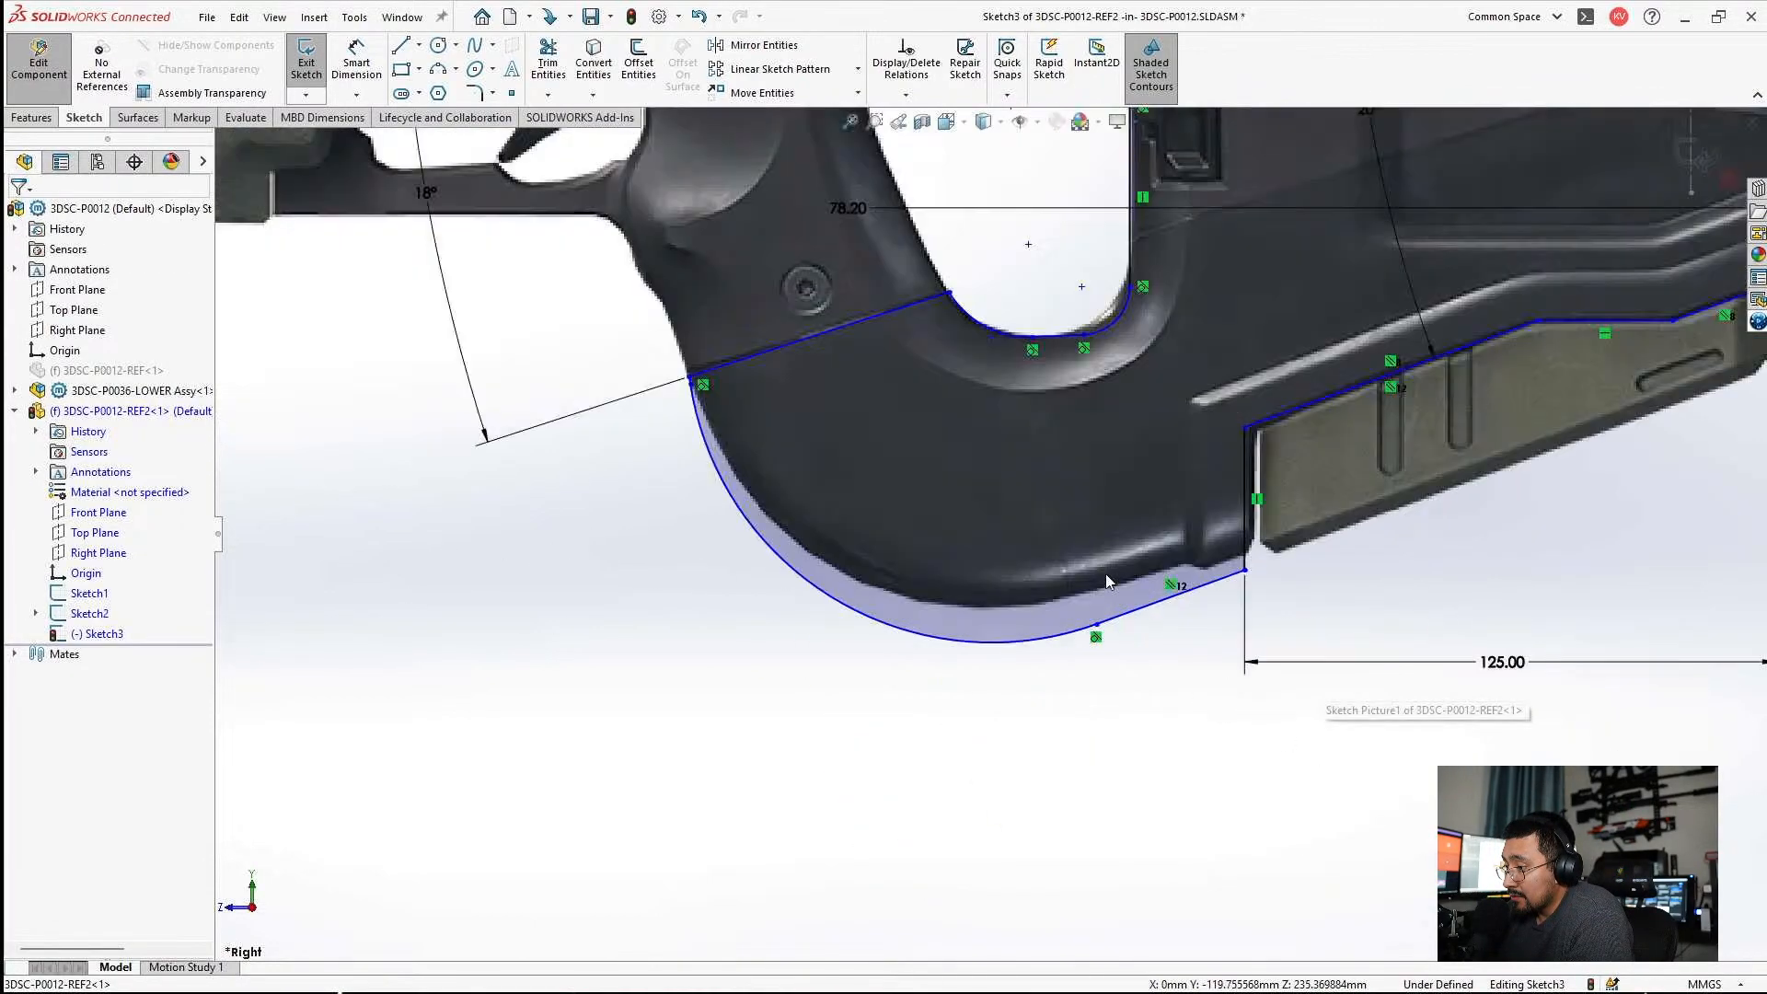
{"action": "scroll", "coordinate": [1100, 617], "scroll_direction": "up", "scroll_amount": 4}
{"action": "left_click", "coordinate": [1066, 687]}
{"action": "scroll", "coordinate": [1070, 685], "scroll_direction": "down", "scroll_amount": 2}
{"action": "key", "text": "Escape"}
{"action": "scroll", "coordinate": [1152, 315], "scroll_direction": "down", "scroll_amount": 5}
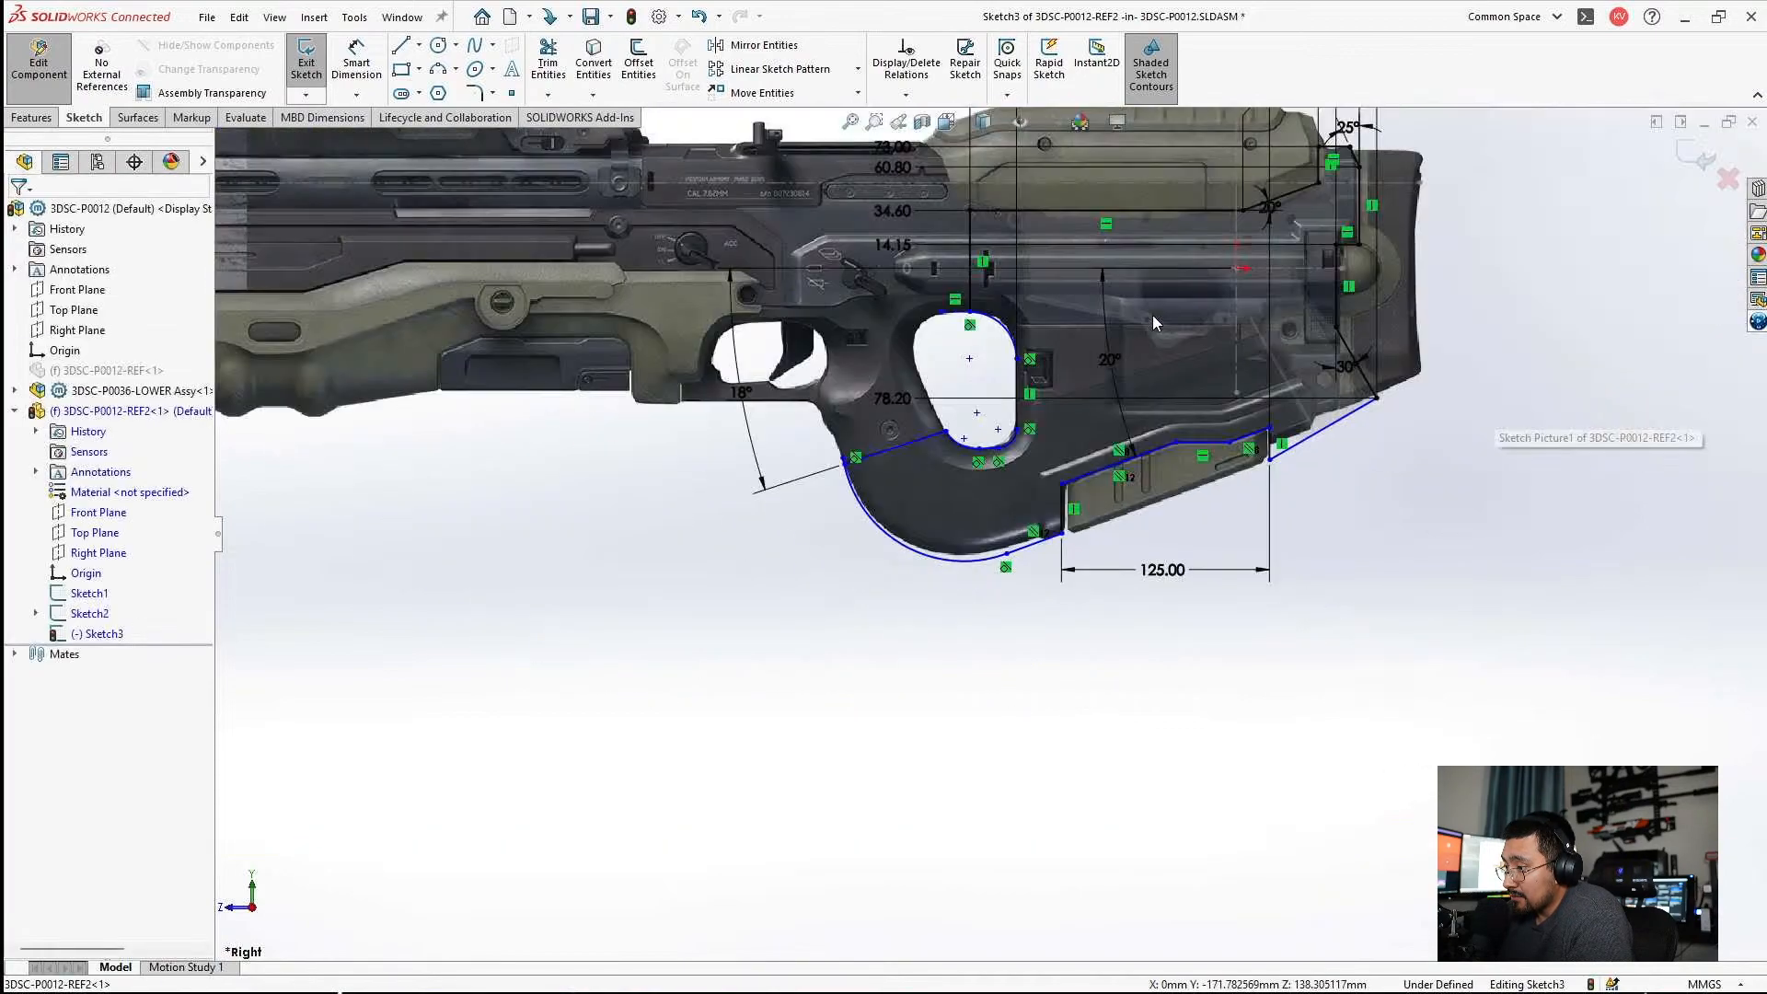
Try to align the rear underside line with the picture by raising its lower endpoint at the notch.
{"action": "scroll", "coordinate": [1153, 315], "scroll_direction": "up", "scroll_amount": 4}
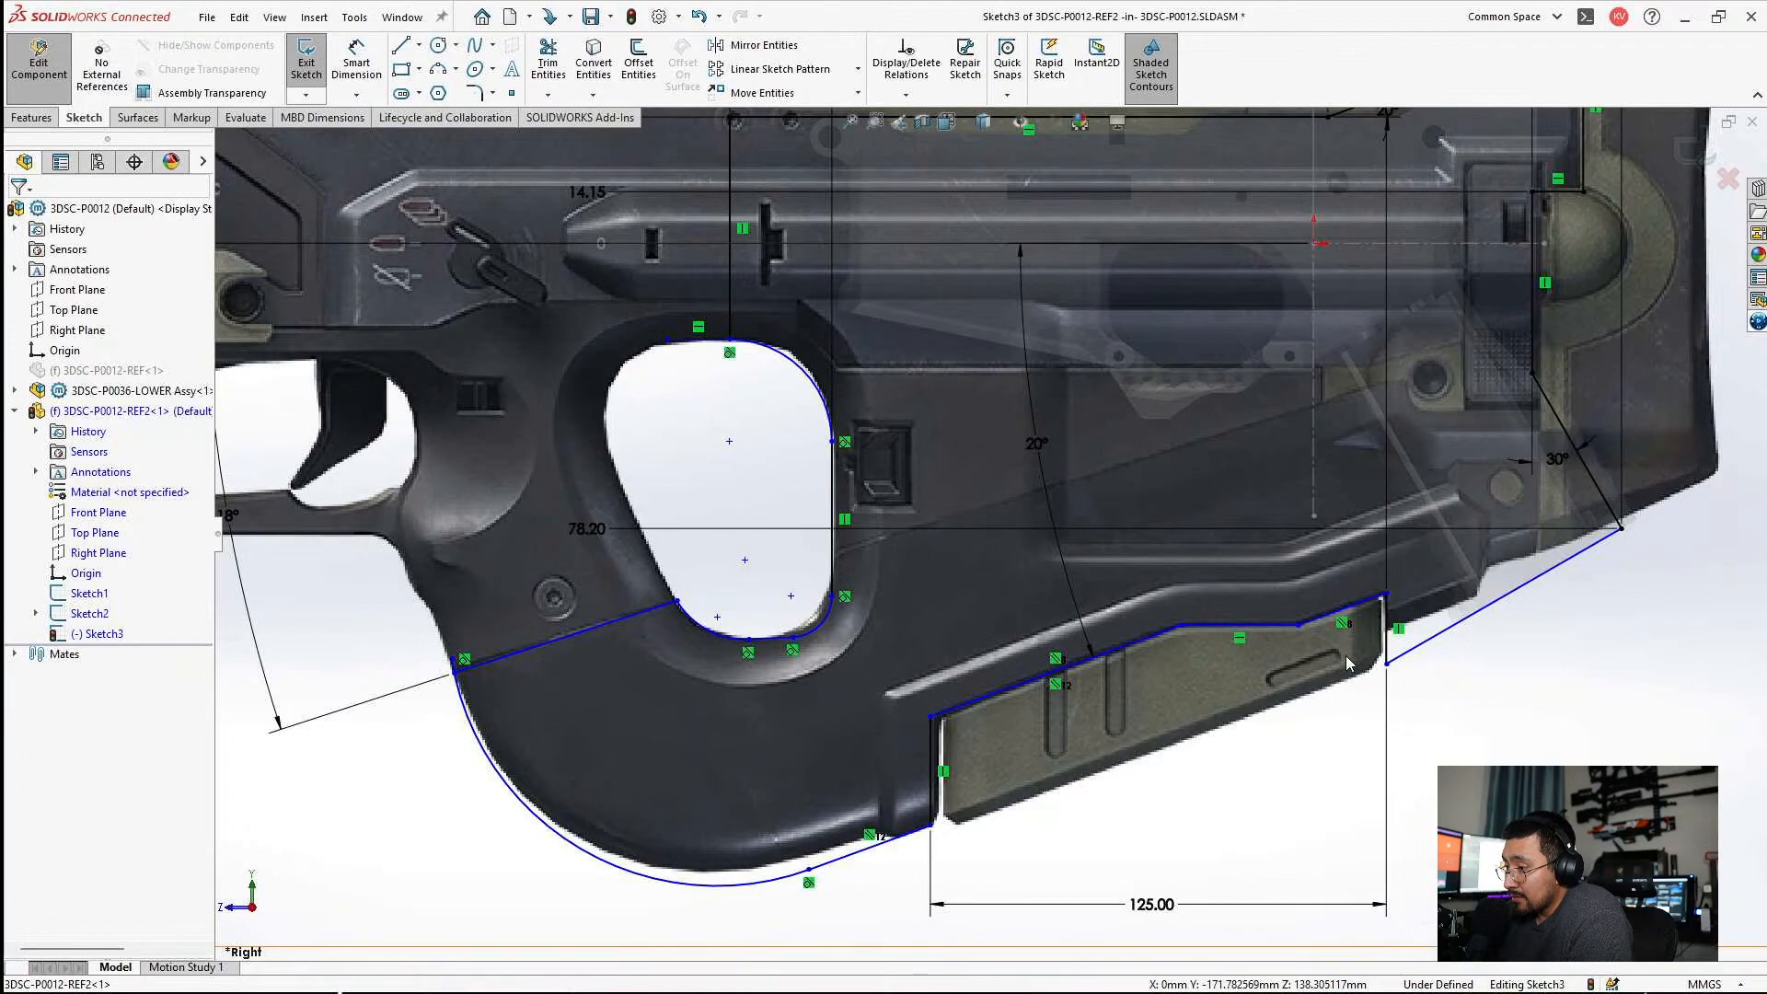
{"action": "scroll", "coordinate": [1353, 658], "scroll_direction": "up", "scroll_amount": 4}
{"action": "scroll", "coordinate": [1519, 552], "scroll_direction": "up", "scroll_amount": 1}
{"action": "middle_click_drag", "start_coordinate": [1564, 550], "coordinate": [1339, 538], "text": "ctrl"}
{"action": "left_click_drag", "start_coordinate": [1110, 670], "coordinate": [1113, 589]}
{"action": "scroll", "coordinate": [1663, 485], "scroll_direction": "down", "scroll_amount": 5}
{"action": "scroll", "coordinate": [1301, 495], "scroll_direction": "up", "scroll_amount": 4}
{"action": "key", "text": "Escape"}
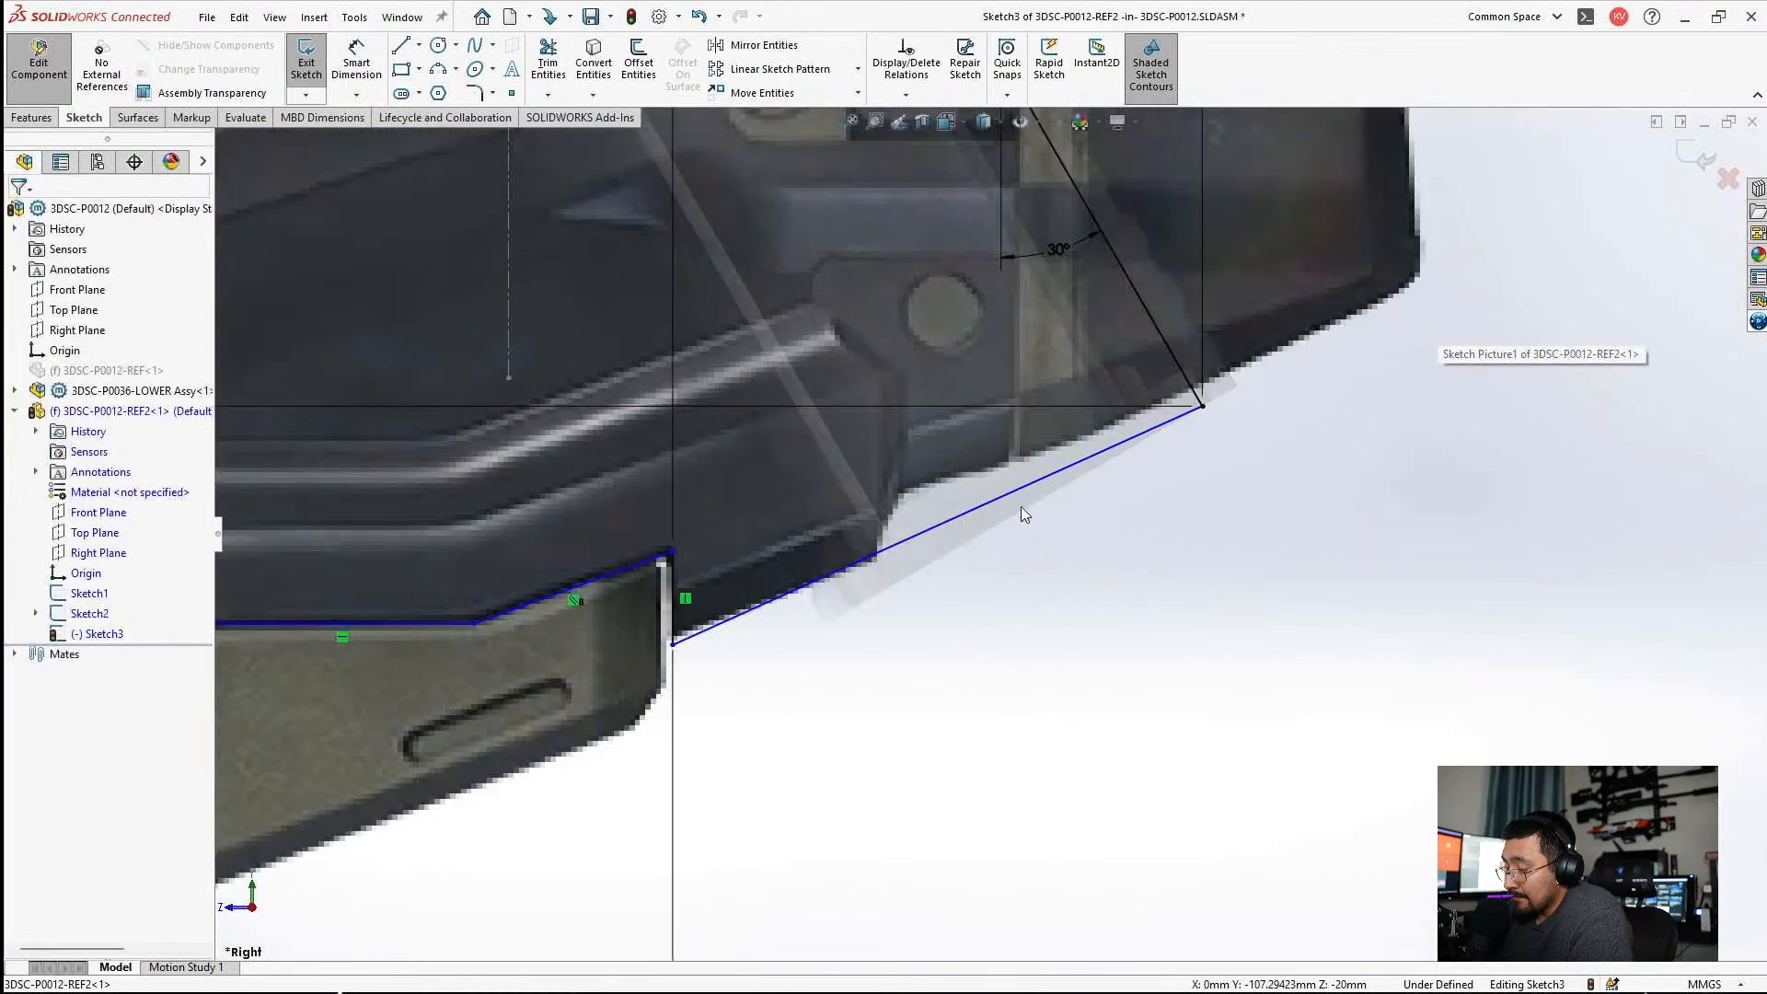
Lower the rear underside line's endpoint at the notch so that the line follows the transparent pistol grip's base.
{"action": "scroll", "coordinate": [951, 508], "scroll_direction": "up", "scroll_amount": 4}
{"action": "scroll", "coordinate": [998, 536], "scroll_direction": "down", "scroll_amount": 3}
{"action": "scroll", "coordinate": [918, 577], "scroll_direction": "up", "scroll_amount": 2}
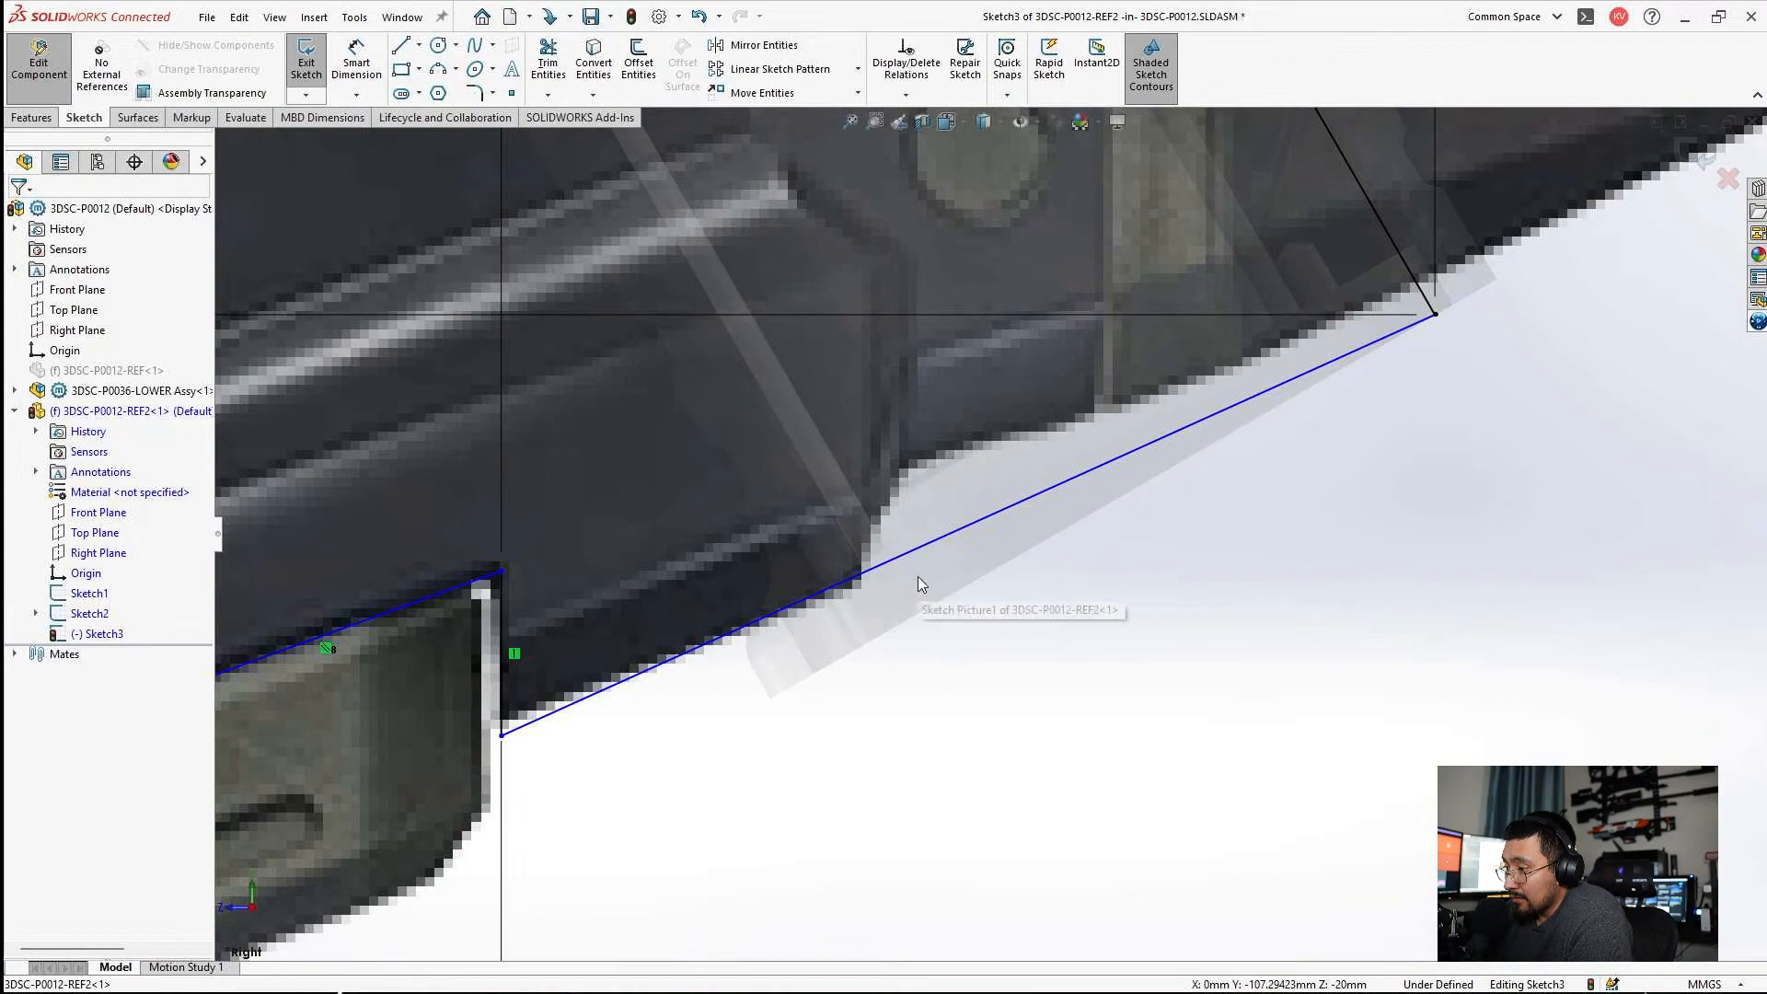
{"action": "left_click", "coordinate": [964, 527]}
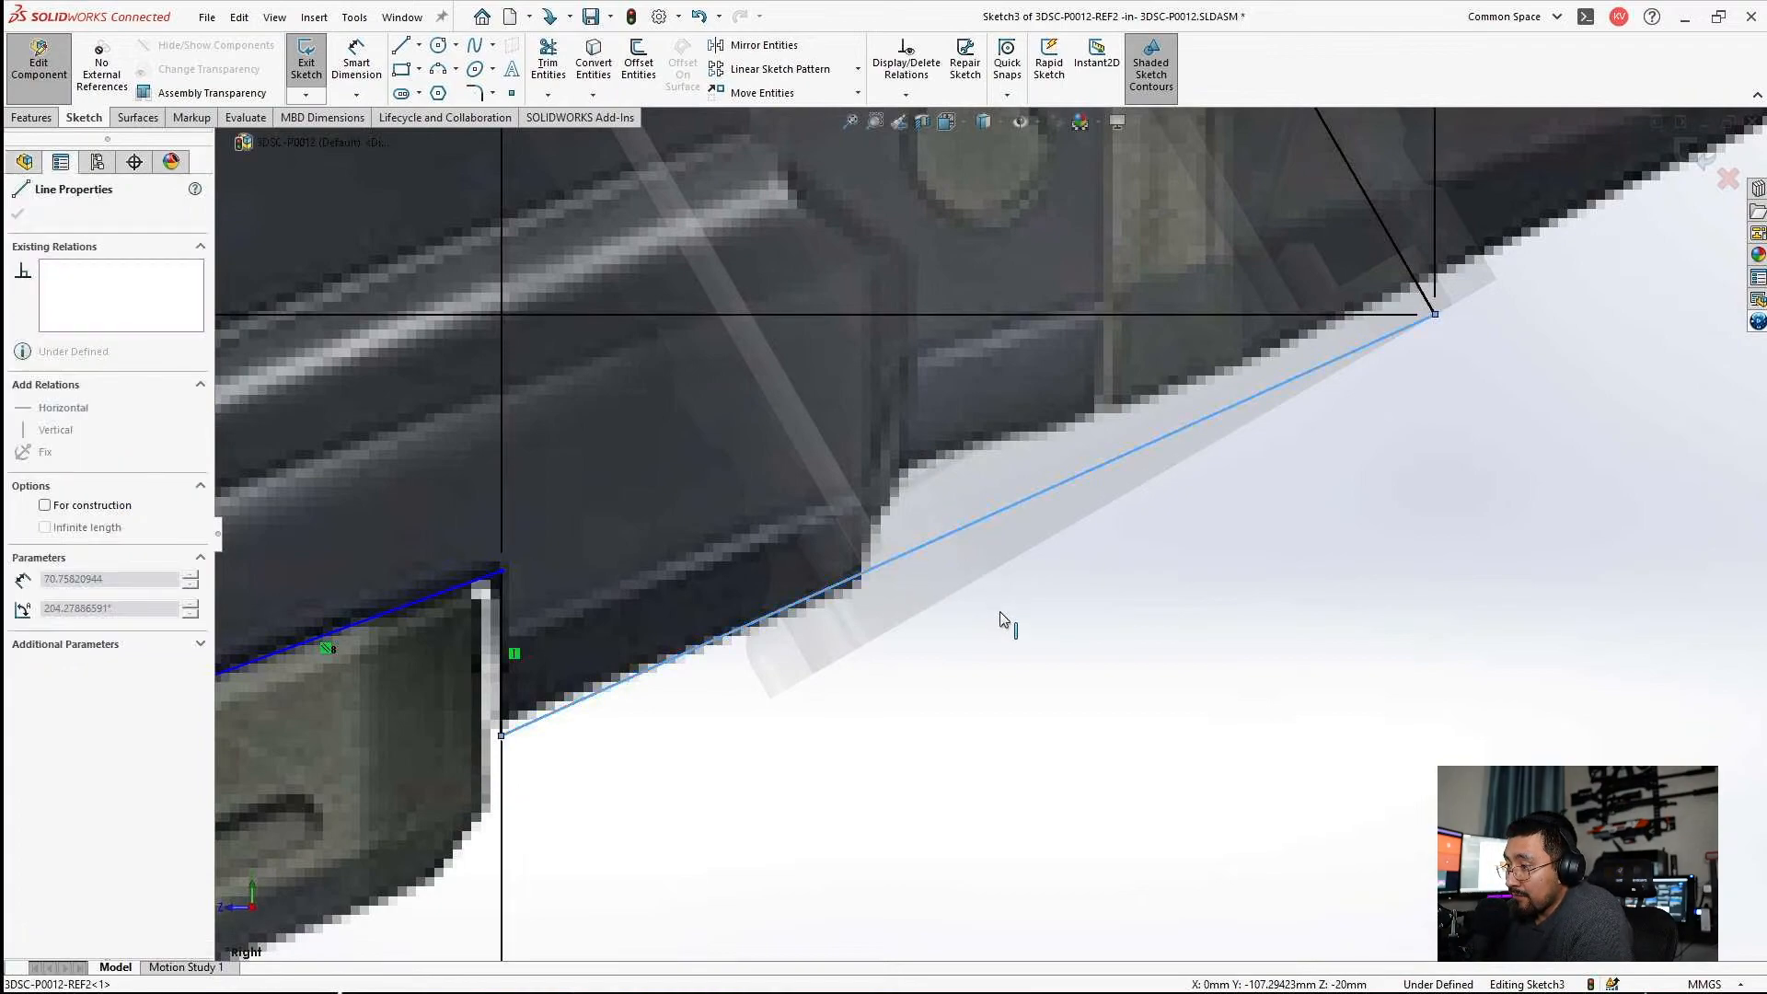
{"action": "left_click_drag", "start_coordinate": [1001, 614], "coordinate": [1008, 608]}
{"action": "scroll", "coordinate": [1112, 471], "scroll_direction": "down", "scroll_amount": 2}
{"action": "scroll", "coordinate": [1299, 379], "scroll_direction": "up", "scroll_amount": 2}
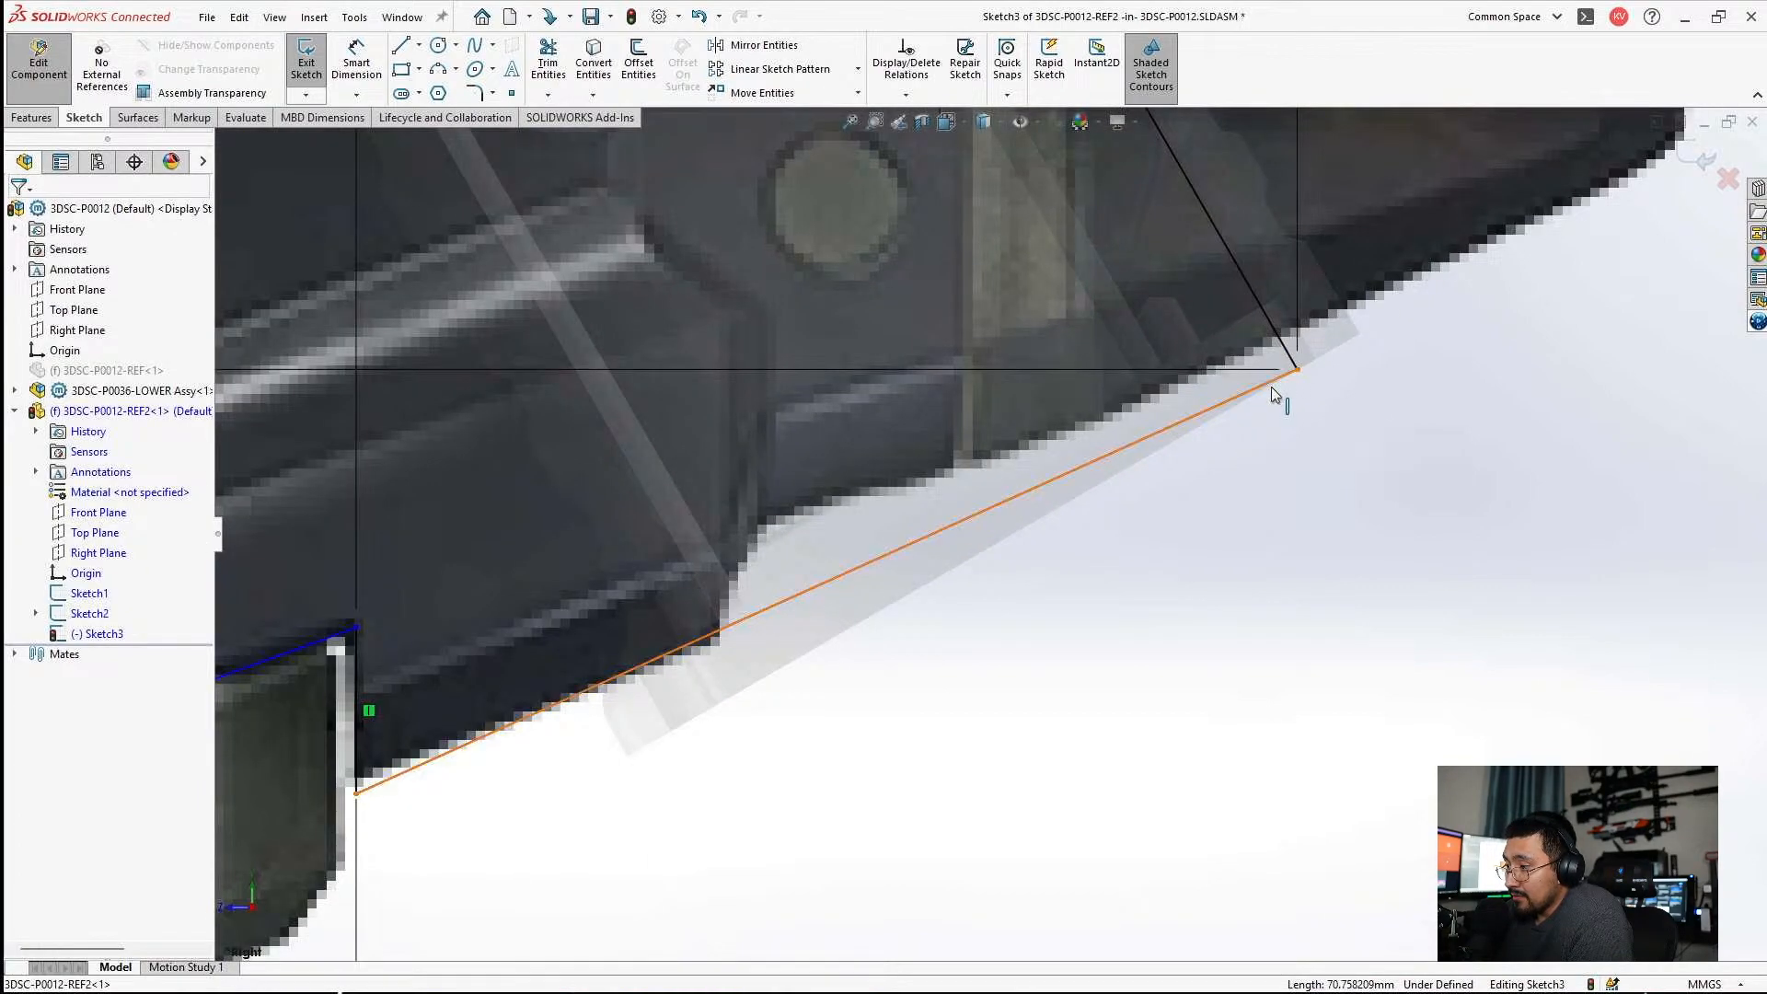
{"action": "scroll", "coordinate": [889, 513], "scroll_direction": "down", "scroll_amount": 3}
{"action": "scroll", "coordinate": [730, 618], "scroll_direction": "up", "scroll_amount": 2}
{"action": "left_click_drag", "start_coordinate": [728, 618], "coordinate": [739, 706]}
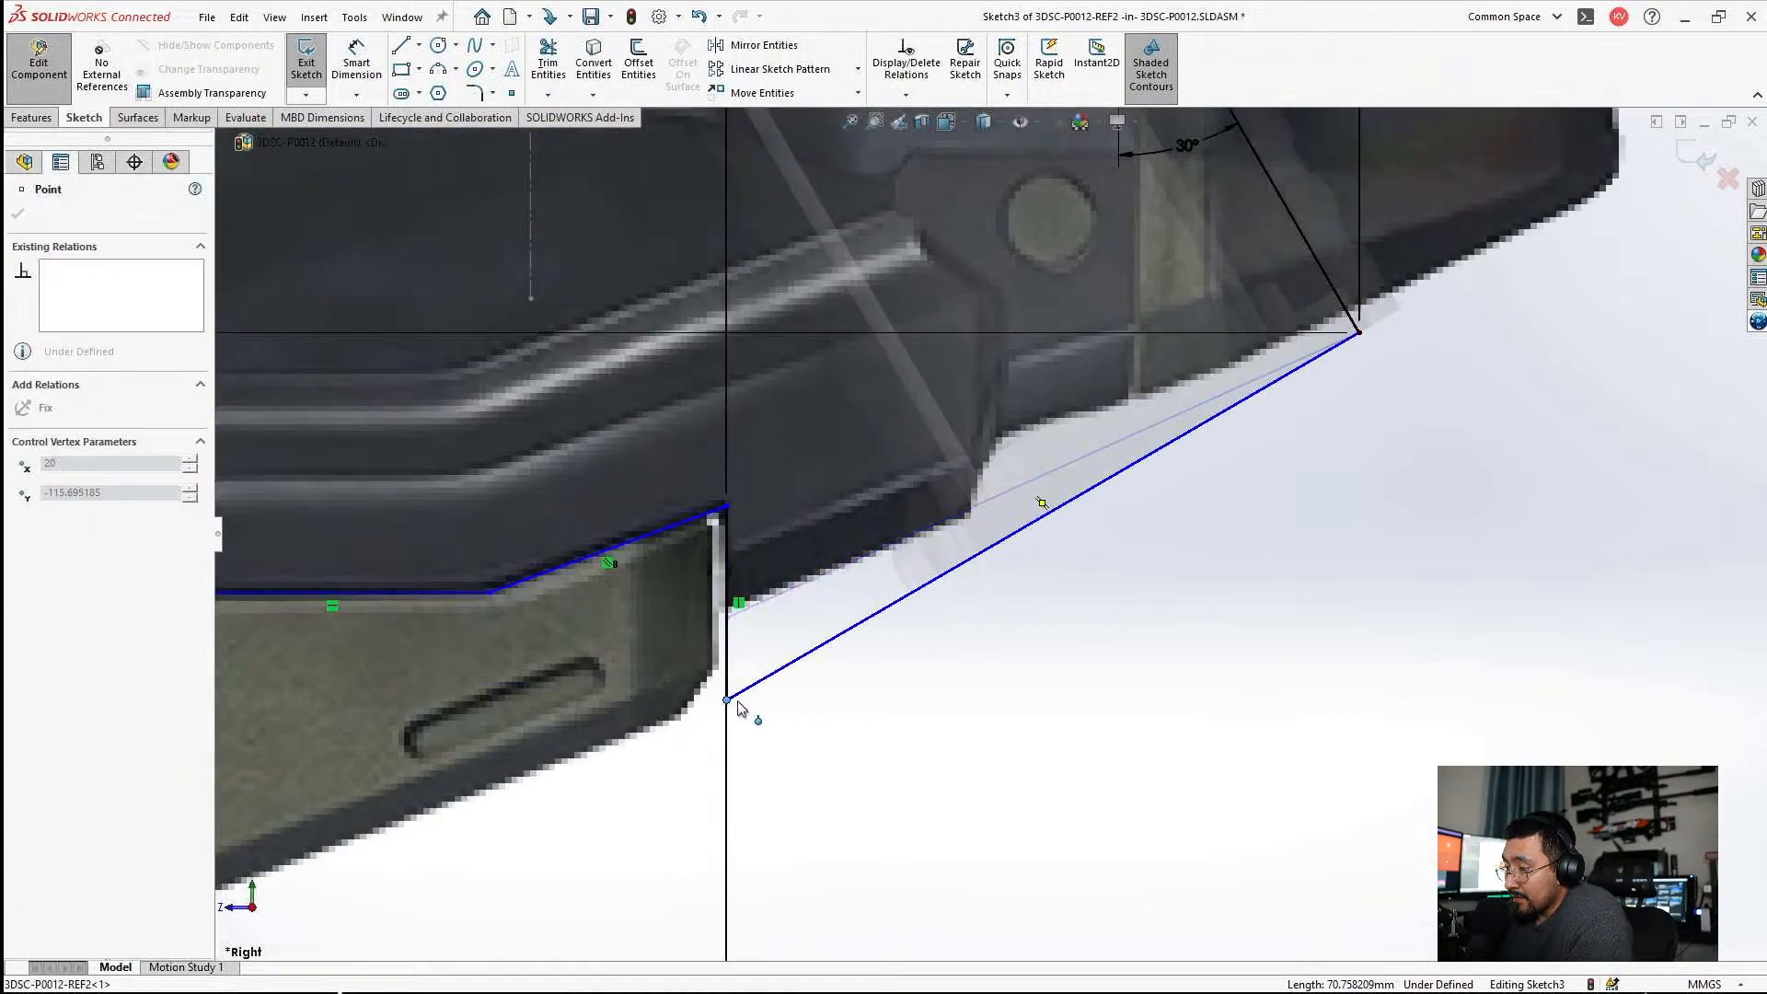
{"action": "left_click", "coordinate": [1018, 694]}
{"action": "scroll", "coordinate": [990, 533], "scroll_direction": "down", "scroll_amount": 3}
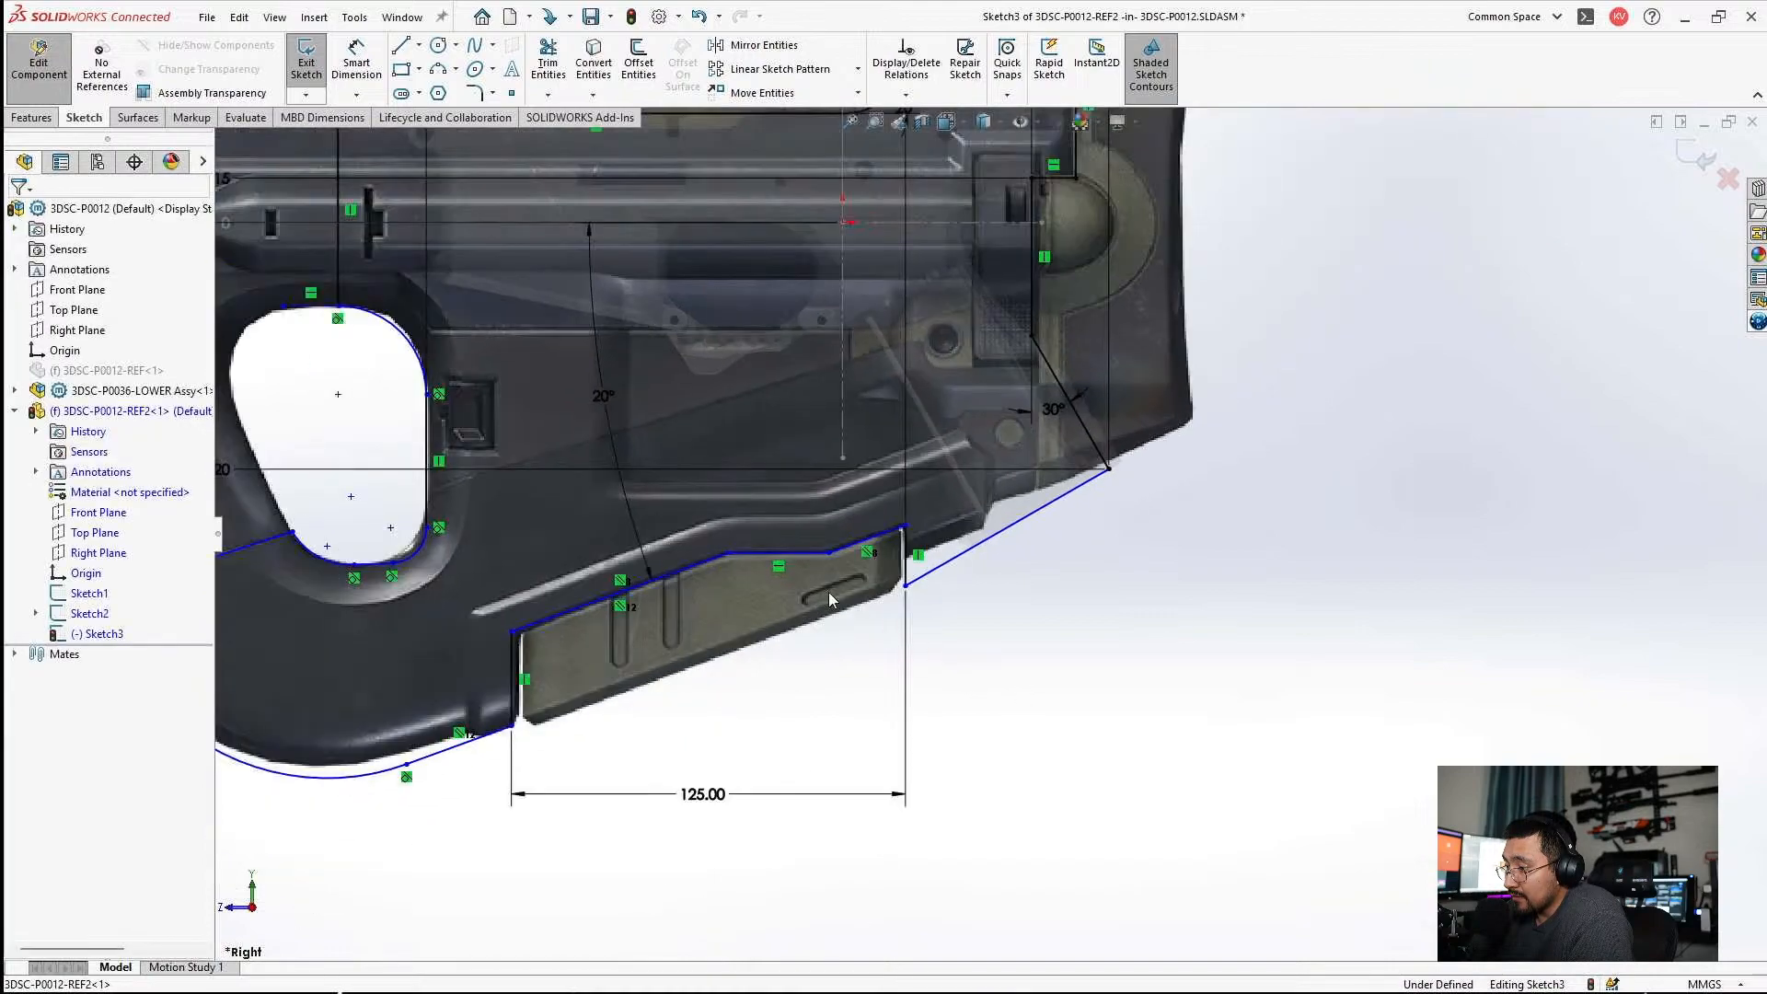
{"action": "scroll", "coordinate": [855, 606], "scroll_direction": "down", "scroll_amount": 2}
{"action": "scroll", "coordinate": [1011, 583], "scroll_direction": "up", "scroll_amount": 6}
{"action": "scroll", "coordinate": [1148, 551], "scroll_direction": "down", "scroll_amount": 5}
{"action": "scroll", "coordinate": [1174, 409], "scroll_direction": "up", "scroll_amount": 2}
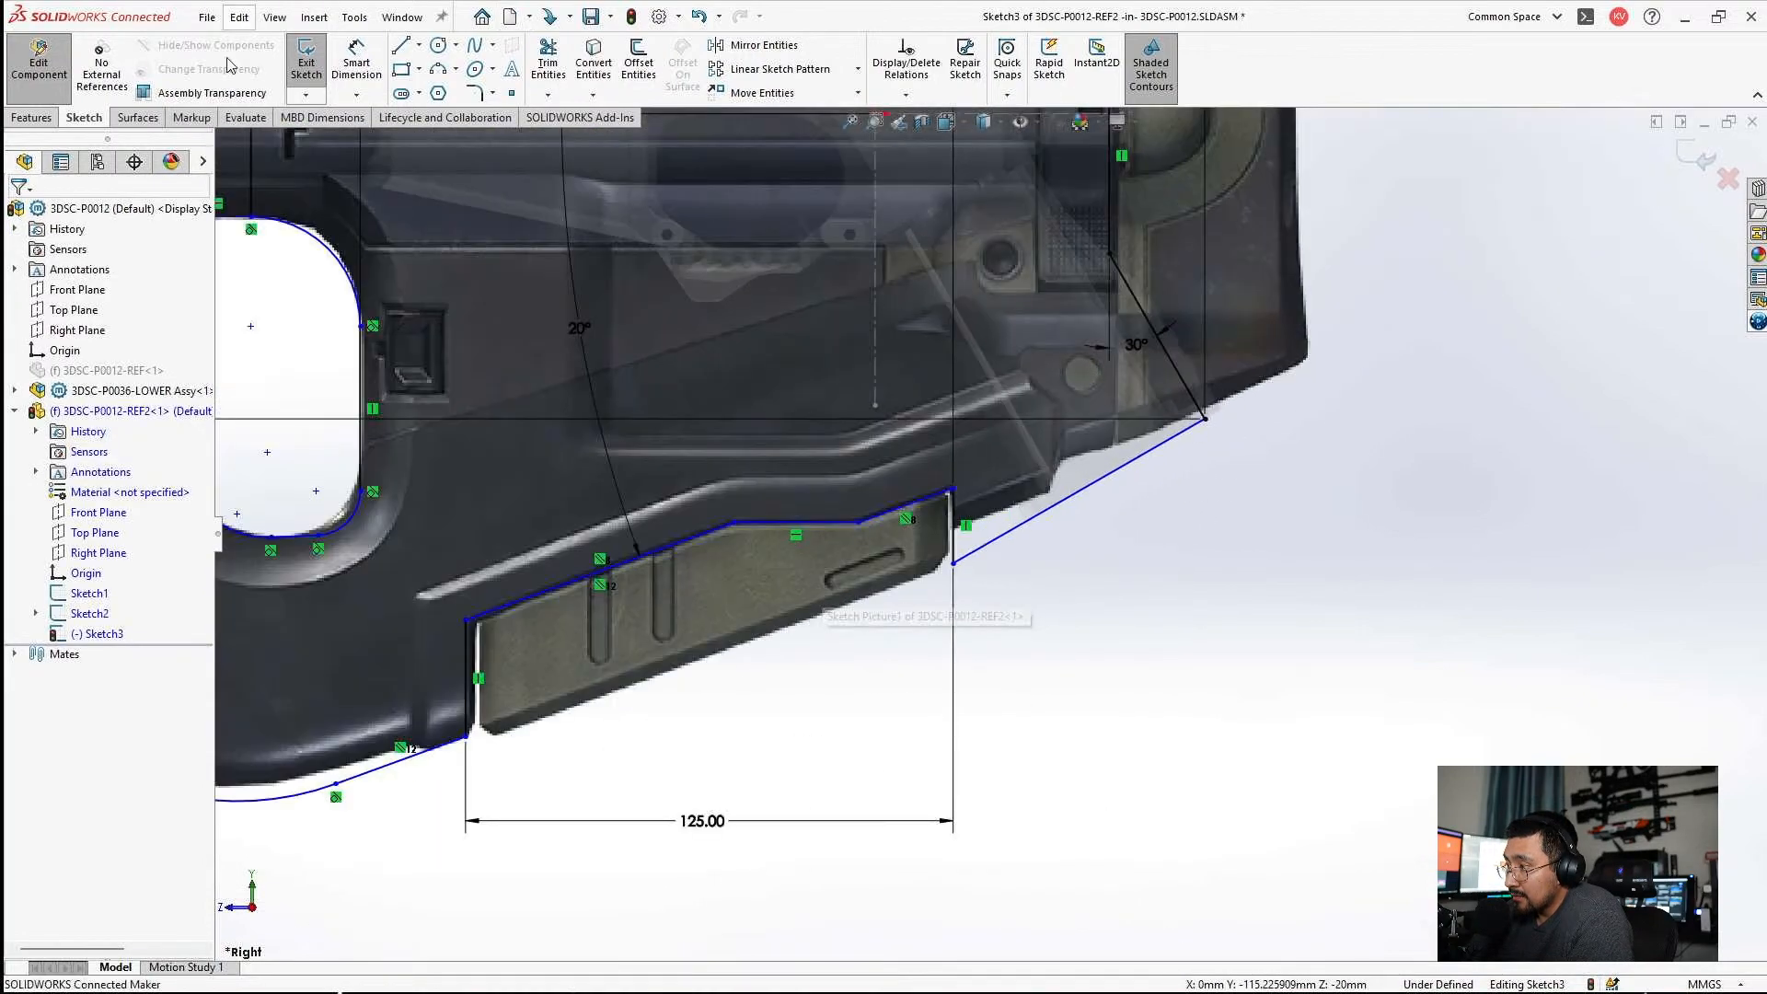
{"action": "left_click", "coordinate": [356, 62]}
{"action": "left_click", "coordinate": [1003, 551]}
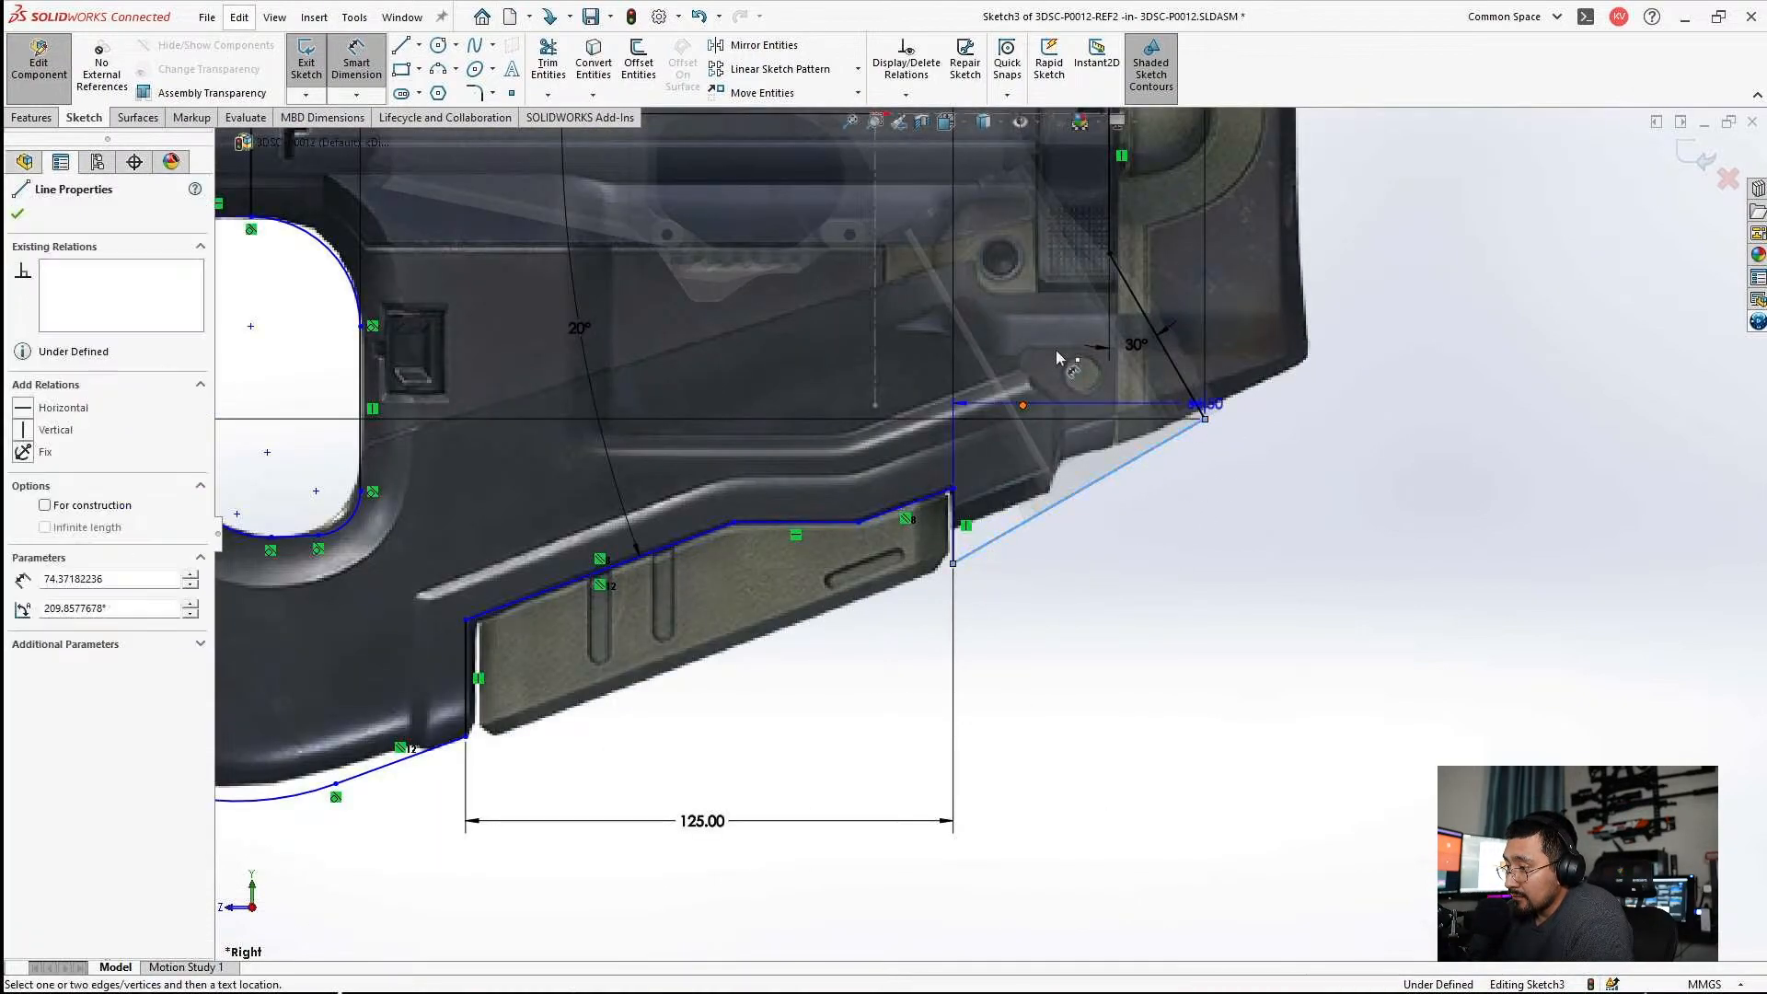
{"action": "scroll", "coordinate": [1007, 543], "scroll_direction": "down", "scroll_amount": 4}
{"action": "left_click", "coordinate": [1001, 344]}
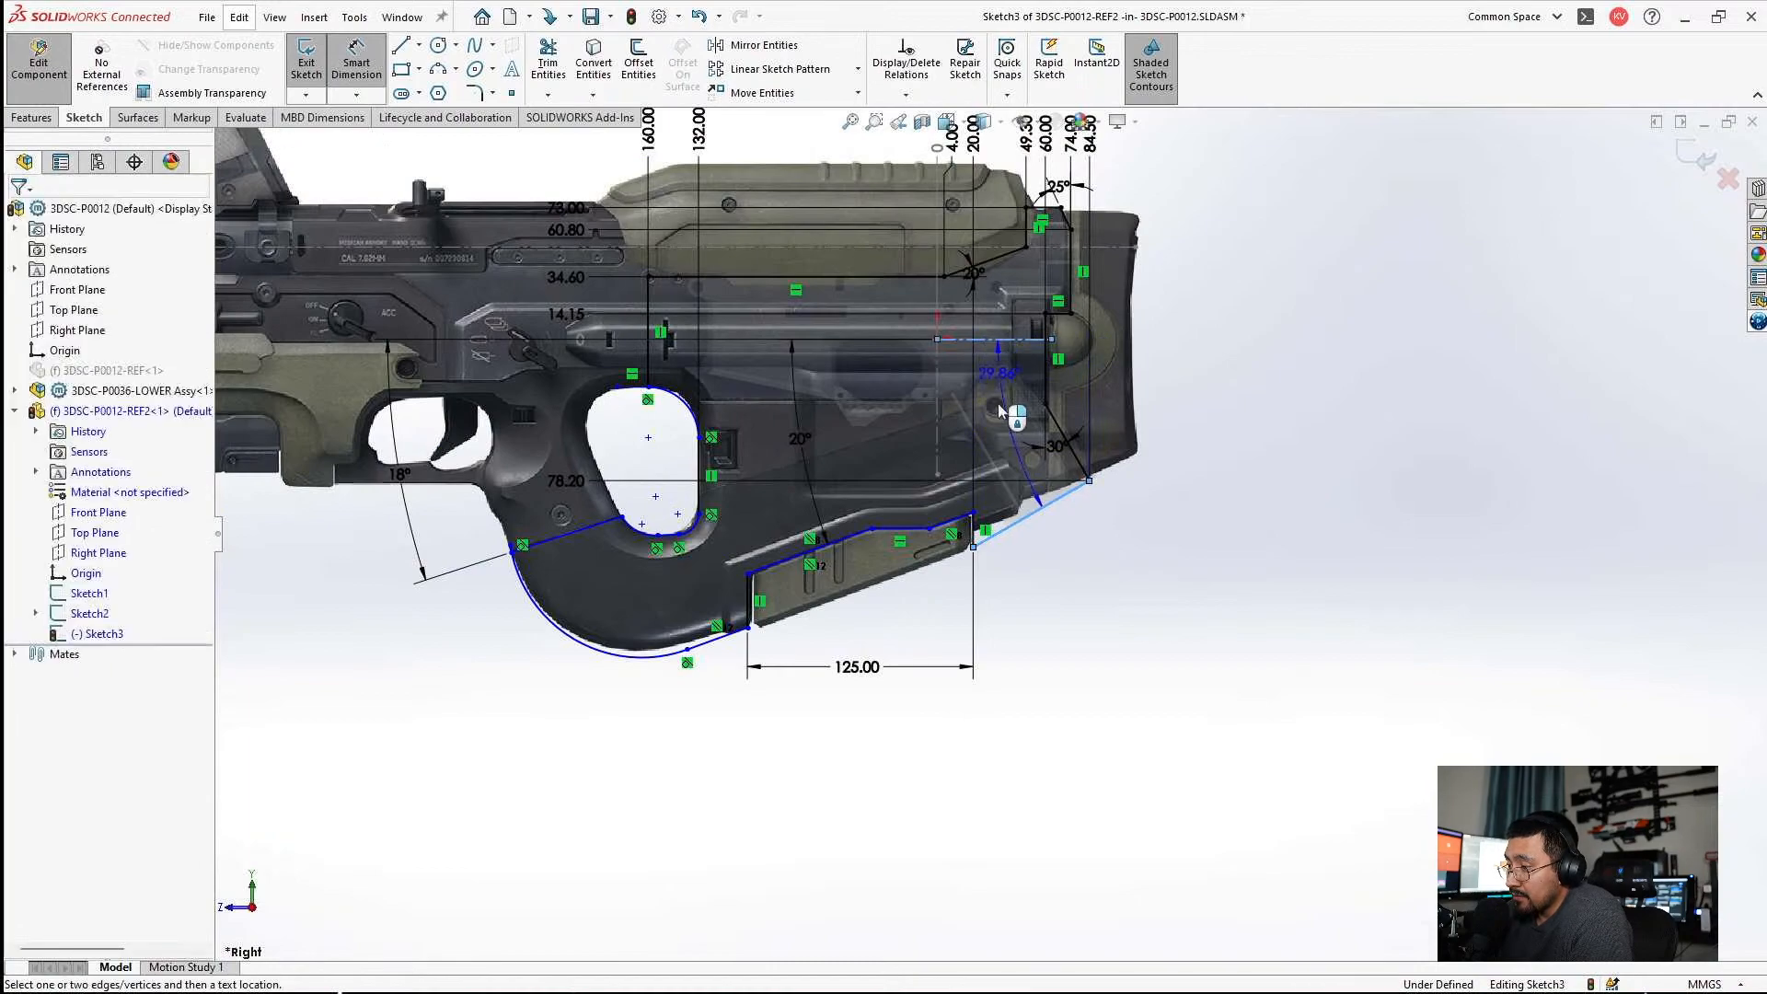
Finish editing Sketch3 and the REF2 component, and open the grip part 3DSC-P0036-GRIP-001 Prebuild in its own window.
{"action": "scroll", "coordinate": [1022, 391], "scroll_direction": "up", "scroll_amount": 5}
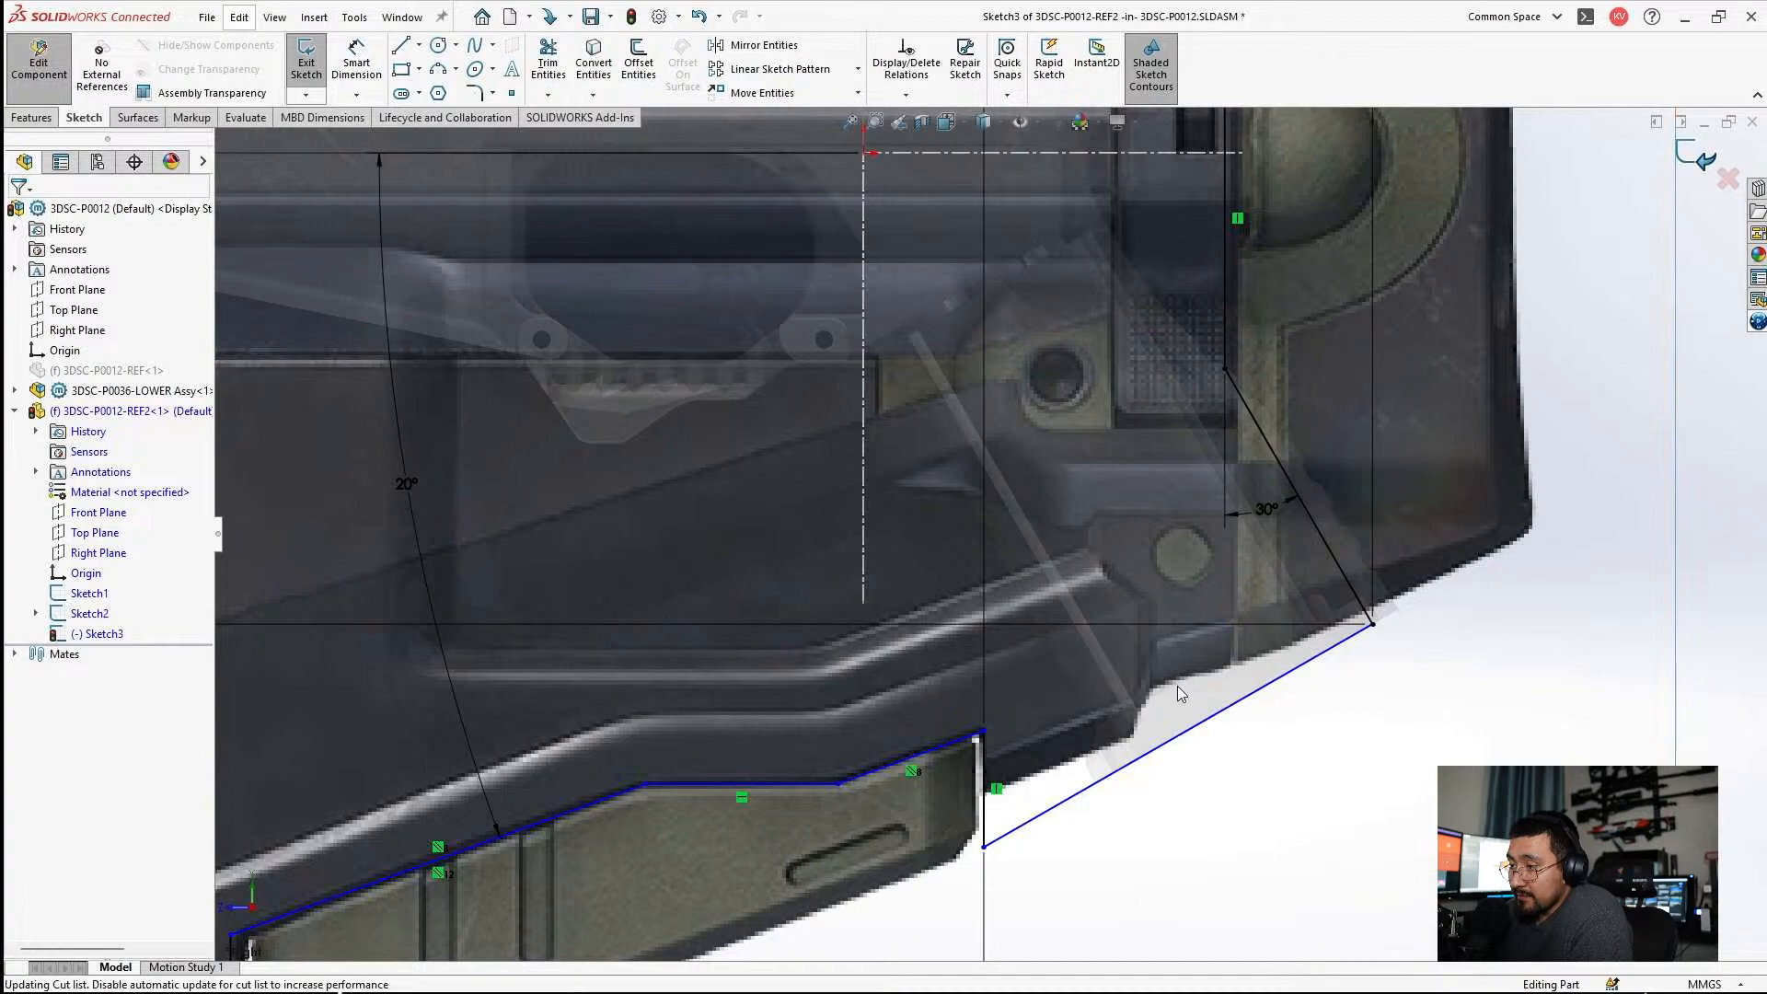
{"action": "scroll", "coordinate": [1173, 695], "scroll_direction": "up", "scroll_amount": 5}
{"action": "scroll", "coordinate": [1178, 686], "scroll_direction": "down", "scroll_amount": 5}
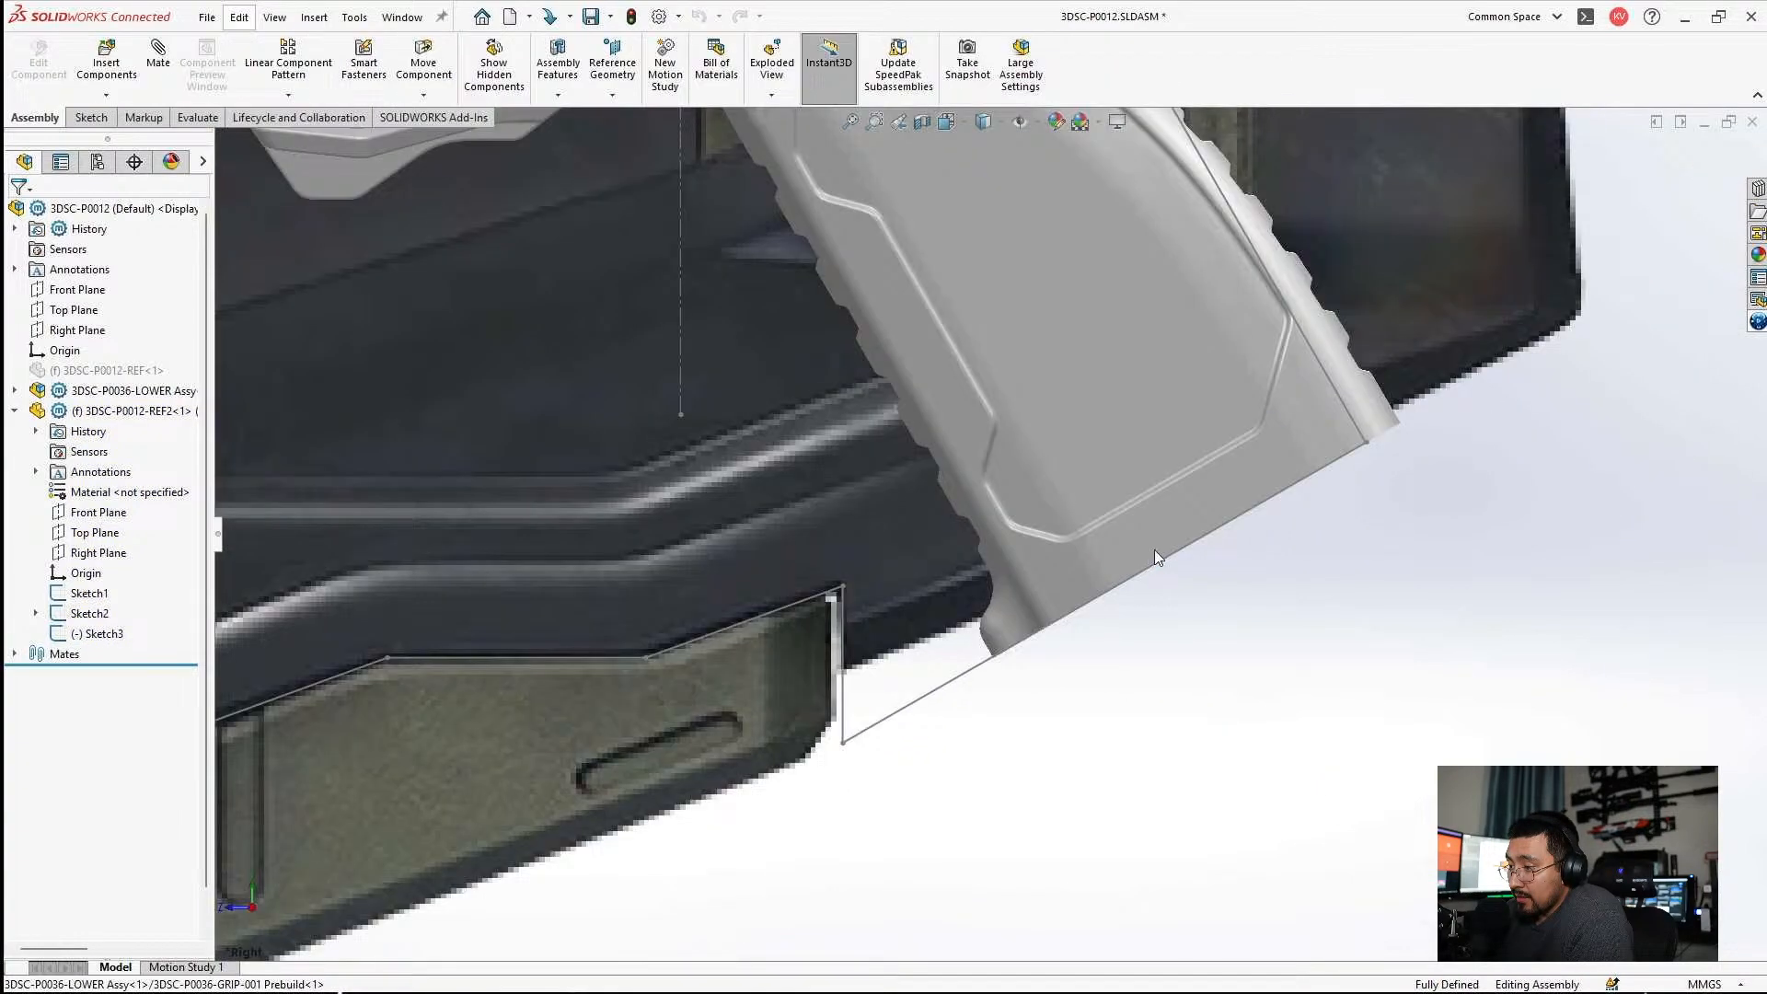
{"action": "left_click", "coordinate": [1154, 549]}
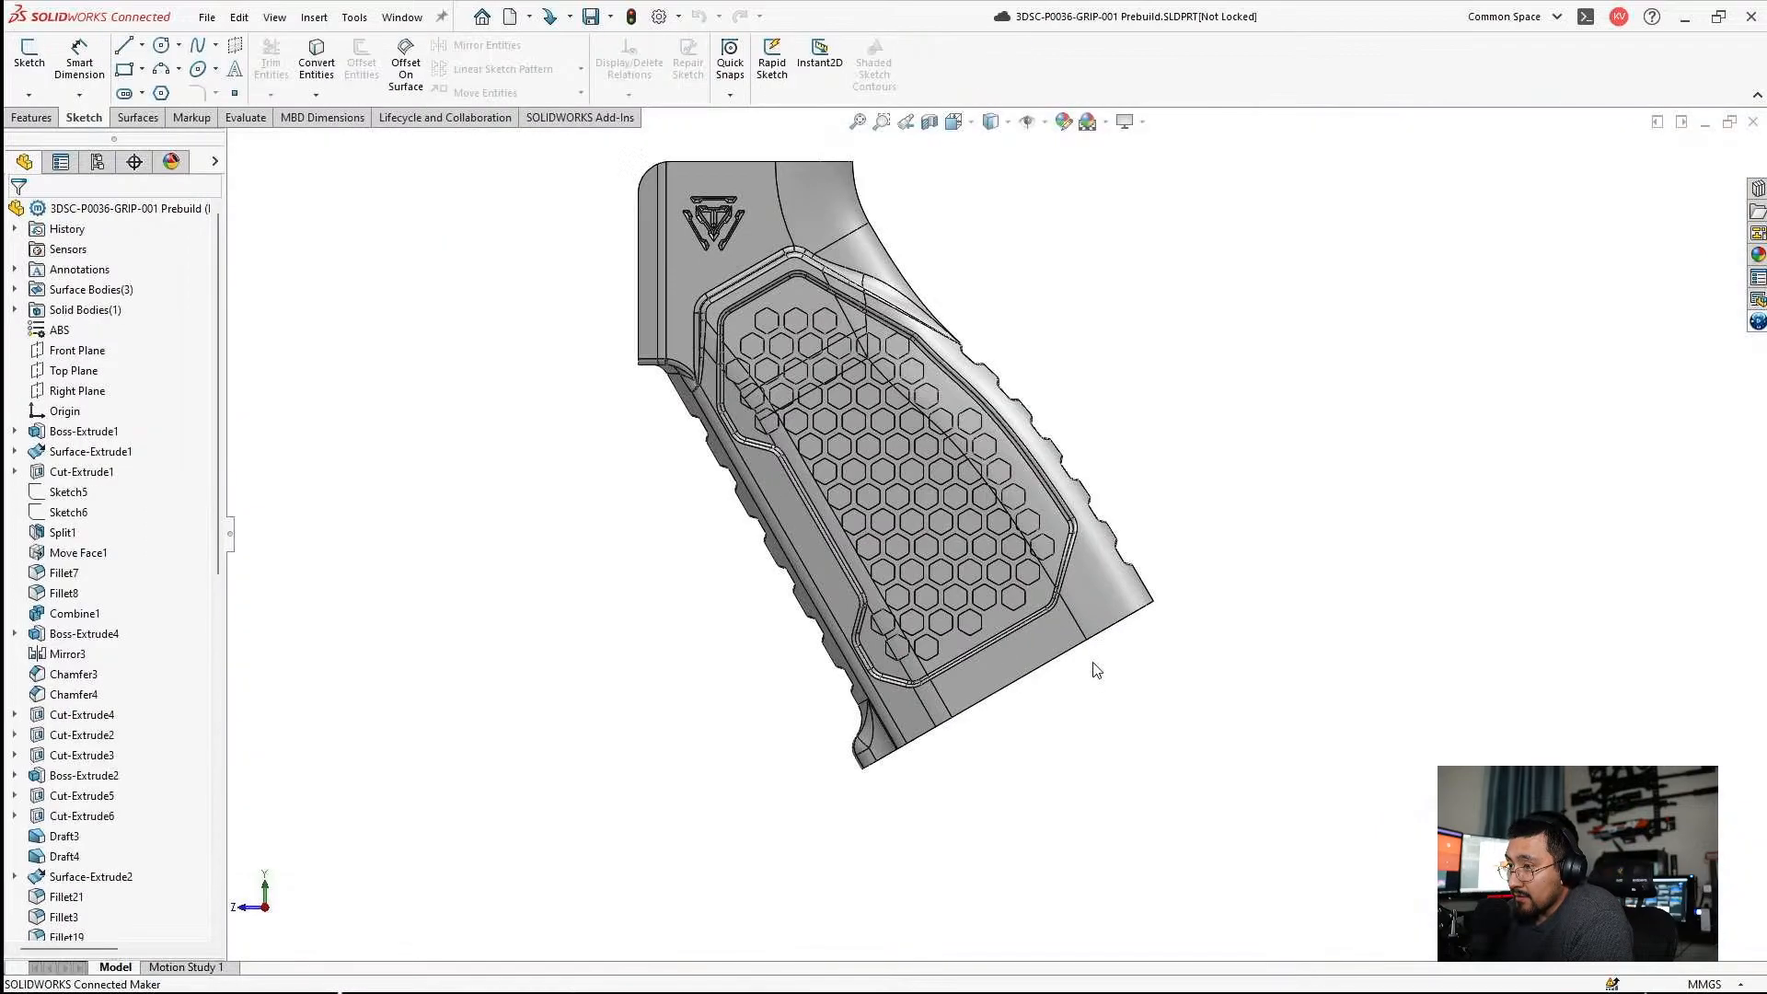
Find the feature behind the grip's open bottom face, Boss-Extrude1, and open its Sketch1 for editing.
{"action": "middle_click_drag", "start_coordinate": [1095, 670], "coordinate": [1107, 619]}
{"action": "scroll", "coordinate": [1107, 621], "scroll_direction": "down", "scroll_amount": 4}
{"action": "left_click", "coordinate": [1077, 492]}
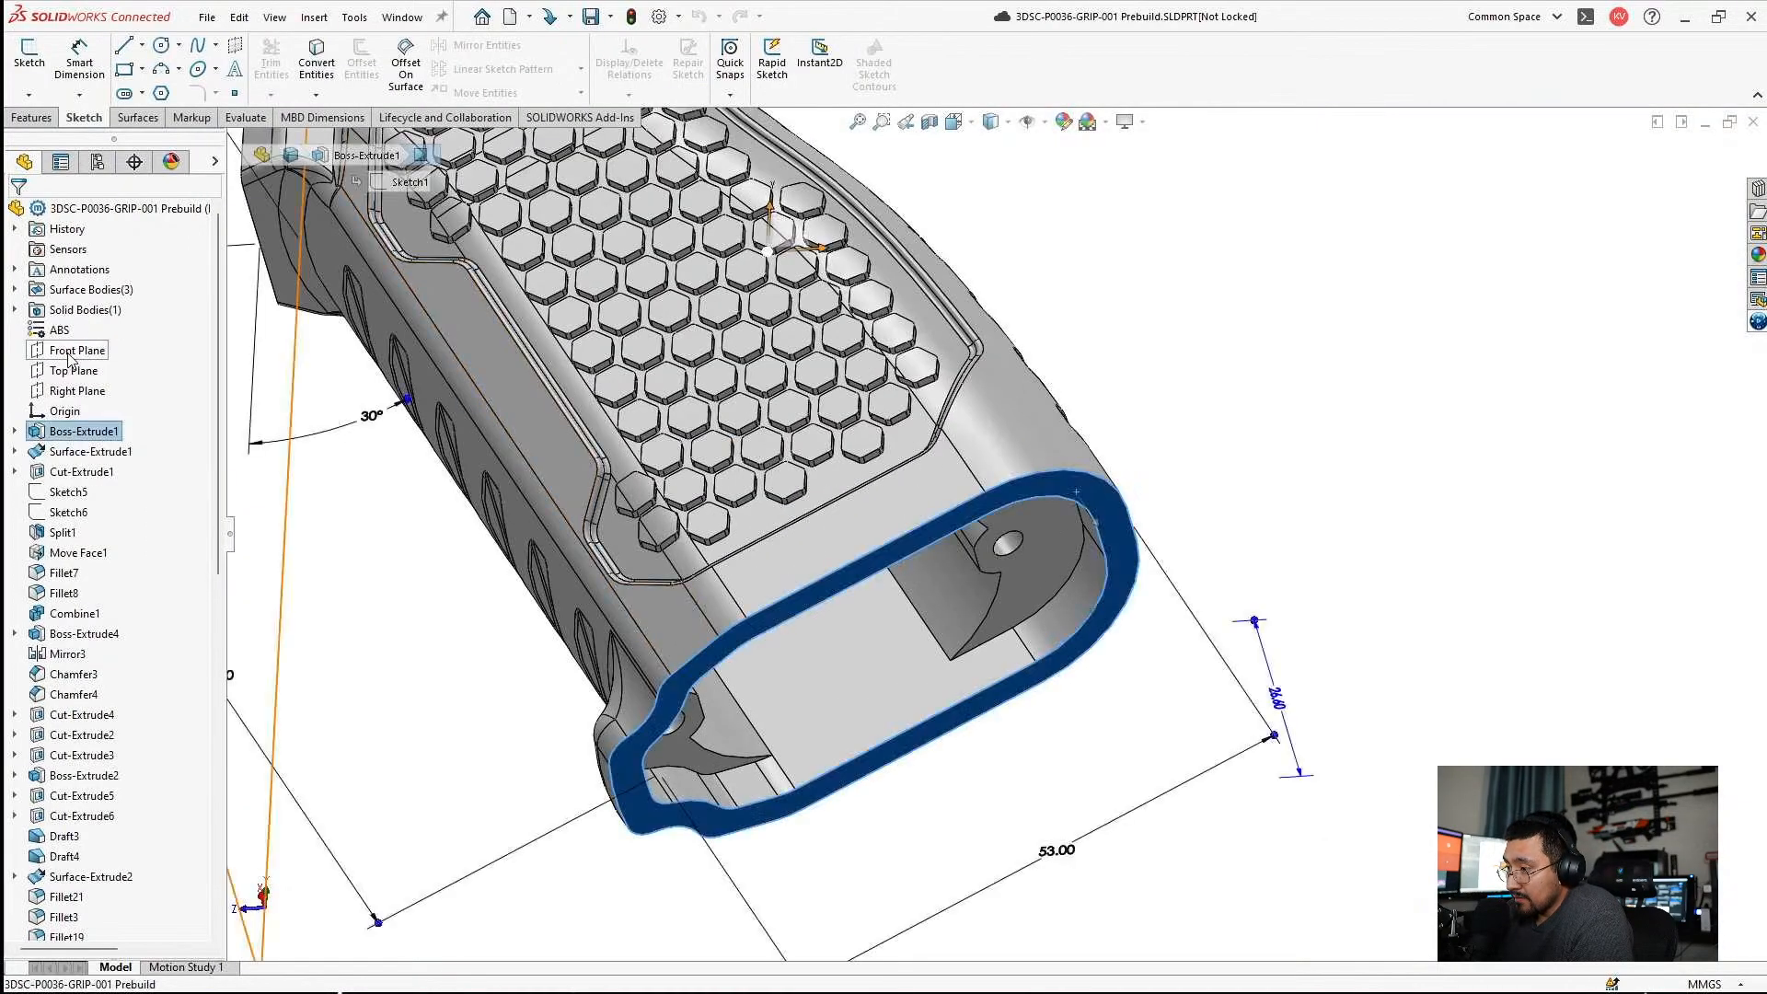
{"action": "left_click", "coordinate": [69, 453]}
{"action": "left_click", "coordinate": [91, 394]}
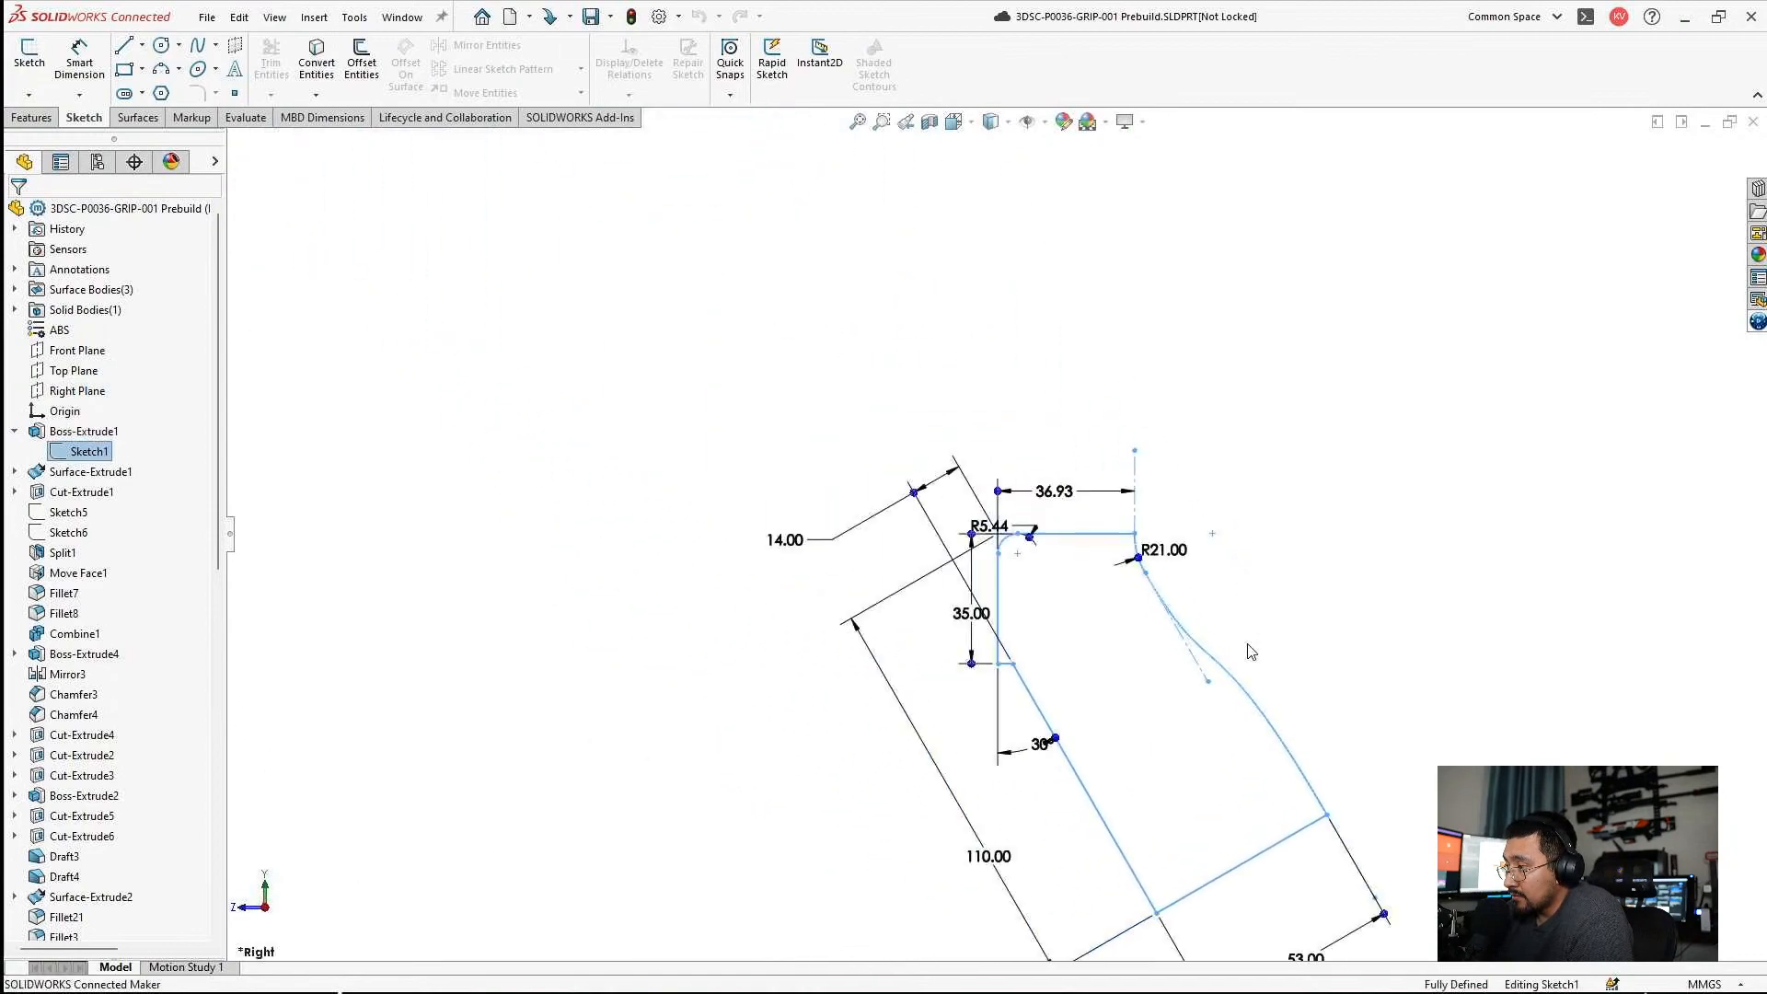
{"action": "scroll", "coordinate": [1045, 613], "scroll_direction": "down", "scroll_amount": 2}
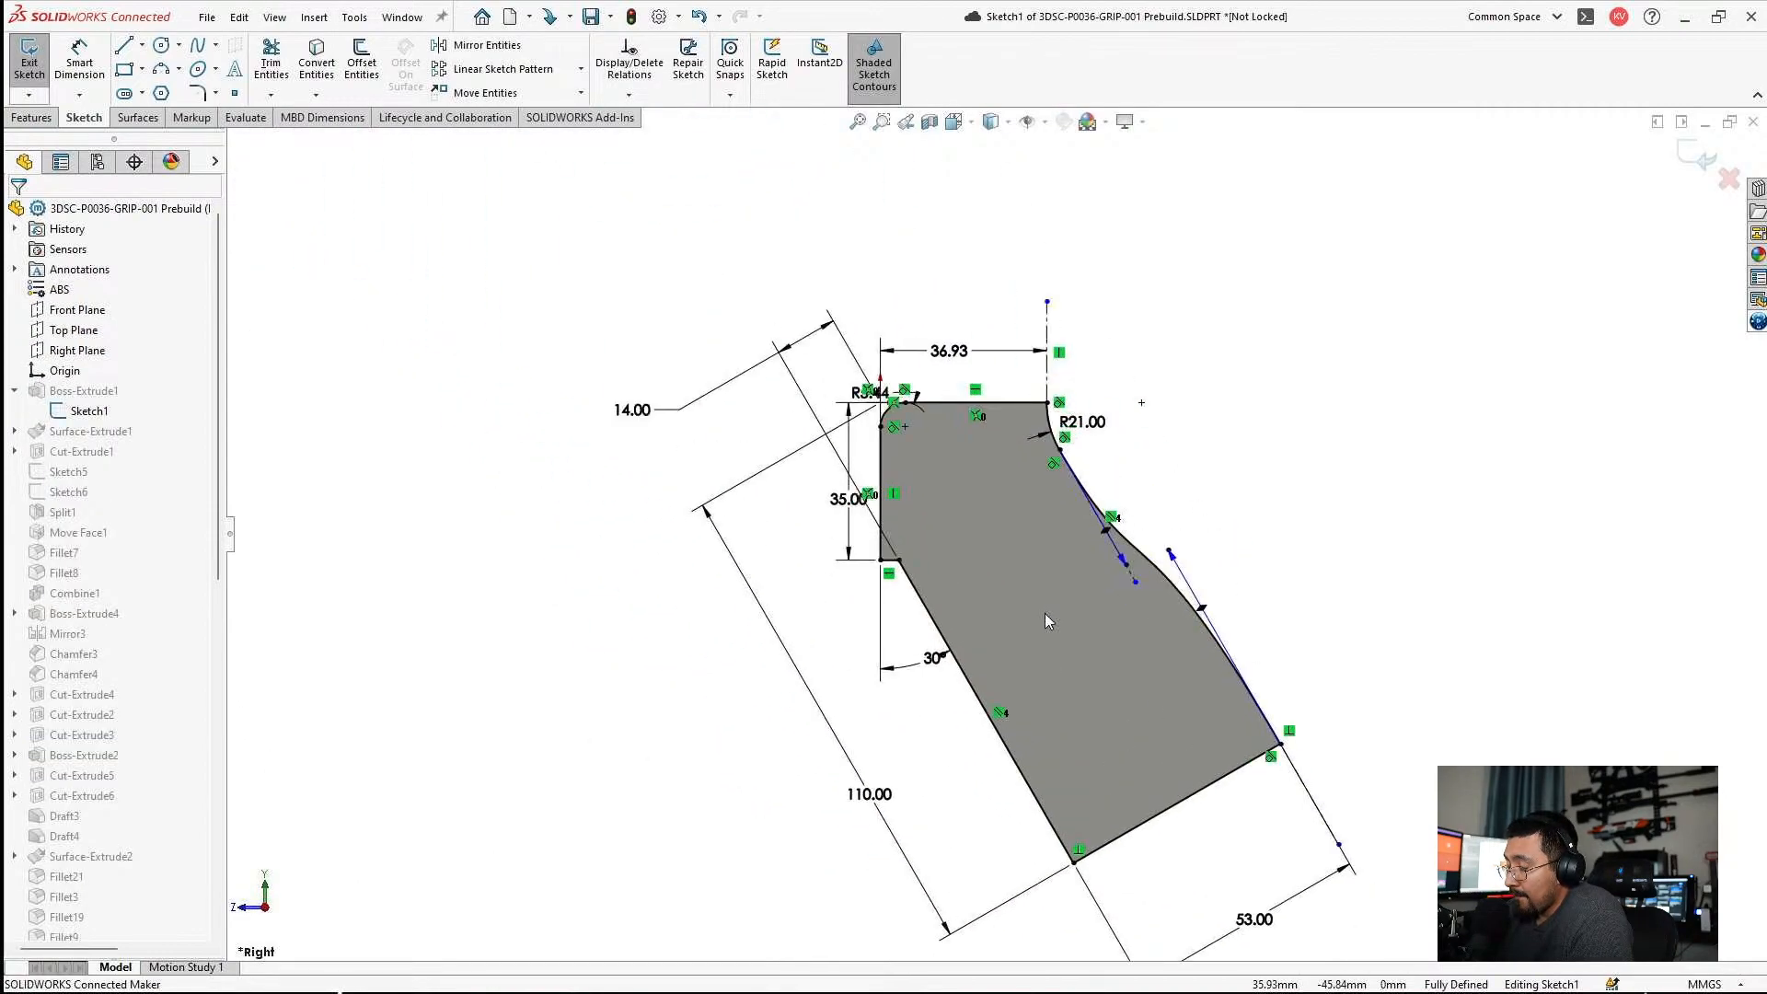
Reposition the 30° dimension and add a driven angle dimension between the grip profile's slanted bottom edge and its horizontal top line.
{"action": "left_click_drag", "start_coordinate": [943, 658], "coordinate": [940, 691]}
{"action": "right_click_drag", "start_coordinate": [940, 691], "coordinate": [940, 640]}
{"action": "left_click", "coordinate": [1157, 818]}
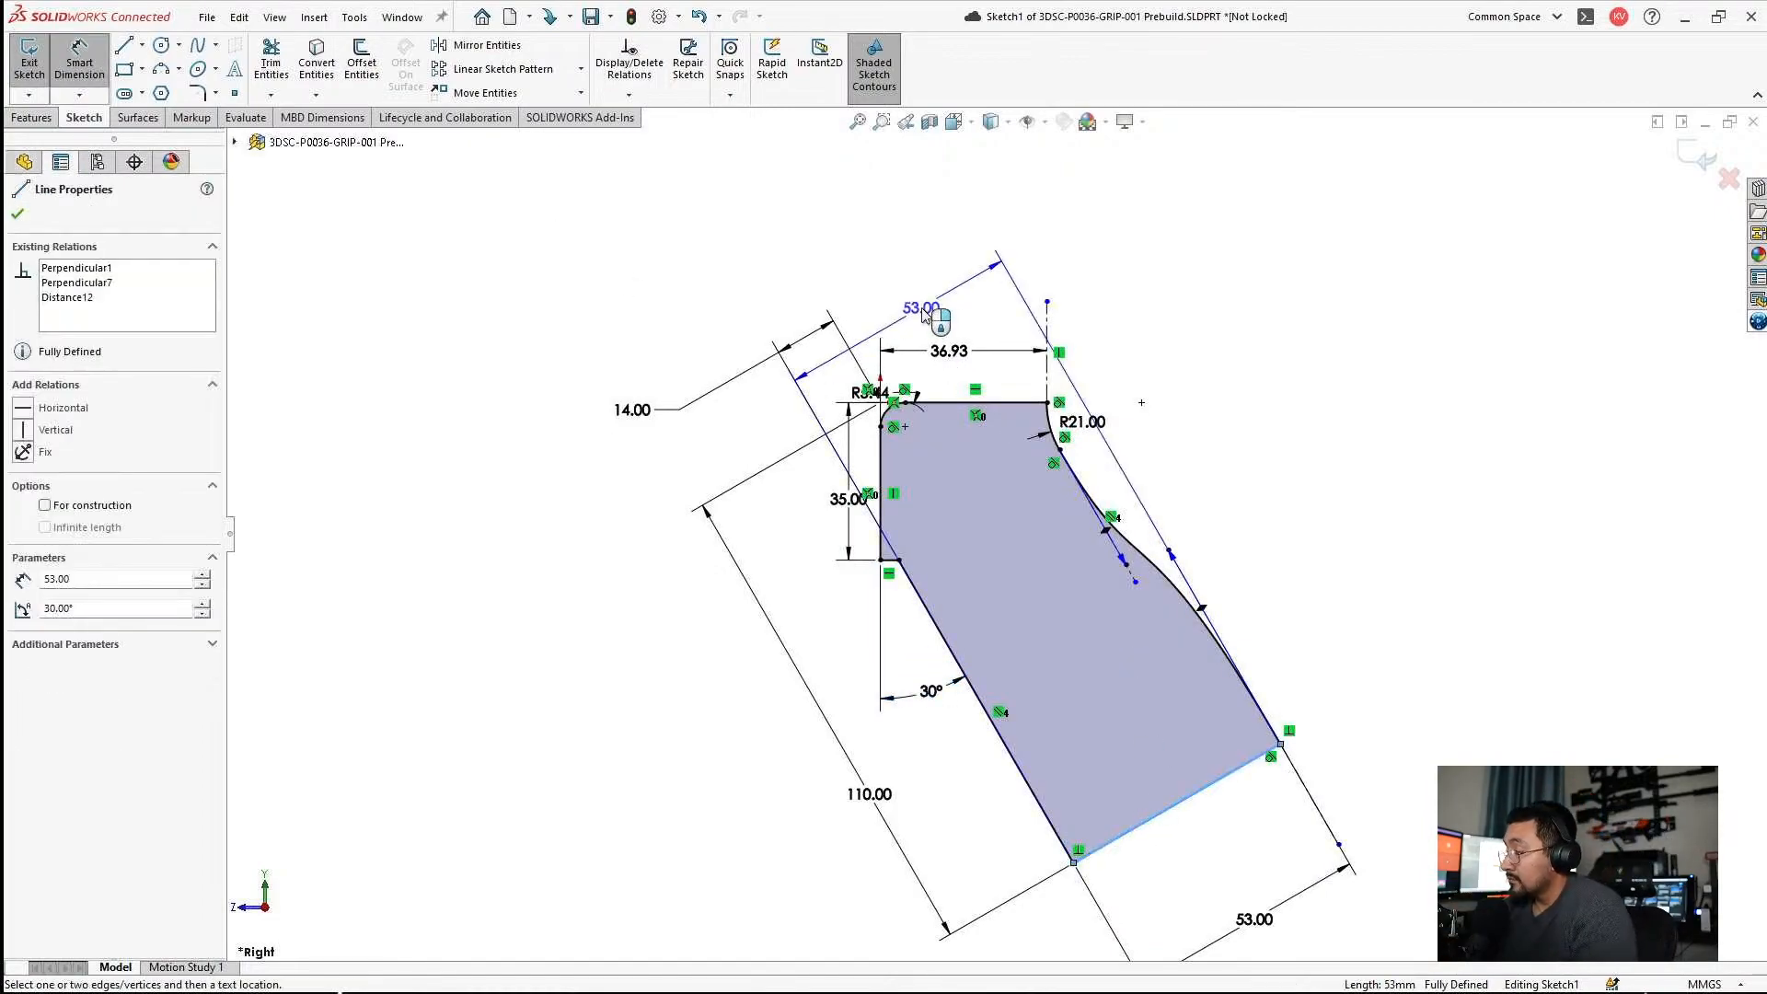
{"action": "left_click", "coordinate": [952, 403]}
{"action": "left_click", "coordinate": [612, 669]}
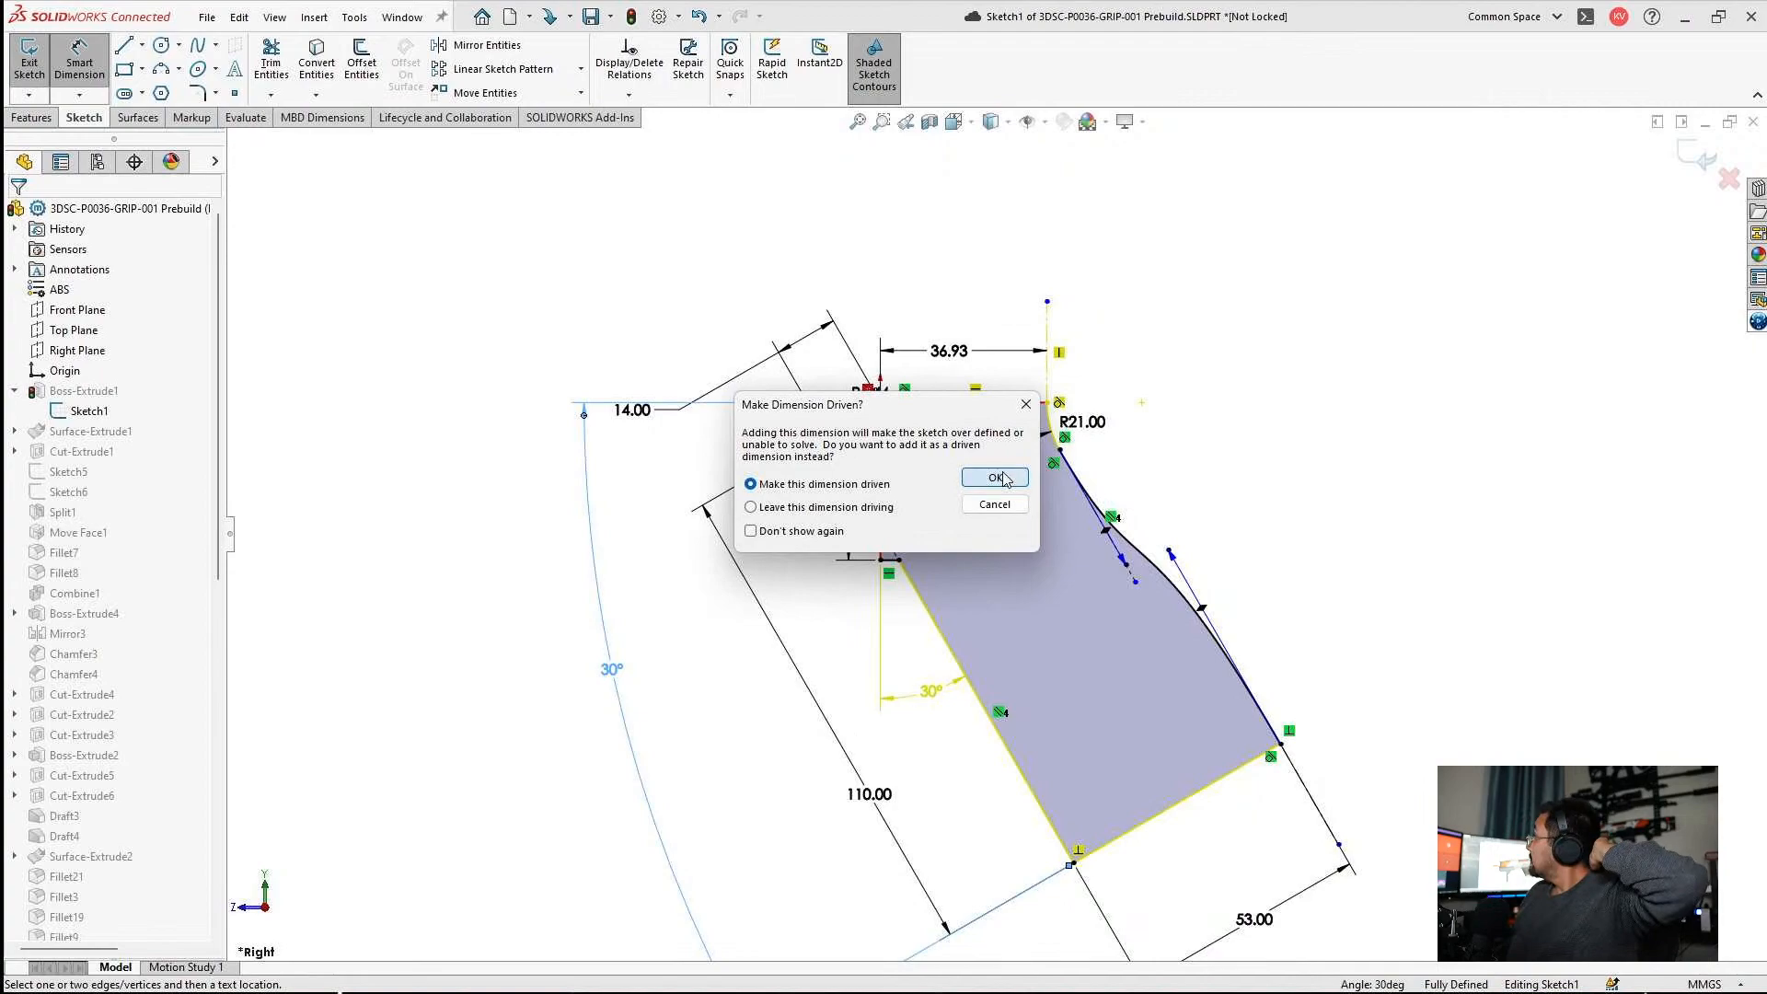
{"action": "left_click", "coordinate": [996, 478]}
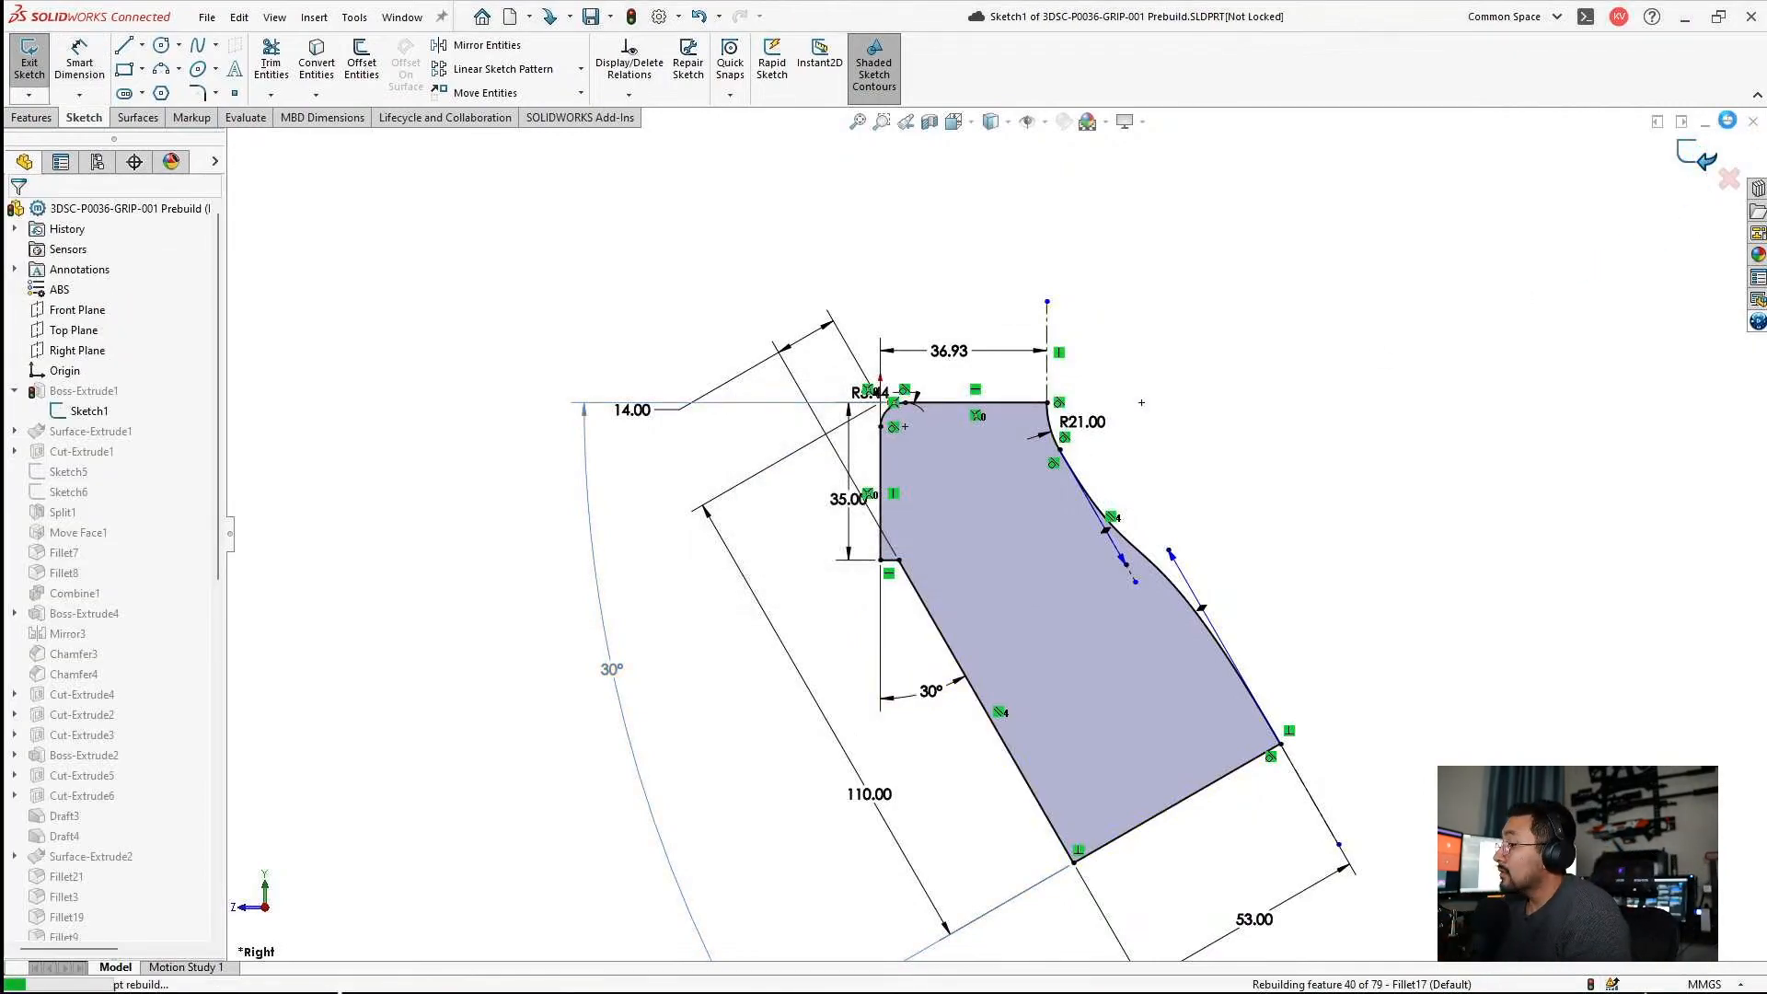
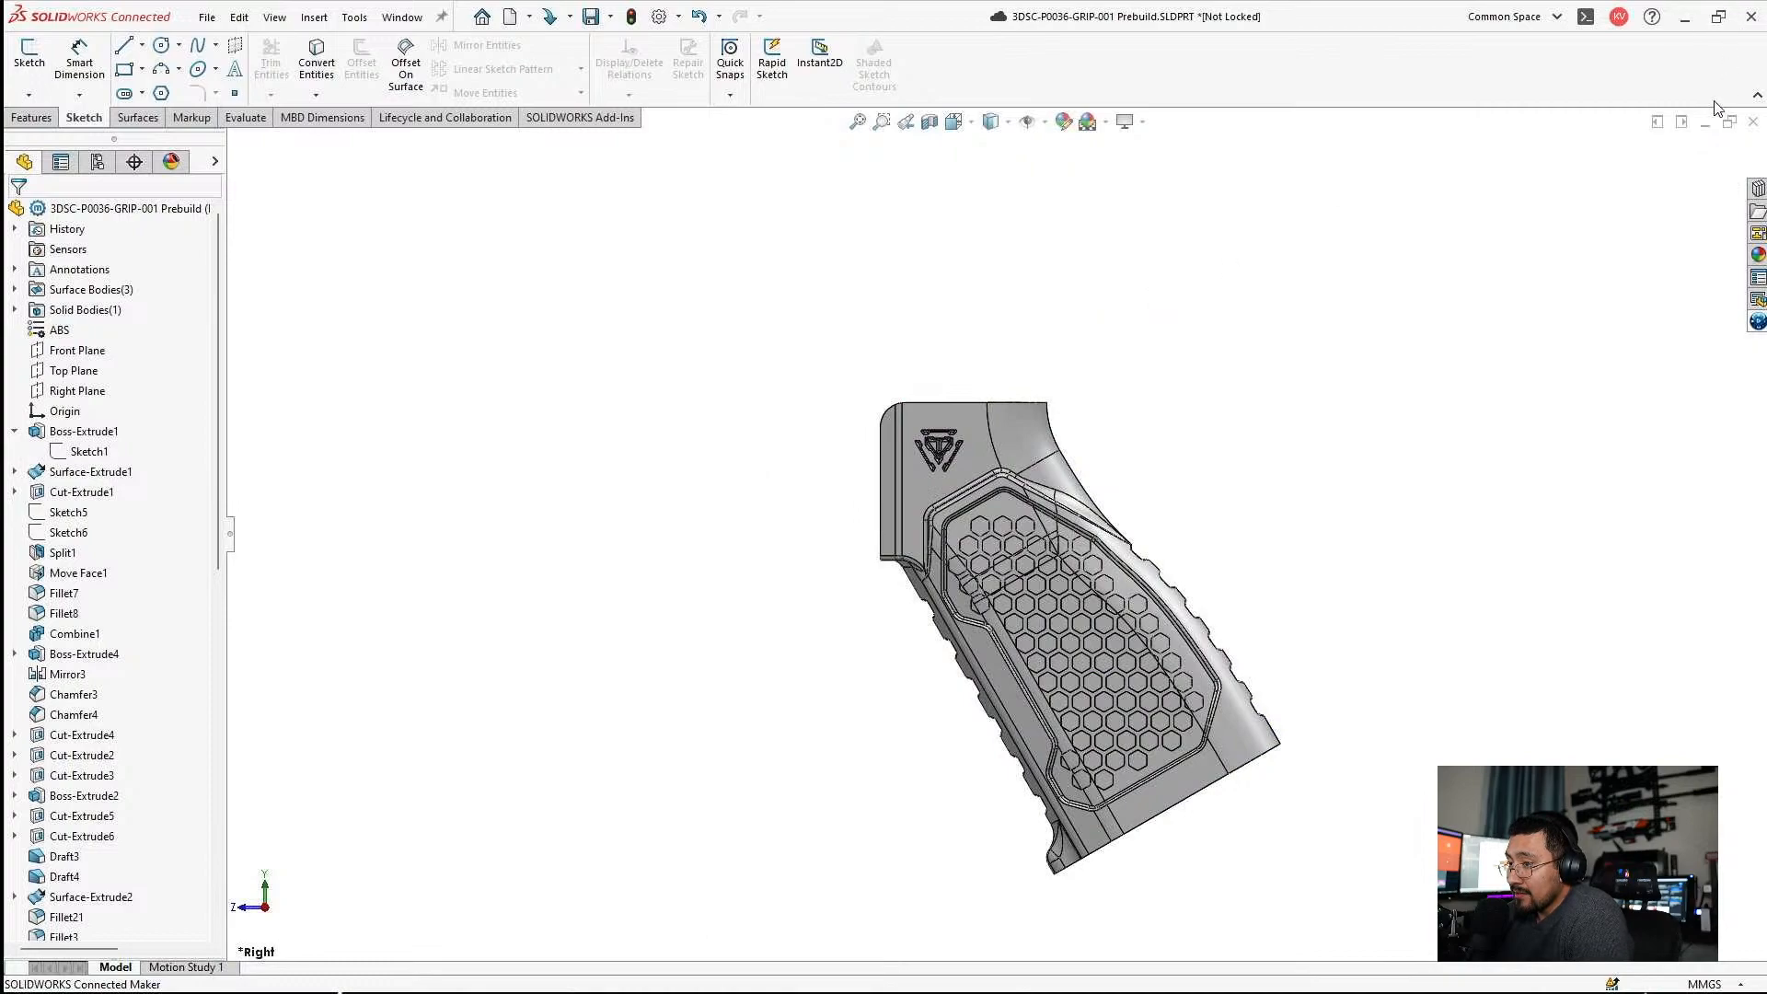
Return from the grip part to the maximized 3DSC-P0012-REF2 part and open Sketch3 for editing.
{"action": "left_click", "coordinate": [1705, 123]}
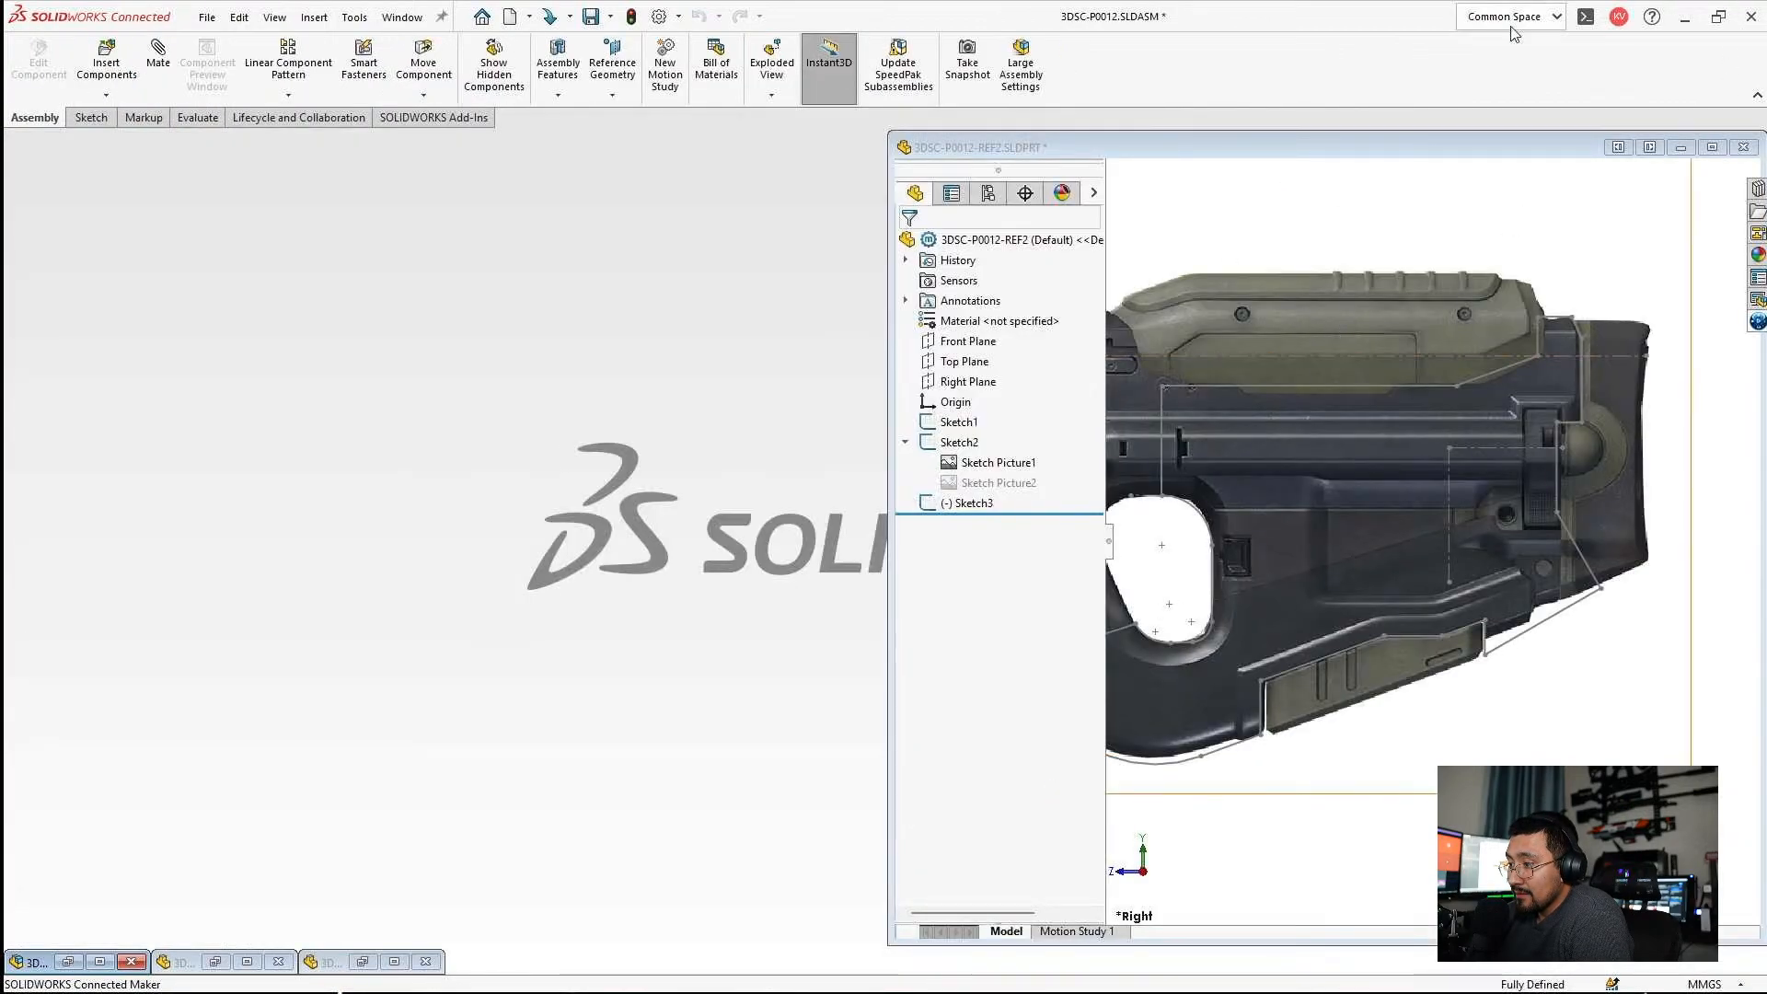
{"action": "left_click", "coordinate": [1713, 146]}
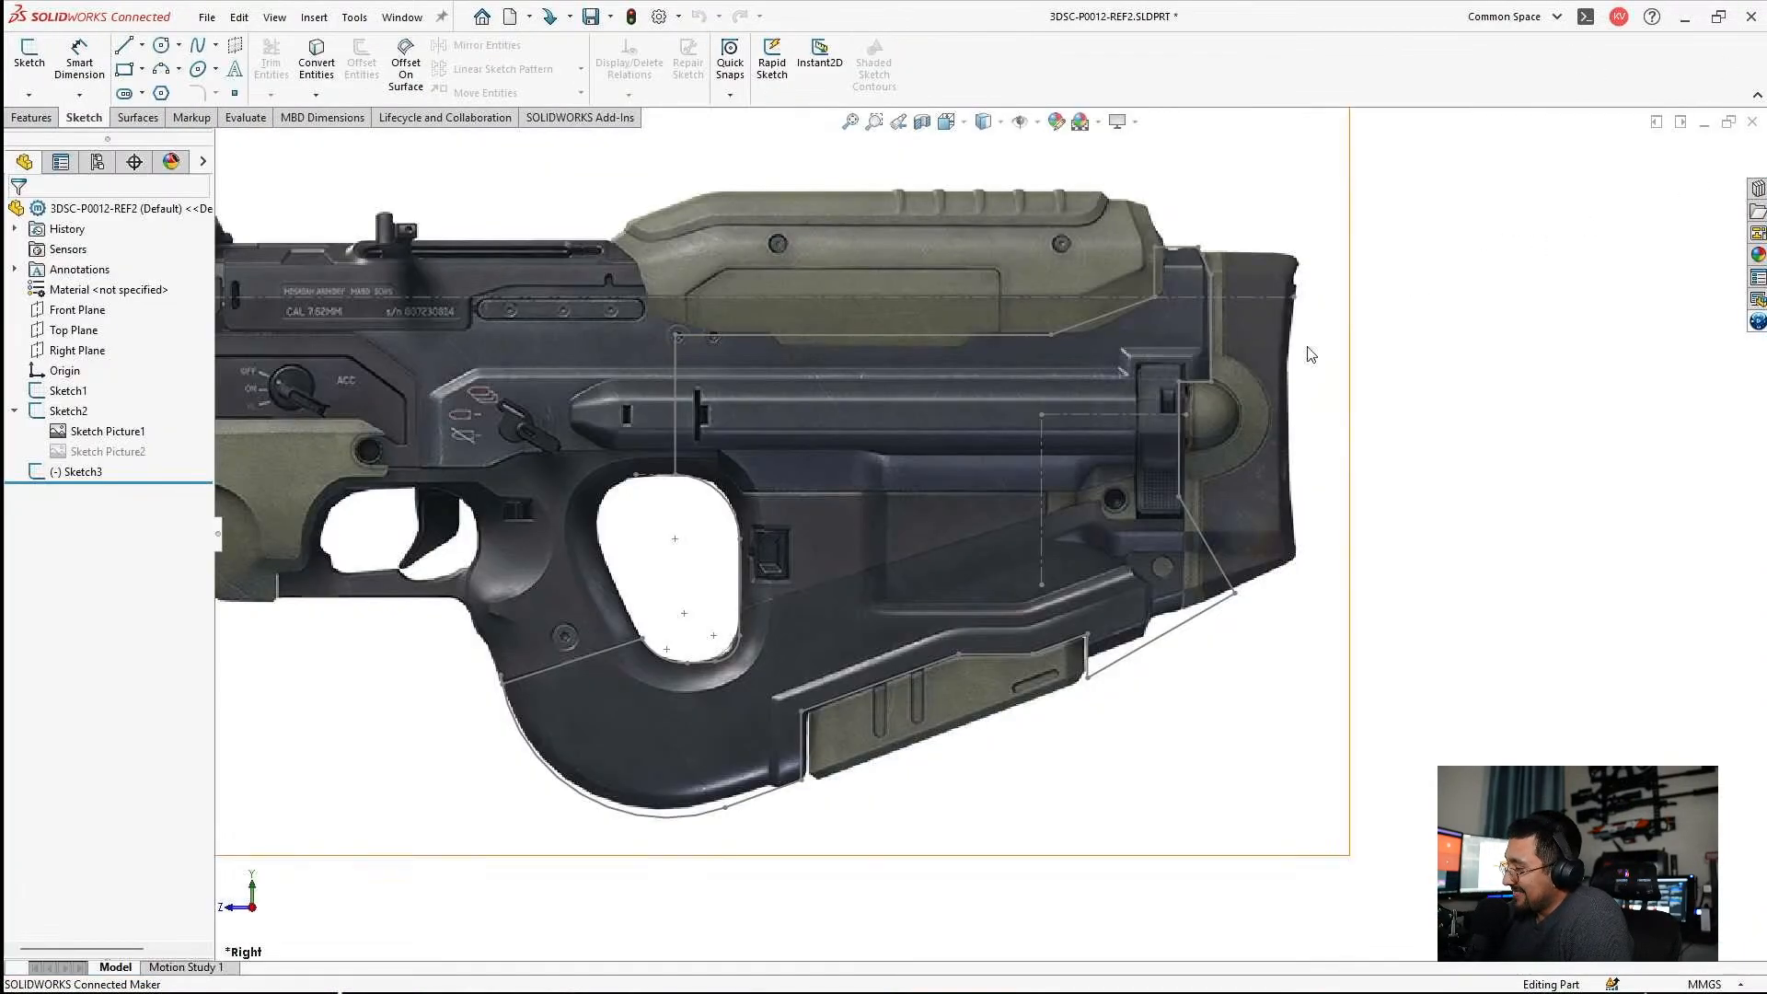
{"action": "left_click", "coordinate": [1161, 635]}
{"action": "left_click", "coordinate": [1207, 561]}
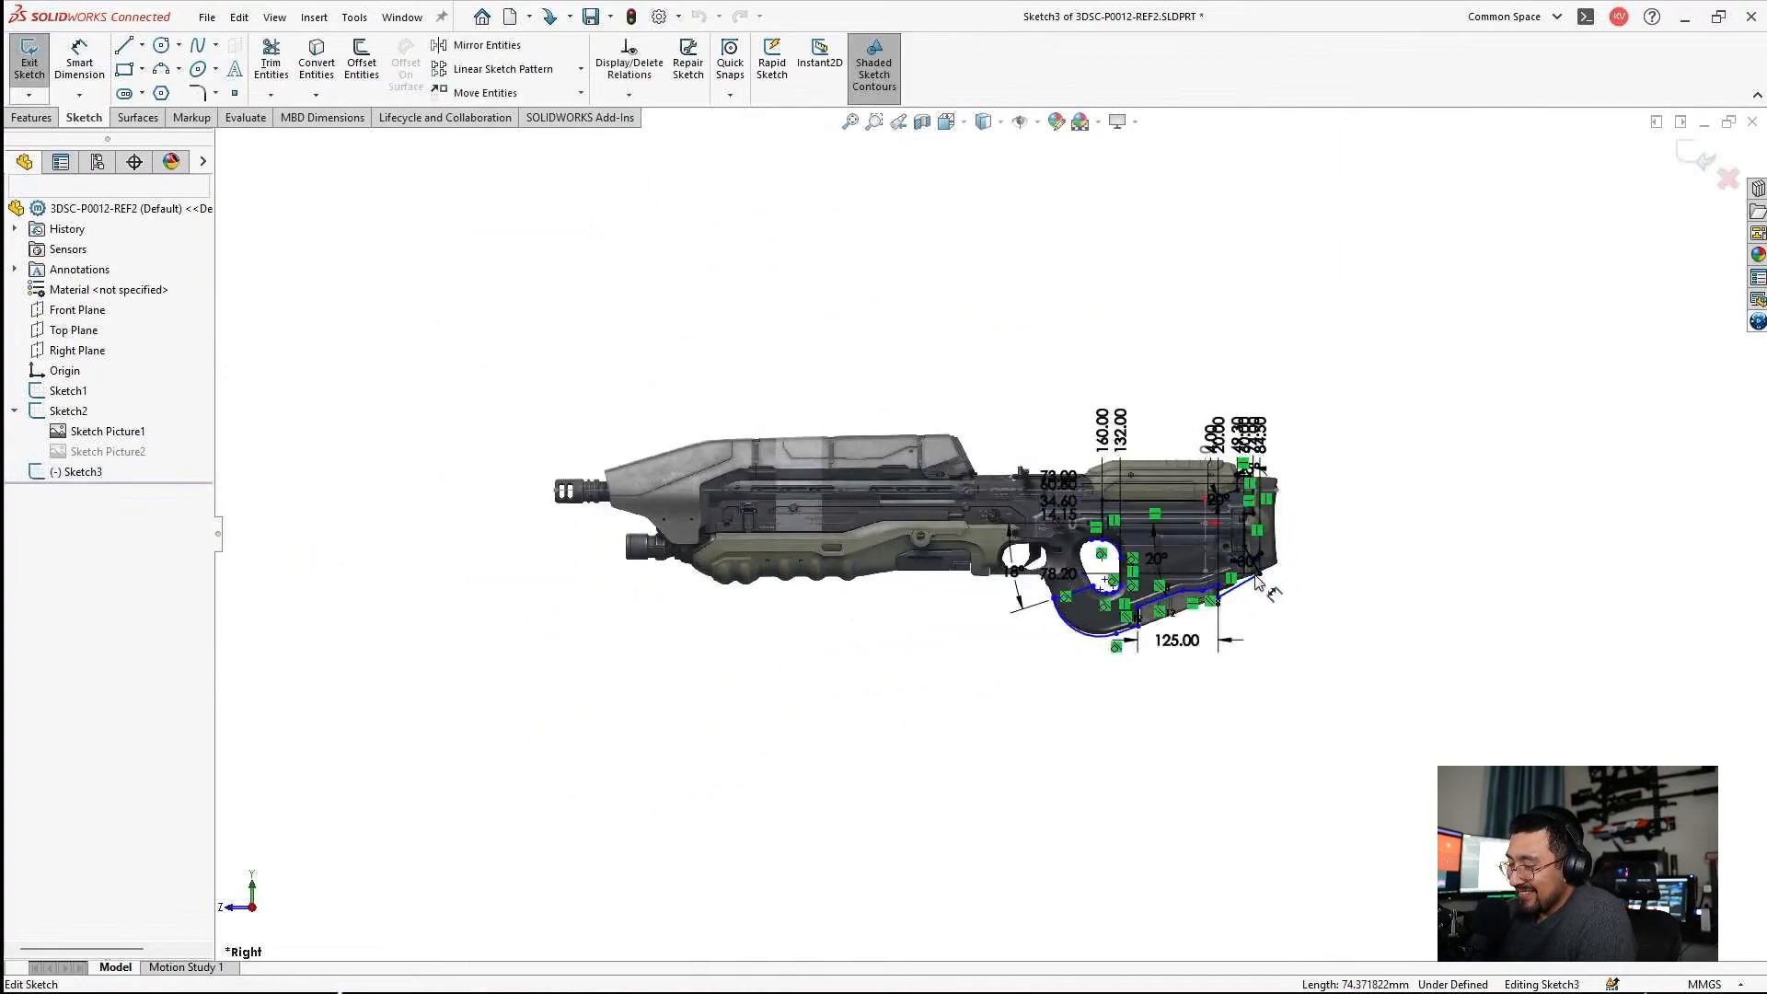
{"action": "scroll", "coordinate": [1261, 585], "scroll_direction": "down", "scroll_amount": 9}
{"action": "left_click", "coordinate": [316, 61]}
{"action": "scroll", "coordinate": [1095, 379], "scroll_direction": "up", "scroll_amount": 3}
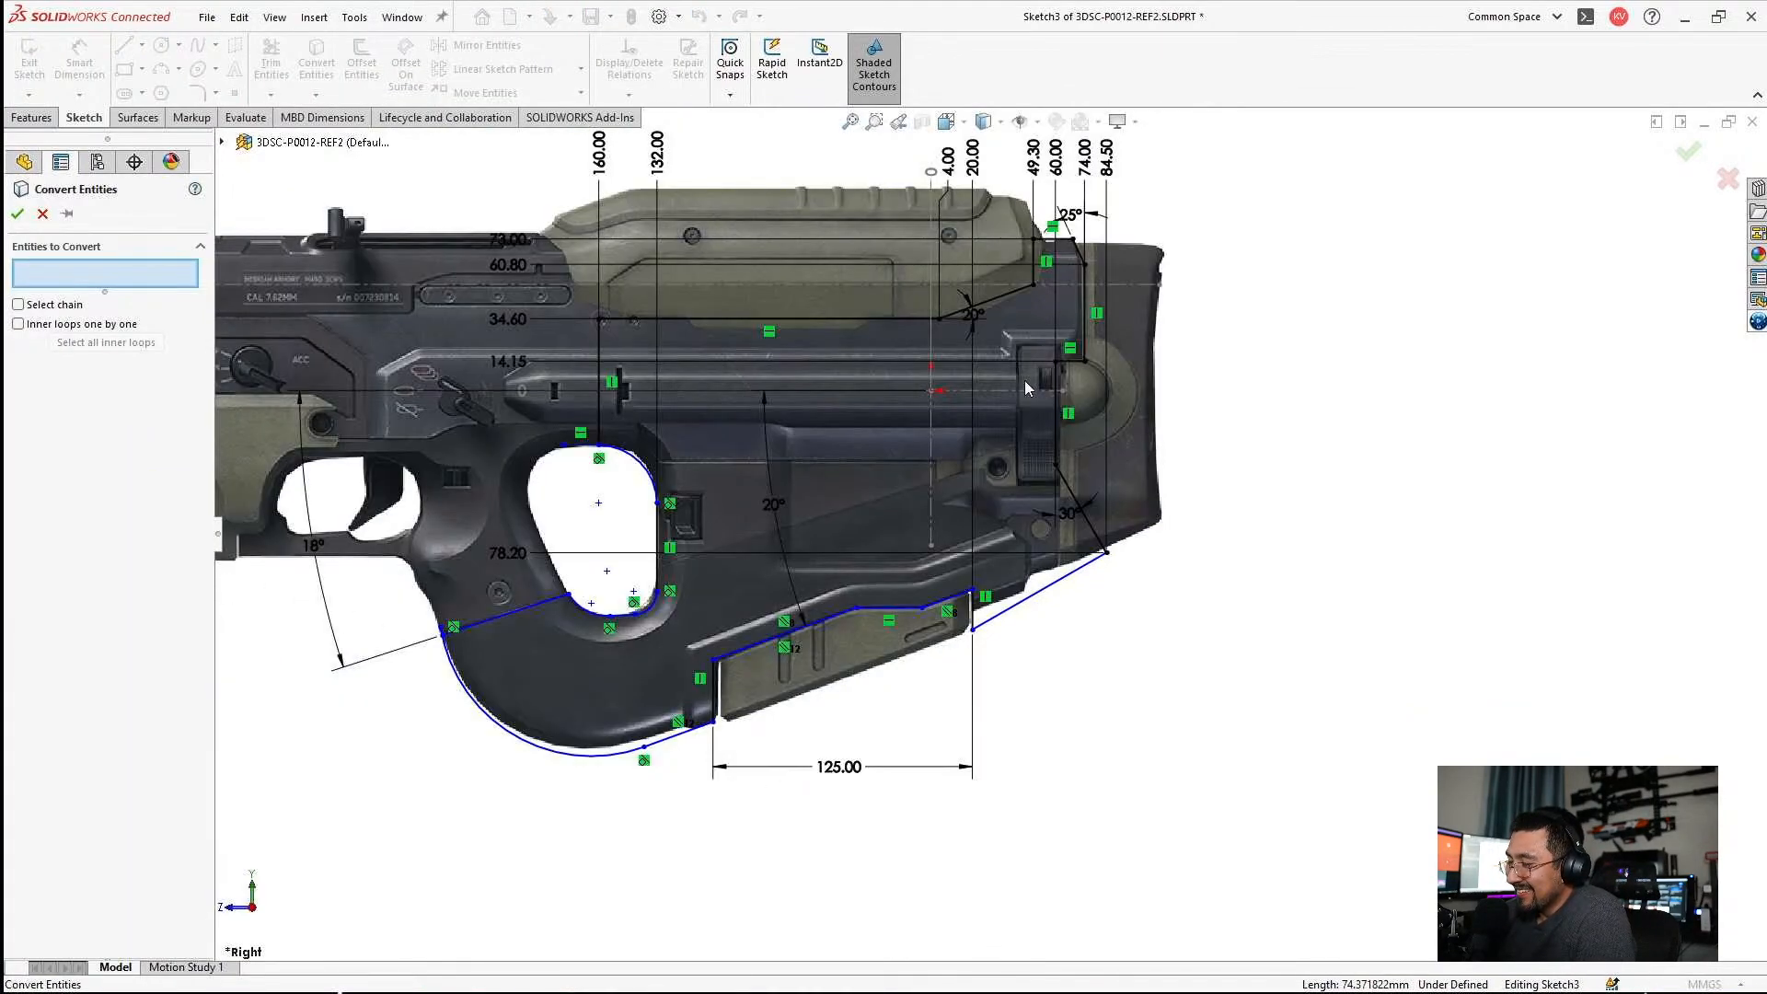
{"action": "scroll", "coordinate": [1019, 486], "scroll_direction": "down", "scroll_amount": 3}
{"action": "key", "text": "Escape"}
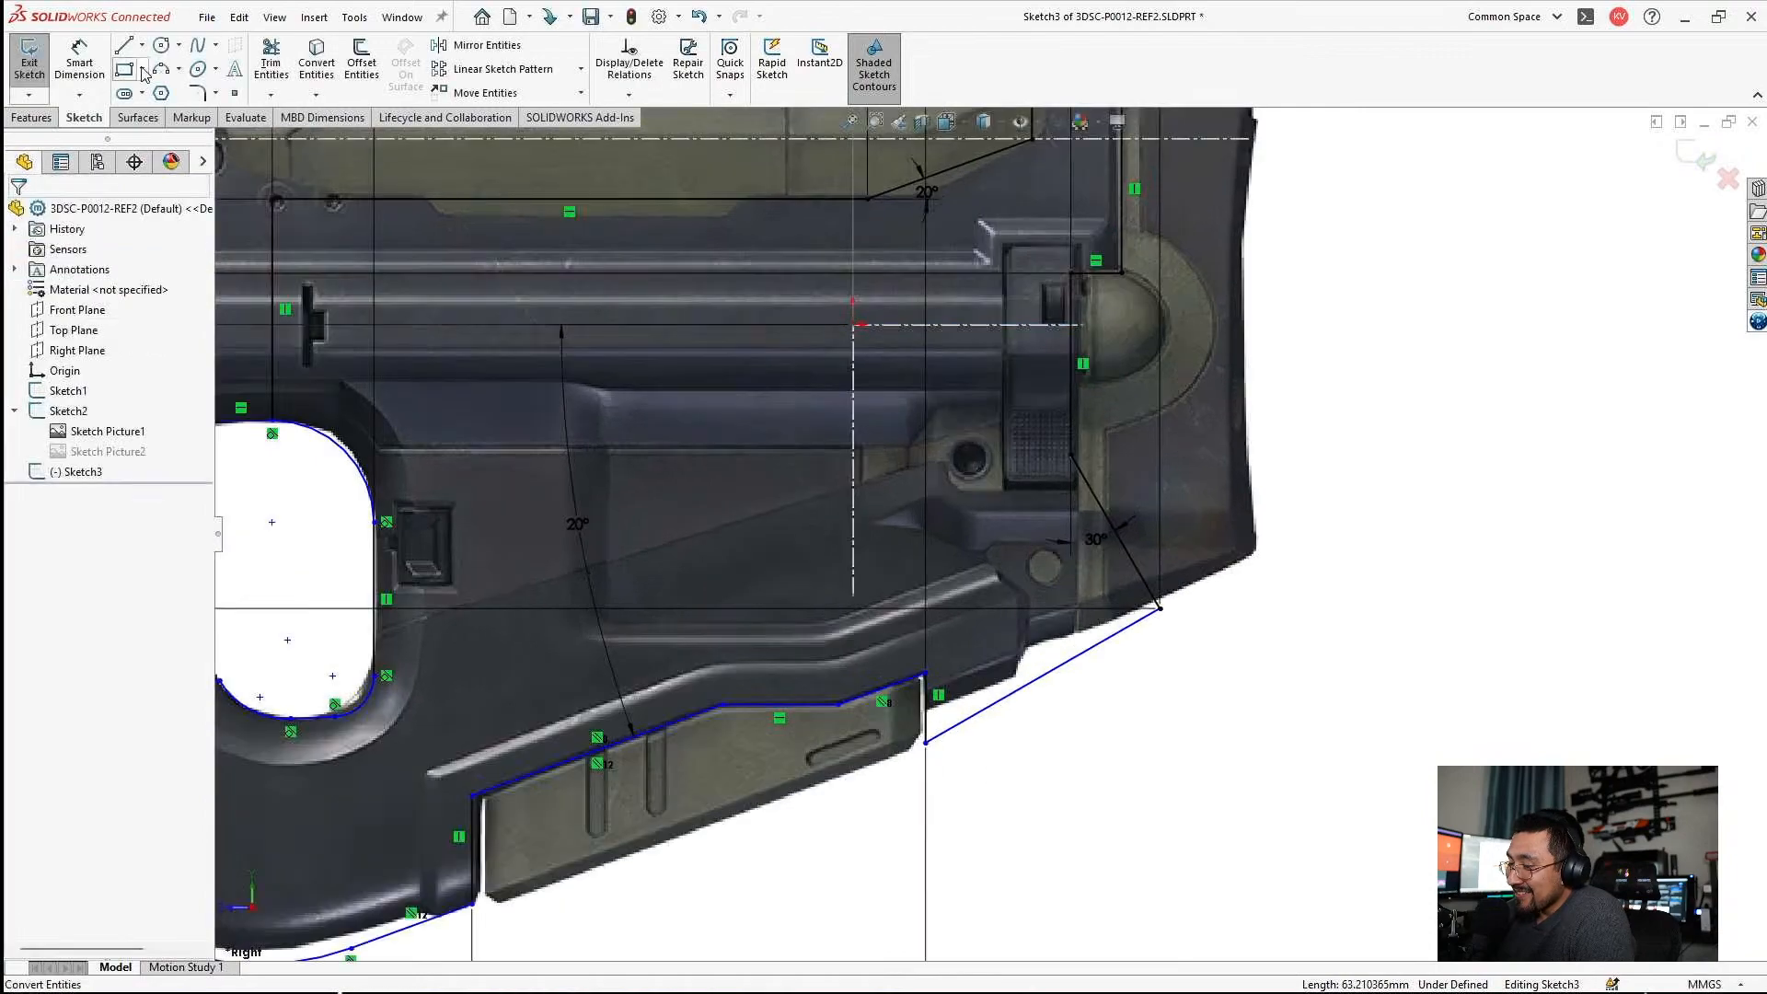
Dimension the angle between the horizontal centerline and the rear underside line, setting it to 30°.
{"action": "left_click", "coordinate": [88, 65]}
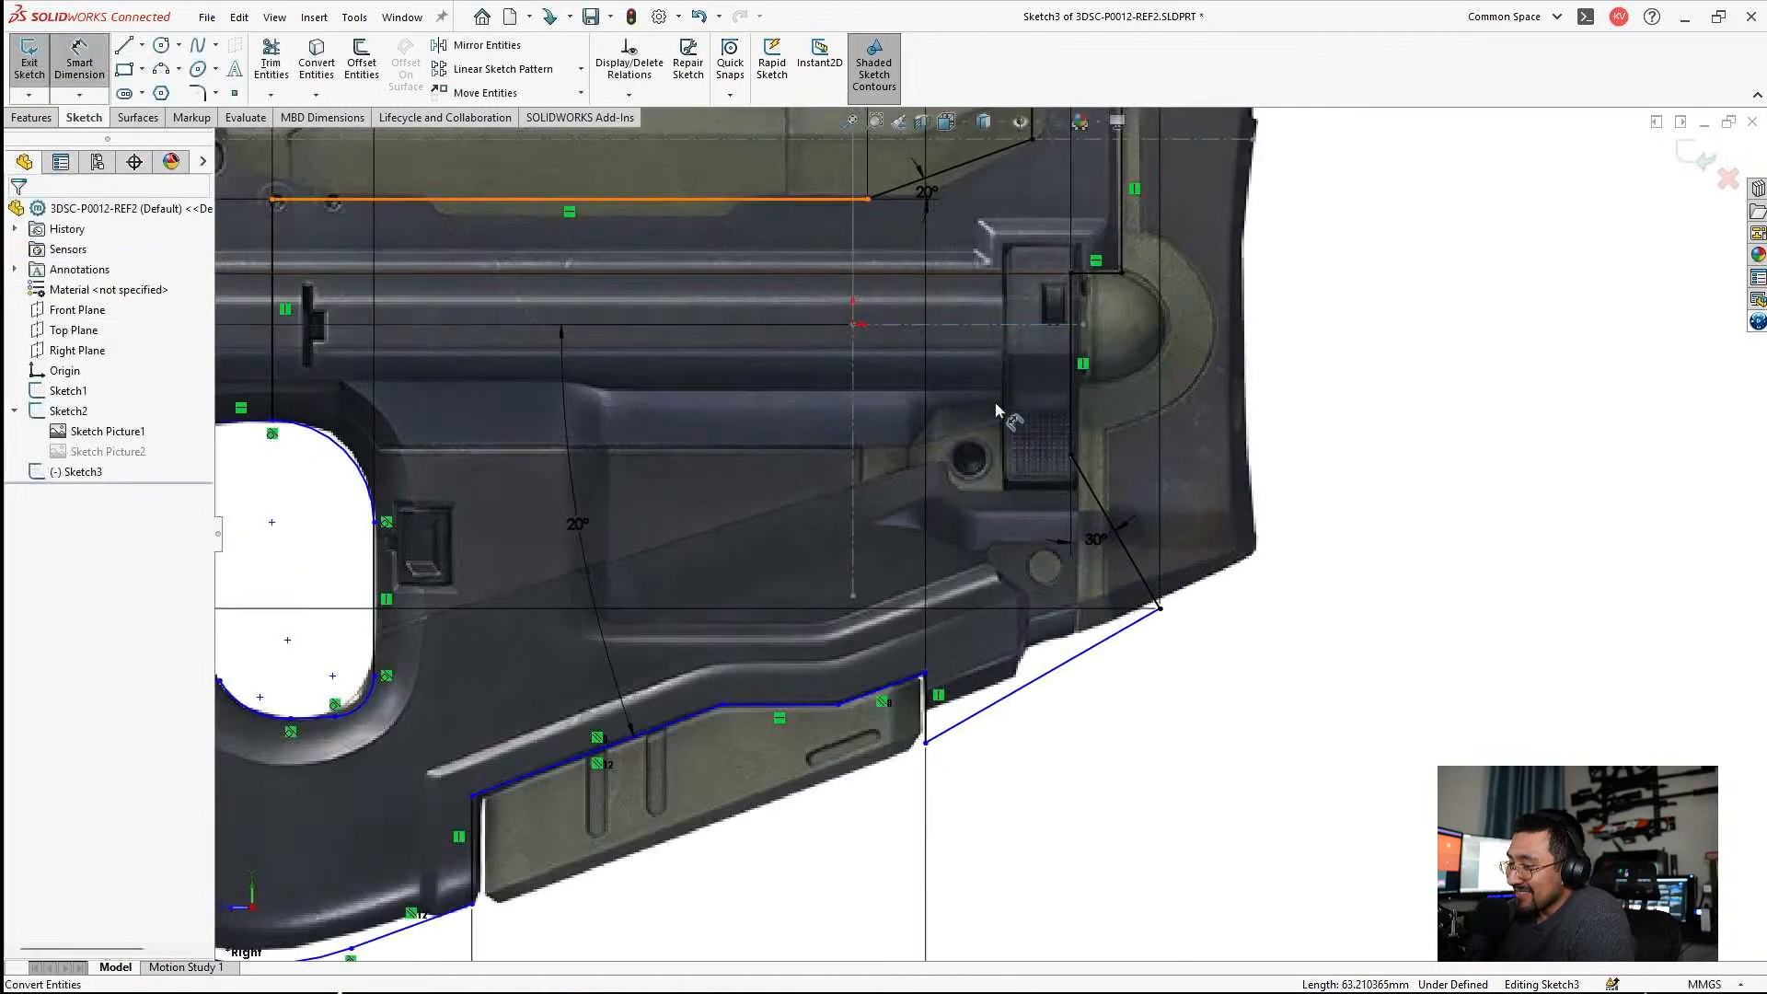
{"action": "left_click", "coordinate": [980, 324]}
{"action": "left_click", "coordinate": [1079, 663]}
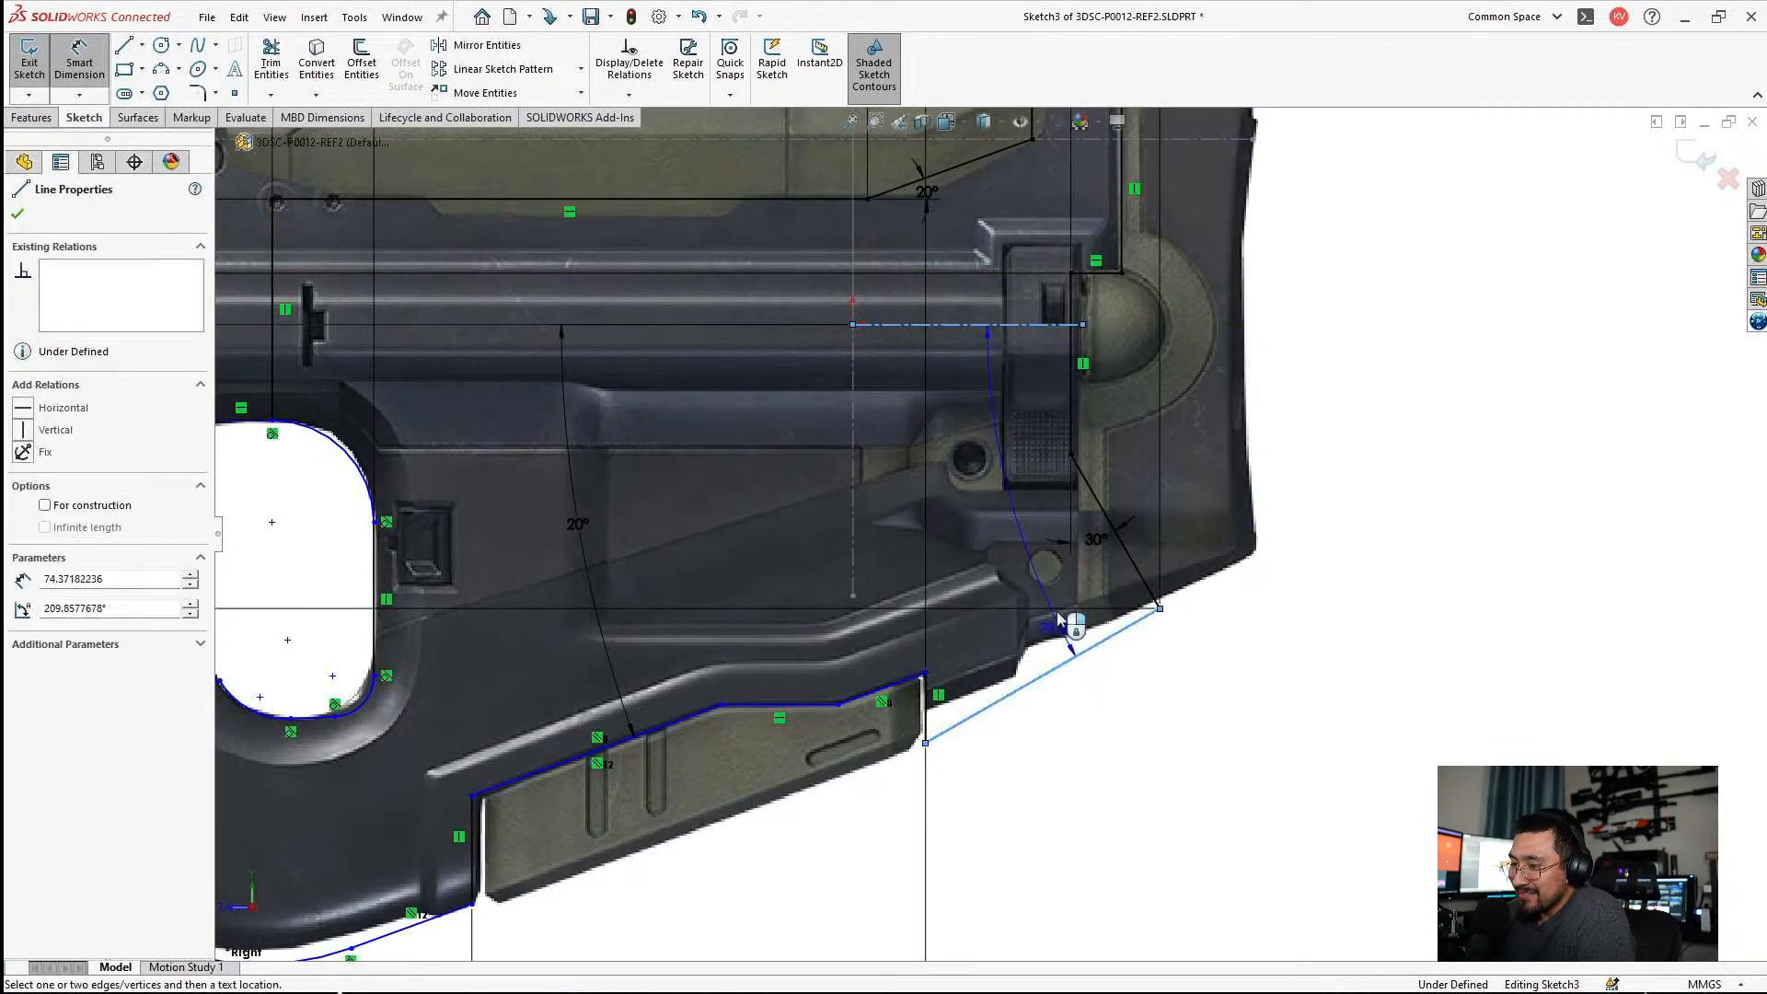
{"action": "left_click", "coordinate": [1085, 555]}
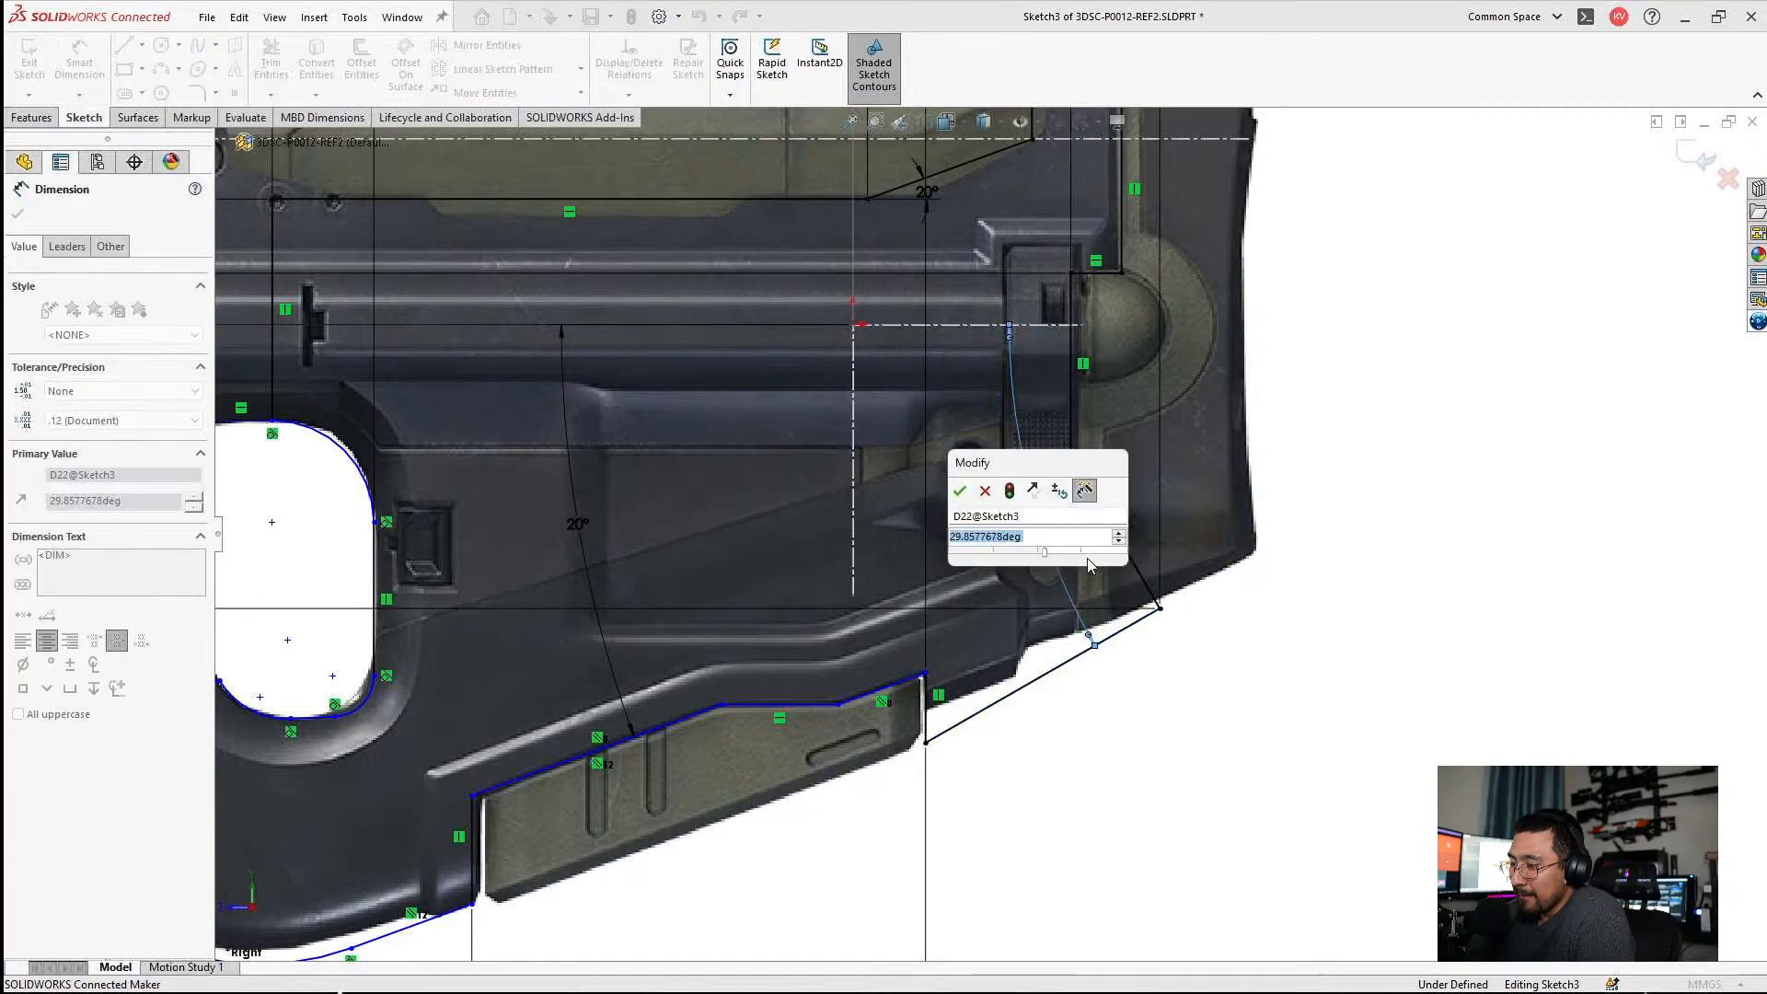
{"action": "type", "text": "30"}
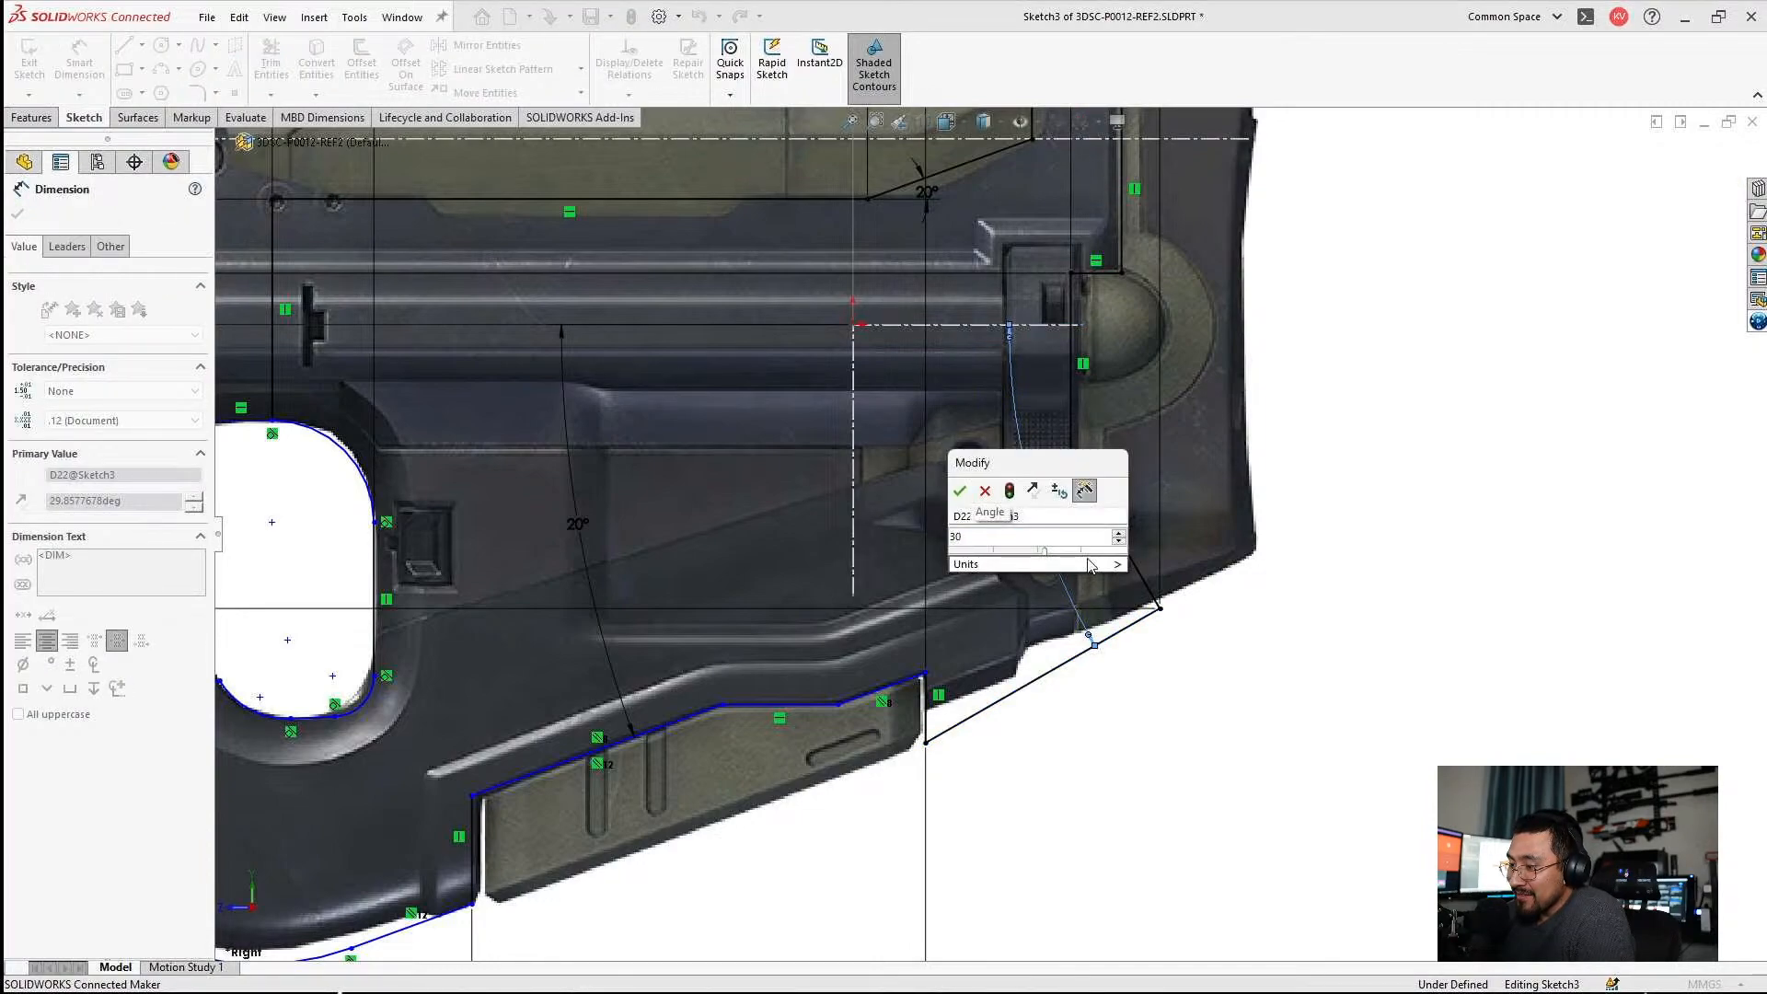
{"action": "key", "text": "Return"}
{"action": "key", "text": "Escape"}
Make the rear underside line's lower endpoint at the notch coincident with the short slanted line ahead of the notch.
{"action": "scroll", "coordinate": [991, 533], "scroll_direction": "up", "scroll_amount": 3}
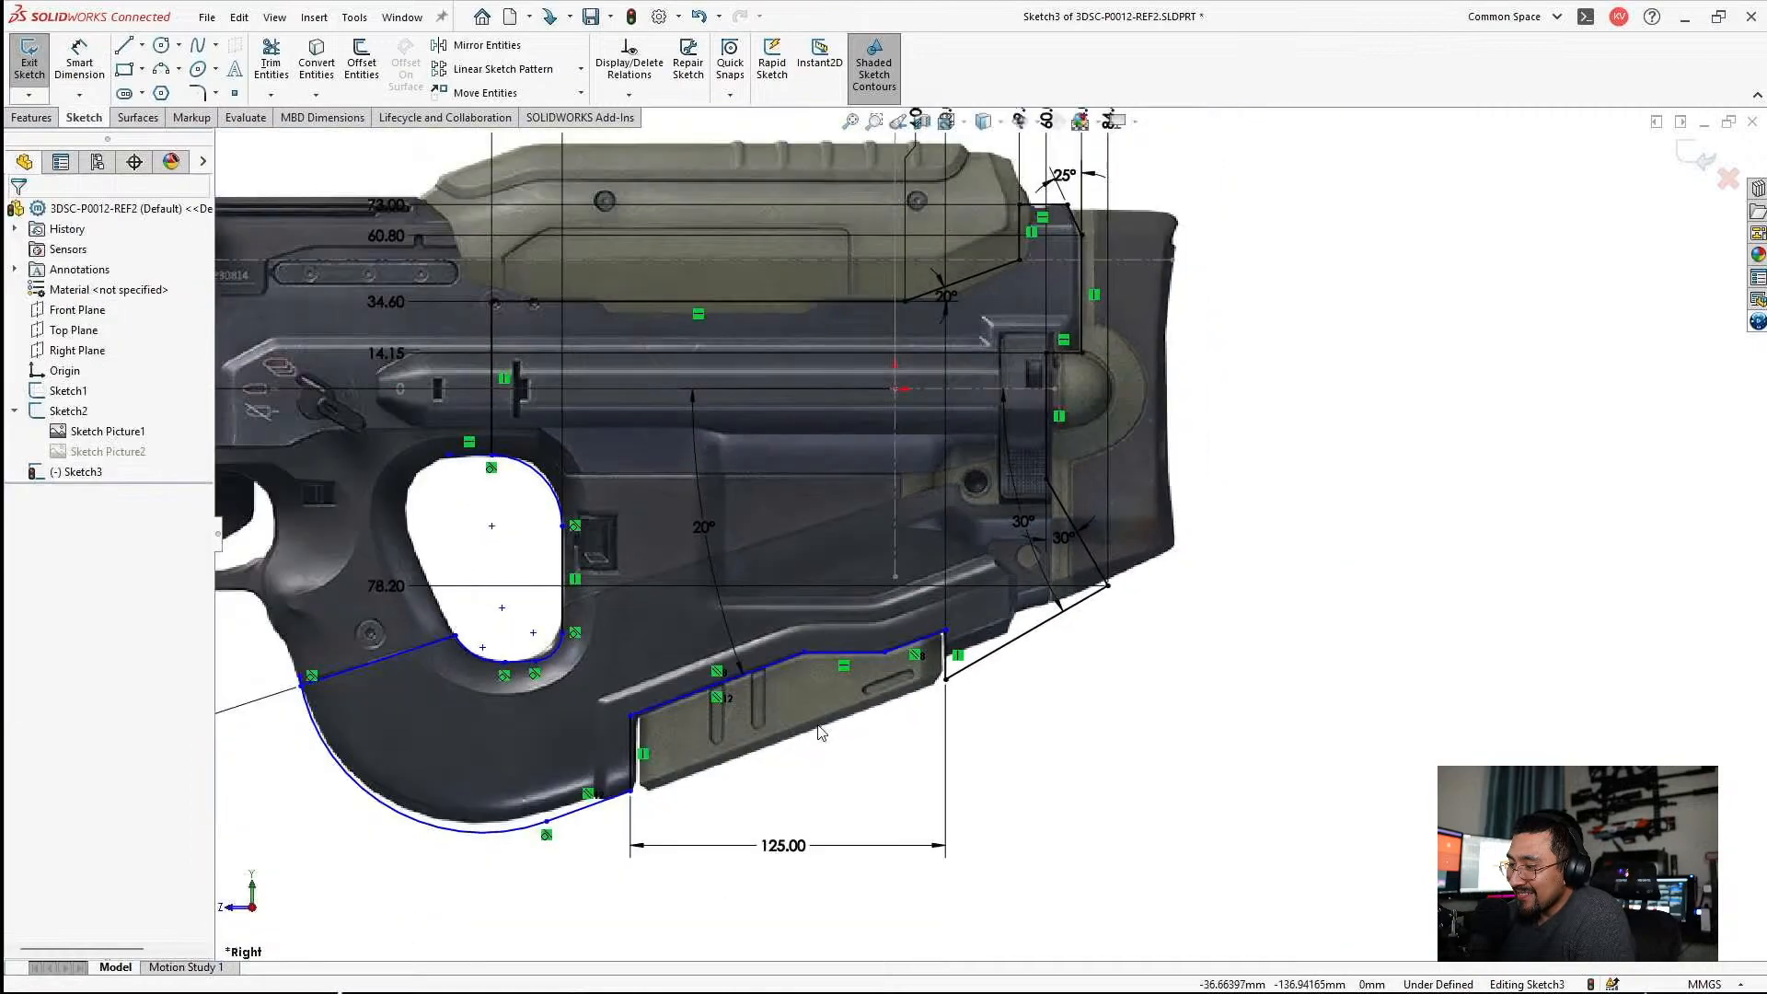
{"action": "scroll", "coordinate": [686, 704], "scroll_direction": "down", "scroll_amount": 3}
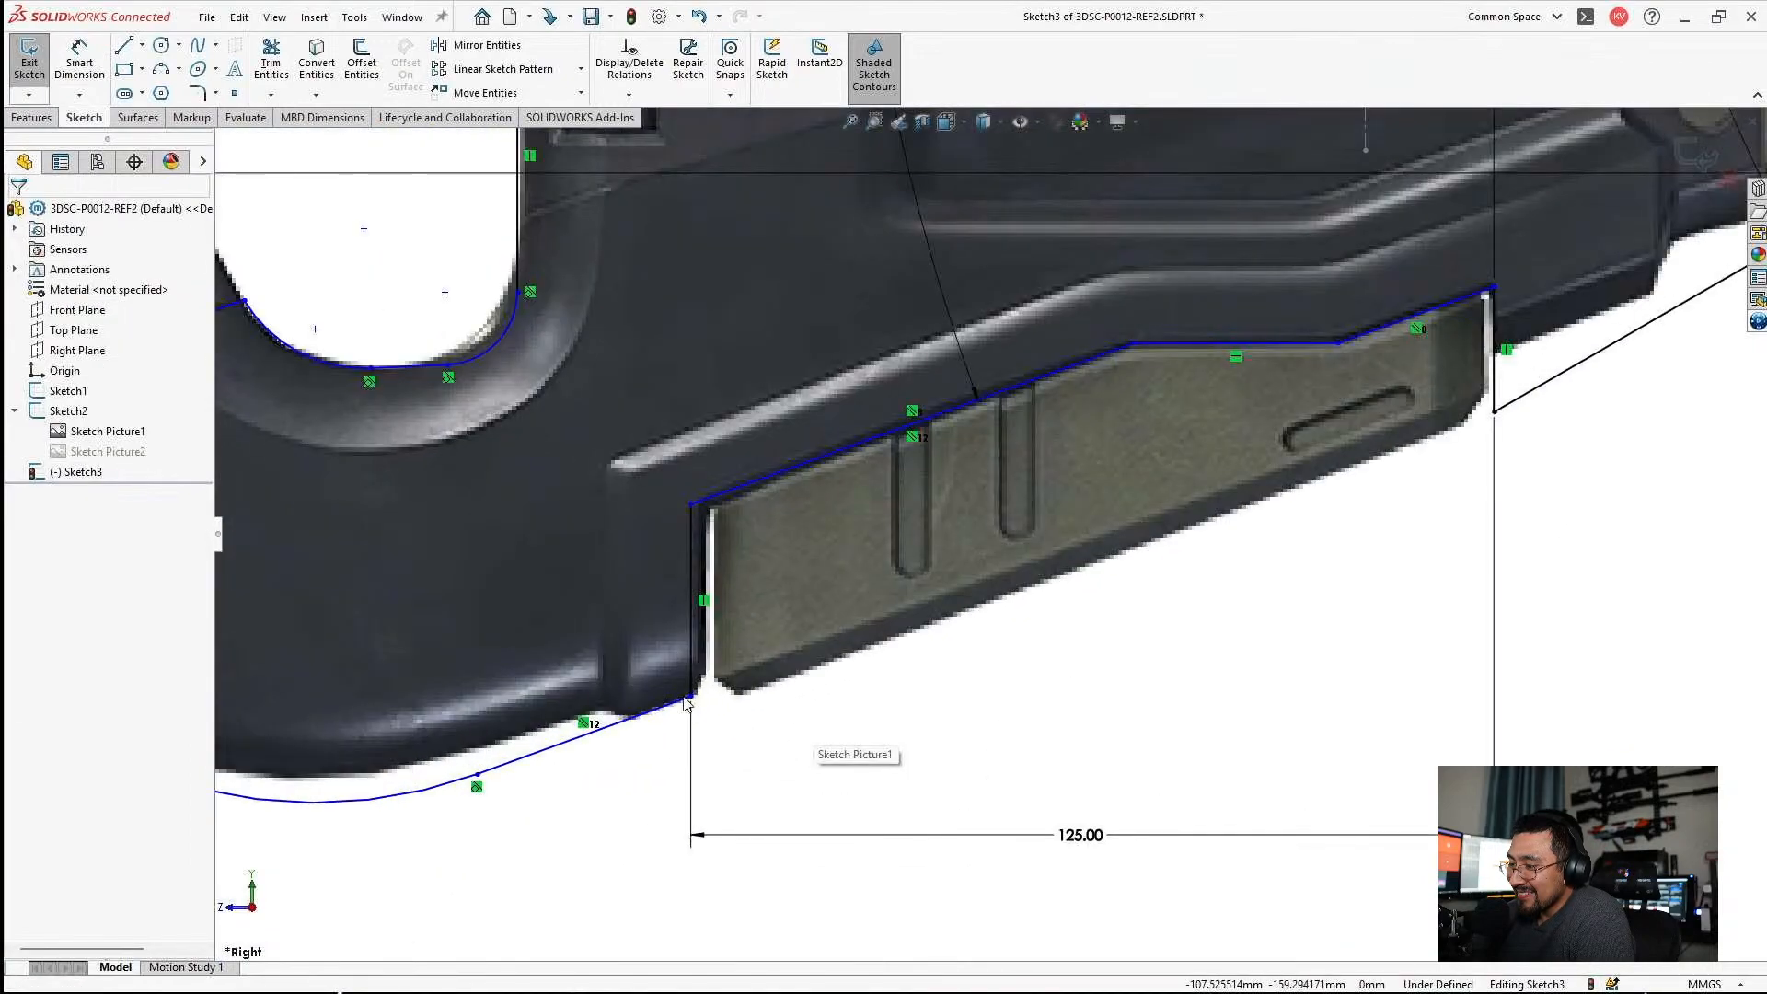
{"action": "left_click", "coordinate": [635, 720]}
{"action": "left_click", "coordinate": [1494, 412], "text": "ctrl"}
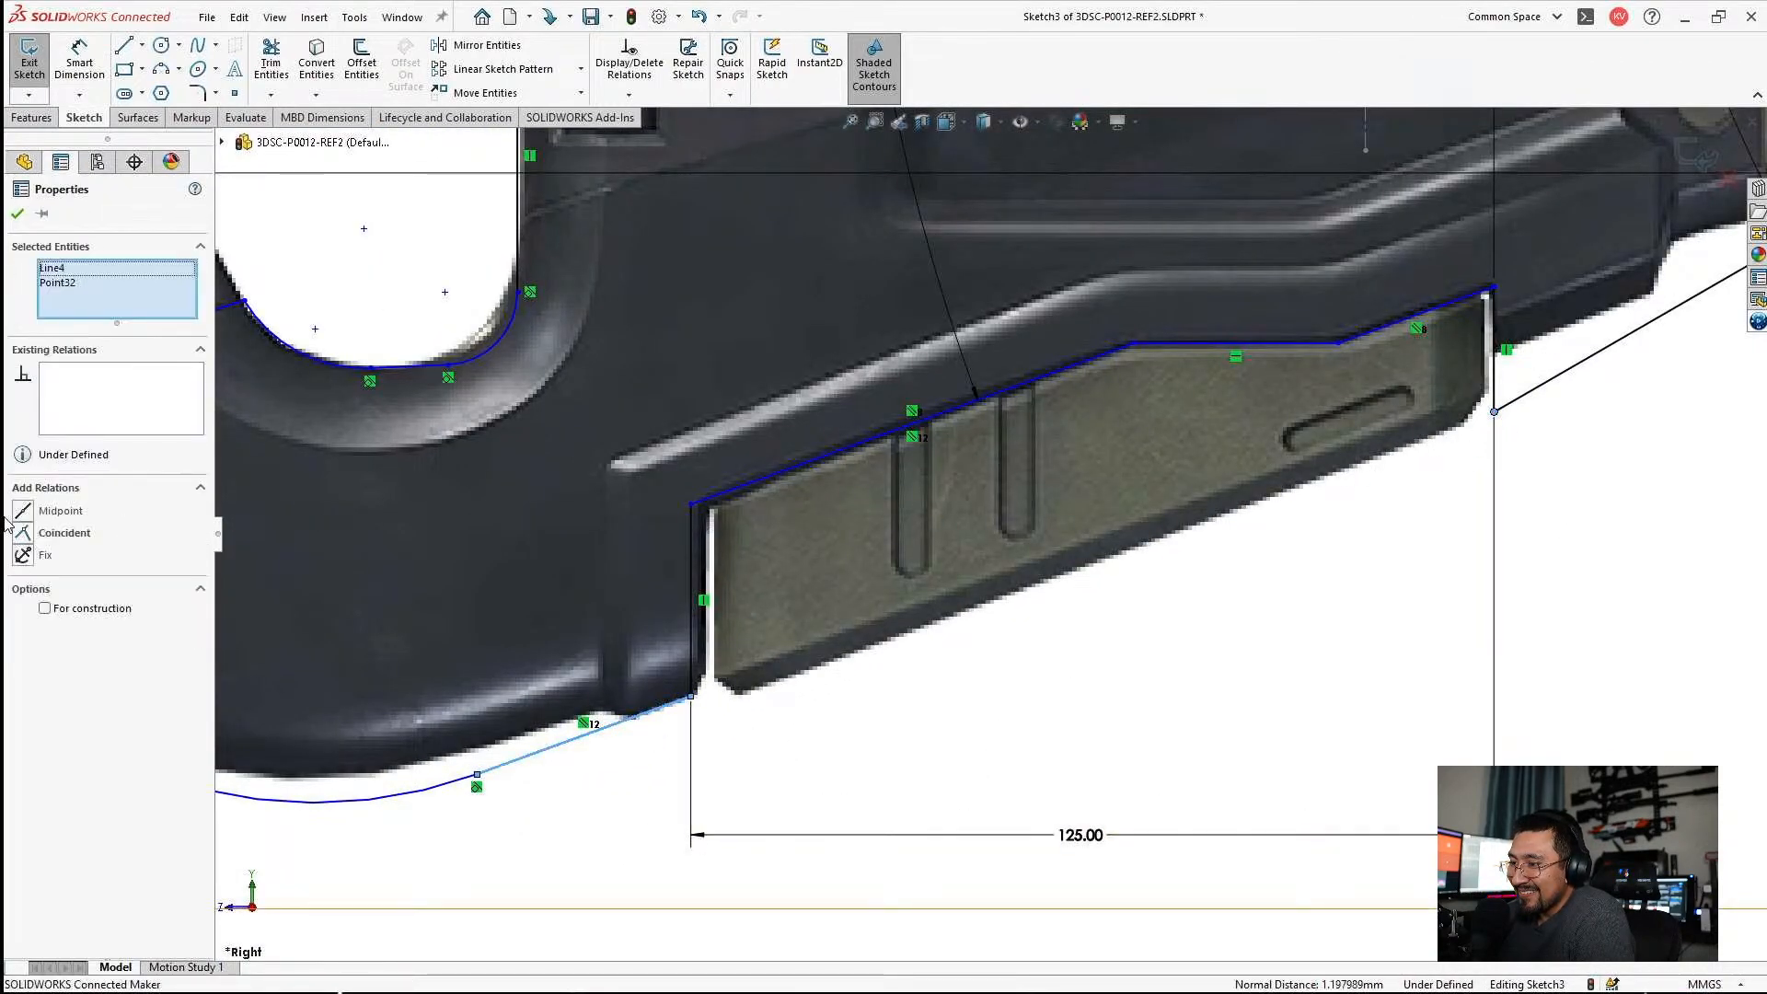
{"action": "key", "text": "Escape"}
Pull the upper end of the grip's front curve down so that a short tangent line remains below the slanted seam line.
{"action": "scroll", "coordinate": [631, 629], "scroll_direction": "up", "scroll_amount": 4}
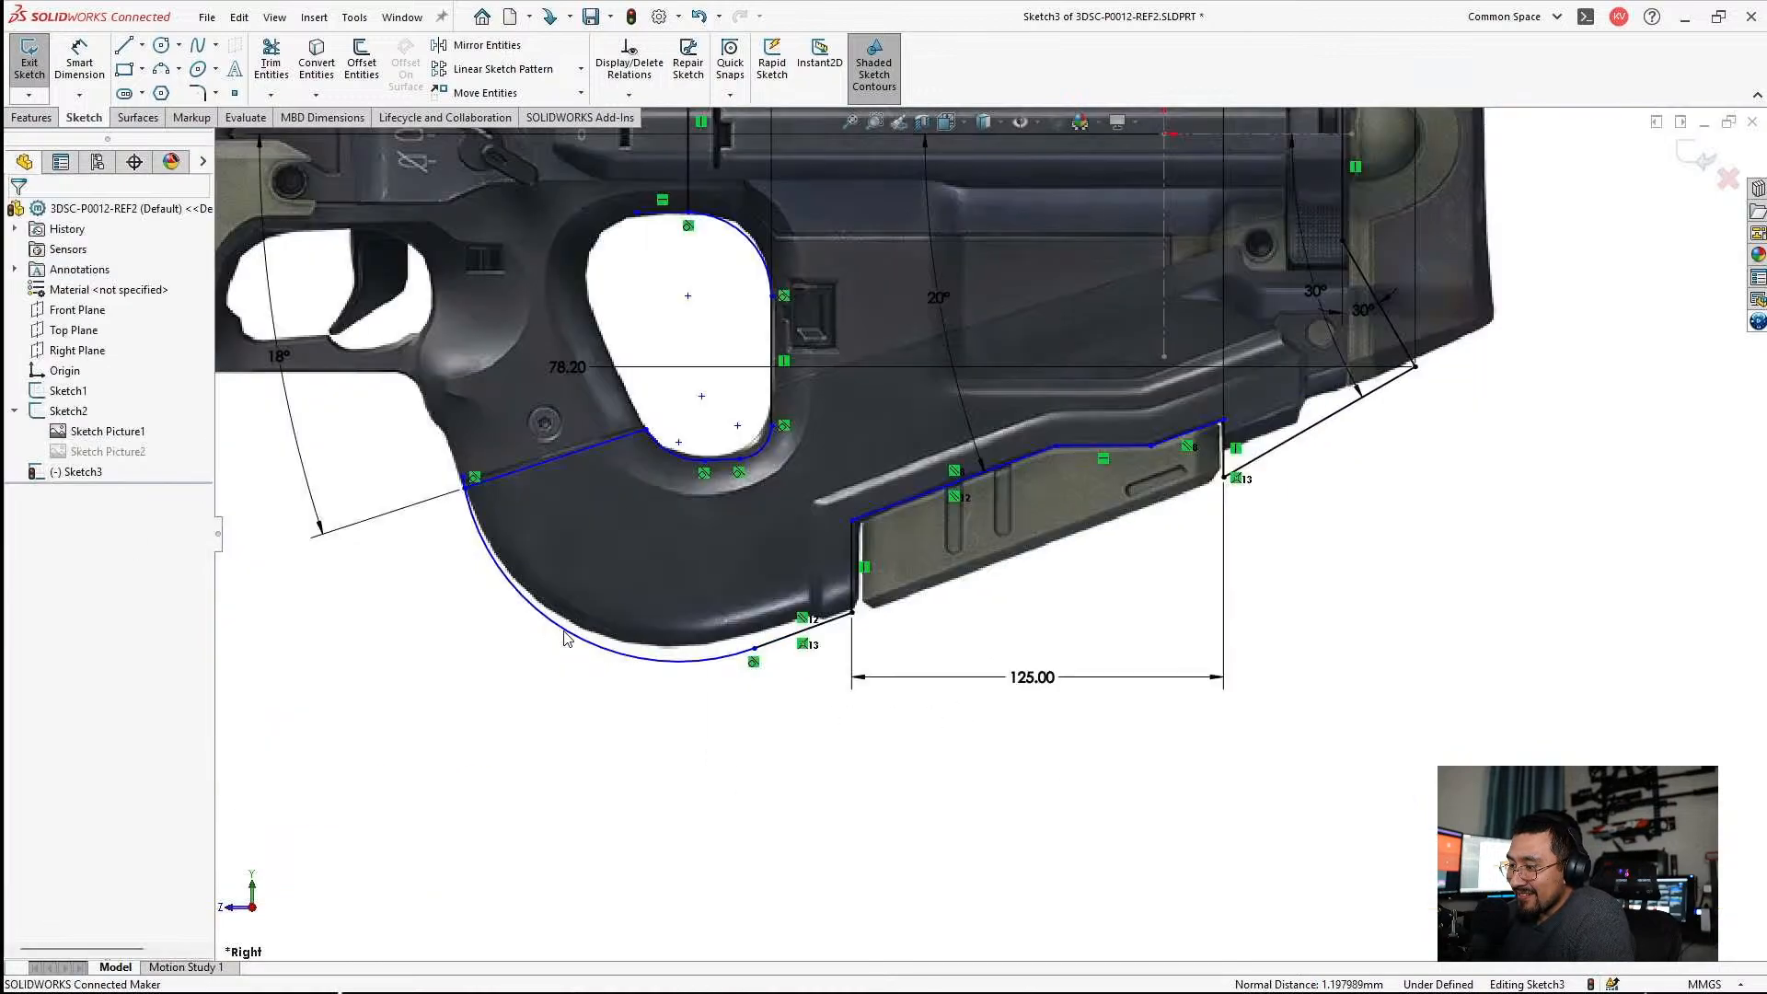
{"action": "scroll", "coordinate": [569, 645], "scroll_direction": "down", "scroll_amount": 2}
{"action": "scroll", "coordinate": [581, 506], "scroll_direction": "down", "scroll_amount": 1}
{"action": "scroll", "coordinate": [552, 432], "scroll_direction": "down", "scroll_amount": 5}
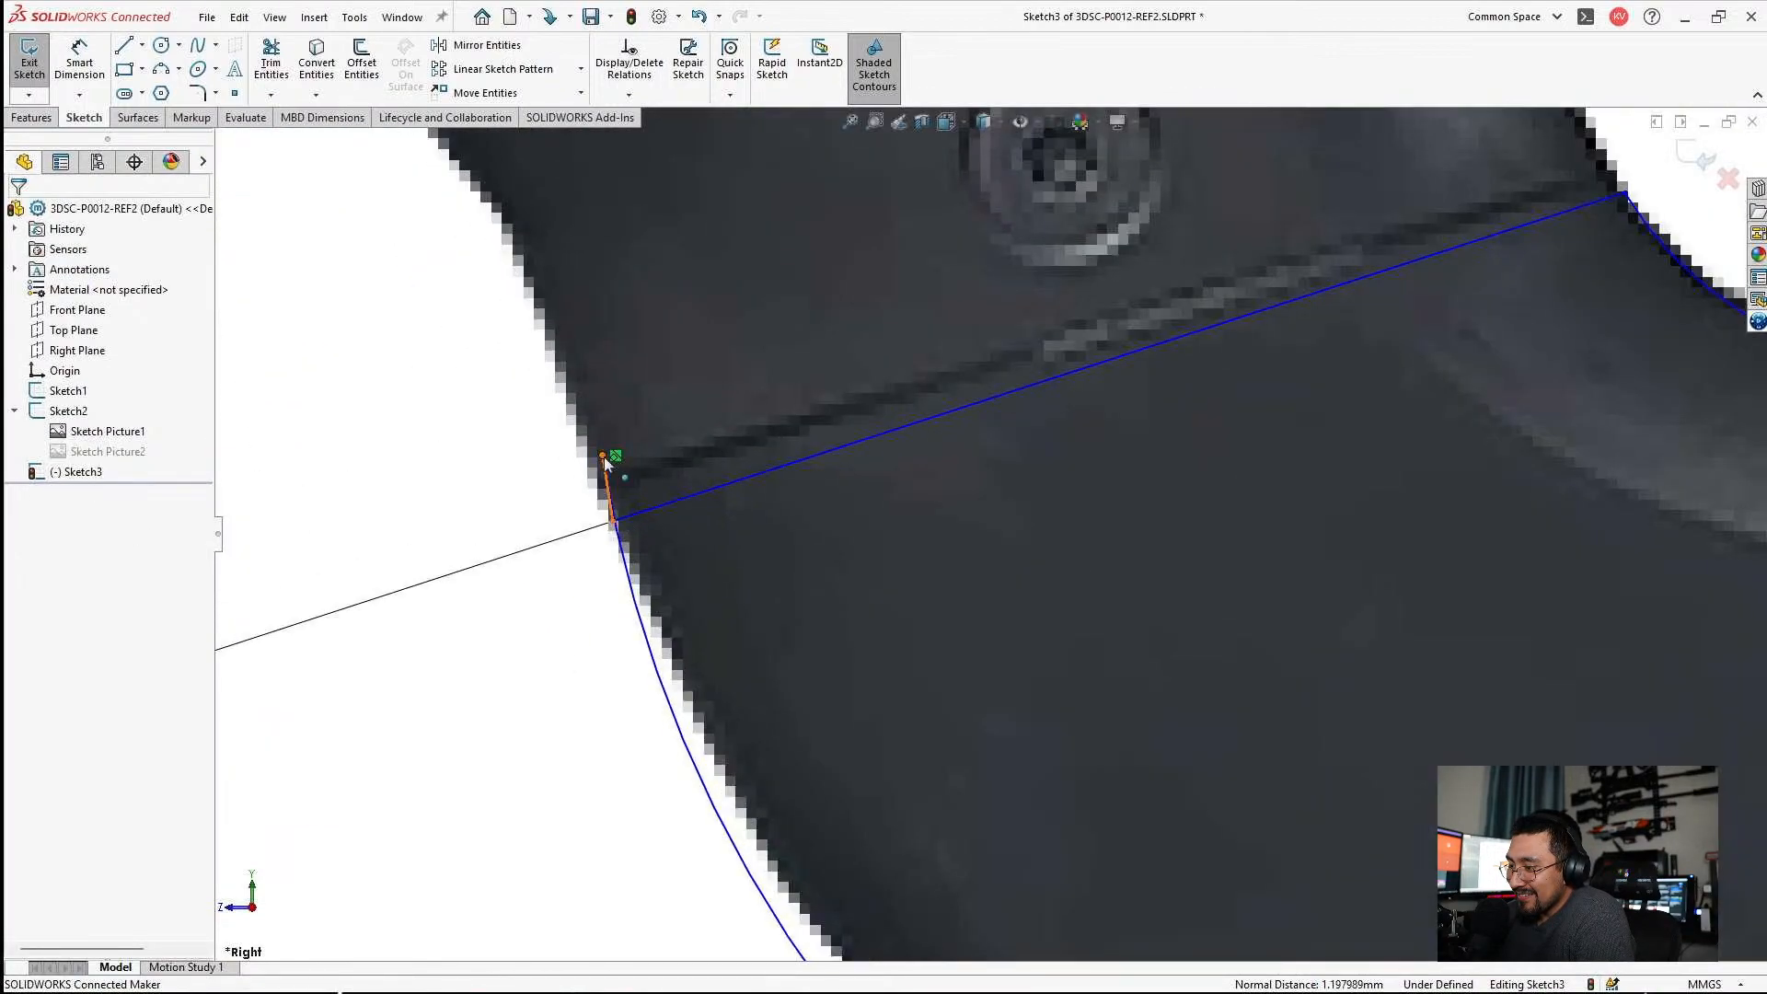
{"action": "left_click", "coordinate": [624, 584]}
{"action": "left_click_drag", "start_coordinate": [624, 584], "coordinate": [632, 599]}
{"action": "scroll", "coordinate": [1090, 643], "scroll_direction": "up", "scroll_amount": 4}
{"action": "key", "text": "Escape"}
Draw a short construction line upward from the seam line's front endpoint, perpendicular to the seam line, and undo a stray endpoint move.
{"action": "scroll", "coordinate": [966, 534], "scroll_direction": "down", "scroll_amount": 3}
{"action": "scroll", "coordinate": [1054, 526], "scroll_direction": "down", "scroll_amount": 2}
{"action": "left_click", "coordinate": [143, 45]}
{"action": "left_click", "coordinate": [171, 88]}
{"action": "left_click", "coordinate": [657, 610]}
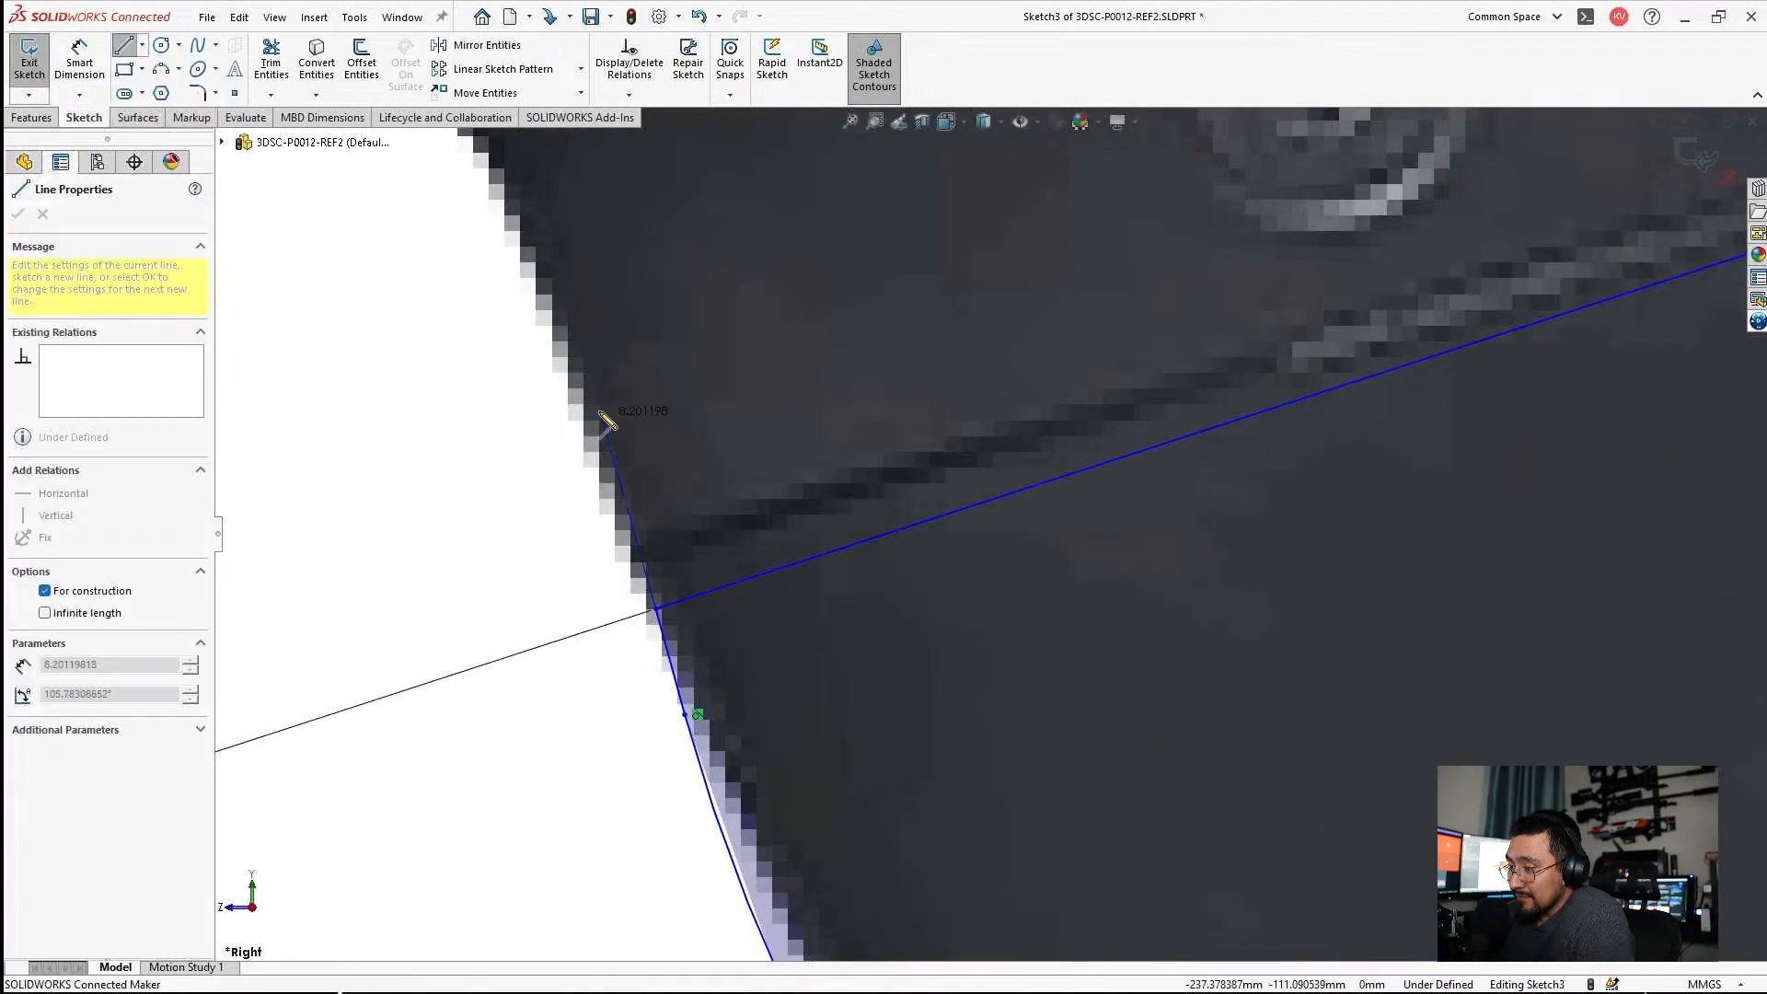
{"action": "left_click", "coordinate": [753, 595]}
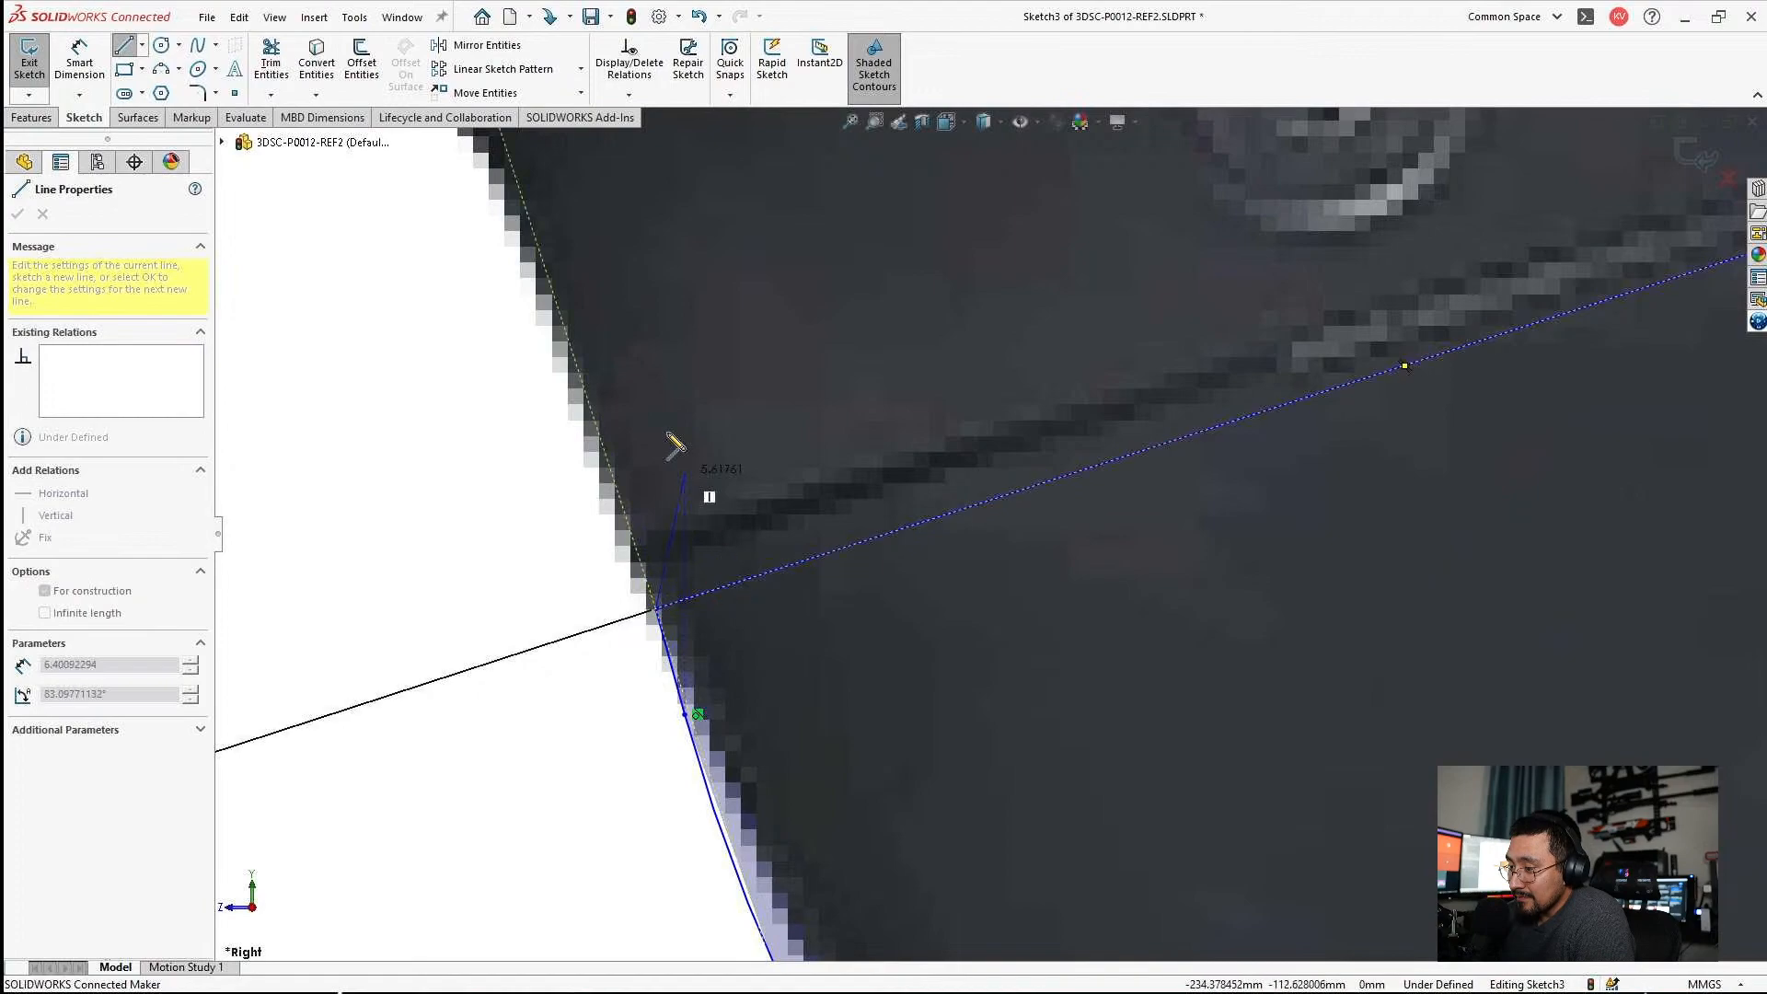
{"action": "left_click", "coordinate": [585, 387]}
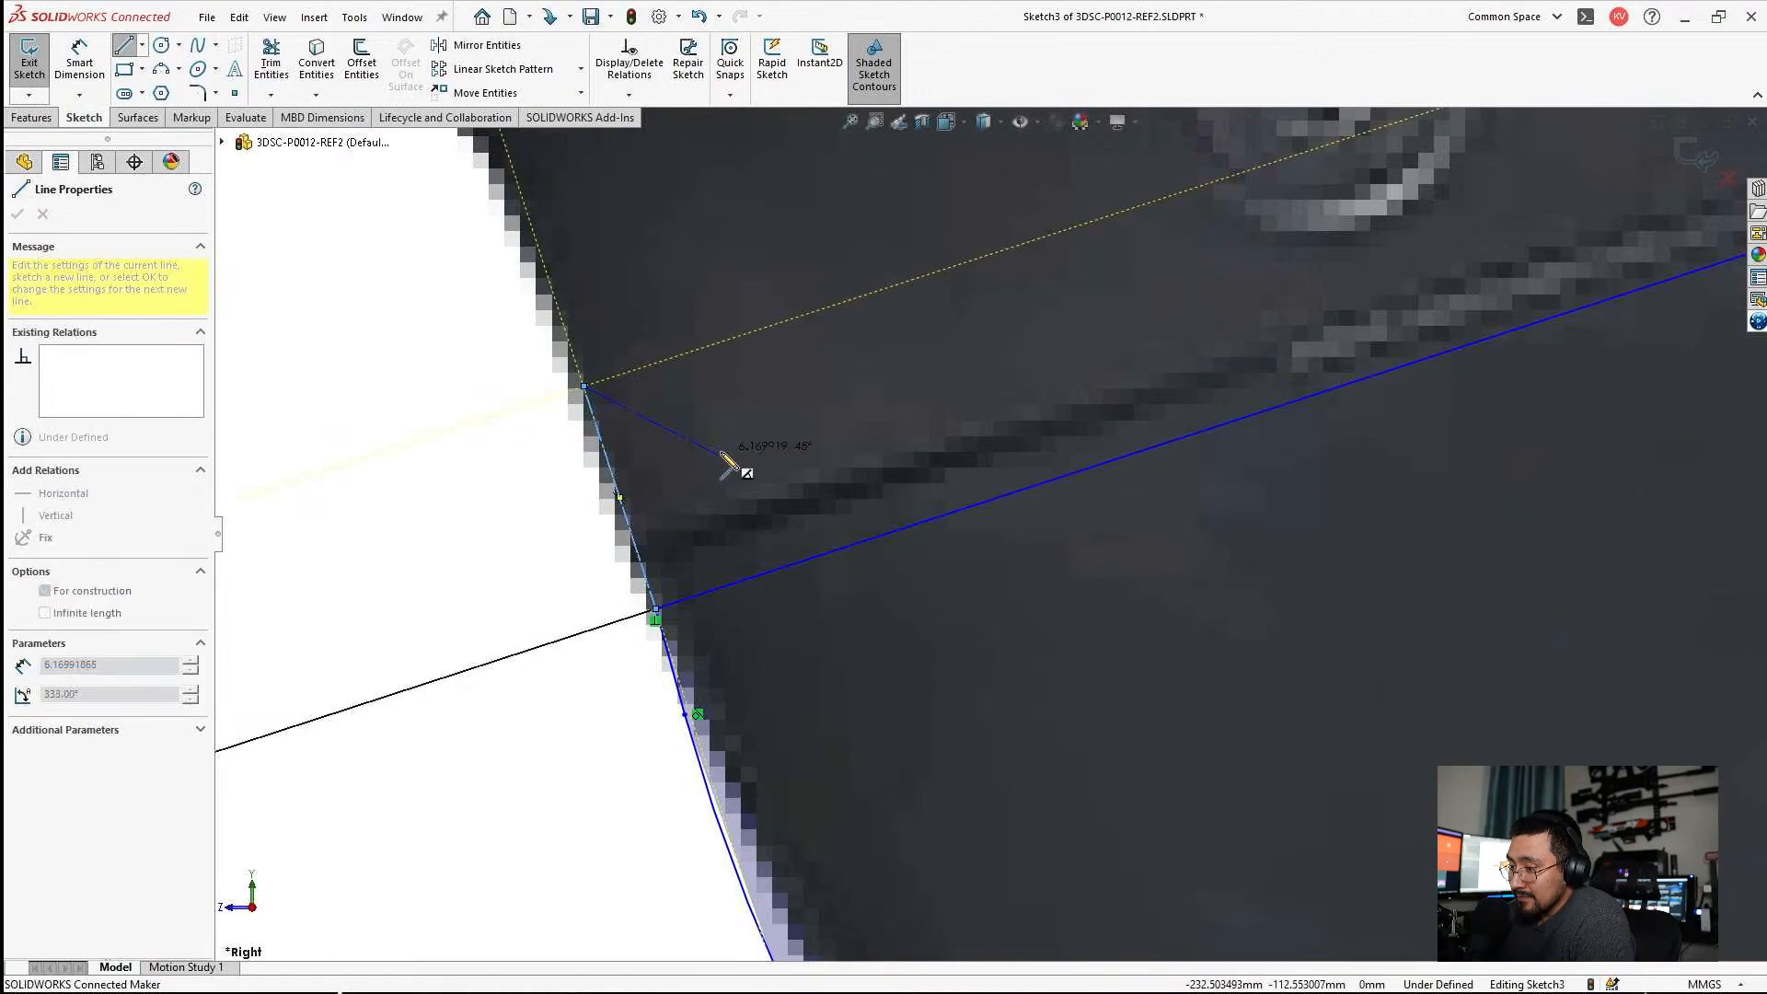
{"action": "key", "text": "Escape"}
{"action": "key", "text": "Escape"}
{"action": "left_click", "coordinate": [582, 387]}
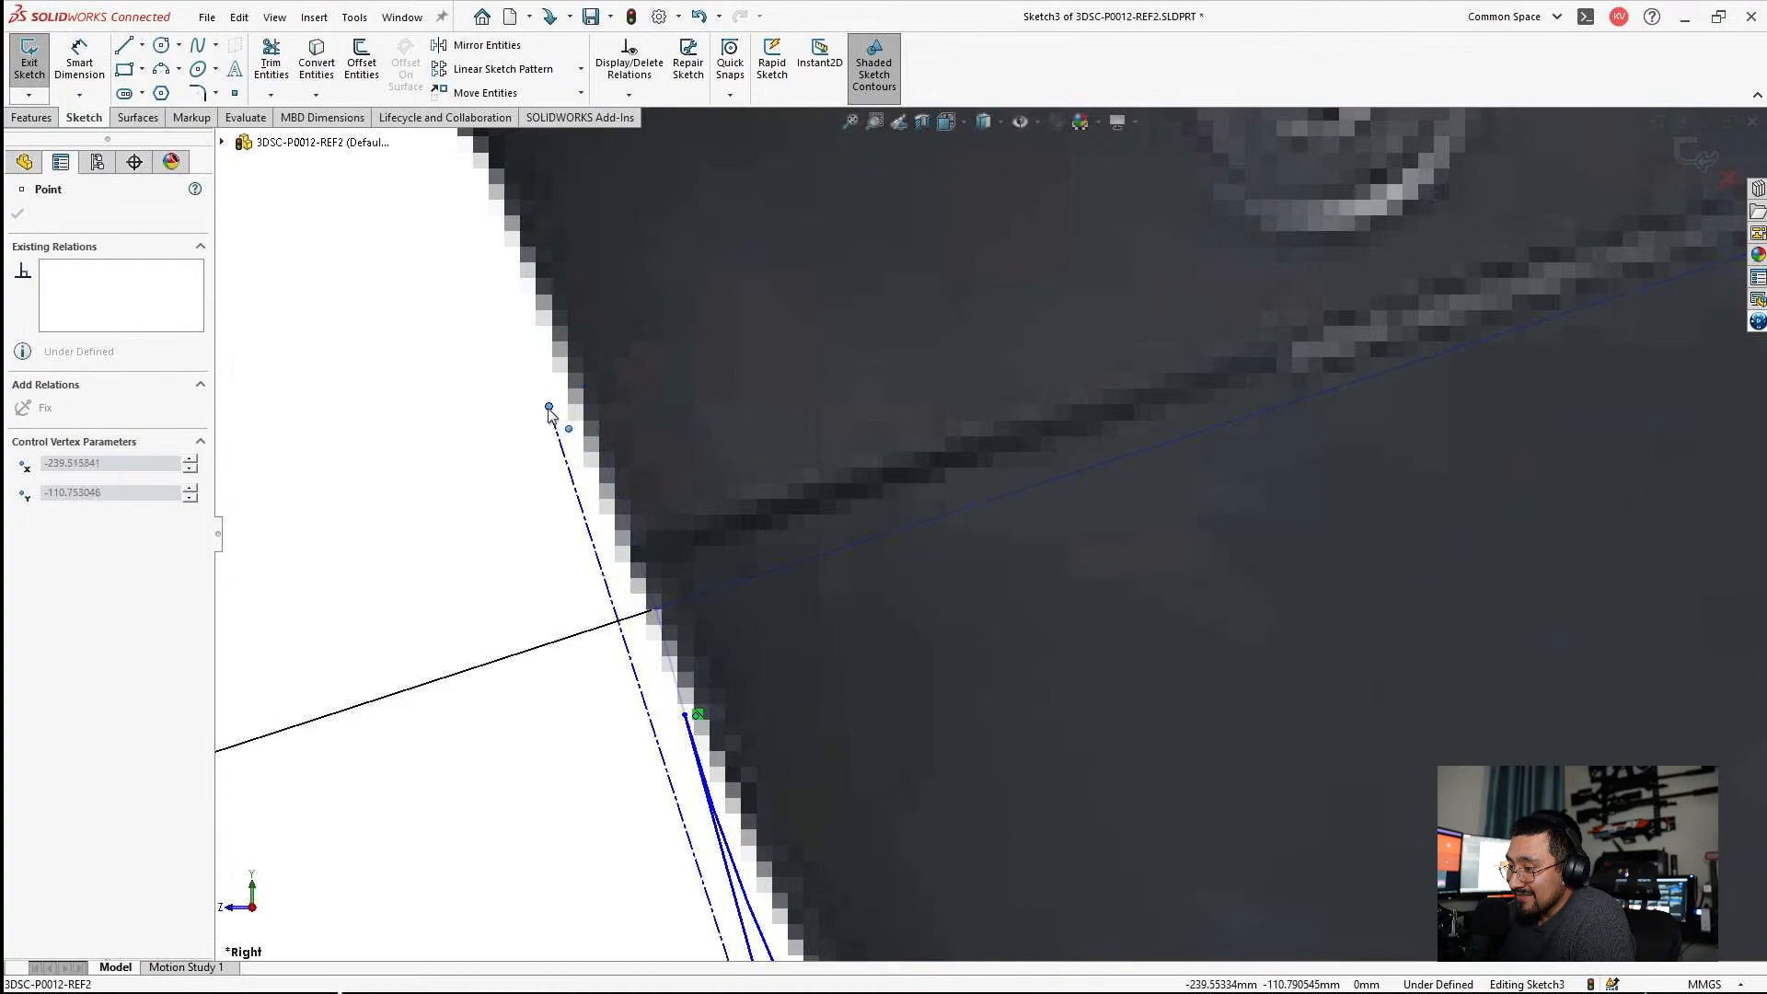
{"action": "key", "text": "Escape"}
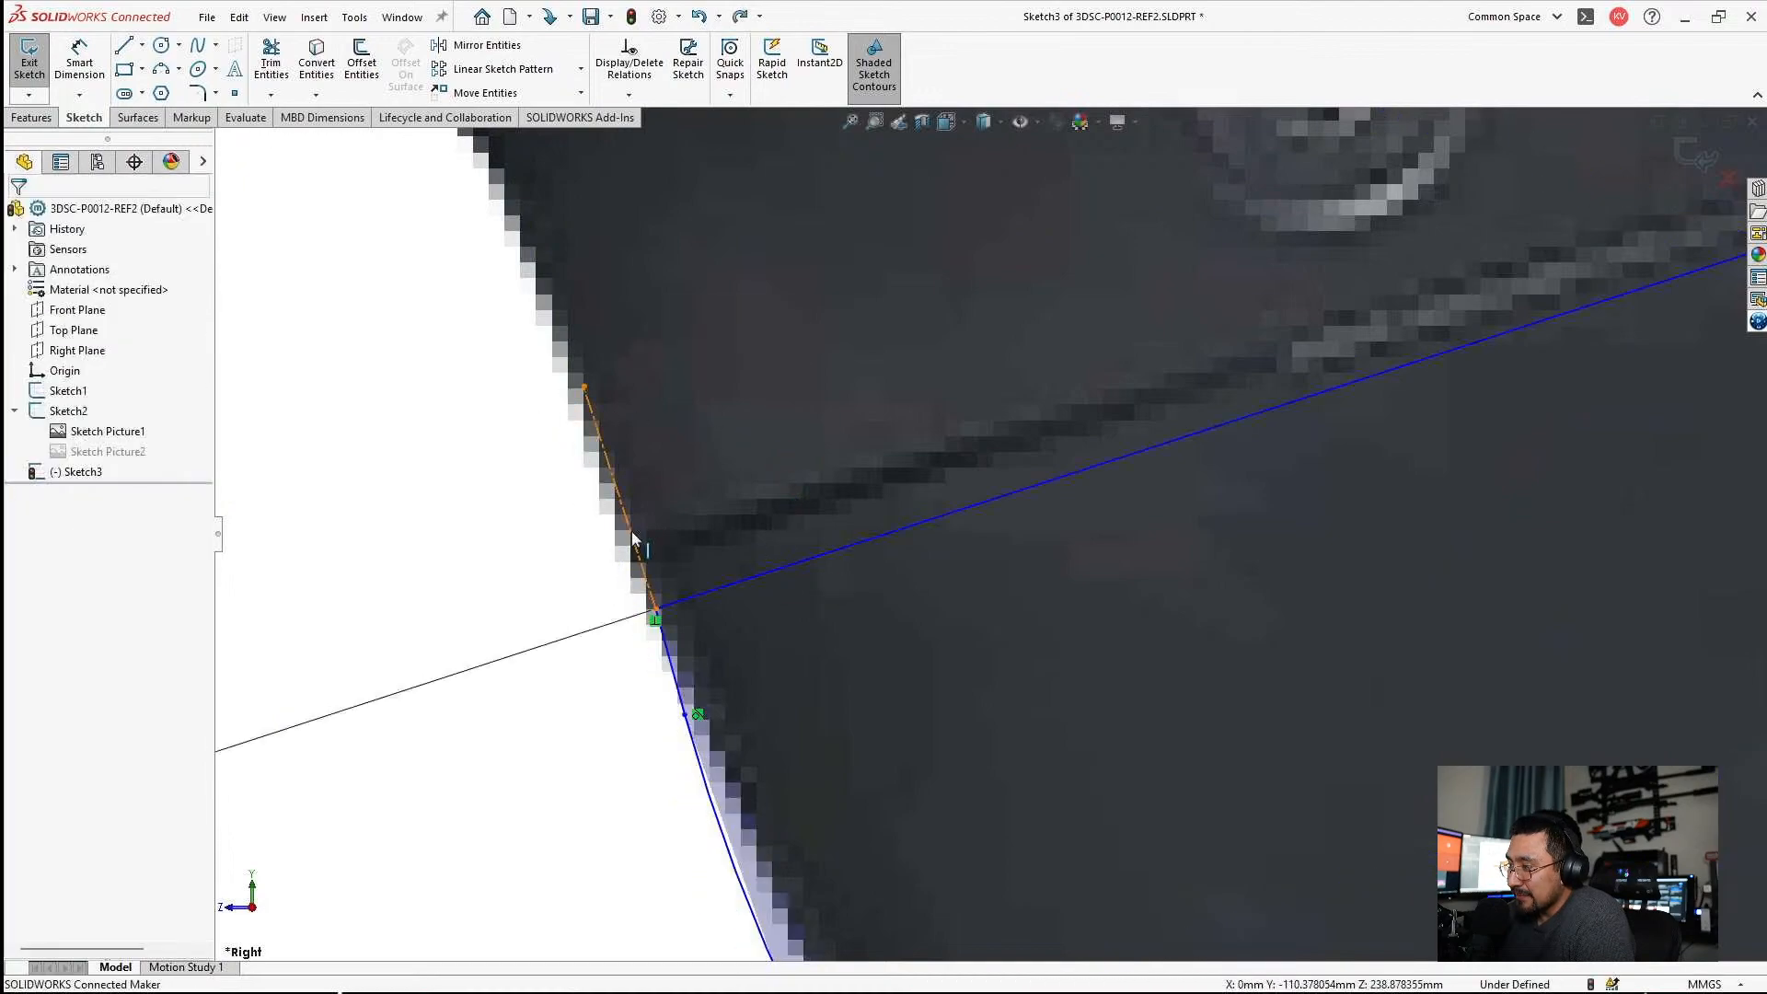
Make the perpendicular construction line collinear with the short line above the grip's front curve.
{"action": "left_click", "coordinate": [635, 545]}
{"action": "left_click", "coordinate": [679, 686], "text": "ctrl"}
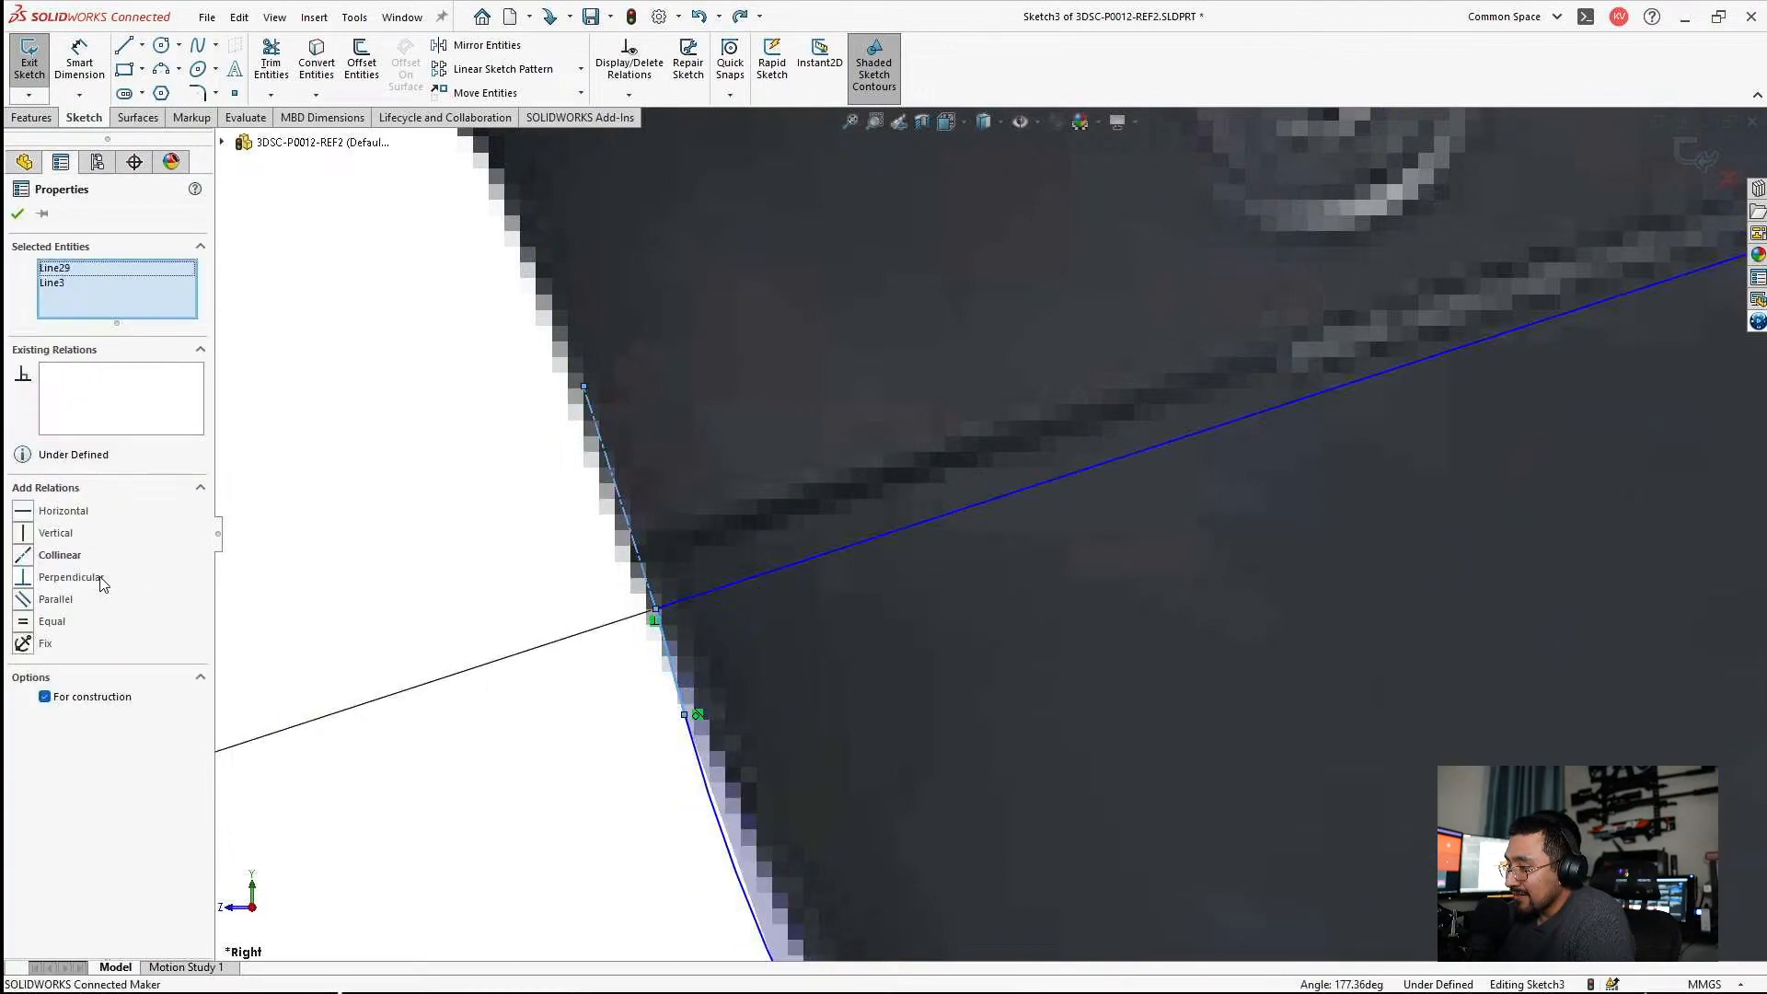
{"action": "key", "text": "Escape"}
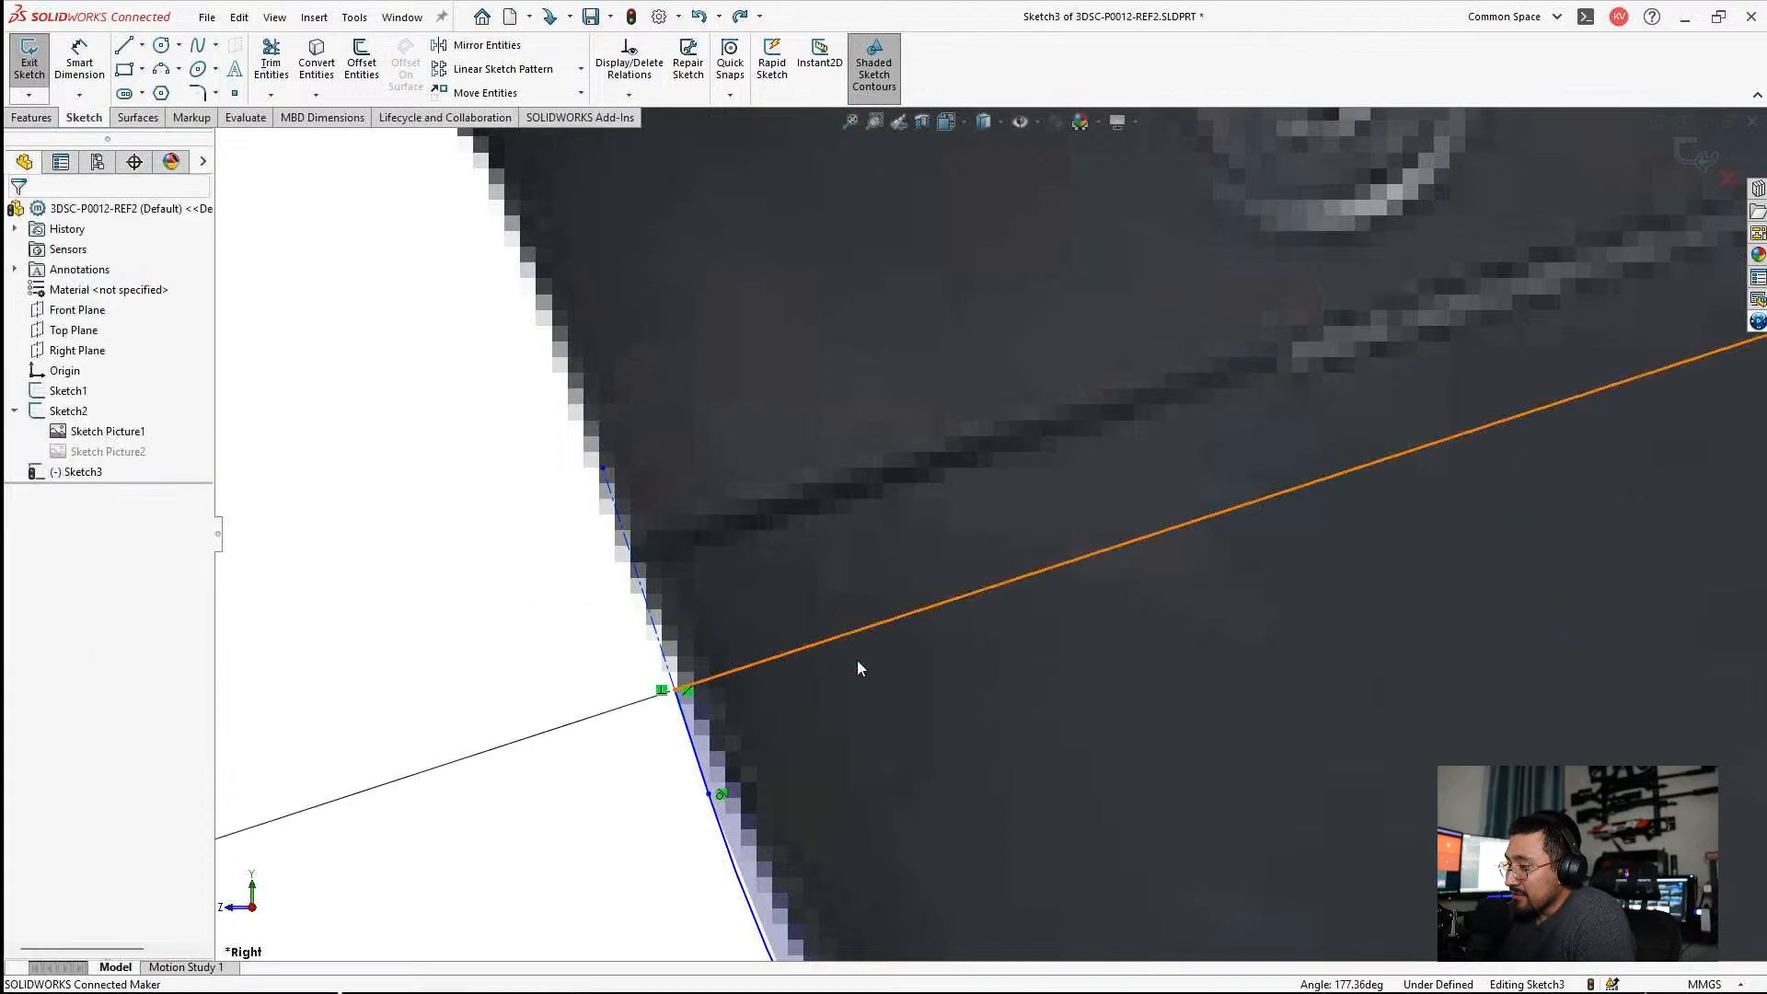
Move the slanted 18° seam line upward to match the seam in the reference picture.
{"action": "scroll", "coordinate": [912, 561], "scroll_direction": "up", "scroll_amount": 3}
{"action": "left_click_drag", "start_coordinate": [888, 594], "coordinate": [864, 528]}
{"action": "key", "text": "Escape"}
{"action": "scroll", "coordinate": [1012, 539], "scroll_direction": "up", "scroll_amount": 5}
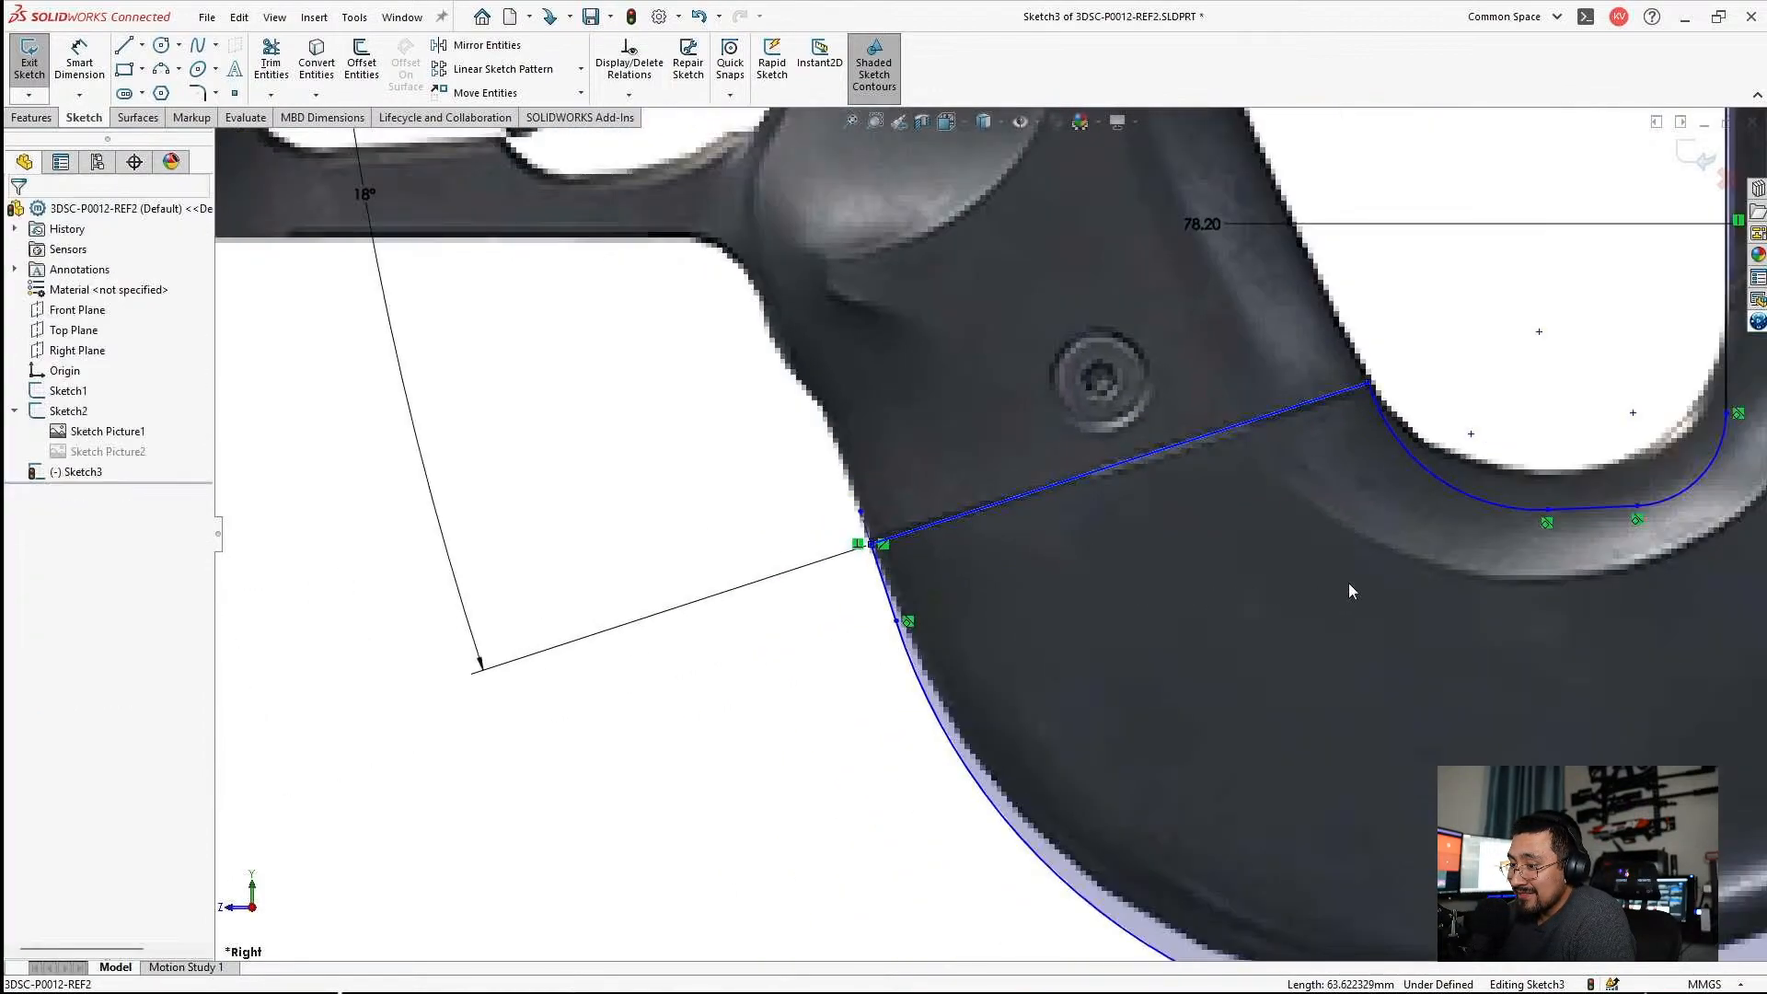
Raise the short line at the bottom of the grip hole to follow the hole's edge in the reference picture.
{"action": "scroll", "coordinate": [1432, 484], "scroll_direction": "down", "scroll_amount": 5}
{"action": "scroll", "coordinate": [1470, 533], "scroll_direction": "down", "scroll_amount": 2}
{"action": "left_click_drag", "start_coordinate": [1339, 577], "coordinate": [1329, 513]}
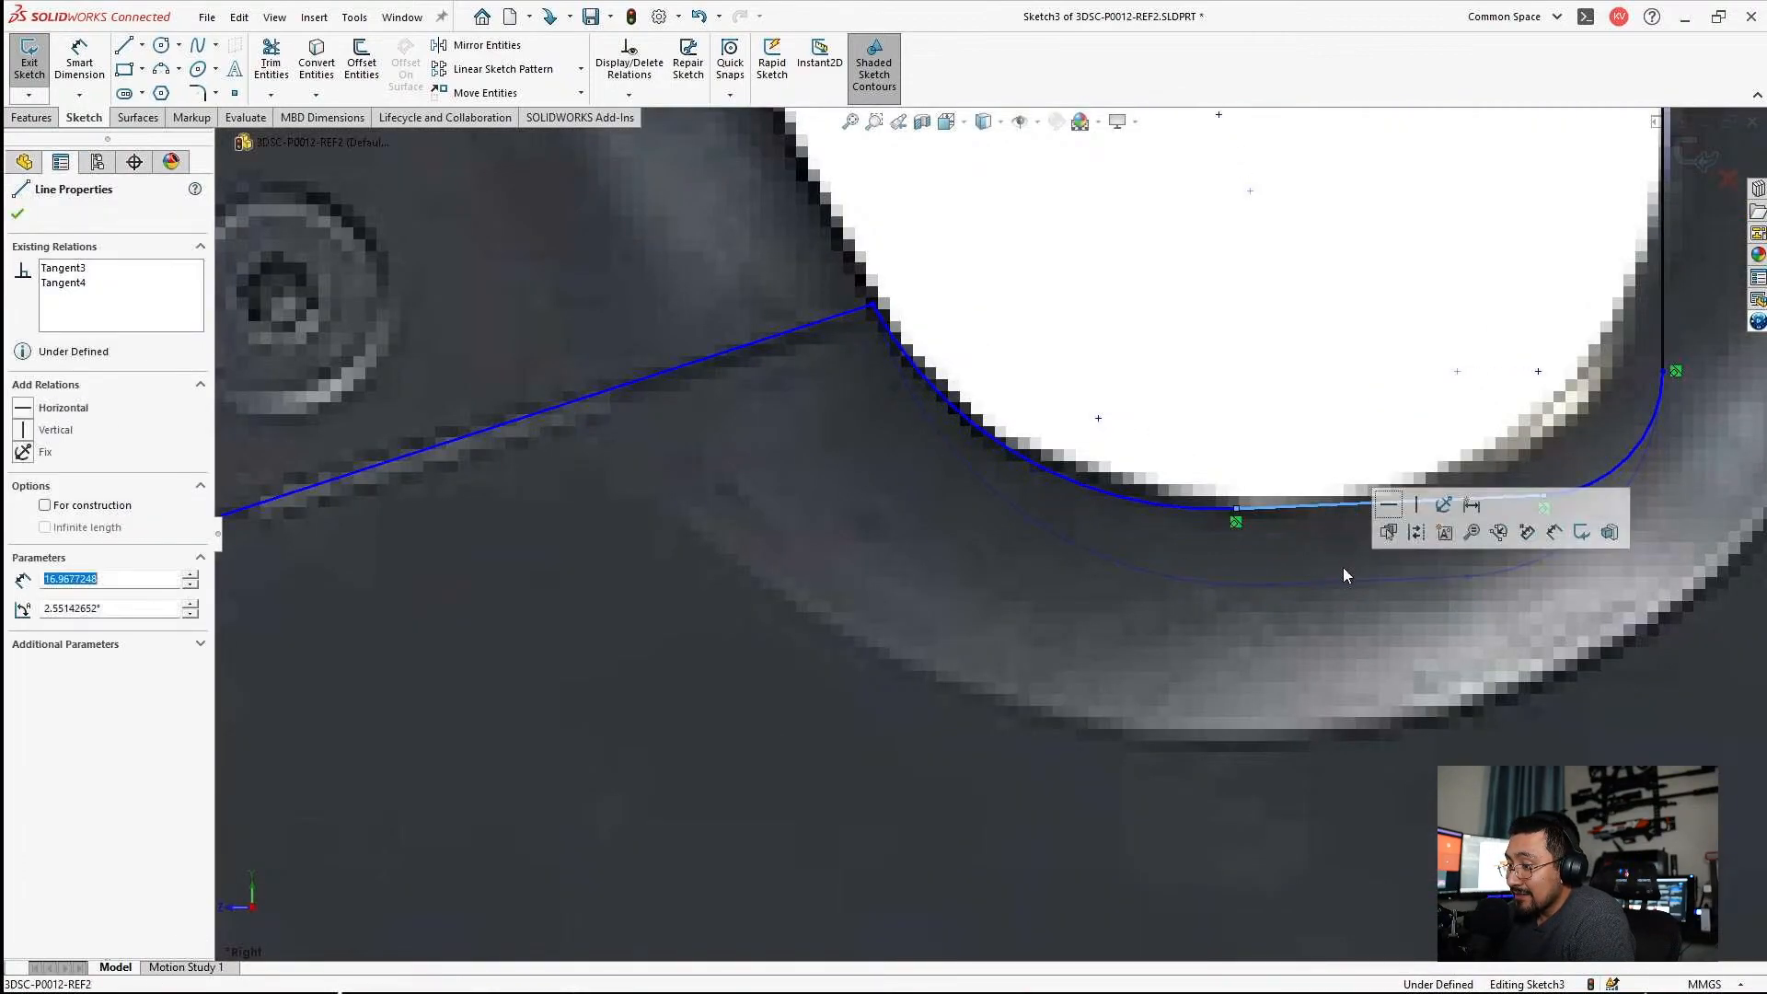
{"action": "scroll", "coordinate": [1342, 565], "scroll_direction": "up", "scroll_amount": 5}
{"action": "key", "text": "Escape"}
{"action": "scroll", "coordinate": [1185, 369], "scroll_direction": "down", "scroll_amount": 3}
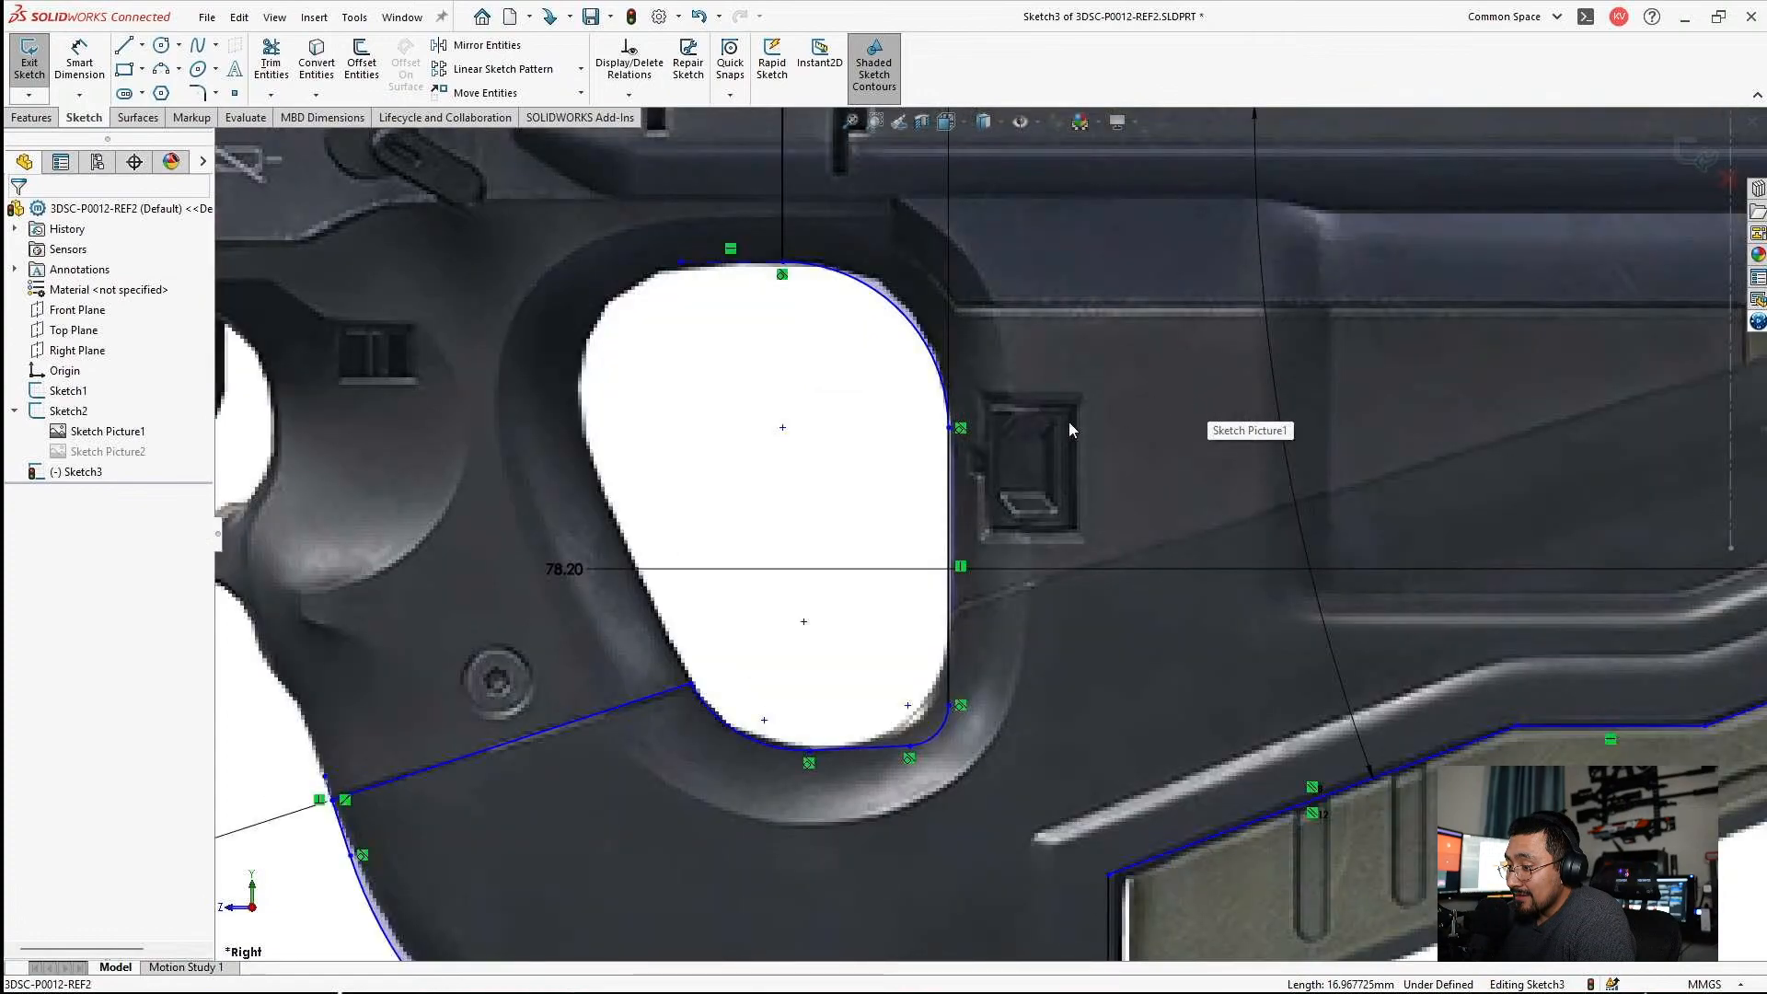
{"action": "scroll", "coordinate": [1077, 420], "scroll_direction": "up", "scroll_amount": 3}
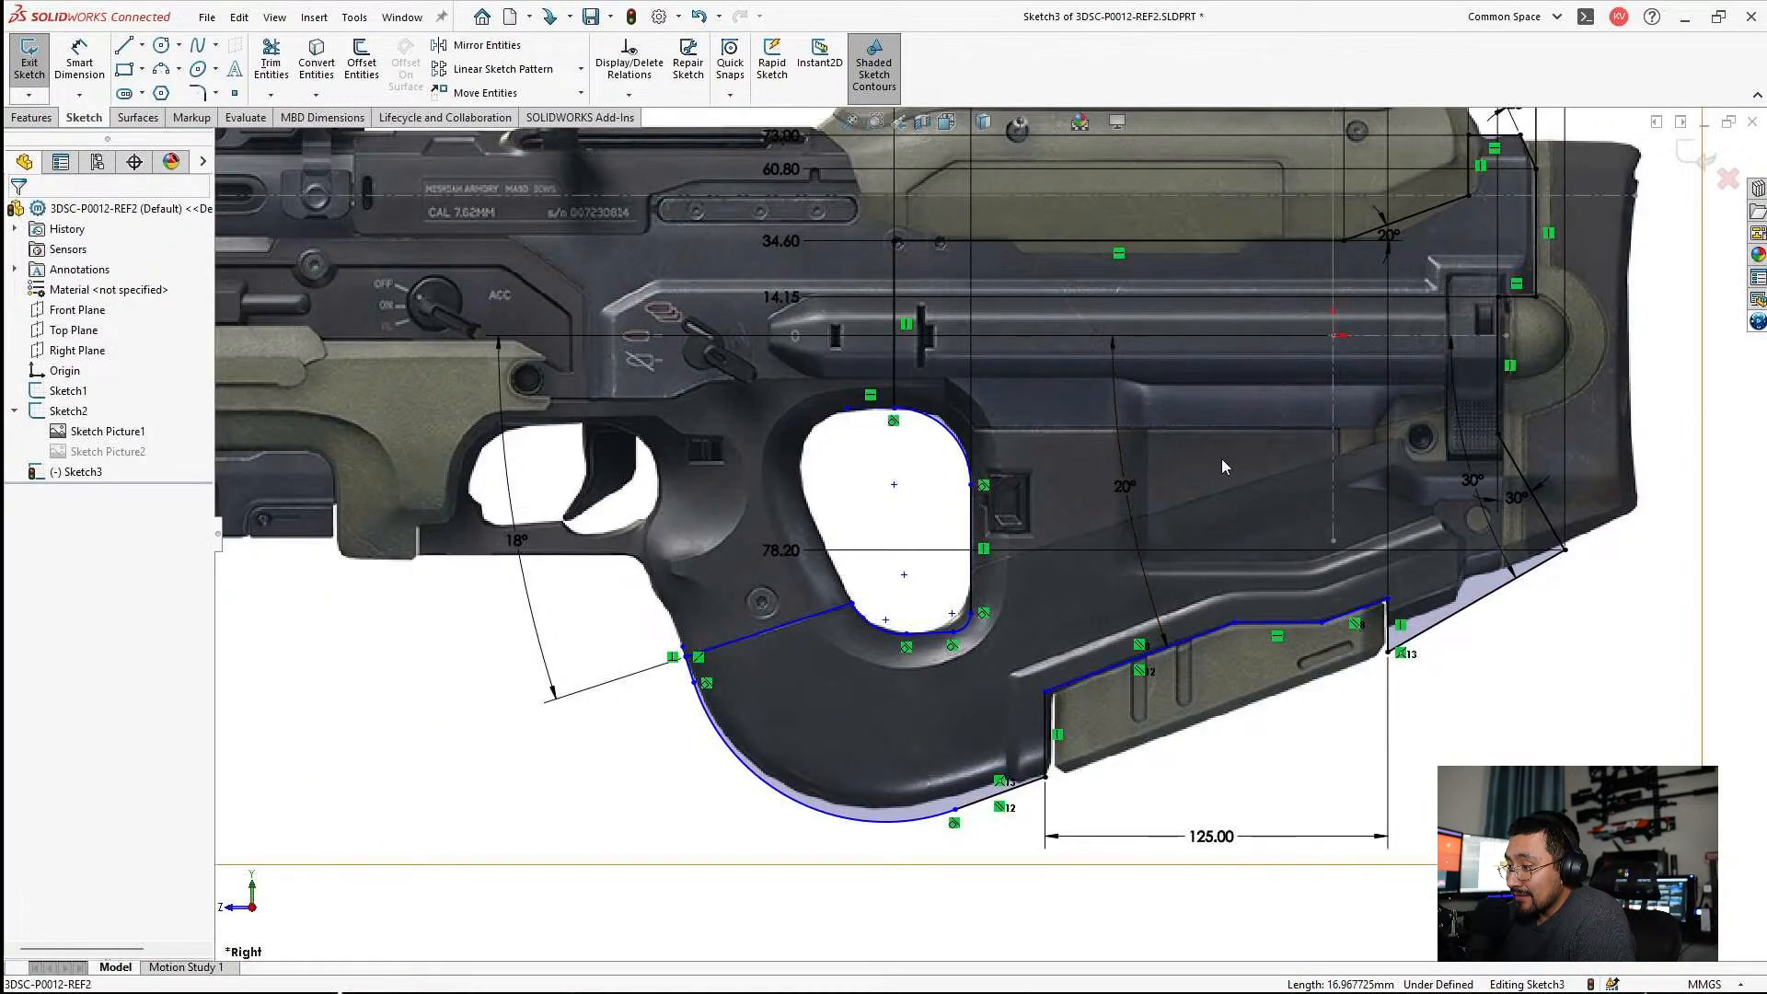
{"action": "scroll", "coordinate": [1185, 453], "scroll_direction": "up", "scroll_amount": 1}
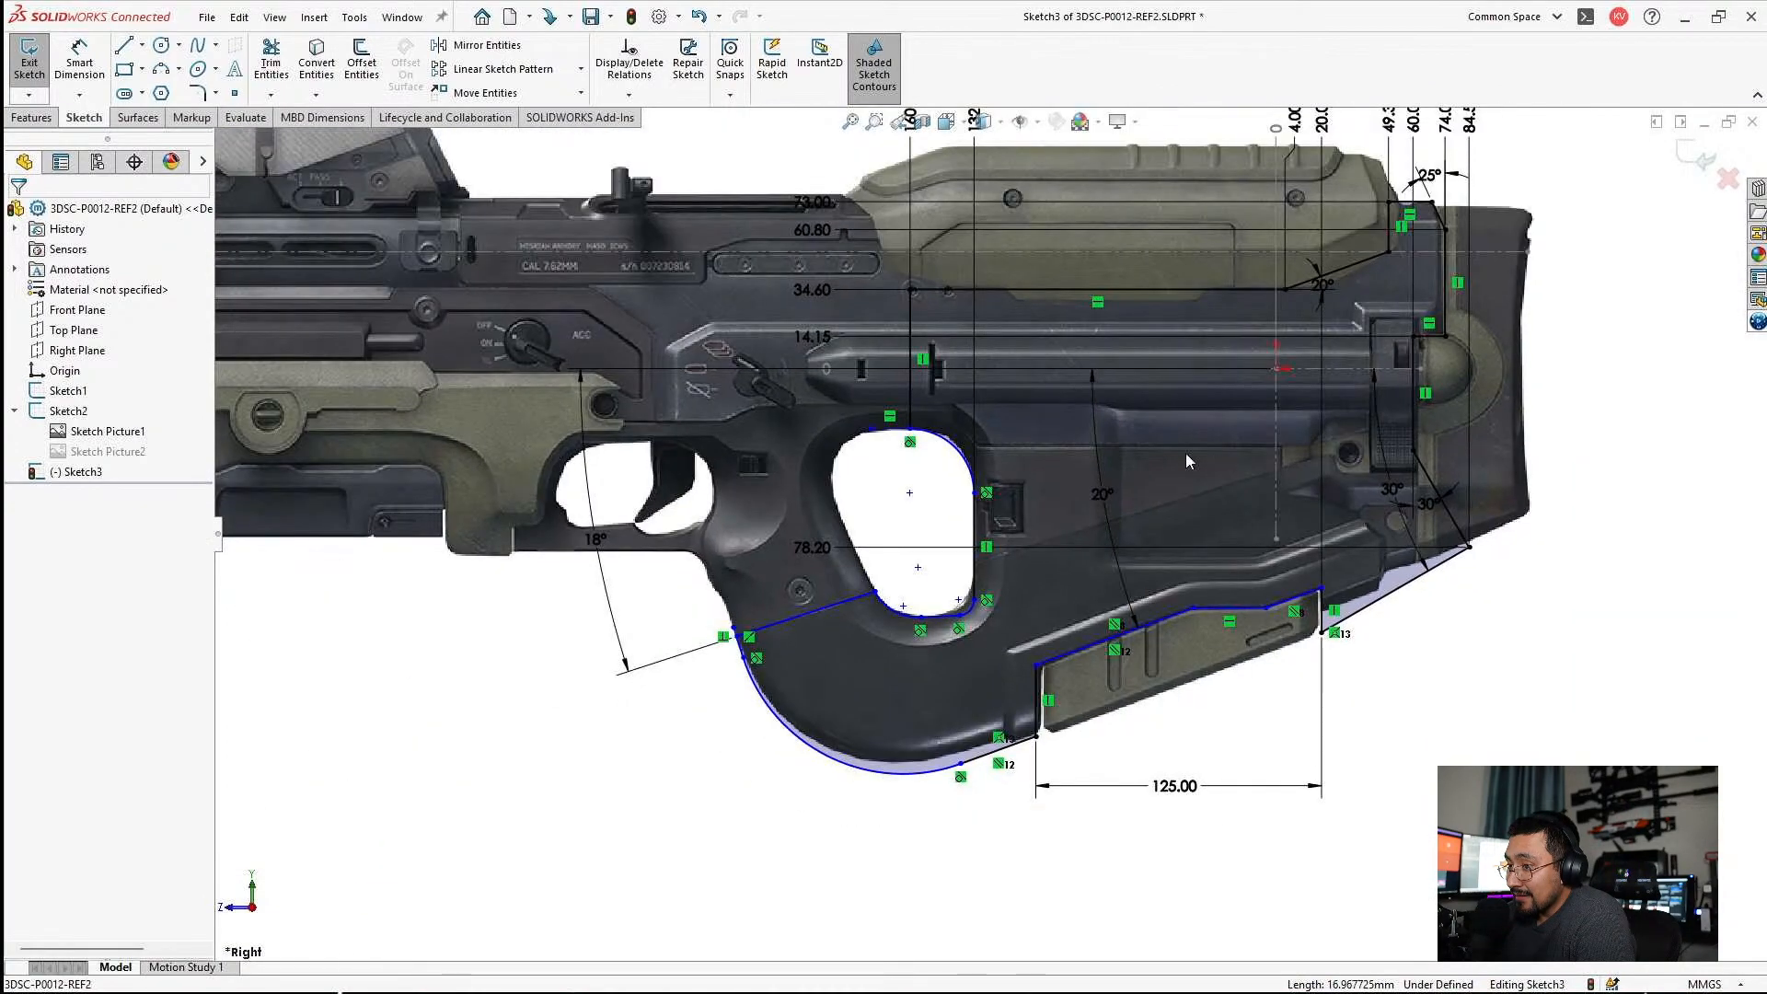
{"action": "right_click", "coordinate": [110, 433]}
{"action": "left_click", "coordinate": [425, 611]}
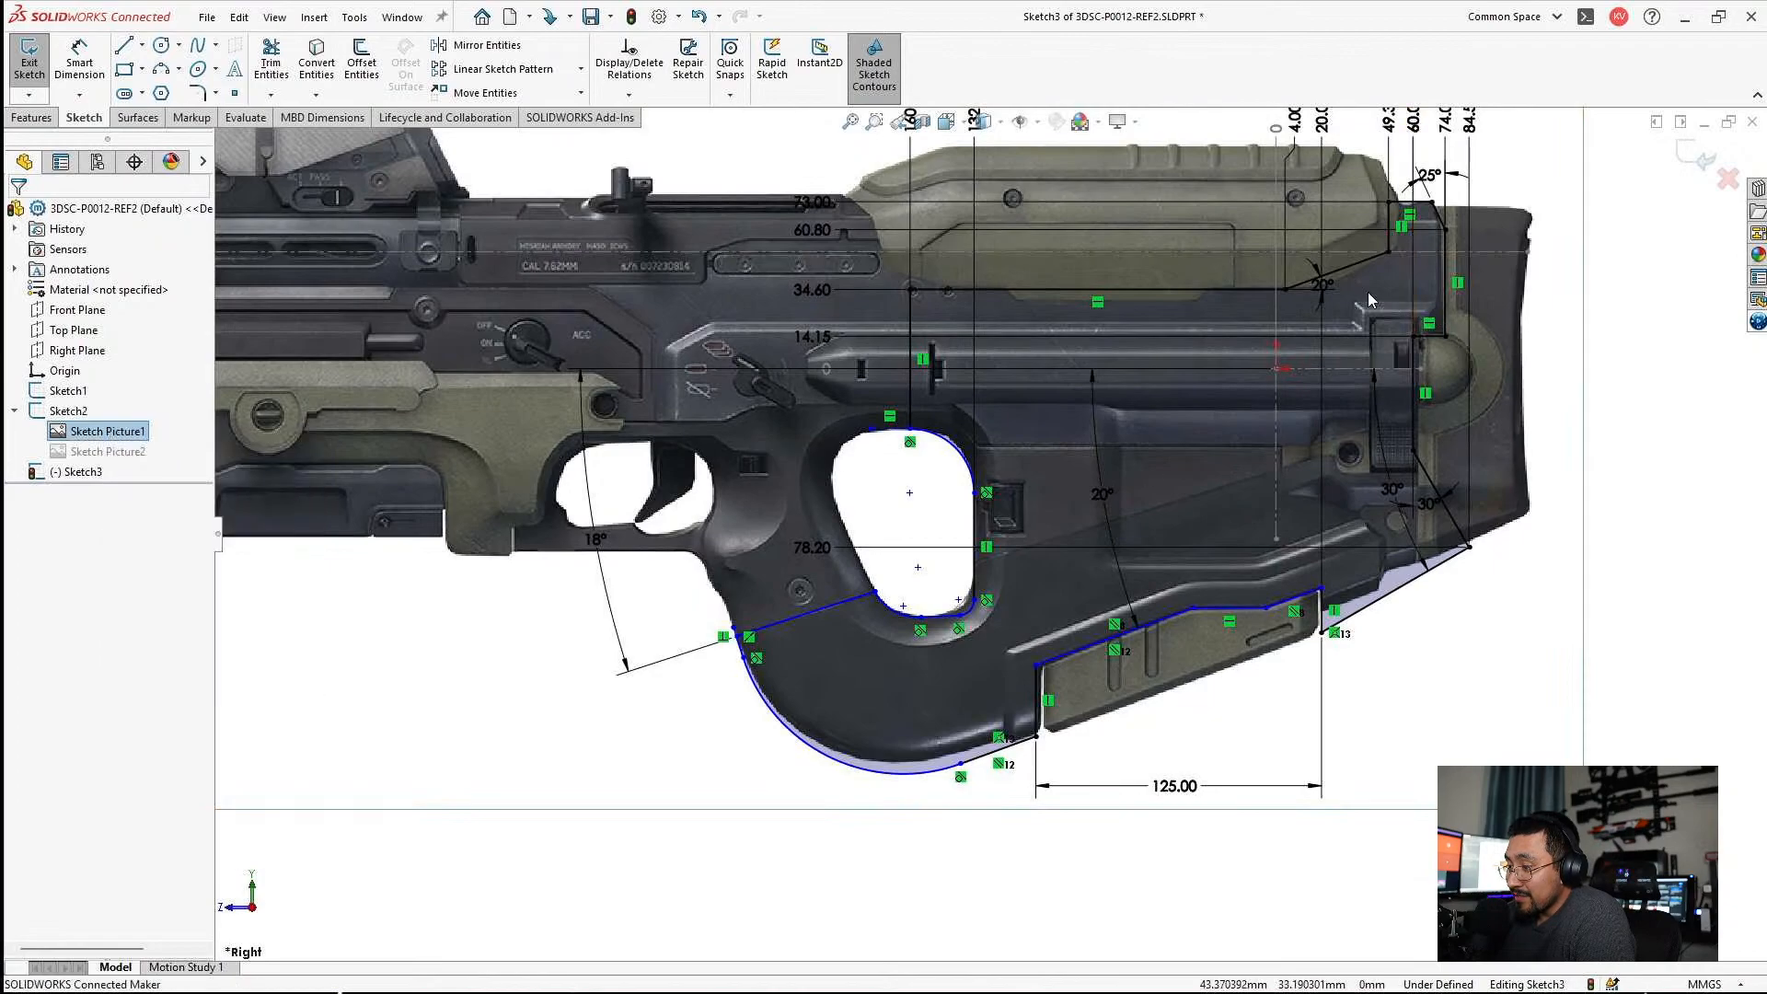
{"action": "scroll", "coordinate": [1288, 359], "scroll_direction": "down", "scroll_amount": 2}
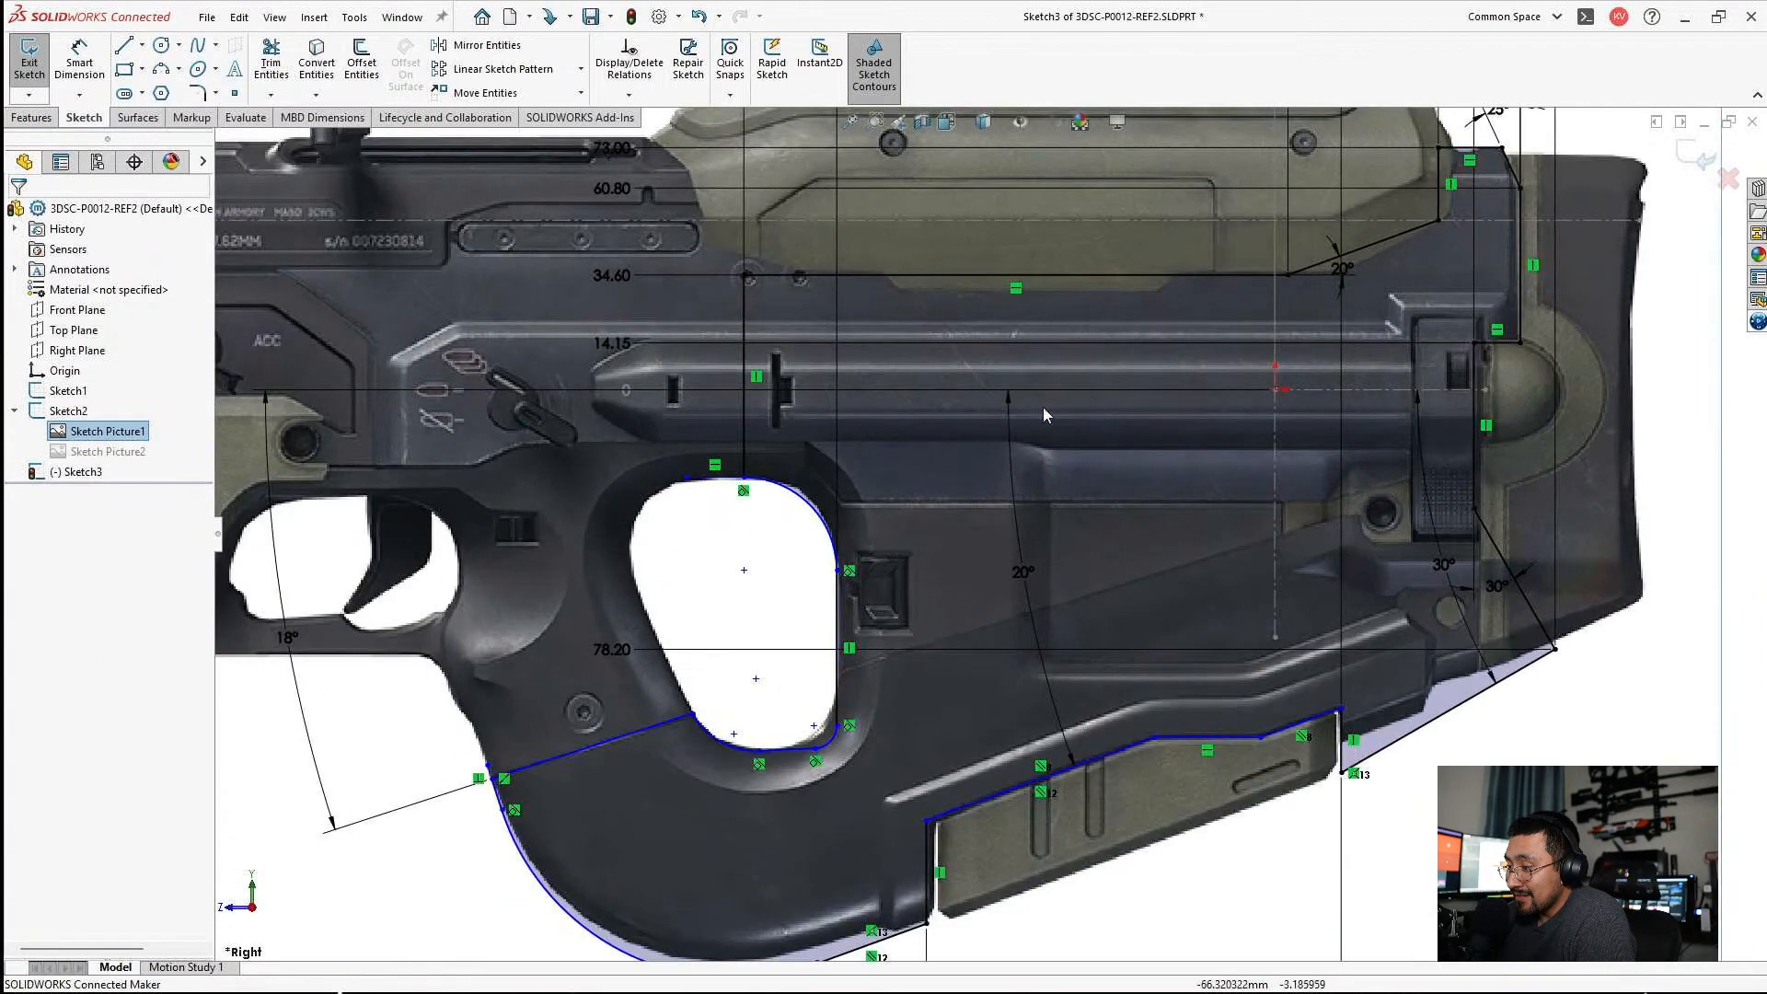
Try to add the grip hole's bottom line to the vertical ordinate dimensions, starting from the 14.15 dimension.
{"action": "left_click", "coordinate": [631, 362]}
{"action": "right_click", "coordinate": [632, 362]}
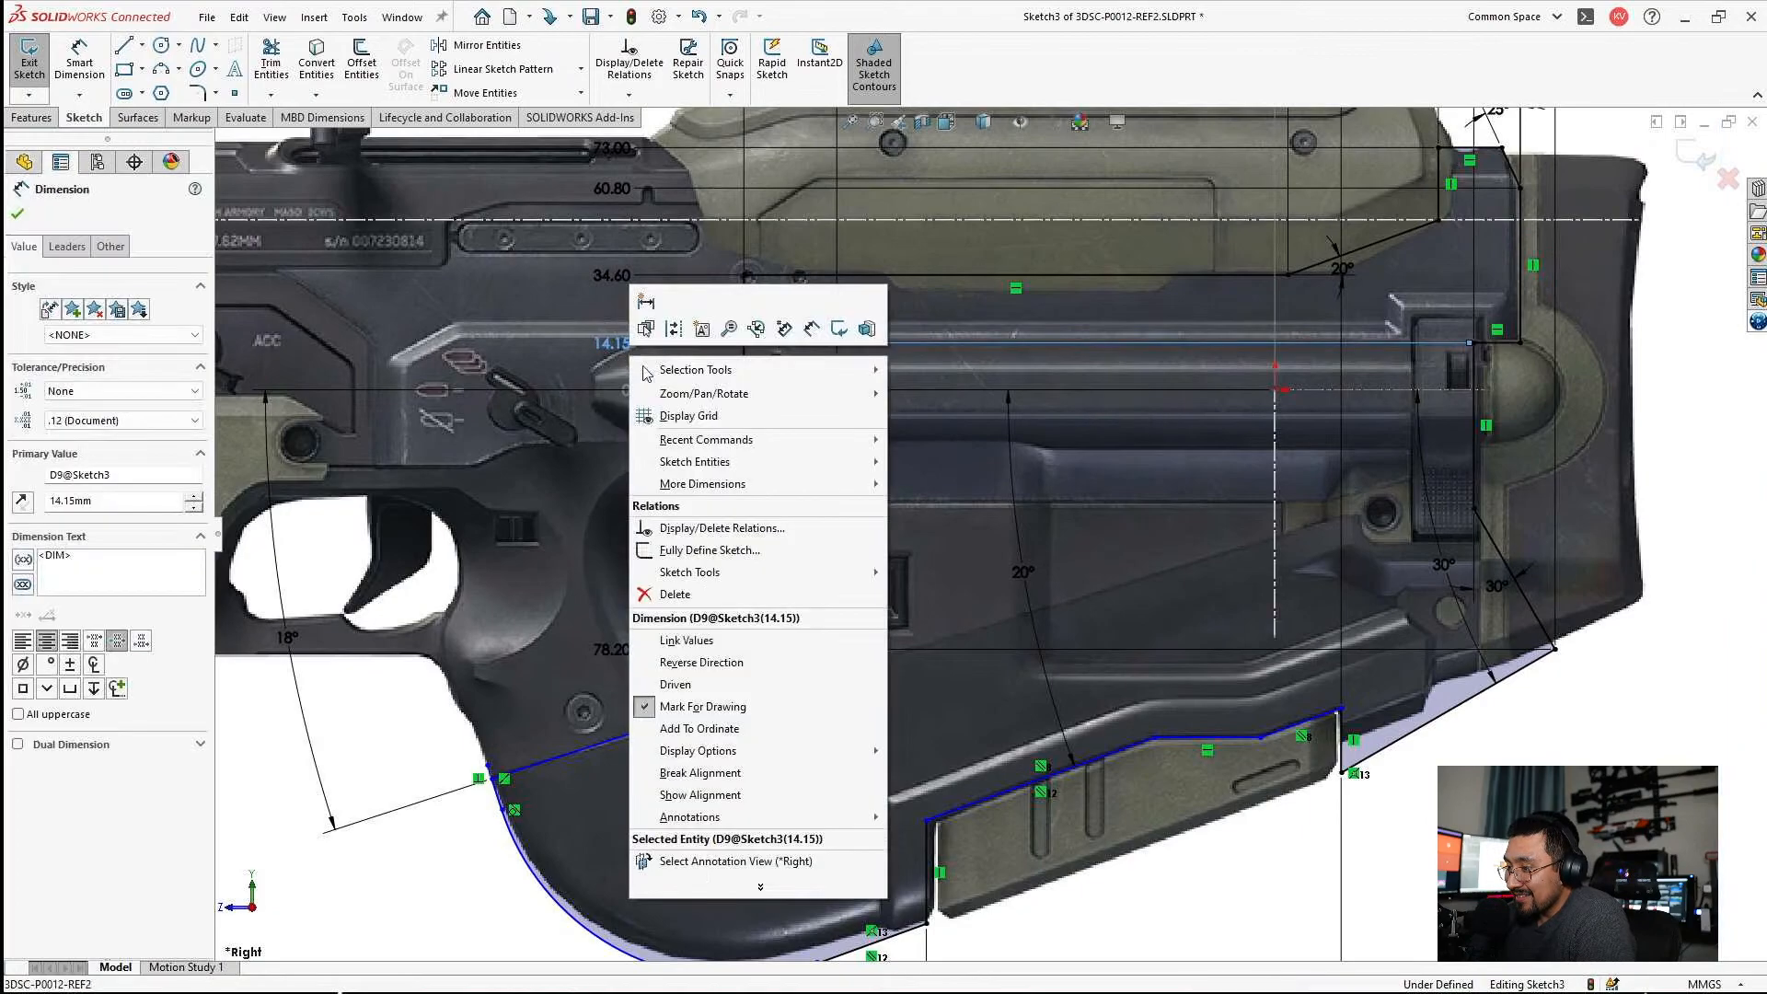
{"action": "left_click", "coordinate": [706, 728]}
{"action": "scroll", "coordinate": [755, 736], "scroll_direction": "down", "scroll_amount": 5}
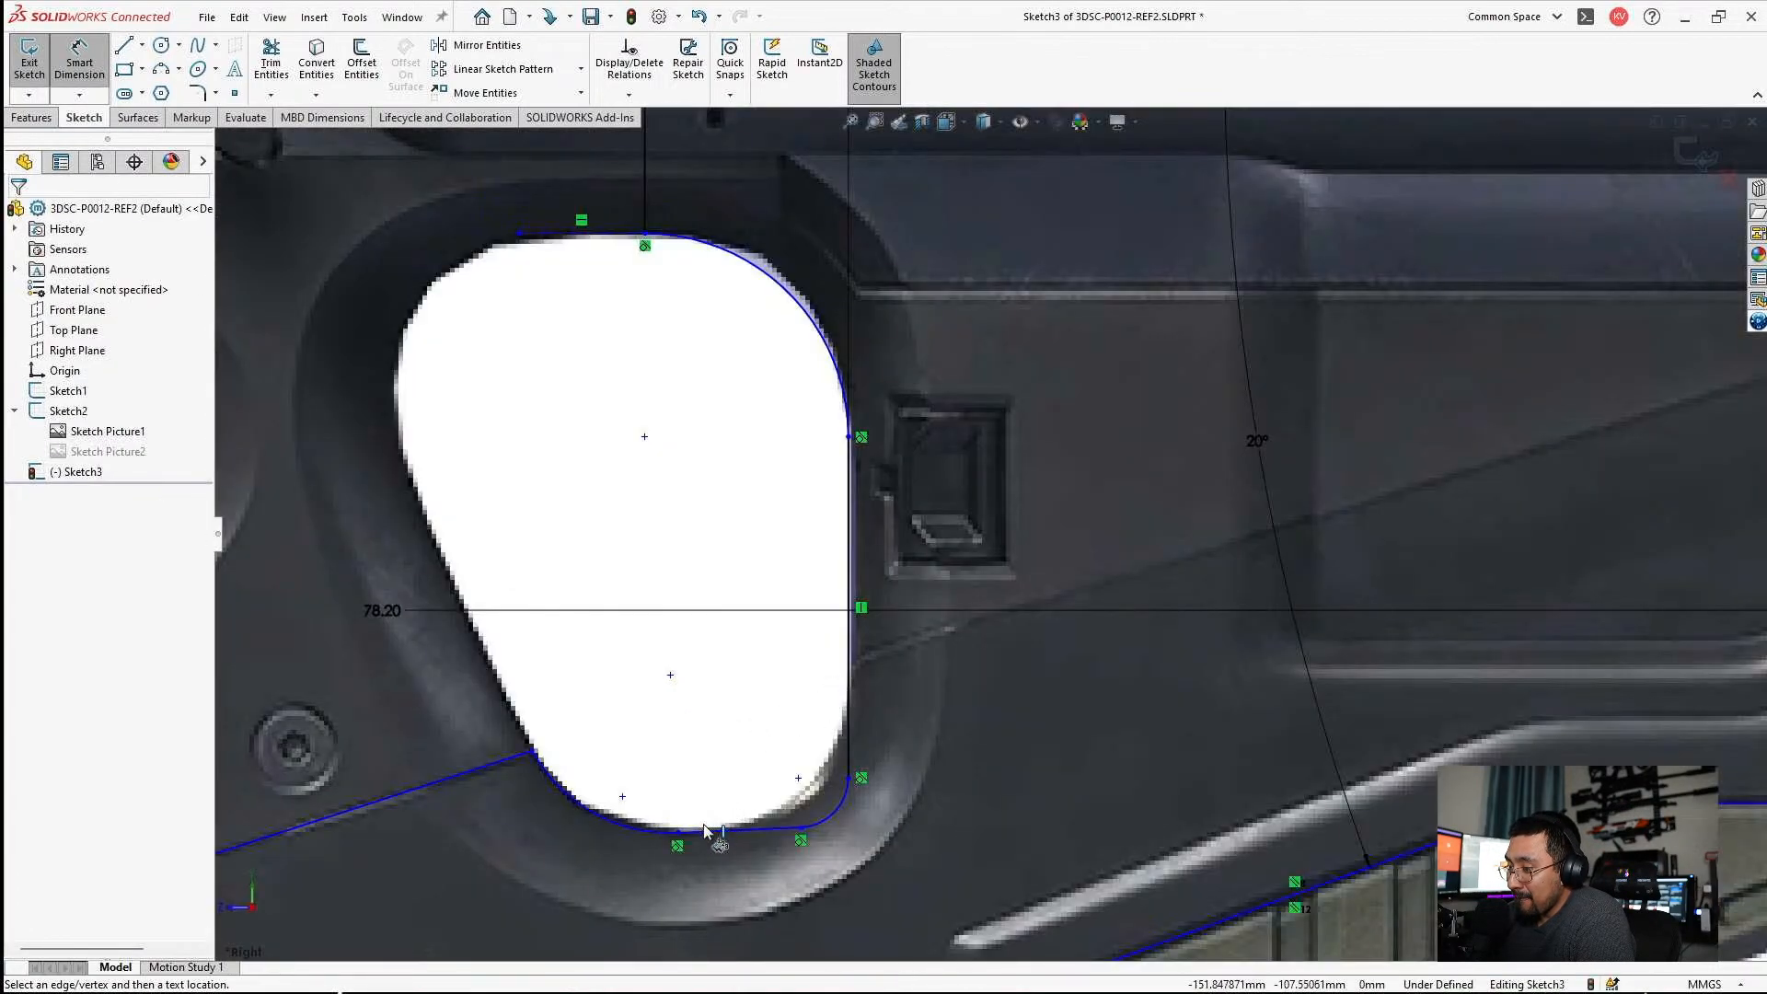
{"action": "left_click", "coordinate": [700, 829]}
{"action": "scroll", "coordinate": [730, 584], "scroll_direction": "up", "scroll_amount": 5}
{"action": "scroll", "coordinate": [928, 617], "scroll_direction": "down", "scroll_amount": 2}
{"action": "scroll", "coordinate": [926, 614], "scroll_direction": "down", "scroll_amount": 4}
{"action": "scroll", "coordinate": [921, 608], "scroll_direction": "up", "scroll_amount": 2}
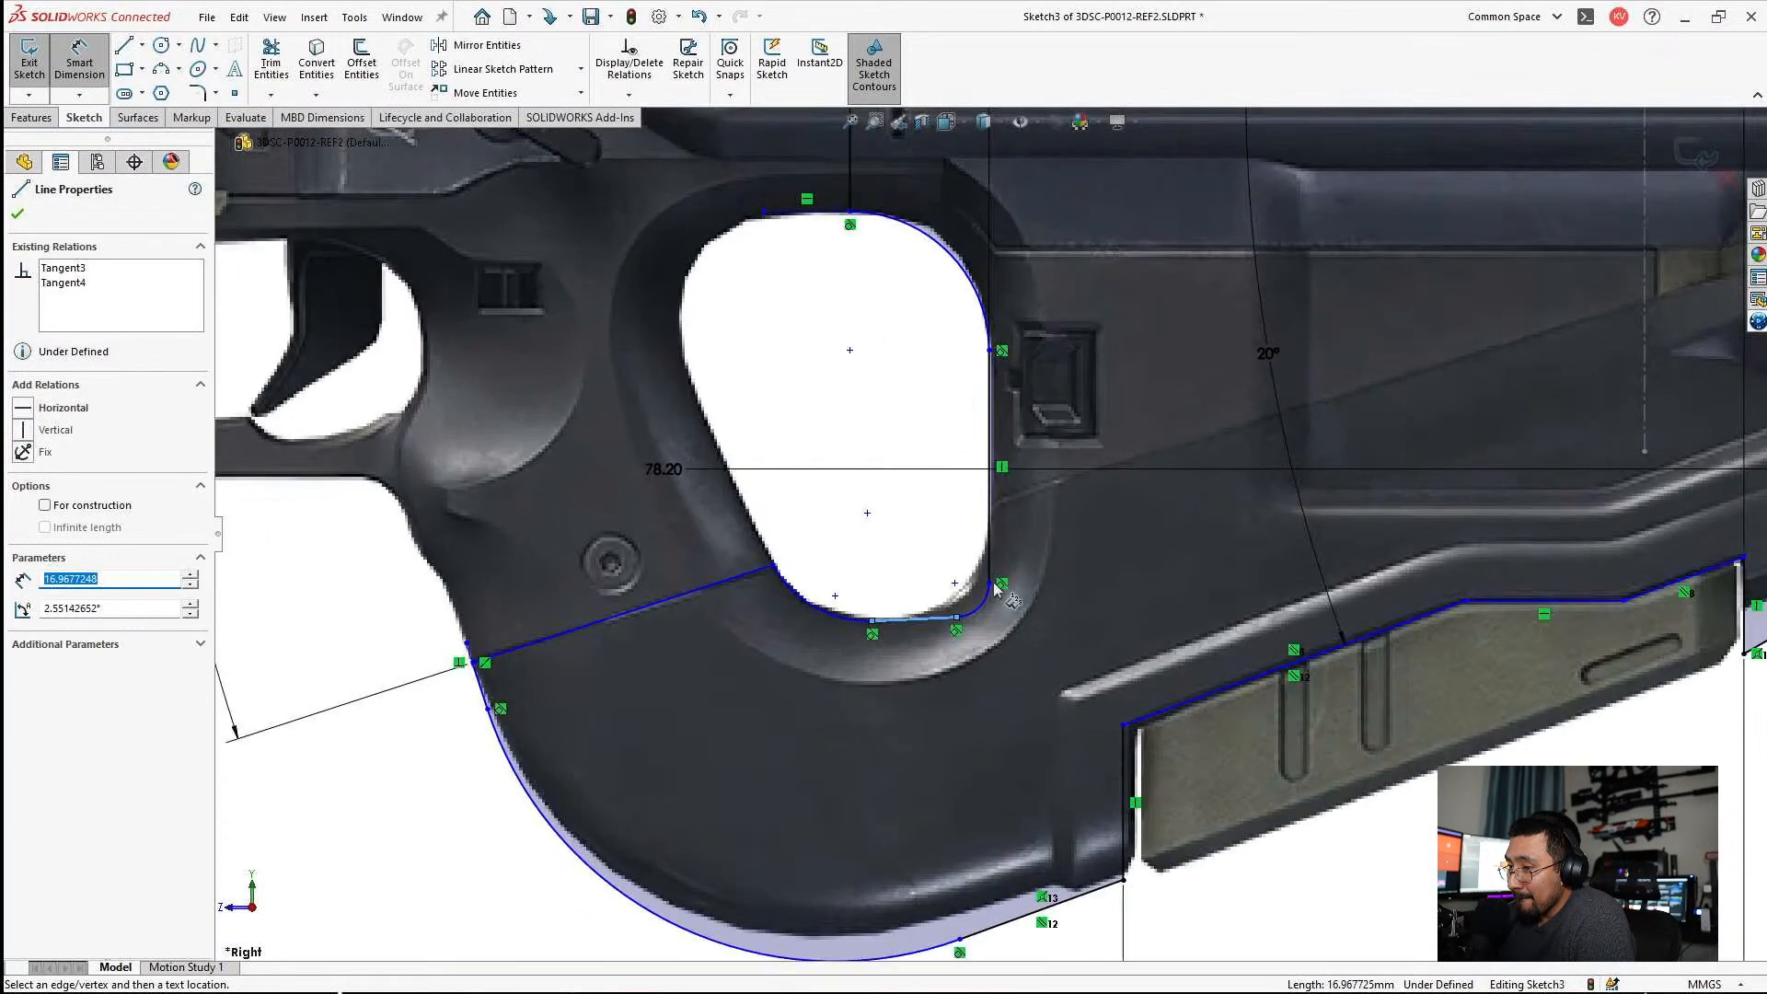
{"action": "scroll", "coordinate": [920, 461], "scroll_direction": "down", "scroll_amount": 5}
{"action": "scroll", "coordinate": [928, 605], "scroll_direction": "up", "scroll_amount": 4}
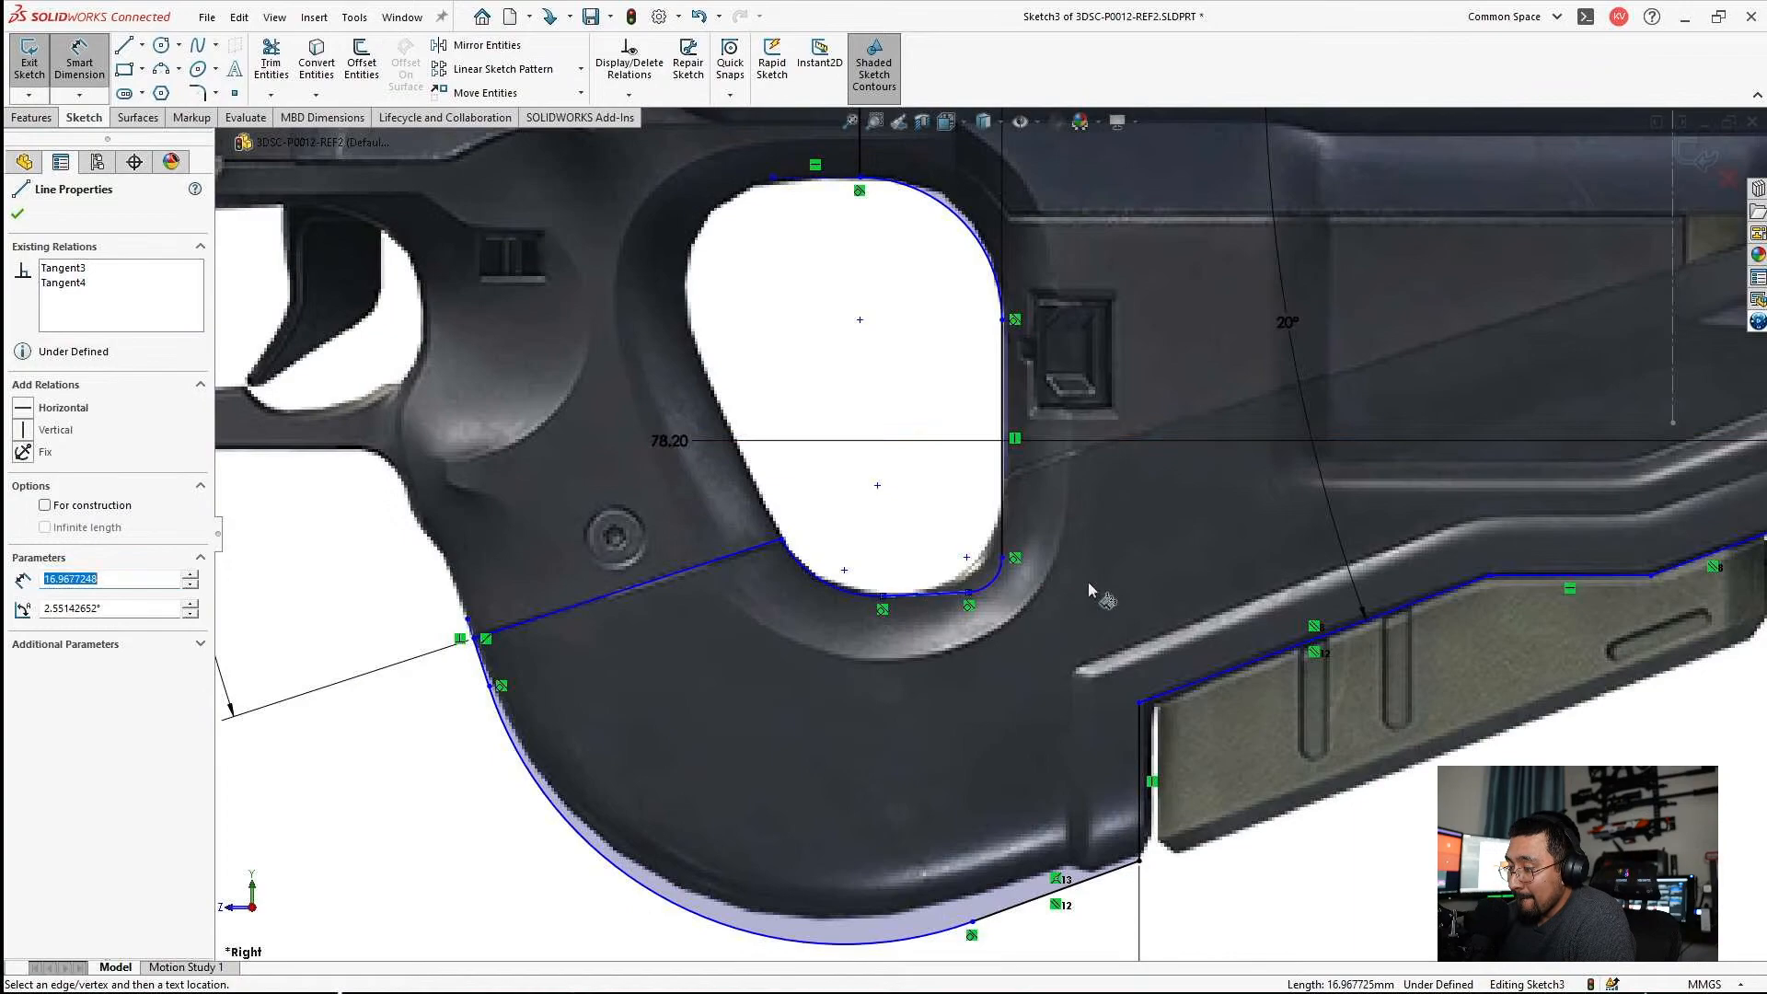
{"action": "key", "text": "Escape"}
{"action": "scroll", "coordinate": [1012, 585], "scroll_direction": "up", "scroll_amount": 5}
{"action": "scroll", "coordinate": [971, 479], "scroll_direction": "down", "scroll_amount": 2}
{"action": "key", "text": "Escape"}
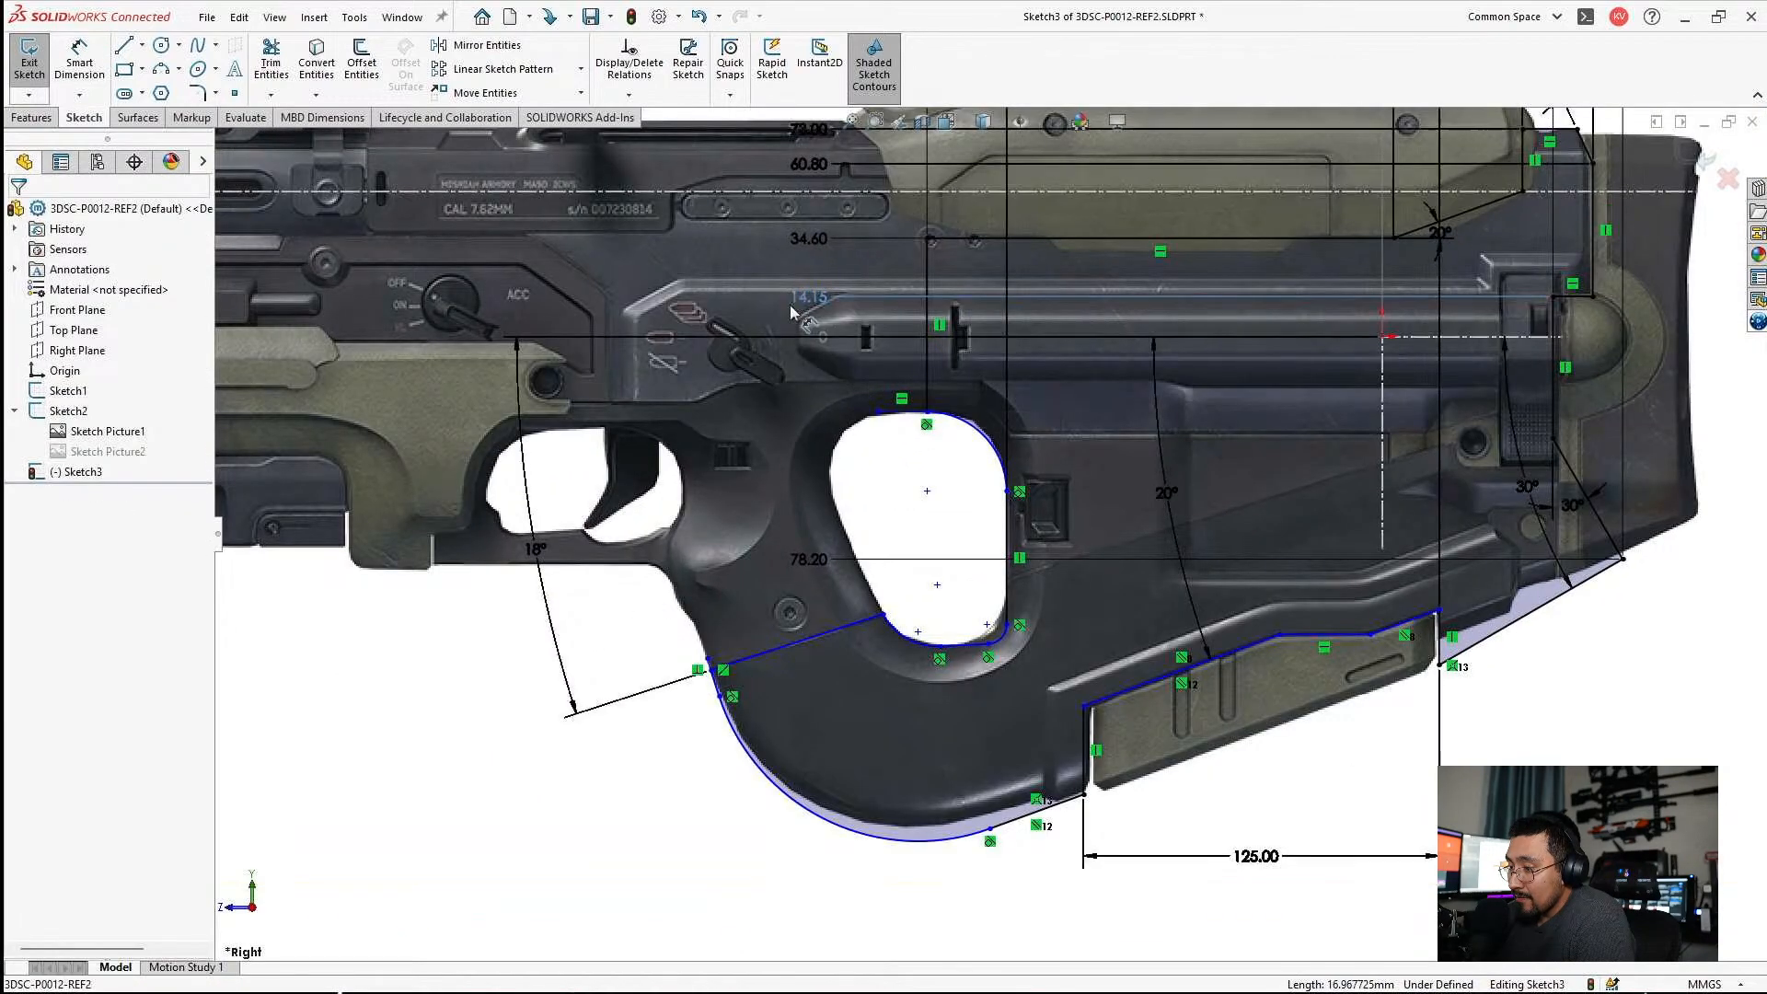
Try again to add the grip hole's bottom line to the vertical ordinate dimensions, starting from the 78.20 dimension.
{"action": "left_click_drag", "start_coordinate": [792, 312], "coordinate": [753, 315]}
{"action": "right_click", "coordinate": [754, 562]}
{"action": "left_click", "coordinate": [836, 823]}
{"action": "scroll", "coordinate": [920, 649], "scroll_direction": "down", "scroll_amount": 2}
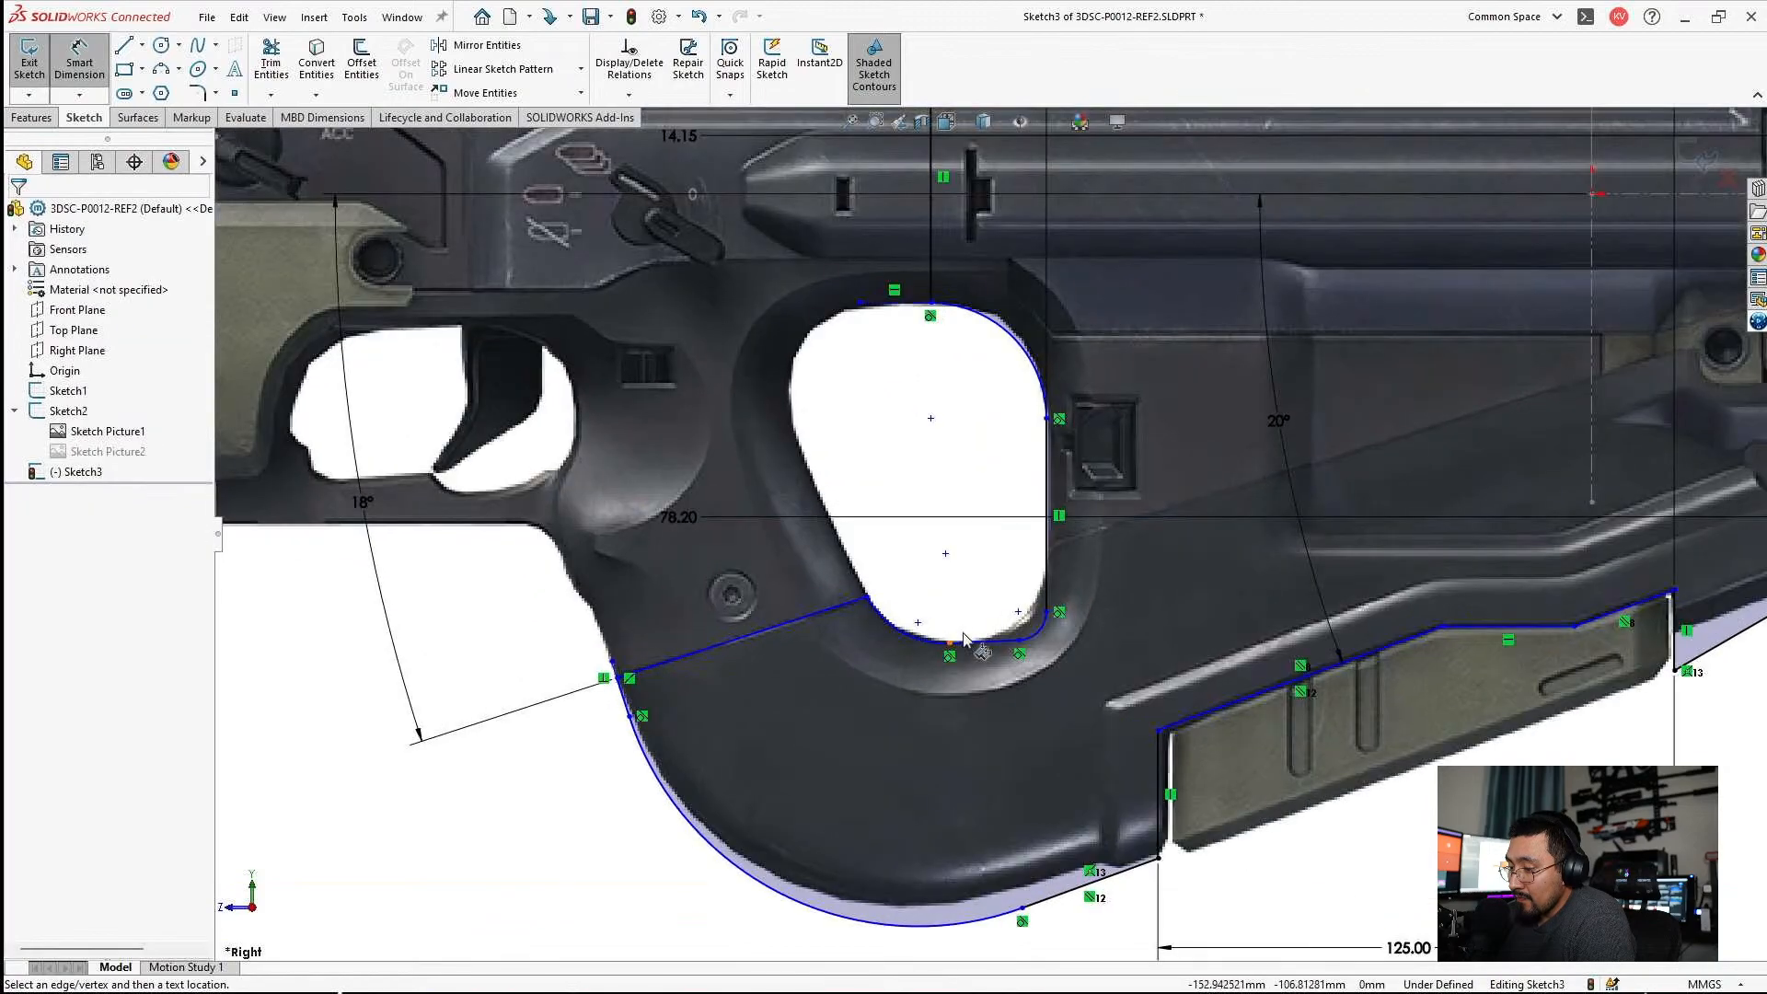
{"action": "left_click", "coordinate": [971, 643]}
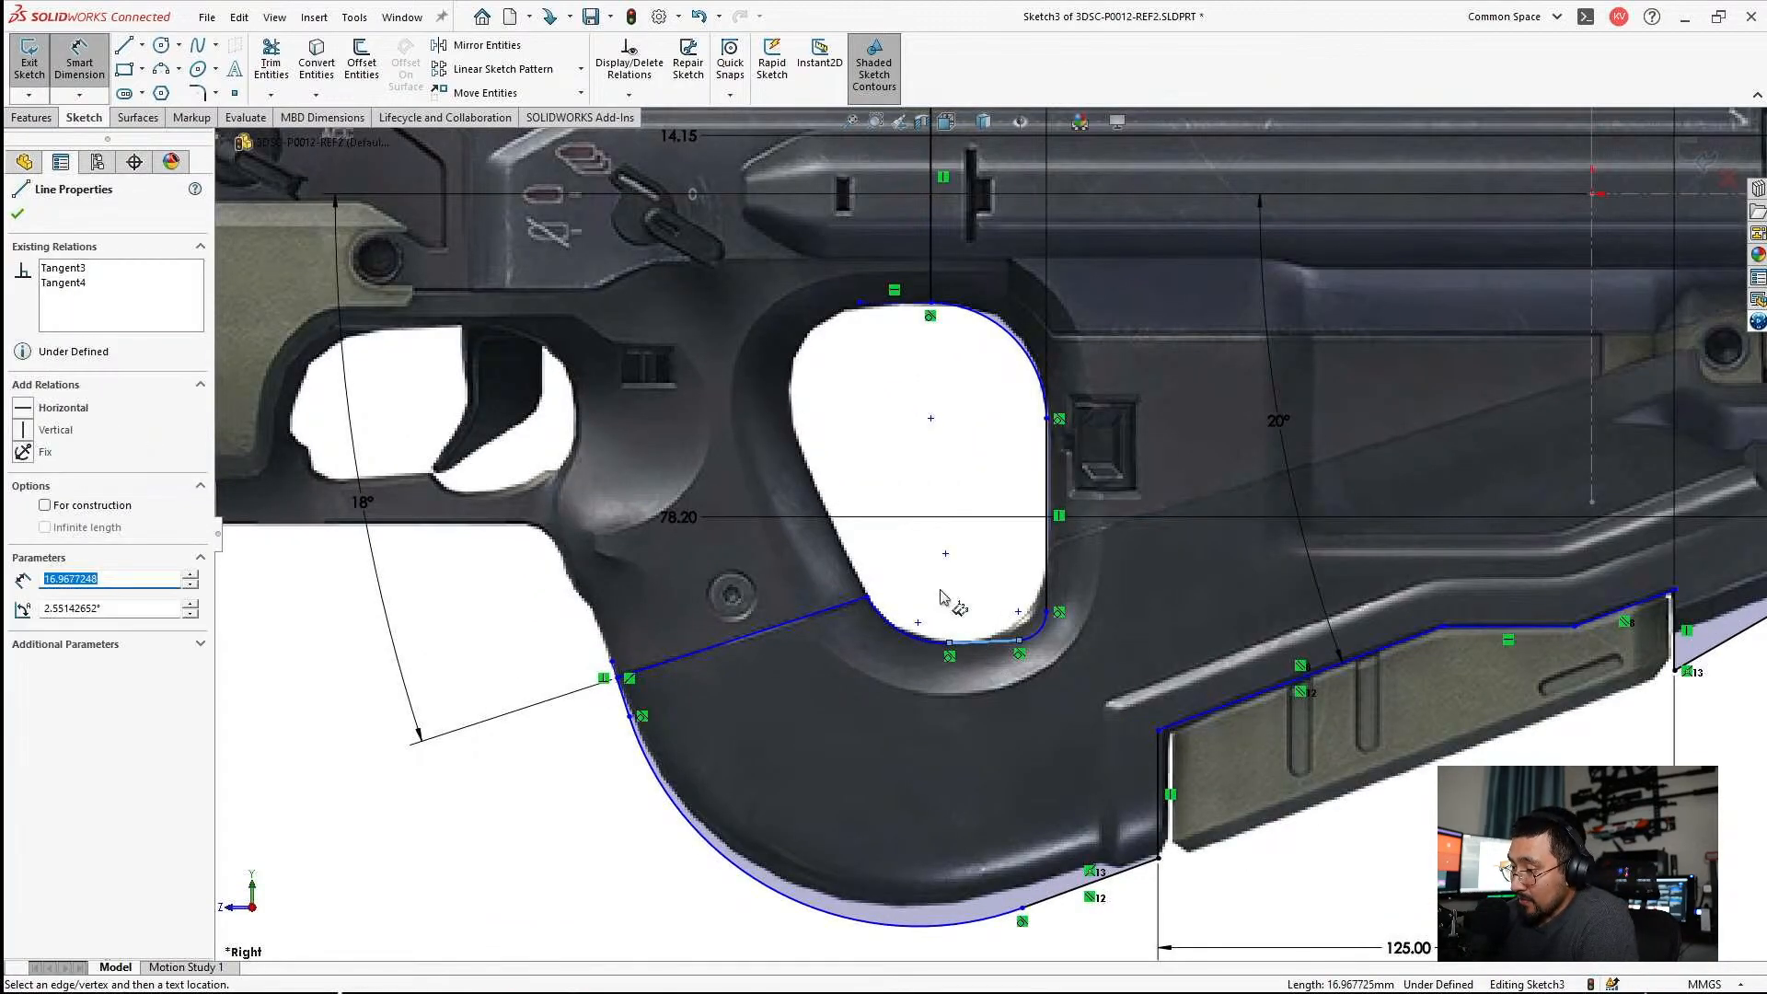
{"action": "key", "text": "Escape"}
Make the short line at the bottom of the grip hole horizontal.
{"action": "scroll", "coordinate": [962, 663], "scroll_direction": "down", "scroll_amount": 3}
{"action": "left_click", "coordinate": [957, 642]}
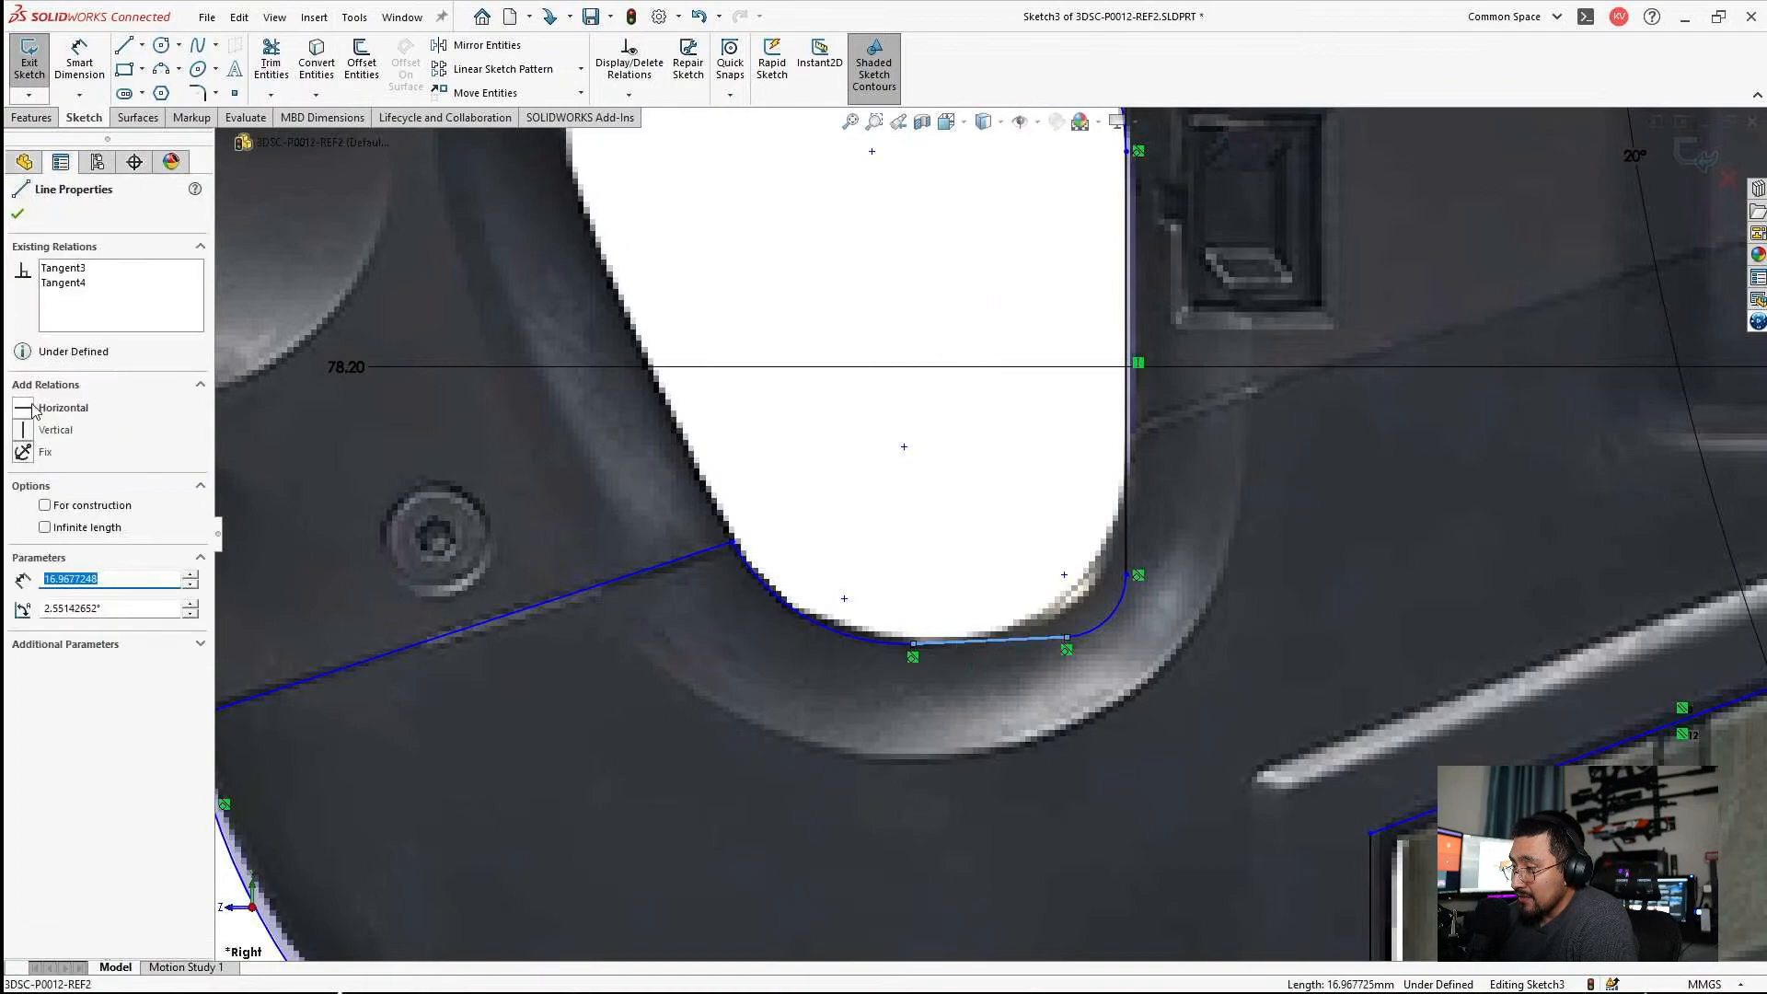
{"action": "left_click", "coordinate": [25, 407]}
{"action": "key", "text": "Escape"}
{"action": "scroll", "coordinate": [909, 554], "scroll_direction": "up", "scroll_amount": 5}
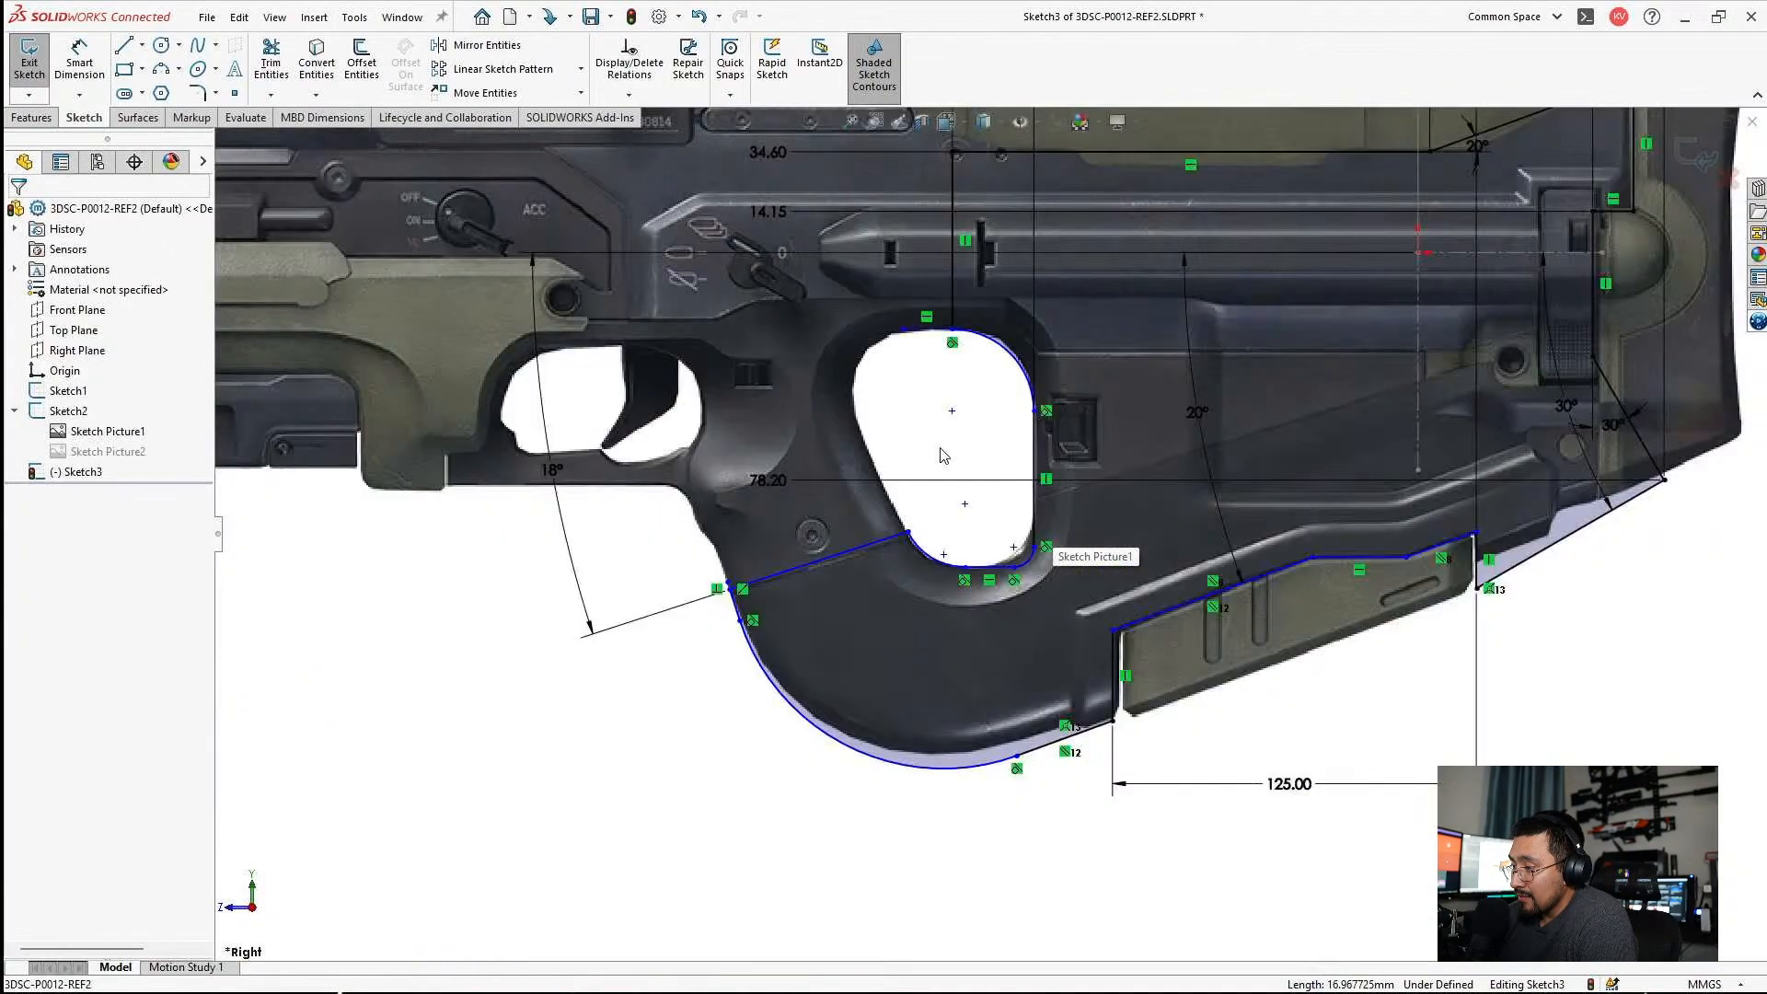
Add the grip hole's bottom line to the vertical ordinate dimensions and set its value to 108 mm.
{"action": "scroll", "coordinate": [899, 485], "scroll_direction": "down", "scroll_amount": 4}
{"action": "right_click", "coordinate": [627, 577]}
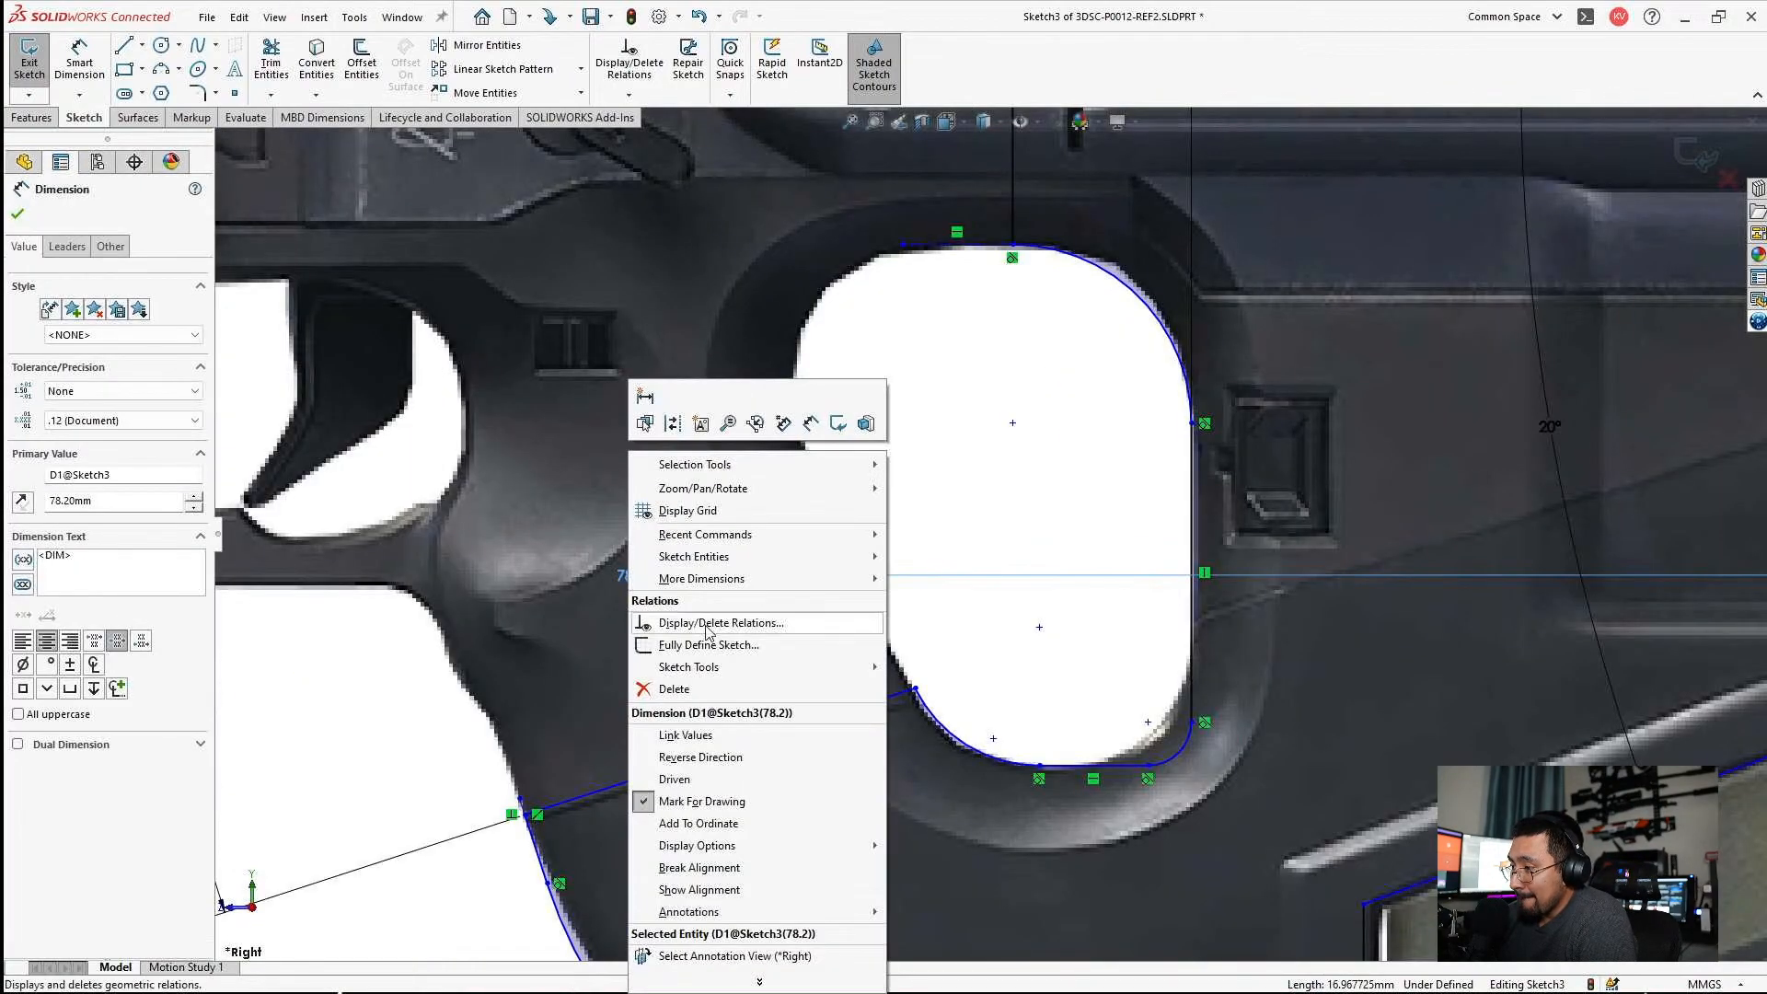
{"action": "left_click", "coordinate": [699, 806]}
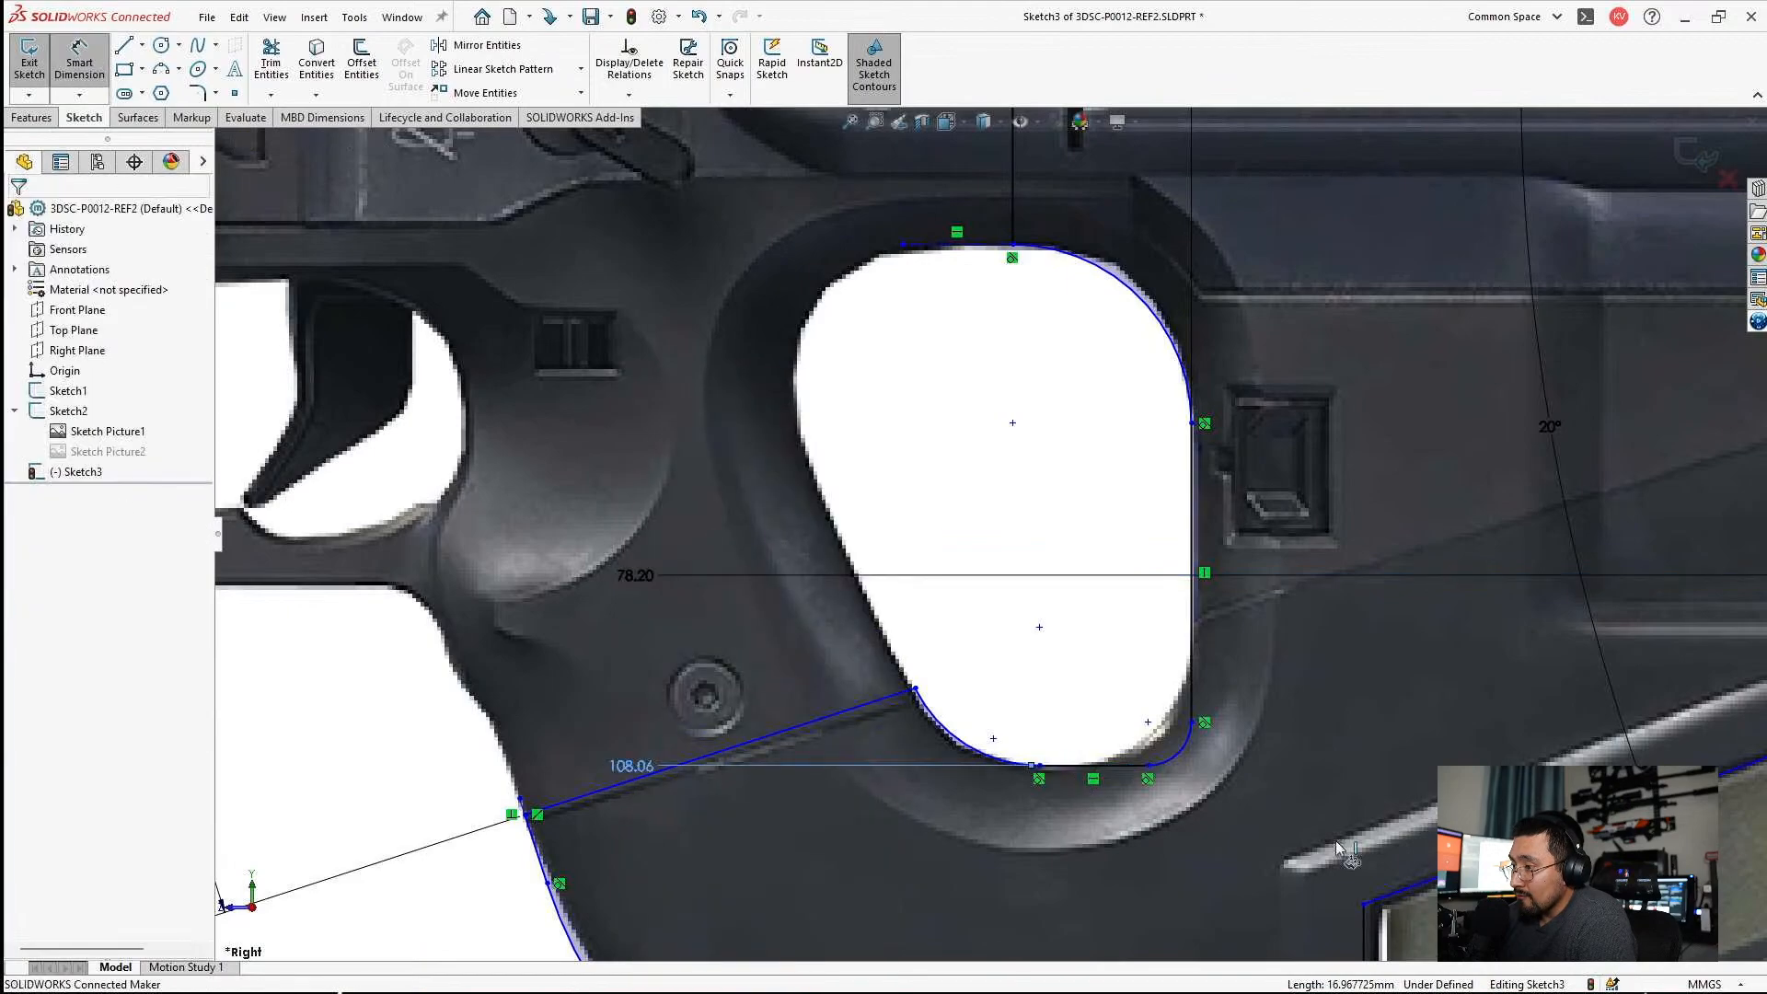
{"action": "left_click", "coordinate": [639, 776]}
{"action": "type", "text": "108"}
{"action": "key", "text": "Return"}
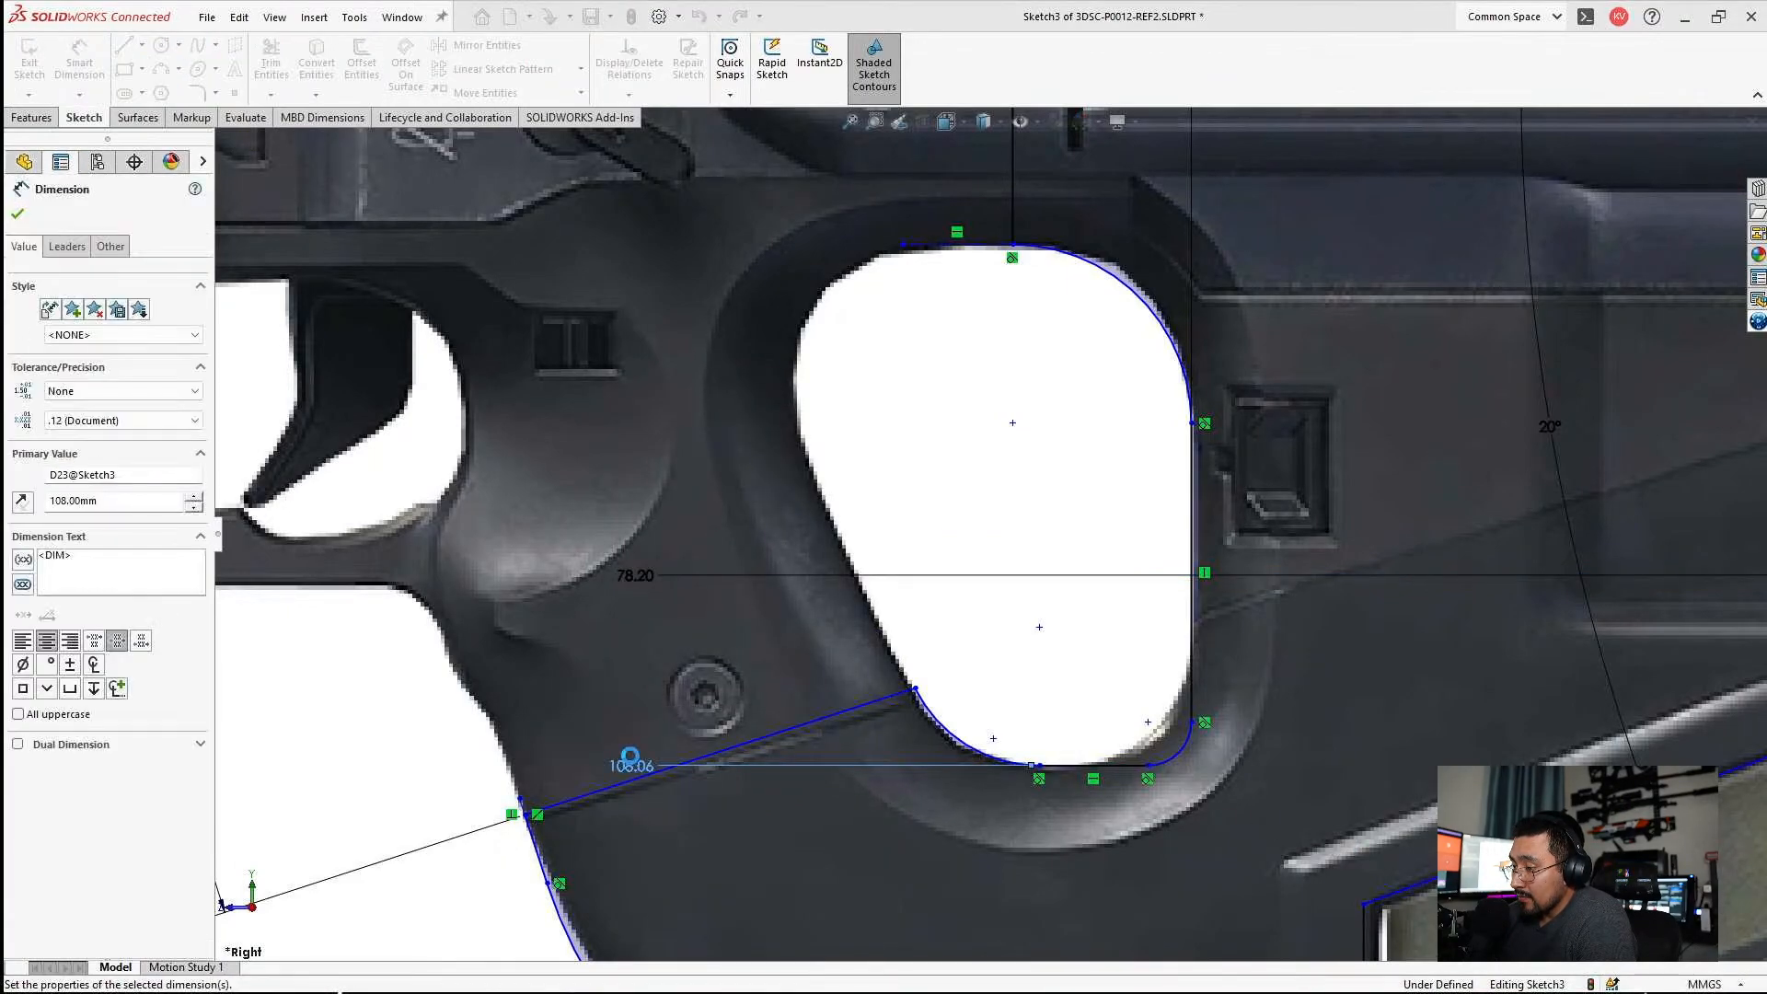
Lower the seam line's inner end point along the grip hole's edge in the reference picture.
{"action": "scroll", "coordinate": [883, 672], "scroll_direction": "down", "scroll_amount": 5}
{"action": "left_click_drag", "start_coordinate": [1083, 518], "coordinate": [1115, 553]}
{"action": "key", "text": "Escape"}
{"action": "scroll", "coordinate": [837, 635], "scroll_direction": "up", "scroll_amount": 3}
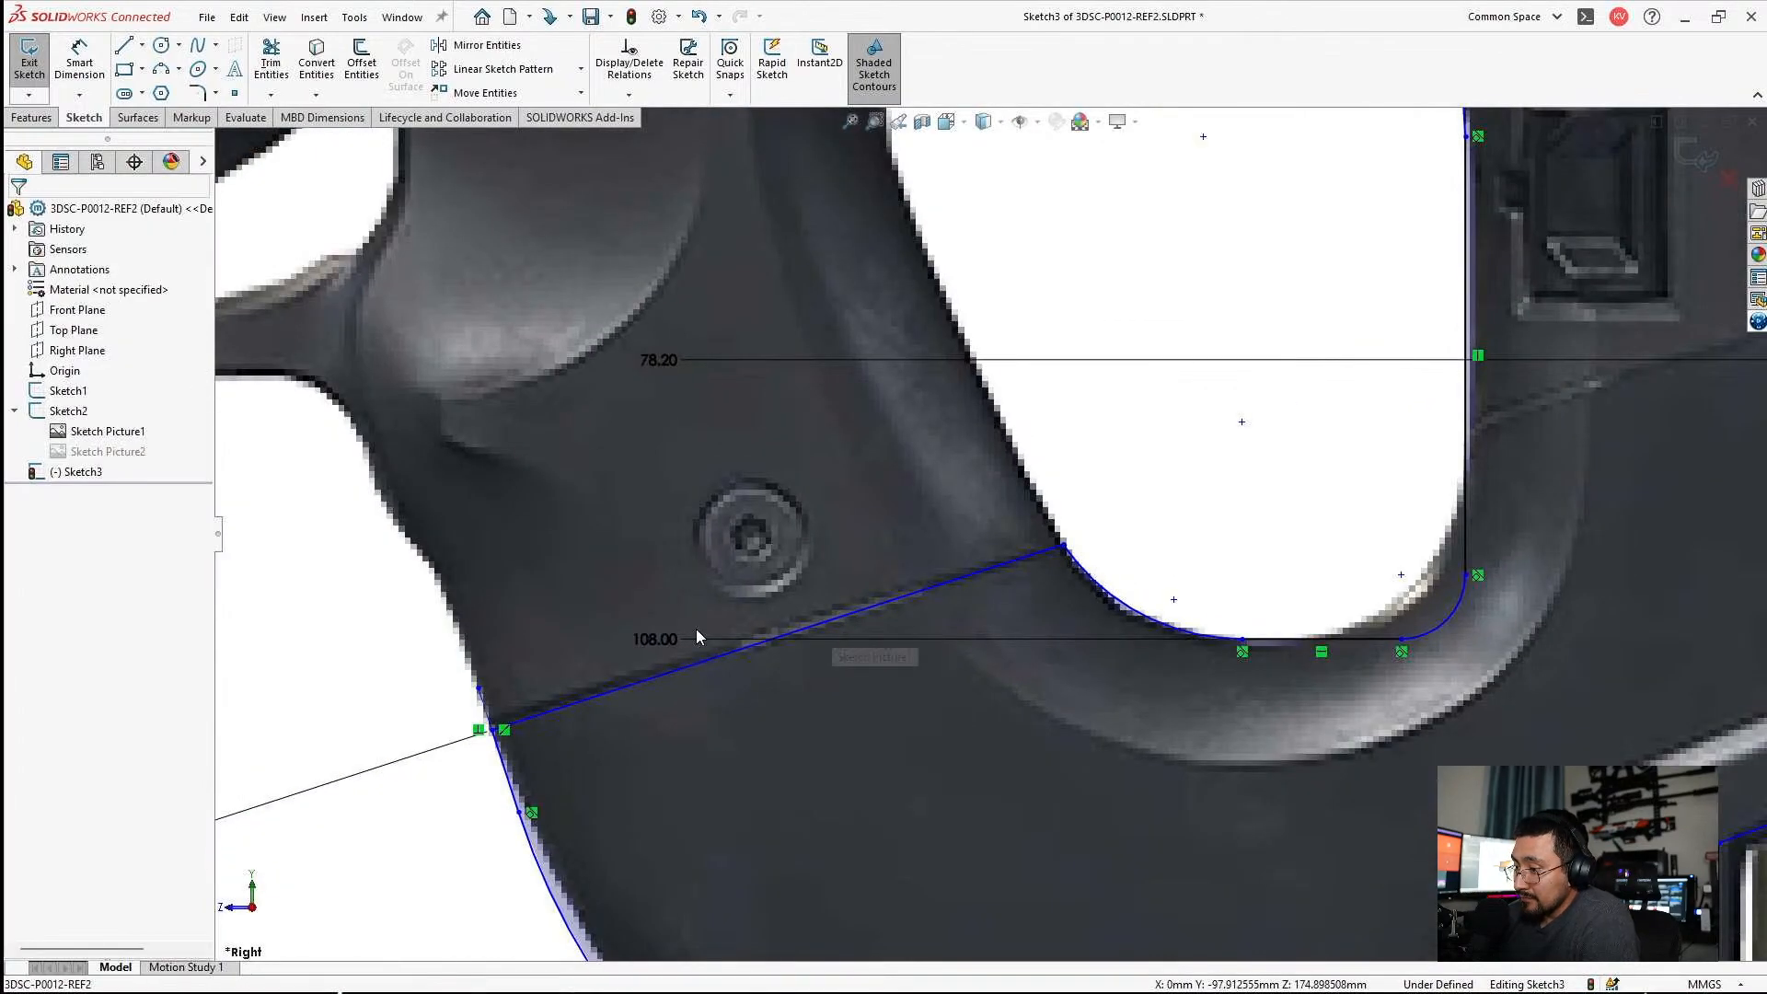
Add the seam line's inner end point to the vertical ordinate dimensions and set its value to 100 mm.
{"action": "scroll", "coordinate": [954, 568], "scroll_direction": "up", "scroll_amount": 5}
{"action": "scroll", "coordinate": [957, 569], "scroll_direction": "down", "scroll_amount": 4}
{"action": "scroll", "coordinate": [970, 556], "scroll_direction": "up", "scroll_amount": 2}
{"action": "scroll", "coordinate": [1141, 385], "scroll_direction": "up", "scroll_amount": 3}
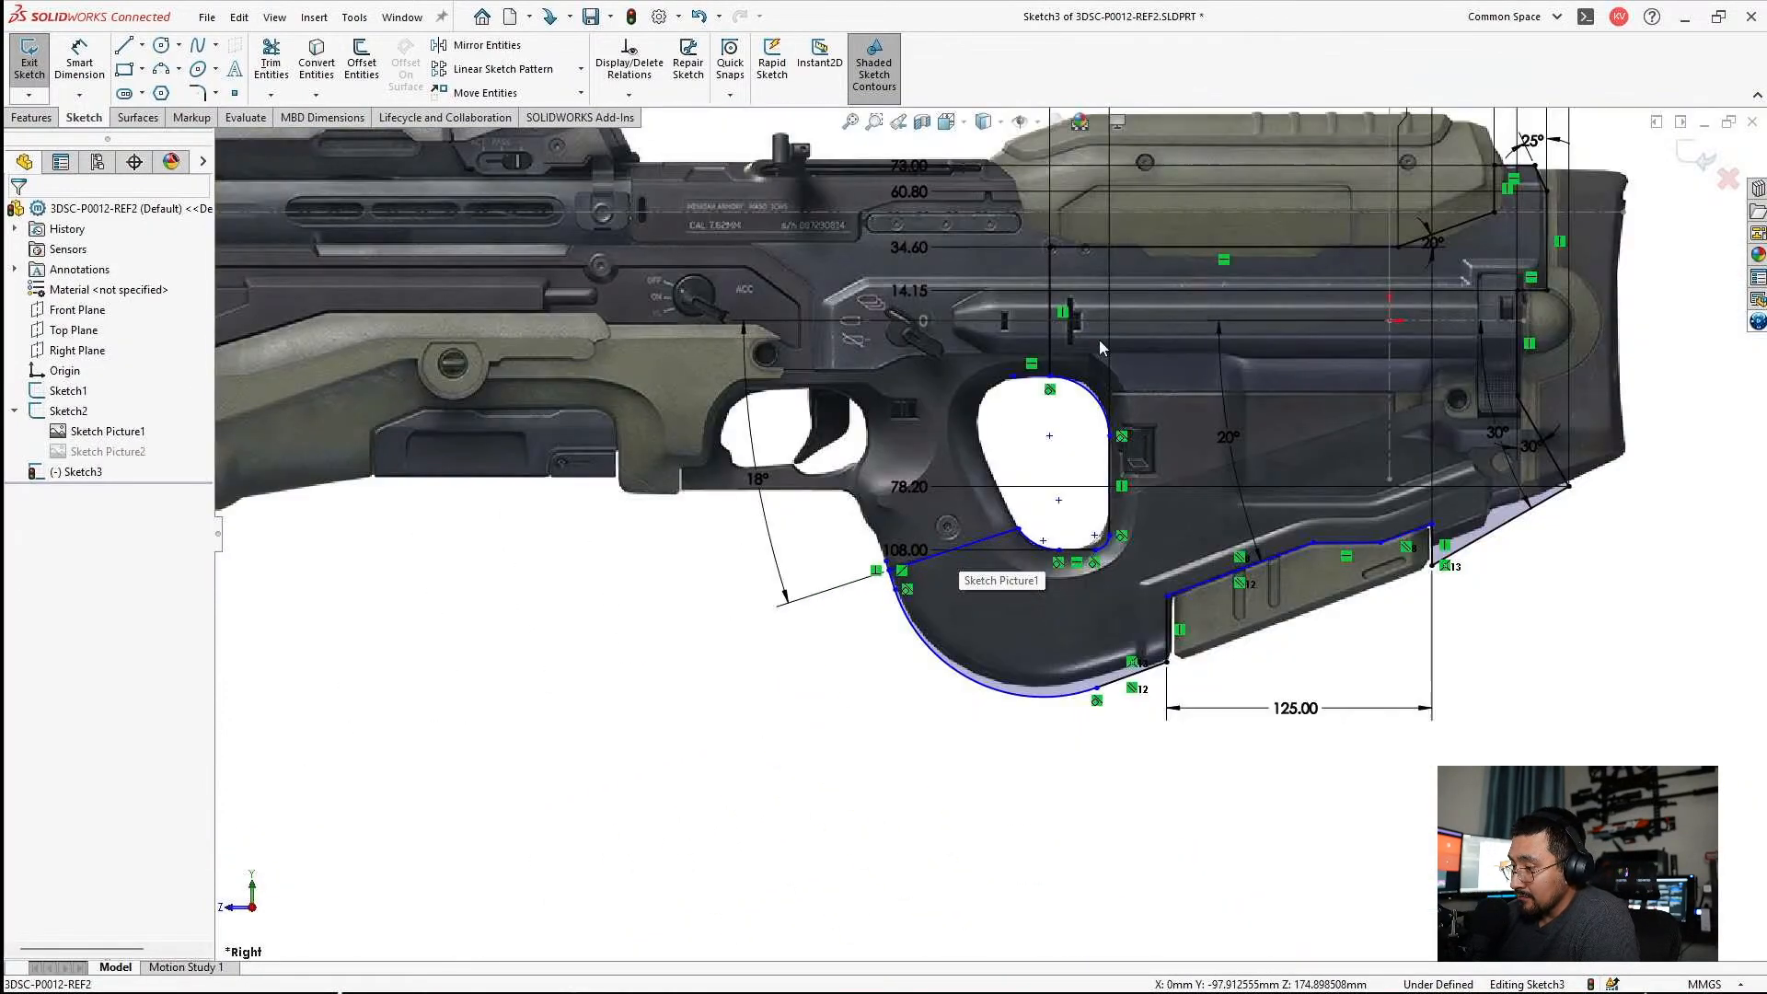
{"action": "right_click", "coordinate": [832, 300]}
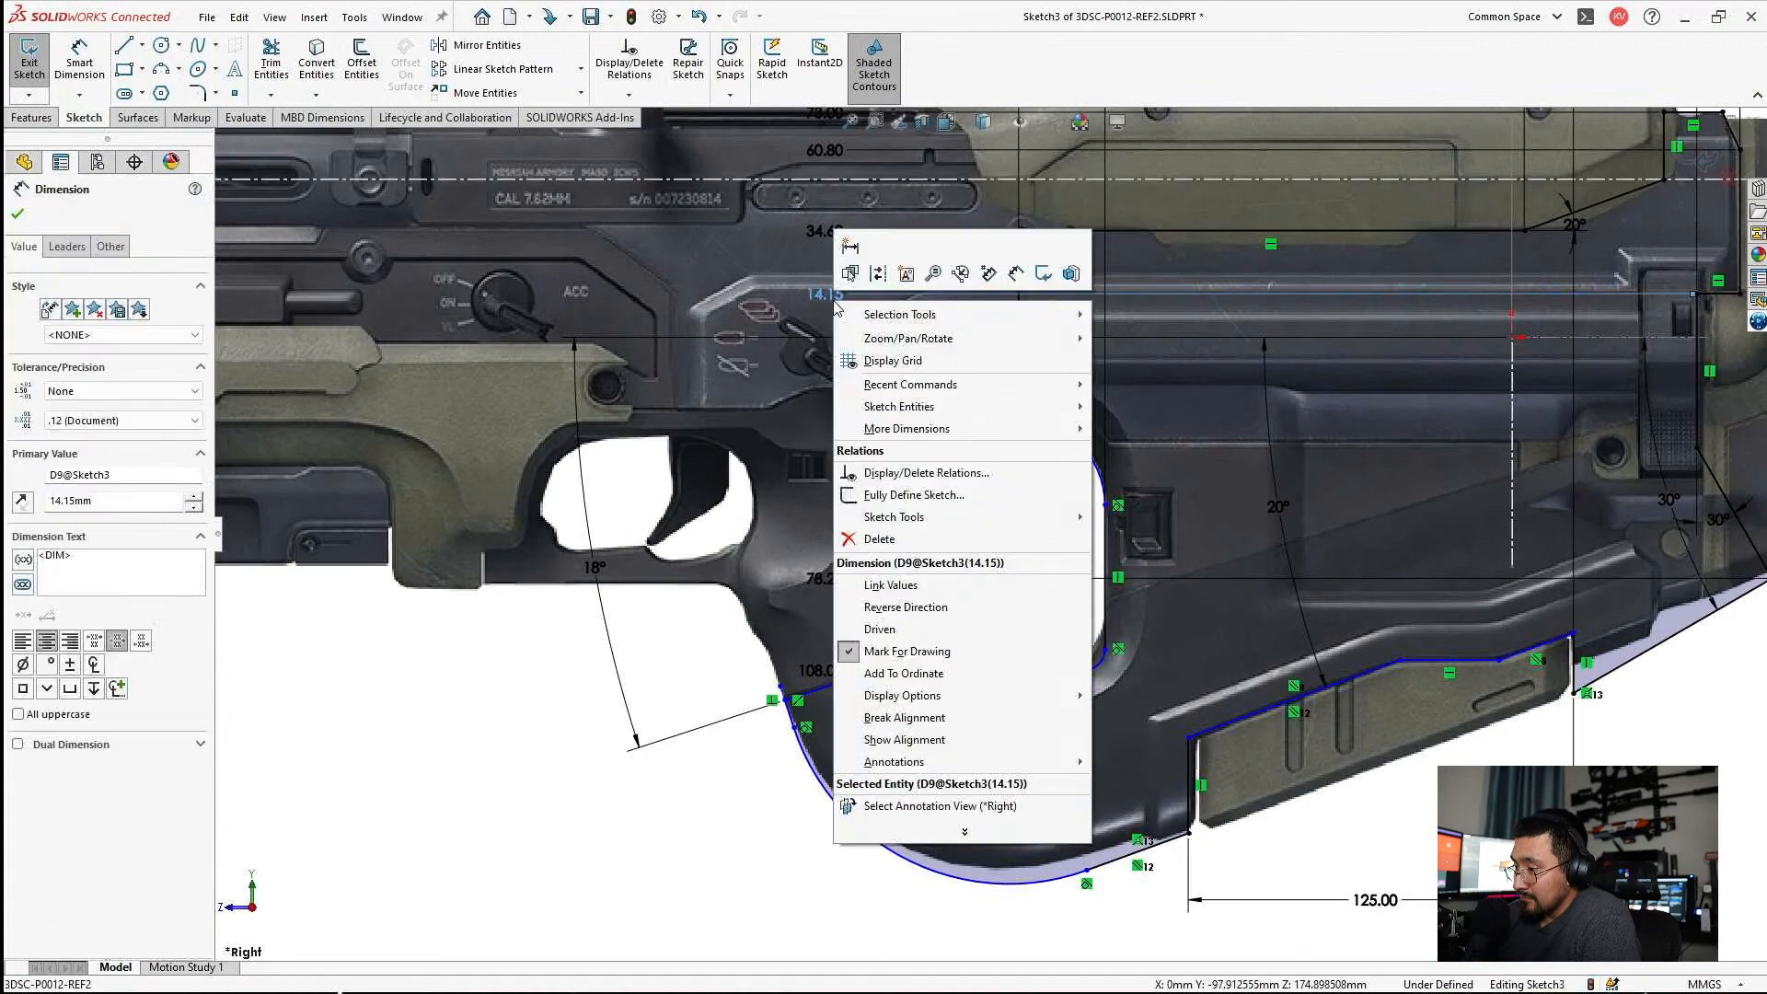
{"action": "left_click", "coordinate": [933, 681]}
{"action": "left_click", "coordinate": [974, 641]}
{"action": "scroll", "coordinate": [793, 633], "scroll_direction": "down", "scroll_amount": 2}
{"action": "left_click", "coordinate": [791, 633]}
{"action": "double_click", "coordinate": [789, 628]}
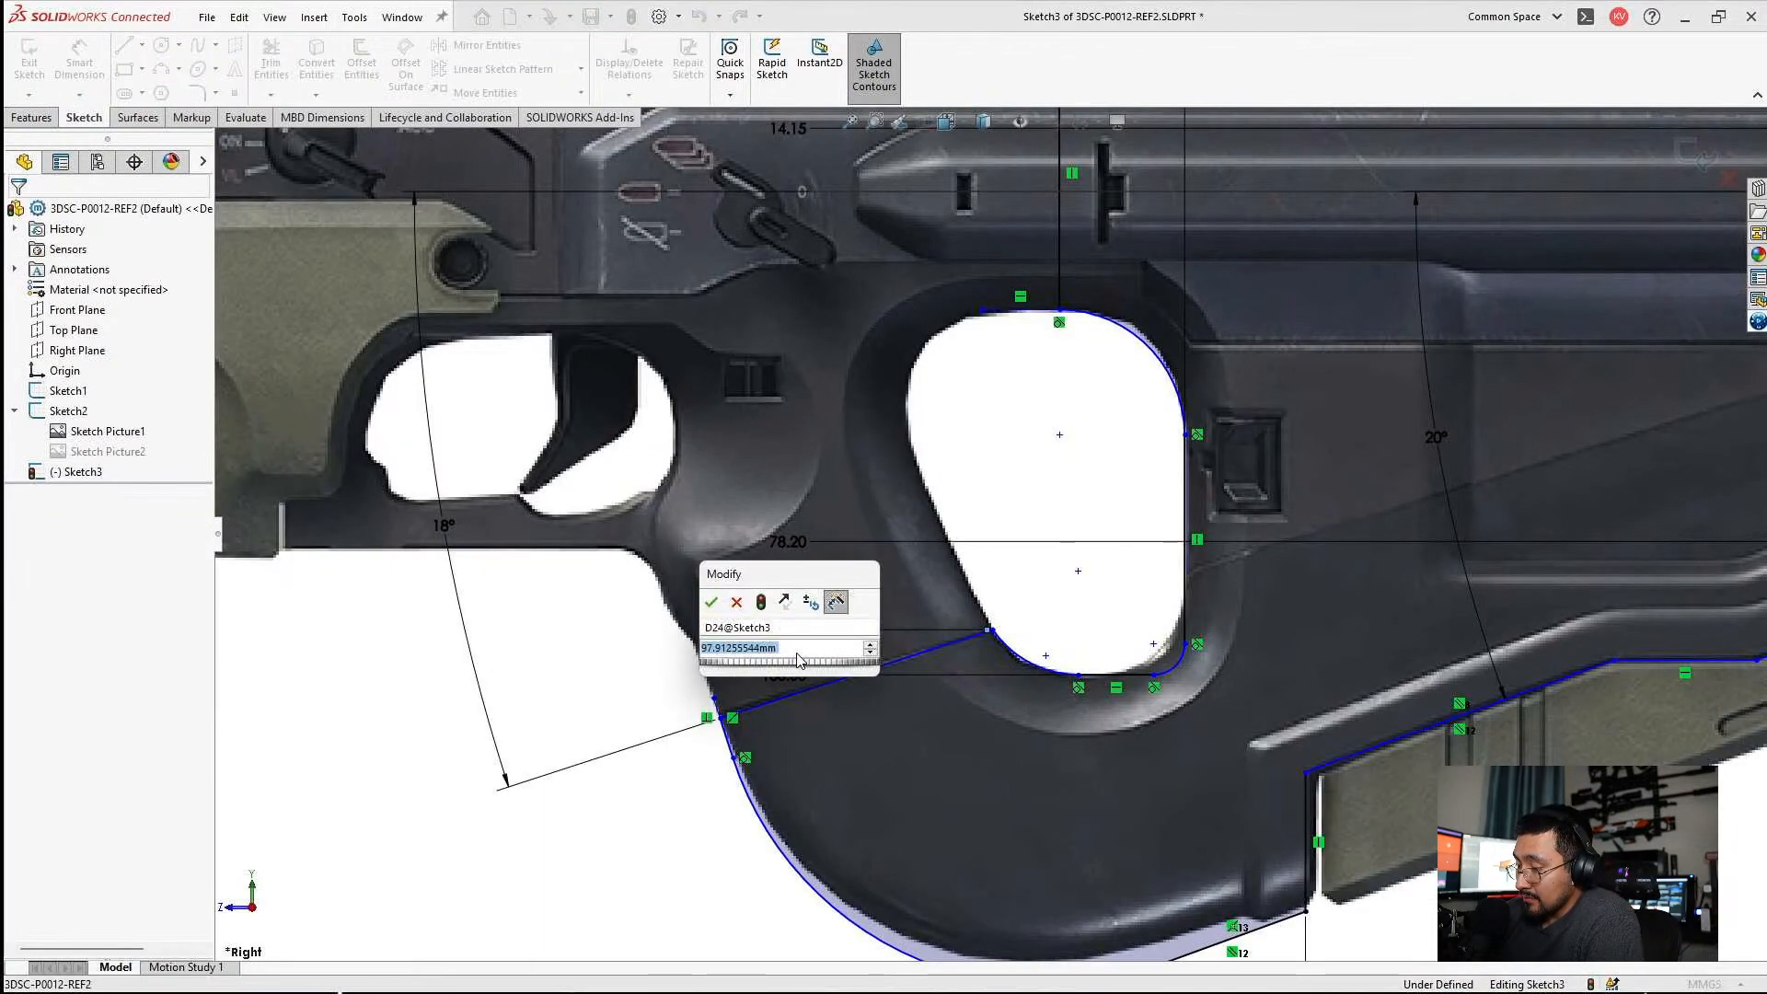
{"action": "type", "text": "100"}
{"action": "key", "text": "Return"}
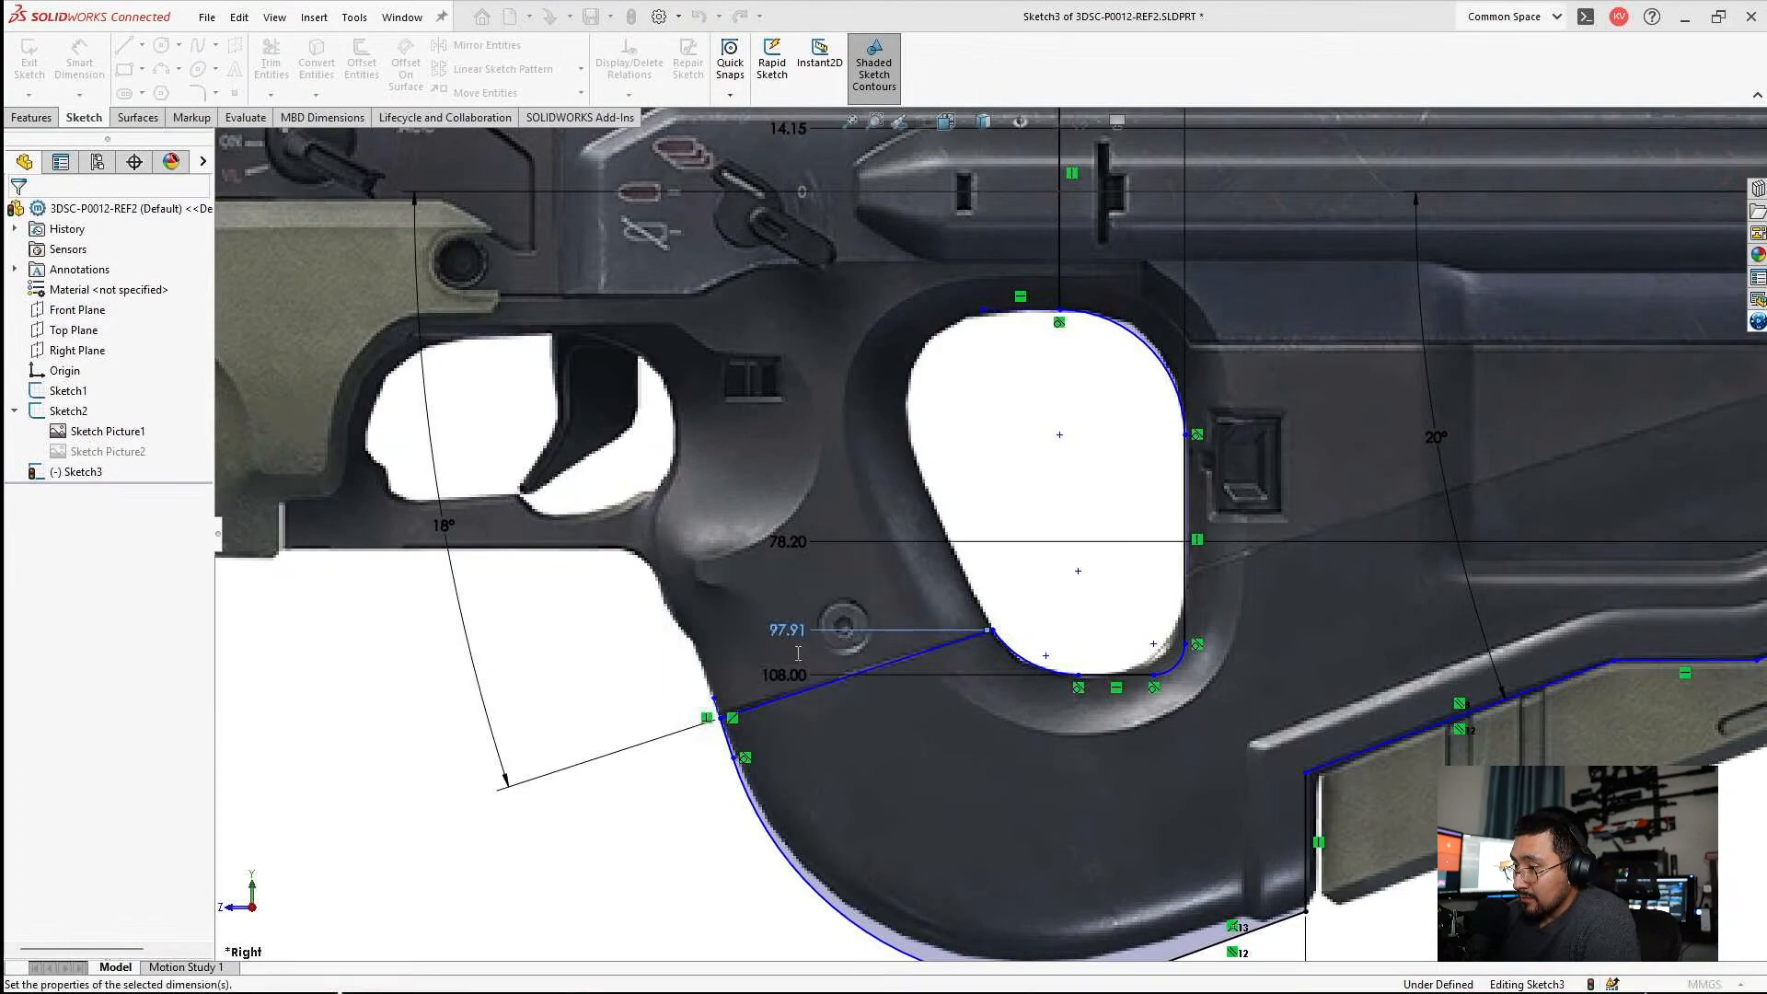
Shift the seam line's inner end point sideways to meet the grip hole's edge in the reference picture.
{"action": "key", "text": "Escape"}
{"action": "scroll", "coordinate": [1228, 815], "scroll_direction": "up", "scroll_amount": 5}
{"action": "scroll", "coordinate": [1177, 762], "scroll_direction": "down", "scroll_amount": 4}
{"action": "scroll", "coordinate": [911, 616], "scroll_direction": "down", "scroll_amount": 3}
{"action": "left_click_drag", "start_coordinate": [891, 593], "coordinate": [929, 579]}
{"action": "key", "text": "Escape"}
{"action": "scroll", "coordinate": [998, 702], "scroll_direction": "up", "scroll_amount": 1}
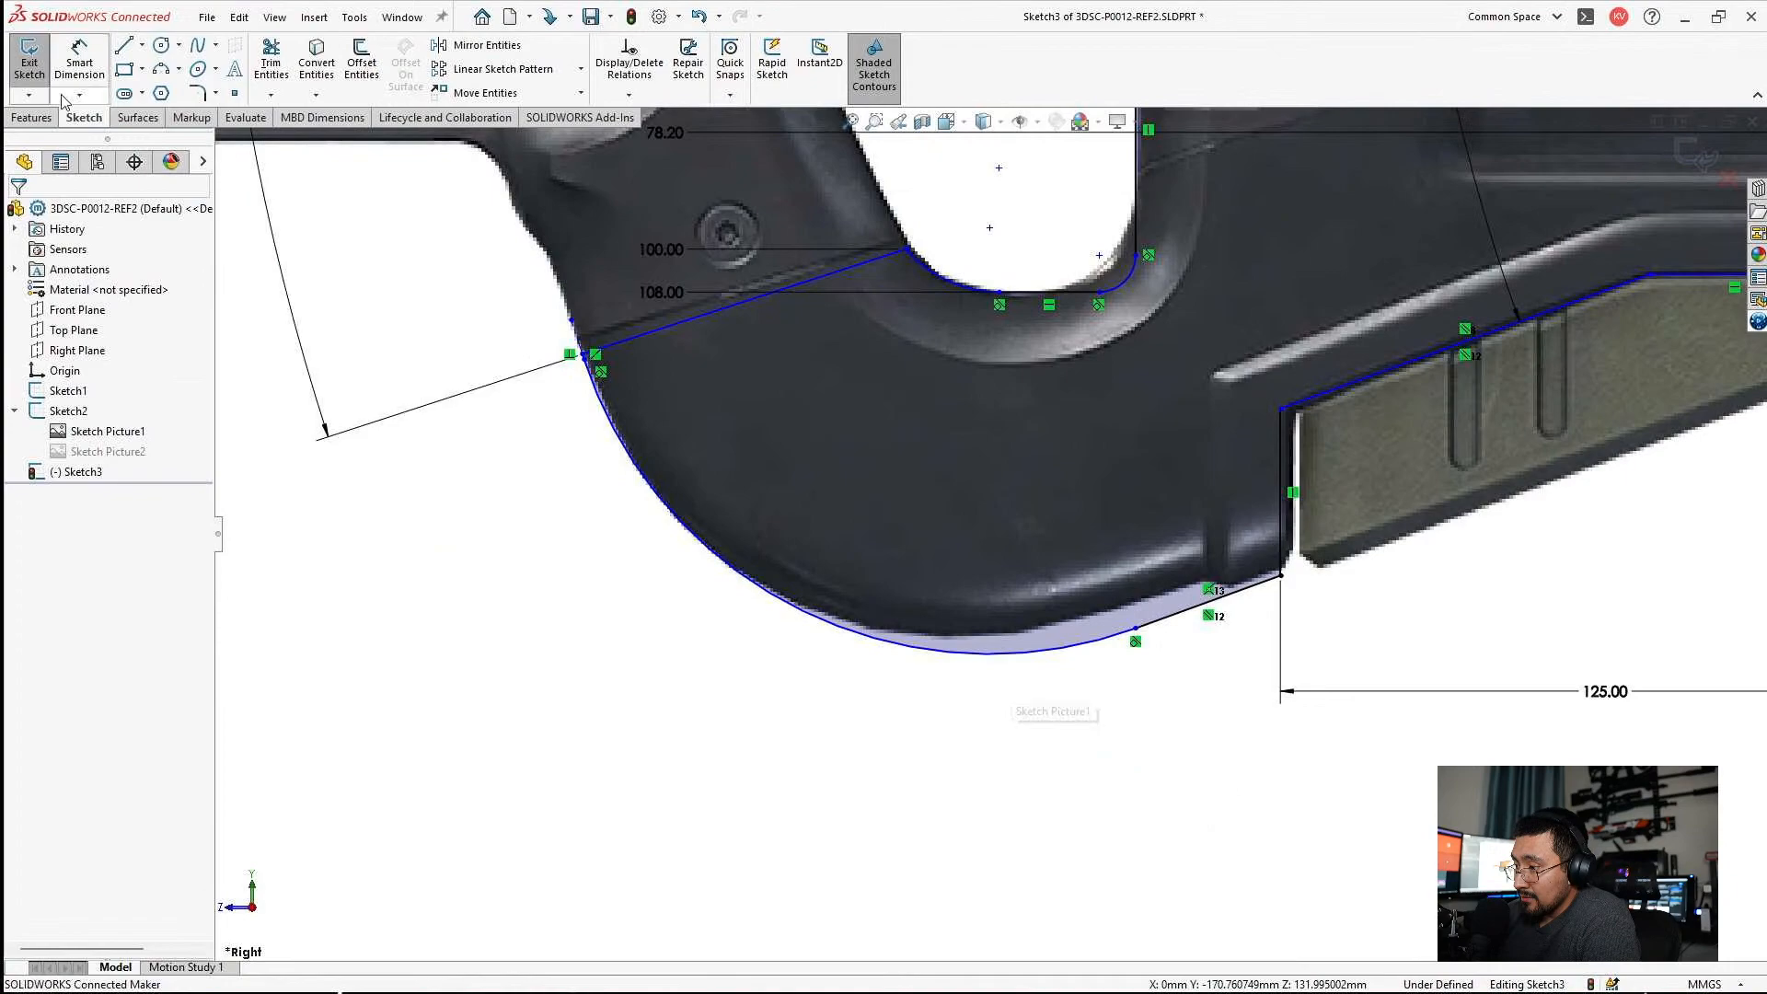
Dimension the grip's large front arc with a radius of 80 mm.
{"action": "left_click", "coordinate": [79, 57]}
{"action": "left_click", "coordinate": [868, 645]}
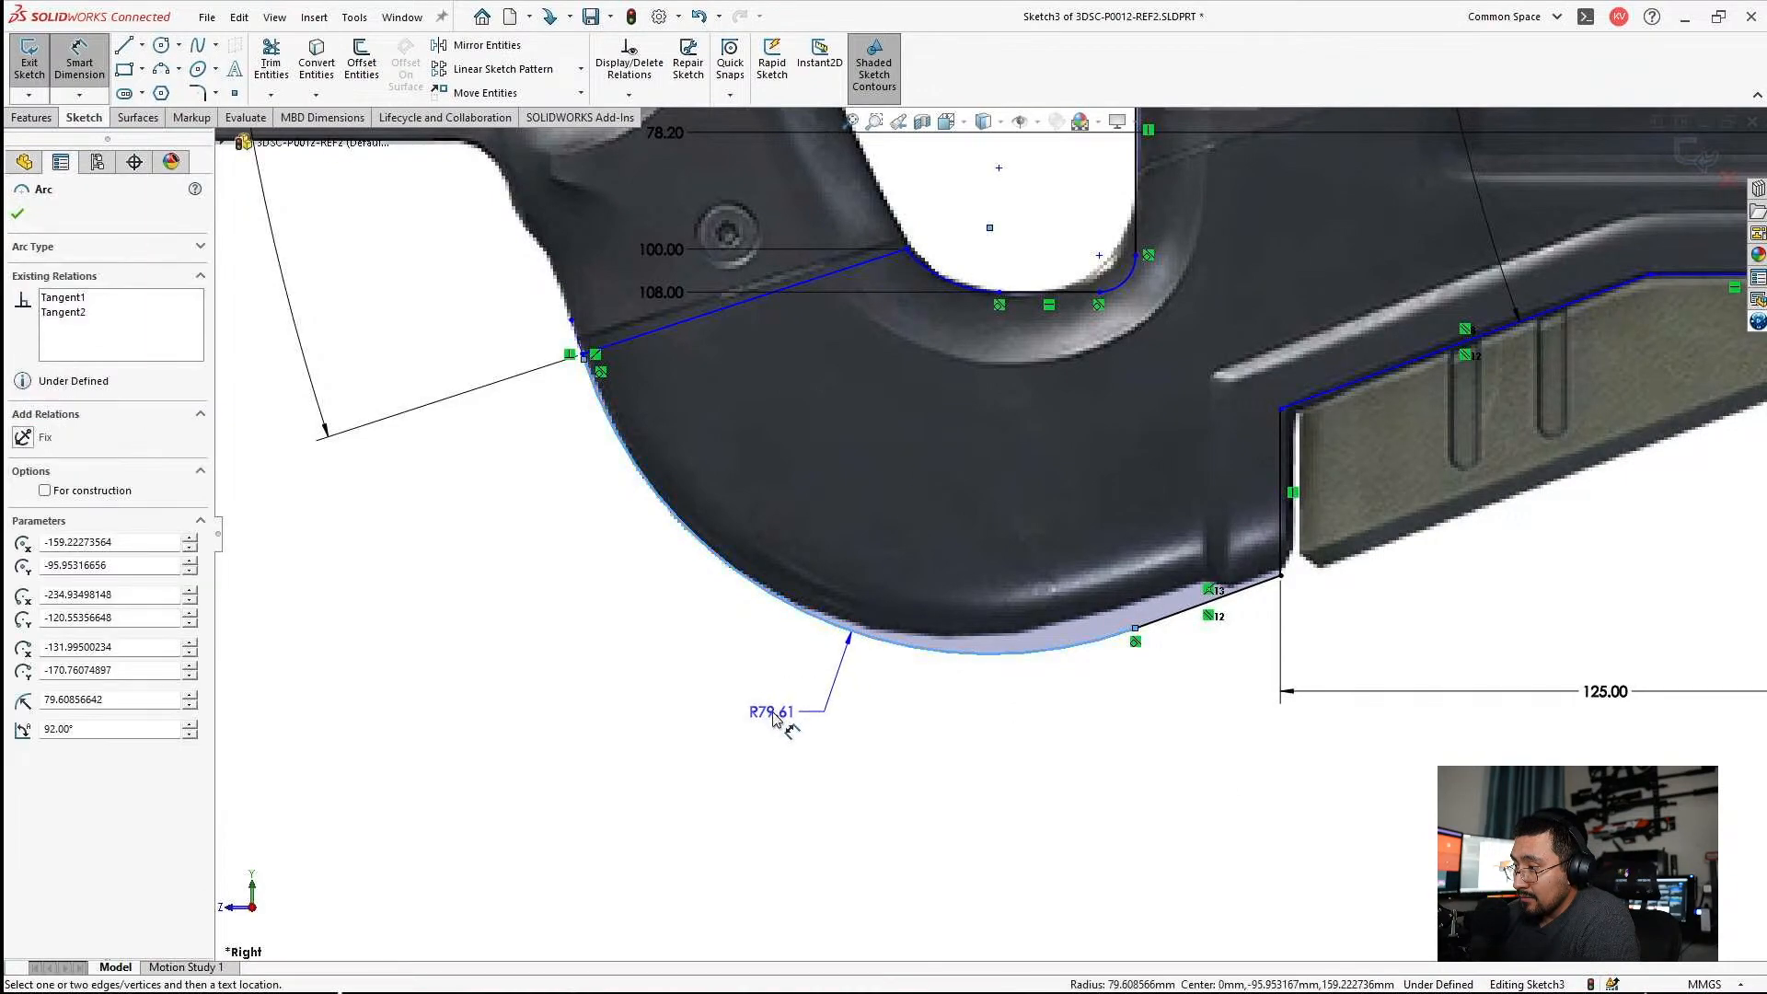
{"action": "left_click", "coordinate": [761, 727]}
{"action": "type", "text": "80"}
{"action": "key", "text": "Return"}
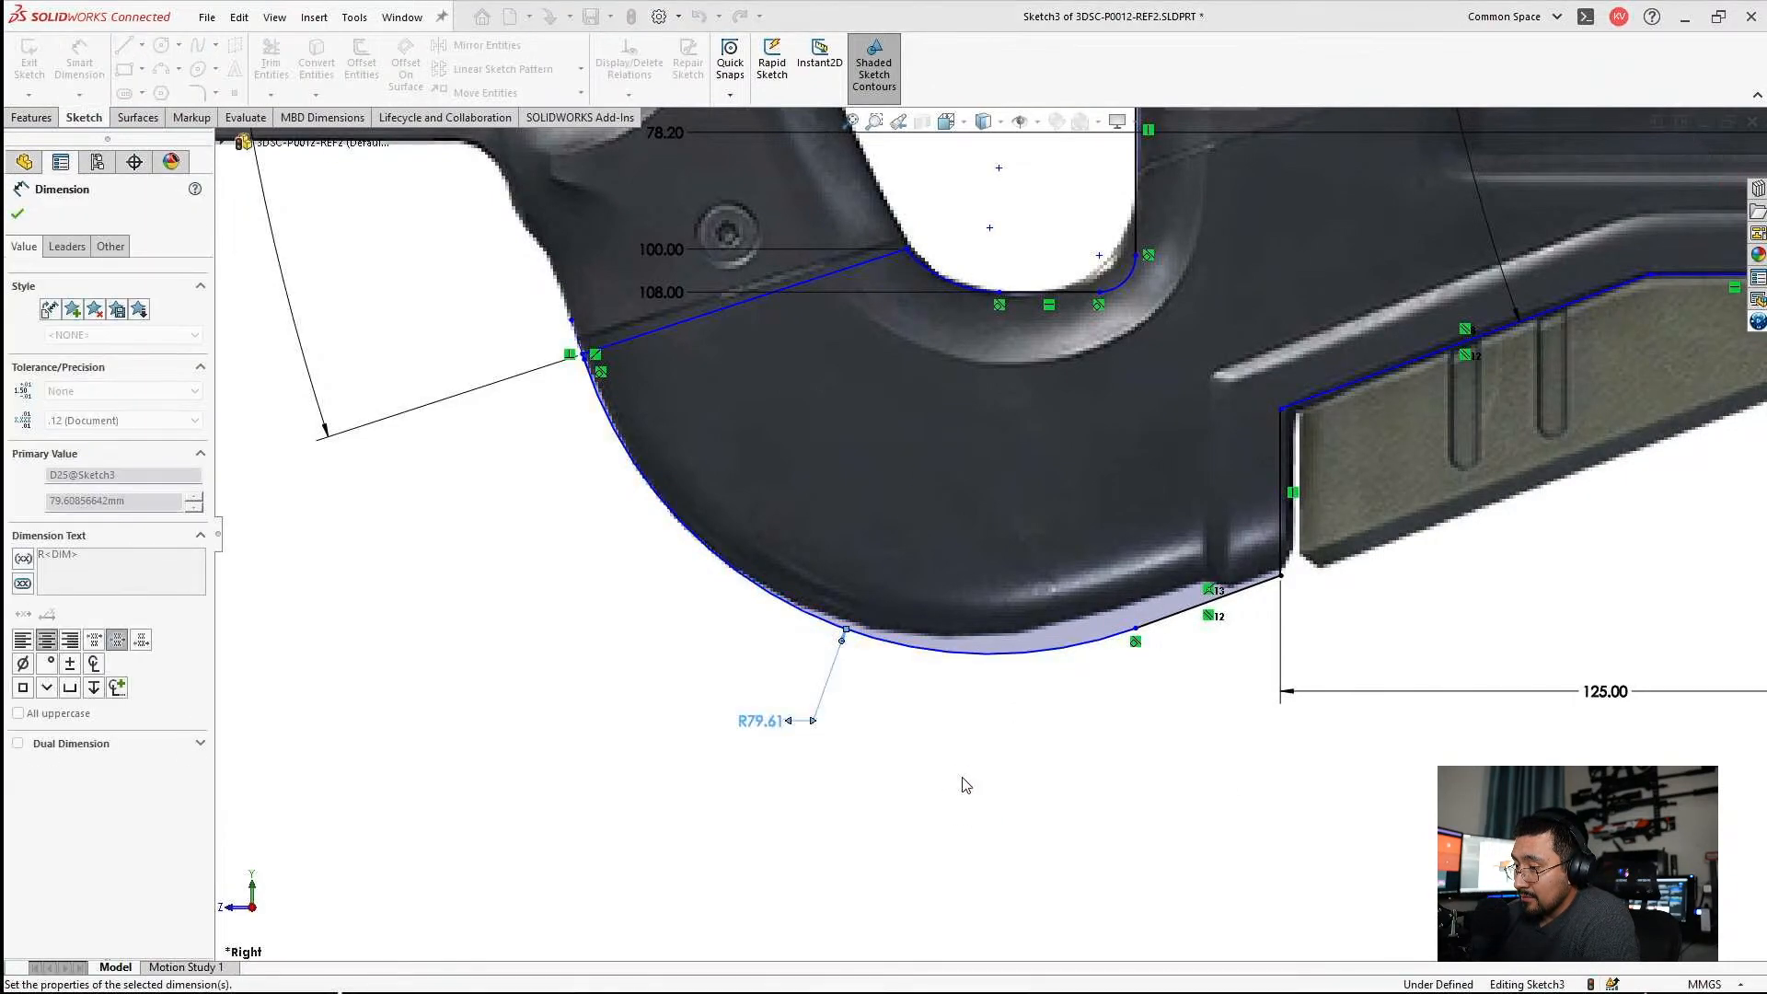
{"action": "key", "text": "Escape"}
Move the upper end of the grip's front arc closer to the seam line's outer end.
{"action": "scroll", "coordinate": [598, 316], "scroll_direction": "down", "scroll_amount": 5}
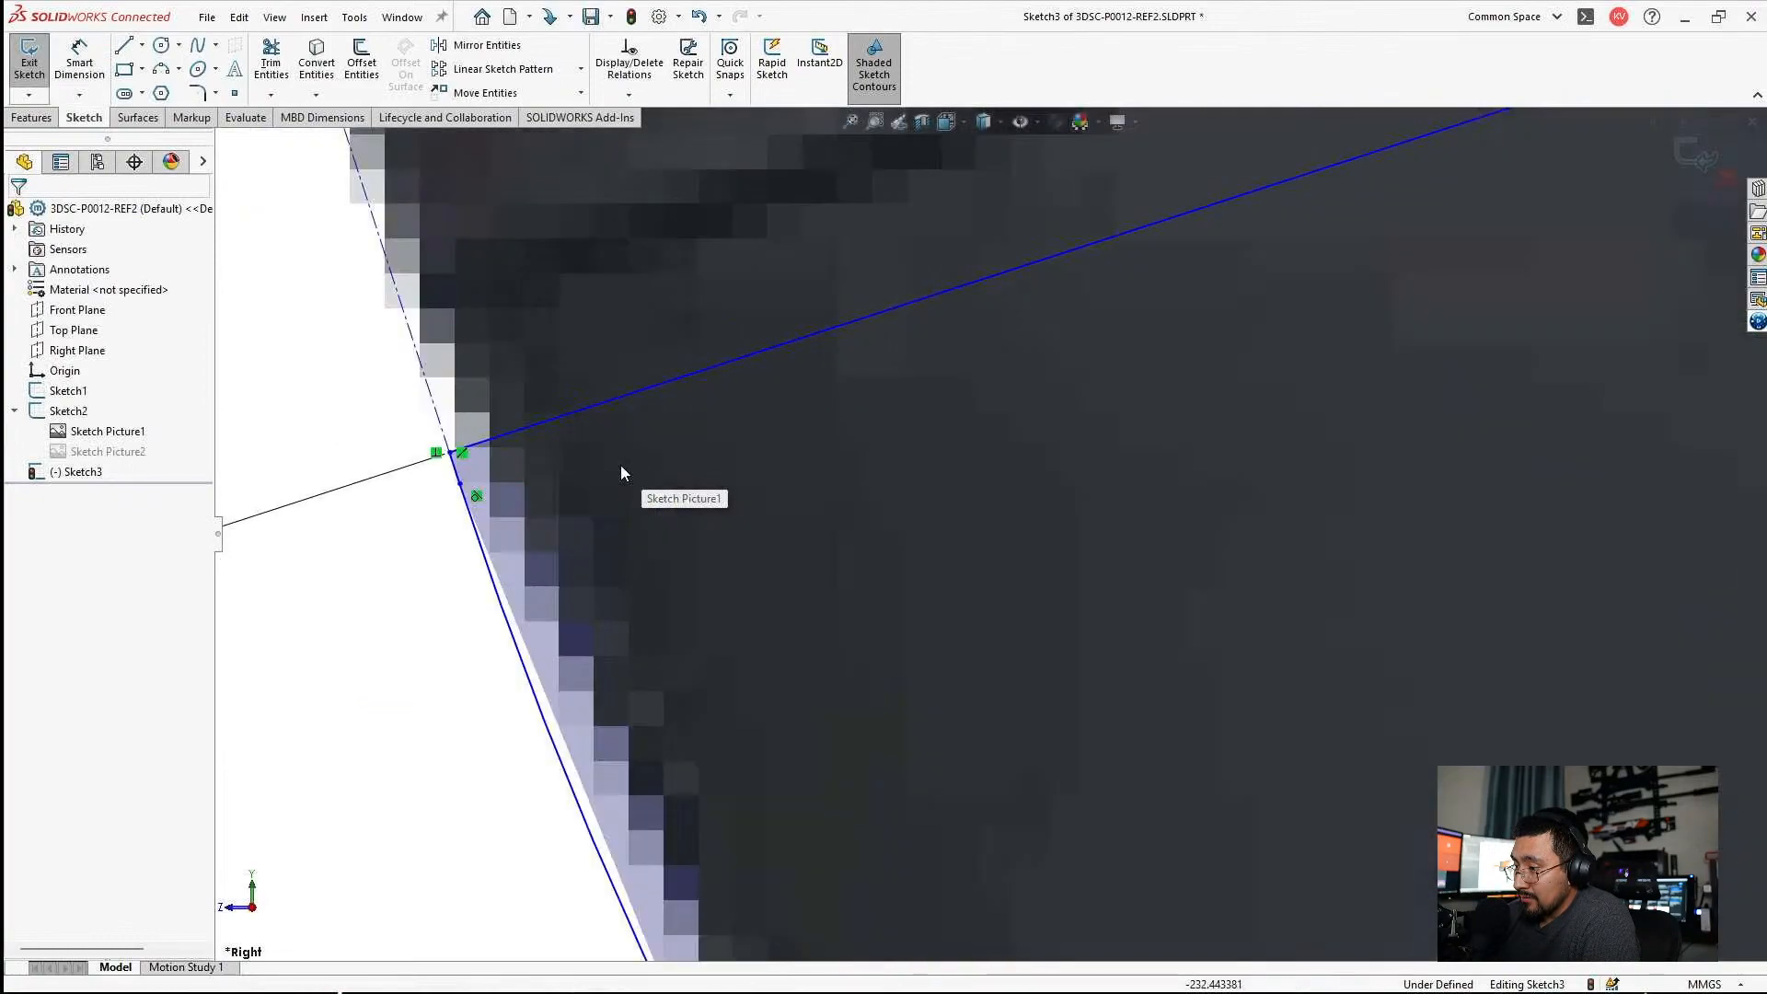
{"action": "mouse_move", "coordinate": [460, 486]}
{"action": "left_mouse_down"}
{"action": "mouse_move", "coordinate": [490, 549]}
{"action": "mouse_move", "coordinate": [451, 454]}
{"action": "left_mouse_up"}
{"action": "scroll", "coordinate": [999, 585], "scroll_direction": "up", "scroll_amount": 8}
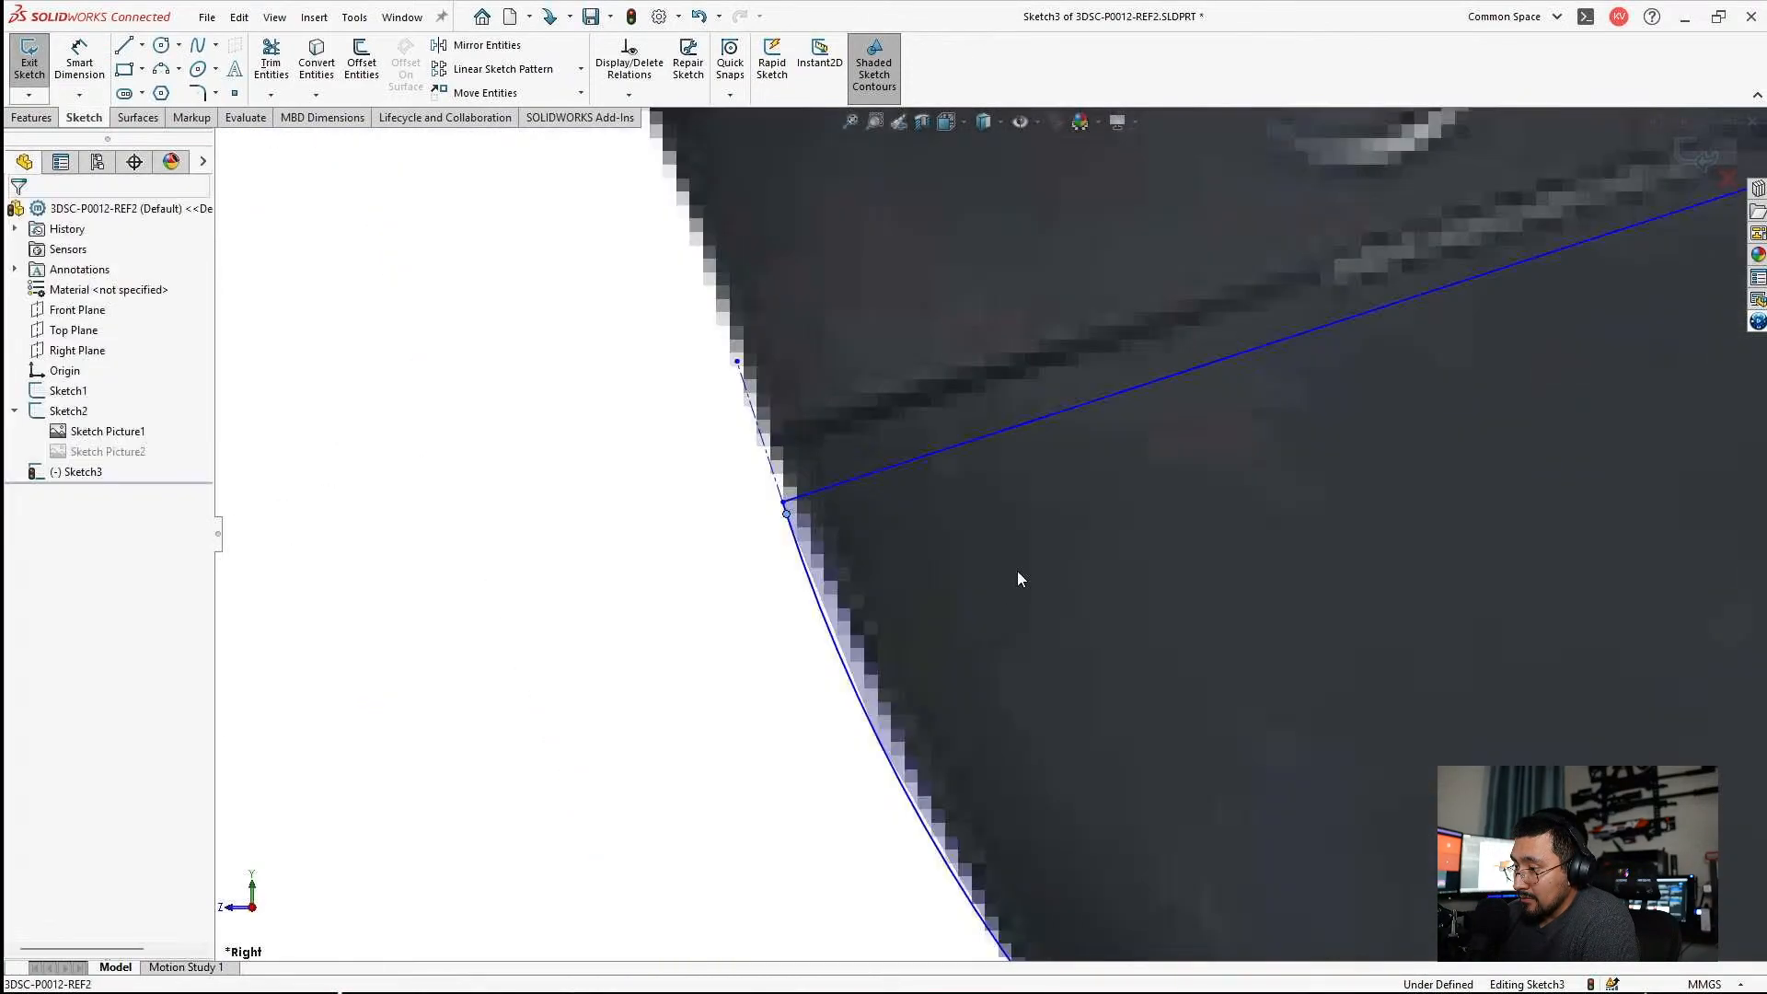
Slide the seam line's inner end point along the 100 mm level to the grip hole's pictured edge.
{"action": "scroll", "coordinate": [1200, 462], "scroll_direction": "down", "scroll_amount": 5}
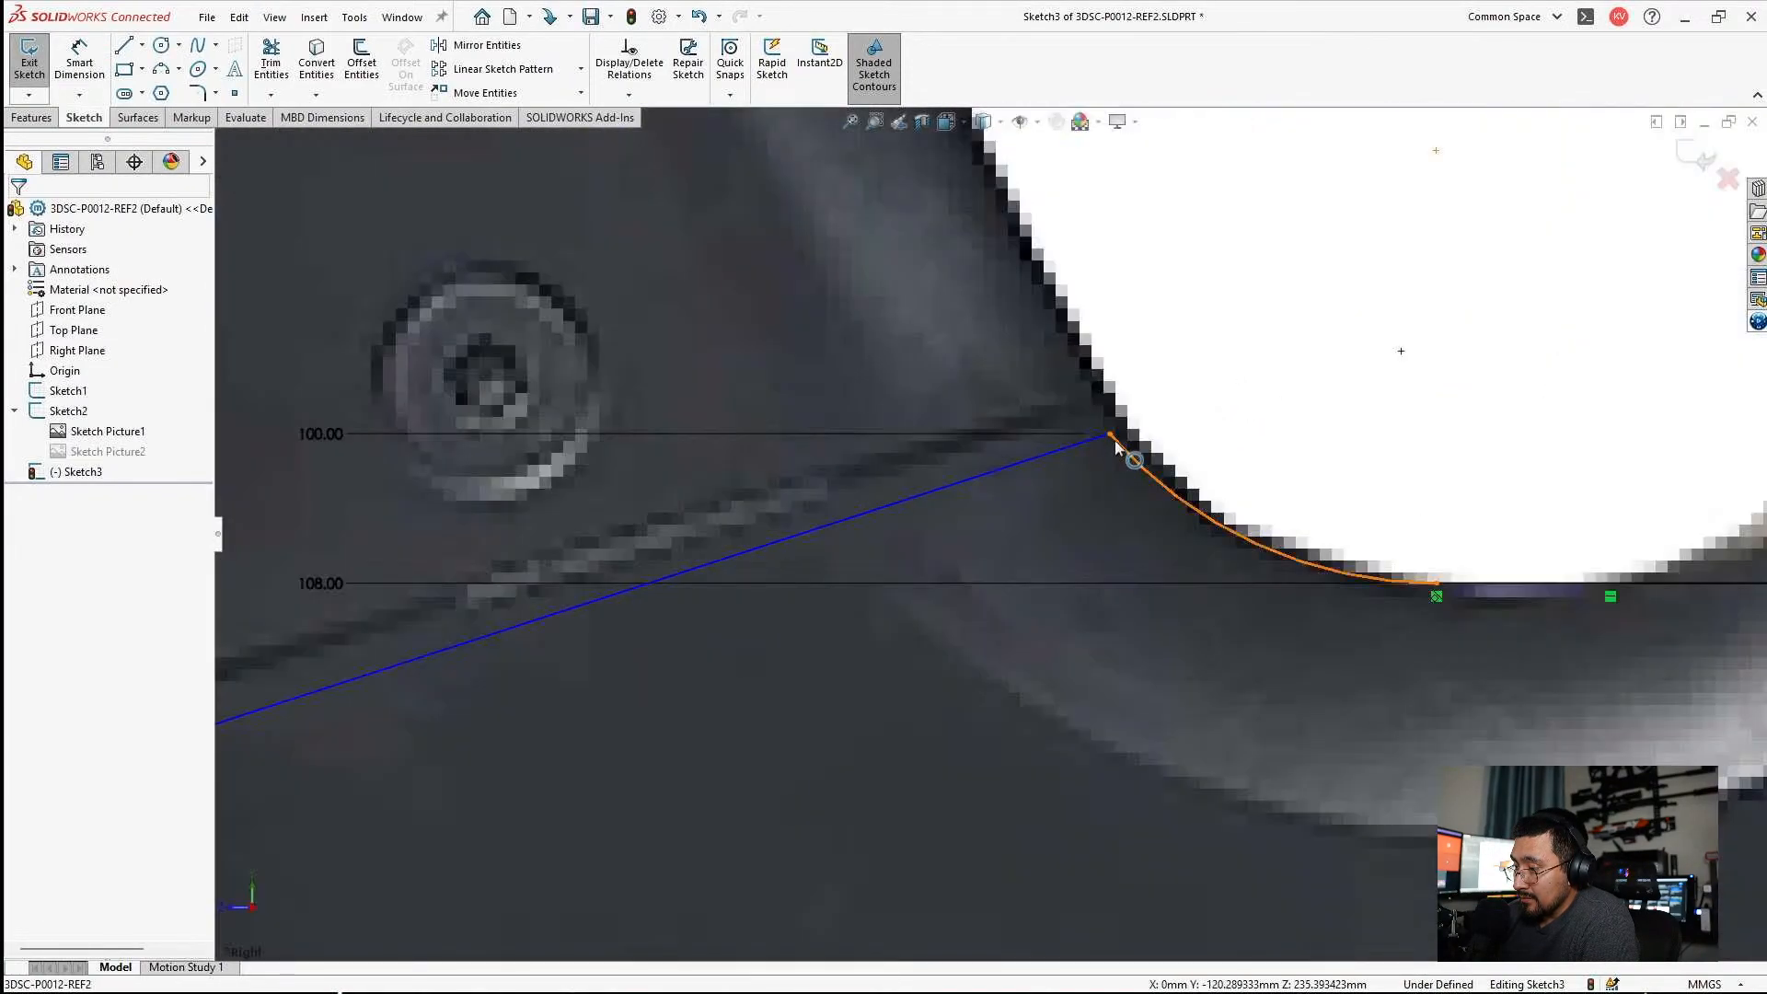
{"action": "left_click_drag", "start_coordinate": [1110, 438], "coordinate": [1132, 409]}
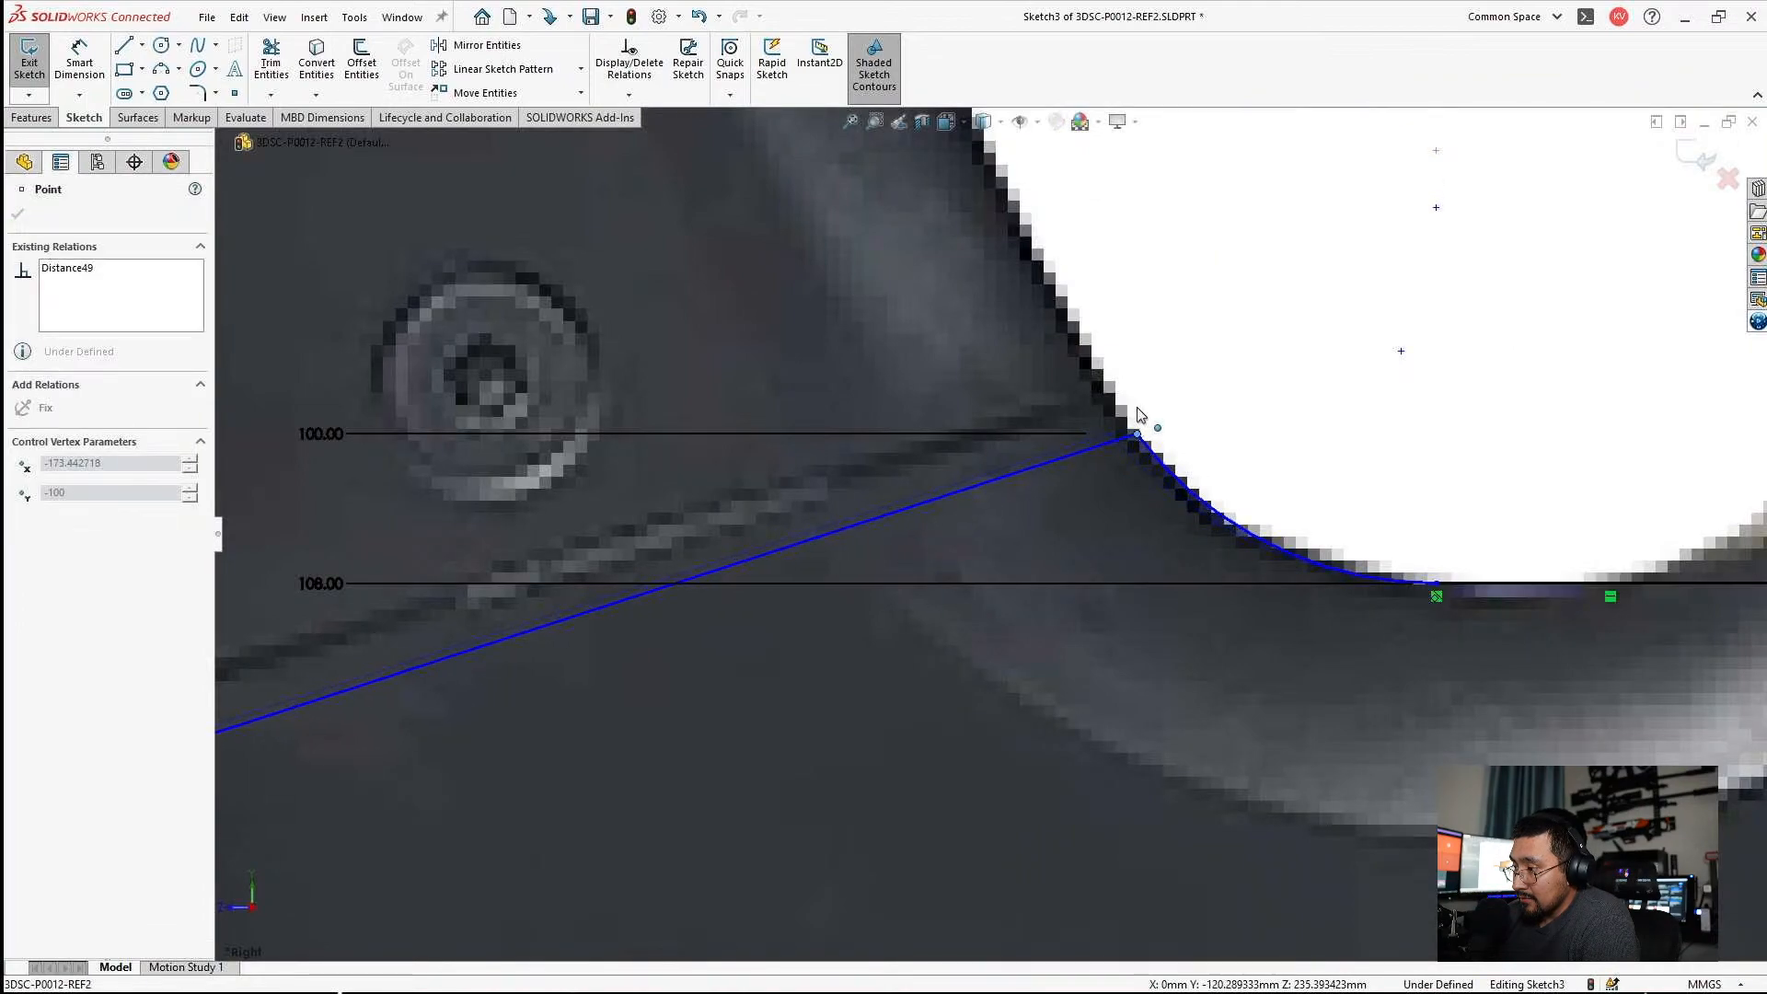
{"action": "scroll", "coordinate": [497, 659], "scroll_direction": "up", "scroll_amount": 4}
{"action": "key", "text": "Escape"}
Raise the 18° seam line to match the dark seam in the reference picture.
{"action": "left_click", "coordinate": [660, 611]}
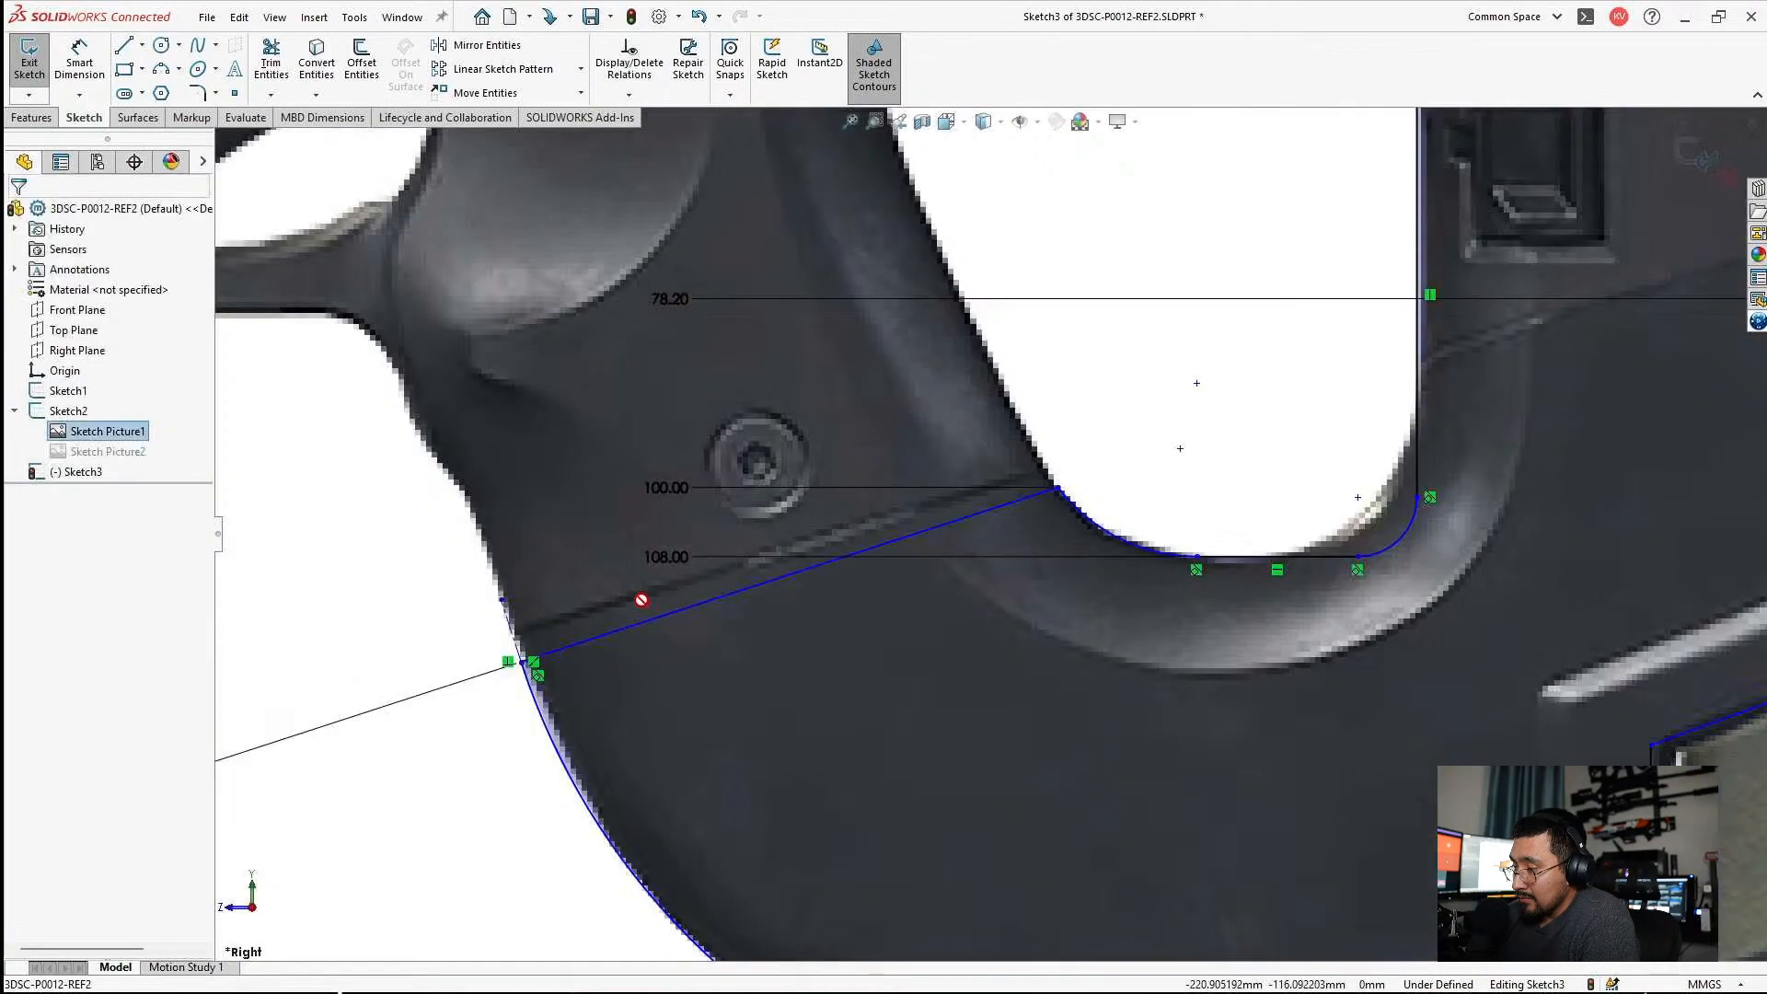
{"action": "scroll", "coordinate": [938, 621], "scroll_direction": "up", "scroll_amount": 5}
{"action": "scroll", "coordinate": [829, 585], "scroll_direction": "down", "scroll_amount": 6}
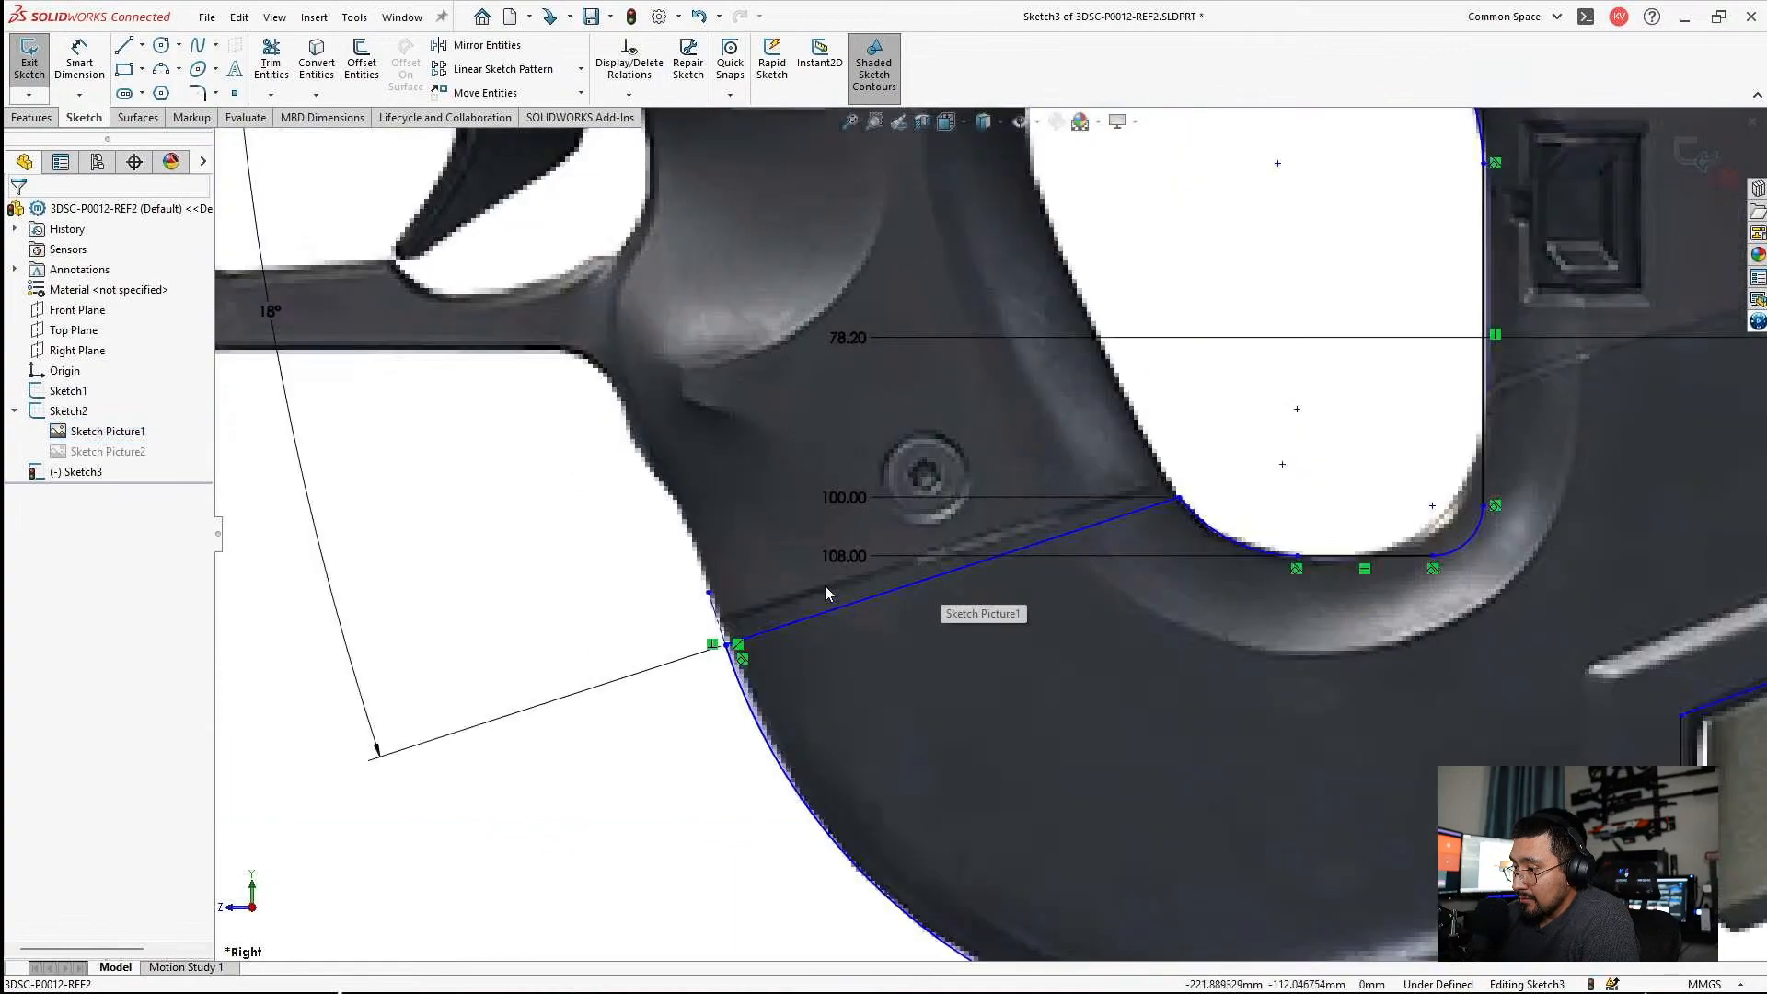
{"action": "left_click_drag", "start_coordinate": [777, 654], "coordinate": [791, 615]}
{"action": "scroll", "coordinate": [1068, 645], "scroll_direction": "up", "scroll_amount": 3}
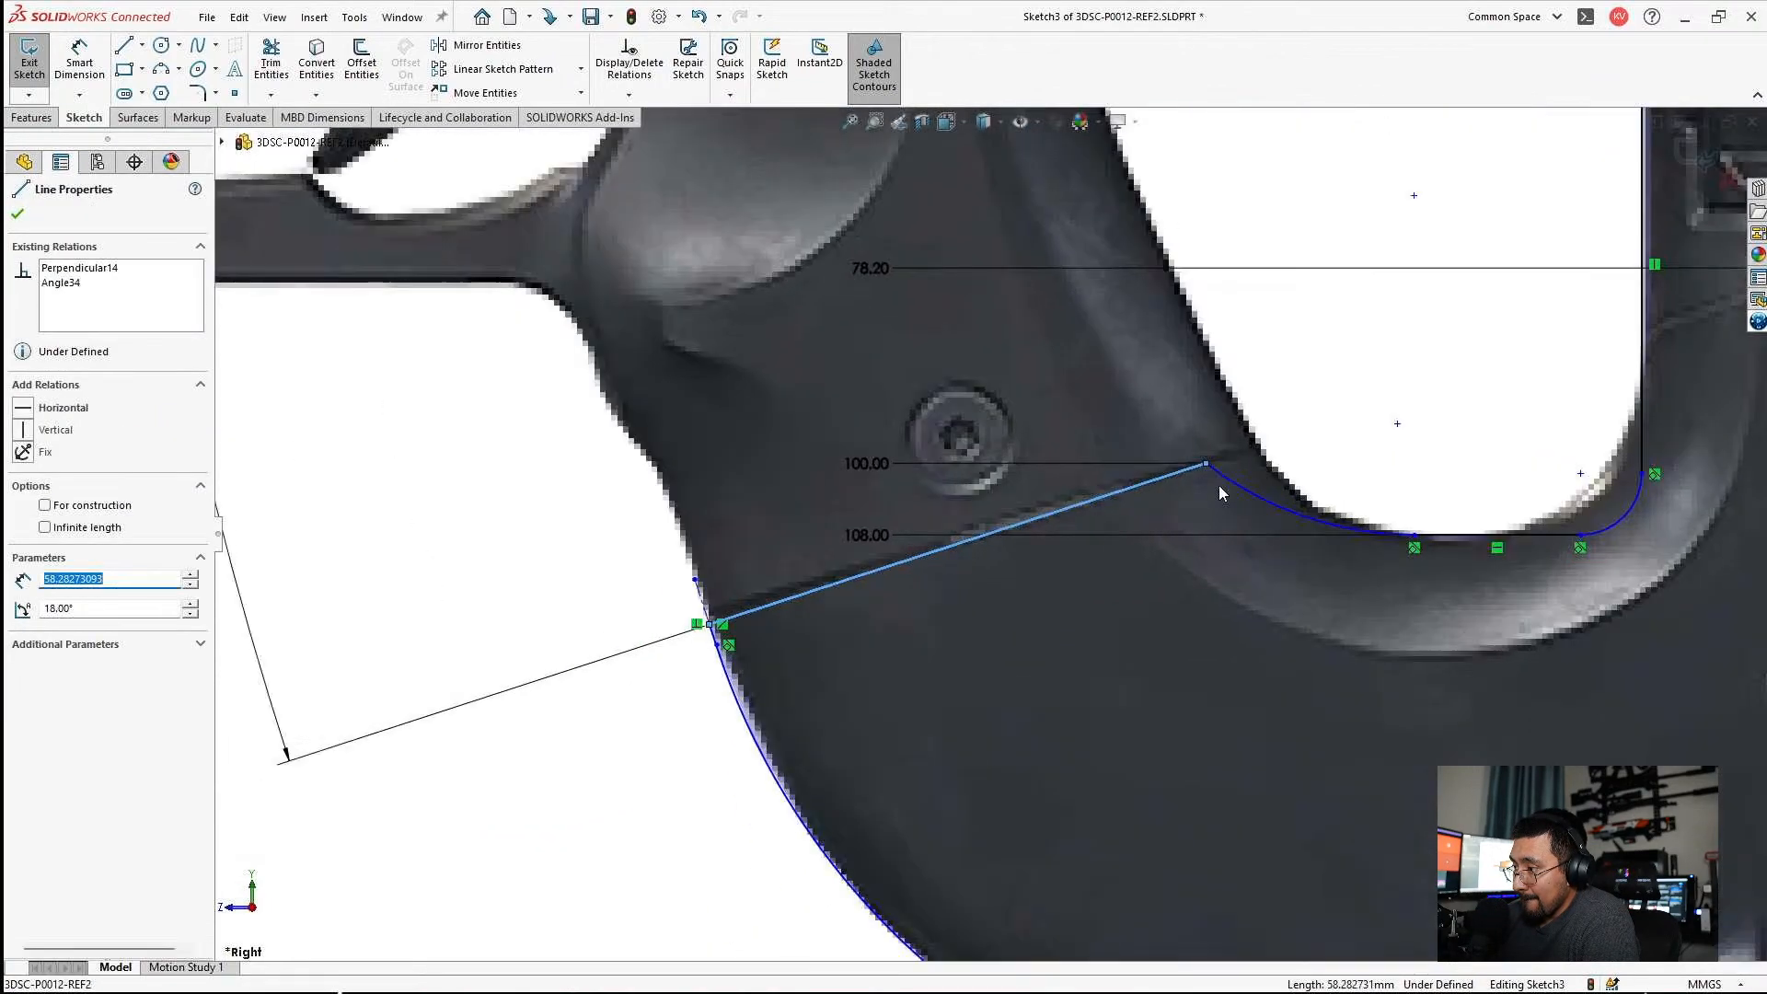
{"action": "scroll", "coordinate": [1223, 493], "scroll_direction": "down", "scroll_amount": 3}
{"action": "key", "text": "Escape"}
Move the seam line's inner end point back toward the grip hole and compare the line with the pictured seam.
{"action": "left_click", "coordinate": [1141, 466]}
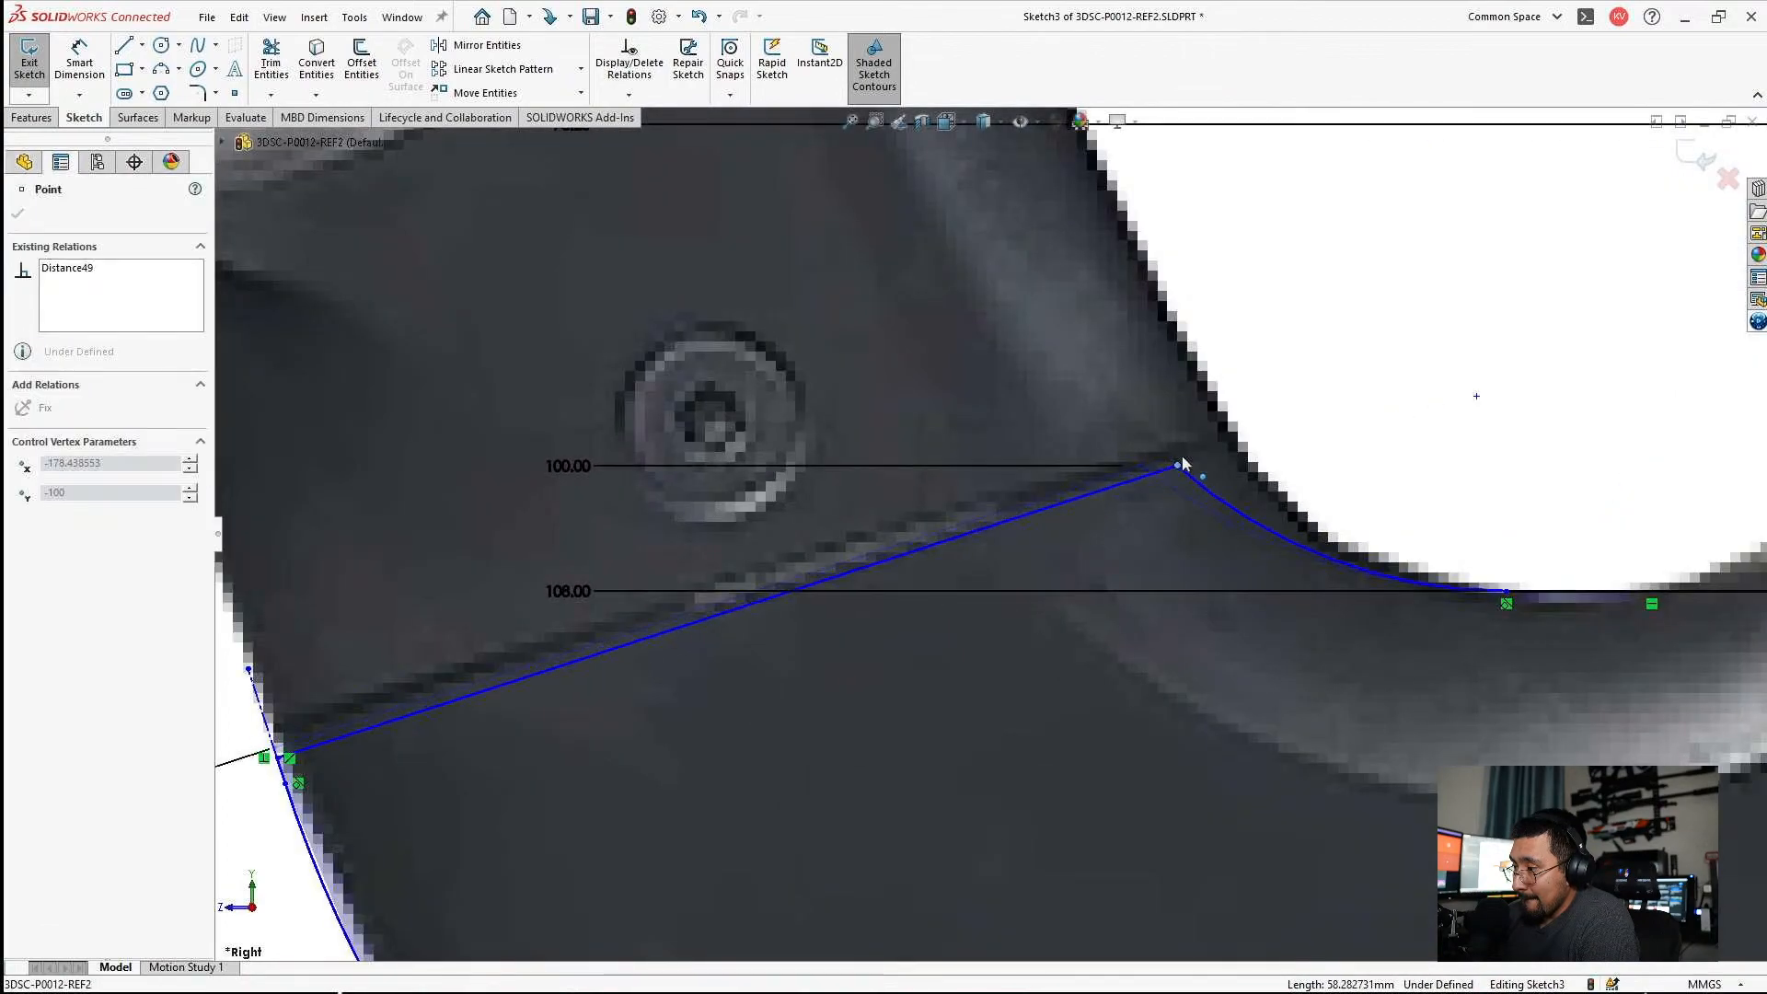
{"action": "scroll", "coordinate": [1345, 581], "scroll_direction": "up", "scroll_amount": 3}
{"action": "scroll", "coordinate": [1345, 582], "scroll_direction": "down", "scroll_amount": 6}
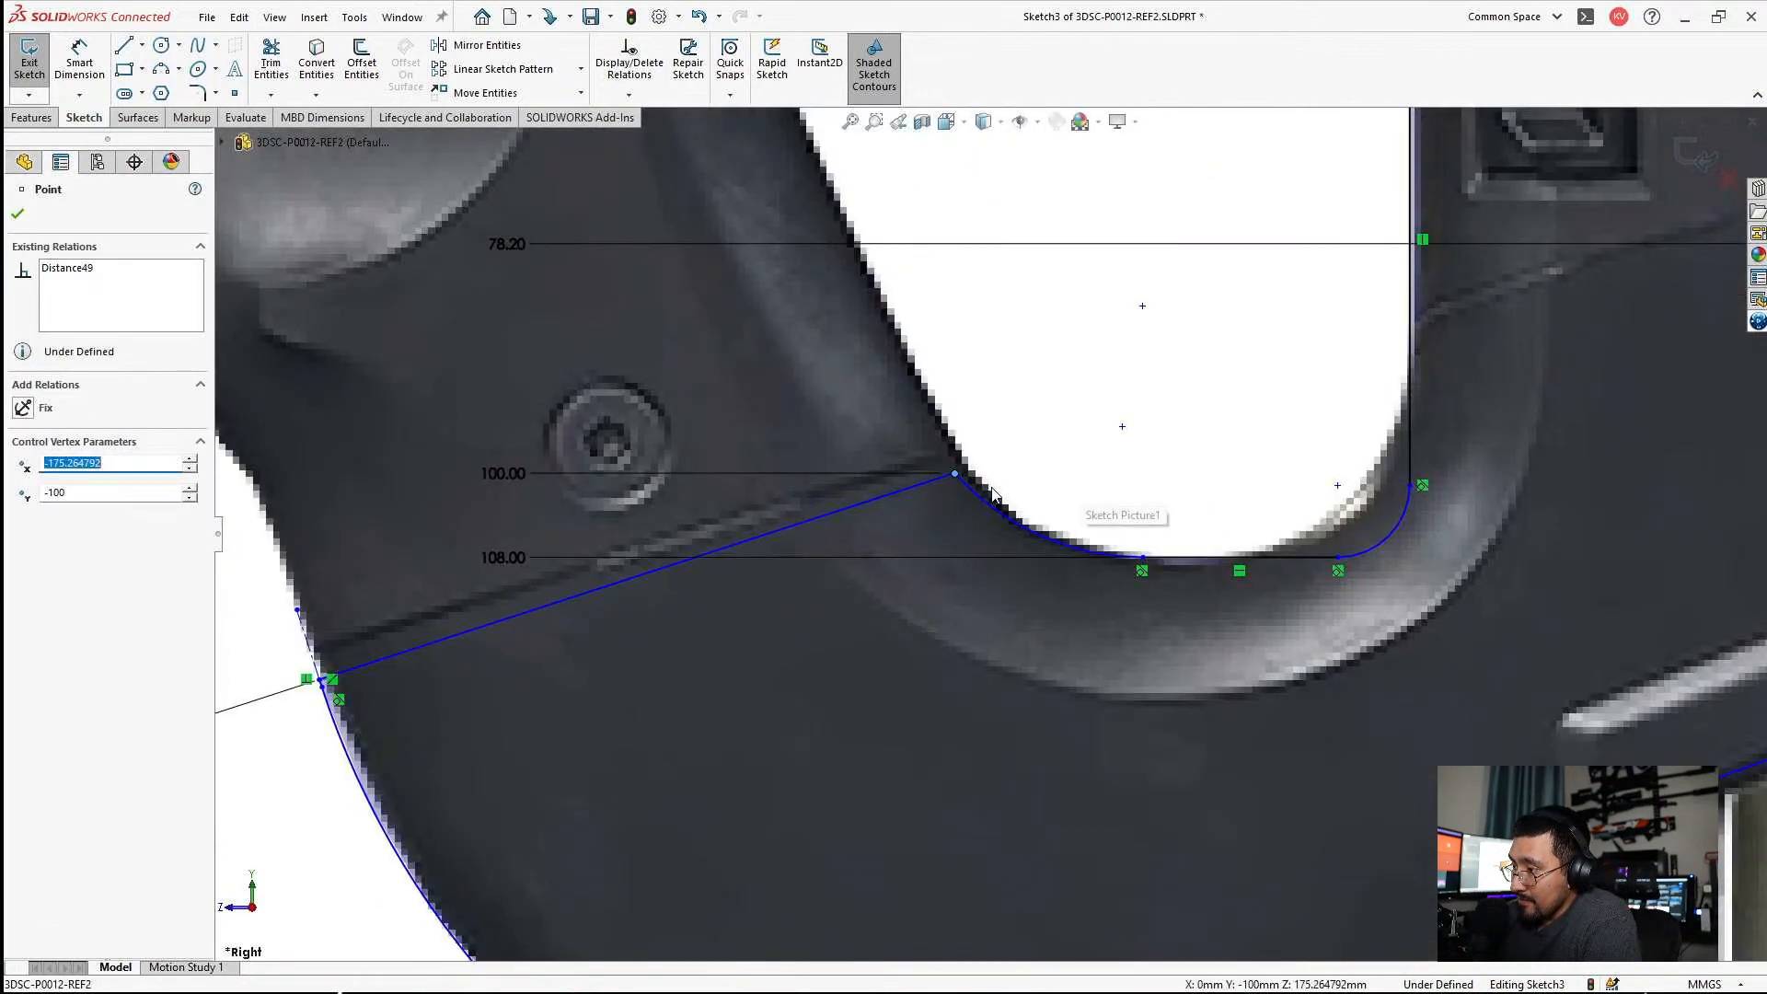
{"action": "key", "text": "Escape"}
{"action": "scroll", "coordinate": [639, 593], "scroll_direction": "up", "scroll_amount": 5}
{"action": "scroll", "coordinate": [769, 700], "scroll_direction": "down", "scroll_amount": 2}
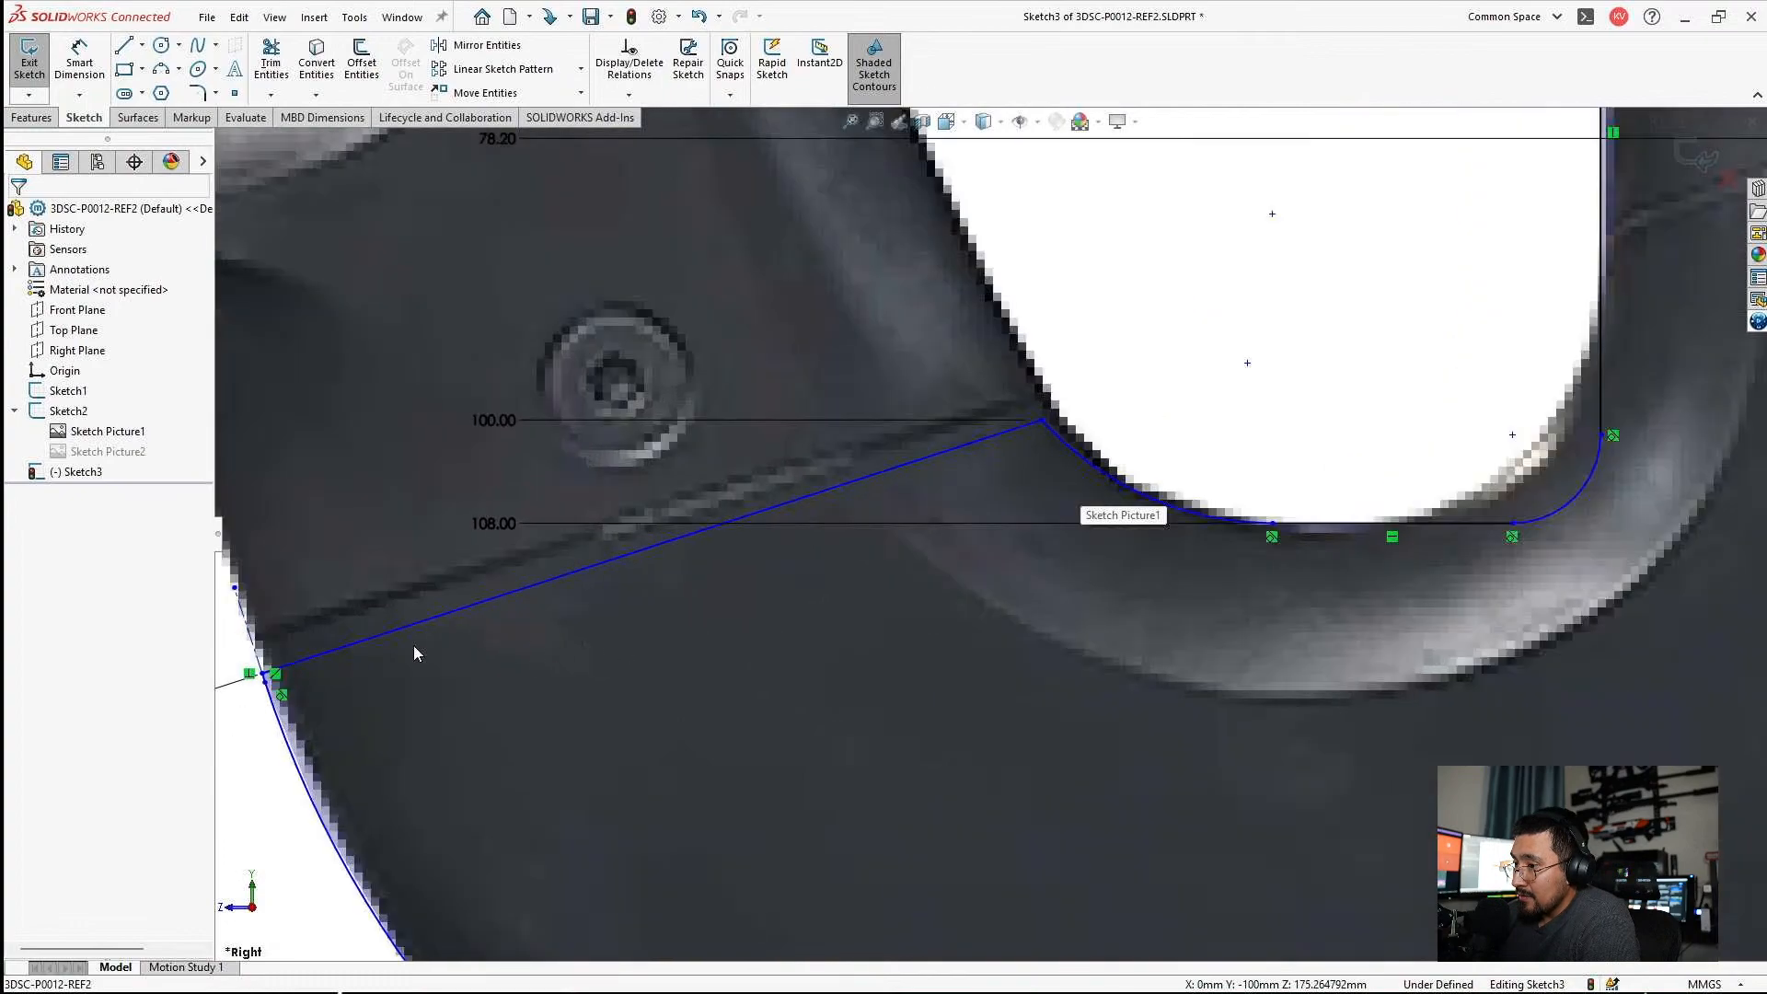
Shift the 18° seam line slightly upward again to follow the seam in the reference picture.
{"action": "scroll", "coordinate": [828, 717], "scroll_direction": "up", "scroll_amount": 3}
{"action": "scroll", "coordinate": [1019, 751], "scroll_direction": "up", "scroll_amount": 4}
{"action": "scroll", "coordinate": [929, 681], "scroll_direction": "down", "scroll_amount": 4}
{"action": "mouse_move", "coordinate": [754, 366]}
{"action": "left_mouse_down"}
{"action": "mouse_move", "coordinate": [741, 346]}
{"action": "mouse_move", "coordinate": [759, 355]}
{"action": "left_mouse_up"}
{"action": "scroll", "coordinate": [1257, 246], "scroll_direction": "down", "scroll_amount": 3}
{"action": "key", "text": "Escape"}
{"action": "left_click", "coordinate": [911, 310]}
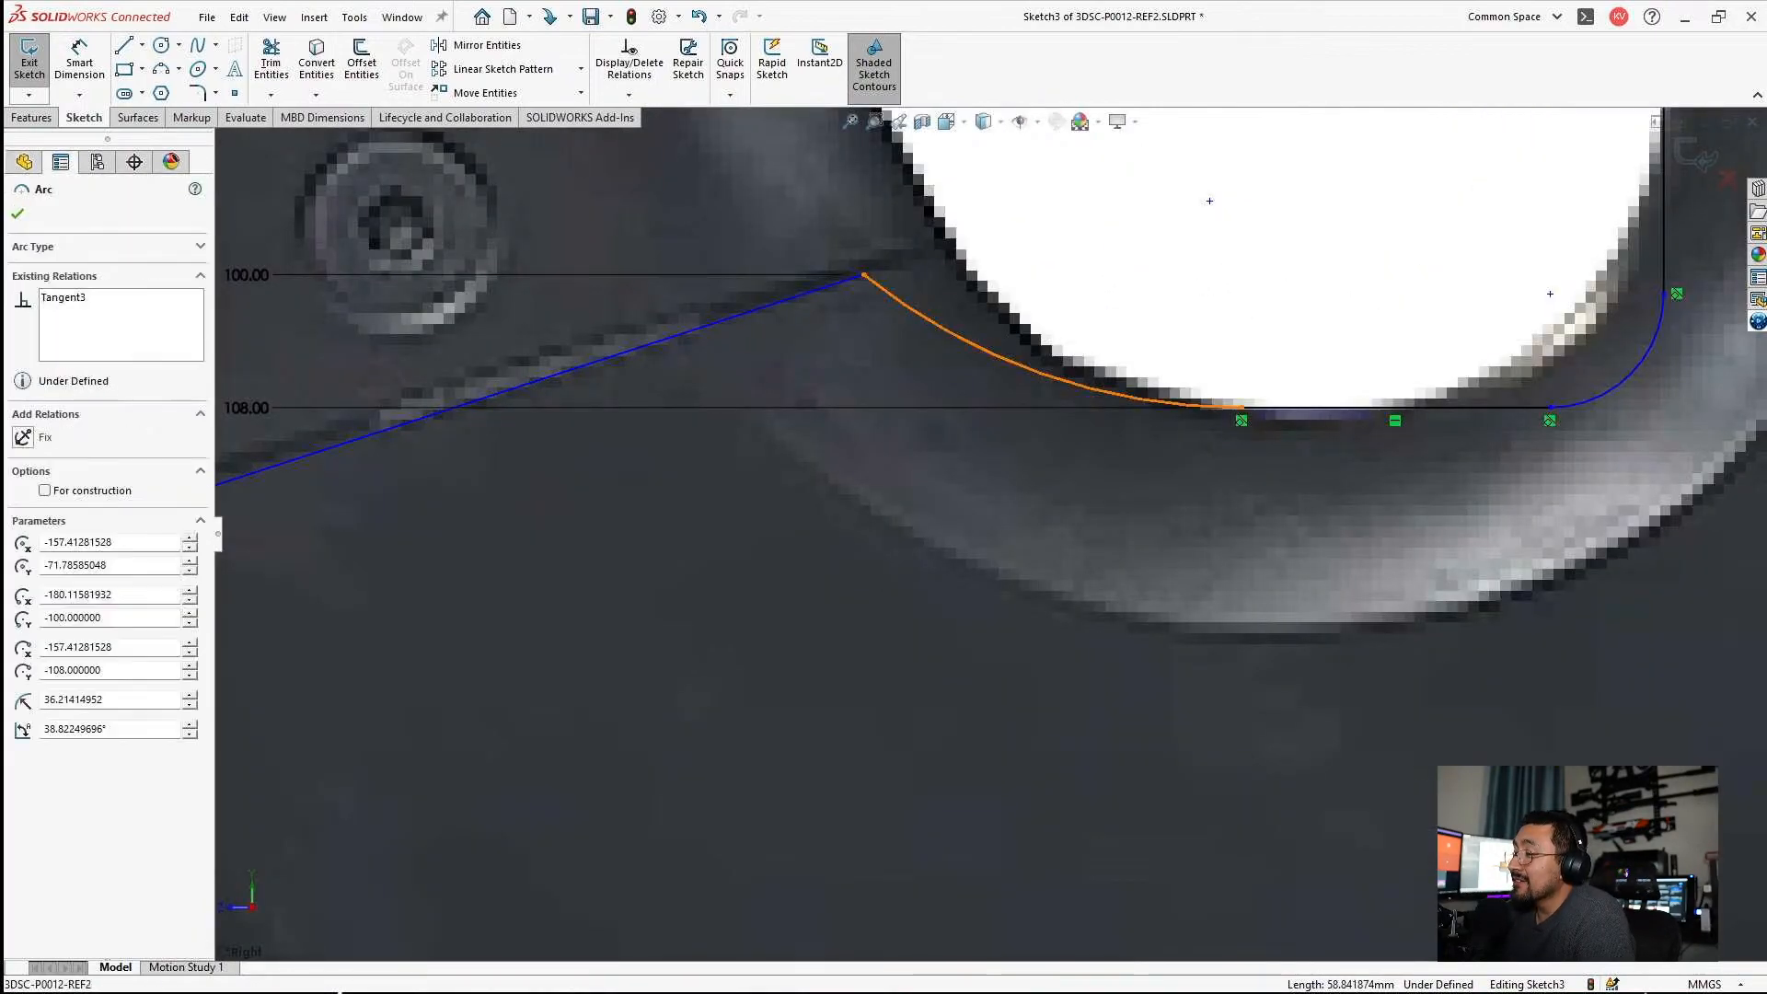
{"action": "key", "text": "Escape"}
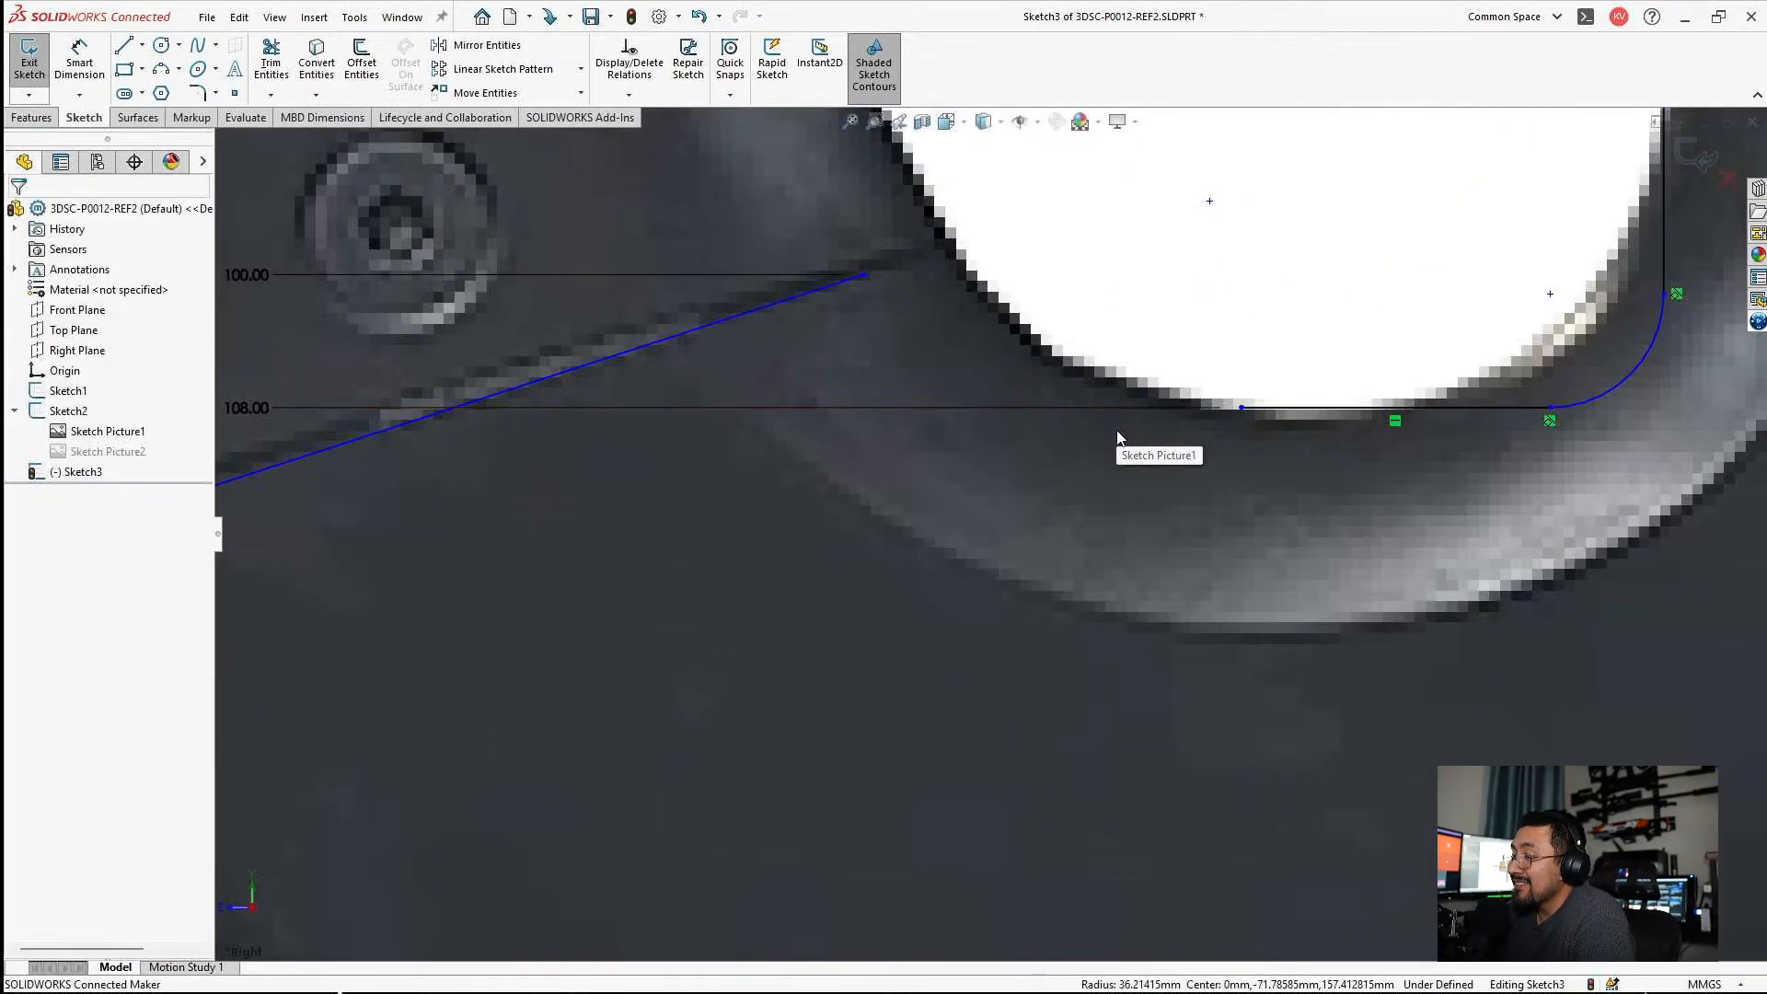
{"action": "scroll", "coordinate": [863, 281], "scroll_direction": "up", "scroll_amount": 2}
{"action": "key", "text": "ctrl+z"}
Delete the 100 mm ordinate dimension and move the seam line's inner end point up onto the grip hole's edge.
{"action": "left_click", "coordinate": [459, 354]}
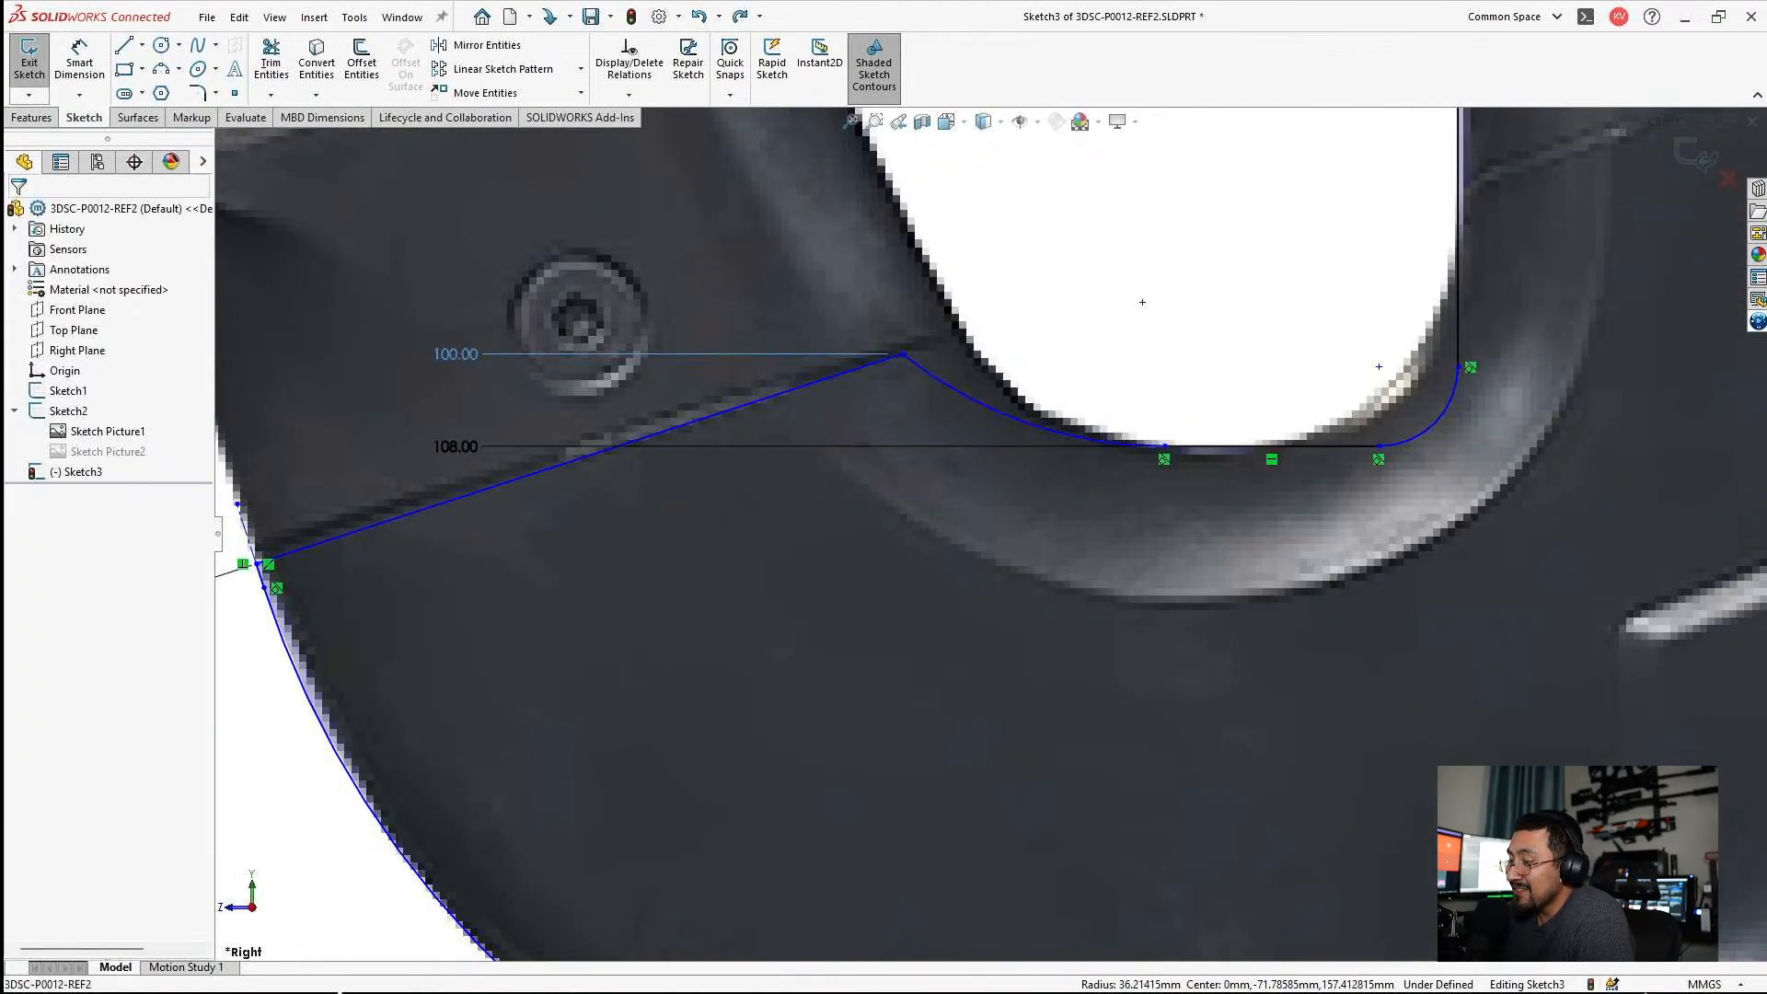
{"action": "key", "text": "Delete"}
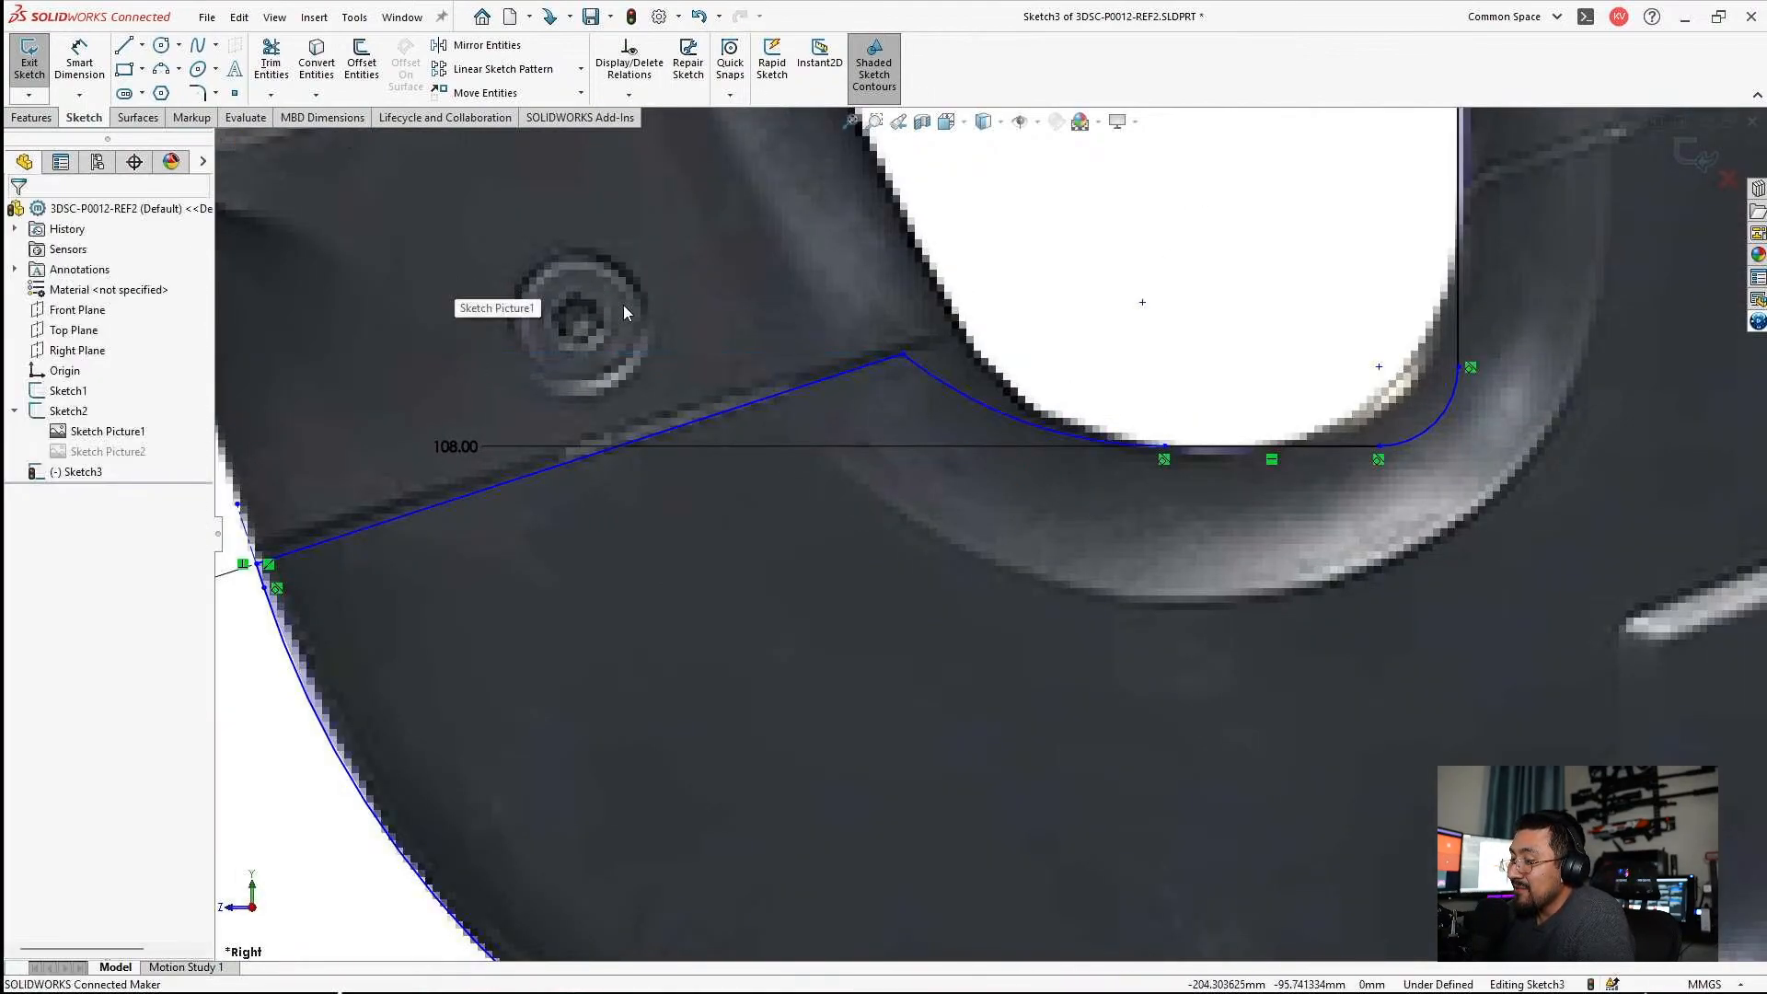
{"action": "left_click_drag", "start_coordinate": [902, 355], "coordinate": [966, 337]}
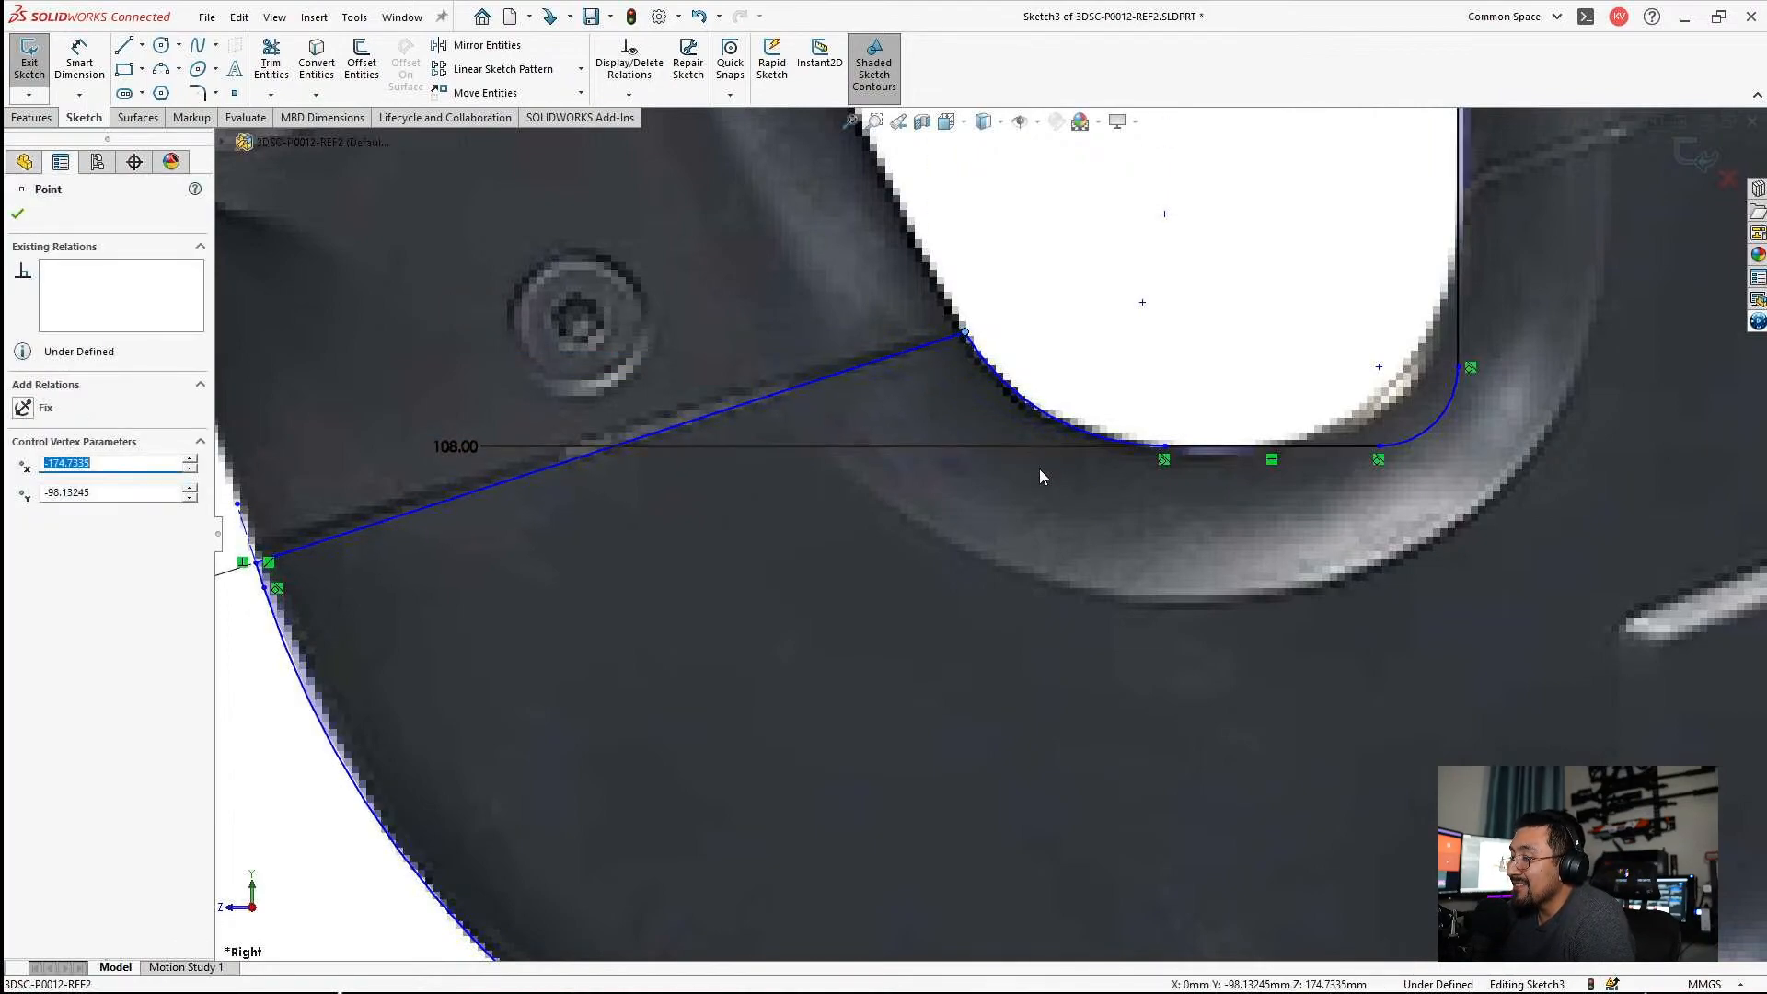
{"action": "scroll", "coordinate": [1035, 466], "scroll_direction": "up", "scroll_amount": 2}
{"action": "left_click", "coordinate": [1034, 467]}
Add the seam line's inner end point to the ordinate dimensions from the 78.20 dimension and set it to 98 mm.
{"action": "scroll", "coordinate": [541, 543], "scroll_direction": "down", "scroll_amount": 1}
{"action": "scroll", "coordinate": [852, 518], "scroll_direction": "up", "scroll_amount": 4}
{"action": "scroll", "coordinate": [1074, 470], "scroll_direction": "up", "scroll_amount": 3}
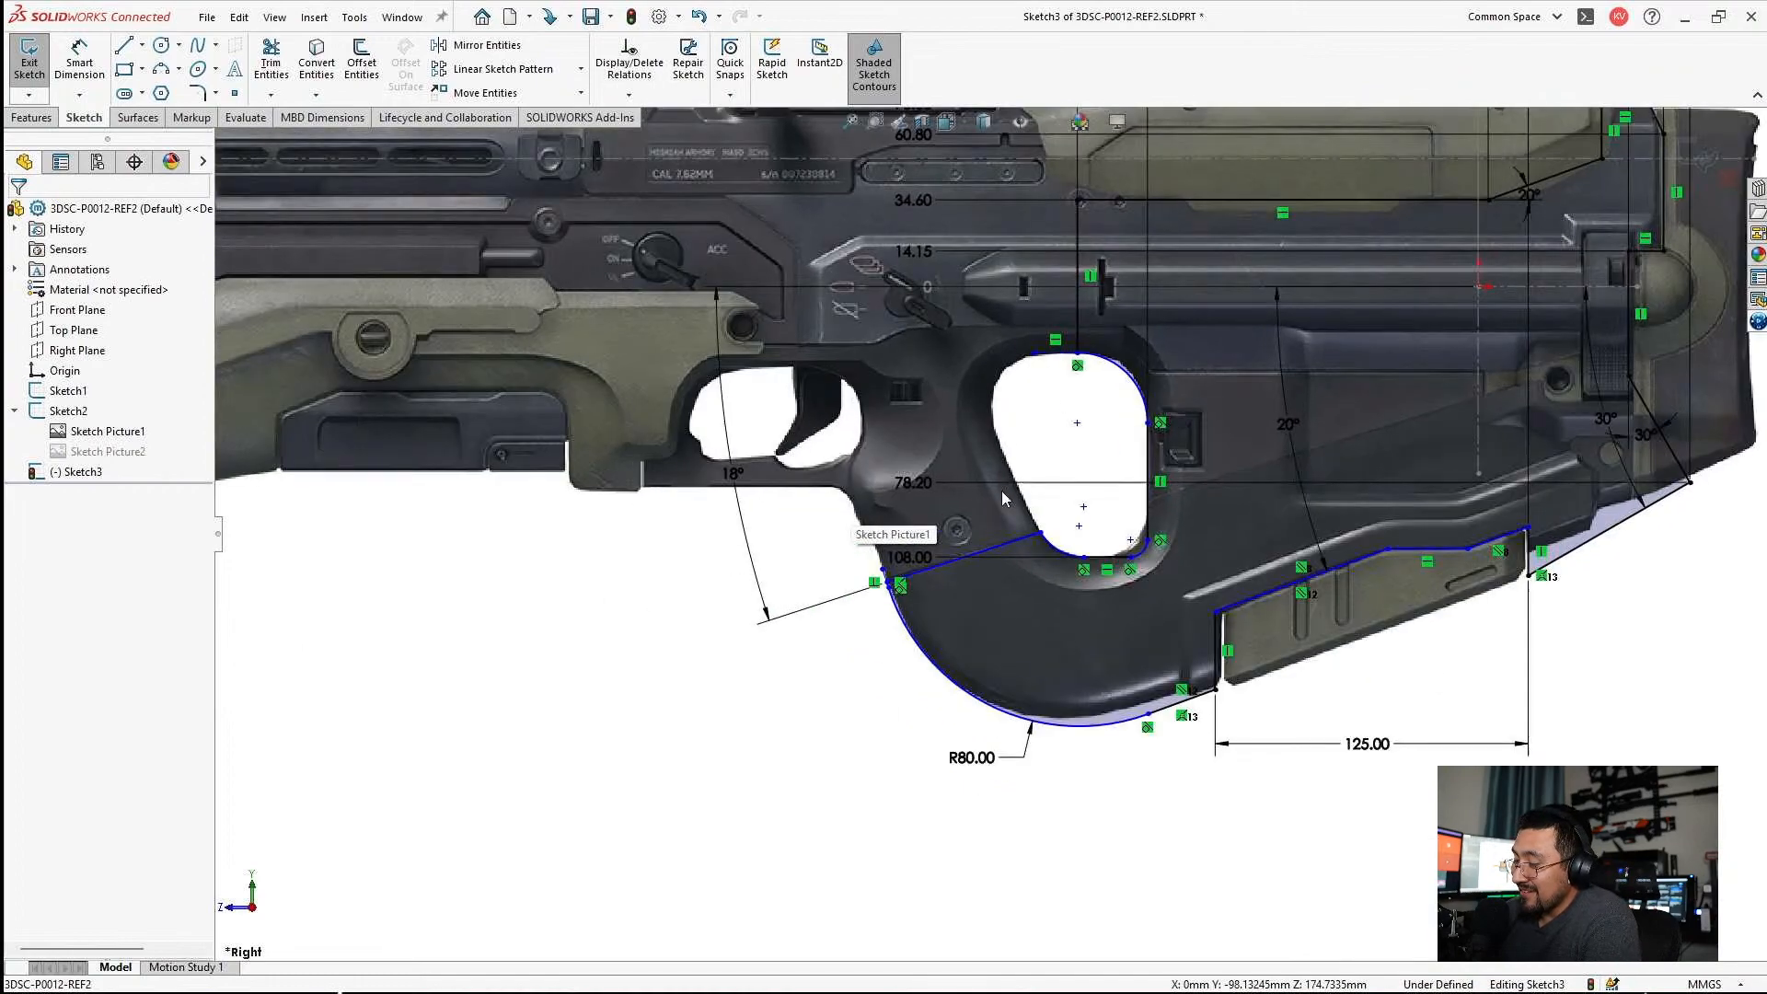
{"action": "scroll", "coordinate": [916, 307], "scroll_direction": "down", "scroll_amount": 5}
{"action": "right_click", "coordinate": [916, 306]}
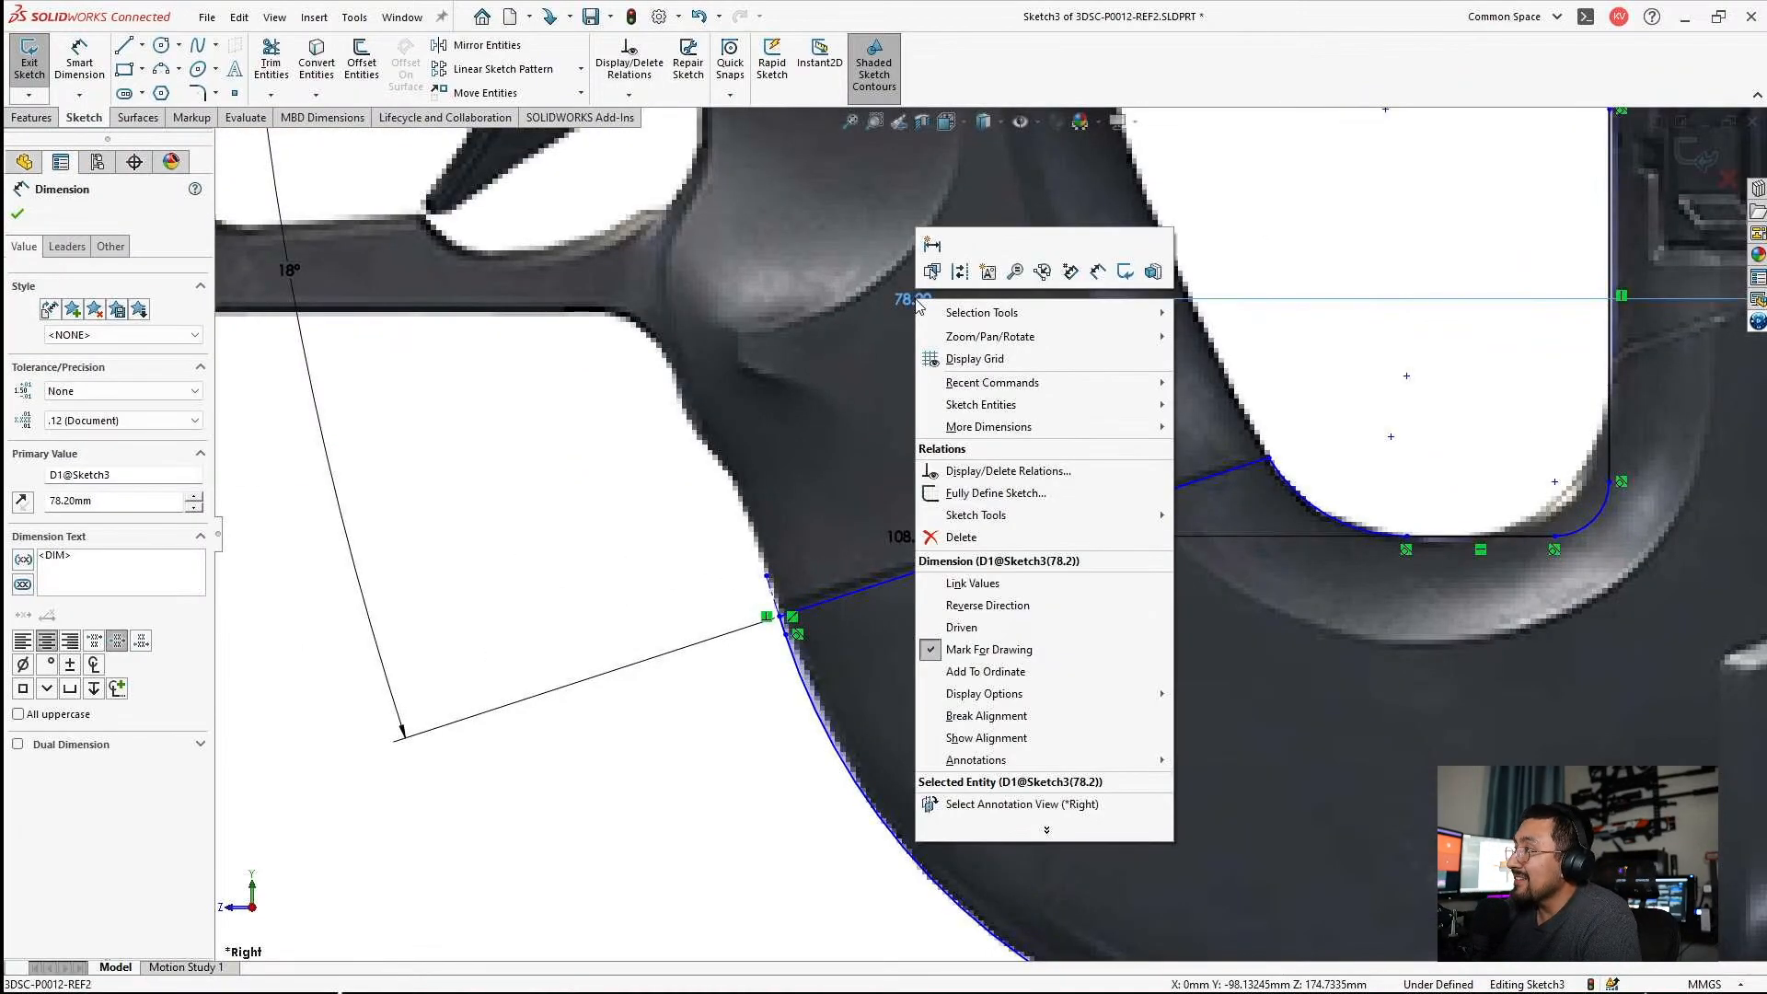
{"action": "left_click", "coordinate": [988, 673]}
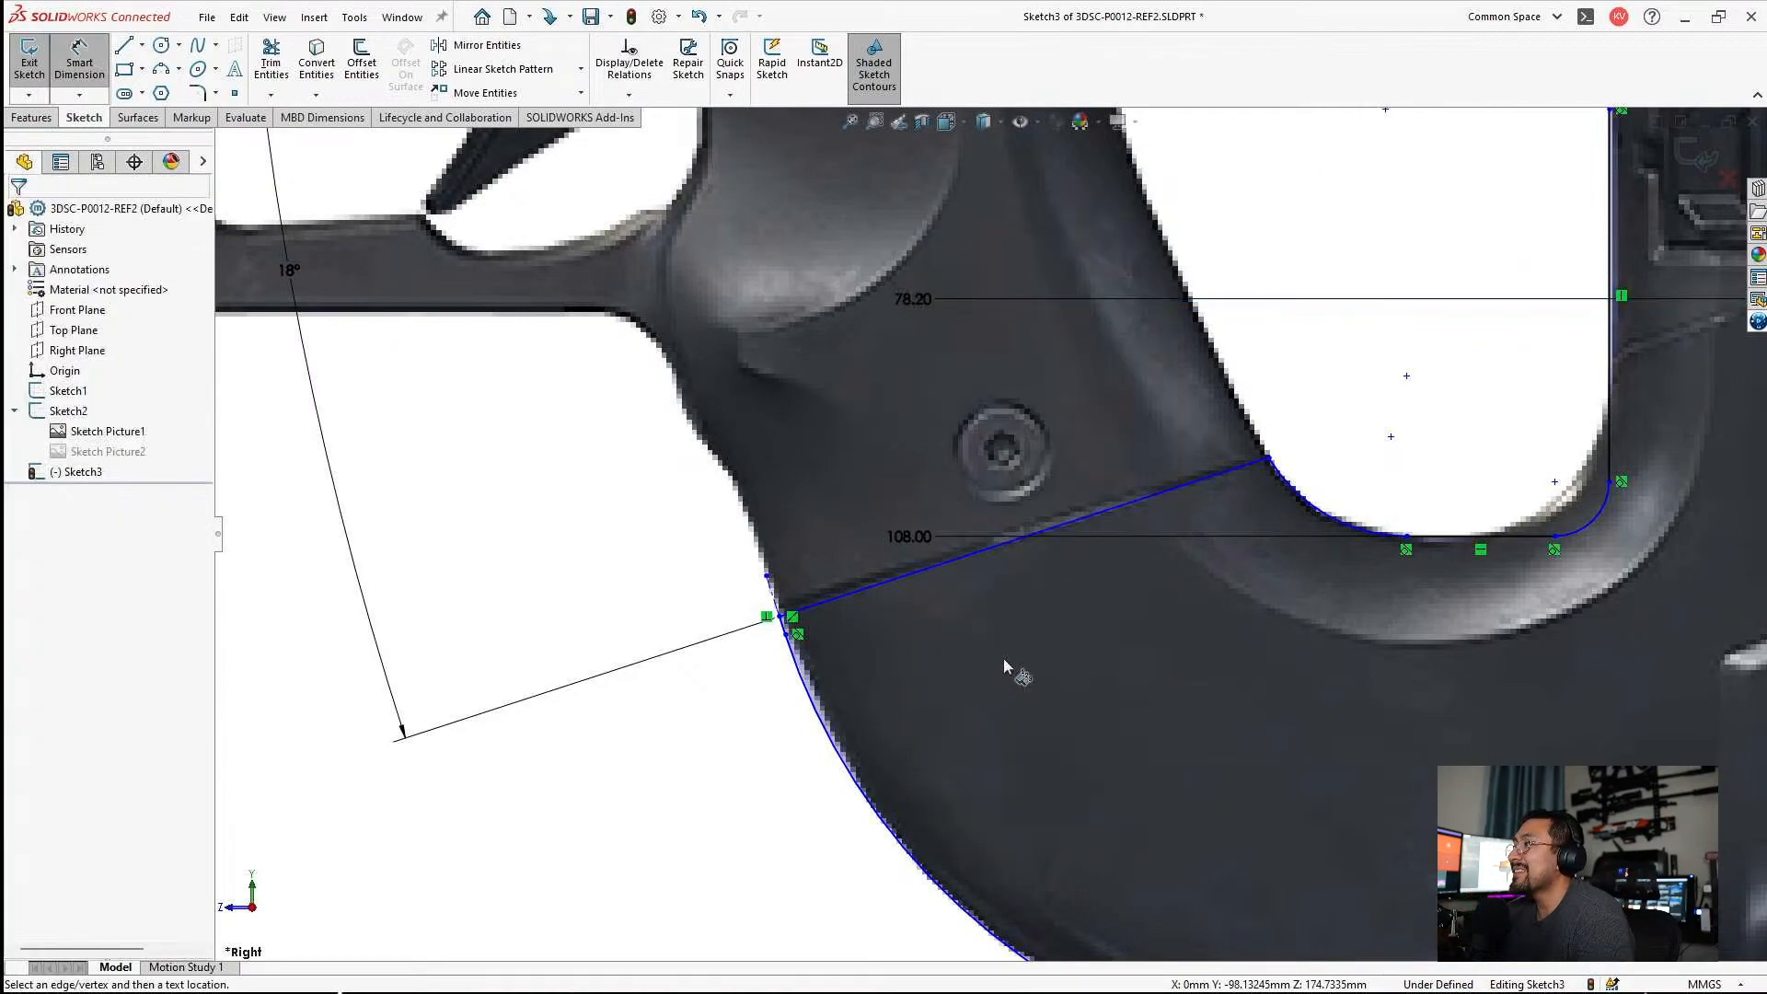
{"action": "left_click", "coordinate": [1267, 457]}
{"action": "double_click", "coordinate": [911, 458]}
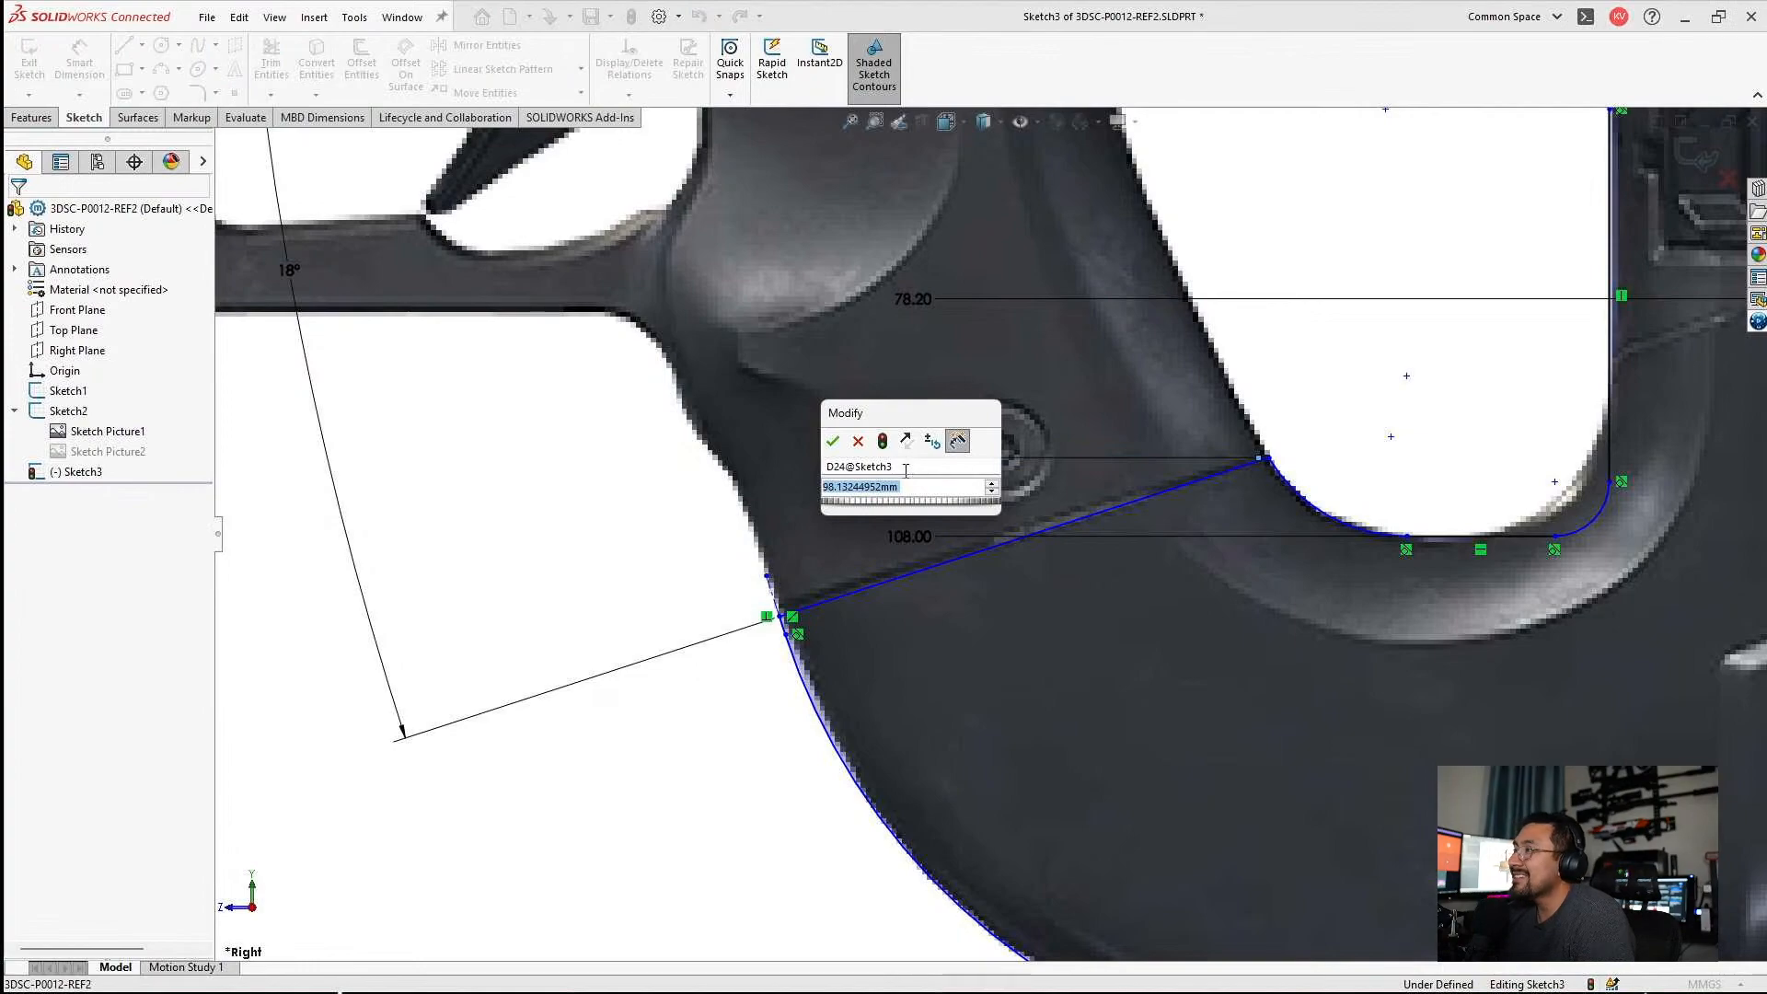
{"action": "type", "text": "98"}
{"action": "key", "text": "Return"}
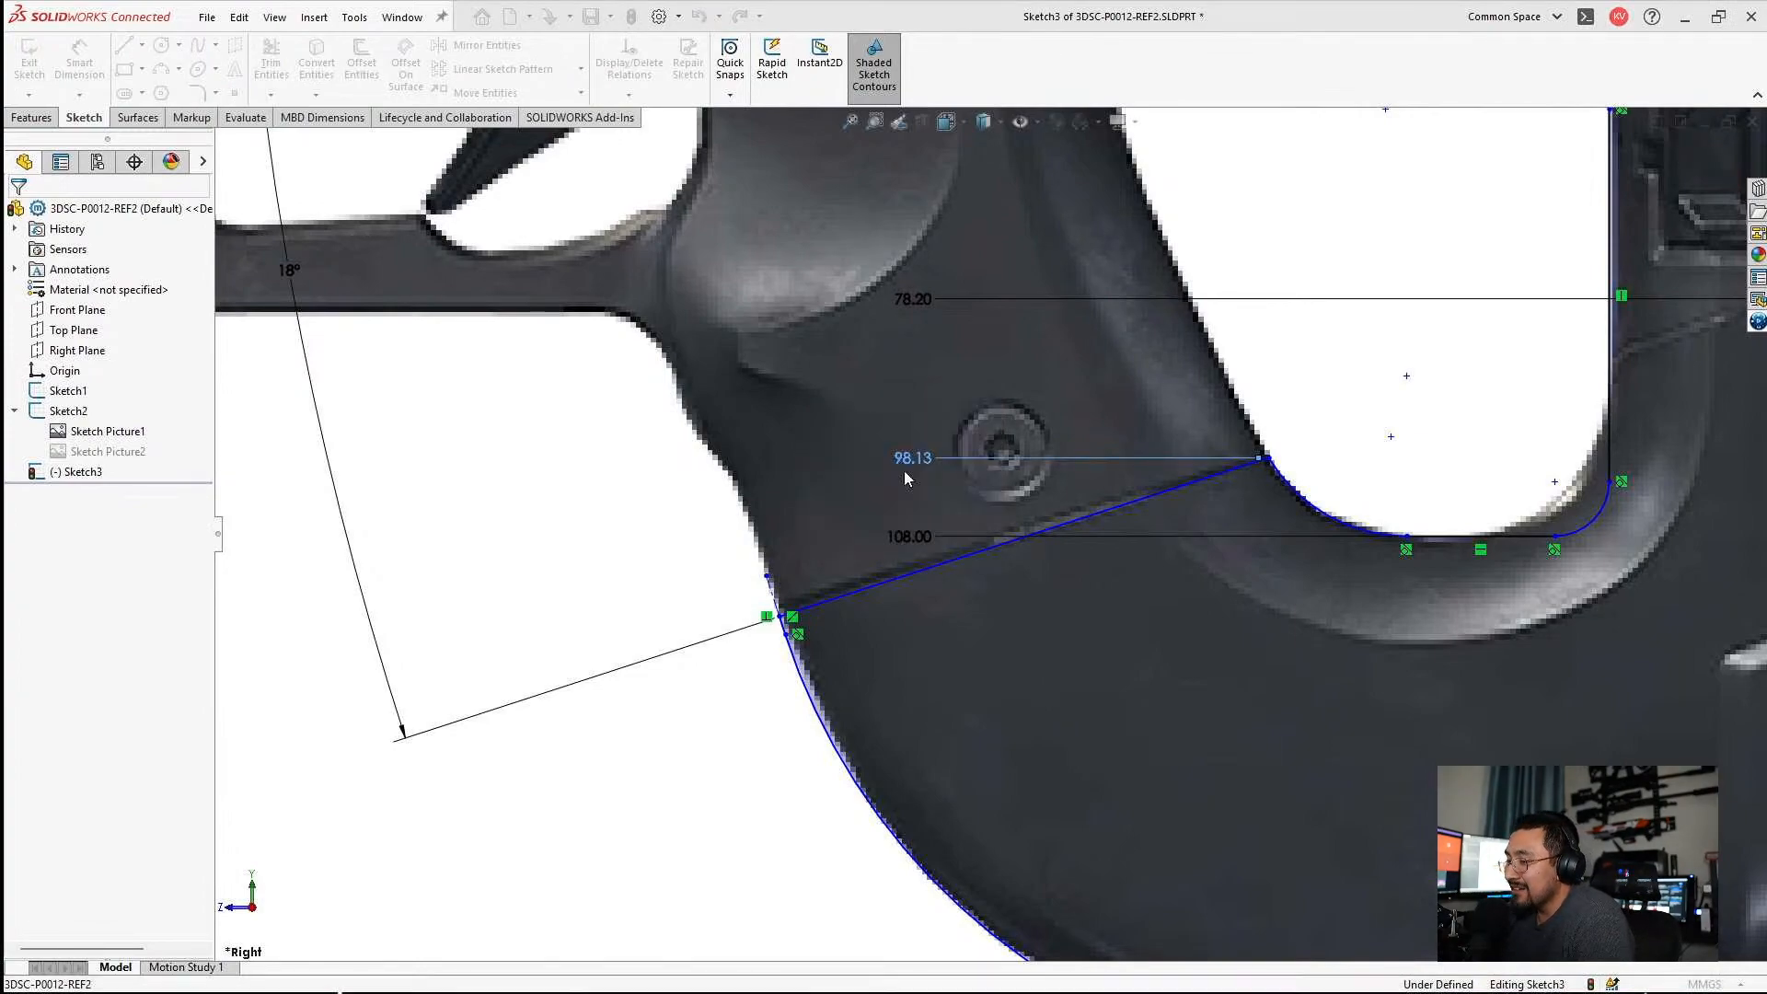
Add the seam line's inner end point to the horizontal ordinate dimensions, continuing from the 160.00 dimension.
{"action": "key", "text": "Escape"}
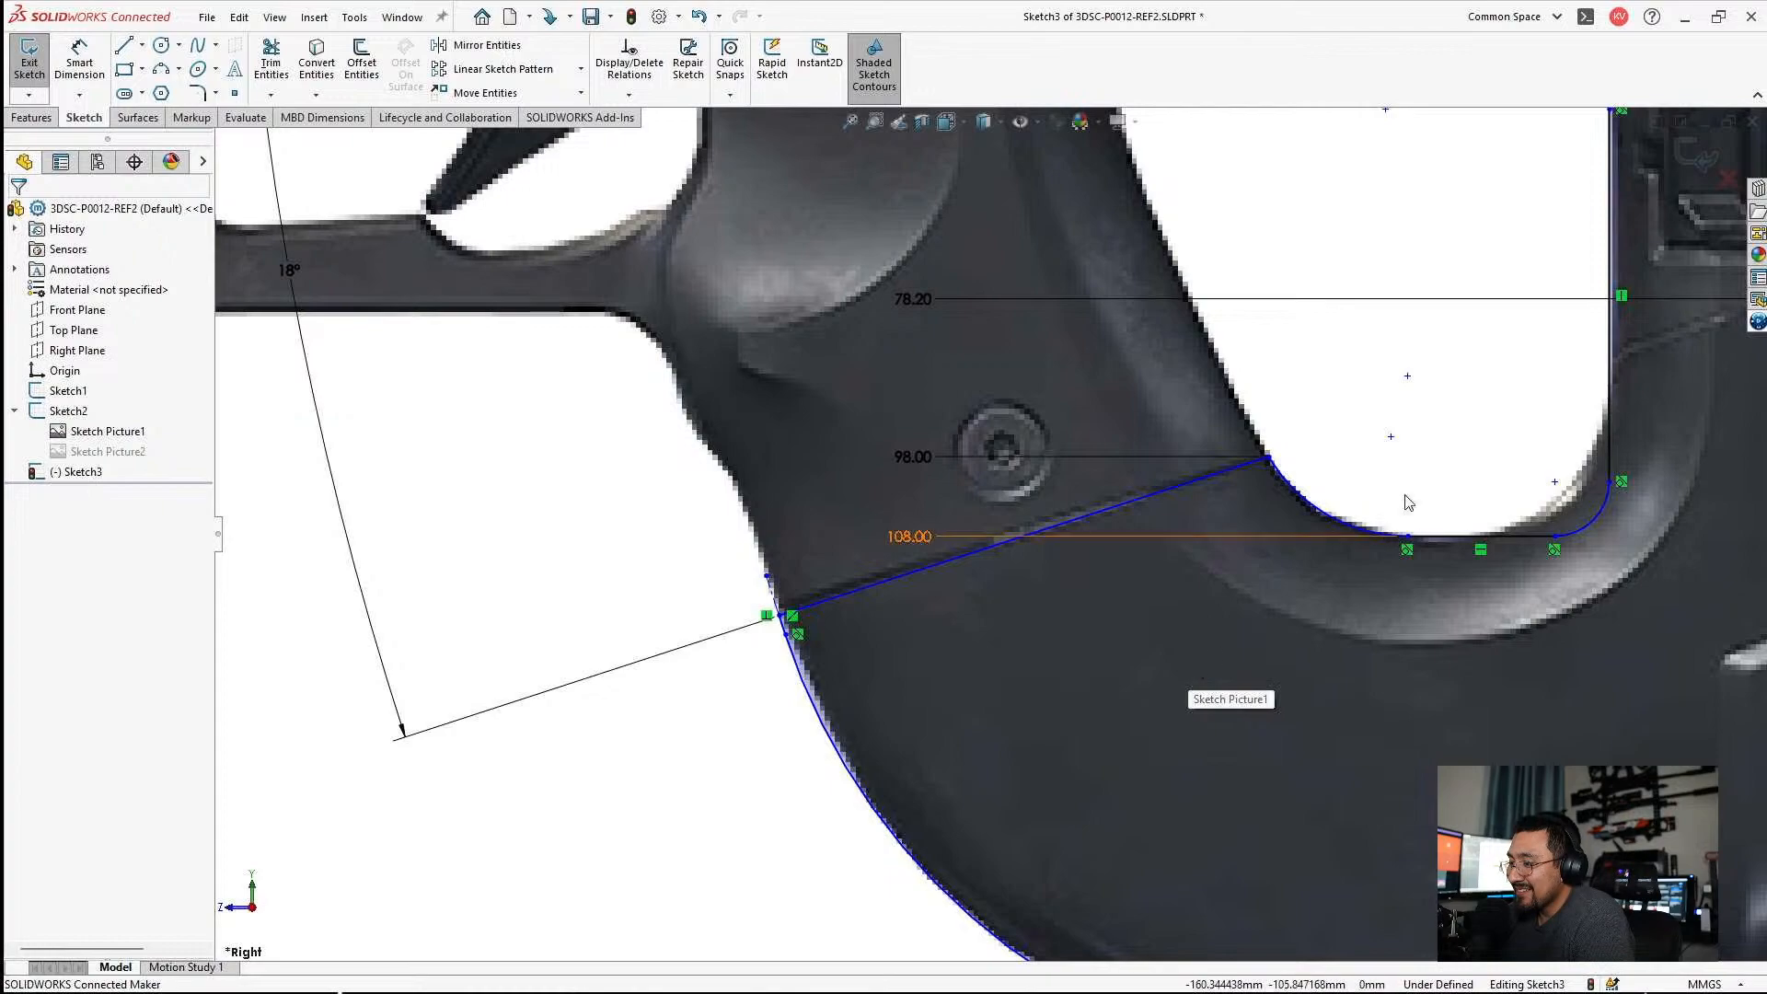
{"action": "scroll", "coordinate": [860, 640], "scroll_direction": "down", "scroll_amount": 5}
{"action": "scroll", "coordinate": [1023, 531], "scroll_direction": "up", "scroll_amount": 6}
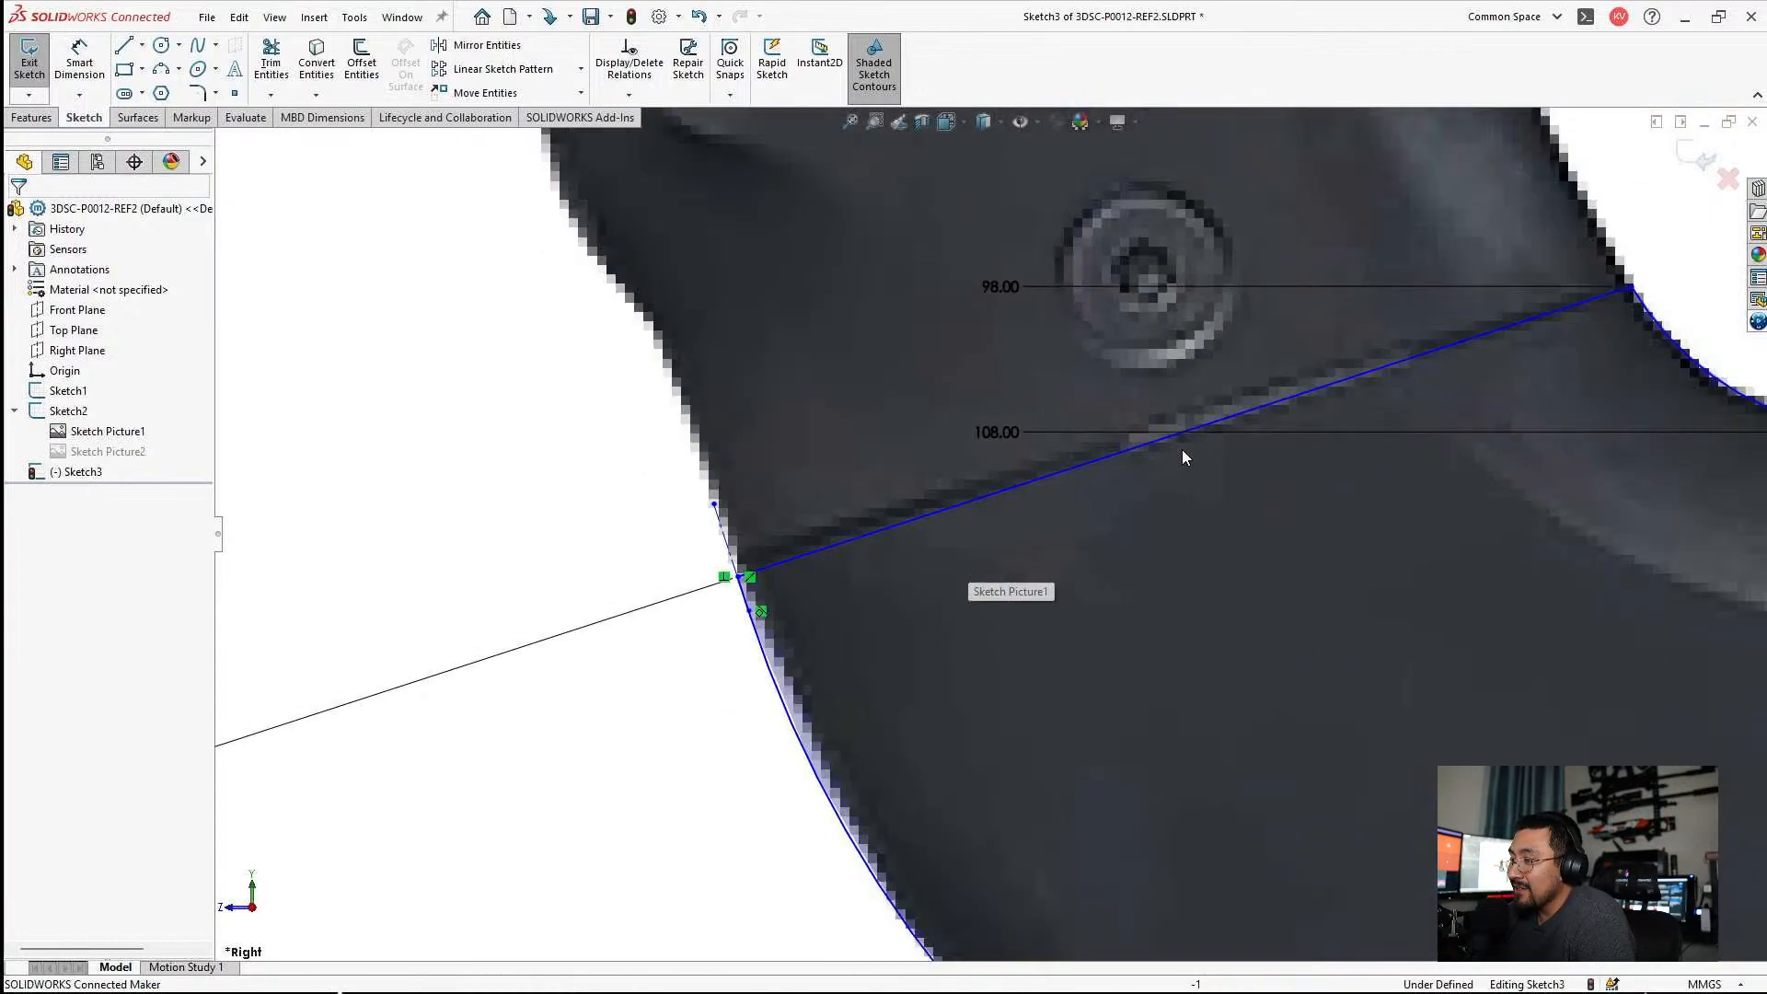
{"action": "scroll", "coordinate": [1187, 434], "scroll_direction": "down", "scroll_amount": 5}
{"action": "scroll", "coordinate": [1080, 497], "scroll_direction": "up", "scroll_amount": 8}
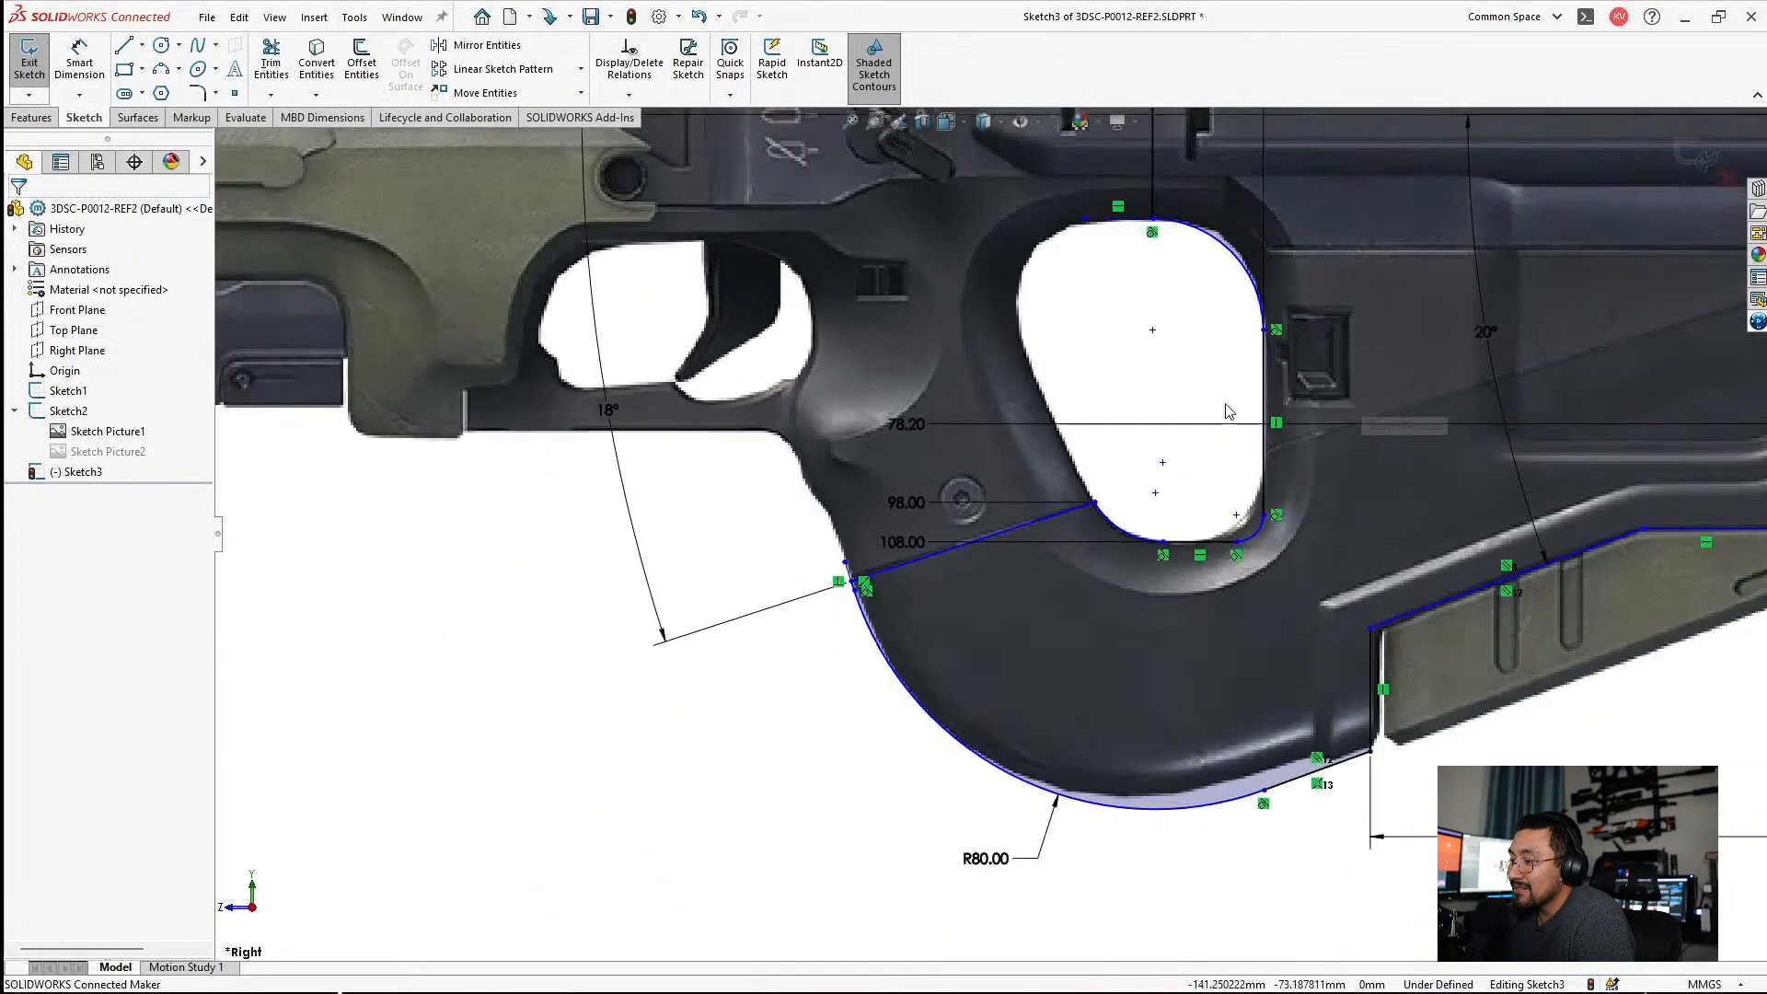
{"action": "scroll", "coordinate": [1191, 270], "scroll_direction": "down", "scroll_amount": 6}
{"action": "scroll", "coordinate": [1160, 295], "scroll_direction": "up", "scroll_amount": 8}
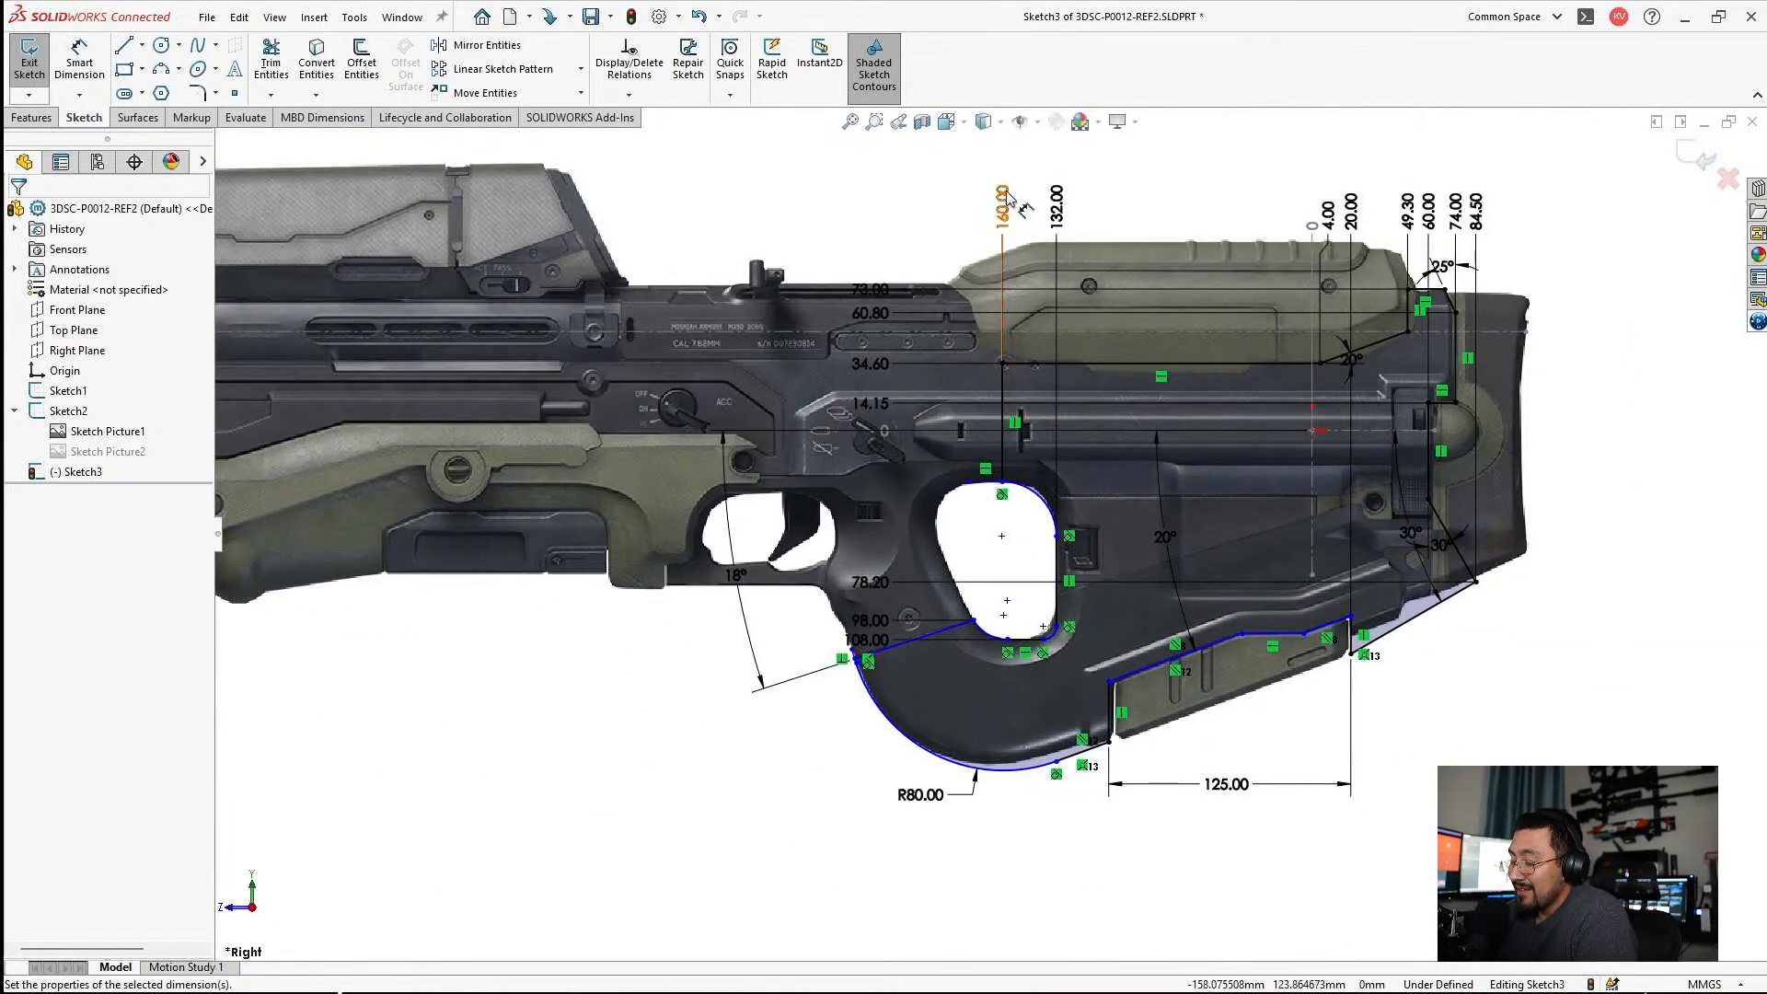
{"action": "right_click", "coordinate": [1008, 195]}
{"action": "left_click", "coordinate": [1040, 560]}
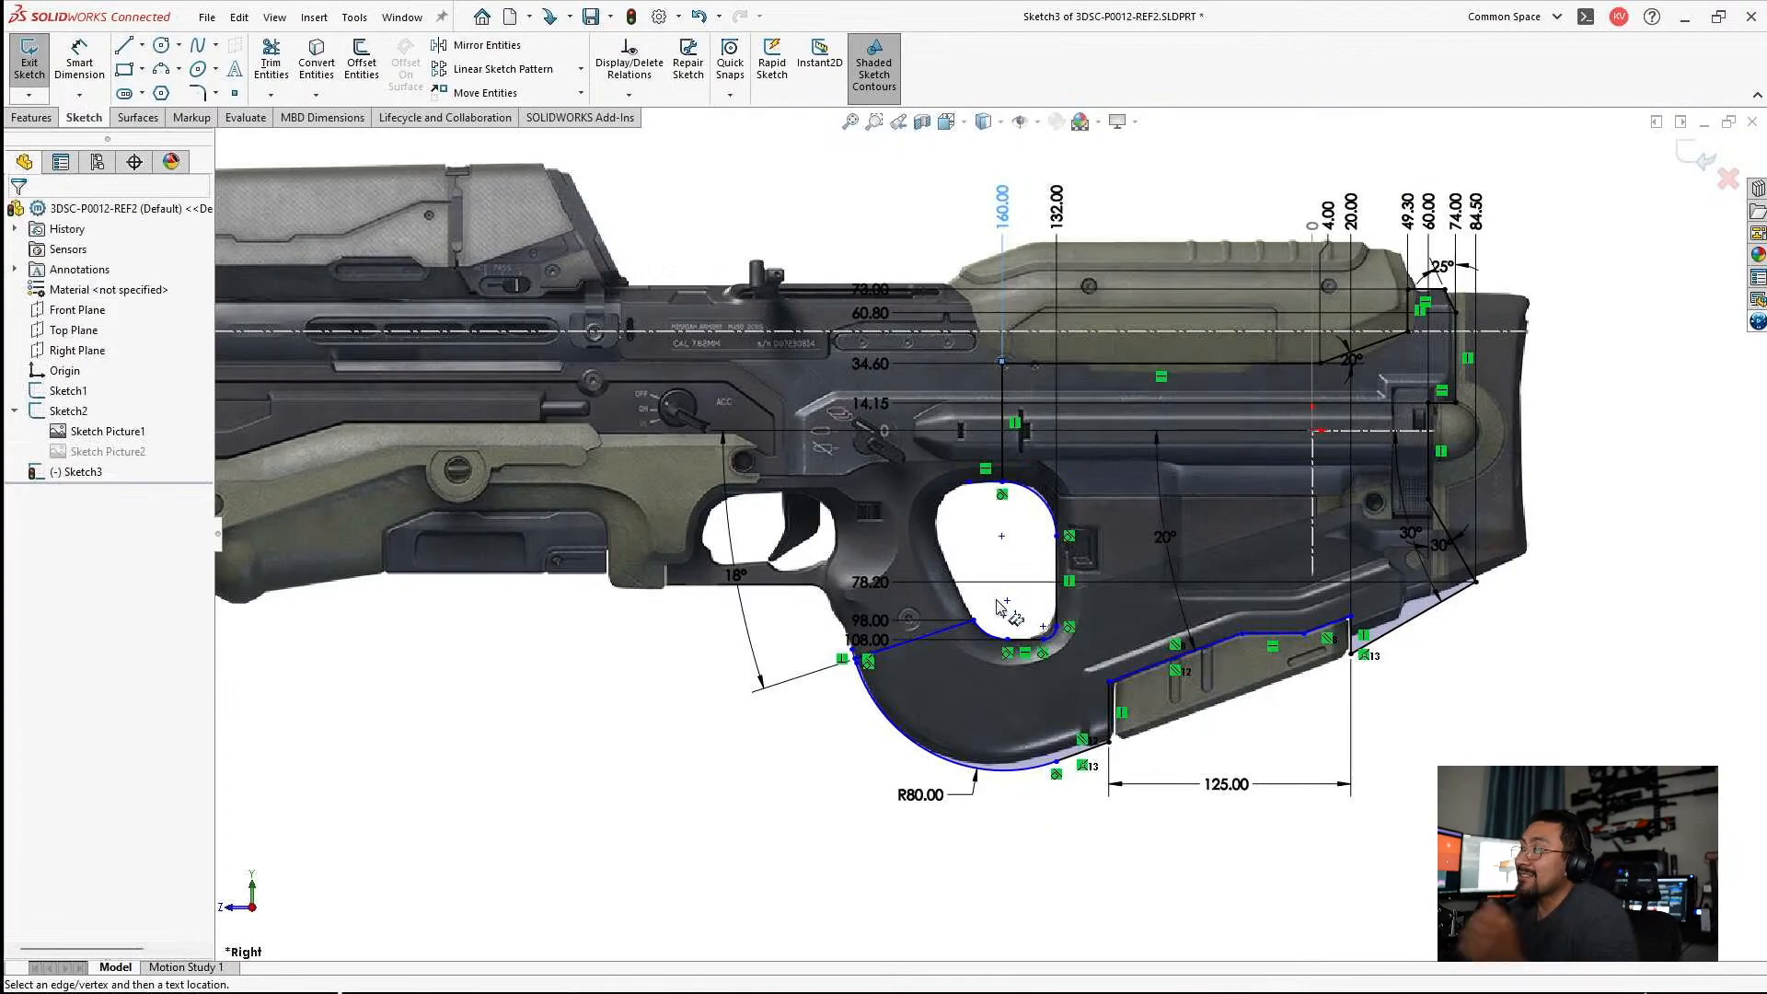
{"action": "scroll", "coordinate": [999, 607], "scroll_direction": "down", "scroll_amount": 3}
{"action": "left_click", "coordinate": [960, 615]}
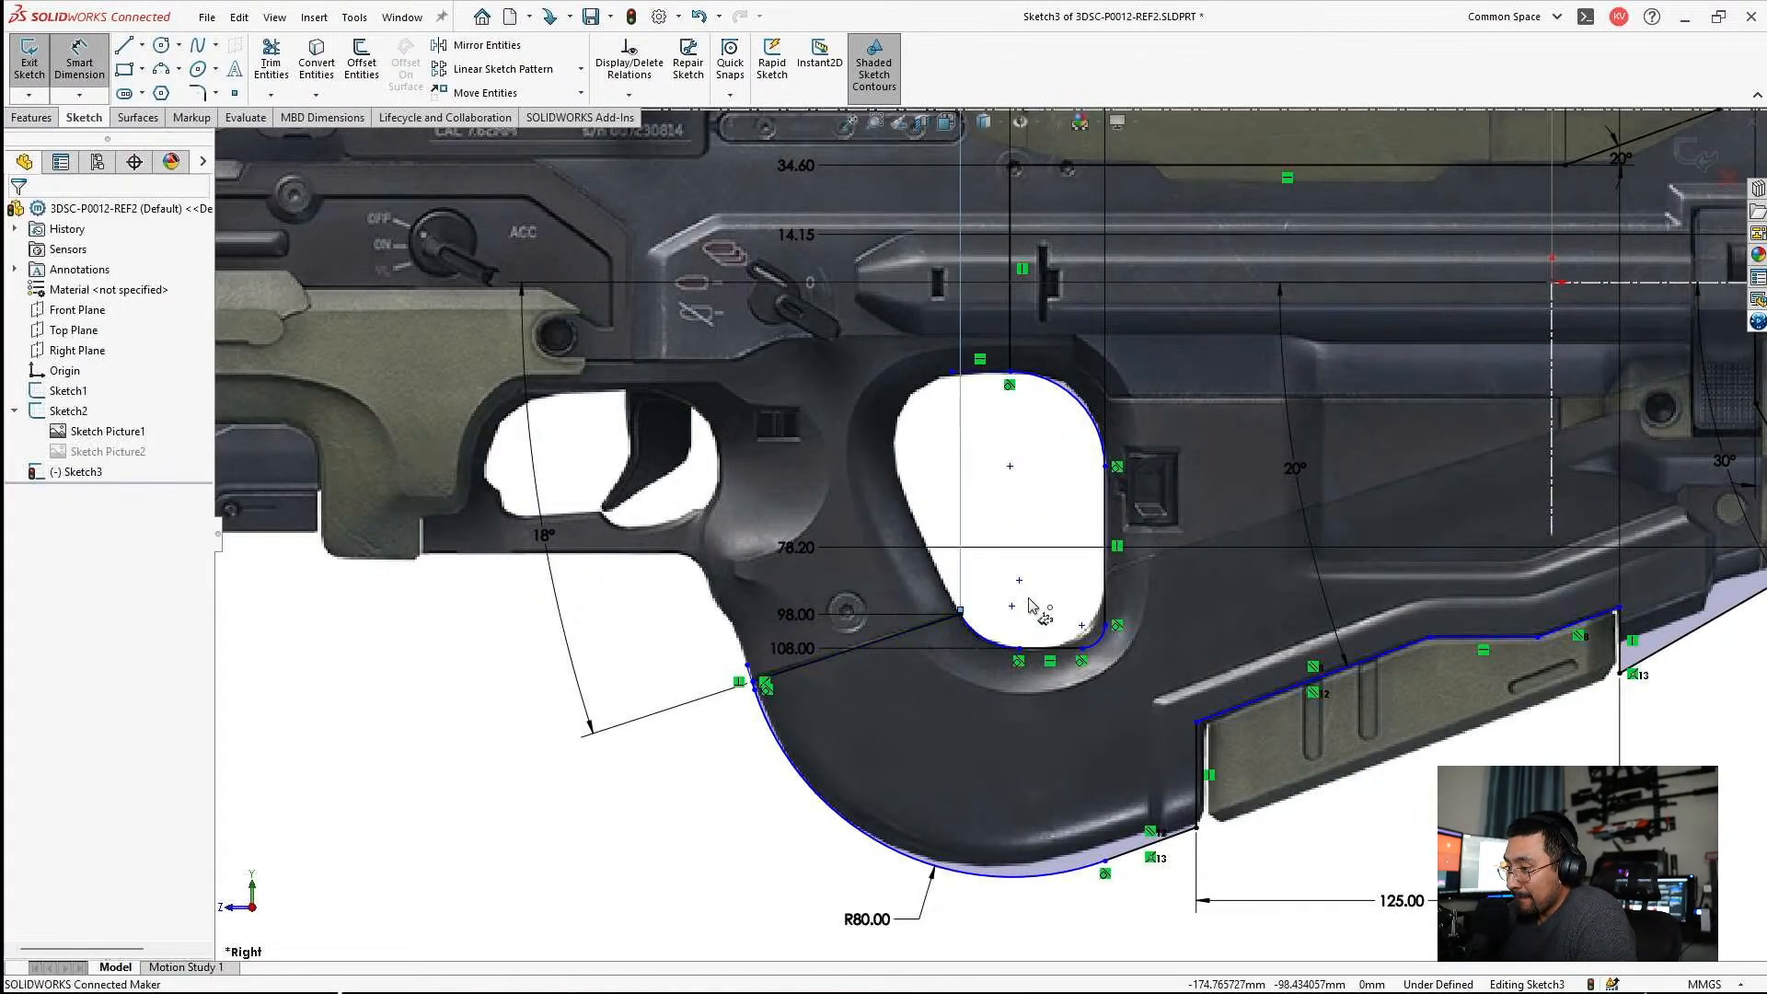
{"action": "scroll", "coordinate": [965, 645], "scroll_direction": "up", "scroll_amount": 4}
{"action": "scroll", "coordinate": [966, 339], "scroll_direction": "down", "scroll_amount": 5}
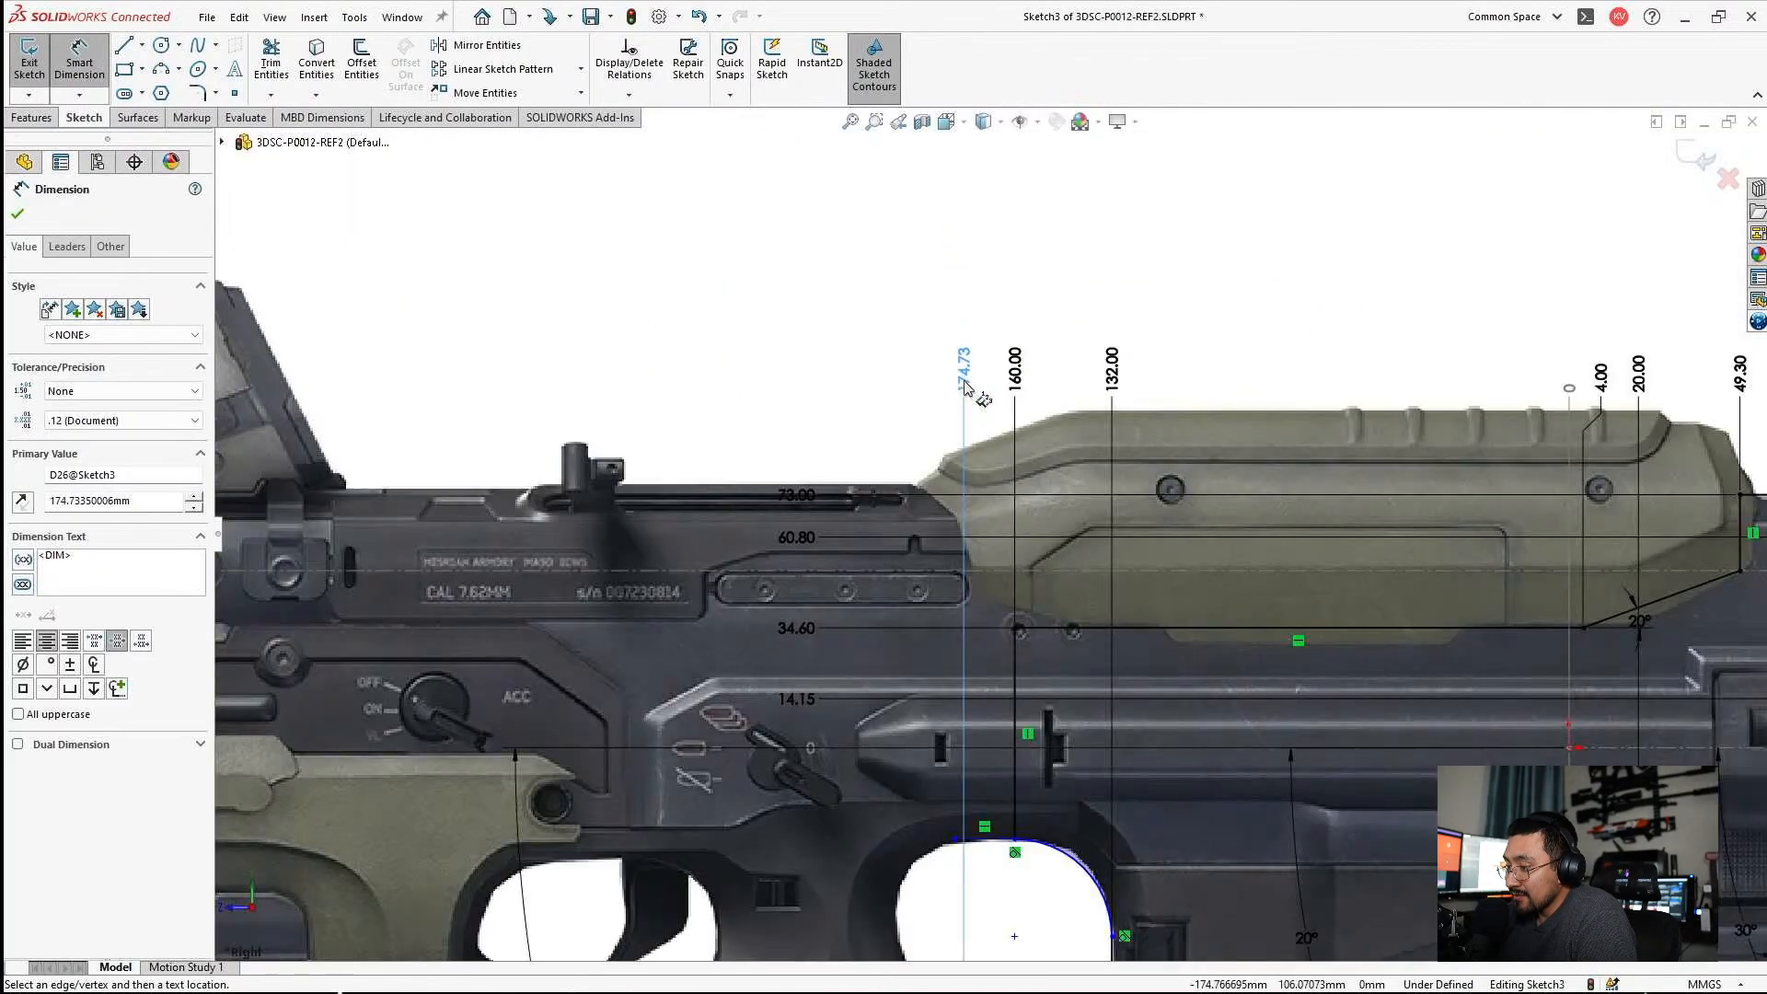
{"action": "key", "text": "Escape"}
Set the seam line end point's horizontal ordinate dimension to 175 mm.
{"action": "double_click", "coordinate": [966, 382]}
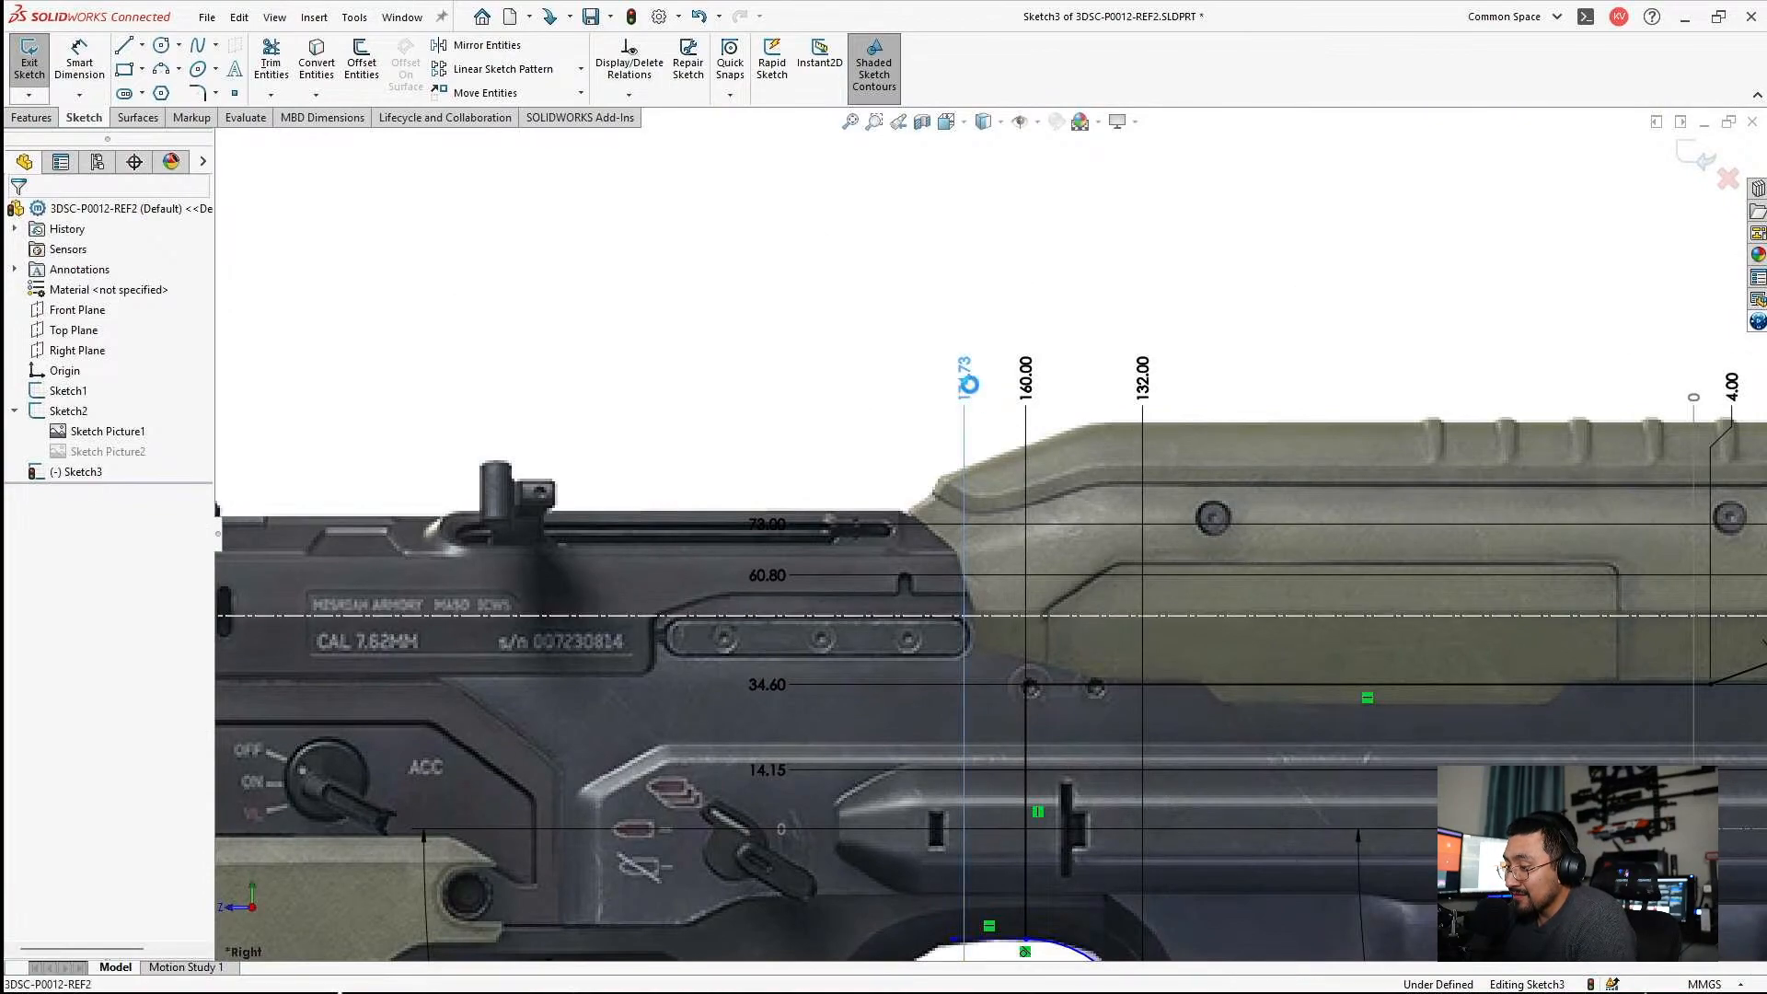
{"action": "type", "text": "1"}
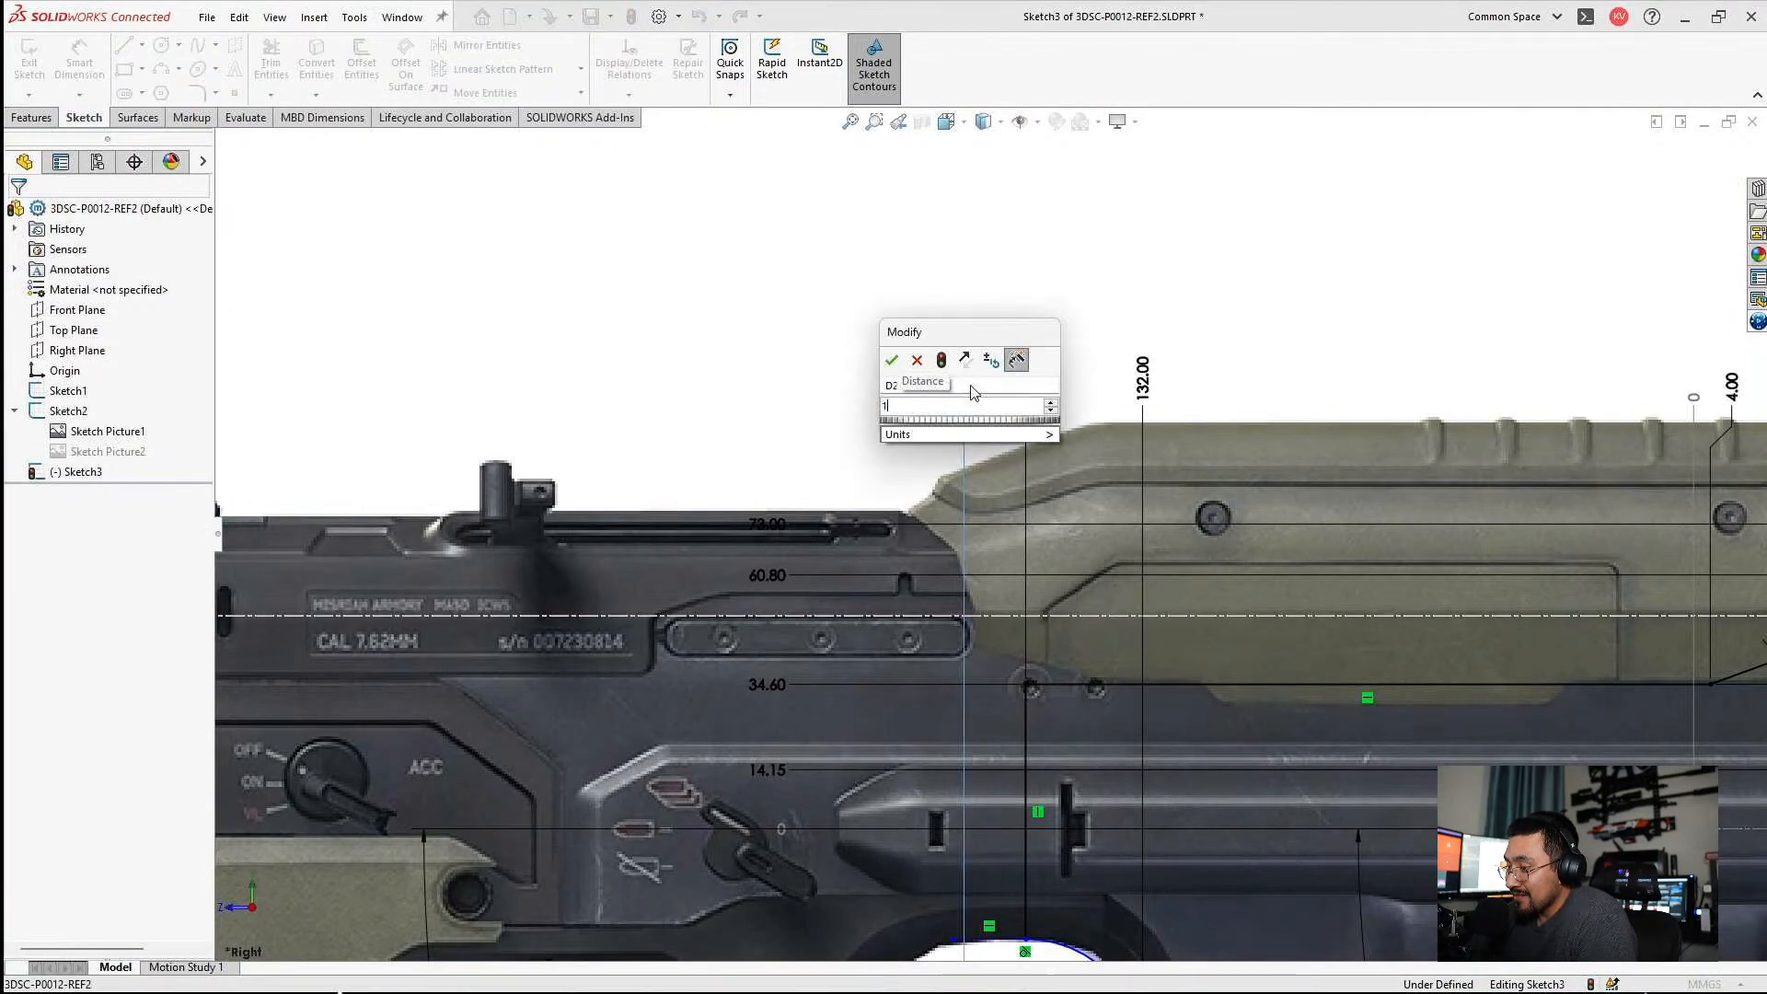
{"action": "type", "text": "7"}
{"action": "key", "text": "Return"}
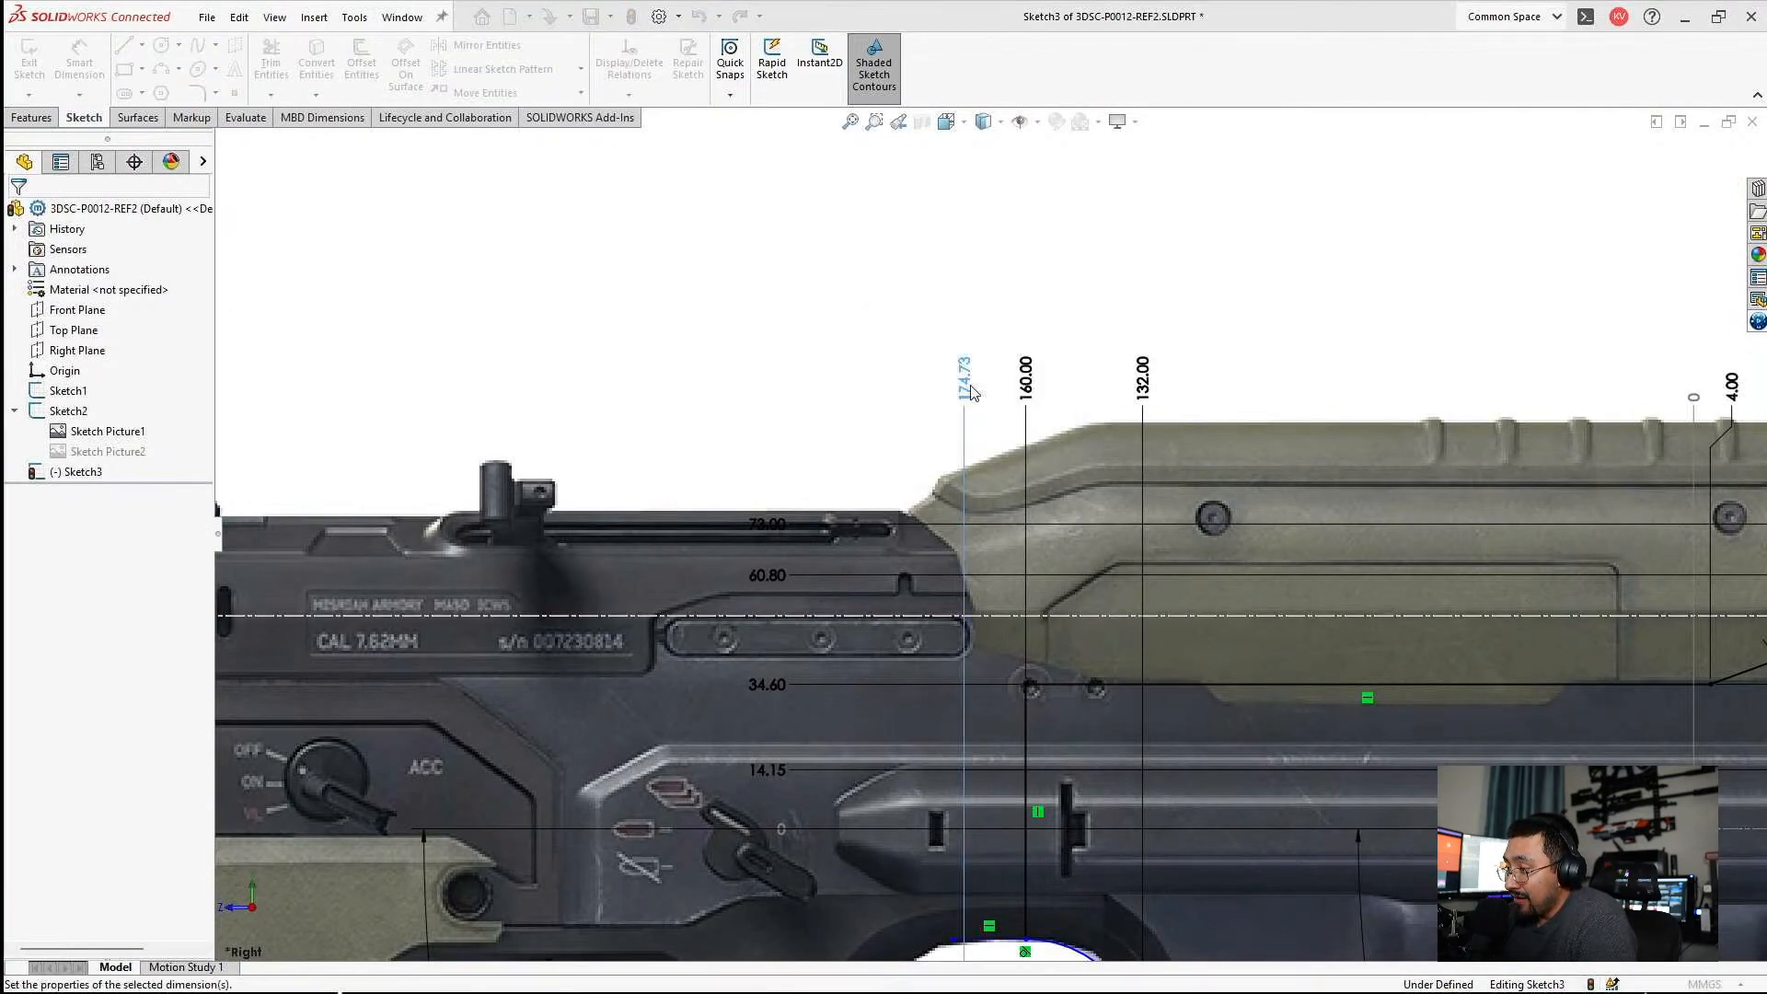
{"action": "key", "text": "Escape"}
{"action": "scroll", "coordinate": [994, 543], "scroll_direction": "up", "scroll_amount": 4}
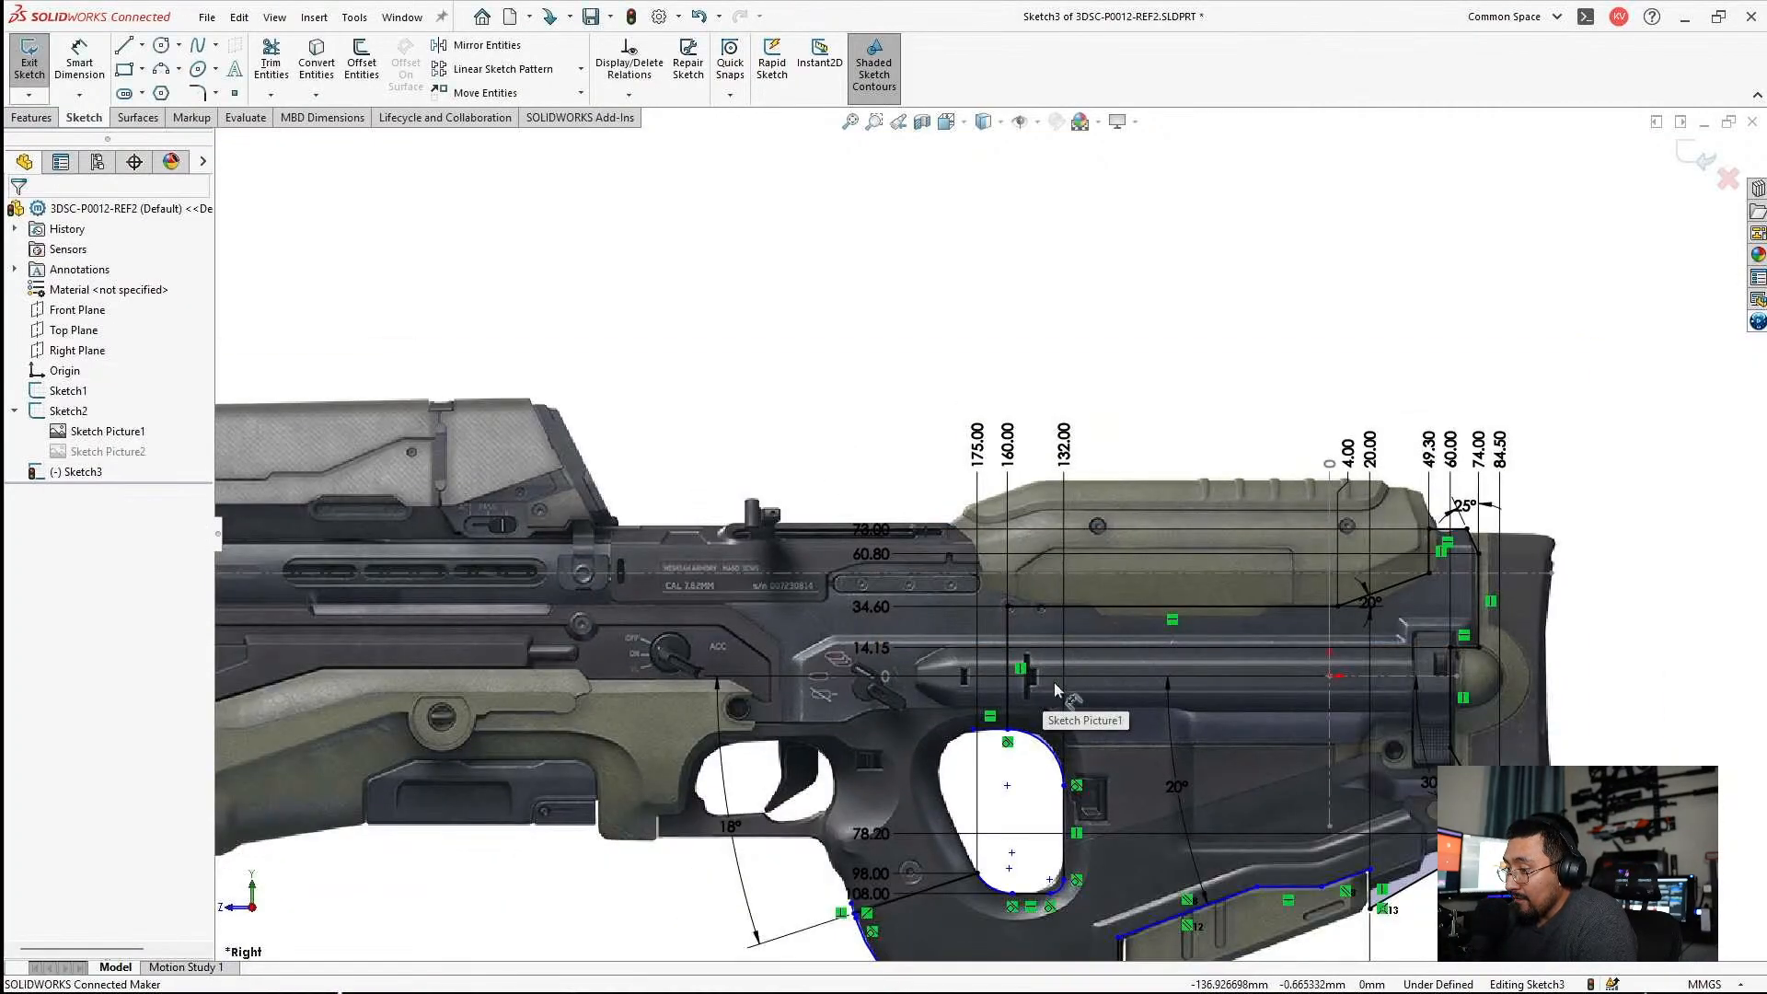
Shift the grip hole's upper rear arc slightly upward to follow the hole's edge in the reference picture.
{"action": "scroll", "coordinate": [1012, 700], "scroll_direction": "down", "scroll_amount": 6}
{"action": "scroll", "coordinate": [978, 637], "scroll_direction": "down", "scroll_amount": 2}
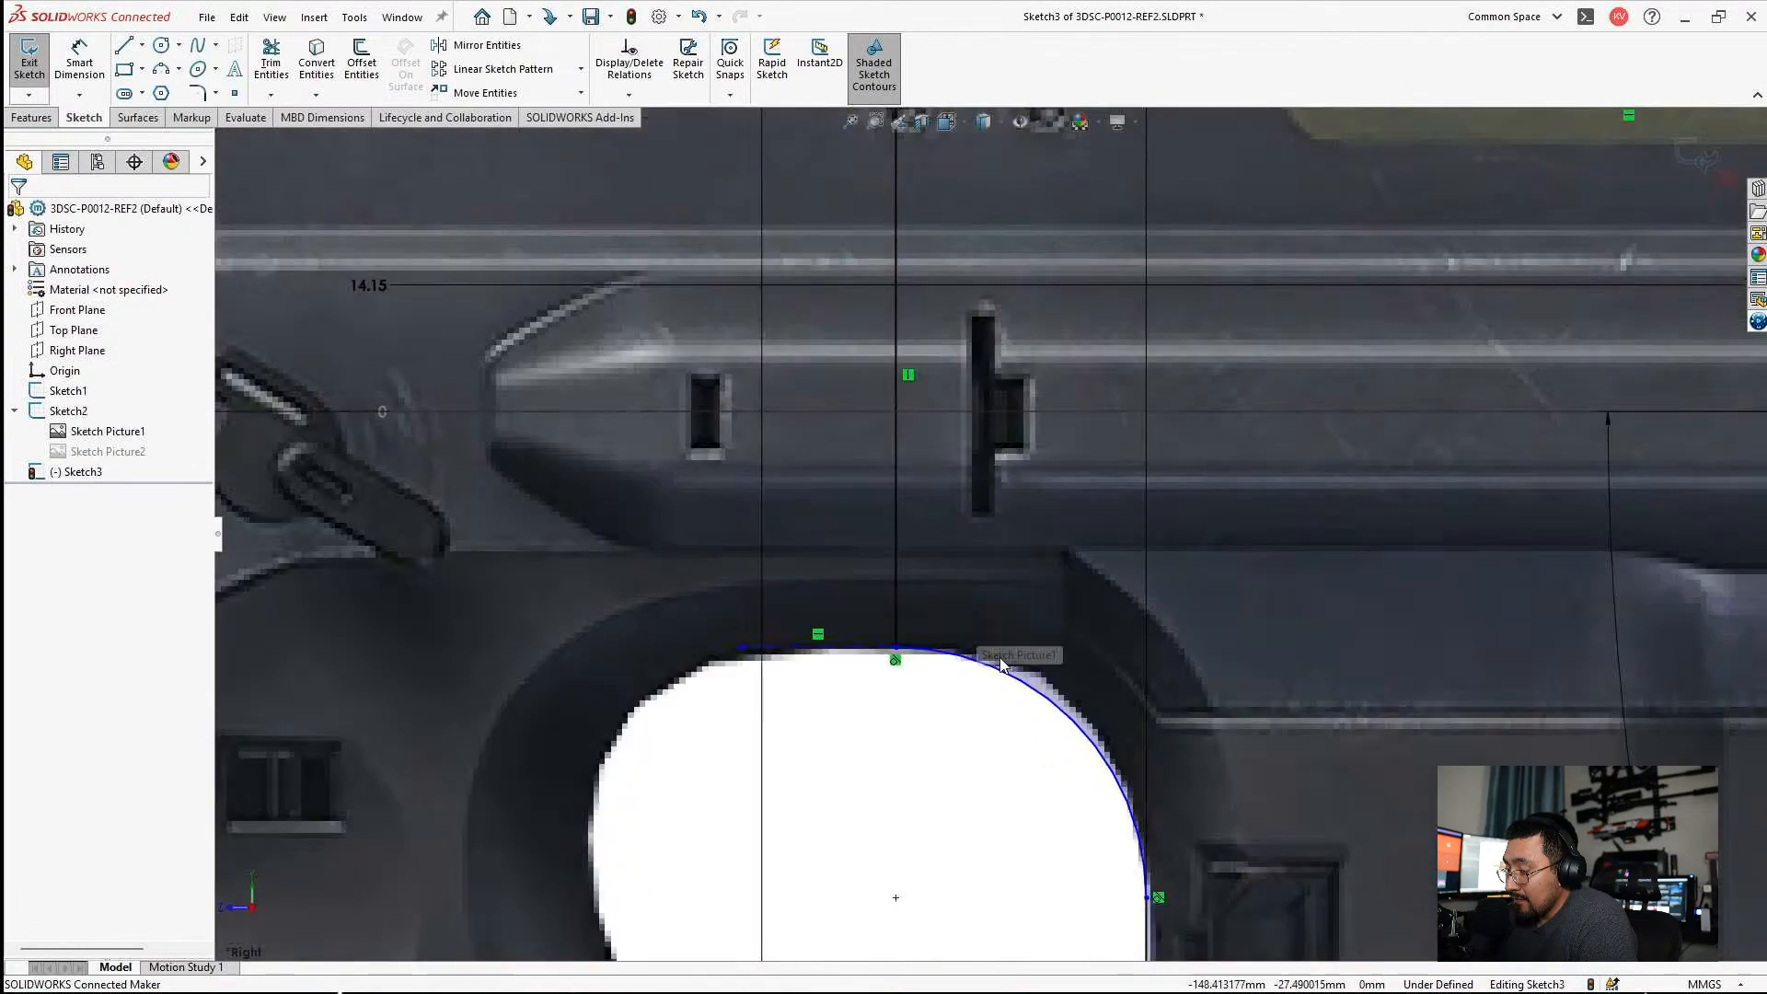
{"action": "left_click_drag", "start_coordinate": [1056, 709], "coordinate": [1070, 716]}
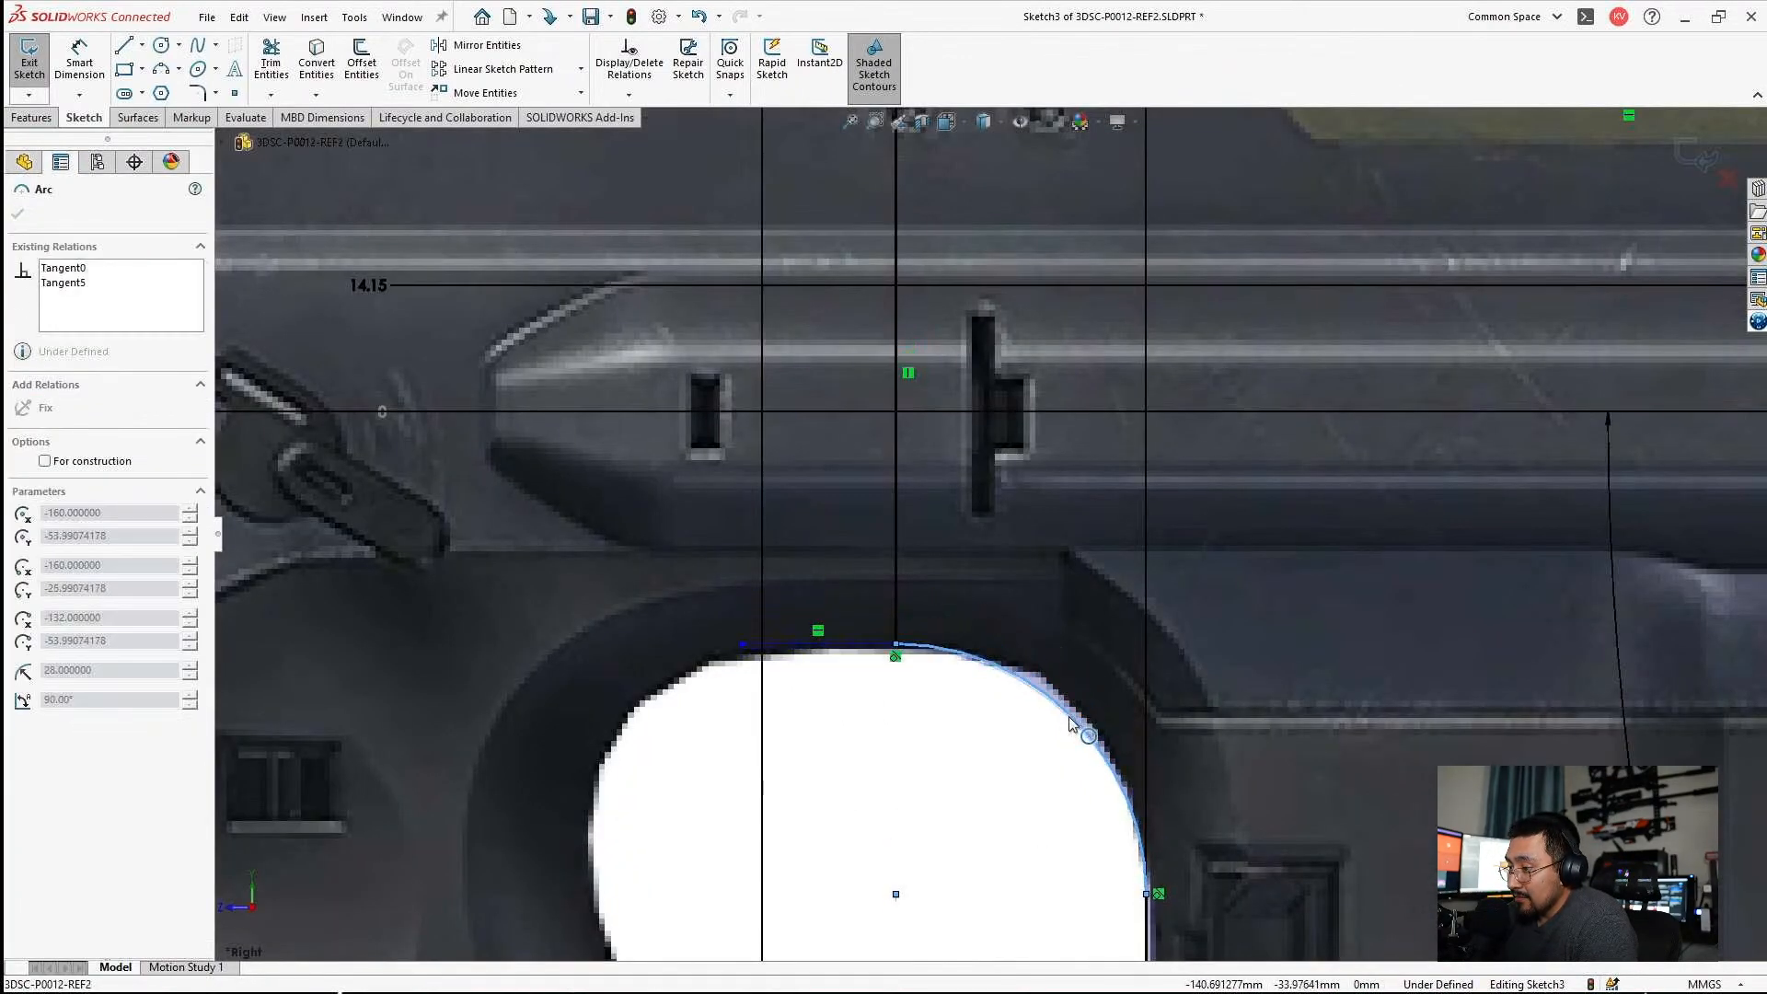
{"action": "key", "text": "Escape"}
{"action": "scroll", "coordinate": [1067, 722], "scroll_direction": "up", "scroll_amount": 5}
{"action": "scroll", "coordinate": [1018, 700], "scroll_direction": "down", "scroll_amount": 5}
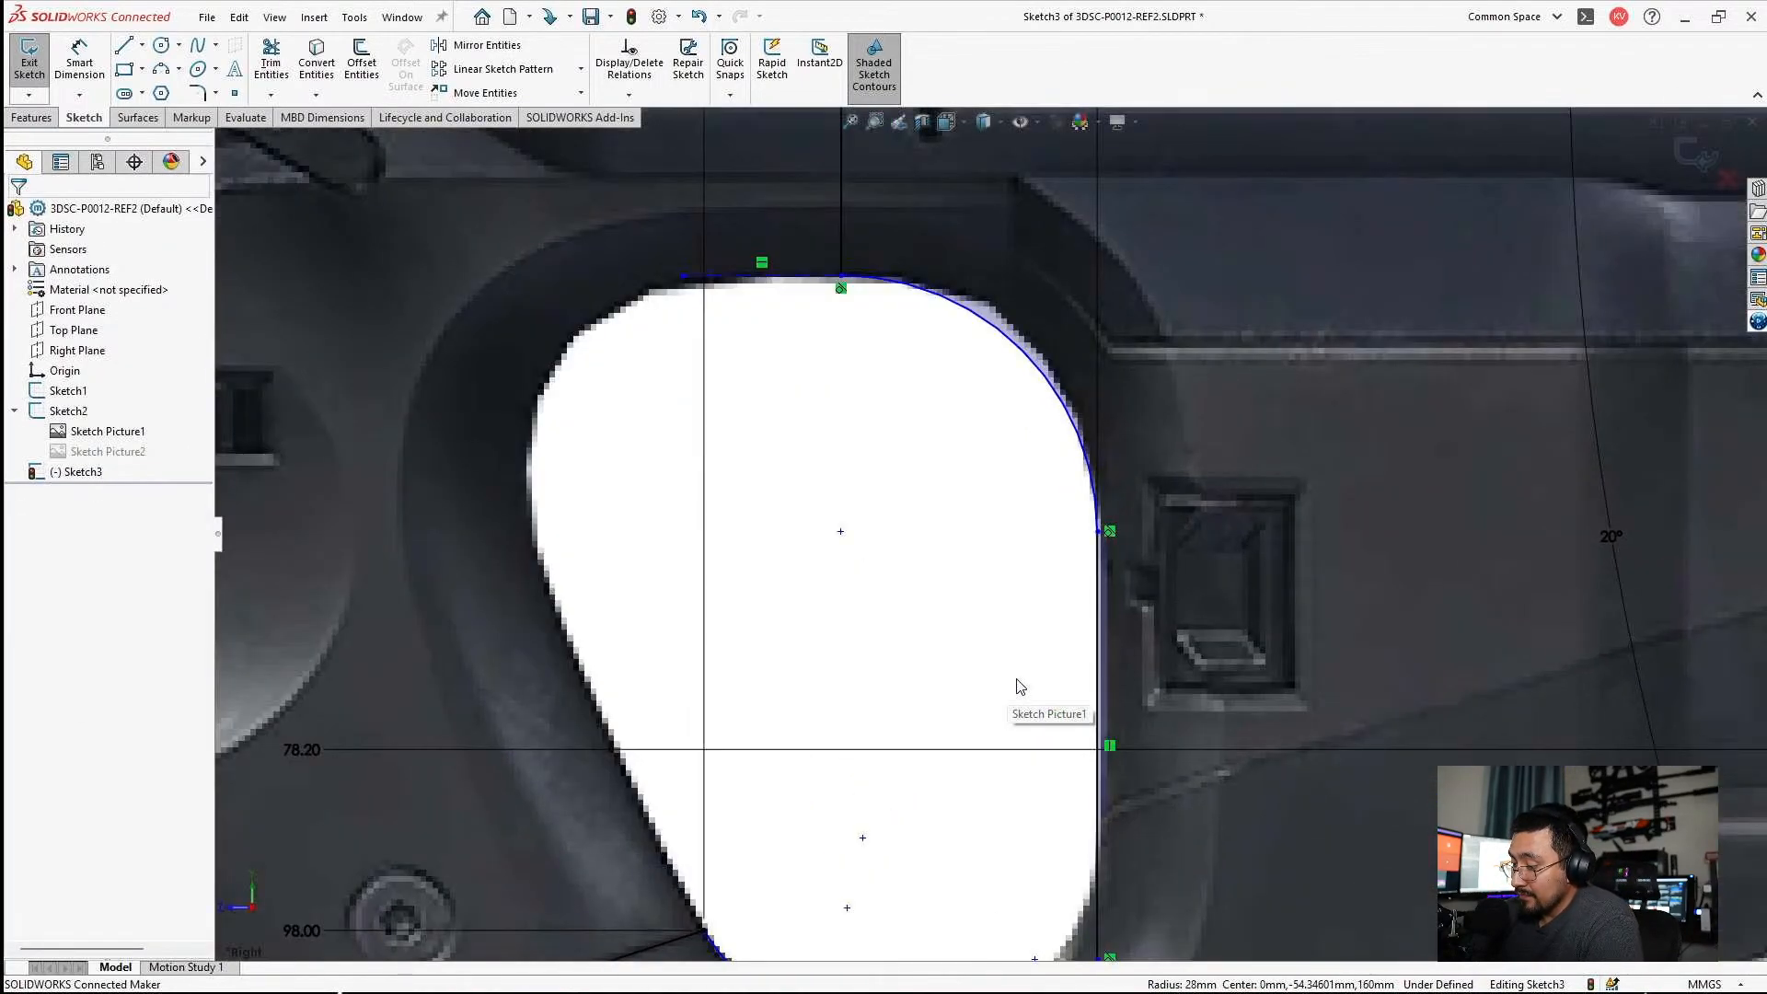
Reshape the grip hole's lower rear corner arc to about an 18.7 mm radius along the pictured edge.
{"action": "scroll", "coordinate": [1018, 686], "scroll_direction": "up", "scroll_amount": 4}
{"action": "scroll", "coordinate": [1004, 753], "scroll_direction": "down", "scroll_amount": 5}
{"action": "left_click_drag", "start_coordinate": [1068, 716], "coordinate": [1035, 697]}
{"action": "key", "text": "Escape"}
{"action": "scroll", "coordinate": [1092, 718], "scroll_direction": "down", "scroll_amount": 2}
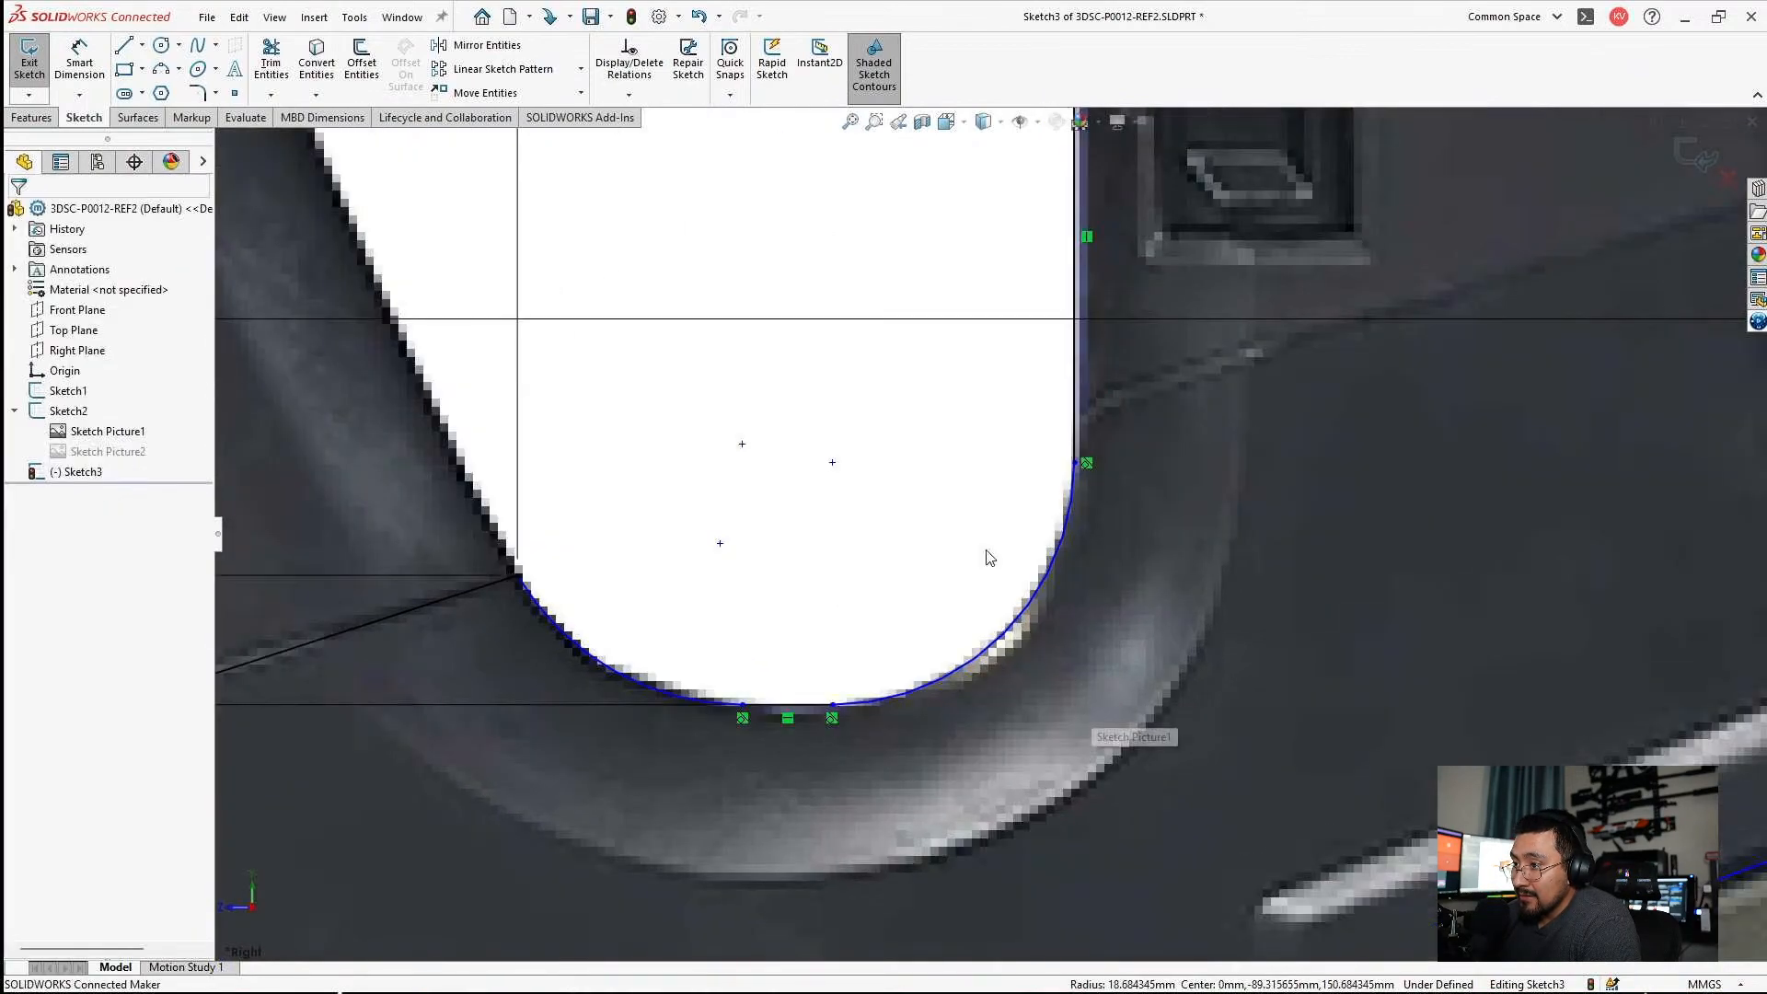
Dimension the radius of the grip hole's lower rear corner arc and set it to 18 mm.
{"action": "left_click", "coordinate": [82, 58]}
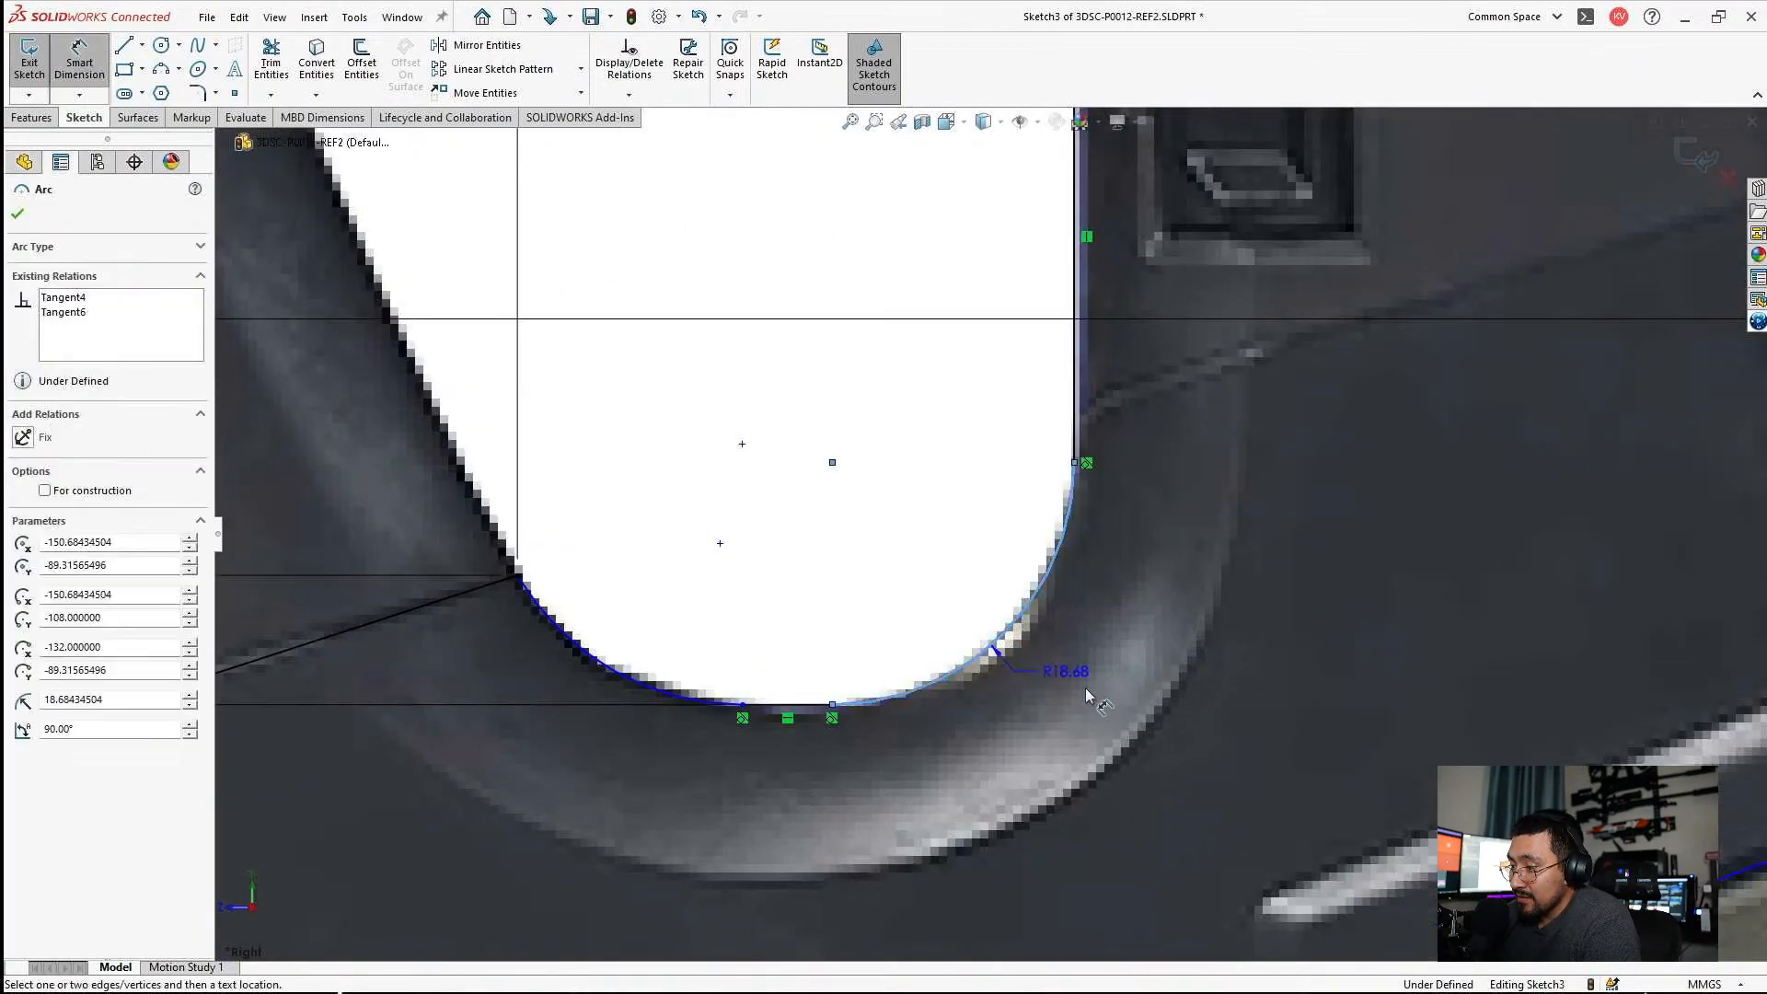
{"action": "left_click", "coordinate": [1003, 642]}
{"action": "left_click", "coordinate": [1246, 747]}
{"action": "type", "text": "18"}
{"action": "key", "text": "Return"}
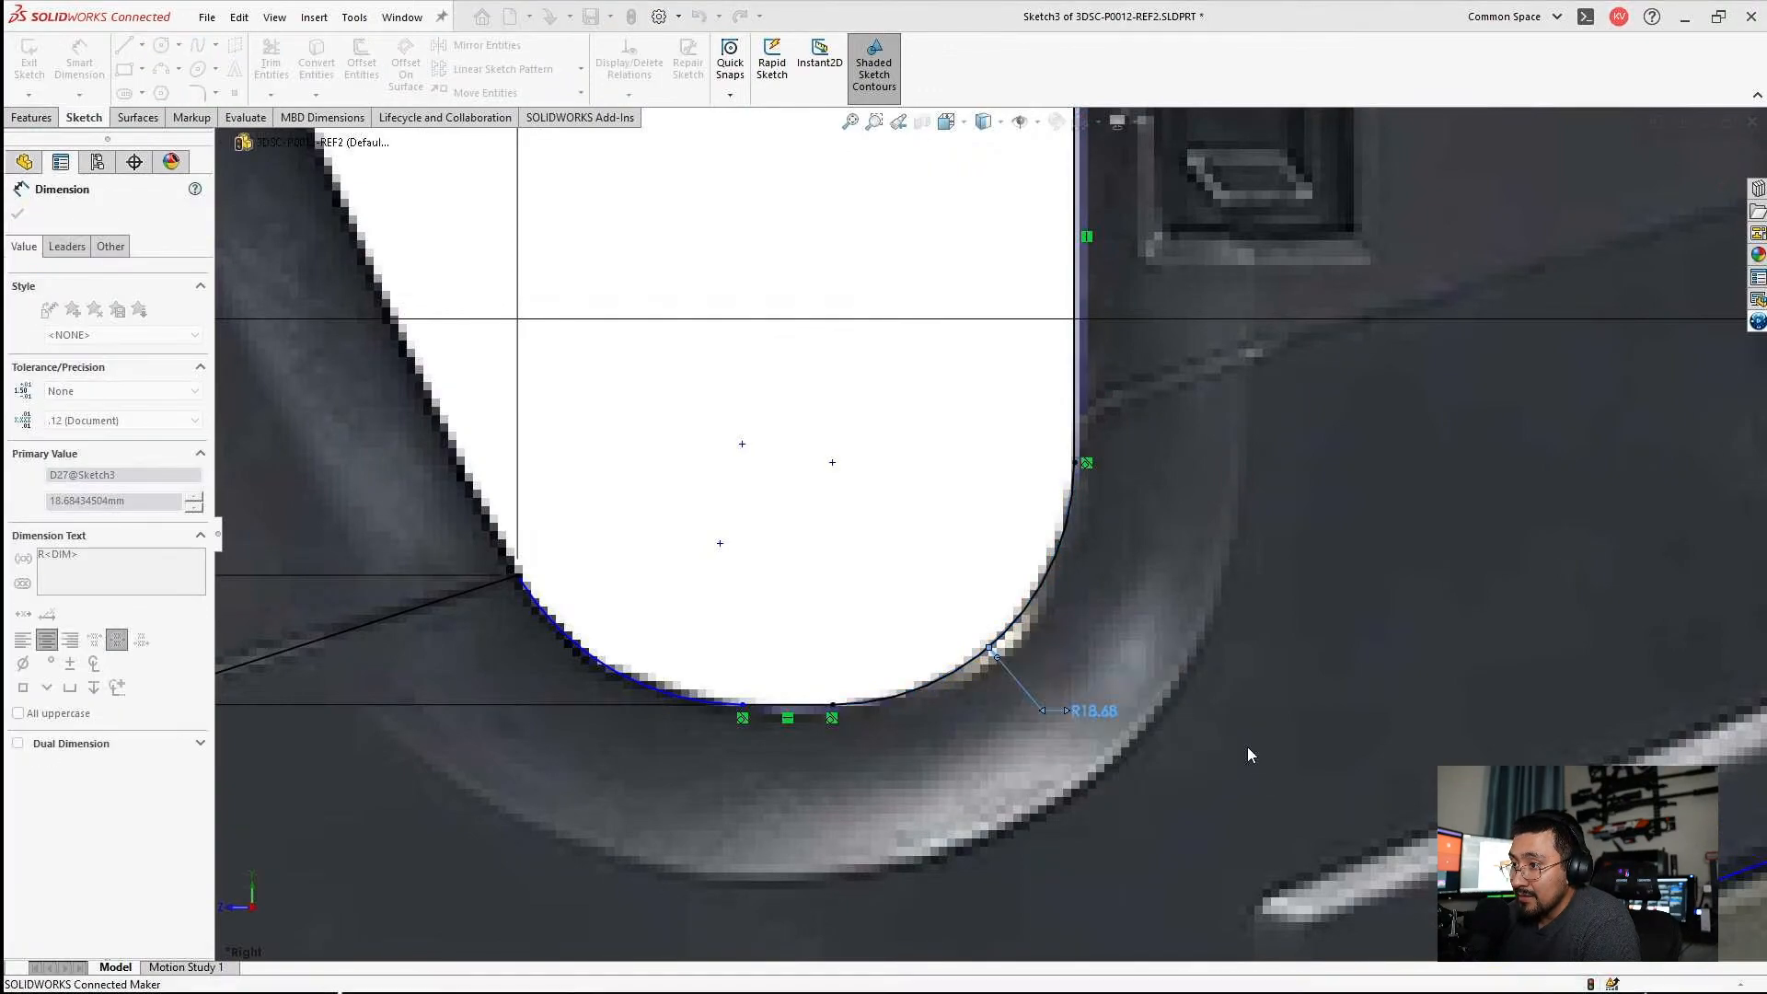
{"action": "key", "text": "Escape"}
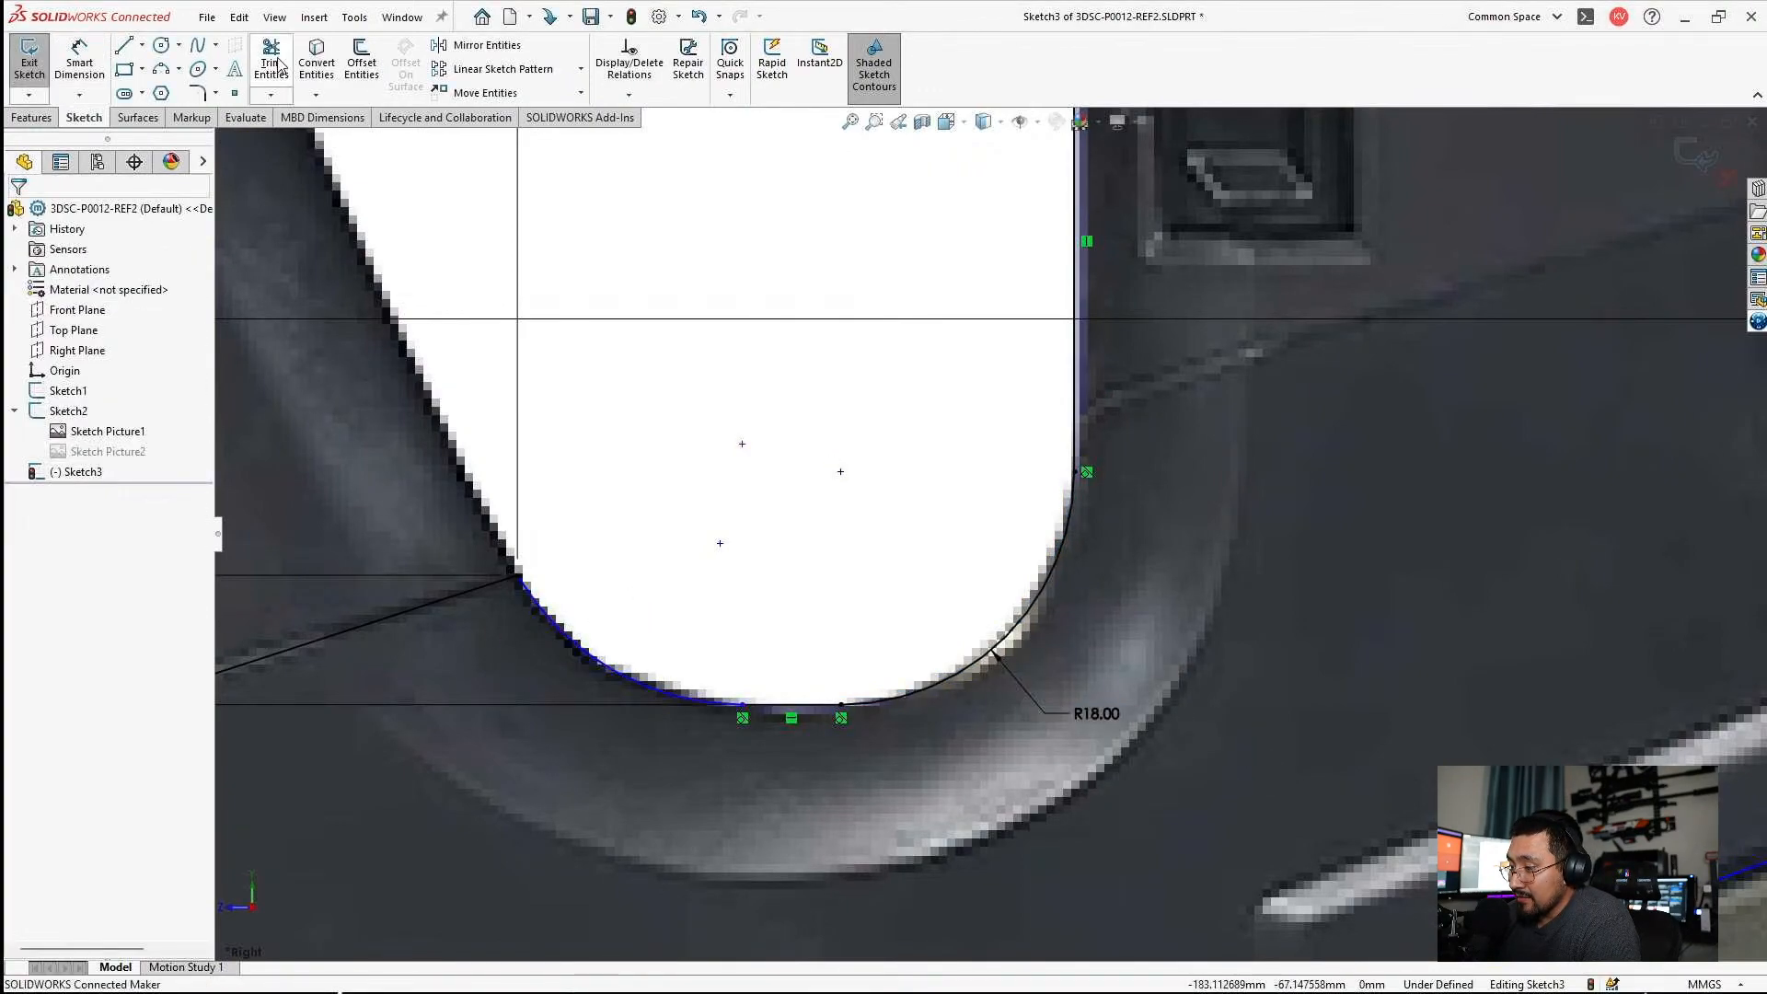
{"action": "left_click", "coordinate": [519, 580]}
{"action": "scroll", "coordinate": [755, 362], "scroll_direction": "up", "scroll_amount": 4}
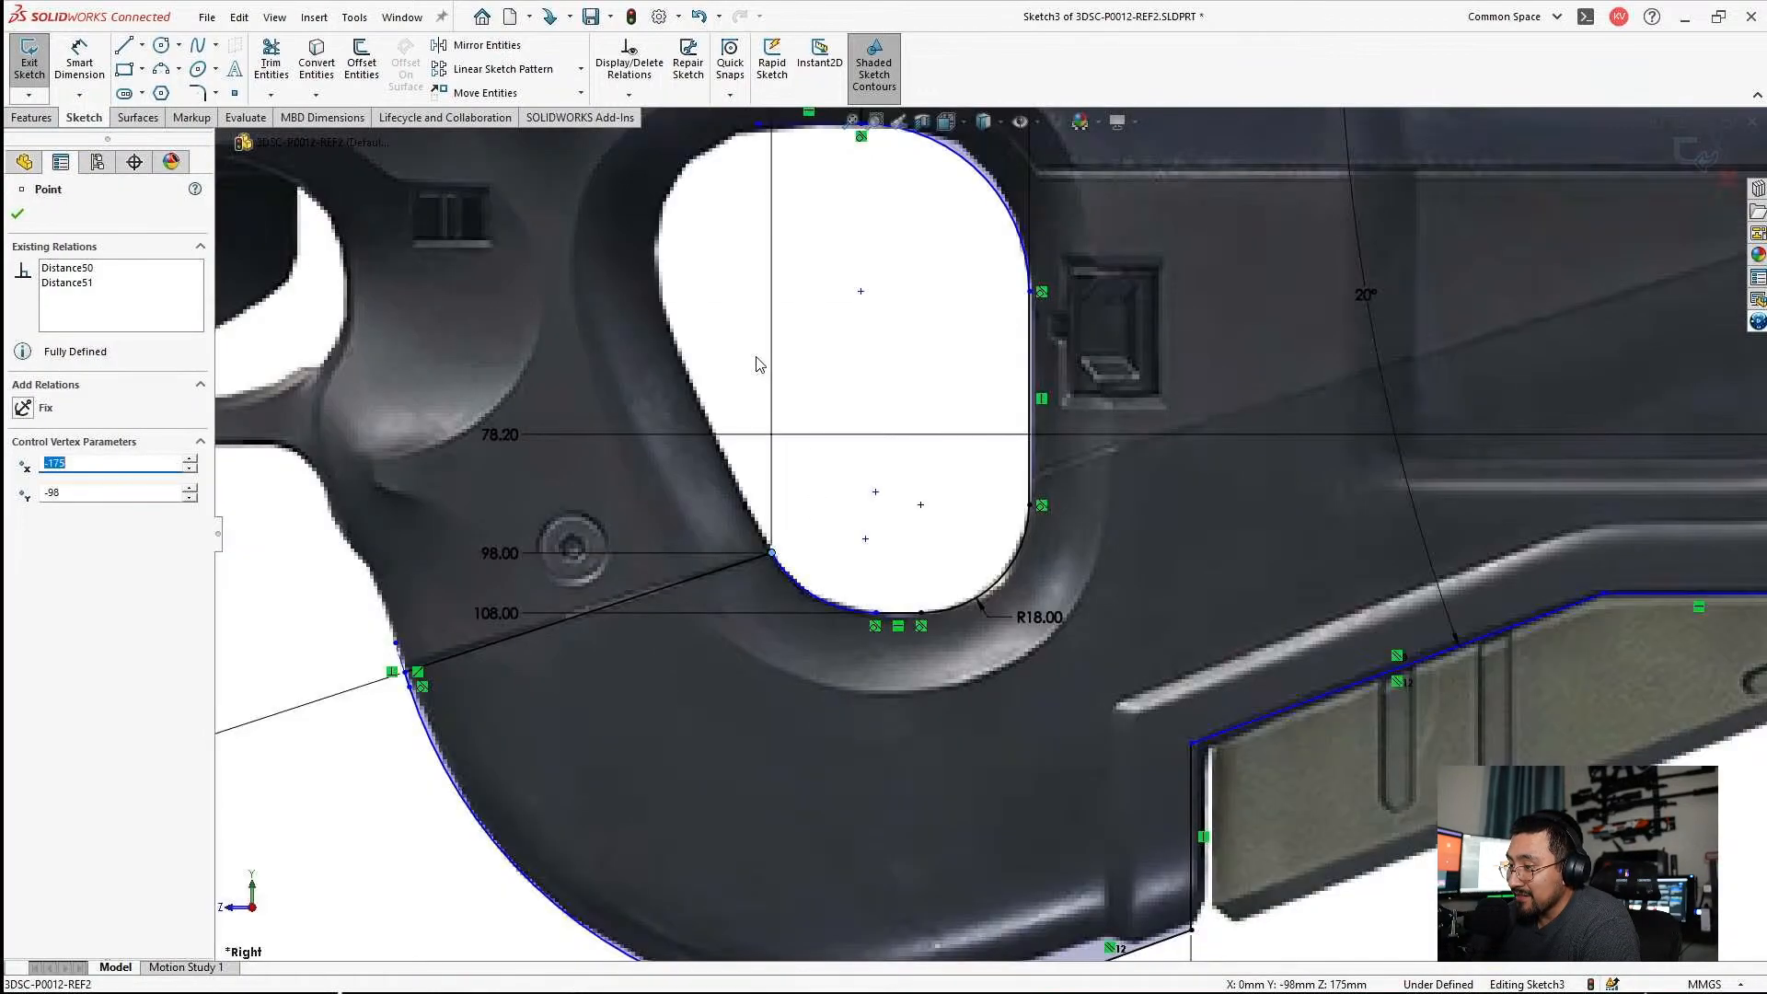
{"action": "scroll", "coordinate": [758, 363], "scroll_direction": "down", "scroll_amount": 2}
{"action": "key", "text": "Escape"}
{"action": "left_click", "coordinate": [142, 45]}
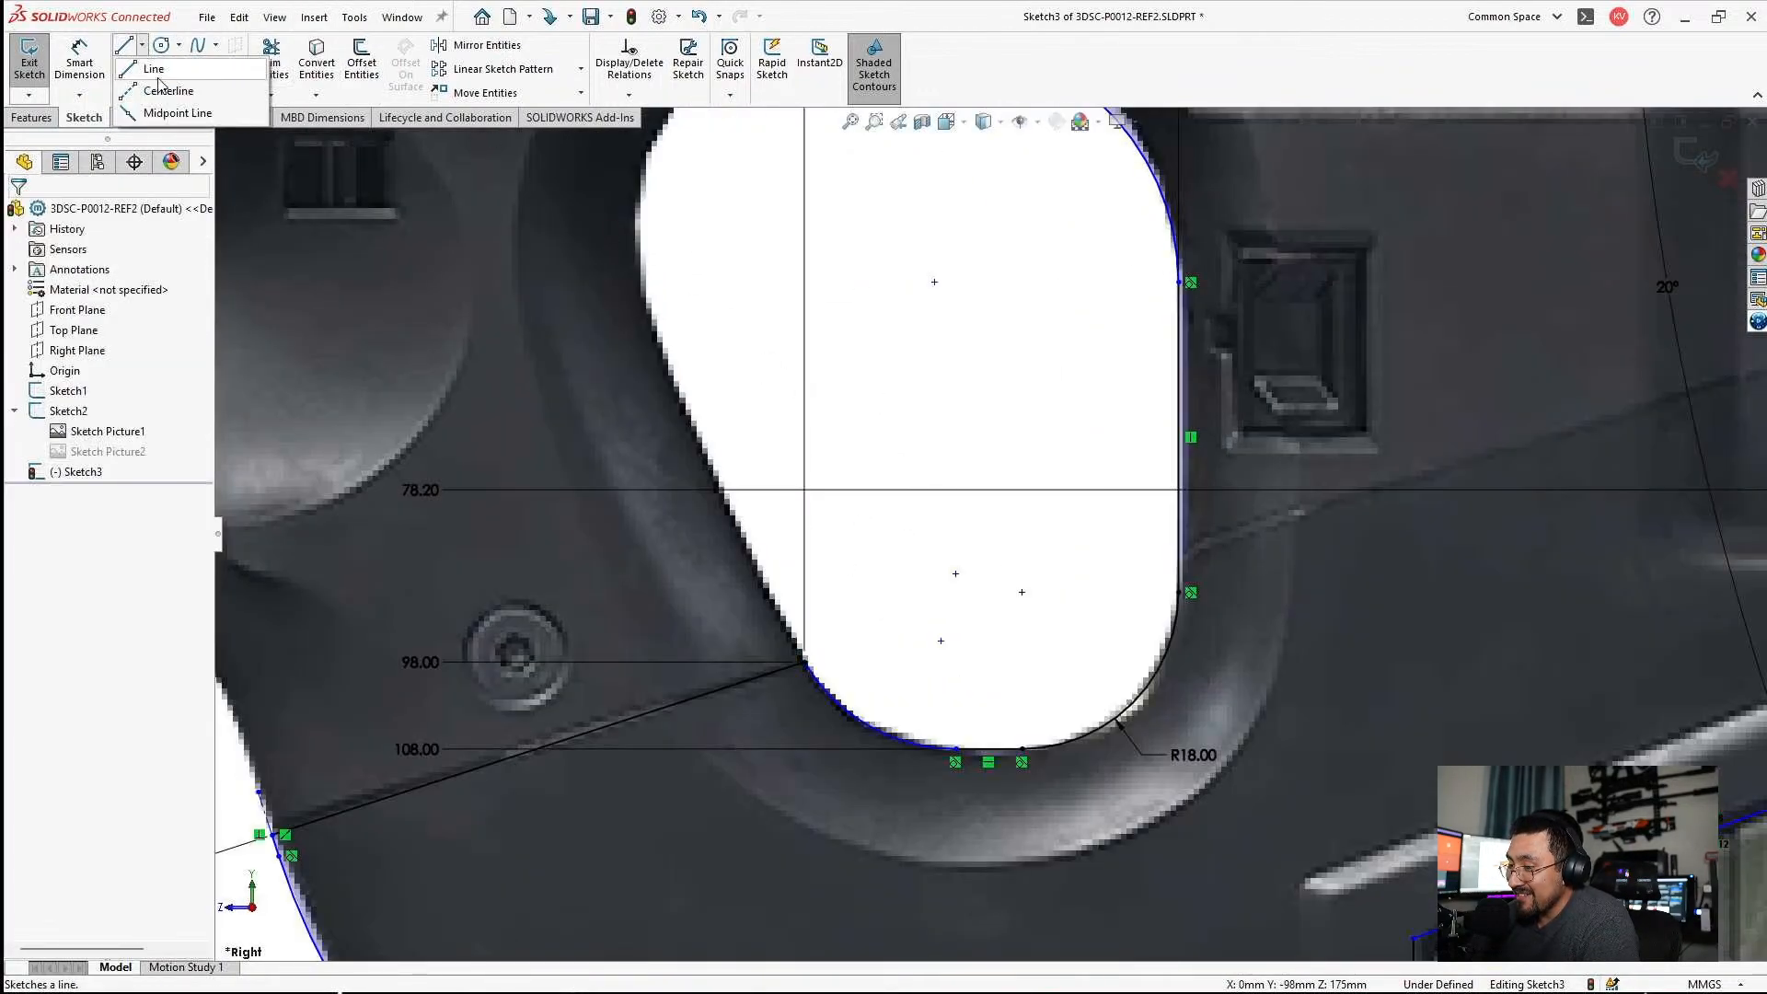
{"action": "left_click", "coordinate": [157, 65]}
{"action": "left_click", "coordinate": [800, 660]}
{"action": "key", "text": "Escape"}
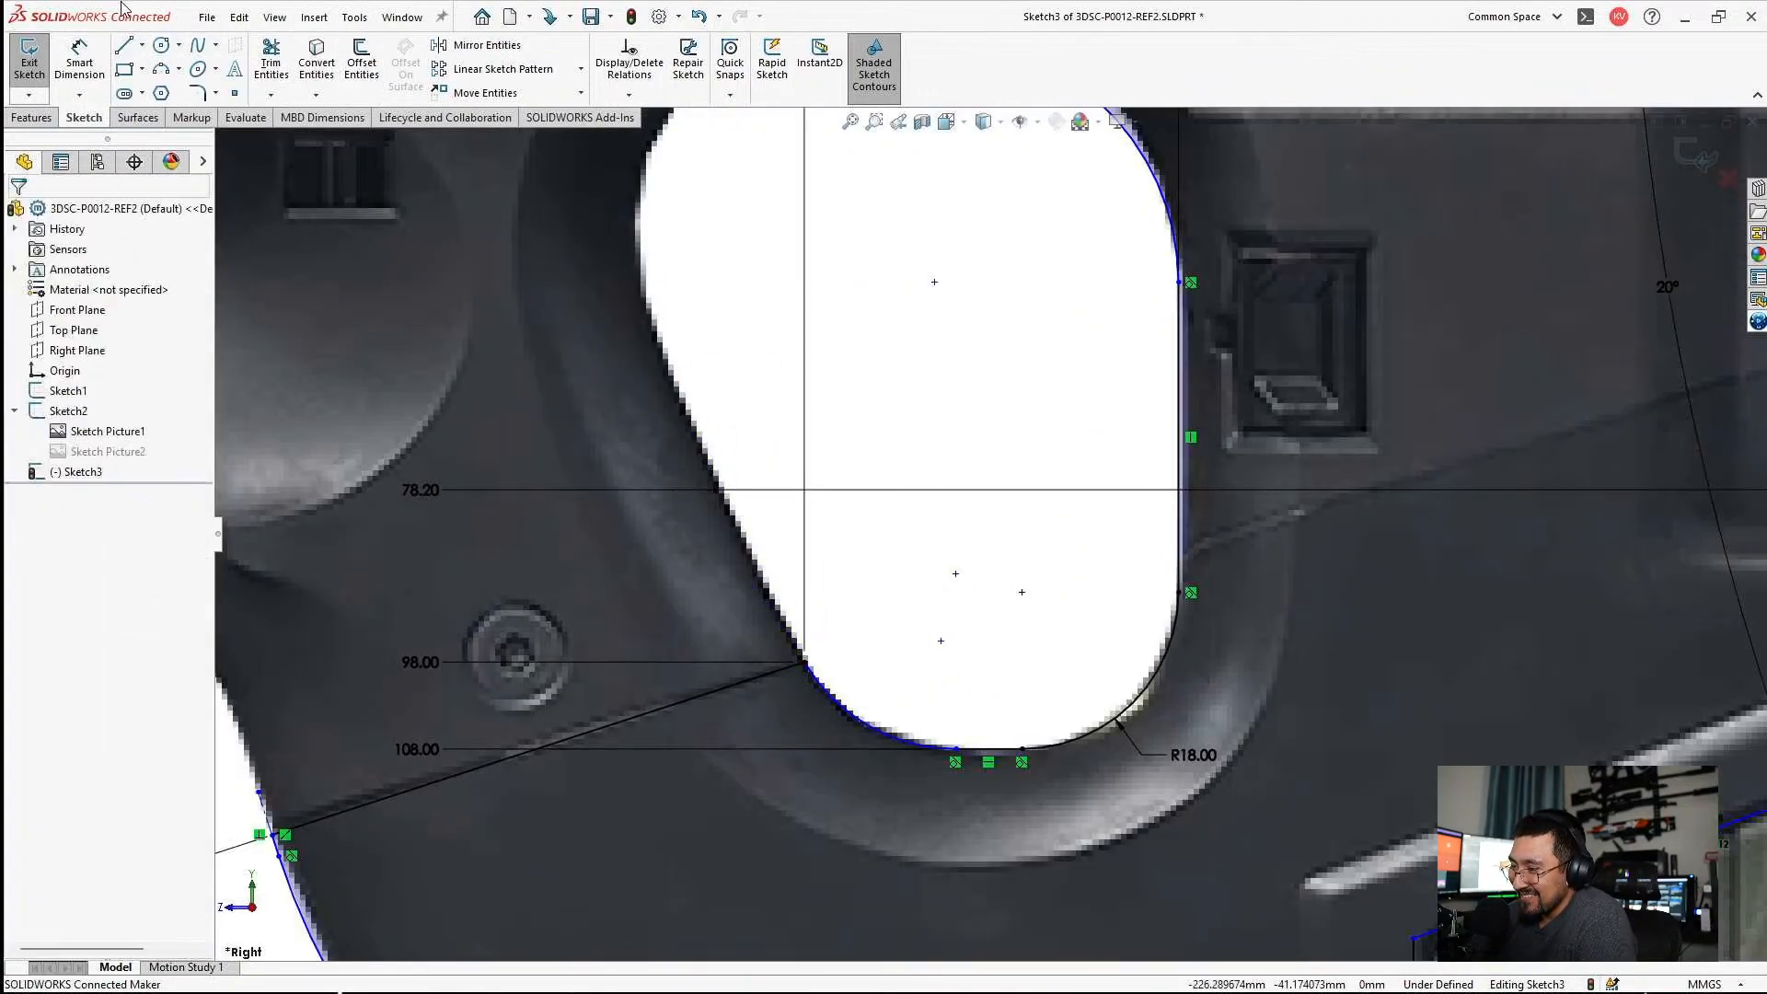
Draw a construction line about 34 mm long from the seam line's inner end point up along the grip hole's front edge.
{"action": "left_click", "coordinate": [141, 45]}
{"action": "left_click", "coordinate": [152, 77]}
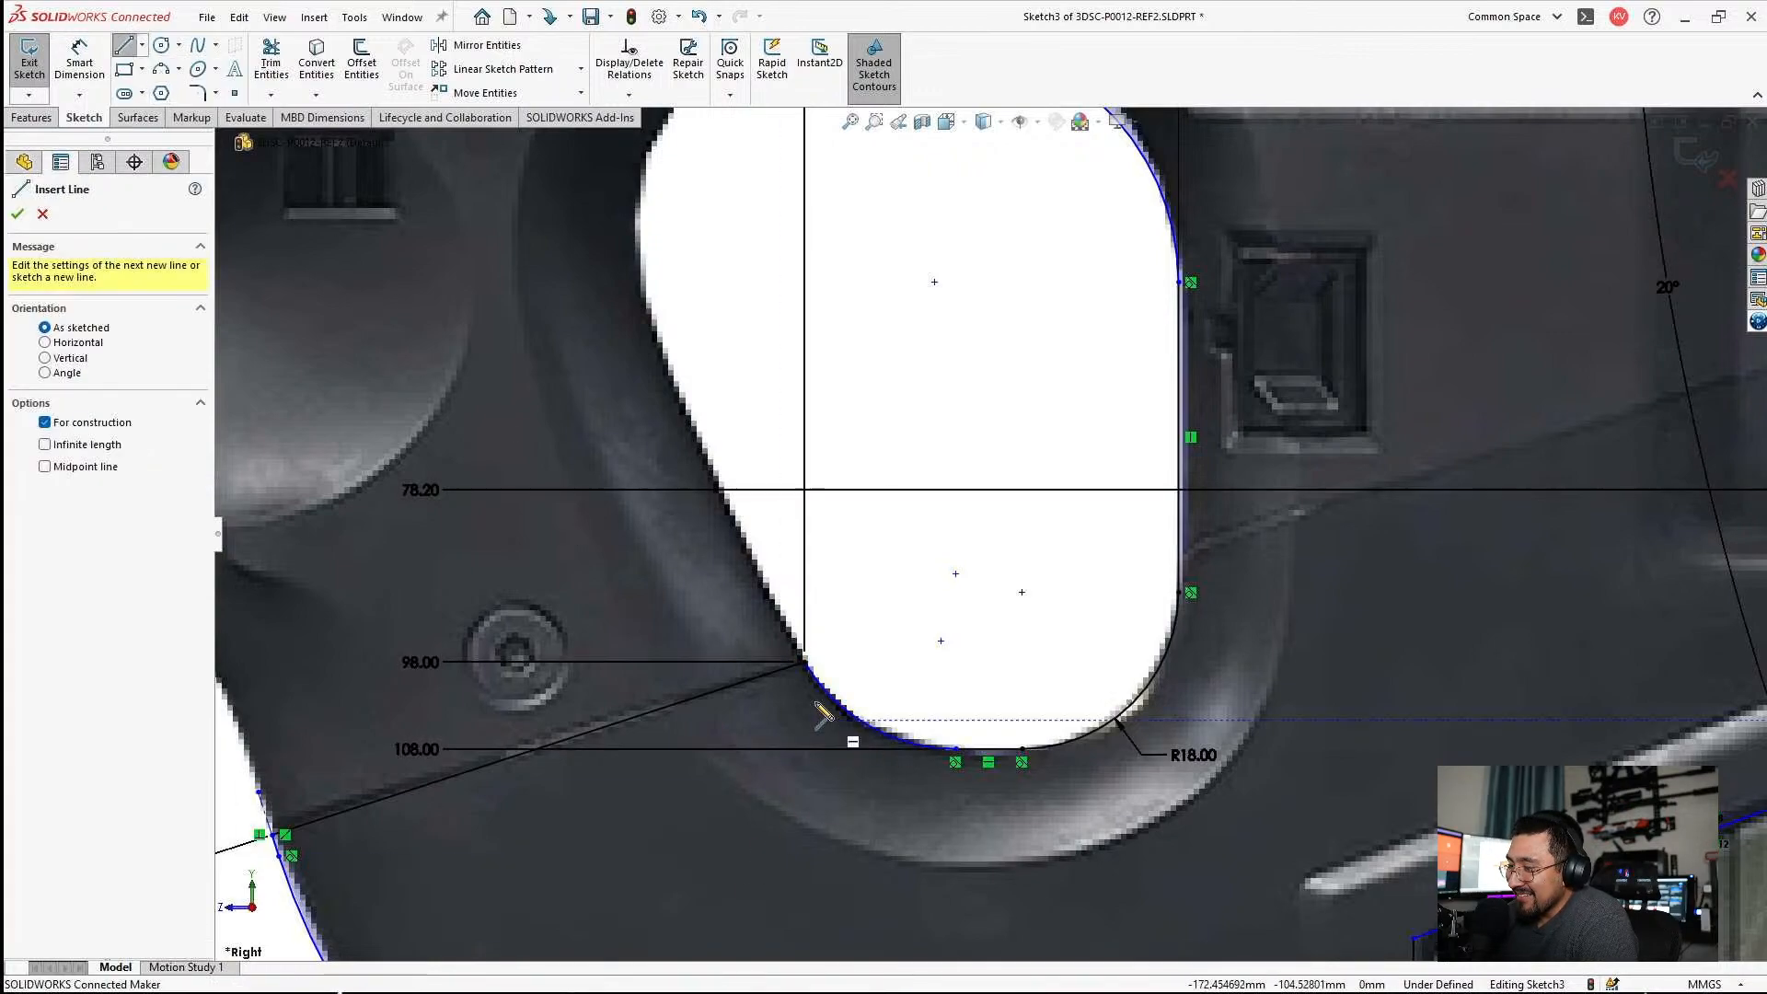
{"action": "left_click", "coordinate": [804, 662]}
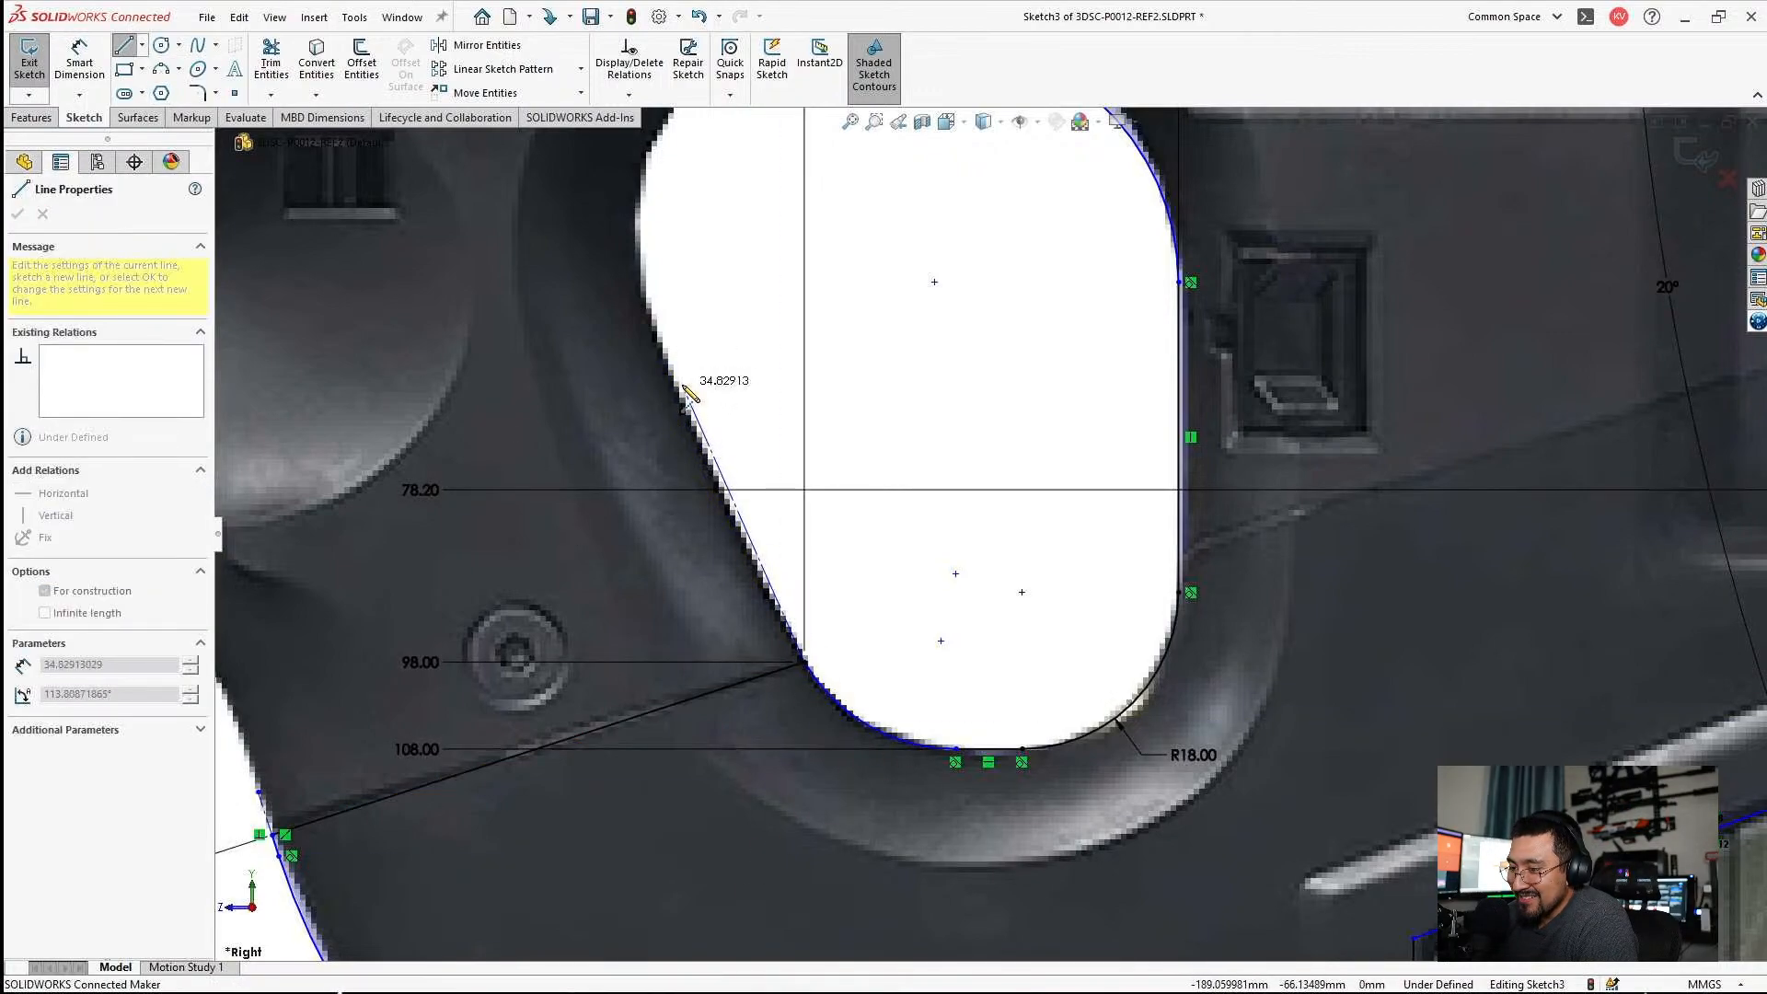
{"action": "key", "text": "Escape"}
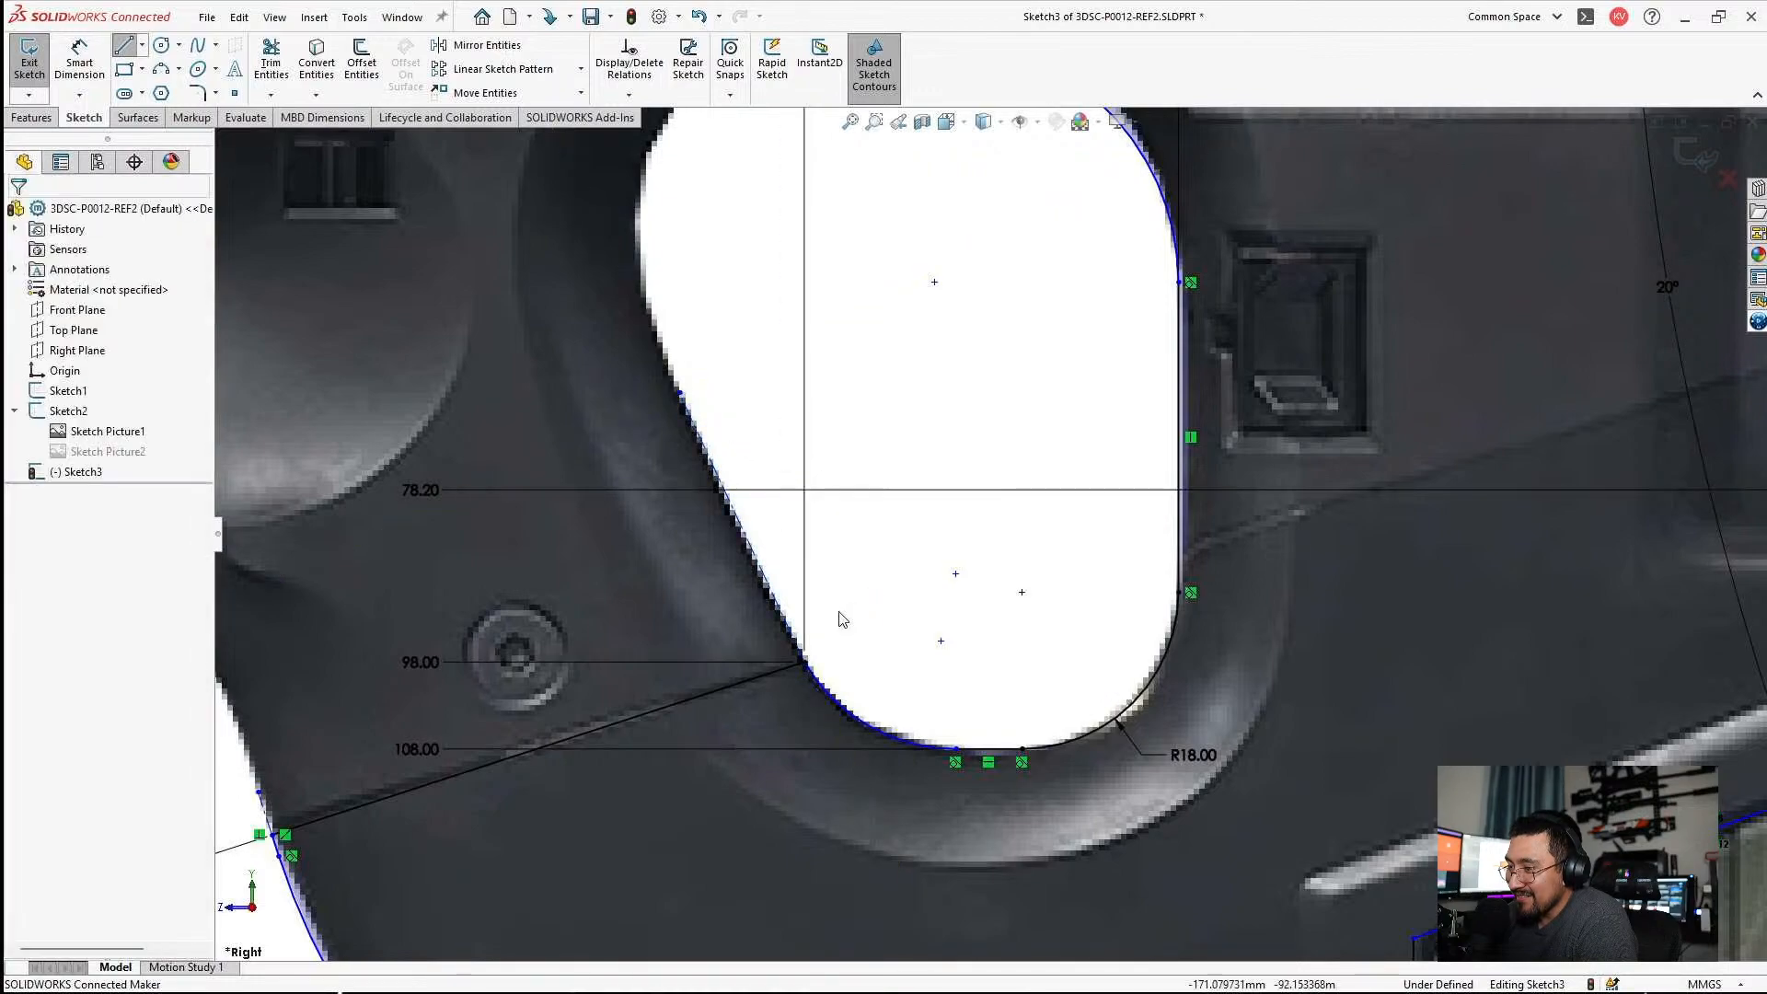
Make the construction line tangent to the grip hole's lower front arc and move its upper end back onto the hole's pictured edge.
{"action": "left_click", "coordinate": [66, 74]}
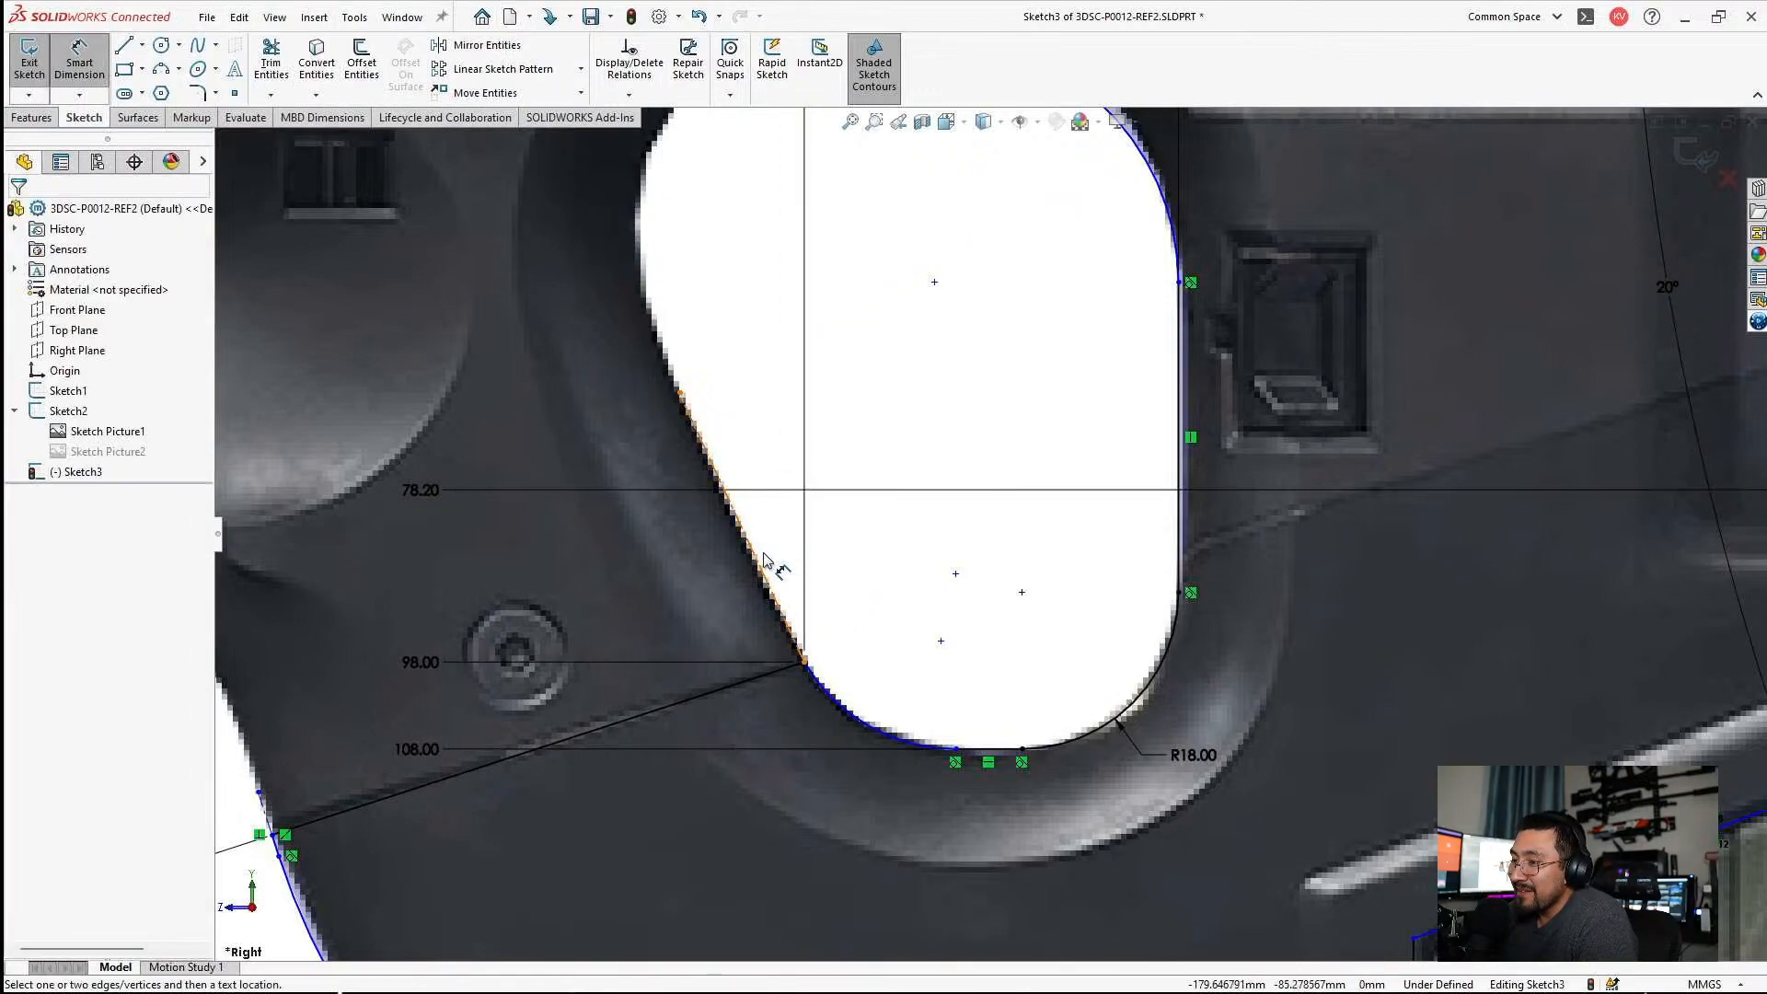
{"action": "key", "text": "Escape"}
{"action": "left_click", "coordinate": [789, 632]}
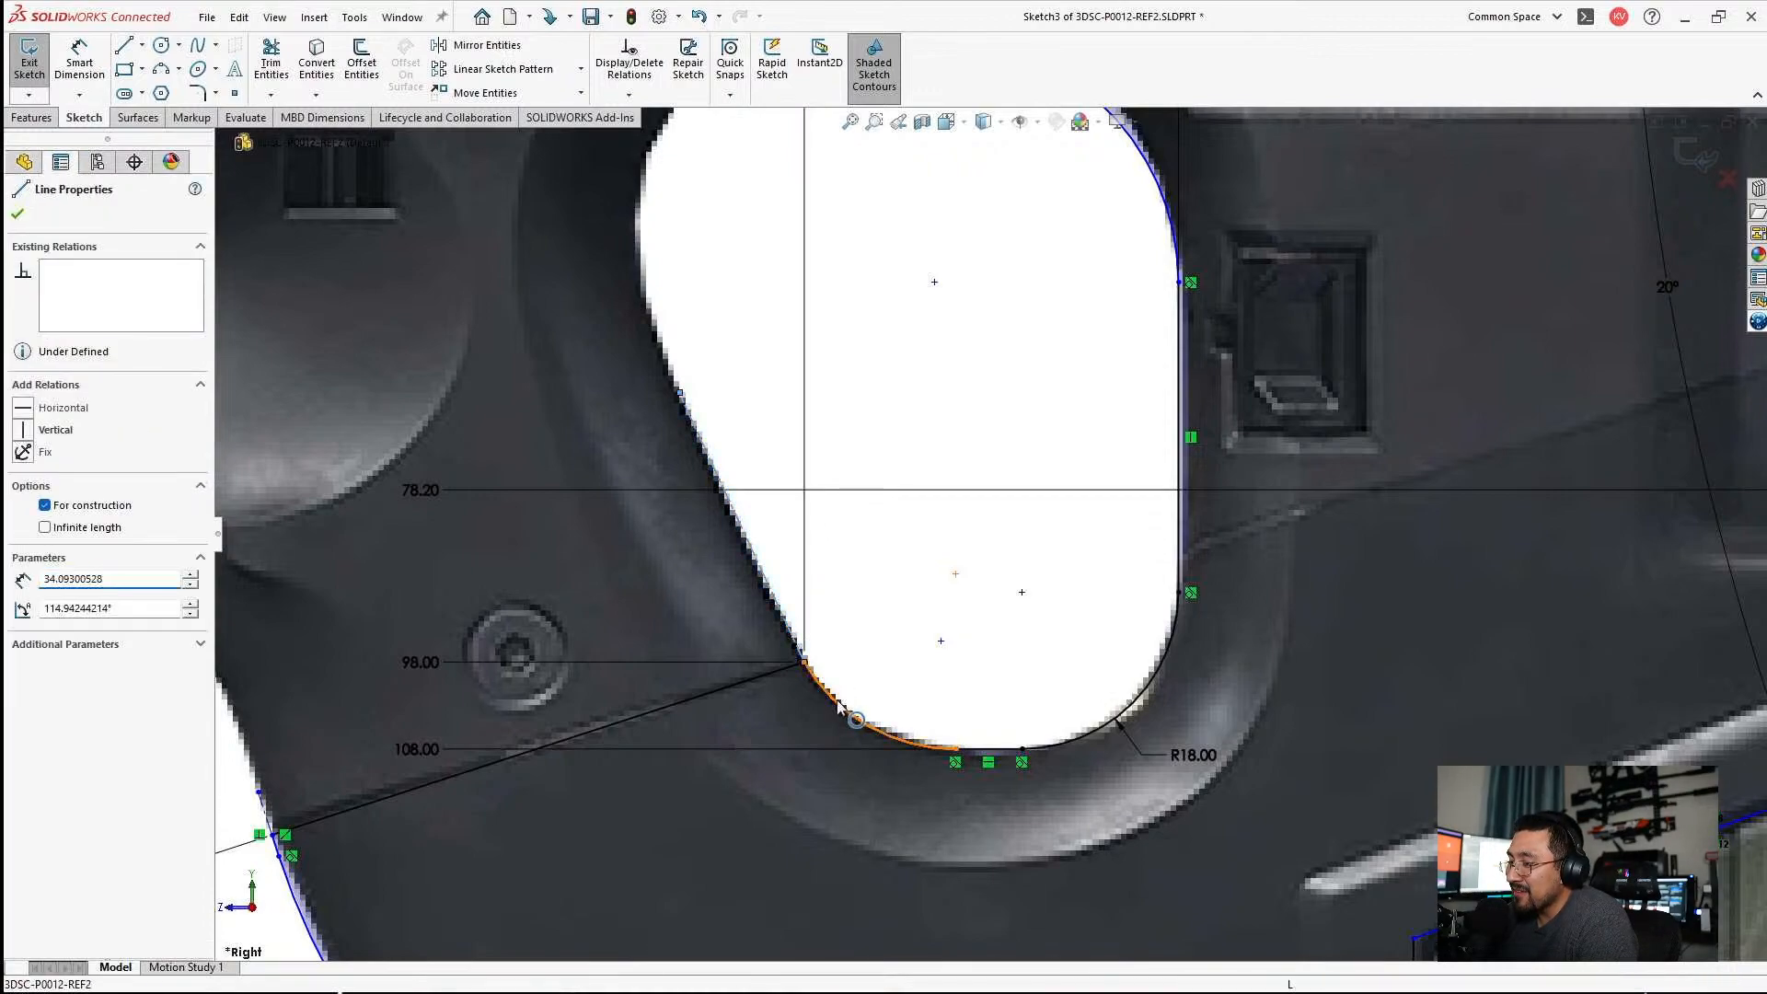
{"action": "left_click", "coordinate": [839, 706], "text": "ctrl"}
{"action": "left_click", "coordinate": [23, 512]}
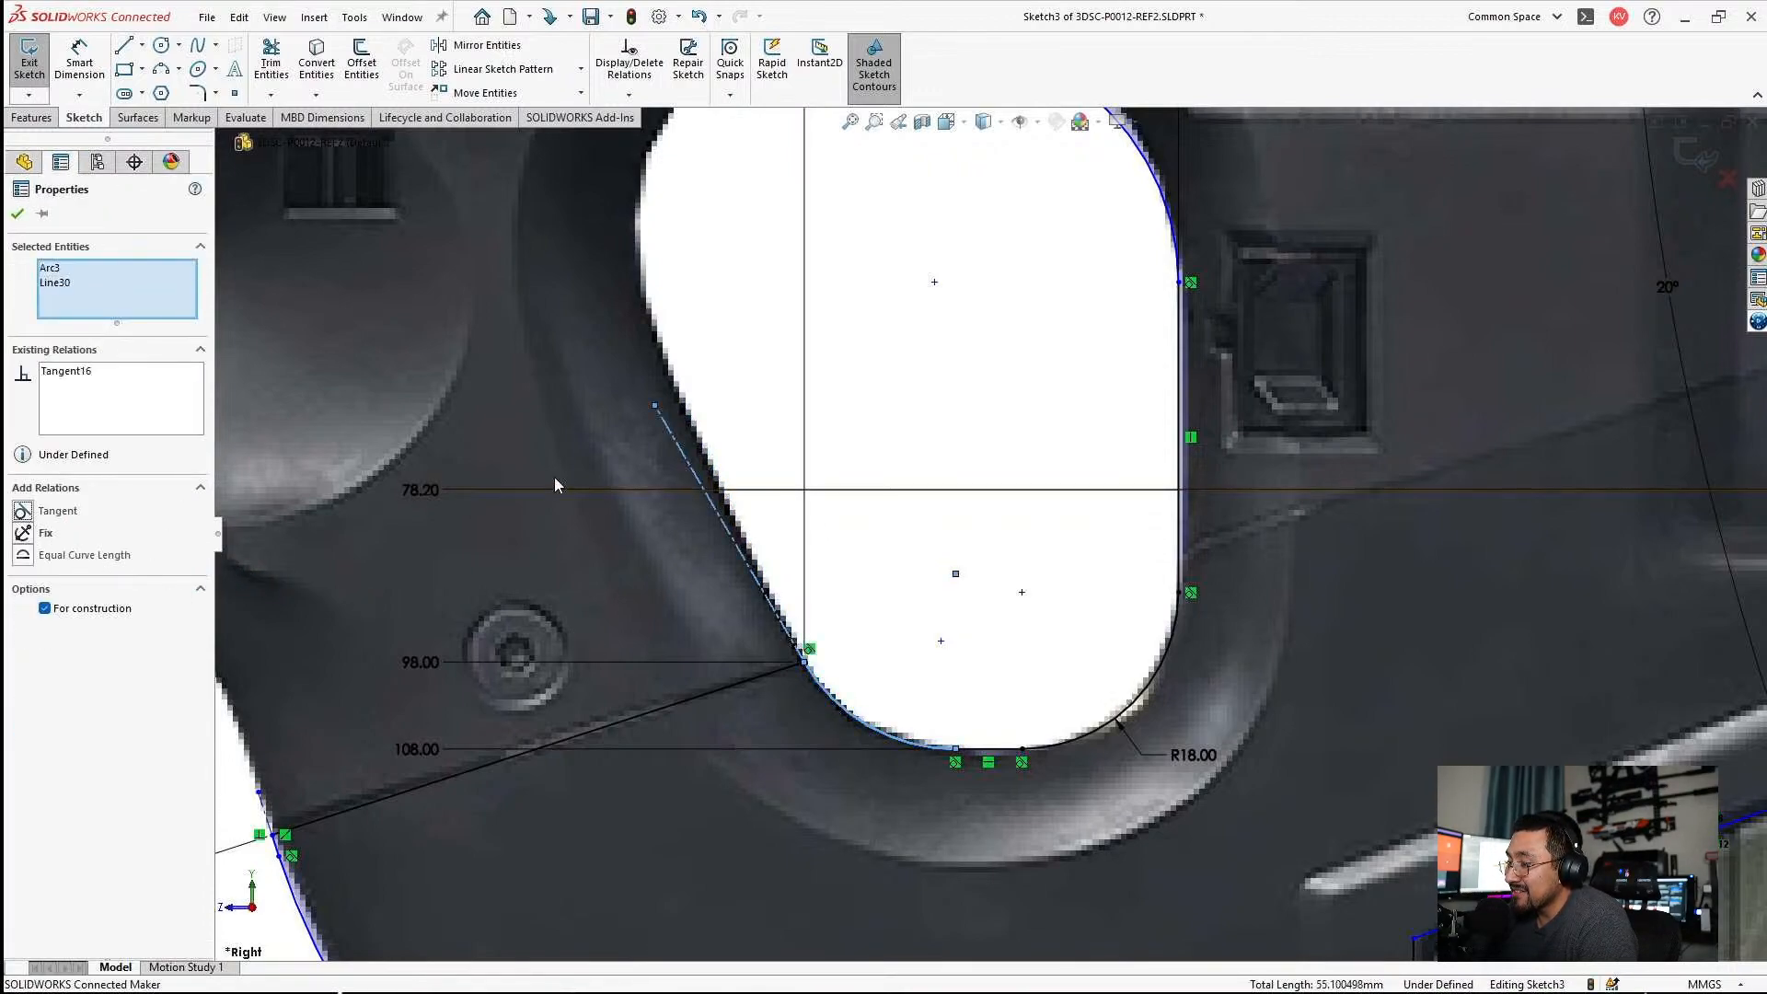
{"action": "left_click", "coordinate": [778, 447]}
{"action": "left_click_drag", "start_coordinate": [657, 407], "coordinate": [687, 401]}
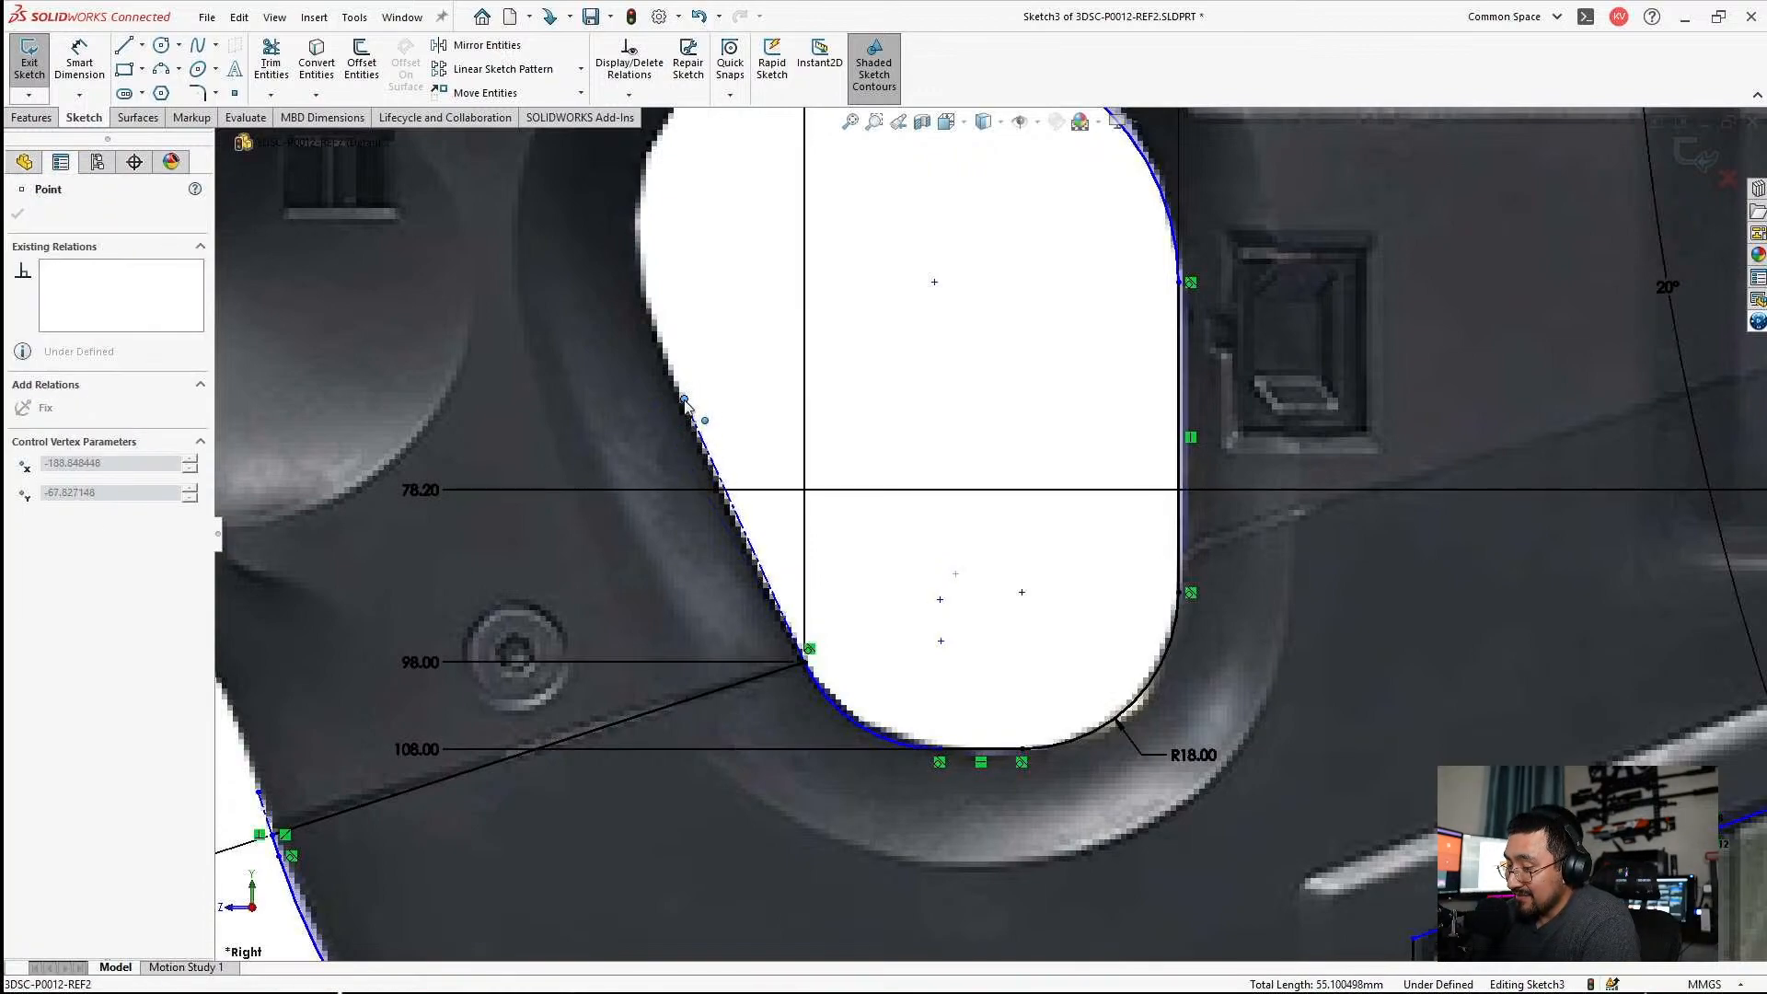
{"action": "left_click", "coordinate": [1019, 497]}
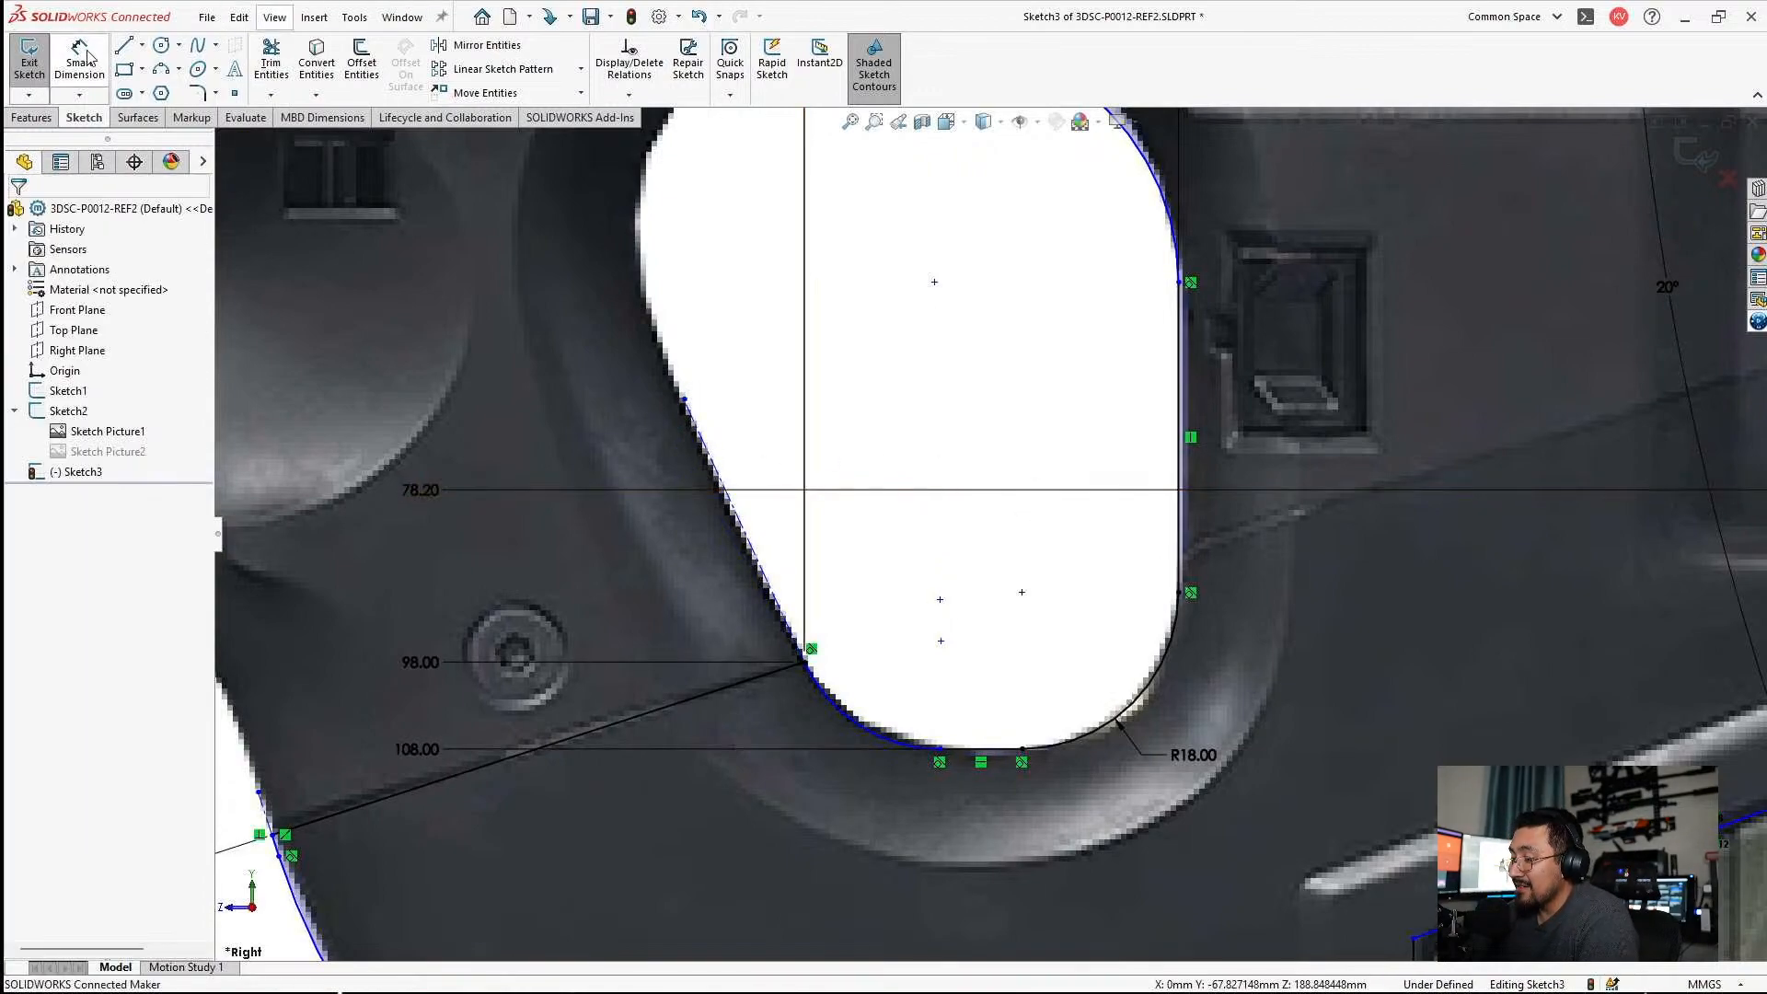
Dimension the angle between the construction line and the grip hole's vertical rear edge and set it to 25°.
{"action": "left_click", "coordinate": [81, 57]}
{"action": "left_click", "coordinate": [713, 456]}
{"action": "scroll", "coordinate": [895, 713], "scroll_direction": "up", "scroll_amount": 3}
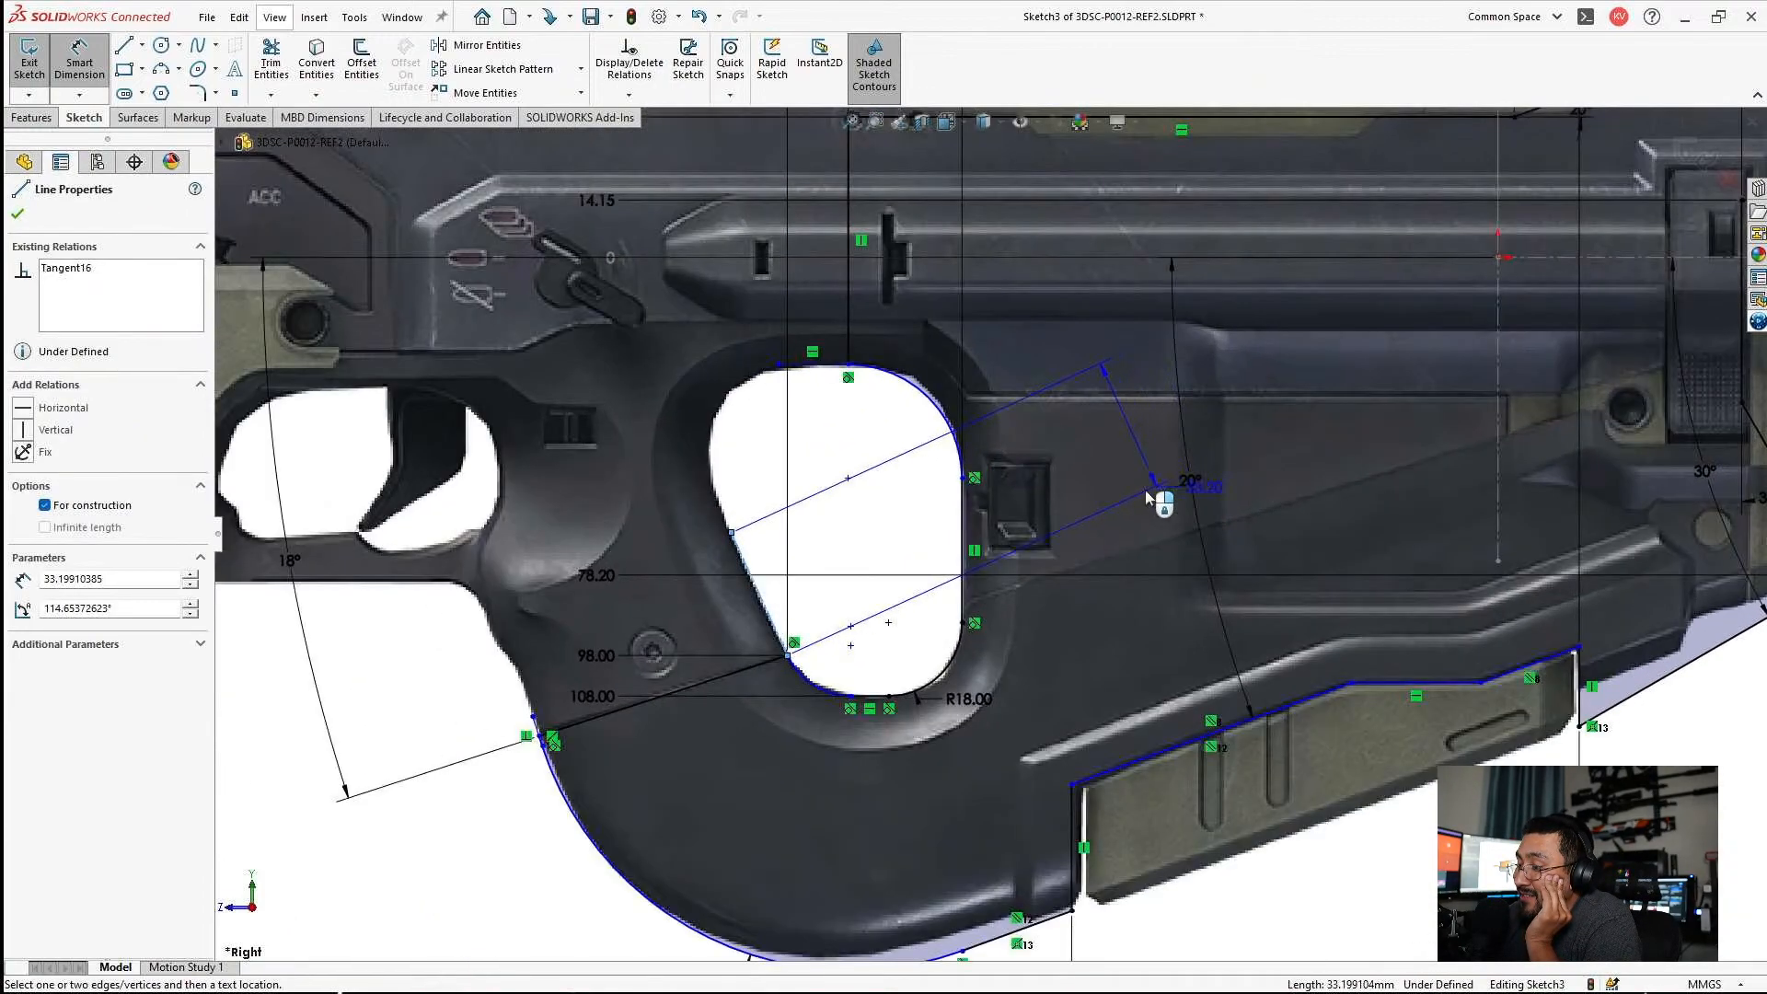
{"action": "left_click", "coordinate": [962, 515]}
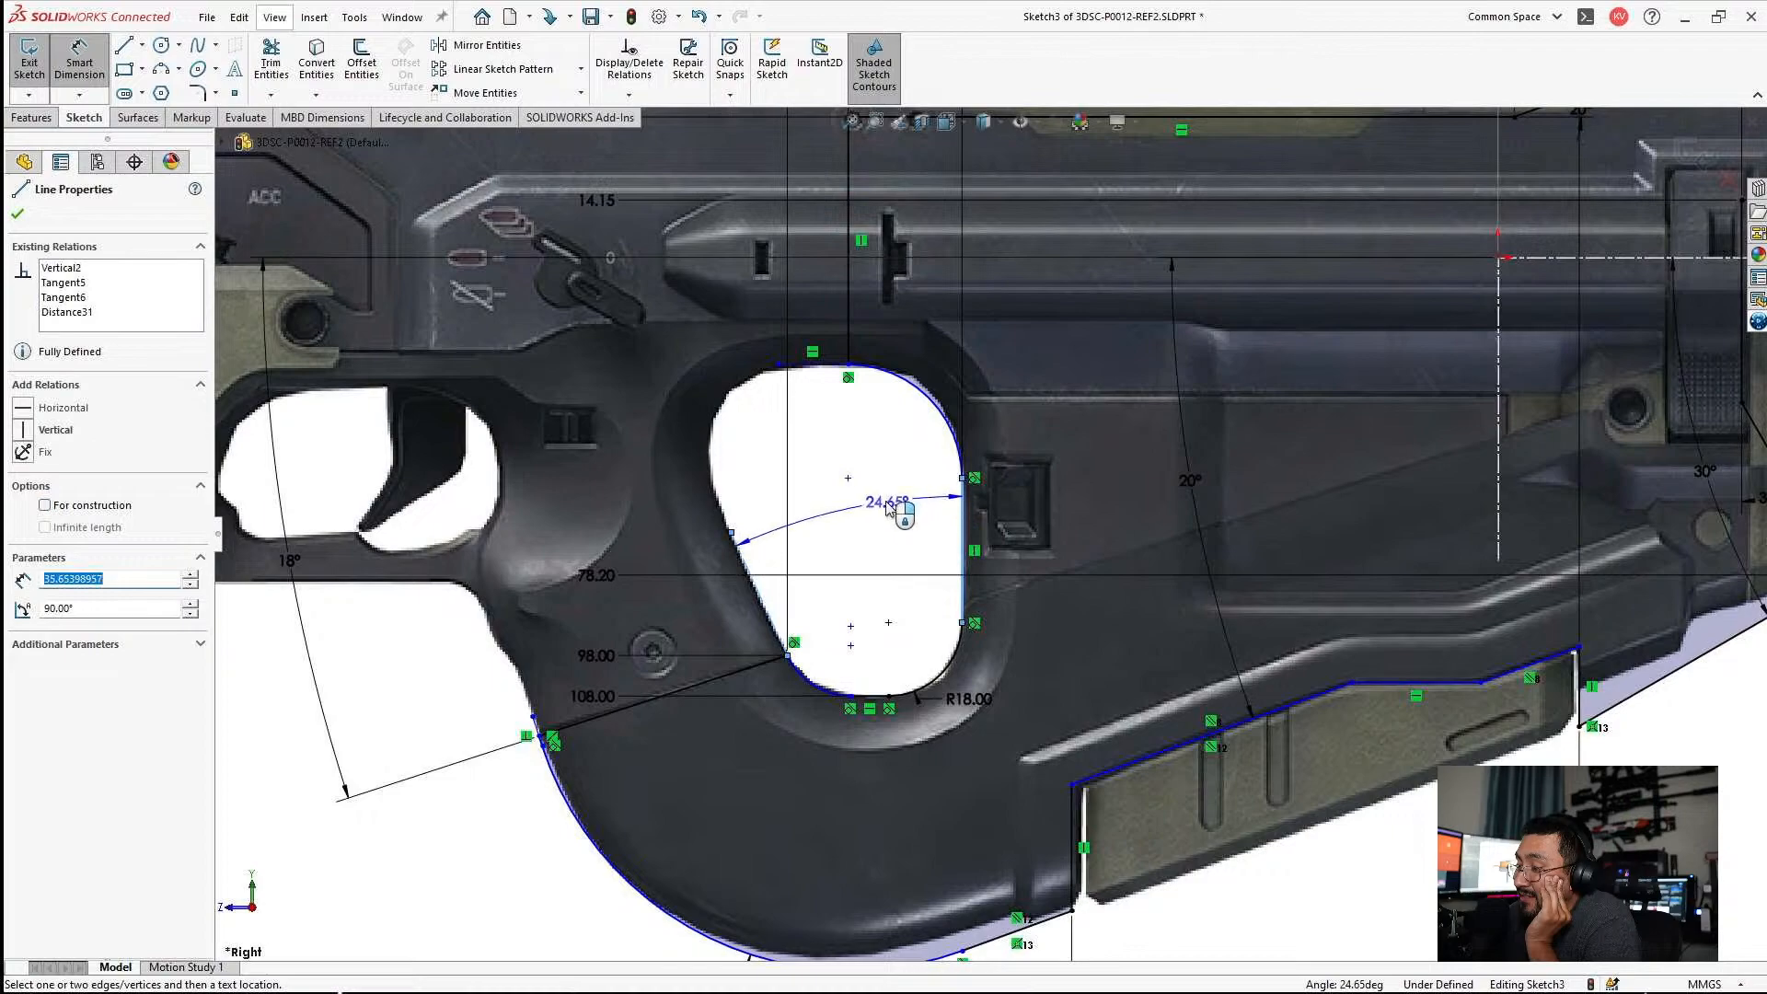
{"action": "left_click", "coordinate": [886, 510]}
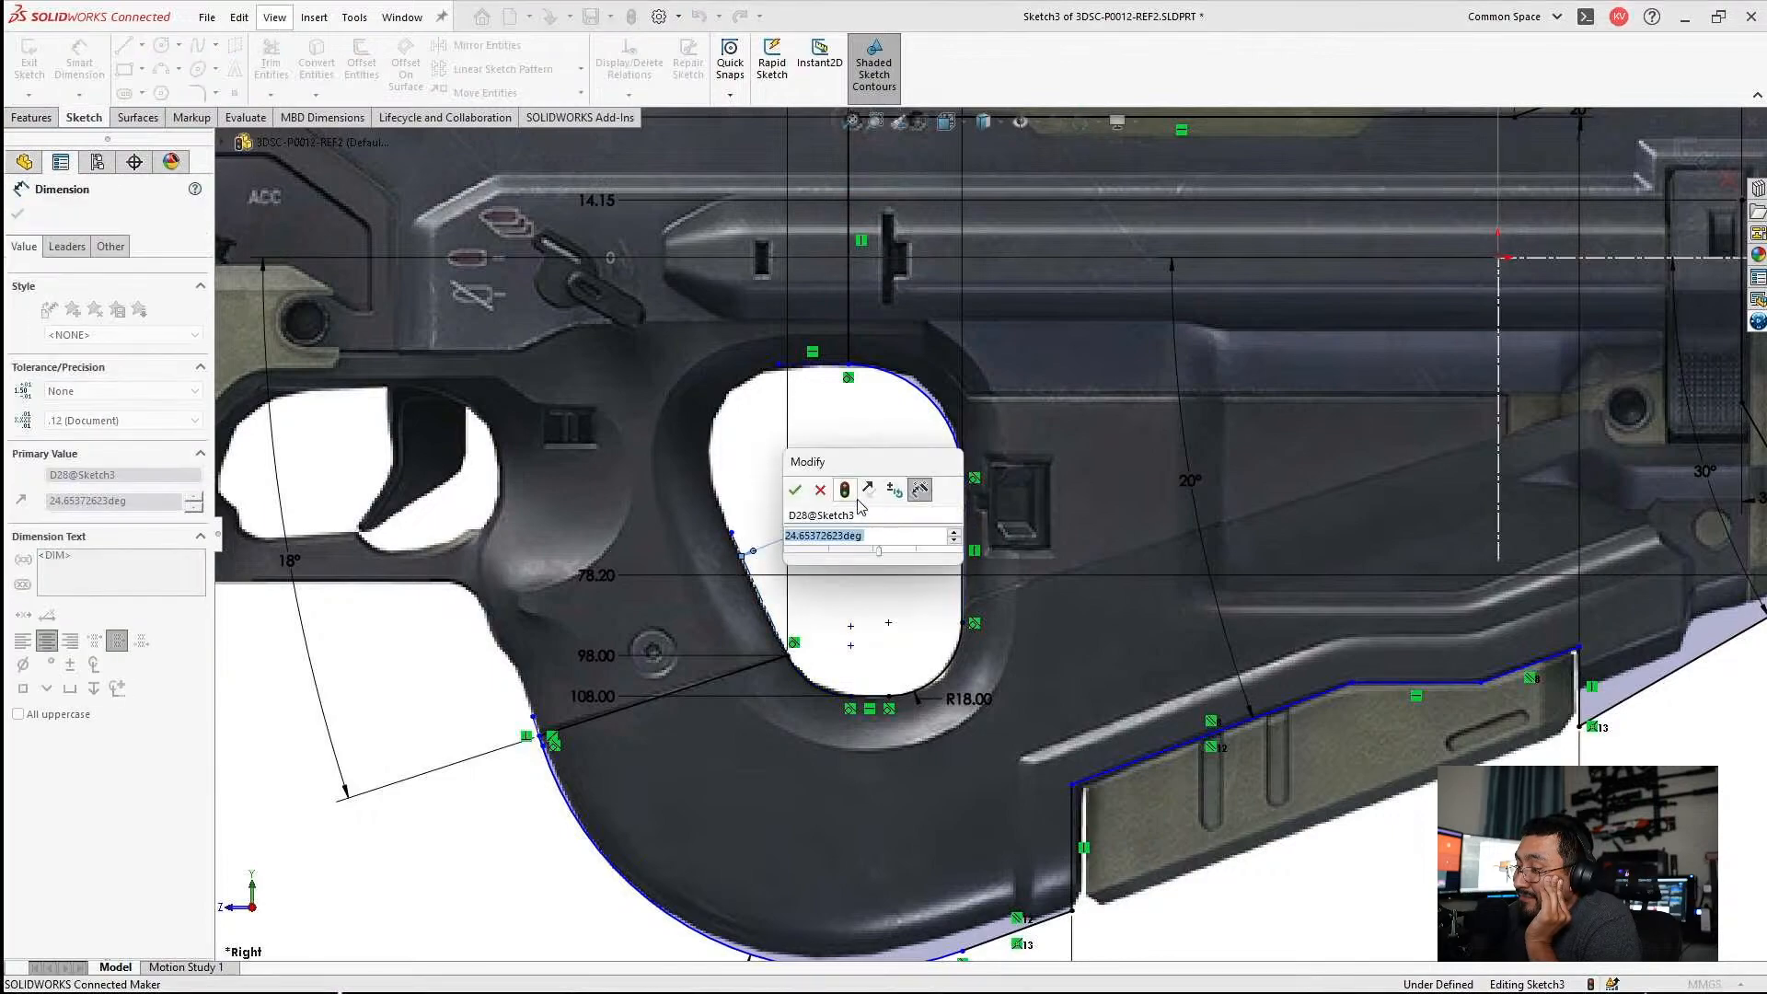
{"action": "type", "text": "25"}
{"action": "key", "text": "Return"}
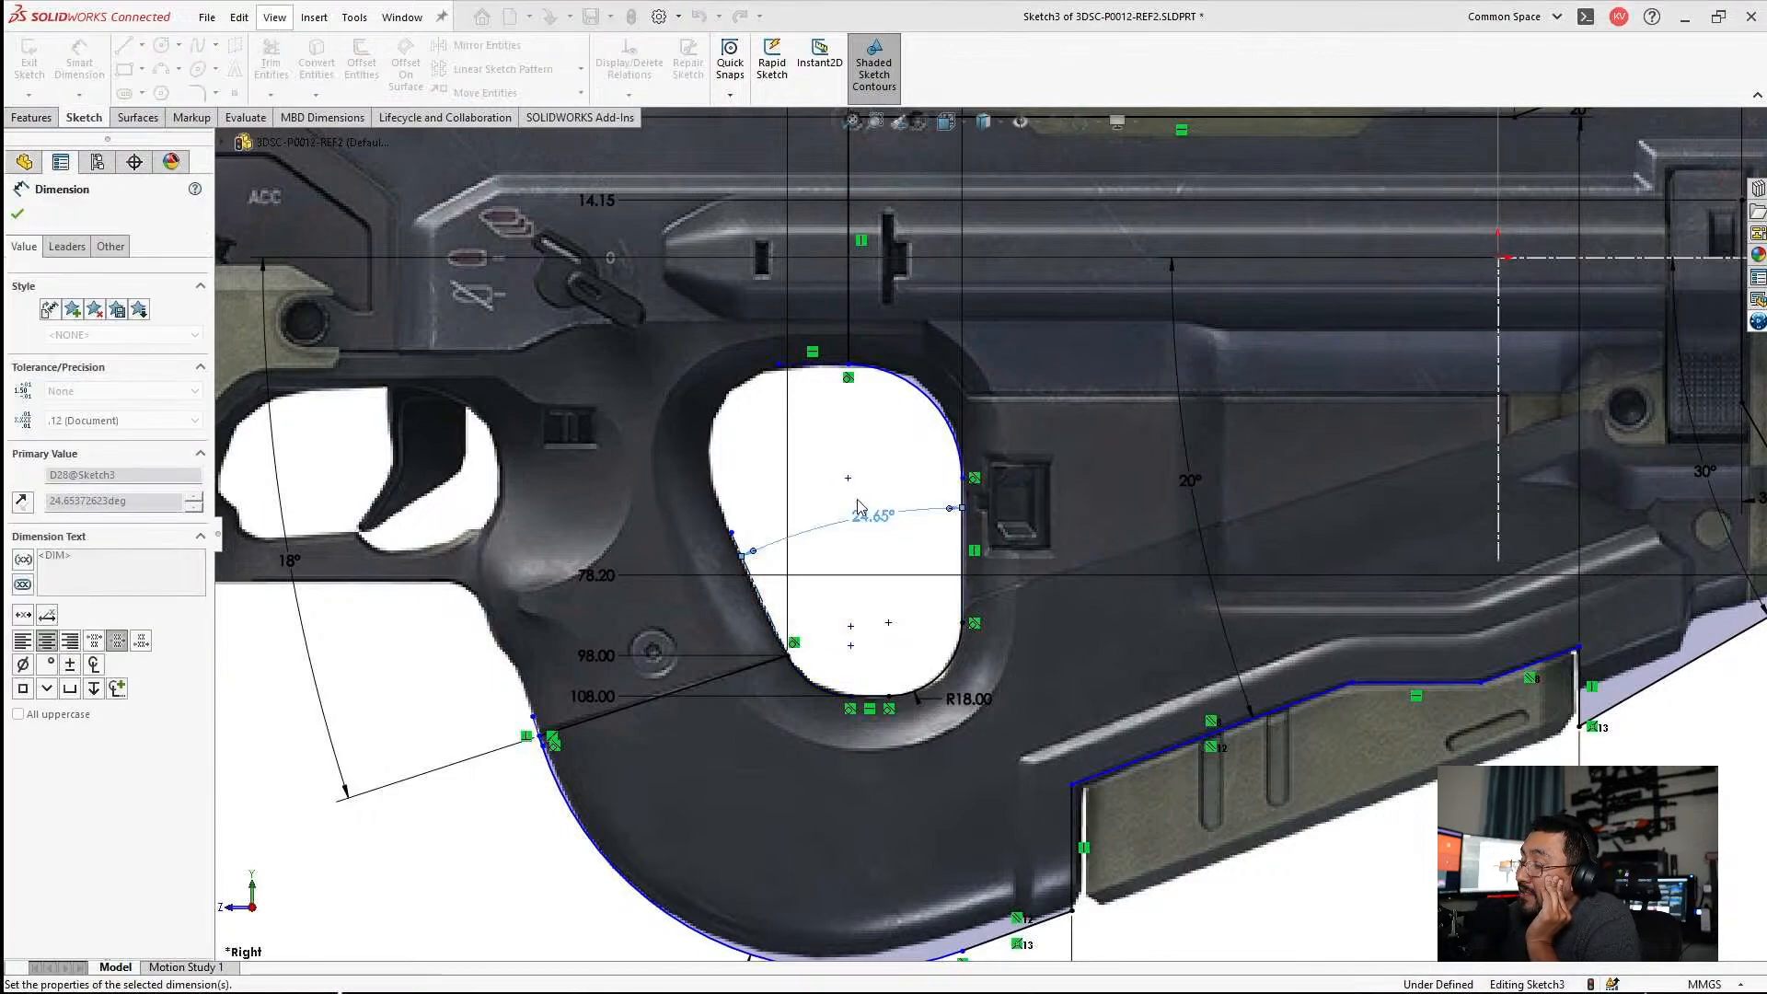
{"action": "key", "text": "Escape"}
{"action": "scroll", "coordinate": [727, 483], "scroll_direction": "down", "scroll_amount": 3}
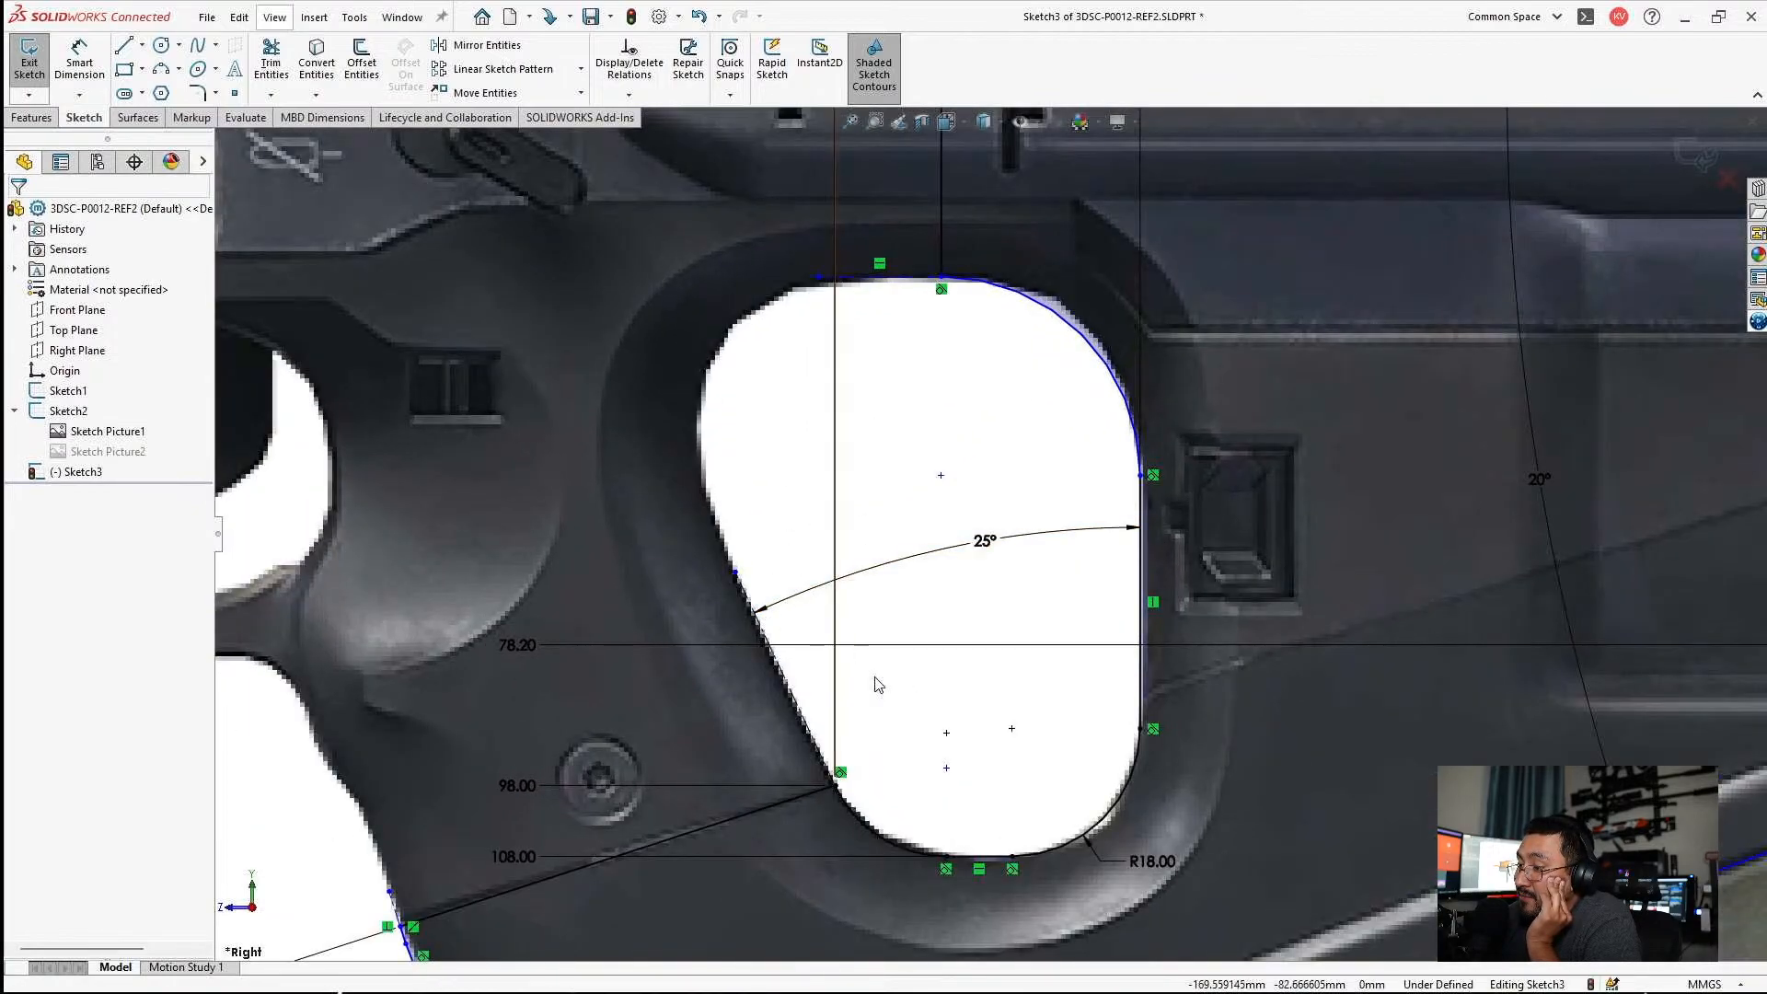
{"action": "scroll", "coordinate": [895, 639], "scroll_direction": "up", "scroll_amount": 3}
{"action": "scroll", "coordinate": [1087, 560], "scroll_direction": "down", "scroll_amount": 2}
{"action": "scroll", "coordinate": [1088, 560], "scroll_direction": "down", "scroll_amount": 2}
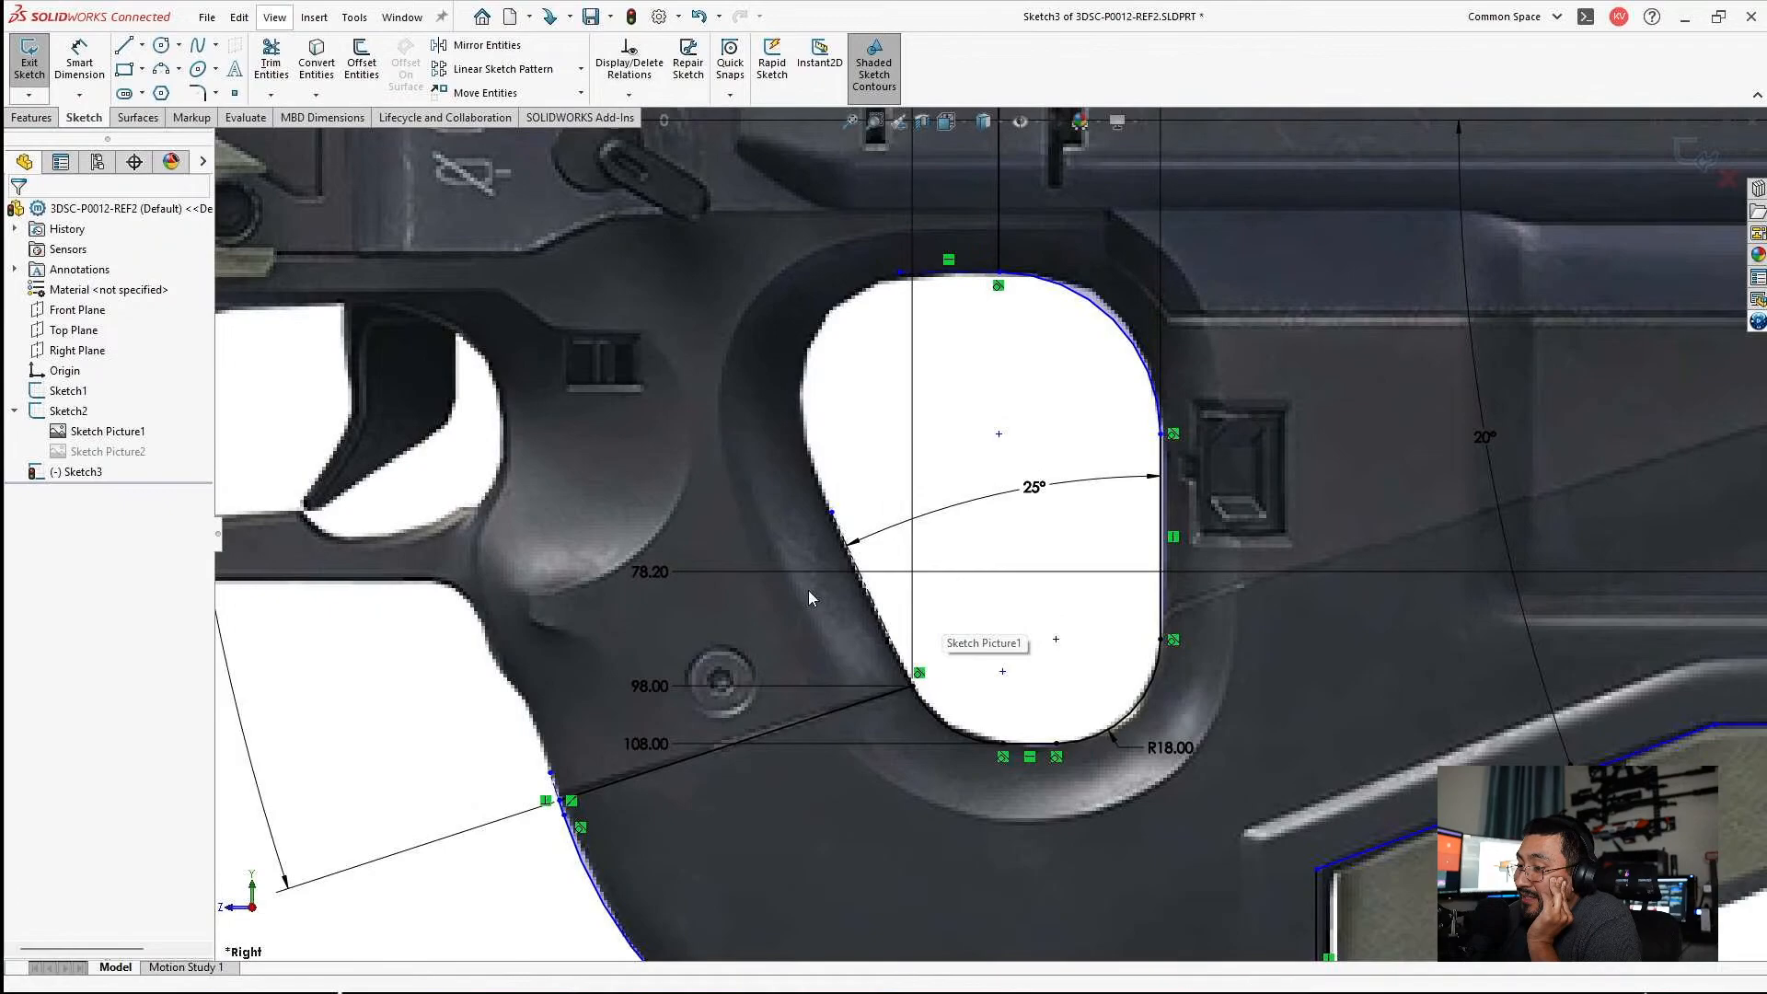
Inspect the grip hole and the stepped lower edge above the green panel for geometry that still needs dimensions.
{"action": "scroll", "coordinate": [958, 603], "scroll_direction": "up", "scroll_amount": 3}
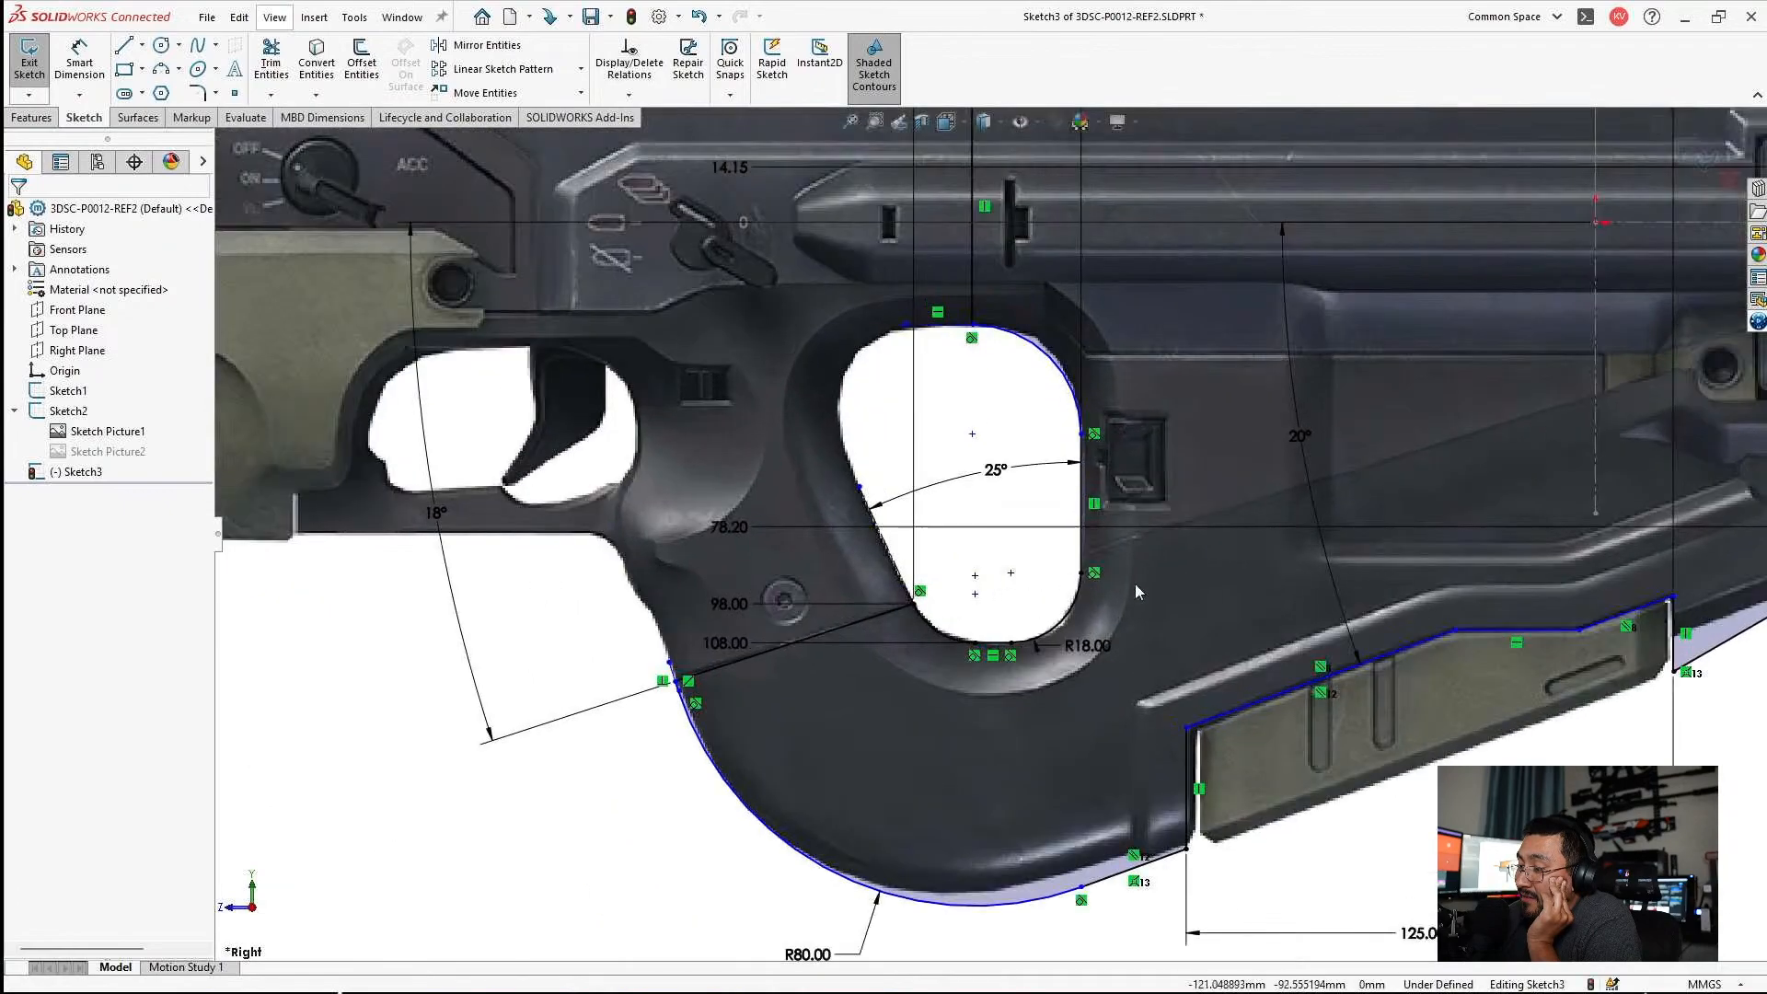
{"action": "scroll", "coordinate": [1252, 670], "scroll_direction": "down", "scroll_amount": 3}
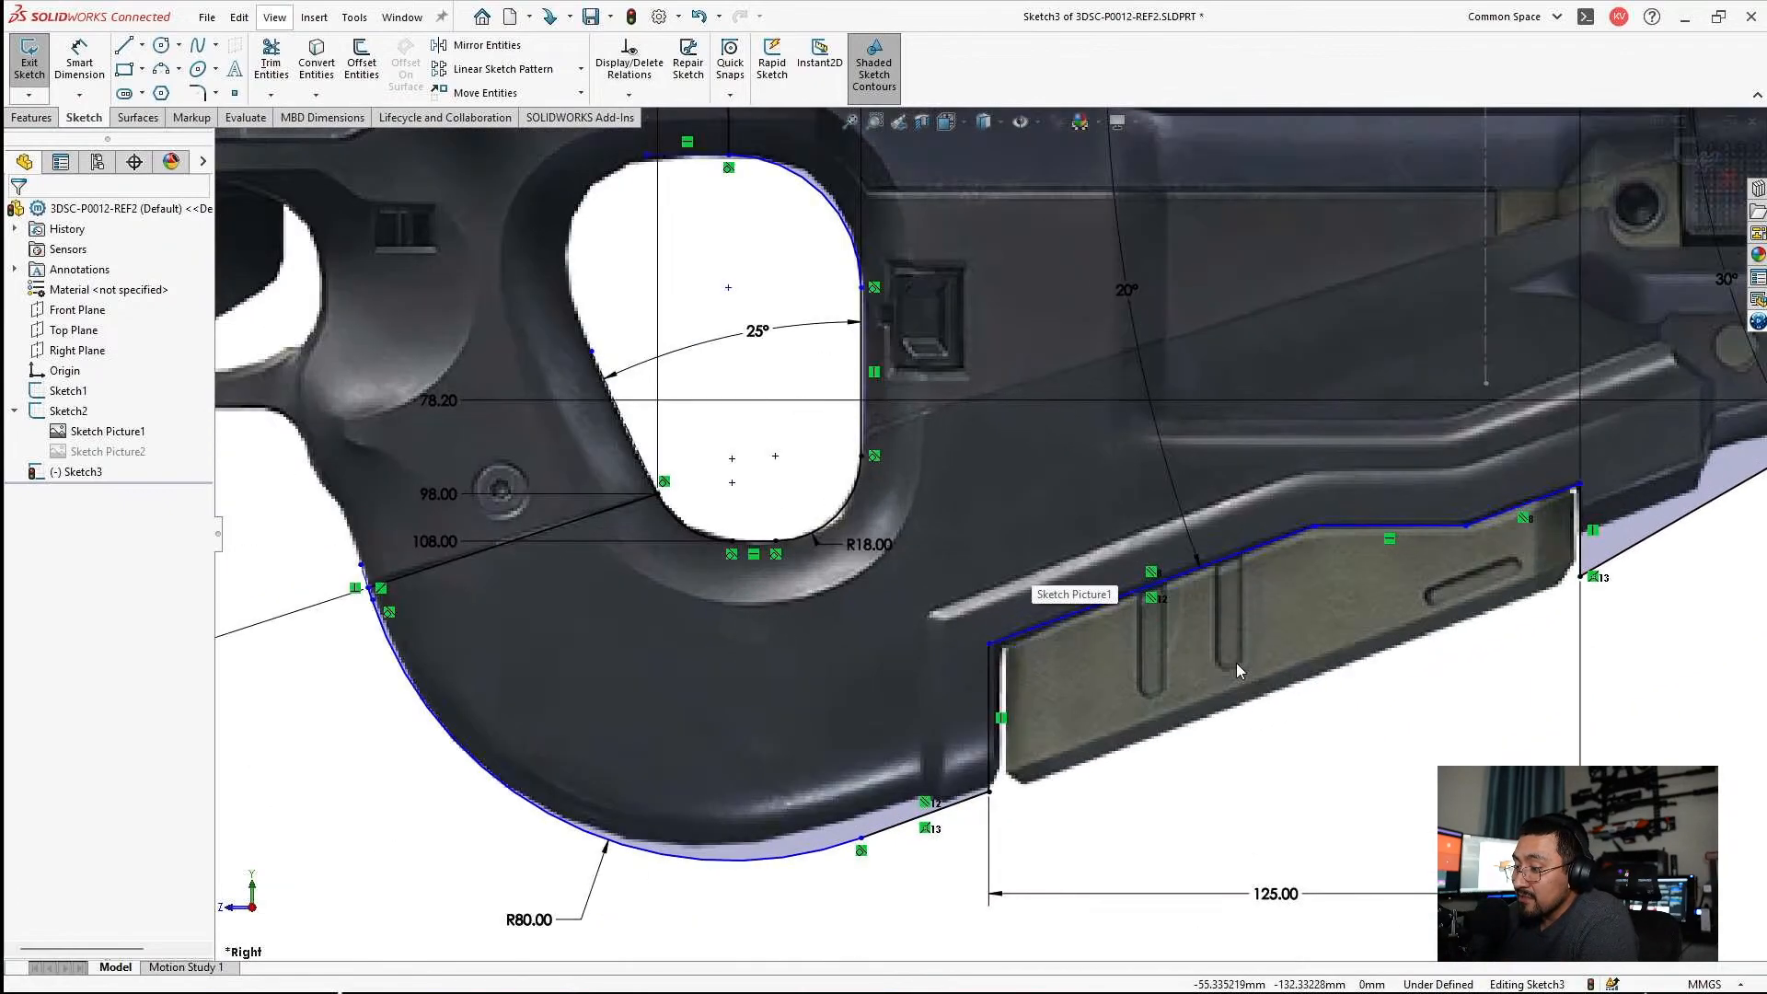
{"action": "scroll", "coordinate": [1192, 635], "scroll_direction": "up", "scroll_amount": 1}
{"action": "scroll", "coordinate": [1073, 632], "scroll_direction": "down", "scroll_amount": 3}
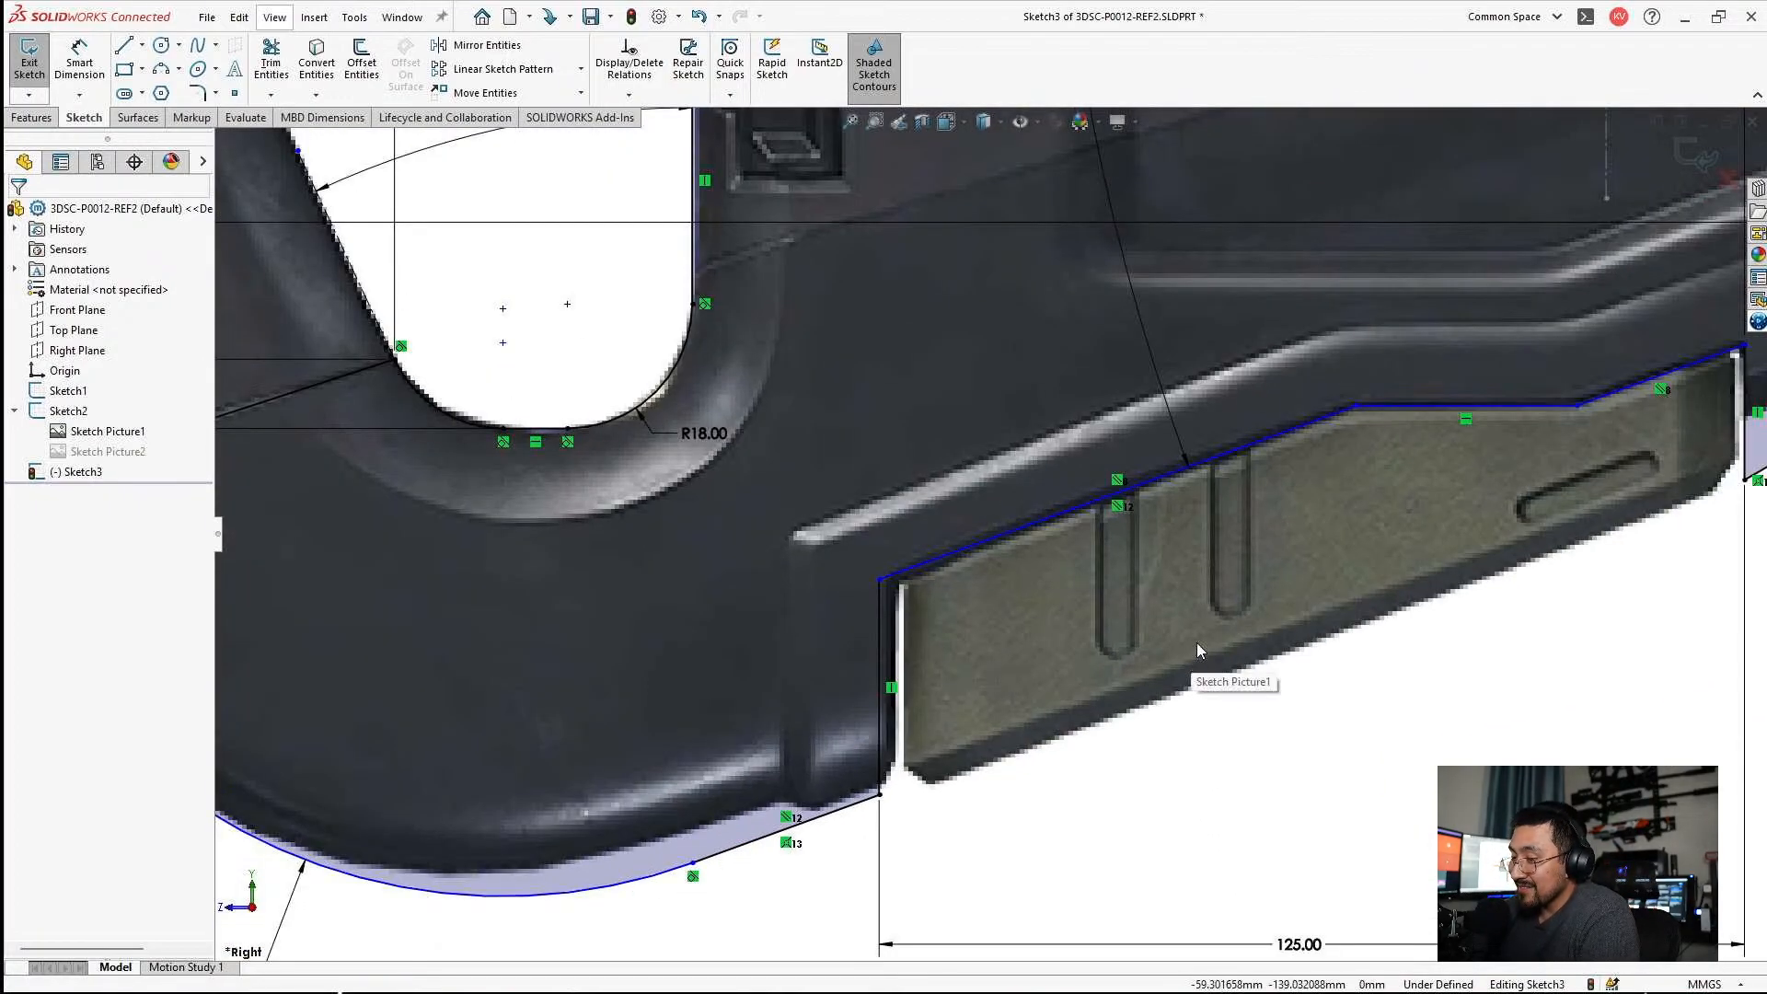
{"action": "scroll", "coordinate": [1201, 637], "scroll_direction": "up", "scroll_amount": 5}
{"action": "scroll", "coordinate": [1168, 495], "scroll_direction": "down", "scroll_amount": 5}
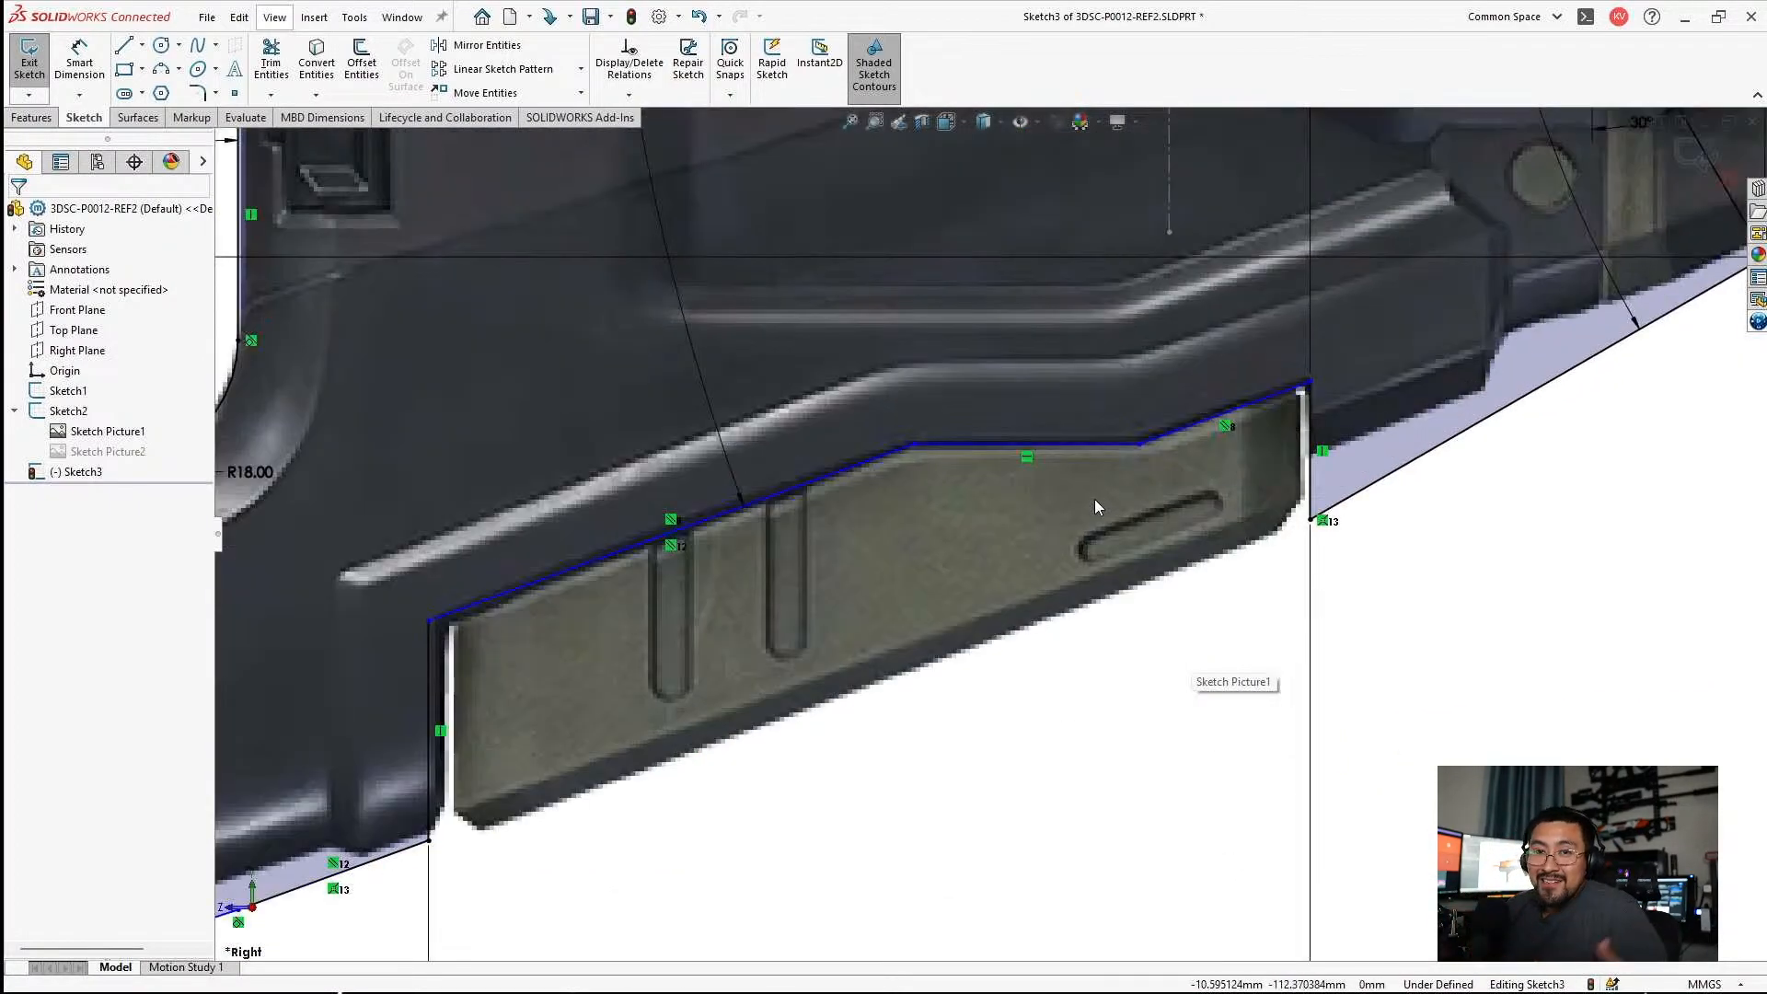
{"action": "scroll", "coordinate": [1141, 306], "scroll_direction": "up", "scroll_amount": 1}
{"action": "scroll", "coordinate": [1142, 307], "scroll_direction": "up", "scroll_amount": 4}
{"action": "scroll", "coordinate": [1052, 350], "scroll_direction": "down", "scroll_amount": 1}
{"action": "scroll", "coordinate": [1049, 348], "scroll_direction": "up", "scroll_amount": 2}
{"action": "scroll", "coordinate": [985, 323], "scroll_direction": "down", "scroll_amount": 2}
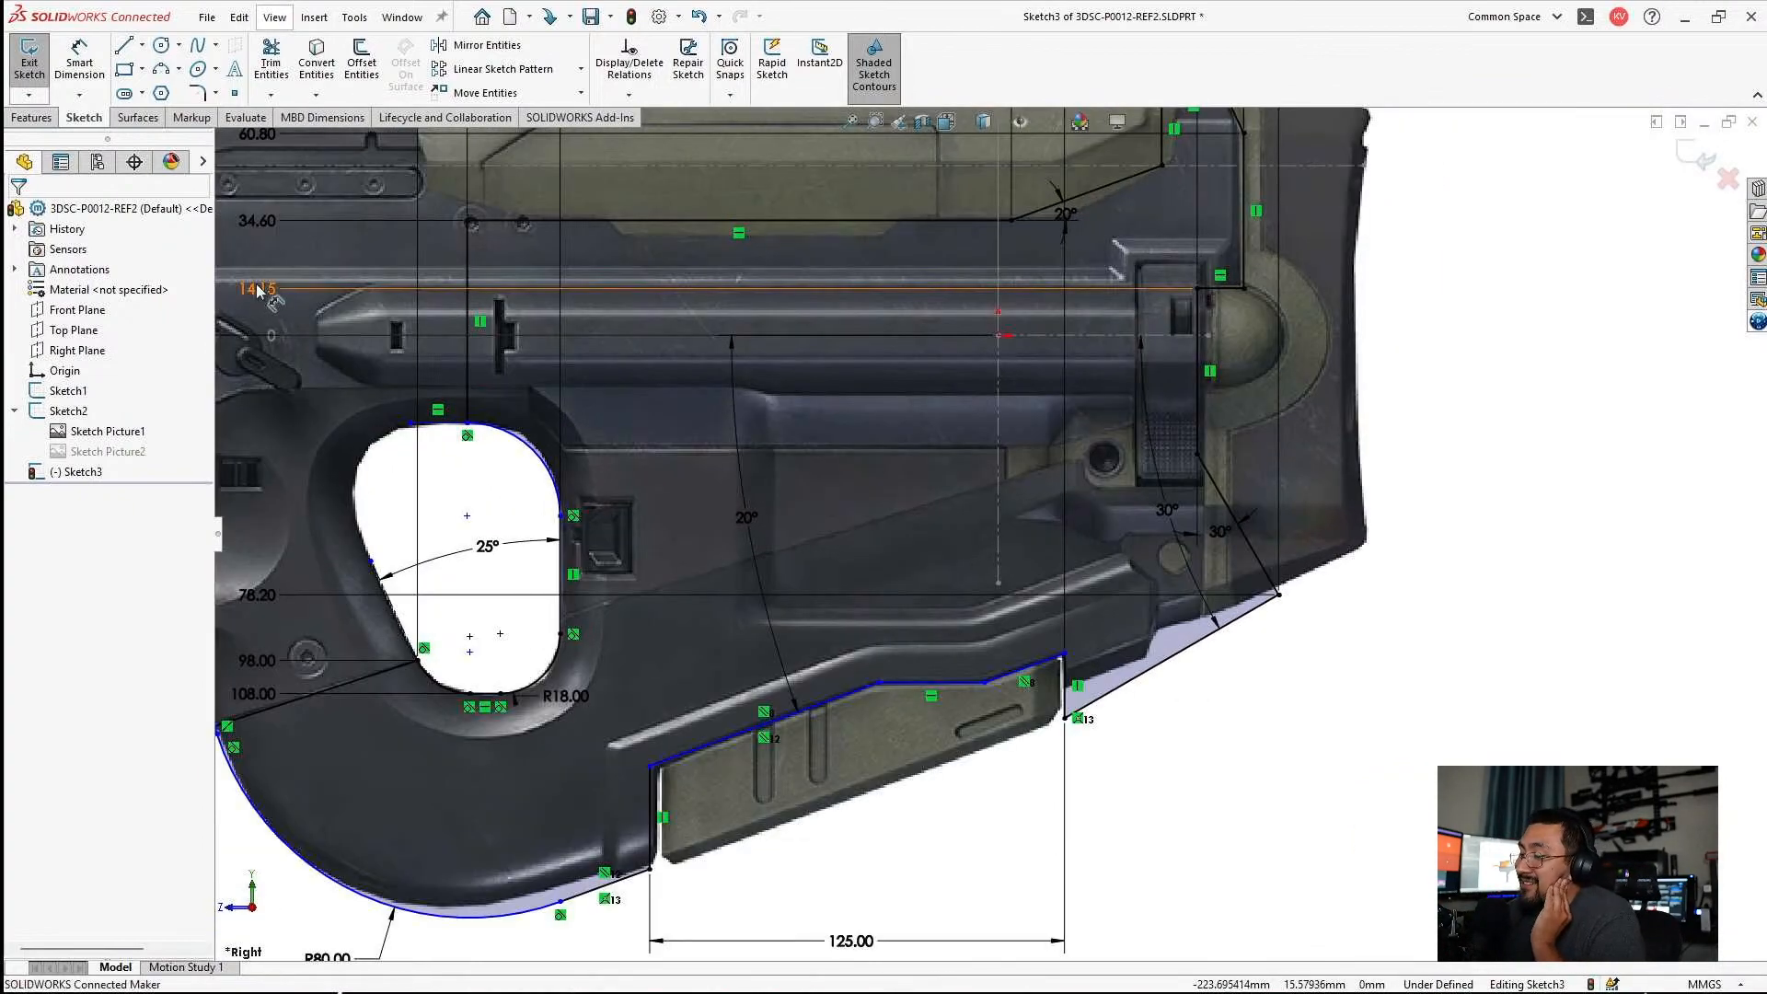
Add the horizontal segment of the stepped lower edge to the vertical ordinate dimensions and set it to 105 mm.
{"action": "right_click", "coordinate": [258, 291]}
{"action": "left_click", "coordinate": [339, 657]}
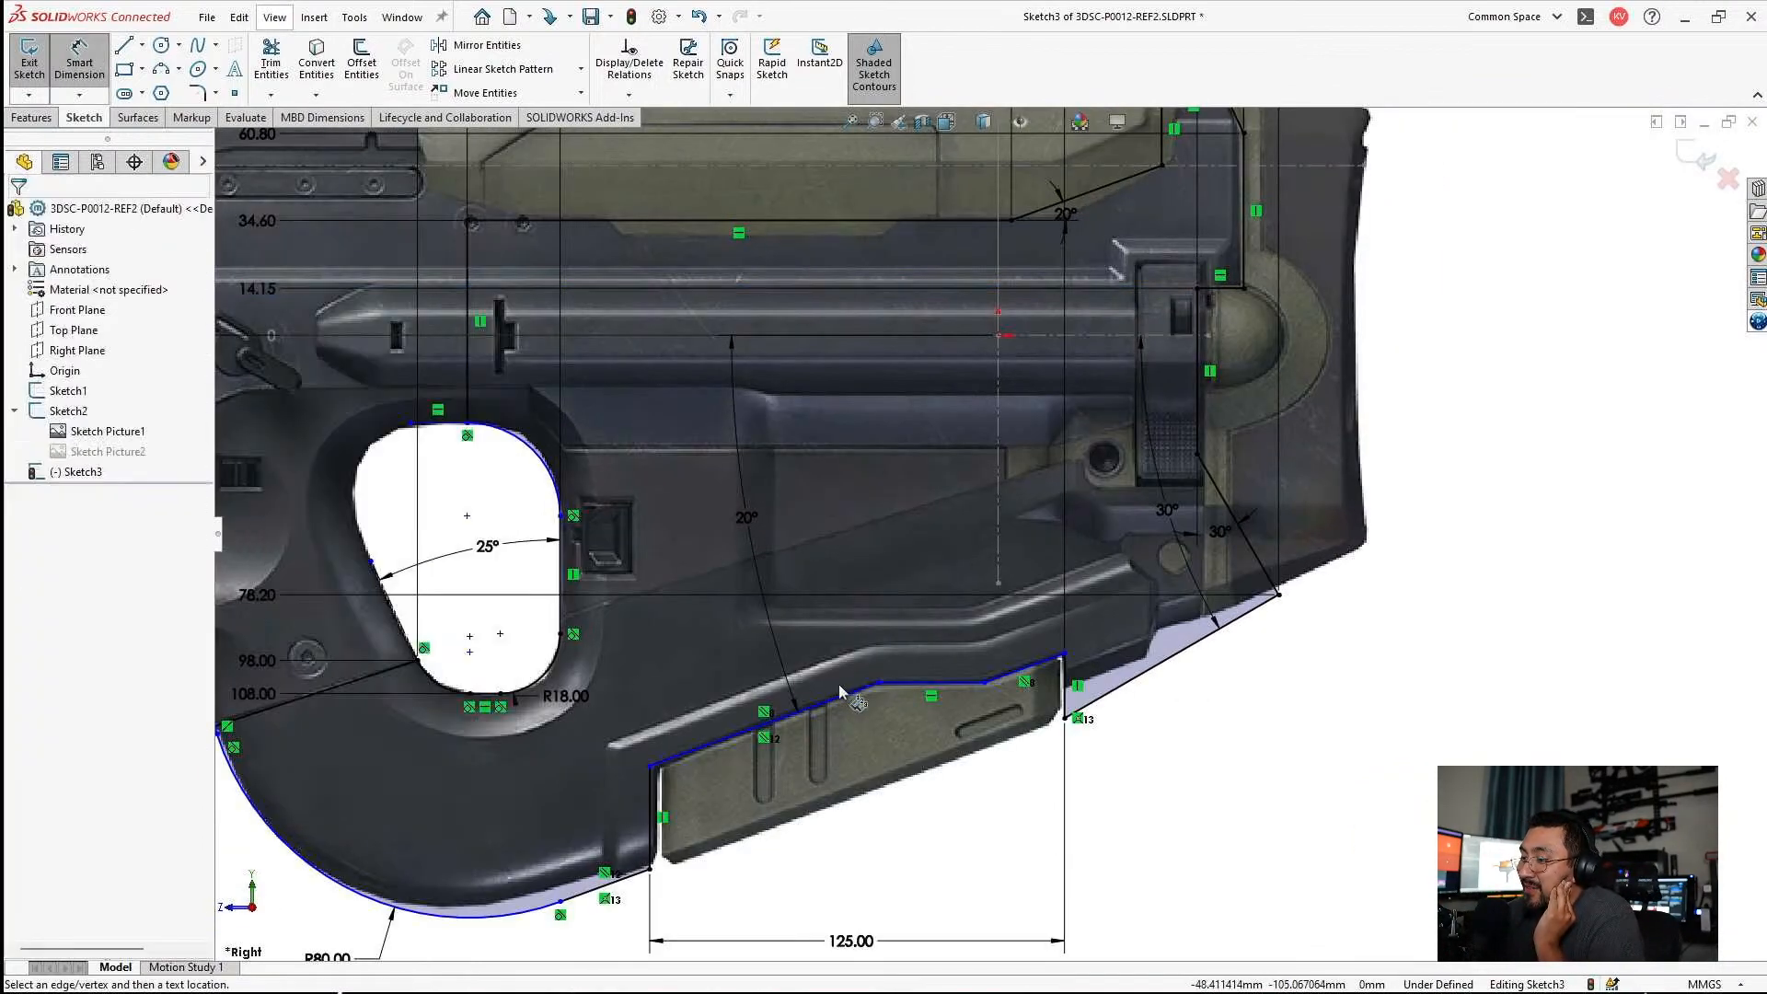
{"action": "left_click", "coordinate": [923, 686]}
{"action": "scroll", "coordinate": [911, 692], "scroll_direction": "up", "scroll_amount": 3}
{"action": "scroll", "coordinate": [644, 626], "scroll_direction": "down", "scroll_amount": 6}
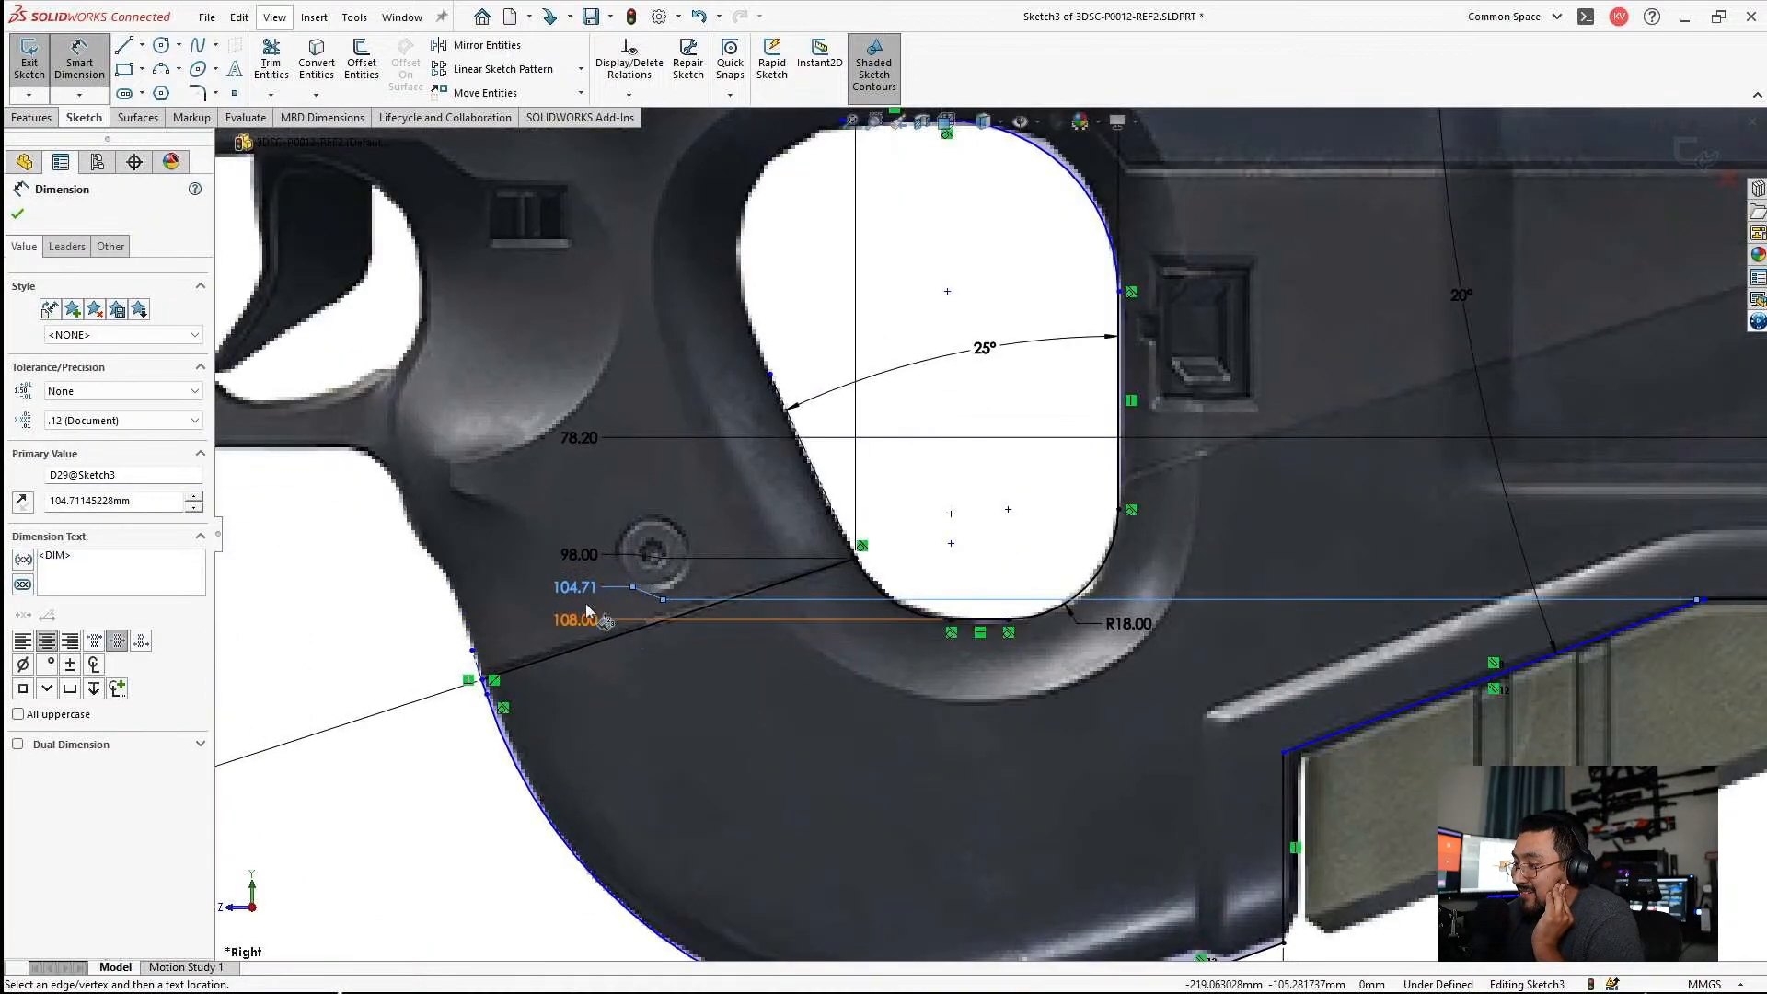
{"action": "double_click", "coordinate": [574, 591]}
{"action": "type", "text": "1"}
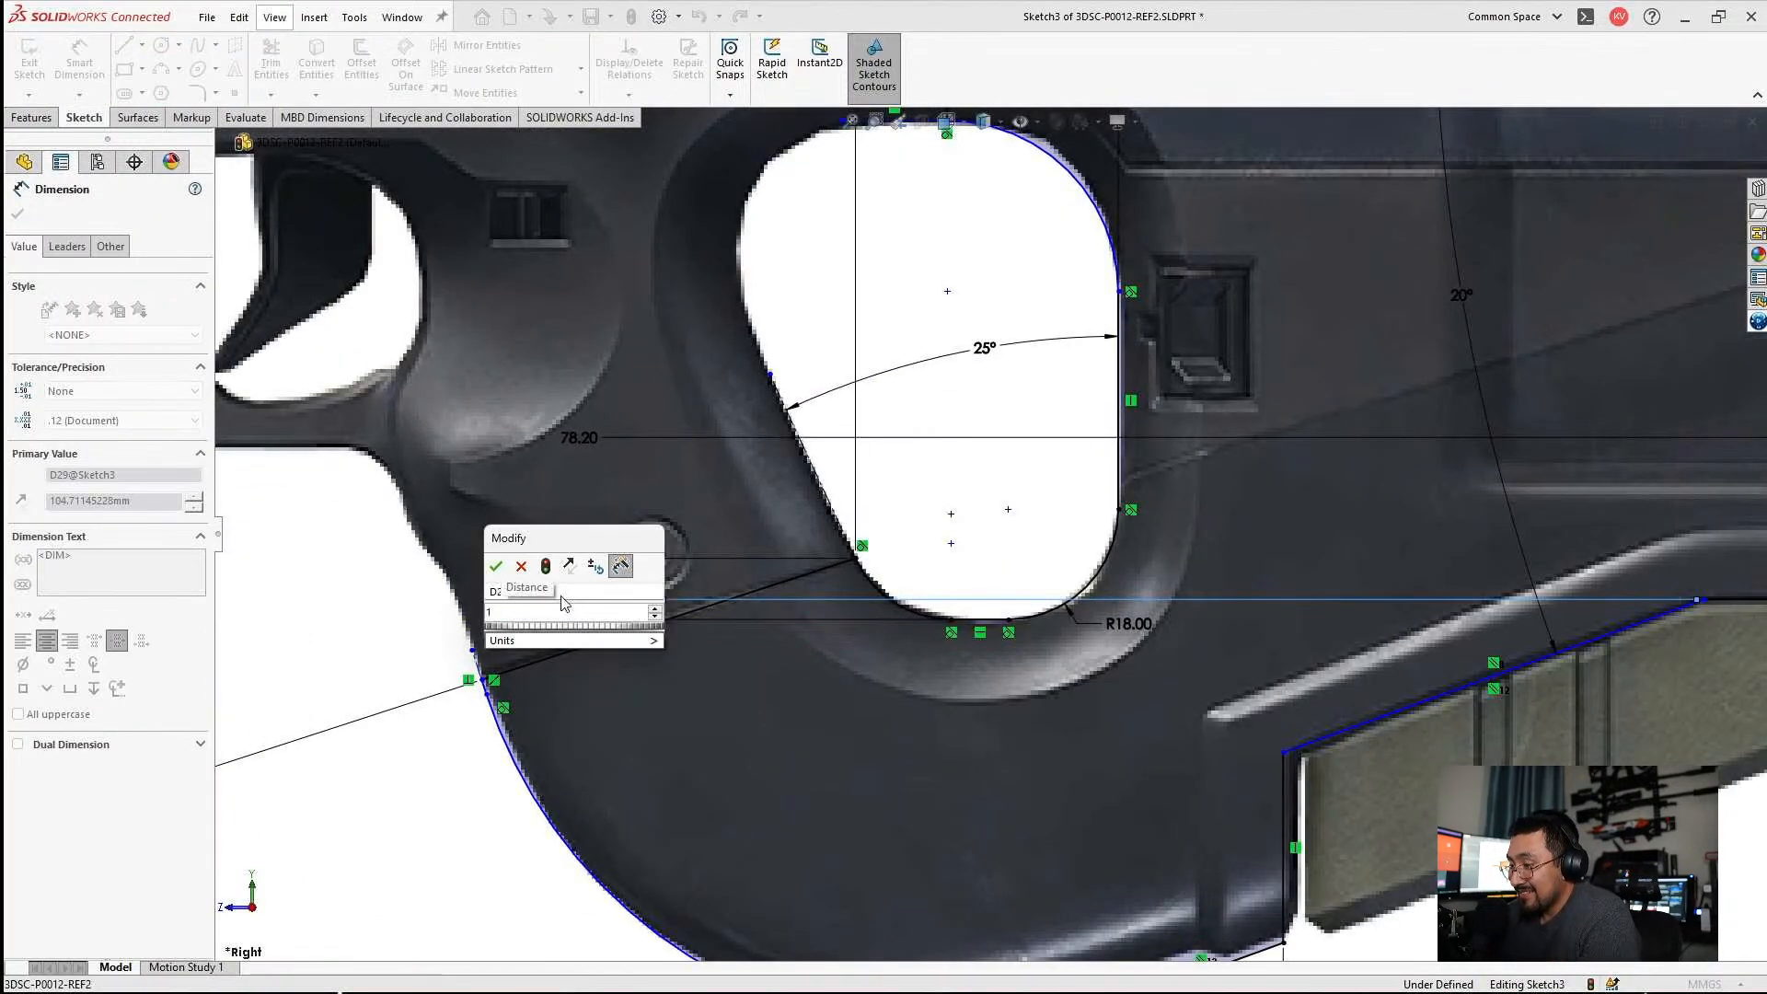
{"action": "type", "text": "05"}
{"action": "key", "text": "Return"}
{"action": "key", "text": "Escape"}
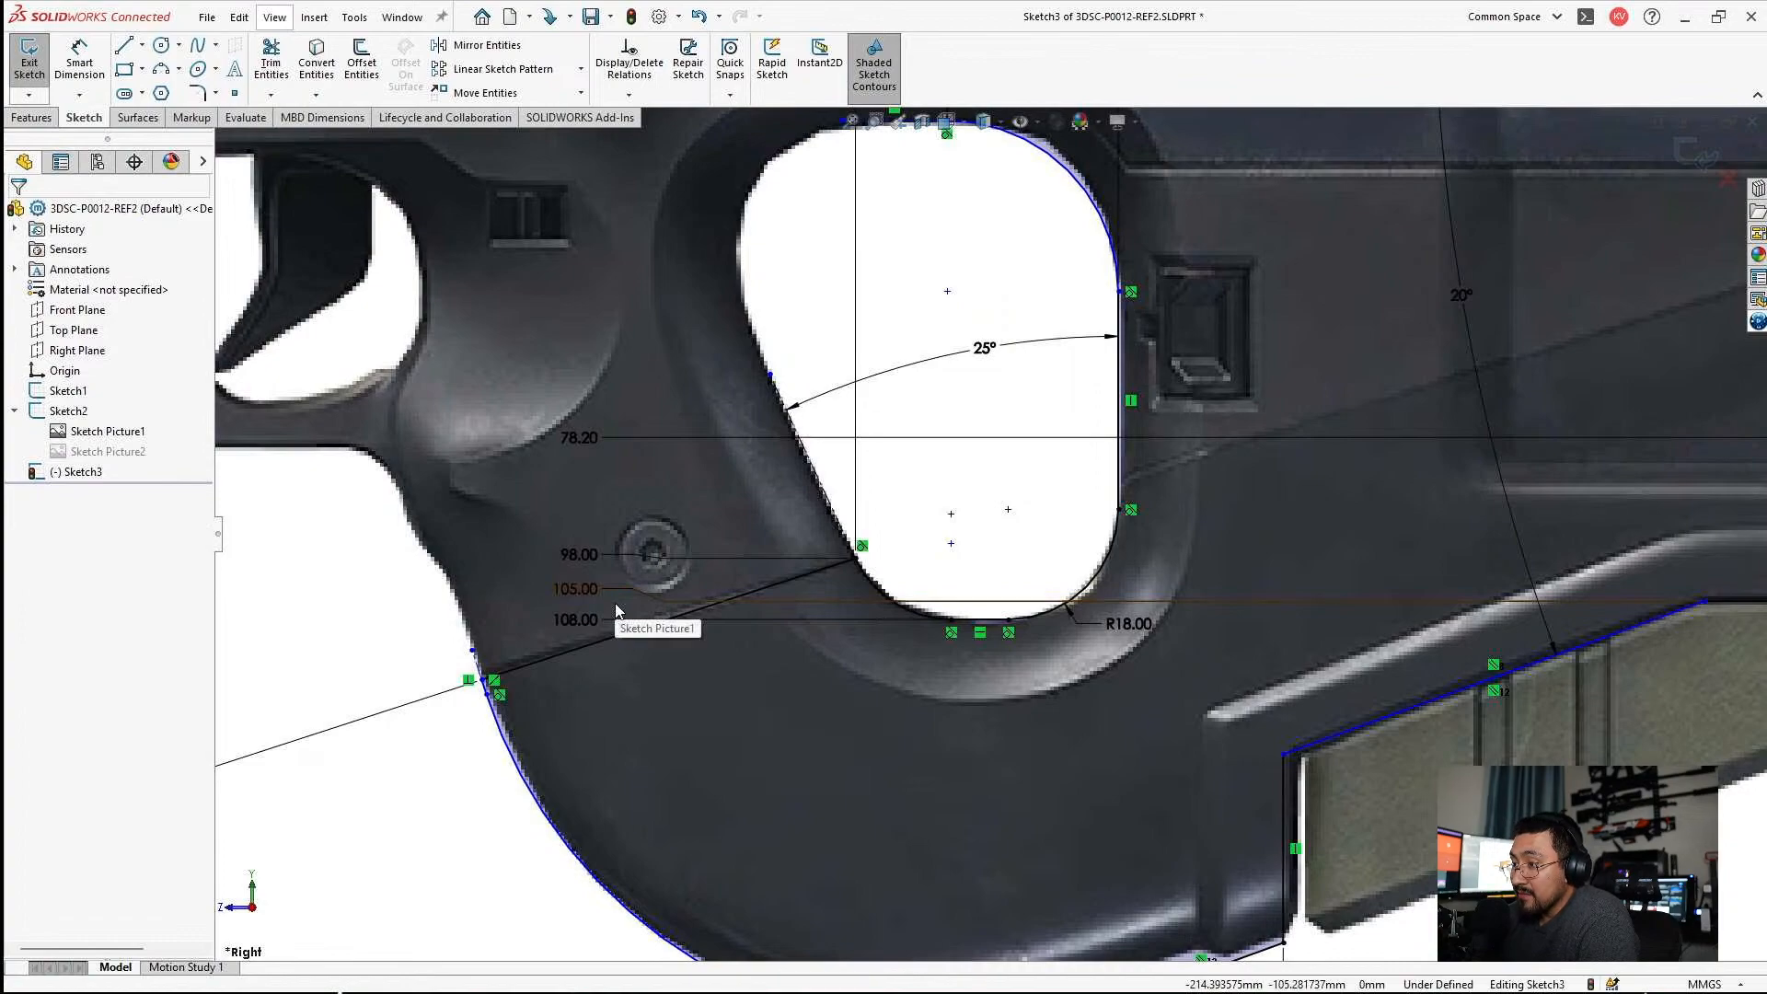
Add the front end point of the stepped edge's horizontal segment to the horizontal ordinate dimensions and set it to 36 mm.
{"action": "scroll", "coordinate": [911, 643], "scroll_direction": "up", "scroll_amount": 5}
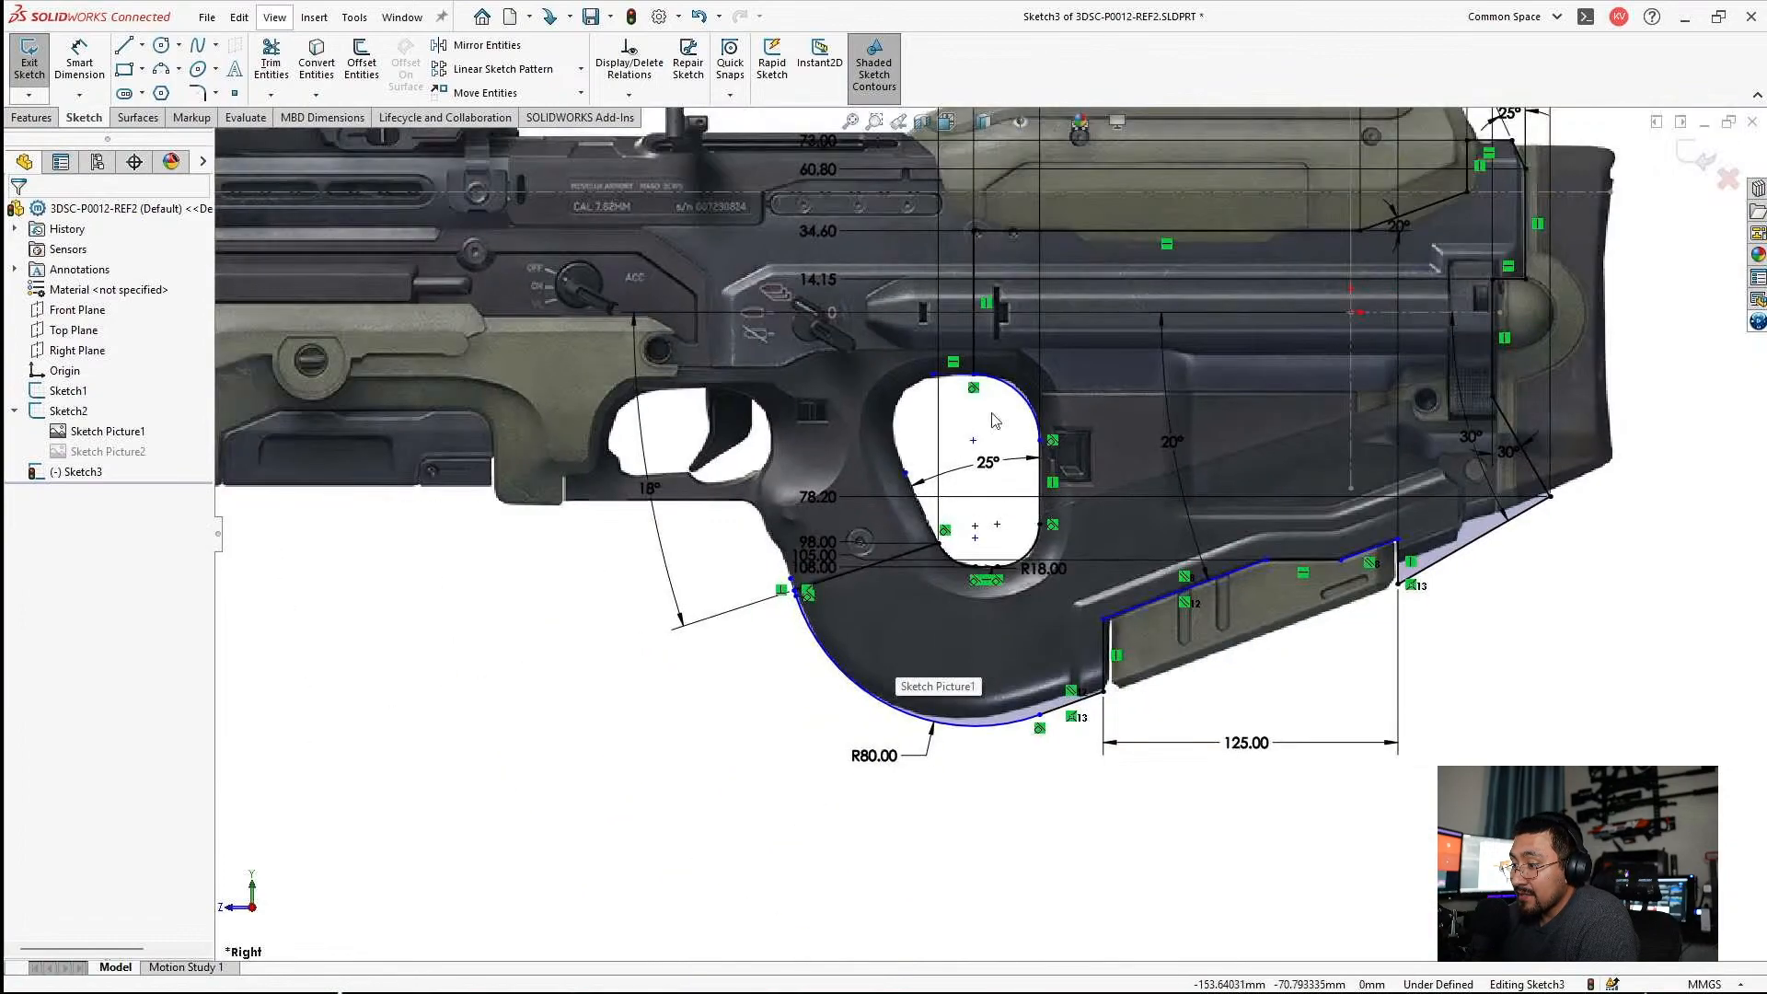
{"action": "scroll", "coordinate": [1222, 589], "scroll_direction": "down", "scroll_amount": 2}
{"action": "scroll", "coordinate": [1224, 598], "scroll_direction": "down", "scroll_amount": 4}
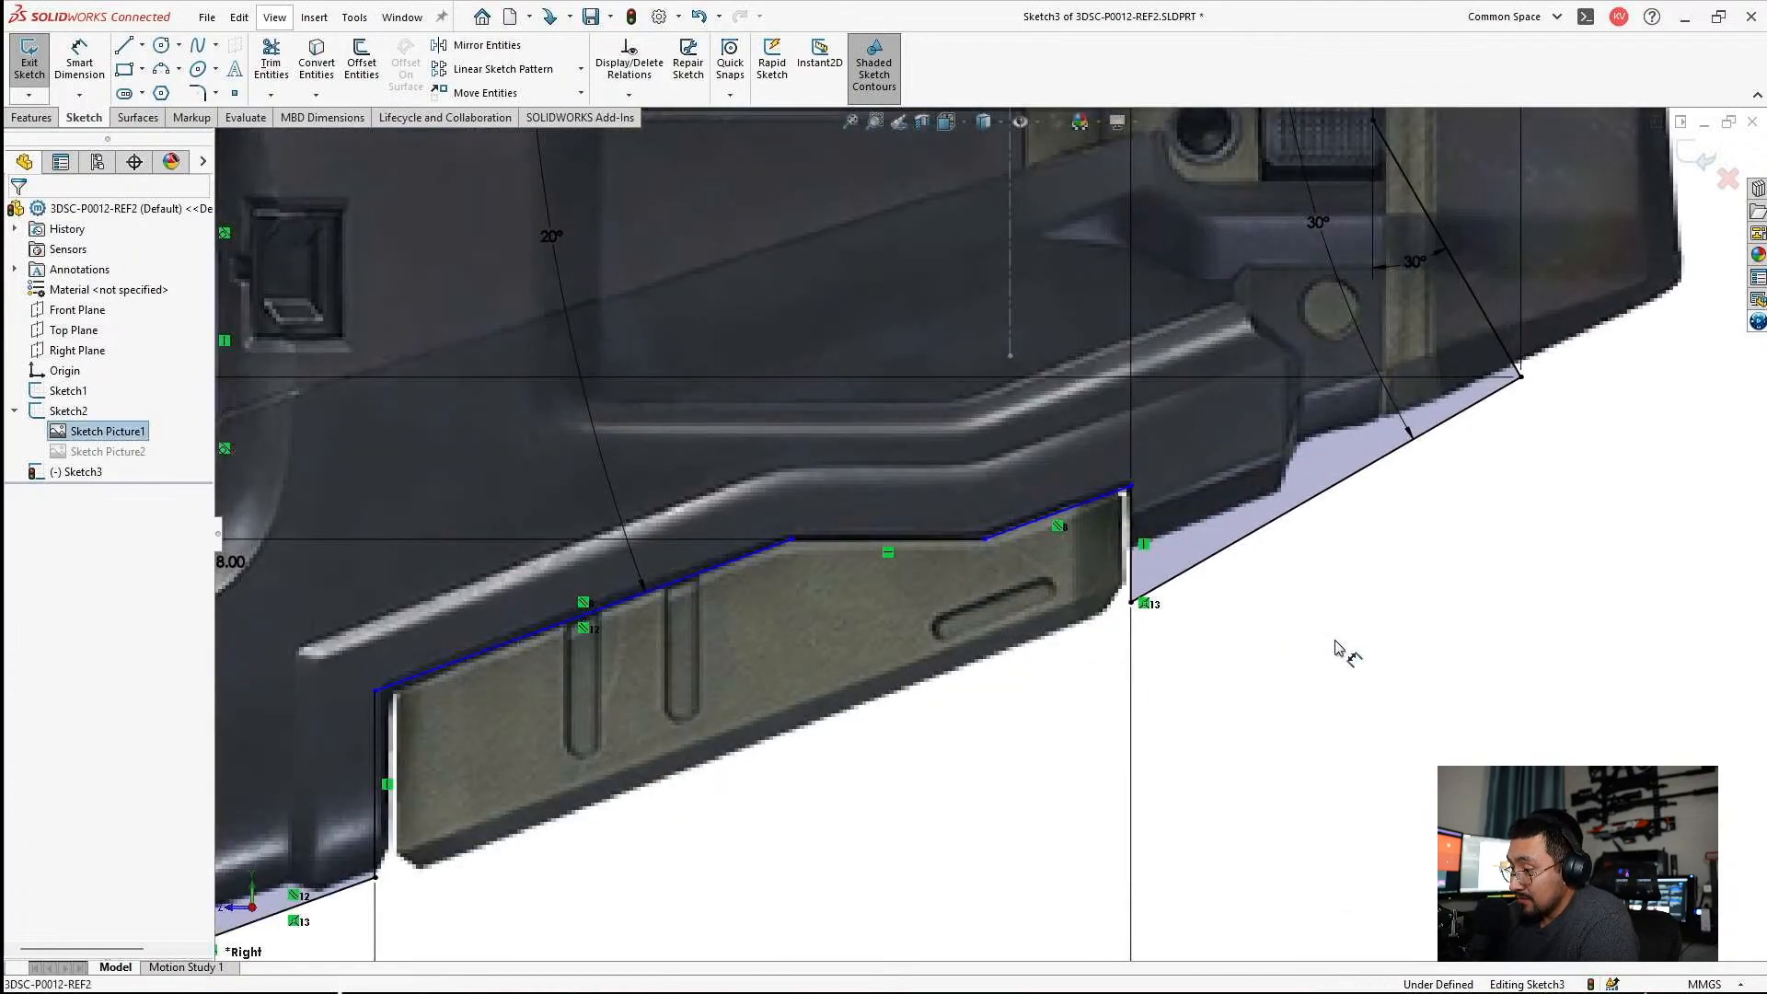
{"action": "scroll", "coordinate": [1092, 501], "scroll_direction": "down", "scroll_amount": 4}
{"action": "scroll", "coordinate": [1088, 564], "scroll_direction": "up", "scroll_amount": 4}
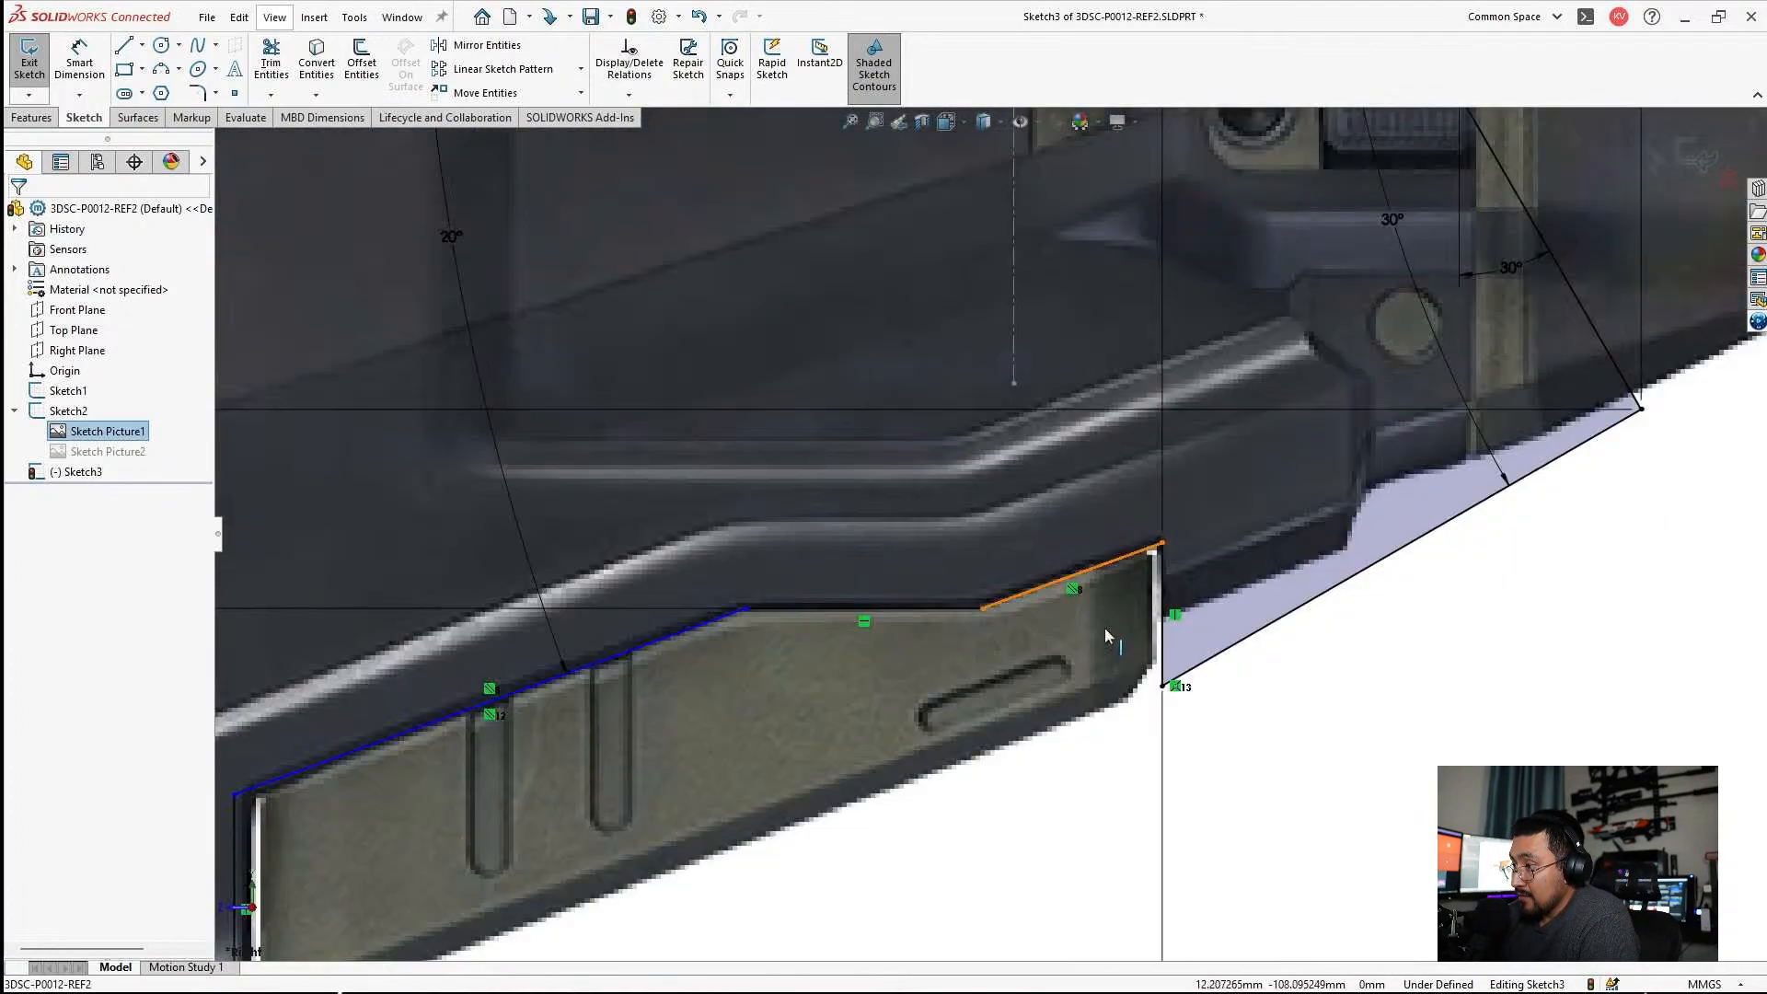
{"action": "scroll", "coordinate": [1012, 524], "scroll_direction": "up", "scroll_amount": 4}
{"action": "scroll", "coordinate": [645, 303], "scroll_direction": "down", "scroll_amount": 2}
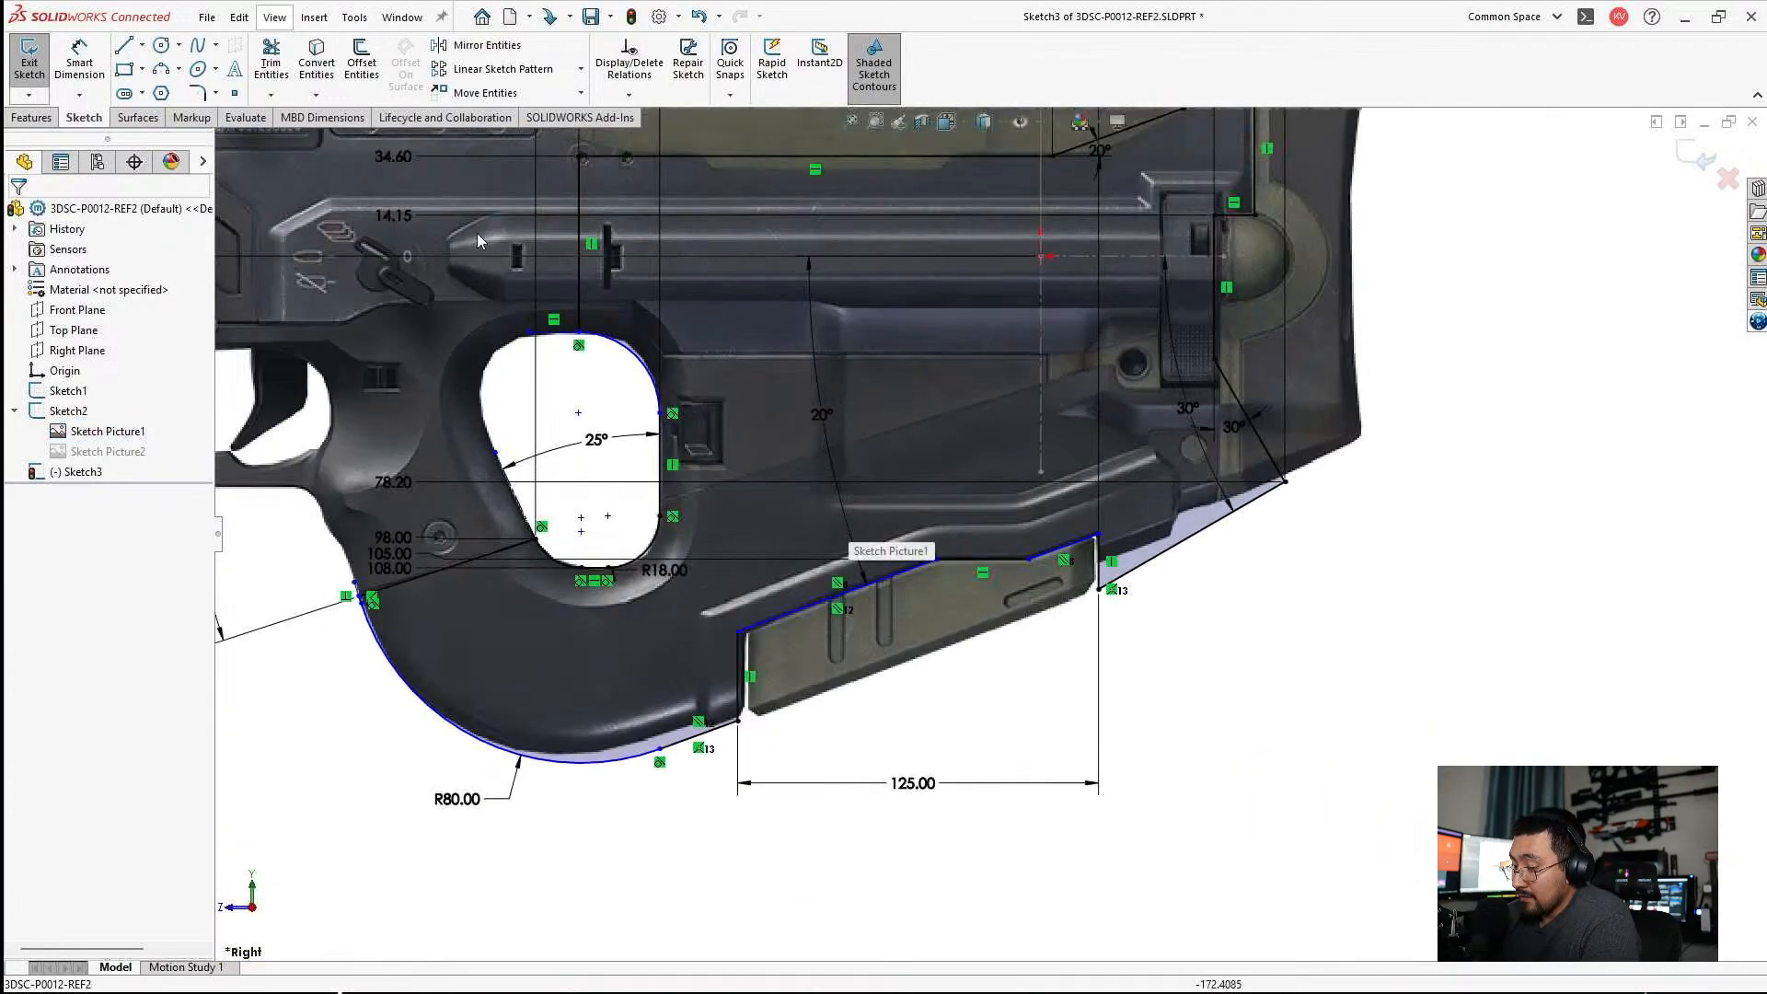
{"action": "scroll", "coordinate": [957, 317], "scroll_direction": "up", "scroll_amount": 3}
{"action": "scroll", "coordinate": [685, 169], "scroll_direction": "down", "scroll_amount": 4}
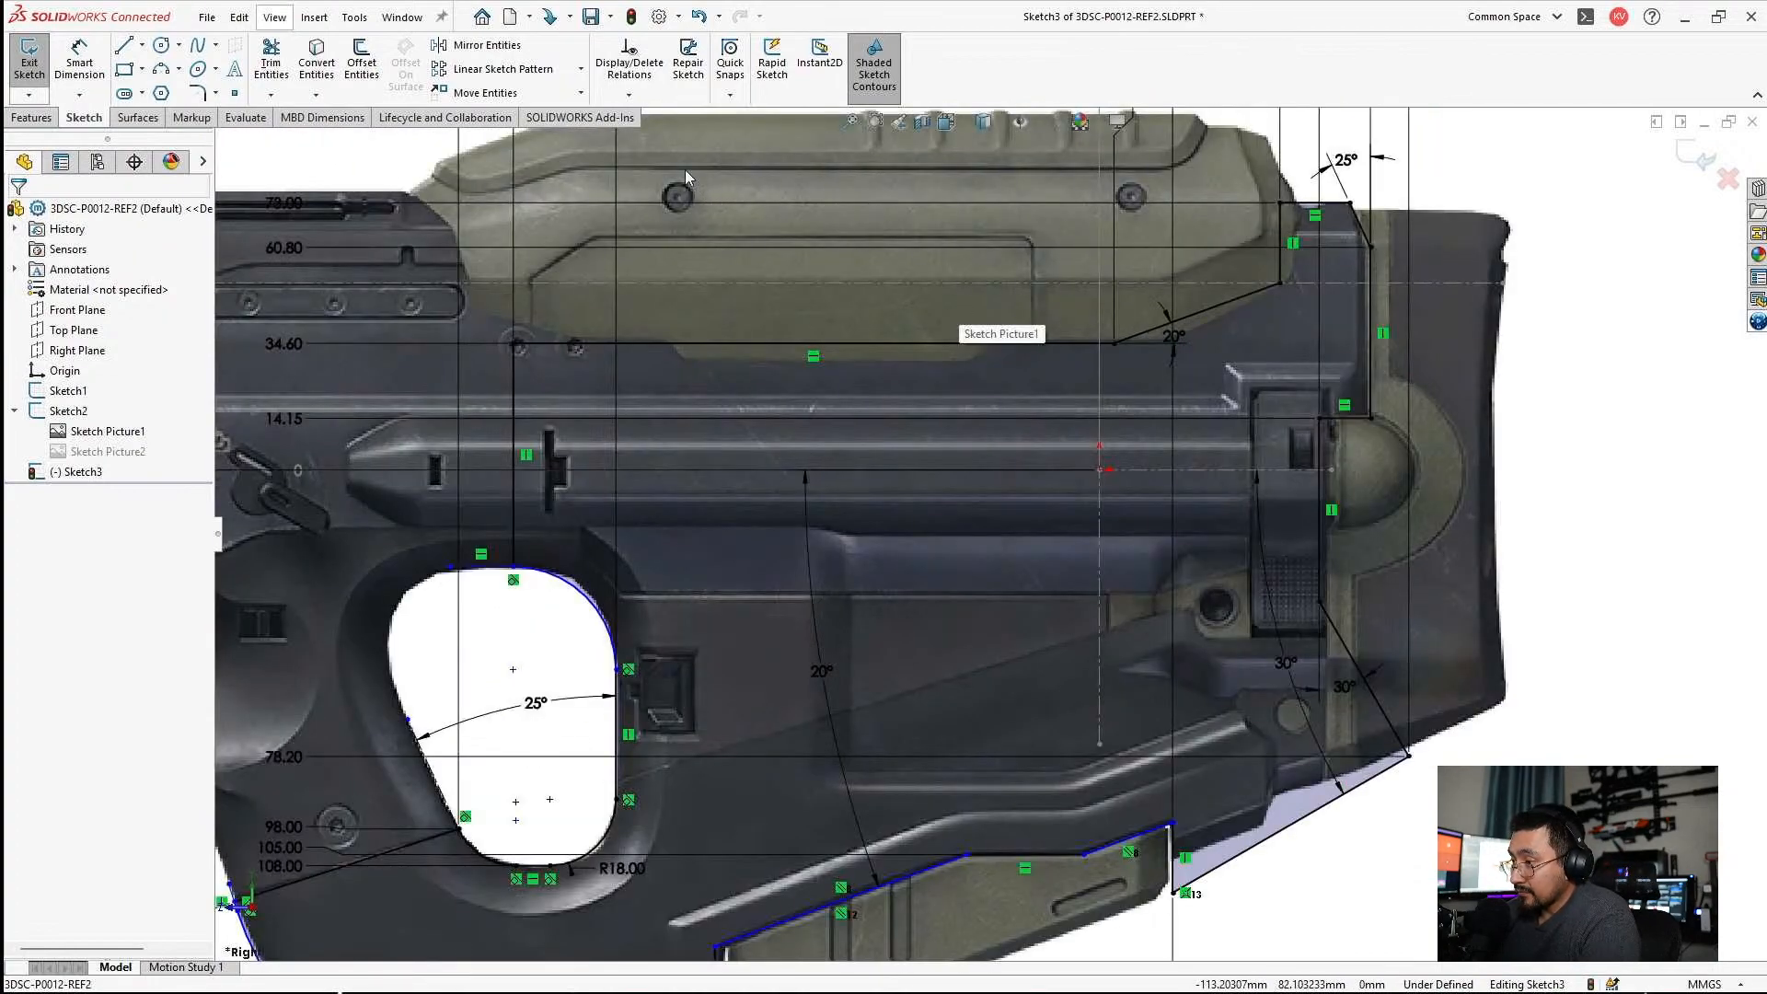
{"action": "scroll", "coordinate": [682, 181], "scroll_direction": "up", "scroll_amount": 1}
{"action": "left_click", "coordinate": [682, 180]}
{"action": "right_click", "coordinate": [682, 180]}
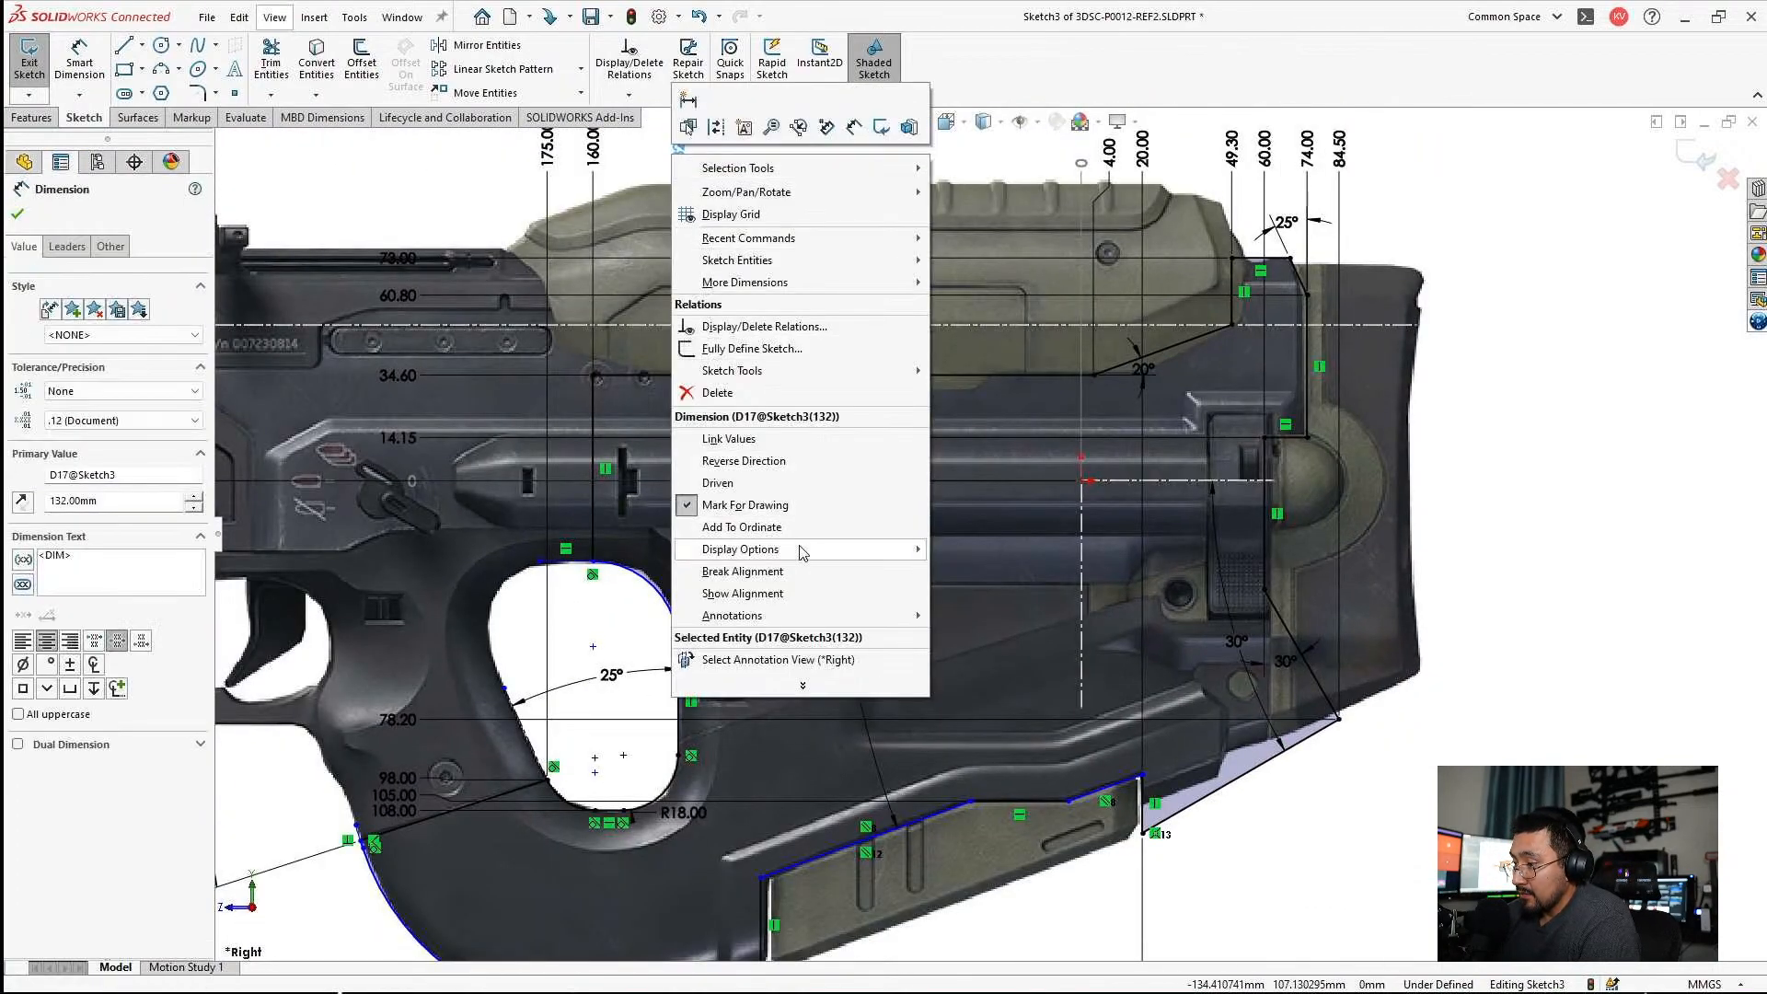
{"action": "left_click", "coordinate": [781, 530]}
{"action": "scroll", "coordinate": [960, 821], "scroll_direction": "down", "scroll_amount": 2}
{"action": "left_click", "coordinate": [919, 833]}
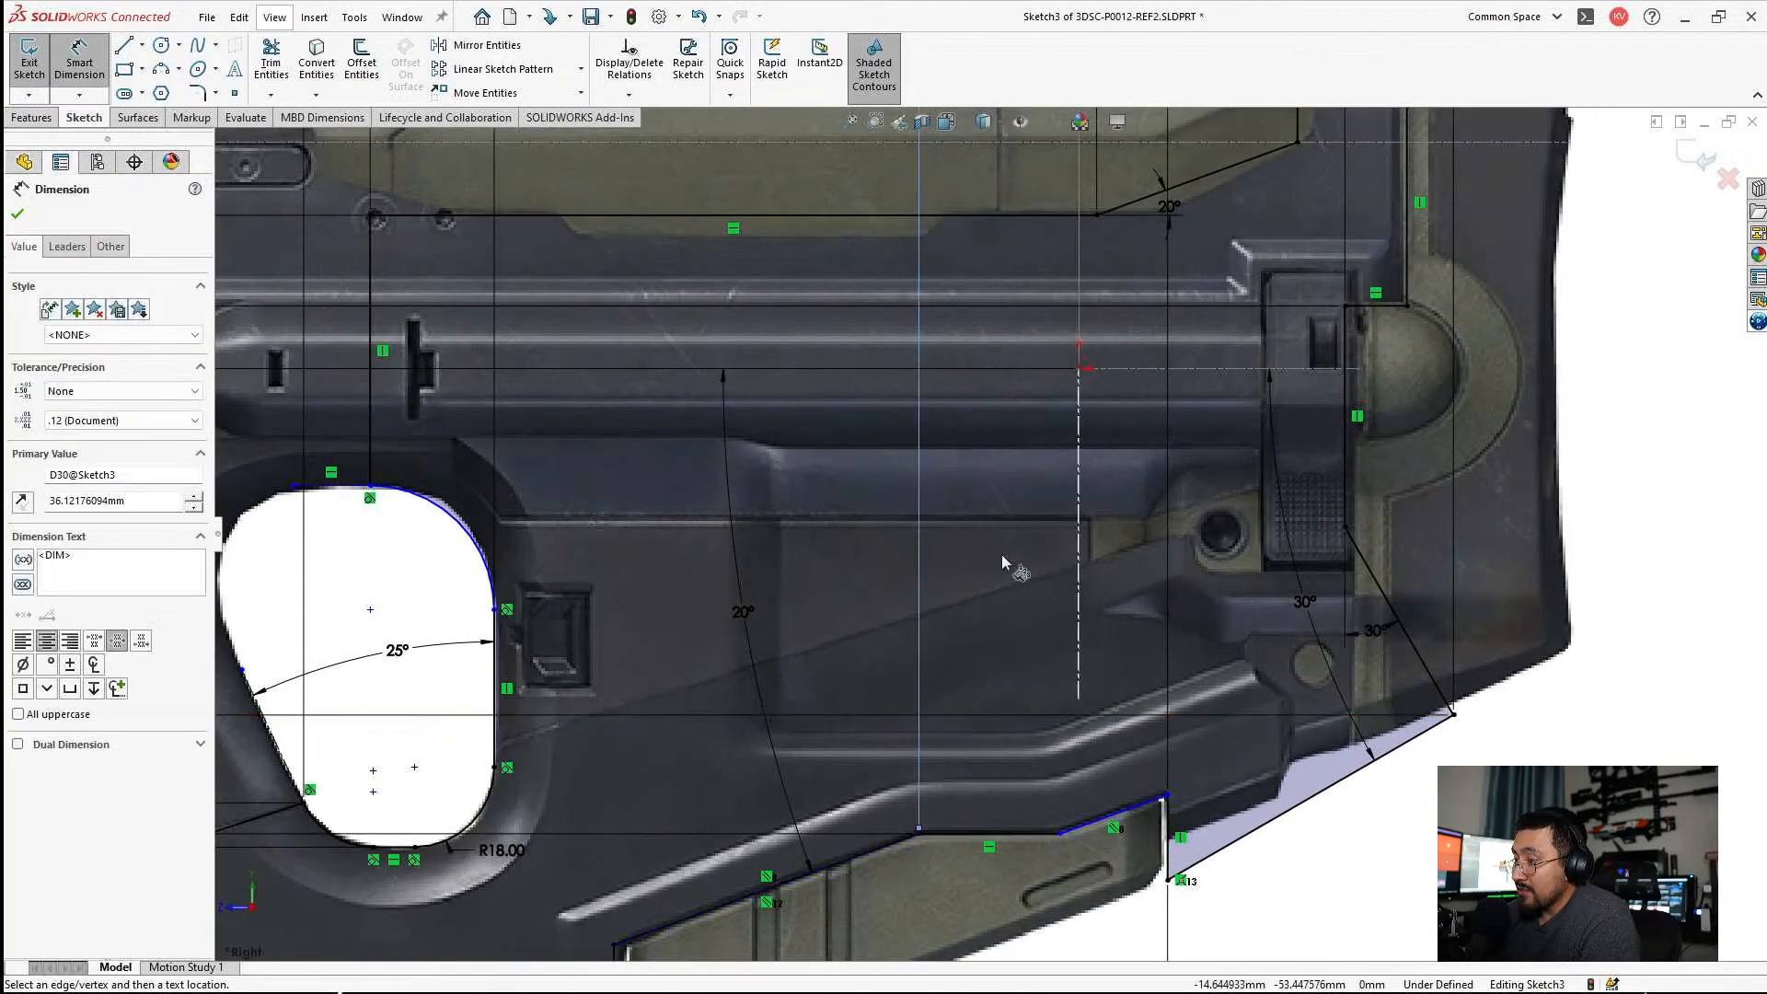
{"action": "scroll", "coordinate": [991, 532], "scroll_direction": "up", "scroll_amount": 2}
{"action": "left_click", "coordinate": [964, 228]}
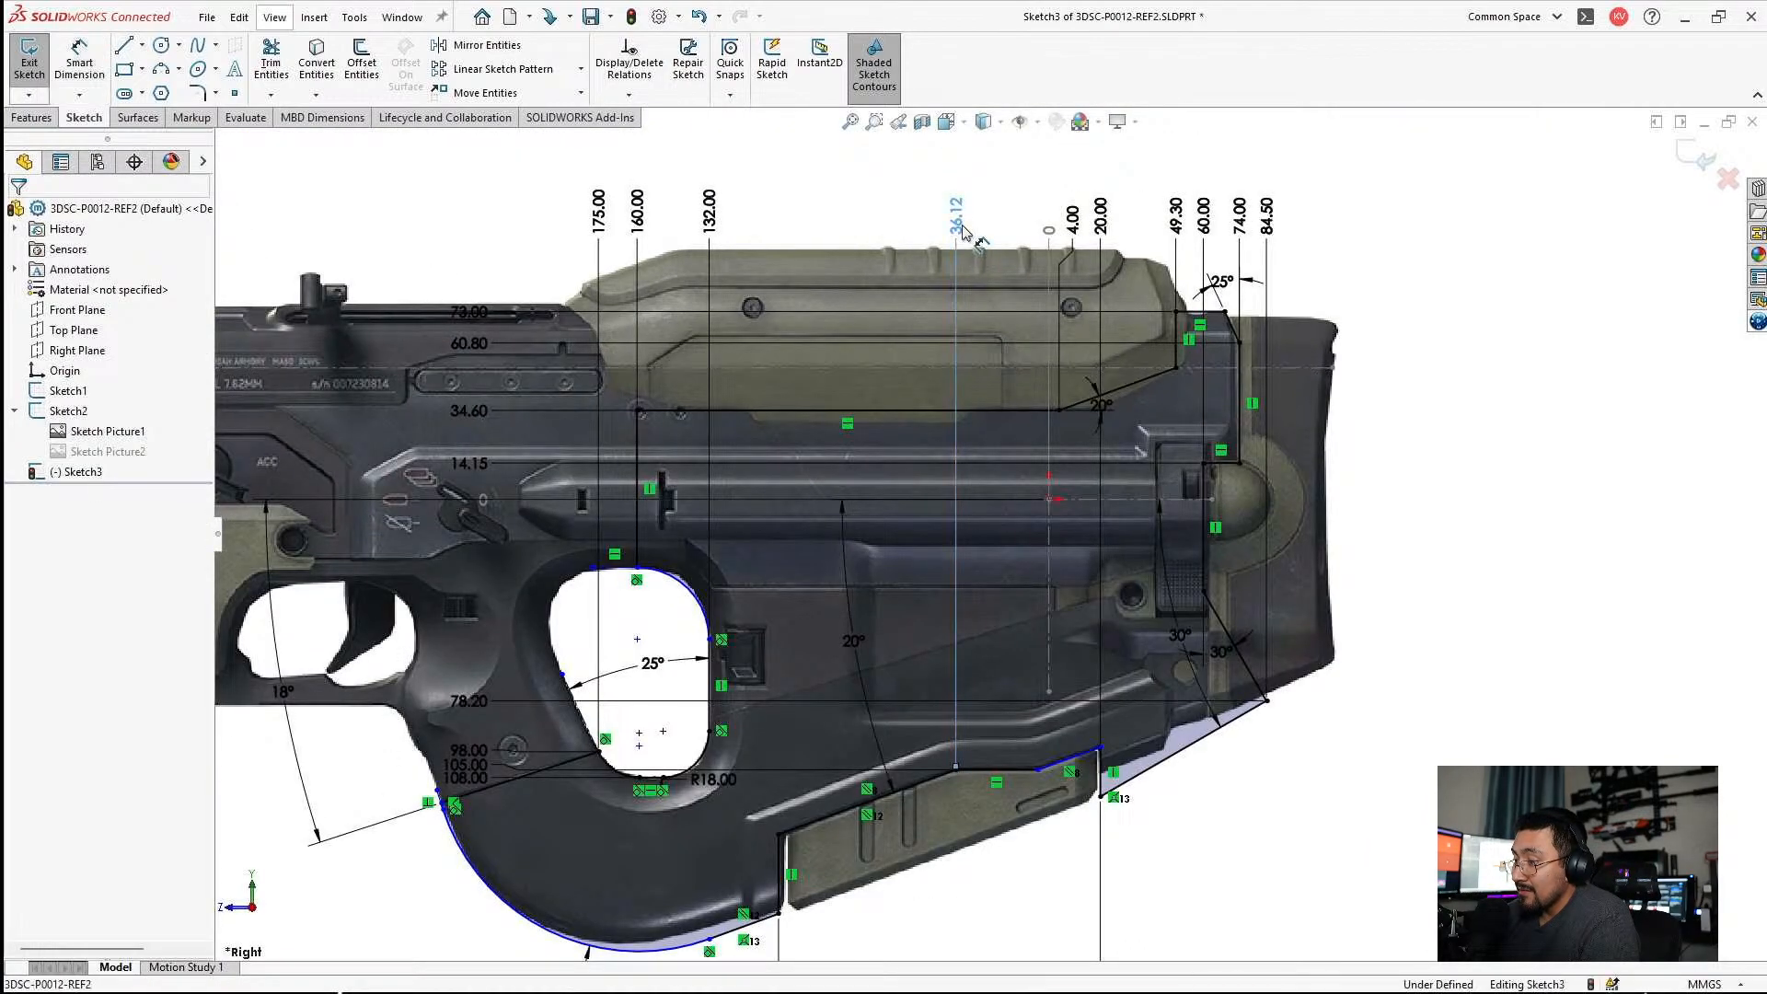
{"action": "type", "text": "3"}
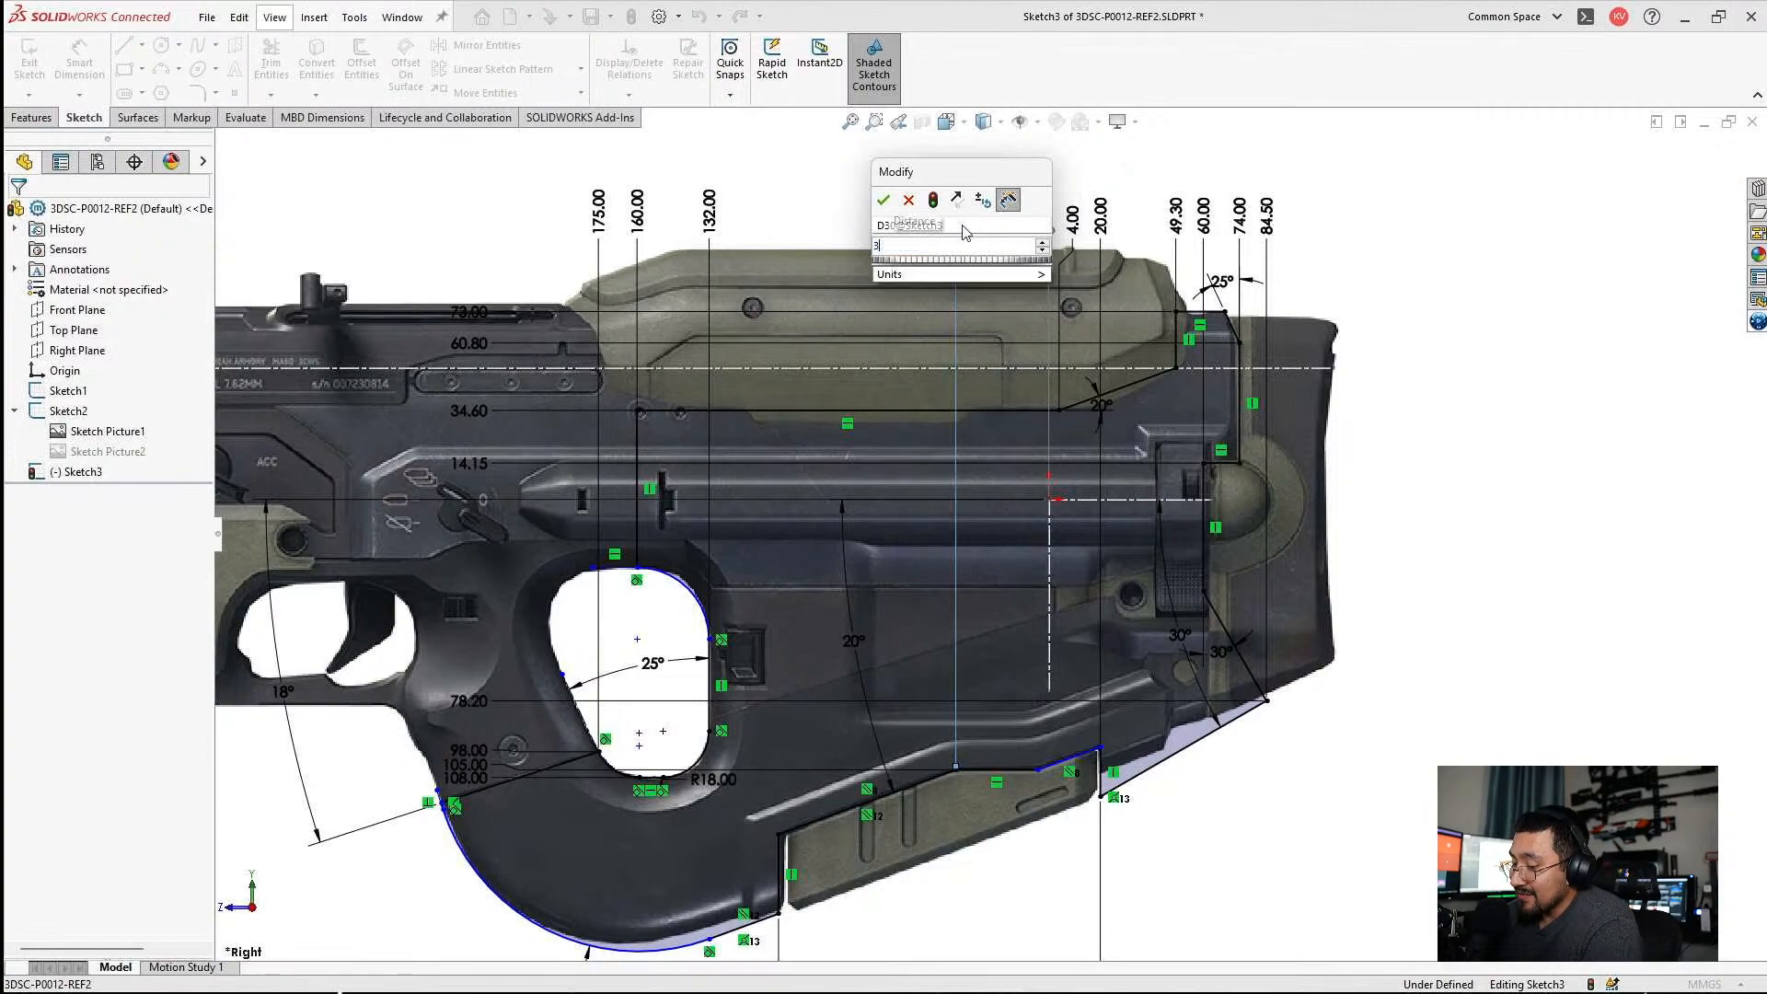
{"action": "type", "text": "6"}
{"action": "key", "text": "Return"}
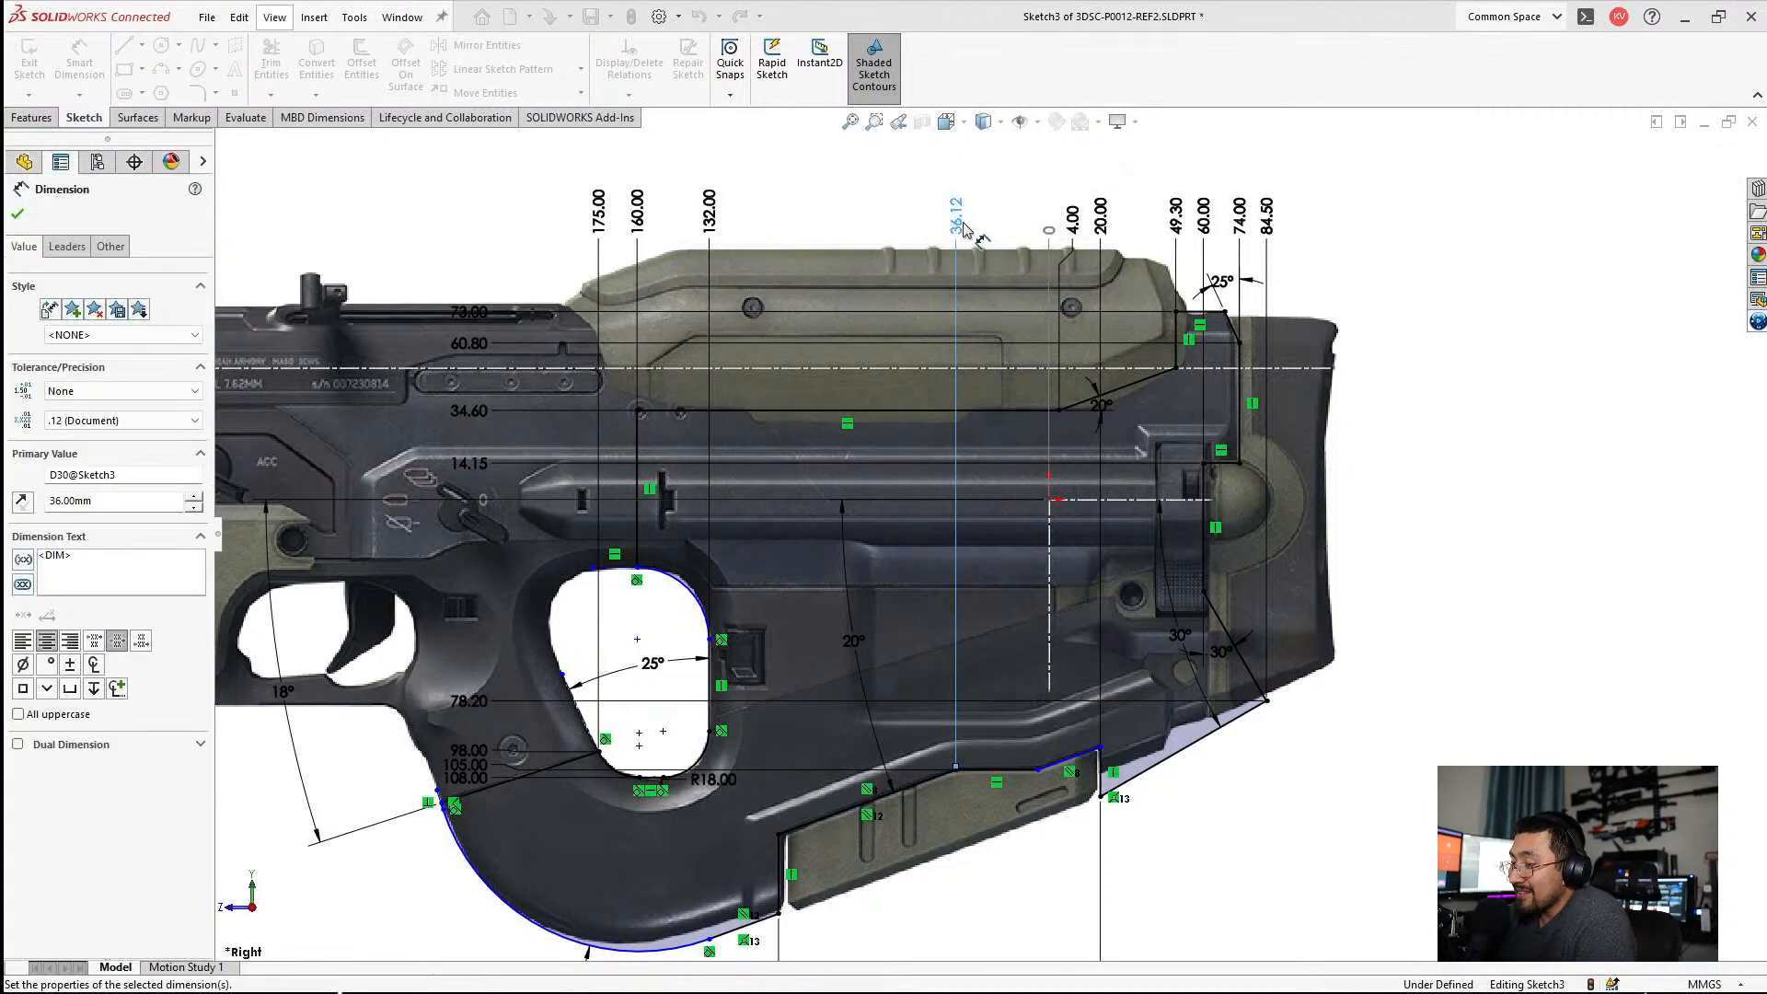
Add the rear end point of the stepped edge's horizontal segment to the horizontal ordinate dimensions and set it to 4.25 mm.
{"action": "right_click", "coordinate": [961, 223]}
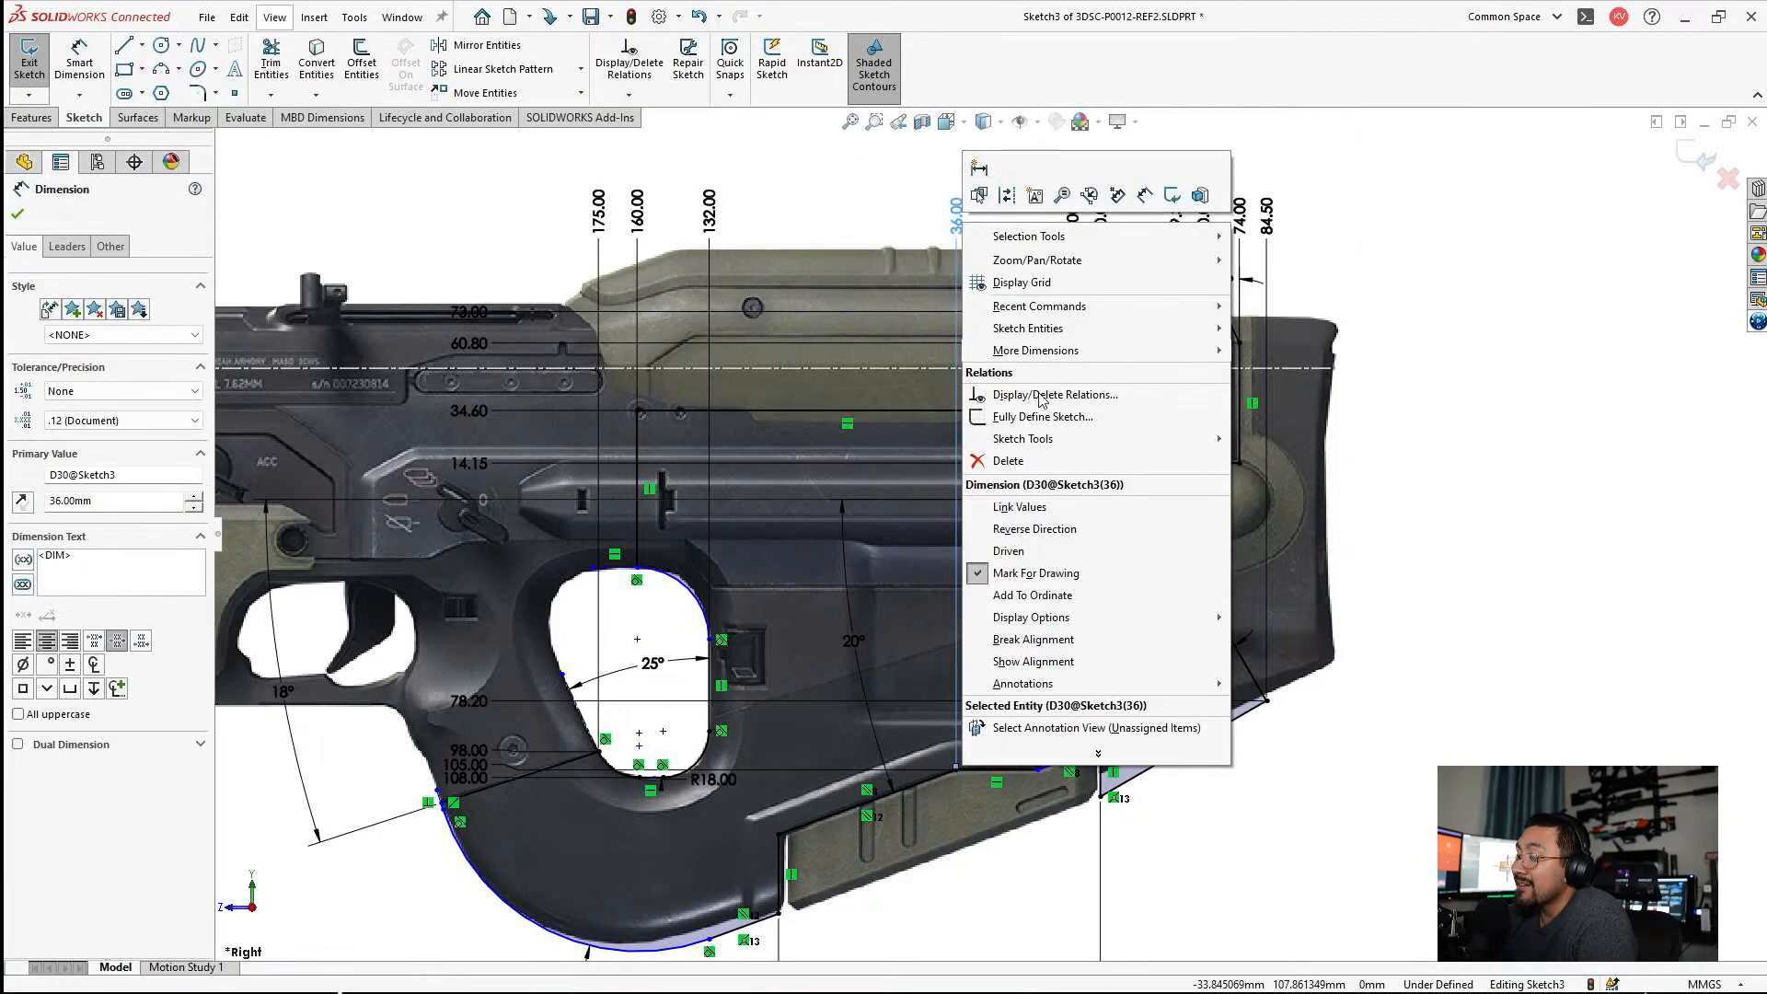
{"action": "left_click", "coordinate": [1041, 590]}
{"action": "scroll", "coordinate": [1029, 754], "scroll_direction": "down", "scroll_amount": 3}
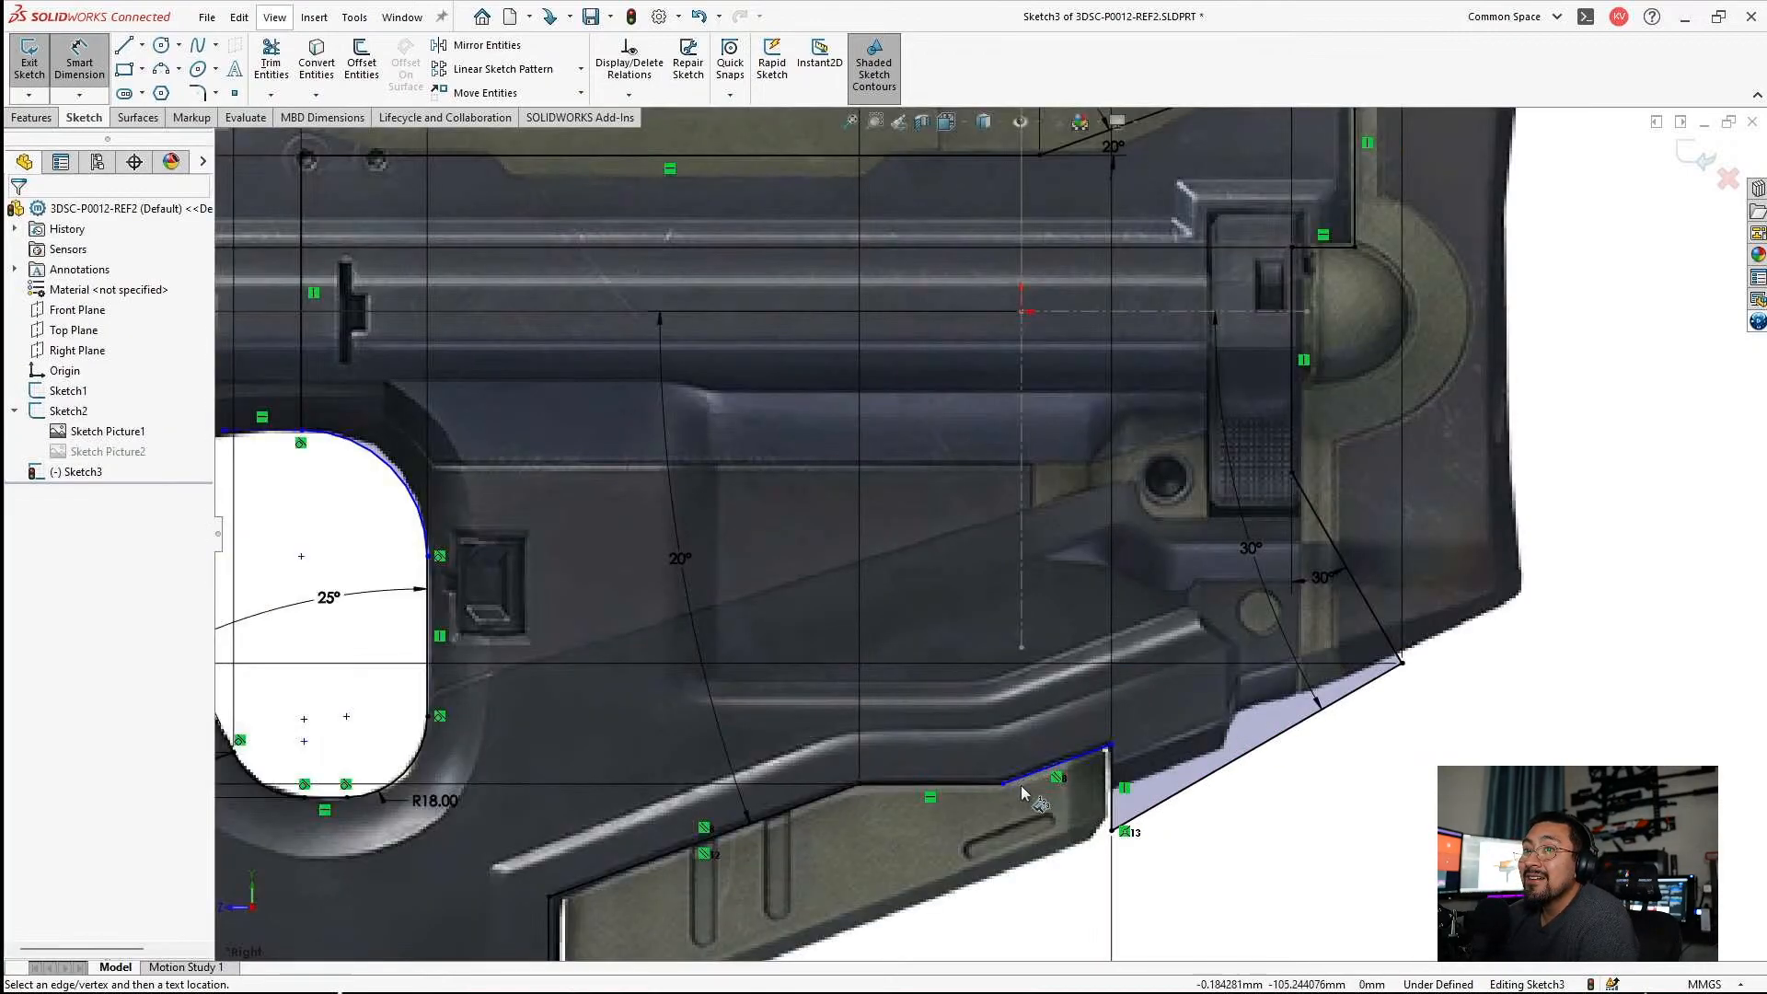
{"action": "left_click", "coordinate": [1004, 784]}
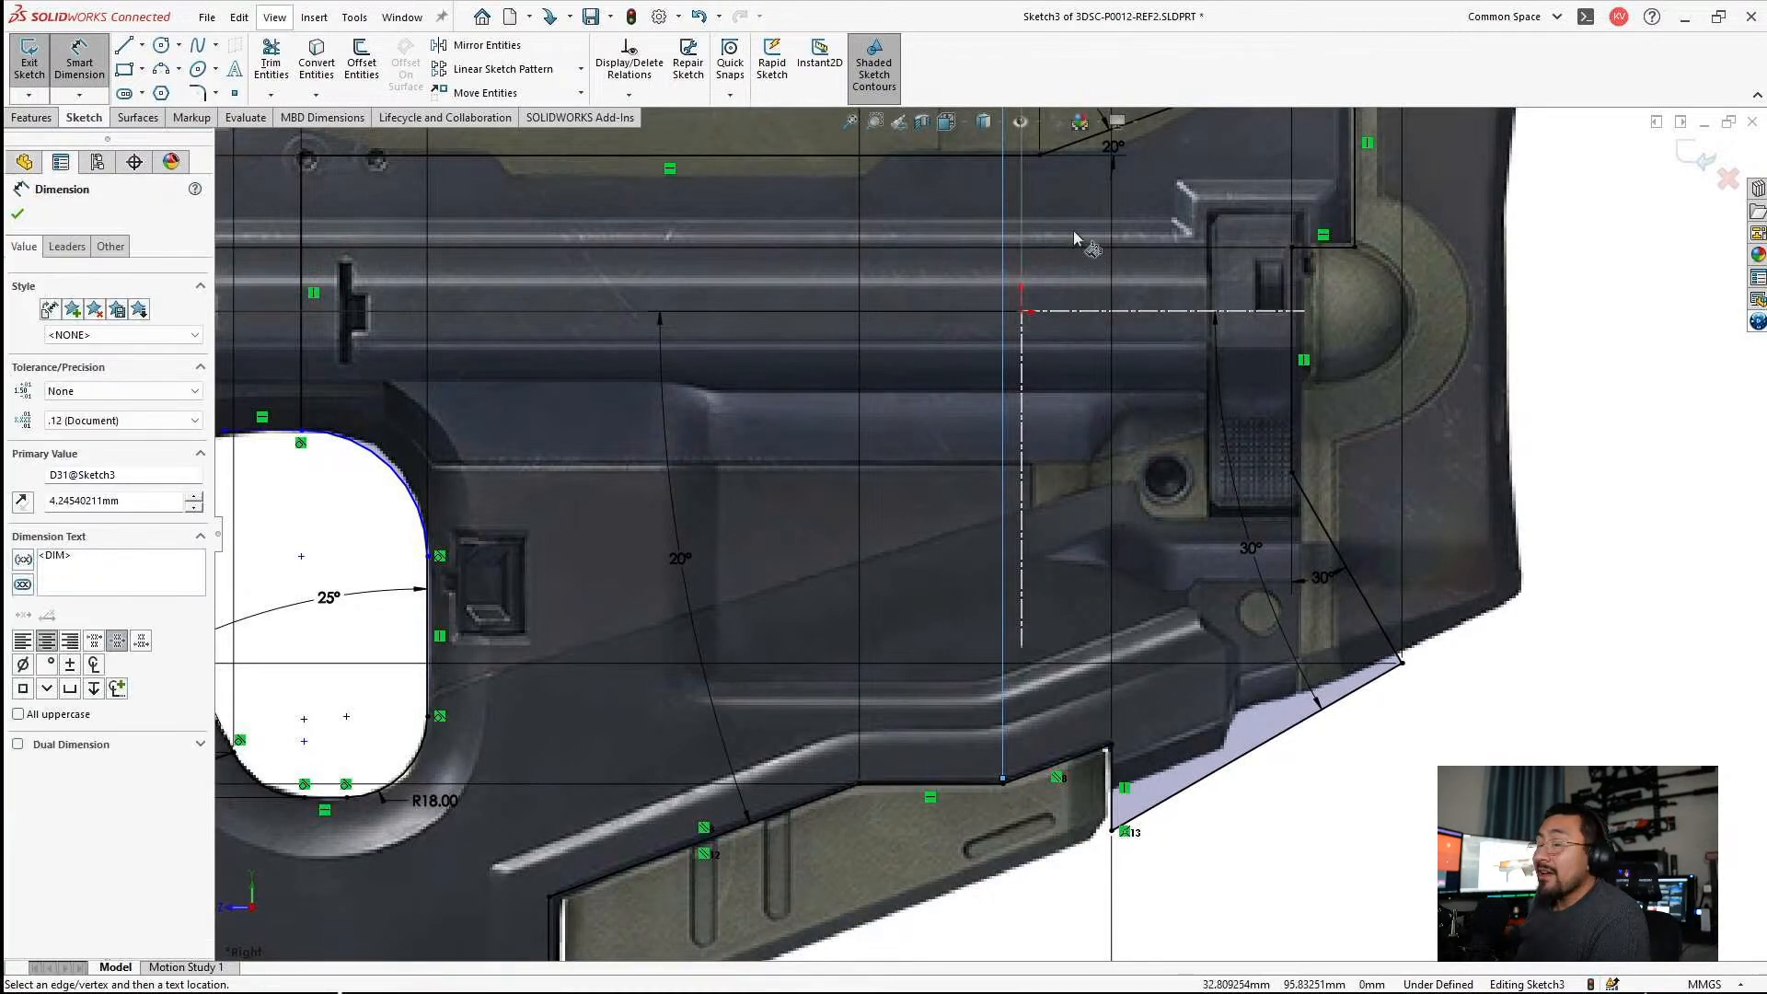
{"action": "scroll", "coordinate": [1008, 281], "scroll_direction": "up", "scroll_amount": 4}
{"action": "scroll", "coordinate": [938, 456], "scroll_direction": "down", "scroll_amount": 1}
{"action": "key", "text": "Escape"}
{"action": "double_click", "coordinate": [965, 420]}
{"action": "type", "text": "4.25"}
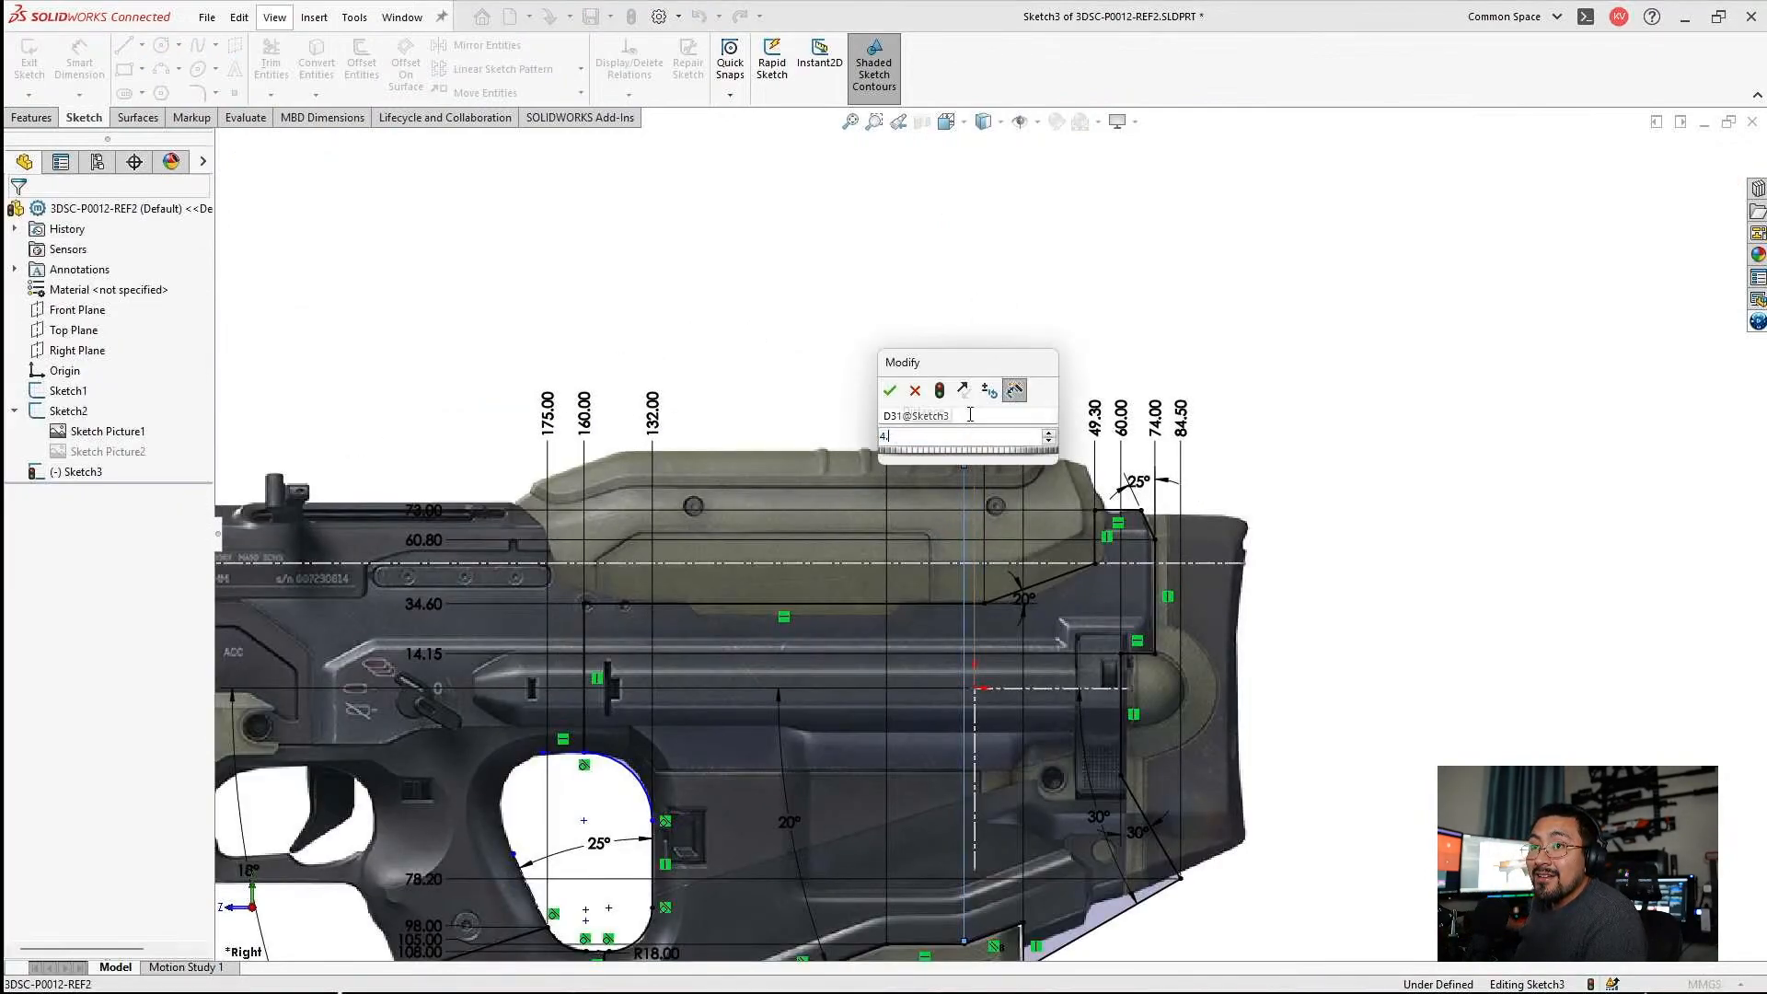
{"action": "key", "text": "Return"}
{"action": "key", "text": "Escape"}
Move the 4.25 ordinate dimension's text forward, away from the zero label.
{"action": "scroll", "coordinate": [983, 434], "scroll_direction": "up", "scroll_amount": 6}
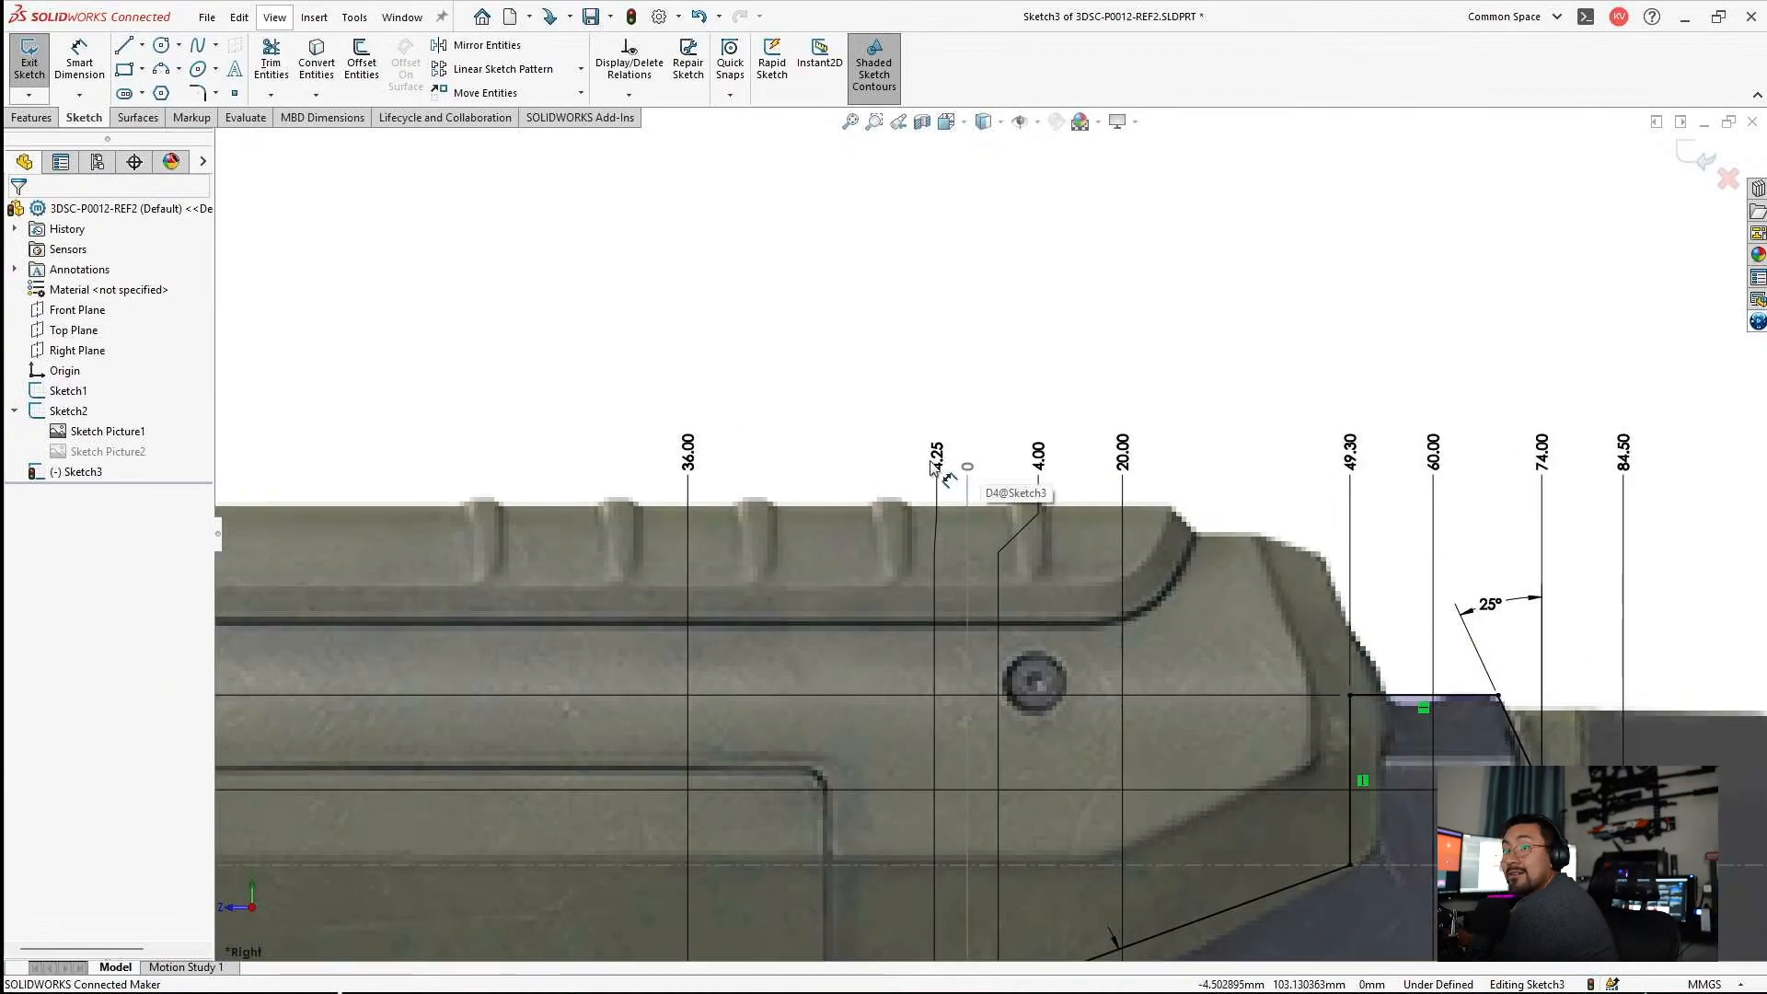
{"action": "left_click", "coordinate": [958, 437]}
{"action": "left_click_drag", "start_coordinate": [914, 465], "coordinate": [883, 449]}
{"action": "key", "text": "Escape"}
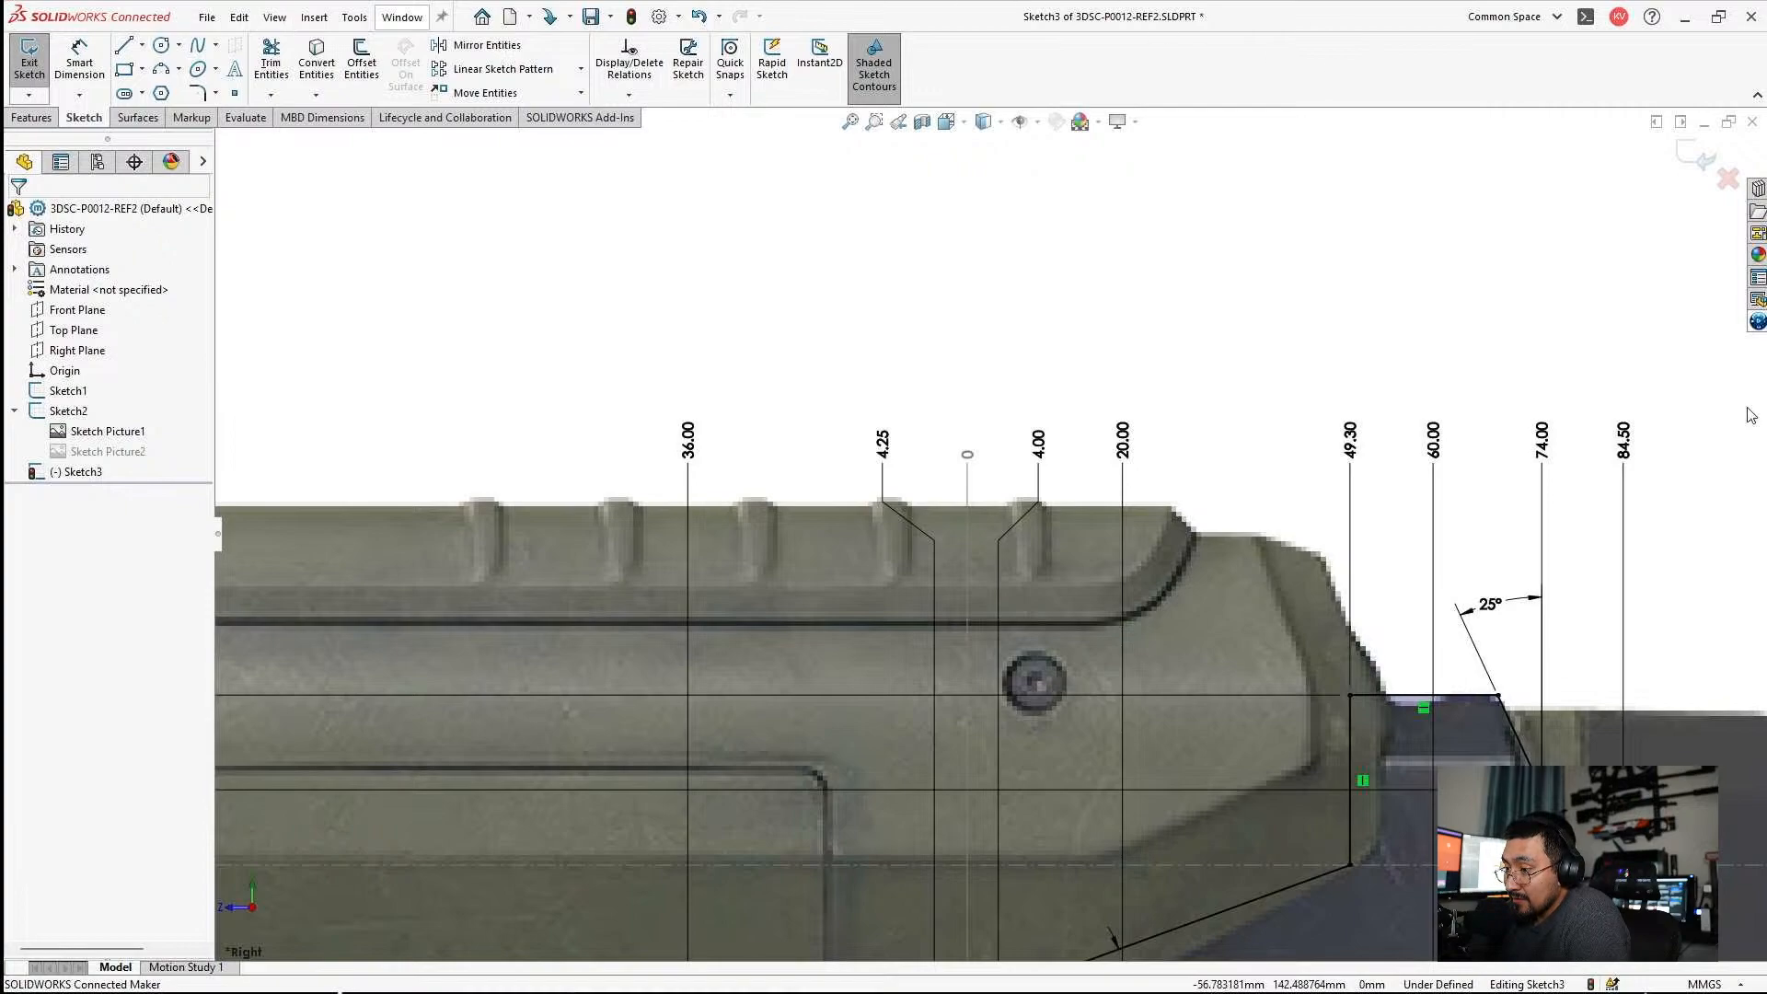
Try moving the grip curve's rear lower end point and its front upper end point to test their remaining freedom.
{"action": "scroll", "coordinate": [994, 515], "scroll_direction": "up", "scroll_amount": 8}
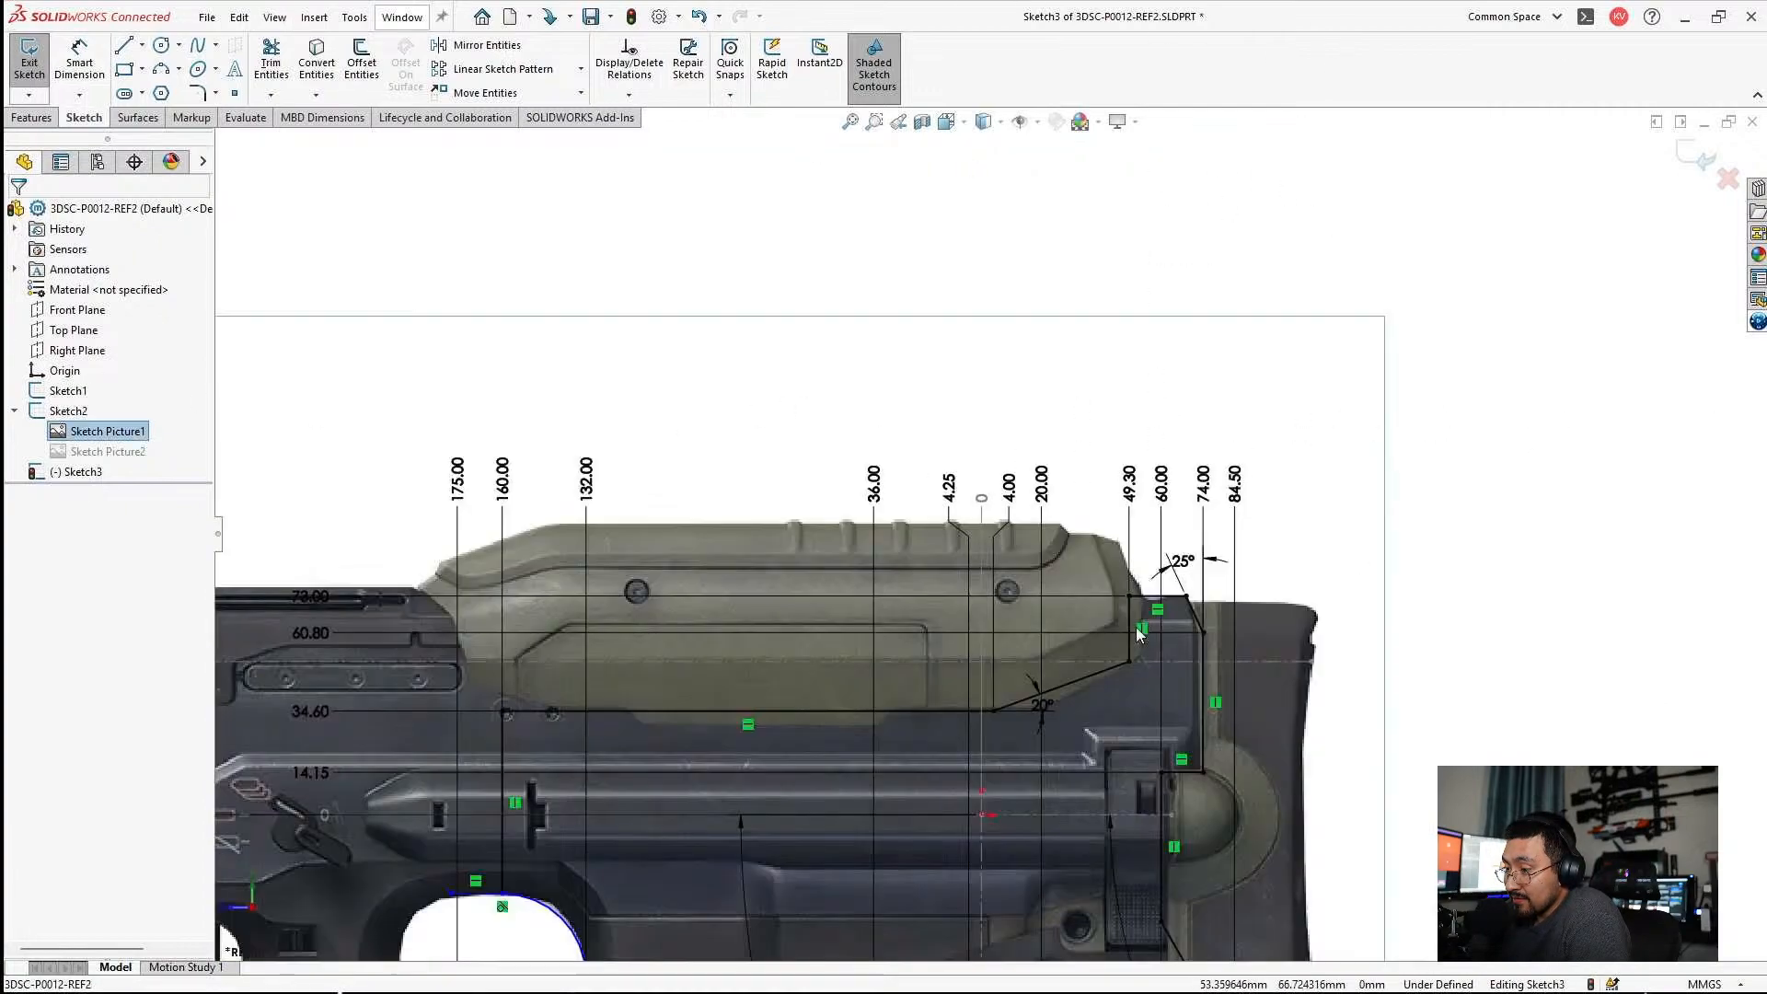
{"action": "scroll", "coordinate": [902, 766], "scroll_direction": "down", "scroll_amount": 10}
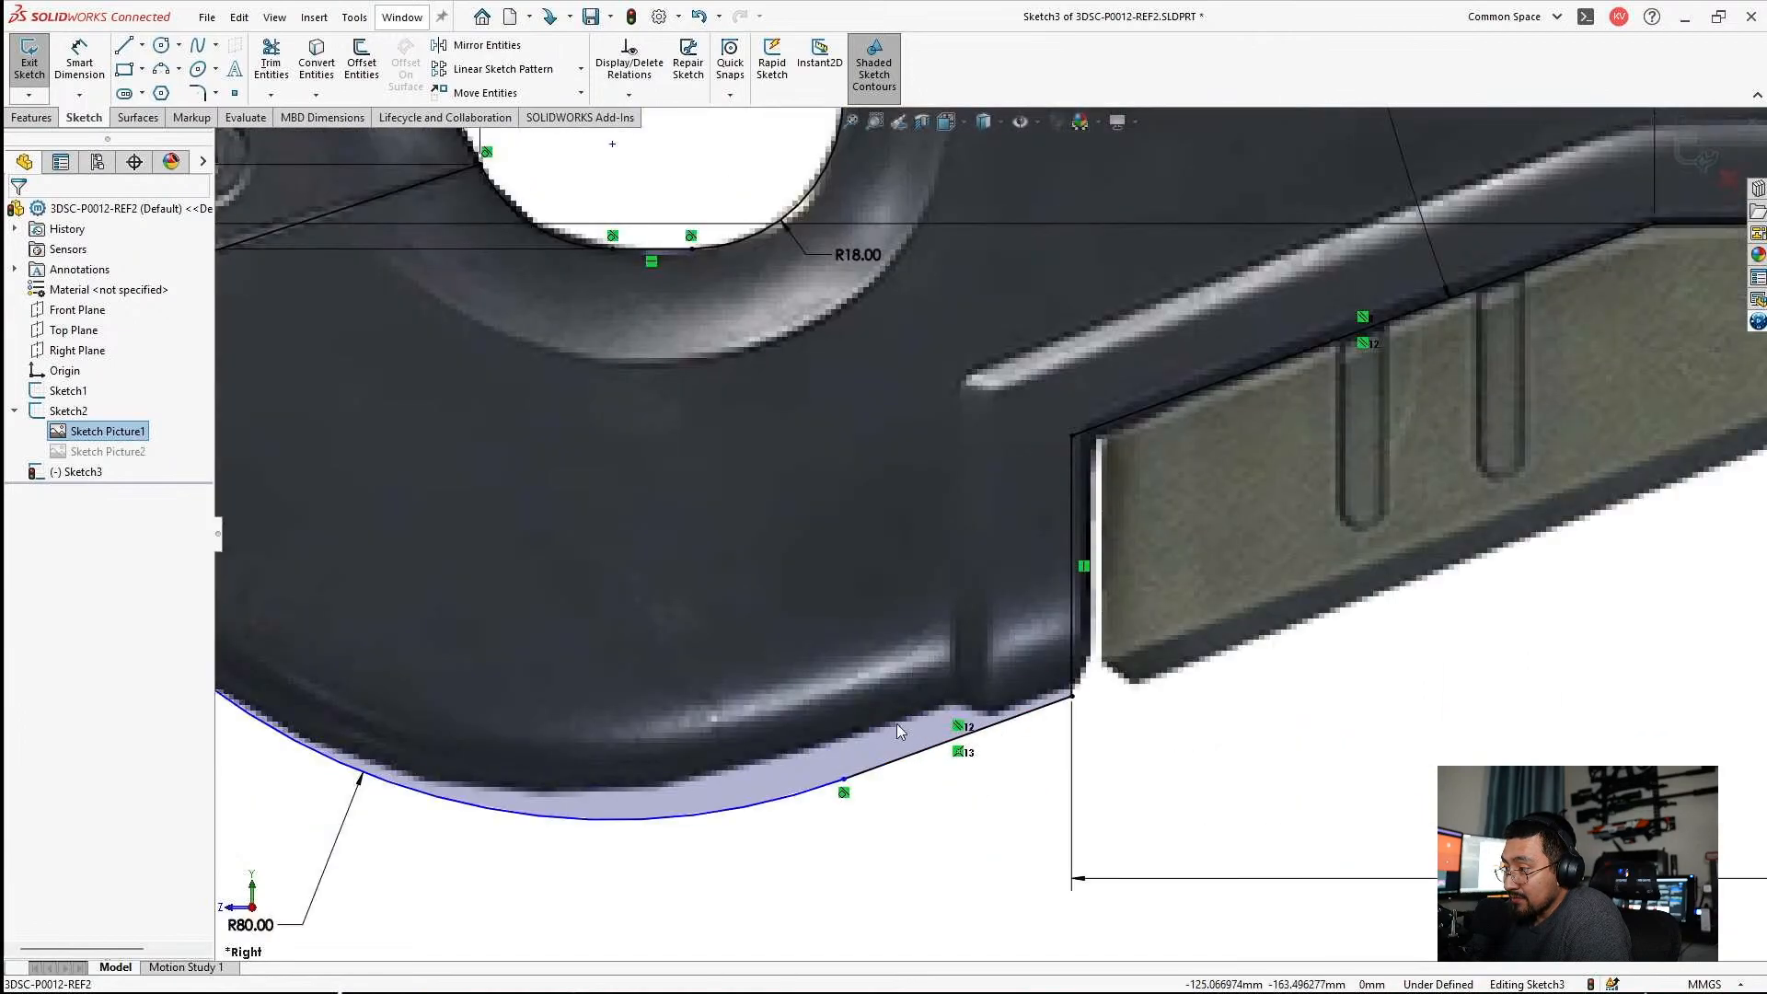
{"action": "left_click", "coordinate": [844, 781]}
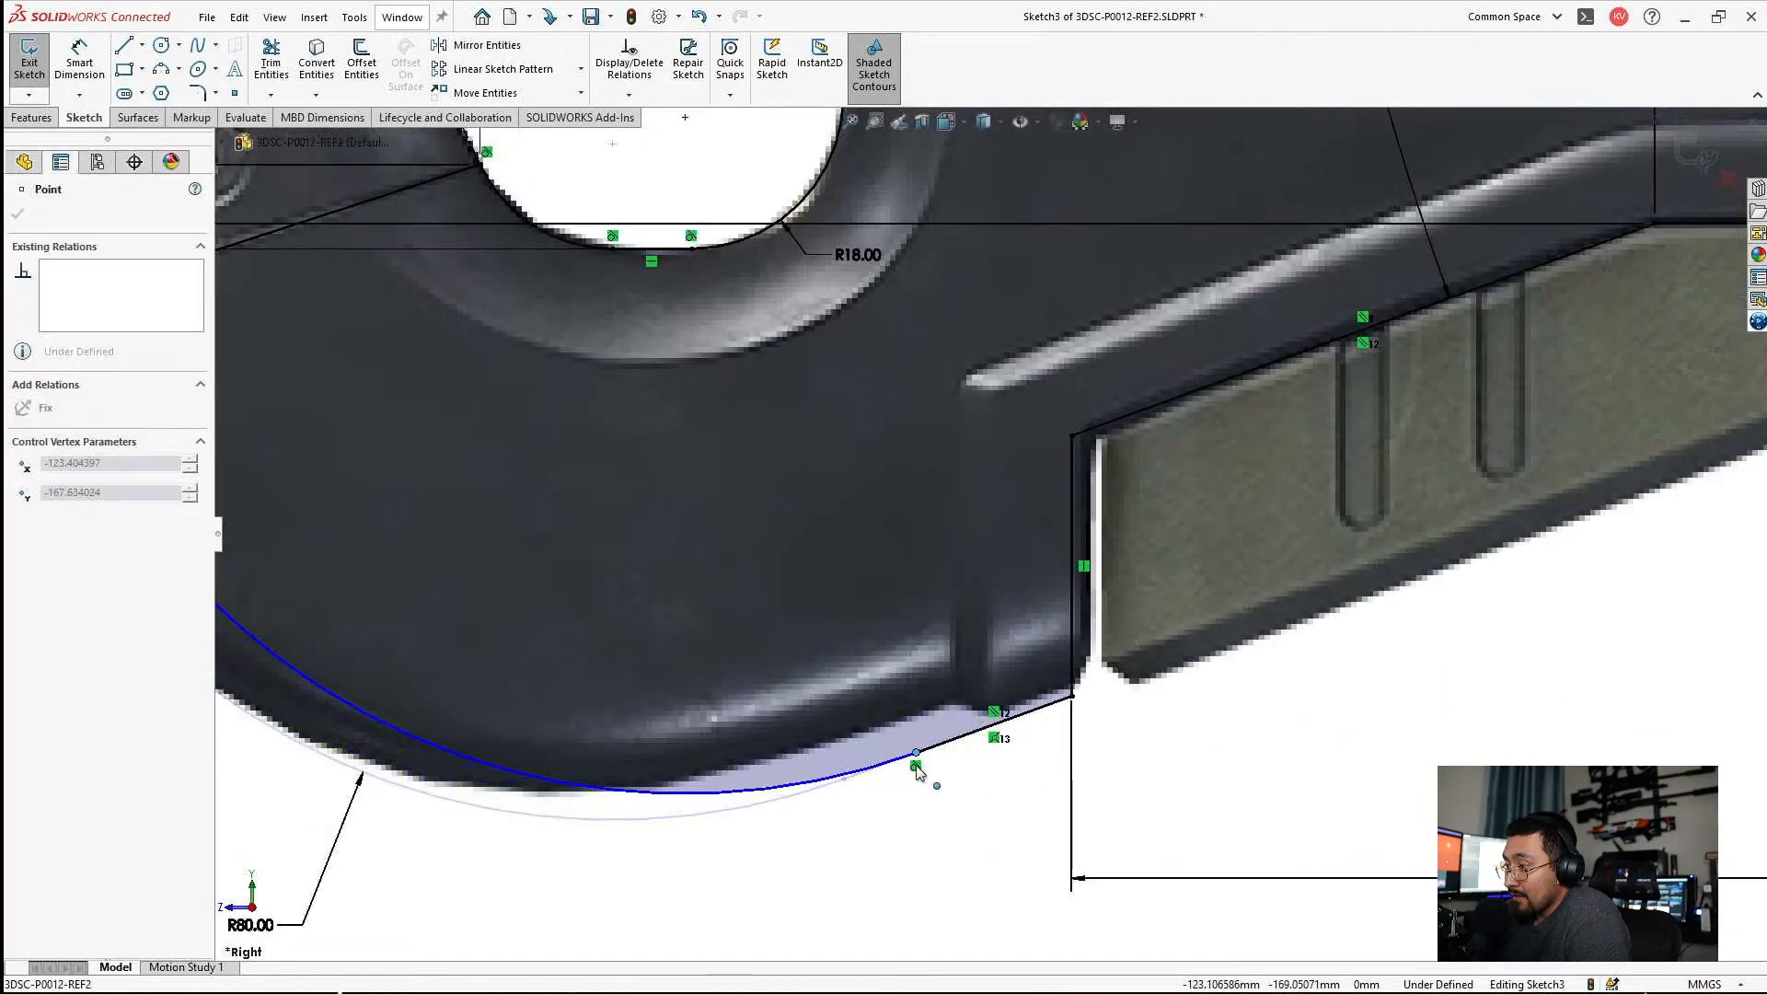
{"action": "scroll", "coordinate": [644, 652], "scroll_direction": "up", "scroll_amount": 3}
{"action": "key", "text": "Escape"}
{"action": "key", "text": "Escape"}
{"action": "scroll", "coordinate": [563, 463], "scroll_direction": "down", "scroll_amount": 6}
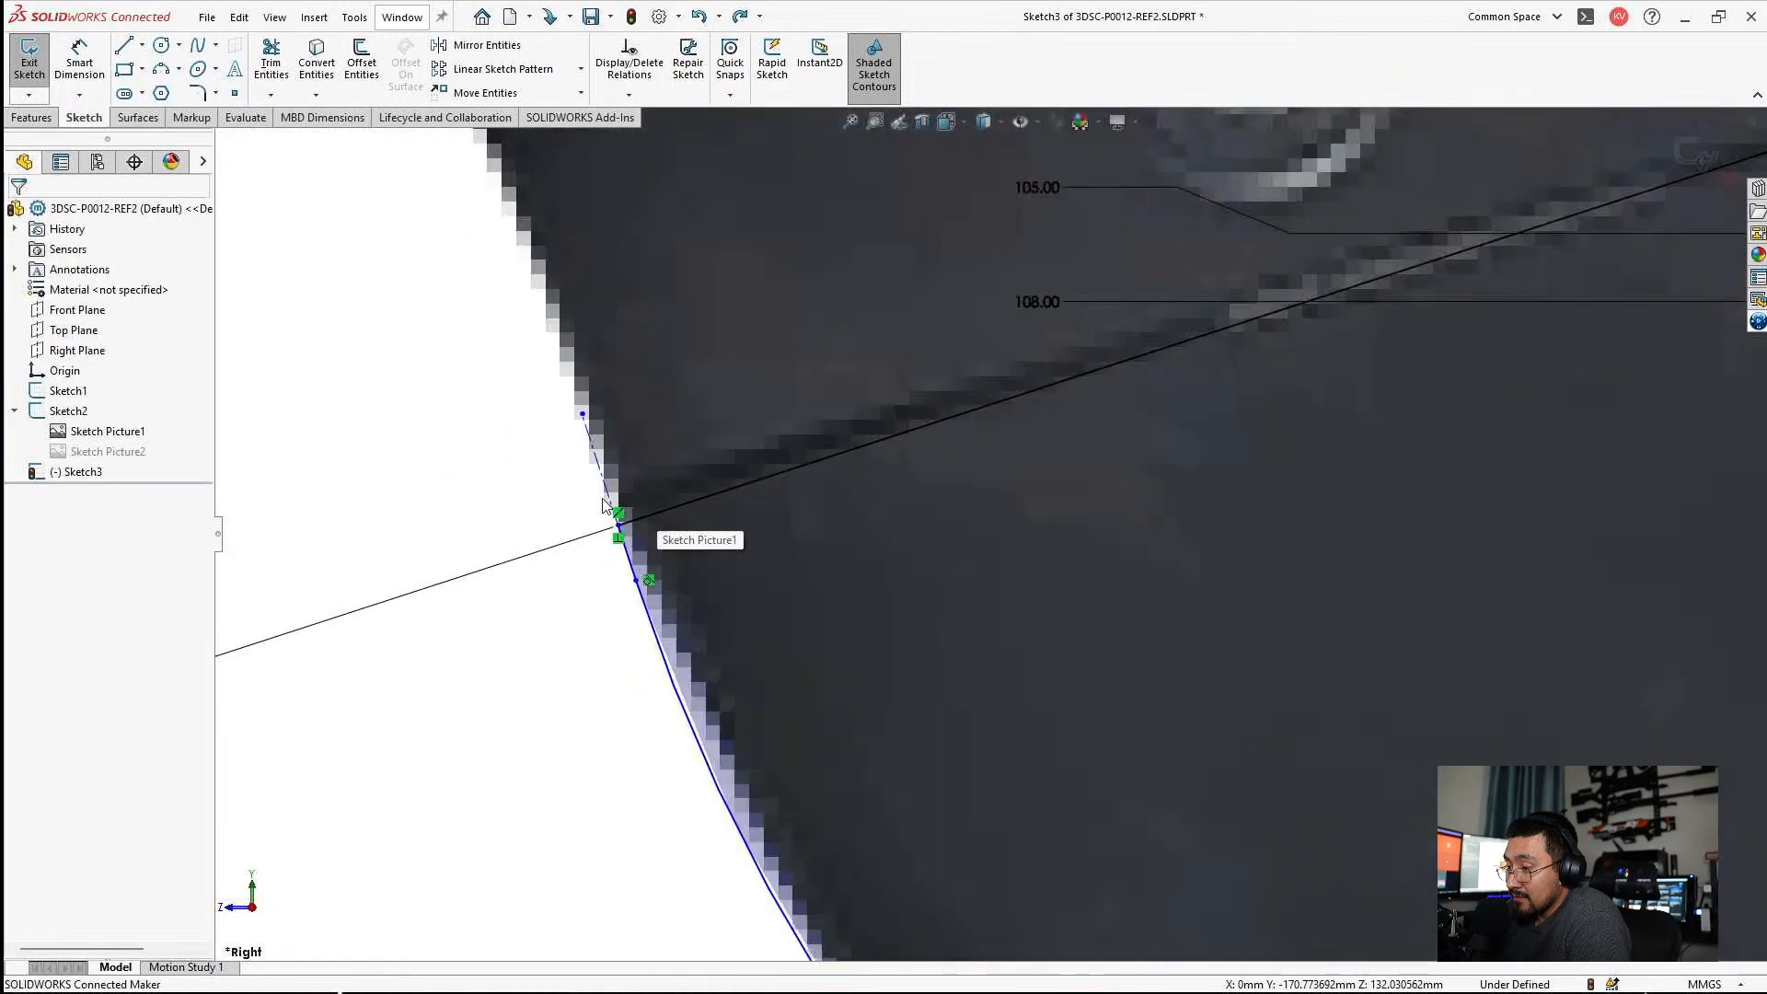
{"action": "left_click_drag", "start_coordinate": [636, 581], "coordinate": [712, 610]}
{"action": "key", "text": "Escape"}
{"action": "scroll", "coordinate": [712, 610], "scroll_direction": "up", "scroll_amount": 5}
{"action": "scroll", "coordinate": [1225, 433], "scroll_direction": "down", "scroll_amount": 5}
Dimension the distance from the grip hole's front construction line to the seam line's outer end point and set it to 63.5 mm.
{"action": "left_click", "coordinate": [79, 57]}
{"action": "left_click", "coordinate": [590, 690]}
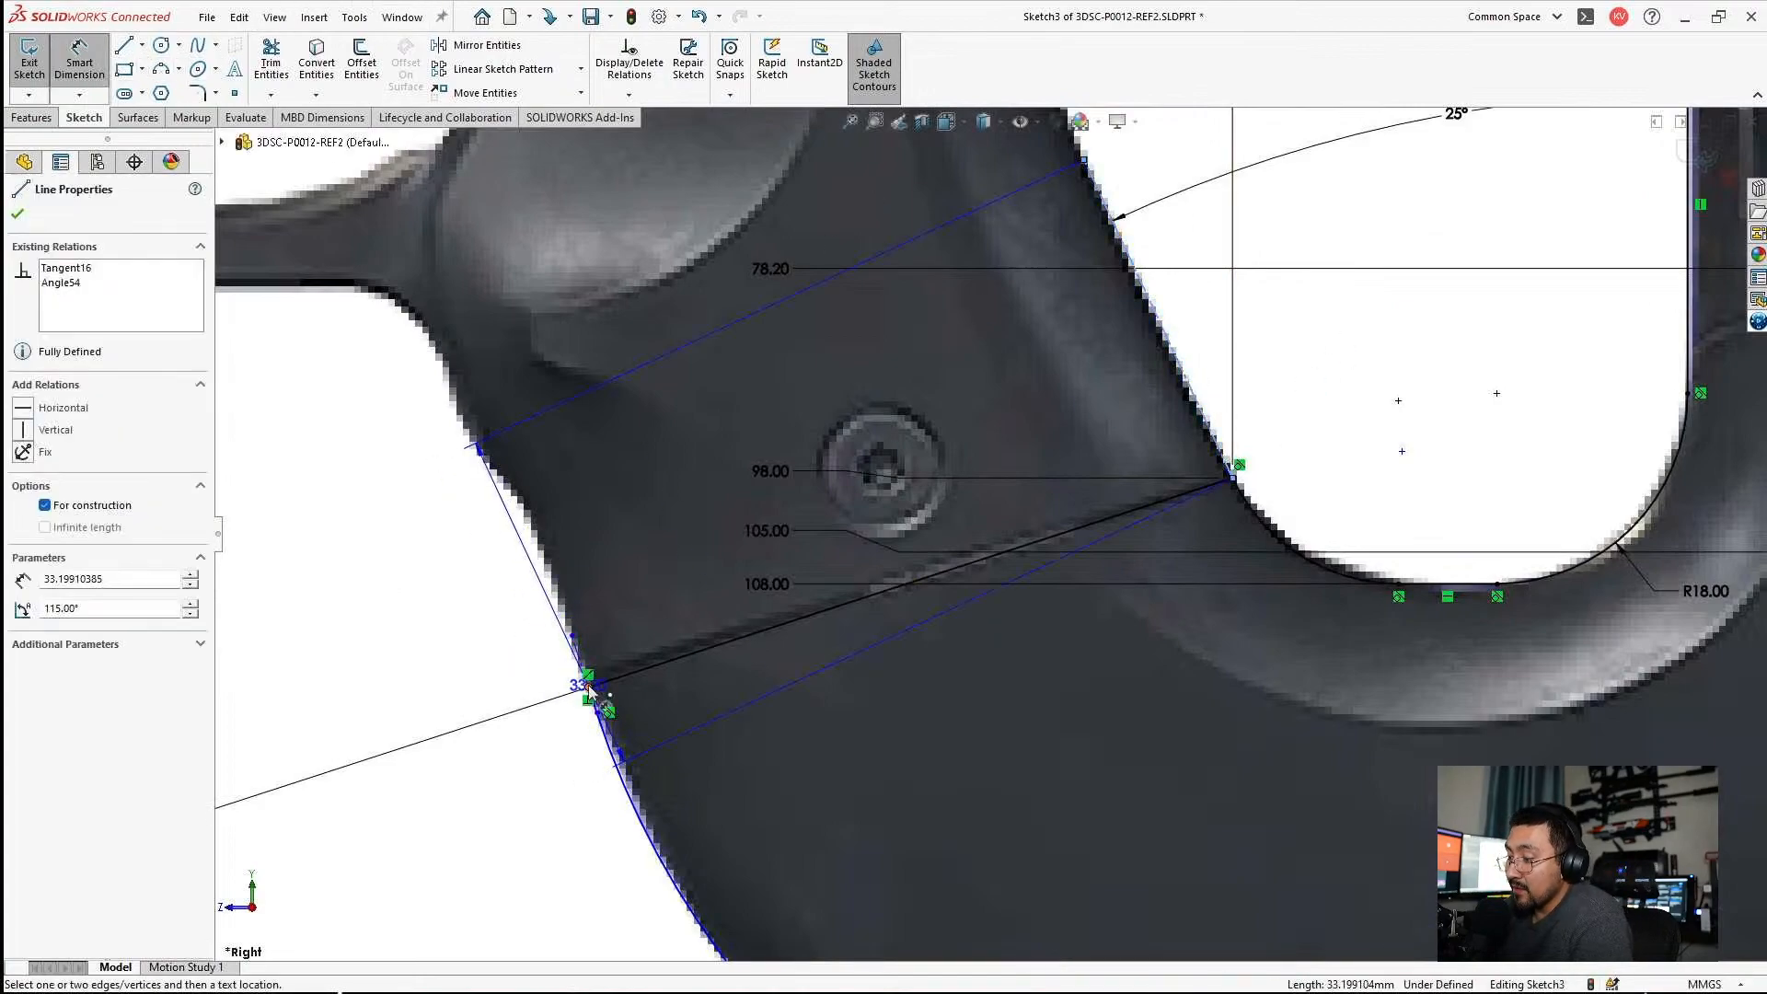
{"action": "left_click", "coordinate": [589, 687]}
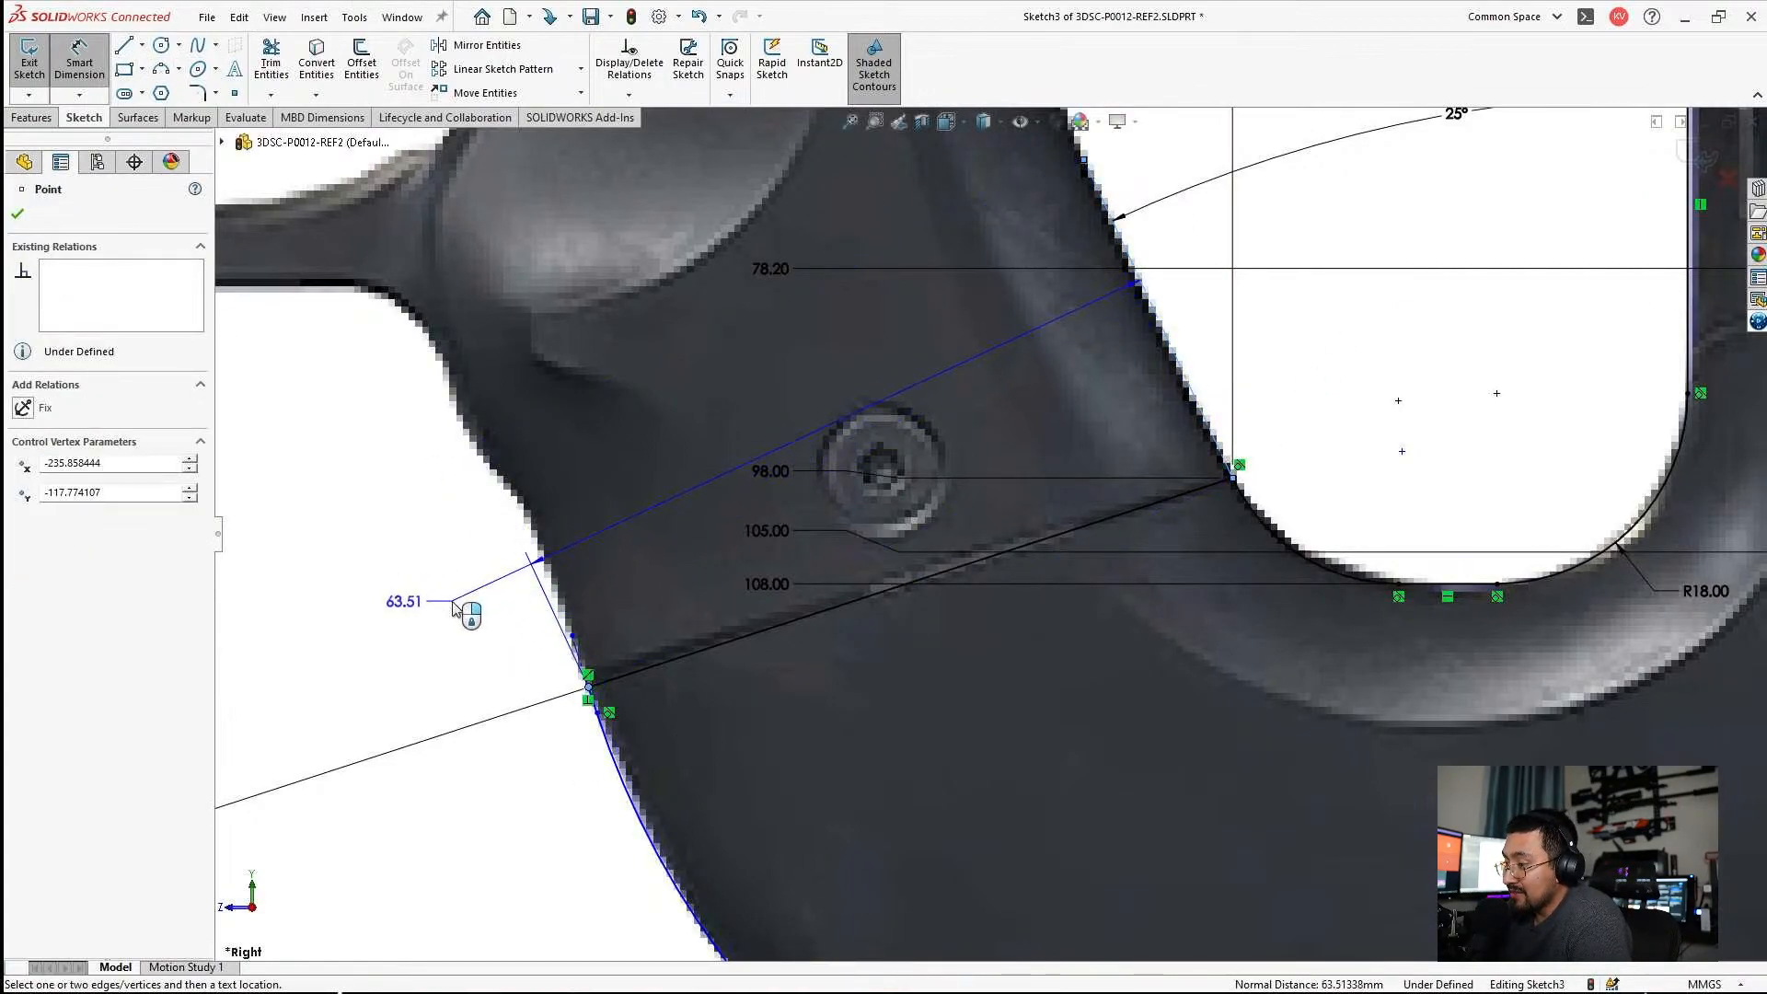
{"action": "left_click", "coordinate": [995, 727]}
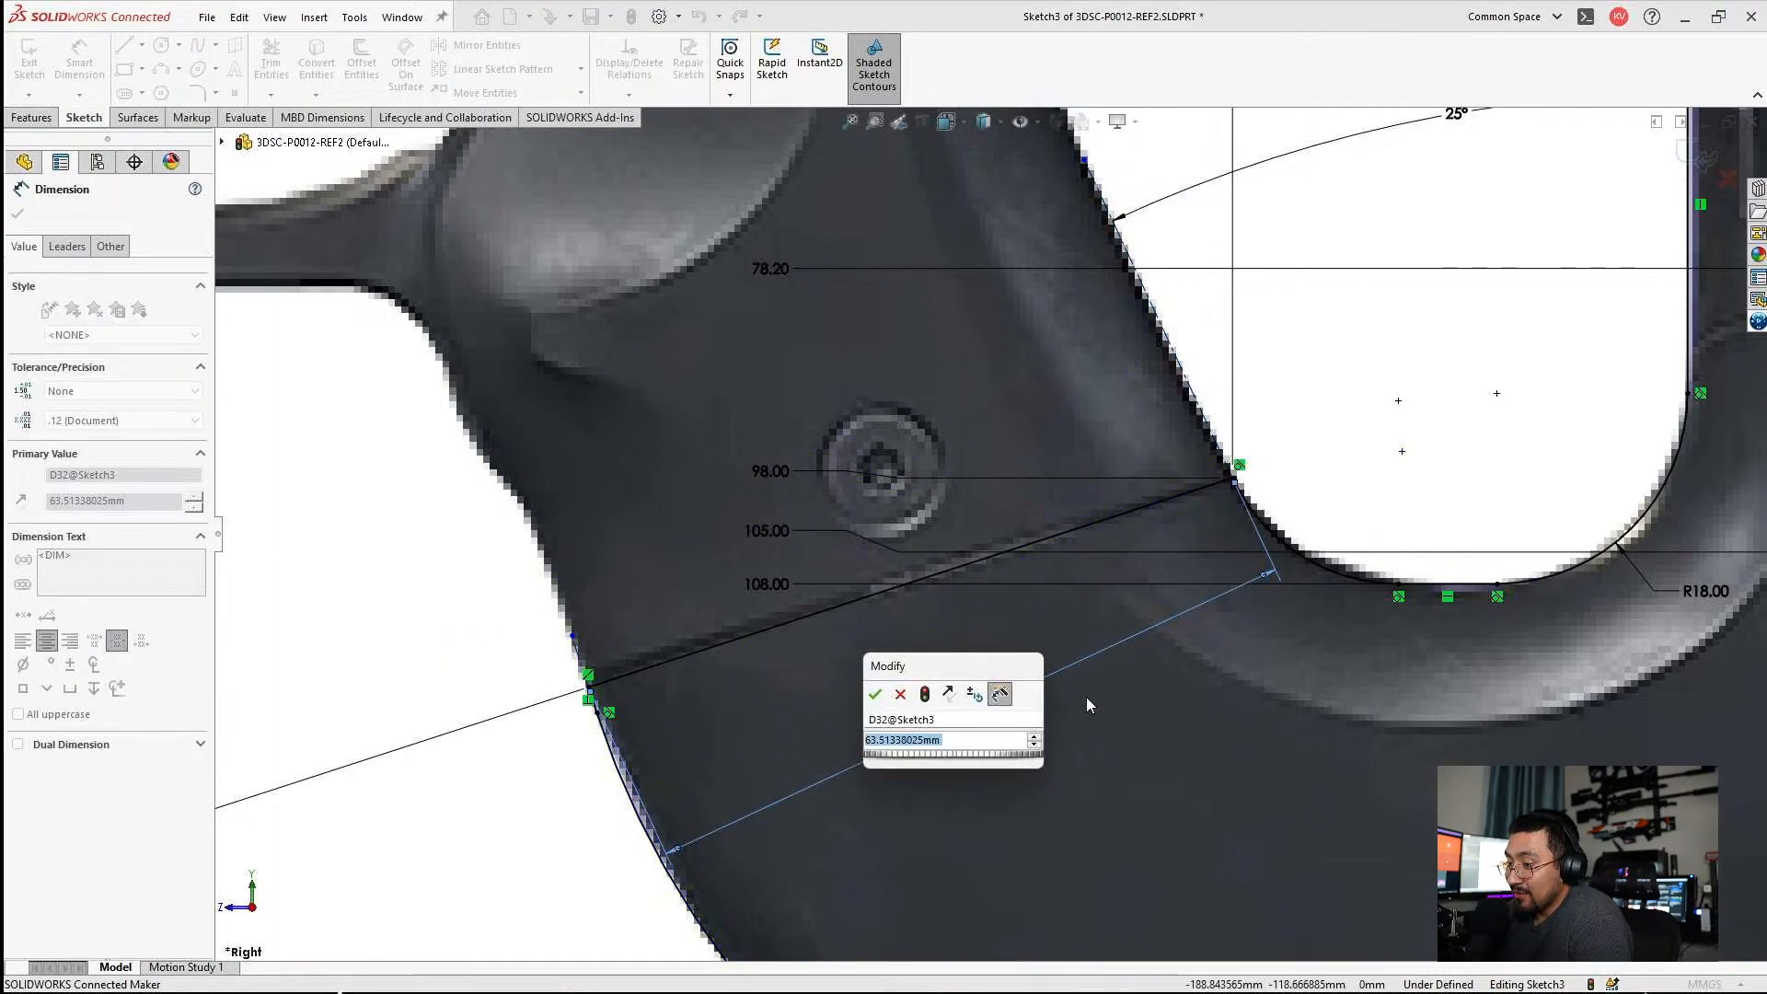
{"action": "type", "text": "6"}
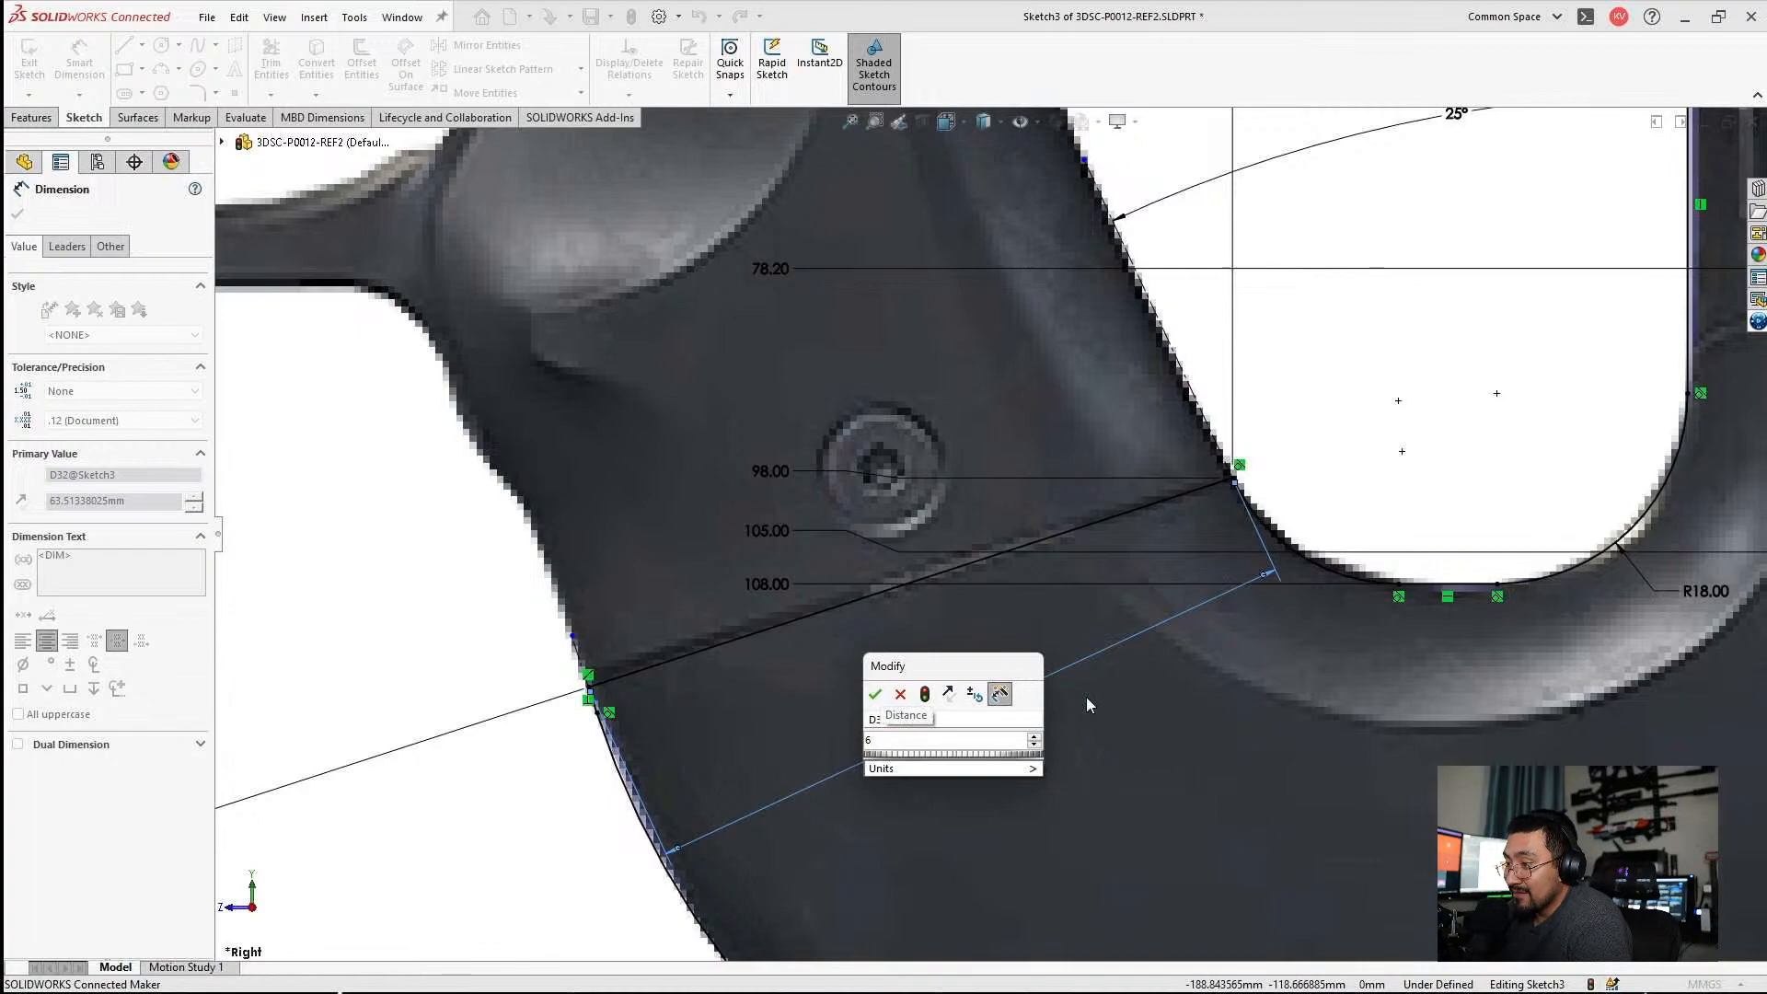
{"action": "type", "text": "3.5"}
{"action": "key", "text": "Return"}
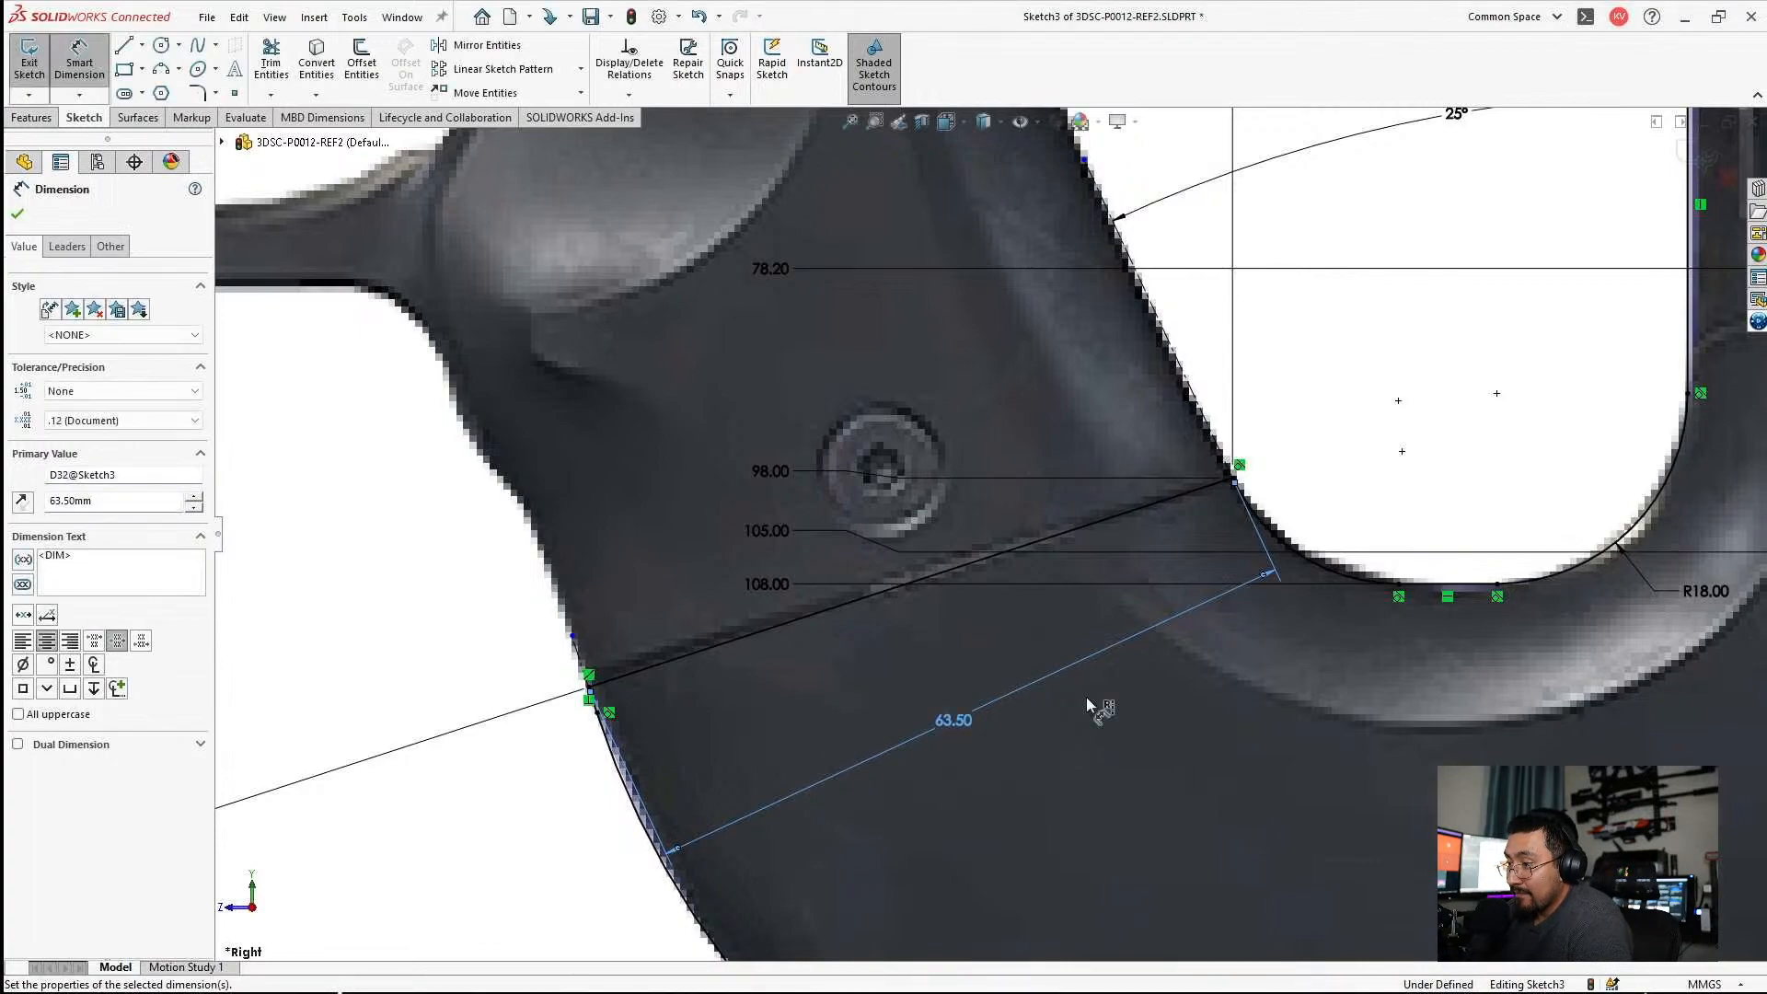
{"action": "scroll", "coordinate": [1150, 737], "scroll_direction": "up", "scroll_amount": 5}
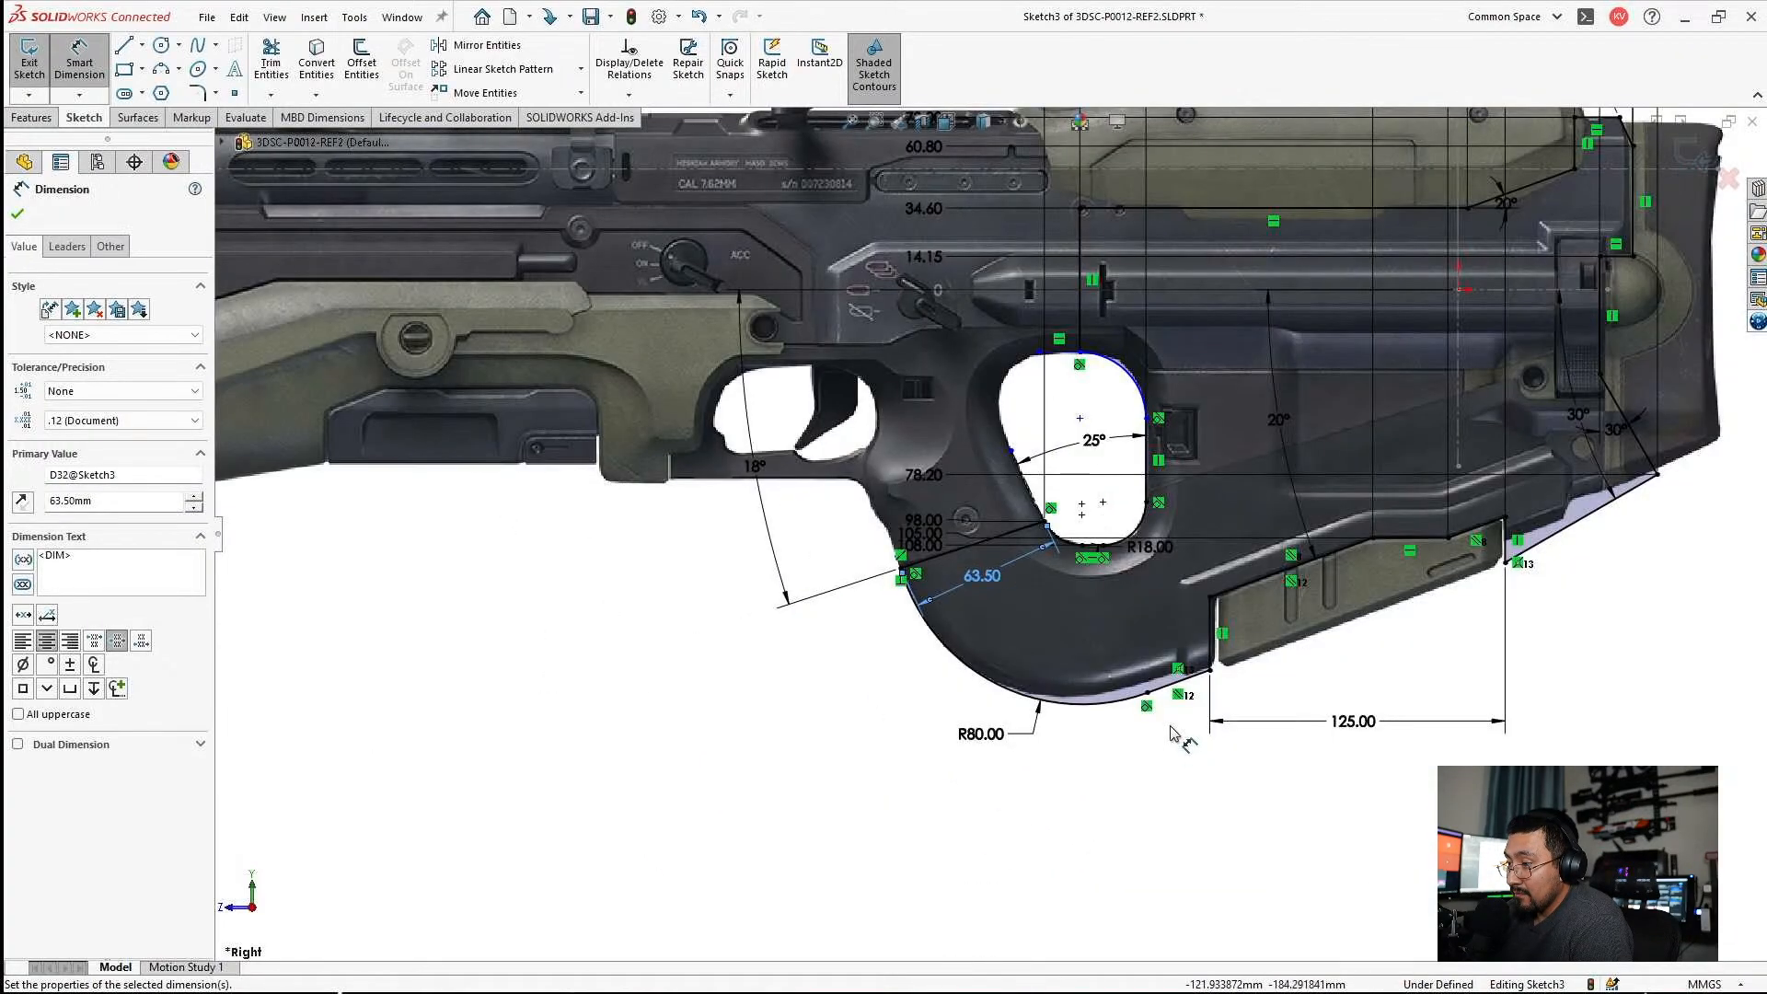
Try moving the grip hole's upper rear arc to test its remaining freedom.
{"action": "scroll", "coordinate": [1265, 577], "scroll_direction": "down", "scroll_amount": 1}
{"action": "scroll", "coordinate": [1353, 411], "scroll_direction": "up", "scroll_amount": 2}
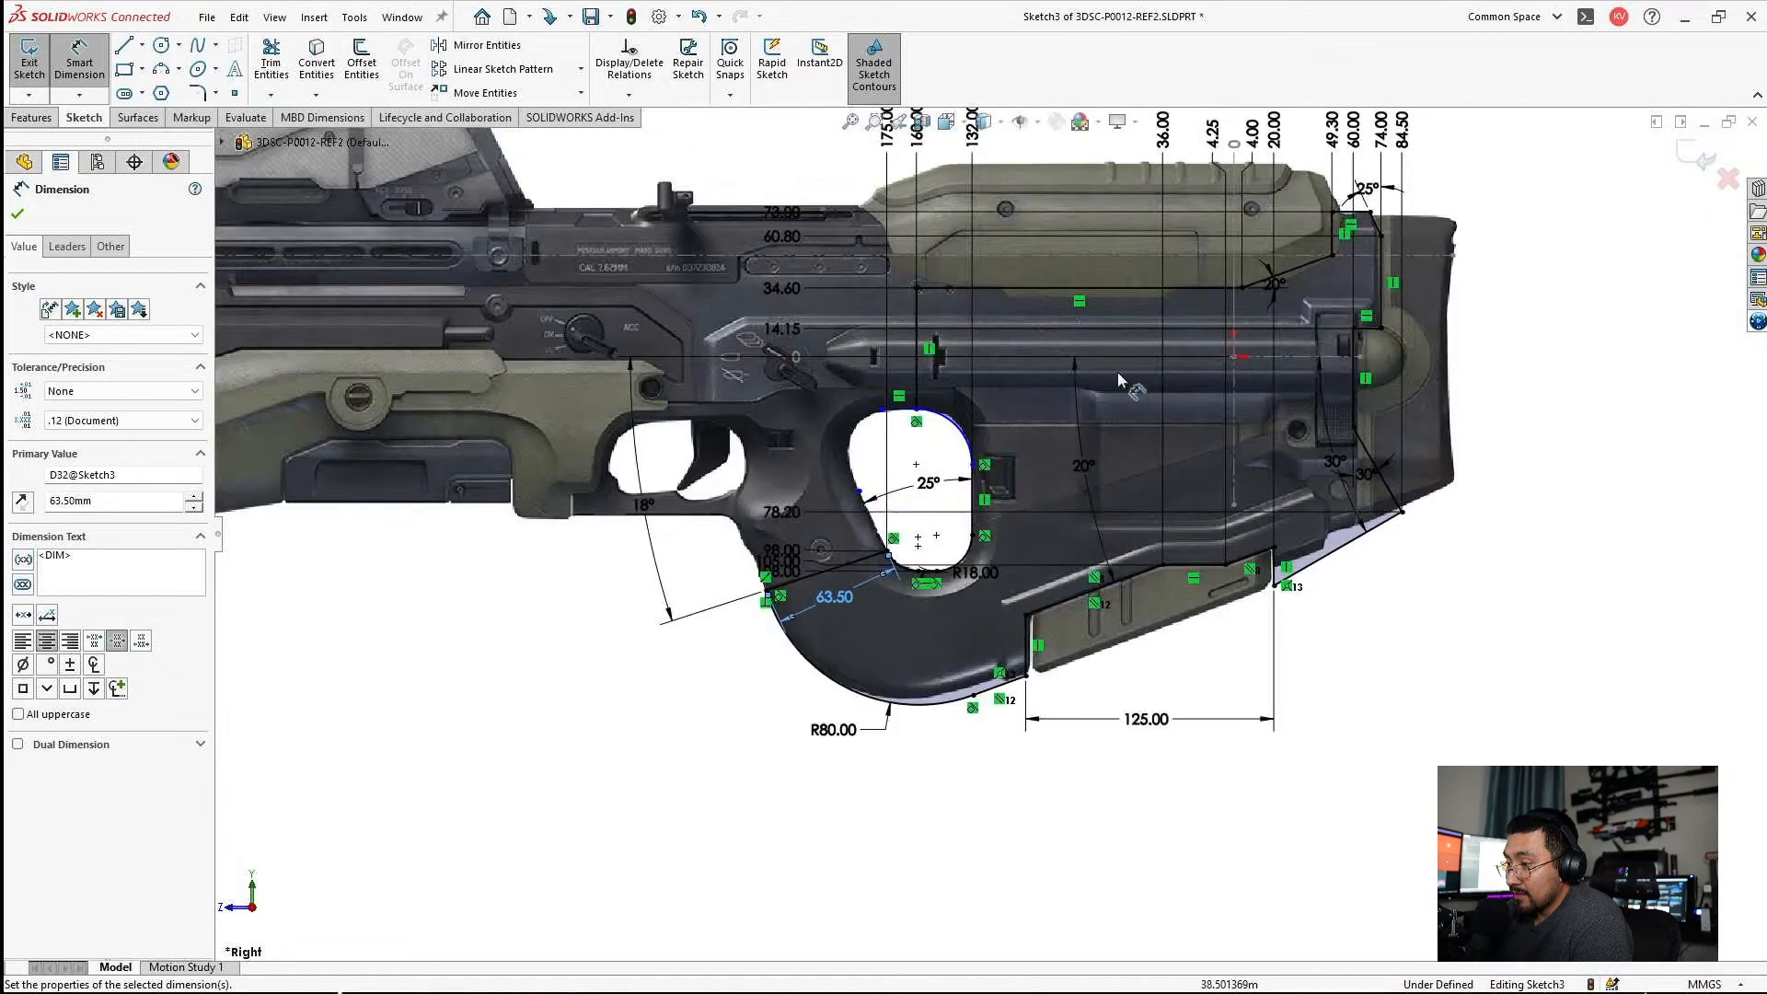
{"action": "scroll", "coordinate": [957, 370], "scroll_direction": "down", "scroll_amount": 3}
{"action": "scroll", "coordinate": [482, 477], "scroll_direction": "up", "scroll_amount": 4}
{"action": "scroll", "coordinate": [747, 471], "scroll_direction": "down", "scroll_amount": 2}
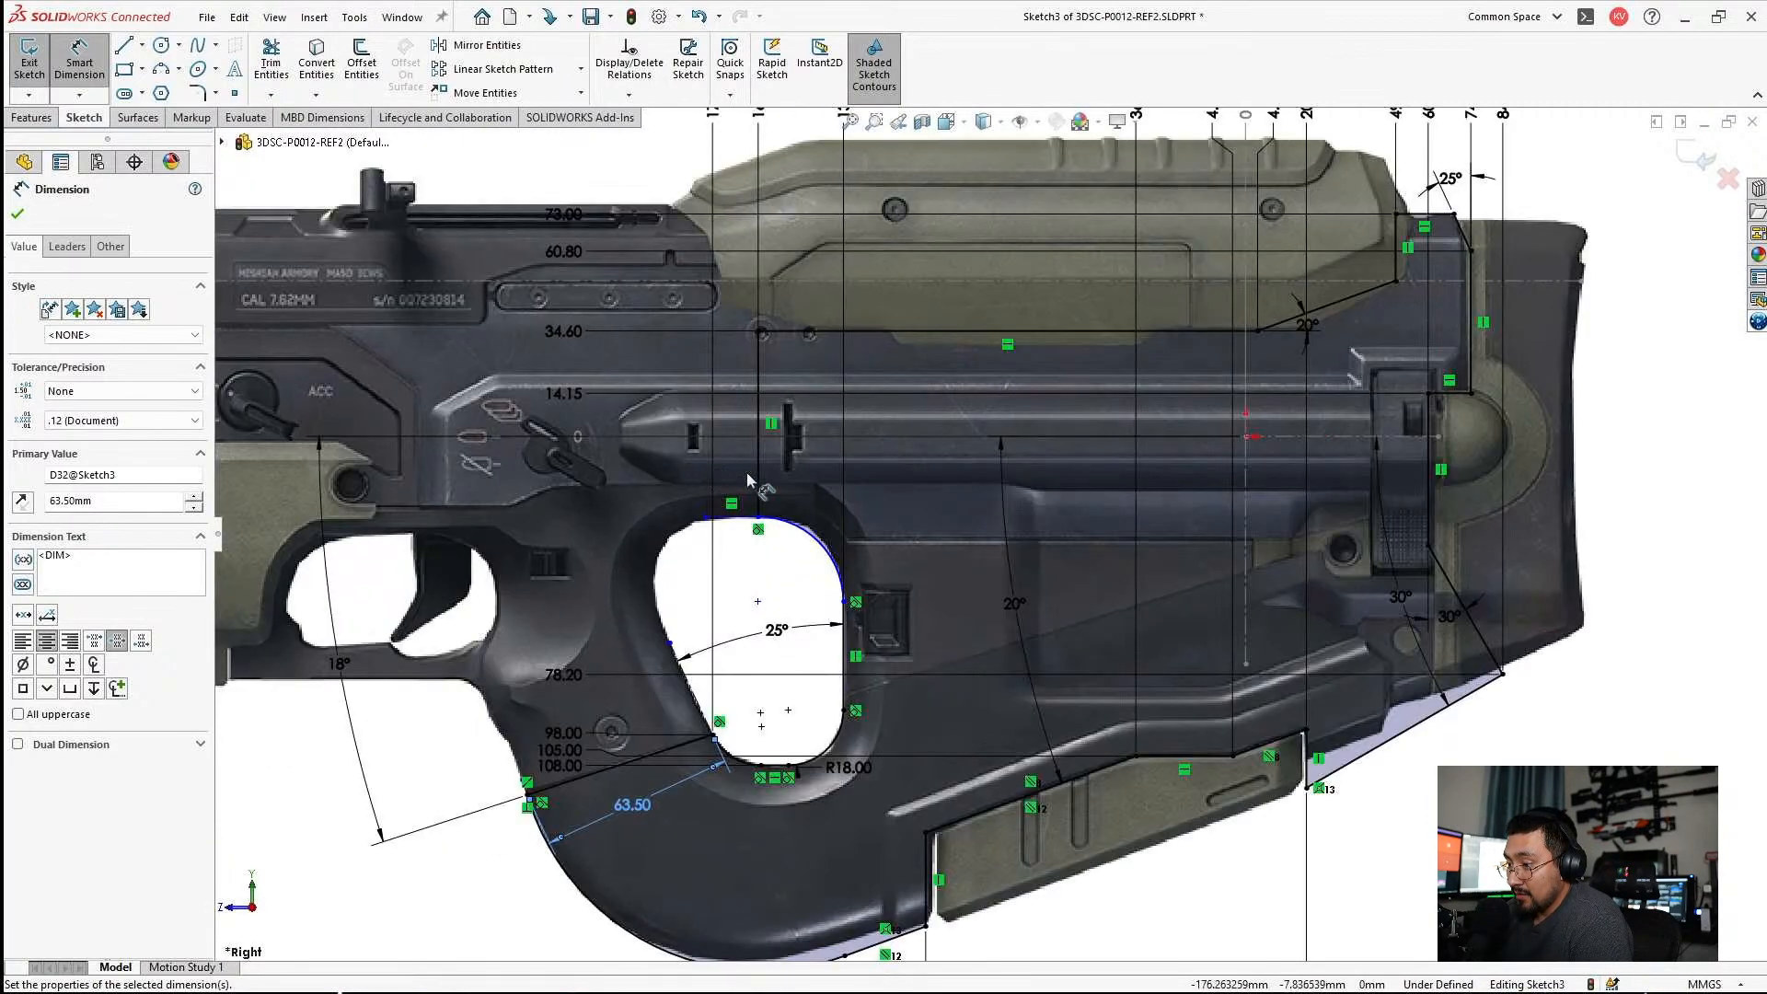
{"action": "left_click", "coordinate": [801, 584]}
{"action": "scroll", "coordinate": [775, 610], "scroll_direction": "down", "scroll_amount": 3}
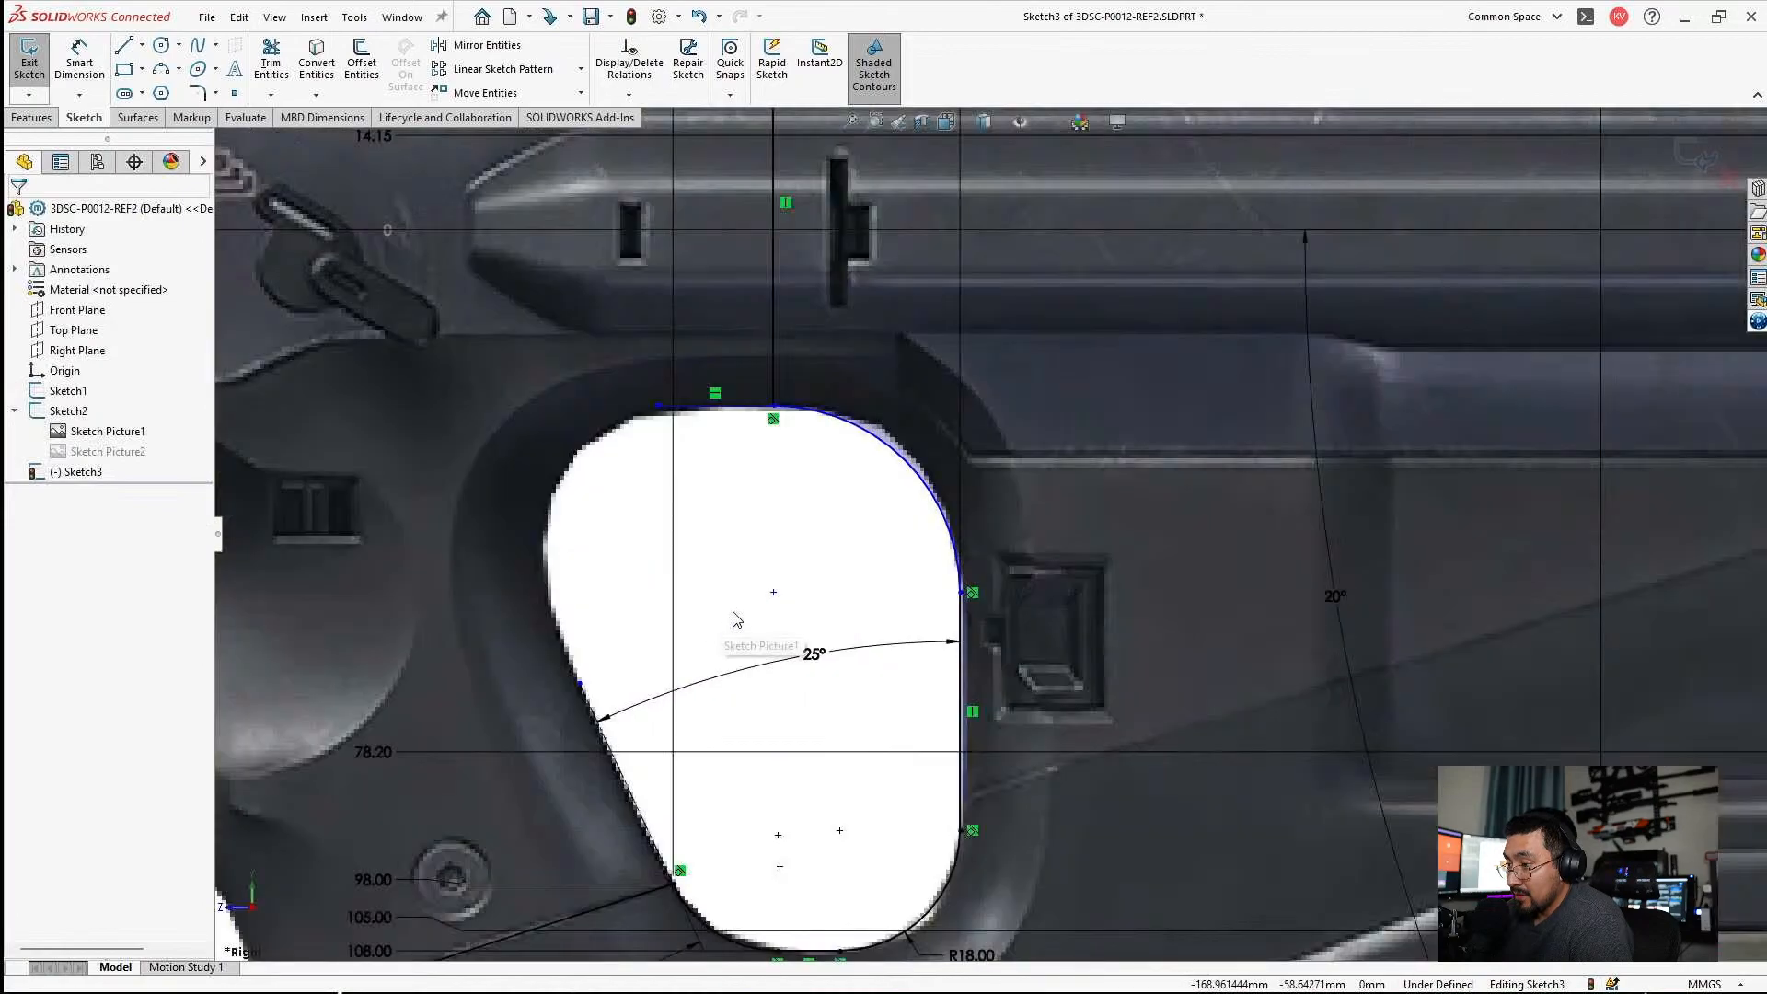
{"action": "left_click", "coordinate": [79, 57]}
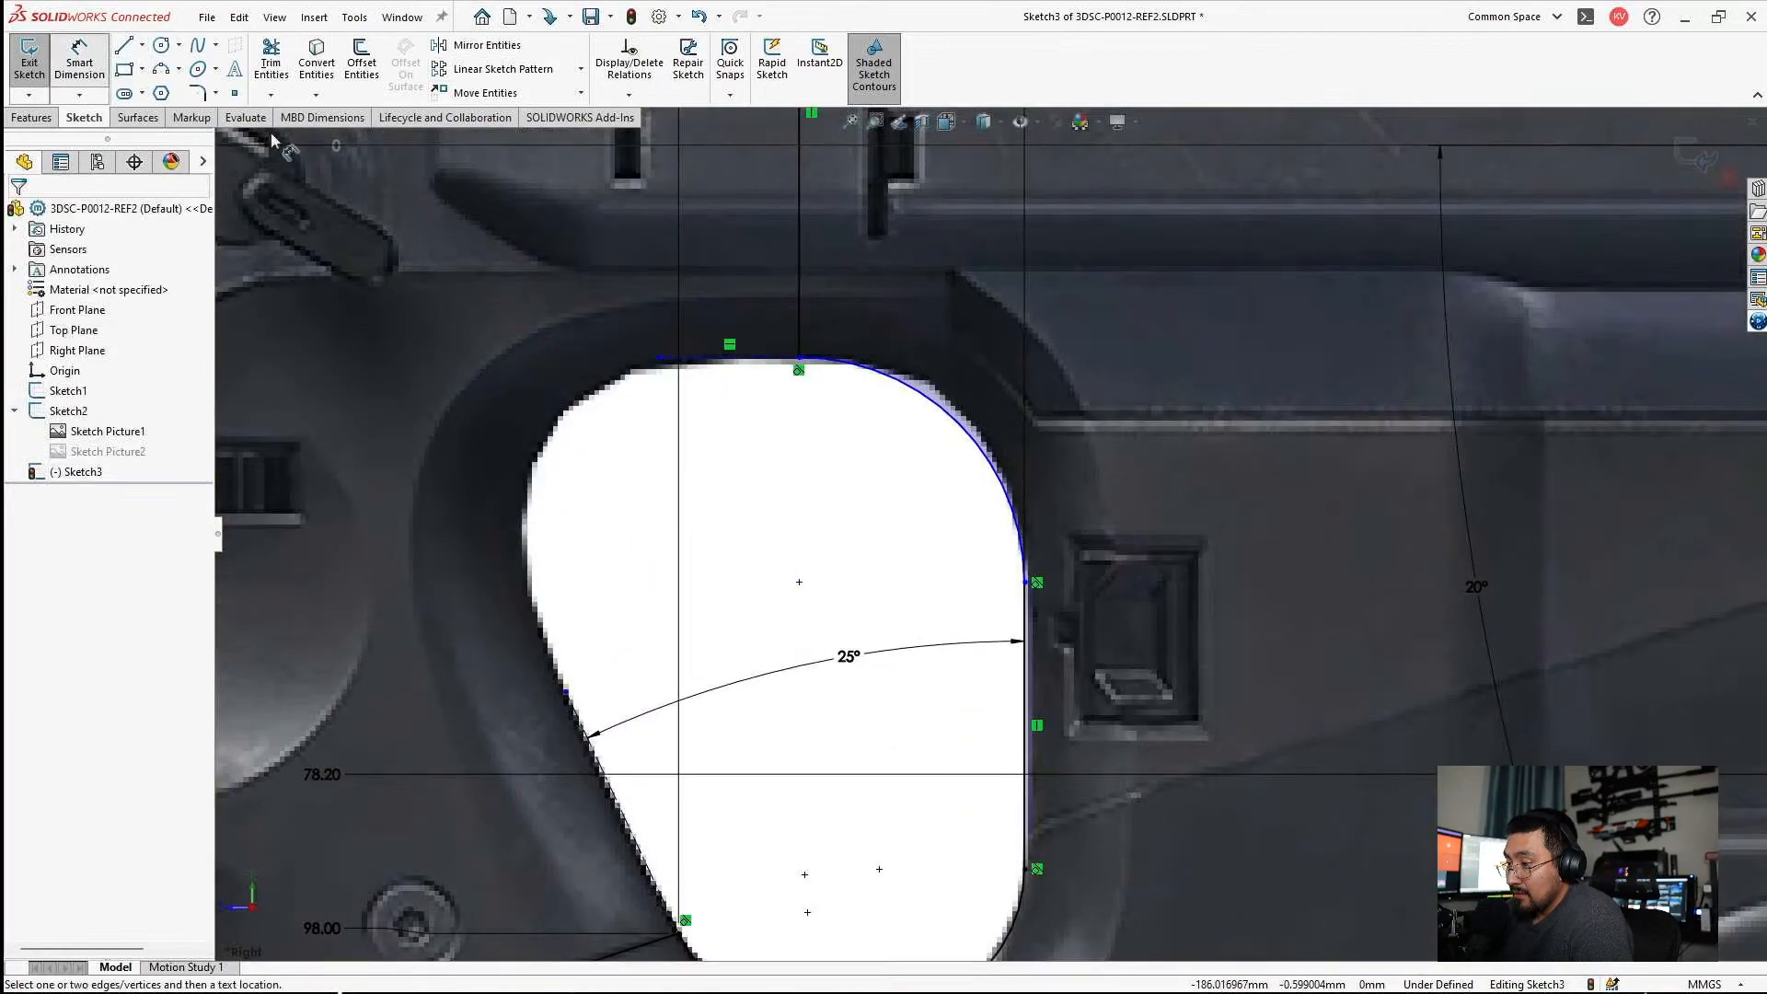
{"action": "left_click", "coordinate": [927, 408]}
{"action": "key", "text": "Escape"}
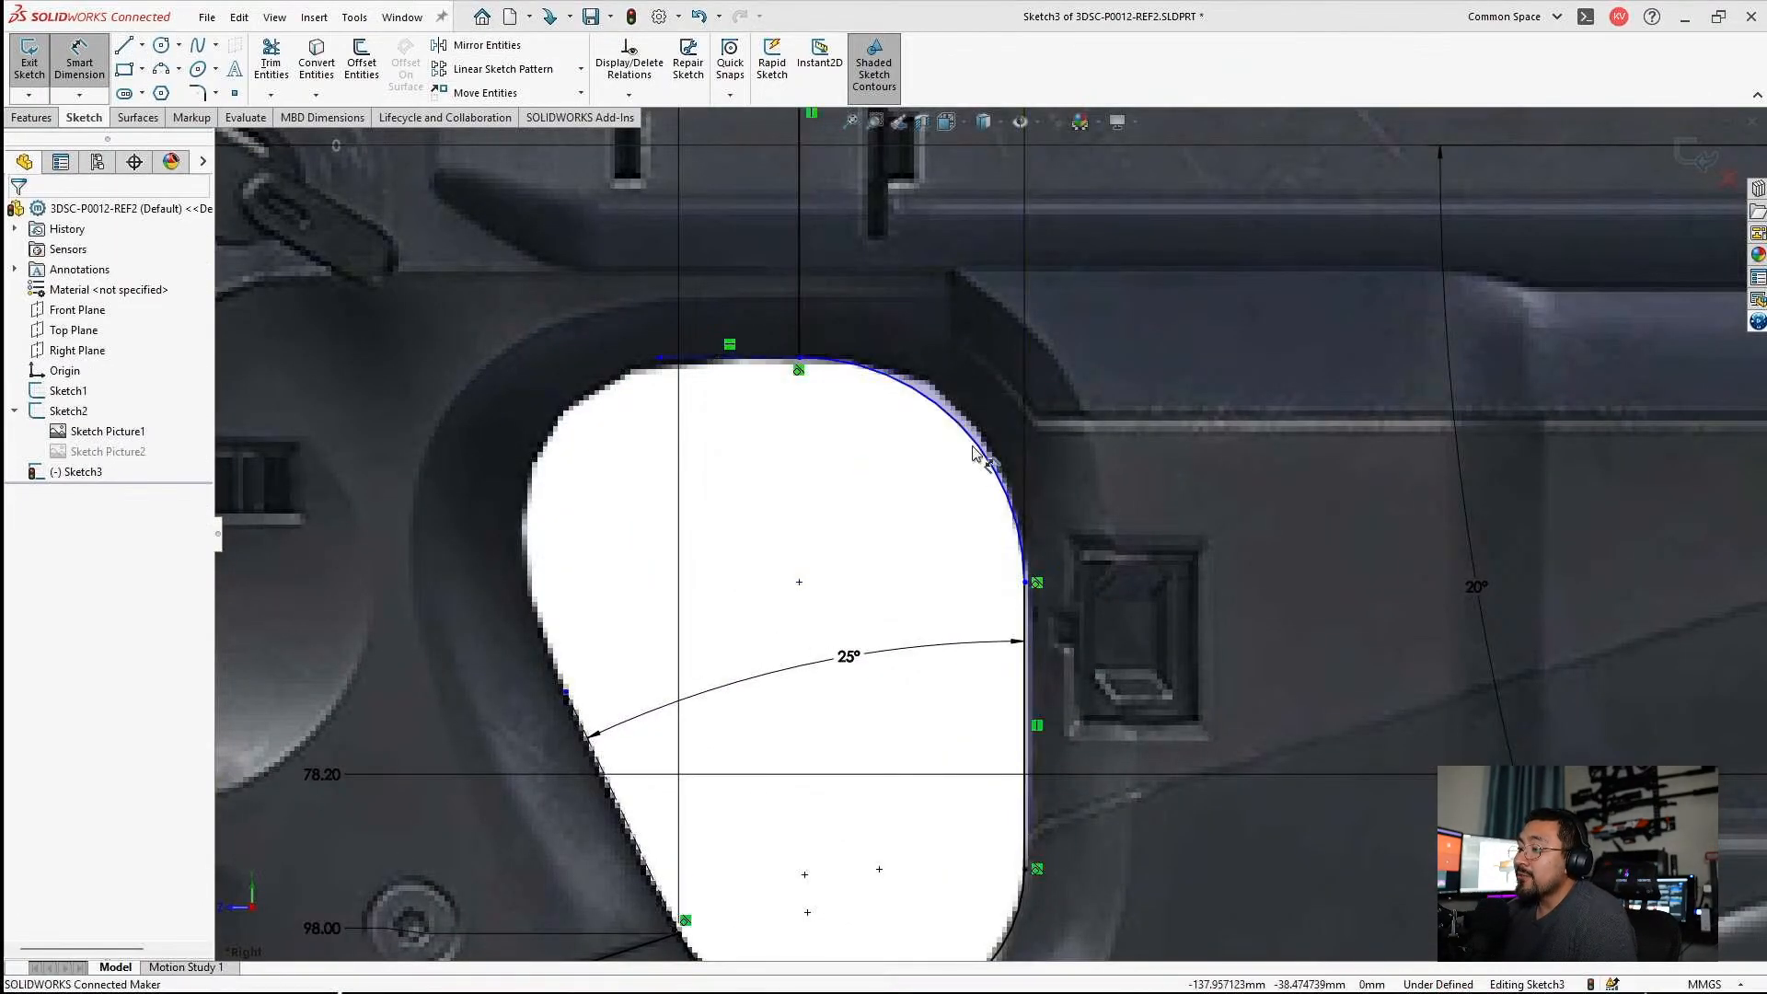
{"action": "mouse_move", "coordinate": [951, 419]}
{"action": "left_mouse_down"}
{"action": "mouse_move", "coordinate": [1001, 404]}
{"action": "mouse_move", "coordinate": [964, 435]}
{"action": "left_mouse_up"}
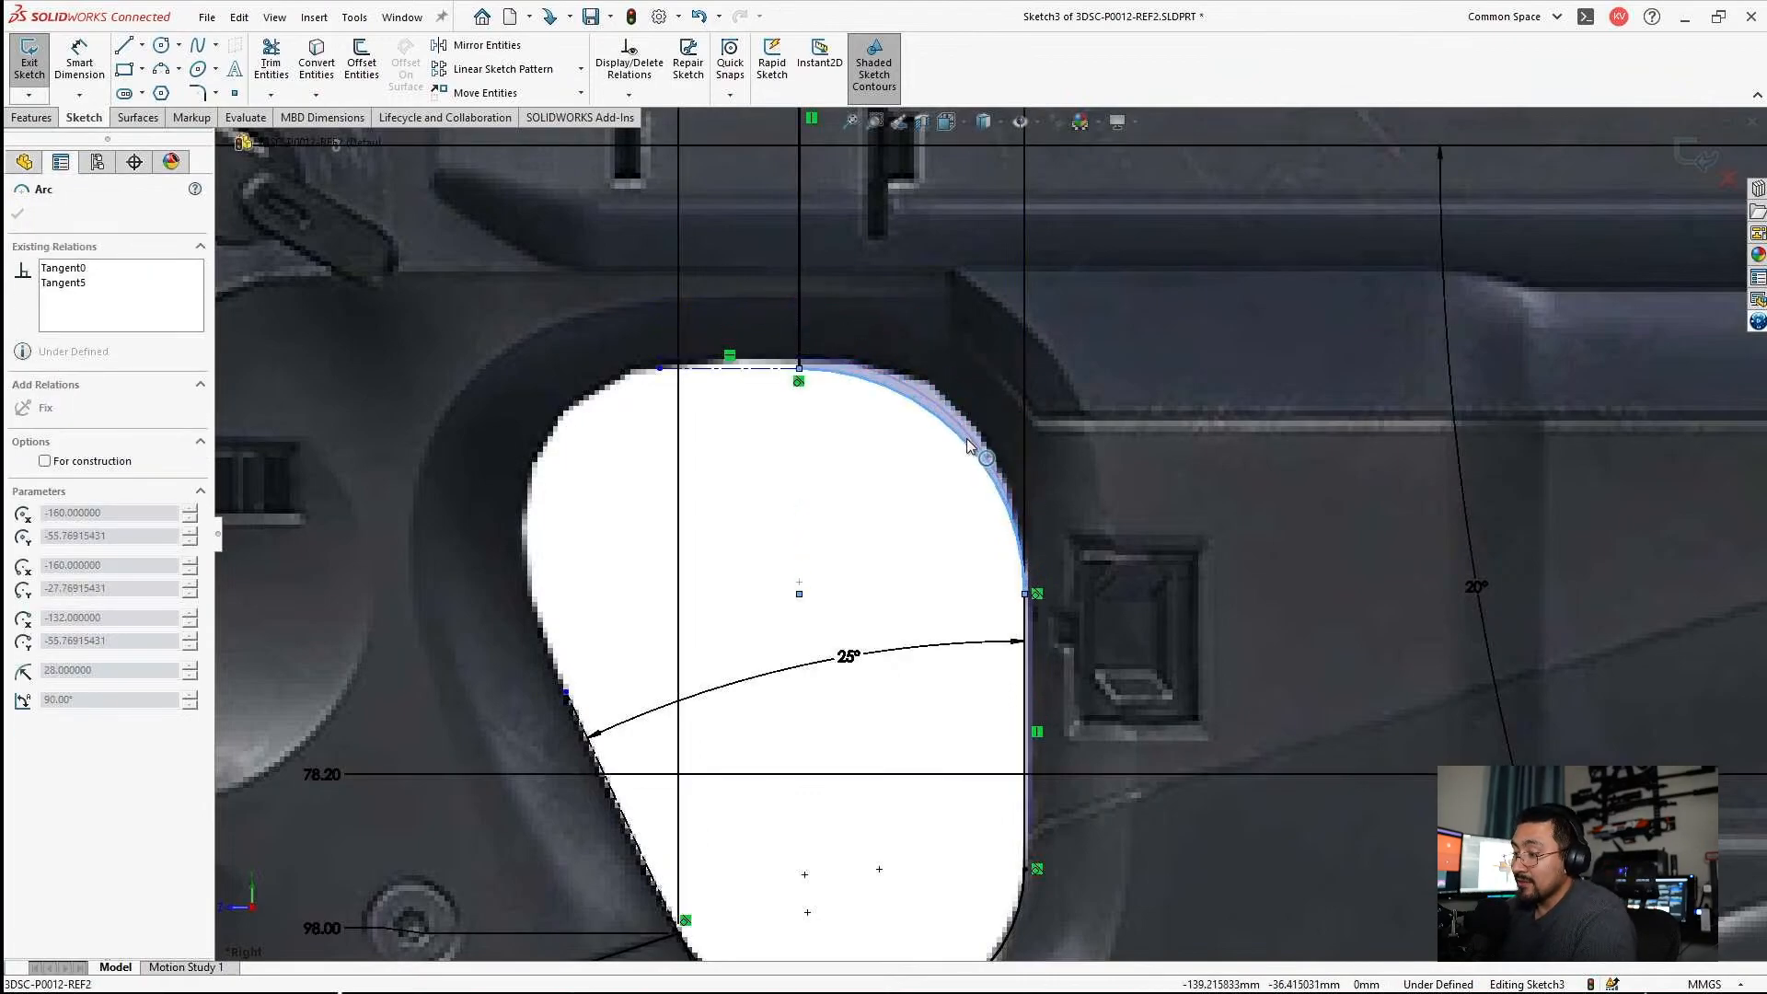
{"action": "left_click", "coordinate": [887, 449]}
Add the grip hole's upper horizontal construction line to the vertical ordinate dimensions and set it to 27 mm.
{"action": "scroll", "coordinate": [888, 449], "scroll_direction": "up", "scroll_amount": 1}
{"action": "scroll", "coordinate": [889, 454], "scroll_direction": "up", "scroll_amount": 3}
{"action": "left_click", "coordinate": [620, 363]}
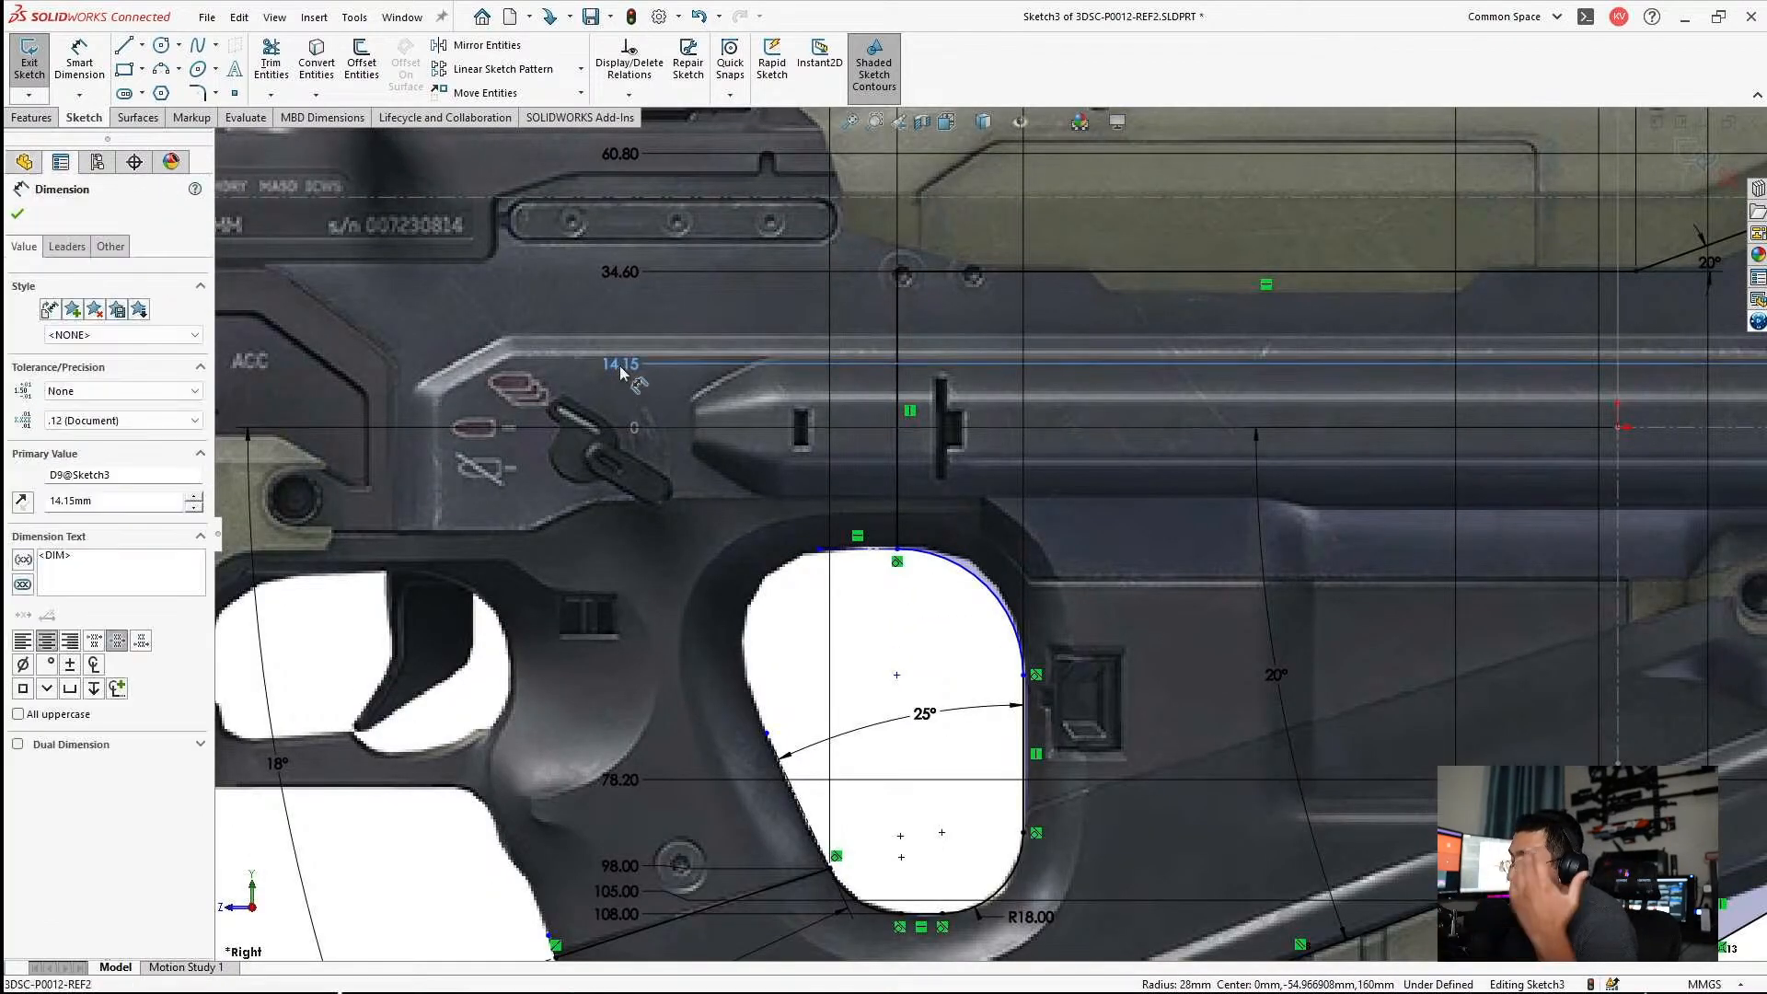
{"action": "right_click", "coordinate": [619, 364]}
{"action": "left_click", "coordinate": [688, 736]}
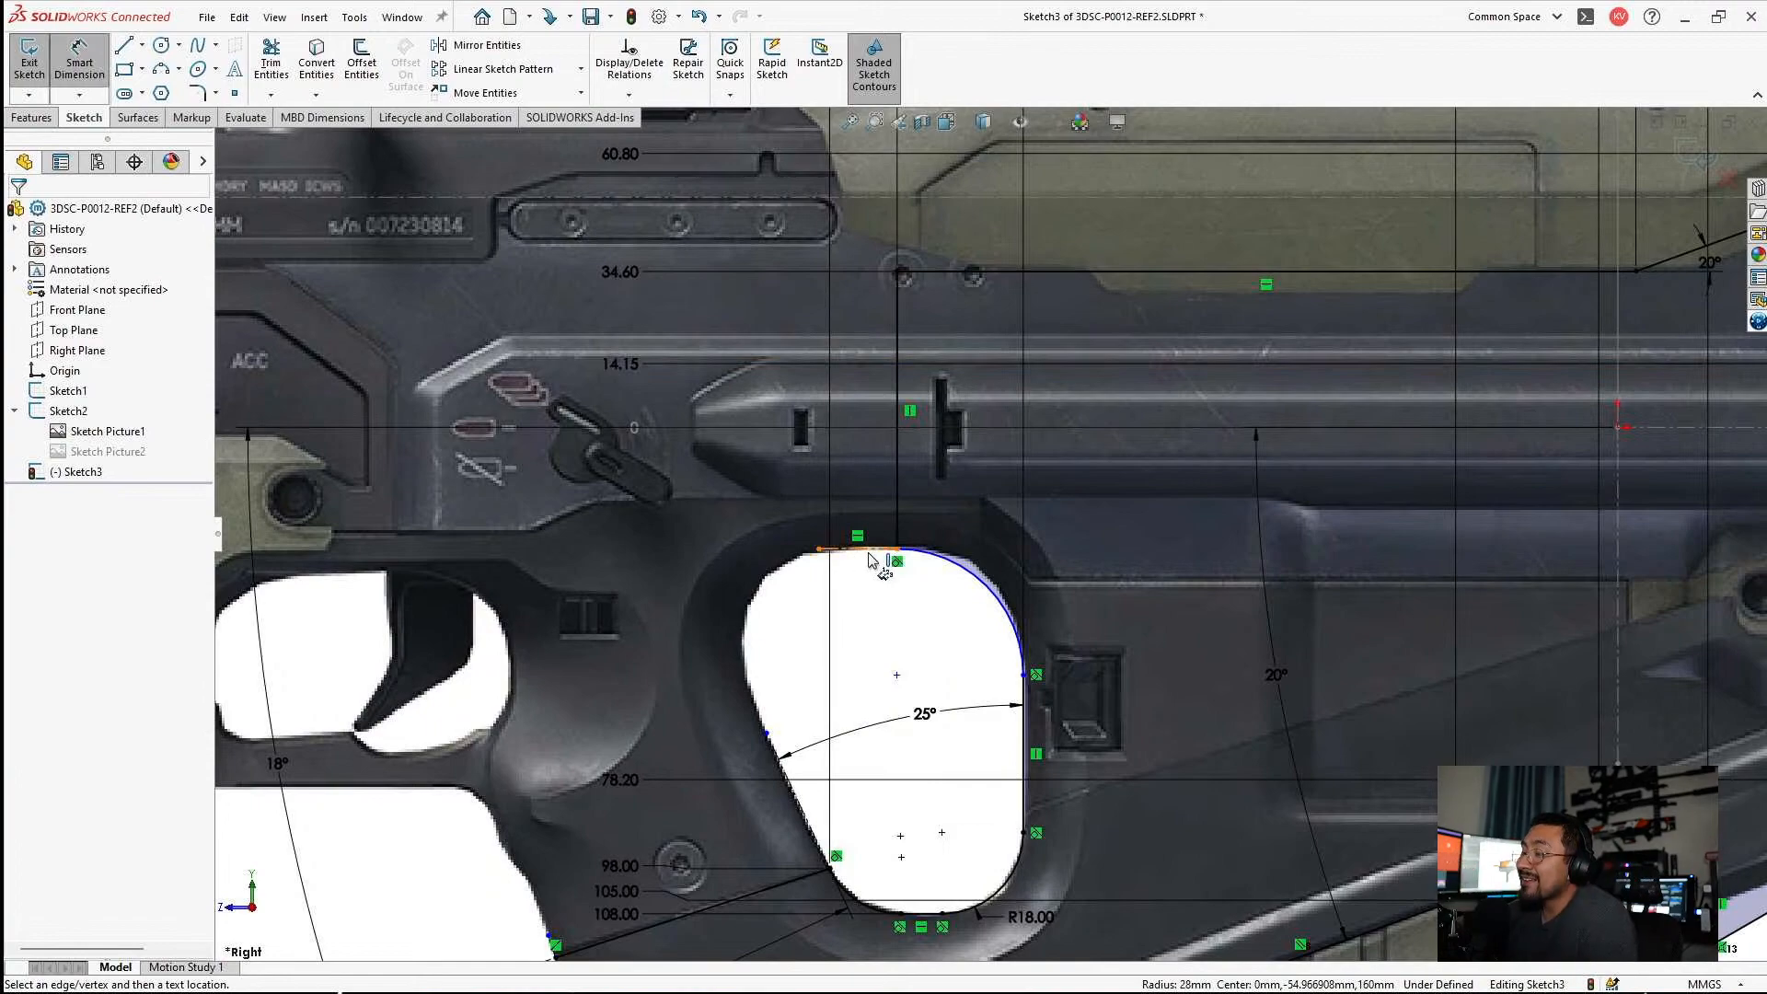
{"action": "left_click", "coordinate": [891, 551]}
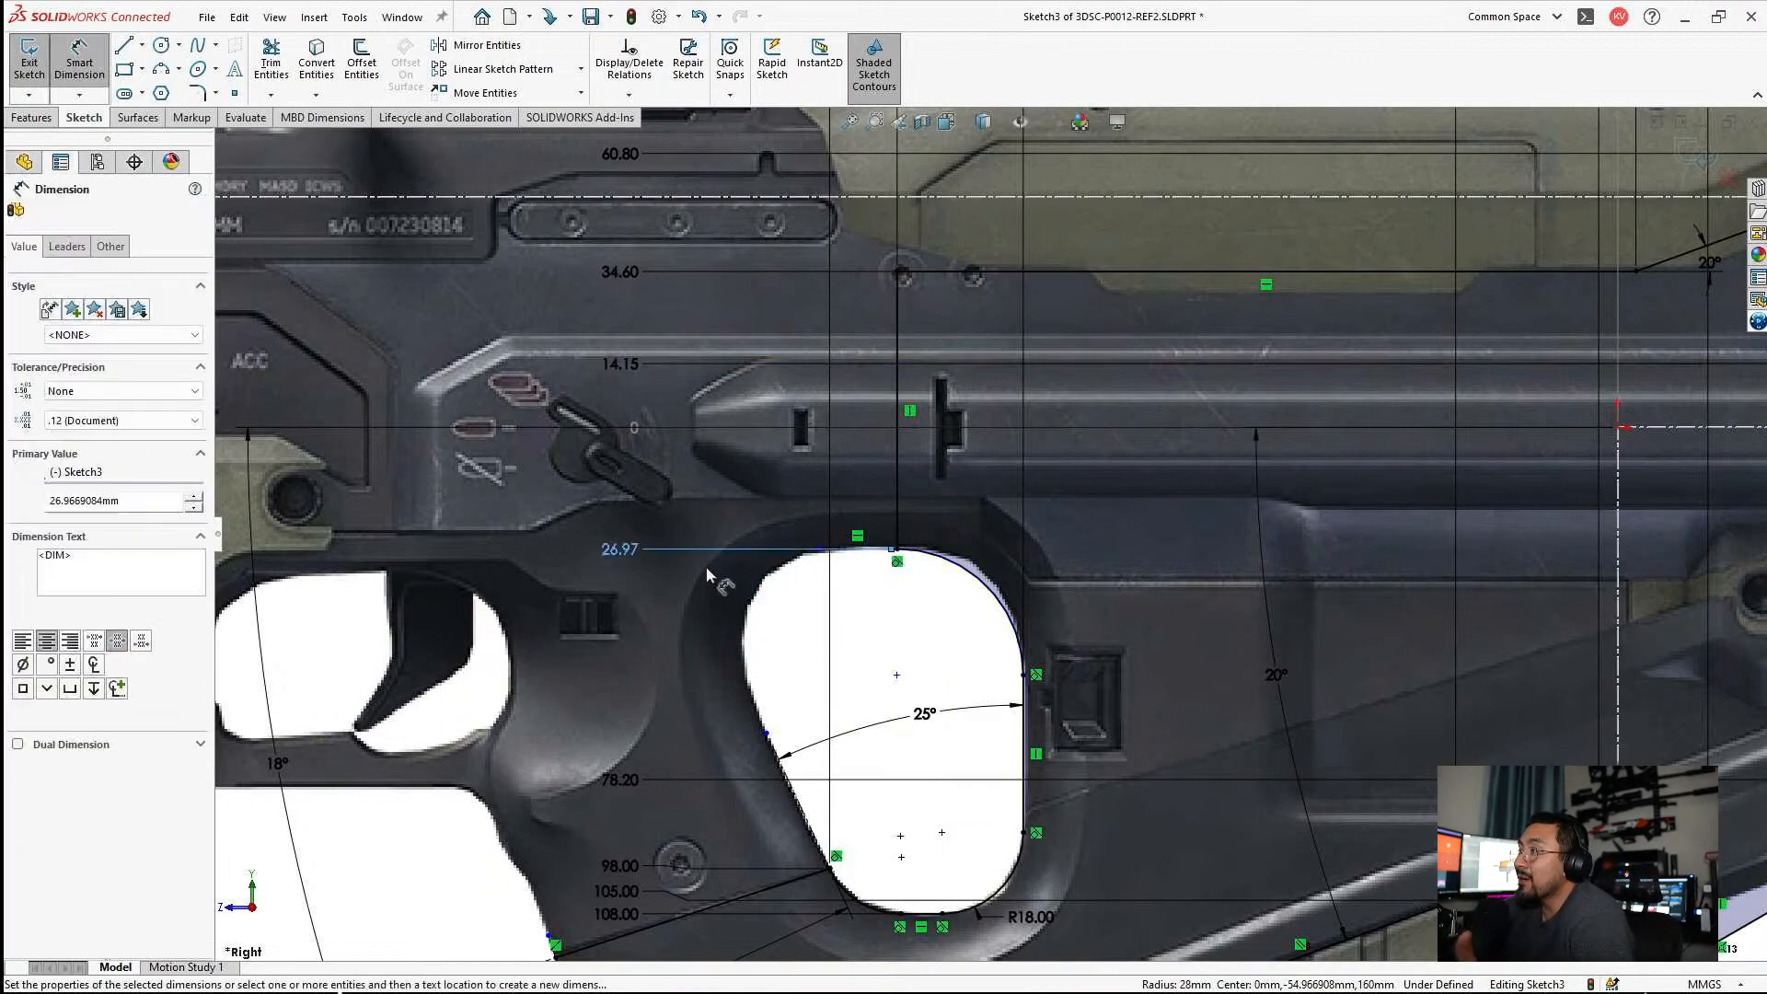
{"action": "left_click", "coordinate": [630, 549]}
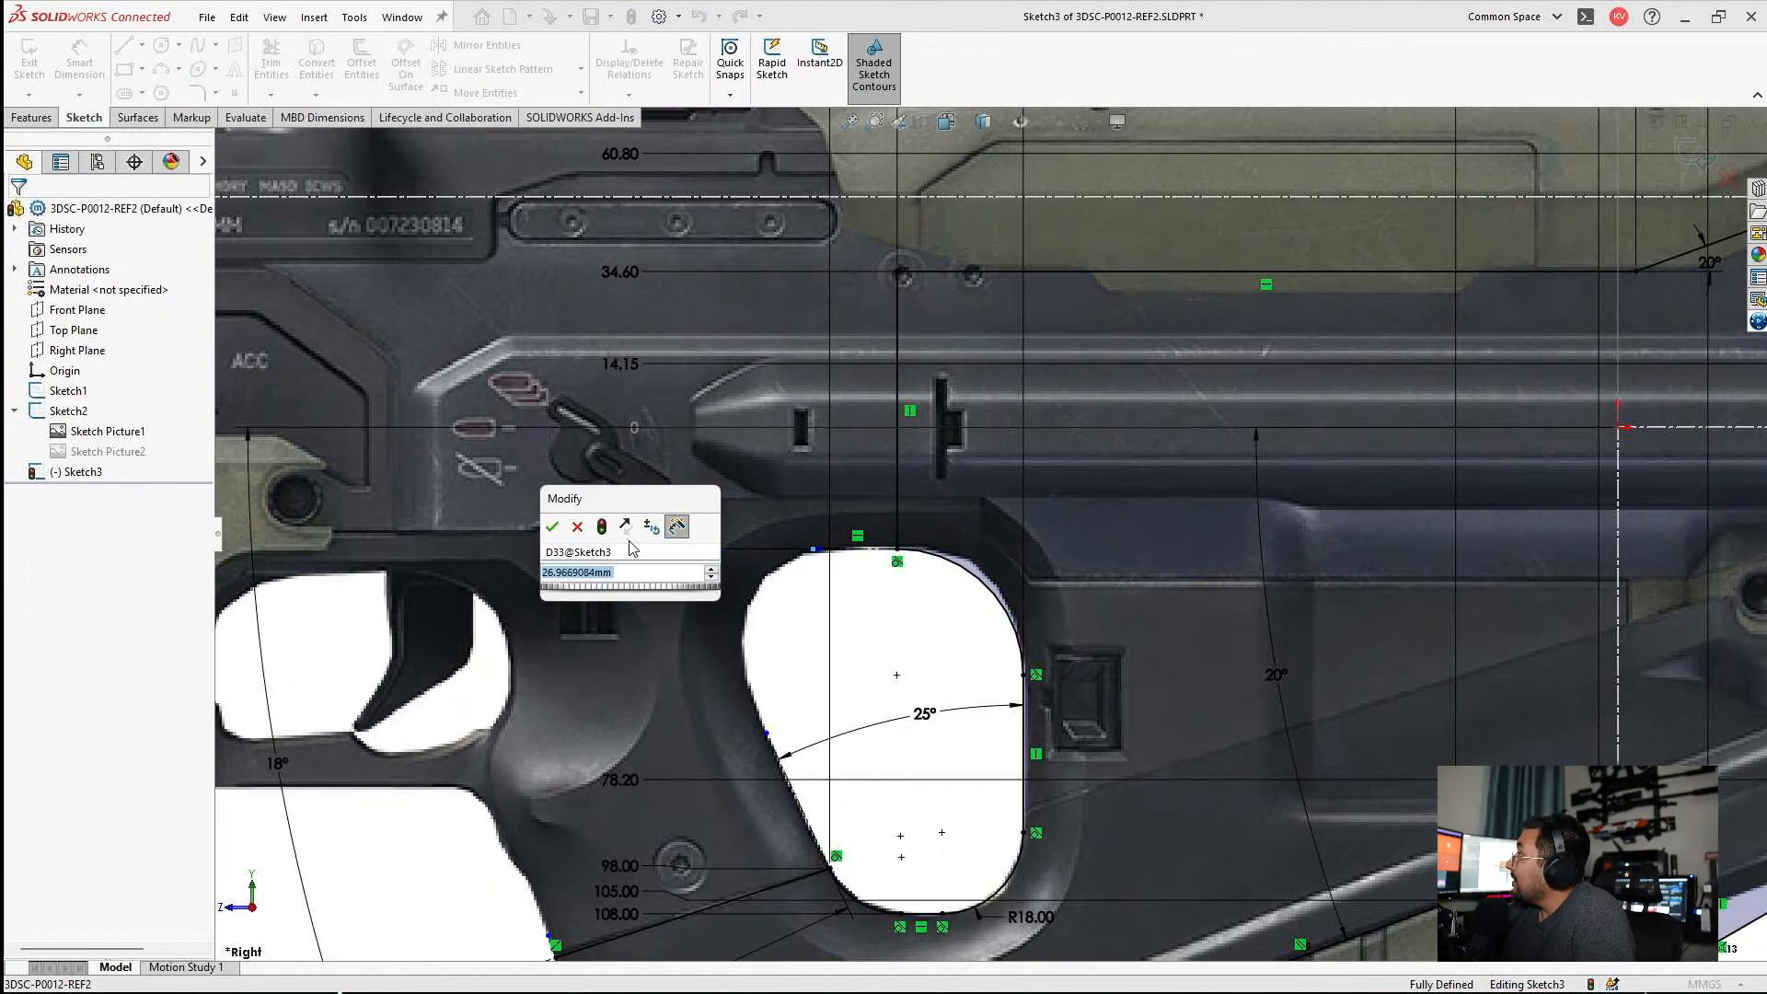
{"action": "type", "text": "27"}
{"action": "key", "text": "Return"}
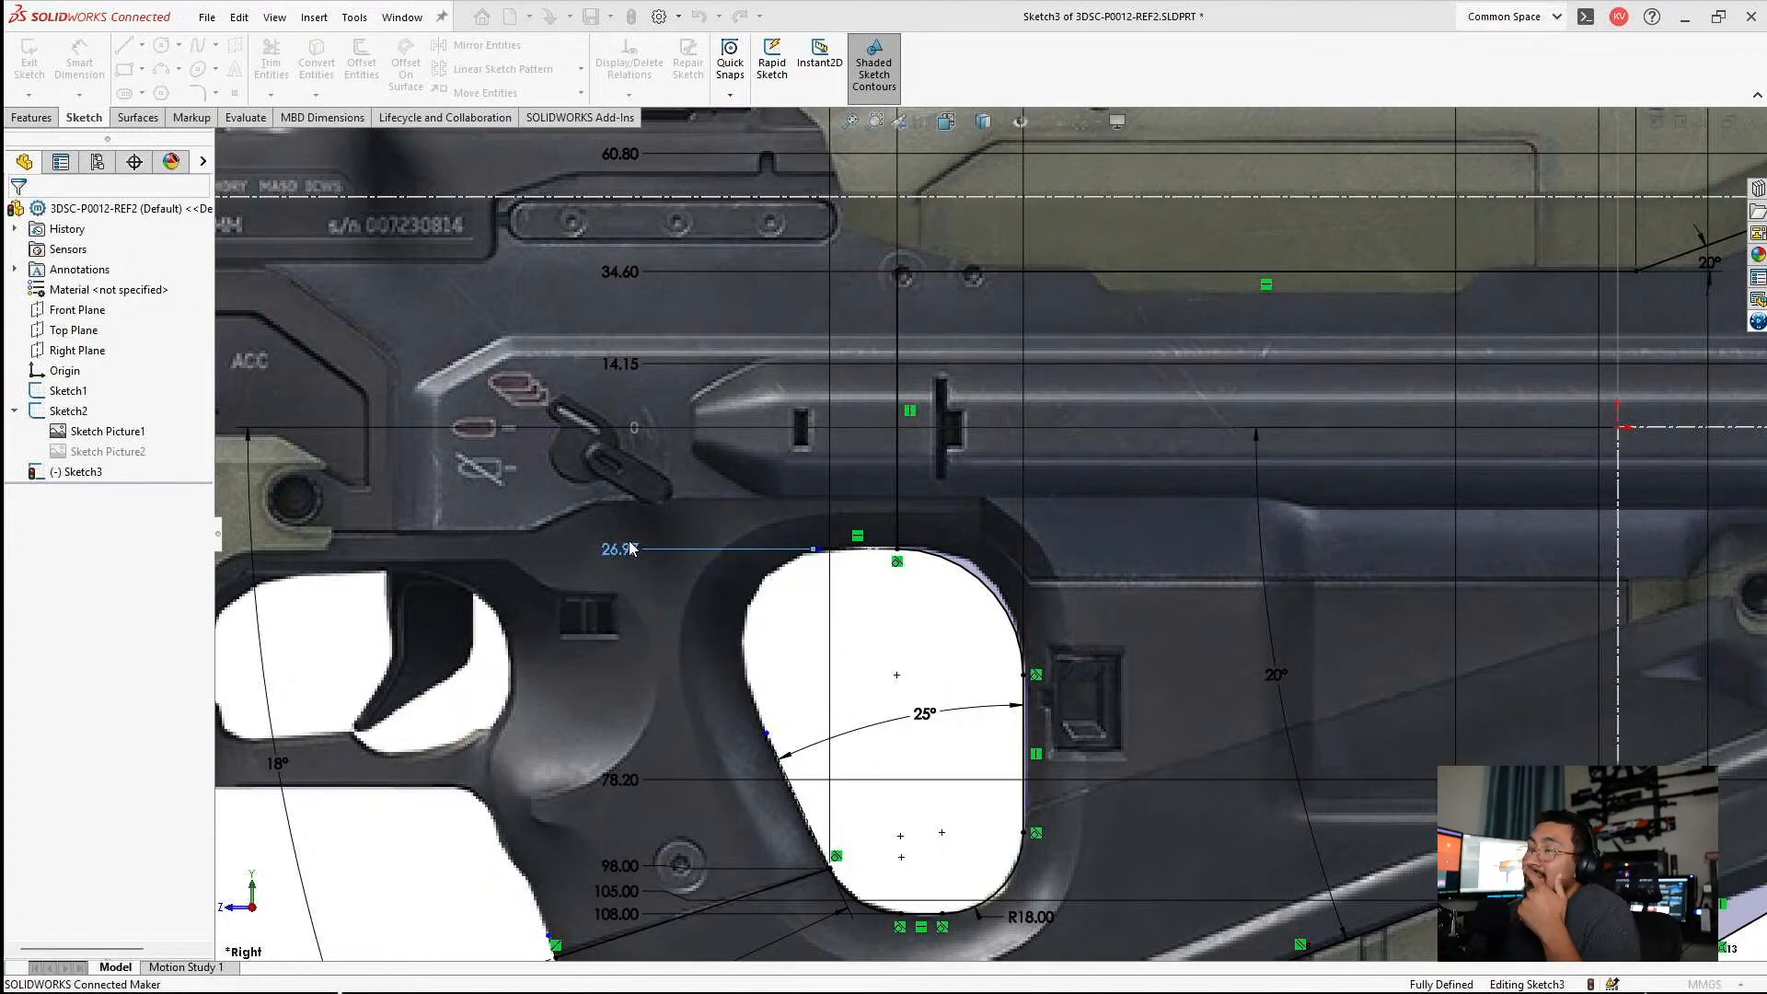
{"action": "key", "text": "Escape"}
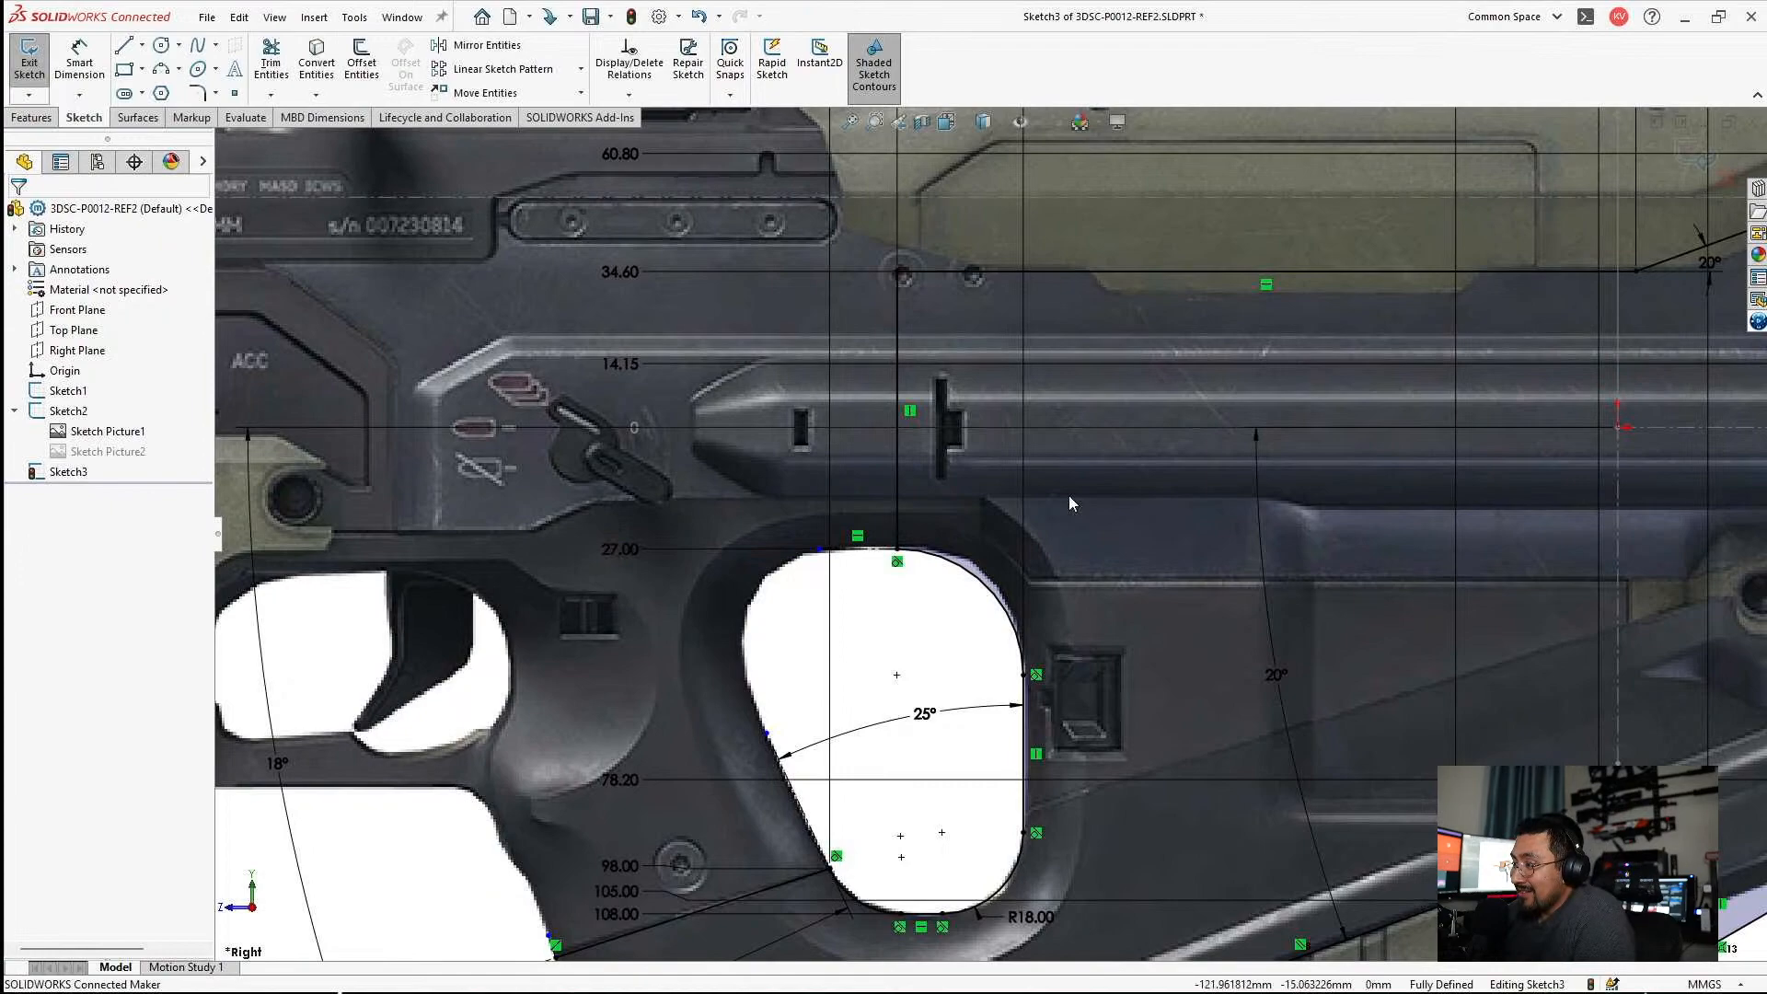
Close Sketch3 and save the part.
{"action": "scroll", "coordinate": [1069, 495], "scroll_direction": "up", "scroll_amount": 4}
{"action": "scroll", "coordinate": [1068, 495], "scroll_direction": "up", "scroll_amount": 2}
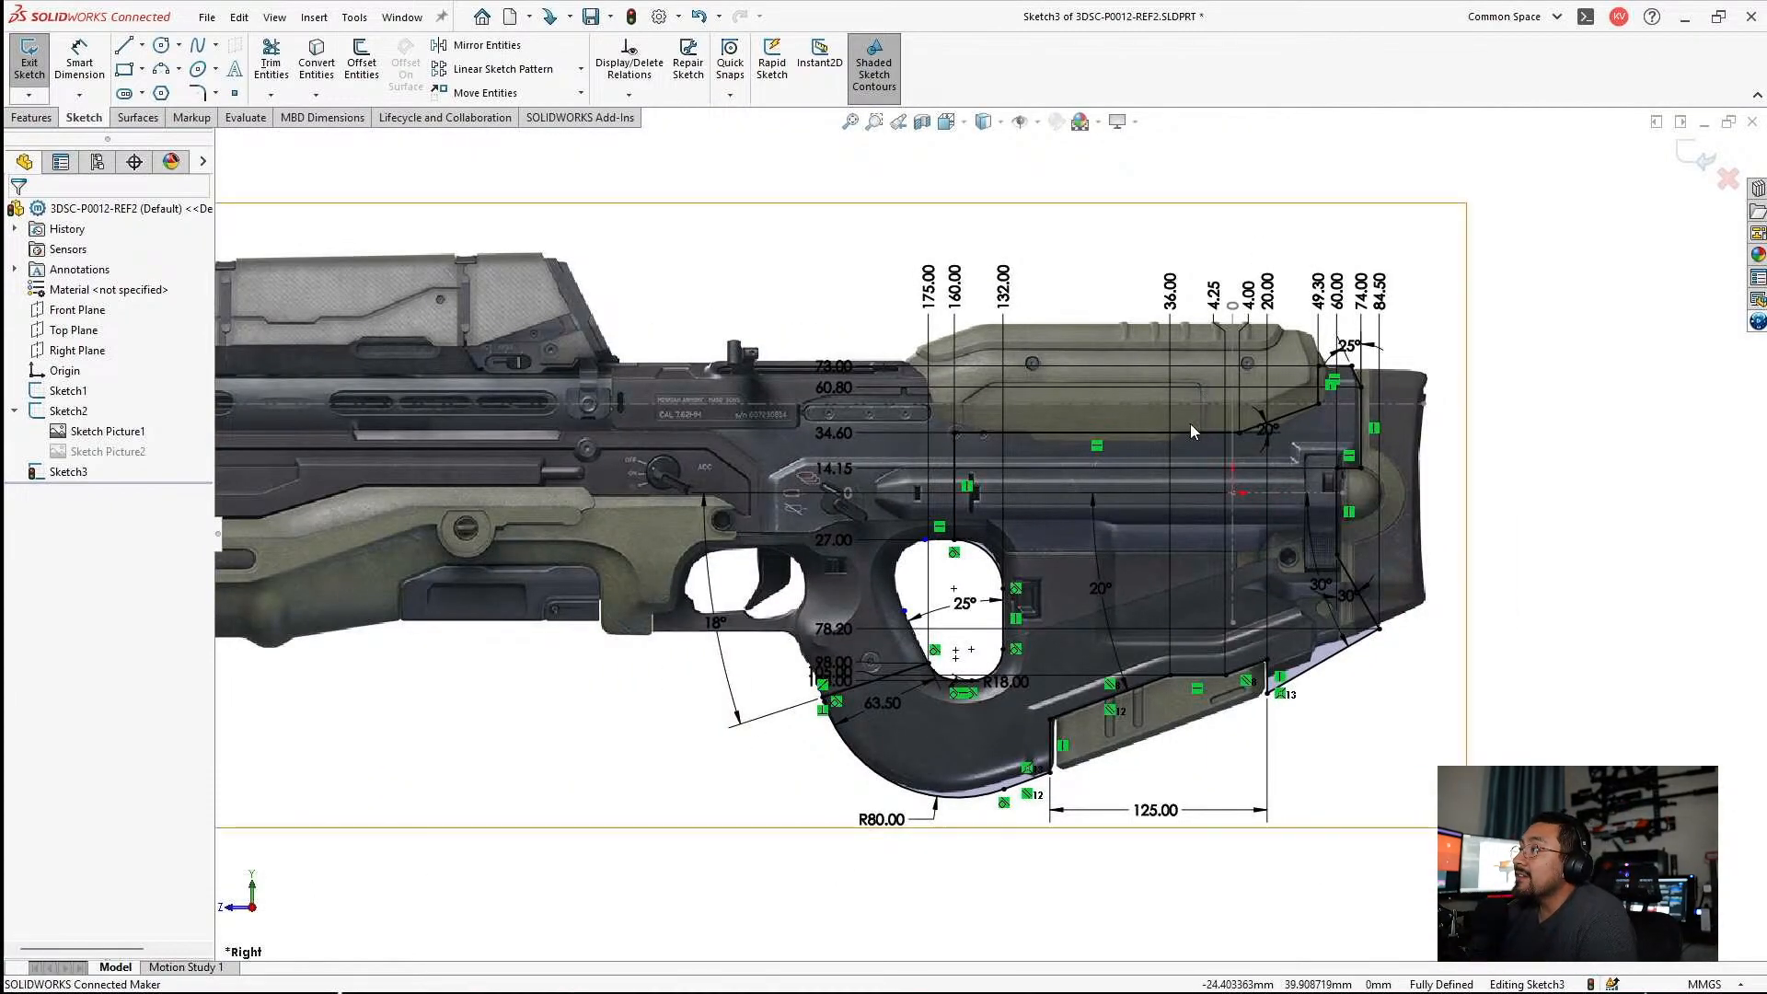
{"action": "scroll", "coordinate": [1095, 523], "scroll_direction": "down", "scroll_amount": 4}
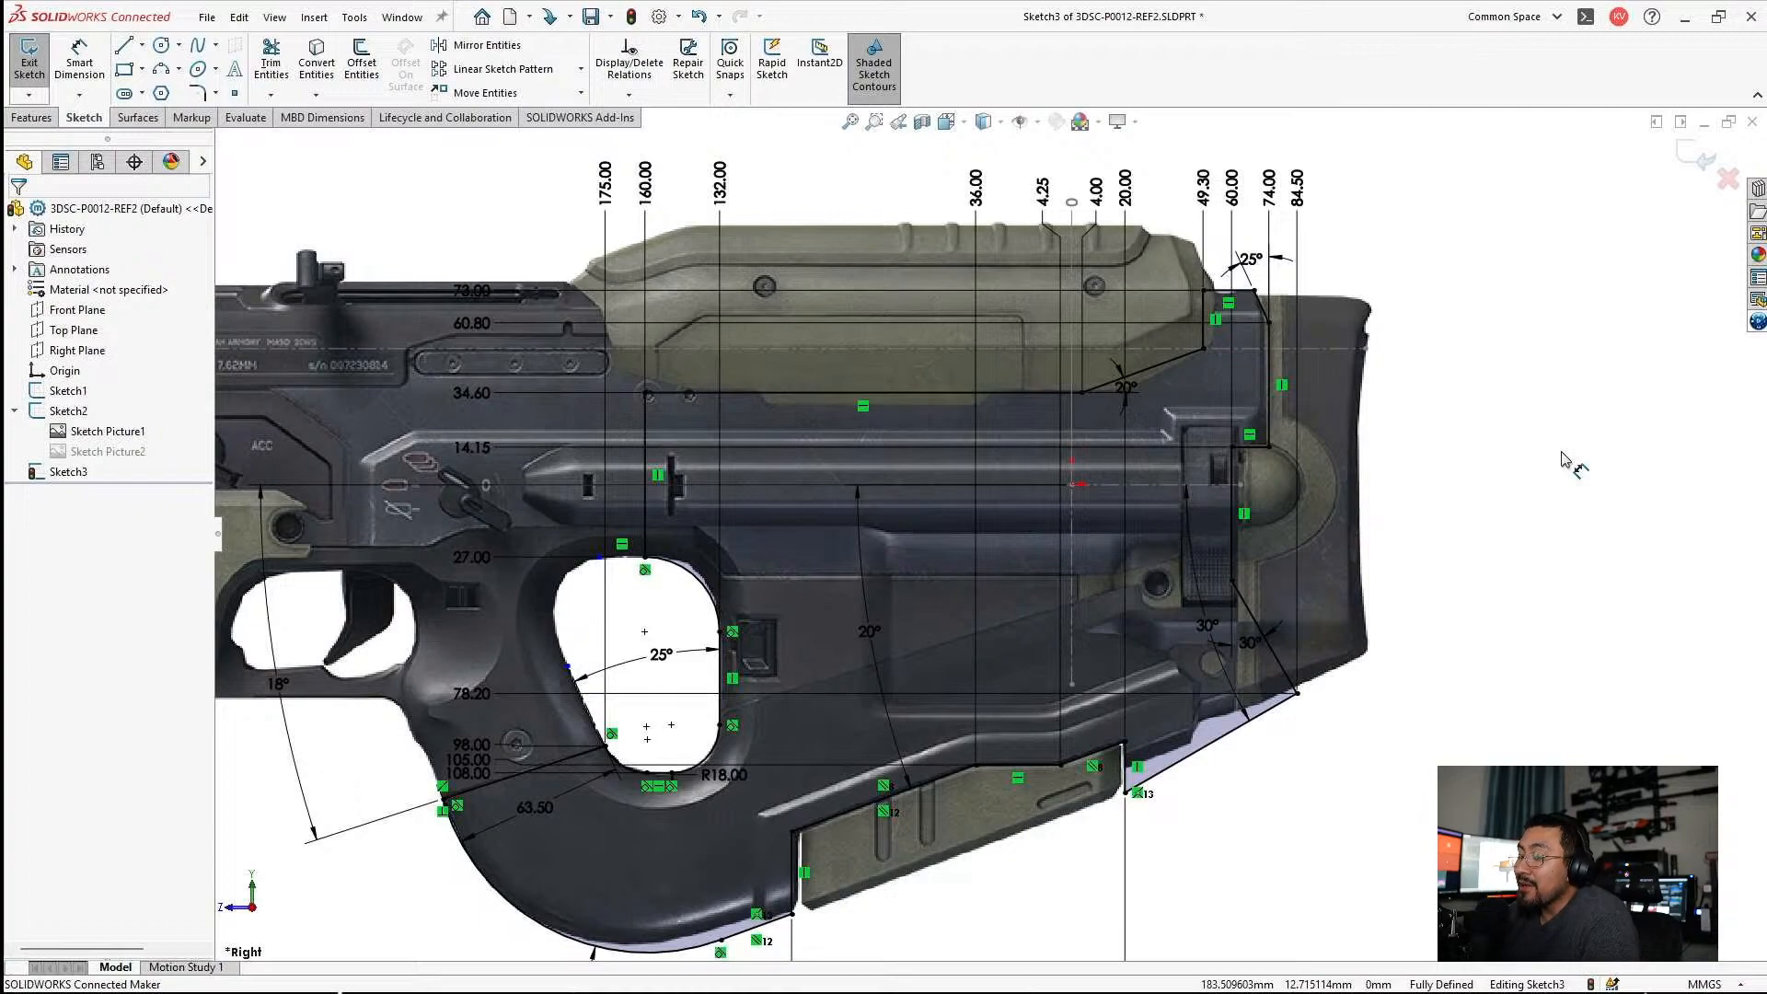
{"action": "left_click", "coordinate": [1700, 158]}
{"action": "key", "text": "ctrl+s"}
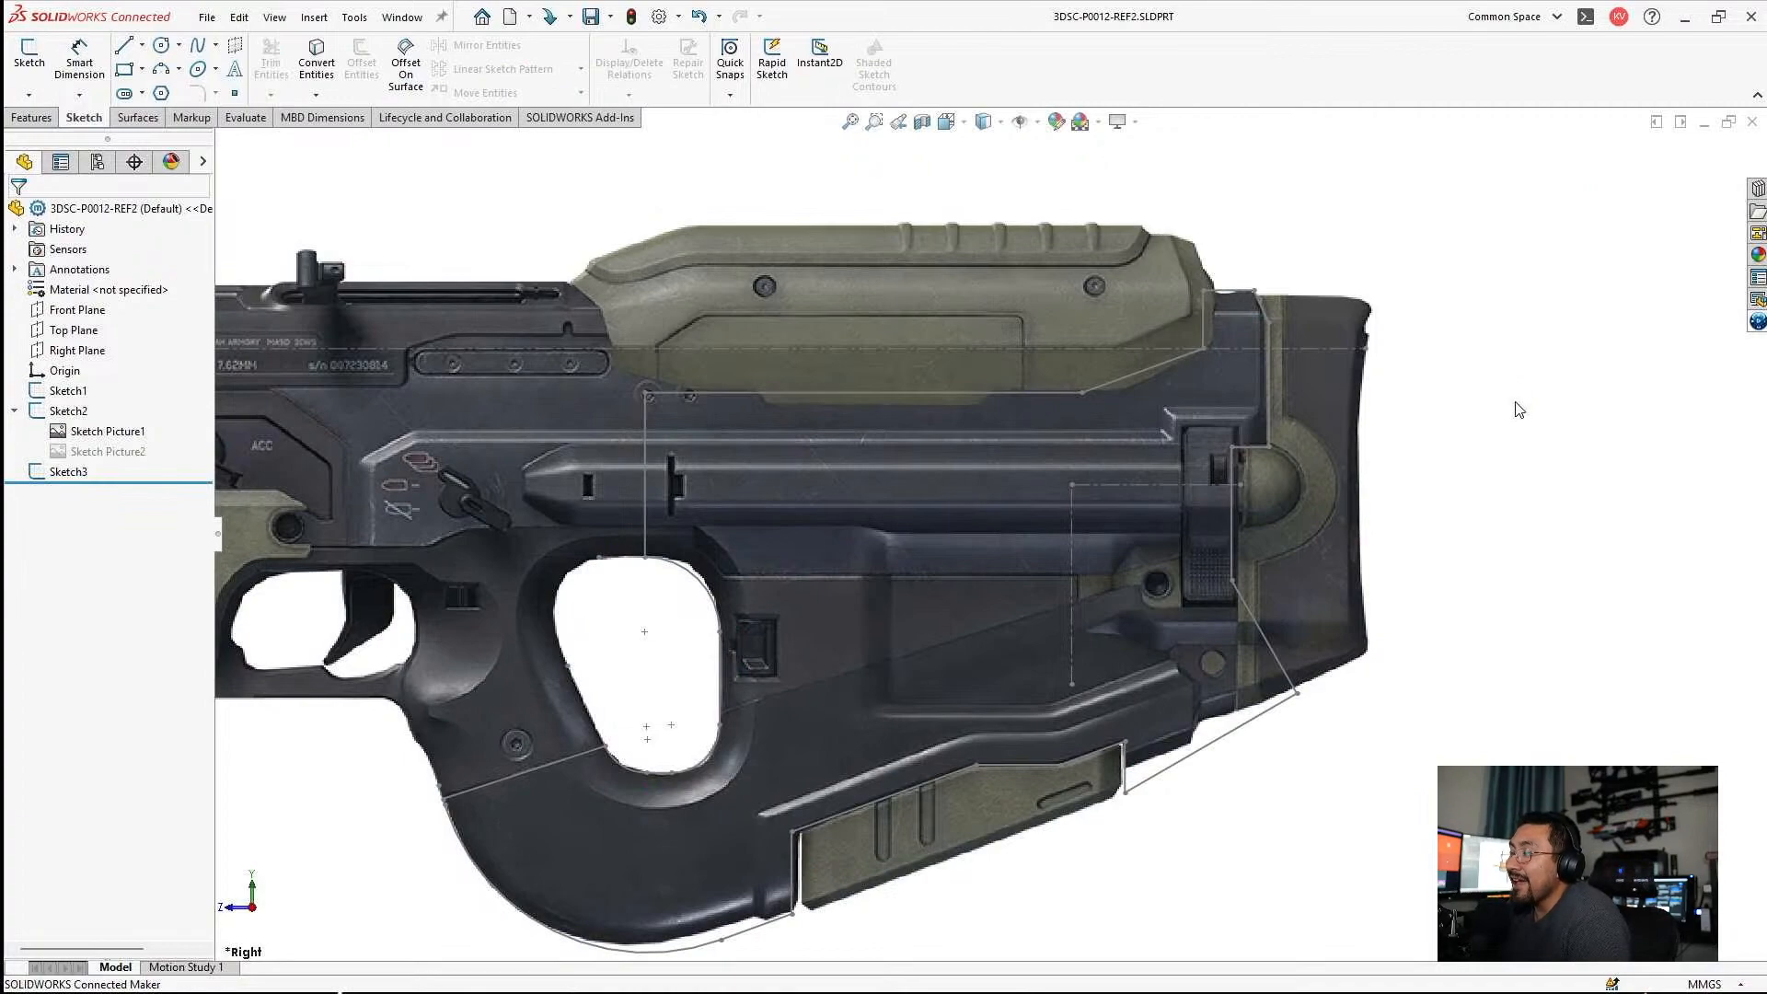
{"action": "left_click", "coordinate": [68, 471]}
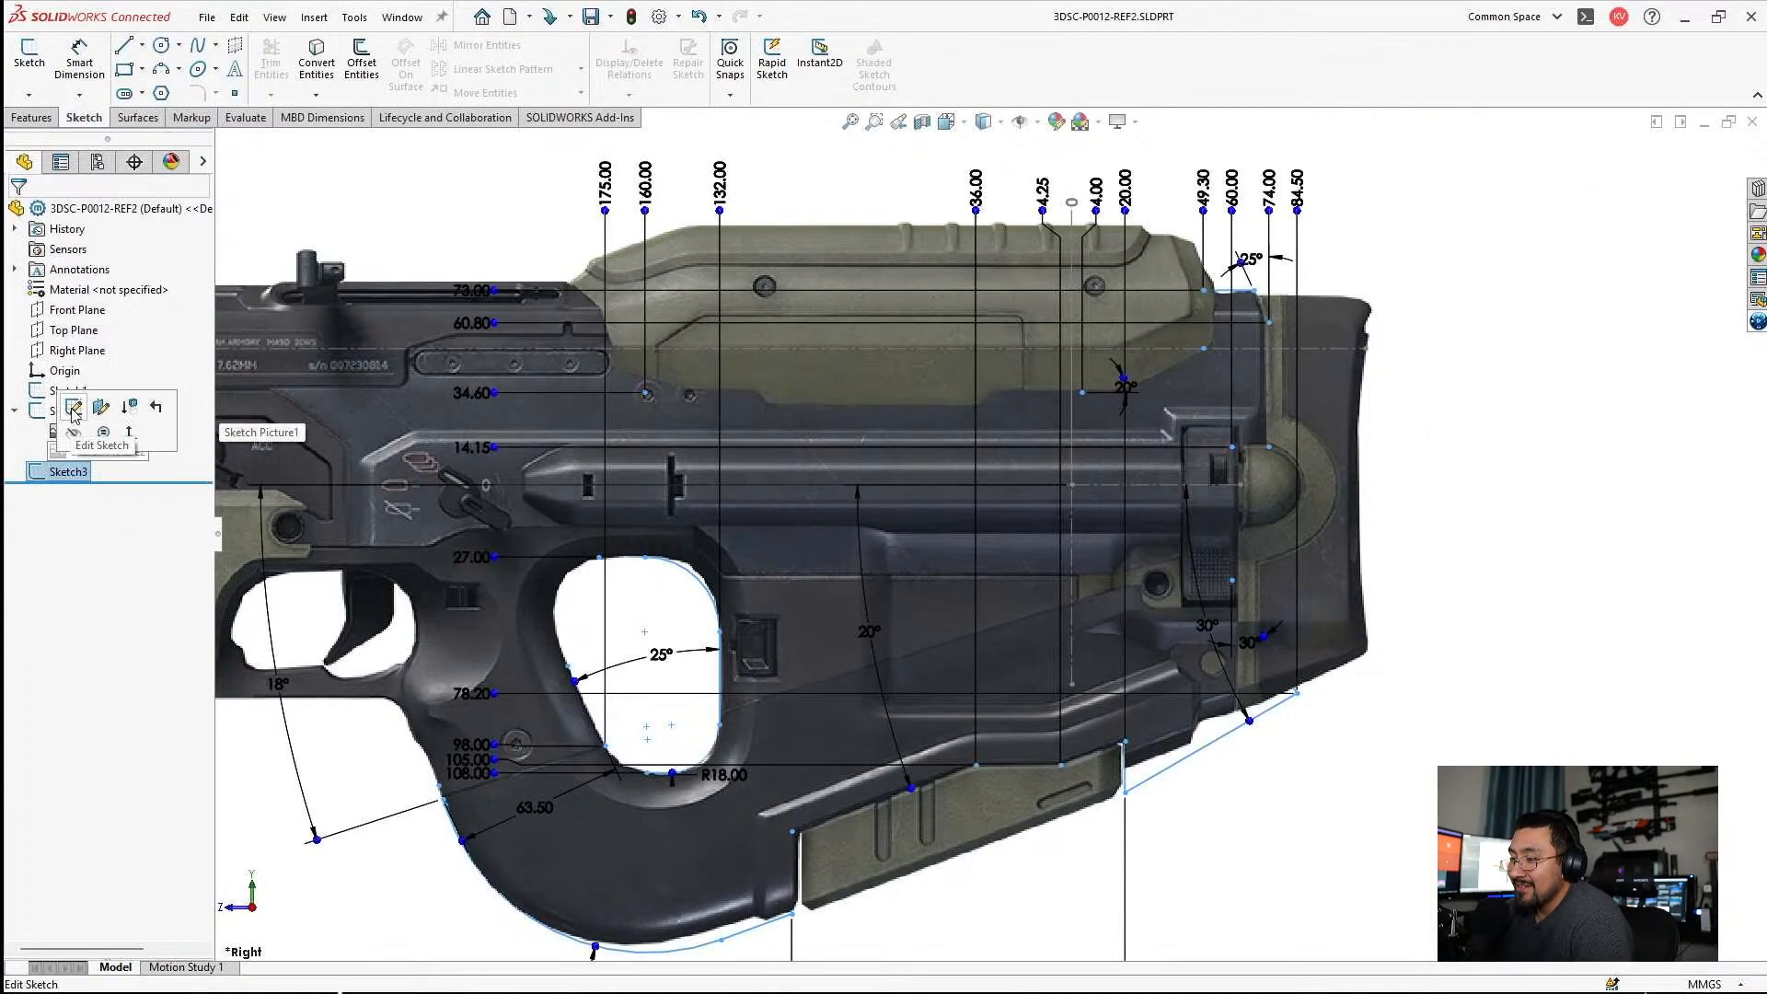
{"action": "left_click", "coordinate": [78, 405]}
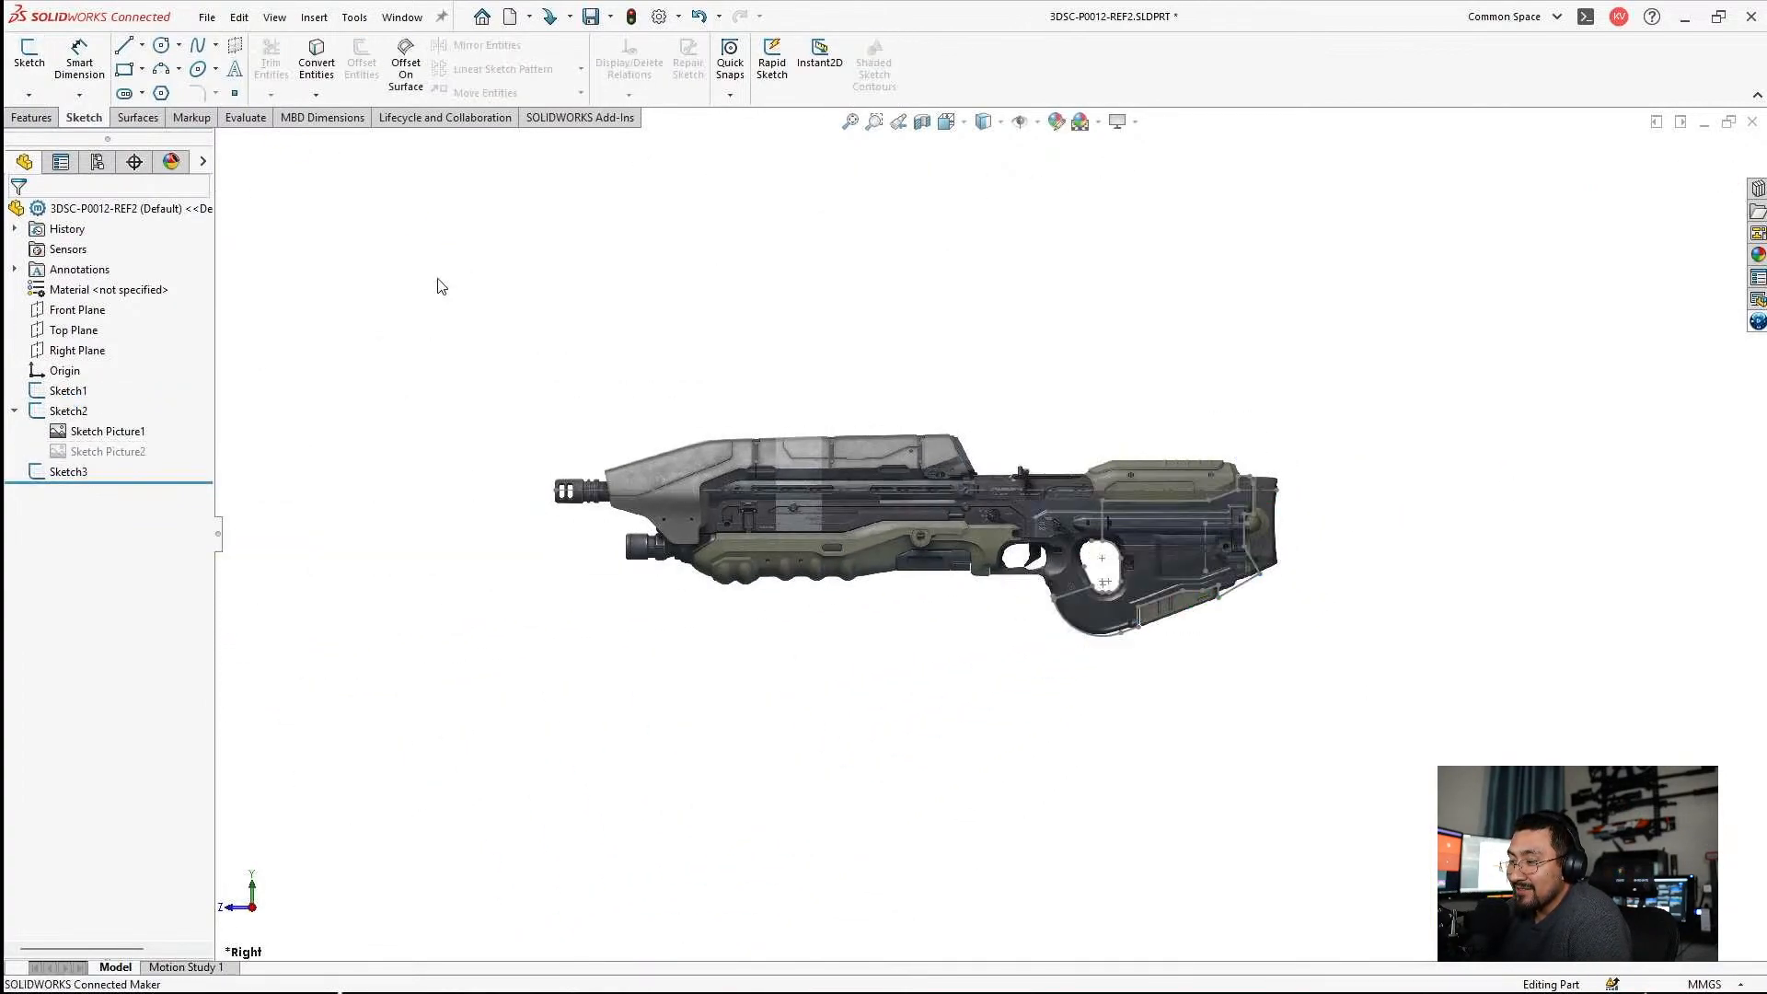
{"action": "left_click", "coordinate": [702, 332]}
{"action": "scroll", "coordinate": [1288, 512], "scroll_direction": "down", "scroll_amount": 1}
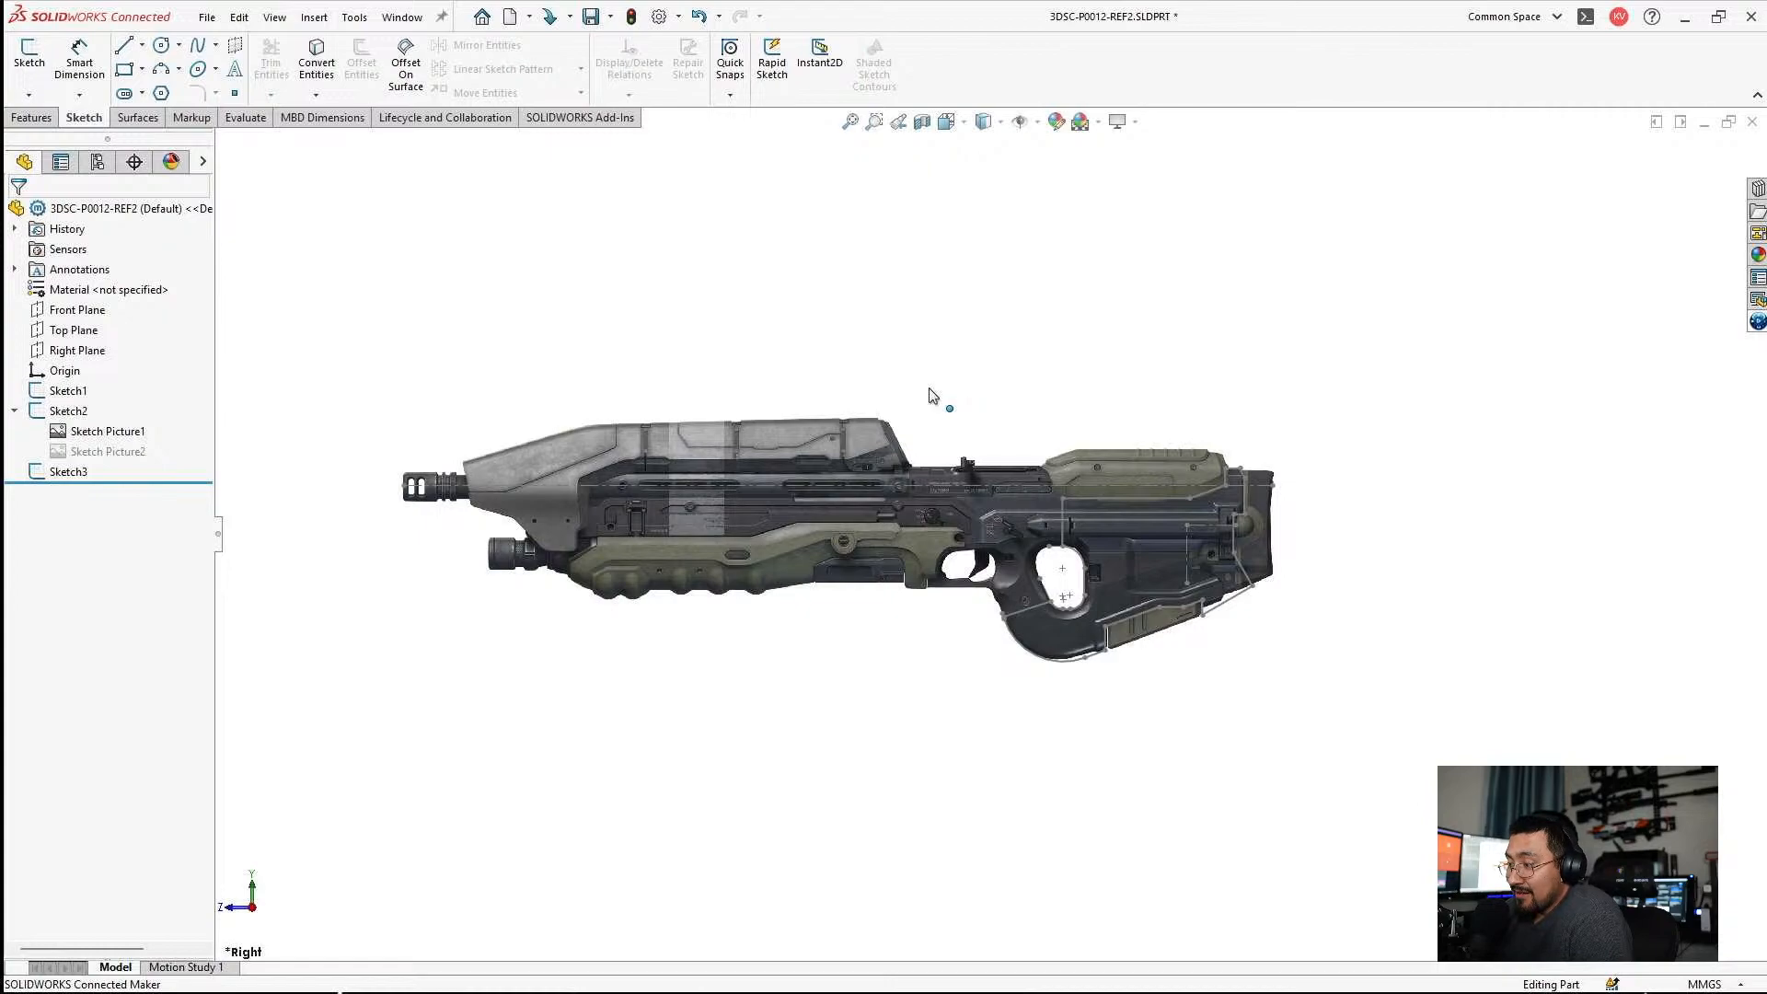
{"action": "key", "text": "ctrl+s"}
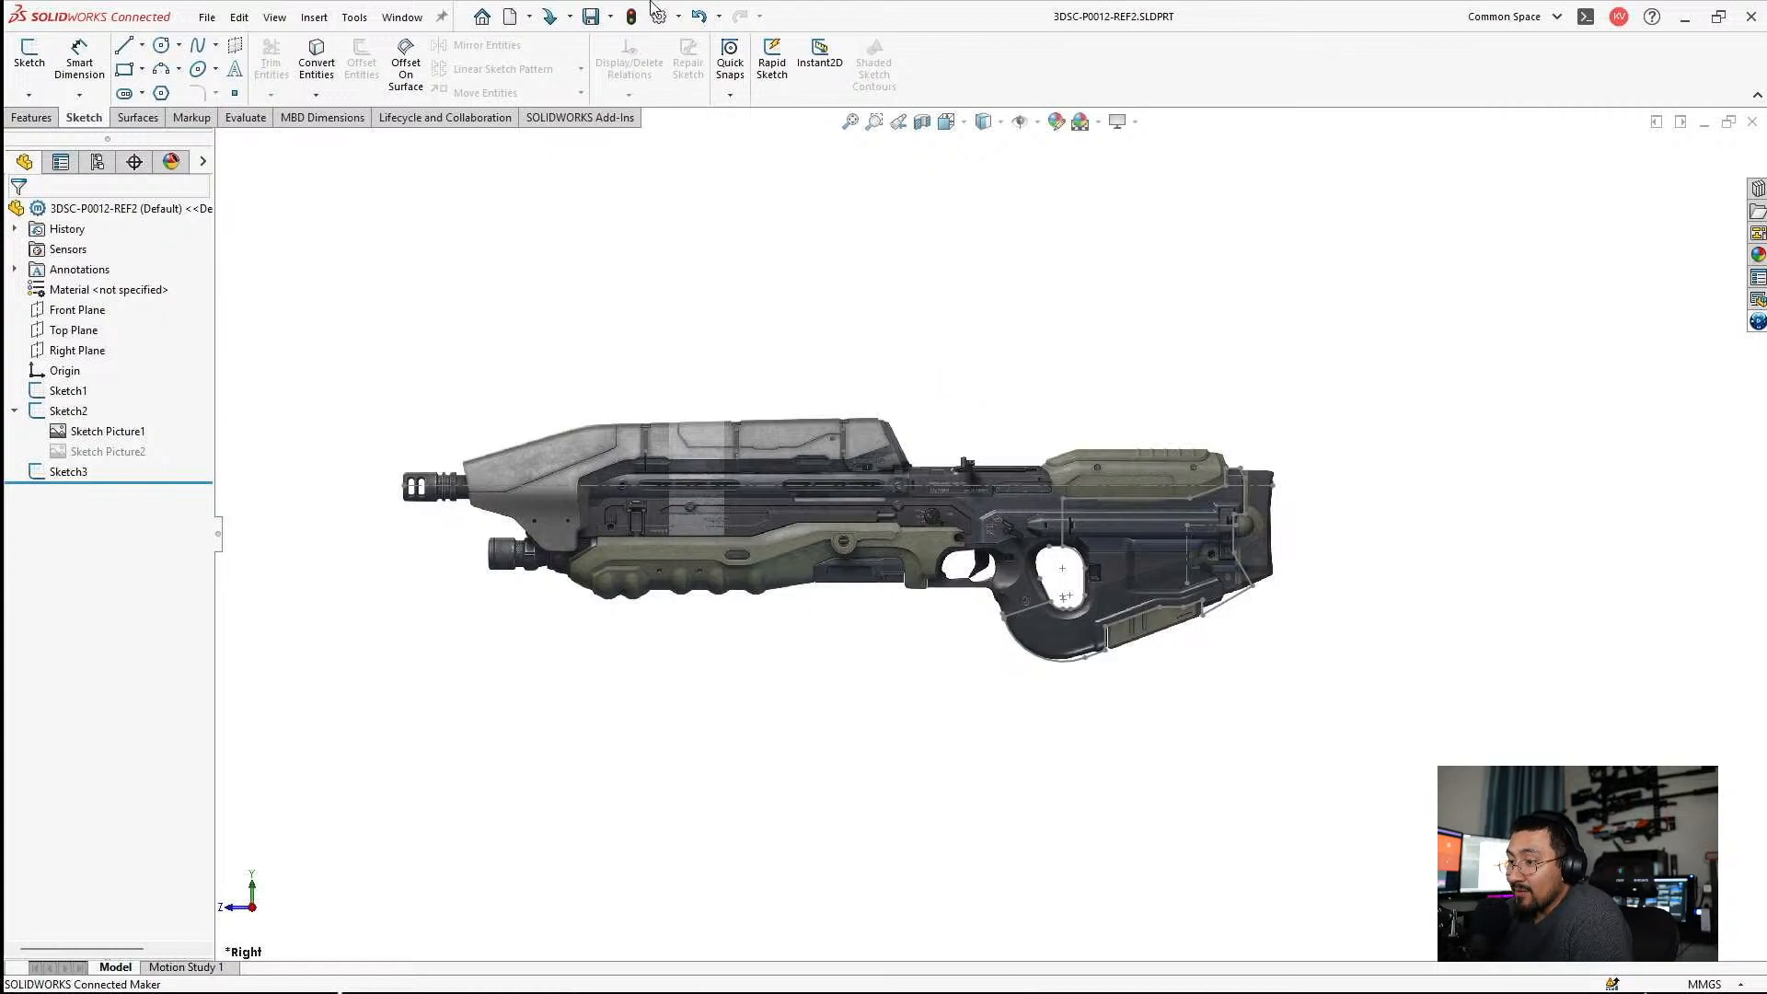
Hide Sketch2 with its rifle reference picture so only the profile sketch geometry is displayed.
{"action": "left_click", "coordinate": [81, 475]}
{"action": "left_click", "coordinate": [260, 335]}
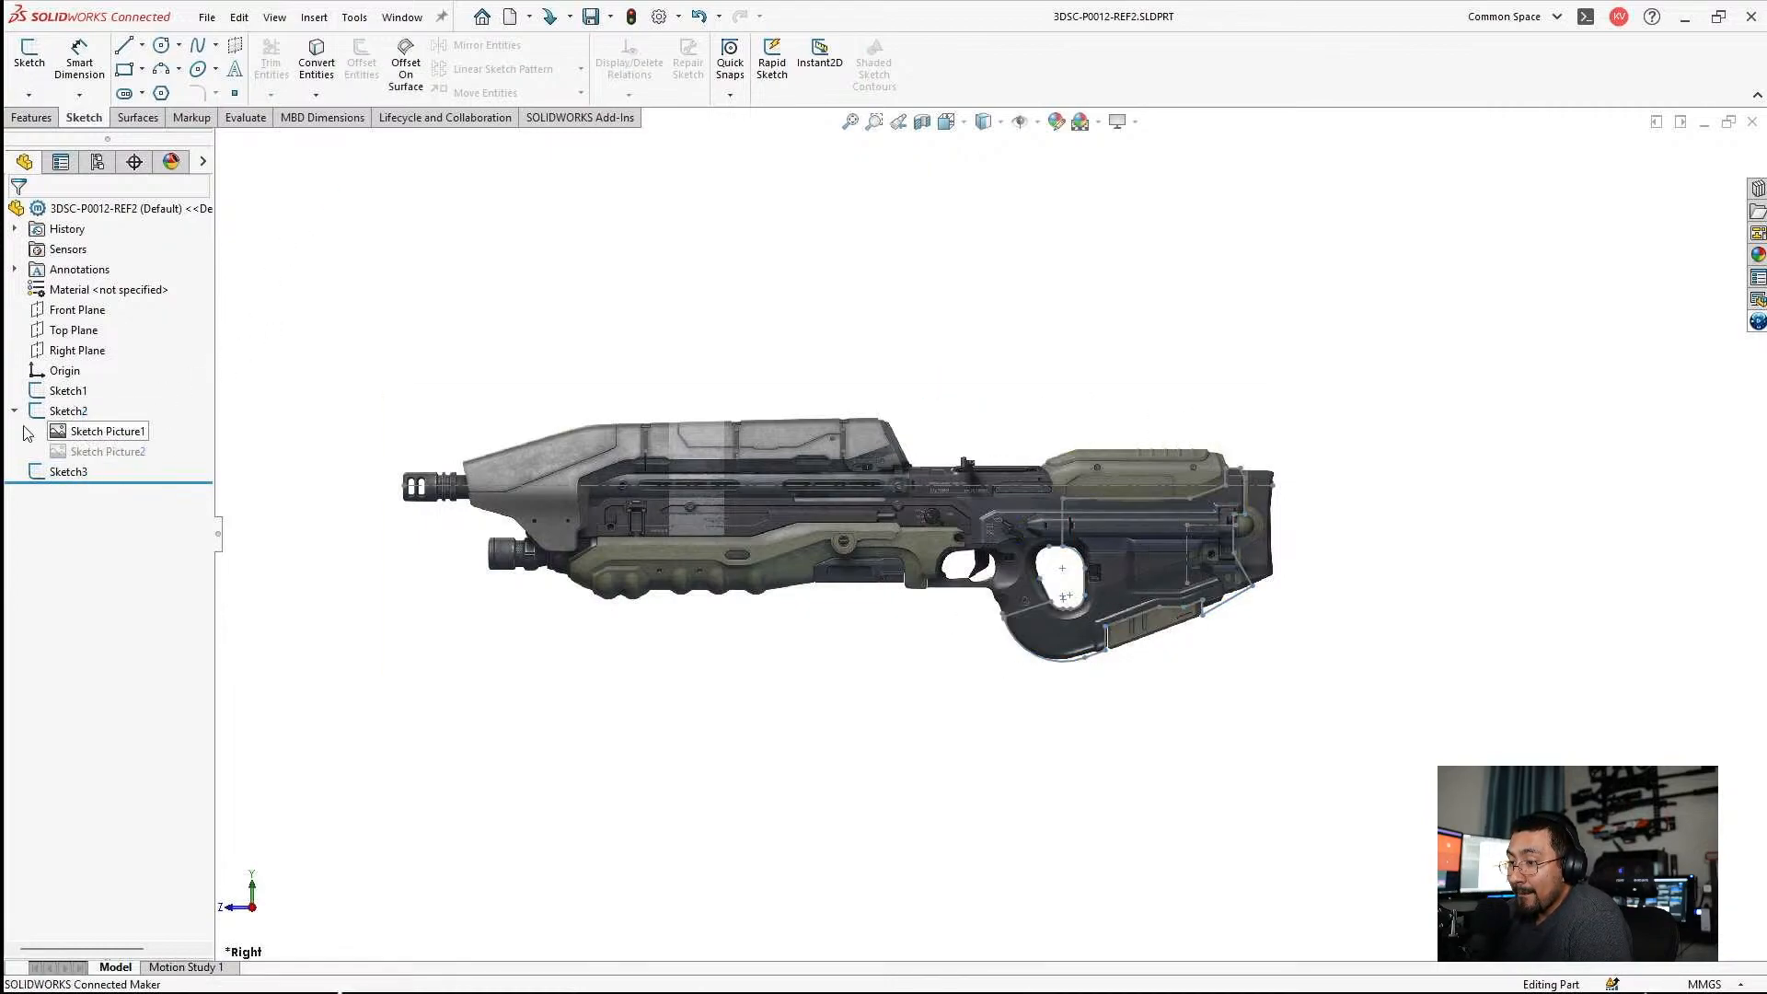
{"action": "left_click", "coordinate": [73, 412]}
{"action": "left_click", "coordinate": [91, 392]}
{"action": "mouse_move", "coordinate": [737, 368]}
{"action": "middle_mouse_down"}
{"action": "mouse_move", "coordinate": [840, 383]}
{"action": "mouse_move", "coordinate": [996, 489]}
{"action": "middle_mouse_up"}
Extrude the closed Sketch3 profile into a solid boss 26.6 mm thick, using the Mid Plane end condition.
{"action": "left_click", "coordinate": [74, 472]}
{"action": "left_click", "coordinate": [88, 421]}
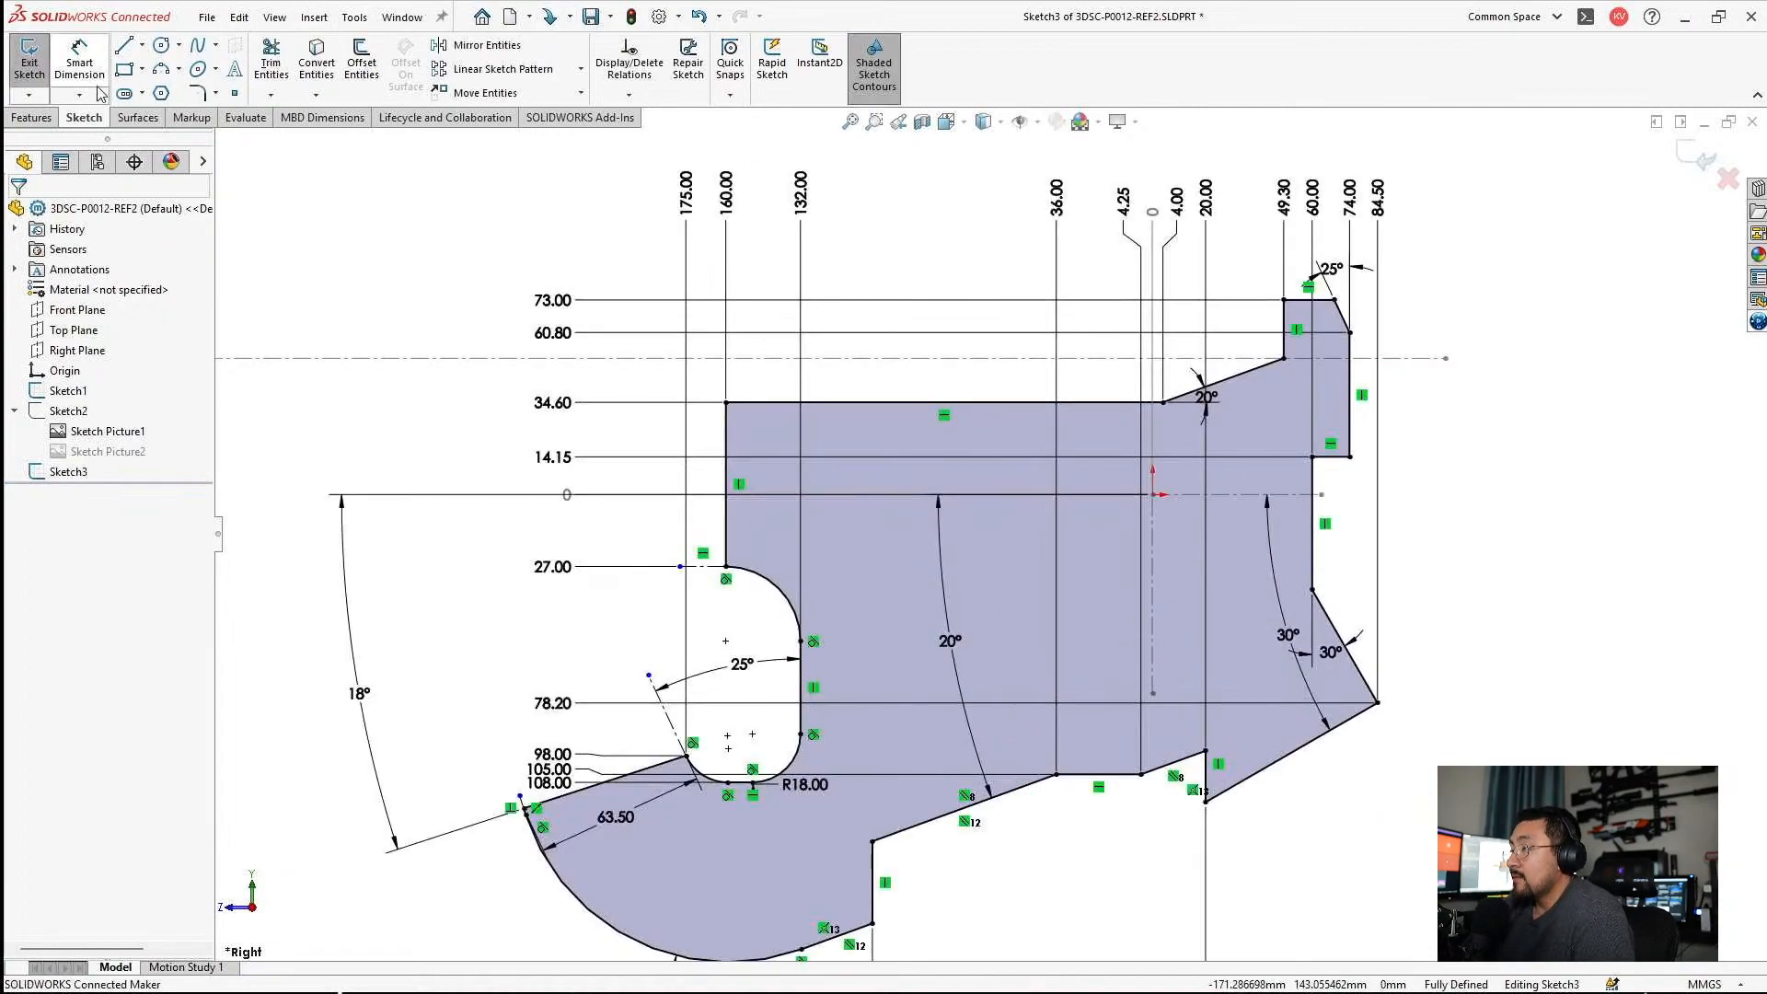
{"action": "left_click", "coordinate": [32, 117]}
{"action": "left_click", "coordinate": [37, 60]}
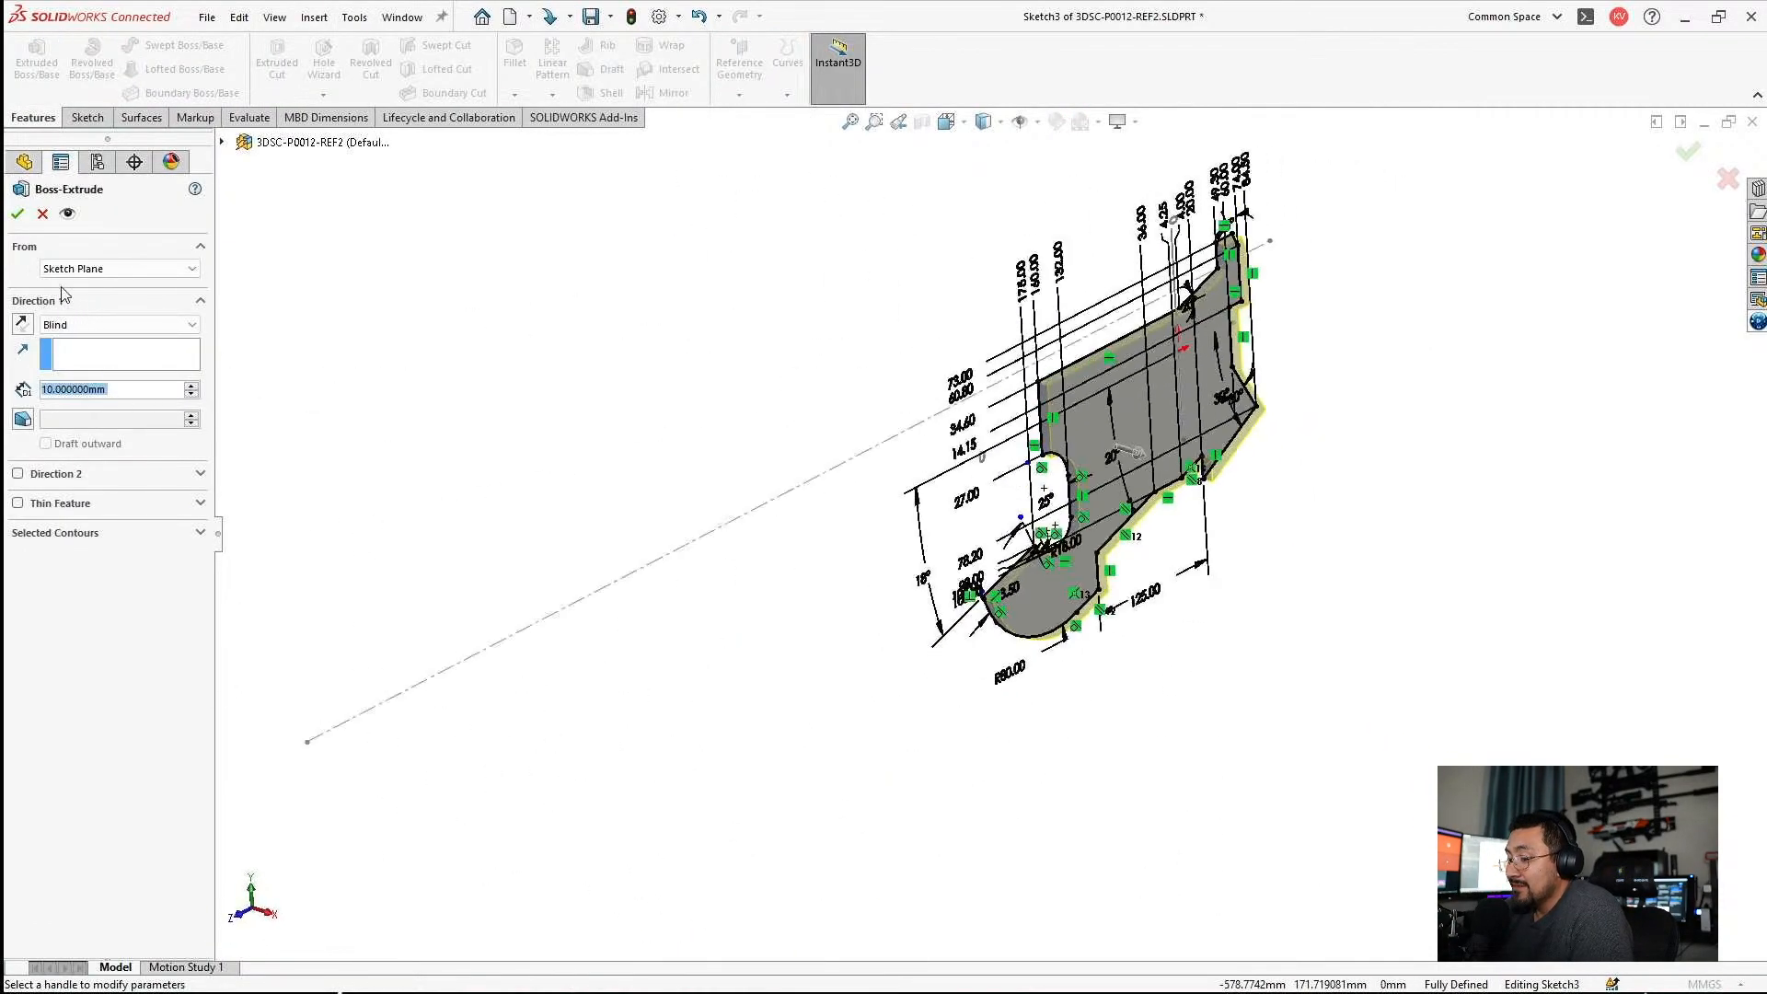
{"action": "left_click", "coordinate": [110, 324]}
{"action": "left_click", "coordinate": [78, 410]}
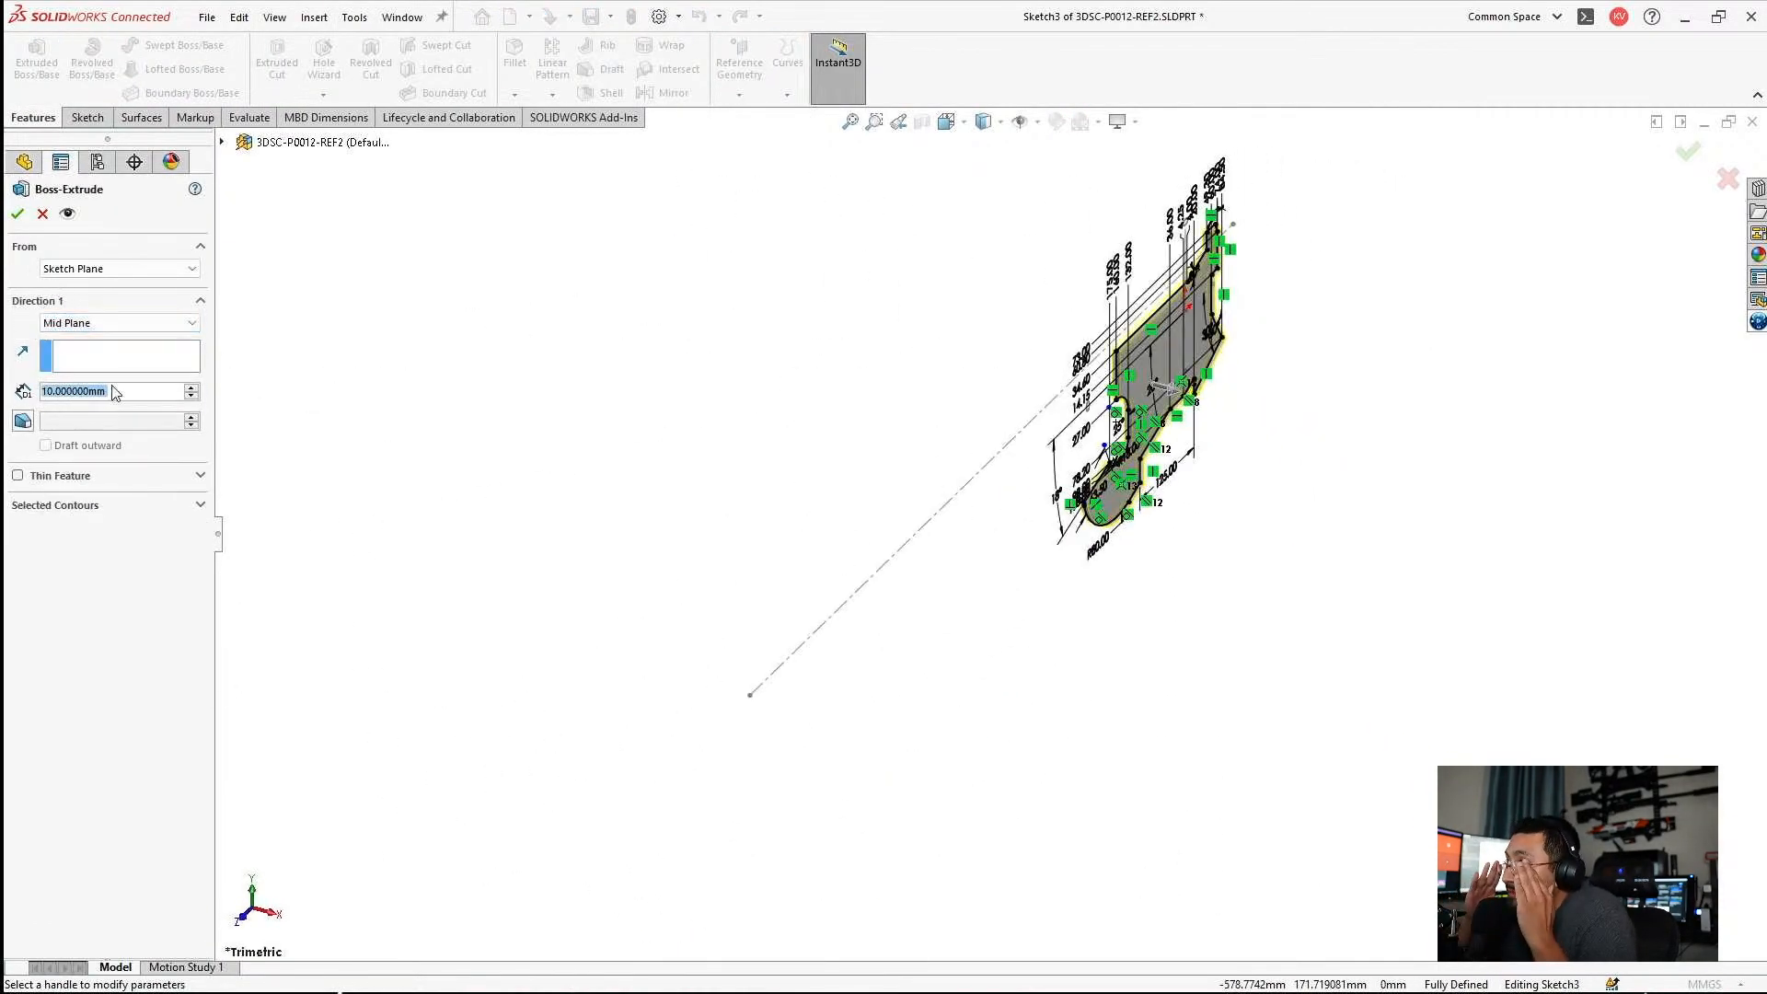
{"action": "type", "text": "26.6"}
{"action": "key", "text": "Return"}
{"action": "key", "text": "Return"}
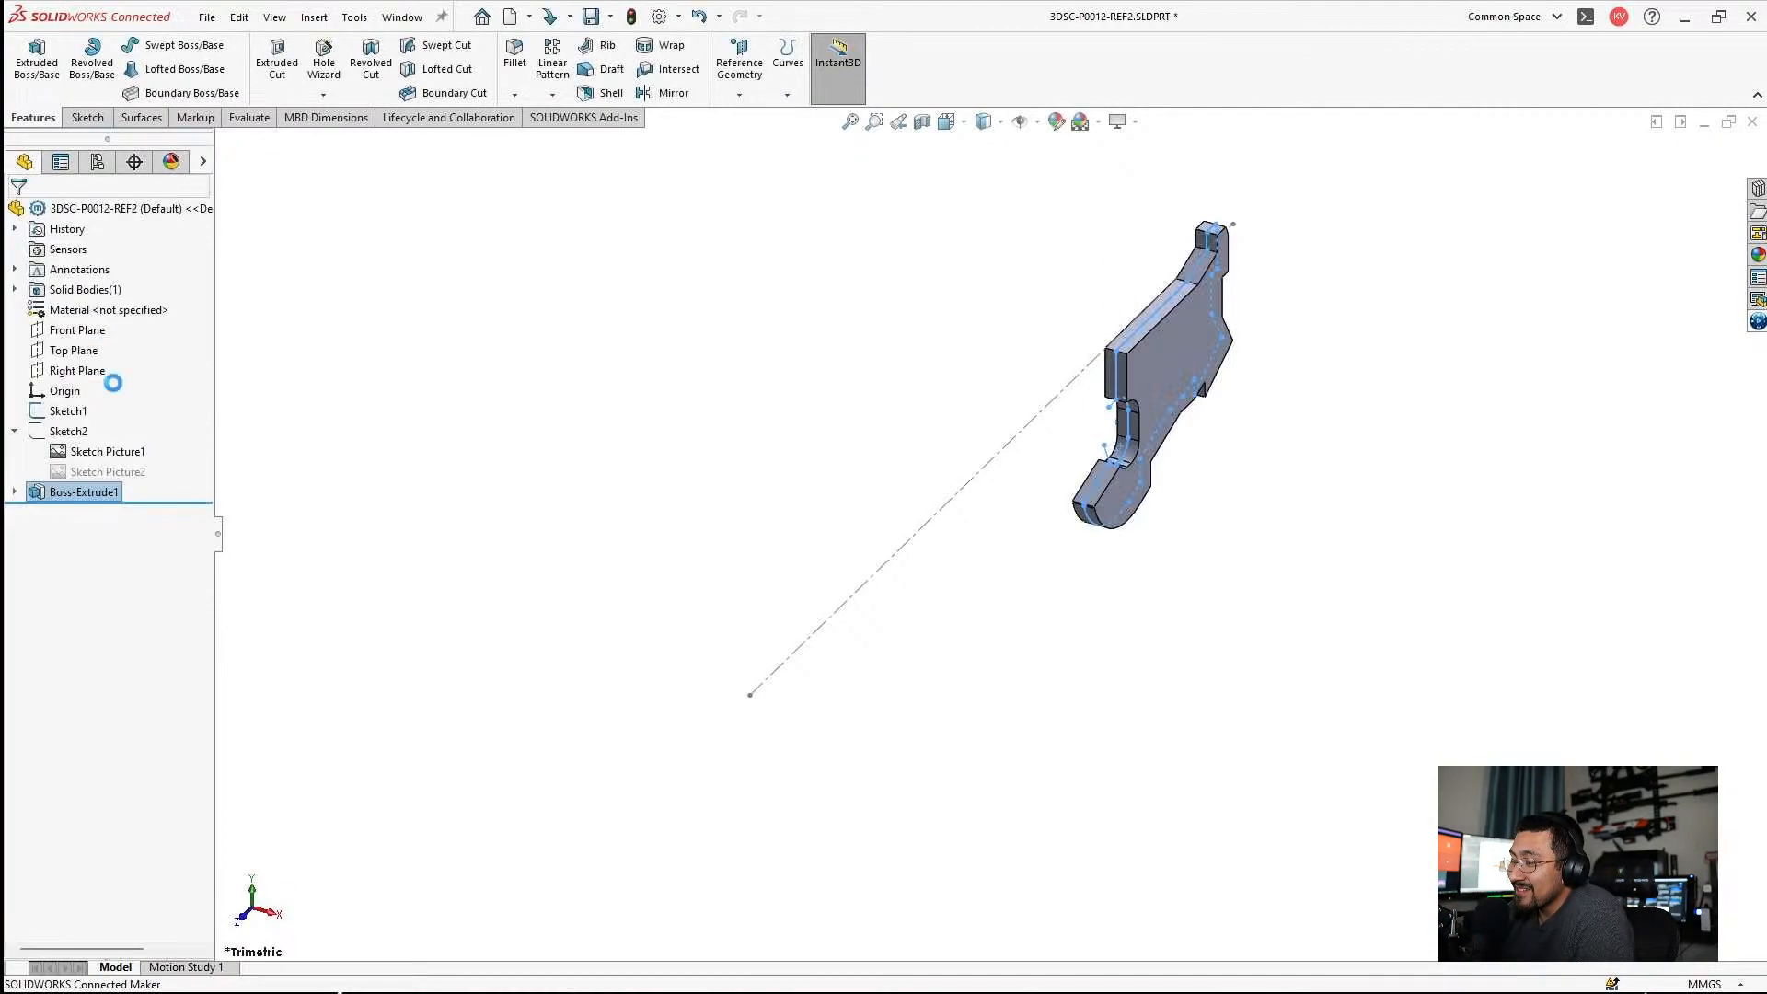
Save the part with the new extruded body and view the body from several angles.
{"action": "middle_click_drag", "start_coordinate": [1298, 374], "coordinate": [1263, 403]}
{"action": "scroll", "coordinate": [1251, 456], "scroll_direction": "down", "scroll_amount": 4}
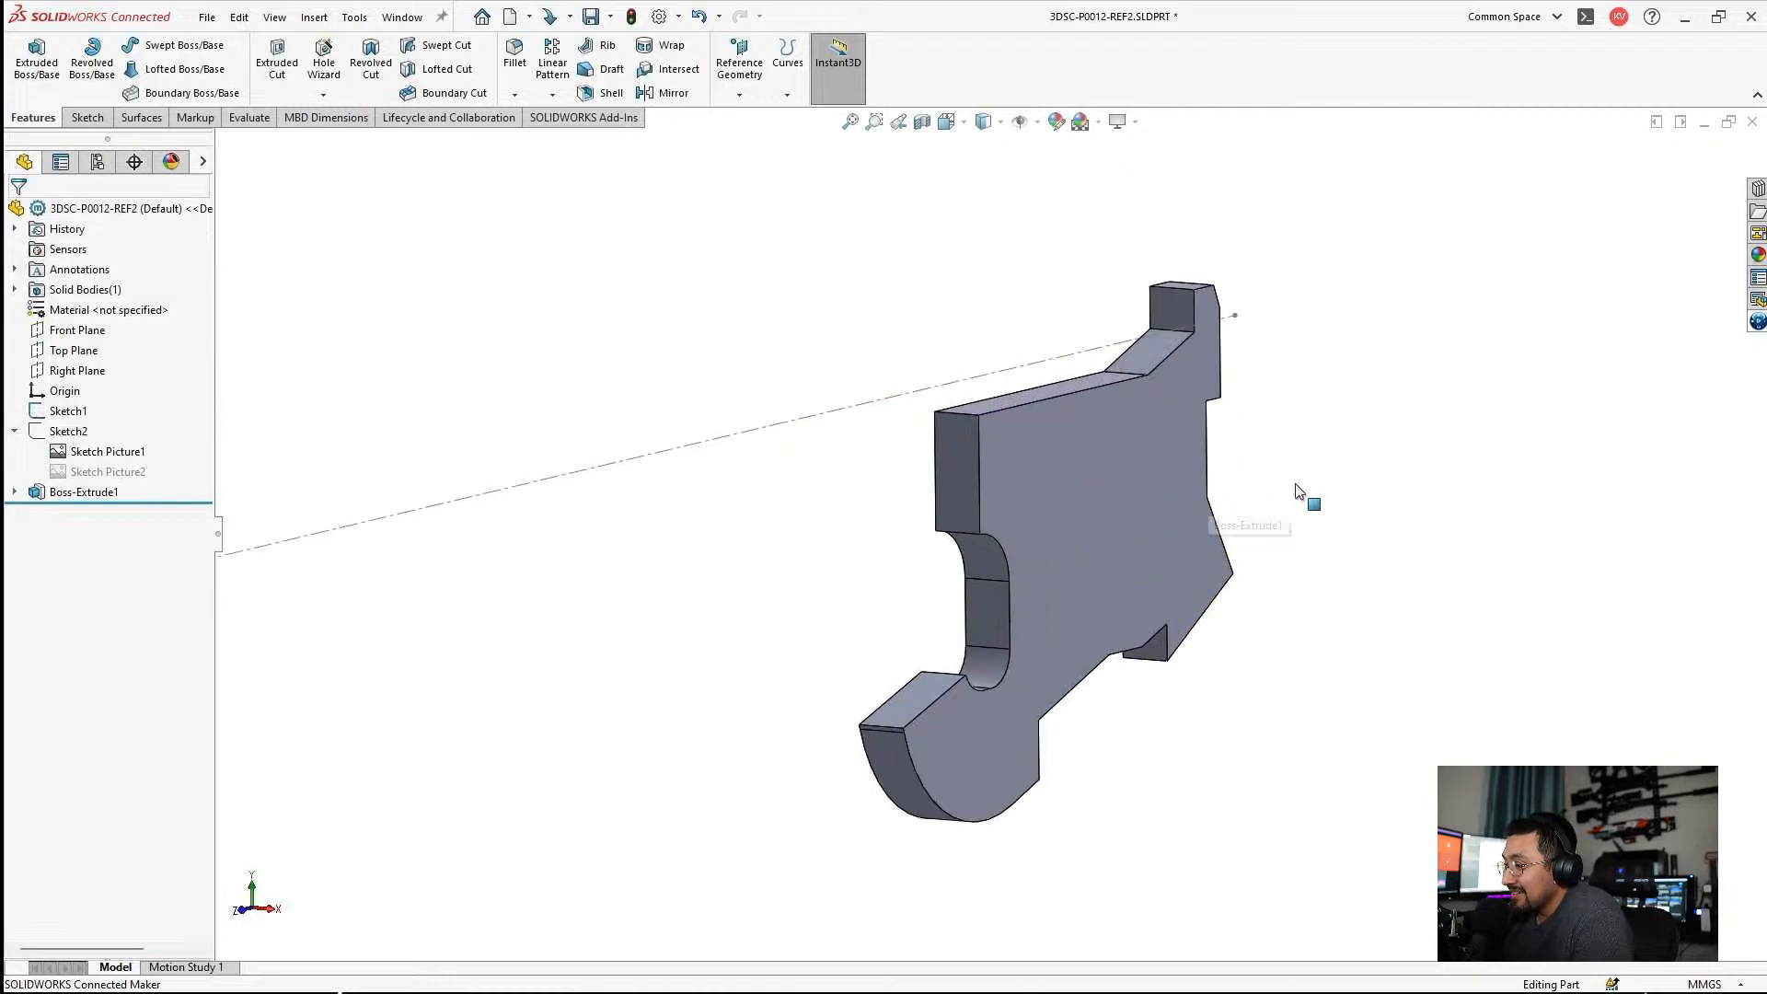
{"action": "key", "text": "ctrl+s"}
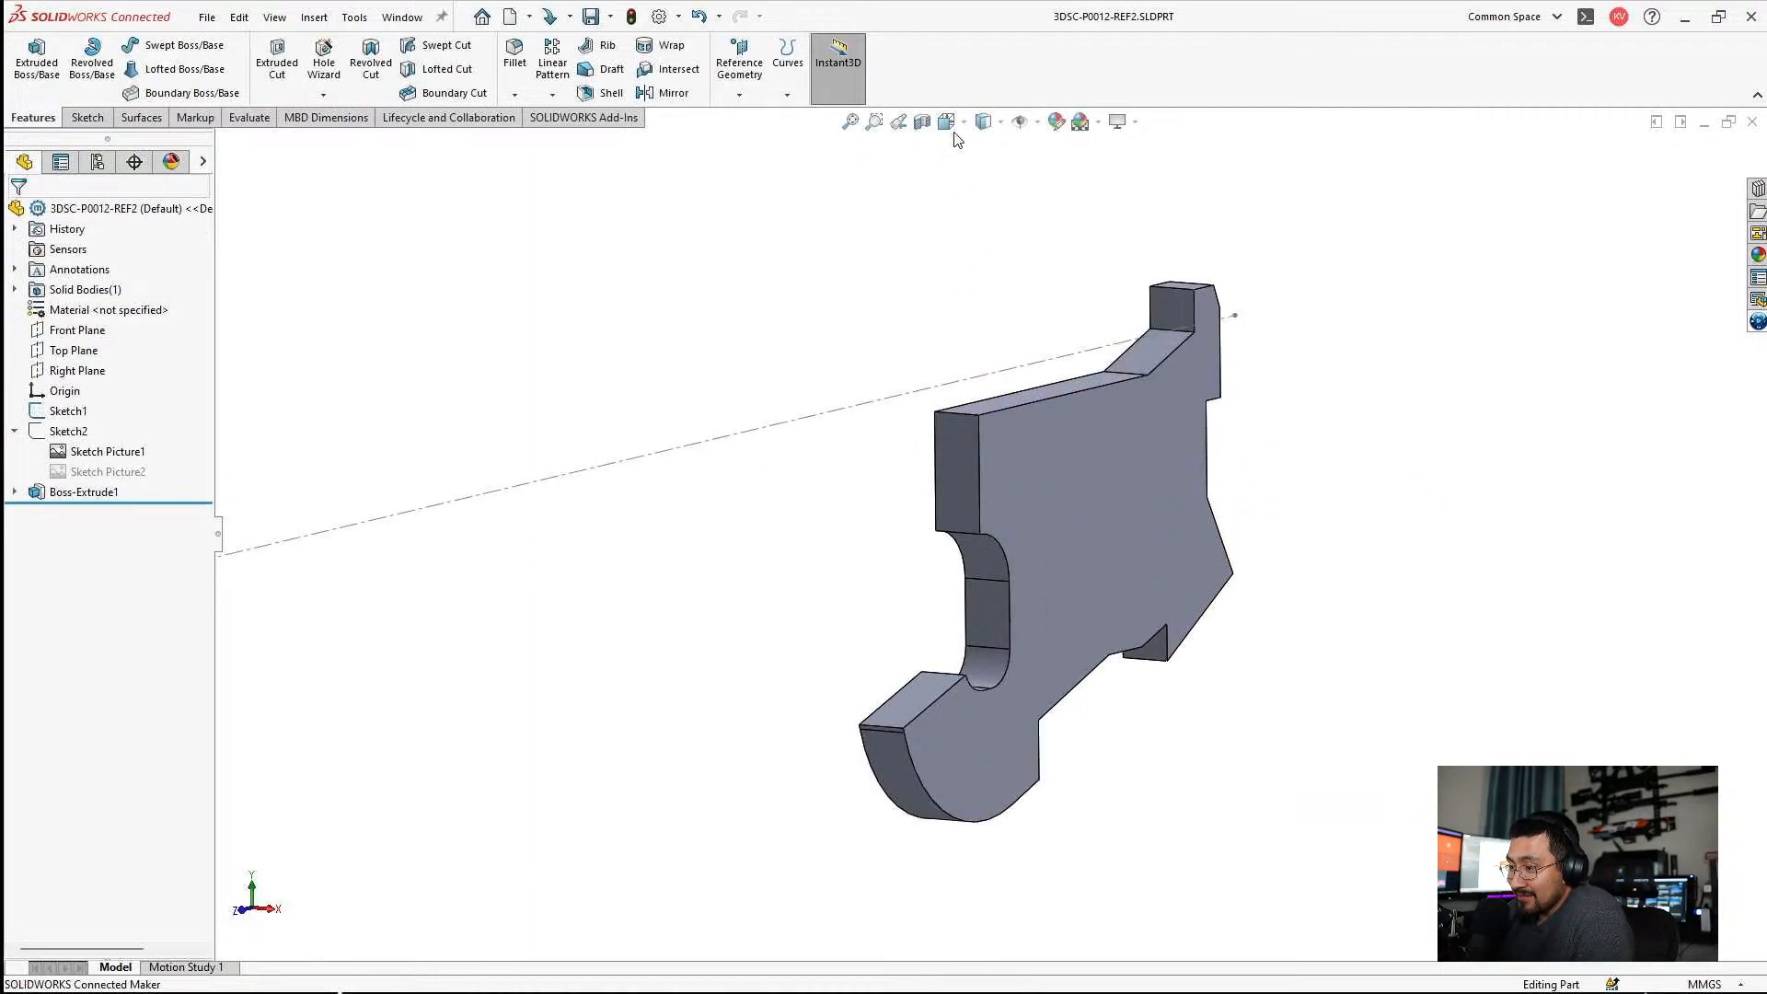
{"action": "scroll", "coordinate": [1163, 317], "scroll_direction": "up", "scroll_amount": 1}
{"action": "middle_click_drag", "start_coordinate": [1163, 316], "coordinate": [1125, 341]}
{"action": "left_click", "coordinate": [1000, 426]}
{"action": "left_click", "coordinate": [941, 344]}
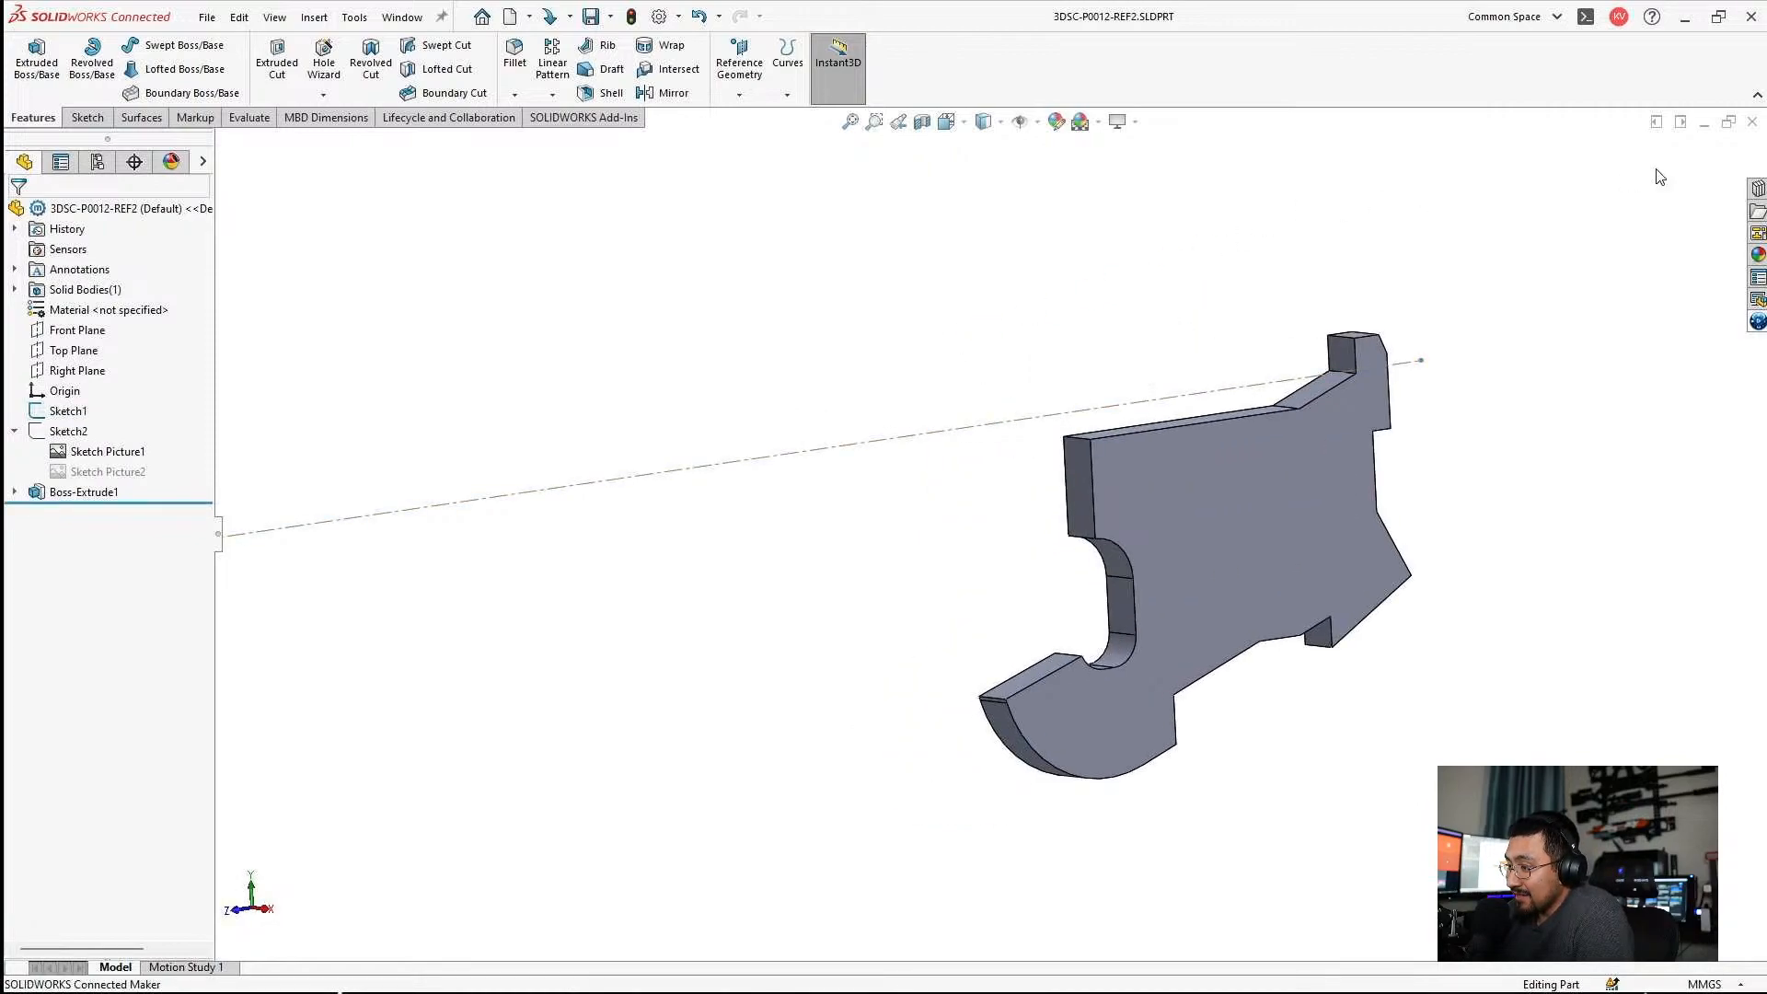
Switch to the 3DSC-P0012 assembly window and examine how the extruded body fits around the lower receiver and grip.
{"action": "left_click", "coordinate": [1703, 123]}
{"action": "left_click", "coordinate": [138, 99]}
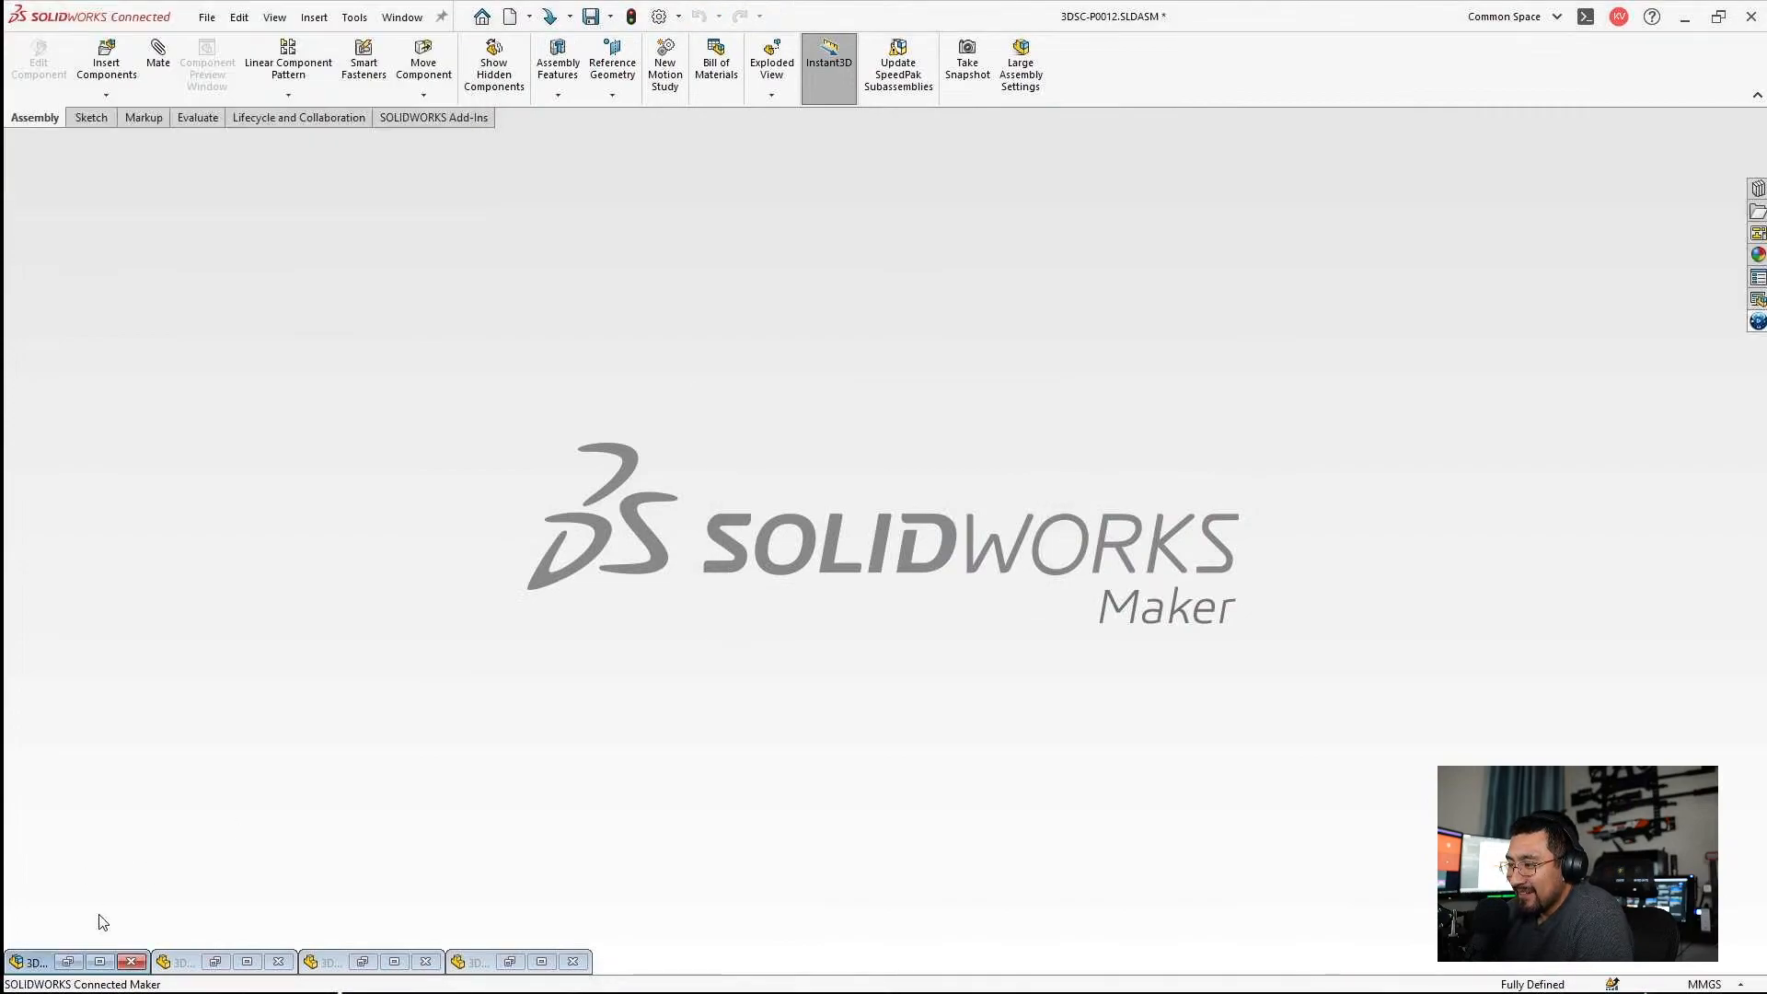
{"action": "left_click", "coordinate": [100, 961]}
{"action": "scroll", "coordinate": [963, 508], "scroll_direction": "up", "scroll_amount": 5}
{"action": "scroll", "coordinate": [947, 499], "scroll_direction": "down", "scroll_amount": 5}
{"action": "middle_click_drag", "start_coordinate": [713, 276], "coordinate": [804, 300]}
{"action": "scroll", "coordinate": [805, 291], "scroll_direction": "down", "scroll_amount": 4}
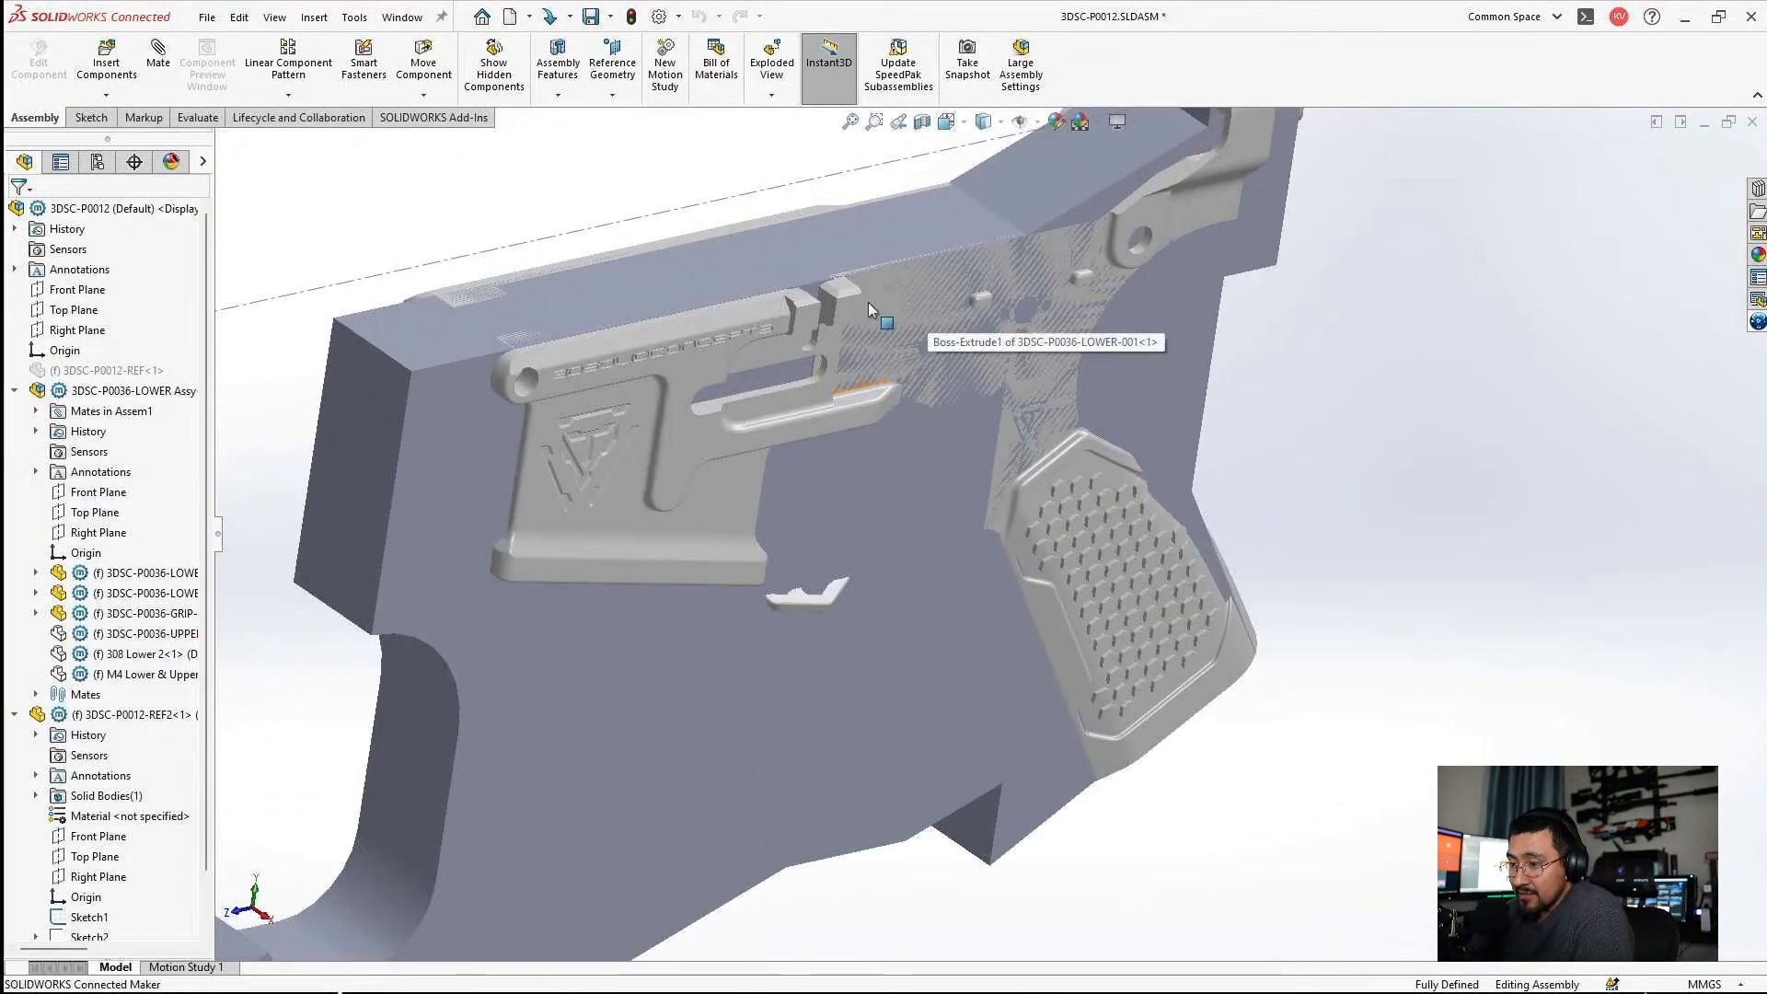
{"action": "middle_click_drag", "start_coordinate": [1074, 349], "coordinate": [1160, 367]}
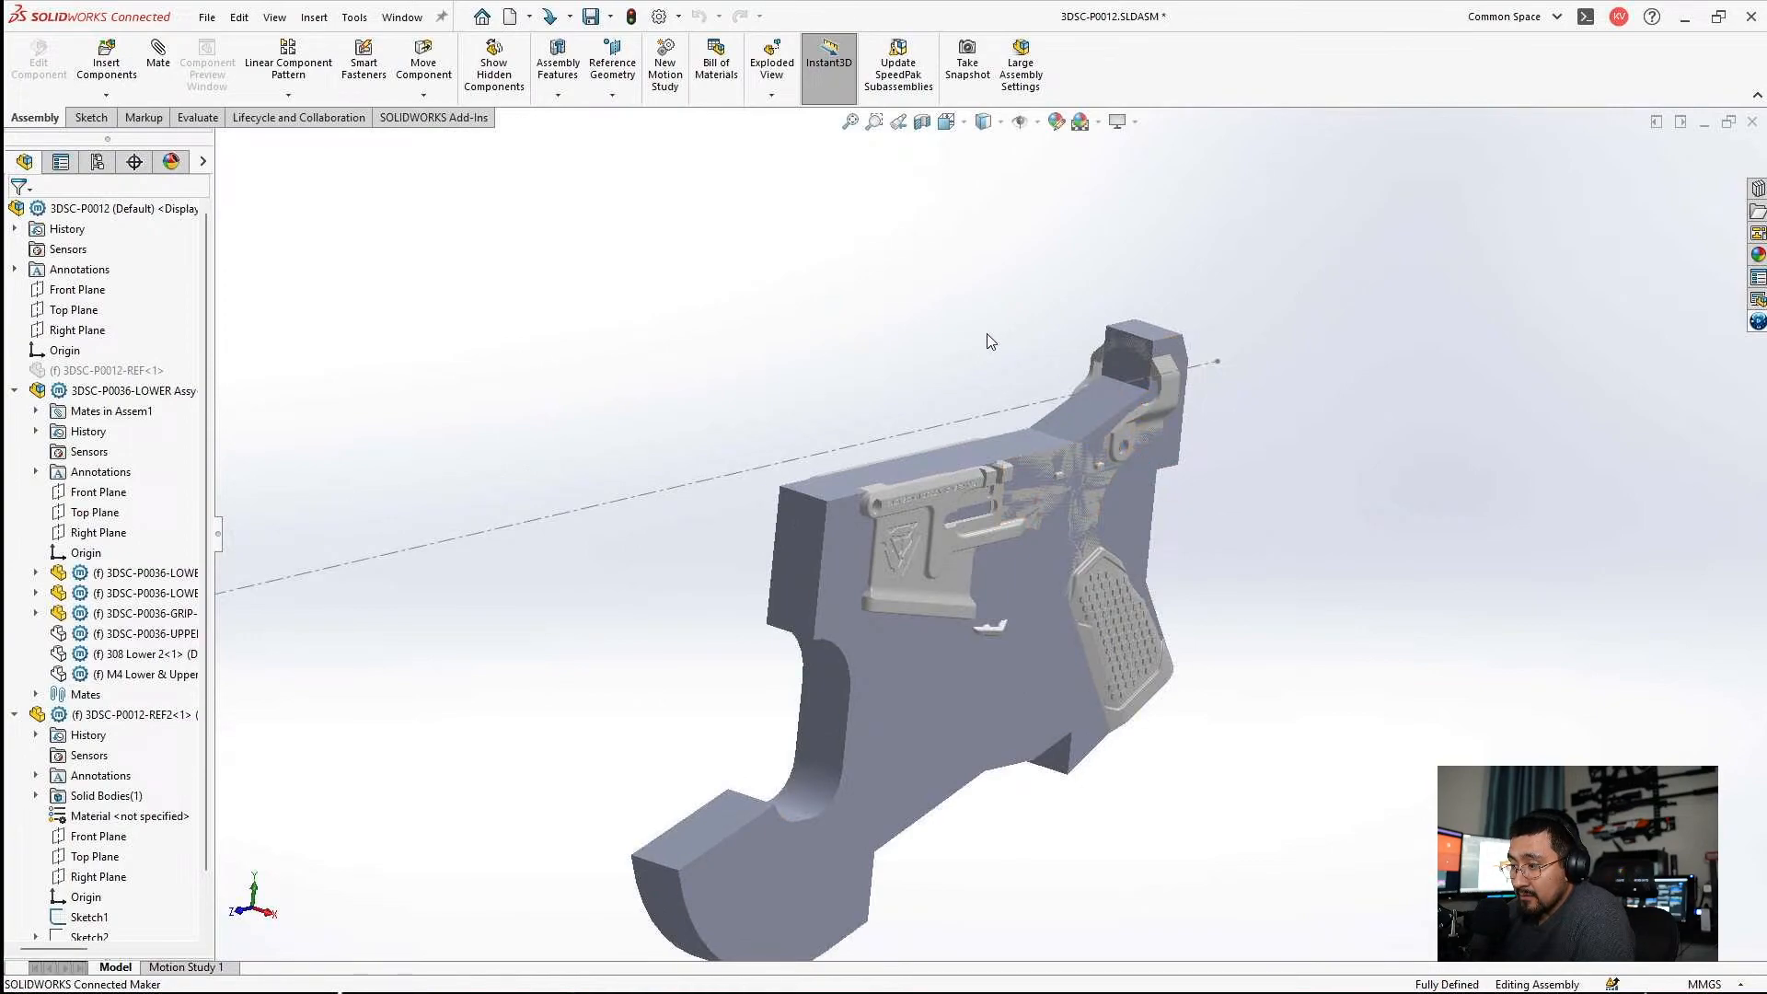
Collapse the assembly's component branches and open the 3DSC-P0012-REF2 part in its own window.
{"action": "left_click", "coordinate": [15, 391]}
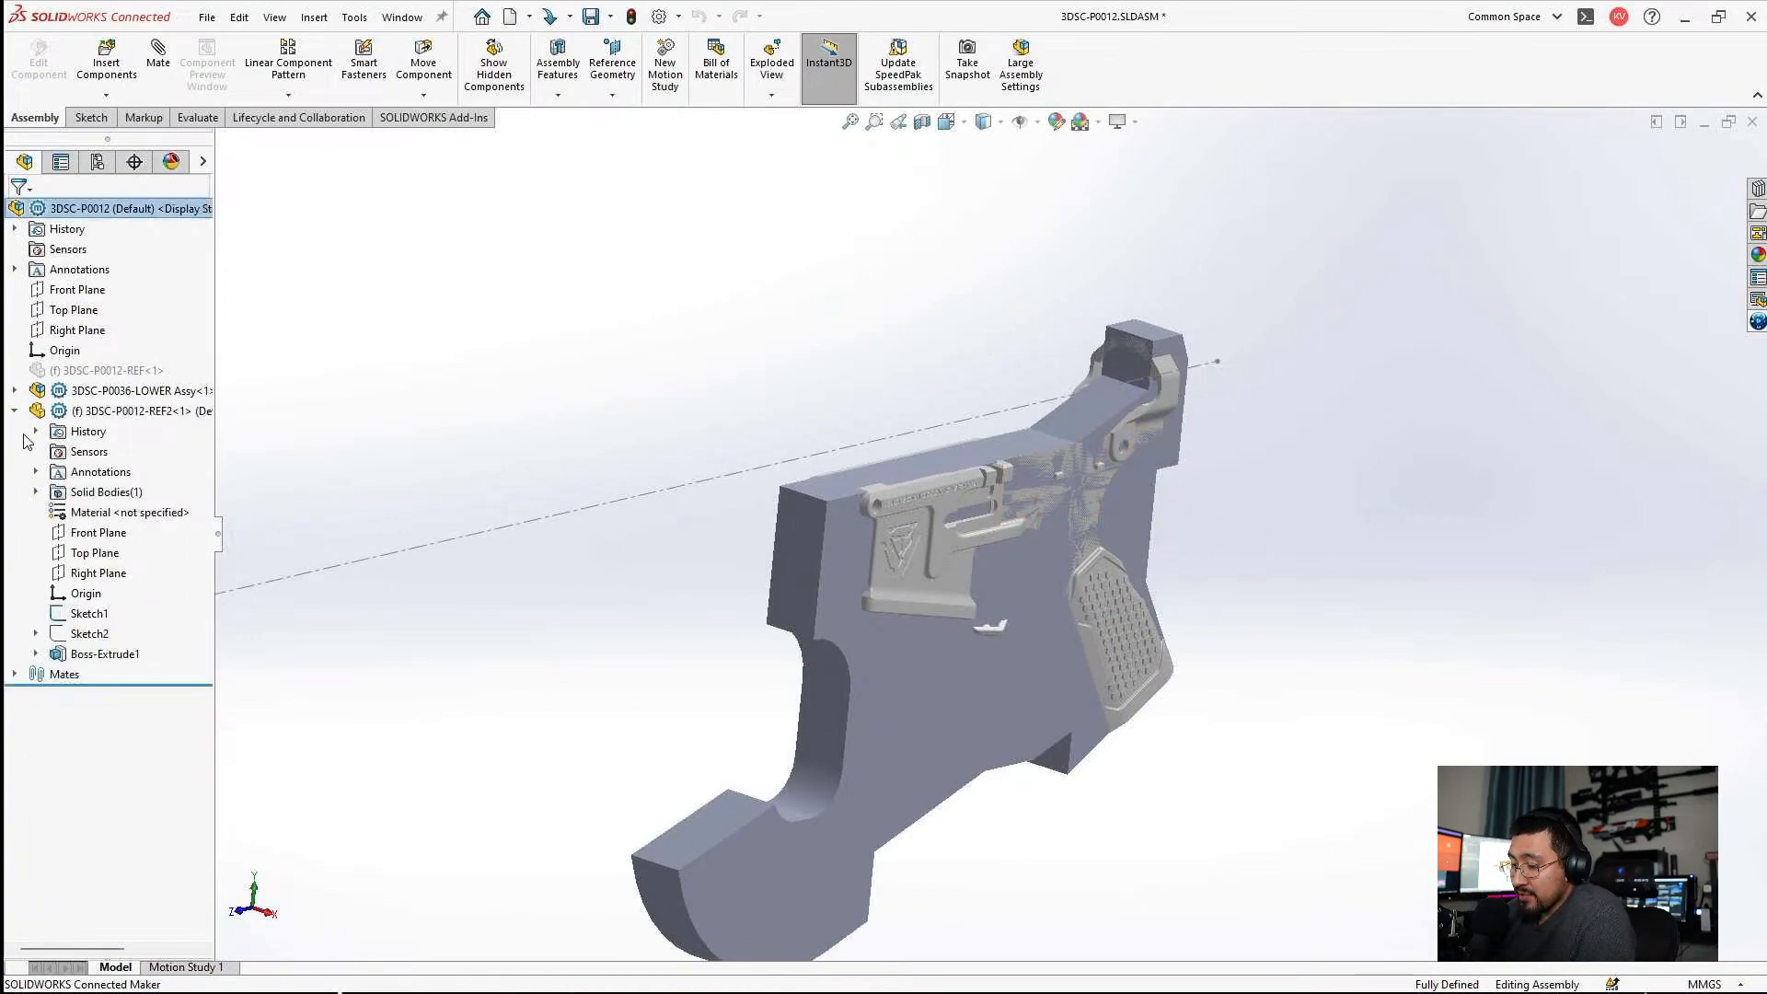
{"action": "left_click", "coordinate": [14, 411]}
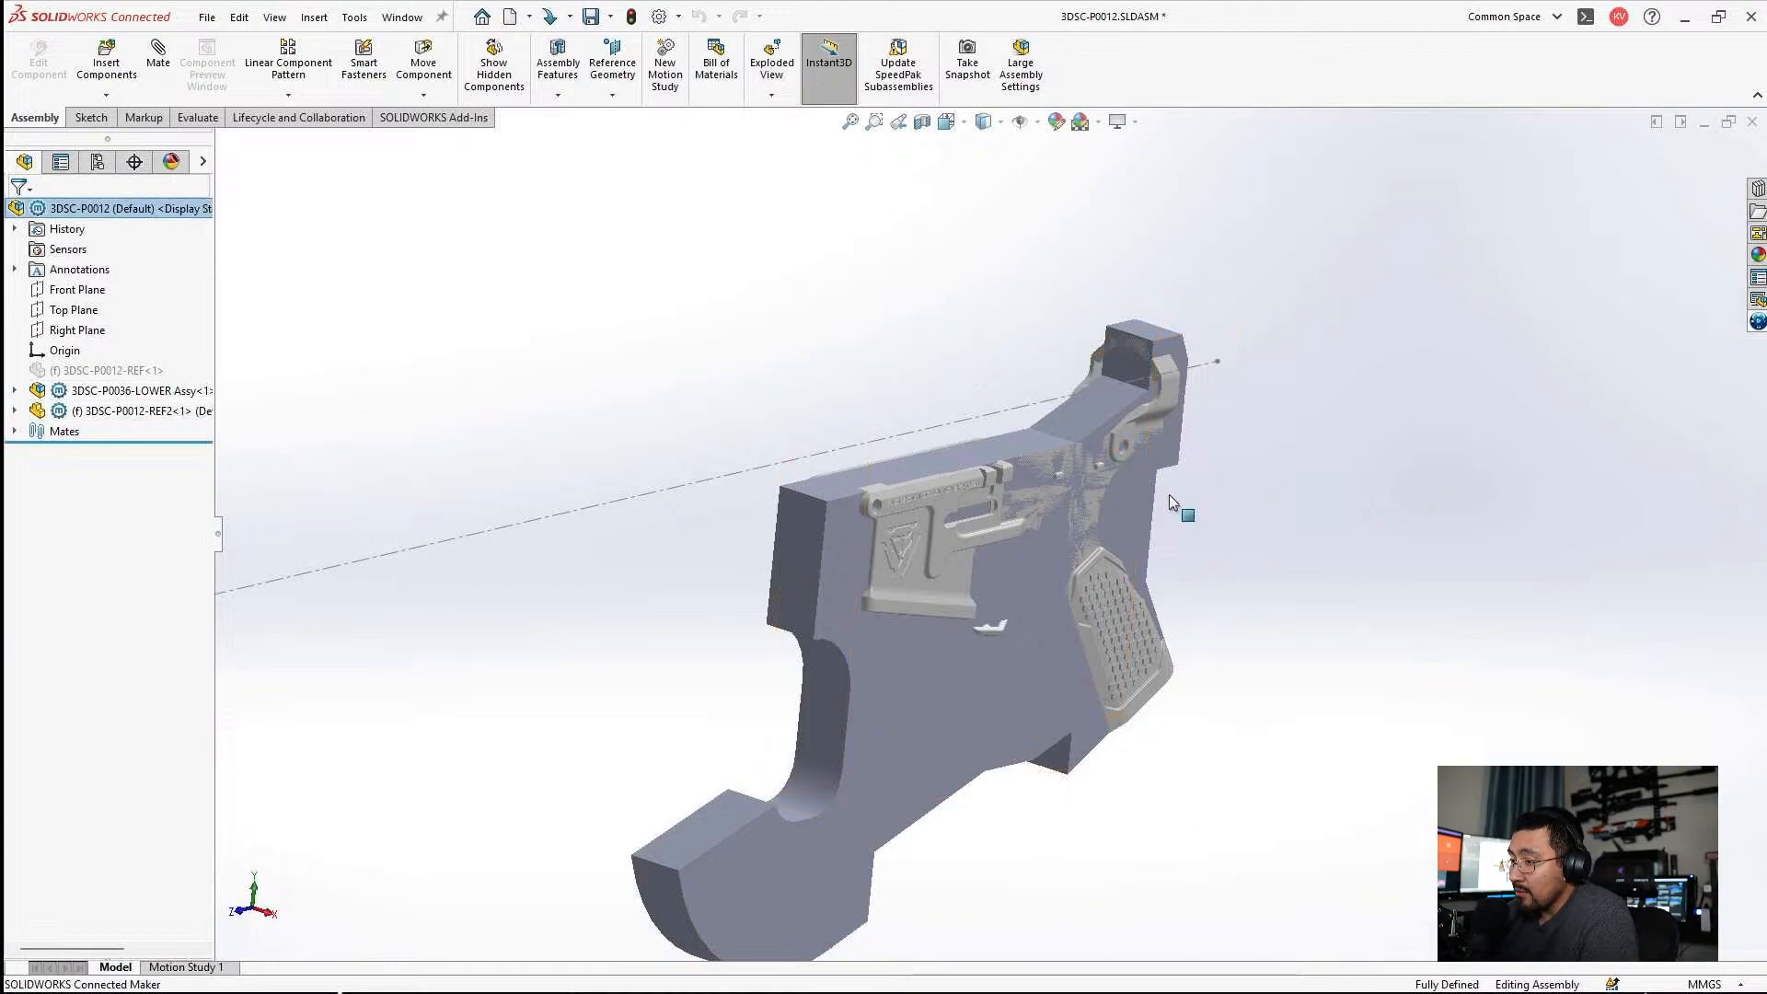
{"action": "middle_click_drag", "start_coordinate": [1084, 516], "coordinate": [981, 558]}
{"action": "left_click", "coordinate": [14, 412]}
{"action": "left_click", "coordinate": [81, 412]}
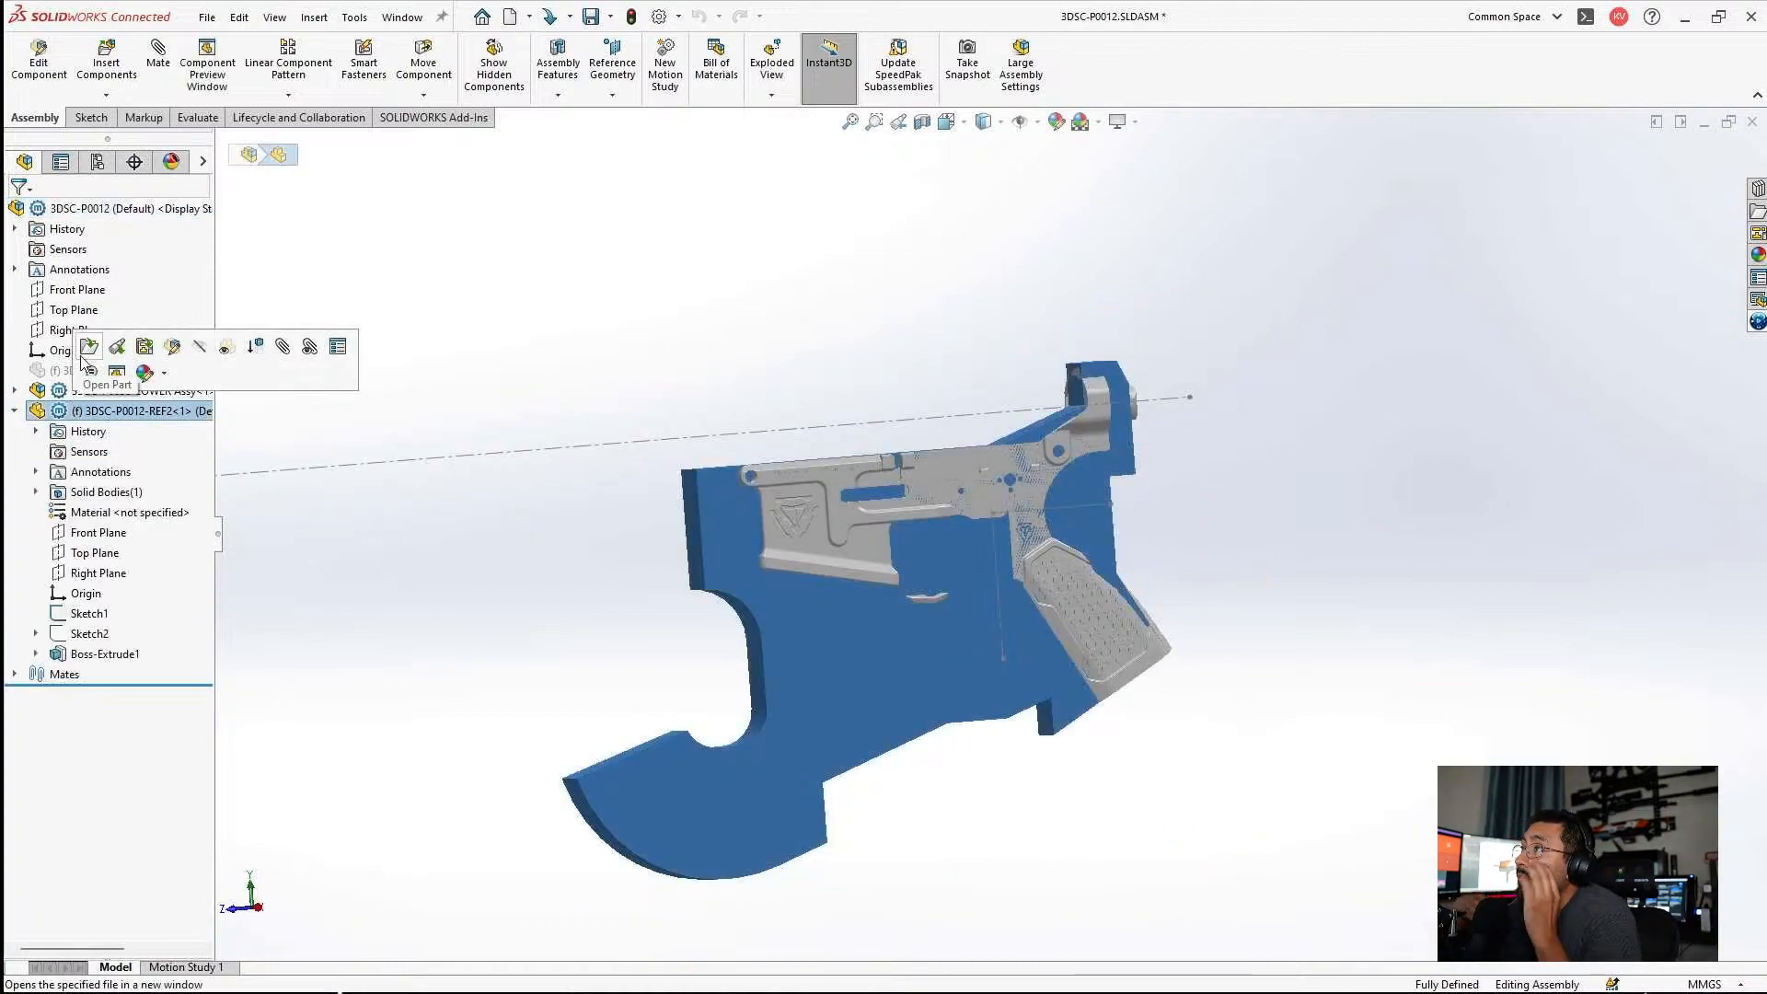
{"action": "left_click", "coordinate": [88, 350]}
Show Sketch2 with its rifle reference picture again and compare the extruded body's outline against it.
{"action": "left_click", "coordinate": [68, 431]}
{"action": "left_click", "coordinate": [75, 406]}
{"action": "left_click", "coordinate": [108, 451]}
{"action": "scroll", "coordinate": [1104, 534], "scroll_direction": "up", "scroll_amount": 3}
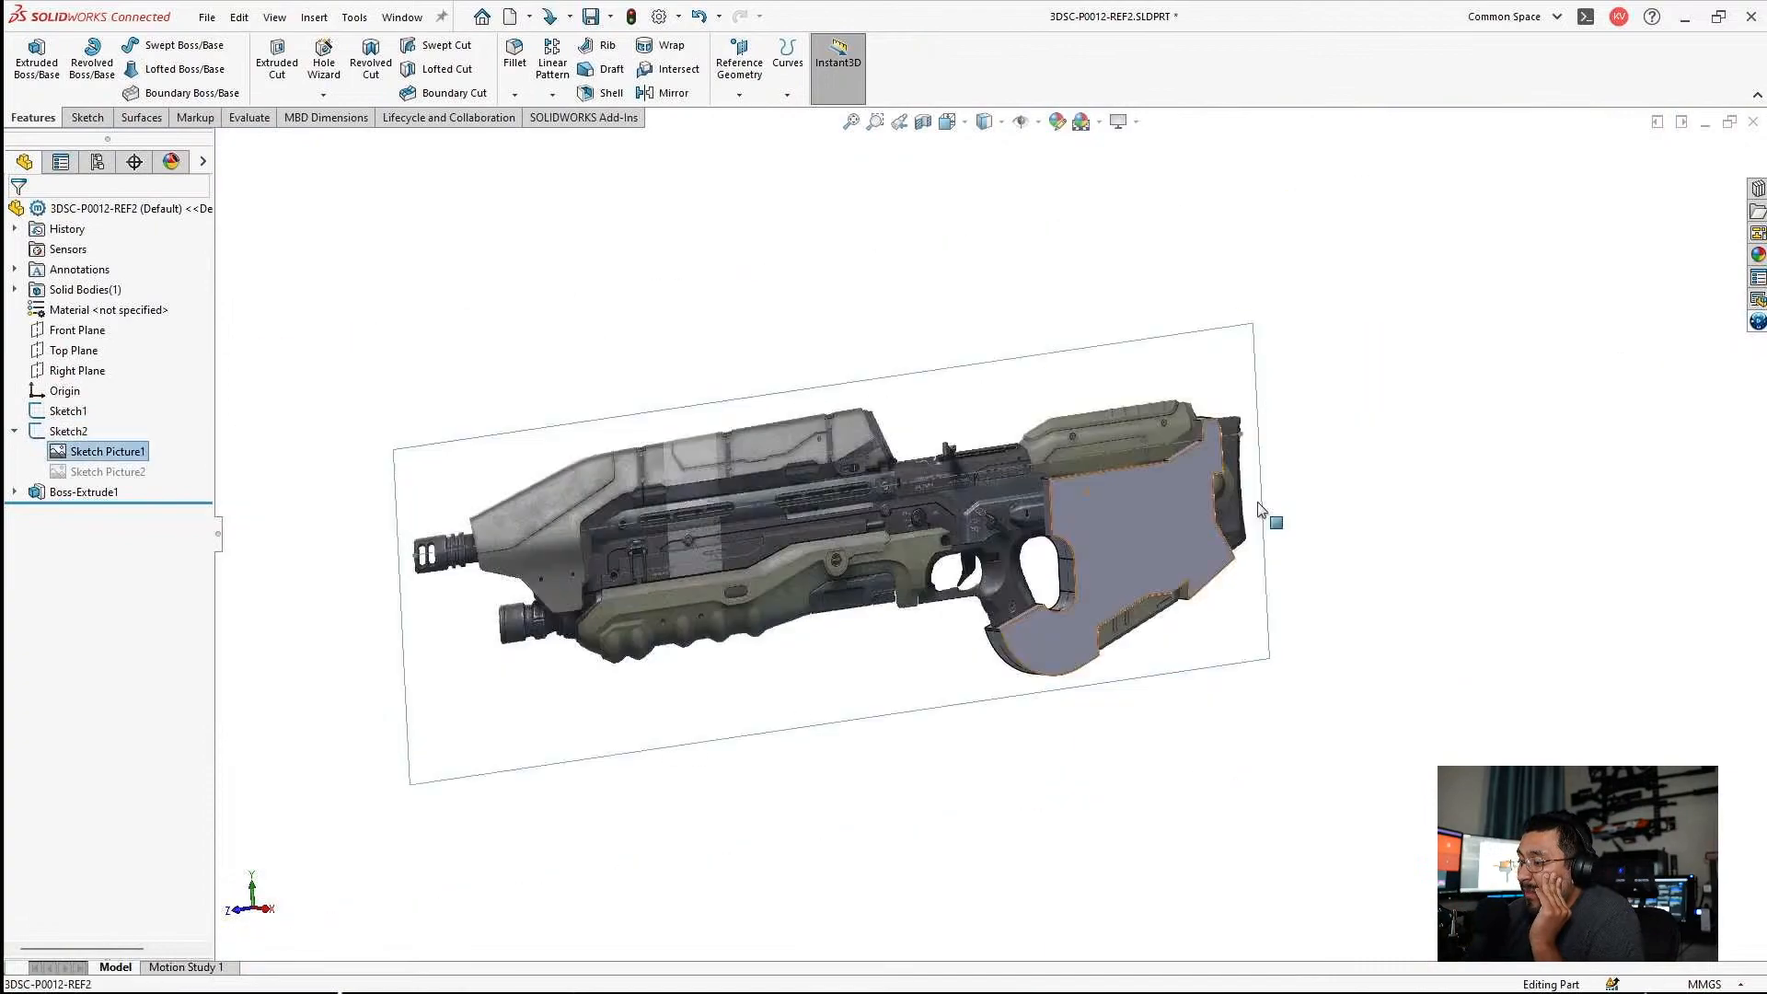
{"action": "middle_click_drag", "start_coordinate": [1257, 505], "coordinate": [1167, 617]}
{"action": "scroll", "coordinate": [1167, 617], "scroll_direction": "down", "scroll_amount": 3}
{"action": "left_click", "coordinate": [1088, 803]}
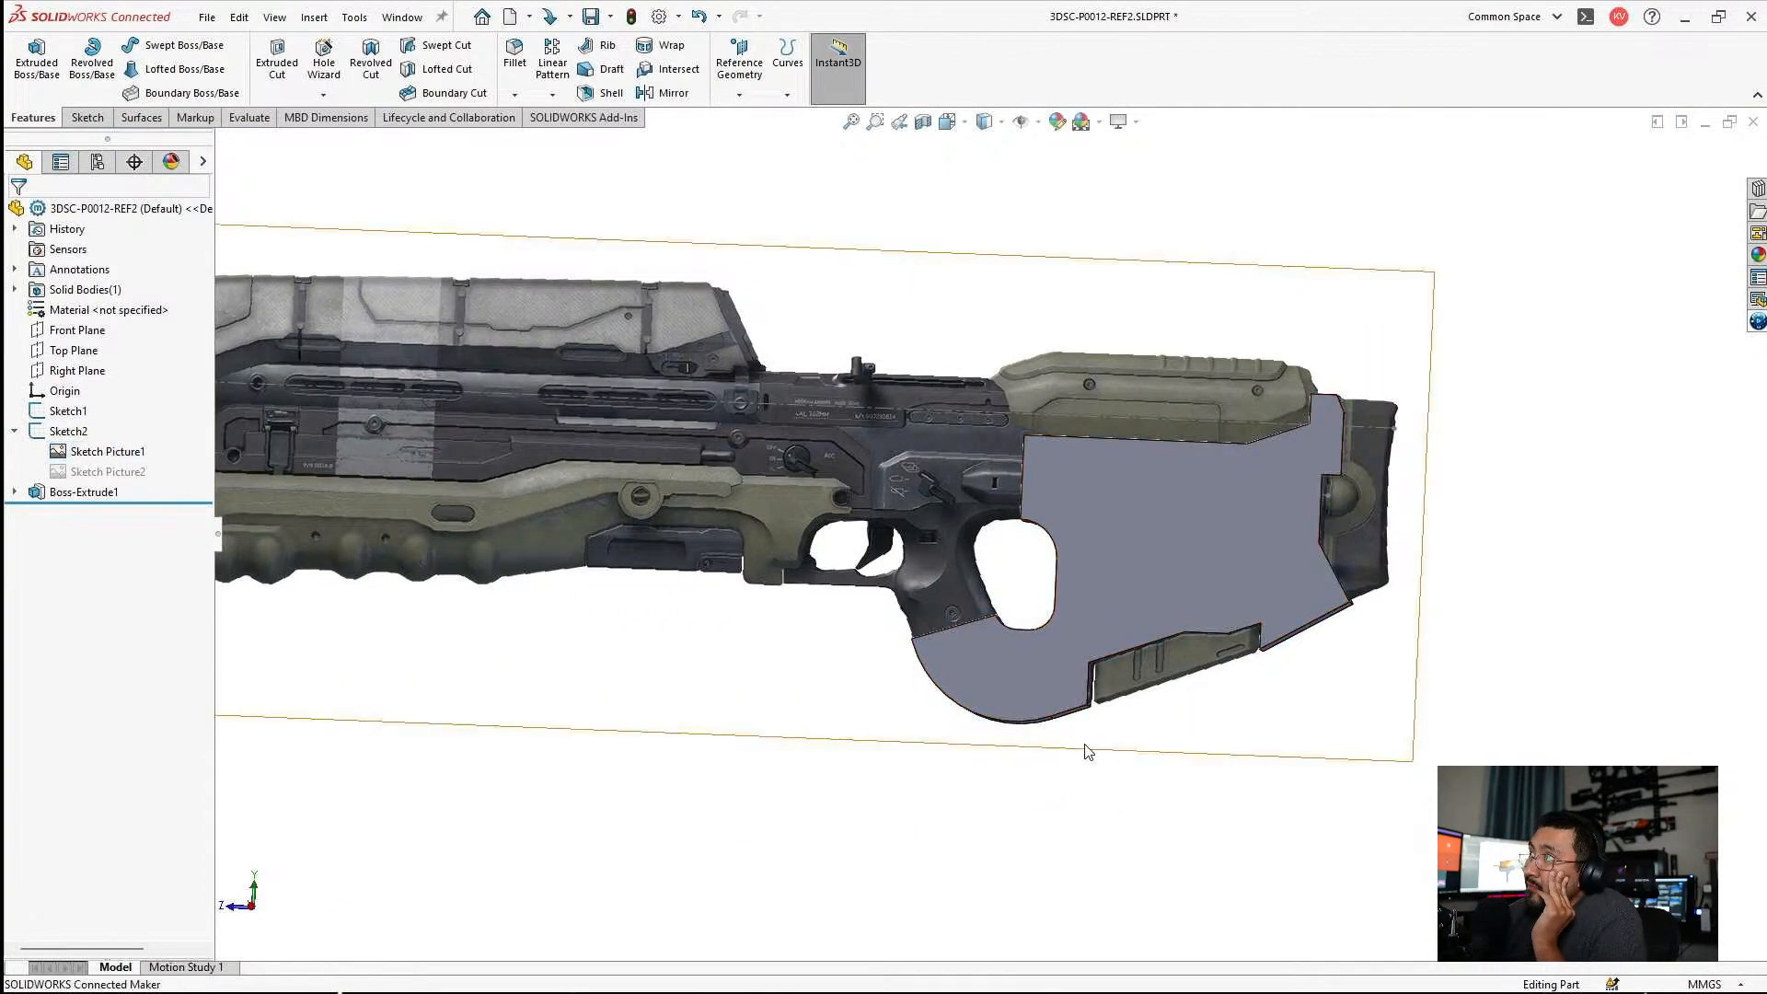
View the part square to the side and examine how the extruded stock body lines up with the rifle picture's rear, grip and full length.
{"action": "key", "text": "ctrl+8"}
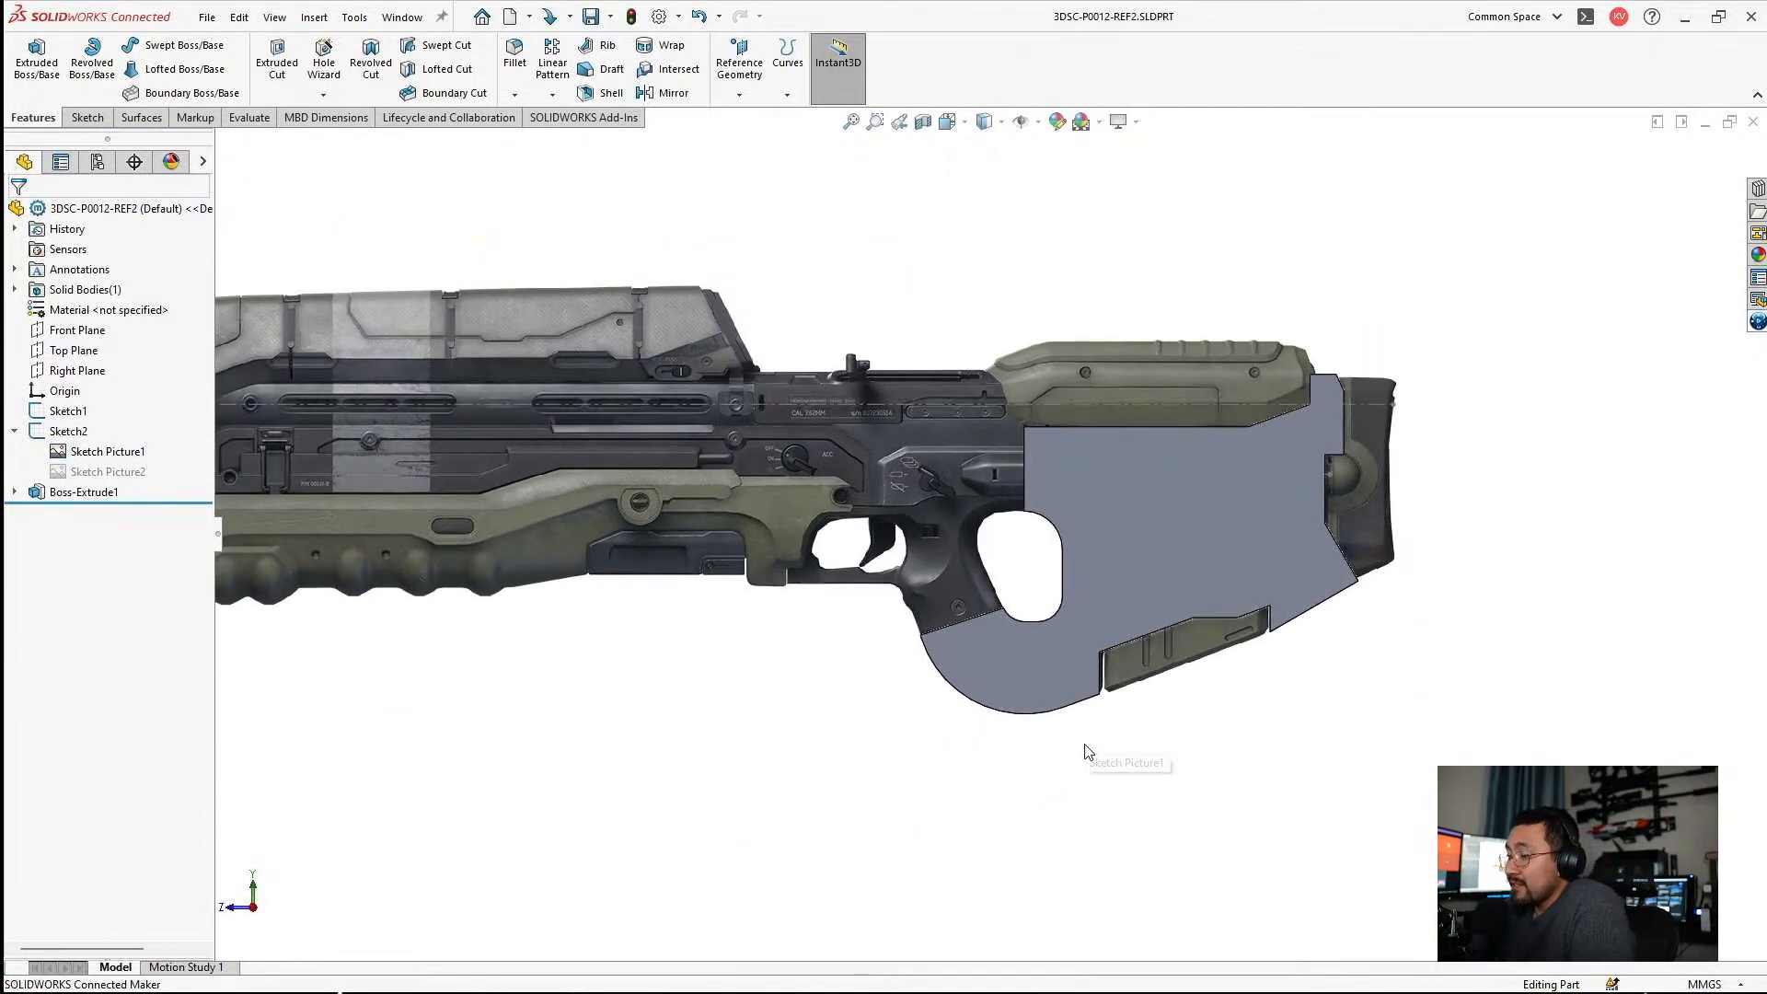
{"action": "scroll", "coordinate": [1132, 571], "scroll_direction": "up", "scroll_amount": 3}
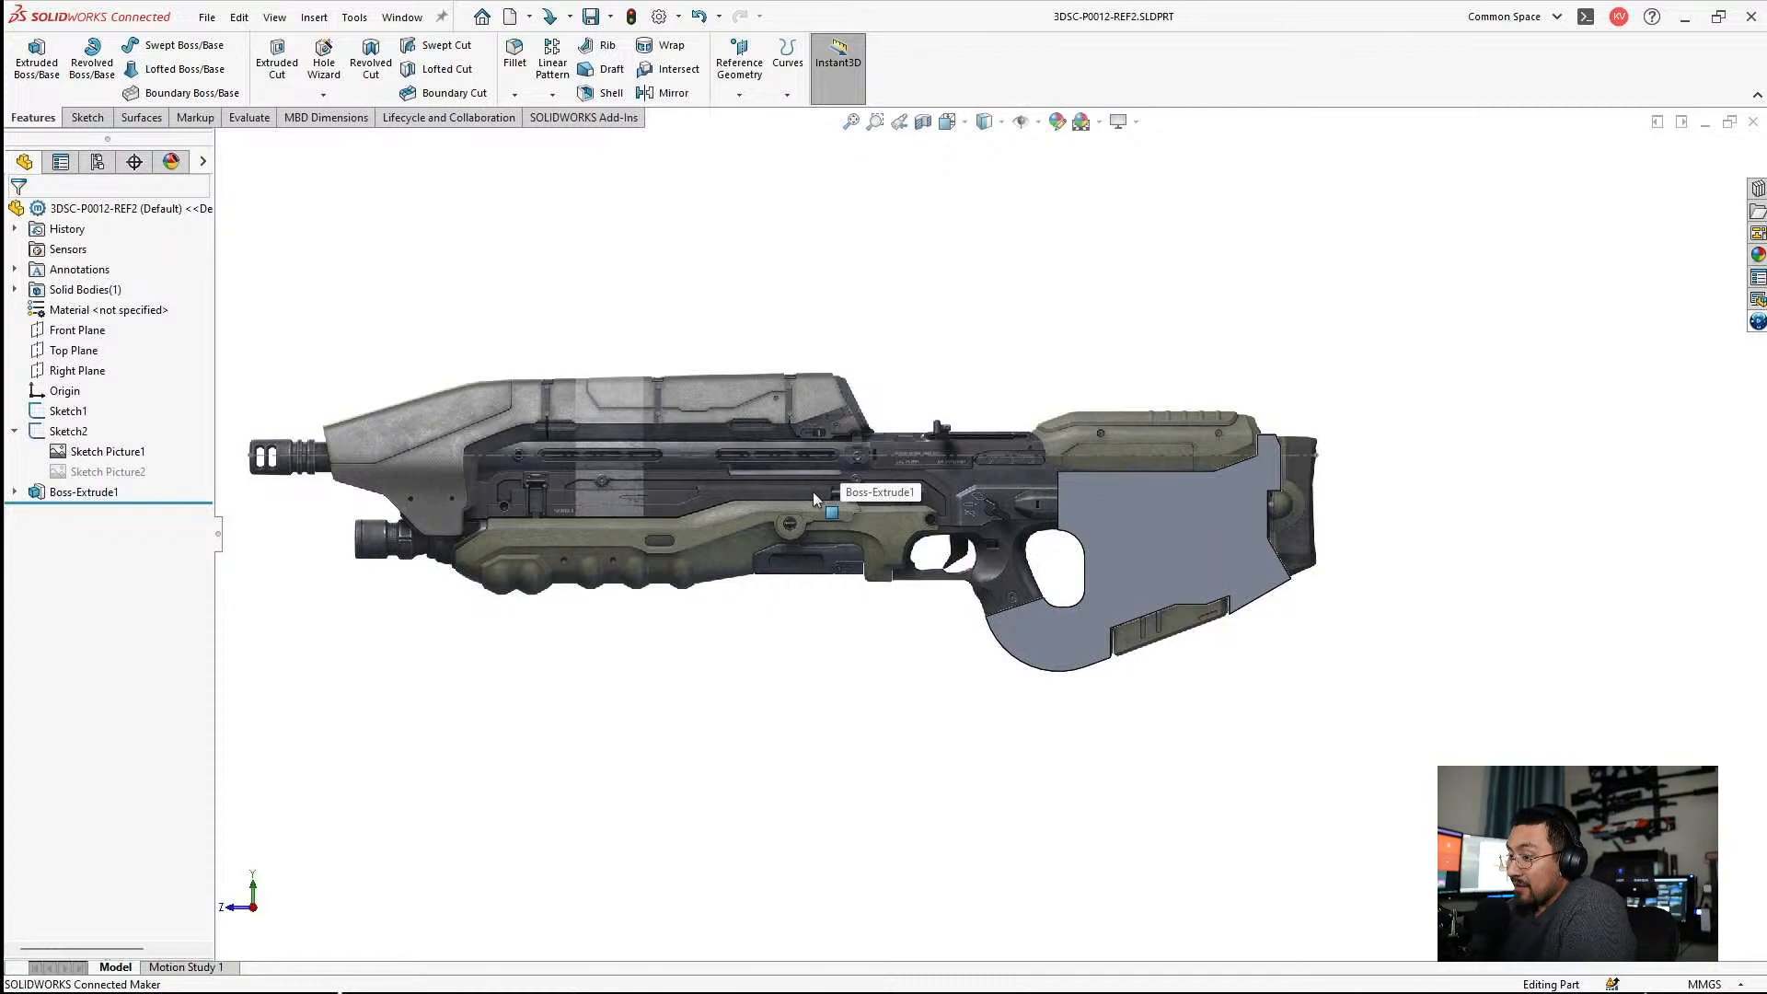
{"action": "scroll", "coordinate": [1145, 475], "scroll_direction": "down", "scroll_amount": 6}
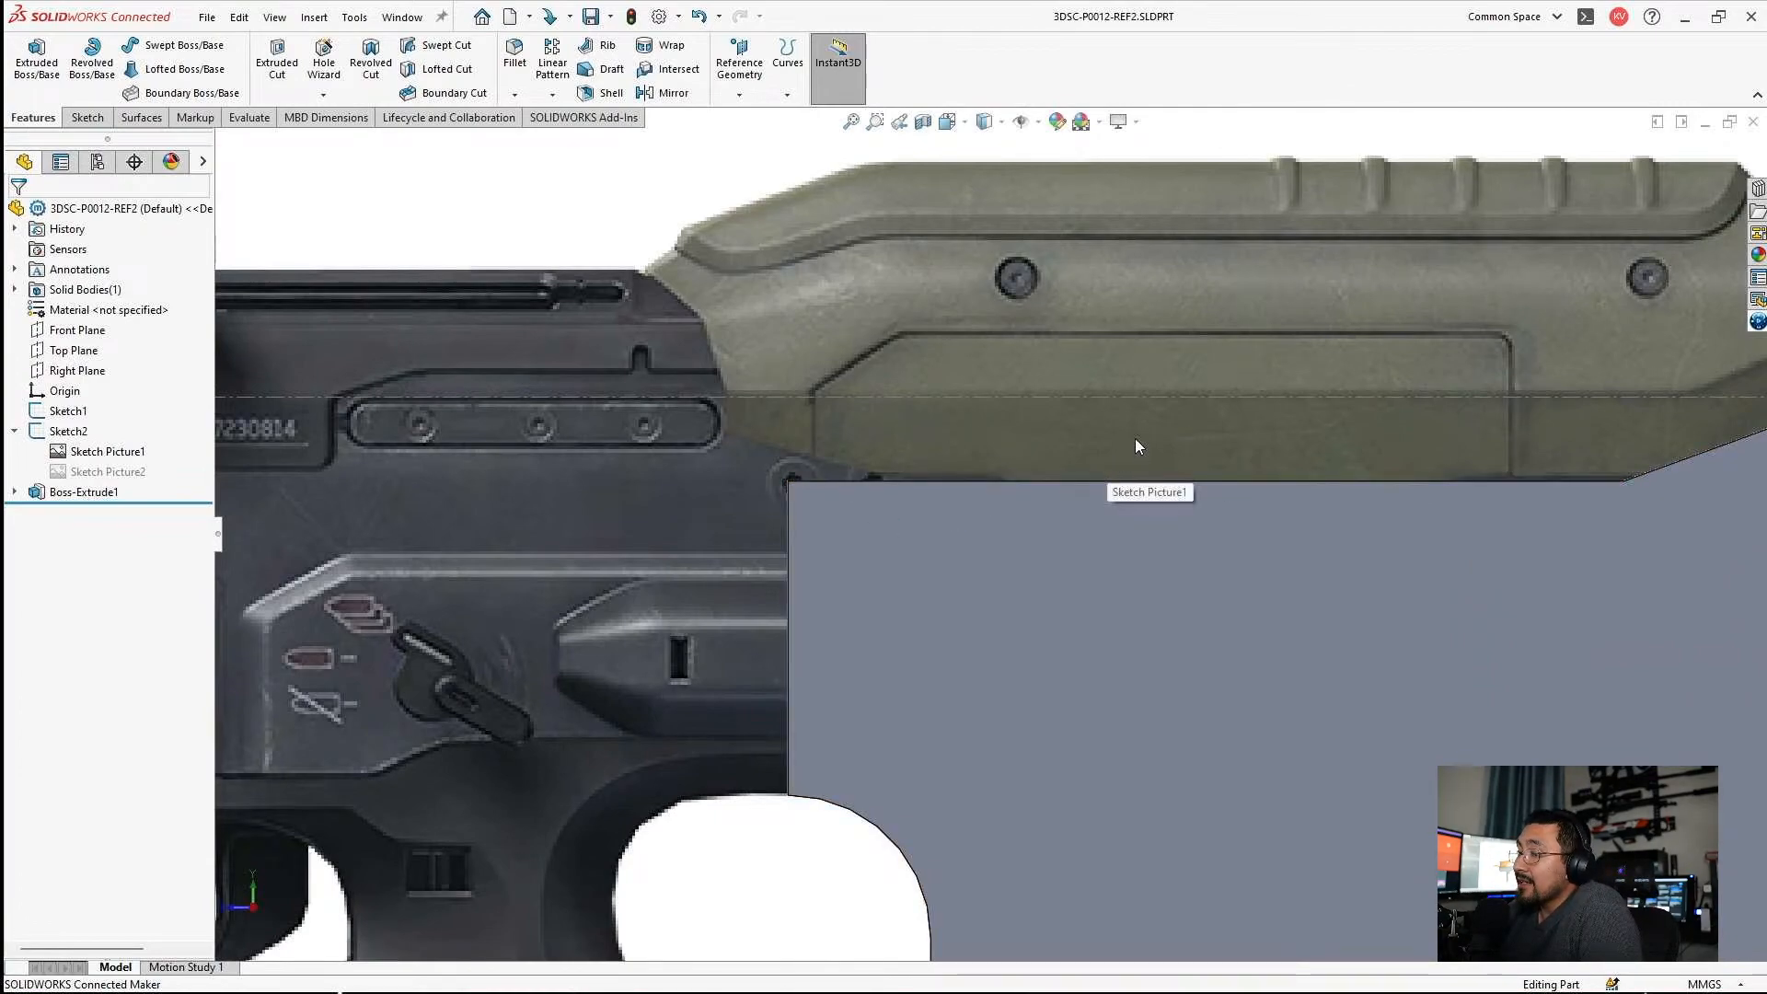
{"action": "scroll", "coordinate": [1123, 456], "scroll_direction": "up", "scroll_amount": 2}
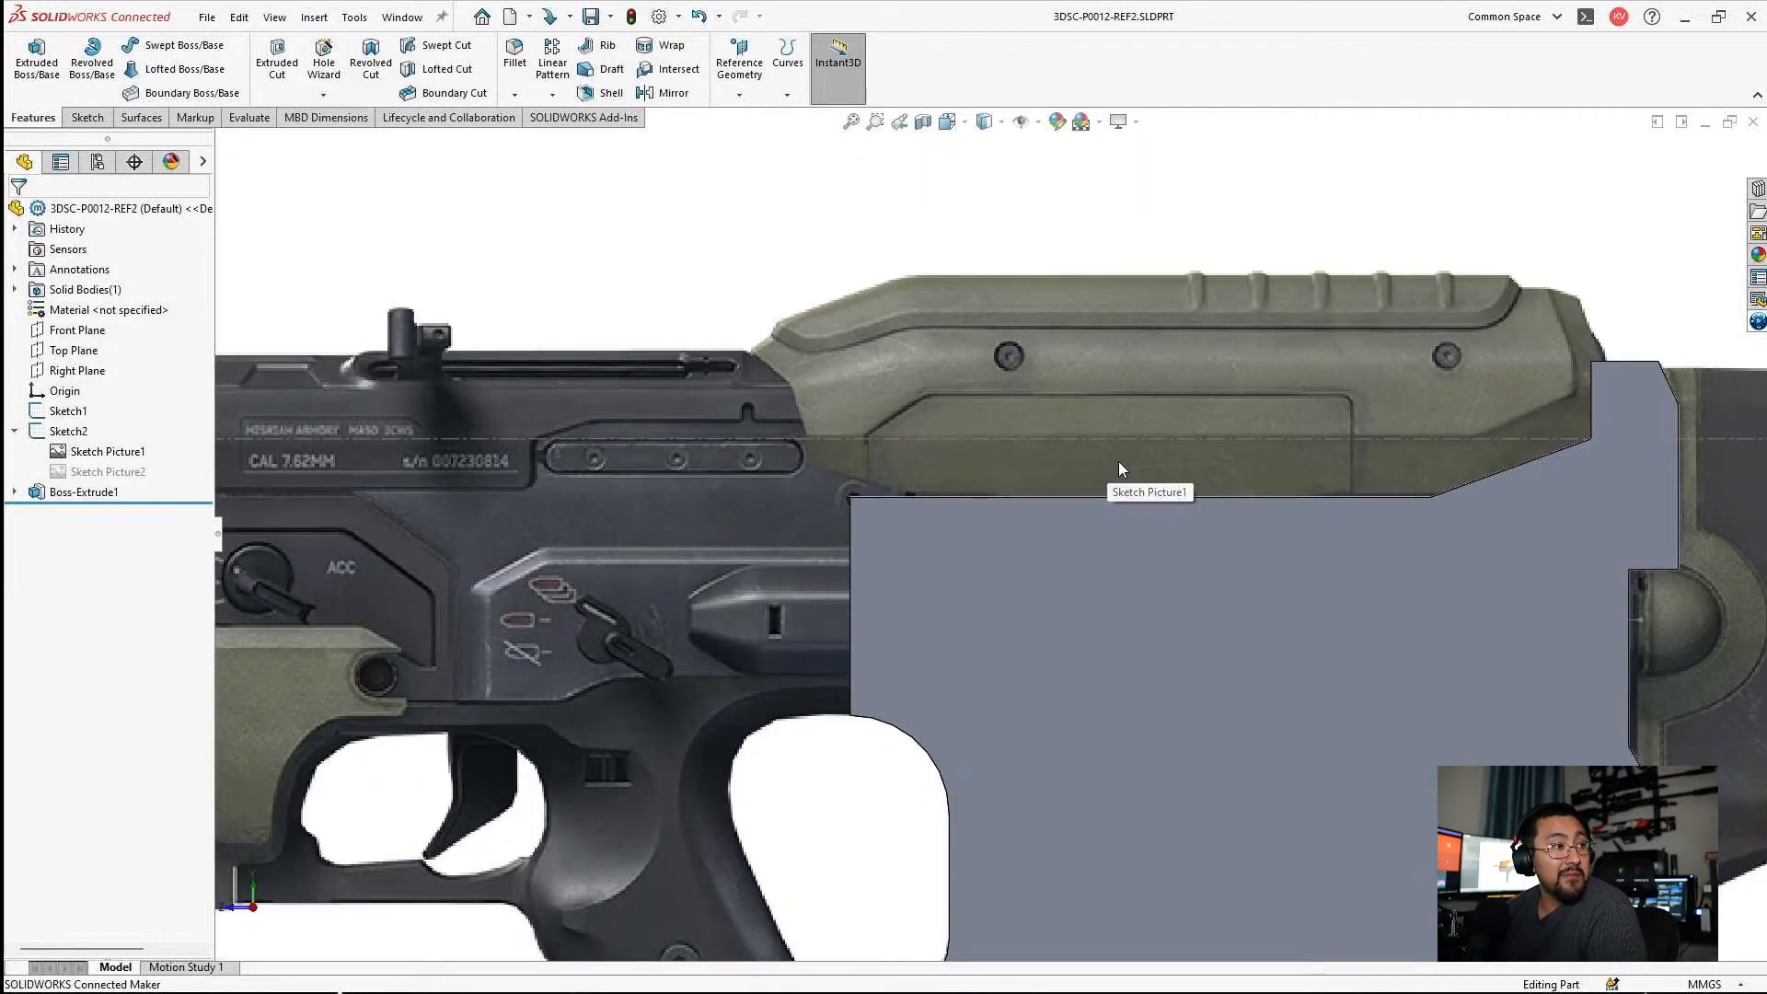
{"action": "scroll", "coordinate": [1118, 461], "scroll_direction": "up", "scroll_amount": 4}
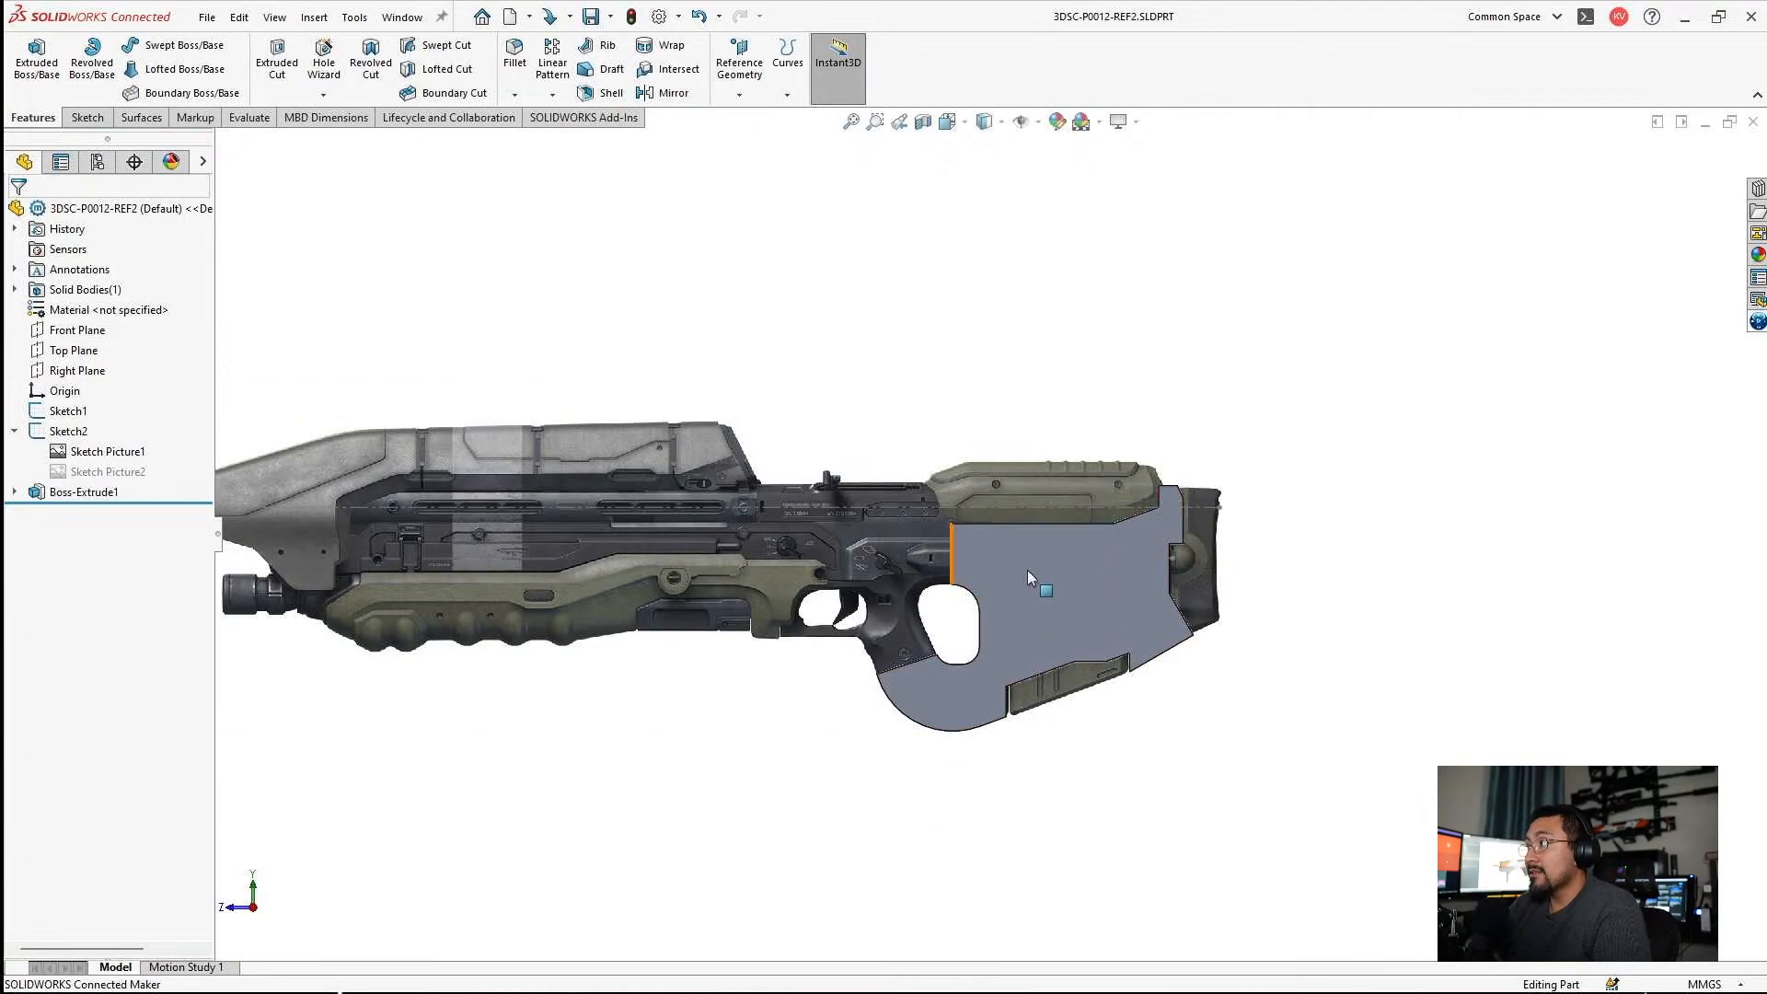
{"action": "scroll", "coordinate": [1109, 589], "scroll_direction": "down", "scroll_amount": 5}
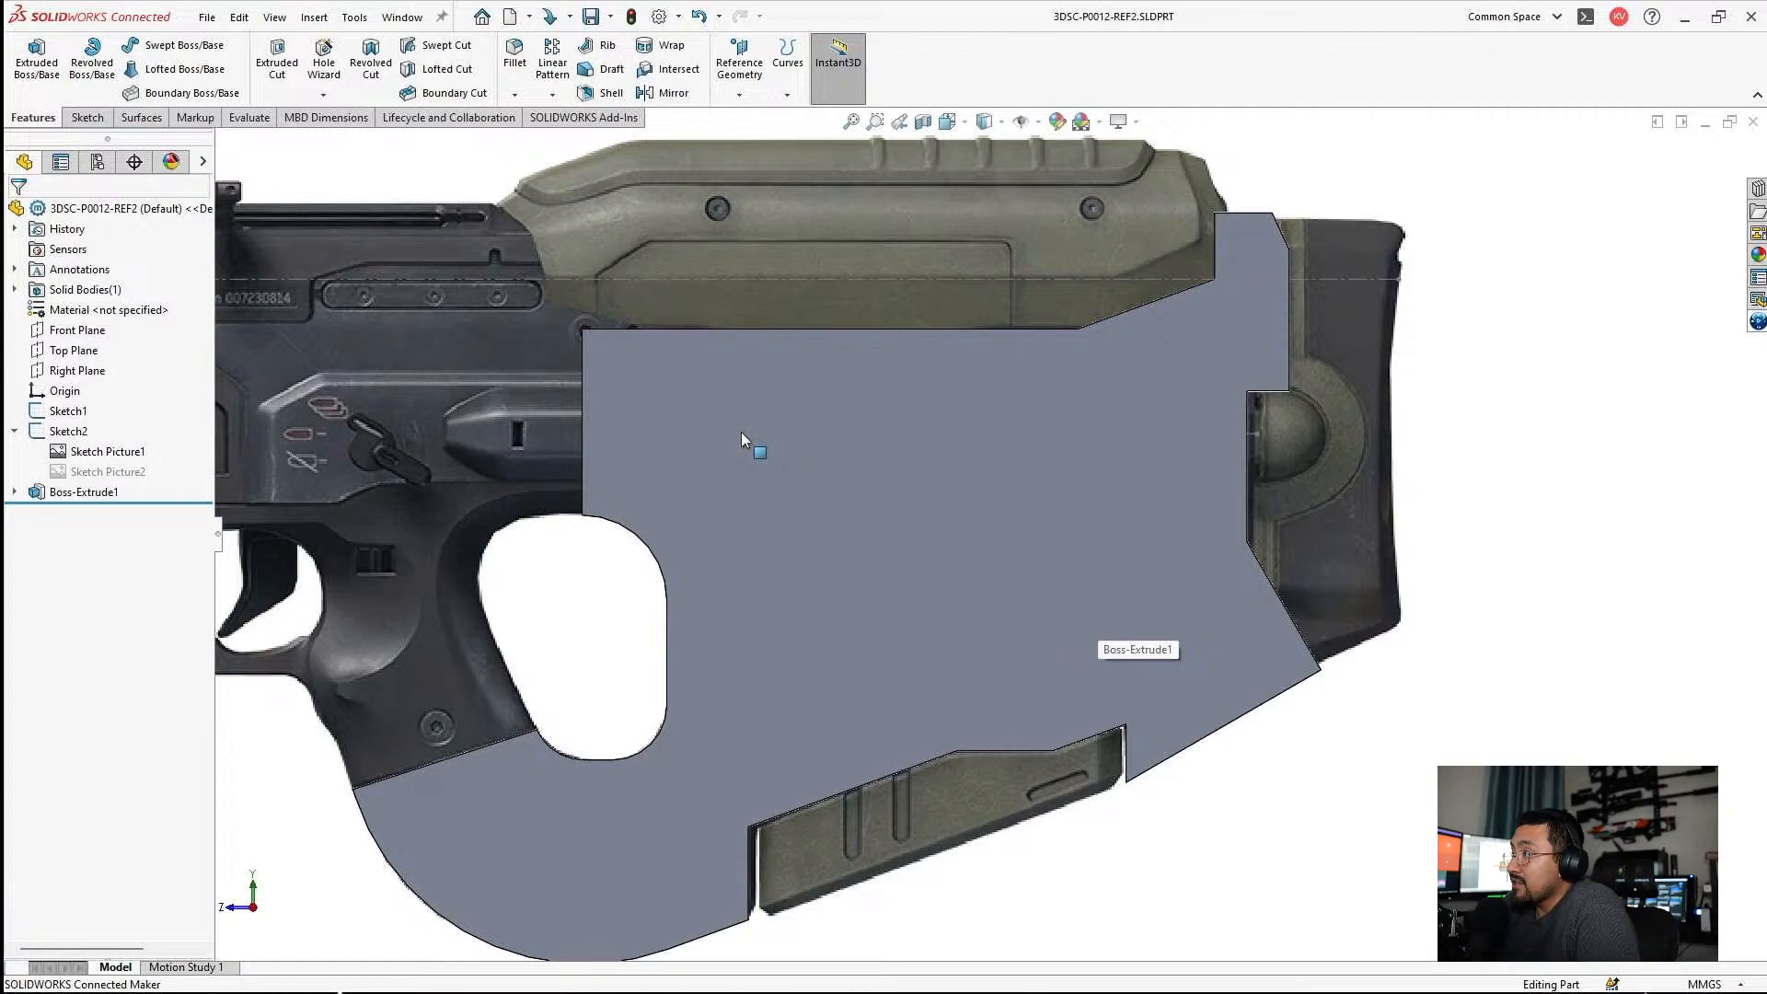
{"action": "scroll", "coordinate": [738, 438], "scroll_direction": "up", "scroll_amount": 2}
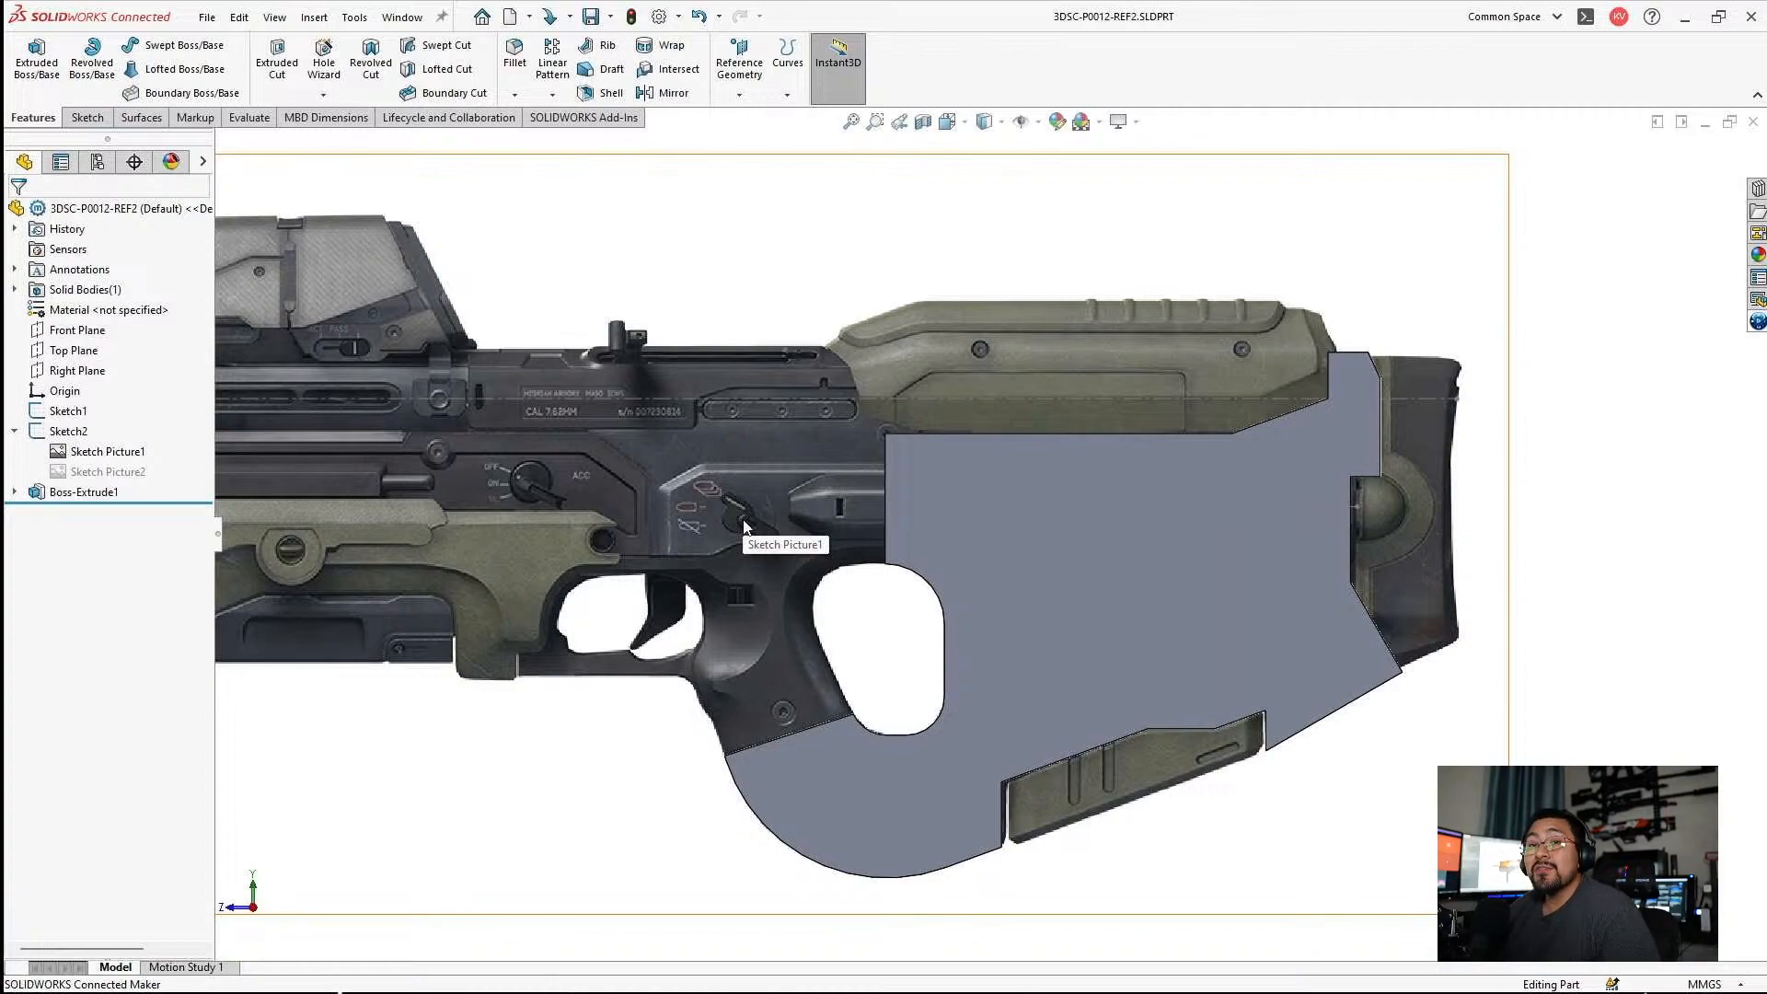
{"action": "scroll", "coordinate": [1013, 402], "scroll_direction": "up", "scroll_amount": 5}
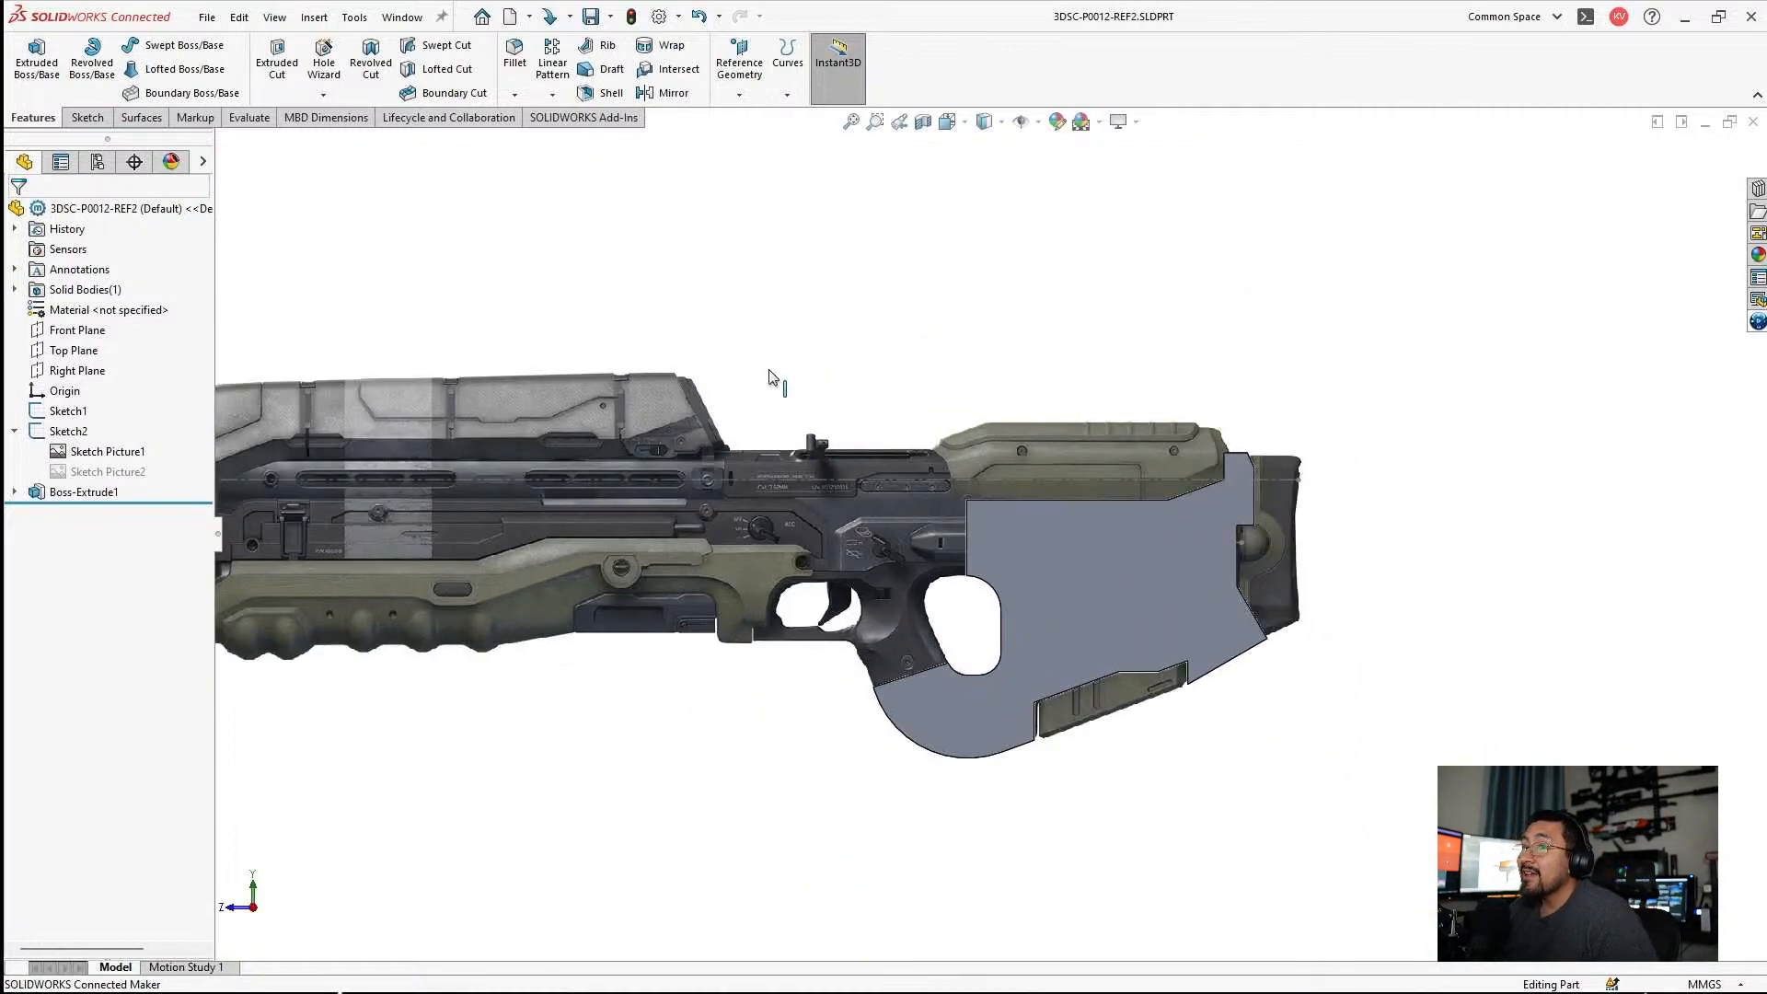
{"action": "scroll", "coordinate": [763, 394], "scroll_direction": "up", "scroll_amount": 3}
{"action": "scroll", "coordinate": [824, 567], "scroll_direction": "down", "scroll_amount": 2}
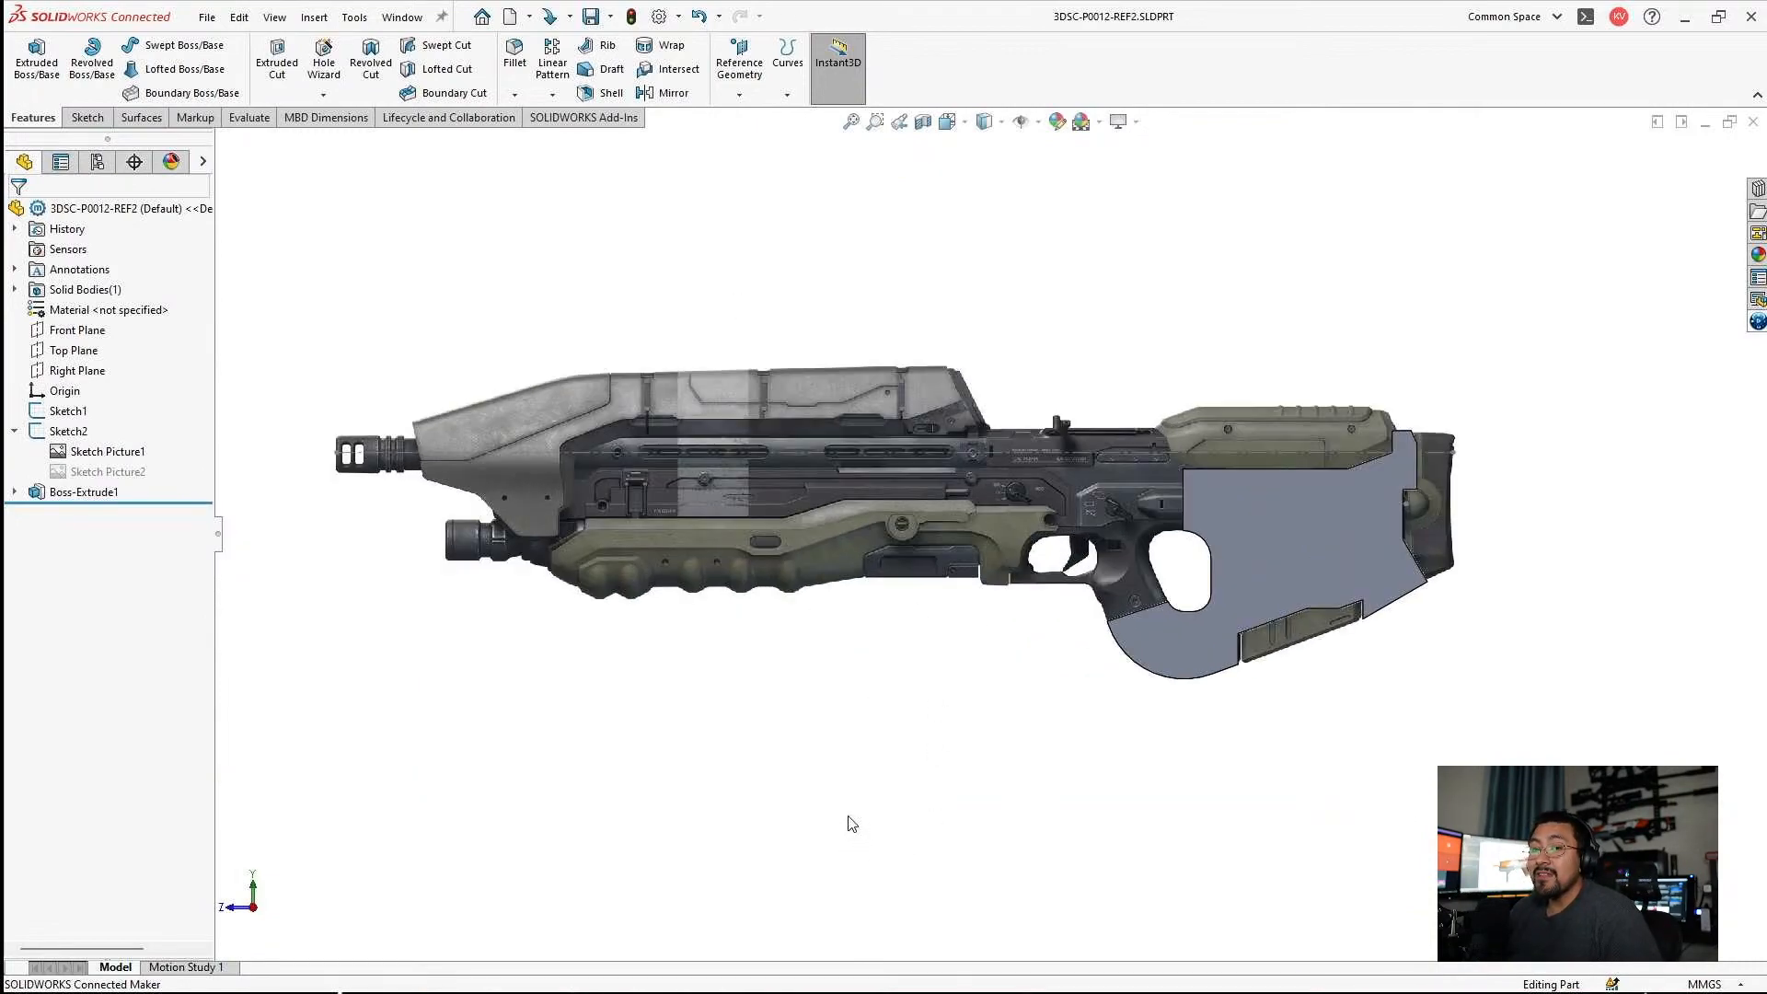